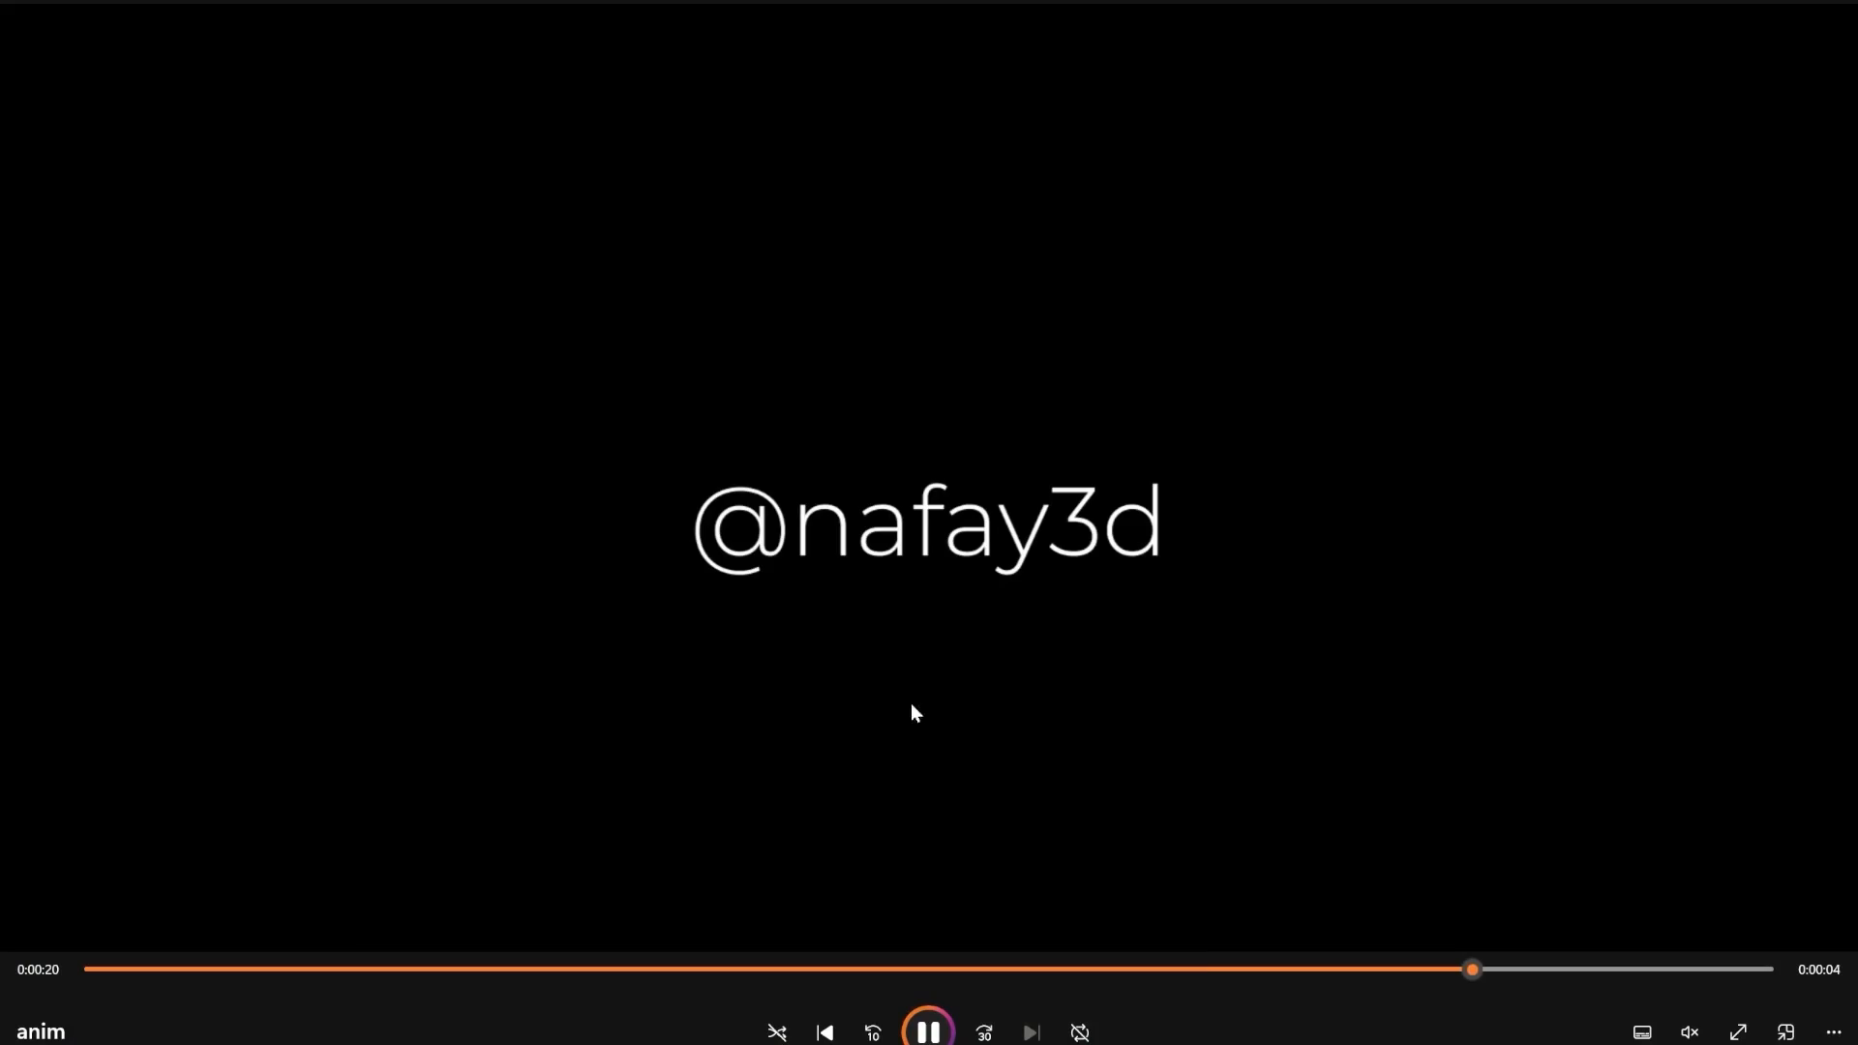
- Rewind the anim video to the desk setup shot and pause playback there
{"action": "left_click", "coordinate": [1310, 969]}
{"action": "left_click_drag", "start_coordinate": [1310, 973], "coordinate": [853, 997]}
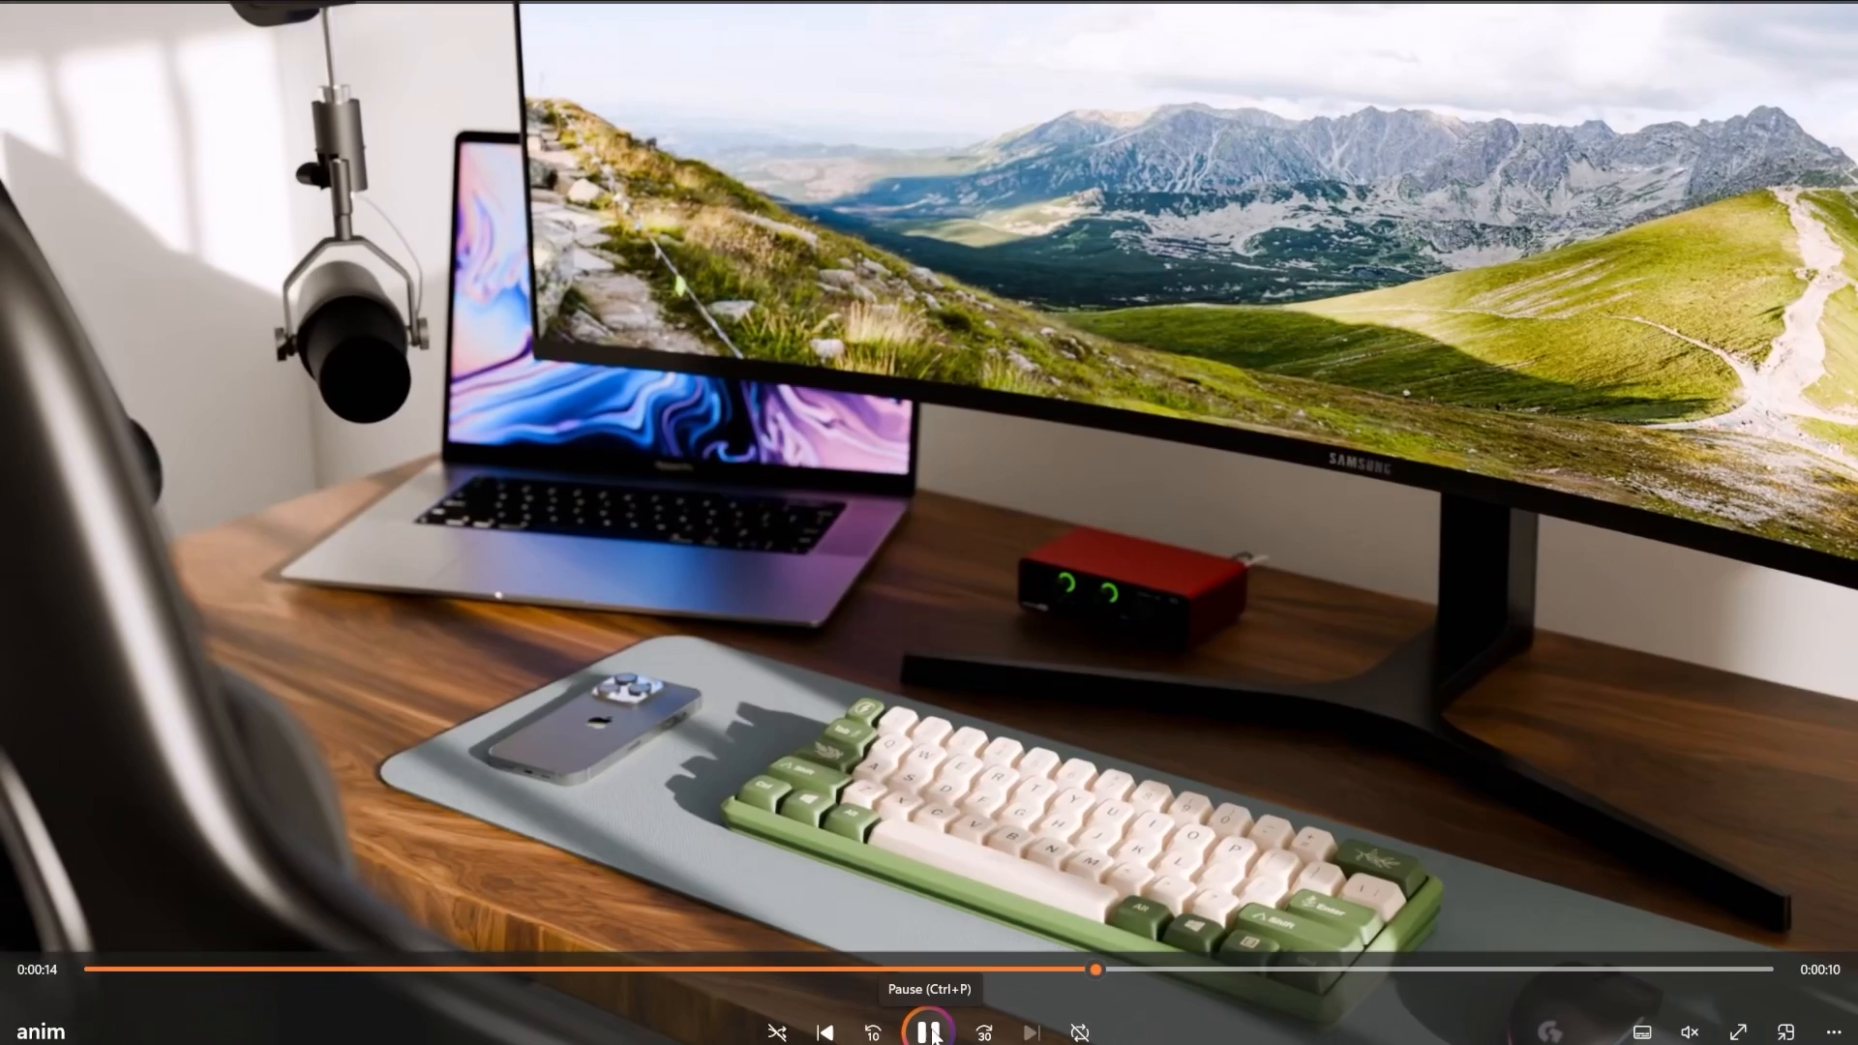
{"action": "left_click", "coordinate": [929, 1033]}
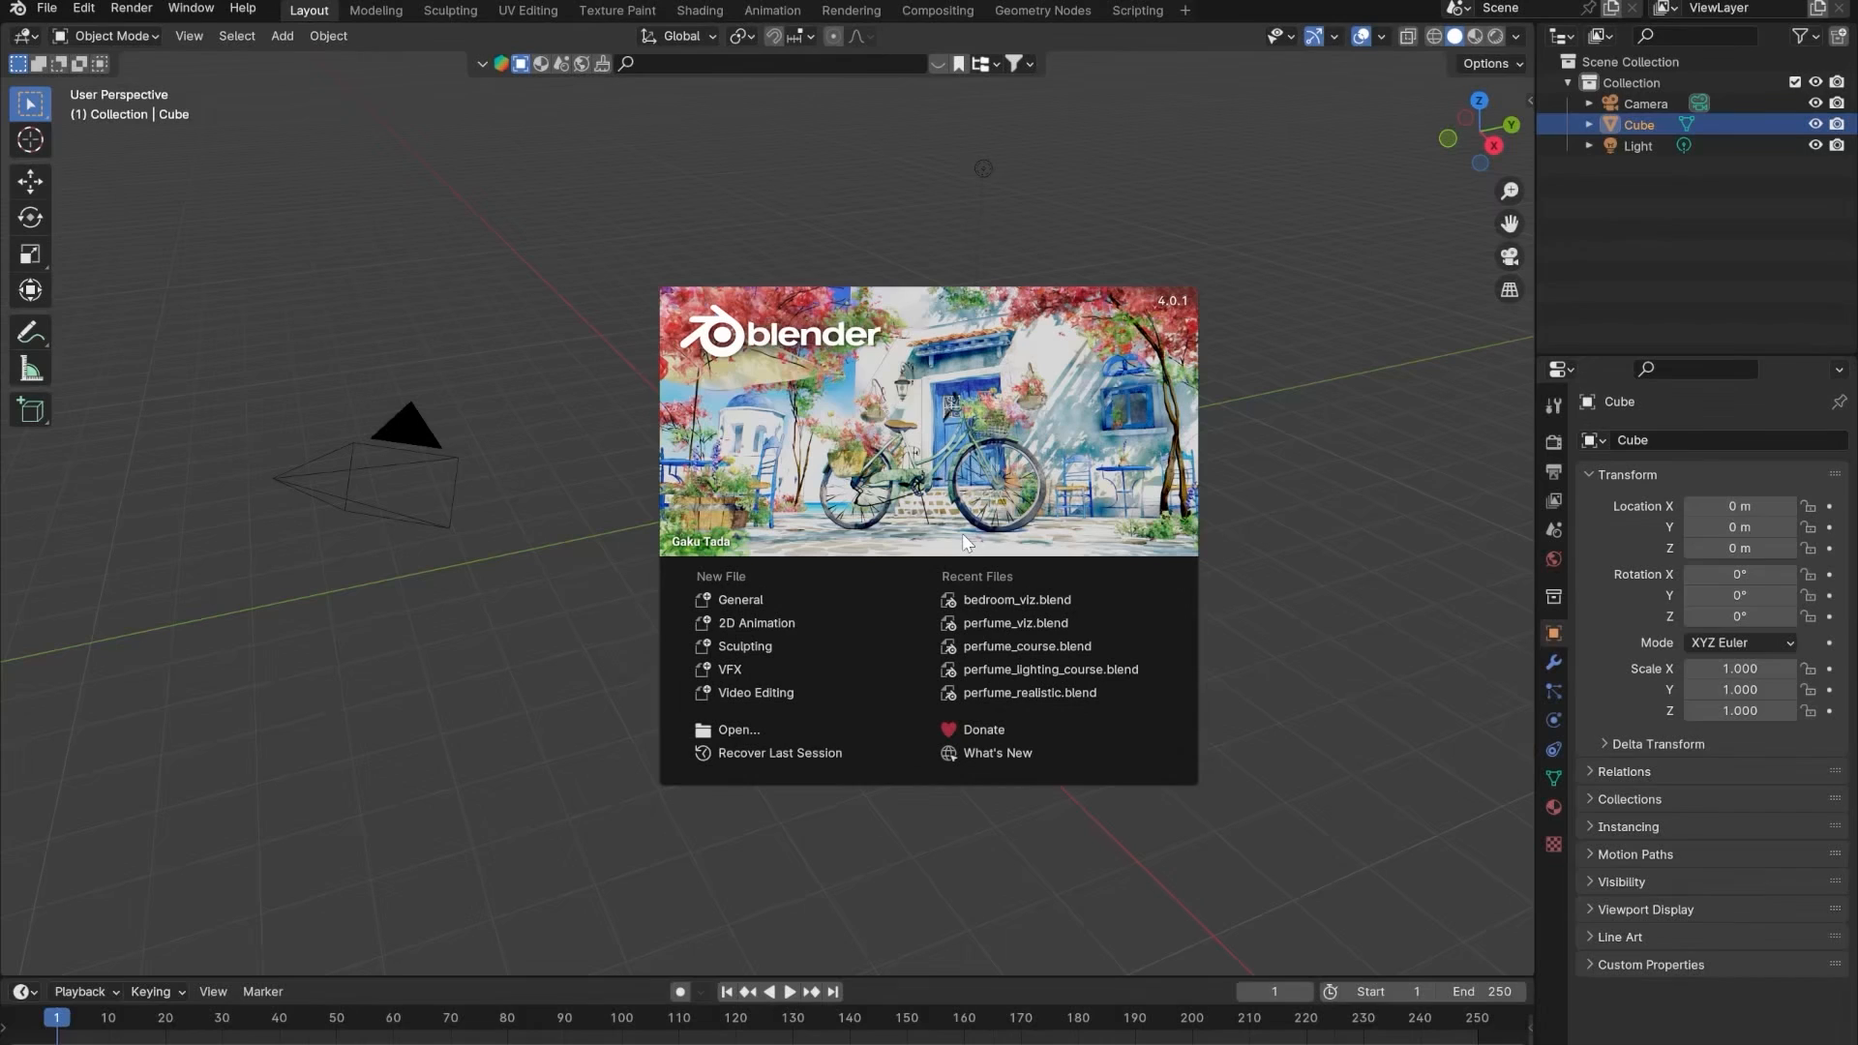
- Dismiss the splash screen and delete the default camera, cube and light from the scene
{"action": "left_click", "coordinate": [1335, 566]}
{"action": "scroll", "coordinate": [929, 430], "scroll_direction": "down", "scroll_amount": 4}
{"action": "left_click_drag", "start_coordinate": [404, 324], "coordinate": [1113, 666]}
{"action": "key", "text": "Delete"}
- Save the empty scene as desk_course.blend in the source folder
{"action": "key", "text": "ctrl+s"}
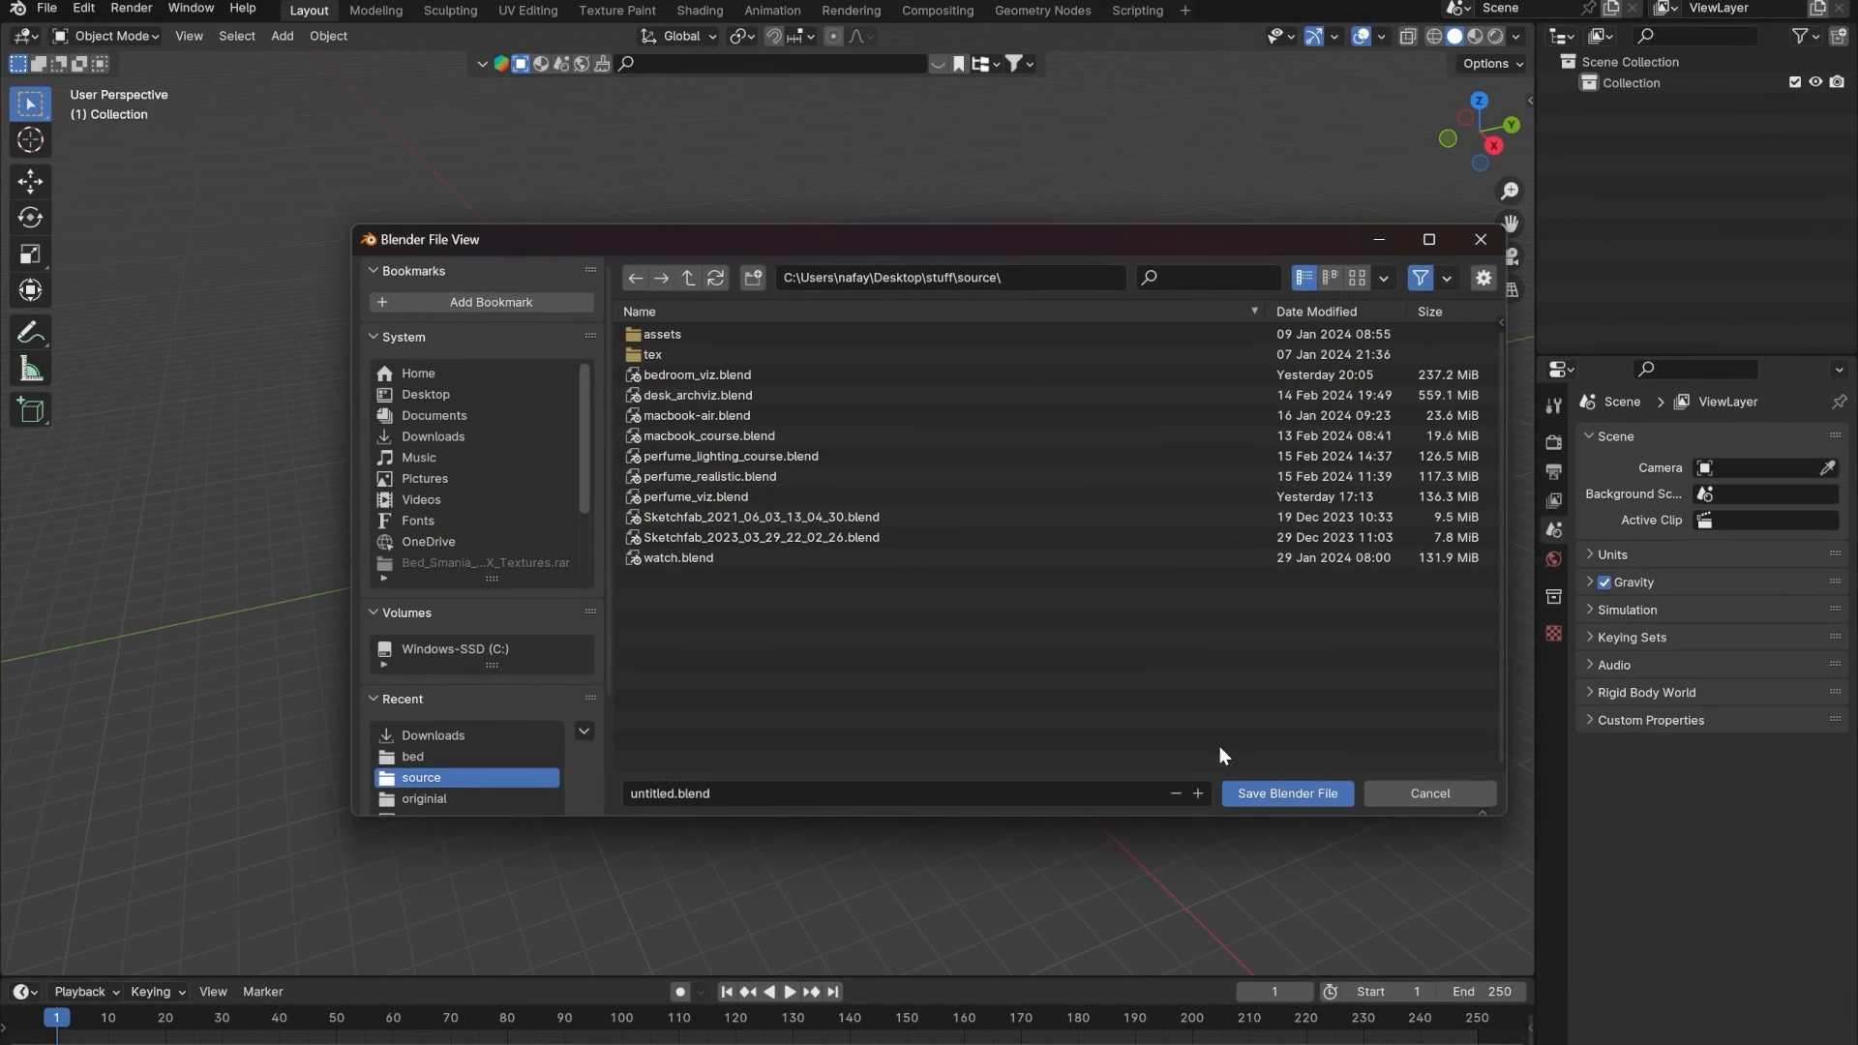
{"action": "left_click", "coordinate": [832, 798]}
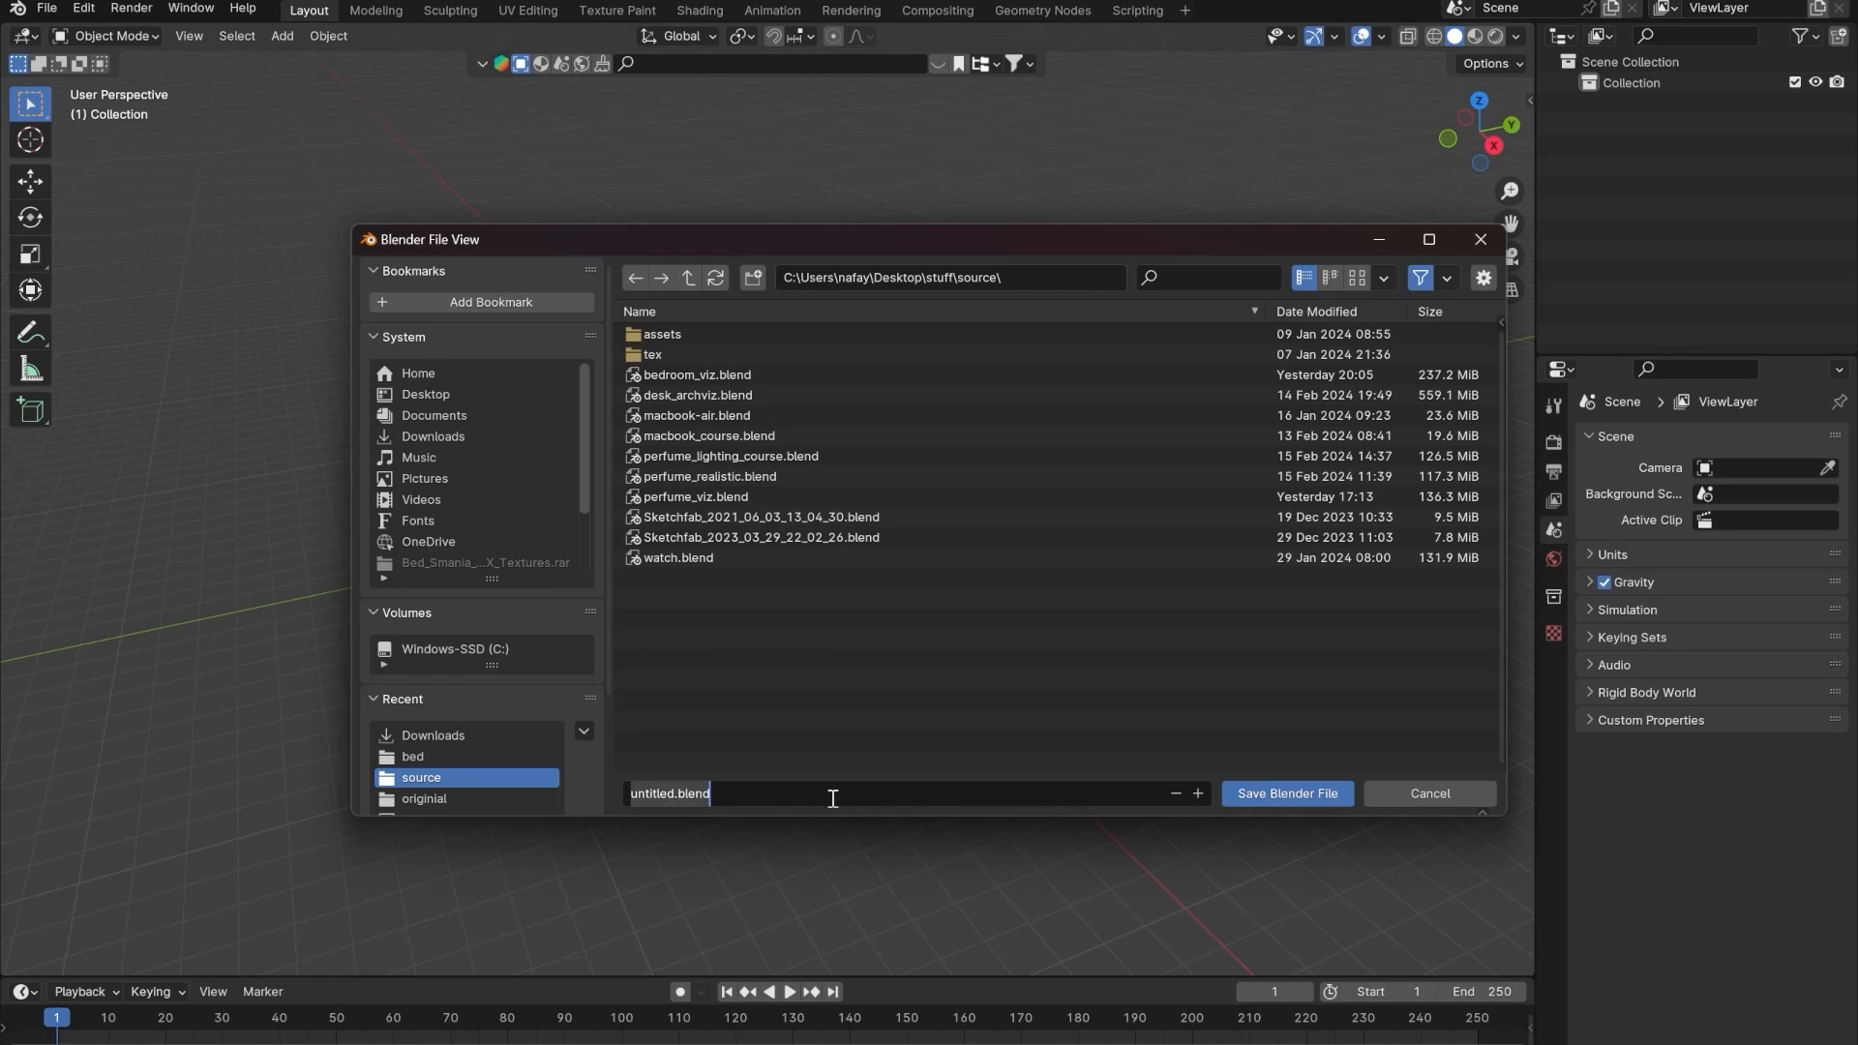
{"action": "type", "text": "desk"}
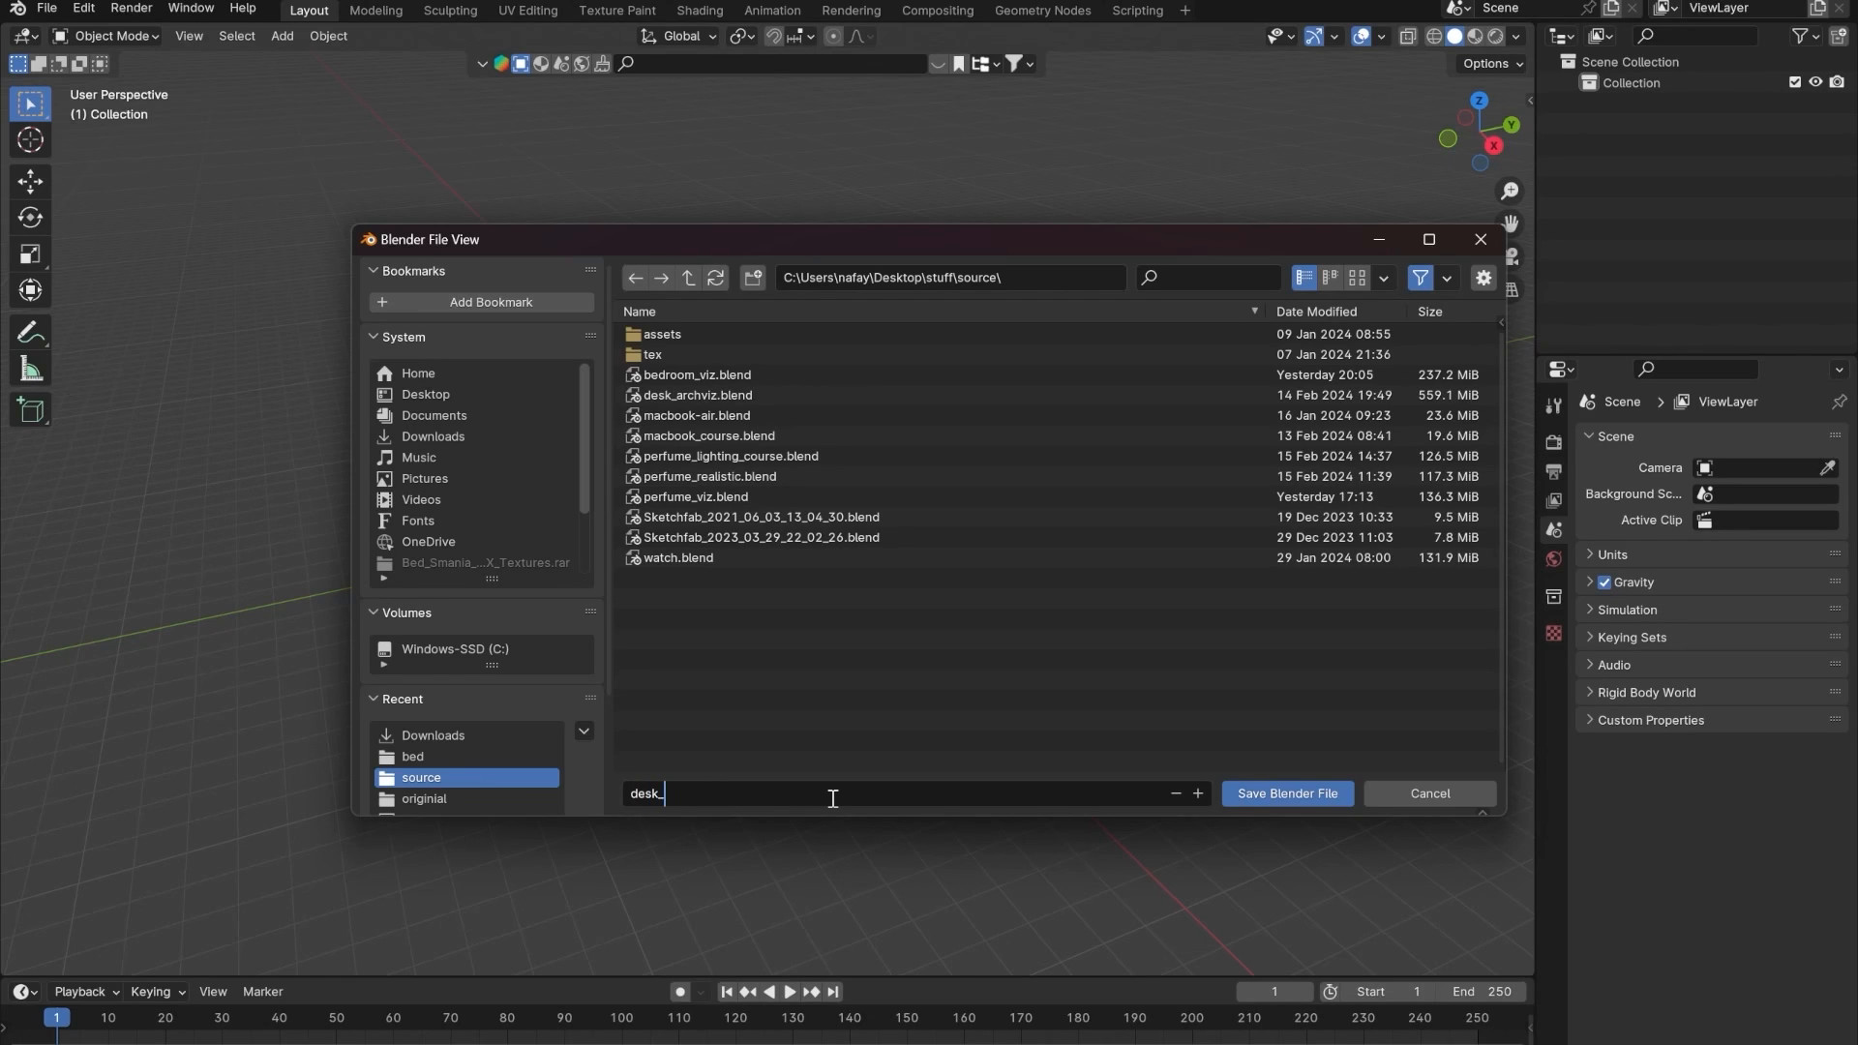
{"action": "type", "text": "_course"}
{"action": "key", "text": "Return"}
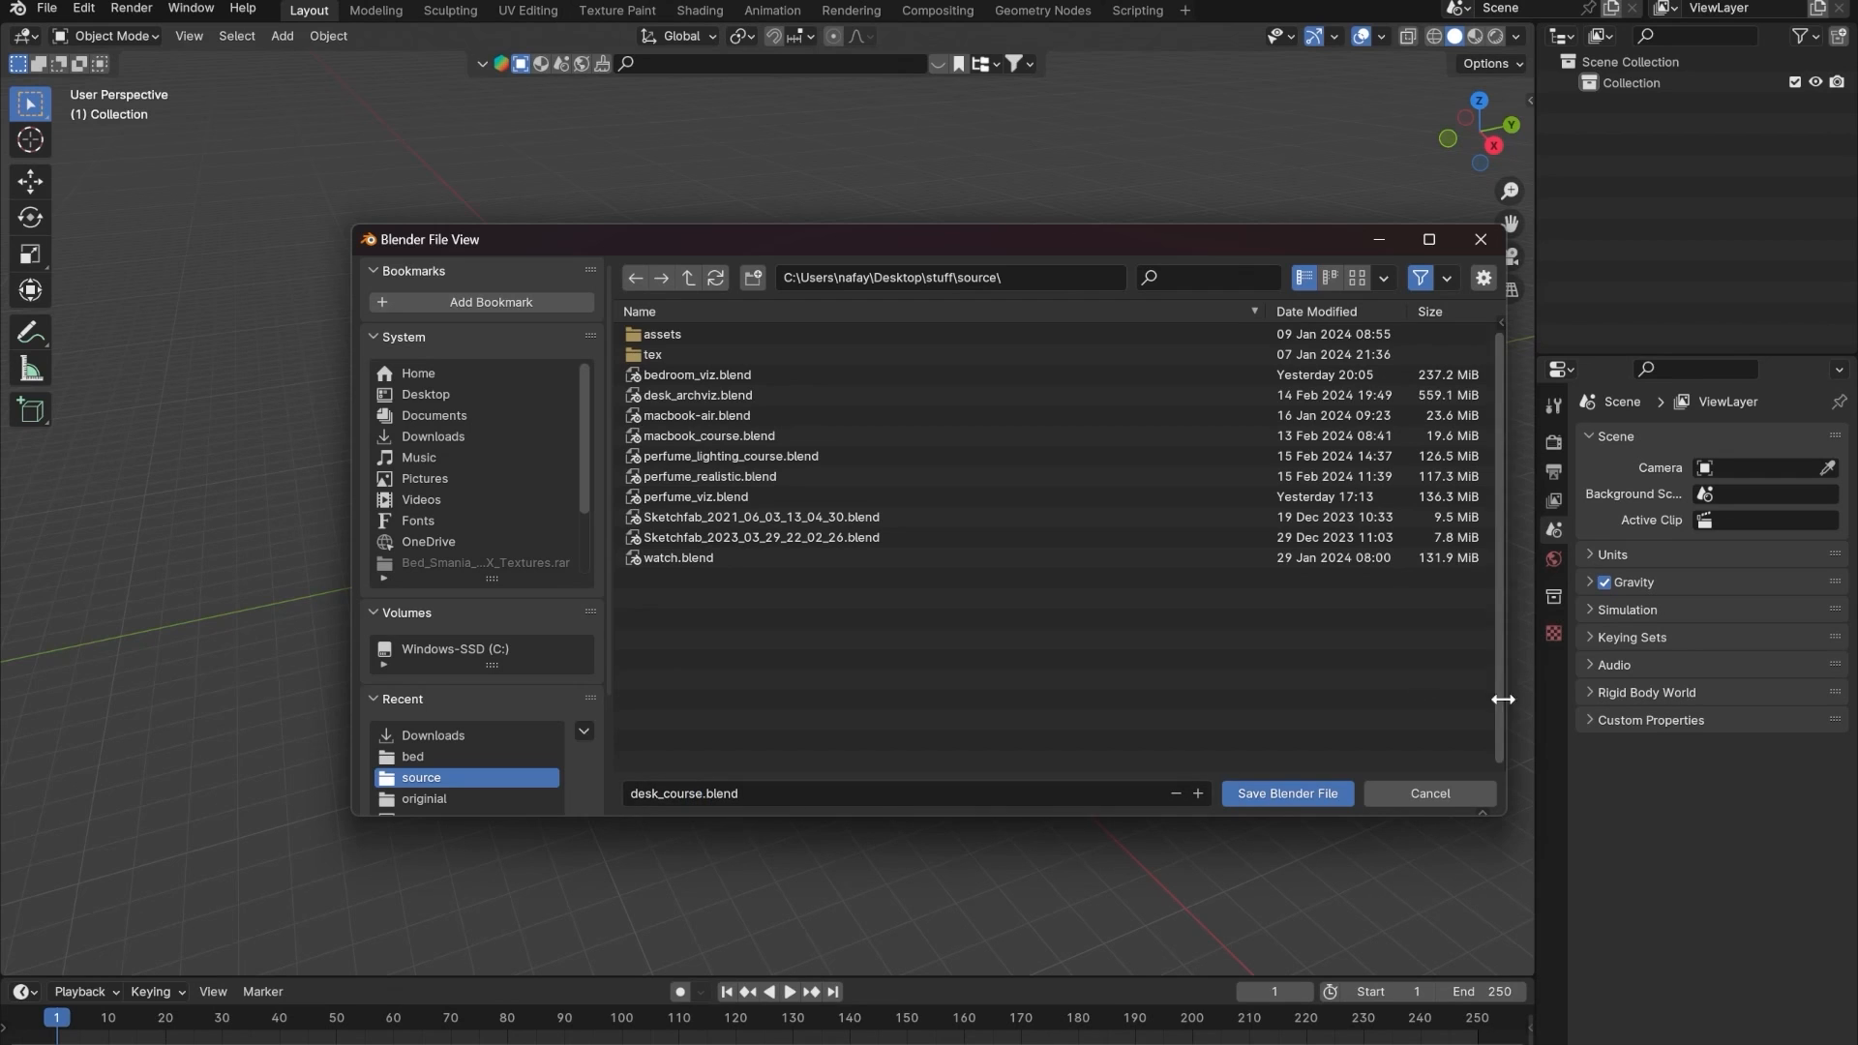
{"action": "left_click", "coordinate": [1297, 791]}
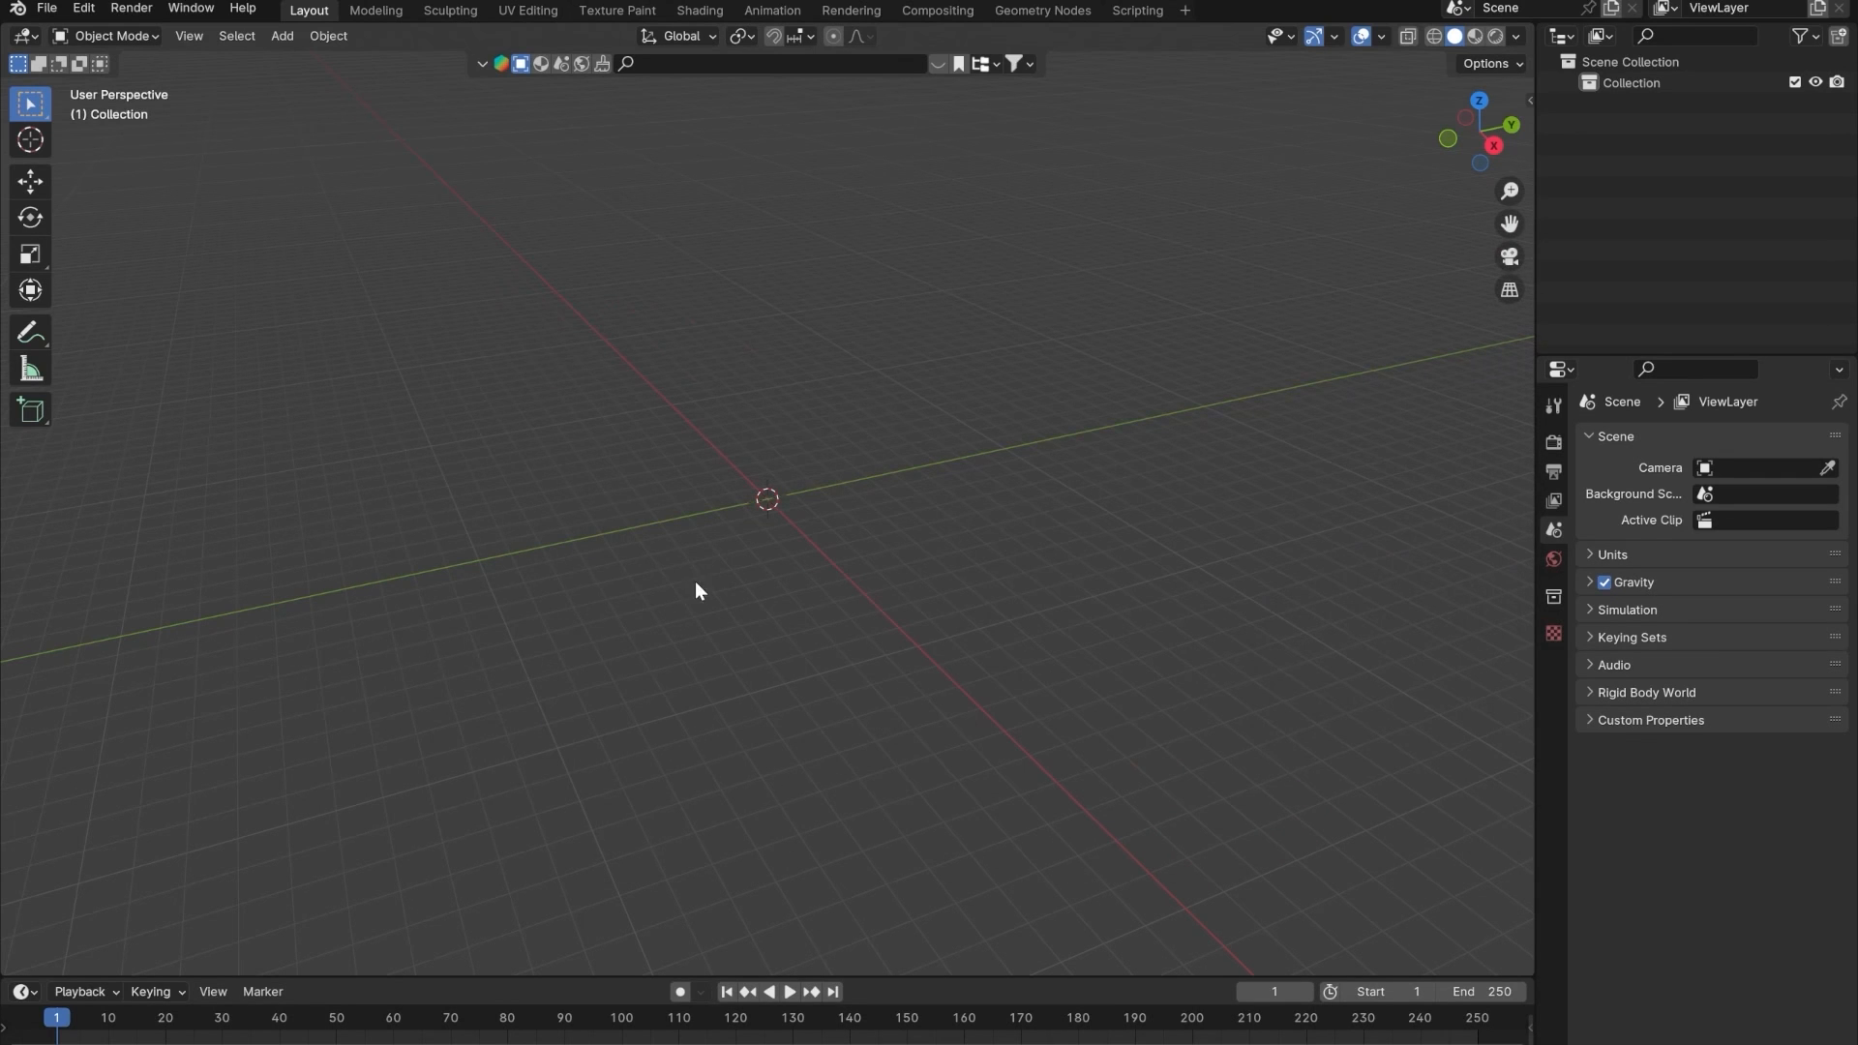
- Switch to Chrome and search Google Images for average room dimensions
{"action": "middle_click_drag", "start_coordinate": [696, 583], "coordinate": [863, 631], "text": "shift"}
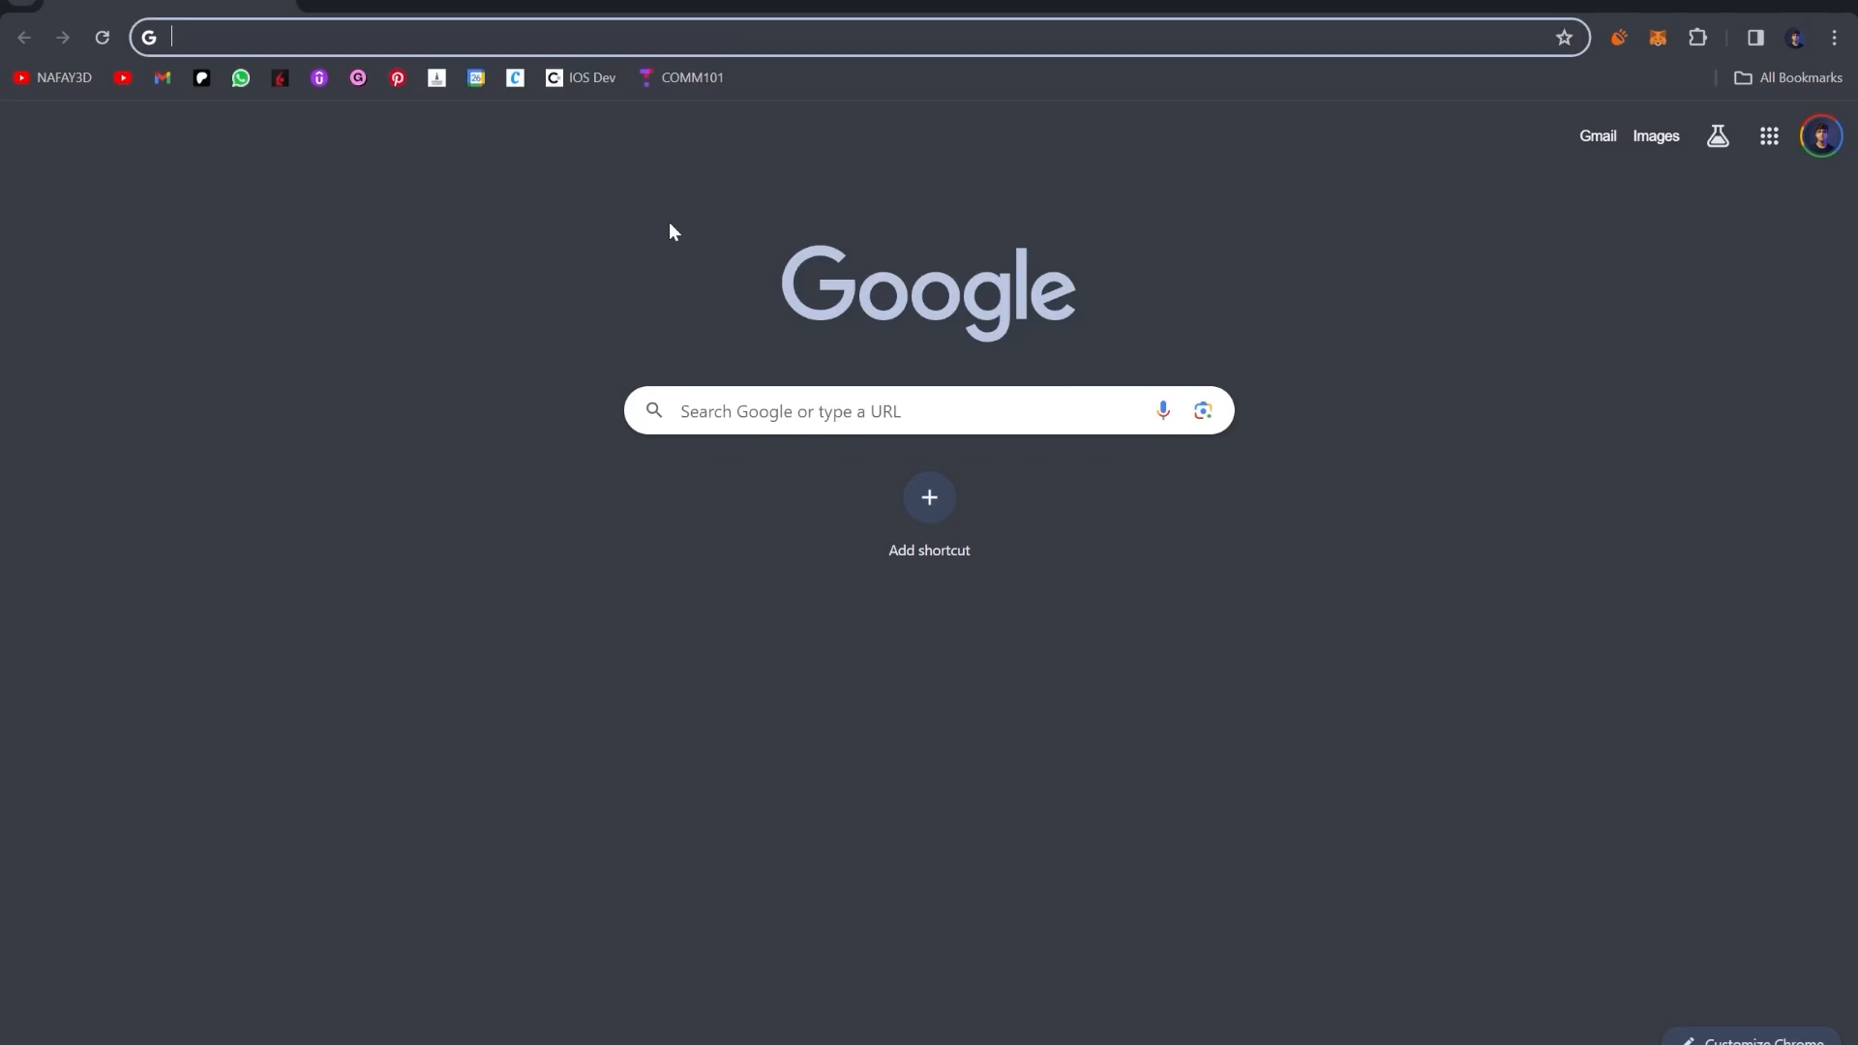
{"action": "type", "text": "average"}
{"action": "key", "text": "Down"}
{"action": "key", "text": "Return"}
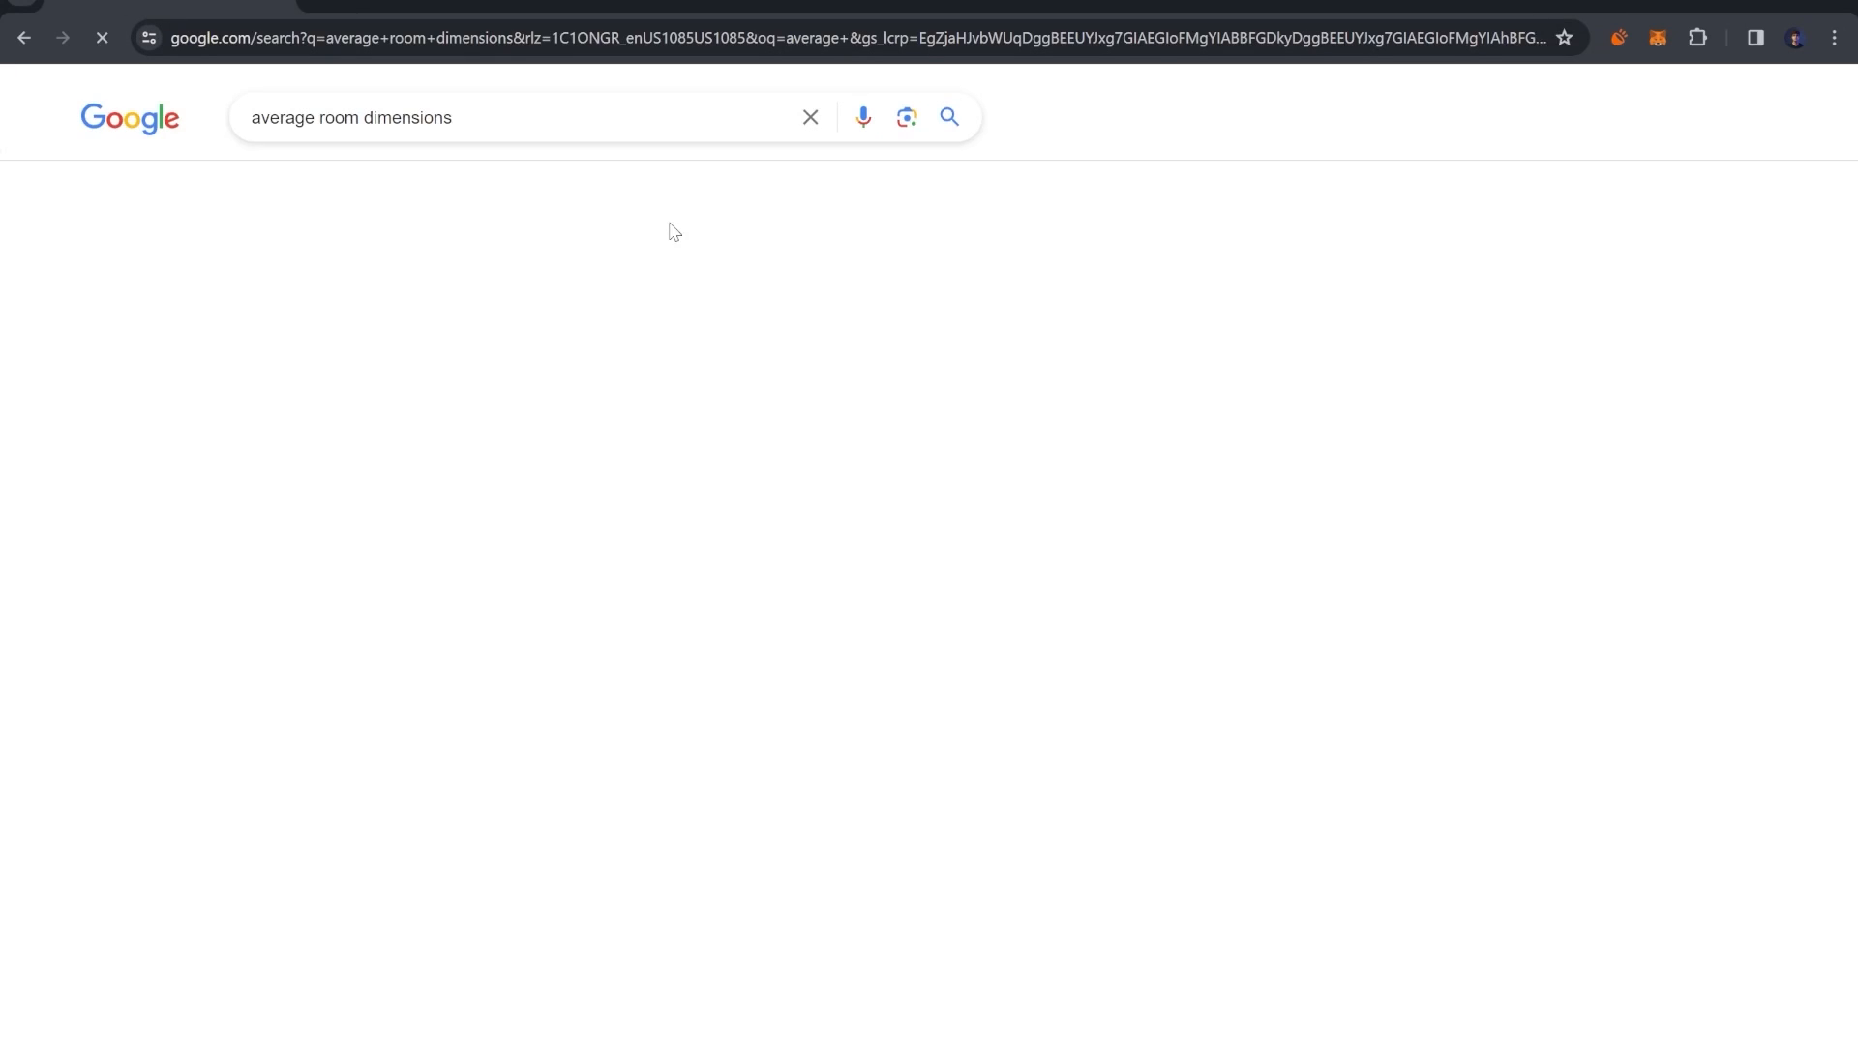
{"action": "left_click", "coordinate": [353, 185]}
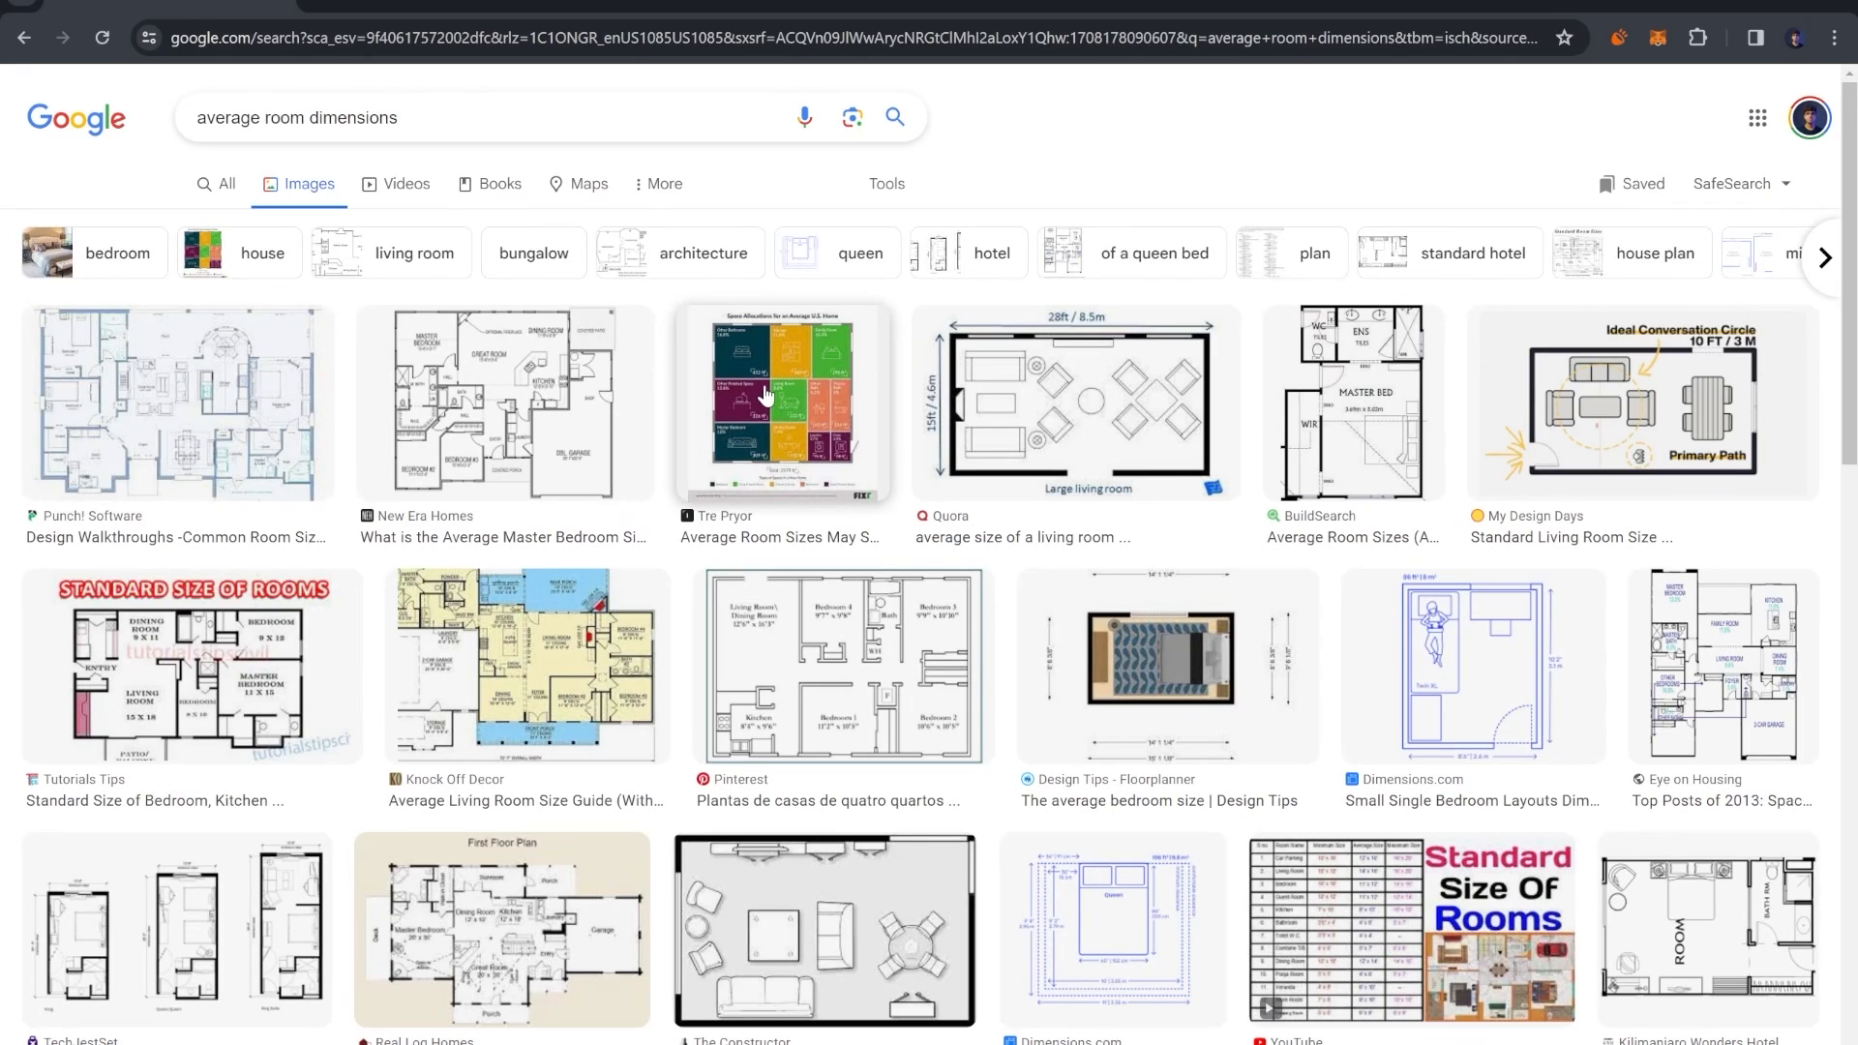
{"action": "scroll", "coordinate": [968, 416], "scroll_direction": "down", "scroll_amount": 2}
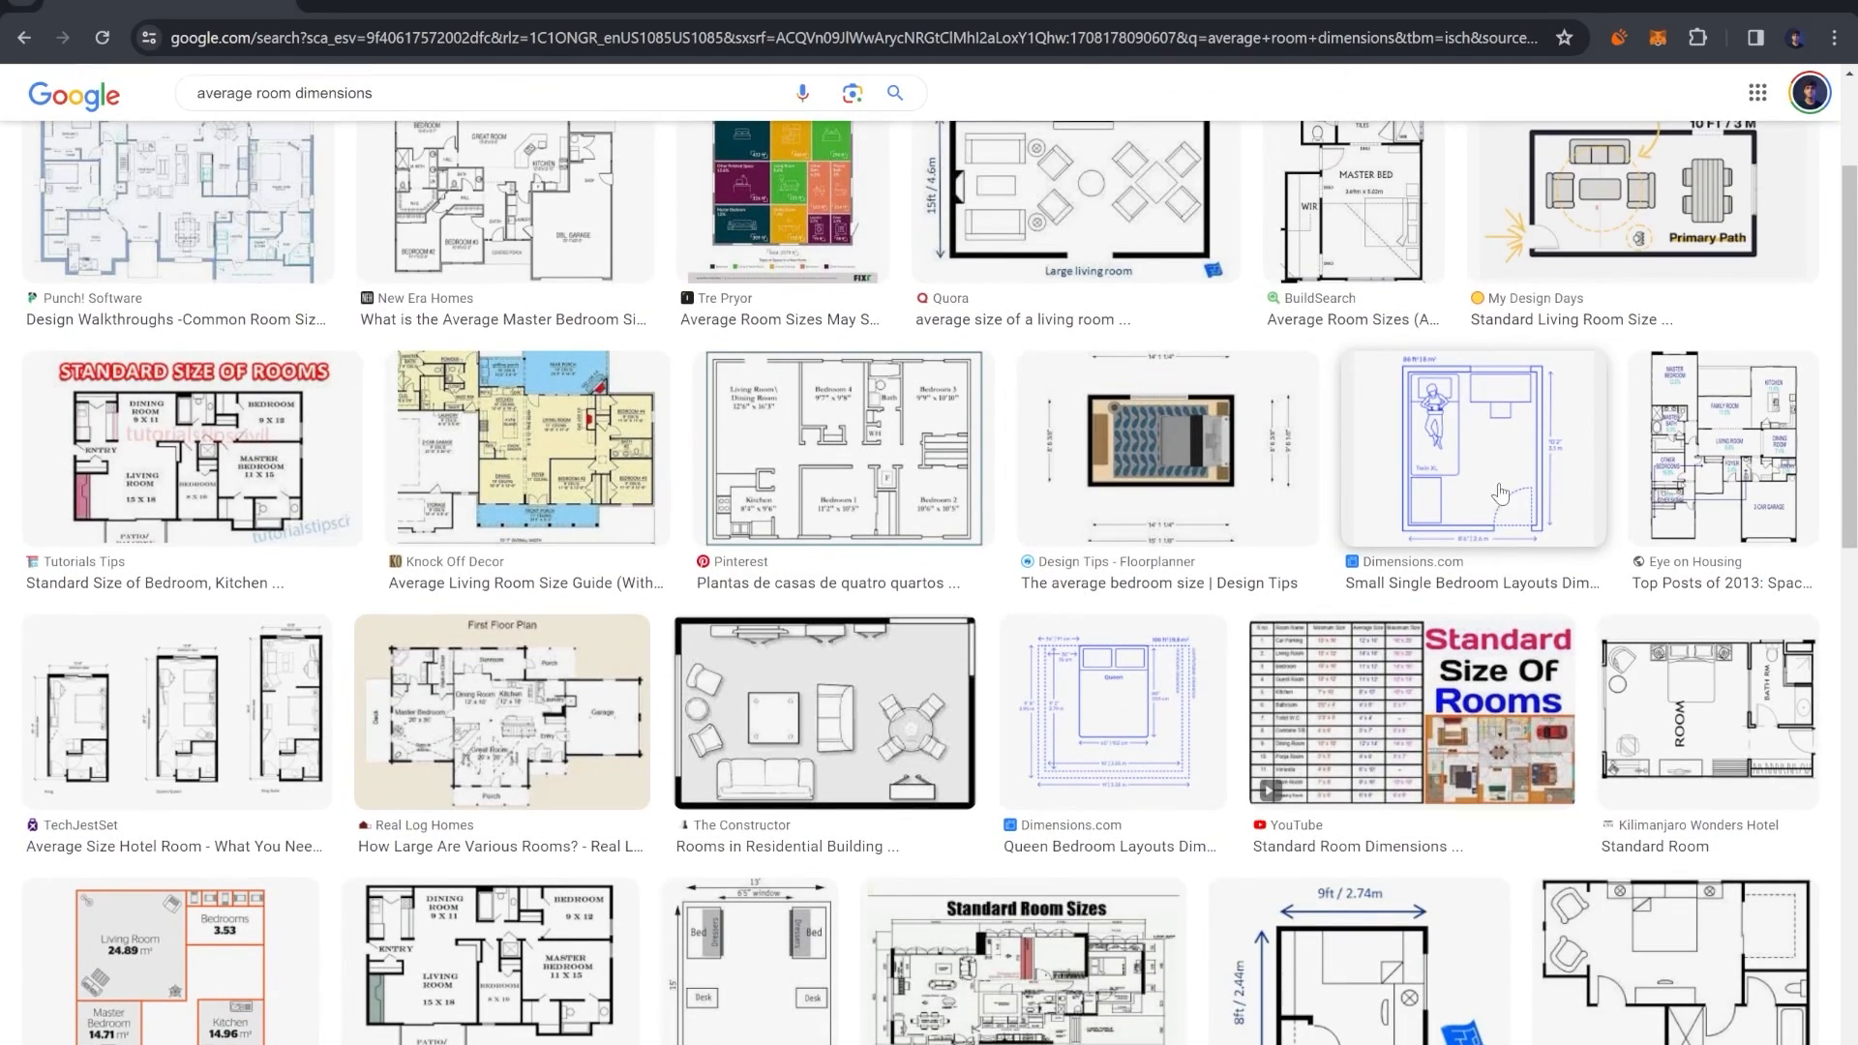
- Preview the Dimensions.com images for small single bedroom layouts and queen bedroom layouts
{"action": "left_click", "coordinate": [1472, 425]}
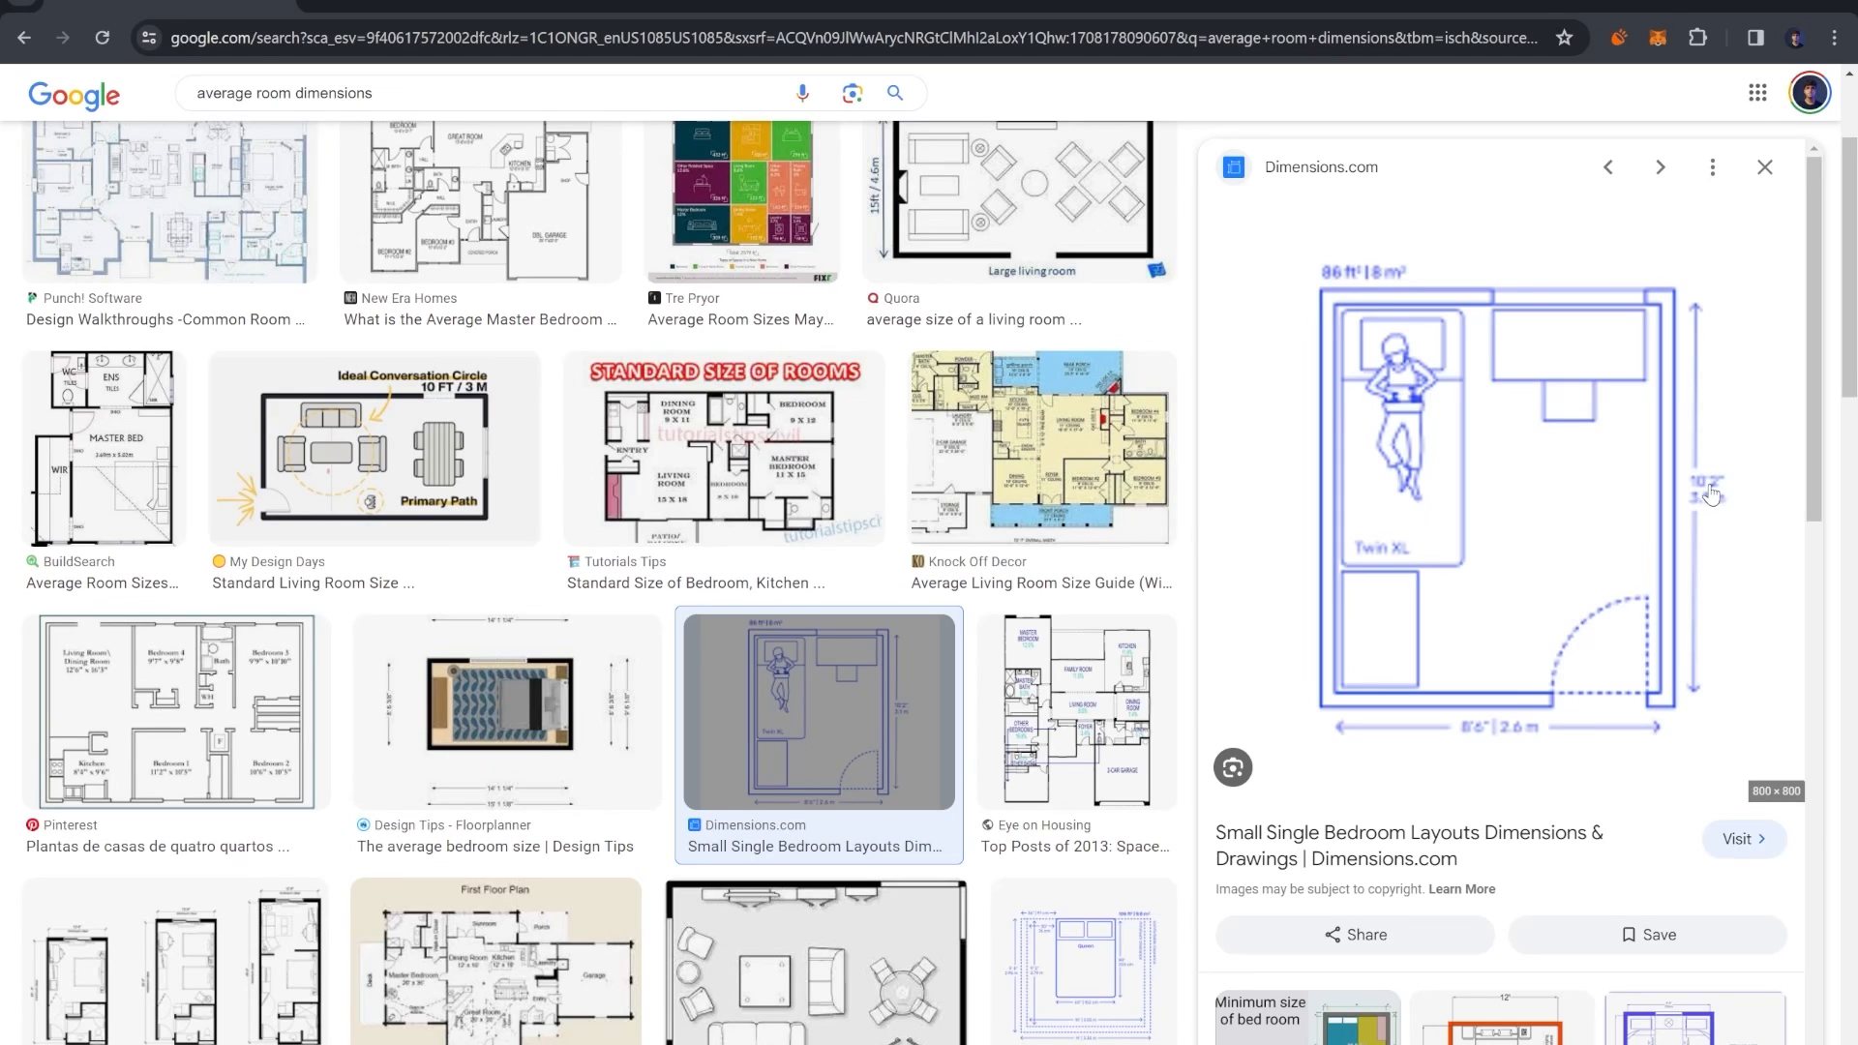
{"action": "scroll", "coordinate": [1710, 605], "scroll_direction": "down", "scroll_amount": 3}
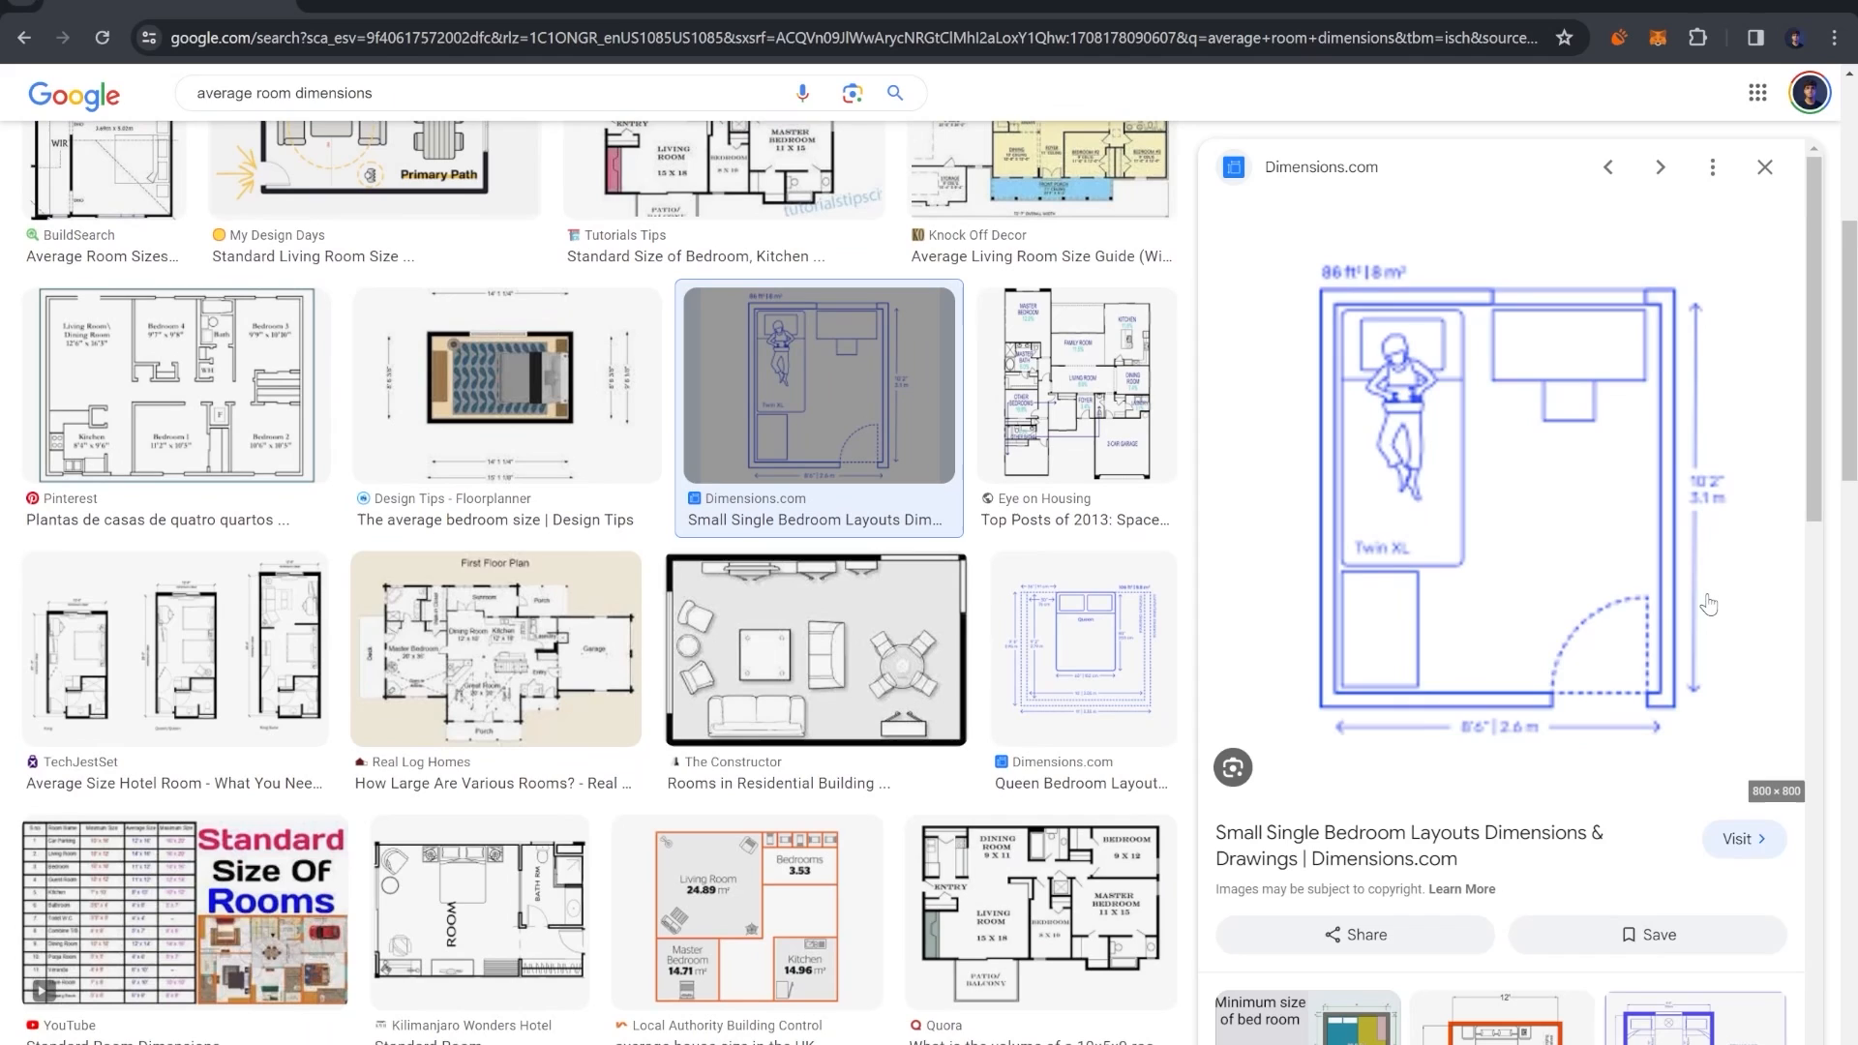
{"action": "left_click", "coordinate": [1103, 681]}
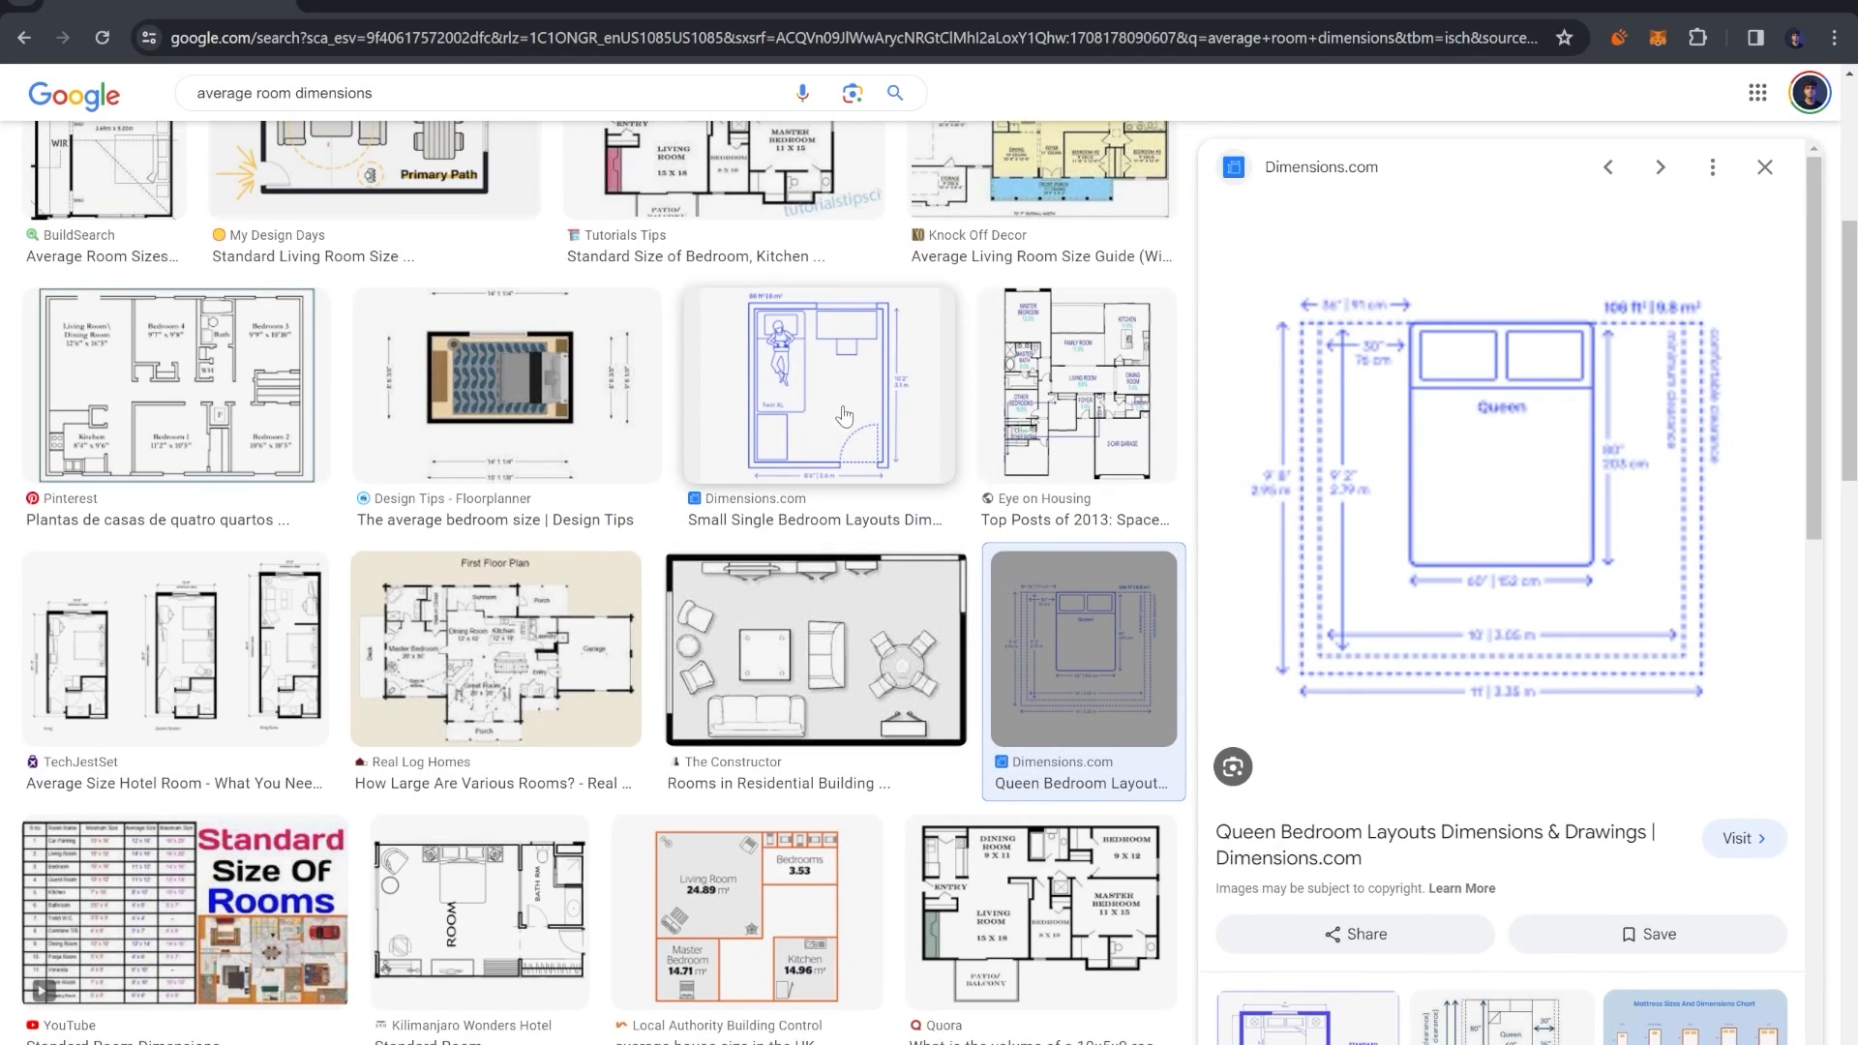
- Open the Small Single Bedroom Layouts page from Dimensions.com in a new browser tab and accept its privacy notice
{"action": "left_click", "coordinate": [819, 387]}
{"action": "right_click", "coordinate": [1480, 422]}
{"action": "left_click", "coordinate": [1527, 450]}
{"action": "left_click", "coordinate": [445, 4]}
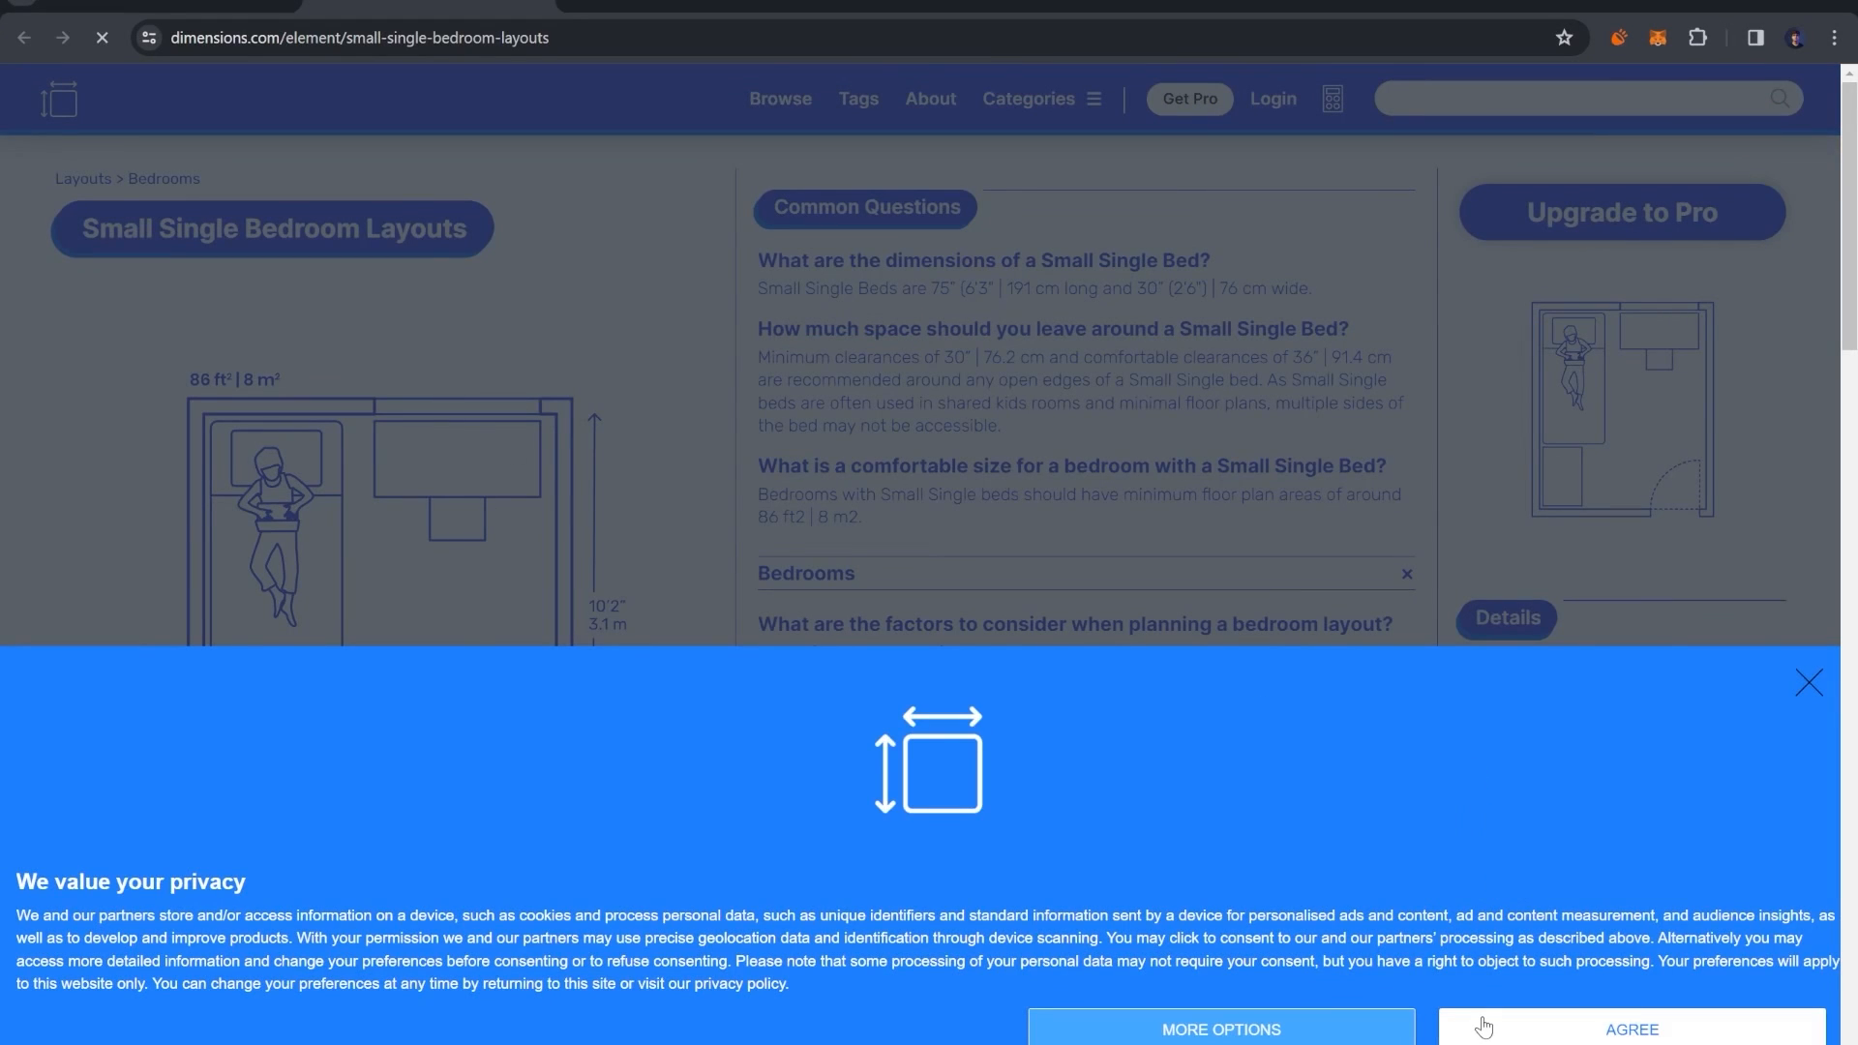
{"action": "left_click", "coordinate": [1472, 1025]}
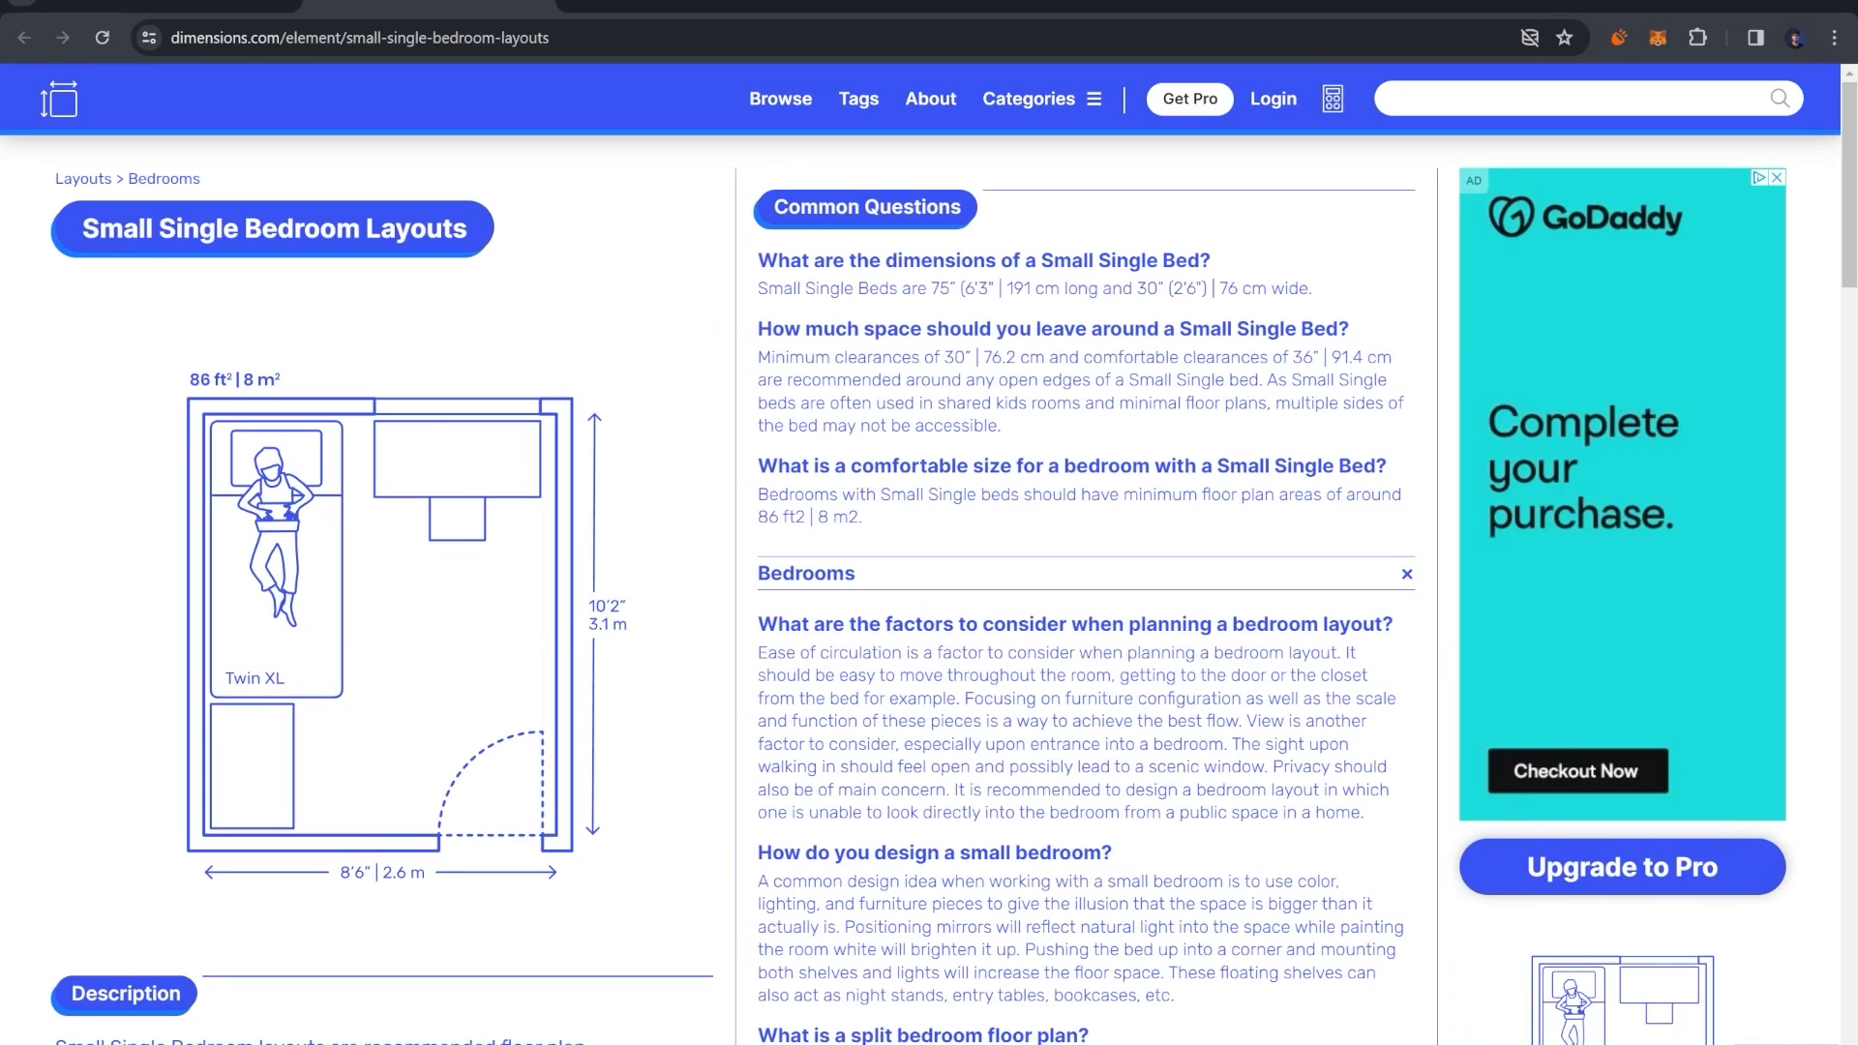
- Switch back to Blender and add a cube mesh at the scene origin
{"action": "left_click", "coordinate": [906, 1044]}
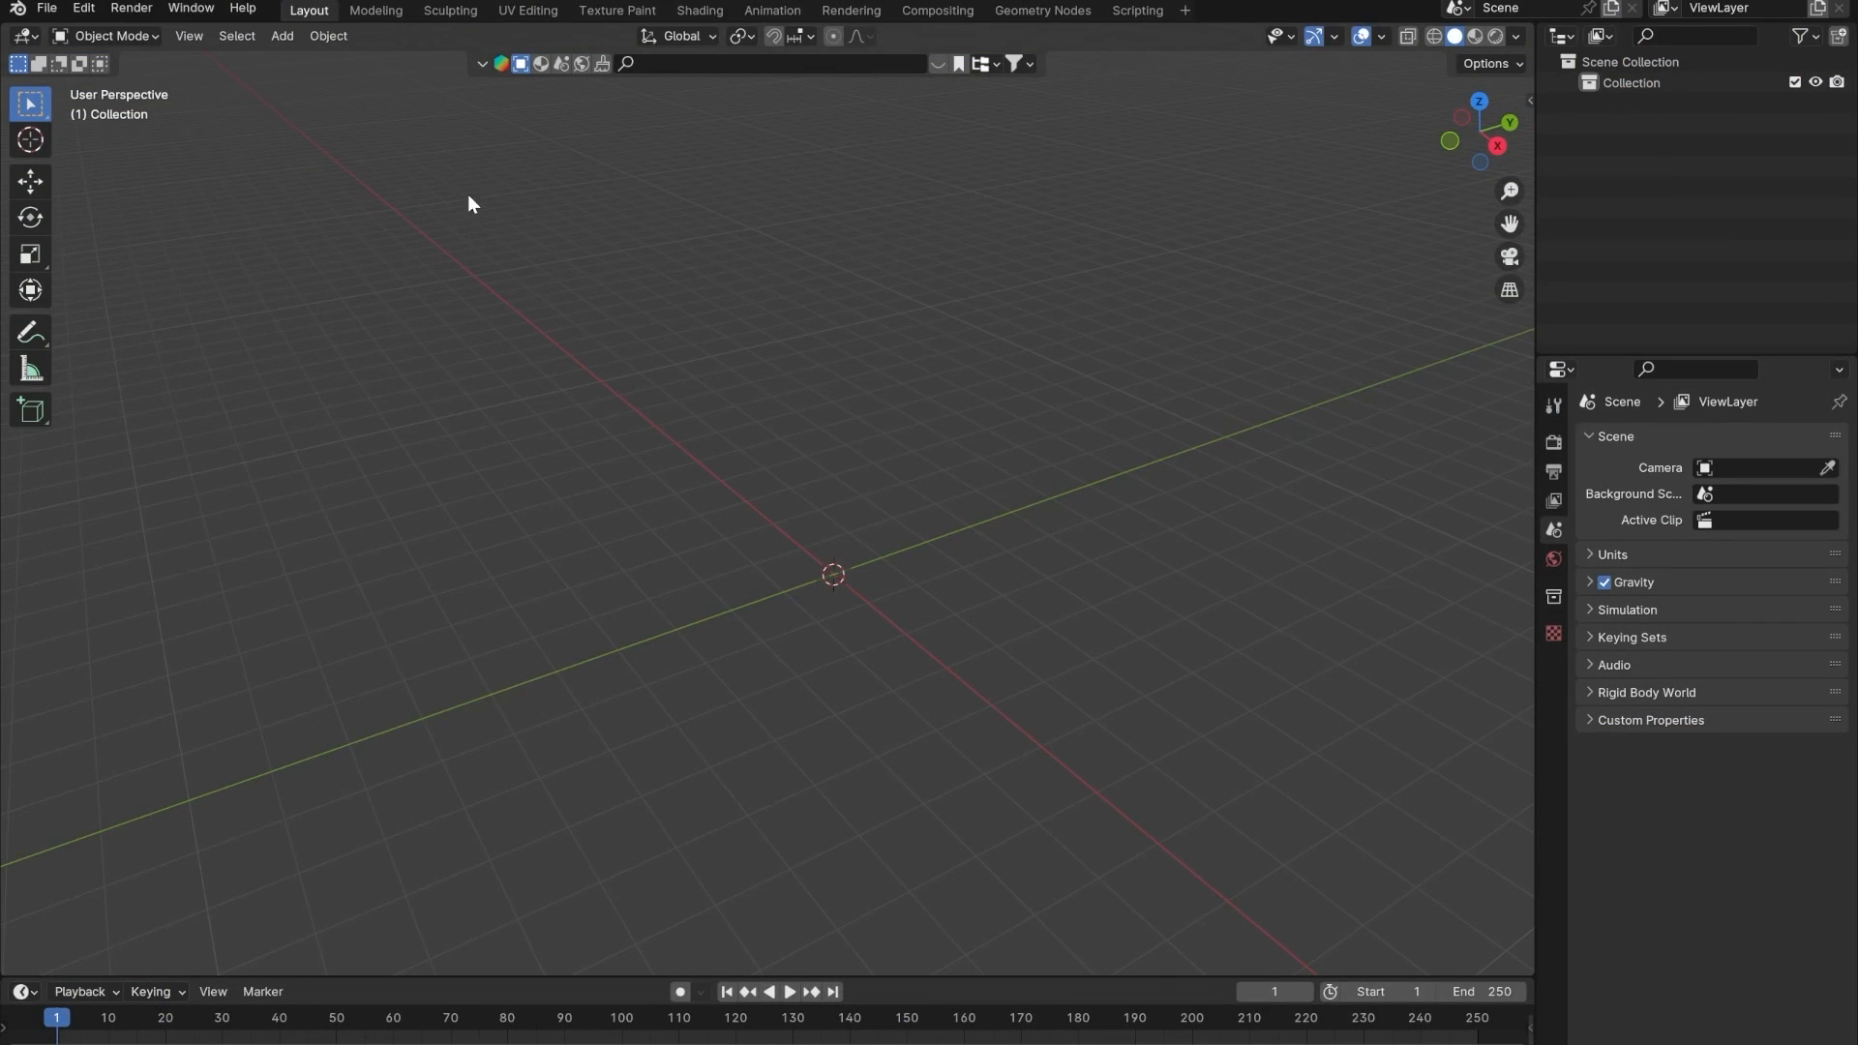
{"action": "left_click", "coordinate": [282, 39]}
{"action": "mouse_move", "coordinate": [293, 58]}
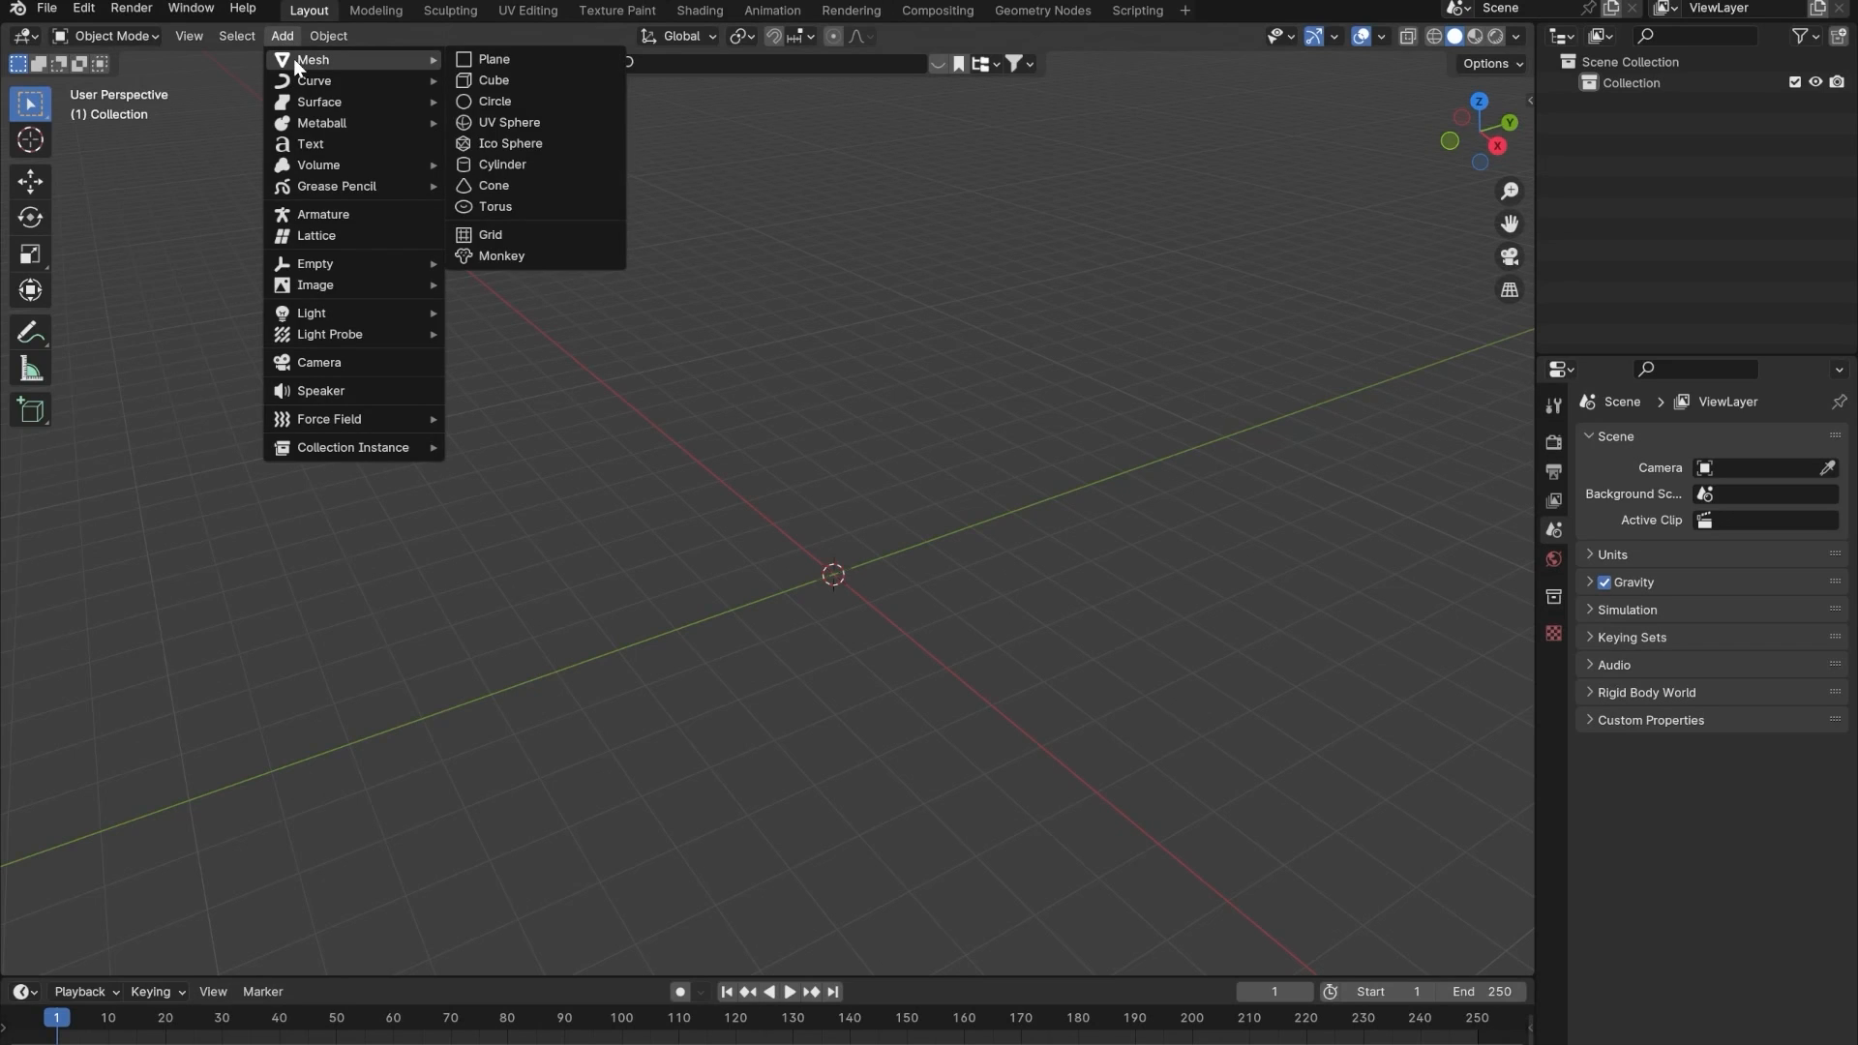
{"action": "left_click", "coordinate": [542, 73]}
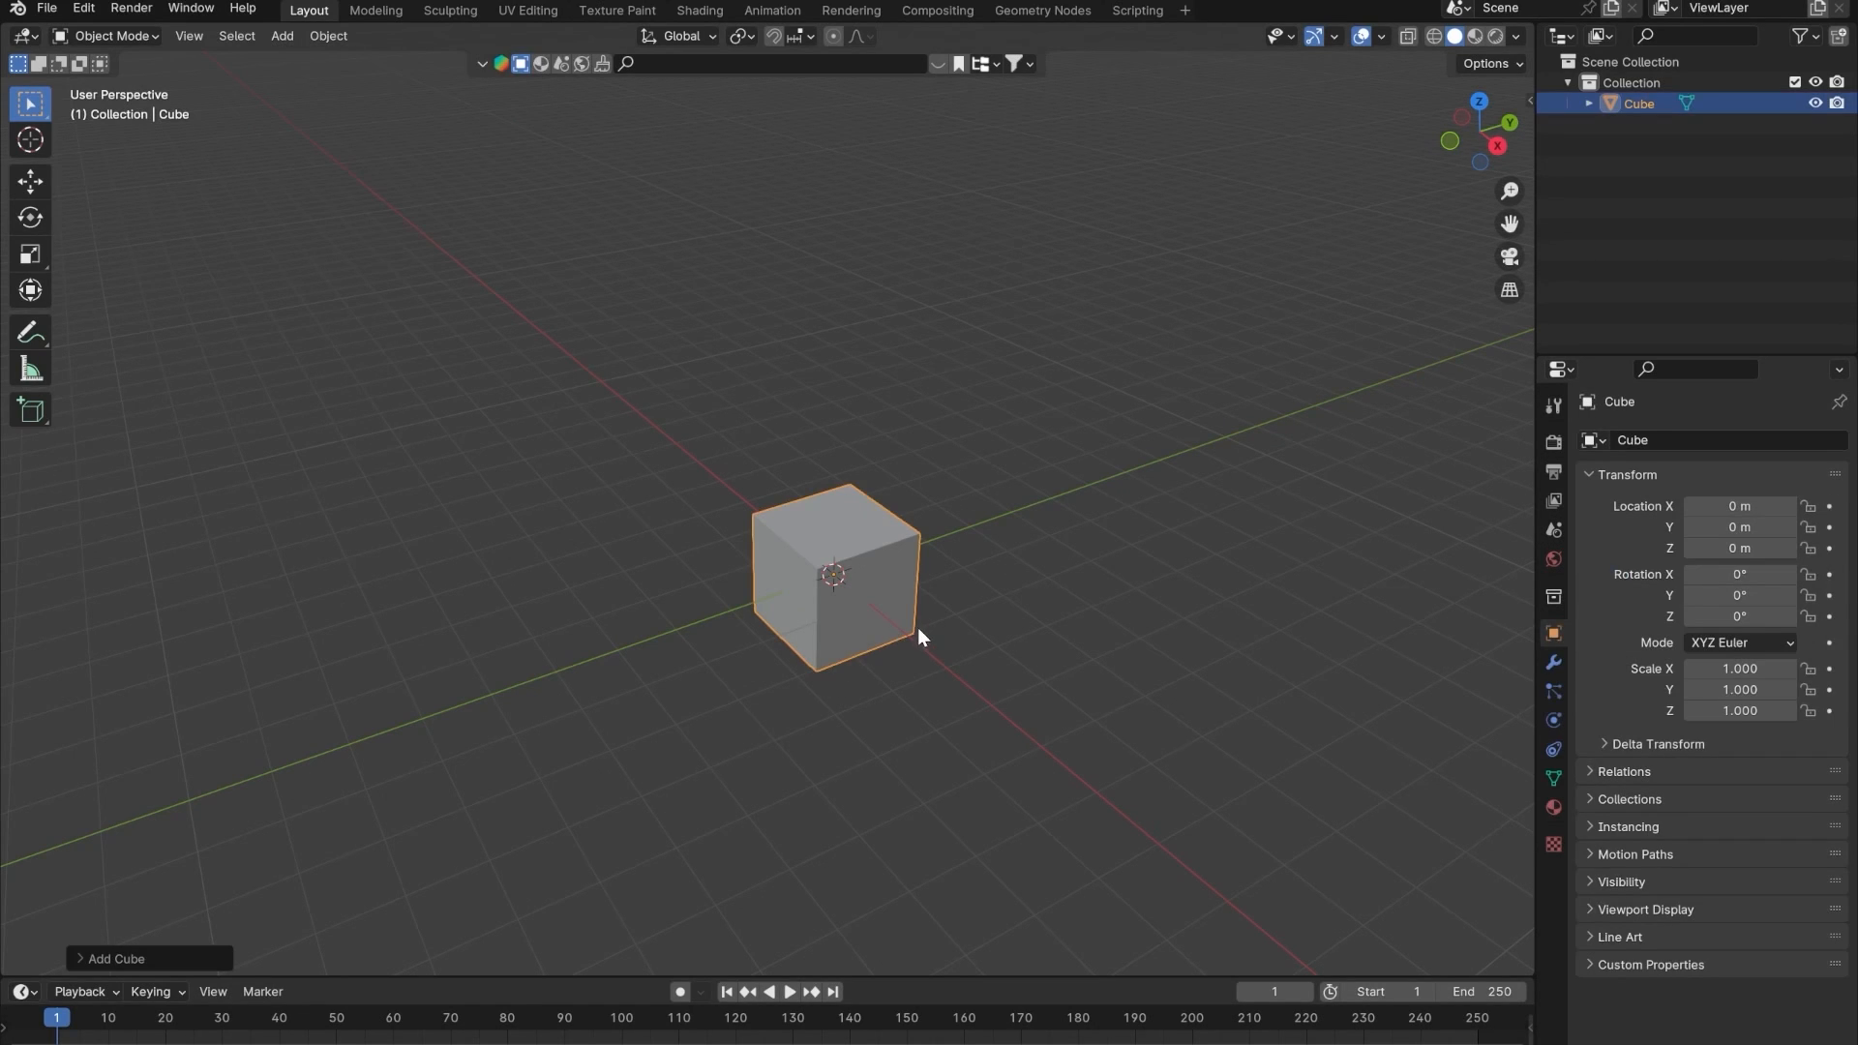
- Raise the cube 1 m along the Z axis in the back orthographic view so its base rests on the ground
{"action": "key", "text": "ctrl+KP_1"}
{"action": "scroll", "coordinate": [705, 620], "scroll_direction": "up", "scroll_amount": 4}
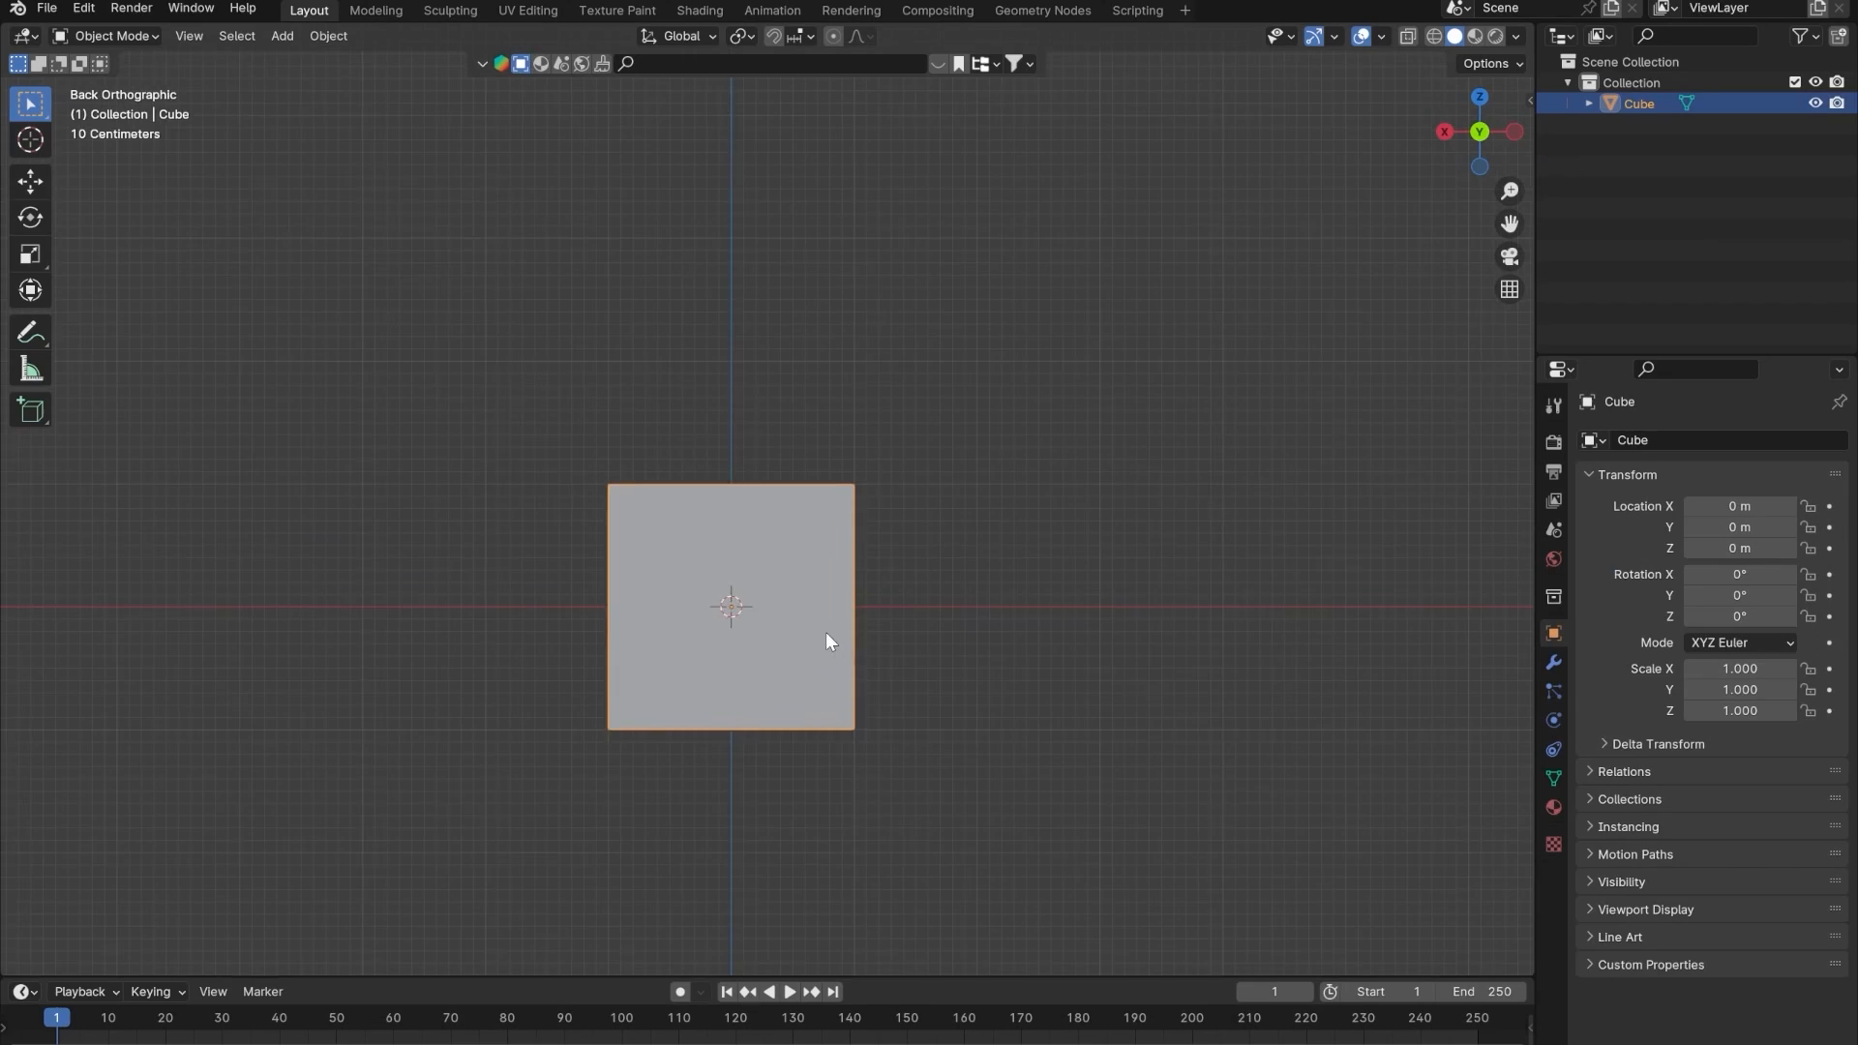
{"action": "middle_click_drag", "start_coordinate": [747, 571], "coordinate": [771, 559], "text": "shift"}
{"action": "key", "text": "g"}
{"action": "key", "text": "z"}
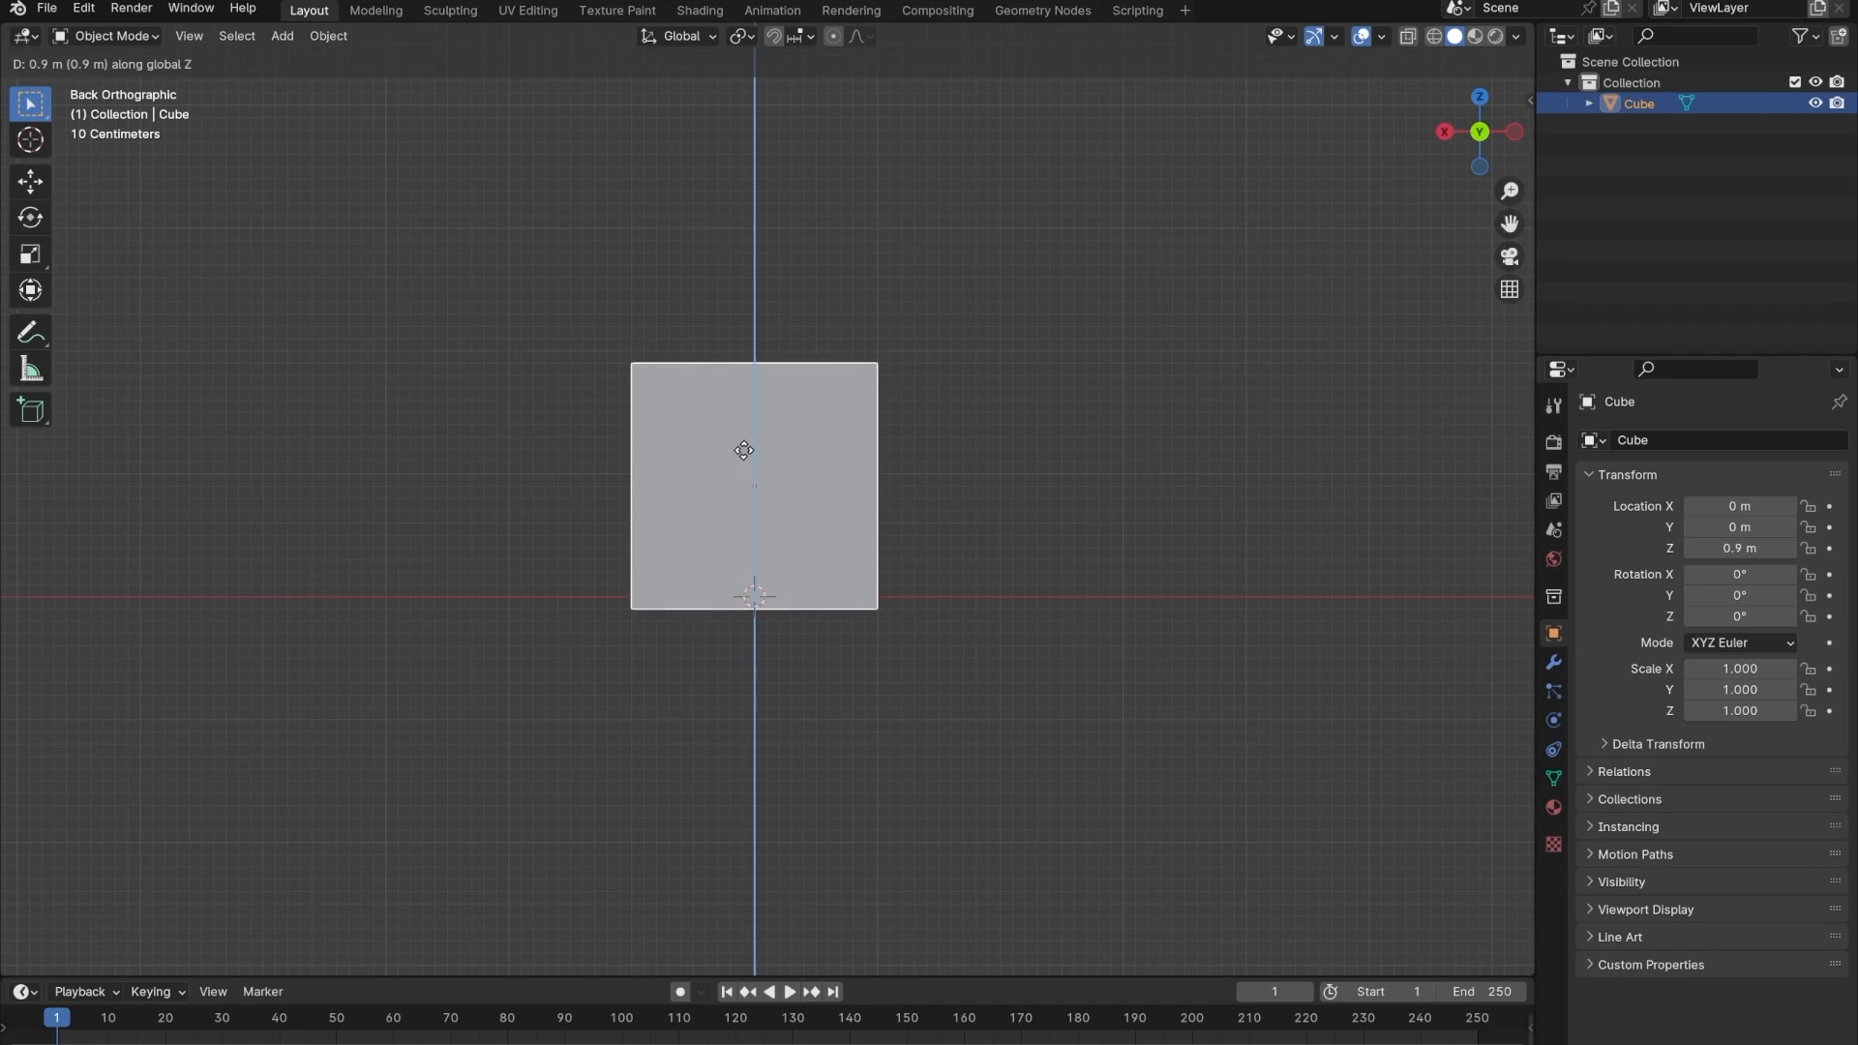
{"action": "left_click", "coordinate": [728, 523]}
{"action": "scroll", "coordinate": [728, 531], "scroll_direction": "up", "scroll_amount": 5}
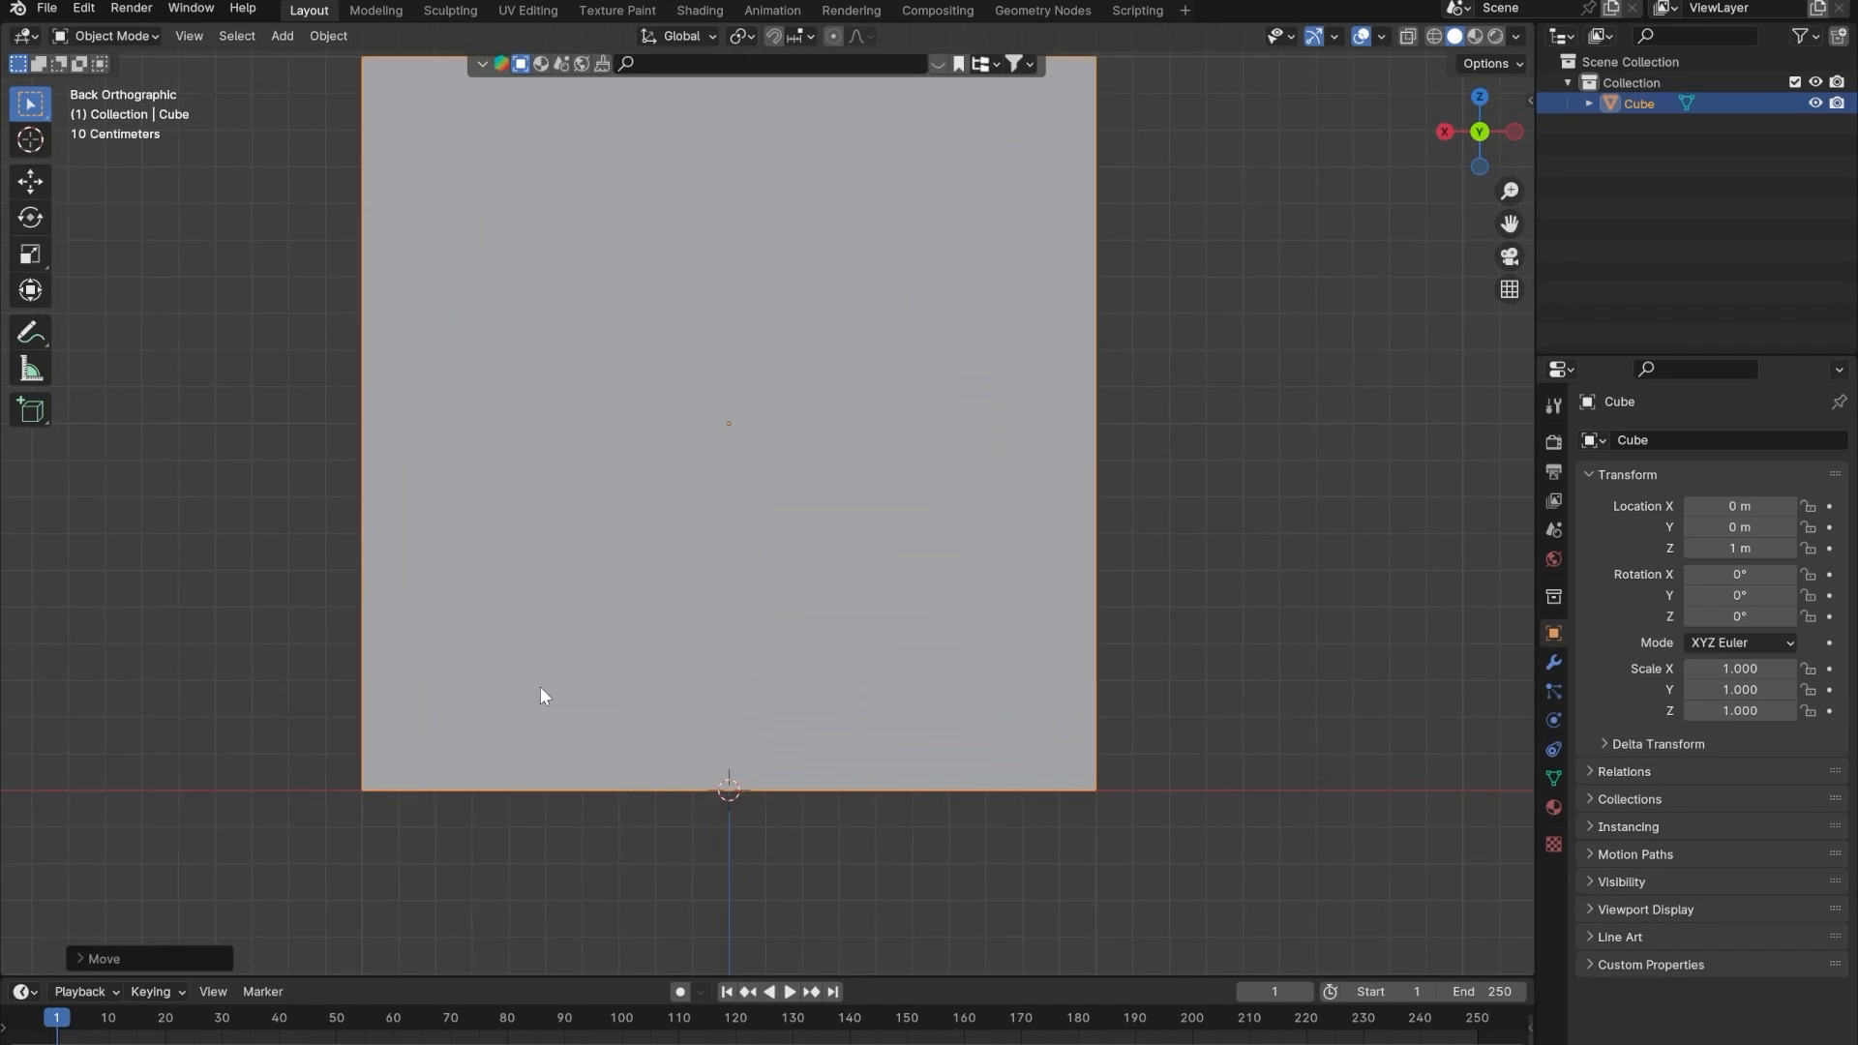
{"action": "scroll", "coordinate": [758, 821], "scroll_direction": "down", "scroll_amount": 4}
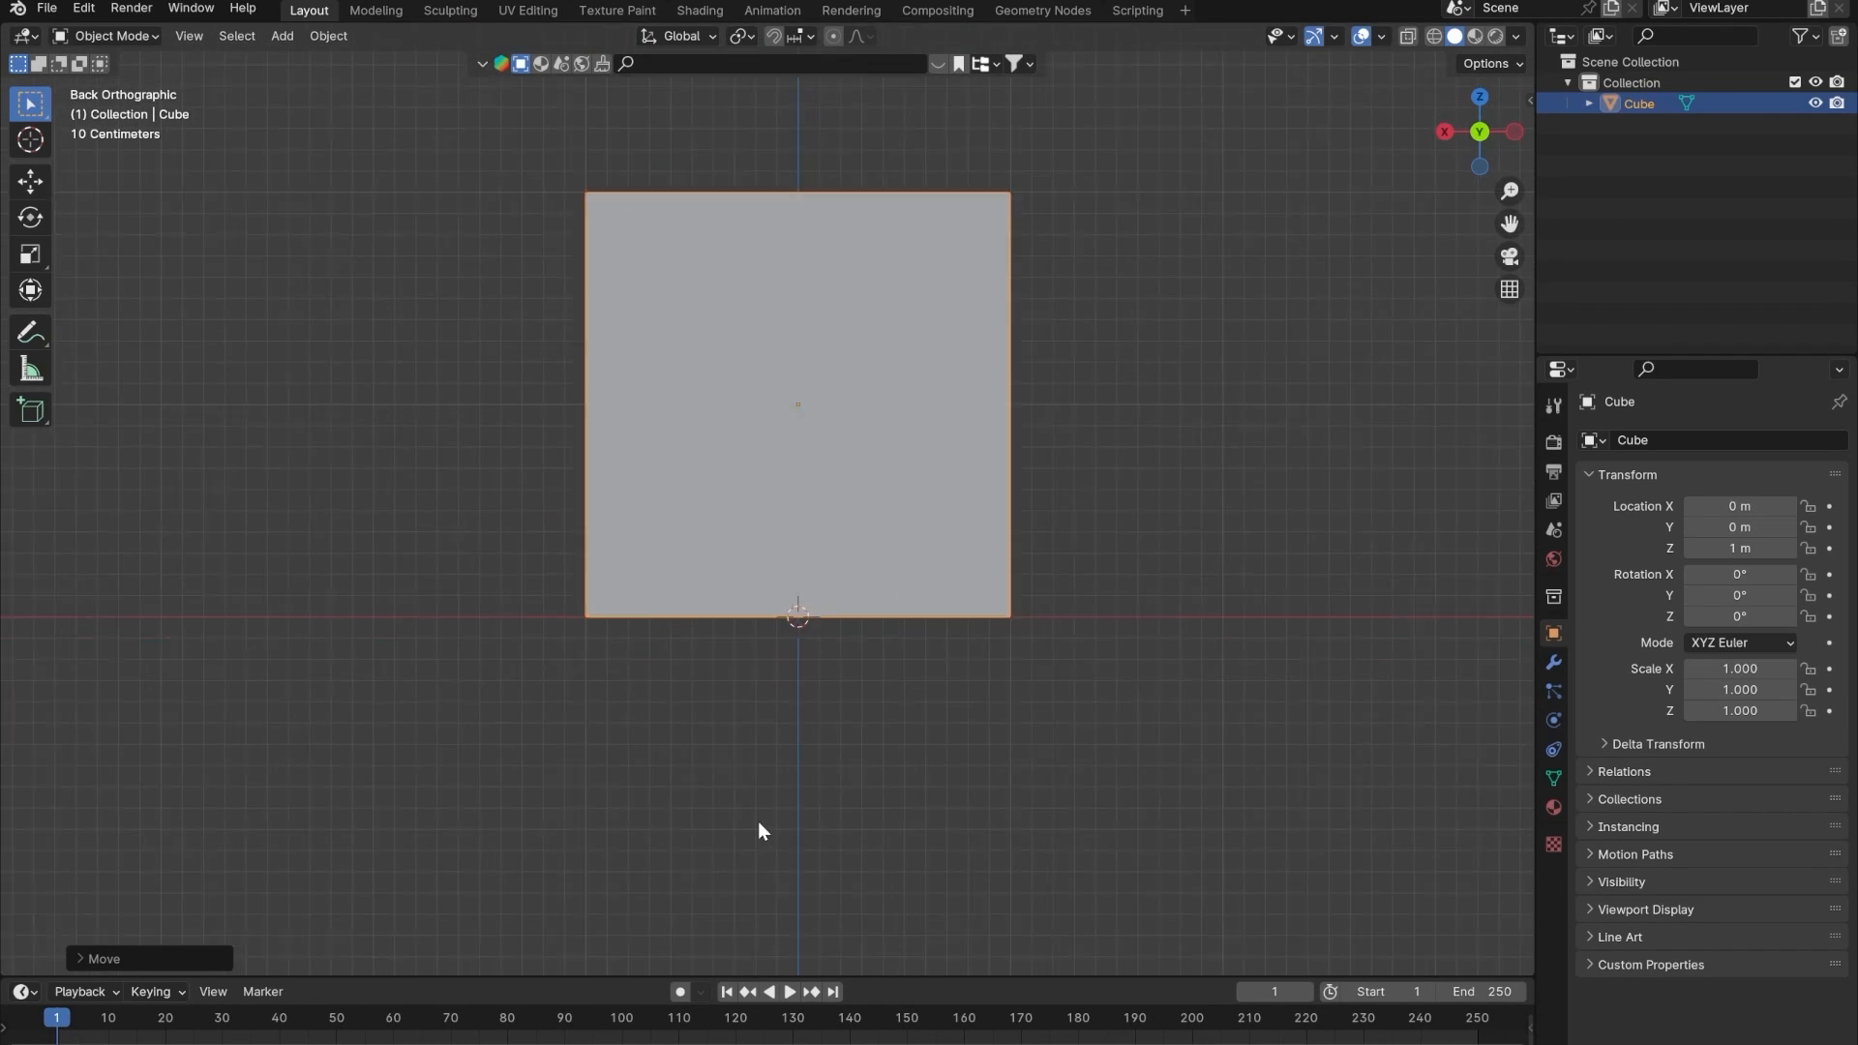
- Set the cube's dimensions to 2.6 m in Y and 3.1 m in X, then deselect it
{"action": "middle_click_drag", "start_coordinate": [758, 821], "coordinate": [784, 788]}
{"action": "middle_click_drag", "start_coordinate": [857, 658], "coordinate": [815, 666]}
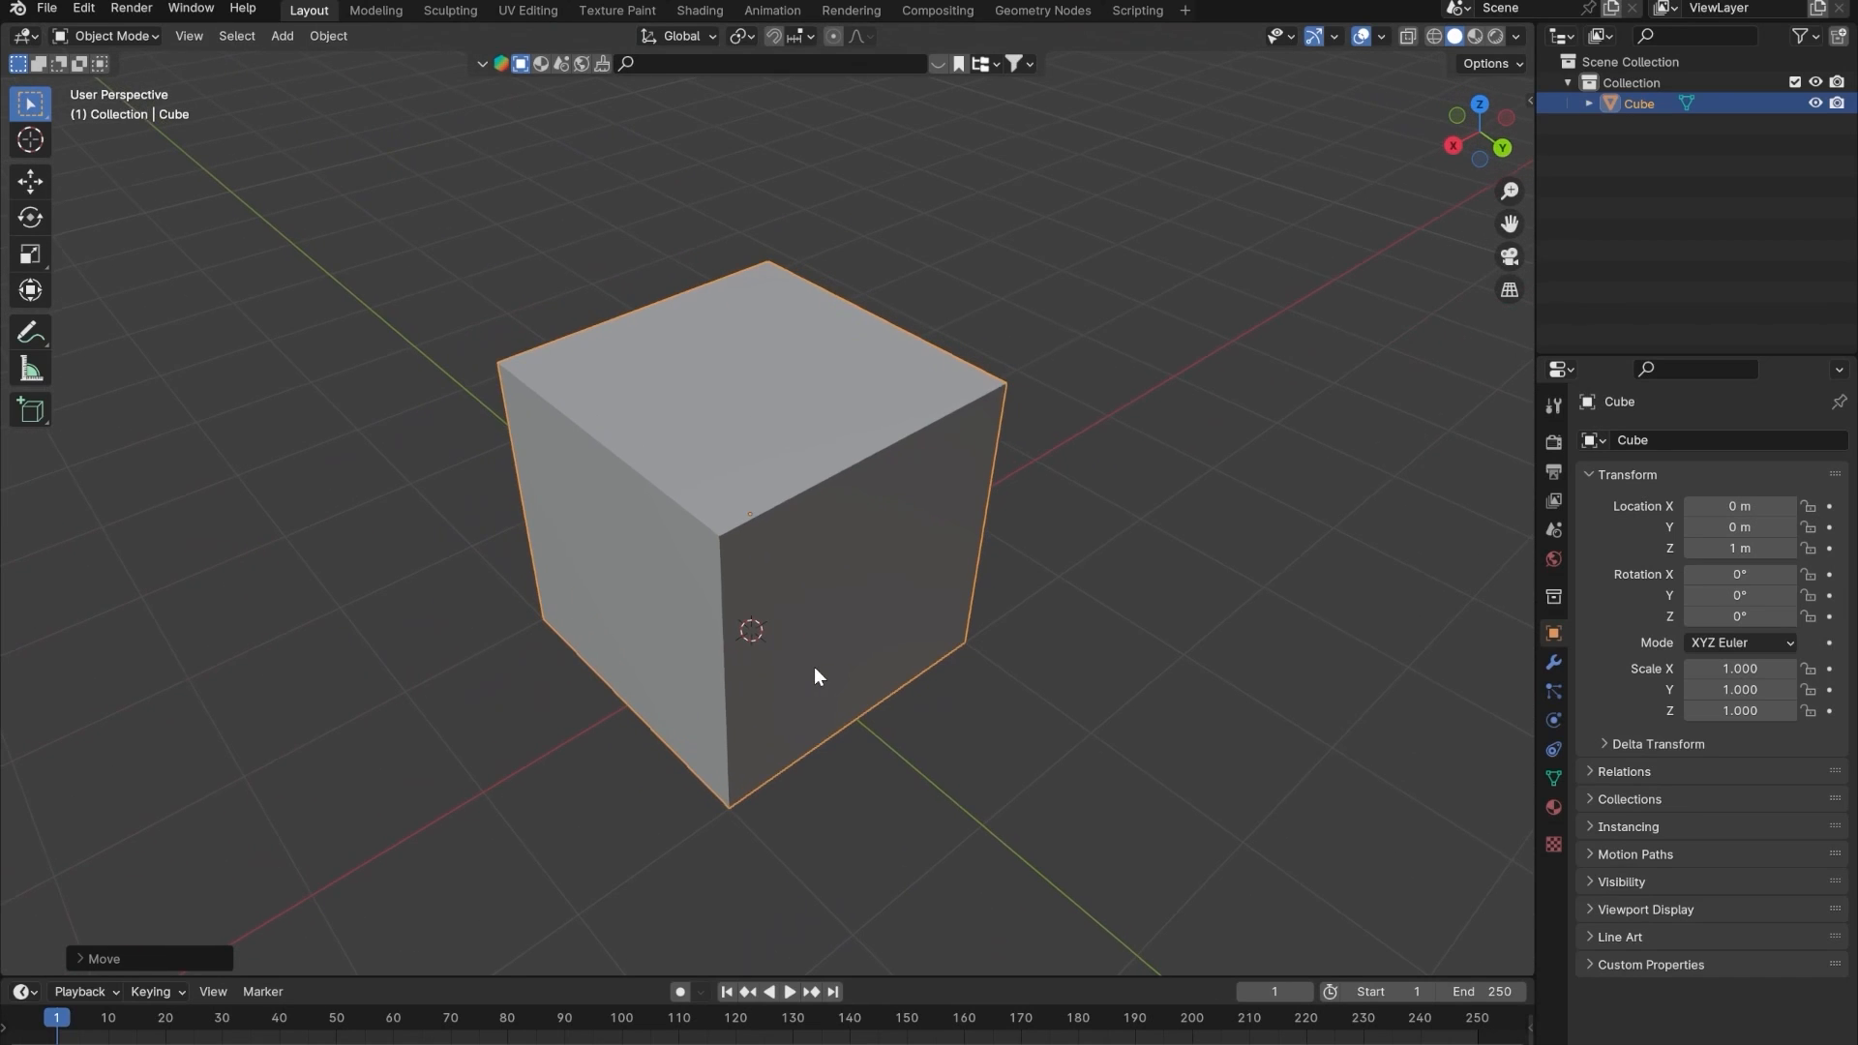
{"action": "left_click", "coordinate": [1527, 97]}
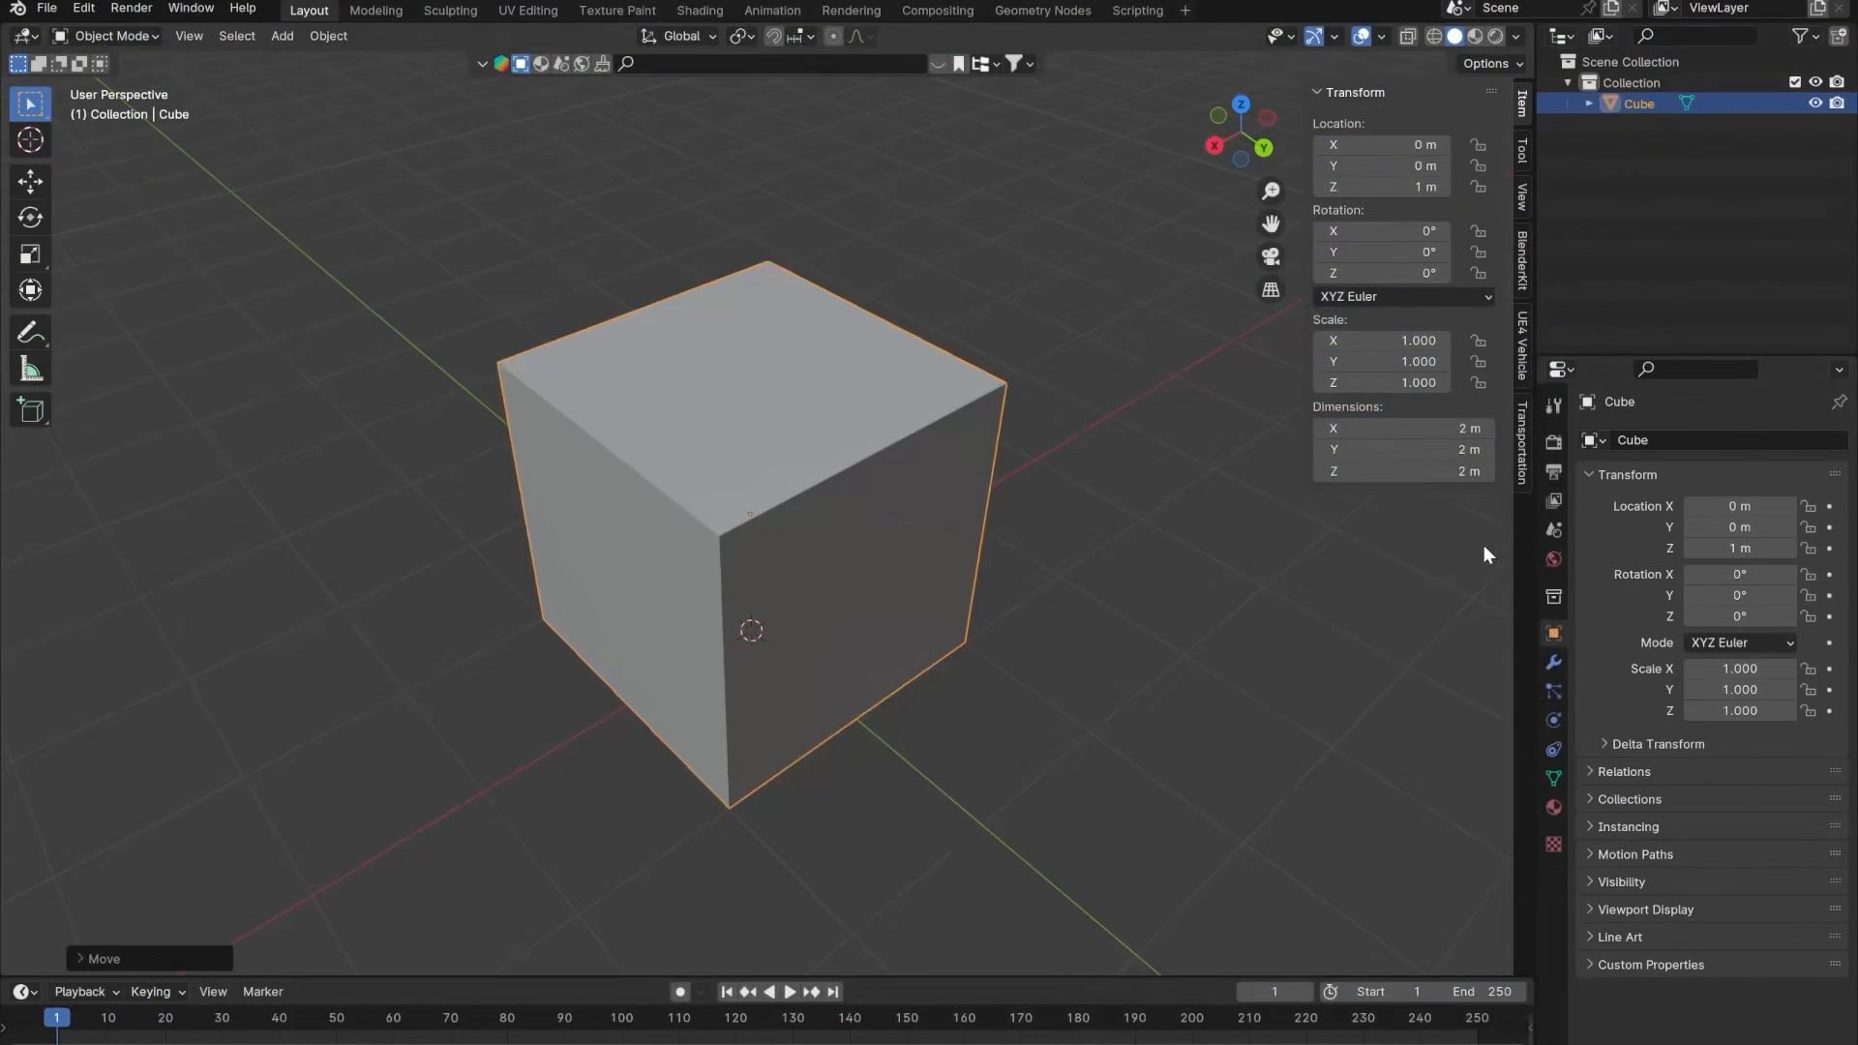
{"action": "left_click", "coordinate": [1411, 441]}
{"action": "type", "text": "2"}
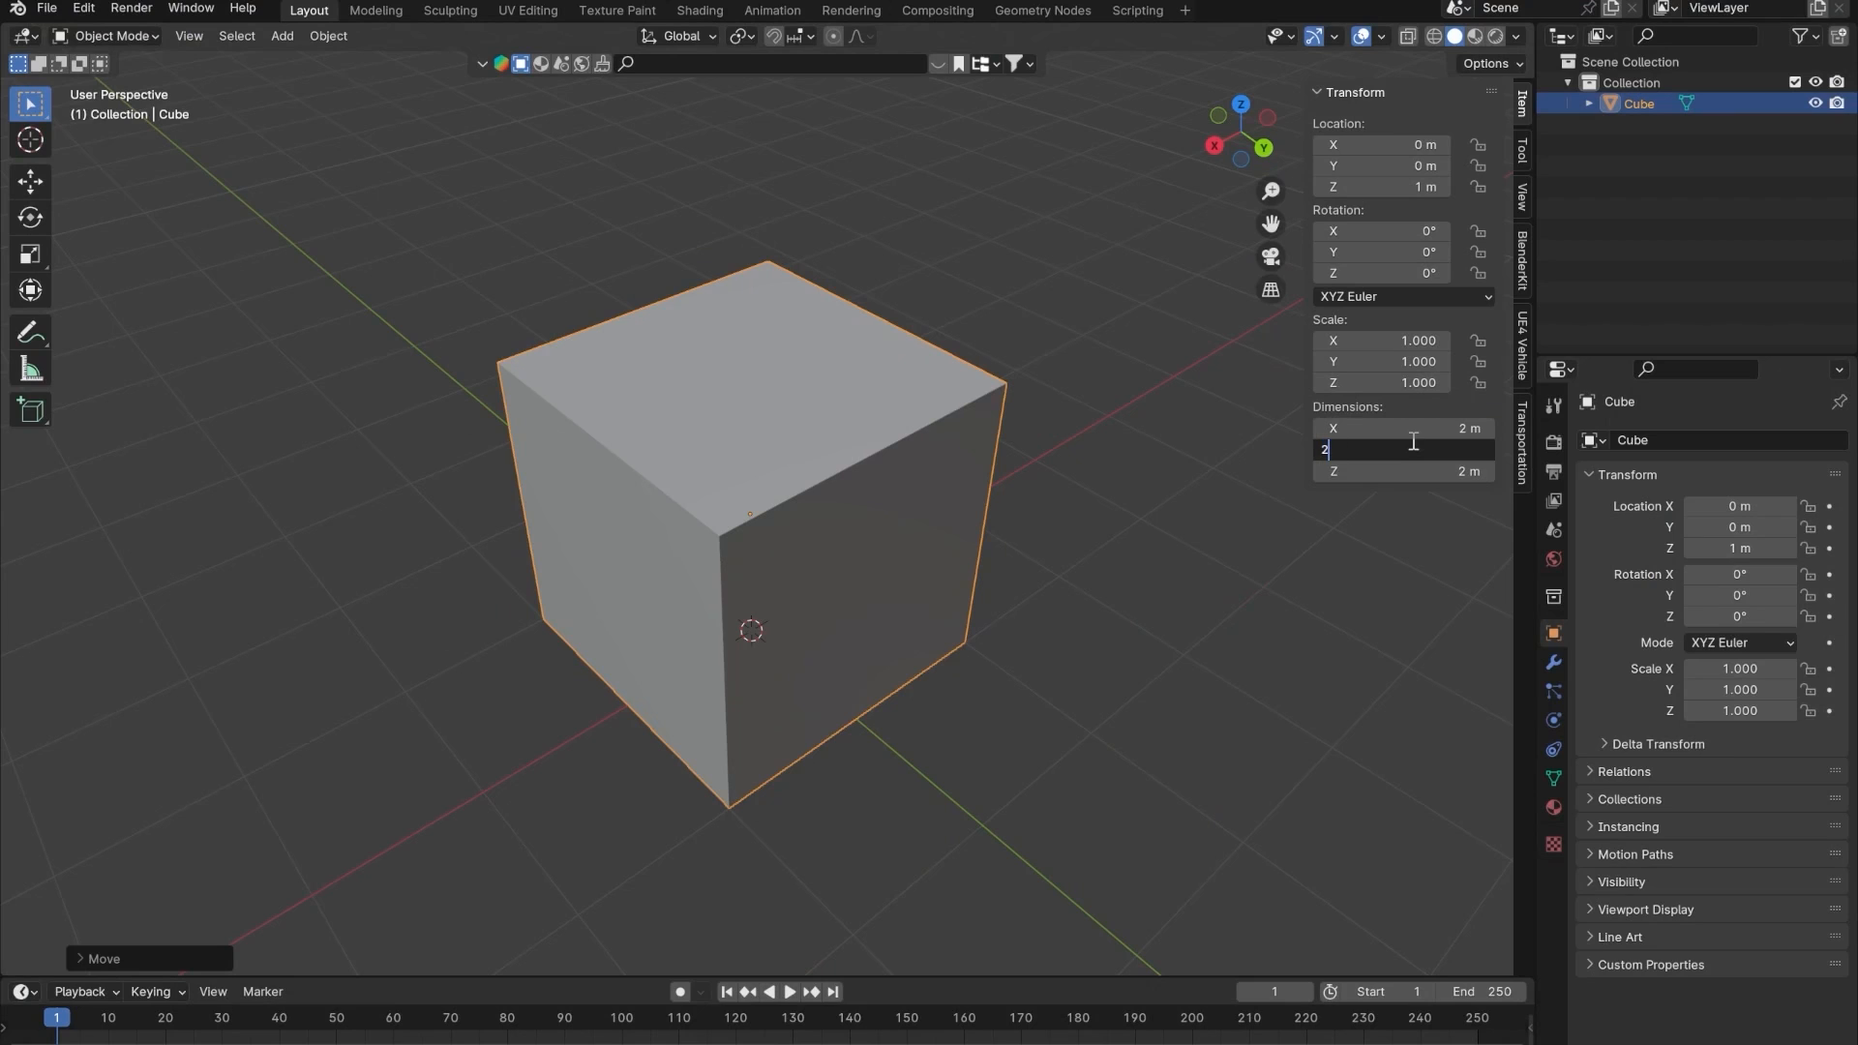
{"action": "type", "text": ".6"}
{"action": "key", "text": "Return"}
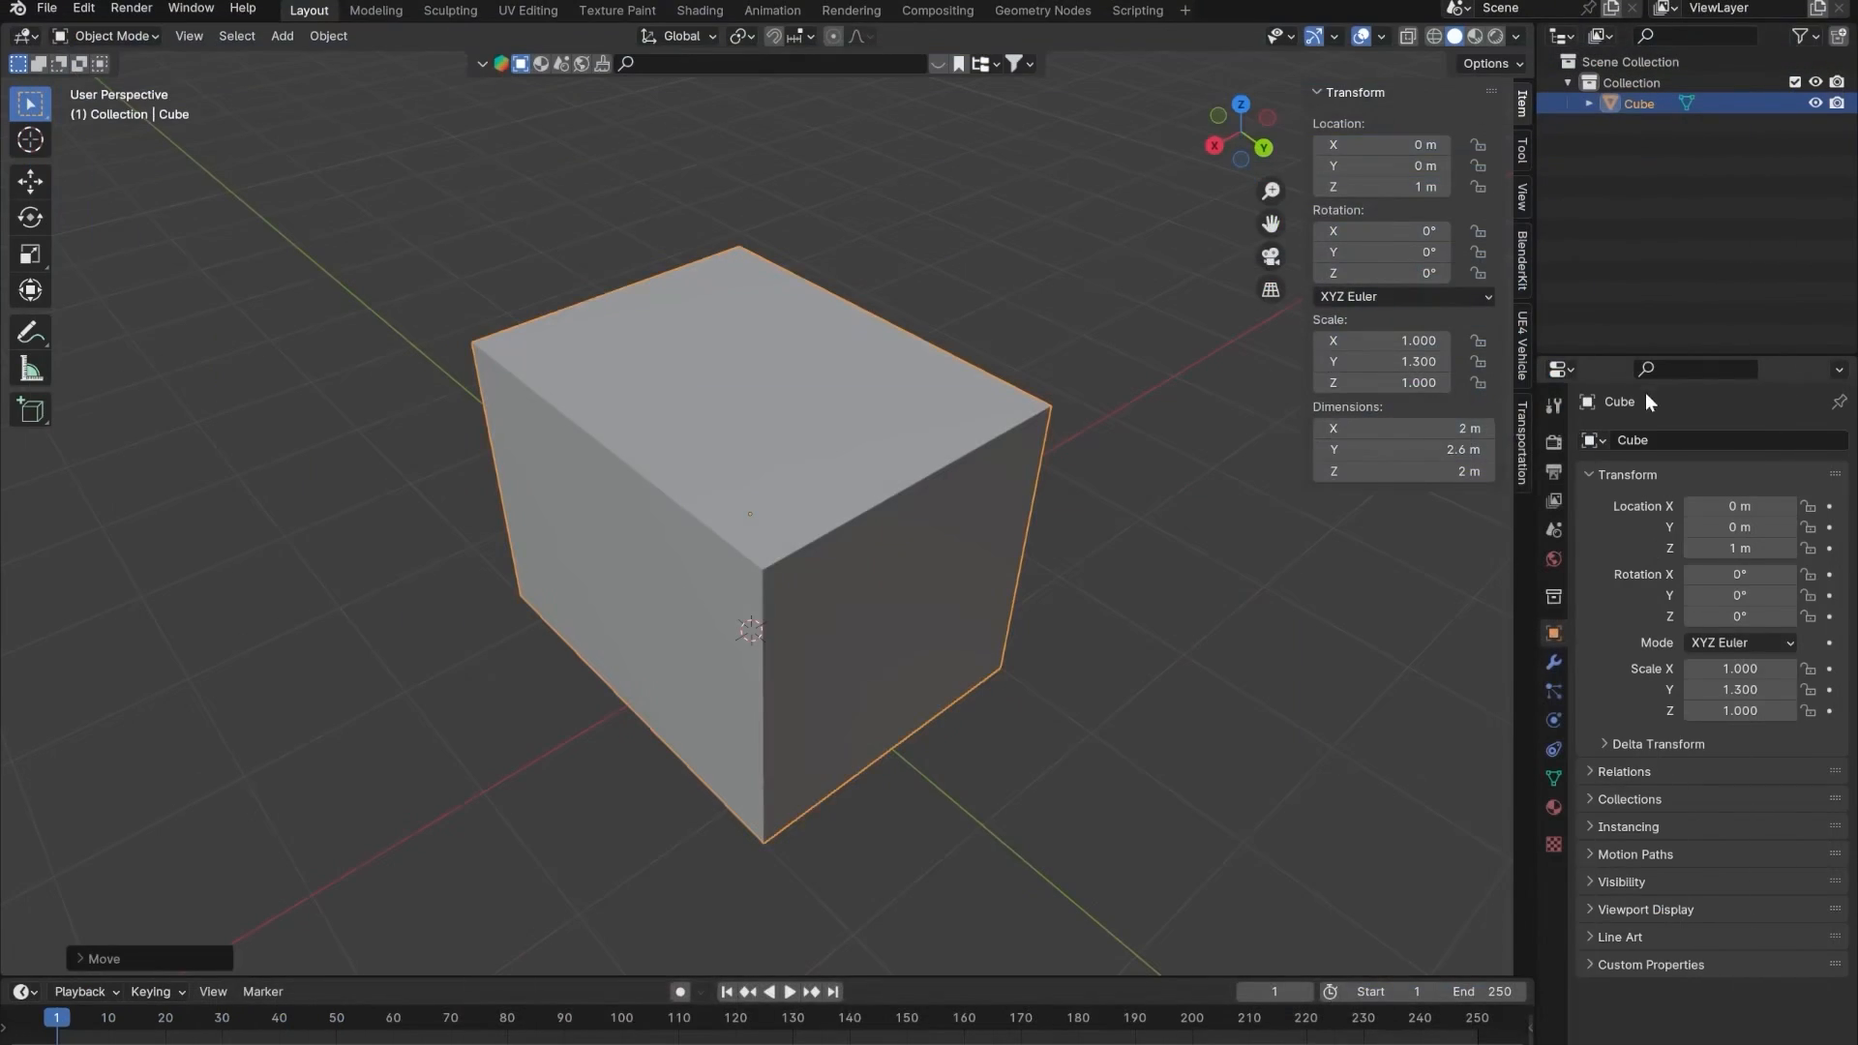
{"action": "left_click", "coordinate": [1469, 431]}
{"action": "type", "text": "3.1"}
{"action": "key", "text": "Return"}
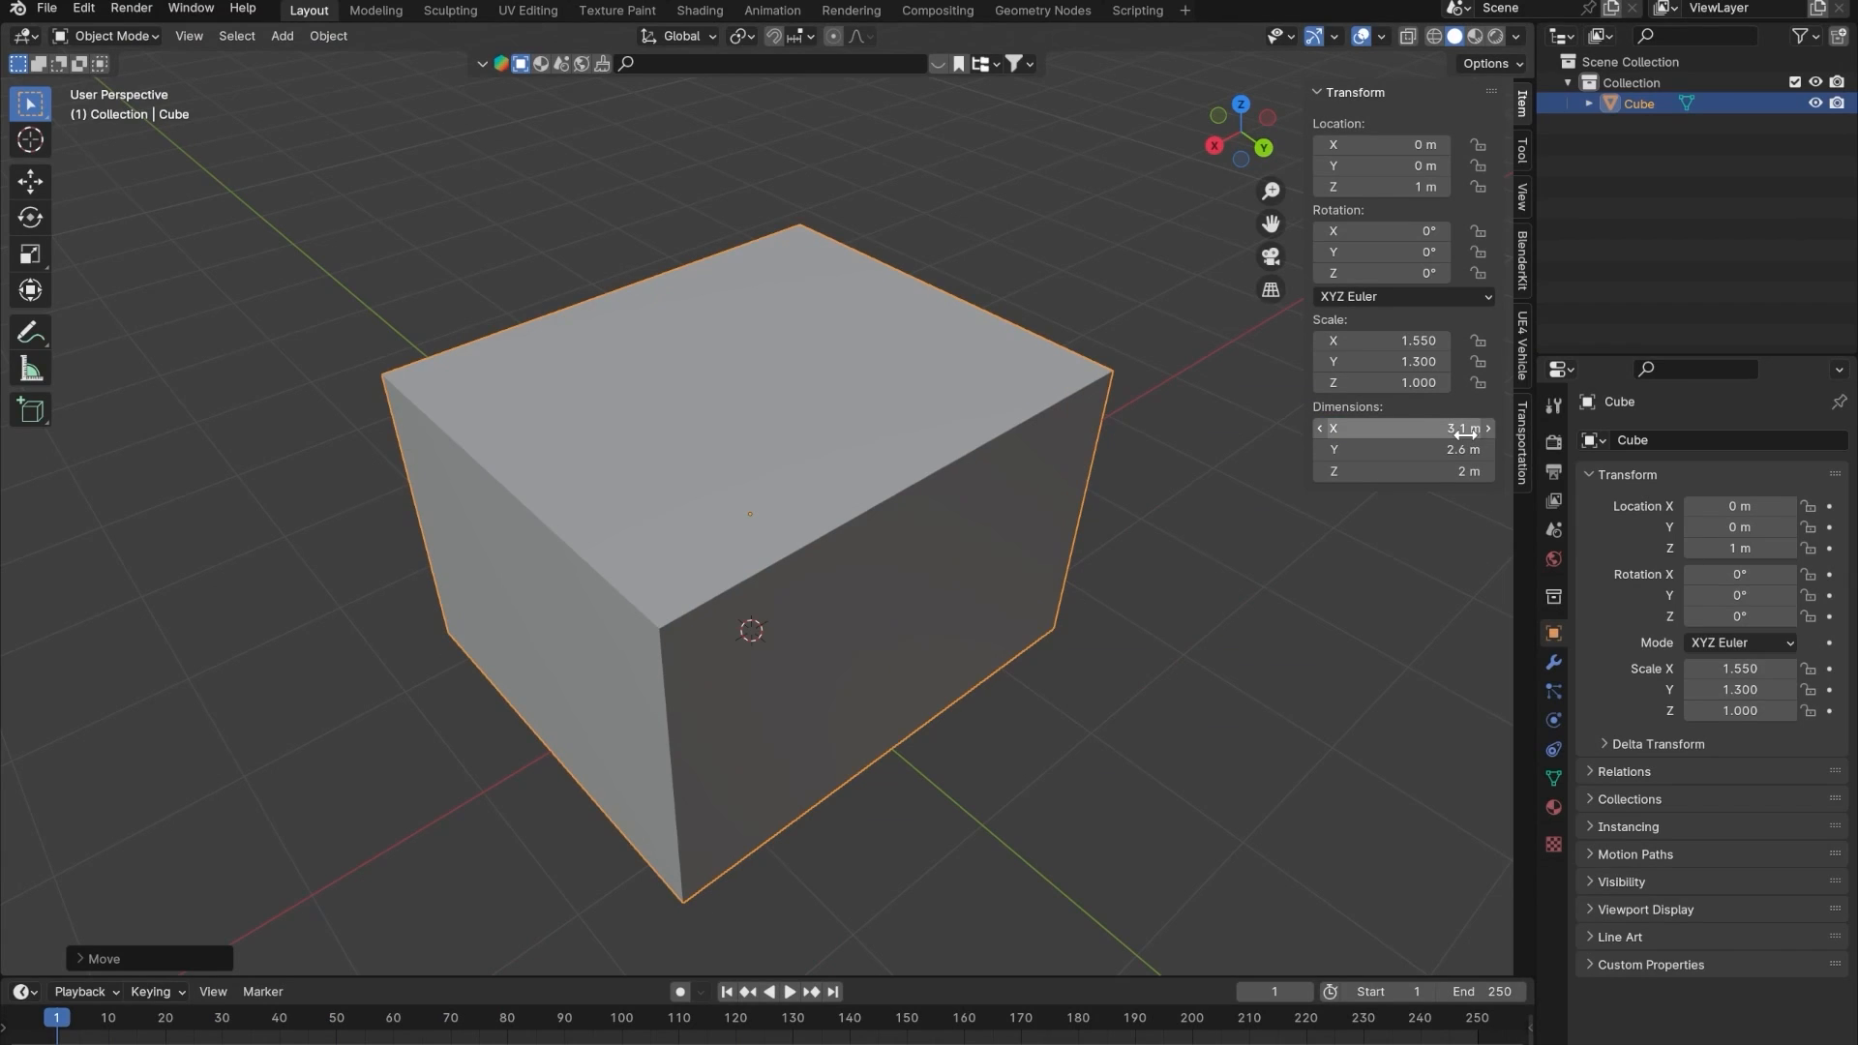
{"action": "left_click", "coordinate": [1130, 726]}
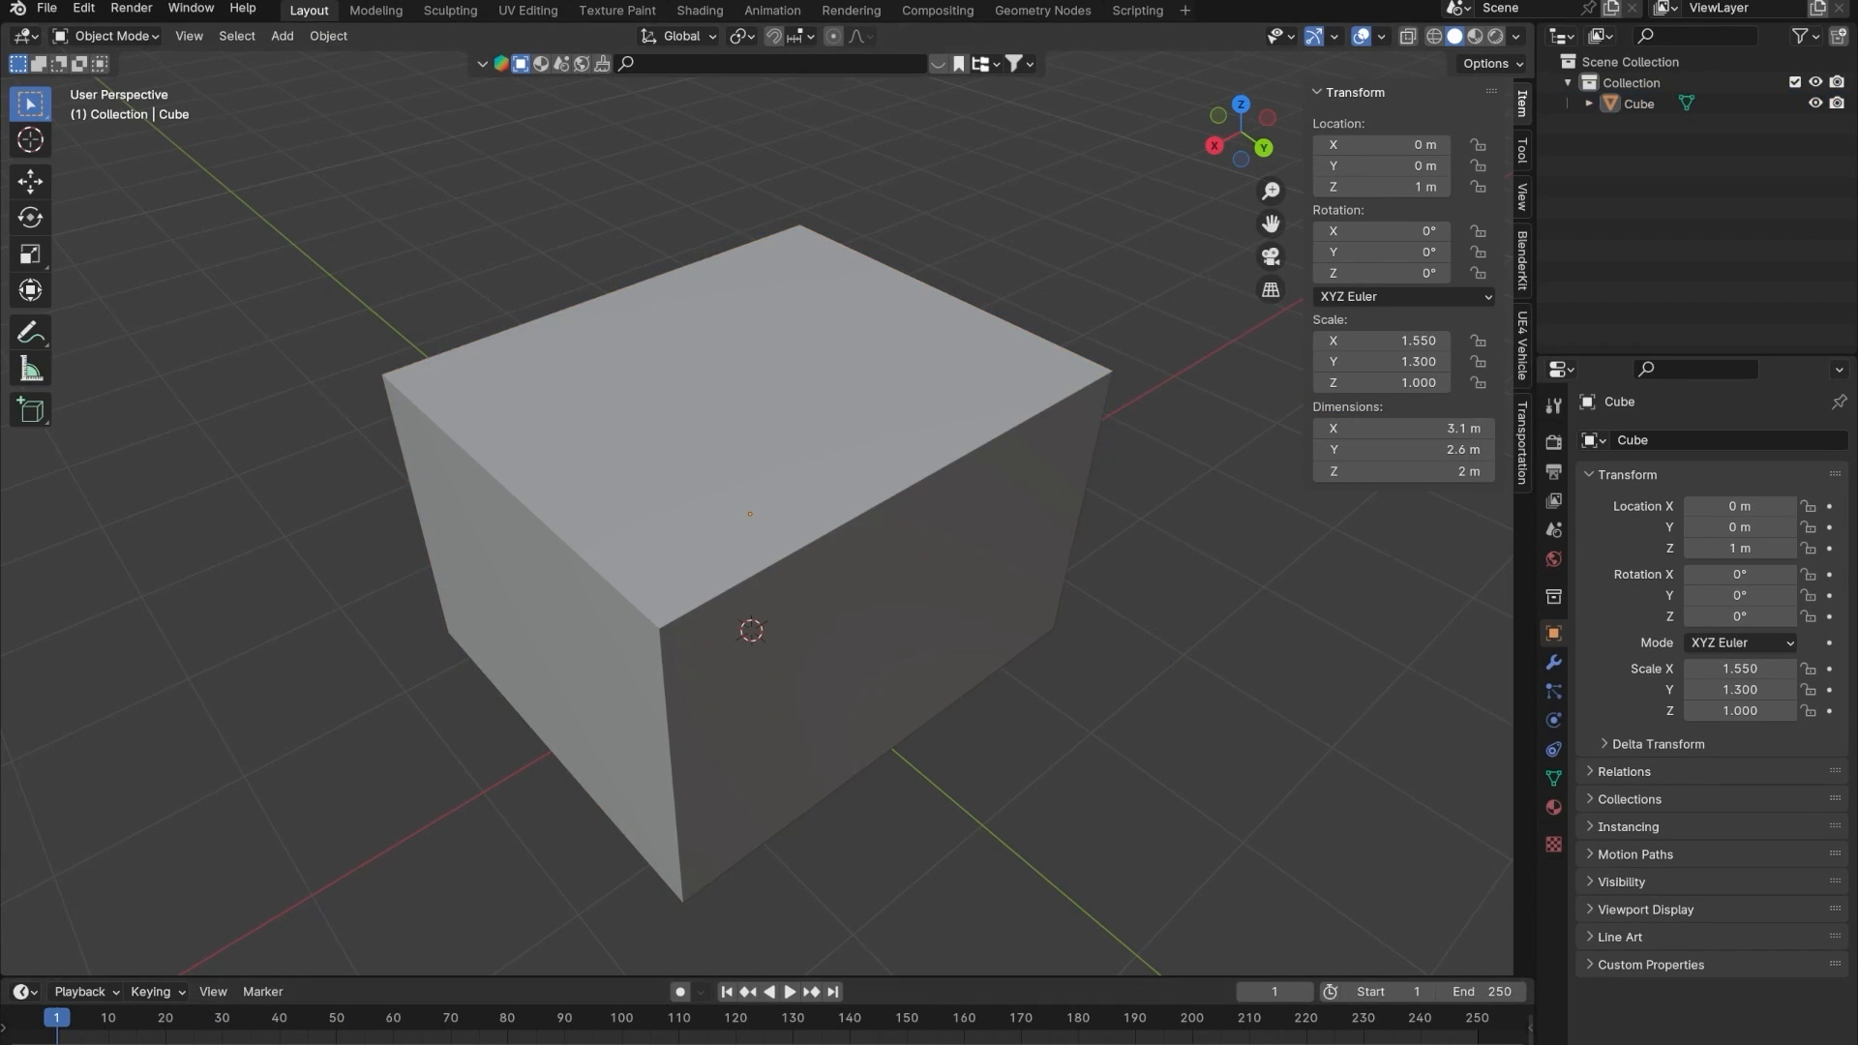
- Switch to Chrome, search Google for average room height in a new tab, and read the standard ceiling height
{"action": "key", "text": "alt+Tab"}
{"action": "left_click", "coordinate": [585, 2]}
{"action": "type", "text": "a"}
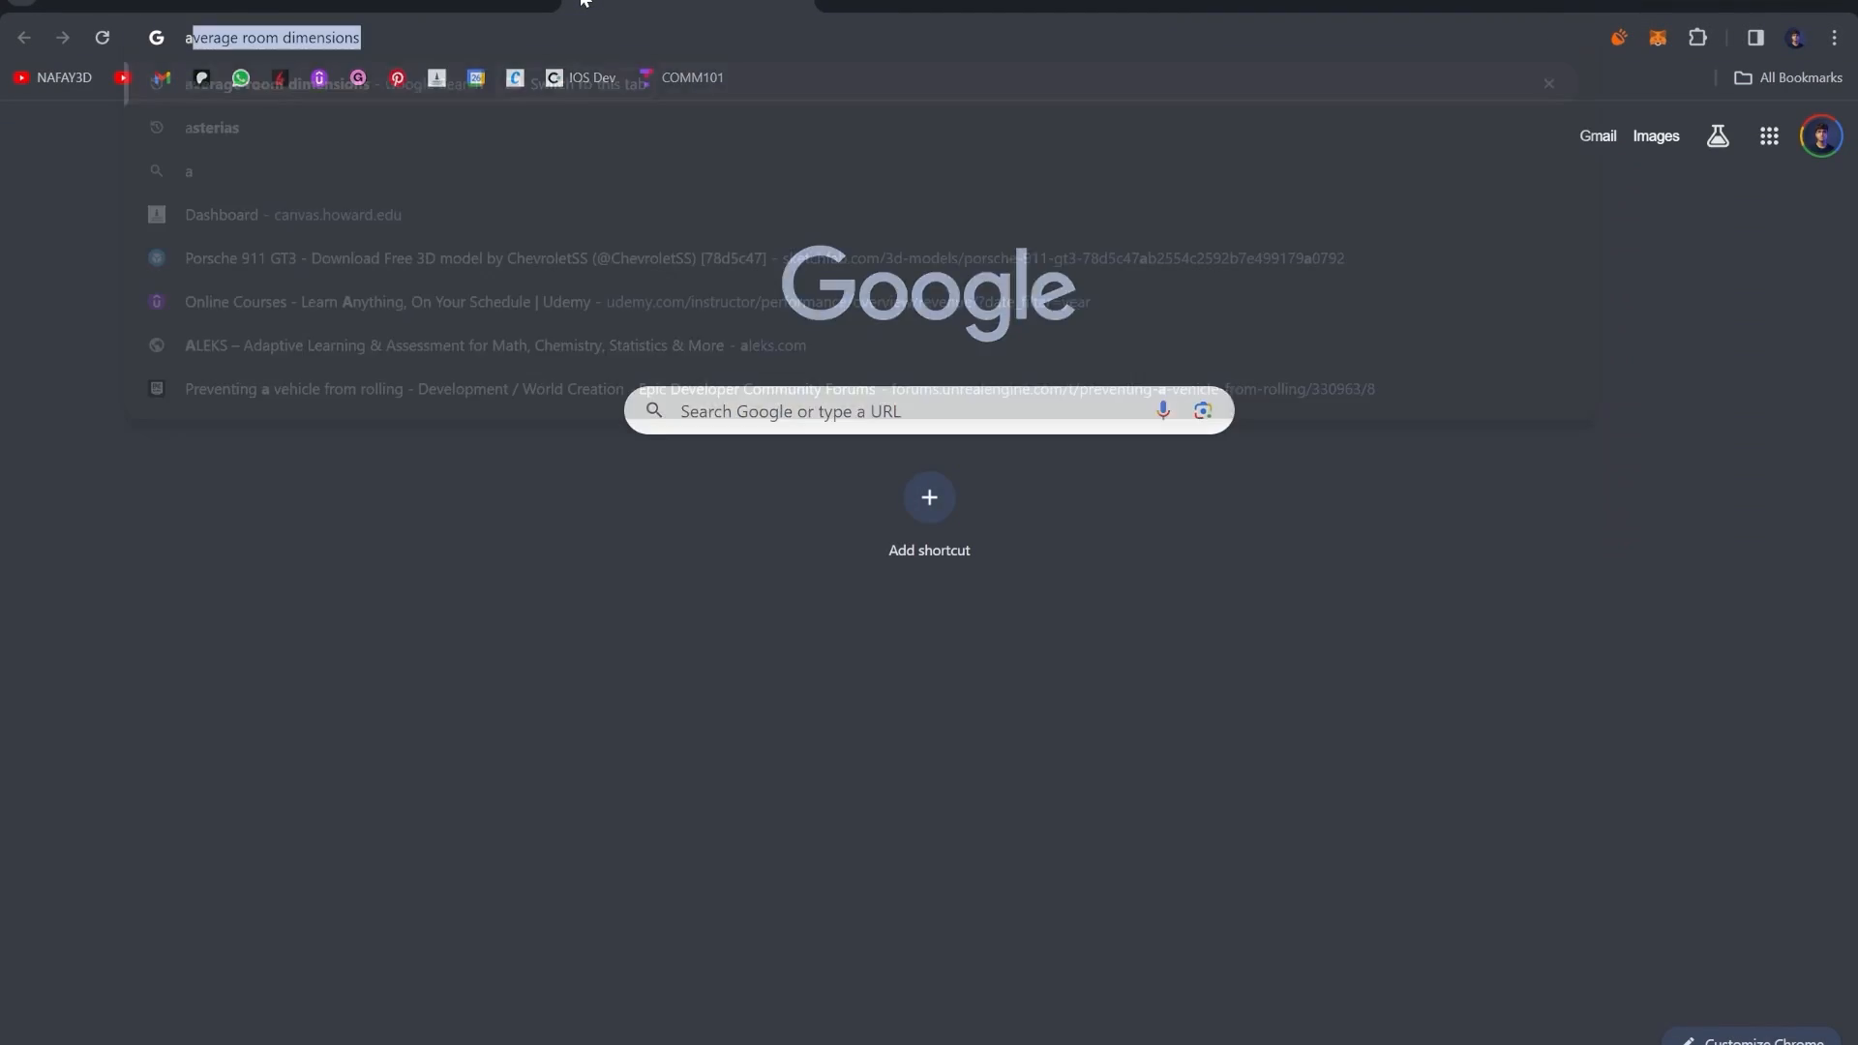
{"action": "type", "text": "verage room height"}
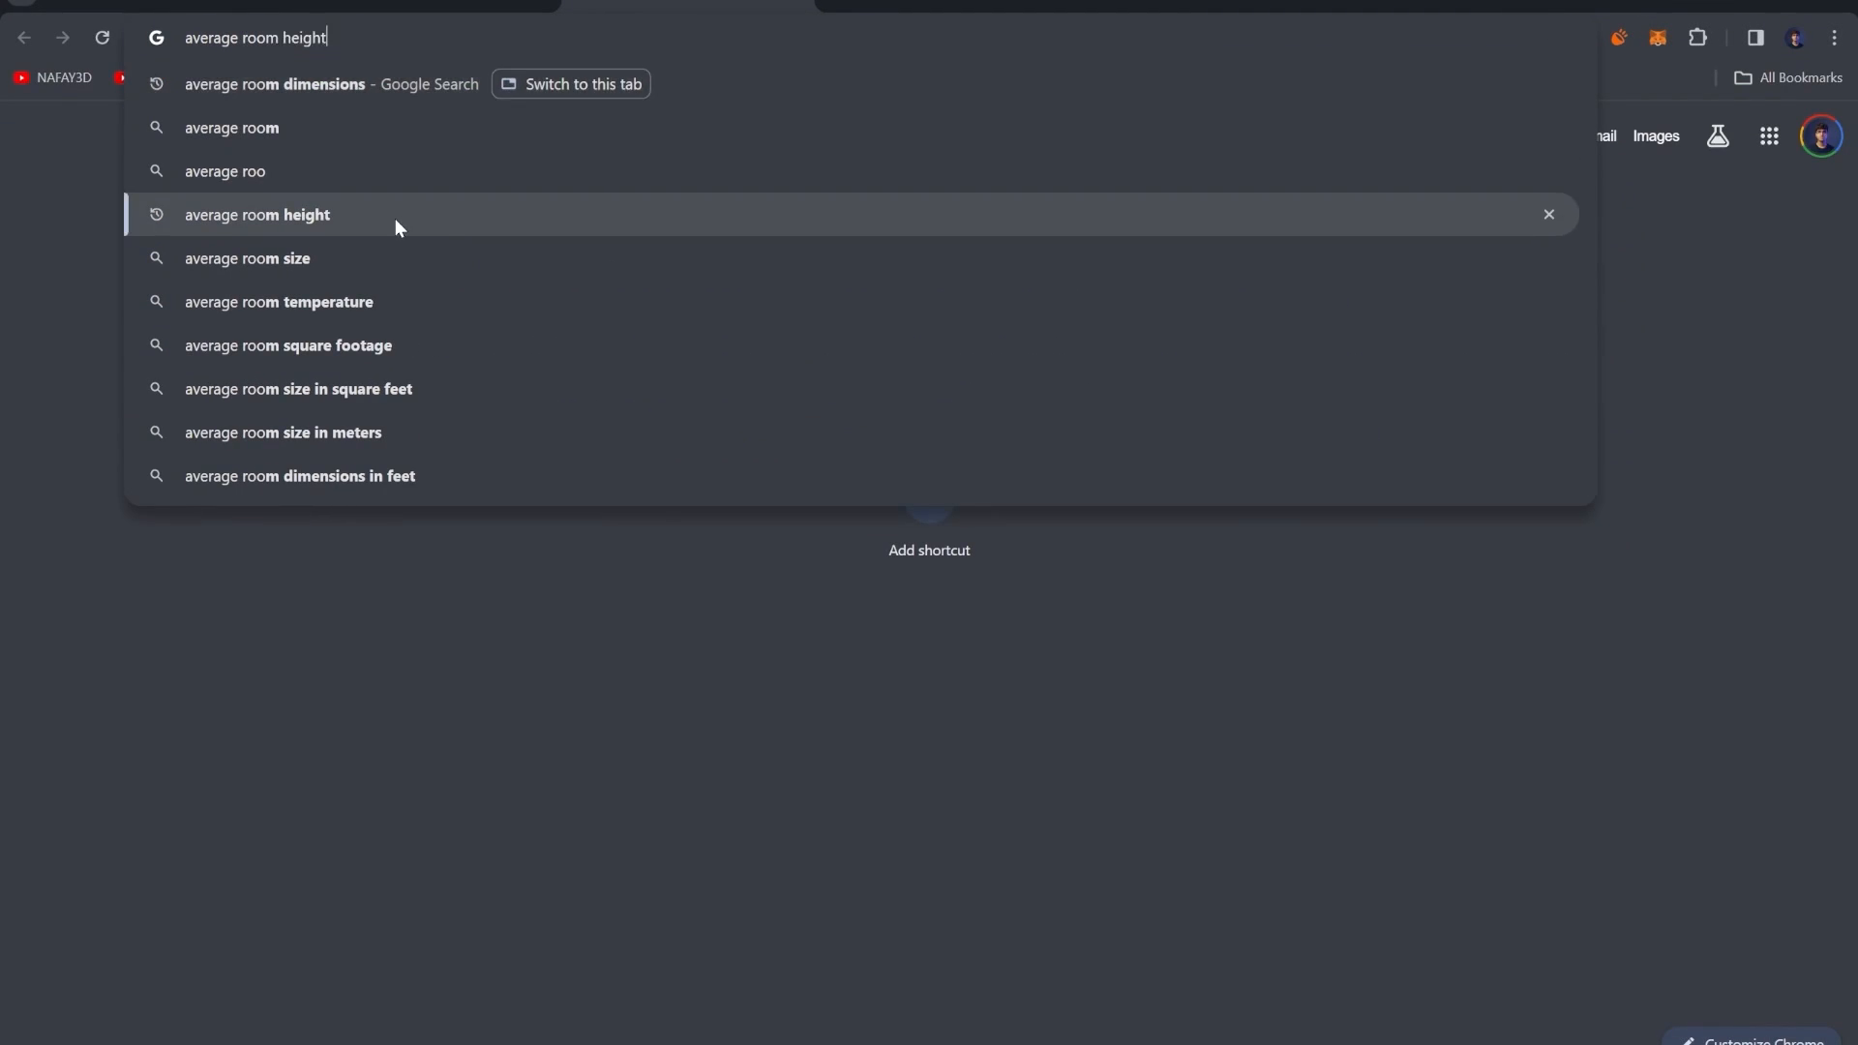
{"action": "left_click", "coordinate": [395, 215]}
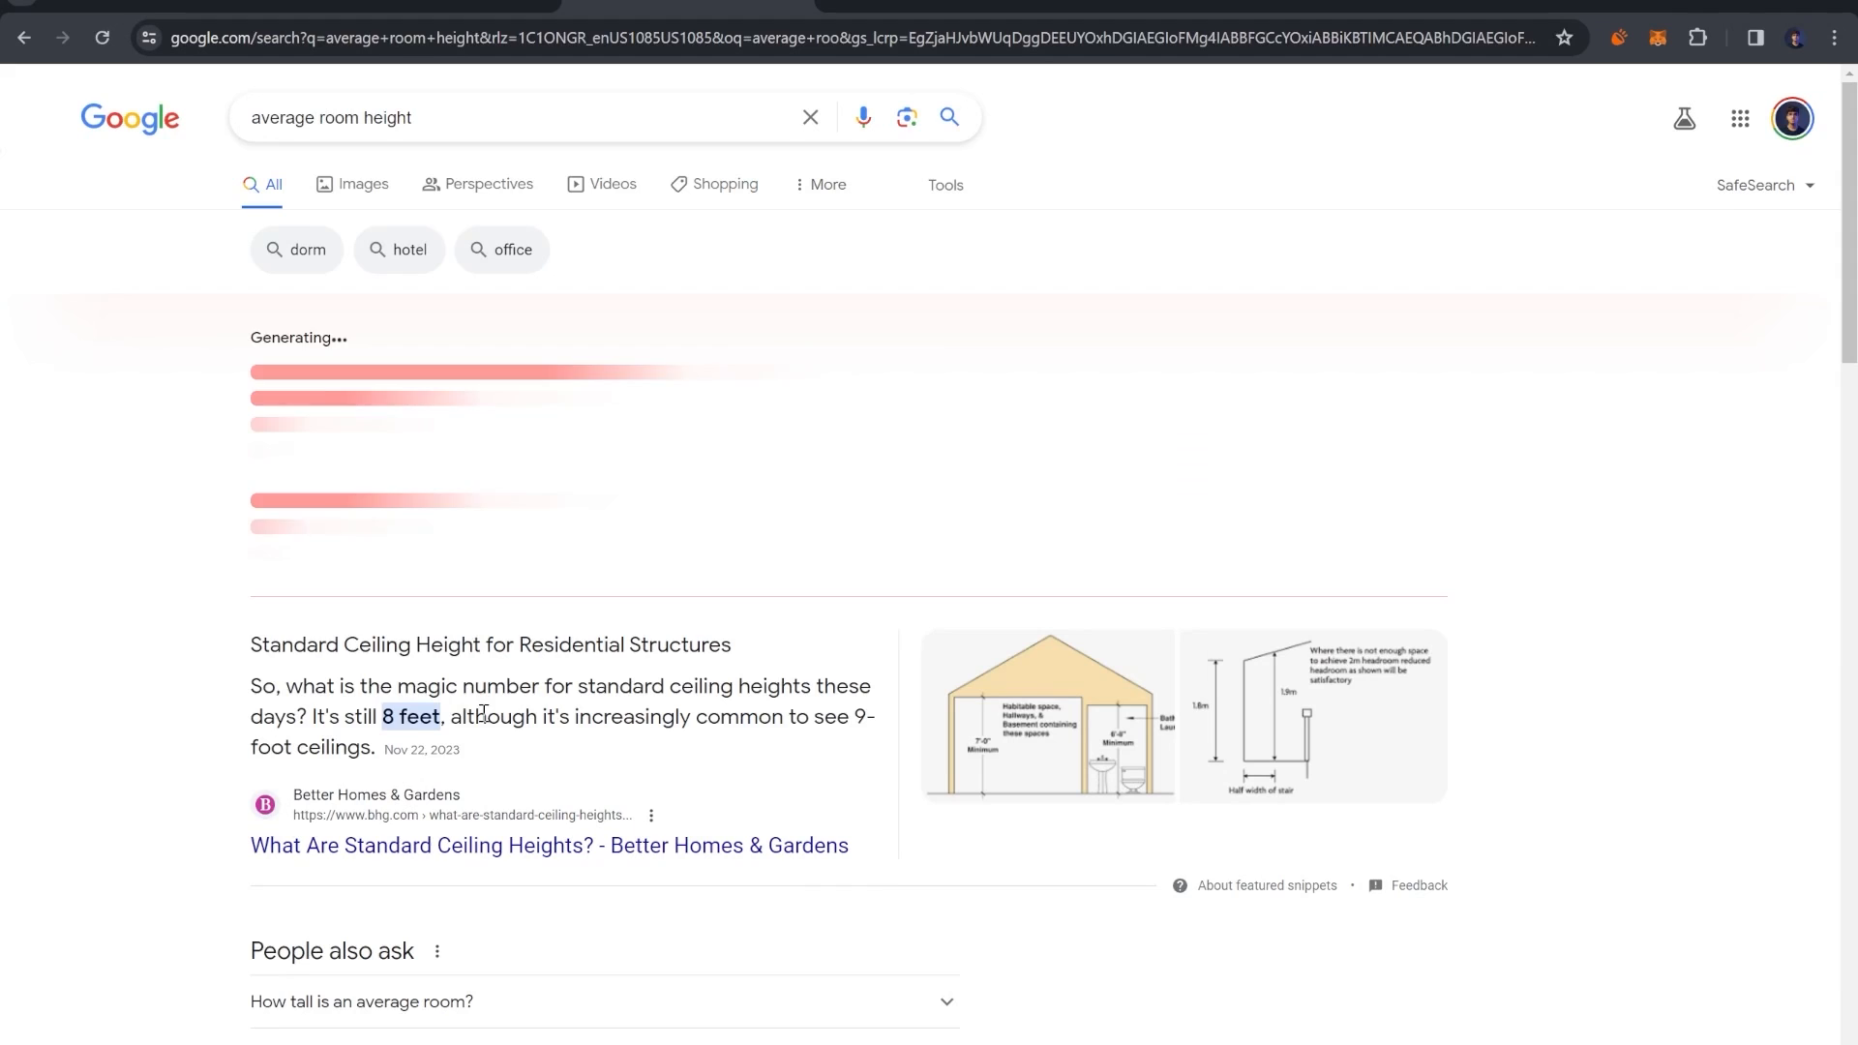
{"action": "left_click_drag", "start_coordinate": [345, 718], "coordinate": [478, 719]}
{"action": "left_click", "coordinate": [658, 718]}
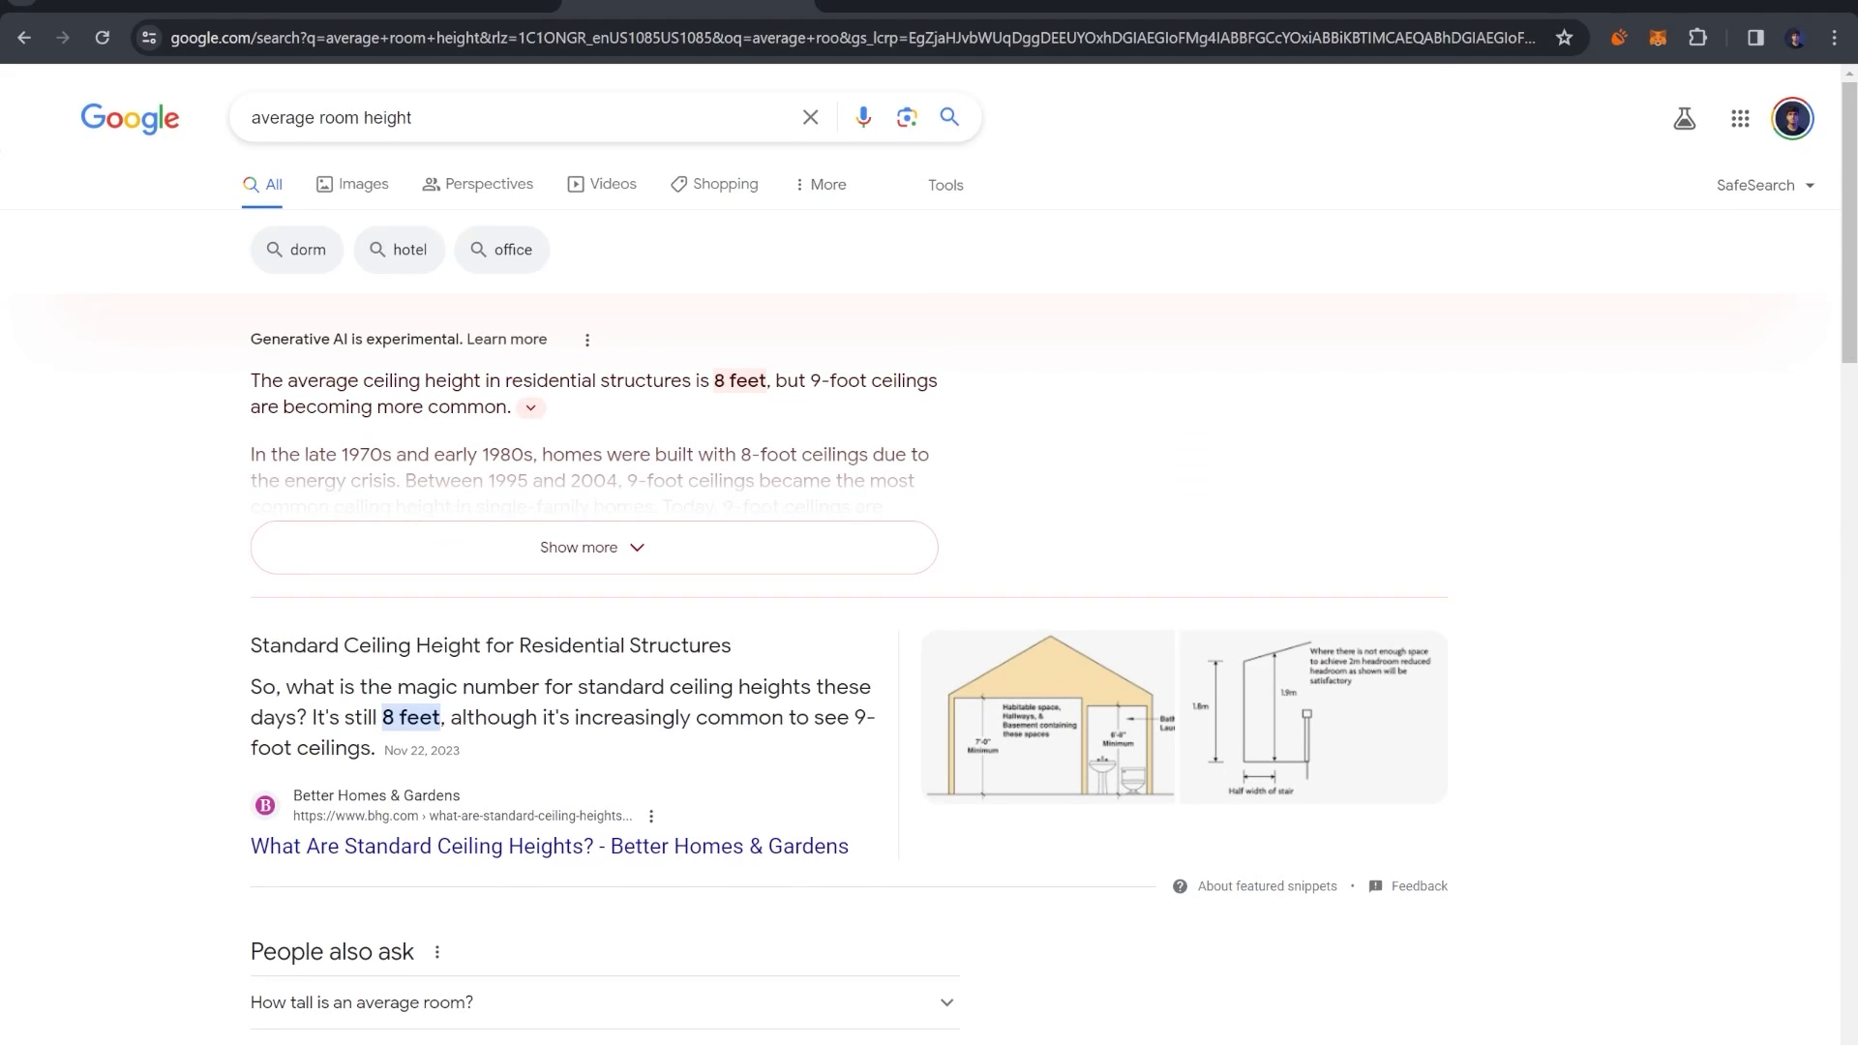
- Switch back to Blender and set the cube's Z dimension to 8 ft
{"action": "left_click", "coordinate": [1734, 5]}
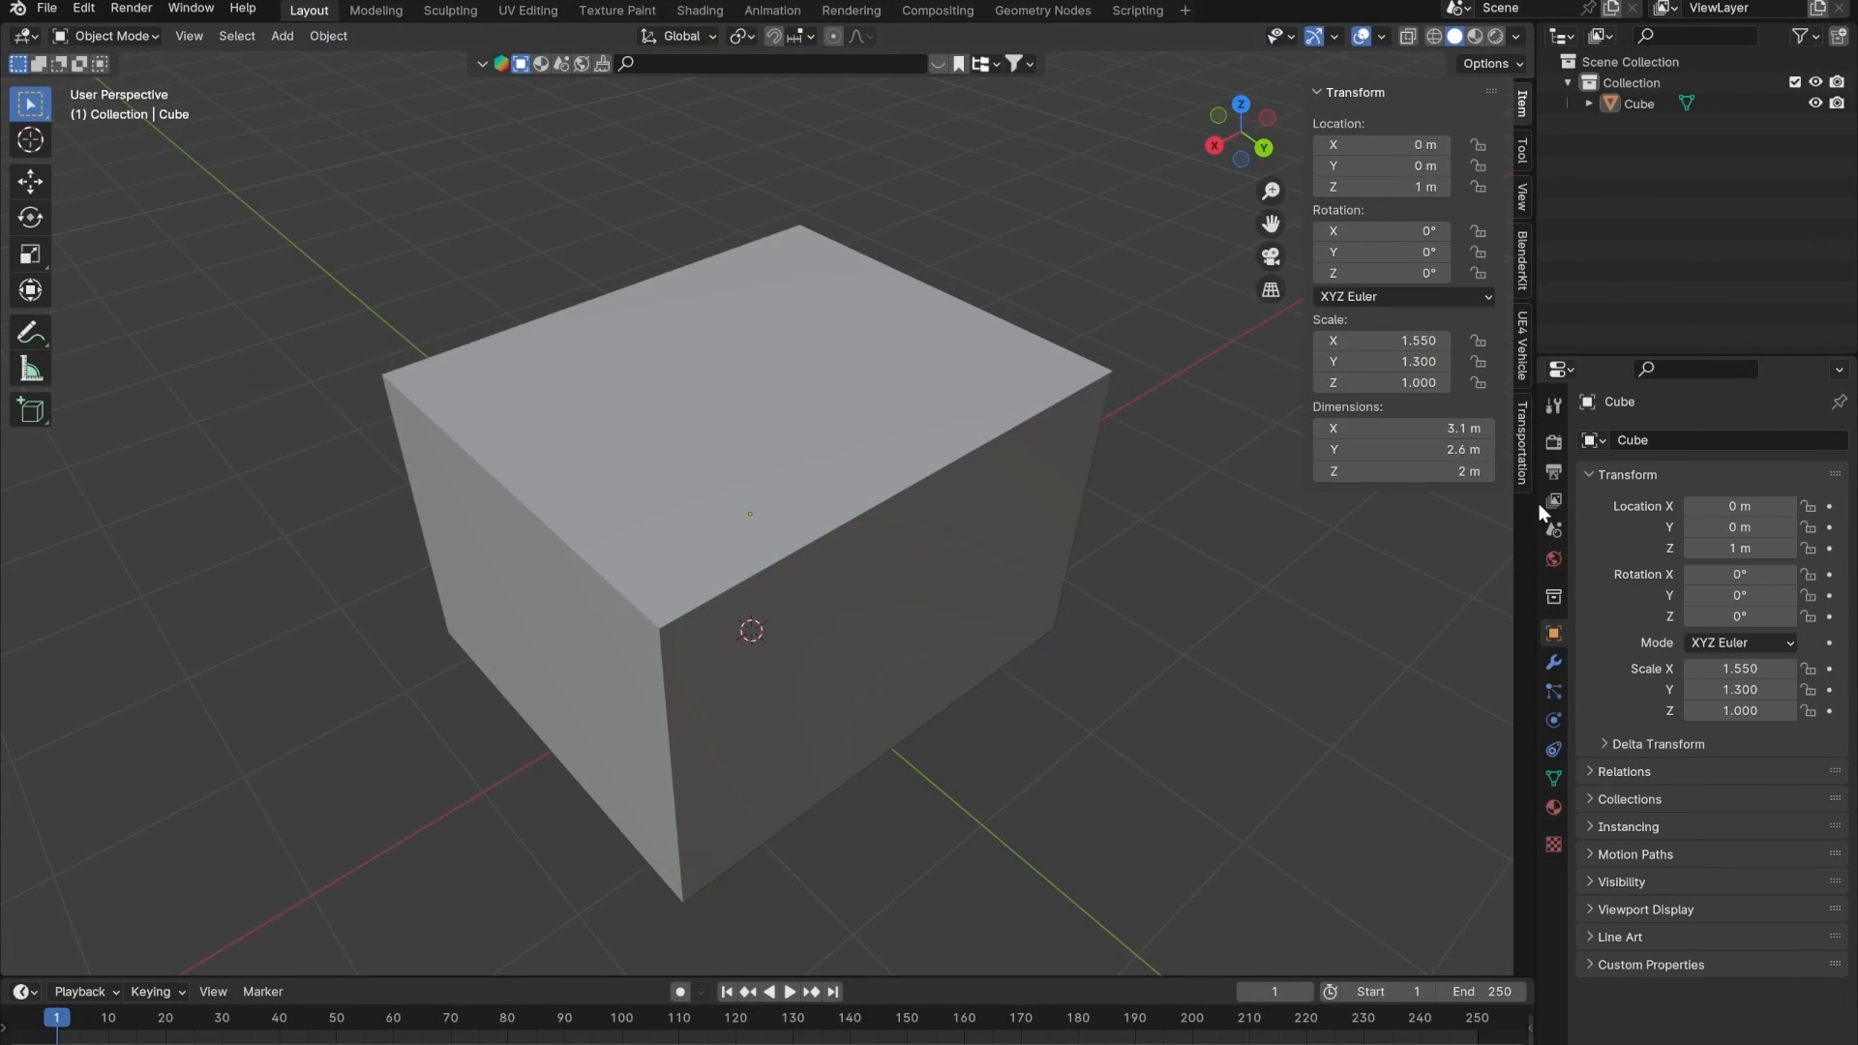
{"action": "left_click", "coordinate": [1413, 471]}
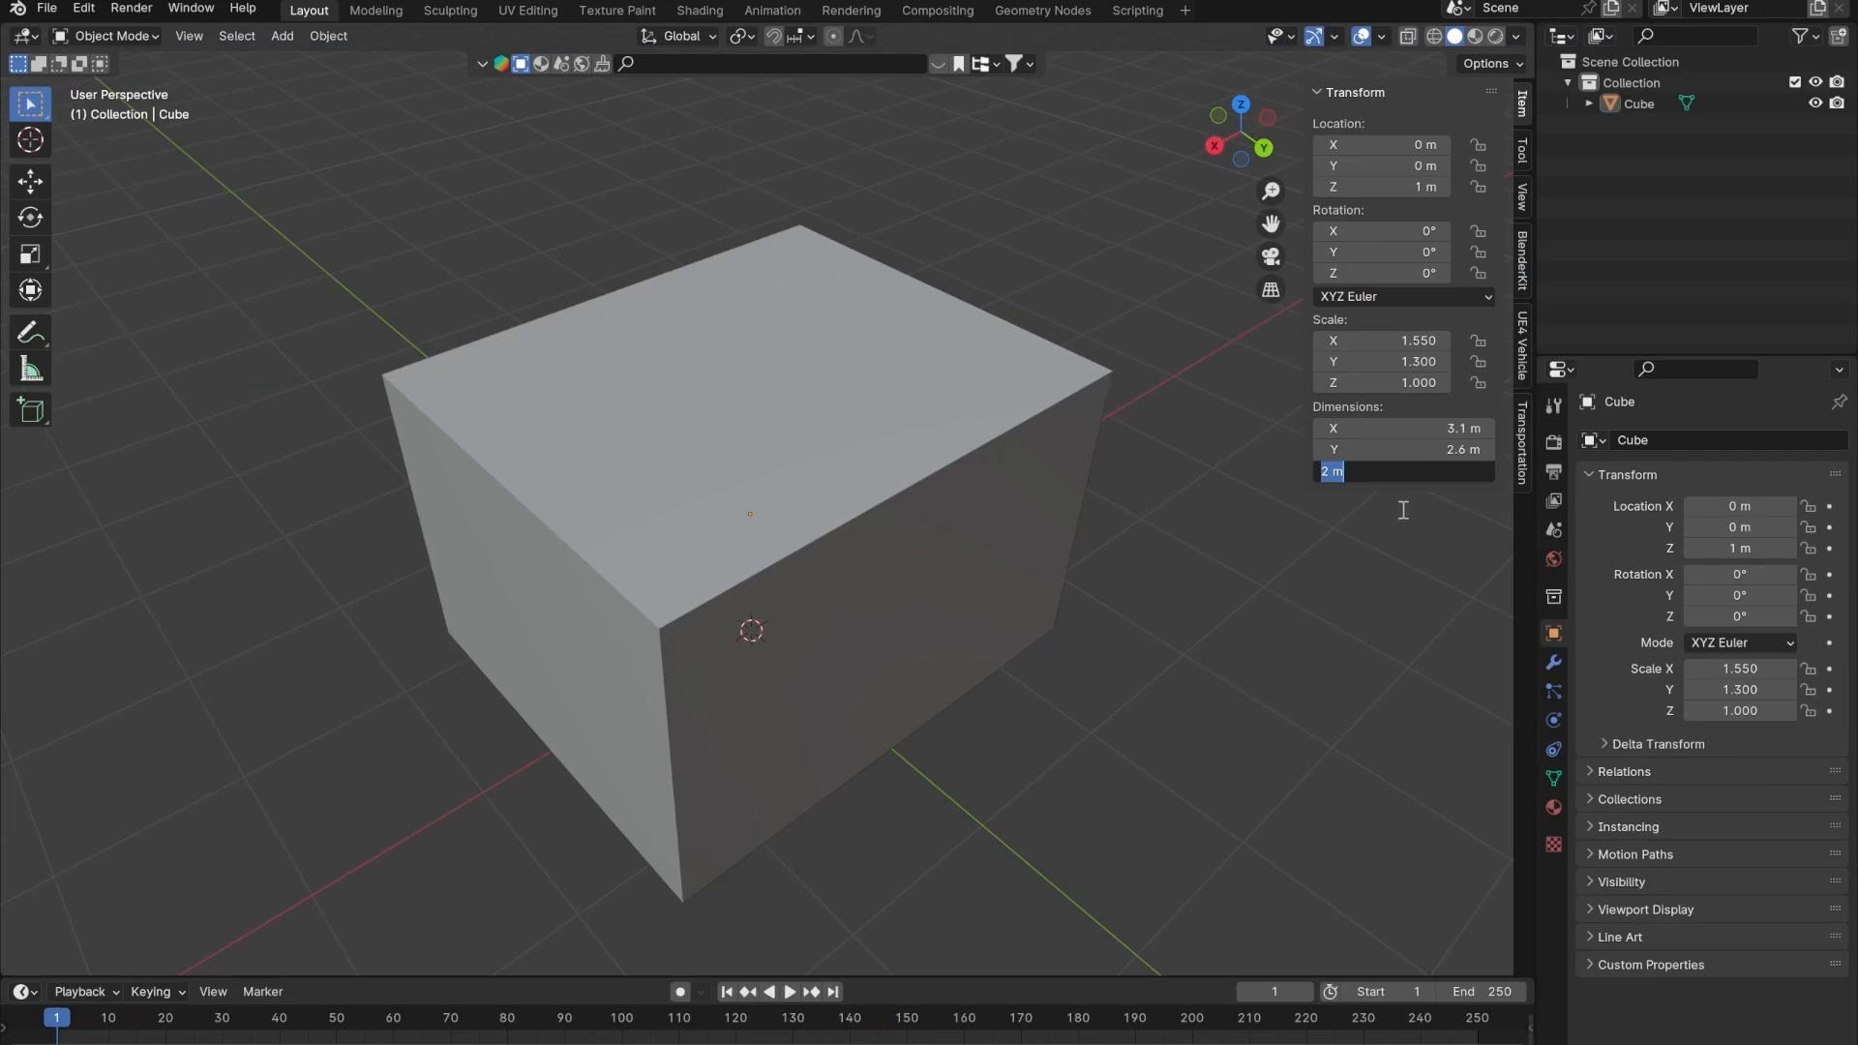
{"action": "type", "text": "8ft"}
{"action": "key", "text": "Return"}
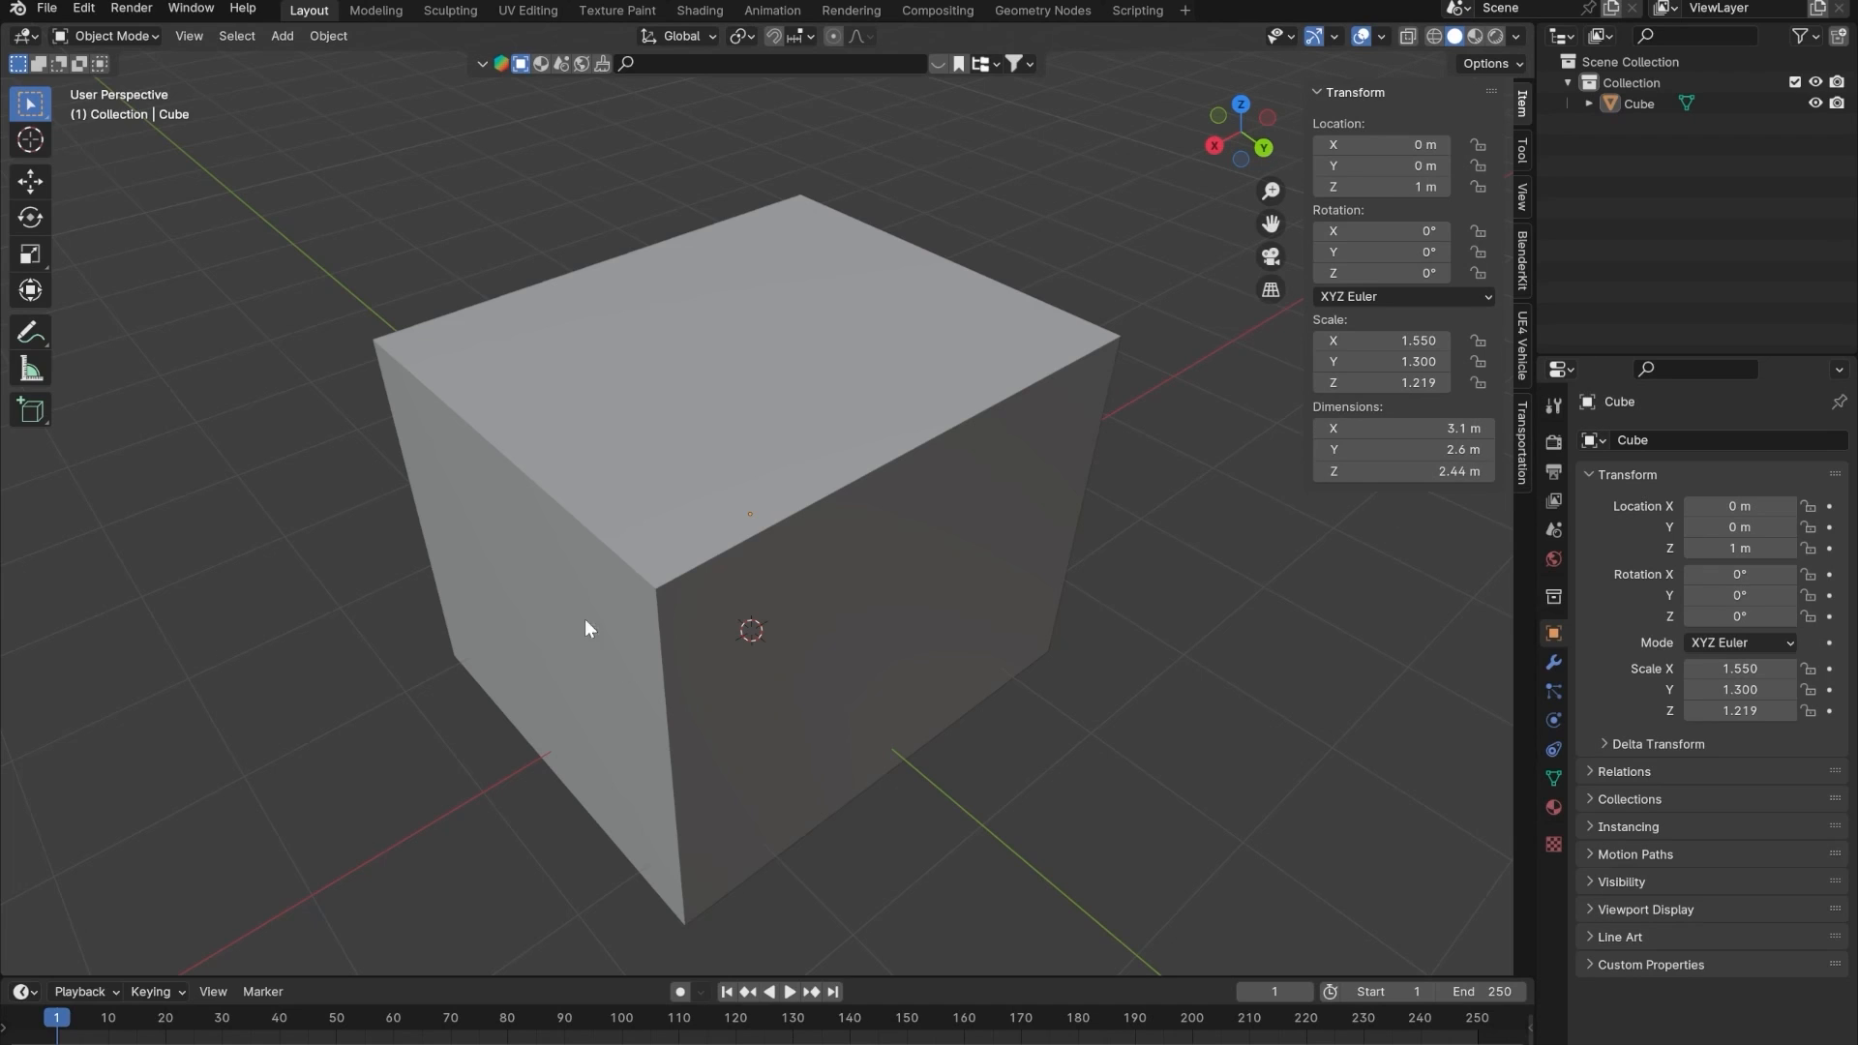
- Move the cube up along the Z axis to a height of 1.3446 m in the back orthographic view
{"action": "middle_click_drag", "start_coordinate": [585, 629], "coordinate": [787, 571]}
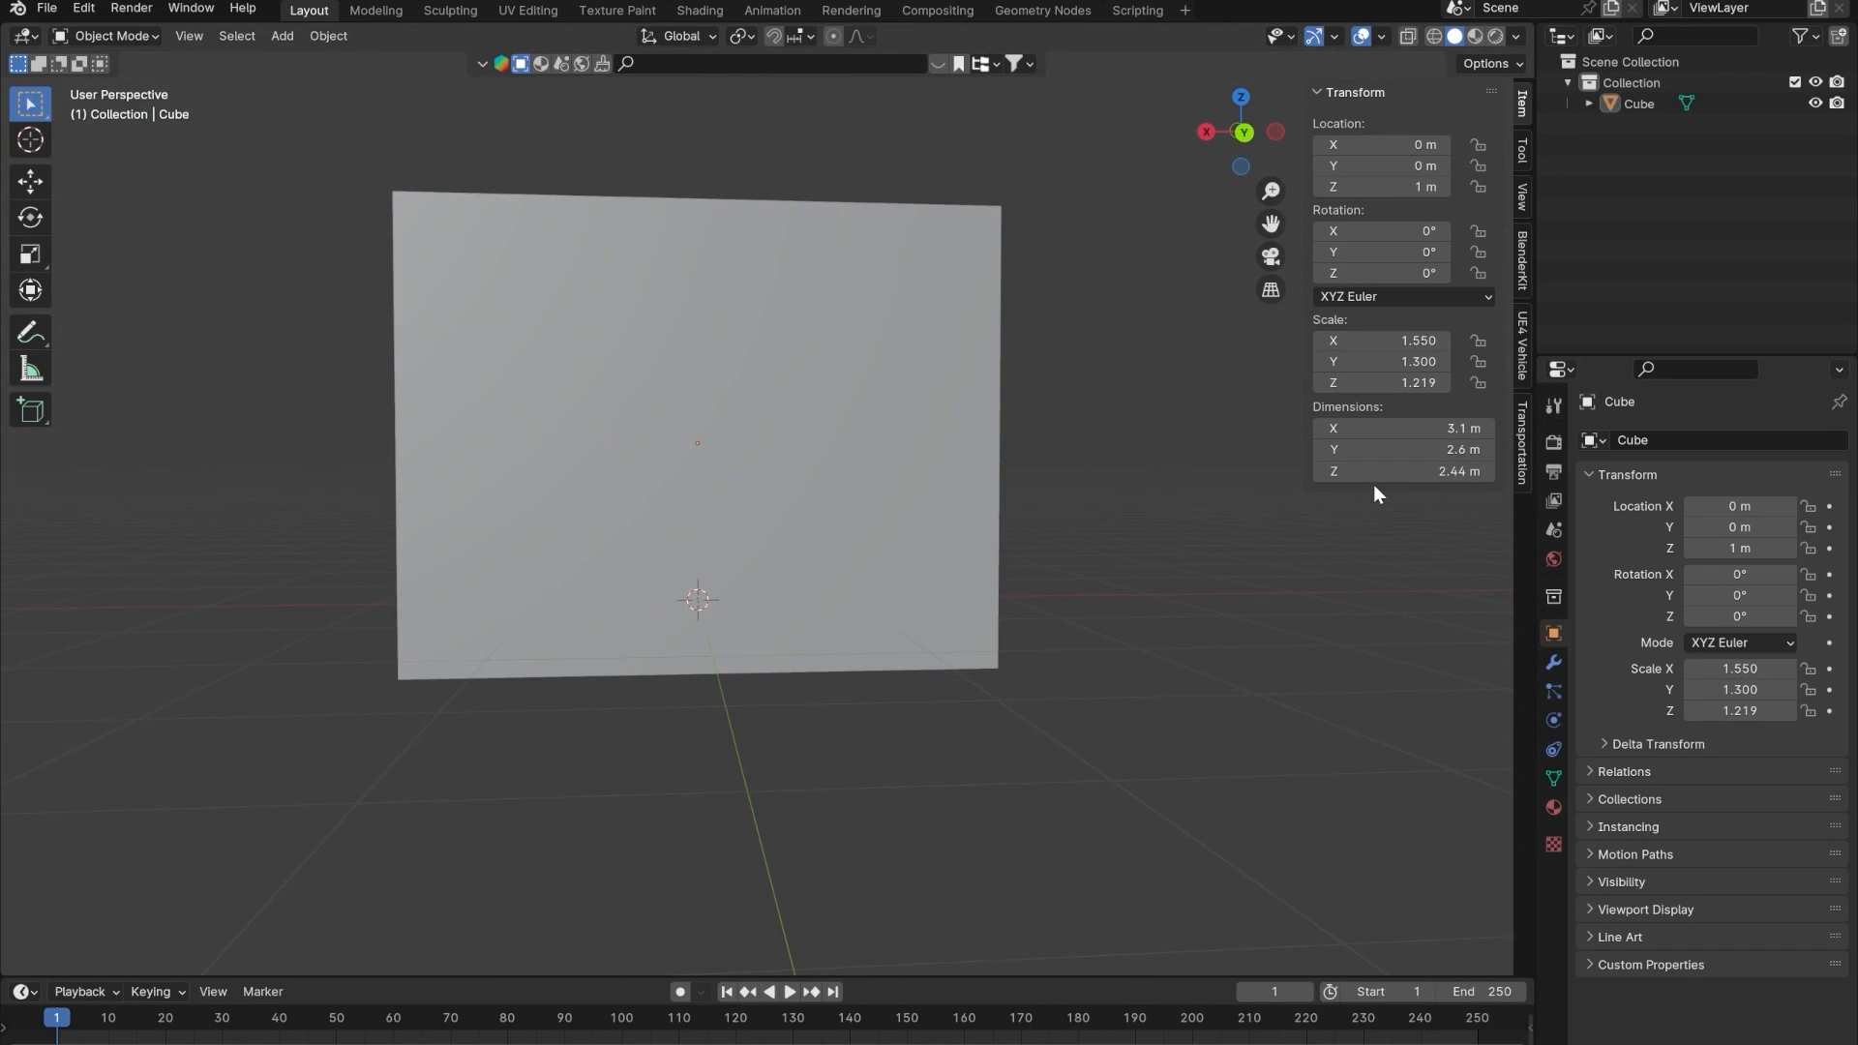
{"action": "key", "text": "ctrl+KP_1"}
{"action": "scroll", "coordinate": [631, 688], "scroll_direction": "up", "scroll_amount": 3}
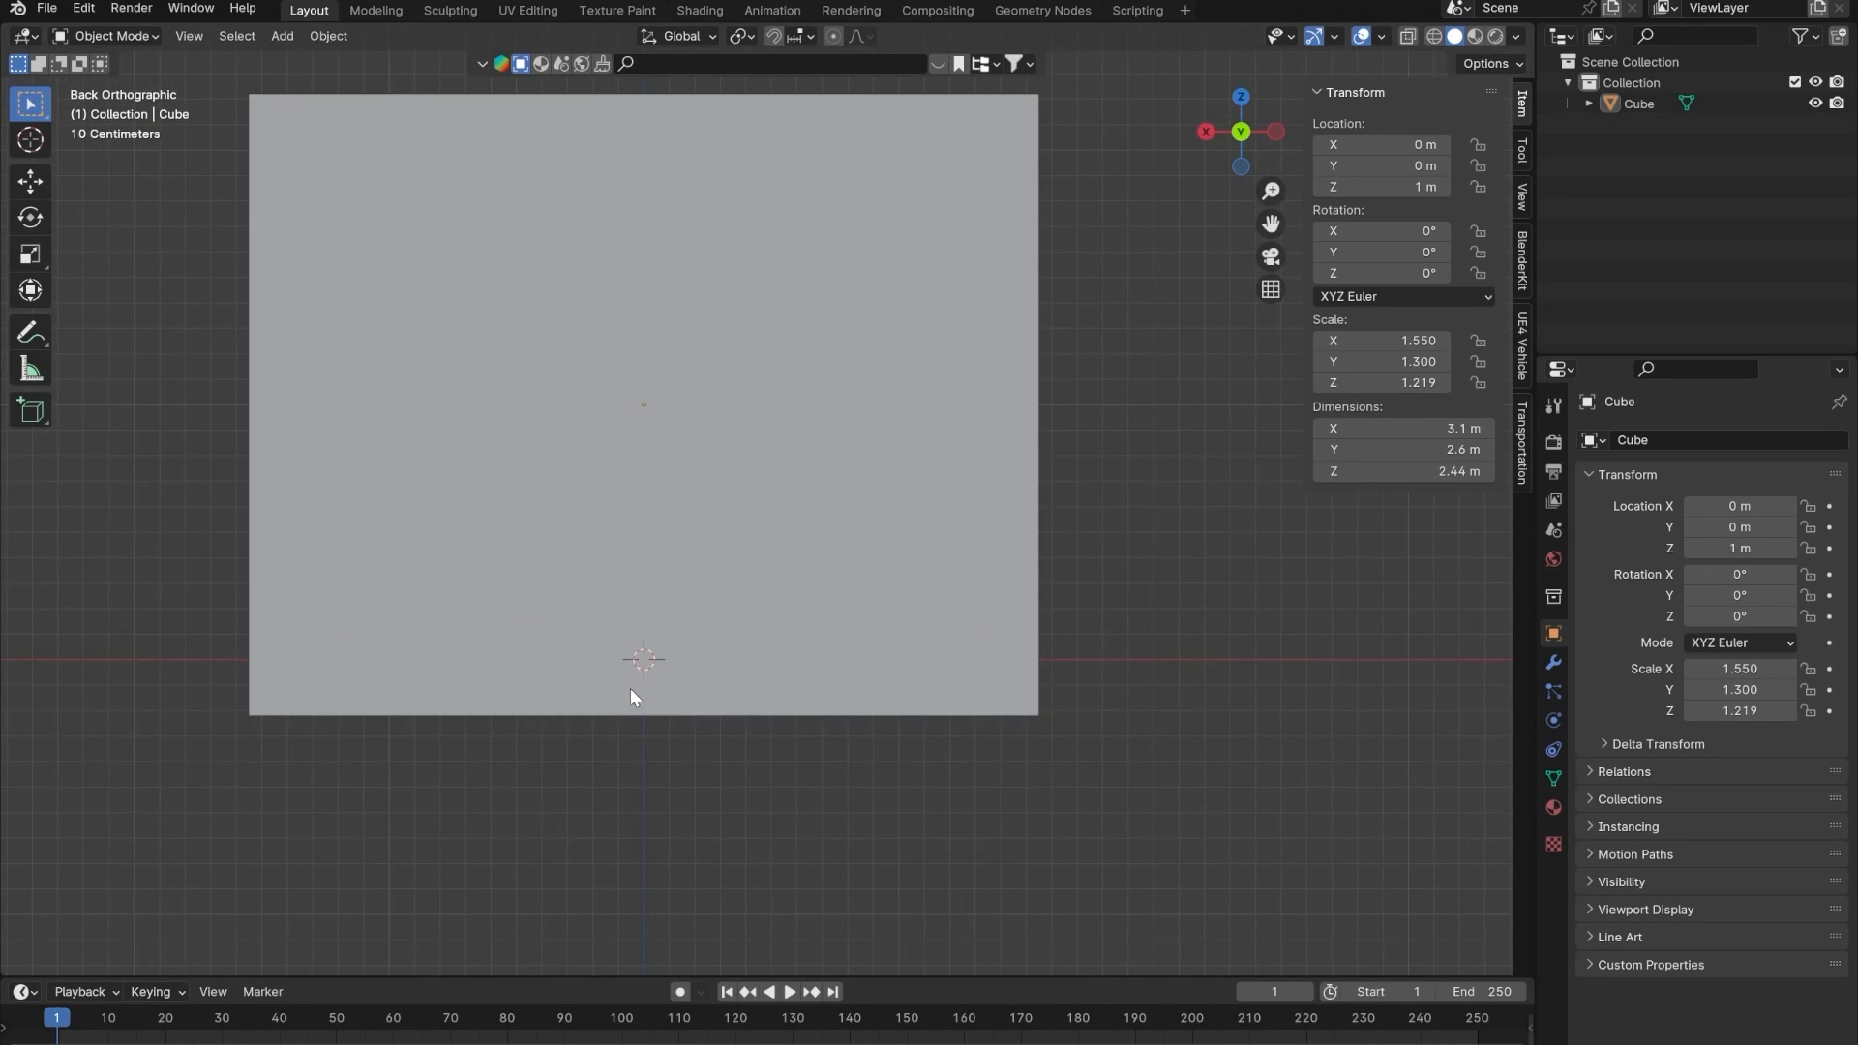
{"action": "middle_click_drag", "start_coordinate": [631, 696], "coordinate": [701, 630], "text": "shift"}
{"action": "left_click", "coordinate": [664, 546]}
{"action": "key", "text": "g"}
{"action": "key", "text": "z"}
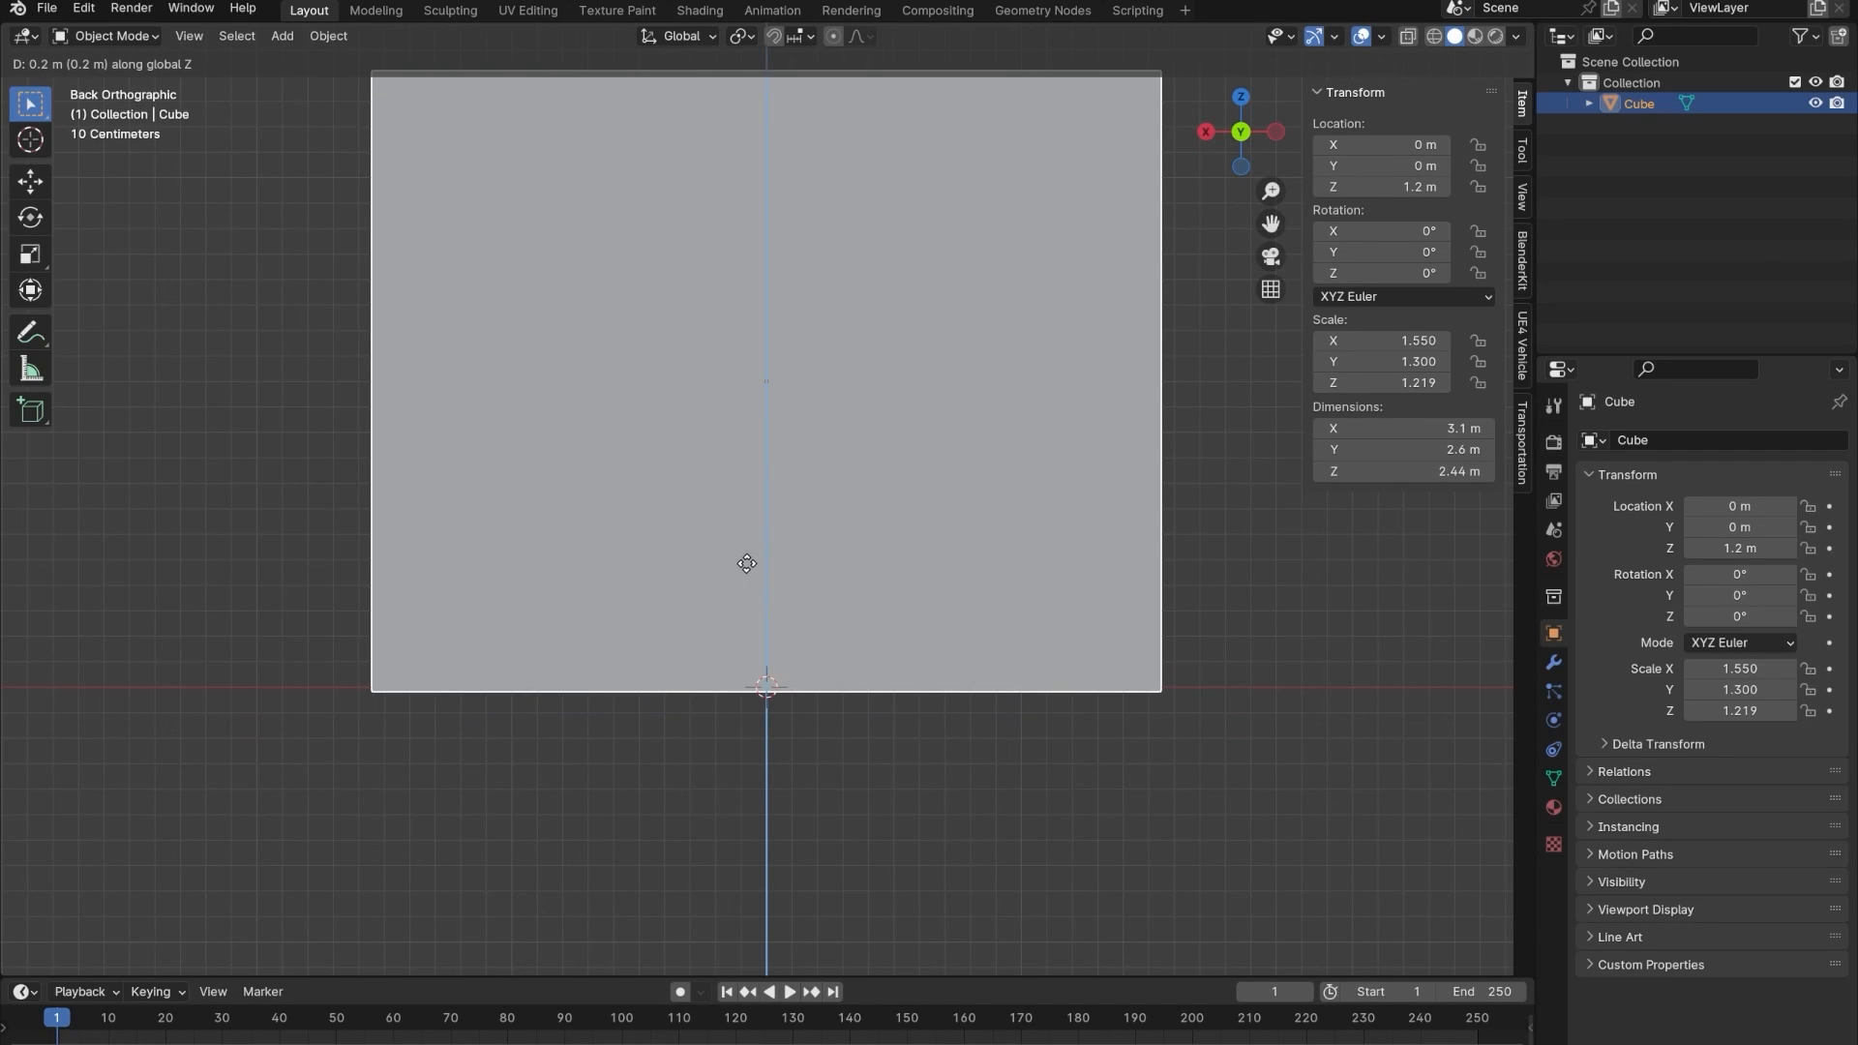
{"action": "left_click", "coordinate": [753, 534]}
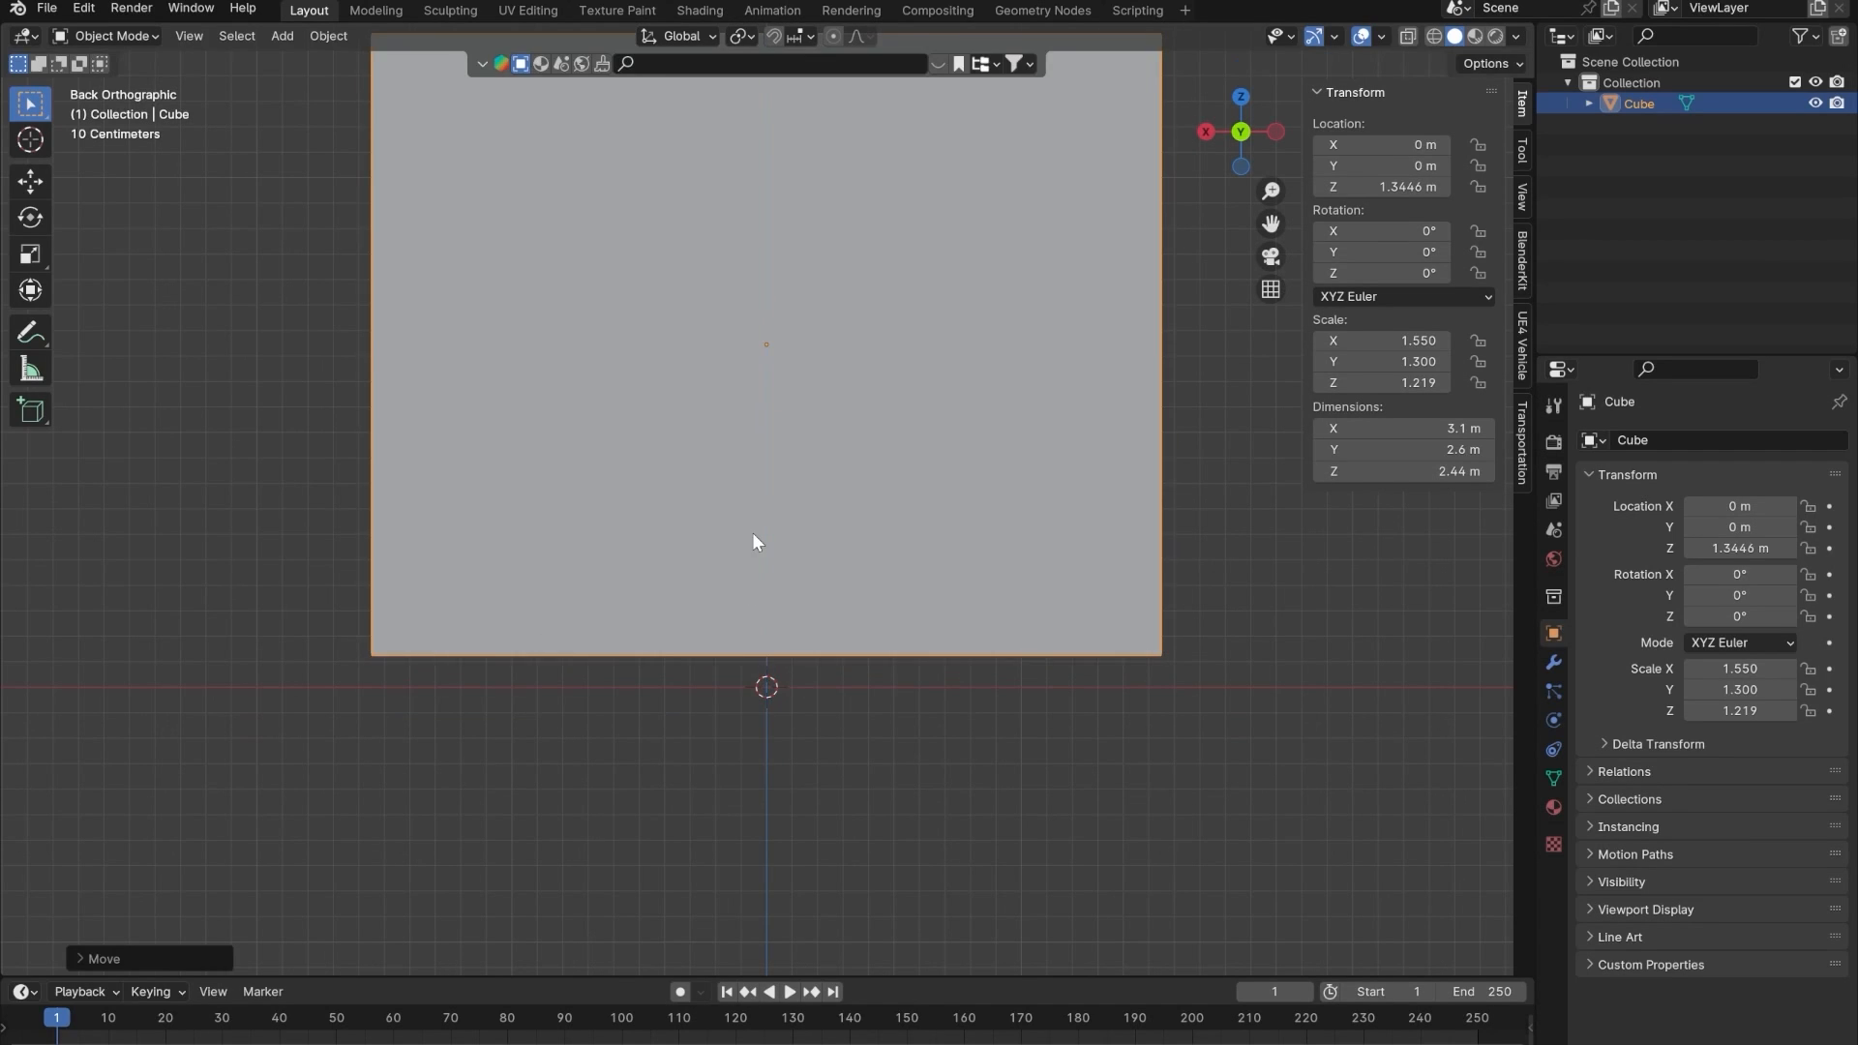
- Undo the cube's vertical move and its Z dimension change
{"action": "key", "text": "ctrl+z"}
{"action": "key", "text": "ctrl+z"}
{"action": "key", "text": "ctrl+z"}
- Enter Edit Mode on the cube and select its top face in face select mode
{"action": "middle_click_drag", "start_coordinate": [712, 457], "coordinate": [809, 542]}
{"action": "scroll", "coordinate": [780, 518], "scroll_direction": "down", "scroll_amount": 5}
{"action": "left_click", "coordinate": [800, 469]}
{"action": "key", "text": "Tab"}
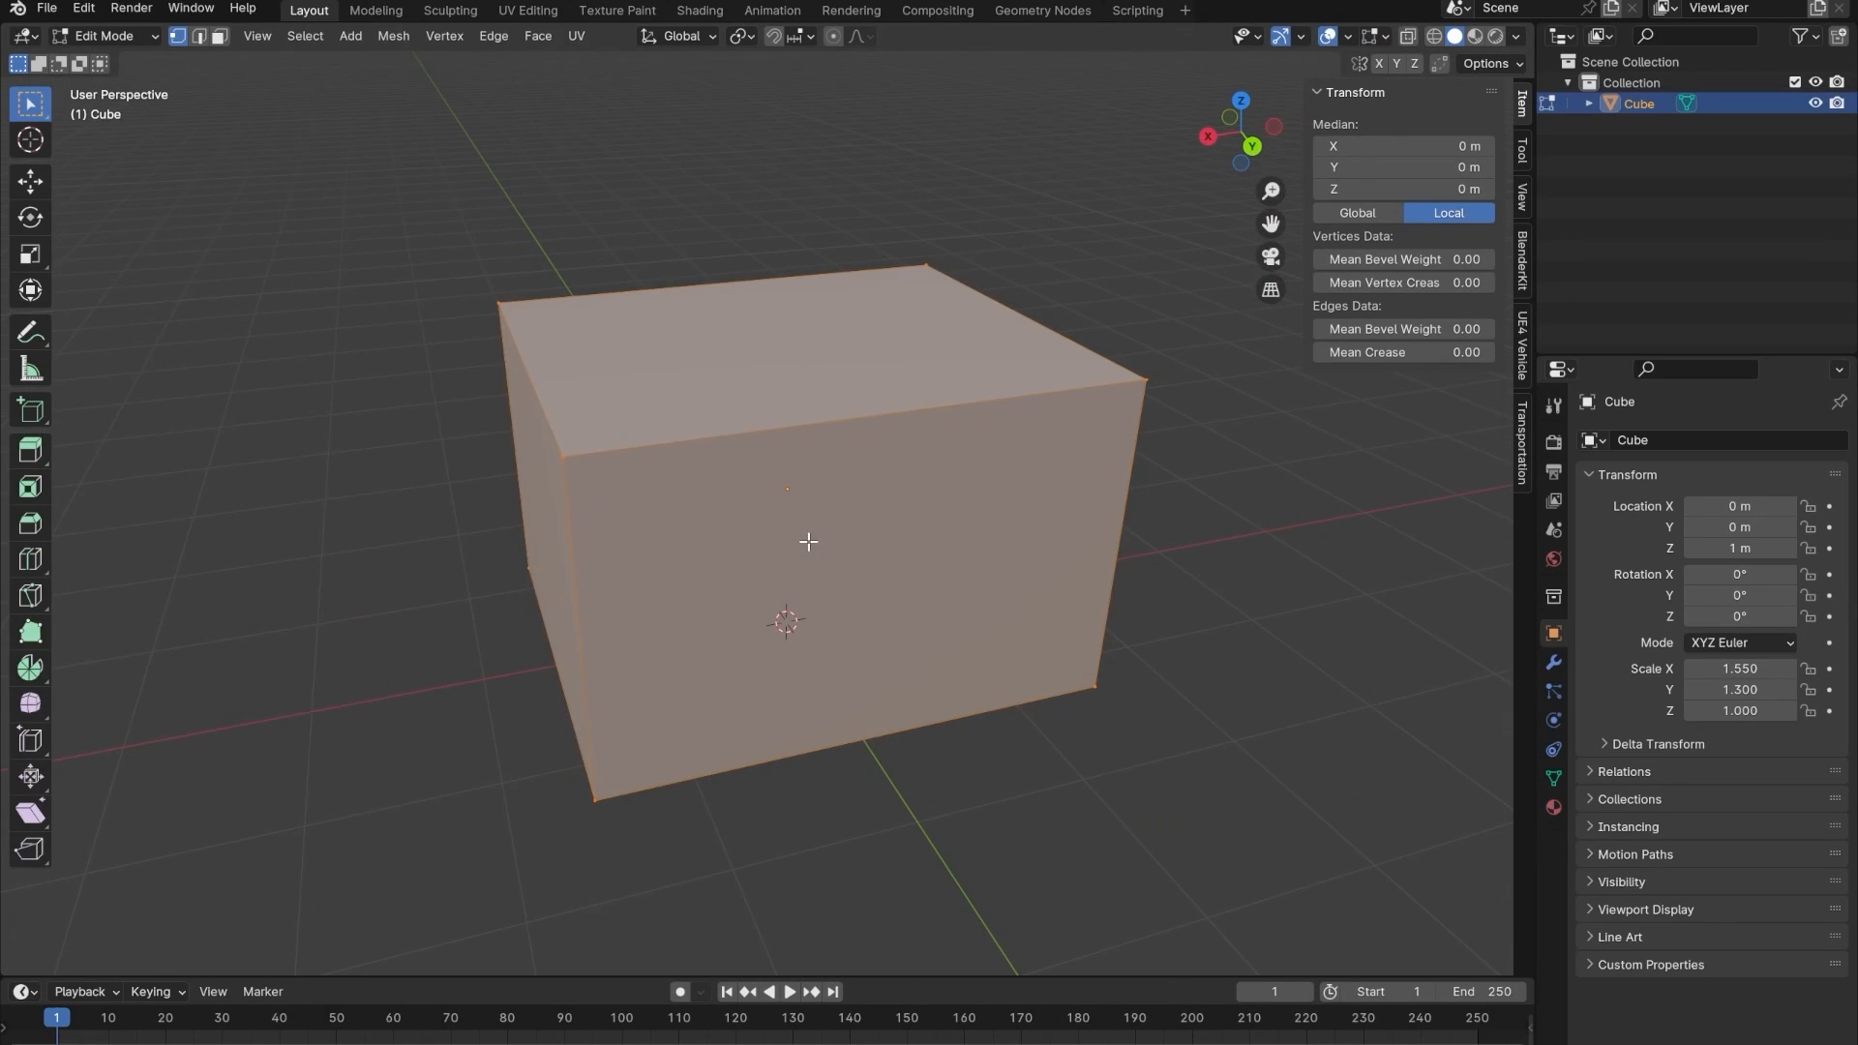
{"action": "left_click", "coordinate": [222, 40]}
{"action": "left_click", "coordinate": [809, 341]}
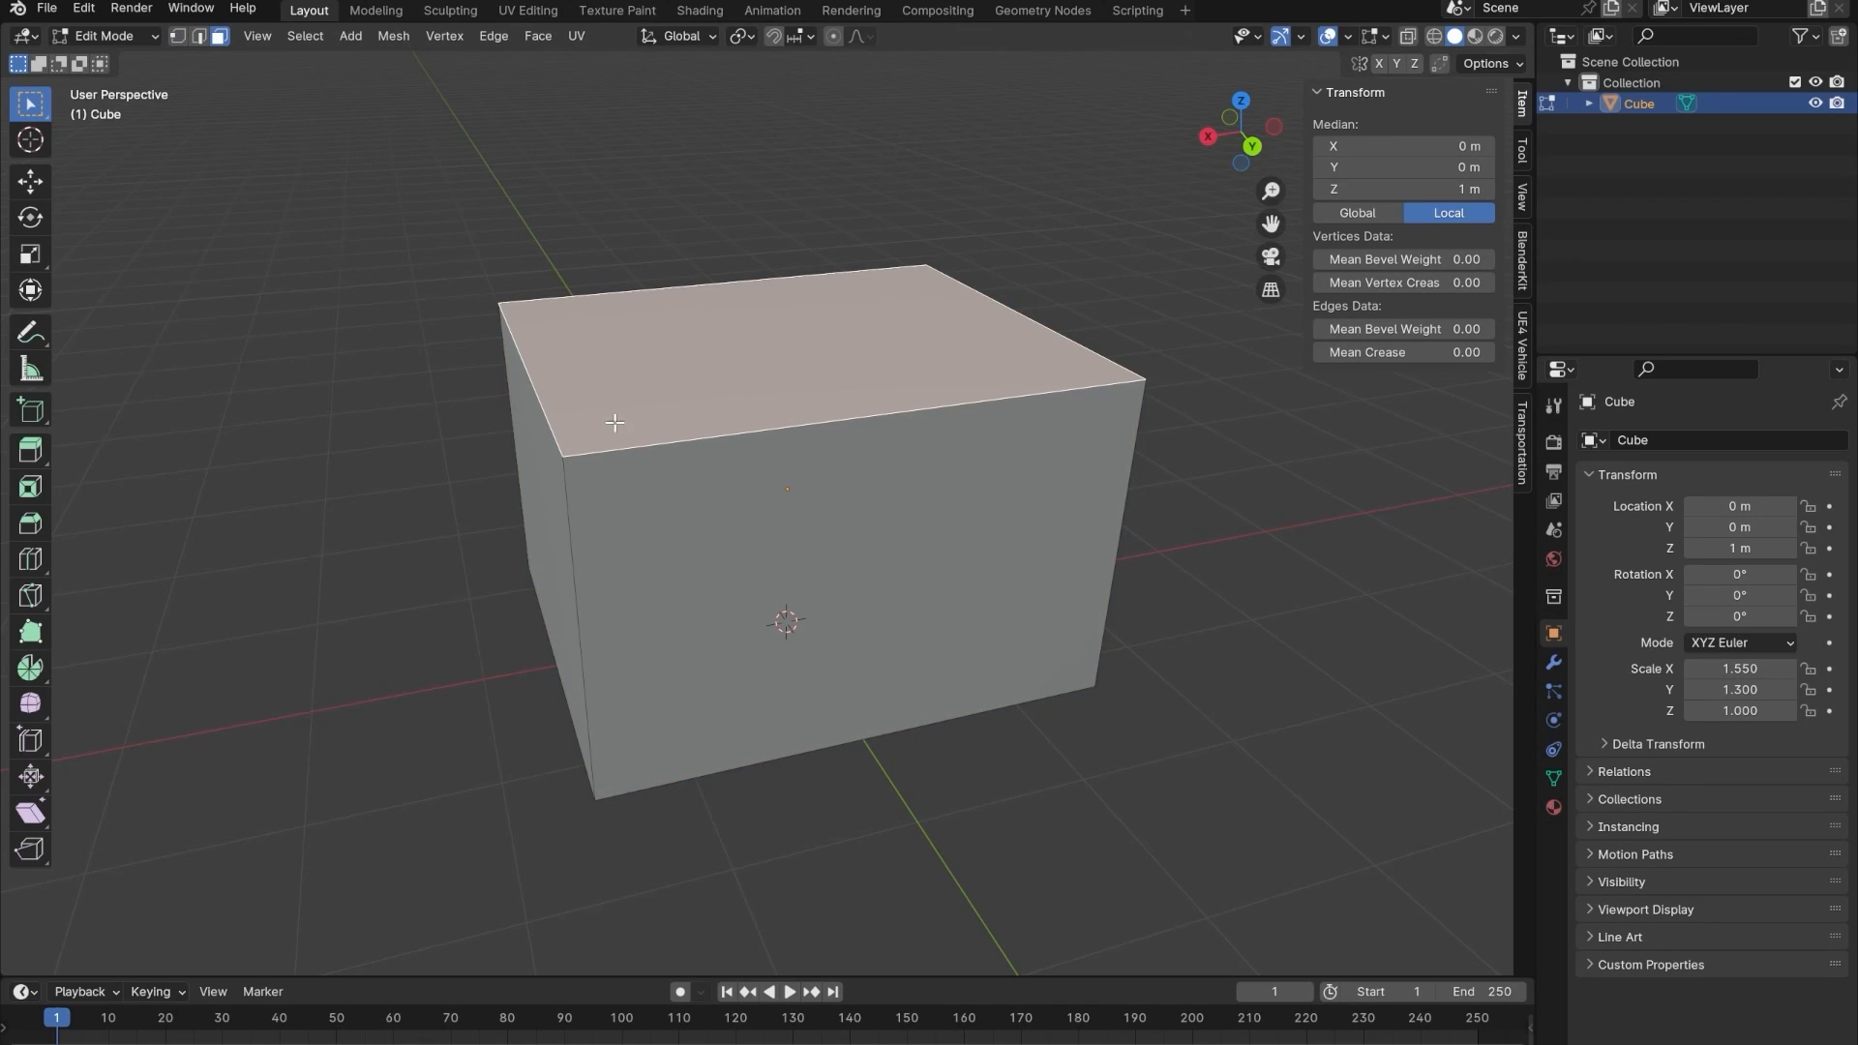
- Raise the top face about 0.2 m along Z in the back orthographic view and return to Object Mode
{"action": "middle_click_drag", "start_coordinate": [850, 607], "coordinate": [811, 571], "text": "alt"}
{"action": "scroll", "coordinate": [815, 509], "scroll_direction": "up", "scroll_amount": 3}
{"action": "middle_click_drag", "start_coordinate": [800, 492], "coordinate": [784, 555], "text": "shift"}
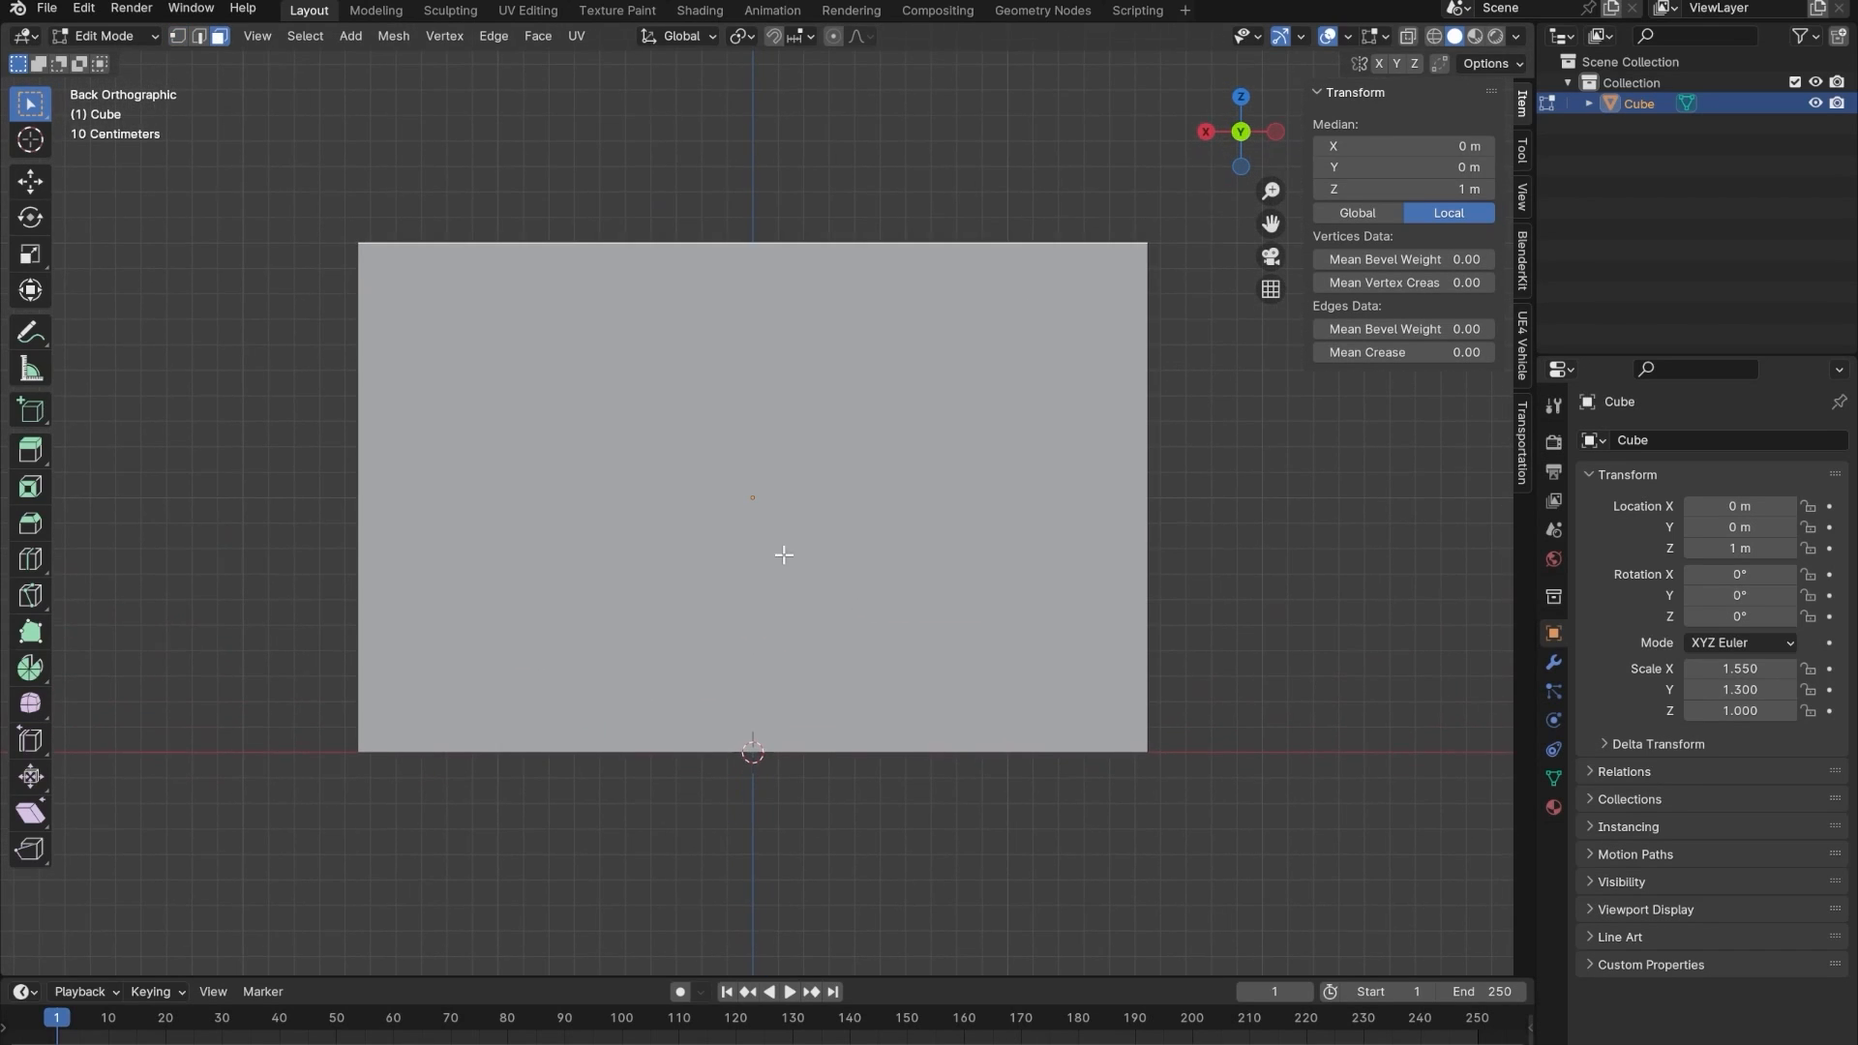
{"action": "key", "text": "g"}
{"action": "key", "text": "z"}
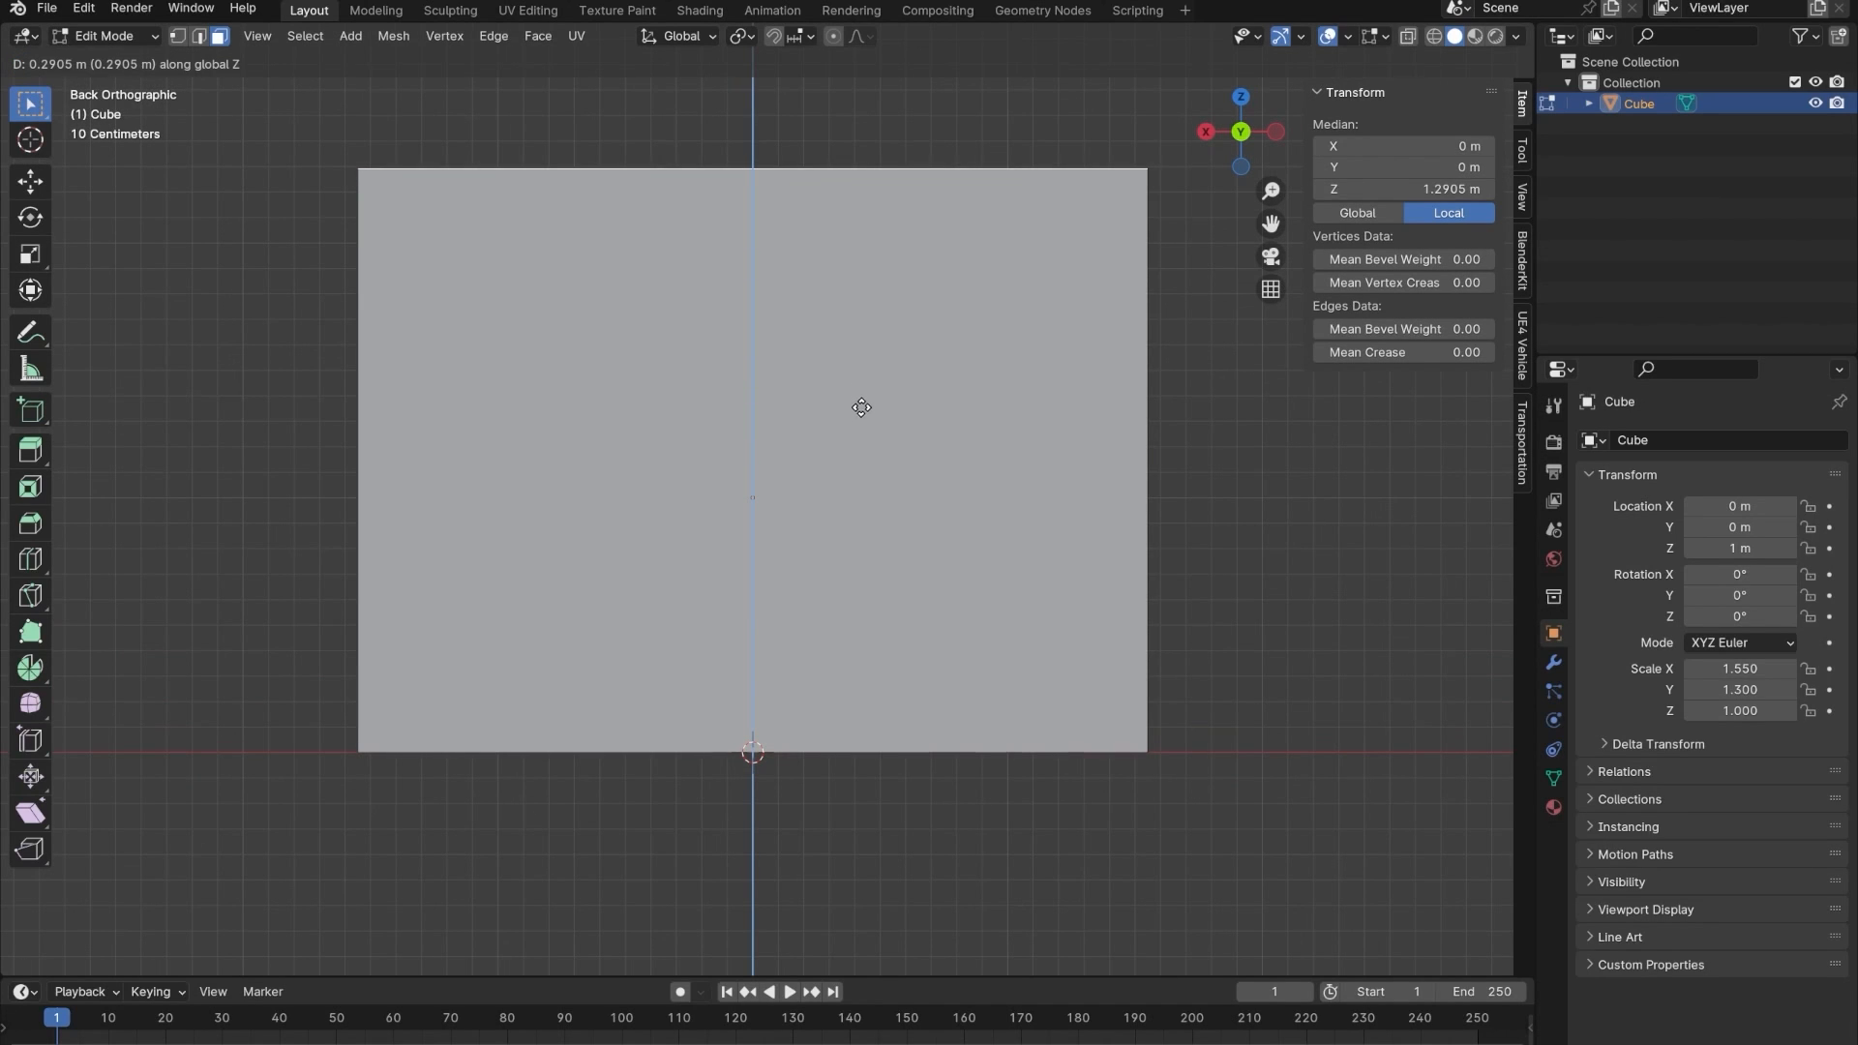
{"action": "left_click", "coordinate": [863, 419]}
{"action": "key", "text": "Tab"}
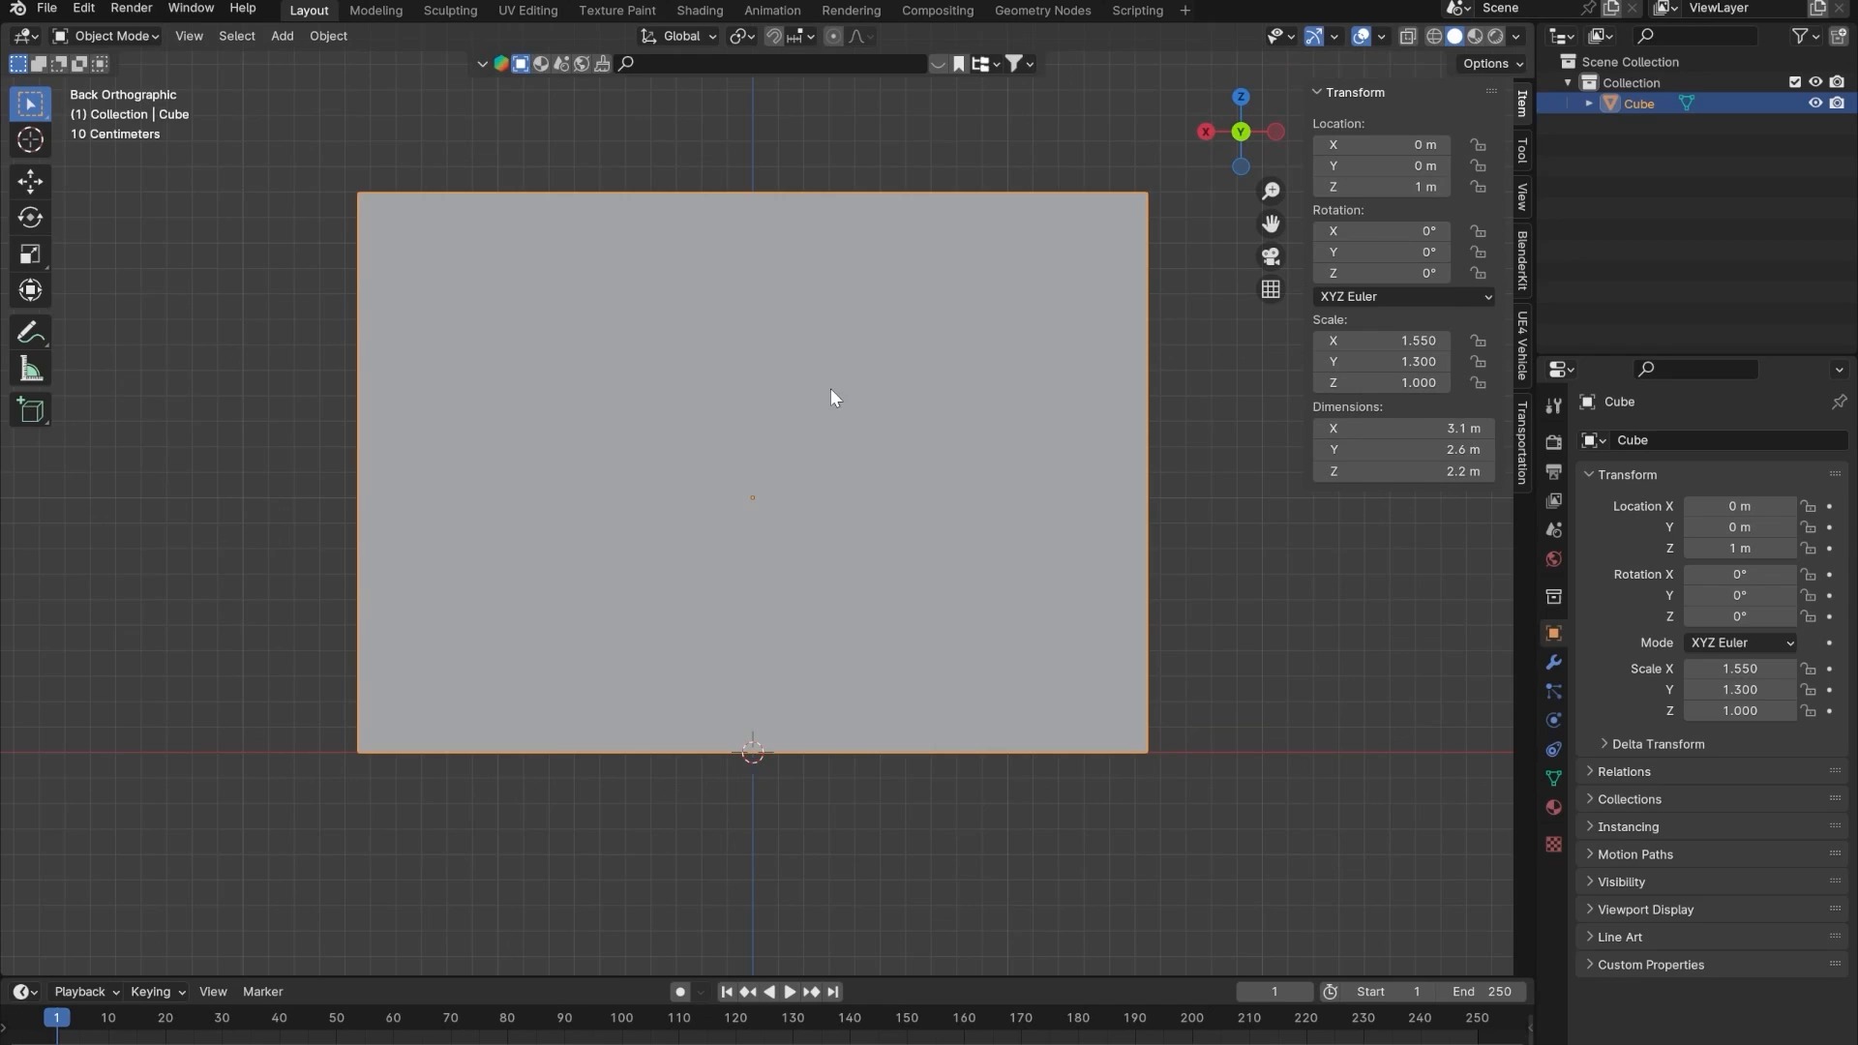
- Raise the top face further along Z to make the room about 2.39 m high, then leave Edit Mode and deselect the cube
{"action": "key", "text": "Tab"}
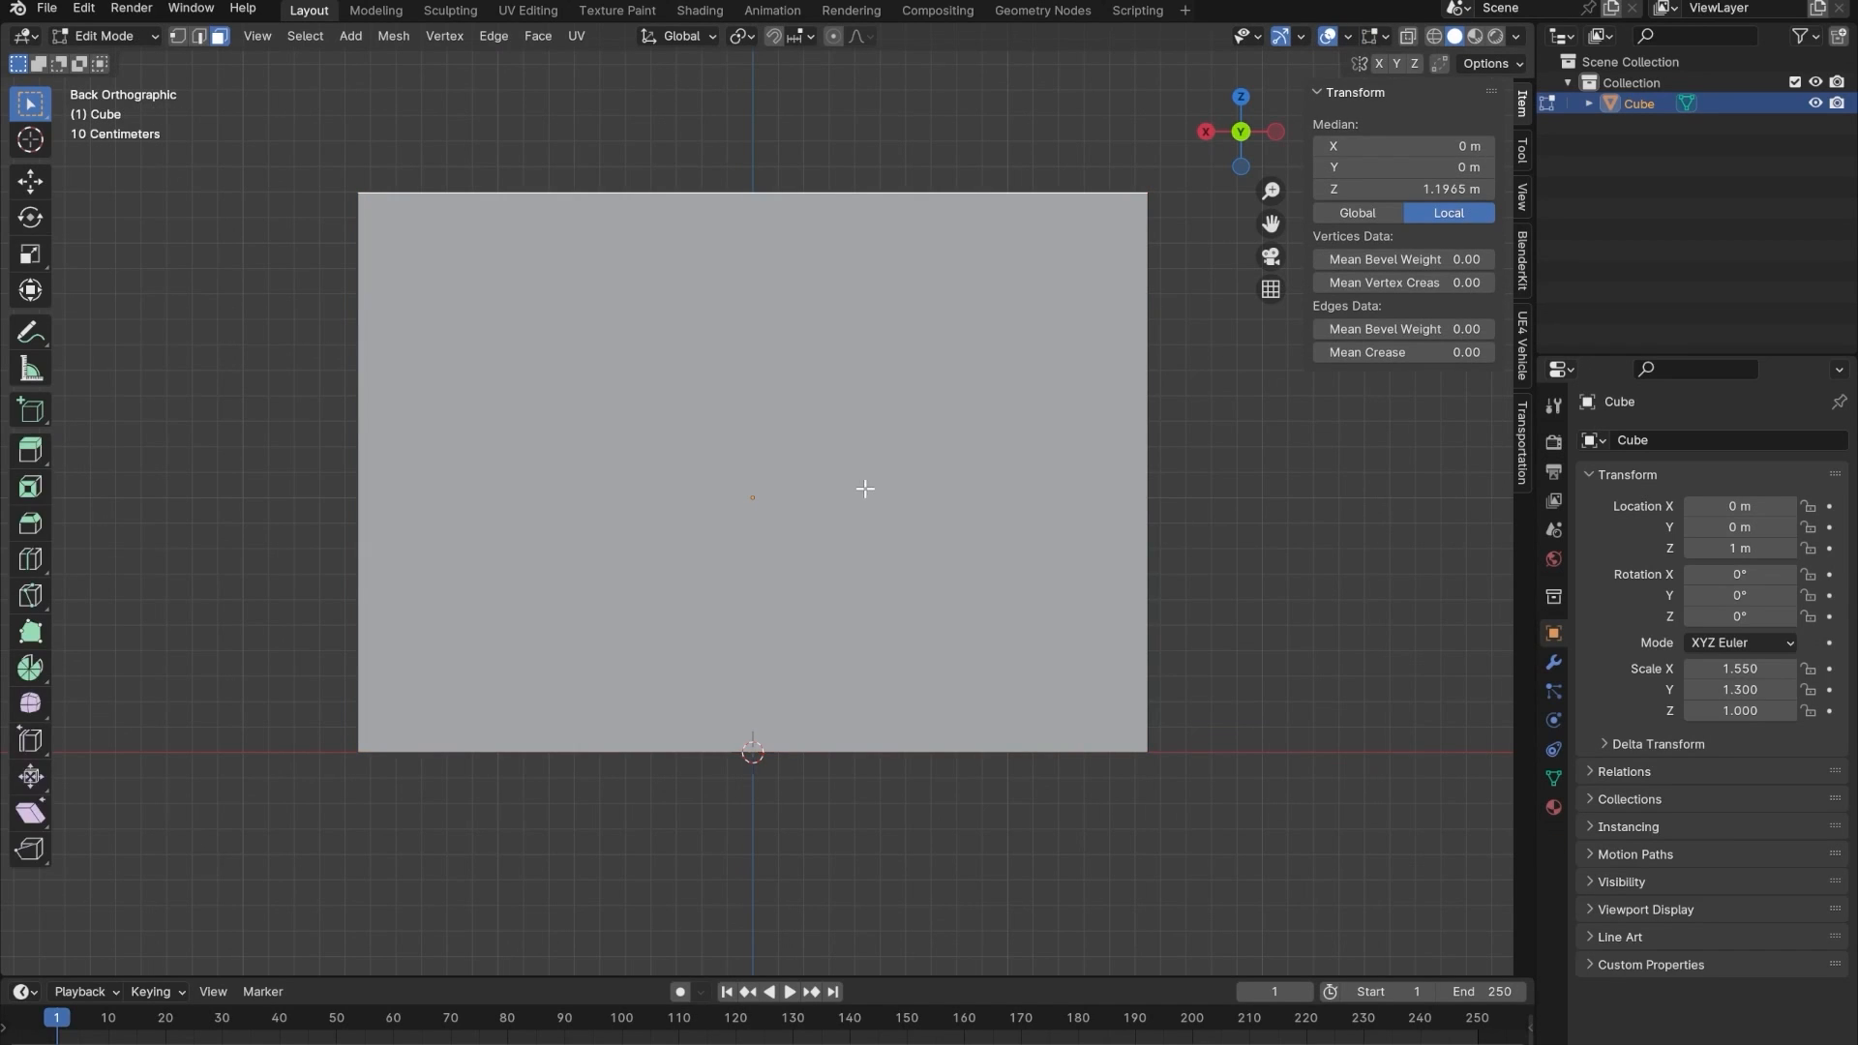
{"action": "middle_click_drag", "start_coordinate": [784, 448], "coordinate": [775, 555], "text": "shift"}
{"action": "key", "text": "g"}
{"action": "key", "text": "z"}
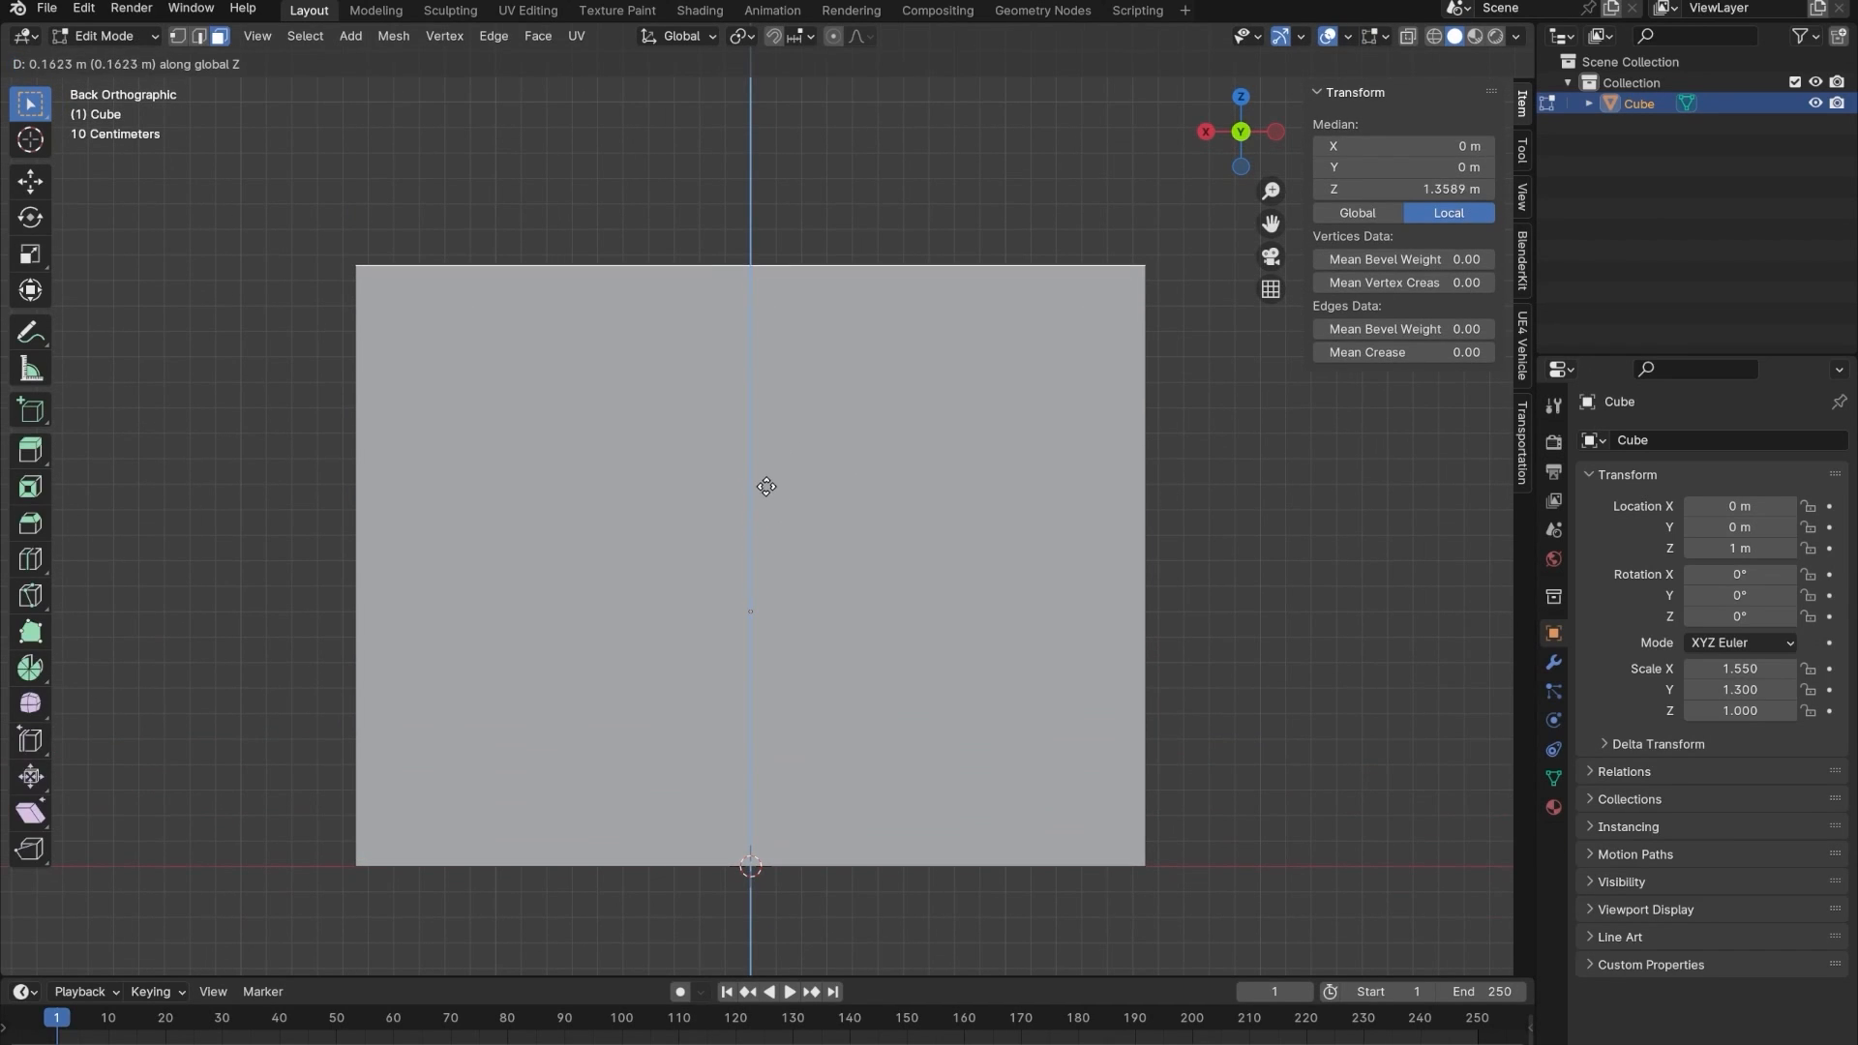
{"action": "left_click", "coordinate": [763, 481]}
{"action": "key", "text": "Tab"}
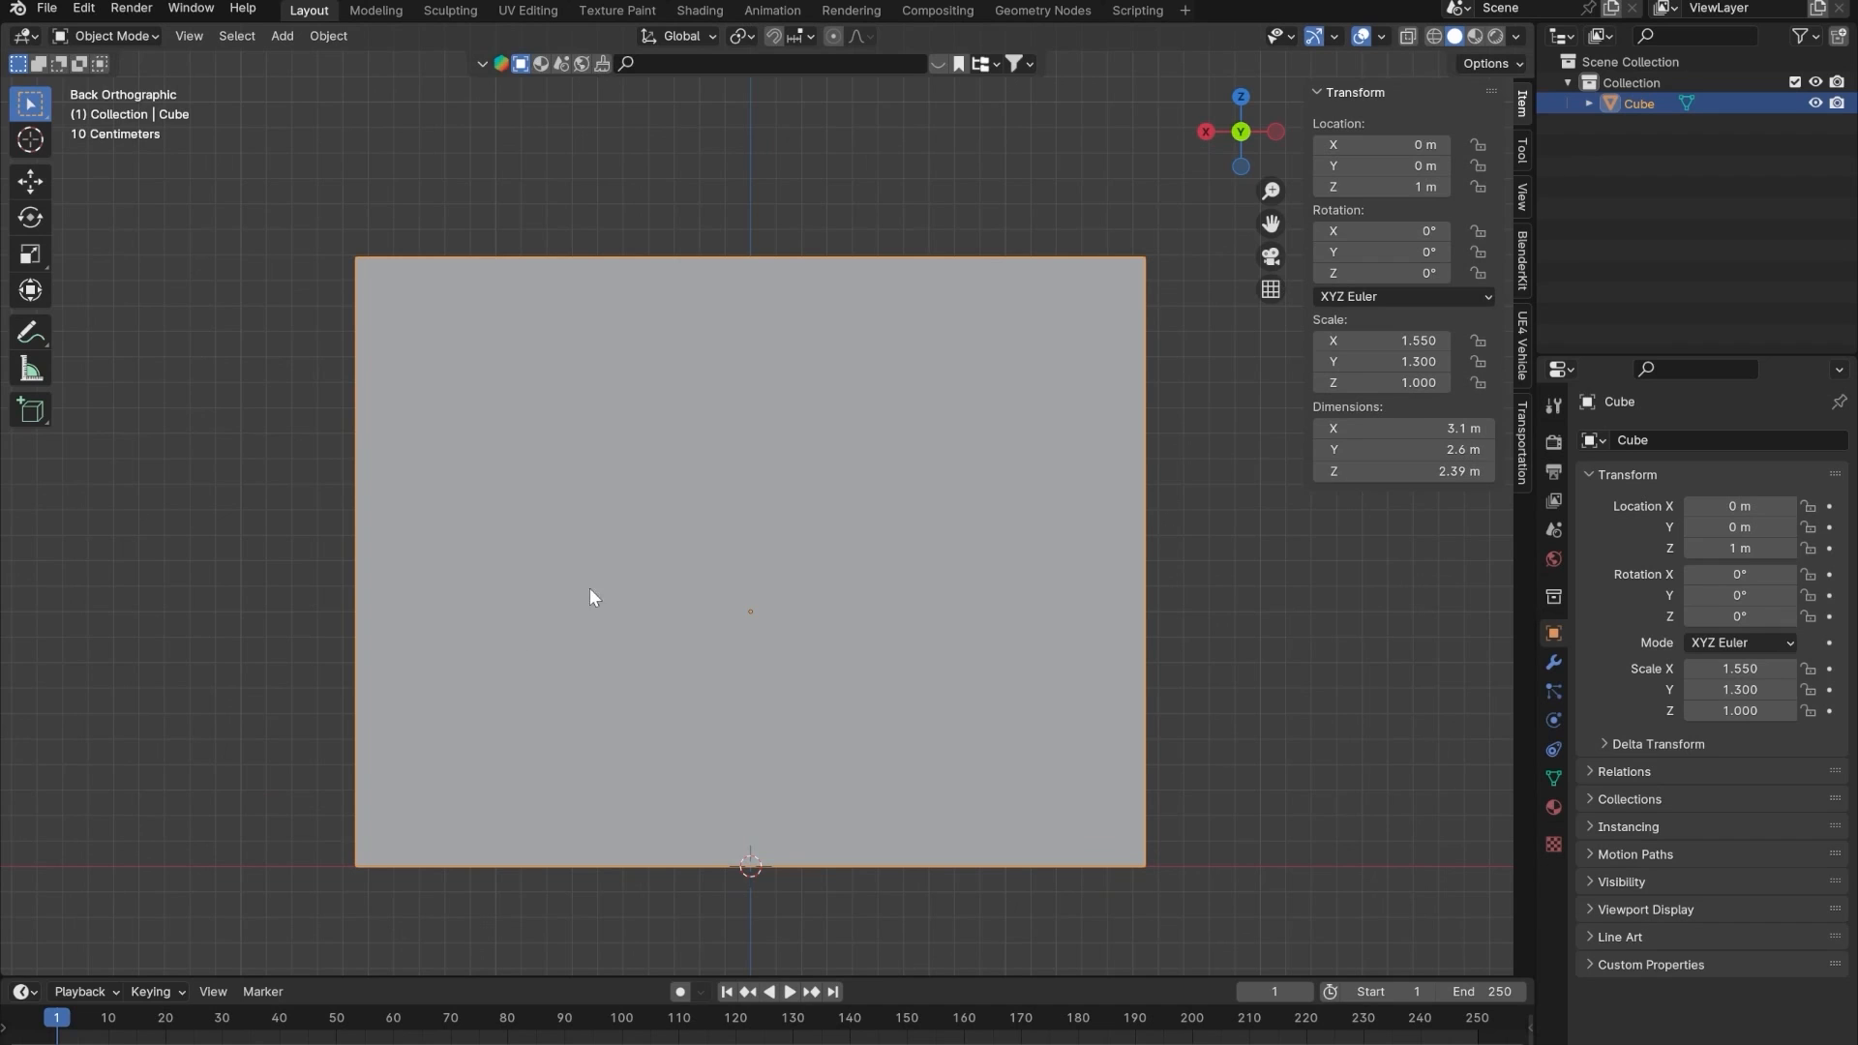
{"action": "middle_click_drag", "start_coordinate": [592, 598], "coordinate": [980, 753]}
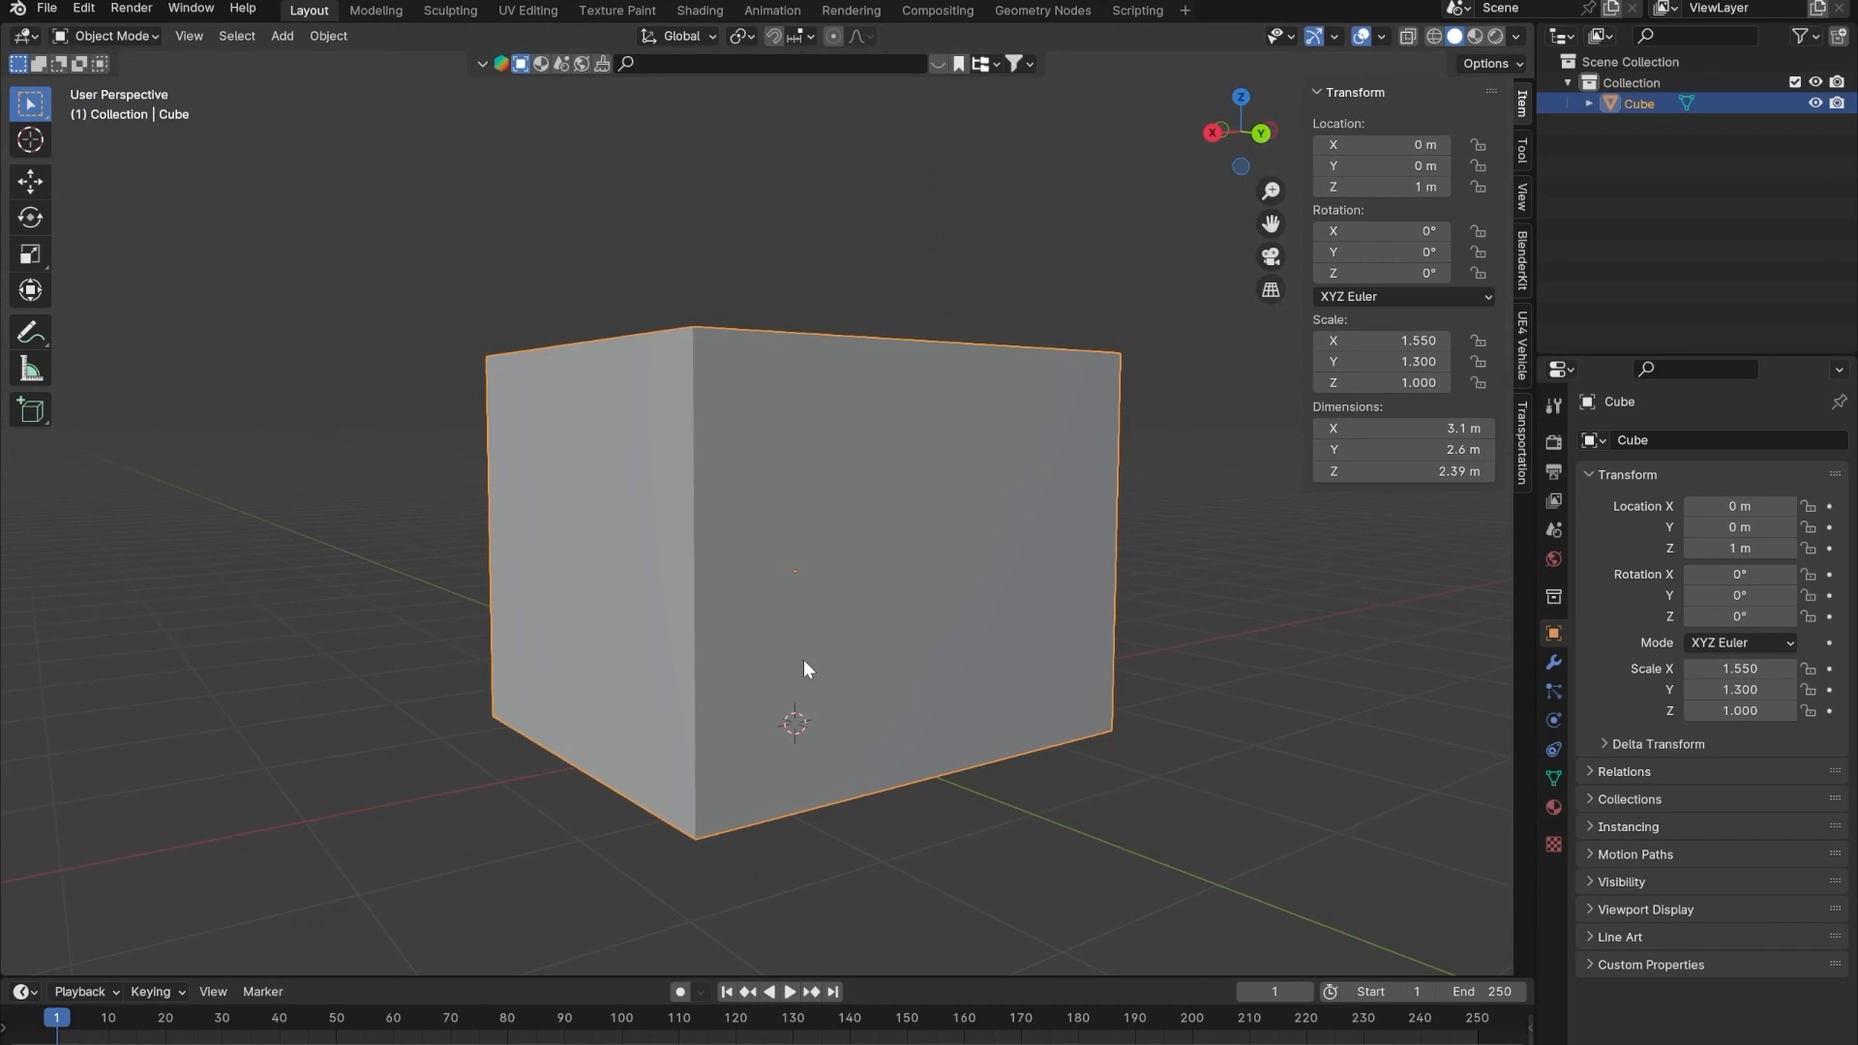
{"action": "mouse_move", "coordinate": [803, 668]}
{"action": "middle_mouse_down"}
{"action": "mouse_move", "coordinate": [1014, 781]}
{"action": "mouse_move", "coordinate": [904, 712]}
{"action": "mouse_move", "coordinate": [825, 746]}
{"action": "mouse_move", "coordinate": [796, 675]}
{"action": "middle_mouse_up"}
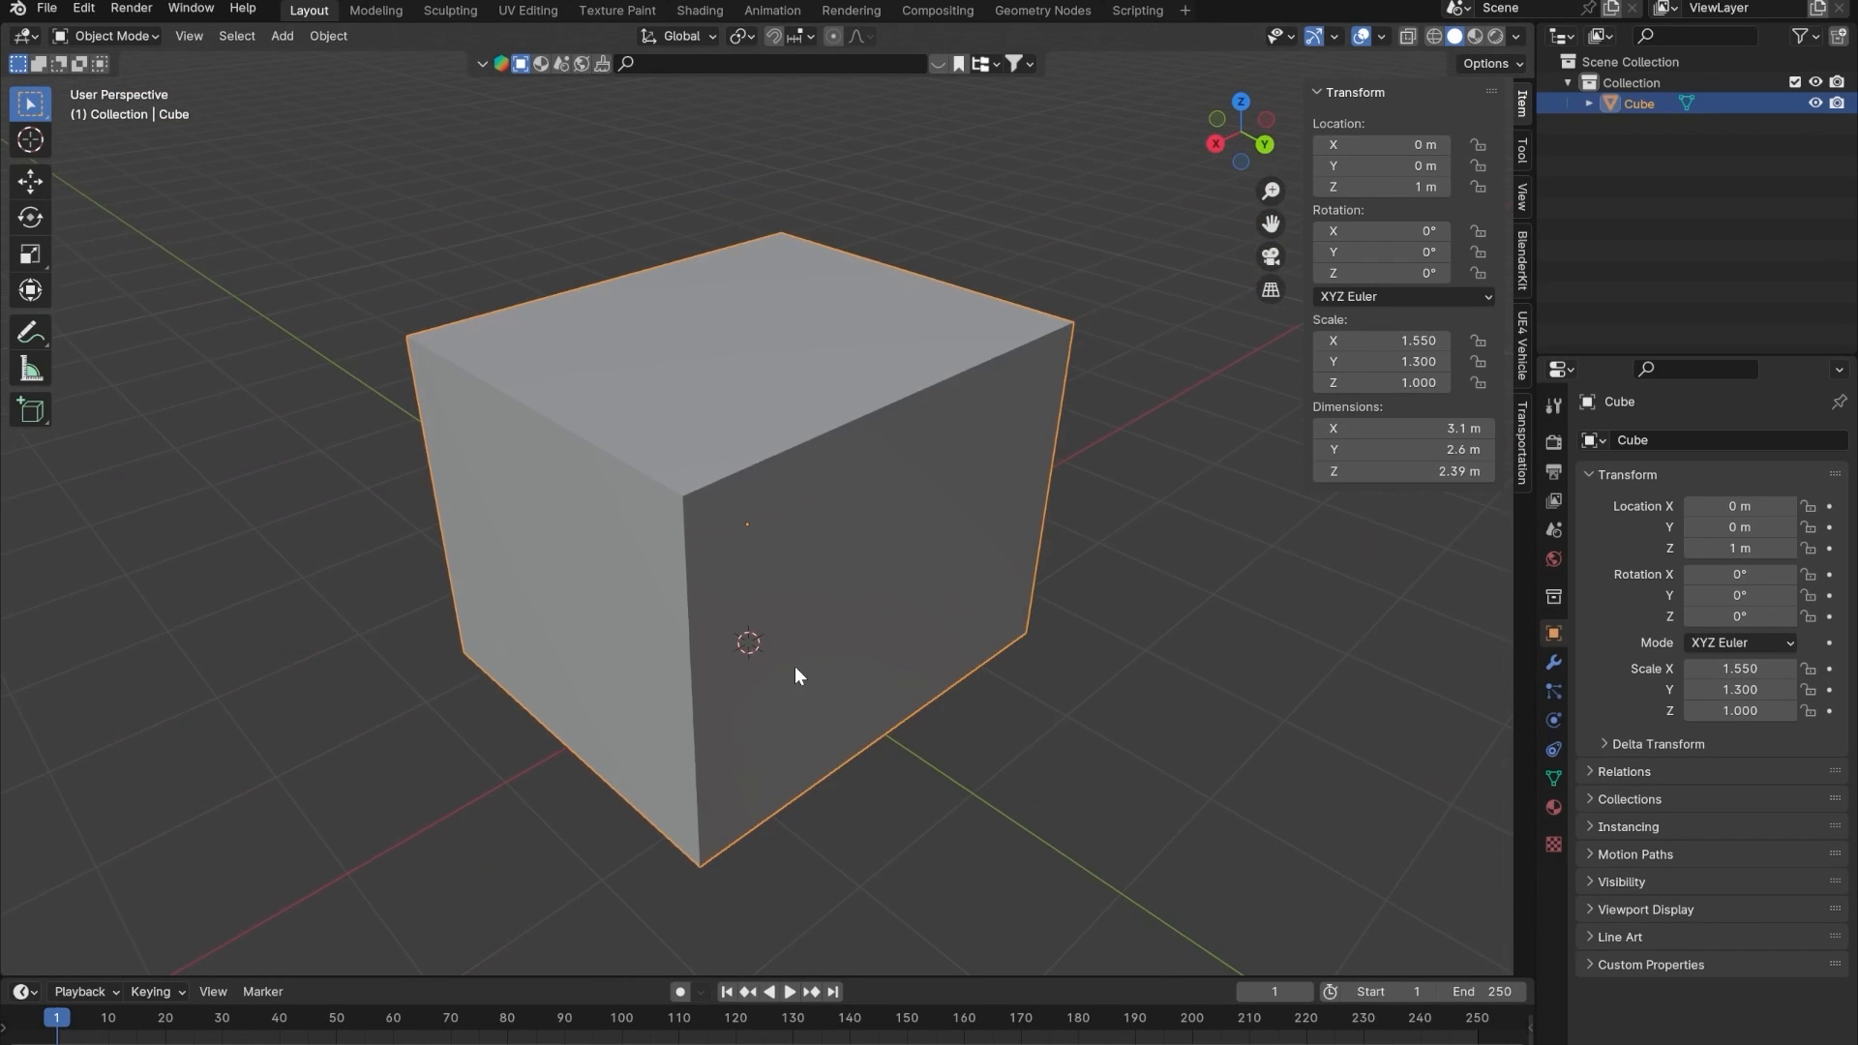
{"action": "scroll", "coordinate": [792, 683], "scroll_direction": "up", "scroll_amount": 8}
{"action": "middle_click_drag", "start_coordinate": [803, 539], "coordinate": [929, 531]}
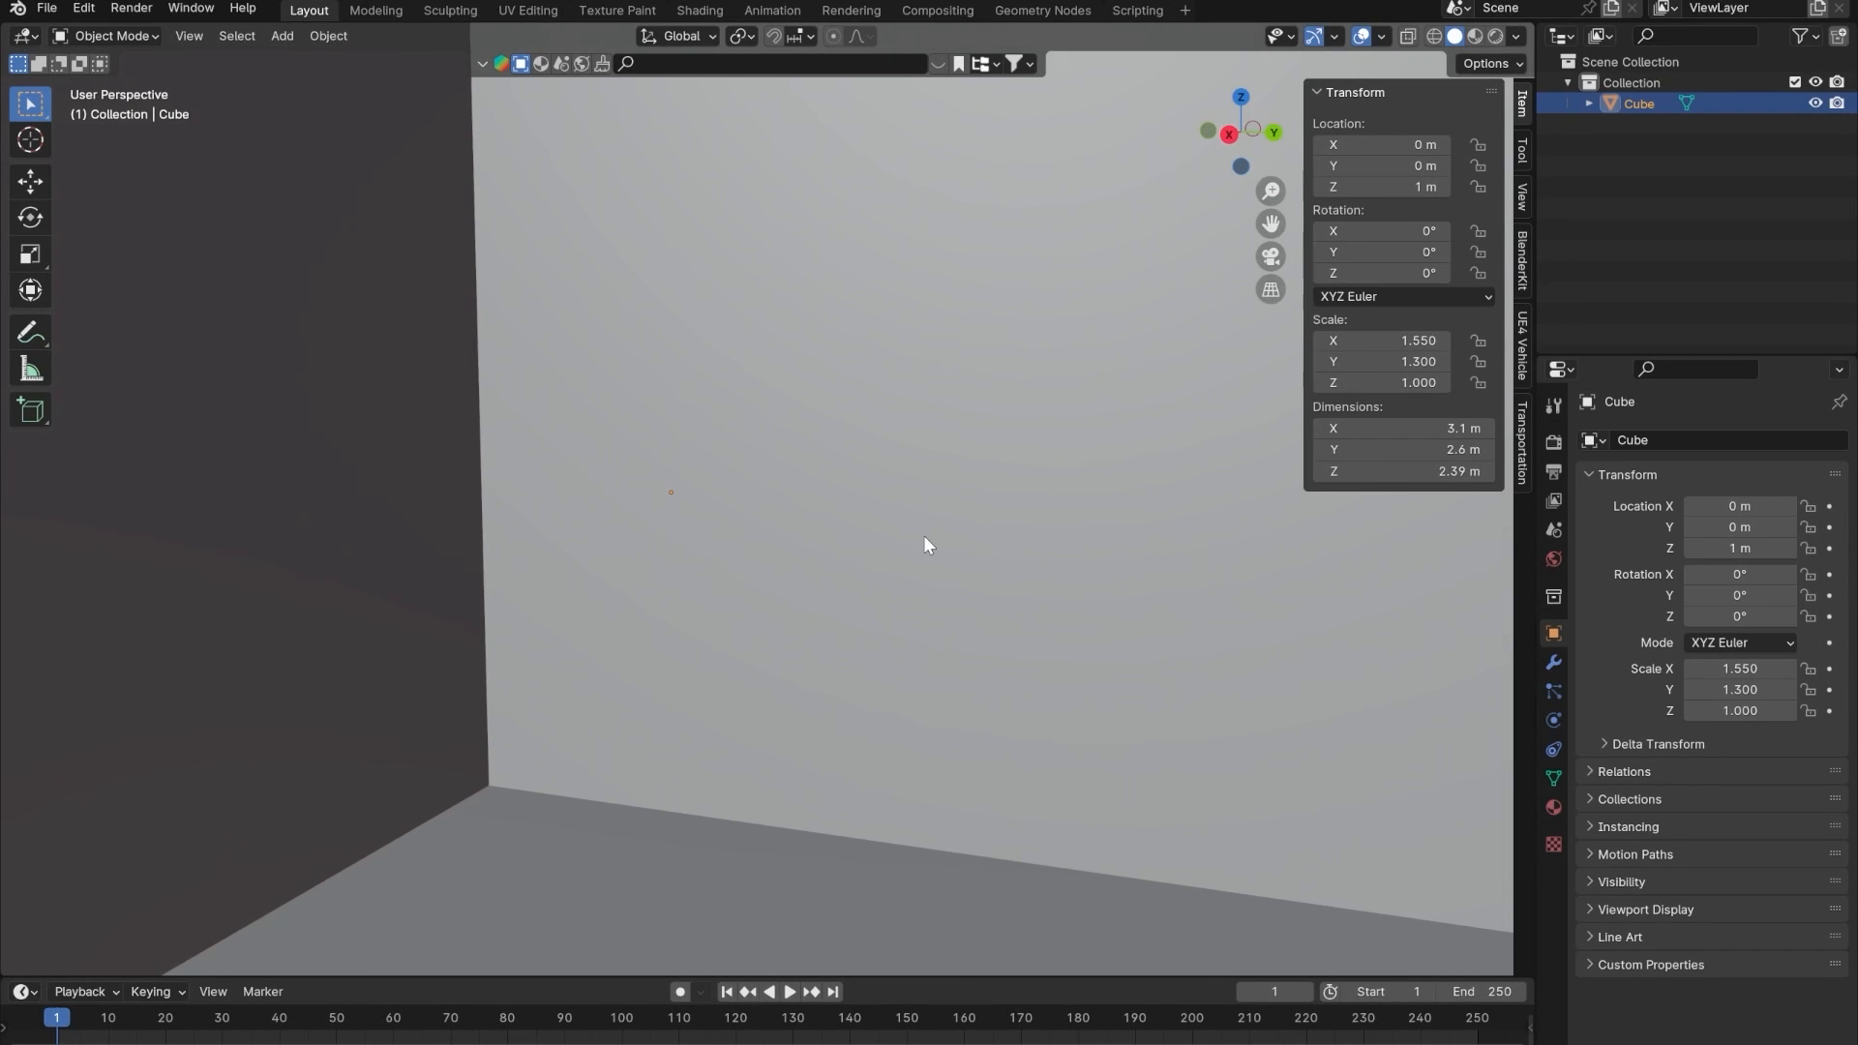
{"action": "scroll", "coordinate": [735, 554], "scroll_direction": "down", "scroll_amount": 8}
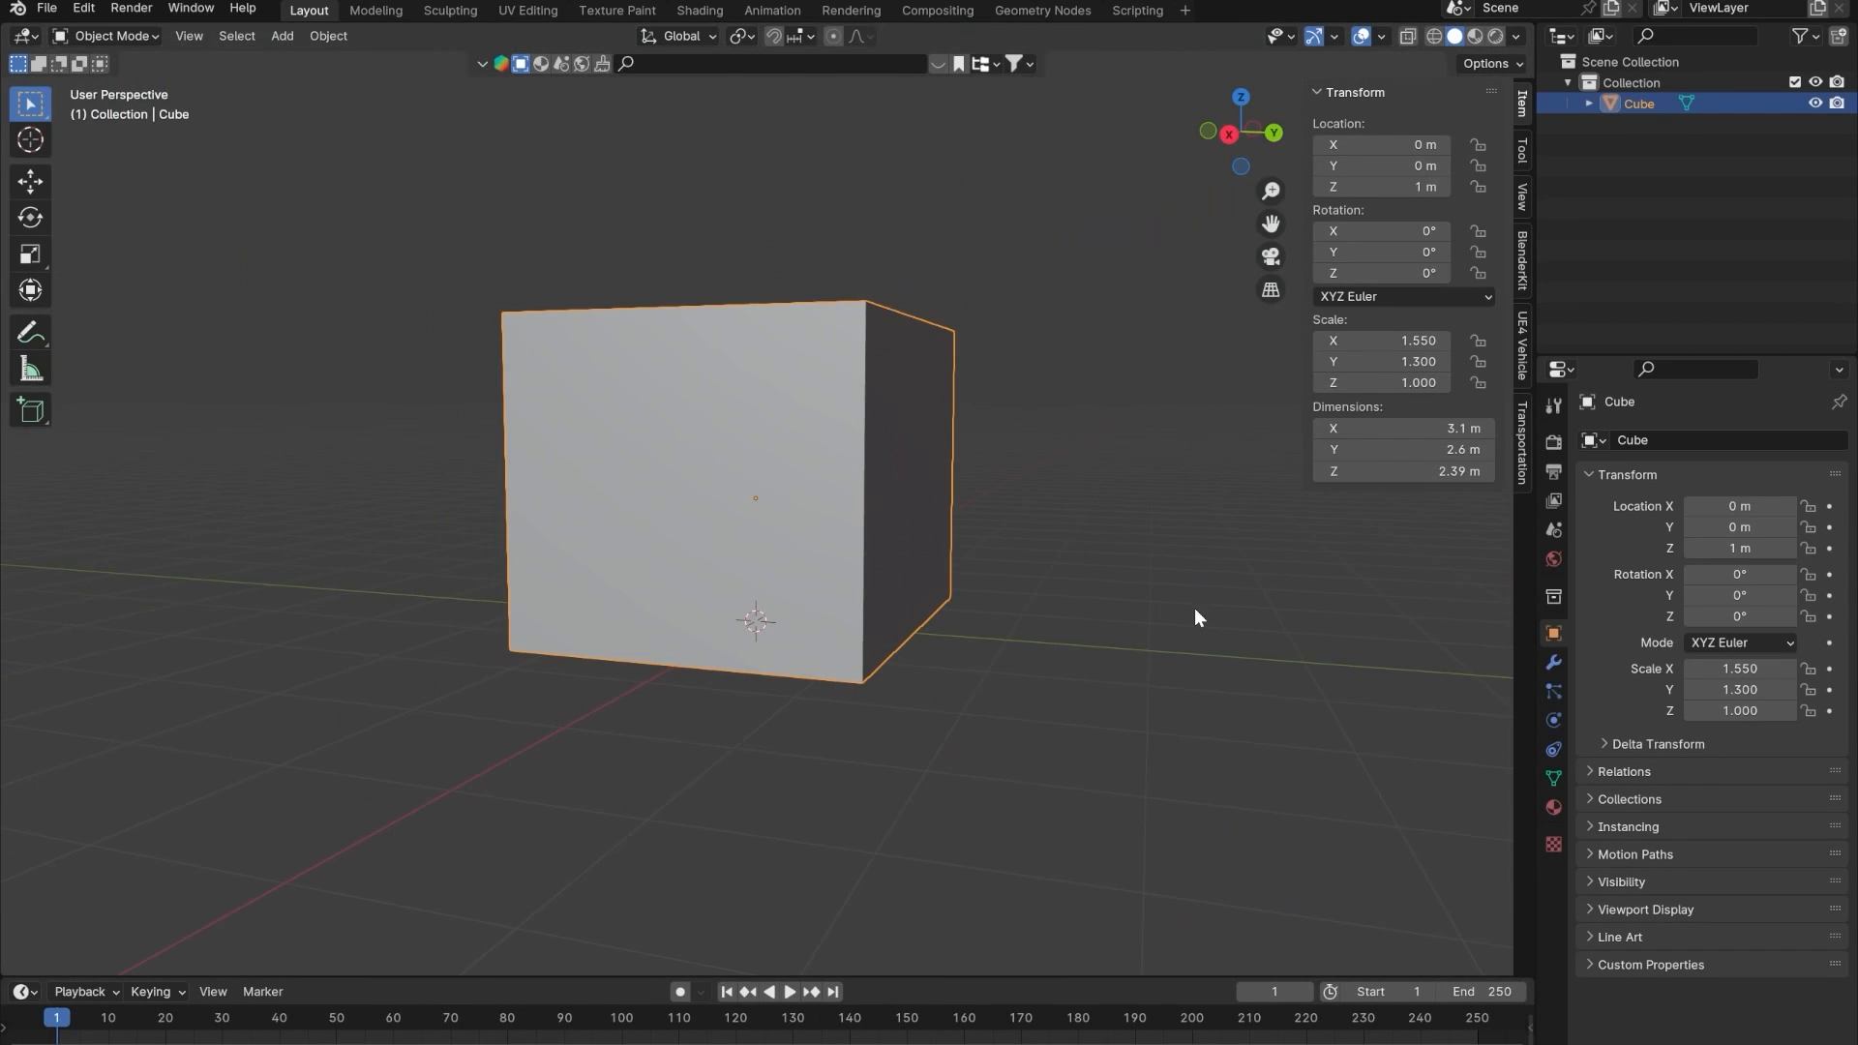
{"action": "left_click", "coordinate": [1069, 531]}
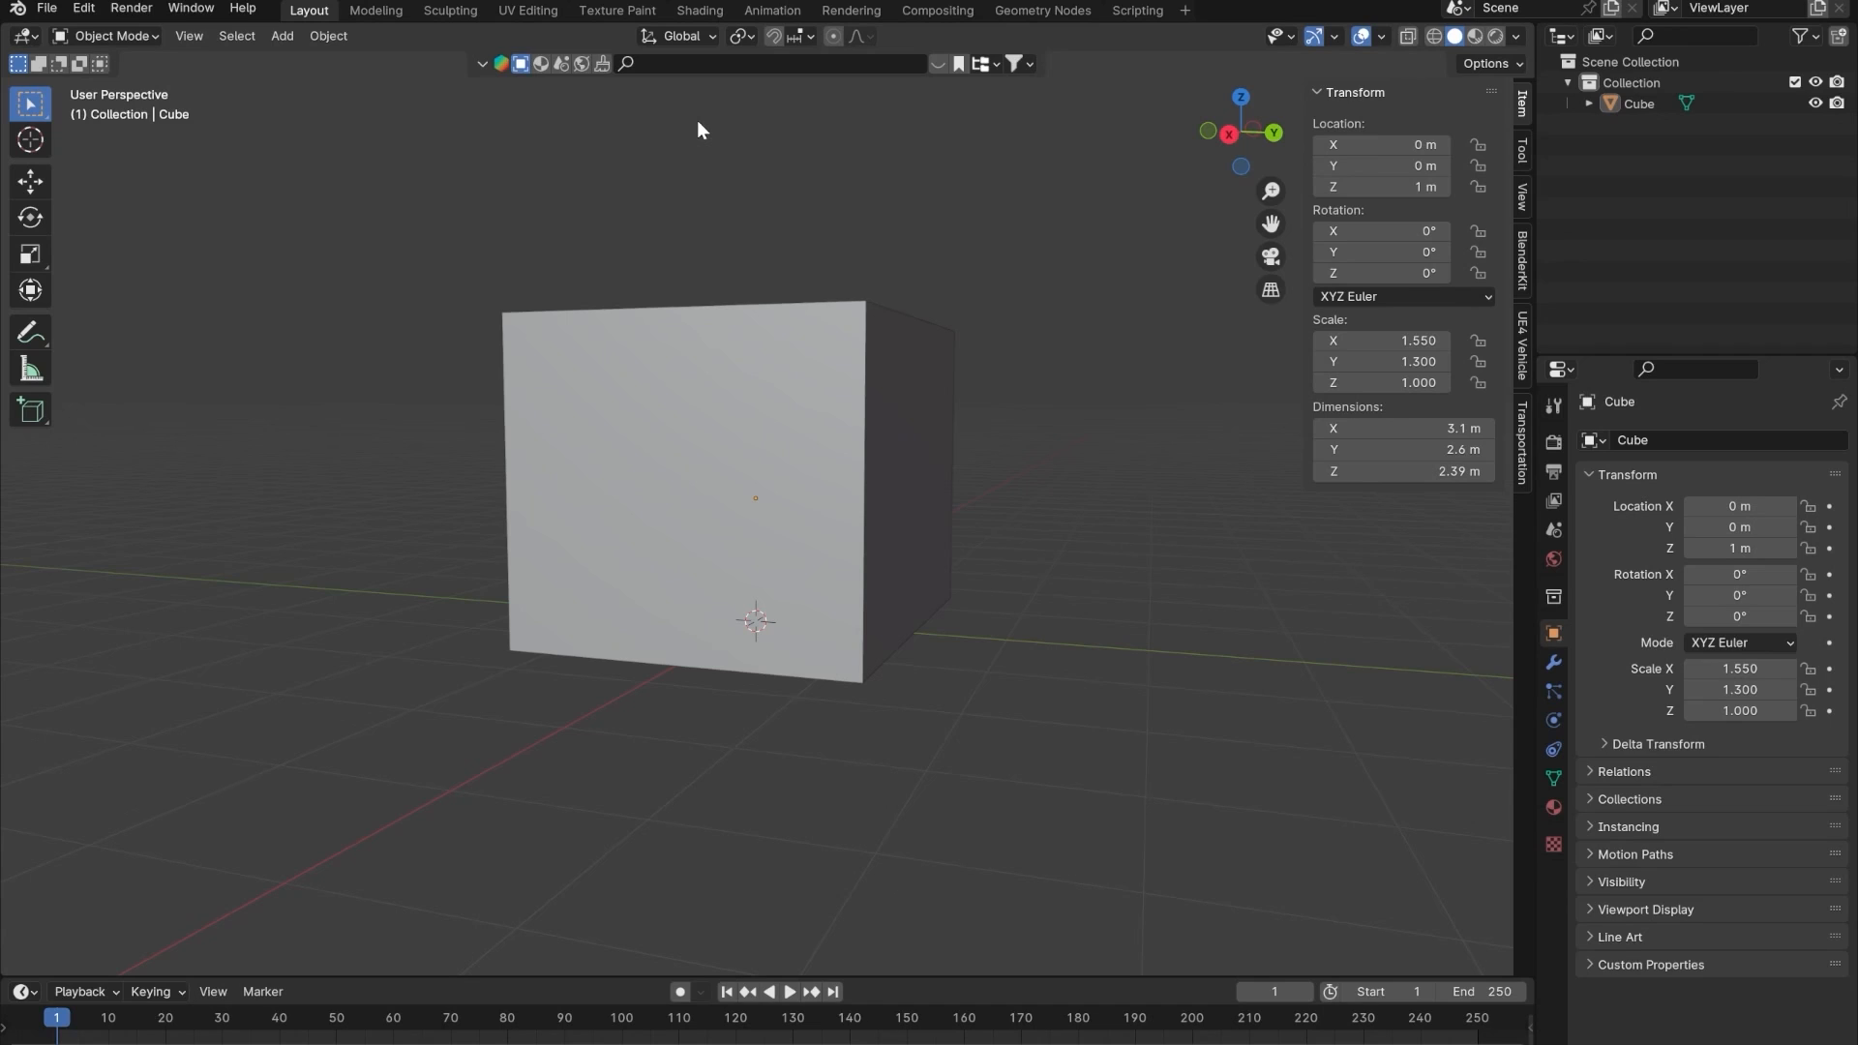
- Switch to Chrome and open the BlenderKit website in a new tab
{"action": "key", "text": "alt+Tab"}
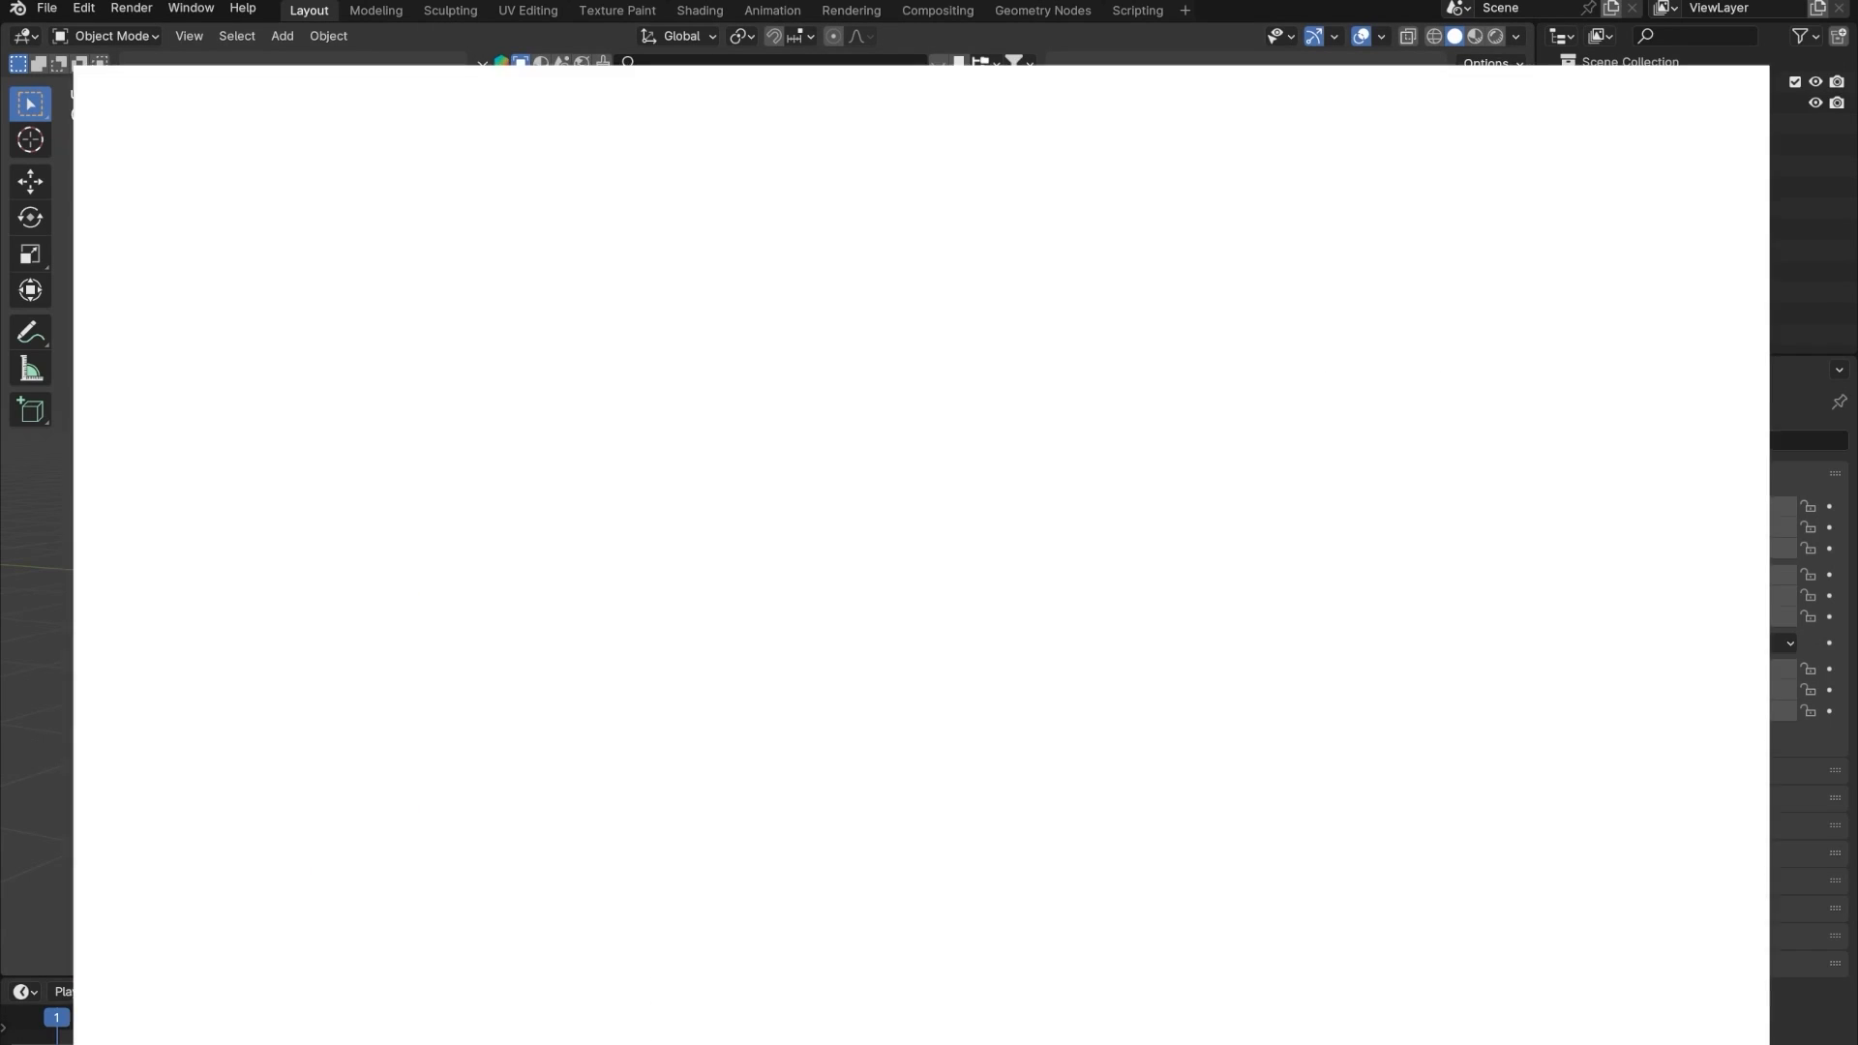
{"action": "key", "text": "ctrl+t"}
{"action": "type", "text": "blenderki"}
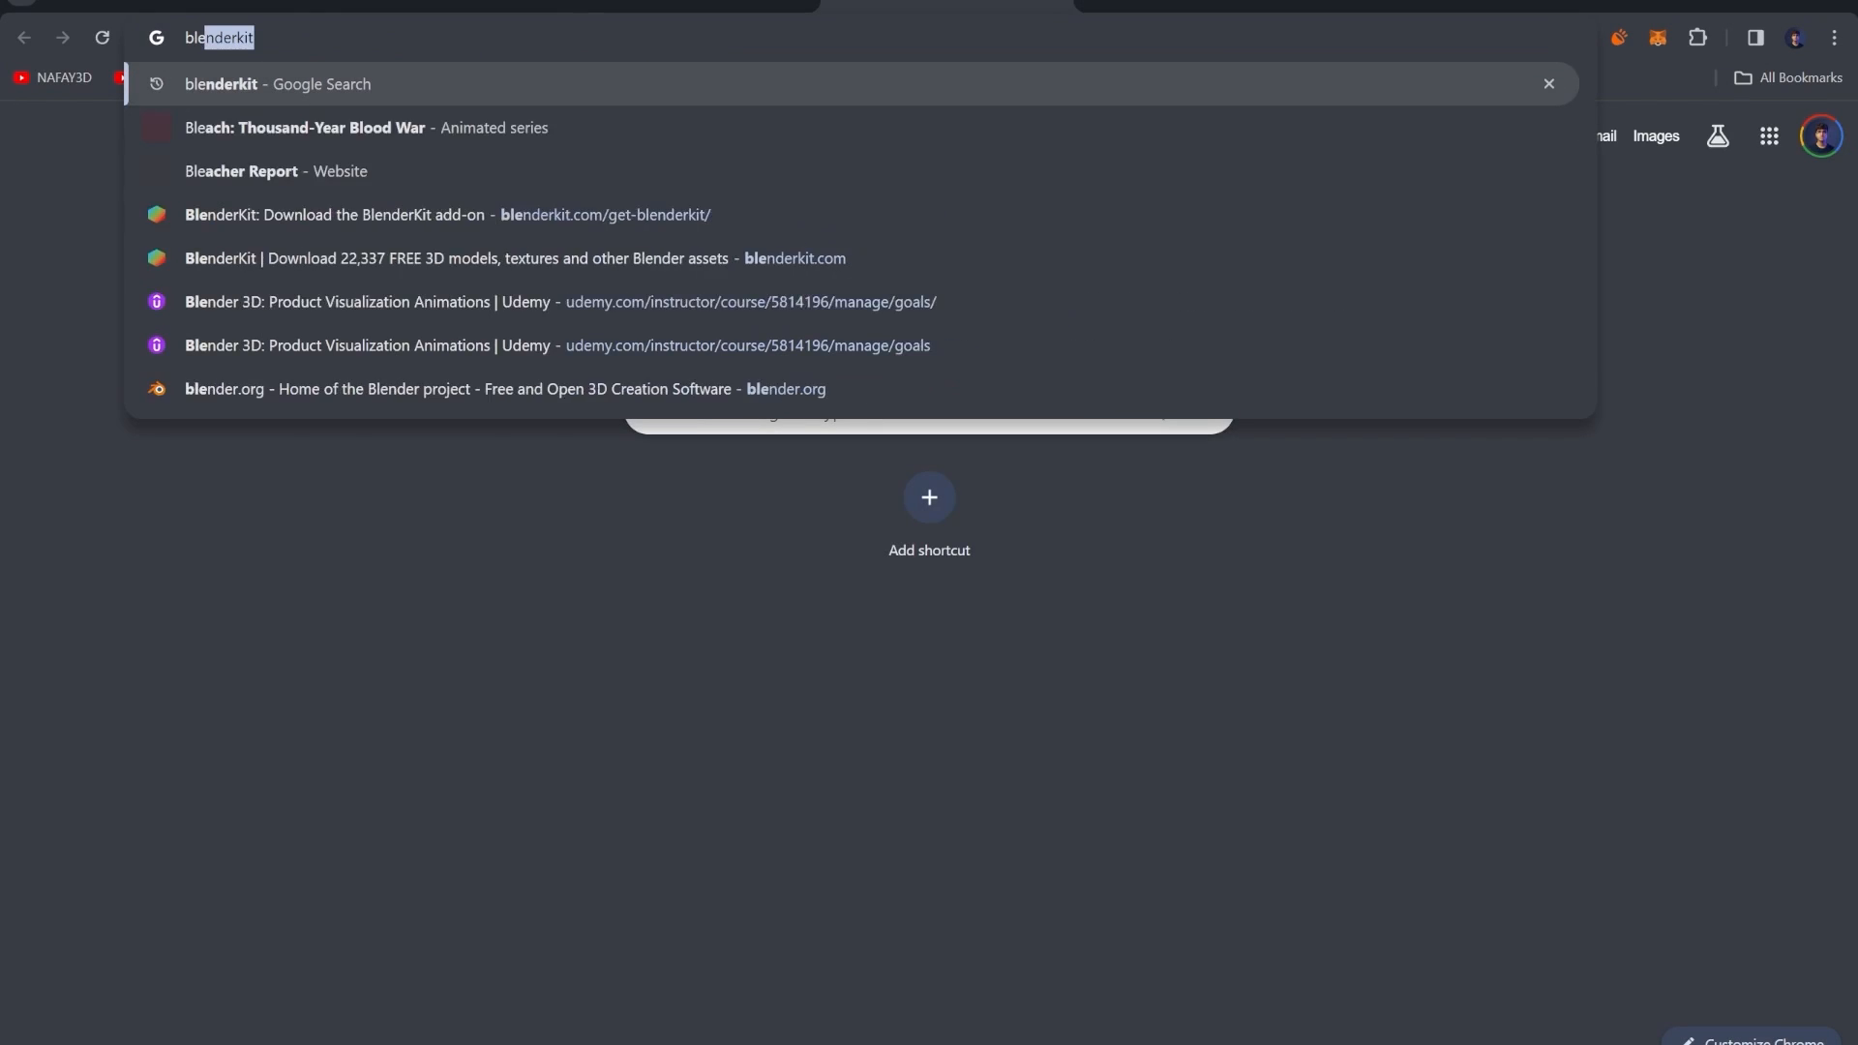
{"action": "type", "text": "t"}
{"action": "key", "text": "Return"}
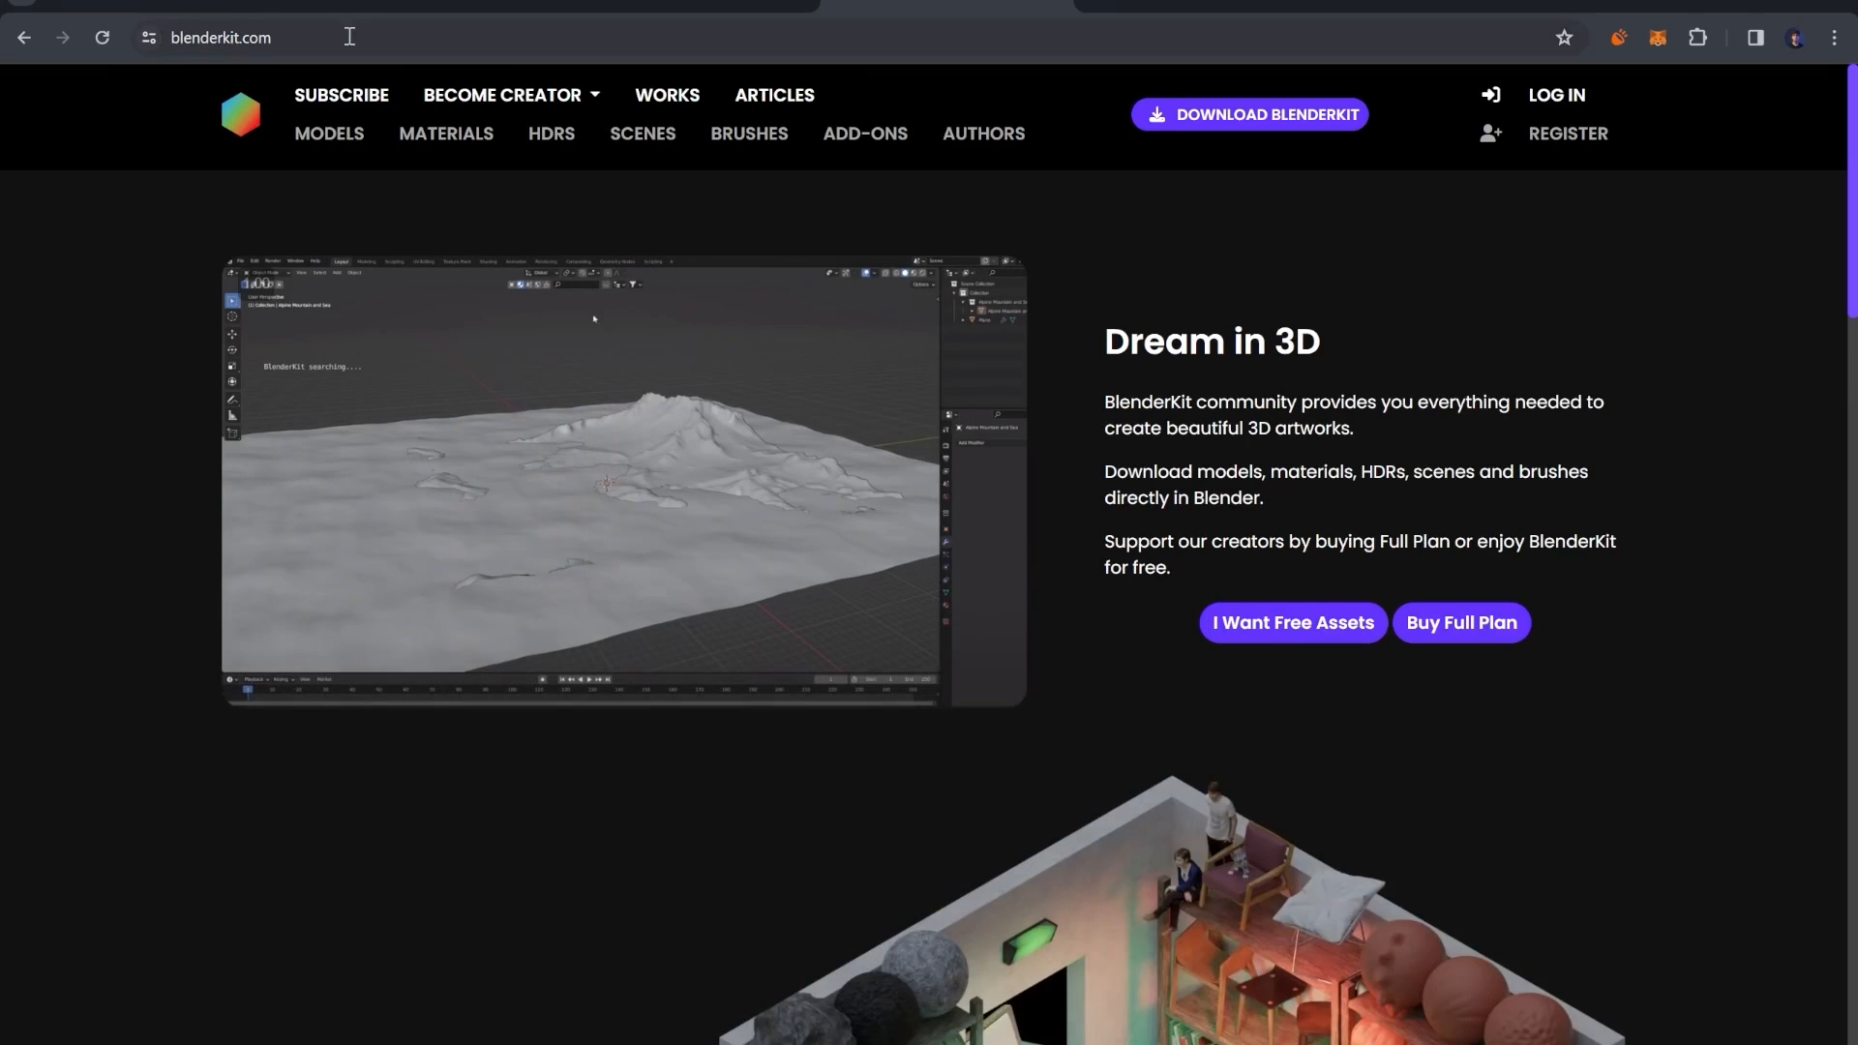
- Download the BlenderKit v3.11.0.240207 add-on and show the browser's recent downloads
{"action": "left_click", "coordinate": [1227, 118]}
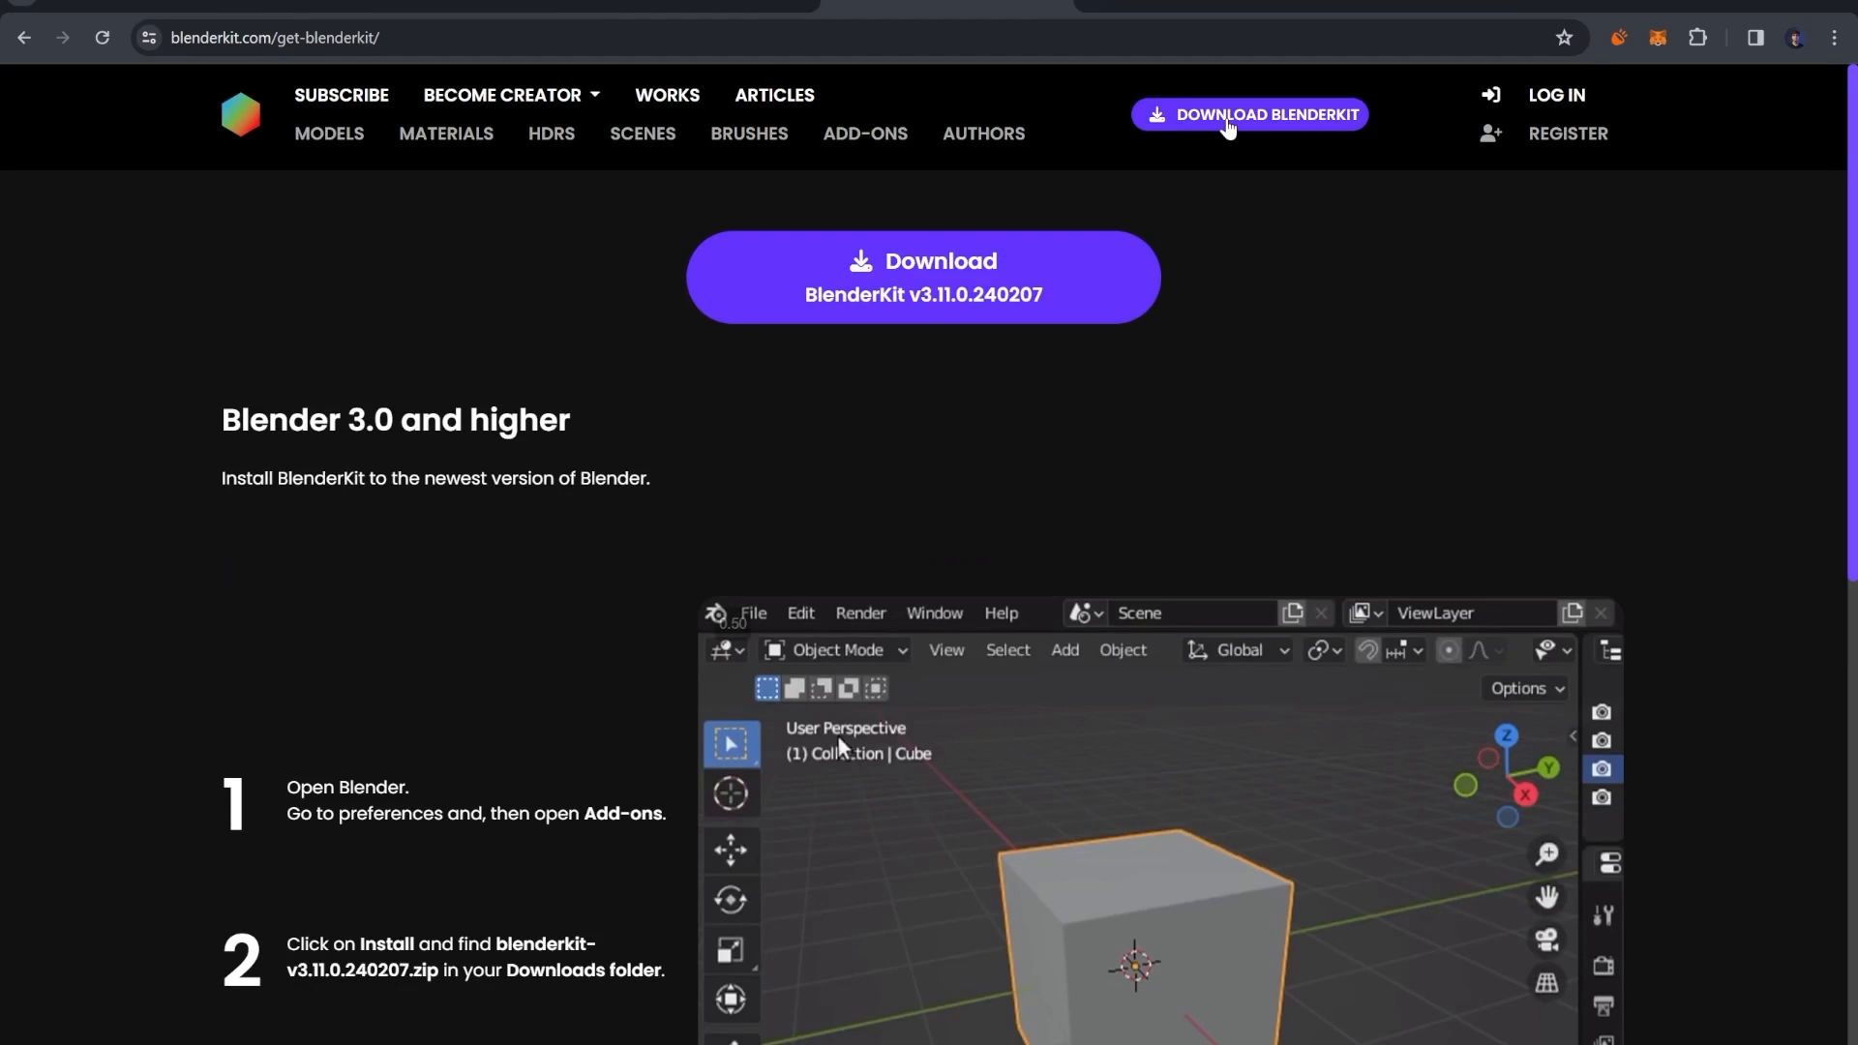
{"action": "left_click", "coordinate": [929, 291]}
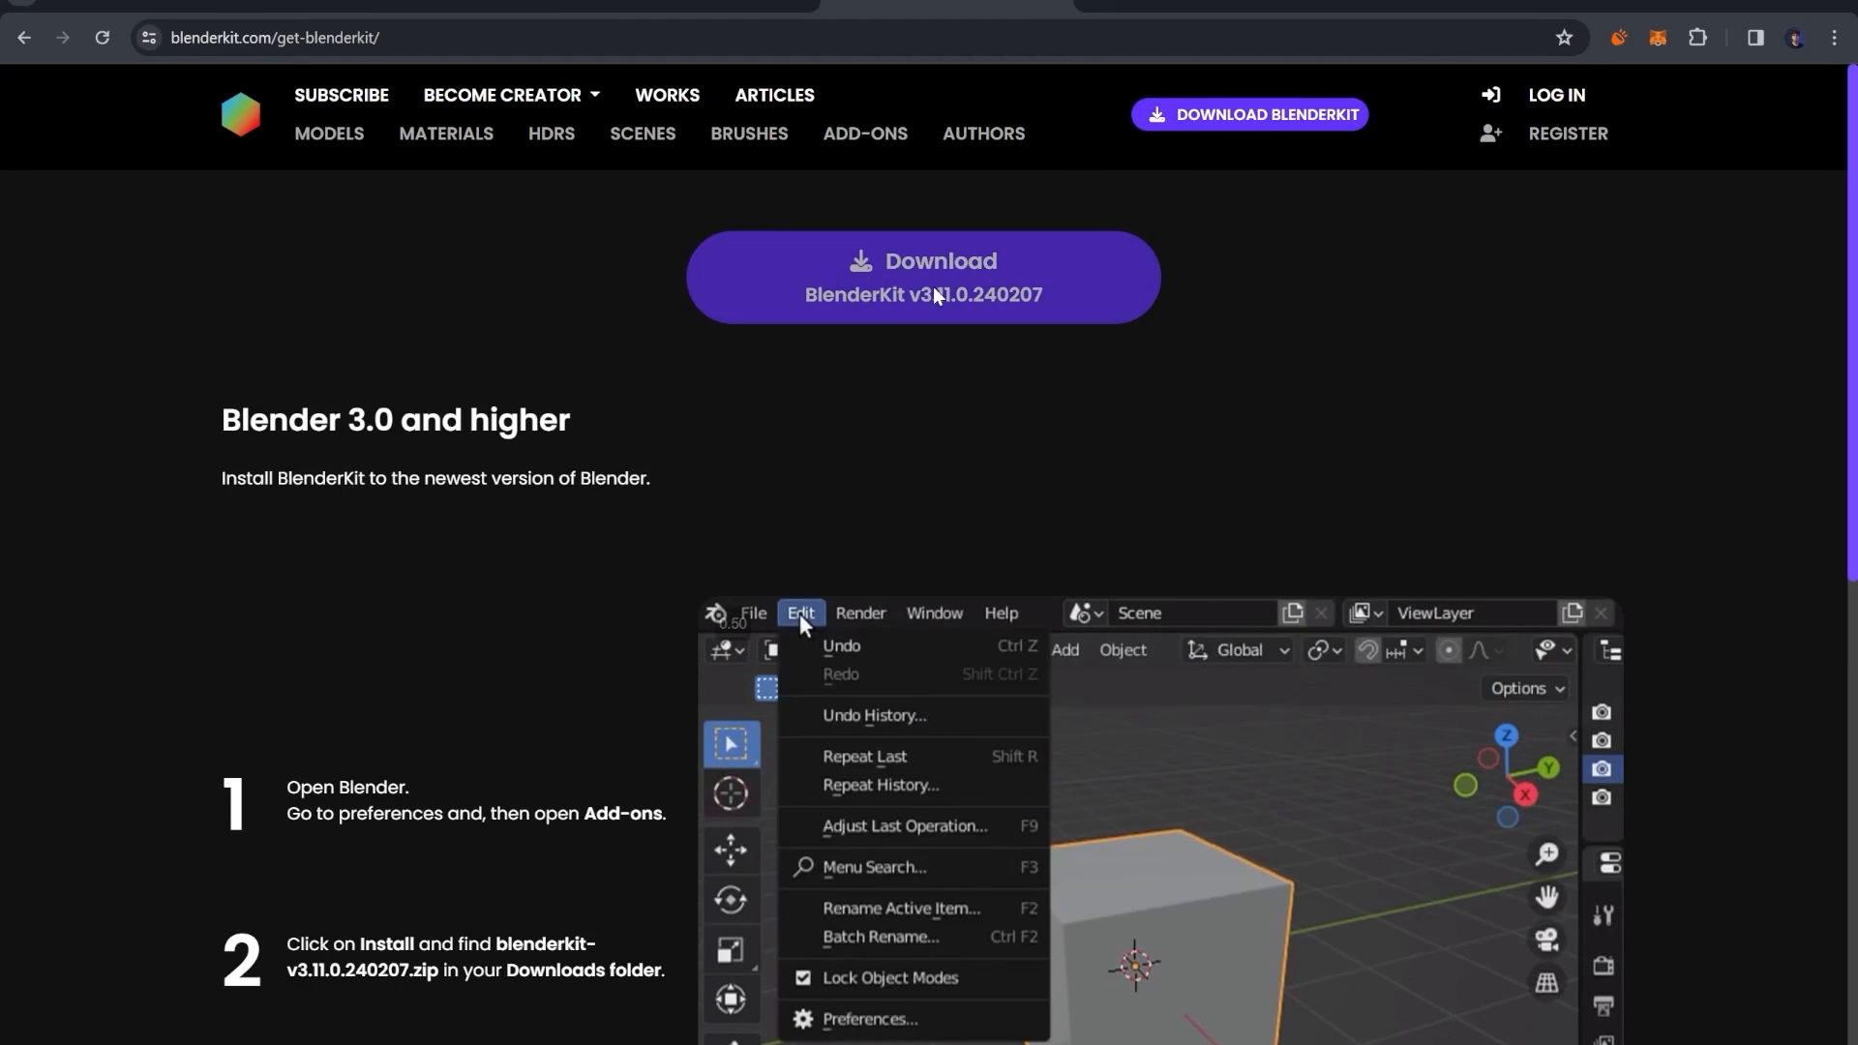
{"action": "scroll", "coordinate": [978, 484], "scroll_direction": "down", "scroll_amount": 3}
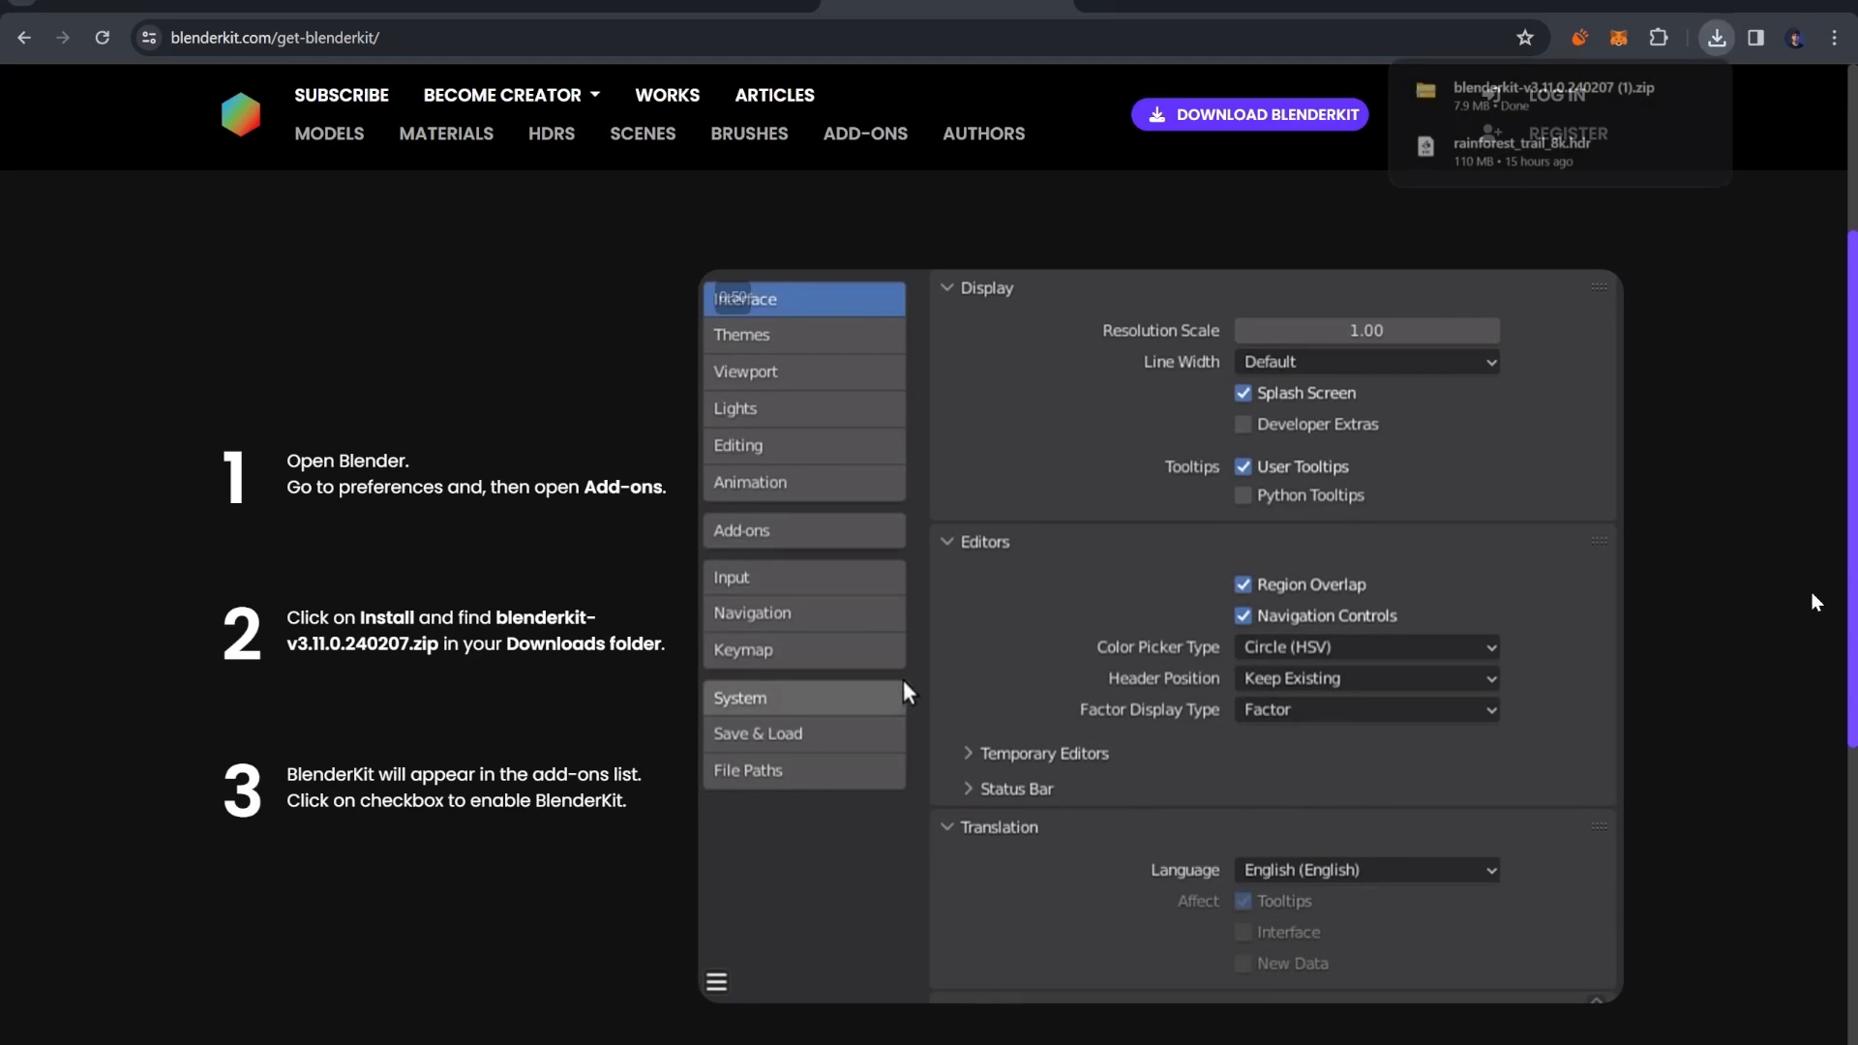
{"action": "left_click", "coordinate": [1716, 37]}
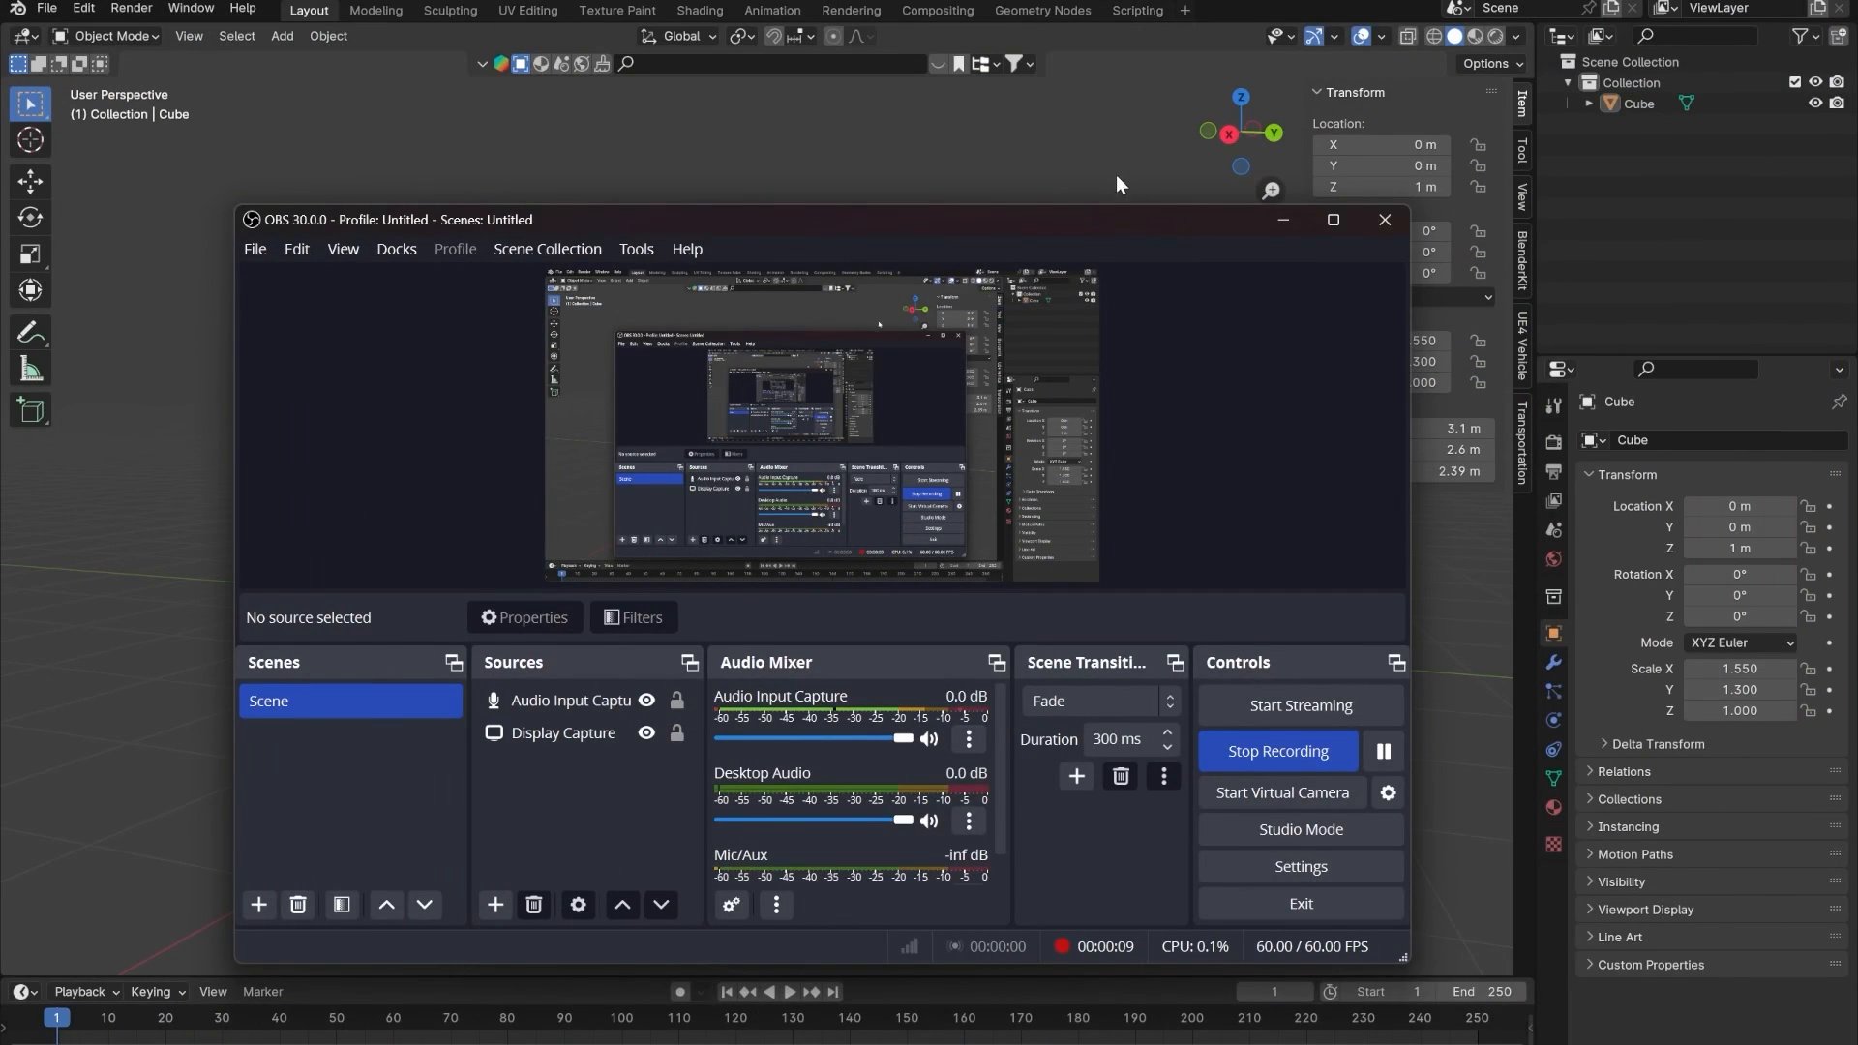
- Switch back to Blender and open the Add-ons preferences
{"action": "left_click", "coordinate": [1078, 163]}
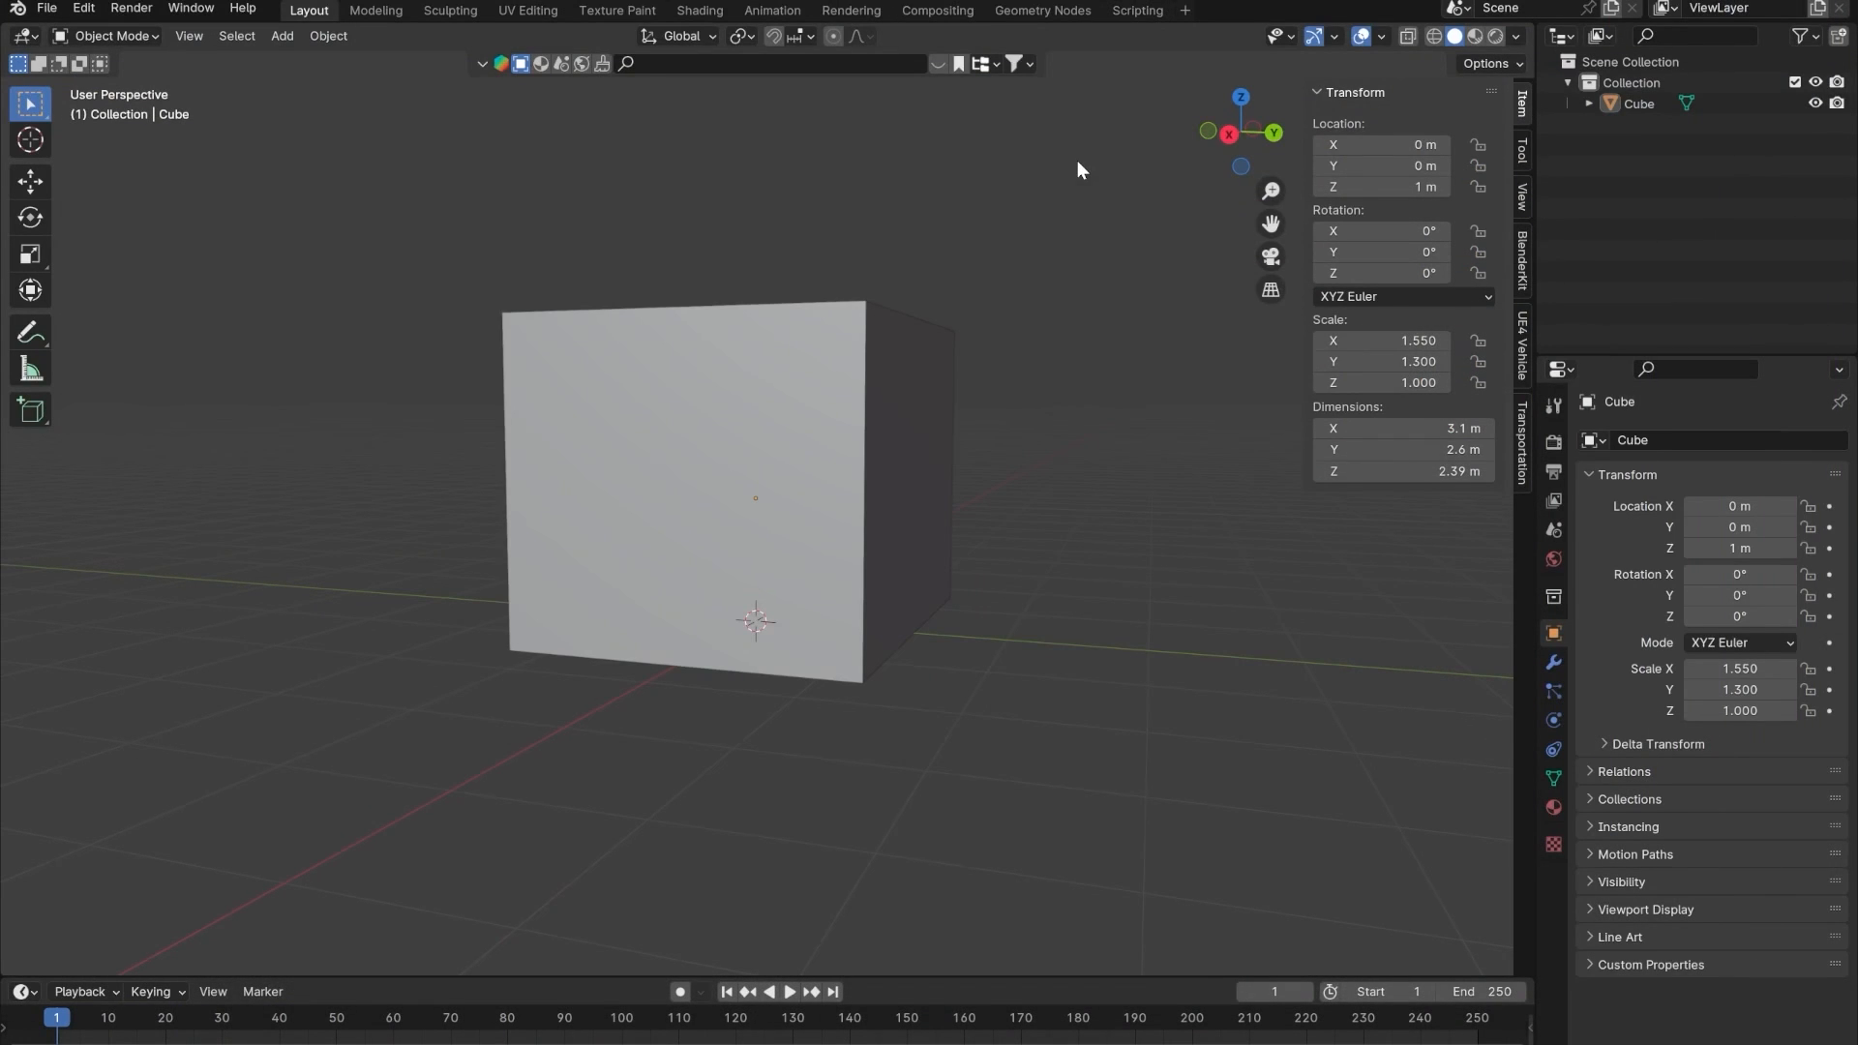
{"action": "left_click", "coordinate": [85, 12]}
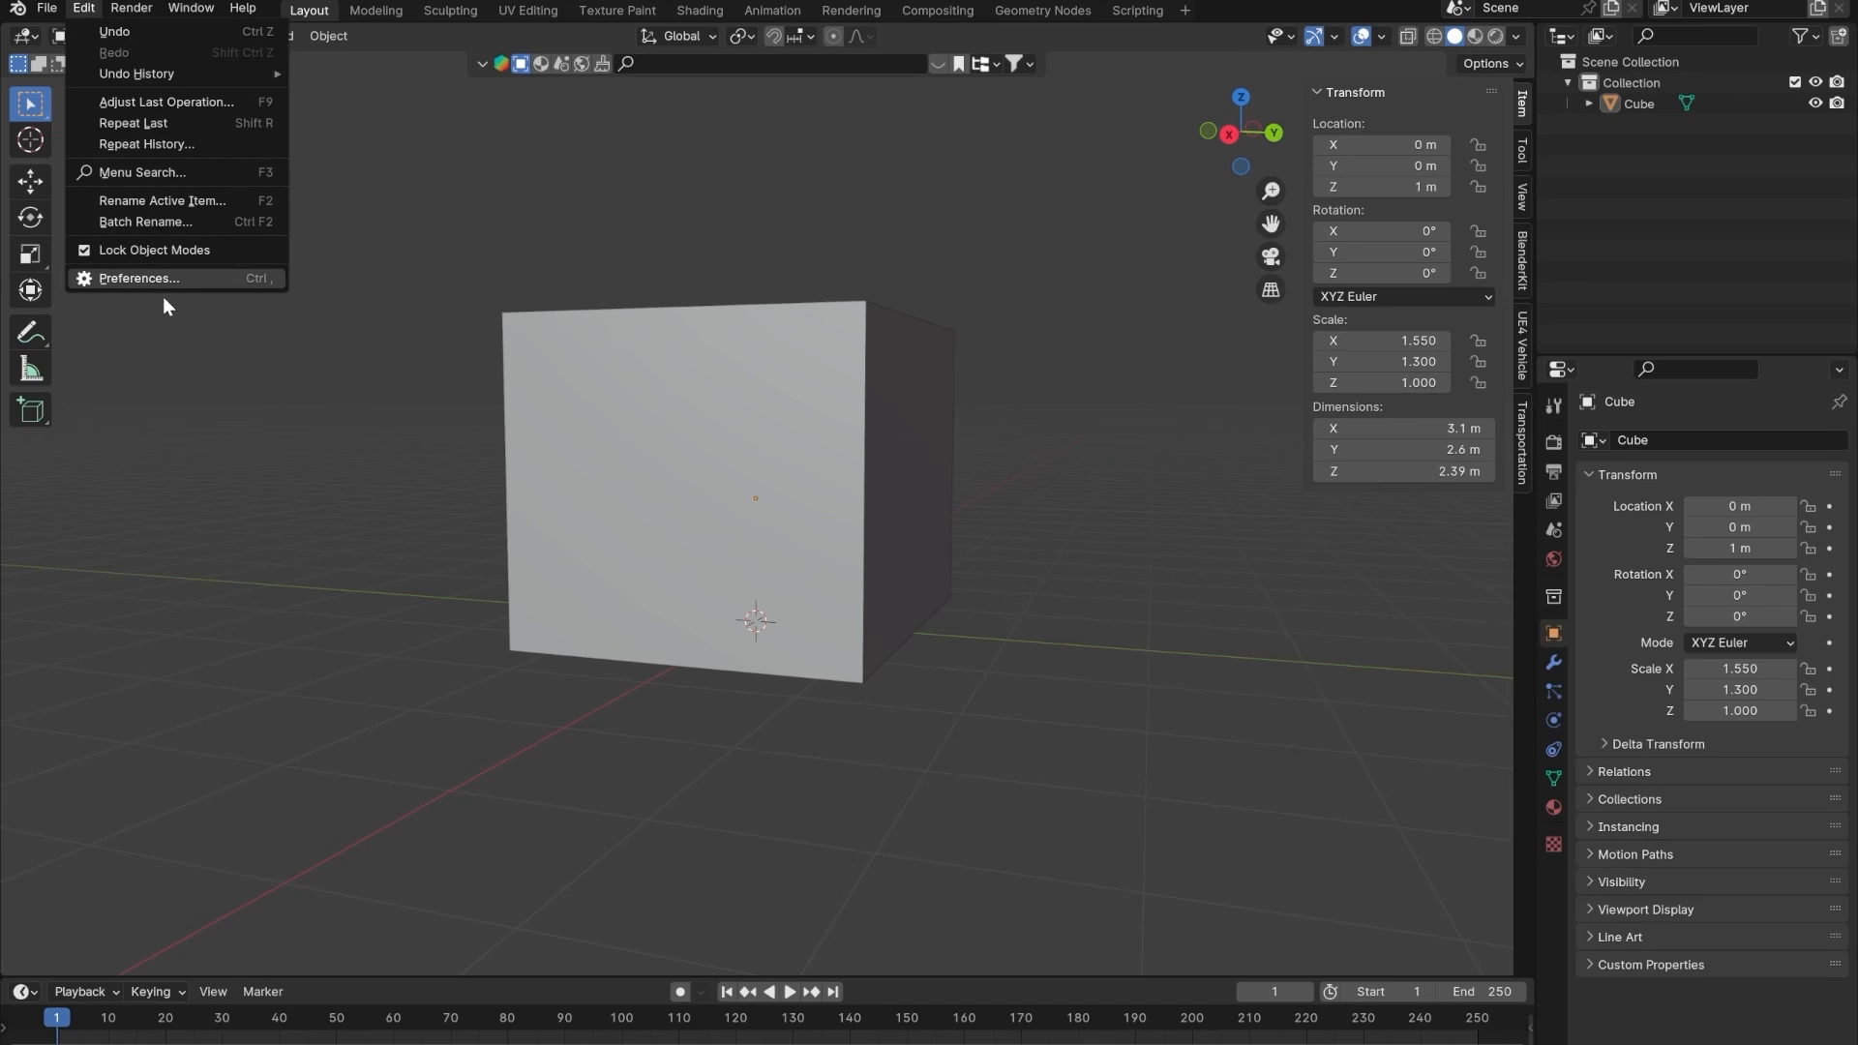
{"action": "left_click", "coordinate": [160, 281]}
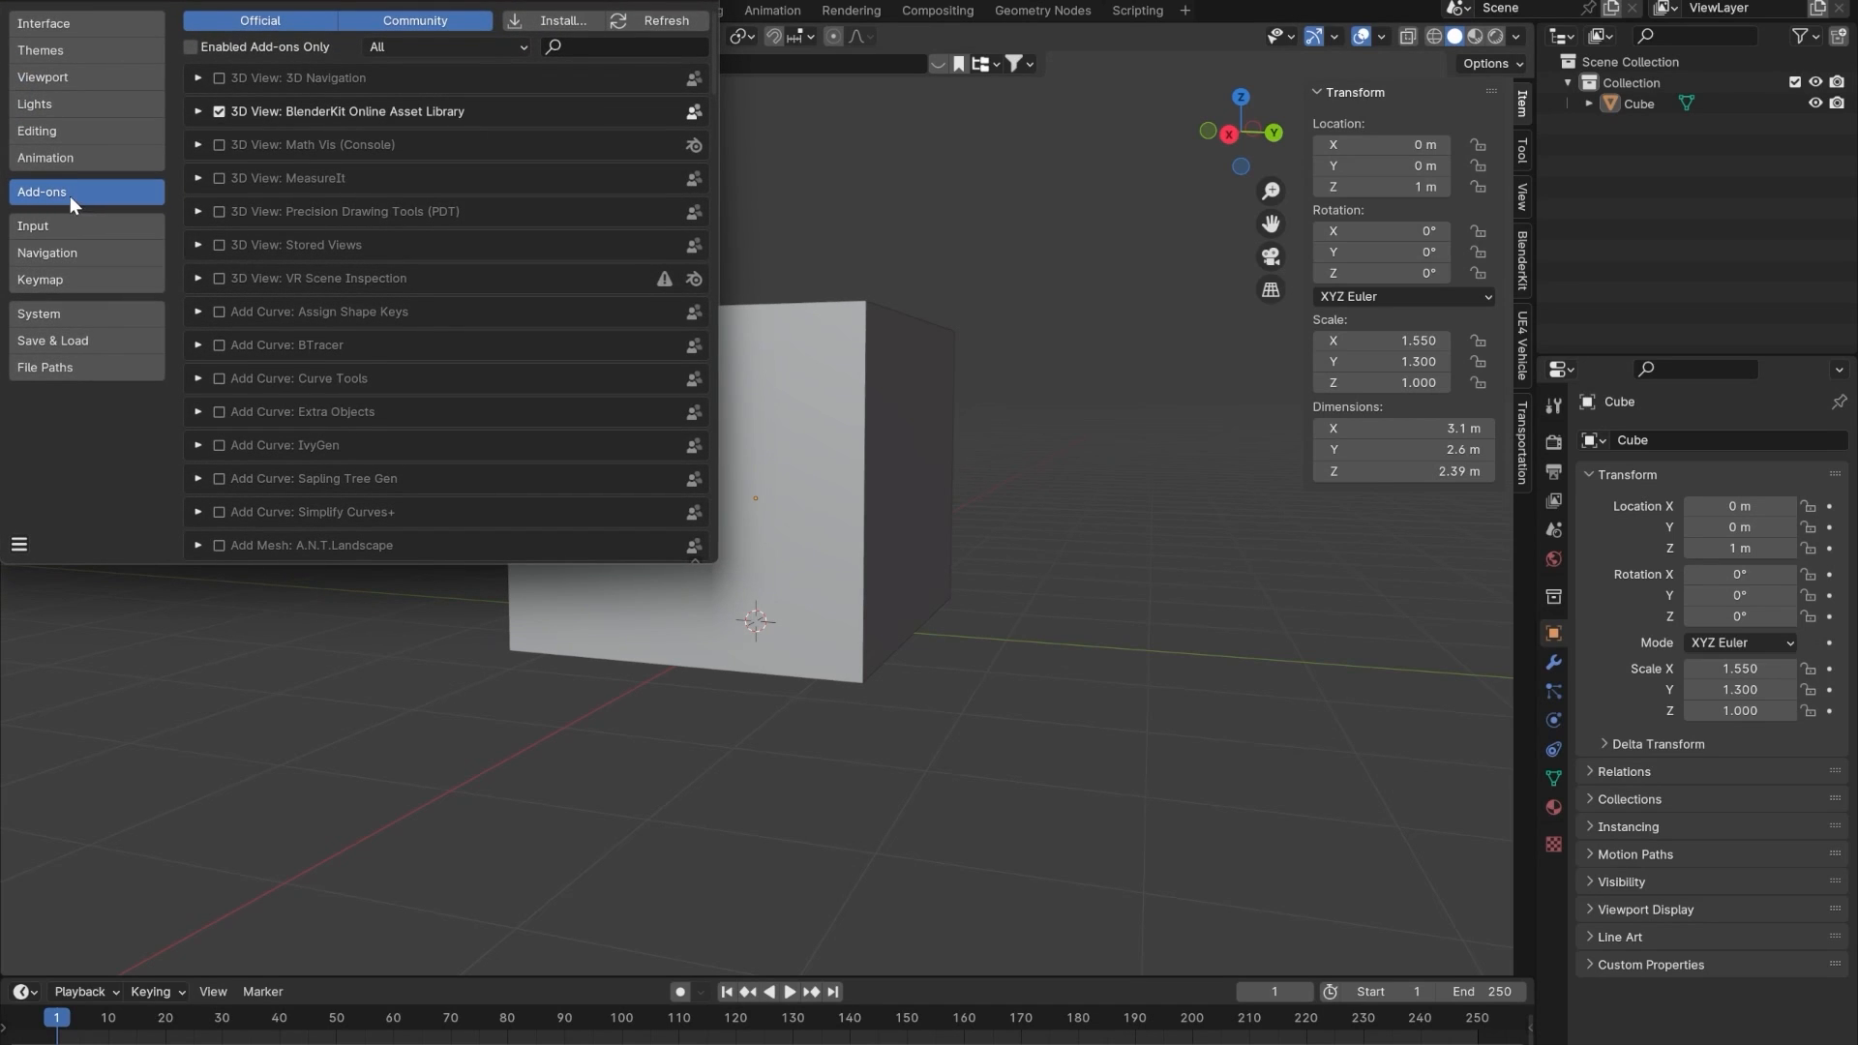
- Pick blenderkit-v3.11.0.240207 (1).zip from Downloads as the add-on to install, then cancel the installation and close the preferences
{"action": "left_click", "coordinate": [552, 20]}
{"action": "scroll", "coordinate": [78, 465], "scroll_direction": "down", "scroll_amount": 3}
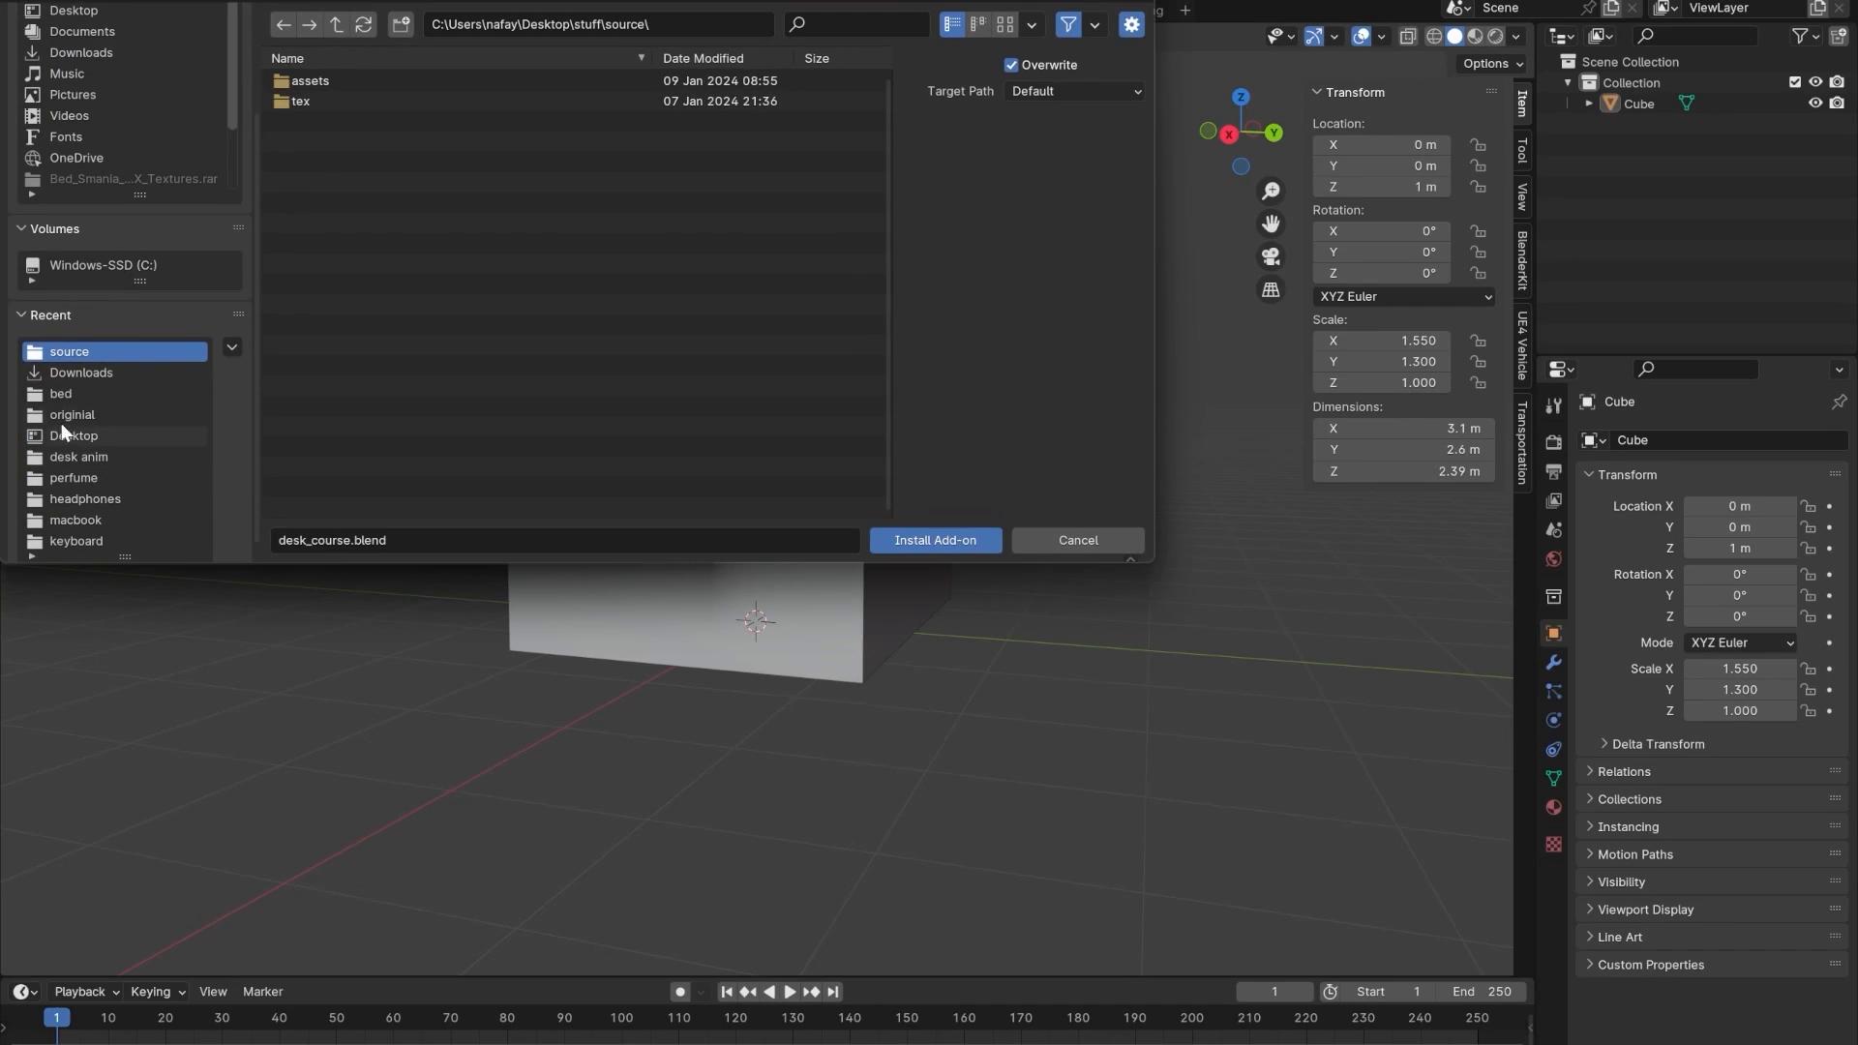
{"action": "left_click", "coordinate": [61, 372]}
{"action": "scroll", "coordinate": [378, 330], "scroll_direction": "down", "scroll_amount": 5}
{"action": "scroll", "coordinate": [379, 314], "scroll_direction": "up", "scroll_amount": 5}
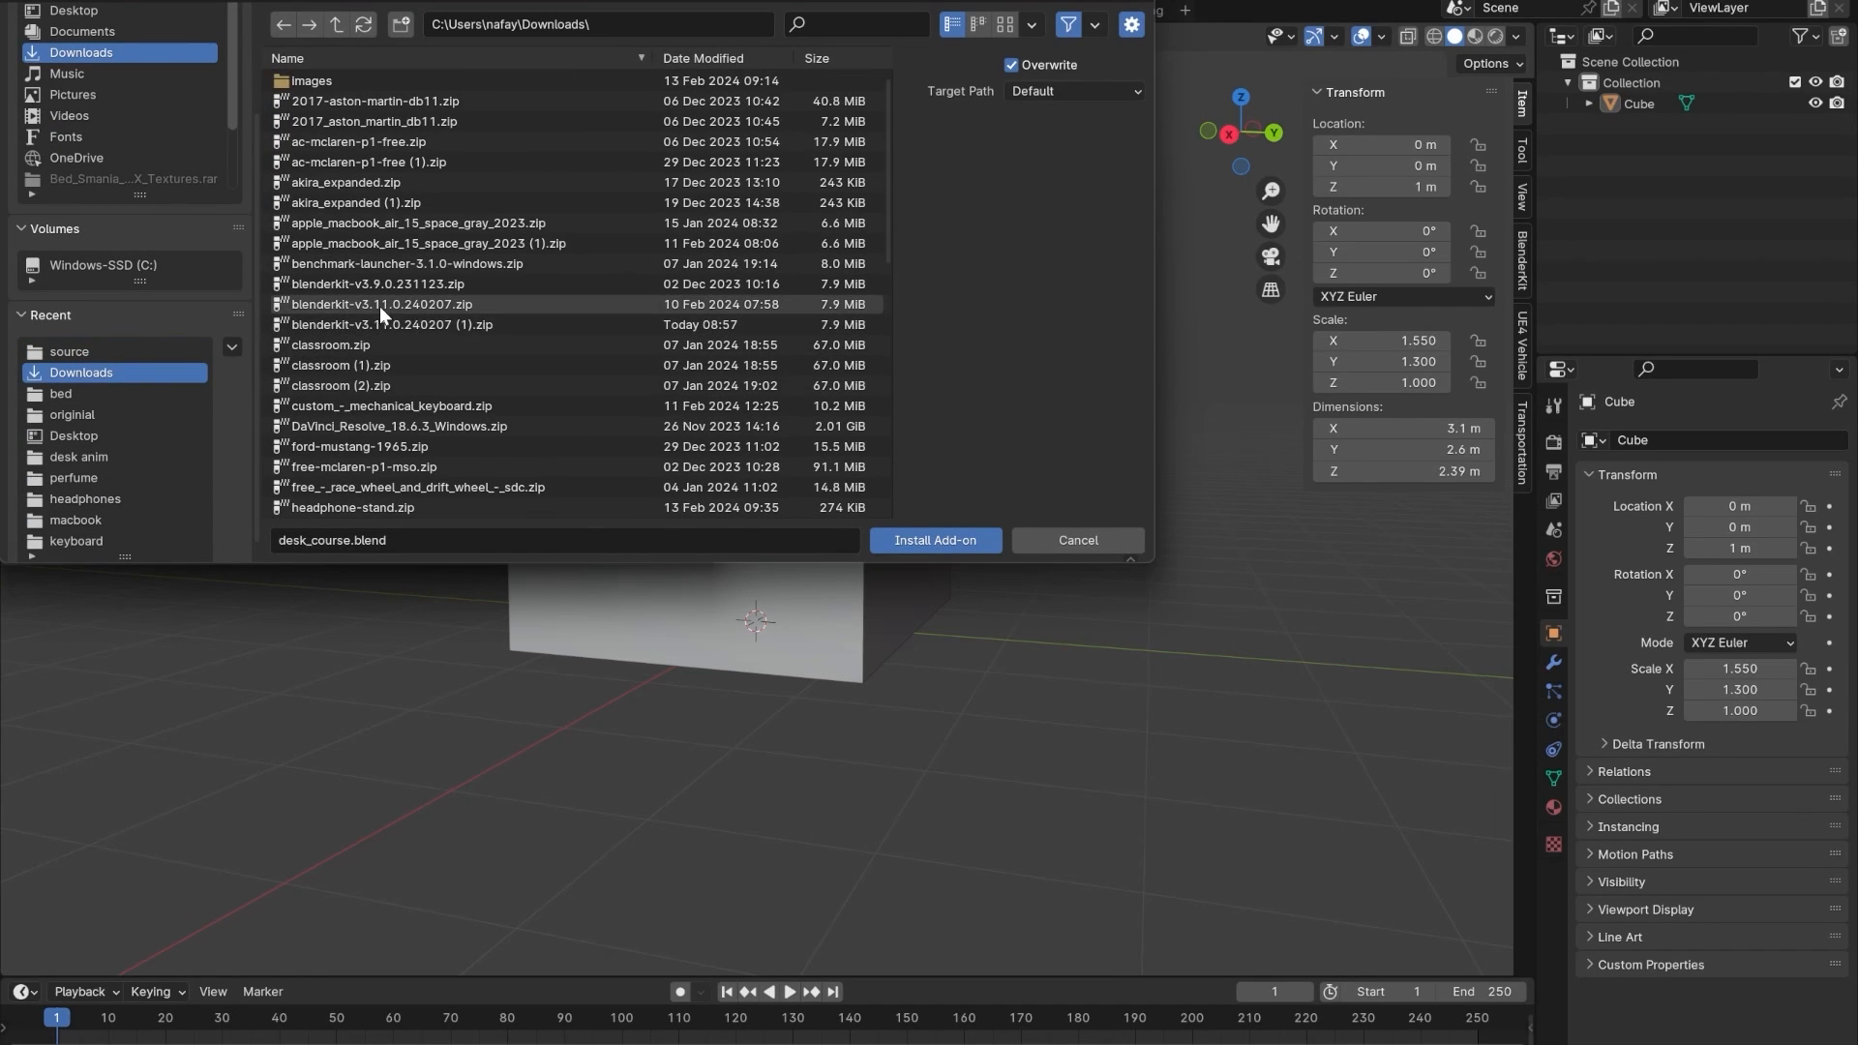
{"action": "left_click", "coordinate": [345, 319]}
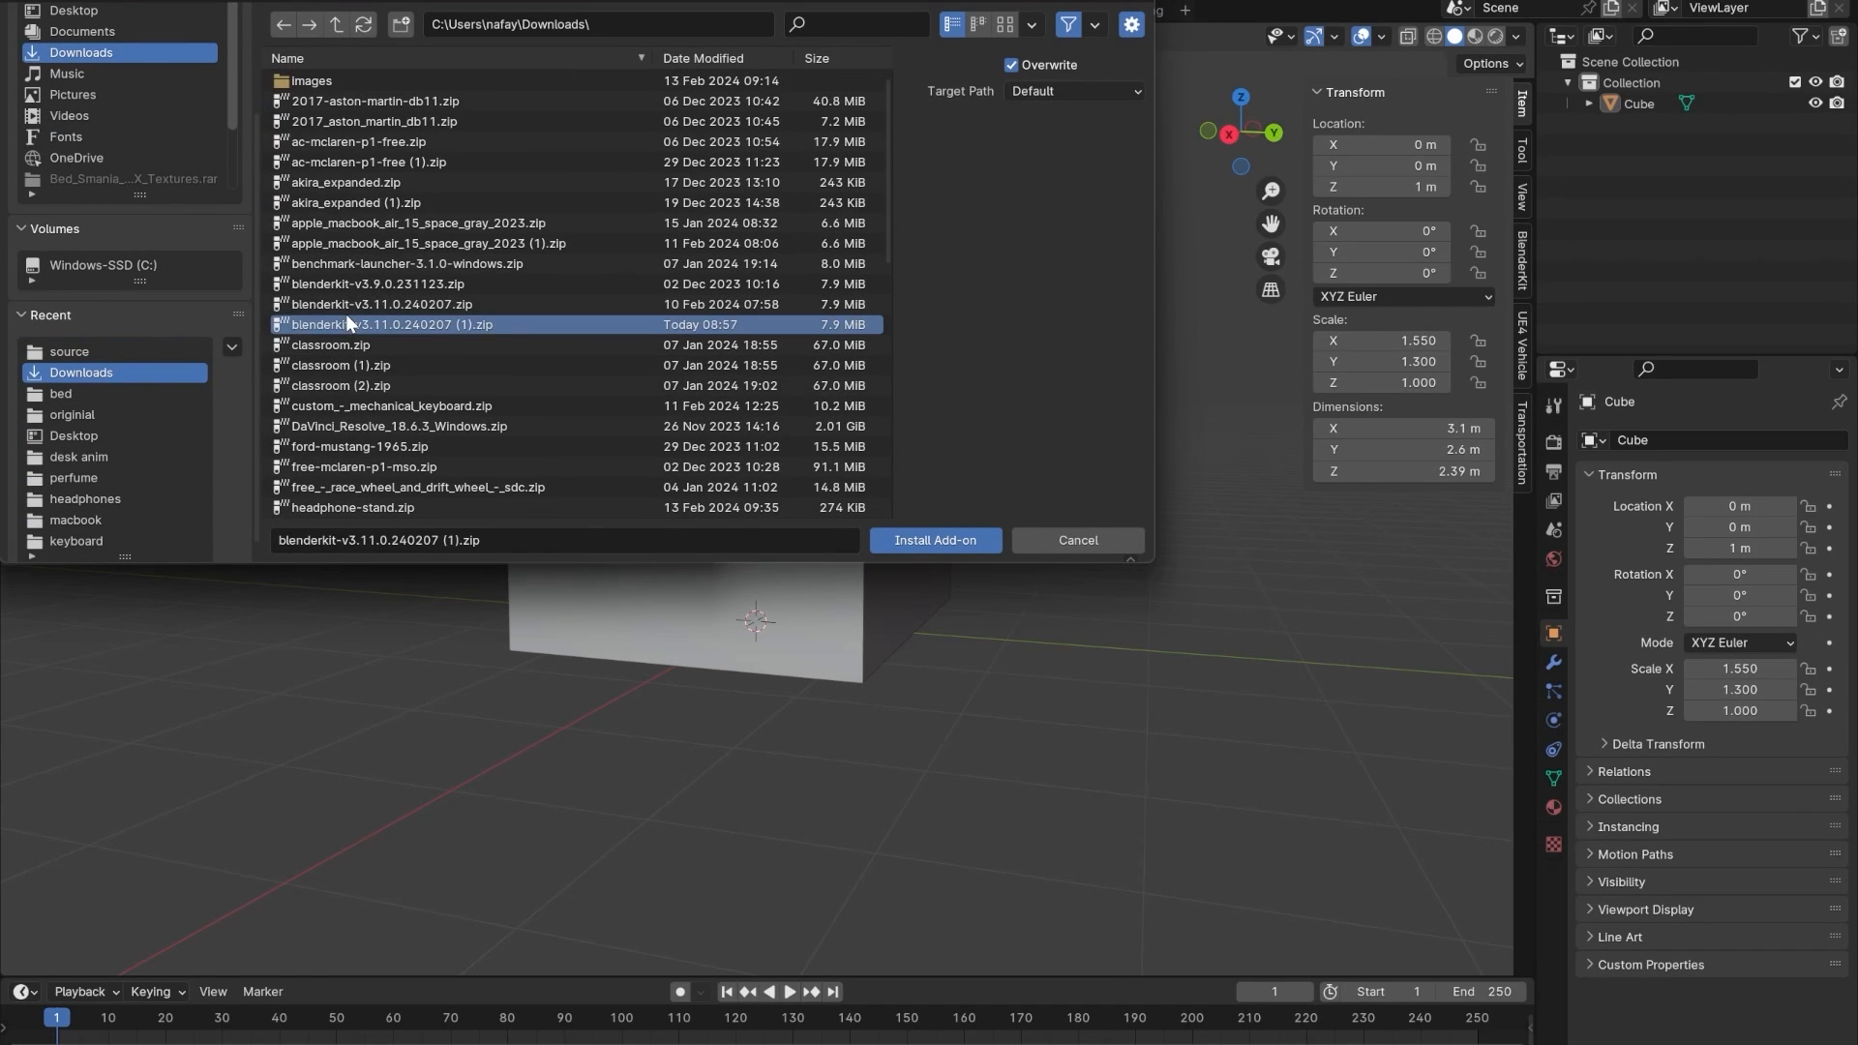
{"action": "left_click", "coordinate": [1088, 539]}
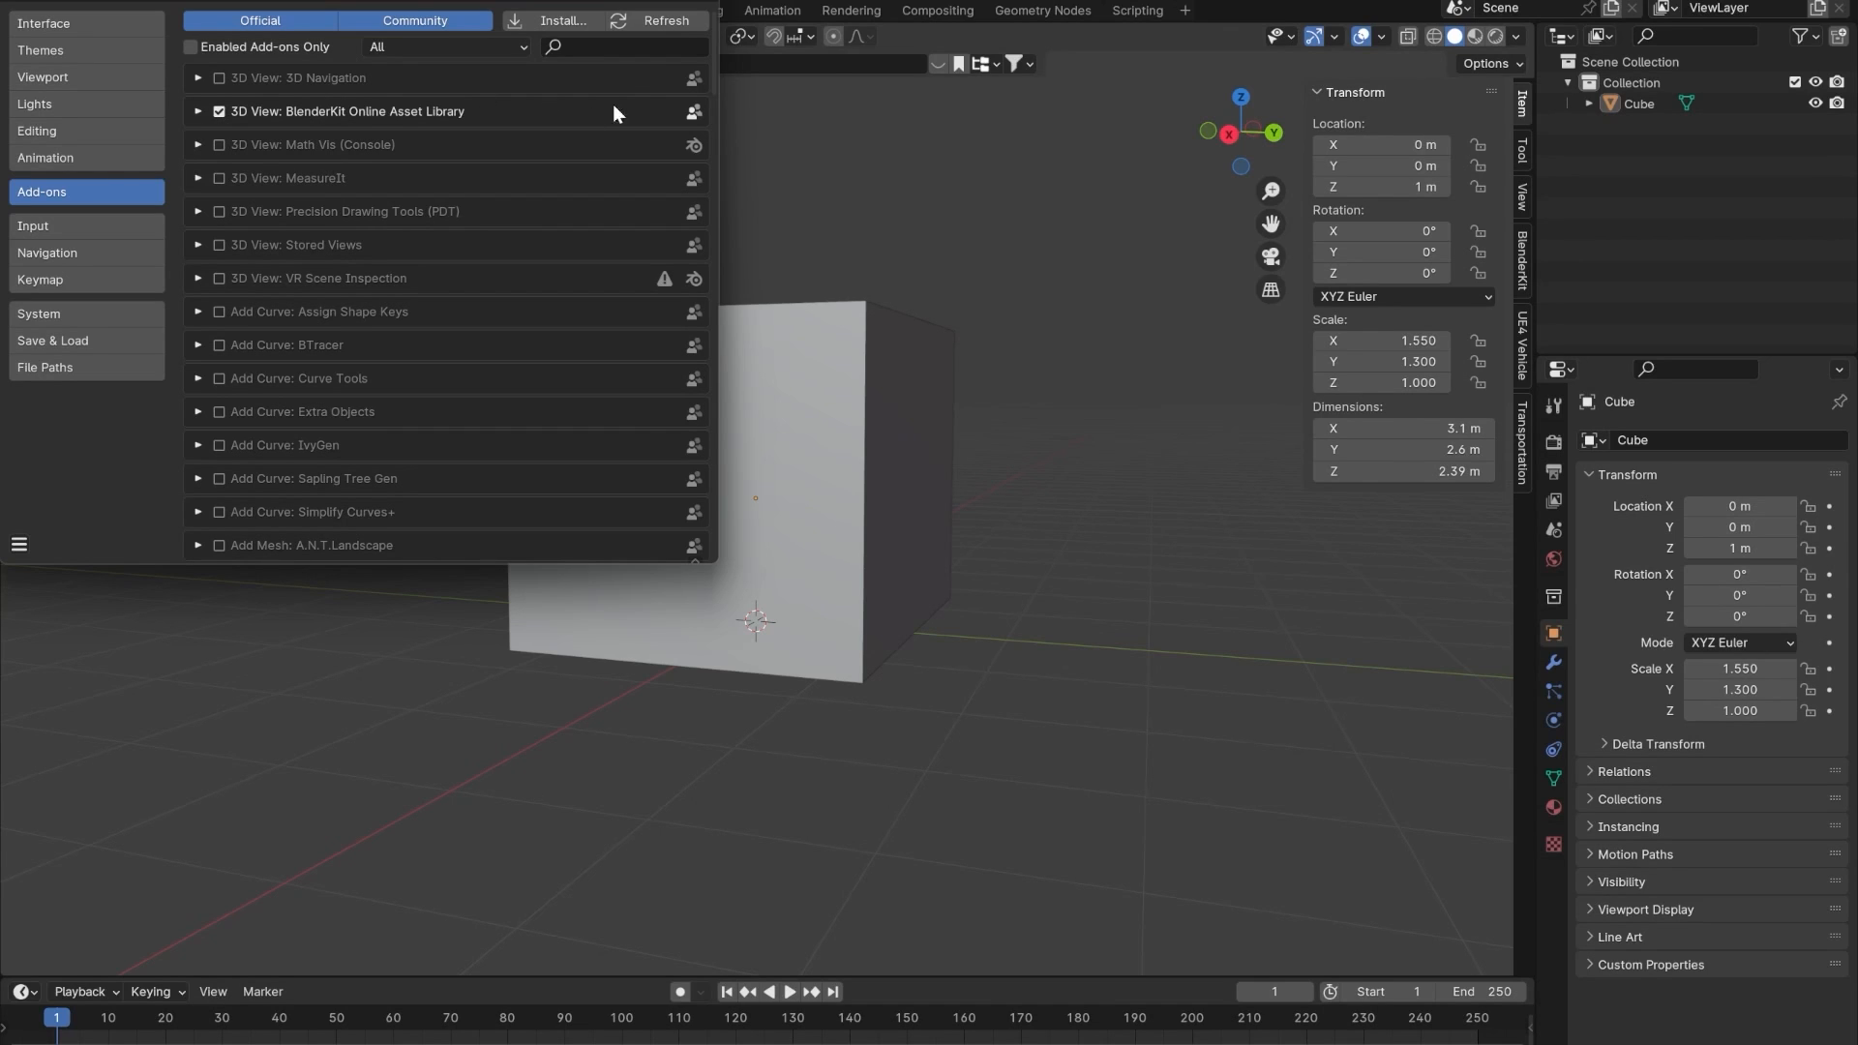
{"action": "left_click", "coordinate": [694, 1]}
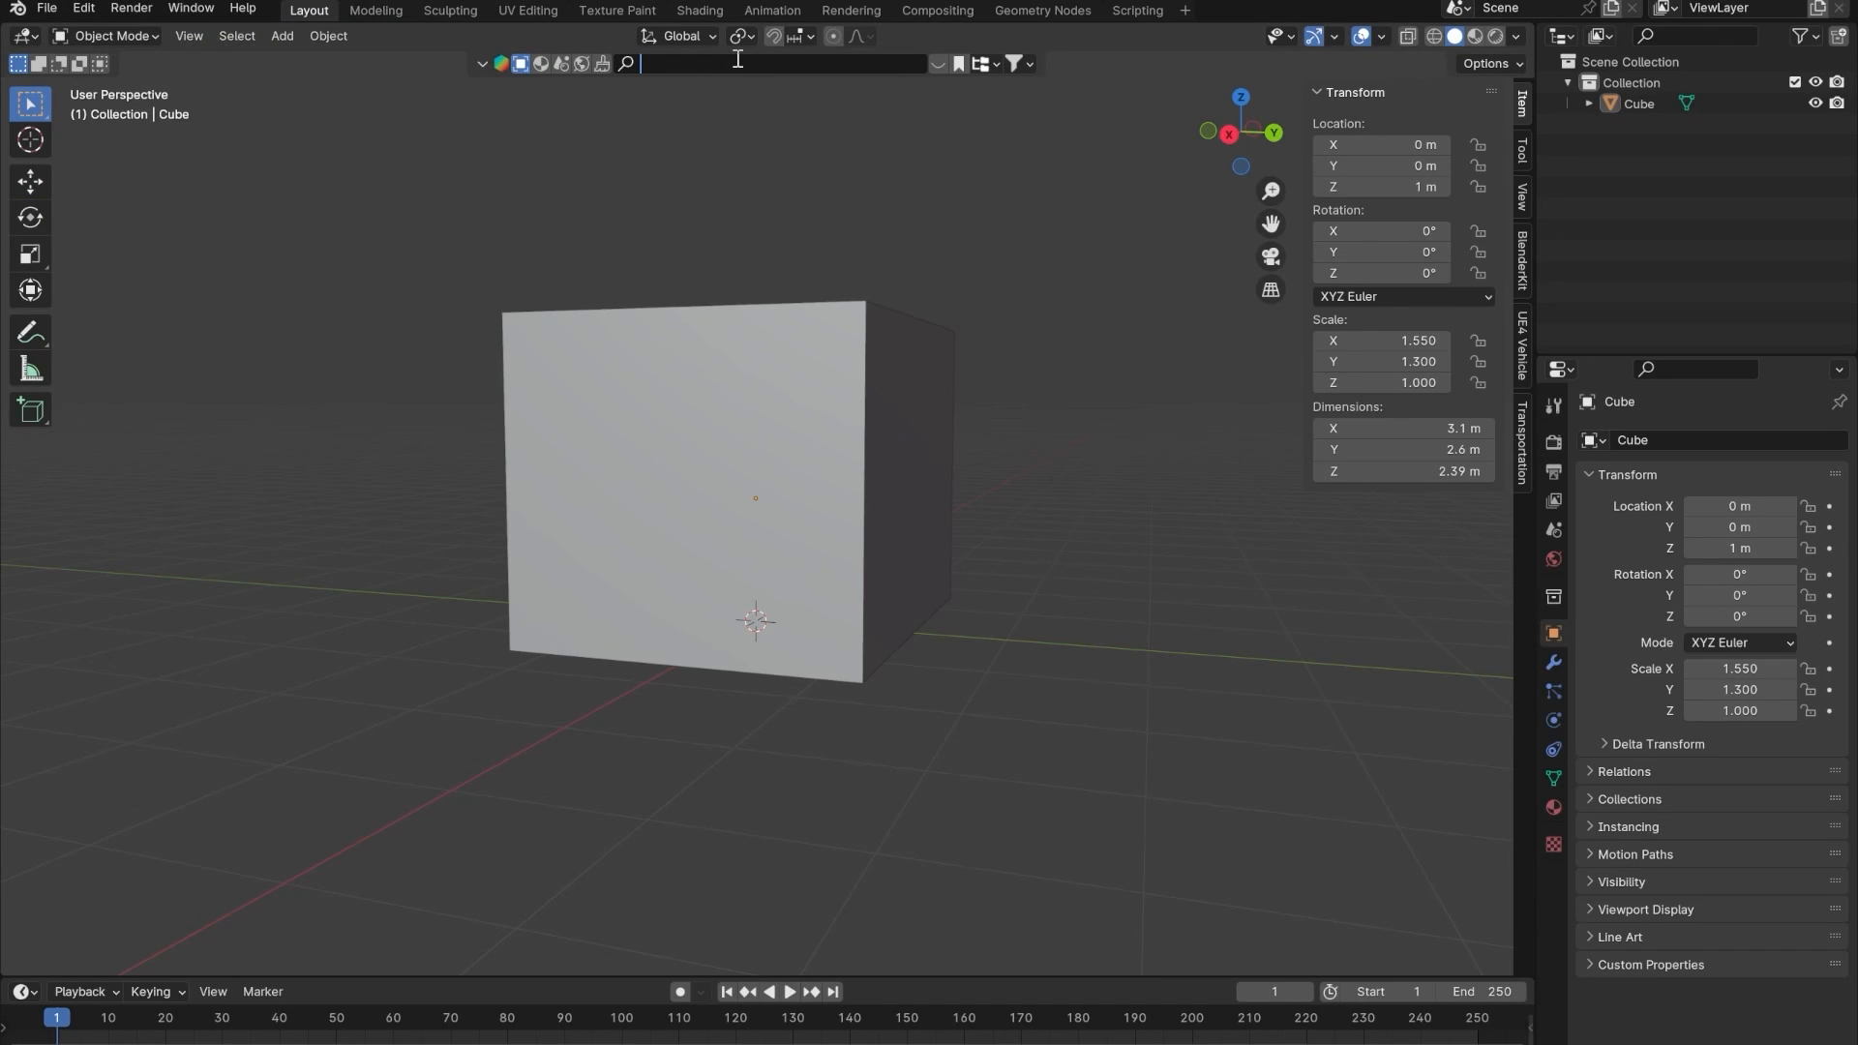
- Search the BlenderKit models for "desk"
{"action": "left_click", "coordinate": [741, 174]}
{"action": "middle_click_drag", "start_coordinate": [784, 223], "coordinate": [771, 341]}
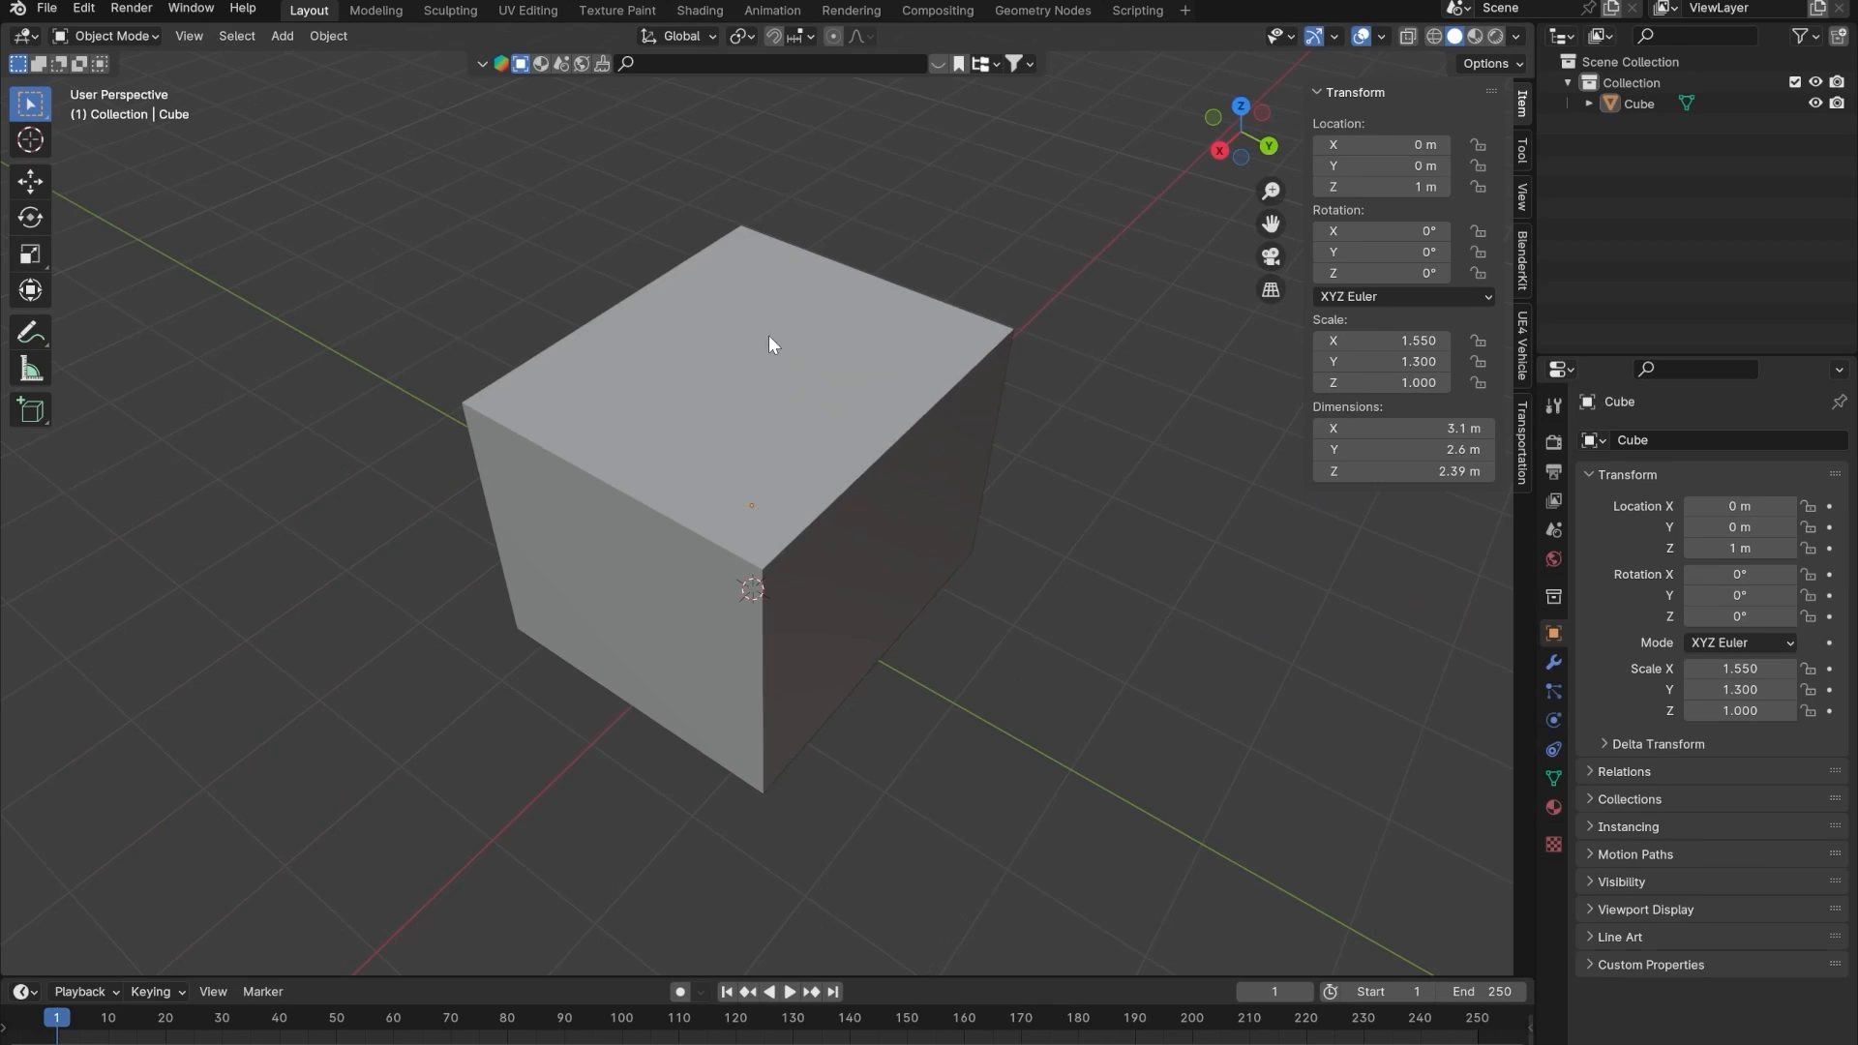
{"action": "left_click", "coordinate": [737, 65]}
{"action": "type", "text": "desk"}
{"action": "key", "text": "Return"}
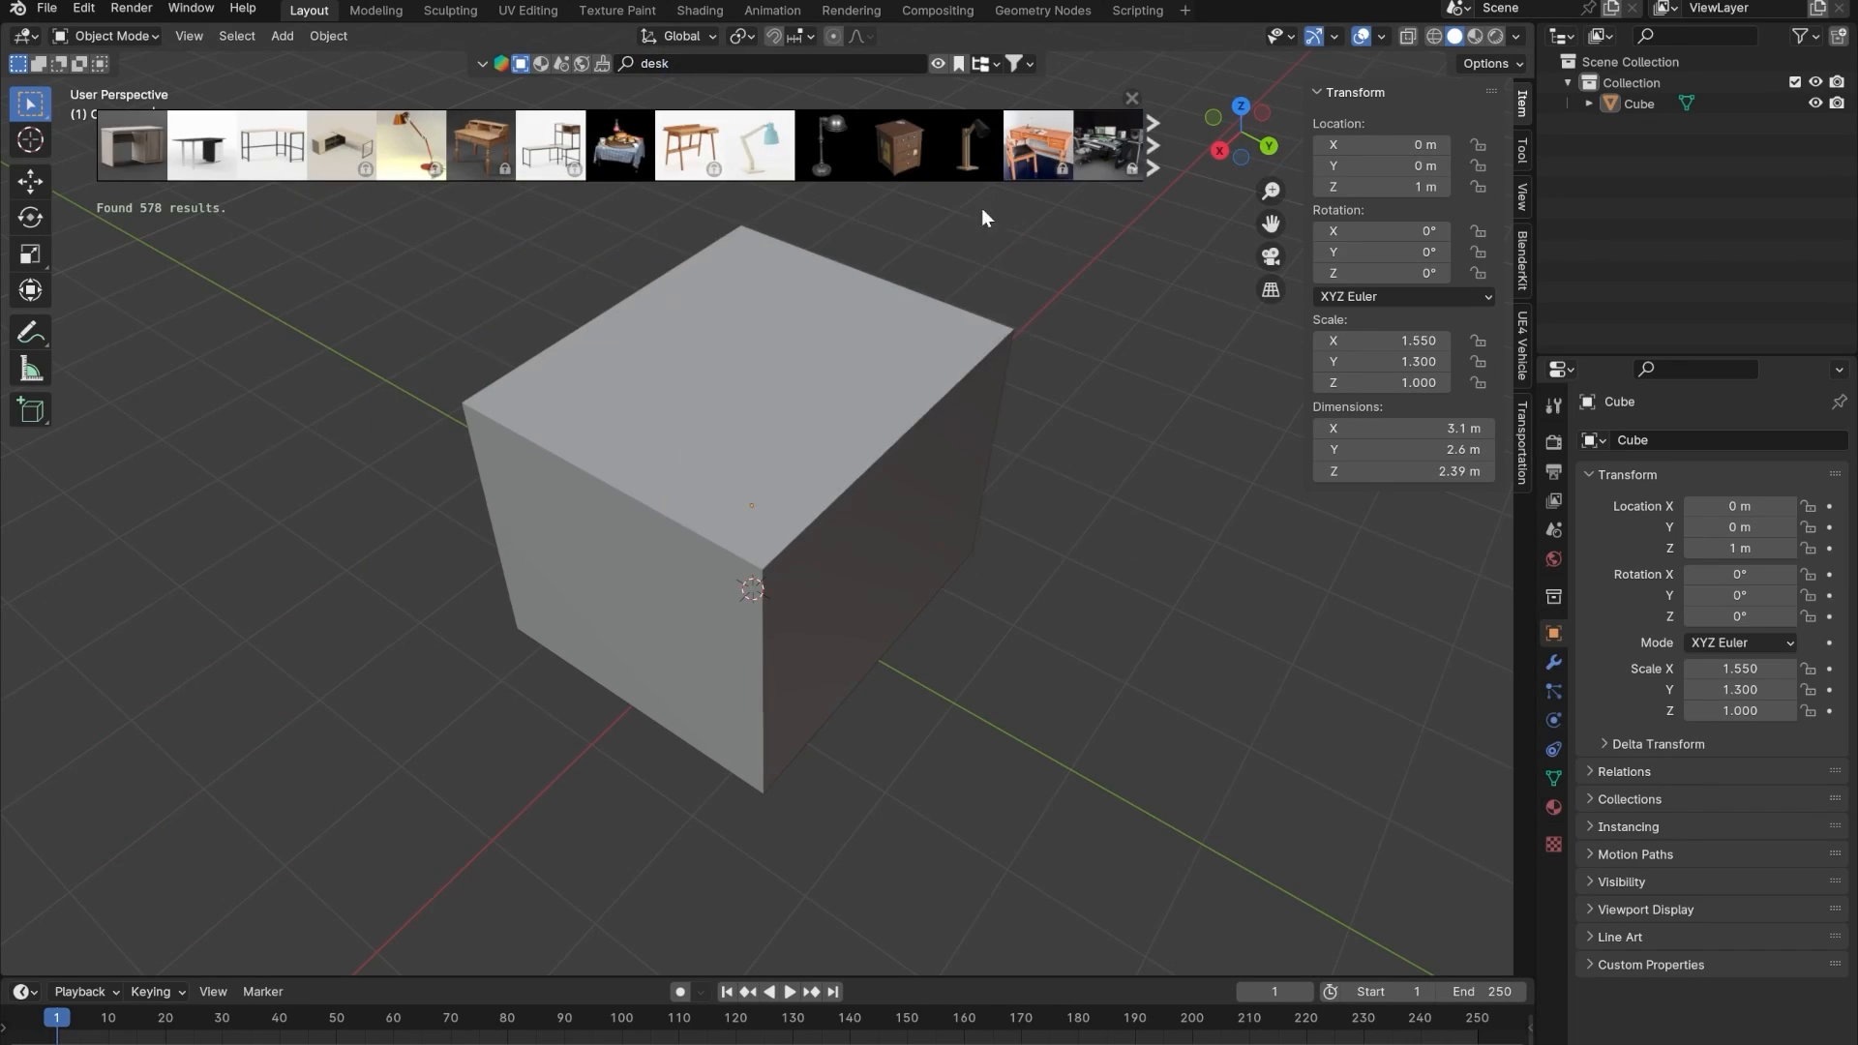
- Show BlenderKit's search filters and list free desk models first
{"action": "left_click", "coordinate": [1525, 269]}
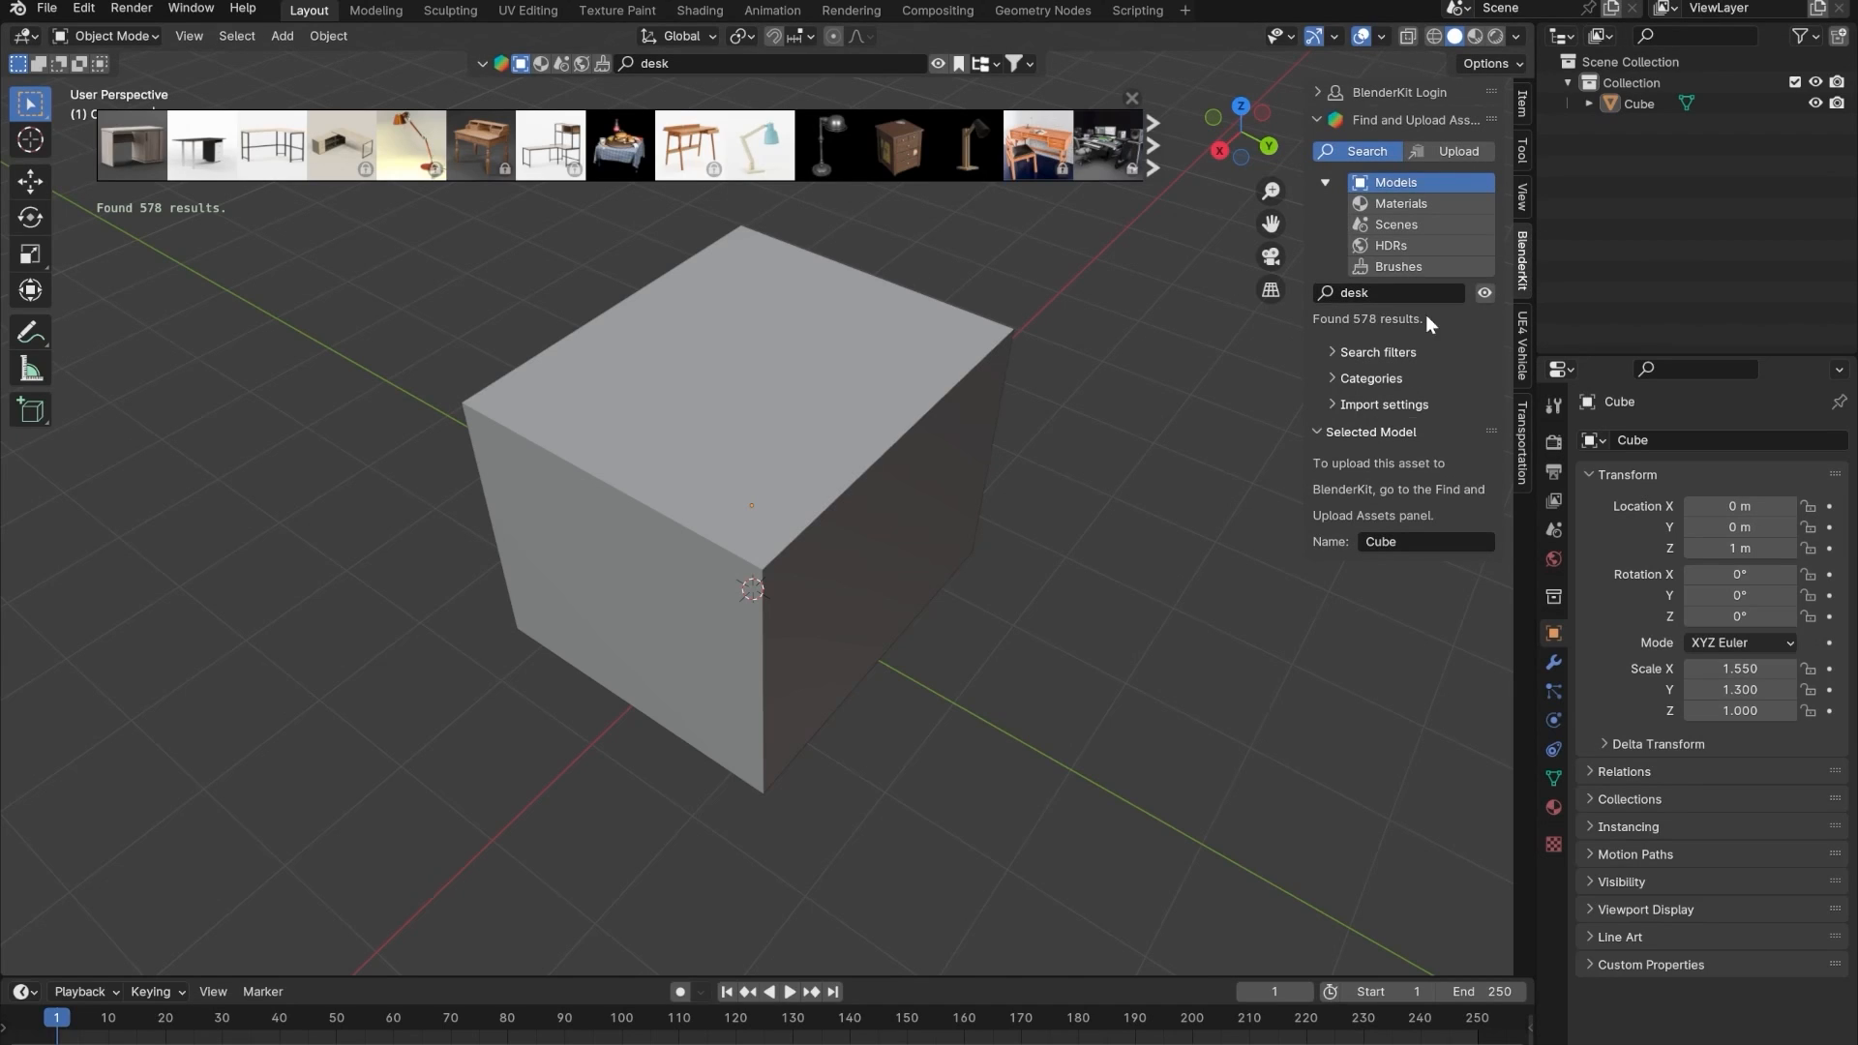
{"action": "left_click_drag", "start_coordinate": [1305, 320], "coordinate": [1546, 277]}
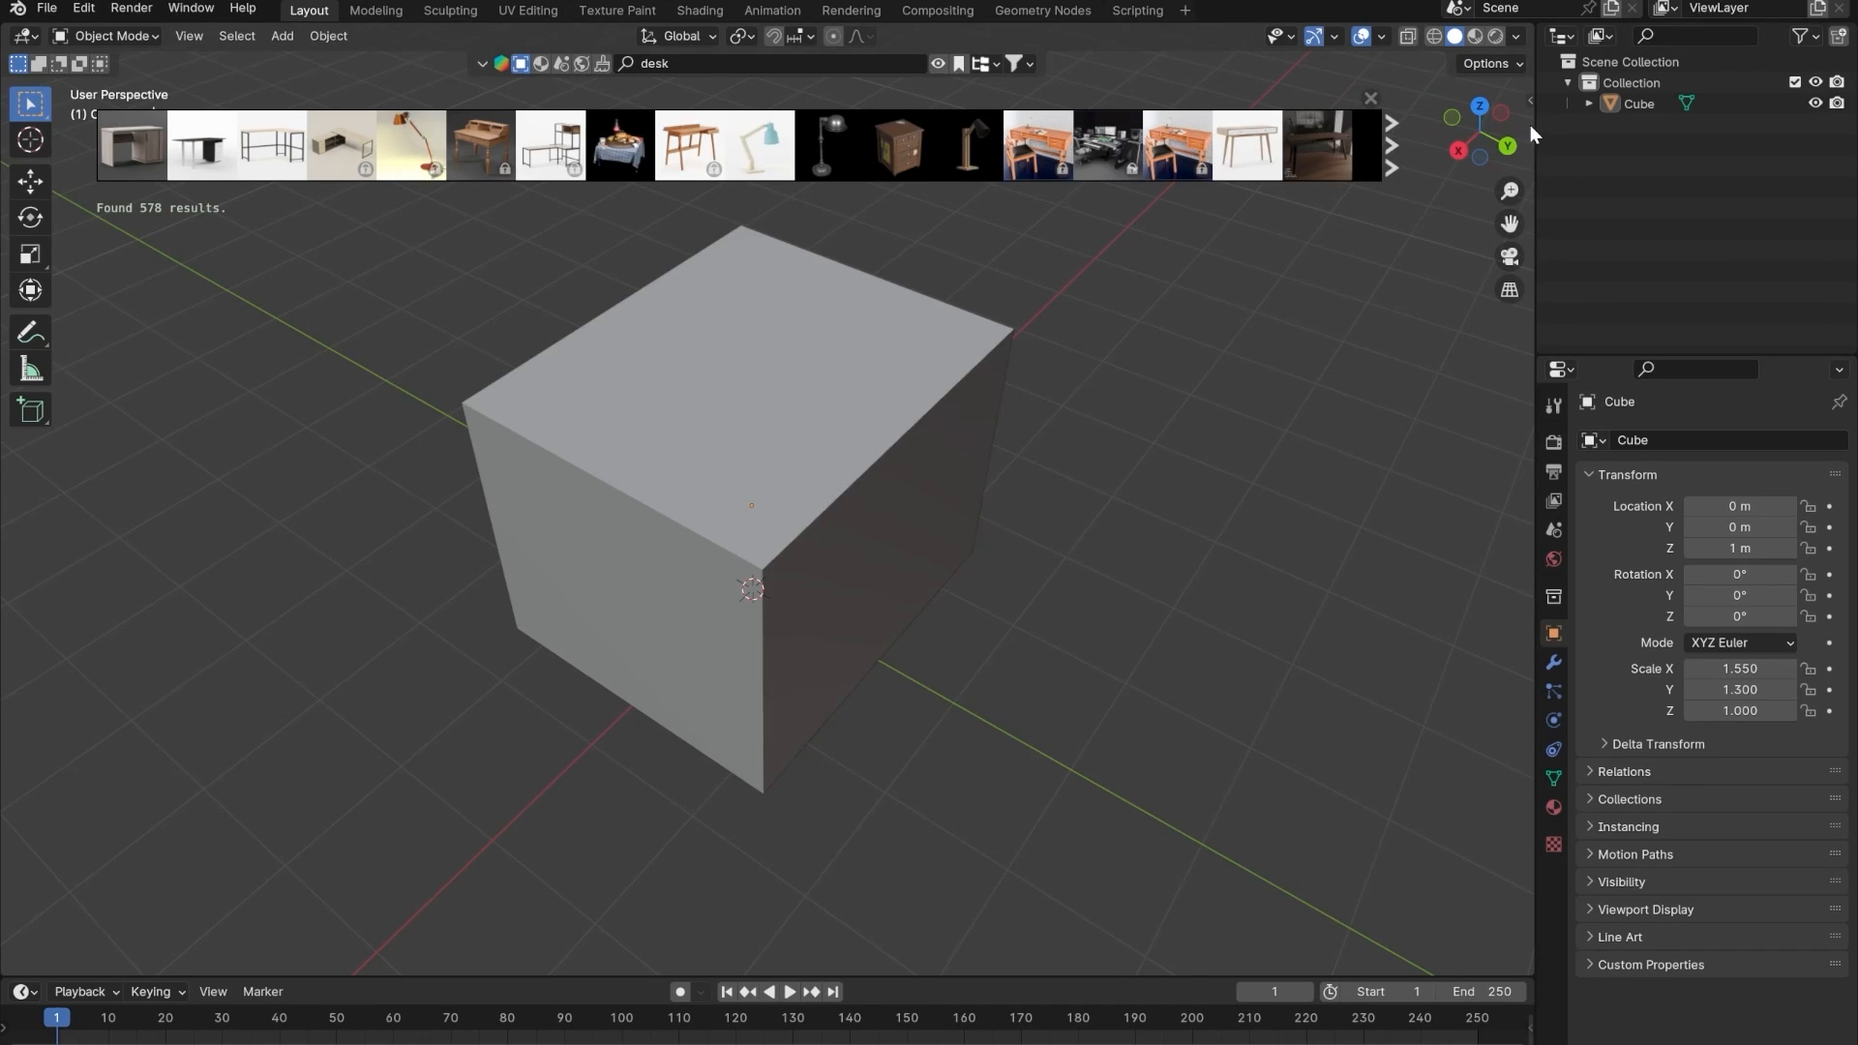
{"action": "left_click", "coordinate": [1530, 99]}
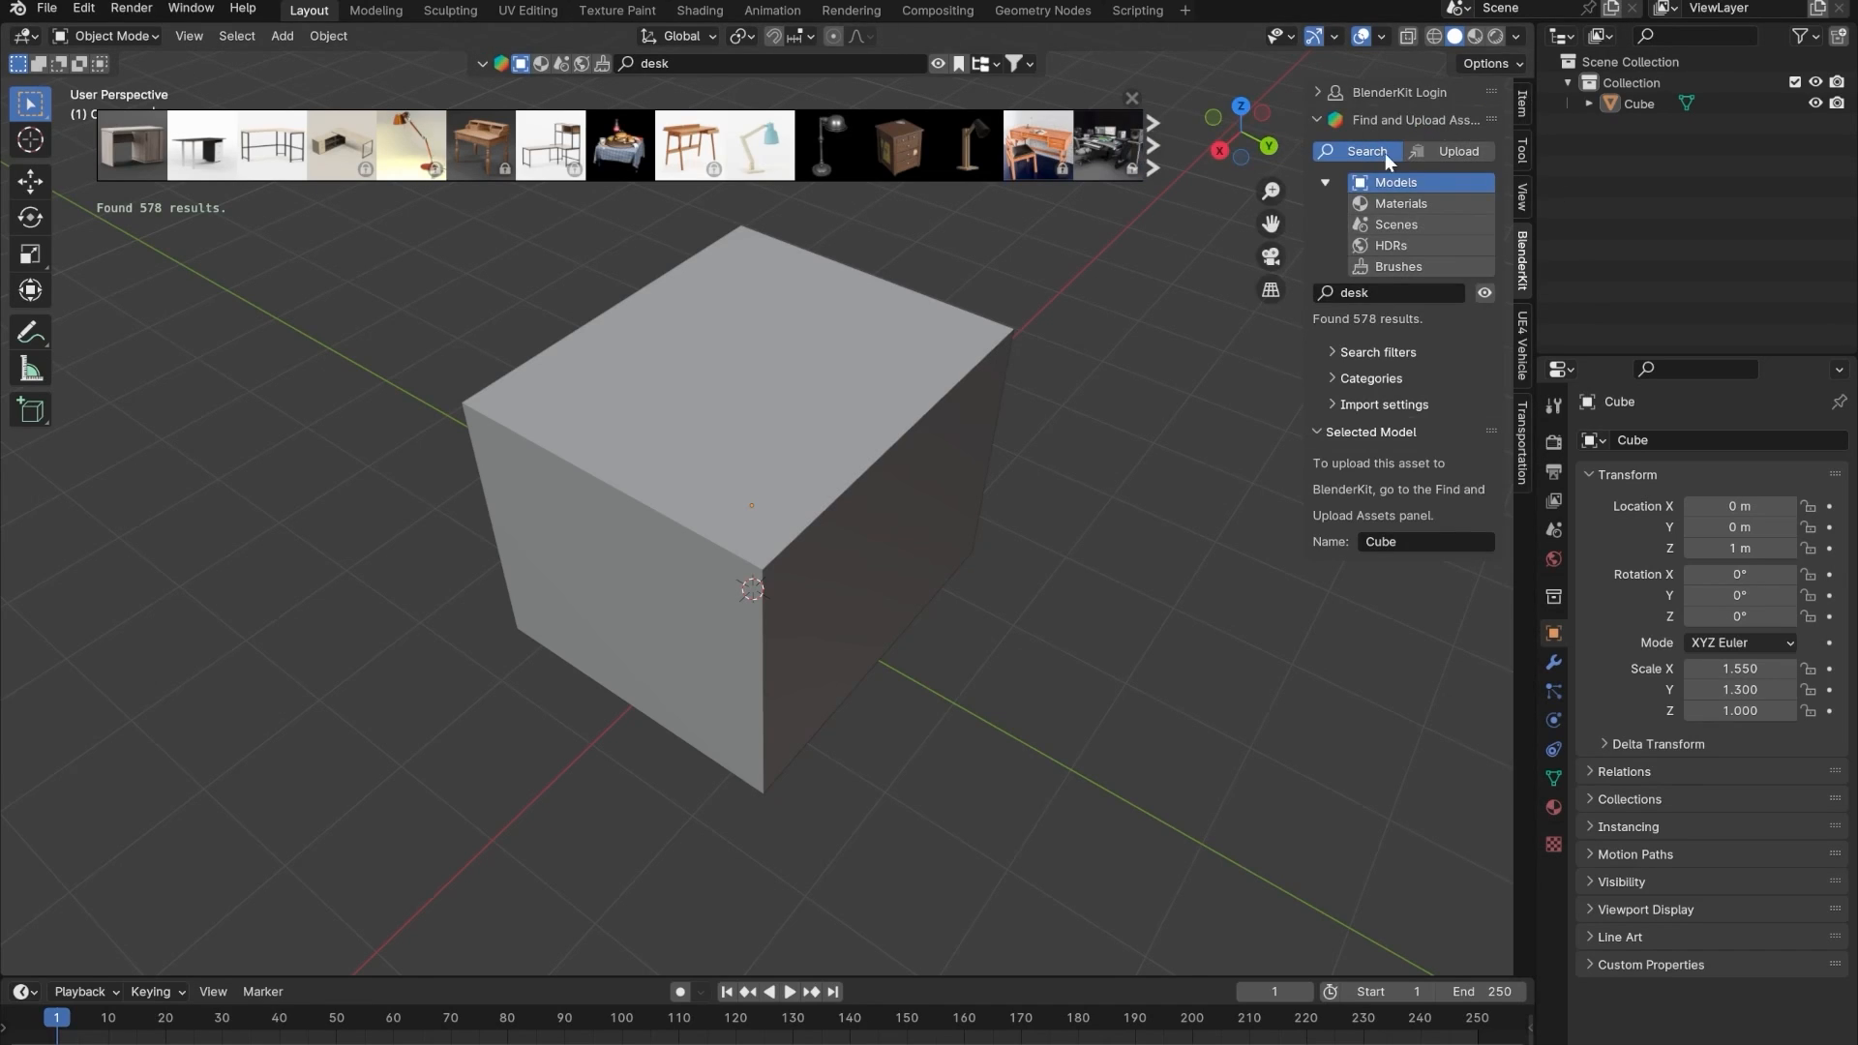
{"action": "left_click", "coordinate": [1372, 354]}
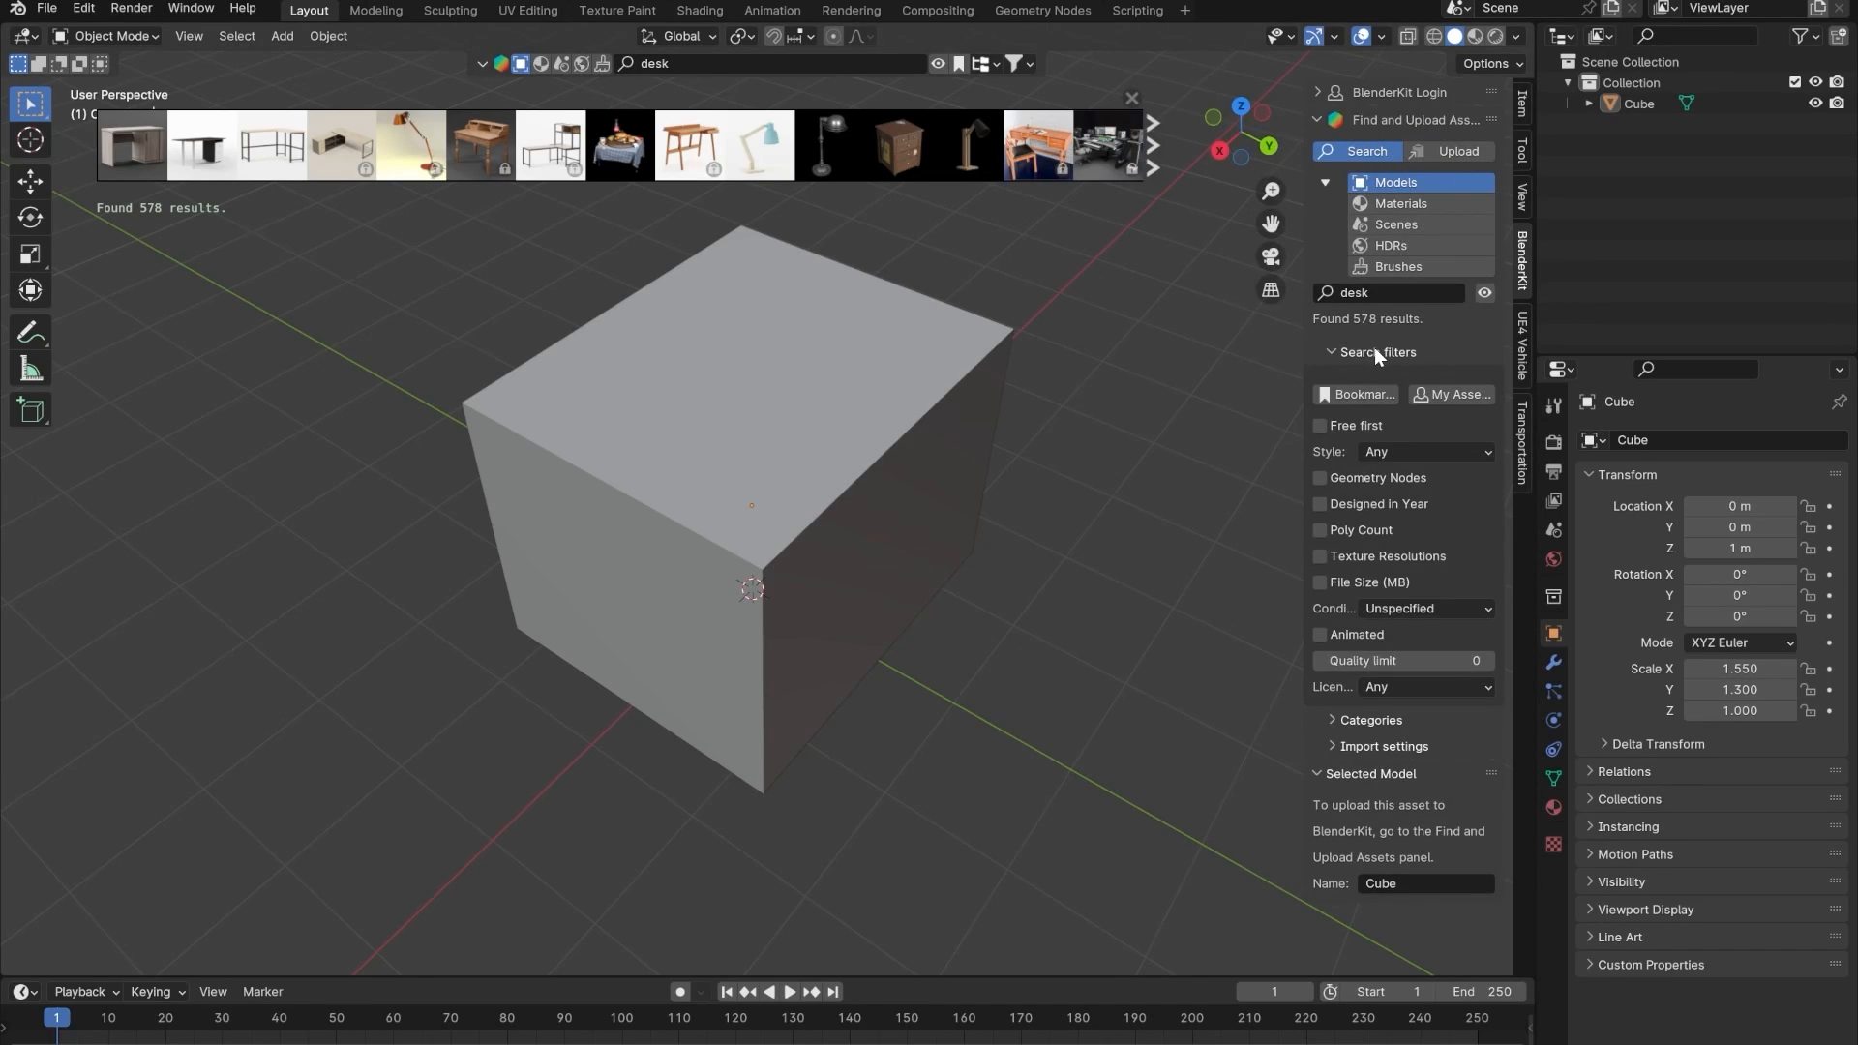
{"action": "left_click", "coordinate": [1340, 427]}
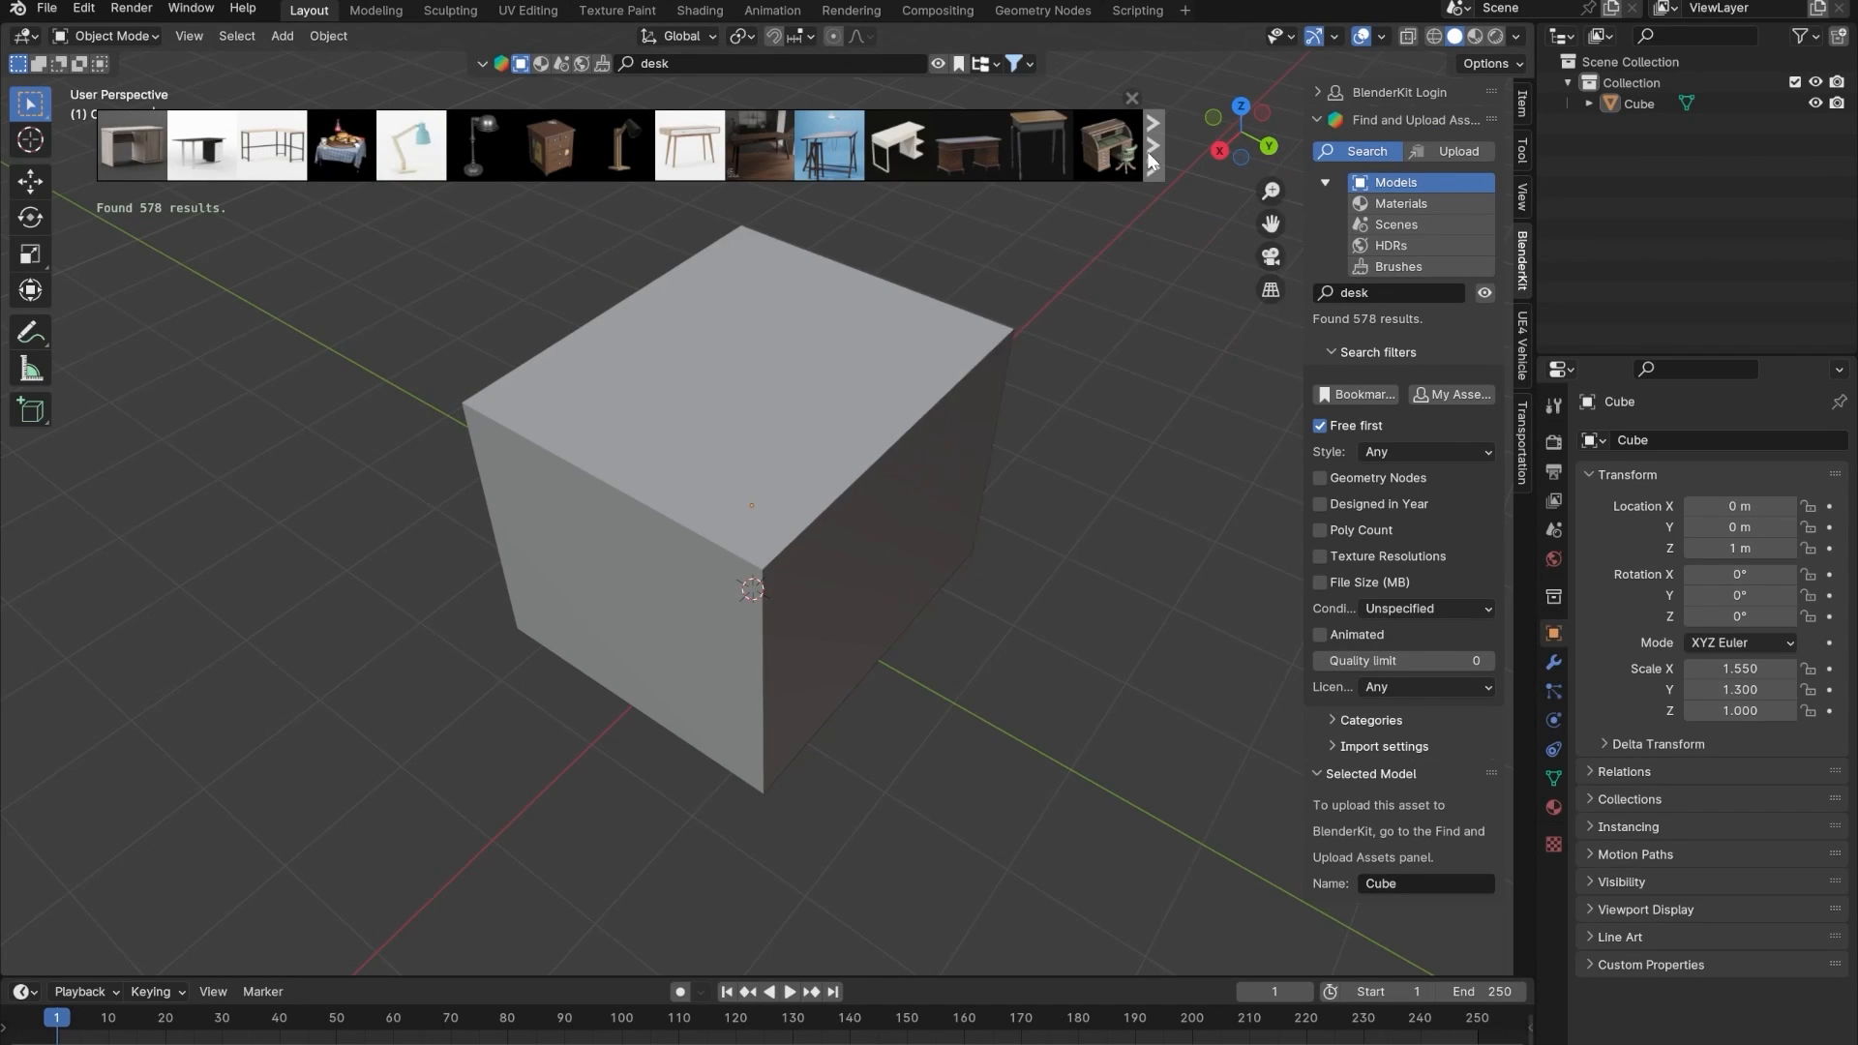
- Browse through several pages of the desk search results for a suitable drawer desk
{"action": "left_click", "coordinate": [1158, 158]}
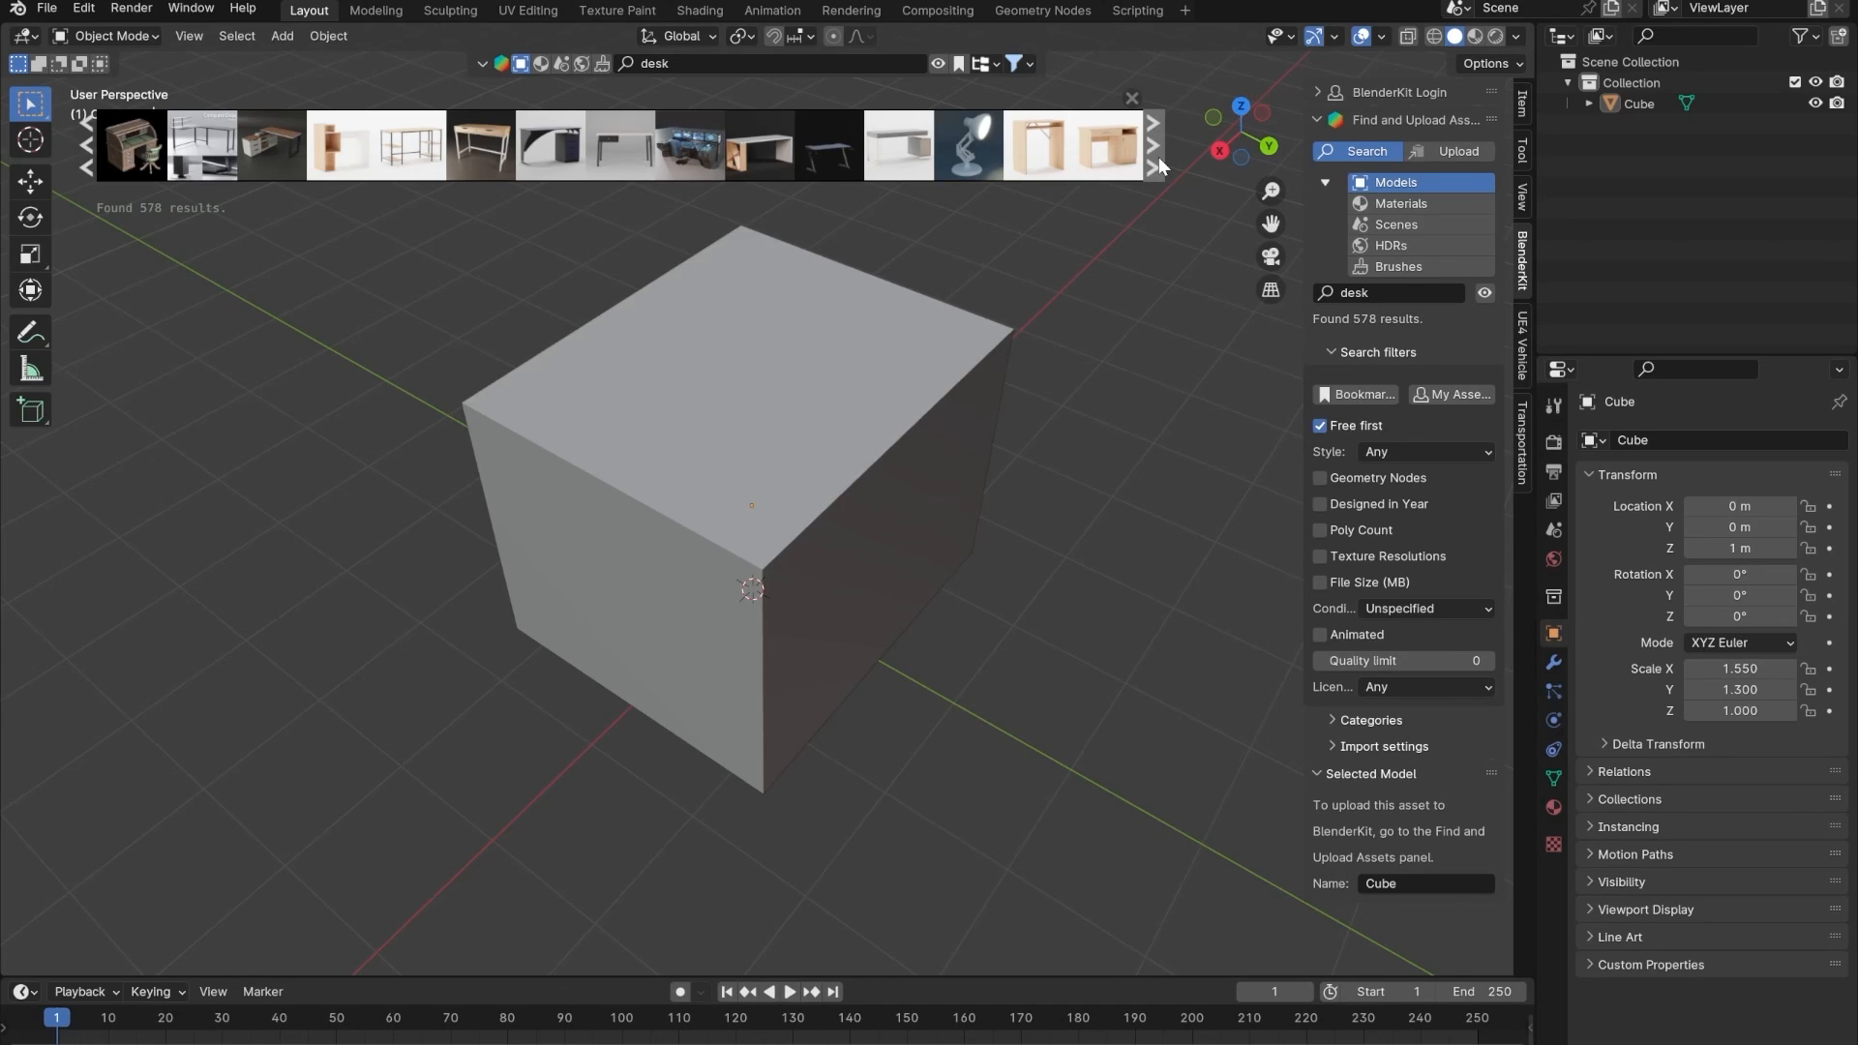
{"action": "left_click", "coordinate": [1159, 157]}
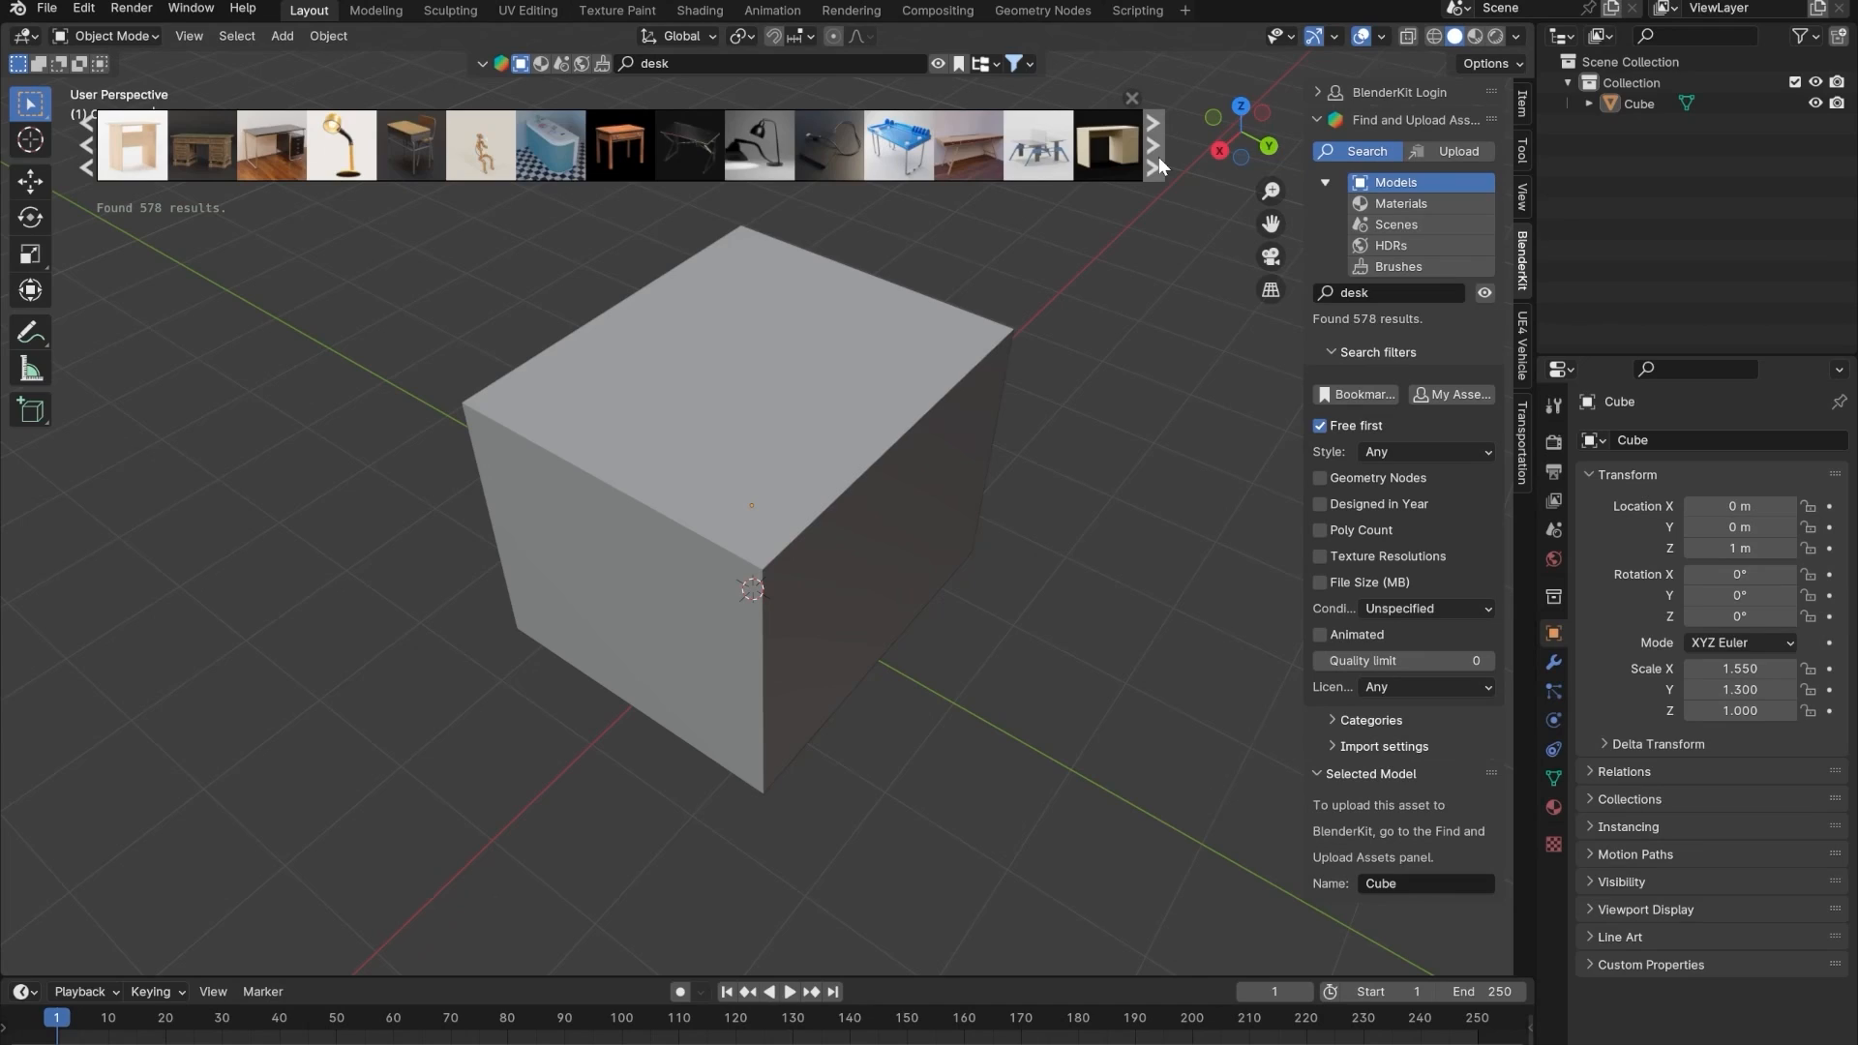
{"action": "left_click", "coordinate": [1158, 157]}
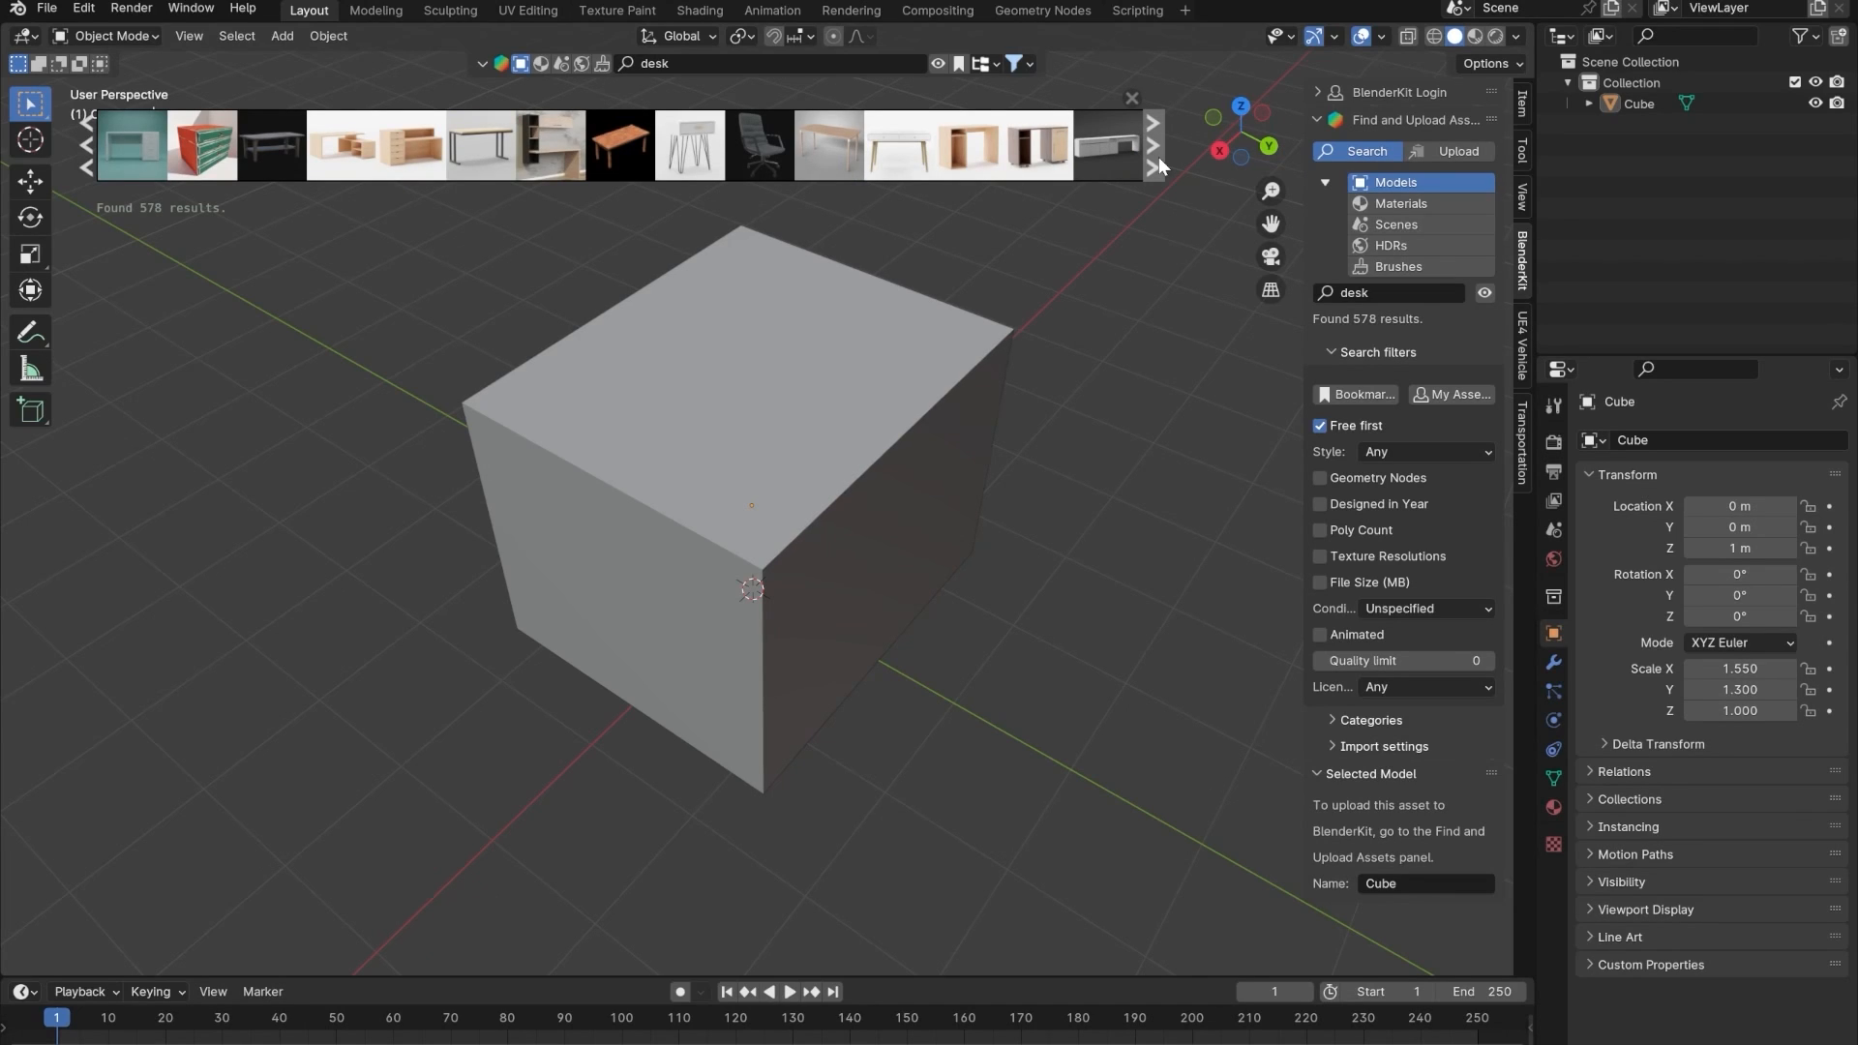
{"action": "left_click", "coordinate": [1159, 157]}
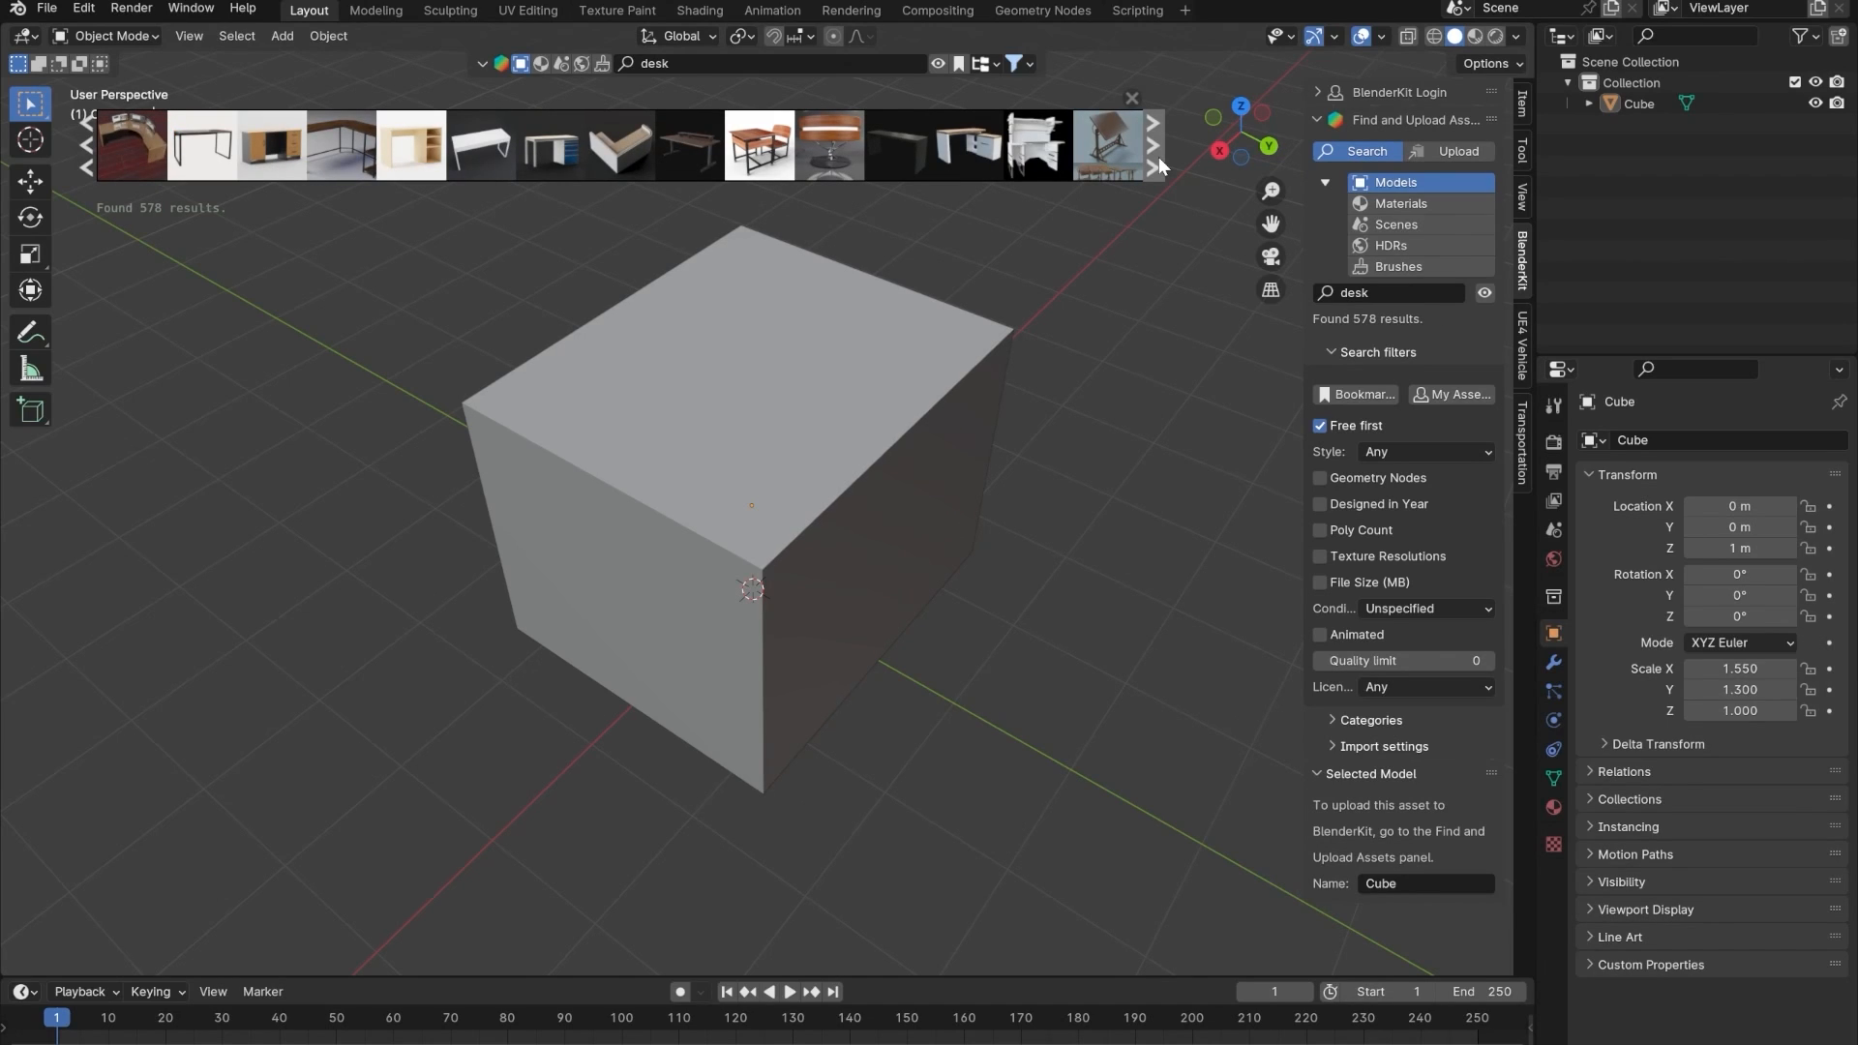
{"action": "left_click", "coordinate": [1159, 157]}
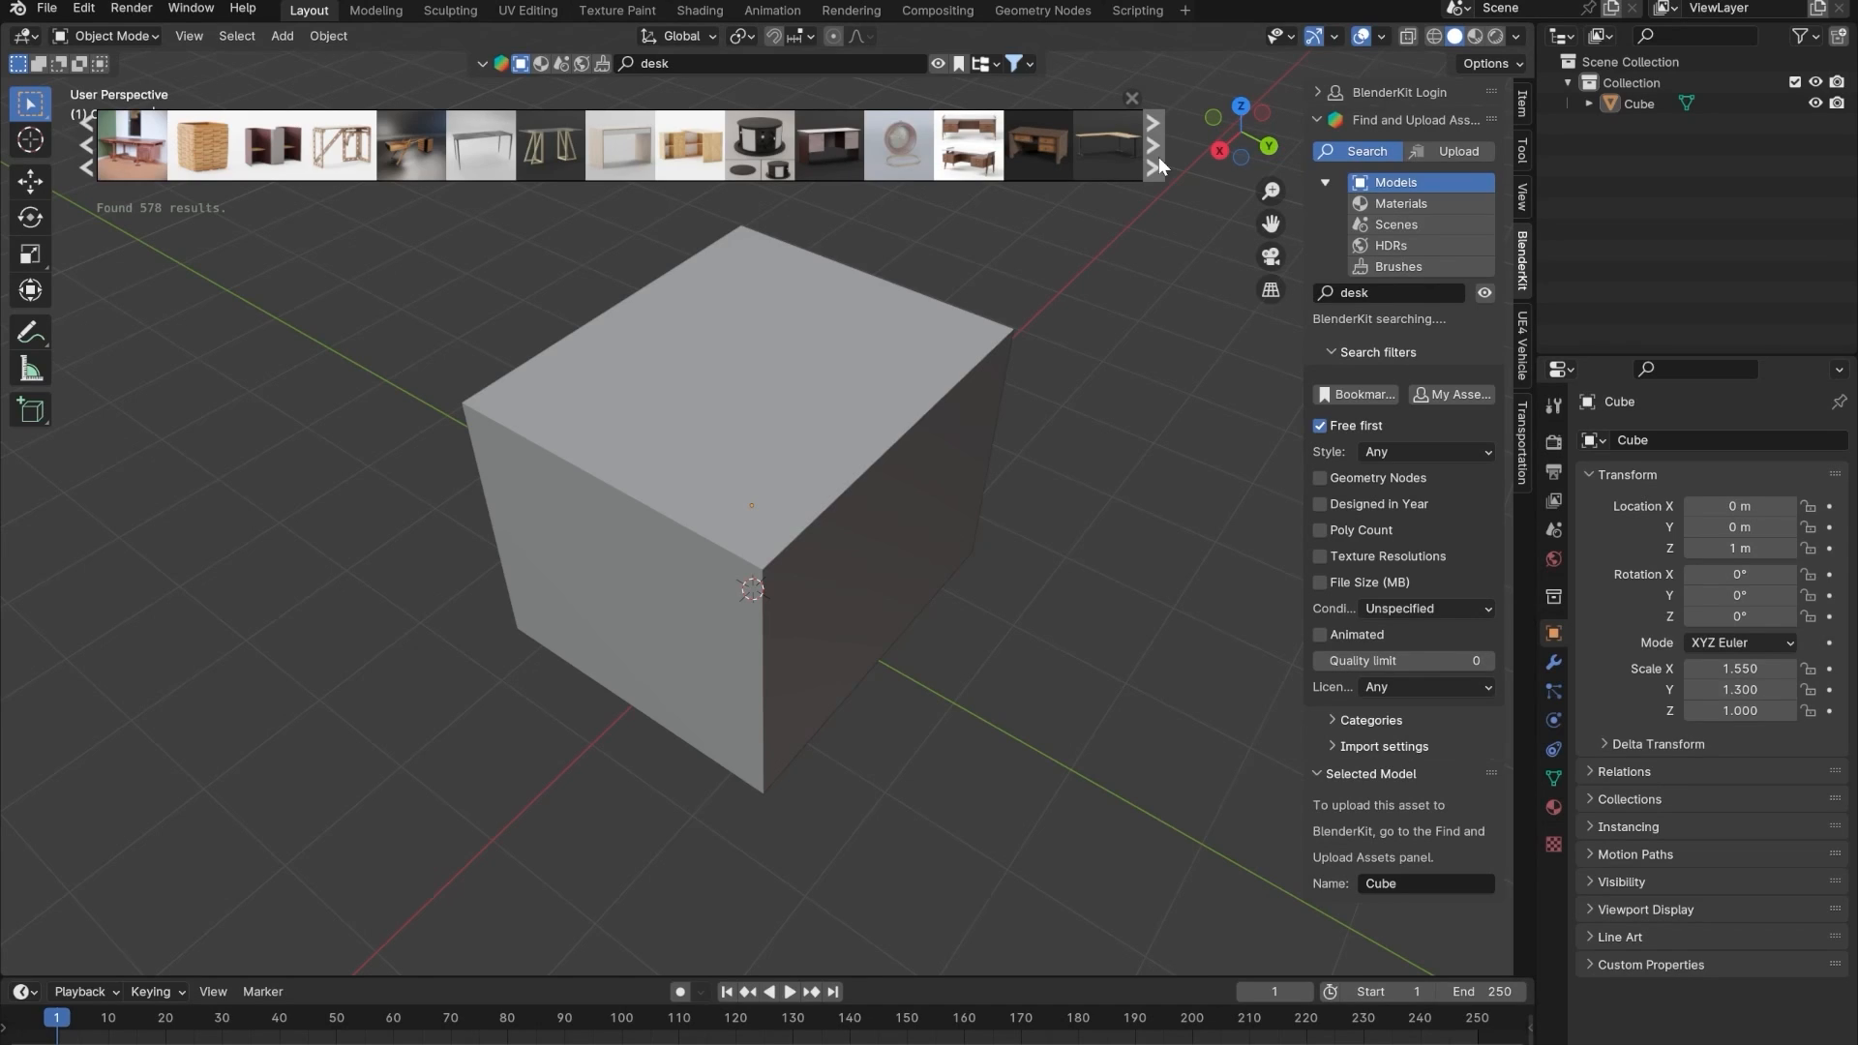
{"action": "left_click", "coordinate": [1159, 157]}
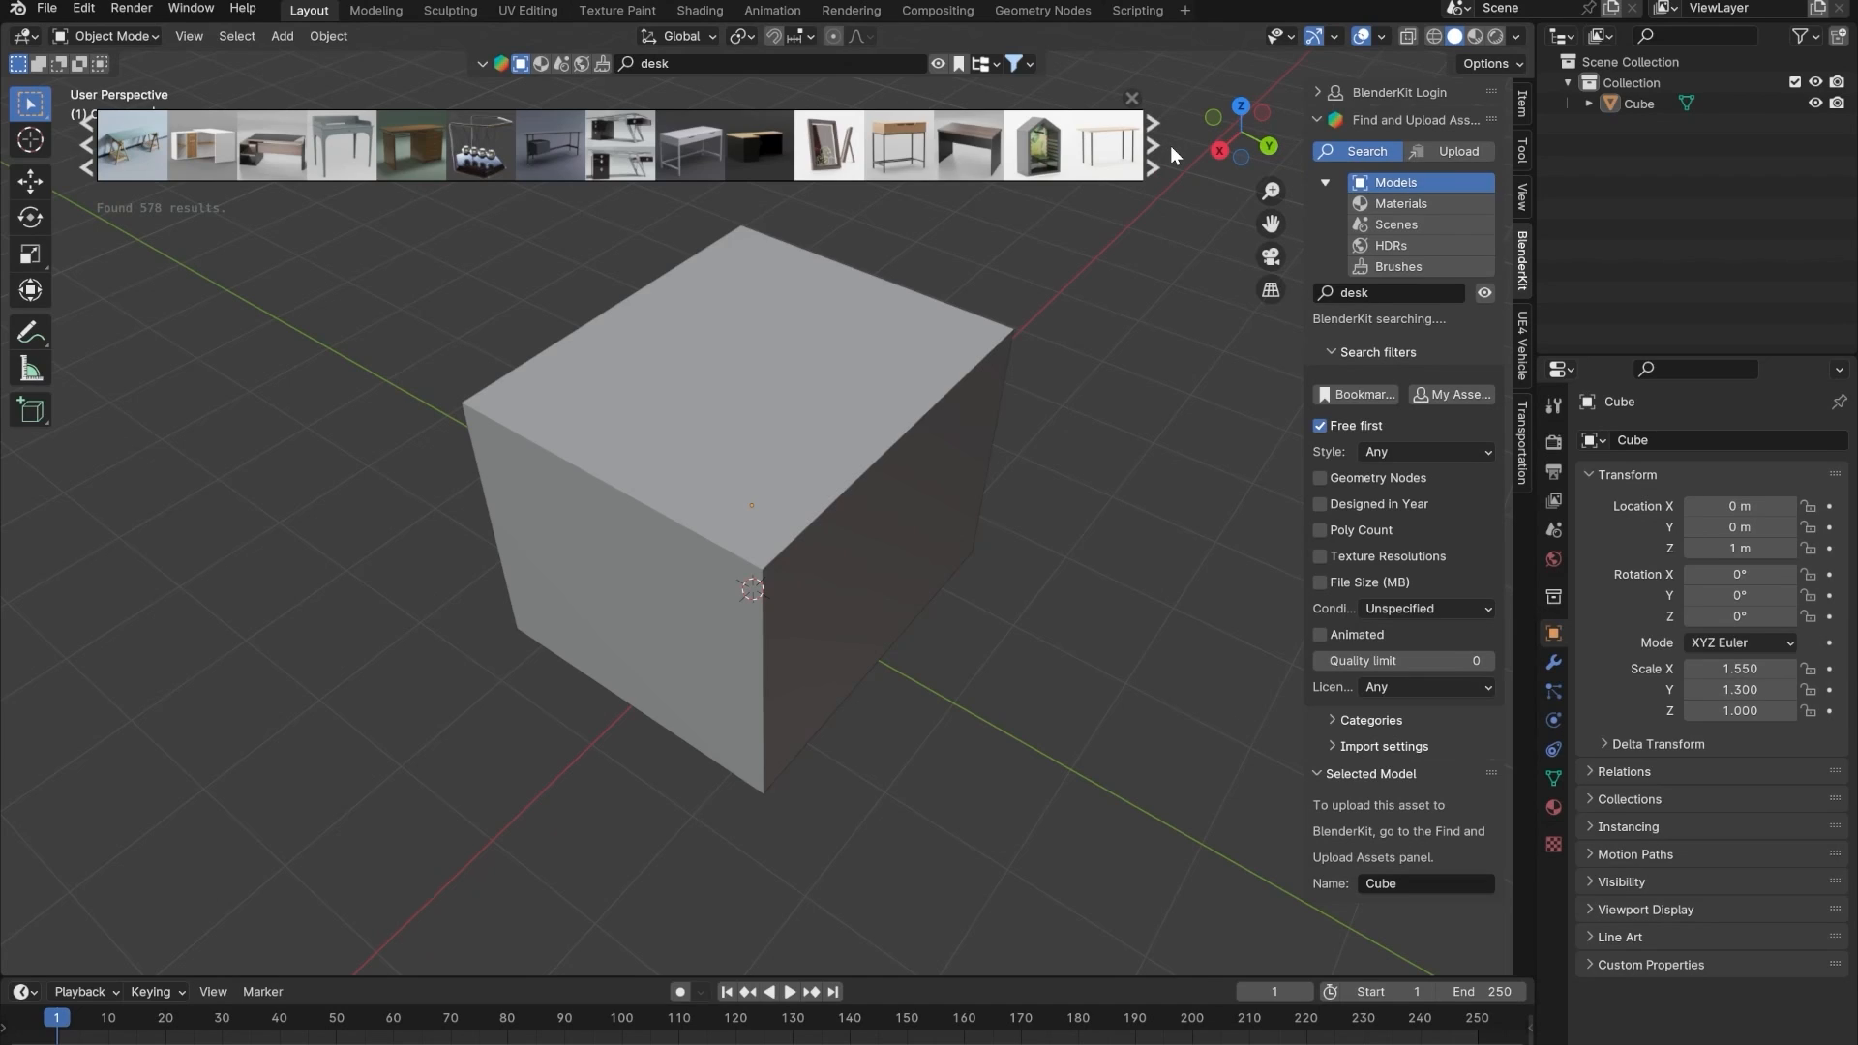
{"action": "left_click", "coordinate": [1155, 147]}
{"action": "left_click", "coordinate": [1155, 147]}
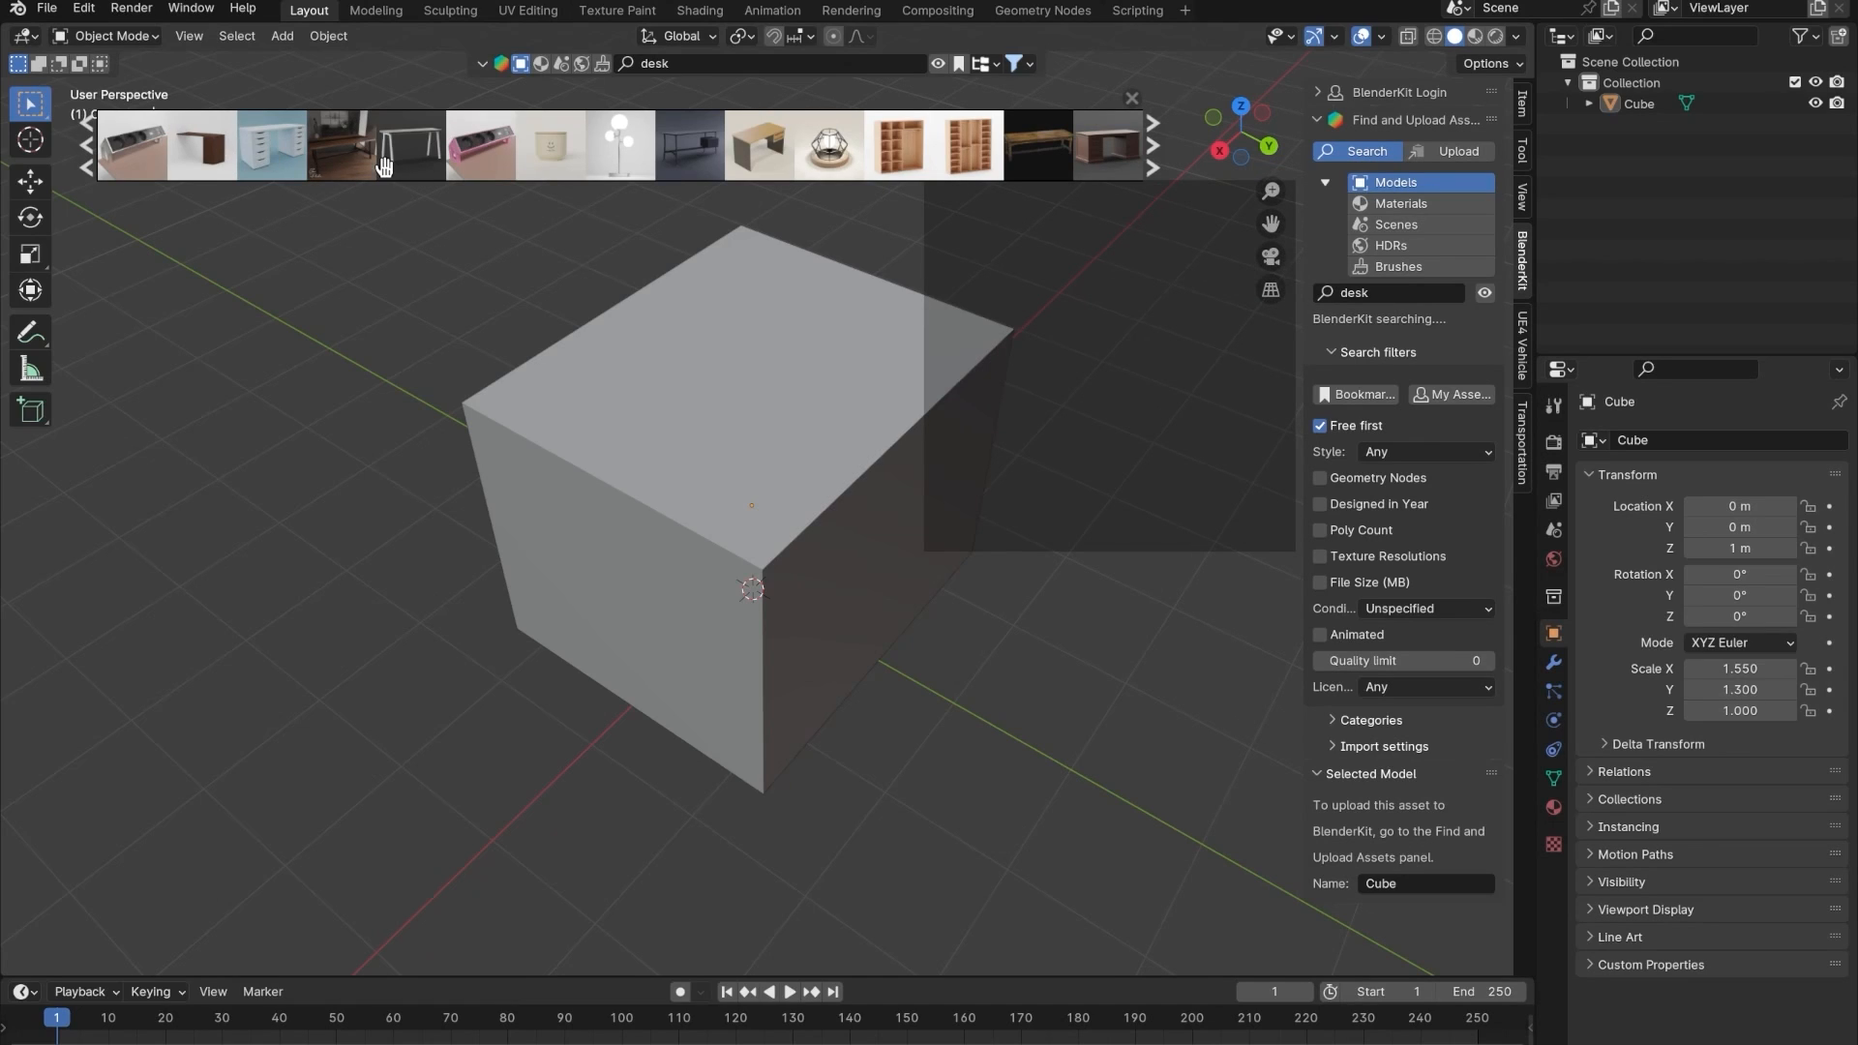
{"action": "left_click", "coordinate": [940, 64]}
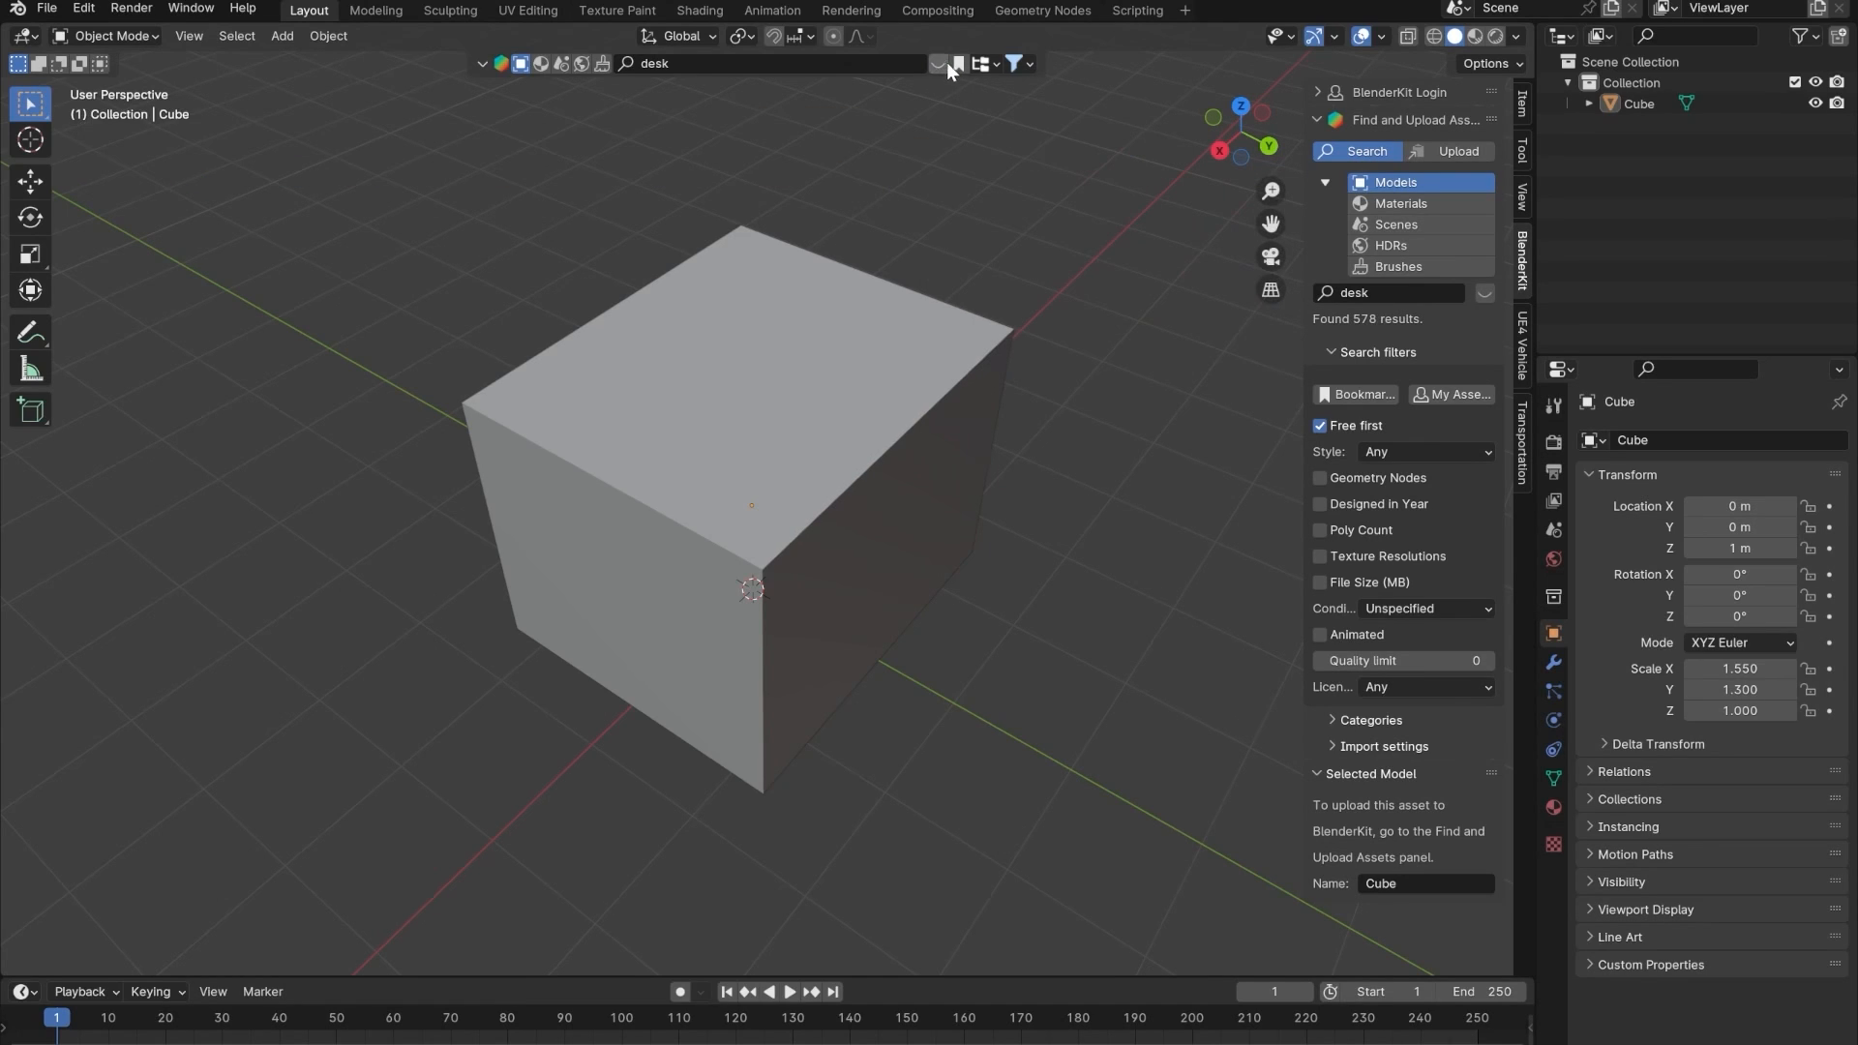
{"action": "left_click", "coordinate": [940, 63]}
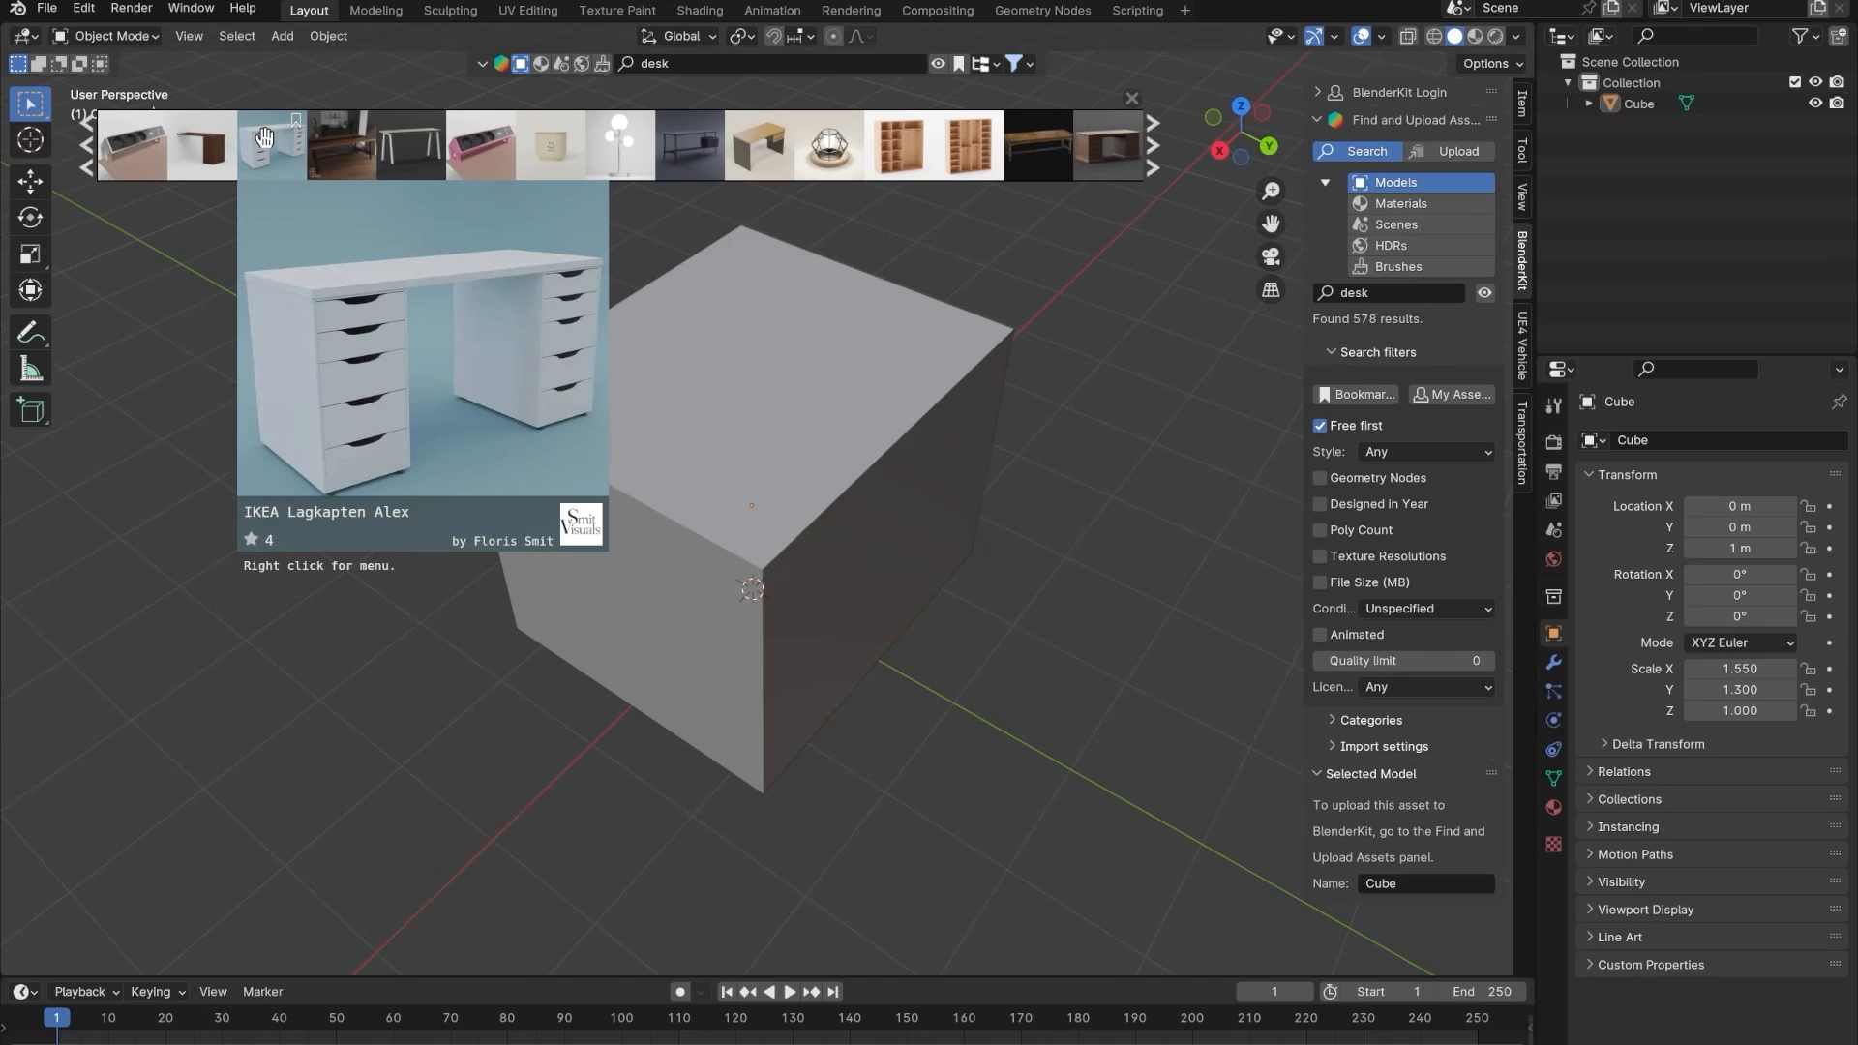
- Add the IKEA Lagkapten Alex desk to the scene and turn on X-ray to see it inside the room
{"action": "left_click_drag", "start_coordinate": [264, 137], "coordinate": [687, 569]}
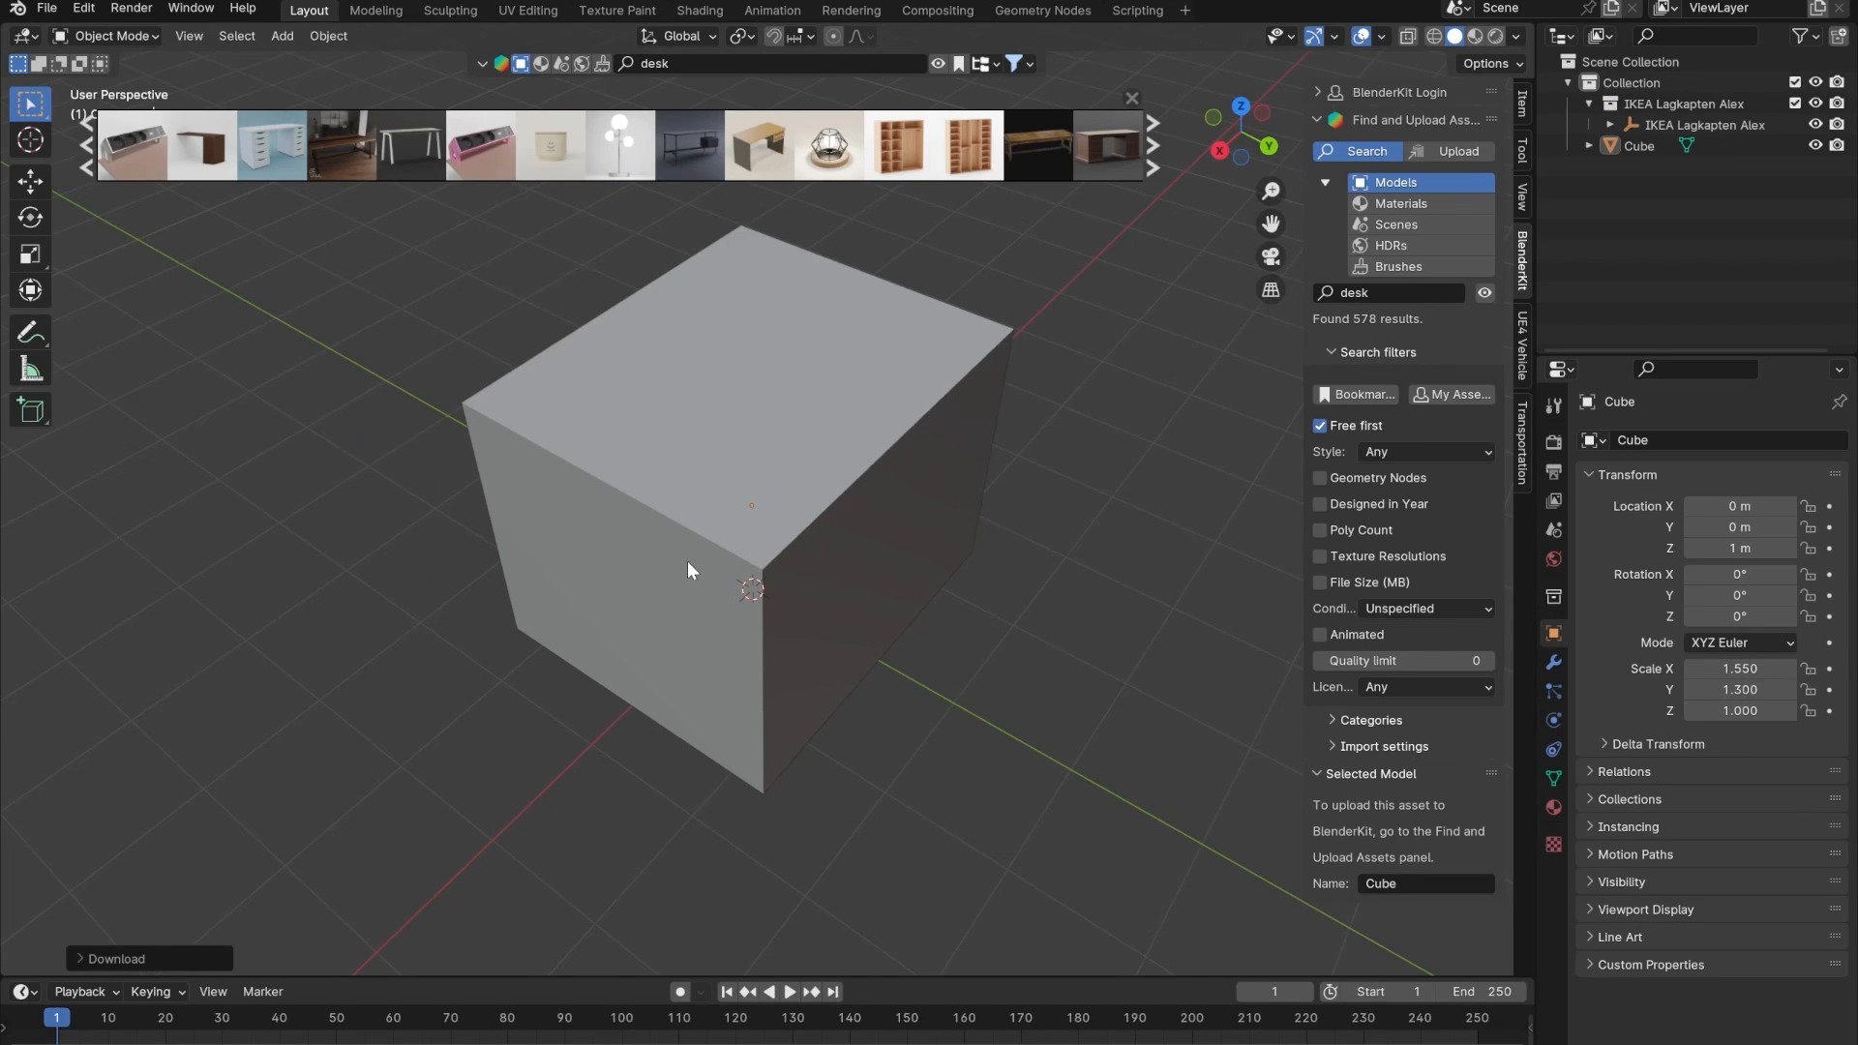
{"action": "scroll", "coordinate": [751, 590], "scroll_direction": "up", "scroll_amount": 5}
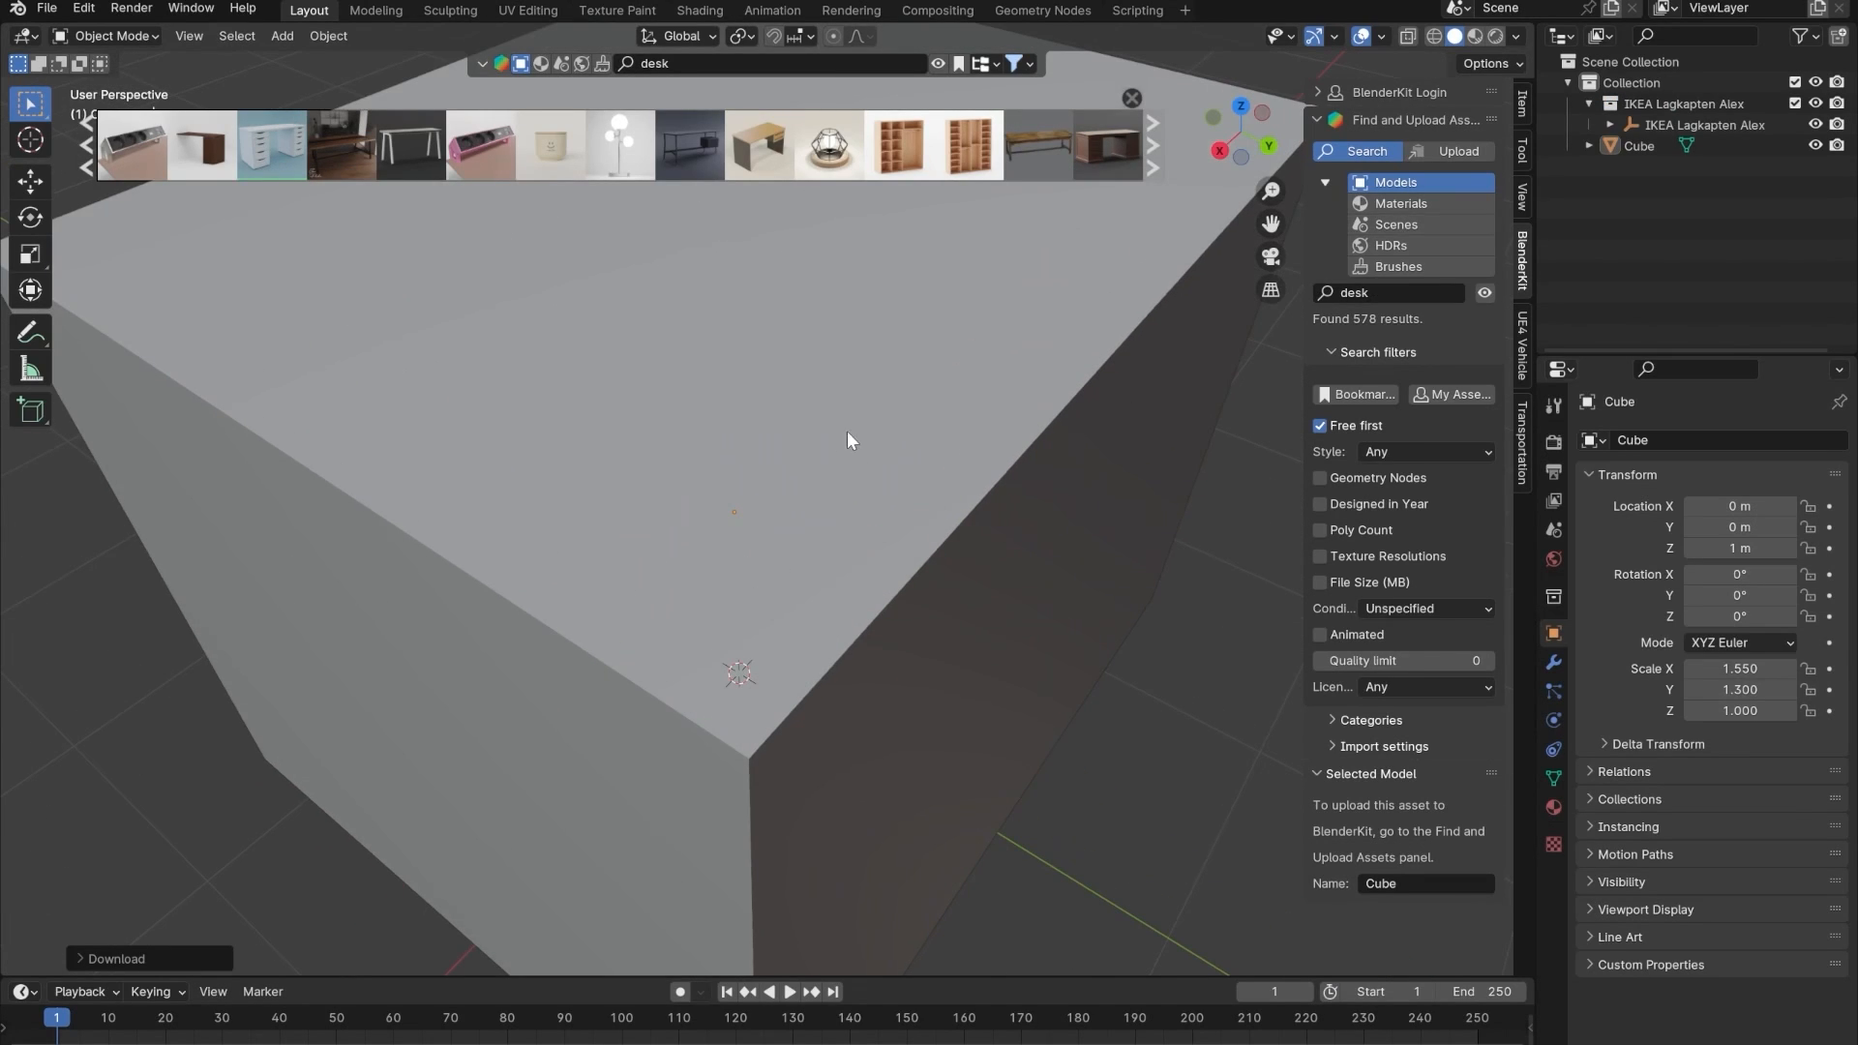
{"action": "middle_click_drag", "start_coordinate": [966, 473], "coordinate": [650, 466], "text": "alt"}
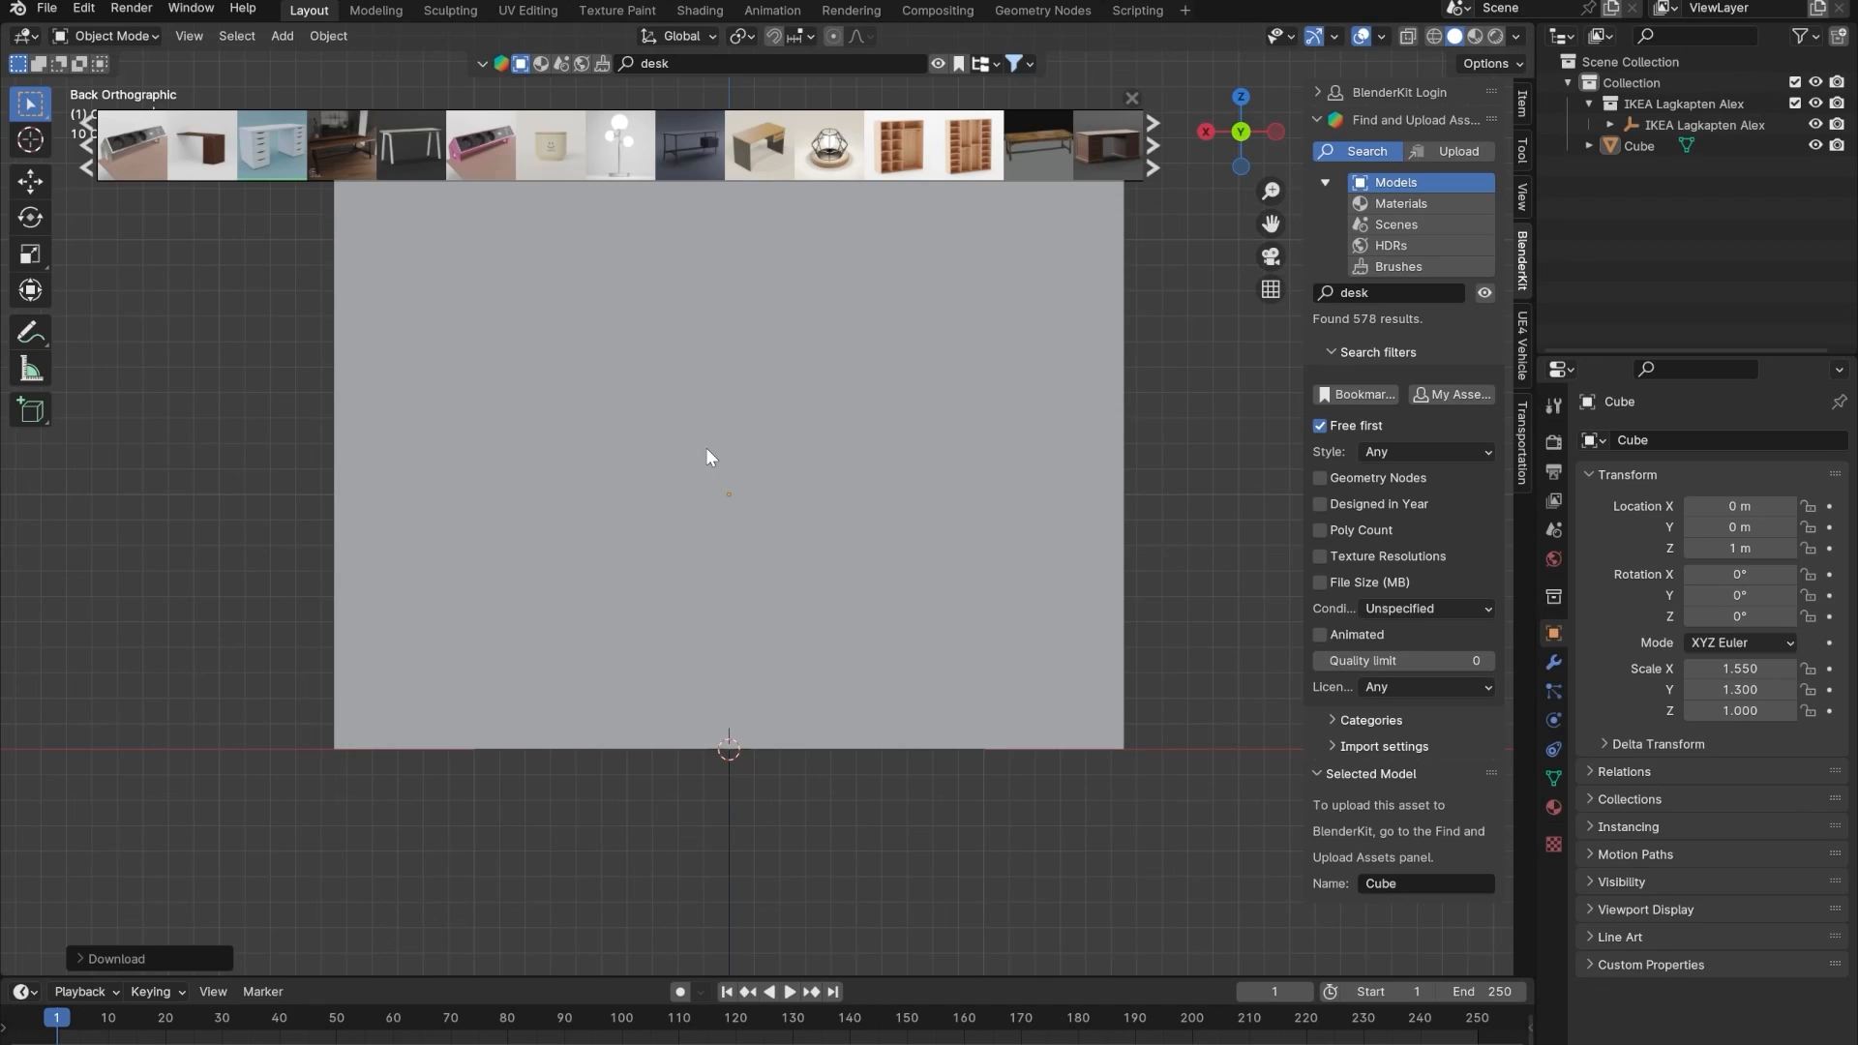
{"action": "key", "text": "alt+z"}
{"action": "scroll", "coordinate": [827, 607], "scroll_direction": "up", "scroll_amount": 3}
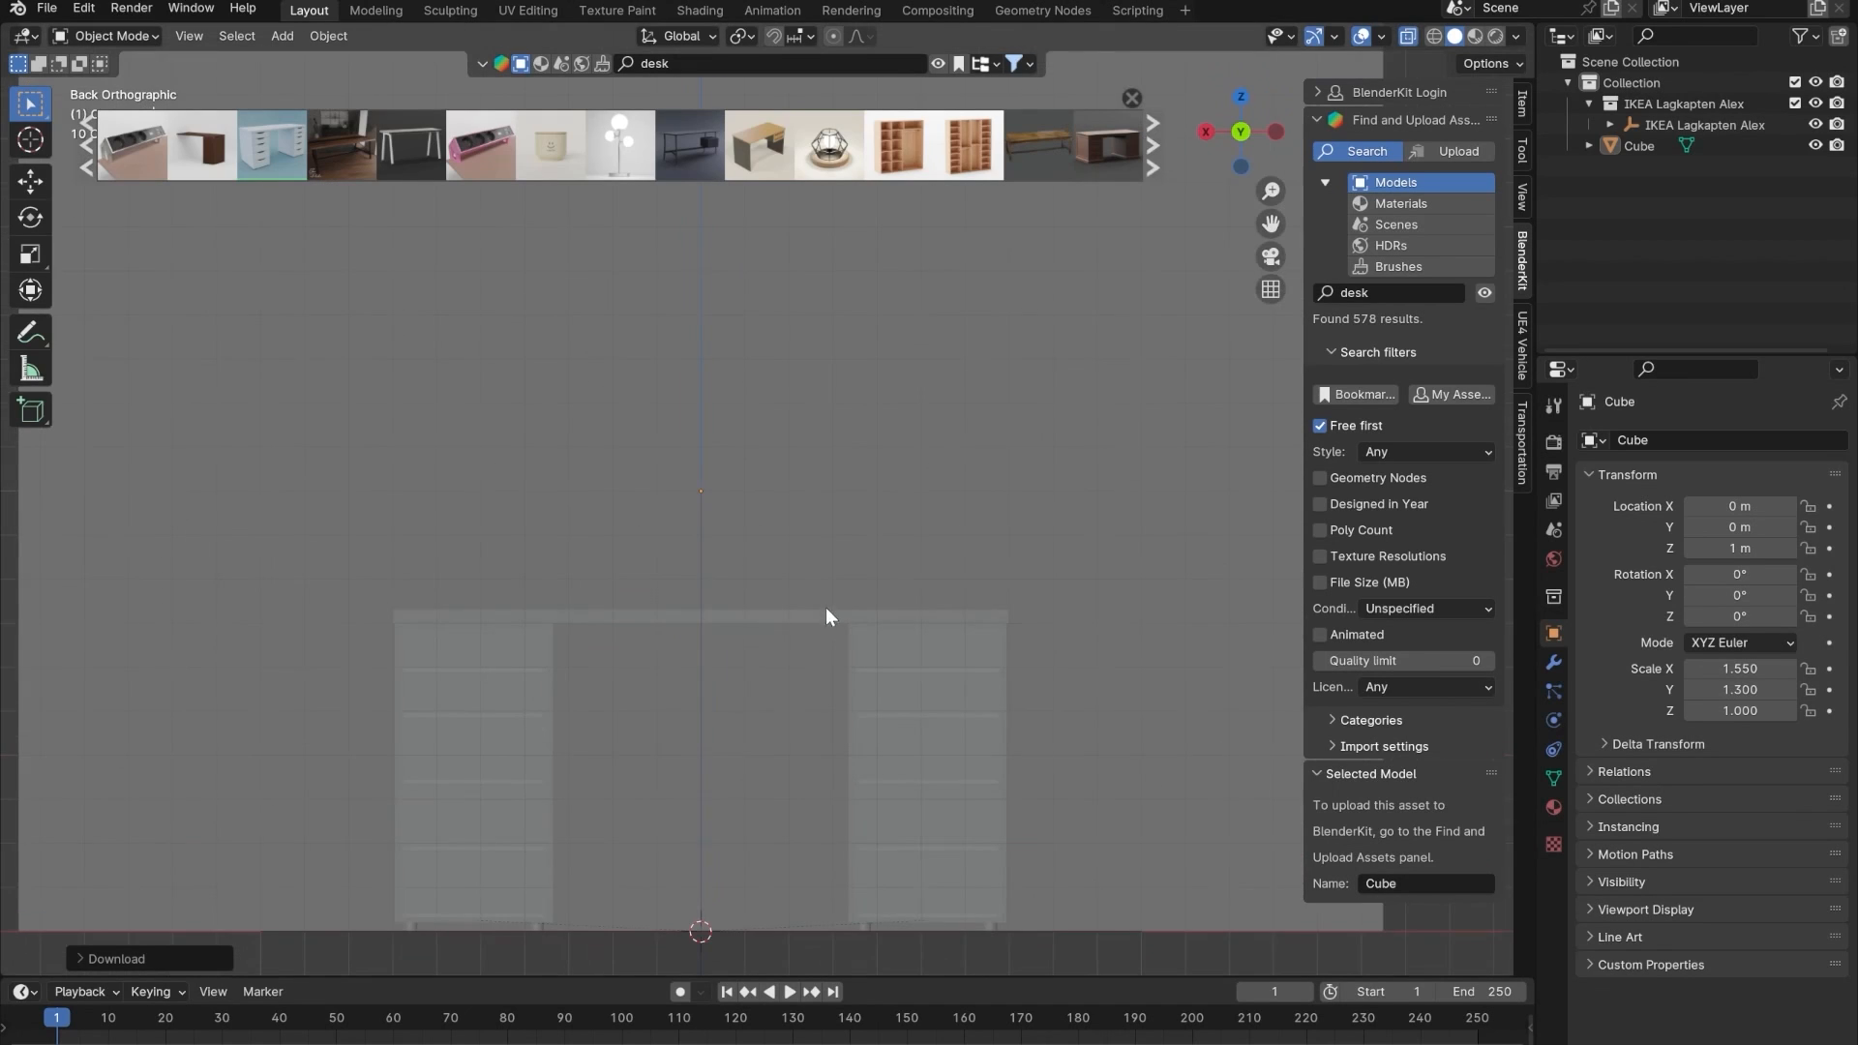
- Inspect the desk's fit inside the room from the back and up close, selecting its parent and turning X-ray off
{"action": "middle_click_drag", "start_coordinate": [850, 757], "coordinate": [975, 507], "text": "shift"}
{"action": "scroll", "coordinate": [472, 751], "scroll_direction": "up", "scroll_amount": 3}
{"action": "middle_click_drag", "start_coordinate": [472, 751], "coordinate": [710, 614], "text": "shift"}
{"action": "scroll", "coordinate": [853, 763], "scroll_direction": "down", "scroll_amount": 7}
{"action": "left_click", "coordinate": [890, 691]}
{"action": "left_click", "coordinate": [822, 769]}
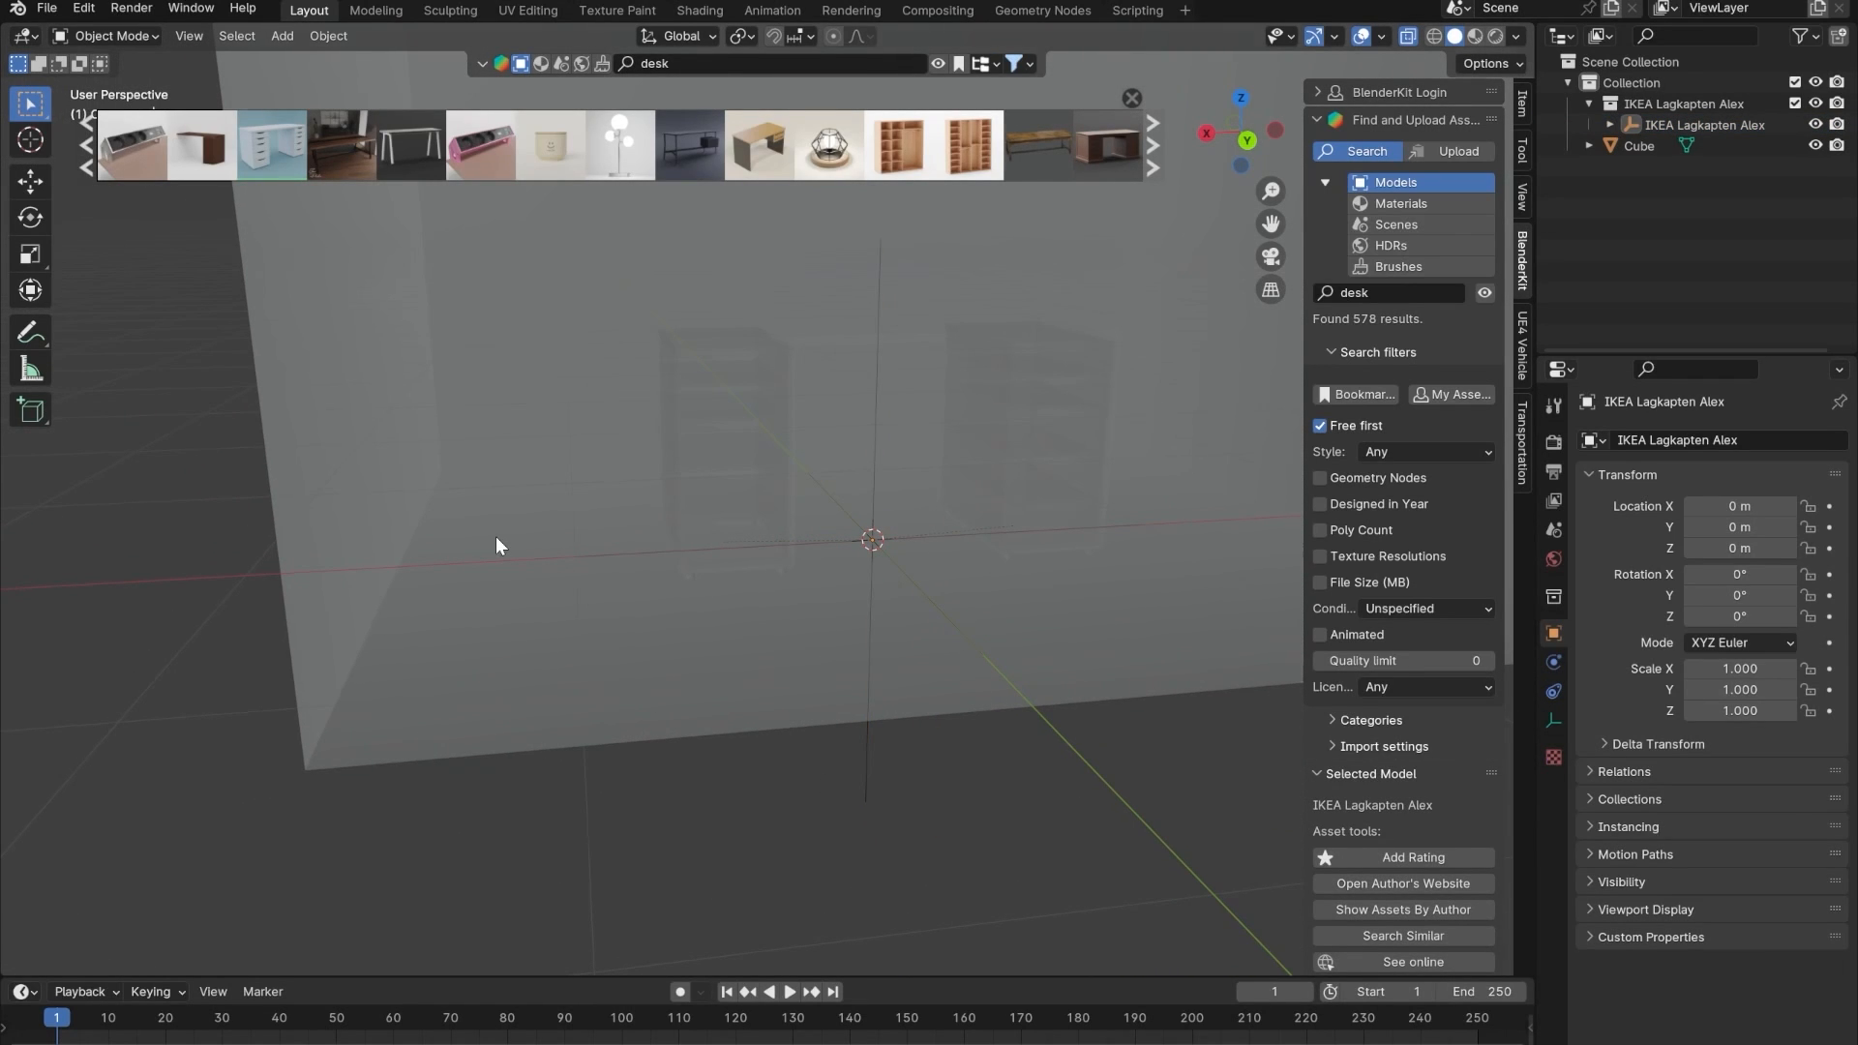
{"action": "key", "text": "alt+z"}
{"action": "middle_click_drag", "start_coordinate": [833, 426], "coordinate": [824, 595], "text": "shift"}
{"action": "scroll", "coordinate": [726, 532], "scroll_direction": "up", "scroll_amount": 5}
{"action": "scroll", "coordinate": [738, 535], "scroll_direction": "down", "scroll_amount": 4}
{"action": "scroll", "coordinate": [909, 484], "scroll_direction": "up", "scroll_amount": 3}
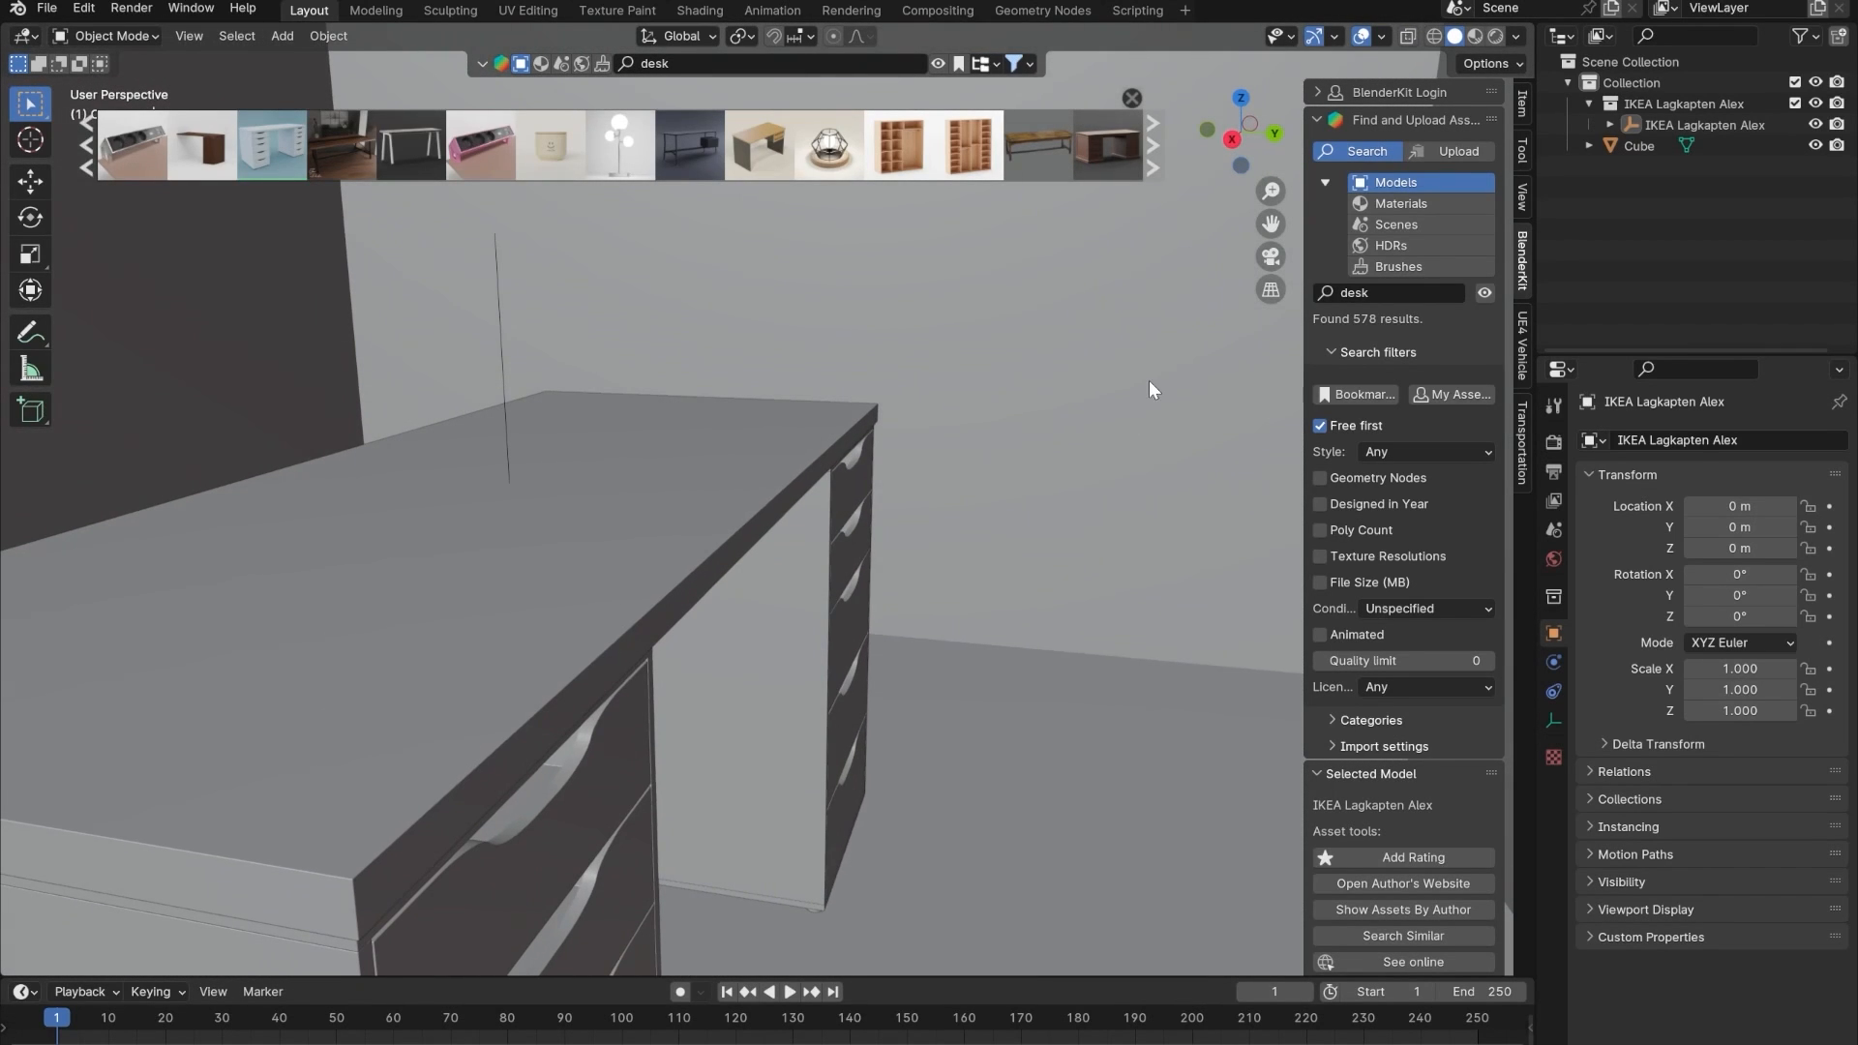
- Select the objects of the IKEA Lagkapten Alex collection and rotate the desk -90° about the global Z axis
{"action": "right_click", "coordinate": [1687, 108]}
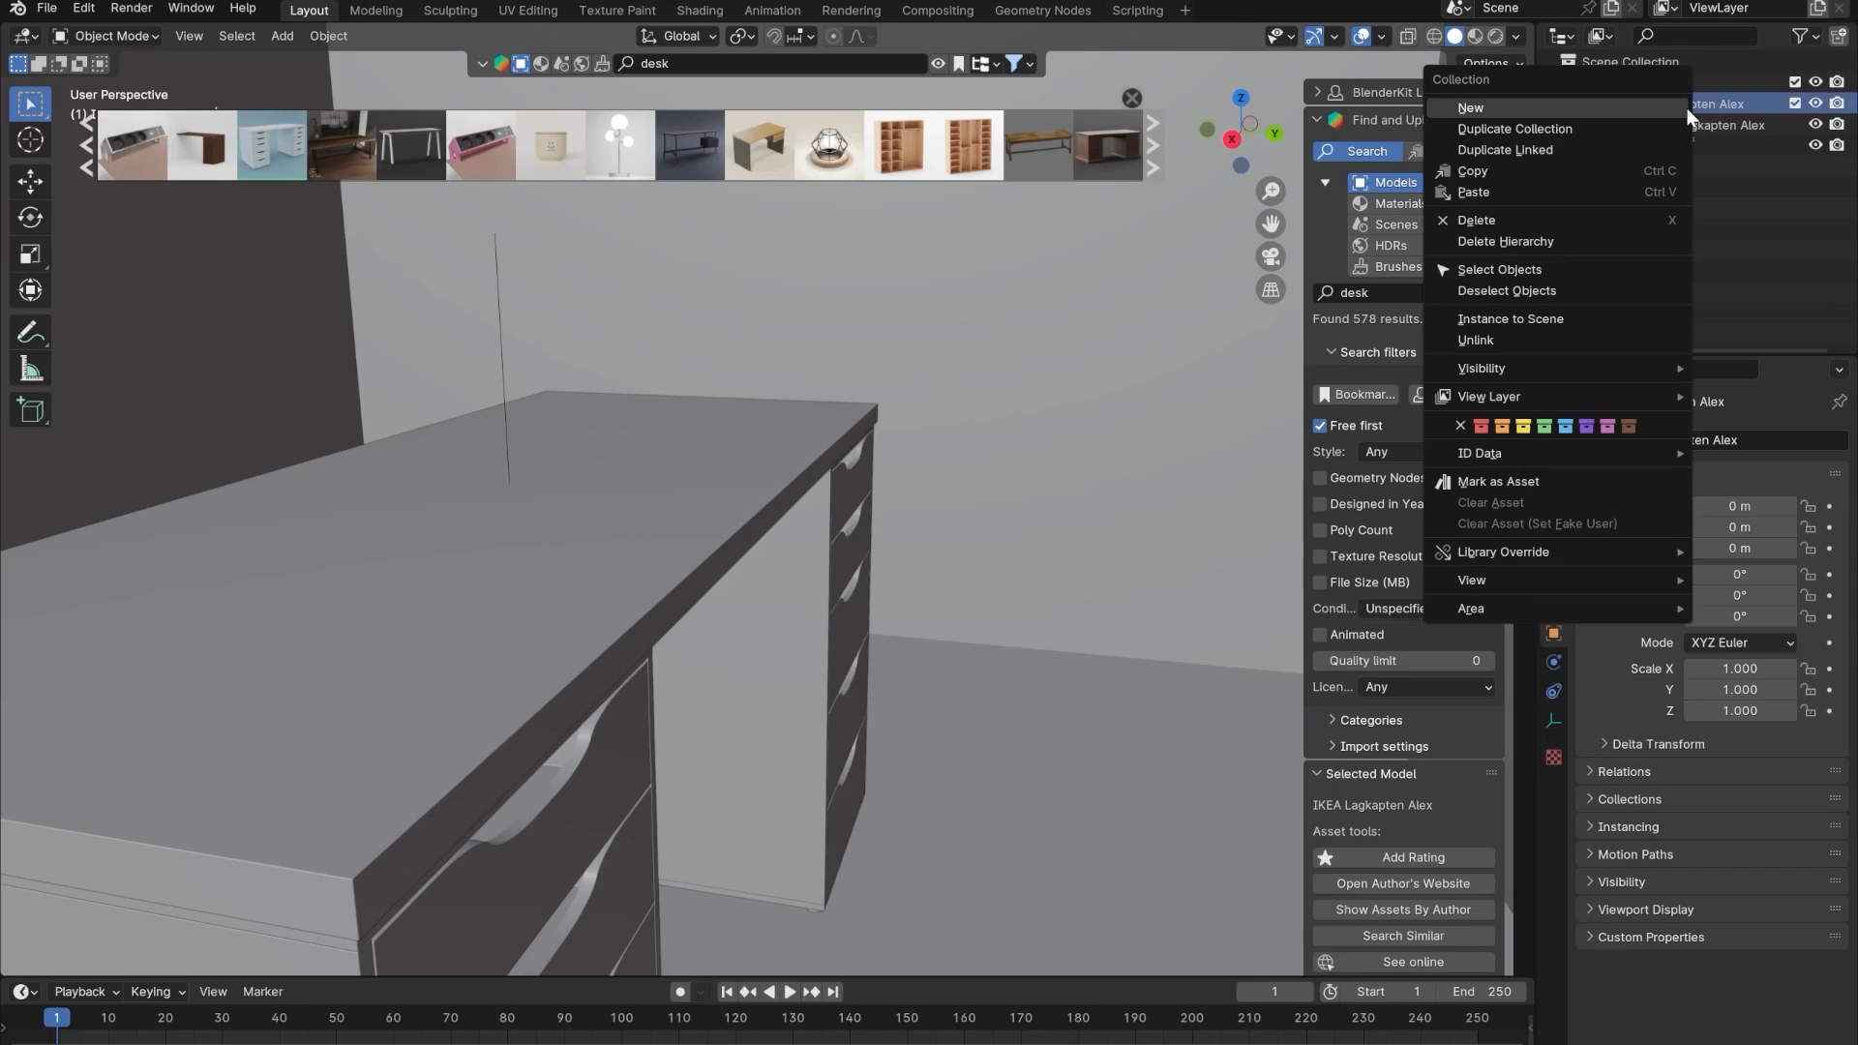
{"action": "right_click", "coordinate": [1661, 103]}
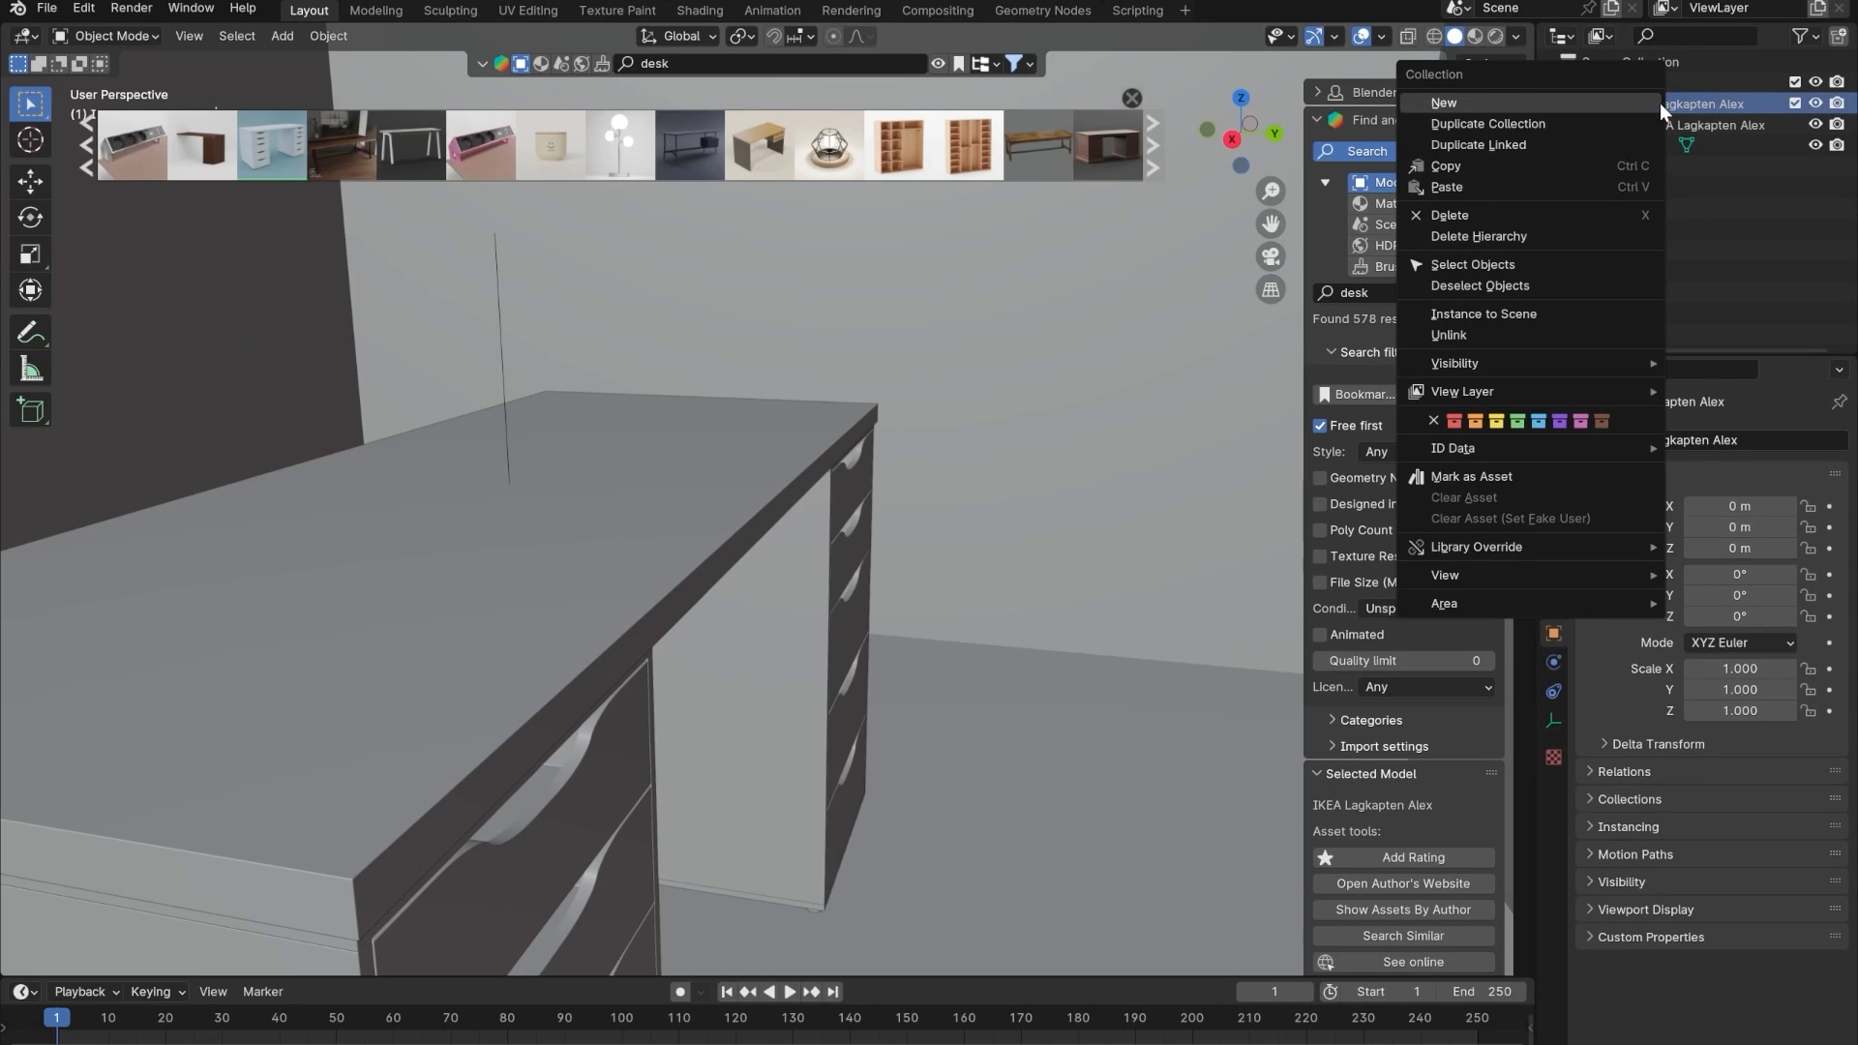
{"action": "left_click", "coordinate": [1525, 263]}
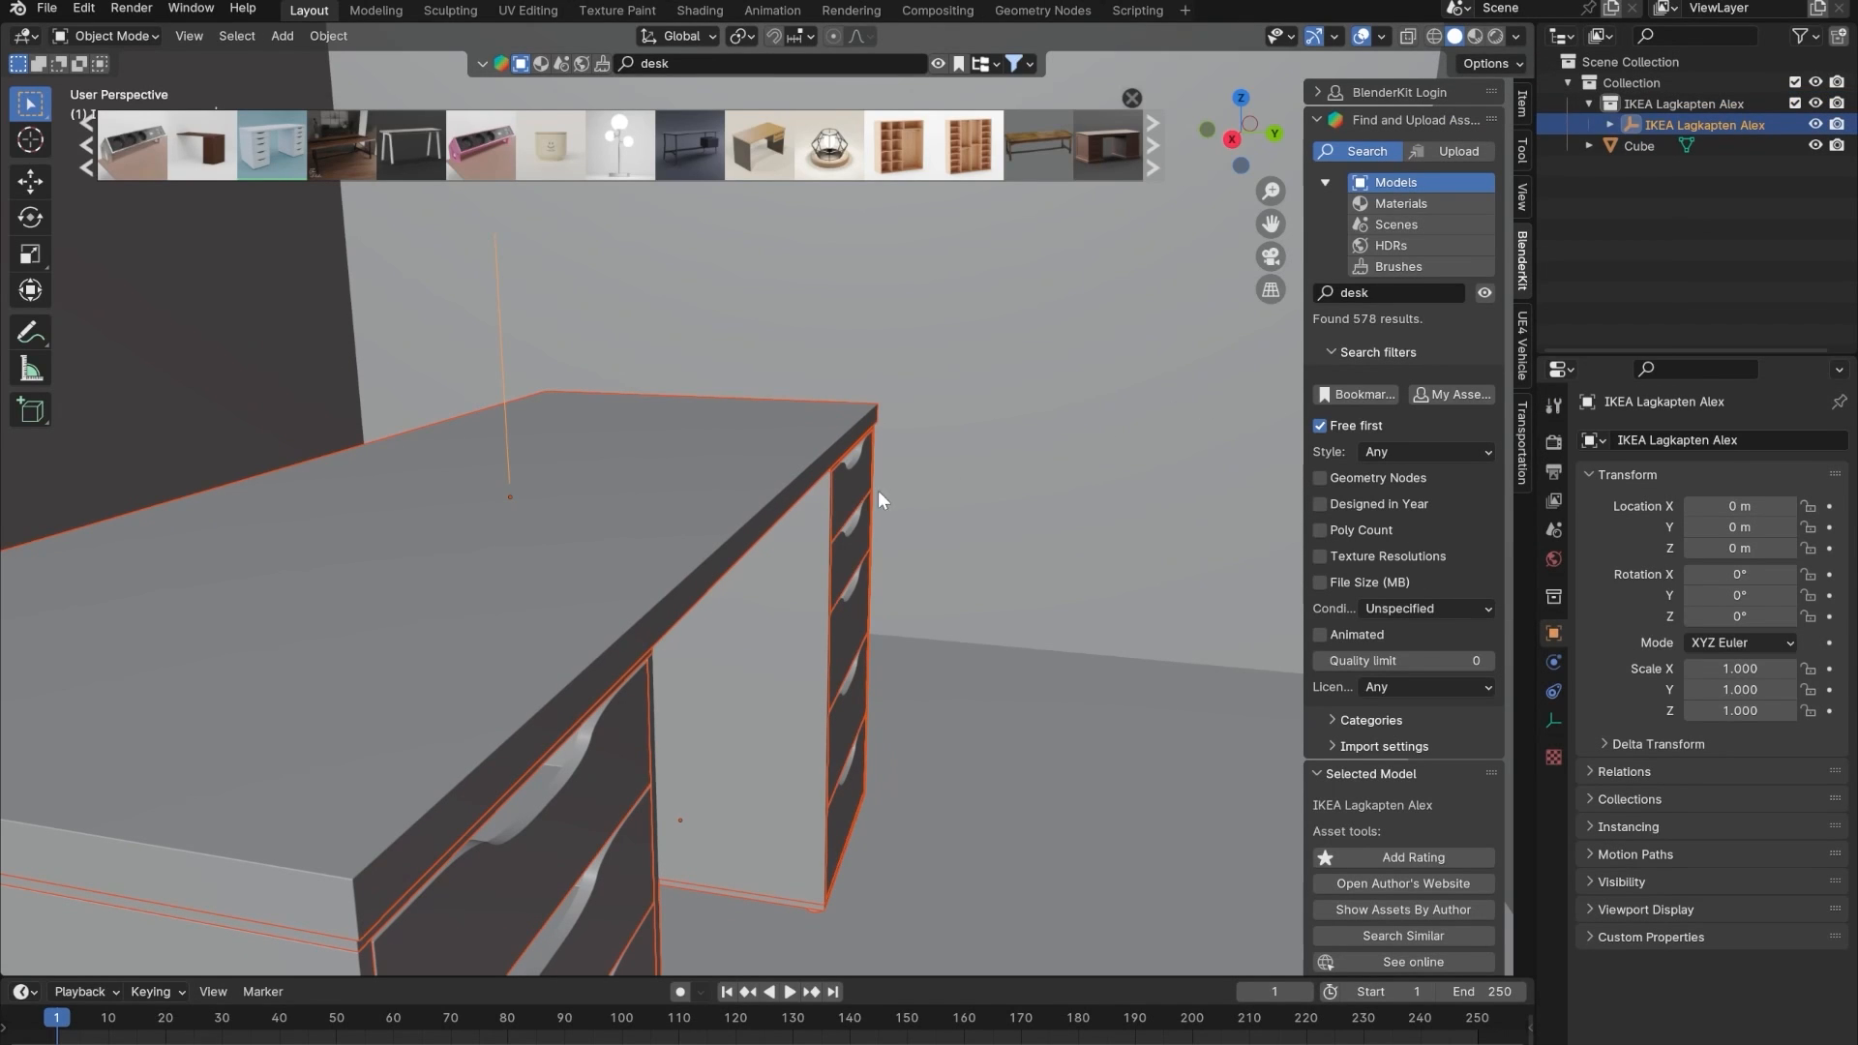
{"action": "key", "text": "r"}
{"action": "key", "text": "z"}
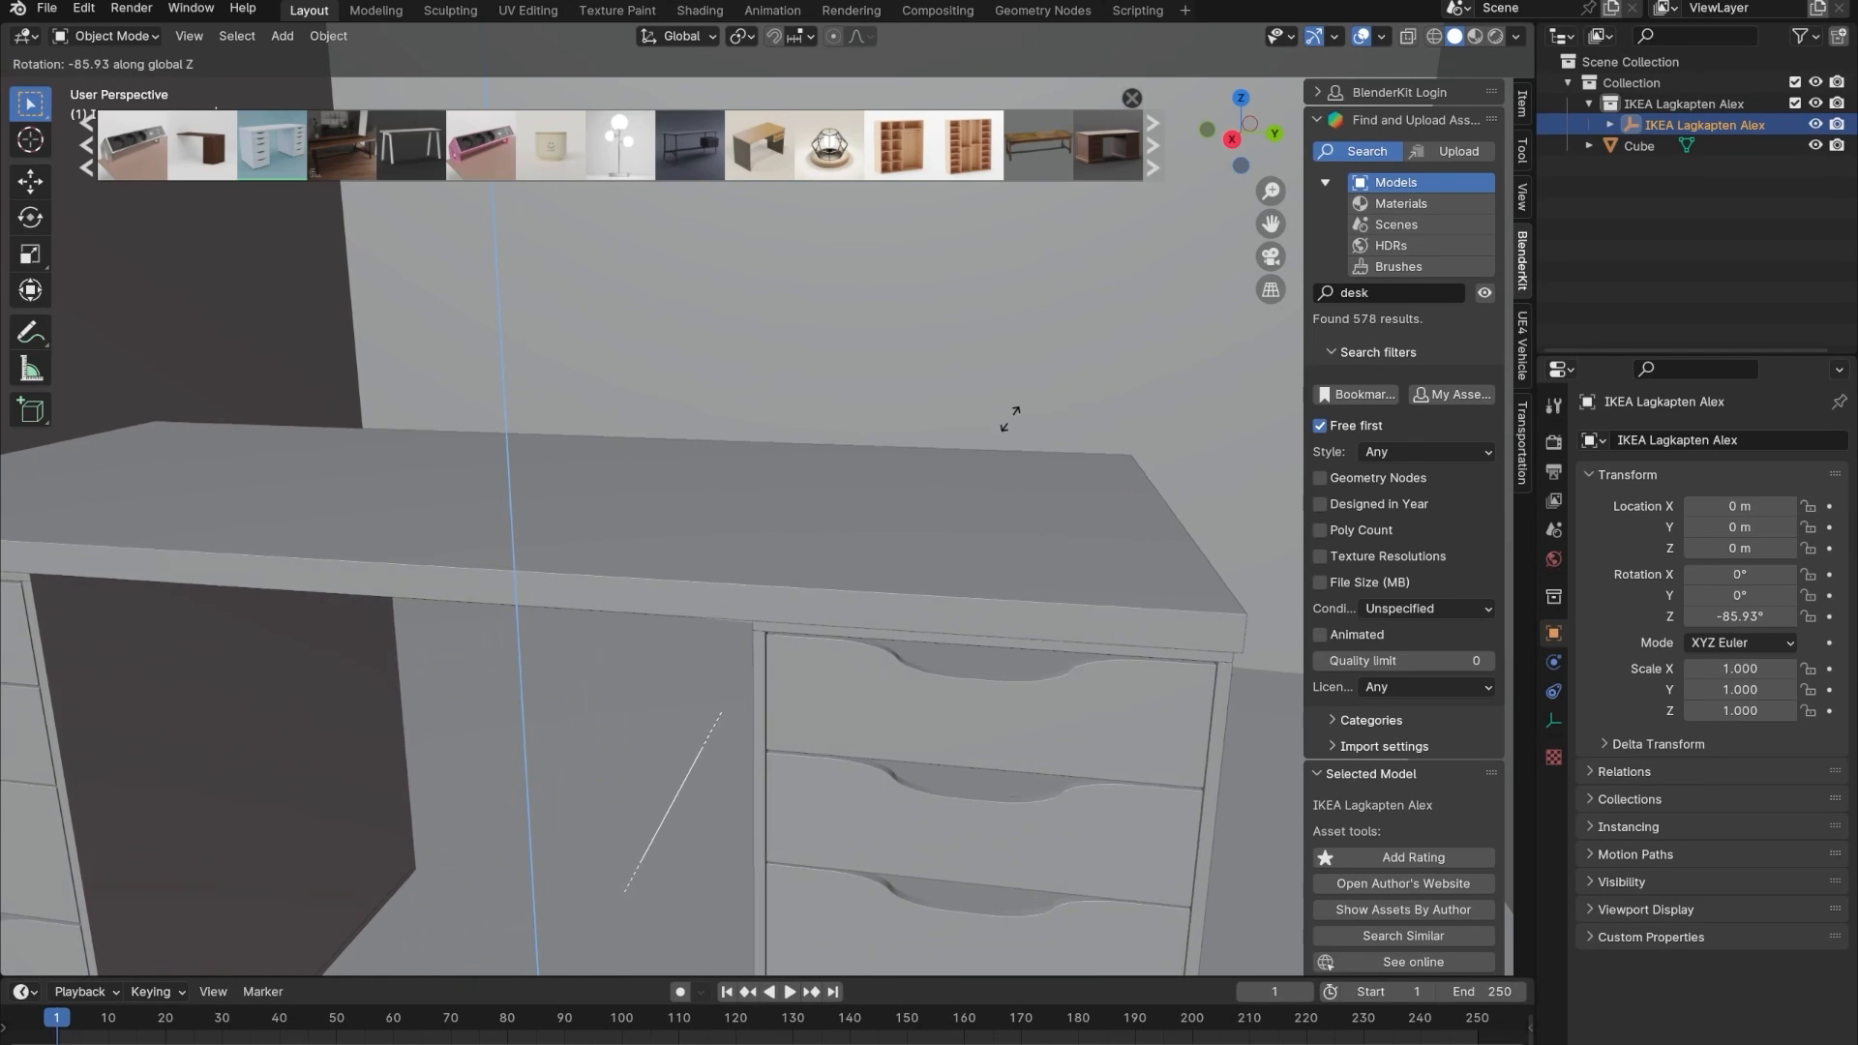
{"action": "type", "text": "-90"}
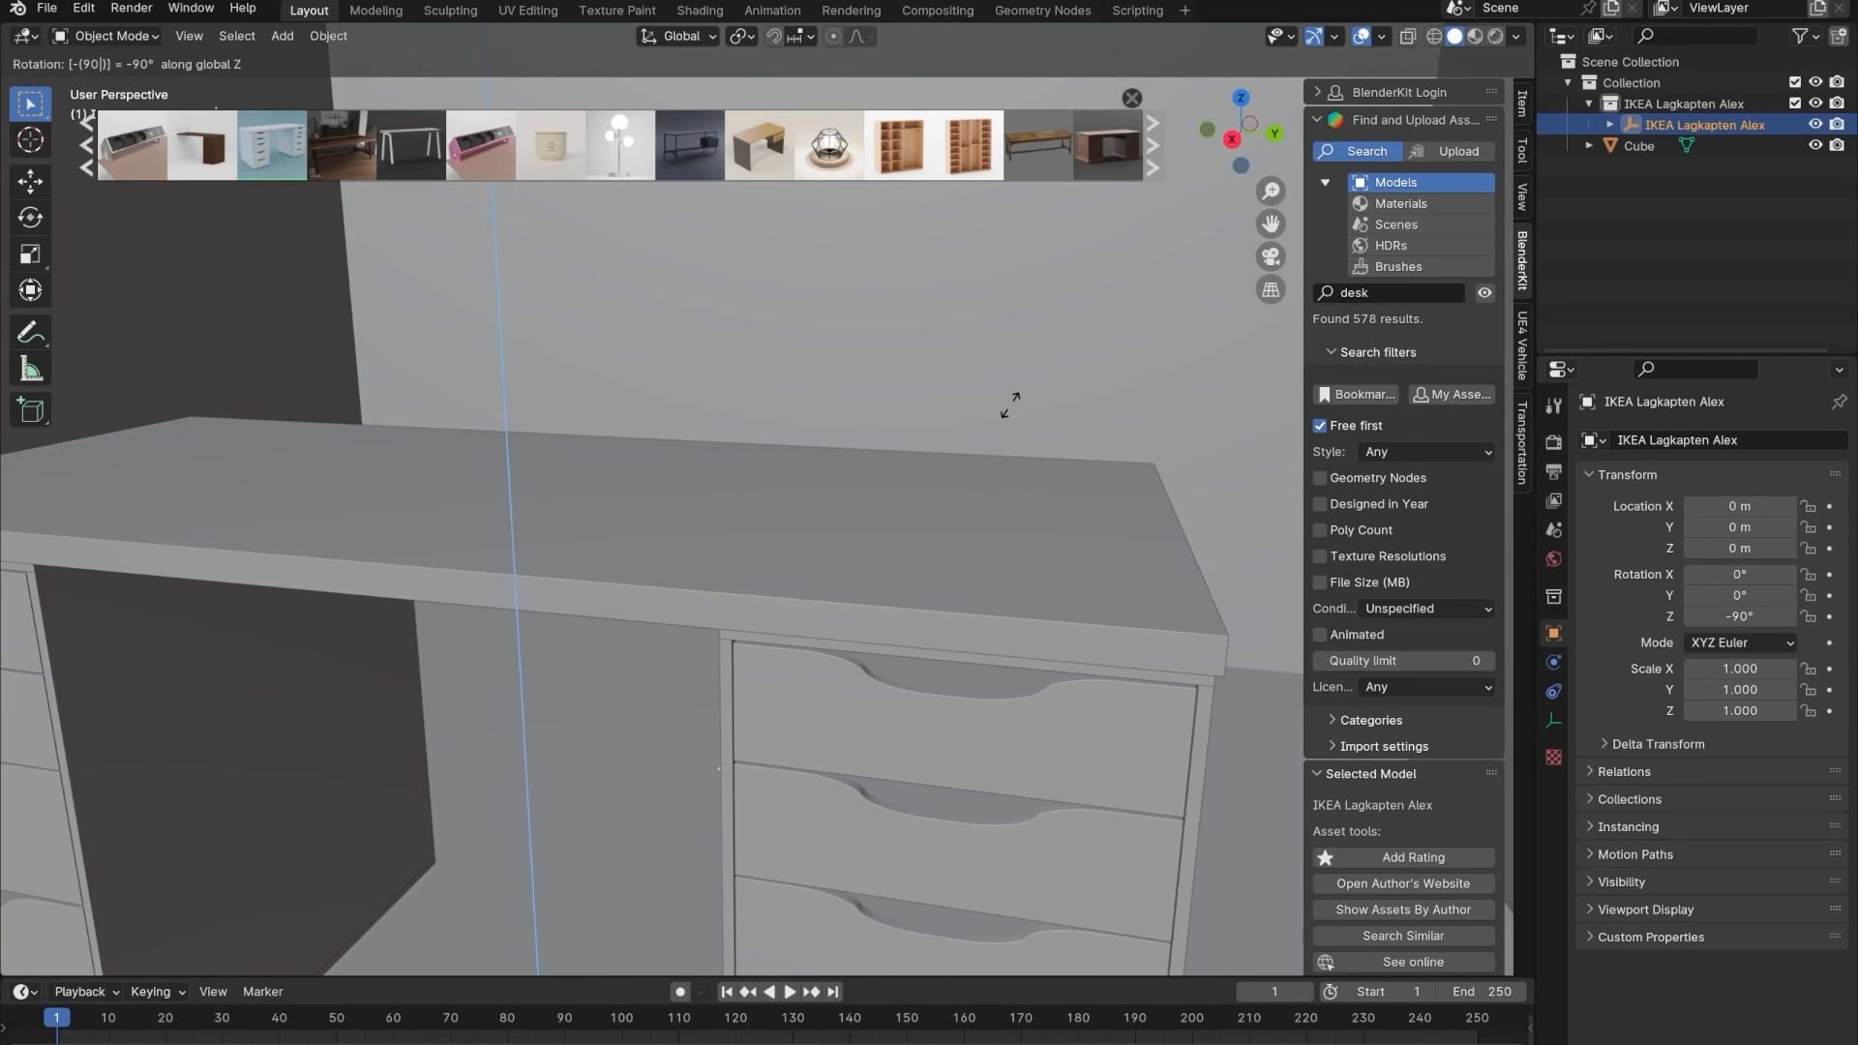
{"action": "key", "text": "Return"}
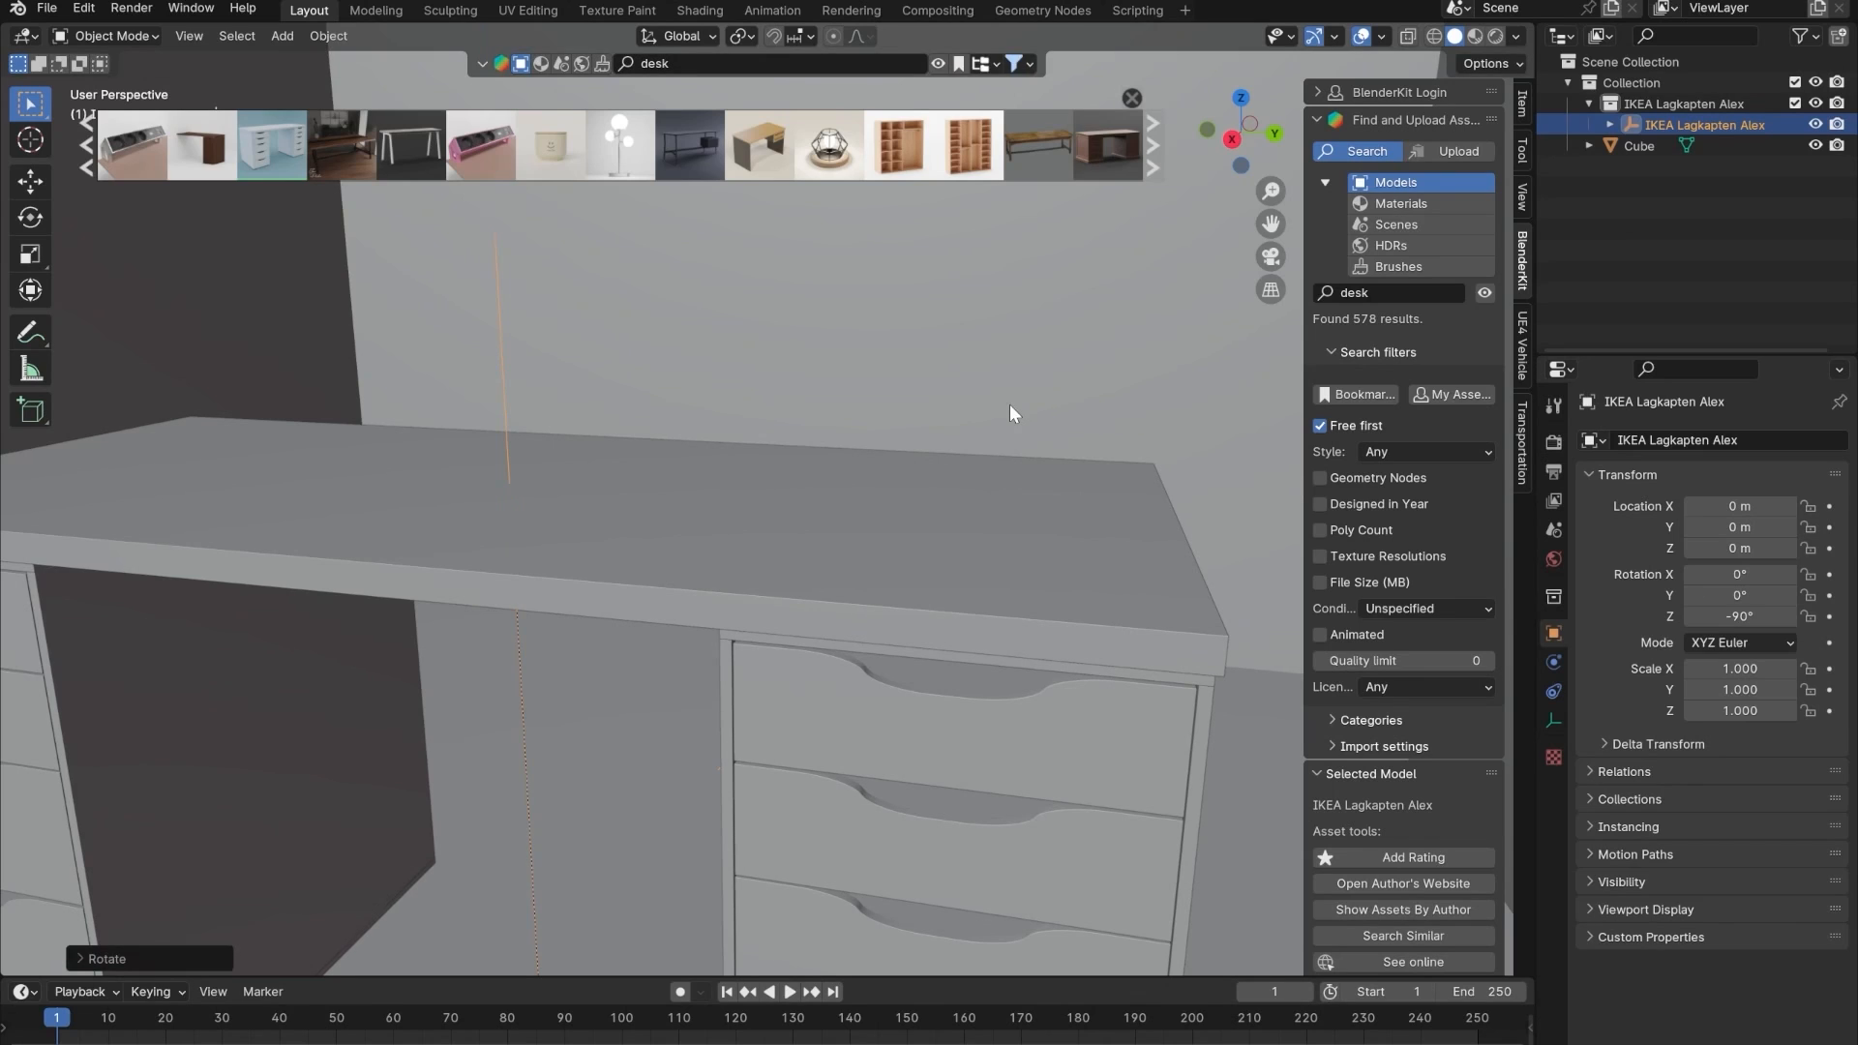
- Move the desk along the global X axis towards the room wall, to about X -1.2 m
{"action": "mouse_move", "coordinate": [604, 544]}
{"action": "middle_mouse_down"}
{"action": "mouse_move", "coordinate": [590, 600]}
{"action": "mouse_move", "coordinate": [602, 573]}
{"action": "middle_mouse_up"}
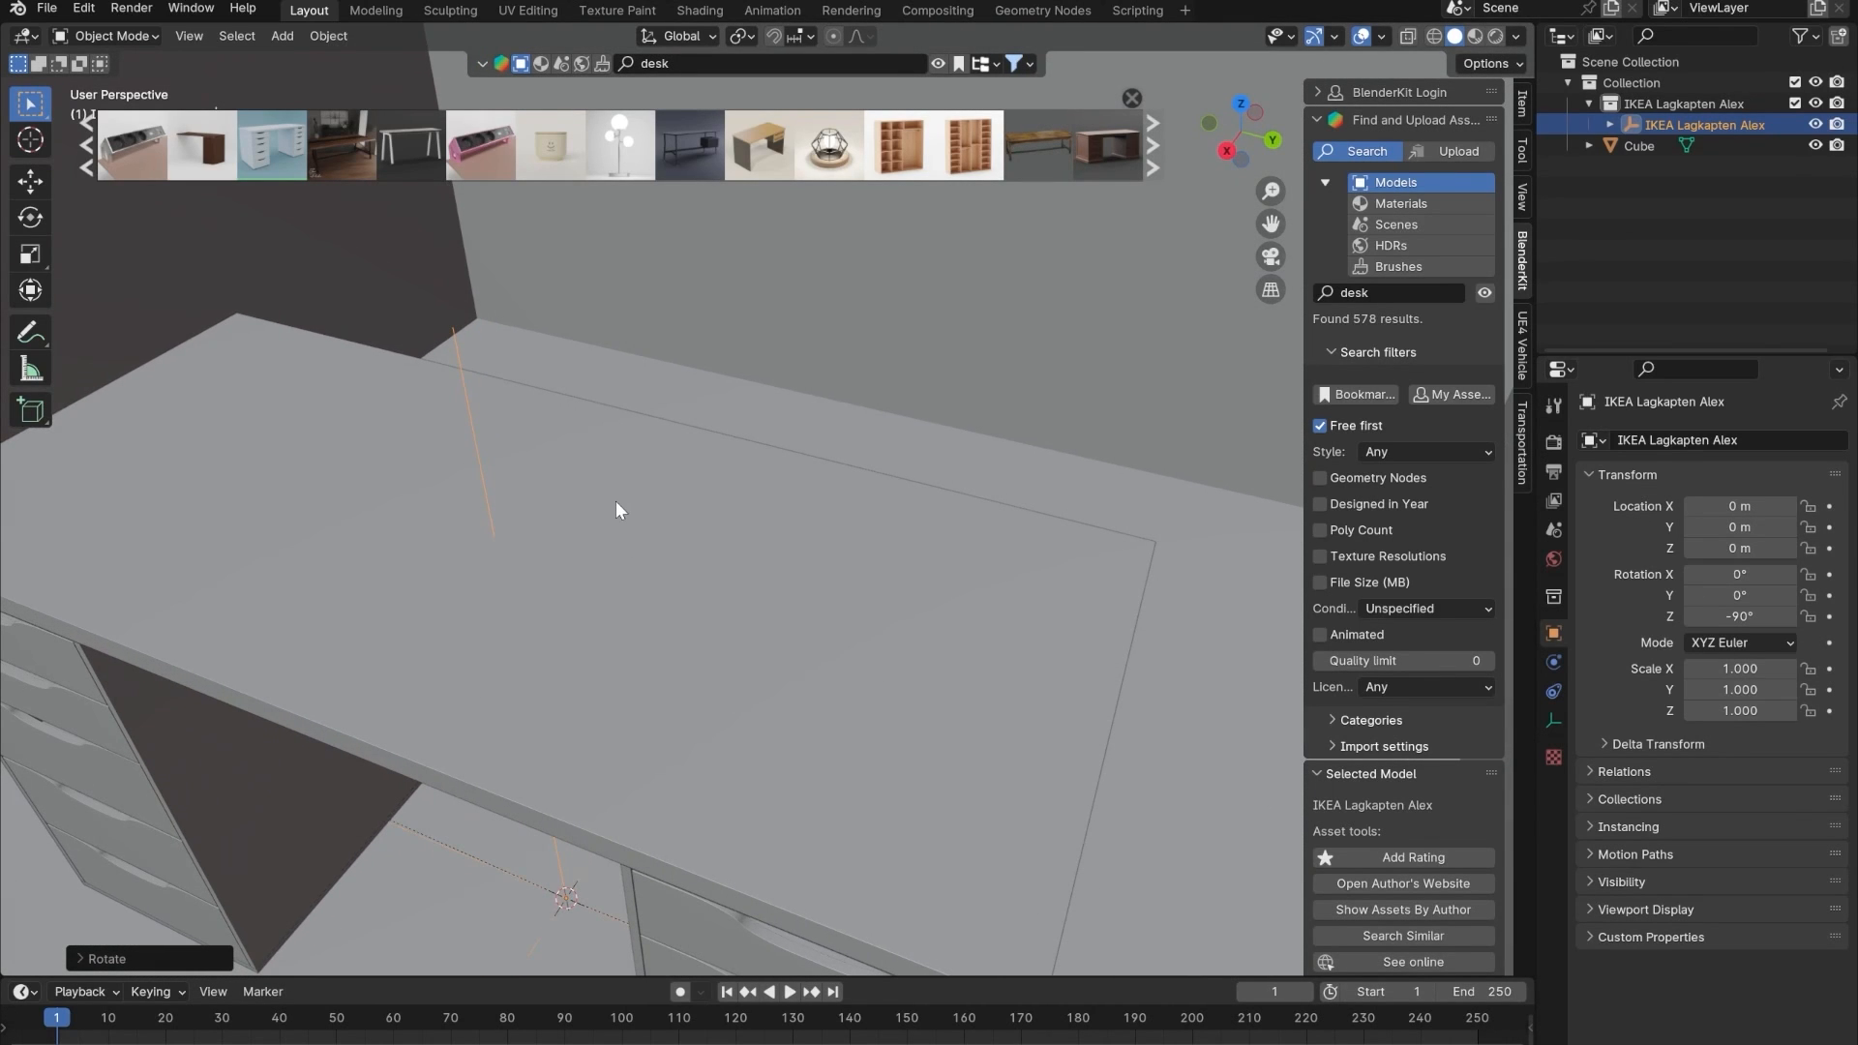
{"action": "key", "text": "g"}
{"action": "key", "text": "x"}
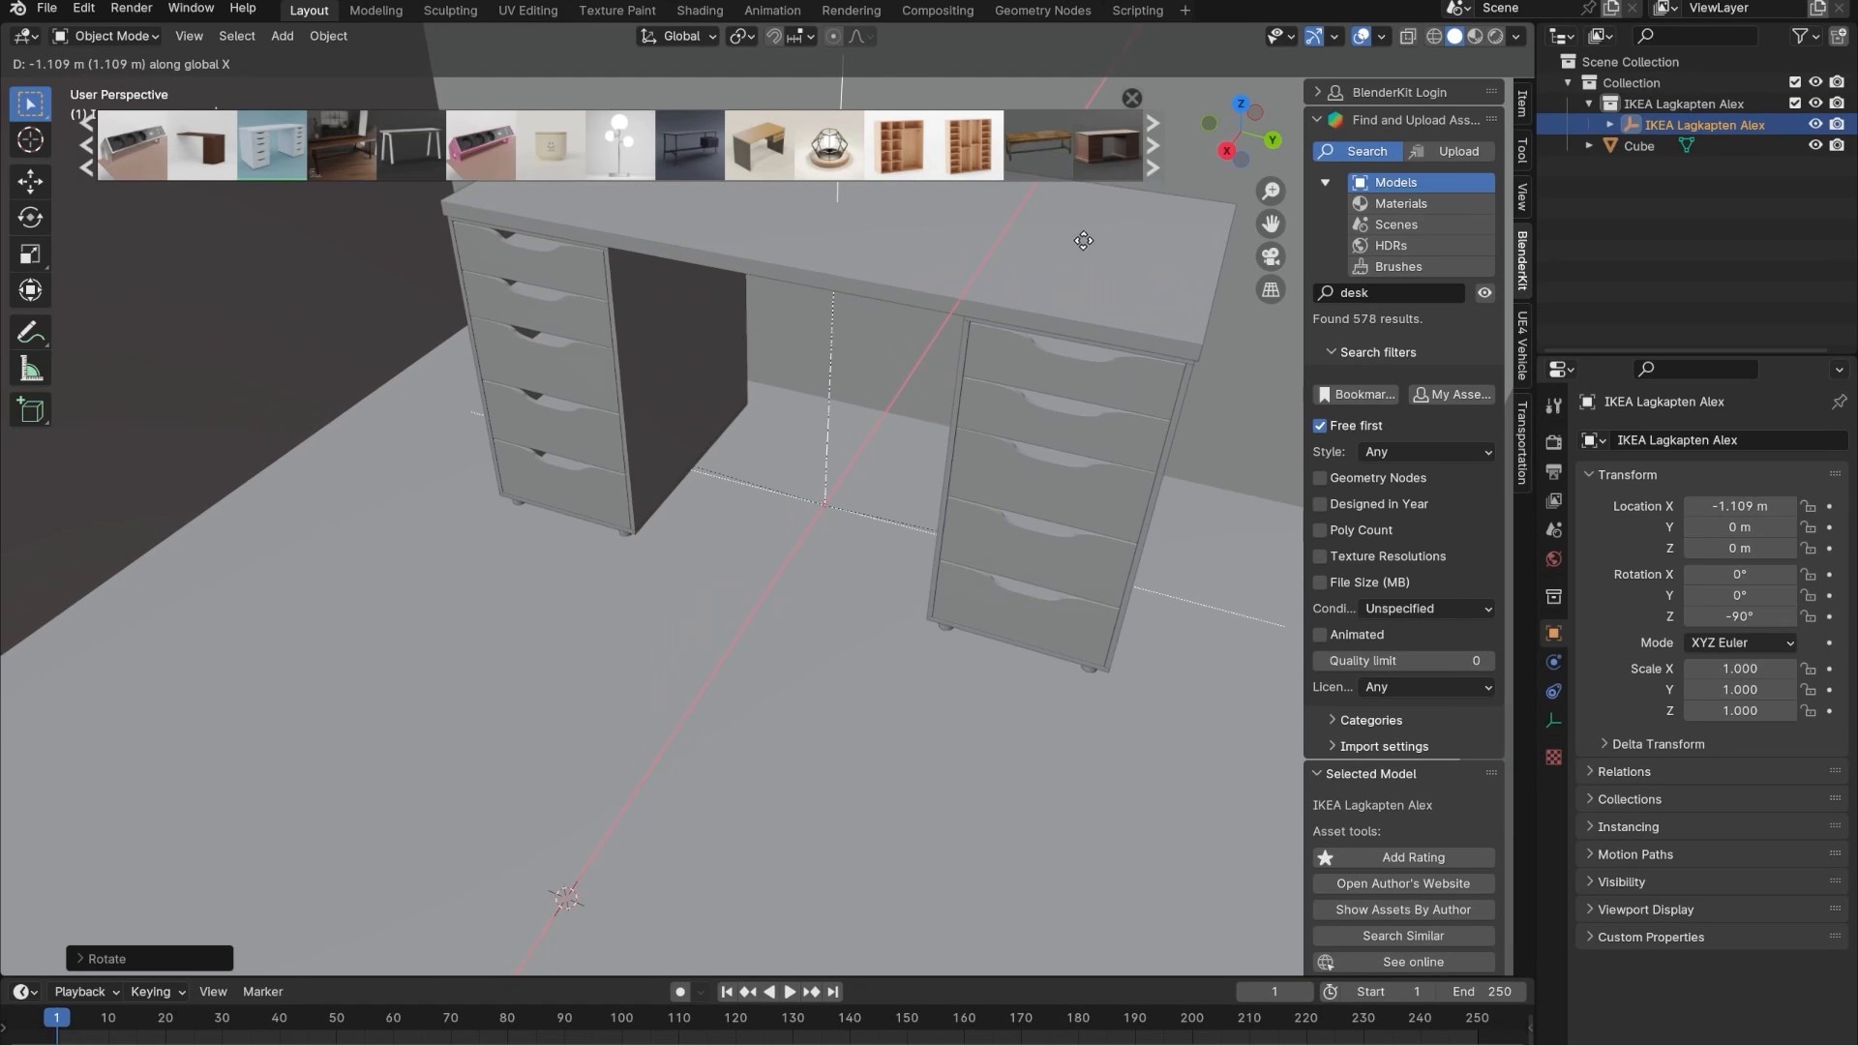
{"action": "left_click", "coordinate": [1103, 219]}
- Using X-ray in the back view, nudge the desk to about X -1.2345 m against the wall, then turn X-ray off
{"action": "middle_click_drag", "start_coordinate": [881, 441], "coordinate": [666, 416], "text": "shift"}
{"action": "key", "text": "alt+z"}
{"action": "scroll", "coordinate": [629, 569], "scroll_direction": "up", "scroll_amount": 6}
{"action": "middle_click_drag", "start_coordinate": [651, 507], "coordinate": [842, 559], "text": "shift"}
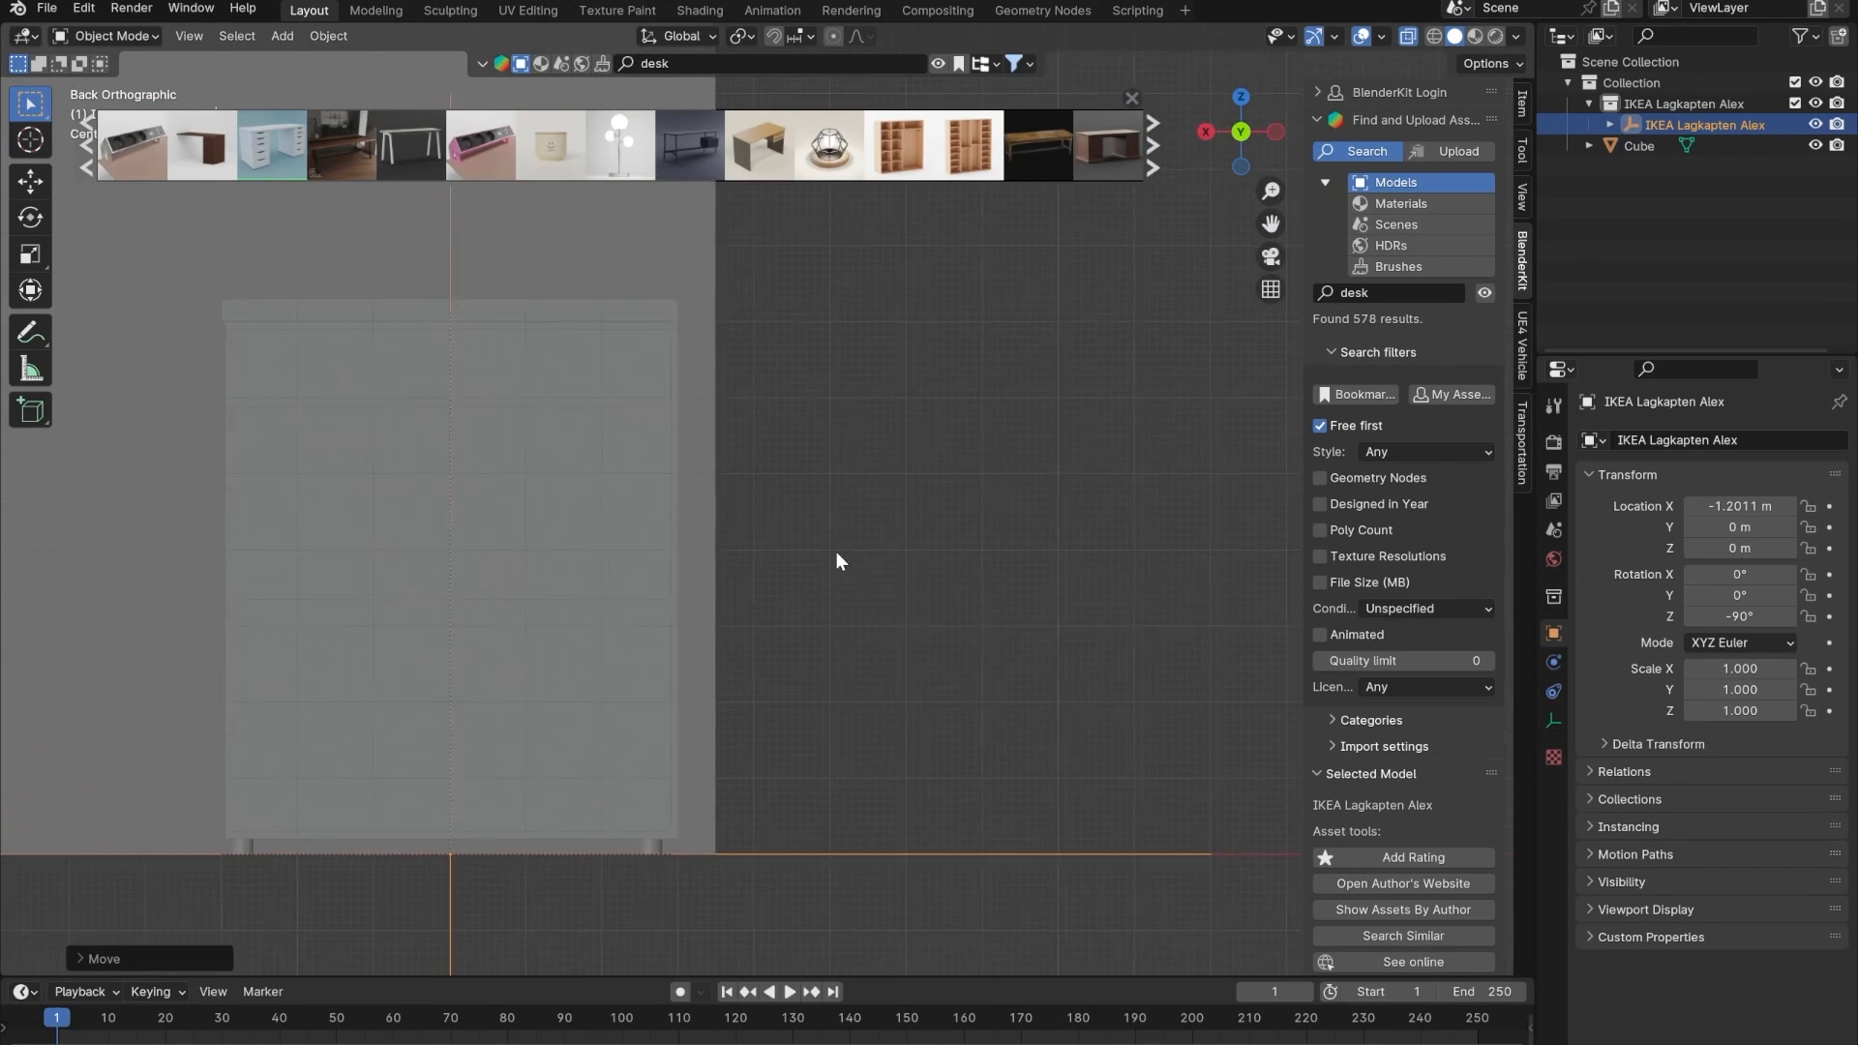
{"action": "key", "text": "g"}
{"action": "key", "text": "x"}
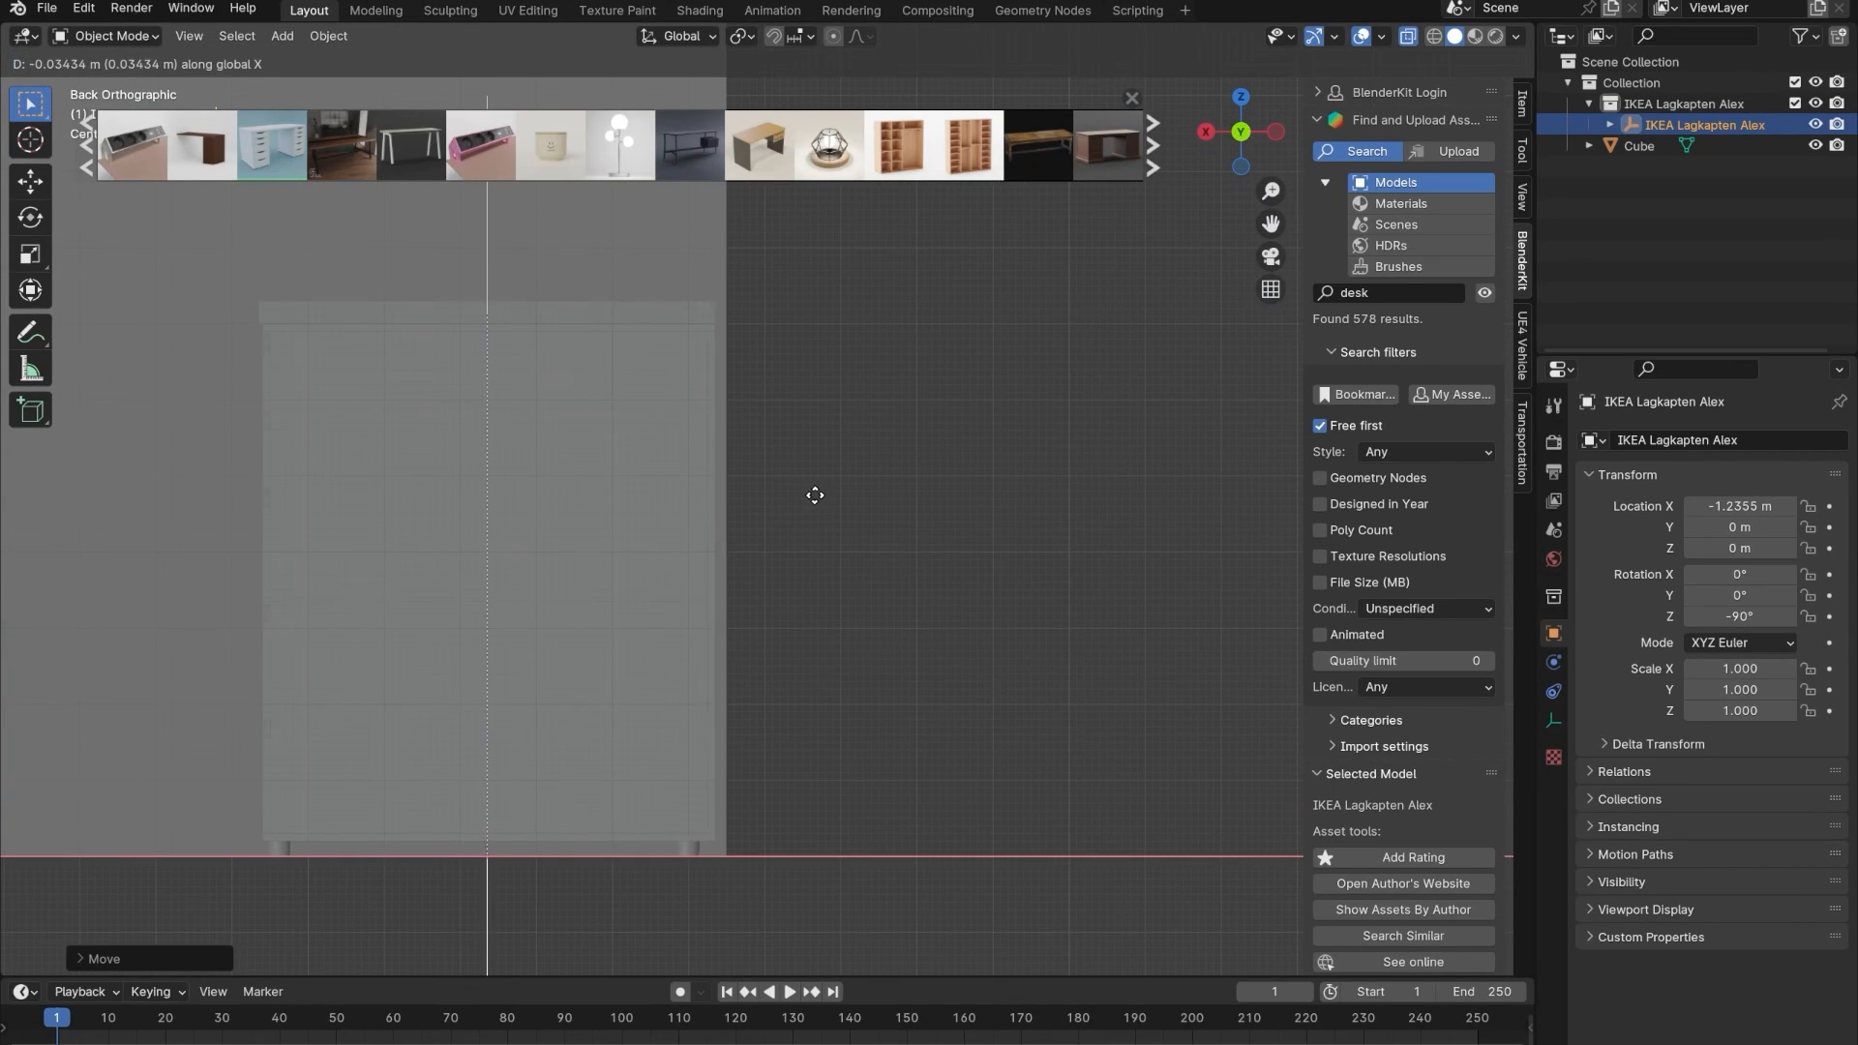
{"action": "left_click", "coordinate": [813, 503]}
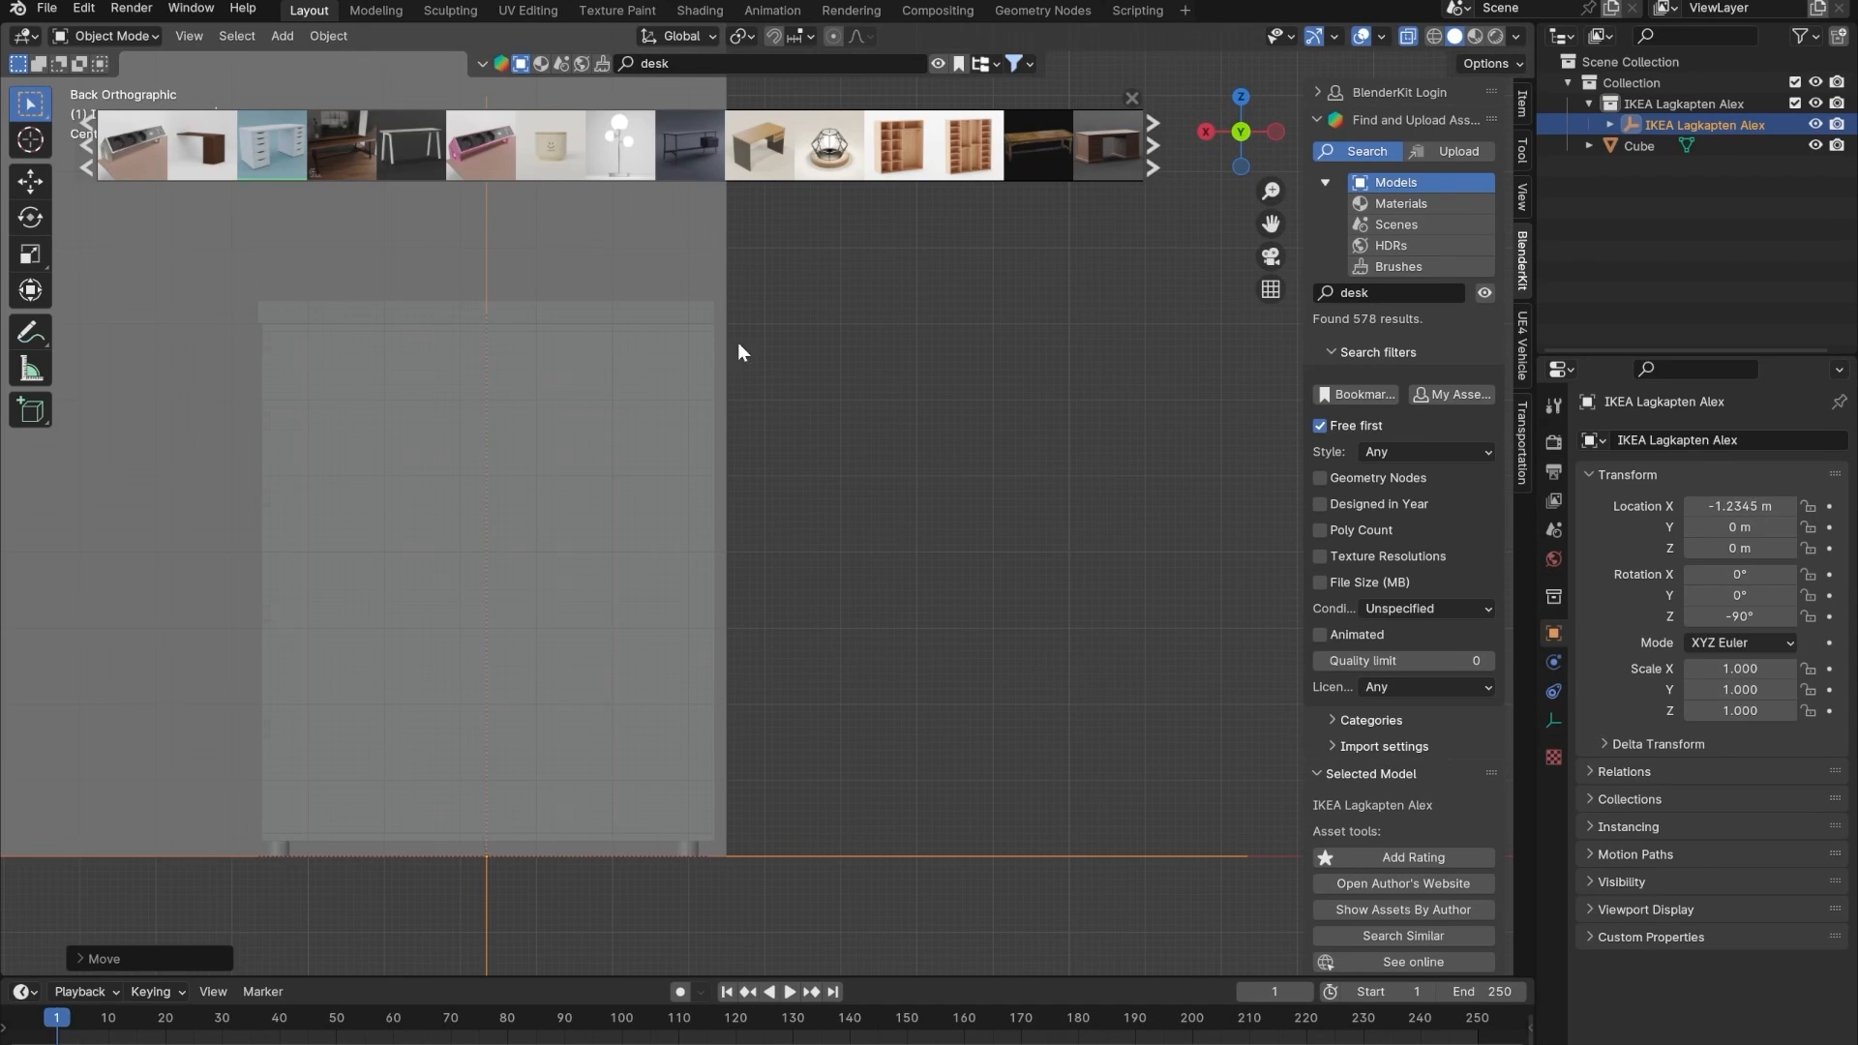
{"action": "middle_click_drag", "start_coordinate": [802, 340], "coordinate": [836, 486]}
{"action": "key", "text": "alt+z"}
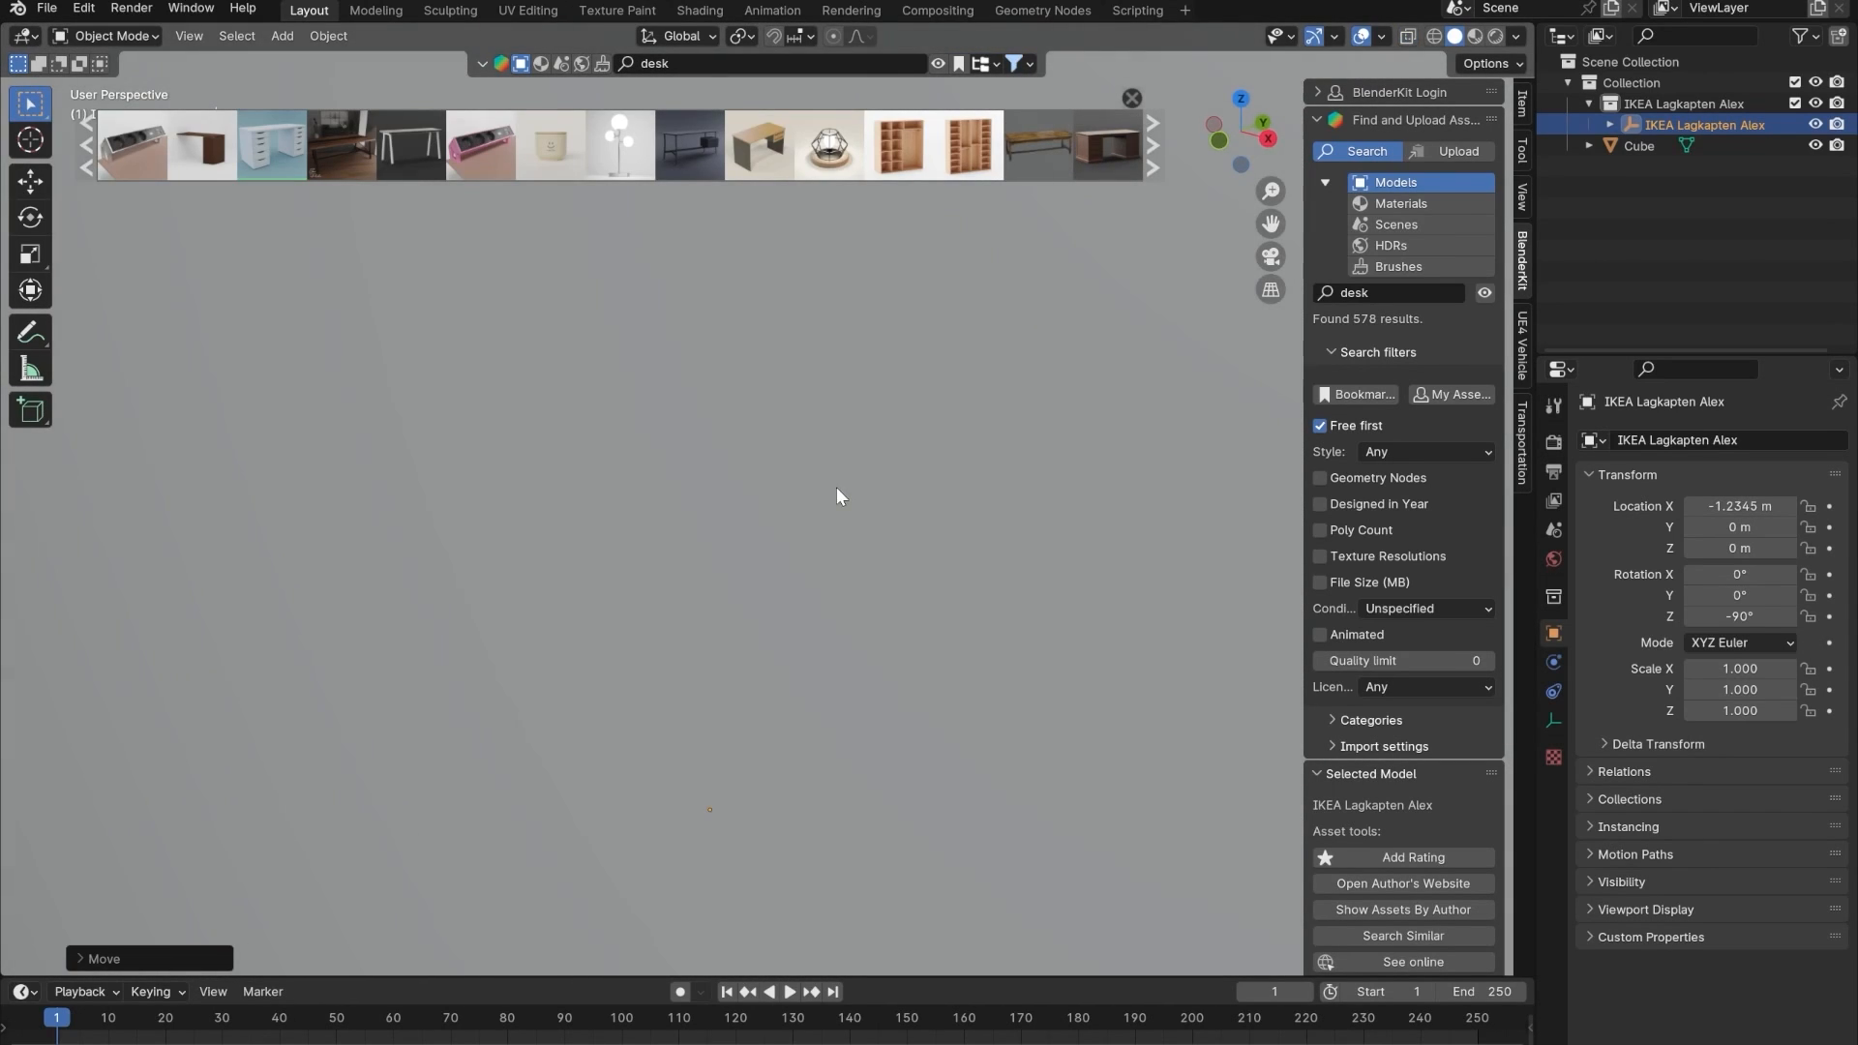
{"action": "scroll", "coordinate": [827, 494], "scroll_direction": "up", "scroll_amount": 3}
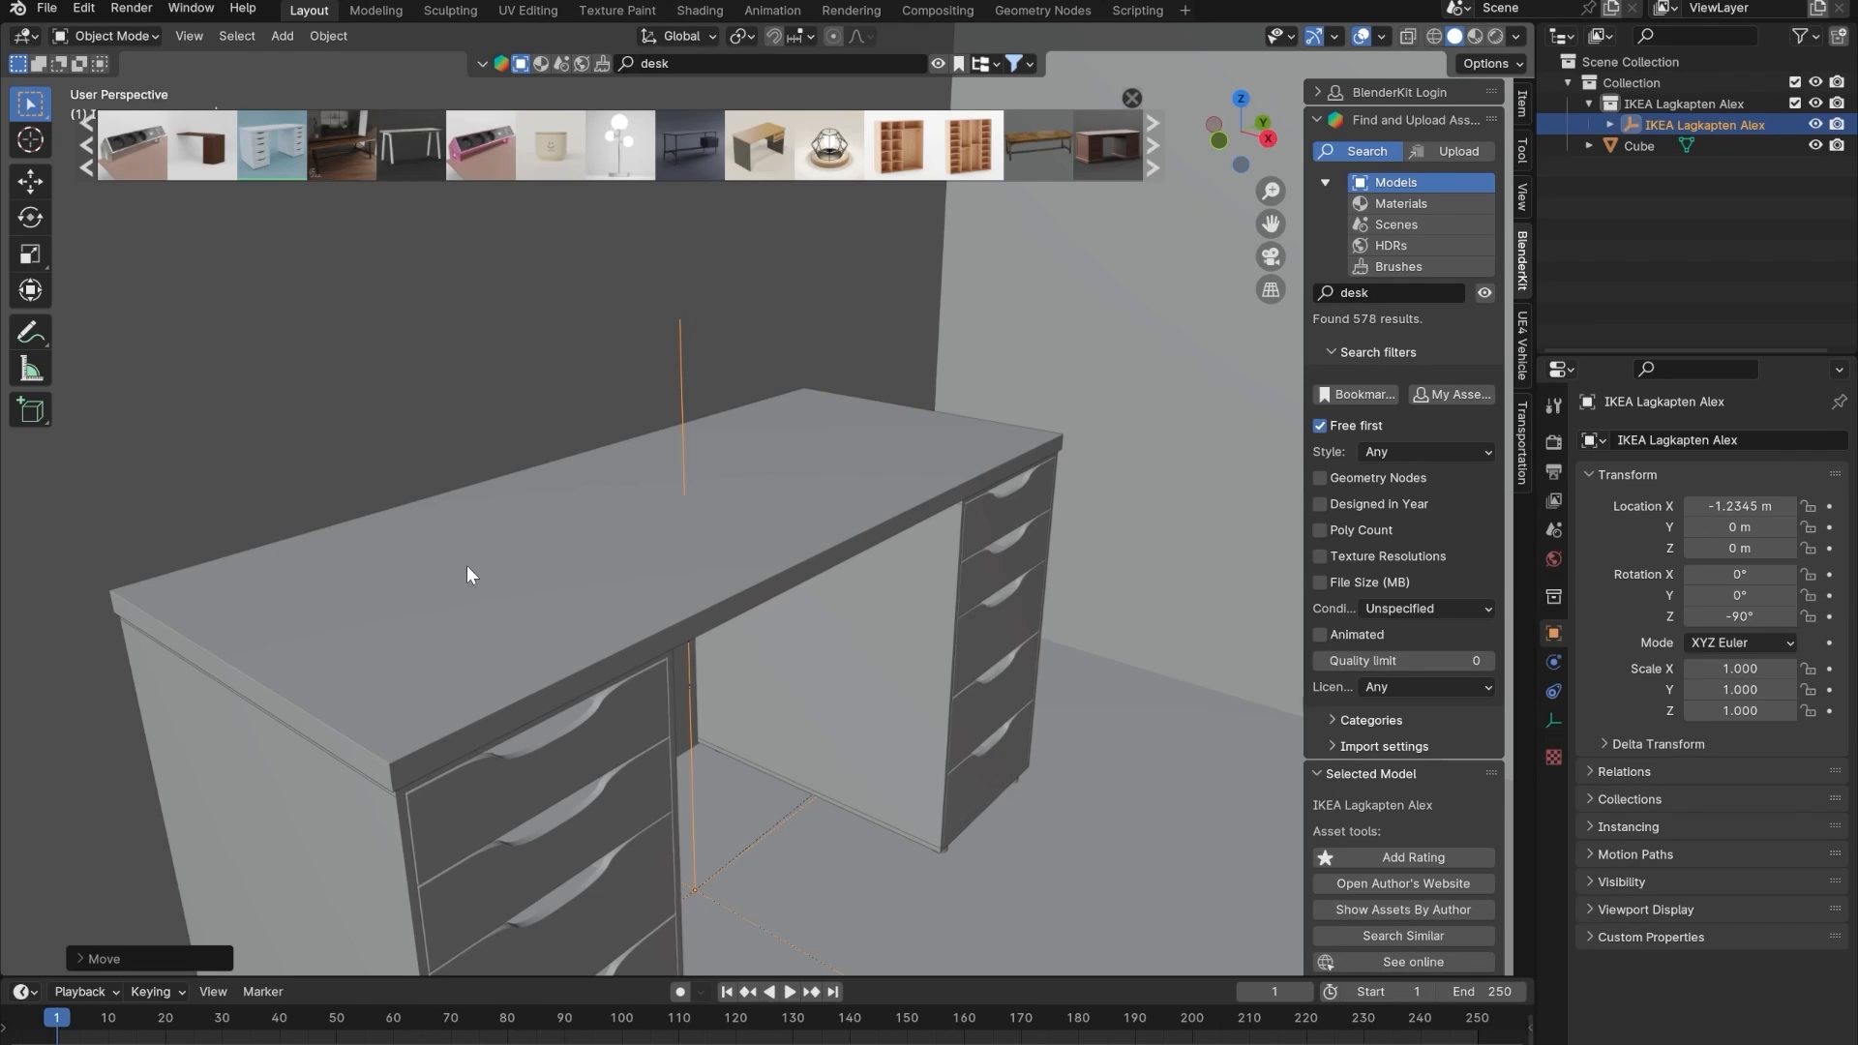
- Lengthen the desk plate by scaling it along the global Y axis to about 1.215
{"action": "middle_click_drag", "start_coordinate": [477, 568], "coordinate": [598, 491]}
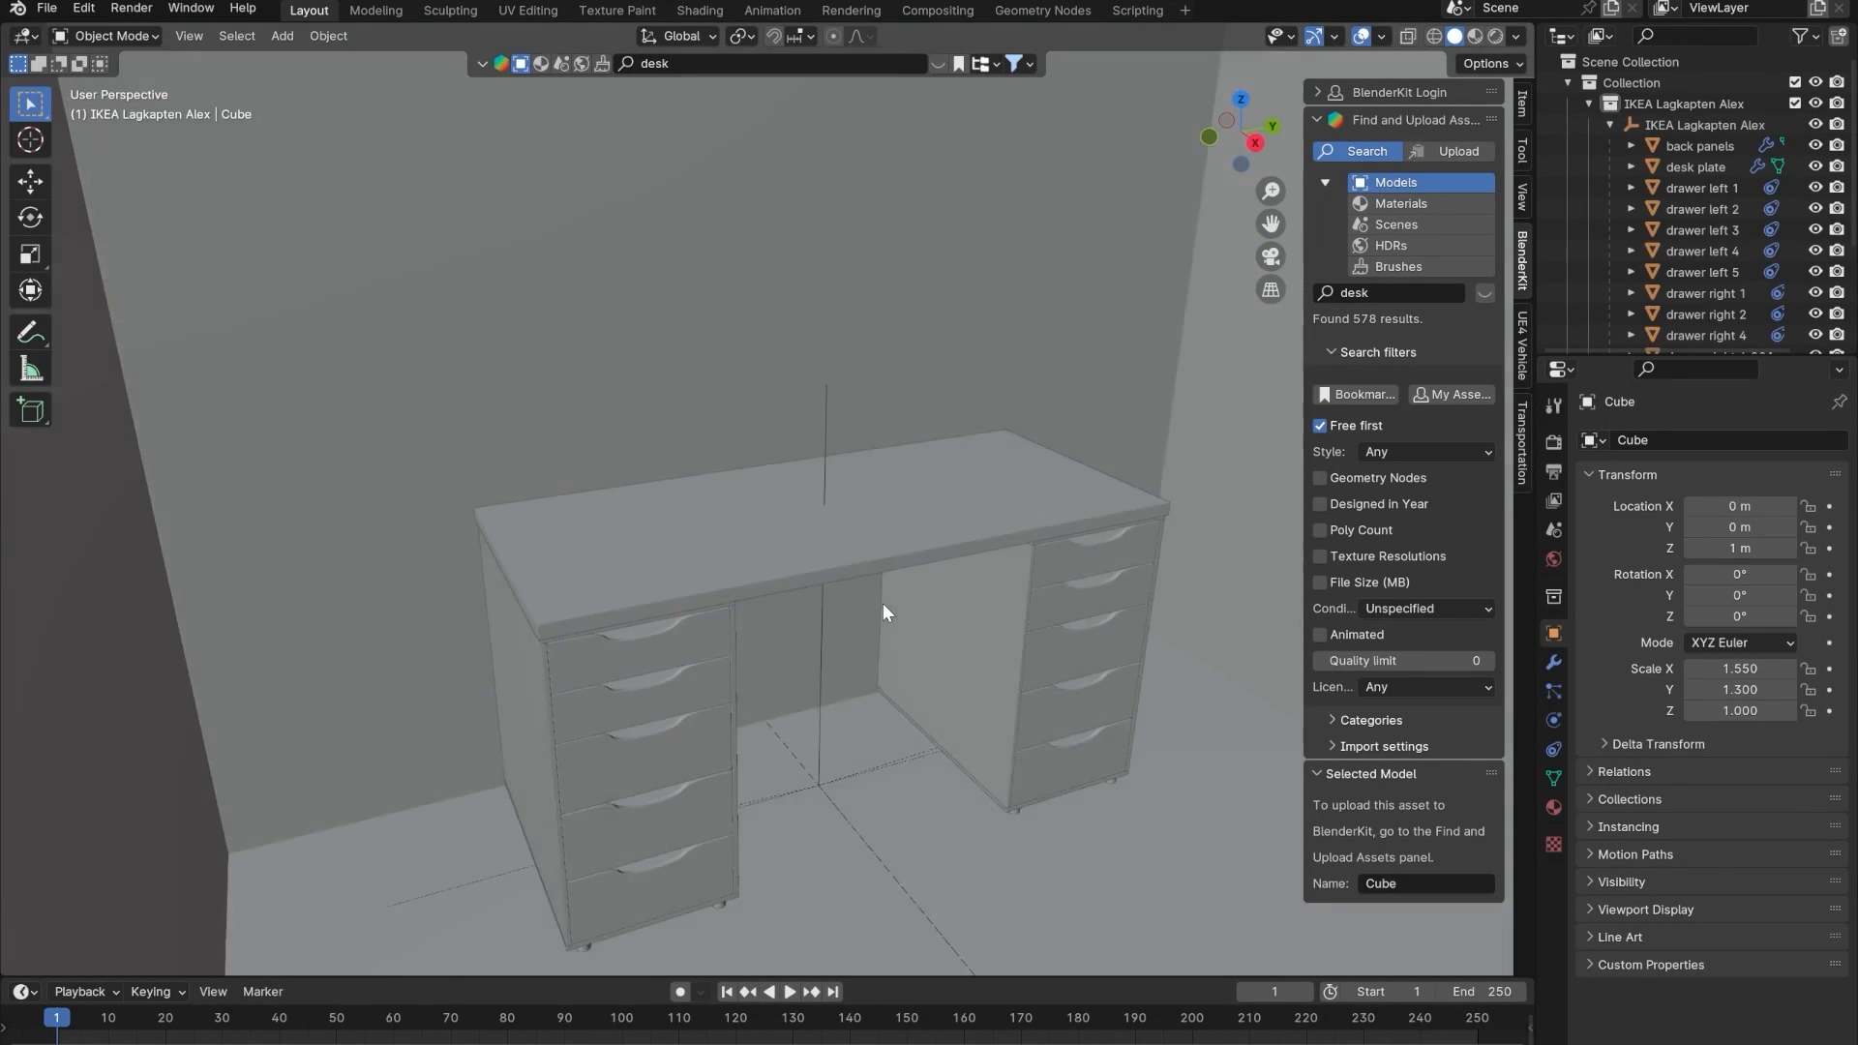
{"action": "middle_click_drag", "start_coordinate": [883, 604], "coordinate": [804, 564]}
{"action": "left_click", "coordinate": [705, 527]}
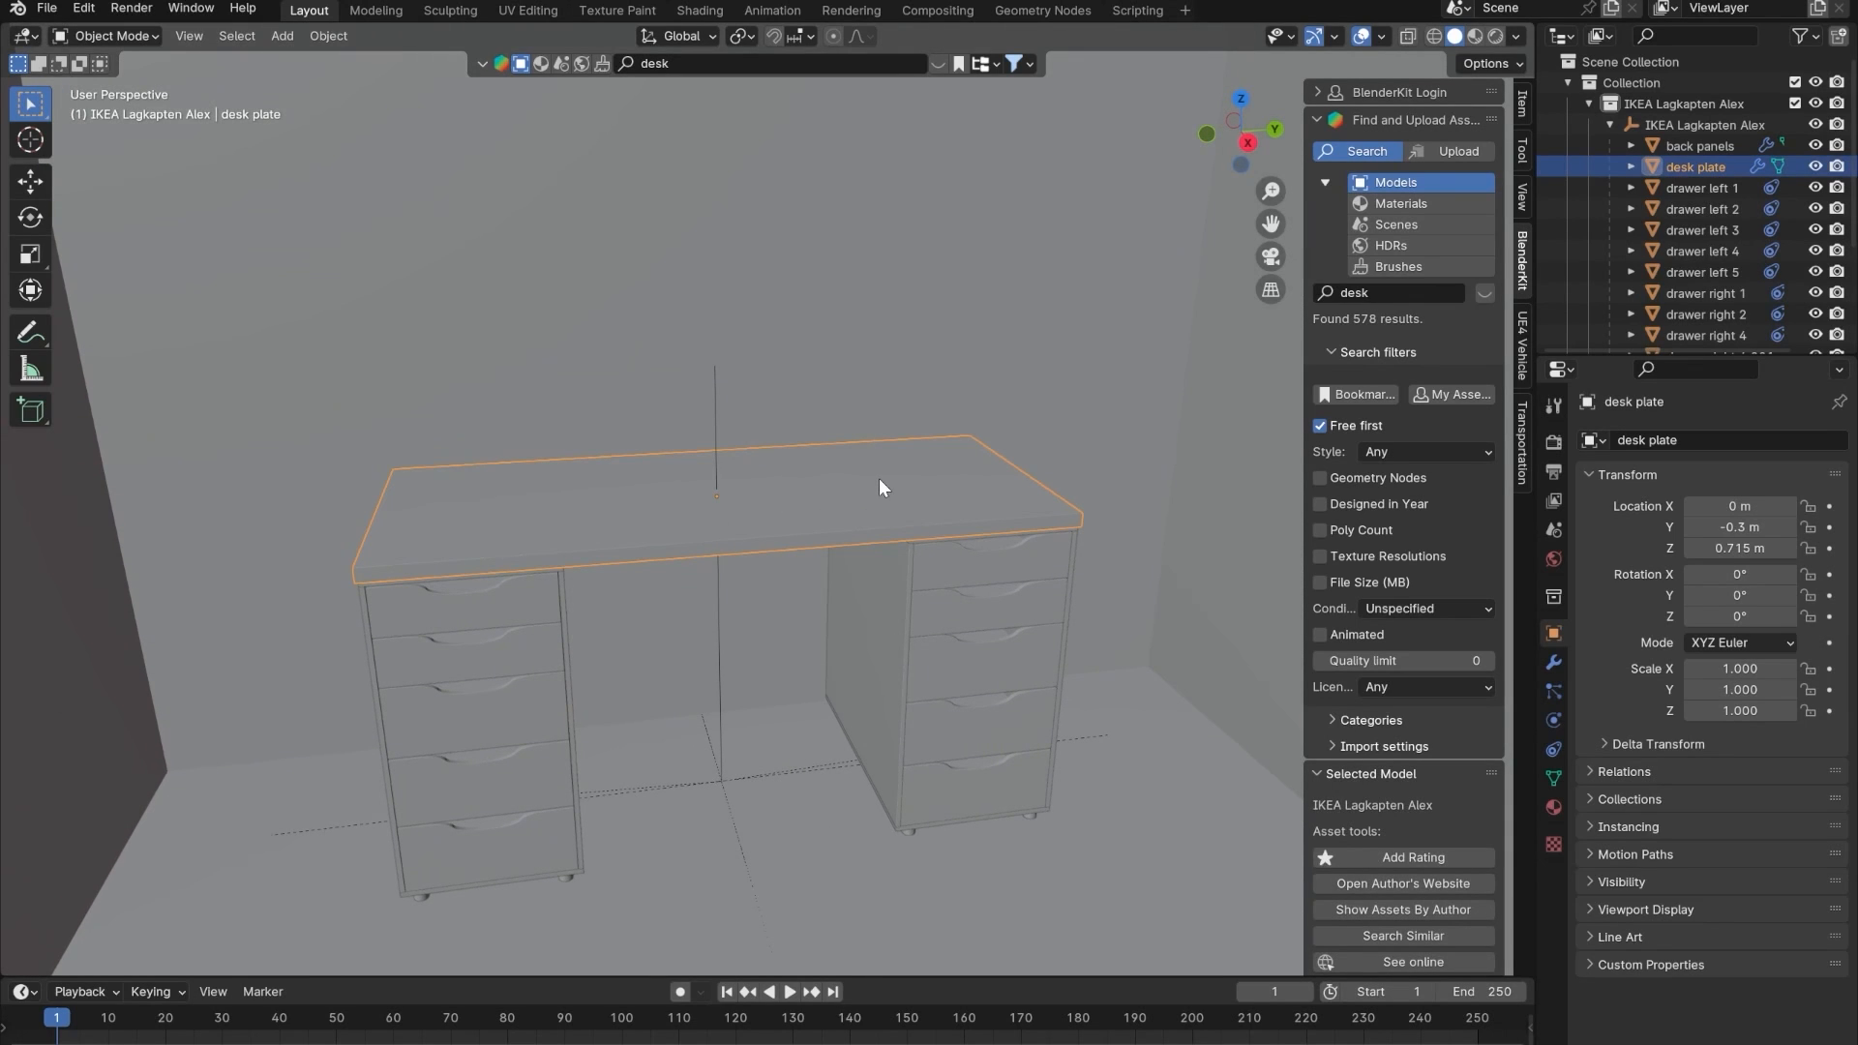
{"action": "key", "text": "s"}
{"action": "key", "text": "x"}
{"action": "key", "text": "y"}
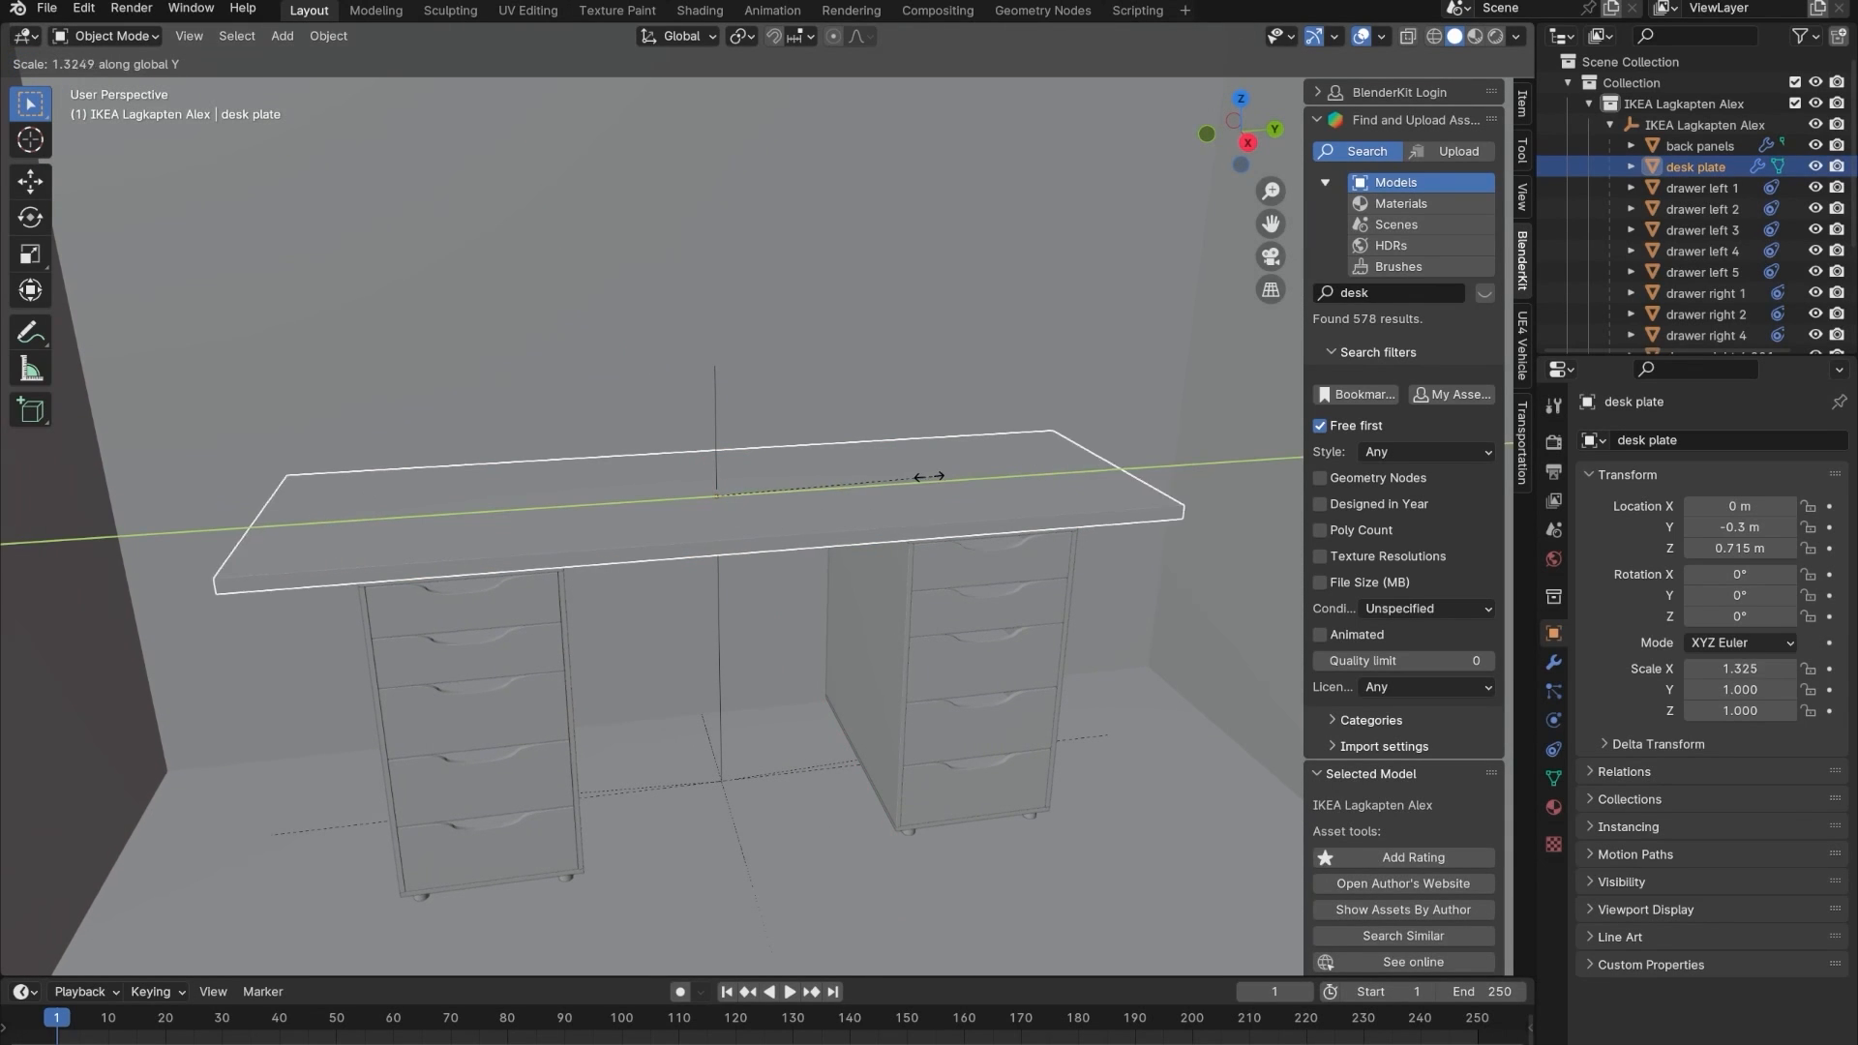
{"action": "left_click", "coordinate": [890, 569]}
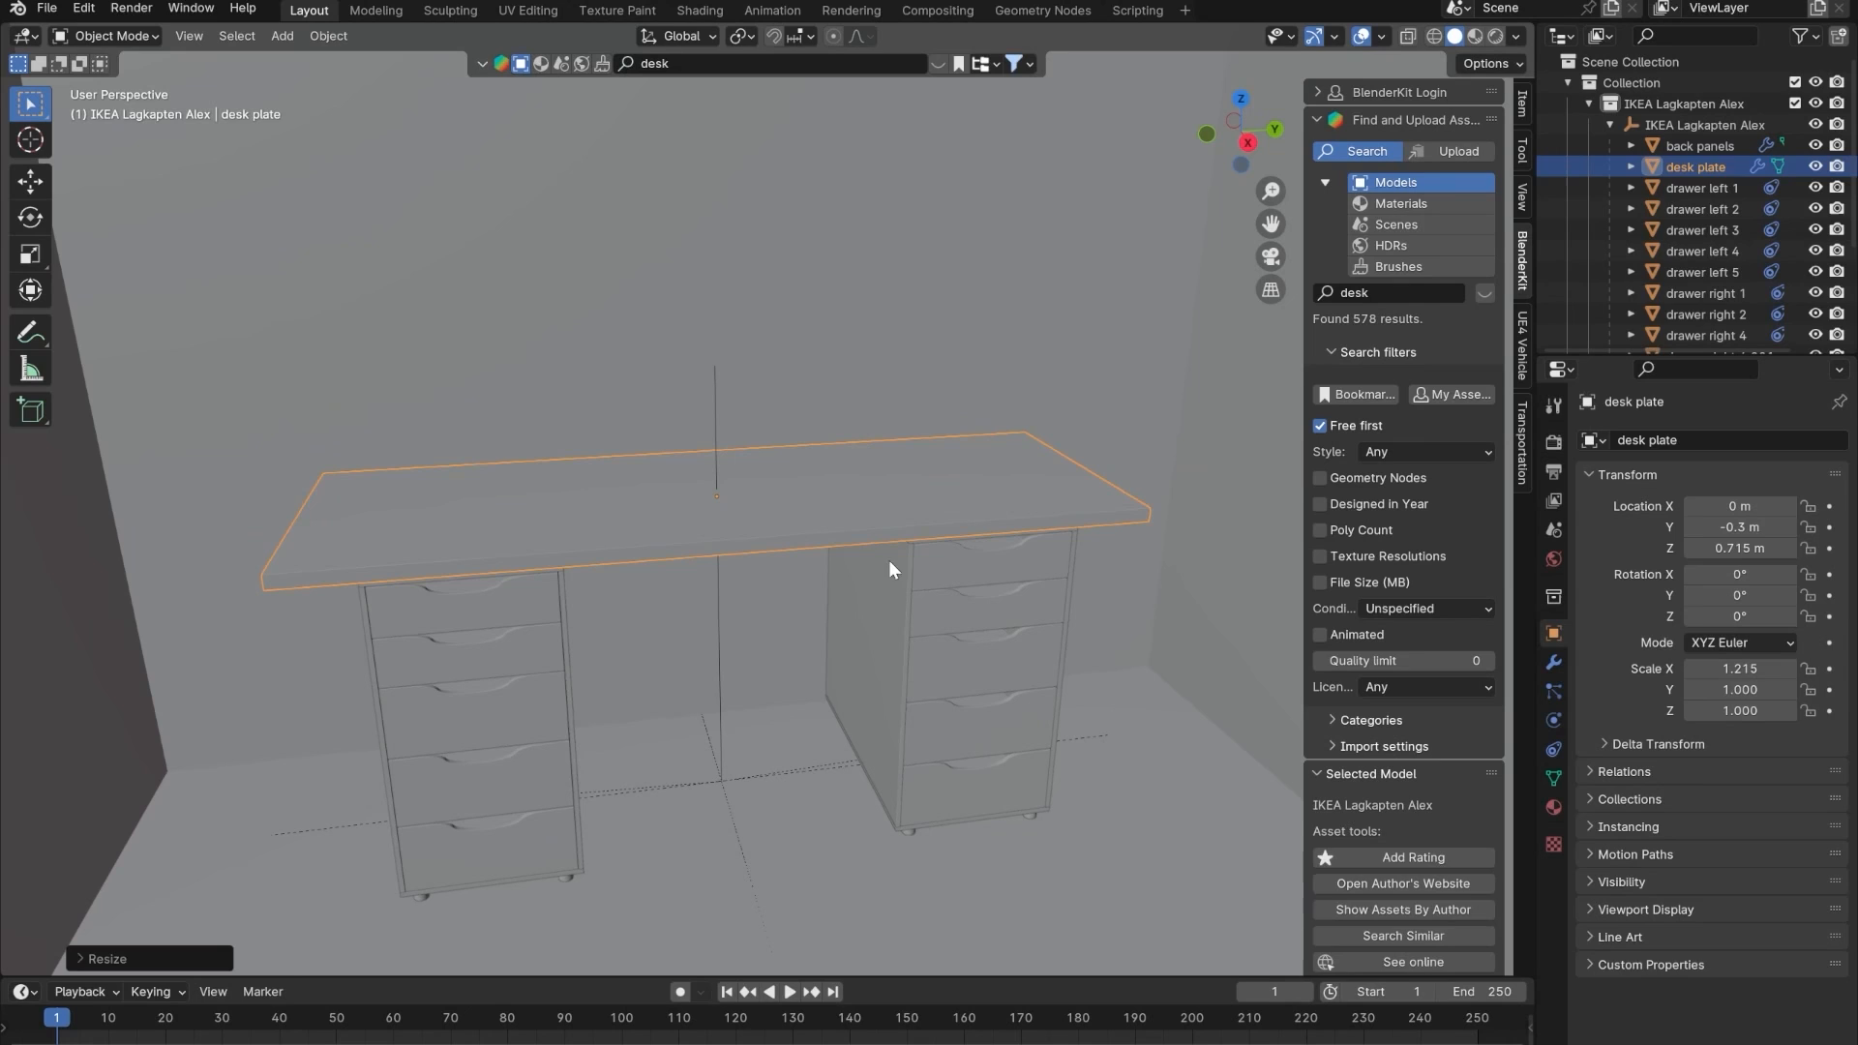
- Examine the lengthened desk plate's overhang and the drawer units from several angles in the room
{"action": "left_click", "coordinate": [804, 800]}
{"action": "scroll", "coordinate": [784, 730], "scroll_direction": "down", "scroll_amount": 2}
{"action": "scroll", "coordinate": [782, 728], "scroll_direction": "up", "scroll_amount": 2}
{"action": "middle_click_drag", "start_coordinate": [783, 728], "coordinate": [807, 687]}
{"action": "left_click", "coordinate": [517, 673]}
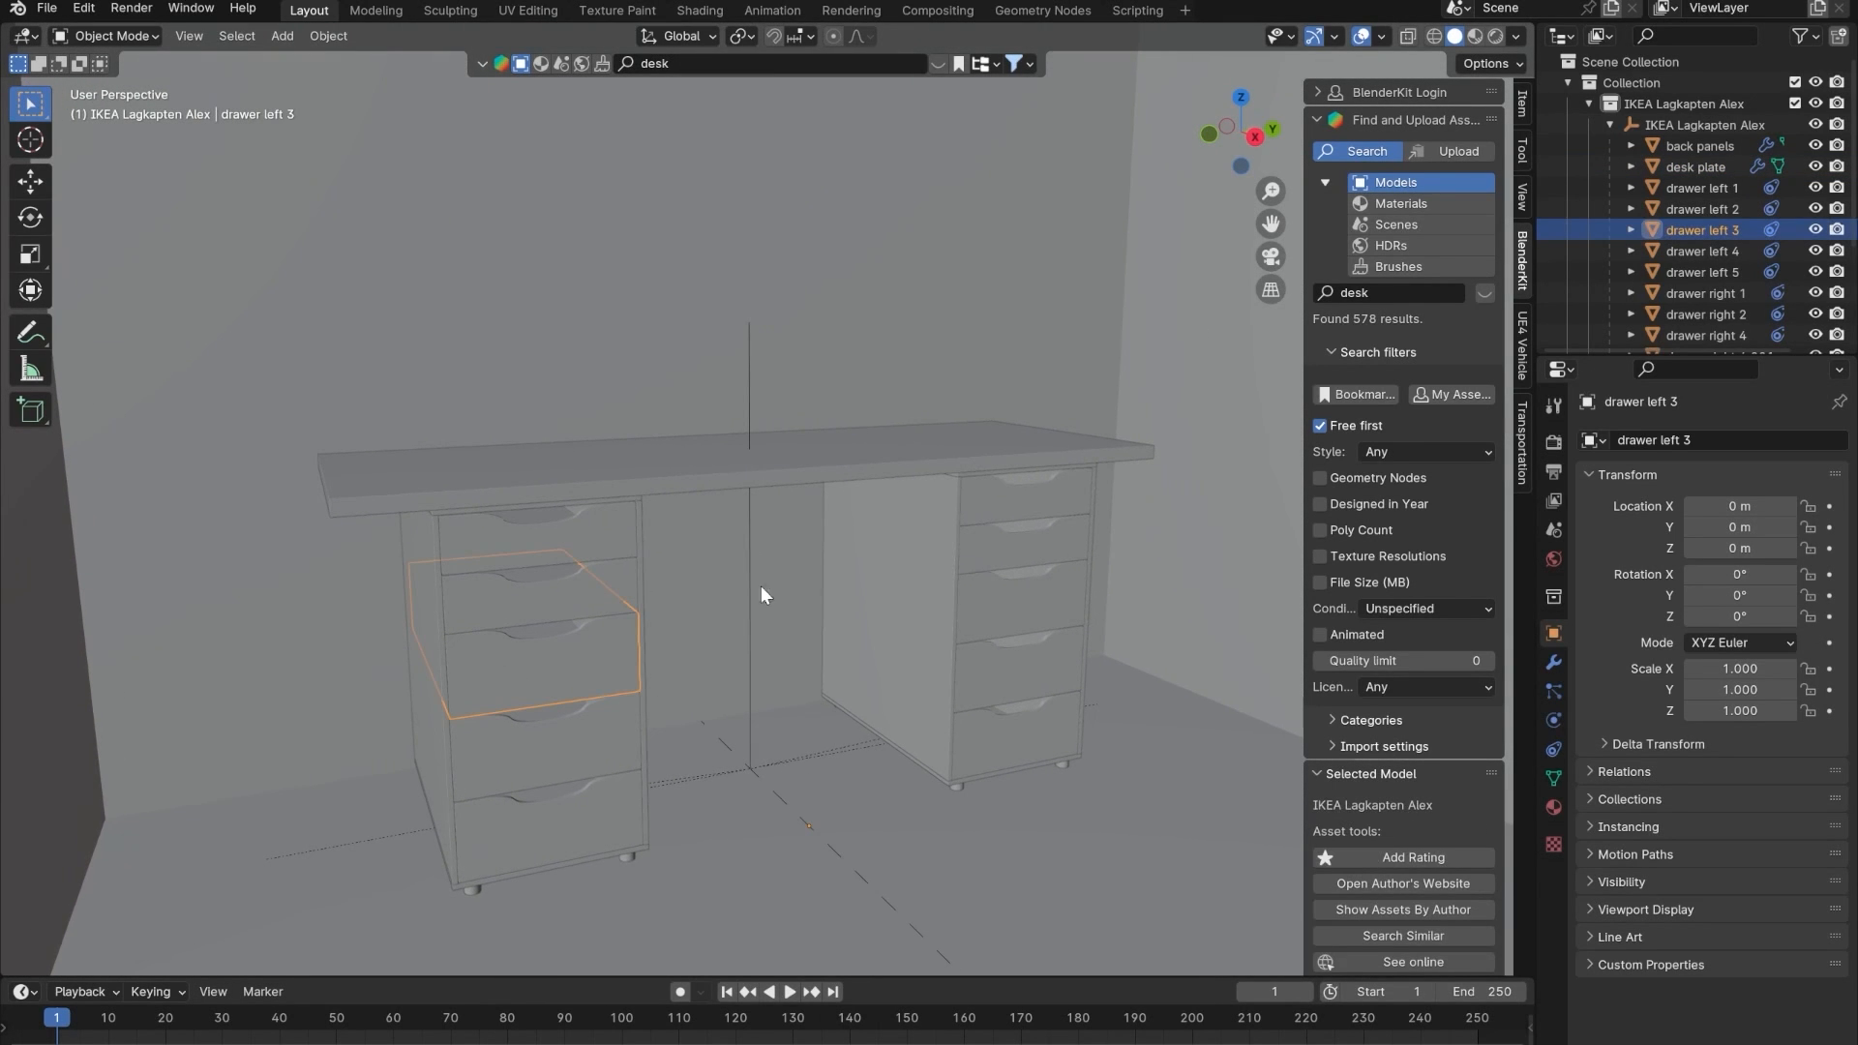
{"action": "left_click", "coordinate": [865, 776]}
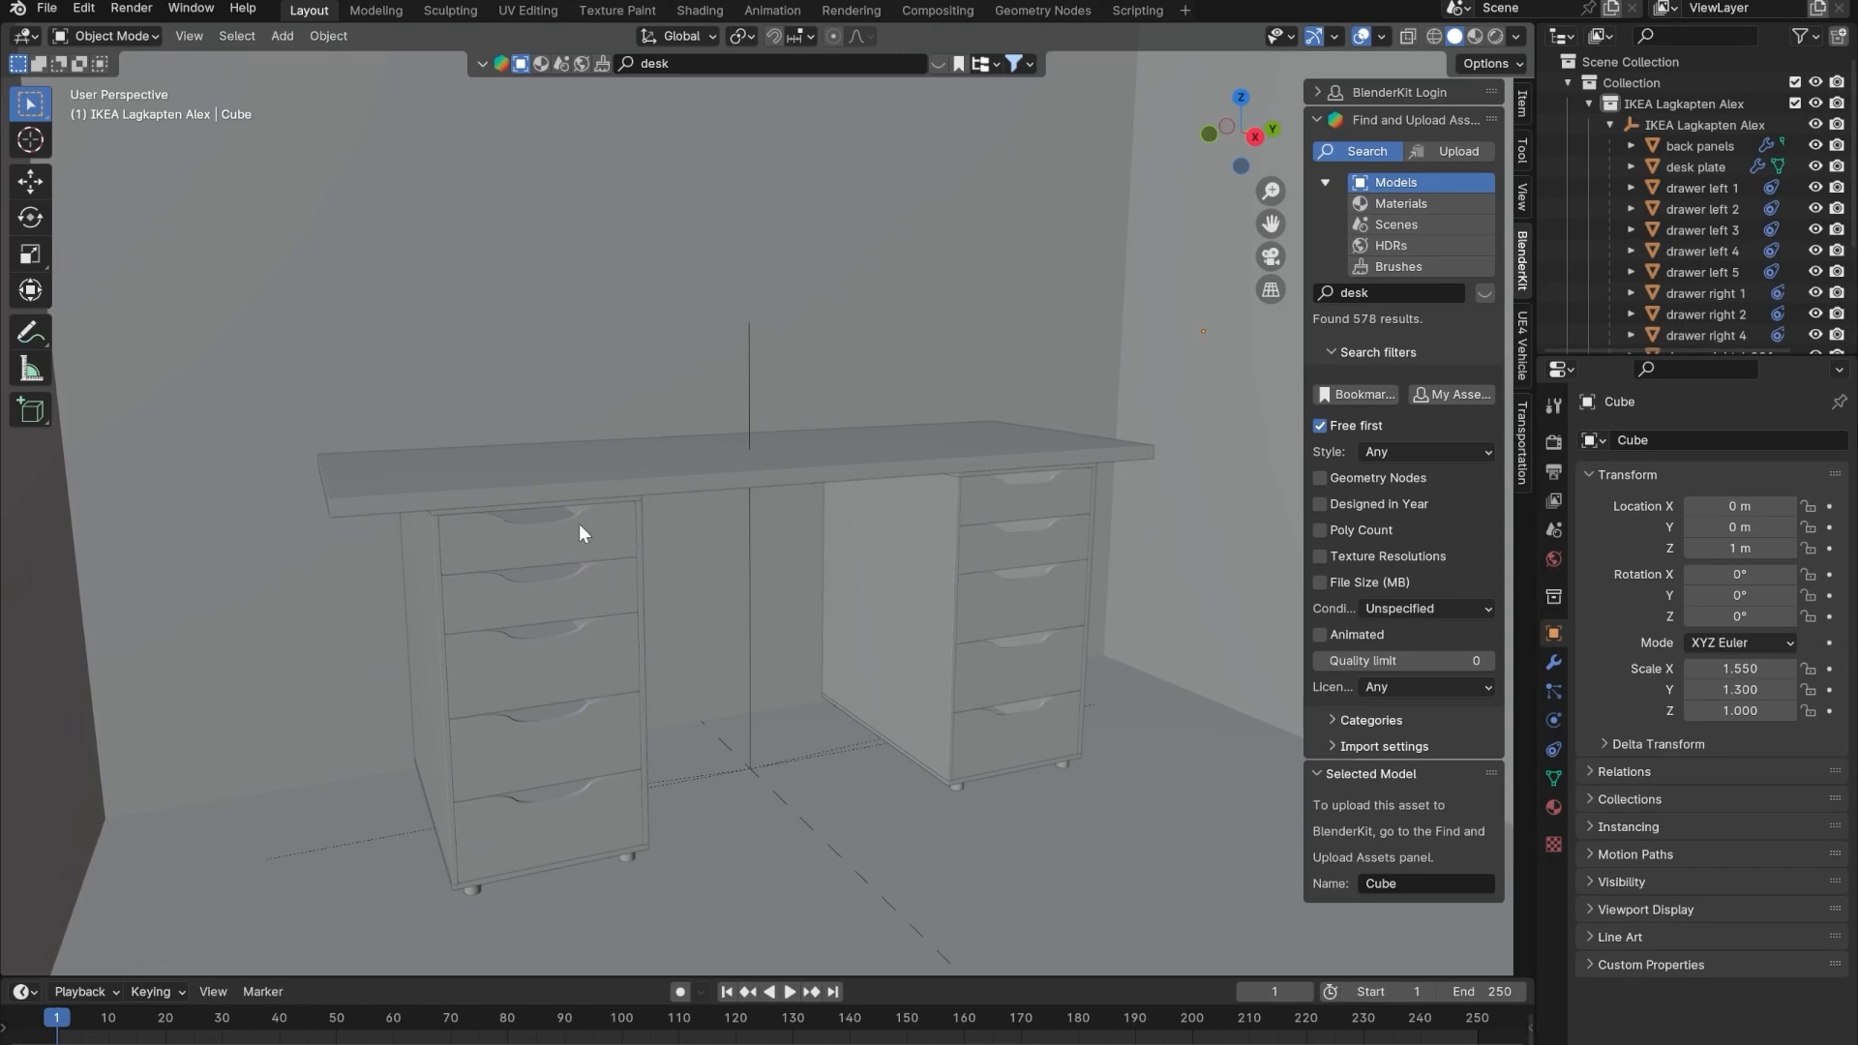
{"action": "middle_click_drag", "start_coordinate": [579, 525], "coordinate": [567, 545]}
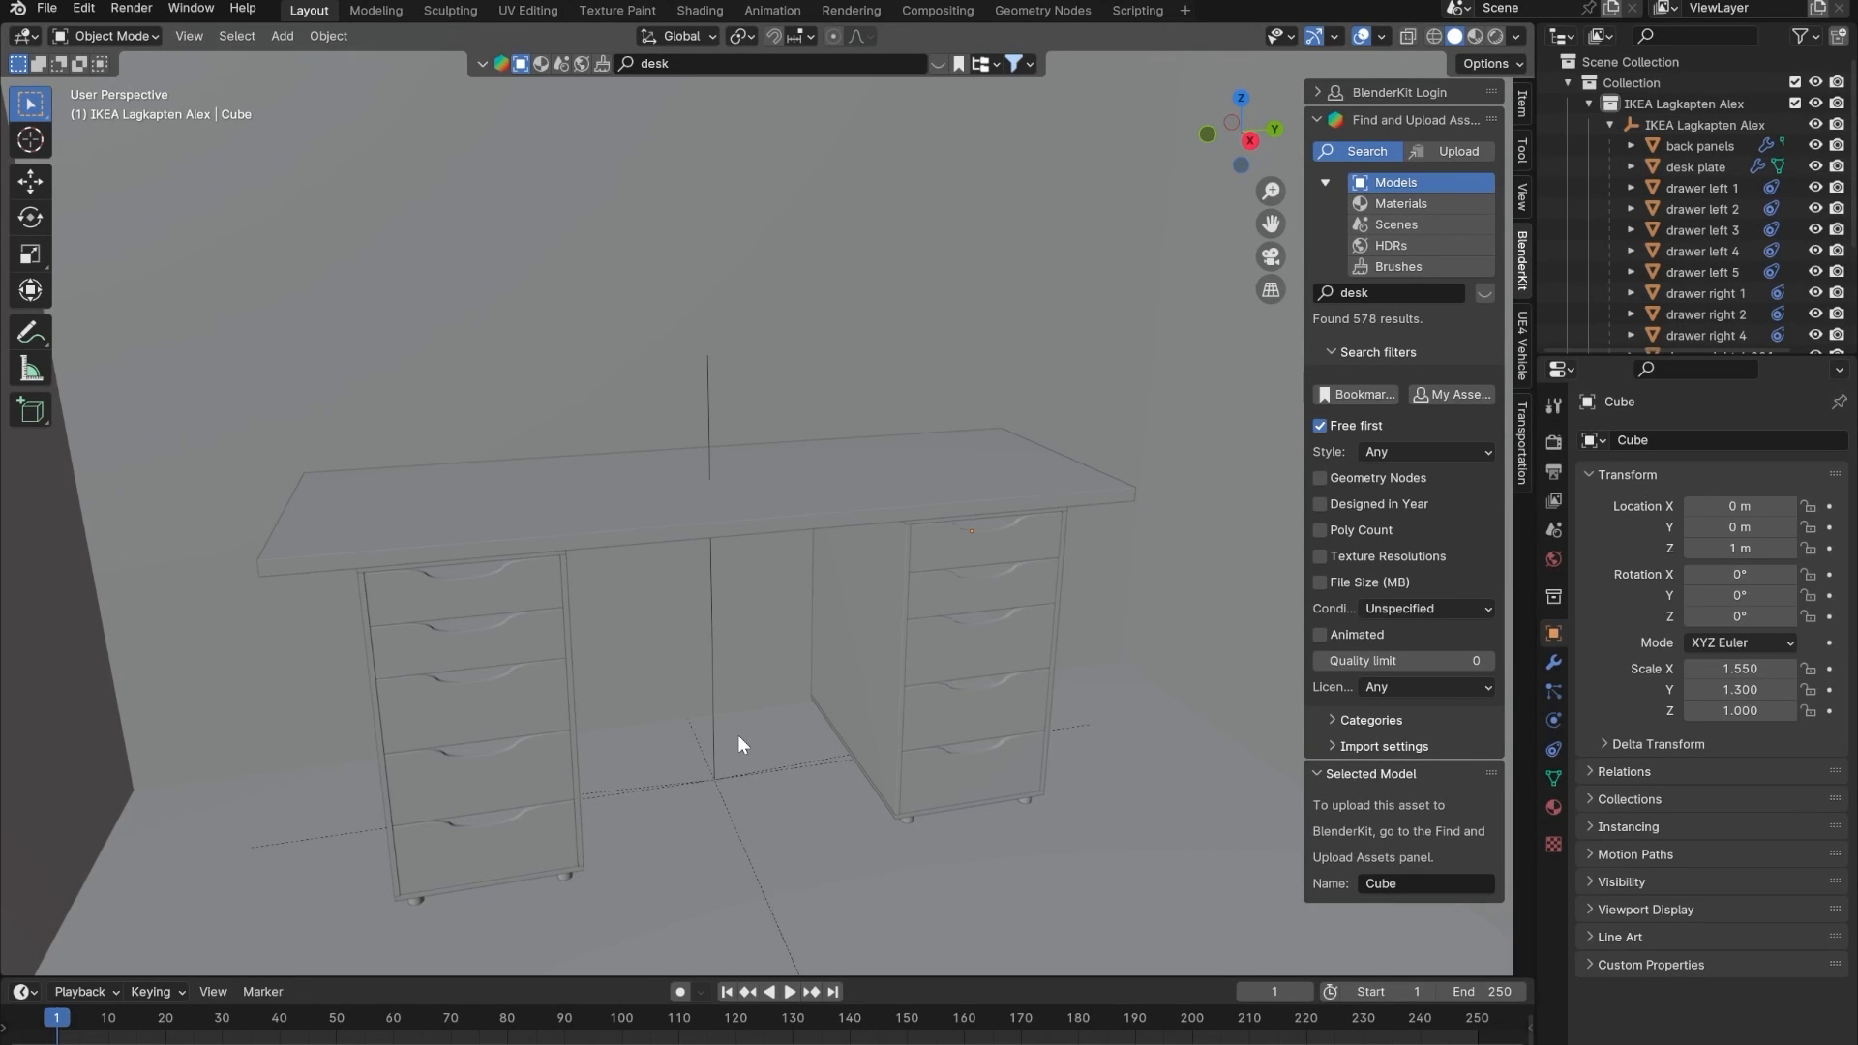
{"action": "middle_click_drag", "start_coordinate": [710, 662], "coordinate": [620, 600]}
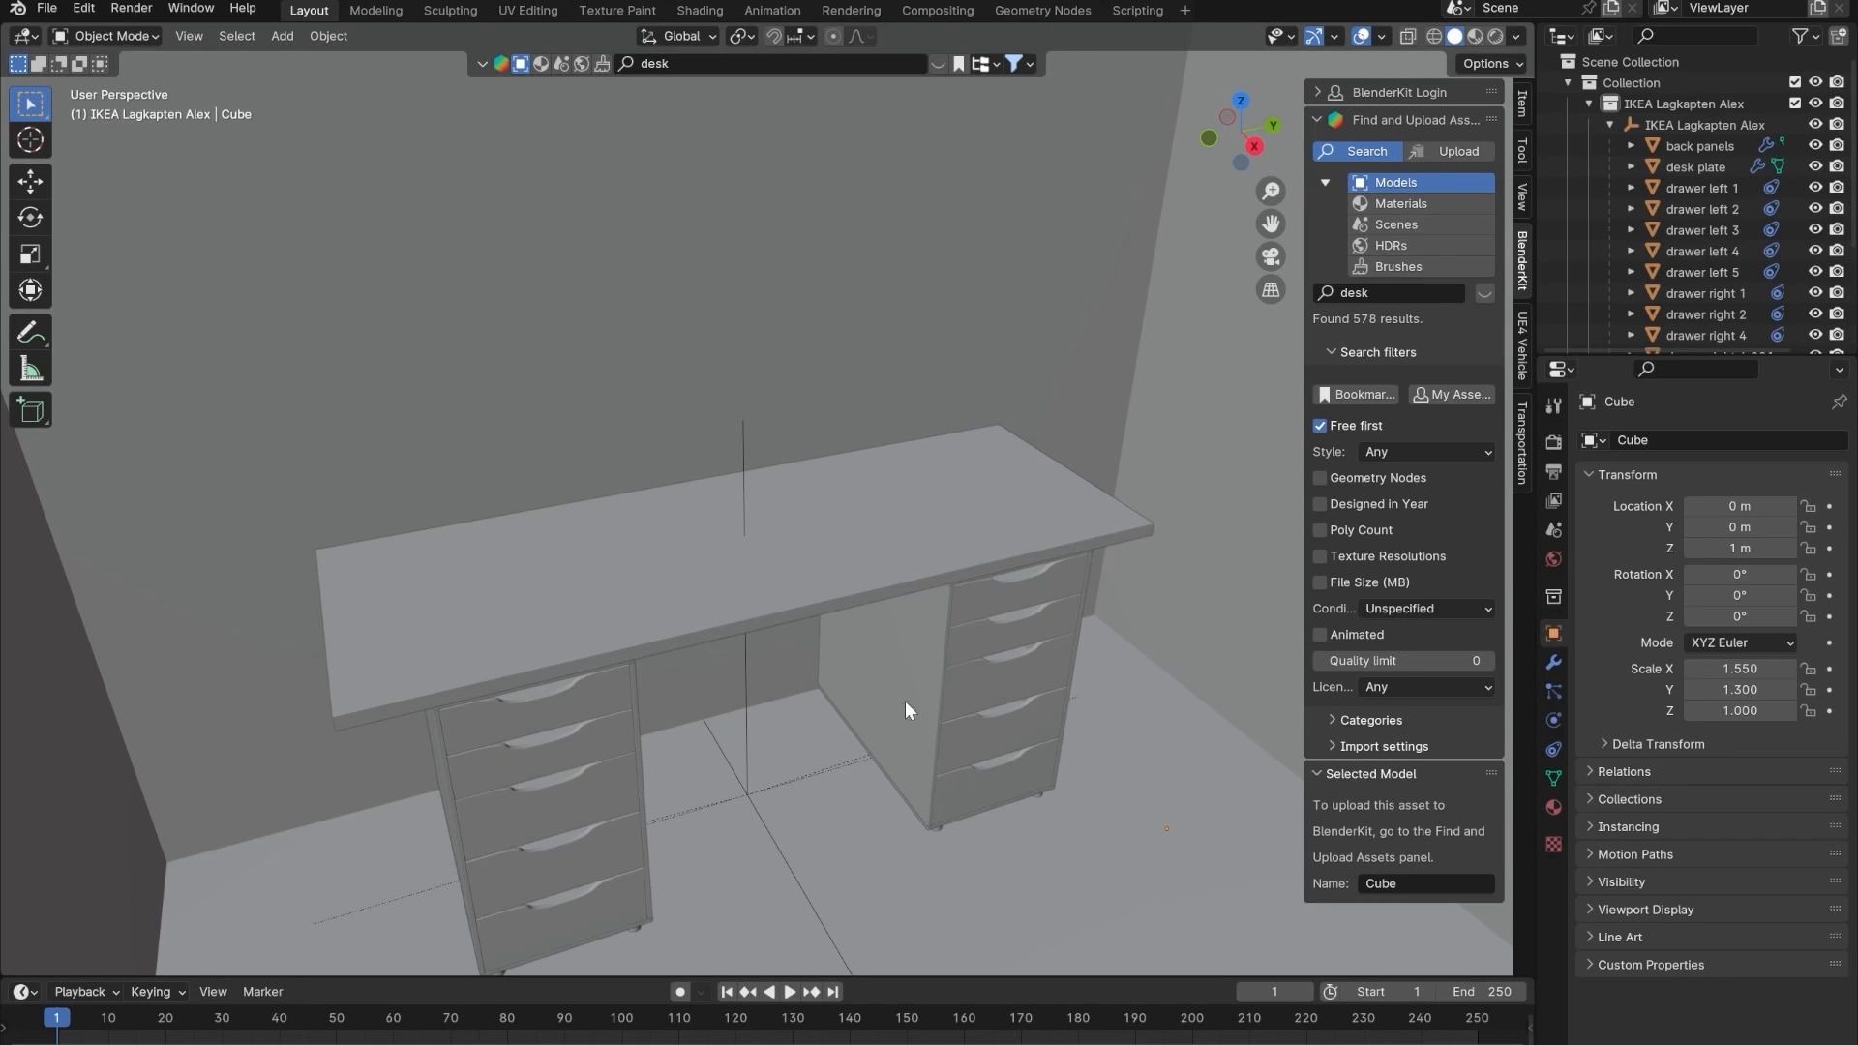
- Open the desk.png reference image from the desktop, view it enlarged, and return to Blender
{"action": "key", "text": "super+d"}
{"action": "left_click", "coordinate": [351, 676]}
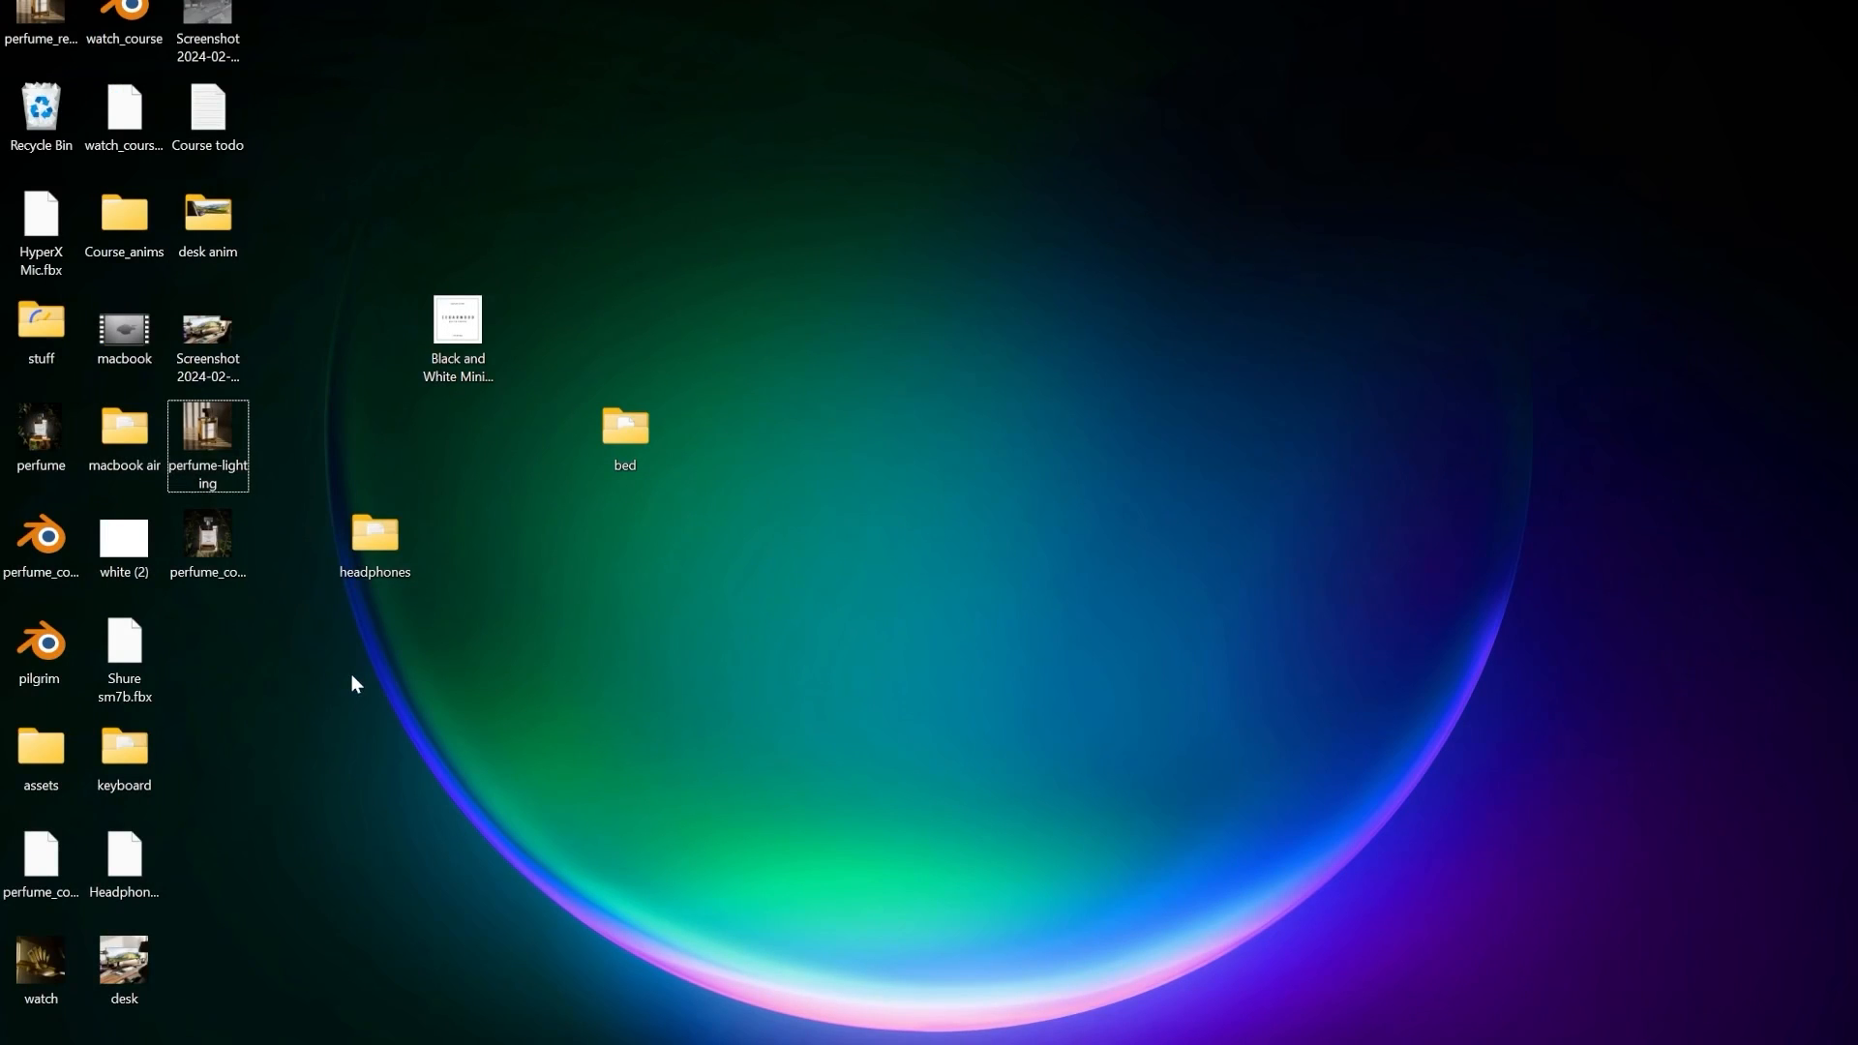
{"action": "left_click", "coordinate": [126, 944]}
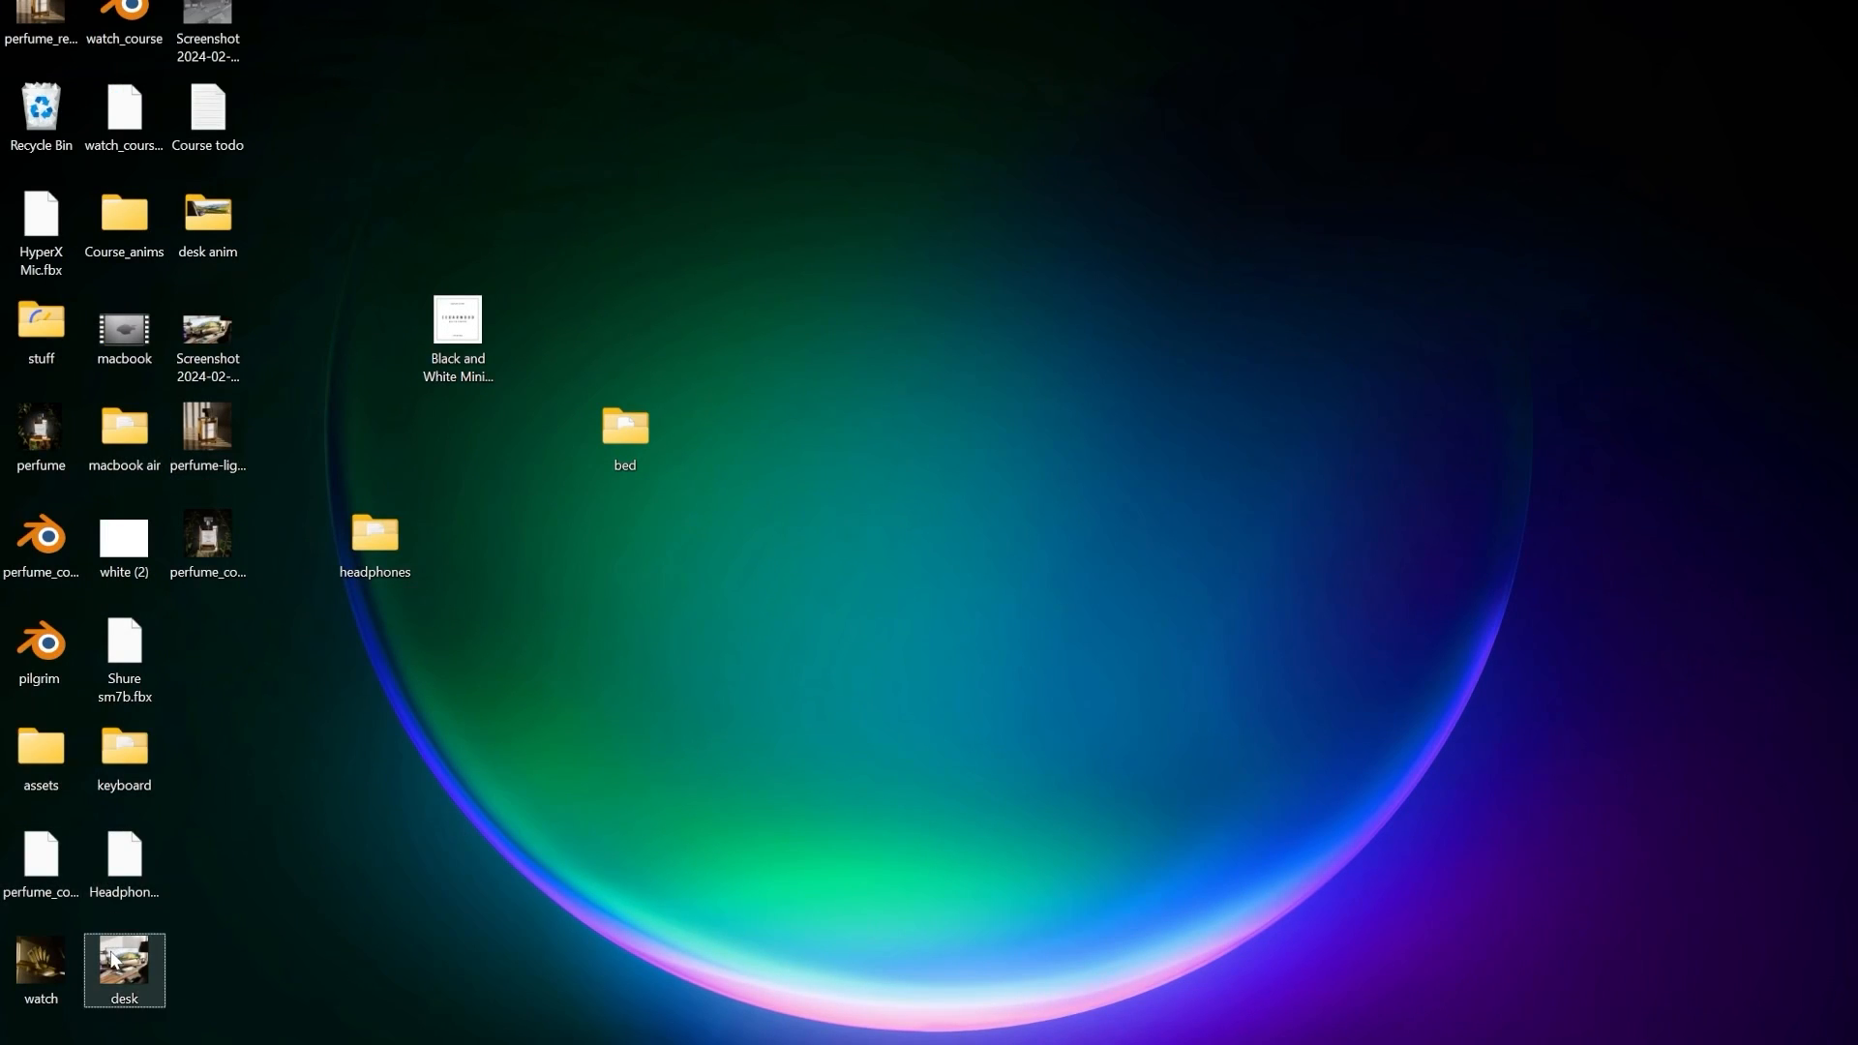
{"action": "double_click", "coordinate": [126, 944]}
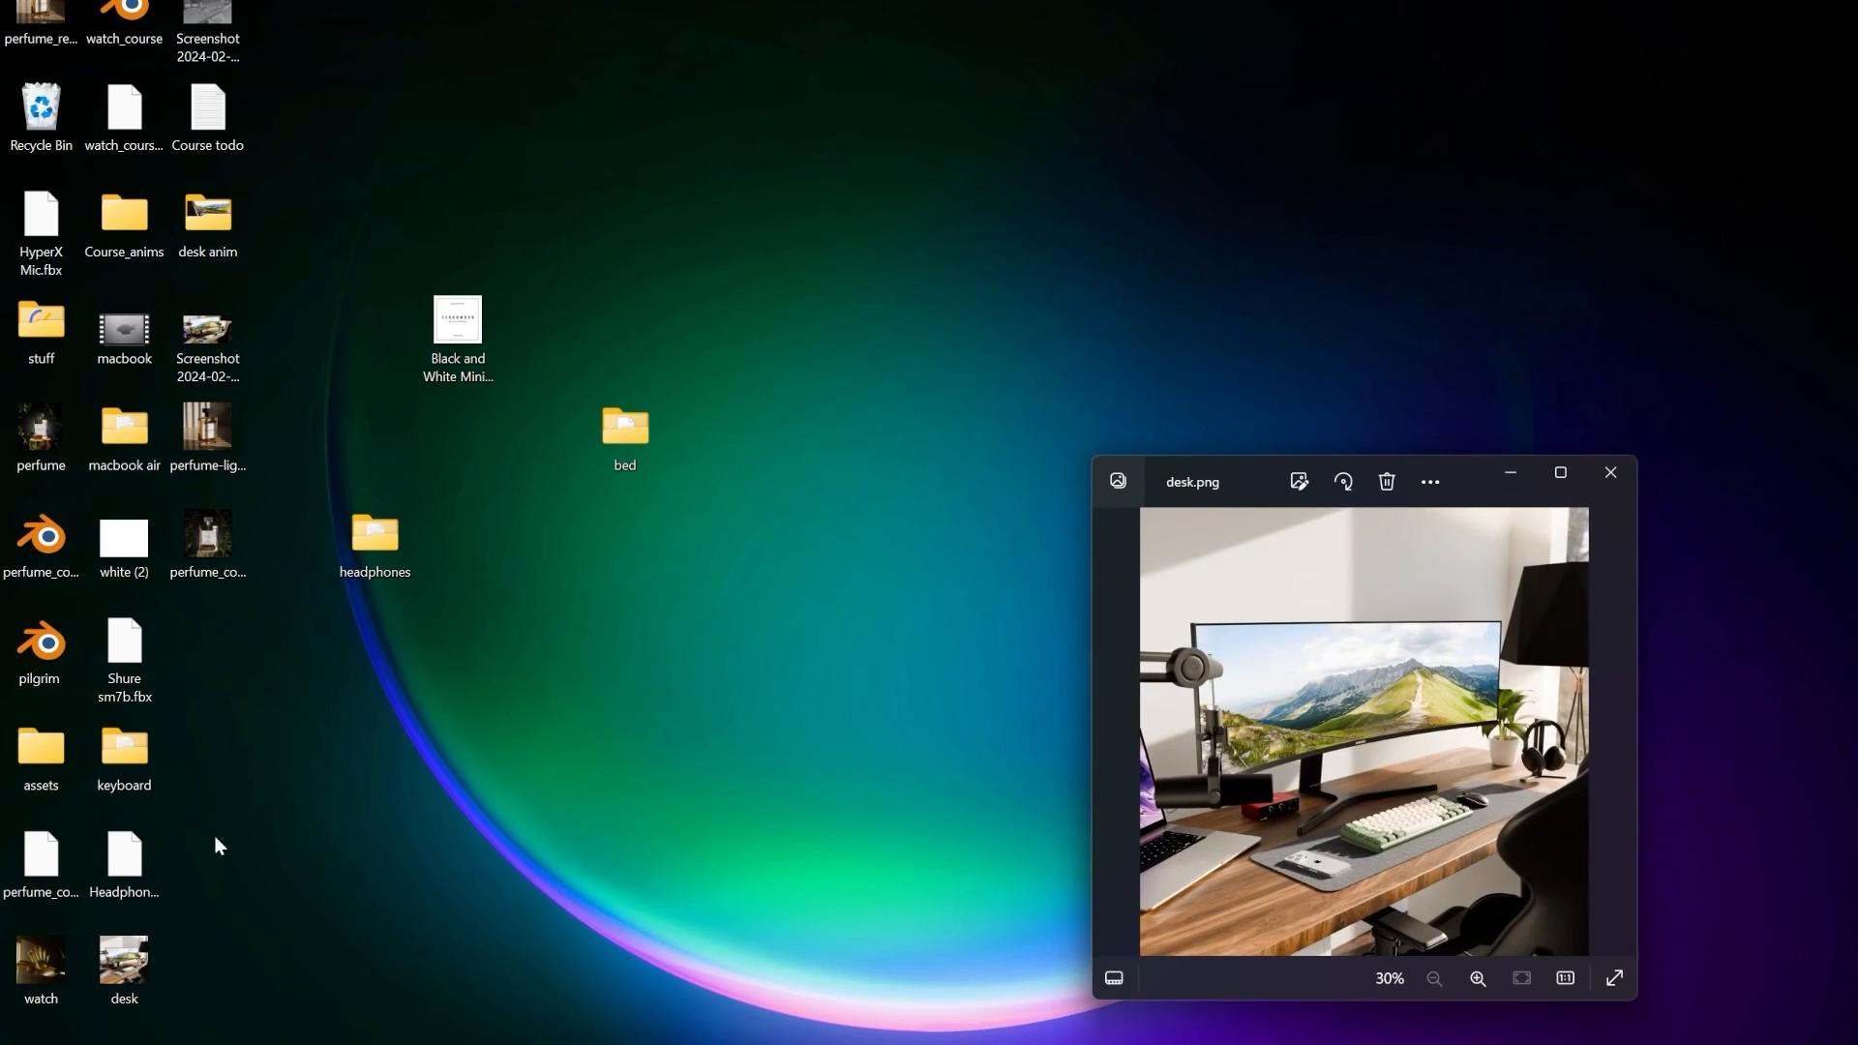
{"action": "double_click", "coordinate": [1459, 484]}
{"action": "scroll", "coordinate": [835, 429], "scroll_direction": "up", "scroll_amount": 2}
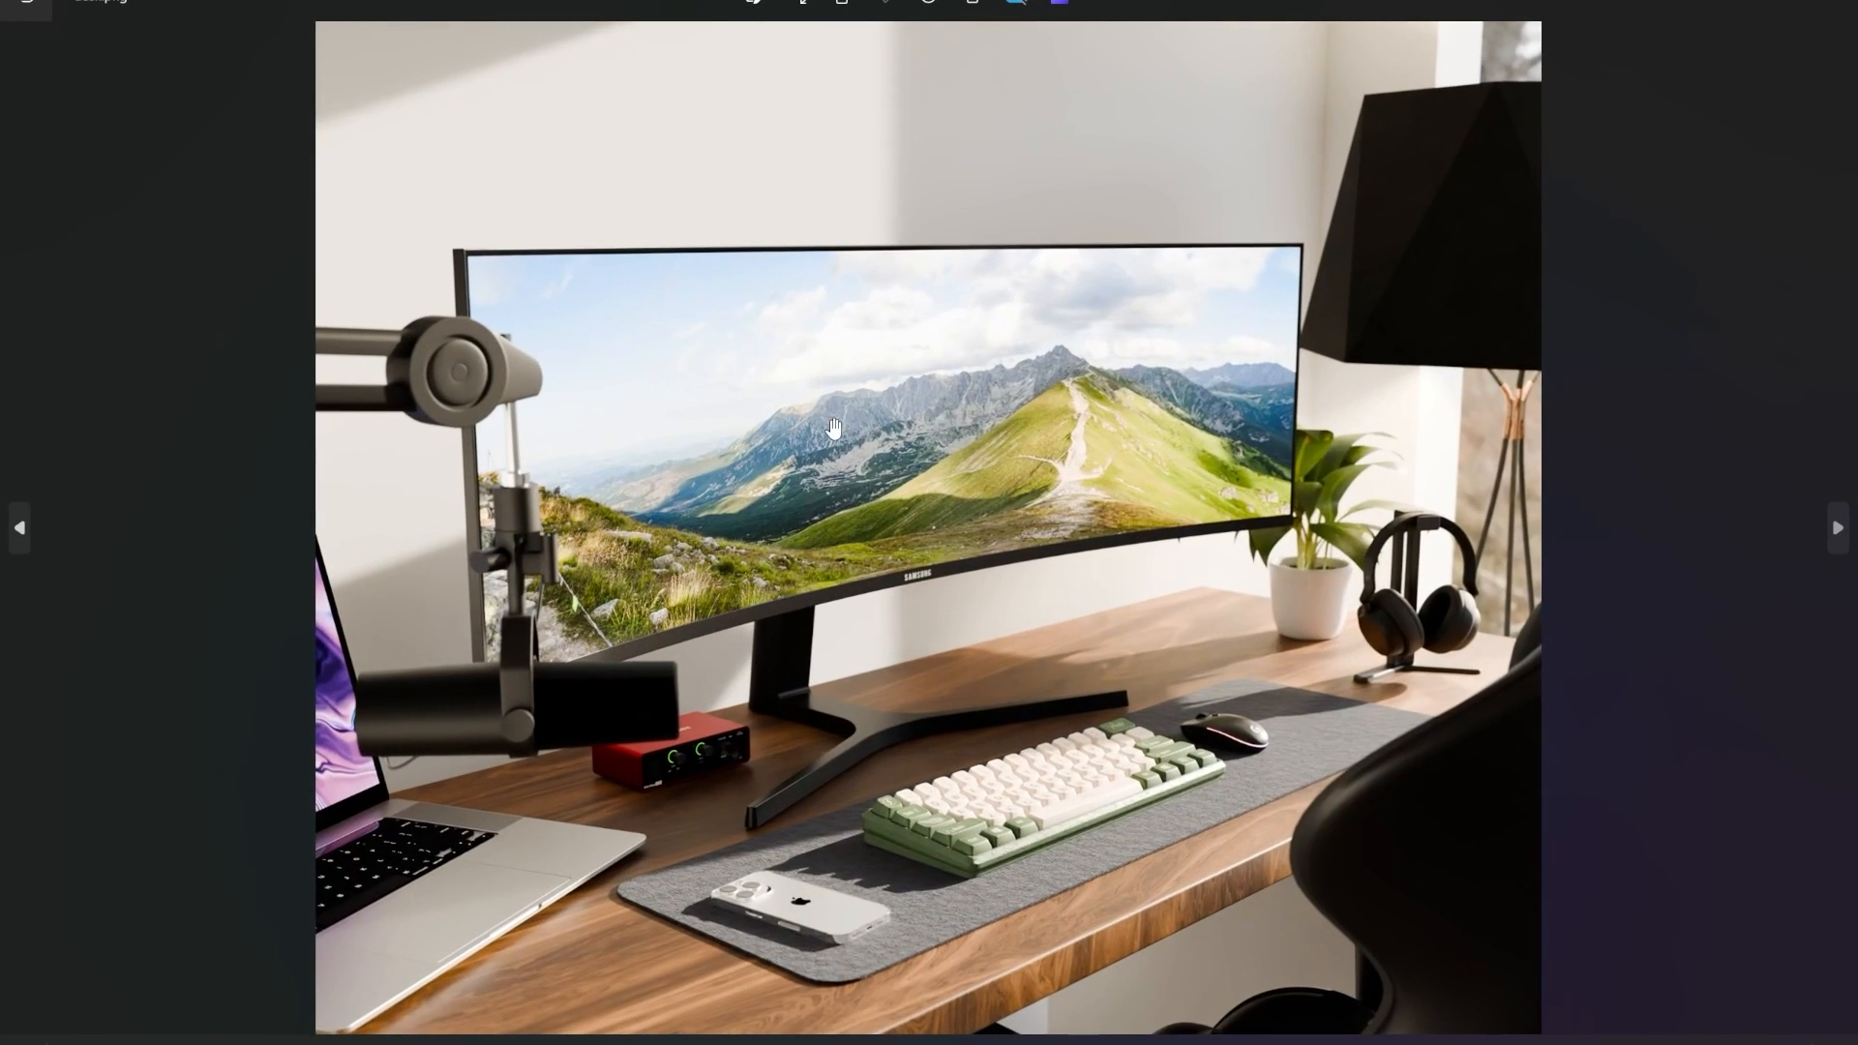
{"action": "key", "text": "alt+Tab"}
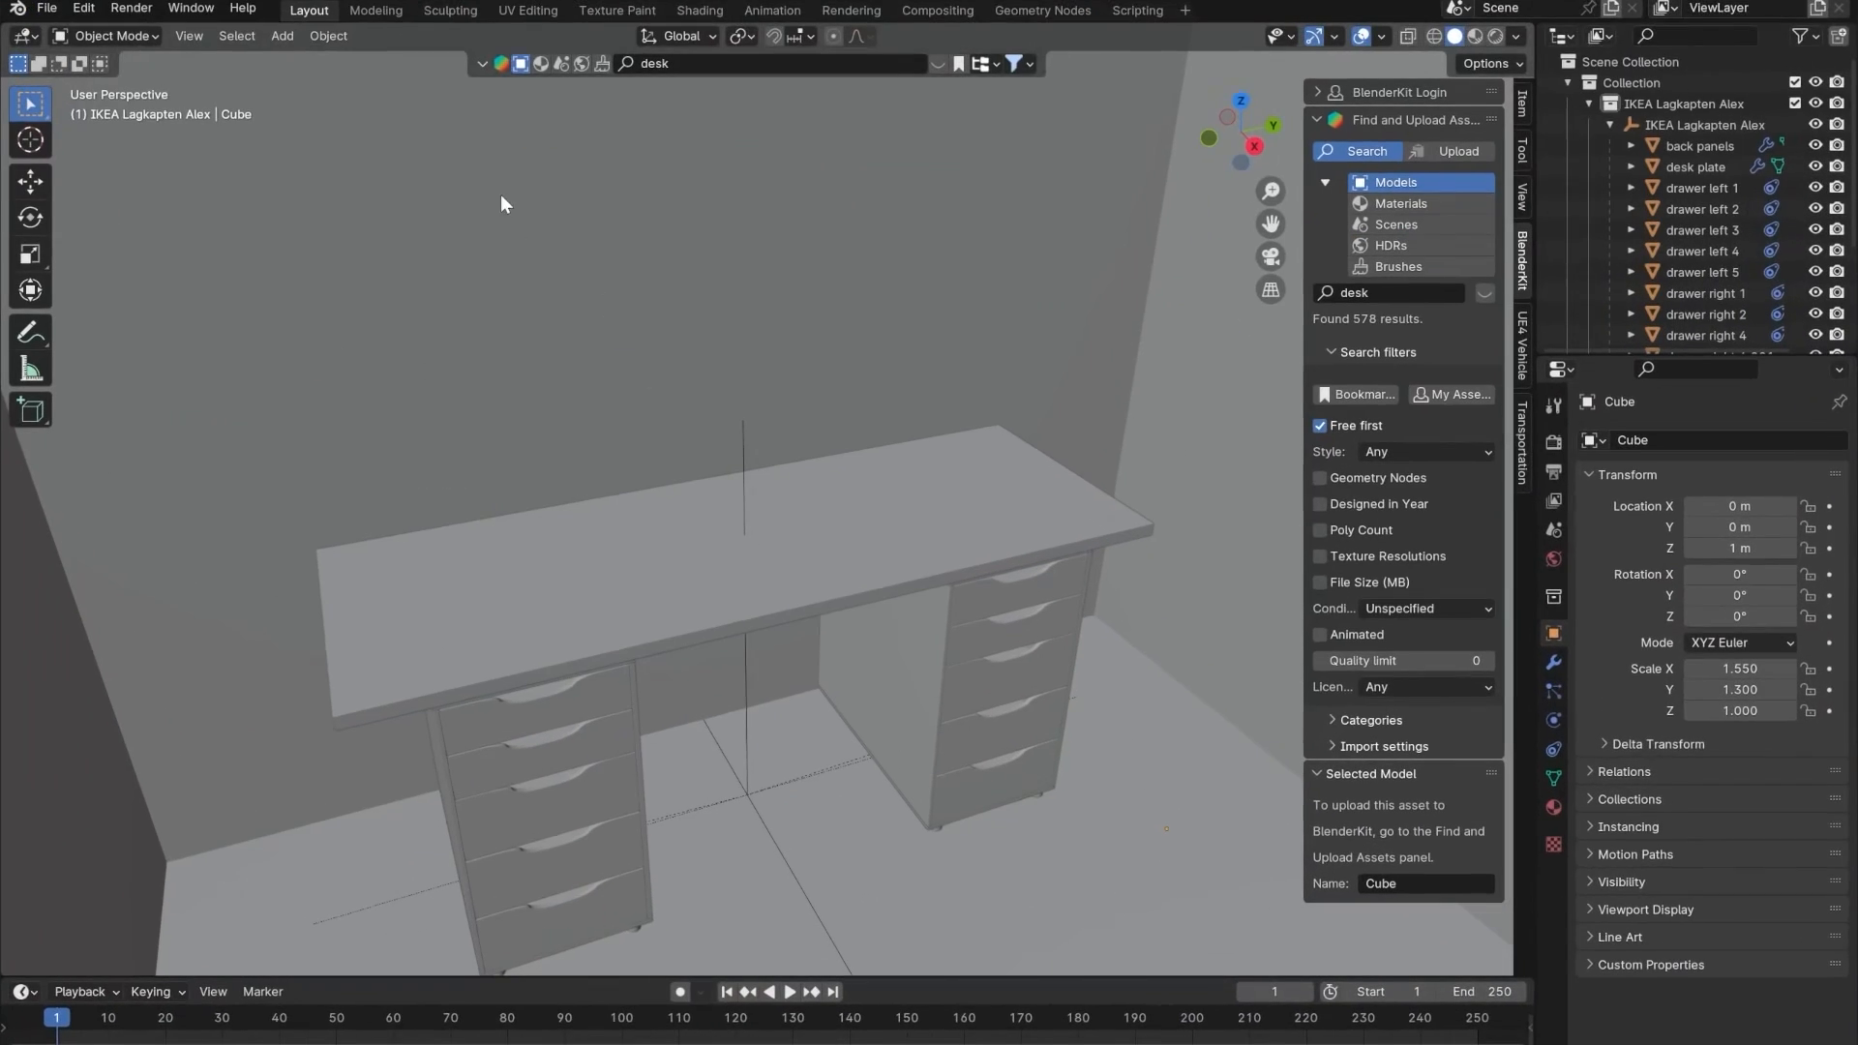
- Search the BlenderKit models for "monitor" and browse the results for a curved ultrawide display
{"action": "left_click", "coordinate": [689, 62]}
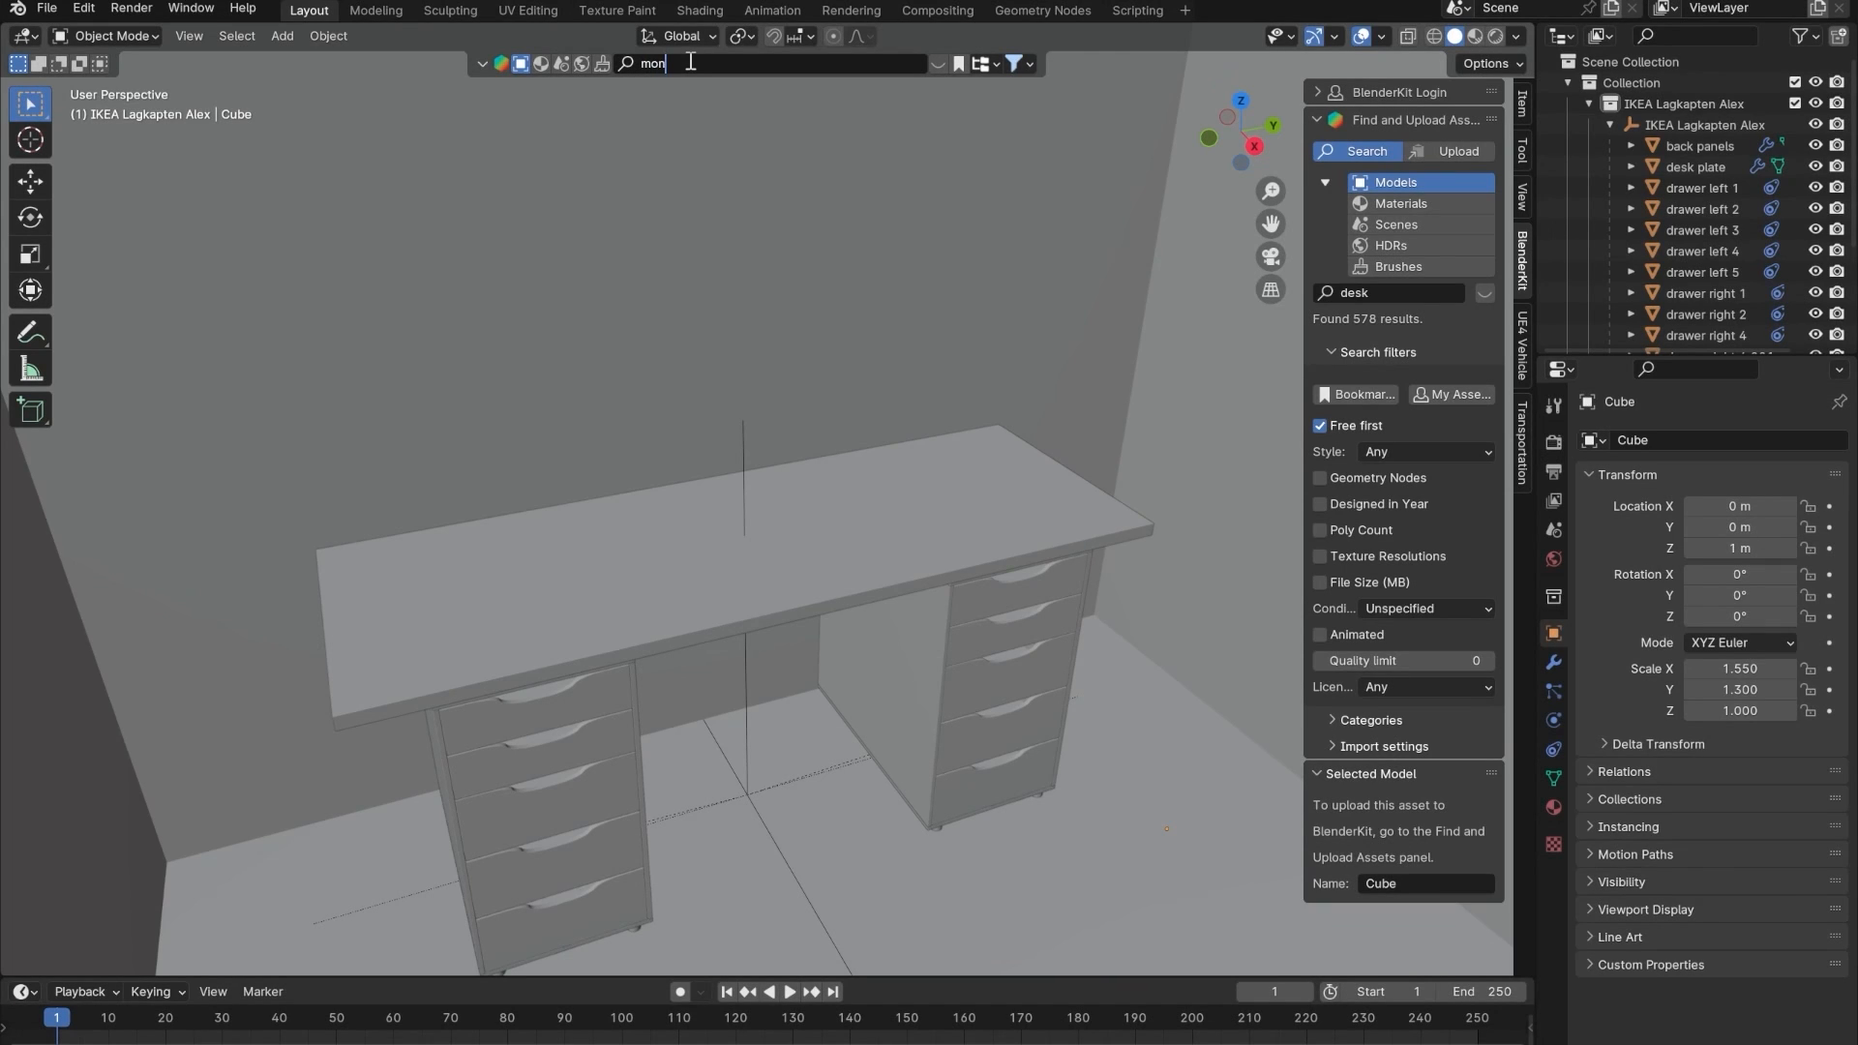
{"action": "key", "text": "Return"}
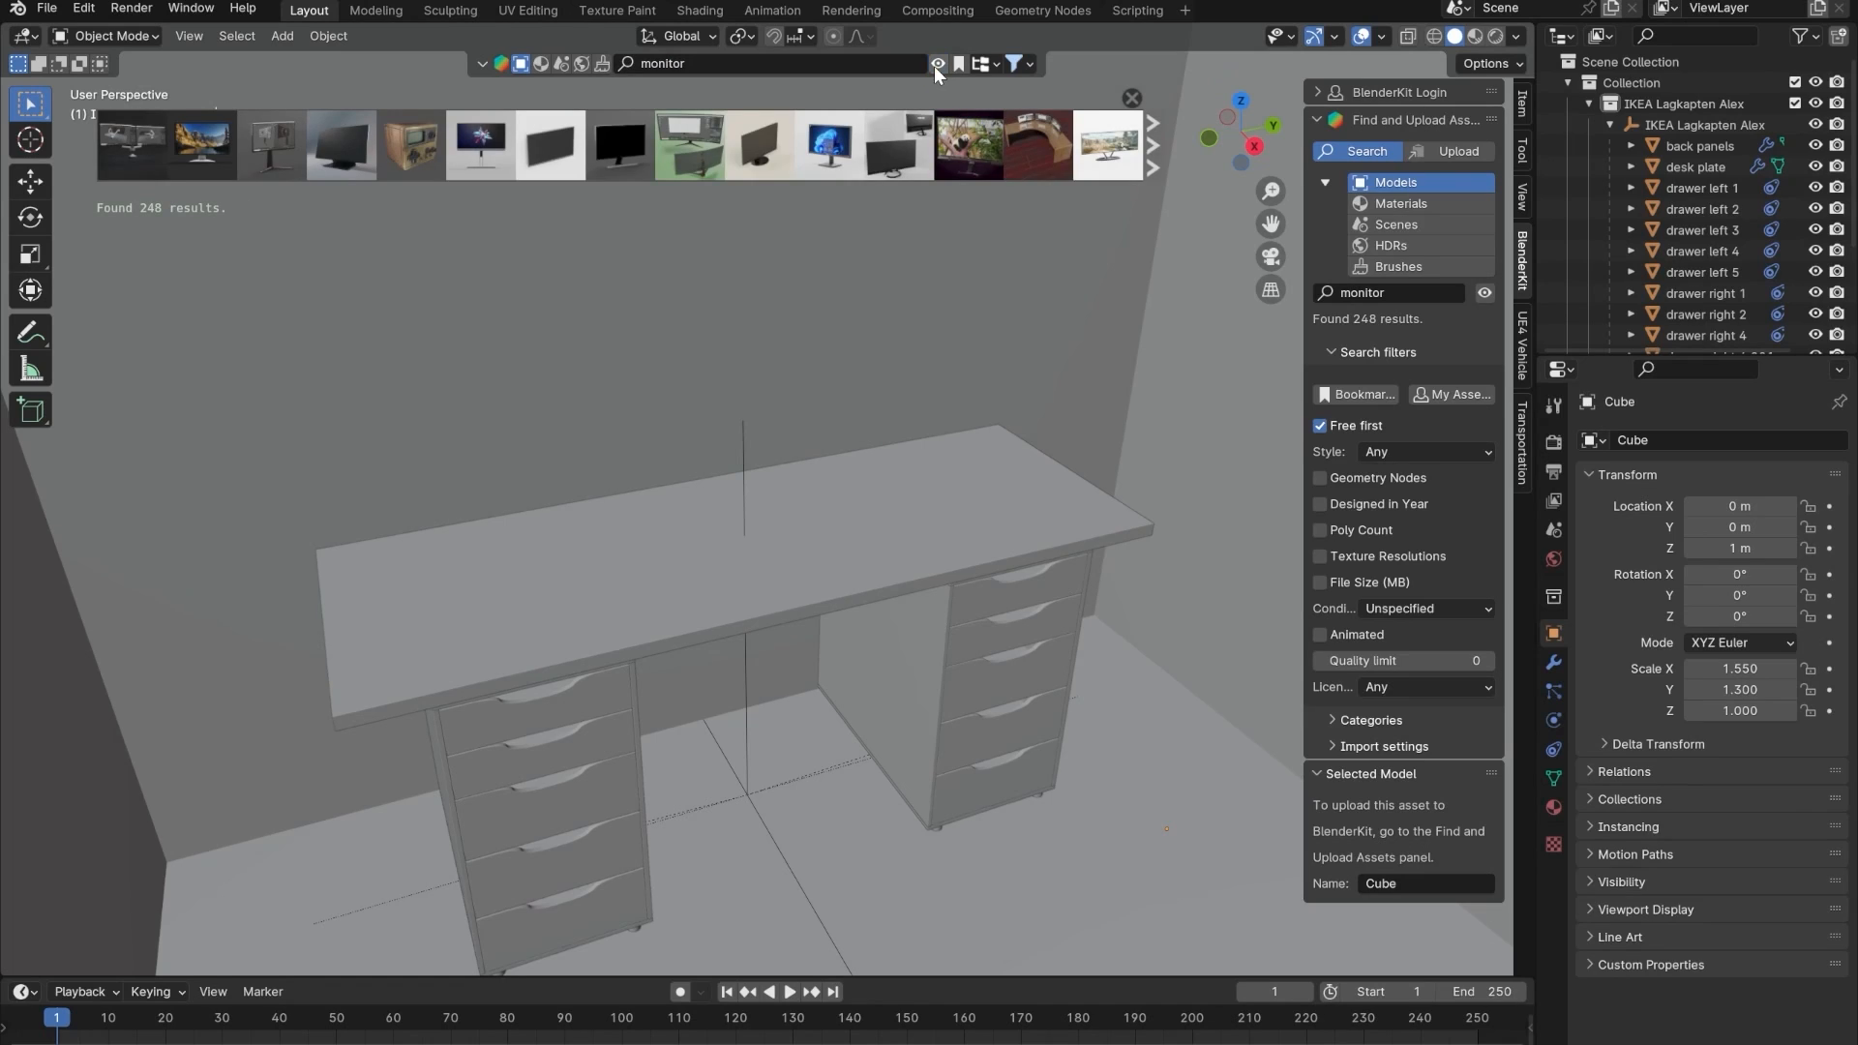
{"action": "mouse_move", "coordinate": [157, 153]}
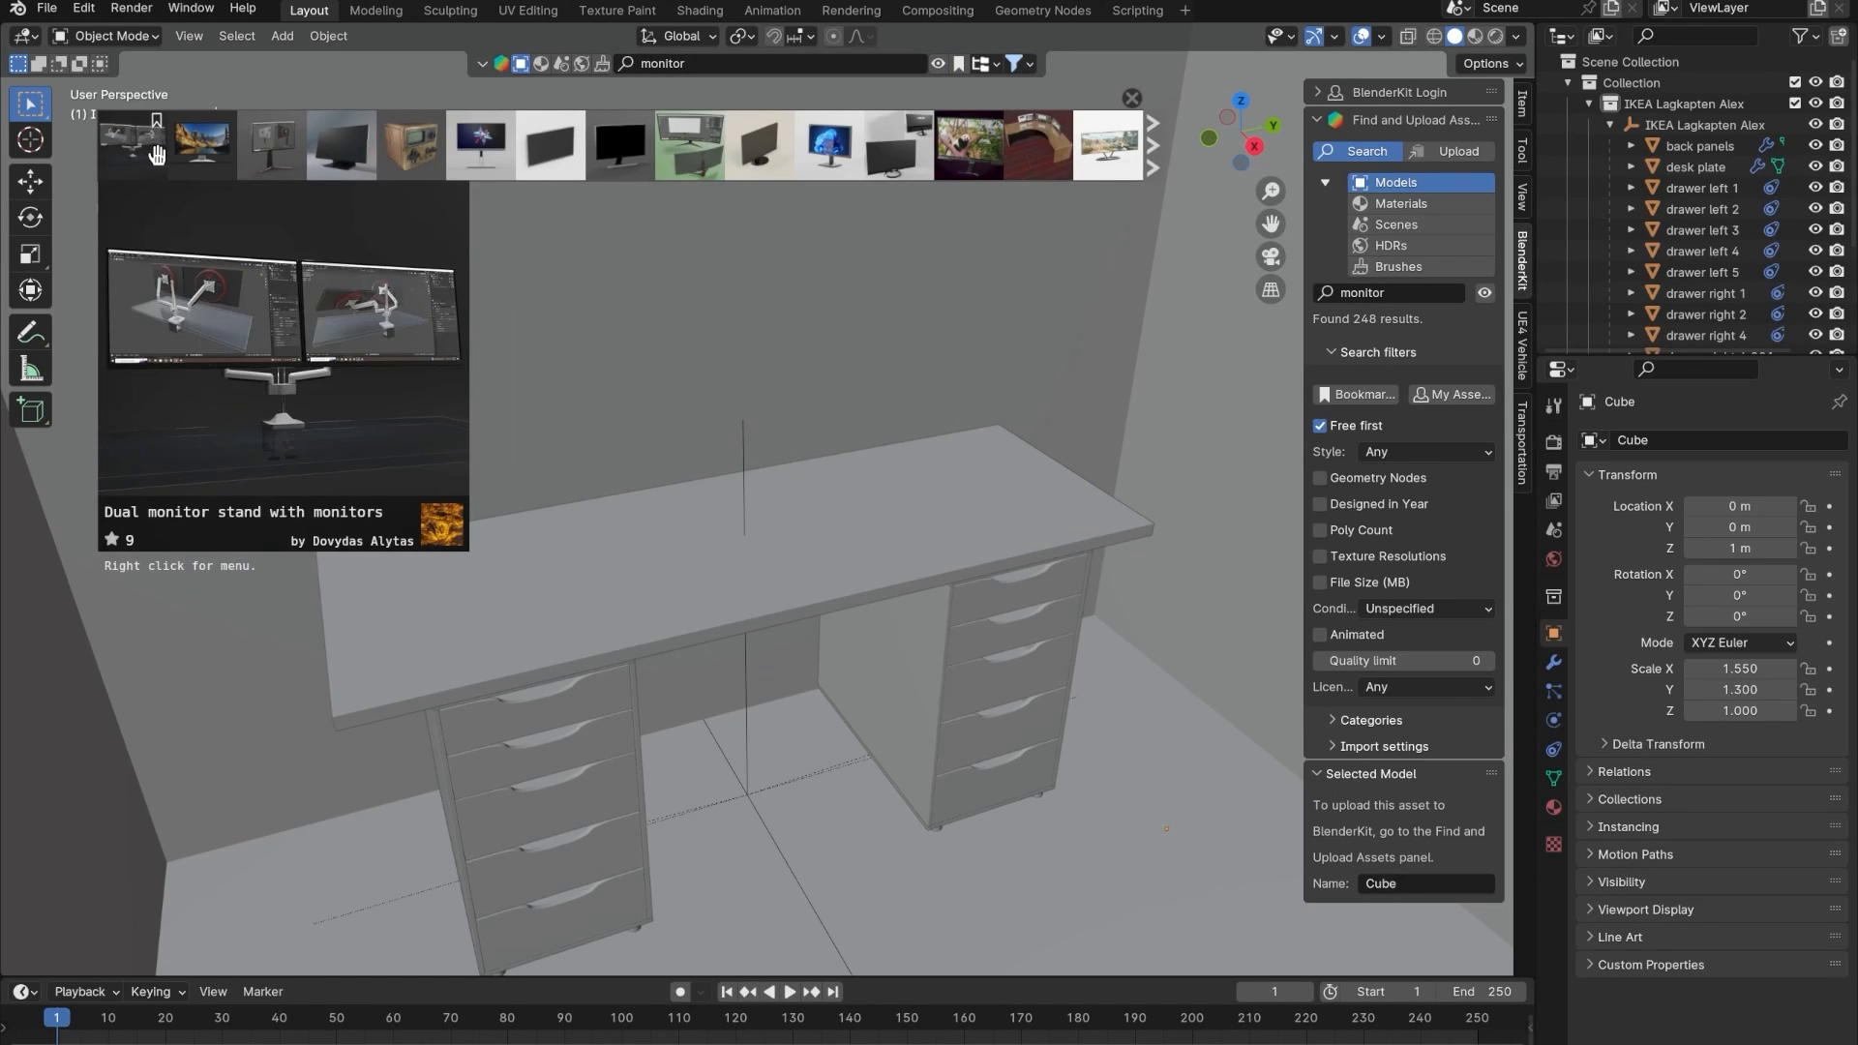
{"action": "mouse_move", "coordinate": [670, 153]}
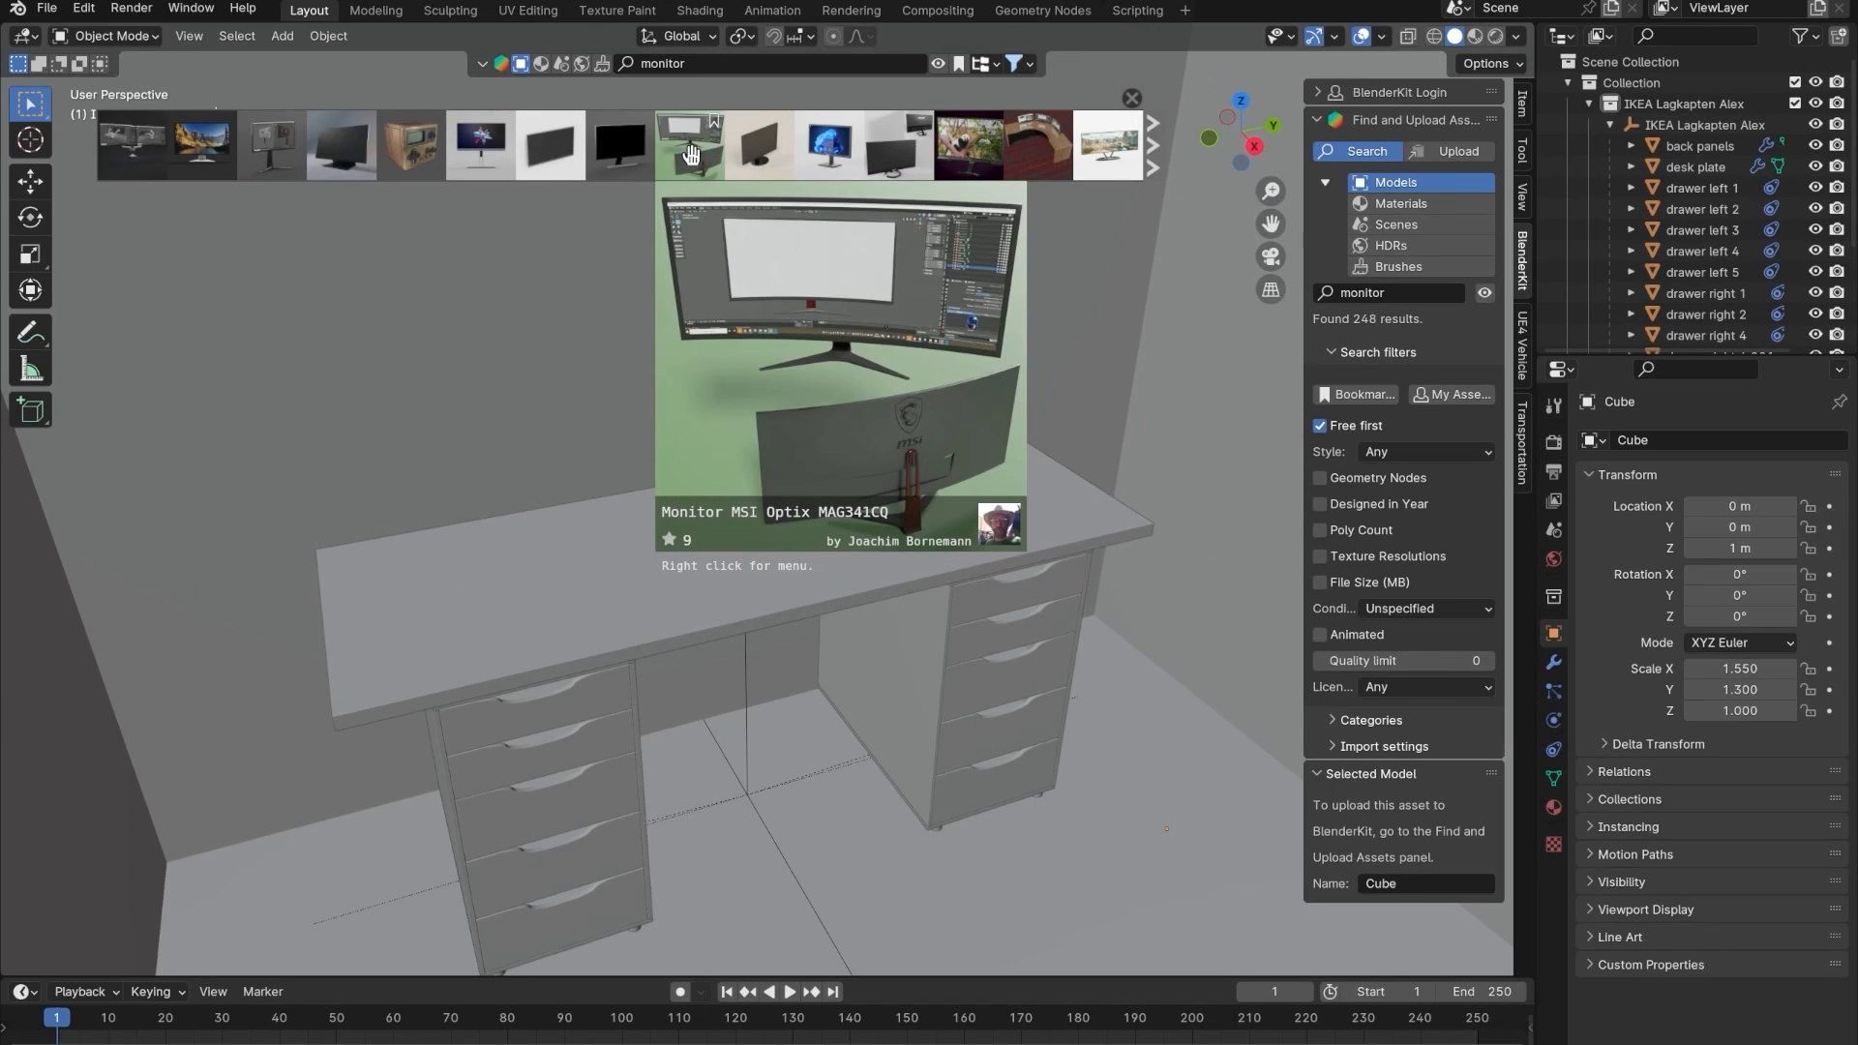
{"action": "left_click", "coordinate": [1159, 143]}
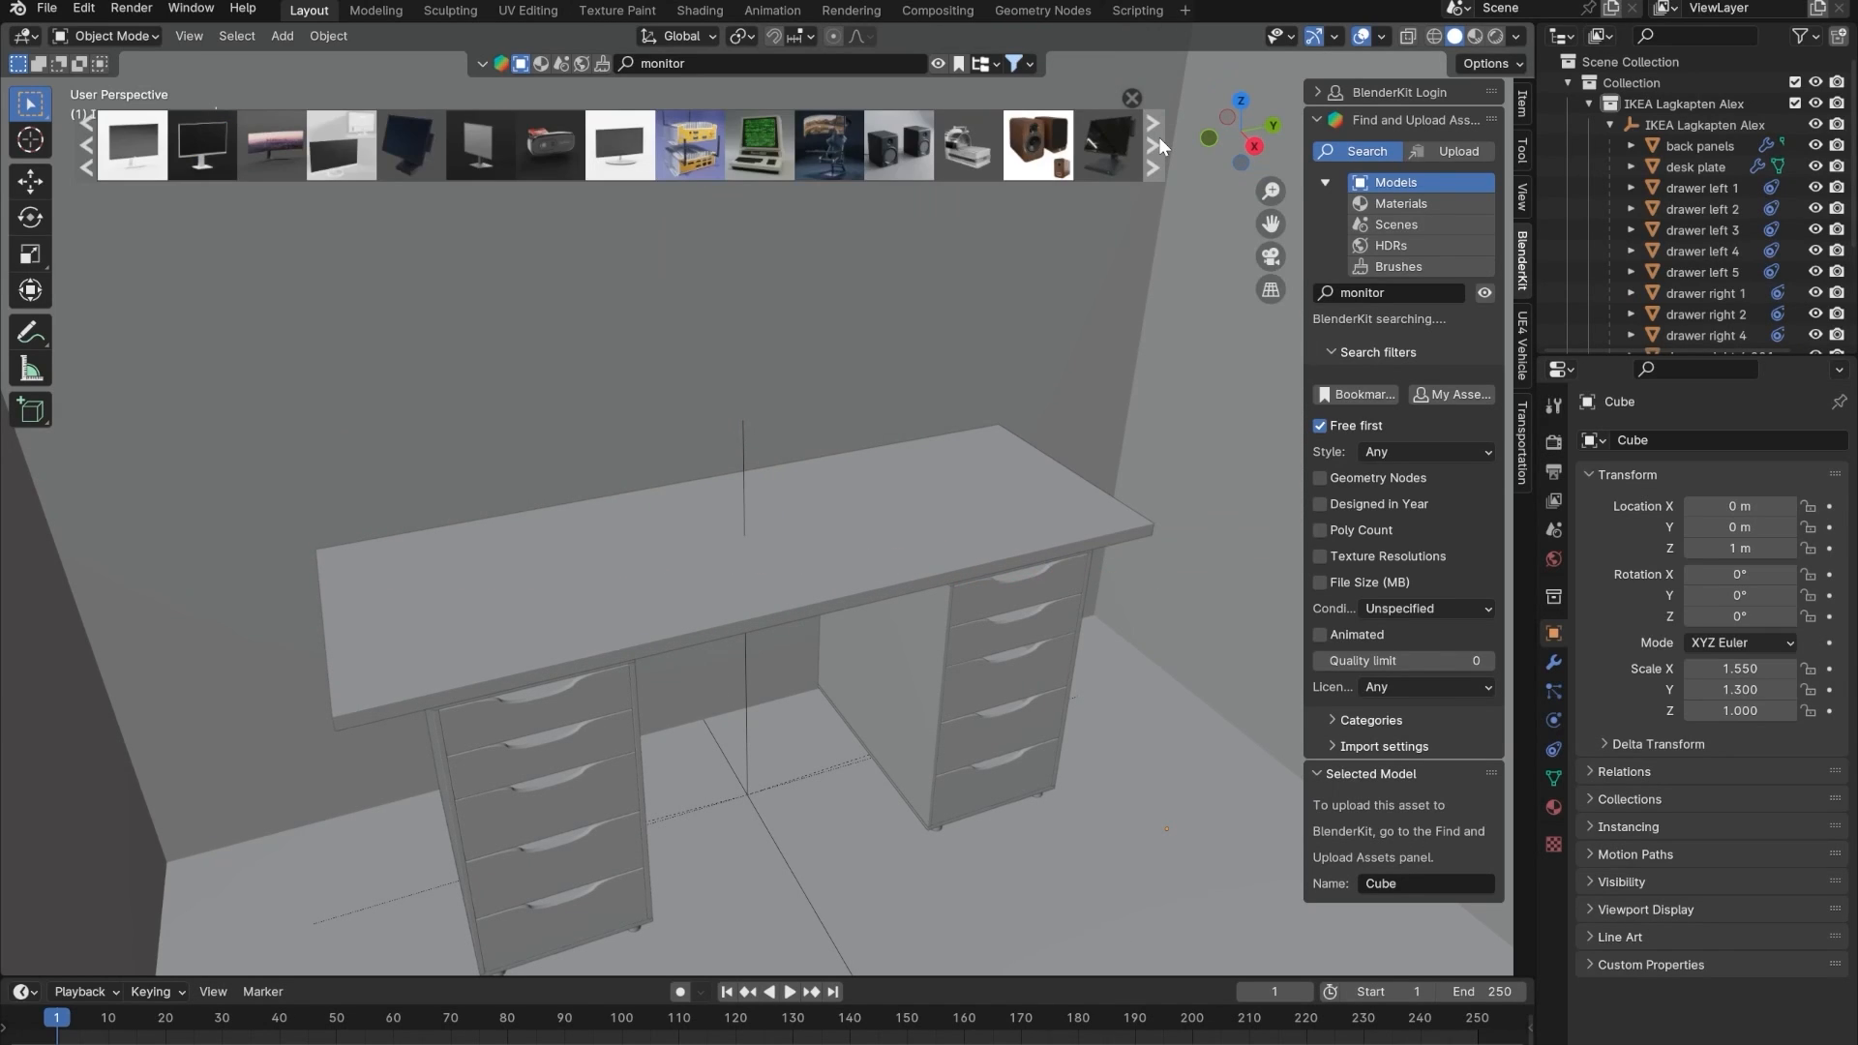
{"action": "left_click", "coordinate": [1158, 136]}
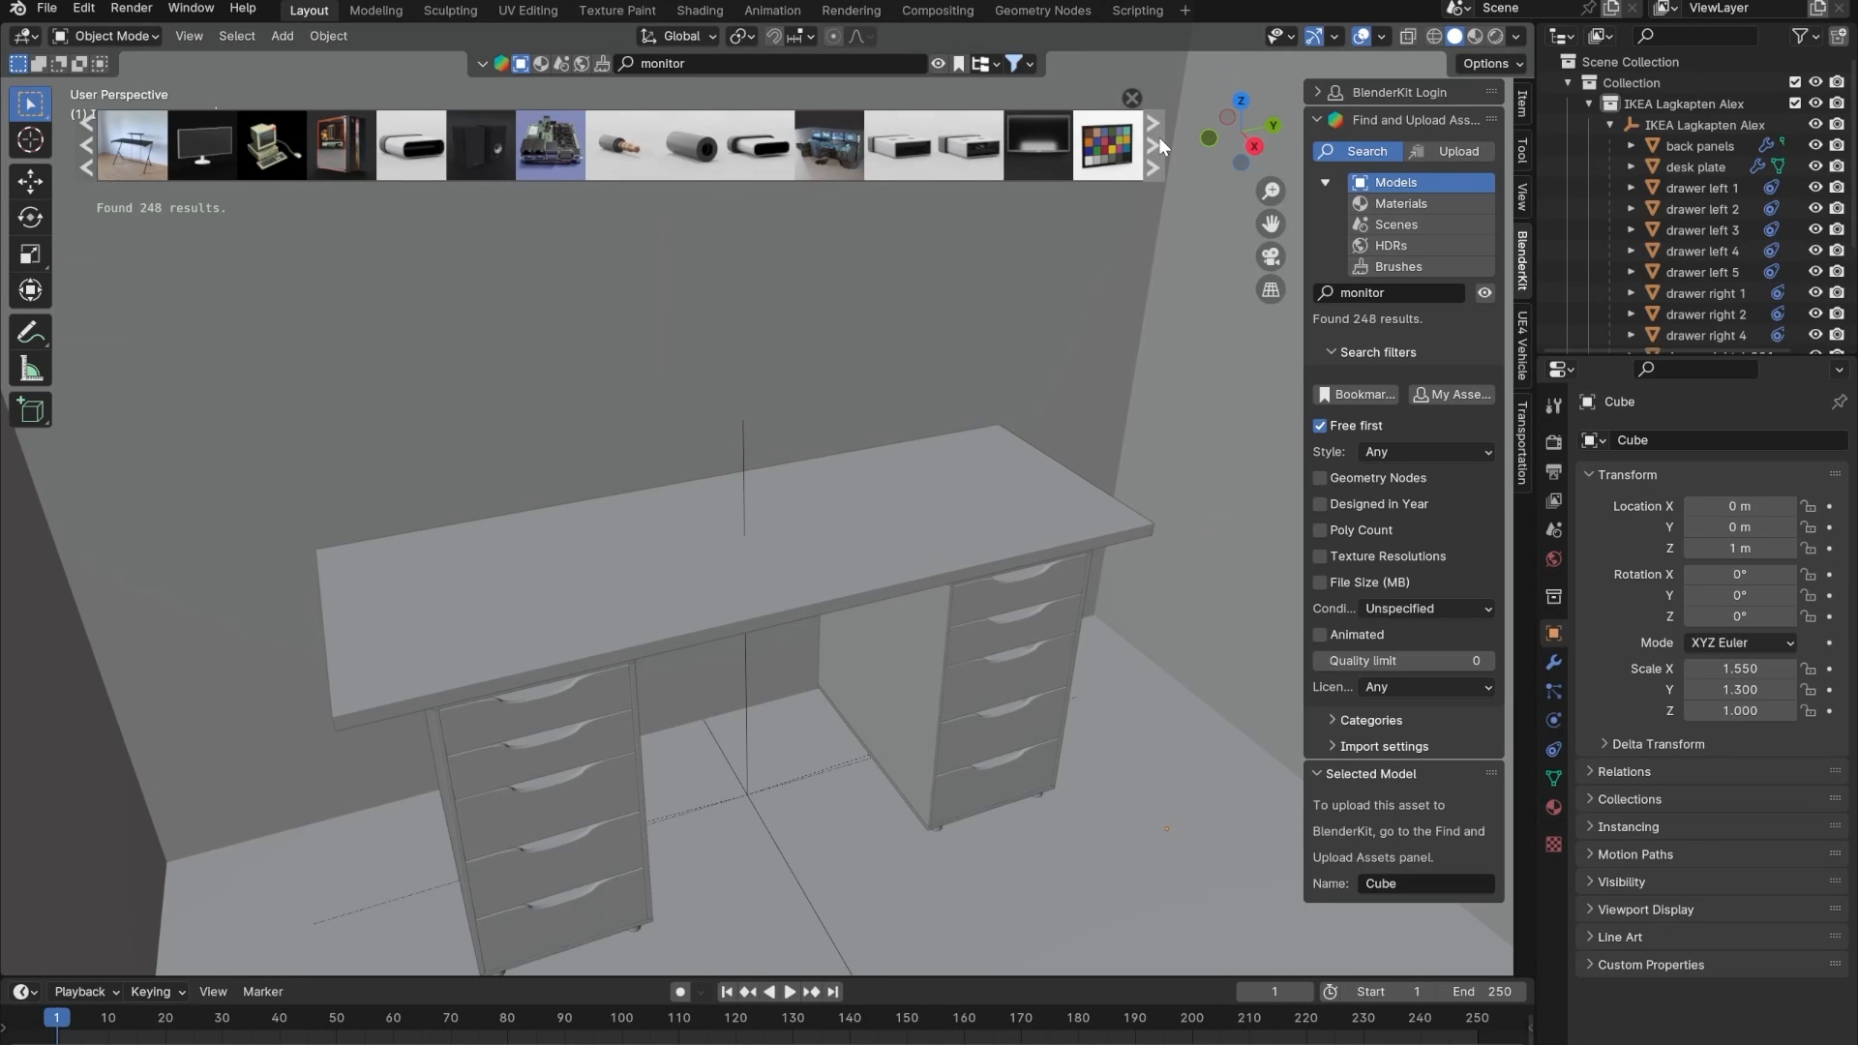
{"action": "left_click", "coordinate": [1159, 137]}
{"action": "left_click", "coordinate": [1159, 137]}
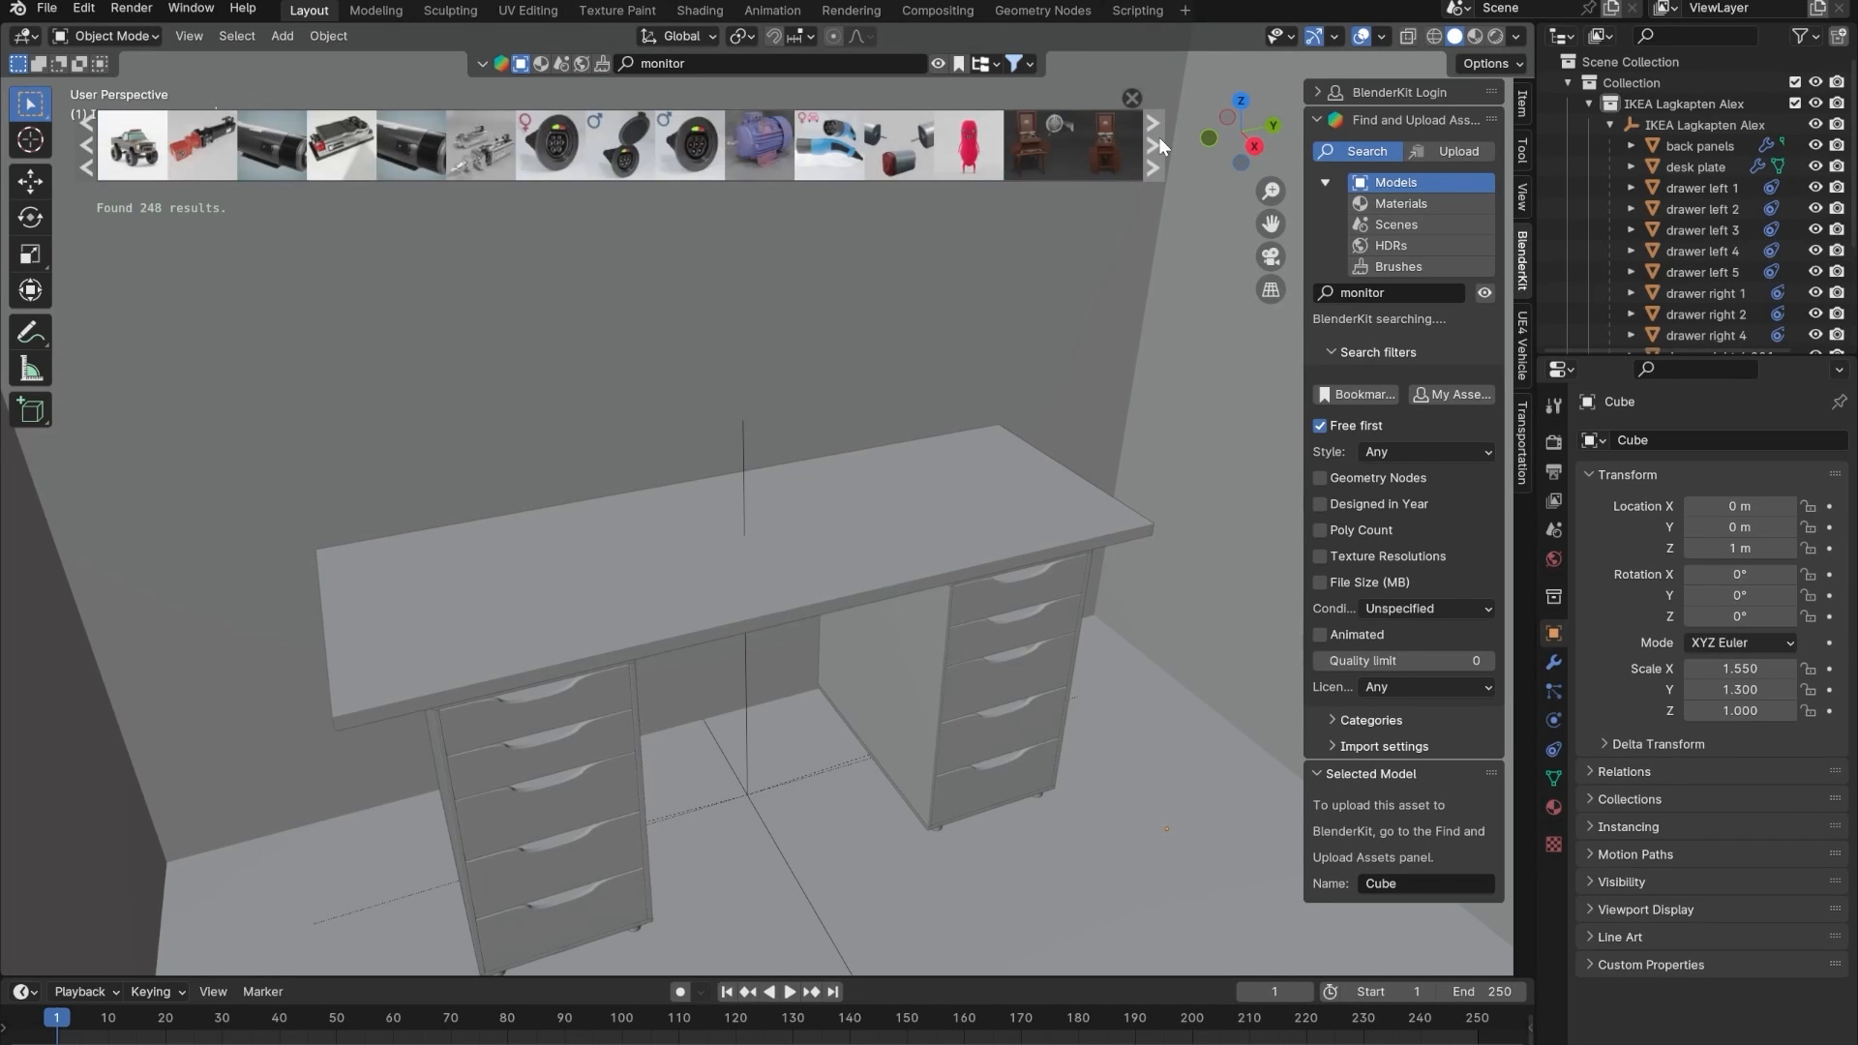
{"action": "left_click", "coordinate": [1158, 137]}
{"action": "left_click", "coordinate": [81, 131]}
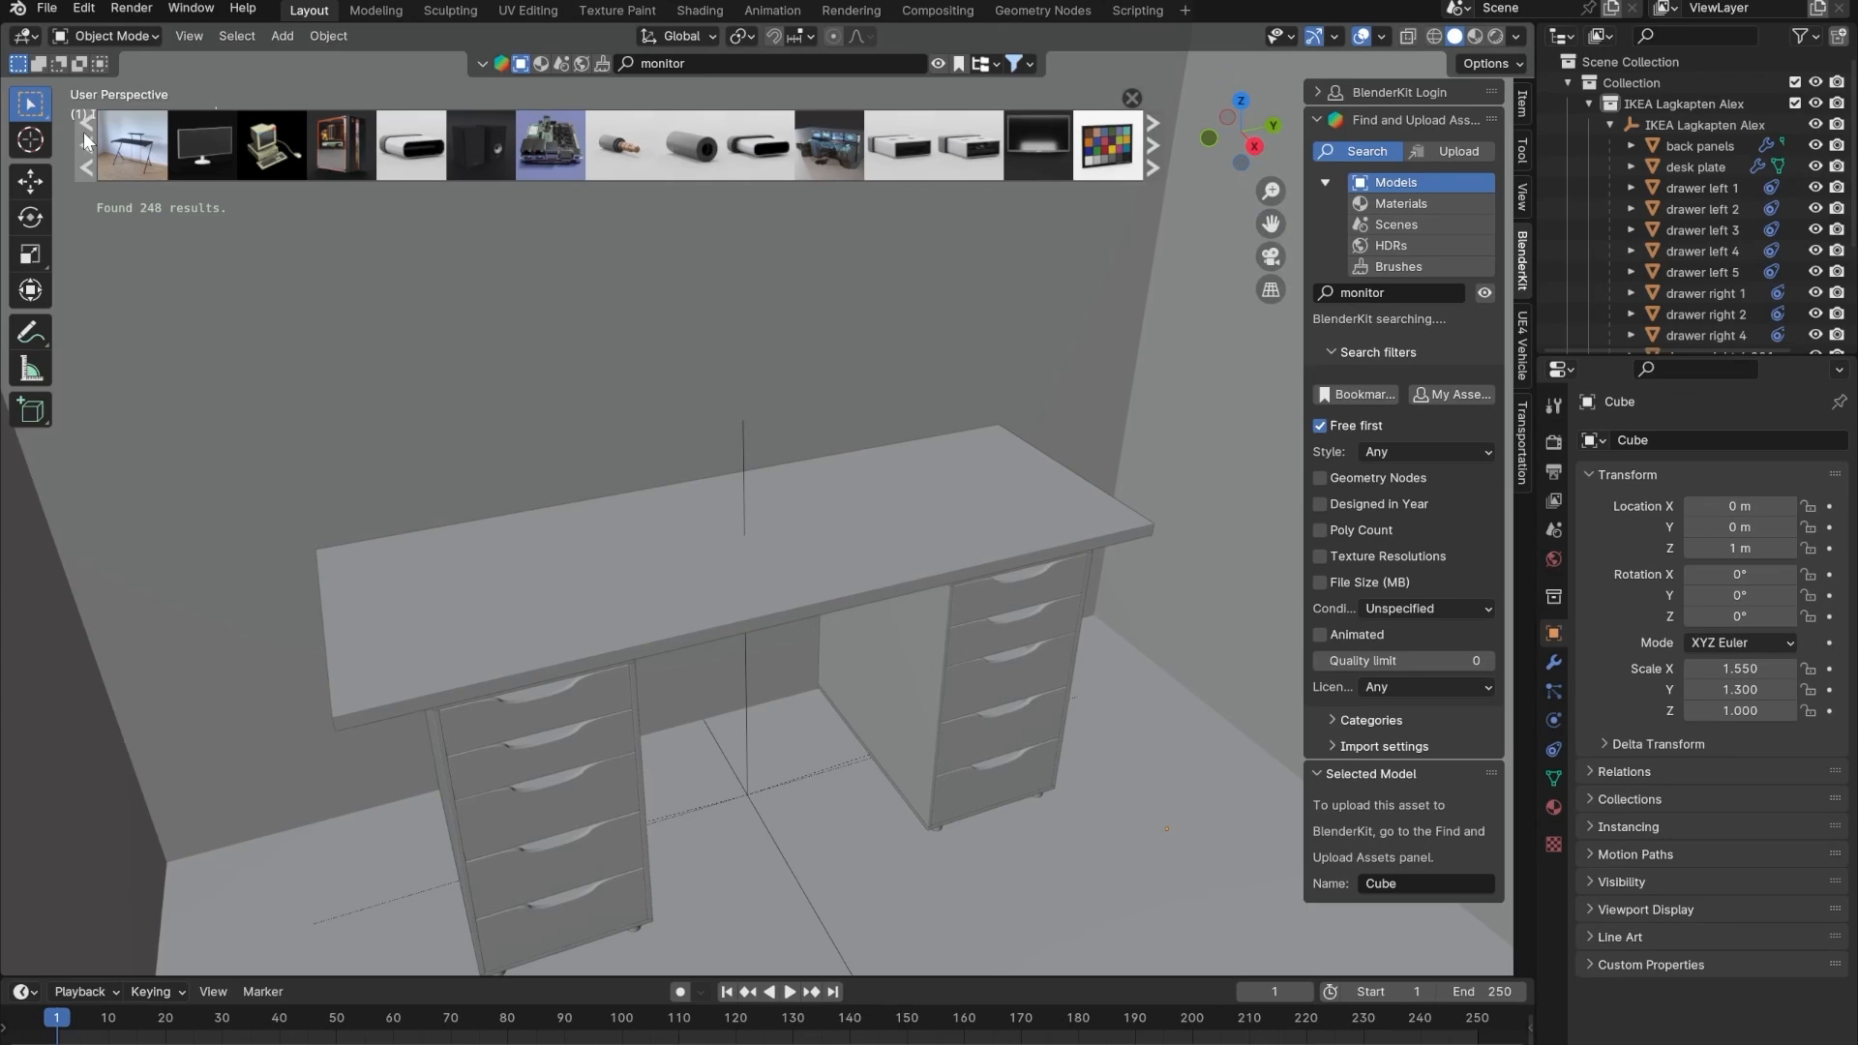
{"action": "left_click", "coordinate": [84, 131]}
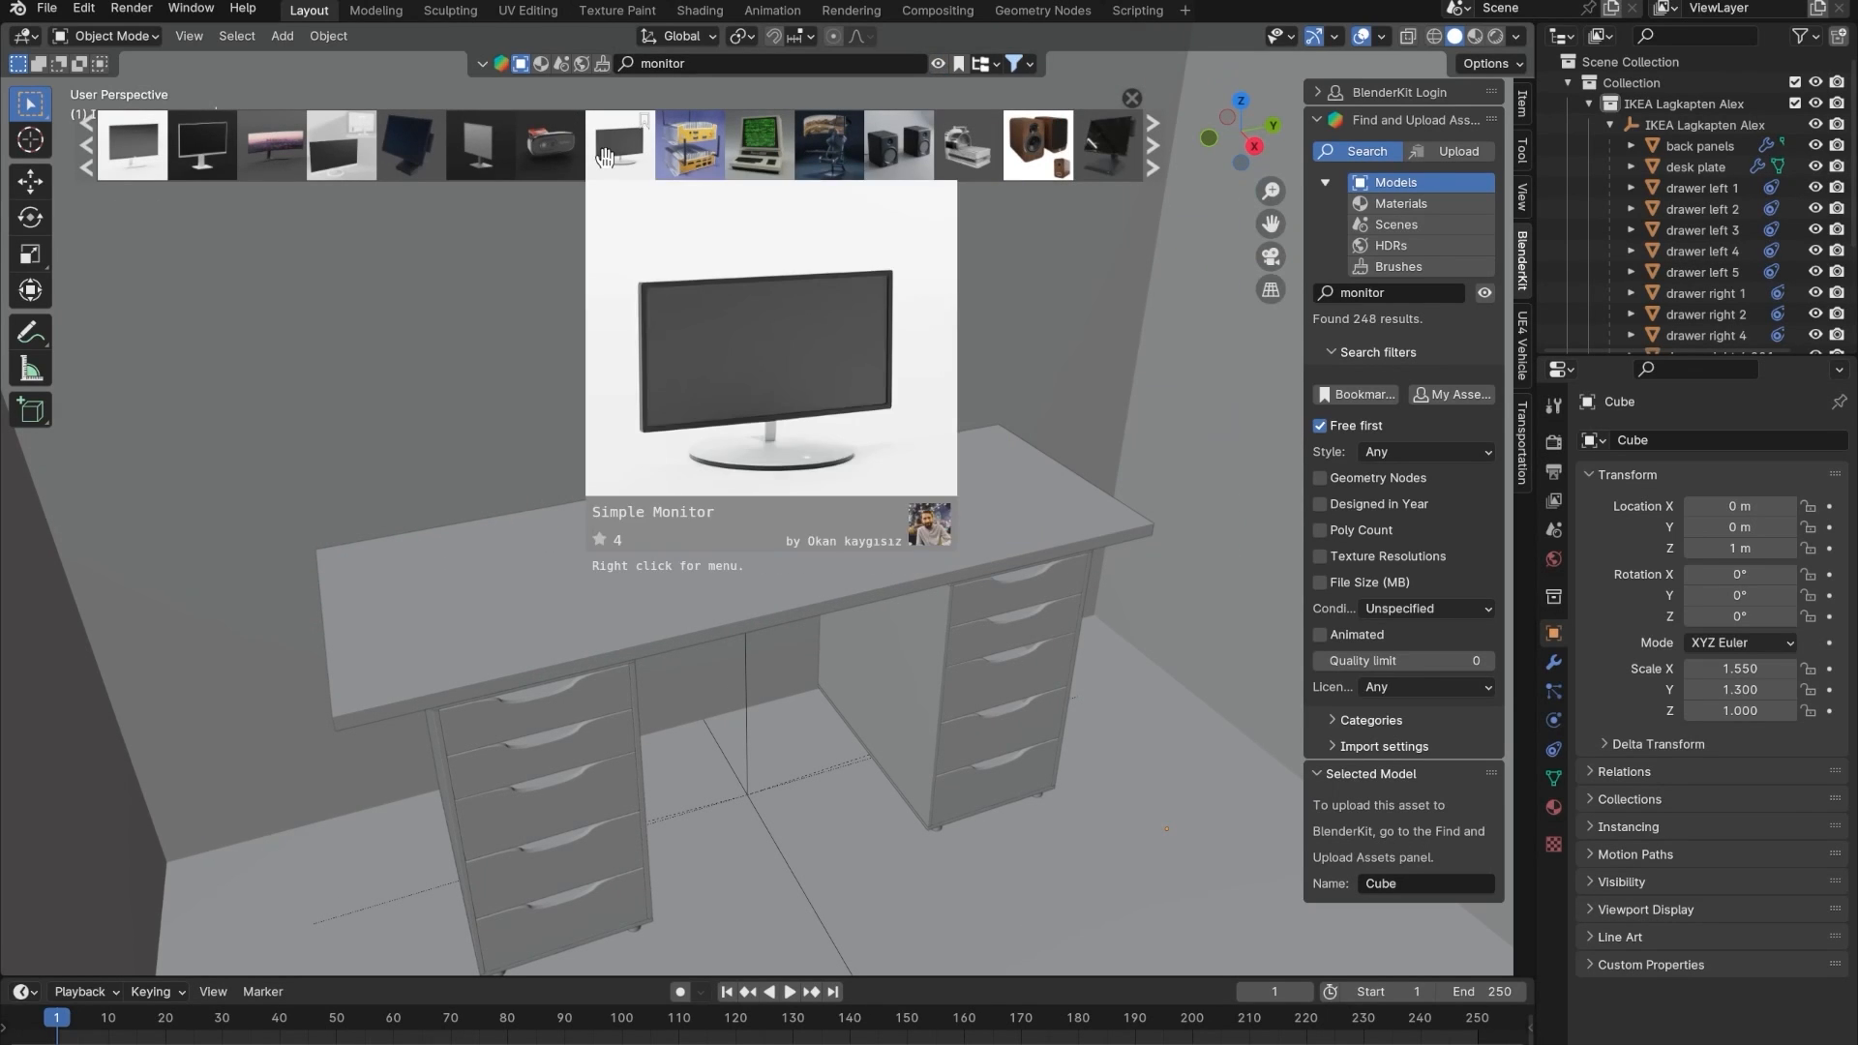
{"action": "left_click", "coordinate": [83, 147]}
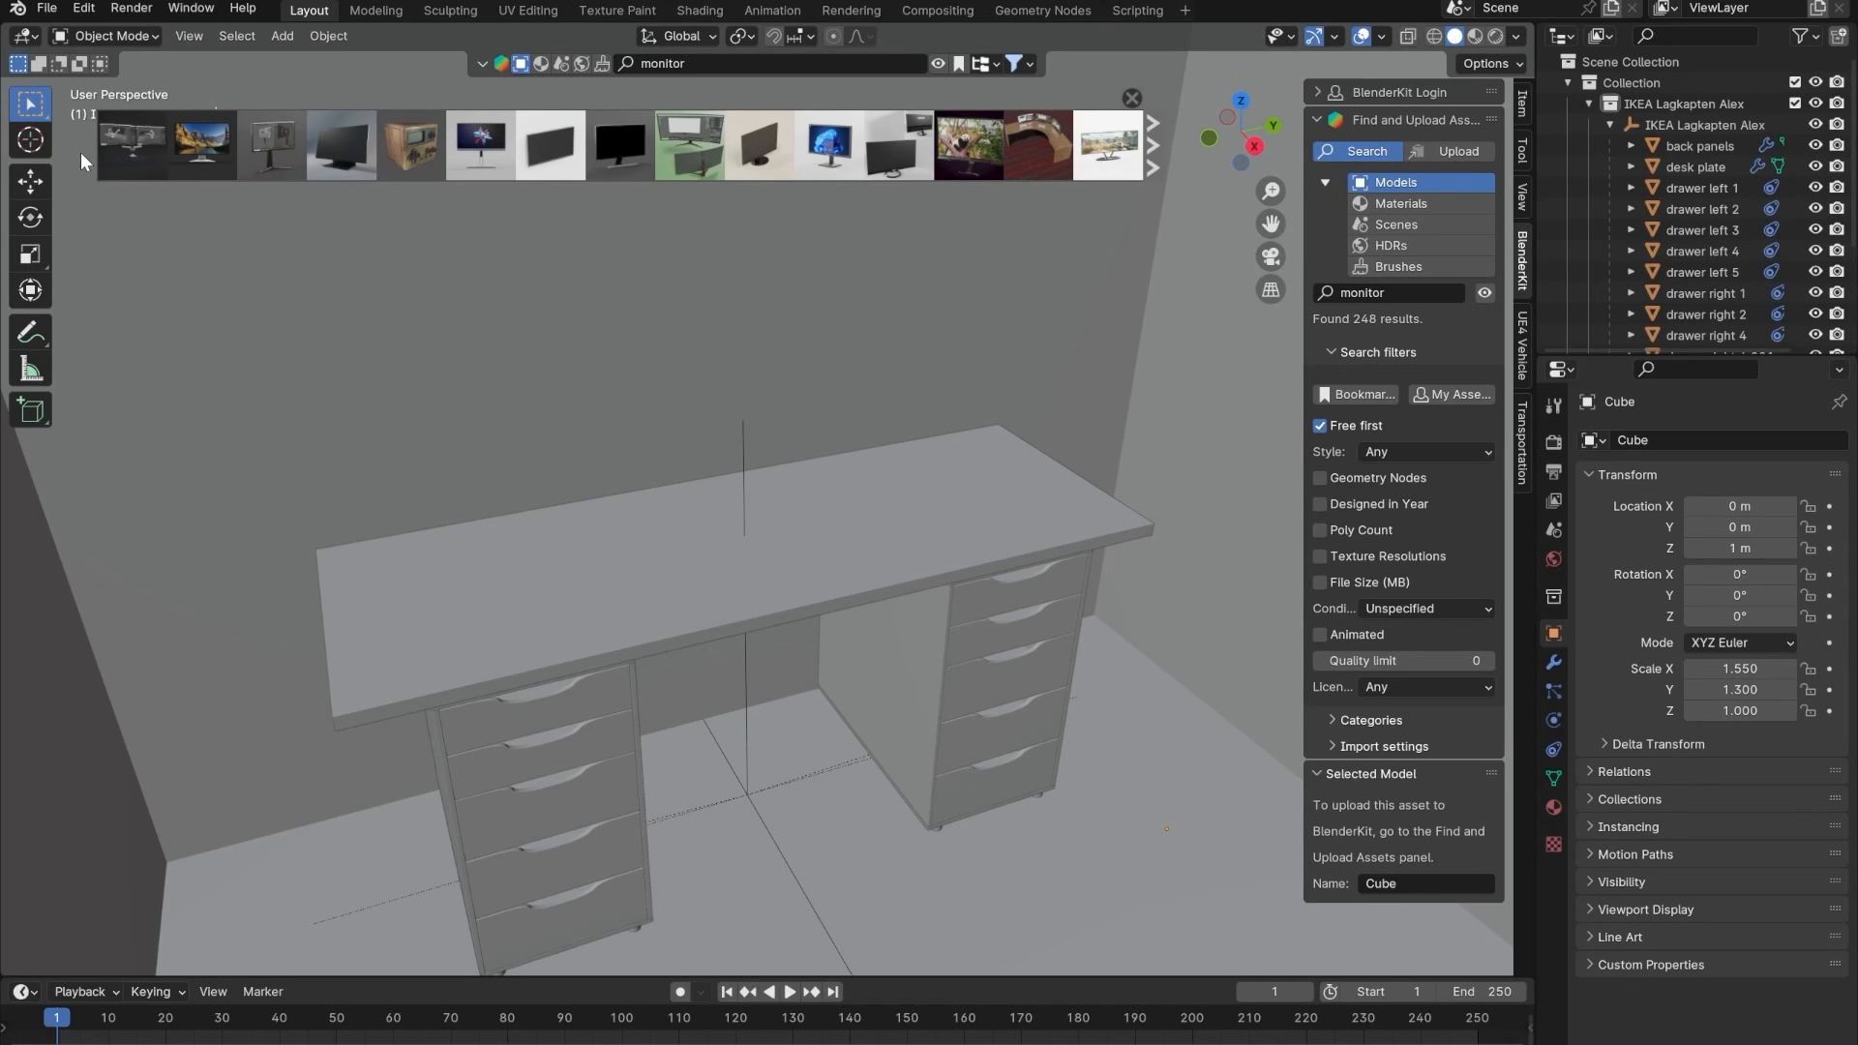
{"action": "mouse_move", "coordinate": [482, 169]}
- Search the BlenderKit models for "screen" and browse several pages of results for an ultrawide monitor
{"action": "left_click", "coordinate": [811, 68]}
{"action": "type", "text": "screen"}
{"action": "key", "text": "Return"}
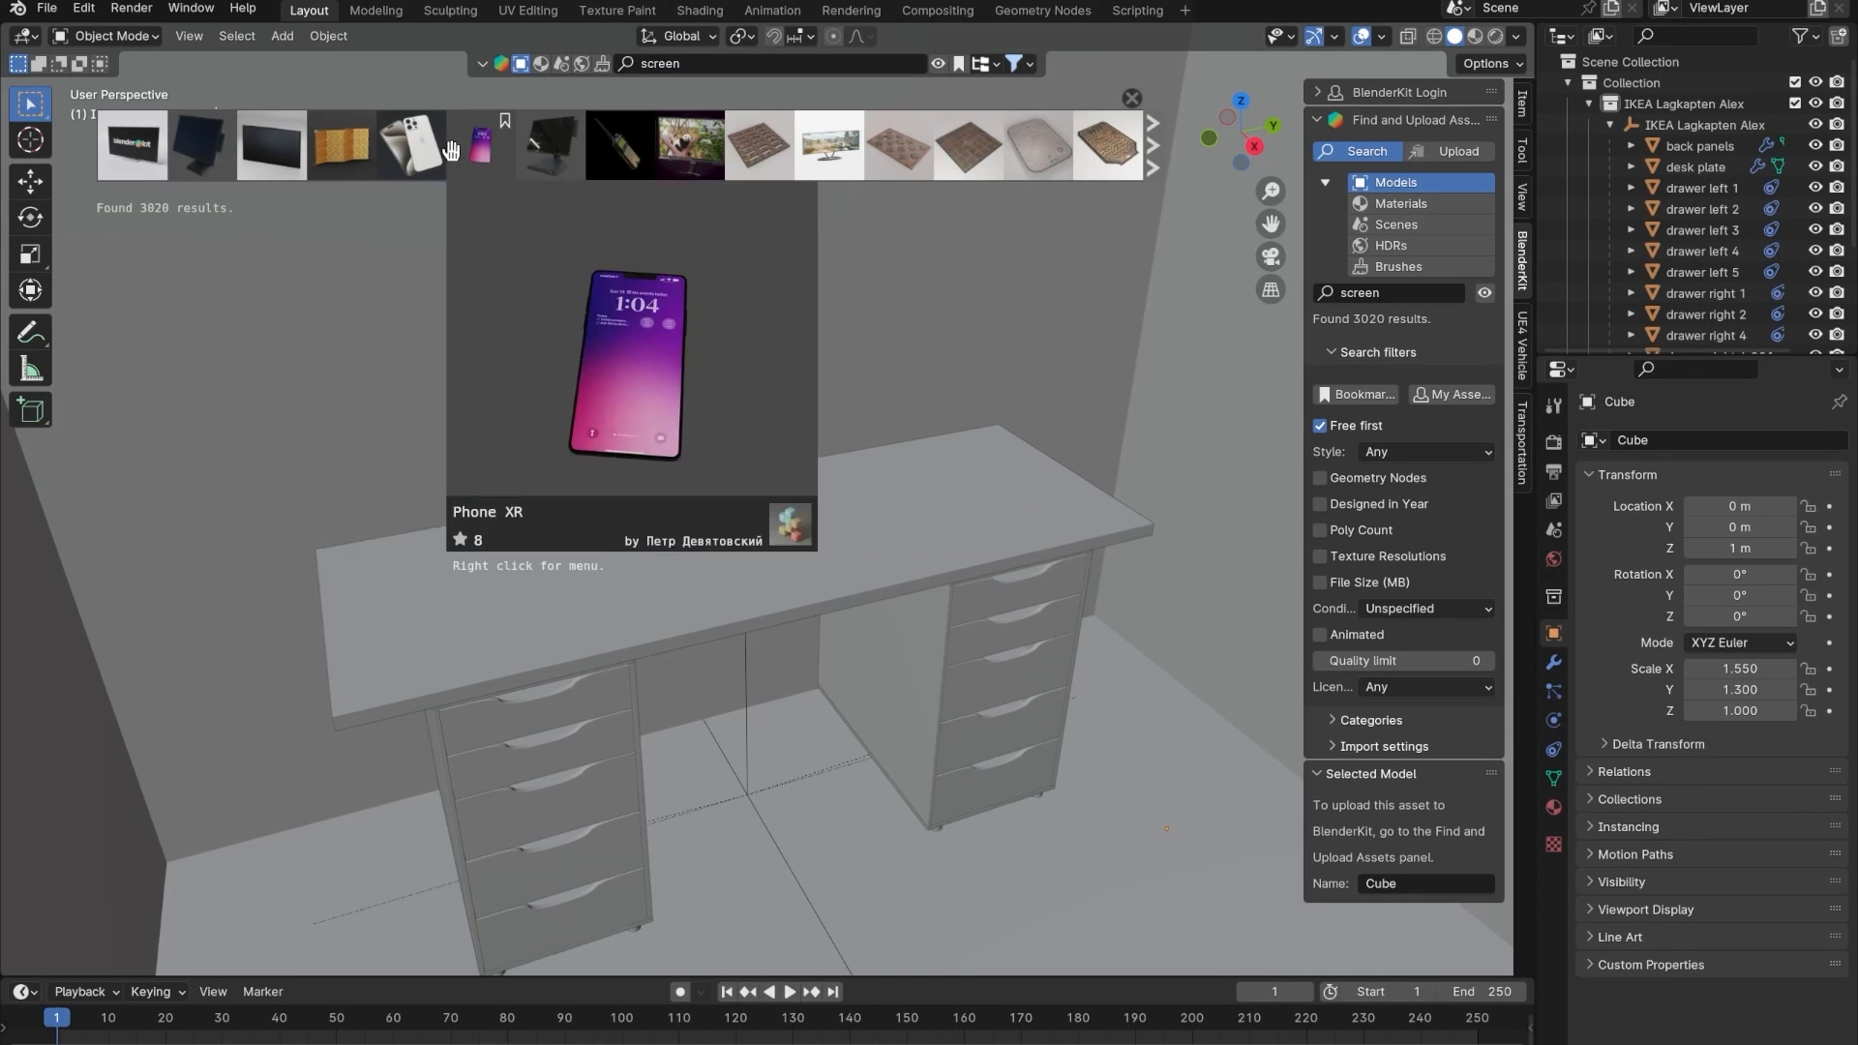
{"action": "left_click", "coordinate": [1156, 144]}
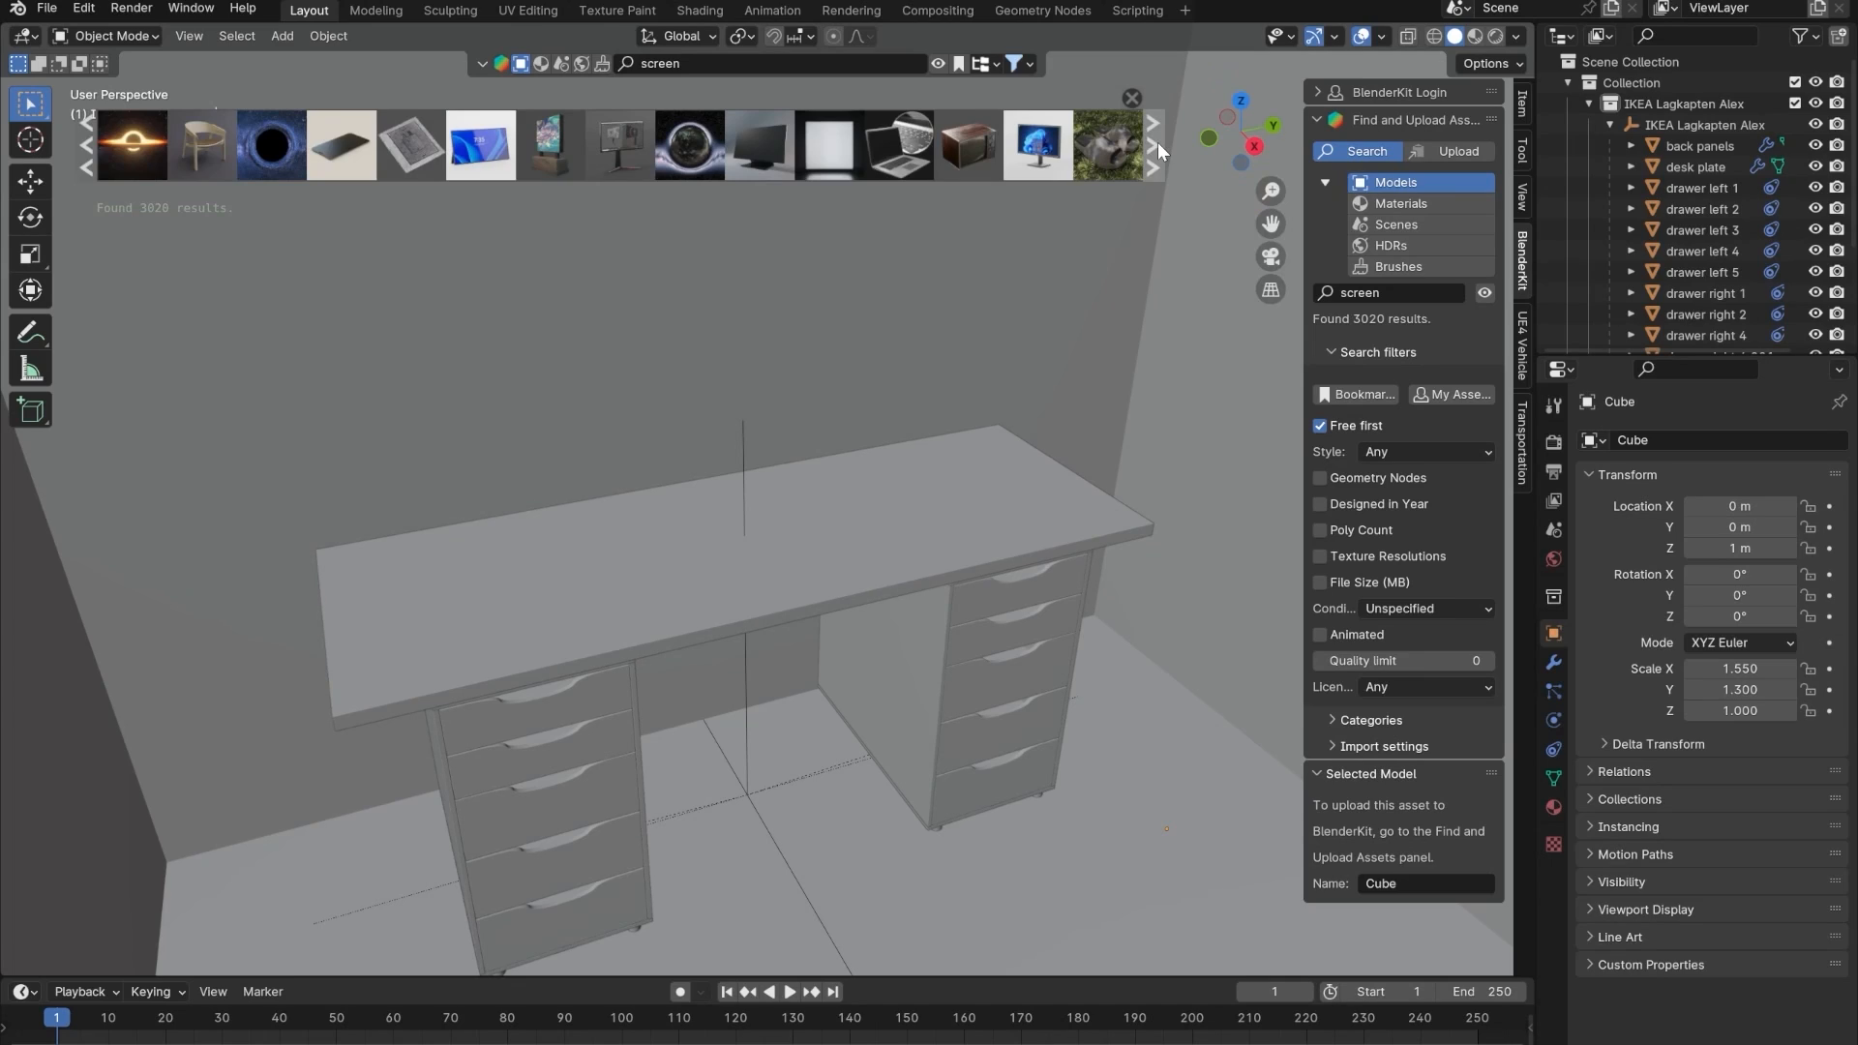
{"action": "left_click", "coordinate": [1157, 142]}
{"action": "left_click", "coordinate": [1158, 142]}
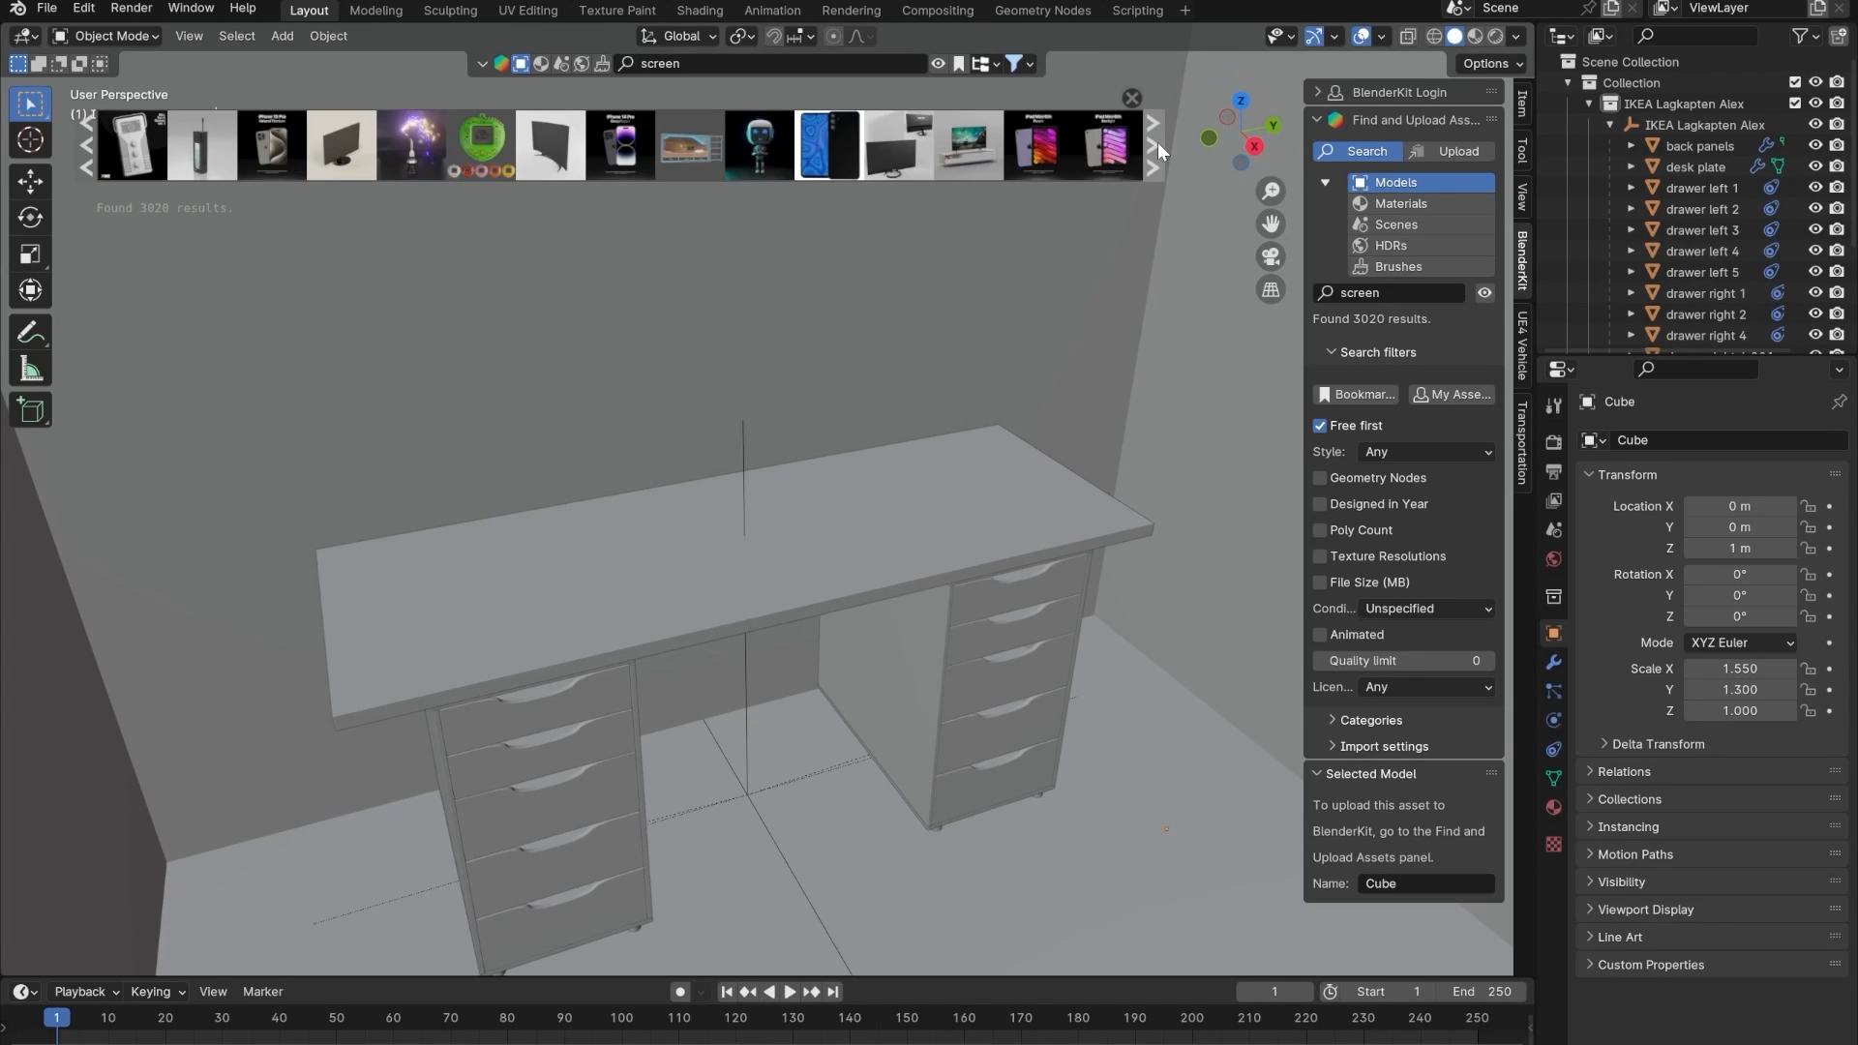
{"action": "left_click", "coordinate": [1158, 142]}
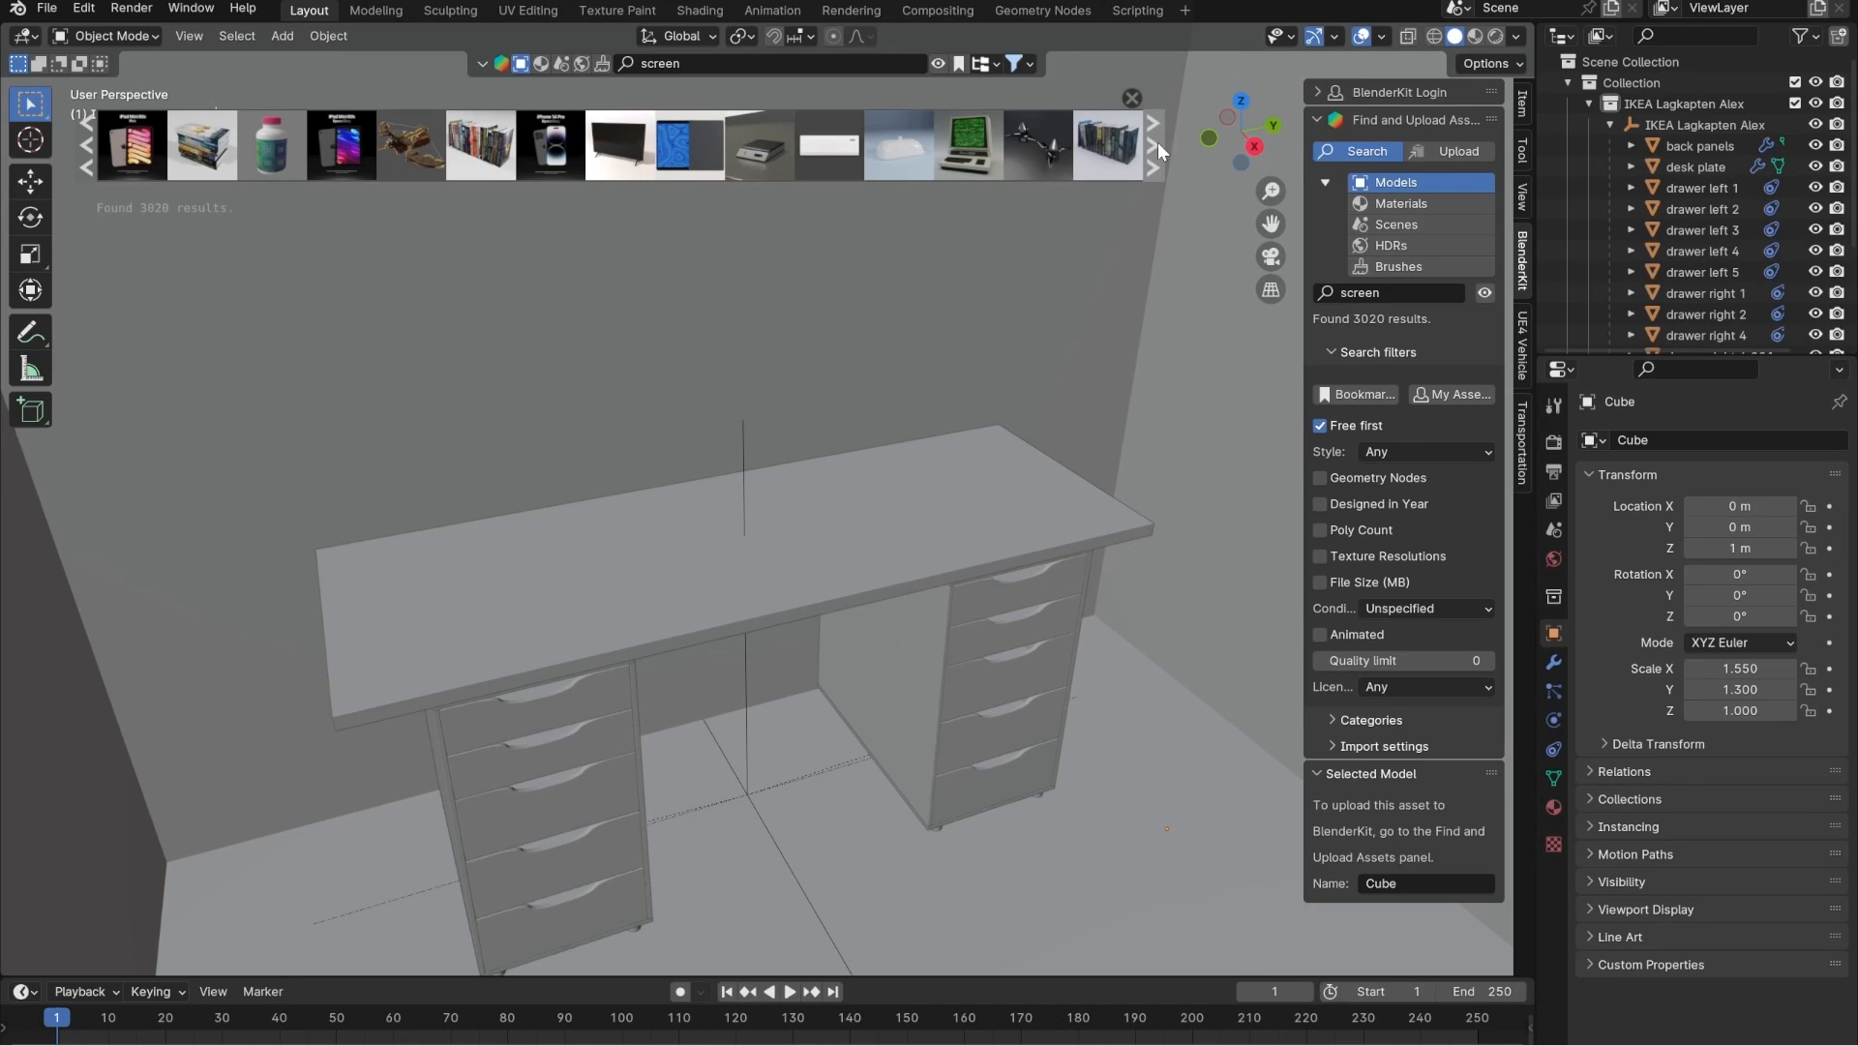
{"action": "left_click", "coordinate": [1158, 142]}
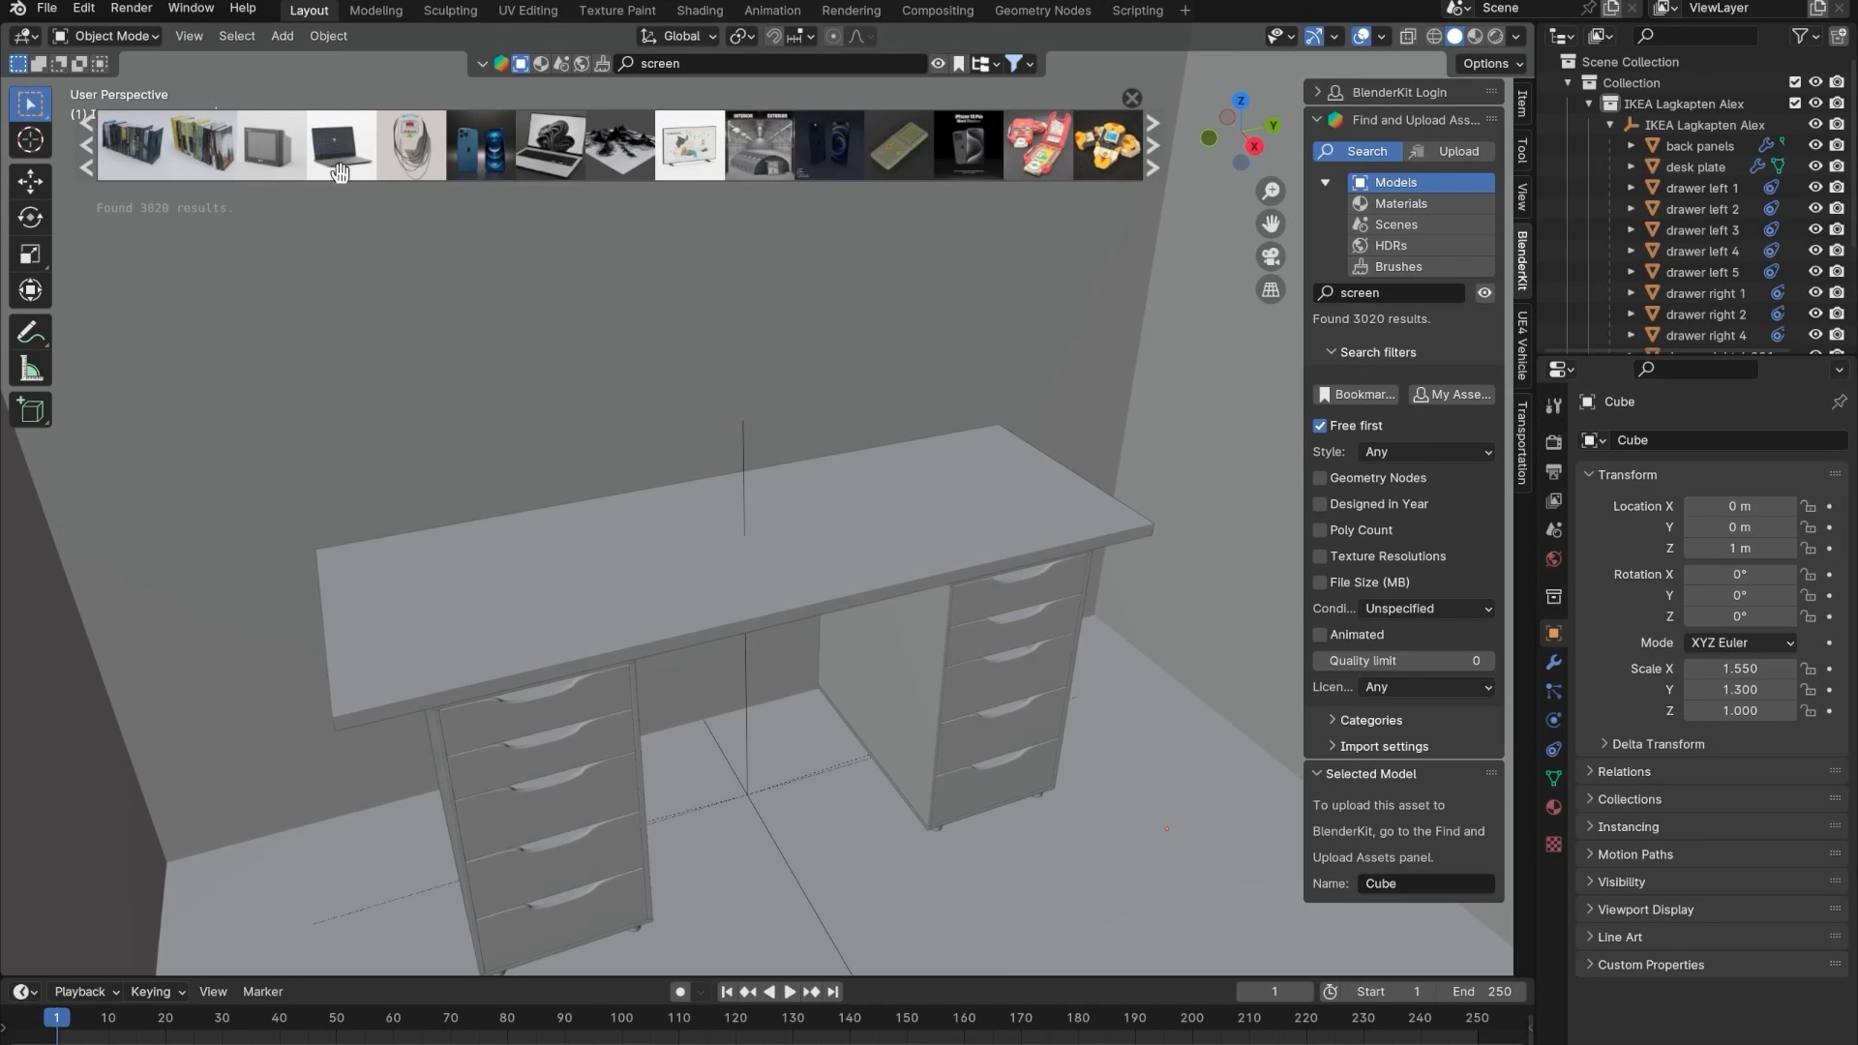
{"action": "left_click", "coordinate": [1152, 150]}
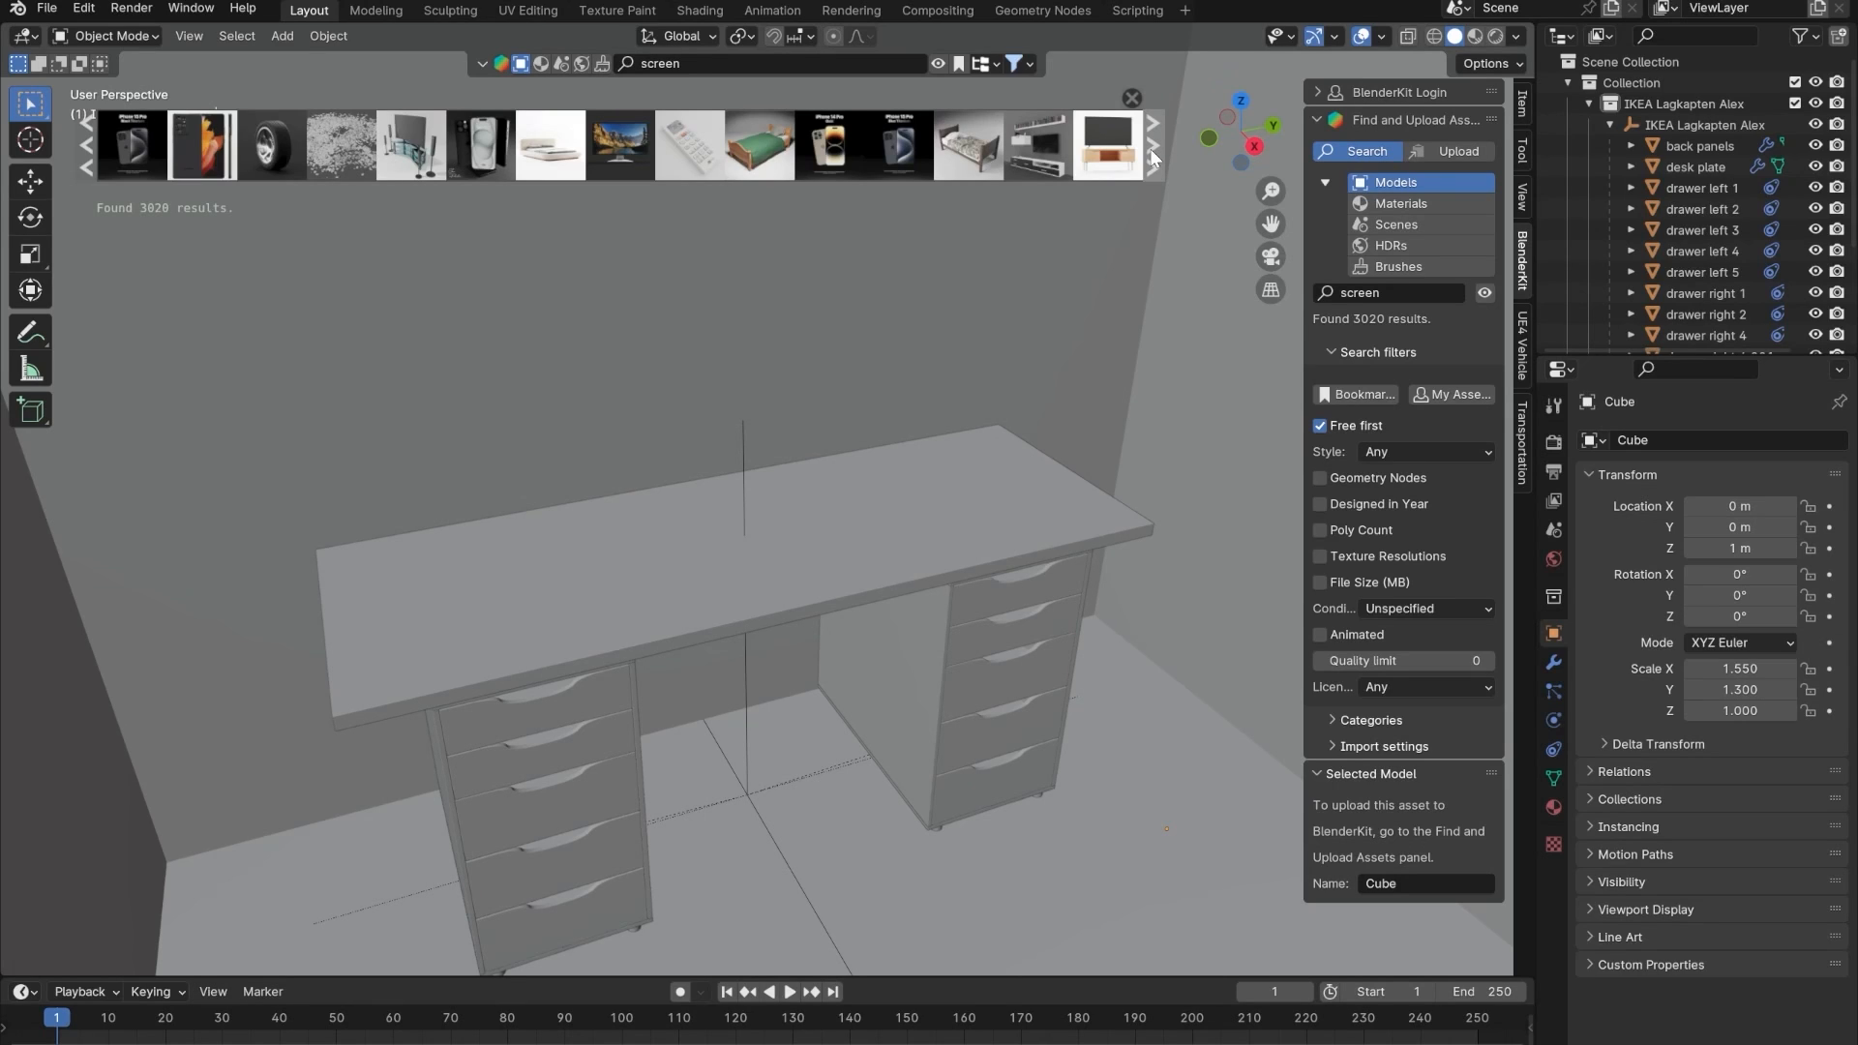
{"action": "left_click", "coordinate": [1154, 150]}
- Import the Ultrawide 49 inch monitor asset into the room and bring it into view
{"action": "mouse_move", "coordinate": [605, 150]}
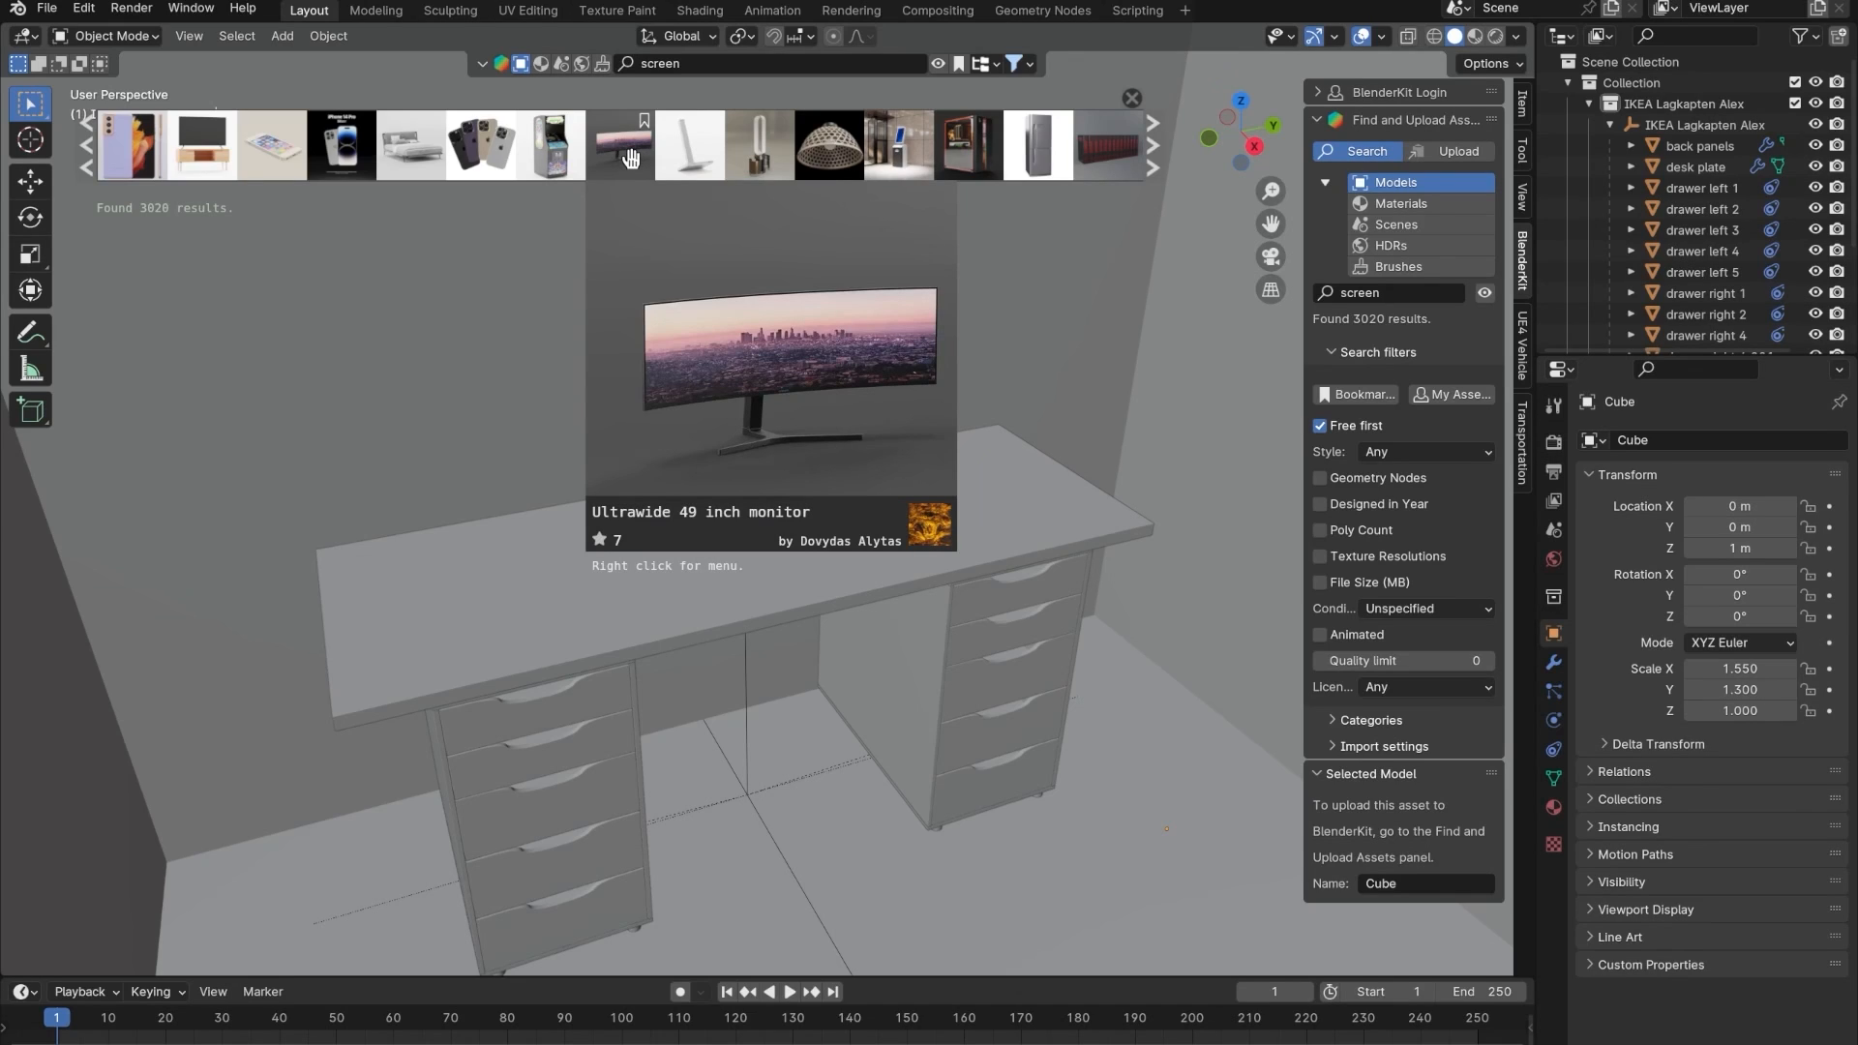
{"action": "left_click", "coordinate": [631, 159]}
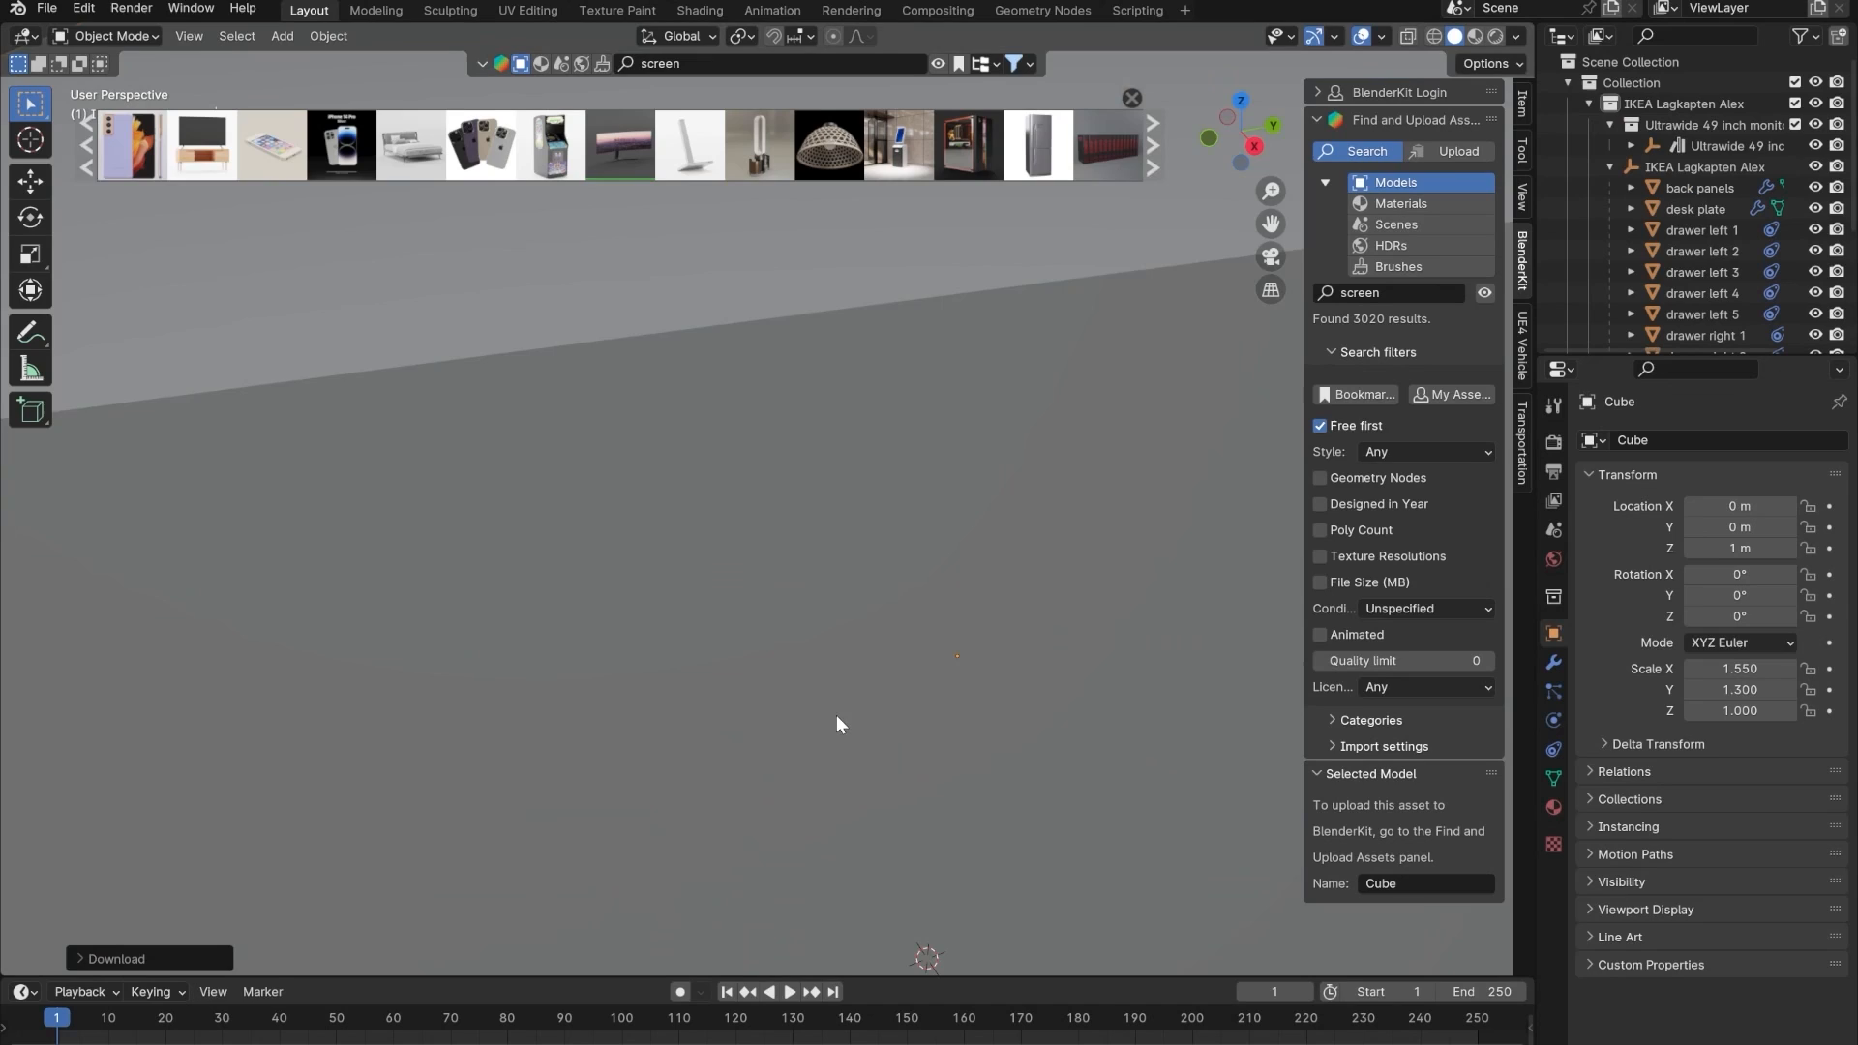
{"action": "middle_click_drag", "start_coordinate": [836, 716], "coordinate": [788, 572], "text": "shift"}
{"action": "scroll", "coordinate": [694, 554], "scroll_direction": "up", "scroll_amount": 3}
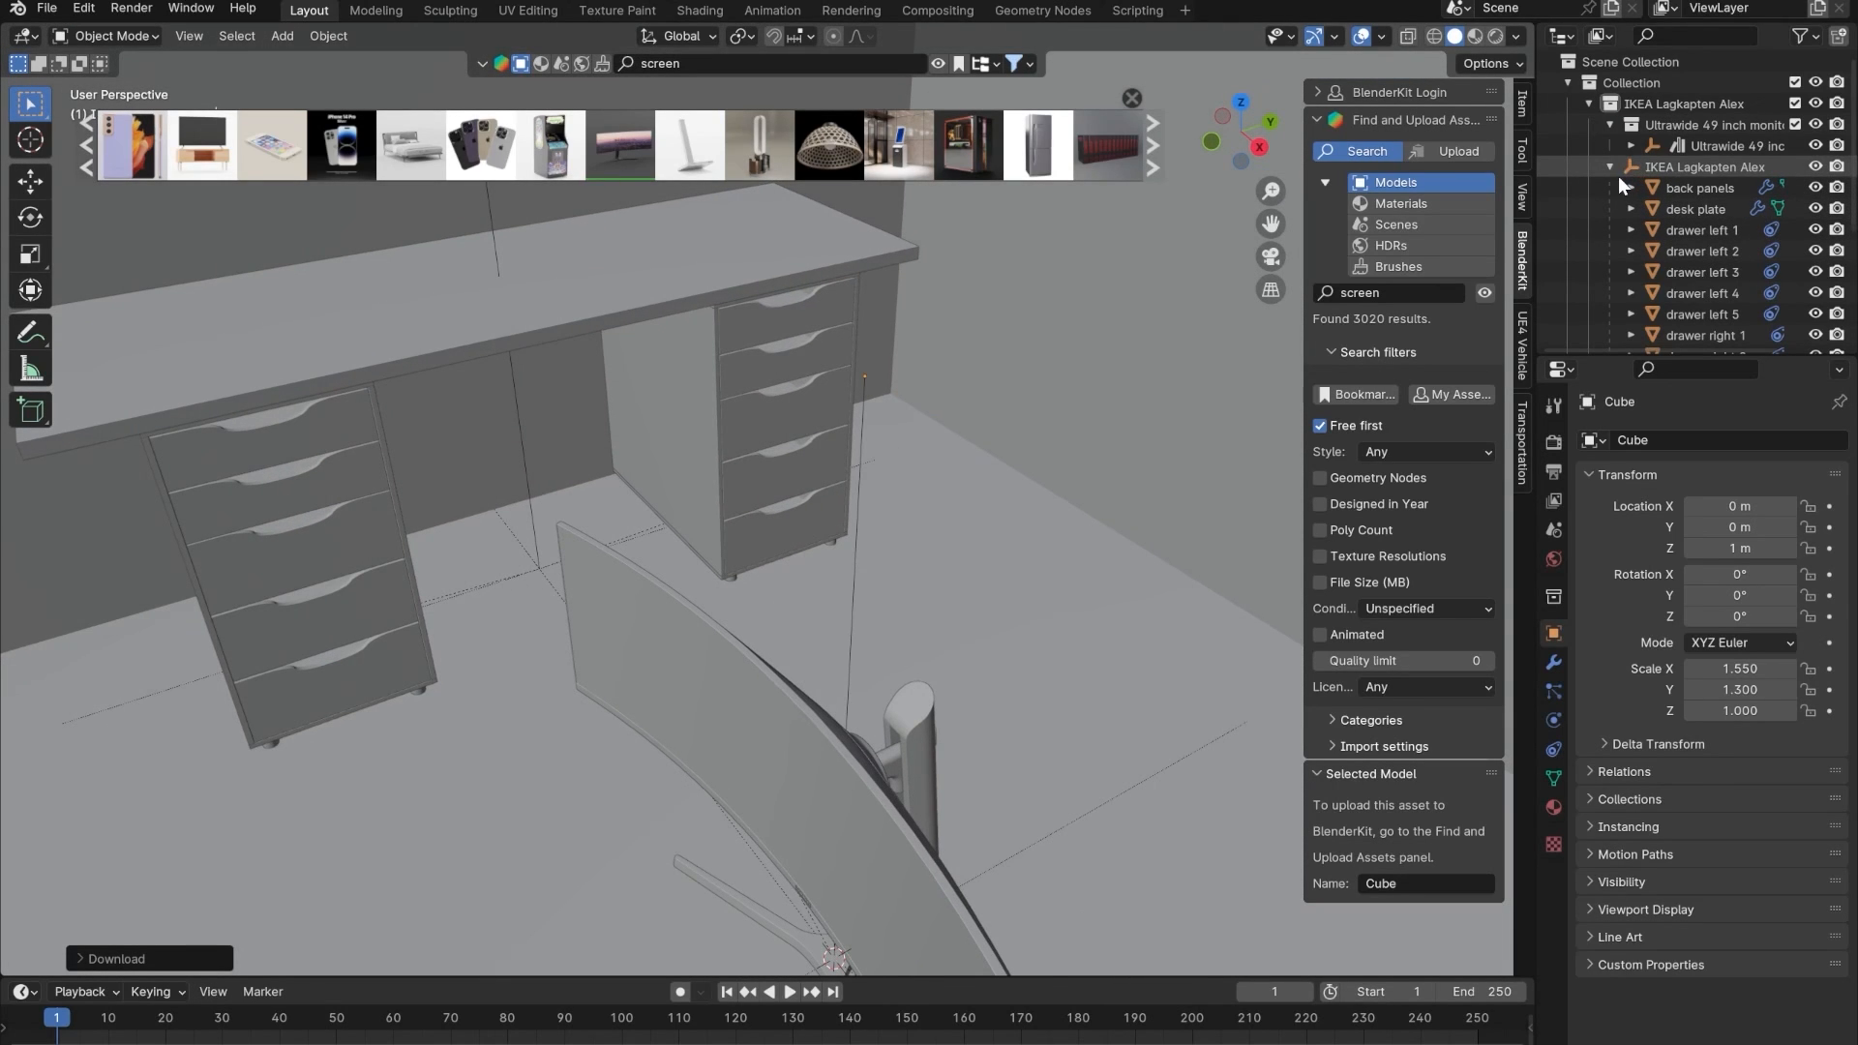
- Collapse the desk's hierarchy and select all objects of the Ultrawide 49 inch monitor collection
{"action": "left_click", "coordinate": [1606, 124]}
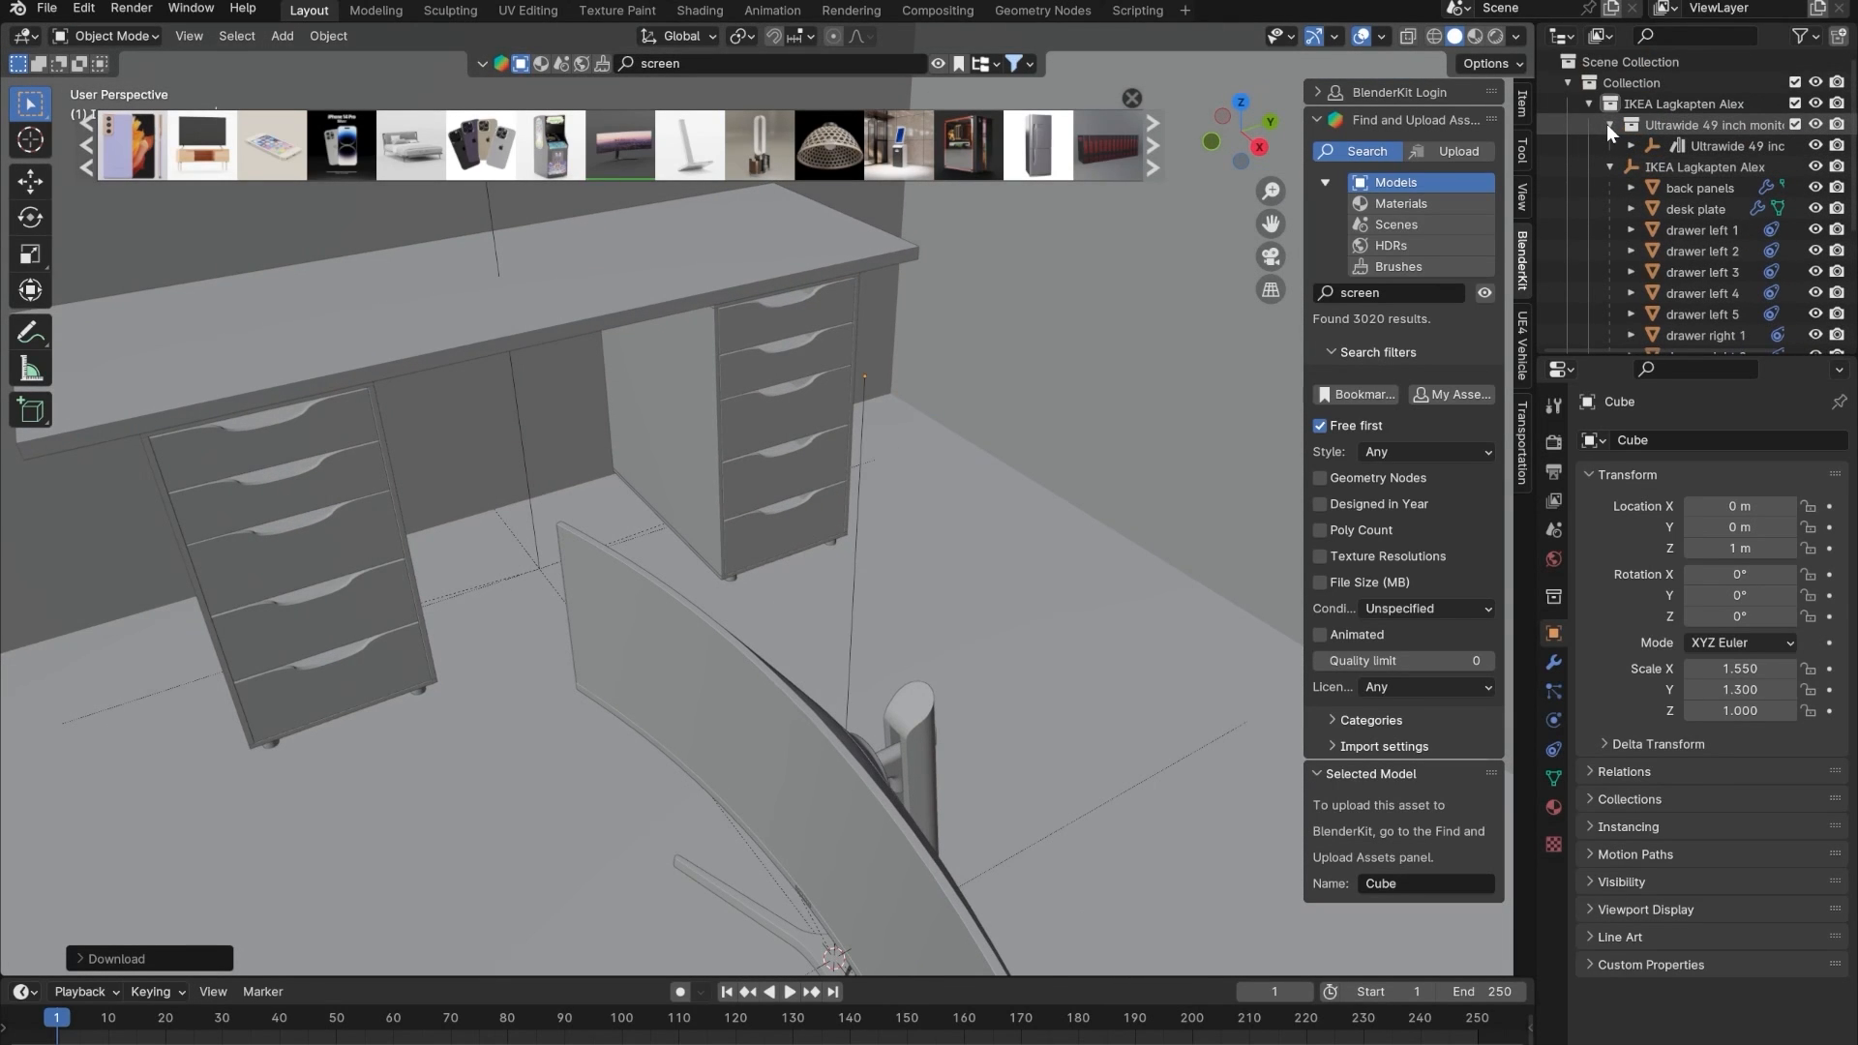
{"action": "left_click", "coordinate": [1610, 145]}
{"action": "left_click", "coordinate": [1659, 119]}
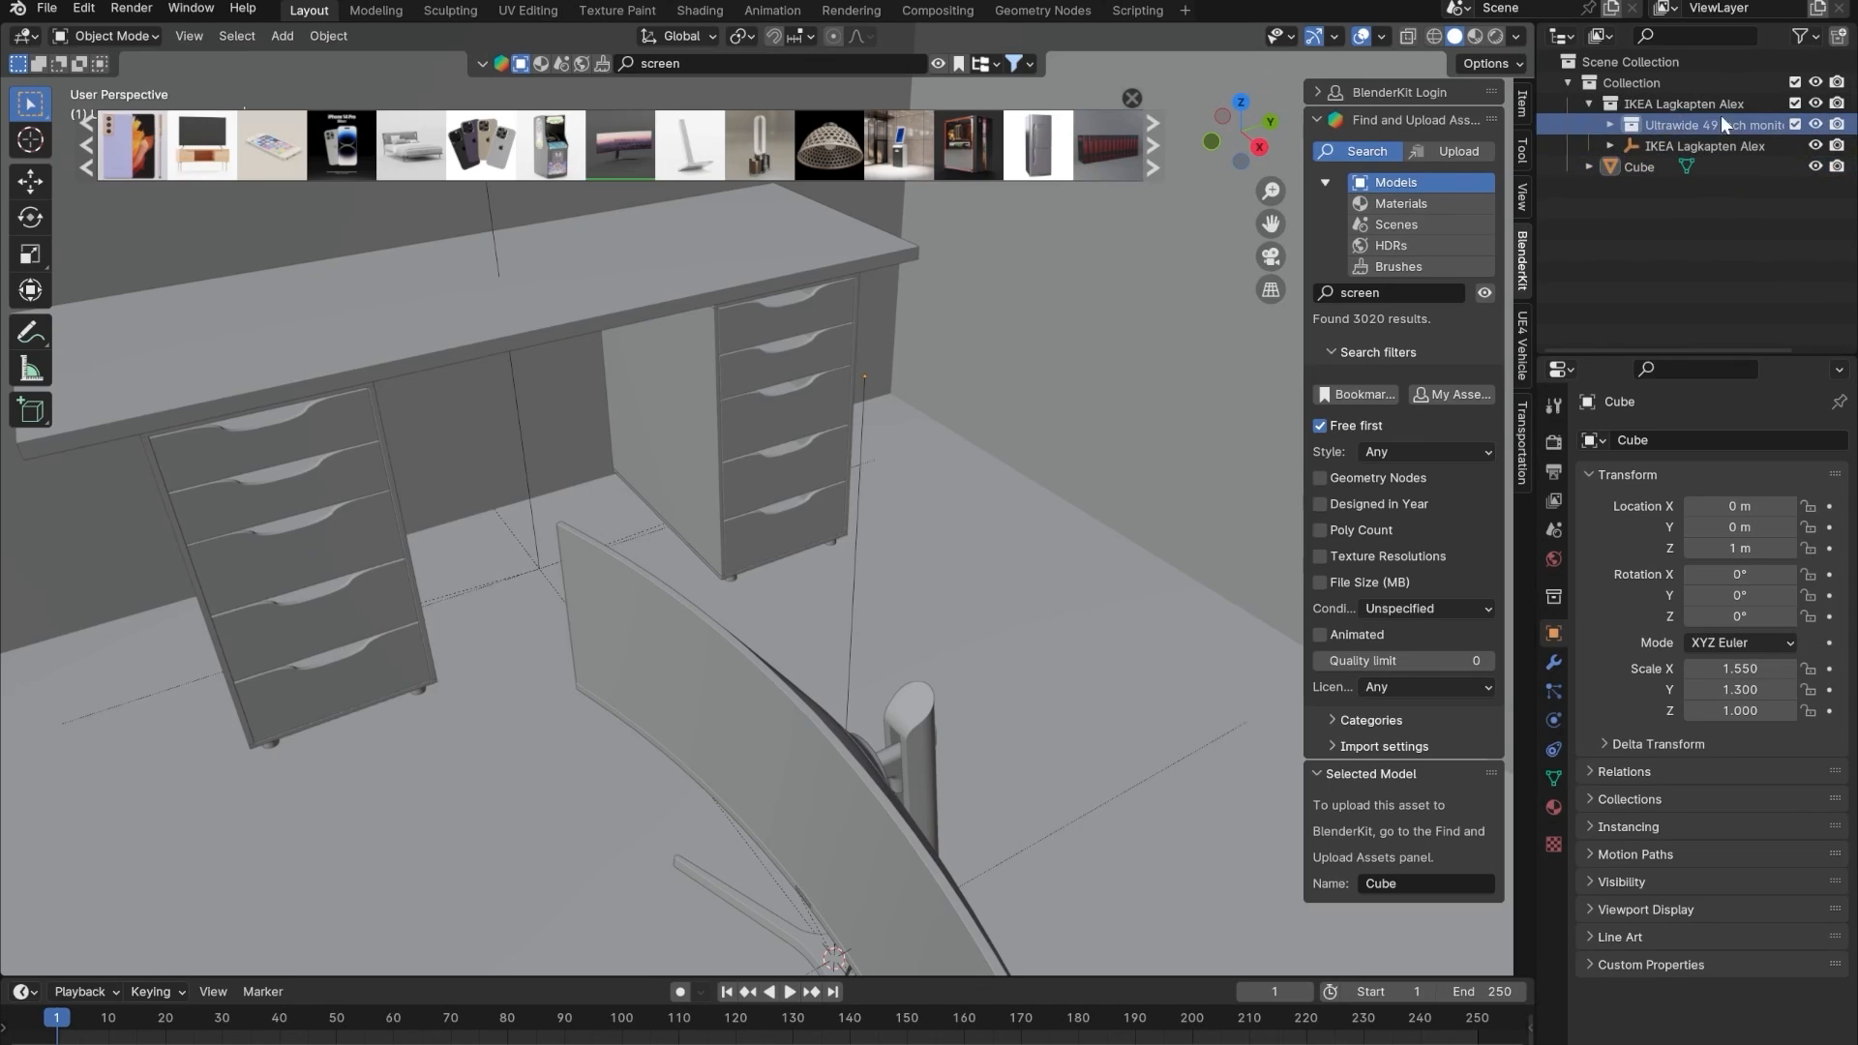
{"action": "right_click", "coordinate": [1658, 118]}
{"action": "left_click", "coordinate": [1514, 215]}
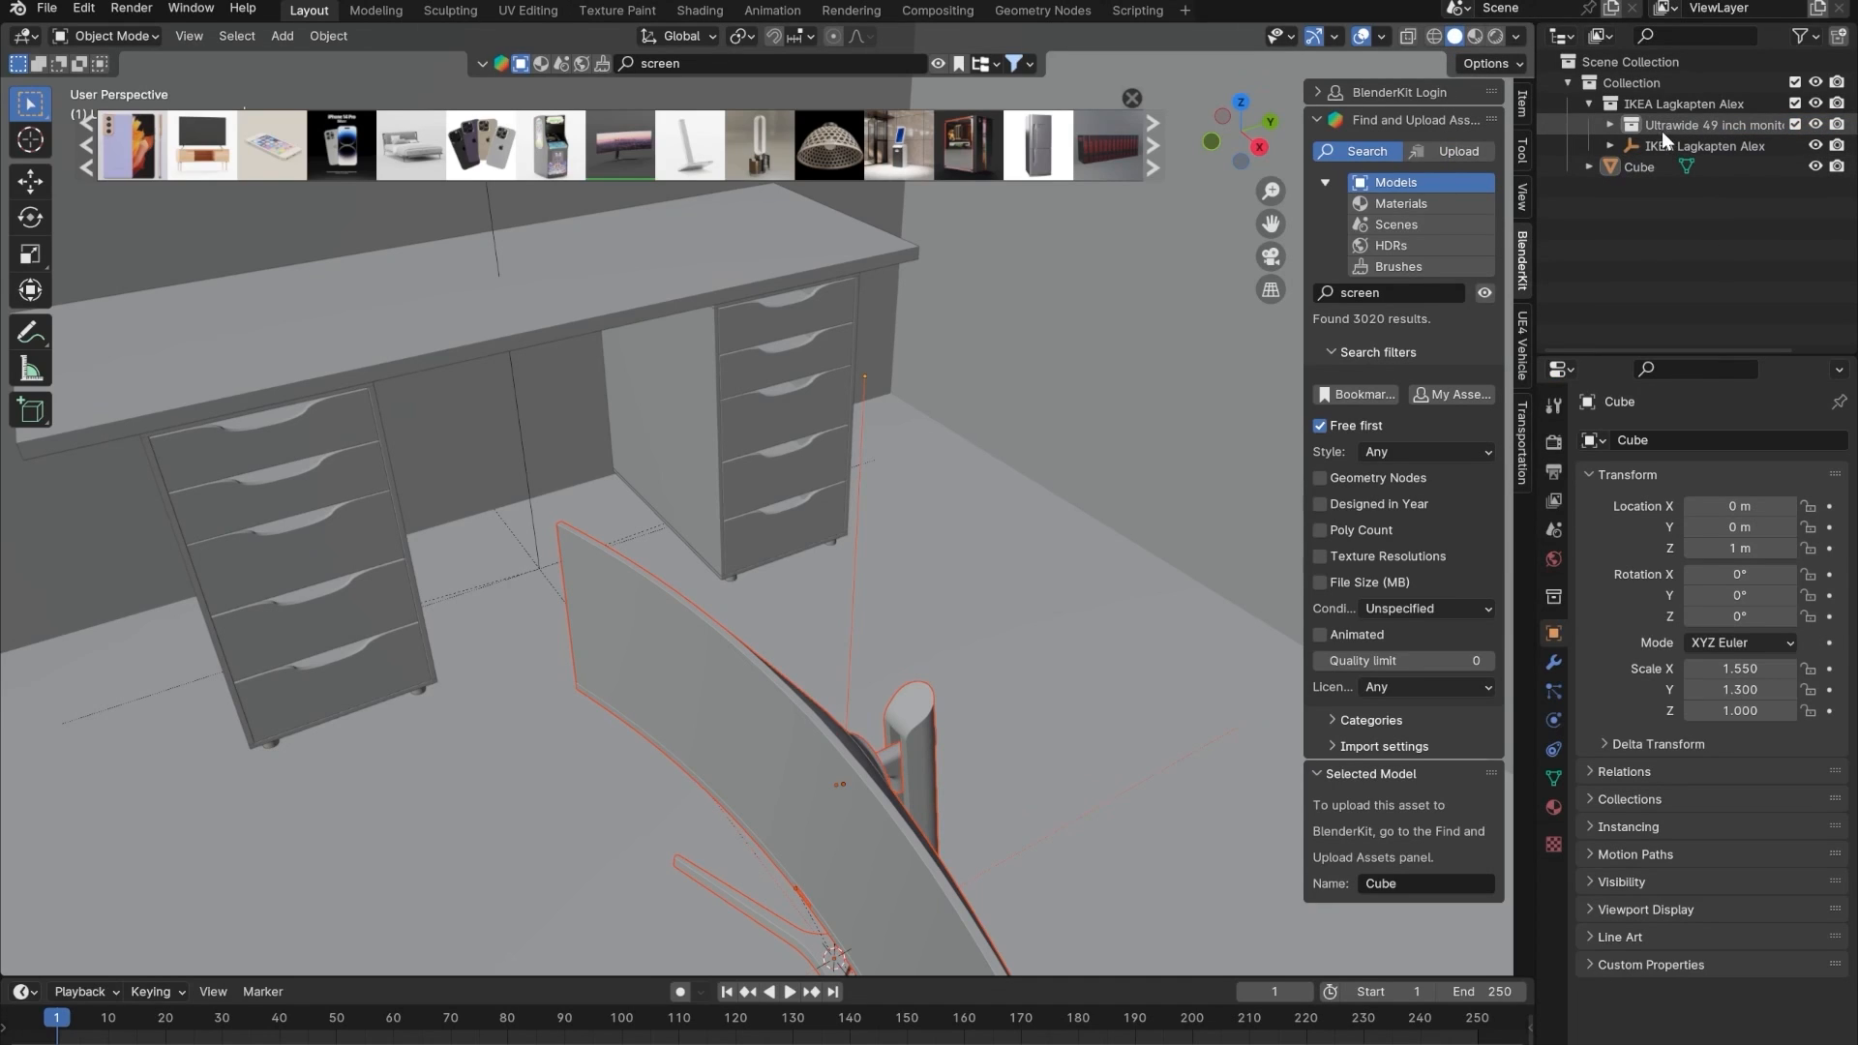
- Move the Ultrawide 49 inch monitor collection directly under the Scene Collection and select all its objects
{"action": "left_click_drag", "start_coordinate": [1682, 134], "coordinate": [1605, 66]}
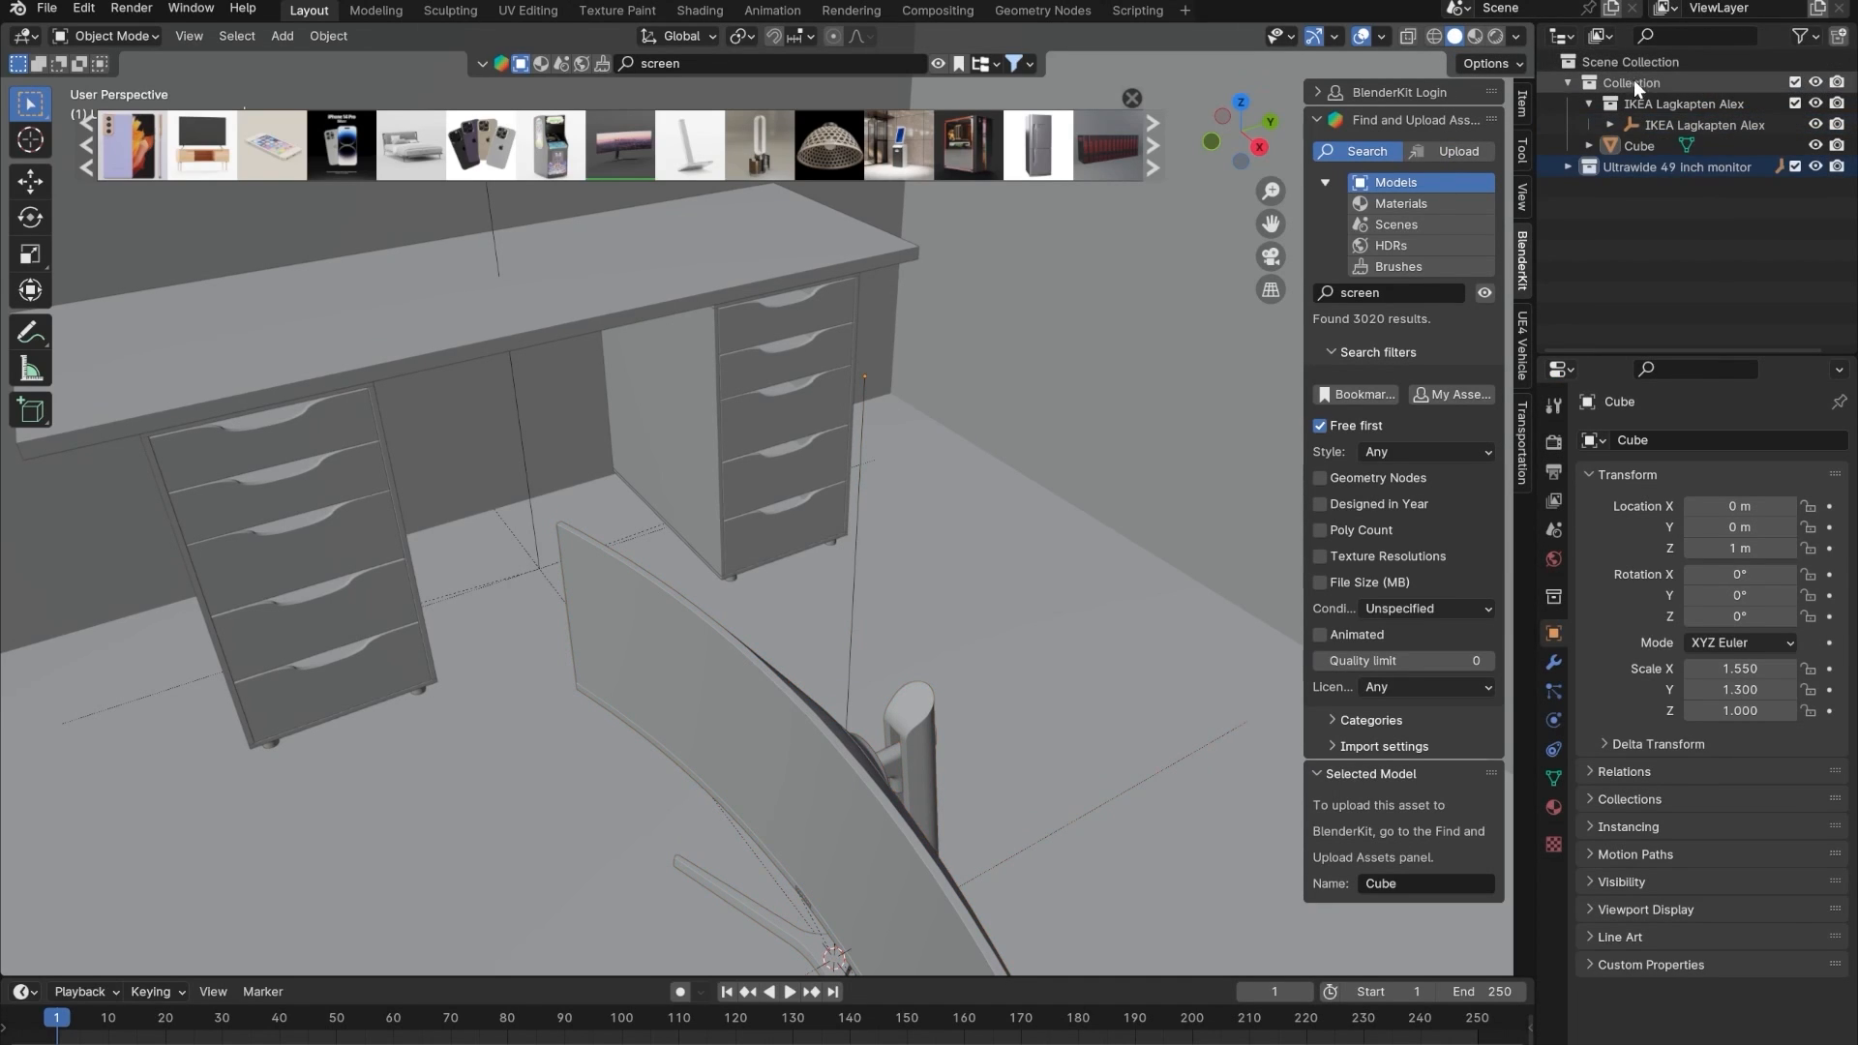
{"action": "right_click", "coordinate": [1626, 166]}
{"action": "left_click", "coordinate": [1555, 210]}
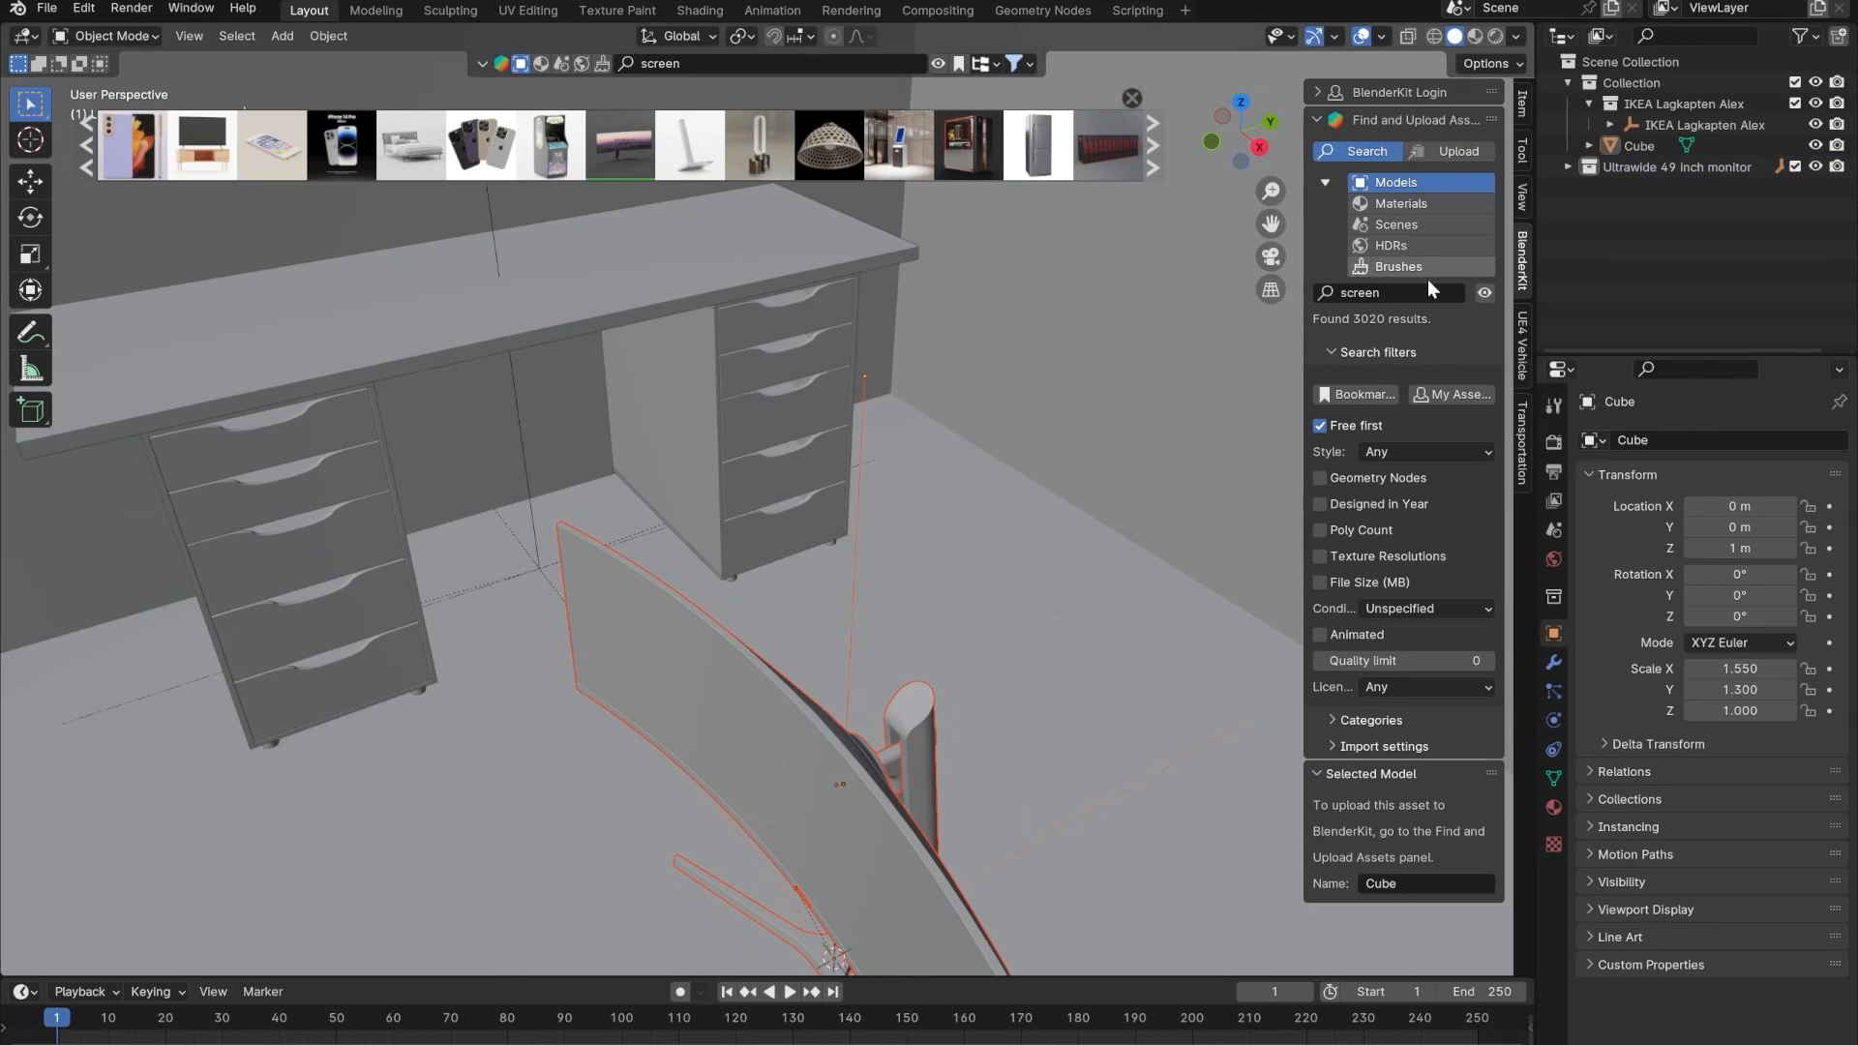
- Move the monitor up in the back orthographic view until its stand is just above the desk top
{"action": "scroll", "coordinate": [983, 578], "scroll_direction": "down", "scroll_amount": 2}
{"action": "scroll", "coordinate": [977, 578], "scroll_direction": "up", "scroll_amount": 2}
{"action": "middle_click_drag", "start_coordinate": [830, 562], "coordinate": [645, 534], "text": "shift"}
{"action": "key", "text": "alt+z"}
{"action": "middle_click_drag", "start_coordinate": [710, 637], "coordinate": [755, 571], "text": "shift"}
{"action": "key", "text": "g"}
{"action": "left_click", "coordinate": [934, 479]}
- Lower the monitor about 0.03 m so the base of its stand meets the desk top
{"action": "scroll", "coordinate": [925, 485], "scroll_direction": "up", "scroll_amount": 6}
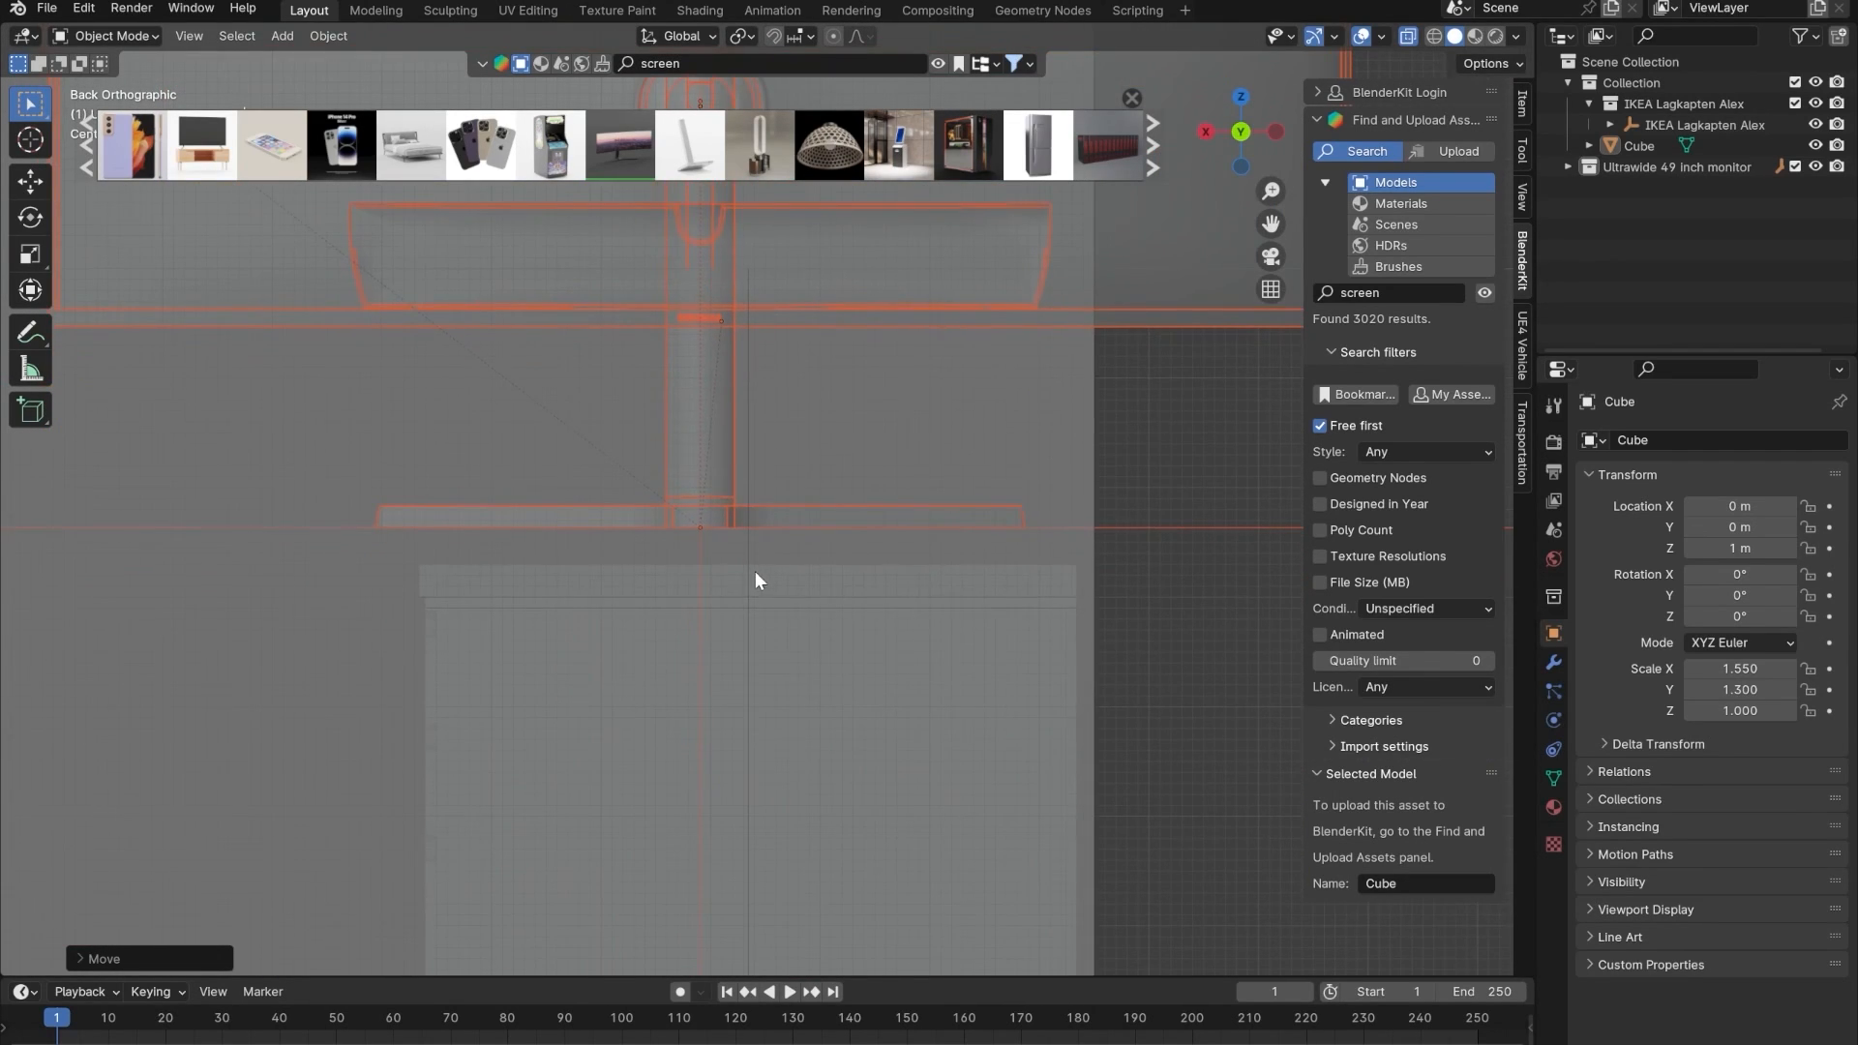
{"action": "scroll", "coordinate": [748, 552], "scroll_direction": "up", "scroll_amount": 1}
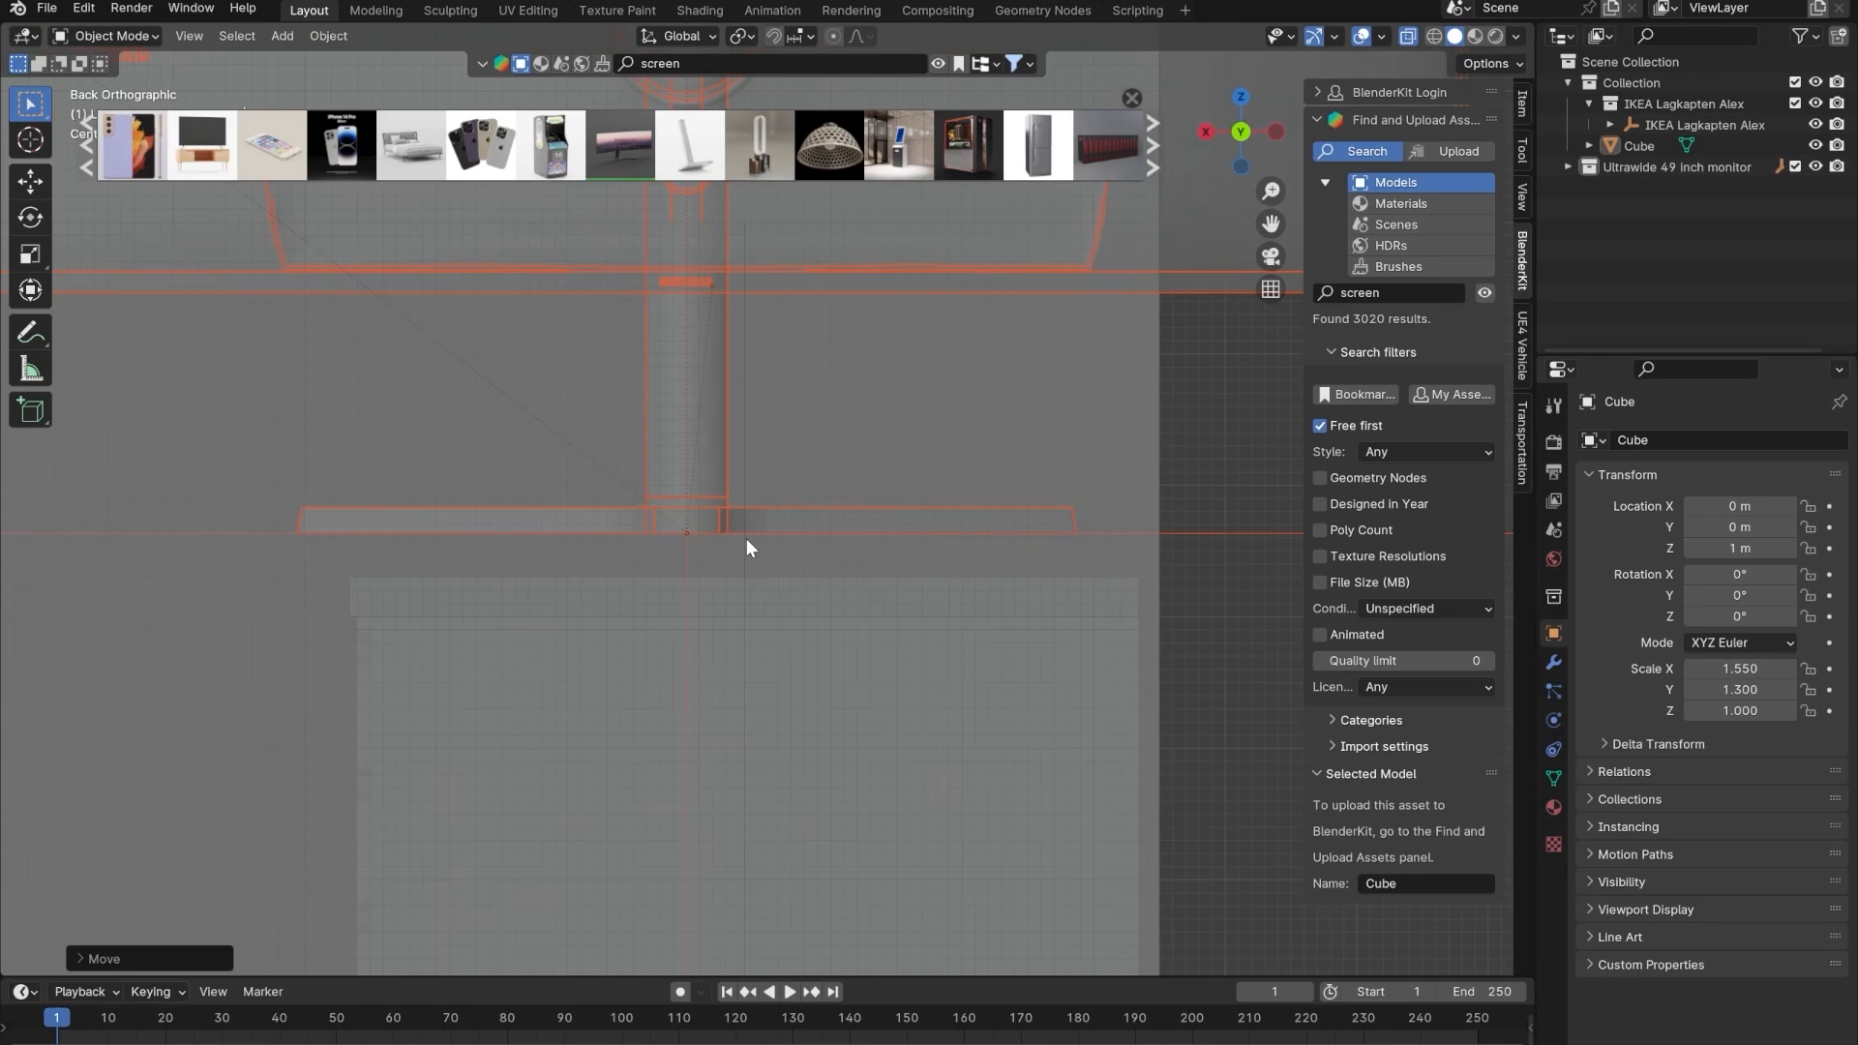
{"action": "key", "text": "alt+z"}
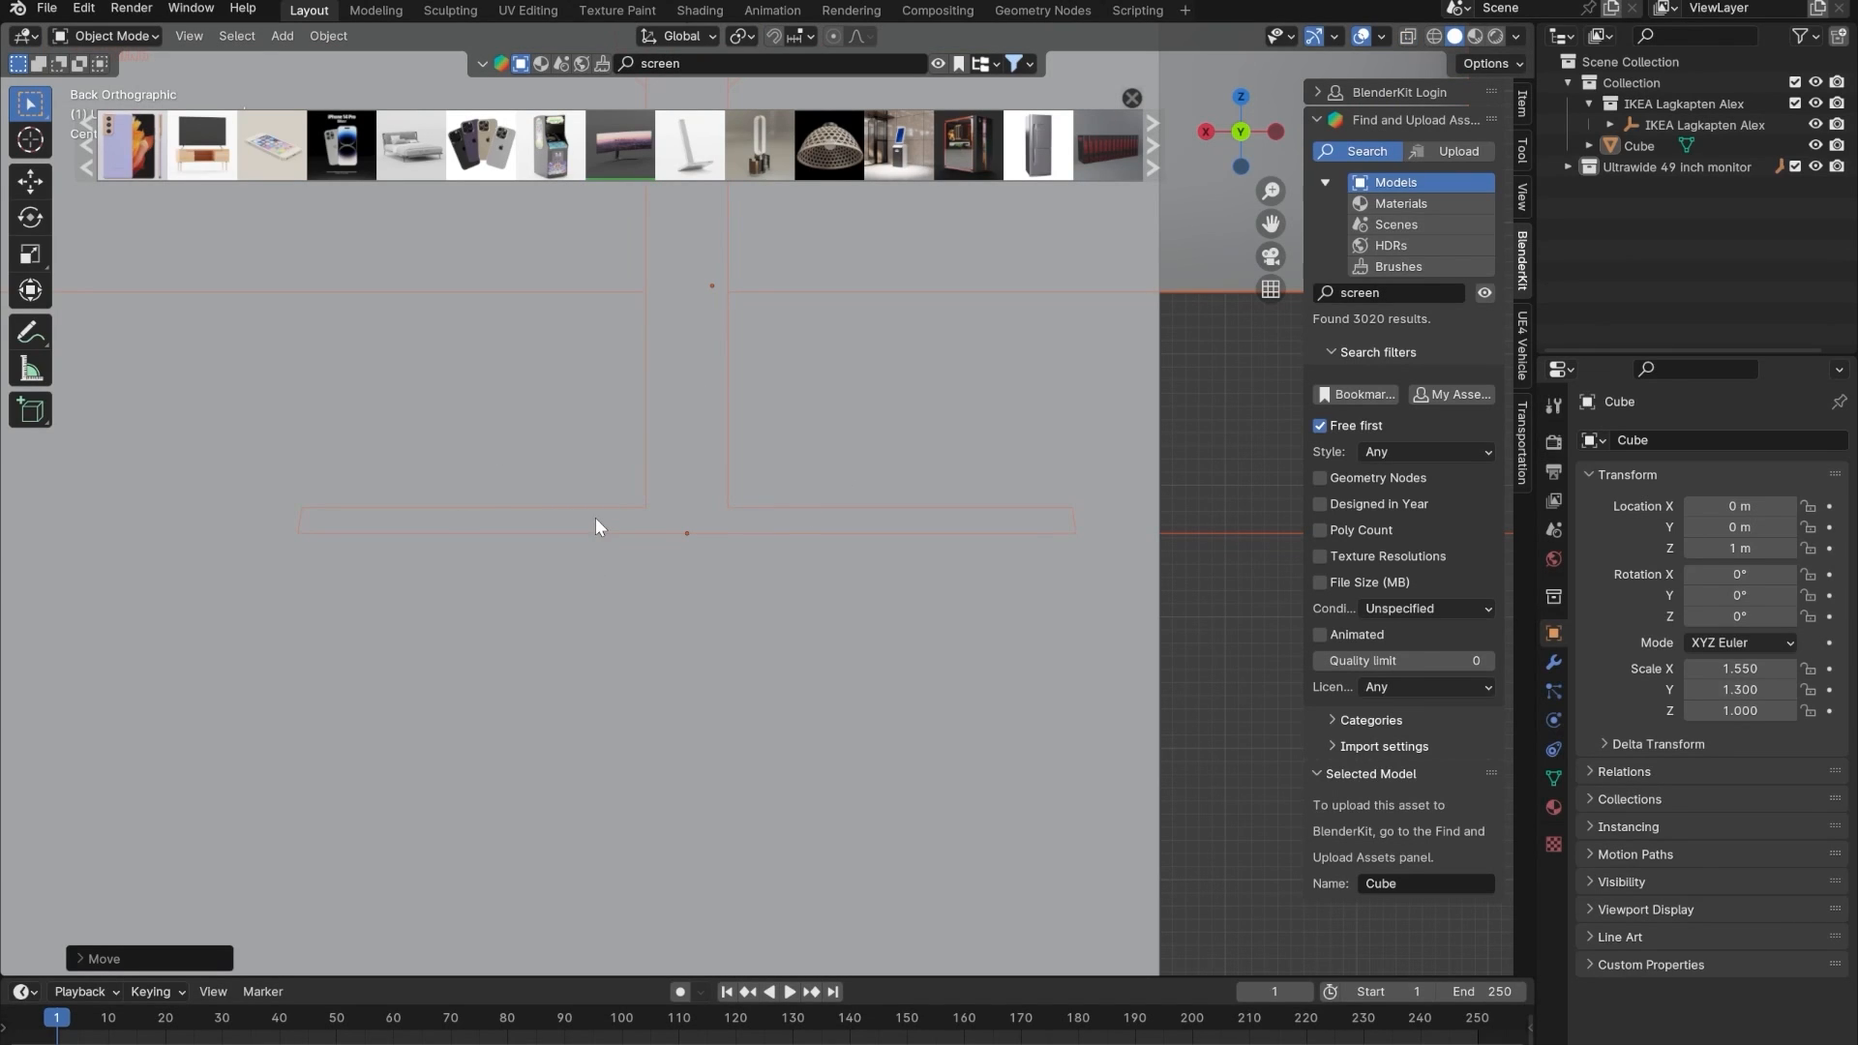
{"action": "key", "text": "alt+z"}
{"action": "scroll", "coordinate": [721, 583], "scroll_direction": "up", "scroll_amount": 2}
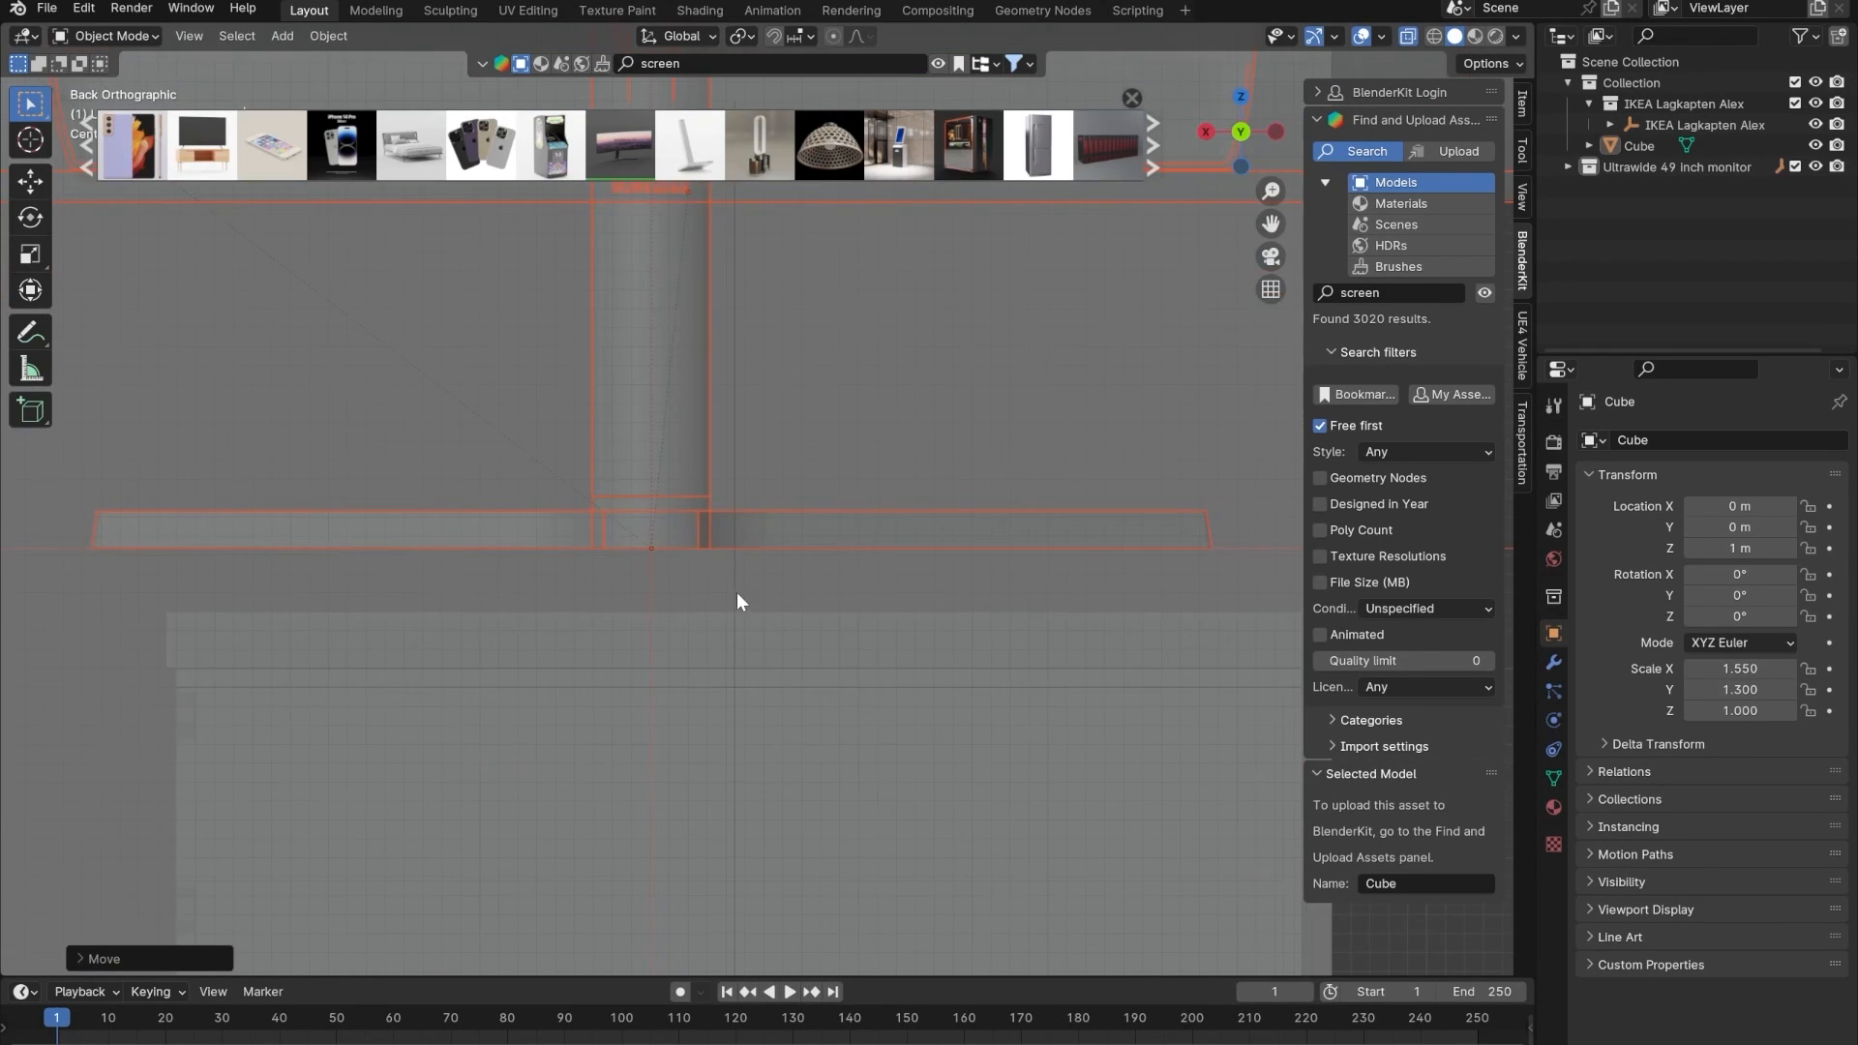
{"action": "middle_click_drag", "start_coordinate": [735, 593], "coordinate": [585, 600], "text": "shift"}
{"action": "key", "text": "g"}
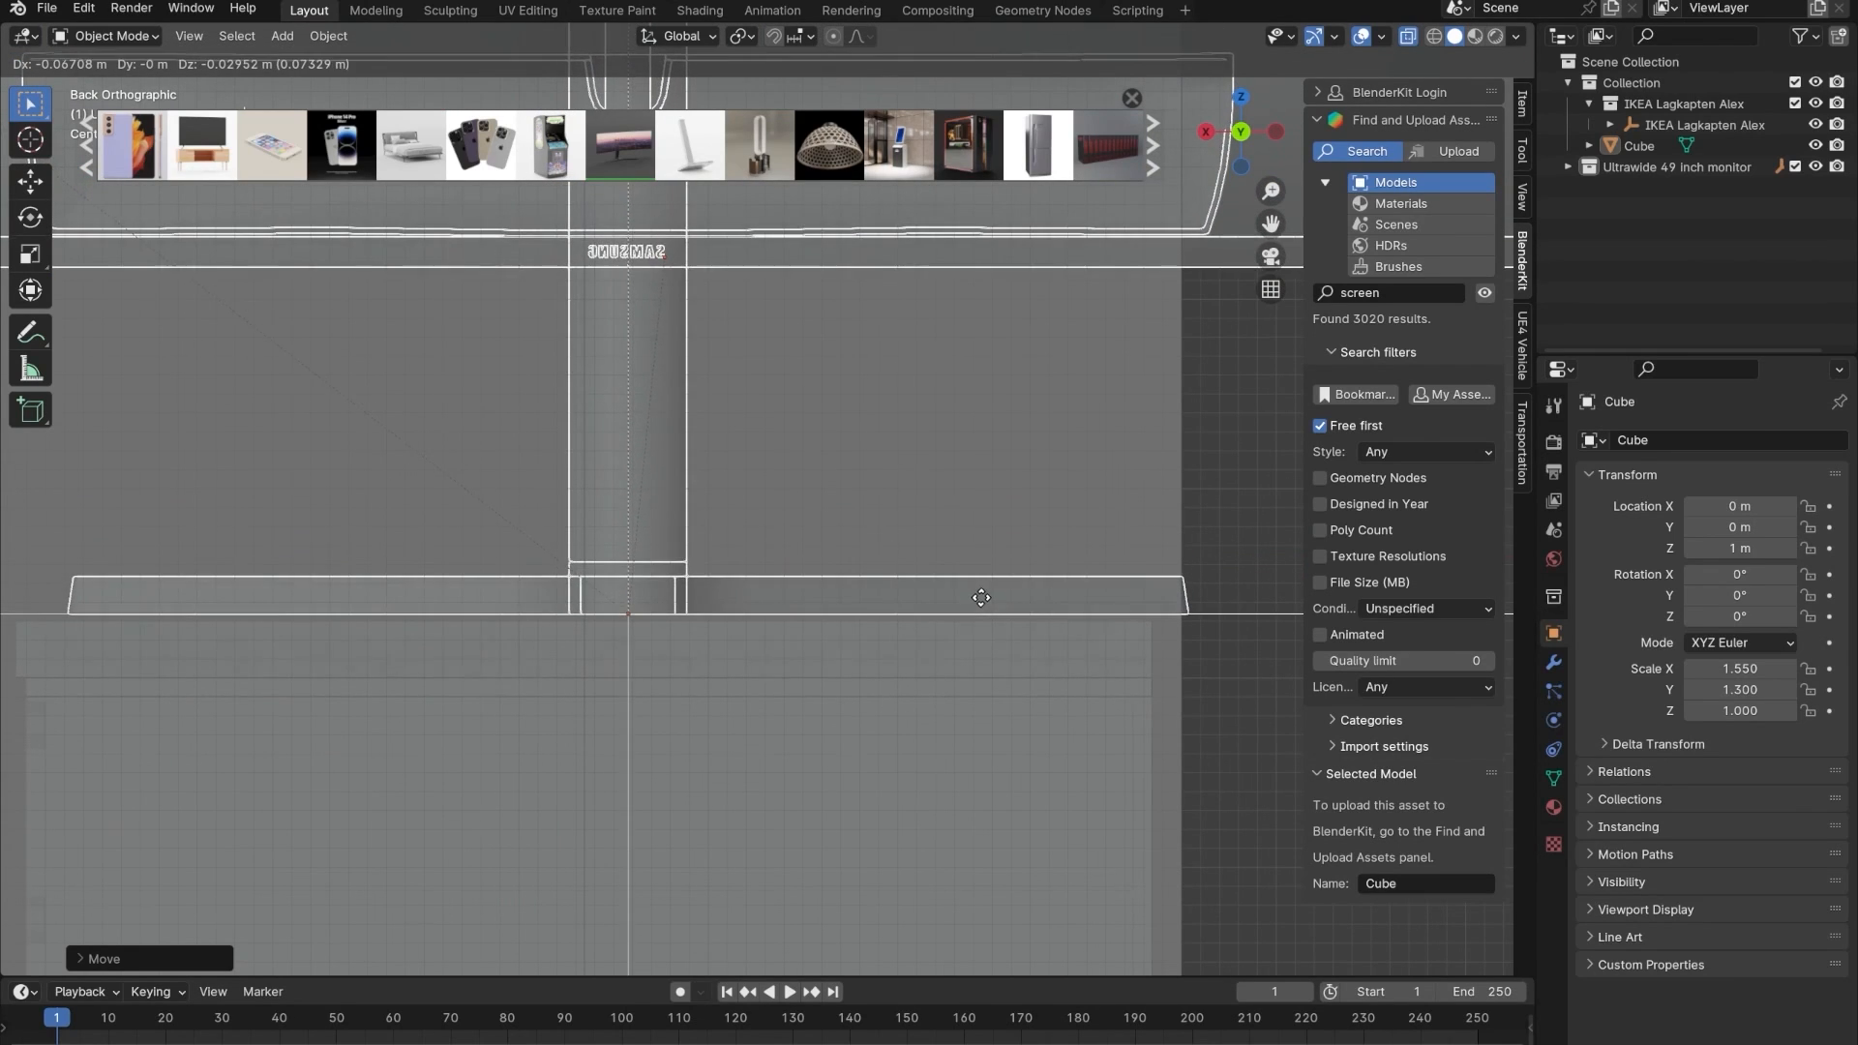
{"action": "left_click", "coordinate": [979, 602]}
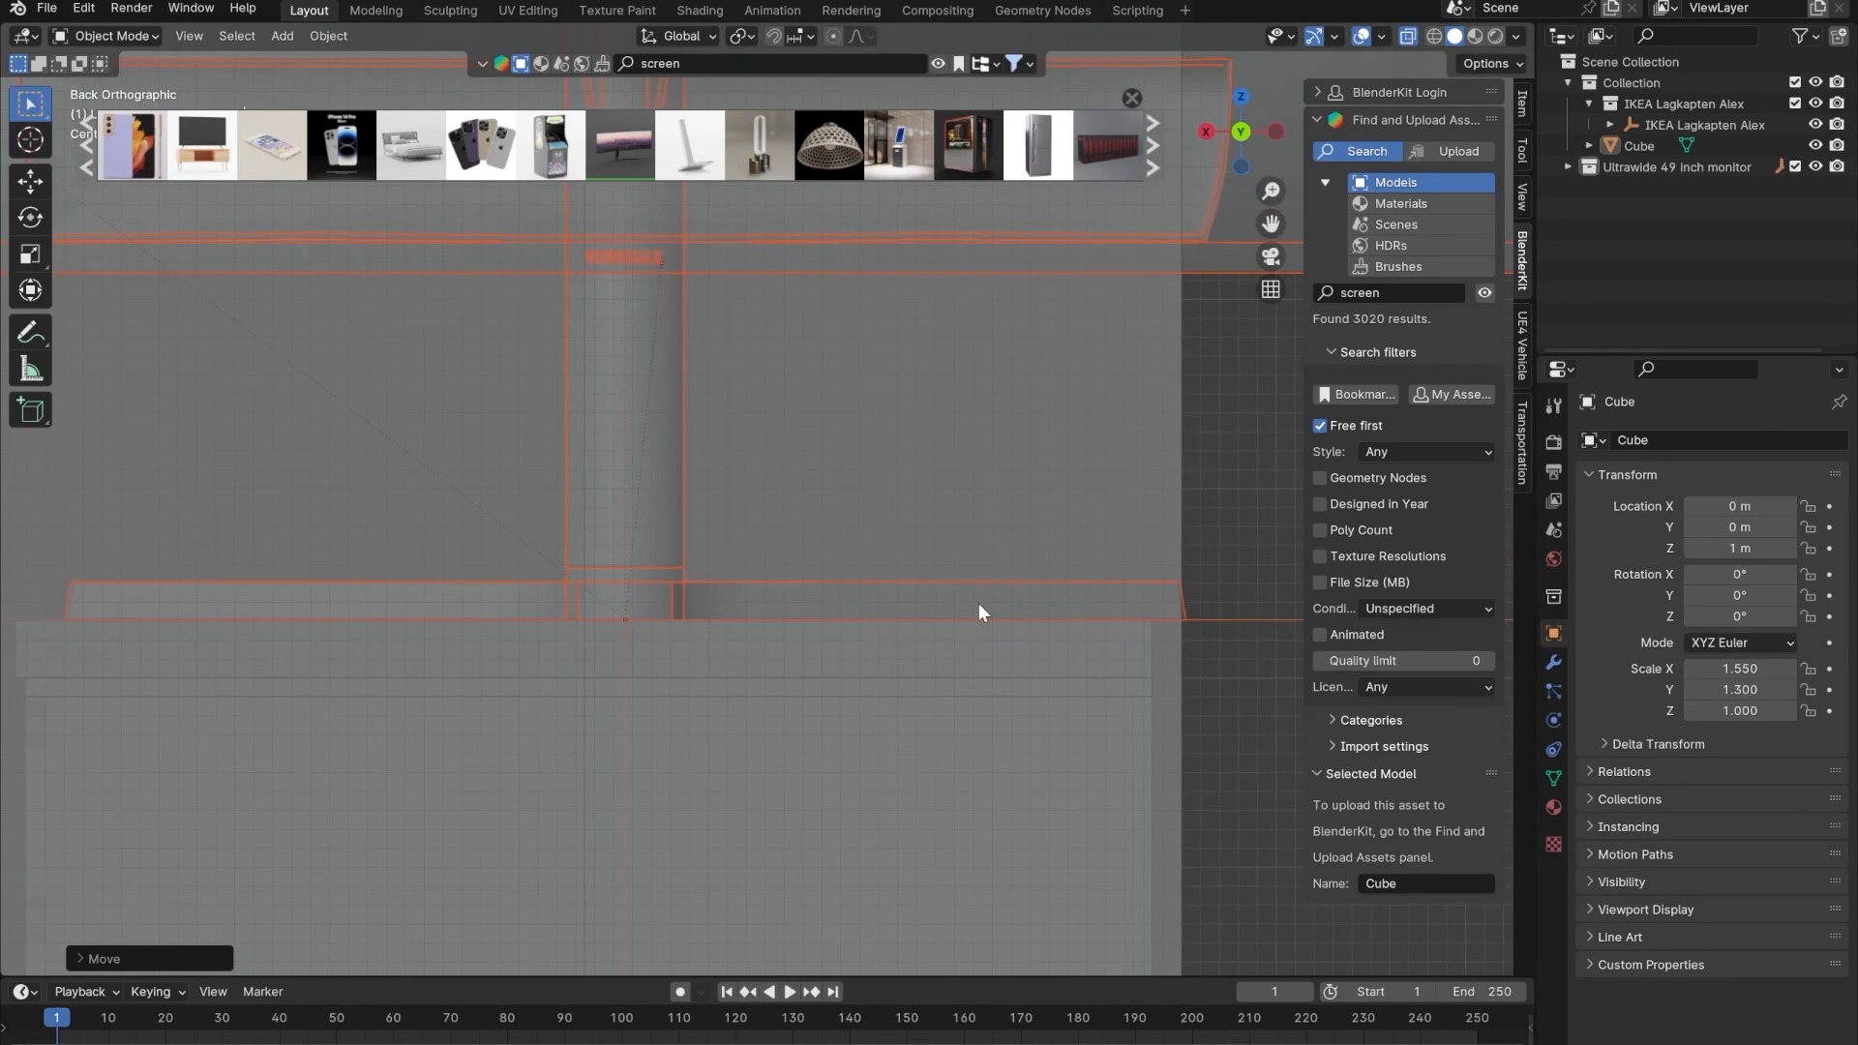
- Fine-tune the monitor's height along Z so the stand sits exactly on the desk surface
{"action": "scroll", "coordinate": [603, 600], "scroll_direction": "up", "scroll_amount": 5}
{"action": "middle_click_drag", "start_coordinate": [603, 600], "coordinate": [534, 513], "text": "shift"}
{"action": "scroll", "coordinate": [542, 521], "scroll_direction": "up", "scroll_amount": 1}
{"action": "scroll", "coordinate": [650, 498], "scroll_direction": "up", "scroll_amount": 3}
{"action": "middle_click_drag", "start_coordinate": [650, 498], "coordinate": [569, 496], "text": "shift"}
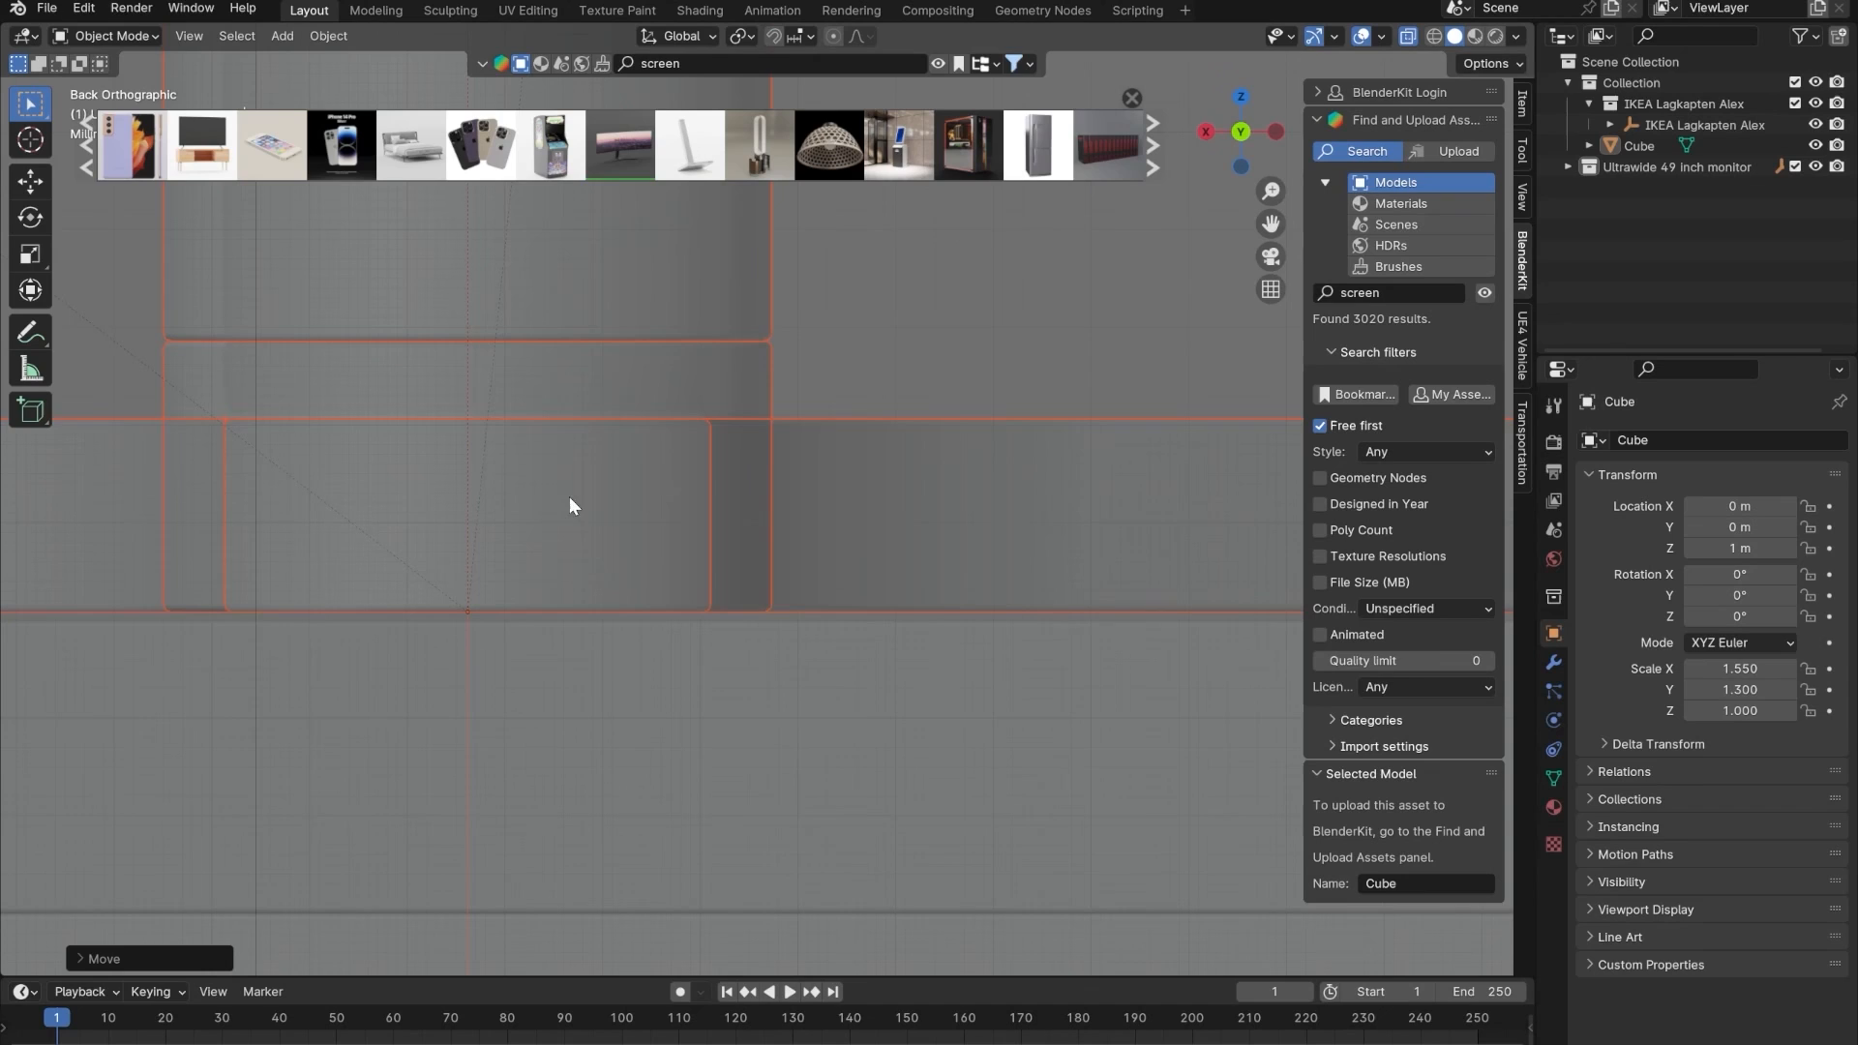
{"action": "key", "text": "g"}
{"action": "key", "text": "z"}
{"action": "left_click", "coordinate": [570, 505]}
{"action": "scroll", "coordinate": [573, 509], "scroll_direction": "down", "scroll_amount": 9}
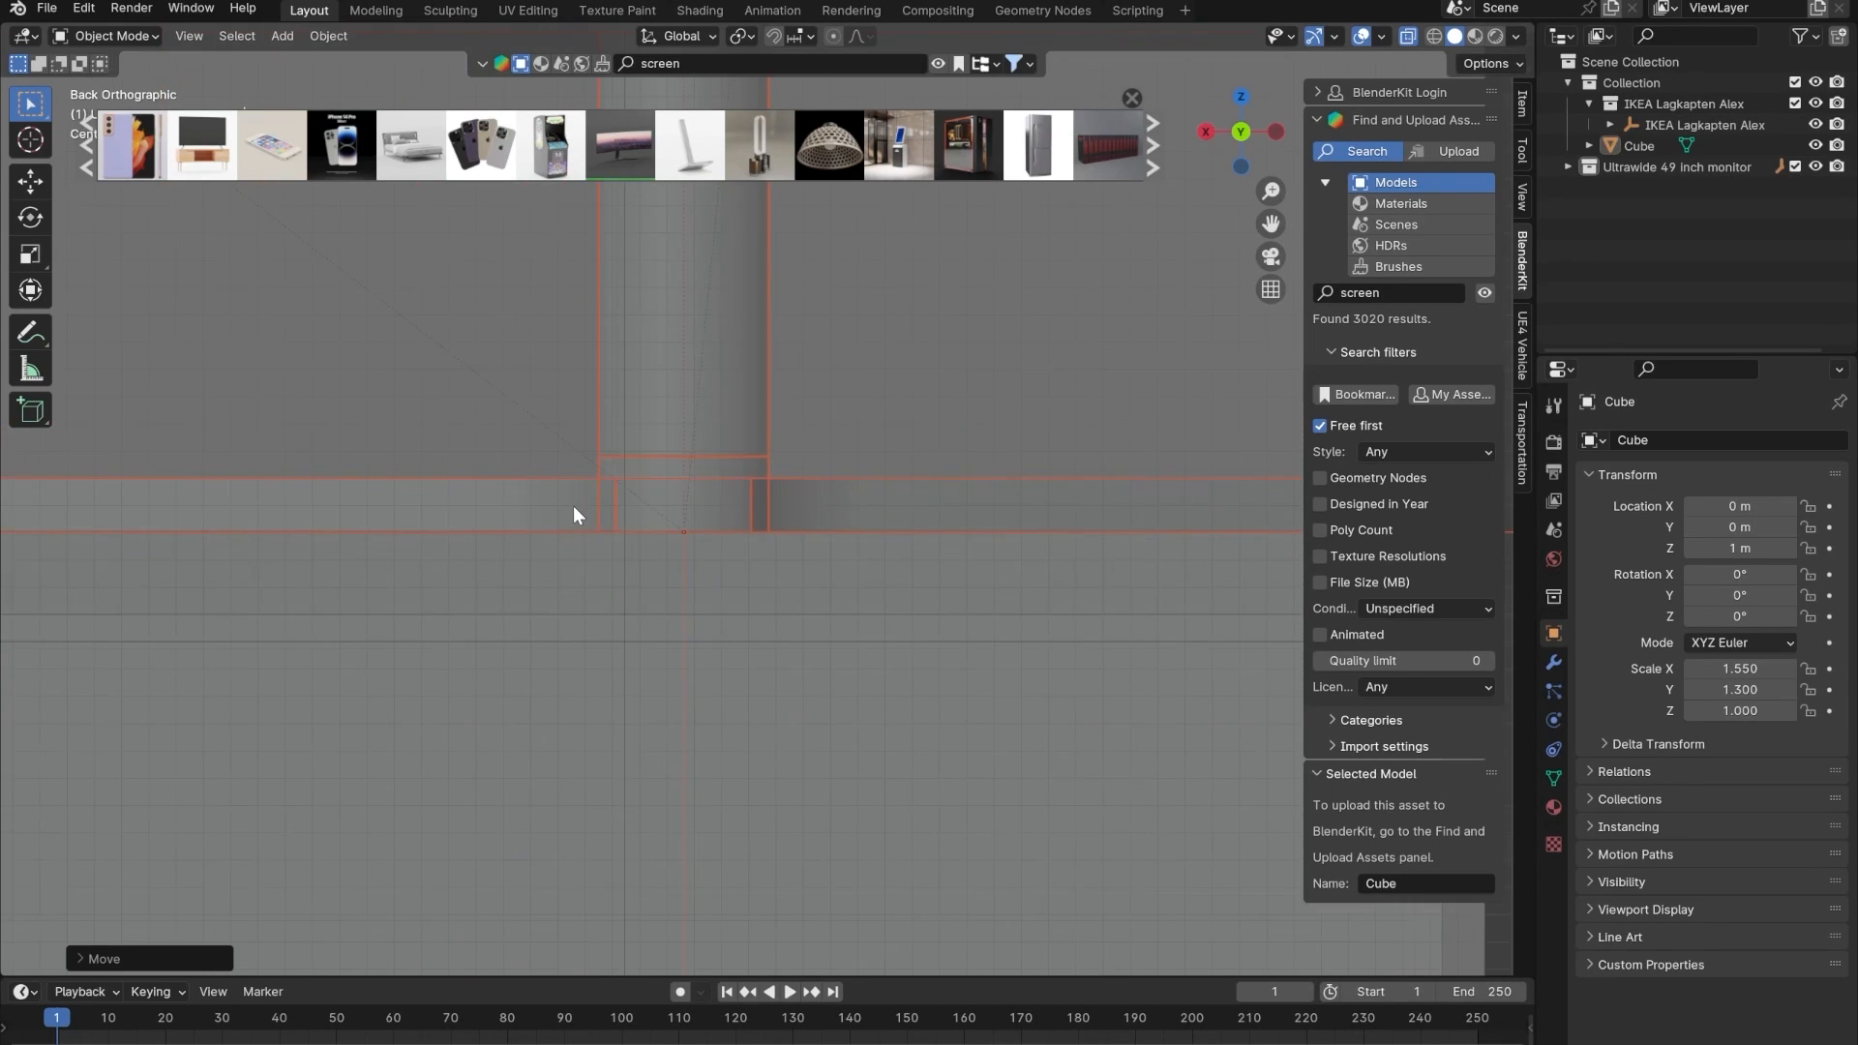
{"action": "scroll", "coordinate": [617, 542], "scroll_direction": "down", "scroll_amount": 3}
- Rotate the monitor around global Z until the screen faces the front of the desk
{"action": "mouse_move", "coordinate": [613, 510]}
{"action": "middle_mouse_down"}
{"action": "mouse_move", "coordinate": [842, 531]}
{"action": "mouse_move", "coordinate": [772, 541]}
{"action": "mouse_move", "coordinate": [552, 469]}
{"action": "mouse_move", "coordinate": [731, 577]}
{"action": "mouse_move", "coordinate": [767, 566]}
{"action": "middle_mouse_up"}
{"action": "key", "text": "alt+z"}
{"action": "key", "text": "r"}
{"action": "key", "text": "z"}
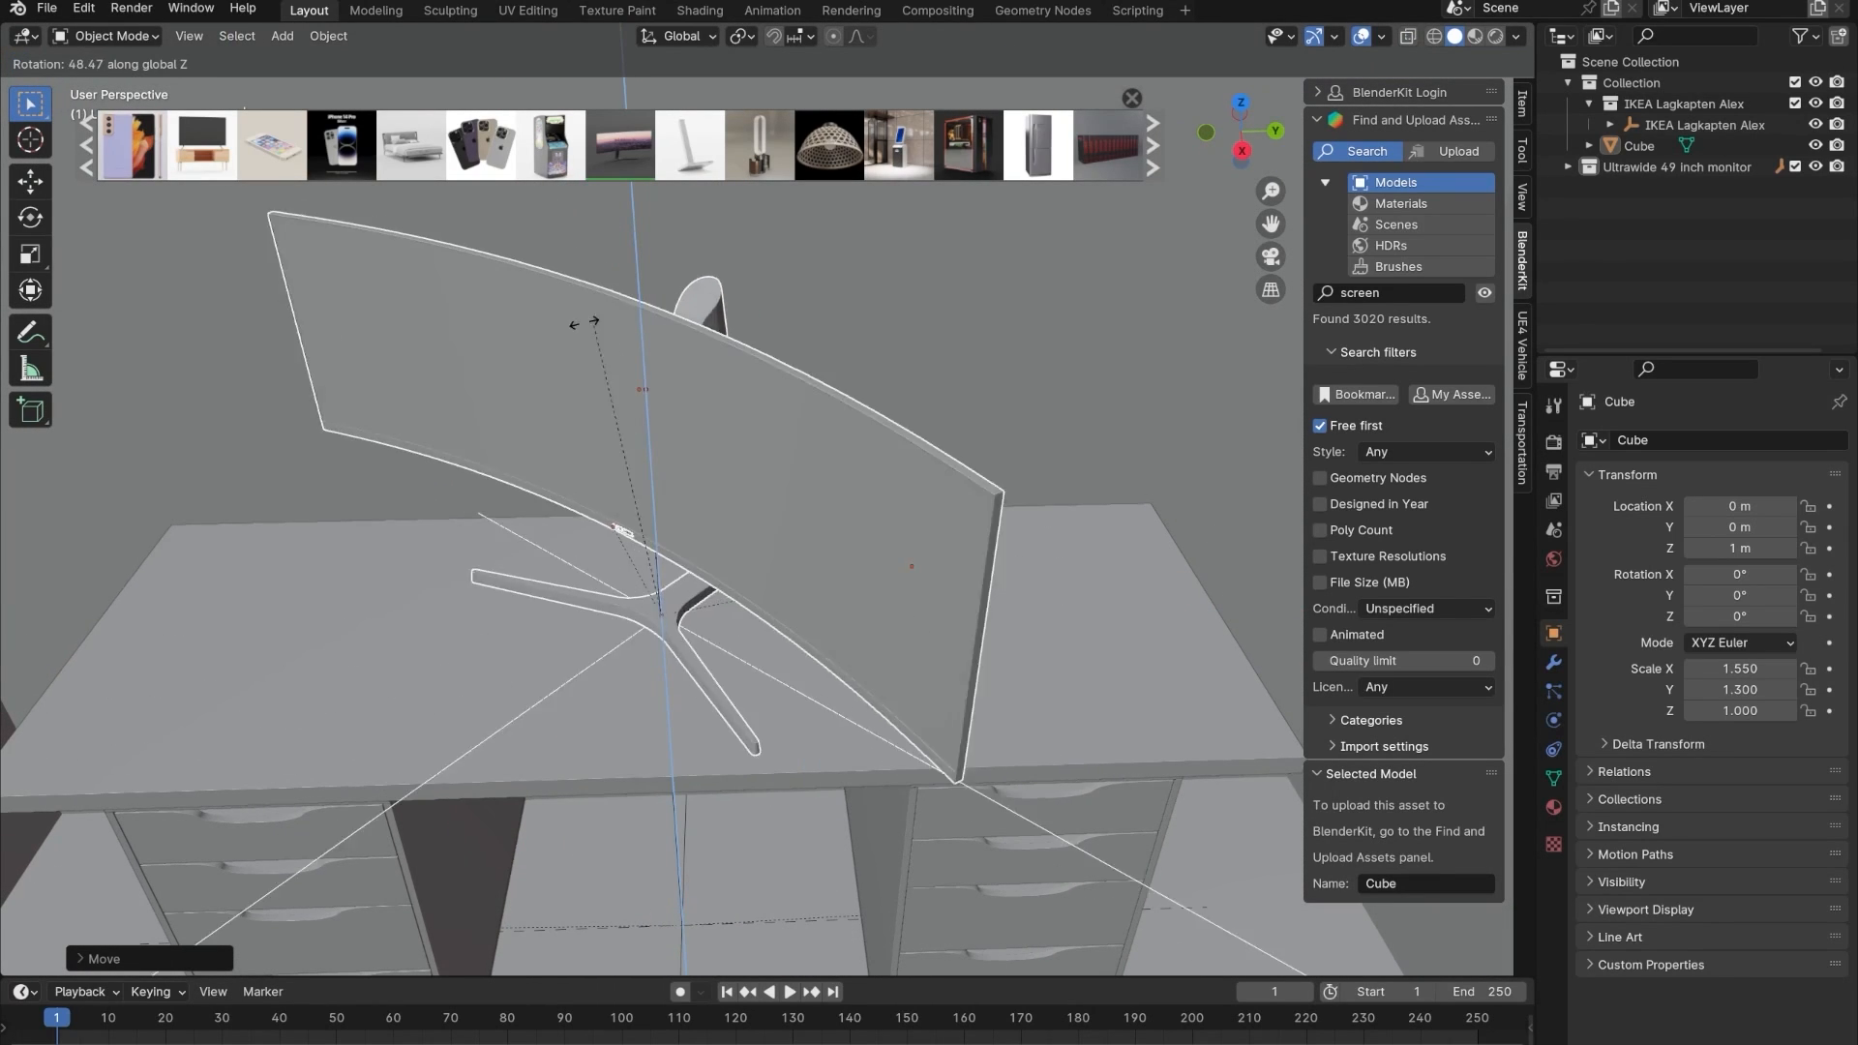
{"action": "left_click", "coordinate": [439, 482]}
- Move the monitor along global X toward the wall at the back of the desk
{"action": "middle_click_drag", "start_coordinate": [581, 530], "coordinate": [784, 533]}
{"action": "key", "text": "g"}
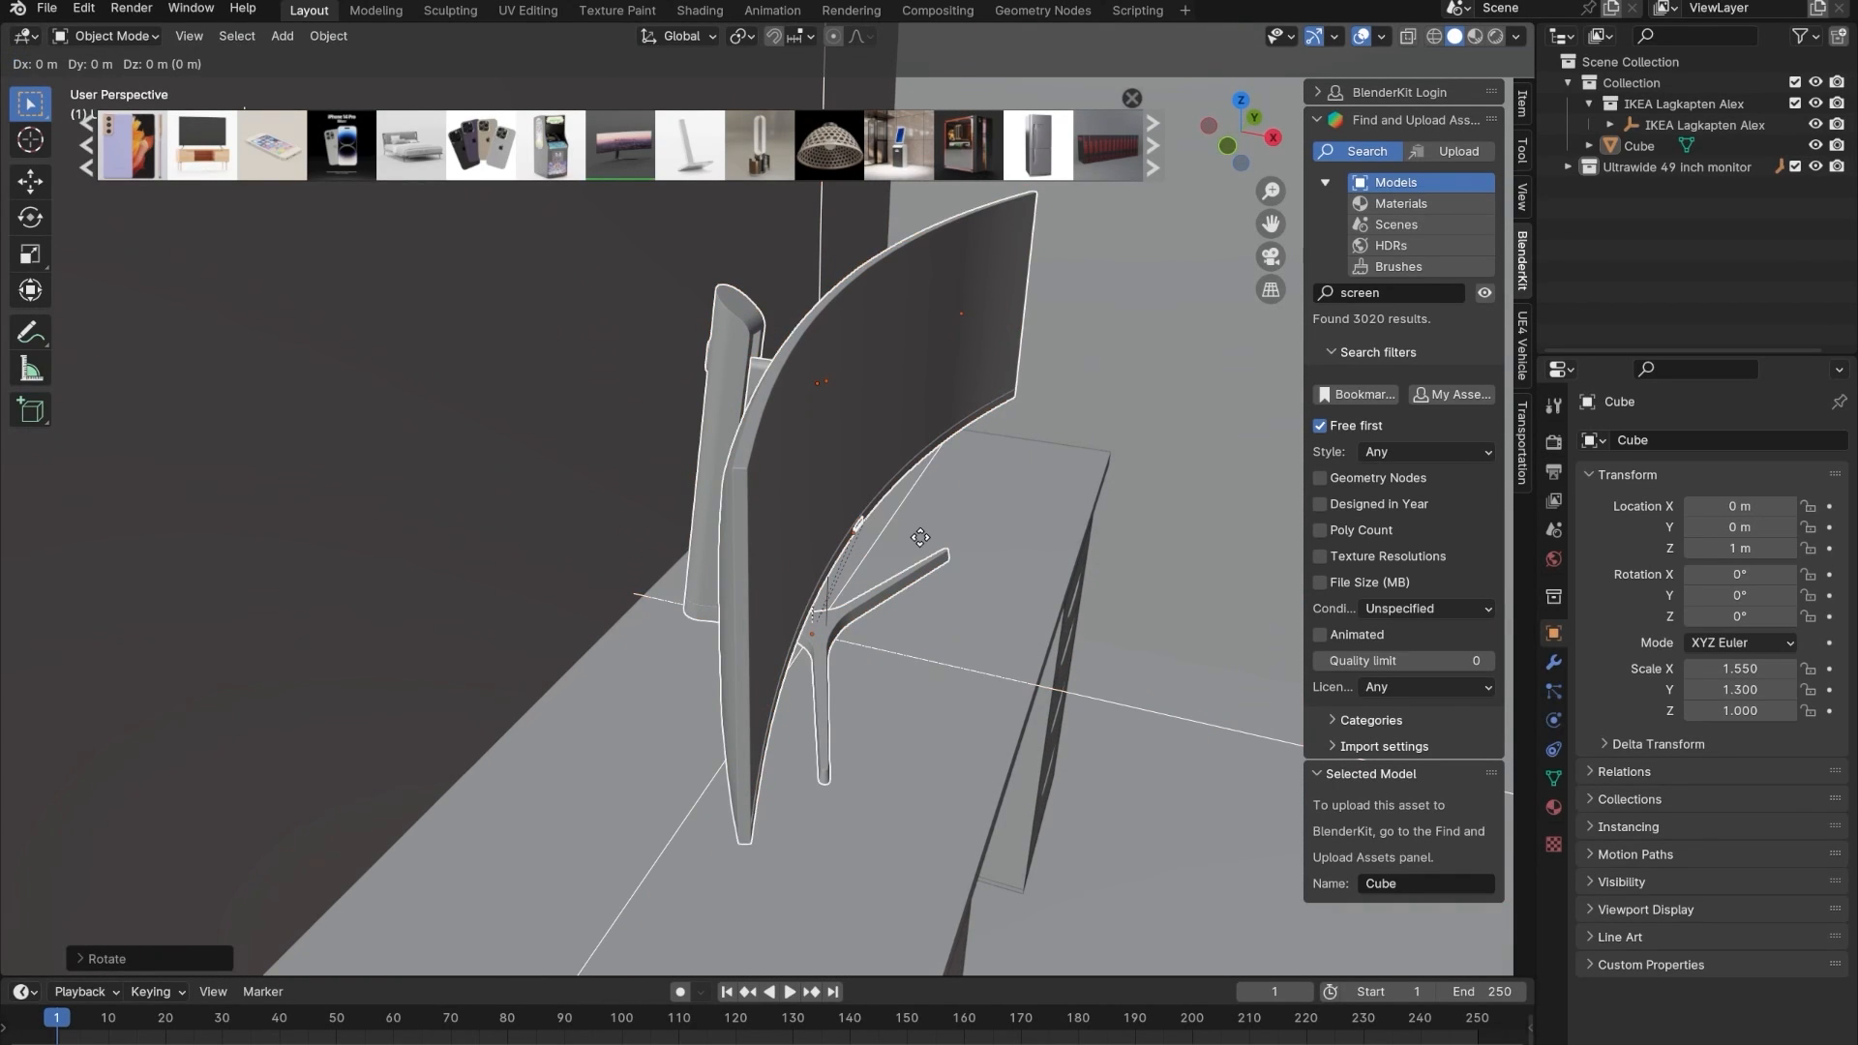
{"action": "key", "text": "x"}
{"action": "left_click", "coordinate": [876, 528]}
{"action": "middle_click_drag", "start_coordinate": [876, 528], "coordinate": [698, 564]}
{"action": "key", "text": "alt+z"}
{"action": "scroll", "coordinate": [864, 503], "scroll_direction": "up", "scroll_amount": 3}
{"action": "key", "text": "alt+z"}
{"action": "scroll", "coordinate": [643, 526], "scroll_direction": "down", "scroll_amount": 4}
{"action": "middle_click_drag", "start_coordinate": [699, 563], "coordinate": [564, 408], "text": "shift"}
- Deepen the desk plate by scaling it about 1.19 along global X
{"action": "left_click", "coordinate": [590, 569]}
{"action": "scroll", "coordinate": [590, 578], "scroll_direction": "down", "scroll_amount": 5}
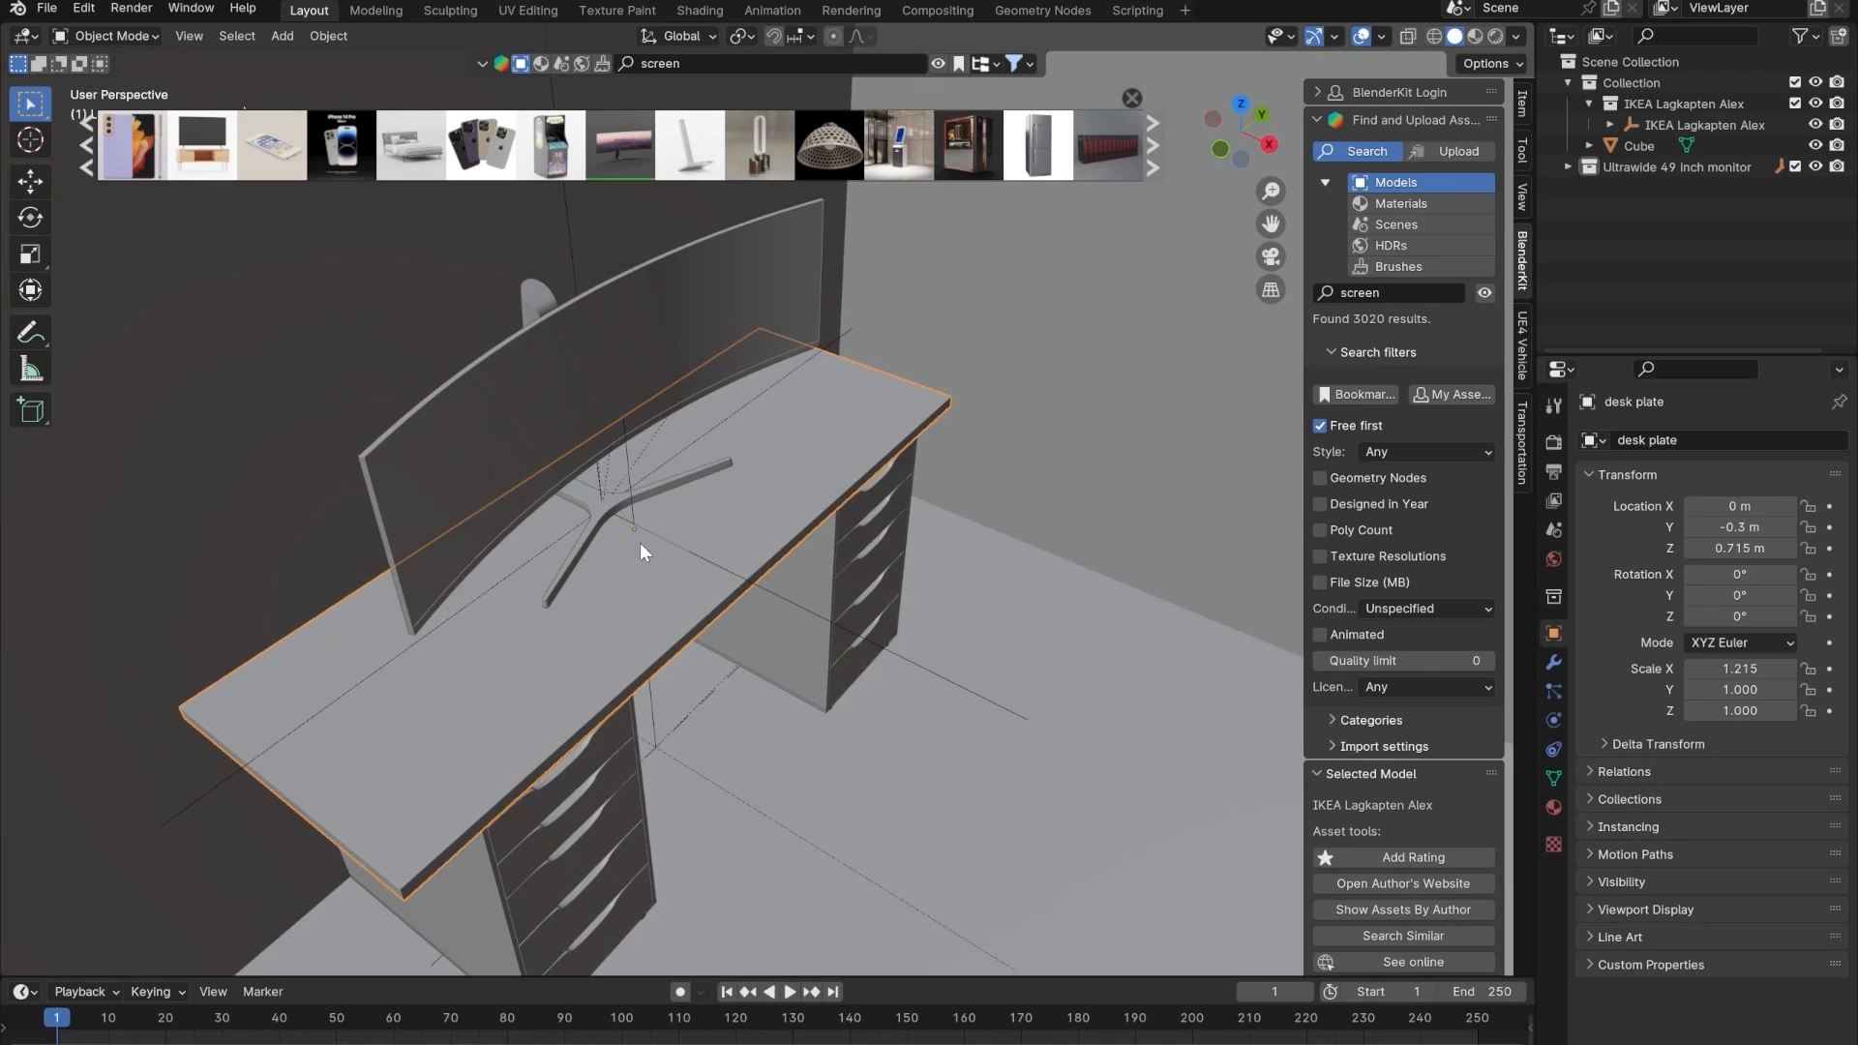
{"action": "key", "text": "s"}
{"action": "key", "text": "x"}
{"action": "key", "text": "Escape"}
{"action": "key", "text": "s"}
{"action": "key", "text": "x"}
{"action": "key", "text": "y"}
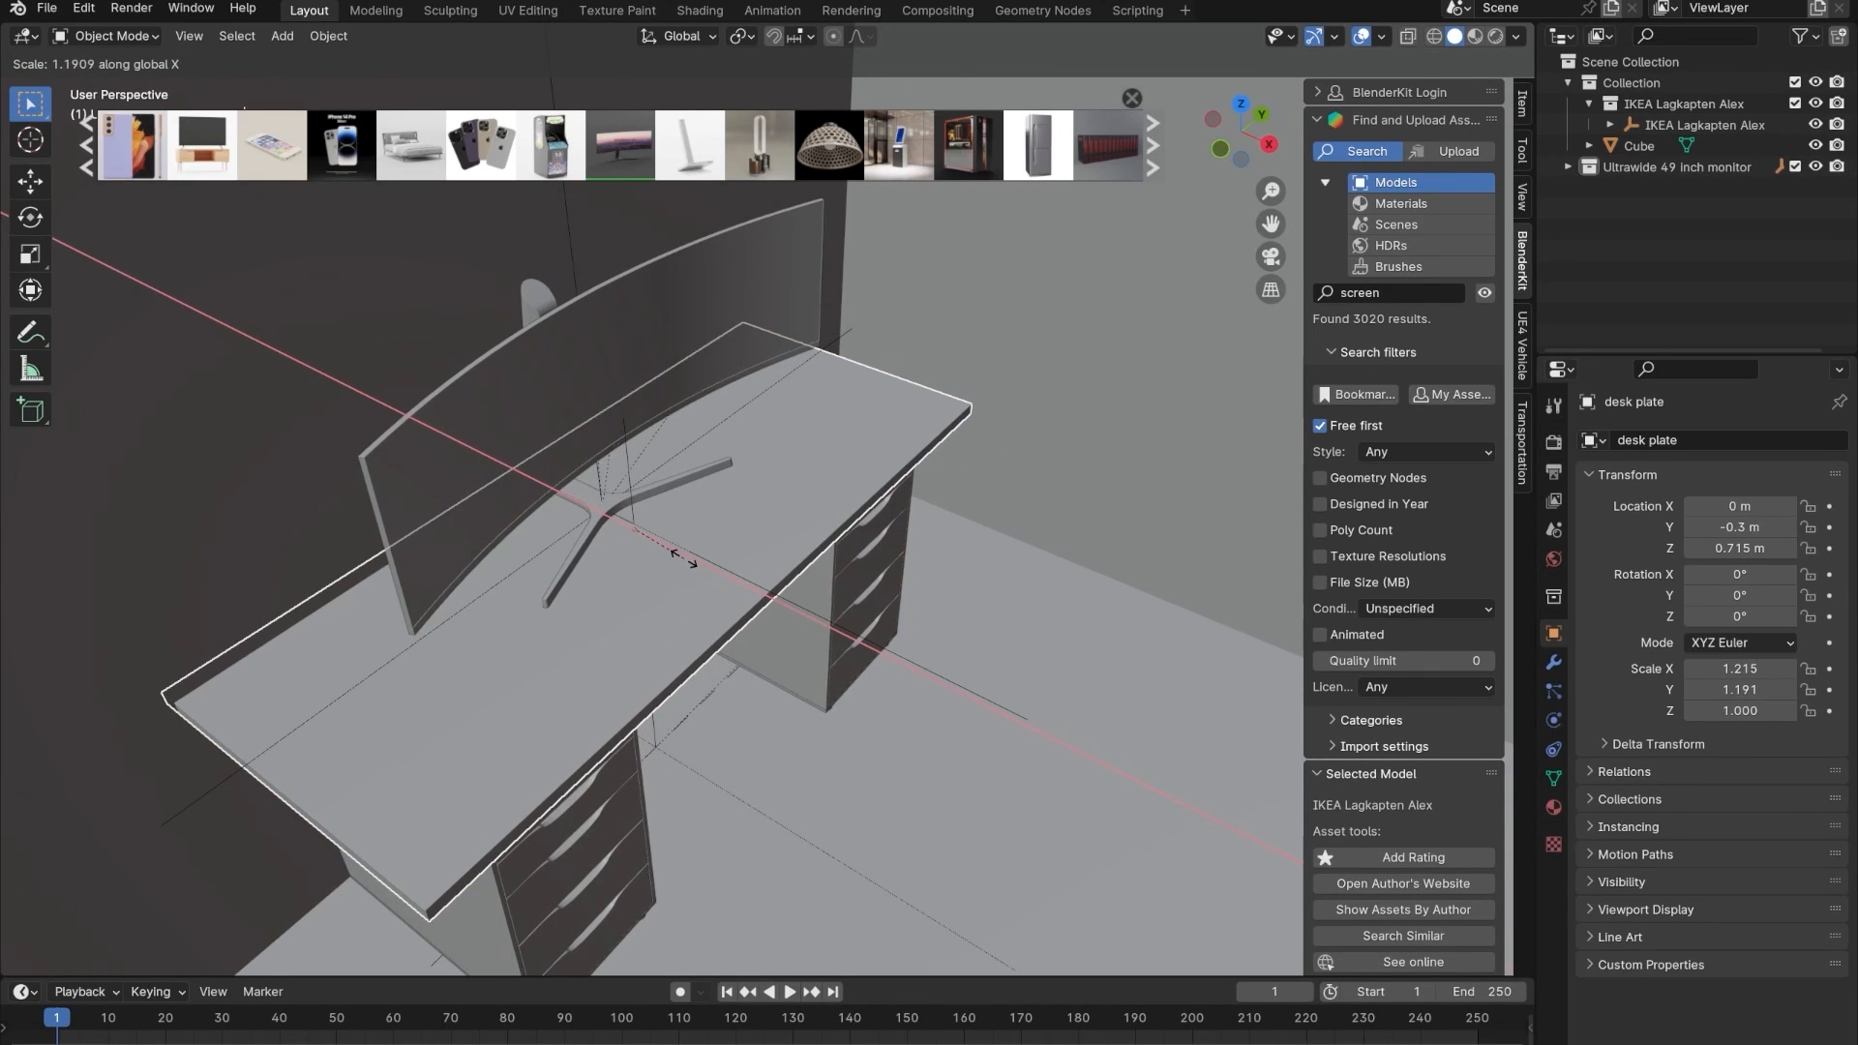
{"action": "left_click", "coordinate": [684, 560]}
- Shift the desk plate about 0.05 m along global X so its back edge lines up with the wall
{"action": "middle_click_drag", "start_coordinate": [683, 557], "coordinate": [729, 548]}
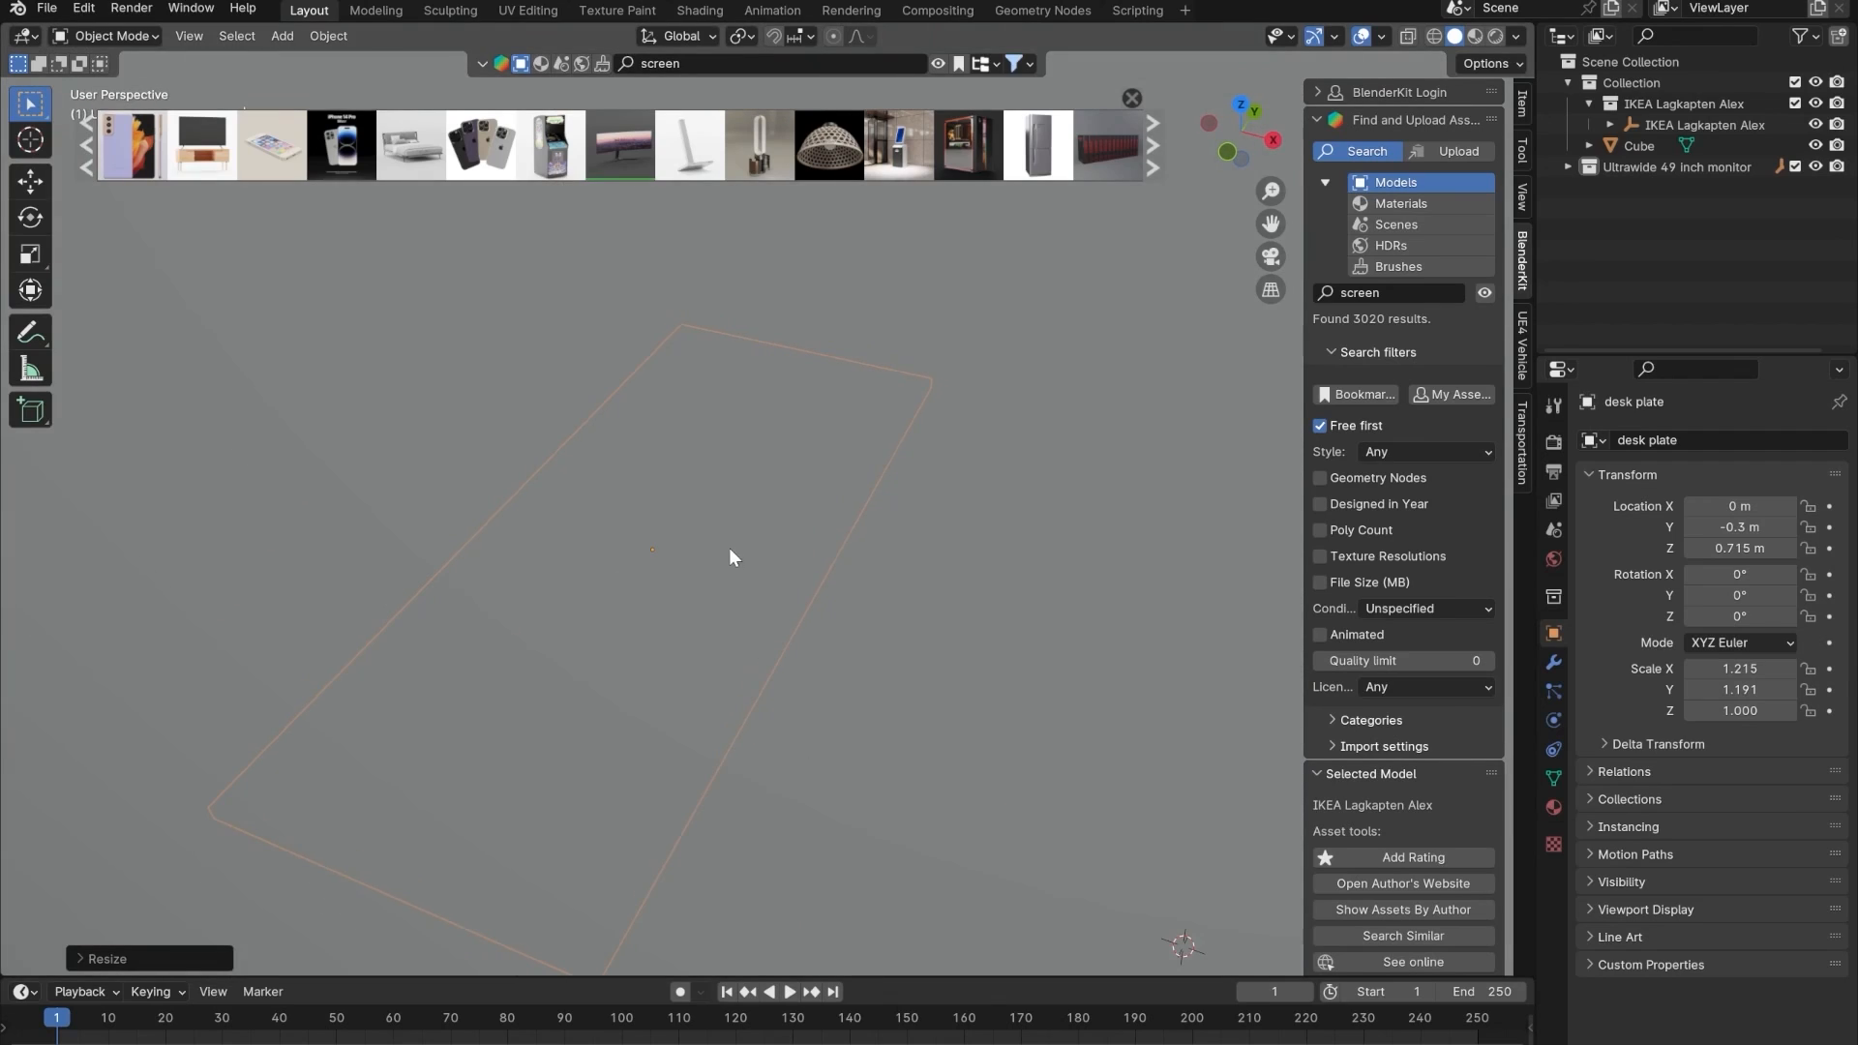
{"action": "key", "text": "KP_3"}
{"action": "key", "text": "alt+z"}
{"action": "middle_click_drag", "start_coordinate": [945, 493], "coordinate": [576, 573], "text": "alt"}
{"action": "scroll", "coordinate": [775, 515], "scroll_direction": "up", "scroll_amount": 4}
{"action": "key", "text": "g"}
{"action": "key", "text": "x"}
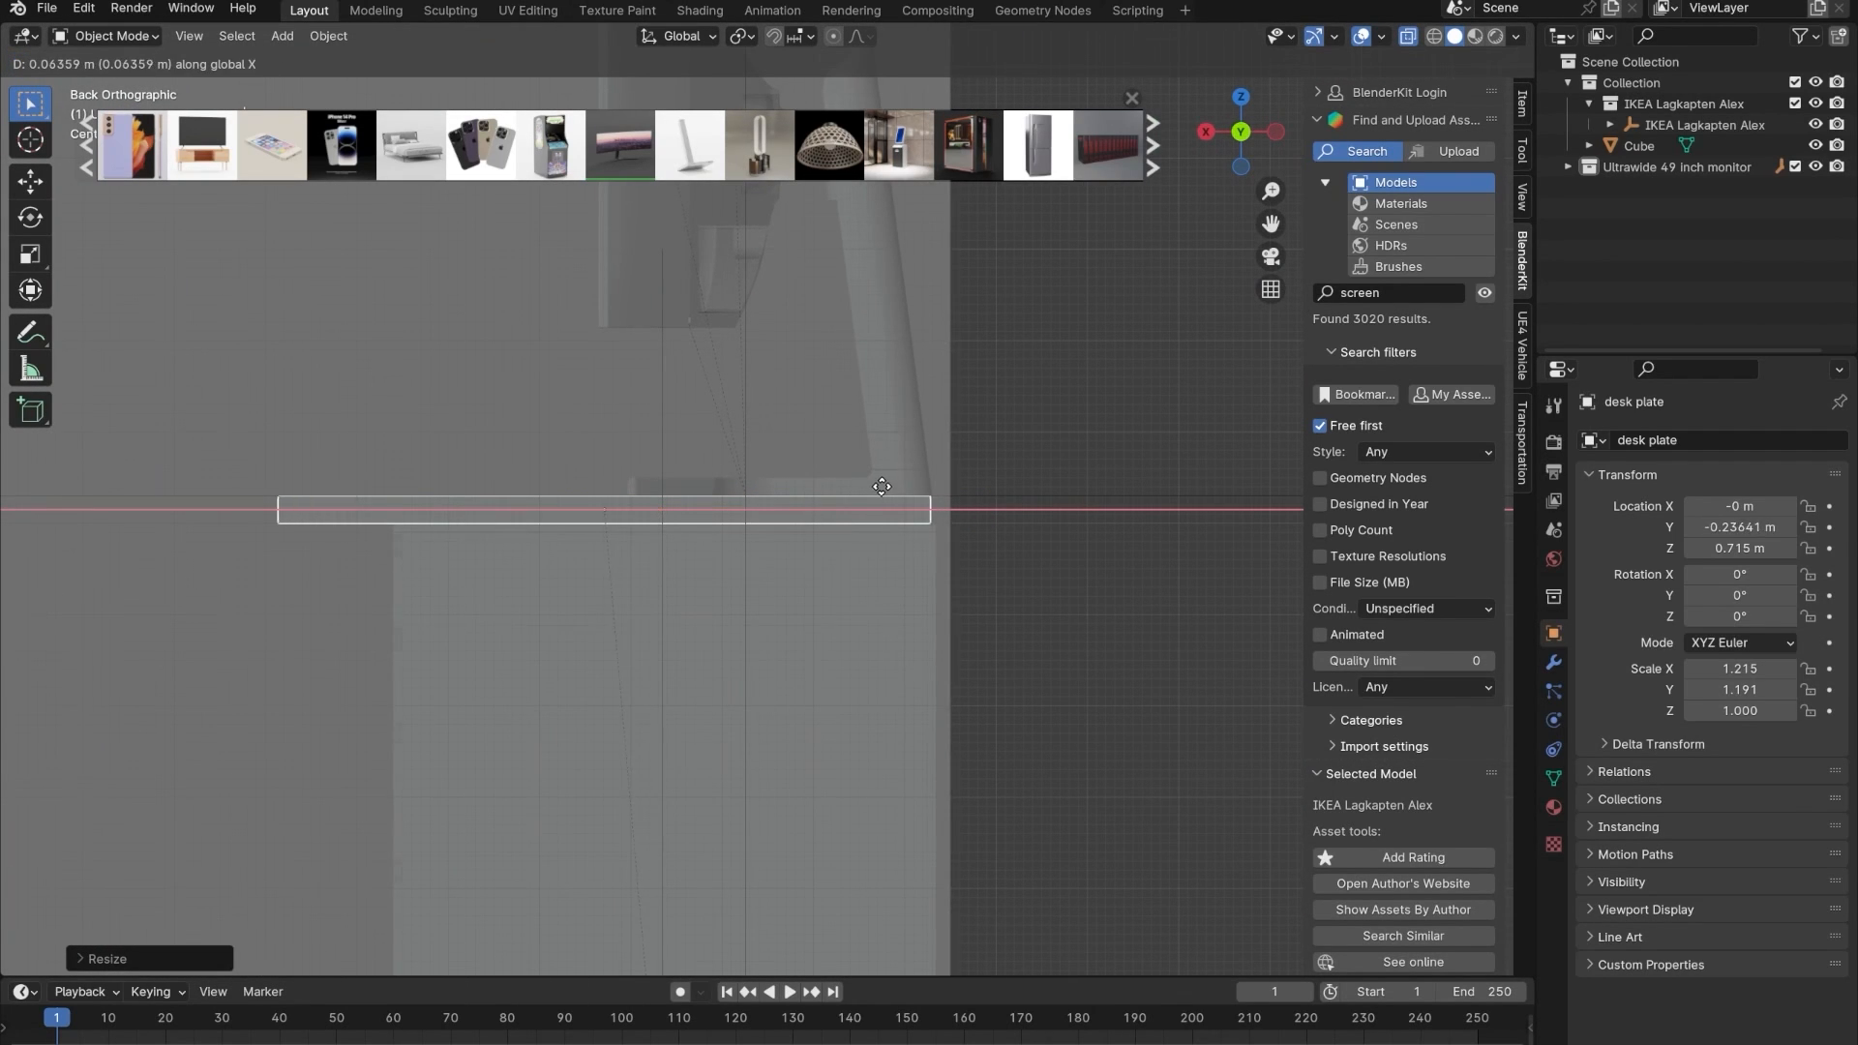
{"action": "left_click", "coordinate": [893, 484]}
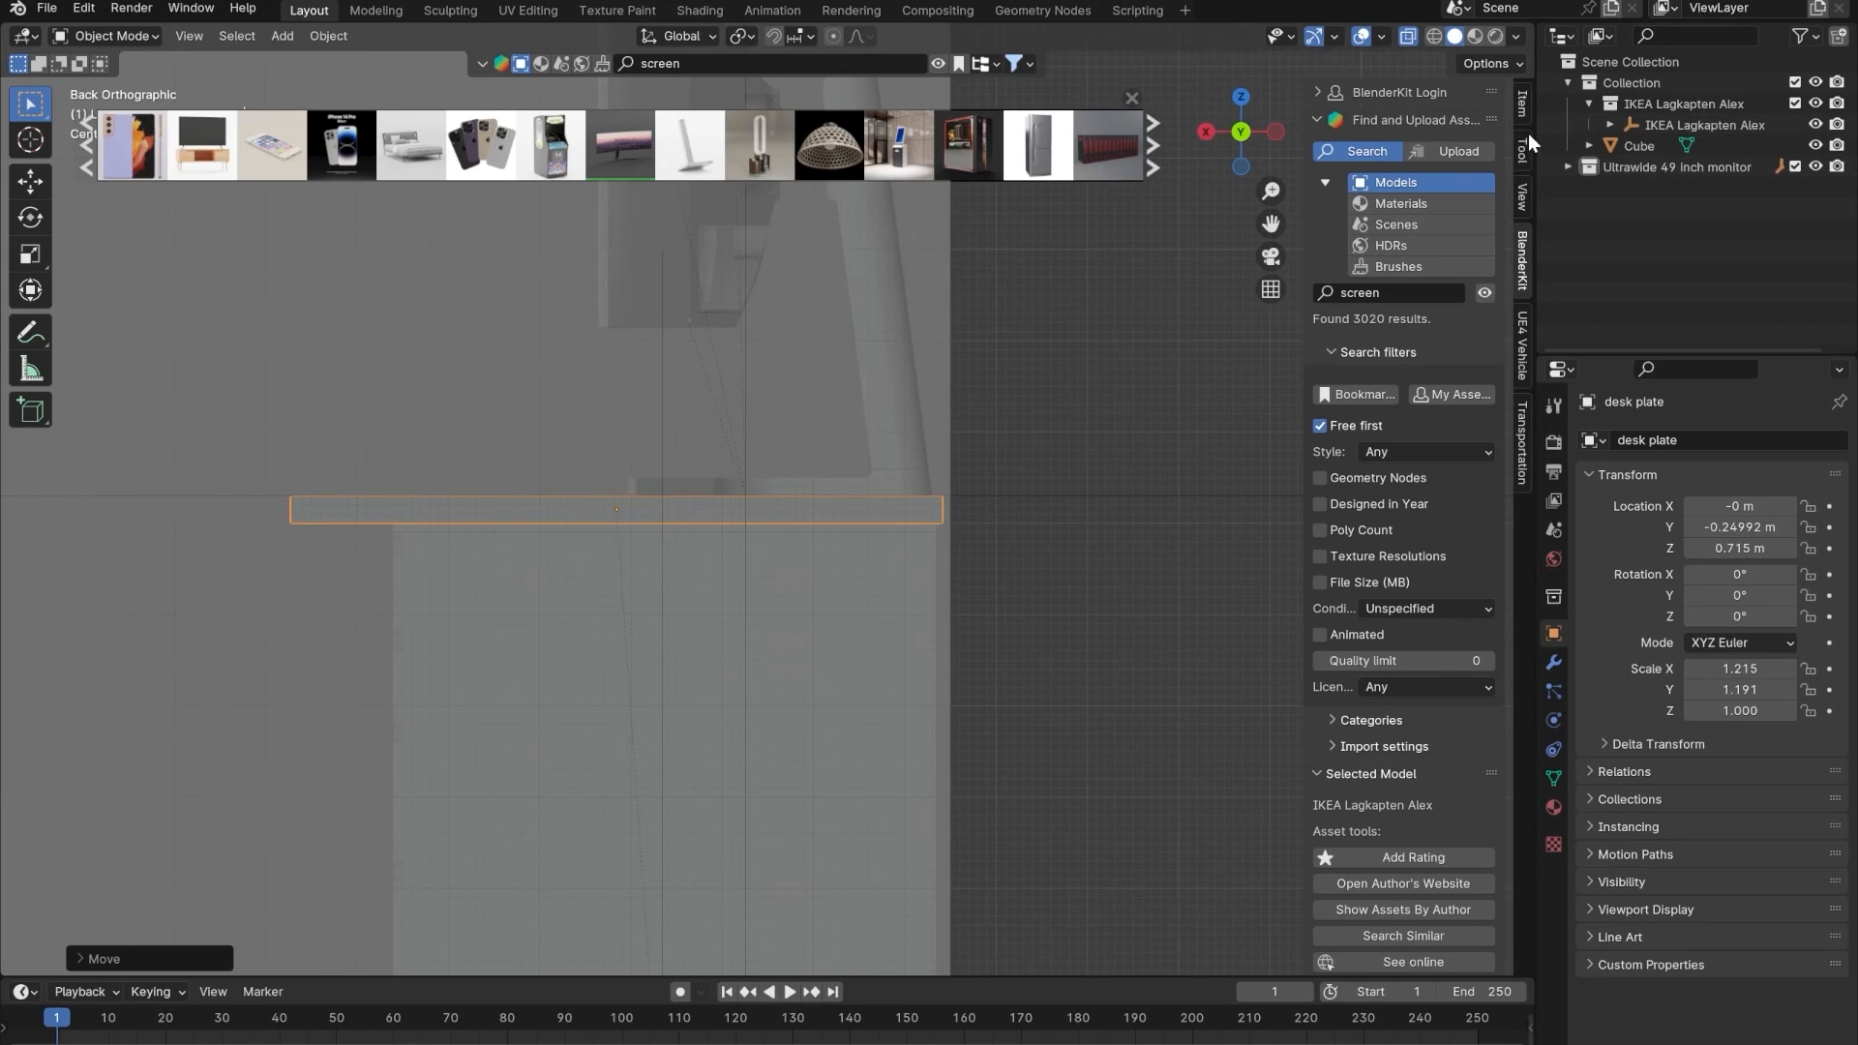
- Expand the IKEA Lagkapten Alex hierarchy and select all of its objects except the desk plate
{"action": "left_click", "coordinate": [1672, 124]}
{"action": "left_click", "coordinate": [1609, 125]}
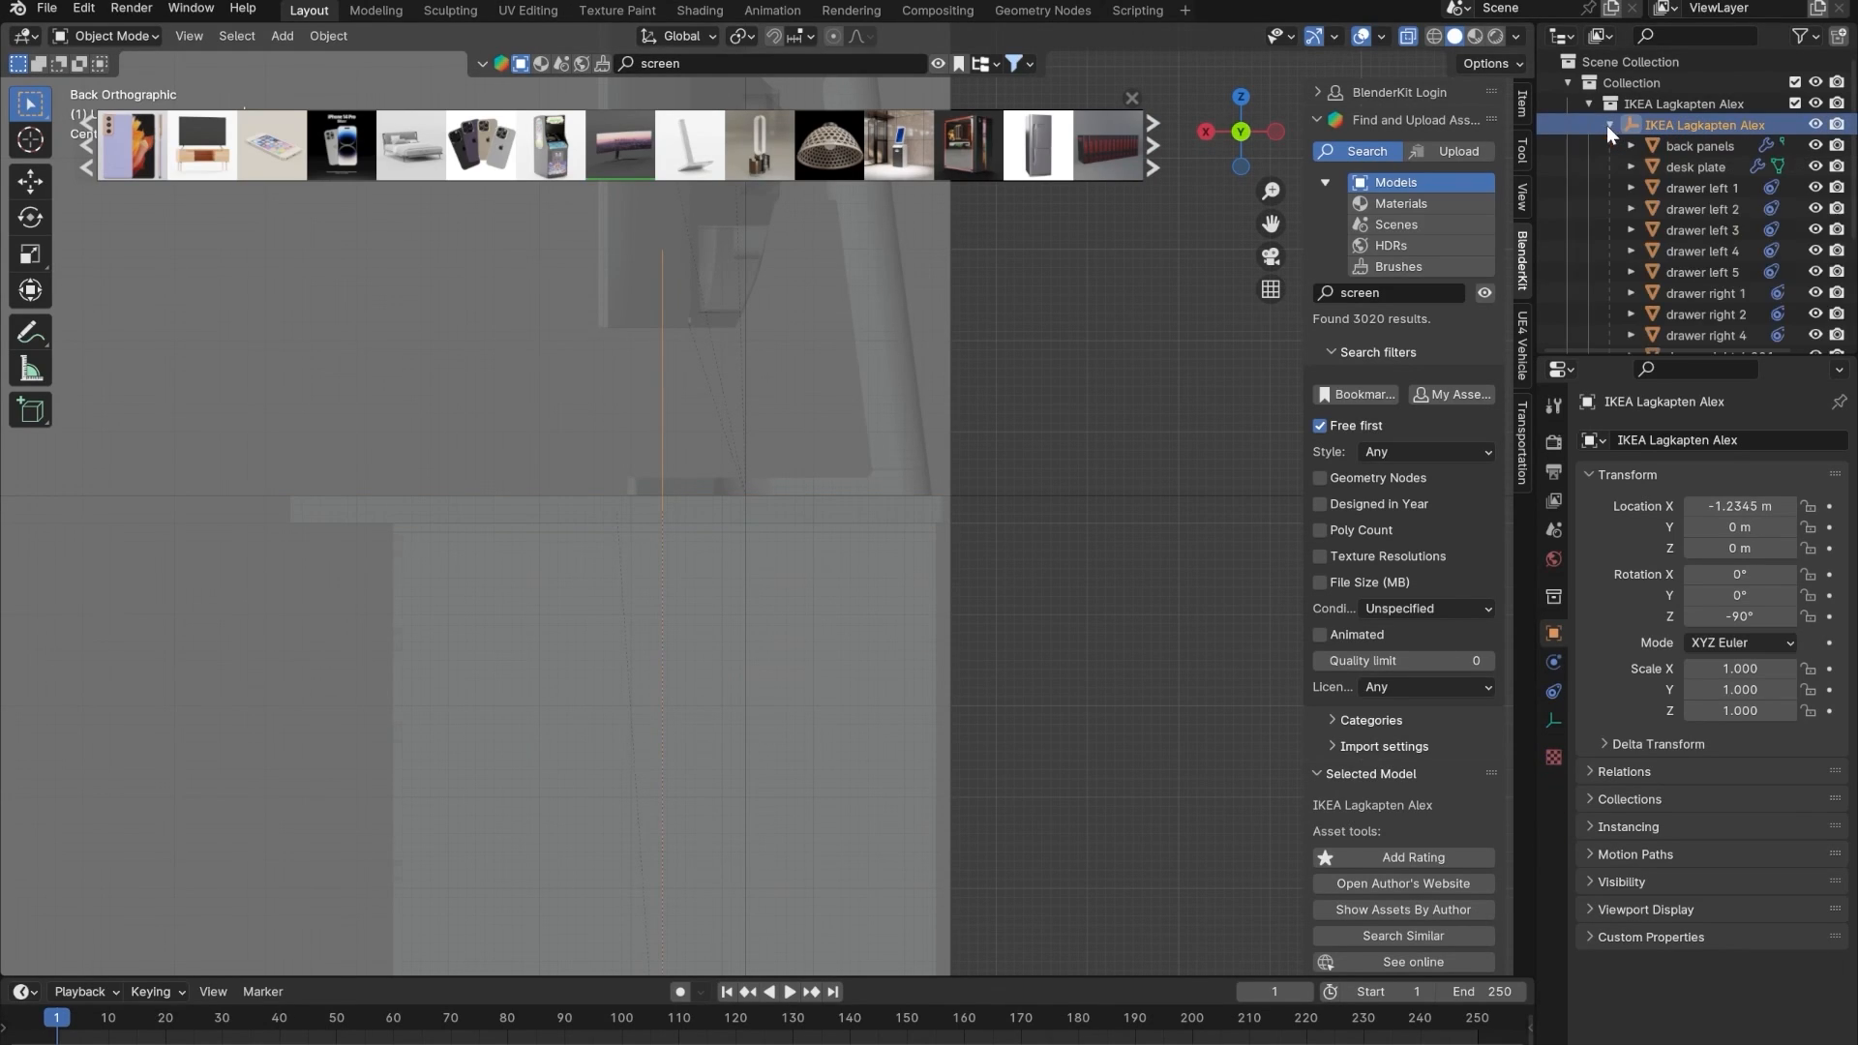
{"action": "right_click", "coordinate": [1659, 124]}
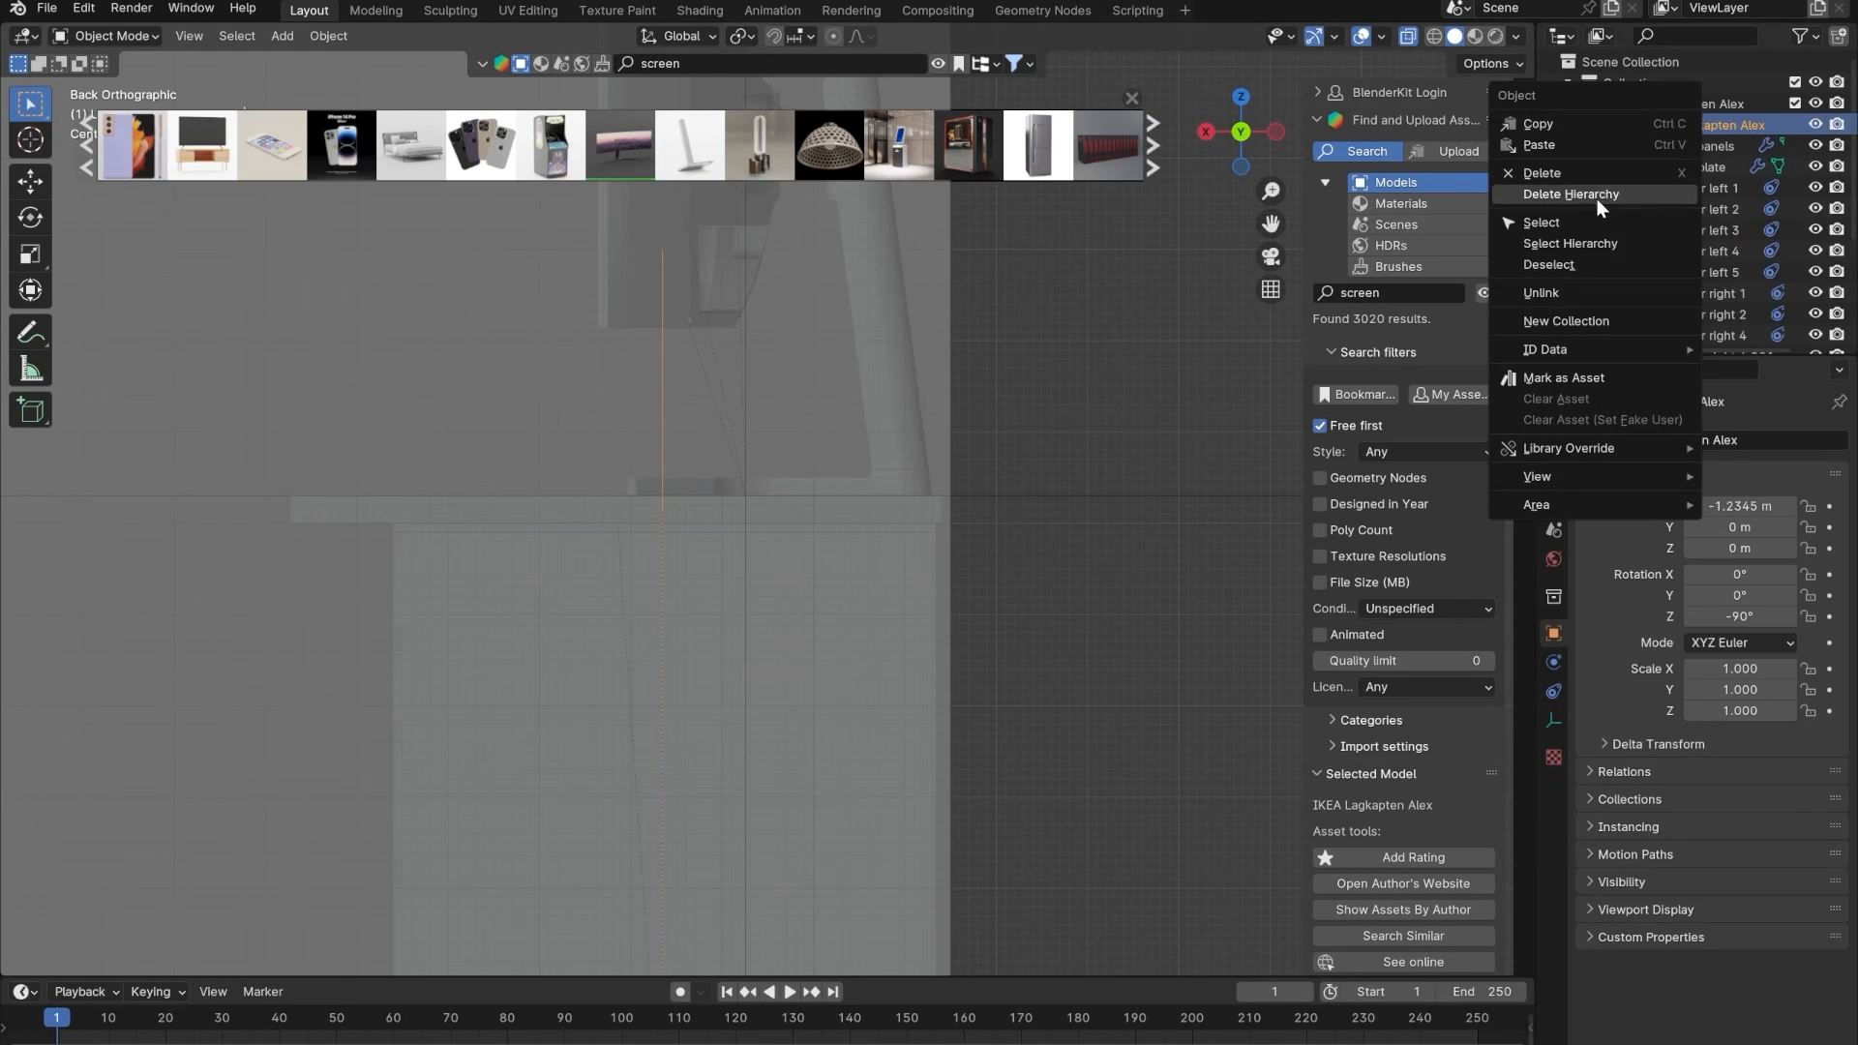
{"action": "left_click", "coordinate": [1560, 243]}
{"action": "middle_click_drag", "start_coordinate": [492, 532], "coordinate": [526, 557]}
{"action": "left_click", "coordinate": [526, 573], "text": "shift"}
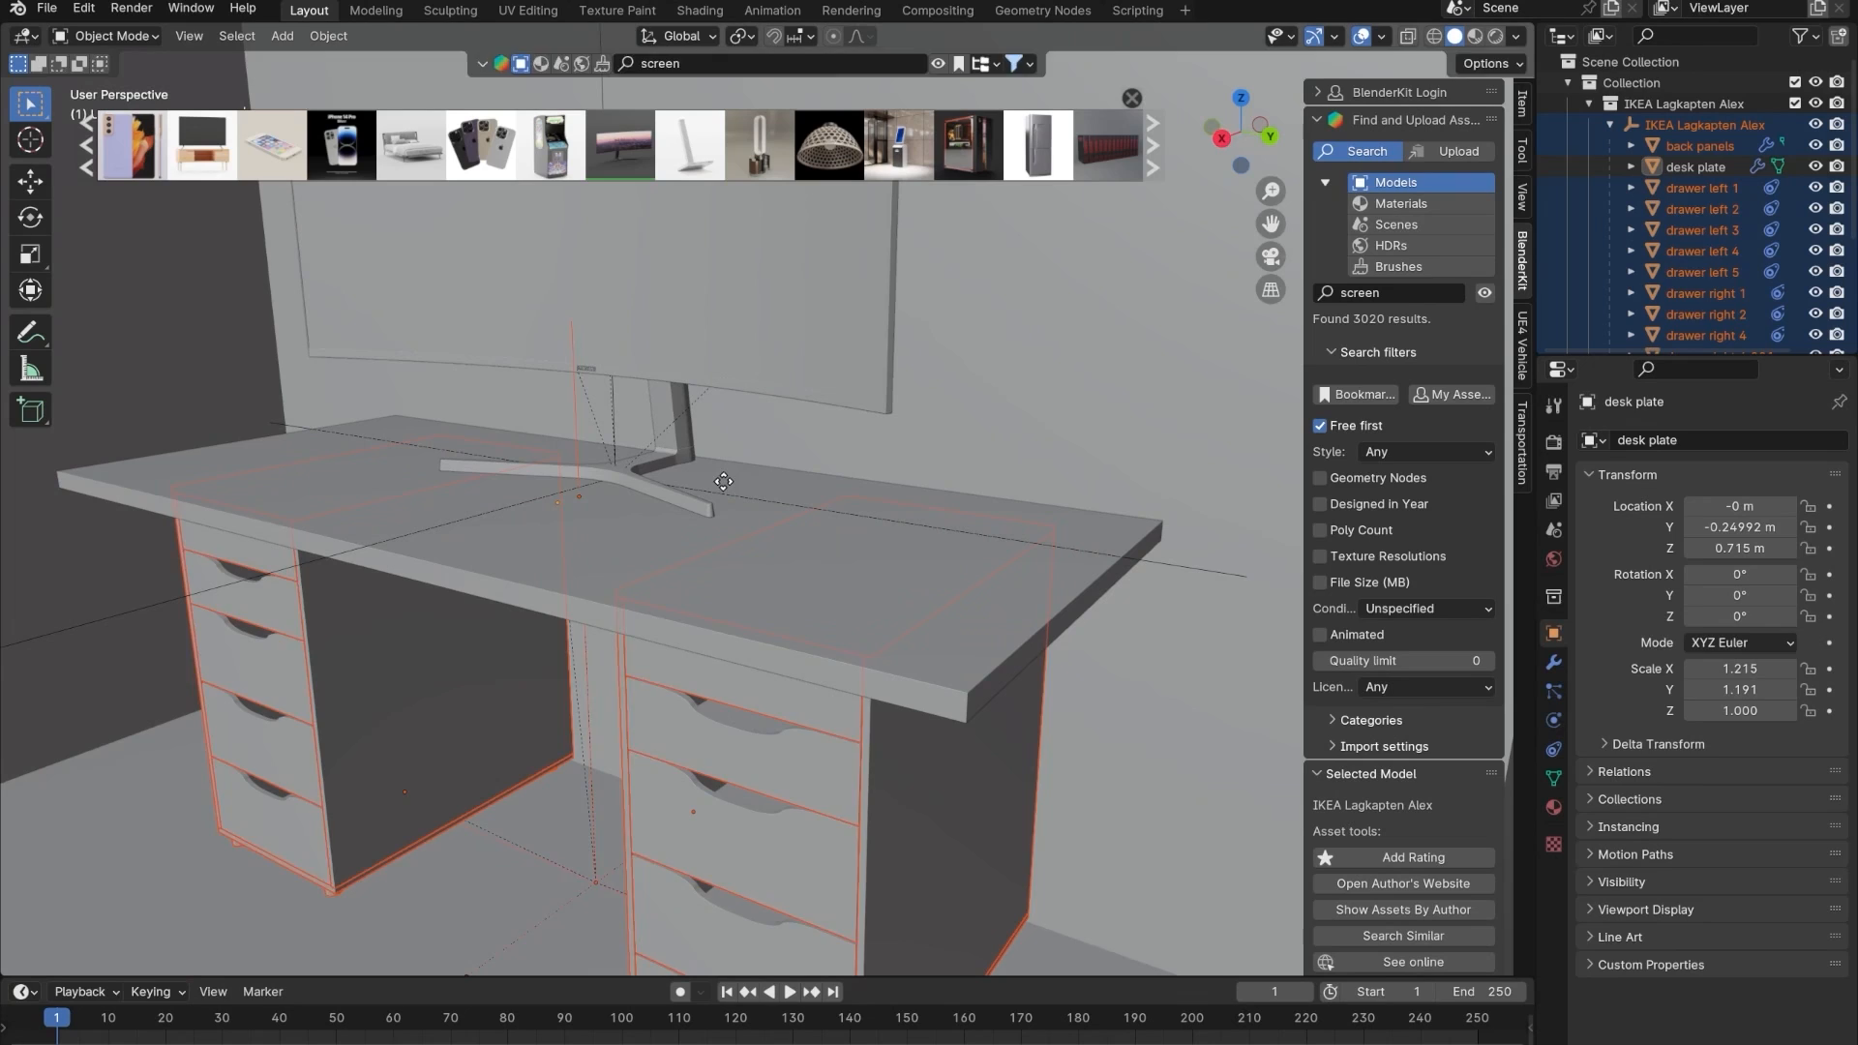
- Try to move the selected desk parts along X and to remove the parent empty from the selection
{"action": "key", "text": "g"}
{"action": "key", "text": "x"}
{"action": "right_click", "coordinate": [667, 509]}
{"action": "middle_click_drag", "start_coordinate": [659, 506], "coordinate": [701, 520]}
{"action": "left_click", "coordinate": [560, 448]}
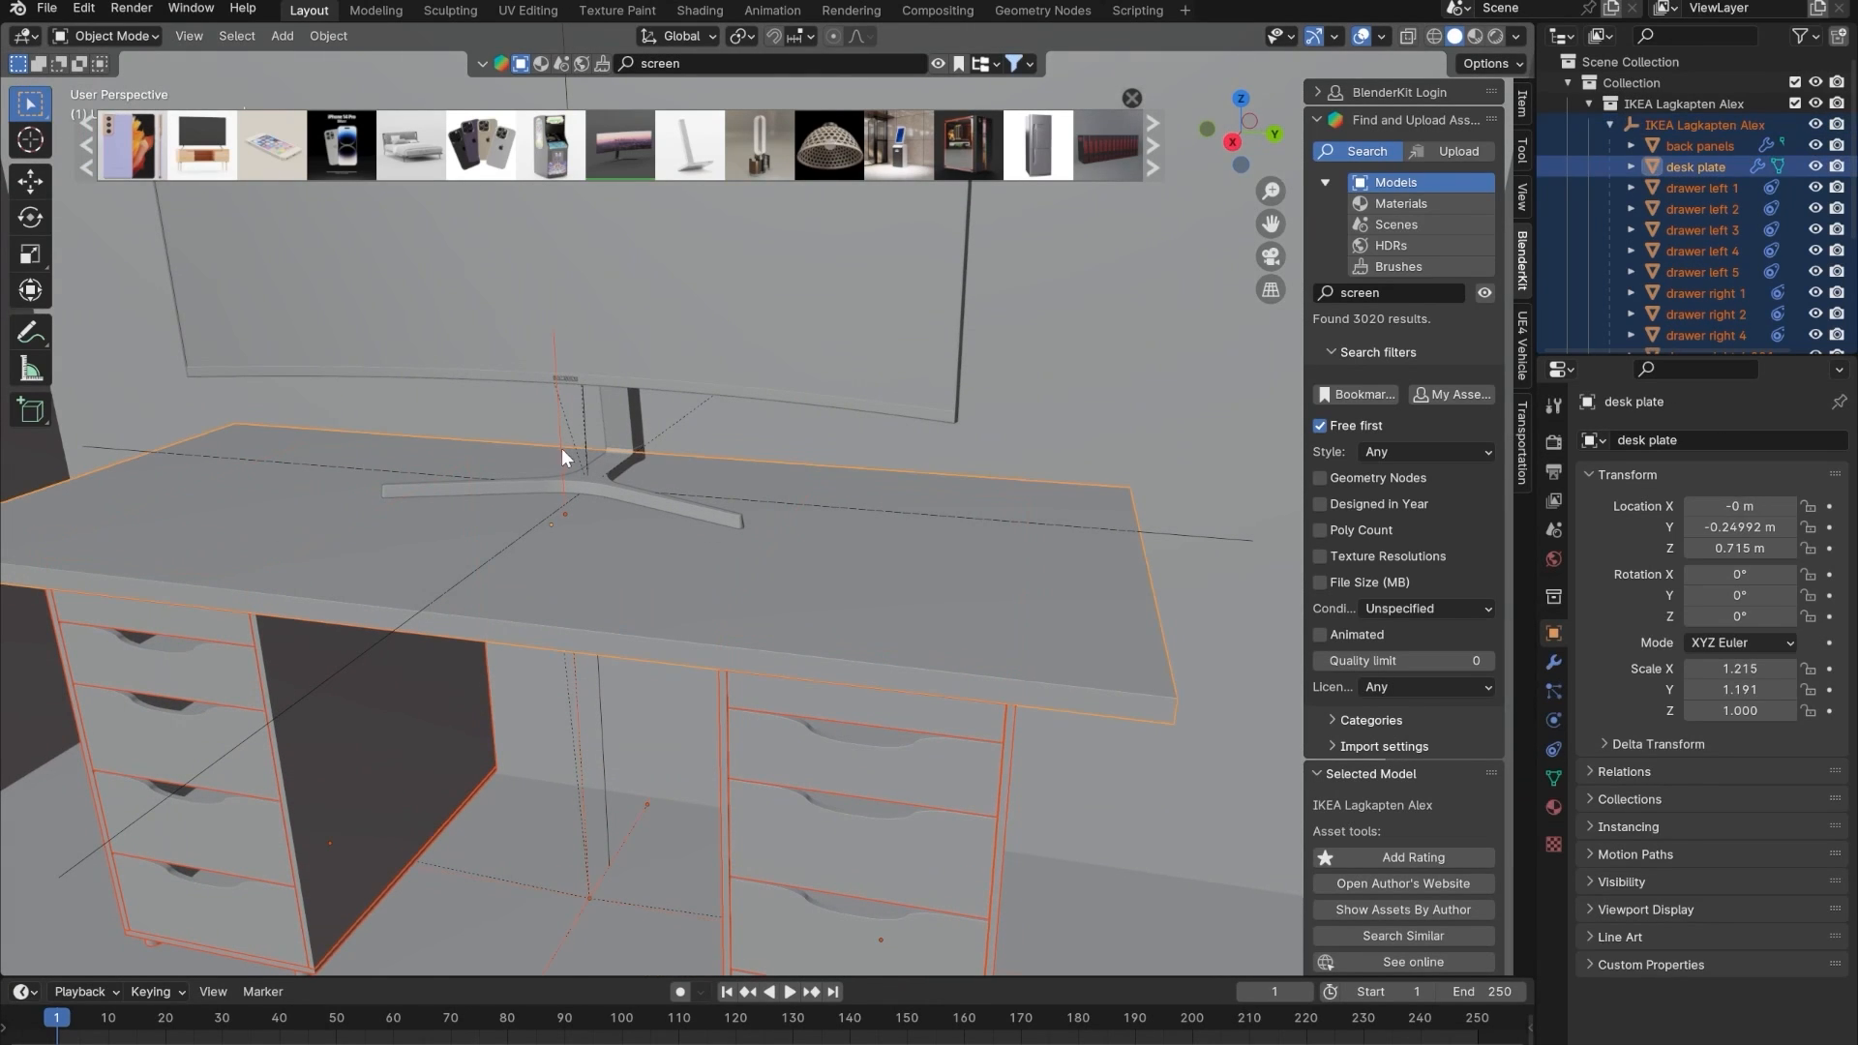
{"action": "left_click", "coordinate": [571, 538], "text": "shift"}
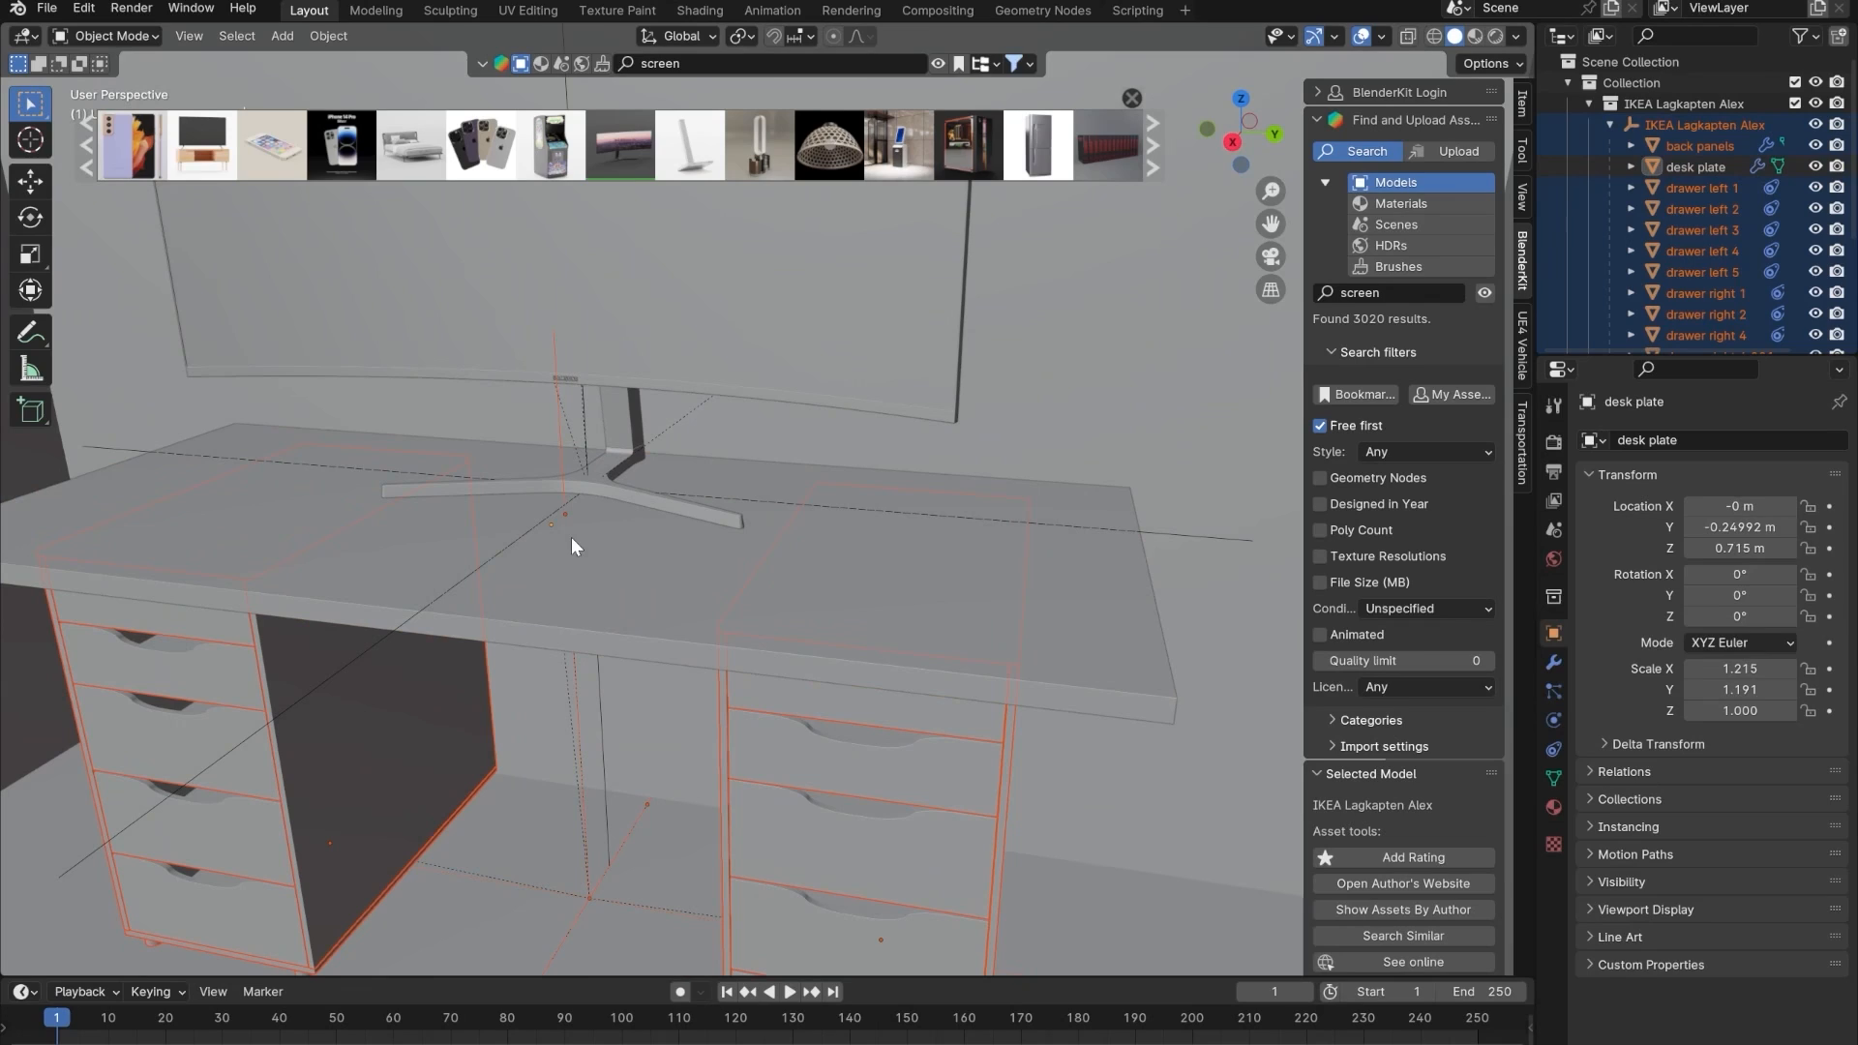
{"action": "left_click", "coordinate": [561, 474], "text": "shift"}
{"action": "left_click", "coordinate": [561, 475], "text": "shift"}
{"action": "left_click", "coordinate": [560, 461], "text": "shift"}
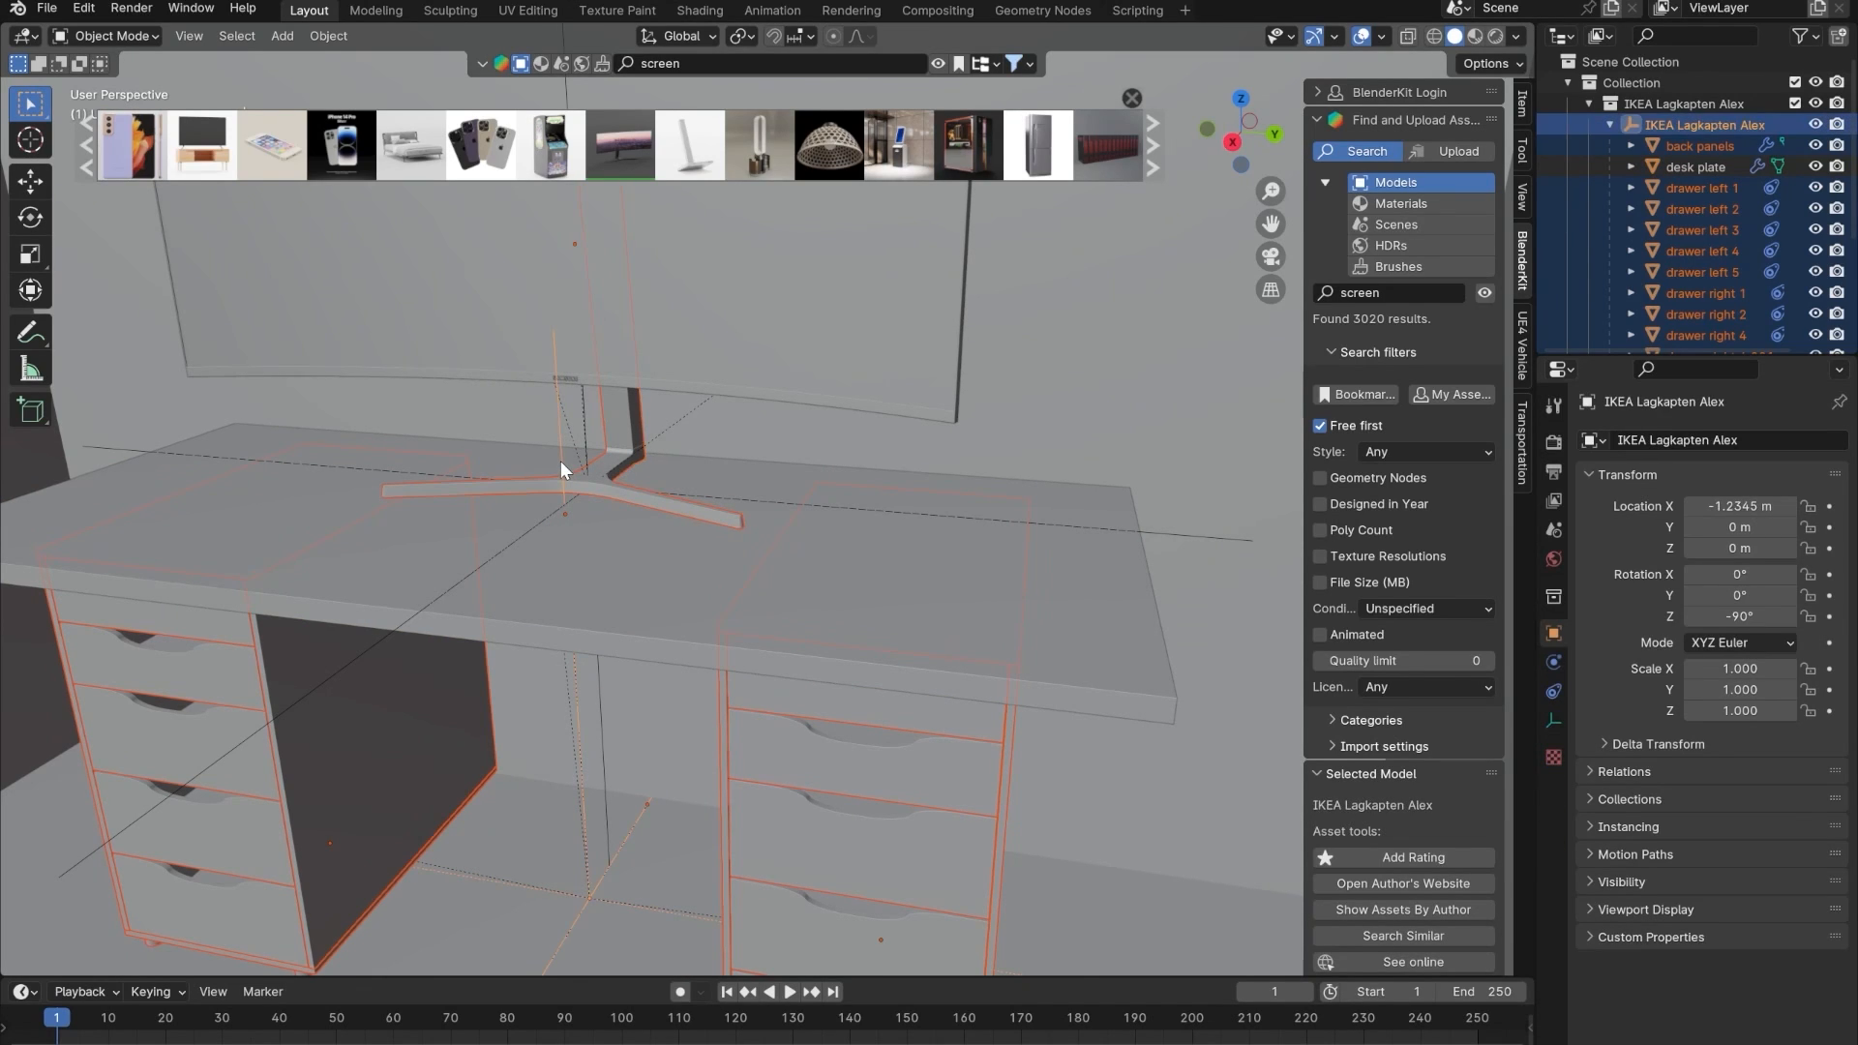
- Select the parts from back panels to top/bottom panels without the desk plate and move them forward along global X
{"action": "left_click", "coordinate": [1700, 145]}
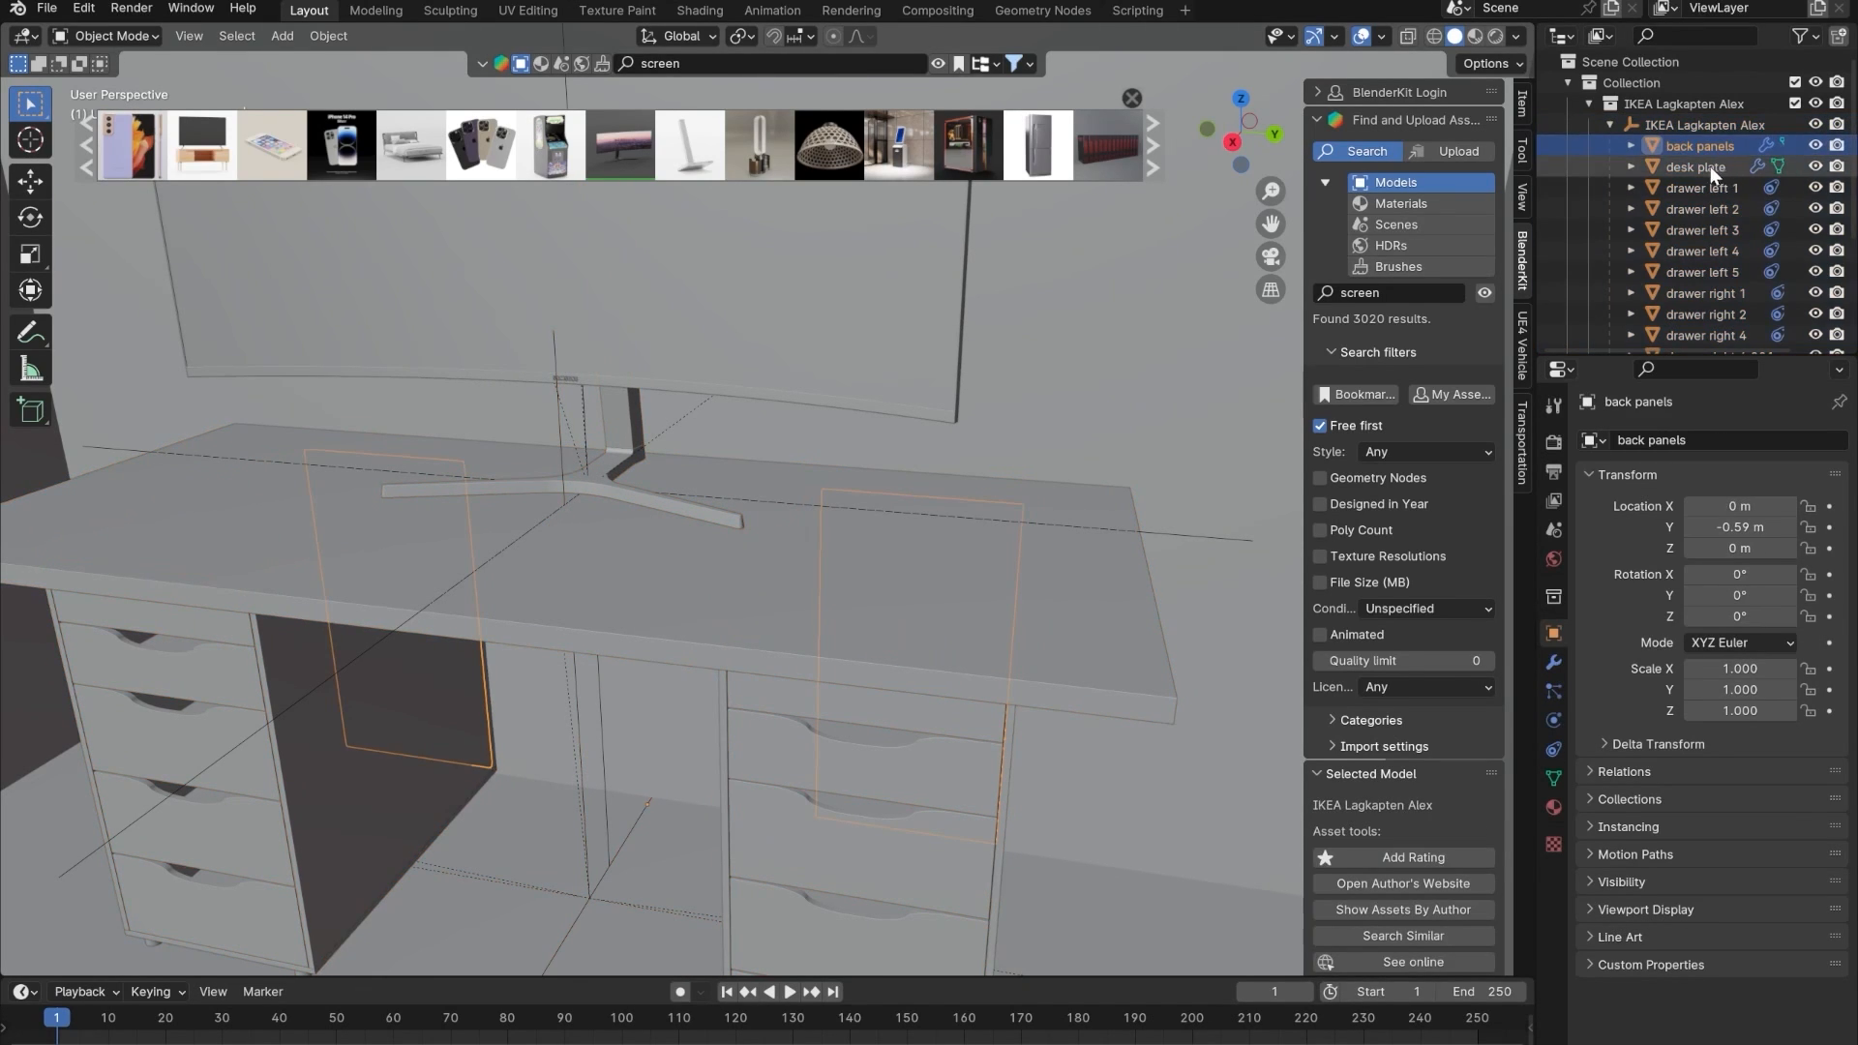
{"action": "scroll", "coordinate": [1704, 204], "scroll_direction": "down", "scroll_amount": 4}
{"action": "left_click", "coordinate": [1693, 286], "text": "shift"}
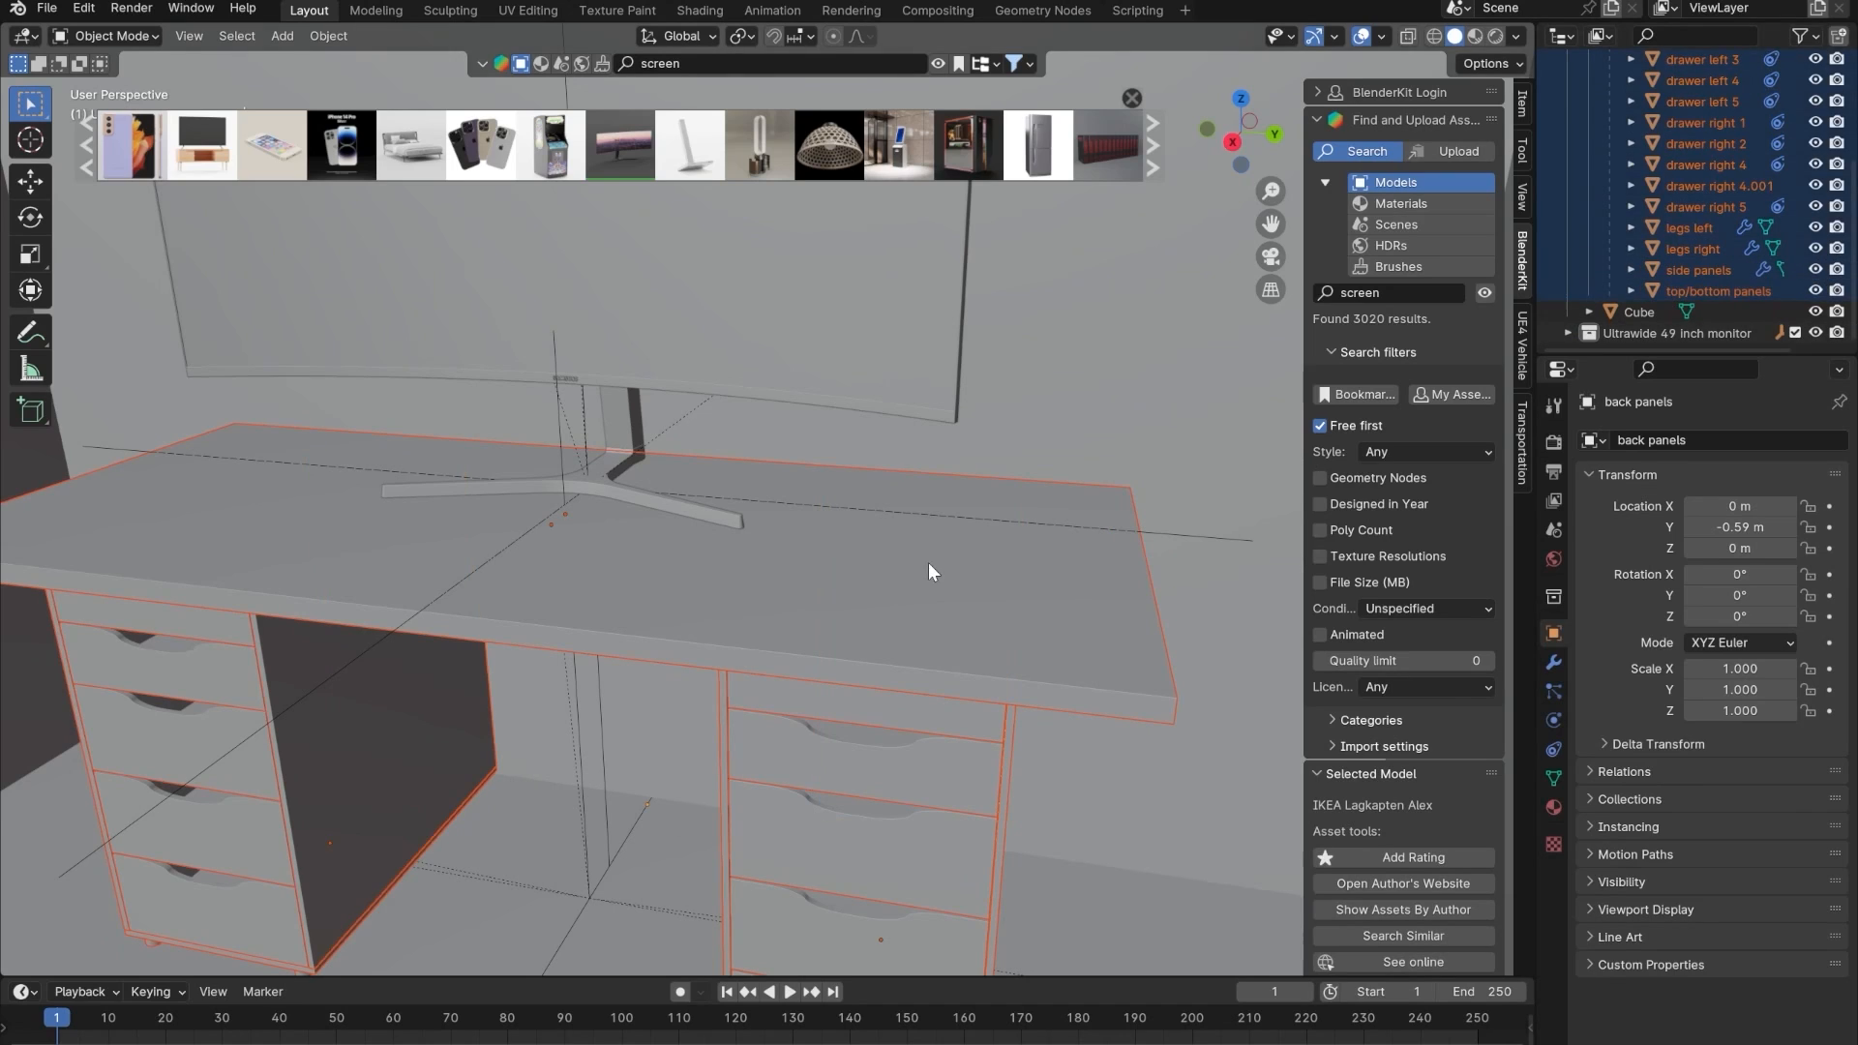
{"action": "left_click", "coordinate": [841, 584], "text": "shift"}
{"action": "left_click", "coordinate": [868, 584], "text": "shift"}
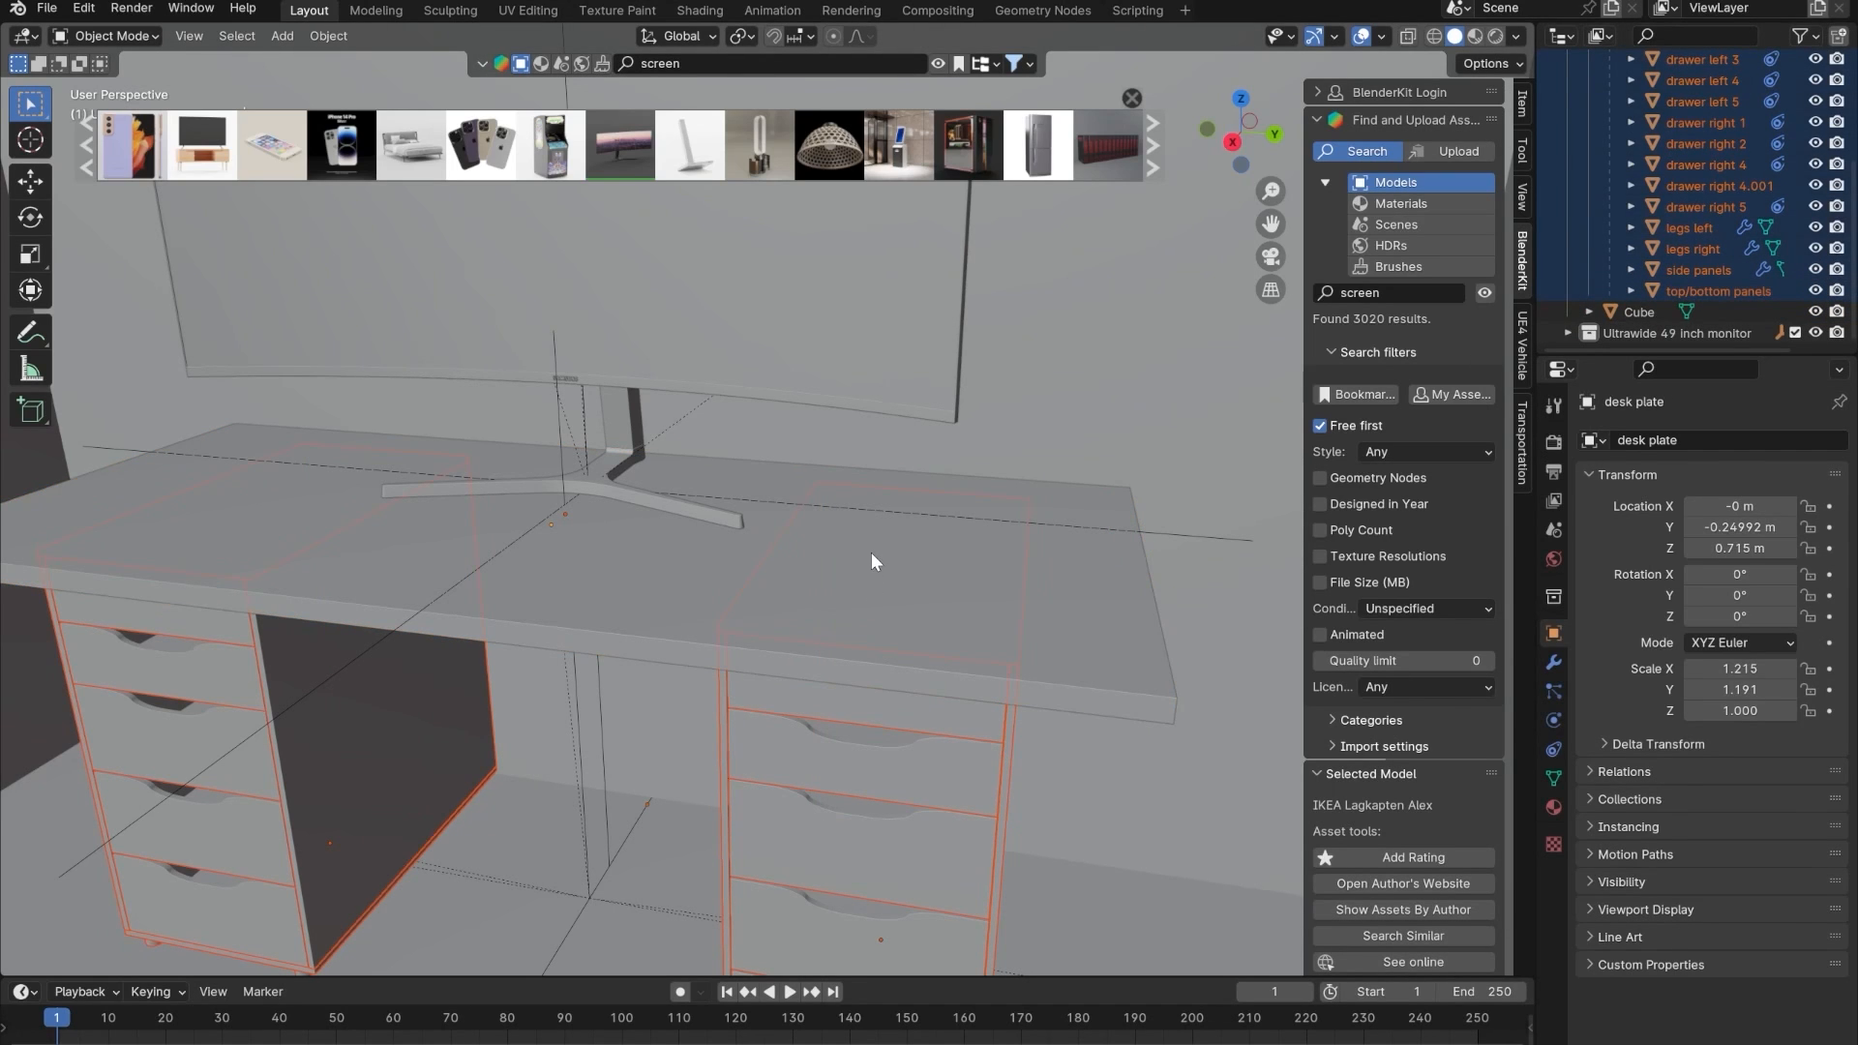
{"action": "key", "text": "g"}
{"action": "key", "text": "x"}
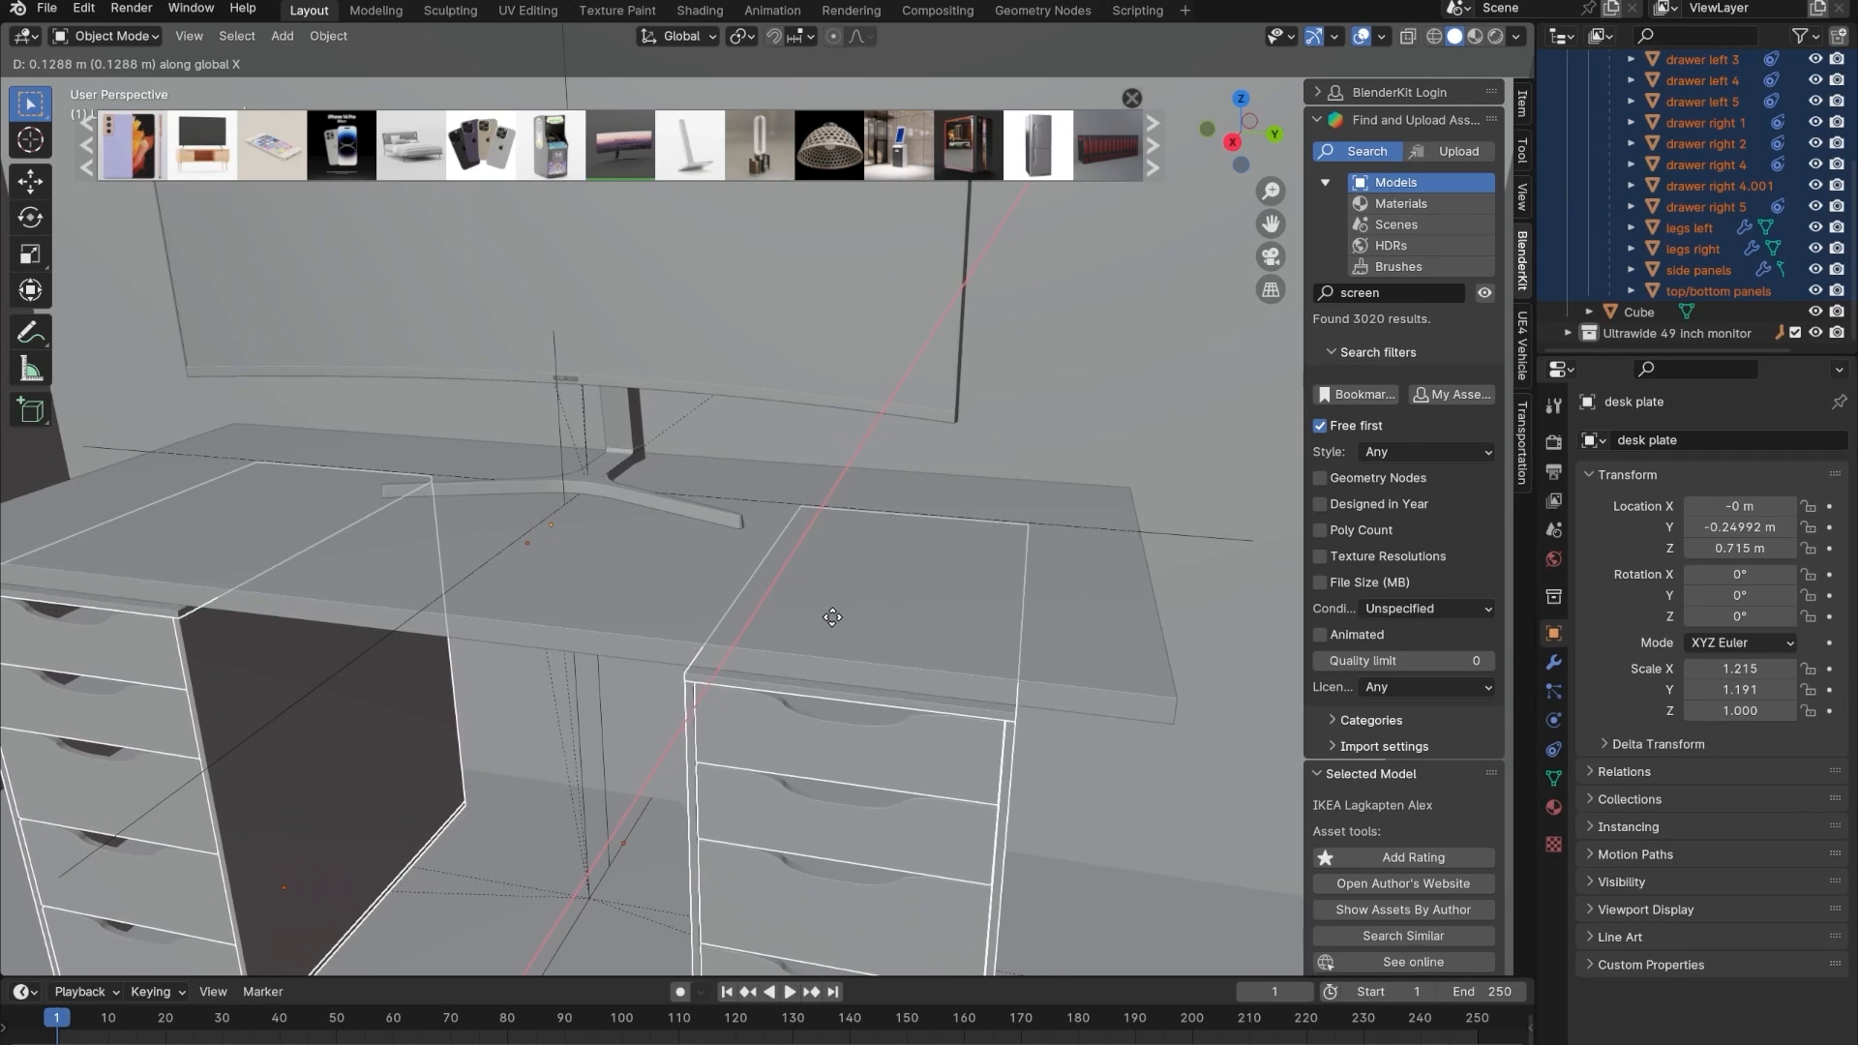
{"action": "left_click", "coordinate": [846, 583]}
- Examine the desk and monitor from the front and compare the arrangement with the reference image
{"action": "middle_click_drag", "start_coordinate": [755, 663], "coordinate": [842, 656]}
{"action": "left_click", "coordinate": [839, 664]}
{"action": "scroll", "coordinate": [810, 747], "scroll_direction": "down", "scroll_amount": 5}
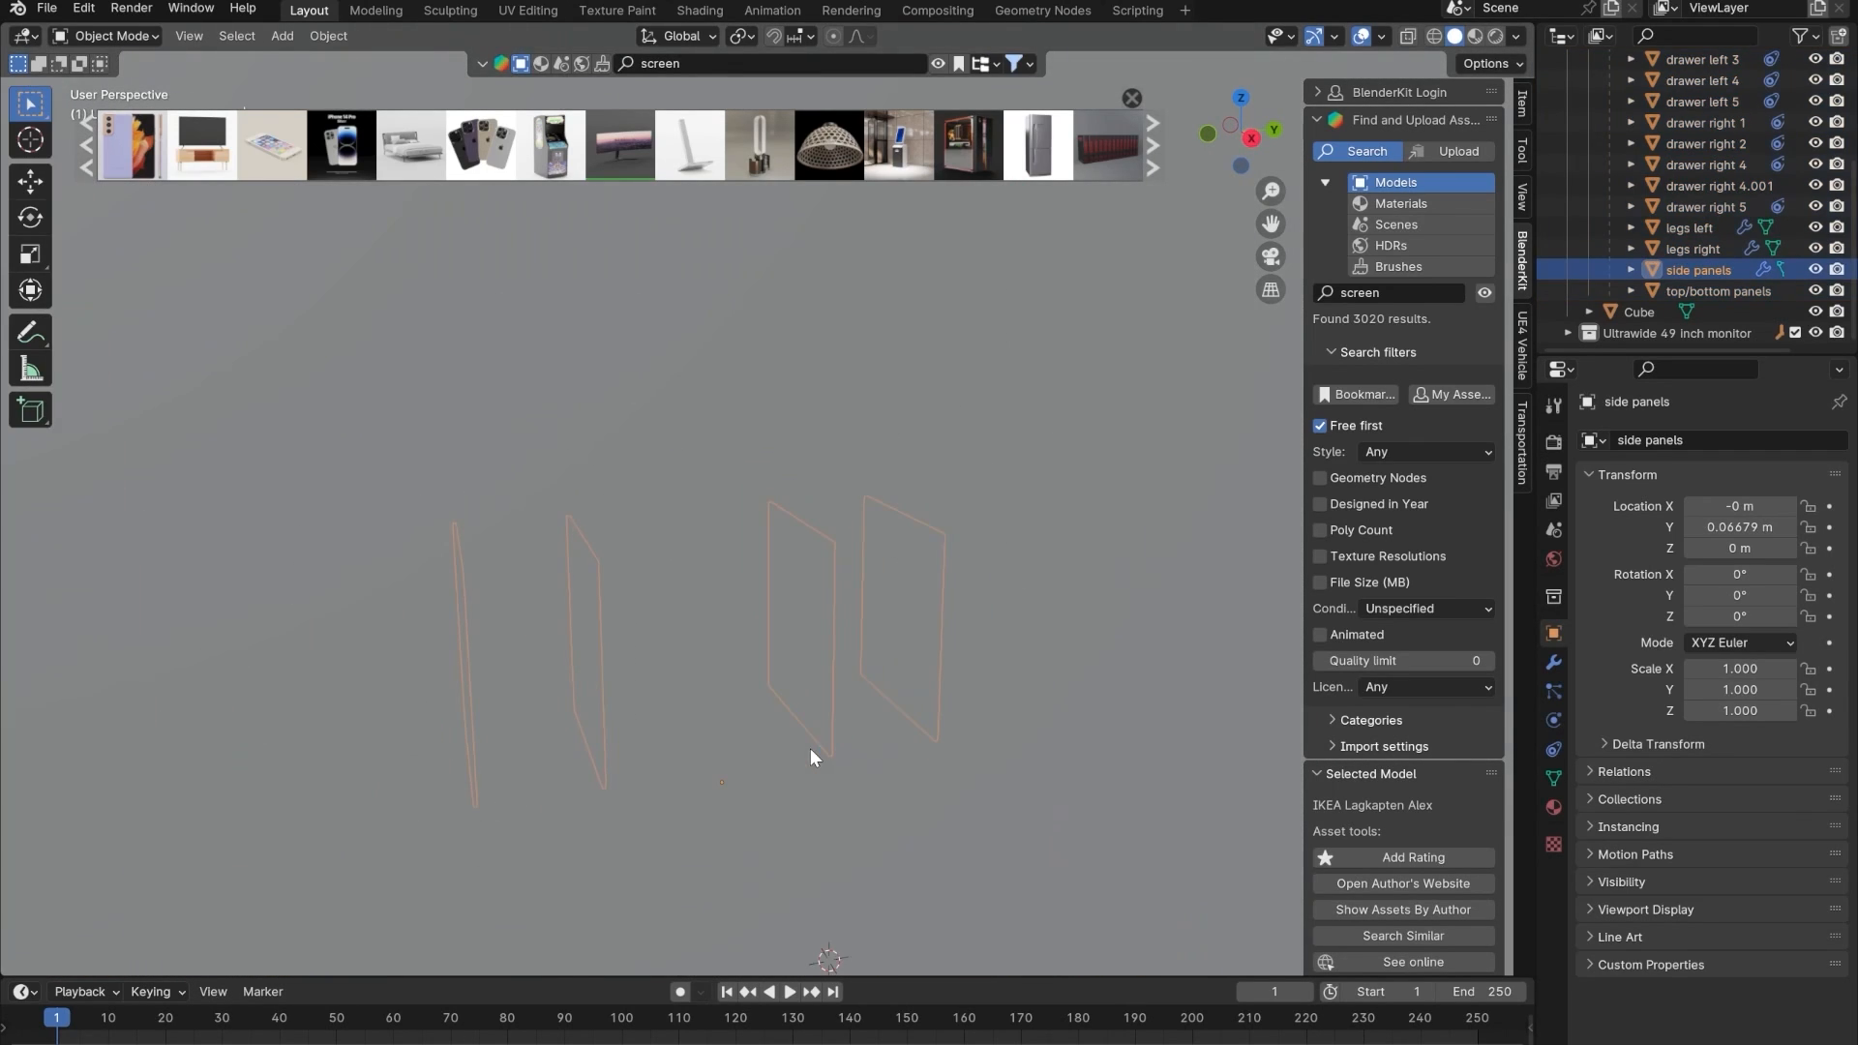
{"action": "scroll", "coordinate": [810, 747], "scroll_direction": "up", "scroll_amount": 5}
{"action": "left_click", "coordinate": [730, 627]}
{"action": "middle_click_drag", "start_coordinate": [730, 627], "coordinate": [618, 632]}
{"action": "scroll", "coordinate": [895, 624], "scroll_direction": "up", "scroll_amount": 3}
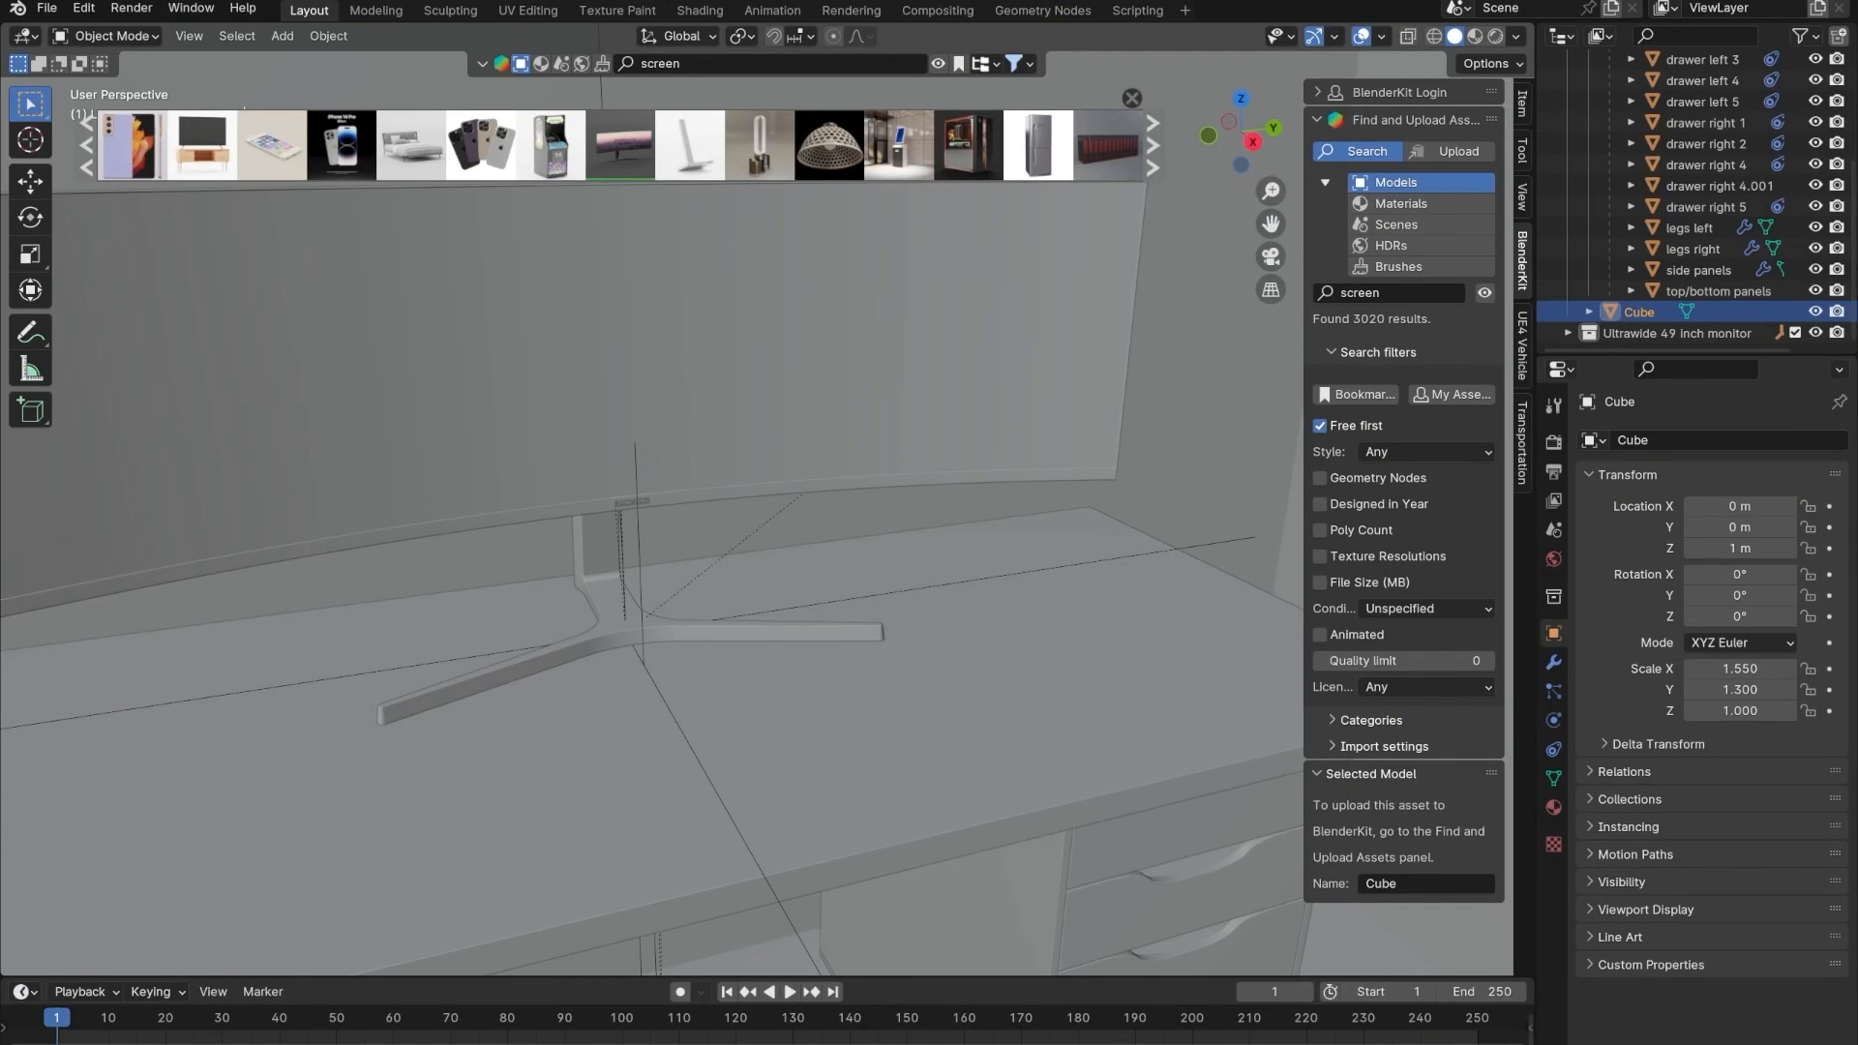
{"action": "scroll", "coordinate": [791, 613], "scroll_direction": "down", "scroll_amount": 1}
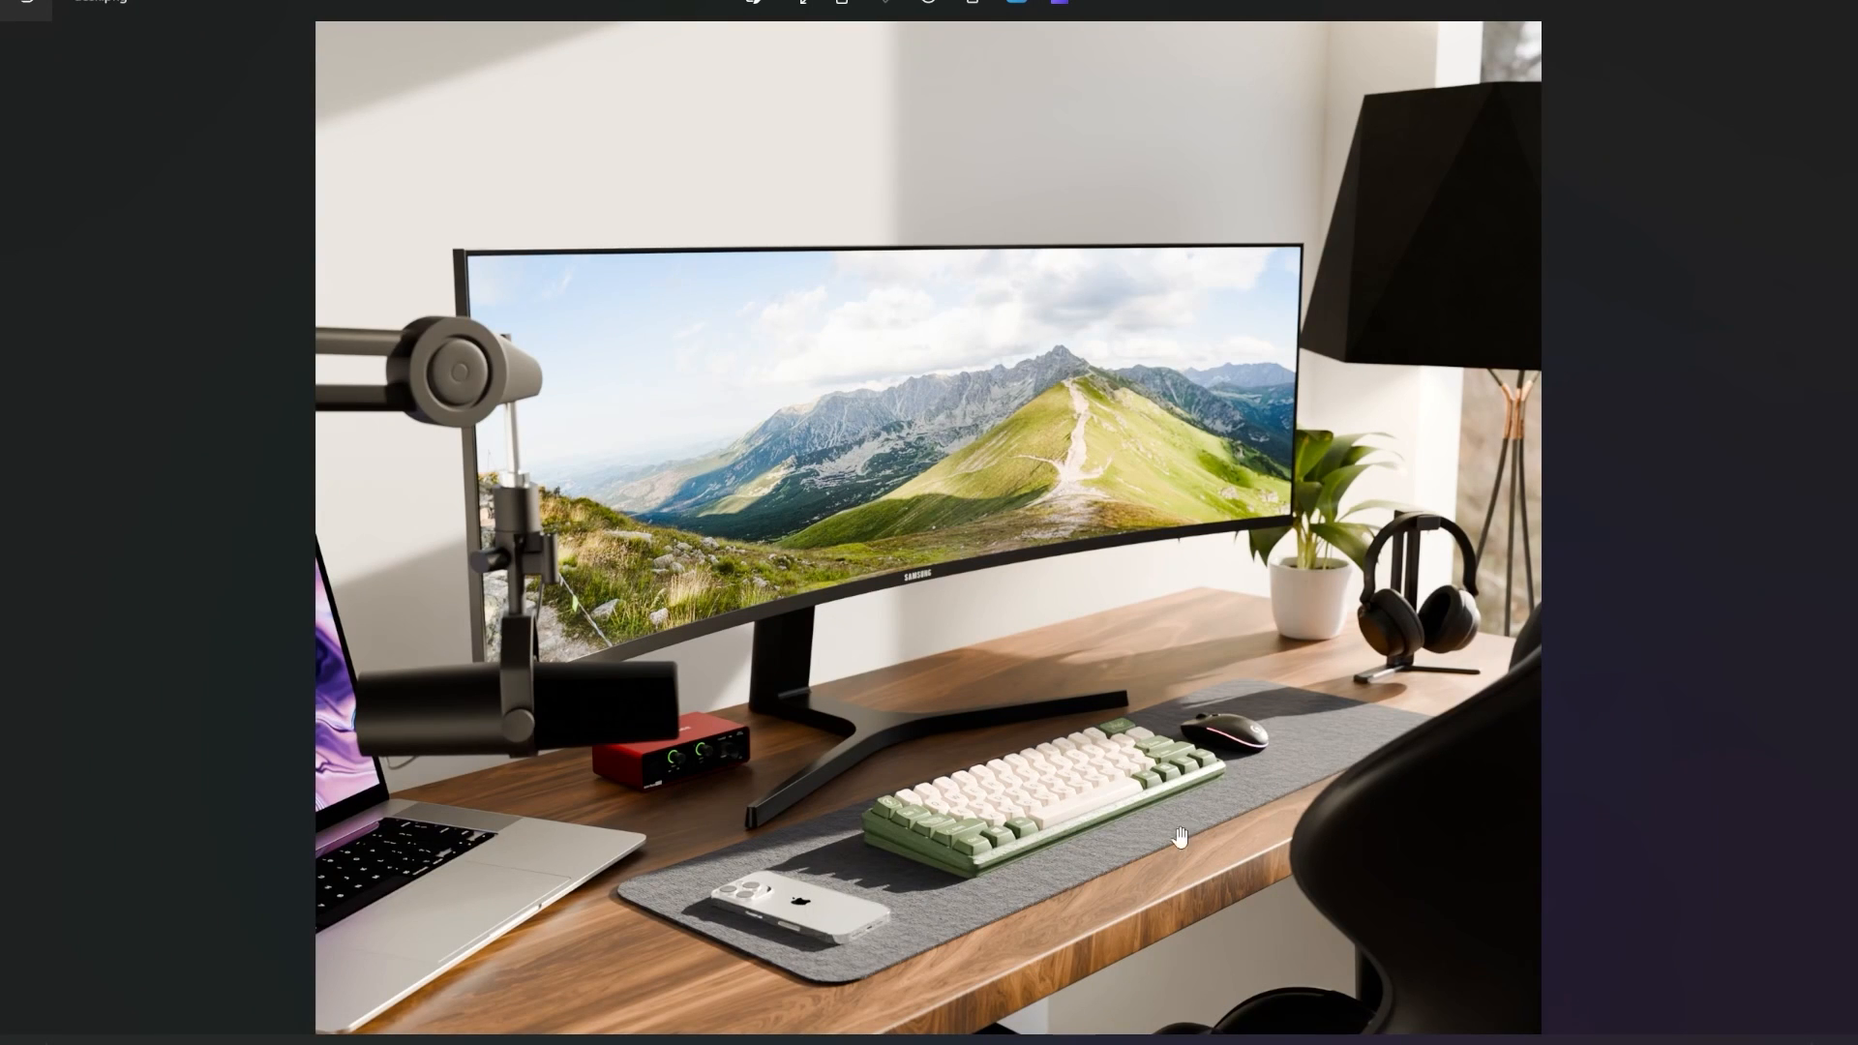
{"action": "key", "text": "alt+Tab"}
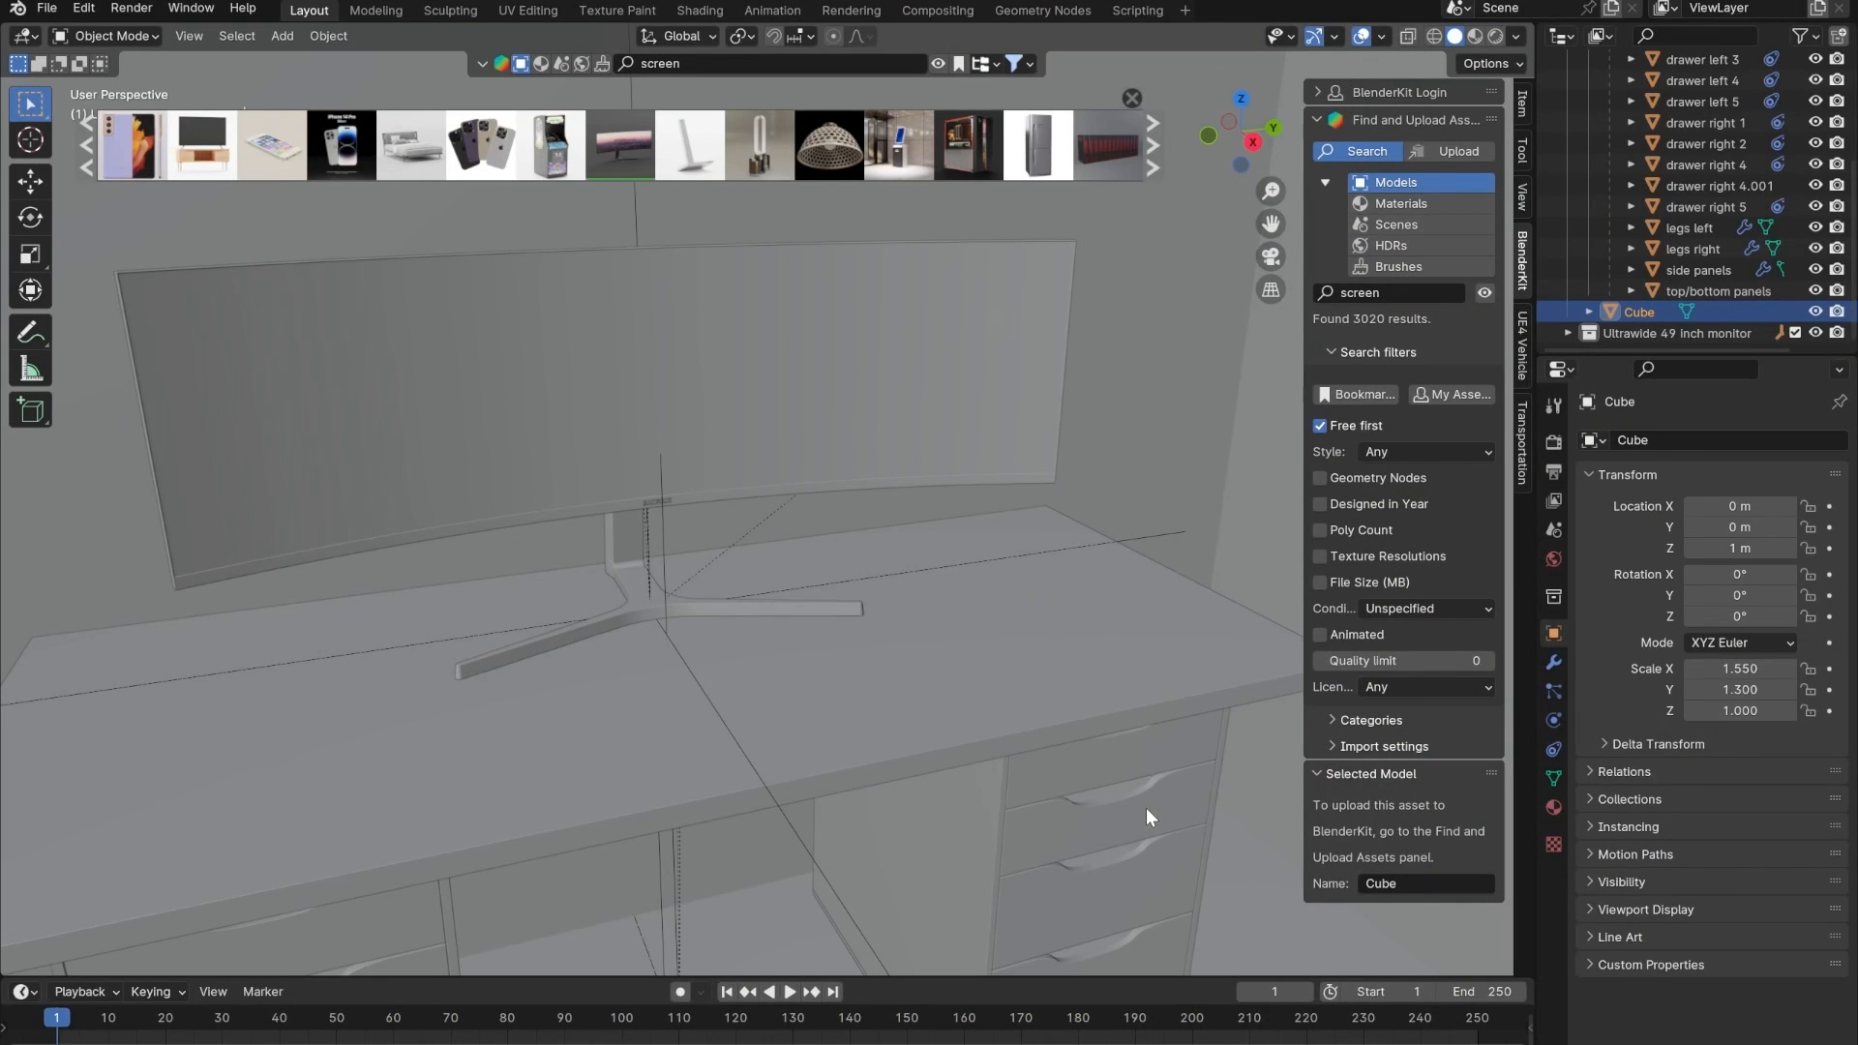
{"action": "middle_click_drag", "start_coordinate": [685, 422], "coordinate": [654, 469]}
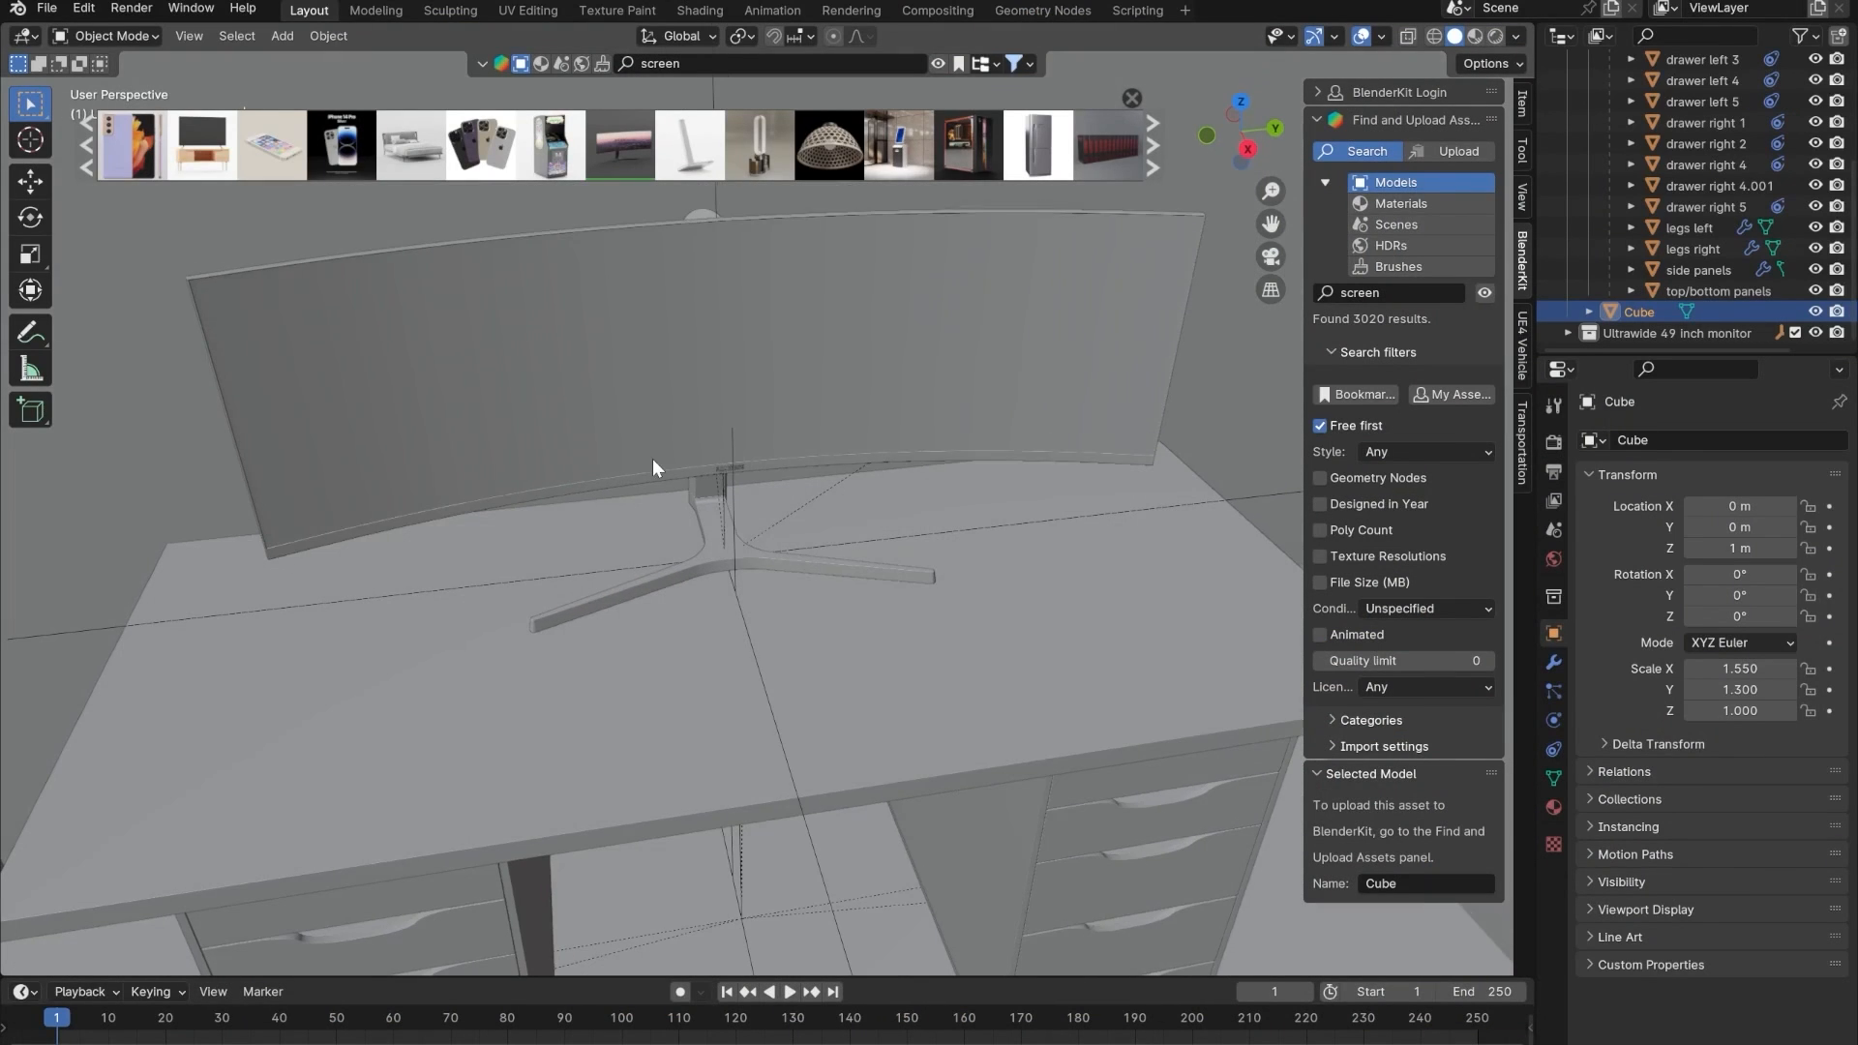
- Hide the BlenderKit asset bar and add a cube mesh to the scene
{"action": "left_click", "coordinate": [939, 62]}
{"action": "left_click", "coordinate": [281, 35]}
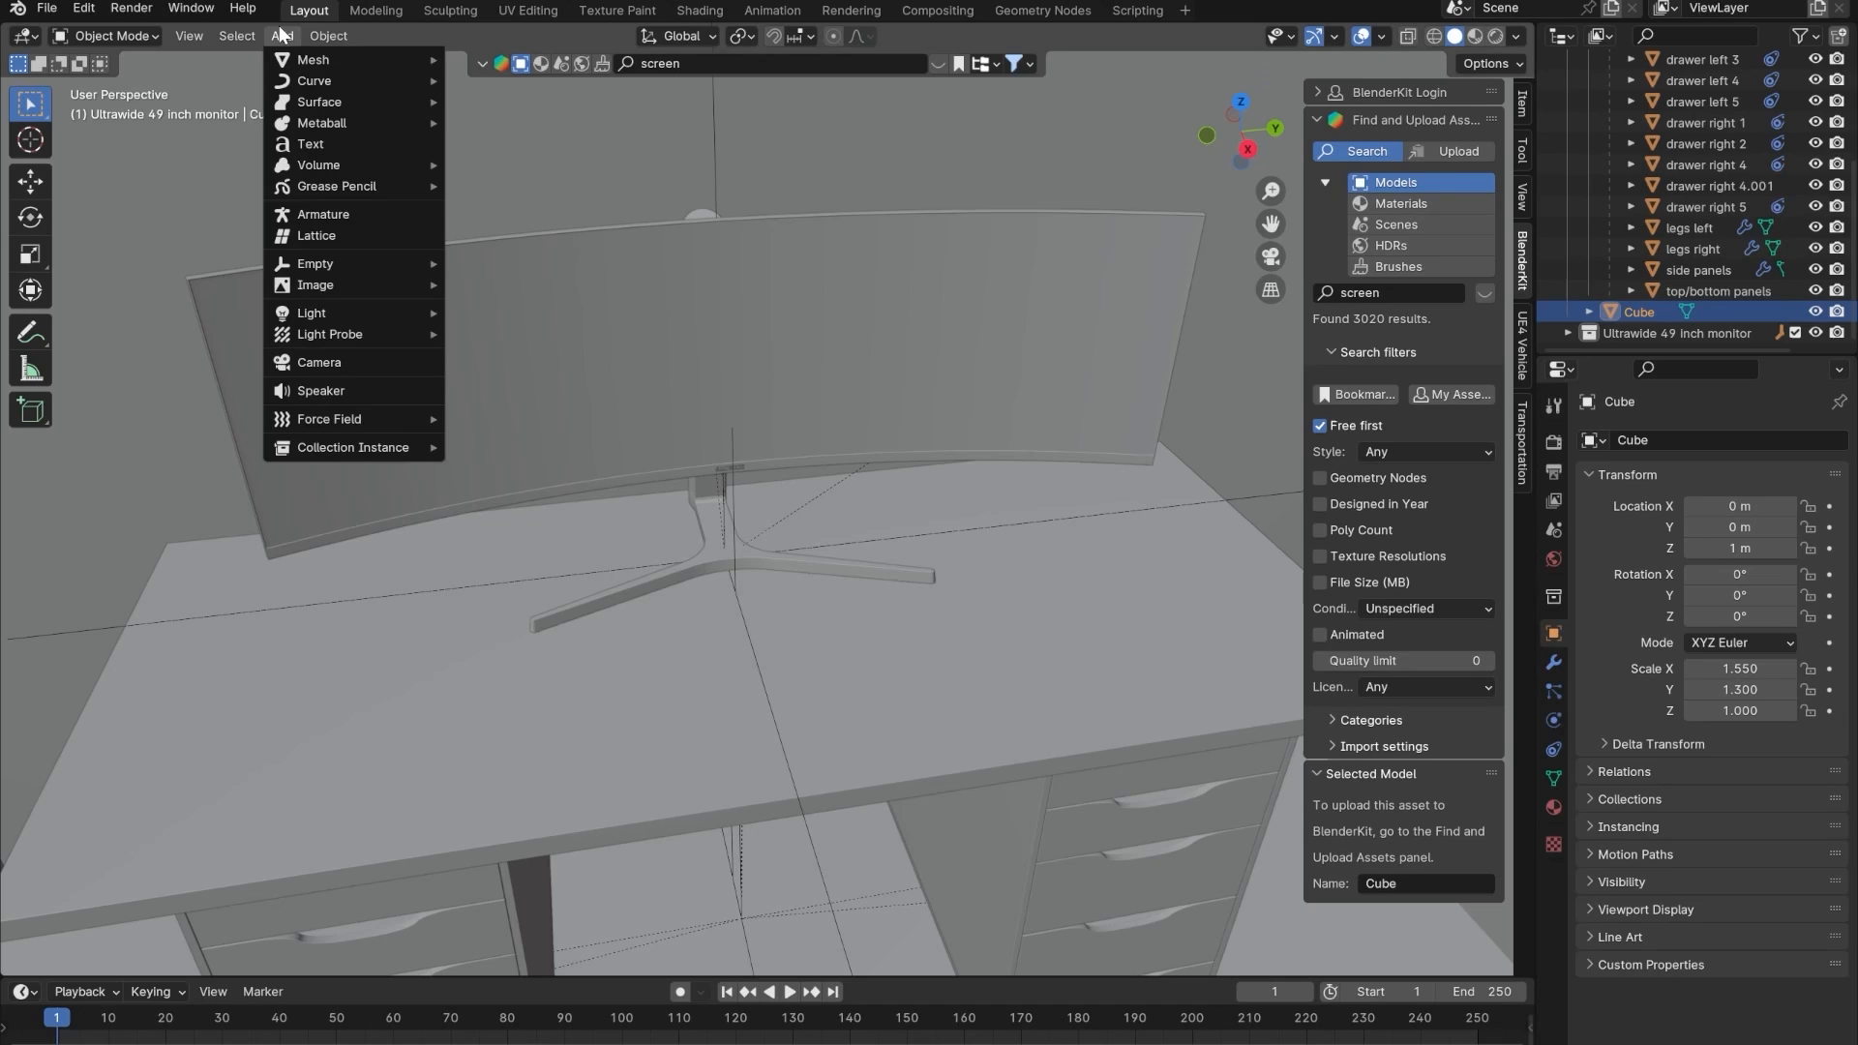
{"action": "mouse_move", "coordinate": [296, 60]}
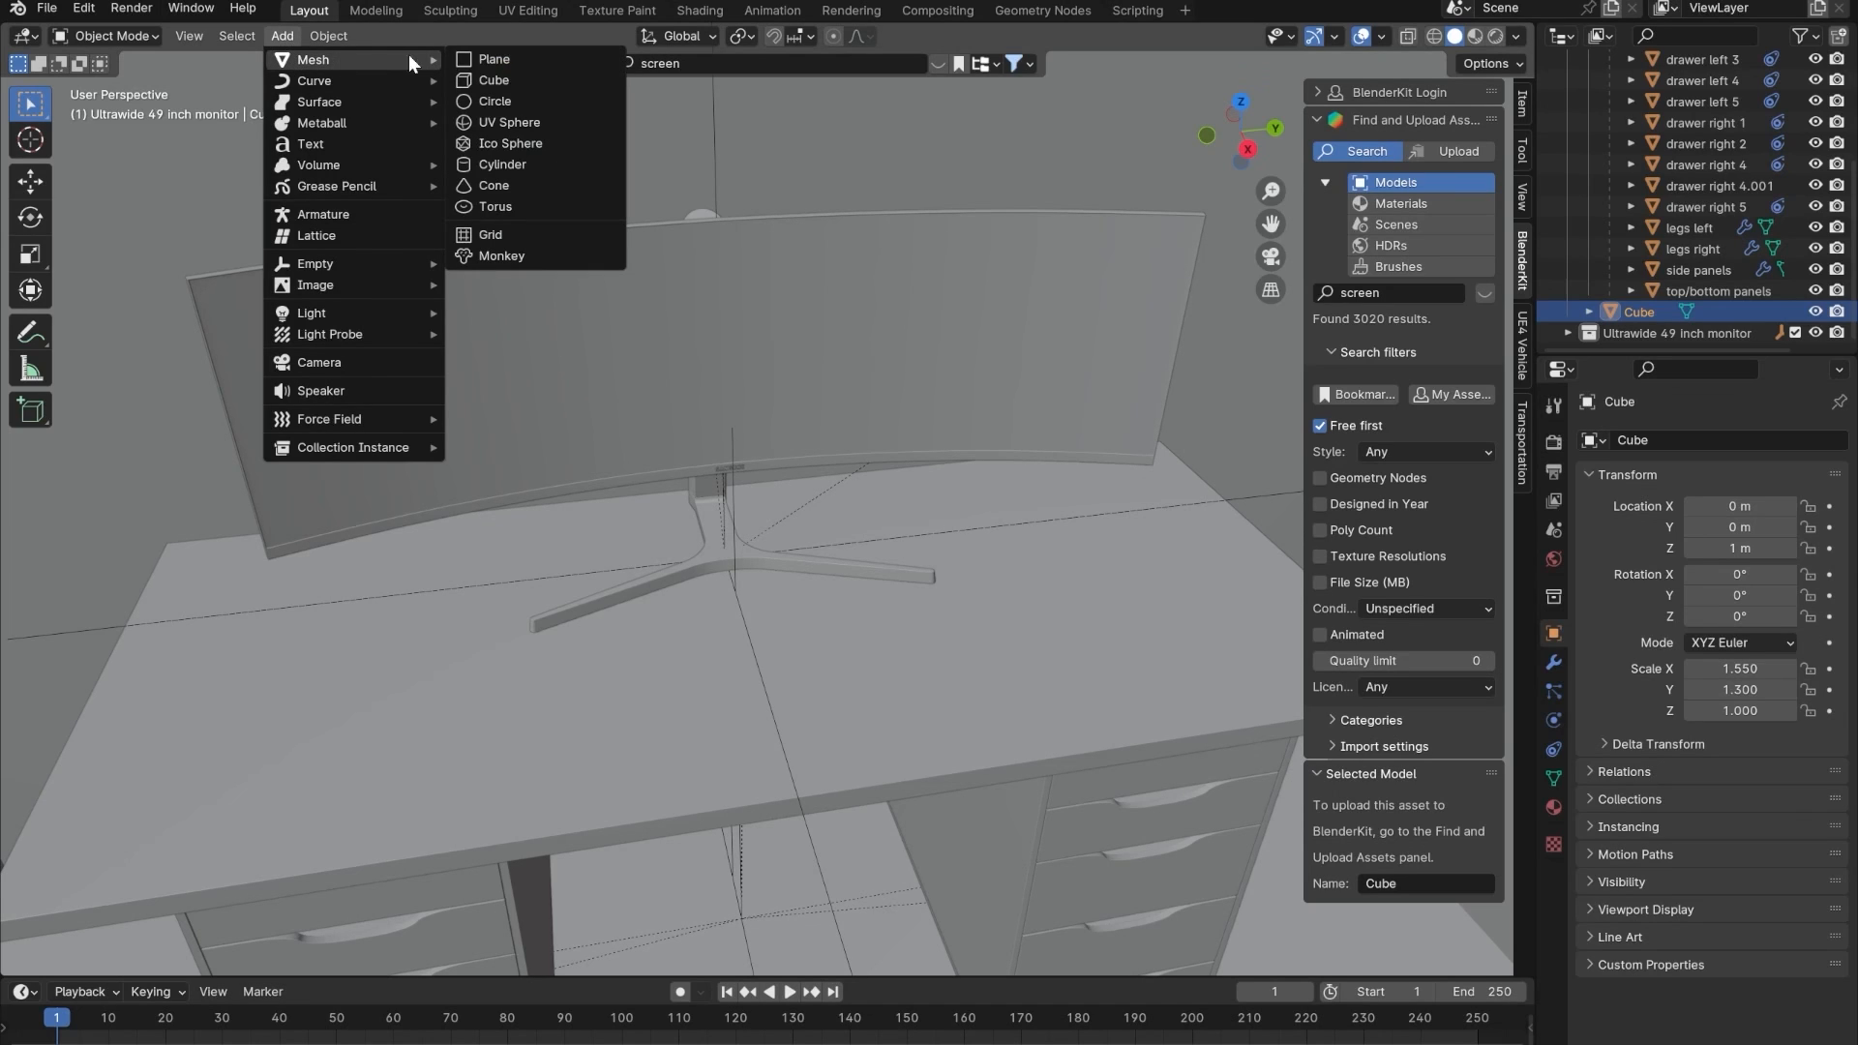
{"action": "left_click", "coordinate": [490, 80]}
{"action": "scroll", "coordinate": [803, 449], "scroll_direction": "down", "scroll_amount": 3}
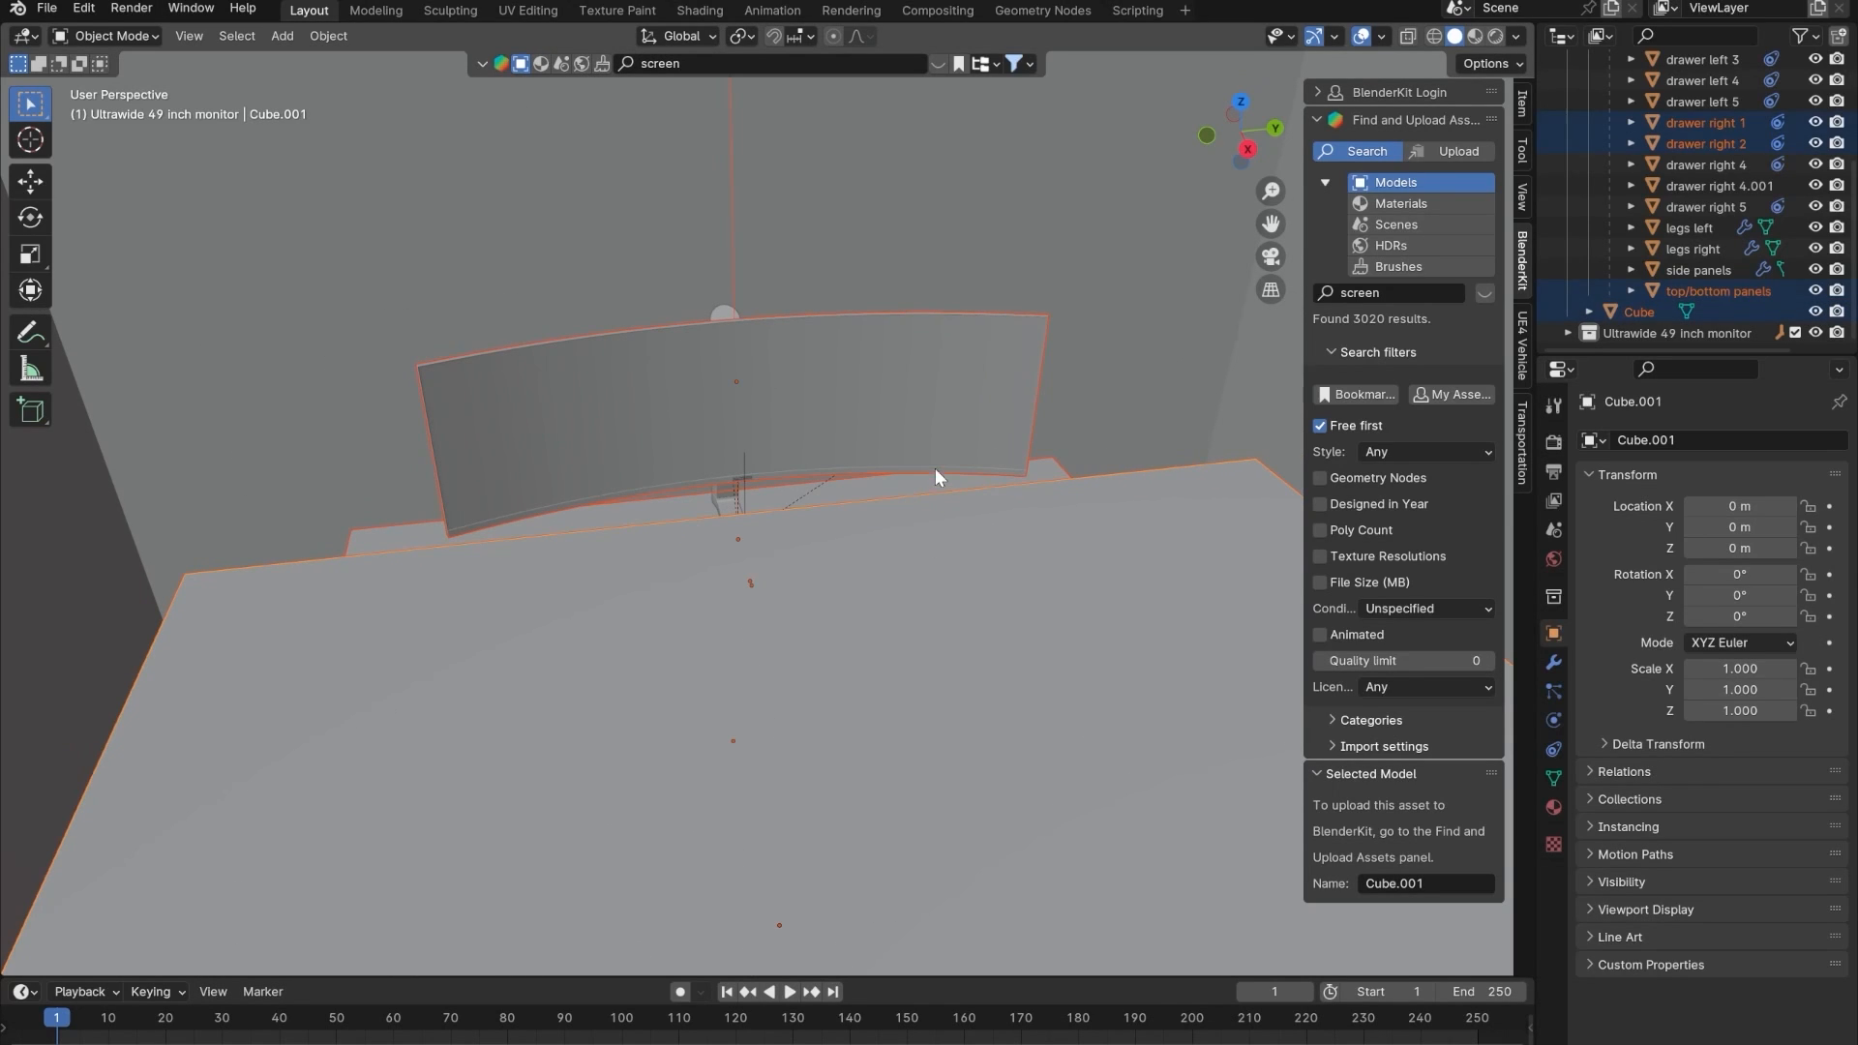
- Scale the new cube down uniformly to about 0.438 and move it along X to about -1.17 m, toward the desk
{"action": "key", "text": "s"}
{"action": "left_click", "coordinate": [879, 847]}
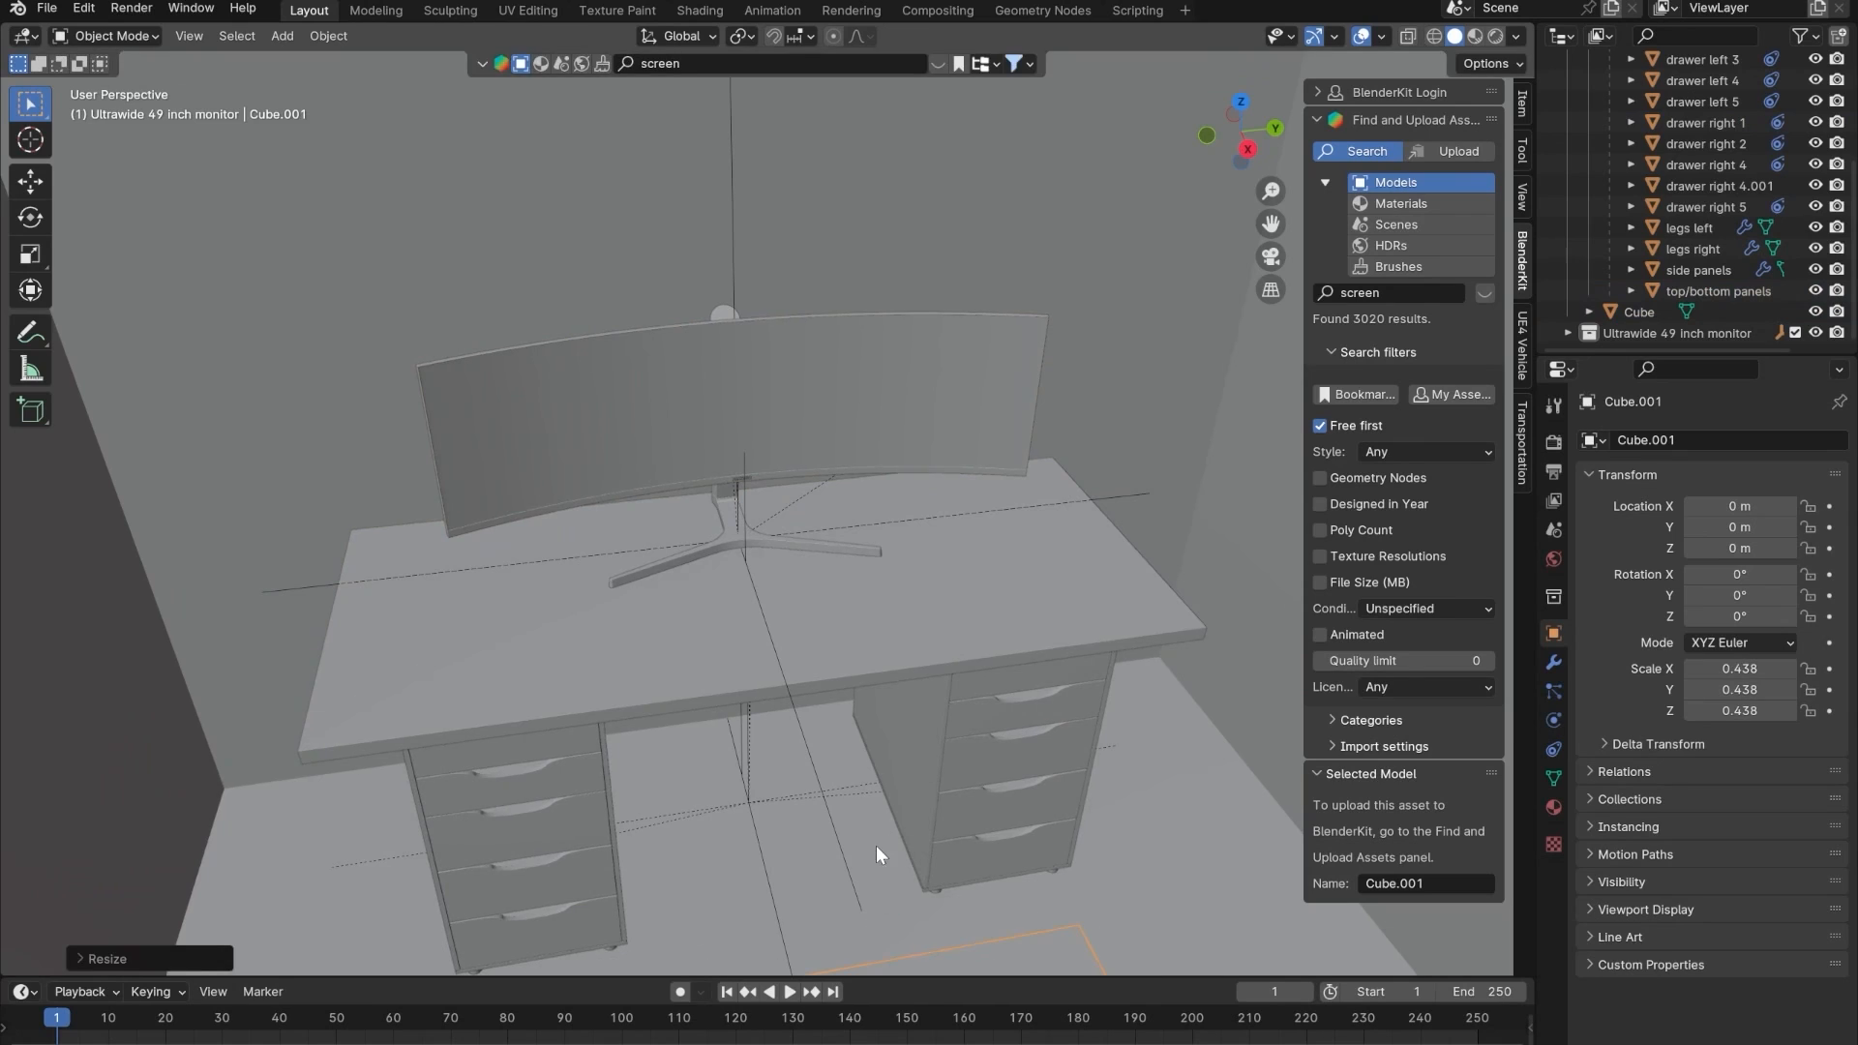
{"action": "middle_click_drag", "start_coordinate": [875, 846], "coordinate": [871, 658]}
{"action": "left_click", "coordinate": [885, 677]}
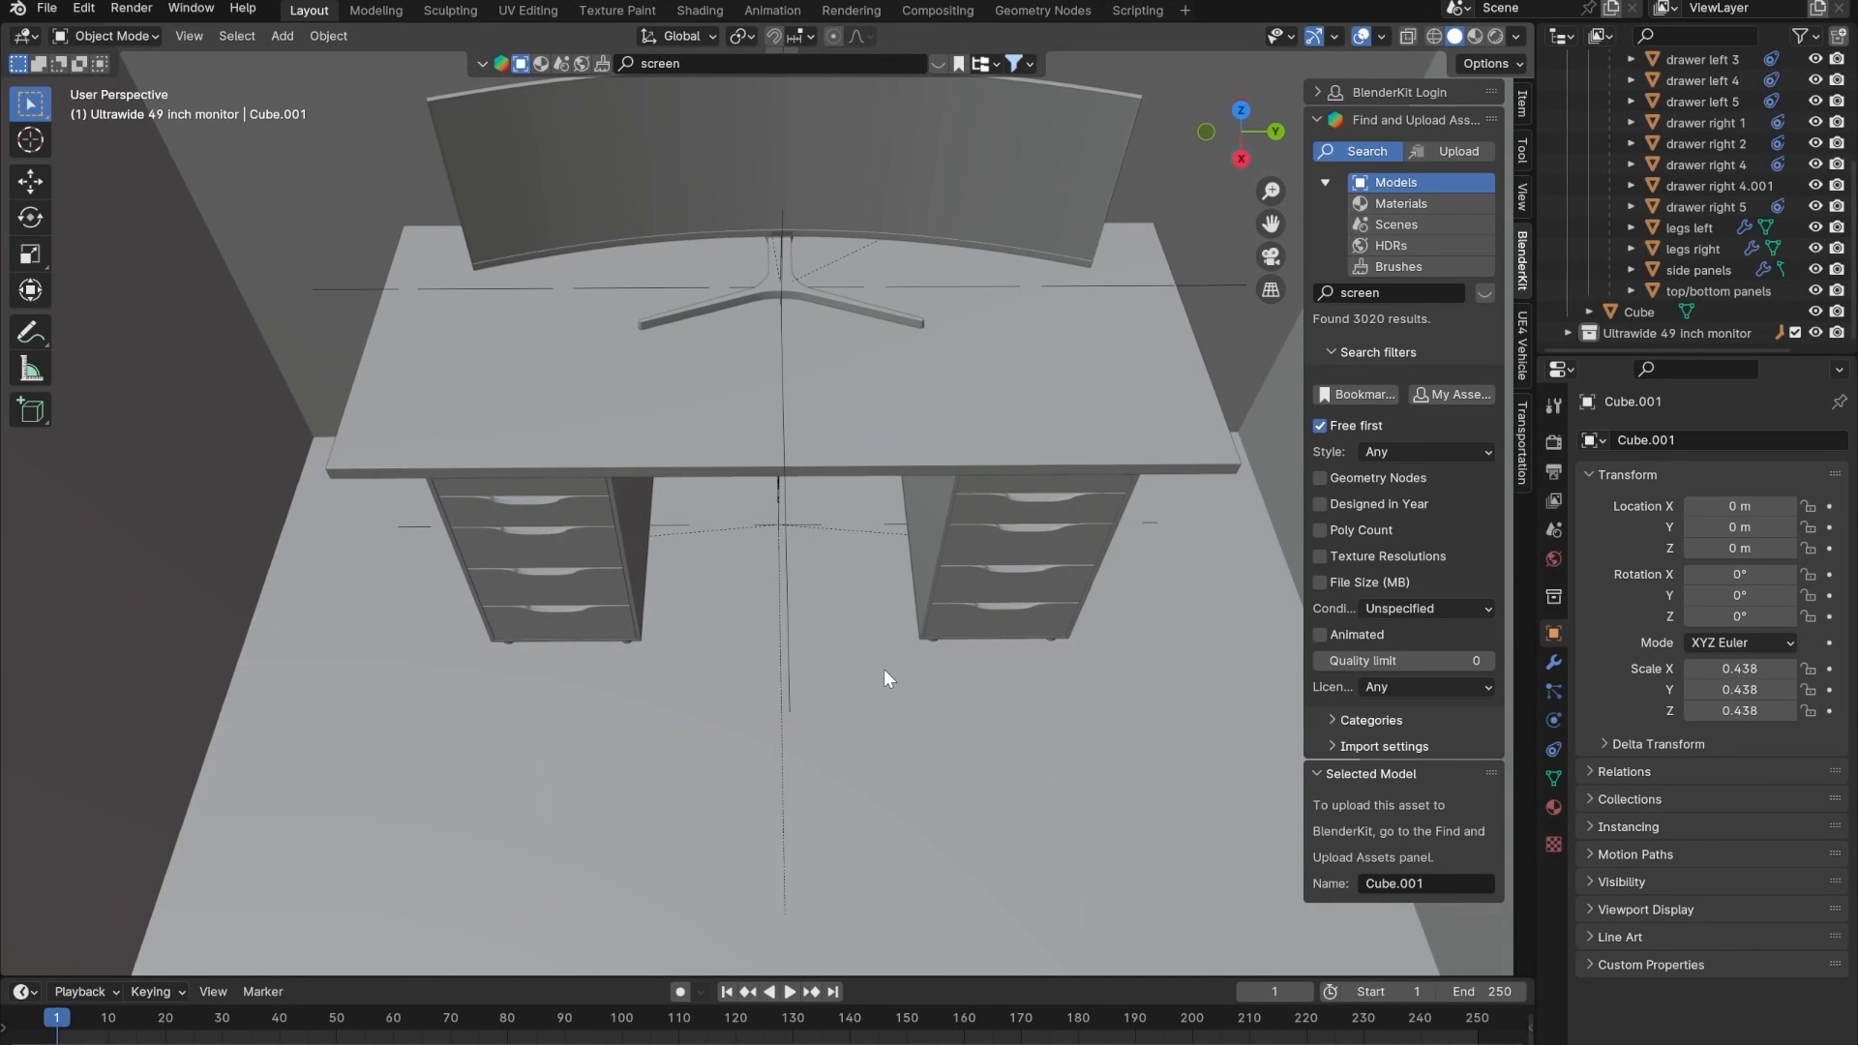
{"action": "key", "text": "ctrl+z"}
{"action": "key", "text": "g"}
{"action": "key", "text": "x"}
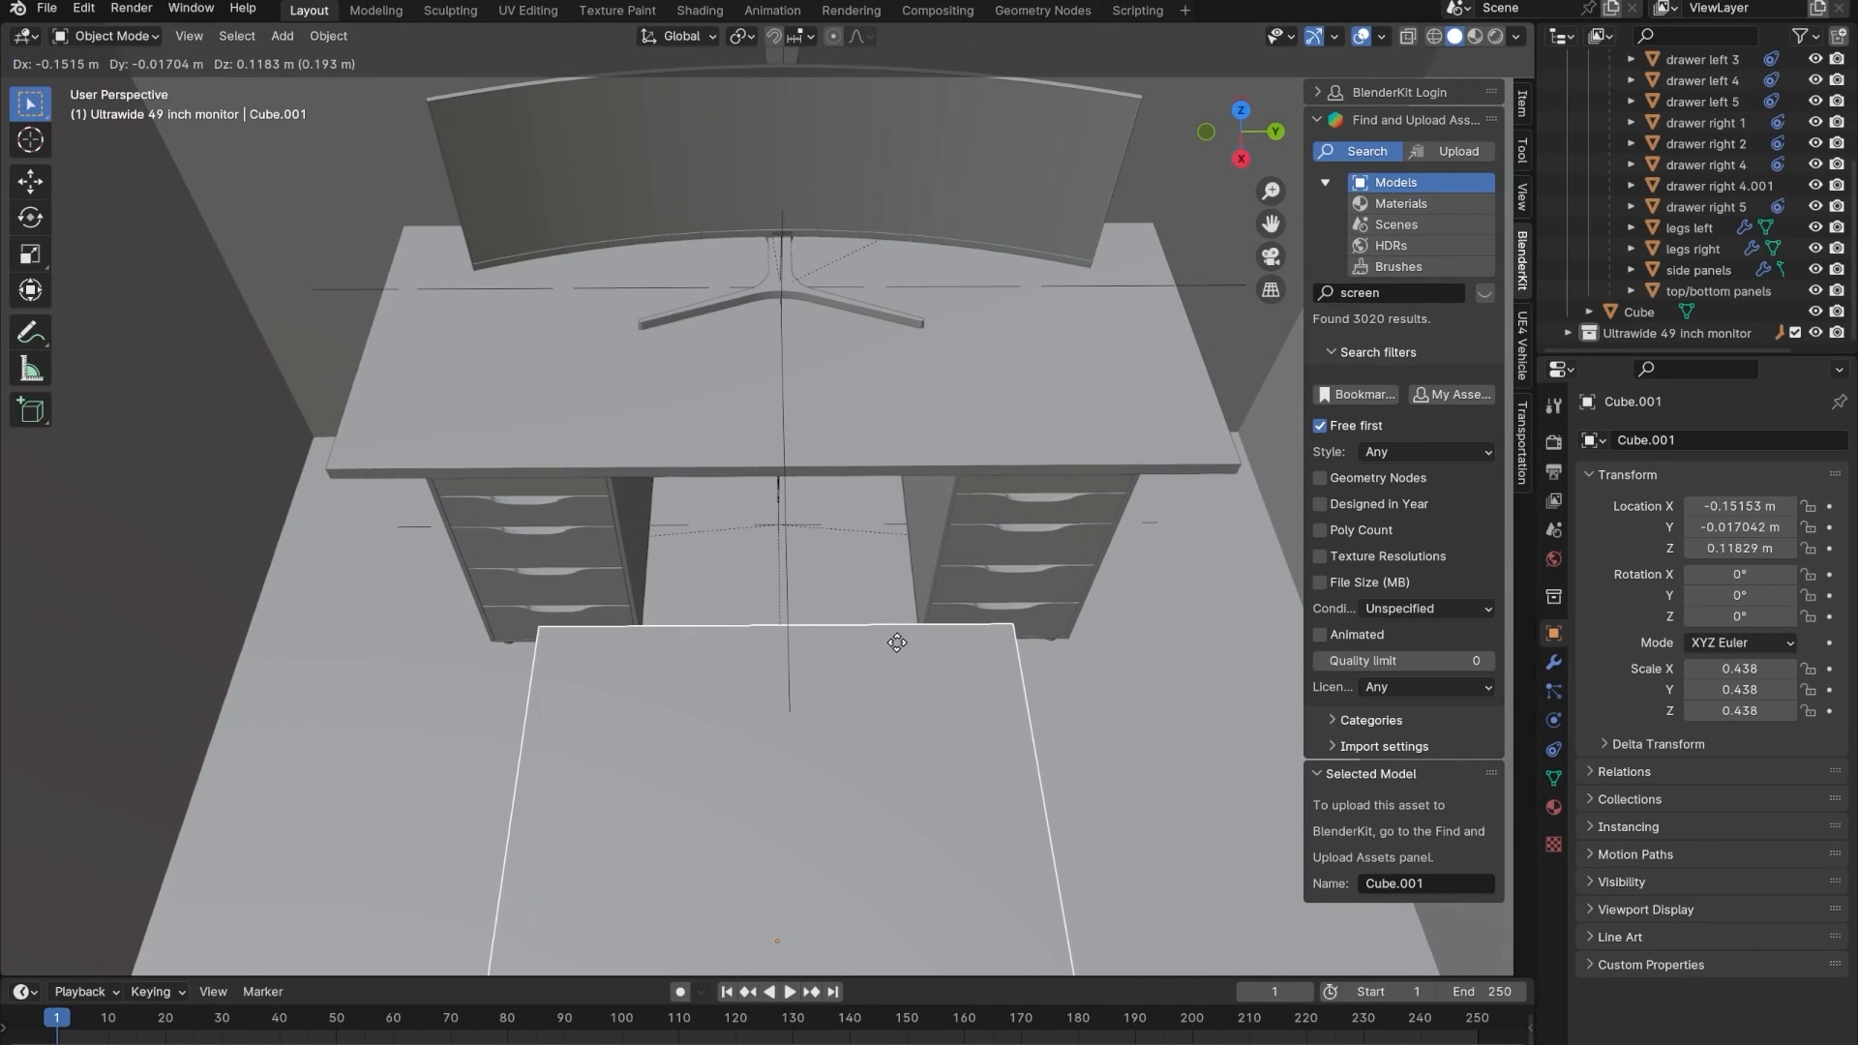
{"action": "left_click", "coordinate": [906, 261]}
- Shrink the cube to a uniform scale of about 0.223 and raise it along Z to about 0.78 m at desktop height
{"action": "key", "text": "s"}
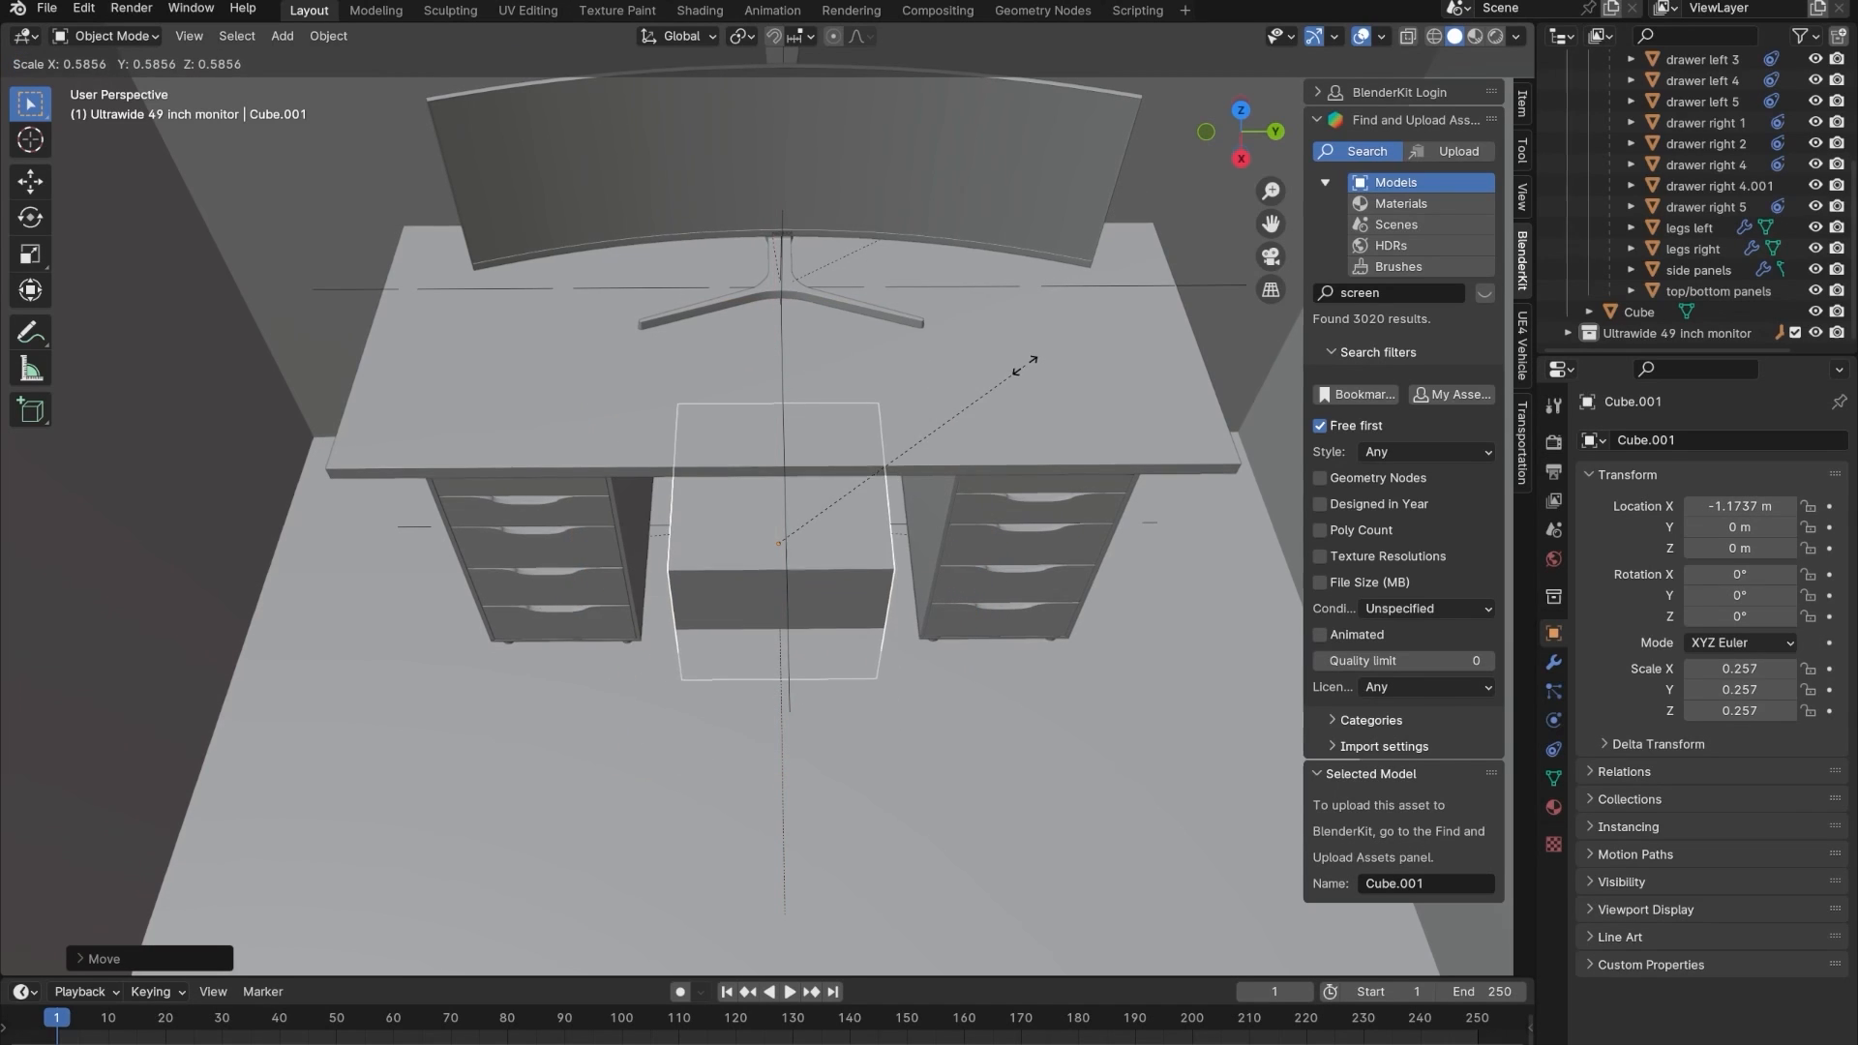
{"action": "left_click", "coordinate": [981, 429]}
{"action": "scroll", "coordinate": [870, 527], "scroll_direction": "up", "scroll_amount": 5}
{"action": "key", "text": "g"}
{"action": "key", "text": "z"}
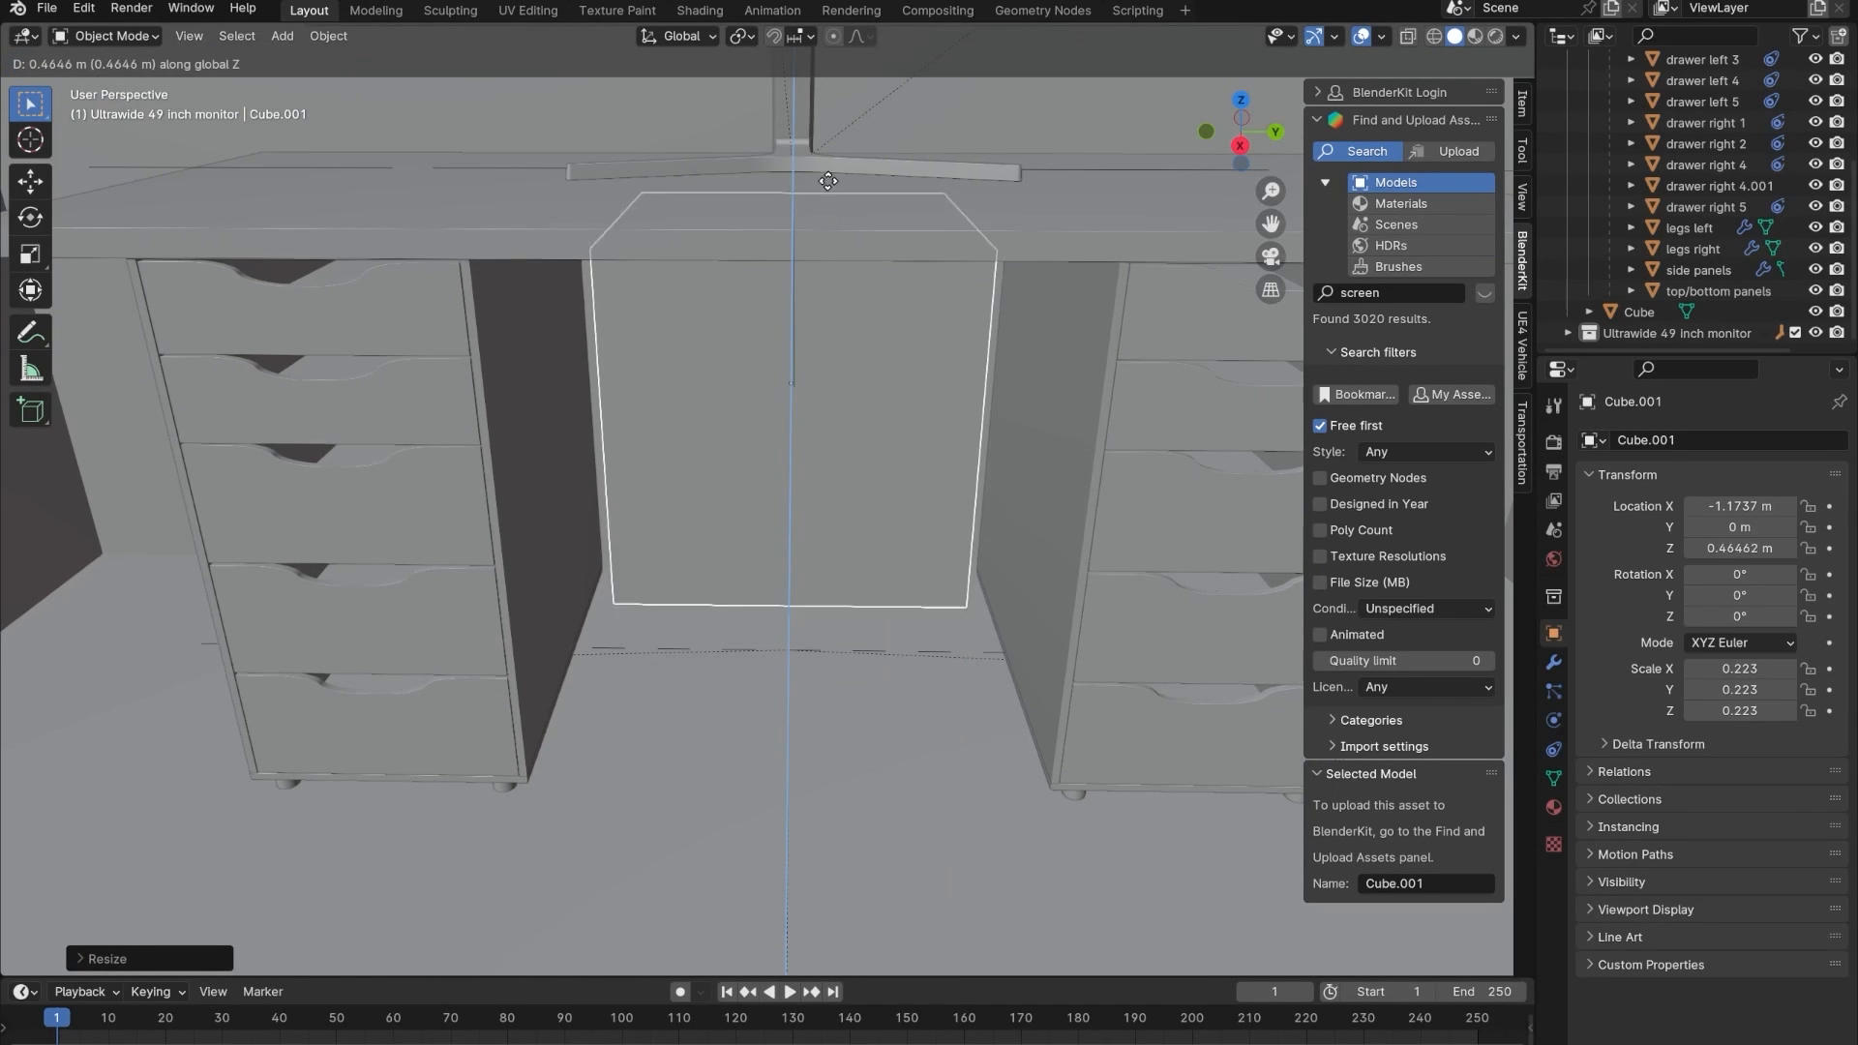
{"action": "left_click", "coordinate": [809, 136]}
{"action": "middle_click_drag", "start_coordinate": [810, 136], "coordinate": [846, 627]}
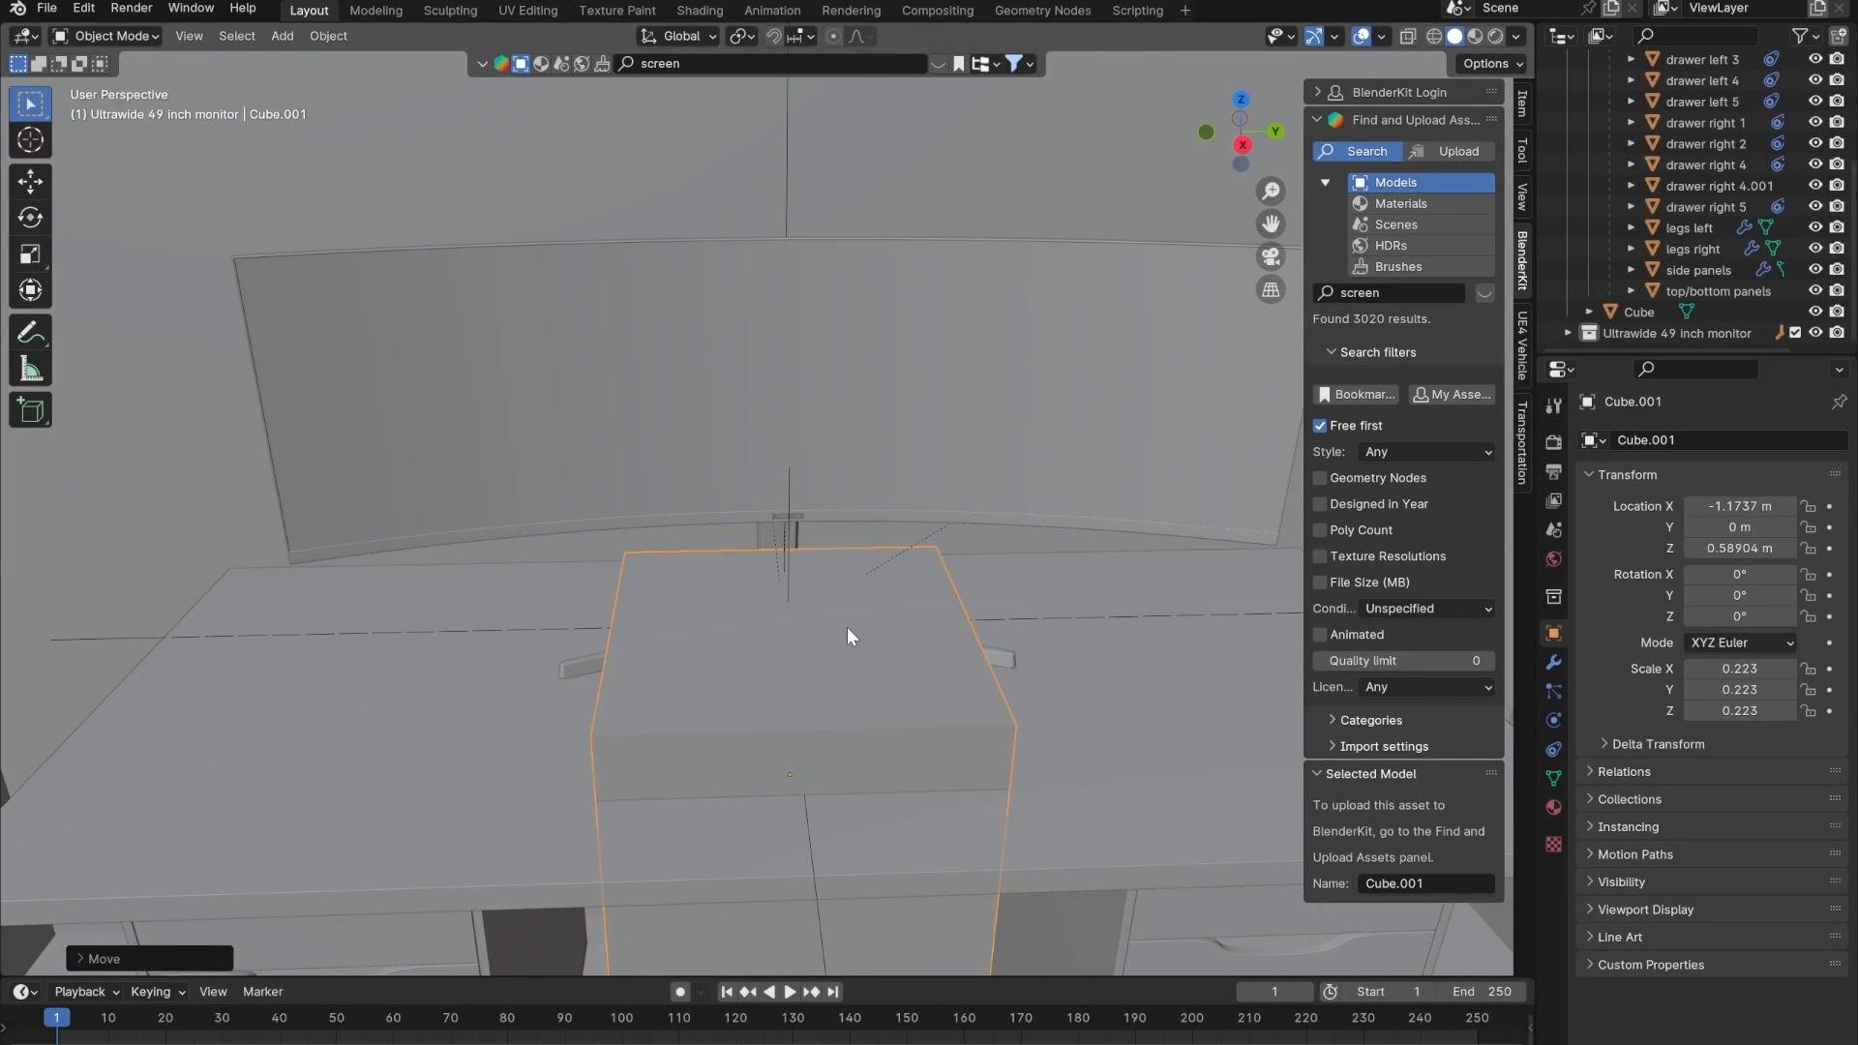
{"action": "key", "text": "g"}
{"action": "key", "text": "z"}
{"action": "left_click", "coordinate": [833, 420]}
- Flatten the cube along Z to a scale of about 0.011, making a slab over the desktop
{"action": "key", "text": "s"}
{"action": "key", "text": "z"}
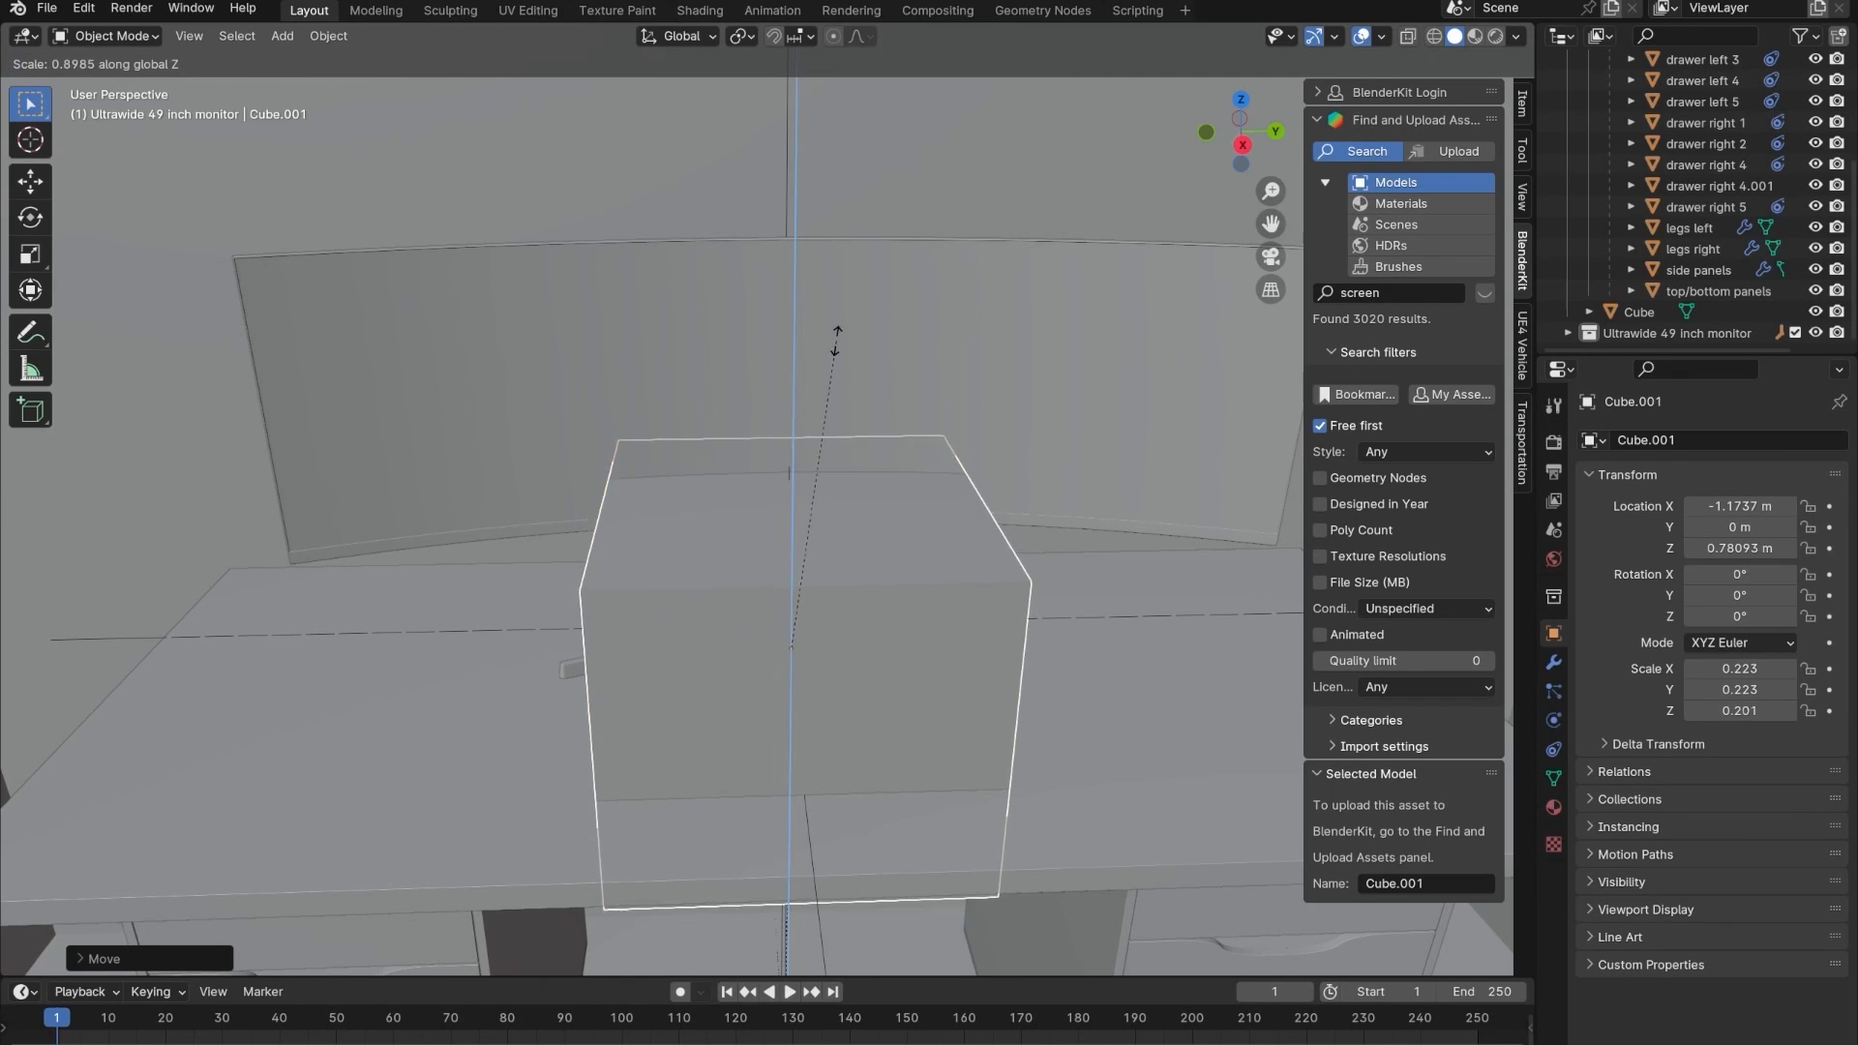
{"action": "left_click", "coordinate": [819, 724]}
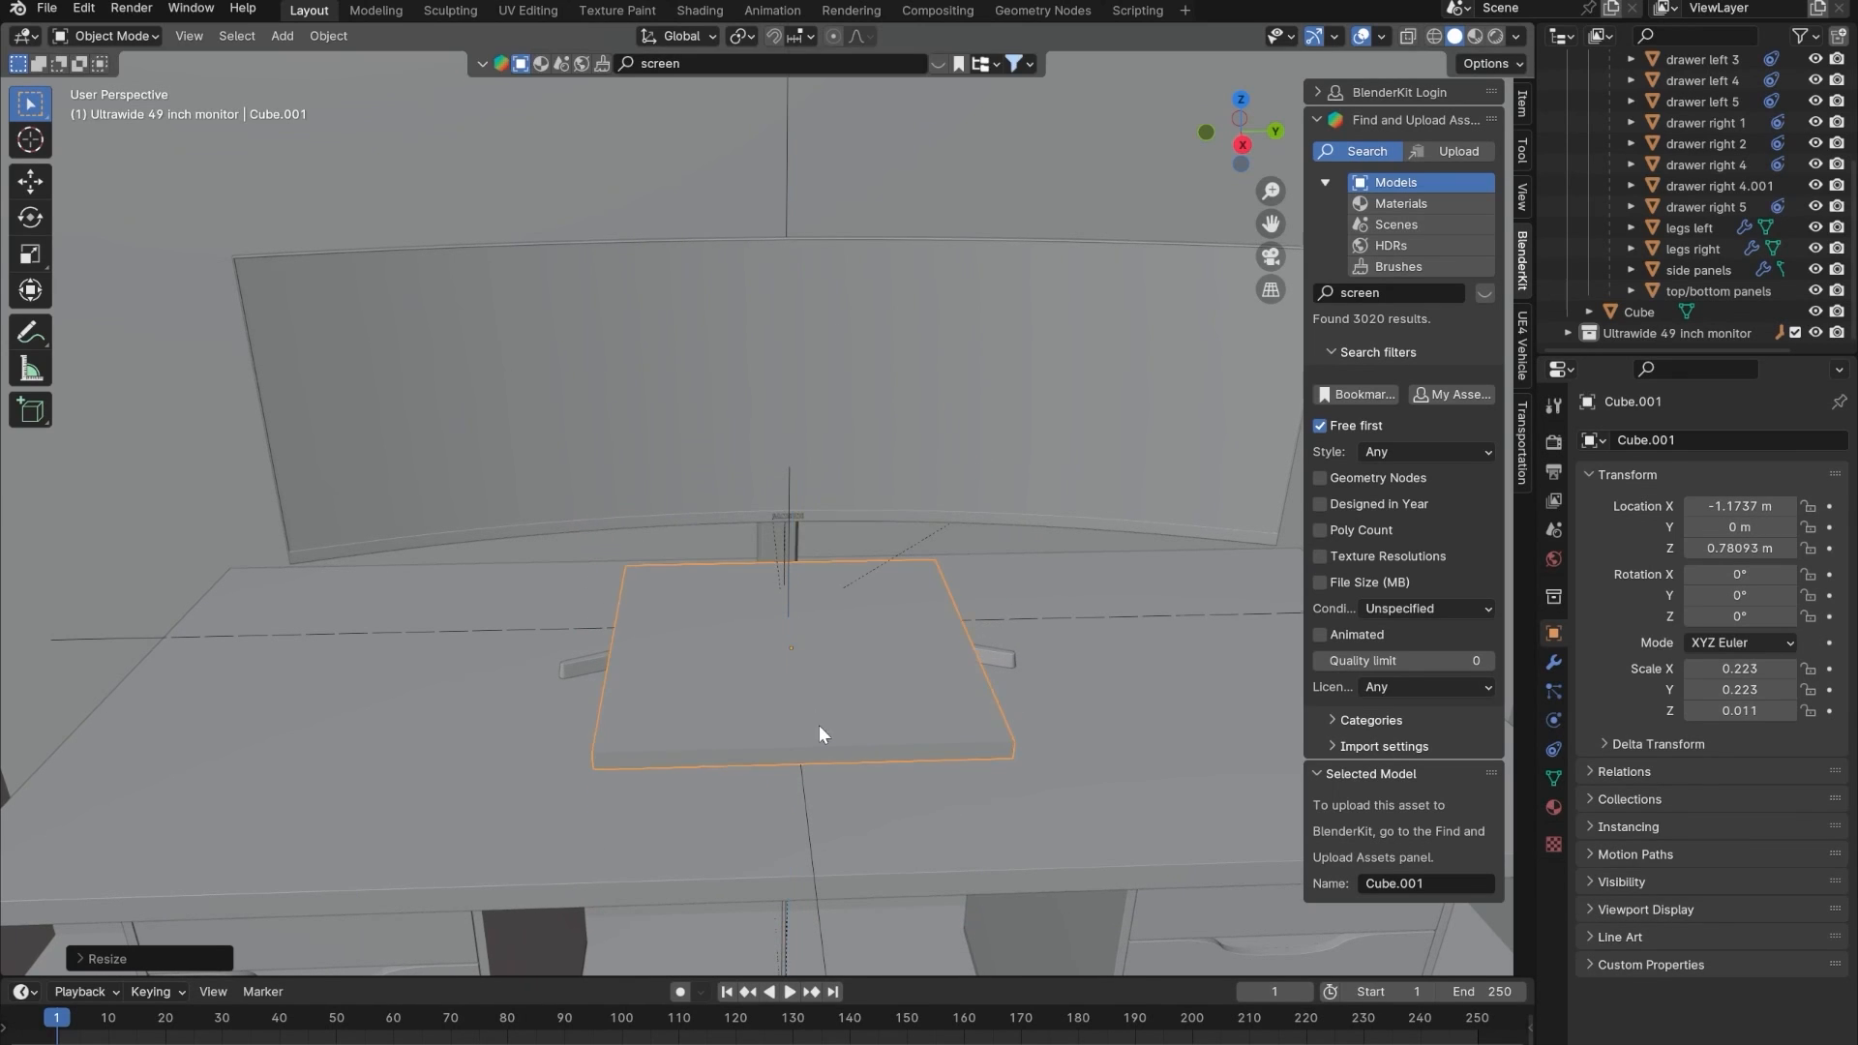
- In a see-through back view, move the slab down onto the desktop surface, at about X -1.098 m and Z 0.733 m
{"action": "middle_click_drag", "start_coordinate": [819, 724], "coordinate": [414, 561]}
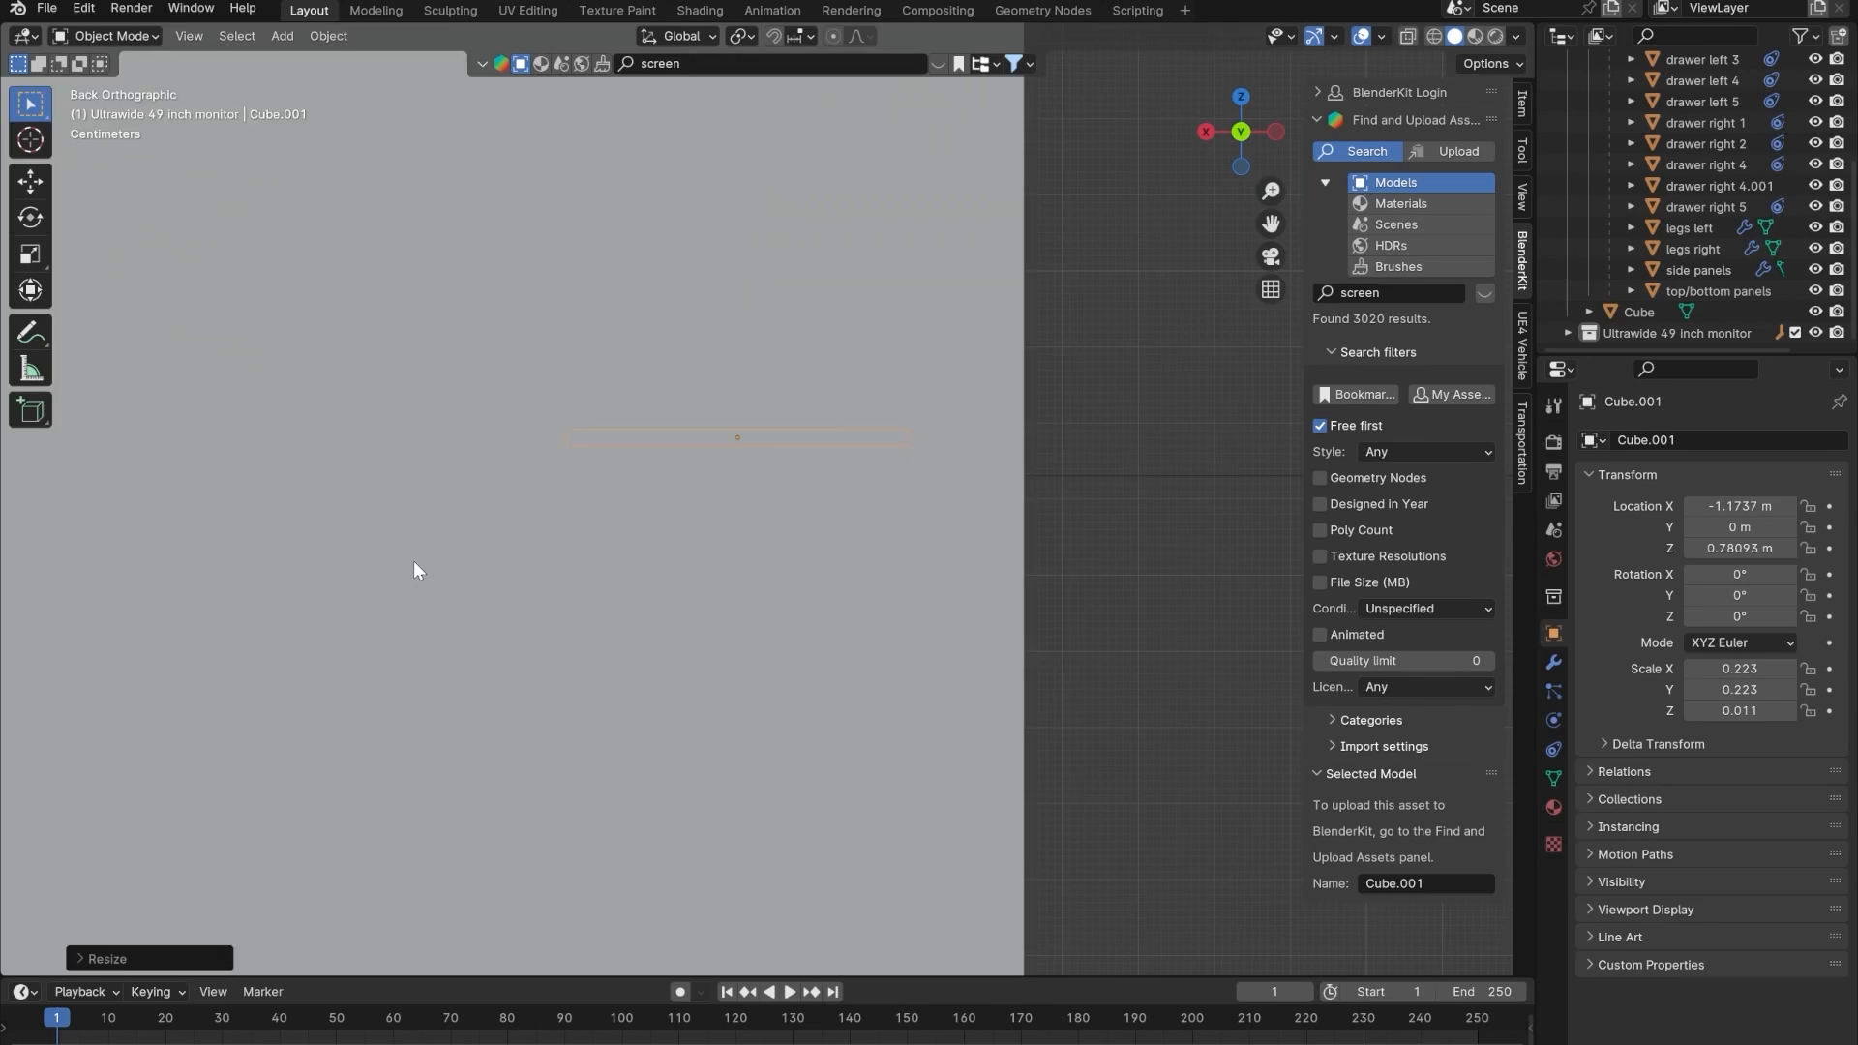
{"action": "key", "text": "alt+z"}
{"action": "scroll", "coordinate": [598, 494], "scroll_direction": "up", "scroll_amount": 5}
{"action": "middle_click_drag", "start_coordinate": [602, 480], "coordinate": [645, 645], "text": "shift"}
{"action": "scroll", "coordinate": [767, 659], "scroll_direction": "up", "scroll_amount": 3}
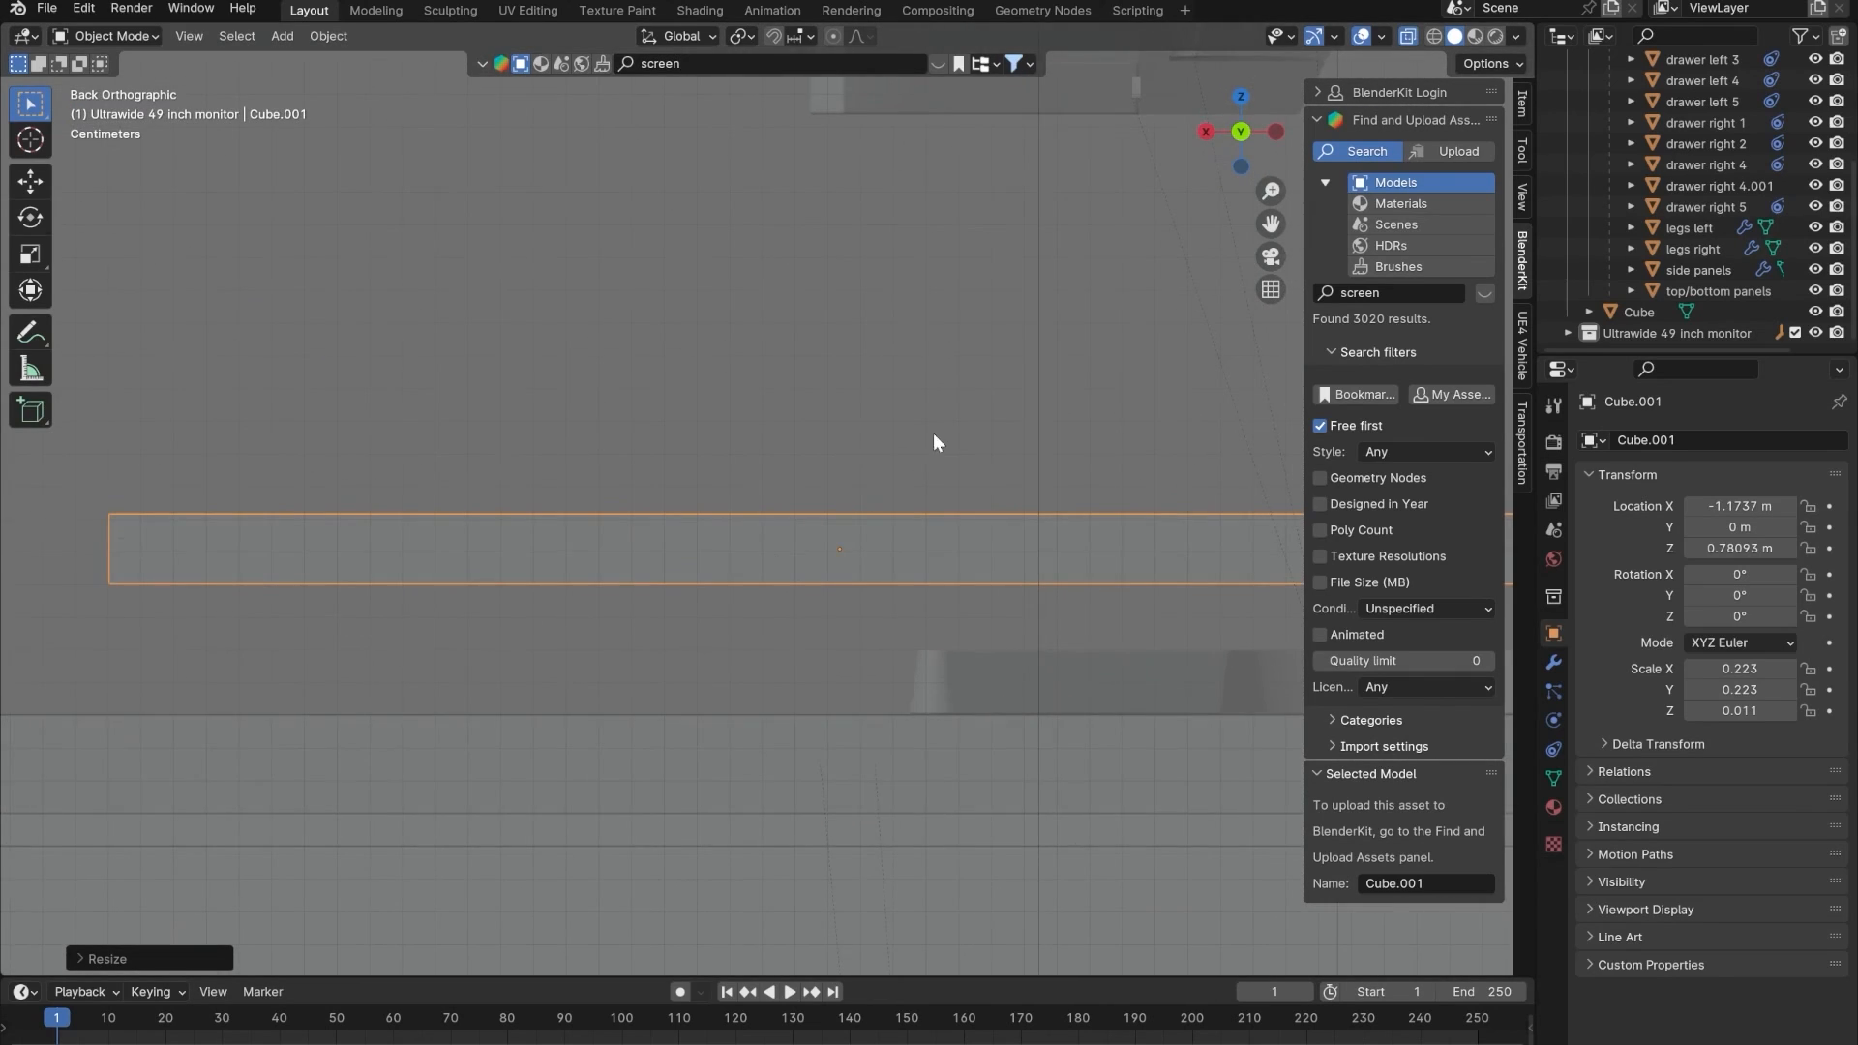
{"action": "key", "text": "g"}
{"action": "left_click", "coordinate": [668, 552]}
- Thin the slab along Z to a scale of about 0.0007 so it lies as a sheet on the desktop
{"action": "key", "text": "s"}
{"action": "key", "text": "z"}
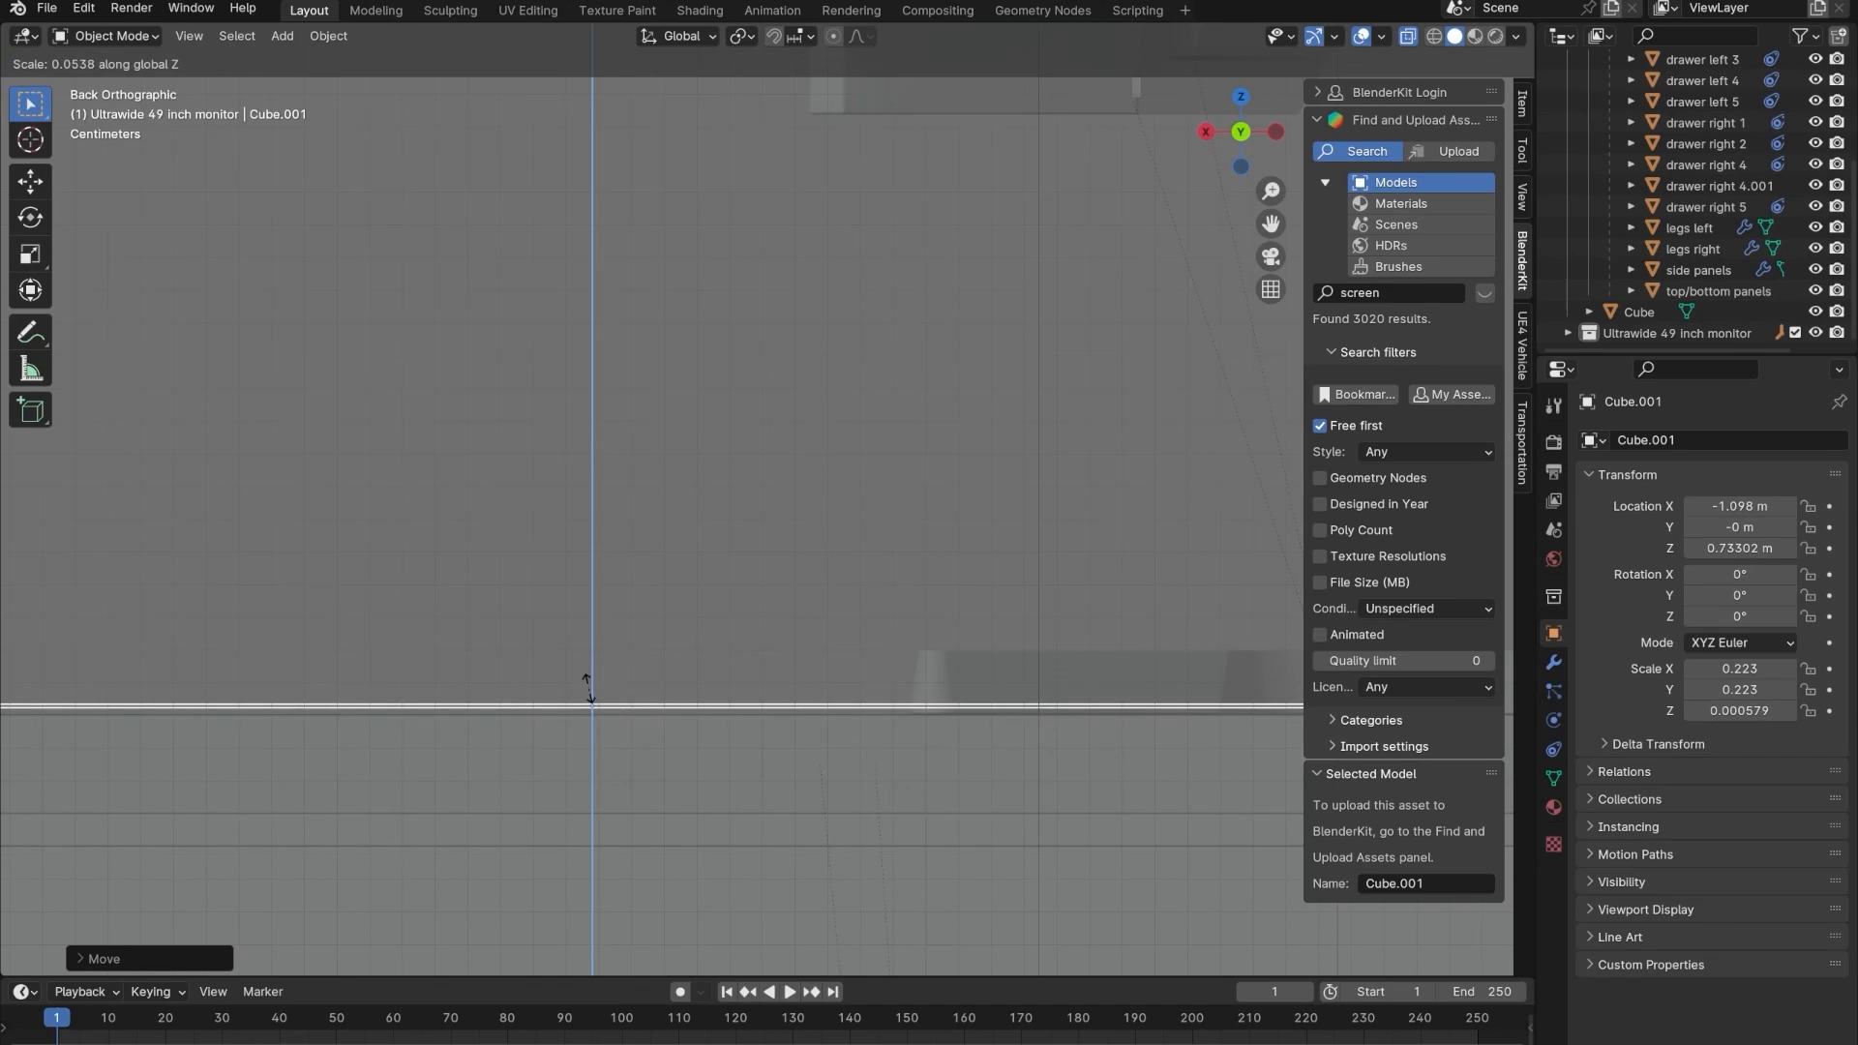
{"action": "left_click", "coordinate": [619, 710]}
{"action": "scroll", "coordinate": [706, 627], "scroll_direction": "up", "scroll_amount": 2}
{"action": "key", "text": "s"}
{"action": "key", "text": "z"}
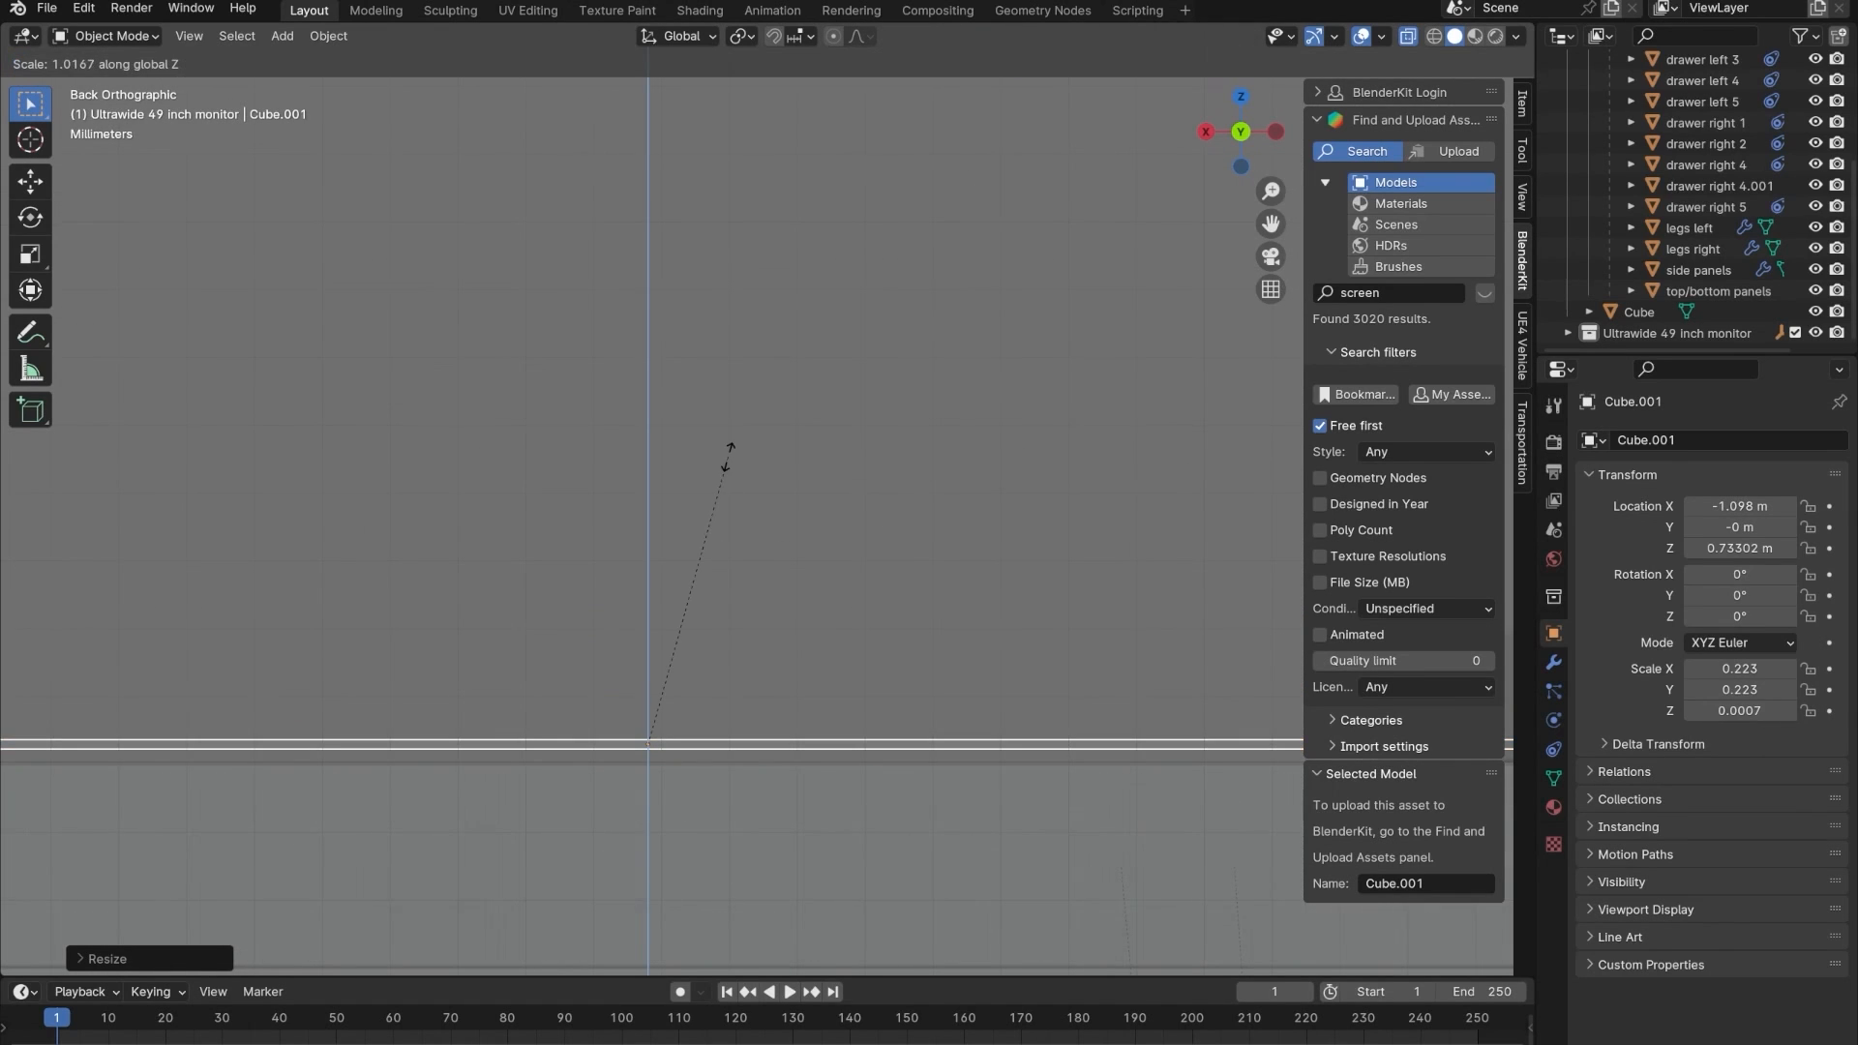
{"action": "left_click", "coordinate": [726, 445]}
{"action": "middle_click_drag", "start_coordinate": [644, 541], "coordinate": [703, 572]}
{"action": "key", "text": "alt+z"}
{"action": "scroll", "coordinate": [702, 572], "scroll_direction": "down", "scroll_amount": 5}
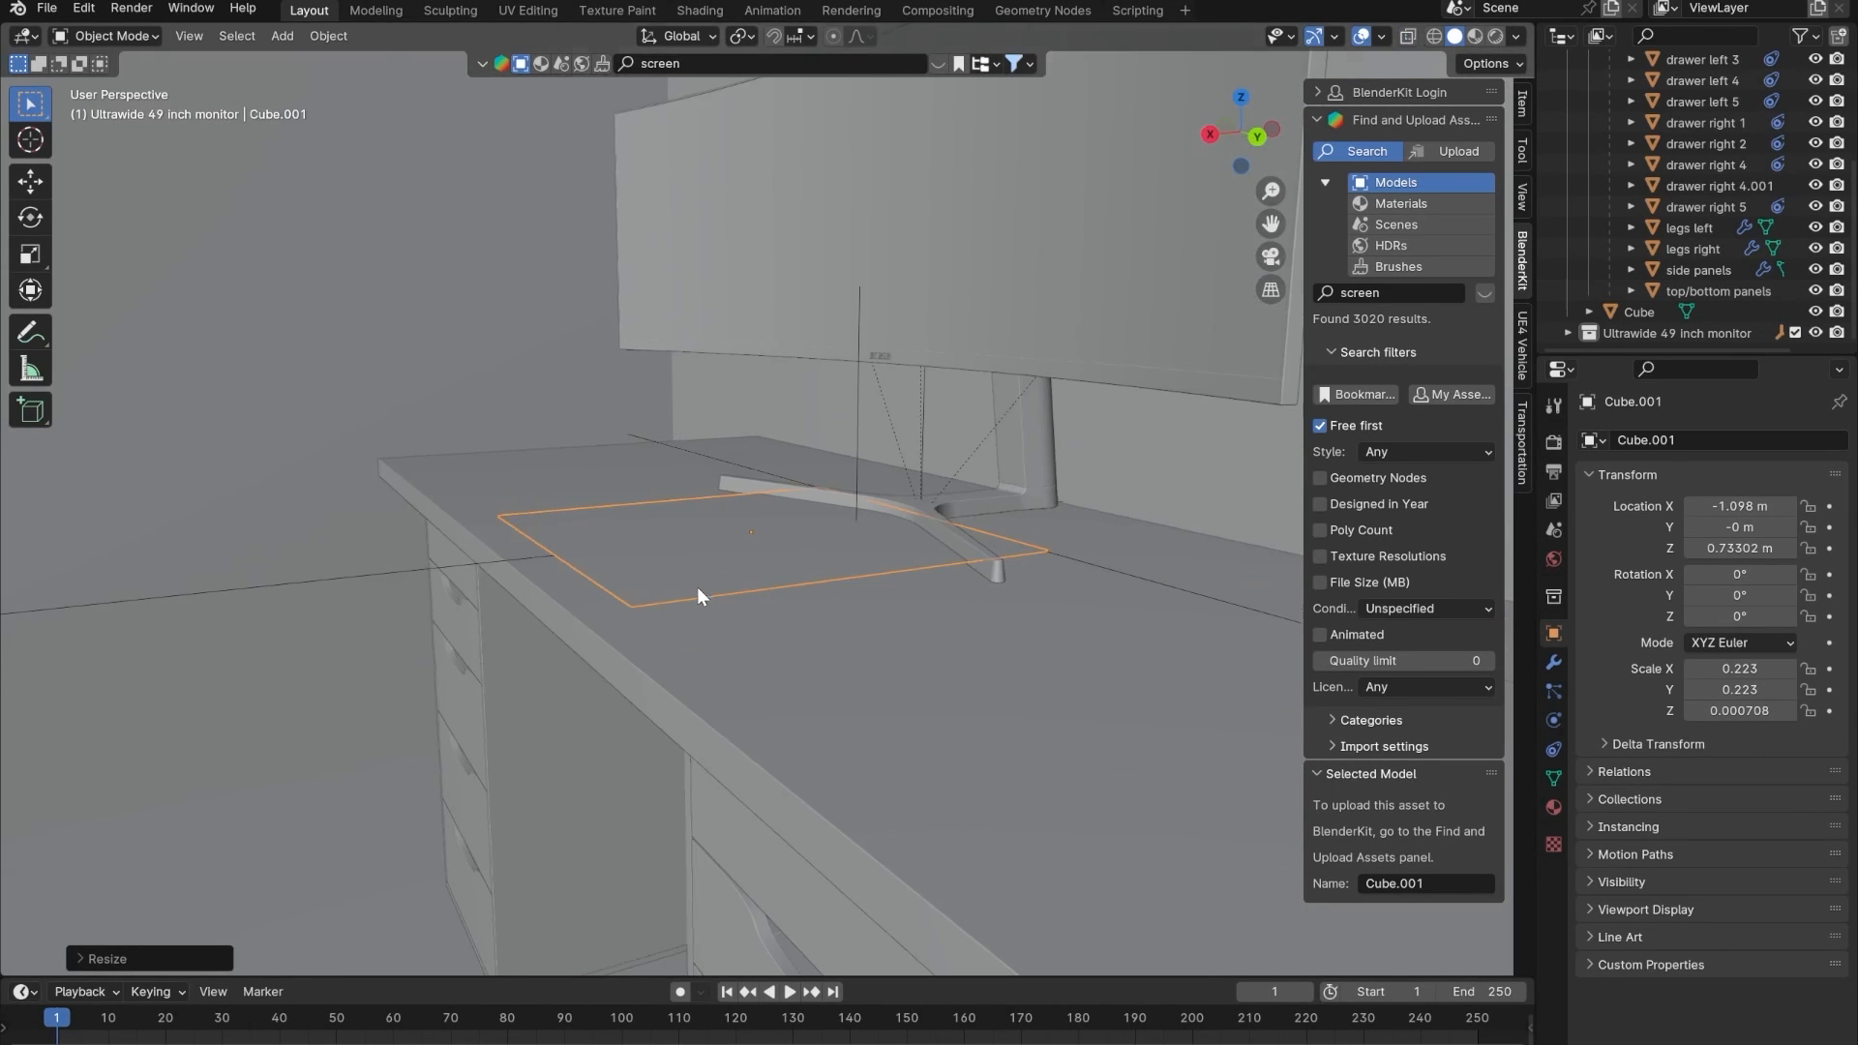
- Narrow the thin slab along X to a scale of about 0.119
{"action": "left_click", "coordinate": [521, 643]}
{"action": "middle_click_drag", "start_coordinate": [521, 642], "coordinate": [708, 608]}
{"action": "left_click", "coordinate": [645, 631]}
{"action": "scroll", "coordinate": [645, 631], "scroll_direction": "up", "scroll_amount": 3}
{"action": "scroll", "coordinate": [687, 651], "scroll_direction": "down", "scroll_amount": 2}
{"action": "left_click", "coordinate": [709, 618]}
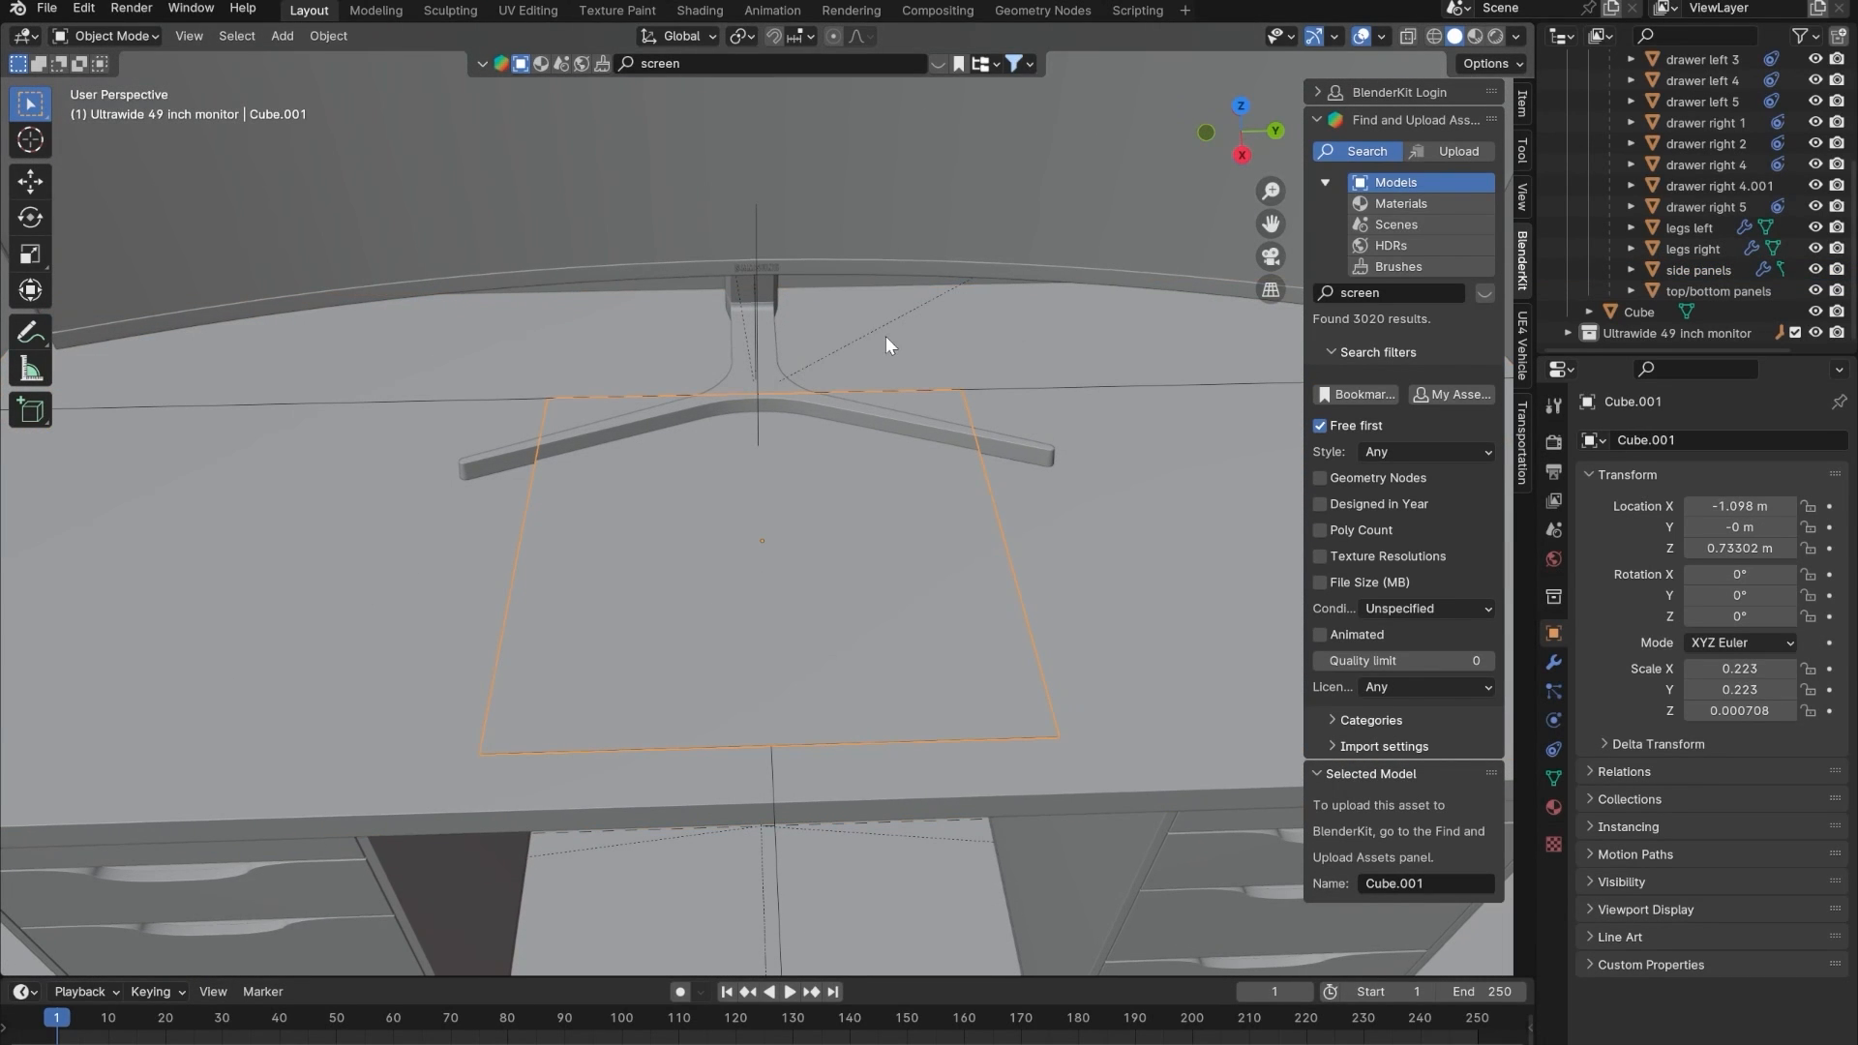
{"action": "key", "text": "s"}
{"action": "key", "text": "x"}
{"action": "left_click", "coordinate": [844, 441]}
- In a see-through top view, move the slab along X to about -1.009 m, in front of the monitor stand
{"action": "middle_click_drag", "start_coordinate": [775, 523], "coordinate": [698, 581]}
{"action": "key", "text": "alt+z"}
{"action": "key", "text": "KP_5"}
{"action": "scroll", "coordinate": [732, 577], "scroll_direction": "down", "scroll_amount": 4}
{"action": "key", "text": "g"}
{"action": "key", "text": "y"}
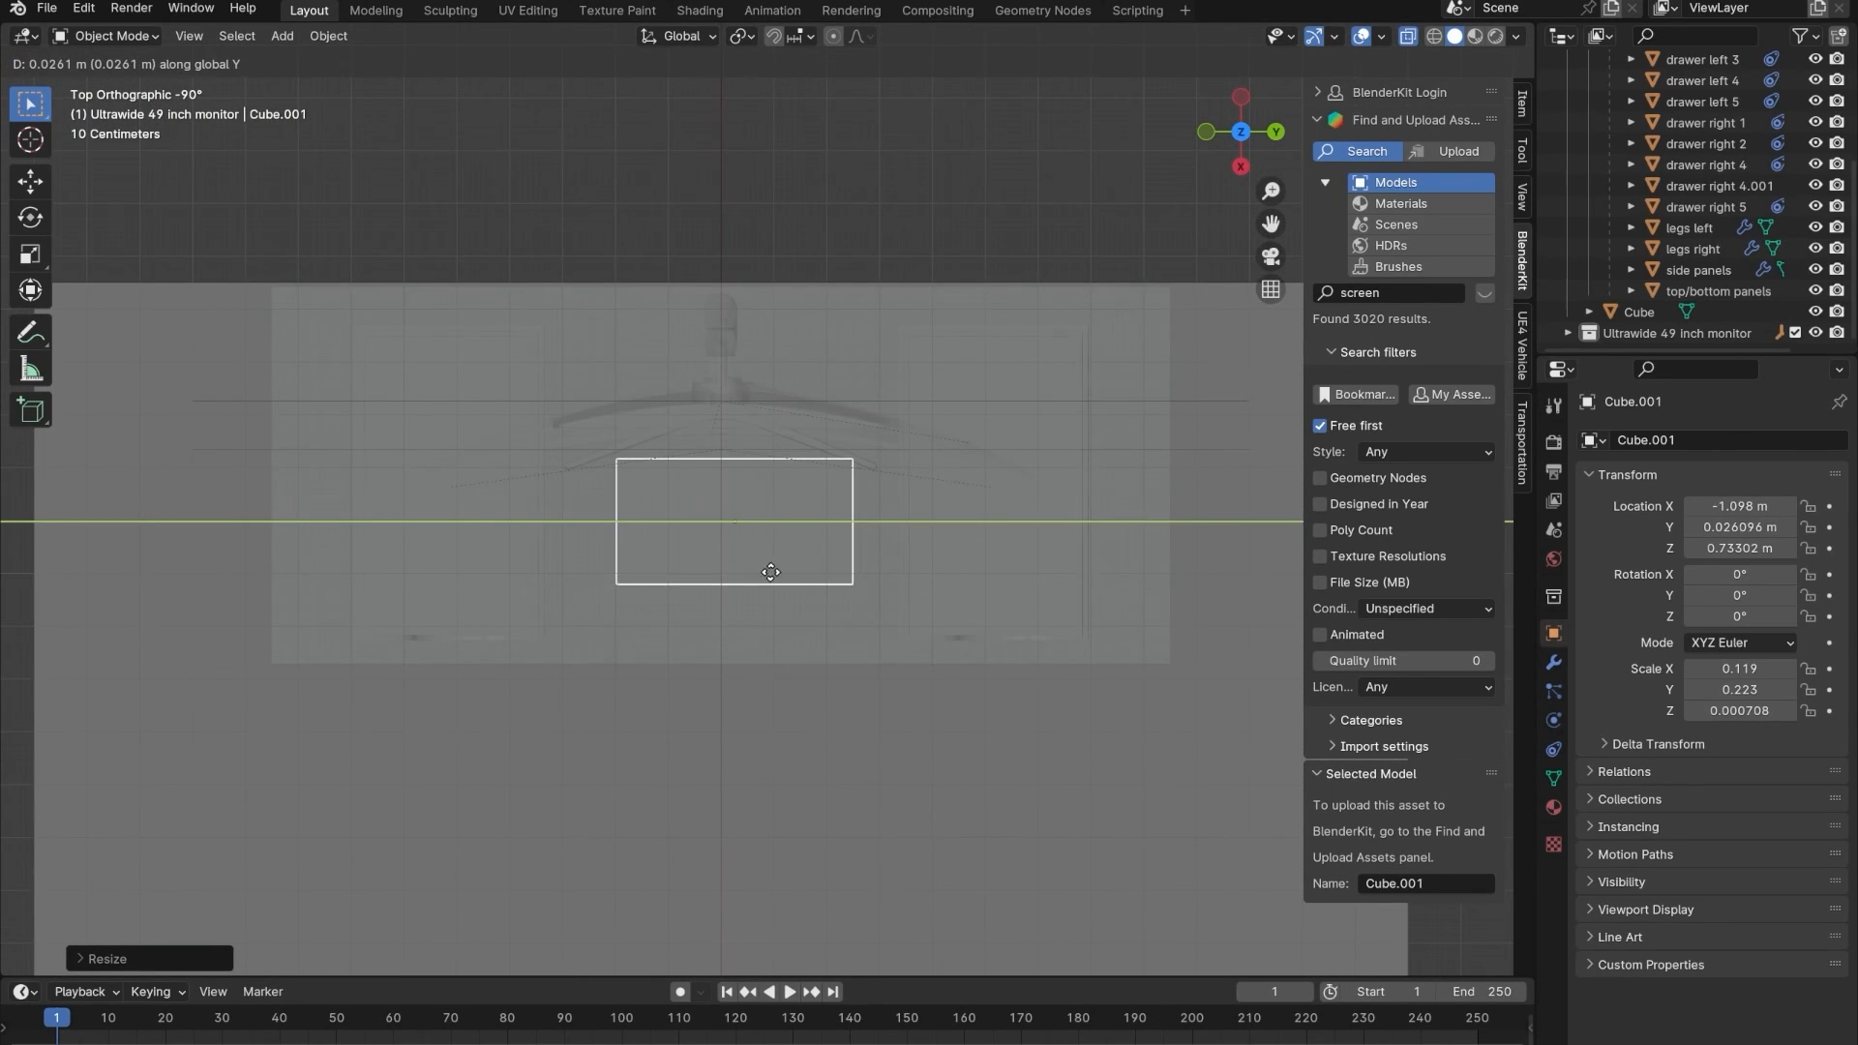
{"action": "key", "text": "x"}
{"action": "left_click", "coordinate": [770, 436]}
- Scale the slab along X to about 0.099 and lengthen it along Y to about 0.351
{"action": "key", "text": "s"}
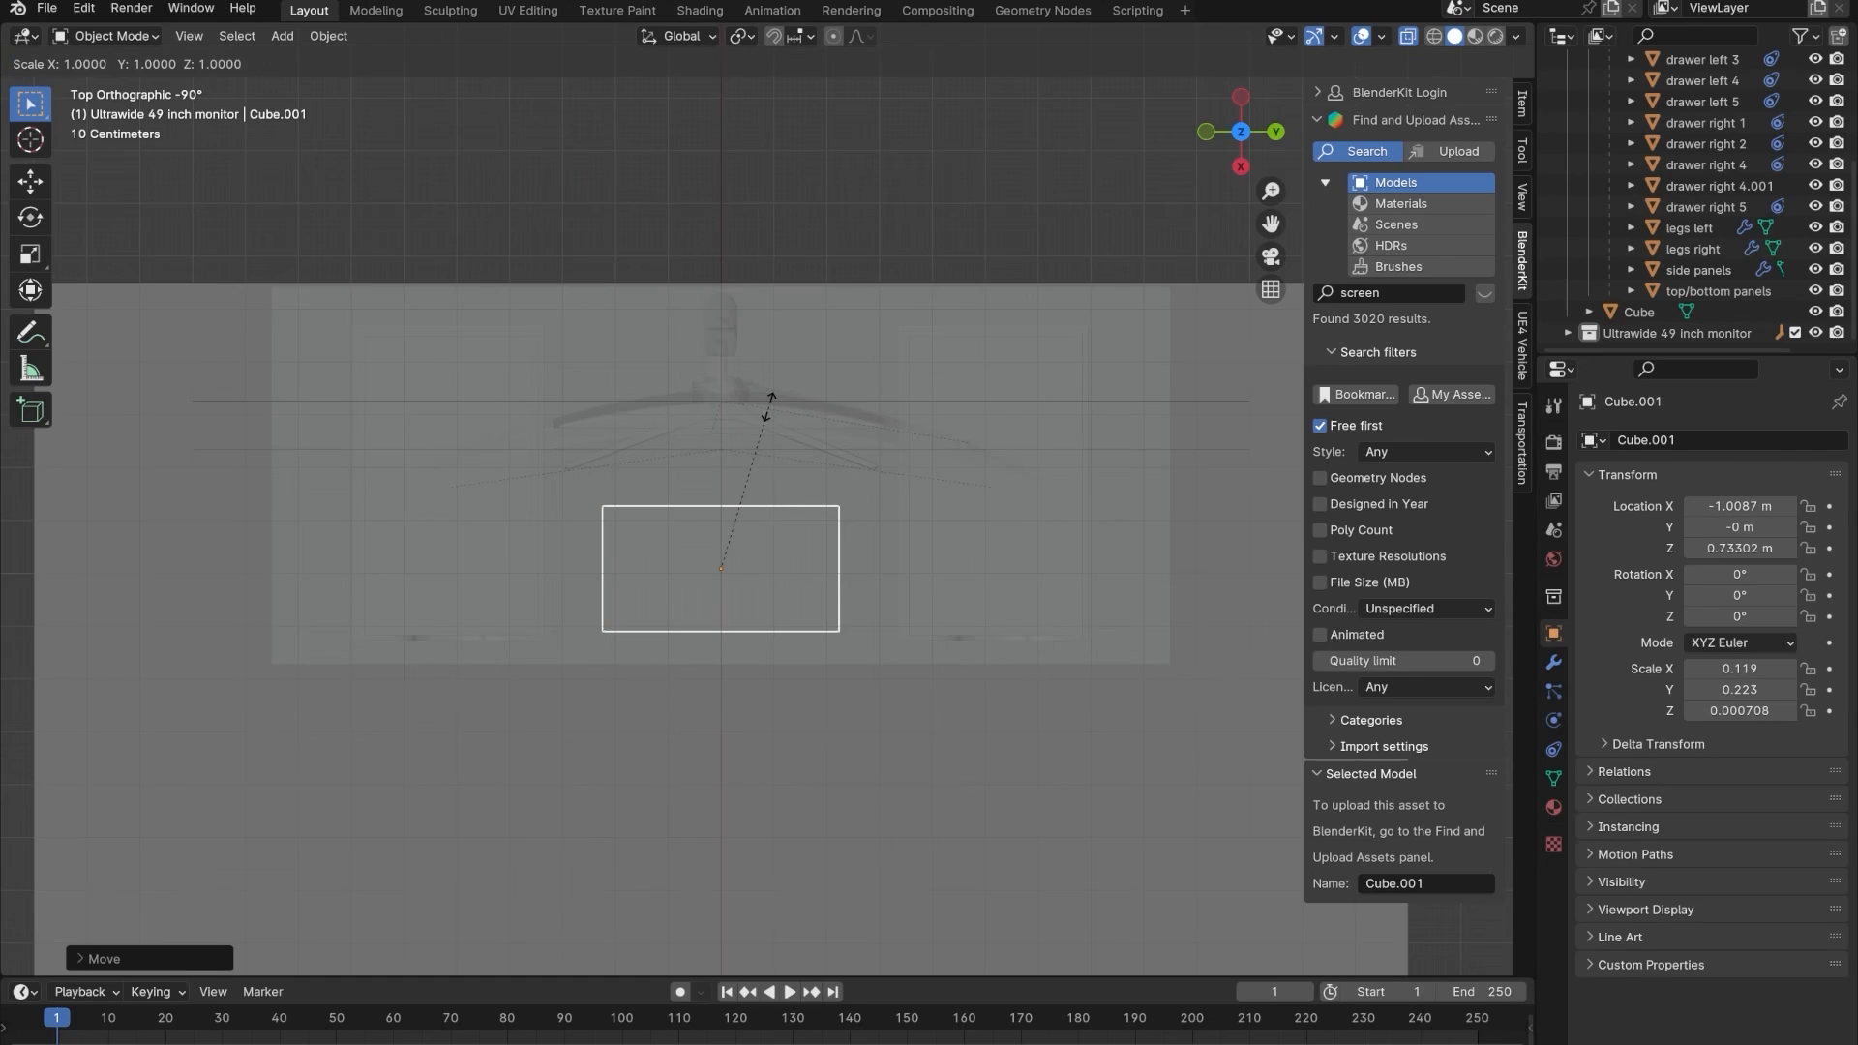
{"action": "key", "text": "x"}
{"action": "left_click", "coordinate": [774, 440]}
{"action": "key", "text": "s"}
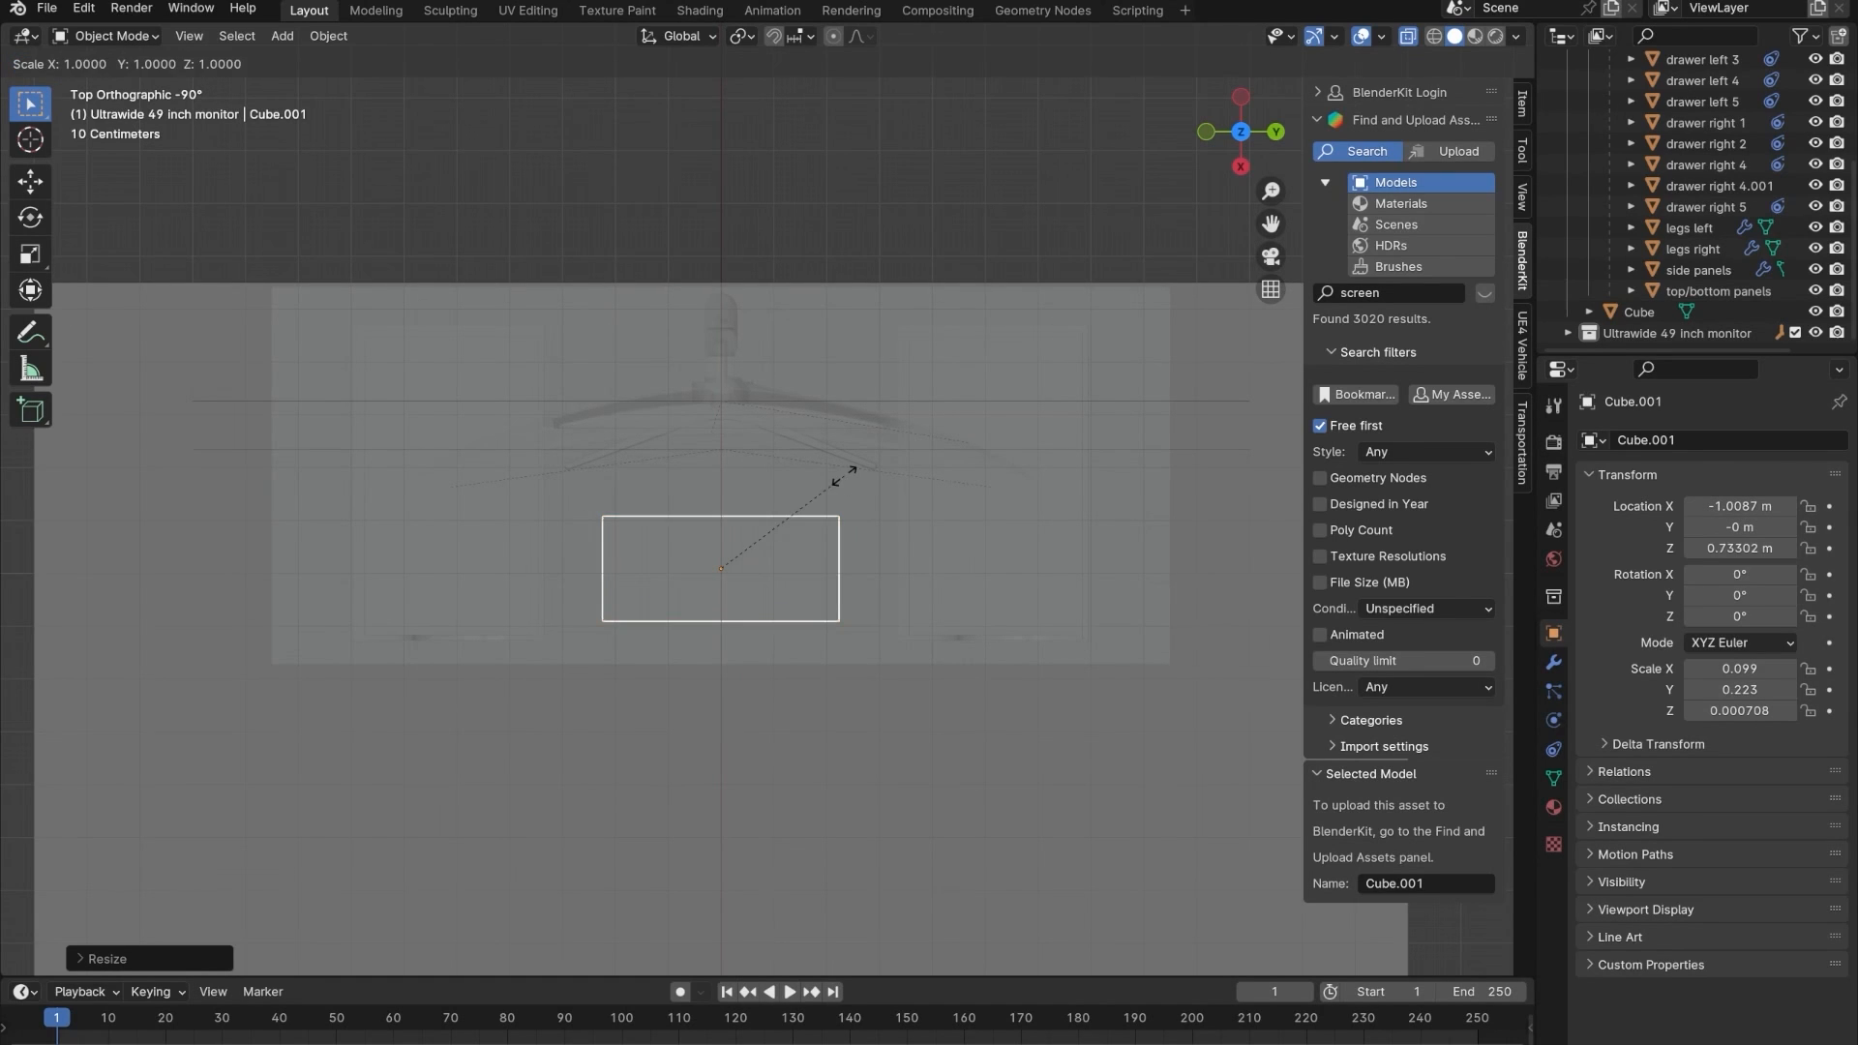
{"action": "key", "text": "x"}
{"action": "key", "text": "y"}
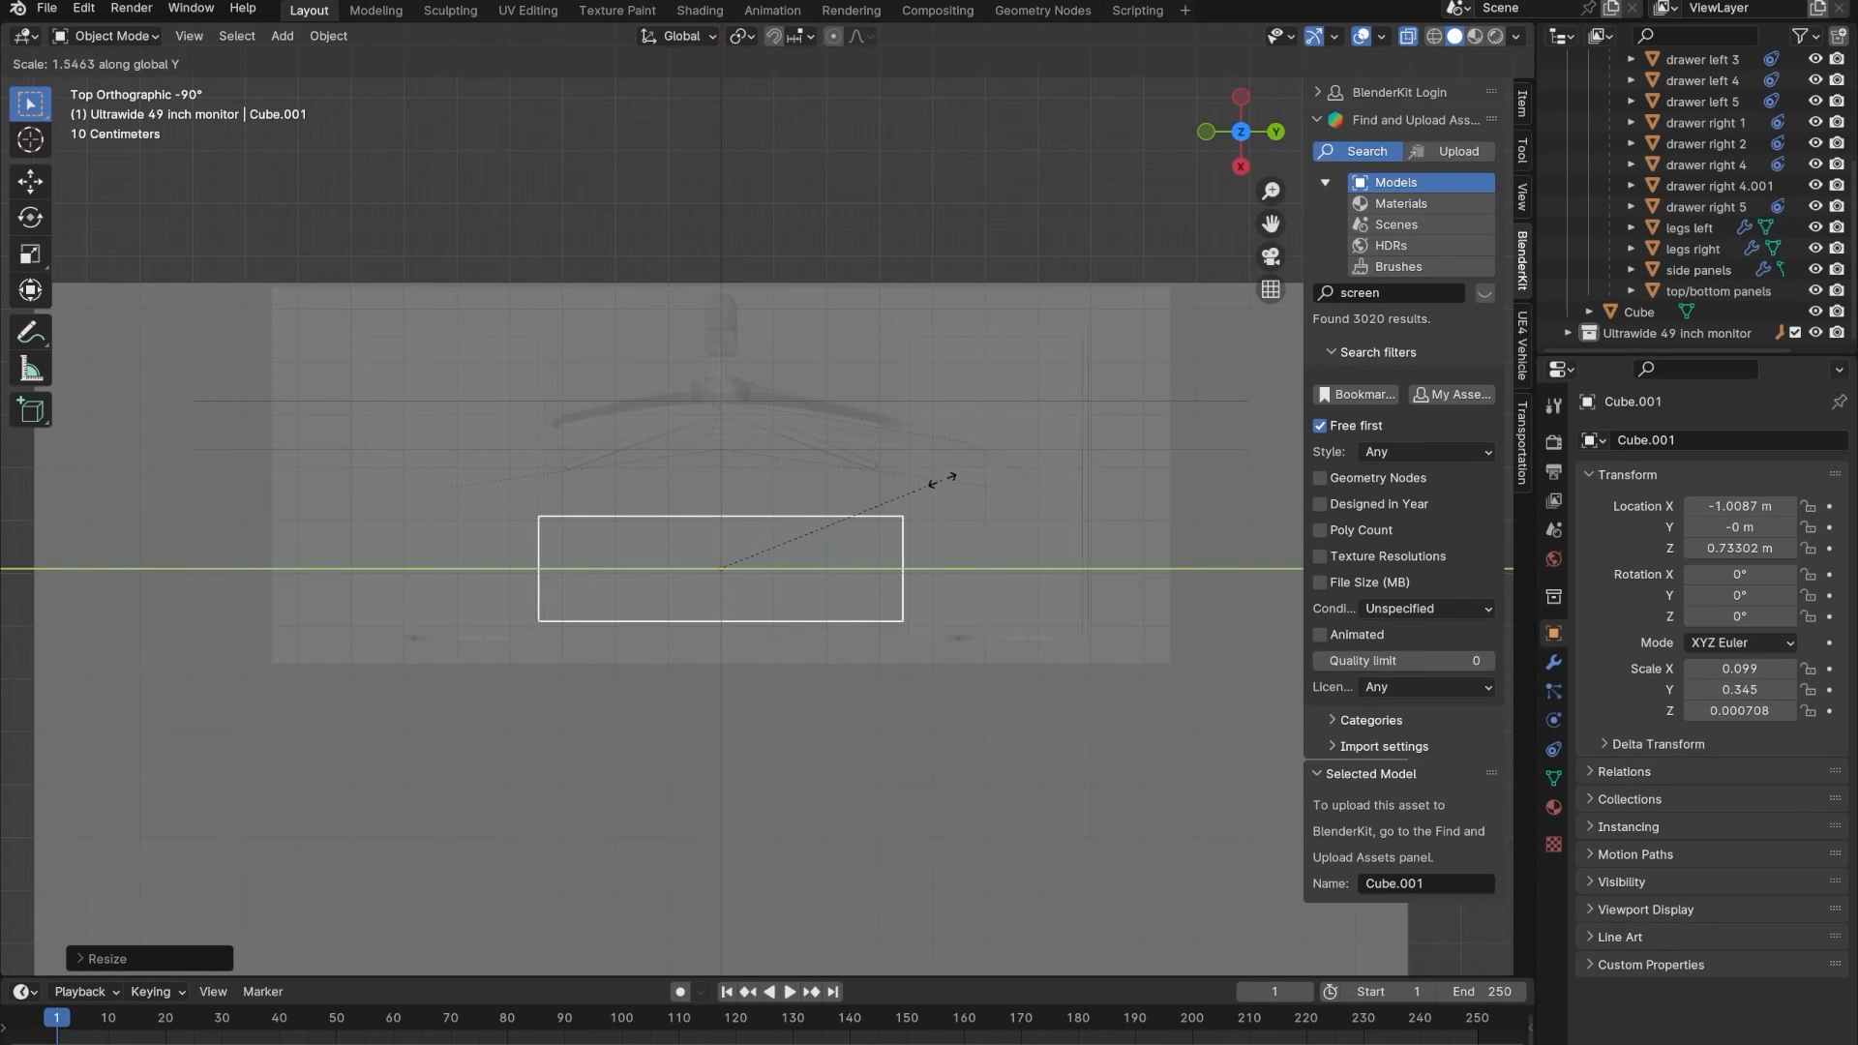
{"action": "left_click", "coordinate": [951, 478]}
{"action": "middle_click_drag", "start_coordinate": [887, 523], "coordinate": [925, 334]}
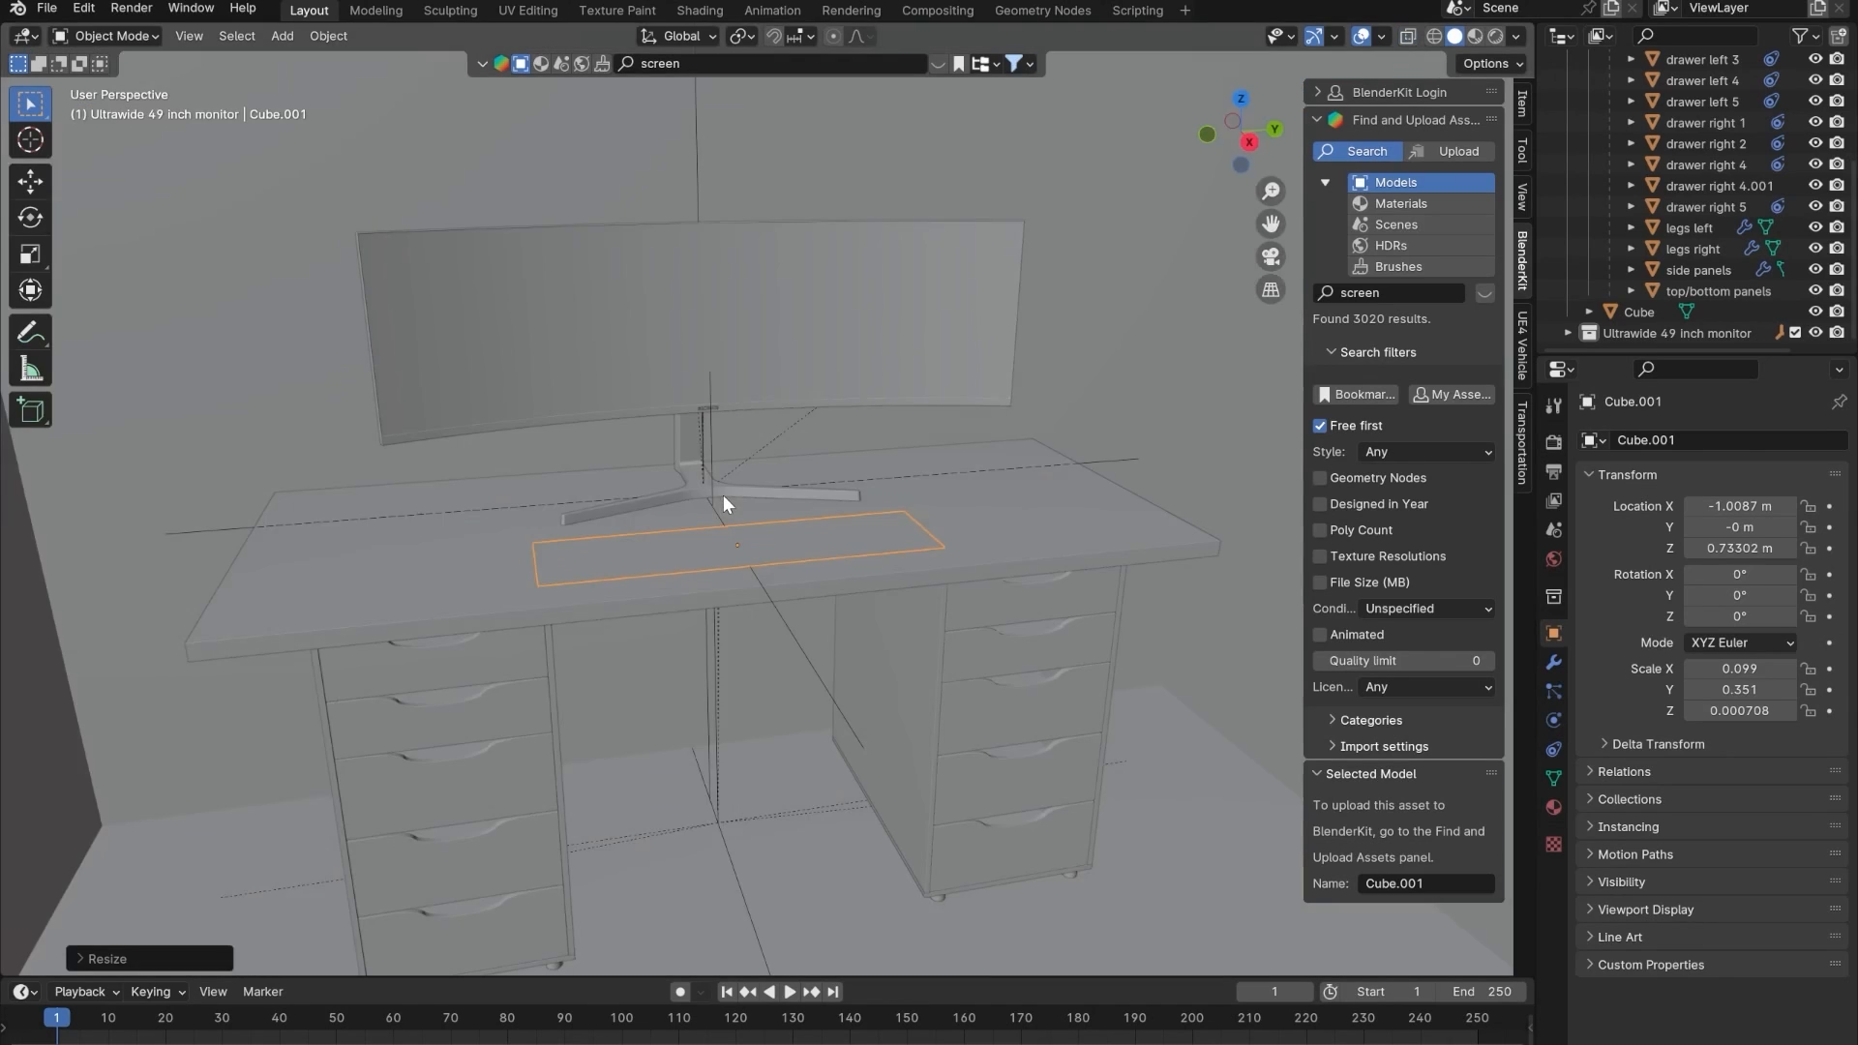
- Deepen the slab along X to a scale of about 0.117
{"action": "scroll", "coordinate": [723, 495], "scroll_direction": "up", "scroll_amount": 4}
{"action": "middle_click_drag", "start_coordinate": [710, 559], "coordinate": [697, 635]}
{"action": "left_click", "coordinate": [921, 508]}
{"action": "left_click", "coordinate": [714, 598]}
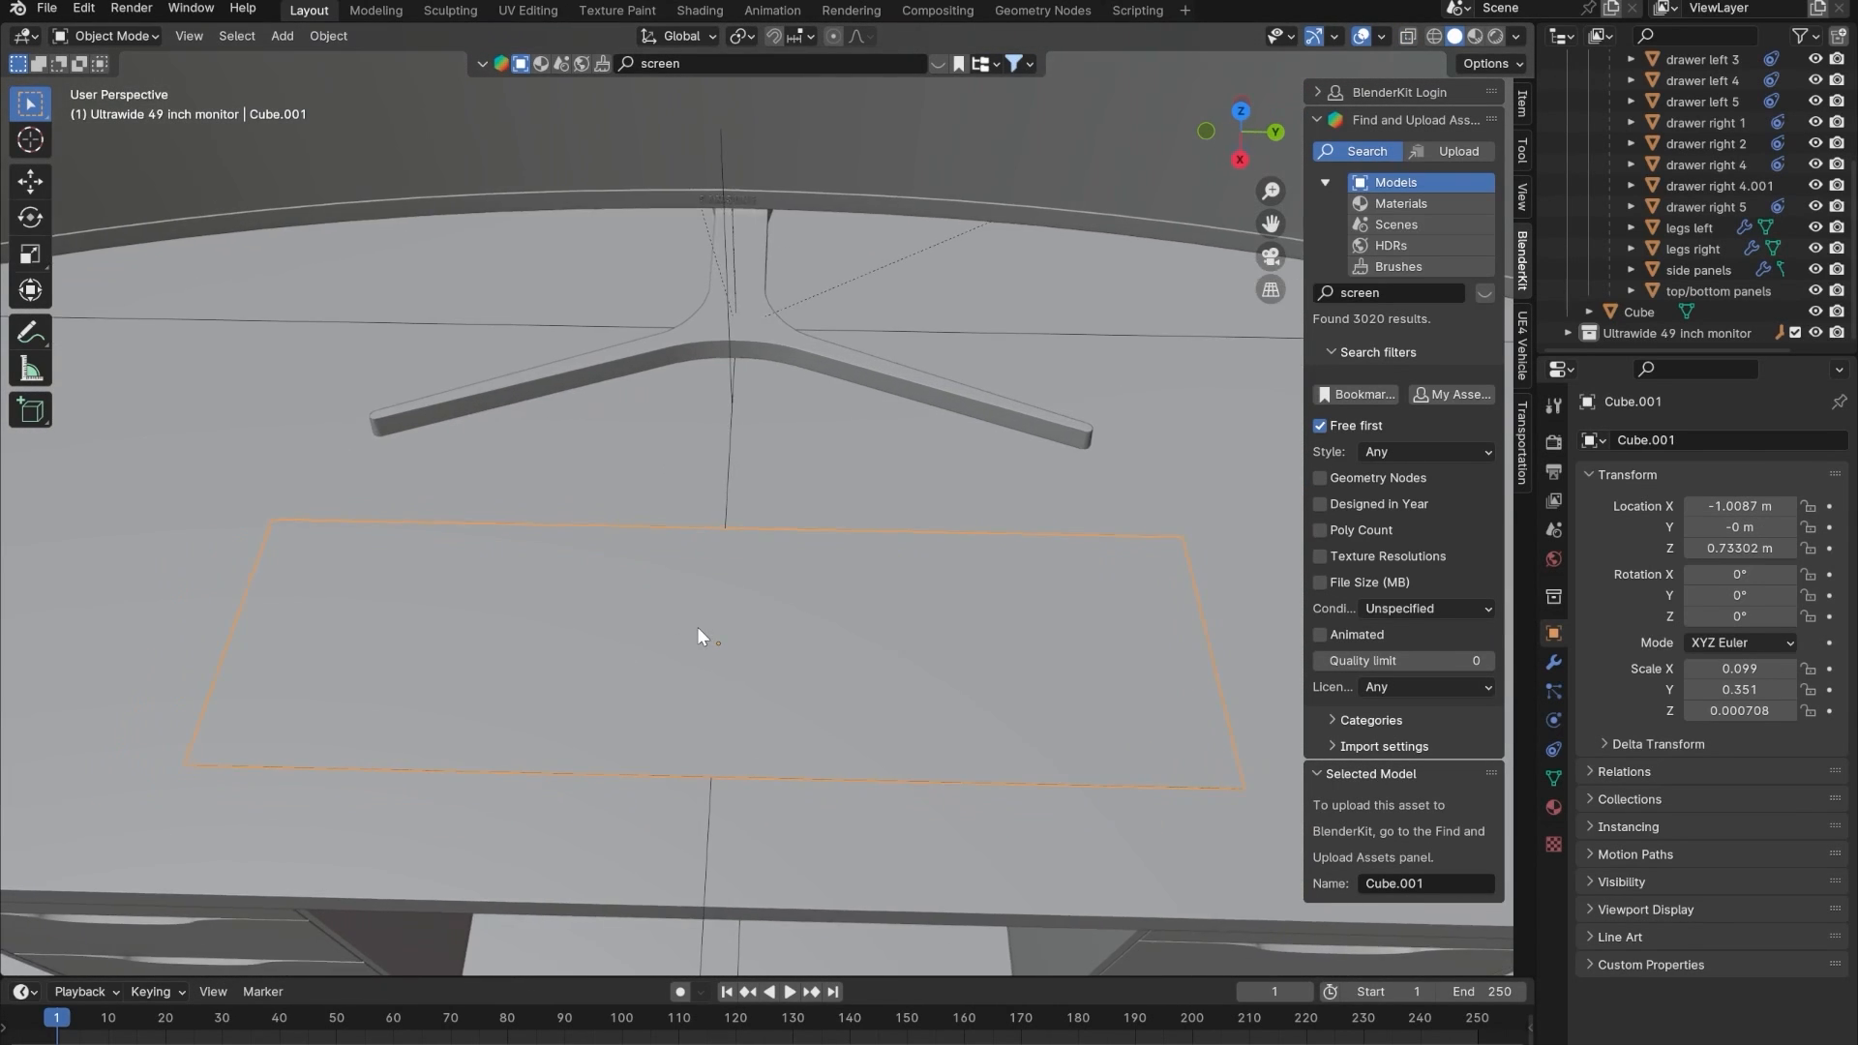
{"action": "key", "text": "s"}
{"action": "key", "text": "x"}
{"action": "left_click", "coordinate": [770, 433]}
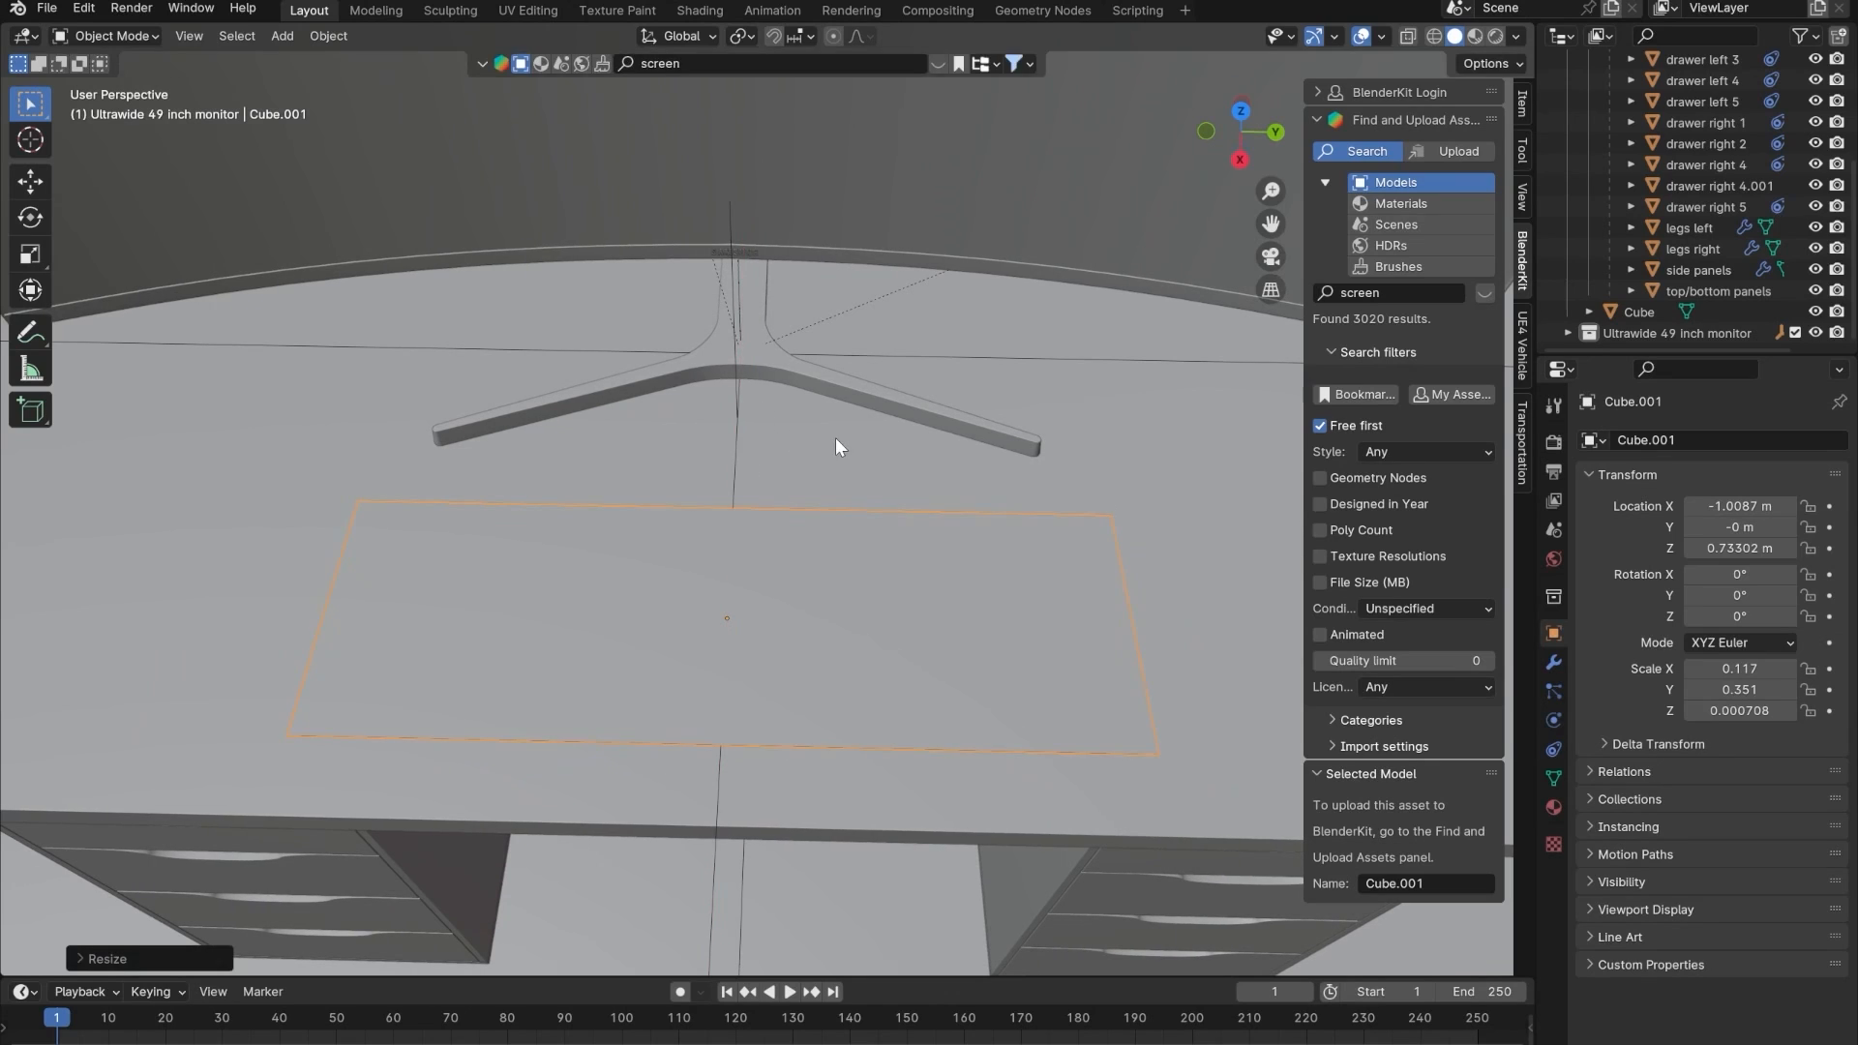
- Widen the slab along Y to a scale of about 0.412
{"action": "key", "text": "s"}
{"action": "key", "text": "x"}
{"action": "key", "text": "y"}
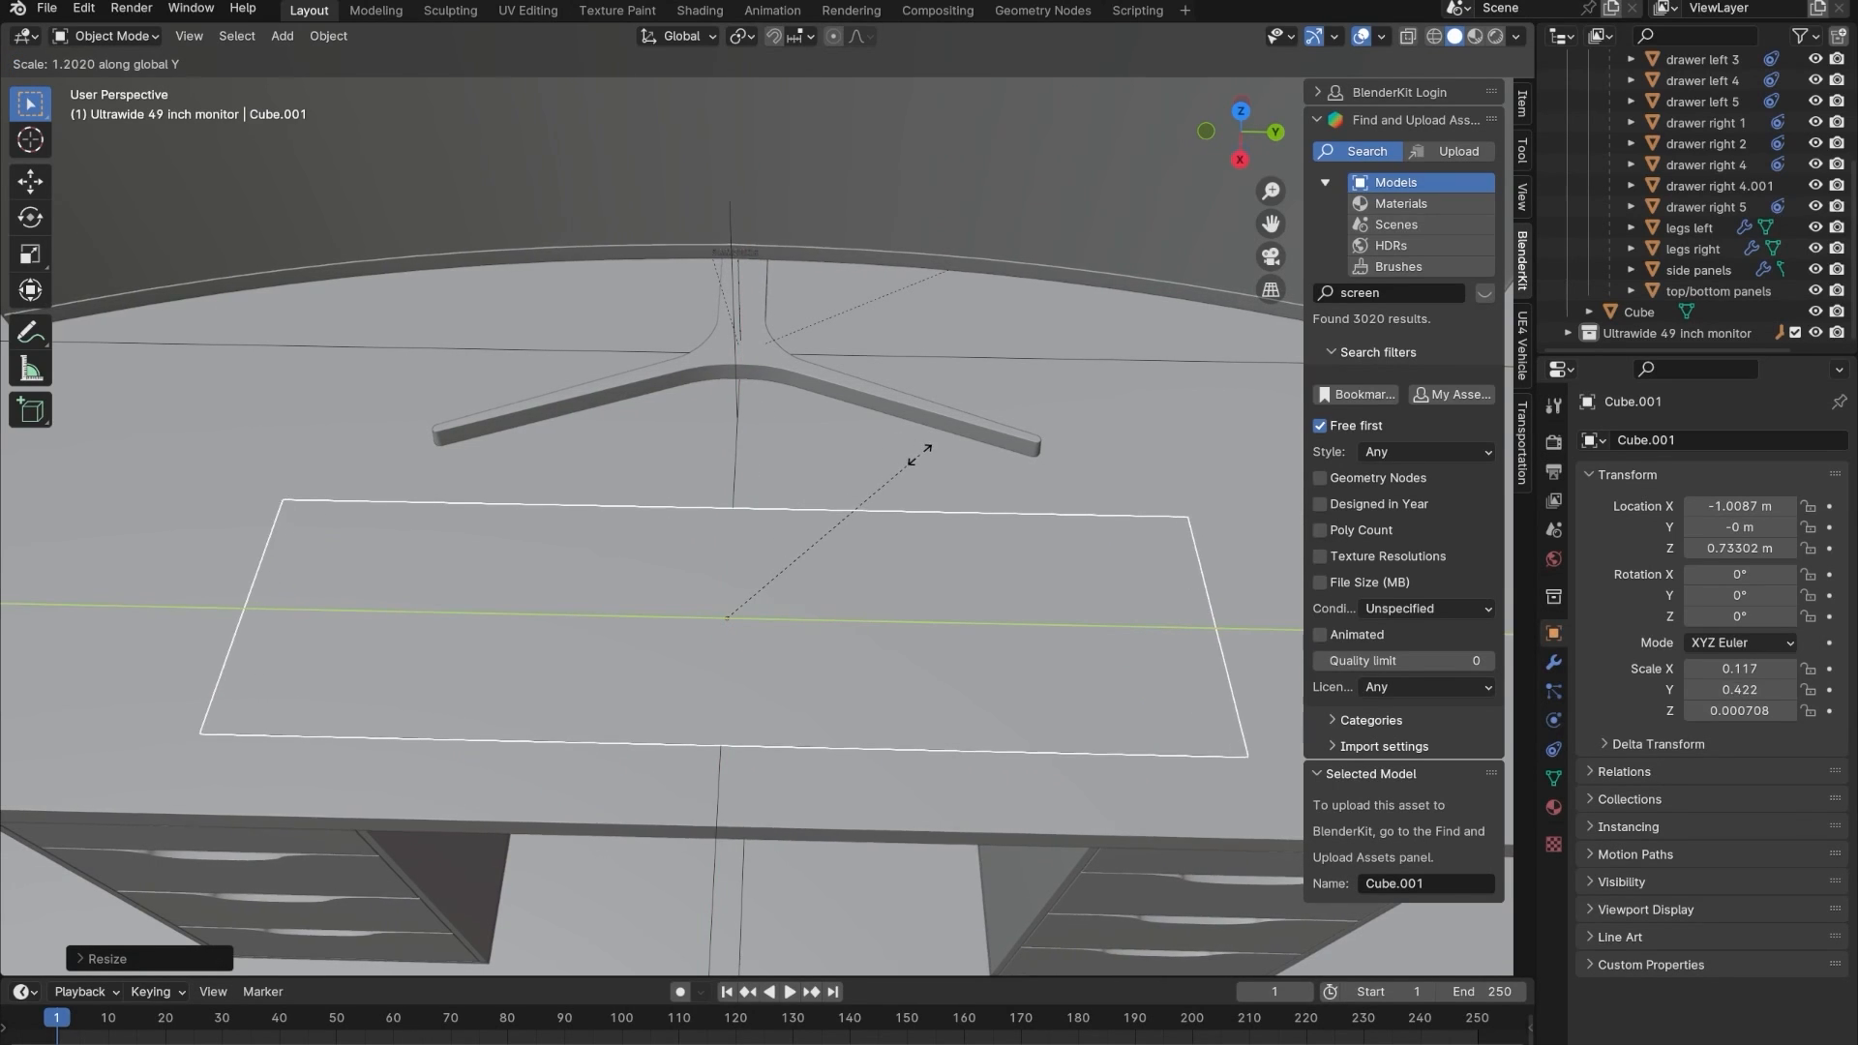
{"action": "left_click", "coordinate": [919, 475]}
{"action": "middle_click_drag", "start_coordinate": [853, 538], "coordinate": [877, 492]}
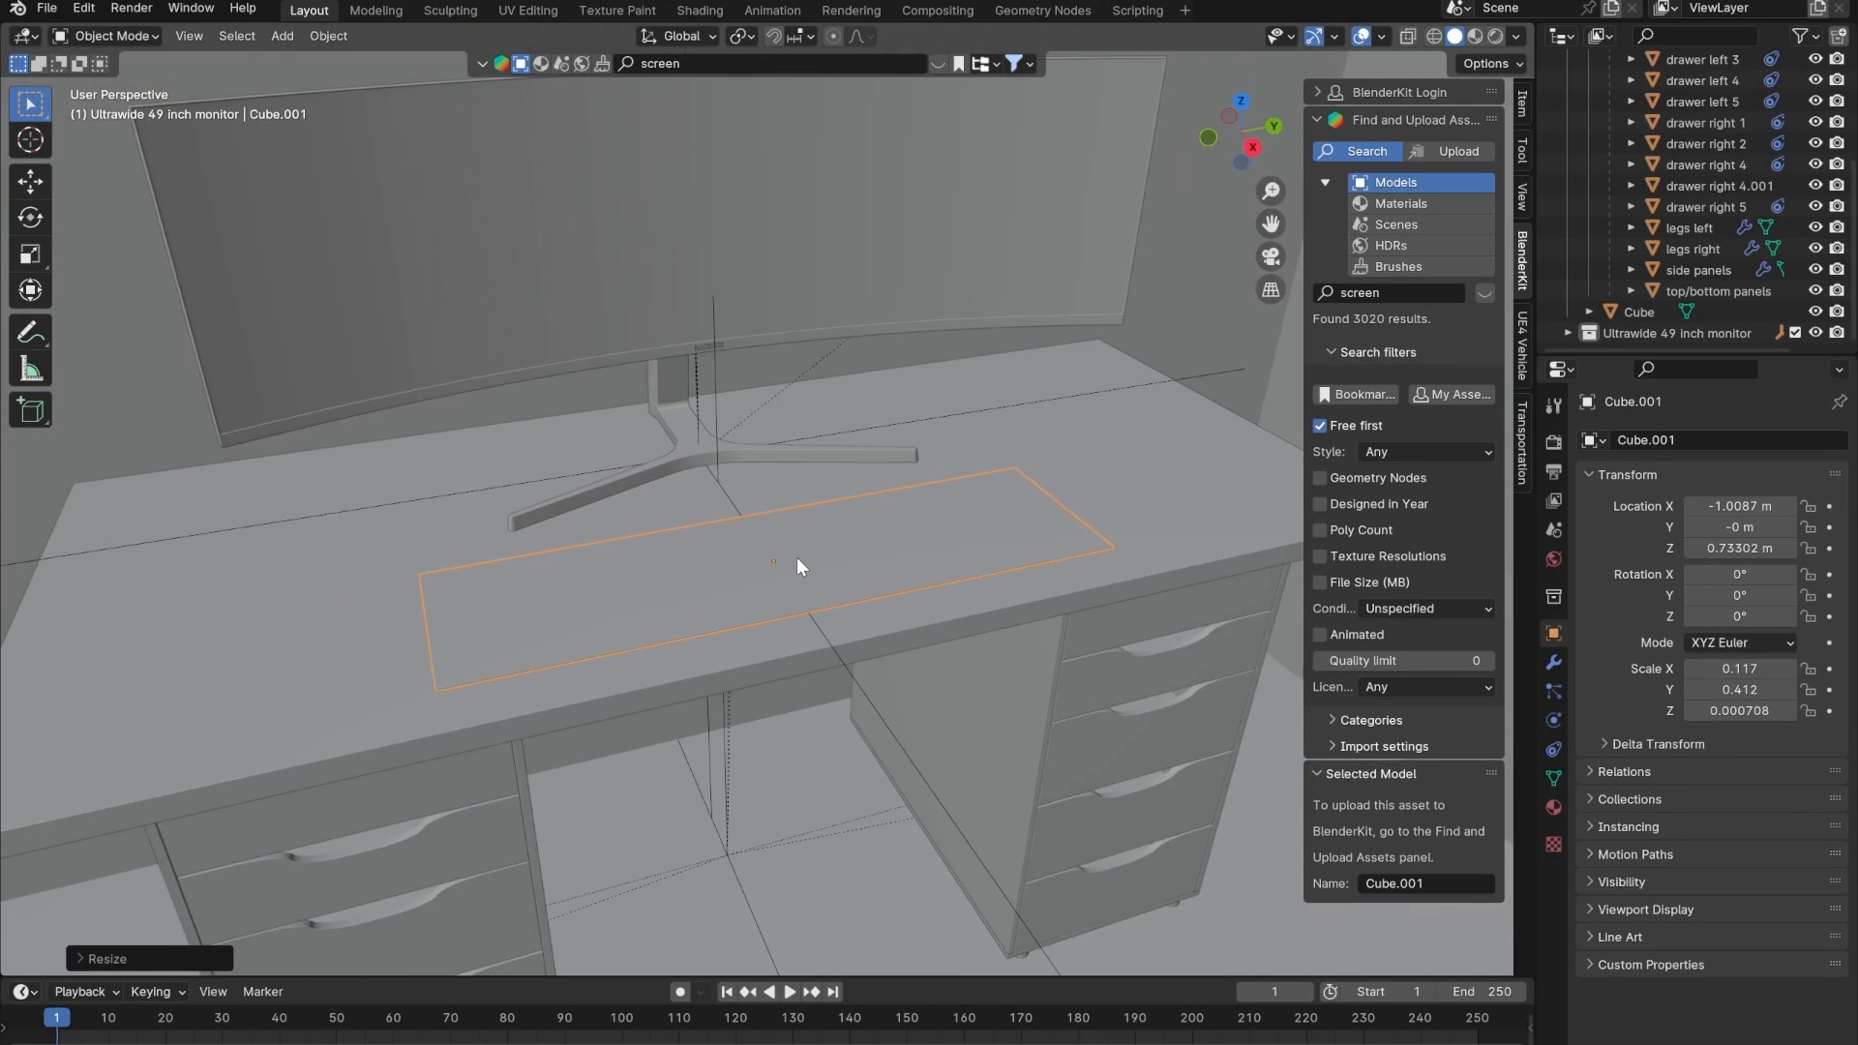
- Reselect the slab and shift it slightly along X toward the monitor, to about -1.019 m
{"action": "left_click", "coordinate": [996, 393]}
{"action": "middle_click_drag", "start_coordinate": [890, 624], "coordinate": [992, 624]}
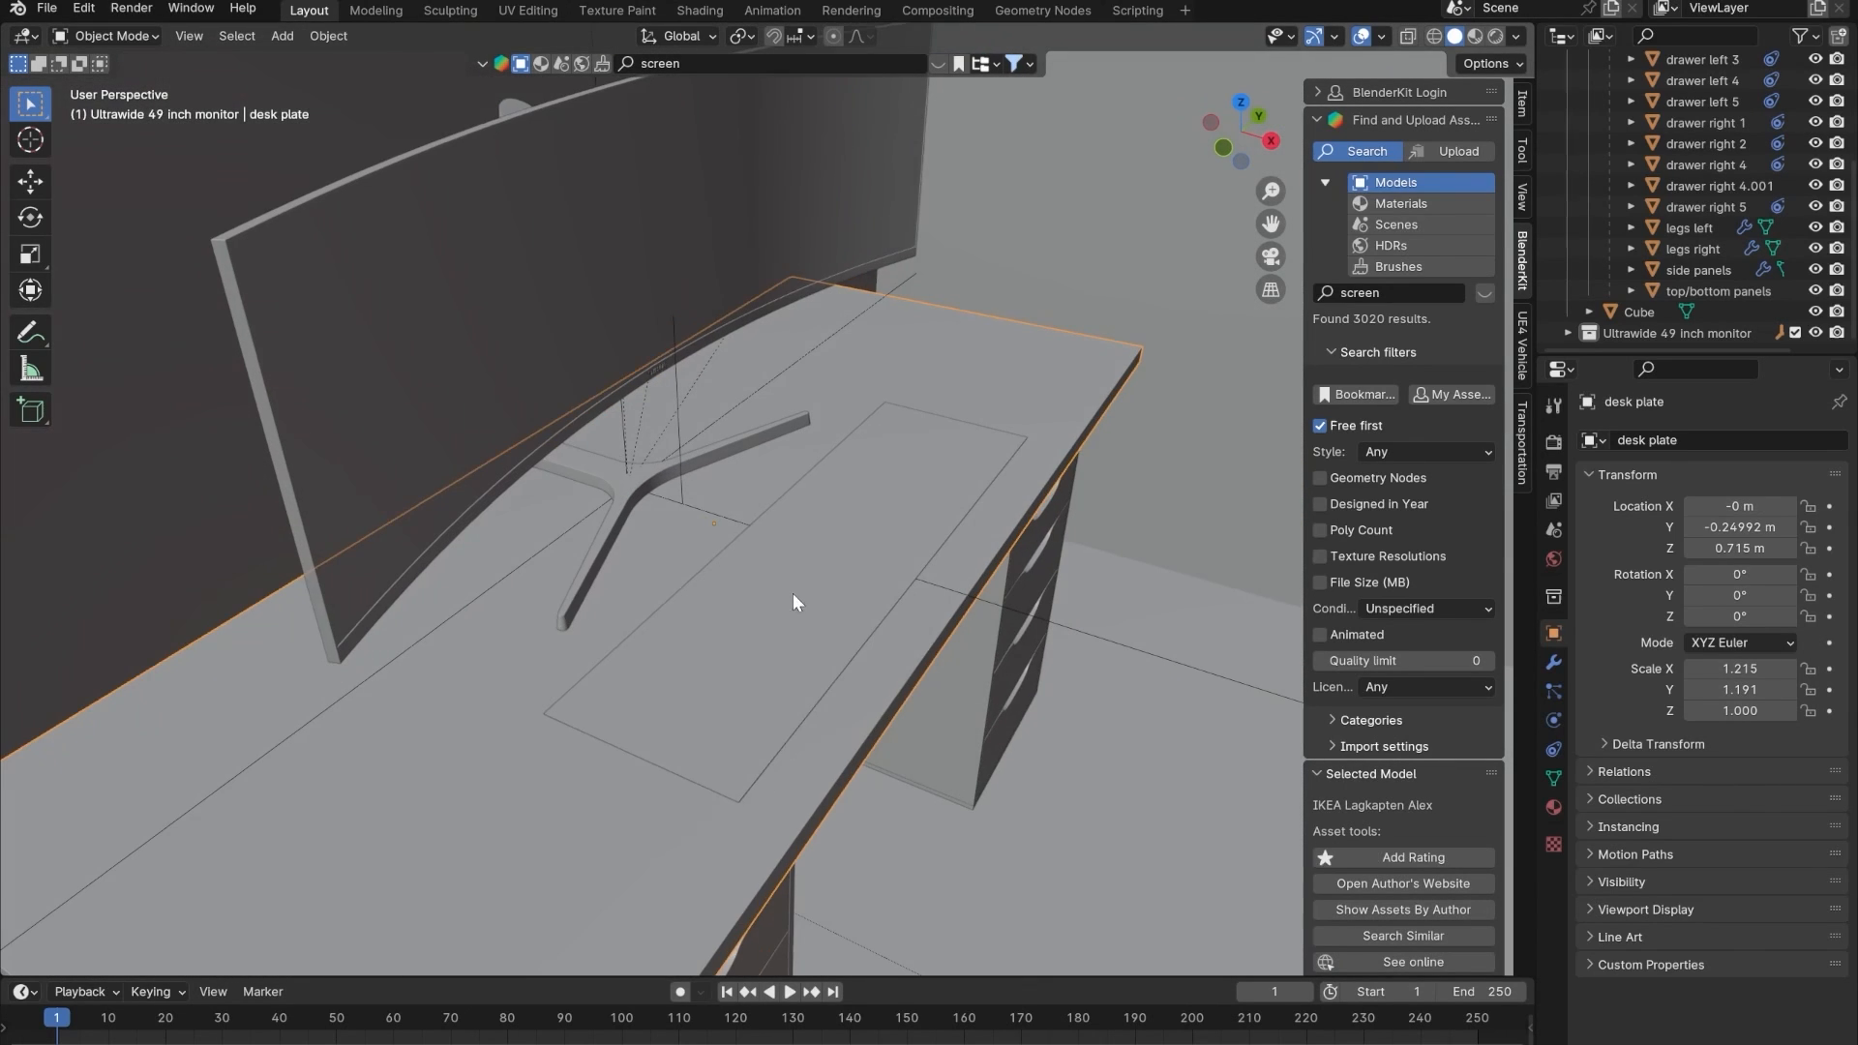
{"action": "left_click", "coordinate": [780, 603]}
{"action": "scroll", "coordinate": [780, 604], "scroll_direction": "up", "scroll_amount": 2}
{"action": "middle_click_drag", "start_coordinate": [780, 606], "coordinate": [819, 598]}
{"action": "key", "text": "g"}
{"action": "key", "text": "x"}
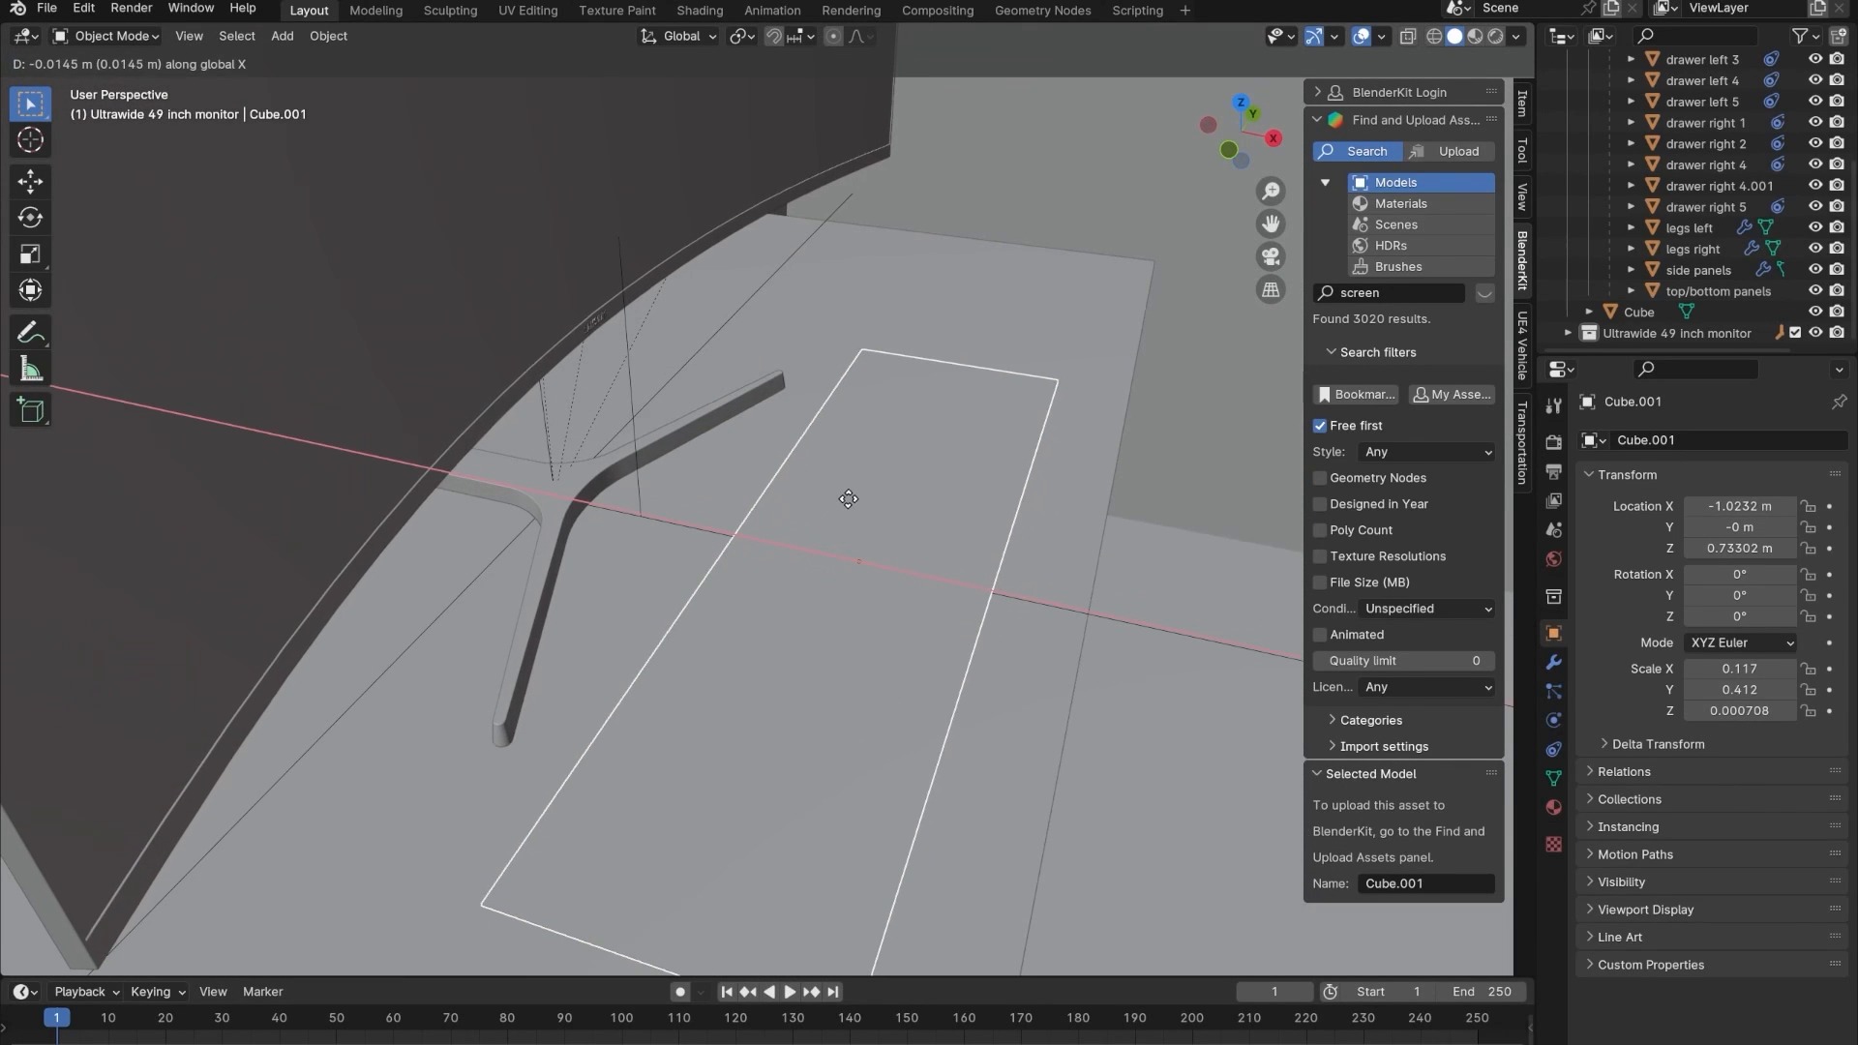
{"action": "left_click", "coordinate": [853, 500]}
{"action": "middle_click_drag", "start_coordinate": [853, 501], "coordinate": [660, 668]}
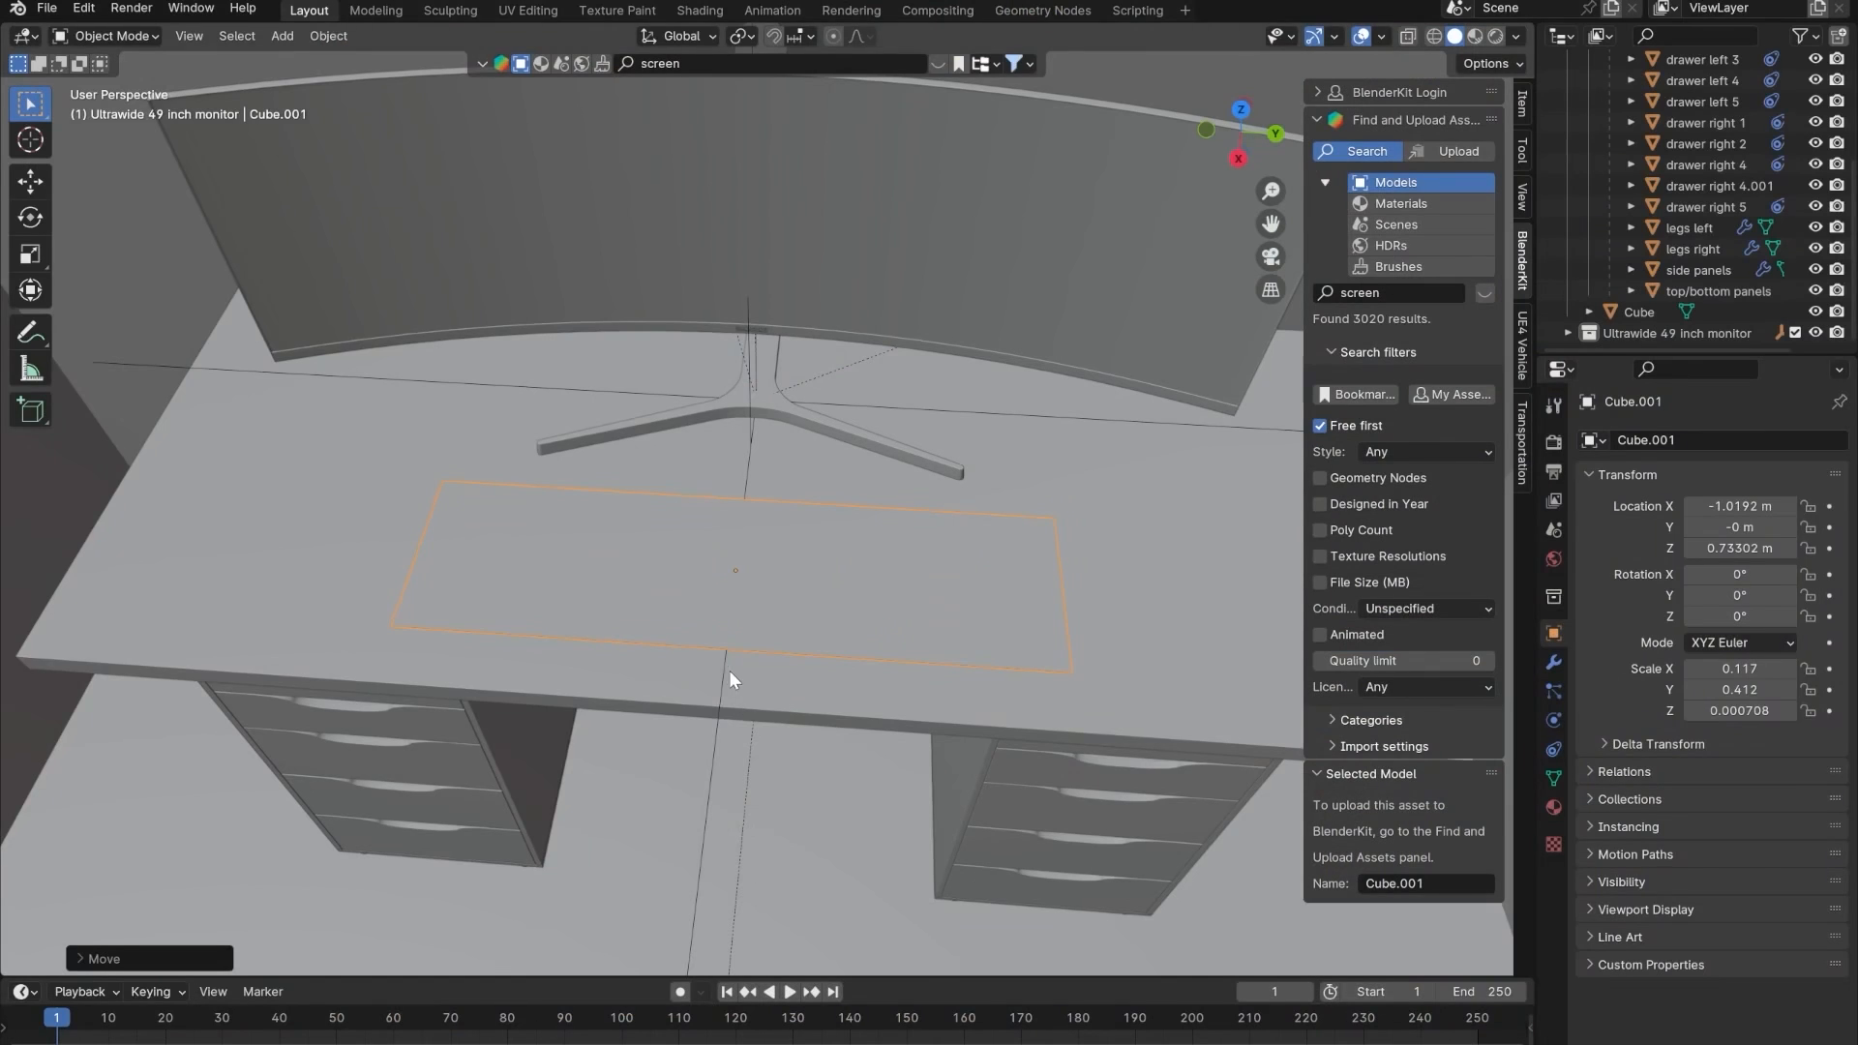
- Edit the slab's mesh, select its vertical corner edges in edge selection mode and try to bevel them
{"action": "middle_click_drag", "start_coordinate": [729, 670], "coordinate": [798, 519]}
{"action": "key", "text": "Tab"}
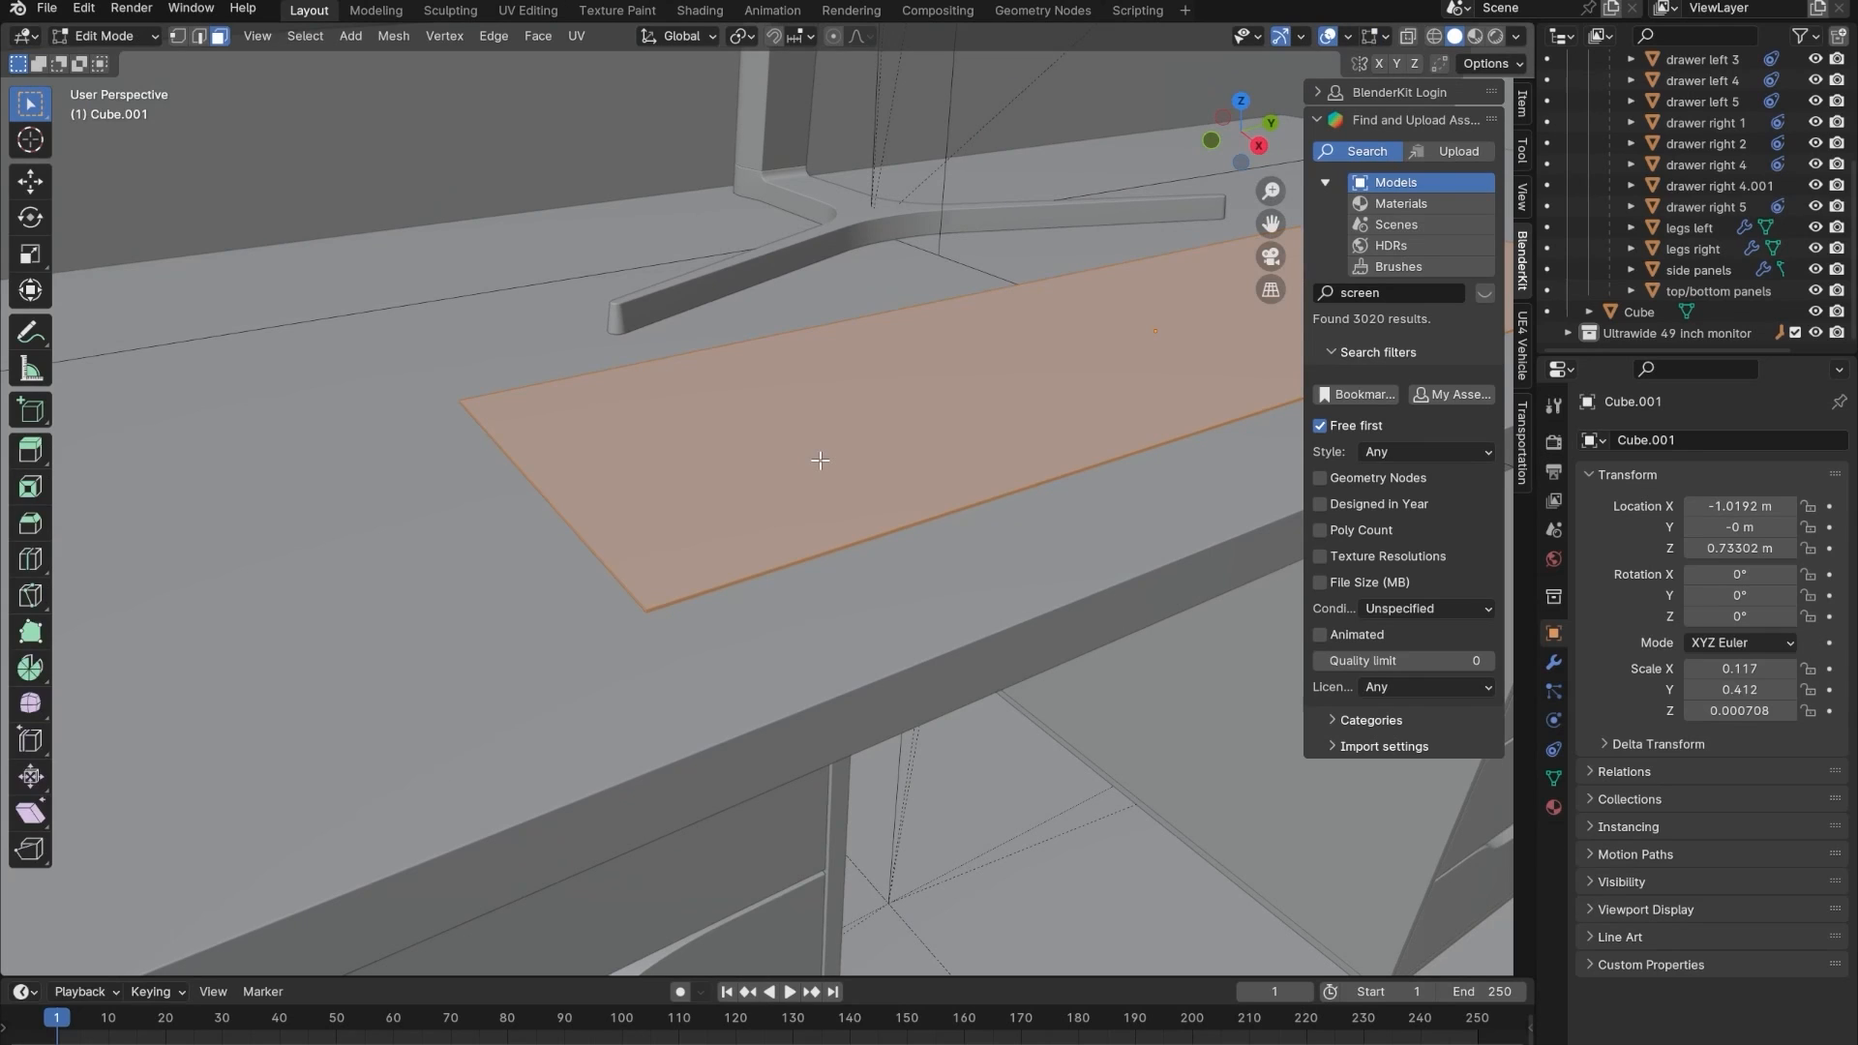
{"action": "middle_click_drag", "start_coordinate": [931, 396], "coordinate": [519, 692]}
{"action": "left_click", "coordinate": [526, 682]}
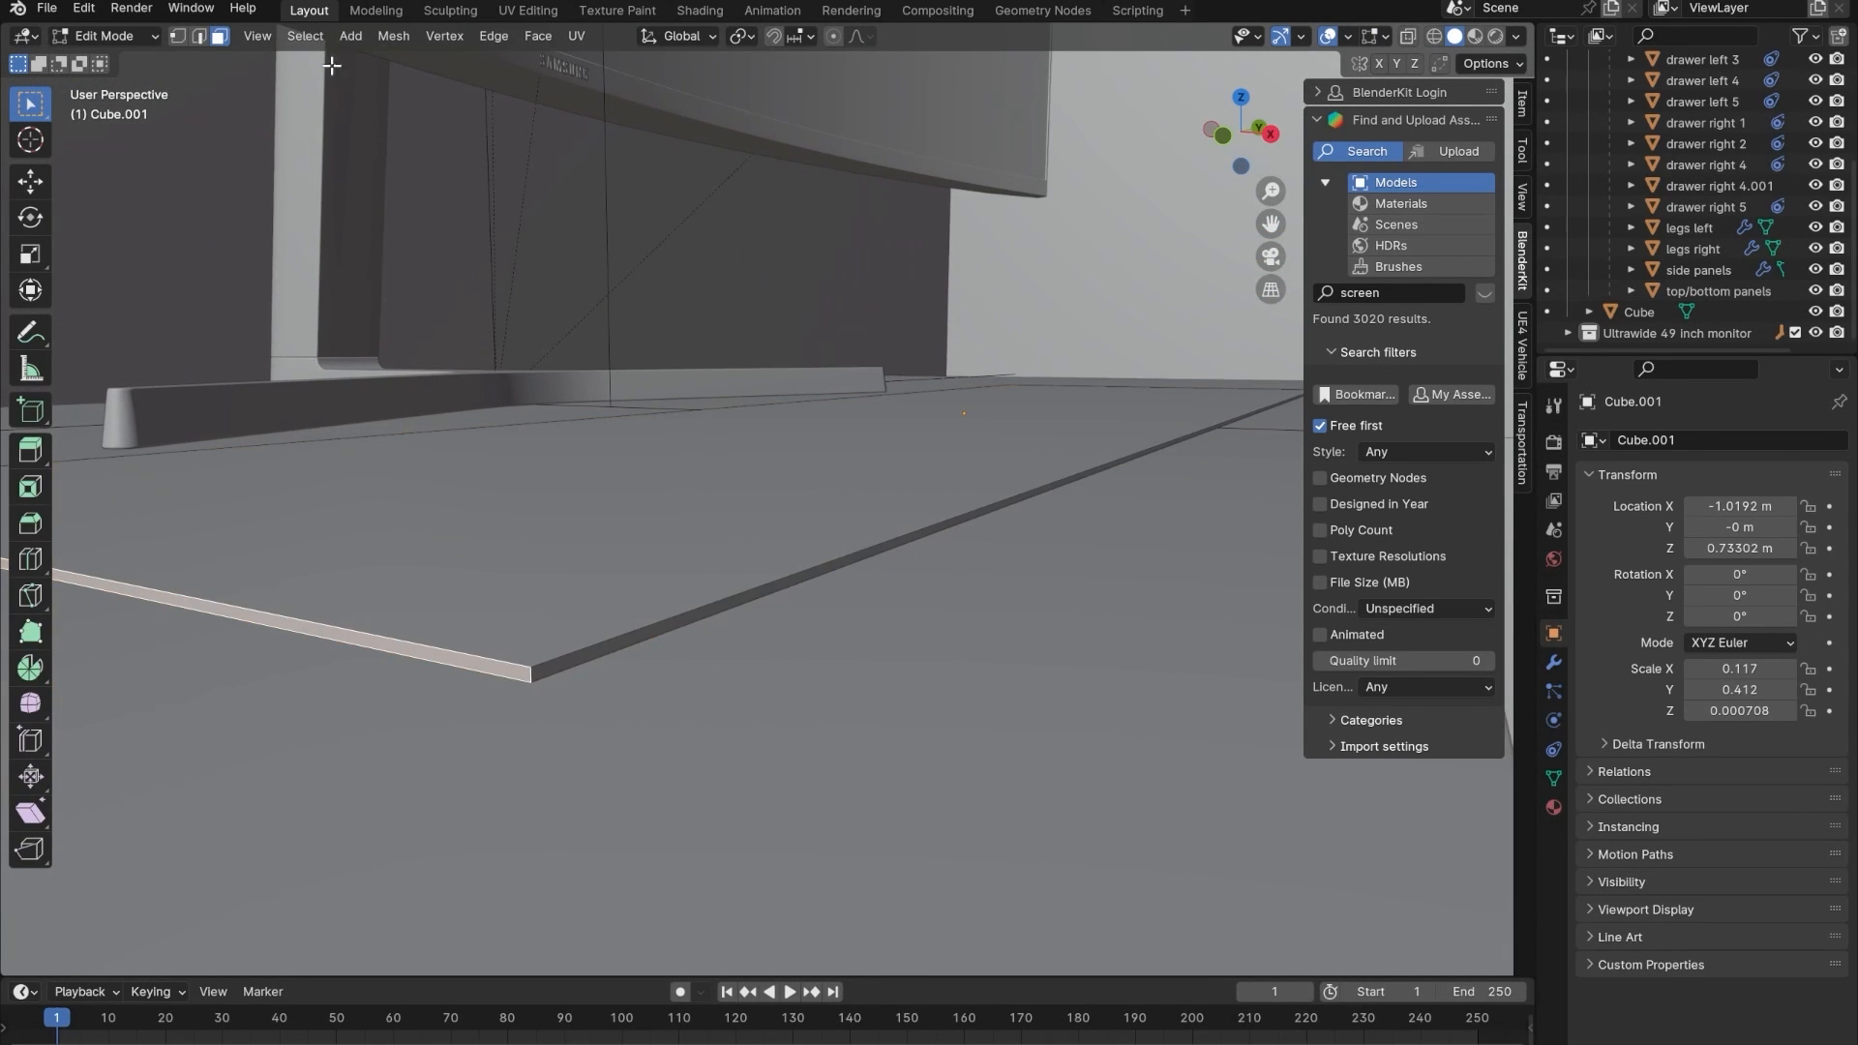
{"action": "left_click", "coordinate": [200, 36]}
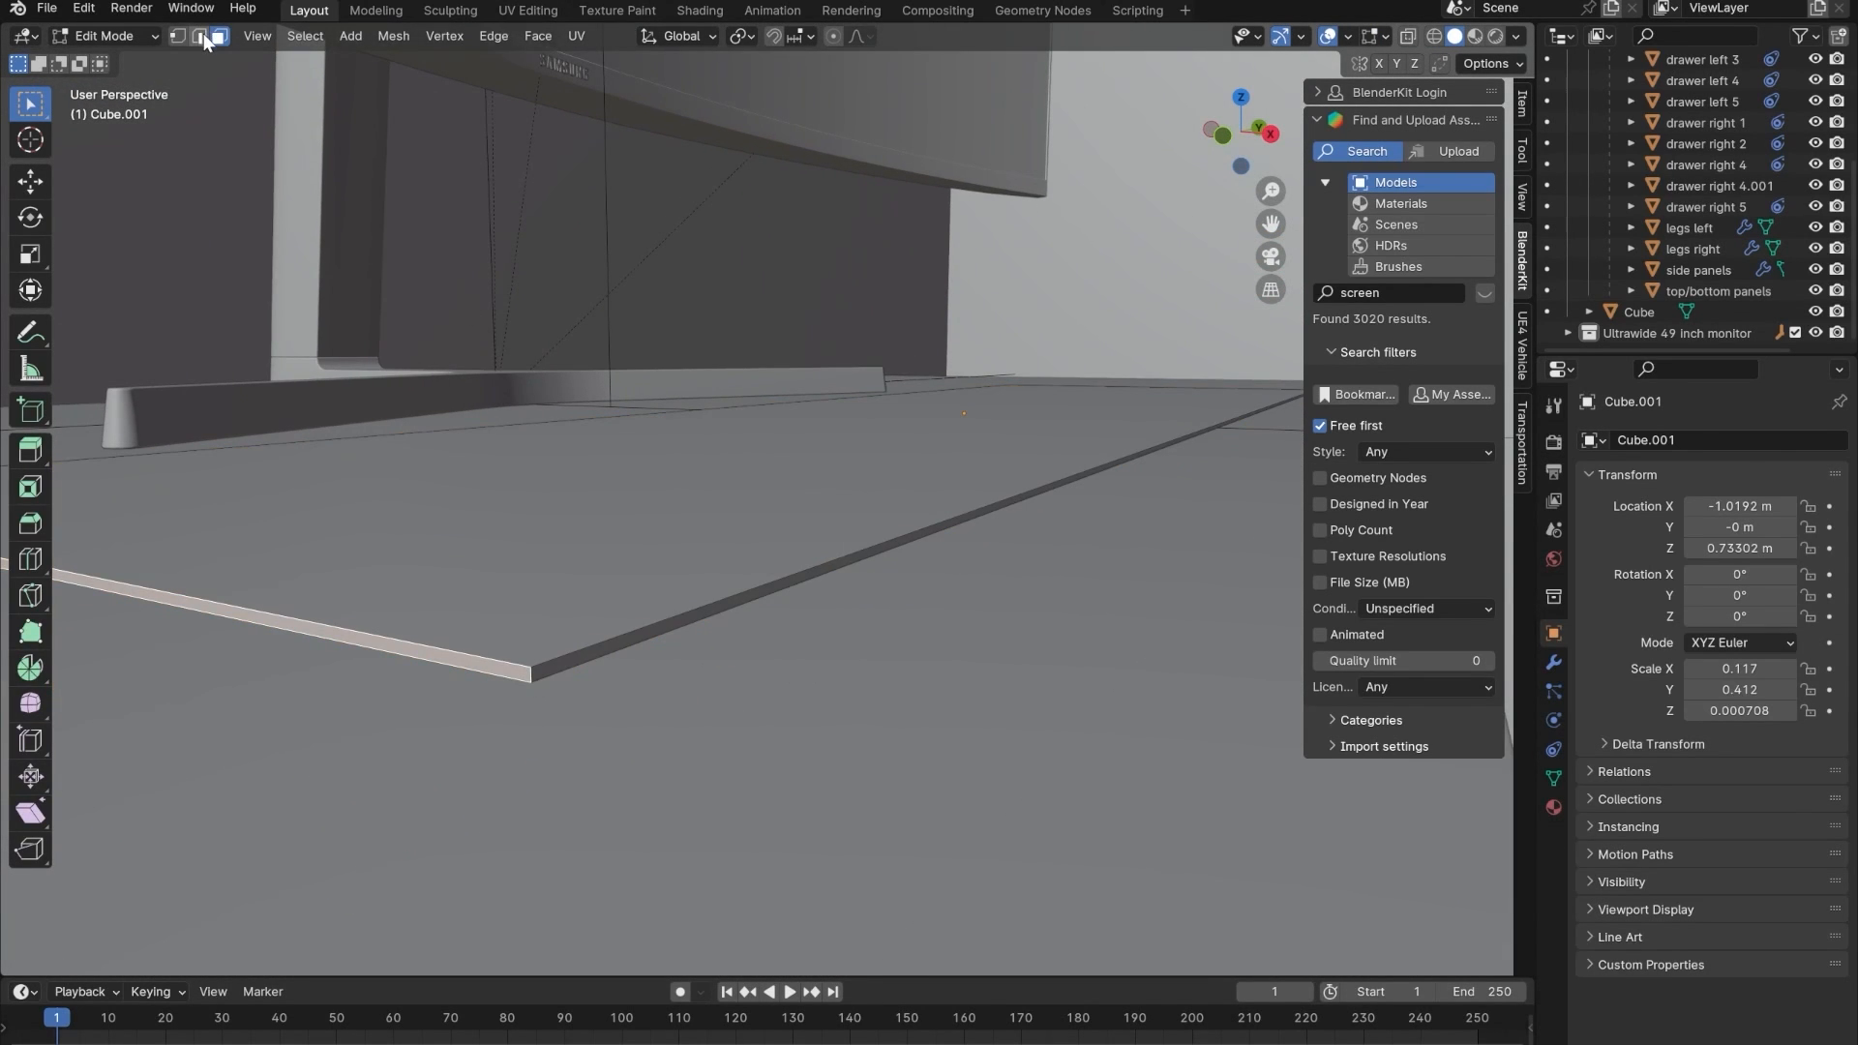
{"action": "left_click", "coordinate": [533, 670]}
{"action": "middle_click_drag", "start_coordinate": [522, 684], "coordinate": [718, 755]}
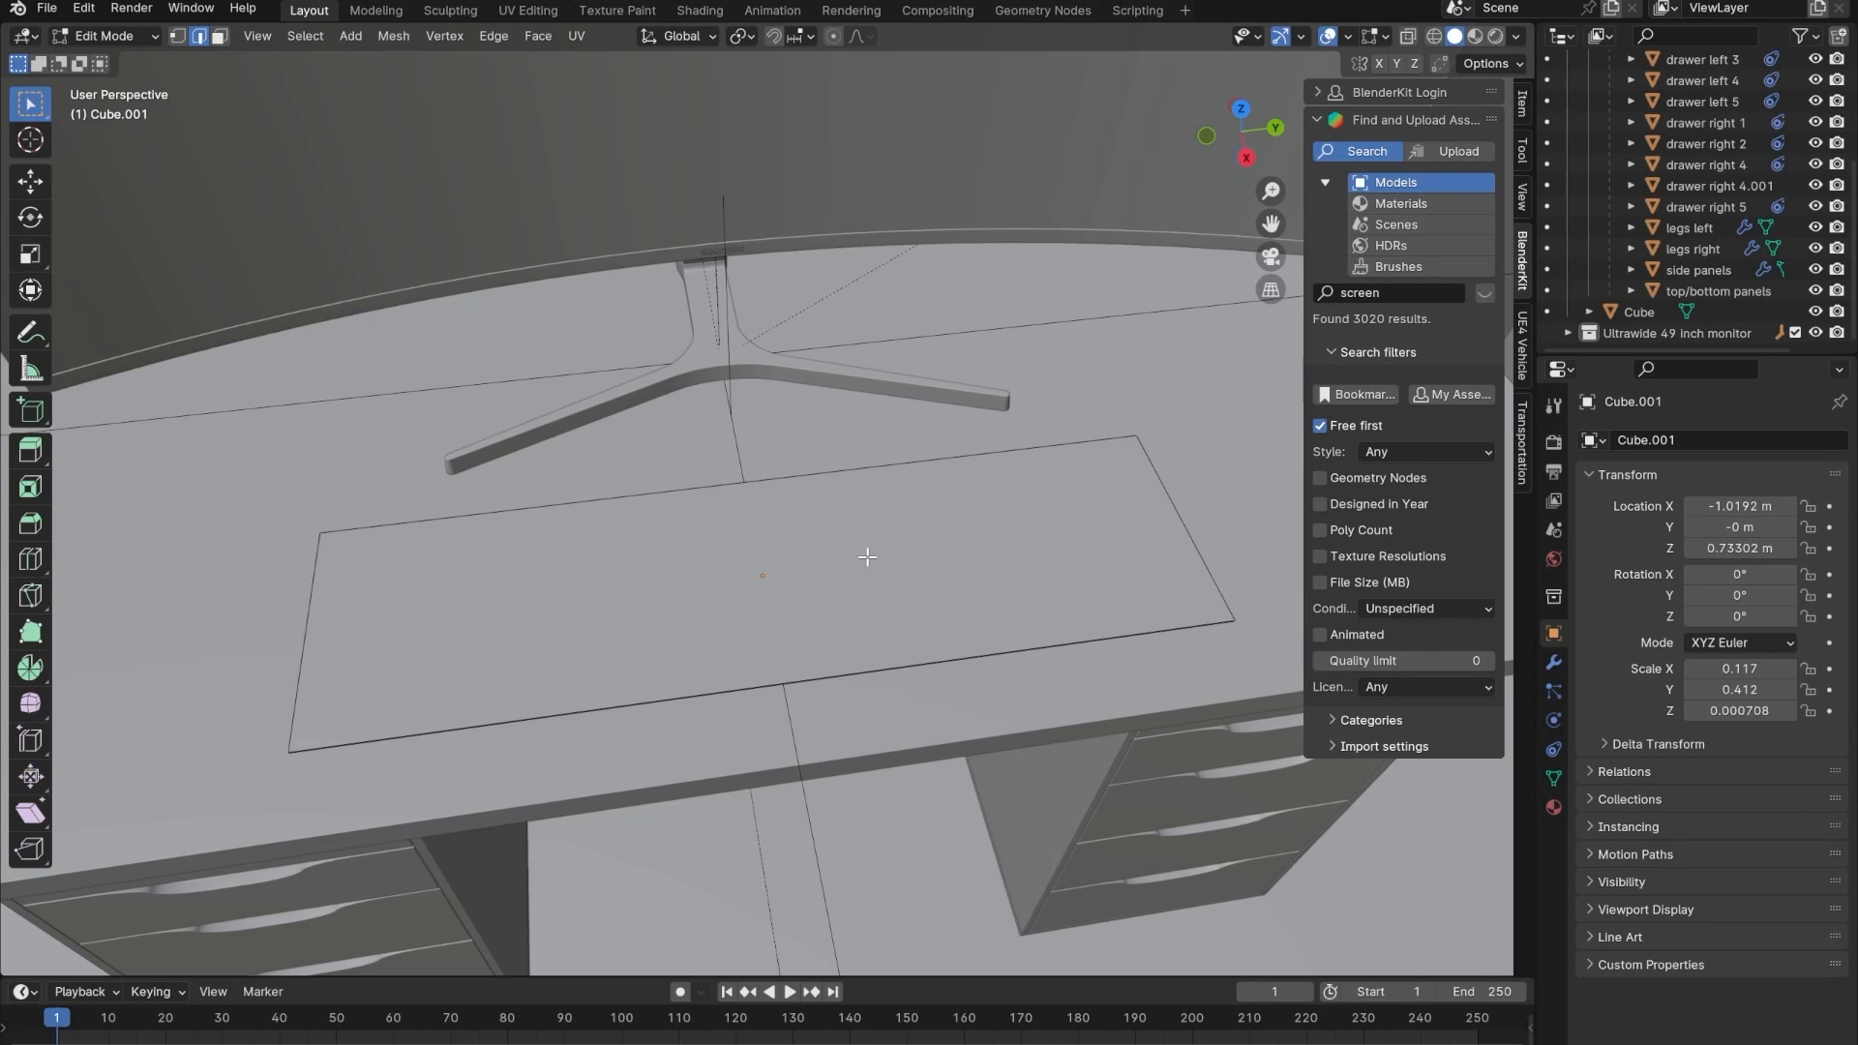
{"action": "key", "text": "ctrl+shift+b"}
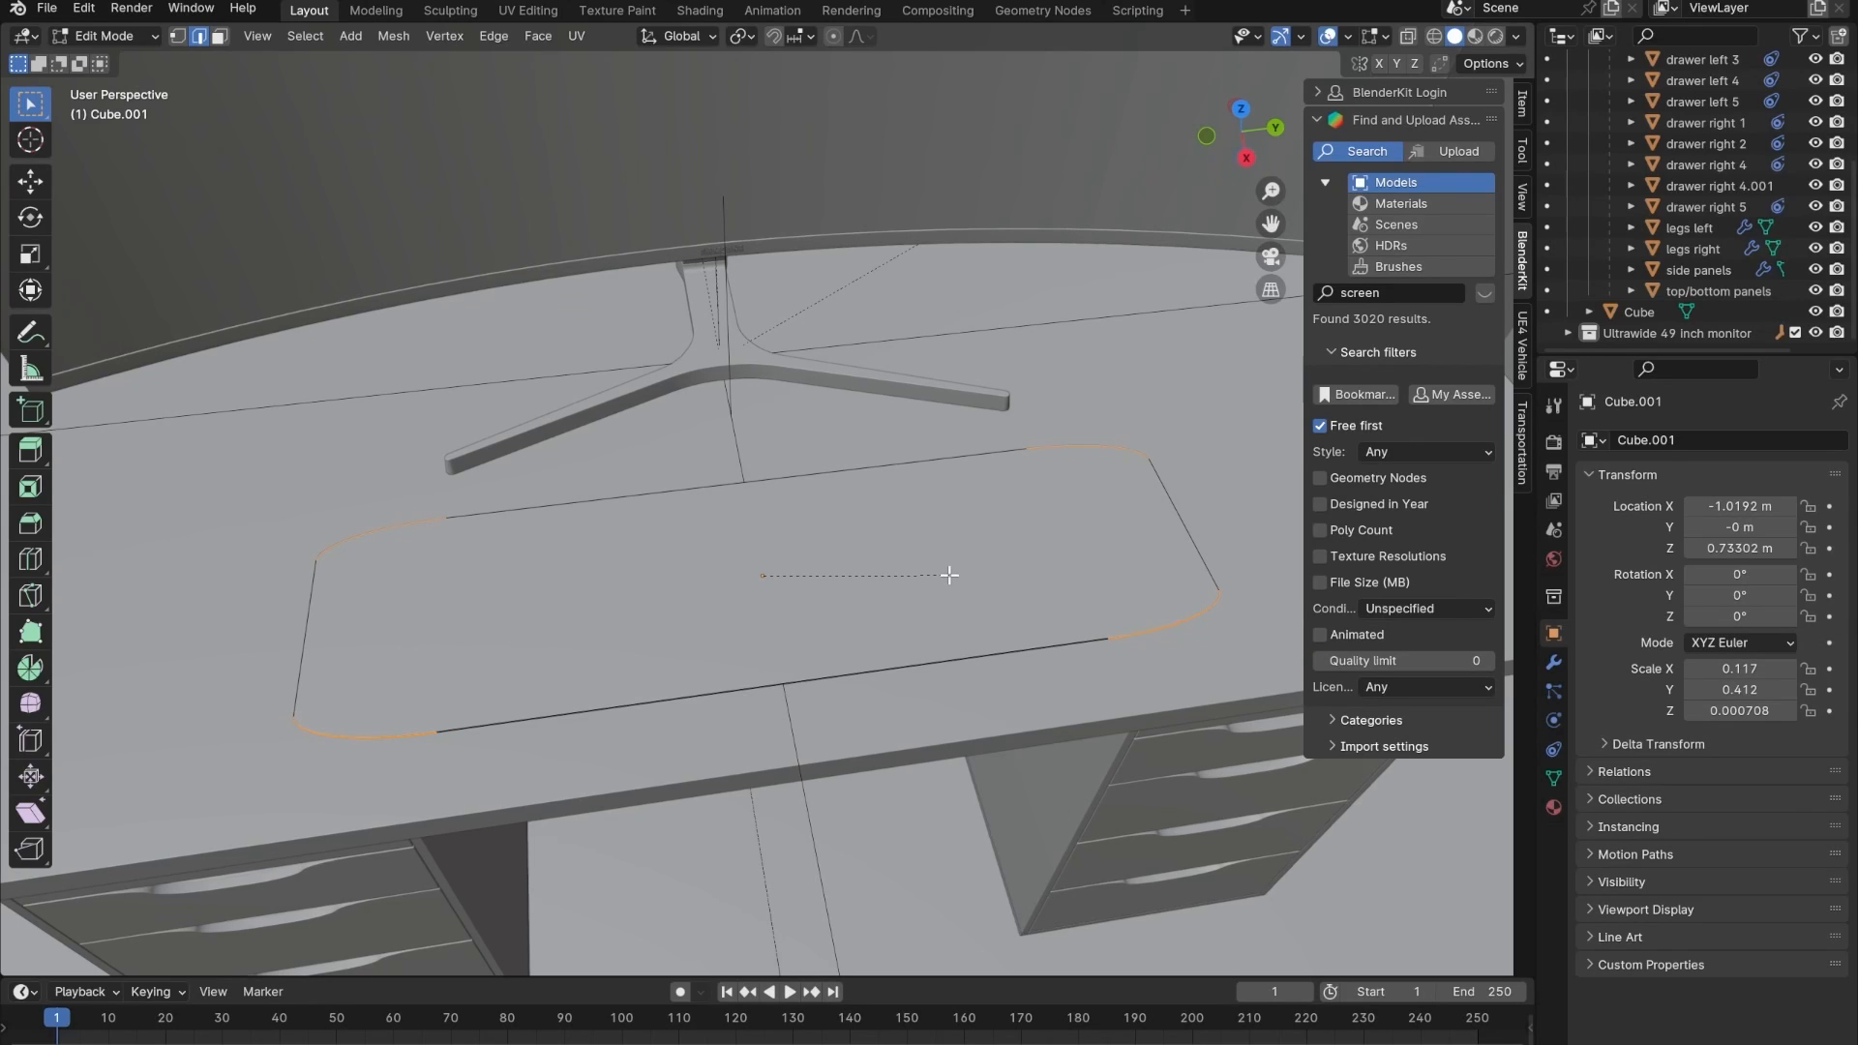
{"action": "key", "text": "Escape"}
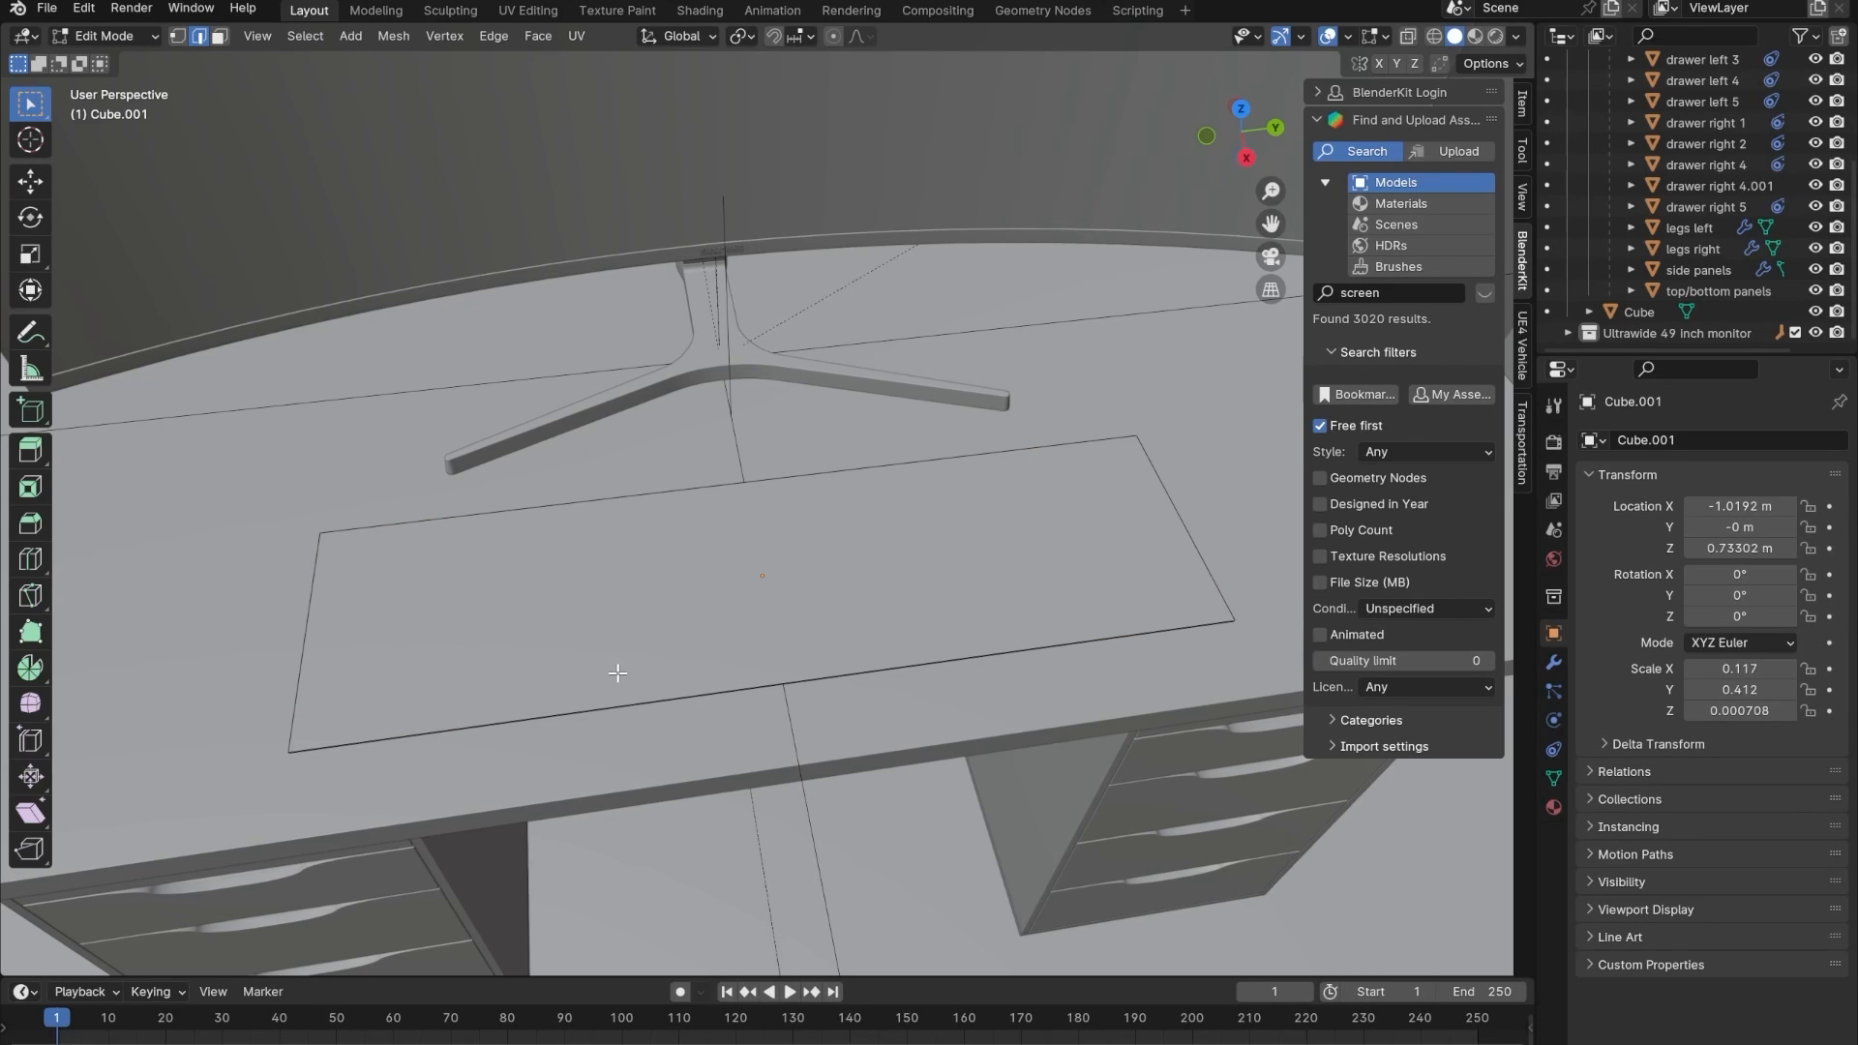
- Return to Object Mode and apply all transforms to the slab
{"action": "key", "text": "Tab"}
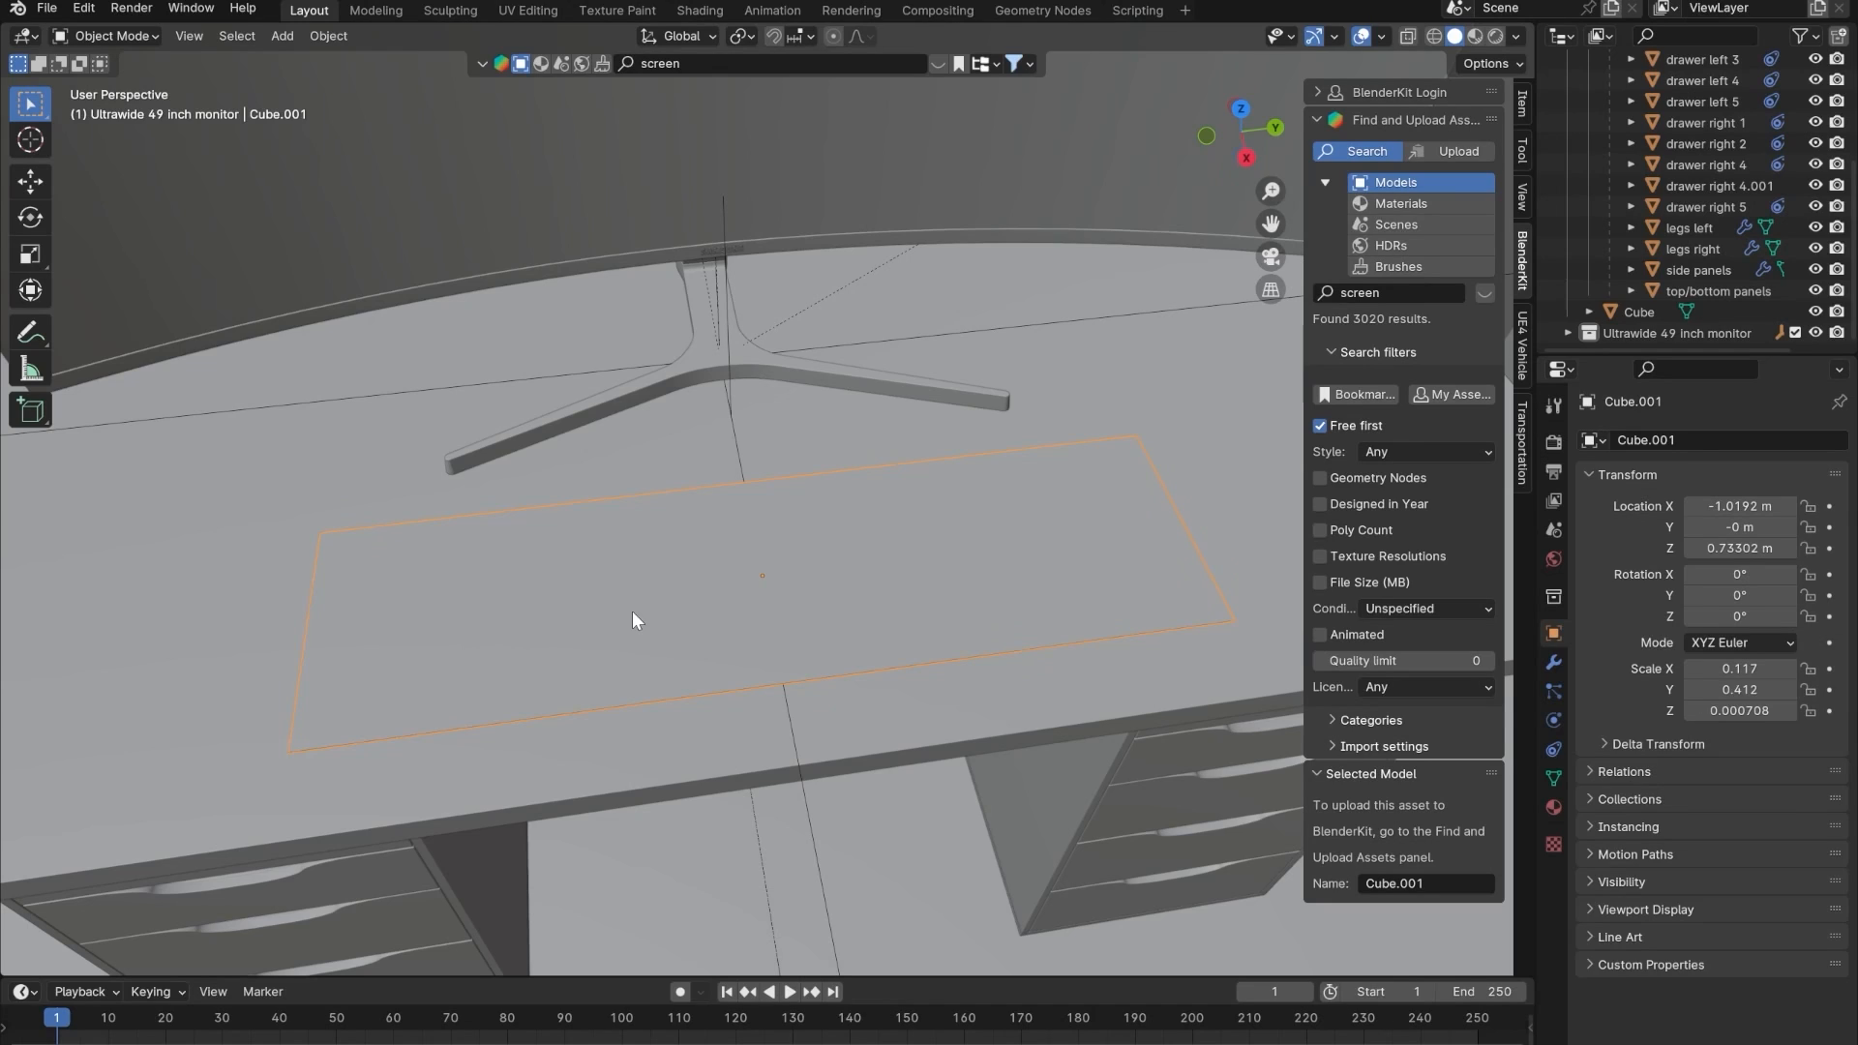
{"action": "key", "text": "ctrl+a"}
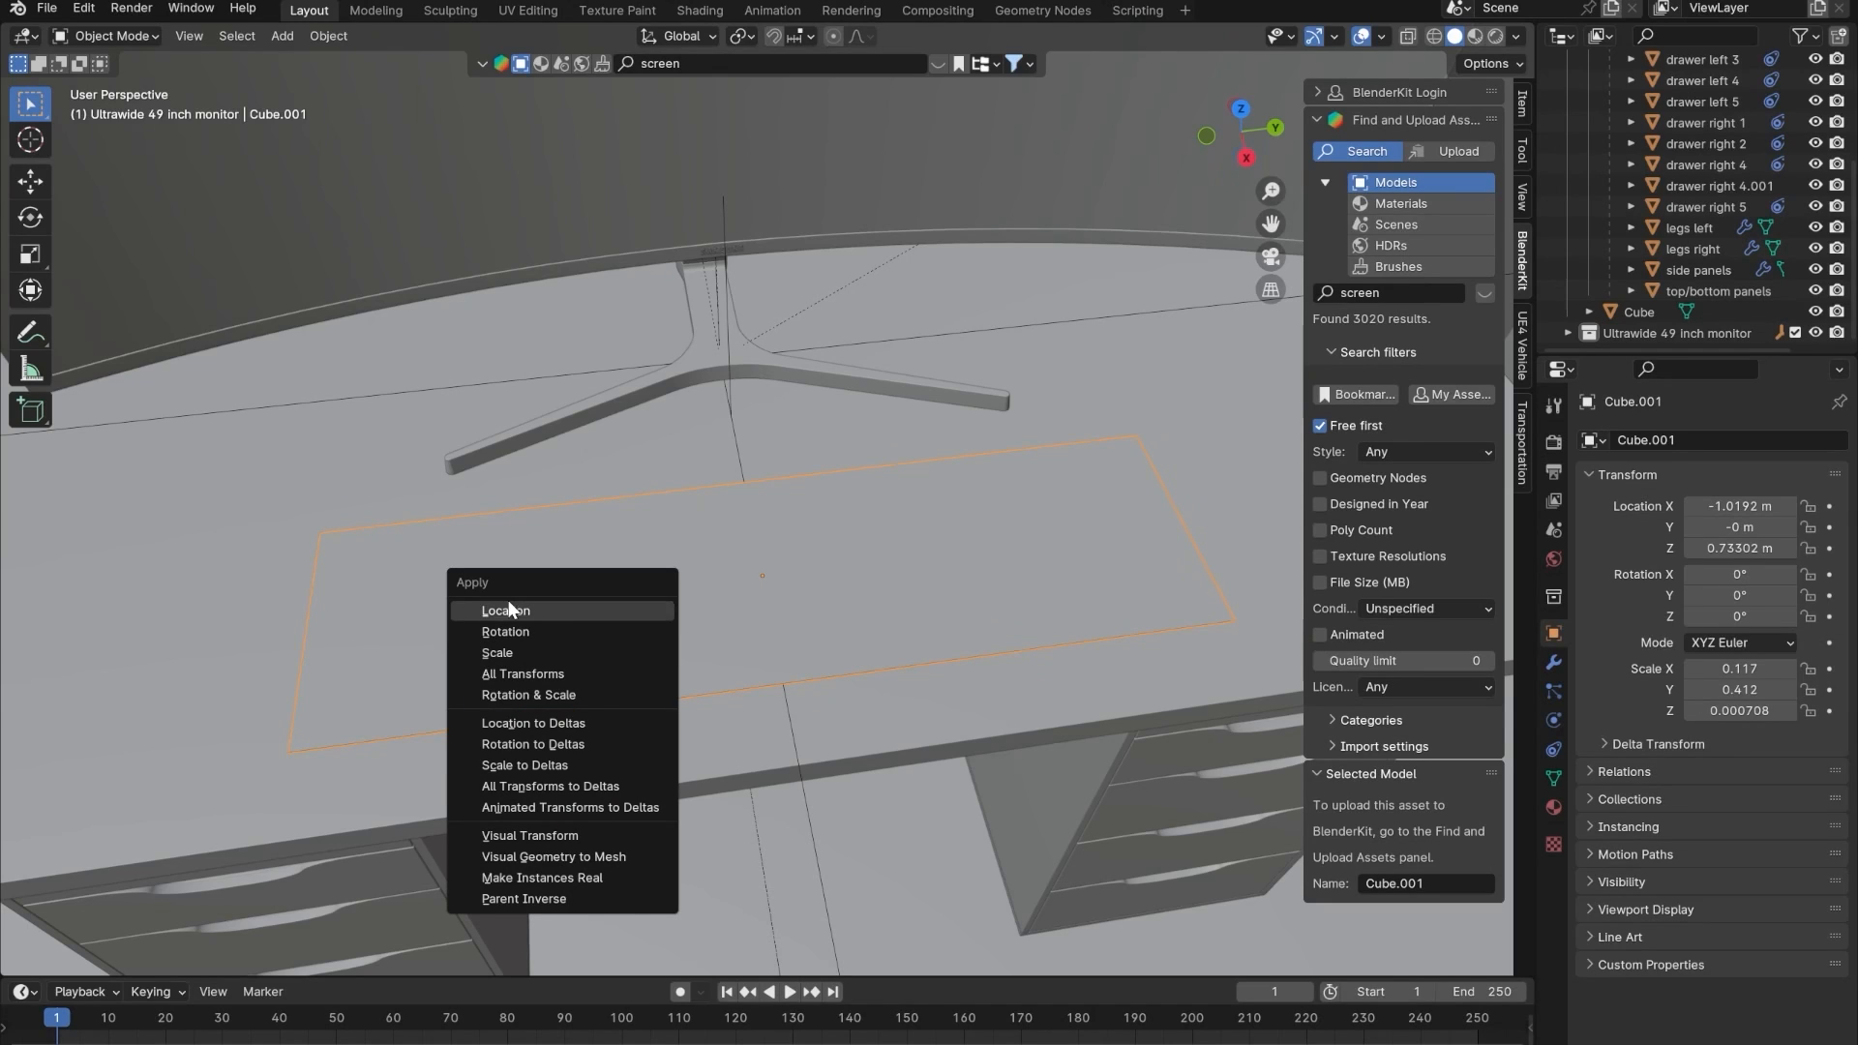
{"action": "left_click", "coordinate": [524, 665]}
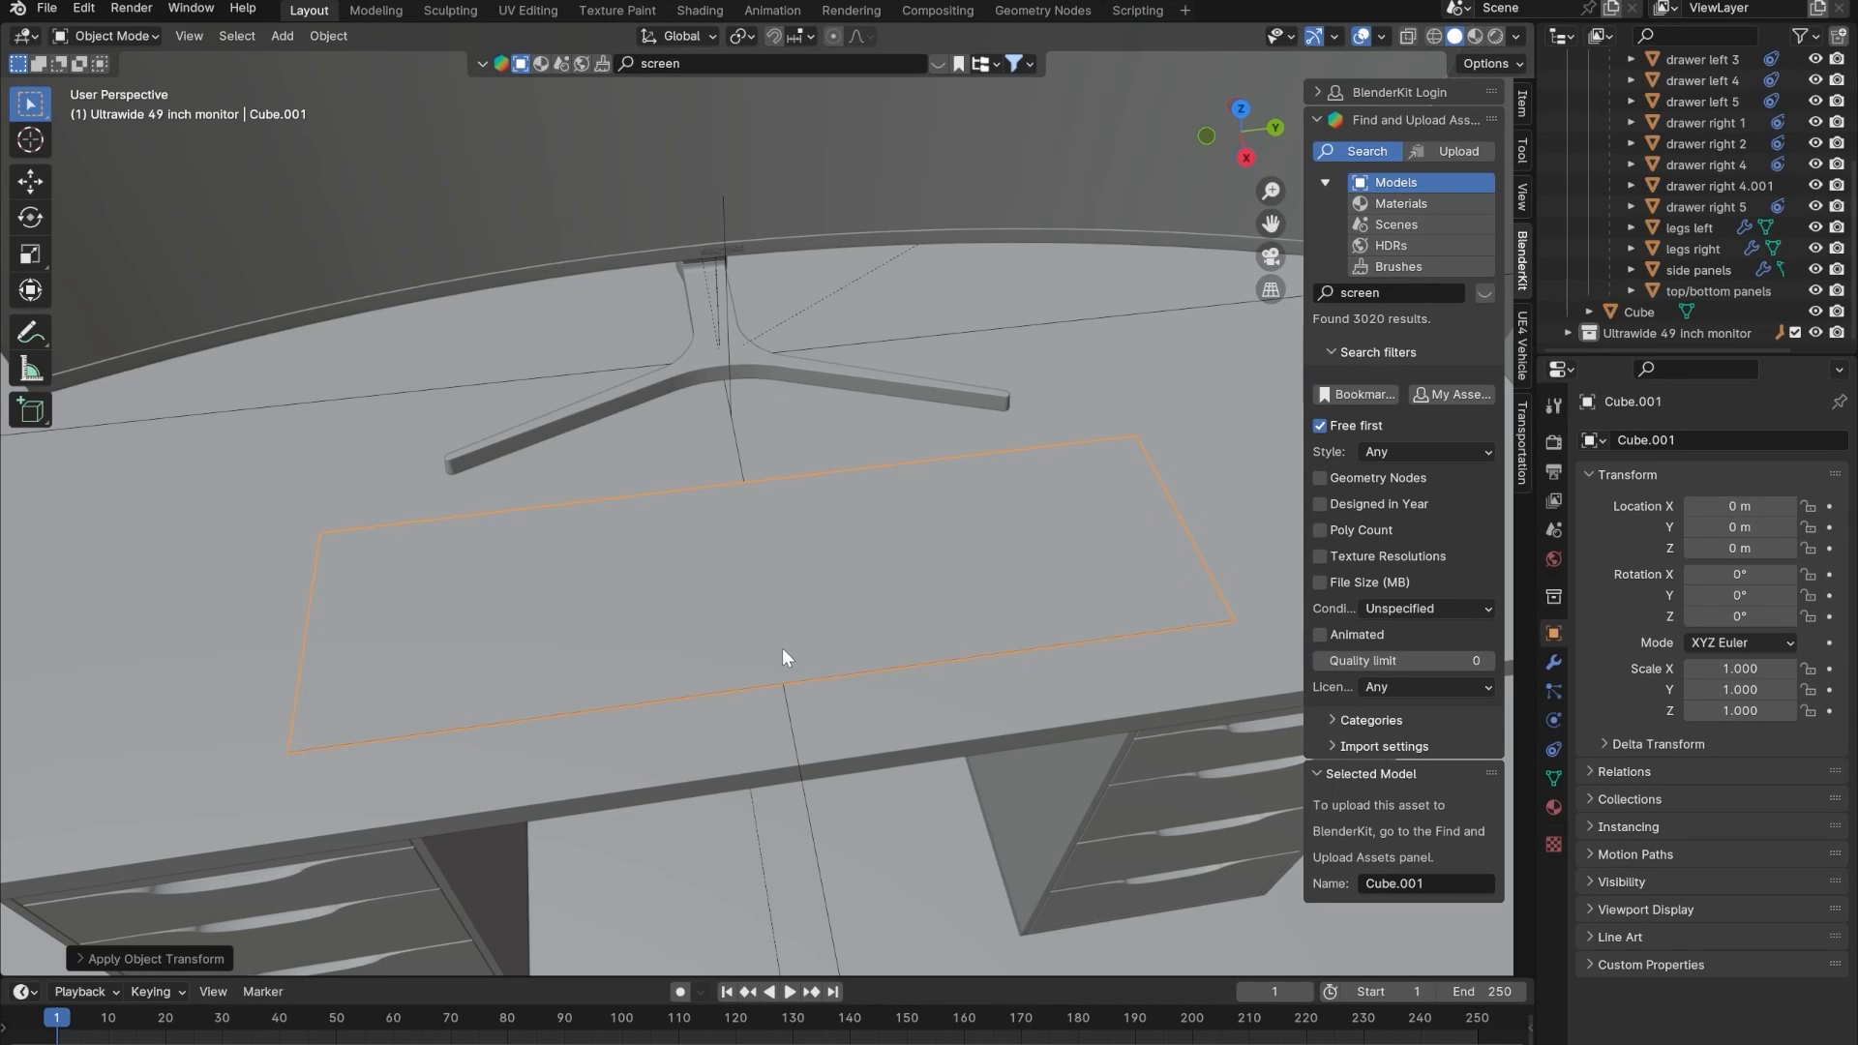
- Bevel the slab's vertical corner edges in Edit Mode with a width of about 0.0395 m
{"action": "key", "text": "Tab"}
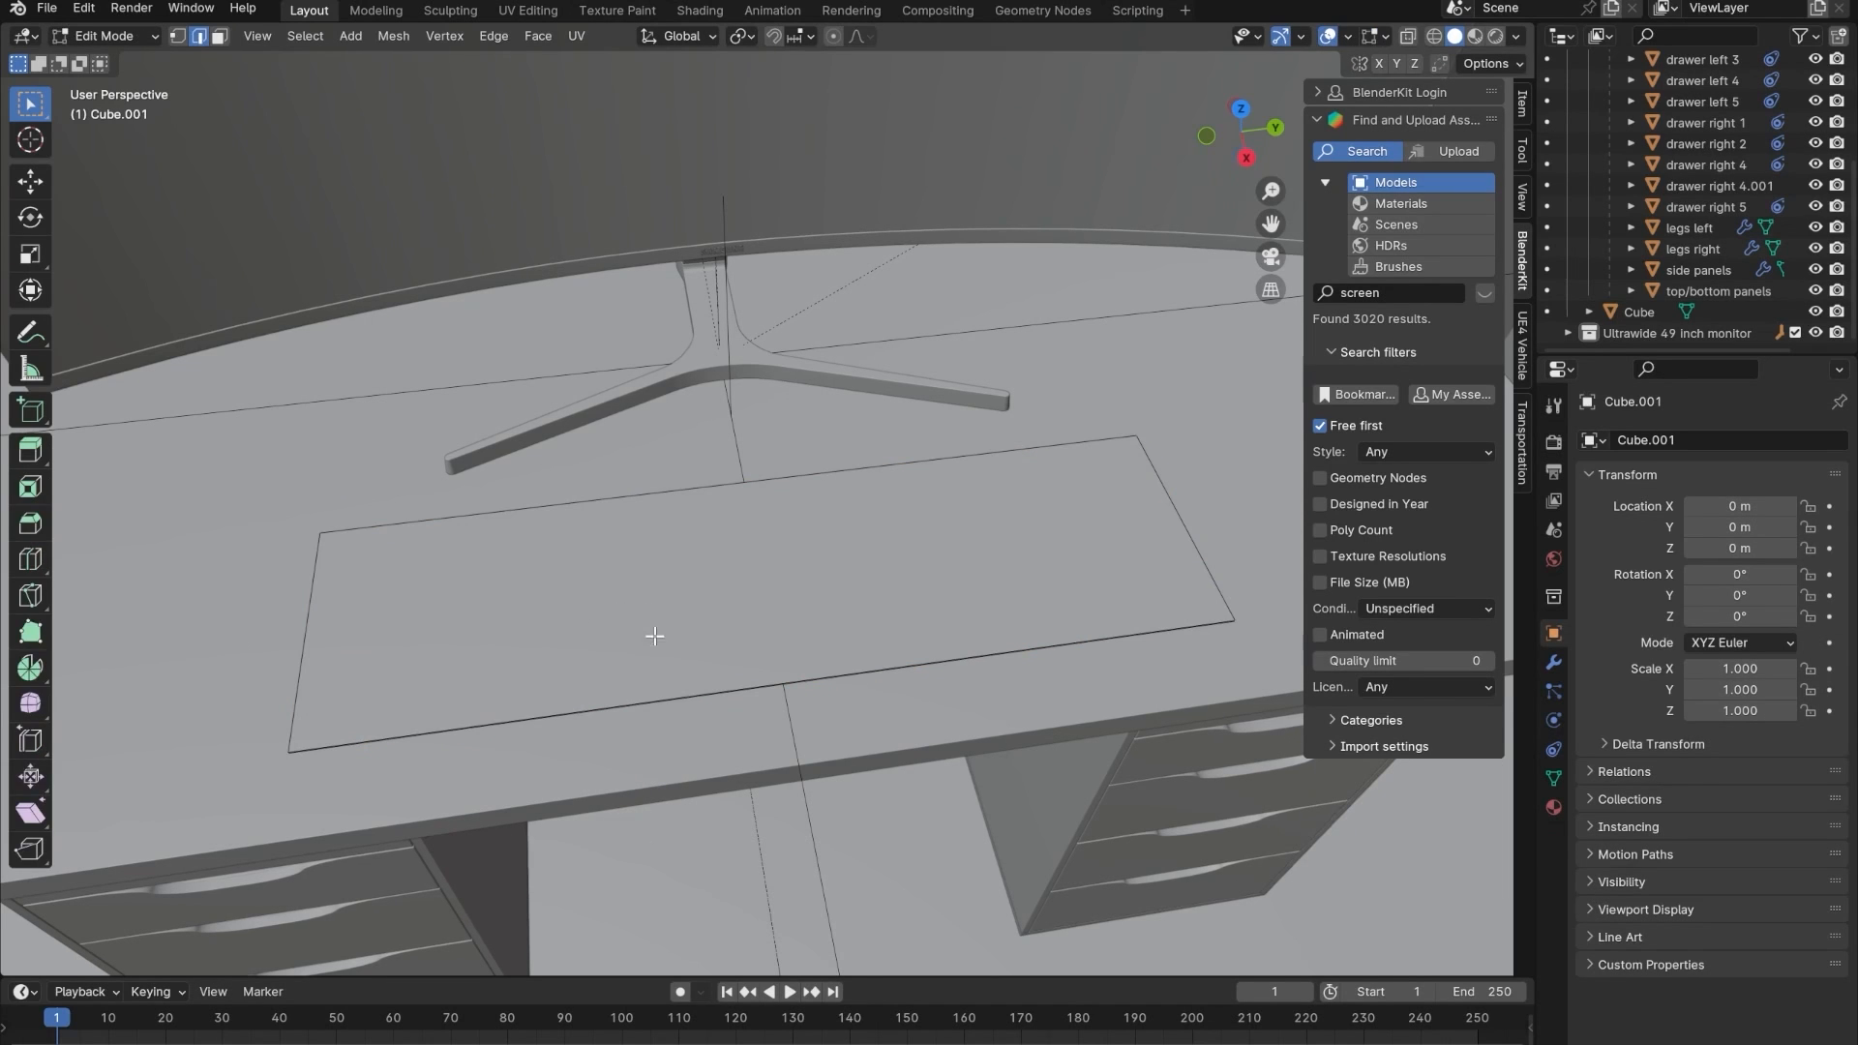
{"action": "middle_click_drag", "start_coordinate": [656, 636], "coordinate": [801, 606]}
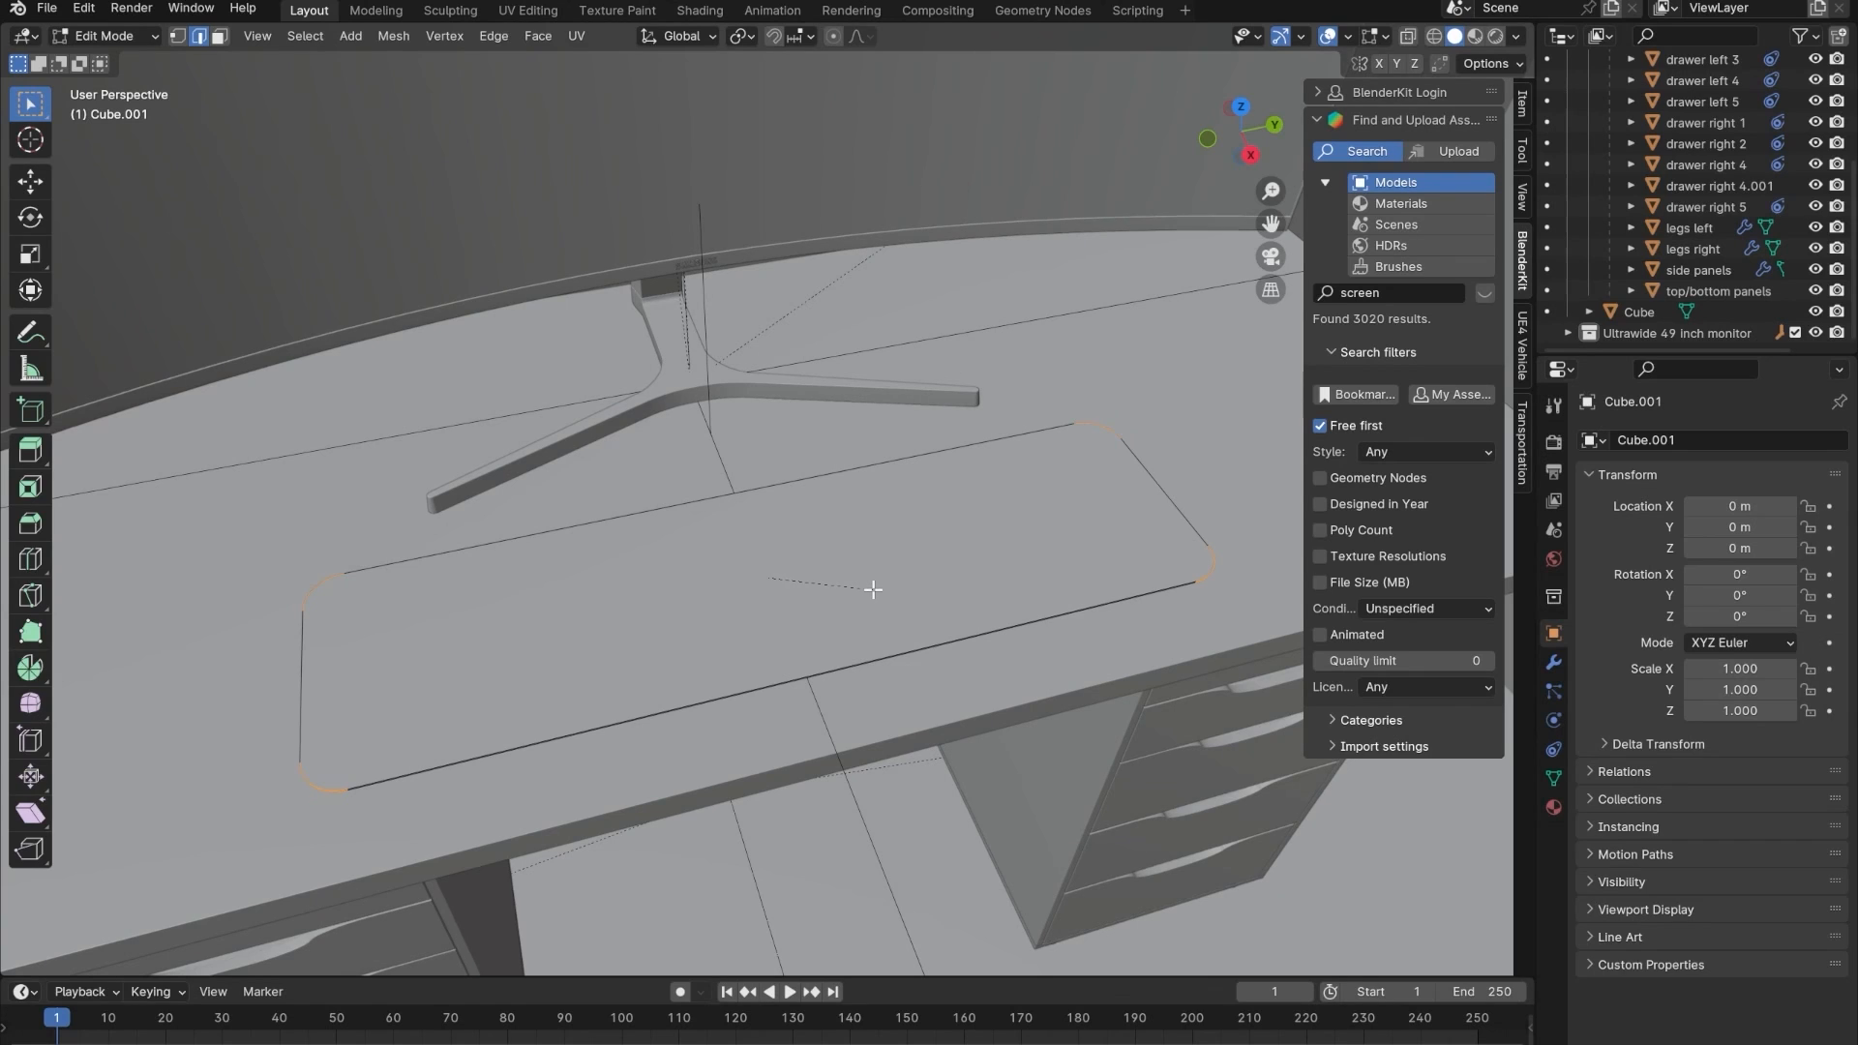
{"action": "left_click", "coordinate": [877, 593]}
{"action": "middle_click_drag", "start_coordinate": [877, 593], "coordinate": [830, 684]}
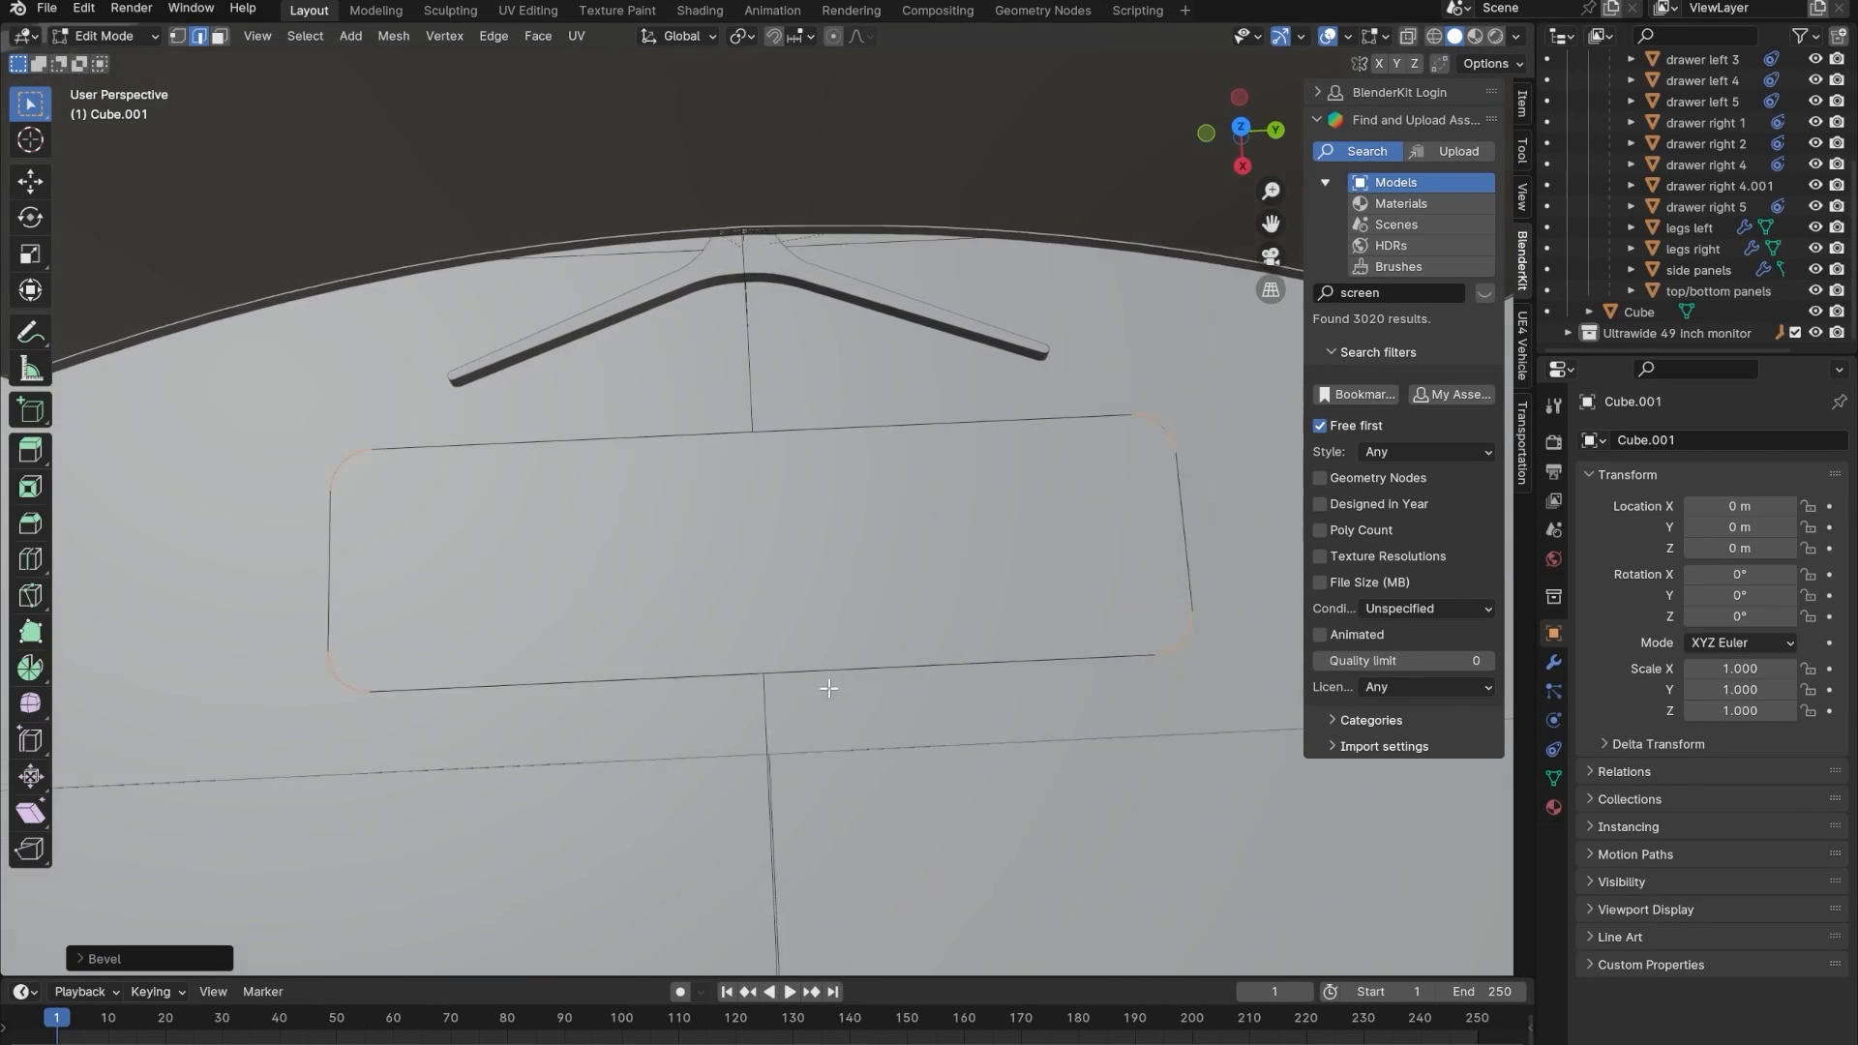
- Set the slab's corner bevel to 10 segments and check a rounded corner up close
{"action": "left_click", "coordinate": [80, 959]}
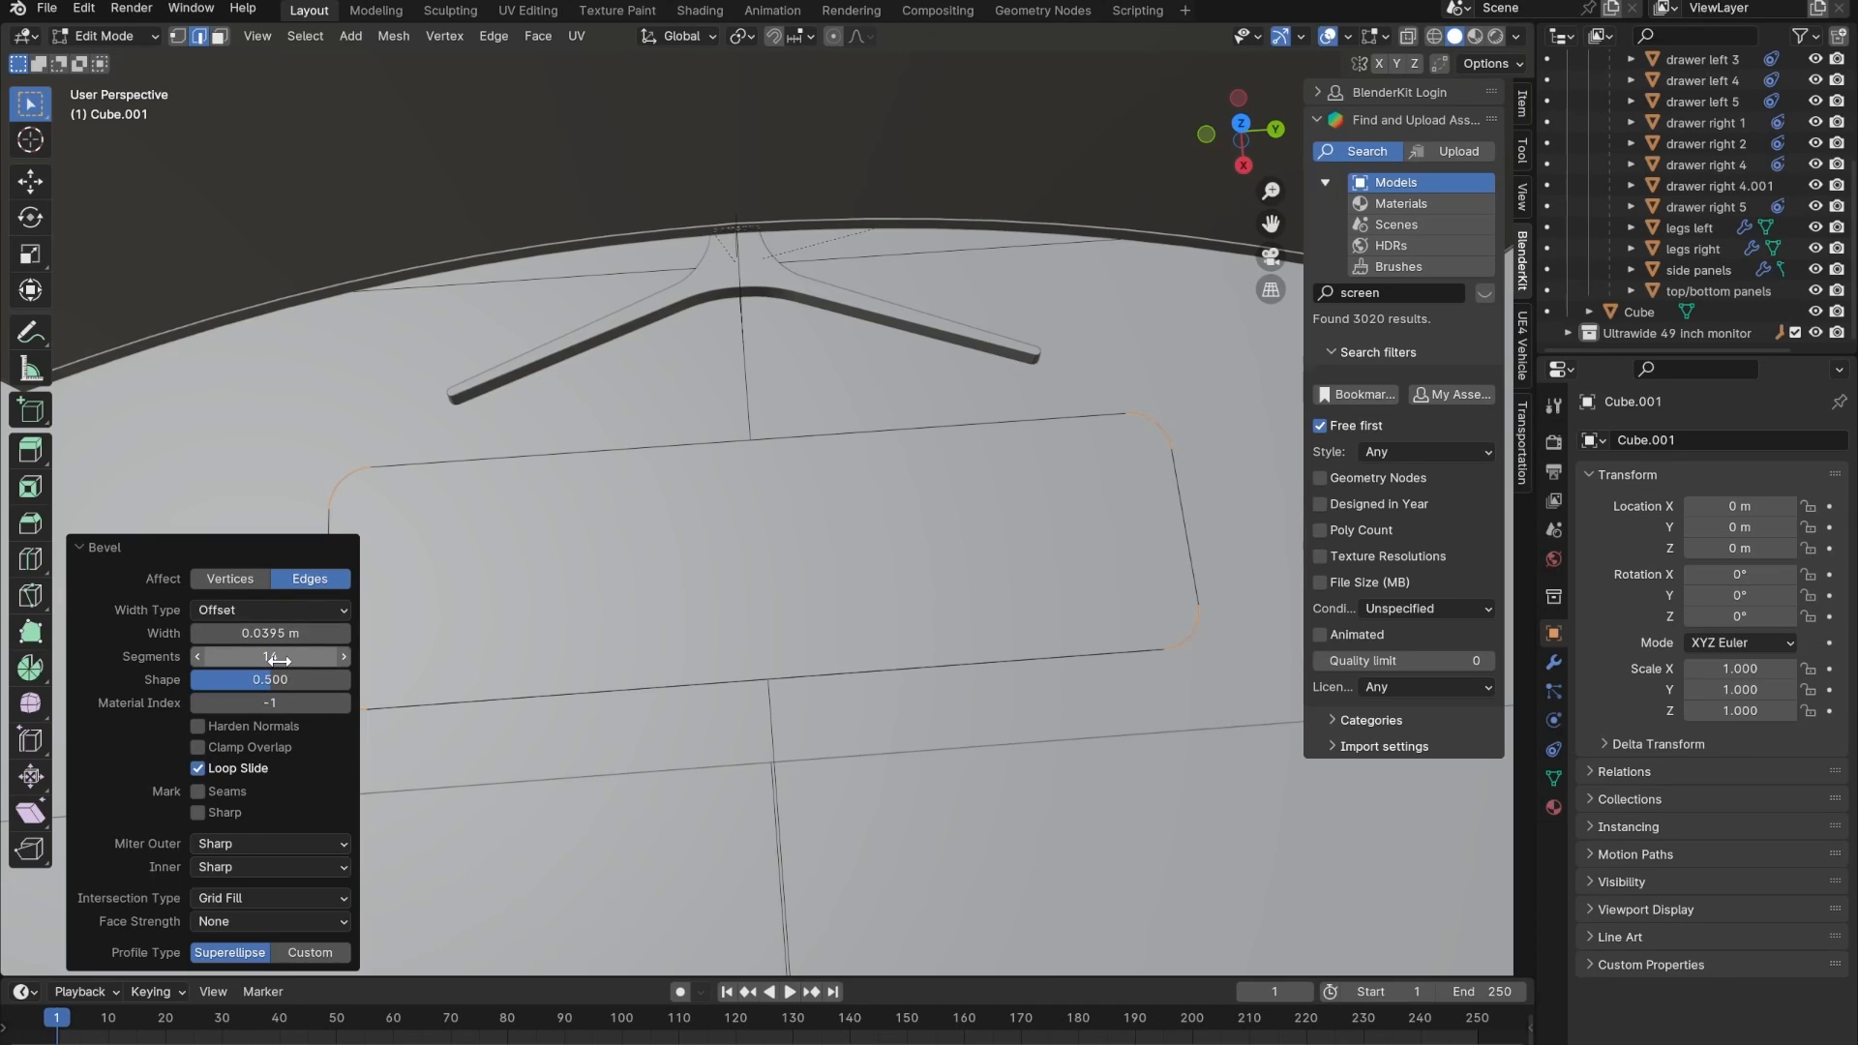
{"action": "left_click", "coordinate": [195, 652]}
{"action": "left_click", "coordinate": [196, 652]}
{"action": "left_click", "coordinate": [195, 652]}
{"action": "left_click", "coordinate": [195, 653]}
{"action": "left_click", "coordinate": [195, 652]}
{"action": "left_click", "coordinate": [195, 652]}
{"action": "left_click", "coordinate": [196, 652]}
{"action": "left_click", "coordinate": [196, 652]}
{"action": "left_click", "coordinate": [196, 653]}
{"action": "left_click", "coordinate": [195, 652]}
{"action": "left_click", "coordinate": [195, 653]}
{"action": "left_click", "coordinate": [344, 656]}
{"action": "left_click", "coordinate": [344, 656]}
{"action": "left_click", "coordinate": [344, 656]}
{"action": "left_click", "coordinate": [344, 656]}
{"action": "left_click", "coordinate": [344, 656]}
{"action": "left_click", "coordinate": [344, 657]}
{"action": "left_click", "coordinate": [344, 656]}
{"action": "middle_click_drag", "start_coordinate": [930, 629], "coordinate": [1091, 427]}
{"action": "scroll", "coordinate": [751, 685], "scroll_direction": "up", "scroll_amount": 3}
{"action": "middle_click_drag", "start_coordinate": [751, 684], "coordinate": [822, 555], "text": "shift"}
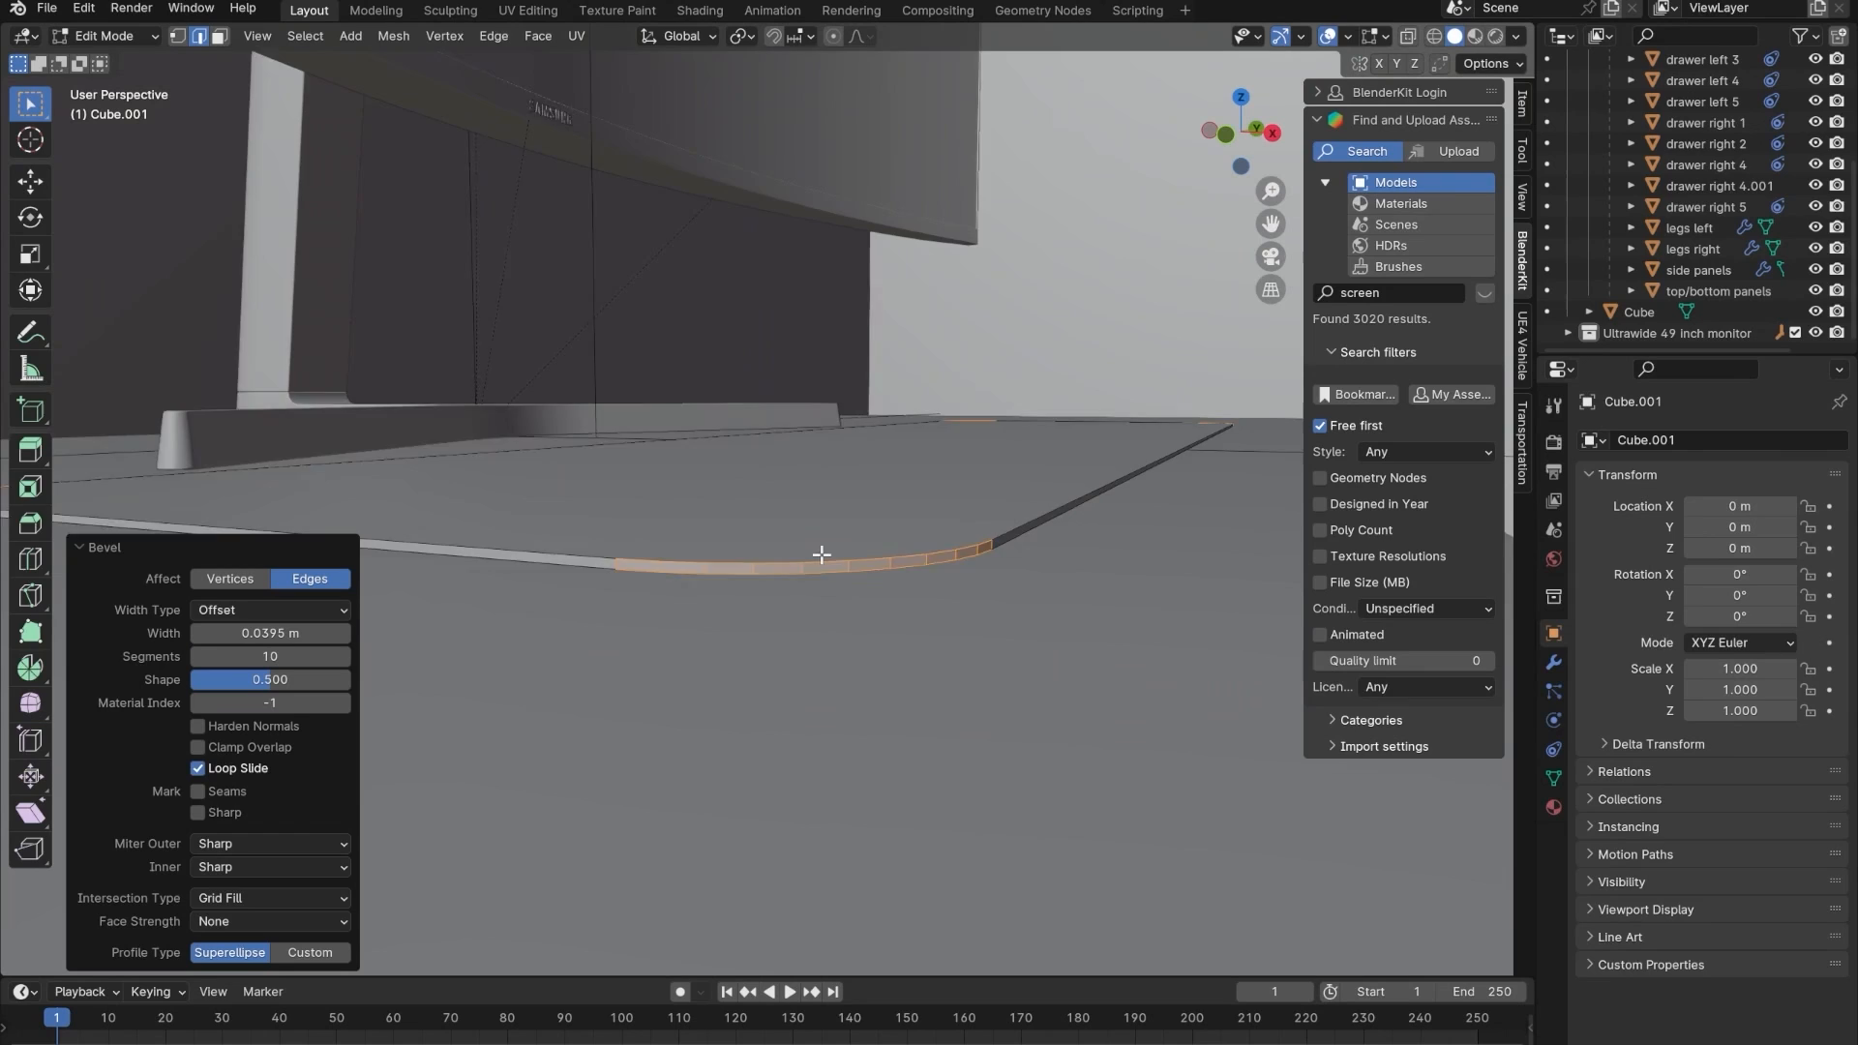
{"action": "scroll", "coordinate": [821, 555], "scroll_direction": "up", "scroll_amount": 5}
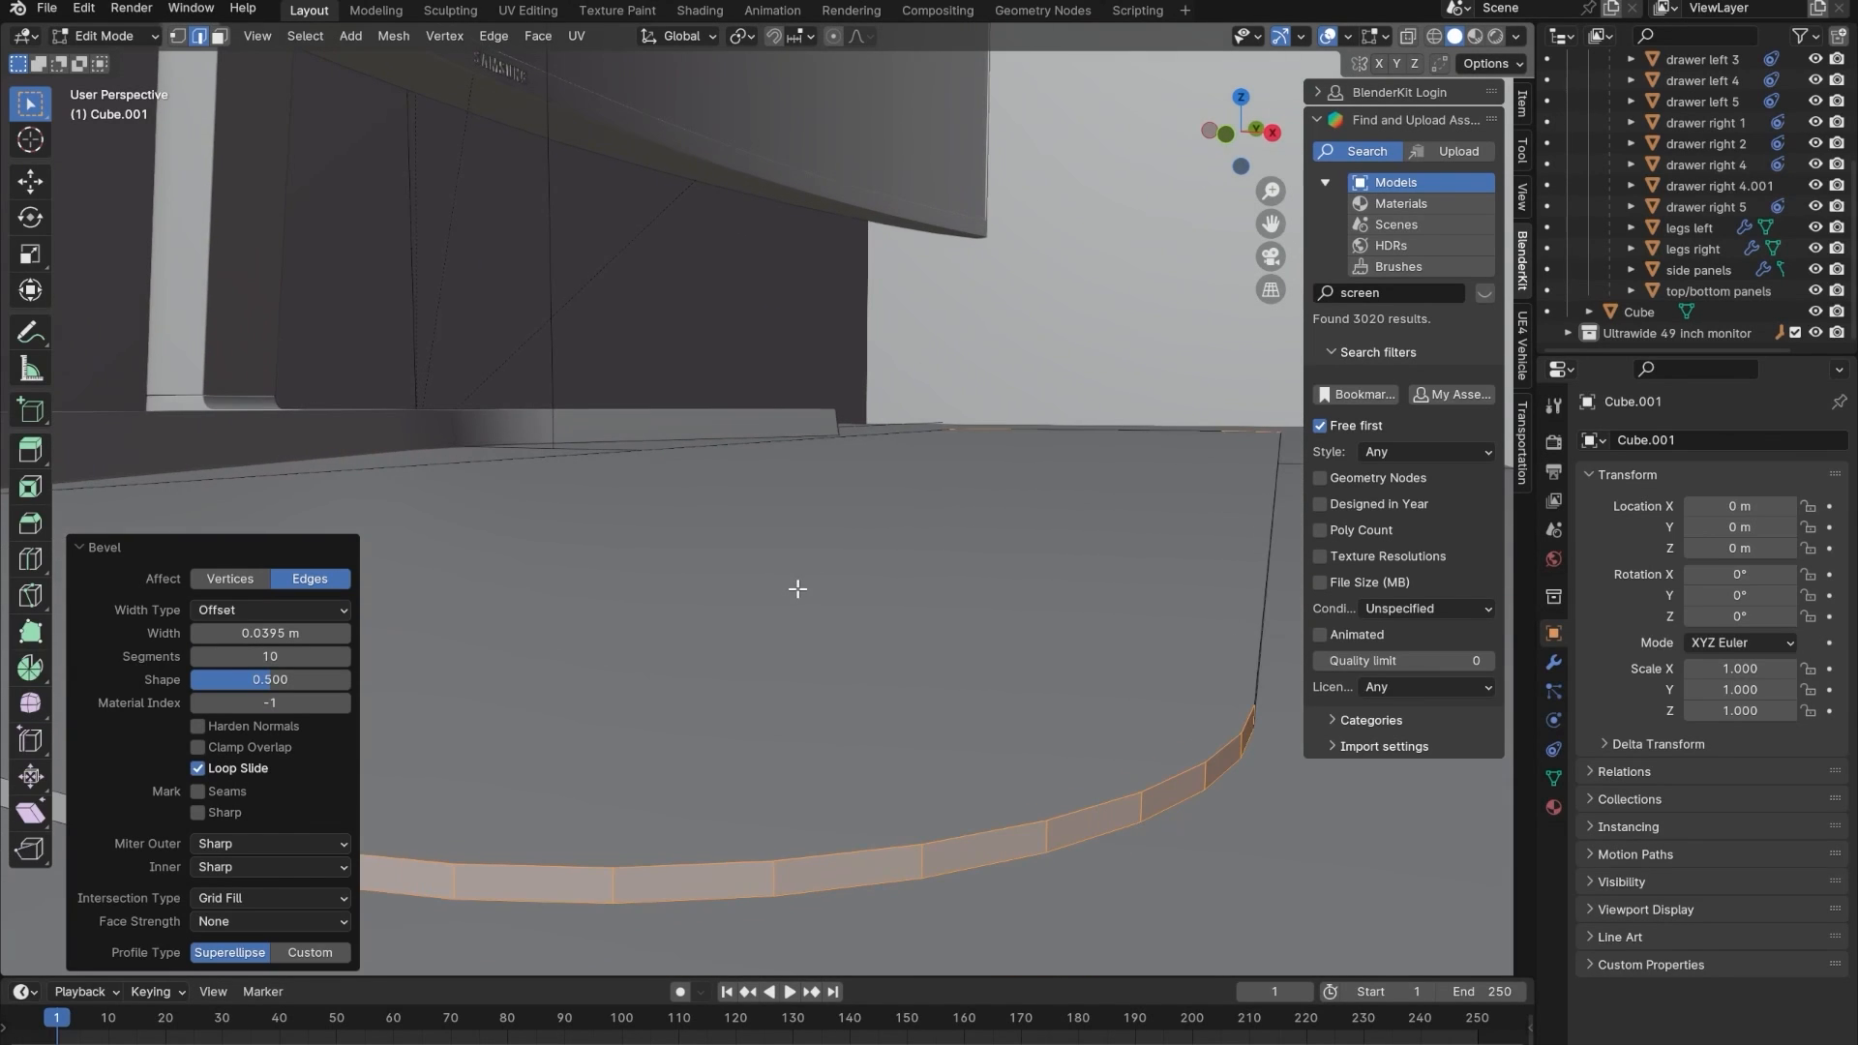
- Collapse the bevel settings and return the slab to Object Mode
{"action": "left_click", "coordinate": [73, 545]}
{"action": "scroll", "coordinate": [357, 658], "scroll_direction": "down", "scroll_amount": 5}
{"action": "key", "text": "Tab"}
{"action": "key", "text": "Caps_Lock"}
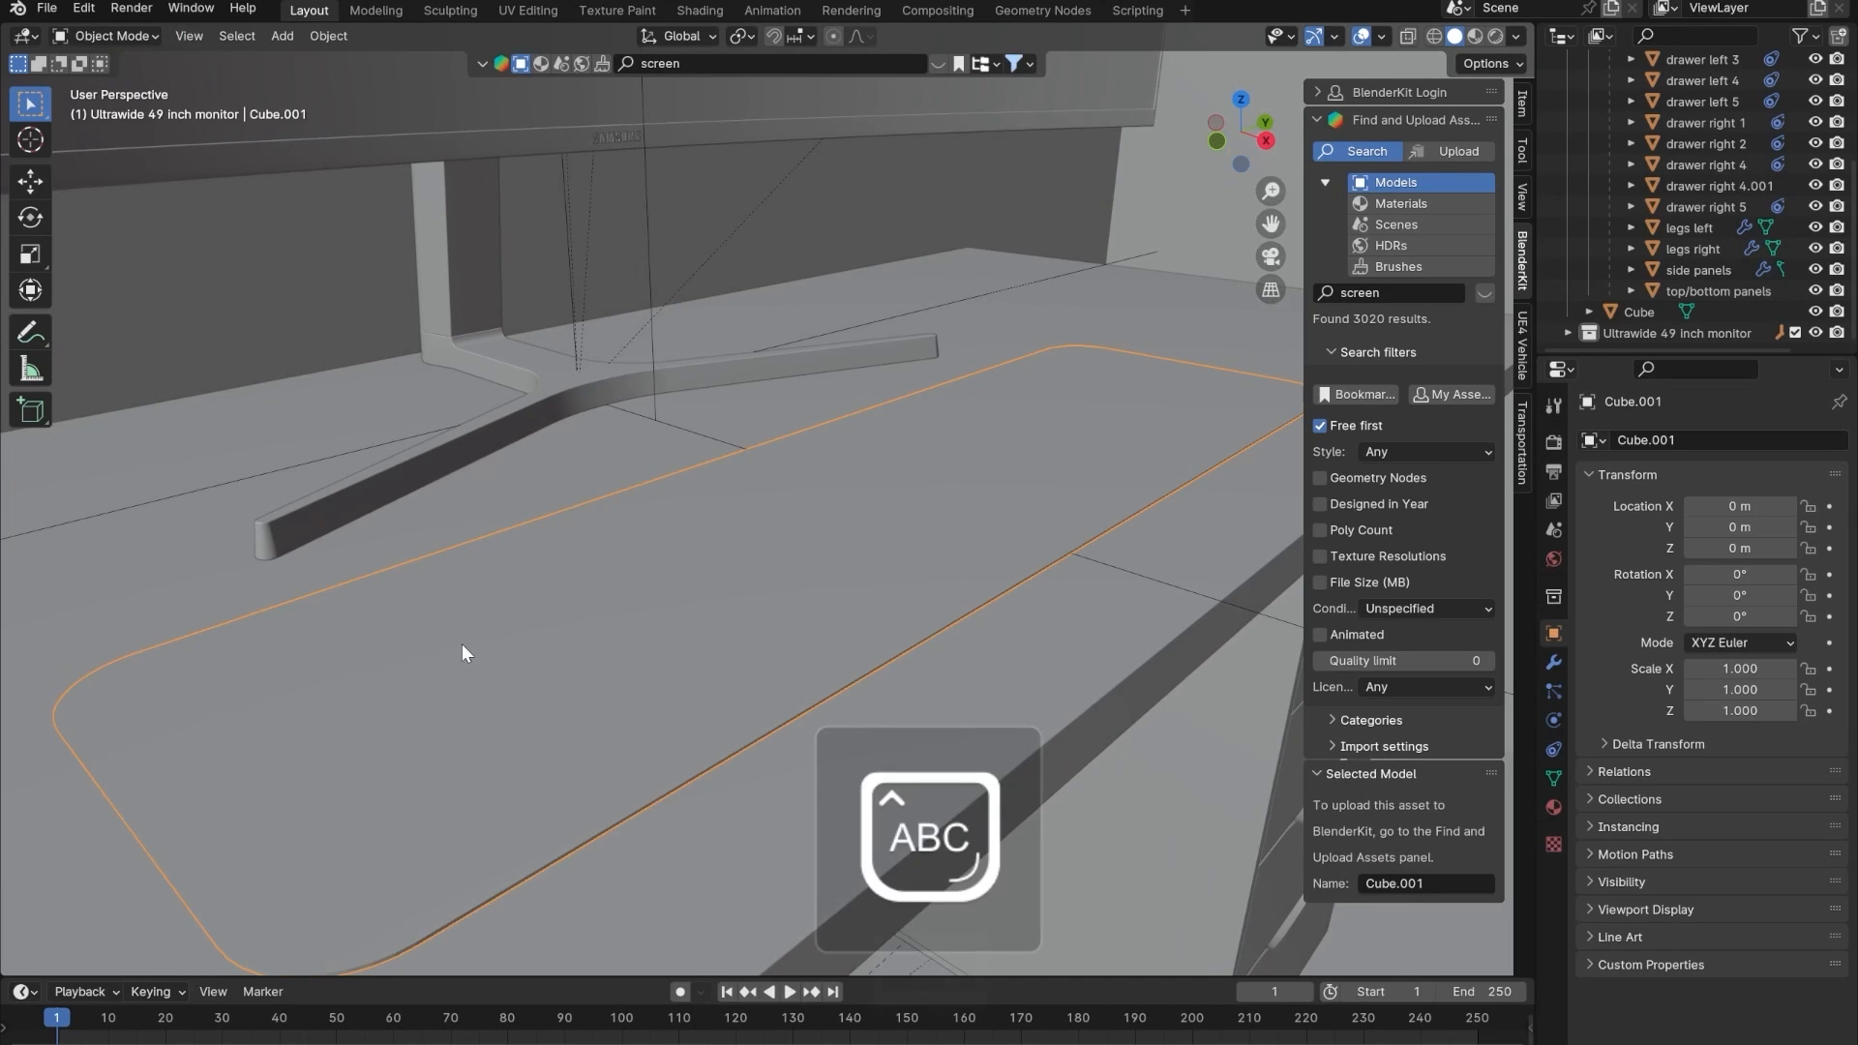
{"action": "key", "text": "Caps_Lock"}
- Add a Bevel modifier to the slab
{"action": "scroll", "coordinate": [589, 668], "scroll_direction": "down", "scroll_amount": 2}
{"action": "middle_click_drag", "start_coordinate": [589, 668], "coordinate": [688, 515]}
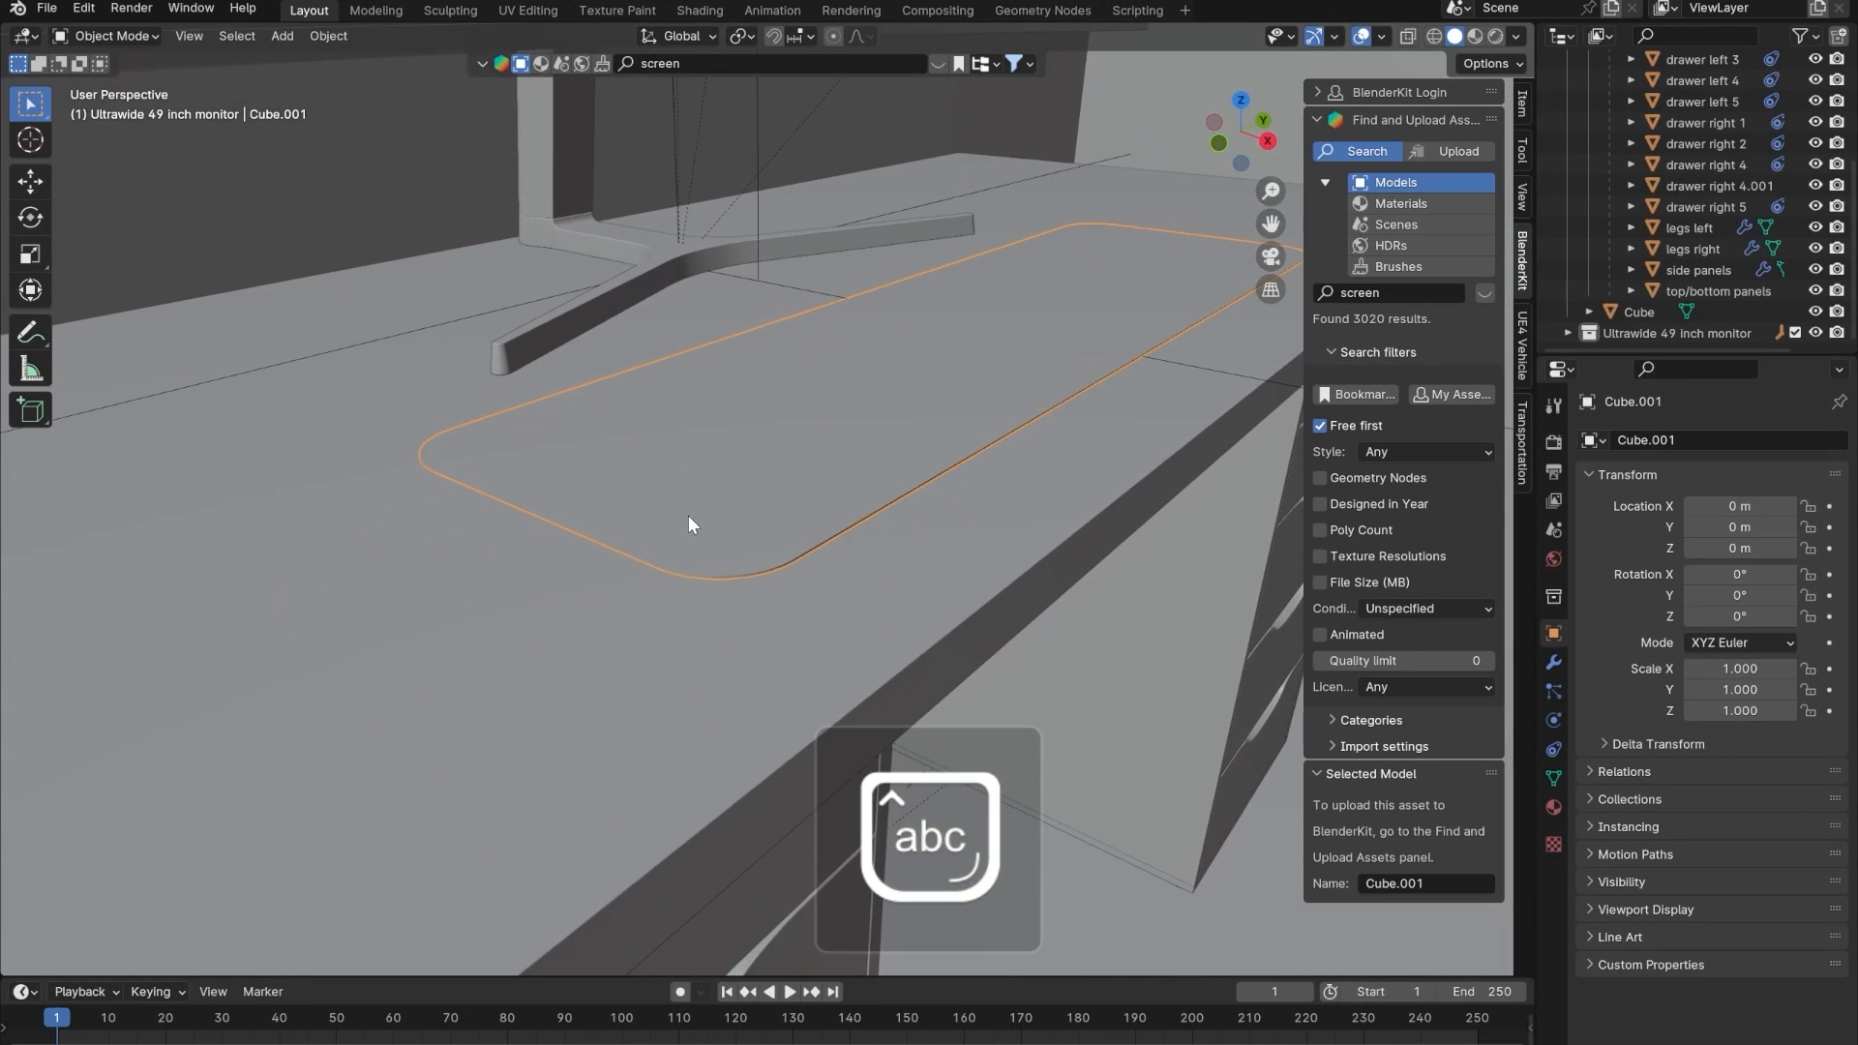
{"action": "scroll", "coordinate": [792, 558], "scroll_direction": "up", "scroll_amount": 5}
{"action": "mouse_move", "coordinate": [770, 603]}
{"action": "middle_mouse_down"}
{"action": "mouse_move", "coordinate": [757, 548]}
{"action": "mouse_move", "coordinate": [755, 587]}
{"action": "middle_mouse_up"}
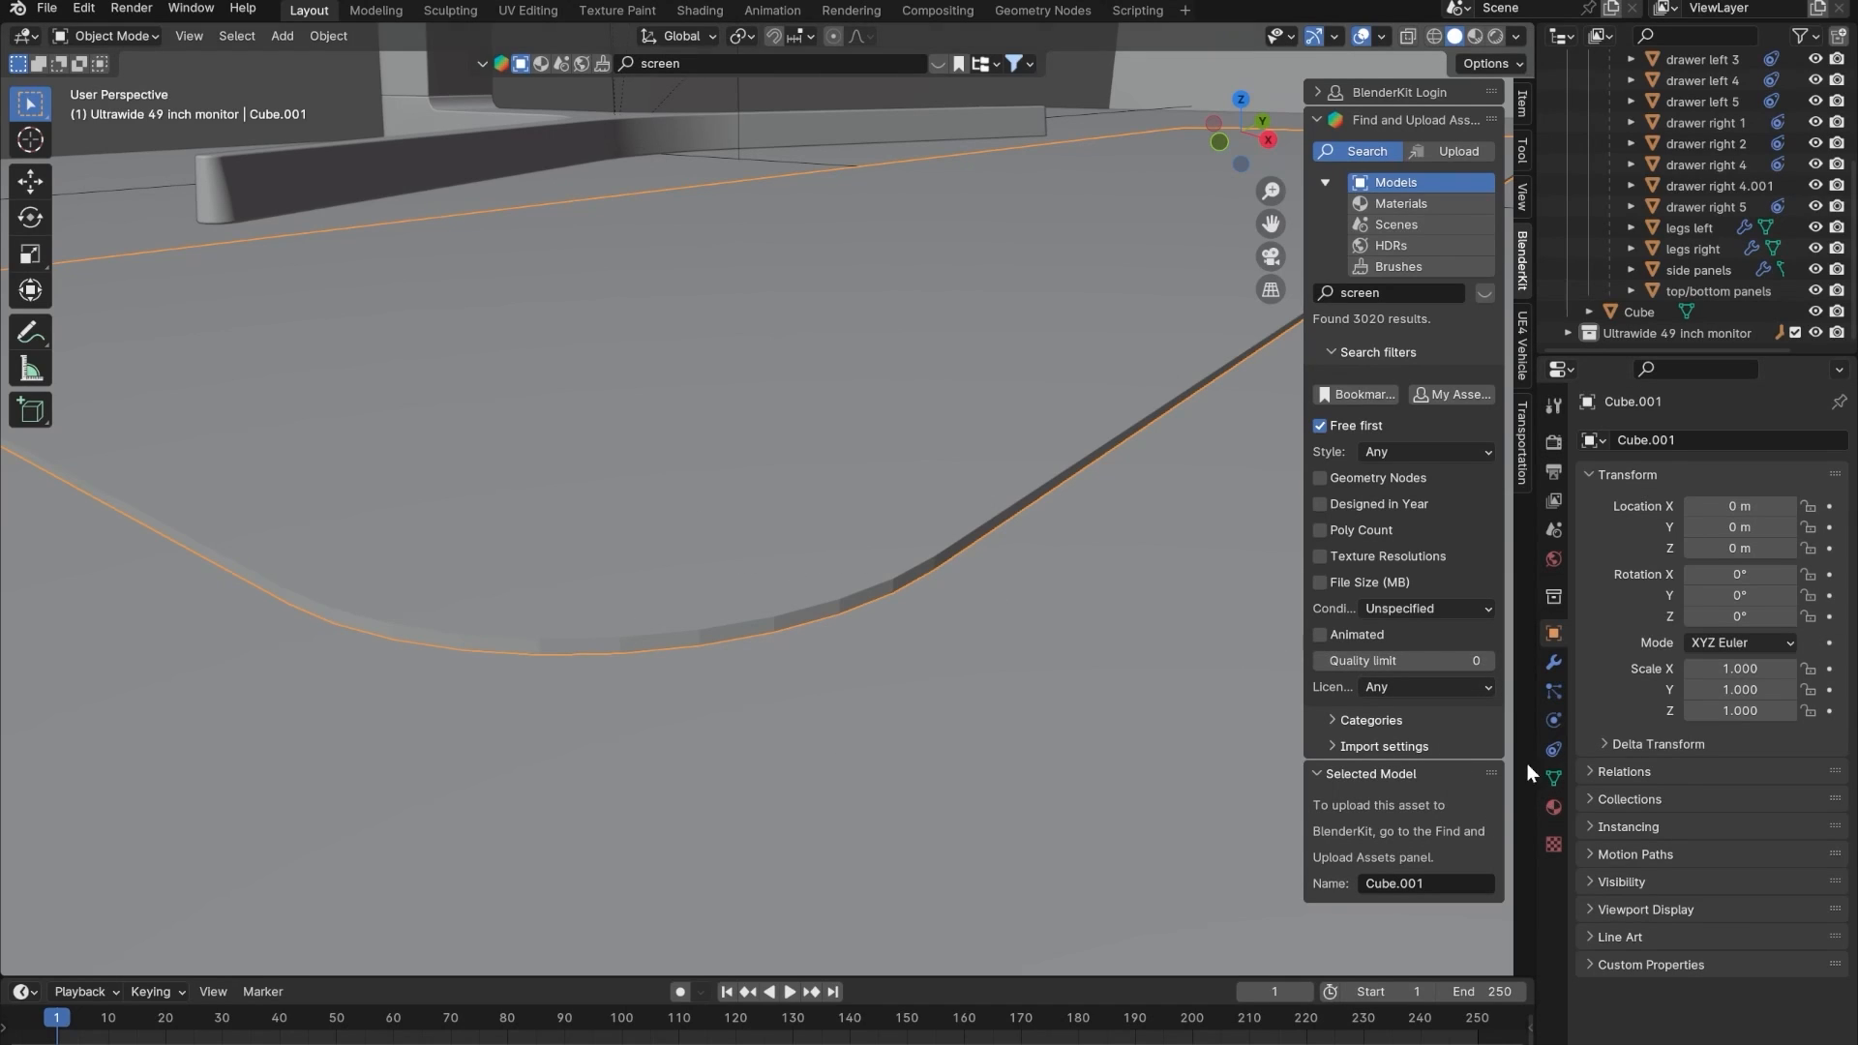
{"action": "left_click", "coordinate": [1550, 663]}
{"action": "left_click", "coordinate": [1618, 439]}
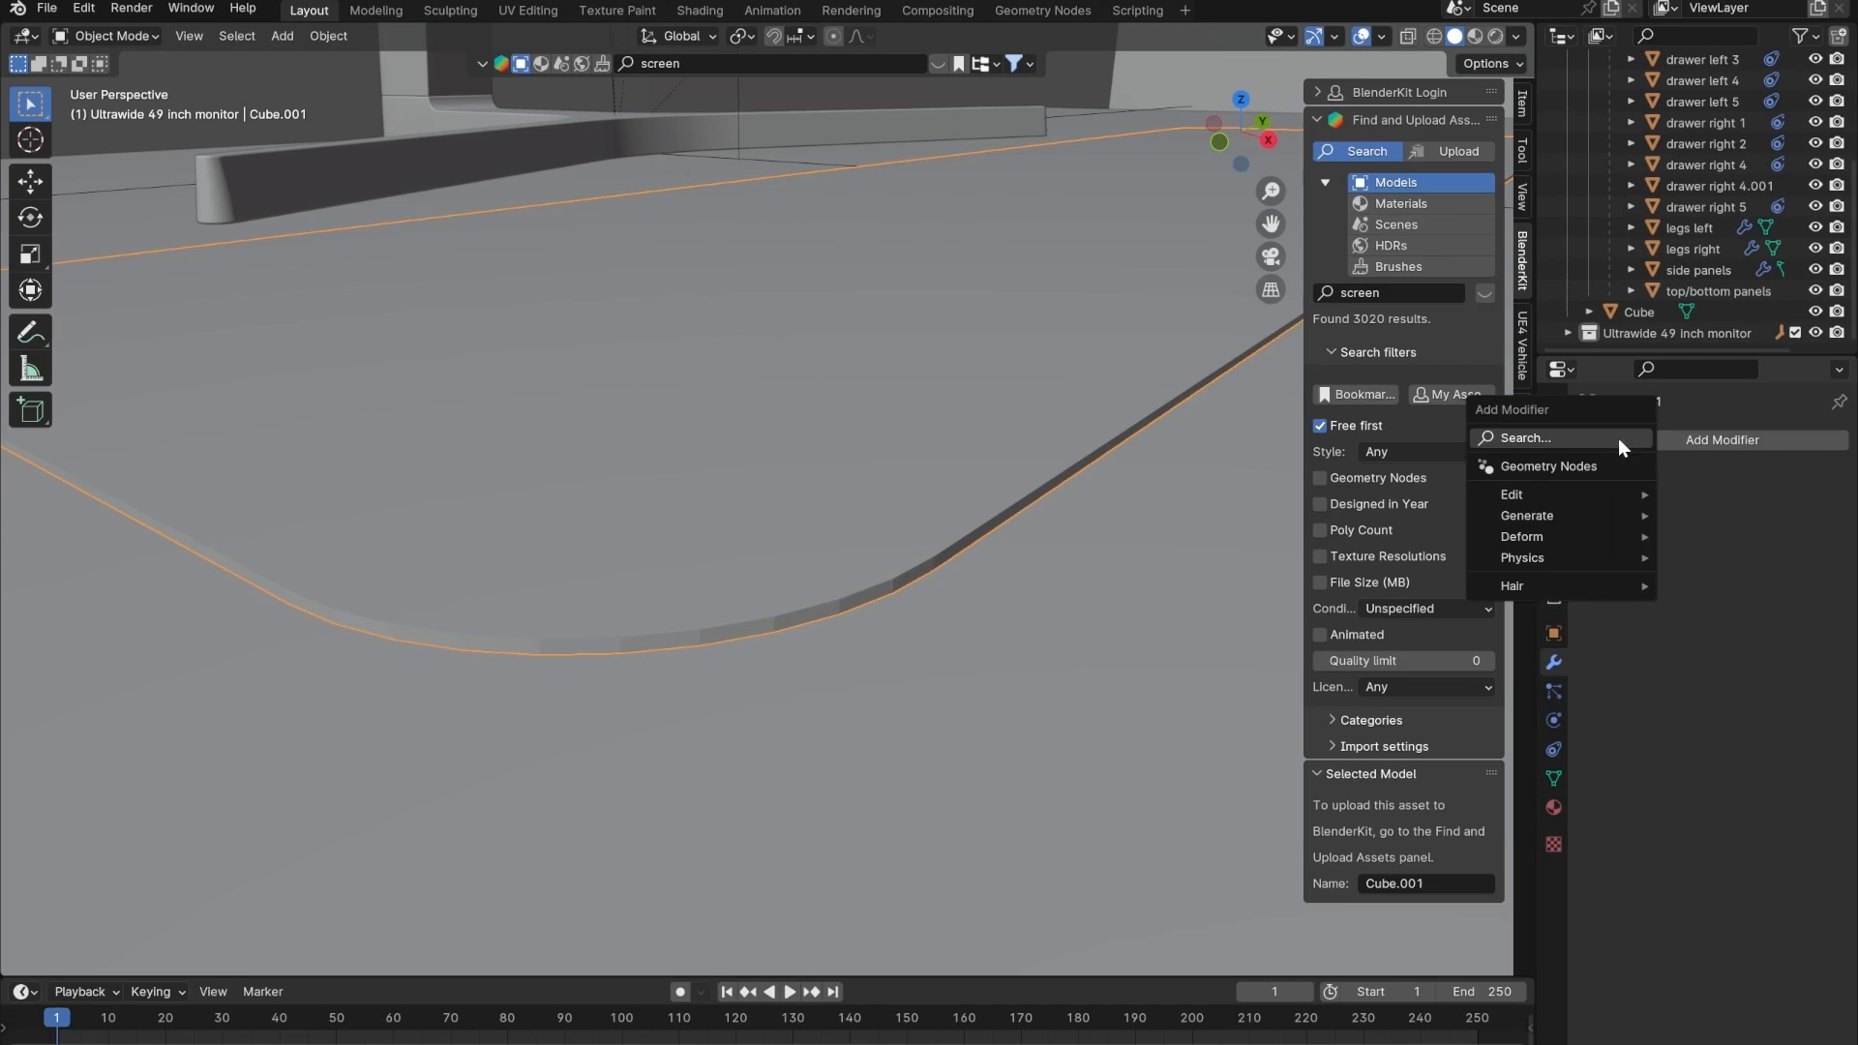
{"action": "left_click", "coordinate": [1593, 438]}
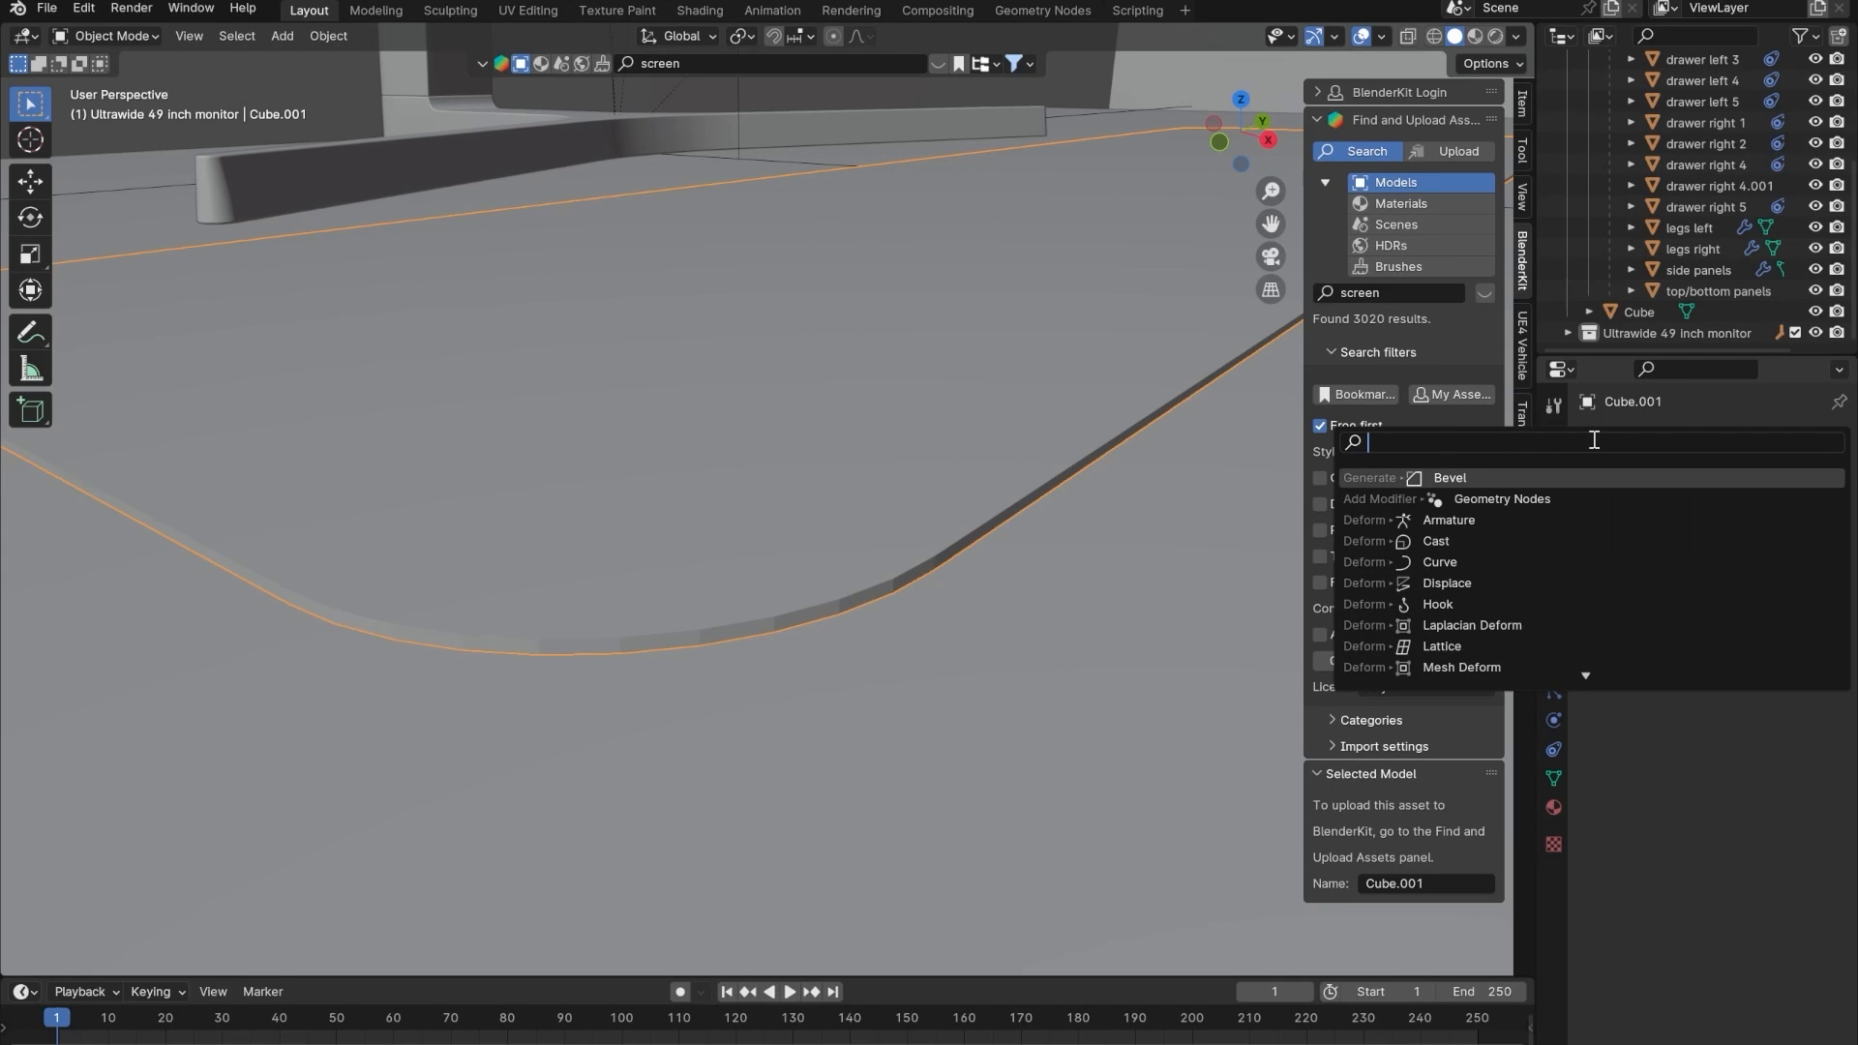
{"action": "type", "text": "beve"}
{"action": "key", "text": "Return"}
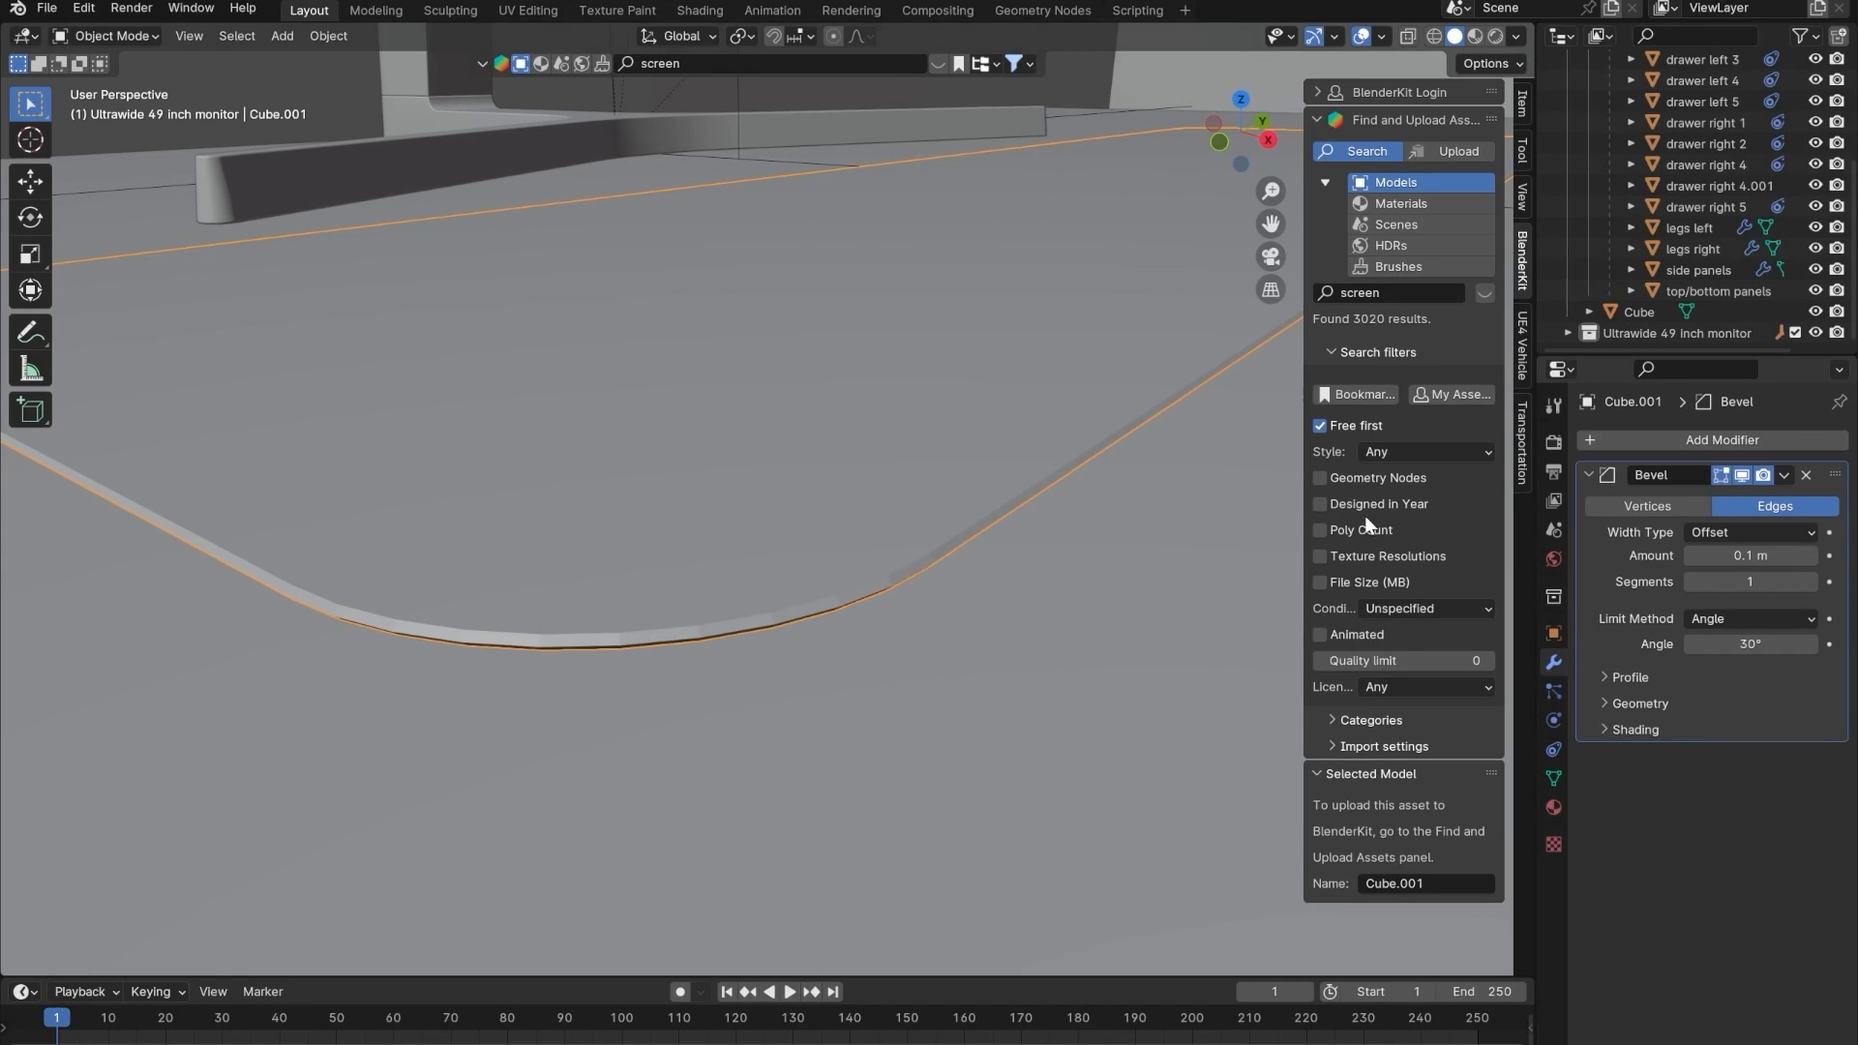
- Try amounts of 0.001 m, 0.0001 m and 0.0005 m in the slab's Bevel modifier
{"action": "left_click", "coordinate": [1719, 557]}
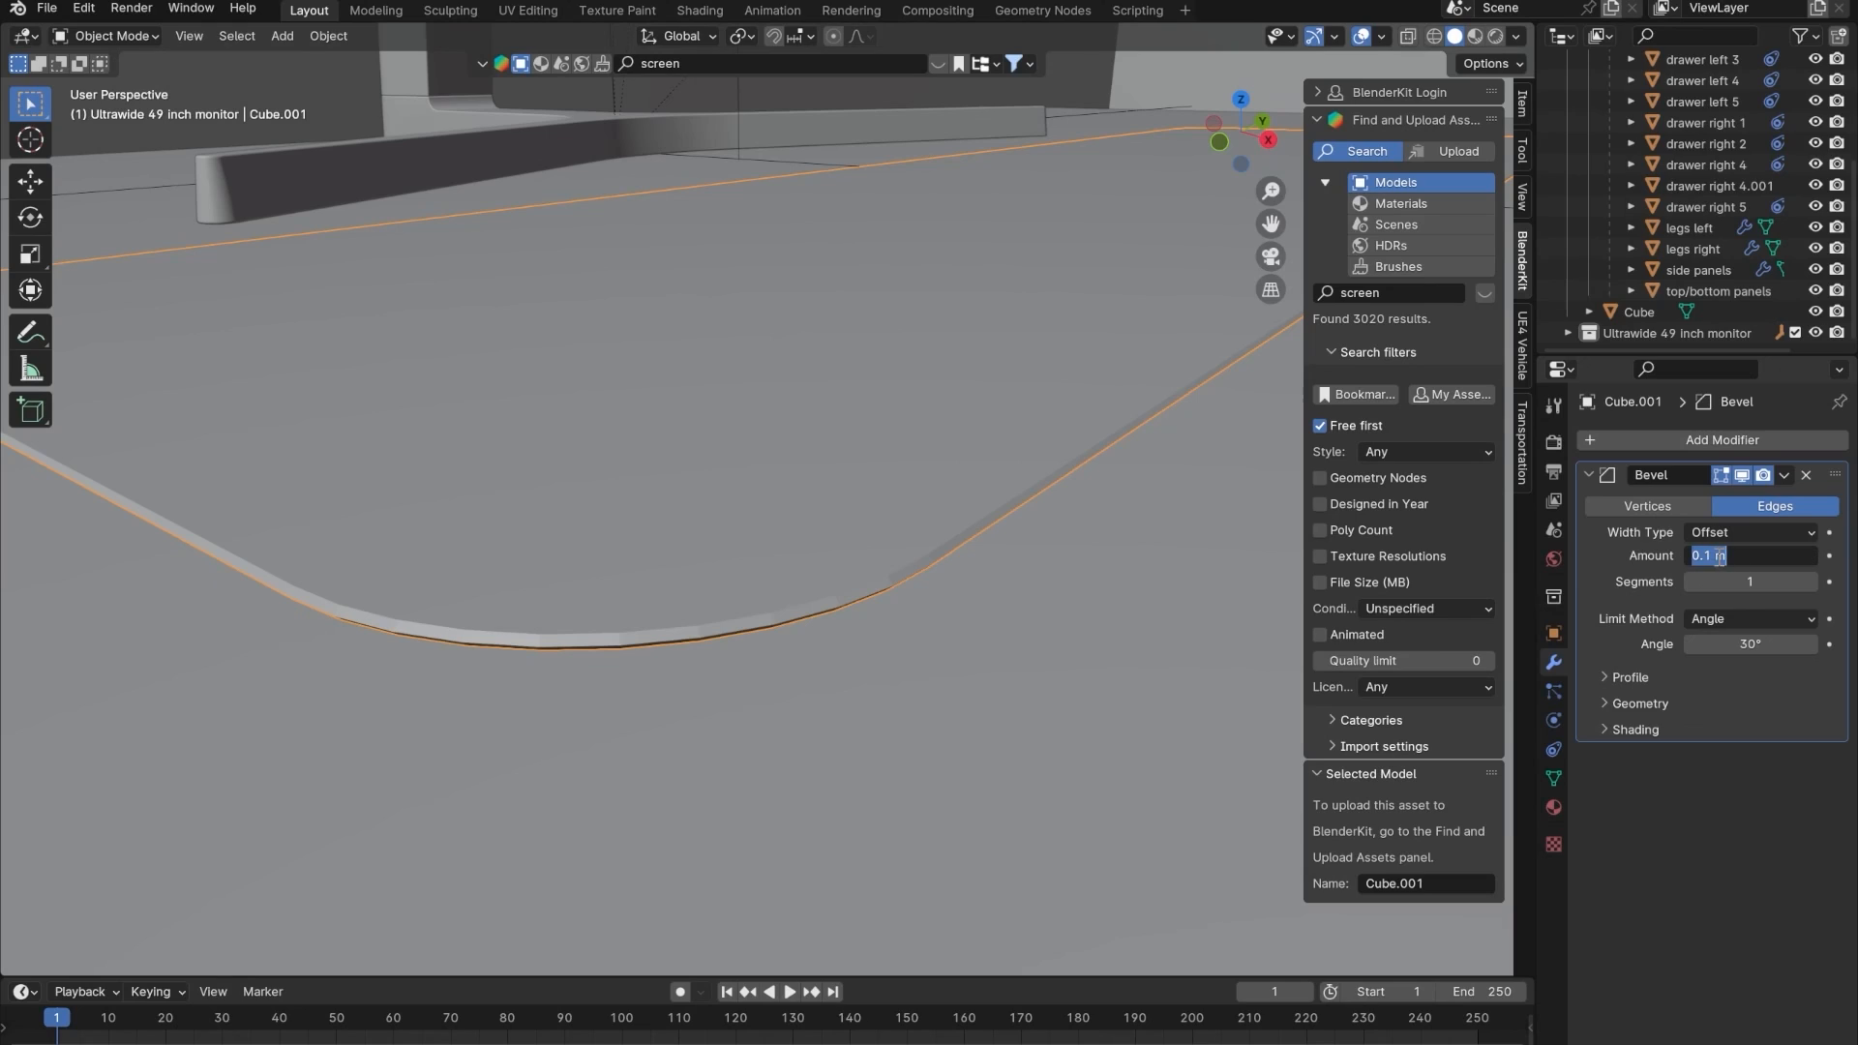
{"action": "left_click", "coordinate": [1710, 554]}
{"action": "key", "text": "Return"}
{"action": "scroll", "coordinate": [639, 648], "scroll_direction": "up", "scroll_amount": 3}
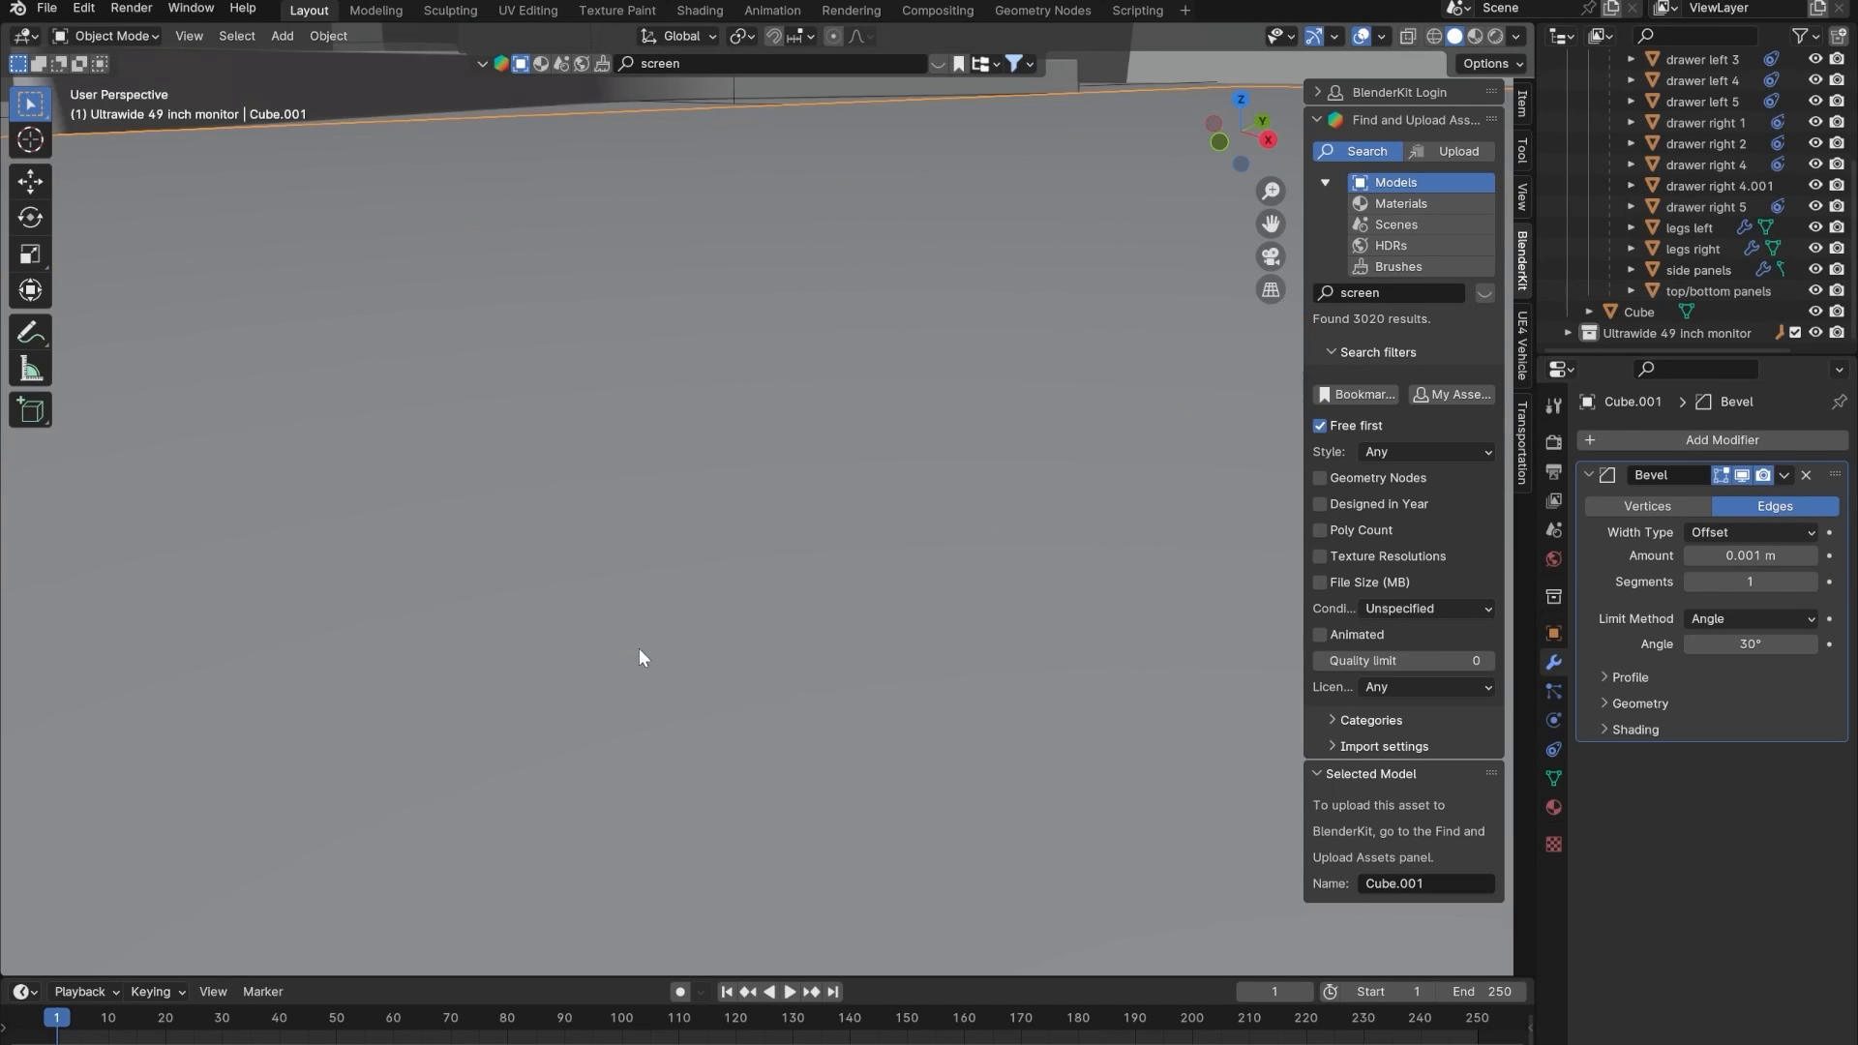
{"action": "scroll", "coordinate": [639, 648], "scroll_direction": "down", "scroll_amount": 3}
{"action": "left_click", "coordinate": [1736, 567]}
{"action": "left_click", "coordinate": [1718, 557]}
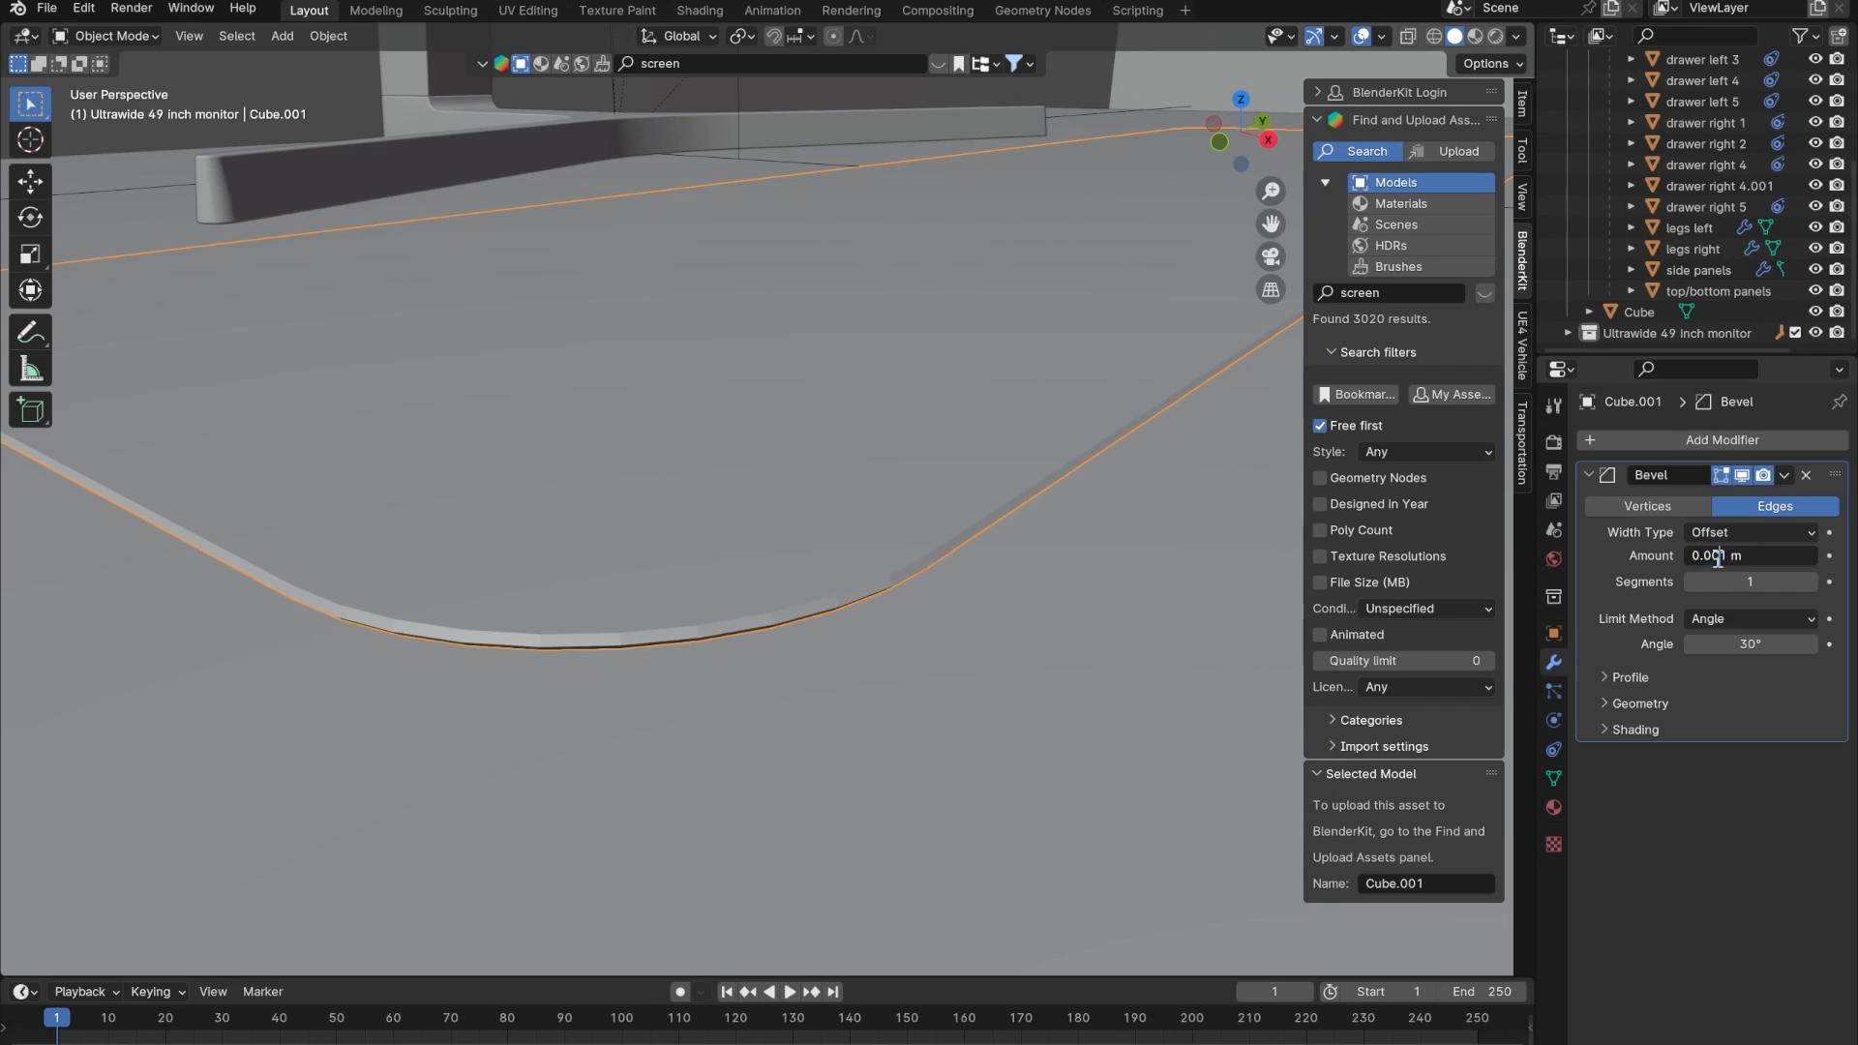
{"action": "type", "text": "0"}
{"action": "key", "text": "Return"}
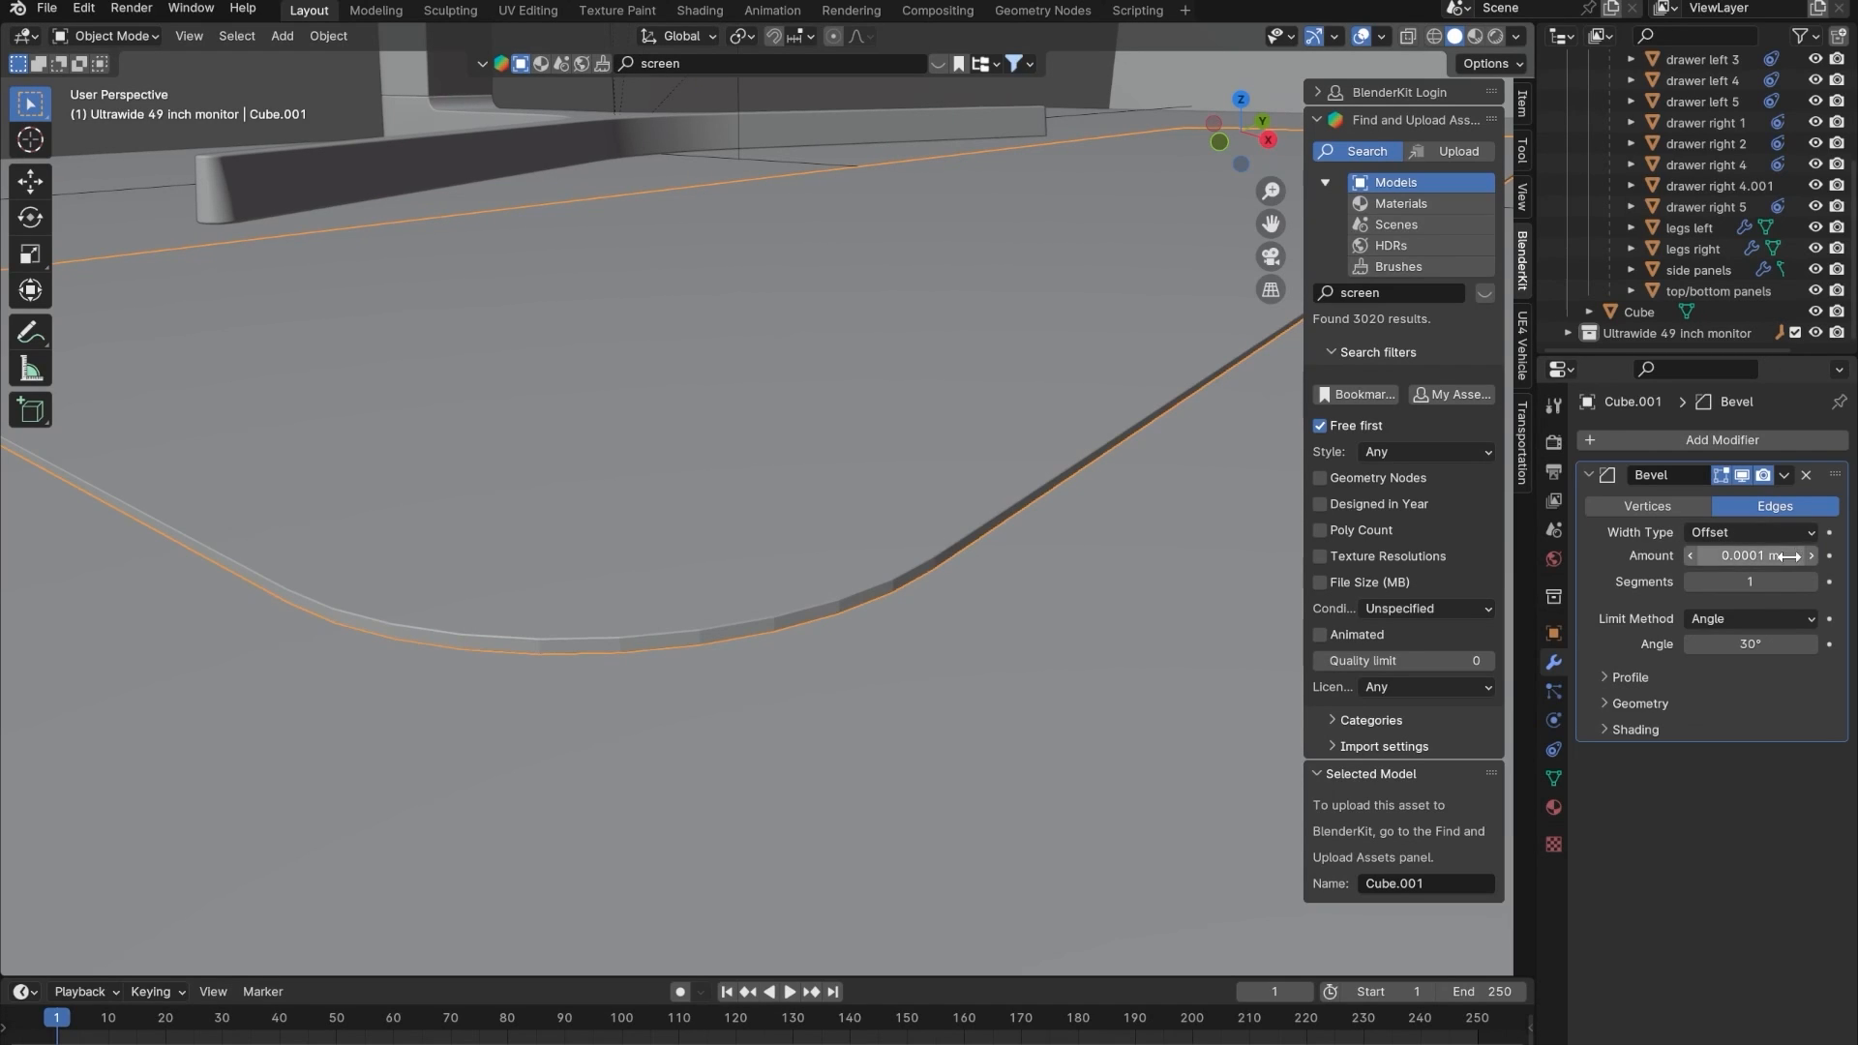
{"action": "left_click", "coordinate": [1761, 556]}
{"action": "left_click", "coordinate": [1733, 556]}
{"action": "type", "text": "5"}
{"action": "key", "text": "Return"}
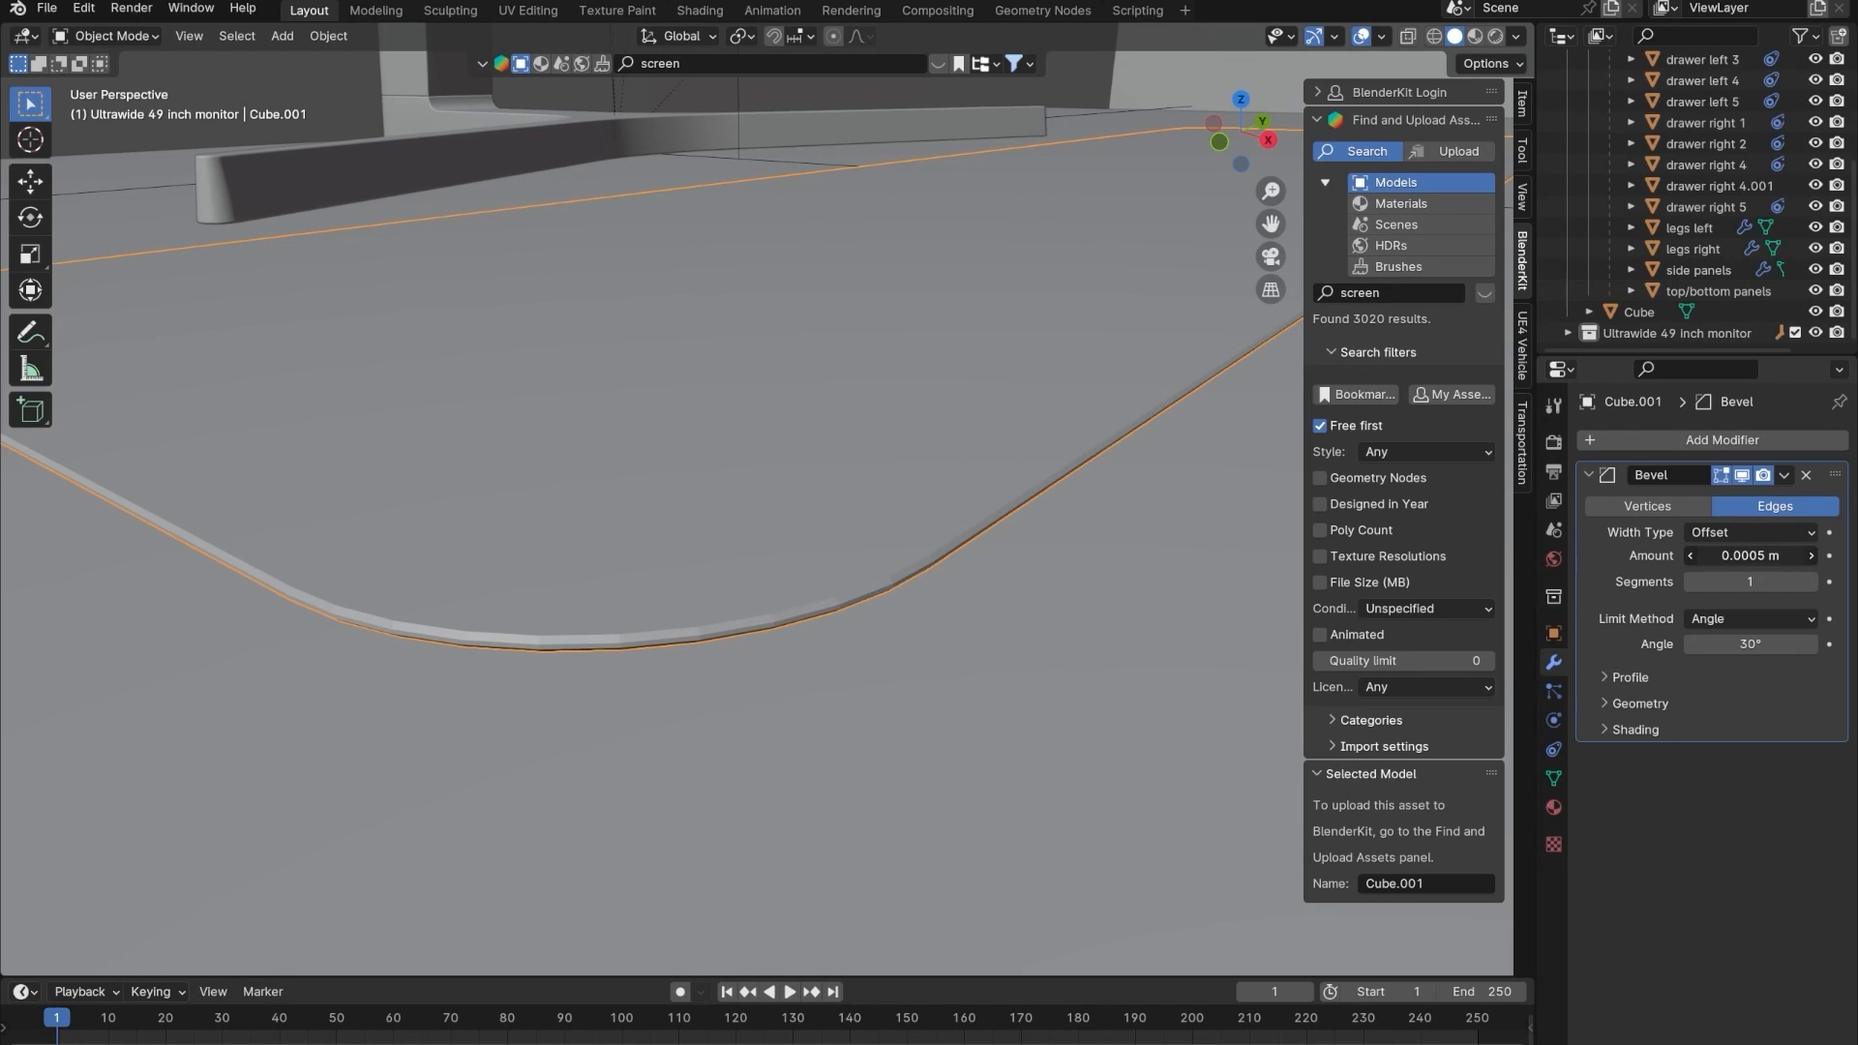
- Set the slab's Bevel modifier to an amount of 0.0003 m and 3 segments
{"action": "left_click", "coordinate": [1723, 557]}
{"action": "type", "text": "0.0003"}
{"action": "key", "text": "Return"}
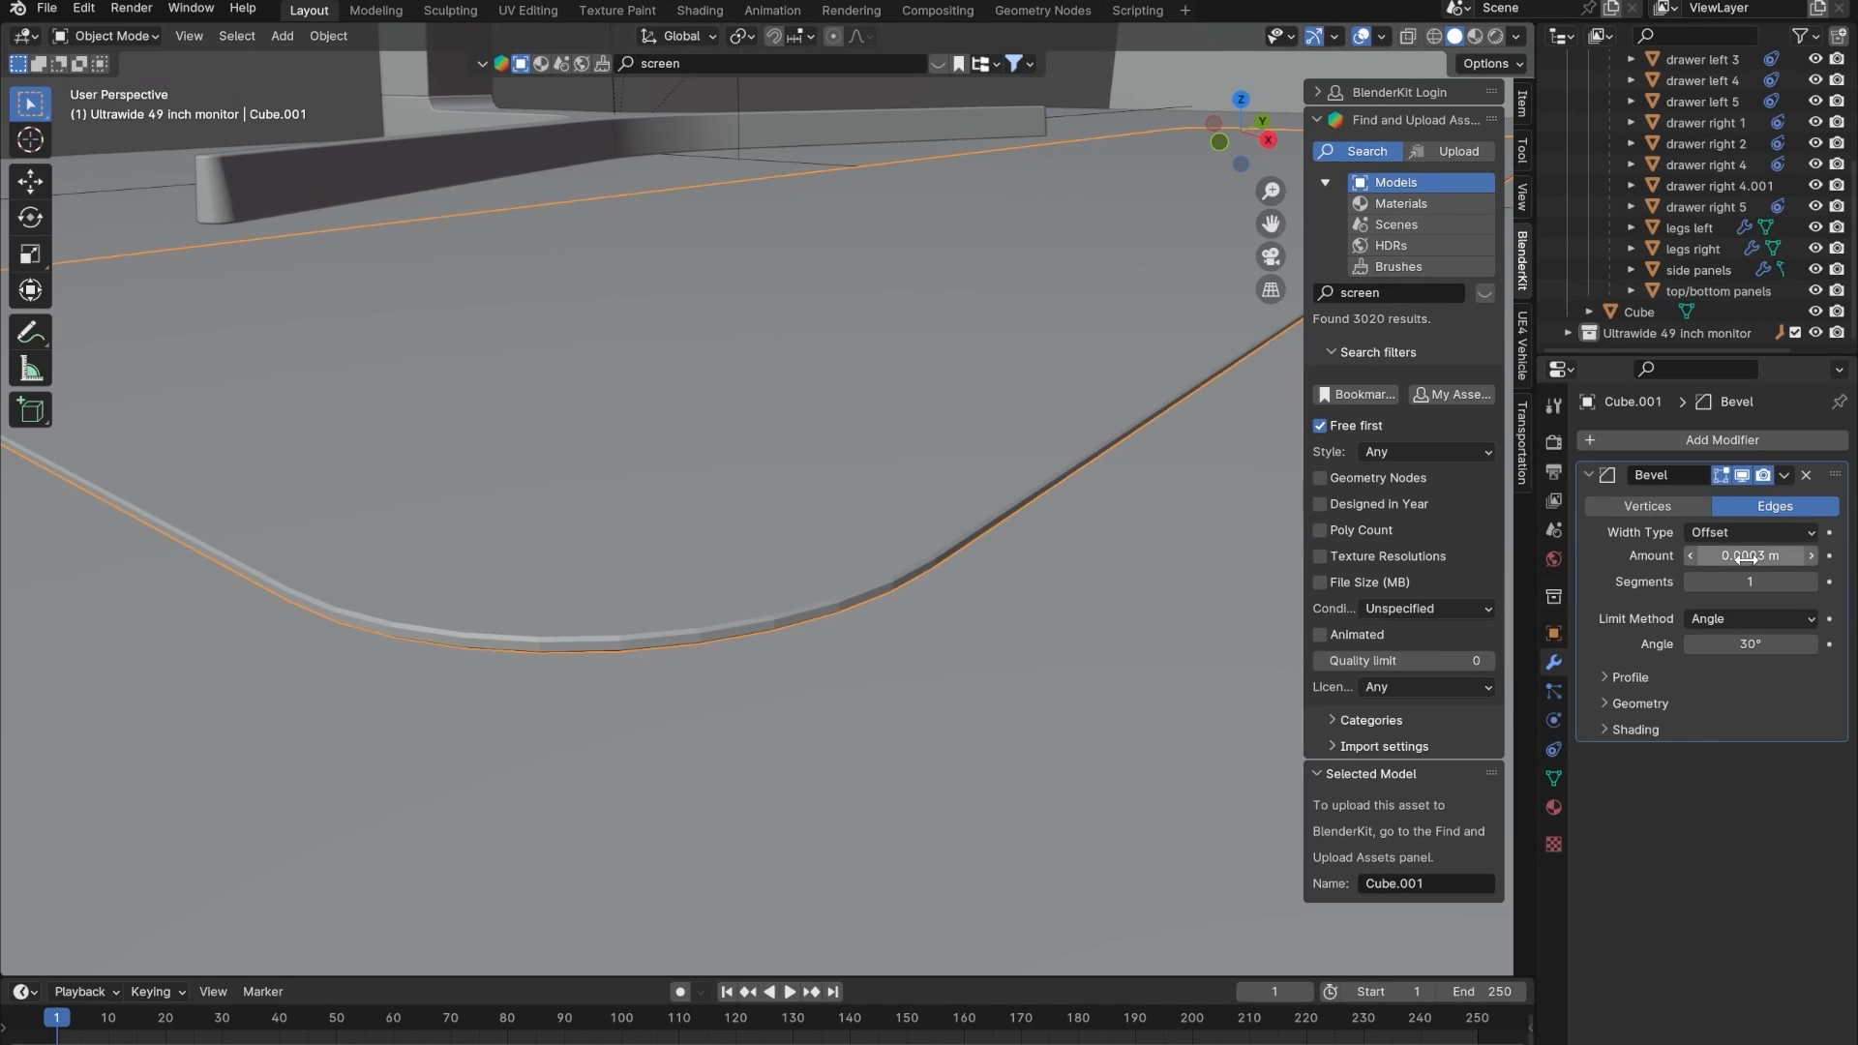
{"action": "left_click", "coordinate": [1812, 581]}
{"action": "left_click", "coordinate": [1812, 582]}
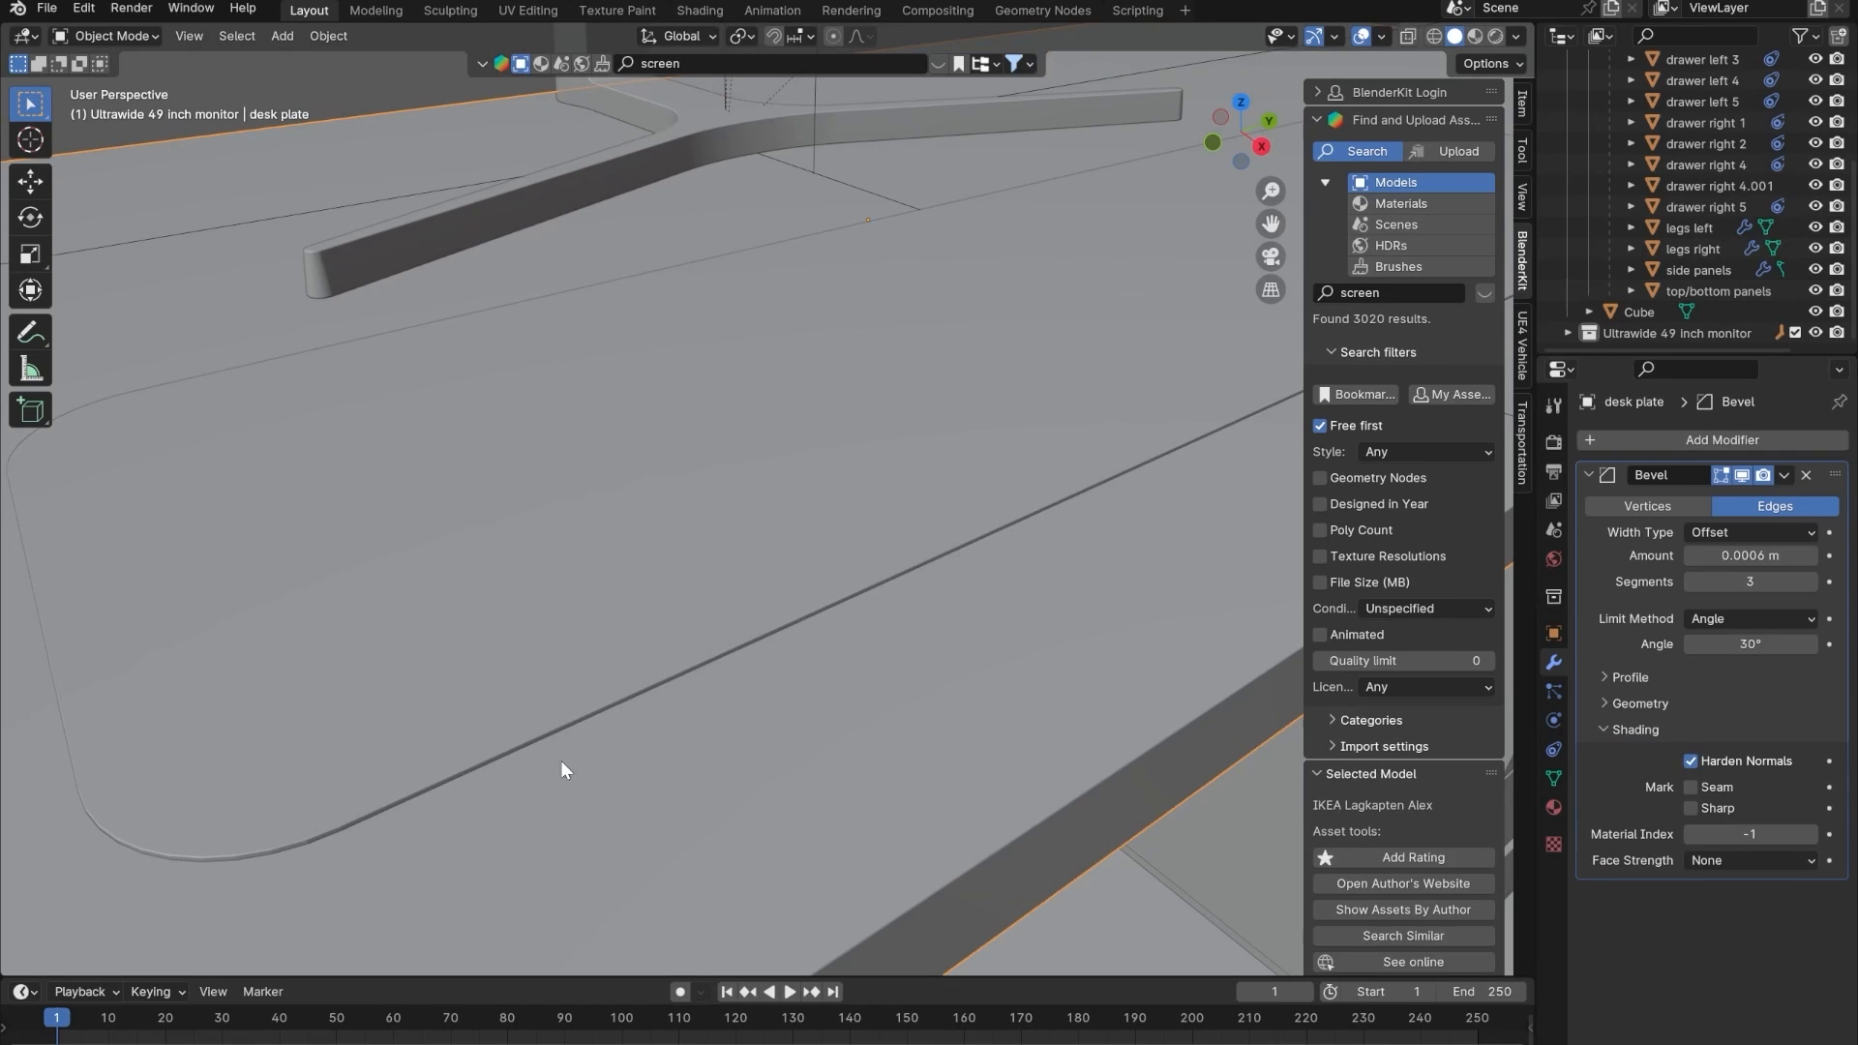
- Try Shade Smooth on the slab and inspect its surface
{"action": "left_click", "coordinate": [548, 608]}
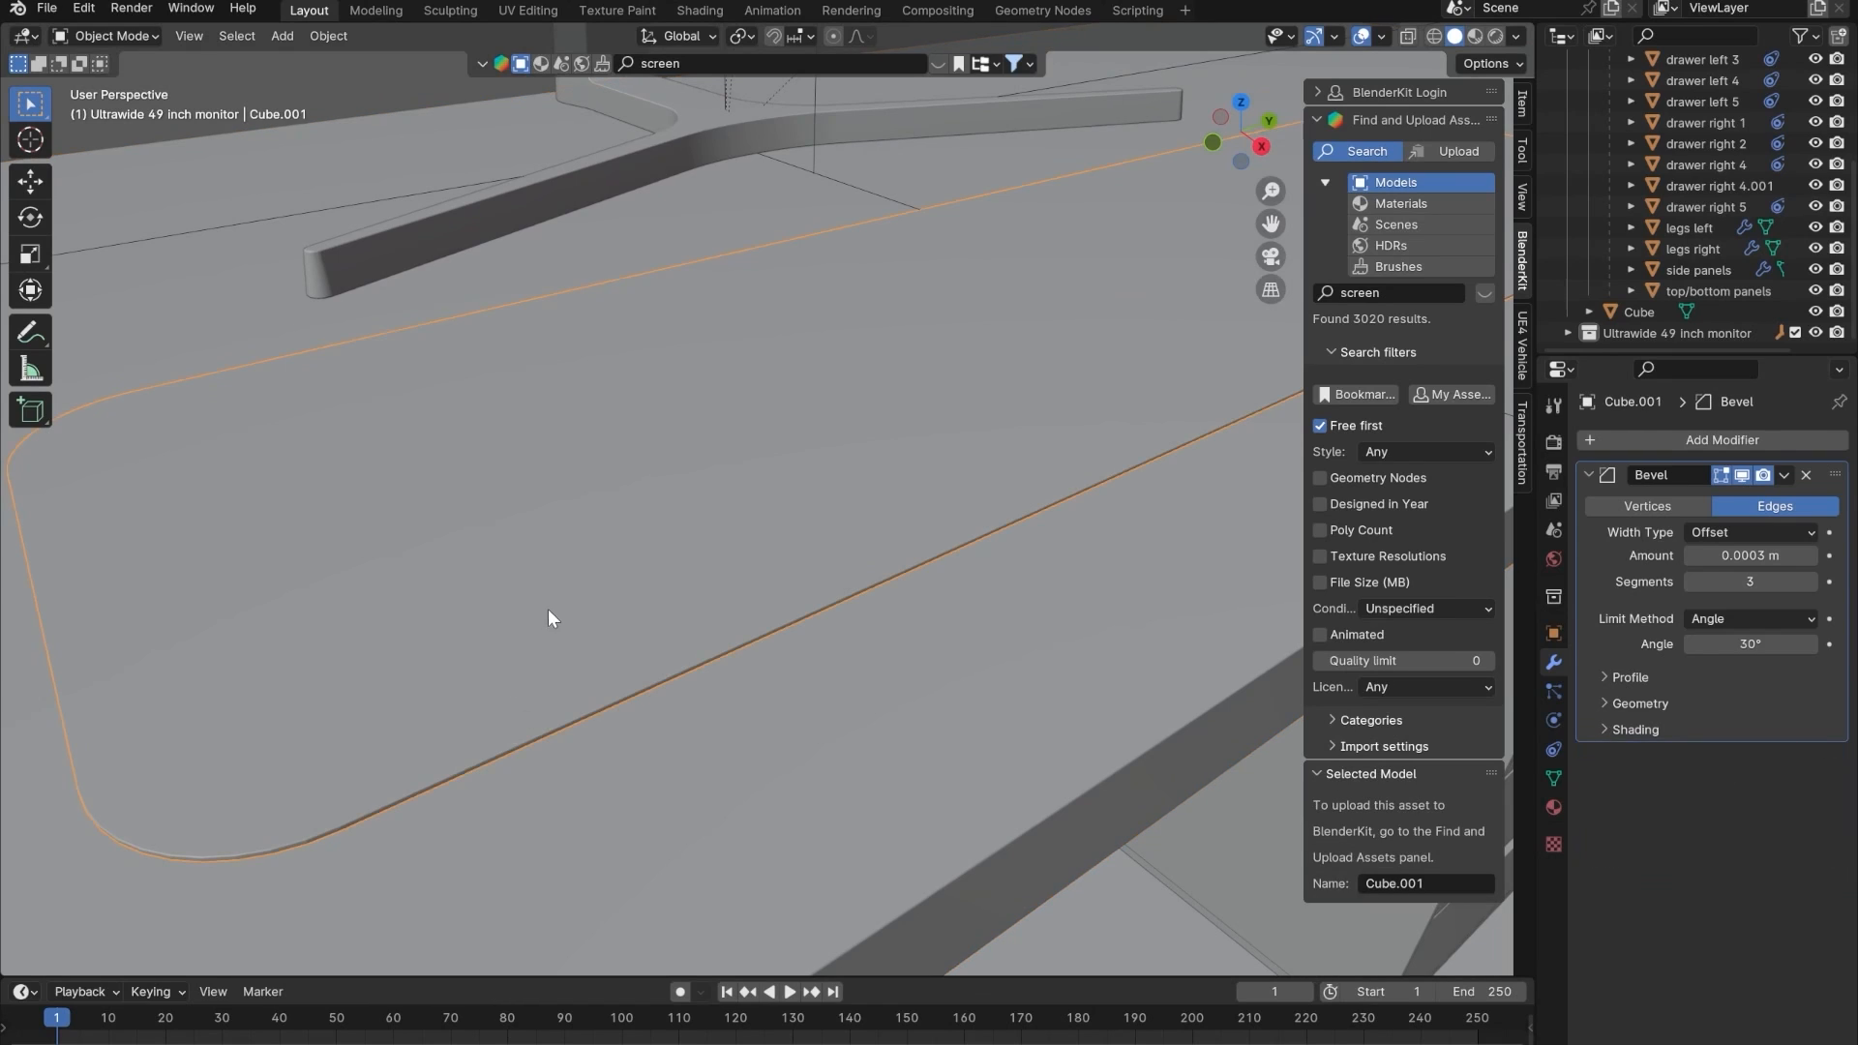
{"action": "right_click", "coordinate": [549, 606]}
{"action": "left_click", "coordinate": [513, 628]}
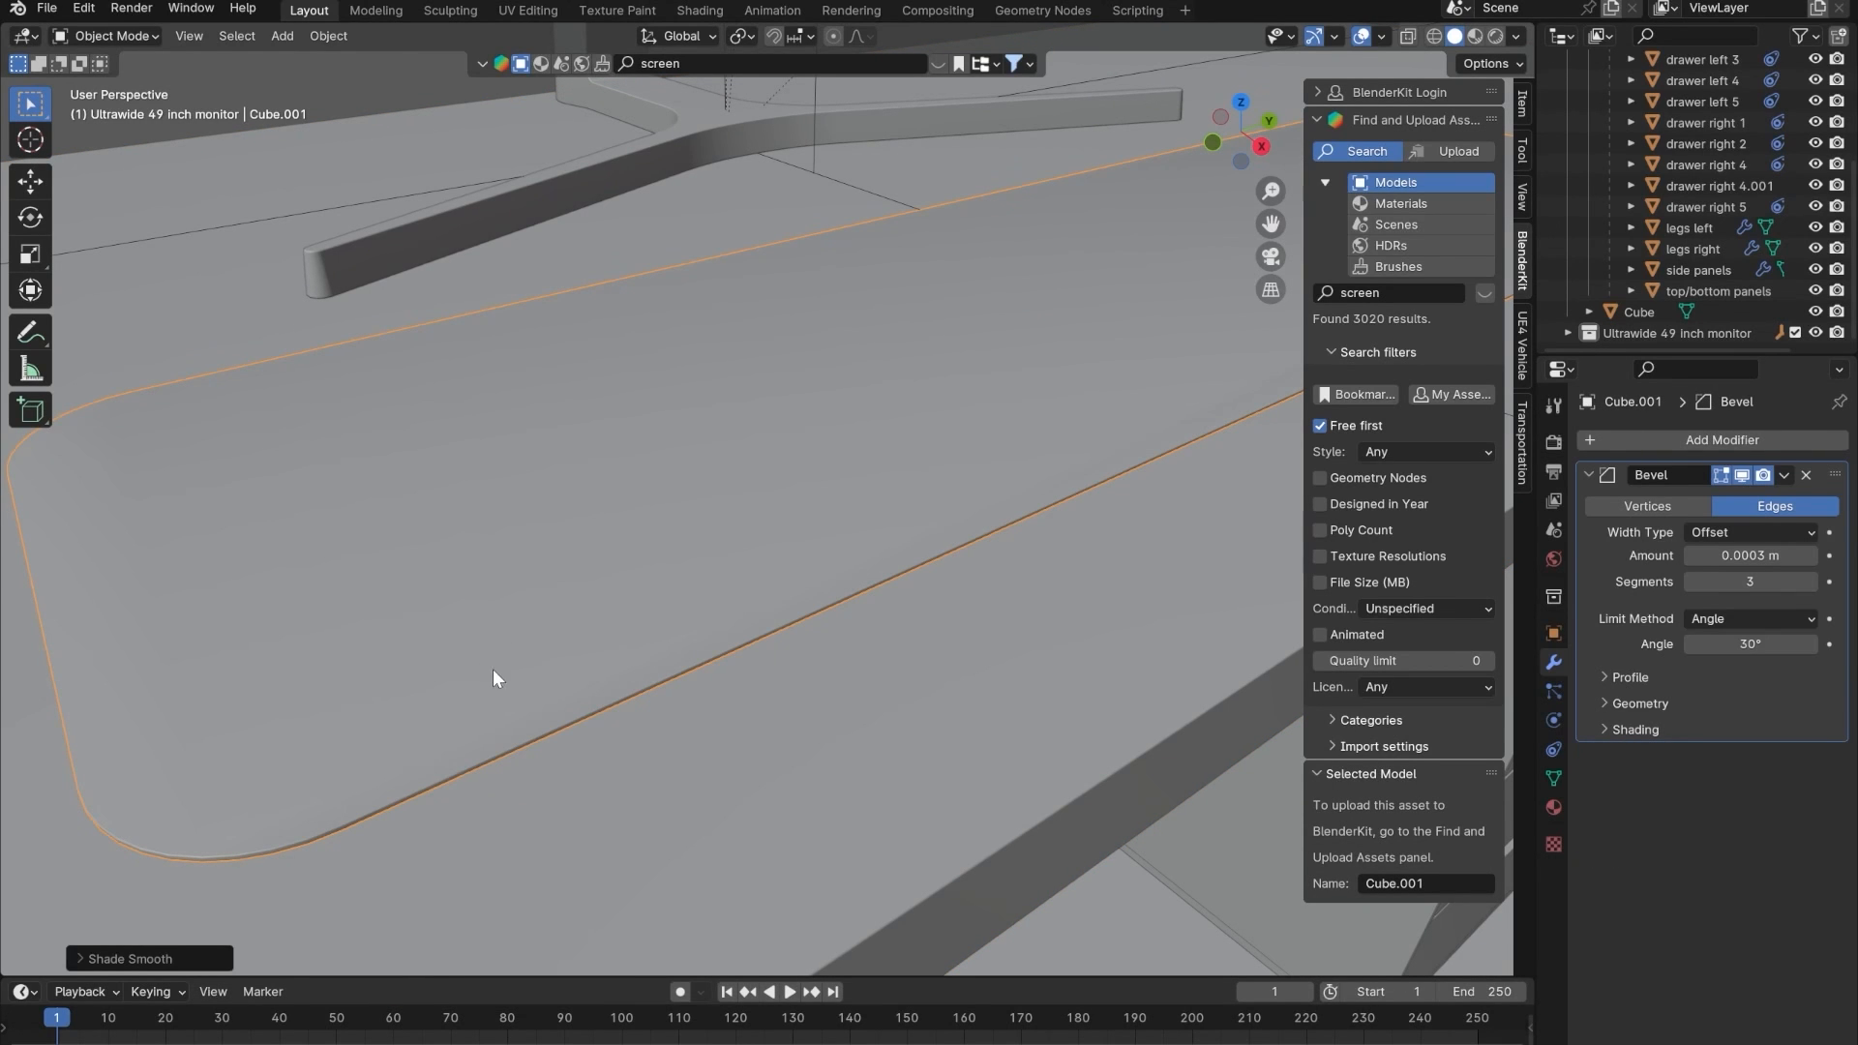
{"action": "middle_click_drag", "start_coordinate": [492, 670], "coordinate": [682, 549], "text": "shift"}
{"action": "scroll", "coordinate": [687, 547], "scroll_direction": "up", "scroll_amount": 2}
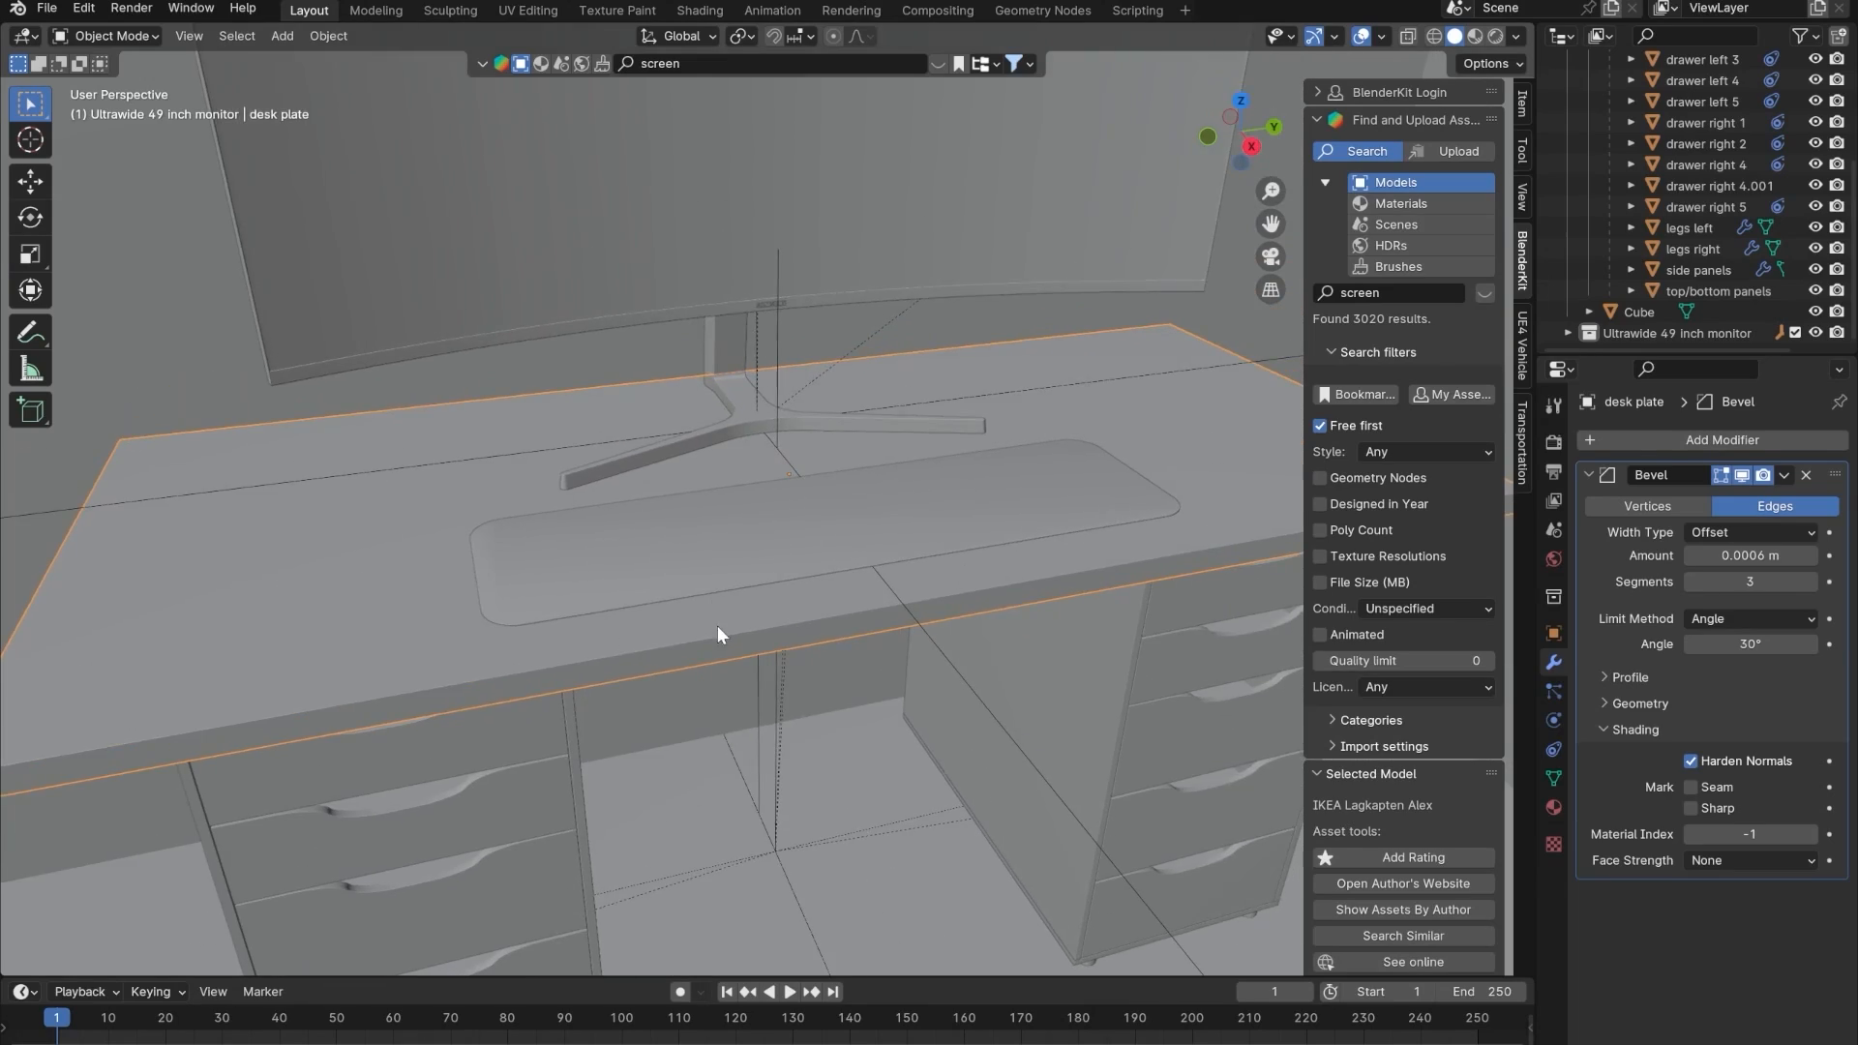
{"action": "mouse_move", "coordinate": [717, 625]}
{"action": "middle_mouse_down"}
{"action": "mouse_move", "coordinate": [637, 682]}
{"action": "mouse_move", "coordinate": [515, 613]}
{"action": "mouse_move", "coordinate": [588, 571]}
{"action": "mouse_move", "coordinate": [680, 582]}
{"action": "mouse_move", "coordinate": [694, 567]}
{"action": "middle_mouse_up"}
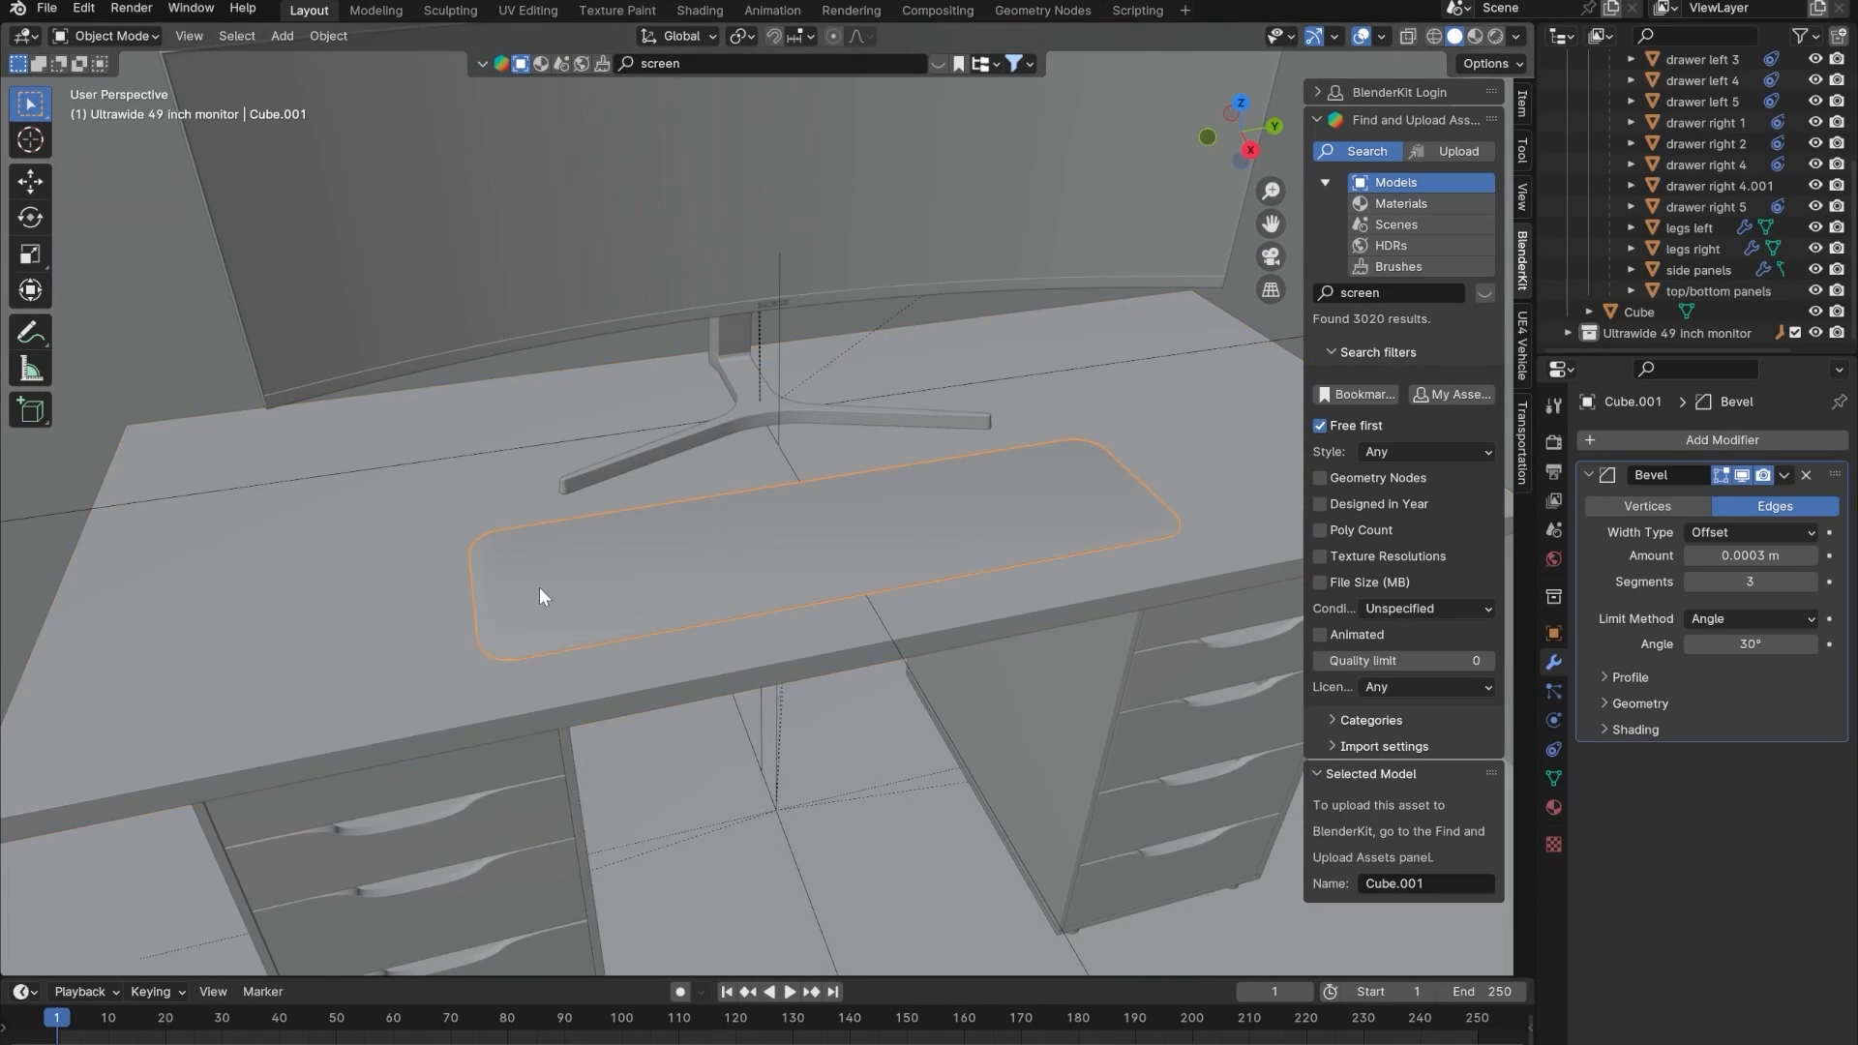
- Apply Shade Flat to the slab and check it on the desk with the slab deselected
{"action": "right_click", "coordinate": [539, 588]}
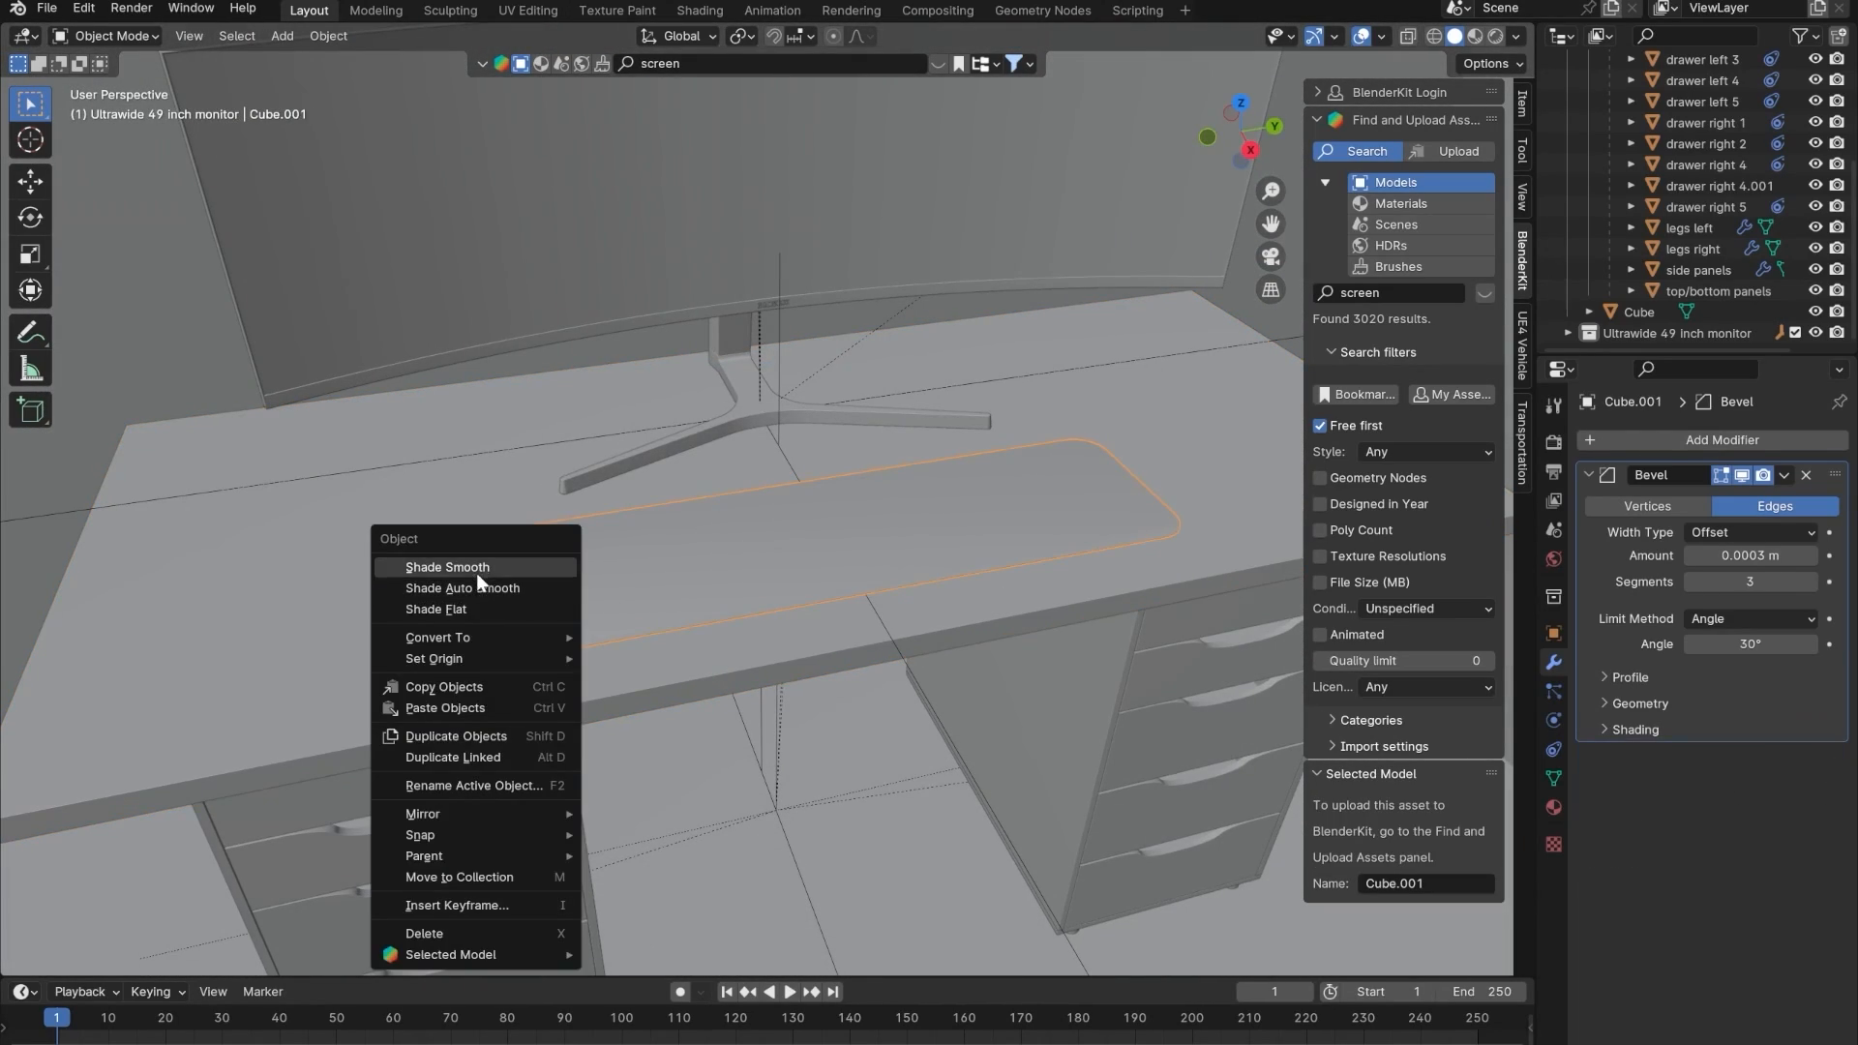
{"action": "left_click", "coordinate": [475, 610]}
{"action": "scroll", "coordinate": [503, 624], "scroll_direction": "up", "scroll_amount": 2}
{"action": "left_click", "coordinate": [511, 700]}
{"action": "middle_click_drag", "start_coordinate": [511, 700], "coordinate": [594, 571]}
{"action": "scroll", "coordinate": [619, 663], "scroll_direction": "down", "scroll_amount": 3}
{"action": "middle_click_drag", "start_coordinate": [594, 571], "coordinate": [569, 724], "text": "shift"}
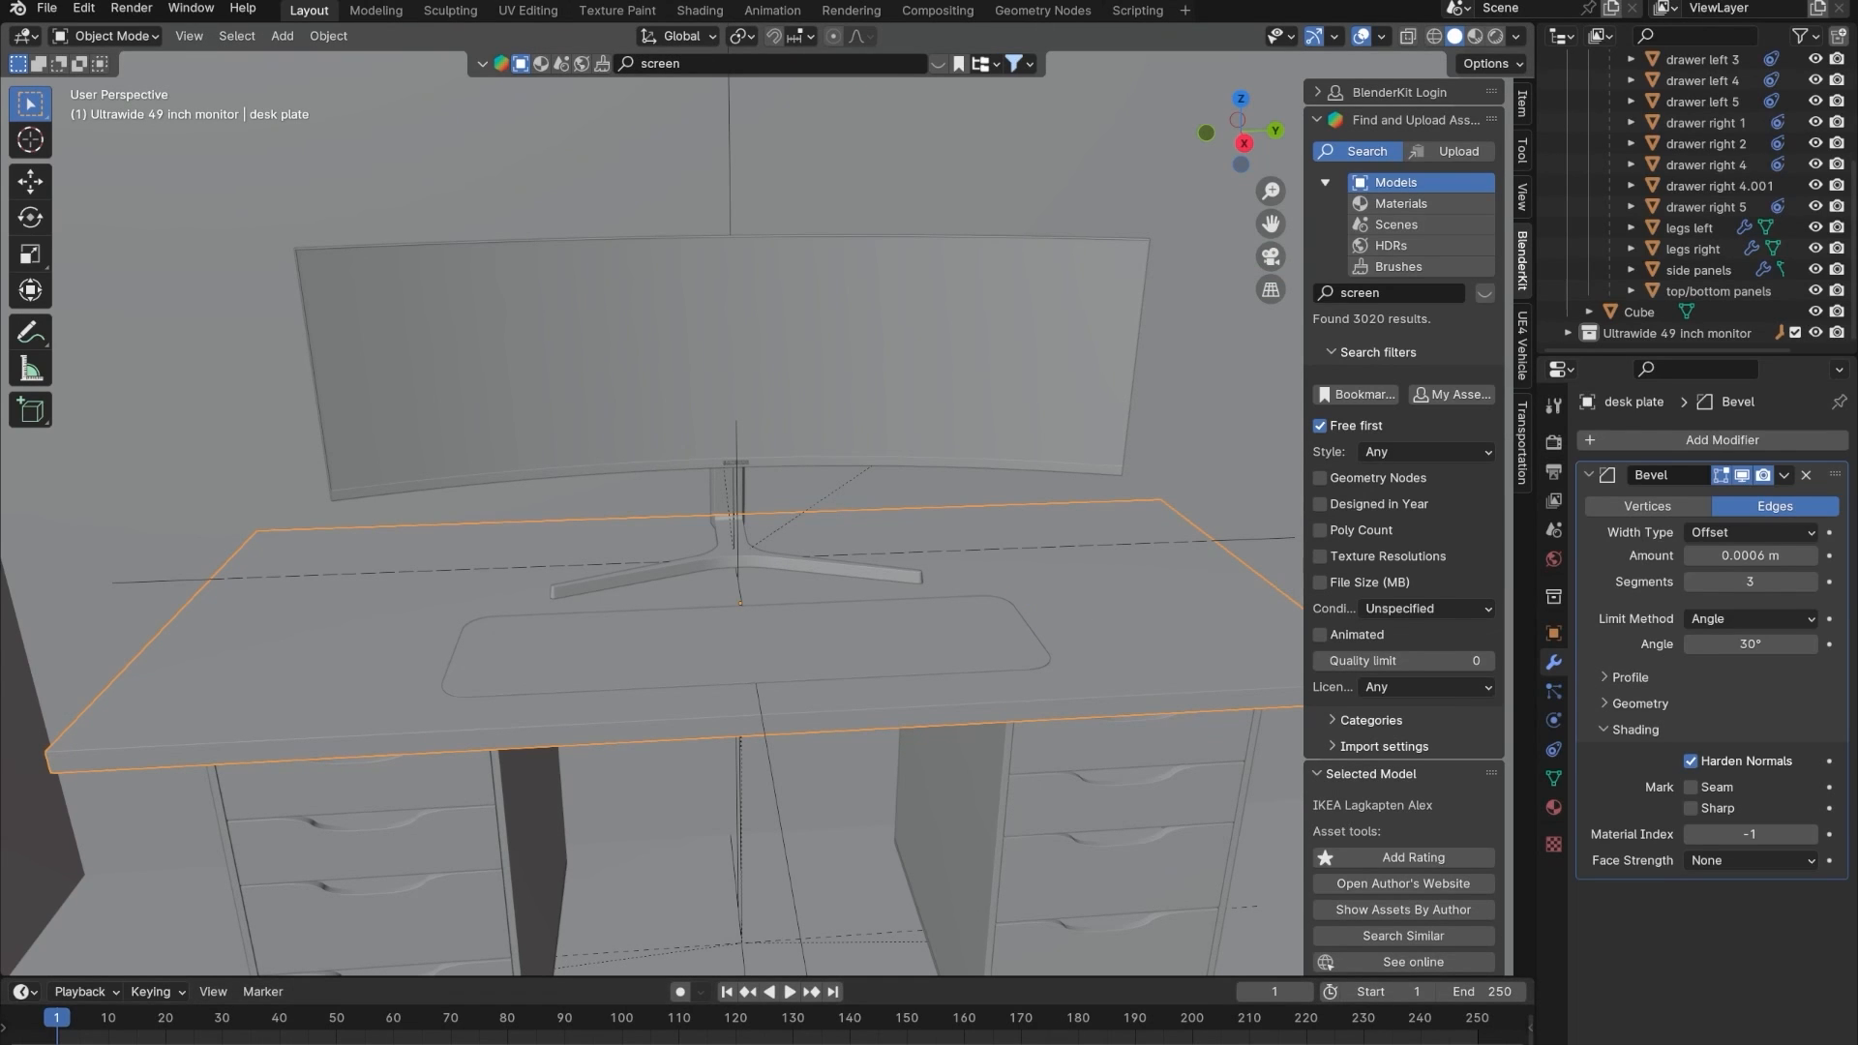
- Check the reference image, search the BlenderKit models for "mouse" and look through the results
{"action": "left_click", "coordinate": [1156, 1044]}
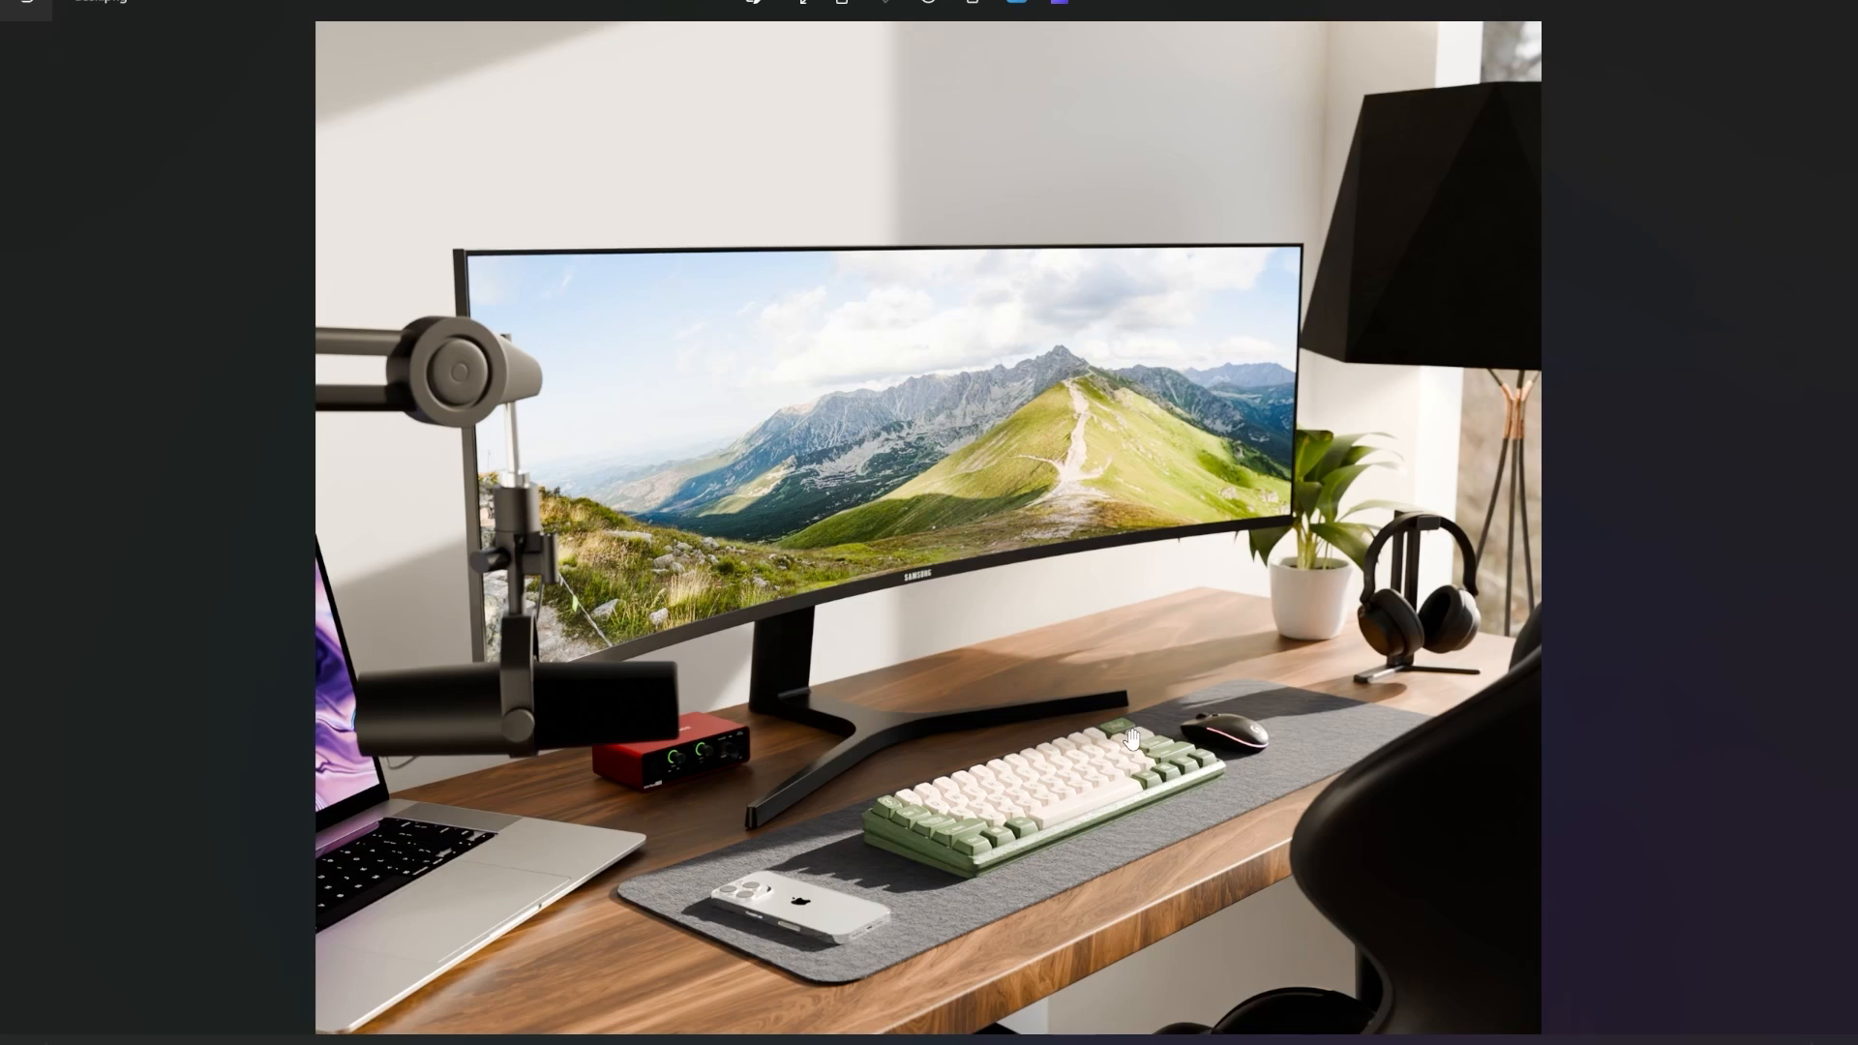
{"action": "key", "text": "alt+Tab"}
{"action": "left_click", "coordinate": [694, 66]}
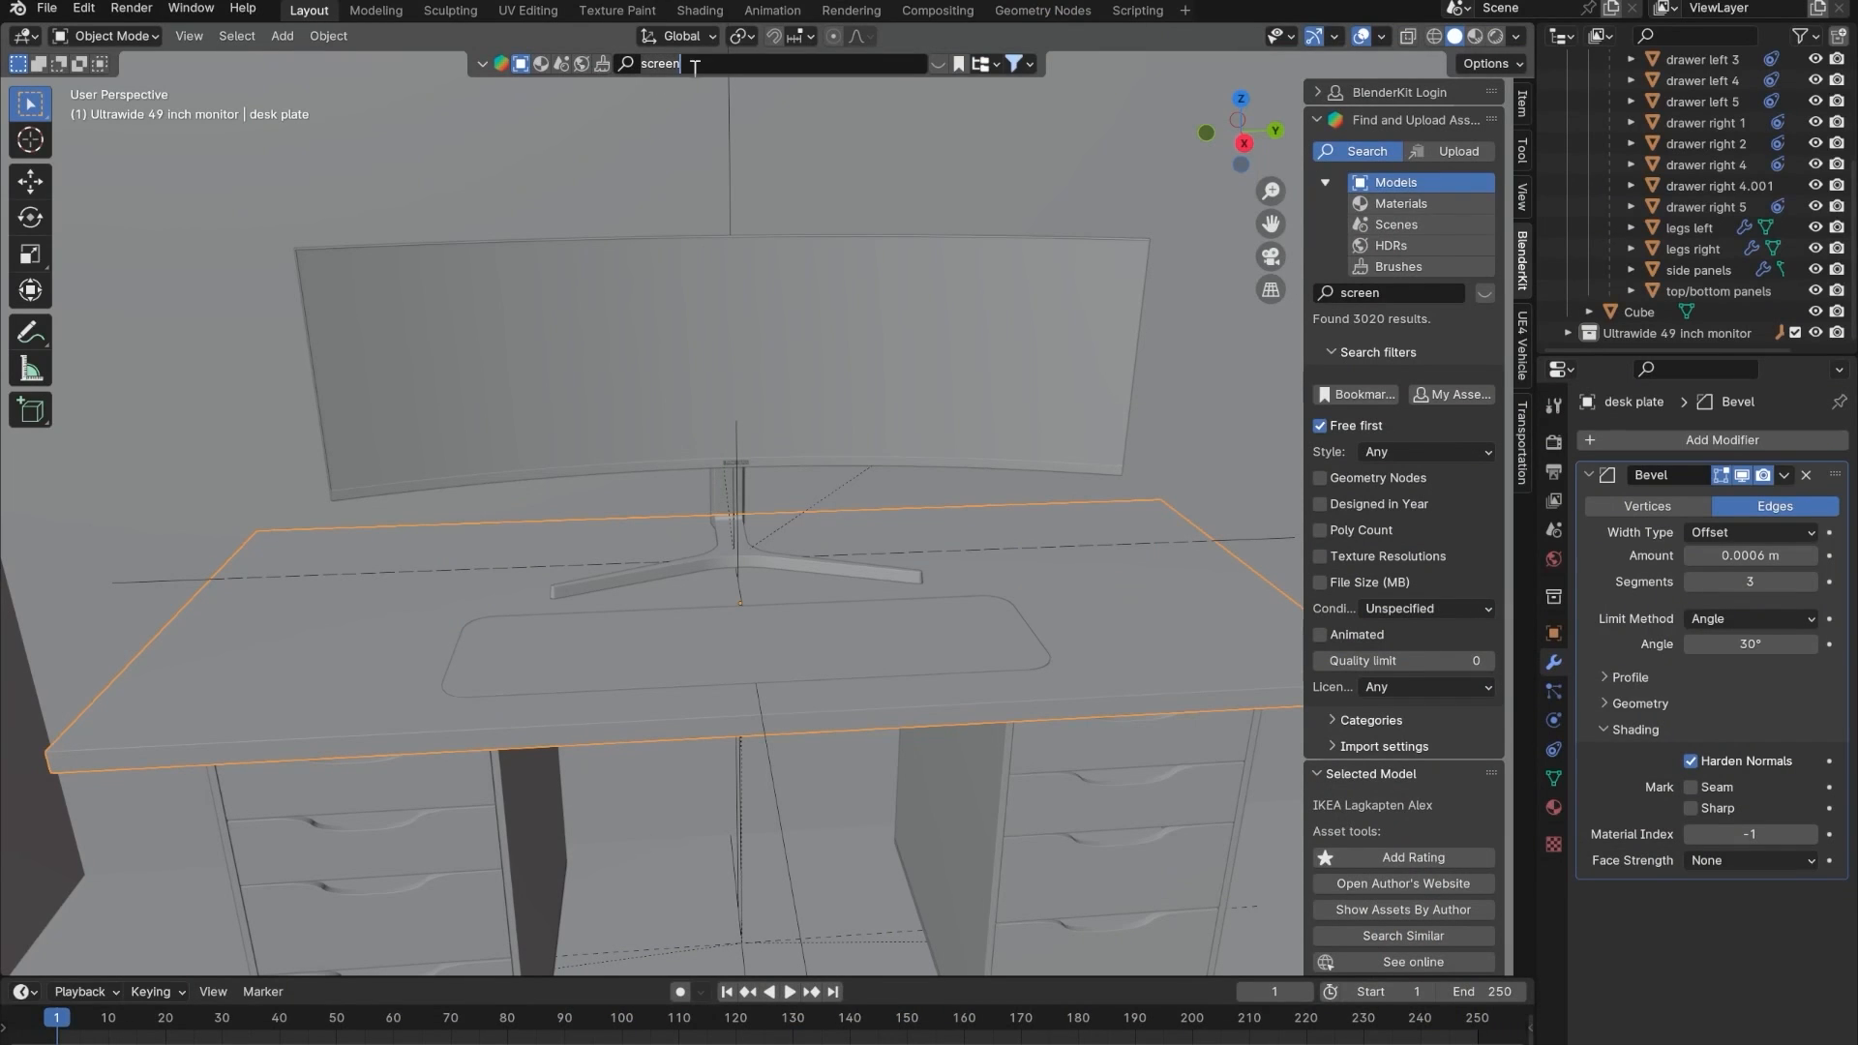
{"action": "key", "text": "ctrl+BackSpace"}
{"action": "type", "text": "mouse"}
{"action": "key", "text": "Return"}
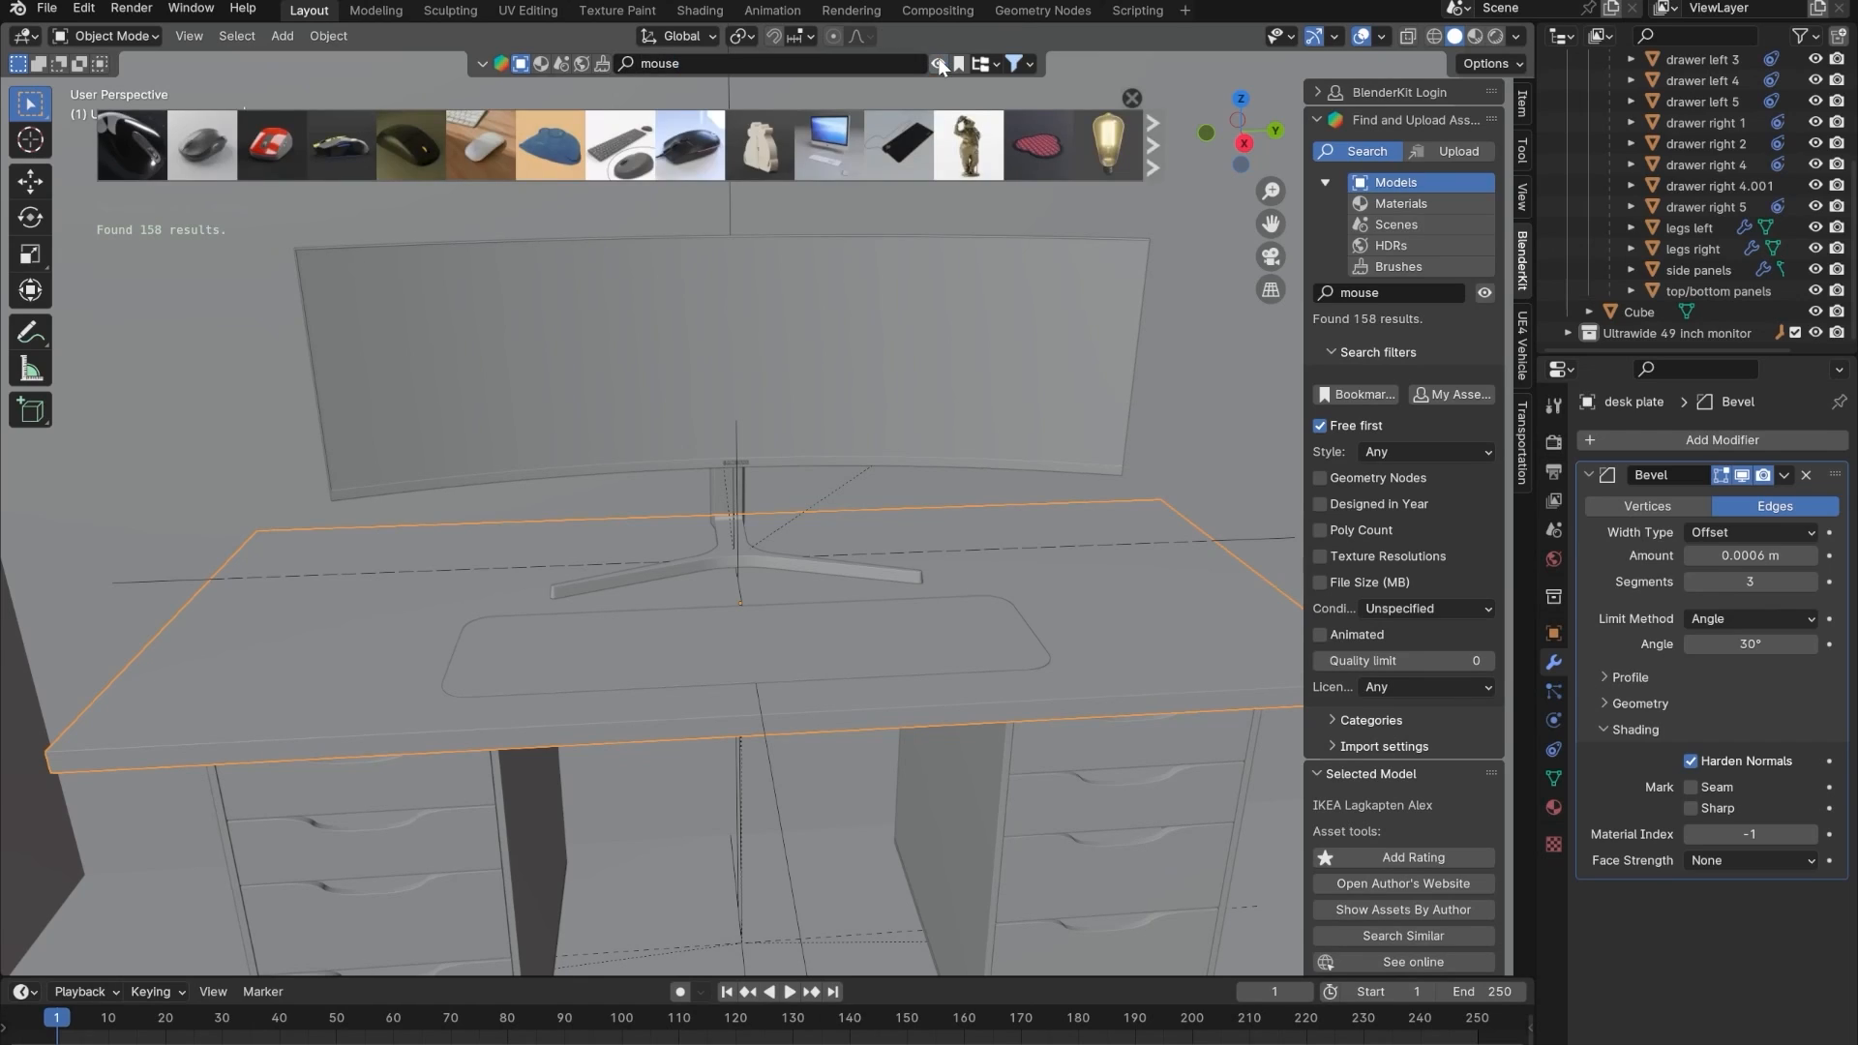
{"action": "mouse_move", "coordinate": [331, 168]}
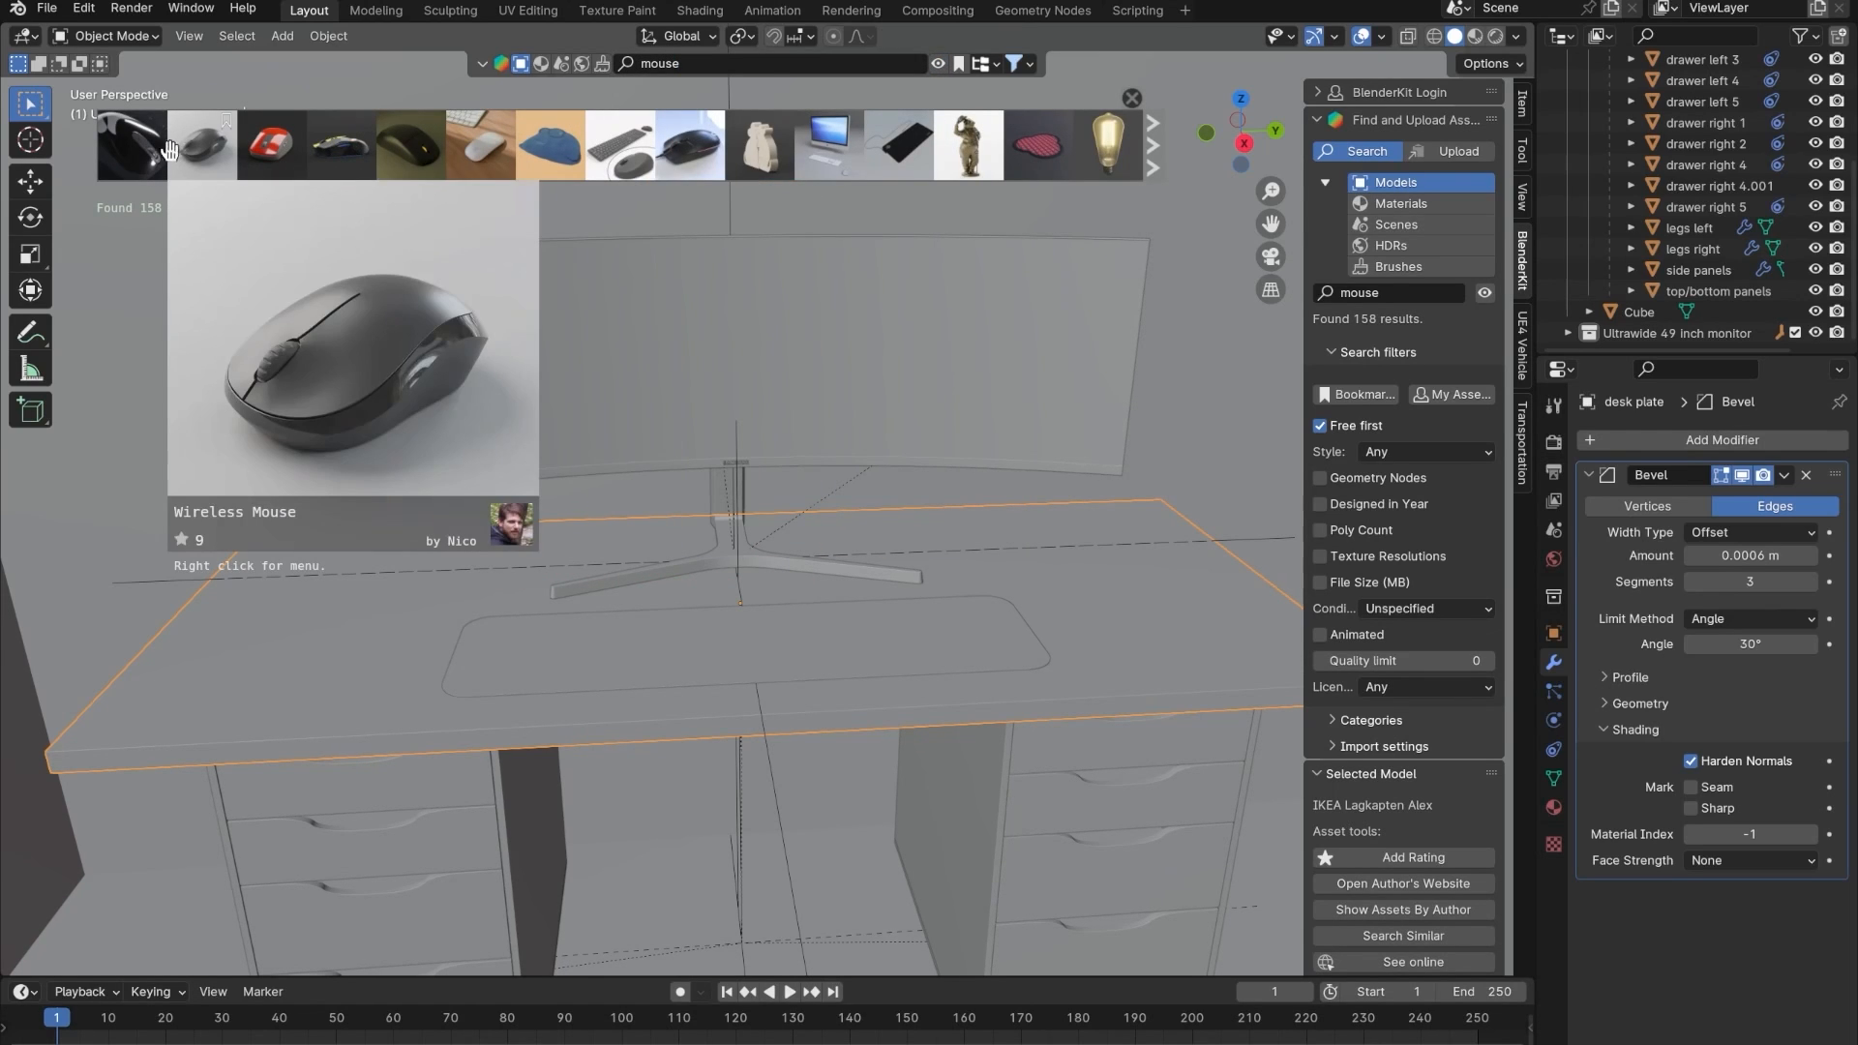
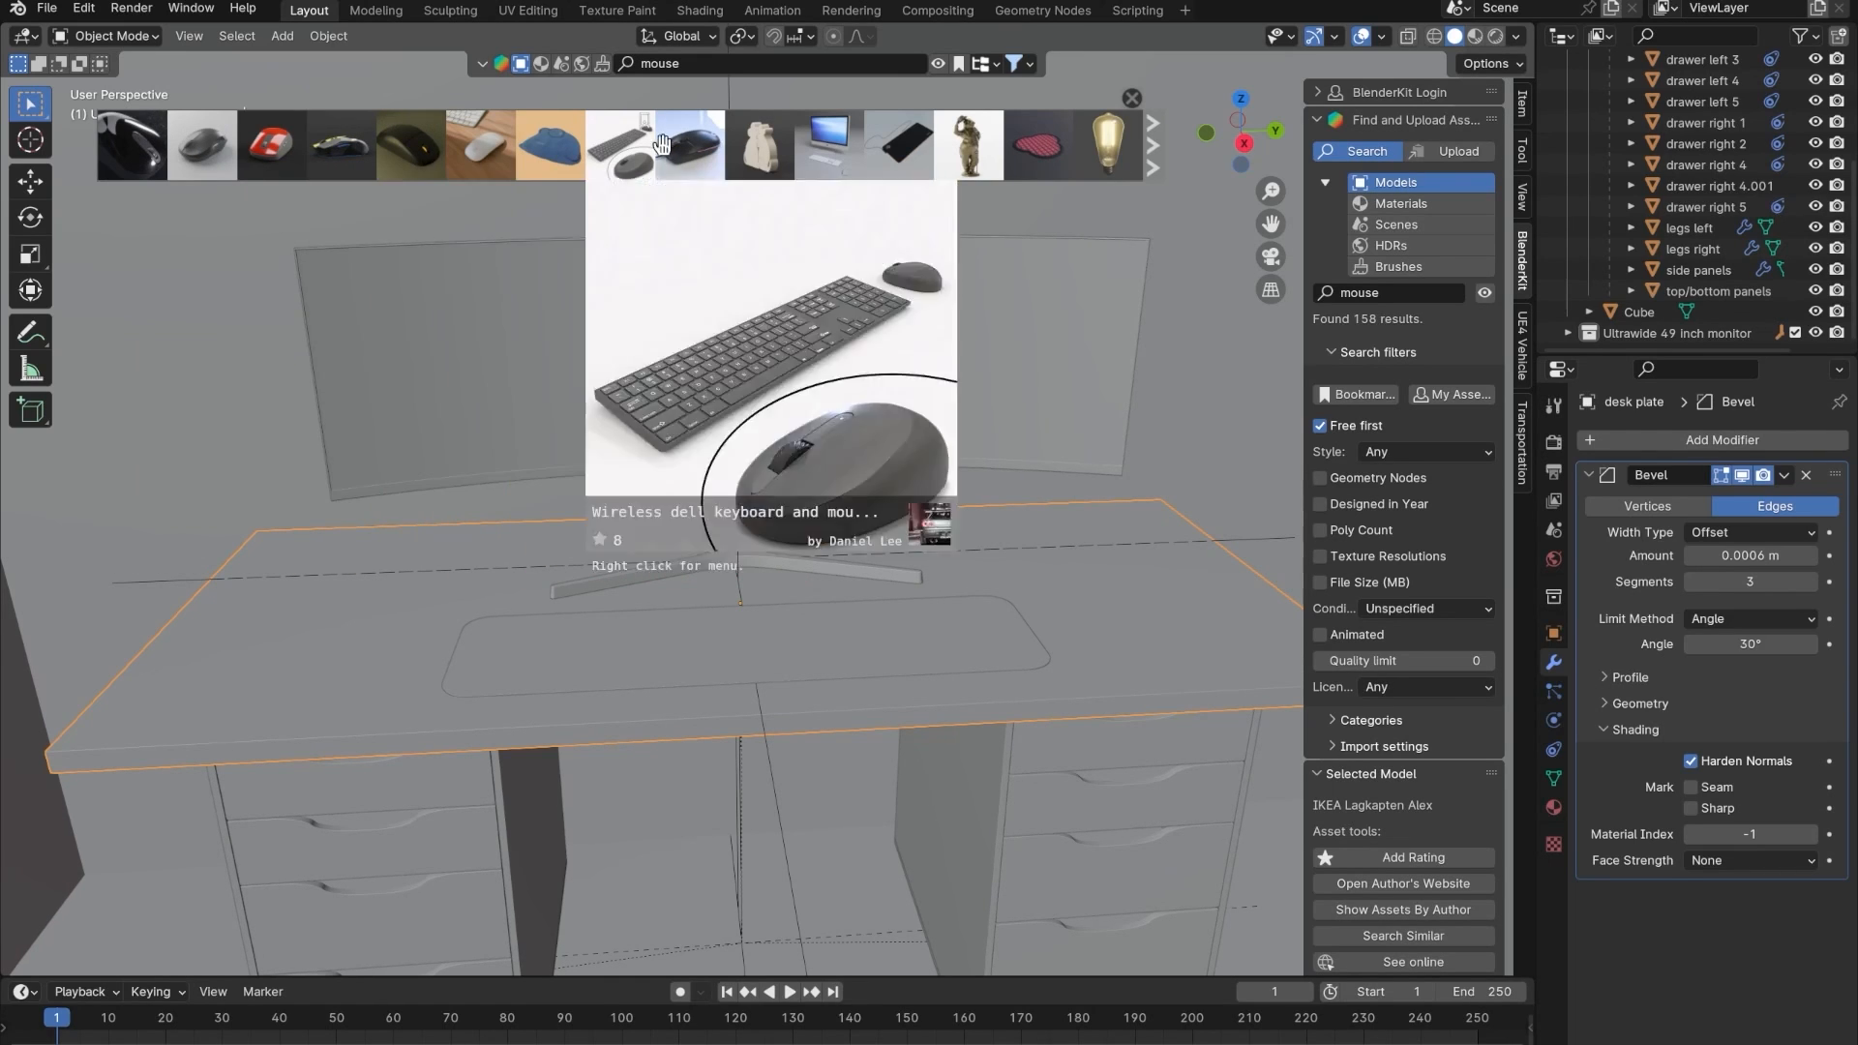
{"action": "left_click", "coordinate": [1150, 153]}
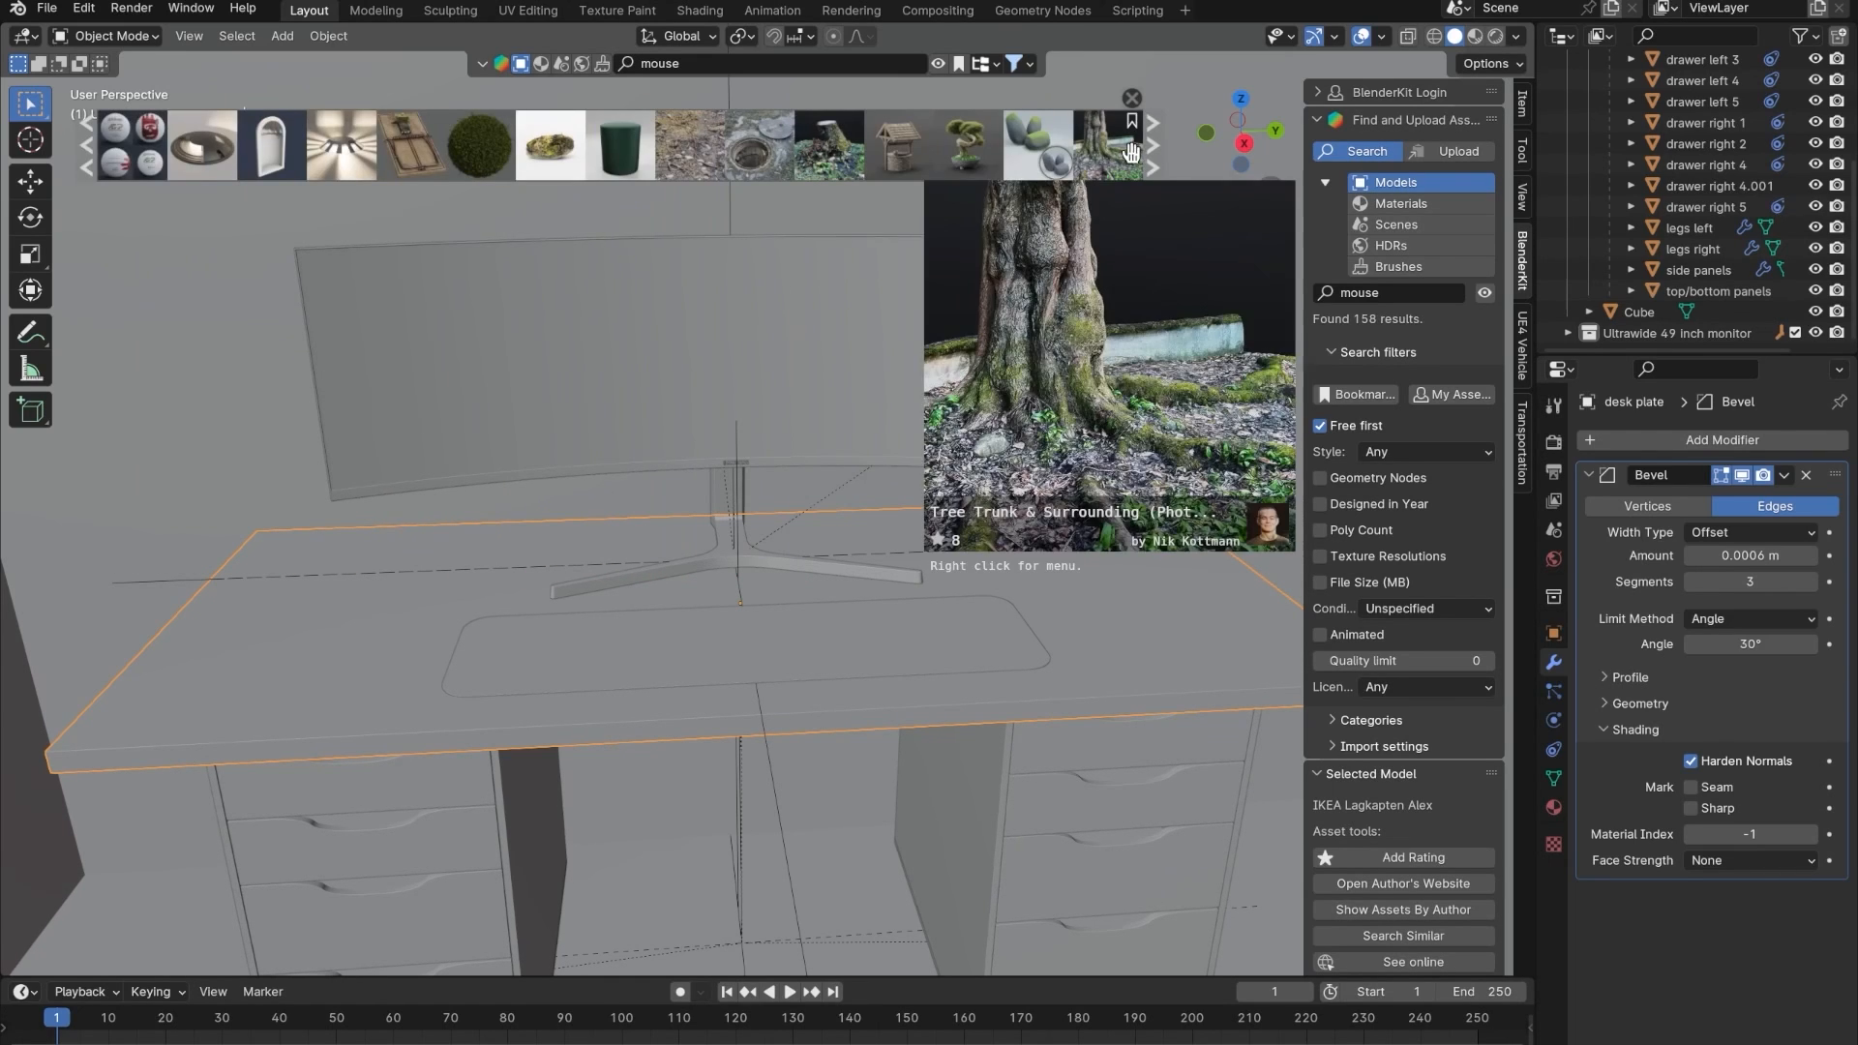
- Search the BlenderKit models for "computer mouse" and look through several pages of results
{"action": "left_click", "coordinate": [742, 65]}
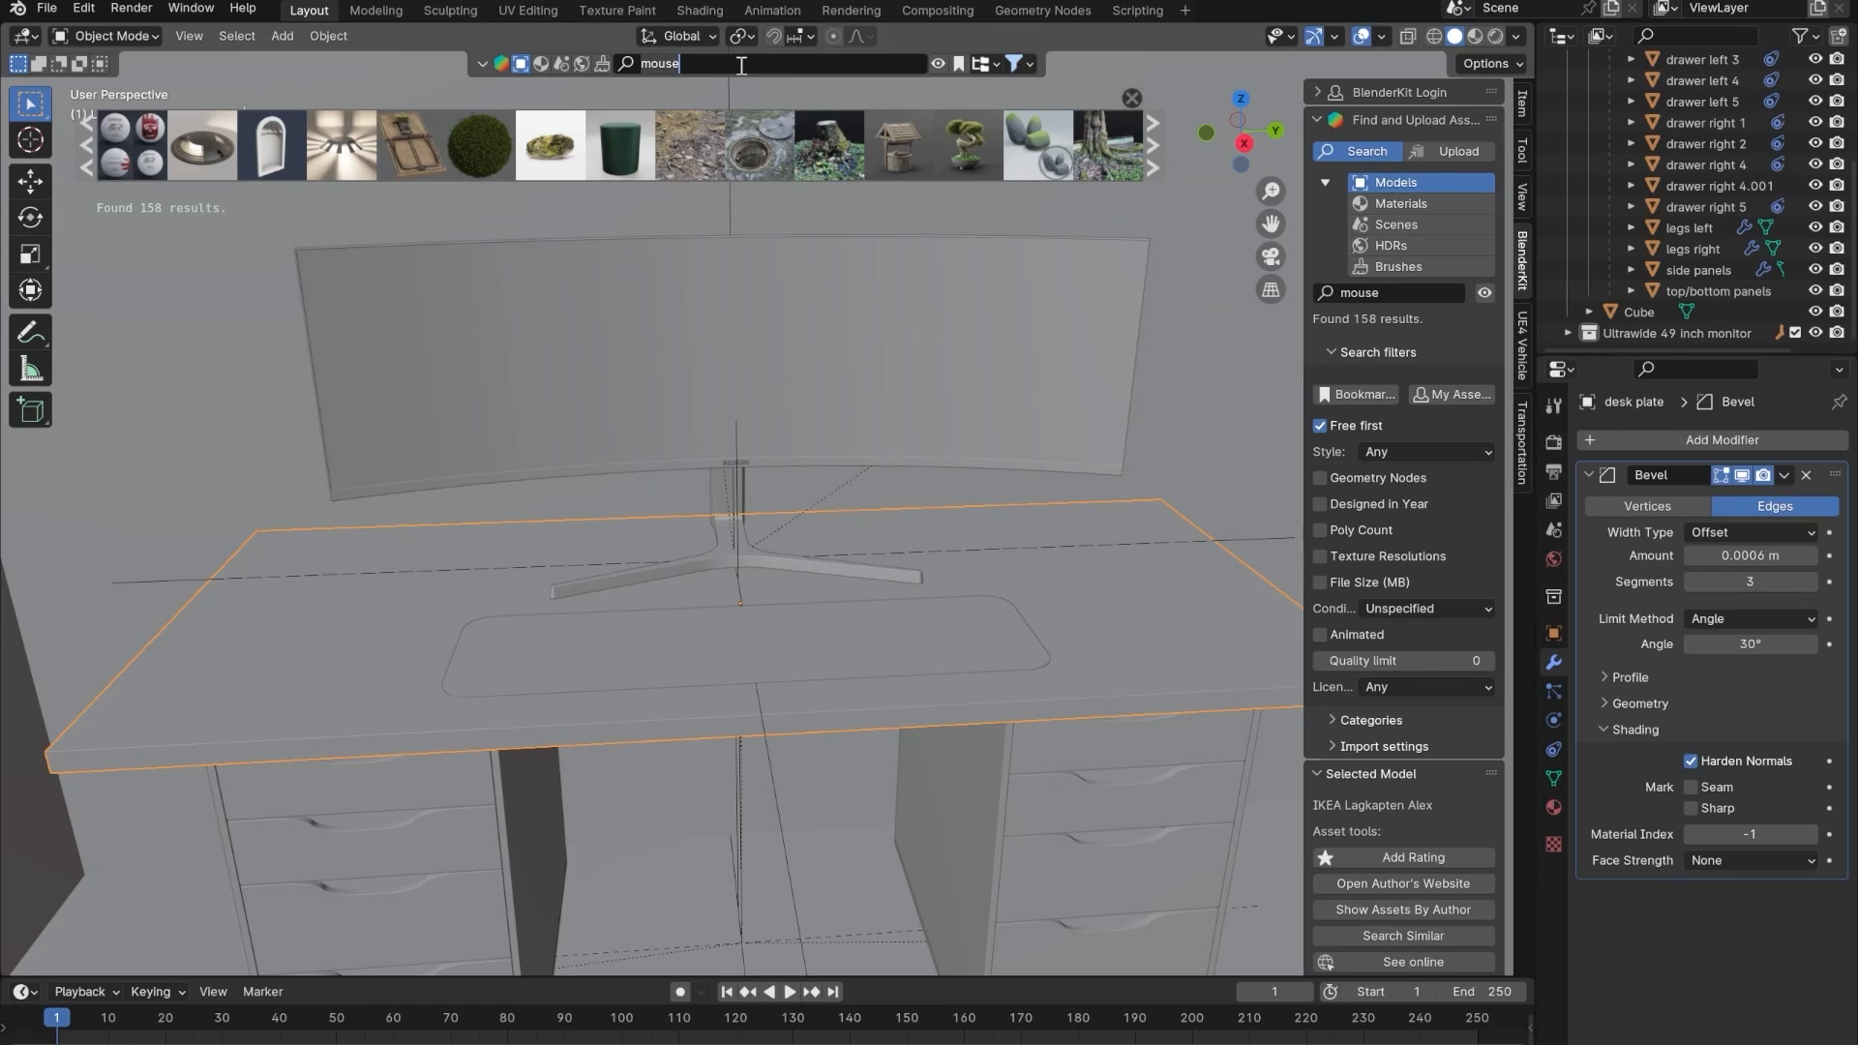
{"action": "key", "text": "ctrl+a"}
{"action": "type", "text": "computer mouse"}
{"action": "key", "text": "Return"}
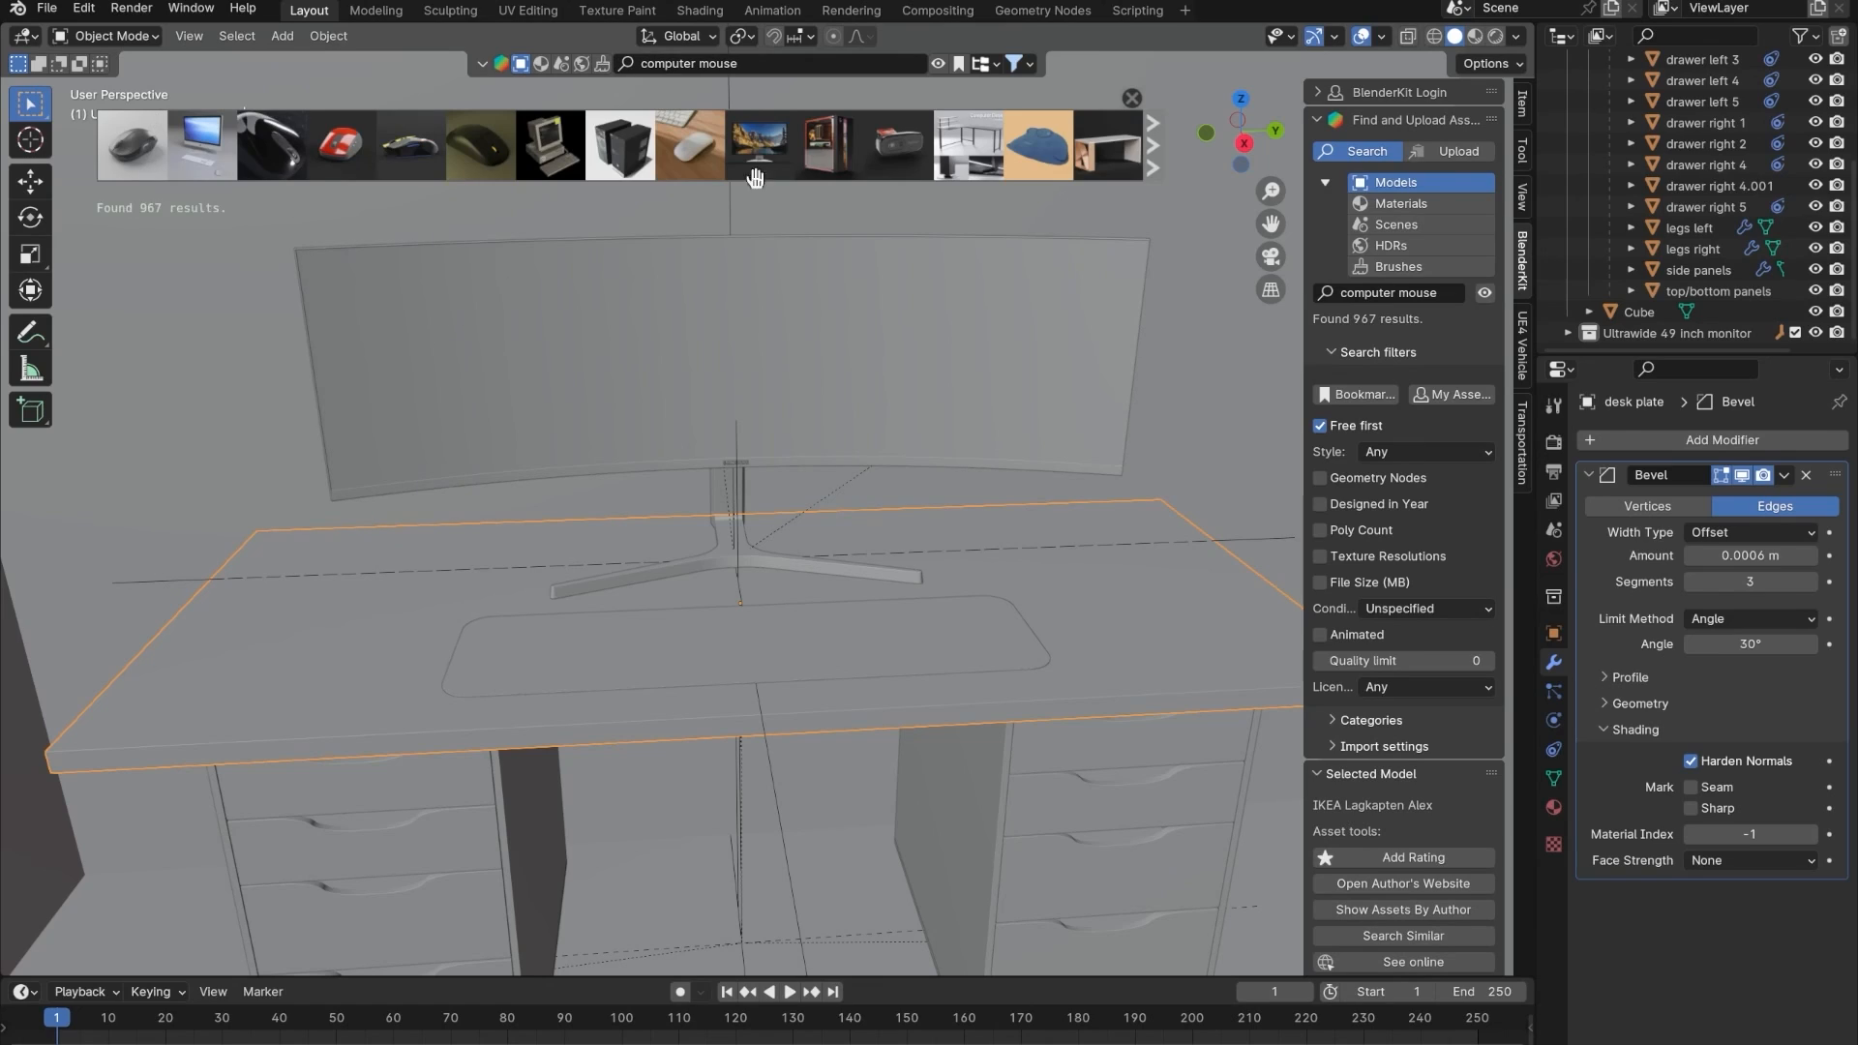
{"action": "mouse_move", "coordinate": [797, 164]}
{"action": "mouse_move", "coordinate": [881, 148]}
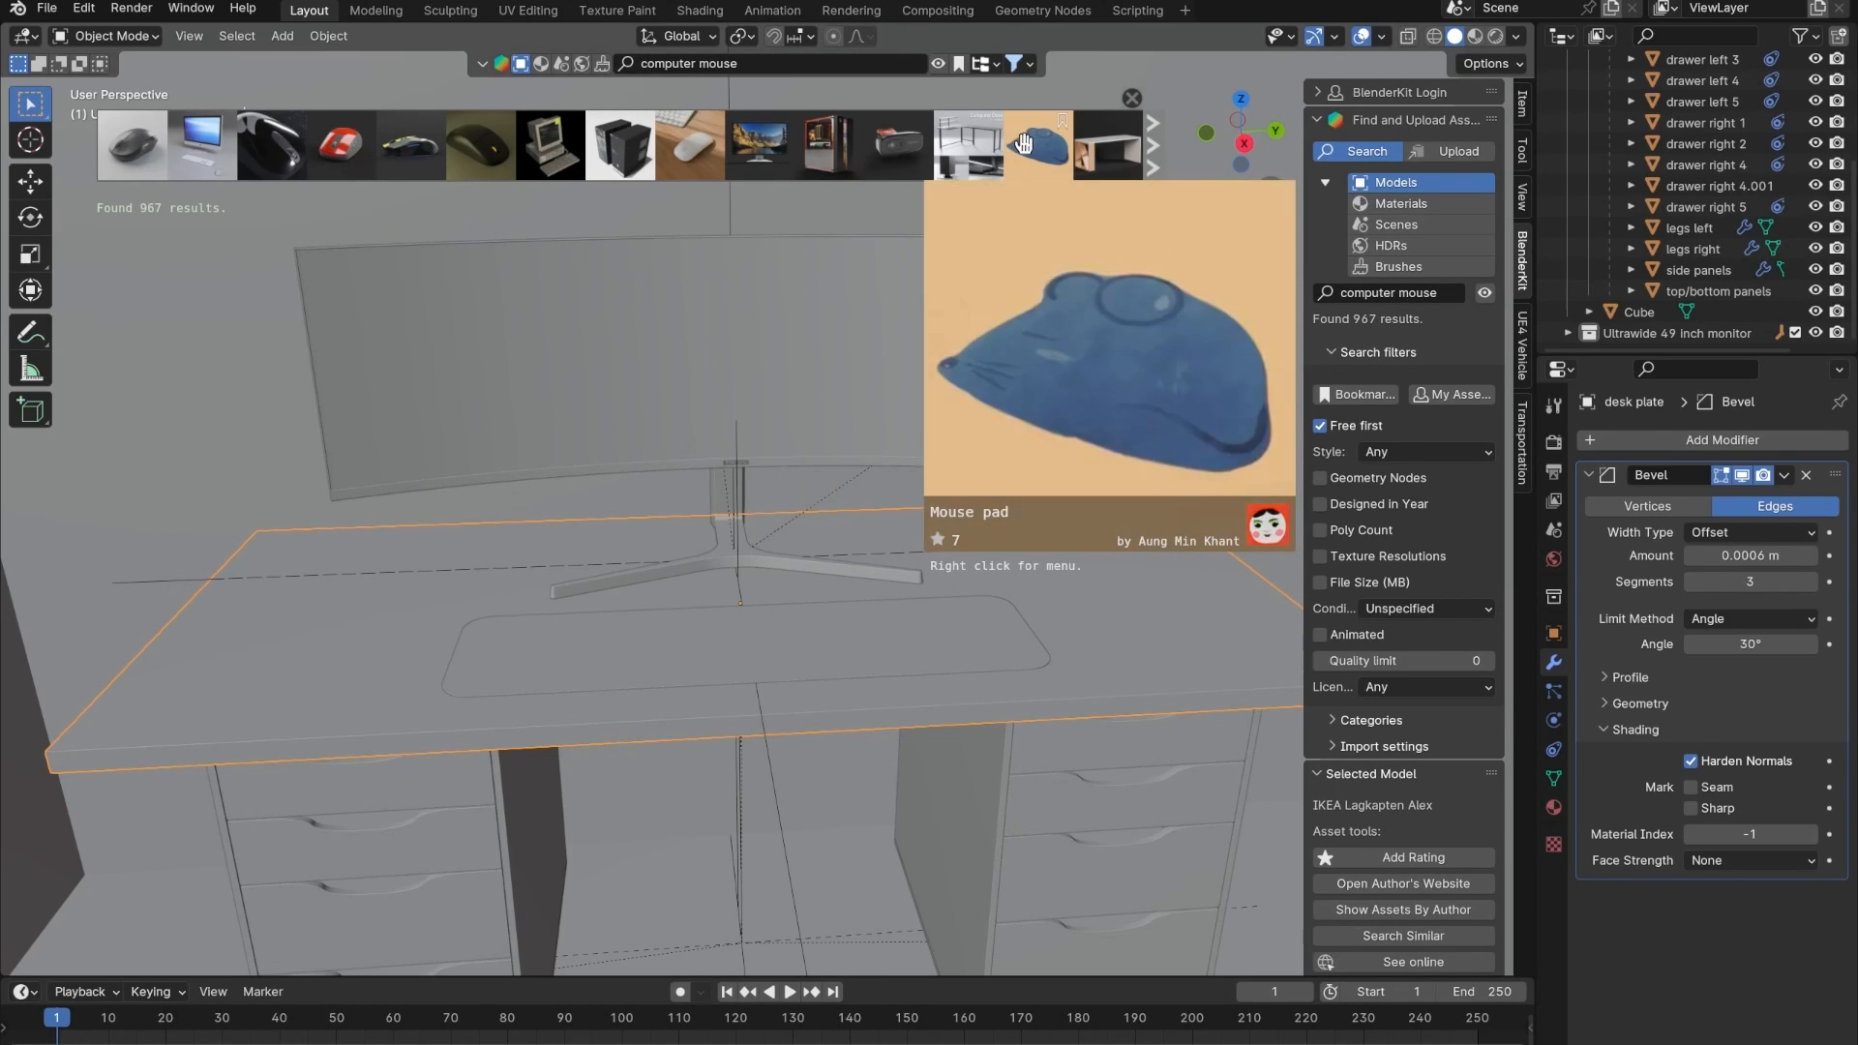
{"action": "mouse_move", "coordinate": [1108, 155]}
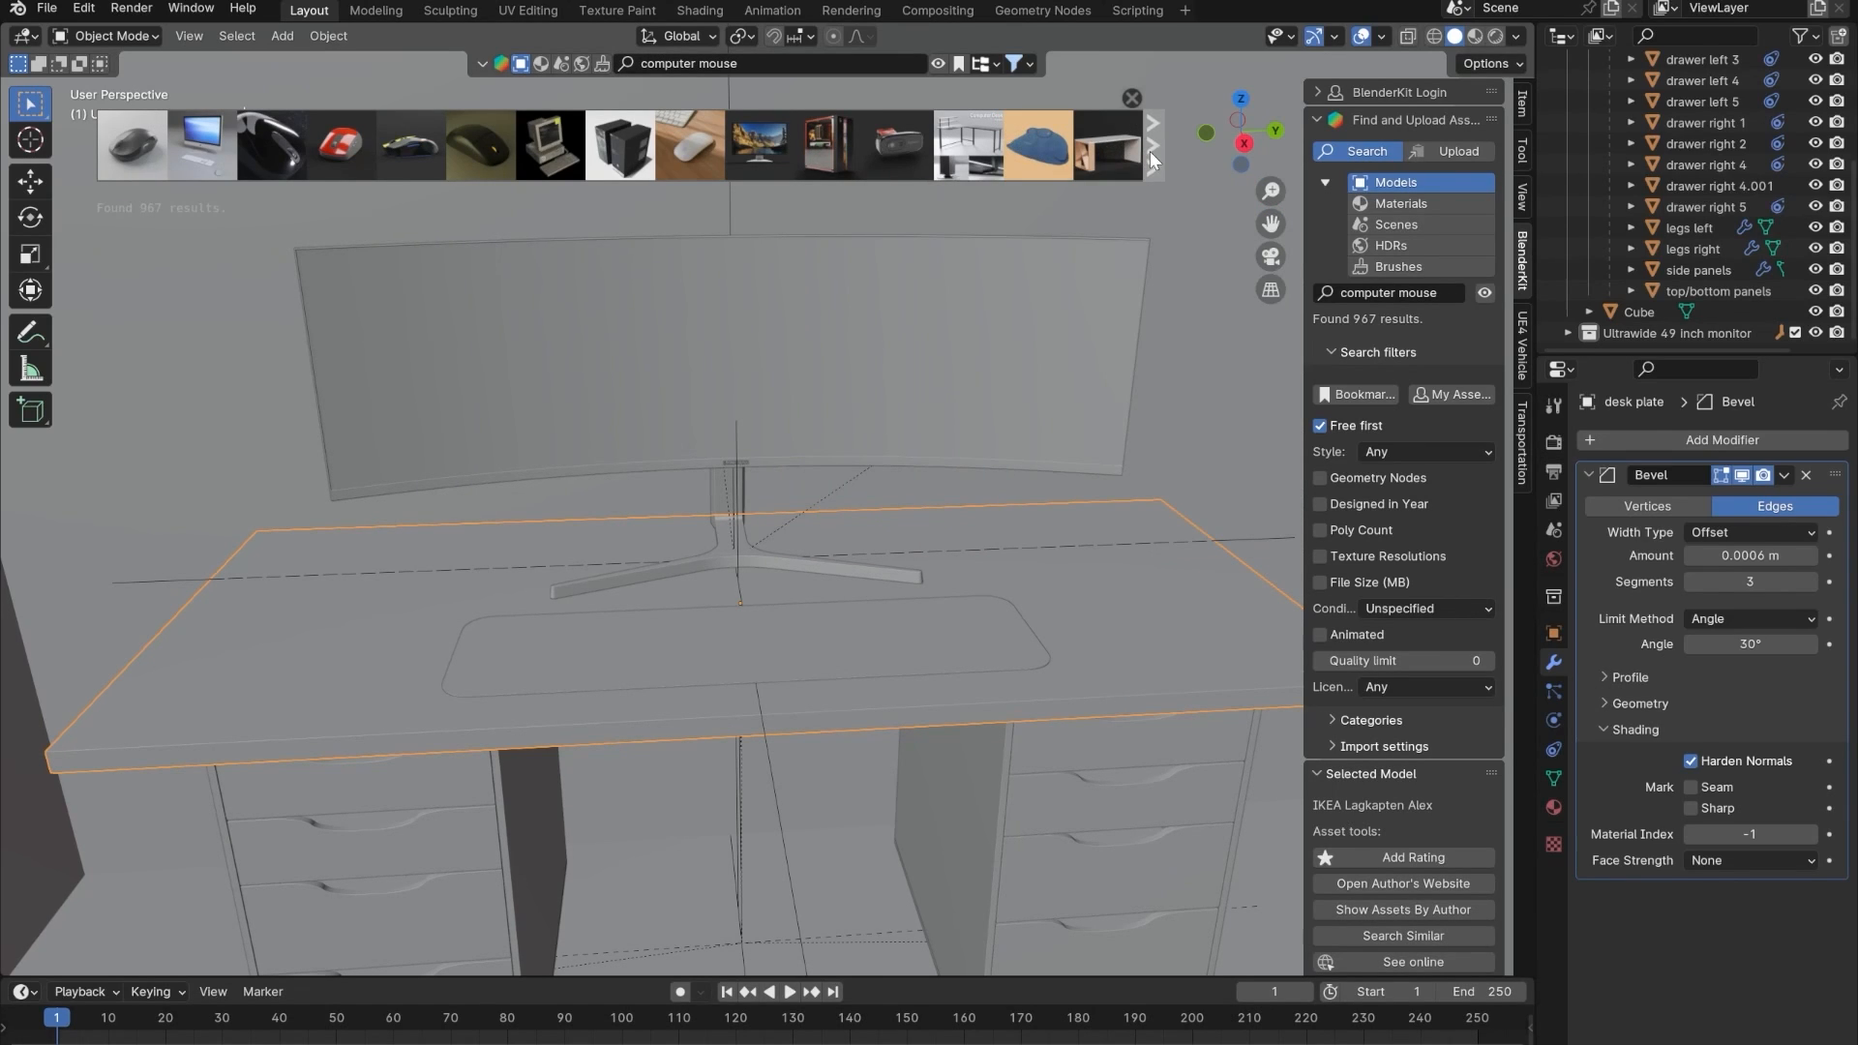
{"action": "left_click", "coordinate": [1150, 151]}
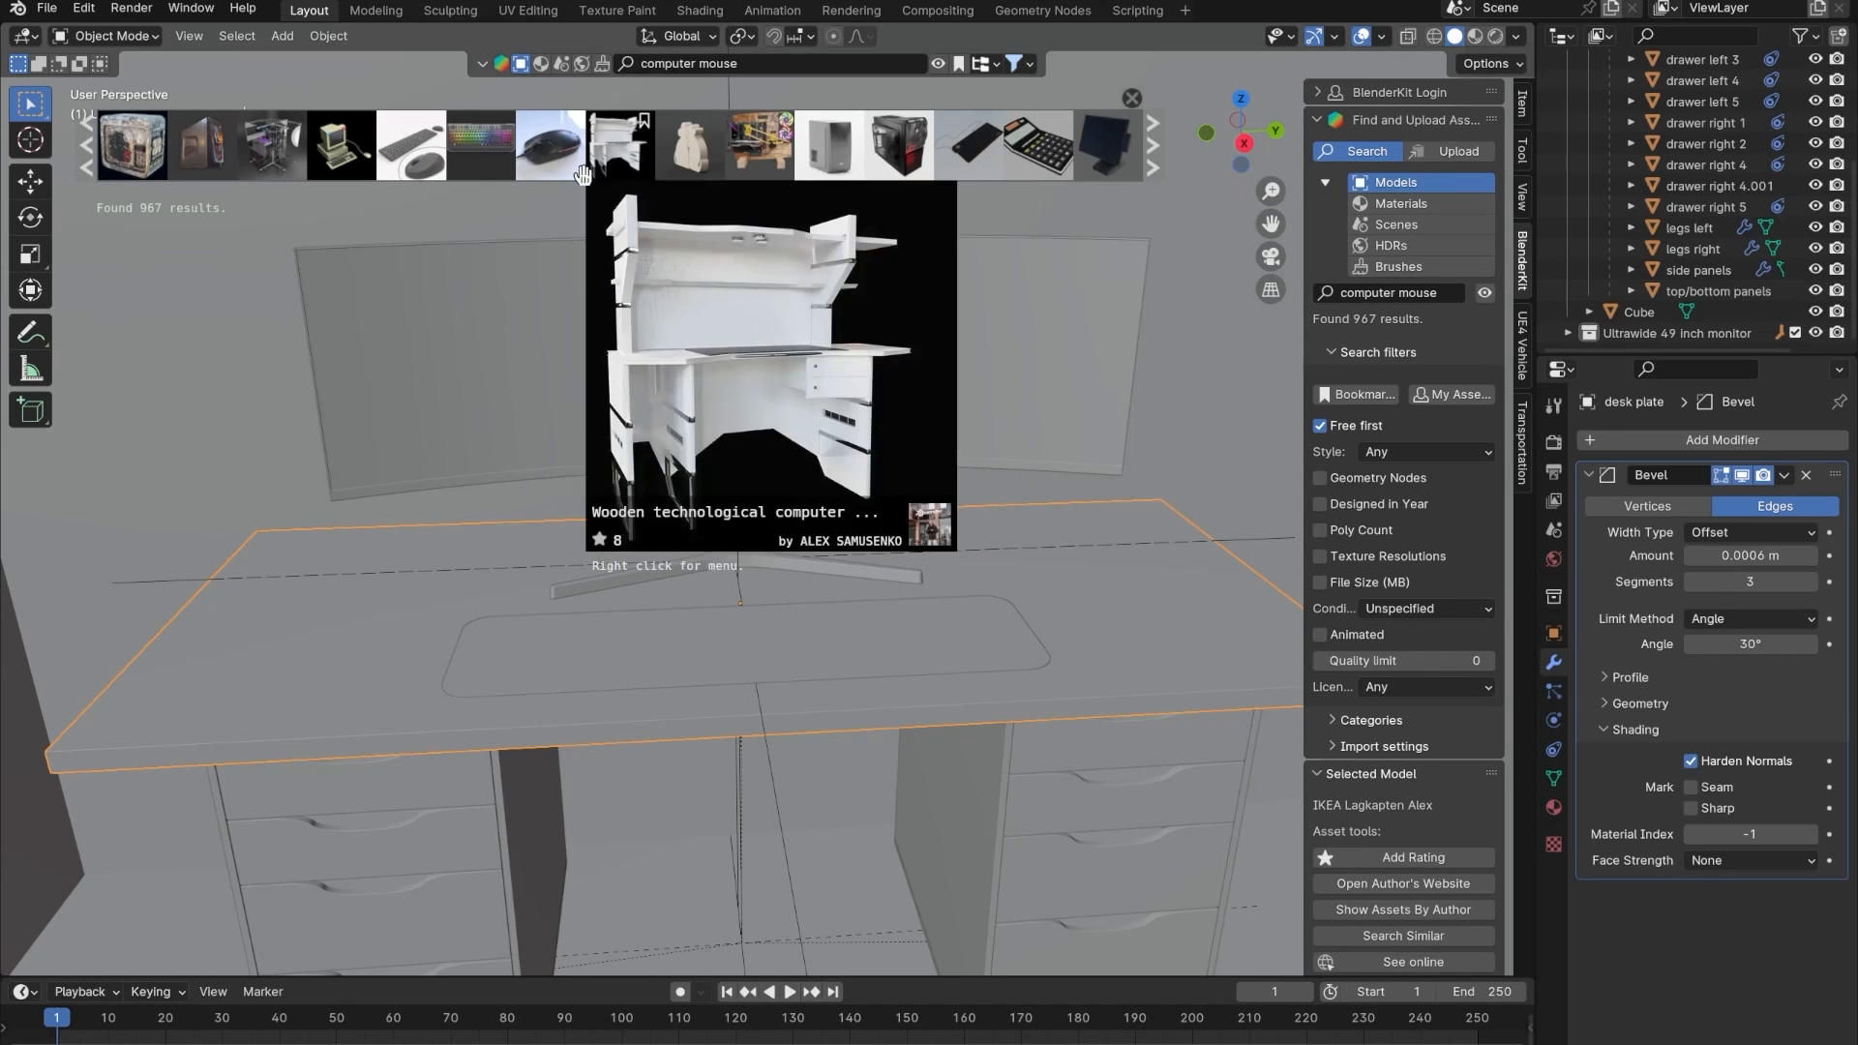
{"action": "mouse_move", "coordinate": [200, 152]}
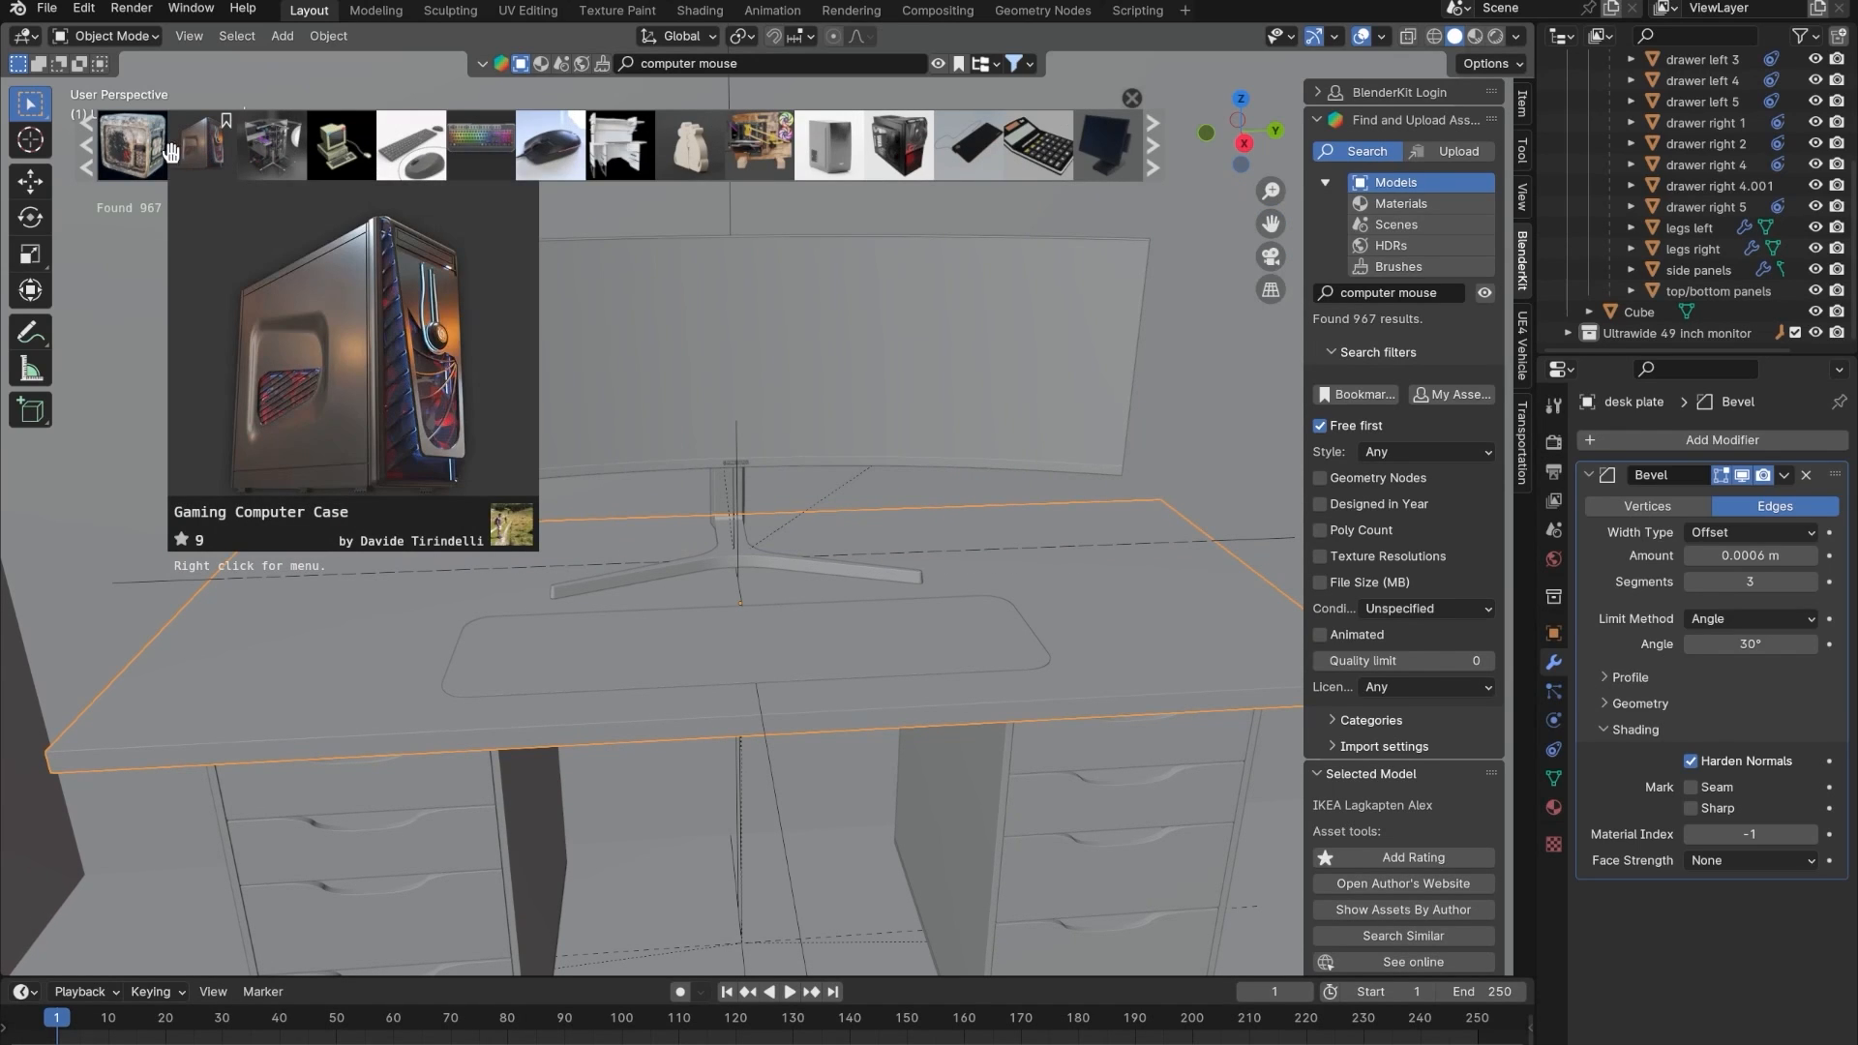
{"action": "left_click", "coordinate": [1153, 157]}
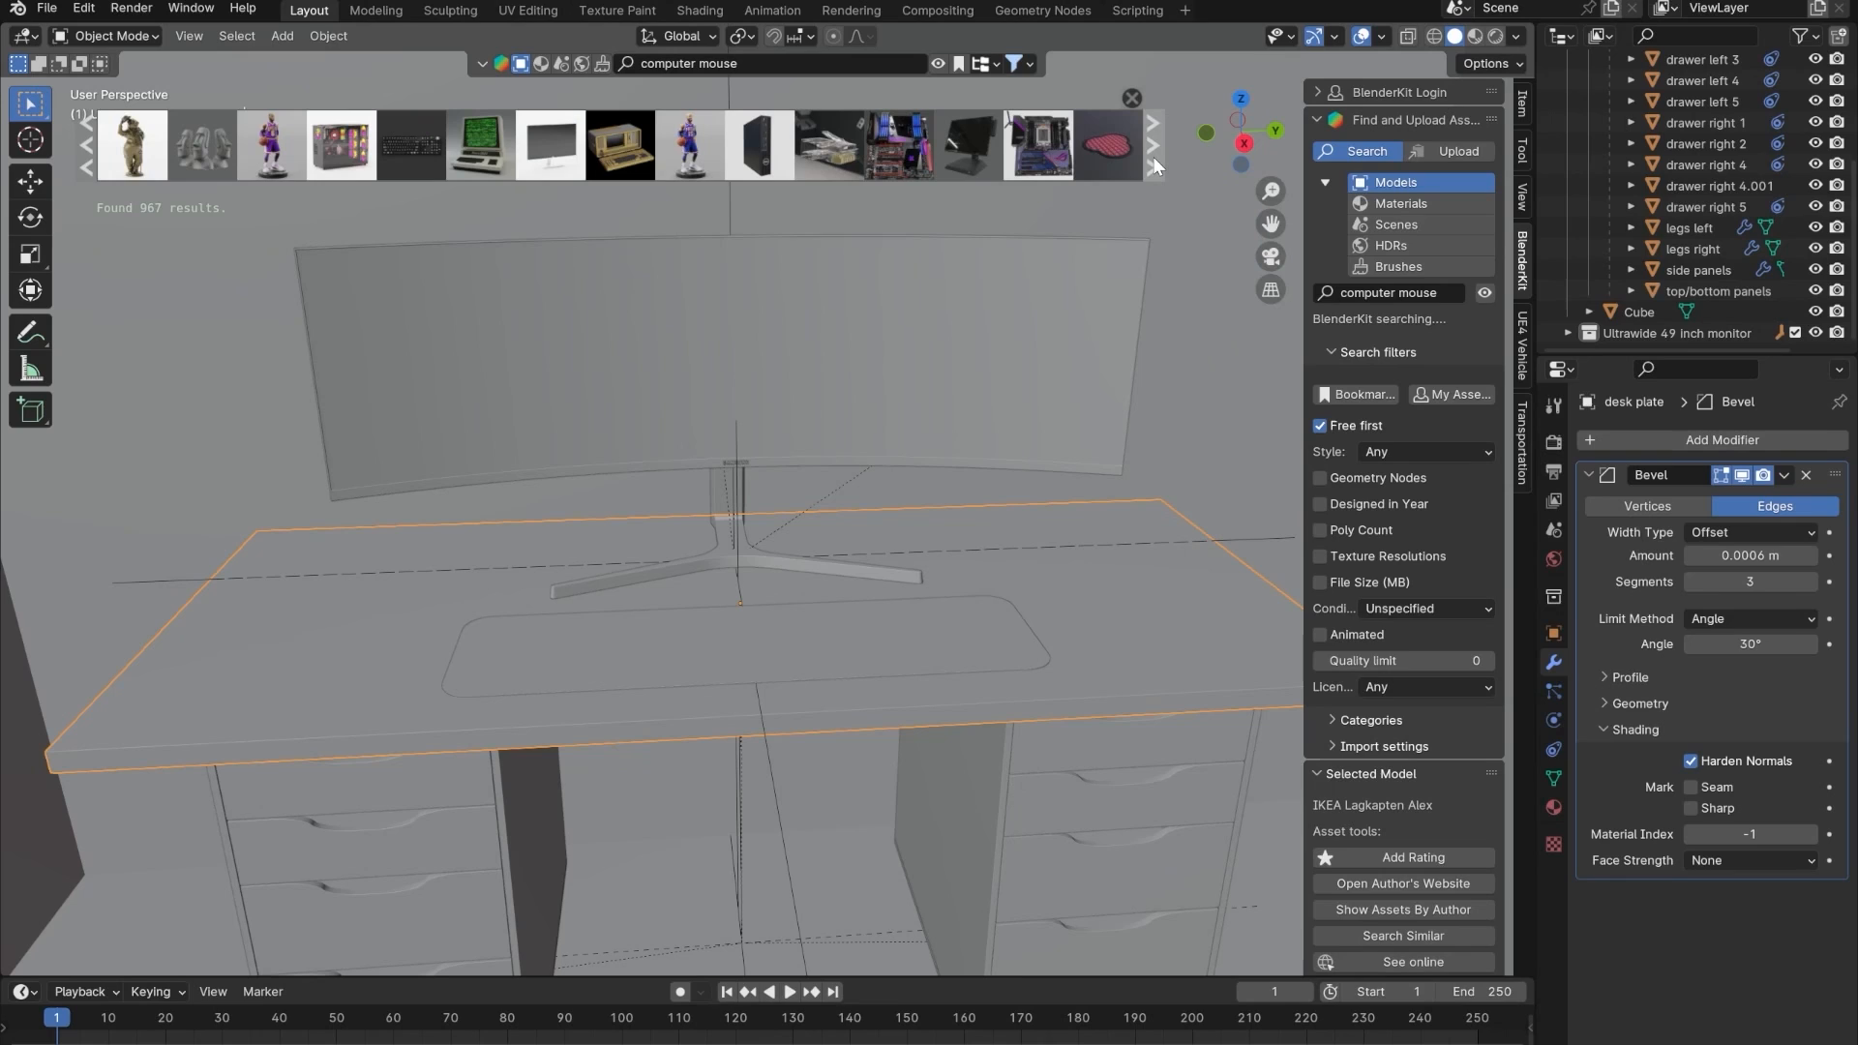
{"action": "left_click", "coordinate": [1153, 154]}
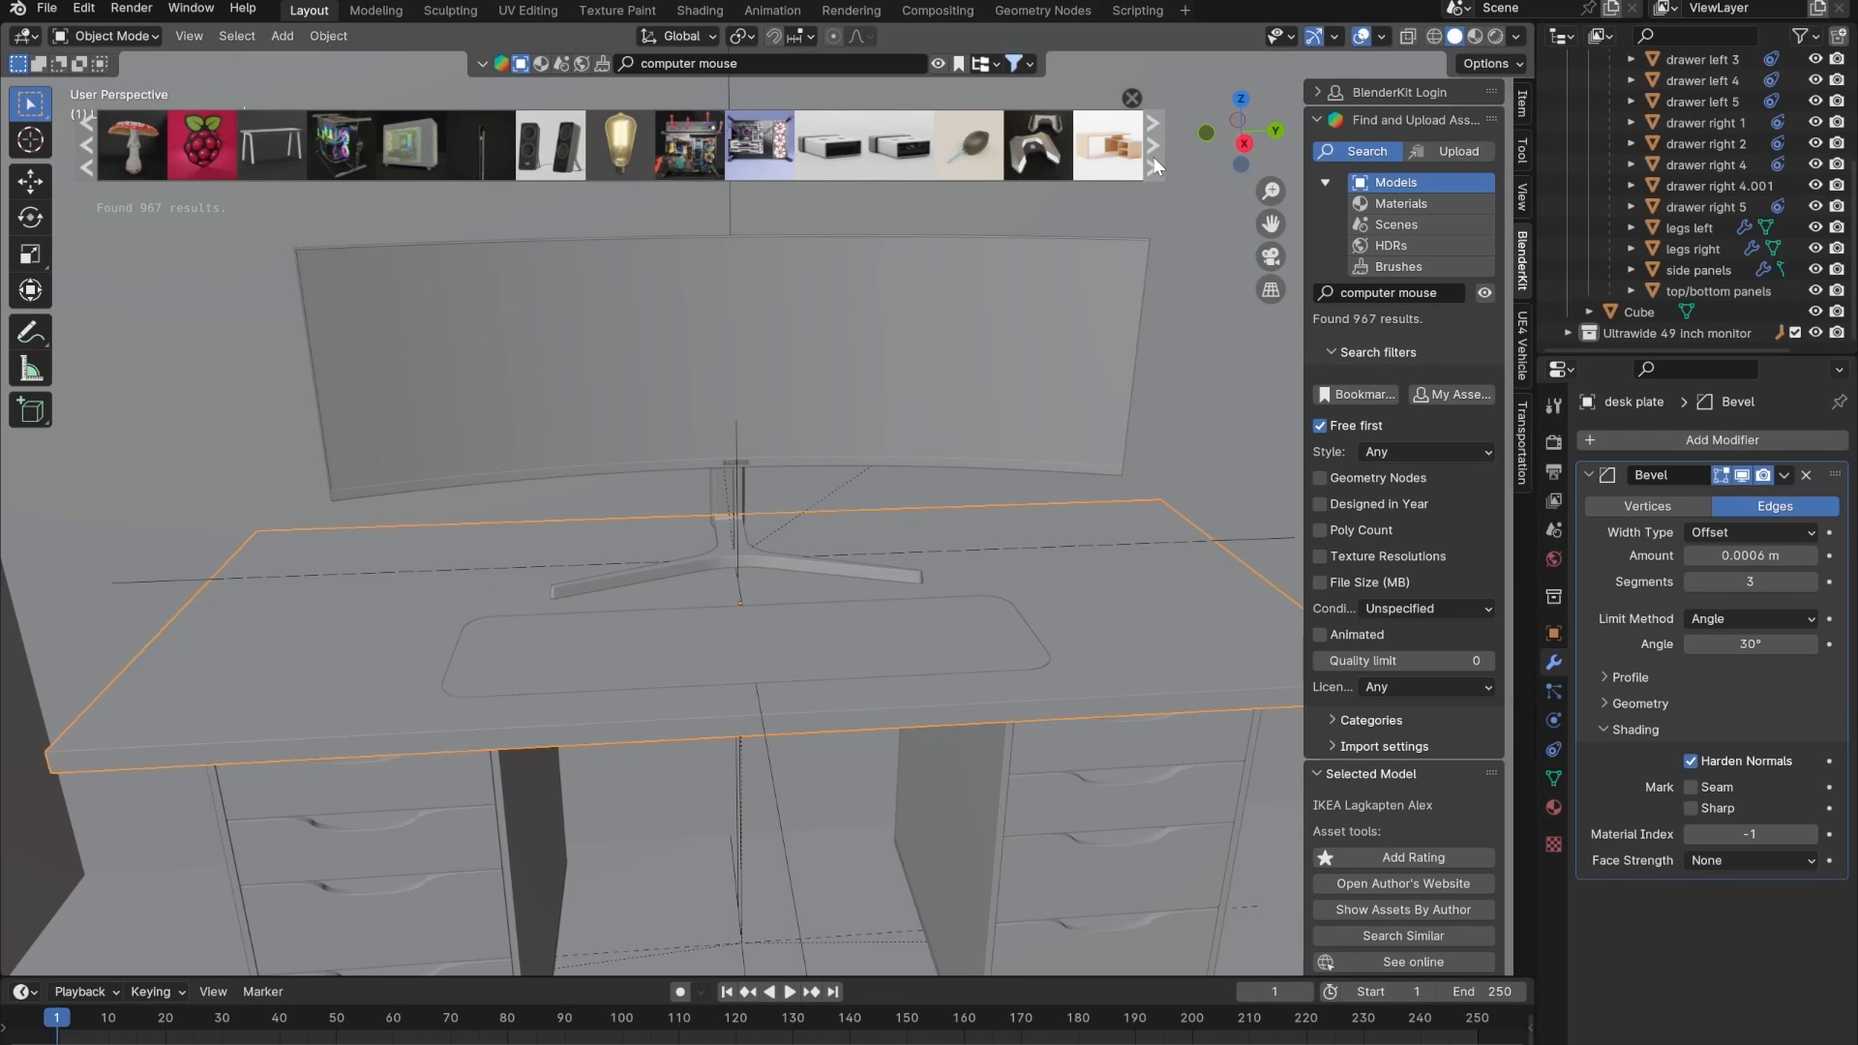
{"action": "left_click", "coordinate": [1153, 155]}
{"action": "left_click", "coordinate": [83, 166]}
{"action": "left_click", "coordinate": [81, 167]}
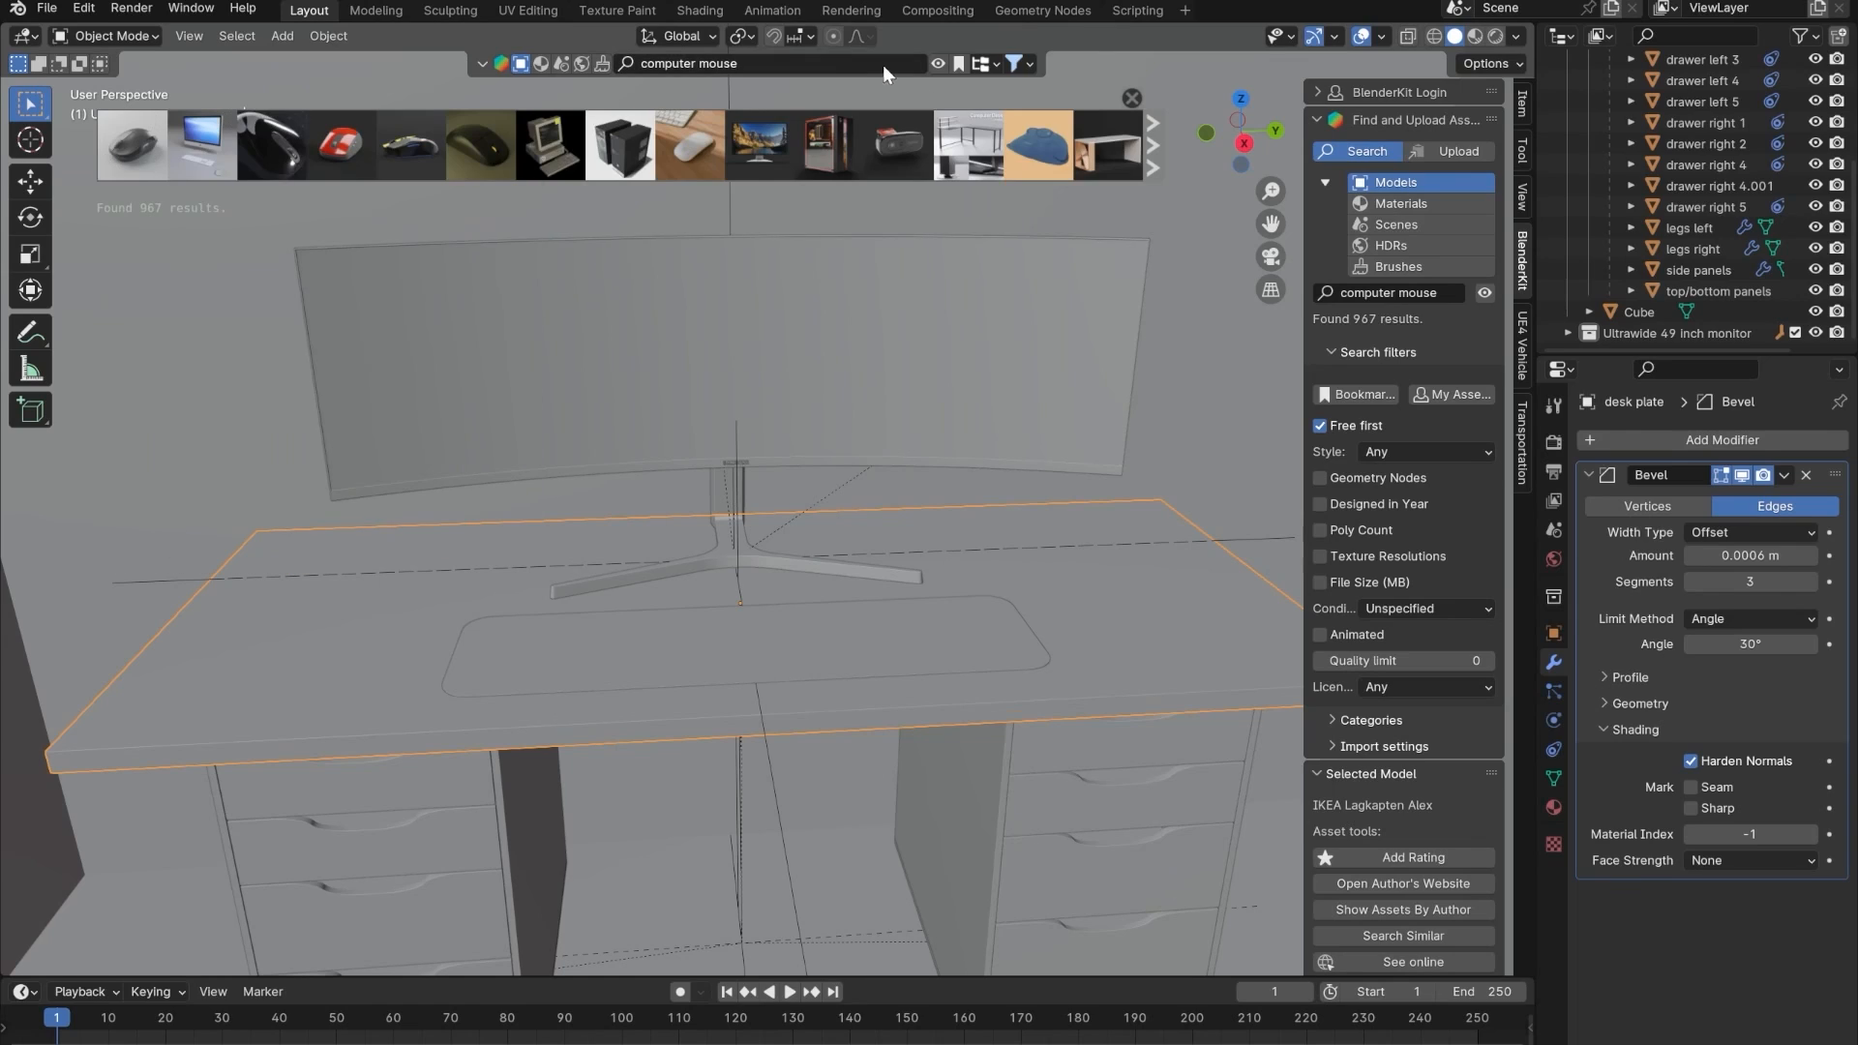
- Search the BlenderKit models for "controller" and download the Dualsense controller PS5 model into the scene
{"action": "left_click", "coordinate": [809, 65]}
{"action": "type", "text": "co"}
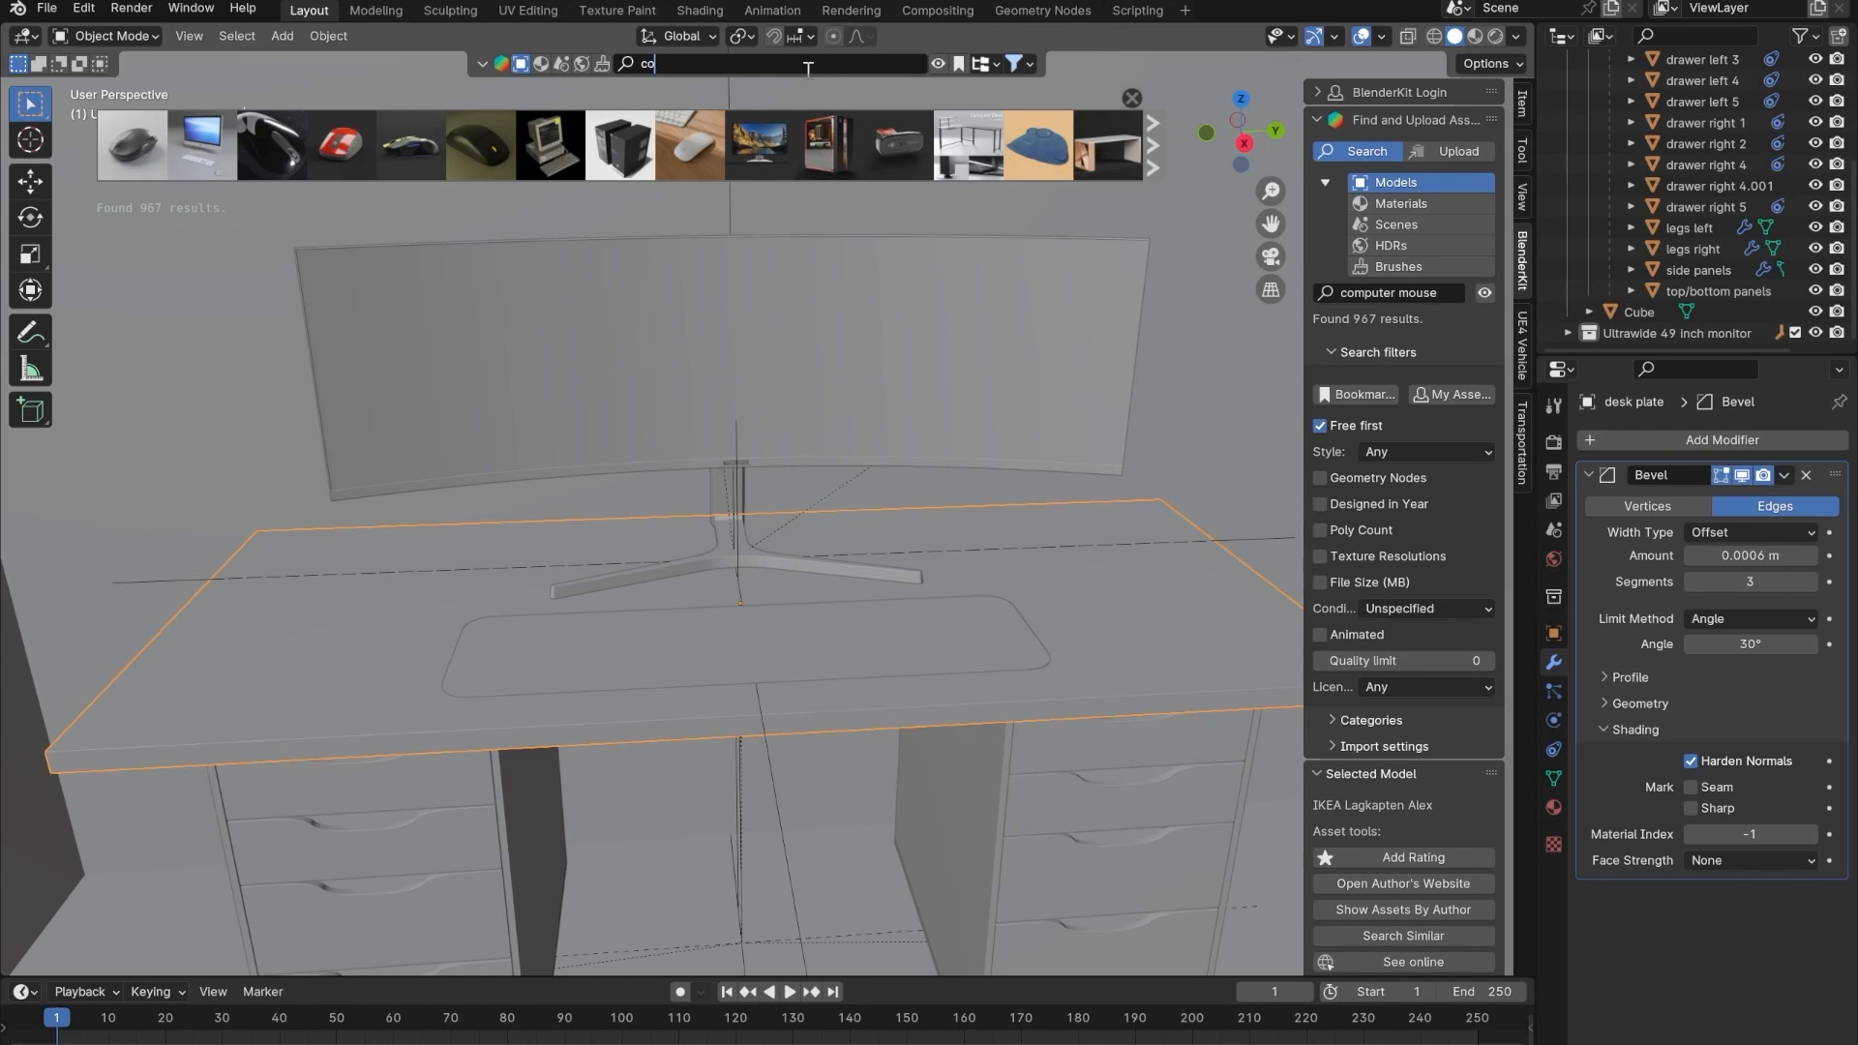
{"action": "type", "text": "ntroller"}
{"action": "key", "text": "Return"}
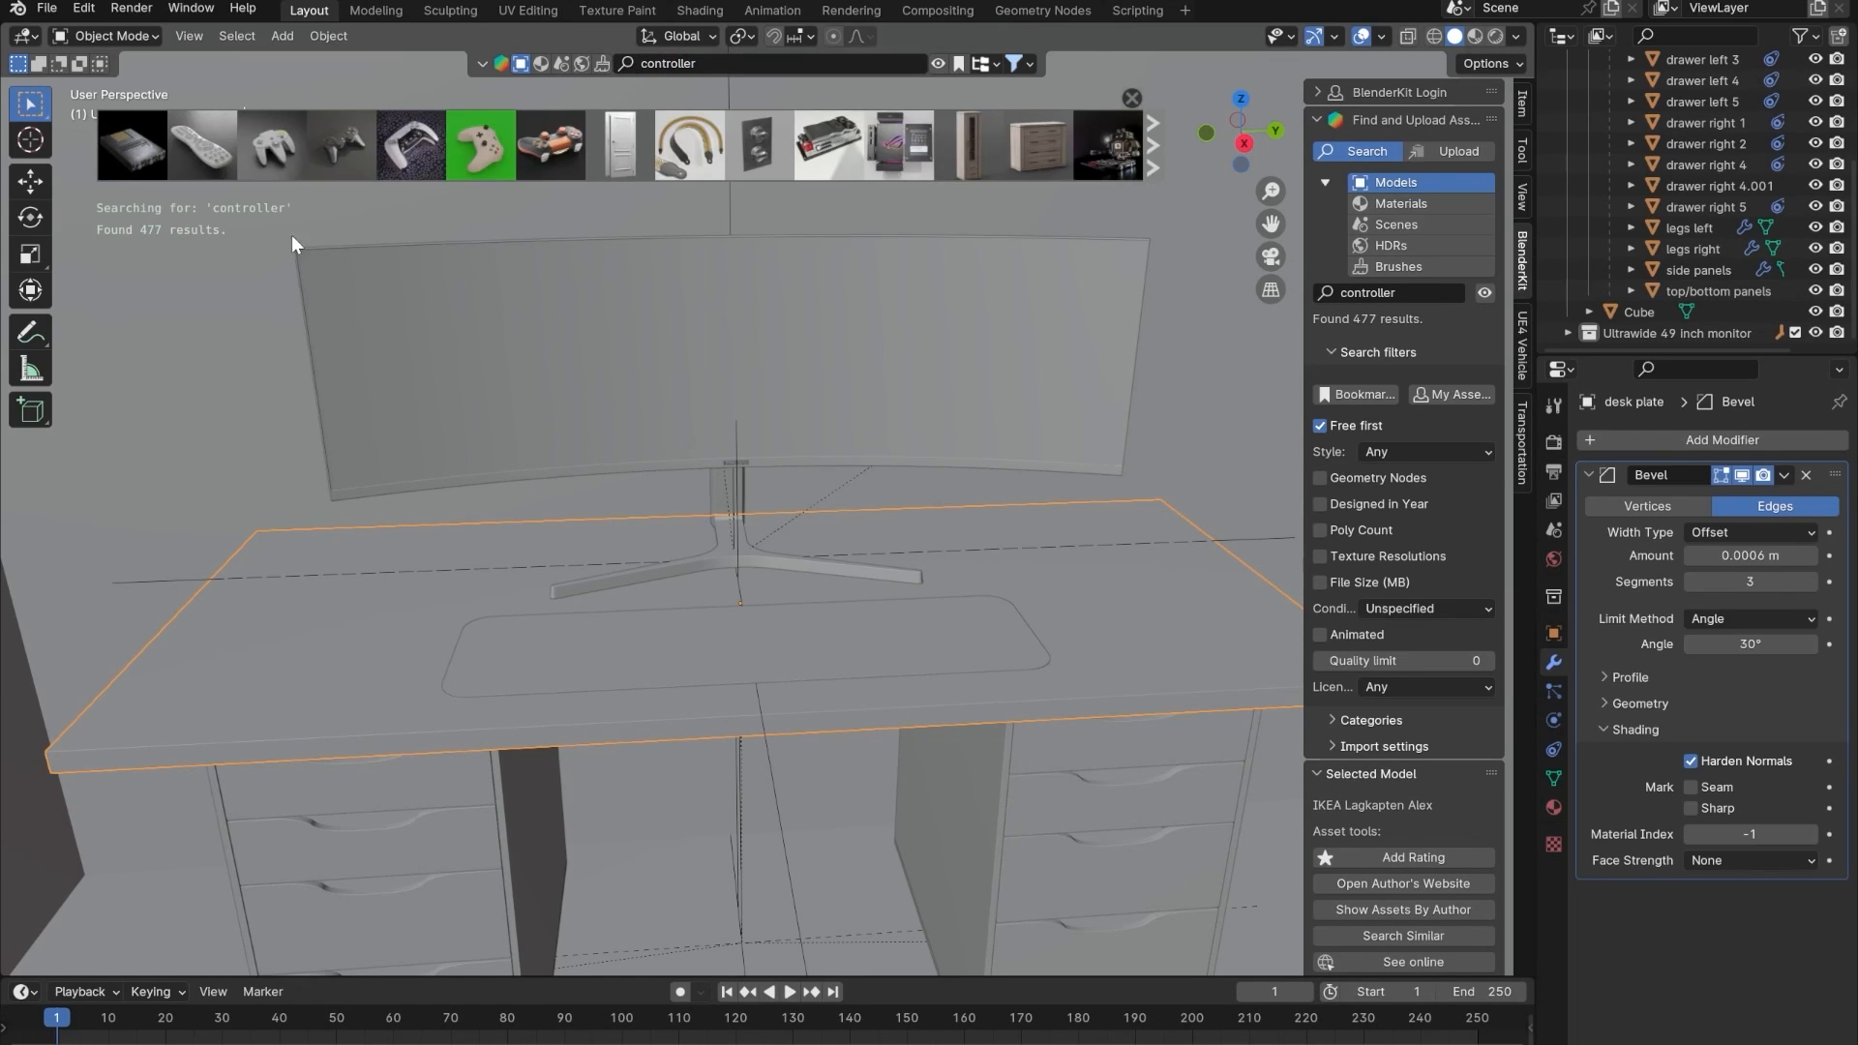
{"action": "mouse_move", "coordinate": [418, 145]}
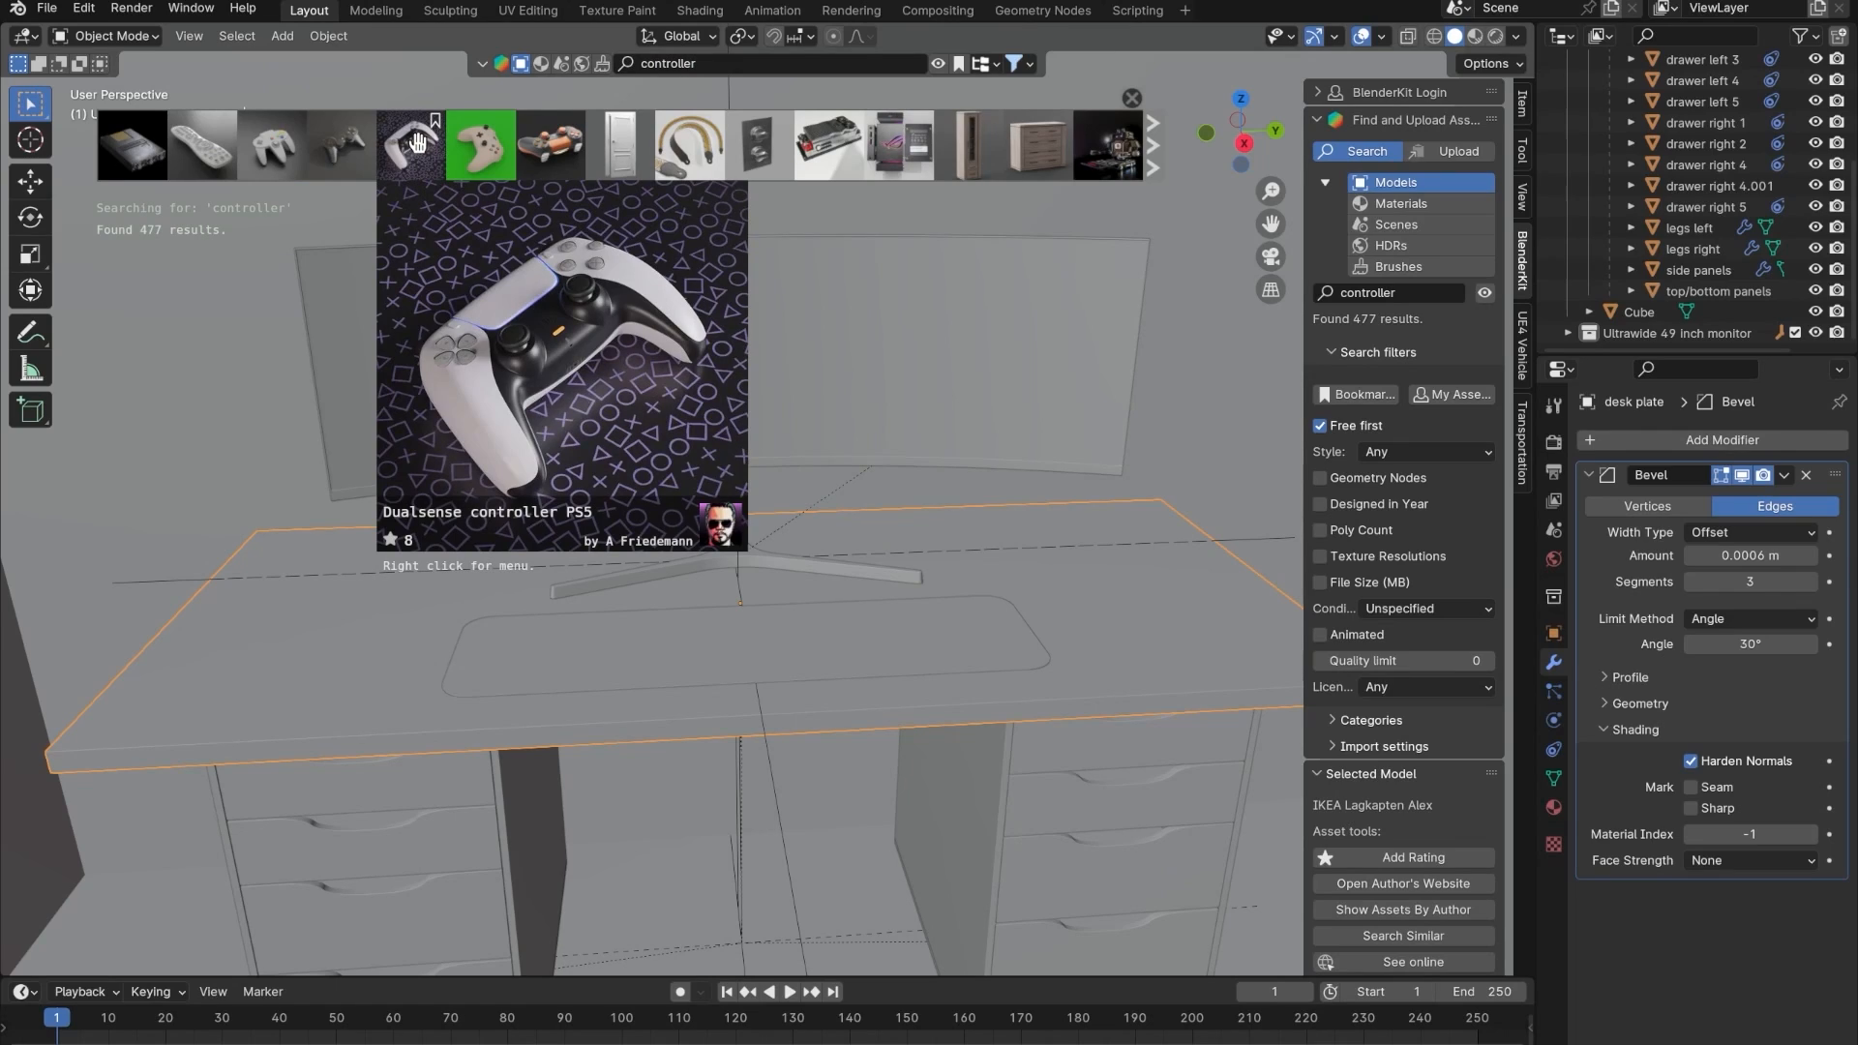
{"action": "mouse_move", "coordinate": [477, 141]}
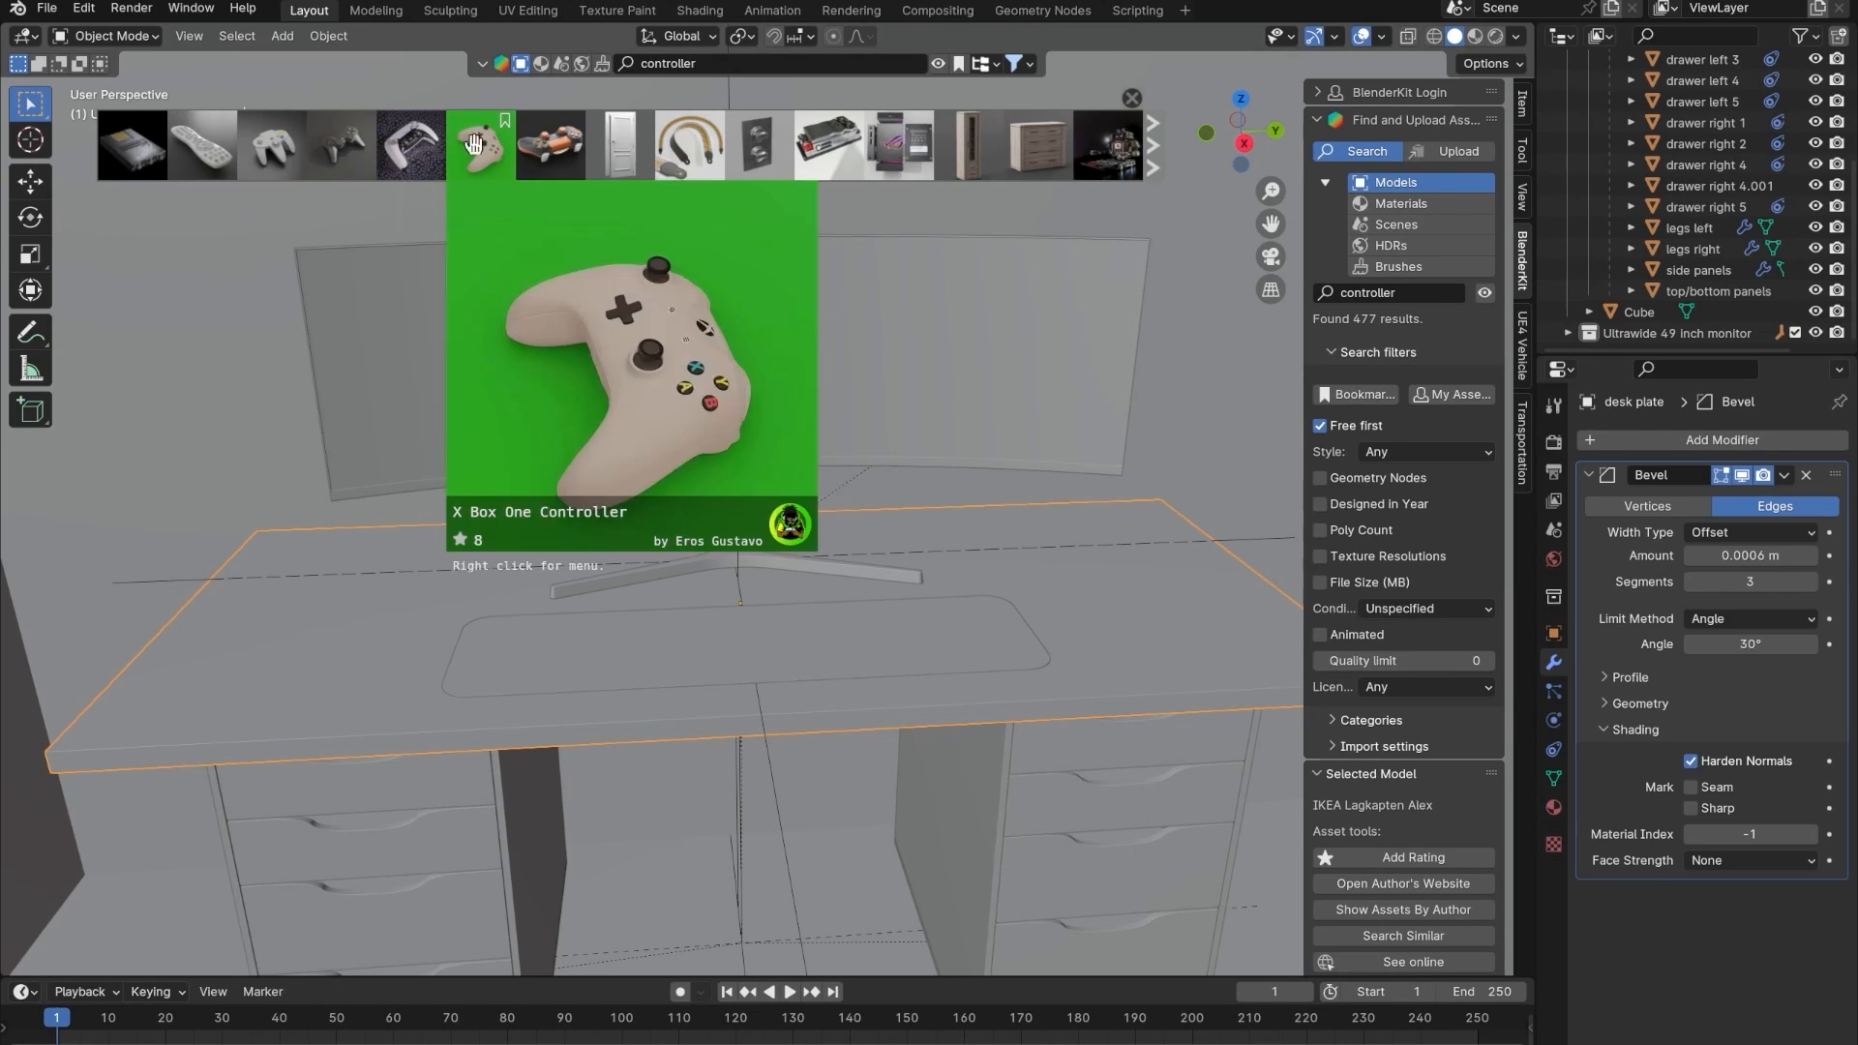
{"action": "left_click", "coordinate": [399, 152]}
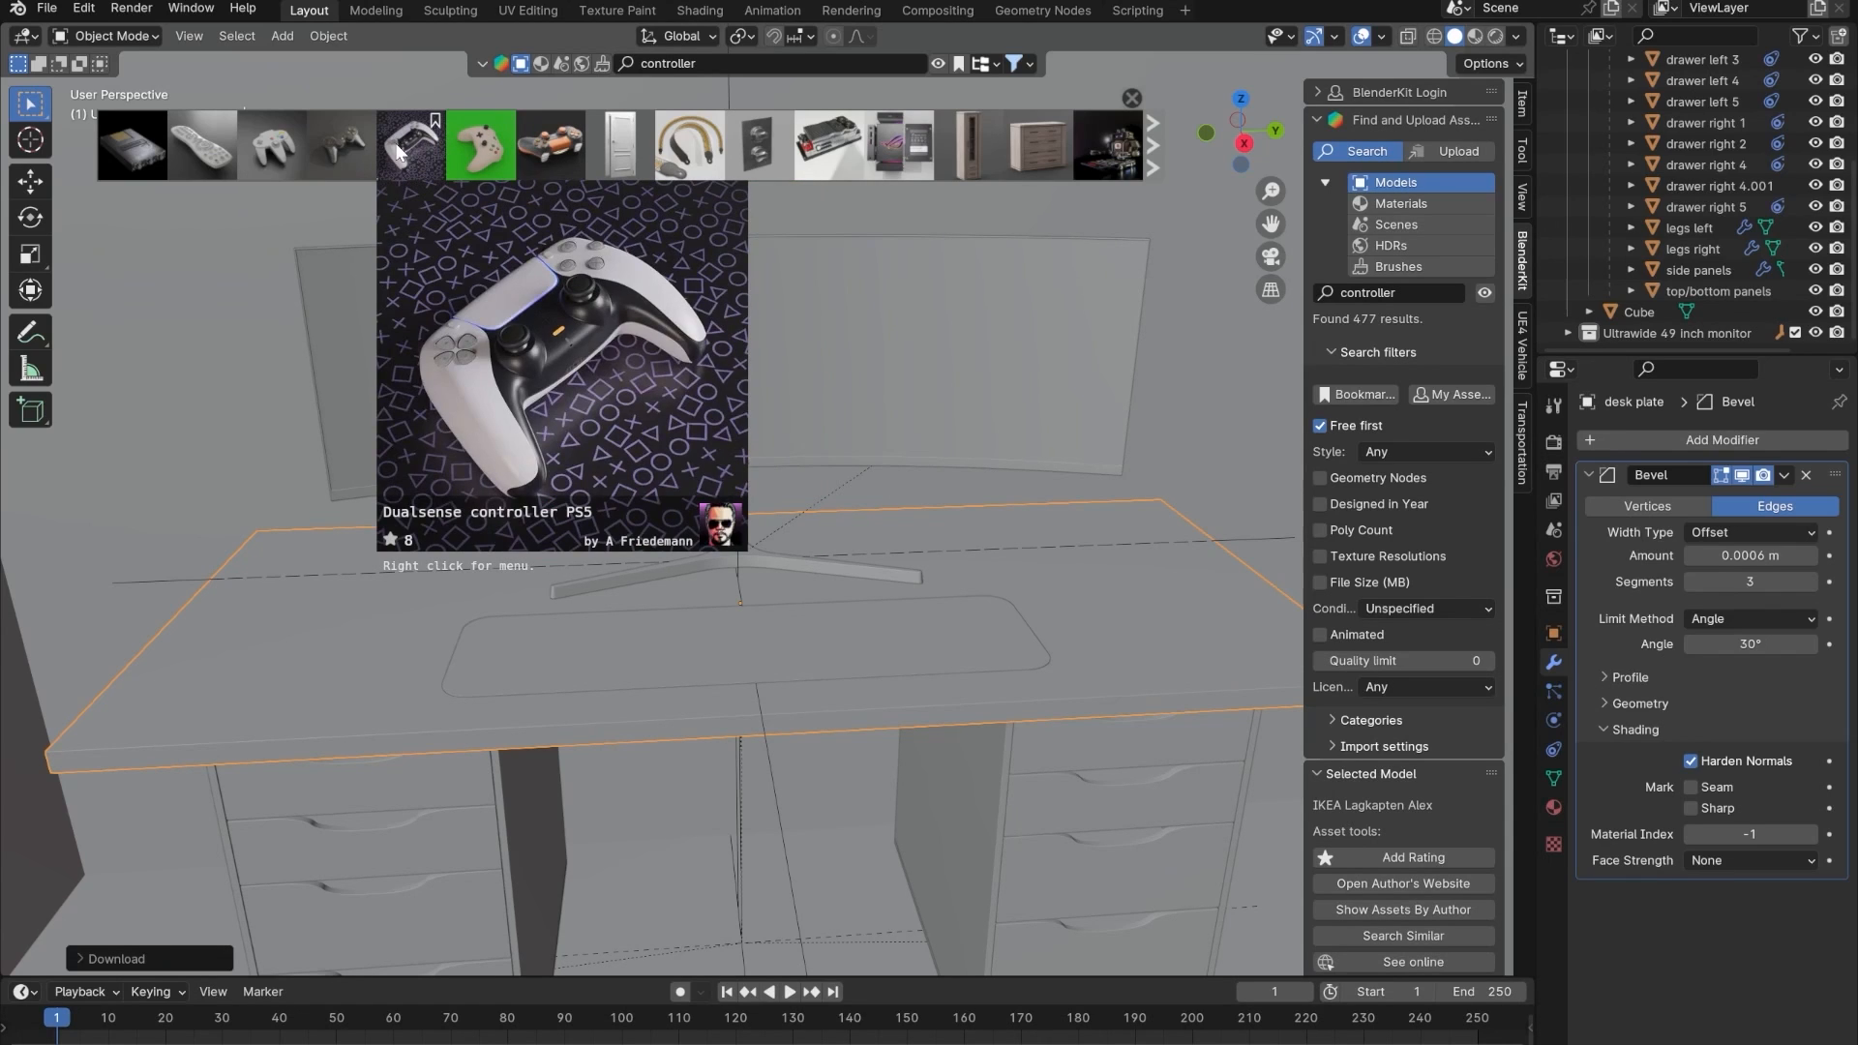
- Locate the imported controller on the floor in front of the desk and select one of its parts
{"action": "scroll", "coordinate": [822, 651], "scroll_direction": "down", "scroll_amount": 2}
{"action": "scroll", "coordinate": [822, 650], "scroll_direction": "up", "scroll_amount": 1}
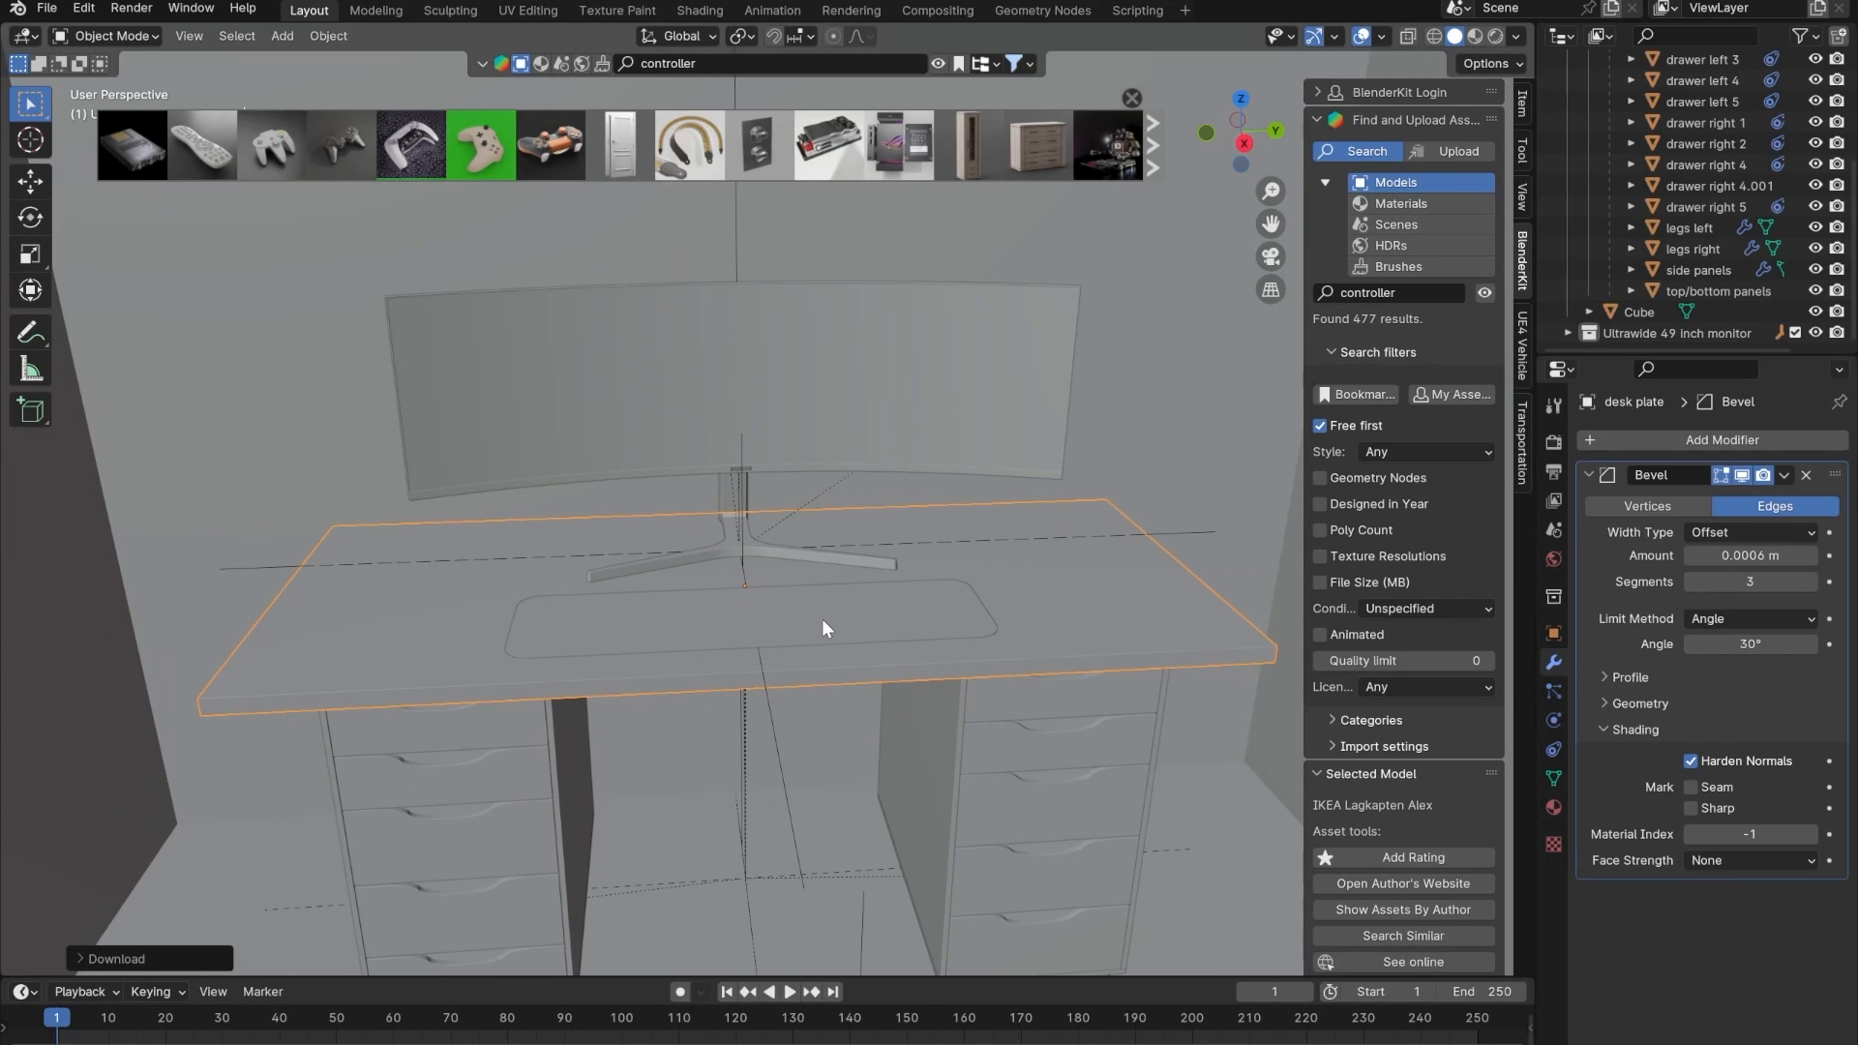
{"action": "scroll", "coordinate": [822, 618], "scroll_direction": "down", "scroll_amount": 1}
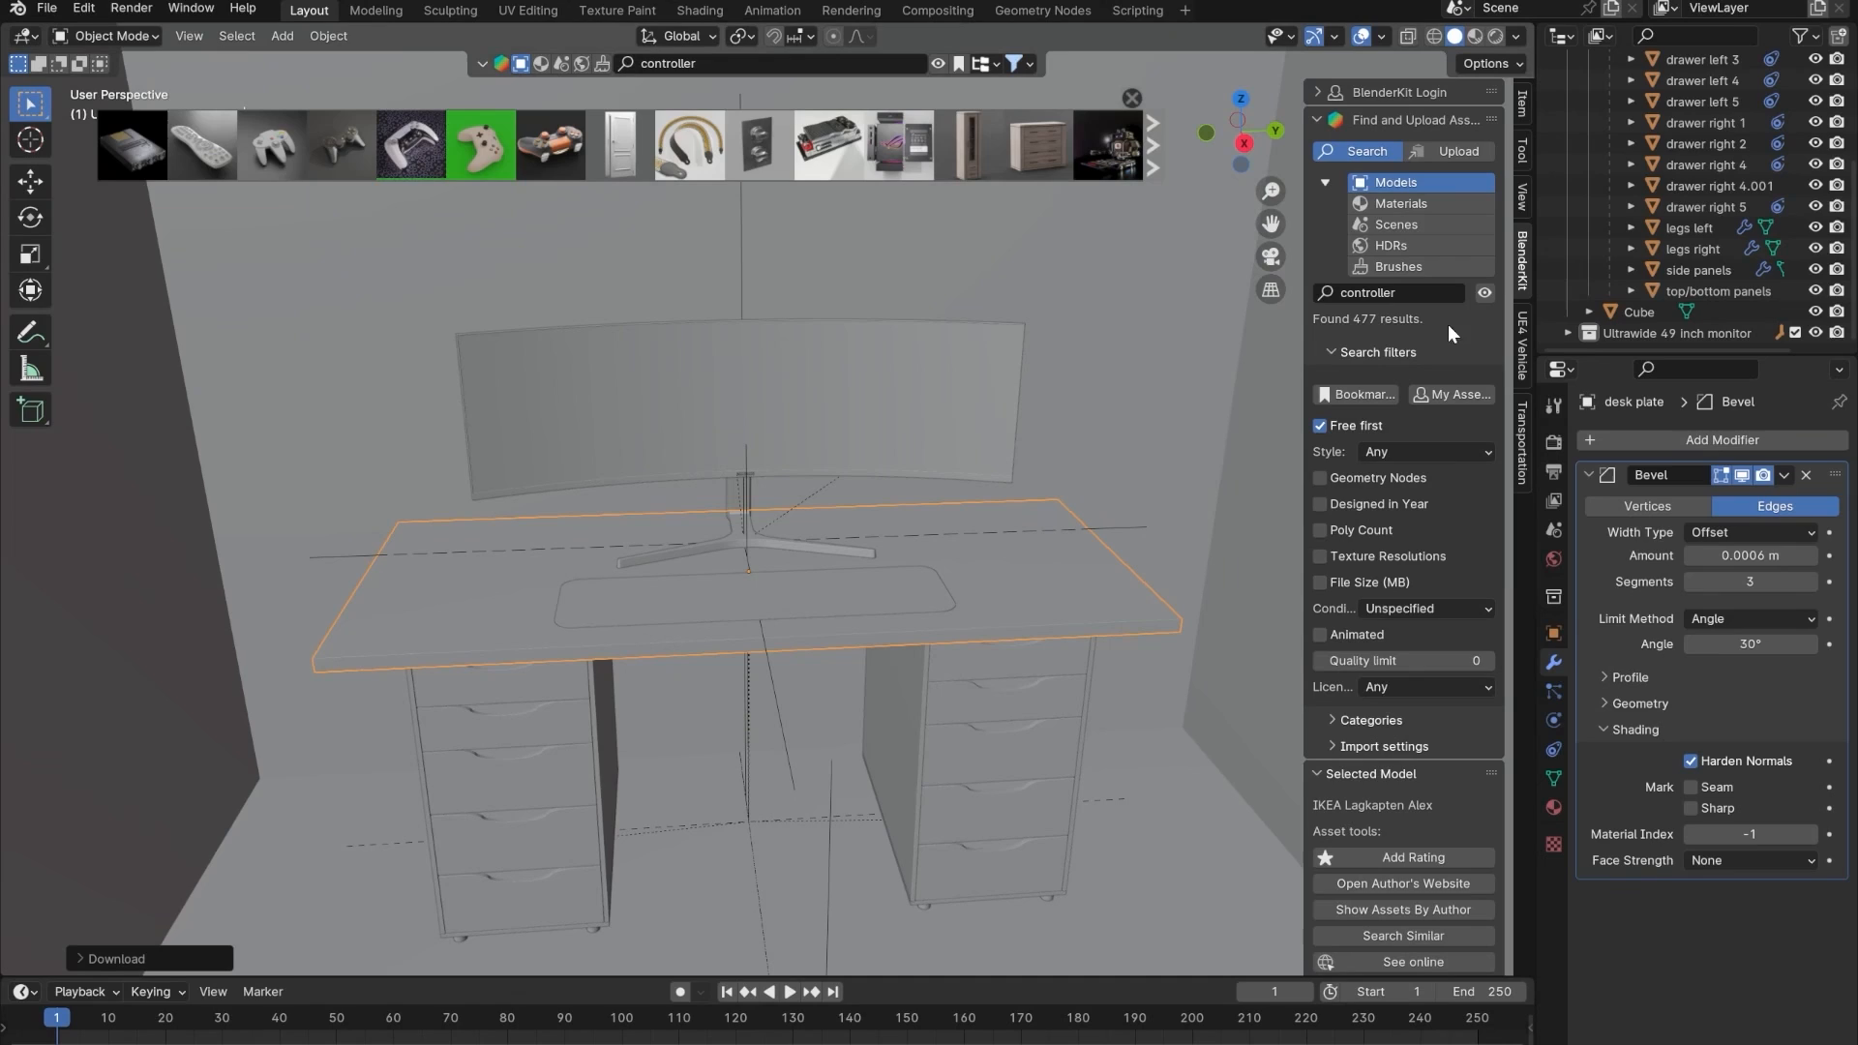
{"action": "scroll", "coordinate": [1391, 880], "scroll_direction": "down", "scroll_amount": 1}
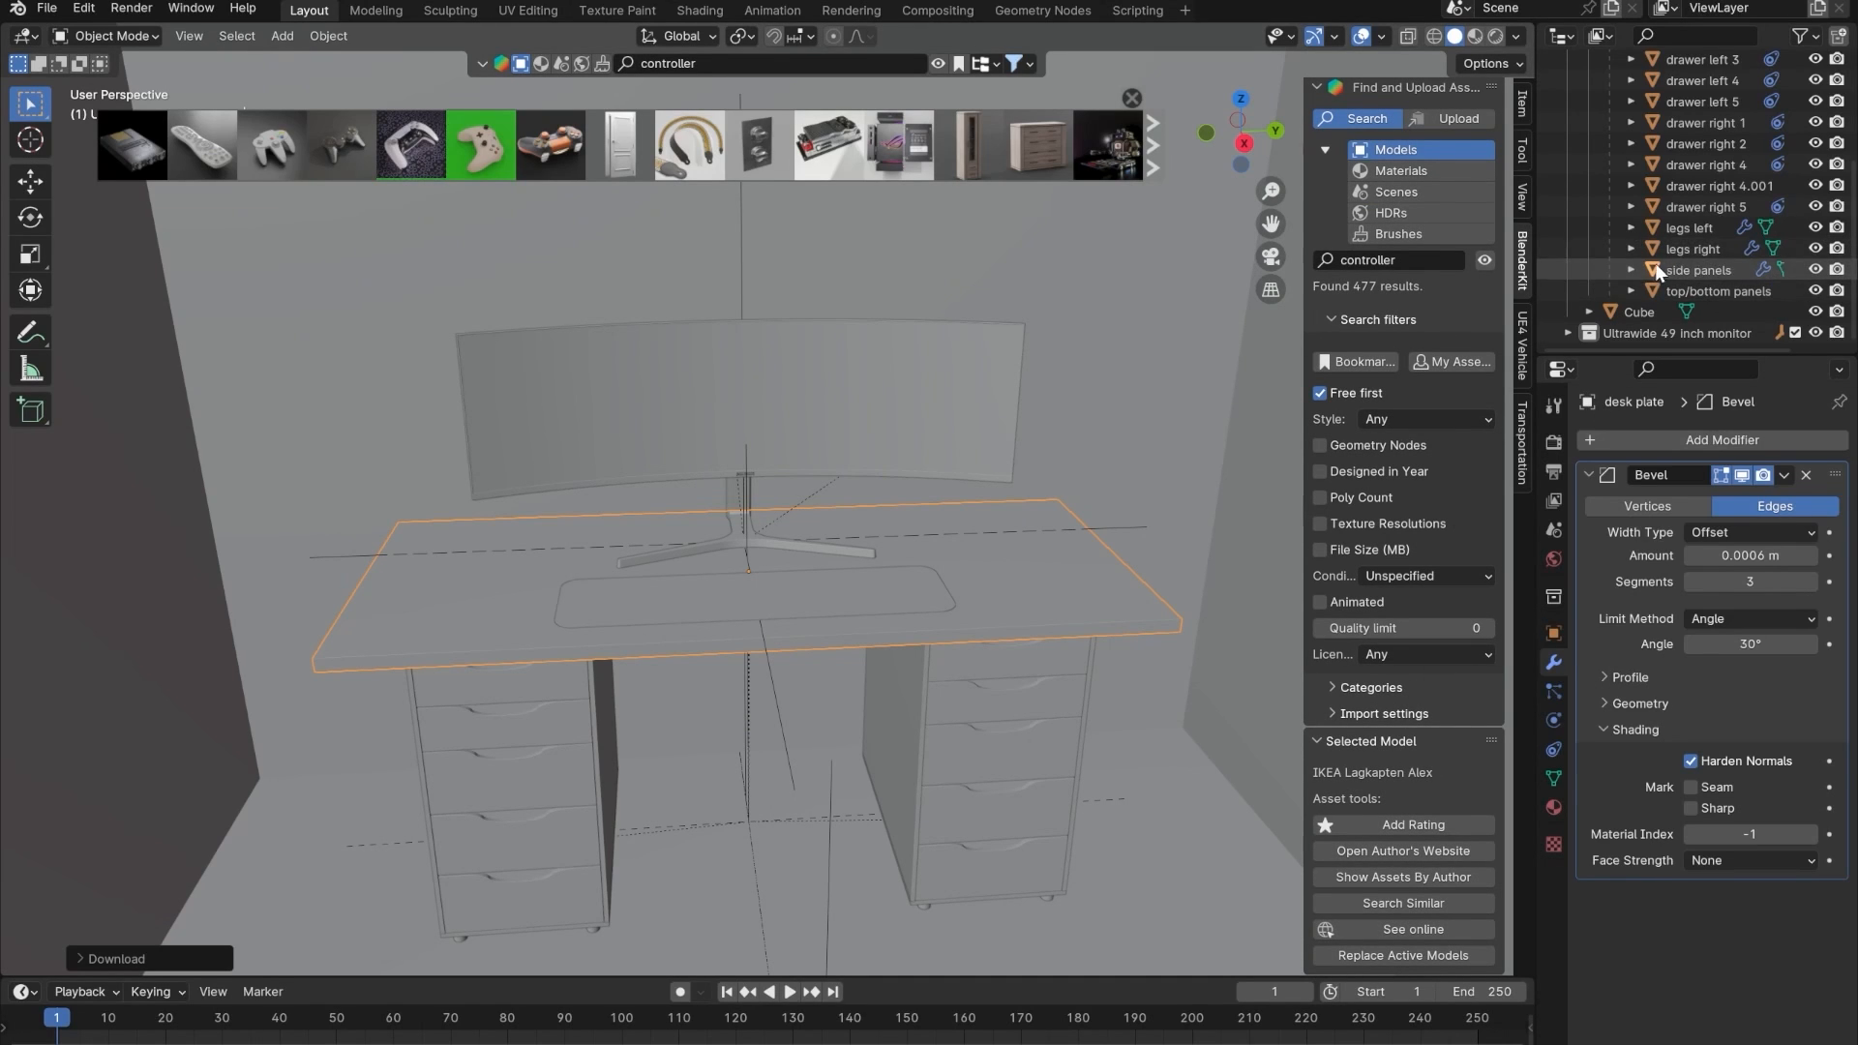
{"action": "scroll", "coordinate": [1652, 270], "scroll_direction": "up", "scroll_amount": 3}
{"action": "scroll", "coordinate": [1669, 246], "scroll_direction": "down", "scroll_amount": 3}
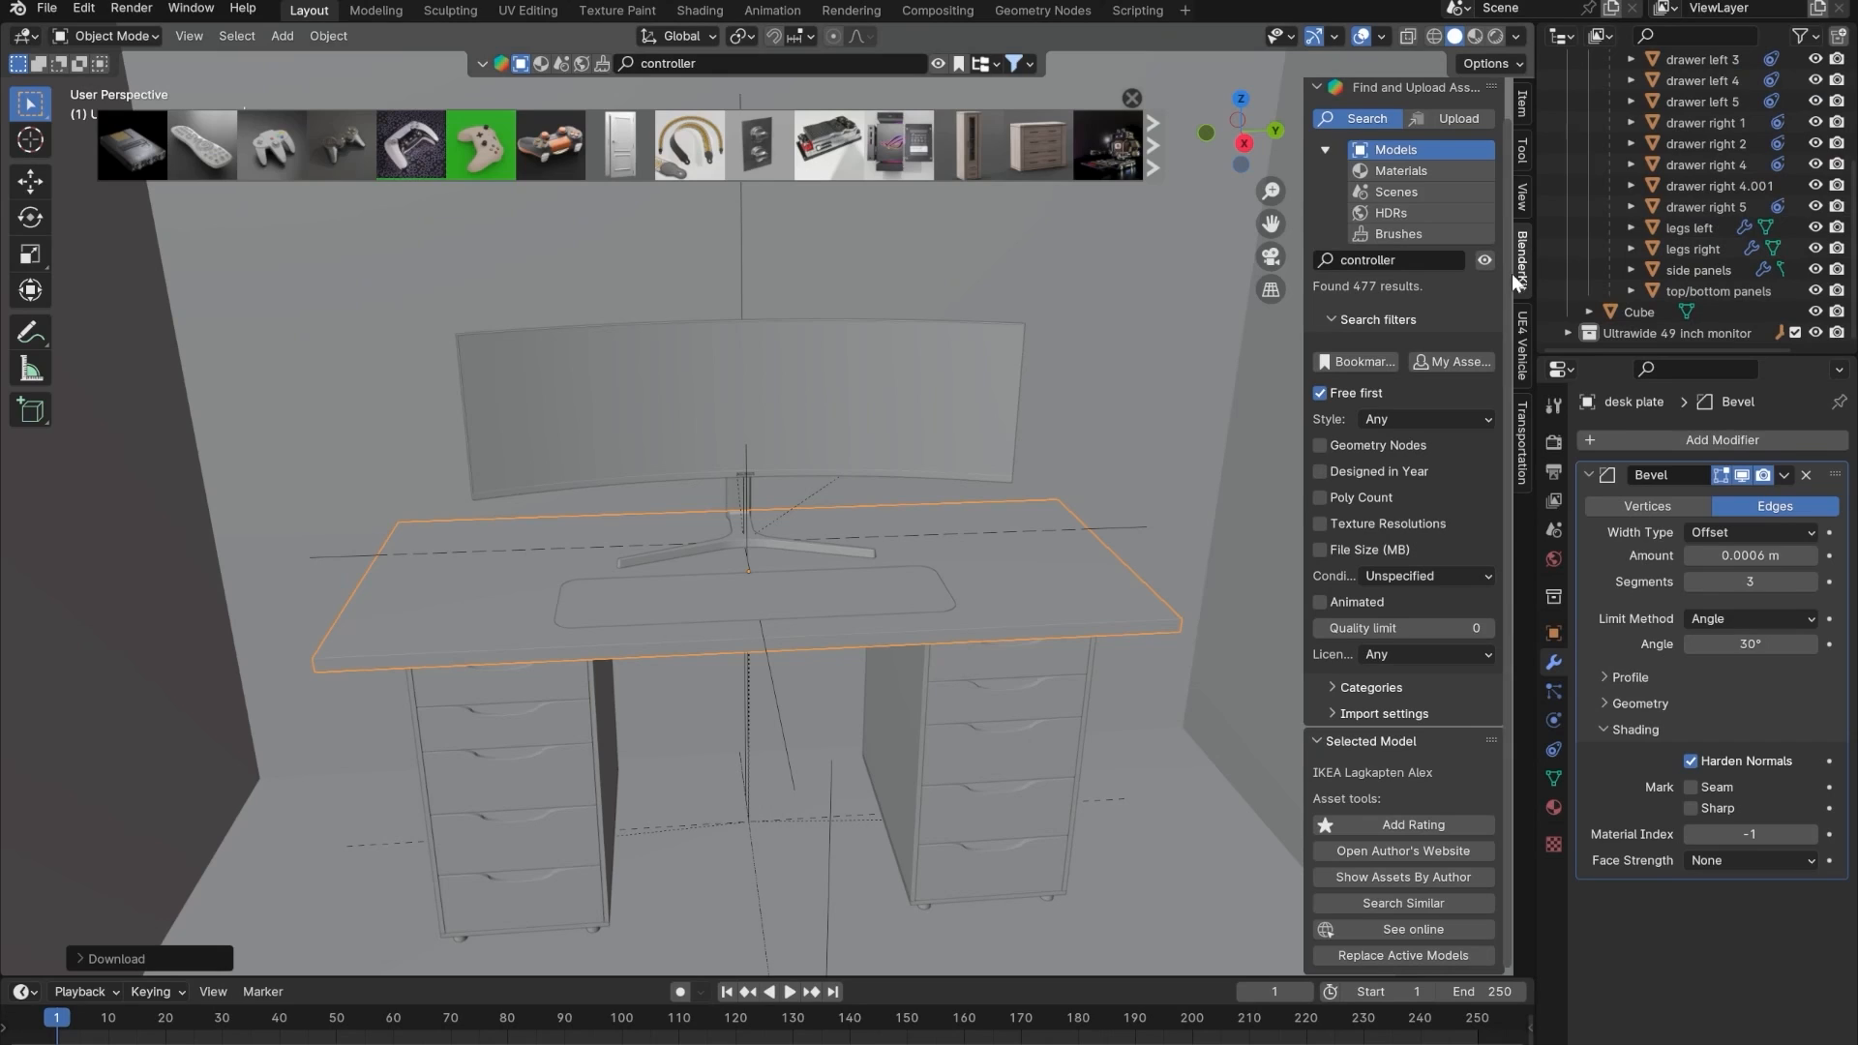
{"action": "left_click", "coordinate": [1317, 740]}
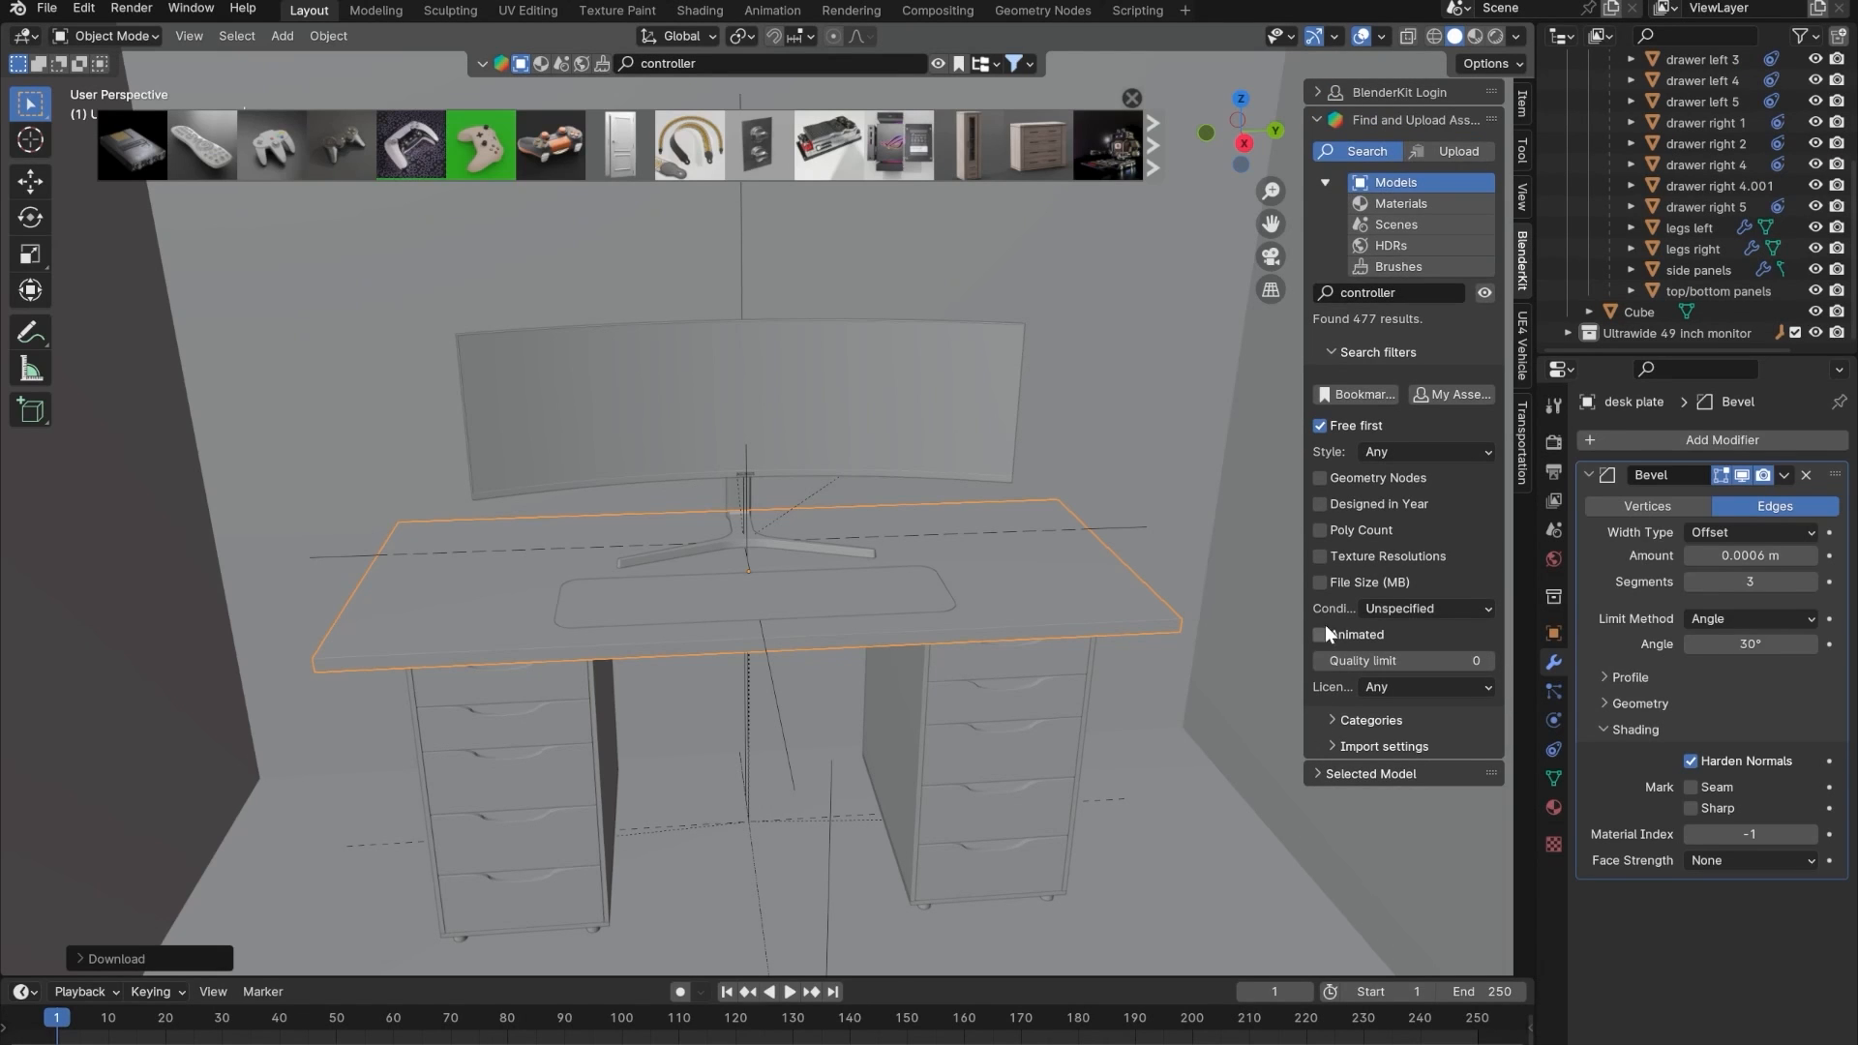
{"action": "middle_click_drag", "start_coordinate": [873, 695], "coordinate": [887, 760]}
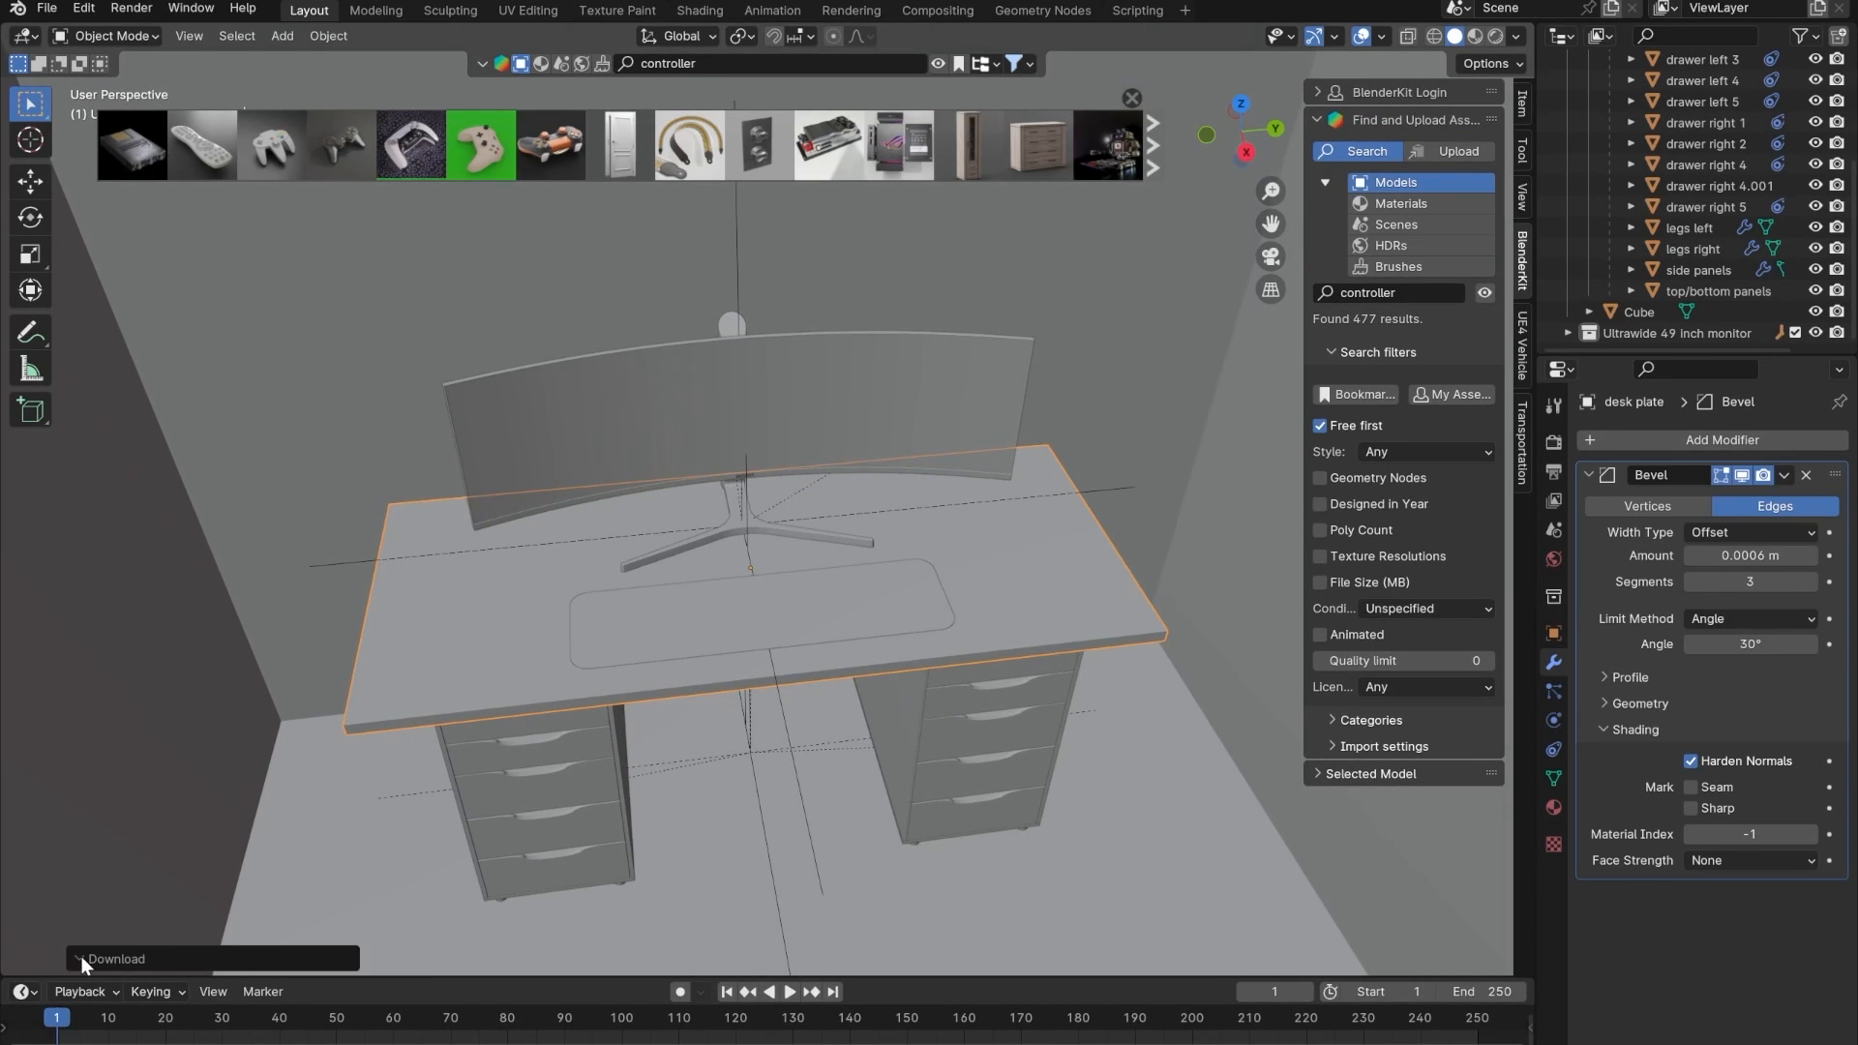
{"action": "scroll", "coordinate": [1077, 503], "scroll_direction": "down", "scroll_amount": 7}
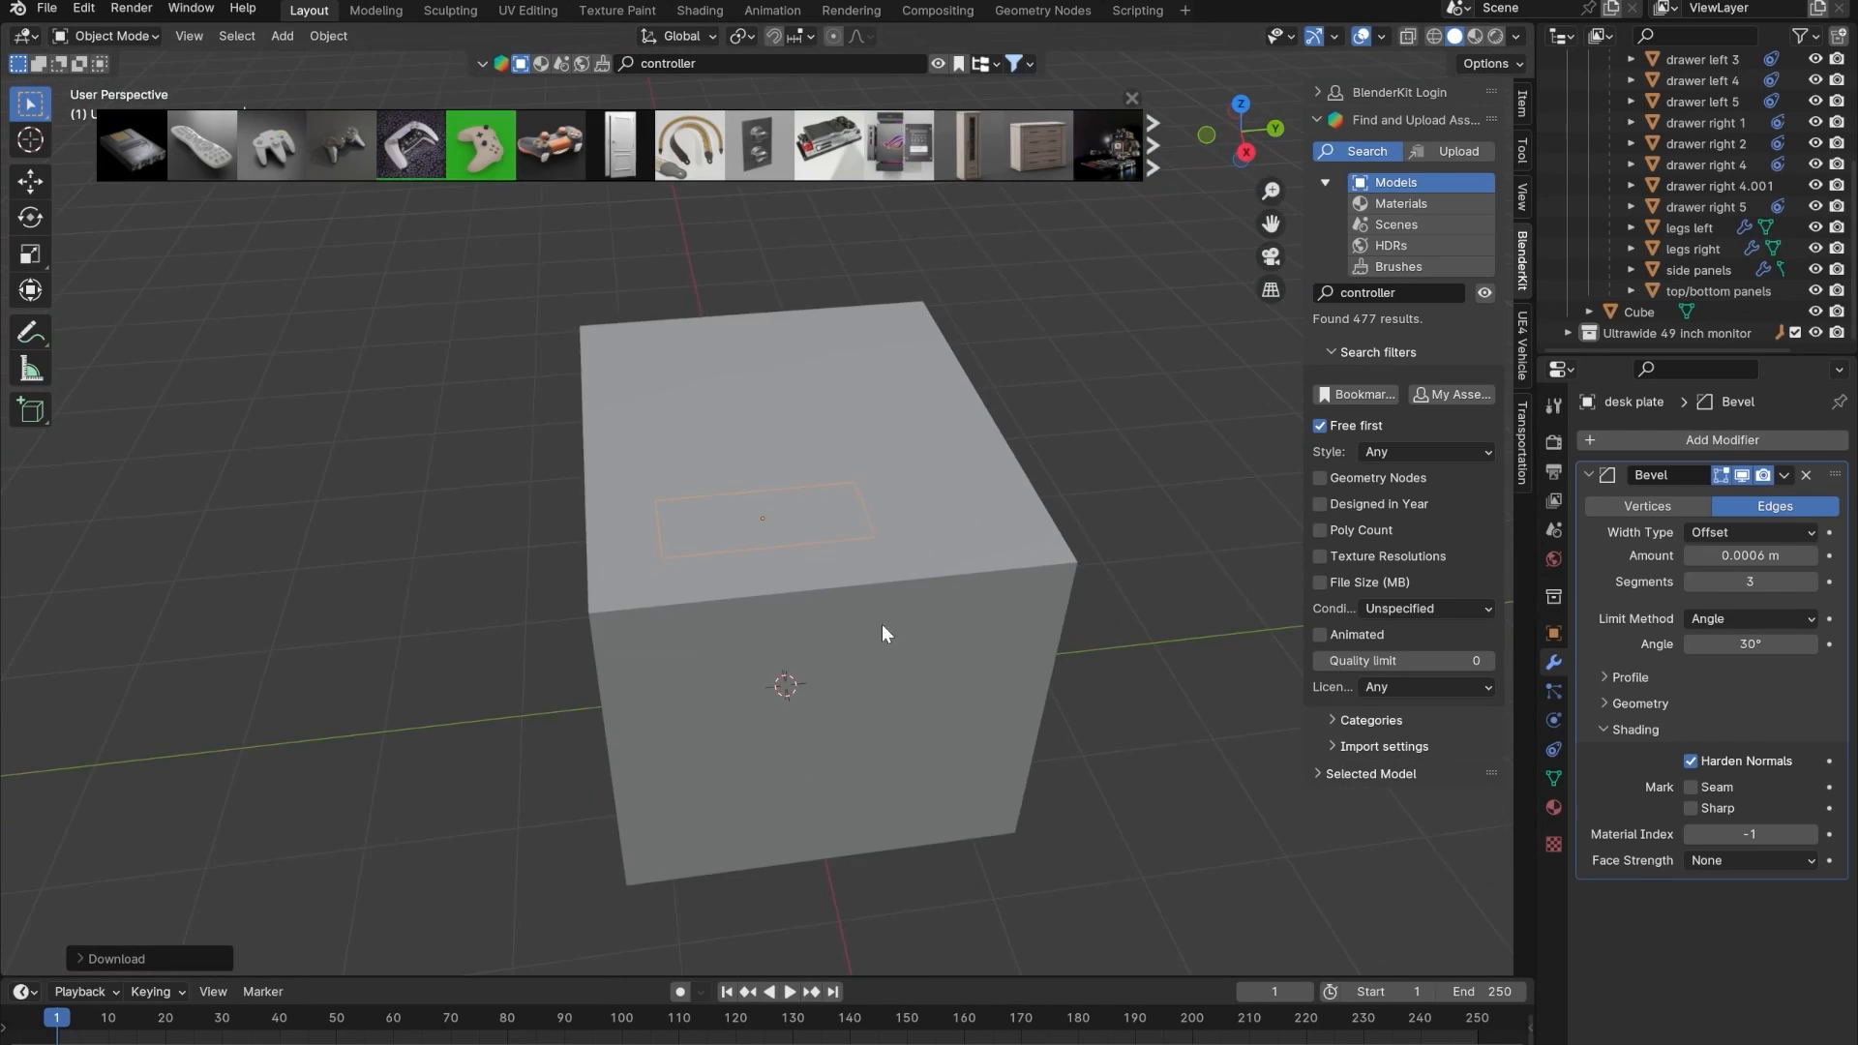
{"action": "middle_click_drag", "start_coordinate": [881, 624], "coordinate": [857, 472], "text": "shift"}
{"action": "scroll", "coordinate": [858, 473], "scroll_direction": "up", "scroll_amount": 8}
{"action": "left_click", "coordinate": [777, 715]}
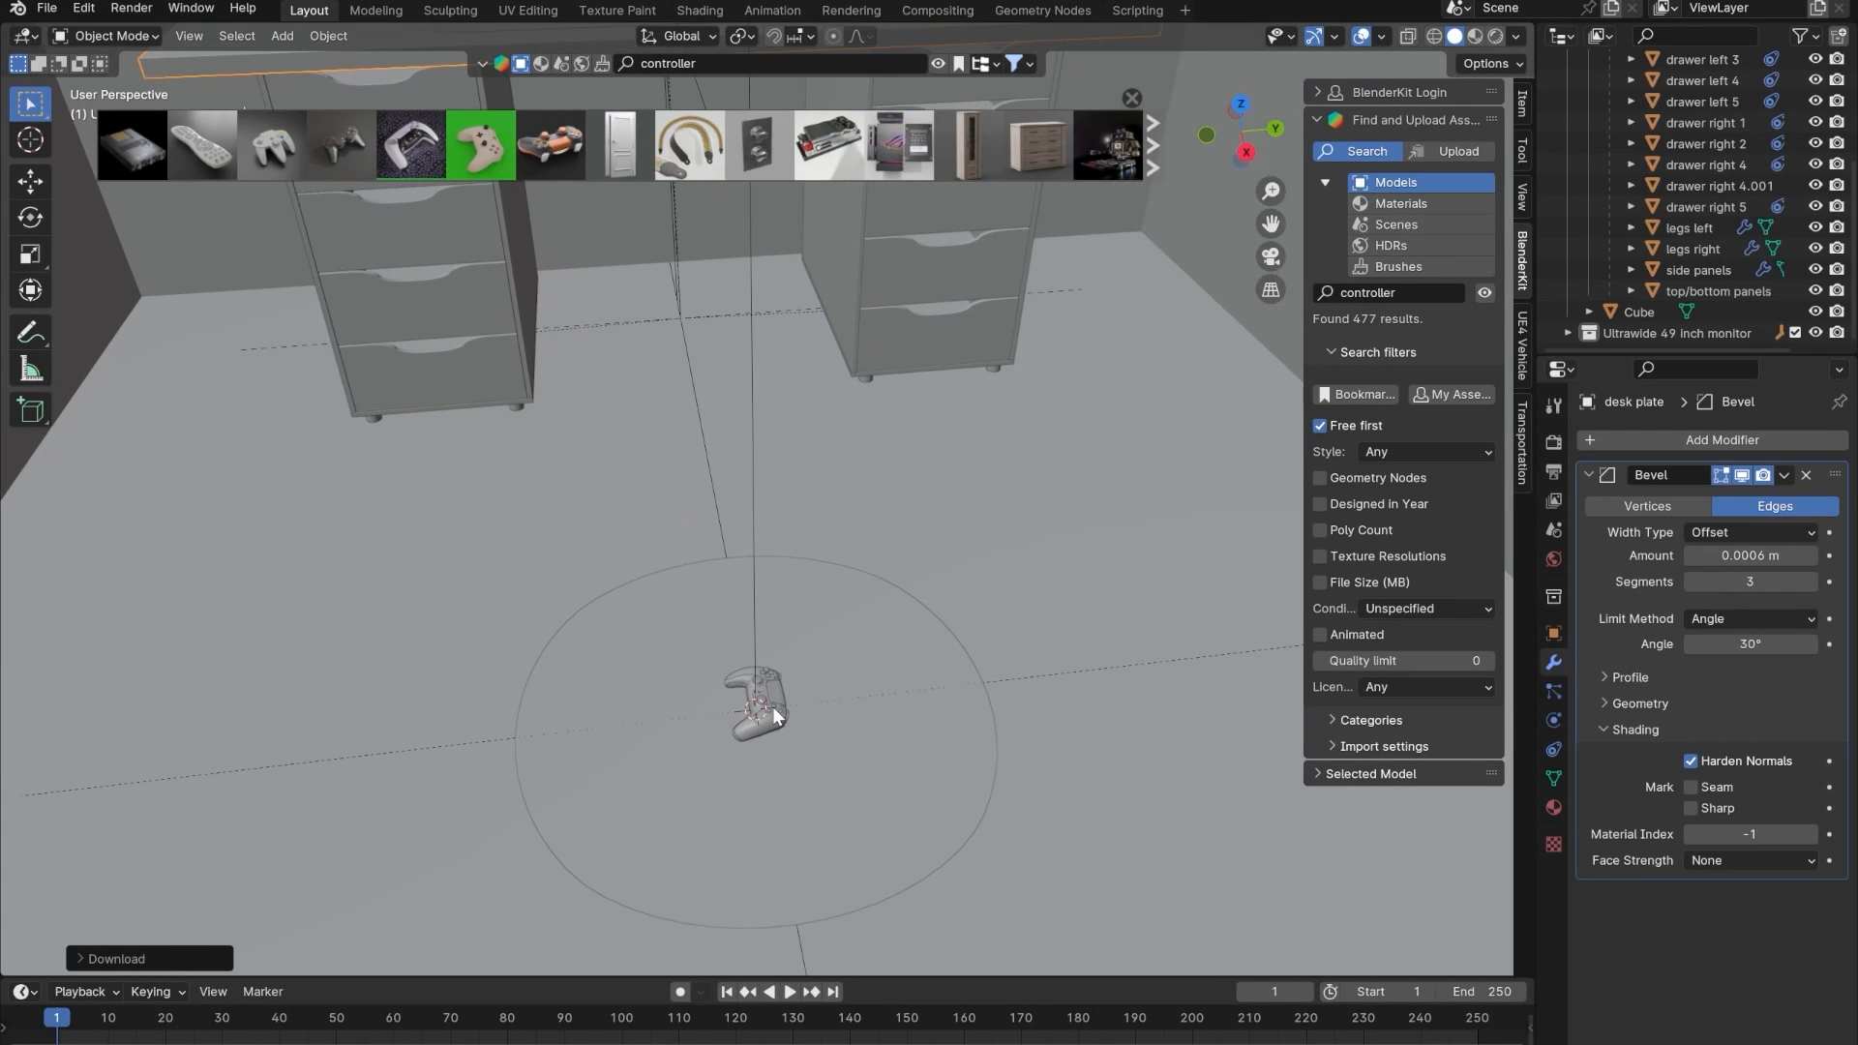
- Move the Dualsense controller PS5 collection out of the Ultrawide 49 inch monitor collection to the Scene Collection level
{"action": "scroll", "coordinate": [1645, 259], "scroll_direction": "up", "scroll_amount": 6}
{"action": "scroll", "coordinate": [1645, 259], "scroll_direction": "down", "scroll_amount": 6}
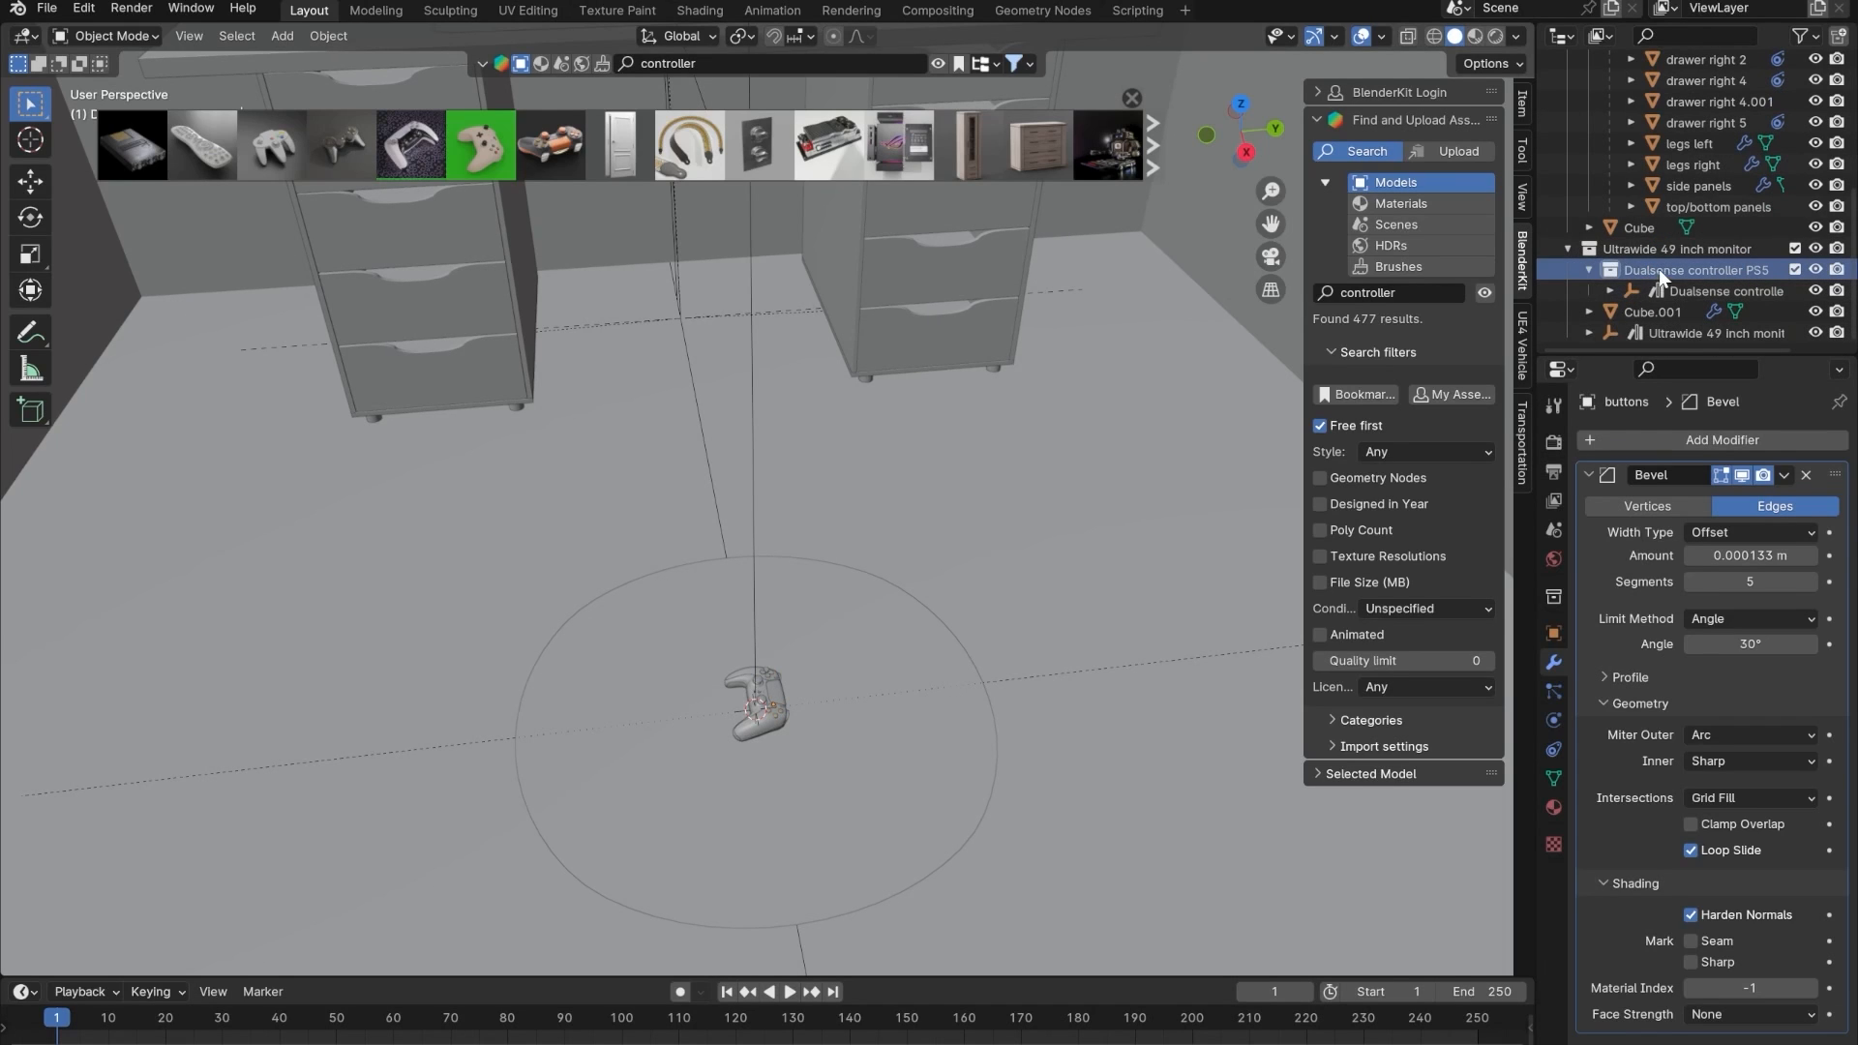
{"action": "right_click", "coordinate": [1646, 270]}
{"action": "left_click", "coordinate": [1566, 264]}
{"action": "scroll", "coordinate": [1666, 334], "scroll_direction": "up", "scroll_amount": 3}
{"action": "scroll", "coordinate": [1664, 321], "scroll_direction": "down", "scroll_amount": 3}
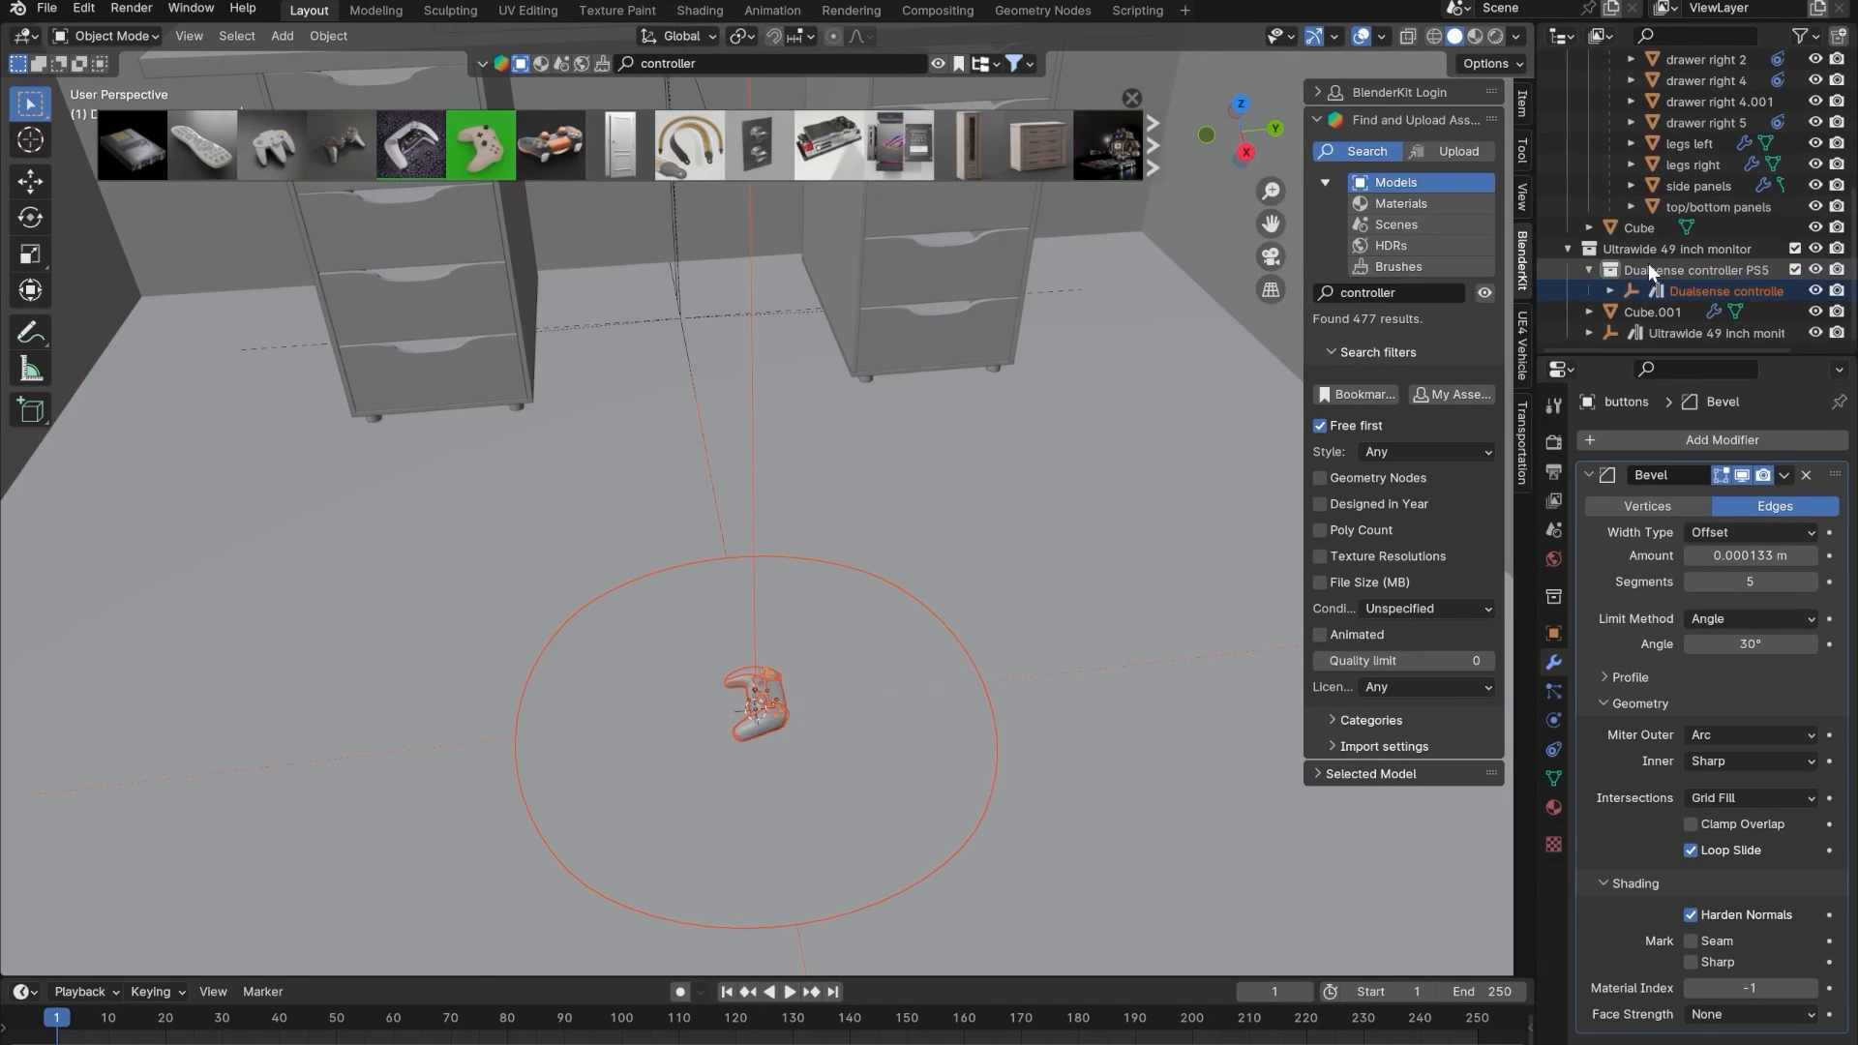
{"action": "left_click", "coordinate": [1648, 255]}
{"action": "left_click", "coordinate": [1646, 272]}
{"action": "scroll", "coordinate": [1657, 206], "scroll_direction": "up", "scroll_amount": 6}
{"action": "left_click_drag", "start_coordinate": [1644, 275], "coordinate": [1630, 62]}
{"action": "left_click", "coordinate": [1567, 84]}
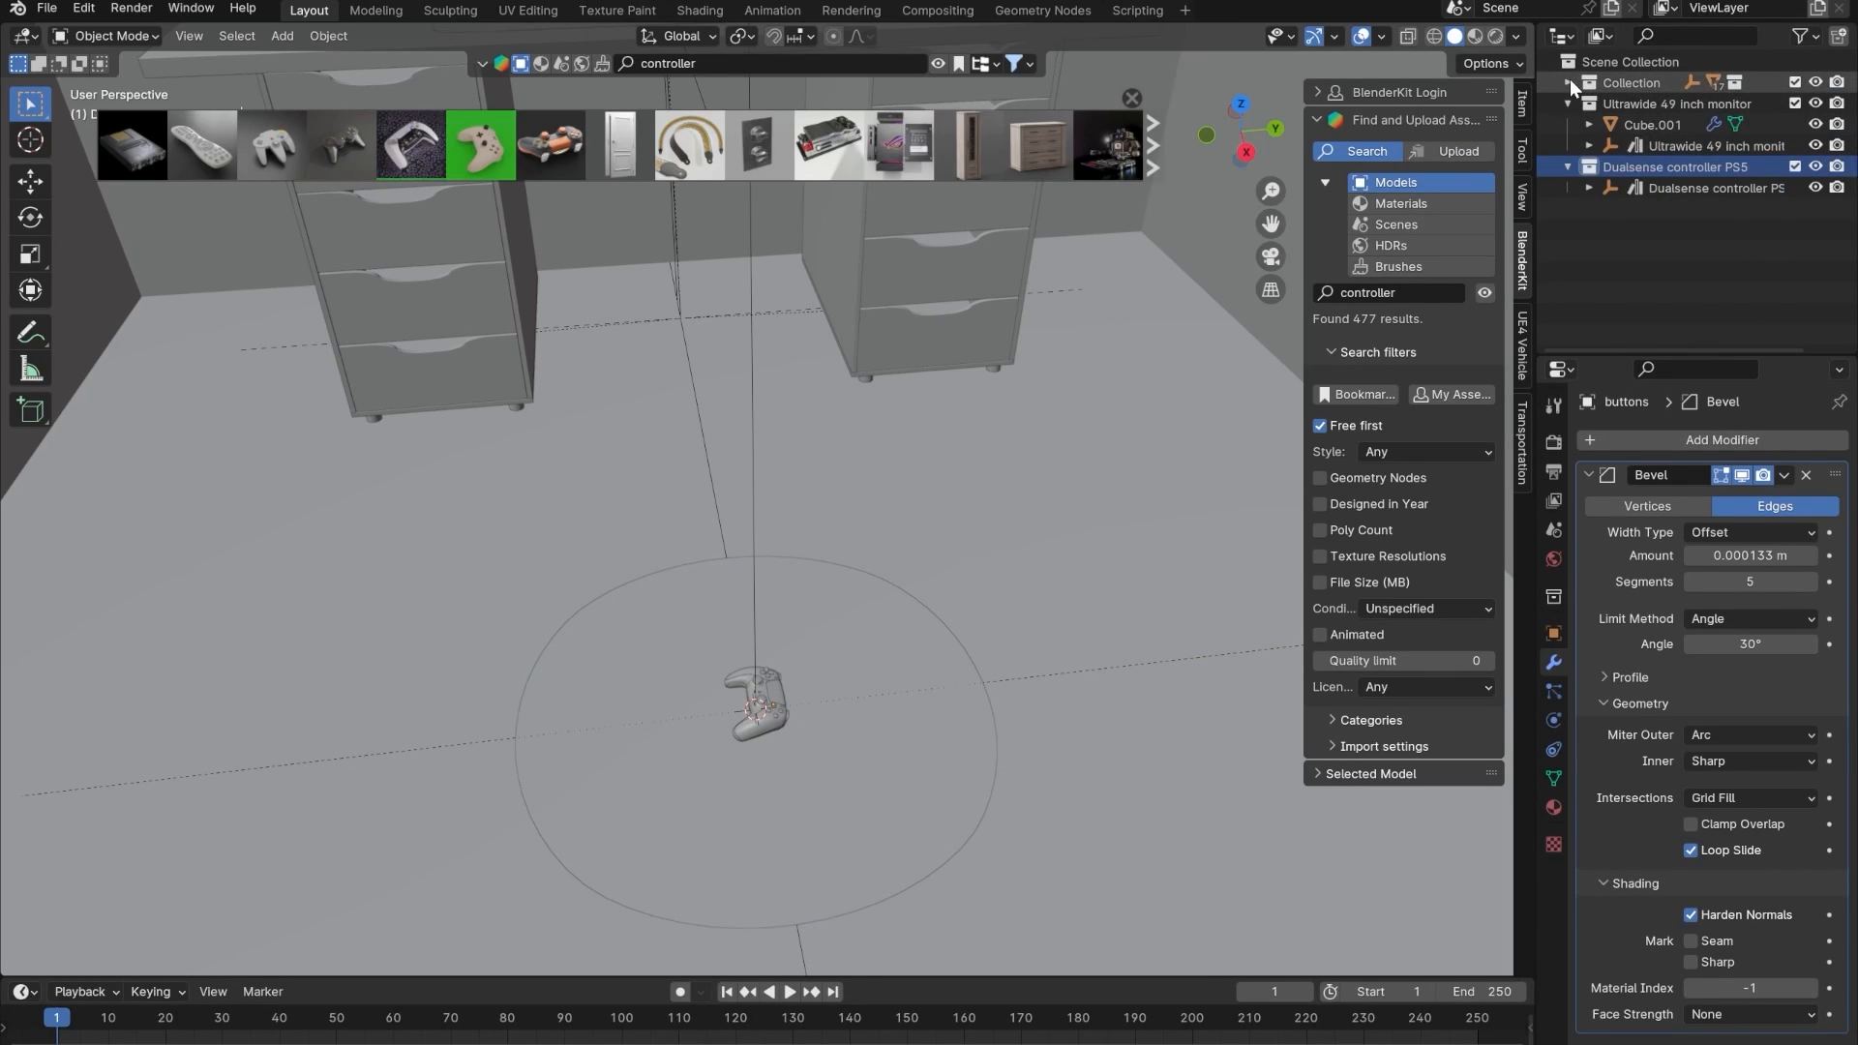
- Nest the Ultrawide 49 inch monitor and Dualsense controller PS5 collections inside the main Collection and collapse the sub-collections
{"action": "left_click", "coordinate": [1568, 82]}
{"action": "left_click", "coordinate": [1589, 103]}
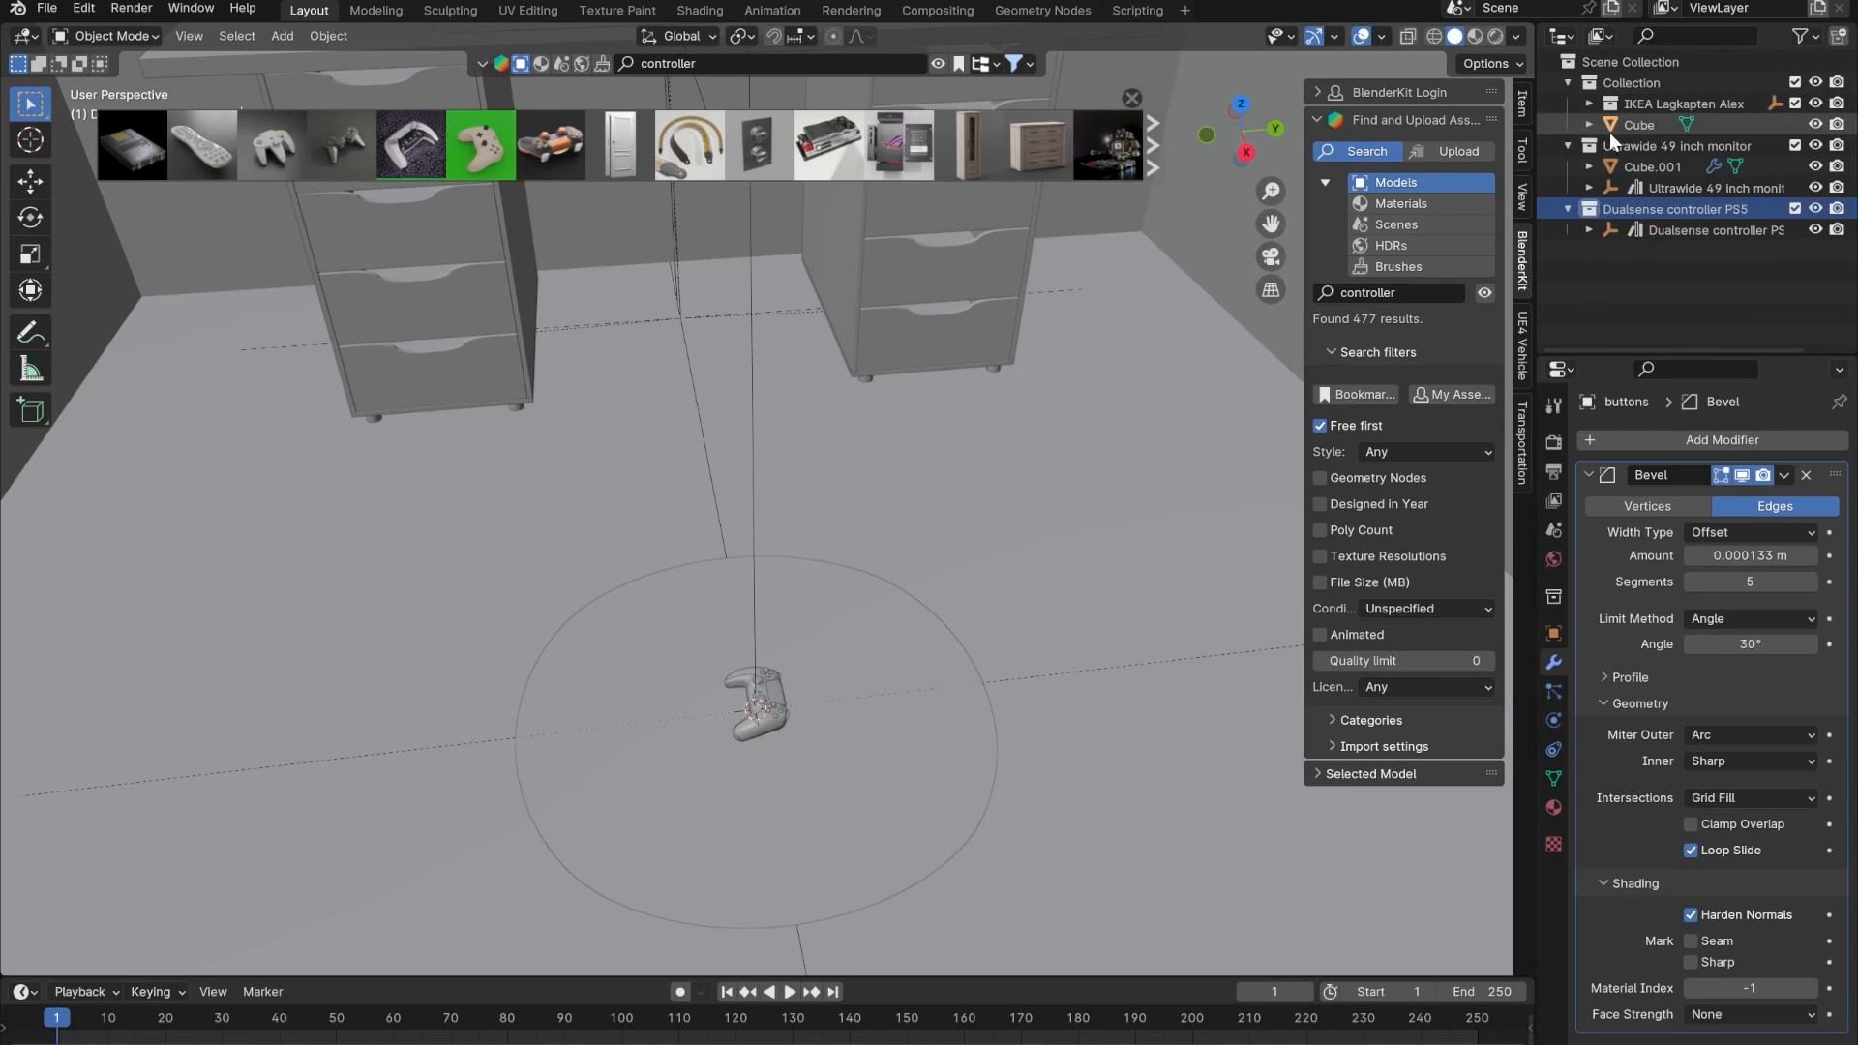
{"action": "left_click", "coordinate": [1632, 82]}
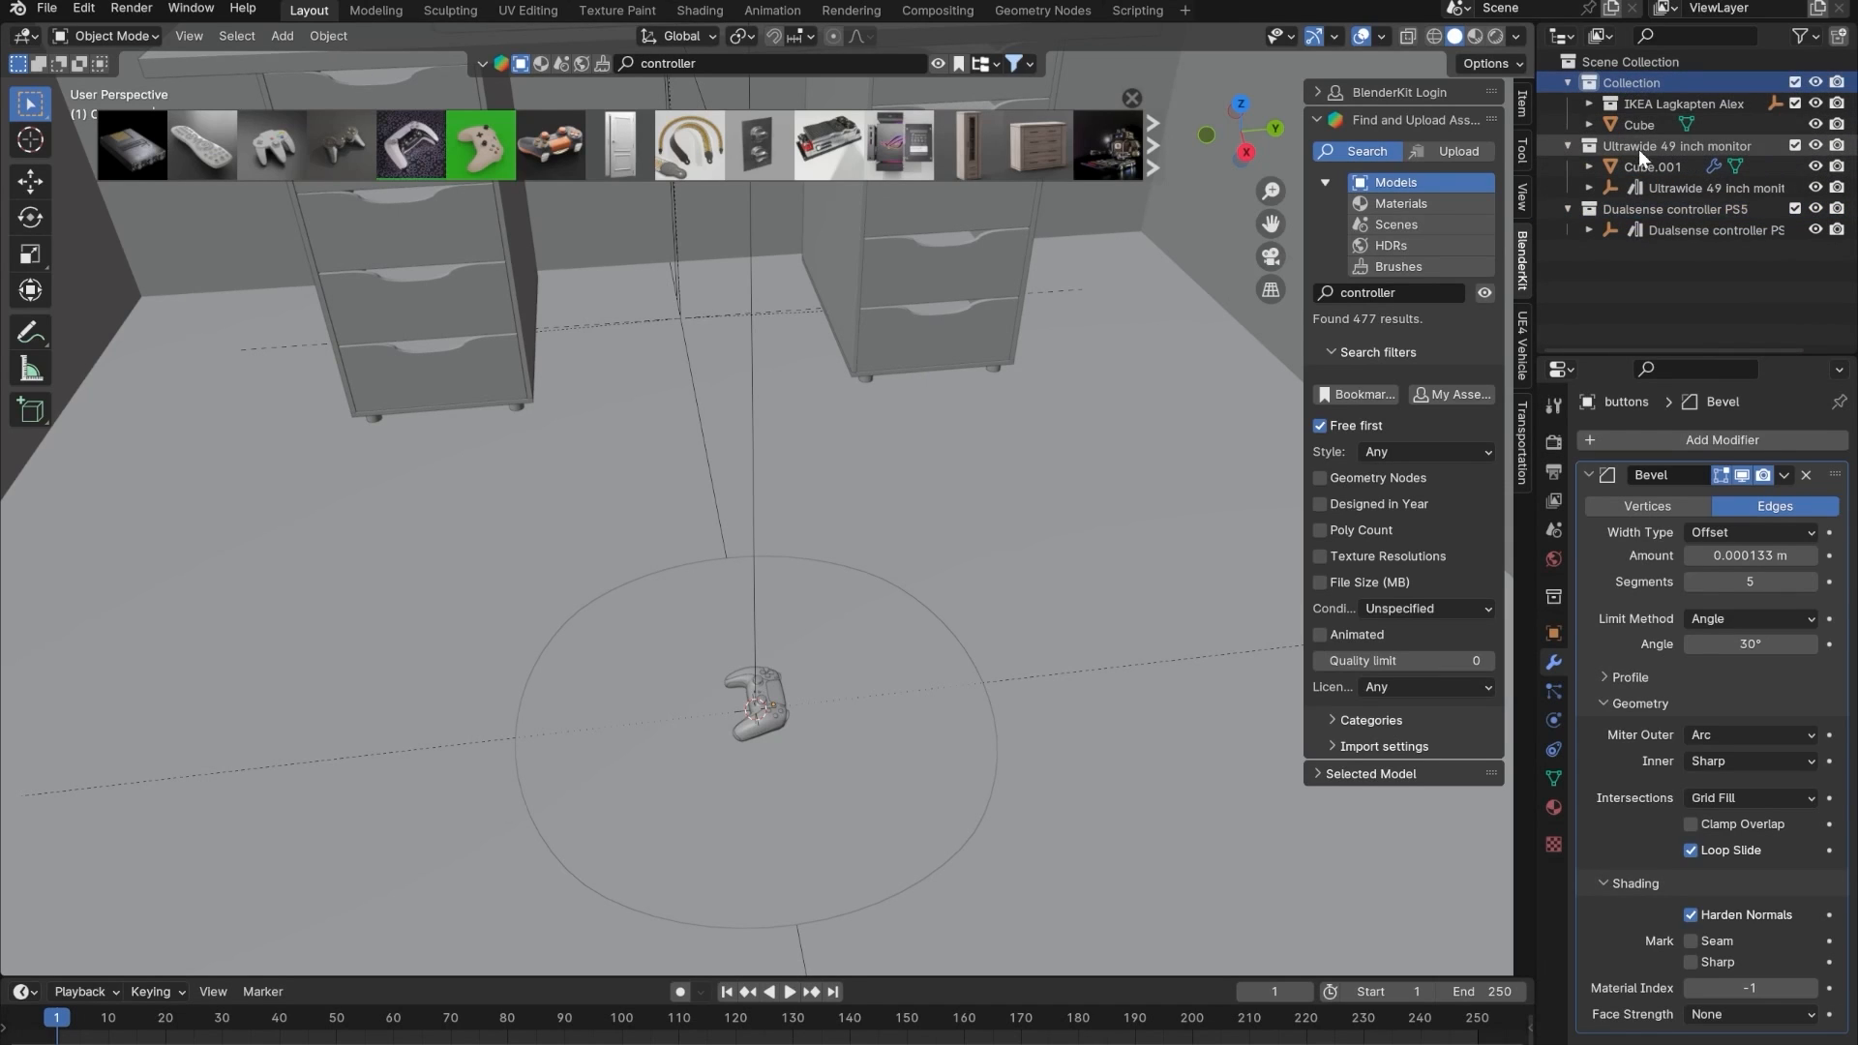
{"action": "left_click_drag", "start_coordinate": [1639, 147], "coordinate": [1623, 91]}
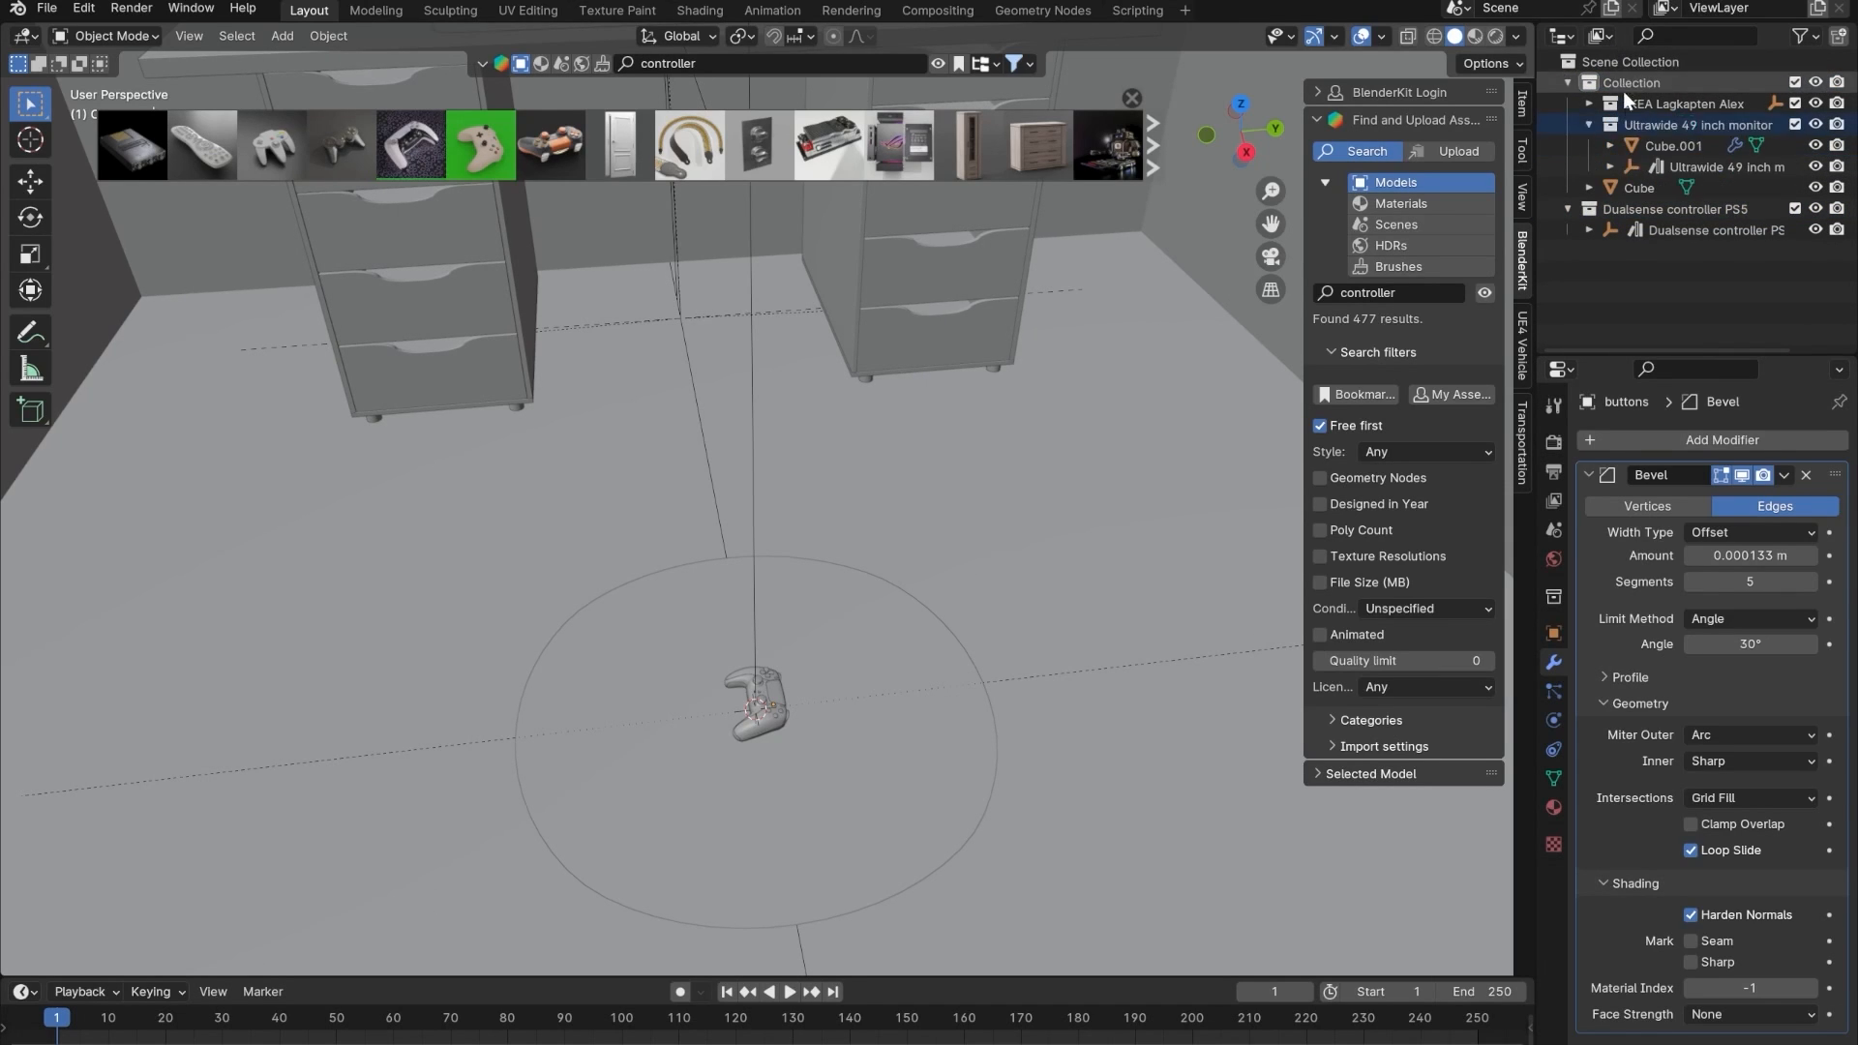
{"action": "left_click_drag", "start_coordinate": [1616, 212], "coordinate": [1622, 85]}
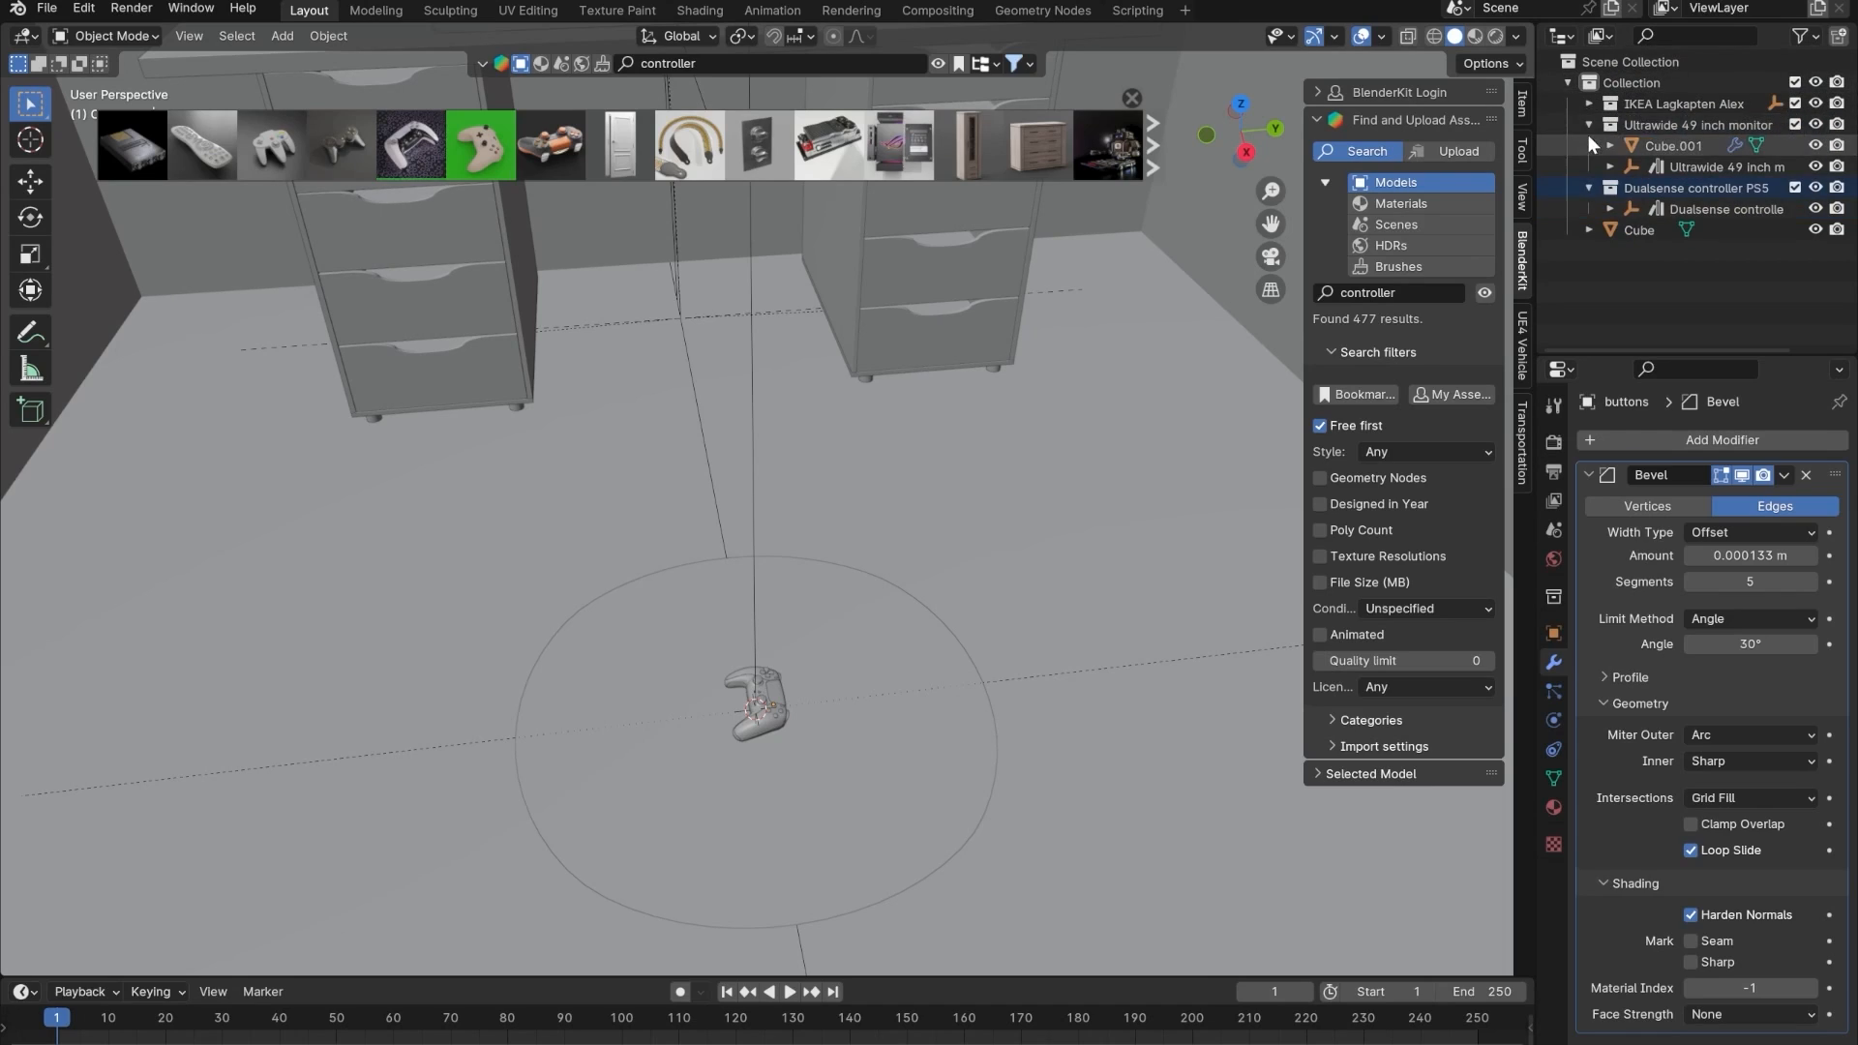
{"action": "left_click", "coordinate": [1591, 188]}
{"action": "left_click", "coordinate": [1588, 106]}
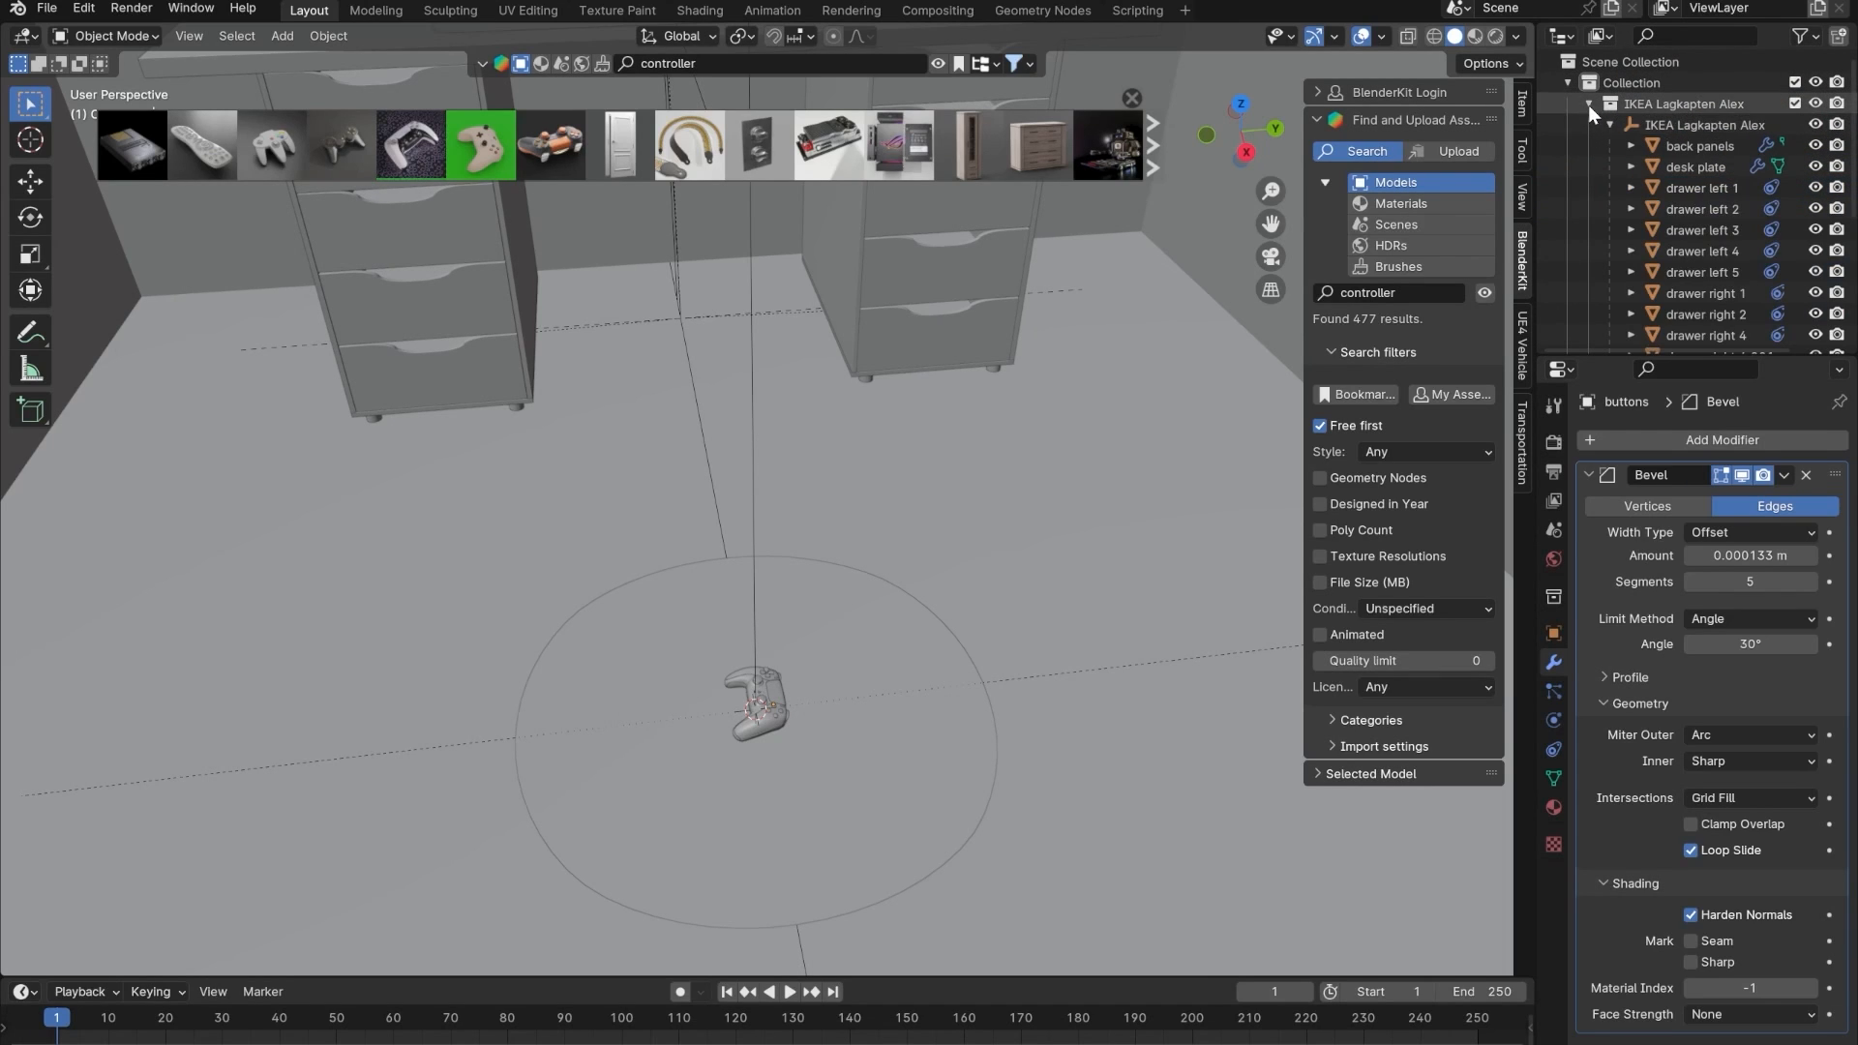
{"action": "left_click", "coordinate": [1588, 105]}
- Rename the Cube object as mousepad
{"action": "double_click", "coordinate": [1640, 166]}
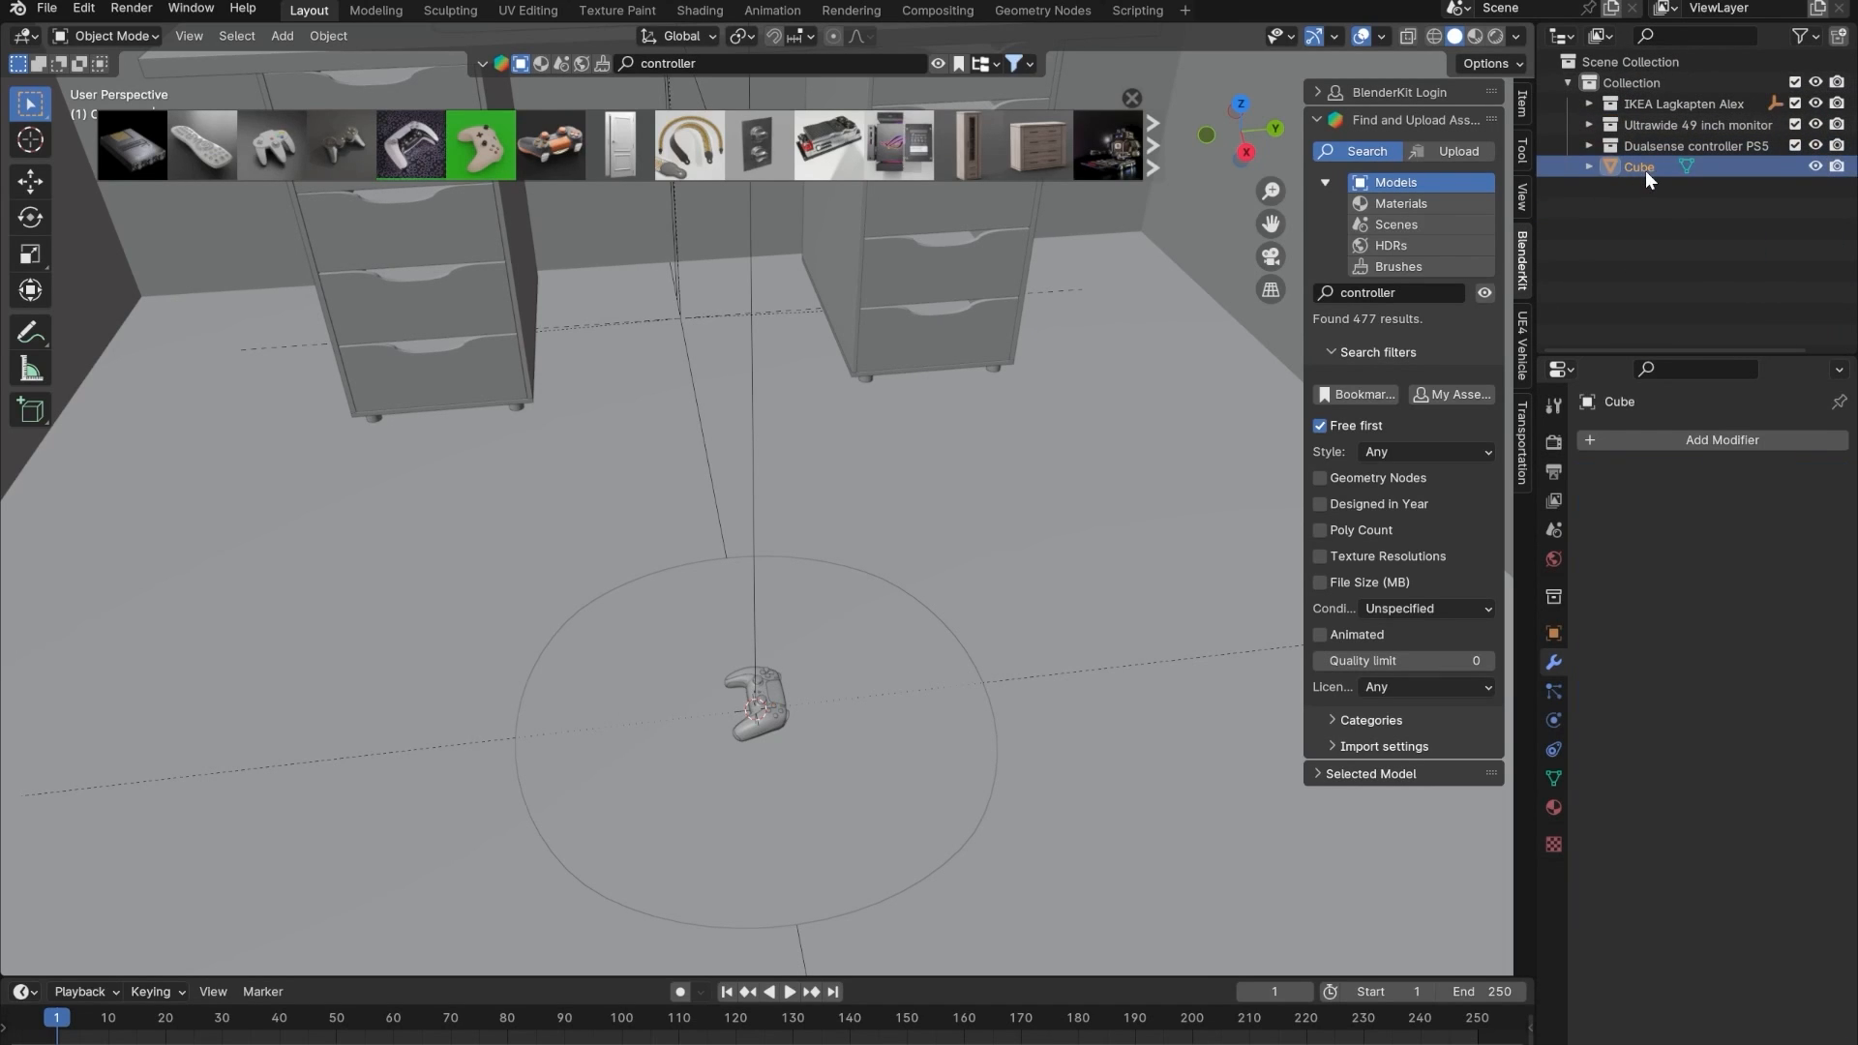
{"action": "type", "text": "mousepad"}
{"action": "key", "text": "Return"}
- Select all objects in the Dualsense controller PS5 collection and move them up from the floor to desk height
{"action": "right_click", "coordinate": [1661, 143]}
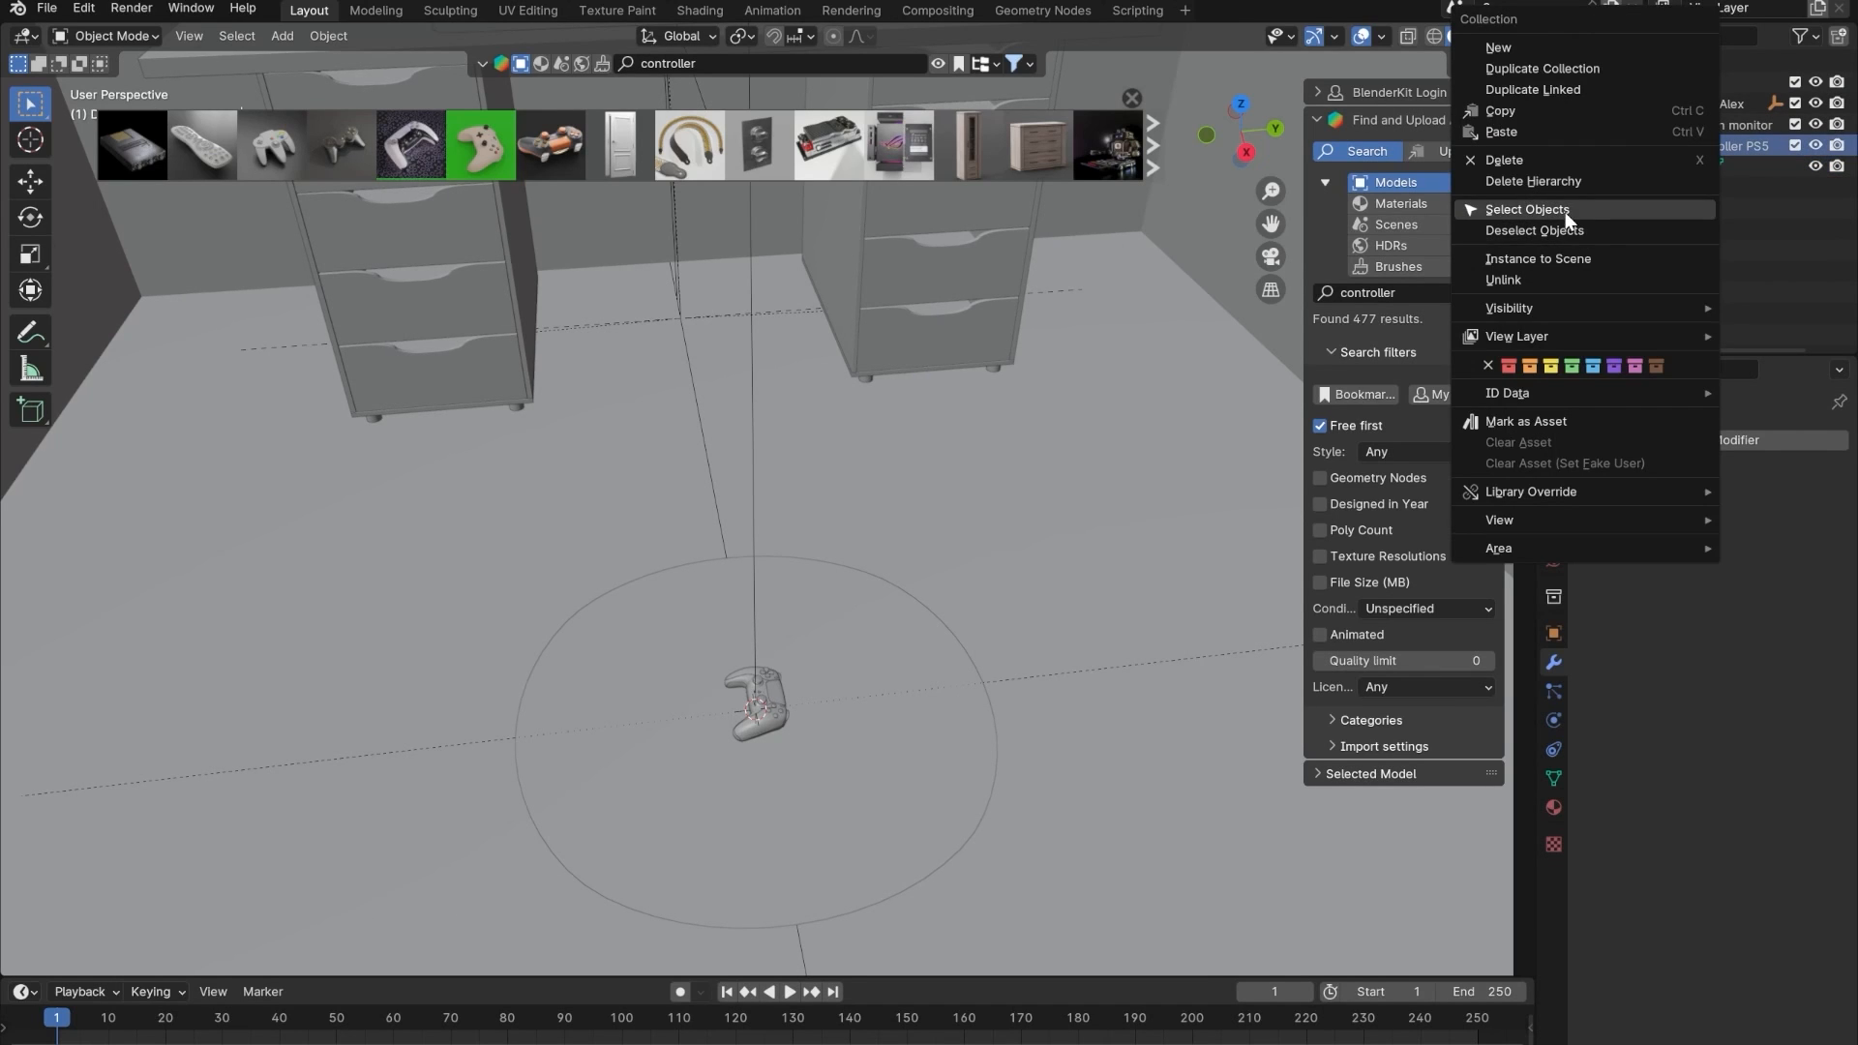
{"action": "left_click", "coordinate": [1648, 211]}
{"action": "middle_click_drag", "start_coordinate": [832, 549], "coordinate": [860, 628]}
{"action": "key", "text": "g"}
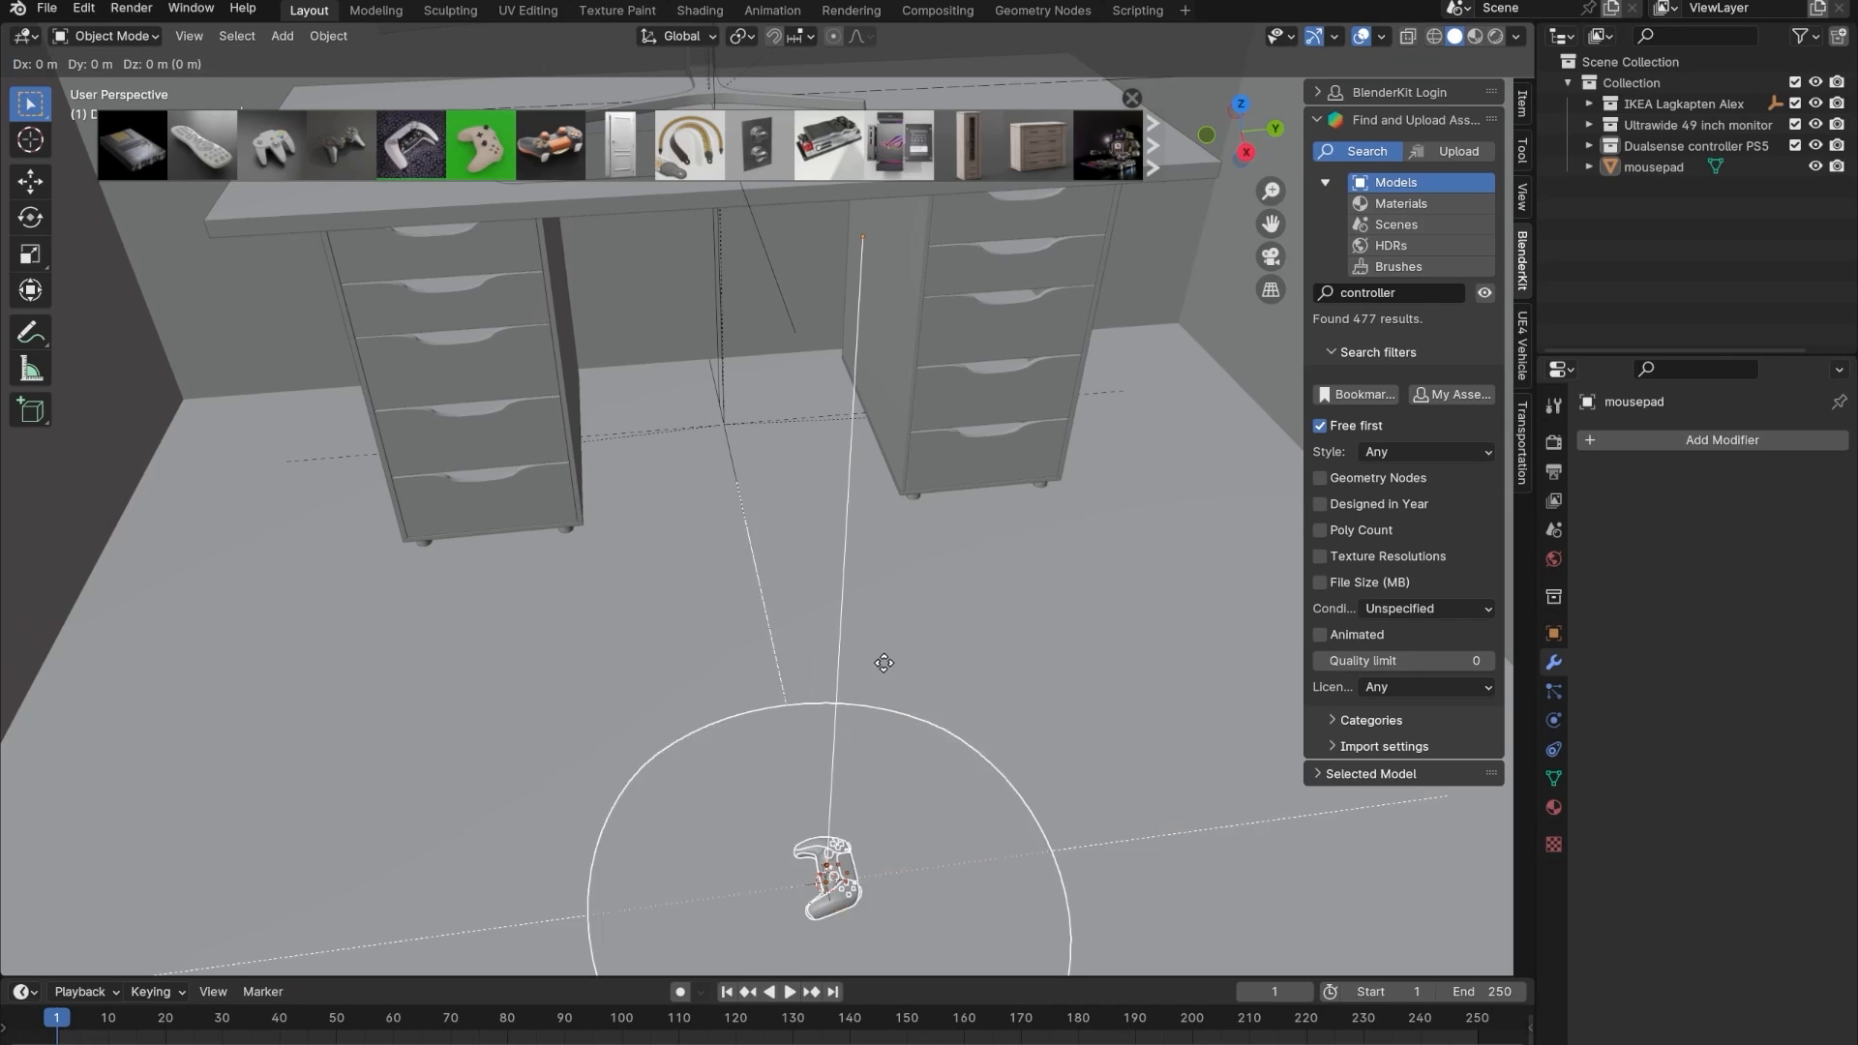
{"action": "left_click", "coordinate": [885, 145]}
- Examine the raised controller and its parts up close and its position relative to the desk and the circular plane
{"action": "scroll", "coordinate": [898, 370], "scroll_direction": "up", "scroll_amount": 8}
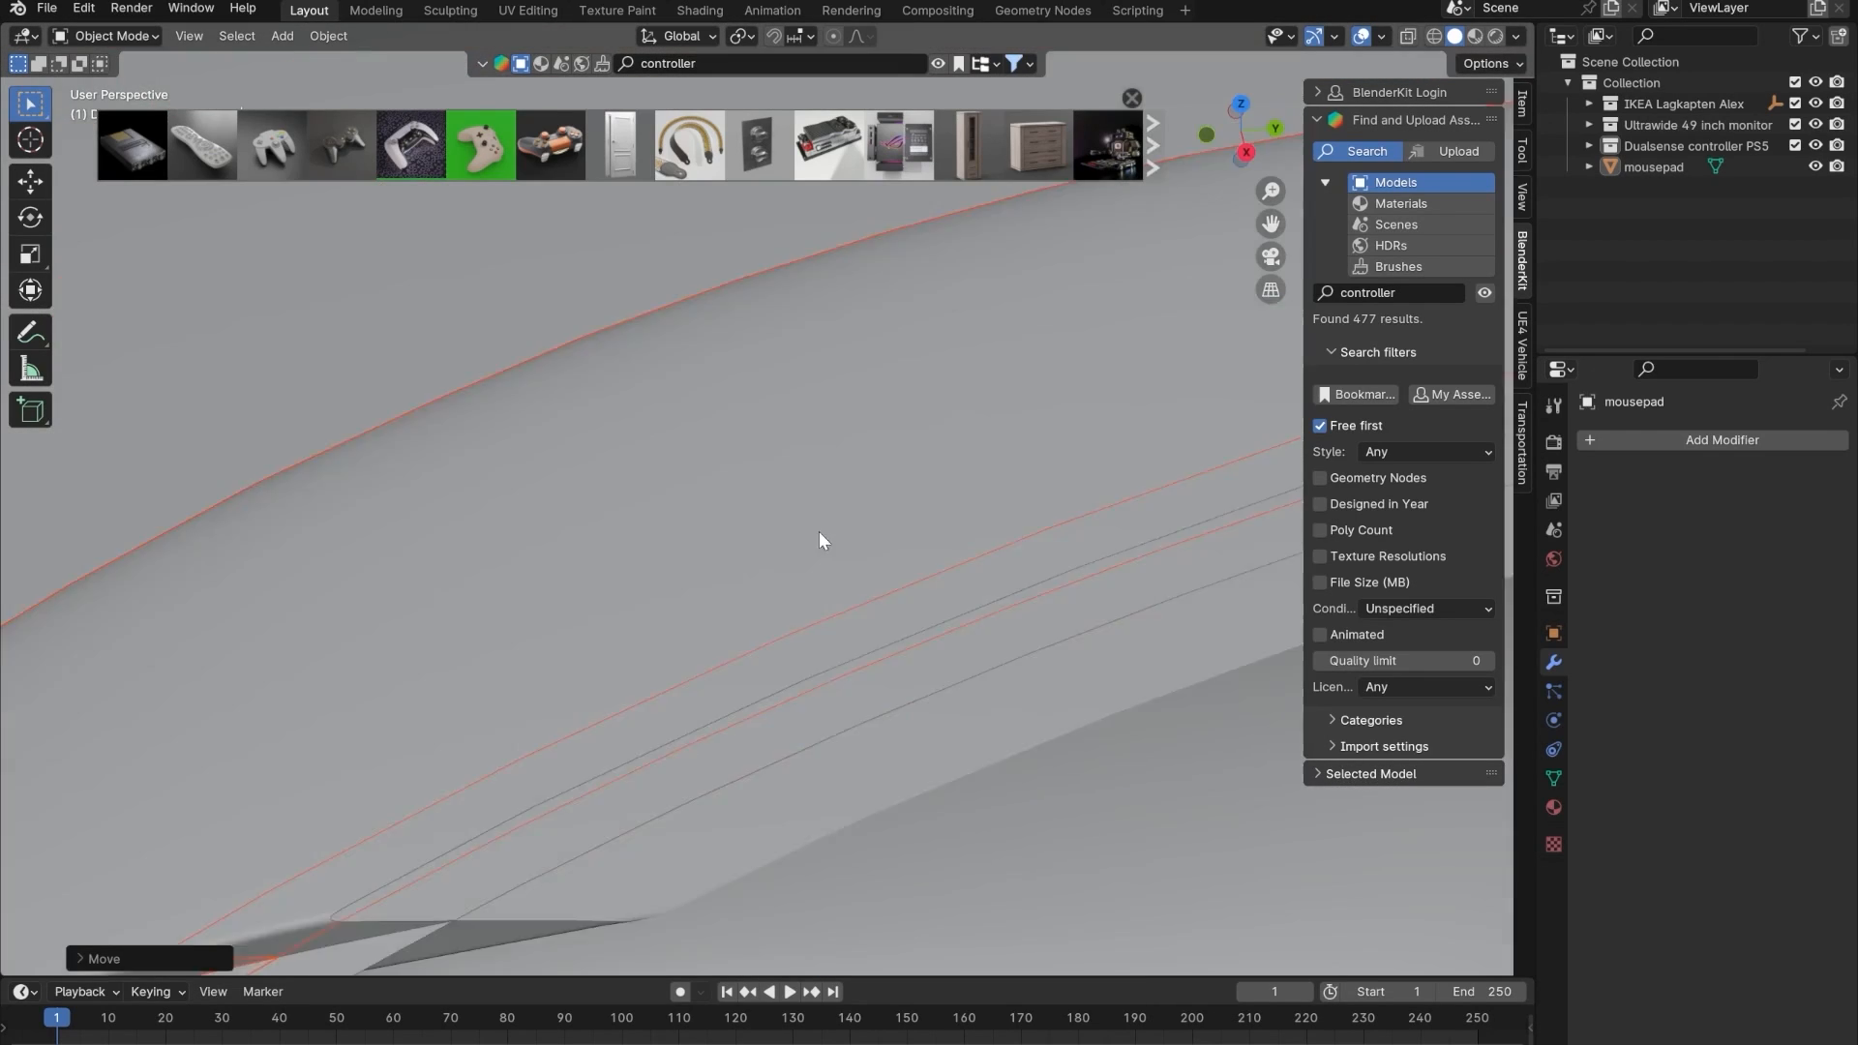
{"action": "middle_click_drag", "start_coordinate": [819, 532], "coordinate": [800, 548]}
{"action": "scroll", "coordinate": [799, 548], "scroll_direction": "down", "scroll_amount": 3}
{"action": "middle_click_drag", "start_coordinate": [822, 631], "coordinate": [766, 682]}
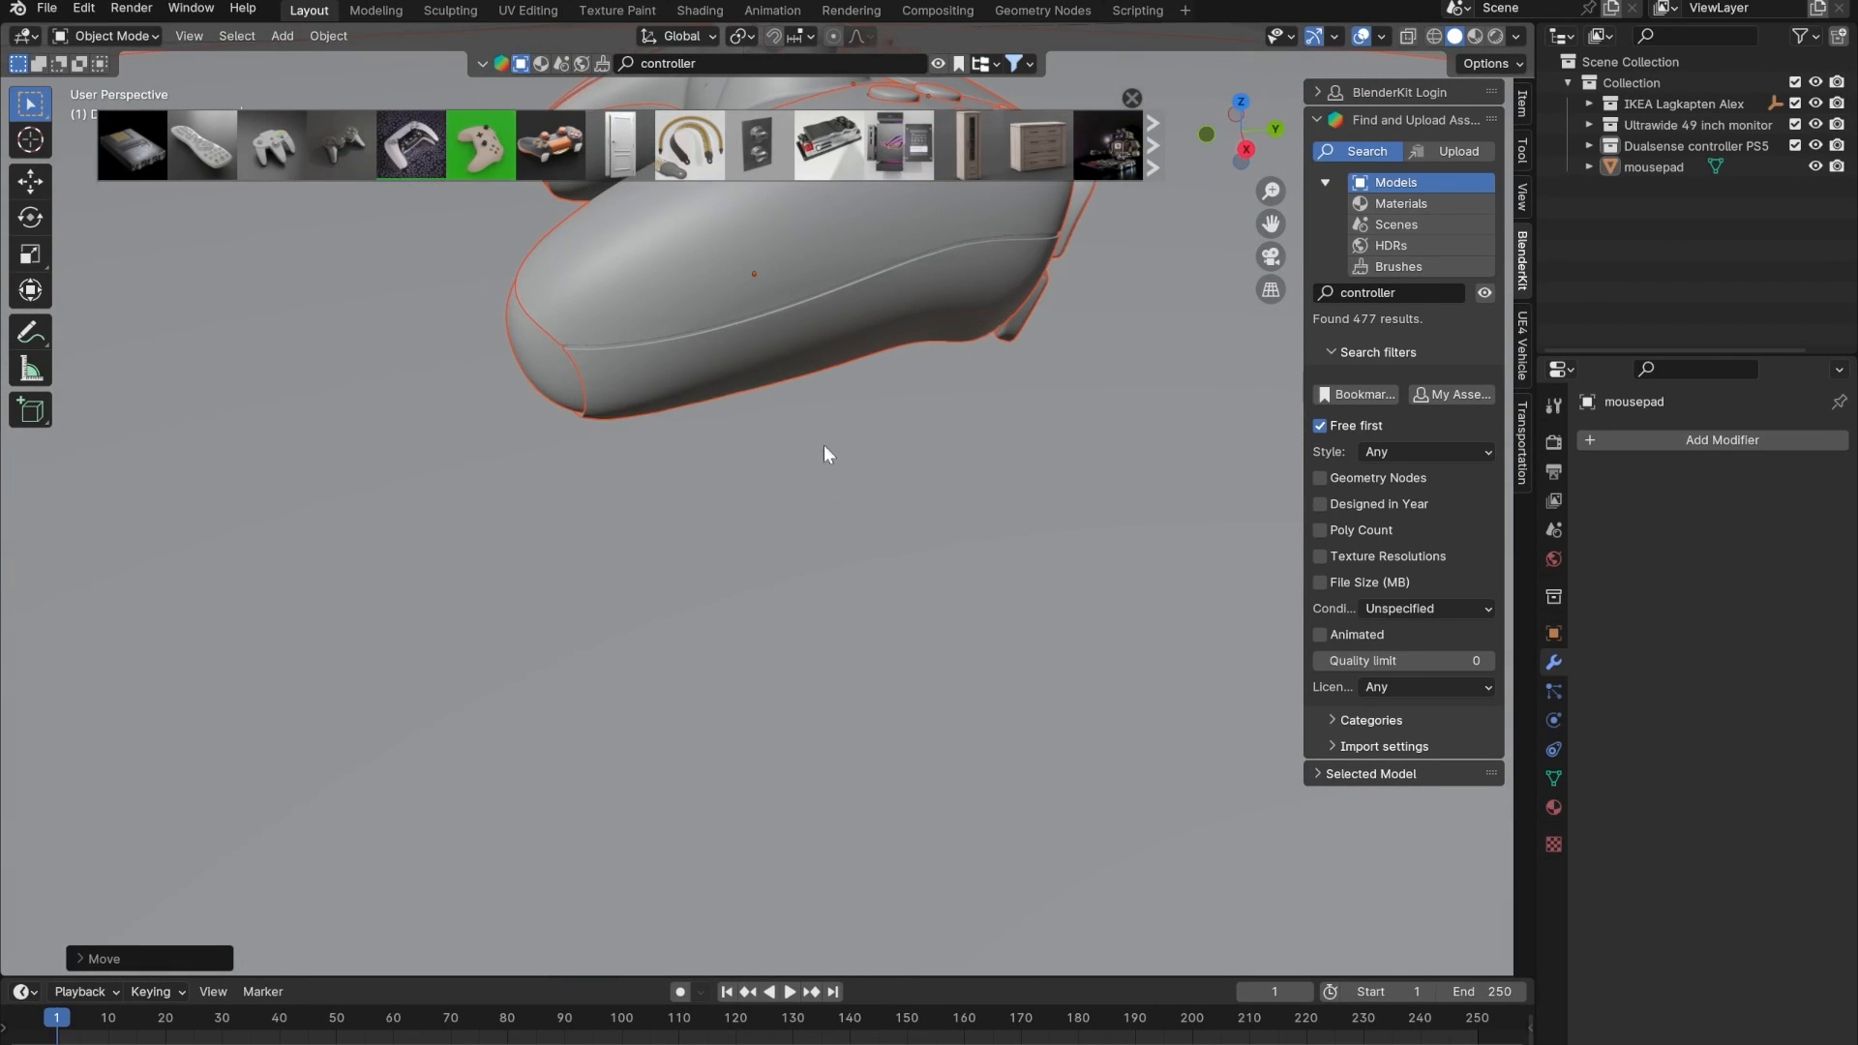
{"action": "scroll", "coordinate": [788, 333], "scroll_direction": "down", "scroll_amount": 4}
{"action": "scroll", "coordinate": [822, 493], "scroll_direction": "up", "scroll_amount": 3}
{"action": "scroll", "coordinate": [775, 438], "scroll_direction": "up", "scroll_amount": 2}
{"action": "mouse_move", "coordinate": [775, 437]}
{"action": "middle_mouse_down"}
{"action": "mouse_move", "coordinate": [881, 494]}
{"action": "mouse_move", "coordinate": [790, 422]}
{"action": "mouse_move", "coordinate": [800, 455]}
{"action": "middle_mouse_up"}
{"action": "scroll", "coordinate": [790, 424], "scroll_direction": "down", "scroll_amount": 7}
{"action": "left_click", "coordinate": [853, 862]}
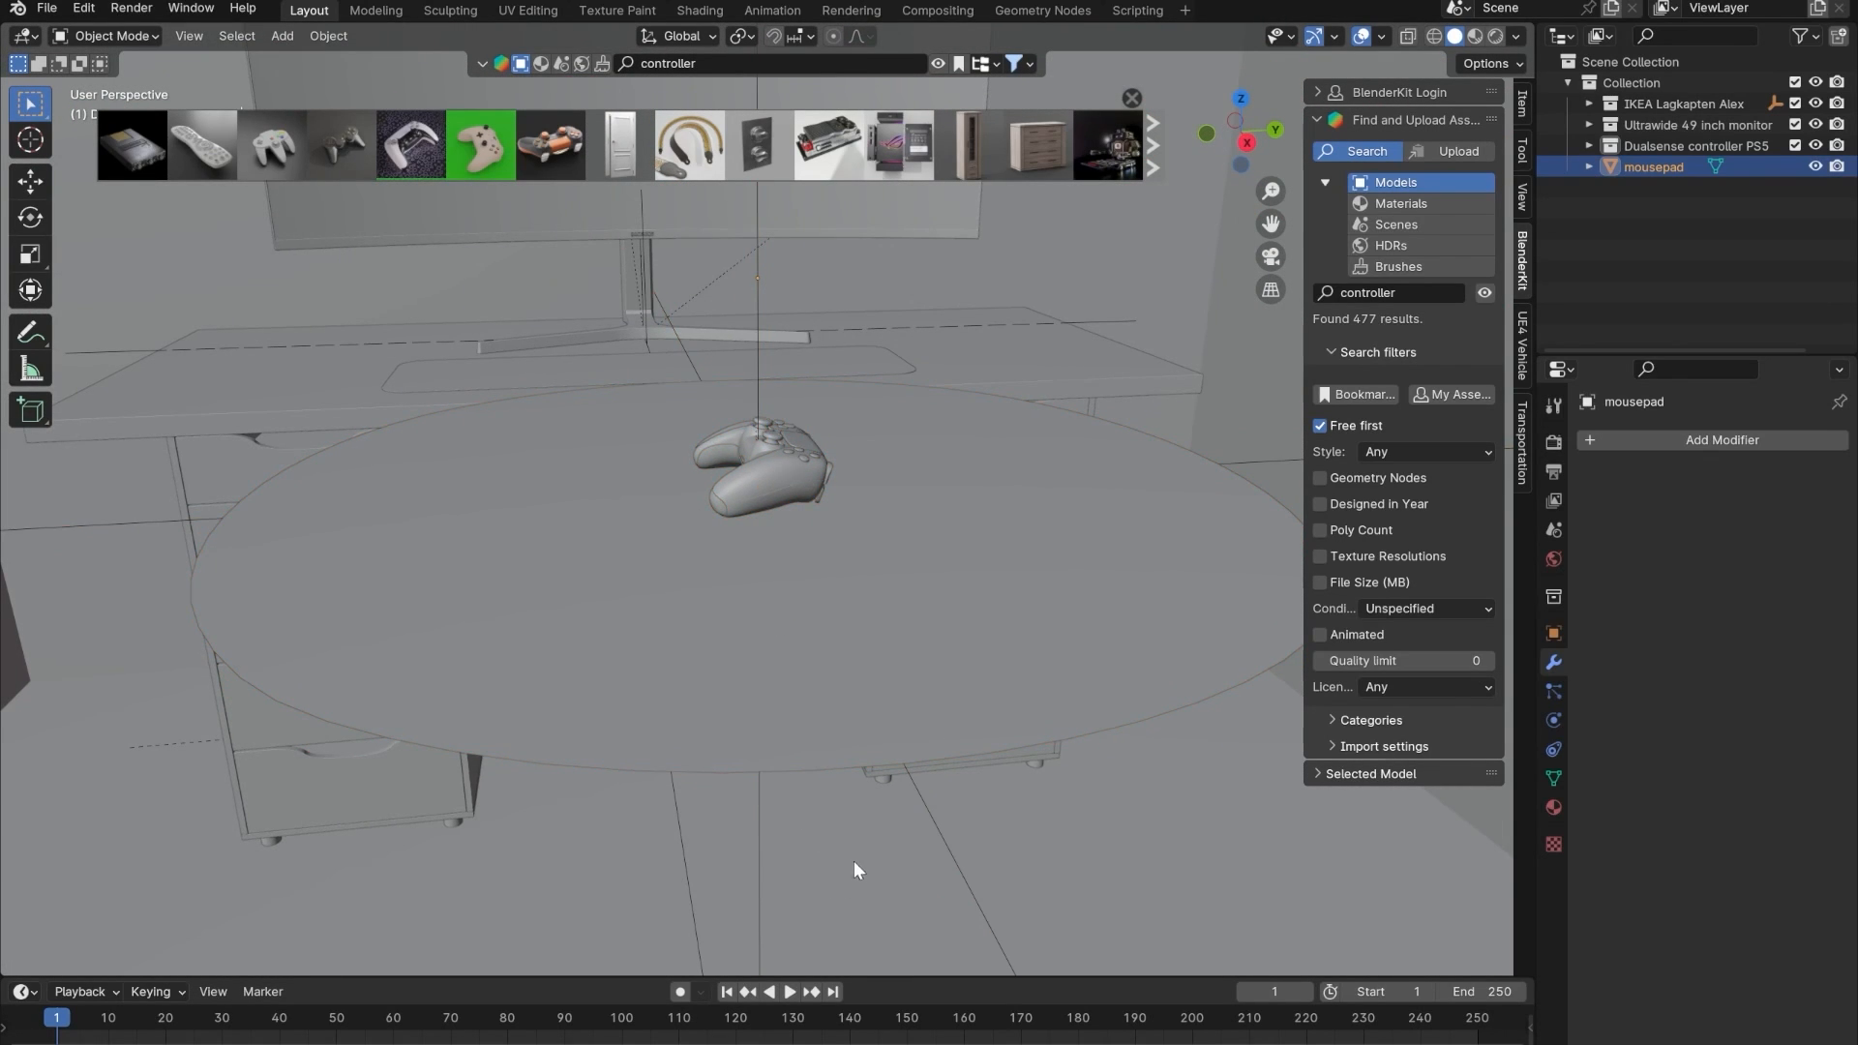
{"action": "middle_click_drag", "start_coordinate": [854, 862], "coordinate": [723, 451]}
{"action": "scroll", "coordinate": [746, 776], "scroll_direction": "up", "scroll_amount": 4}
{"action": "mouse_move", "coordinate": [840, 577]}
{"action": "middle_mouse_down"}
{"action": "mouse_move", "coordinate": [879, 583]}
{"action": "mouse_move", "coordinate": [863, 578]}
{"action": "middle_mouse_up"}
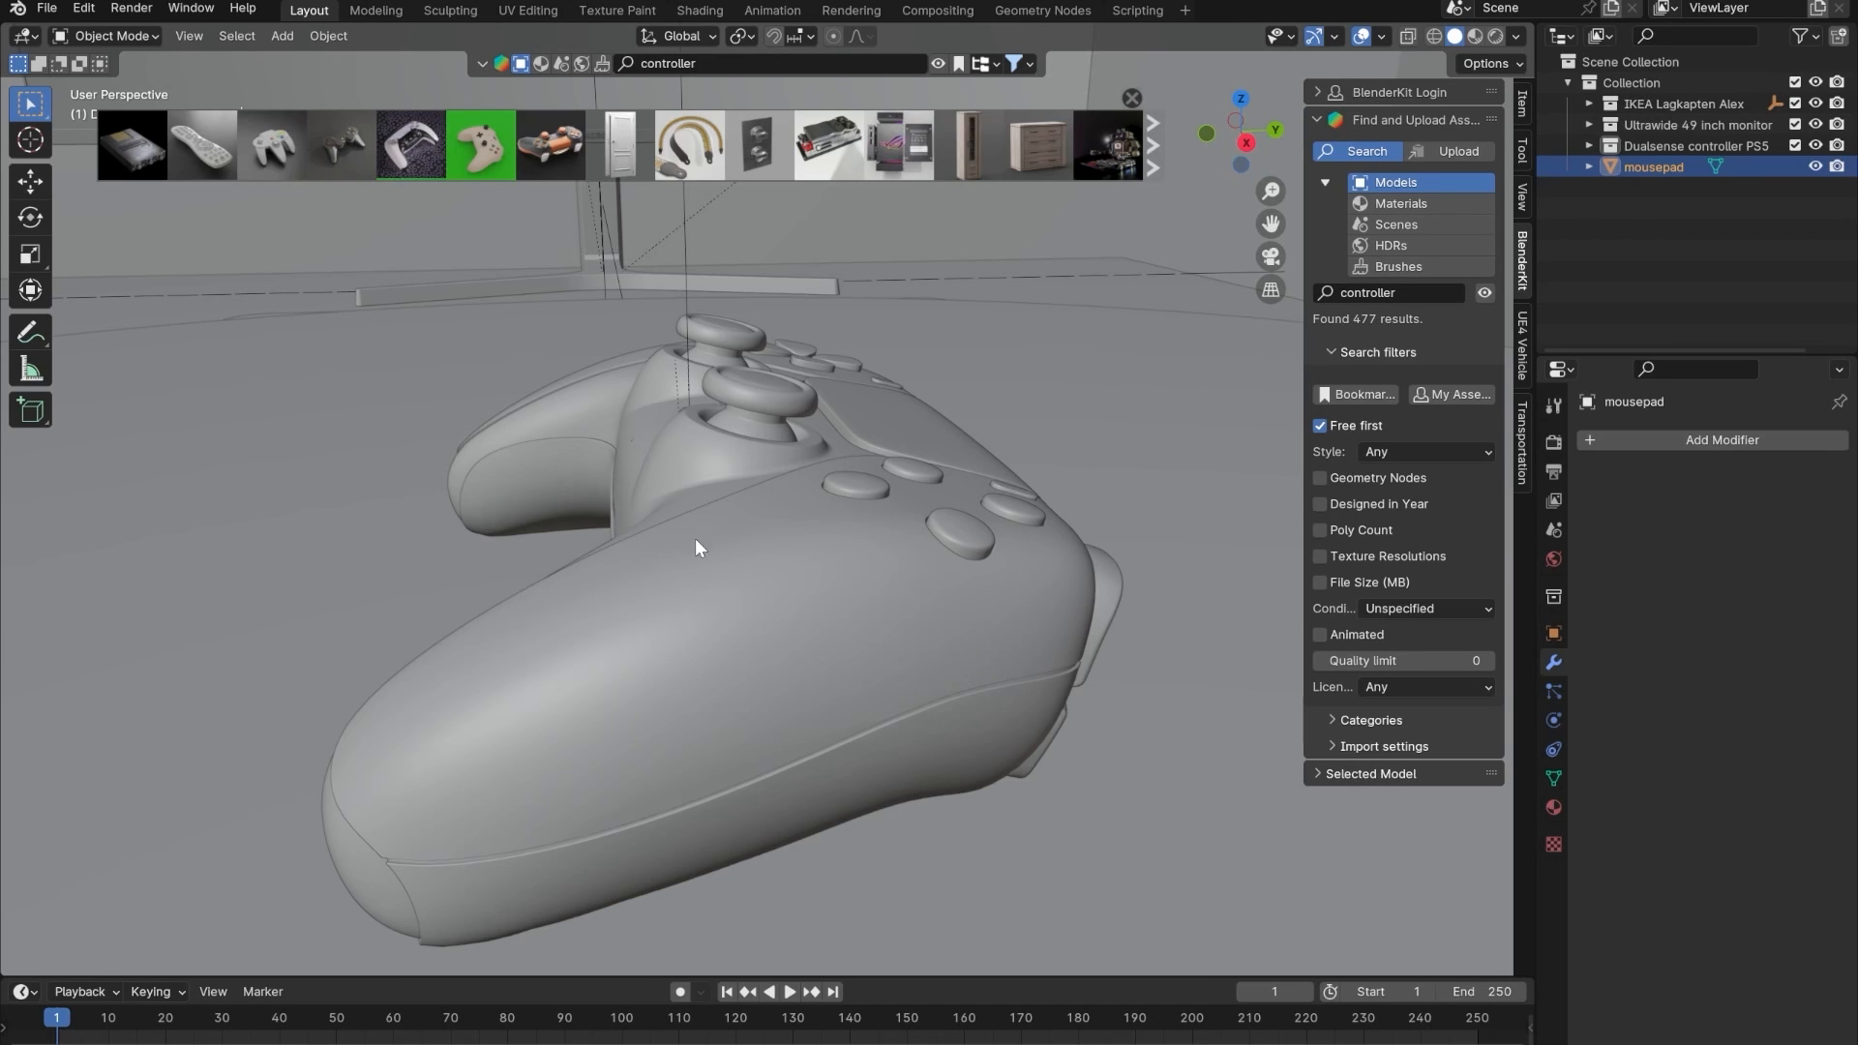
{"action": "middle_click_drag", "start_coordinate": [695, 538], "coordinate": [728, 559]}
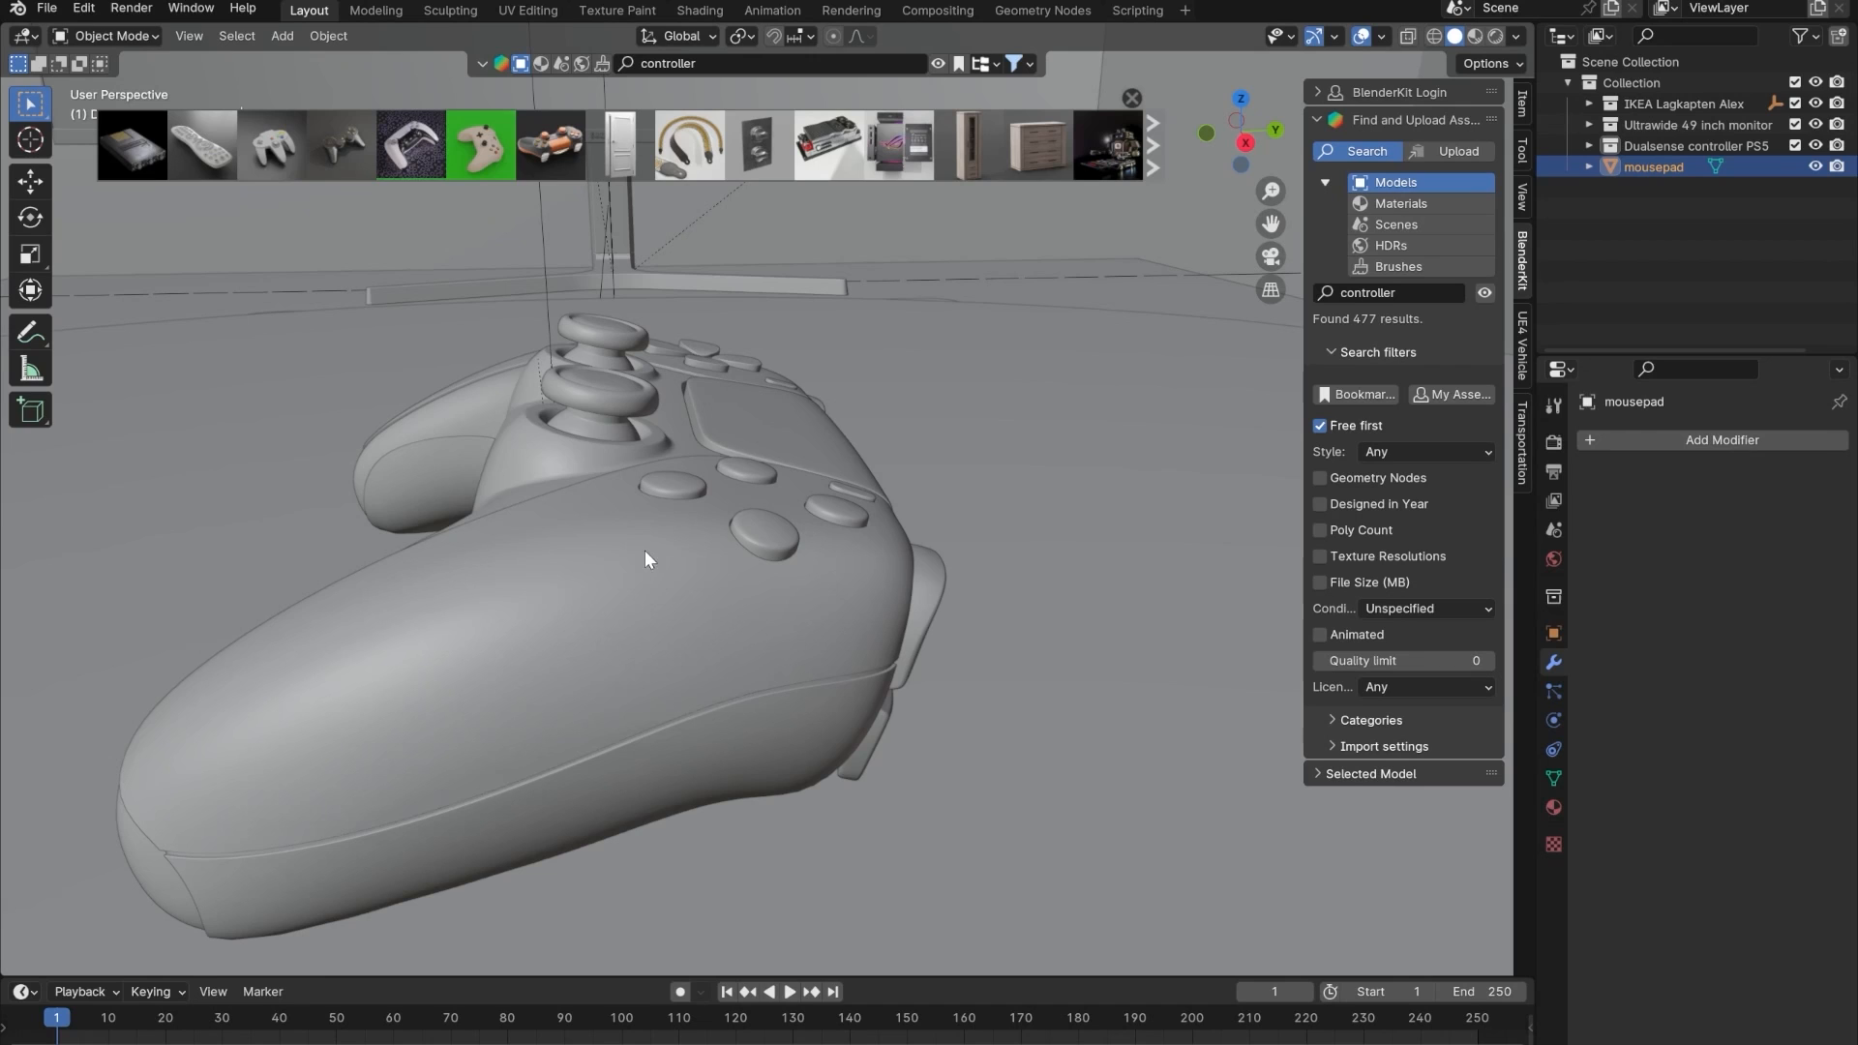
{"action": "scroll", "coordinate": [598, 567], "scroll_direction": "down", "scroll_amount": 10}
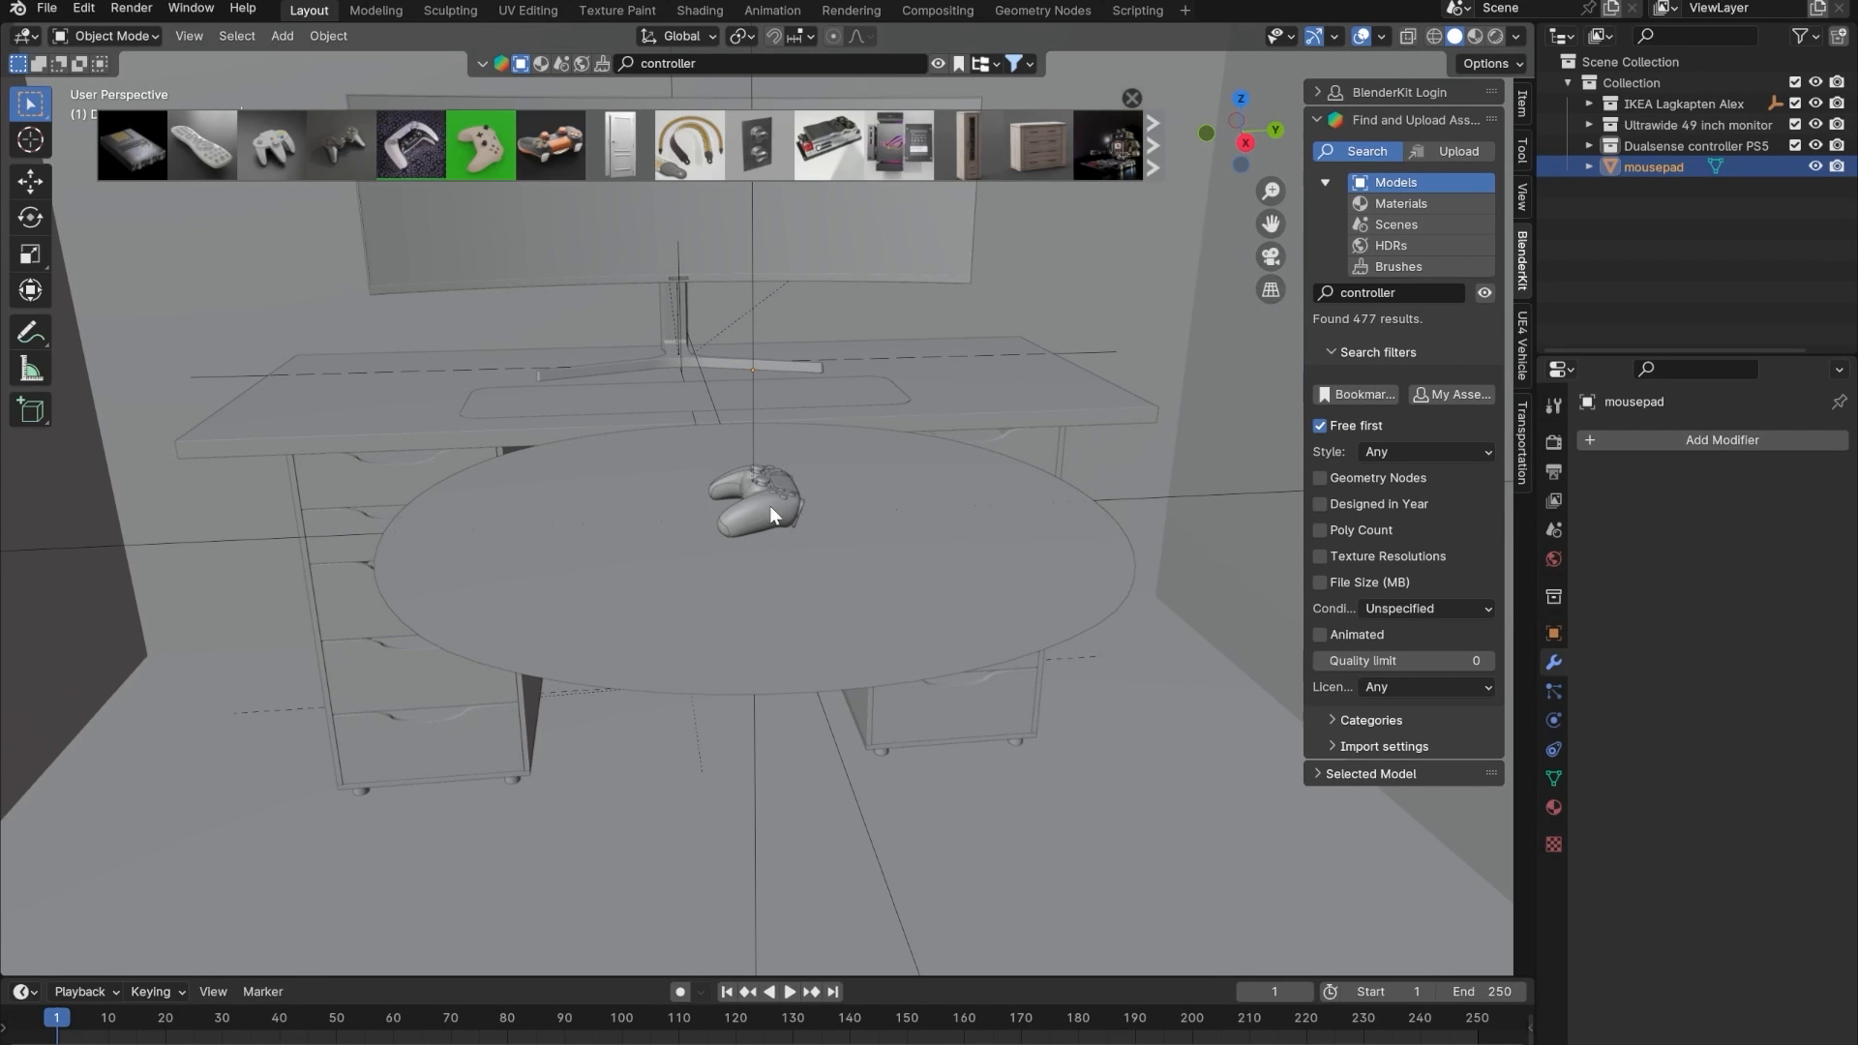
{"action": "scroll", "coordinate": [763, 484], "scroll_direction": "up", "scroll_amount": 10}
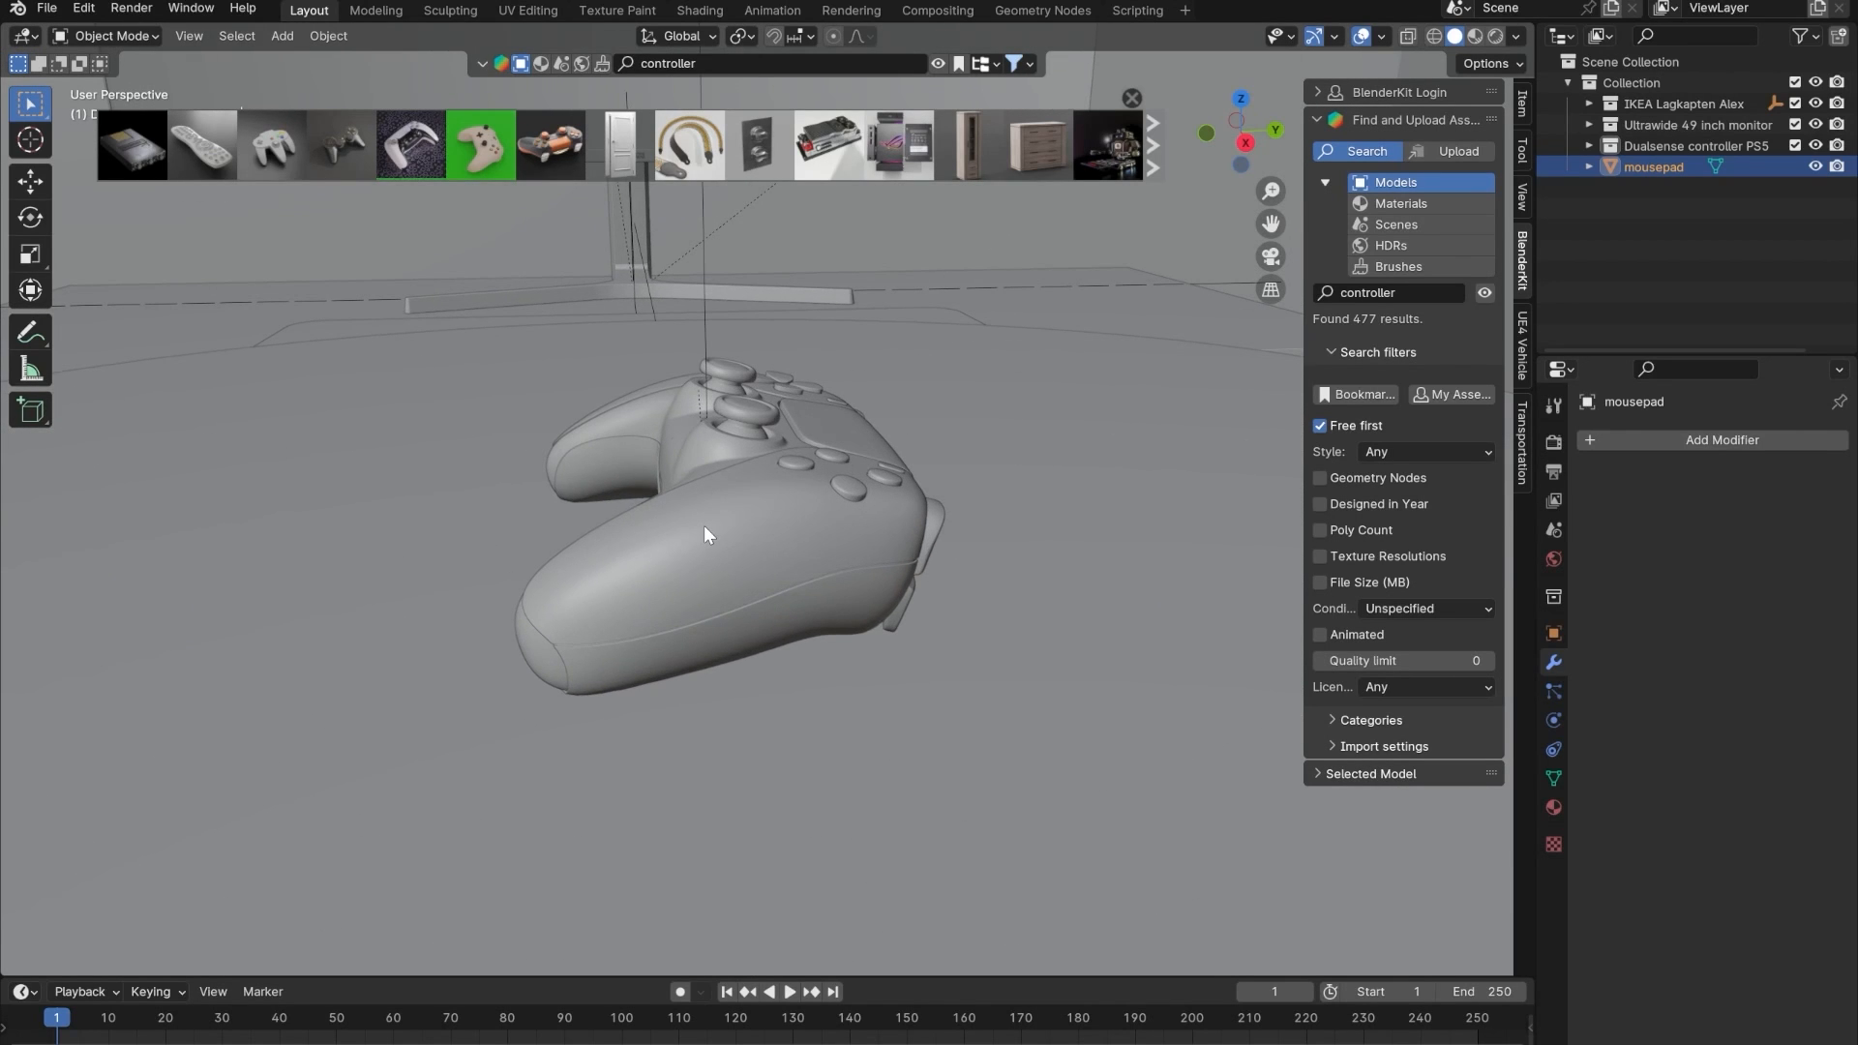
{"action": "middle_click_drag", "start_coordinate": [664, 466], "coordinate": [614, 552]}
{"action": "scroll", "coordinate": [614, 553], "scroll_direction": "down", "scroll_amount": 10}
- Check the circular plane and controller in Material Preview shading, then return the viewport to Solid shading
{"action": "left_click", "coordinate": [701, 595]}
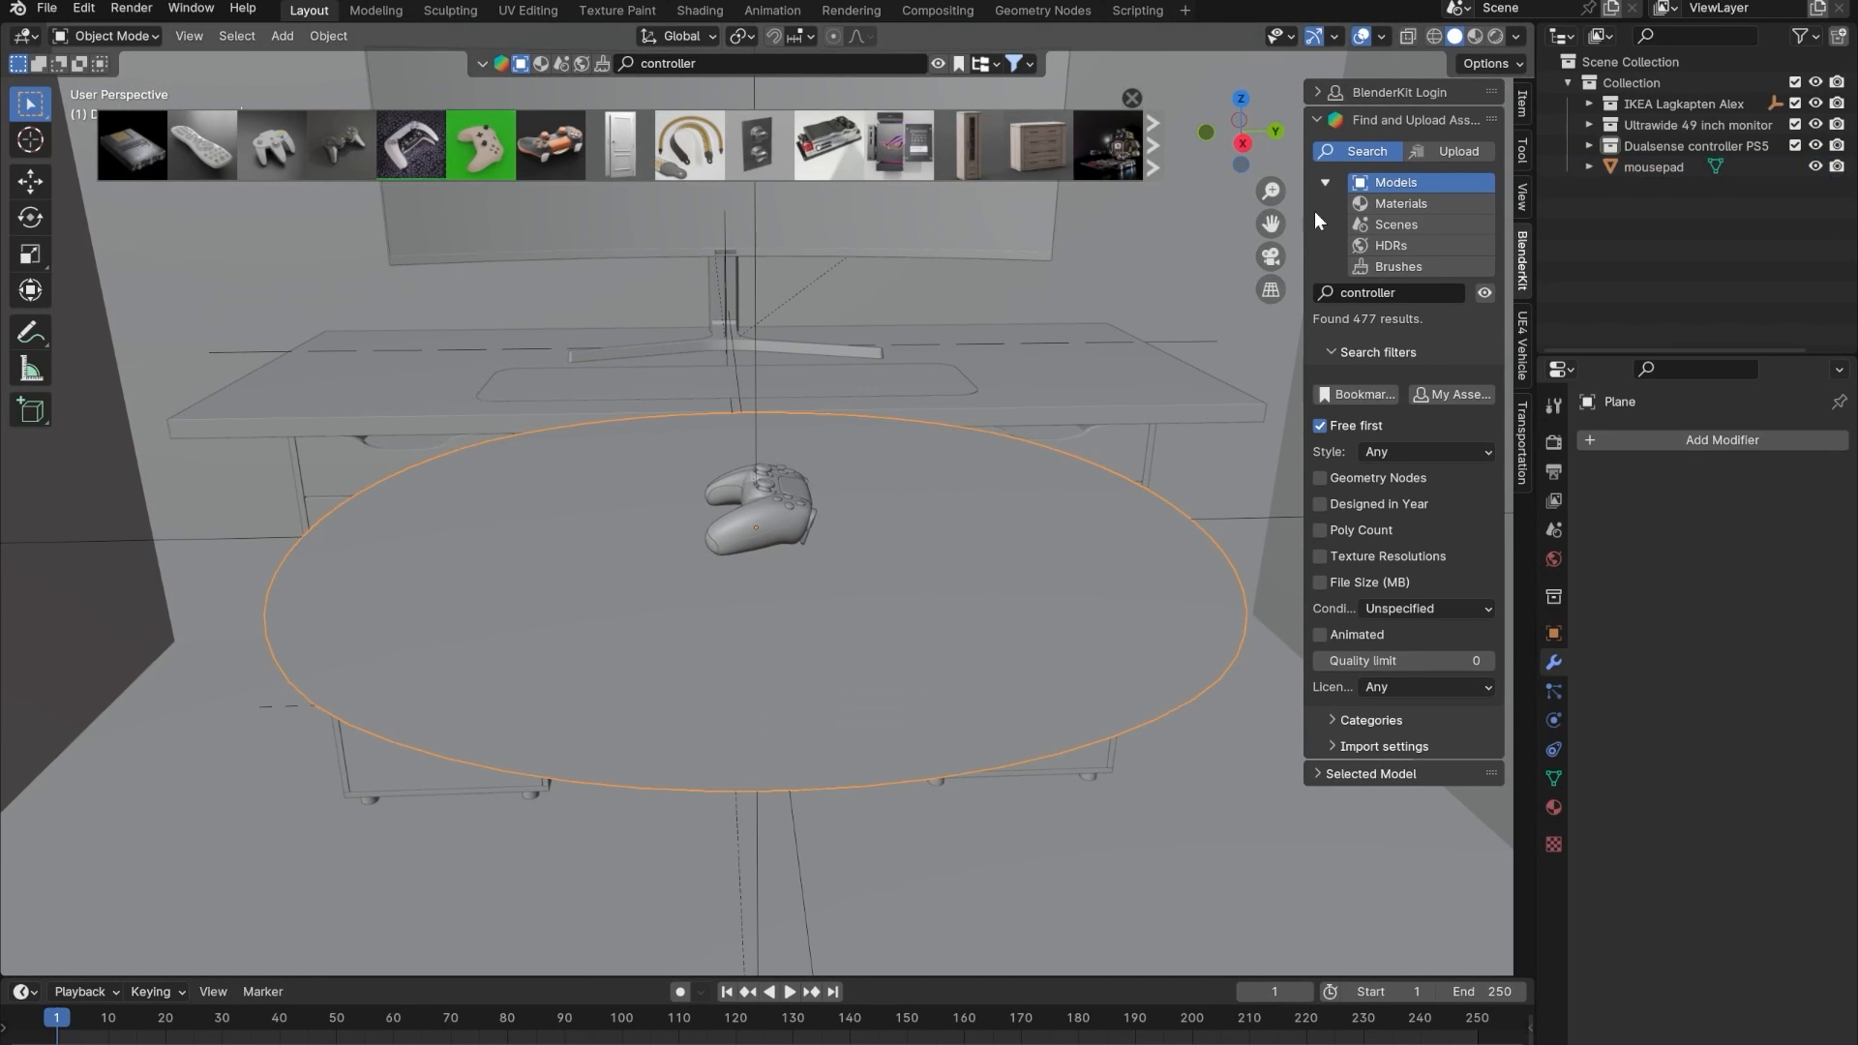
{"action": "left_click", "coordinate": [1473, 37]}
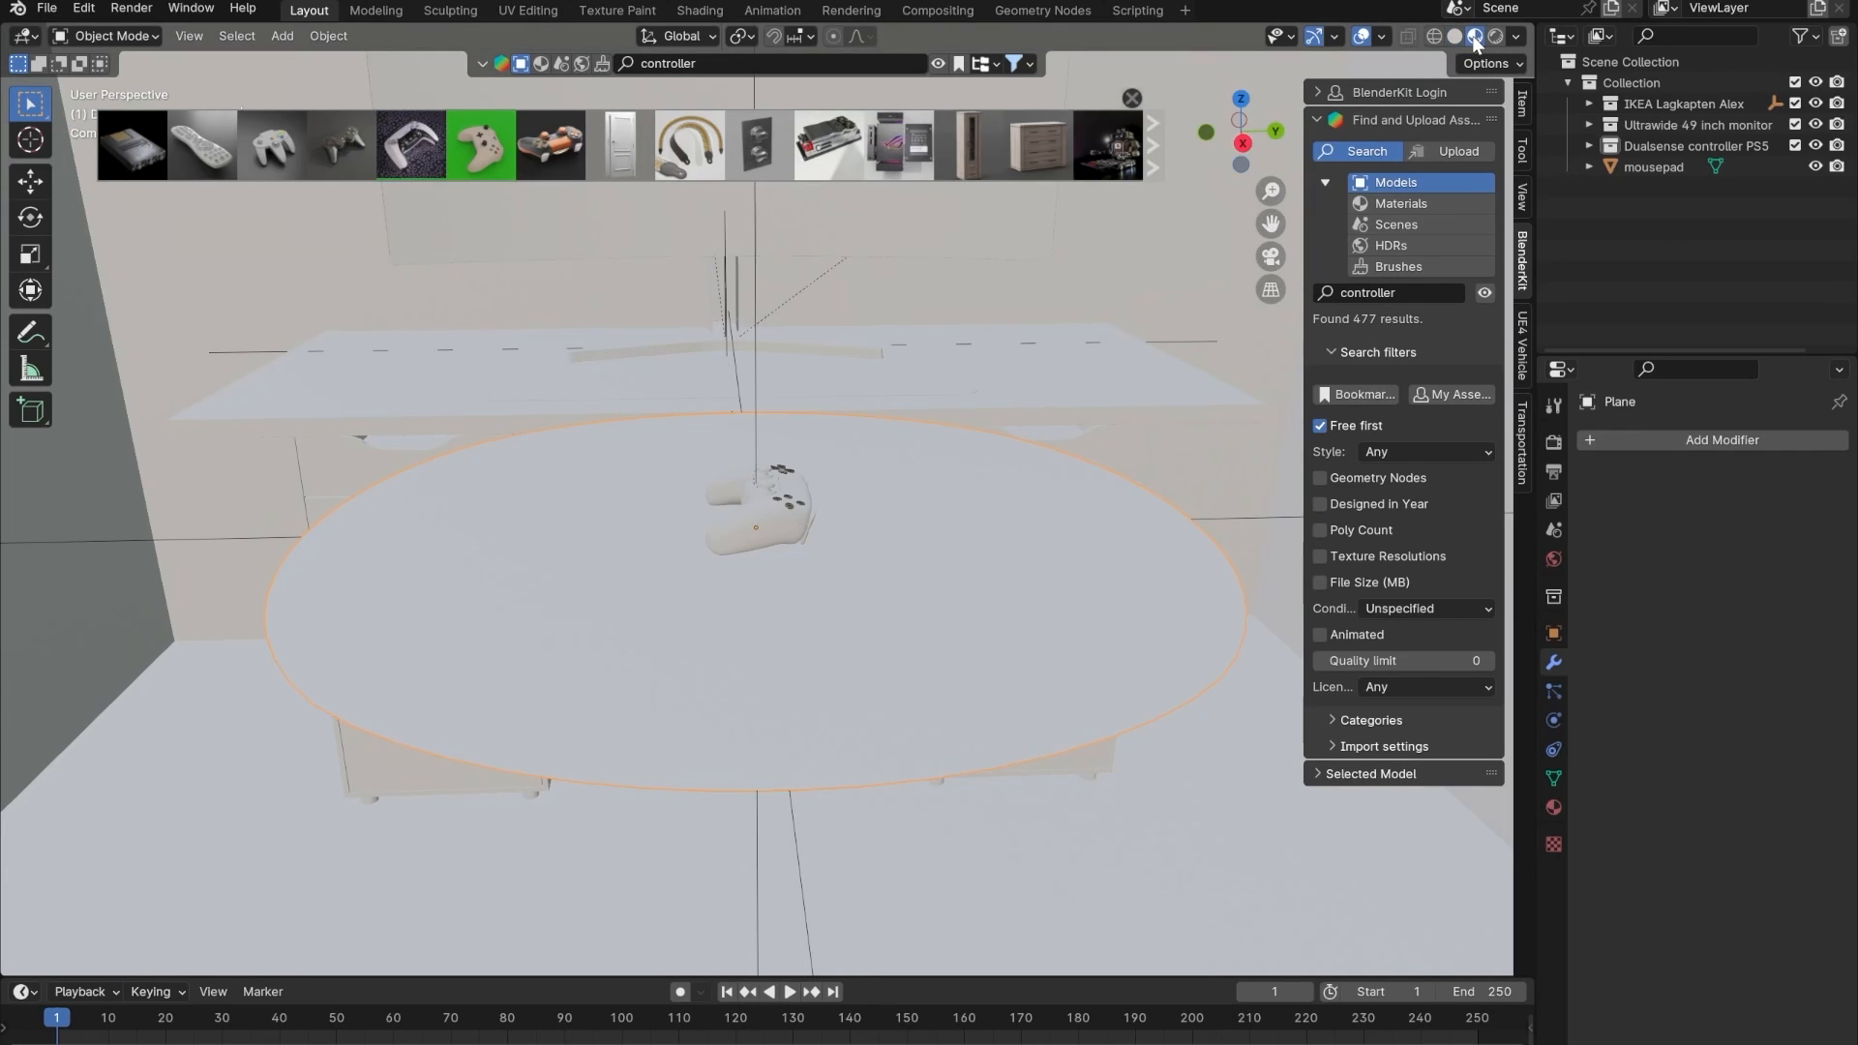
{"action": "left_click", "coordinate": [931, 430]}
{"action": "left_click", "coordinate": [797, 513]}
{"action": "scroll", "coordinate": [793, 536], "scroll_direction": "up", "scroll_amount": 2}
{"action": "scroll", "coordinate": [880, 622], "scroll_direction": "down", "scroll_amount": 1}
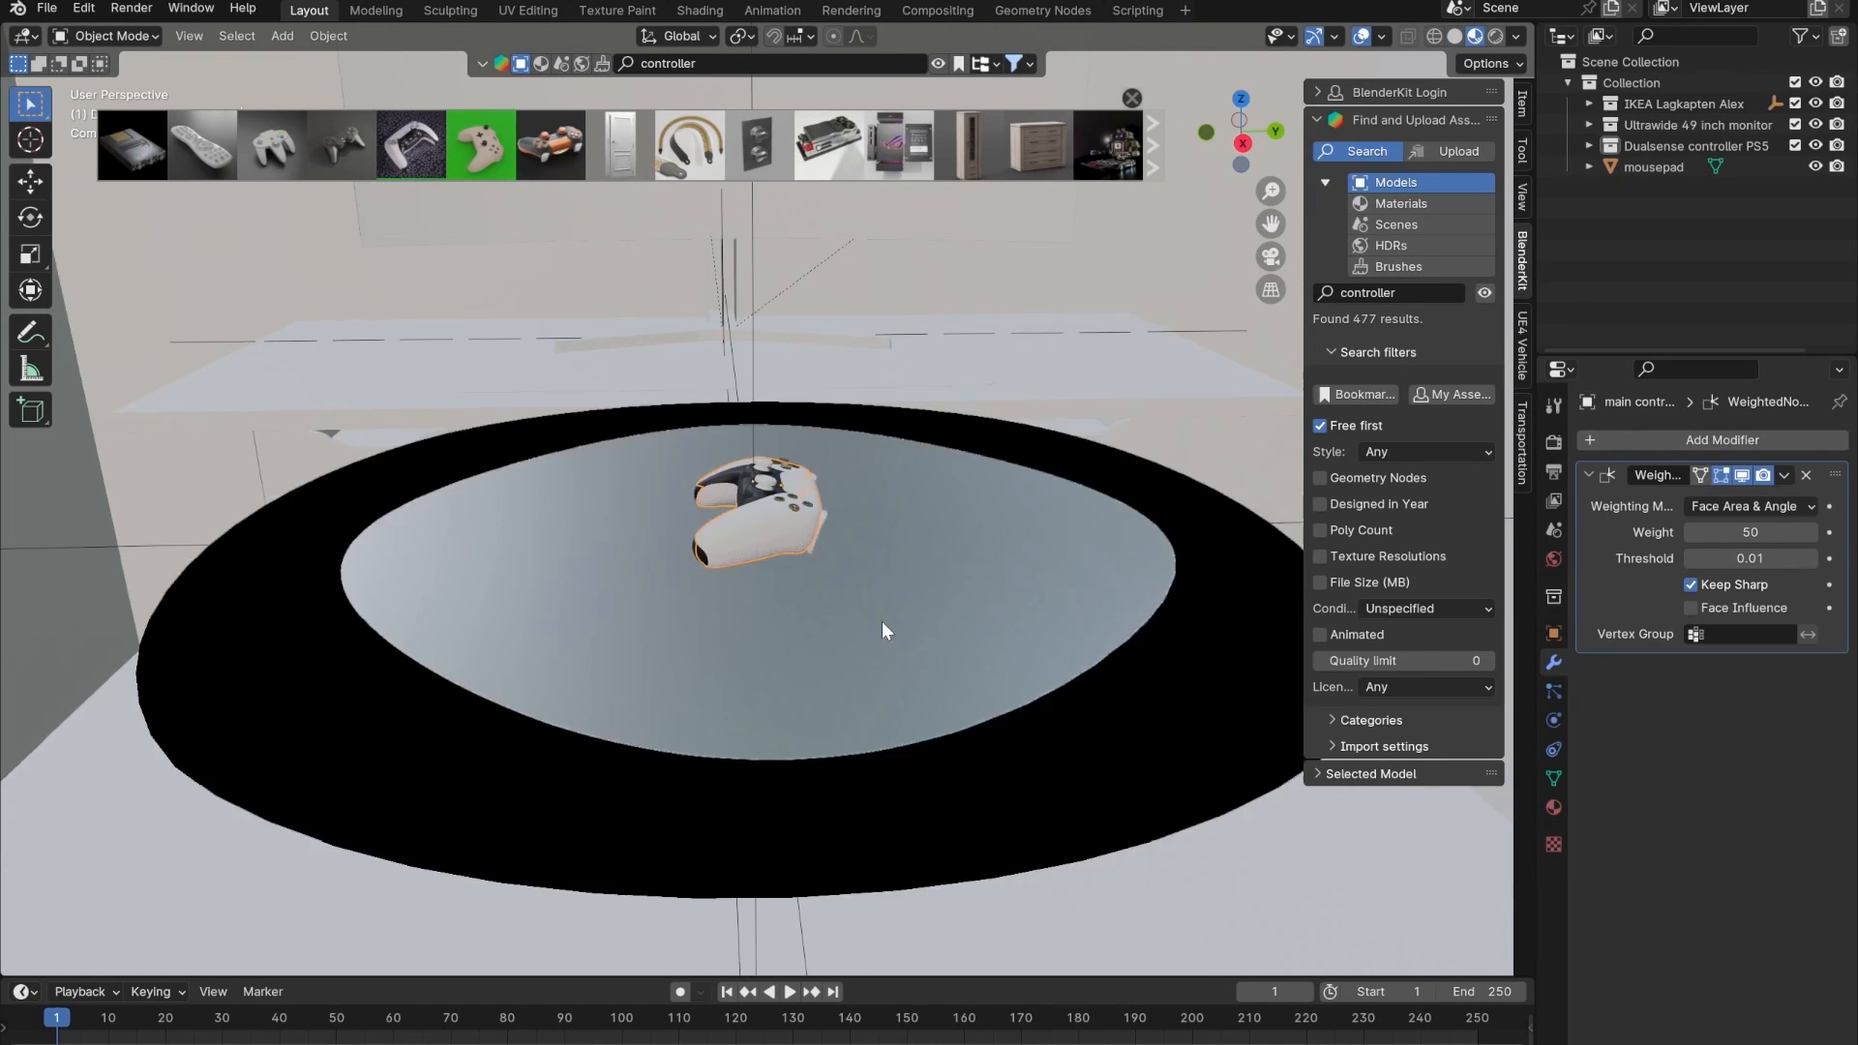
{"action": "left_click", "coordinate": [883, 627]}
{"action": "scroll", "coordinate": [883, 627], "scroll_direction": "down", "scroll_amount": 3}
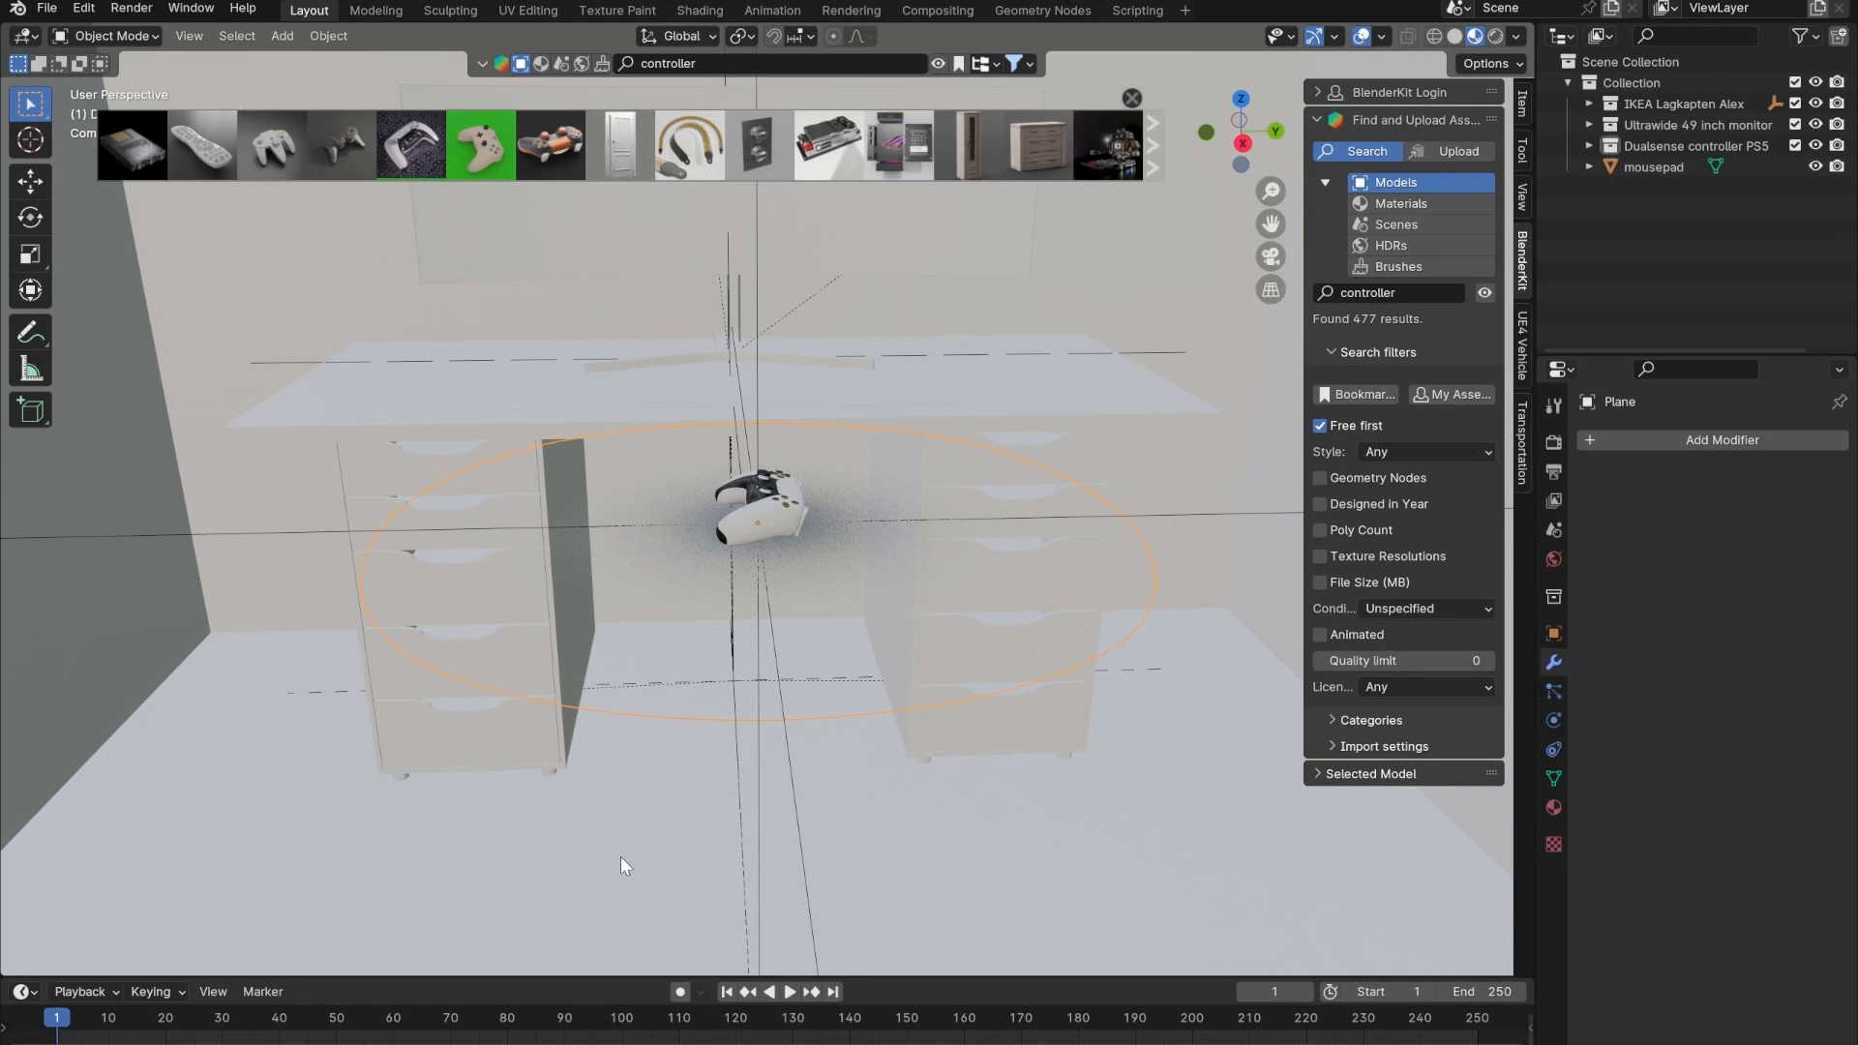
{"action": "left_click", "coordinate": [622, 854]}
{"action": "scroll", "coordinate": [813, 597], "scroll_direction": "up", "scroll_amount": 2}
{"action": "middle_click_drag", "start_coordinate": [820, 592], "coordinate": [964, 489]}
{"action": "left_click", "coordinate": [1455, 37]}
- Delete the large circular plane beneath the controller
{"action": "scroll", "coordinate": [829, 484], "scroll_direction": "down", "scroll_amount": 3}
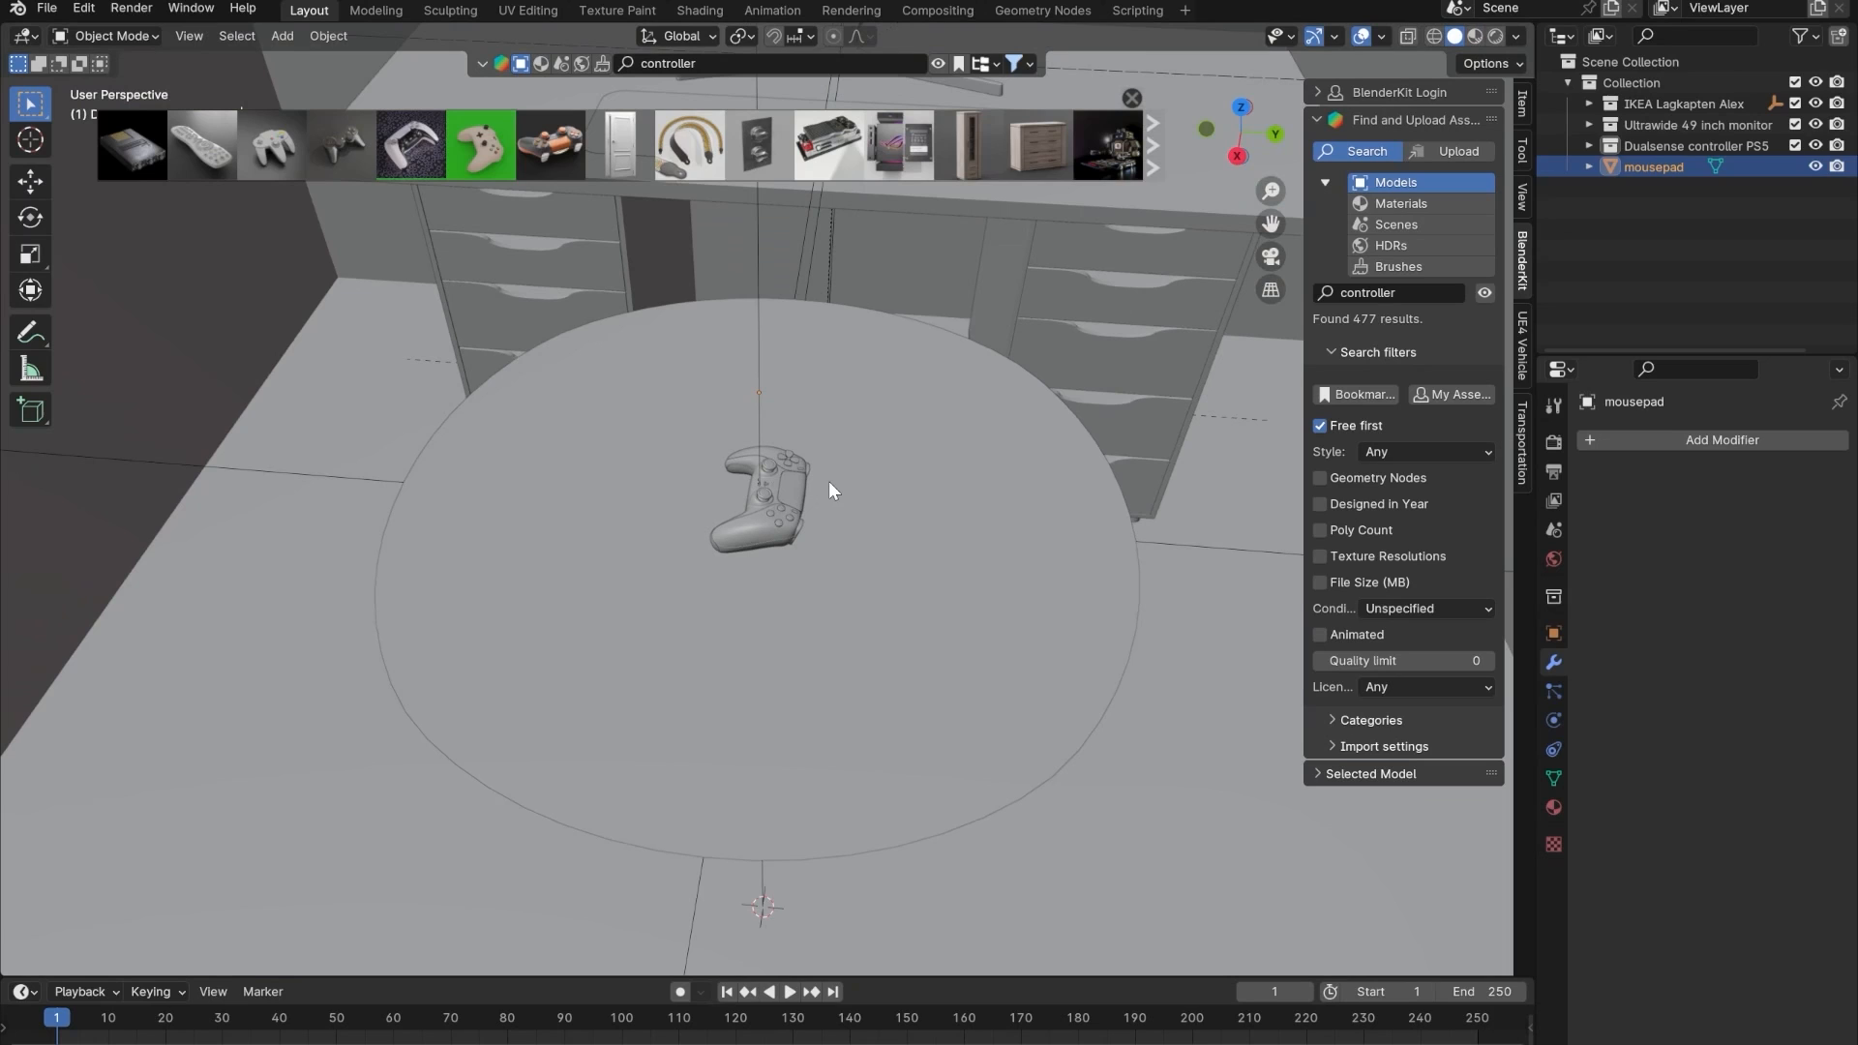
{"action": "left_click", "coordinate": [861, 558]}
{"action": "key", "text": "Delete"}
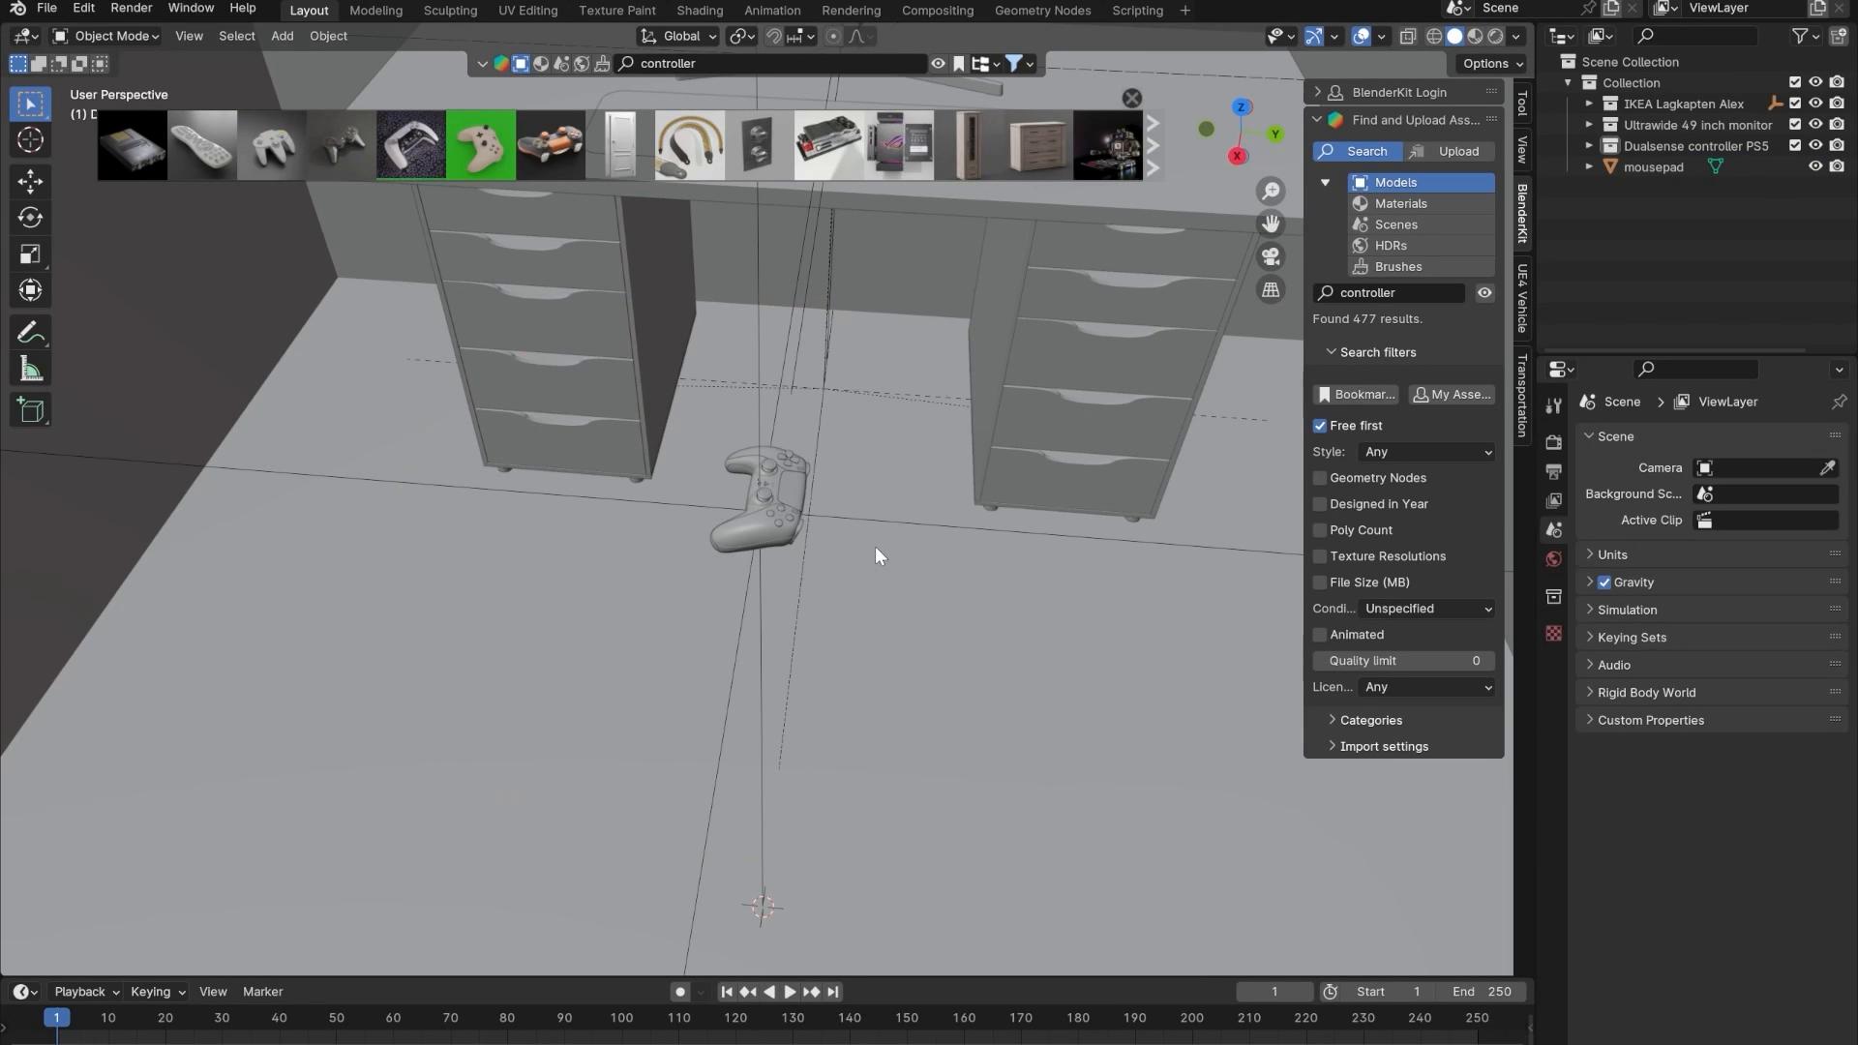
- Select all objects of the Dualsense controller PS5 collection and move the controller above the desktop near the monitor stand
{"action": "middle_click_drag", "start_coordinate": [875, 546], "coordinate": [794, 455]}
{"action": "right_click", "coordinate": [1659, 151]}
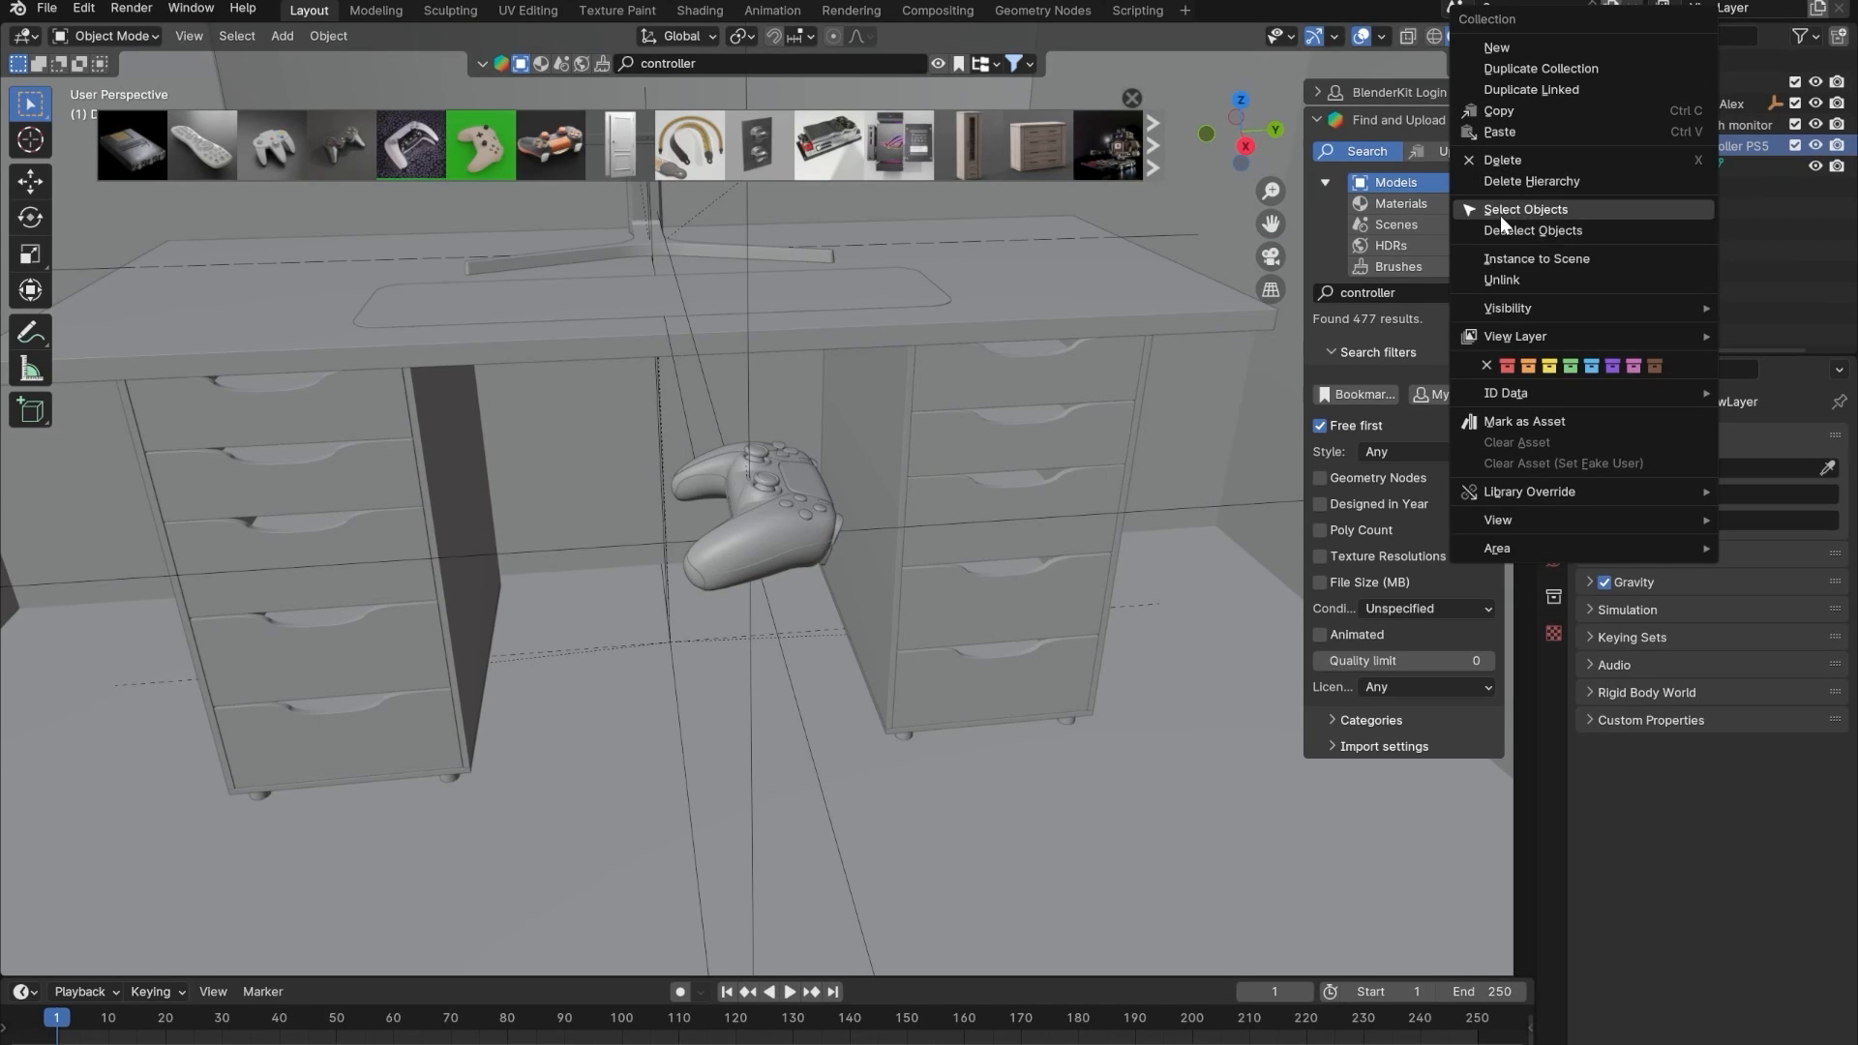
{"action": "left_click", "coordinate": [1525, 209]}
{"action": "middle_click_drag", "start_coordinate": [968, 348], "coordinate": [788, 711]}
{"action": "key", "text": "g"}
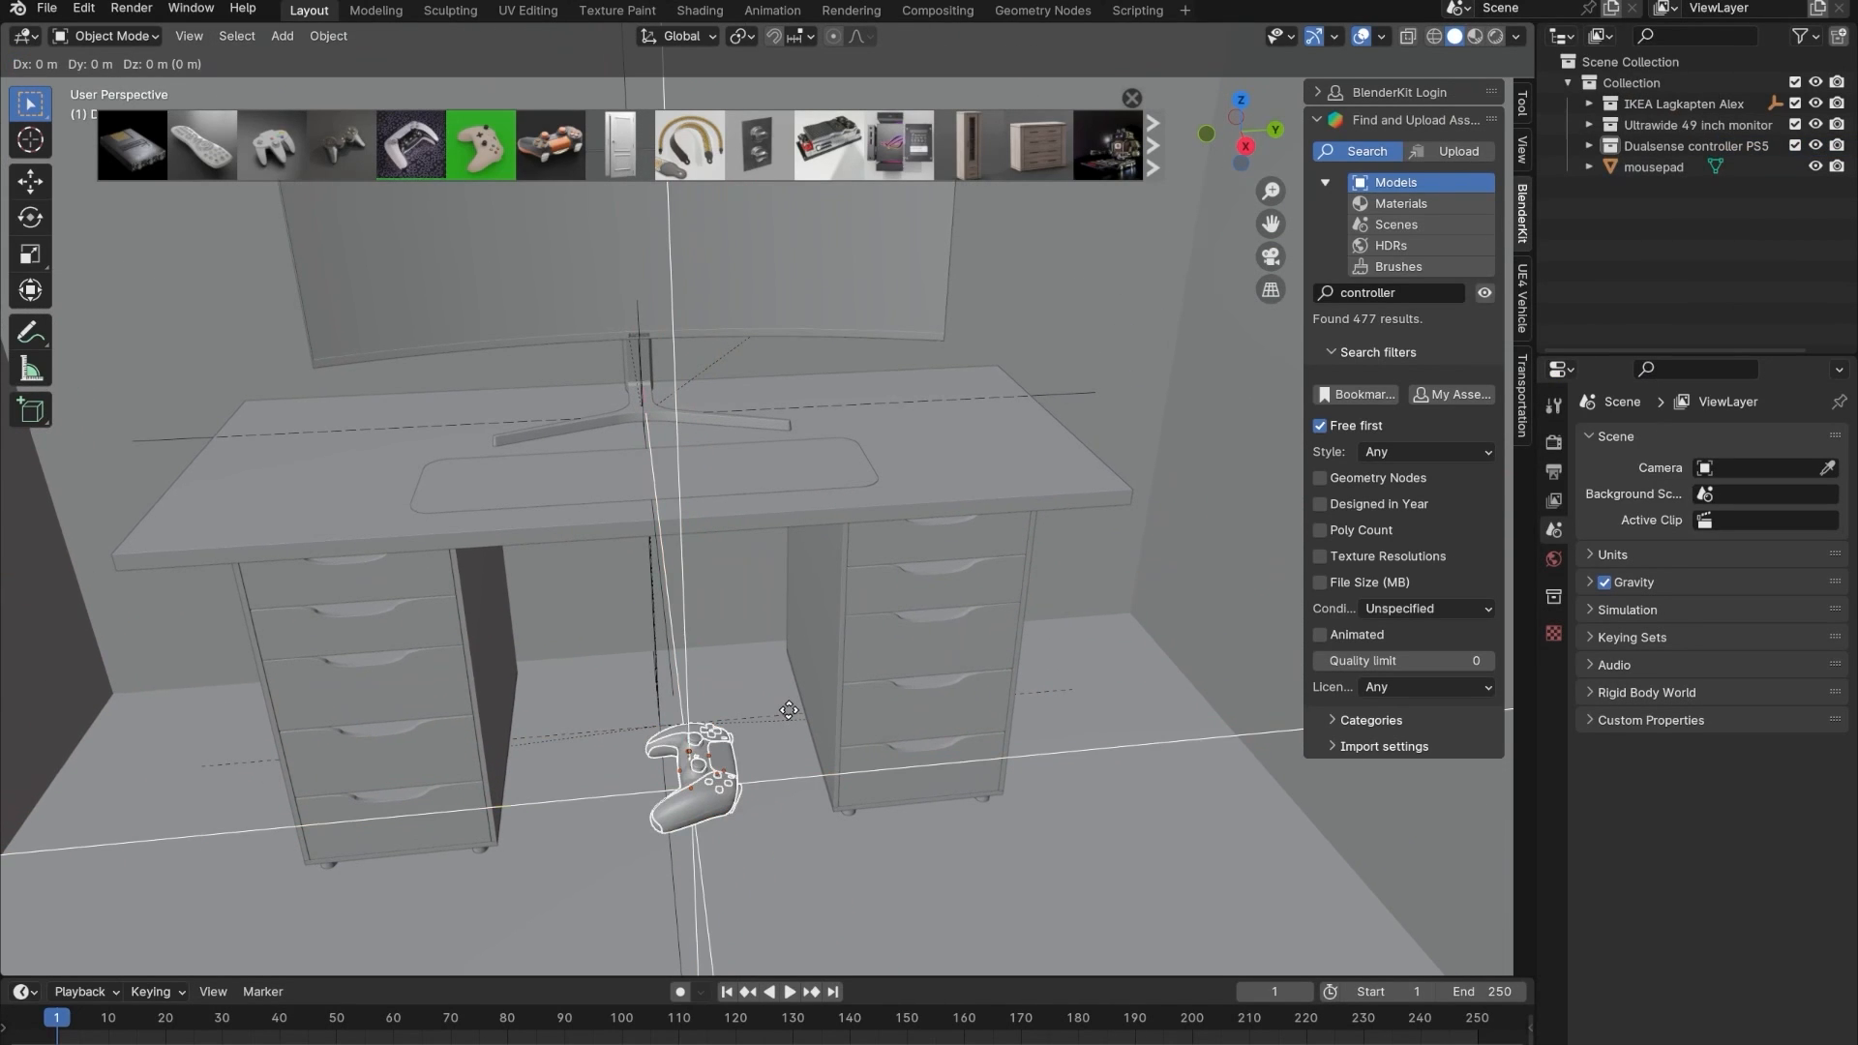
{"action": "left_click", "coordinate": [895, 339]}
{"action": "scroll", "coordinate": [788, 380], "scroll_direction": "up", "scroll_amount": 3}
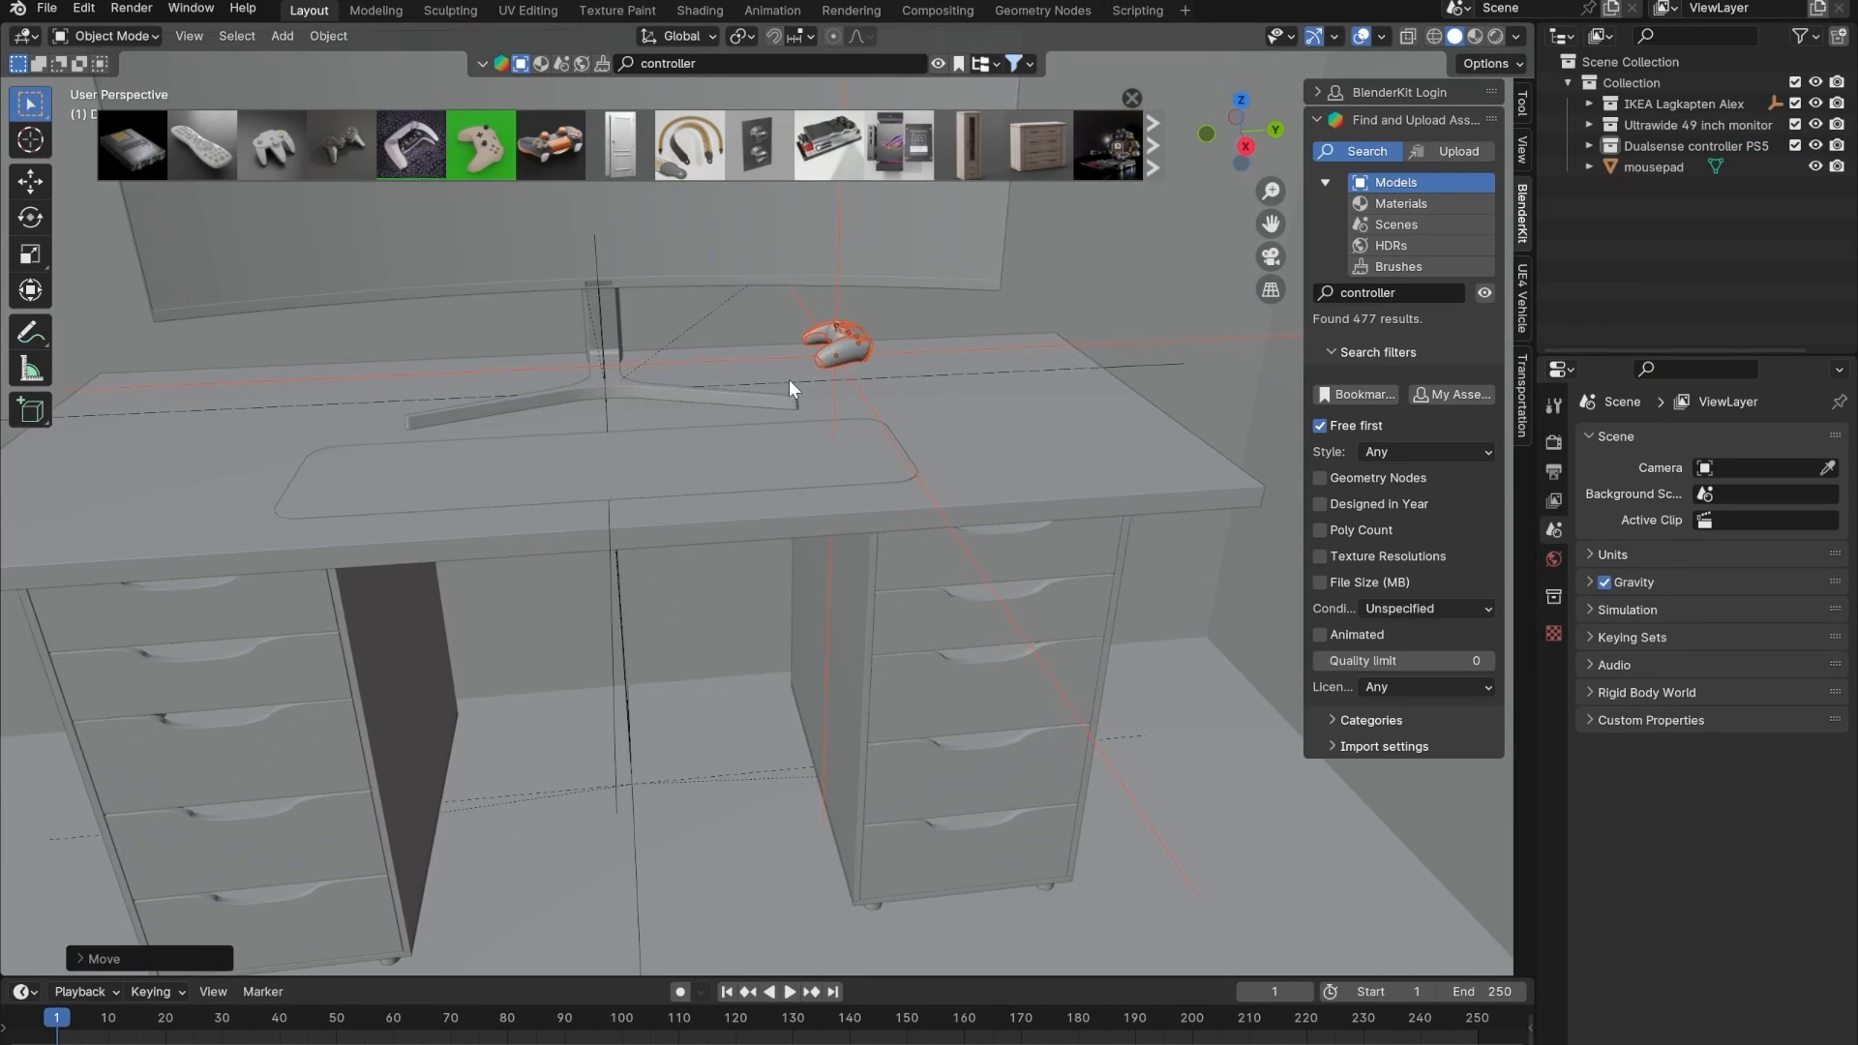
{"action": "middle_click_drag", "start_coordinate": [856, 381], "coordinate": [778, 526], "text": "shift"}
{"action": "scroll", "coordinate": [778, 527], "scroll_direction": "up", "scroll_amount": 10}
{"action": "scroll", "coordinate": [770, 542], "scroll_direction": "down", "scroll_amount": 18}
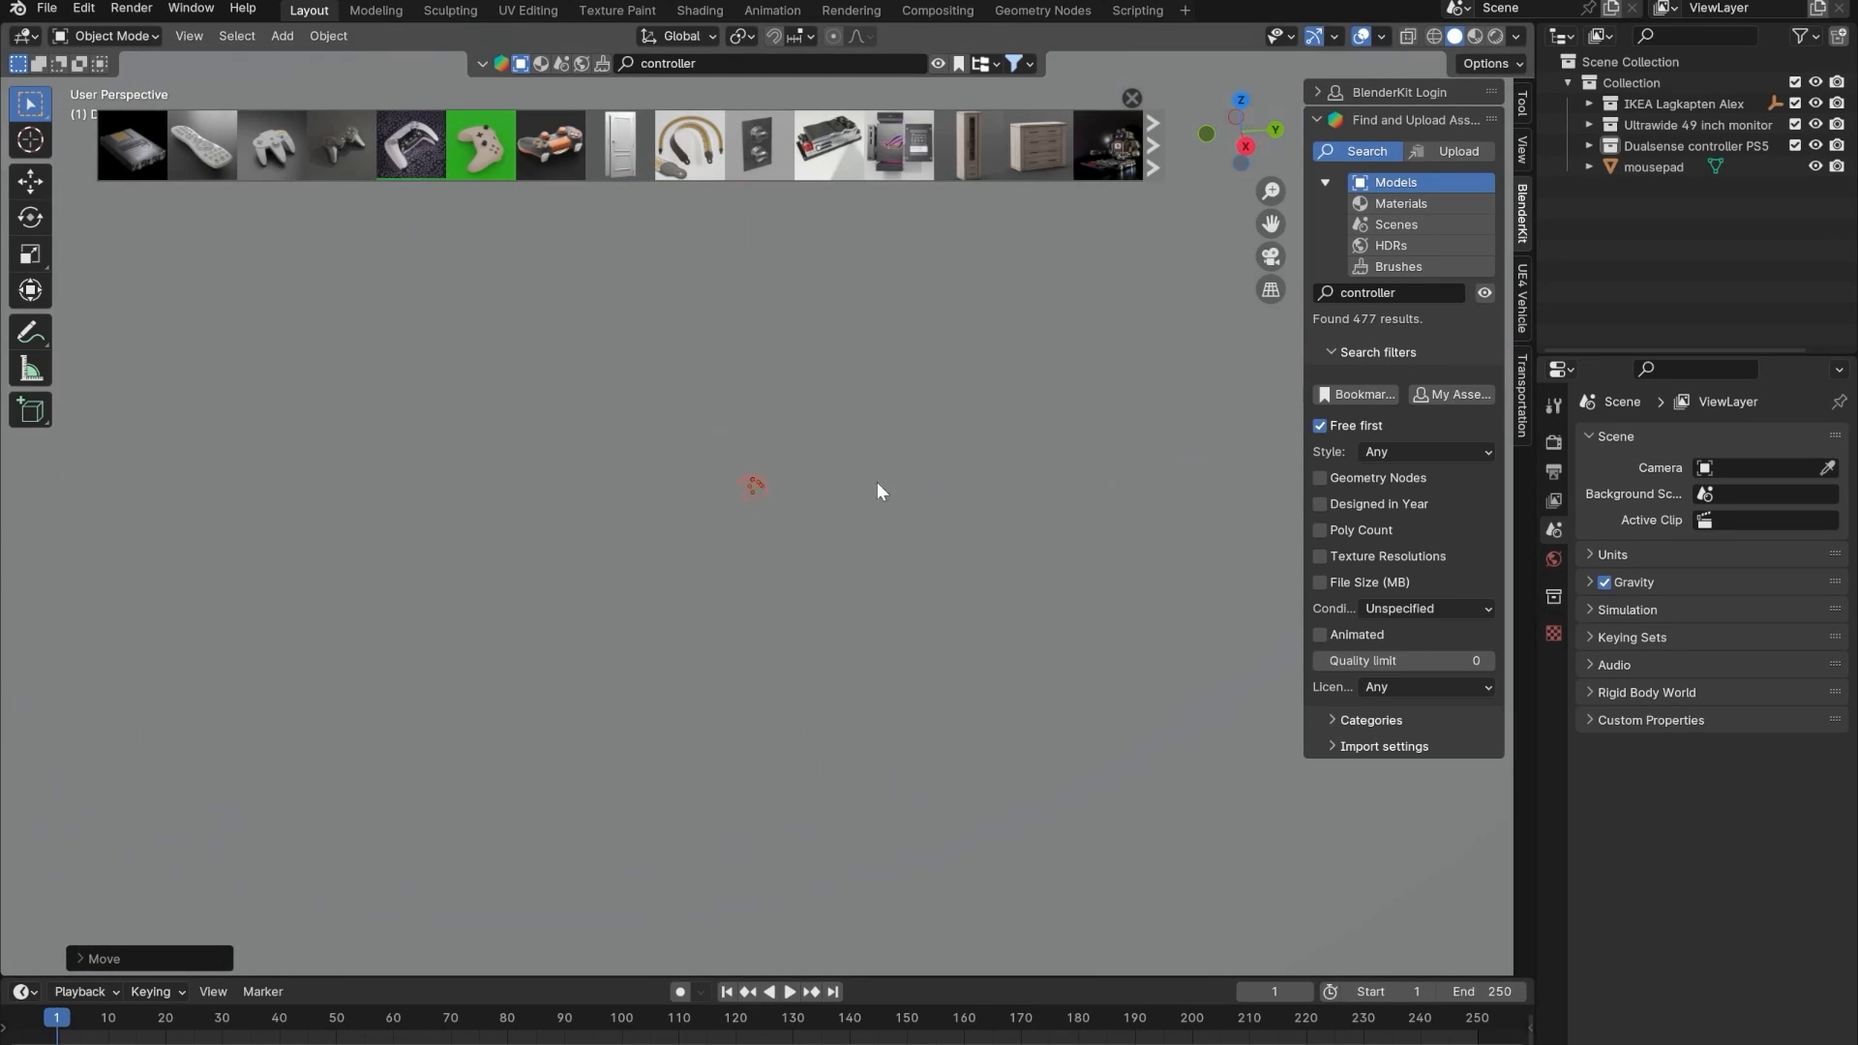
{"action": "scroll", "coordinate": [658, 530], "scroll_direction": "up", "scroll_amount": 15}
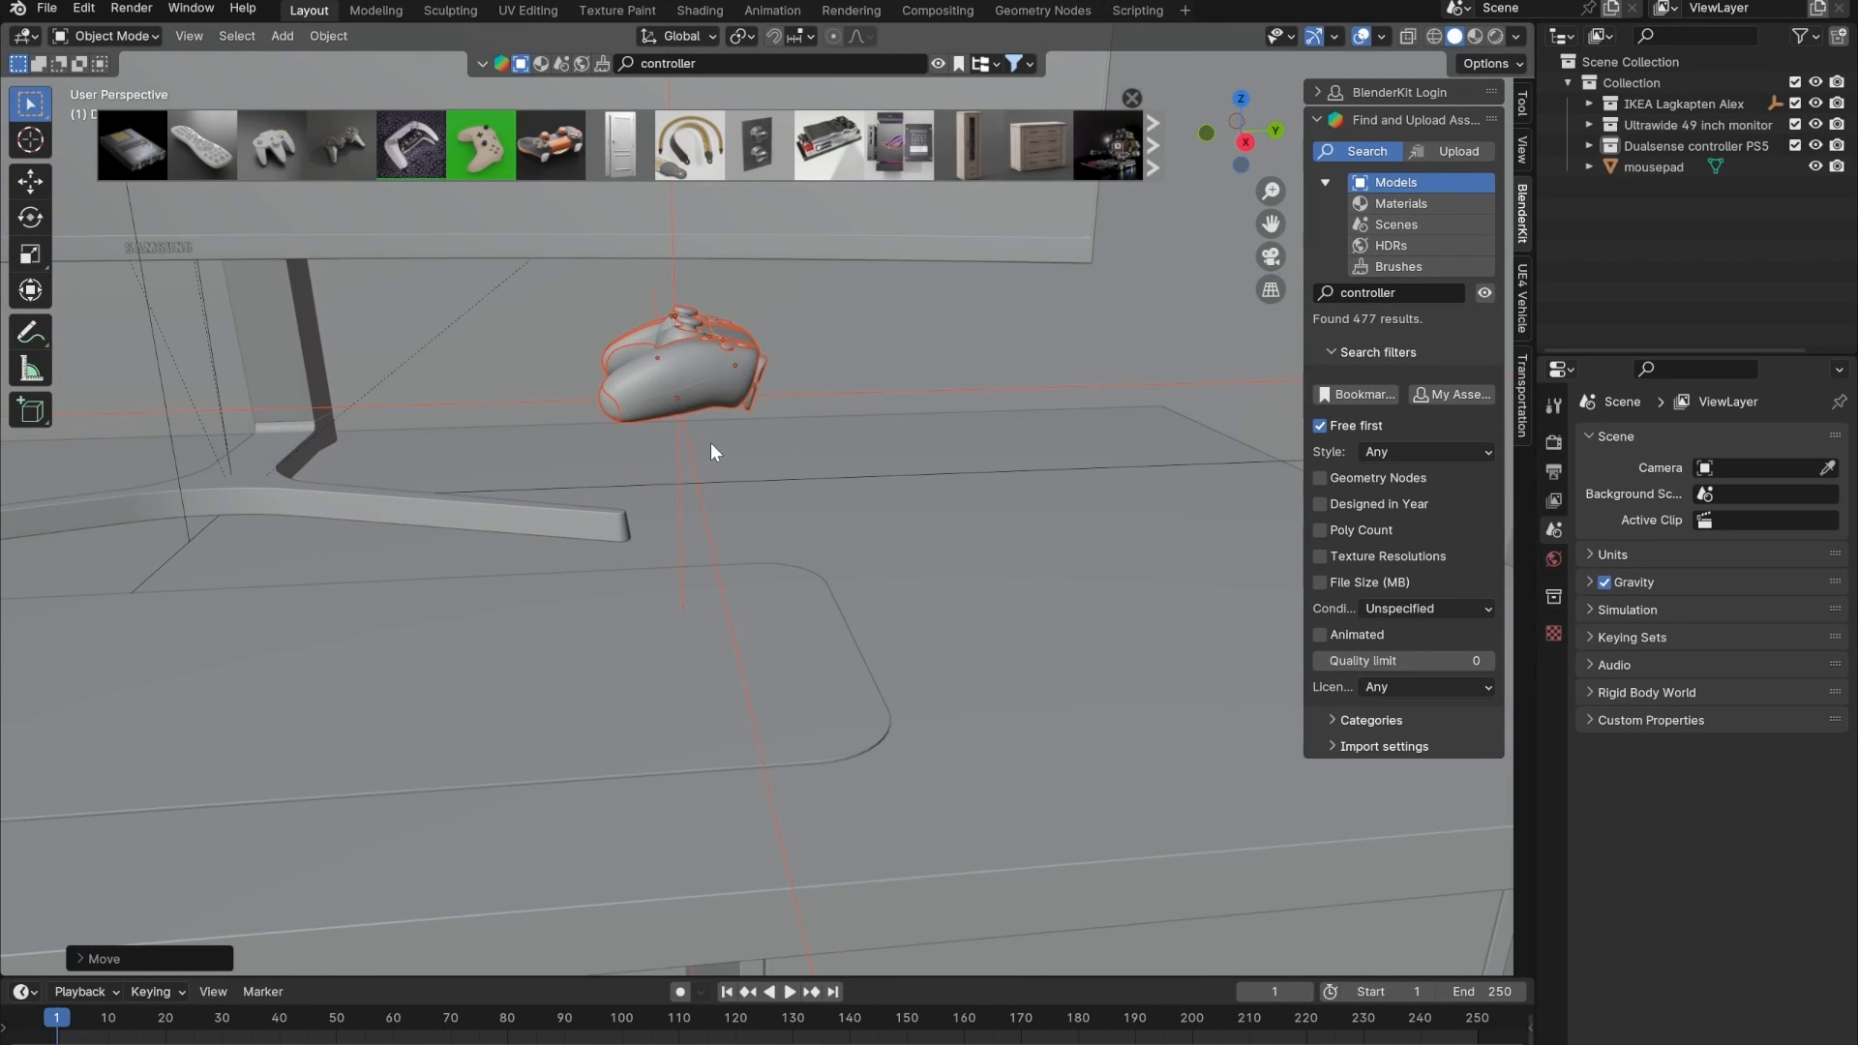
{"action": "middle_click_drag", "start_coordinate": [711, 443], "coordinate": [742, 578]}
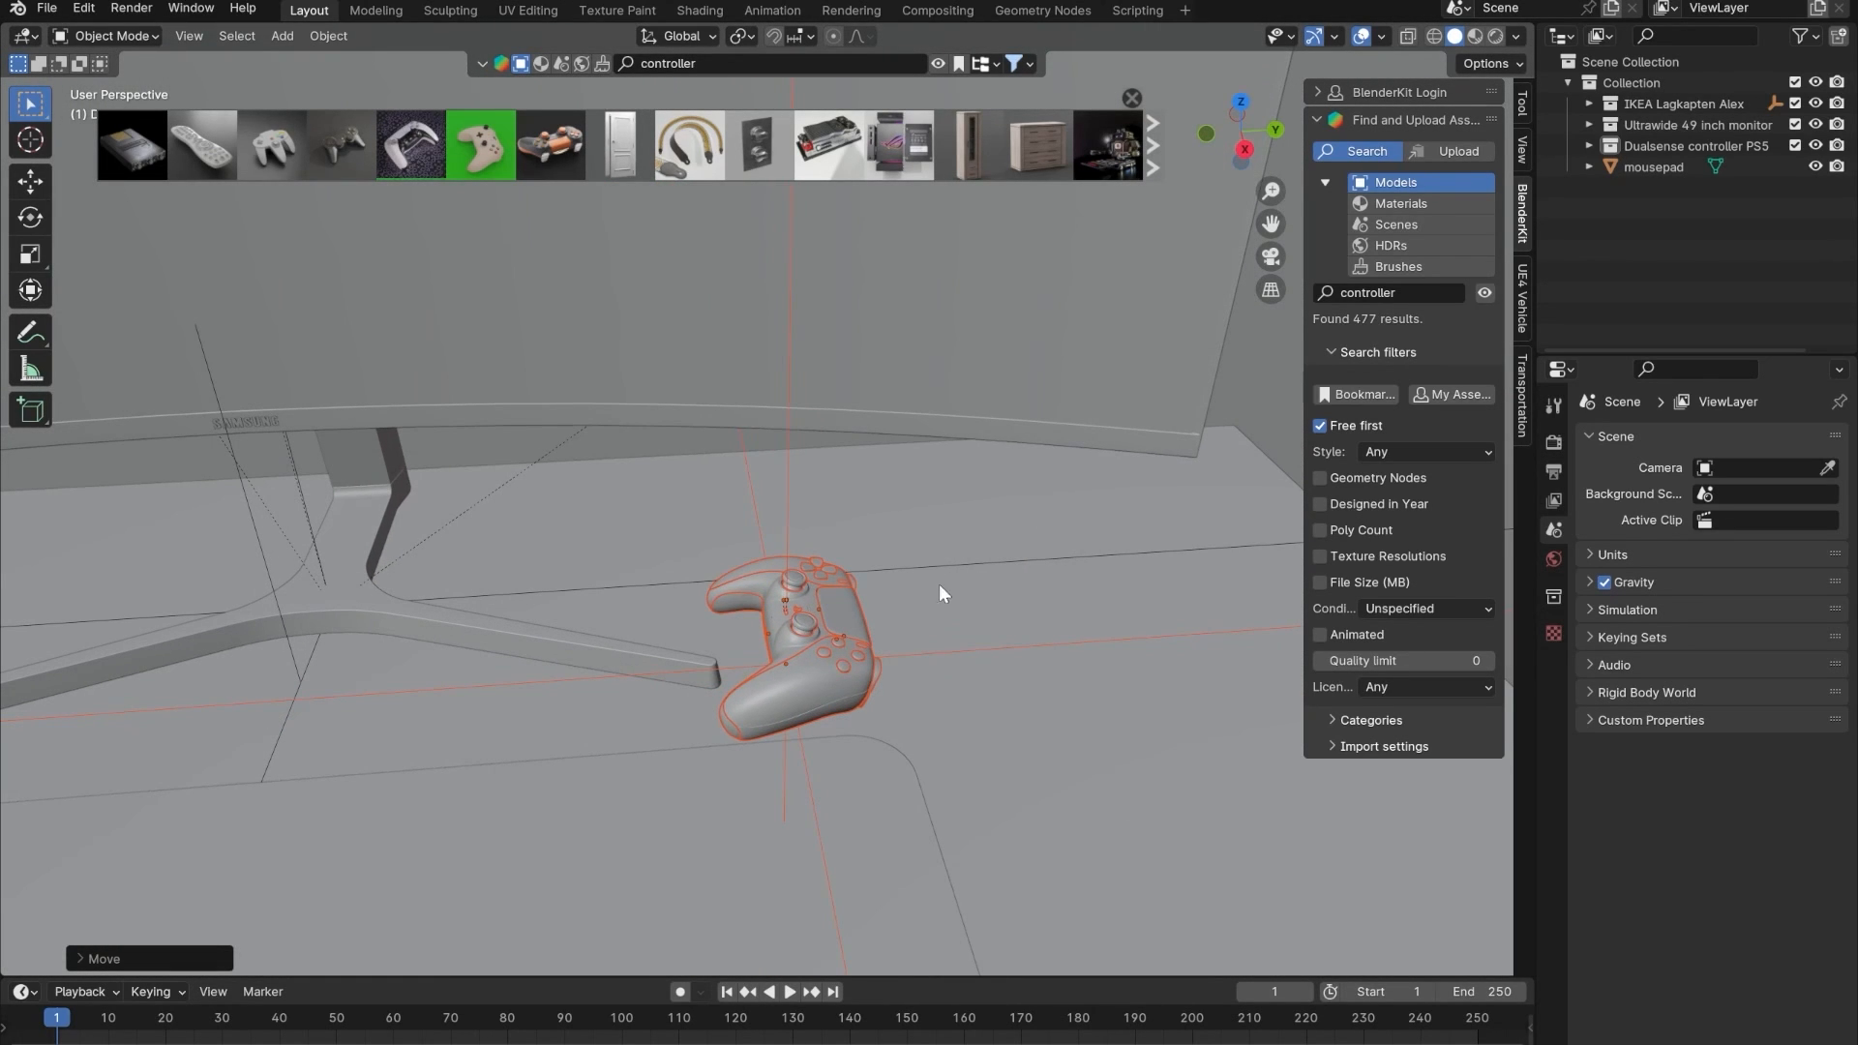
- Lower the controller about 0.13 m along the Z axis toward the desktop
{"action": "key", "text": "g"}
{"action": "key", "text": "z"}
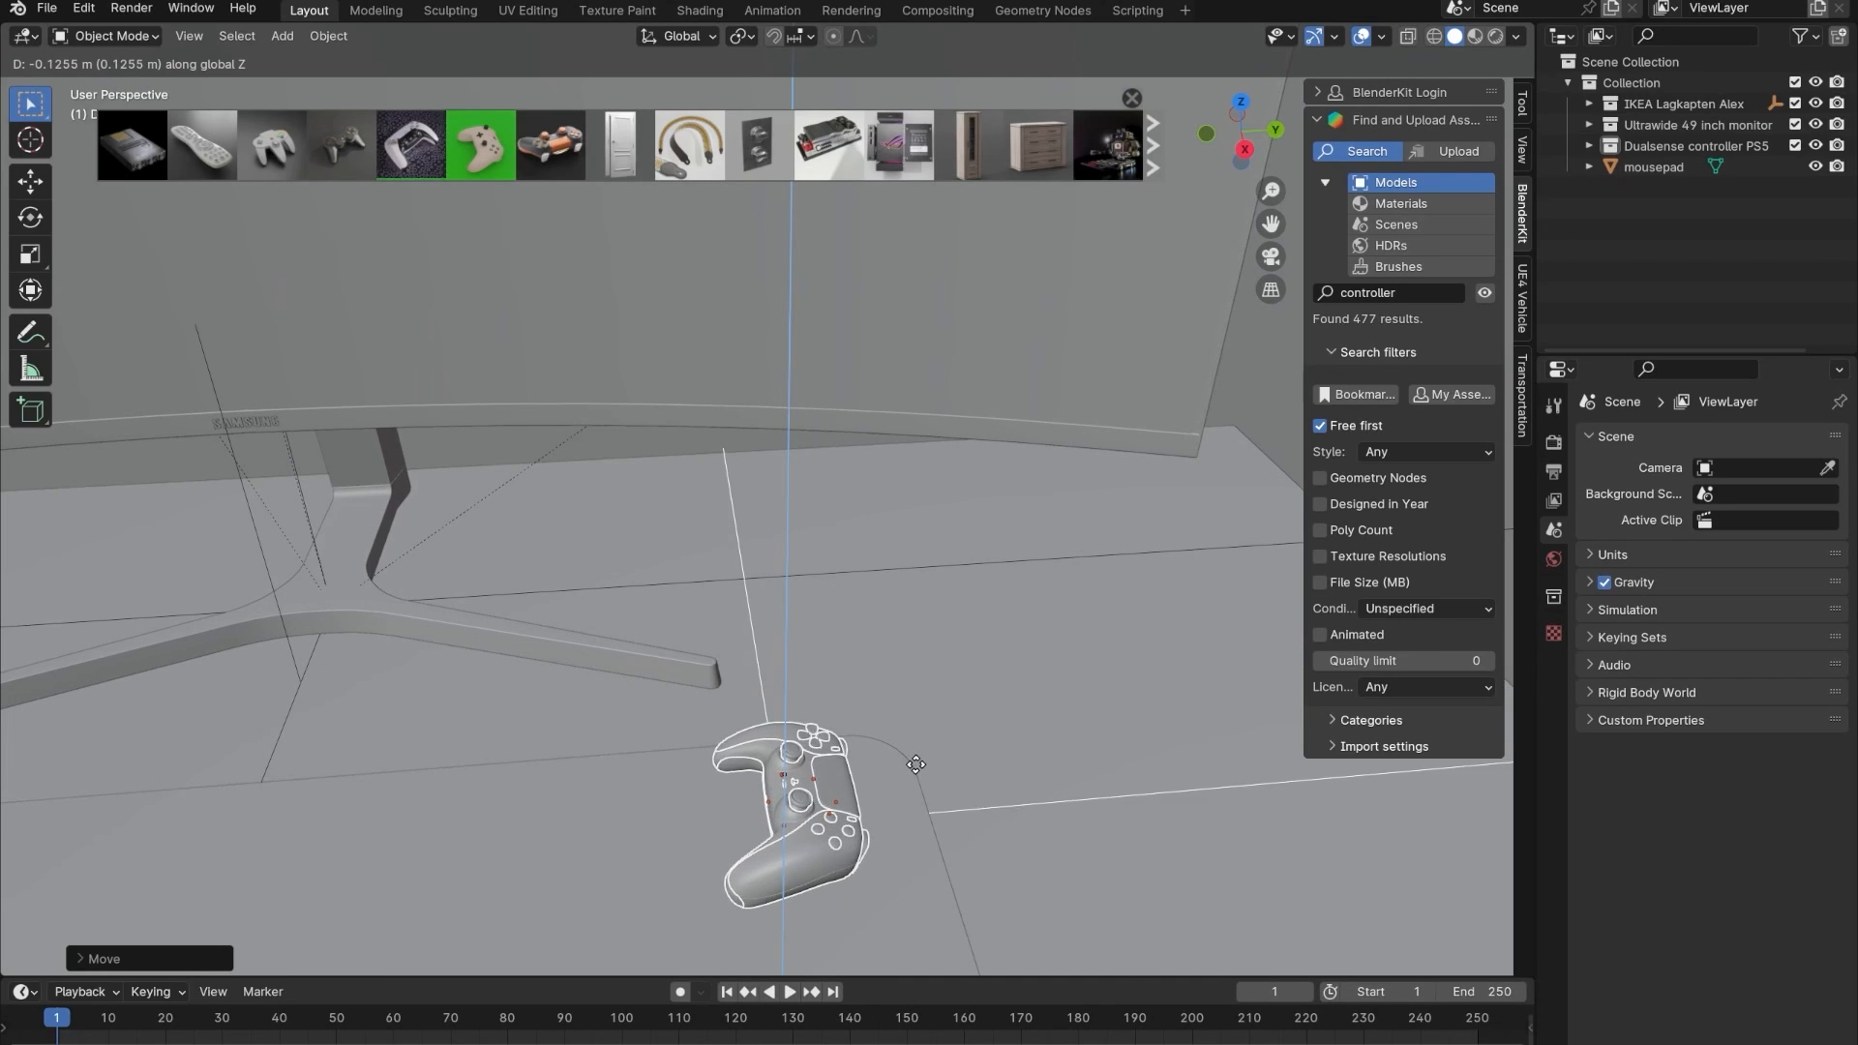
{"action": "left_click", "coordinate": [916, 764]}
{"action": "middle_click_drag", "start_coordinate": [916, 764], "coordinate": [790, 689]}
- Using X-ray in the back orthographic view, shift the controller about 0.2 m sideways and align its underside with the desktop
{"action": "key", "text": "alt+z"}
{"action": "scroll", "coordinate": [522, 661], "scroll_direction": "up", "scroll_amount": 2}
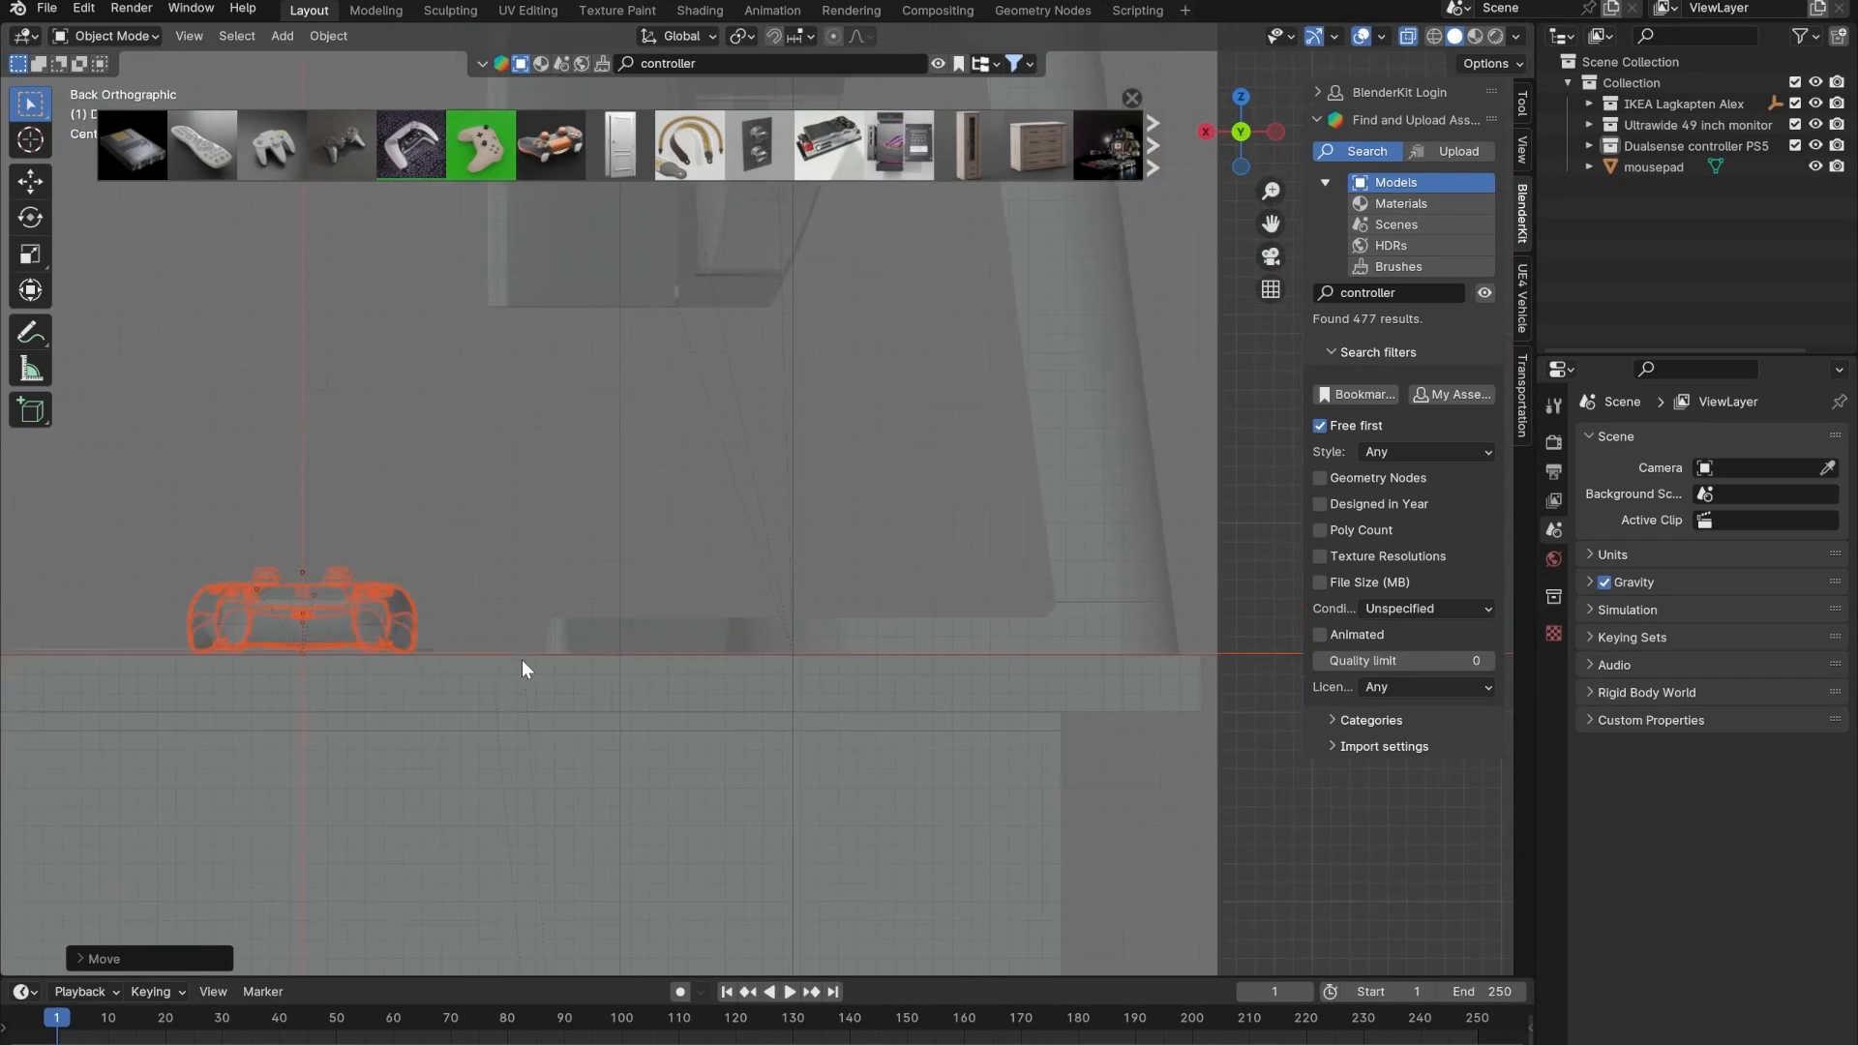
{"action": "key", "text": "g"}
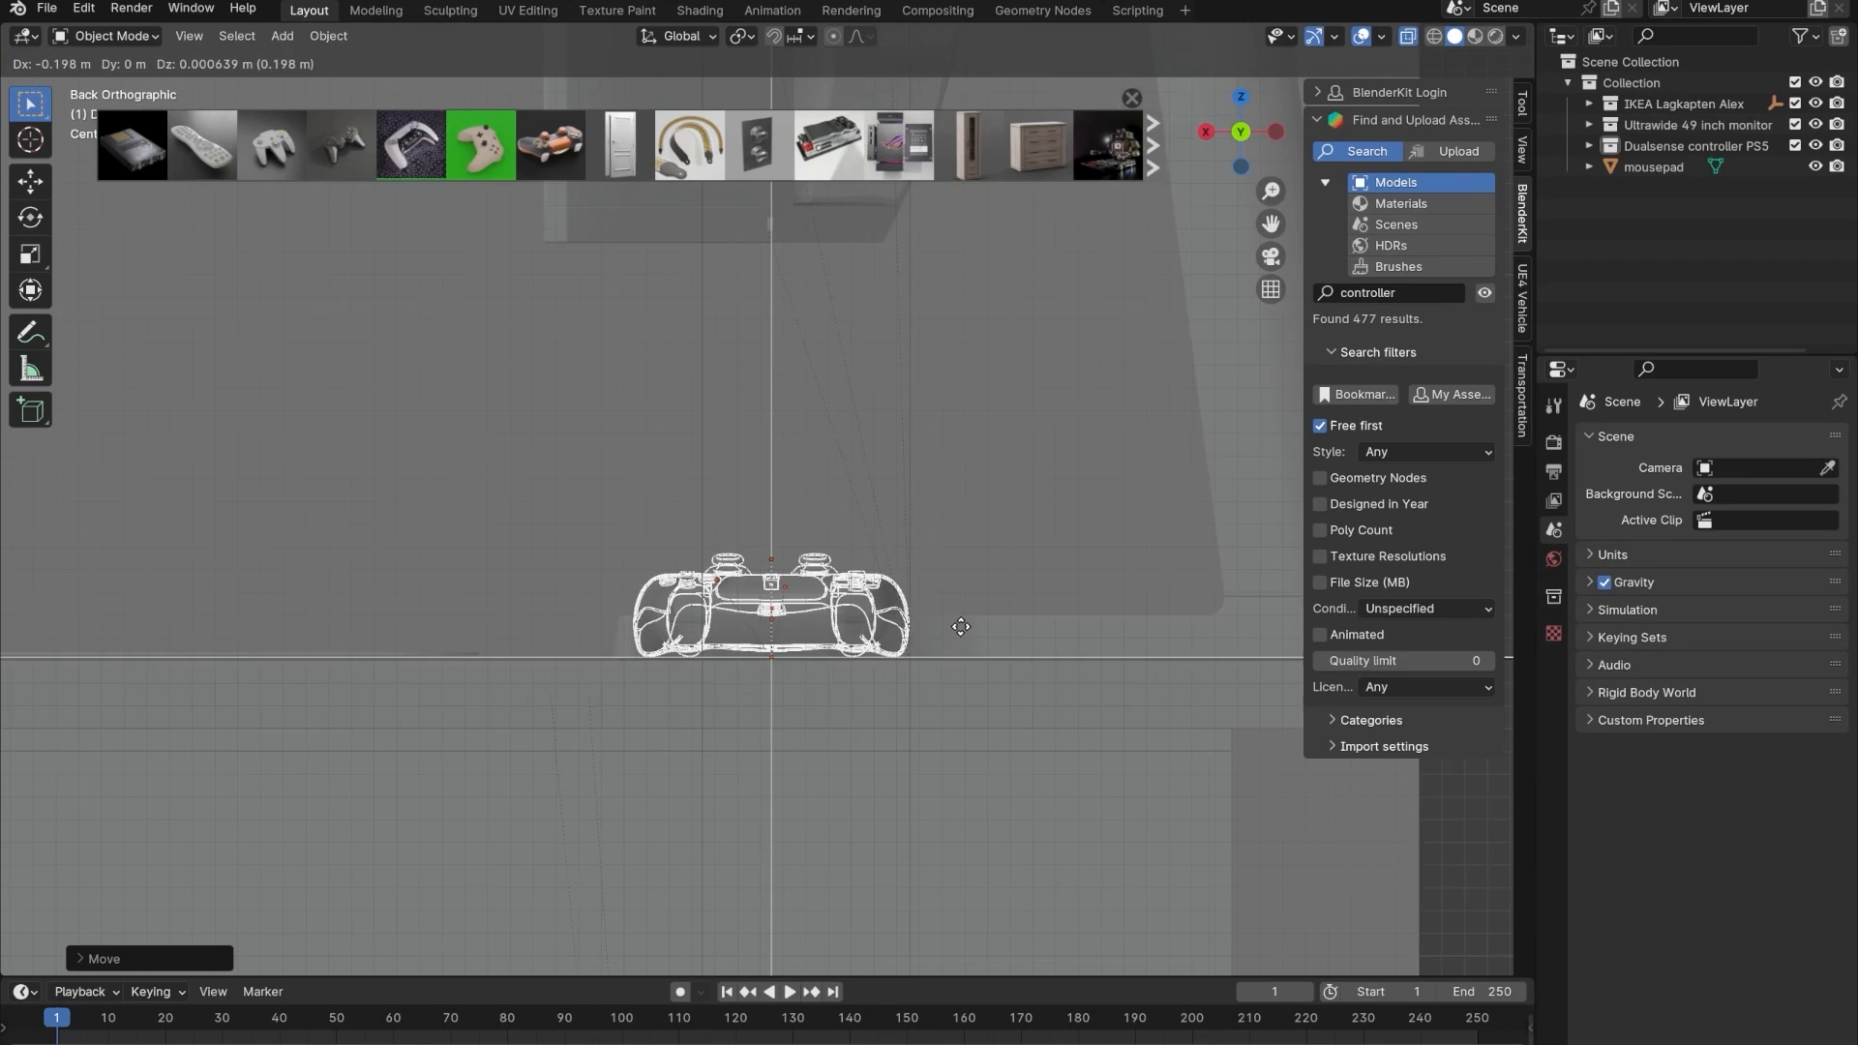
{"action": "left_click", "coordinate": [951, 634]}
{"action": "scroll", "coordinate": [705, 751], "scroll_direction": "up", "scroll_amount": 5}
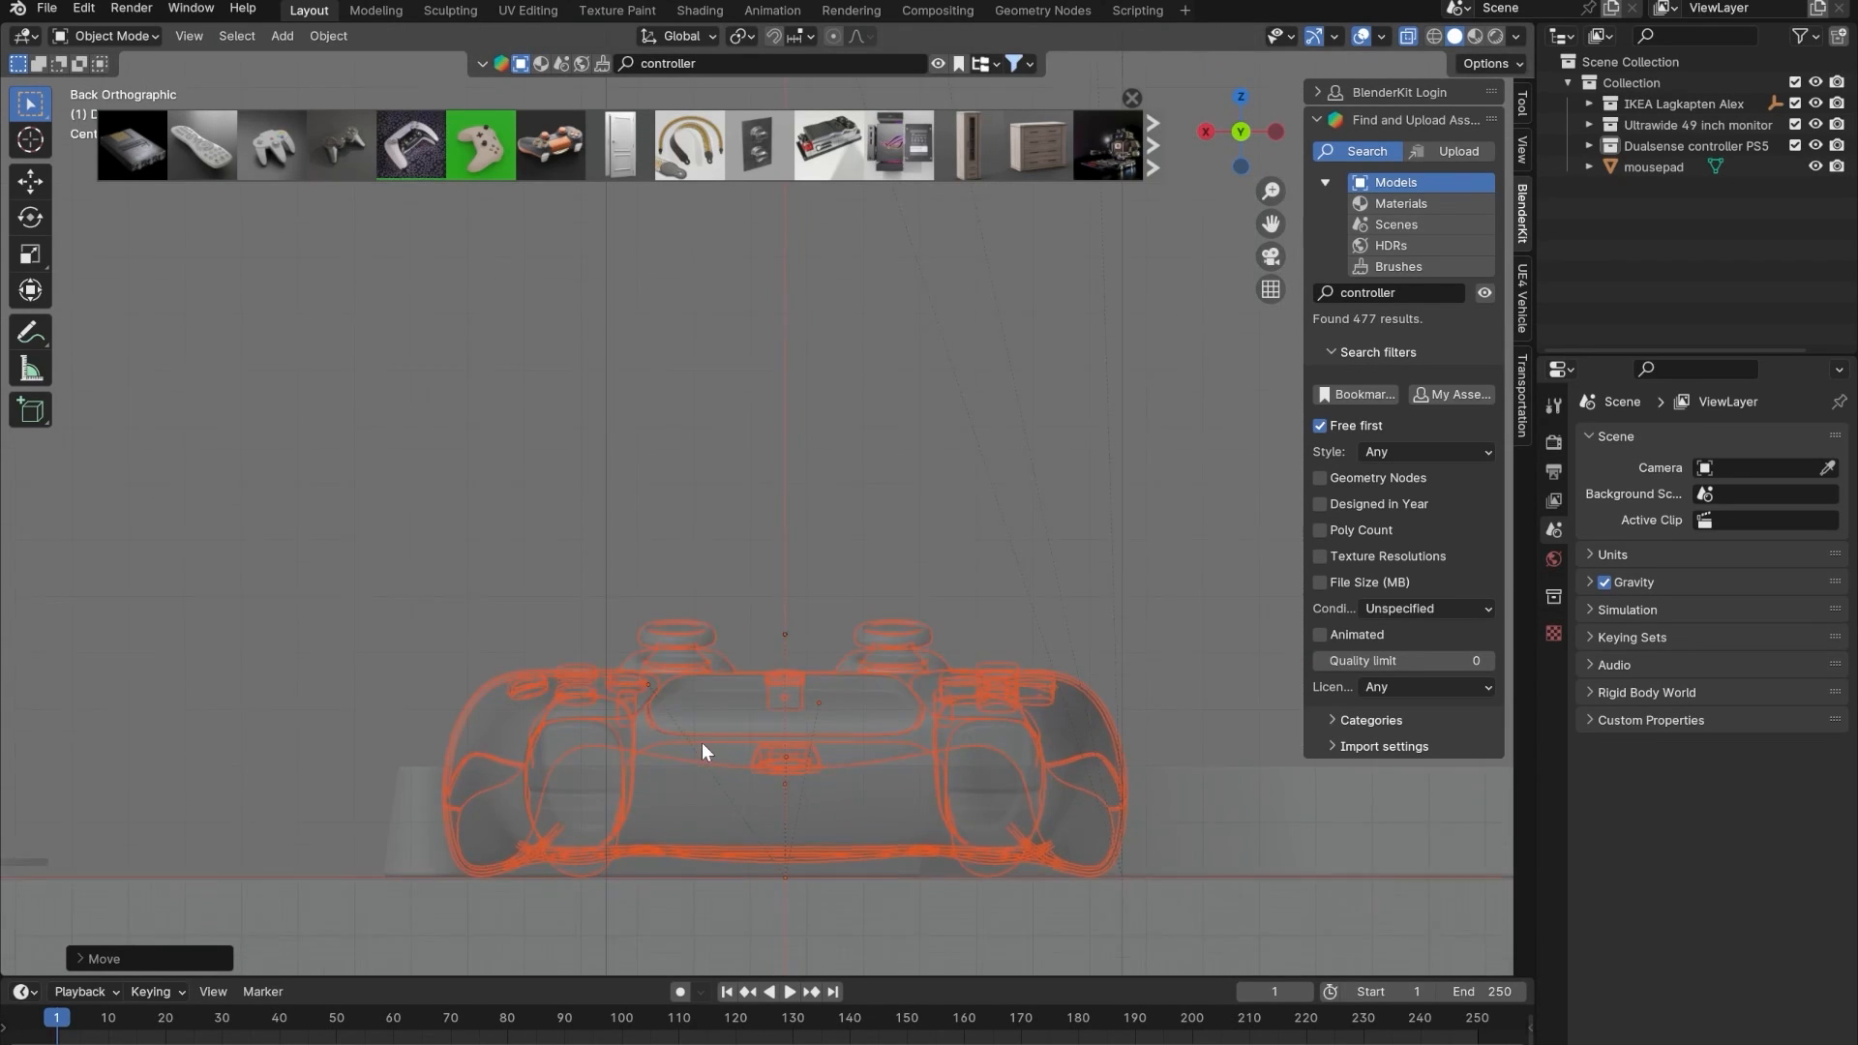
{"action": "scroll", "coordinate": [747, 651], "scroll_direction": "up", "scroll_amount": 3}
{"action": "middle_click_drag", "start_coordinate": [738, 668], "coordinate": [946, 634]}
{"action": "scroll", "coordinate": [945, 625], "scroll_direction": "down", "scroll_amount": 6}
- Rotate the controller about the Z axis so its grips point toward the front edge of the desk
{"action": "middle_click_drag", "start_coordinate": [771, 601], "coordinate": [799, 427]}
{"action": "key", "text": "r"}
{"action": "key", "text": "z"}
{"action": "left_click", "coordinate": [720, 509]}
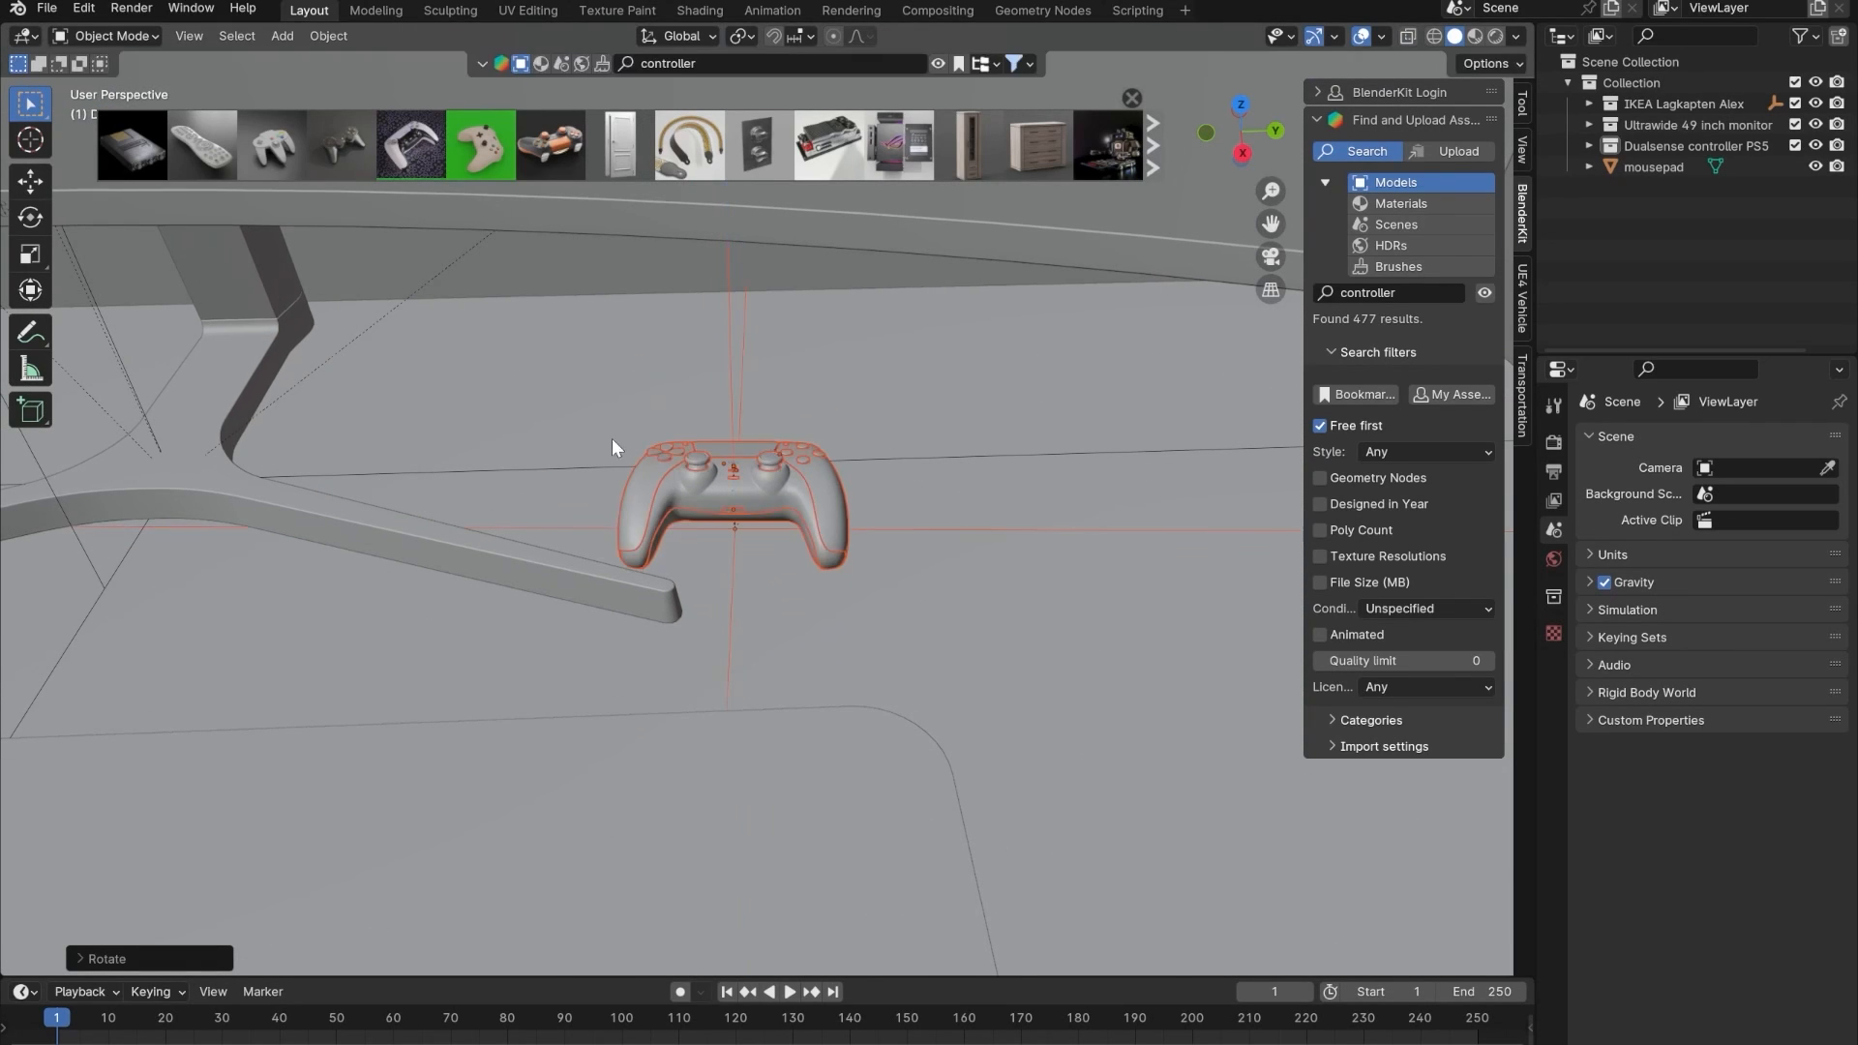
- Slide the controller horizontally, with Z locked, to a spot on the desktop behind the monitor stand's foot
{"action": "key", "text": "g"}
{"action": "key", "text": "shift+z"}
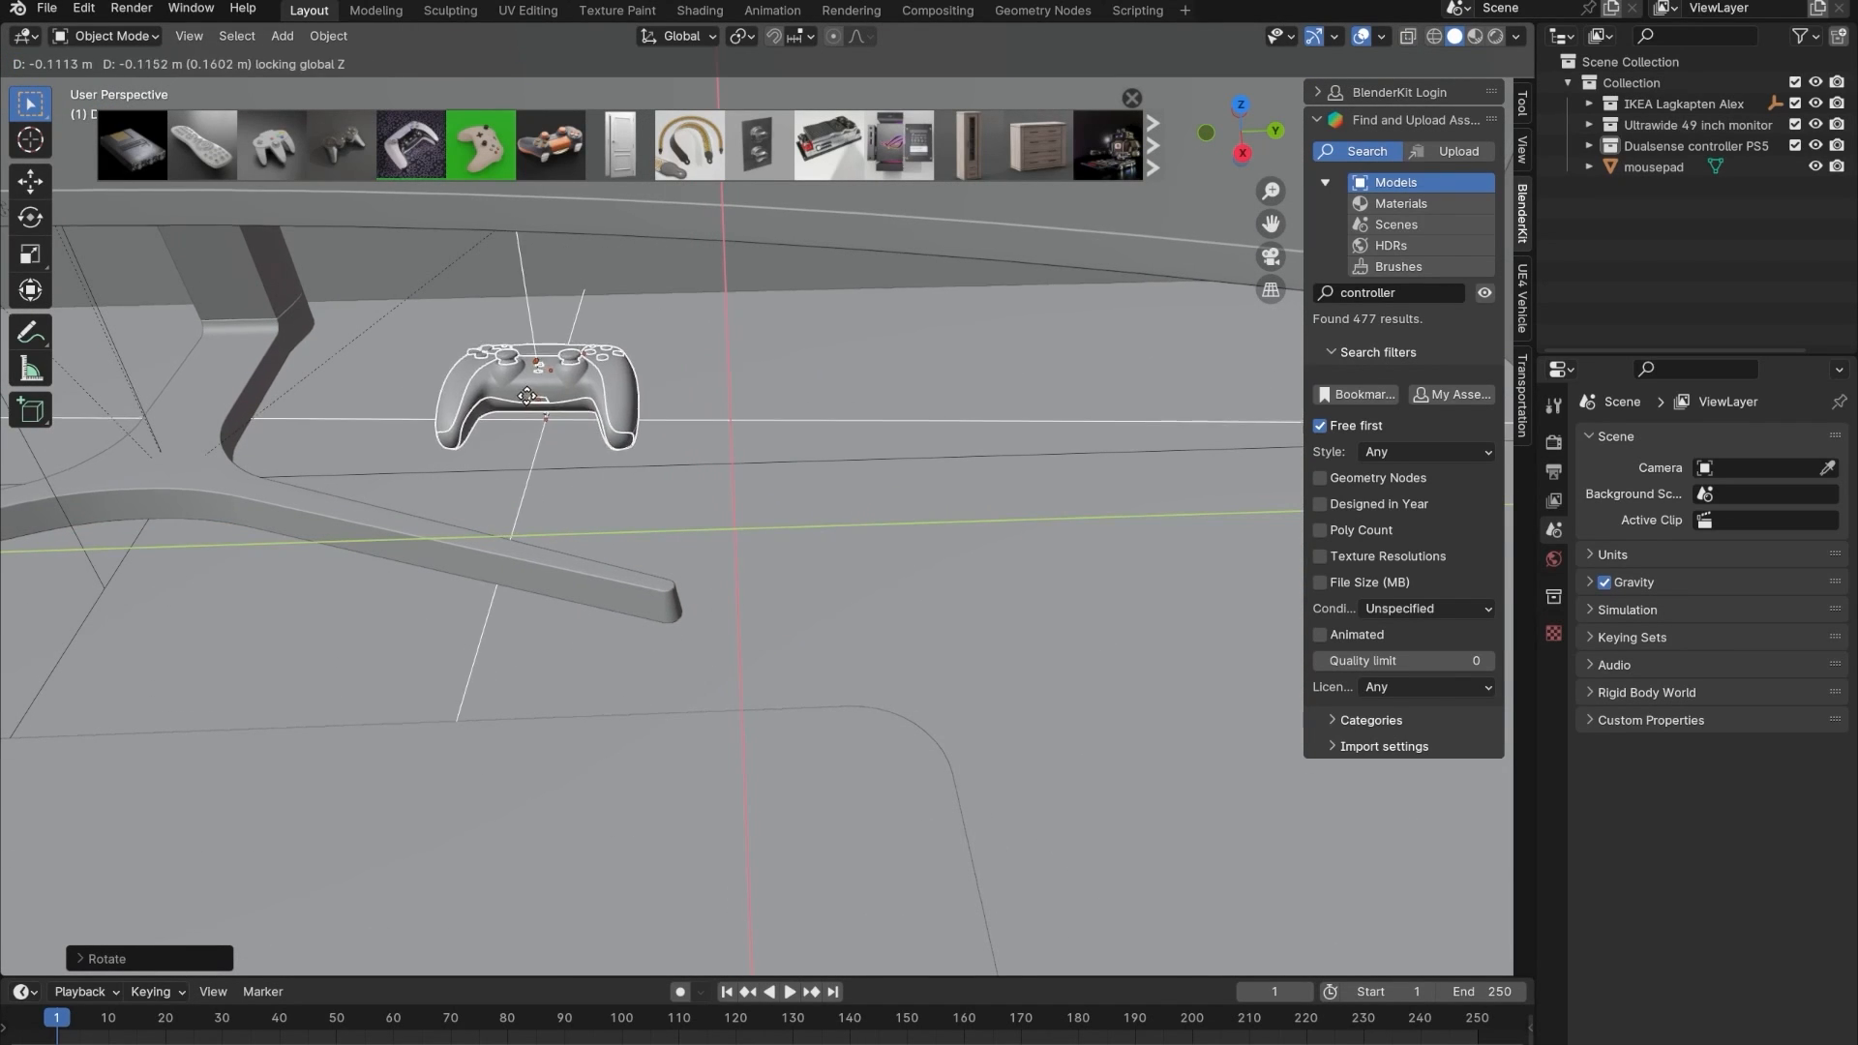
{"action": "left_click", "coordinate": [535, 404]}
{"action": "left_click", "coordinate": [751, 500]}
{"action": "scroll", "coordinate": [746, 513], "scroll_direction": "down", "scroll_amount": 4}
{"action": "middle_click_drag", "start_coordinate": [736, 538], "coordinate": [920, 528]}
{"action": "scroll", "coordinate": [892, 513], "scroll_direction": "down", "scroll_amount": 4}
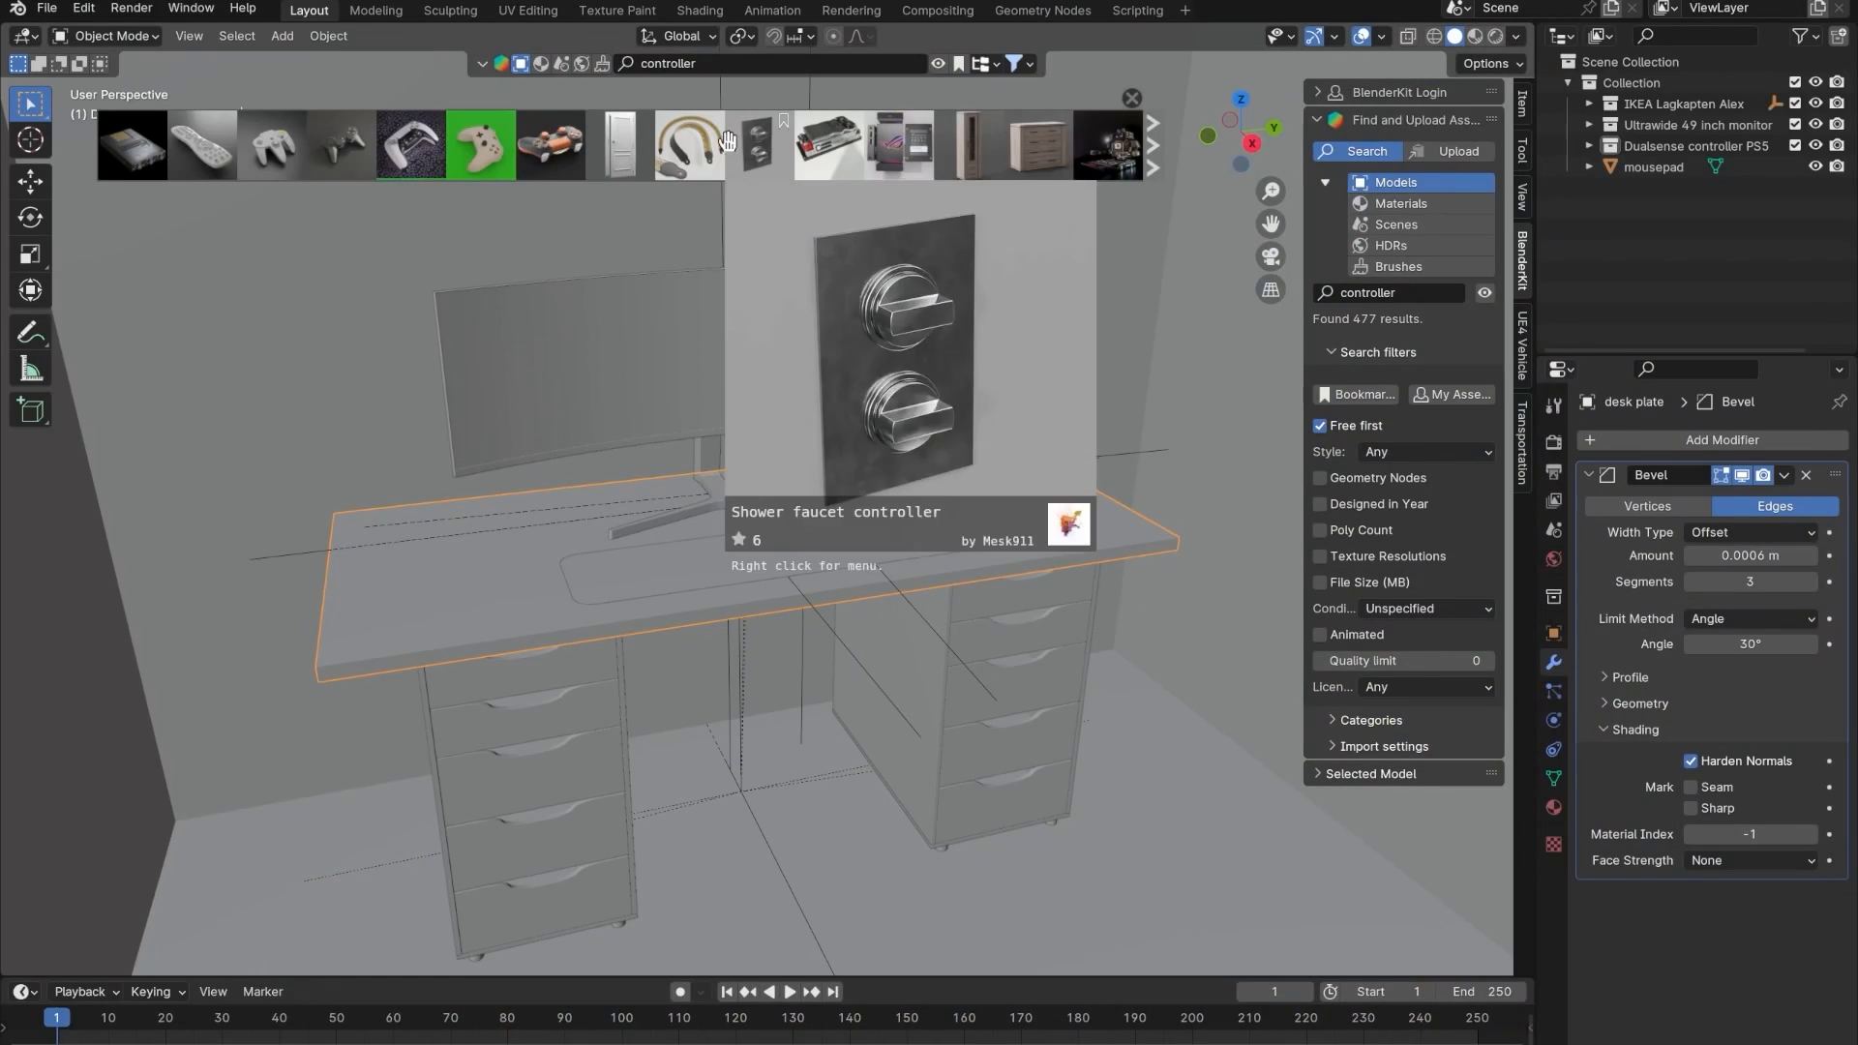
- Search the BlenderKit models for mouse and import the Logitech G102 LIGHTSYNC gaming mouse
{"action": "type", "text": "use"}
{"action": "key", "text": "Return"}
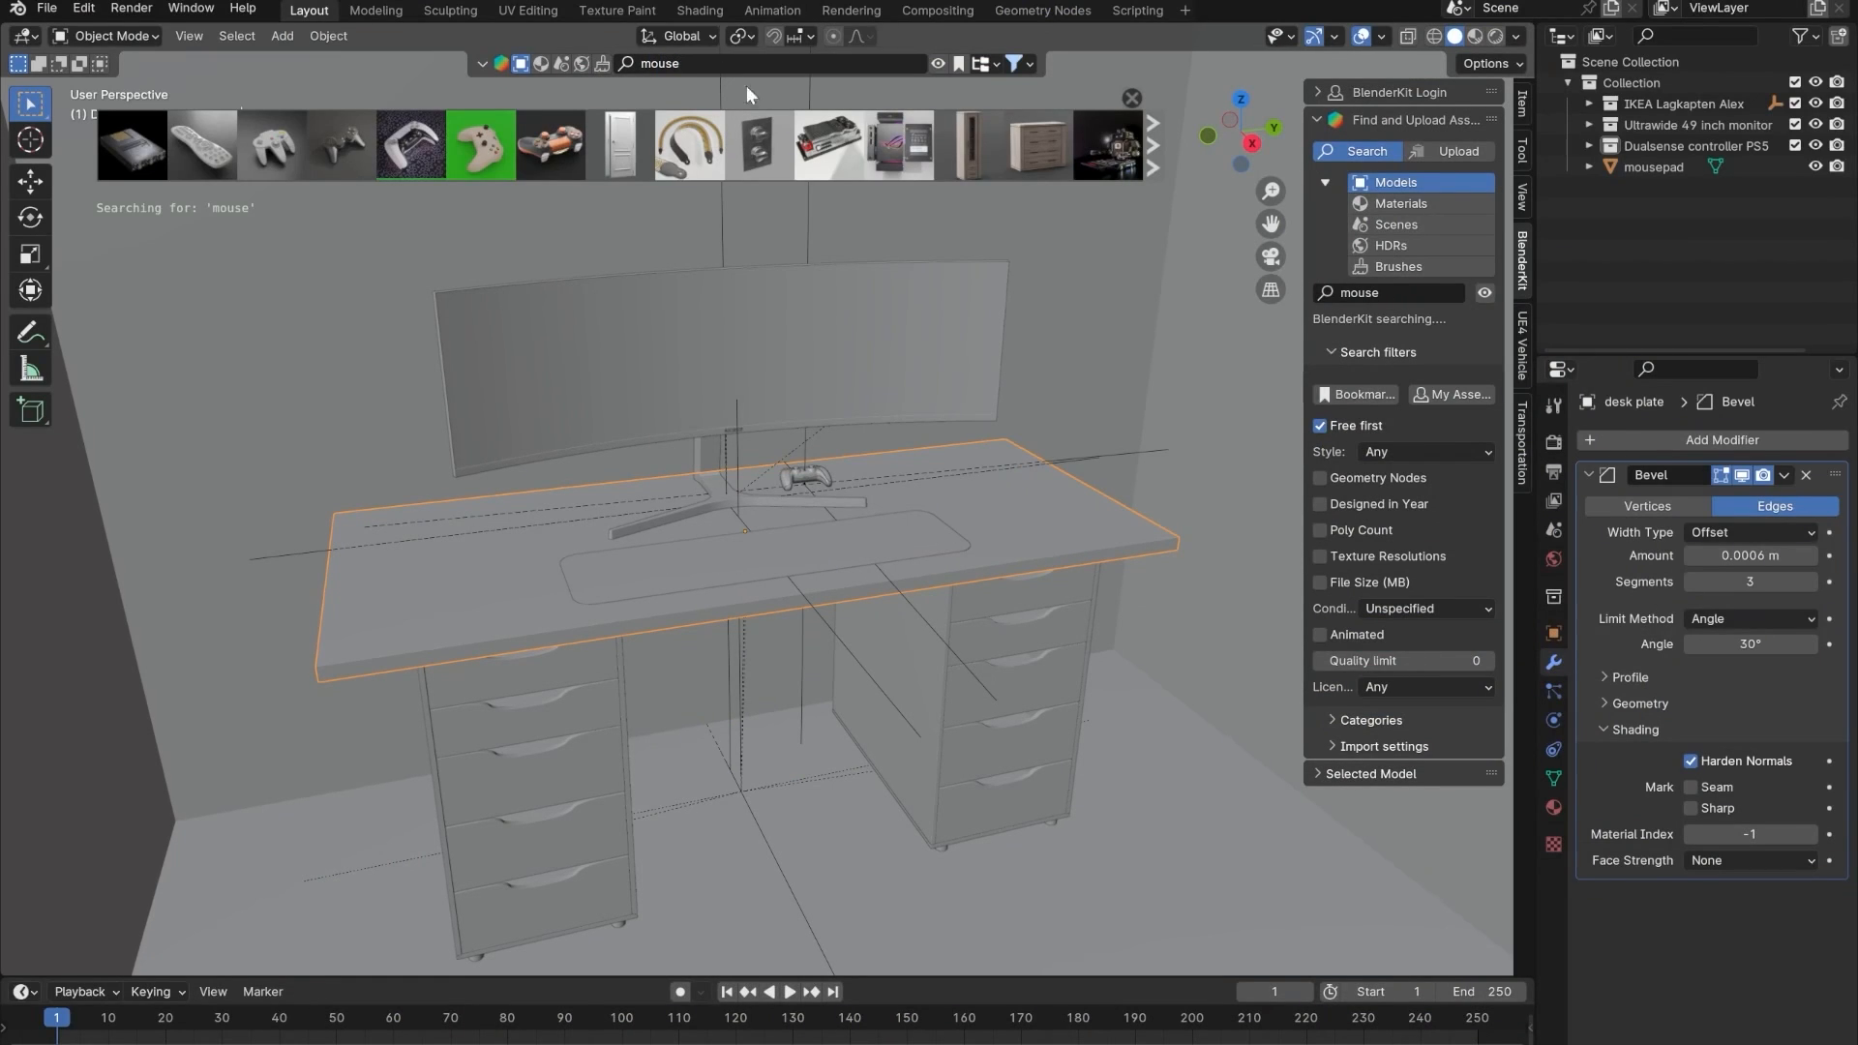
{"action": "left_click", "coordinate": [710, 147]}
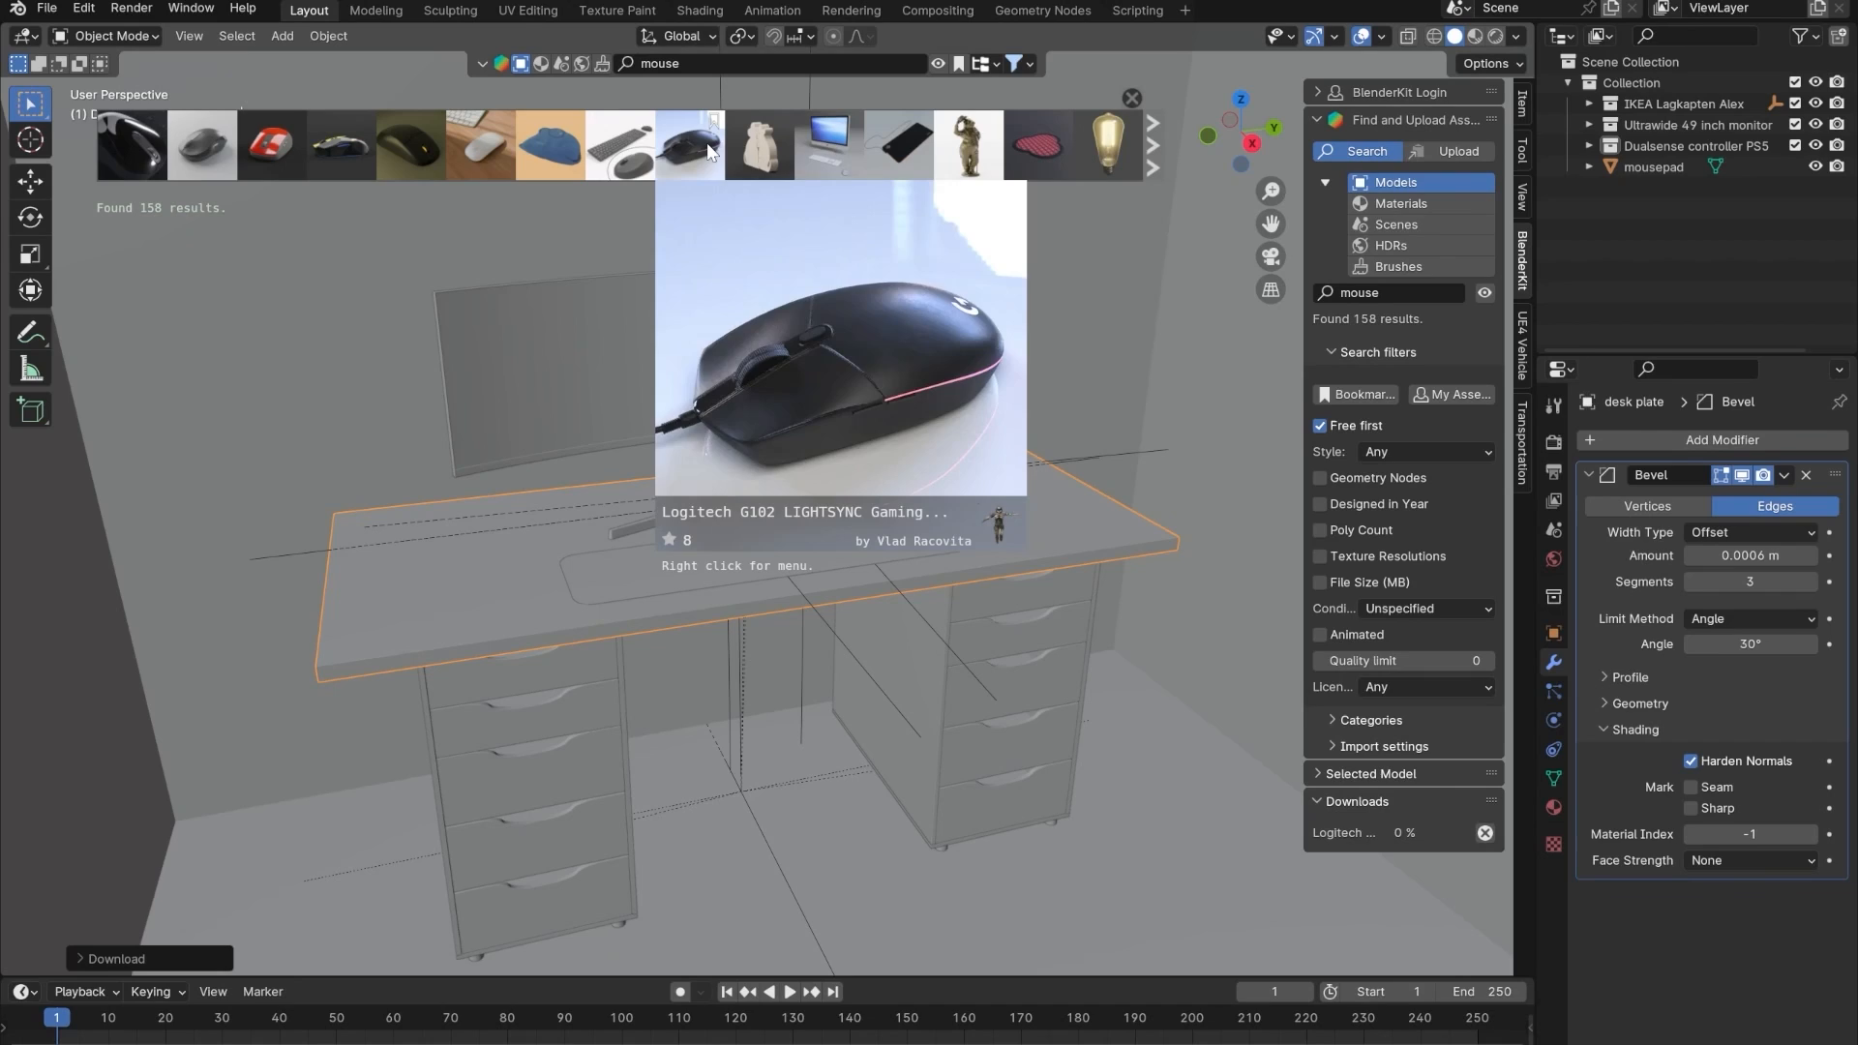
{"action": "mouse_move", "coordinate": [179, 155]}
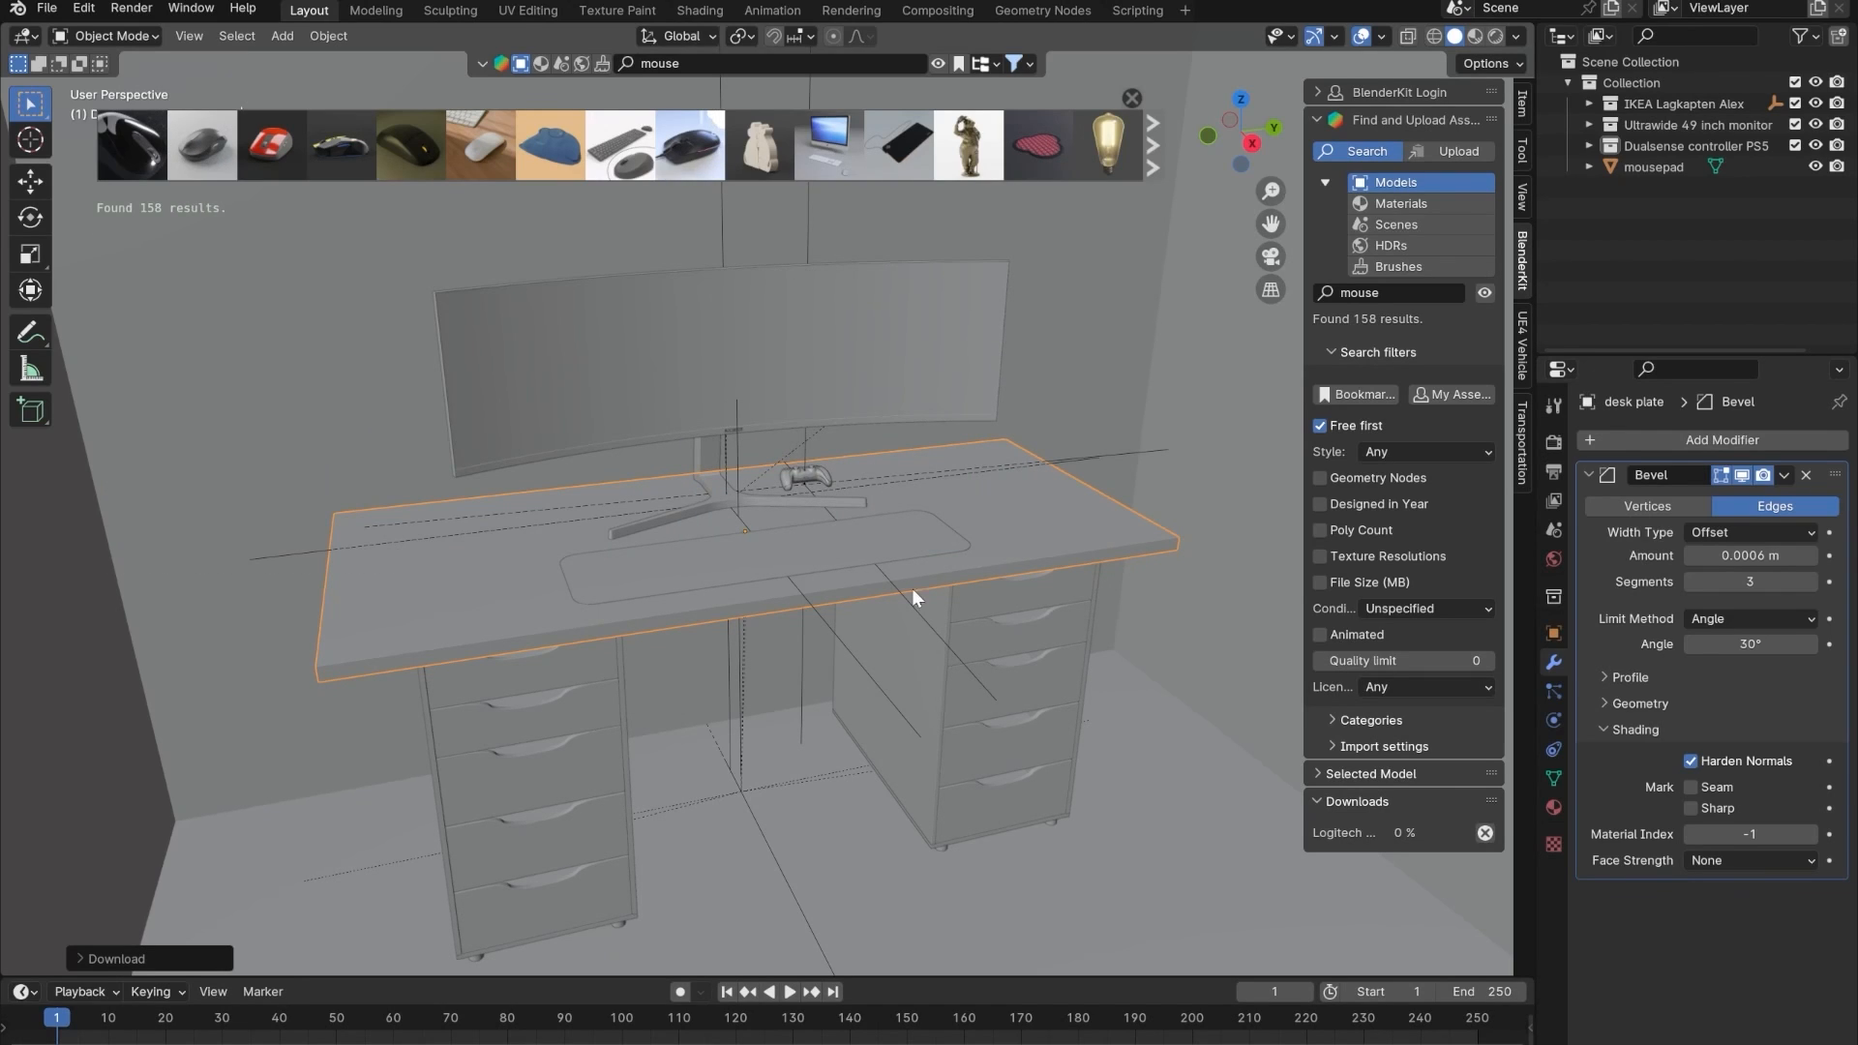
- Move the Logitech G102 collection out of the Dualsense controller PS5 collection to the Scene Collection level and select its objects
{"action": "left_click", "coordinate": [1588, 145]}
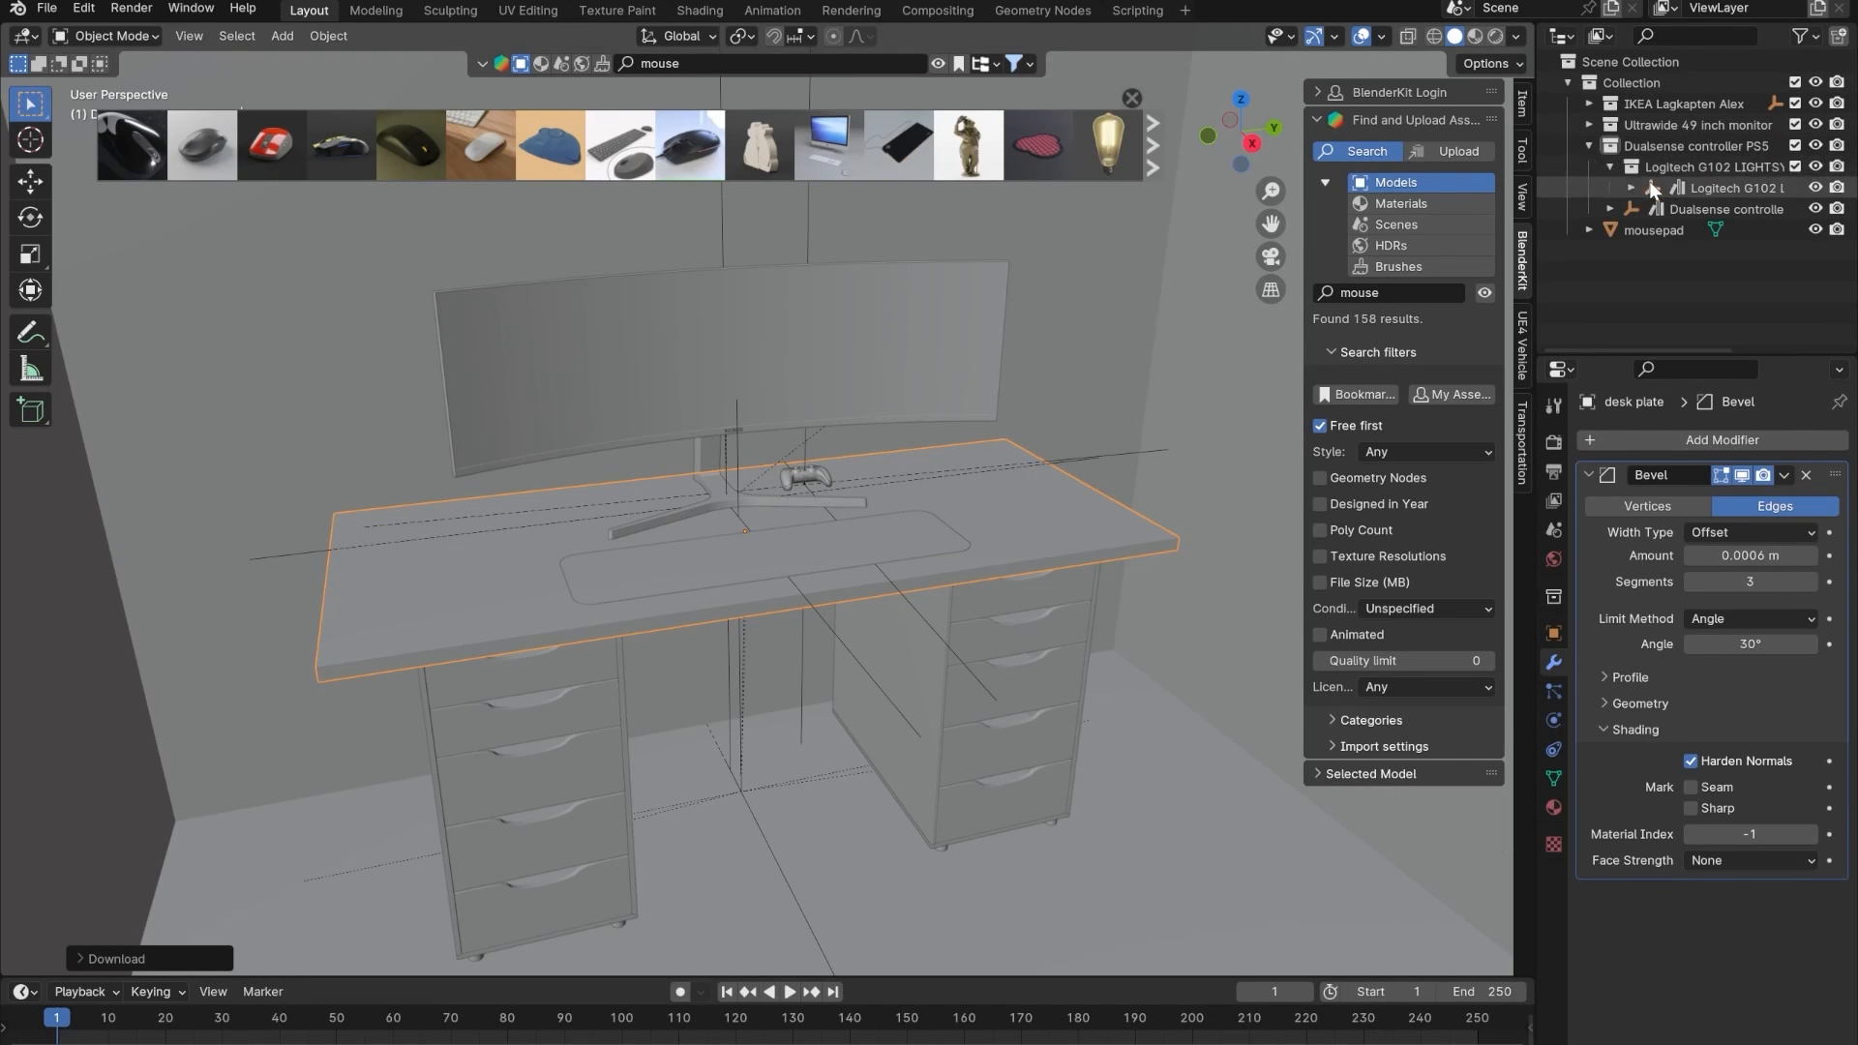
{"action": "right_click", "coordinate": [1634, 211]}
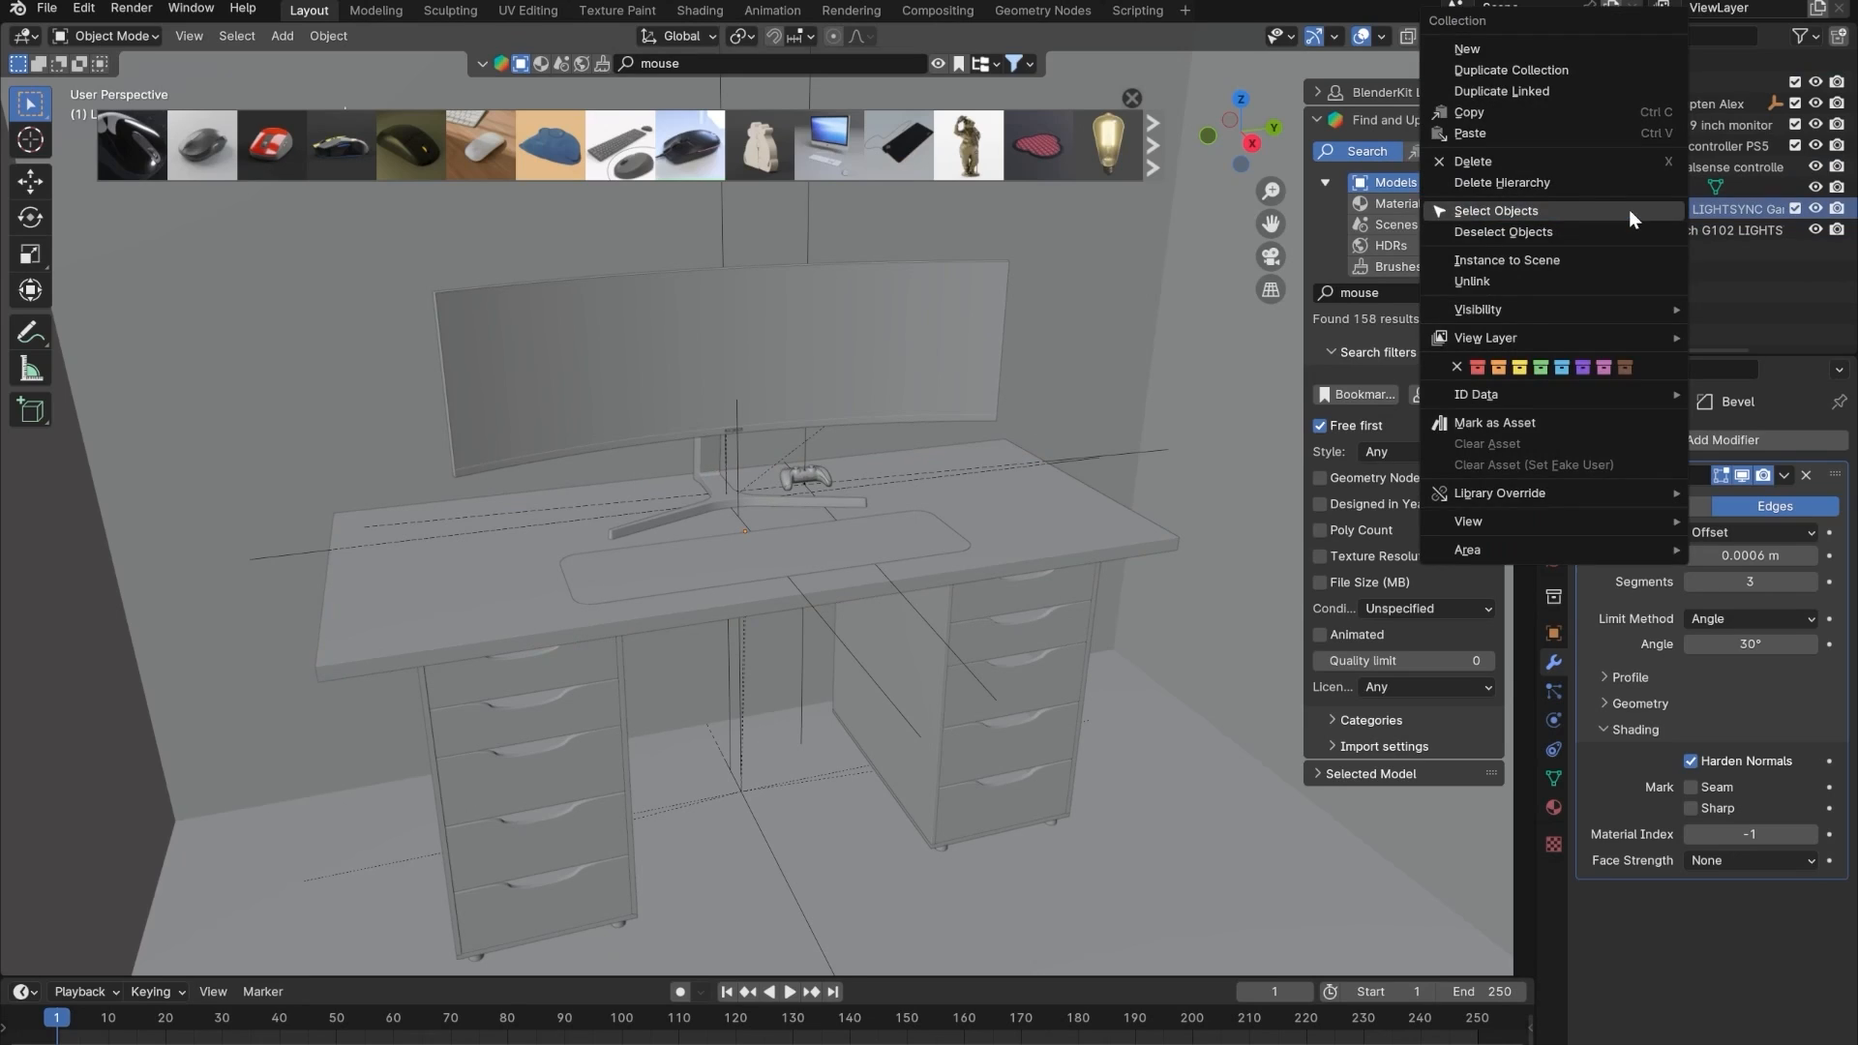
{"action": "left_click", "coordinate": [1549, 236]}
- Shift the imported mouse horizontally with Z locked and raise it along Z above the desktop
{"action": "key", "text": "g"}
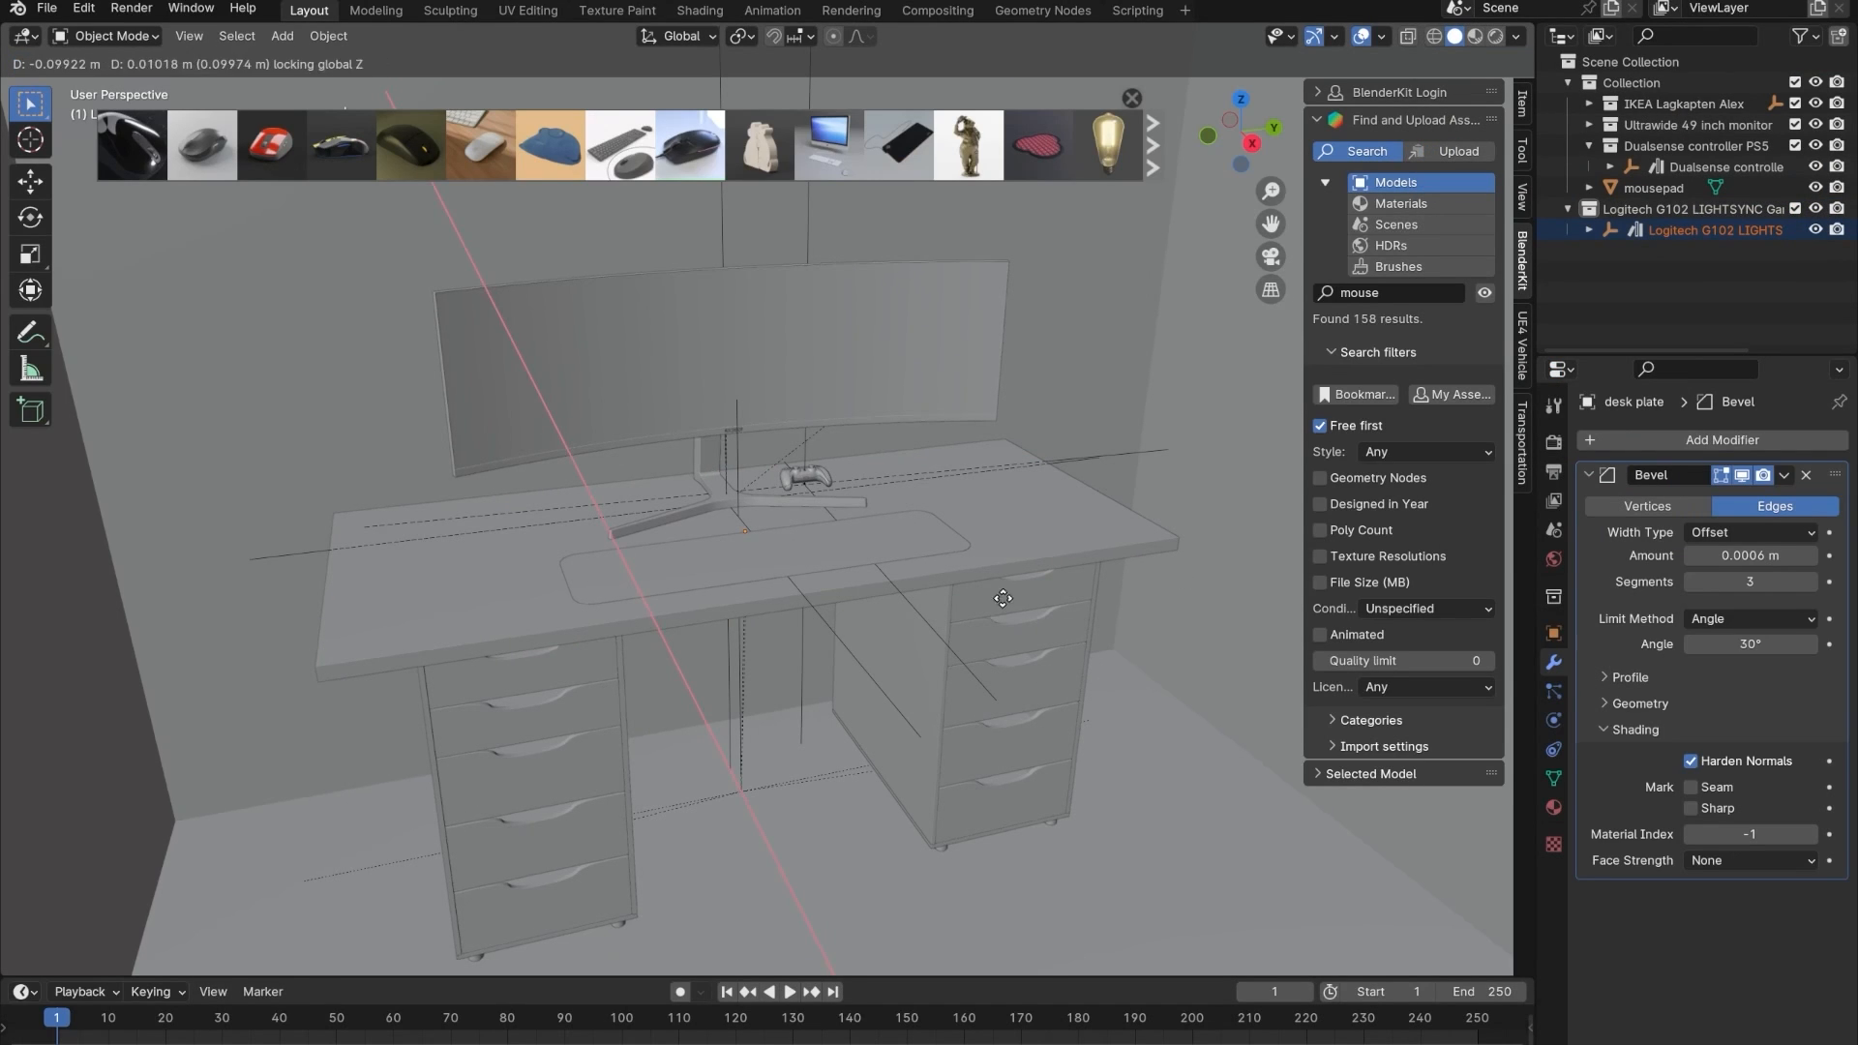
{"action": "left_click", "coordinate": [770, 882]}
{"action": "key", "text": "g"}
{"action": "key", "text": "z"}
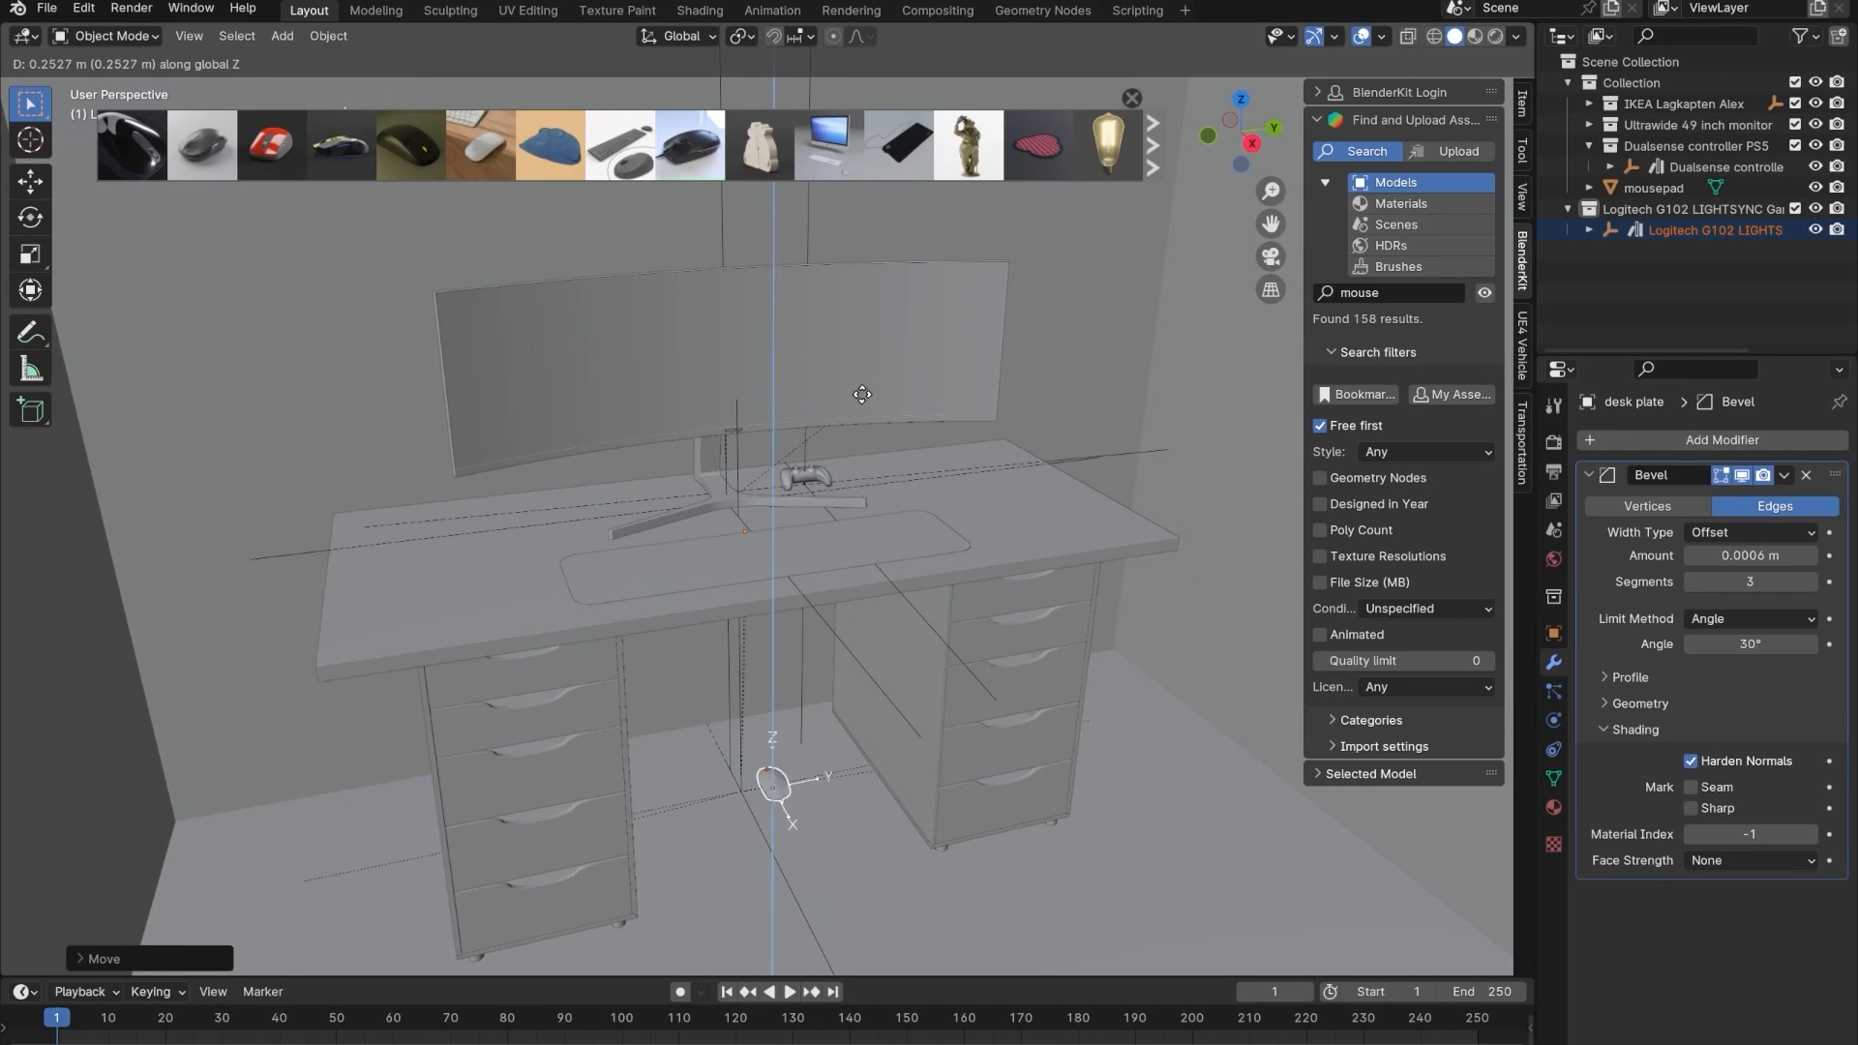
{"action": "left_click", "coordinate": [859, 167]}
- With X-ray on in back orthographic view, move the mouse down to just above the mousepad on the desktop
{"action": "scroll", "coordinate": [790, 512], "scroll_direction": "up", "scroll_amount": 7}
{"action": "middle_click_drag", "start_coordinate": [790, 511], "coordinate": [629, 672]}
{"action": "key", "text": "alt+z"}
{"action": "middle_click_drag", "start_coordinate": [604, 478], "coordinate": [729, 637], "text": "shift"}
{"action": "scroll", "coordinate": [716, 643], "scroll_direction": "up", "scroll_amount": 4}
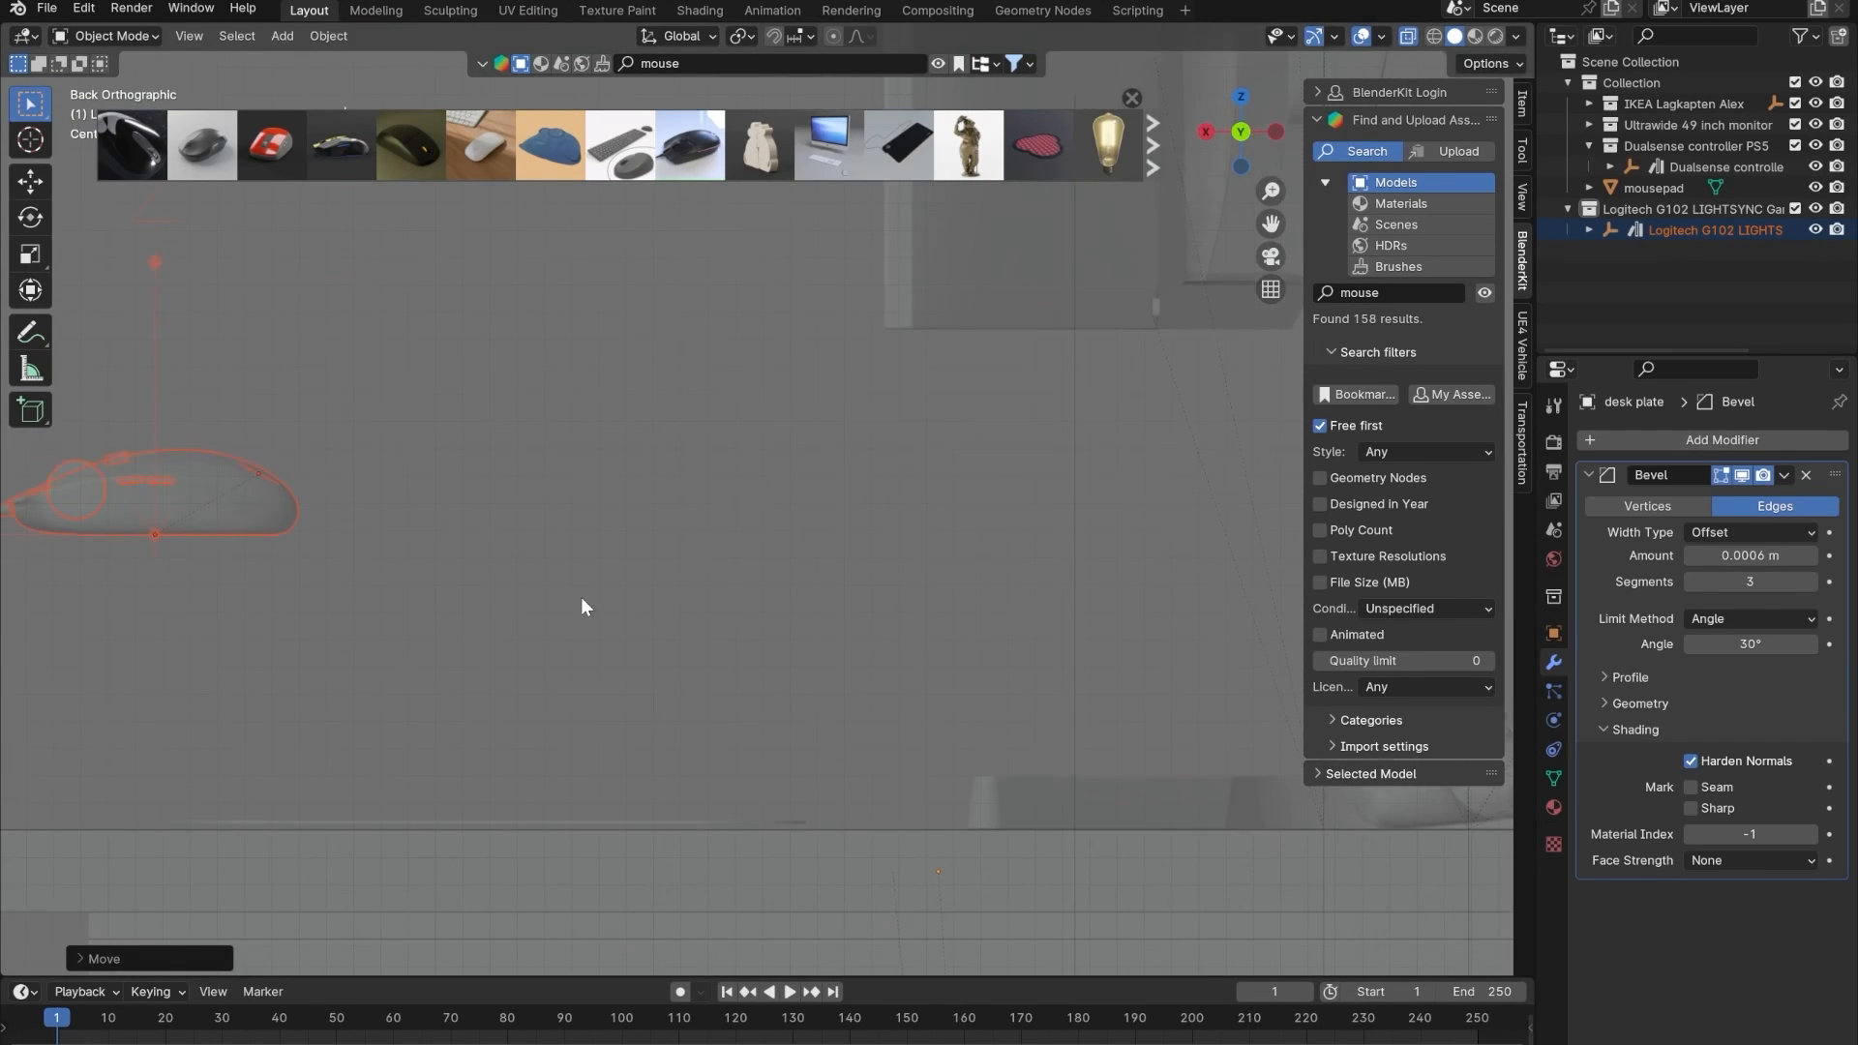
{"action": "key", "text": "g"}
{"action": "left_click", "coordinate": [900, 877]}
{"action": "middle_click_drag", "start_coordinate": [765, 848], "coordinate": [969, 644], "text": "shift"}
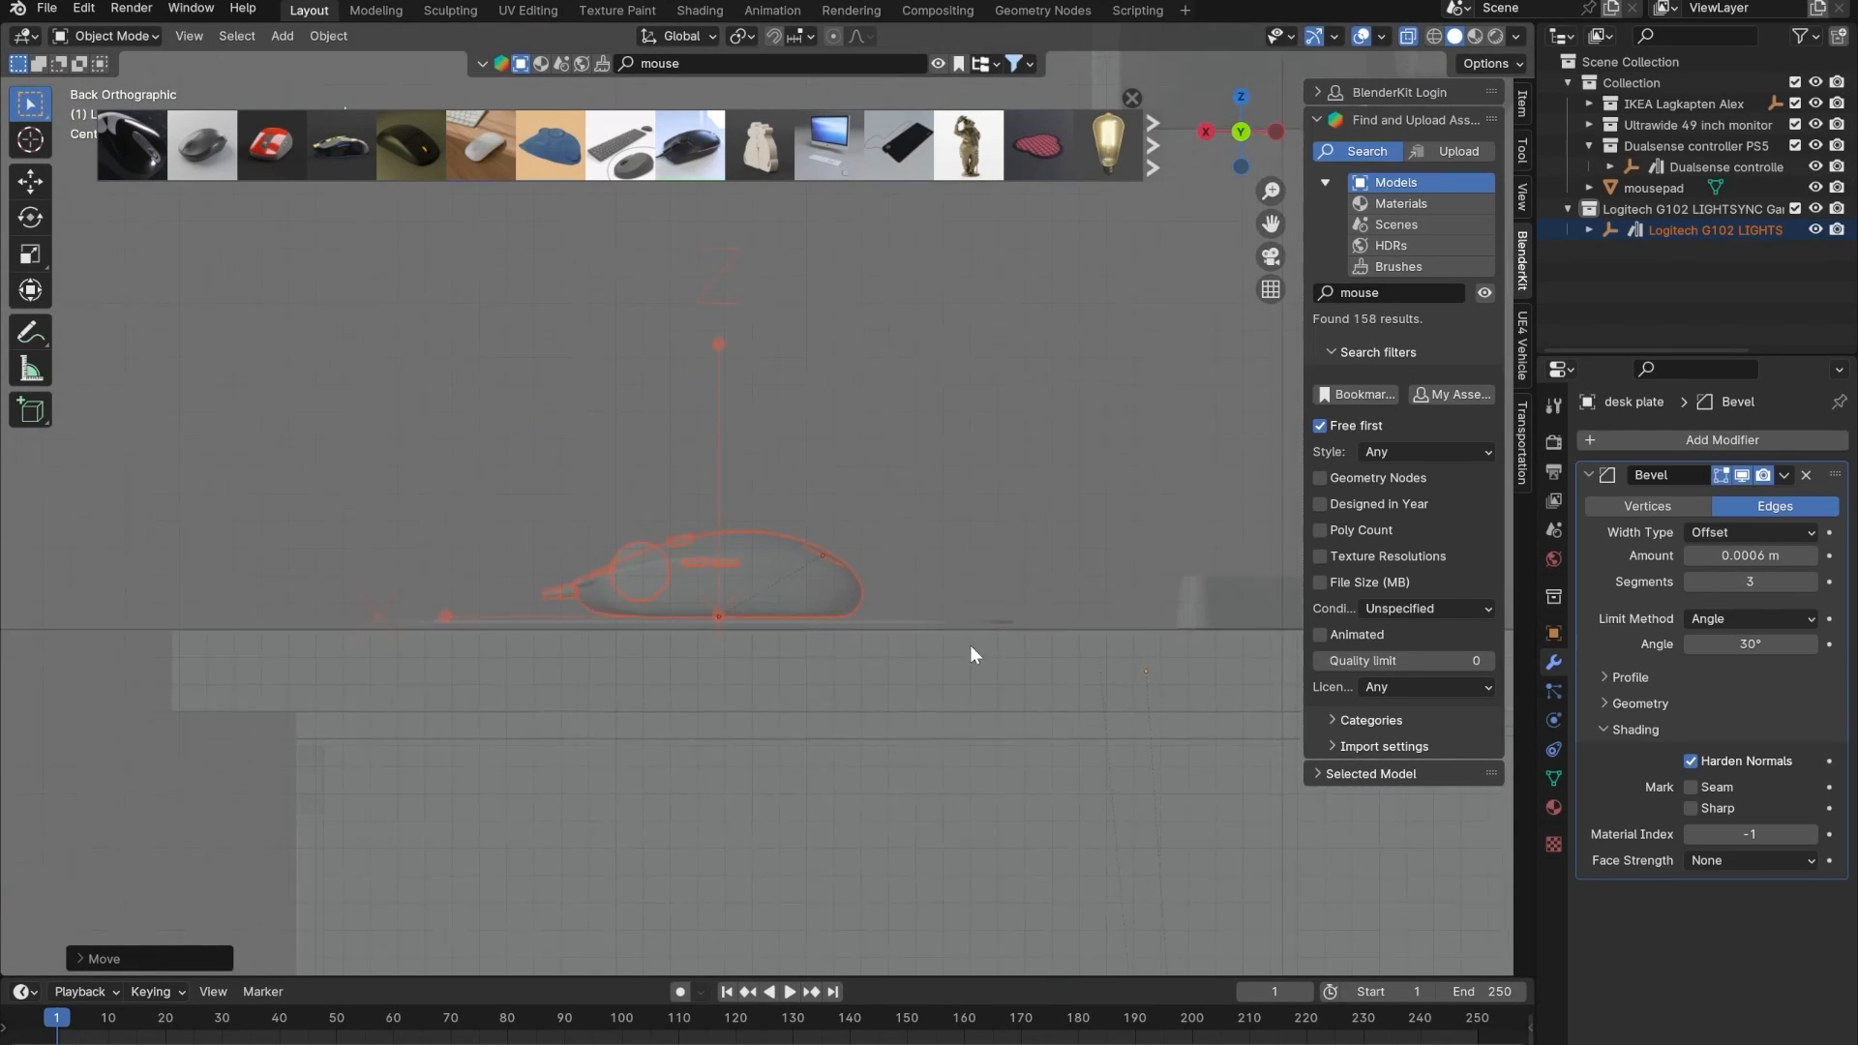
- Select the mousepad slab and lower it about 0.0017 m along Z toward the desk surface
{"action": "scroll", "coordinate": [968, 649], "scroll_direction": "up", "scroll_amount": 5}
{"action": "middle_click_drag", "start_coordinate": [585, 840], "coordinate": [719, 637], "text": "shift"}
{"action": "middle_click_drag", "start_coordinate": [321, 636], "coordinate": [512, 662], "text": "shift"}
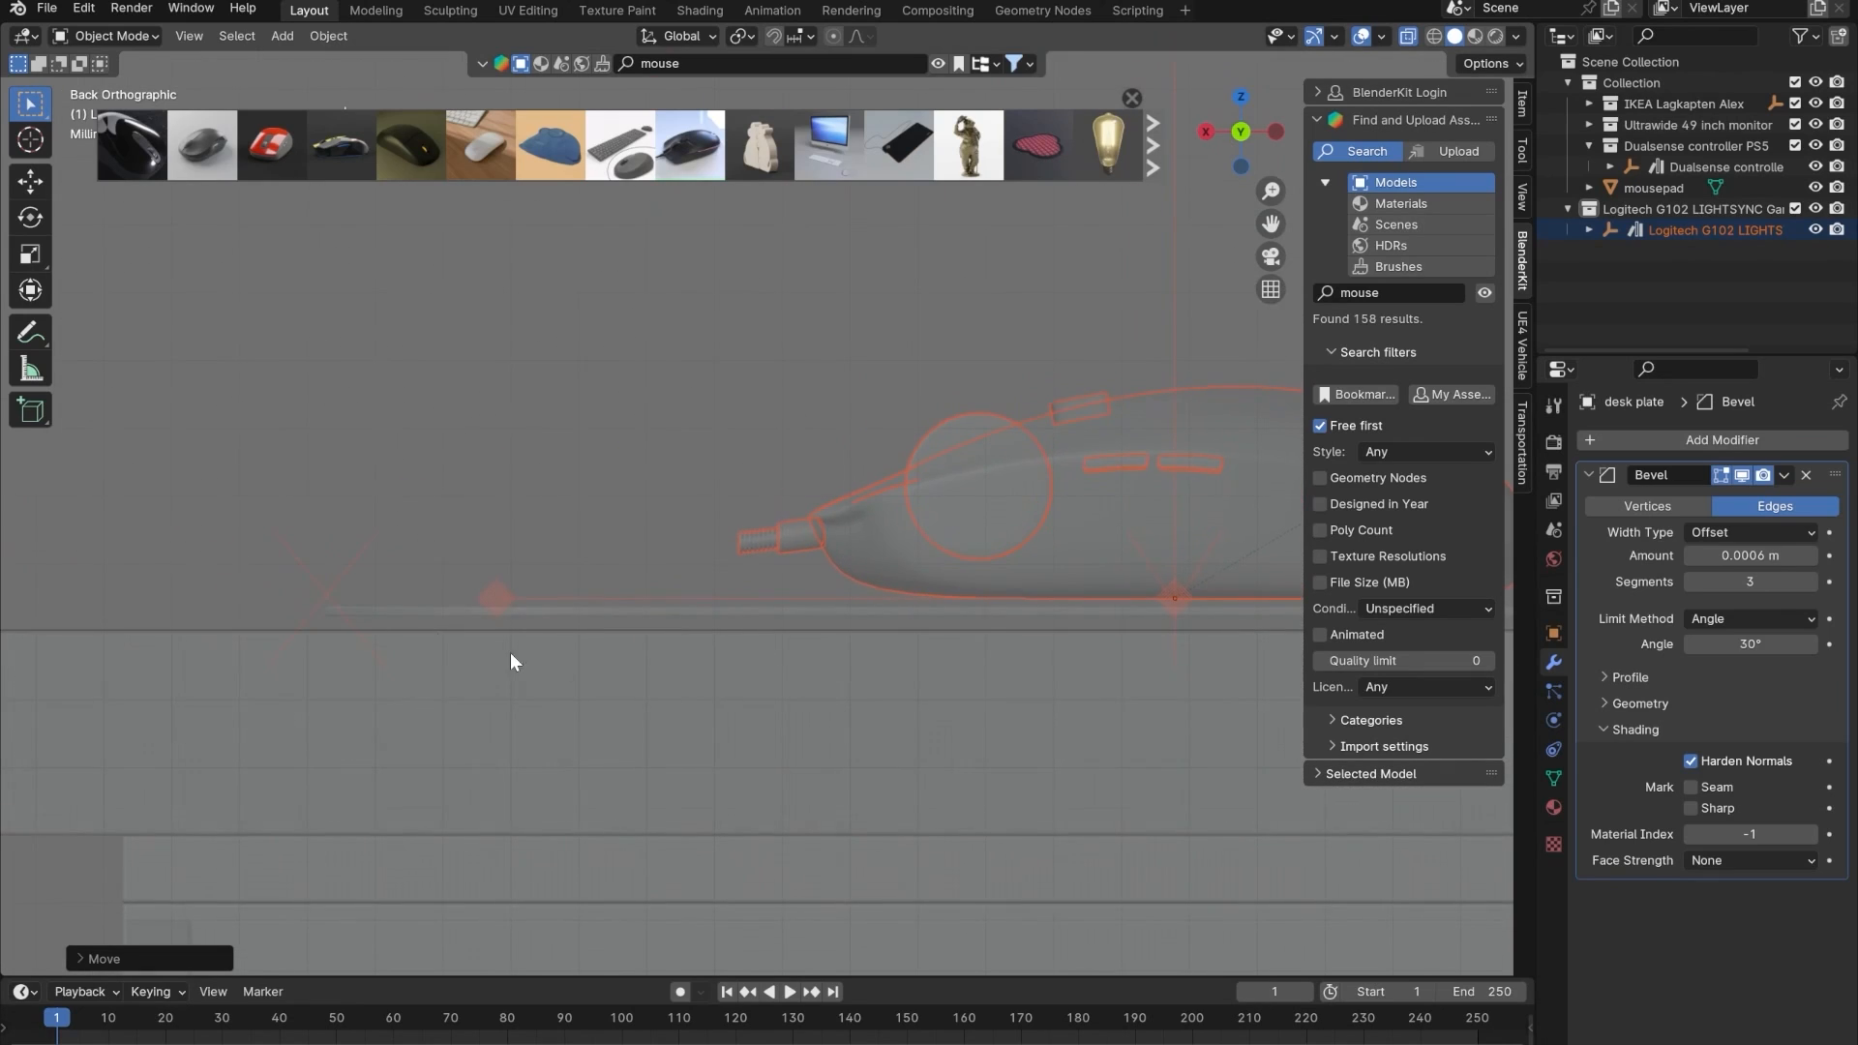
{"action": "left_click", "coordinate": [395, 611]}
{"action": "left_click", "coordinate": [390, 605]}
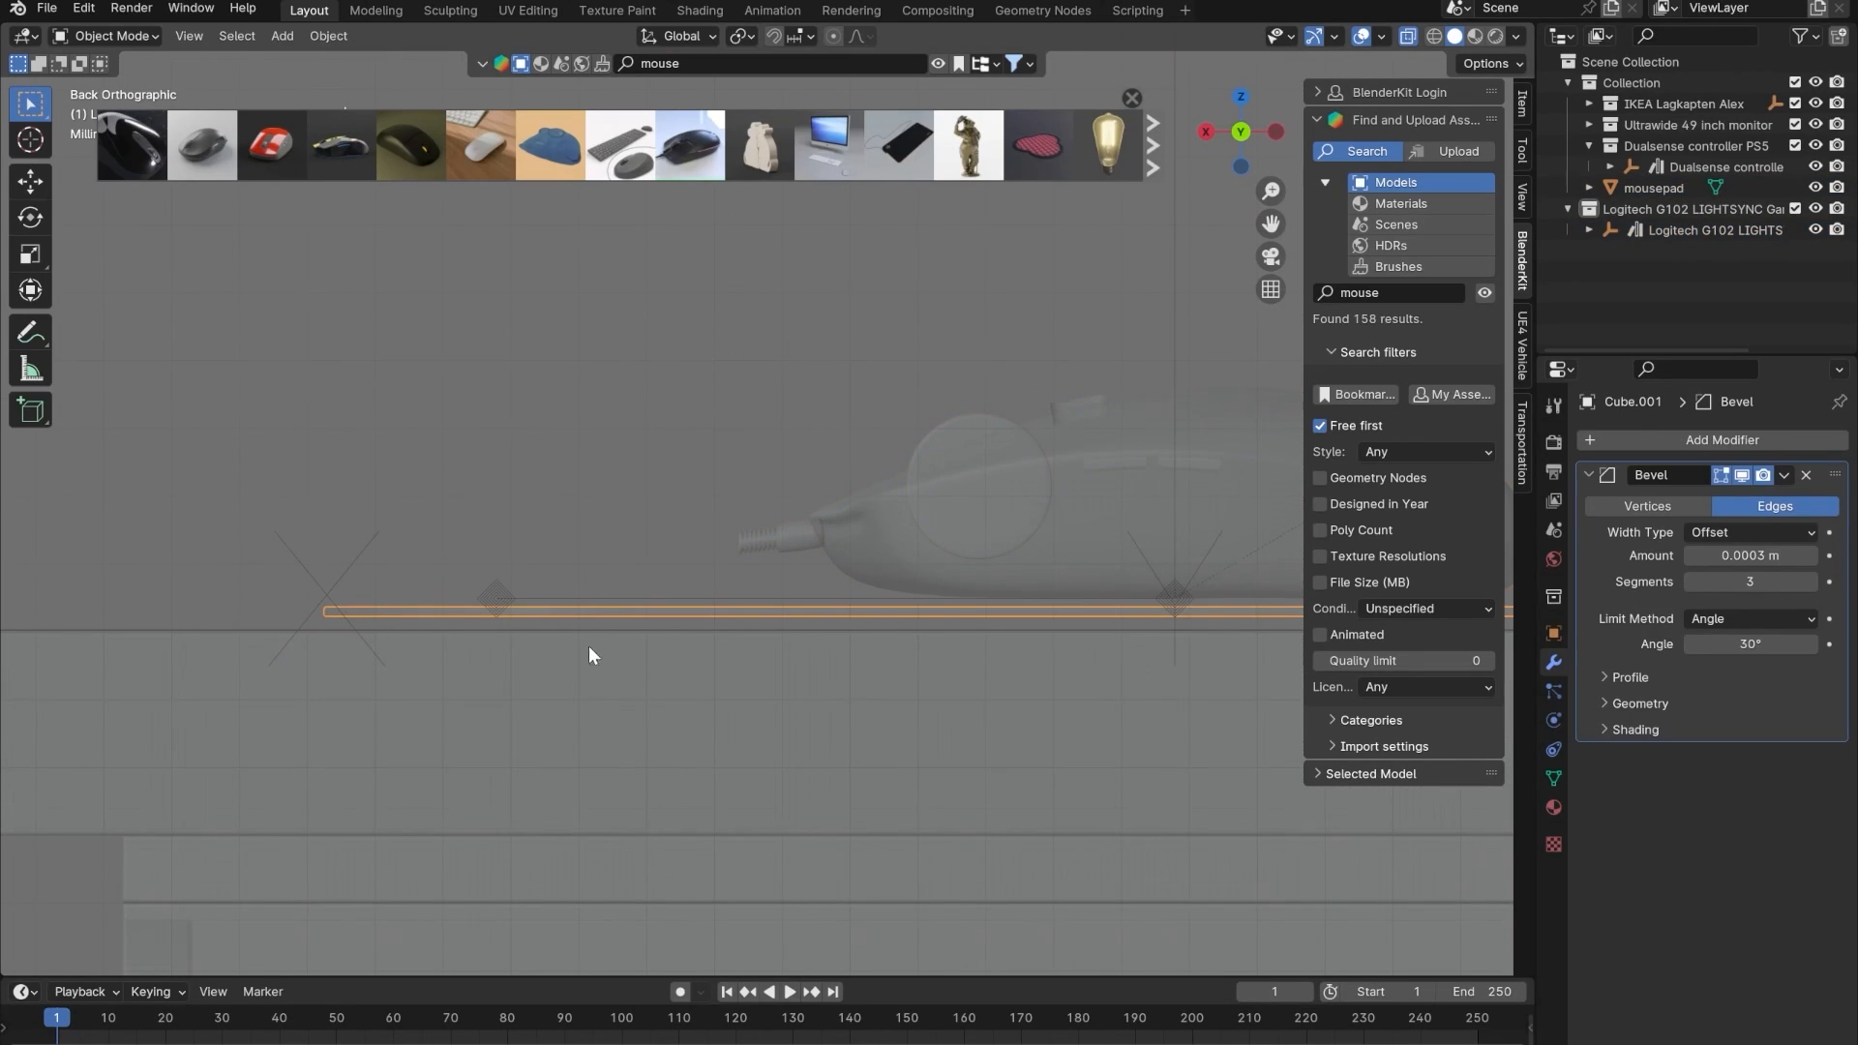
{"action": "middle_click_drag", "start_coordinate": [686, 660], "coordinate": [959, 616], "text": "shift"}
{"action": "scroll", "coordinate": [695, 631], "scroll_direction": "up", "scroll_amount": 3}
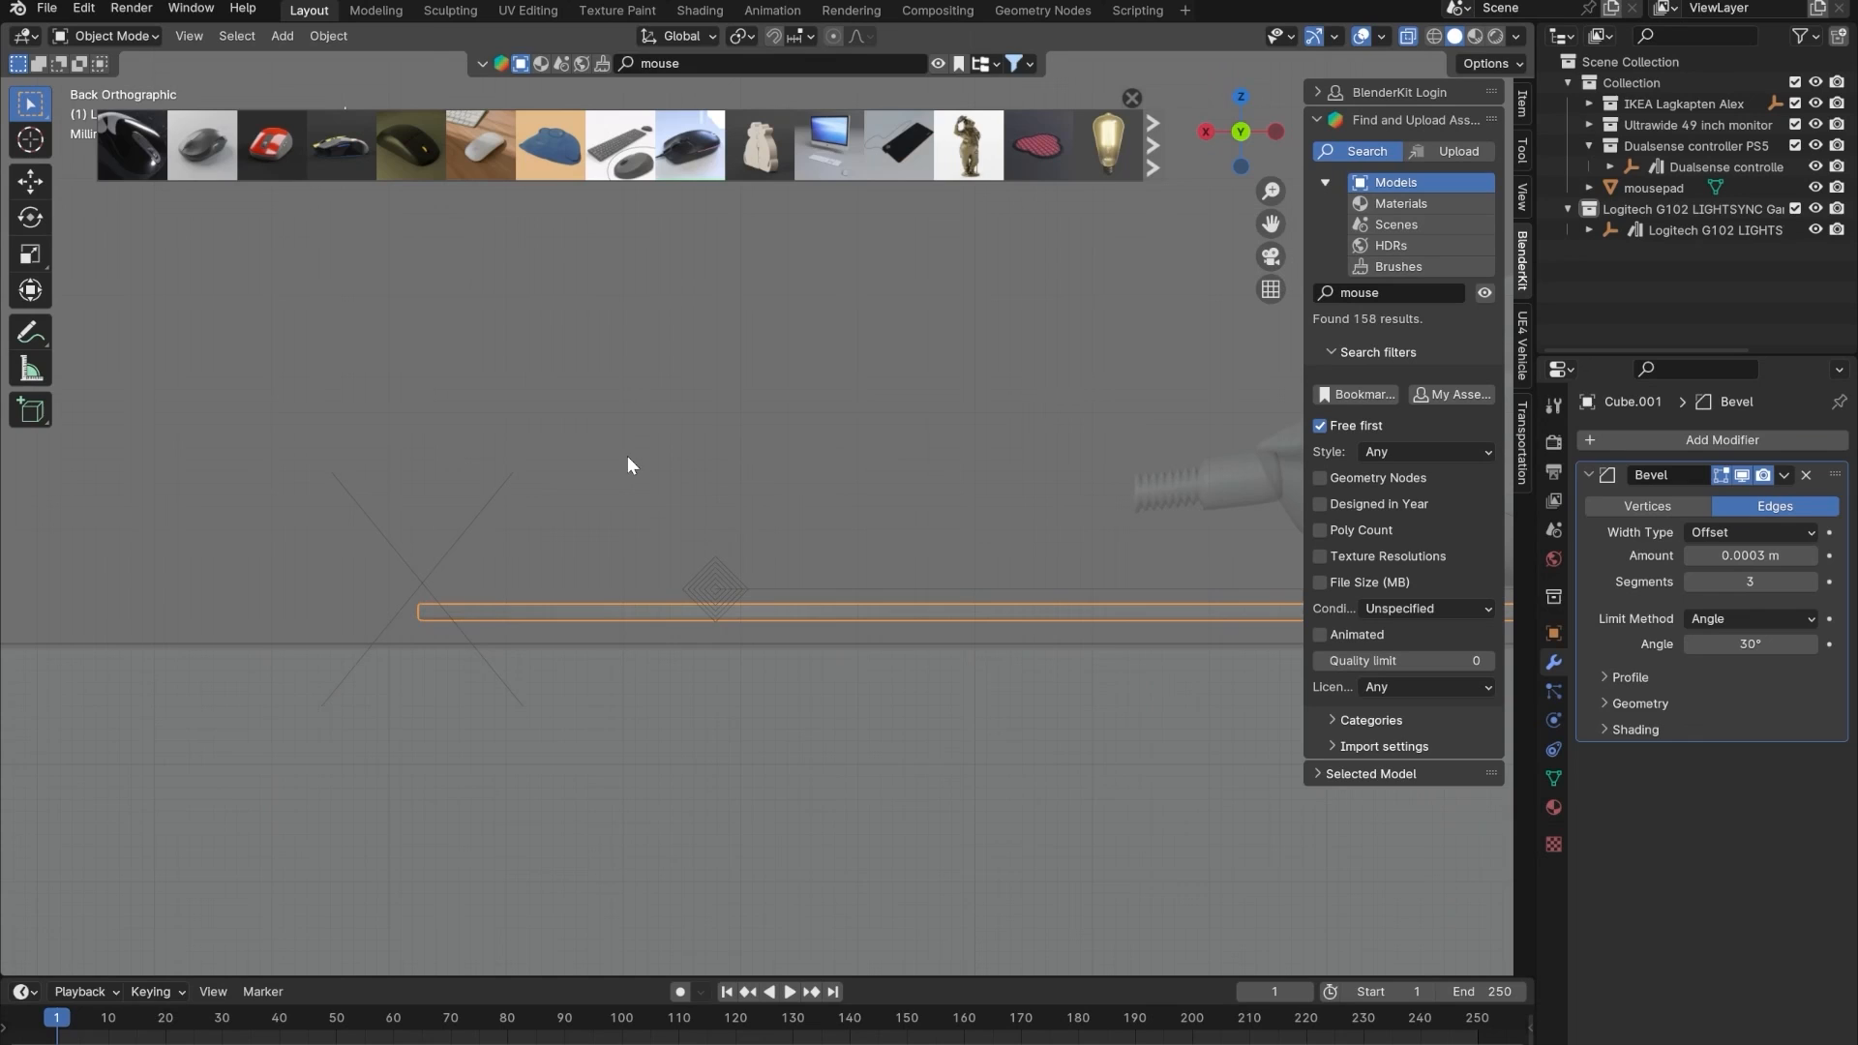
{"action": "key", "text": "g"}
{"action": "key", "text": "z"}
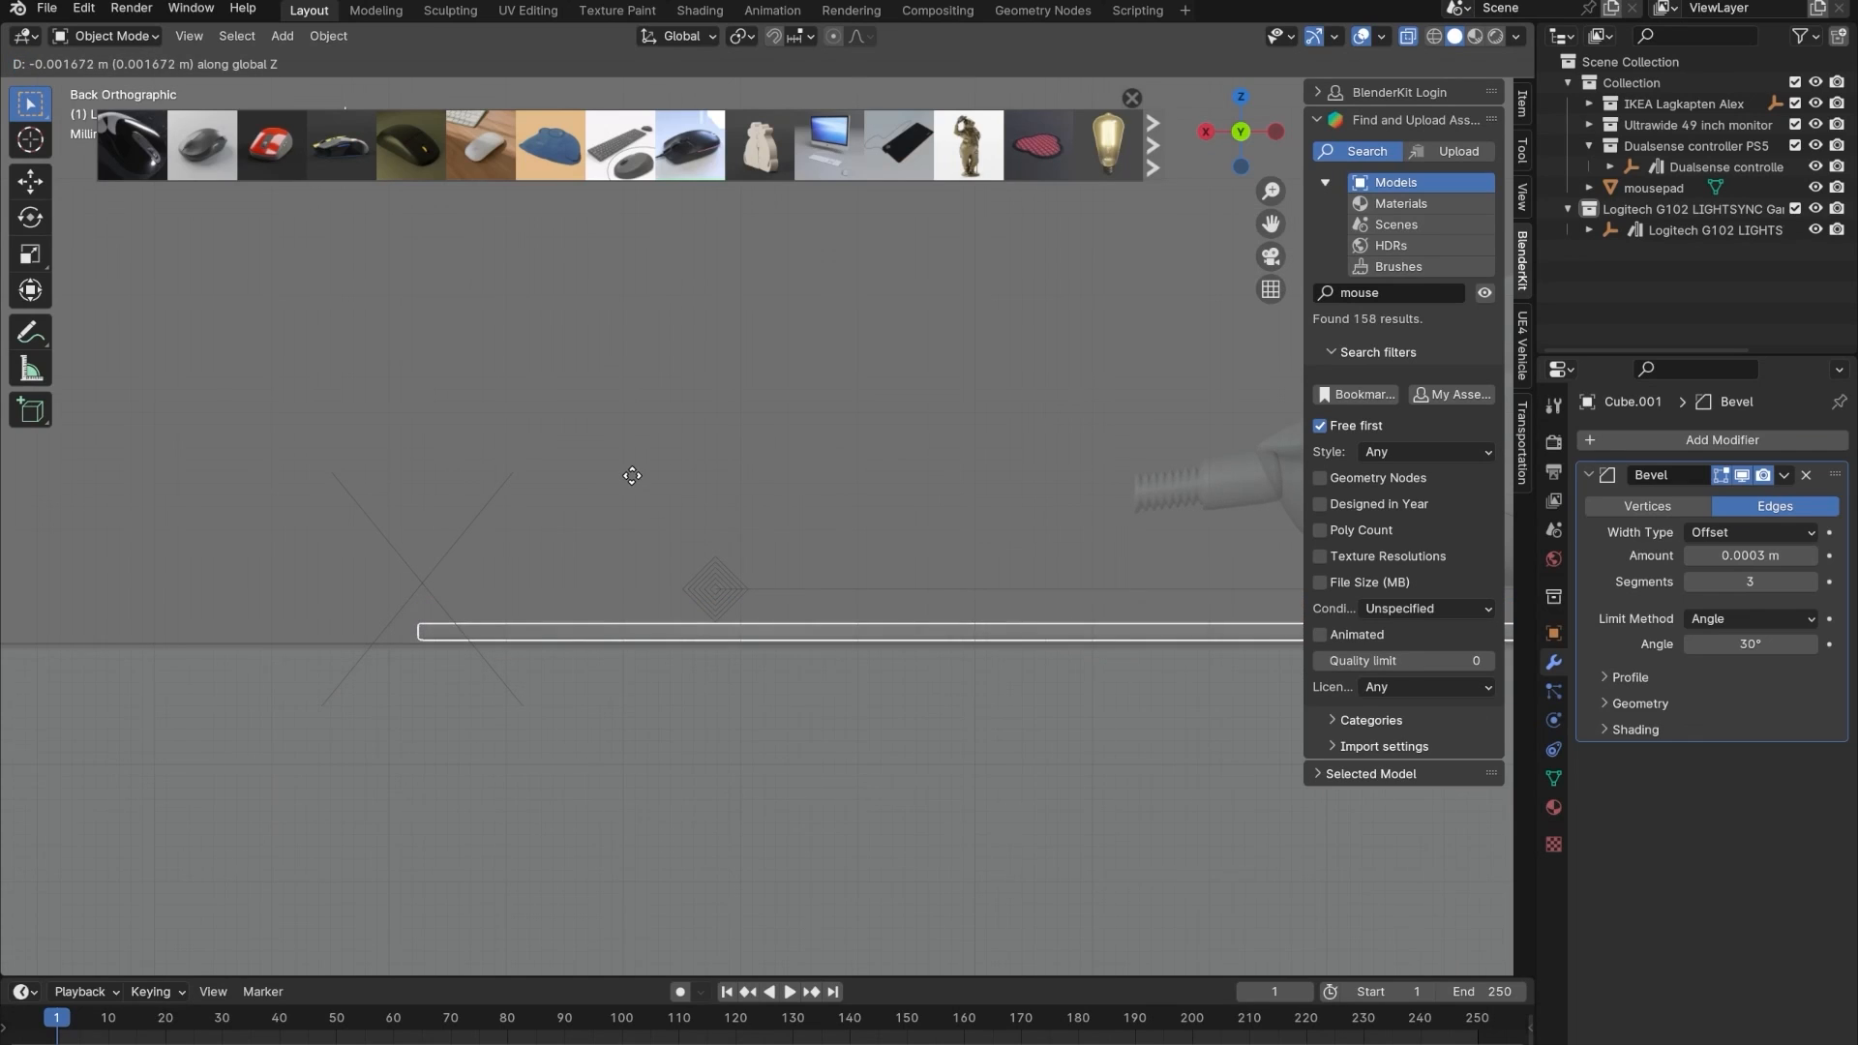
{"action": "left_click", "coordinate": [631, 473]}
- Fine-tune the mousepad's height along Z so its underside sits right at the desk surface
{"action": "scroll", "coordinate": [630, 542], "scroll_direction": "down", "scroll_amount": 3}
{"action": "middle_click_drag", "start_coordinate": [768, 581], "coordinate": [929, 514], "text": "shift"}
{"action": "scroll", "coordinate": [780, 508], "scroll_direction": "up", "scroll_amount": 9}
{"action": "middle_click_drag", "start_coordinate": [803, 514], "coordinate": [677, 521], "text": "shift"}
{"action": "scroll", "coordinate": [677, 513], "scroll_direction": "up", "scroll_amount": 2}
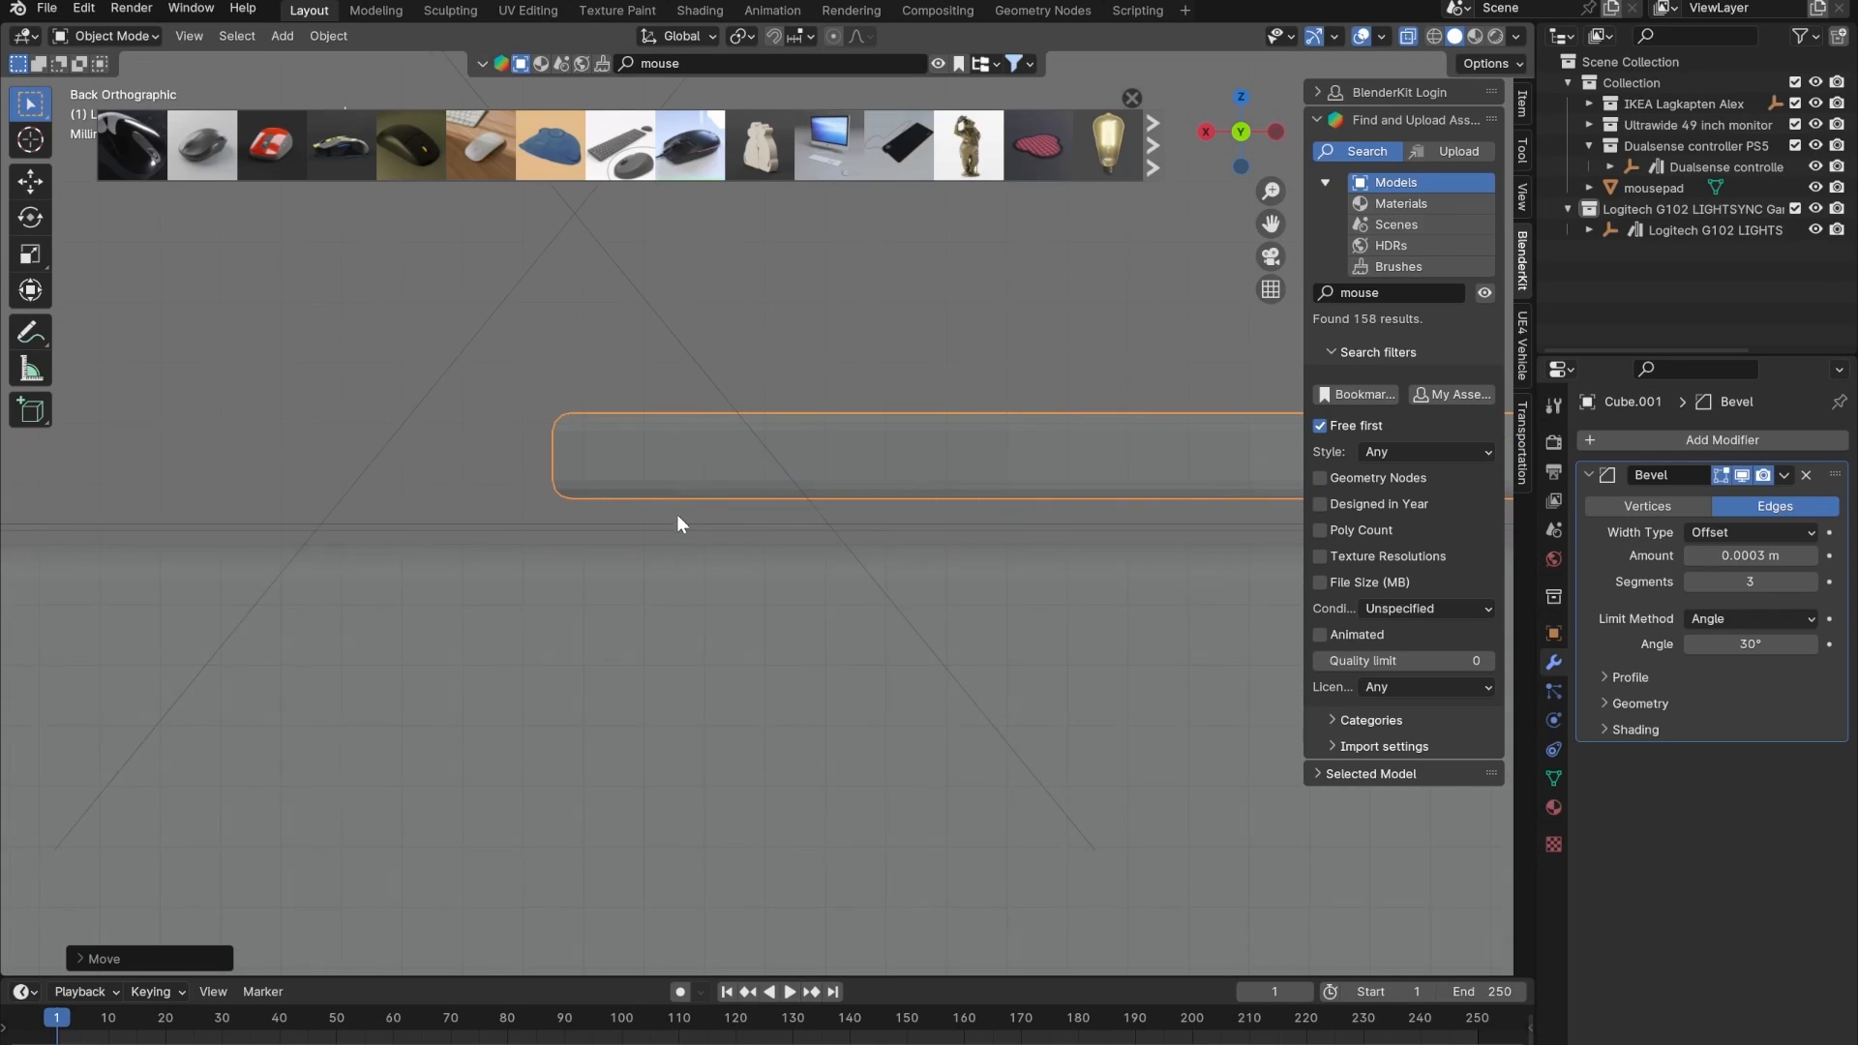
{"action": "key", "text": "g"}
{"action": "key", "text": "z"}
{"action": "left_click", "coordinate": [700, 416]}
{"action": "scroll", "coordinate": [930, 498], "scroll_direction": "down", "scroll_amount": 6}
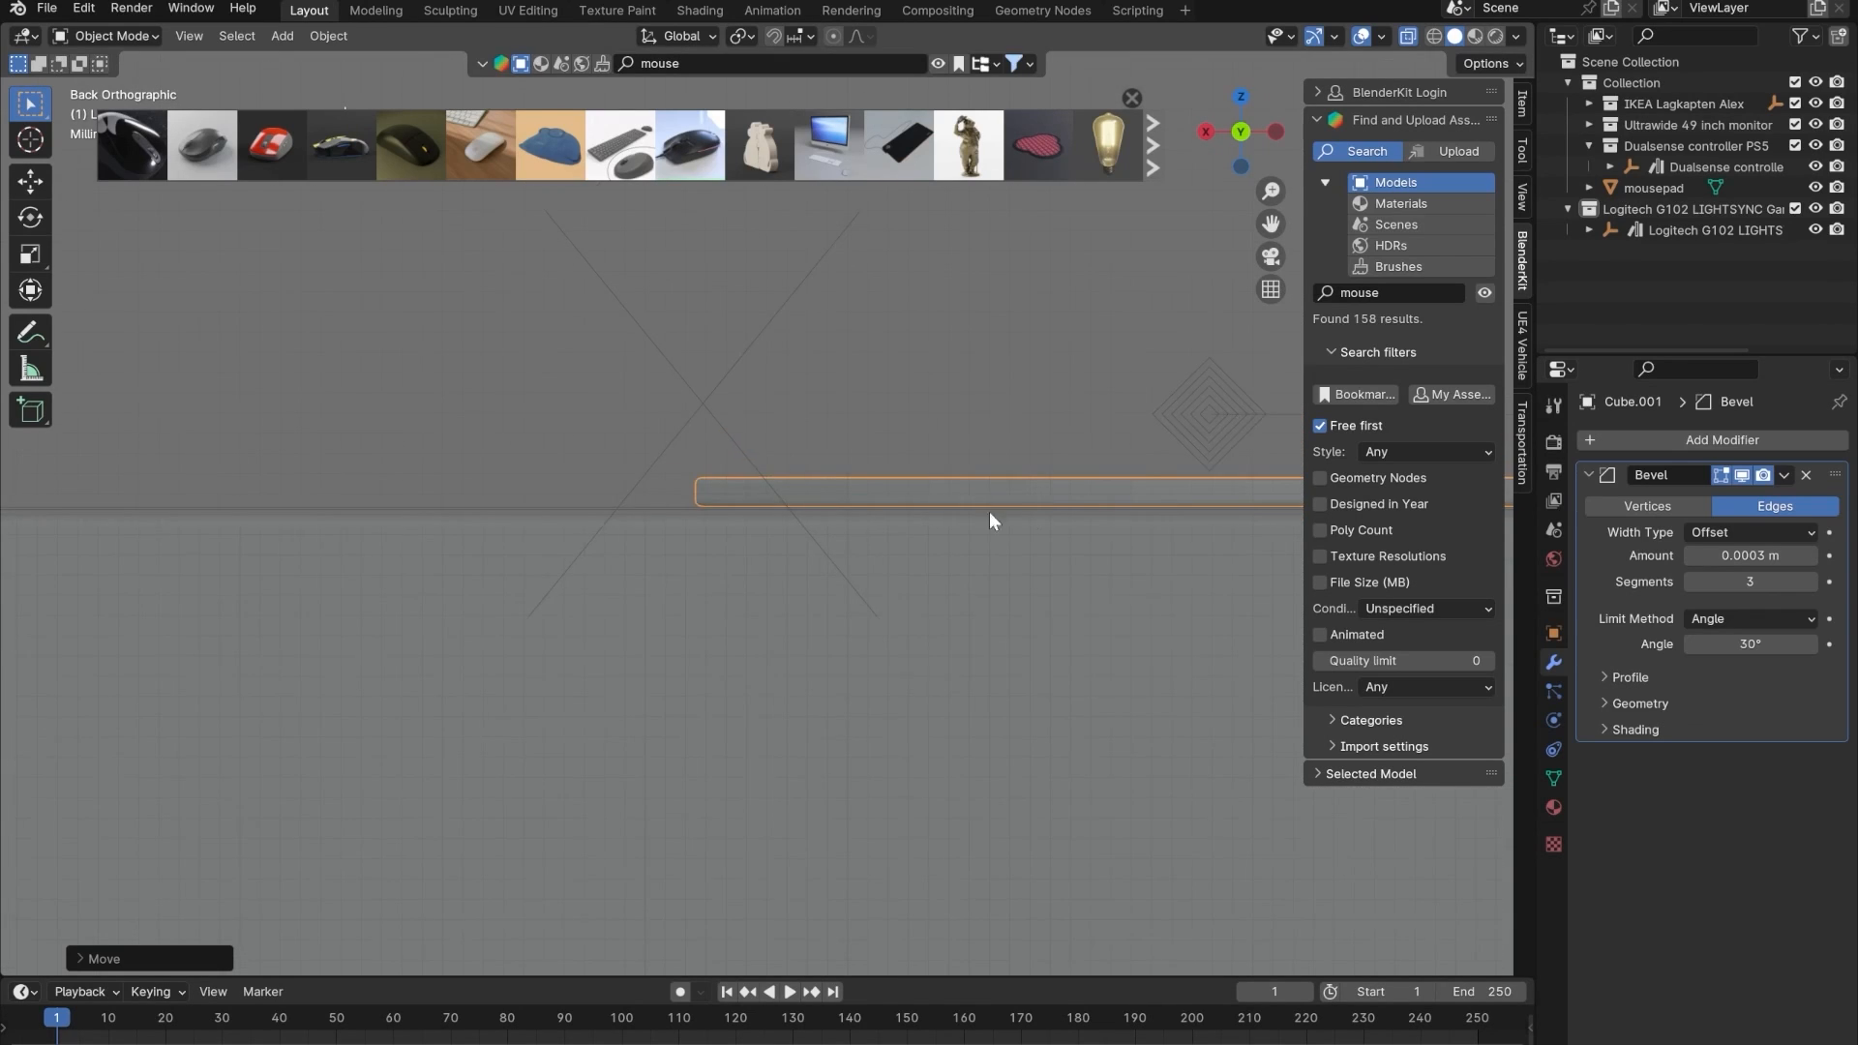
- Select all objects of the Logitech G102 collection and lower them about 0.003 m along Z onto the mousepad
{"action": "middle_click_drag", "start_coordinate": [1063, 512], "coordinate": [404, 668], "text": "shift"}
{"action": "scroll", "coordinate": [619, 643], "scroll_direction": "down", "scroll_amount": 5}
{"action": "middle_click_drag", "start_coordinate": [846, 611], "coordinate": [455, 743], "text": "shift"}
{"action": "scroll", "coordinate": [1087, 539], "scroll_direction": "down", "scroll_amount": 1}
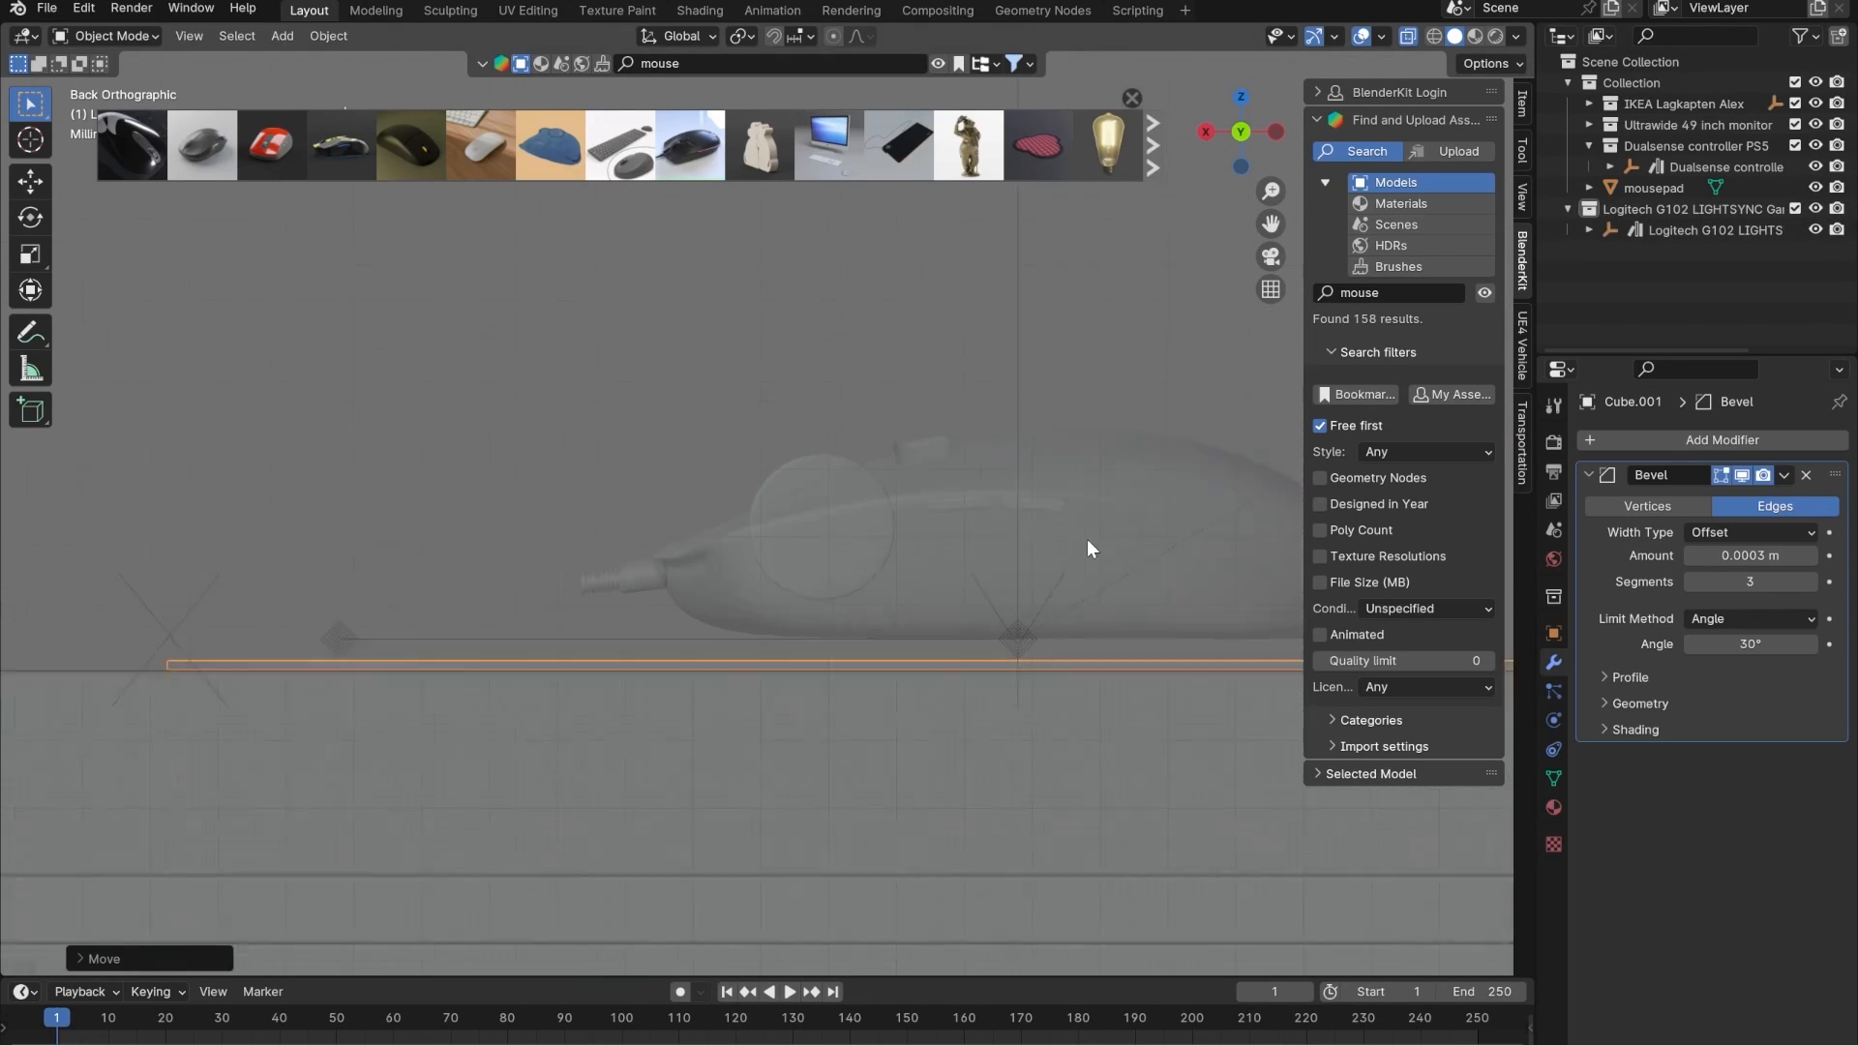
{"action": "scroll", "coordinate": [1088, 539], "scroll_direction": "down", "scroll_amount": 3}
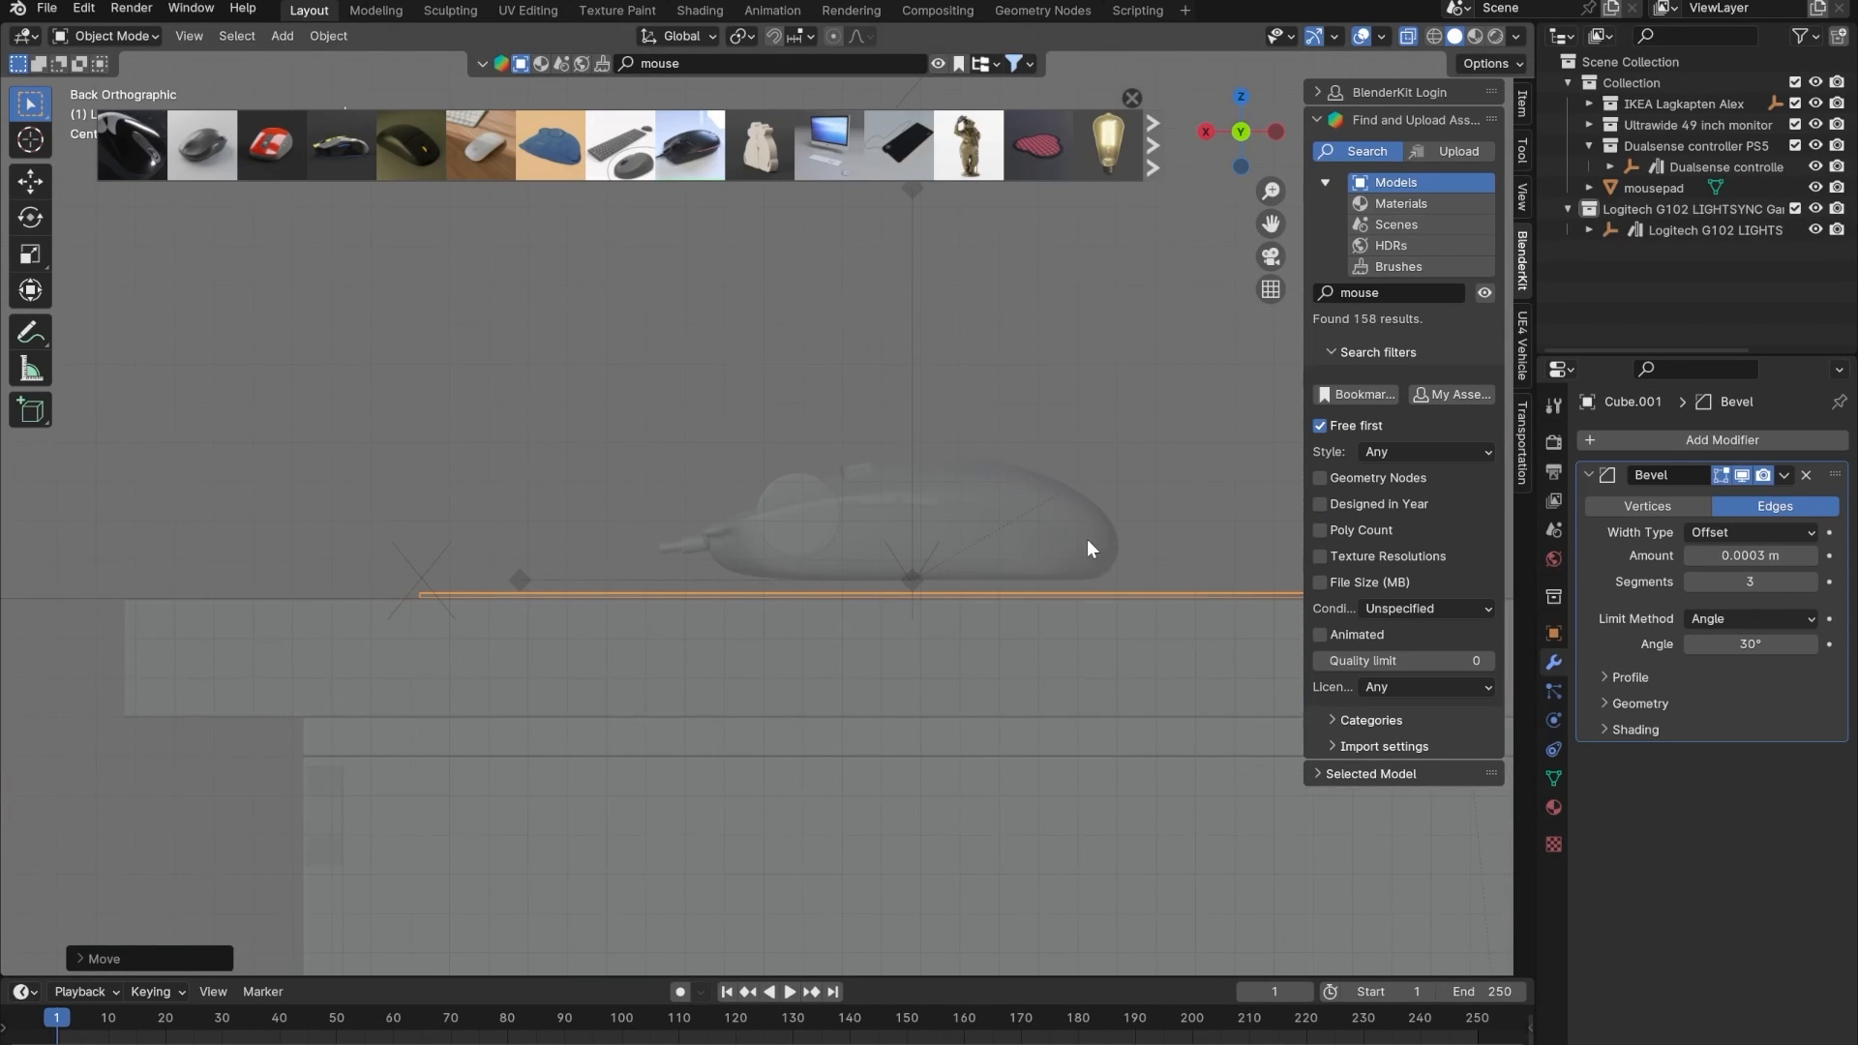
{"action": "right_click", "coordinate": [1653, 207]}
{"action": "left_click", "coordinate": [1583, 215]}
{"action": "key", "text": "KP_Decimal"}
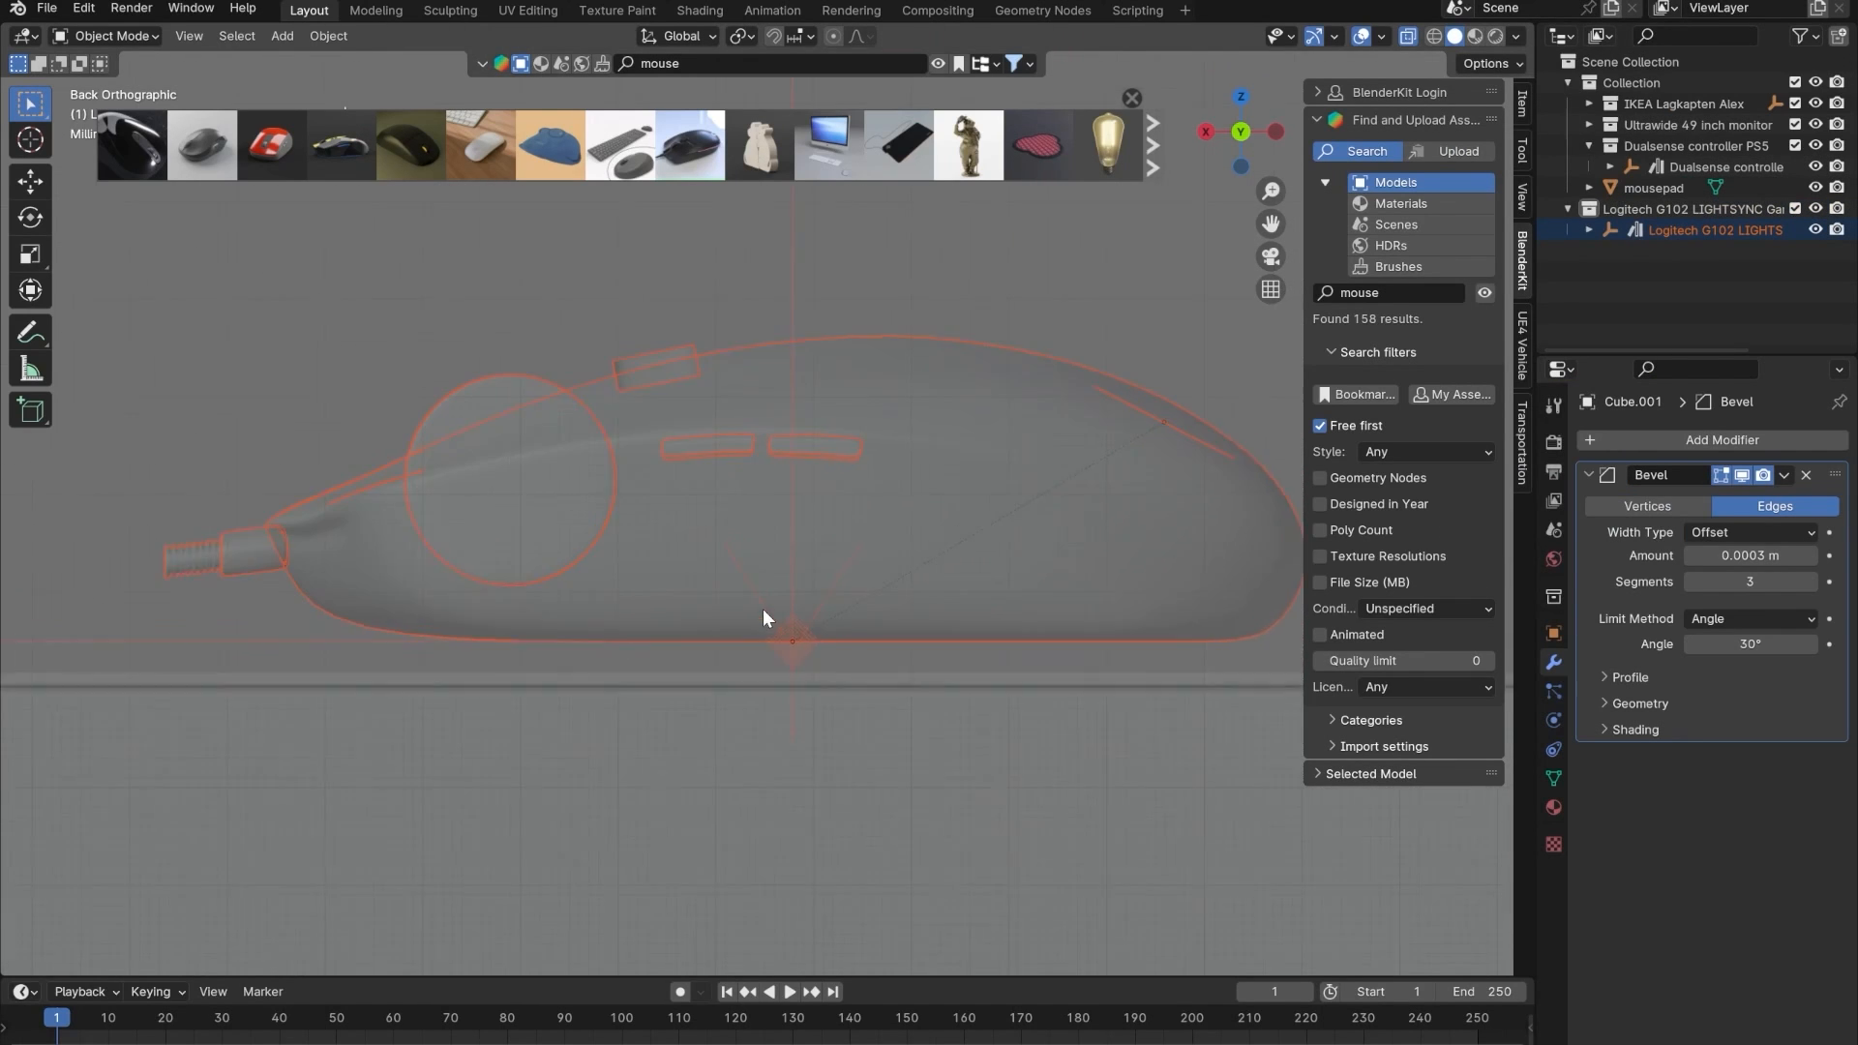
{"action": "key", "text": "g"}
{"action": "key", "text": "z"}
{"action": "scroll", "coordinate": [774, 600], "scroll_direction": "up", "scroll_amount": 2}
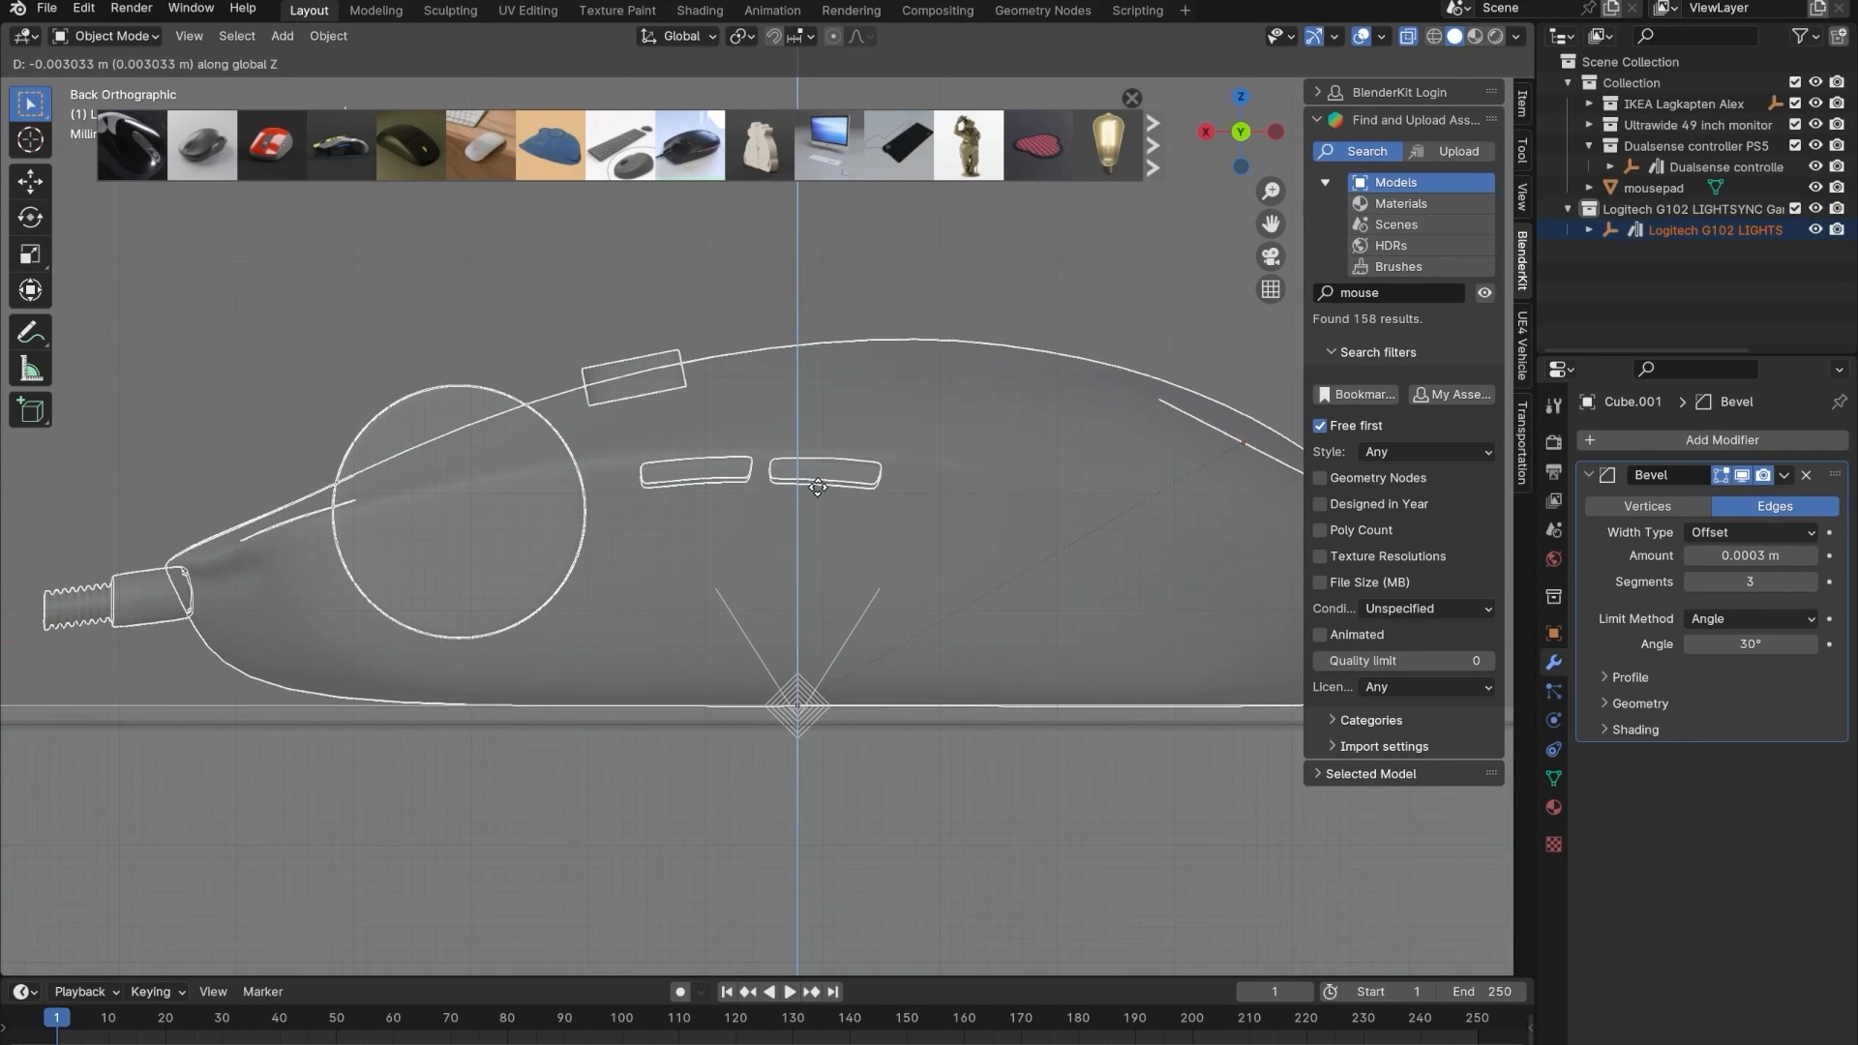
{"action": "left_click", "coordinate": [816, 487]}
- Select the Mouse body mesh and switch it to Edit Mode
{"action": "middle_click_drag", "start_coordinate": [627, 525], "coordinate": [916, 587]}
{"action": "scroll", "coordinate": [764, 653], "scroll_direction": "down", "scroll_amount": 4}
{"action": "middle_click_drag", "start_coordinate": [752, 668], "coordinate": [519, 641]}
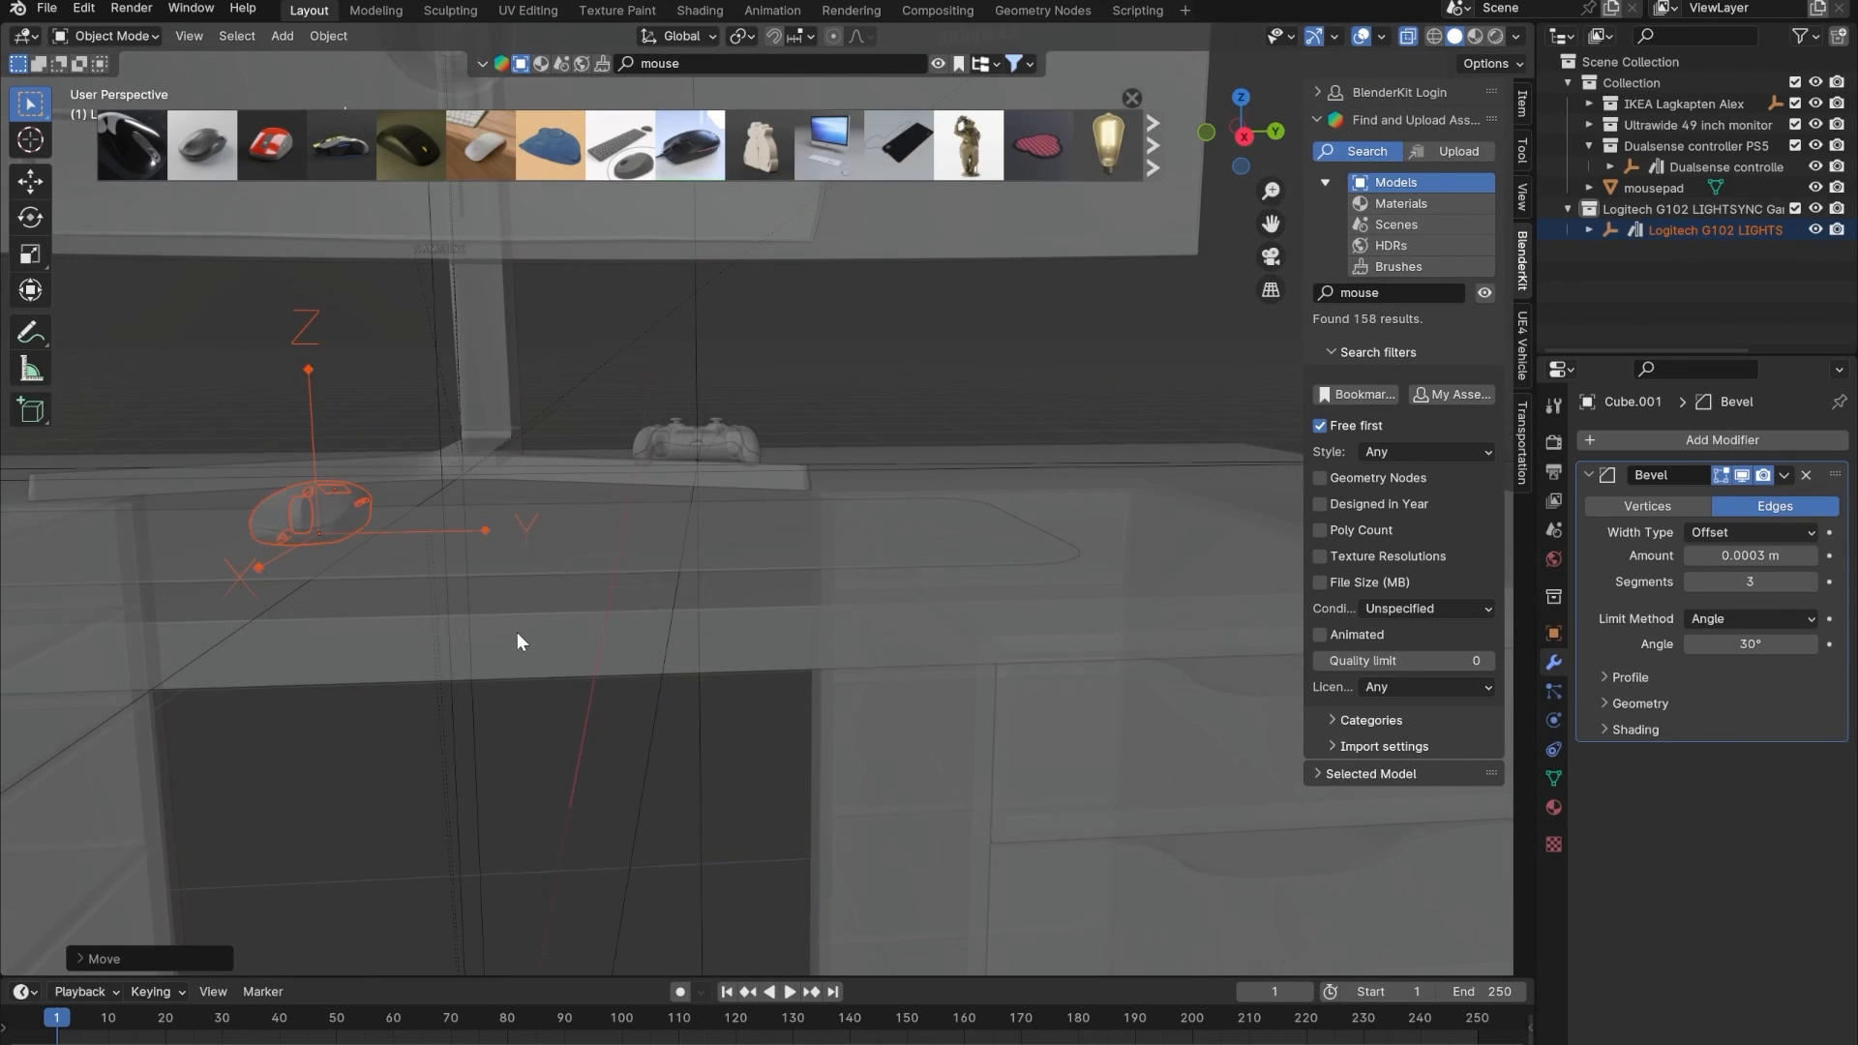
{"action": "middle_click_drag", "start_coordinate": [505, 577], "coordinate": [781, 580]}
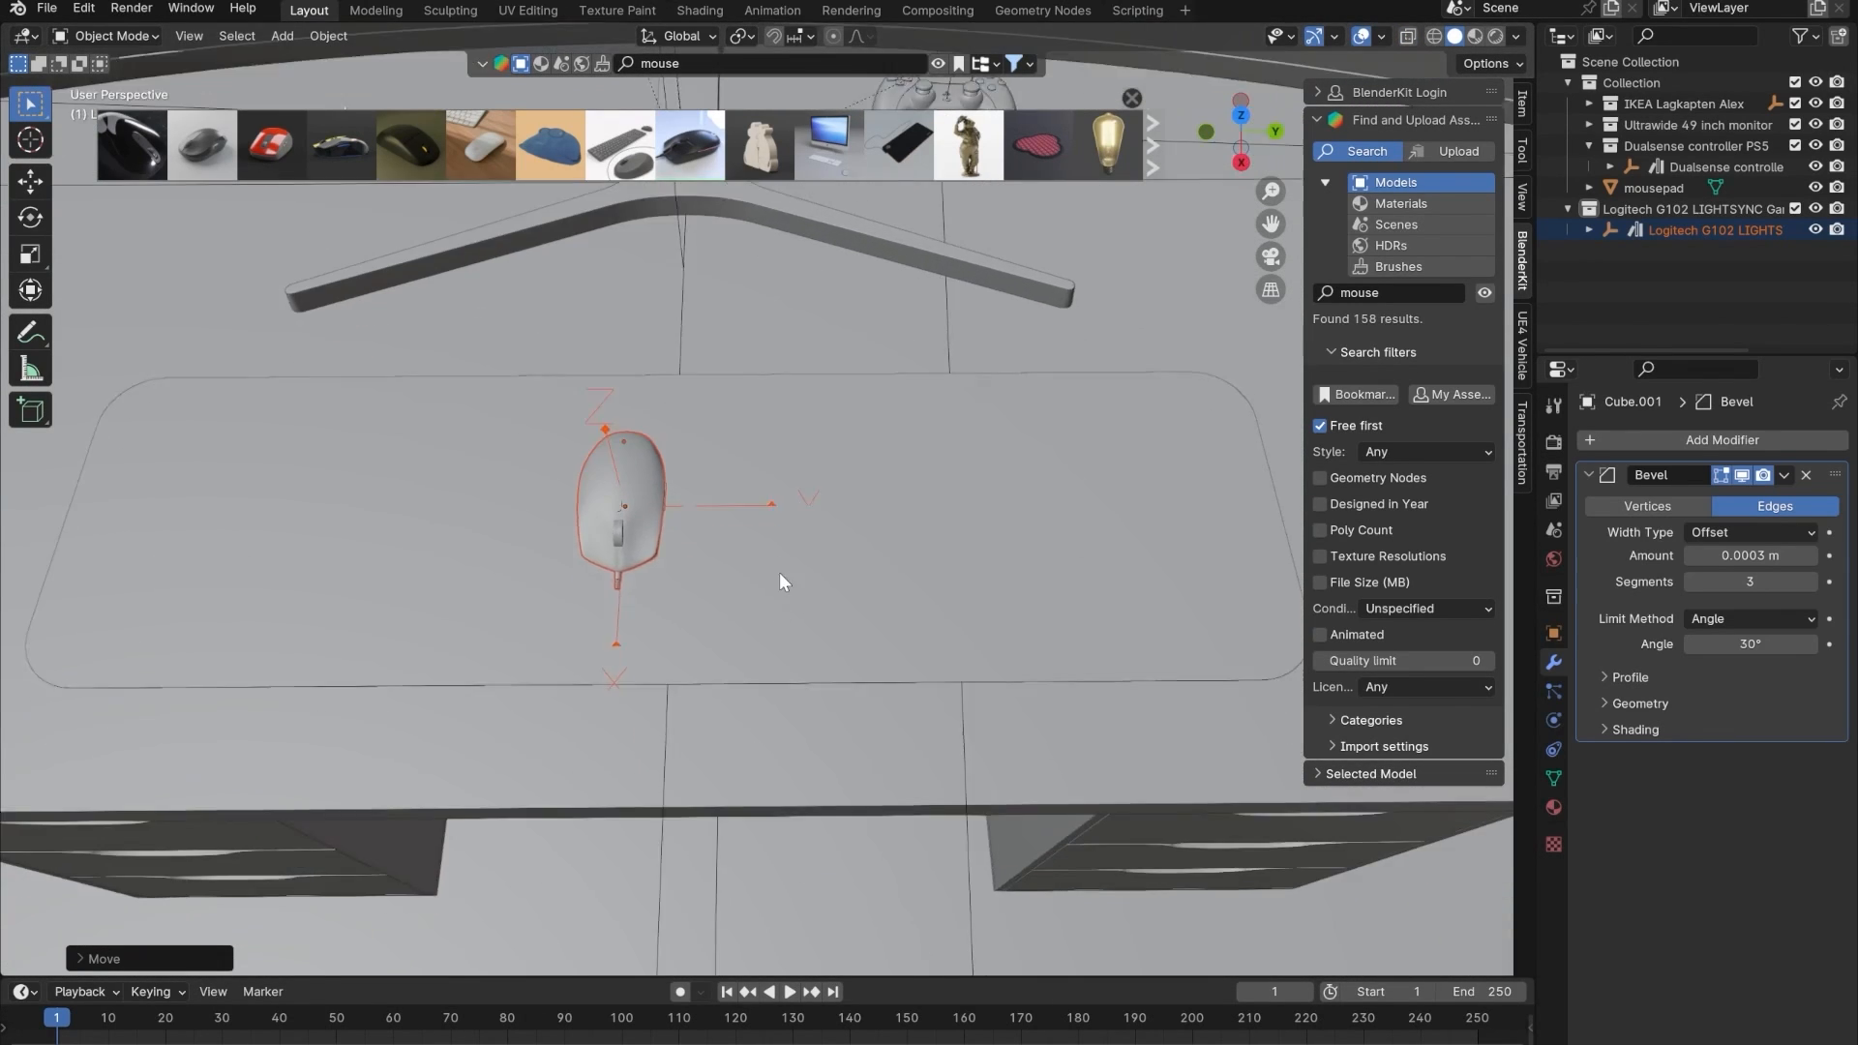
{"action": "scroll", "coordinate": [638, 624], "scroll_direction": "up", "scroll_amount": 2}
{"action": "middle_click_drag", "start_coordinate": [638, 618], "coordinate": [681, 552]}
{"action": "left_click", "coordinate": [513, 579]}
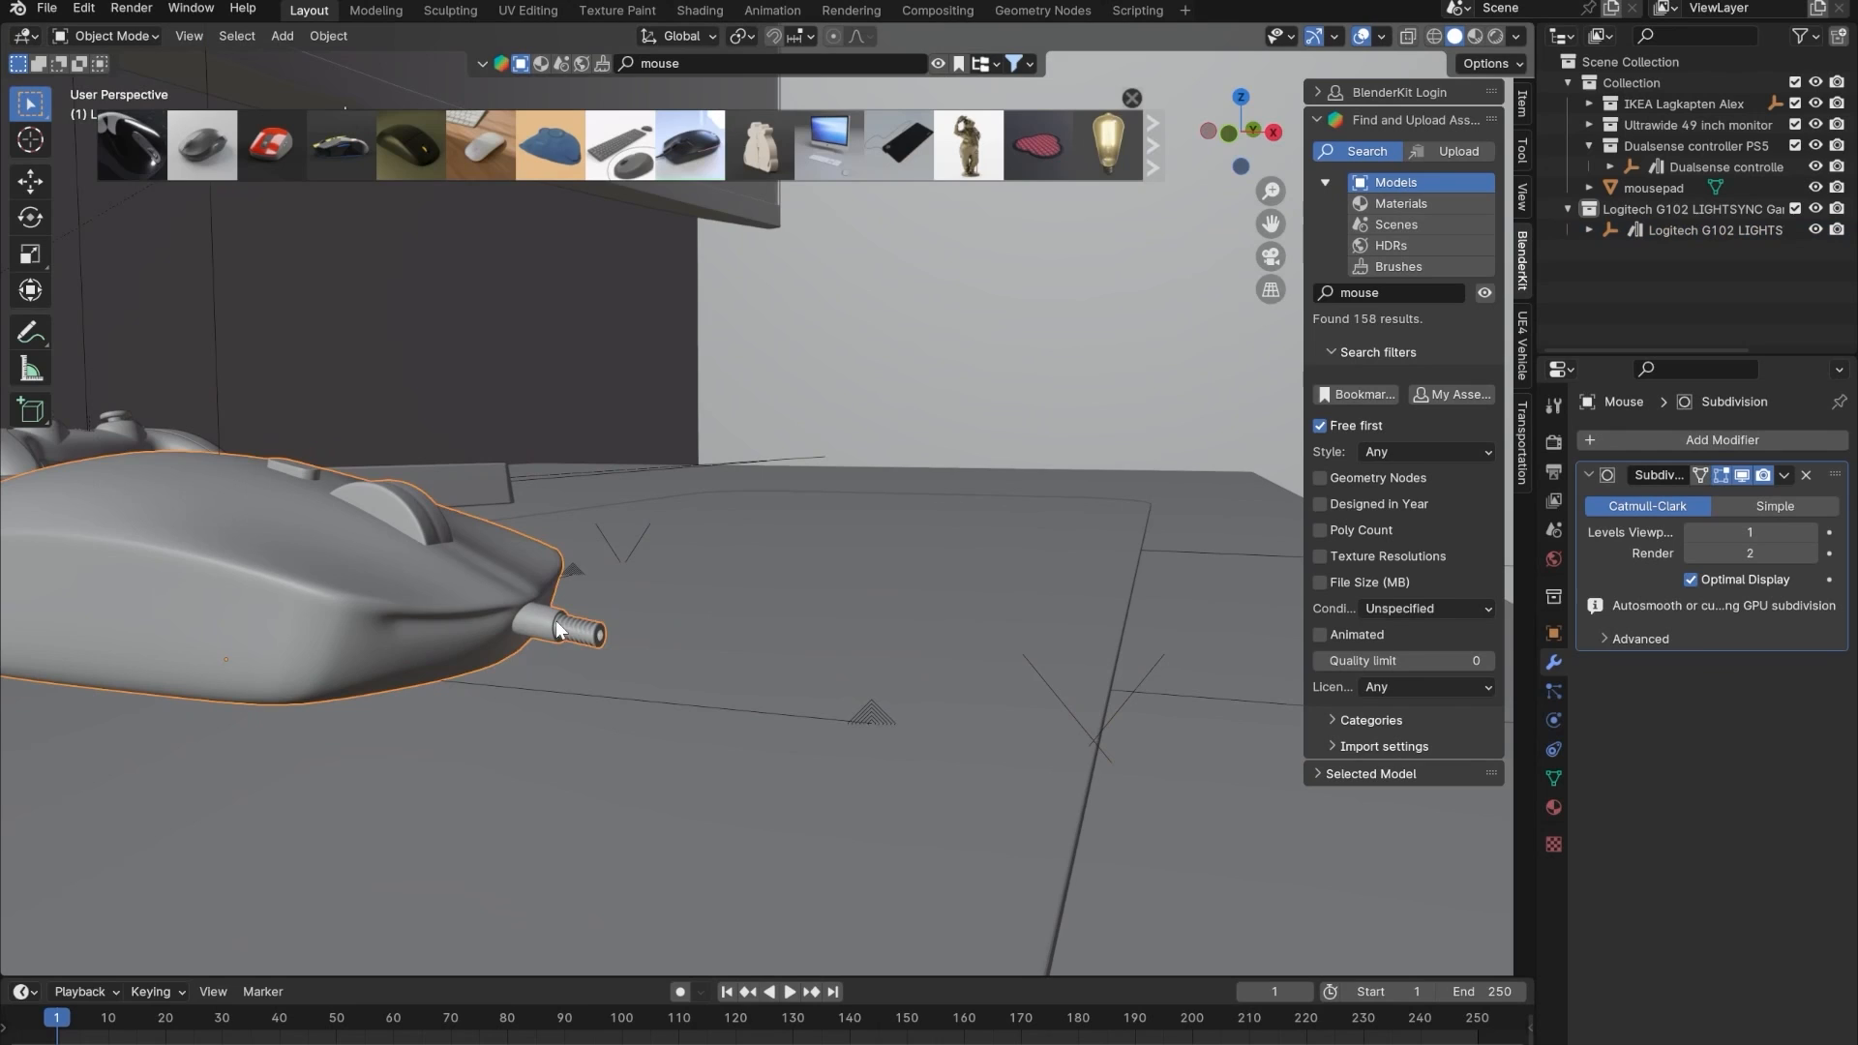
{"action": "middle_click_drag", "start_coordinate": [527, 581], "coordinate": [810, 697]}
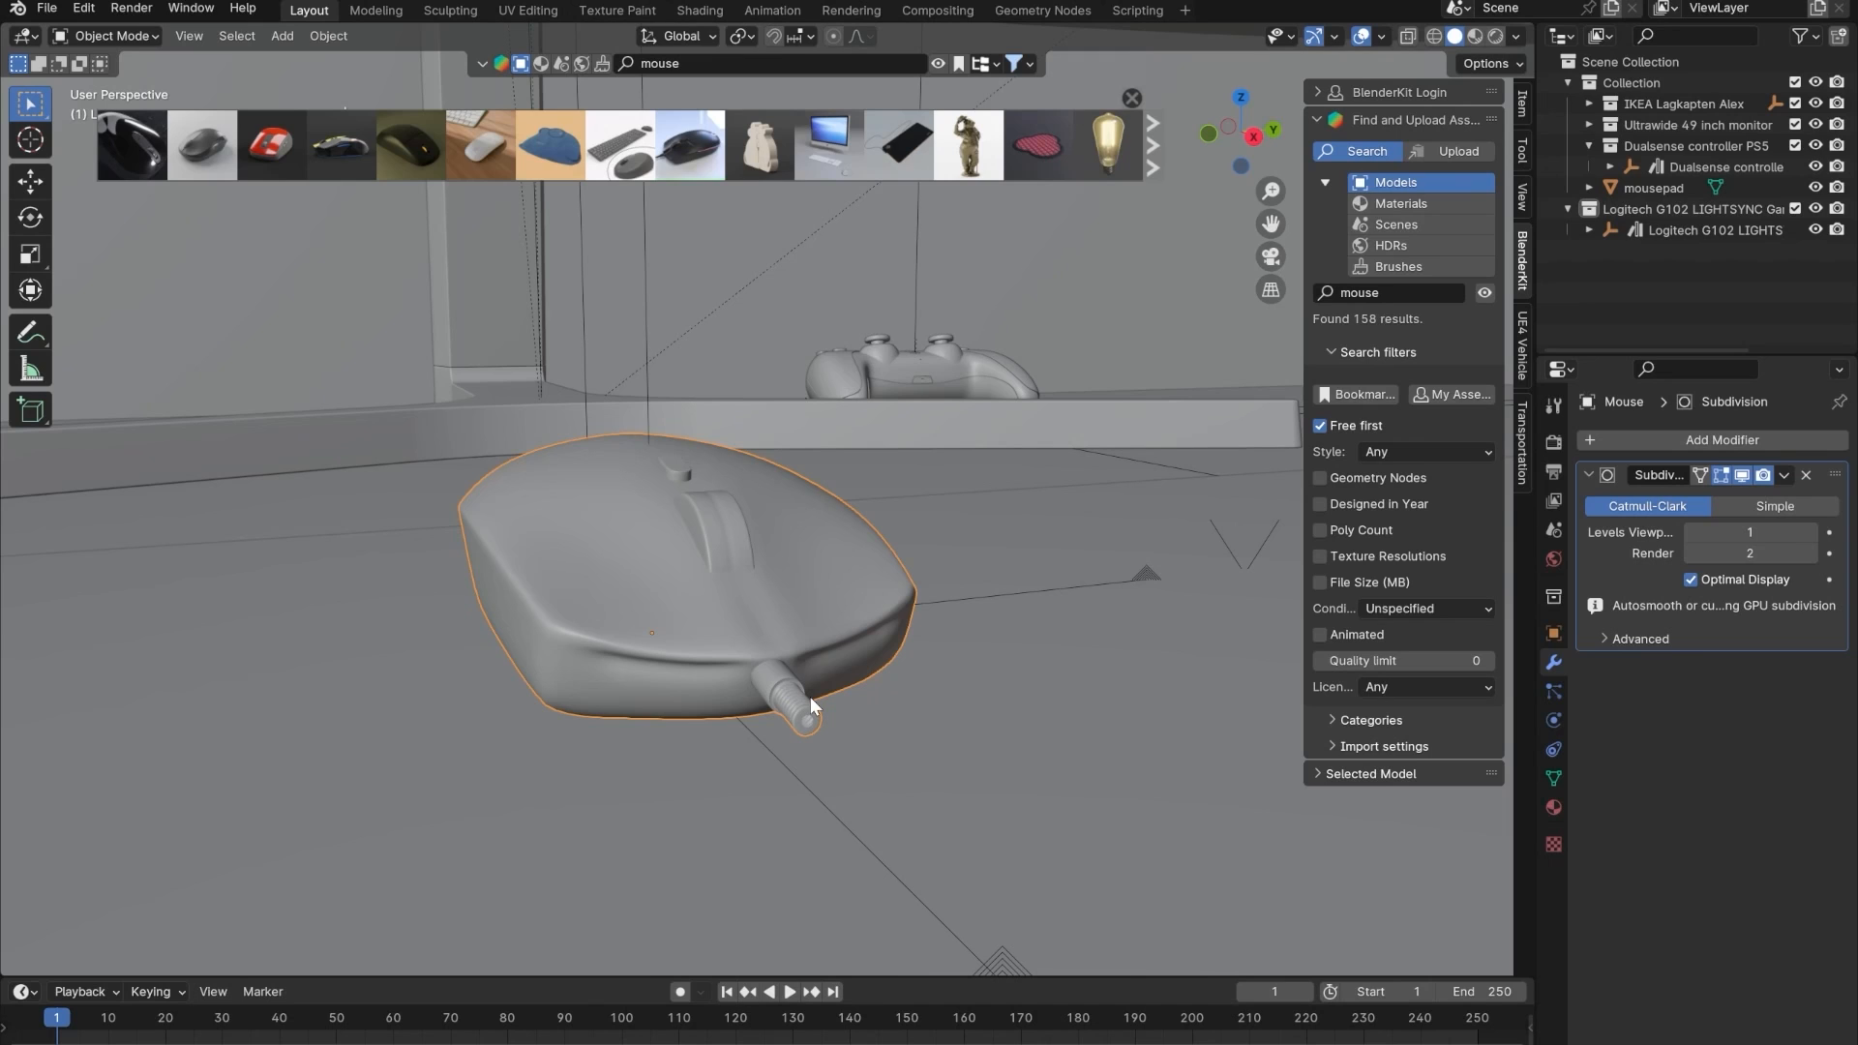
{"action": "key", "text": "Tab"}
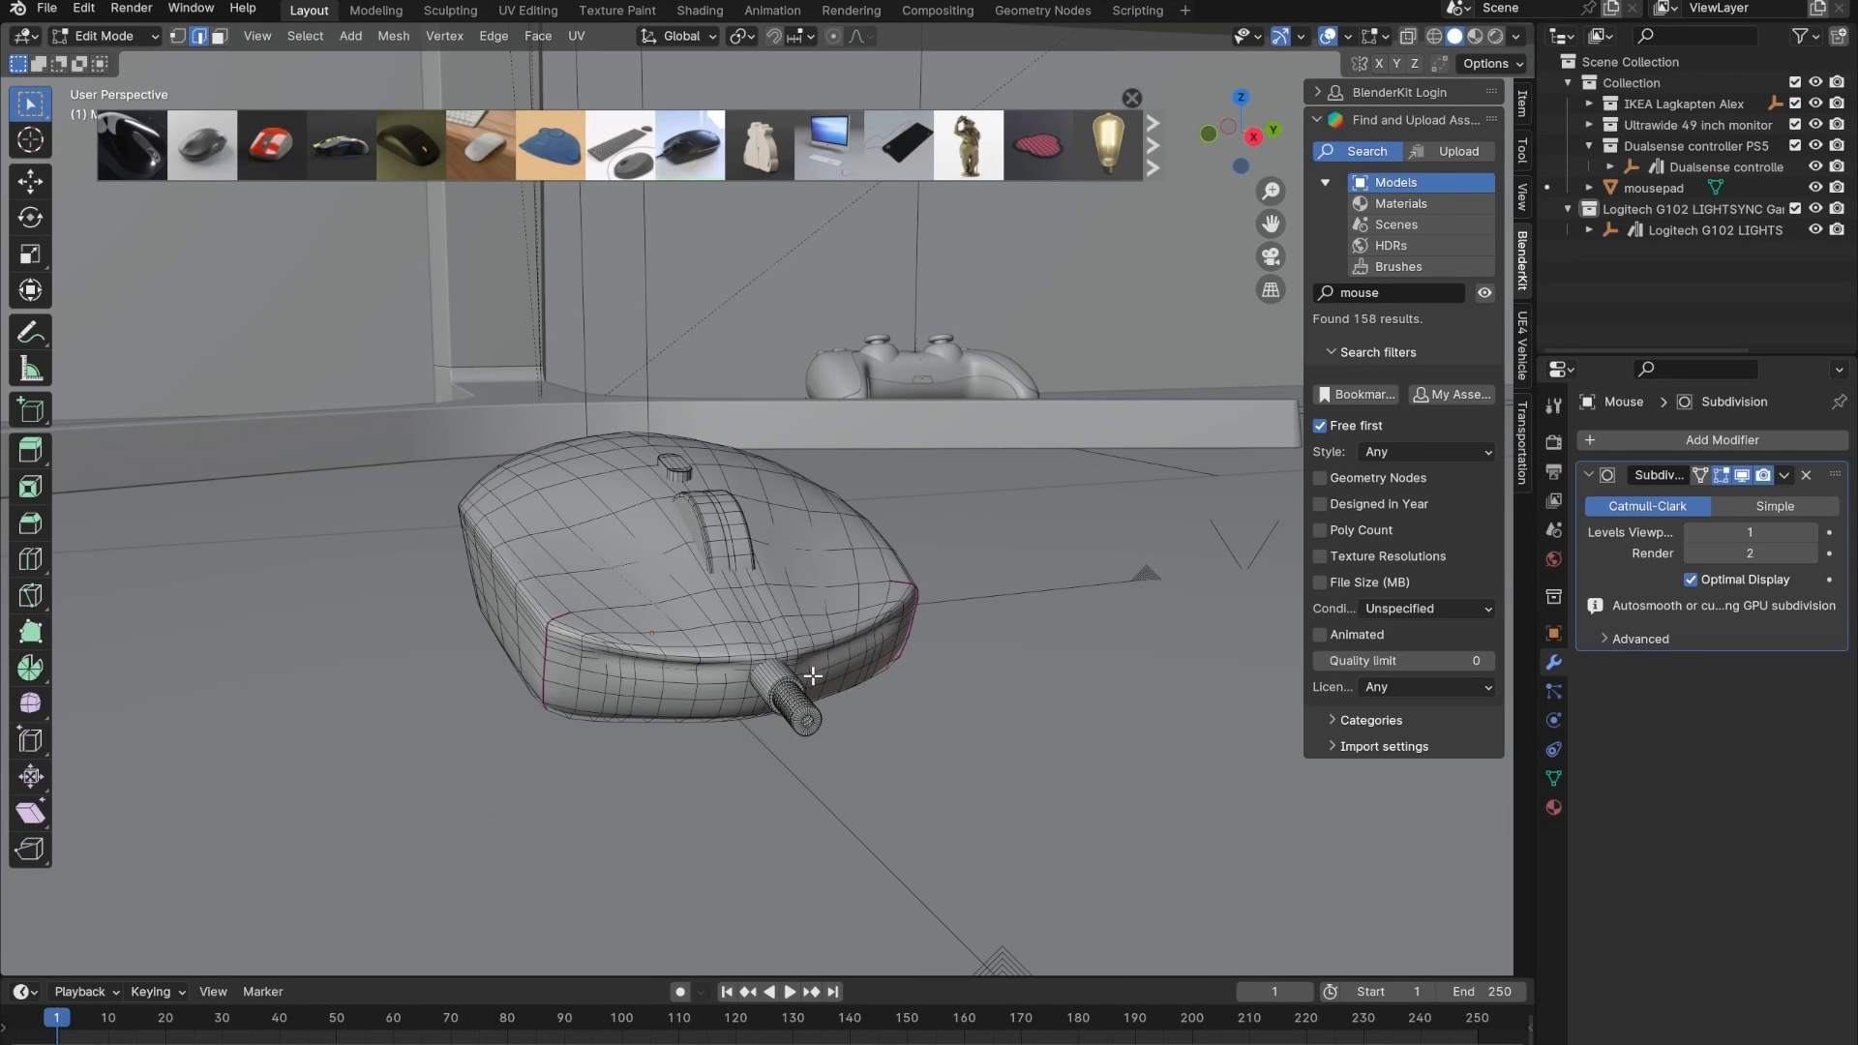
- Select the ribbed cable stub in X-ray back view and grow the selection to include its smooth collar
{"action": "middle_click_drag", "start_coordinate": [810, 697], "coordinate": [542, 675]}
{"action": "middle_click_drag", "start_coordinate": [782, 788], "coordinate": [829, 622], "text": "shift"}
{"action": "scroll", "coordinate": [829, 622], "scroll_direction": "up", "scroll_amount": 1, "text": "alt"}
{"action": "scroll", "coordinate": [830, 622], "scroll_direction": "up", "scroll_amount": 4}
{"action": "mouse_move", "coordinate": [893, 677]}
{"action": "middle_mouse_down", "text": "shift"}
{"action": "mouse_move", "coordinate": [849, 620]}
{"action": "mouse_move", "coordinate": [677, 666]}
{"action": "mouse_move", "coordinate": [868, 658]}
{"action": "middle_mouse_up", "text": "shift"}
{"action": "scroll", "coordinate": [850, 622], "scroll_direction": "up", "scroll_amount": 1}
{"action": "key", "text": "alt+z"}
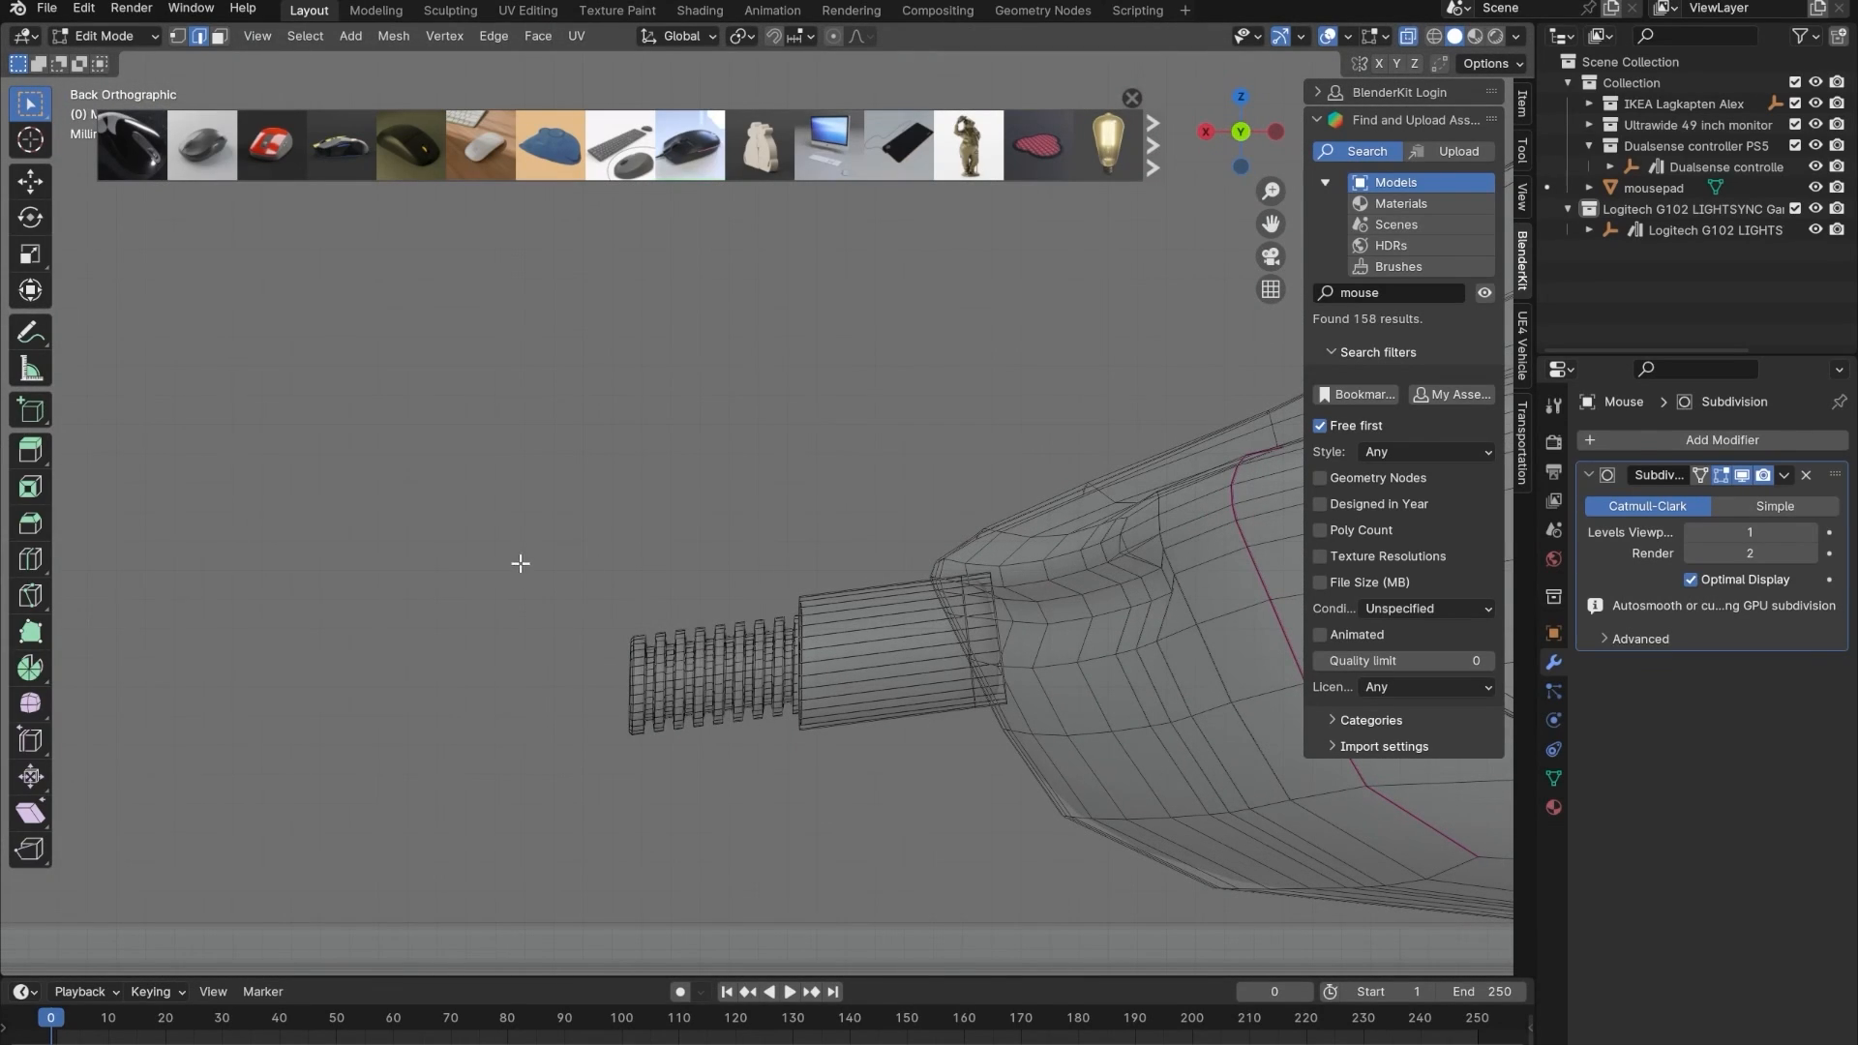
{"action": "left_click_drag", "start_coordinate": [497, 481], "coordinate": [843, 851]}
{"action": "mouse_move", "coordinate": [842, 851]}
{"action": "middle_mouse_down"}
{"action": "mouse_move", "coordinate": [850, 761]}
{"action": "mouse_move", "coordinate": [938, 816]}
{"action": "mouse_move", "coordinate": [909, 780]}
{"action": "middle_mouse_up"}
{"action": "key", "text": "alt+z"}
{"action": "scroll", "coordinate": [873, 722], "scroll_direction": "up", "scroll_amount": 1}
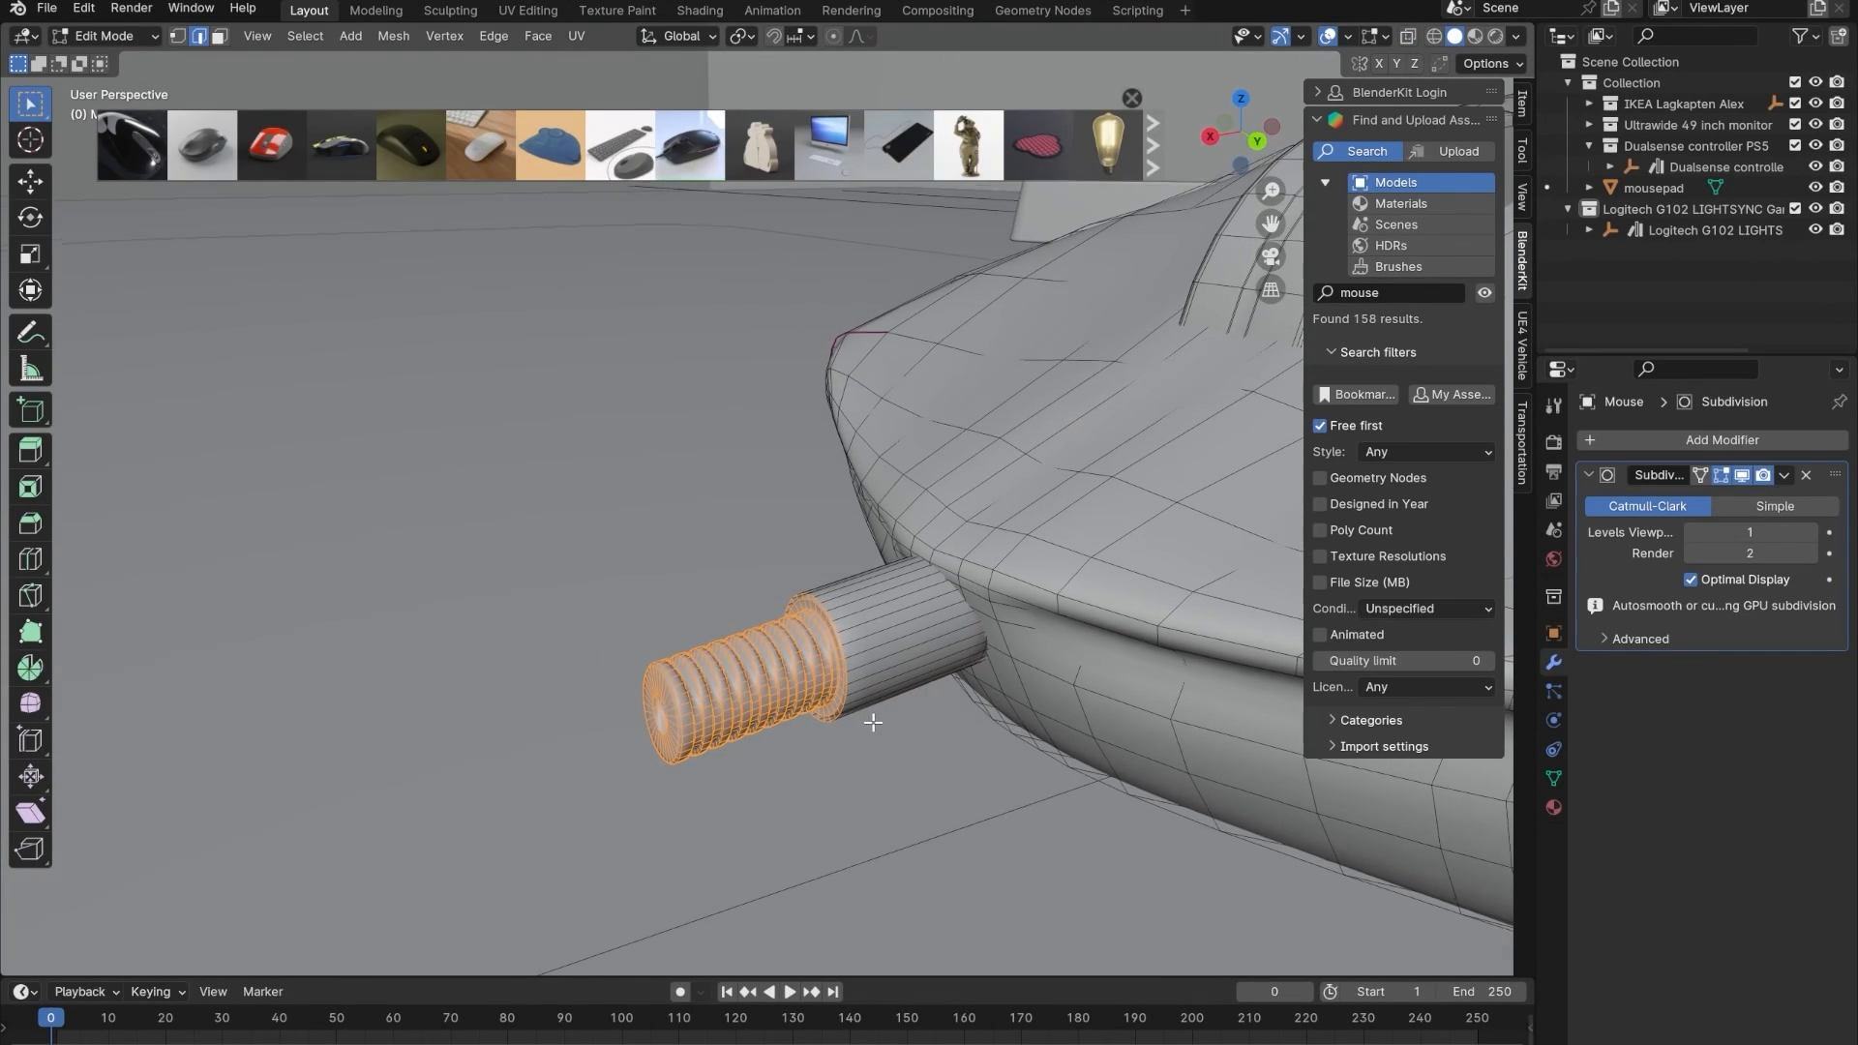
{"action": "key", "text": "ctrl+KP_Add"}
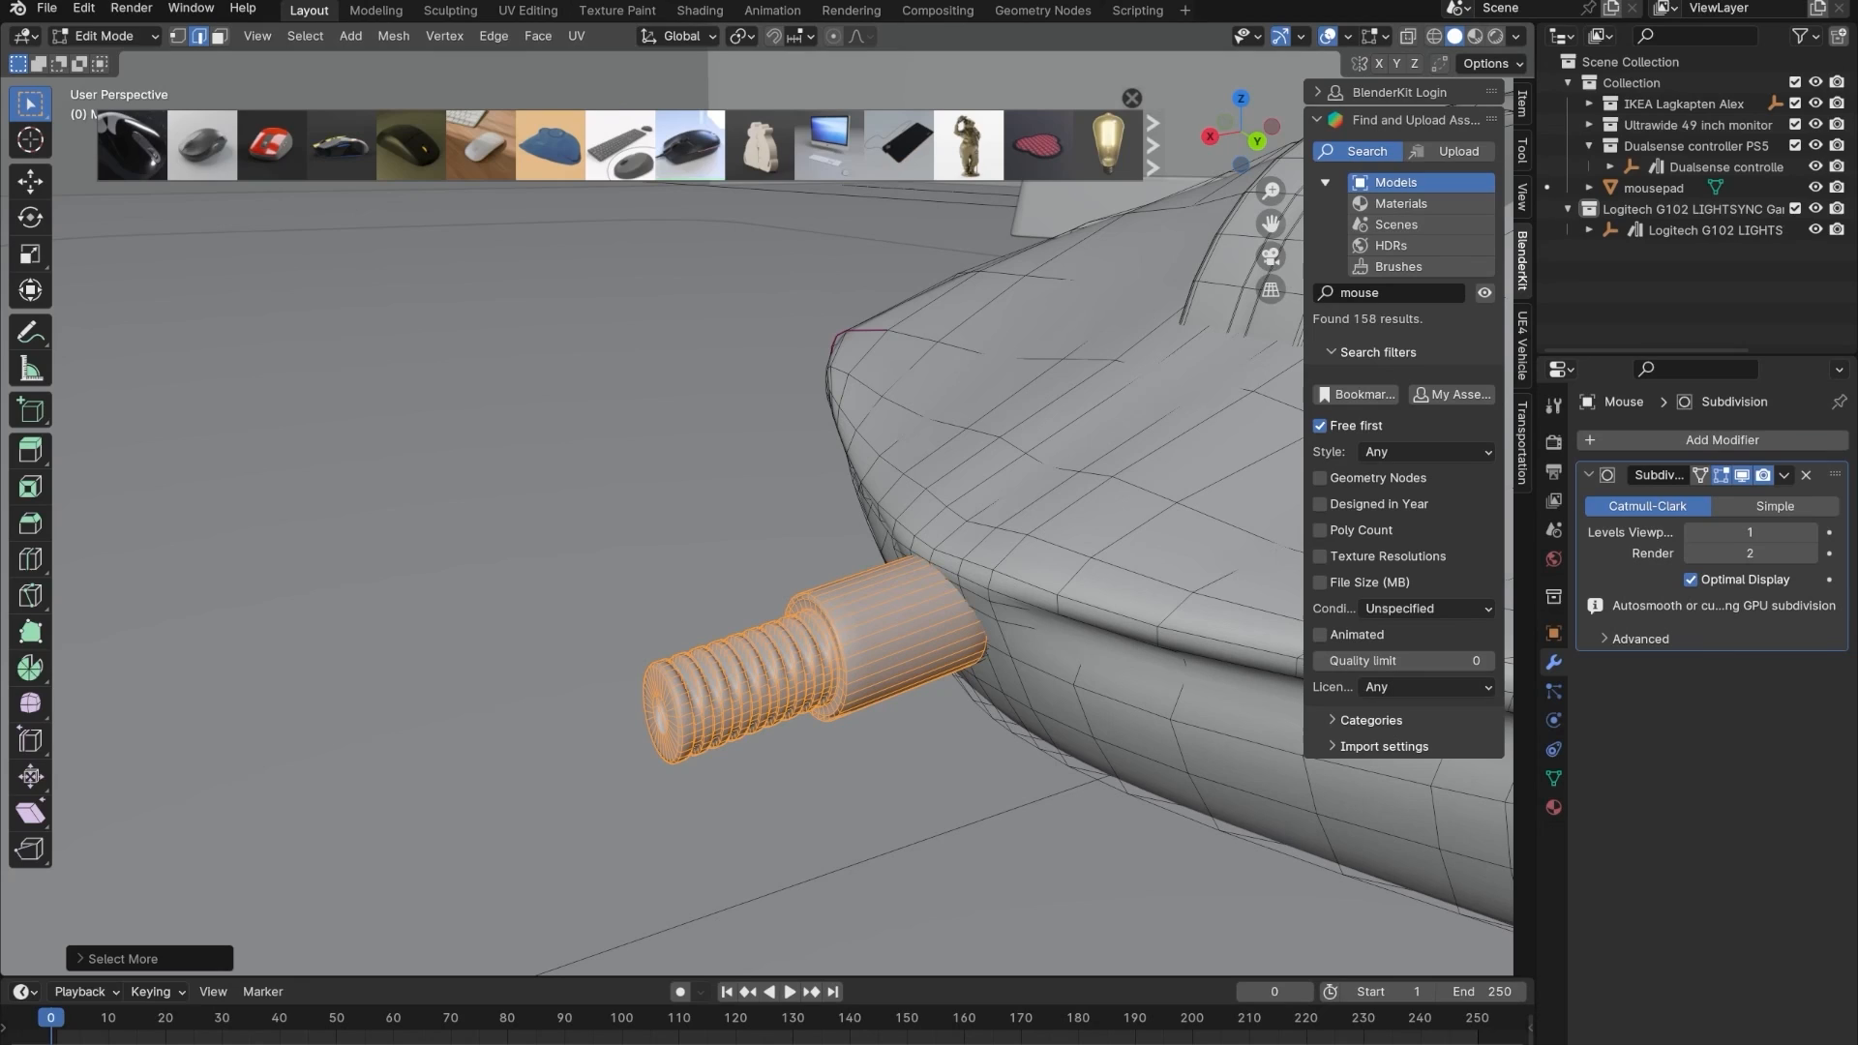
- Review the keyboard and mouse settings in the Input preferences and close the preferences window
{"action": "left_click", "coordinate": [47, 7]}
{"action": "mouse_move", "coordinate": [89, 6]}
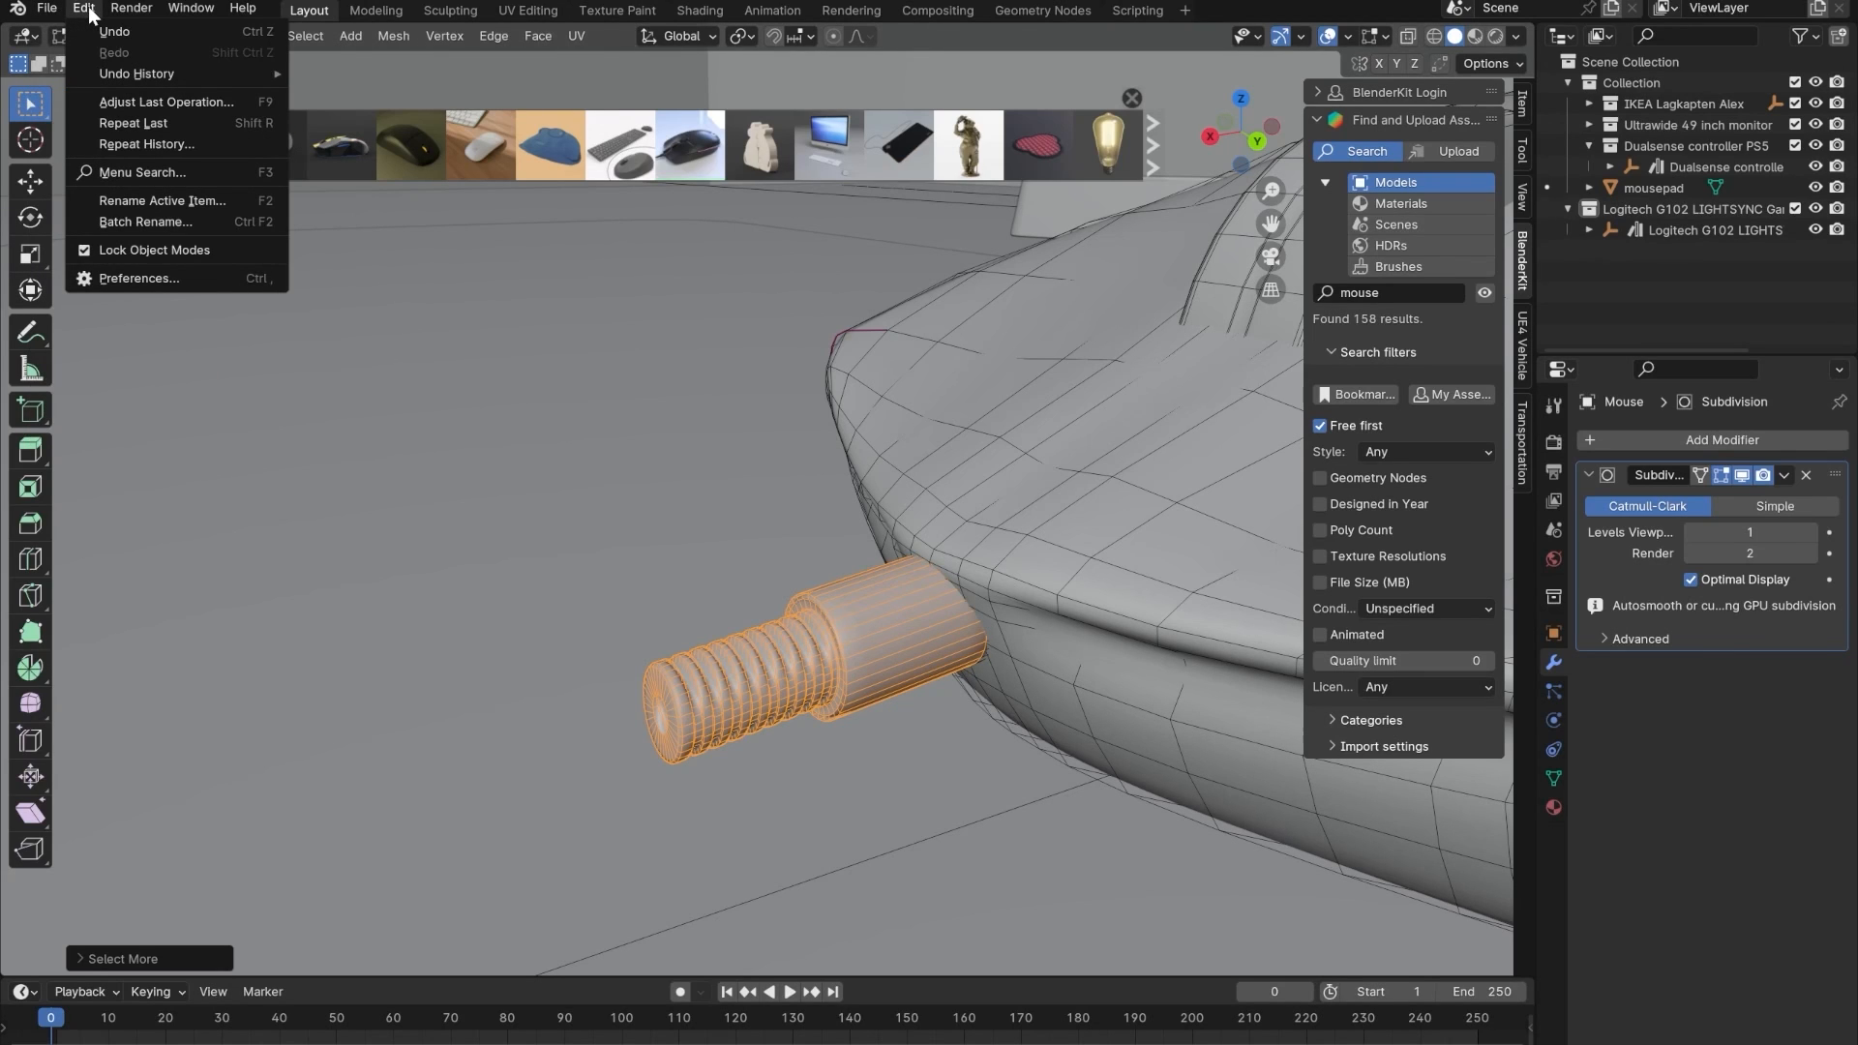
{"action": "left_click", "coordinate": [140, 269]}
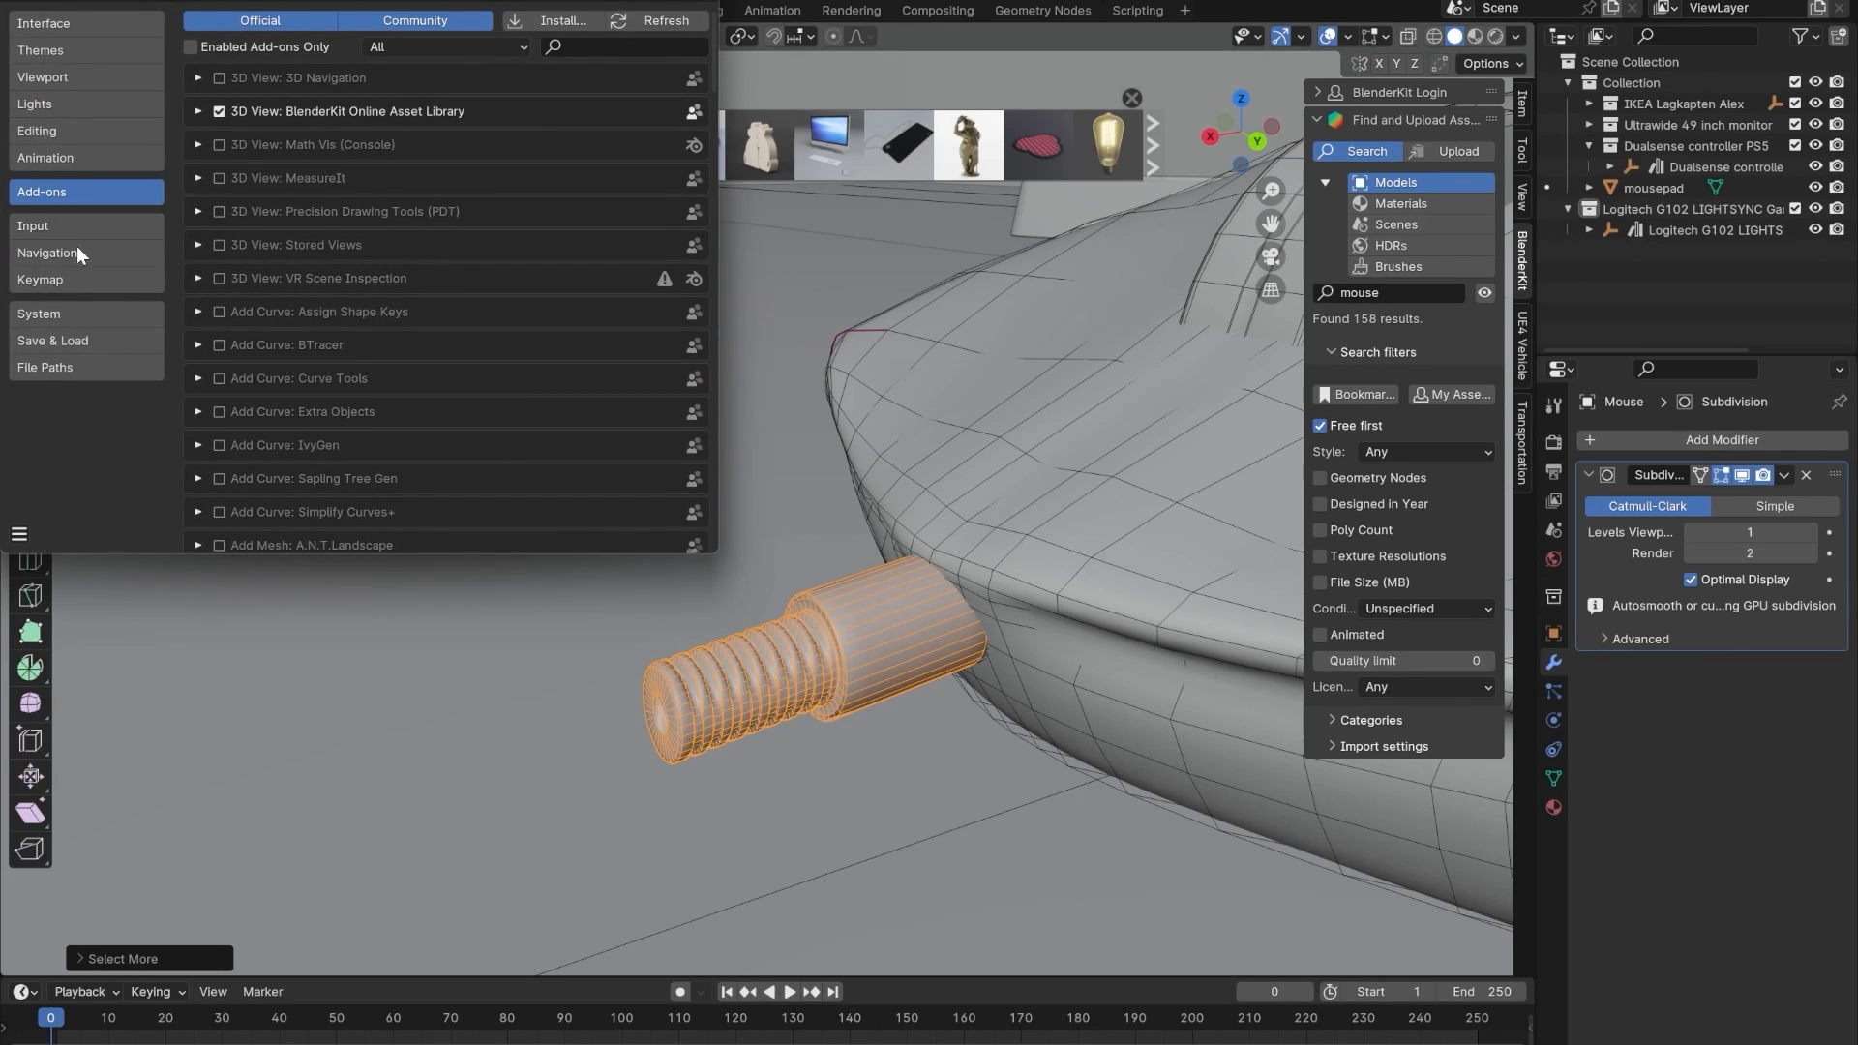
{"action": "left_click", "coordinate": [38, 227]}
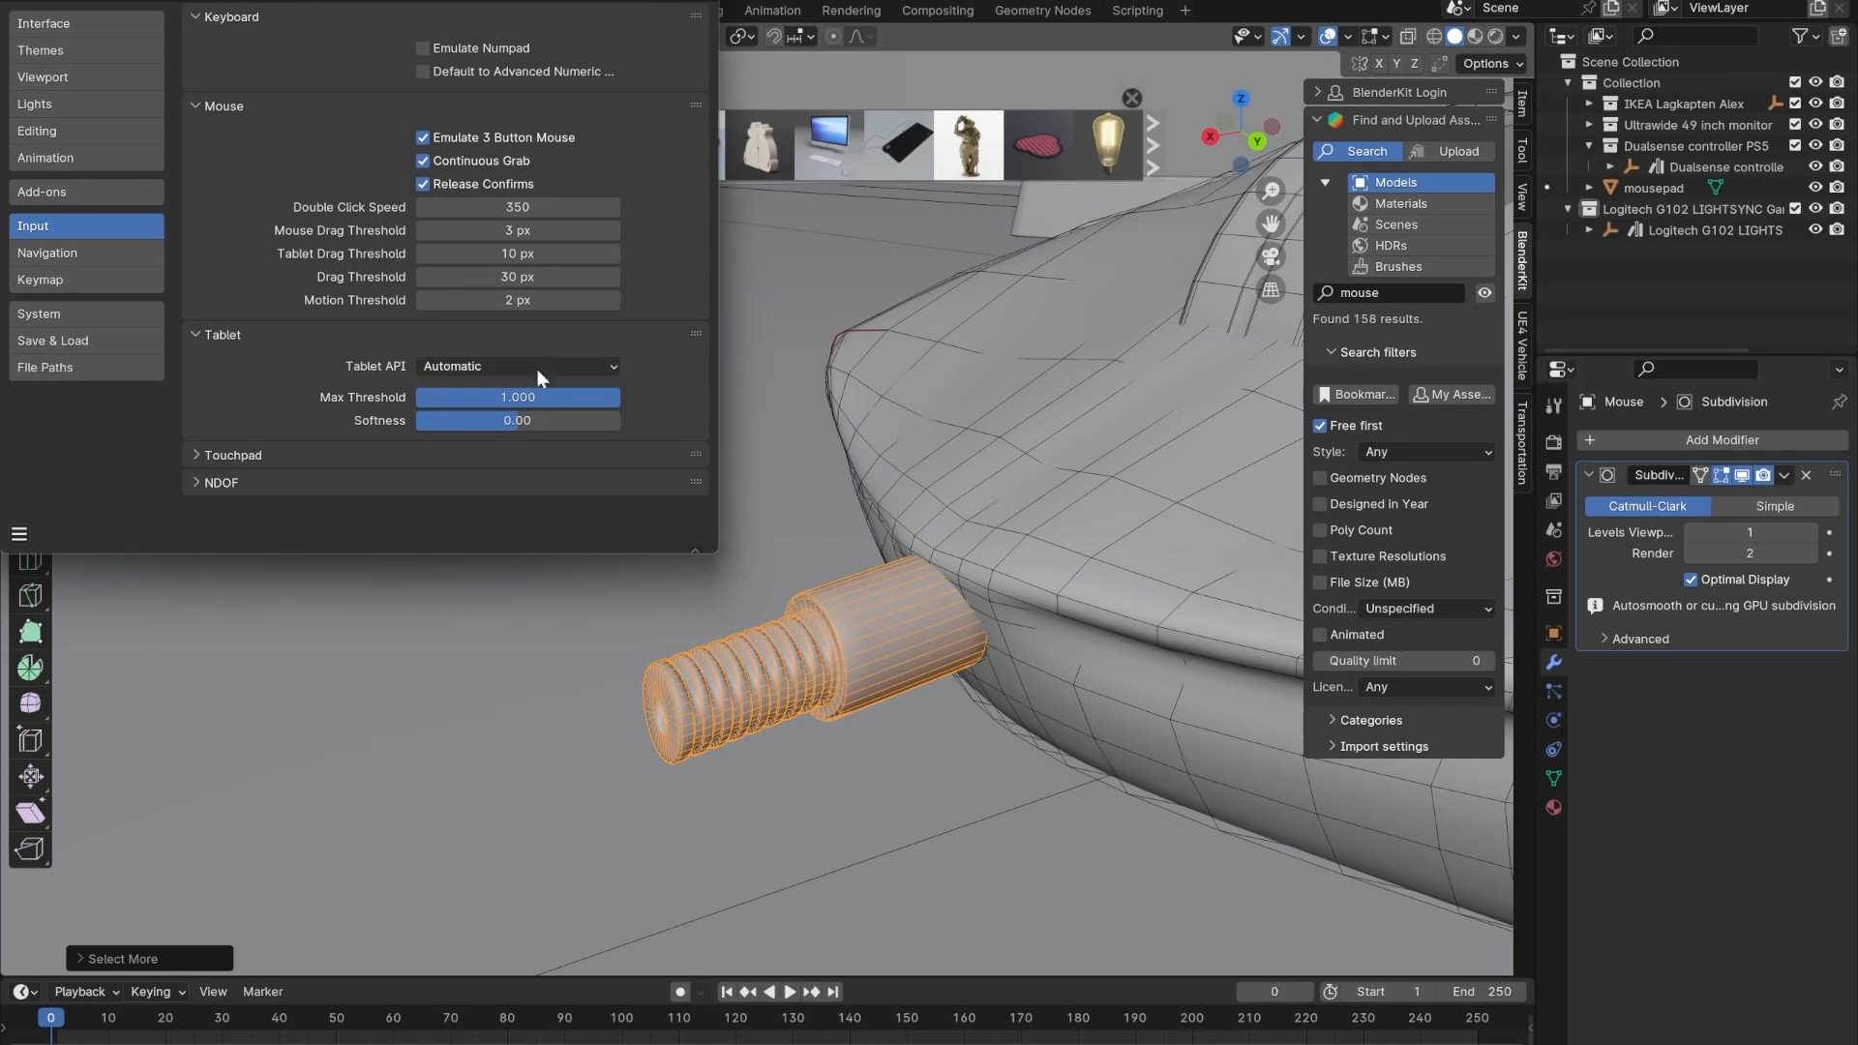
{"action": "left_click", "coordinate": [696, 10]}
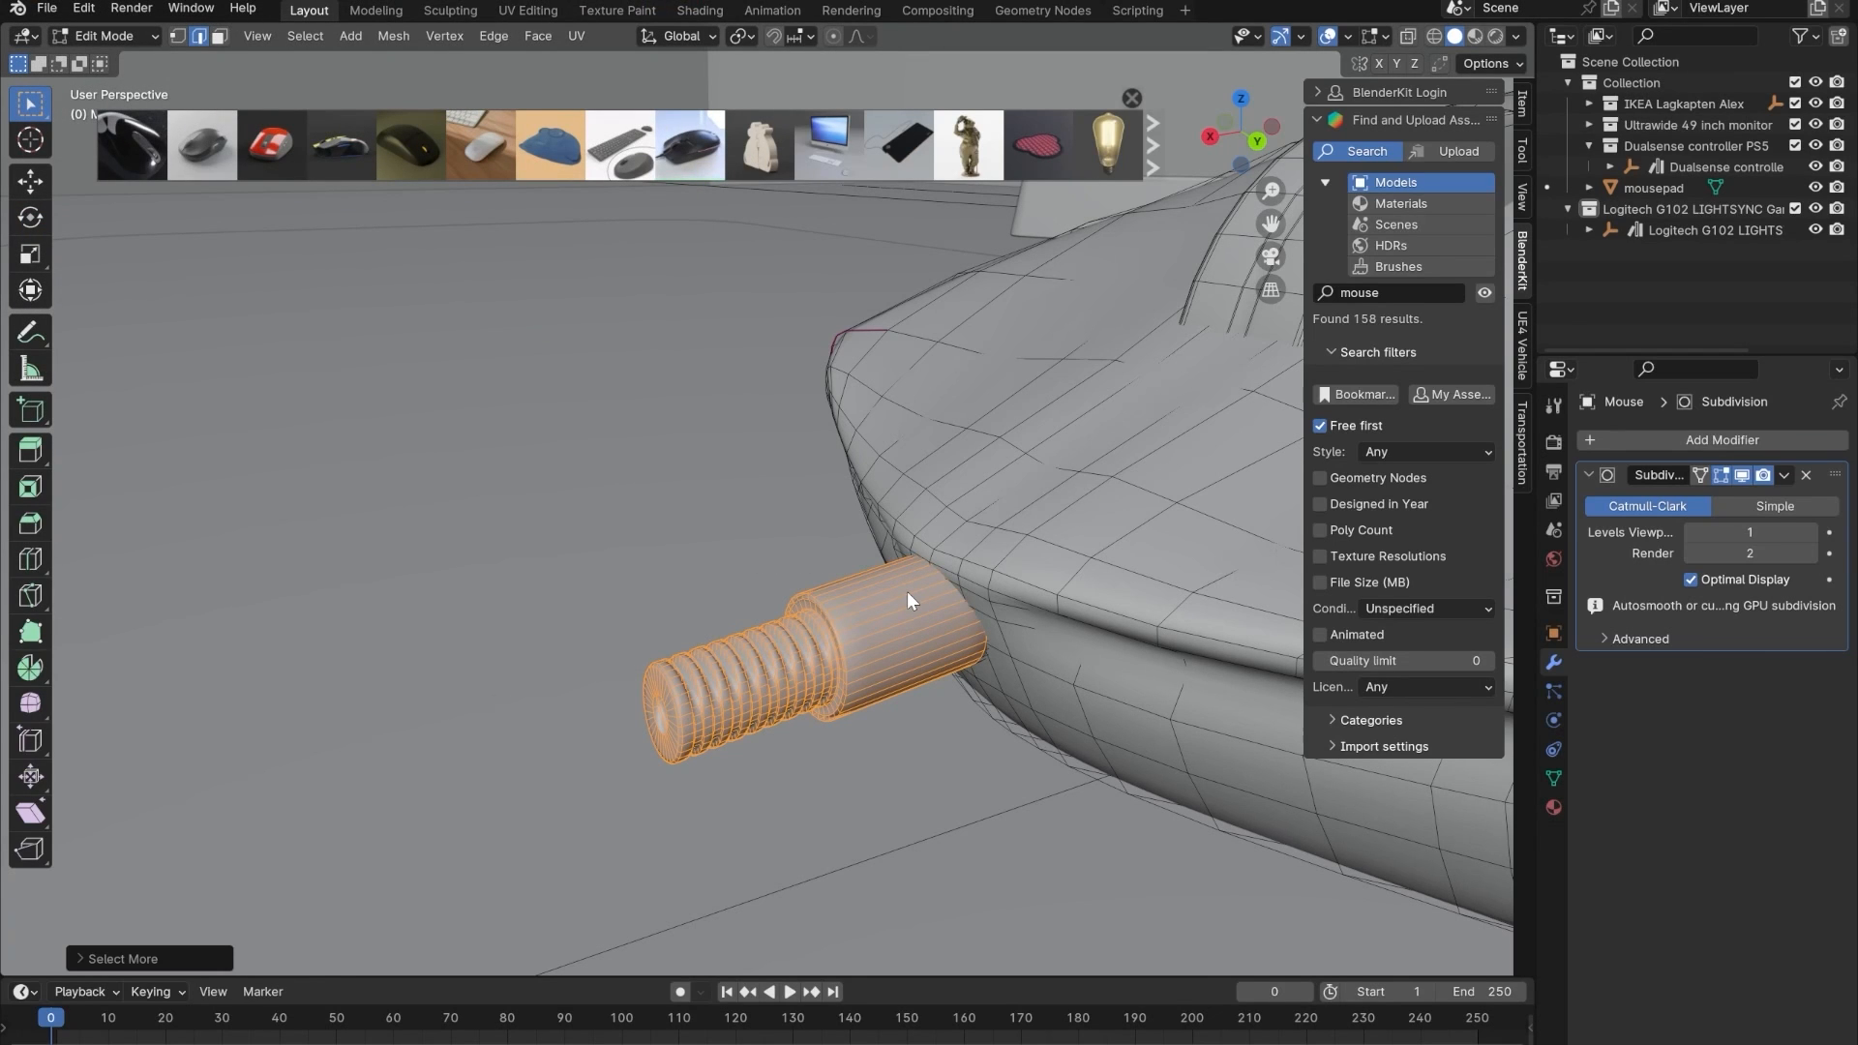
- Delete the vertices of the selected cable stub from the mouse and return to Object Mode
{"action": "middle_click_drag", "start_coordinate": [908, 590], "coordinate": [927, 559]}
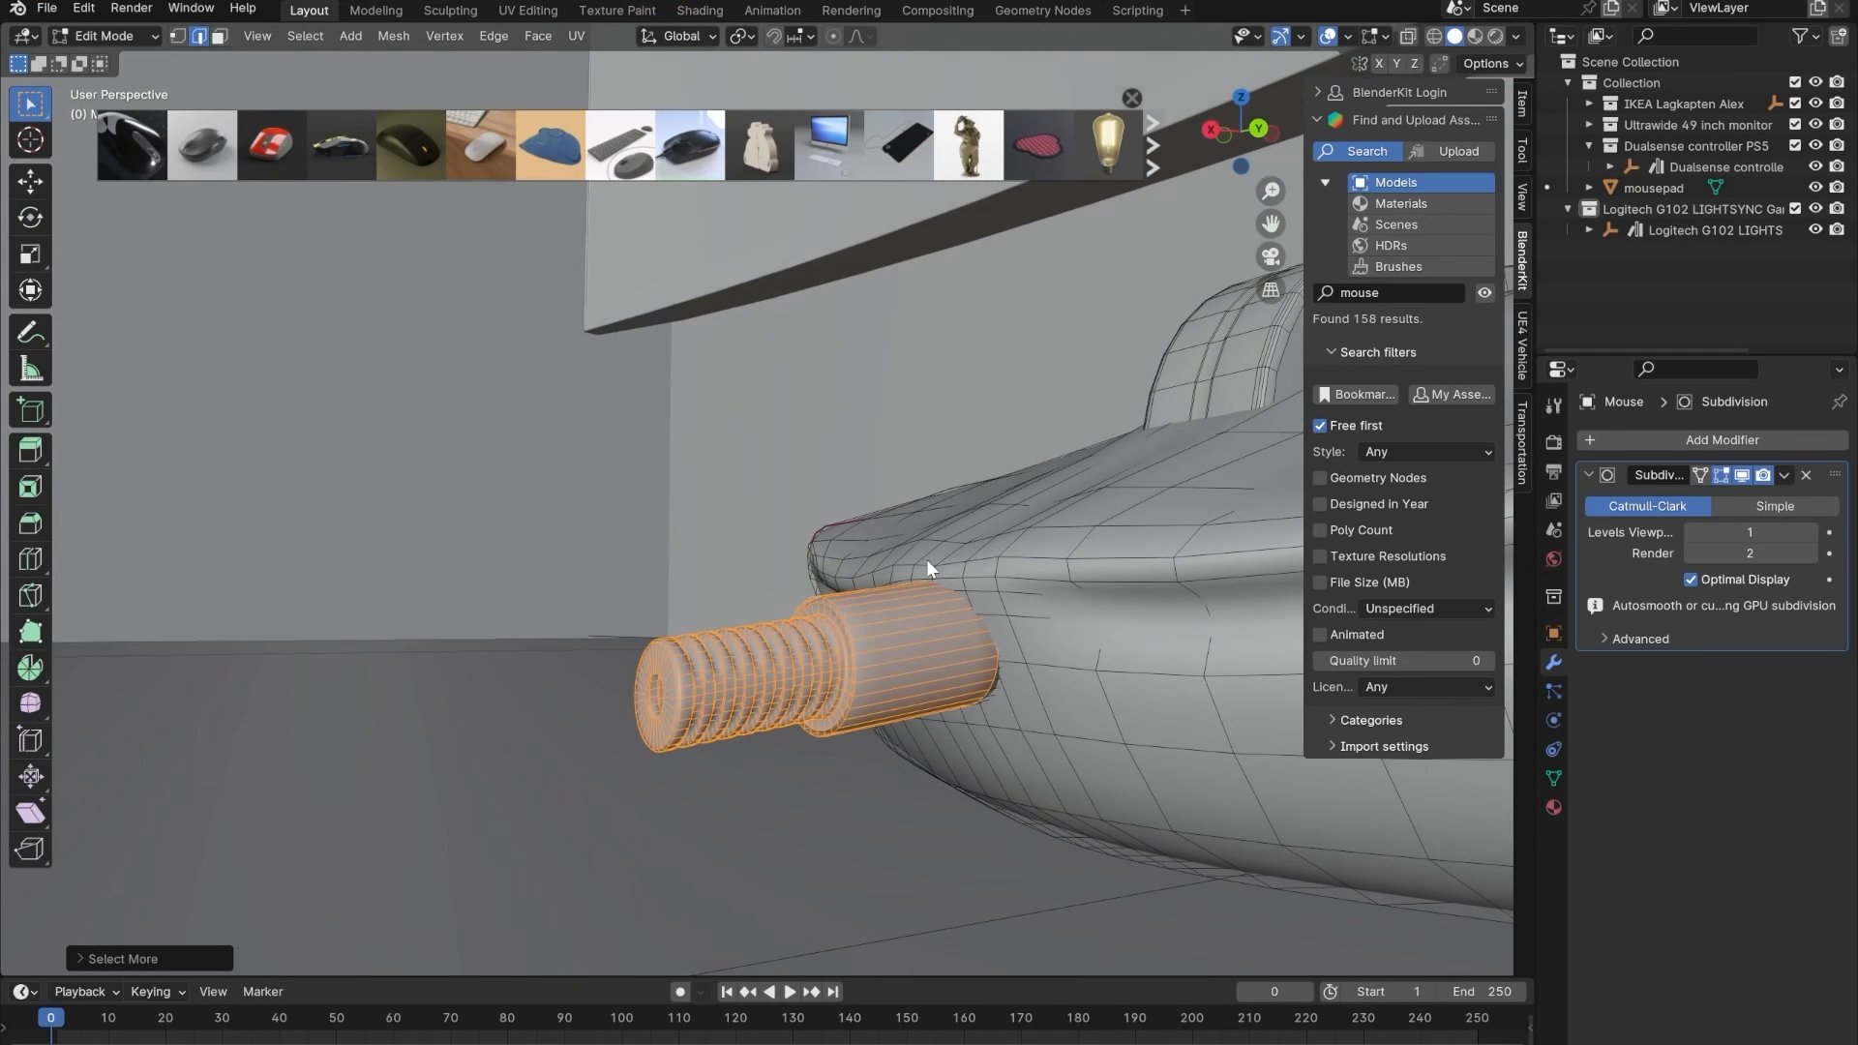
{"action": "scroll", "coordinate": [929, 620], "scroll_direction": "up", "scroll_amount": 1}
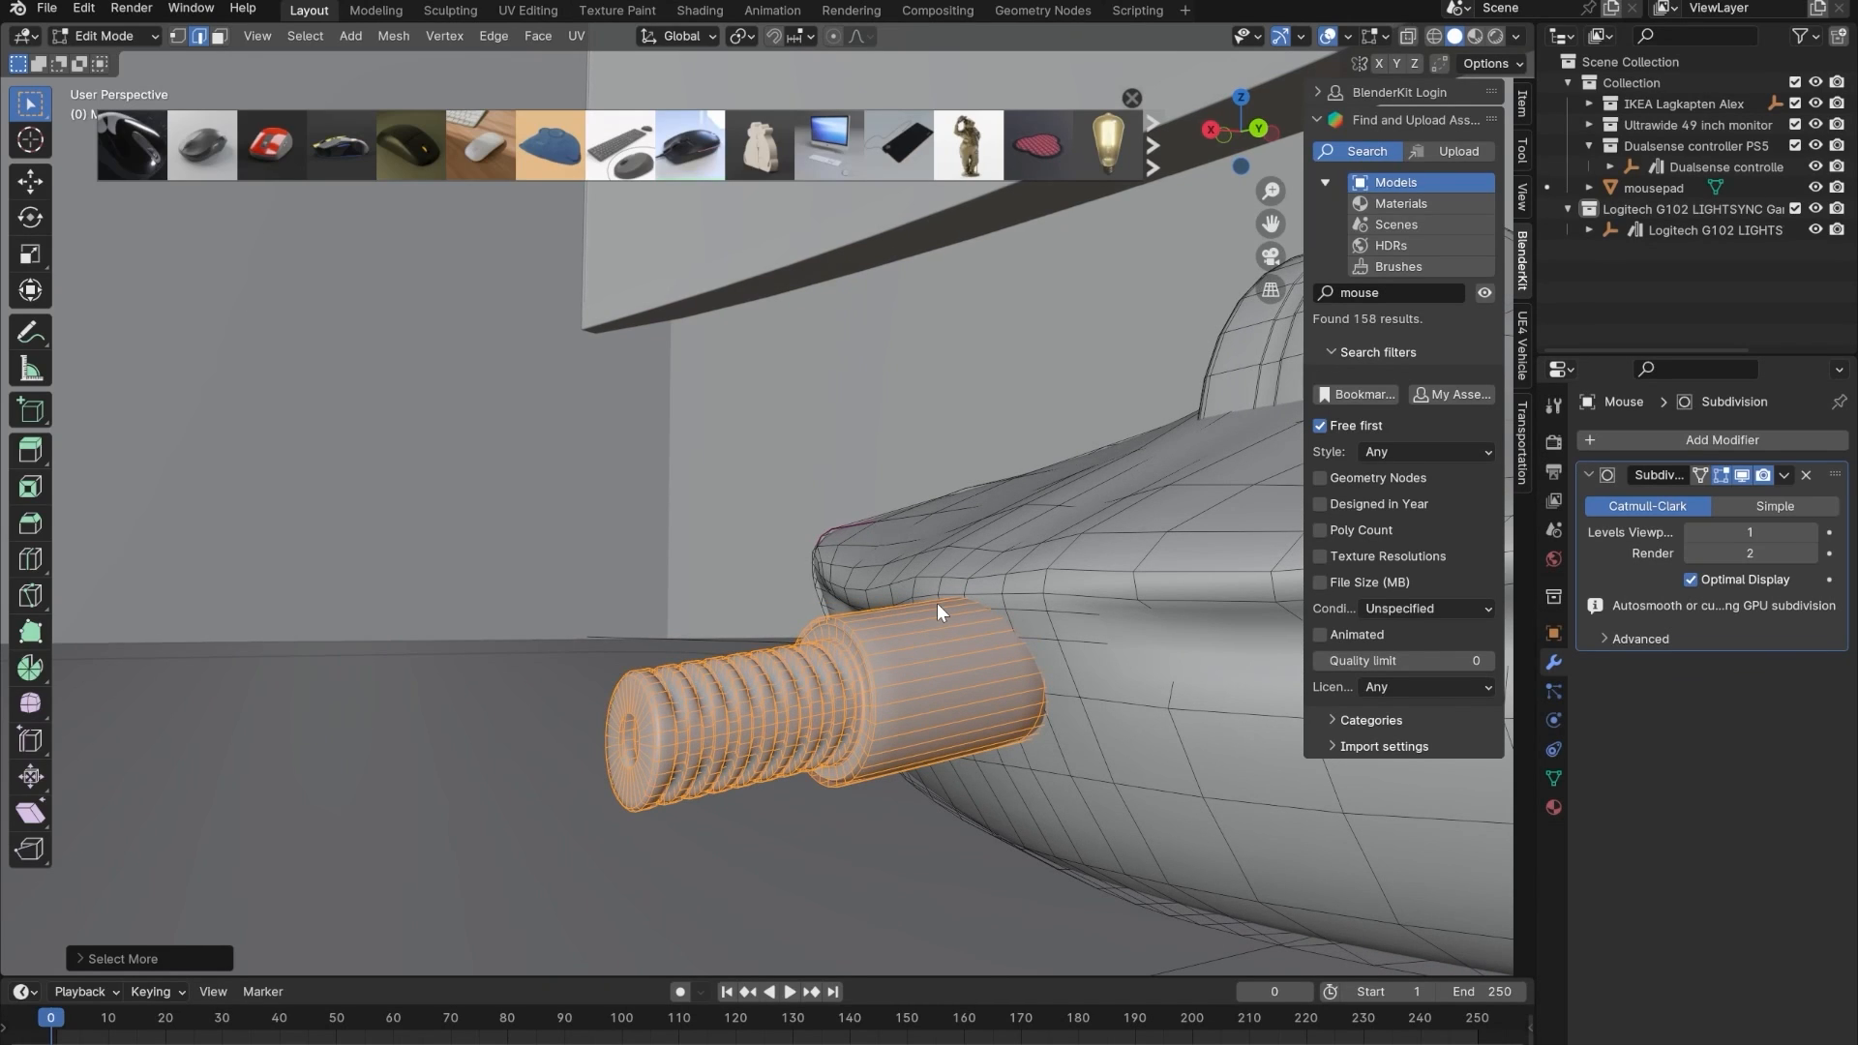
{"action": "middle_click_drag", "start_coordinate": [937, 602], "coordinate": [799, 630]}
{"action": "key", "text": "x"}
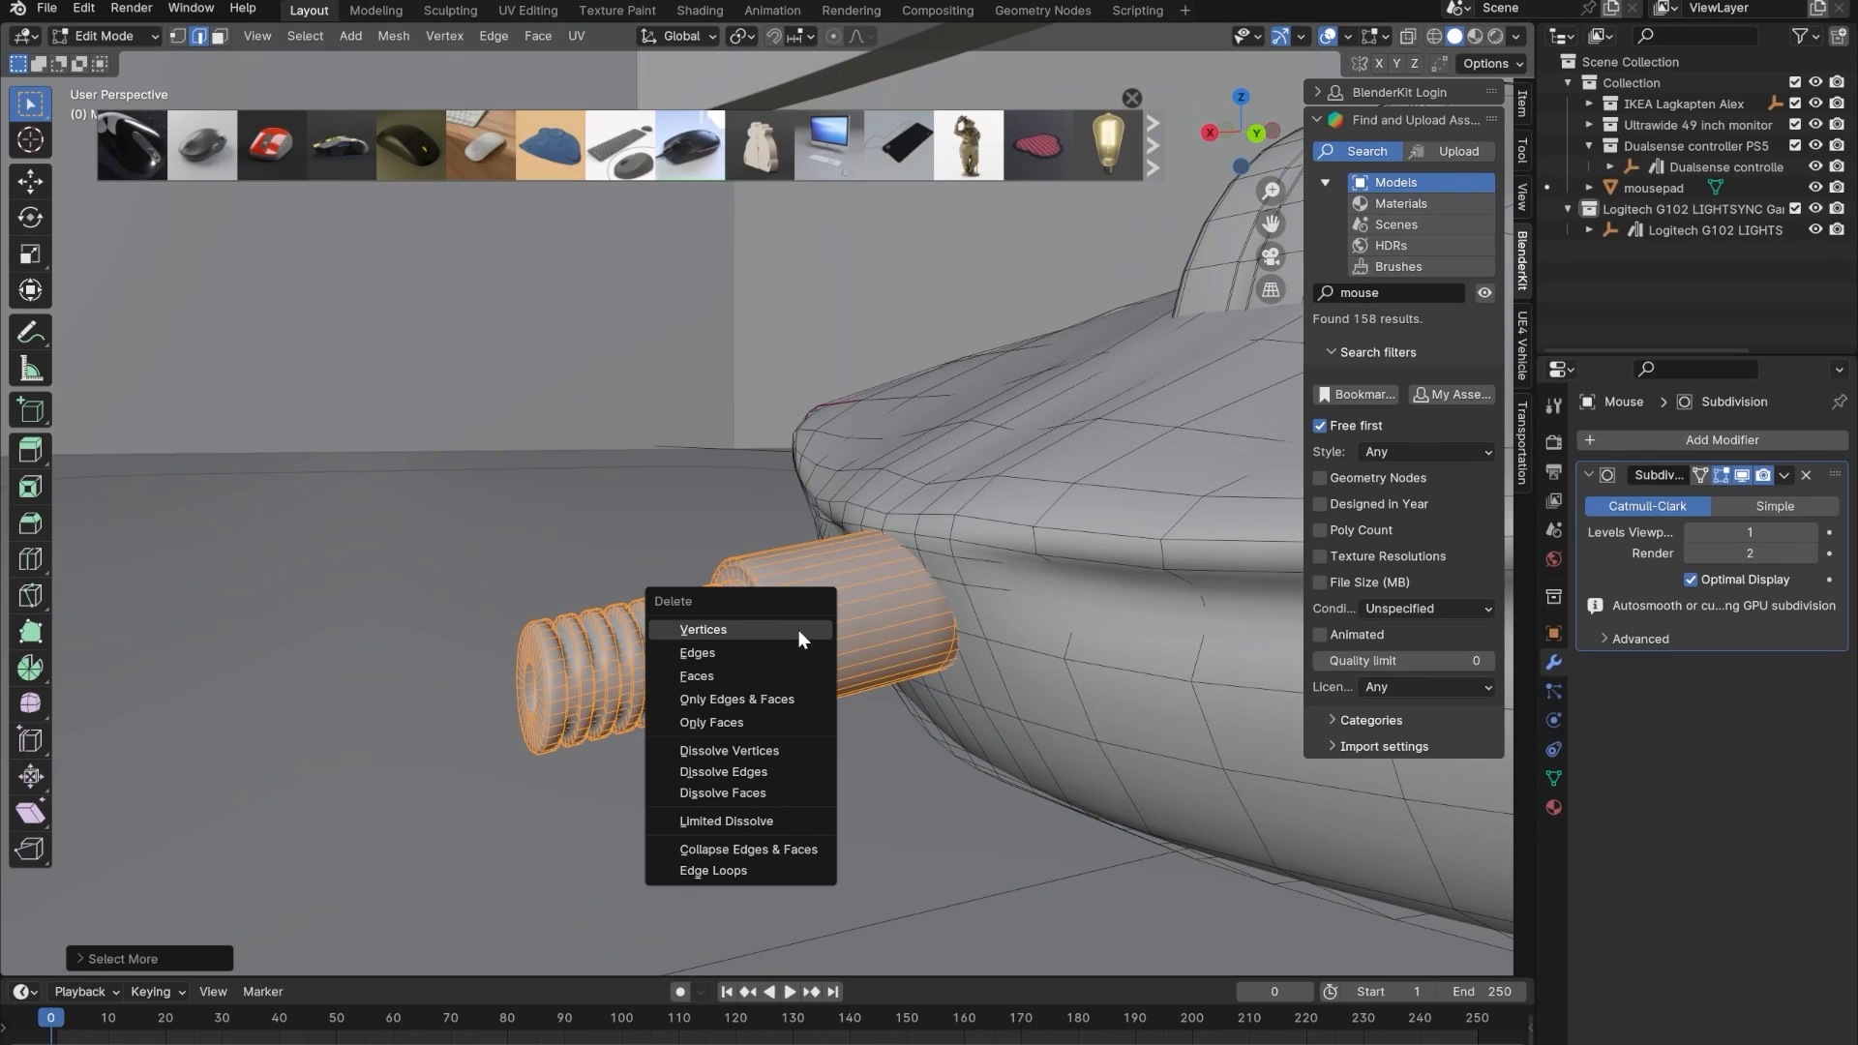
{"action": "left_click", "coordinate": [793, 629]}
{"action": "key", "text": "Tab"}
{"action": "middle_click_drag", "start_coordinate": [855, 656], "coordinate": [439, 677]}
{"action": "scroll", "coordinate": [642, 685], "scroll_direction": "down", "scroll_amount": 9}
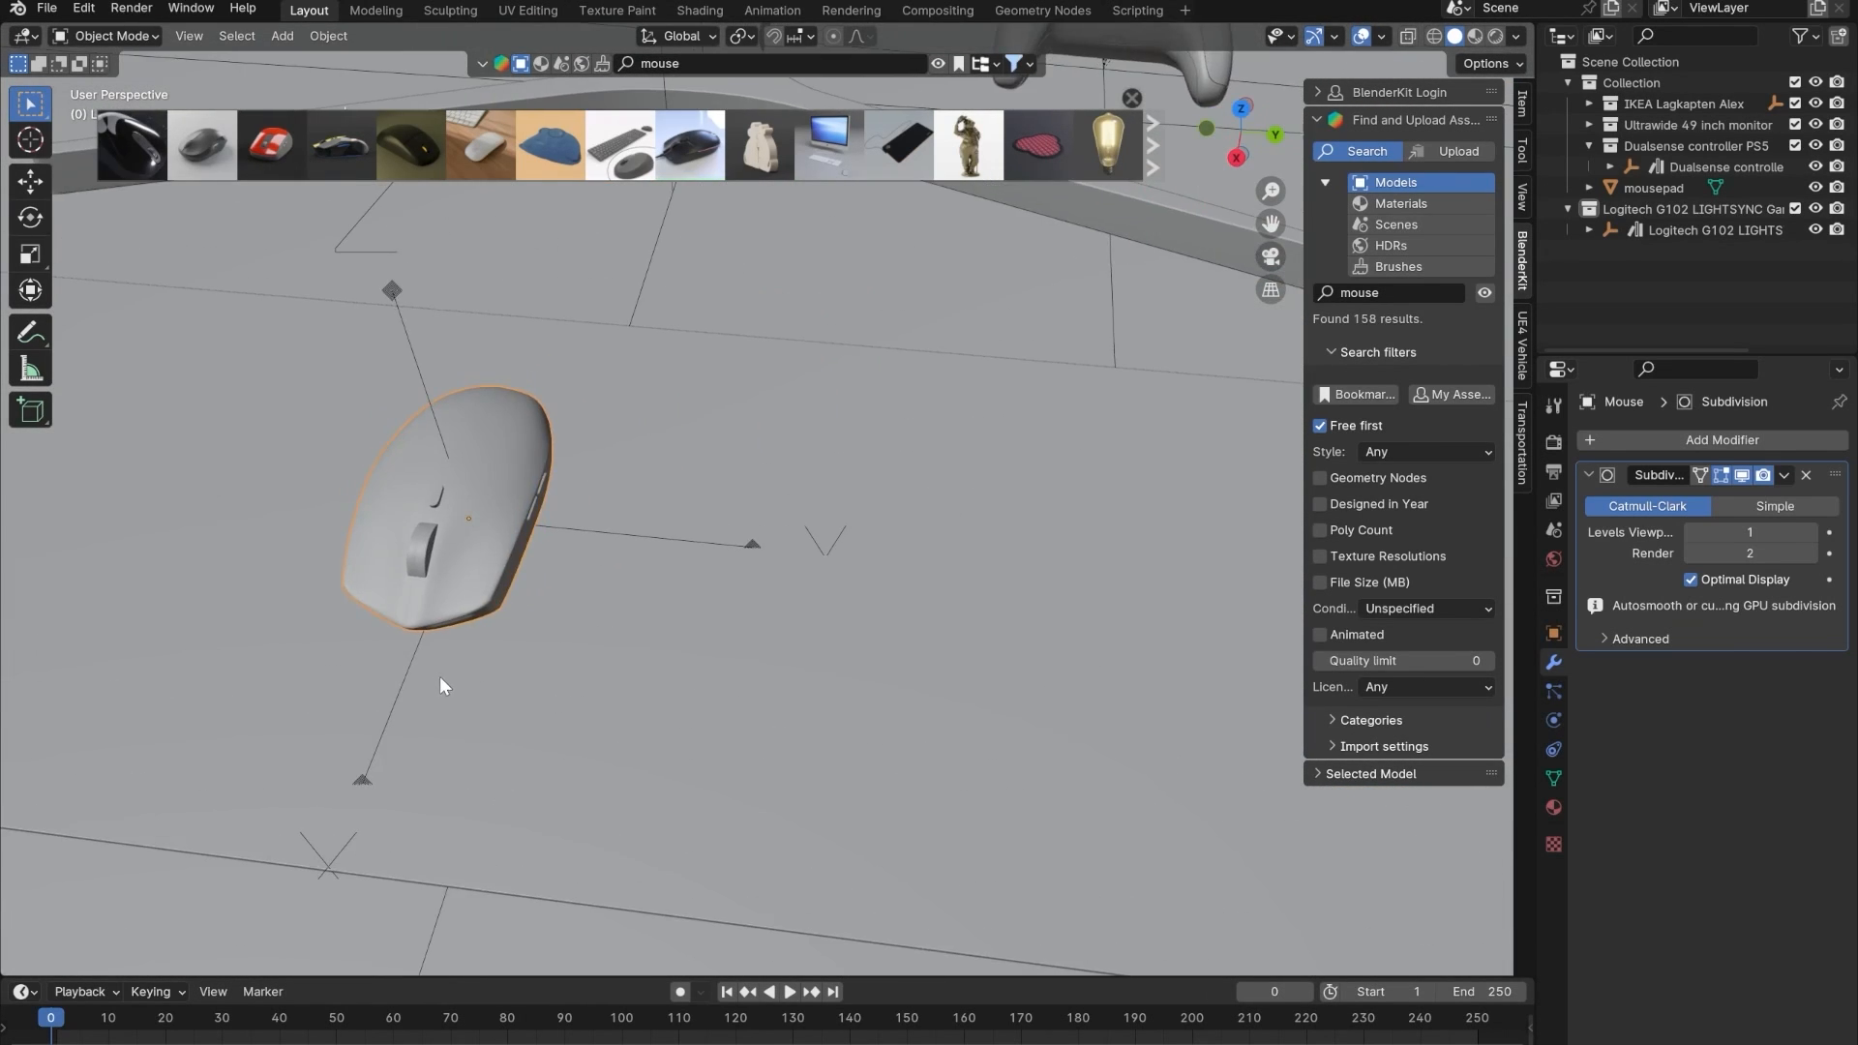
{"action": "scroll", "coordinate": [440, 677], "scroll_direction": "down", "scroll_amount": 5}
{"action": "key", "text": "g"}
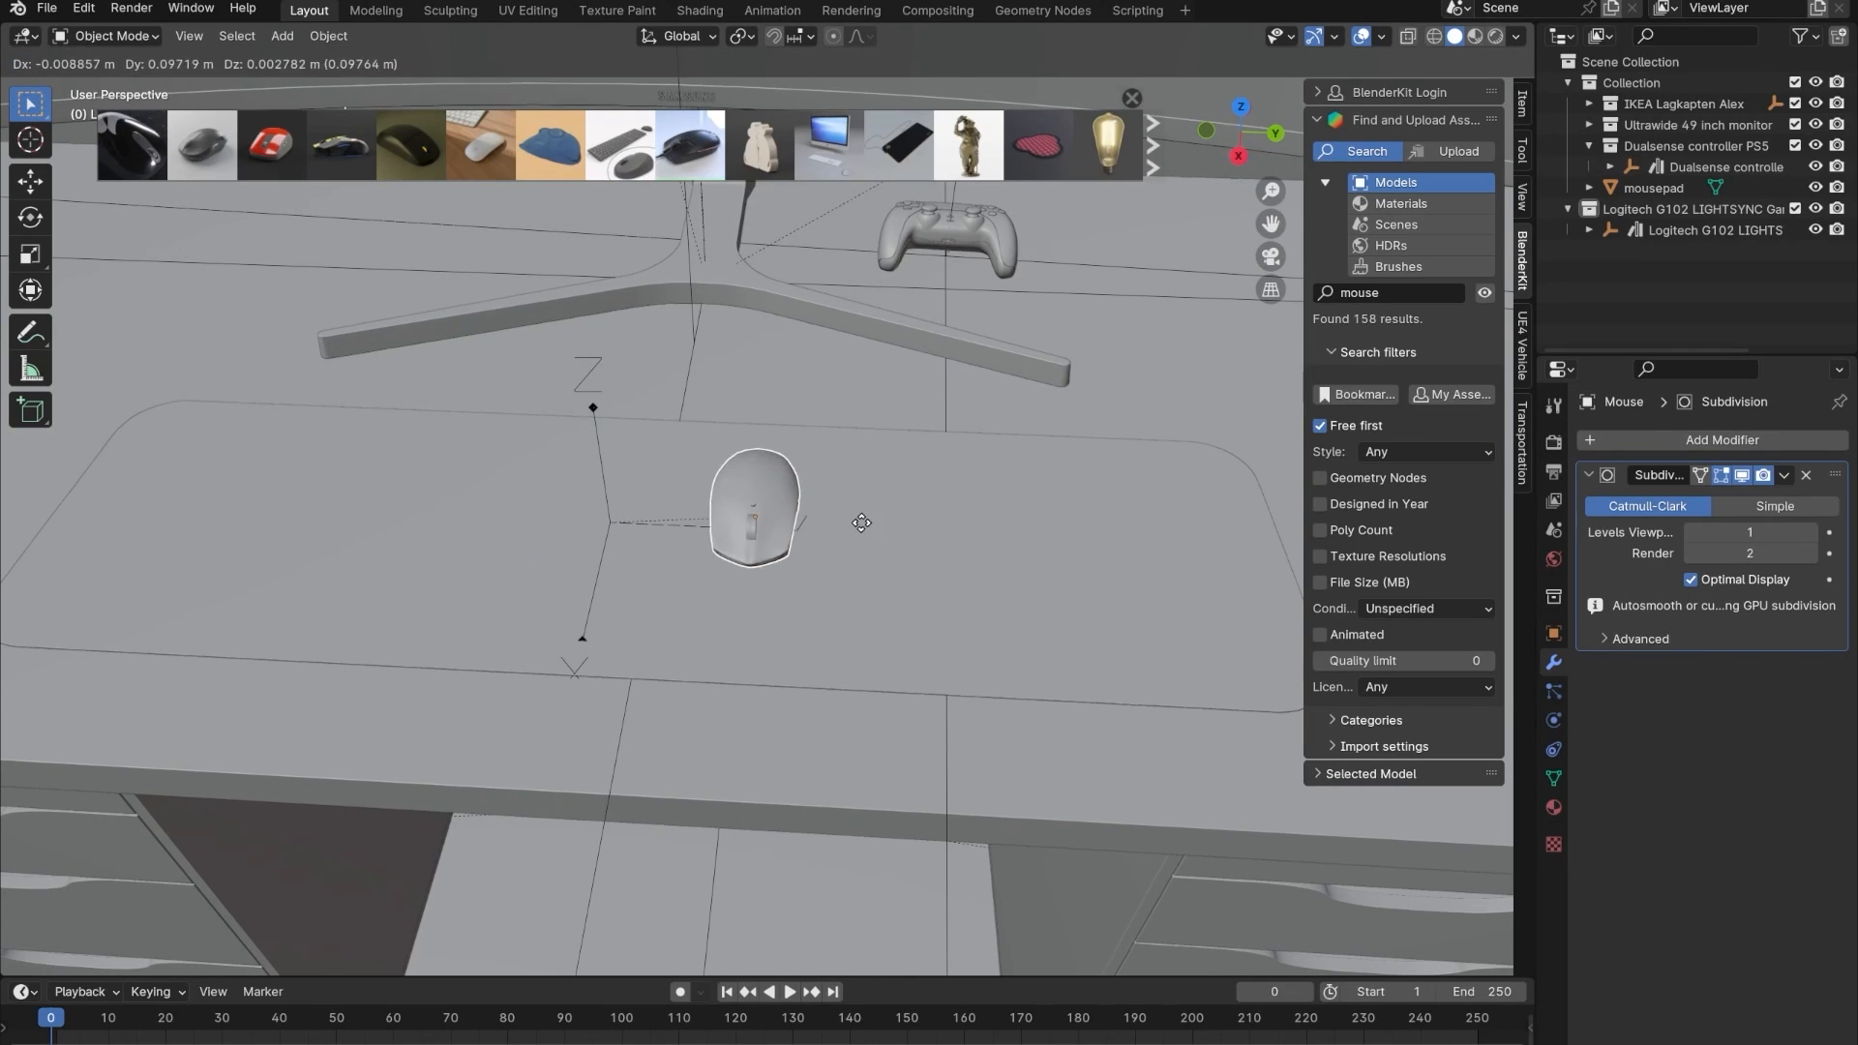
{"action": "left_click", "coordinate": [711, 527]}
- Select all objects of the Logitech G102 collection and move them along Y toward the controller's side of the mousepad
{"action": "right_click", "coordinate": [1657, 209]}
{"action": "left_click", "coordinate": [1522, 216]}
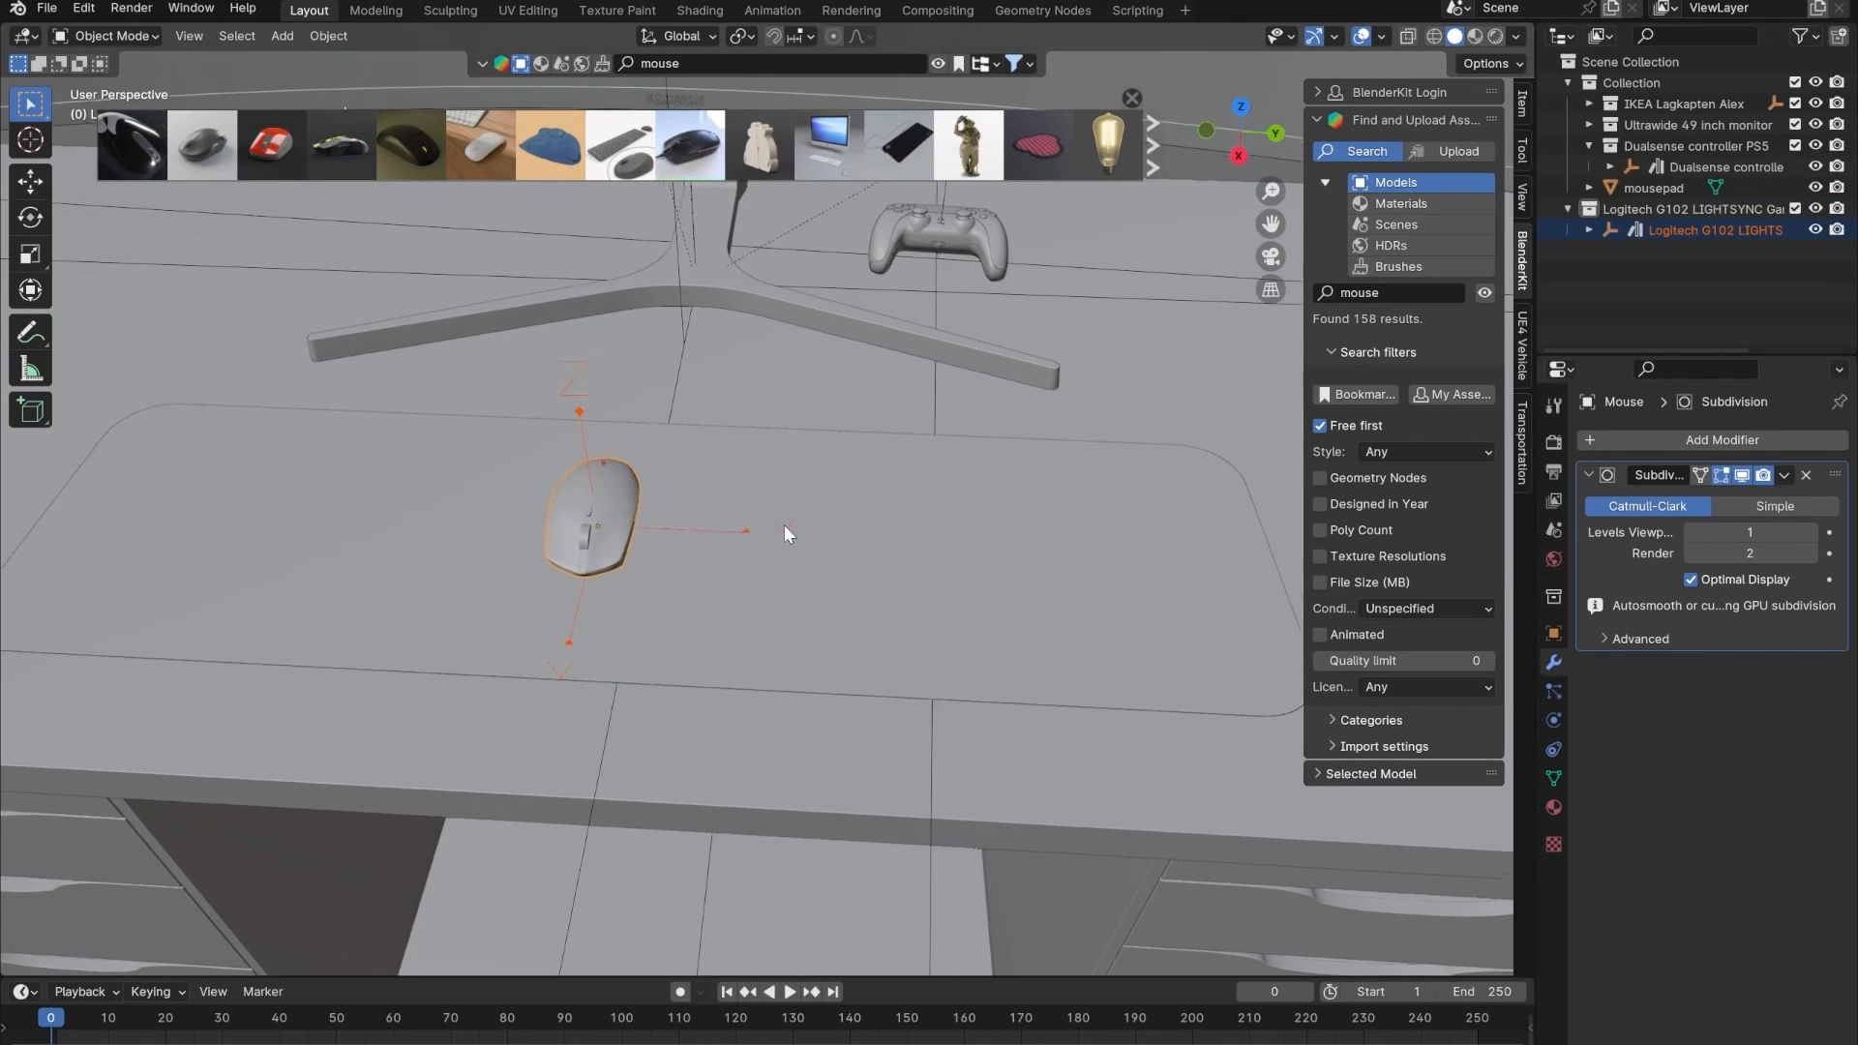
{"action": "middle_click_drag", "start_coordinate": [784, 525], "coordinate": [623, 571]}
{"action": "key", "text": "g"}
{"action": "key", "text": "x"}
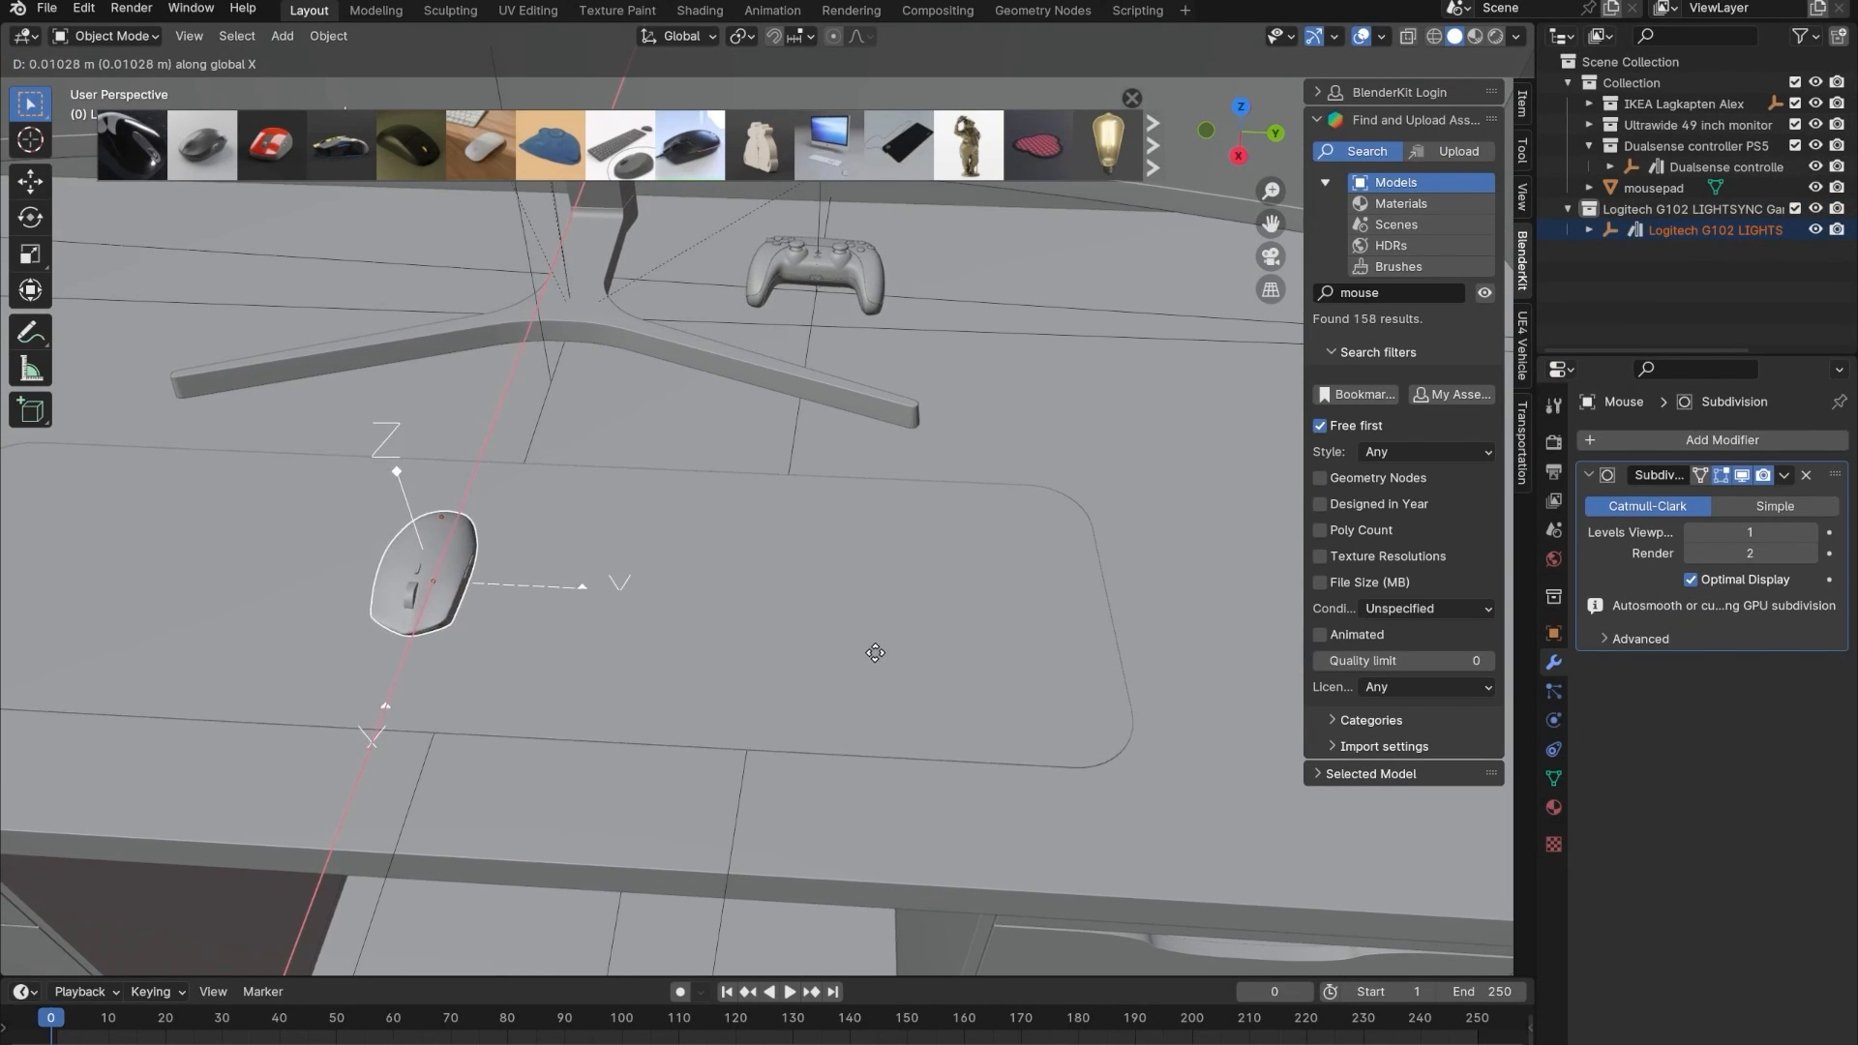
{"action": "key", "text": "y"}
{"action": "left_click", "coordinate": [918, 646]}
- Rotate the gaming mouse about 180° in the X-ray top view so its front faces the monitor, and deselect it
{"action": "middle_click_drag", "start_coordinate": [918, 647], "coordinate": [828, 689]}
{"action": "key", "text": "alt+z"}
{"action": "scroll", "coordinate": [827, 690], "scroll_direction": "down", "scroll_amount": 1}
{"action": "scroll", "coordinate": [789, 542], "scroll_direction": "up", "scroll_amount": 5}
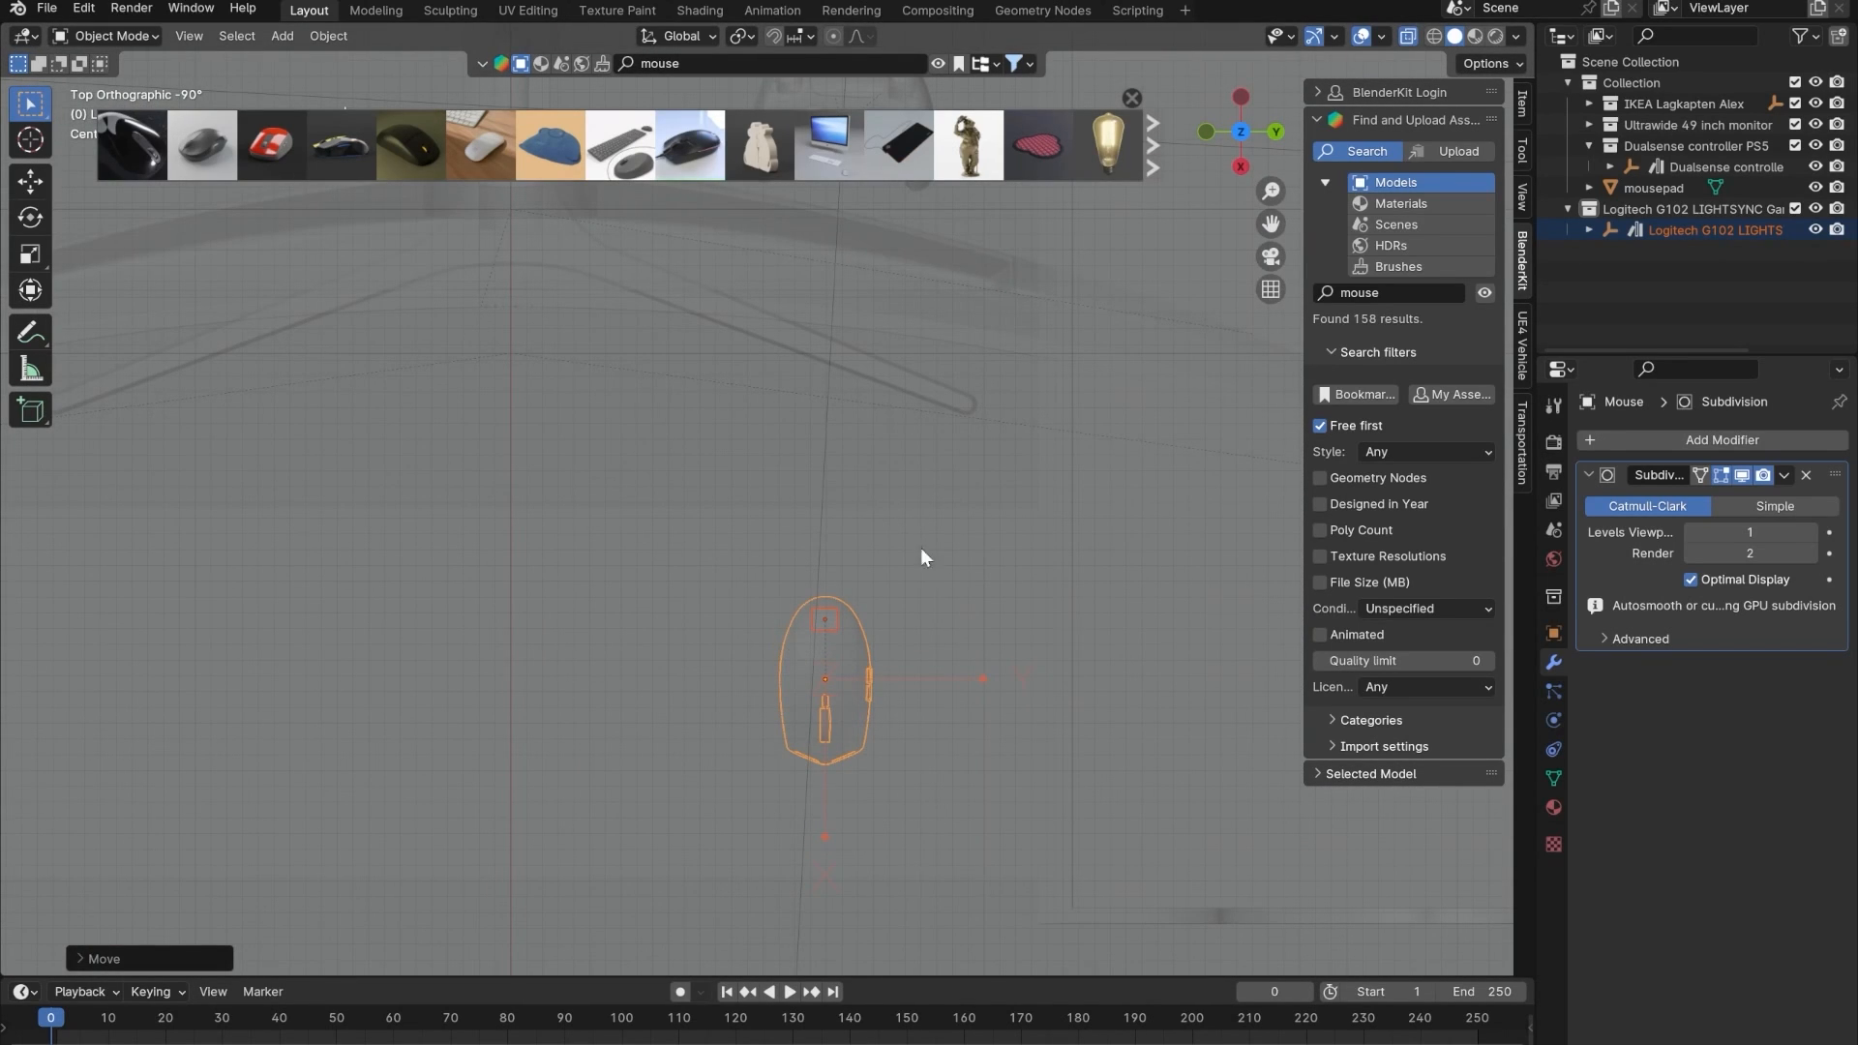
{"action": "key", "text": "r"}
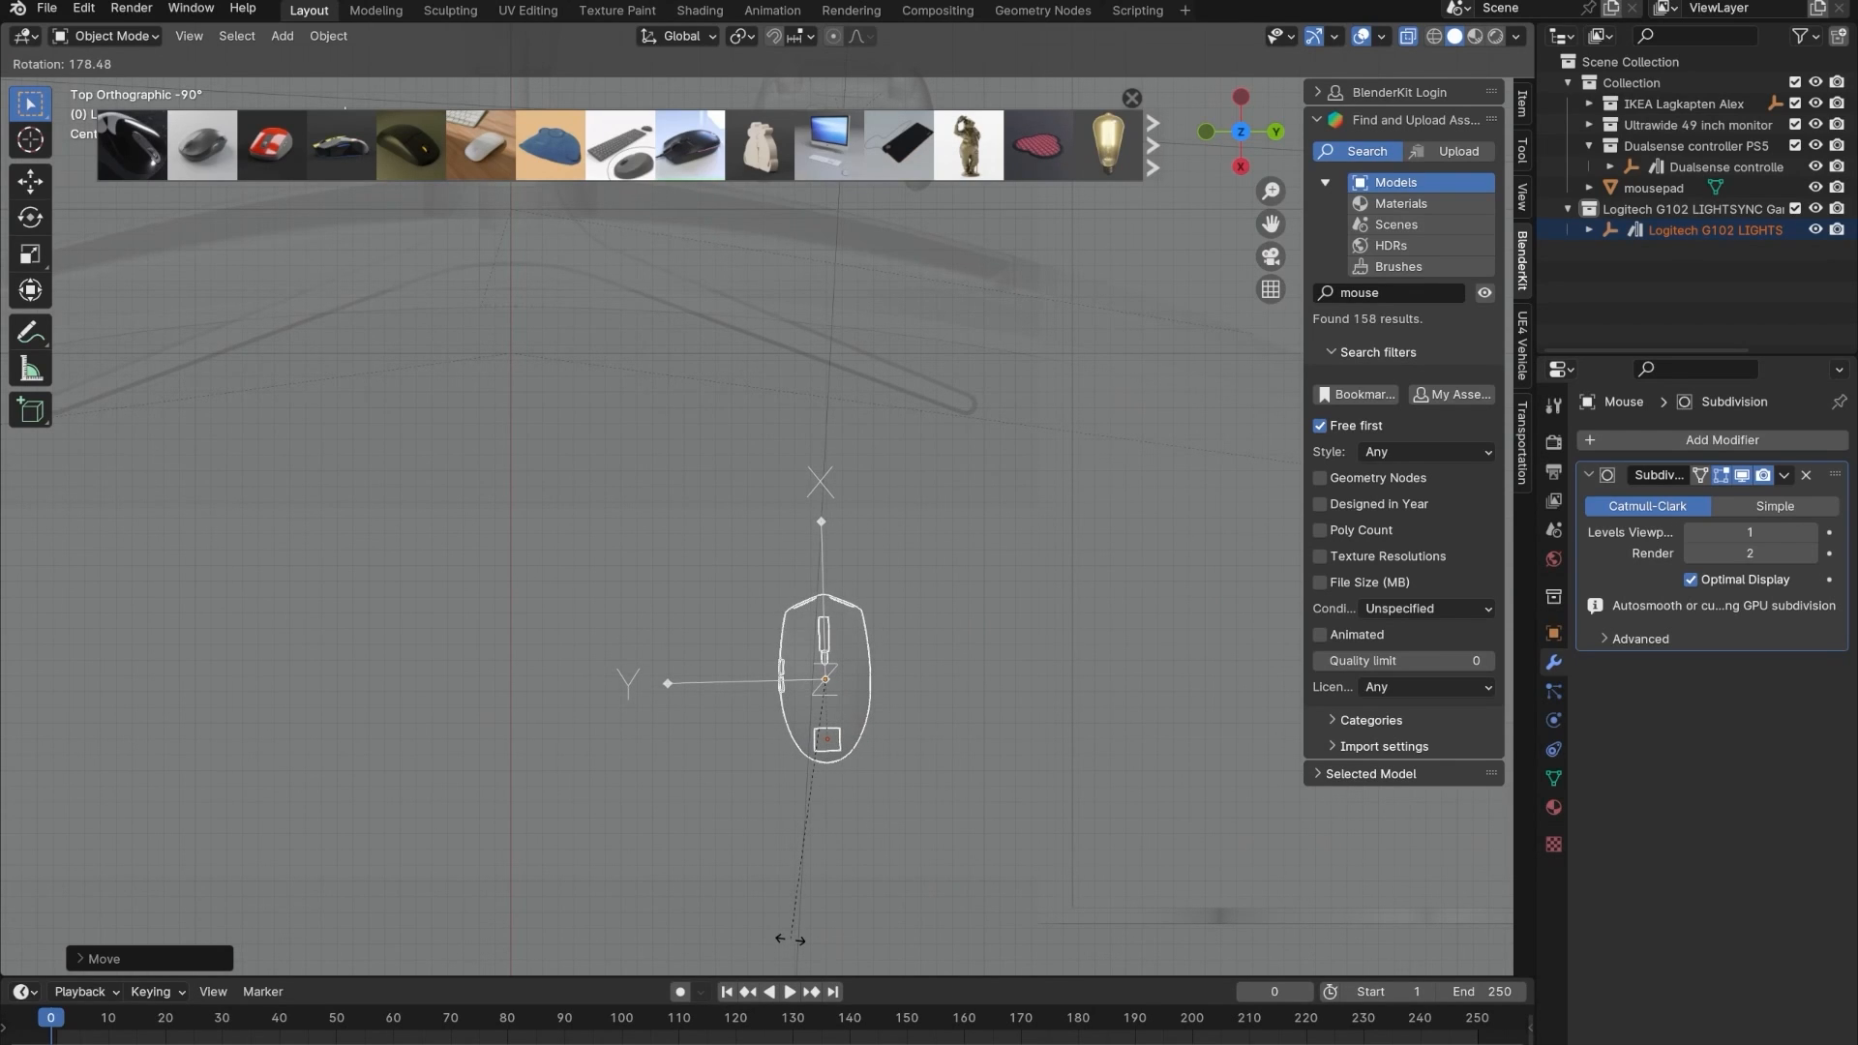
{"action": "left_click", "coordinate": [765, 980]}
{"action": "mouse_move", "coordinate": [765, 980]}
{"action": "middle_mouse_down"}
{"action": "mouse_move", "coordinate": [816, 612]}
{"action": "mouse_move", "coordinate": [835, 720]}
{"action": "mouse_move", "coordinate": [812, 817]}
{"action": "mouse_move", "coordinate": [786, 792]}
{"action": "mouse_move", "coordinate": [838, 753]}
{"action": "mouse_move", "coordinate": [900, 636]}
{"action": "middle_mouse_up"}
{"action": "key", "text": "alt+z"}
{"action": "left_click", "coordinate": [686, 686]}
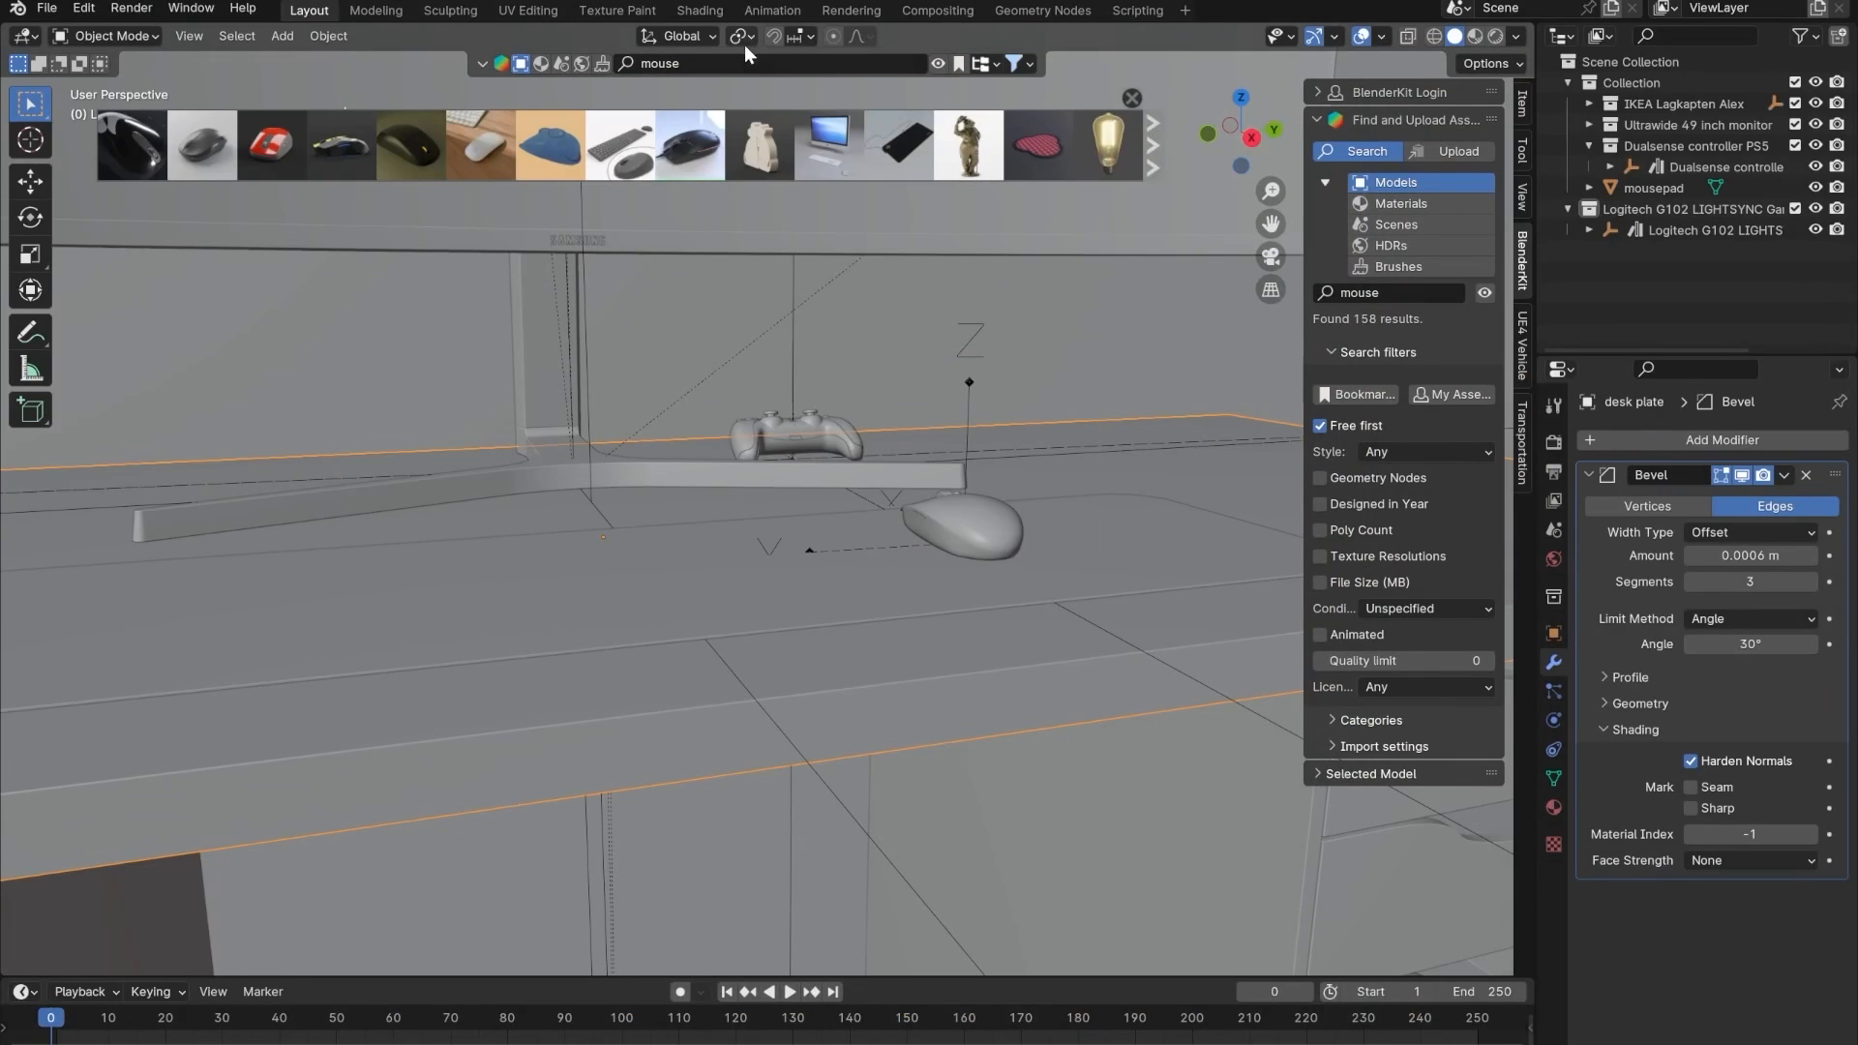
- Search the BlenderKit models for "plant" and preview the first results
{"action": "left_click", "coordinate": [748, 66]}
{"action": "type", "text": "plant"}
{"action": "key", "text": "Return"}
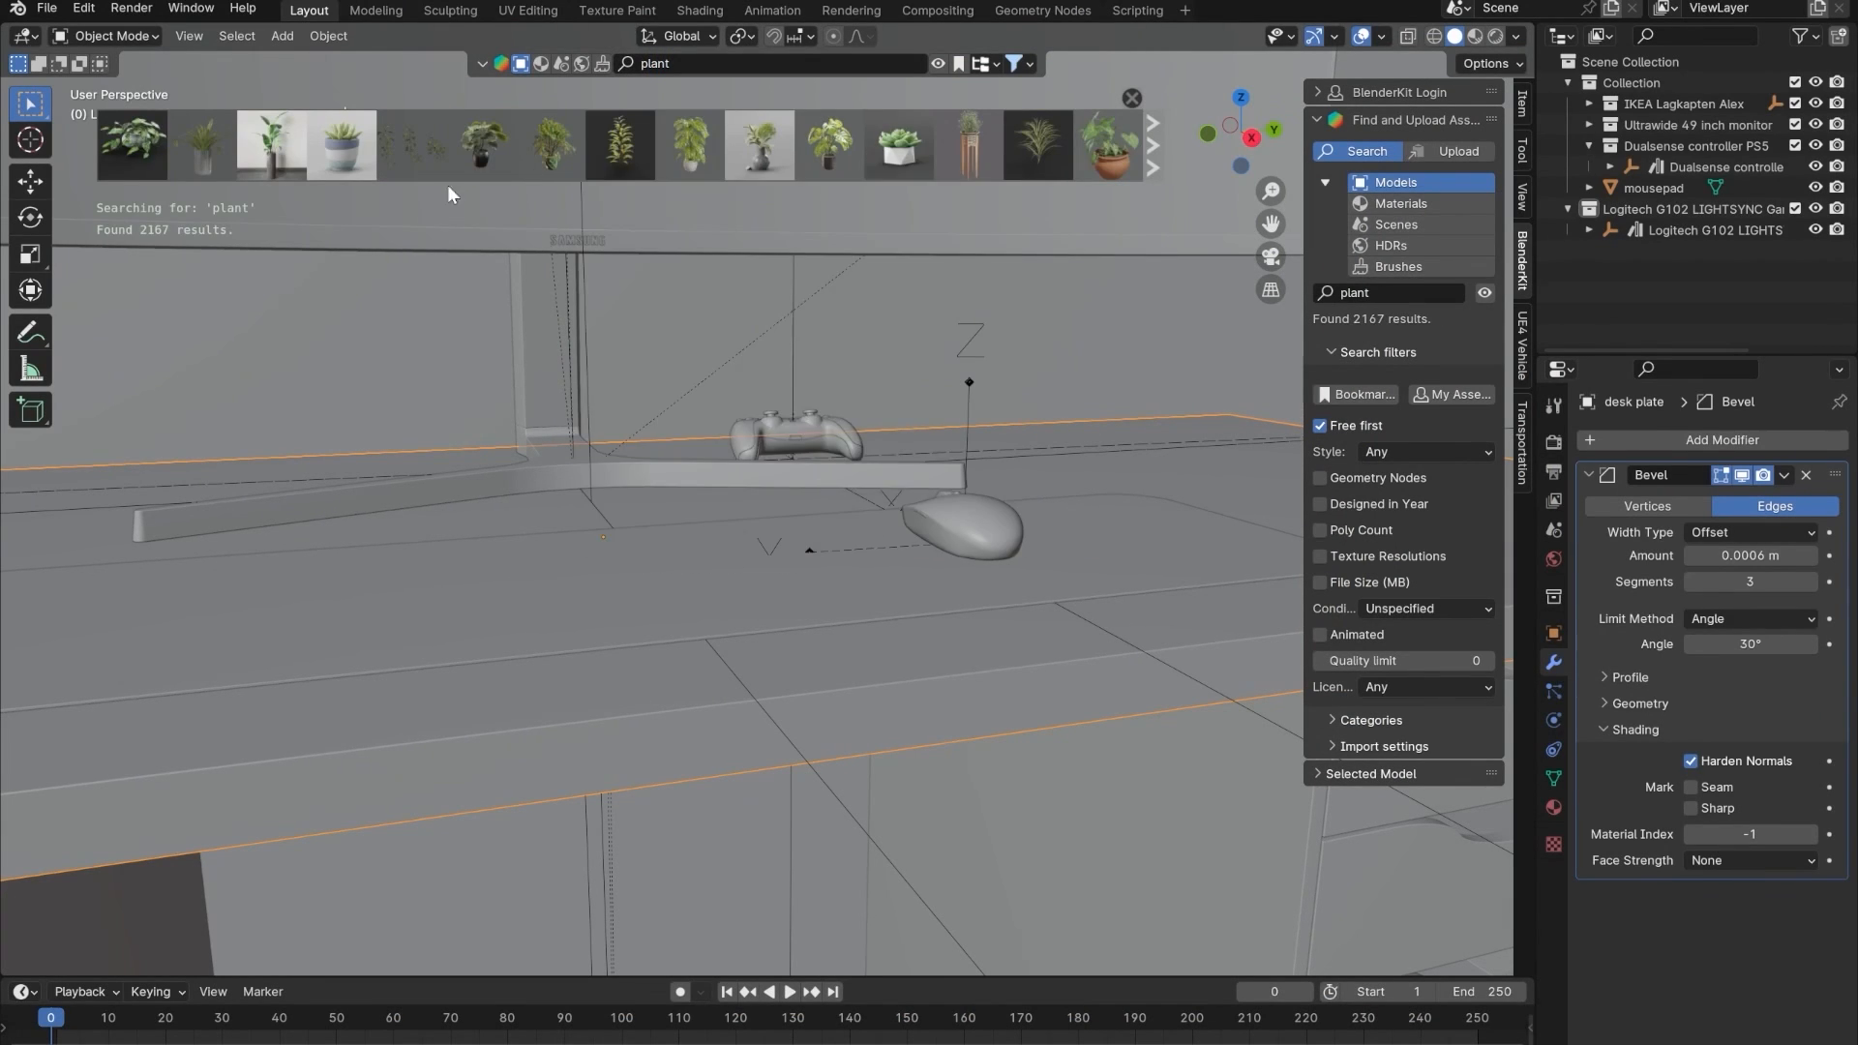
{"action": "mouse_move", "coordinate": [747, 159]}
{"action": "mouse_move", "coordinate": [852, 160]}
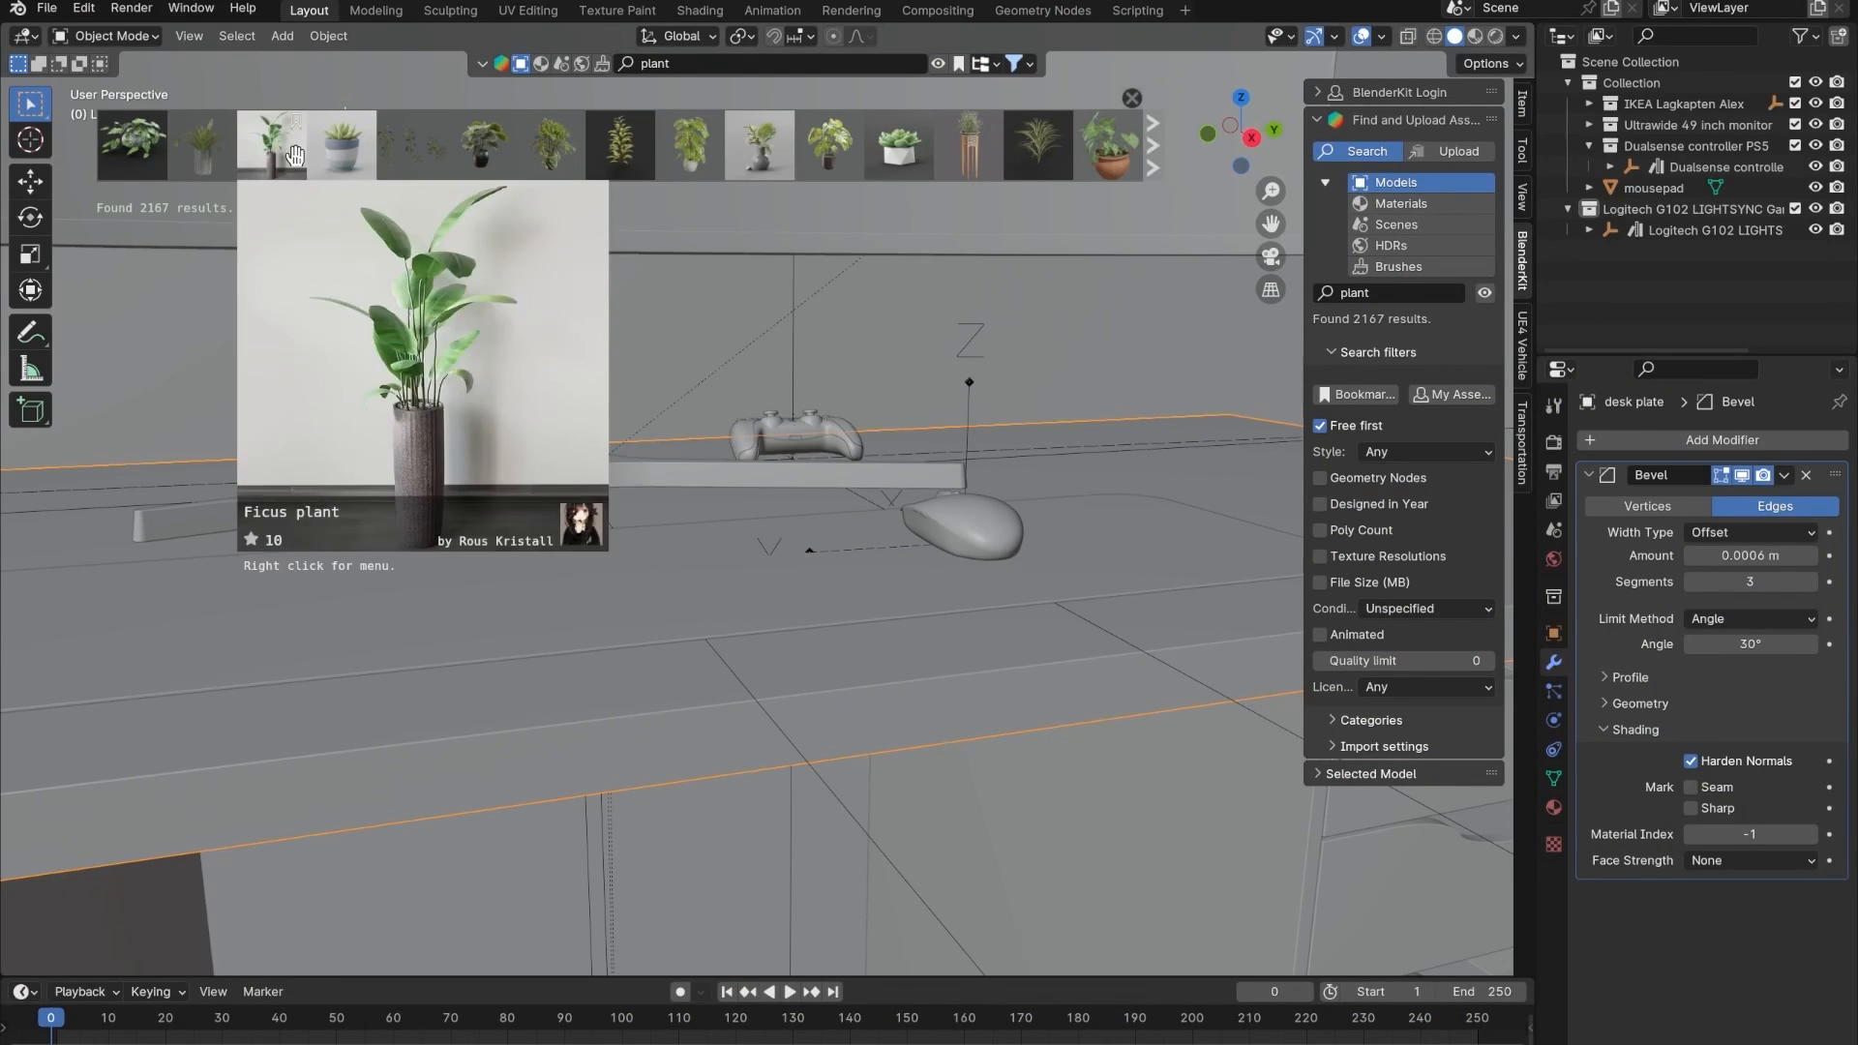
{"action": "mouse_move", "coordinate": [1093, 175]}
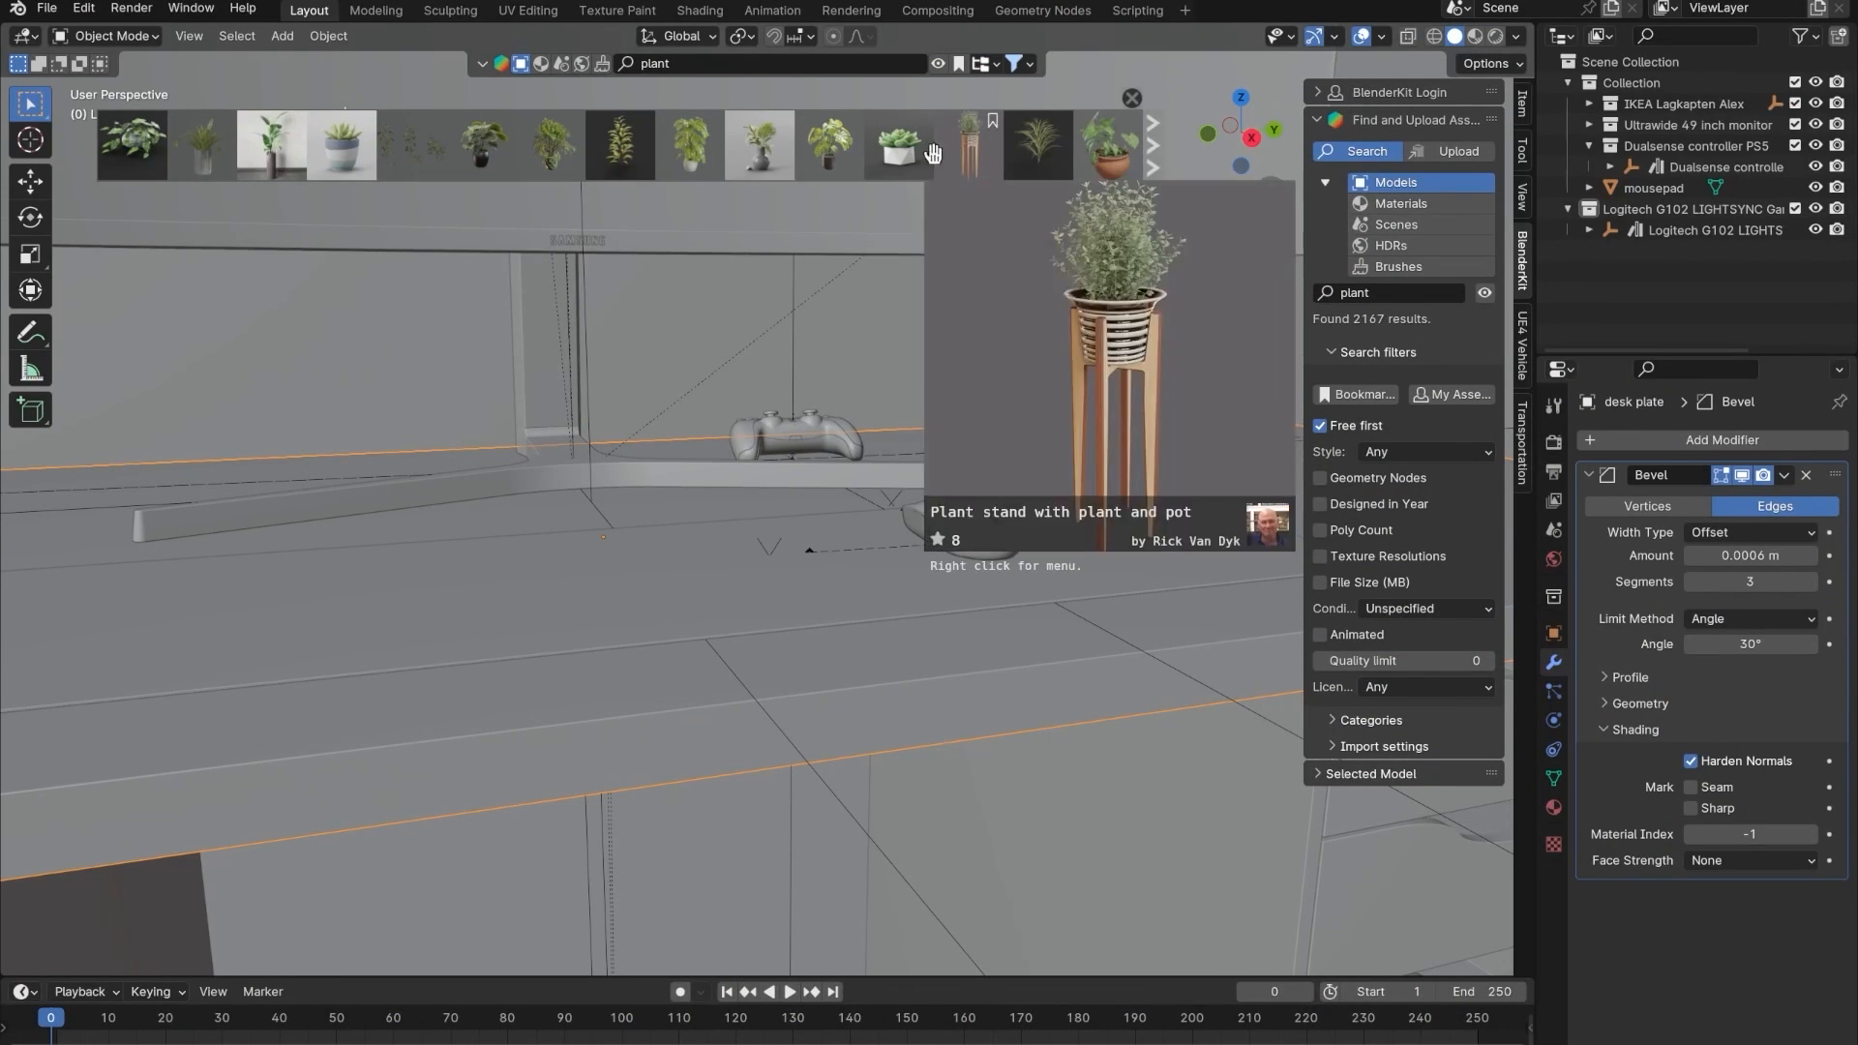
- Repeat the "plant" search until the further result pages load their thumbnails
{"action": "left_click", "coordinate": [1151, 147]}
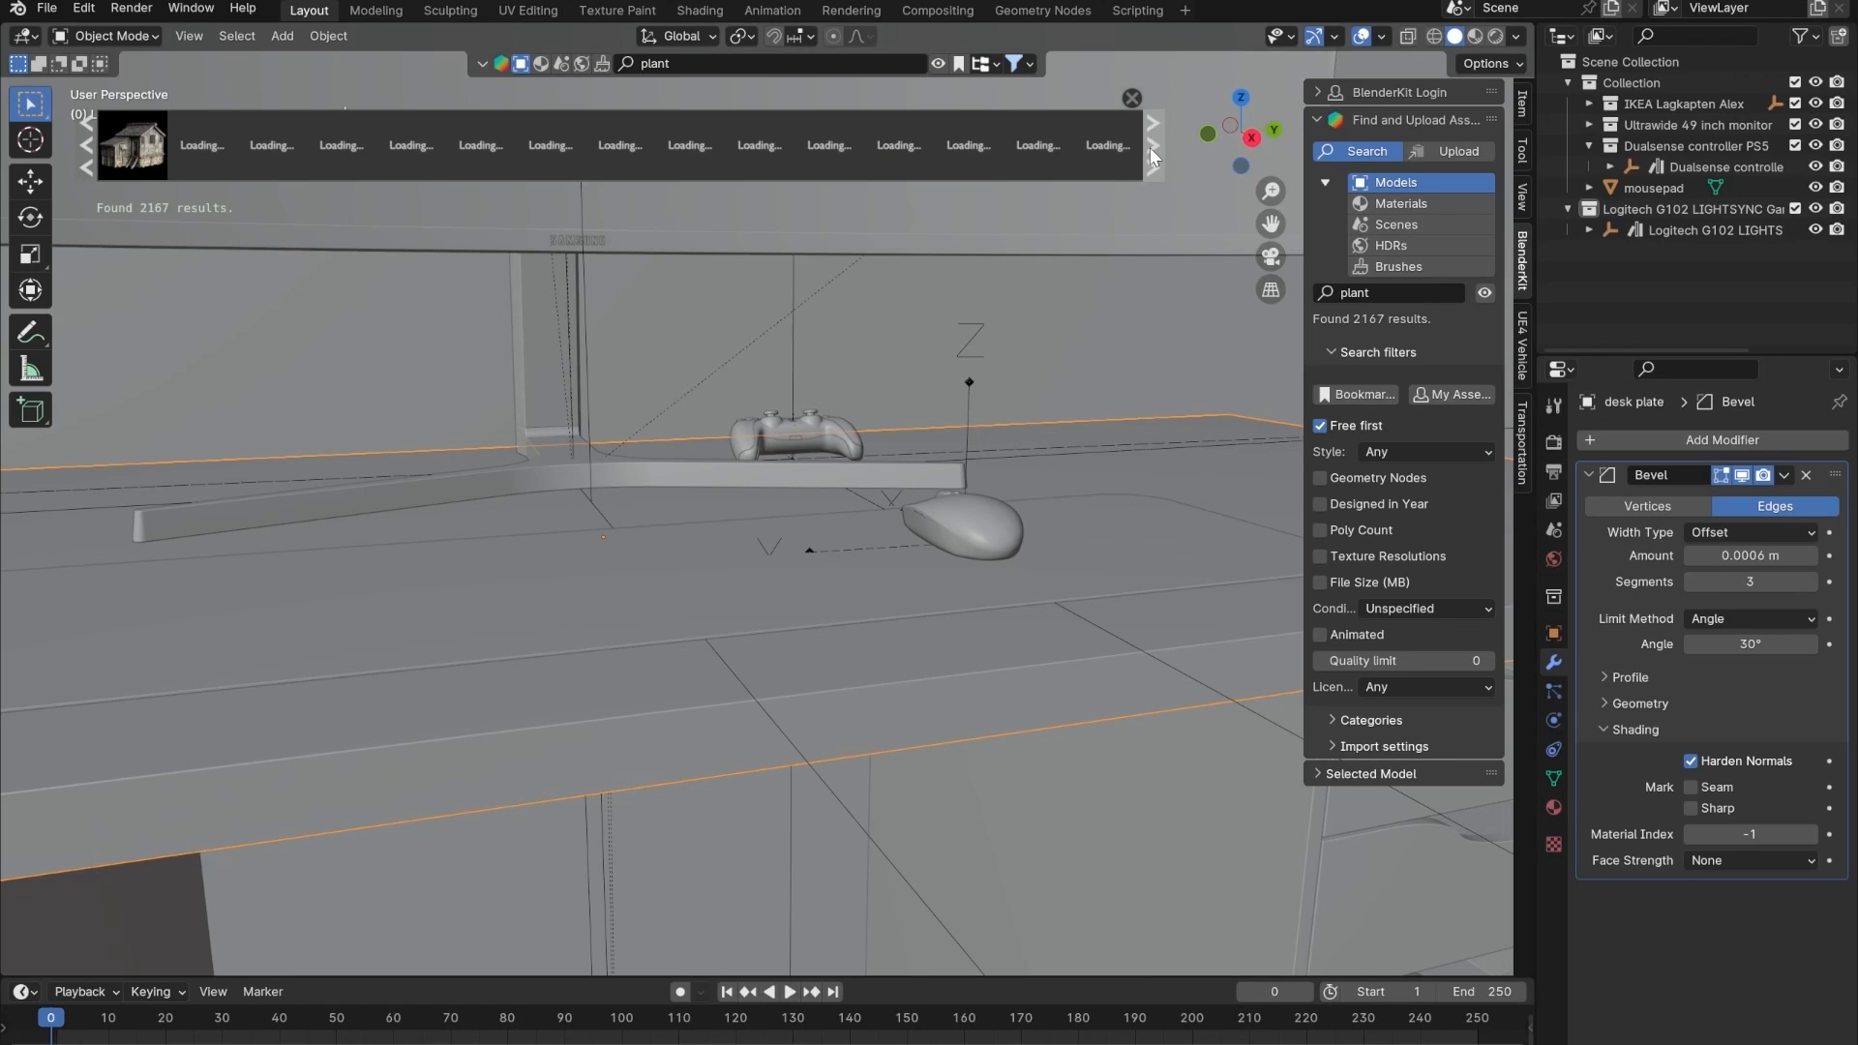
{"action": "left_click", "coordinate": [925, 66]}
{"action": "left_click", "coordinate": [937, 66]}
{"action": "left_click", "coordinate": [937, 66]}
{"action": "left_click", "coordinate": [937, 66]}
{"action": "left_click", "coordinate": [889, 62]}
{"action": "key", "text": "Return"}
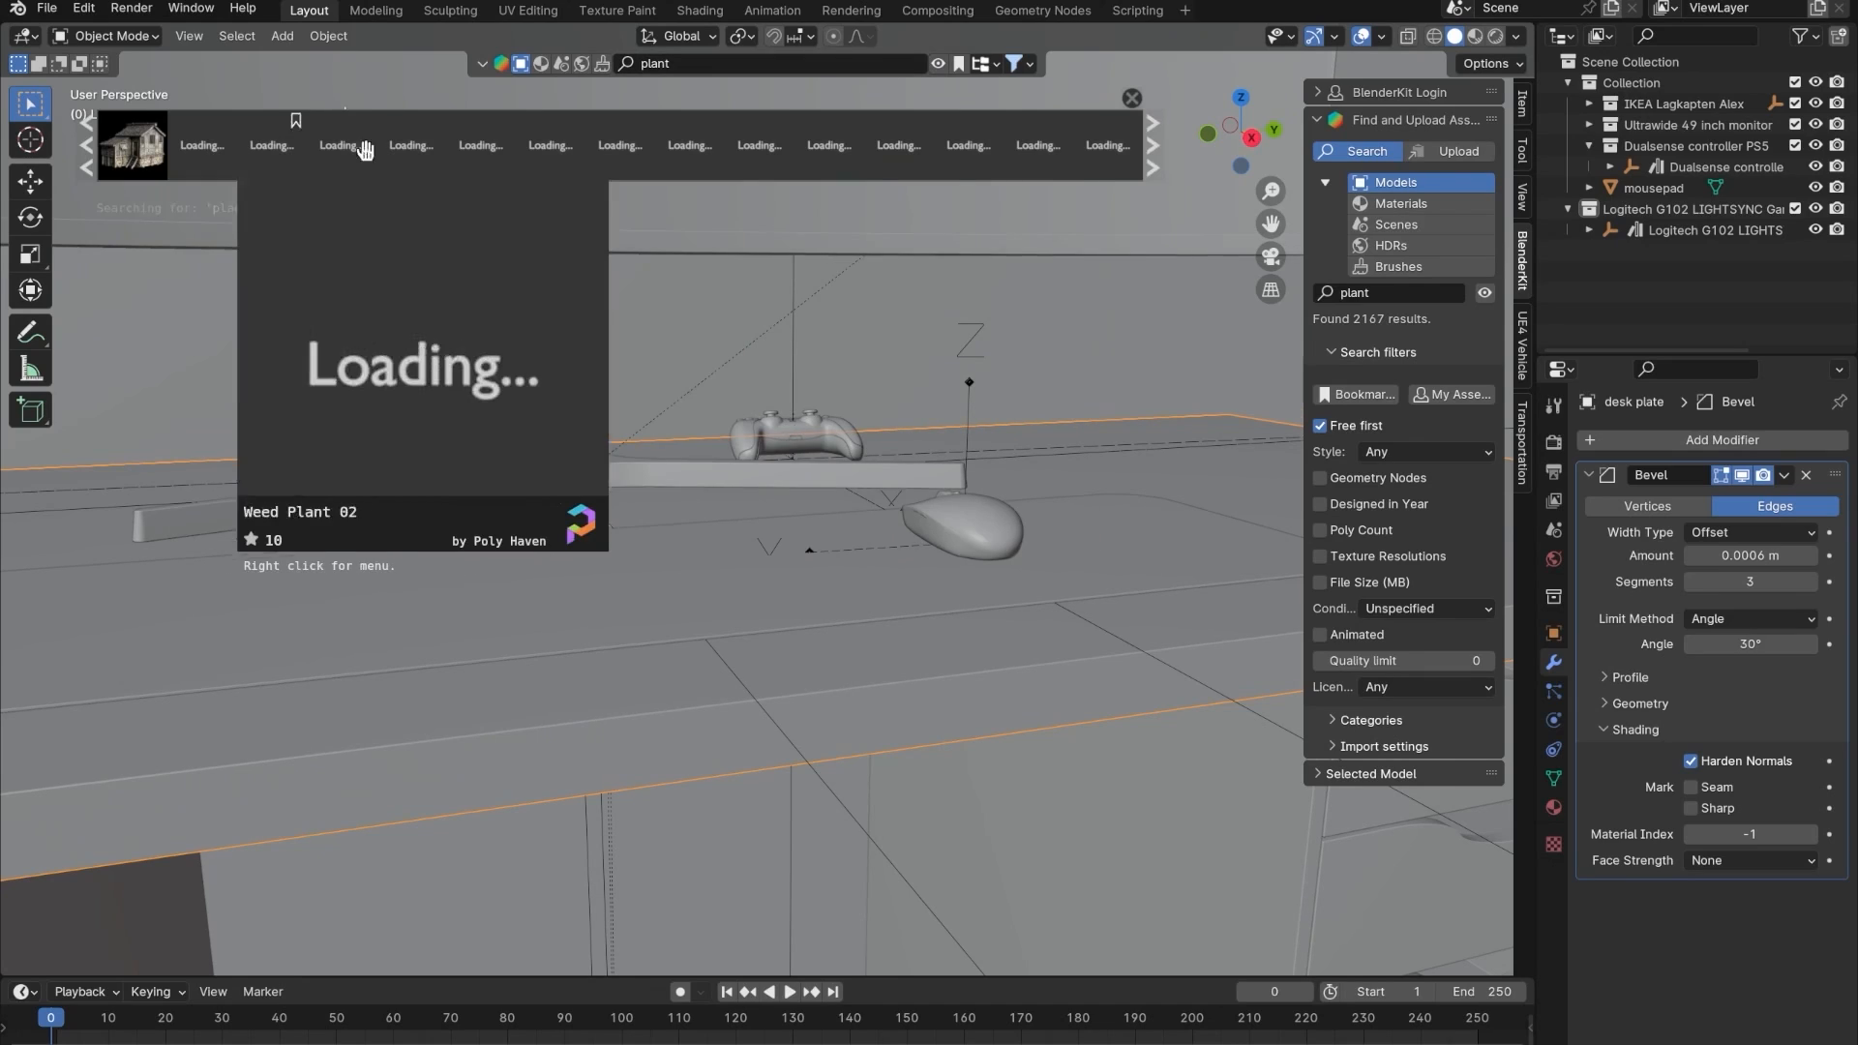
{"action": "left_click", "coordinate": [91, 148]}
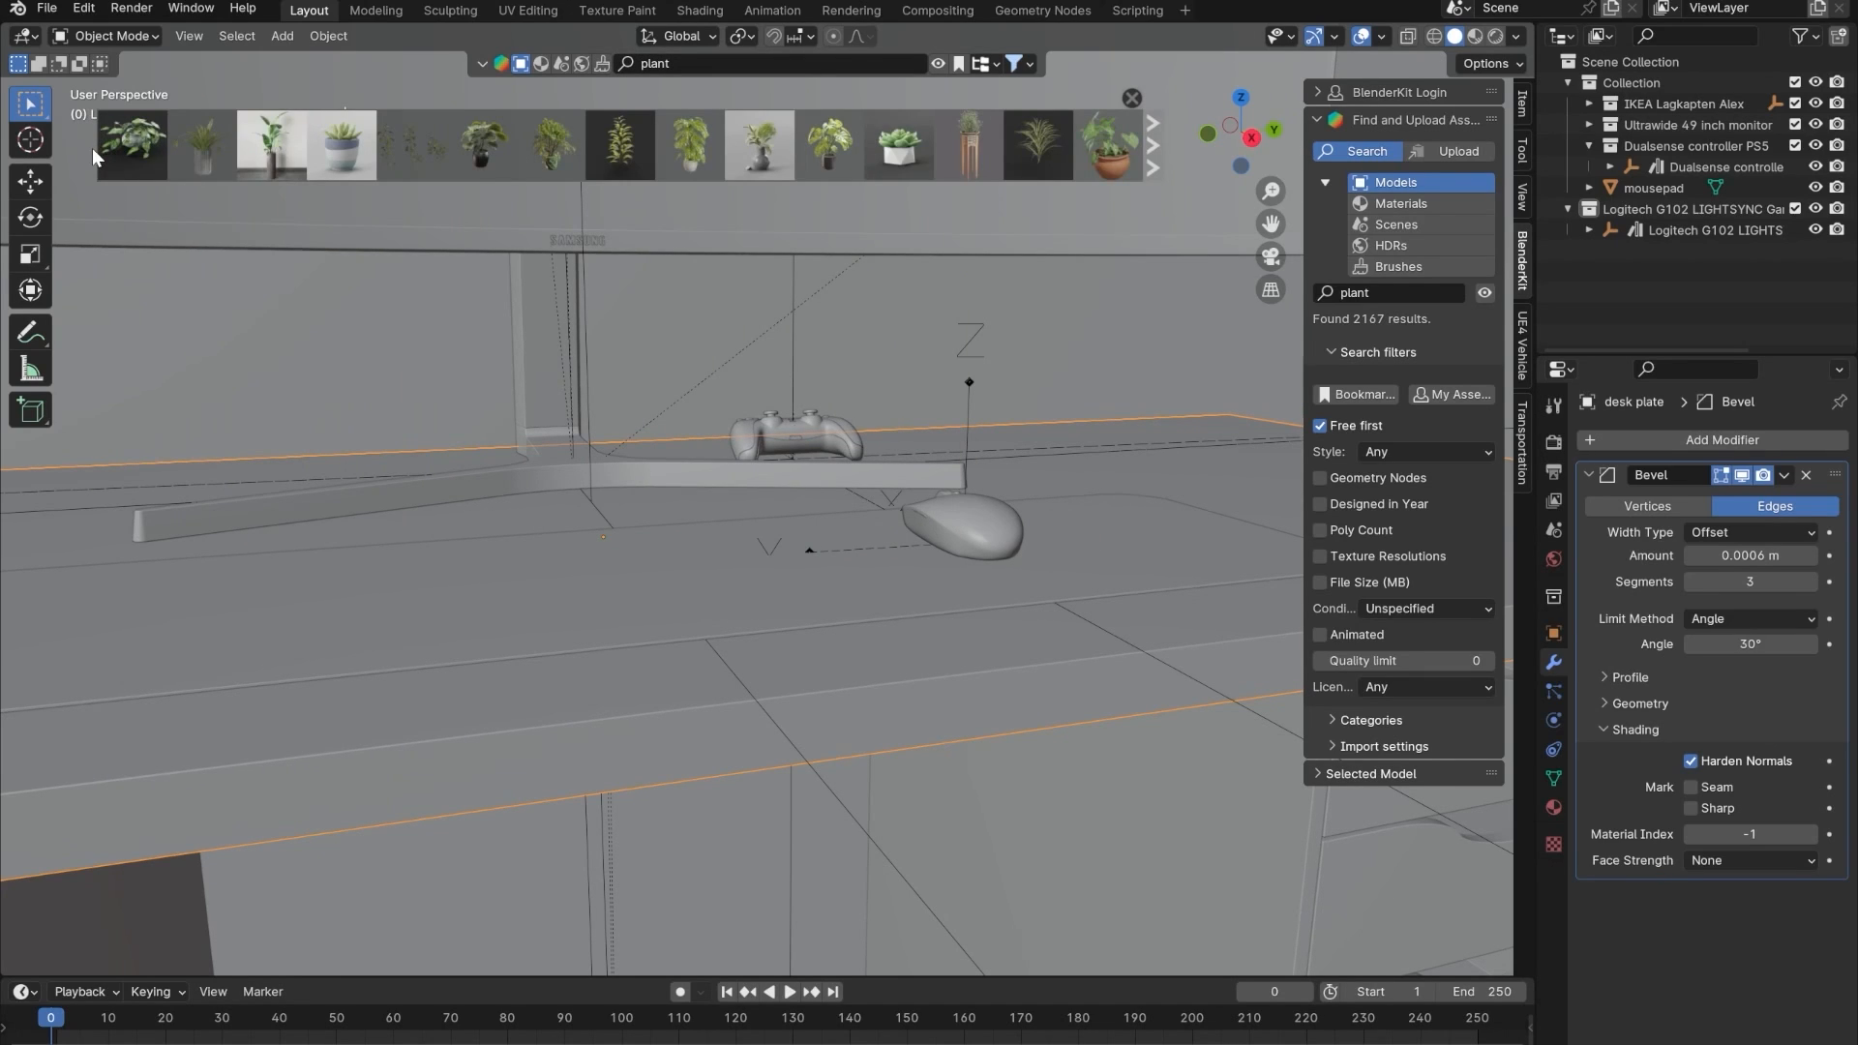
{"action": "left_click", "coordinate": [692, 65]}
{"action": "key", "text": "Return"}
{"action": "left_click", "coordinate": [1153, 154]}
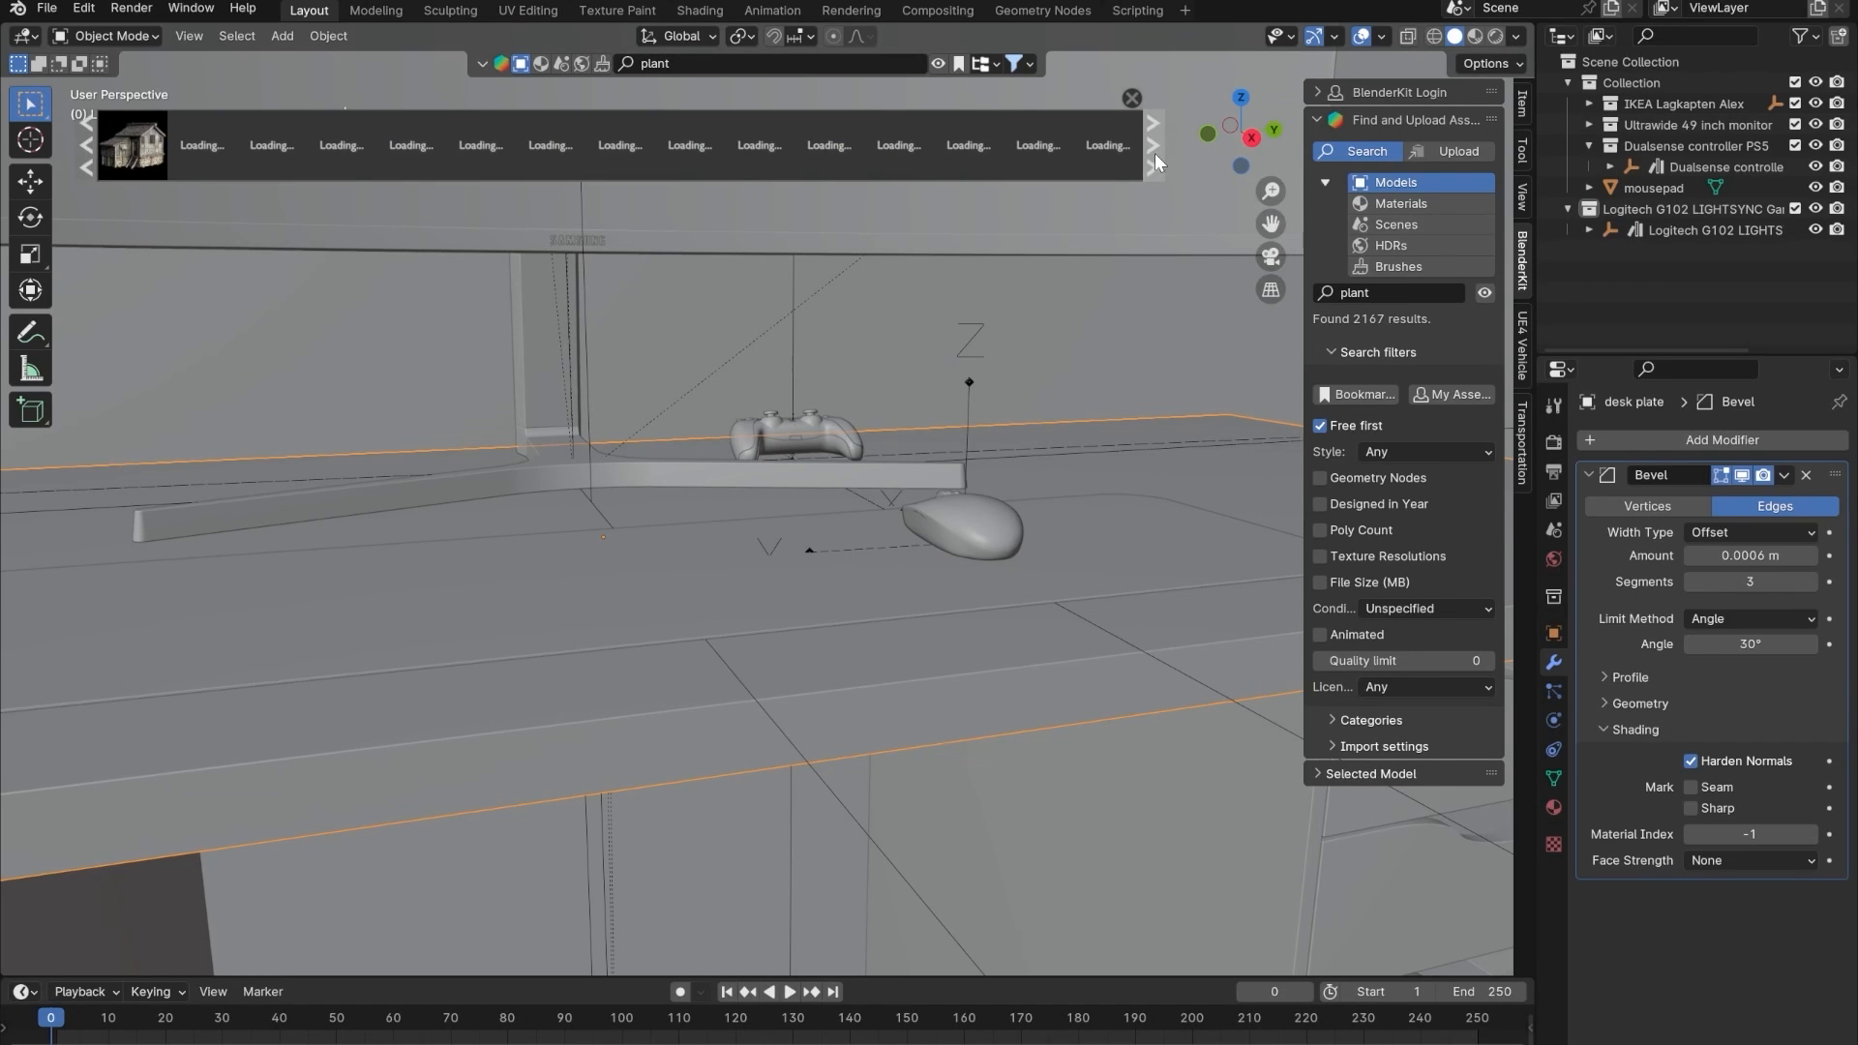
{"action": "left_click", "coordinate": [790, 62]}
{"action": "key", "text": "Return"}
{"action": "left_click", "coordinate": [885, 64]}
{"action": "key", "text": "Return"}
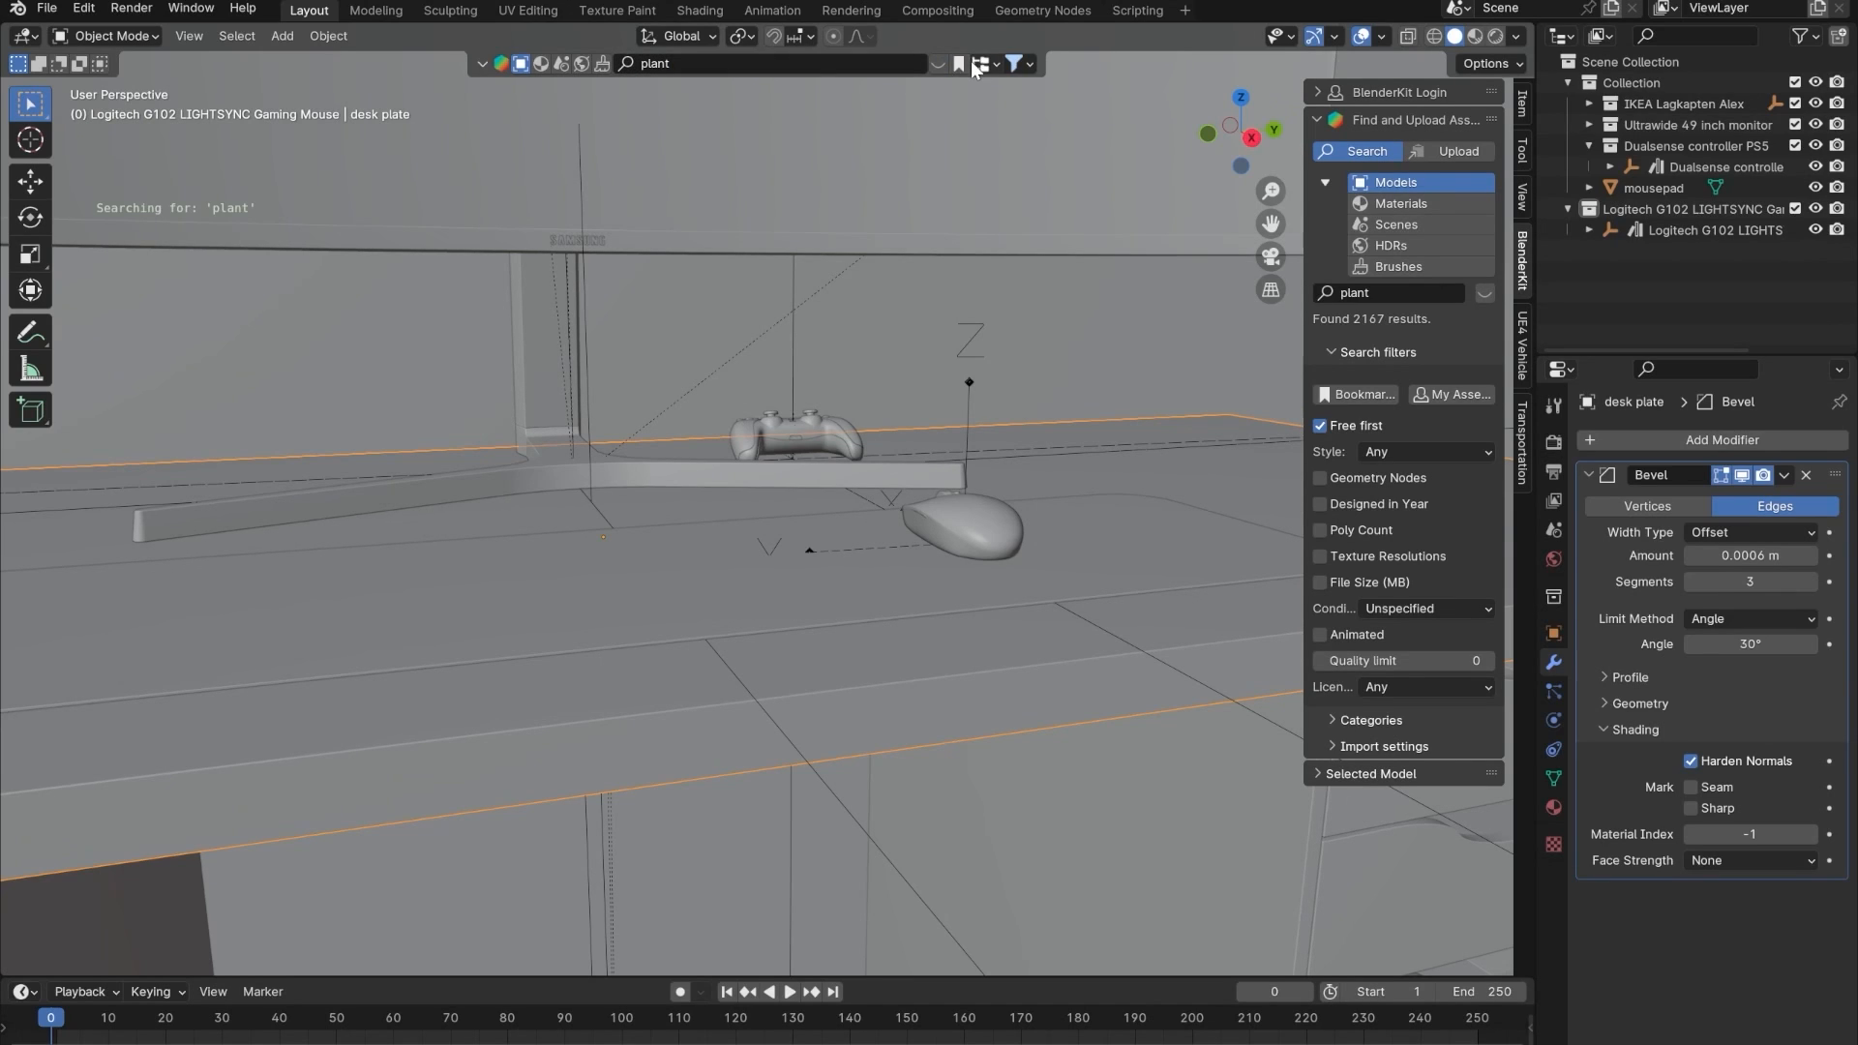
{"action": "left_click", "coordinate": [939, 65]}
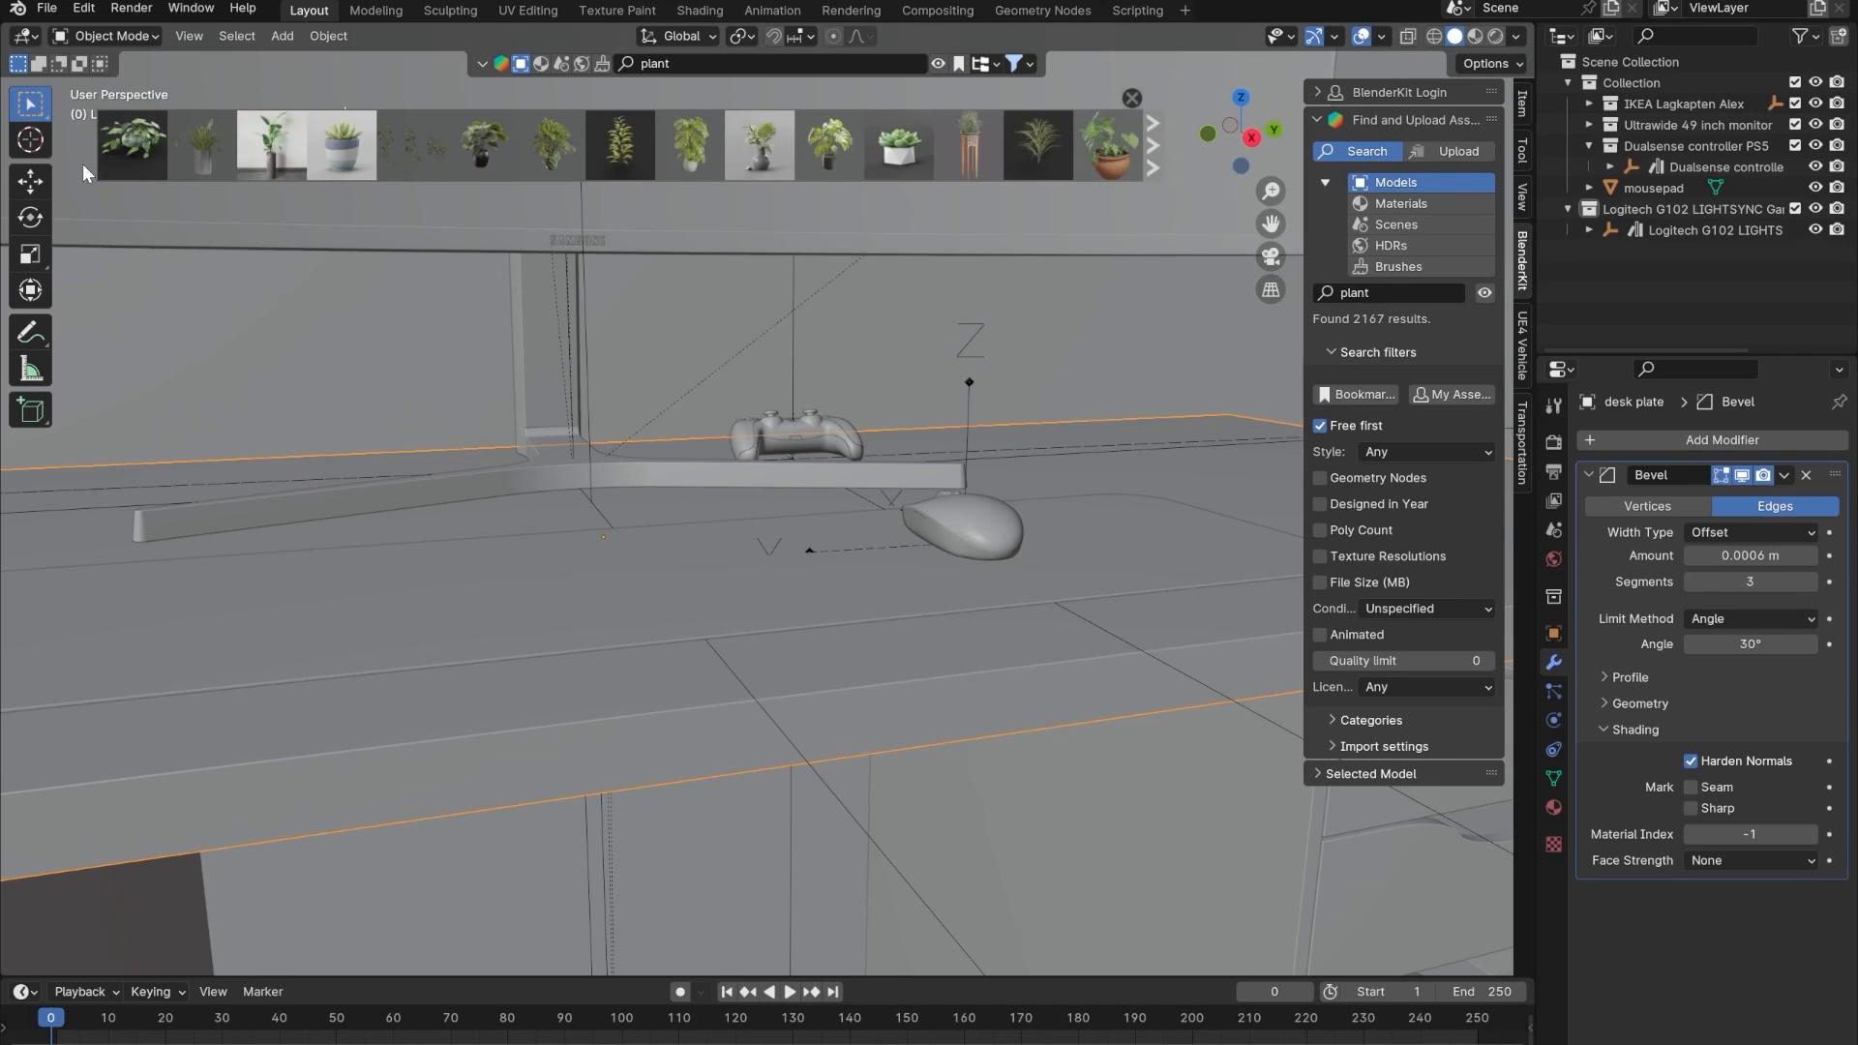
- Browse through the pages of plant models and preview potted plants that suit the desk
{"action": "mouse_move", "coordinate": [453, 151]}
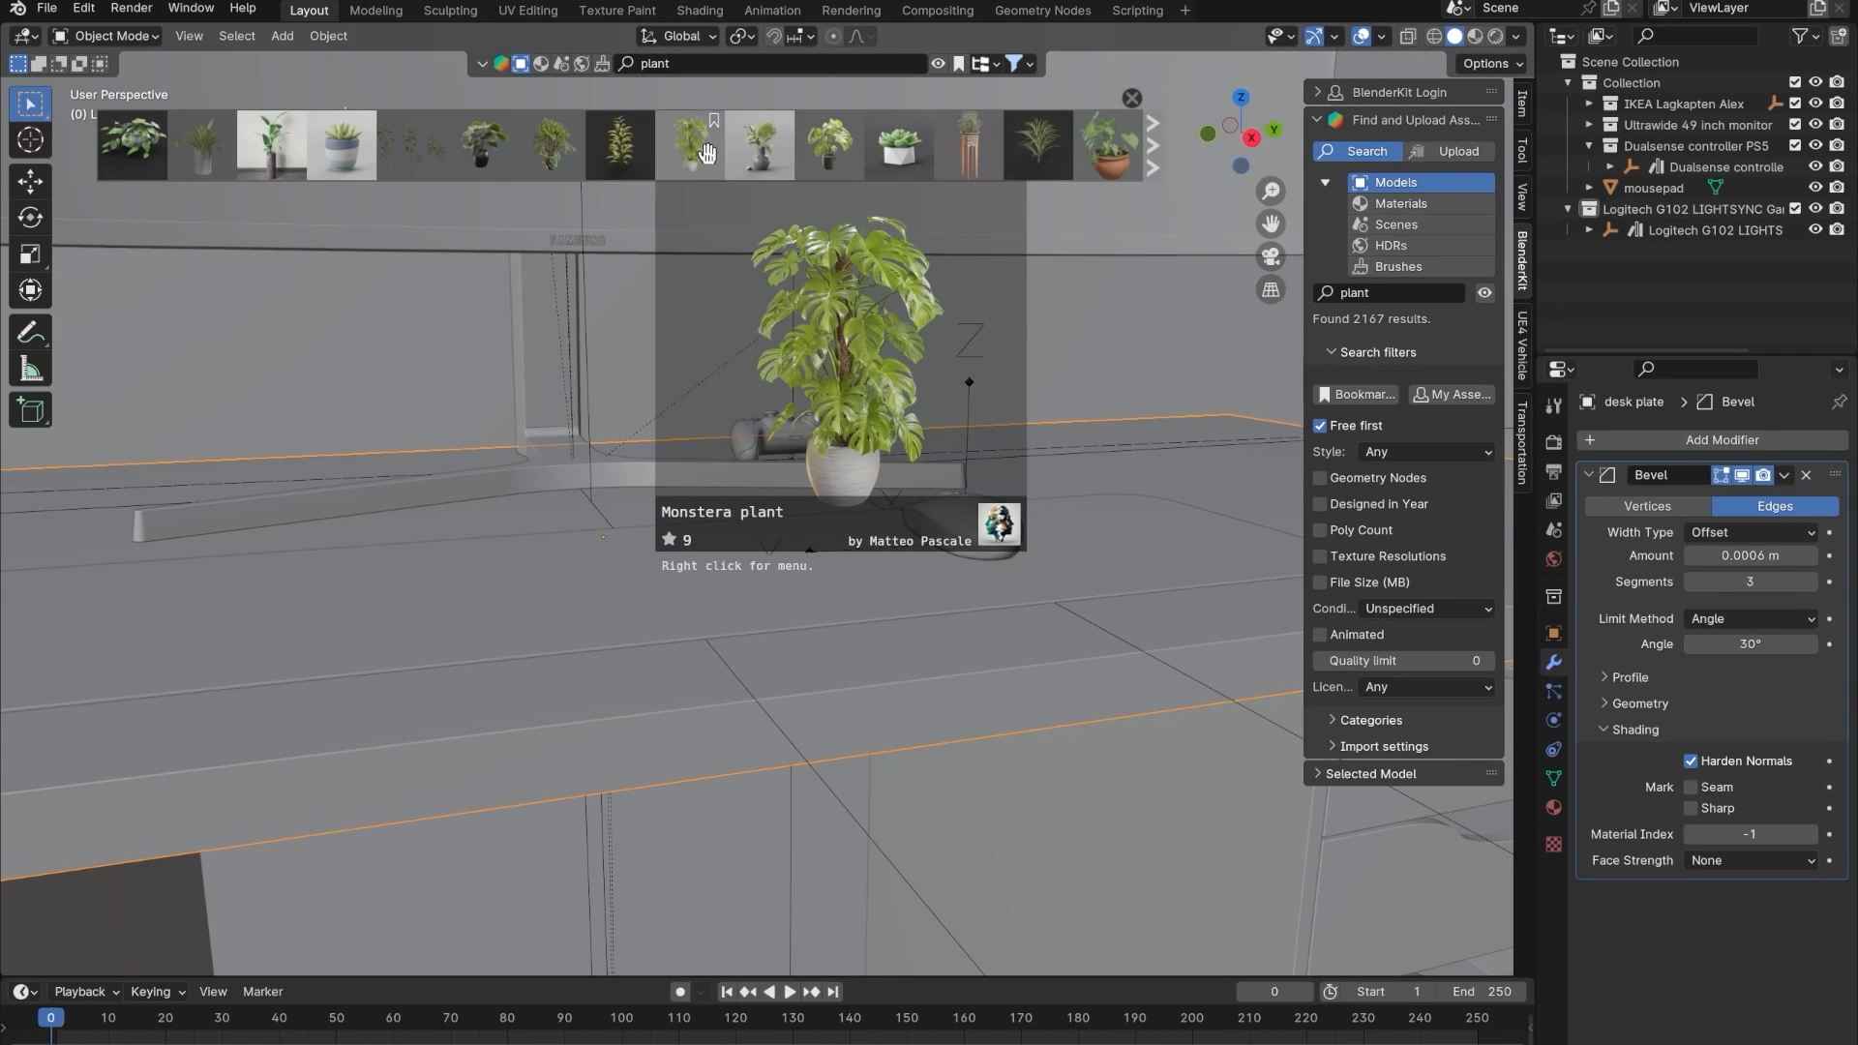
{"action": "mouse_move", "coordinate": [771, 151]}
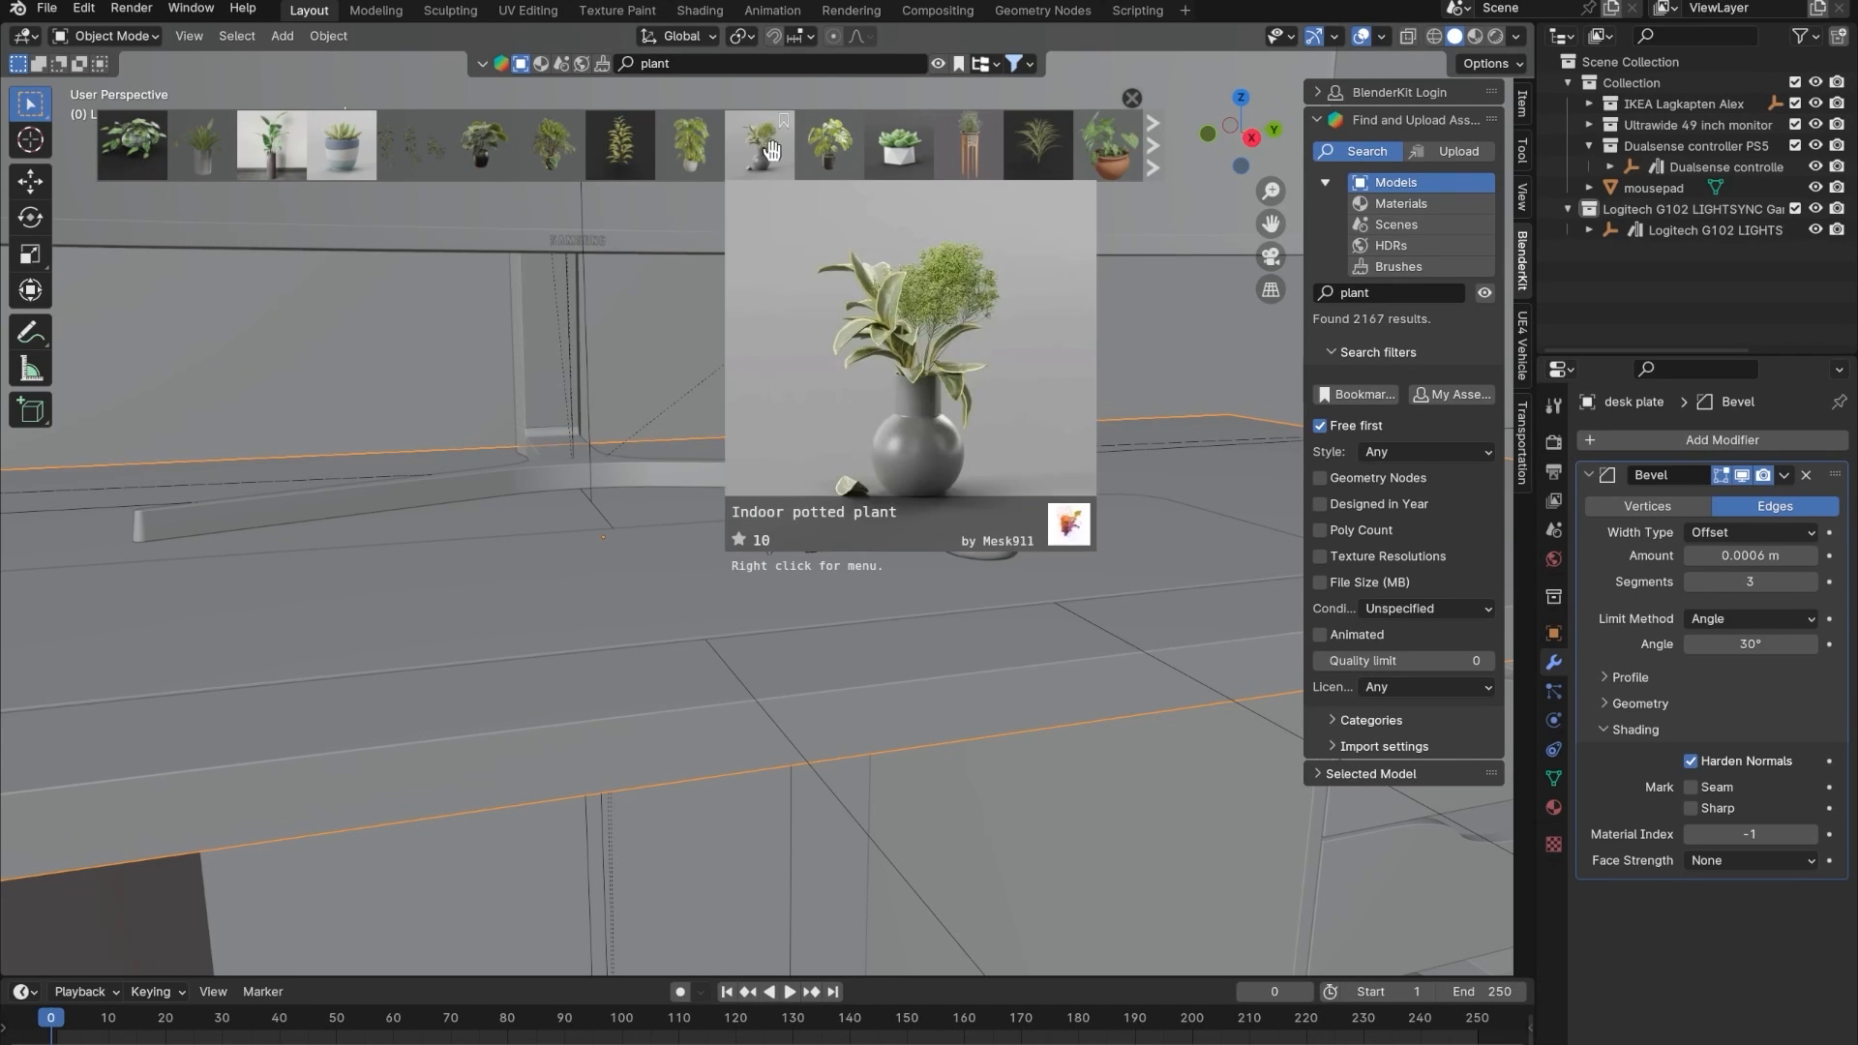
{"action": "left_click", "coordinate": [1154, 153]}
{"action": "mouse_move", "coordinate": [513, 179]}
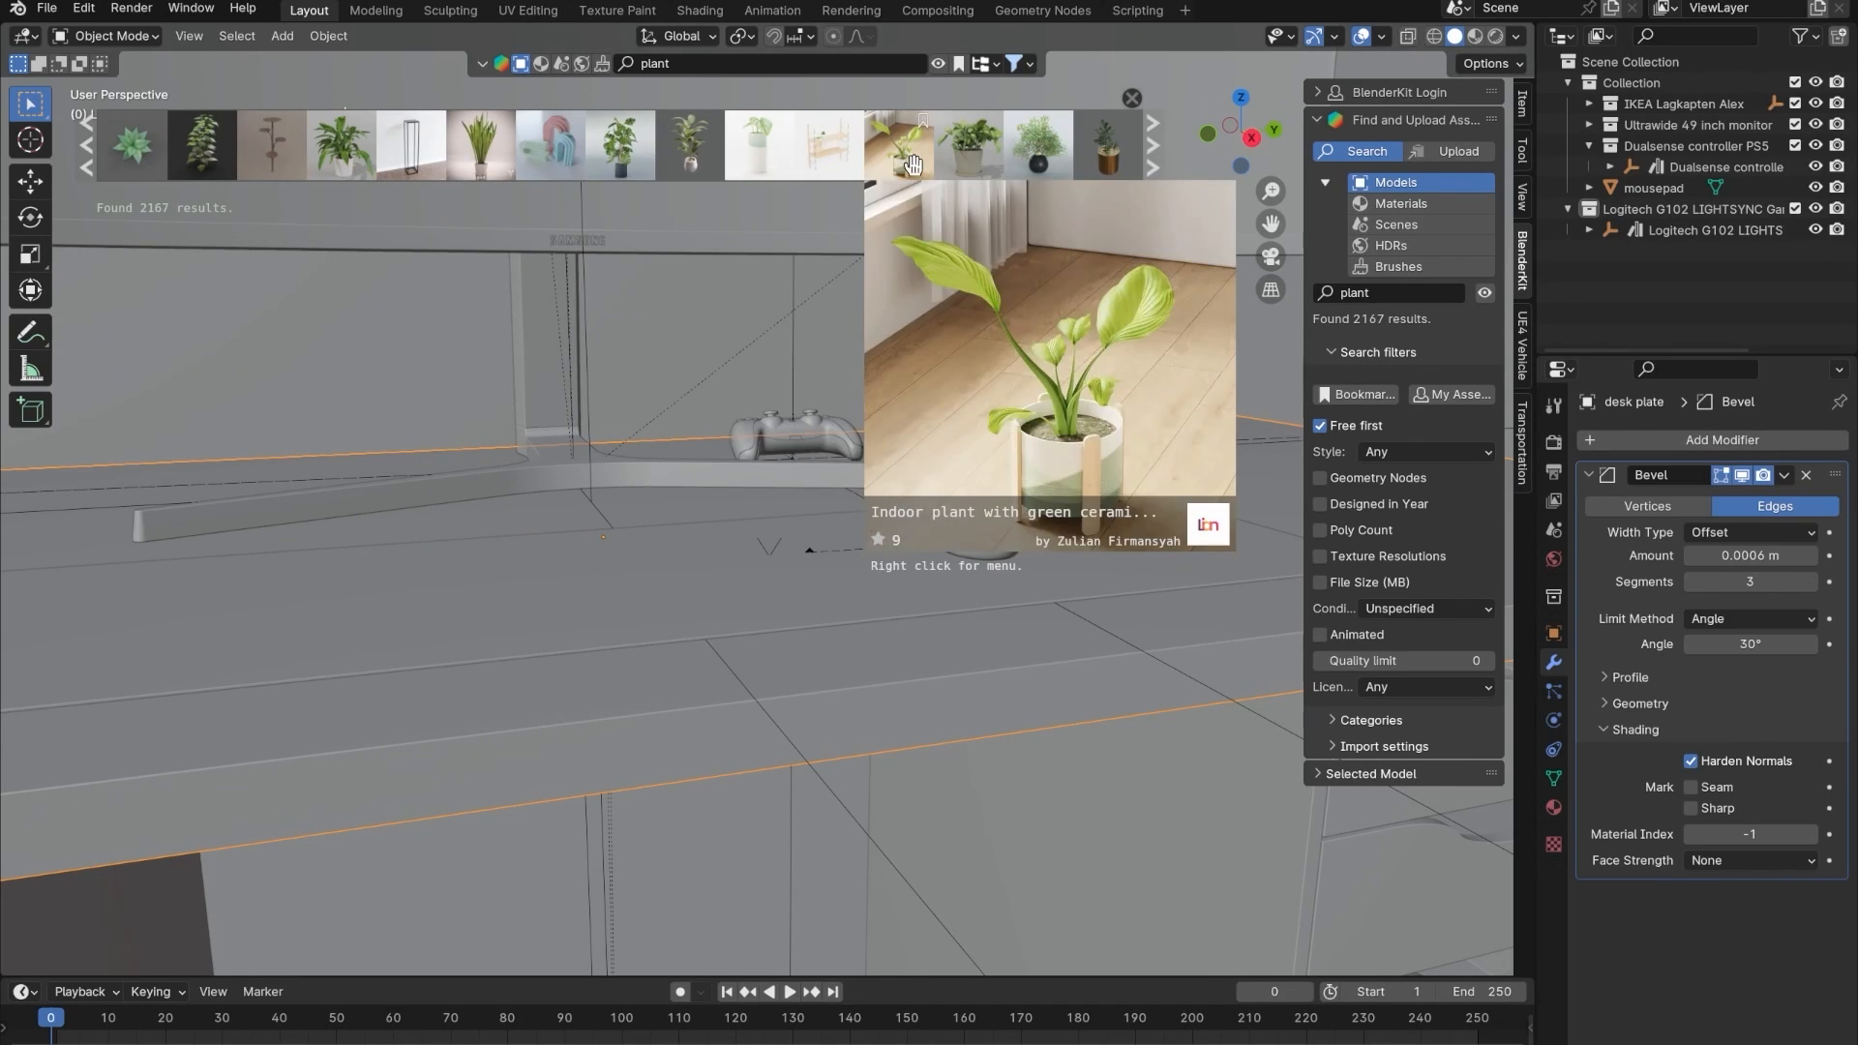
{"action": "left_click", "coordinate": [1146, 147]}
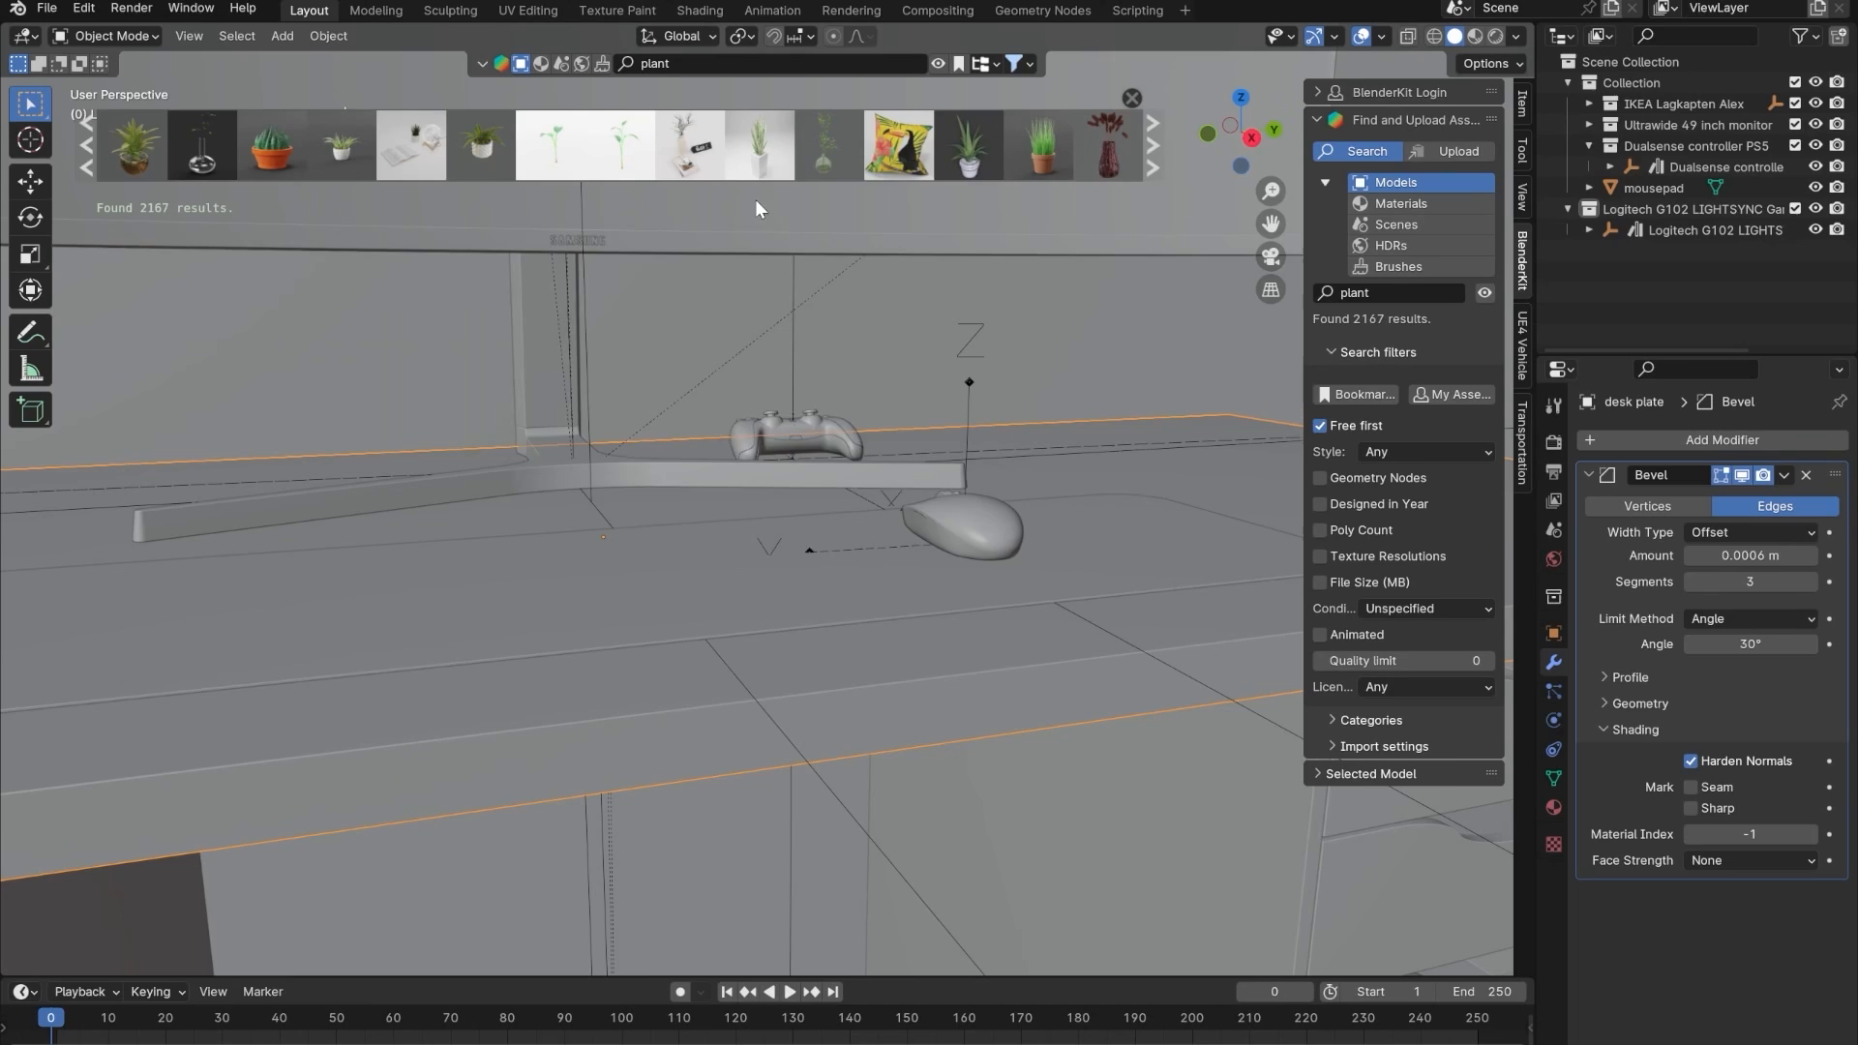
{"action": "left_click", "coordinate": [1152, 148]}
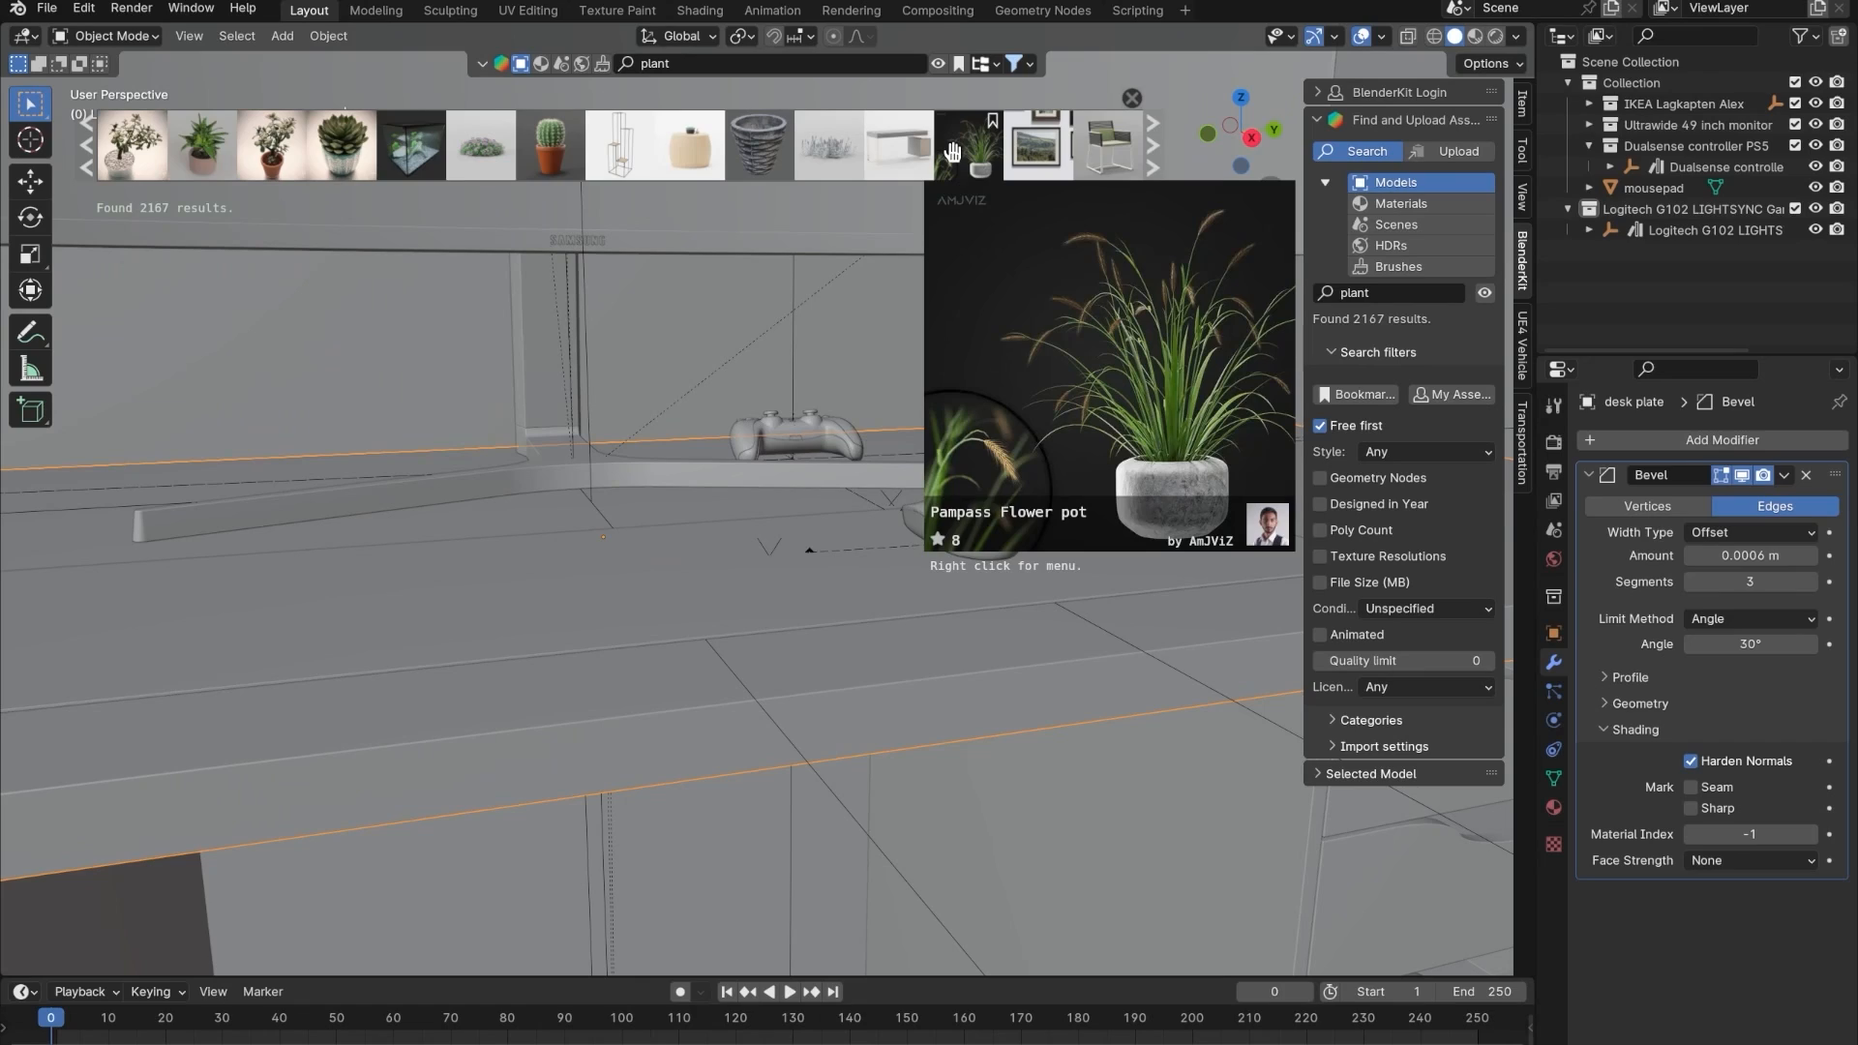
{"action": "left_click", "coordinate": [1154, 148]}
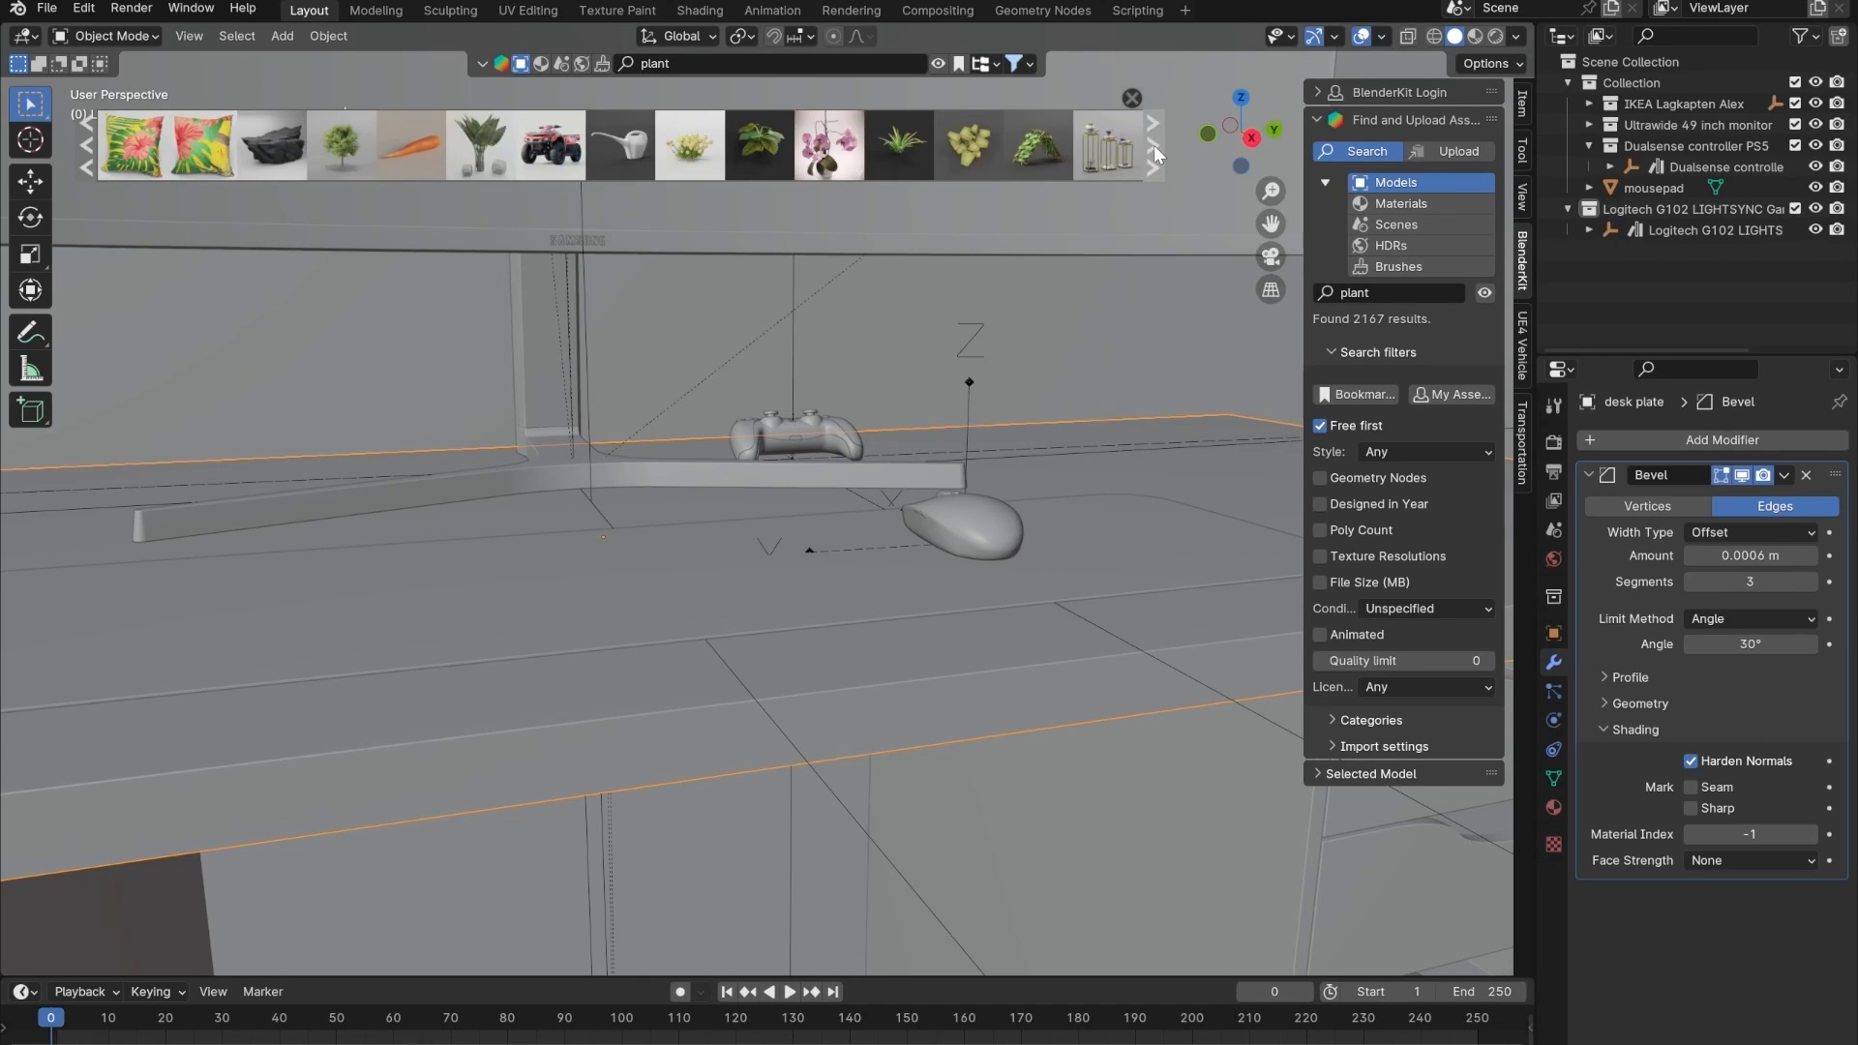
{"action": "left_click", "coordinate": [1154, 145]}
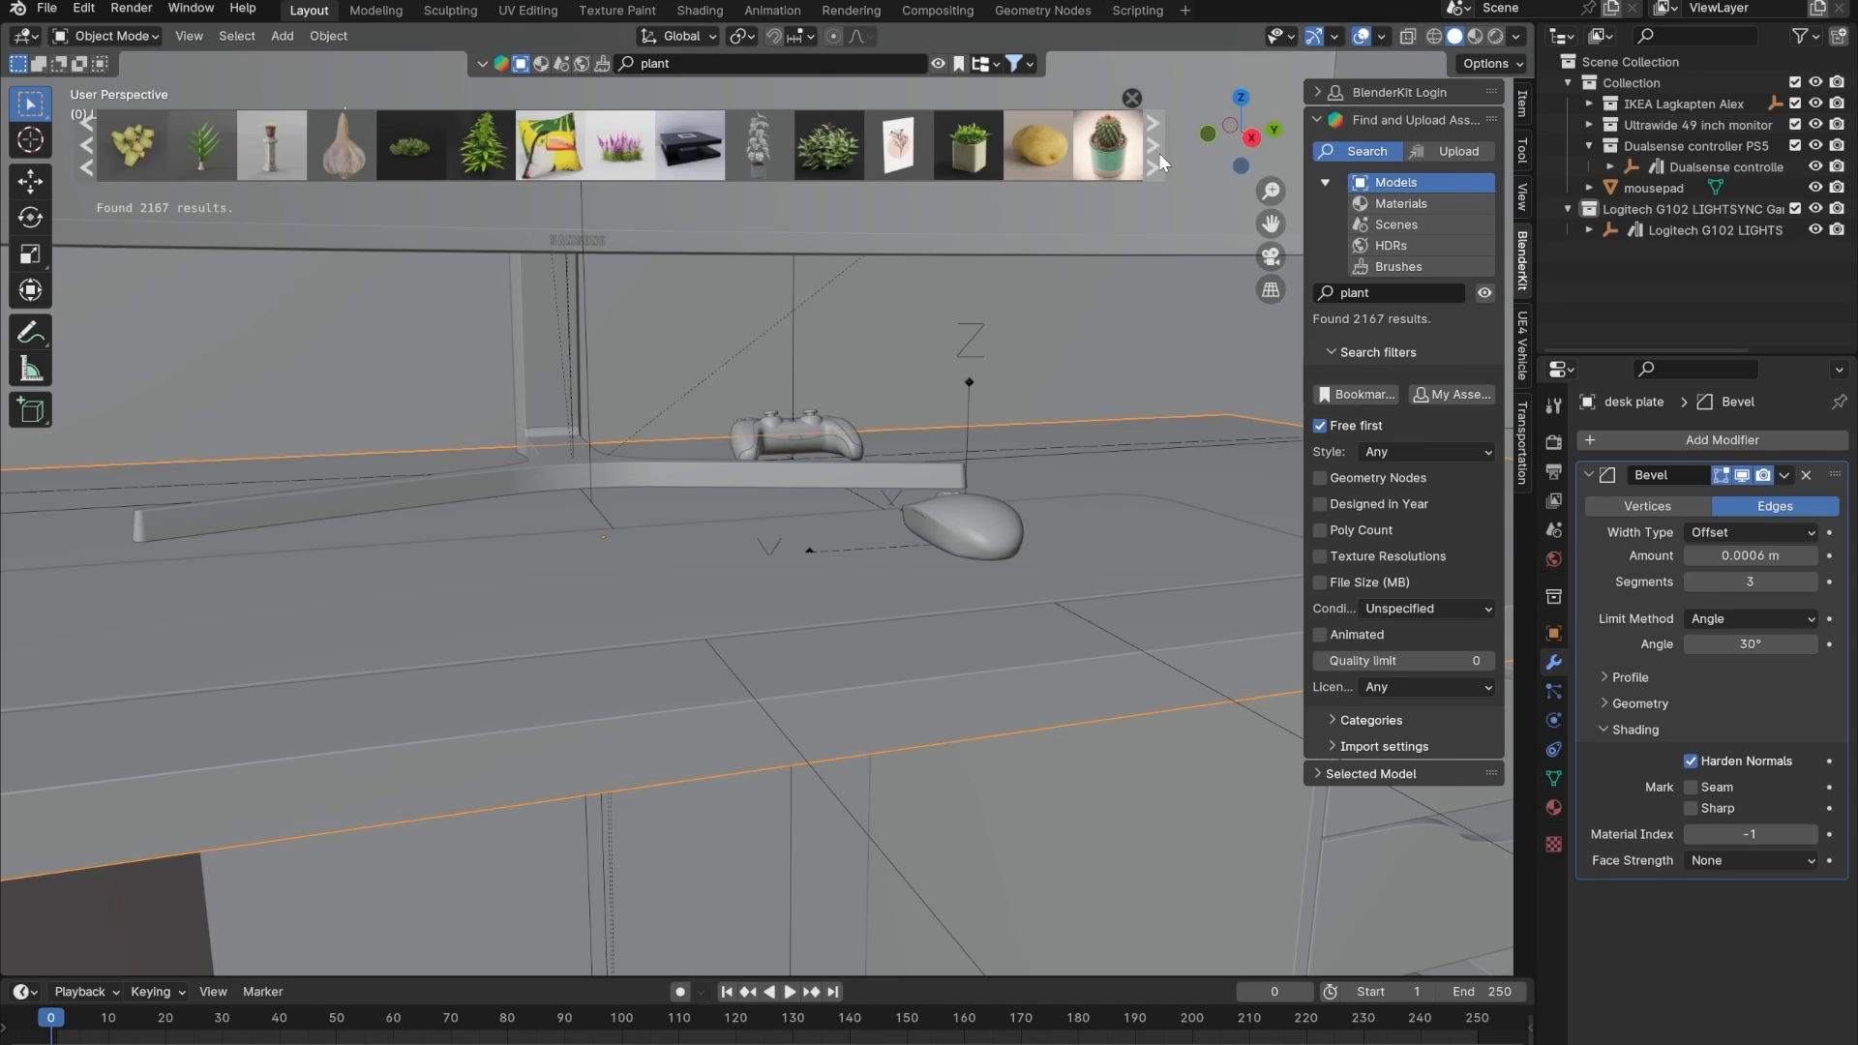
{"action": "mouse_move", "coordinate": [985, 152]}
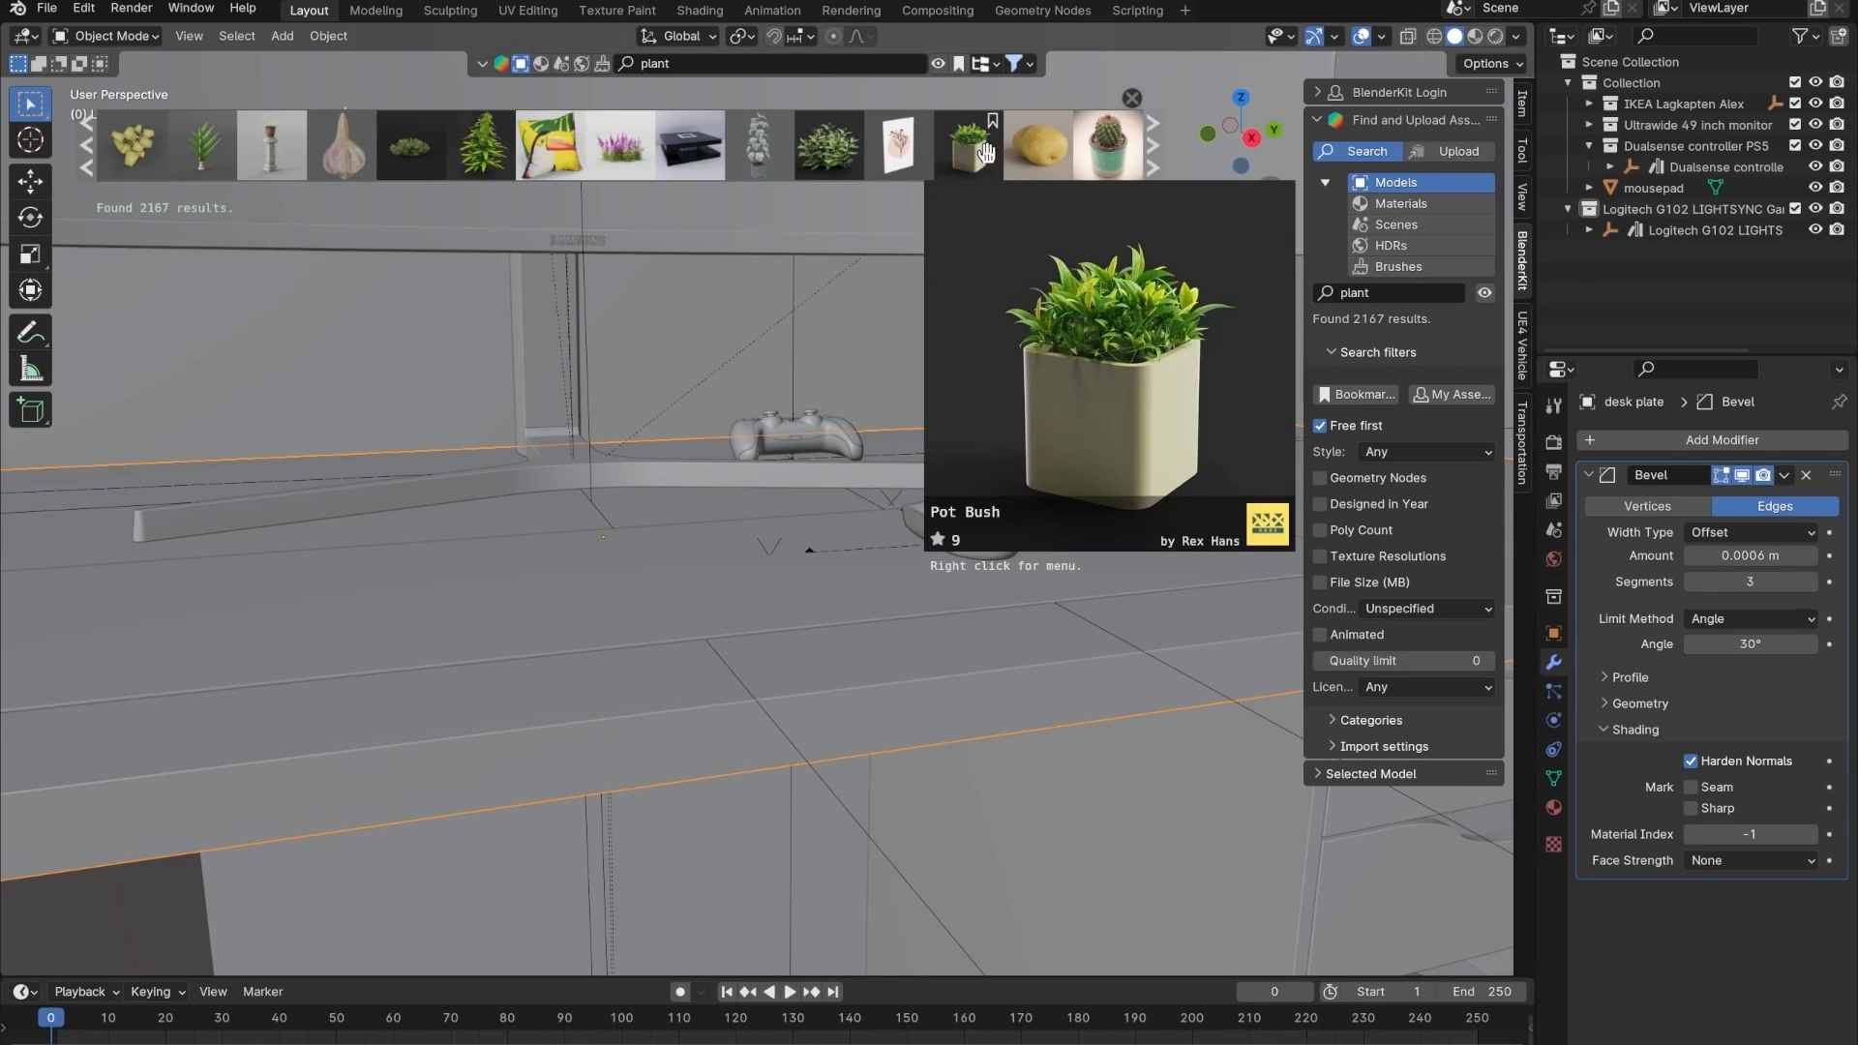
{"action": "left_click", "coordinate": [1154, 153]}
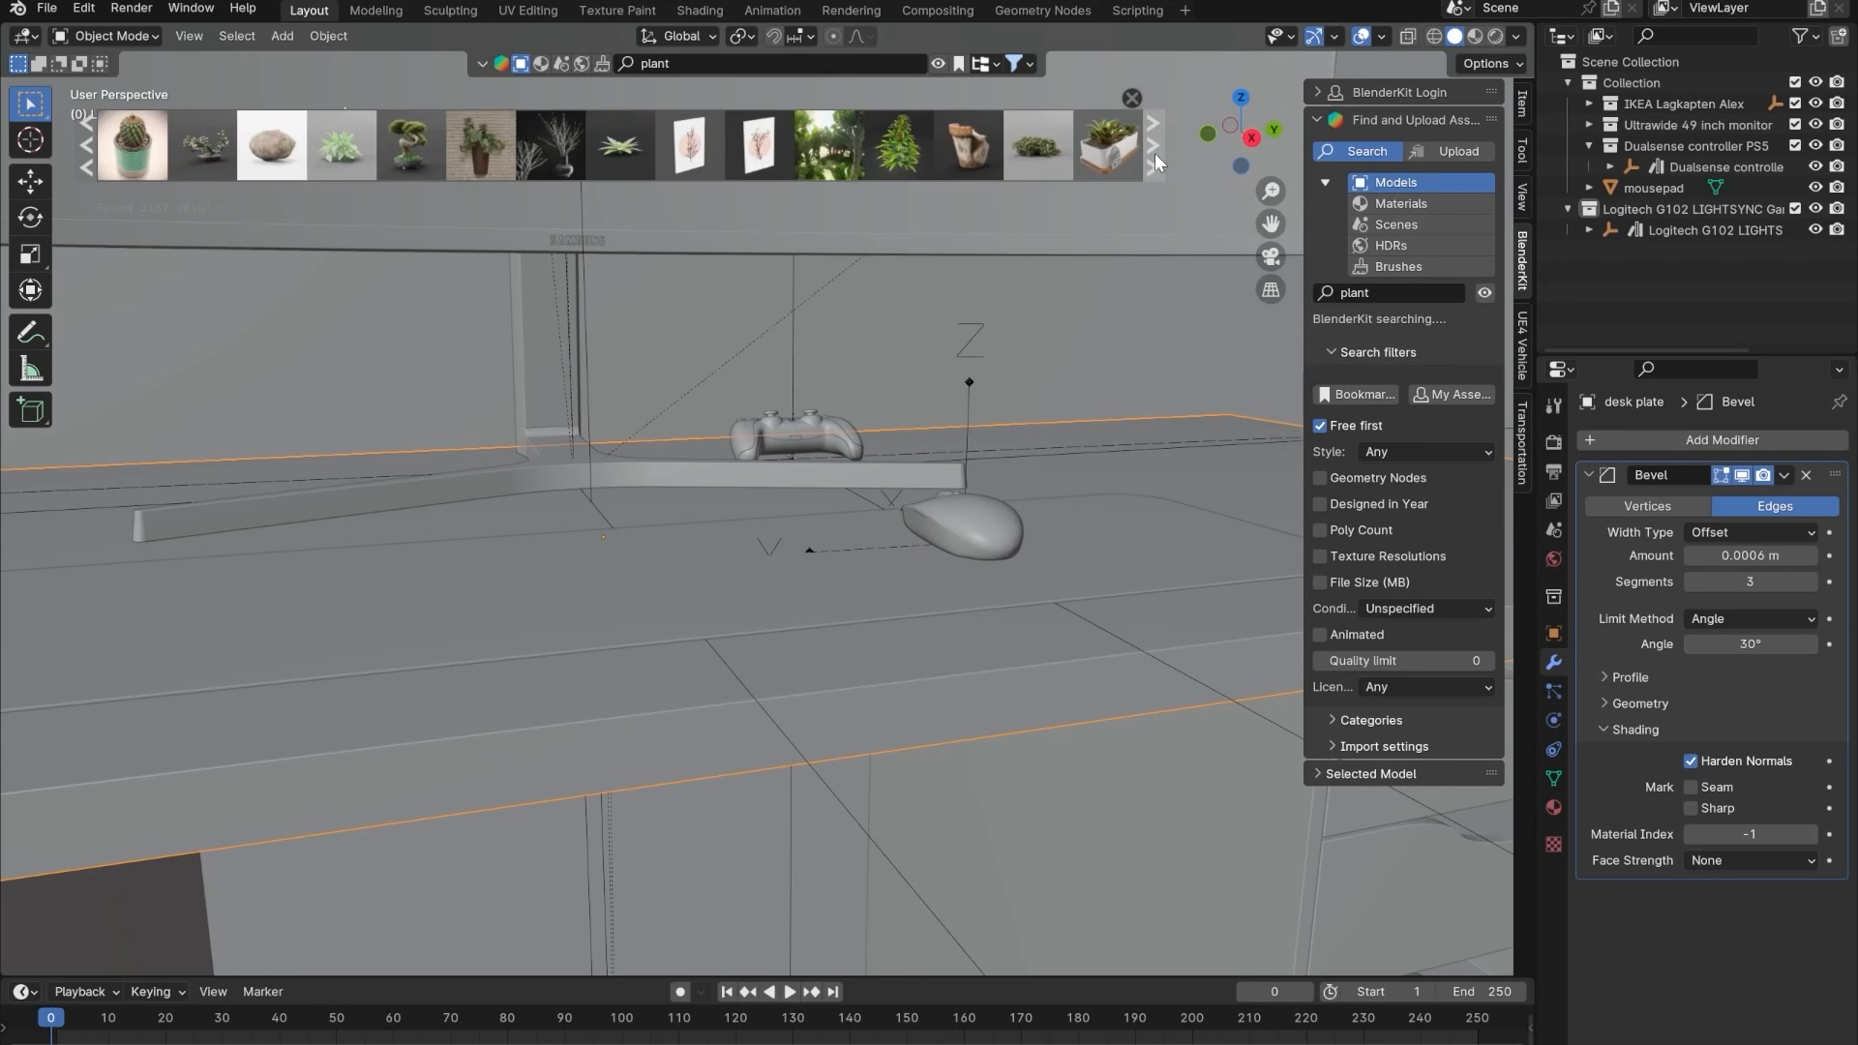
{"action": "mouse_move", "coordinate": [1009, 155]}
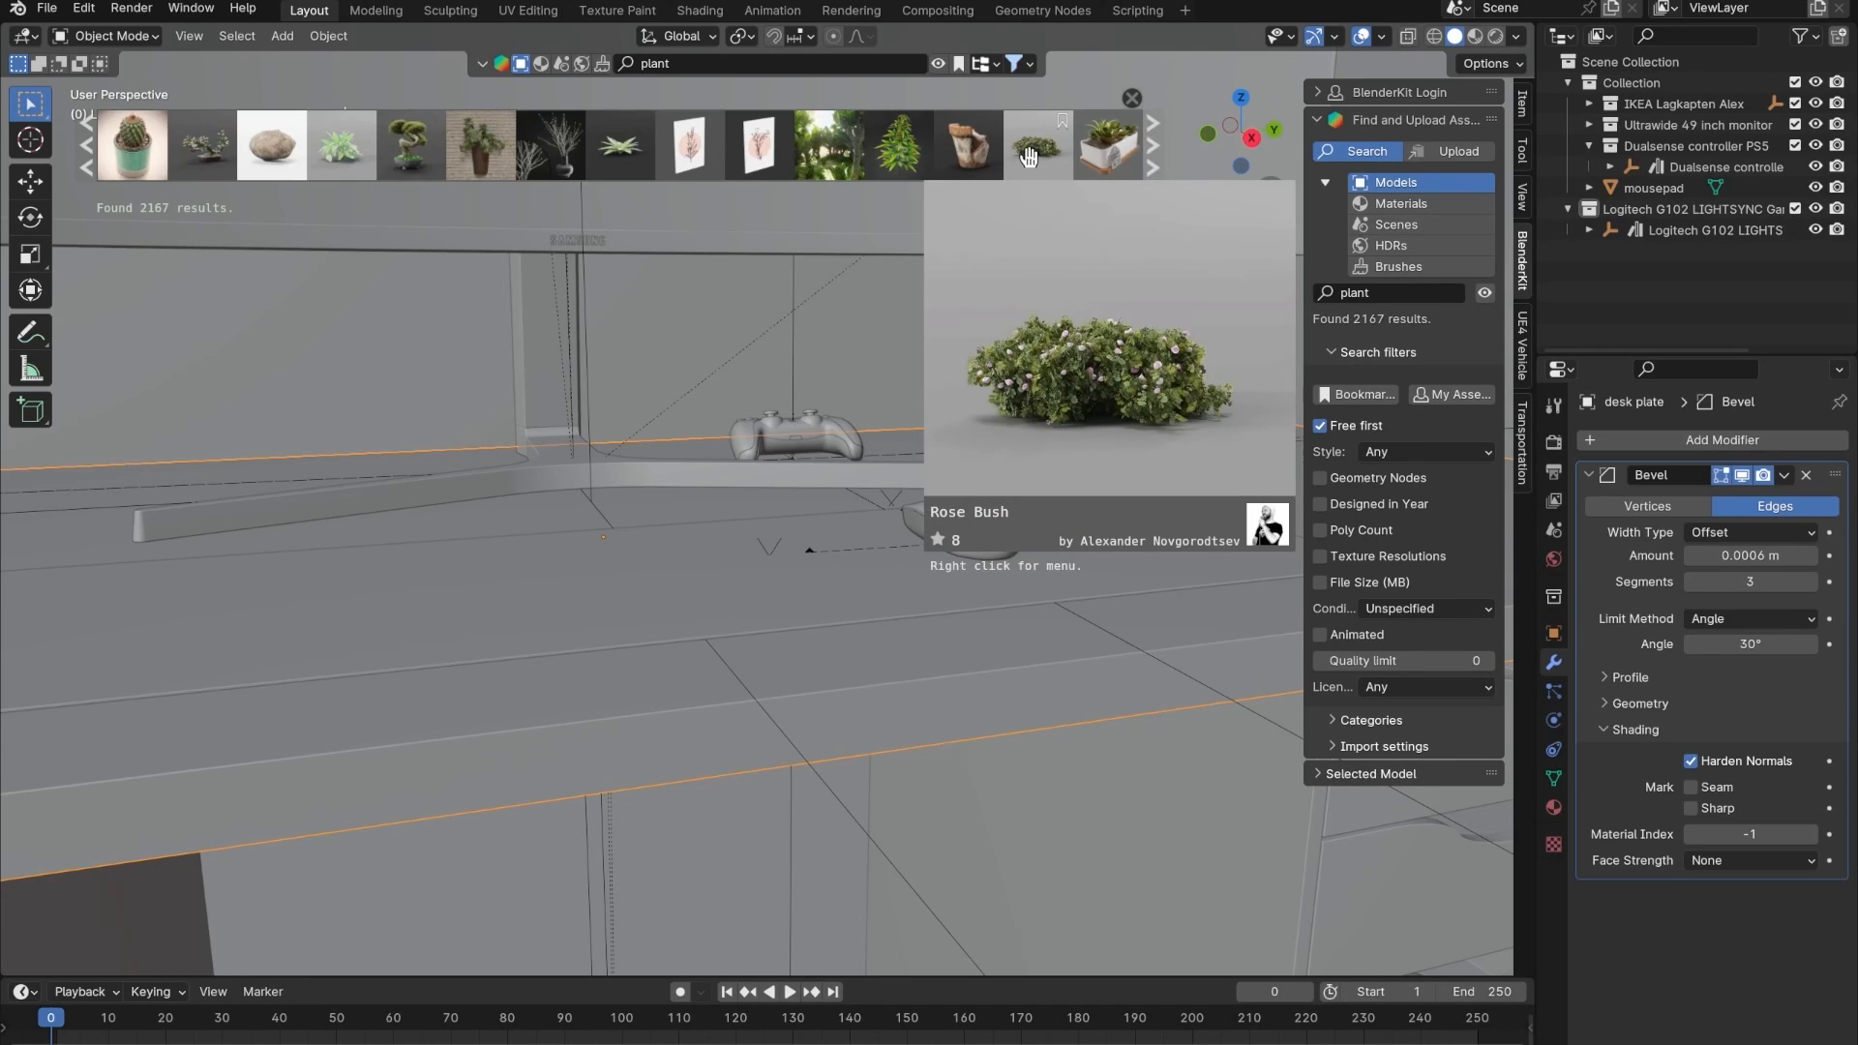
{"action": "left_click", "coordinate": [1153, 155]}
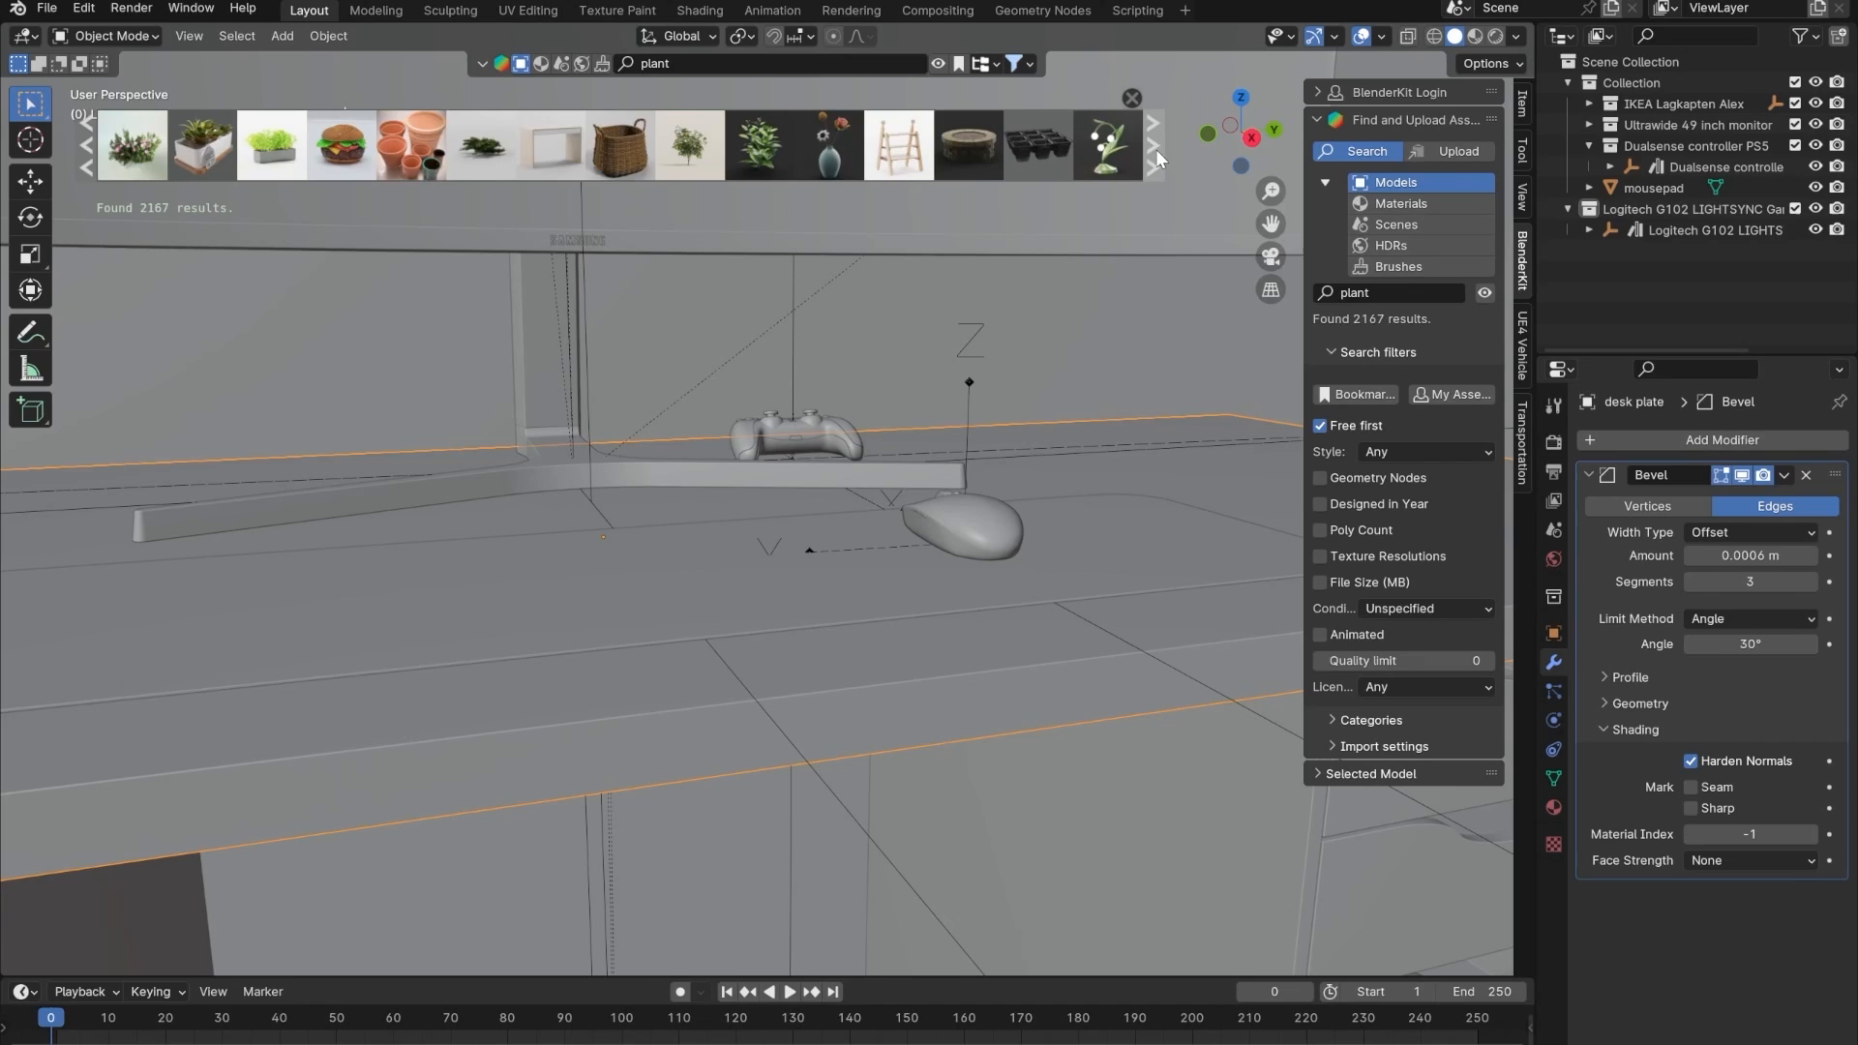
{"action": "left_click", "coordinate": [1156, 149]}
{"action": "left_click", "coordinate": [1155, 149]}
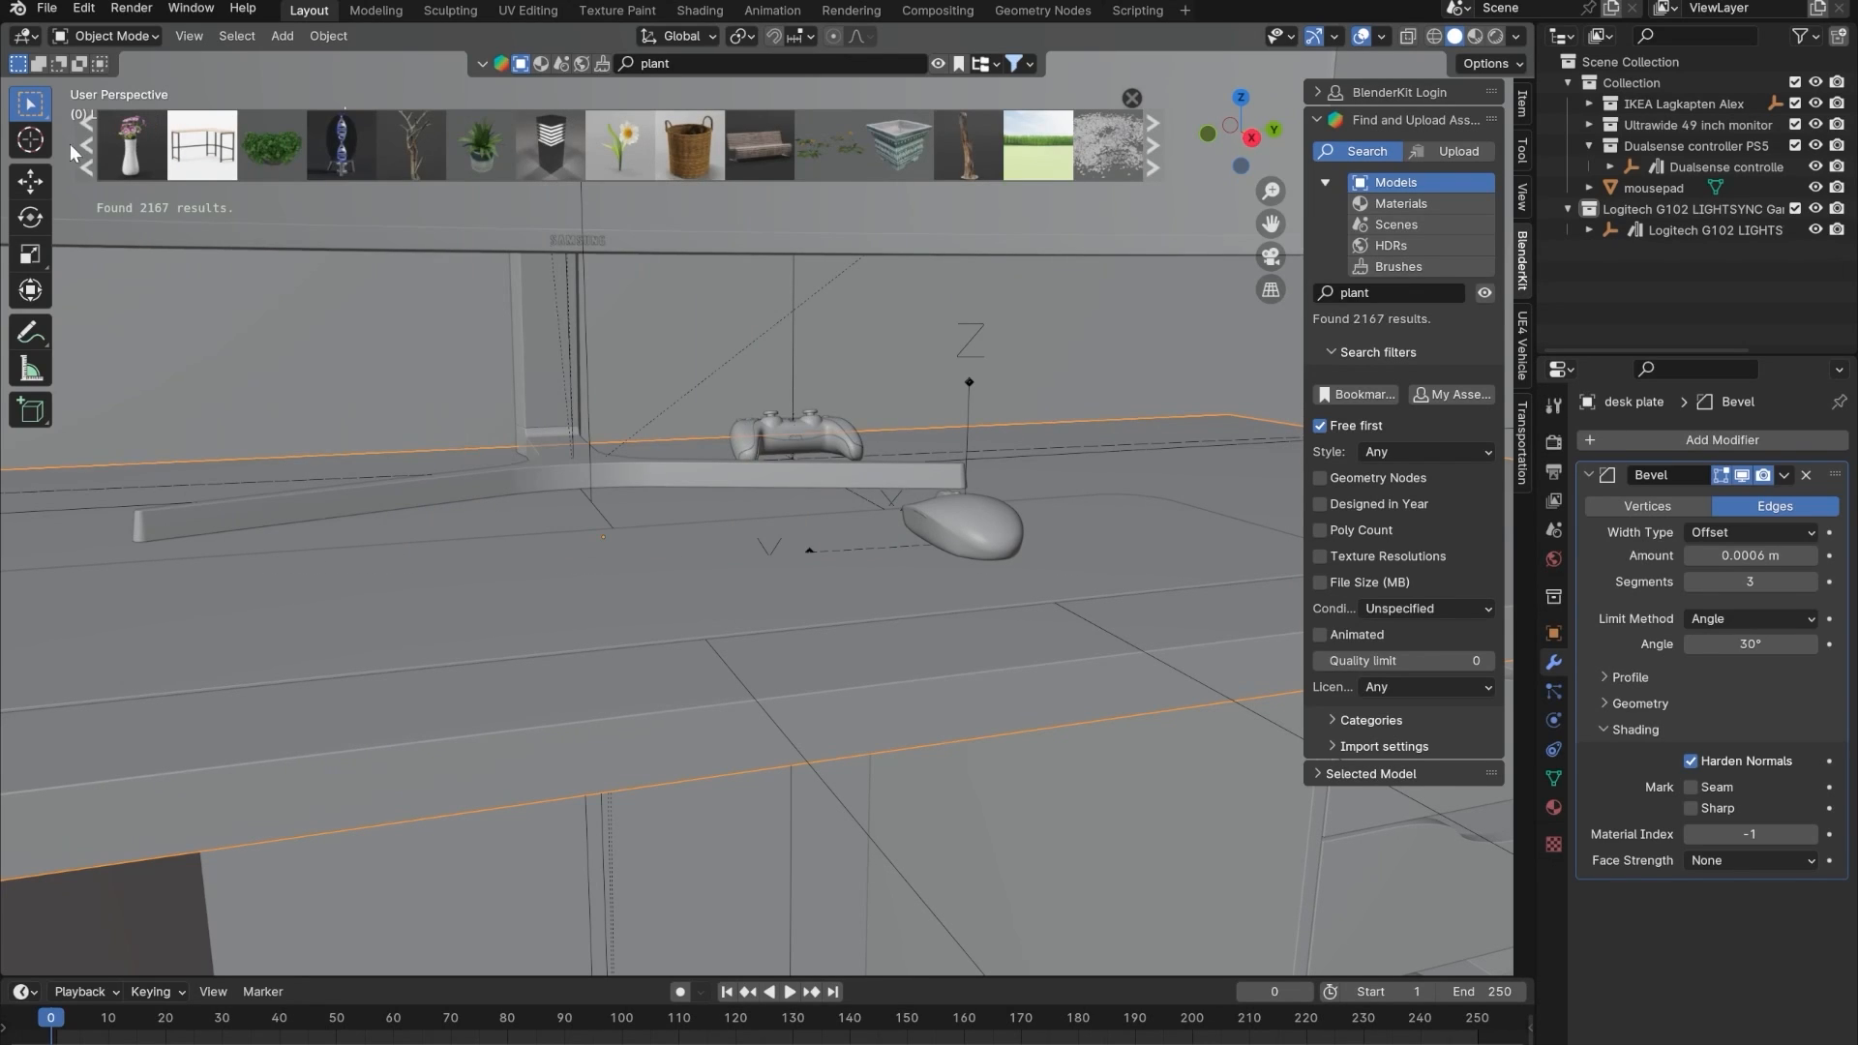
- Go back through the plant results and download the Pampass Flower pot model into the scene
{"action": "left_click", "coordinate": [70, 144]}
{"action": "left_click", "coordinate": [88, 145]}
{"action": "left_click", "coordinate": [85, 143]}
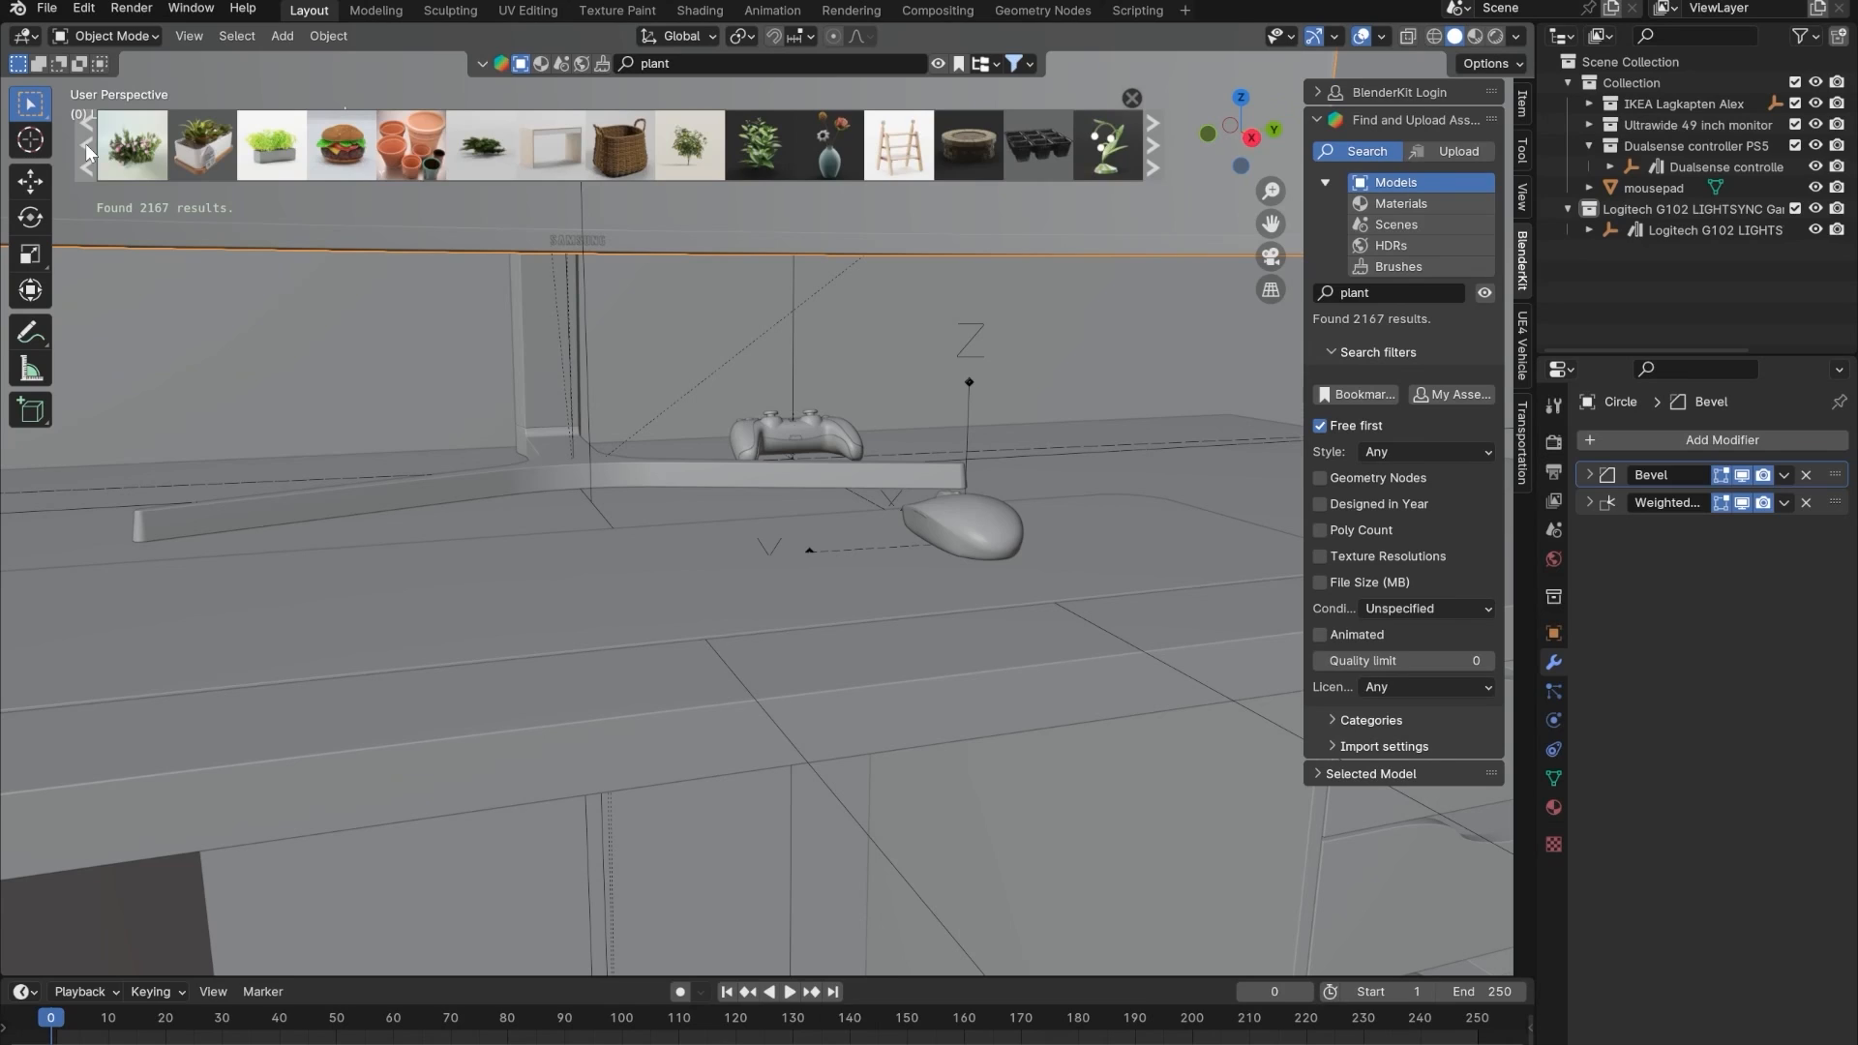
{"action": "left_click", "coordinate": [85, 143]}
{"action": "left_click", "coordinate": [86, 143]}
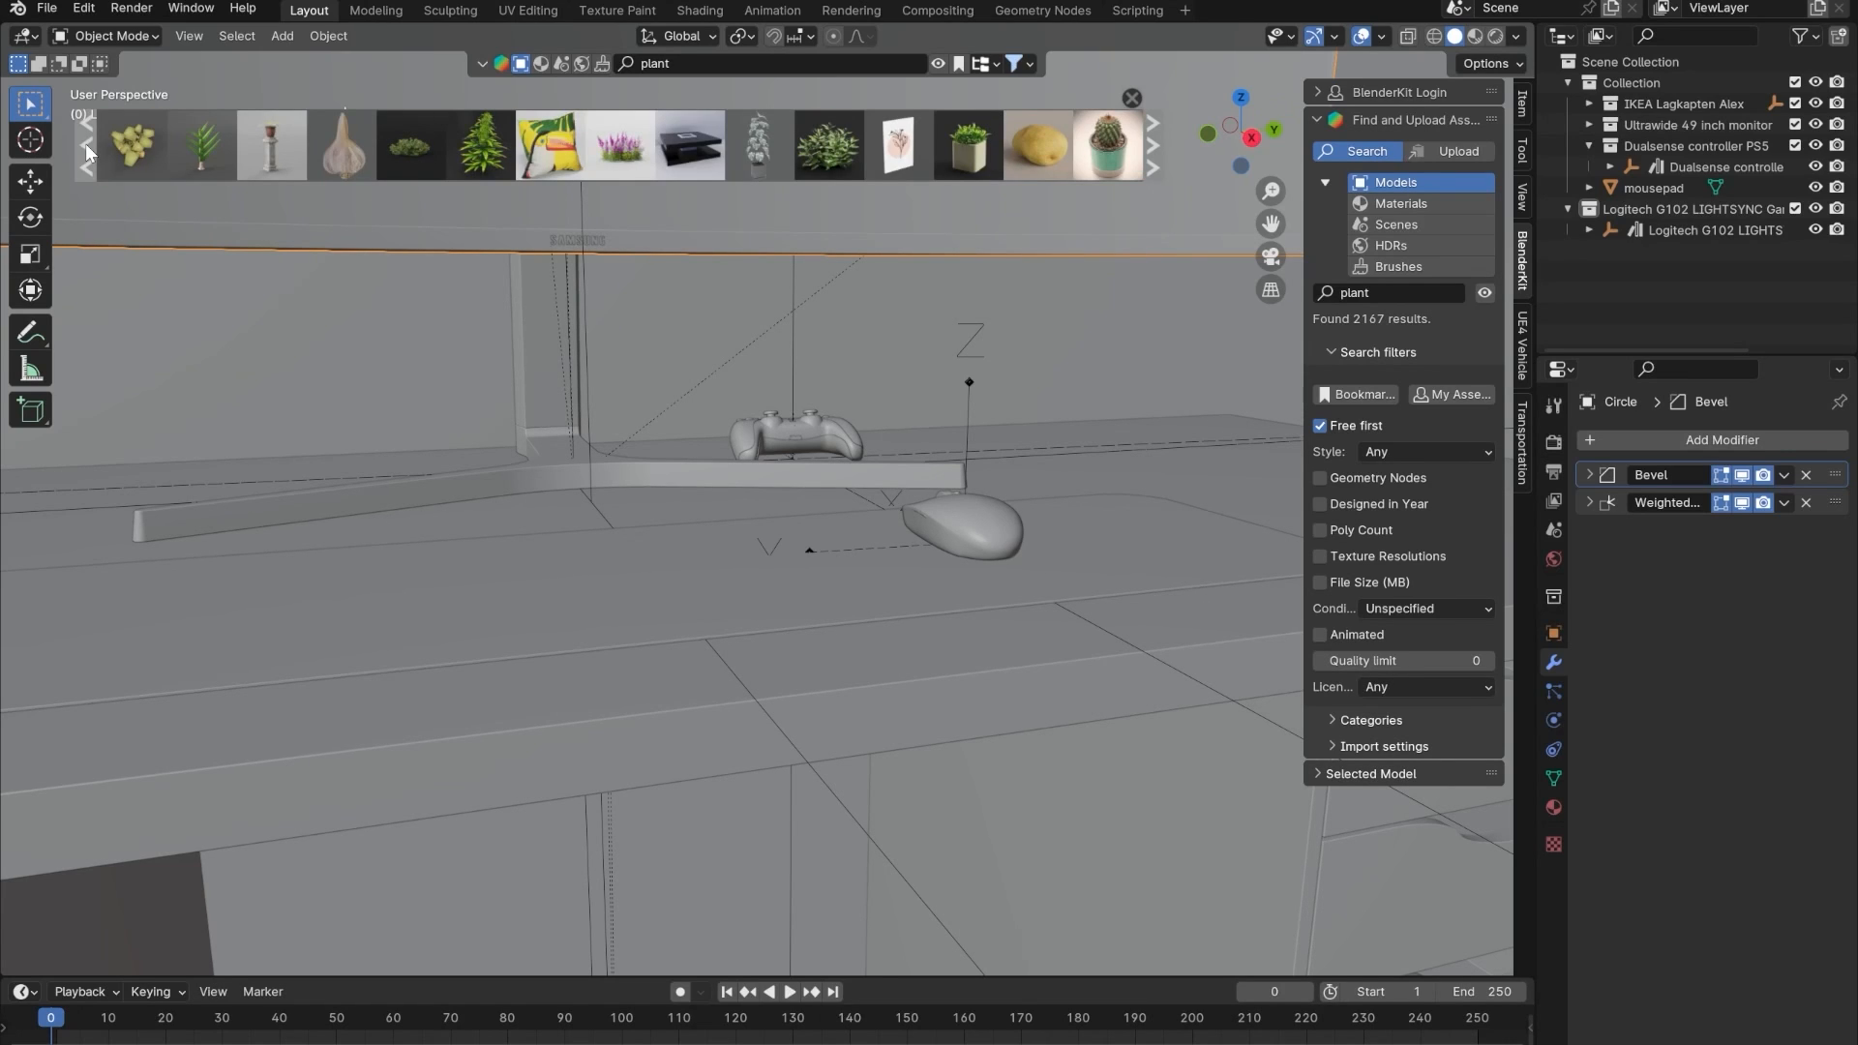
{"action": "mouse_move", "coordinate": [961, 160]}
{"action": "left_click", "coordinate": [89, 165]}
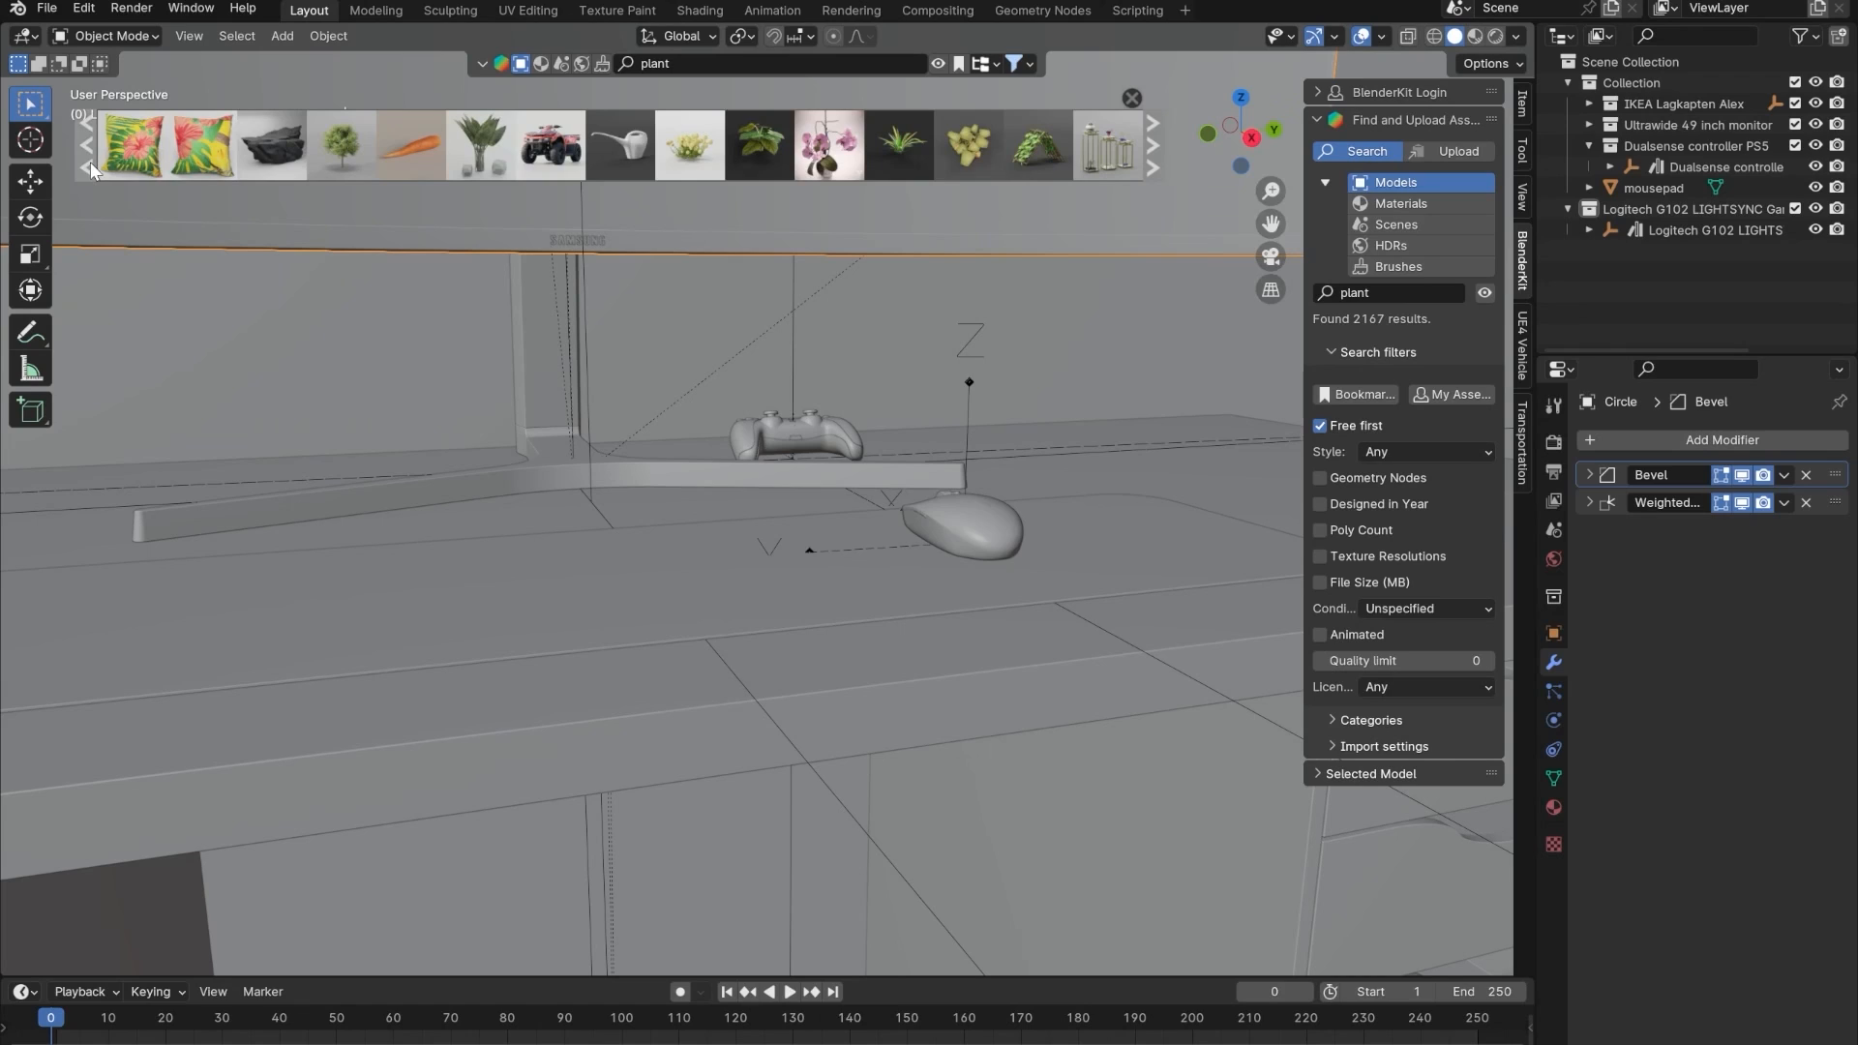
{"action": "left_click", "coordinate": [87, 164]}
{"action": "mouse_move", "coordinate": [198, 162]}
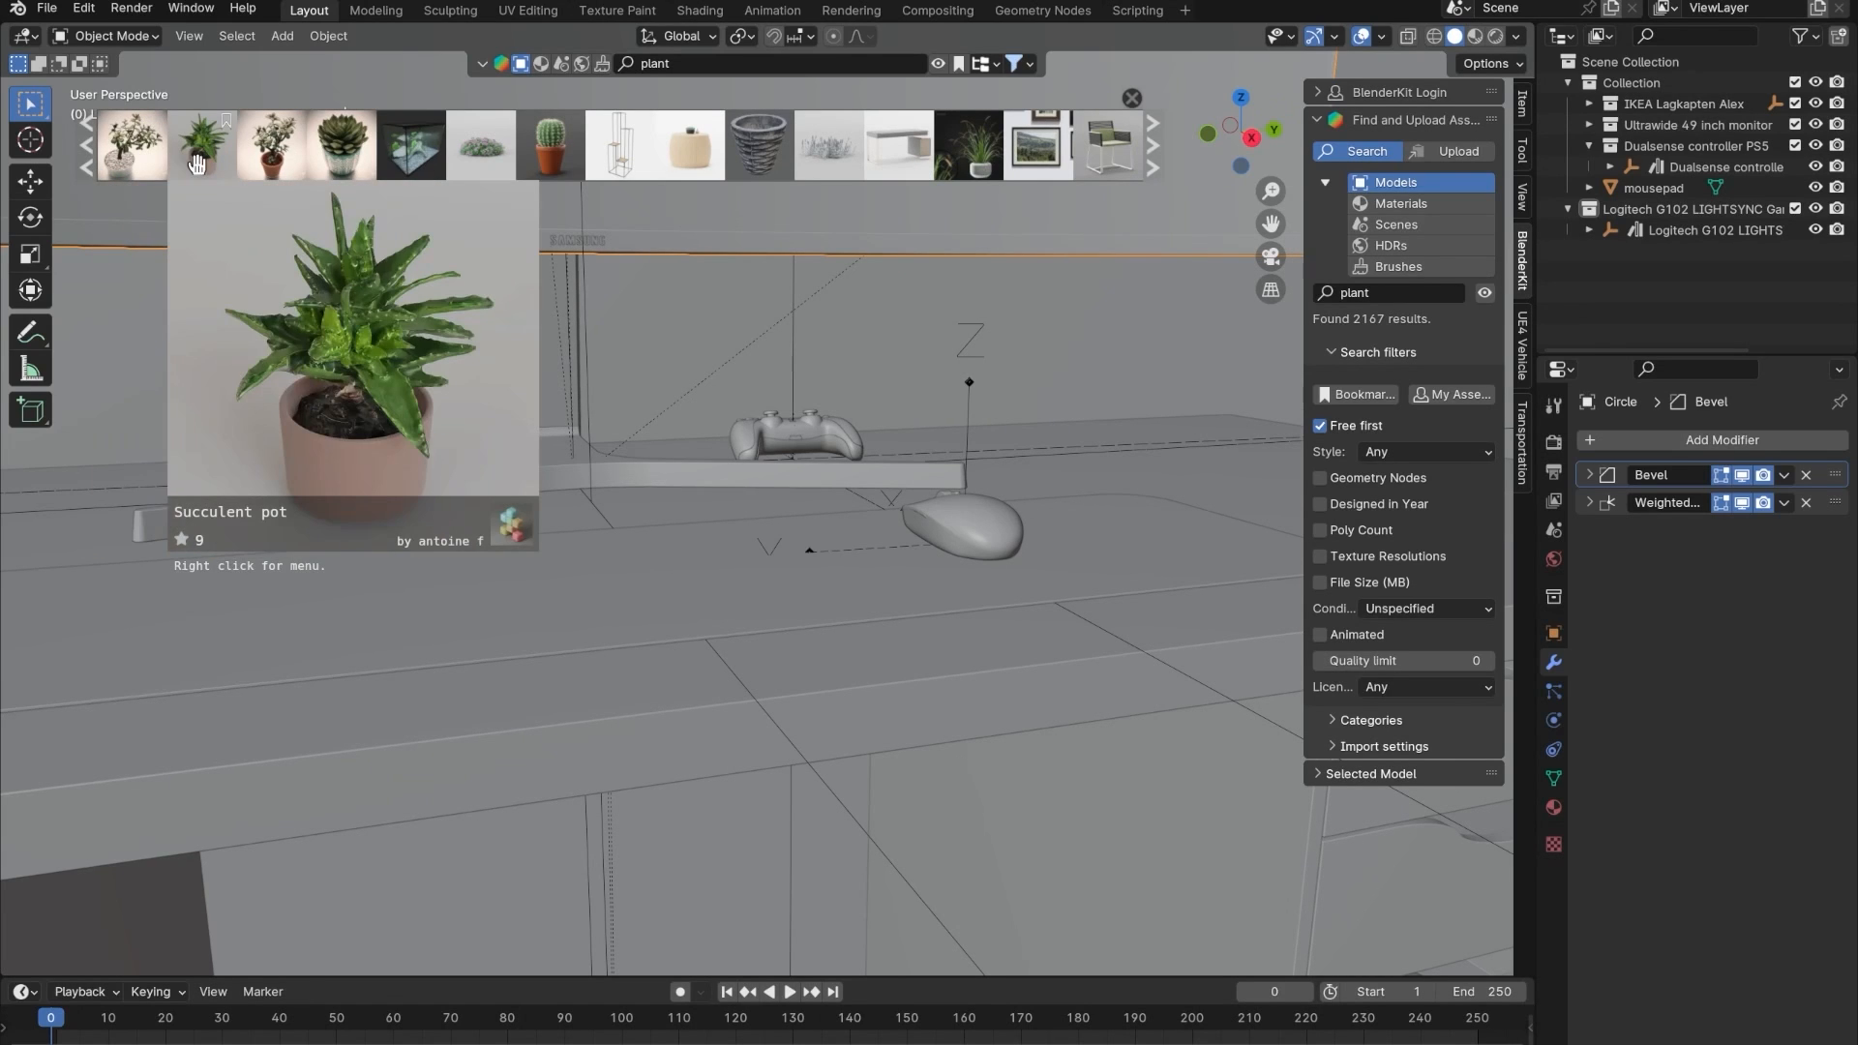
{"action": "left_click", "coordinate": [973, 149]}
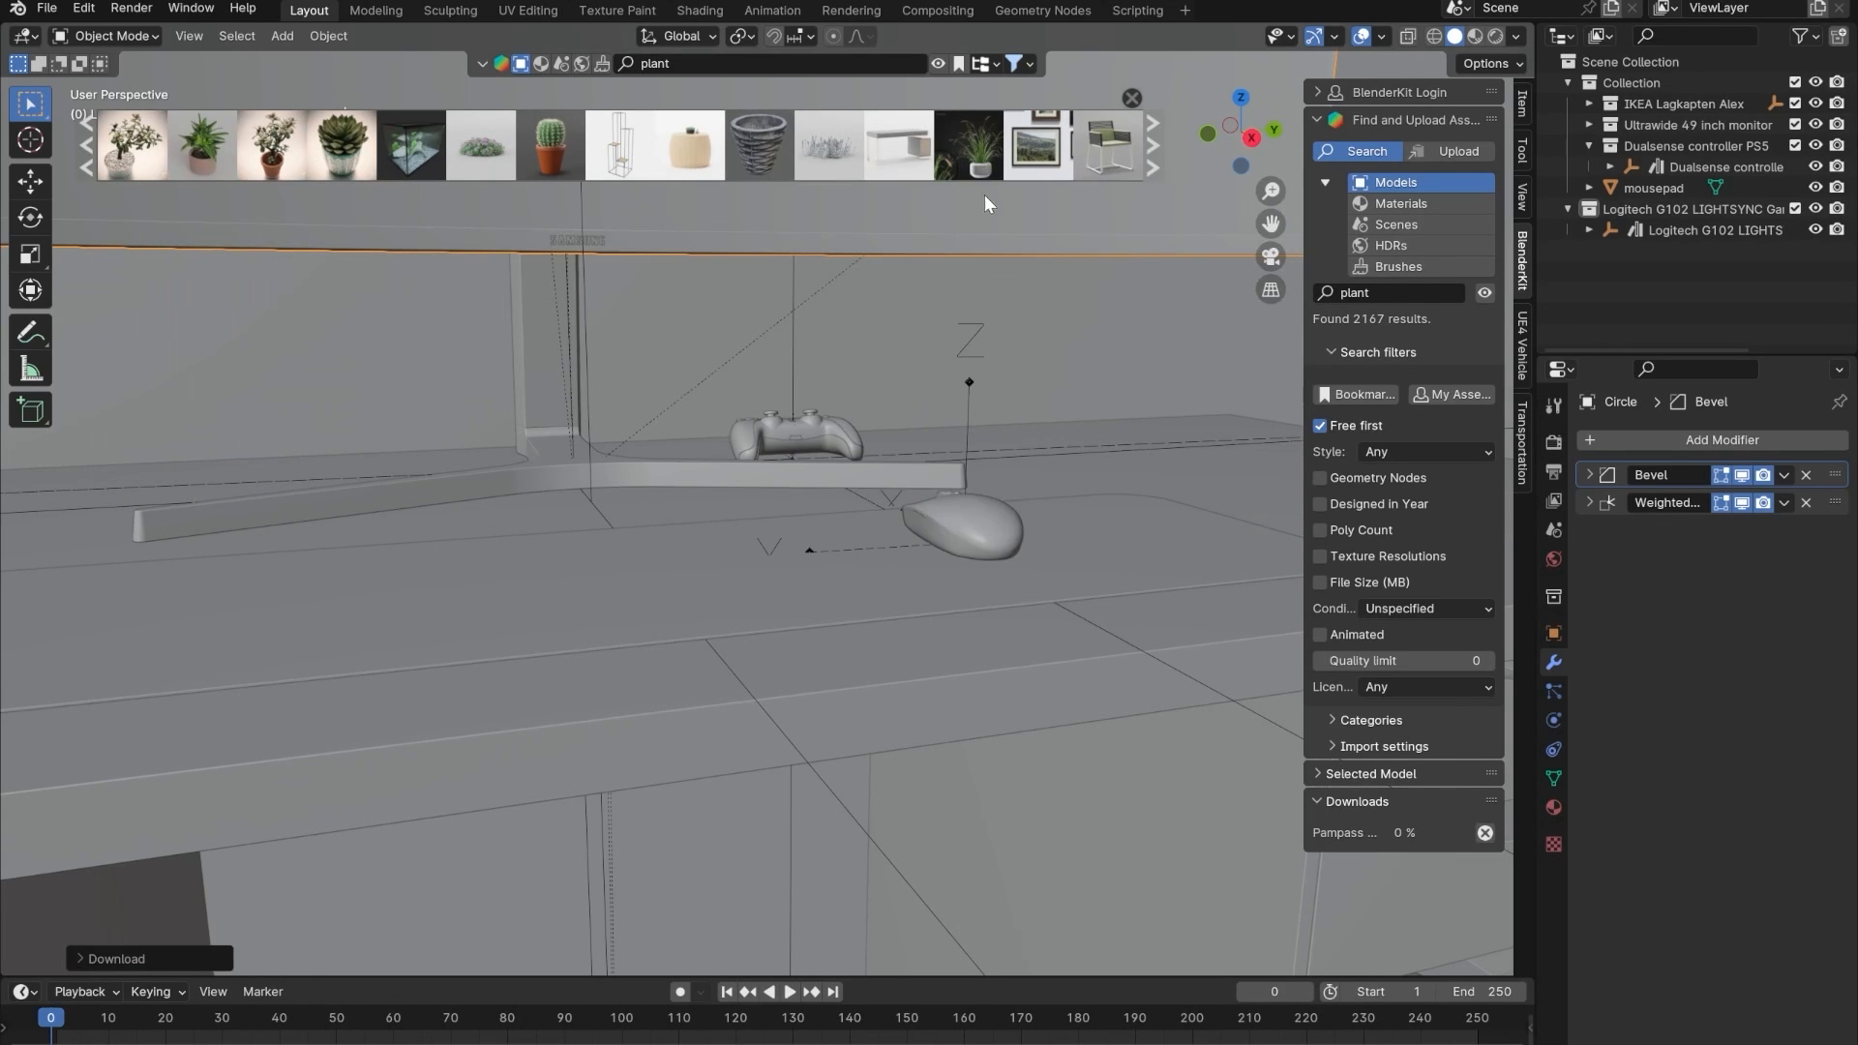
- Take the Pampass Flower pot collection out of the Logitech G102 collection to the scene's top level and select its objects
{"action": "scroll", "coordinate": [840, 688], "scroll_direction": "down", "scroll_amount": 4}
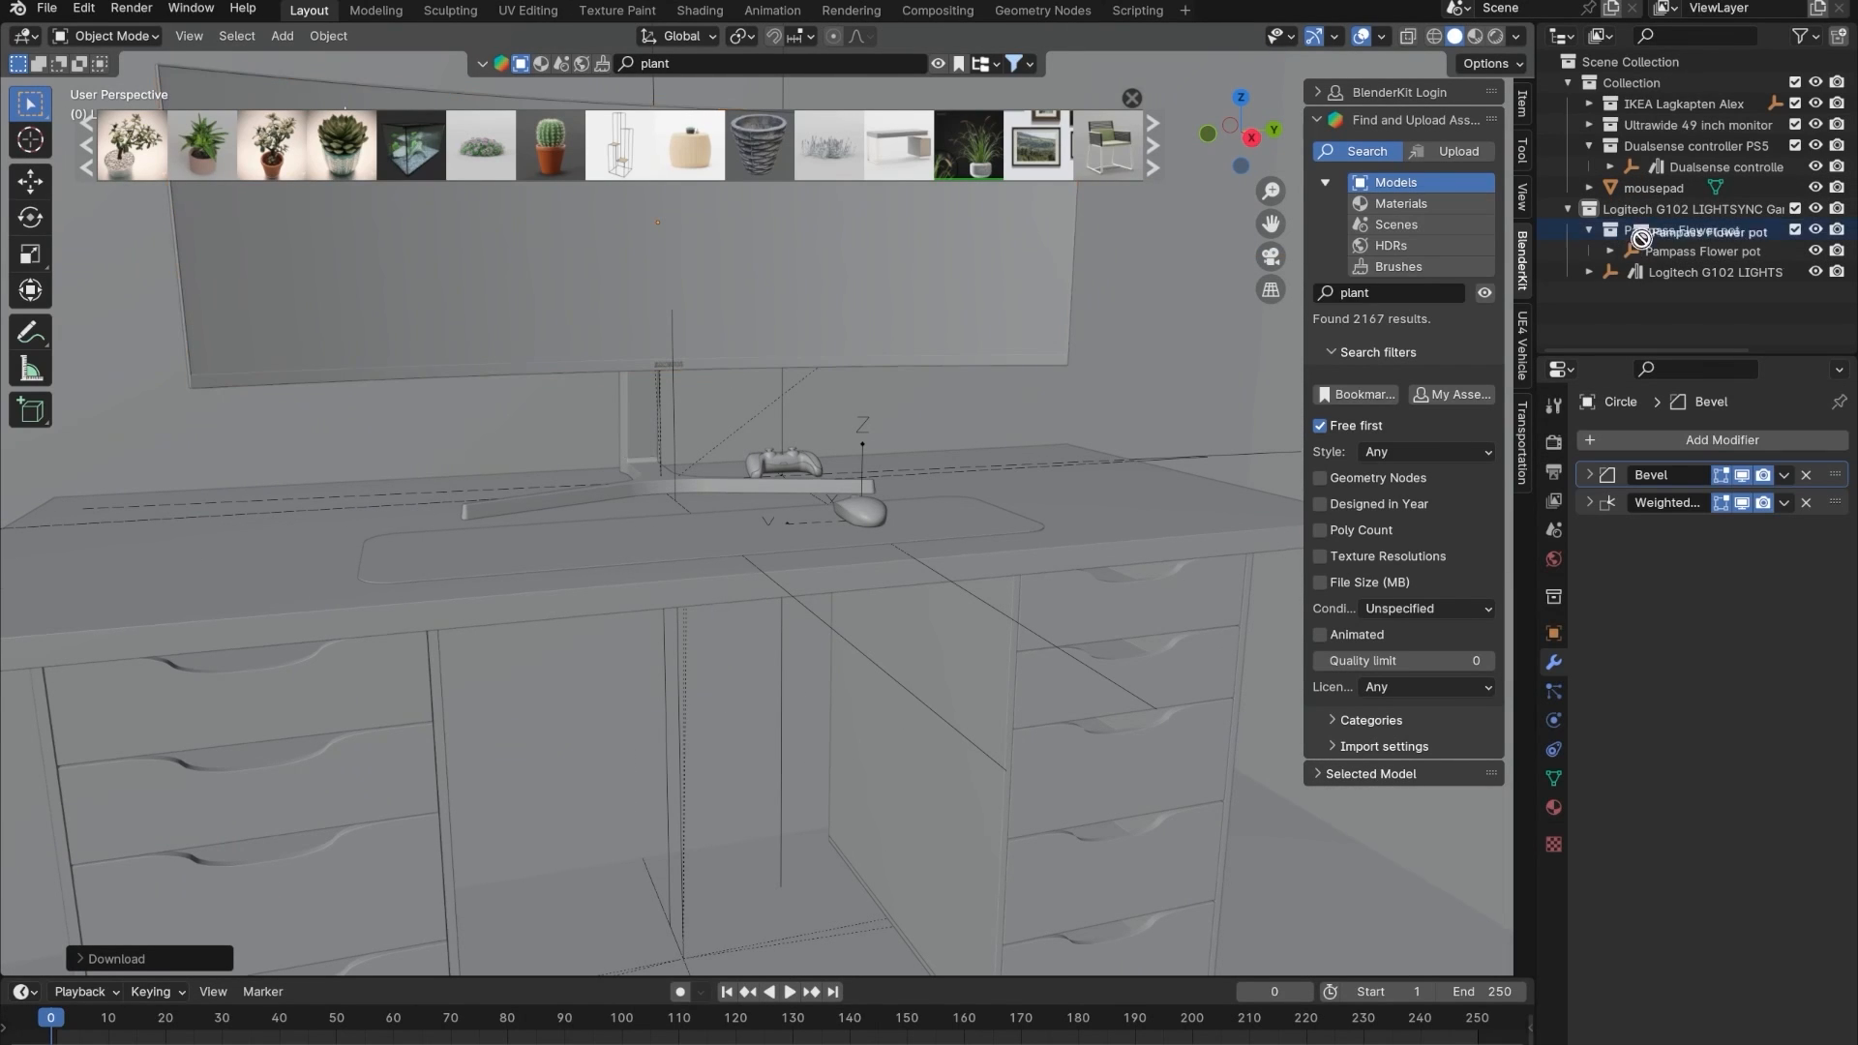
{"action": "right_click", "coordinate": [1612, 253]}
{"action": "left_click", "coordinate": [1483, 271]}
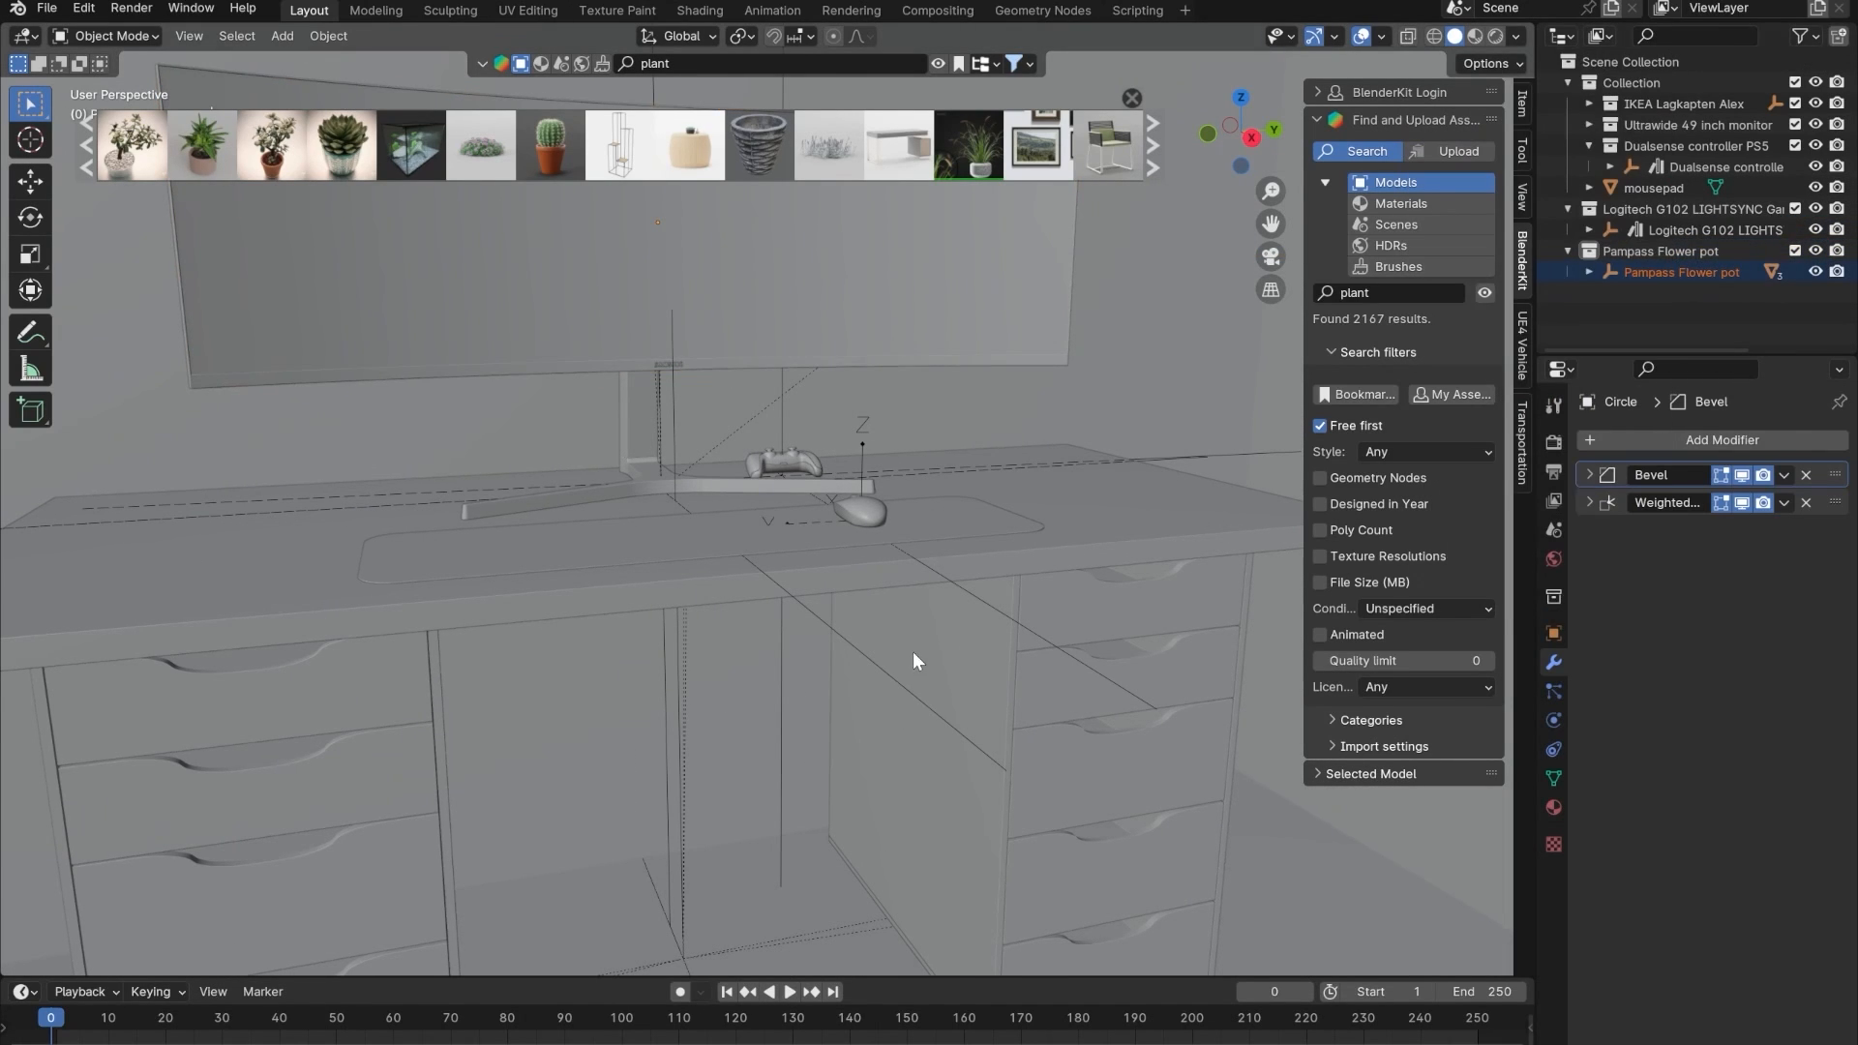
- Move the flower pot across the floor in the XY plane to the drawer unit on the controller's side of the desk
{"action": "scroll", "coordinate": [852, 682], "scroll_direction": "down", "scroll_amount": 4}
{"action": "scroll", "coordinate": [854, 658], "scroll_direction": "up", "scroll_amount": 4}
{"action": "key", "text": "g"}
{"action": "key", "text": "shift+z"}
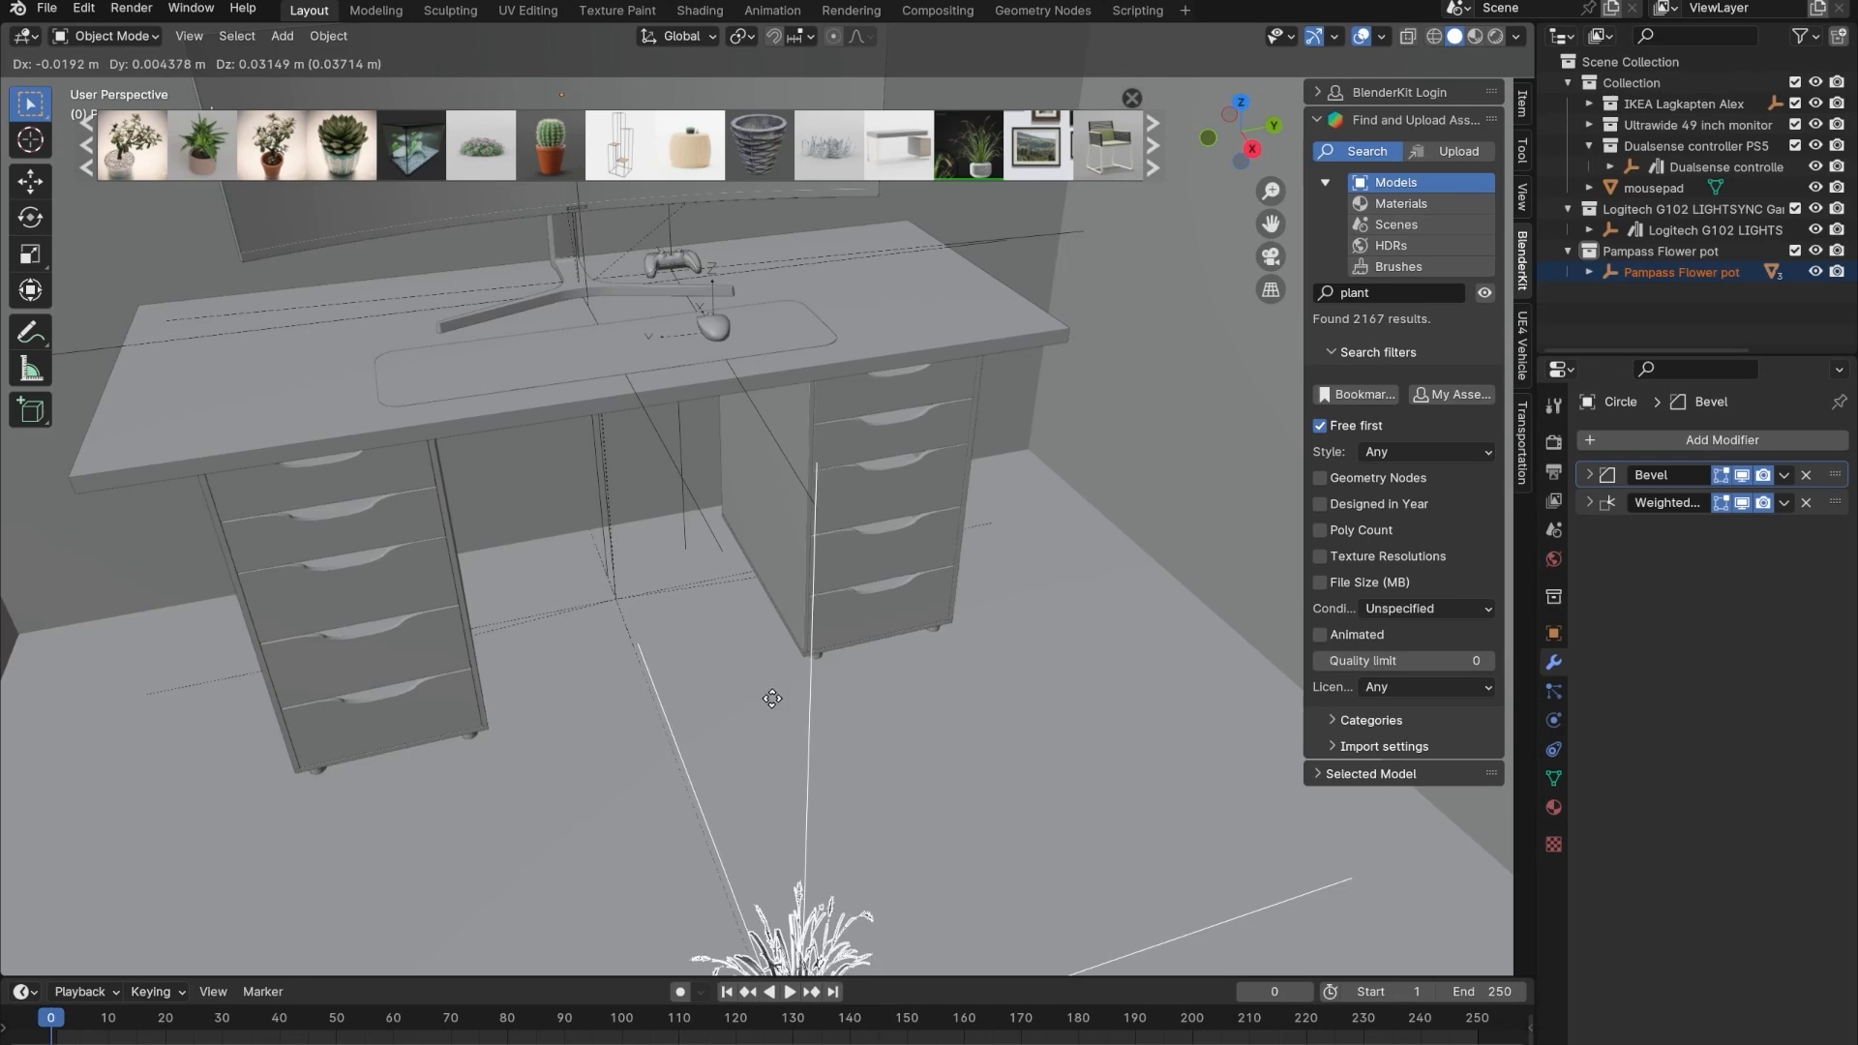
{"action": "left_click", "coordinate": [782, 76]}
- Raise the flower pot along Z to desktop height near the monitor's edge
{"action": "middle_click_drag", "start_coordinate": [866, 324], "coordinate": [810, 513], "text": "shift"}
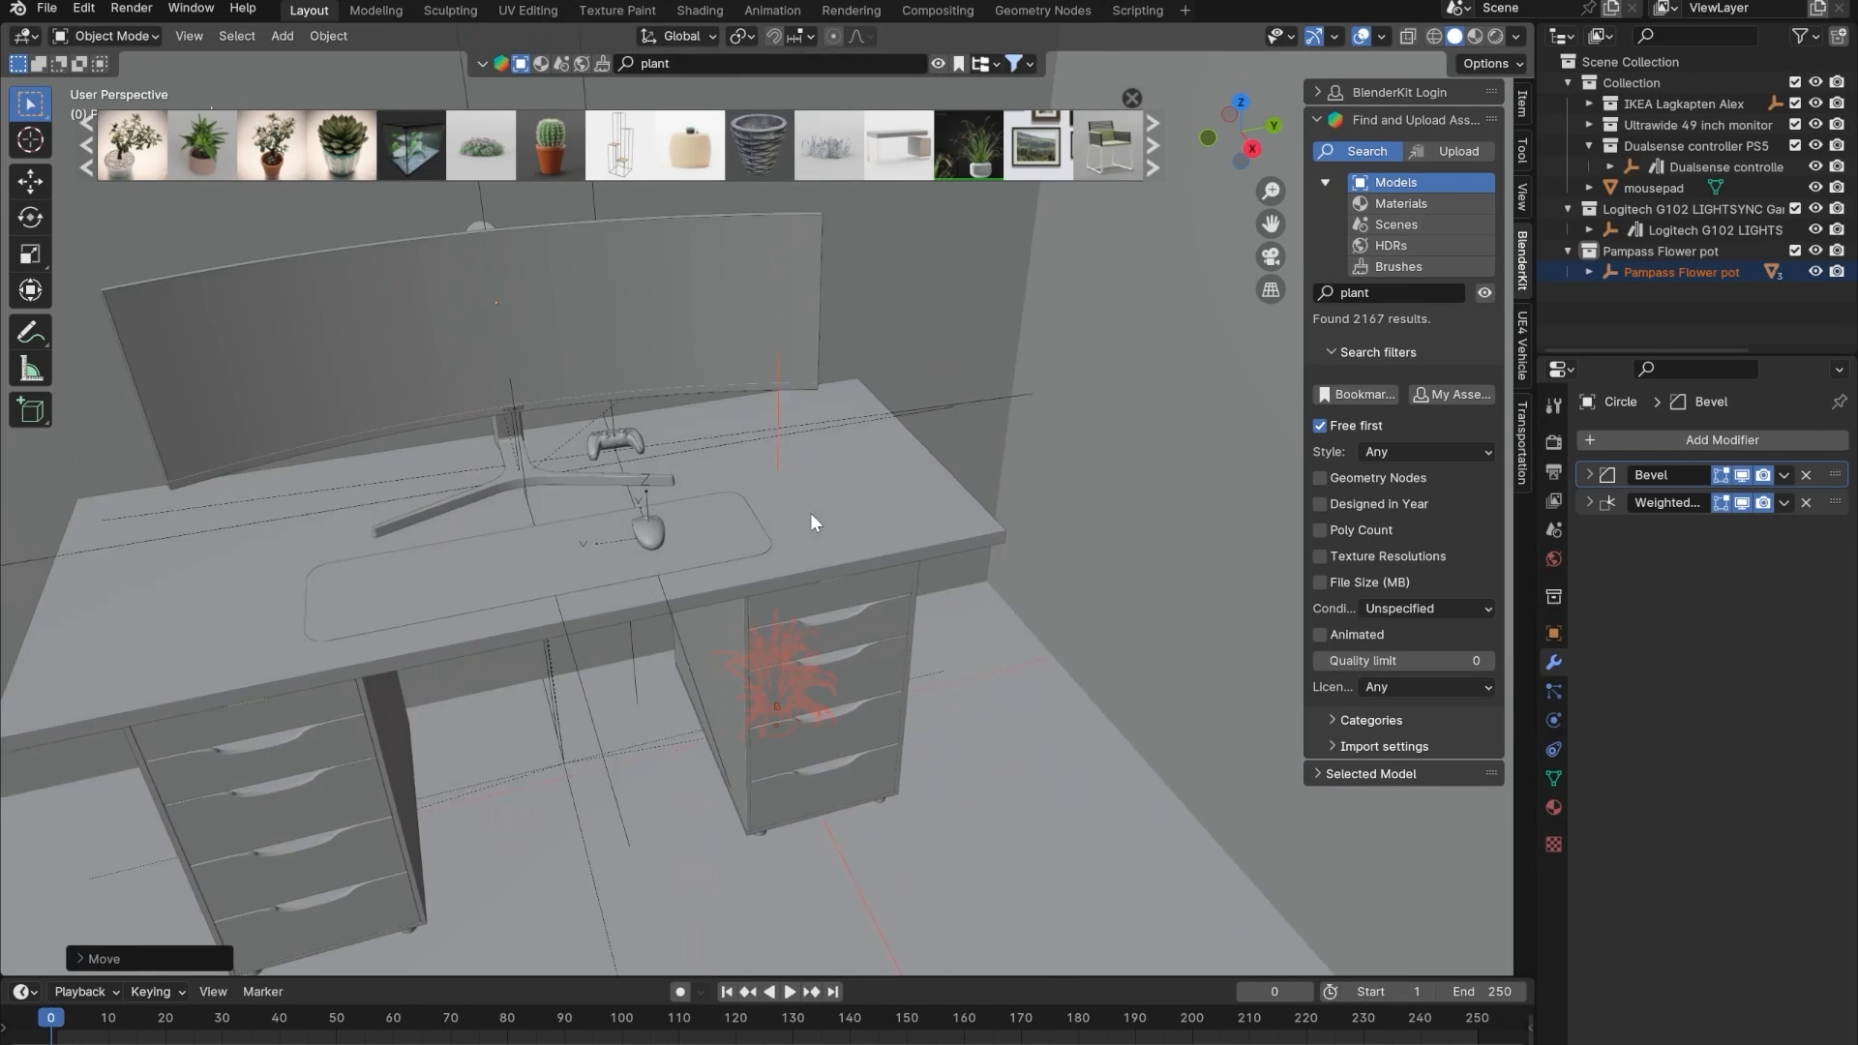
{"action": "middle_click_drag", "start_coordinate": [813, 576], "coordinate": [776, 521]}
{"action": "key", "text": "g"}
{"action": "key", "text": "z"}
{"action": "left_click", "coordinate": [823, 264]}
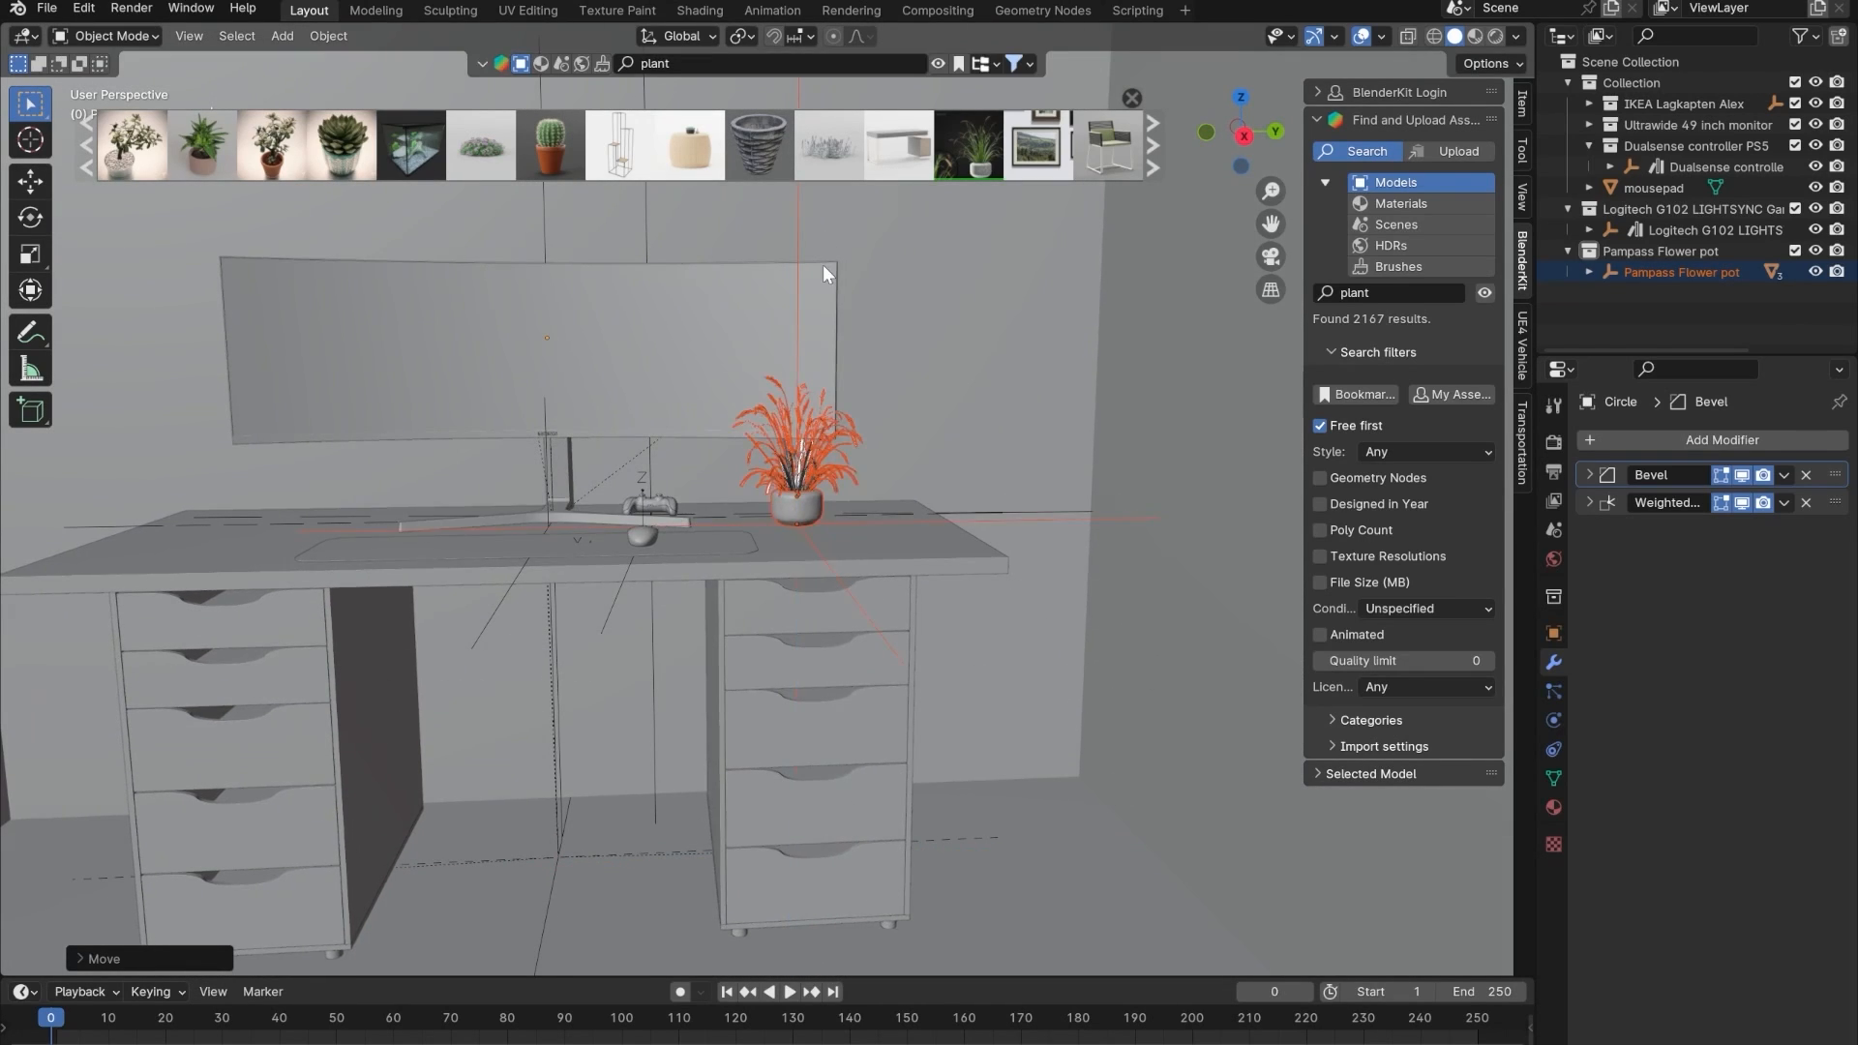
- Lower the flower pot in the back orthographic view so that its base rests on the desktop surface
{"action": "mouse_move", "coordinate": [747, 453]}
{"action": "middle_mouse_down"}
{"action": "mouse_move", "coordinate": [729, 532]}
{"action": "mouse_move", "coordinate": [746, 459]}
{"action": "middle_mouse_up"}
{"action": "key", "text": "ctrl+KP_1"}
{"action": "key", "text": "alt+z"}
{"action": "scroll", "coordinate": [775, 527], "scroll_direction": "up", "scroll_amount": 3}
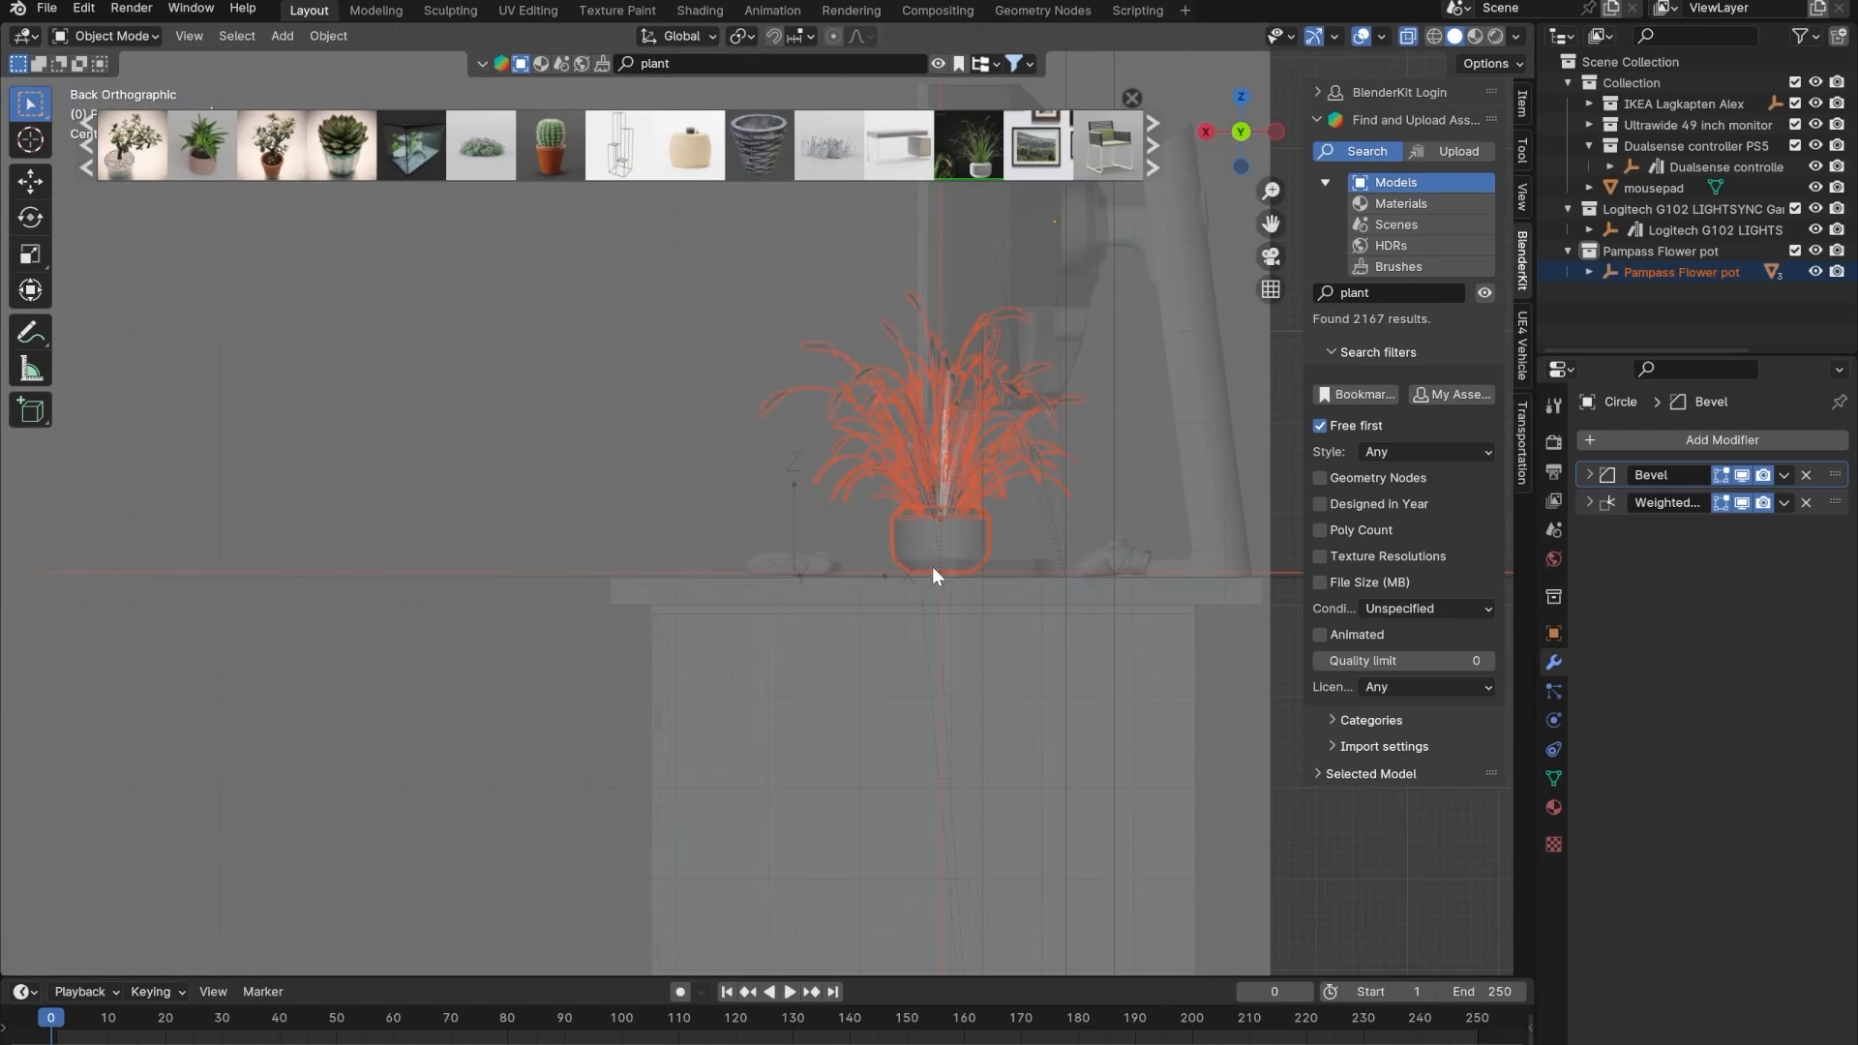
{"action": "middle_click_drag", "start_coordinate": [932, 566], "coordinate": [478, 531], "text": "shift"}
{"action": "scroll", "coordinate": [478, 530], "scroll_direction": "up", "scroll_amount": 7}
{"action": "middle_click_drag", "start_coordinate": [299, 637], "coordinate": [1017, 614], "text": "shift"}
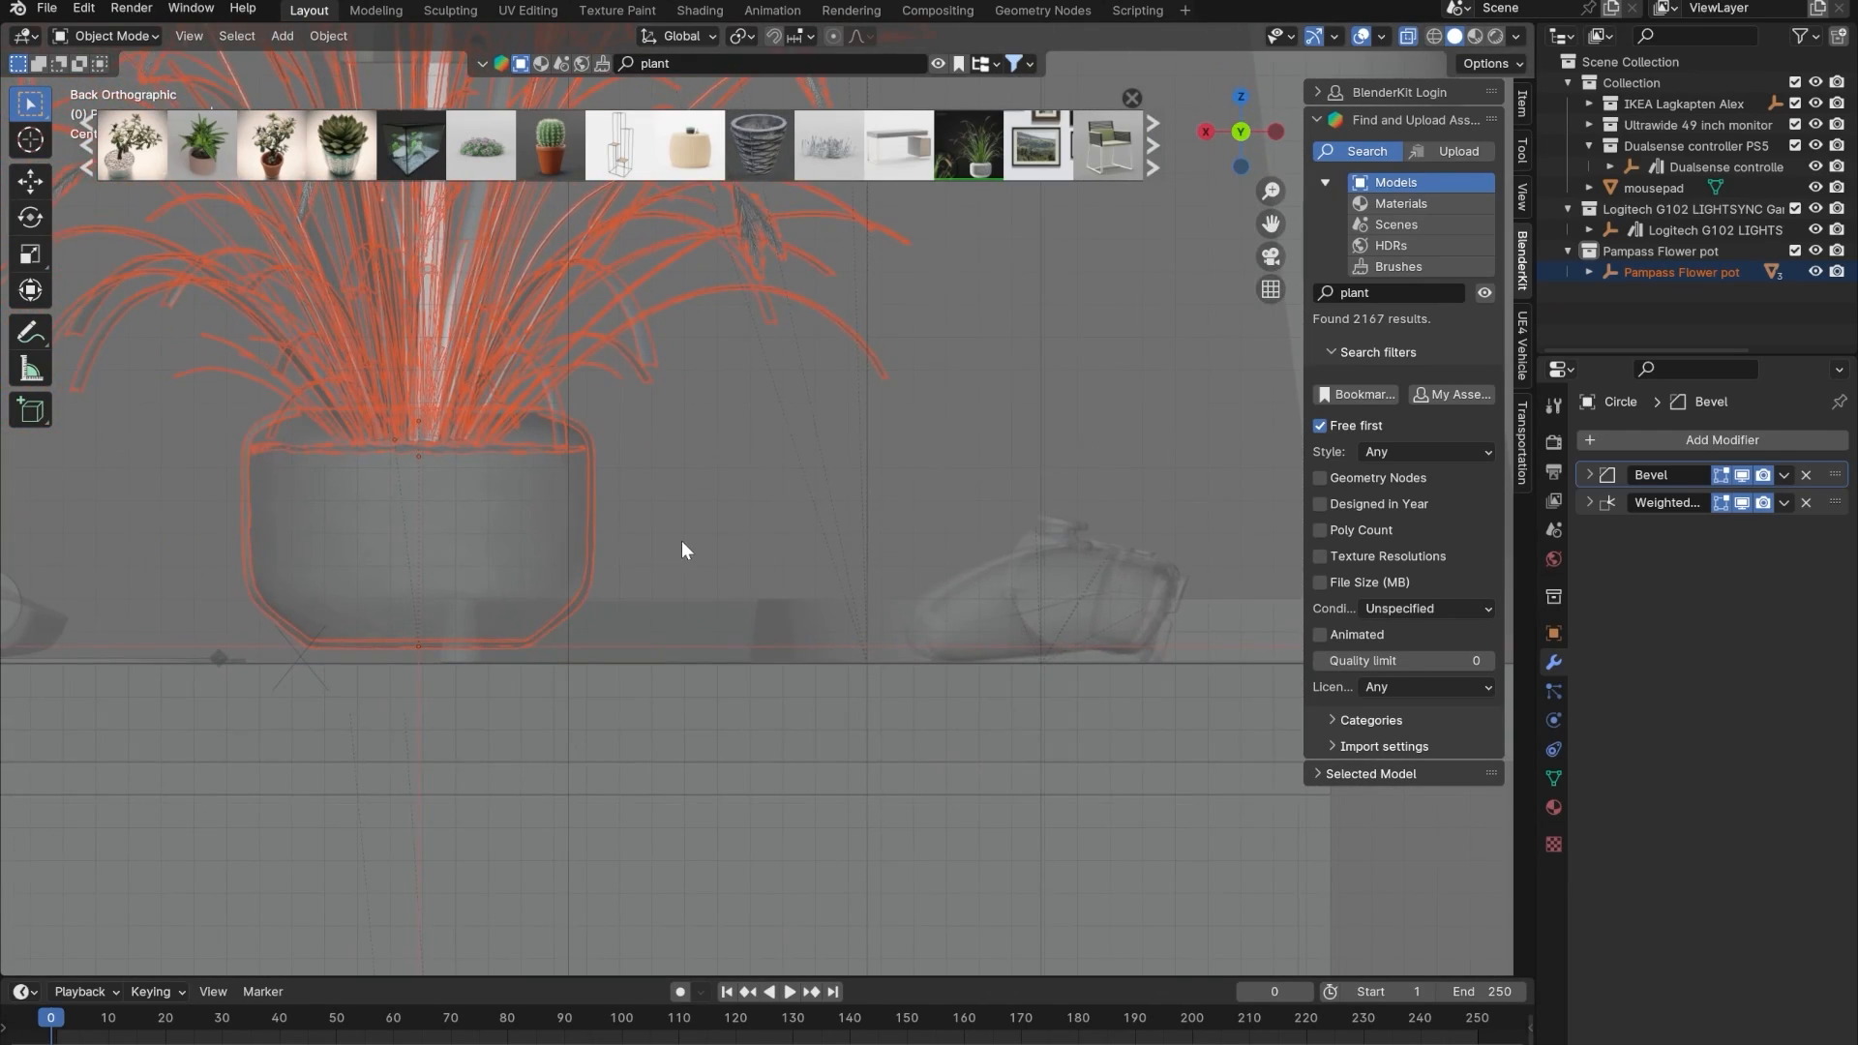
{"action": "key", "text": "g"}
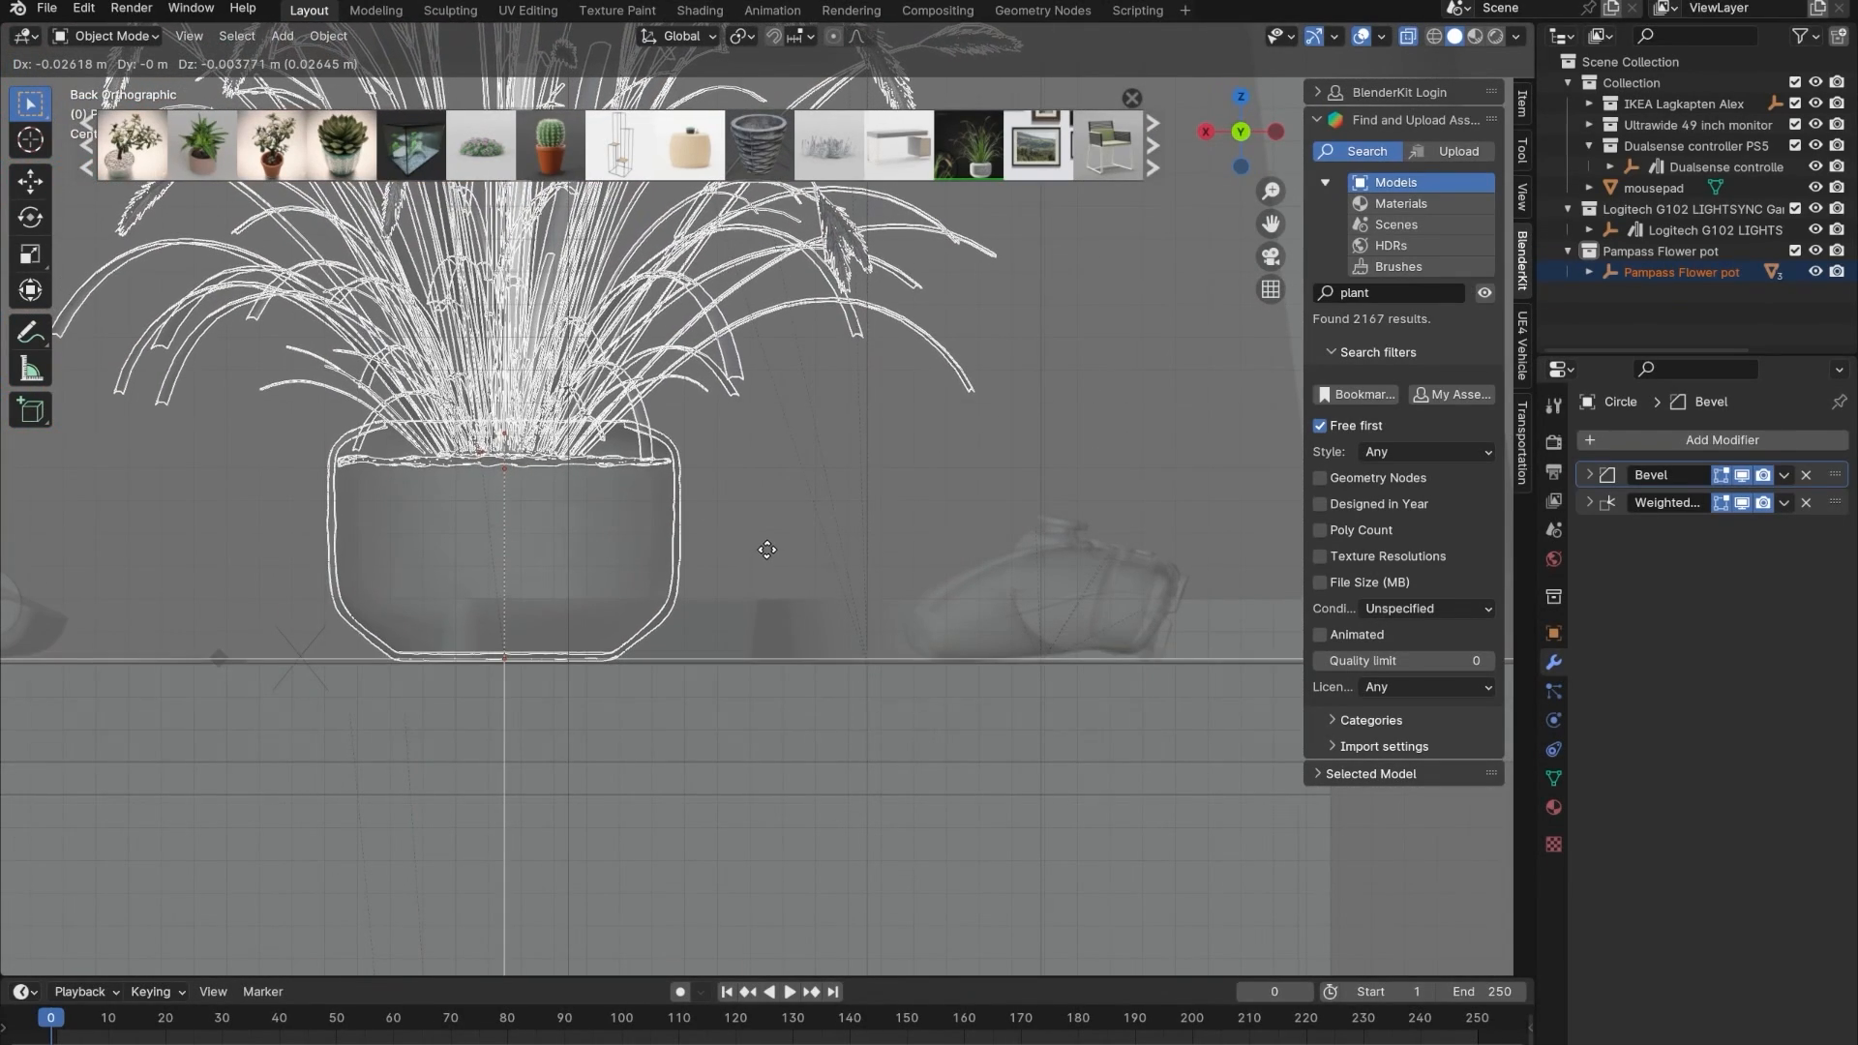
{"action": "left_click", "coordinate": [757, 557]}
- Move the flower pot in the top view closer to the desk's rear outer corner, beside the monitor
{"action": "middle_click_drag", "start_coordinate": [455, 615], "coordinate": [611, 627]}
{"action": "key", "text": "alt+z"}
{"action": "scroll", "coordinate": [671, 647], "scroll_direction": "down", "scroll_amount": 5}
{"action": "key", "text": "alt+z"}
{"action": "scroll", "coordinate": [656, 596], "scroll_direction": "down", "scroll_amount": 2}
{"action": "key", "text": "g"}
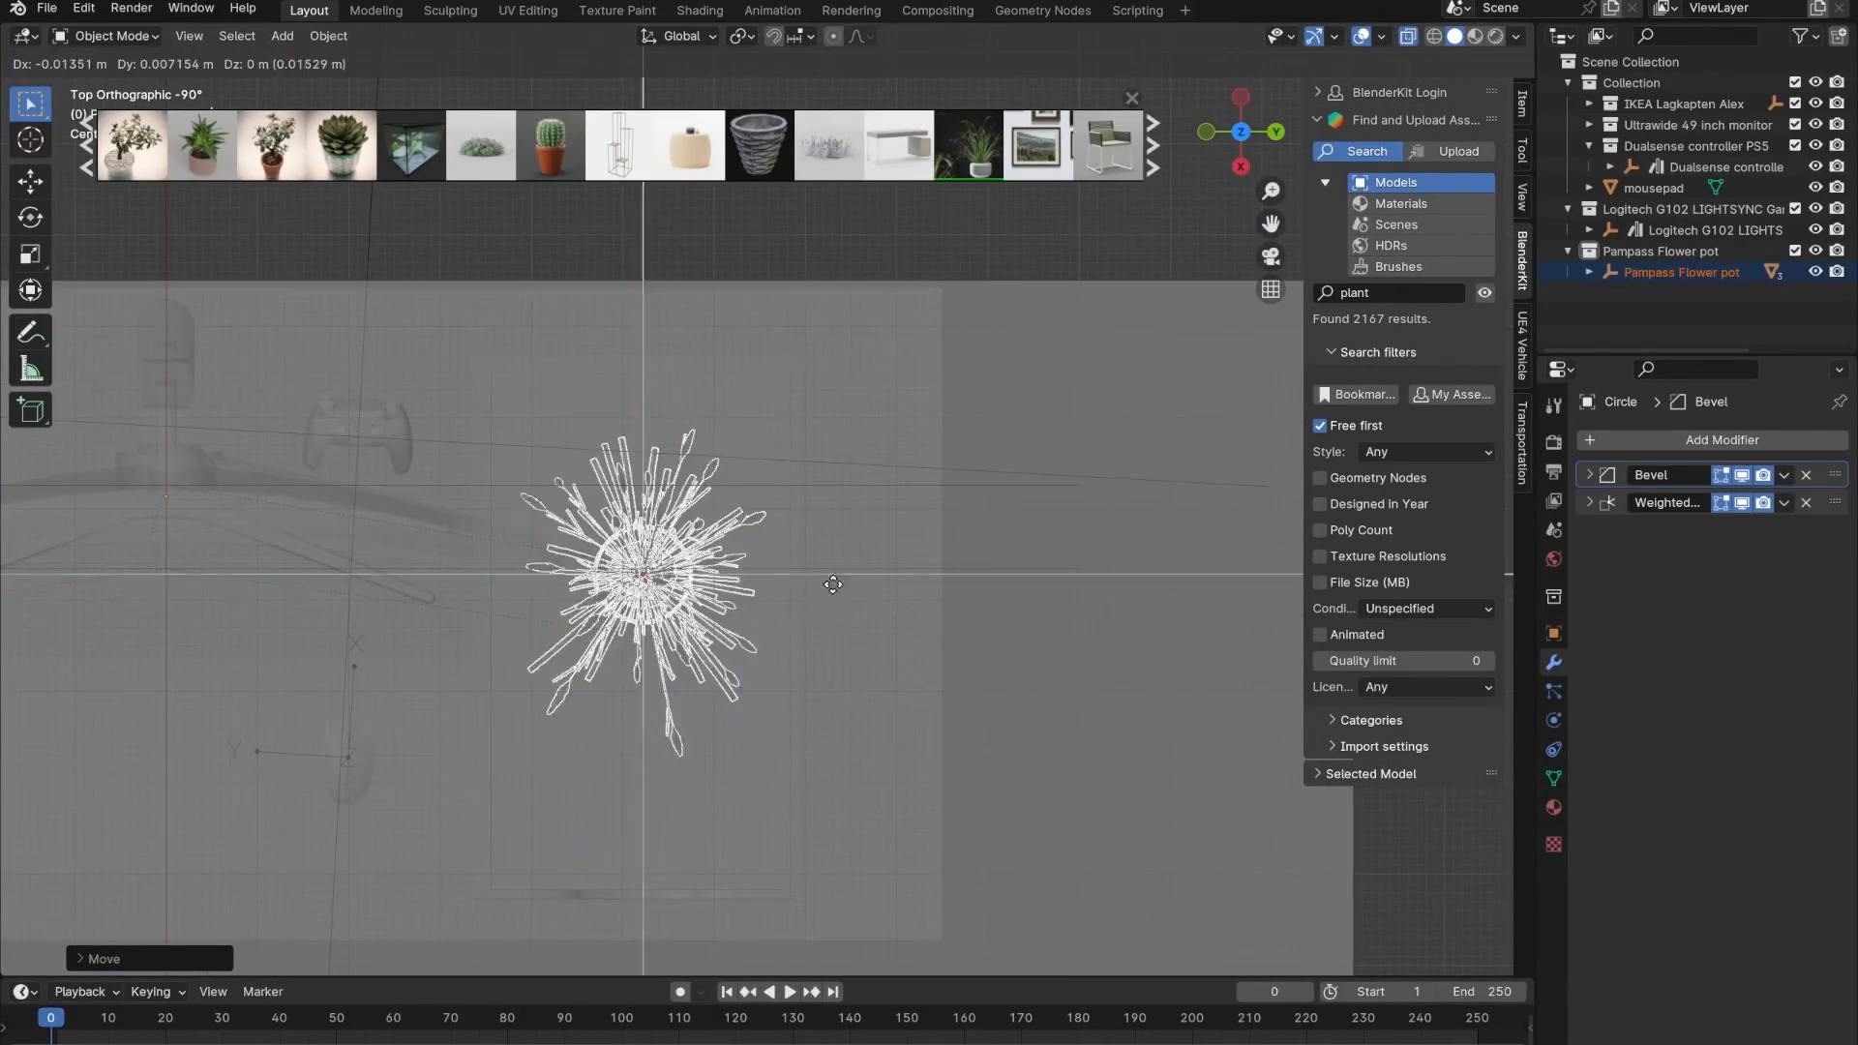
{"action": "left_click", "coordinate": [902, 472]}
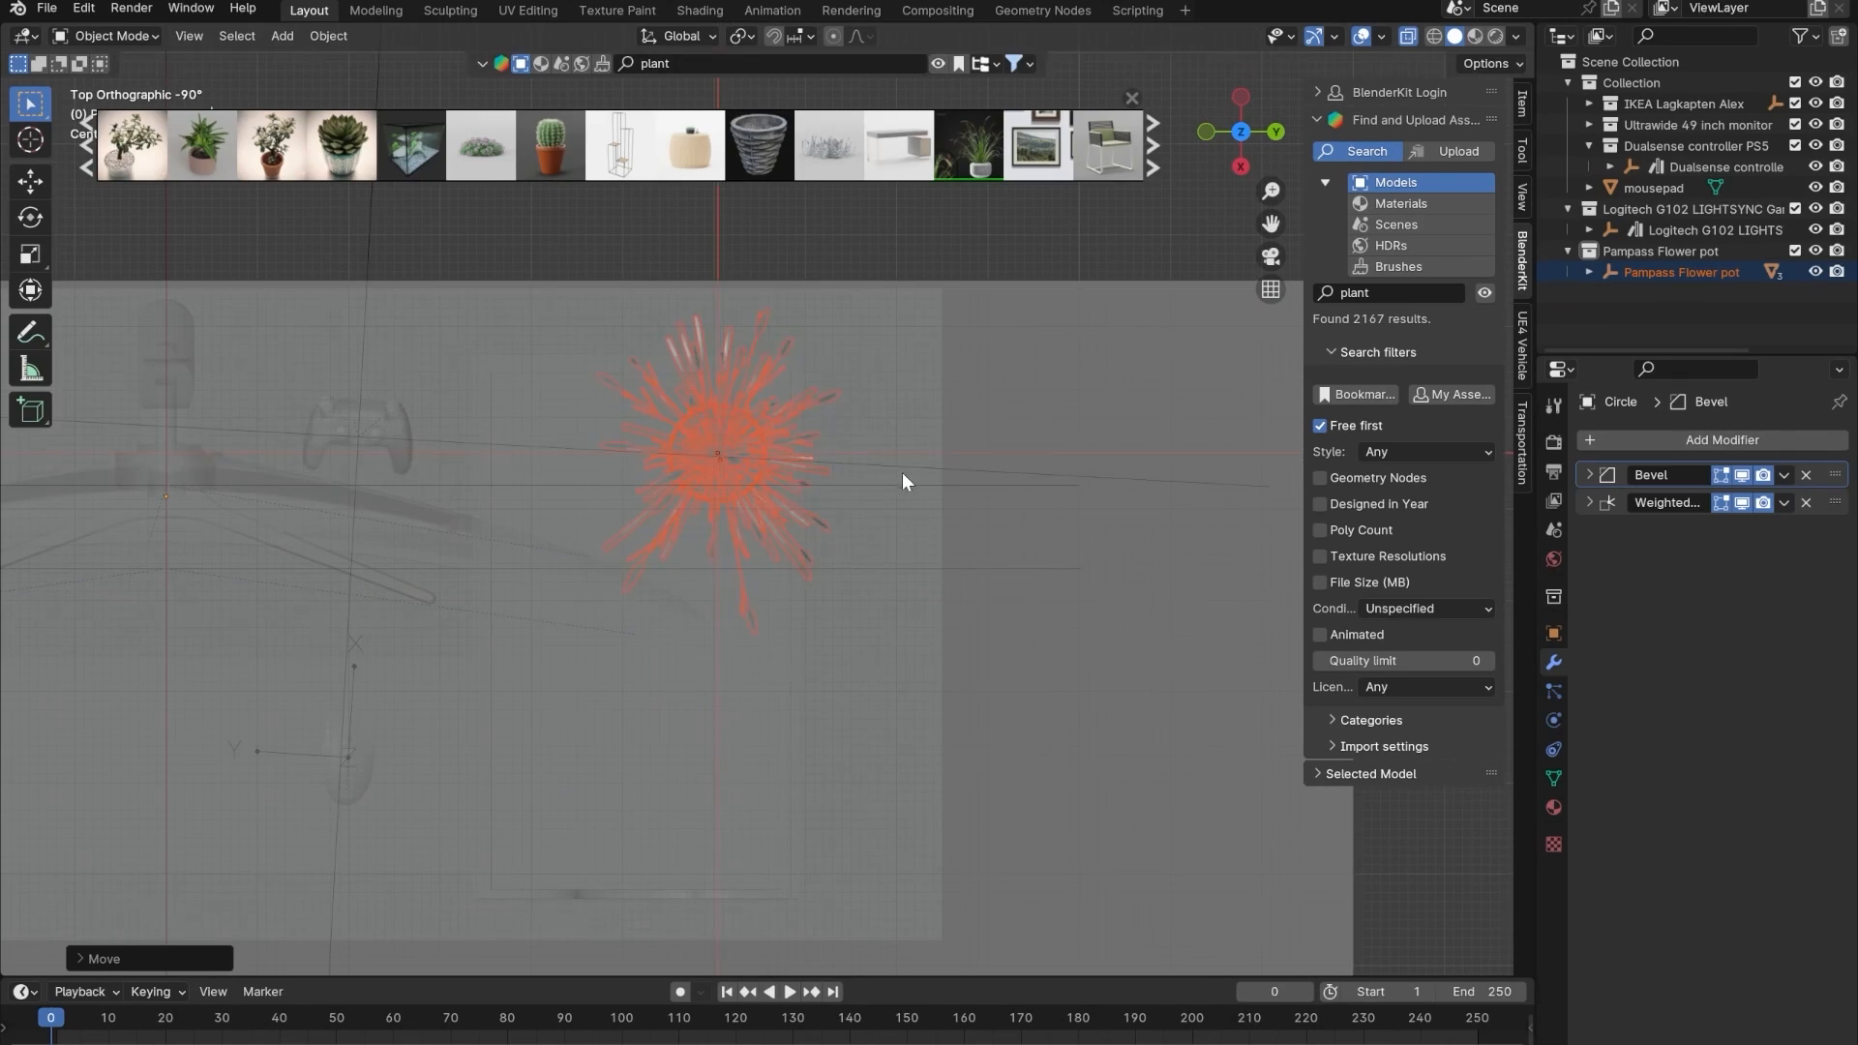
- Rotate the flower pot around the Z axis so its leaves spread away from the monitor's edge
{"action": "mouse_move", "coordinate": [902, 473]}
{"action": "middle_mouse_down"}
{"action": "mouse_move", "coordinate": [883, 377]}
{"action": "mouse_move", "coordinate": [653, 398]}
{"action": "mouse_move", "coordinate": [687, 407]}
{"action": "middle_mouse_up"}
{"action": "key", "text": "alt+z"}
{"action": "scroll", "coordinate": [682, 416], "scroll_direction": "up", "scroll_amount": 5}
{"action": "key", "text": "r"}
{"action": "key", "text": "z"}
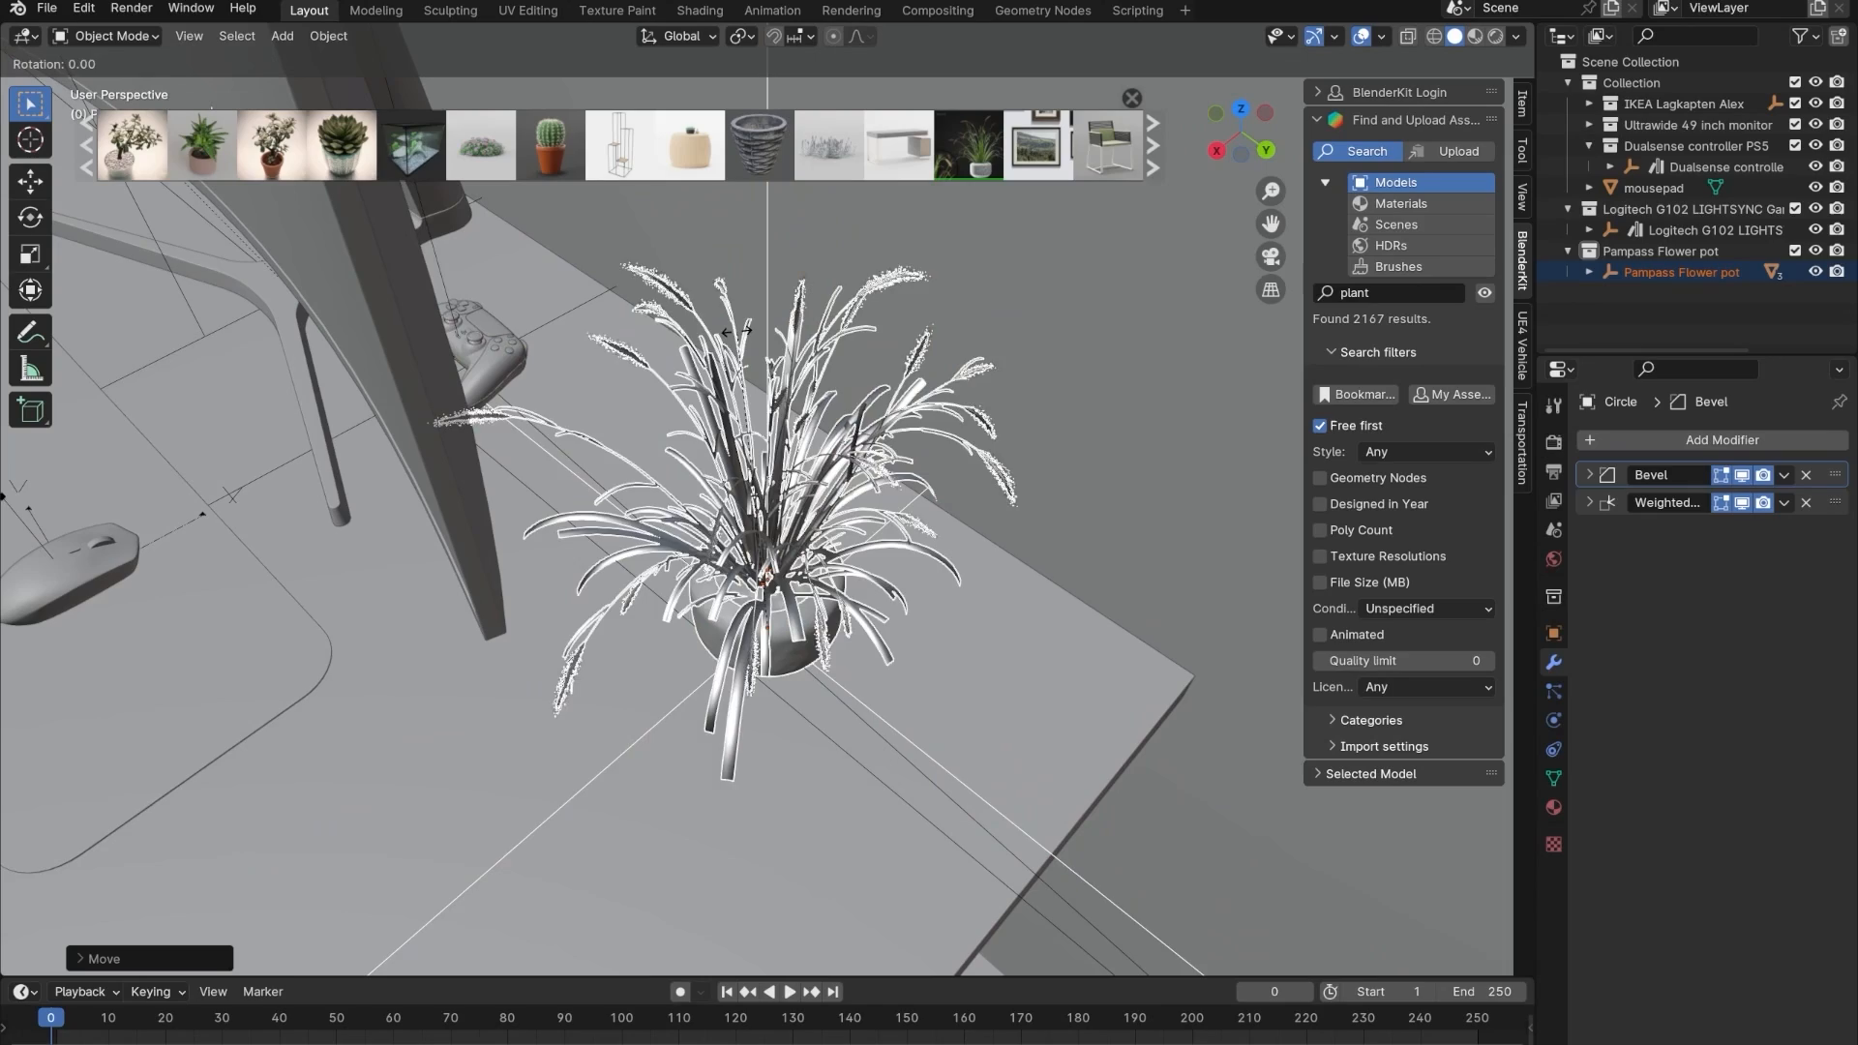
{"action": "left_click", "coordinate": [459, 544]}
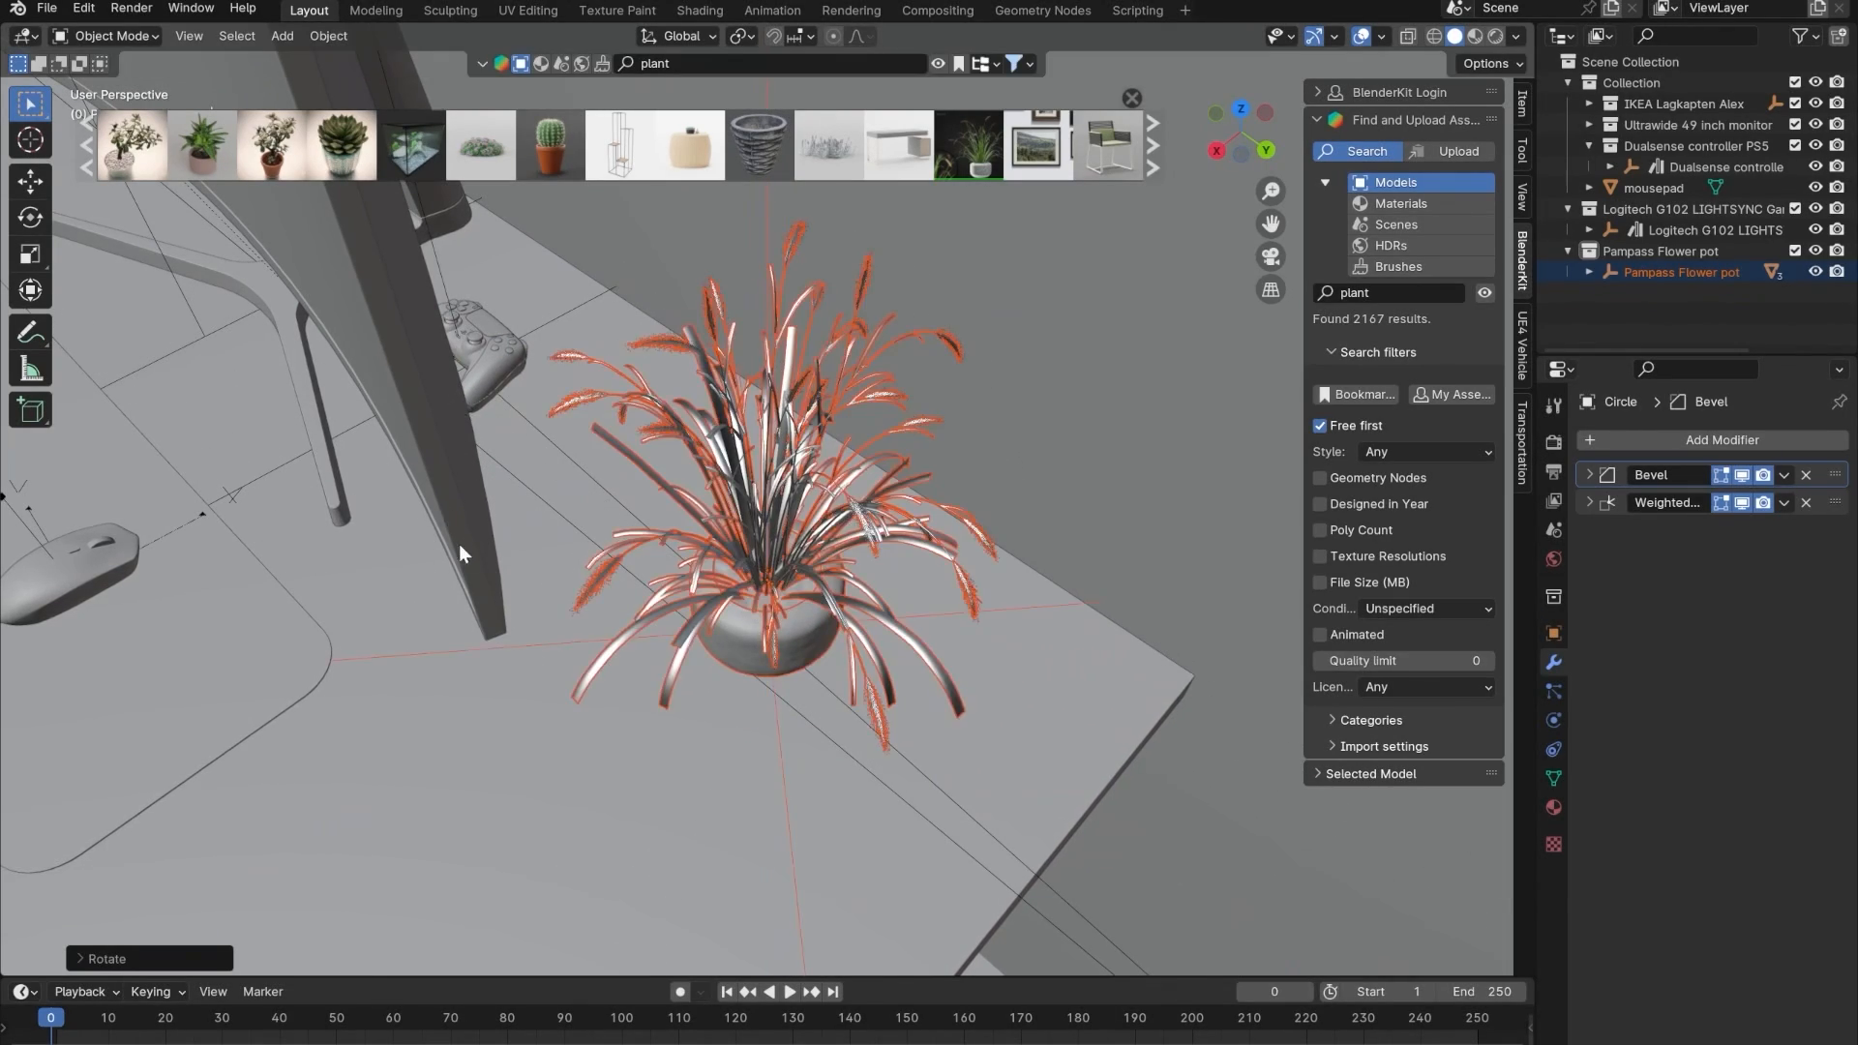
{"action": "middle_click_drag", "start_coordinate": [459, 544], "coordinate": [627, 436]}
{"action": "scroll", "coordinate": [629, 455], "scroll_direction": "down", "scroll_amount": 6}
- Select the mousepad in place of the flower pot and search the BlenderKit models for macbook
{"action": "left_click", "coordinate": [634, 668]}
{"action": "middle_click_drag", "start_coordinate": [634, 668], "coordinate": [984, 672]}
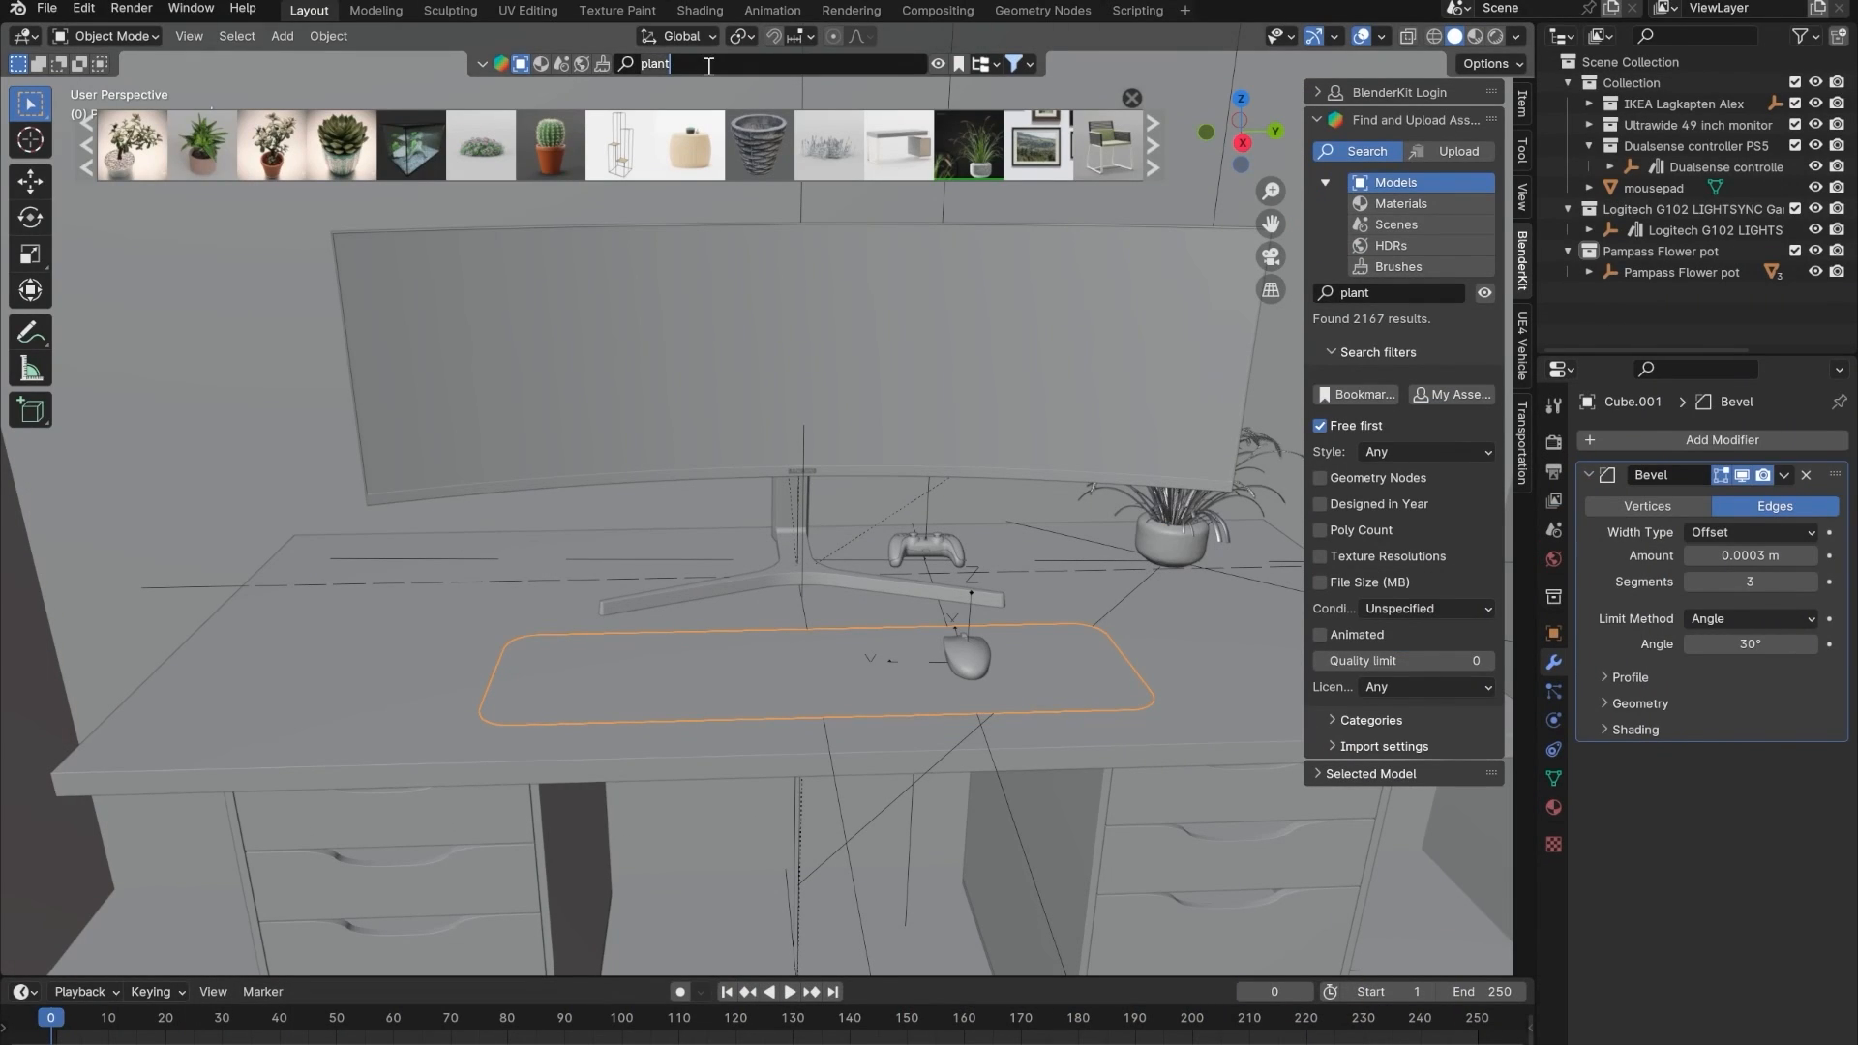
{"action": "key", "text": "Caps_Lock"}
{"action": "key", "text": "BackSpace"}
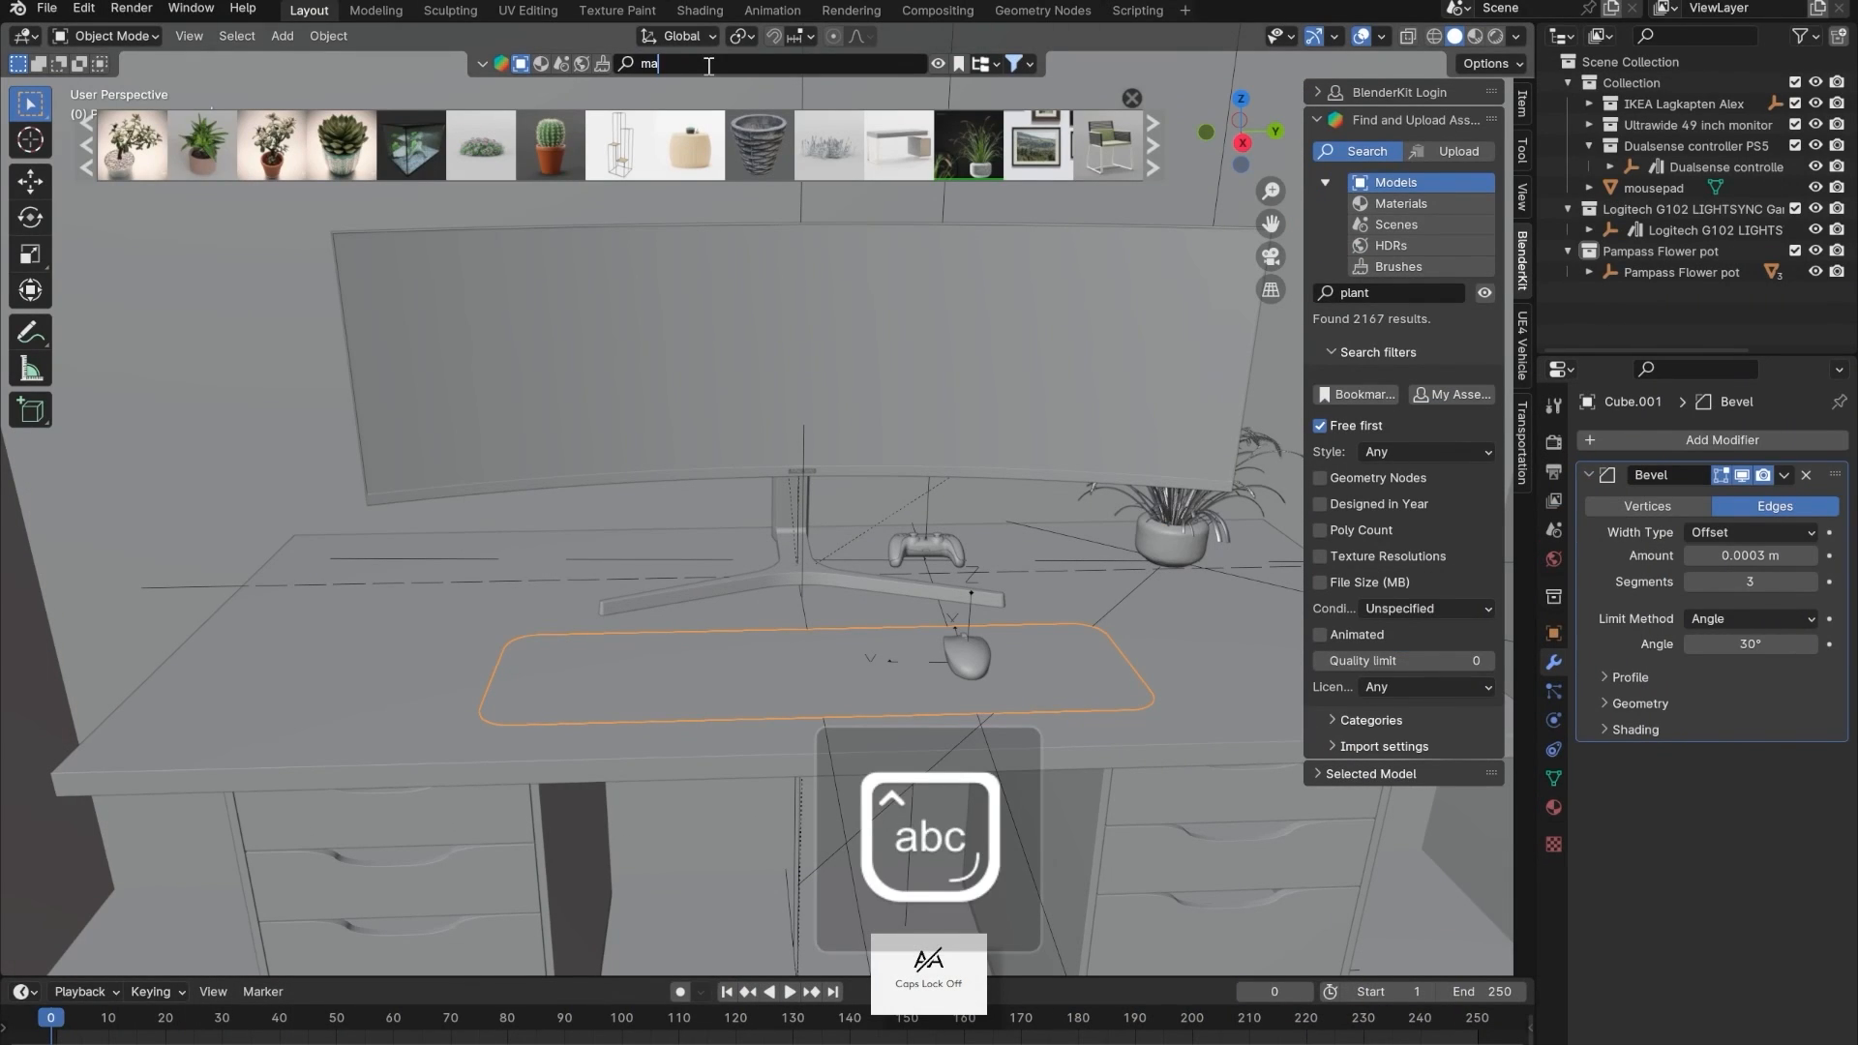
{"action": "key", "text": "Return"}
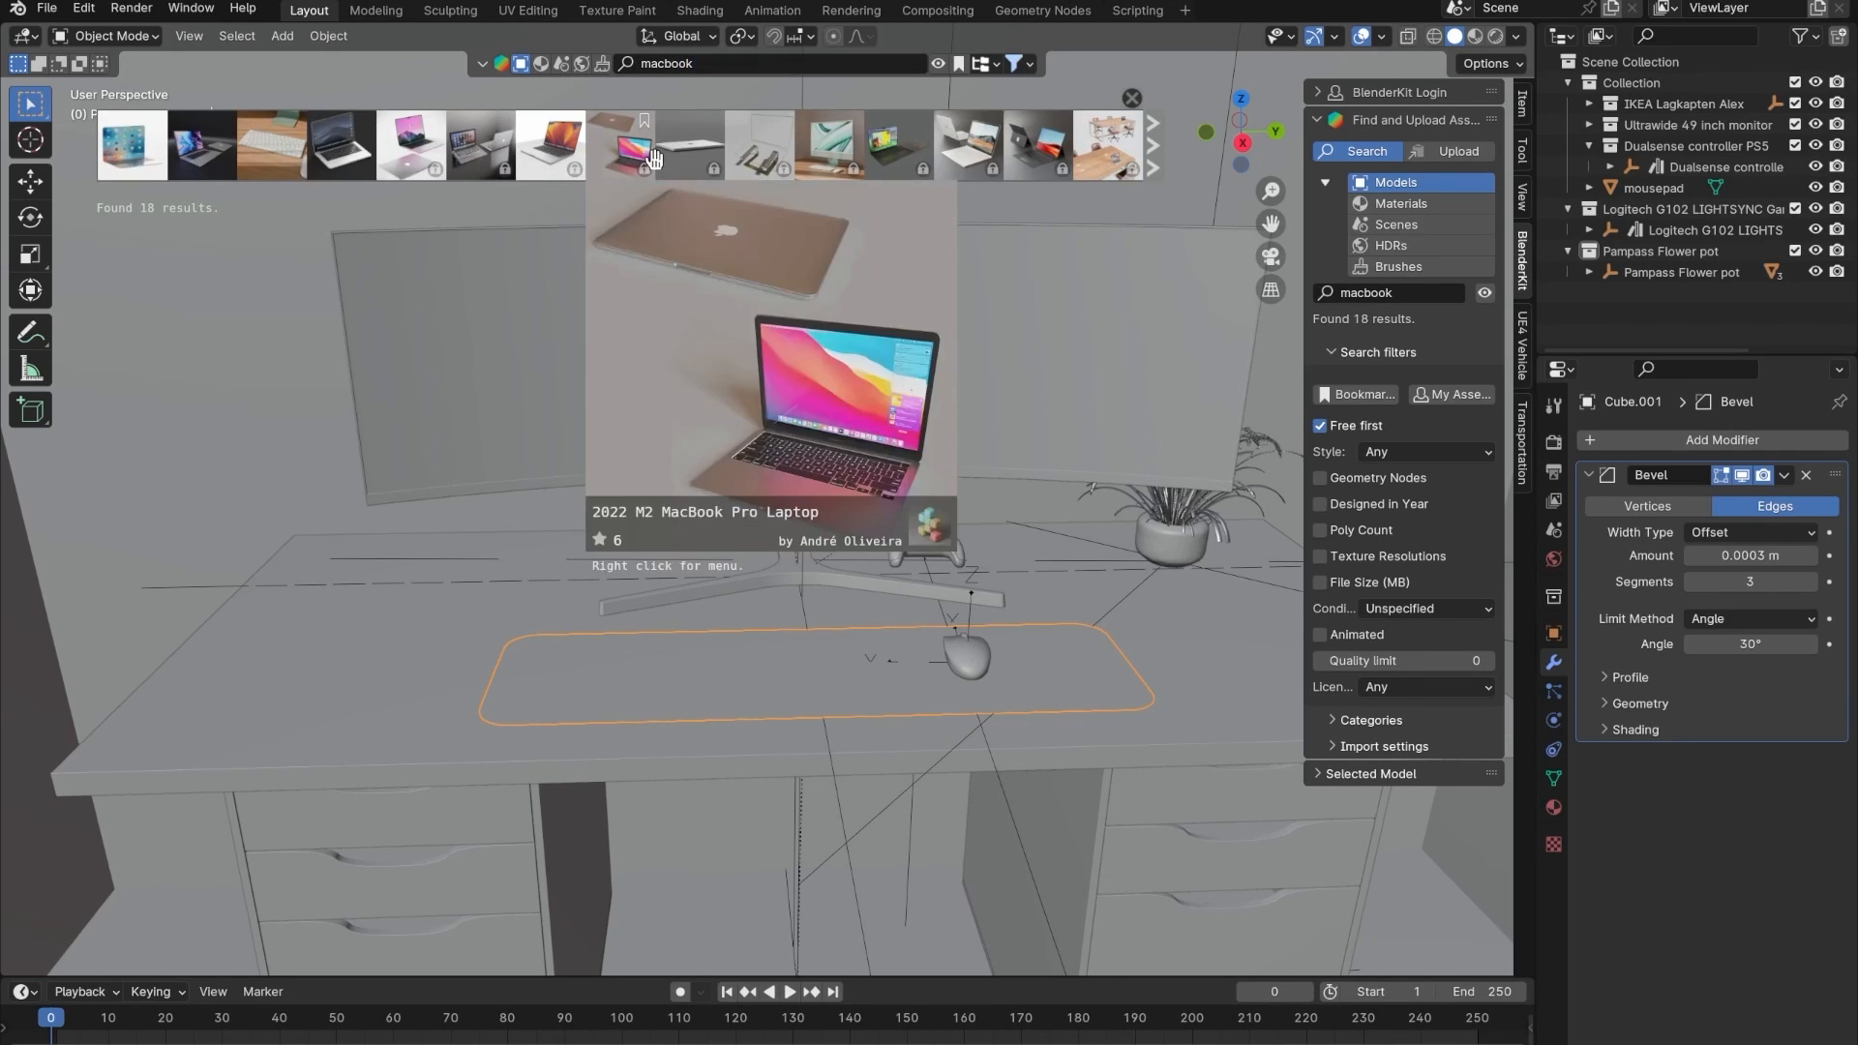
- Import the Macbook pro/laptop model from the search results and move its collection directly under the Scene Collection
{"action": "mouse_move", "coordinate": [180, 151]}
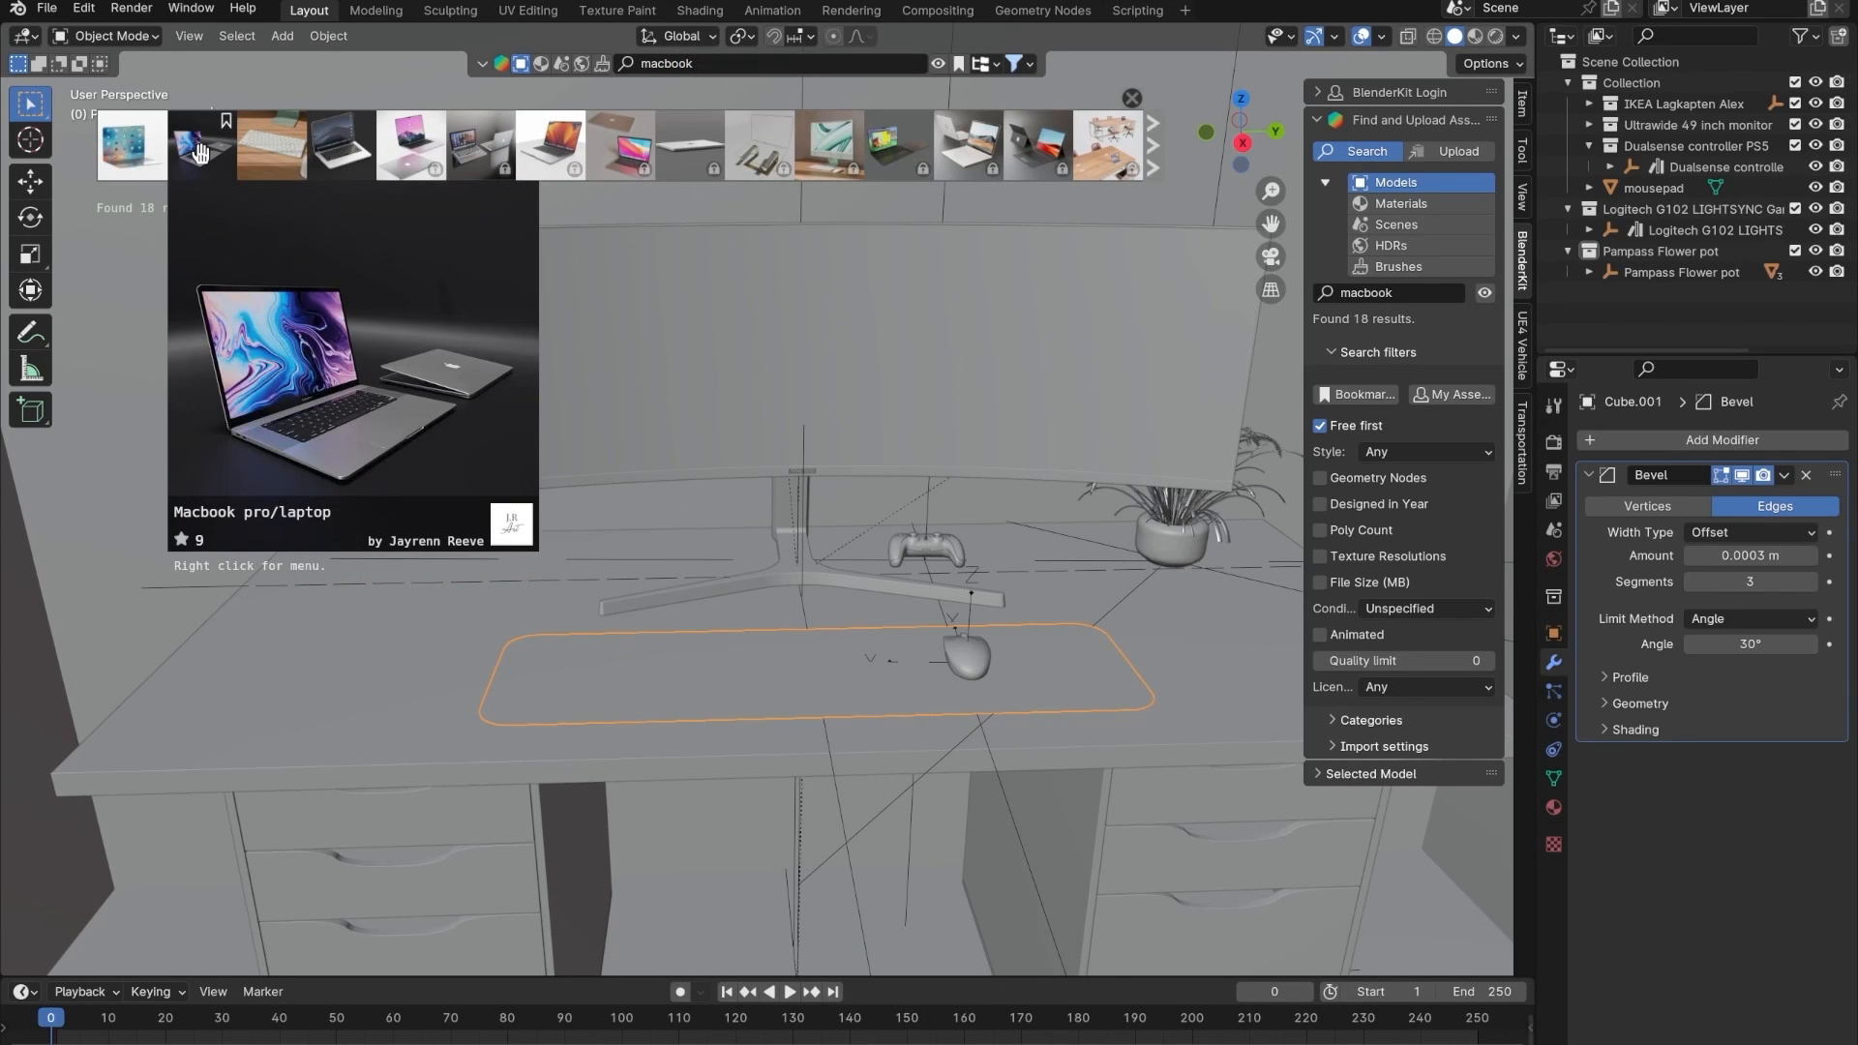
{"action": "left_click", "coordinate": [200, 152]}
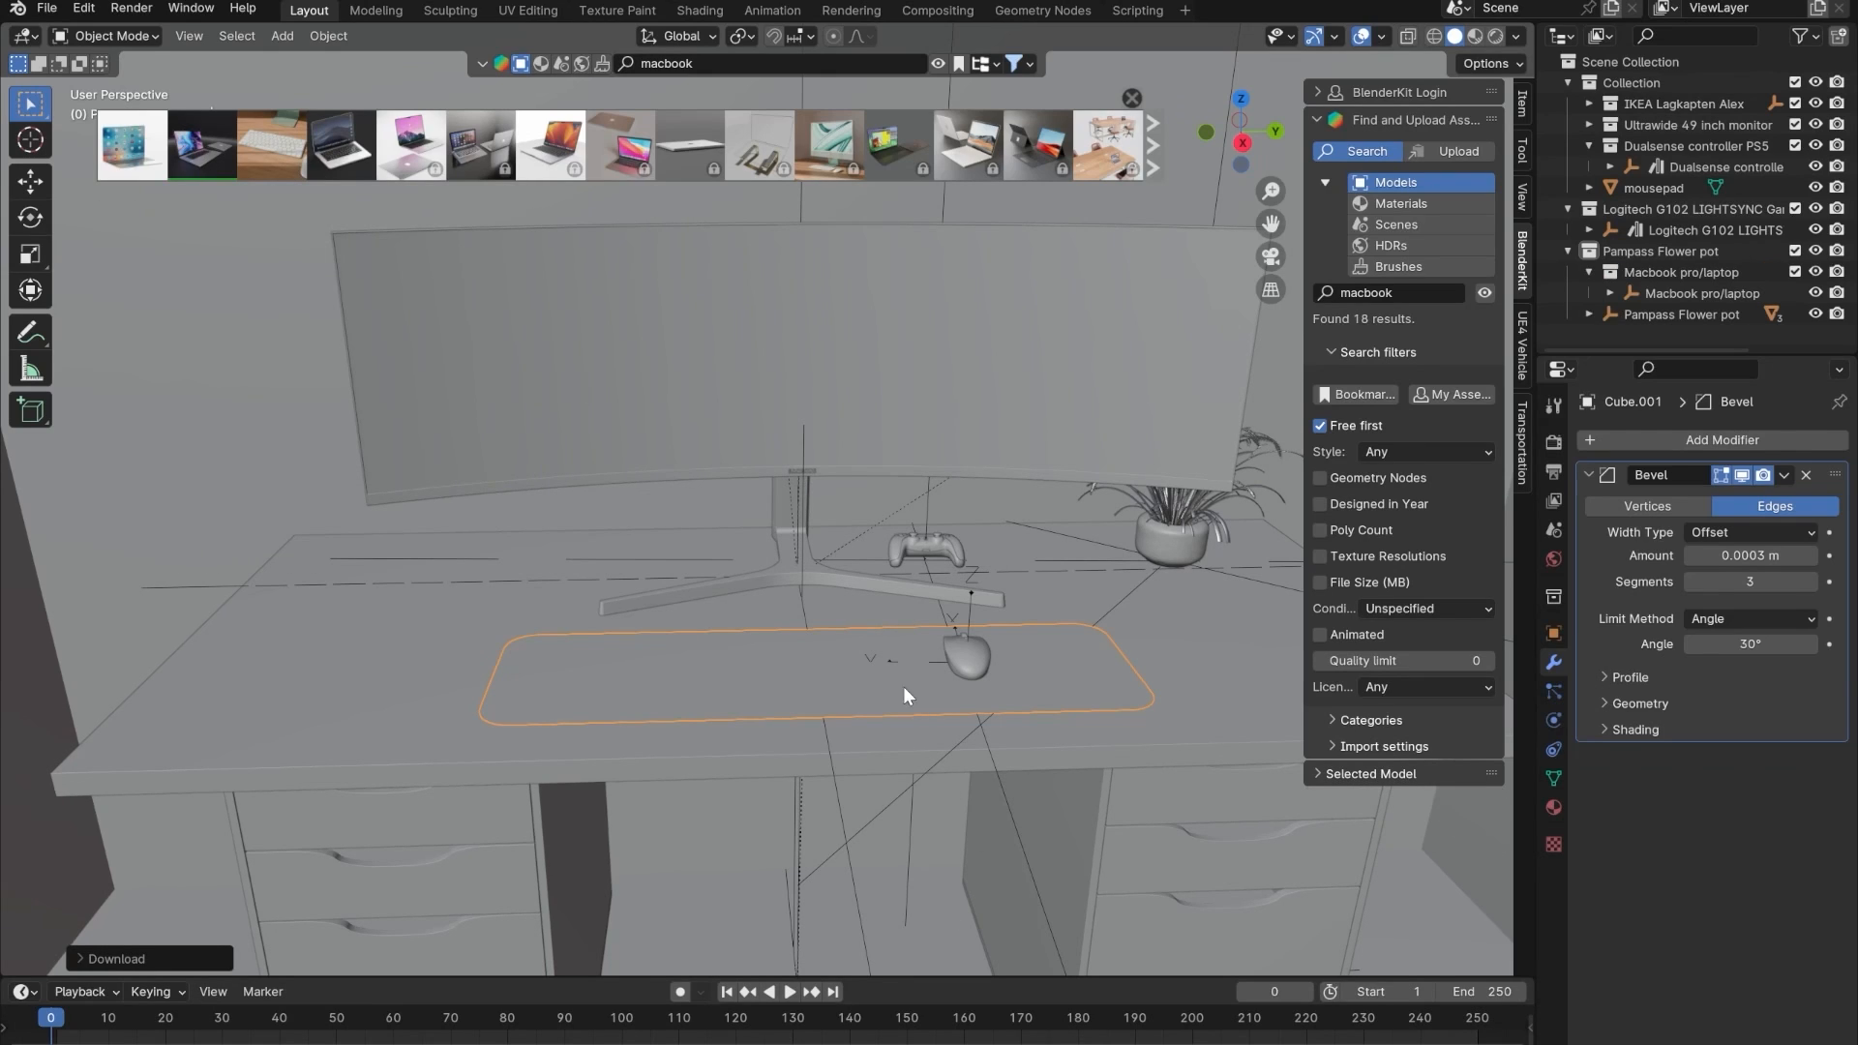
{"action": "left_click", "coordinate": [1655, 274]}
{"action": "left_click_drag", "start_coordinate": [1656, 274], "coordinate": [1632, 331]}
- Select all objects of the Macbook pro/laptop collection and move them horizontally and up above the desk's left half
{"action": "right_click", "coordinate": [1628, 288]}
{"action": "left_click", "coordinate": [1467, 289]}
{"action": "scroll", "coordinate": [886, 531], "scroll_direction": "down", "scroll_amount": 4}
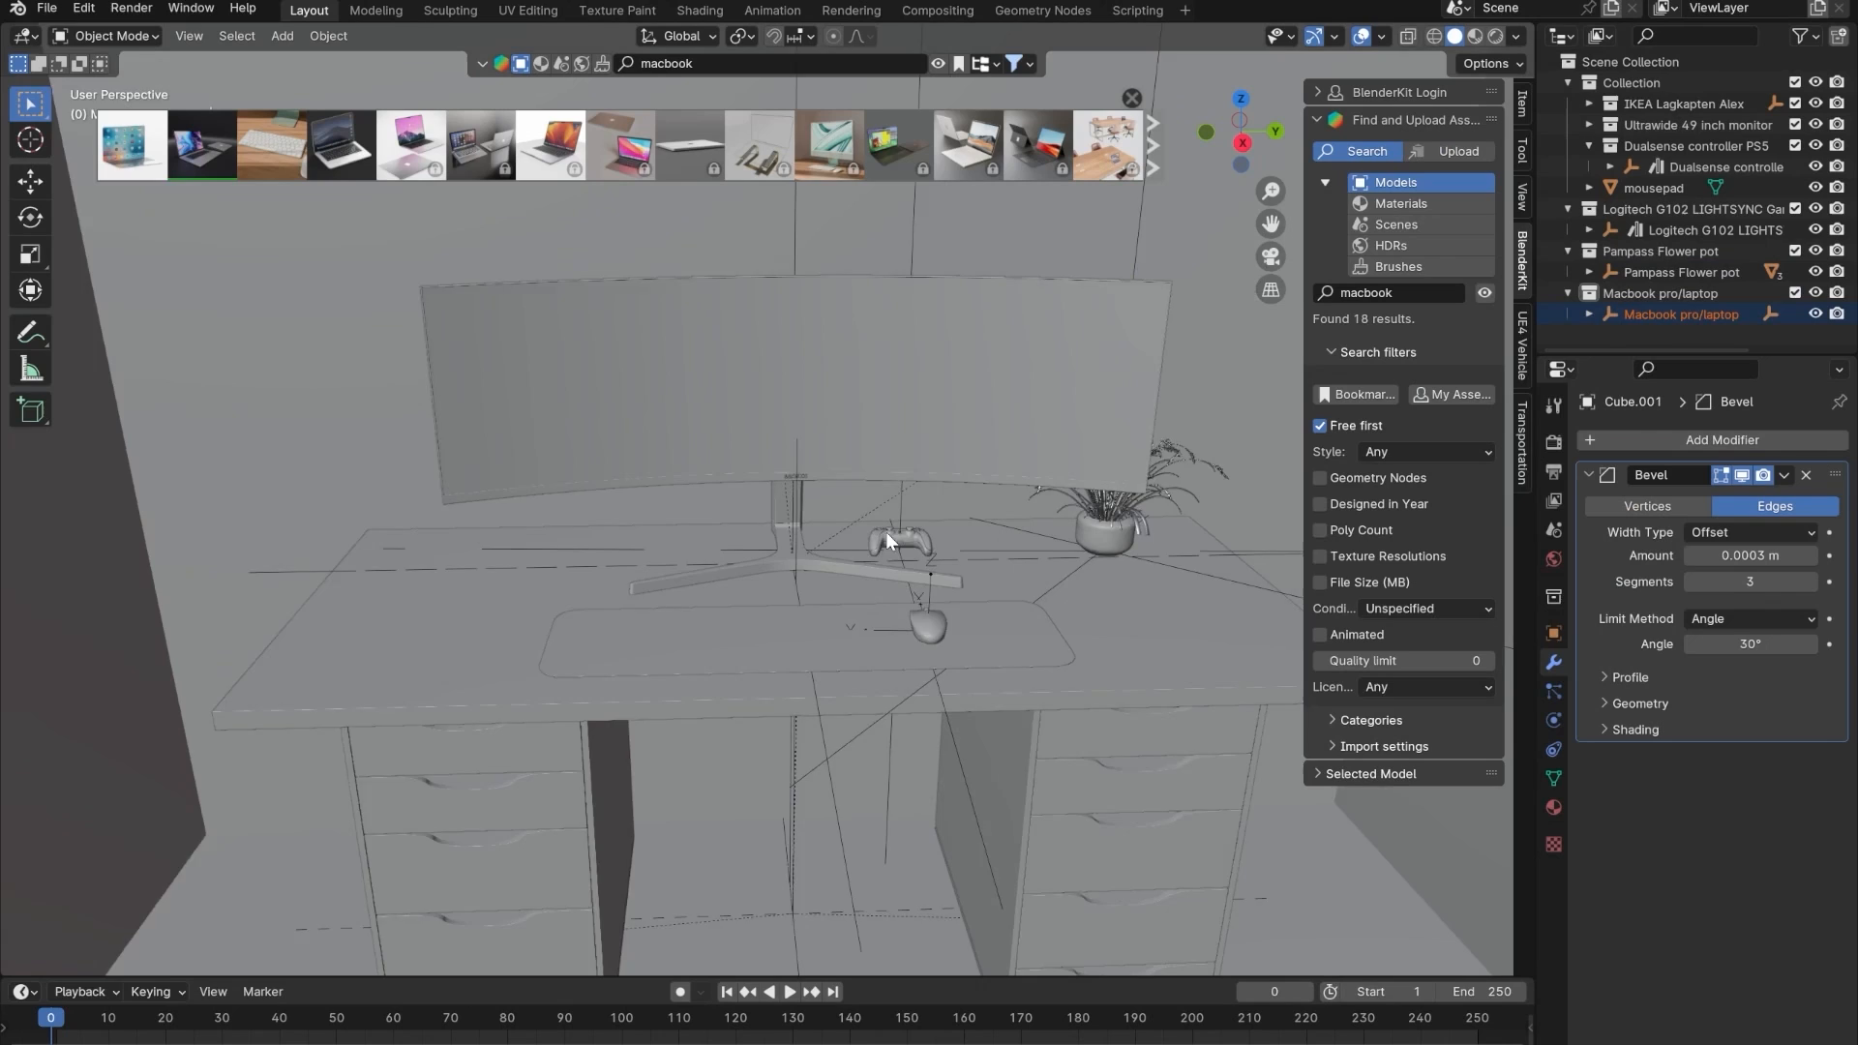
{"action": "key", "text": "g"}
{"action": "key", "text": "shift+z"}
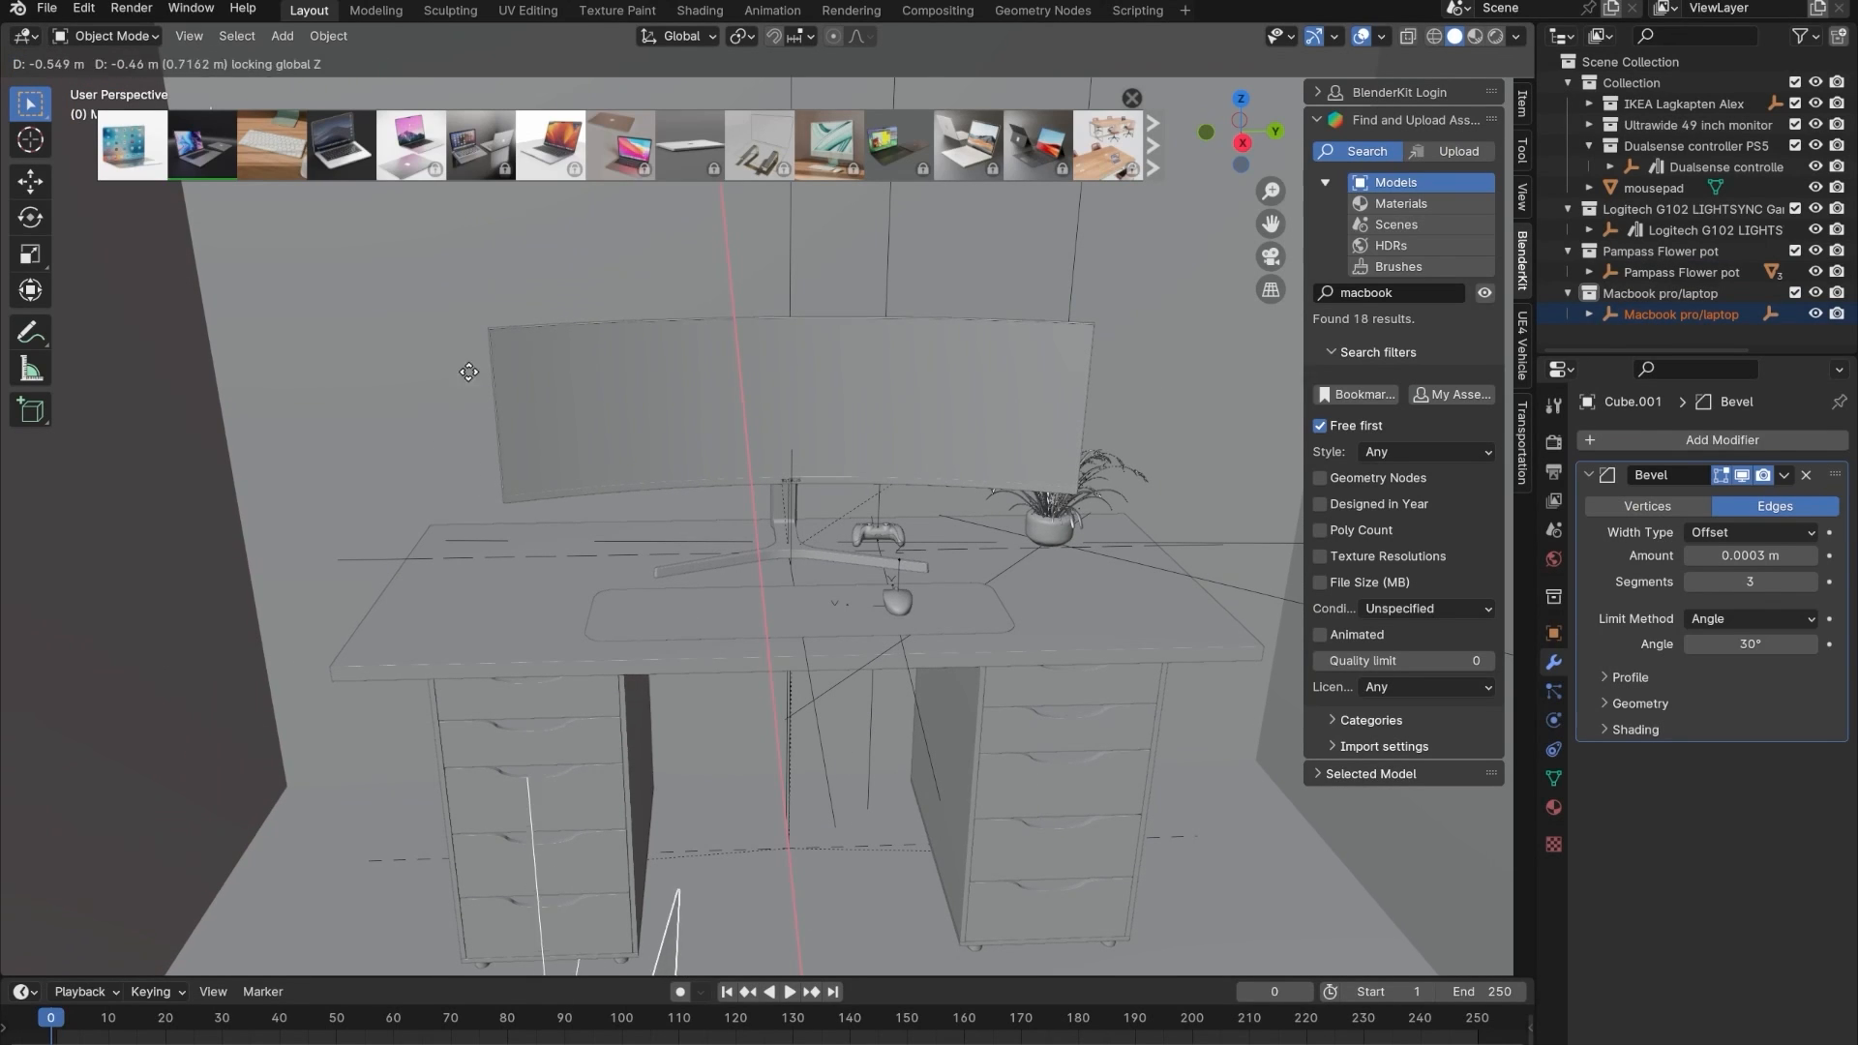
{"action": "left_click", "coordinate": [519, 301]}
{"action": "key", "text": "g"}
{"action": "key", "text": "z"}
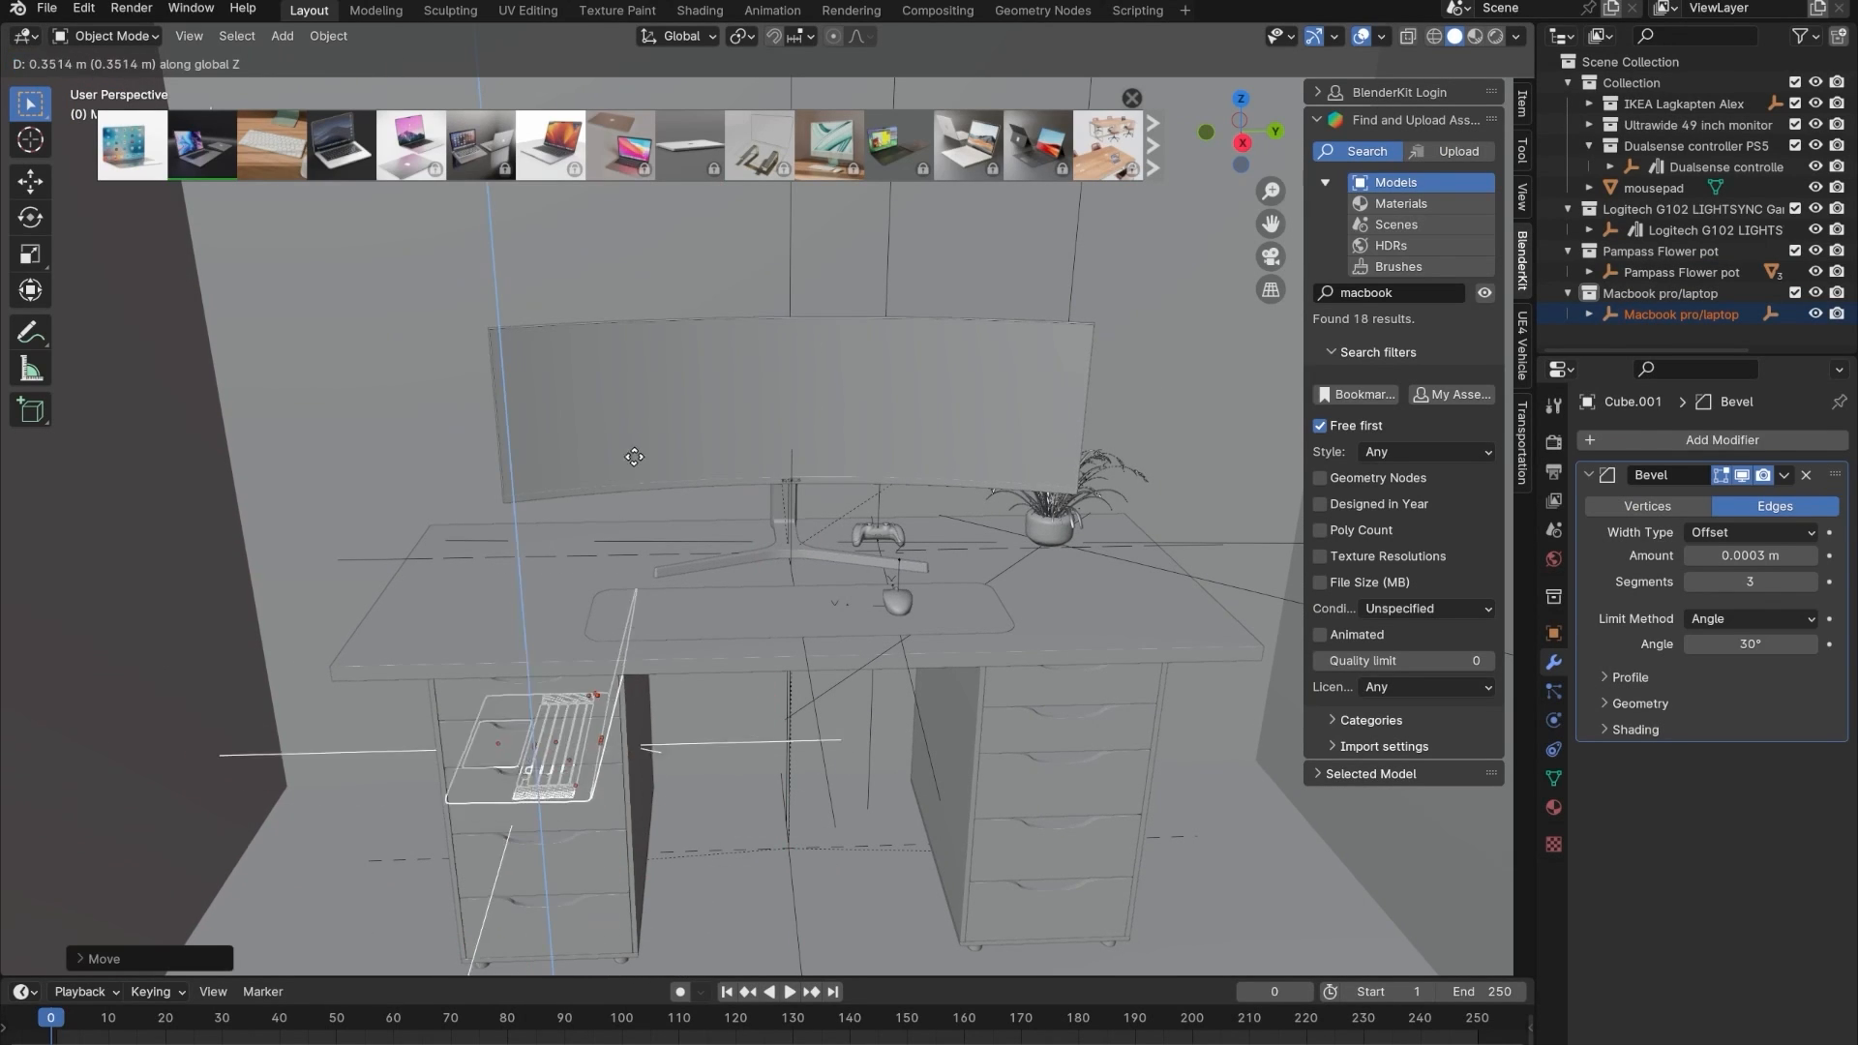
{"action": "left_click", "coordinate": [668, 281]}
- In an X-ray back view, lower the laptop about 0.076 m along the Z axis so it rests on the desk top
{"action": "middle_click_drag", "start_coordinate": [701, 538], "coordinate": [589, 514], "text": "alt"}
{"action": "scroll", "coordinate": [589, 516], "scroll_direction": "up", "scroll_amount": 10}
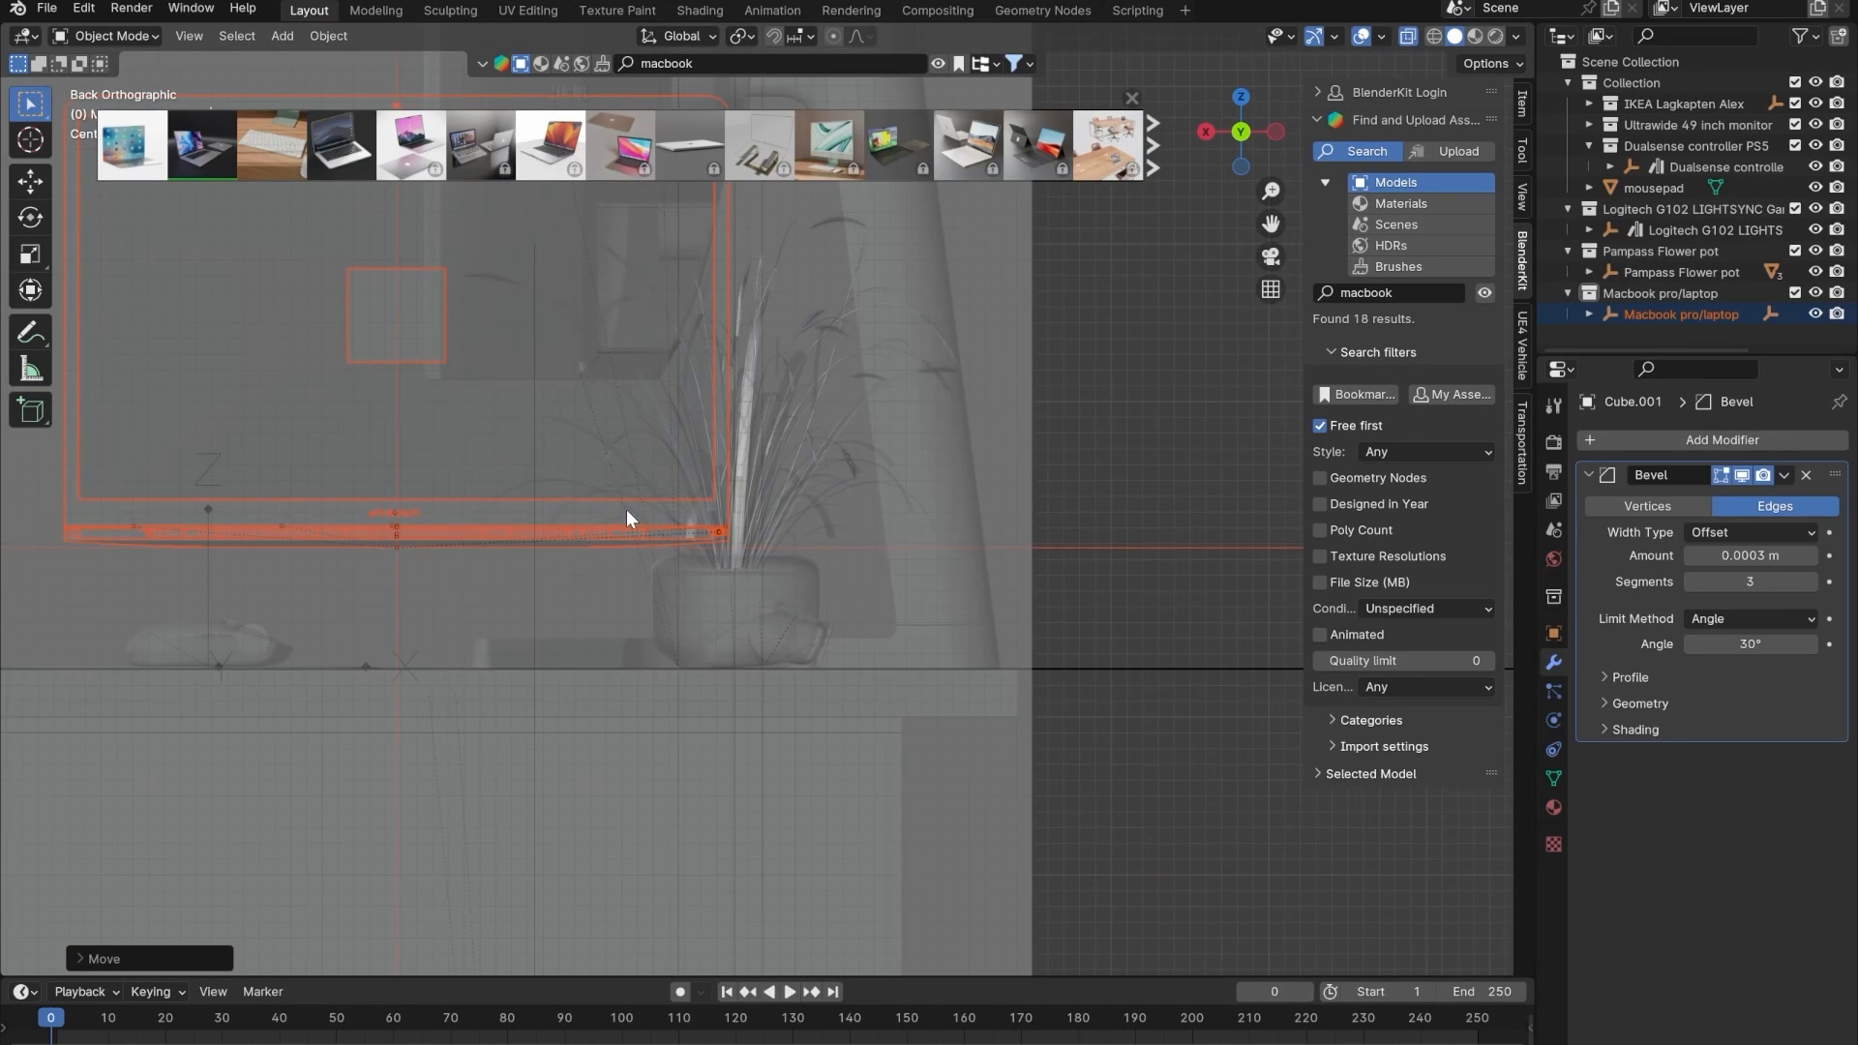
{"action": "key", "text": "g"}
{"action": "key", "text": "z"}
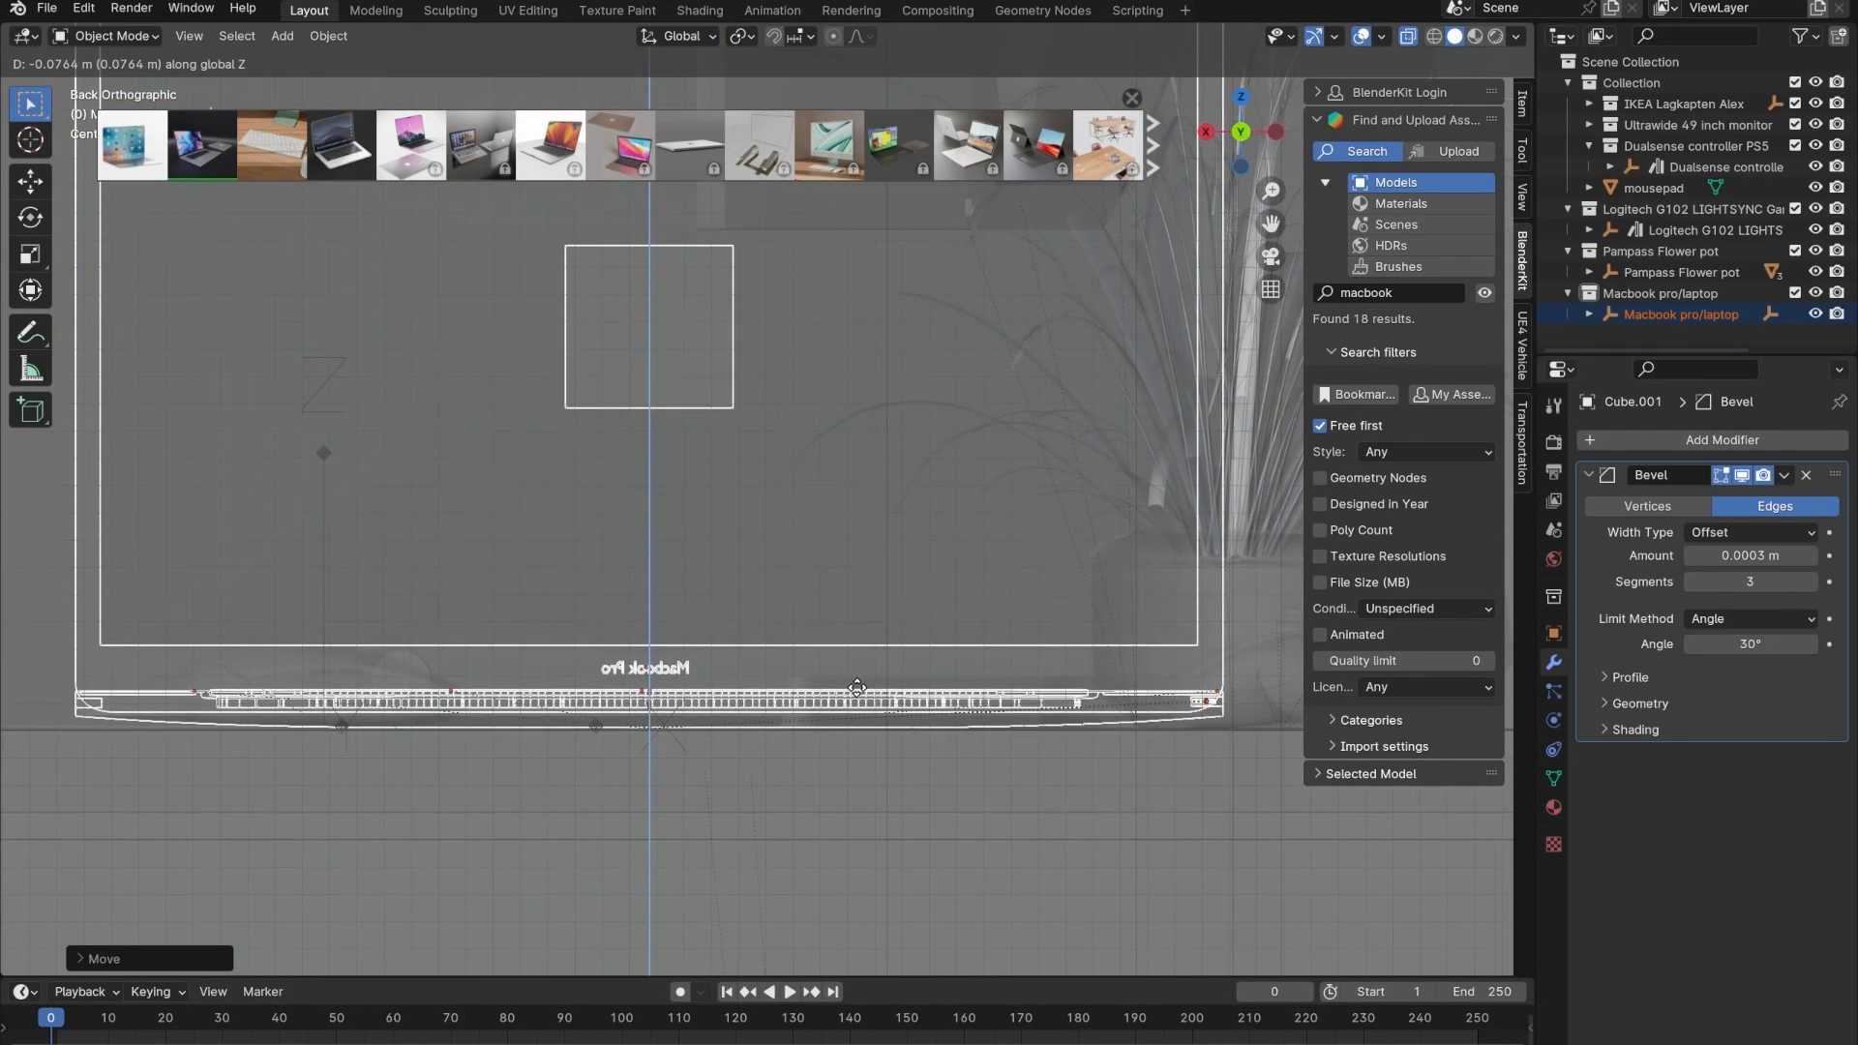
{"action": "left_click", "coordinate": [857, 689]}
{"action": "middle_click_drag", "start_coordinate": [433, 643], "coordinate": [688, 661]}
{"action": "key", "text": "alt+z"}
{"action": "scroll", "coordinate": [699, 660], "scroll_direction": "down", "scroll_amount": 7}
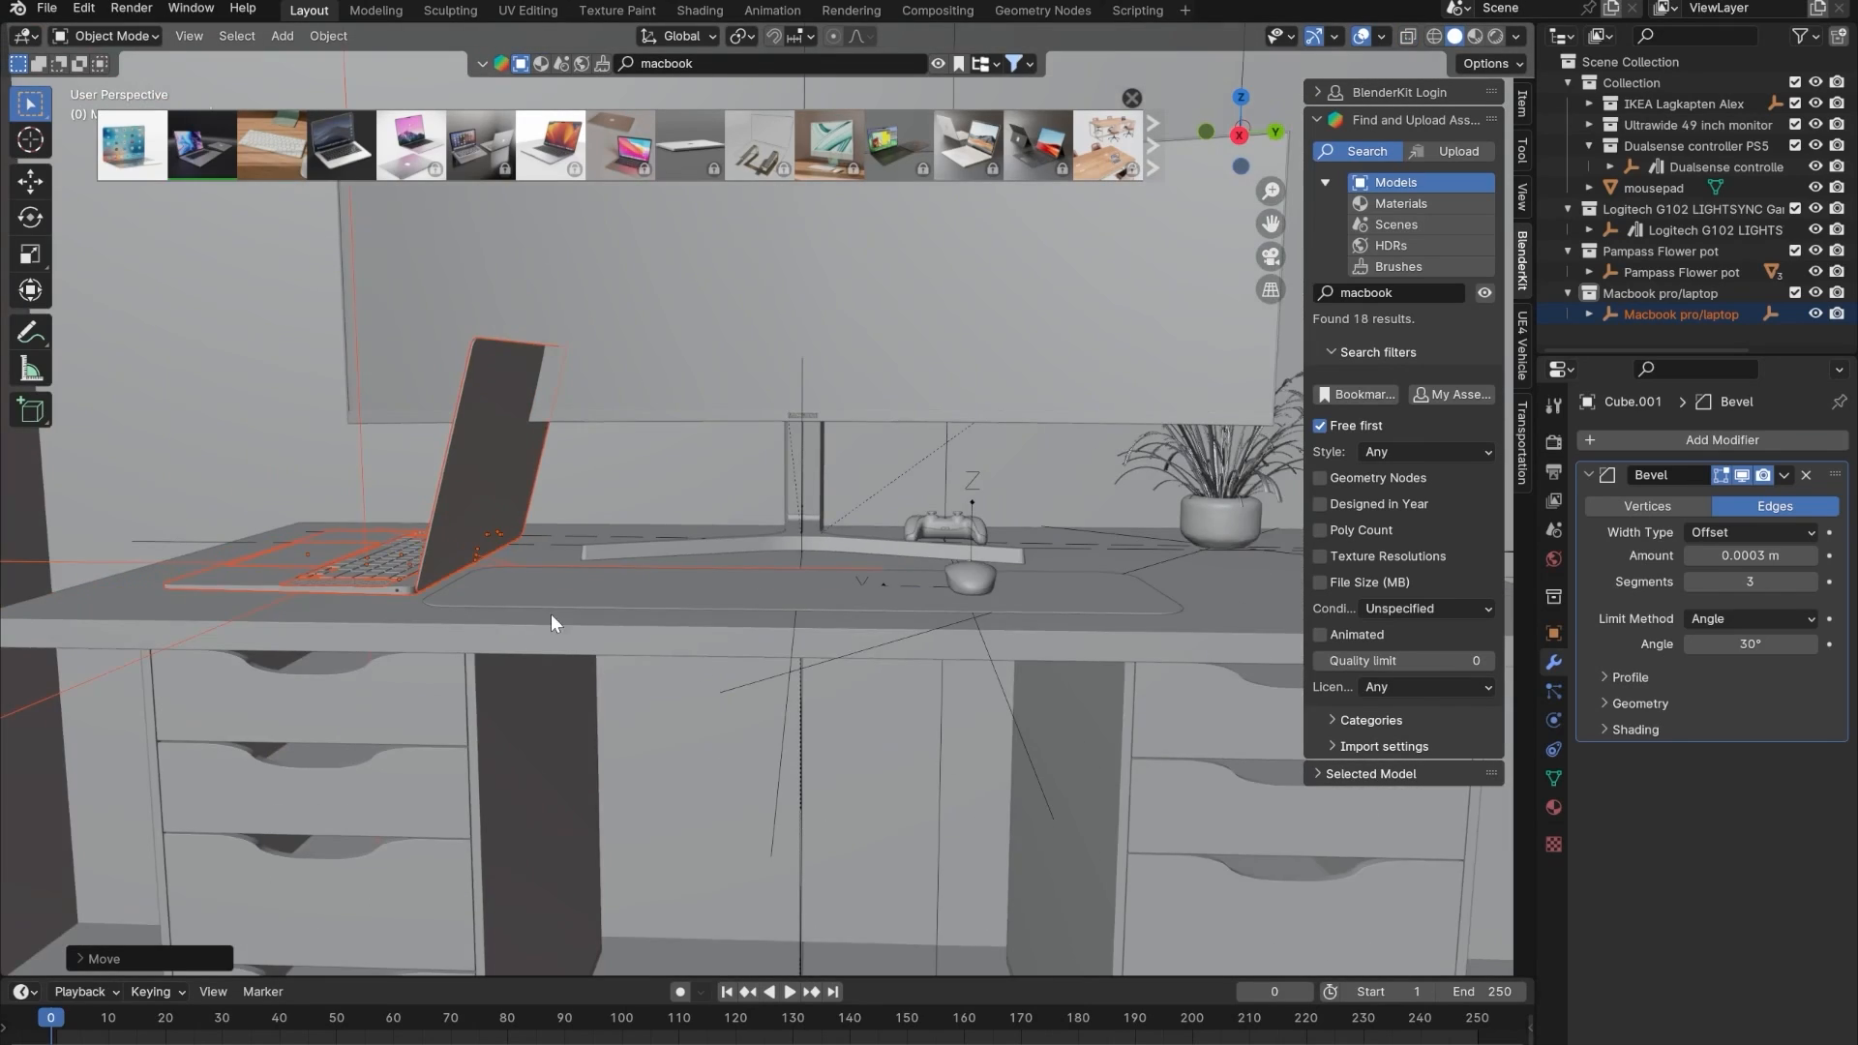
- Rotate the laptop about the Z axis so its screen and keyboard face the front of the desk at an angle
{"action": "middle_click_drag", "start_coordinate": [550, 613], "coordinate": [800, 786], "text": "shift"}
{"action": "key", "text": "r"}
{"action": "key", "text": "z"}
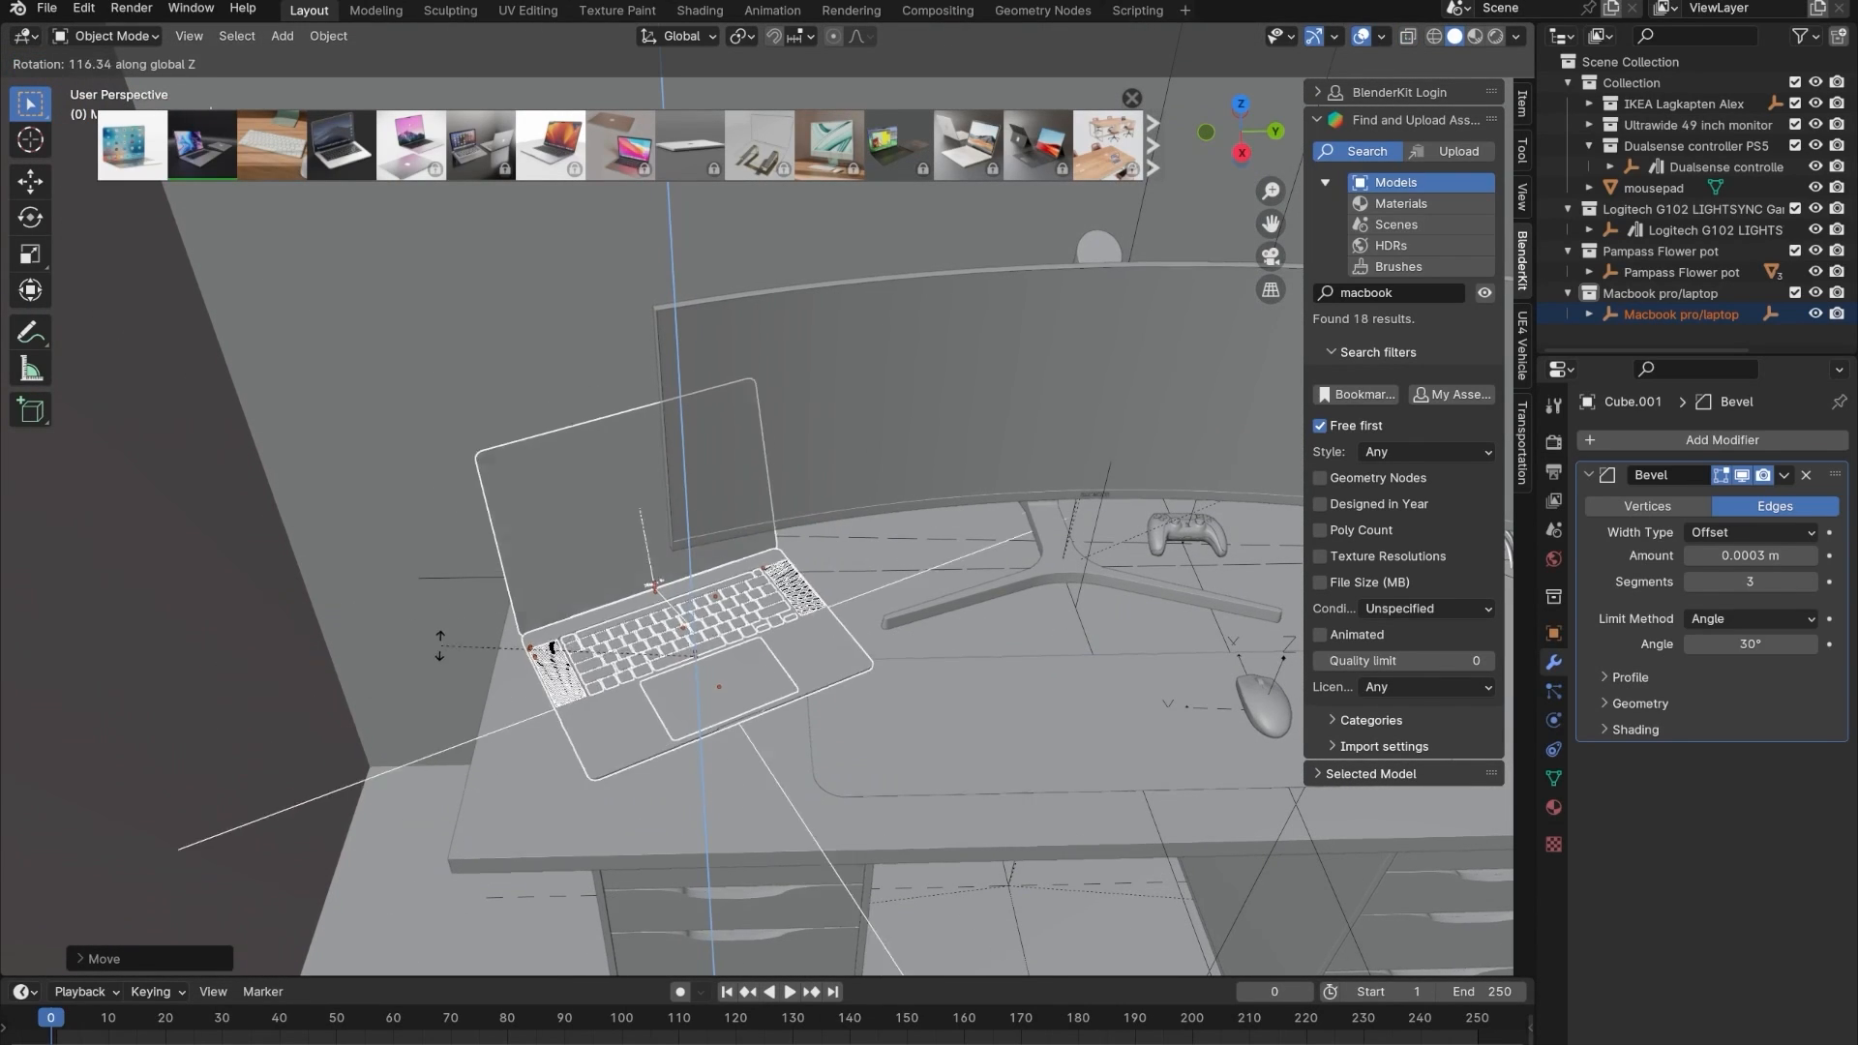
{"action": "left_click", "coordinate": [553, 736]}
- Slide the laptop horizontally into place on the left part of the desk, keeping its height locked
{"action": "scroll", "coordinate": [658, 794], "scroll_direction": "up", "scroll_amount": 3}
{"action": "middle_click_drag", "start_coordinate": [697, 805], "coordinate": [983, 468]}
{"action": "key", "text": "g"}
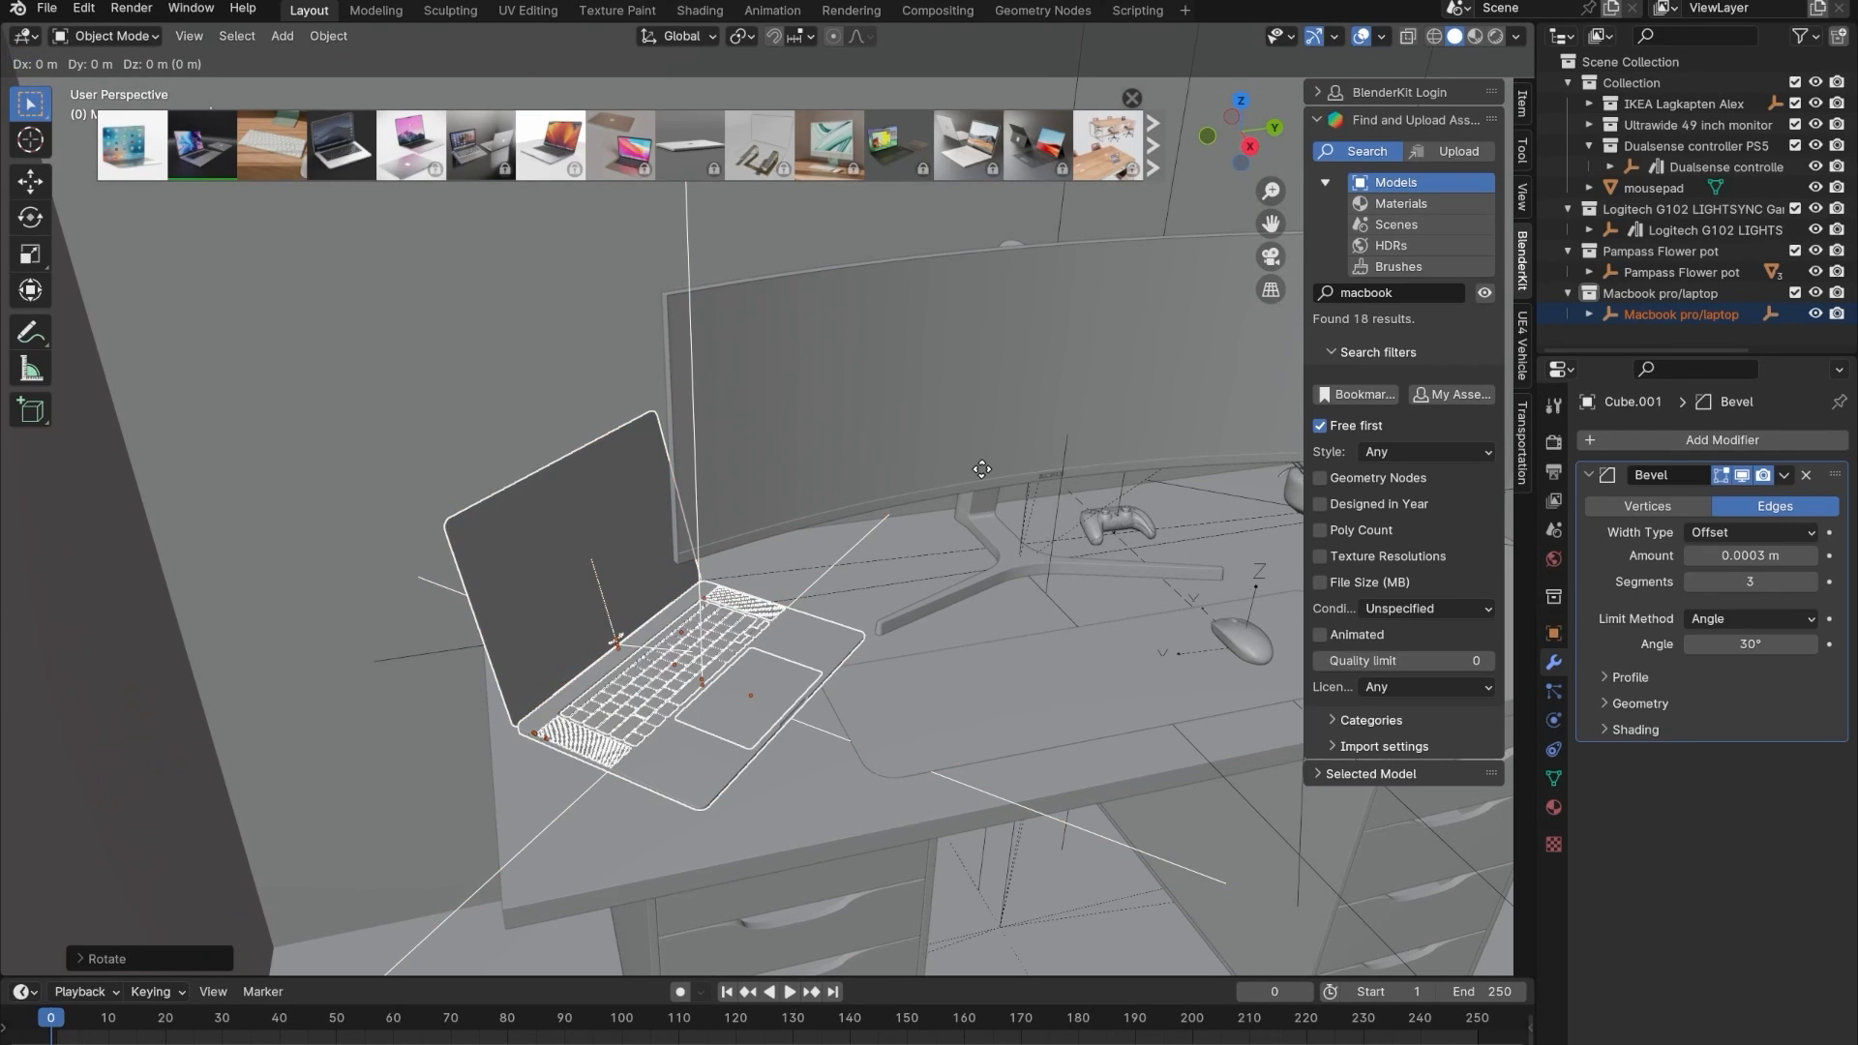
{"action": "key", "text": "shift+z"}
{"action": "left_click", "coordinate": [945, 538]}
{"action": "middle_click_drag", "start_coordinate": [945, 538], "coordinate": [866, 619]}
{"action": "left_click", "coordinate": [877, 898]}
{"action": "scroll", "coordinate": [701, 733], "scroll_direction": "down", "scroll_amount": 3}
{"action": "middle_click_drag", "start_coordinate": [701, 734], "coordinate": [494, 582]}
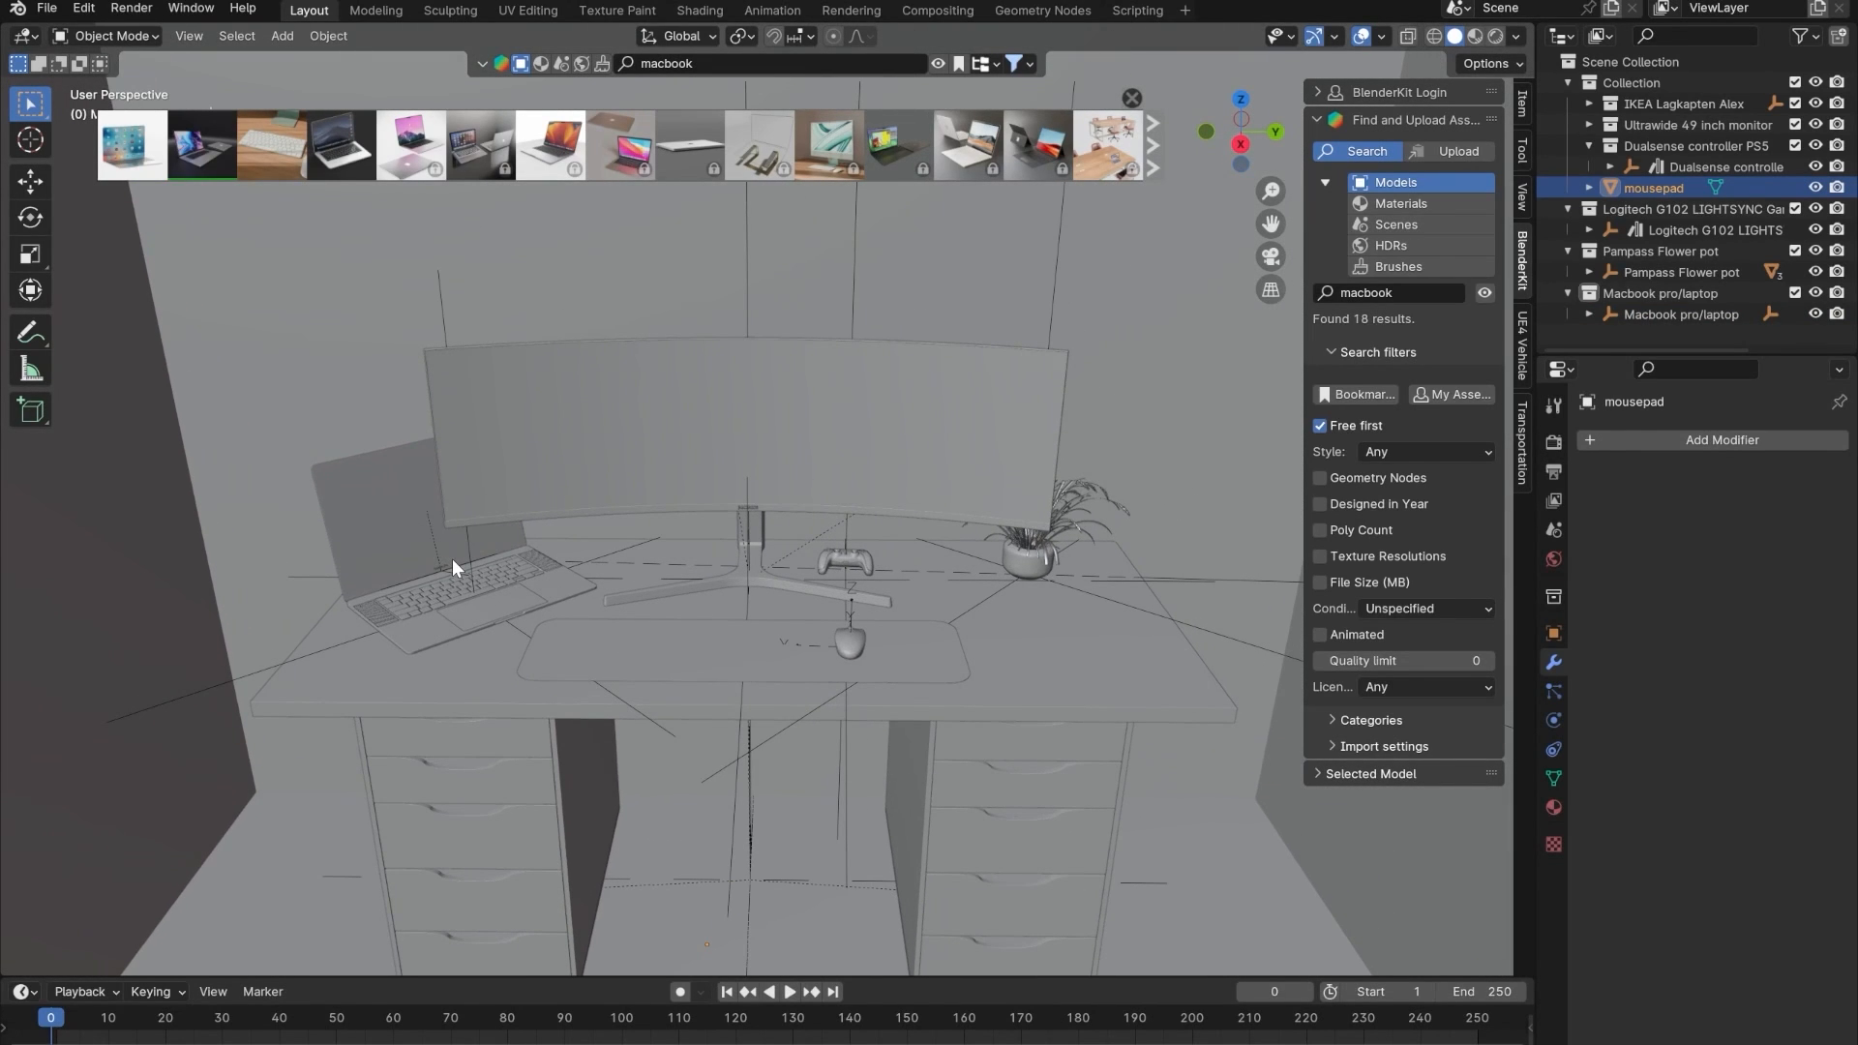
{"action": "key", "text": "ctrl+a"}
{"action": "left_click", "coordinate": [452, 561]}
{"action": "middle_click_drag", "start_coordinate": [757, 559], "coordinate": [775, 527]}
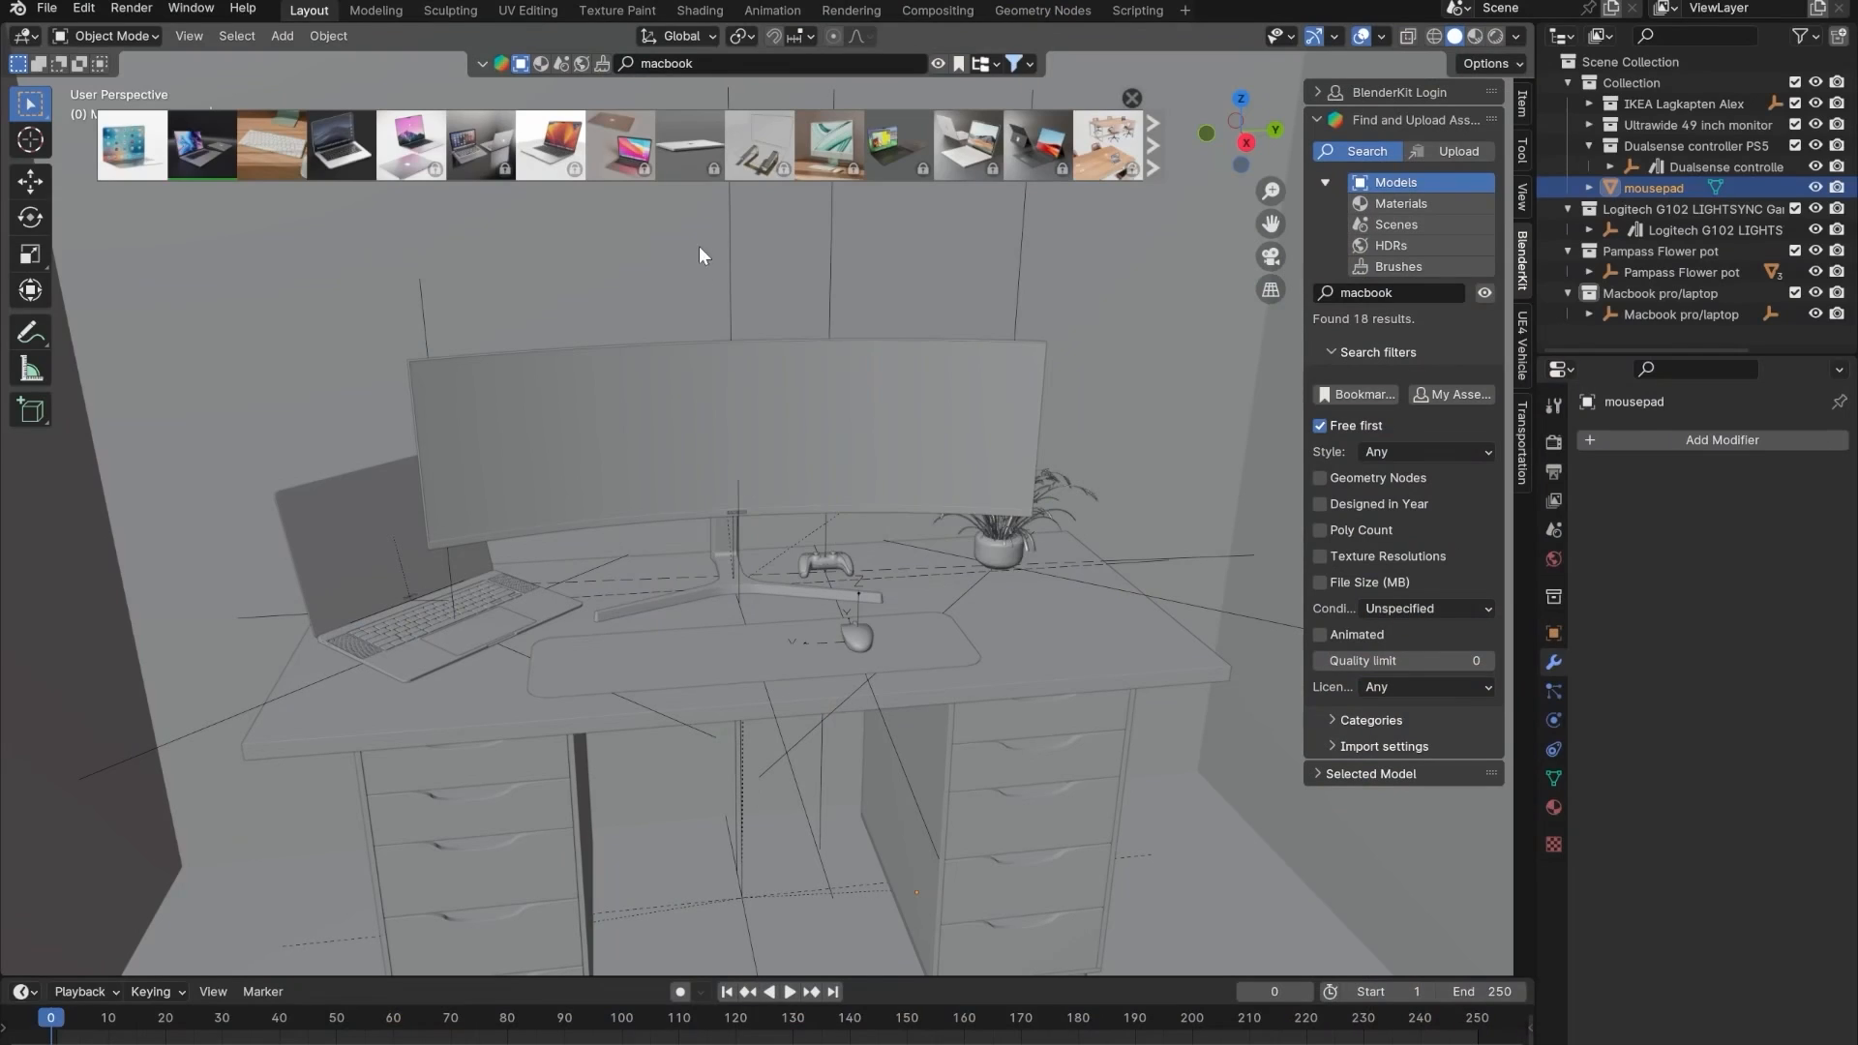
- Search BlenderKit models for "audio interface" and import the red Audio Interface model
{"action": "type", "text": "audio interface"}
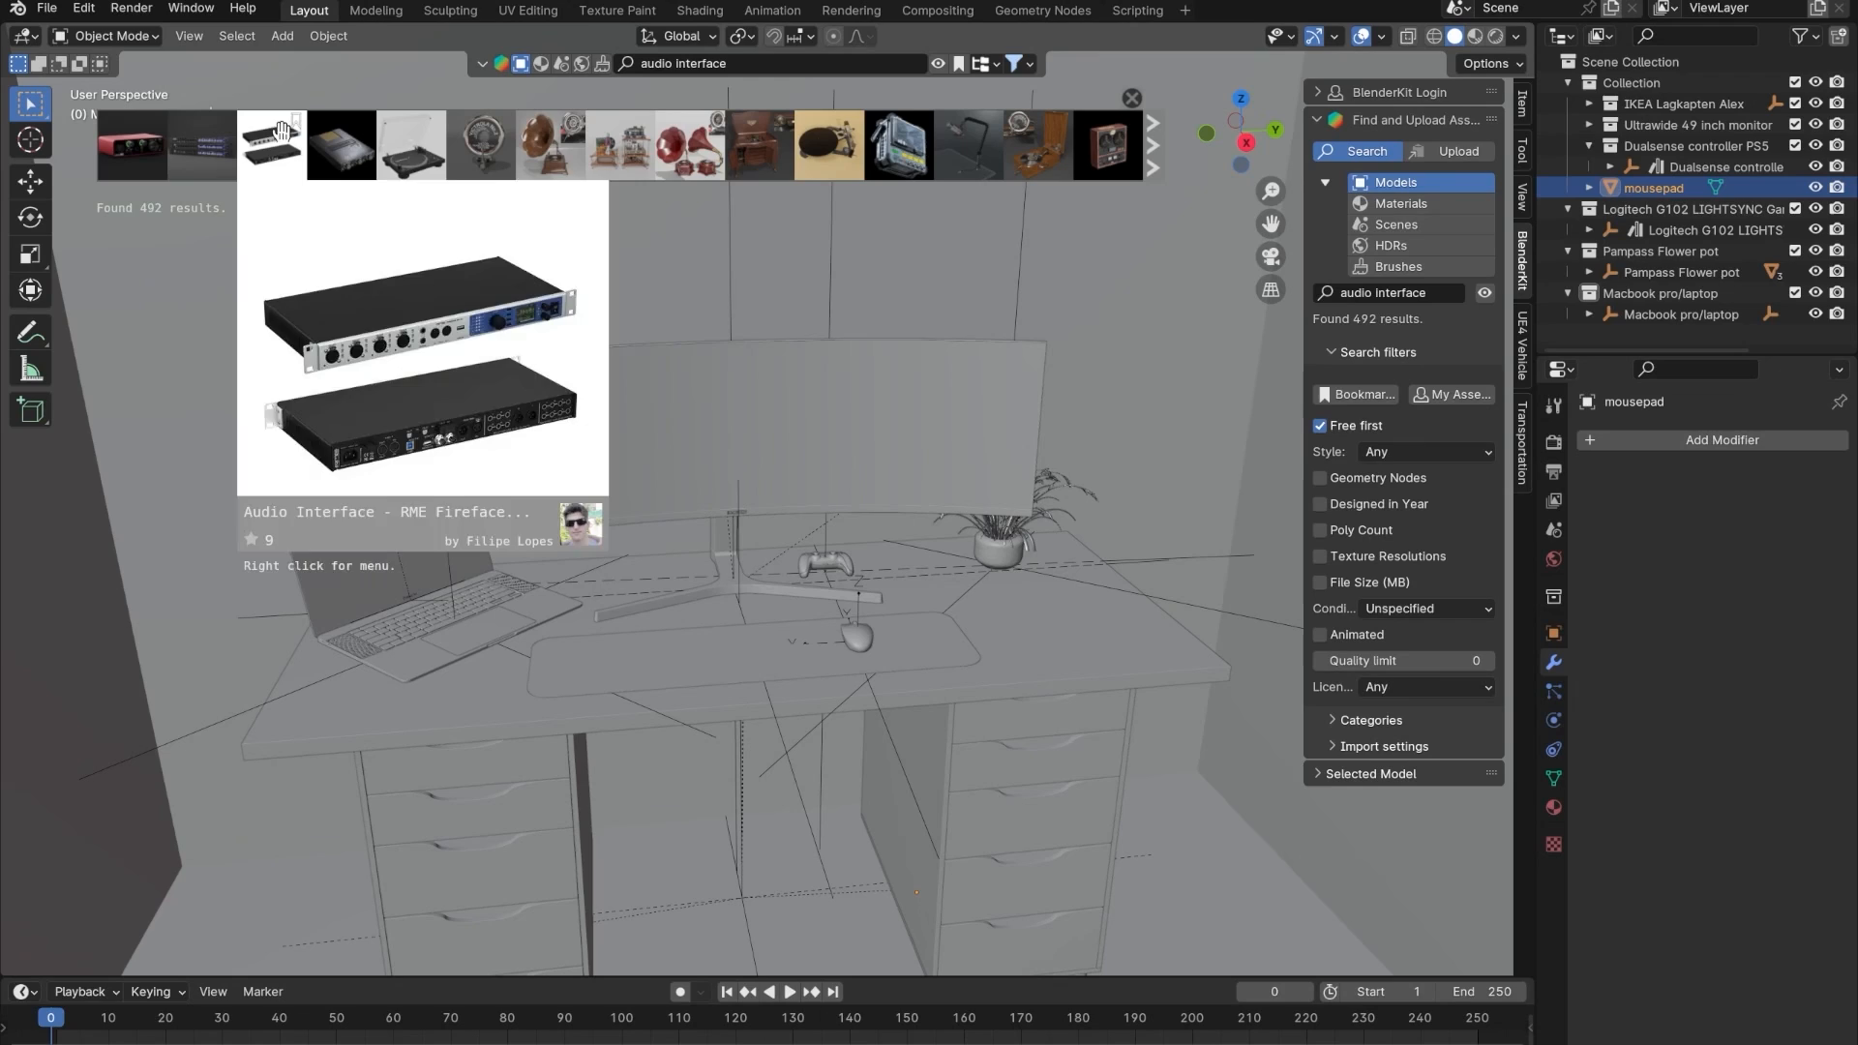
{"action": "mouse_move", "coordinate": [143, 167]}
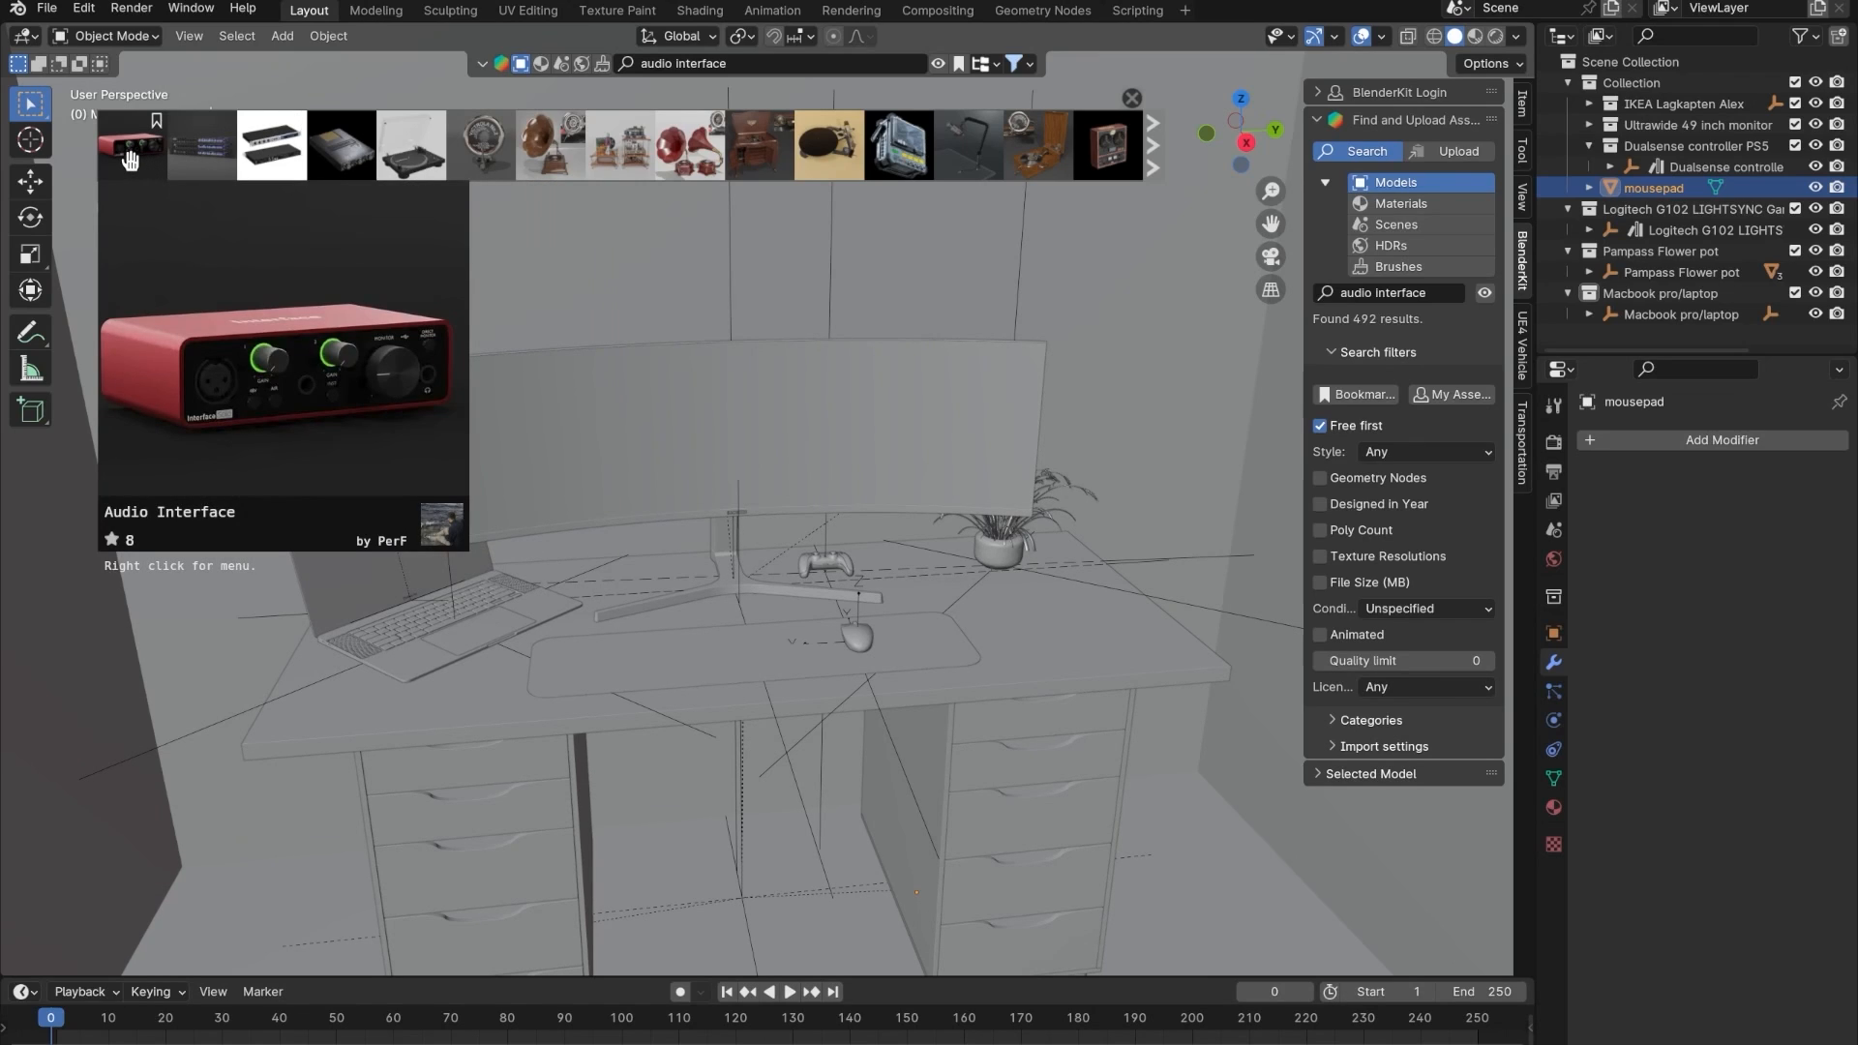
{"action": "mouse_move", "coordinate": [929, 155]}
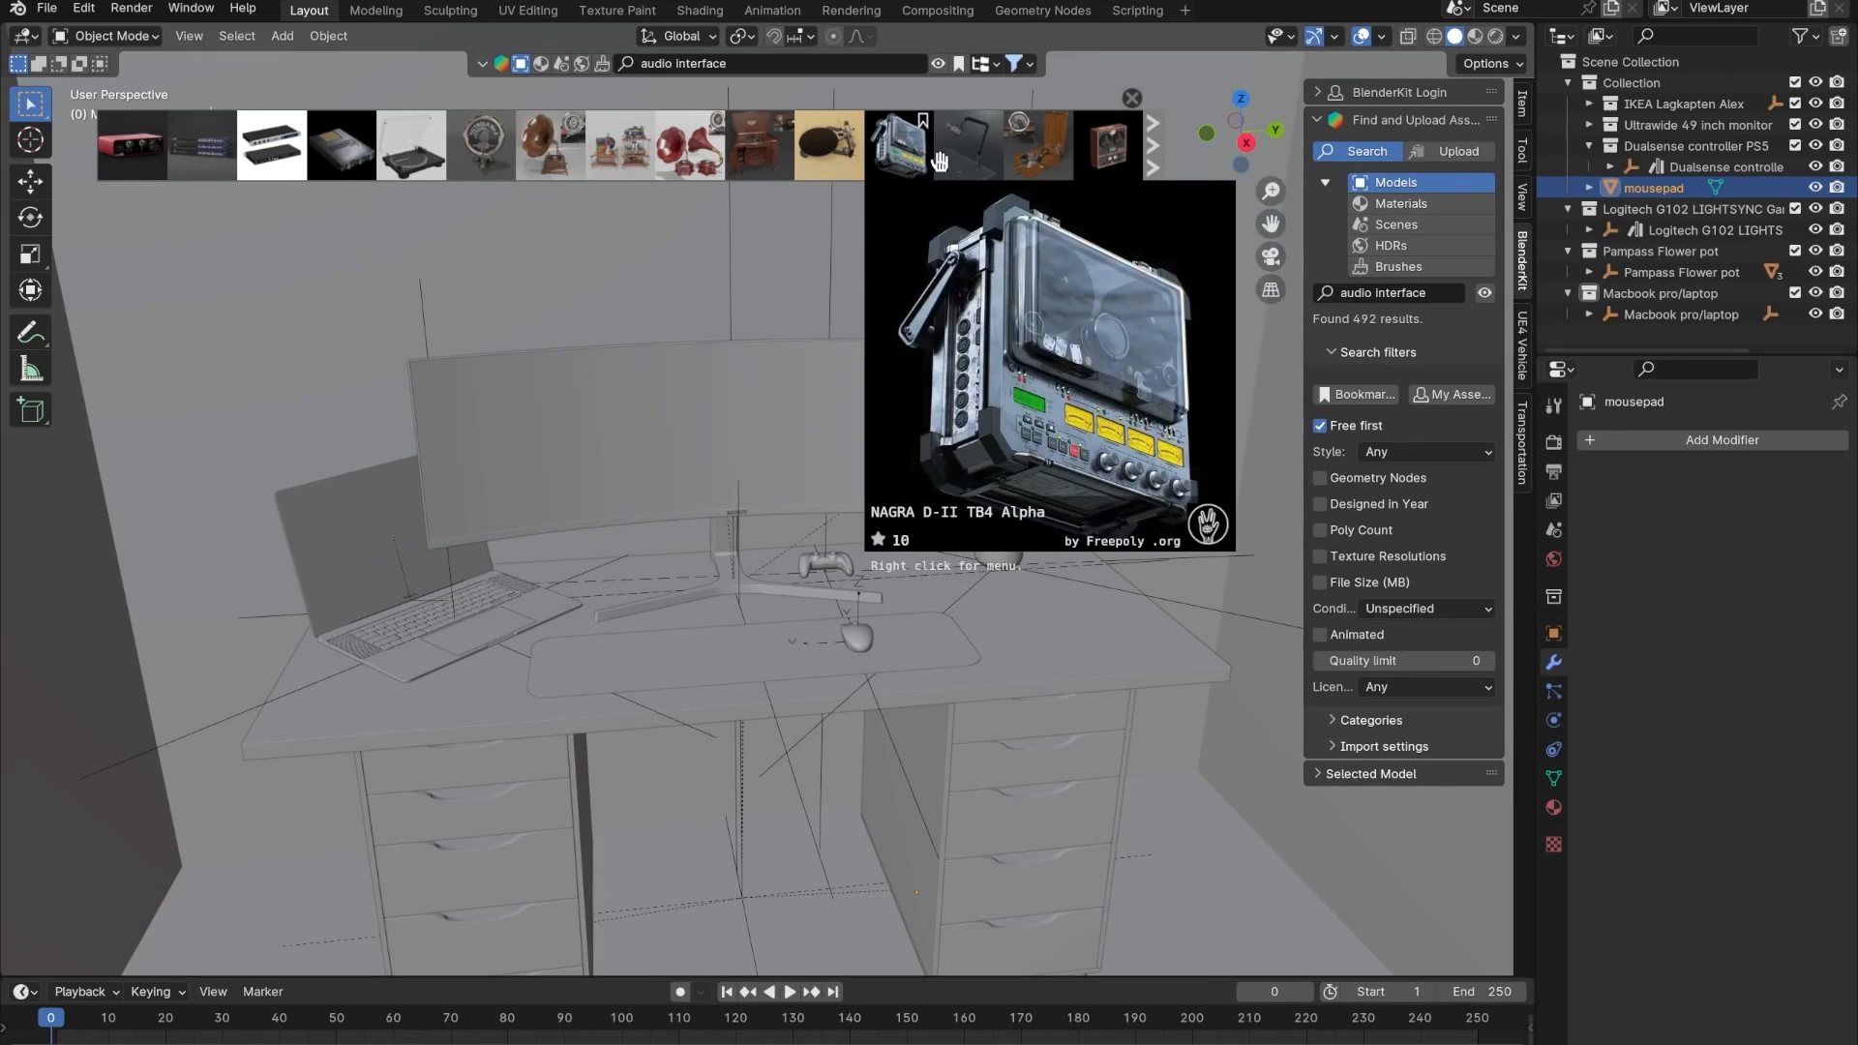
{"action": "mouse_move", "coordinate": [986, 170]}
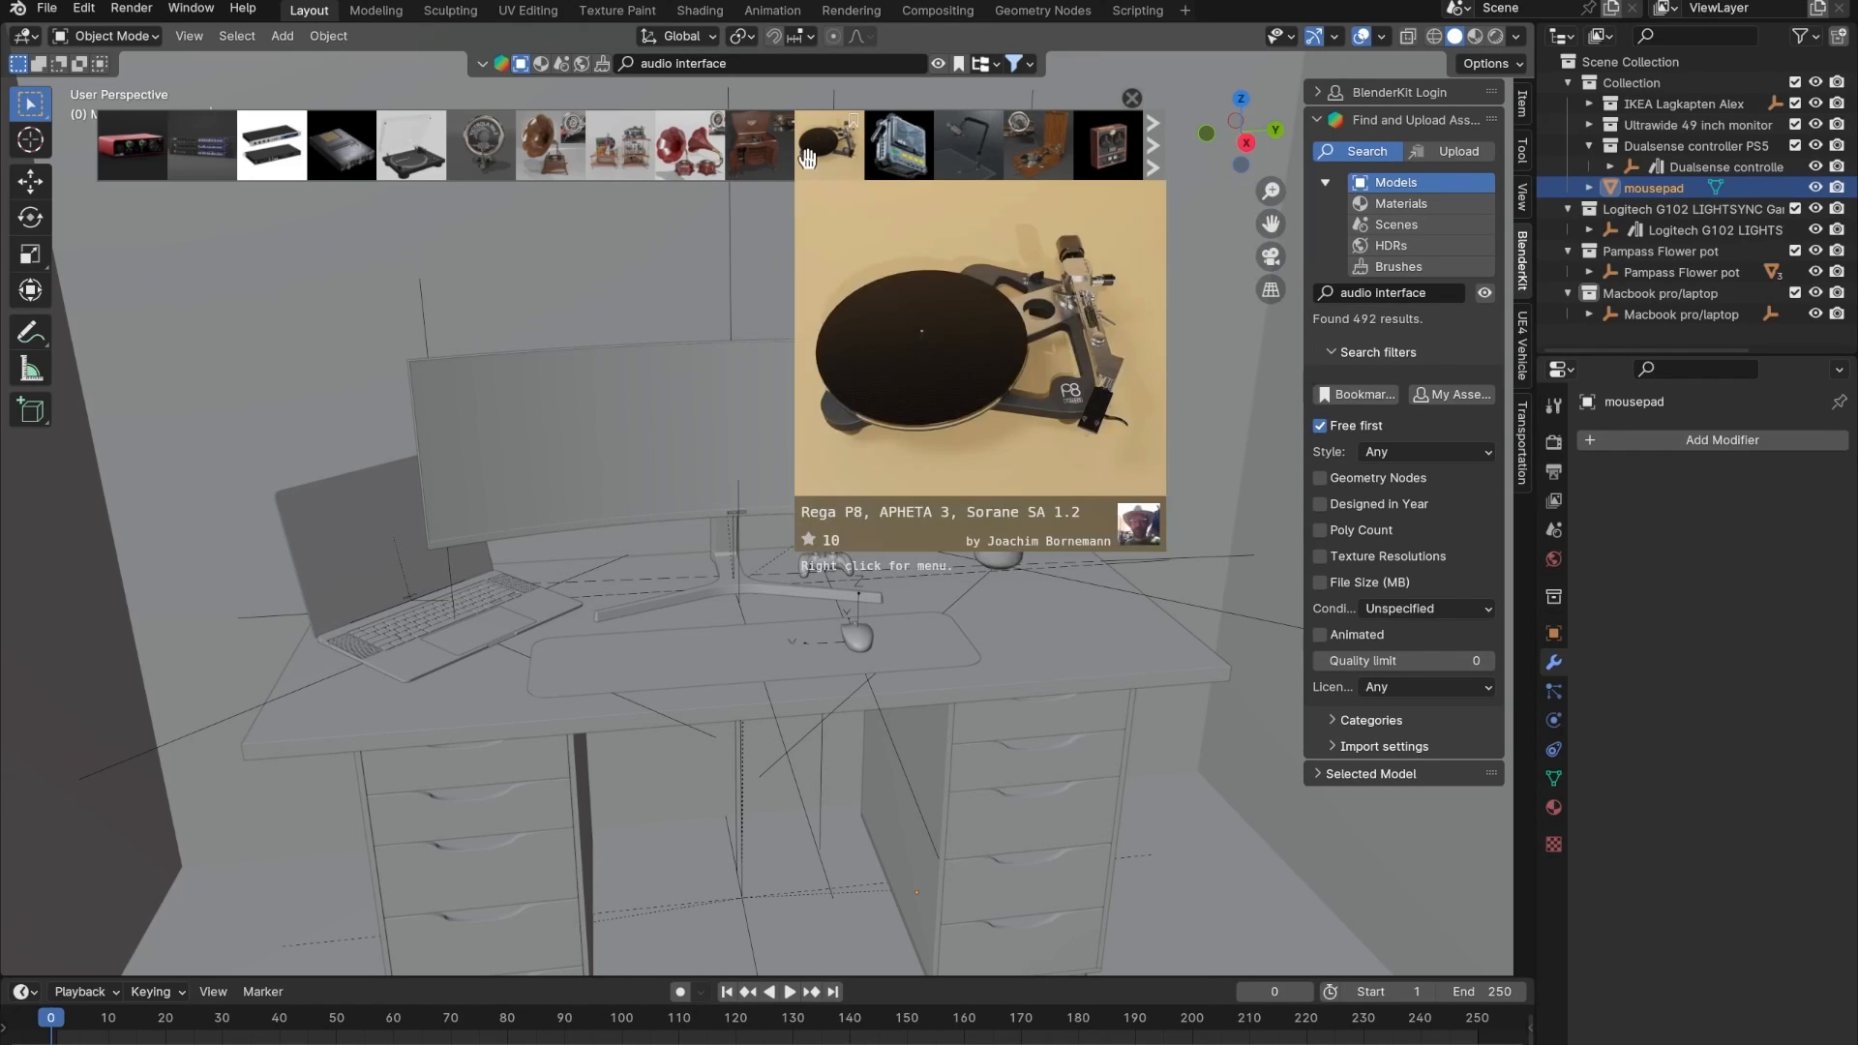
{"action": "mouse_move", "coordinate": [251, 158]}
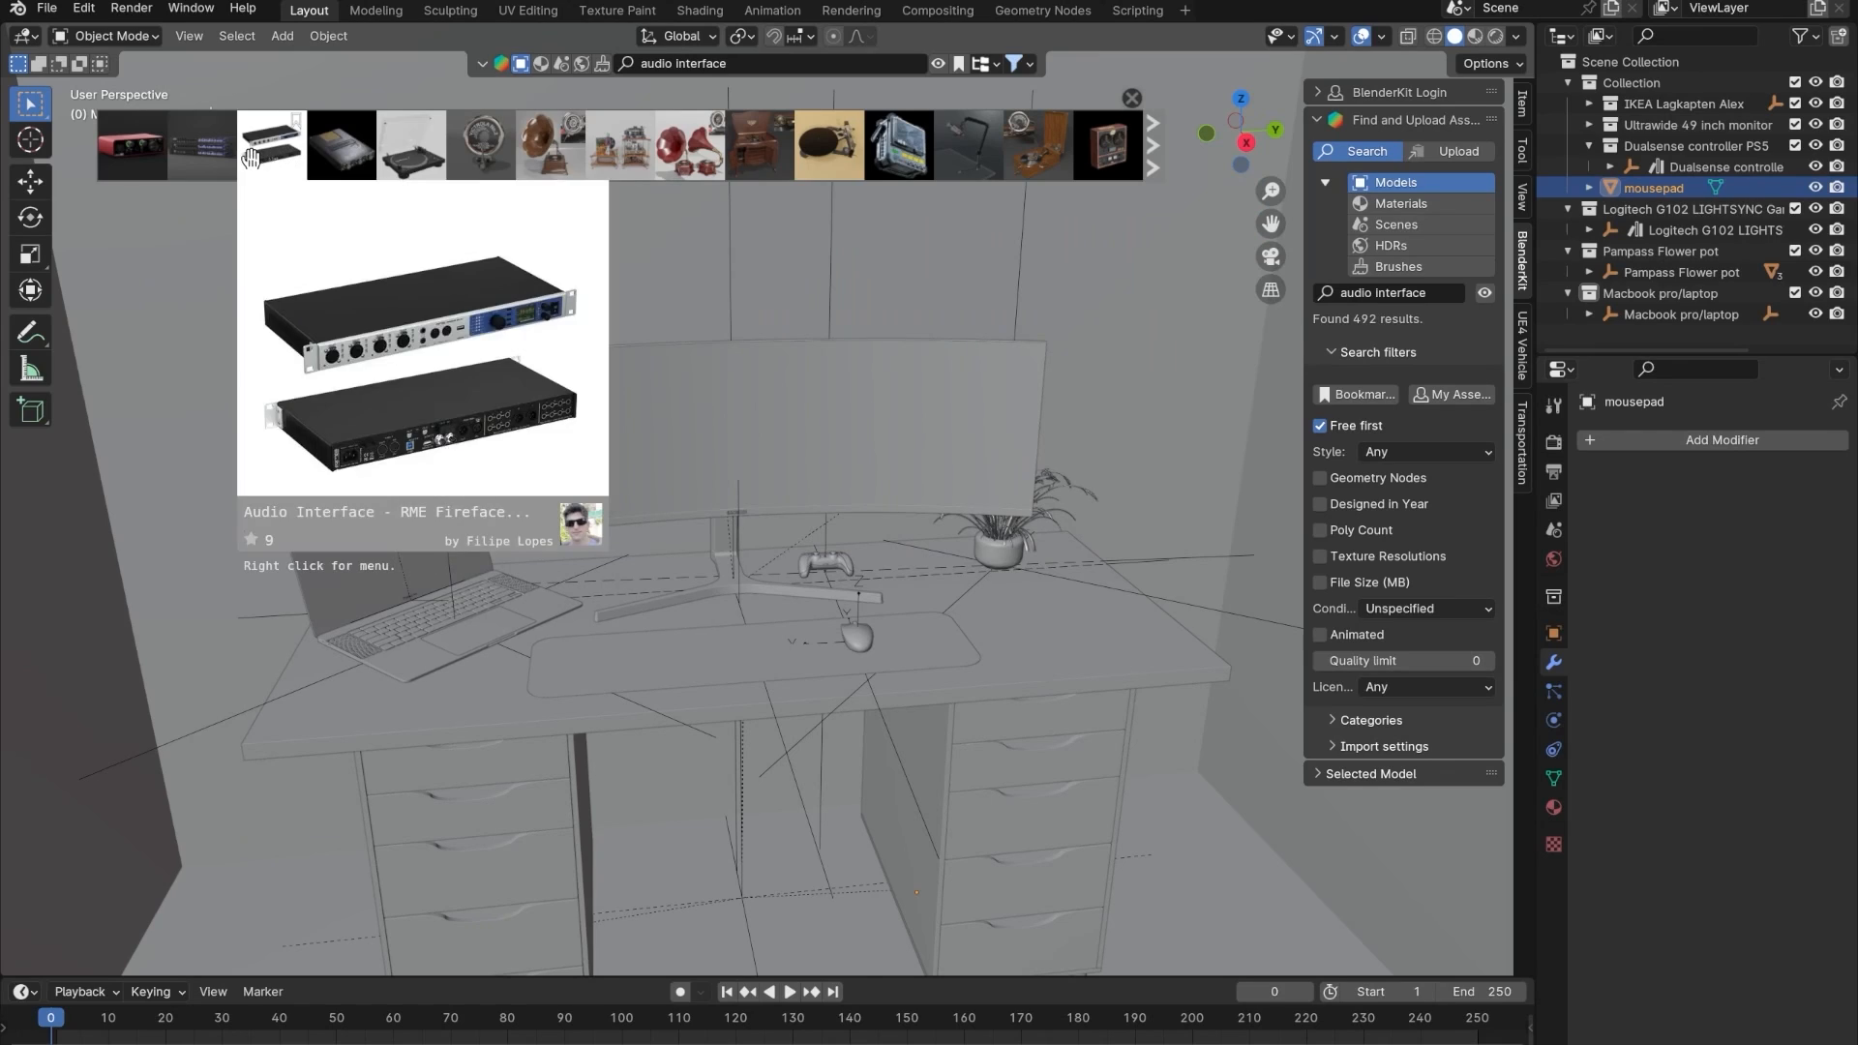
{"action": "left_click", "coordinate": [118, 165]}
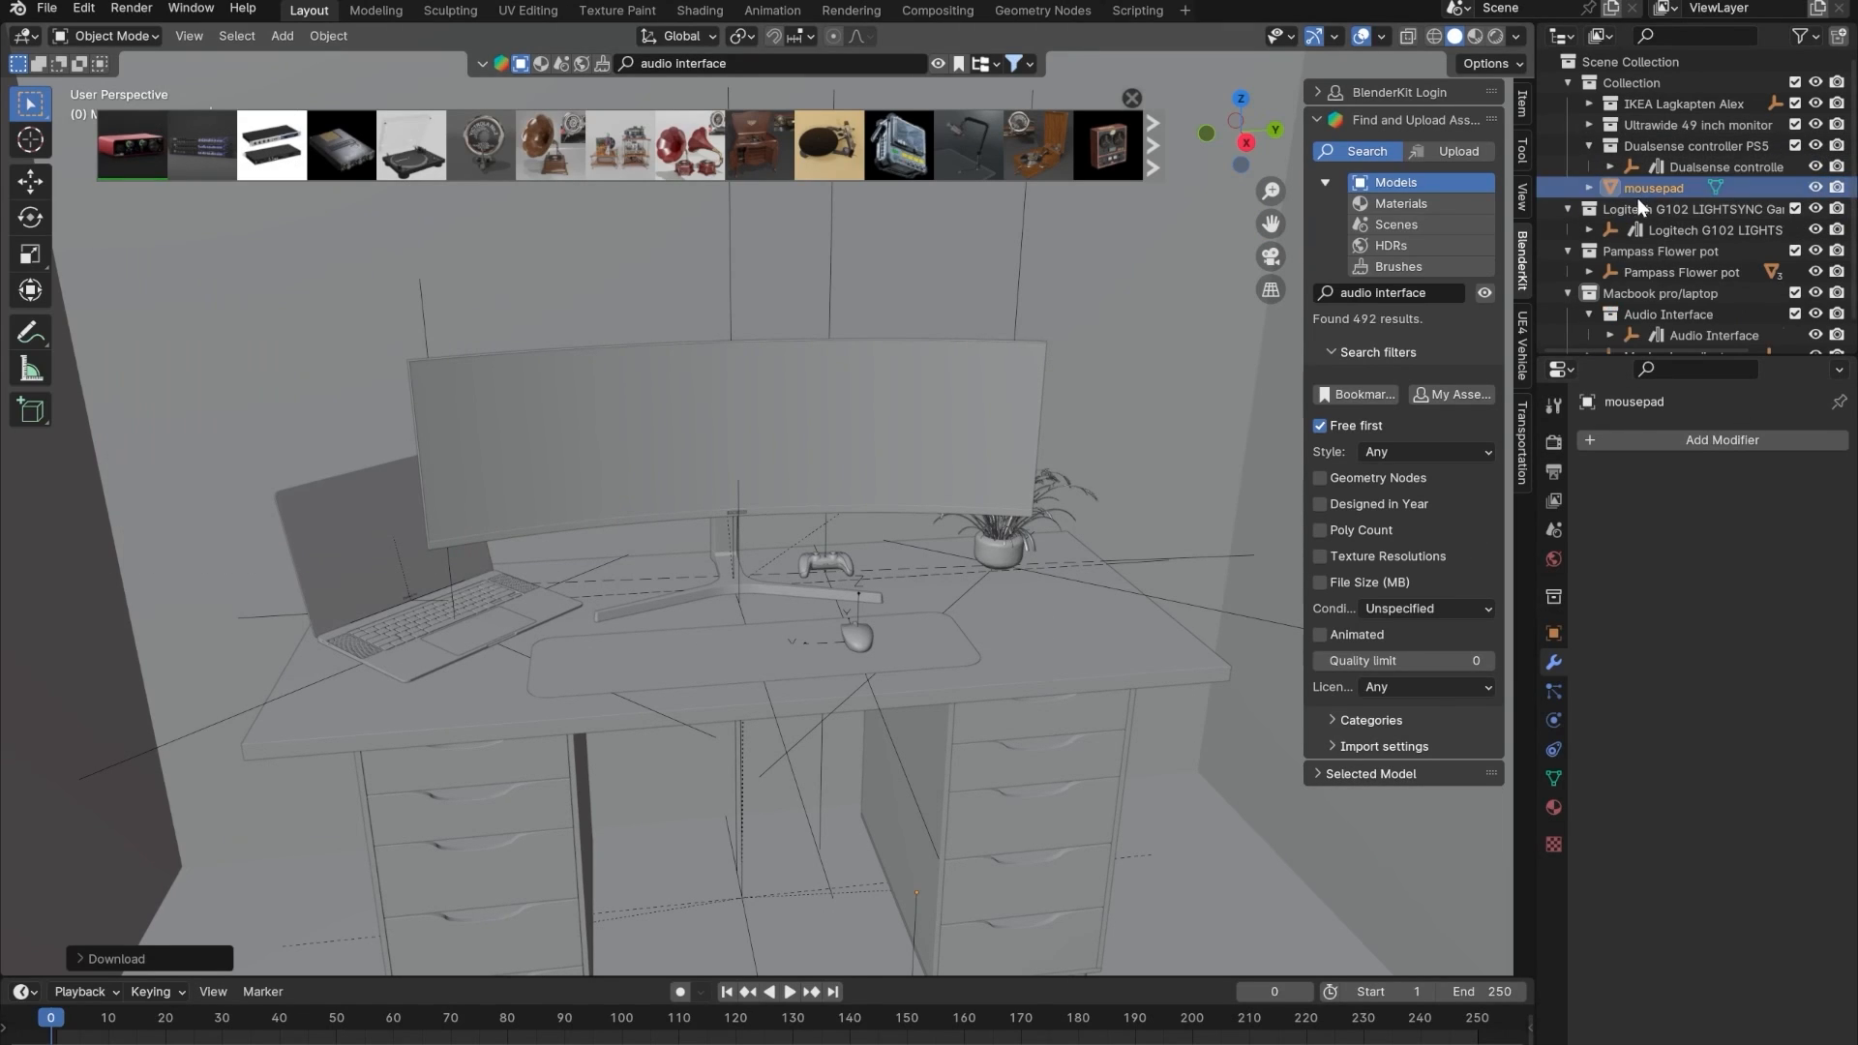
- Move the Audio Interface collection directly under the Scene Collection and select its objects
{"action": "scroll", "coordinate": [1641, 236], "scroll_direction": "down", "scroll_amount": 1}
{"action": "left_click_drag", "start_coordinate": [1642, 282], "coordinate": [1572, 578]}
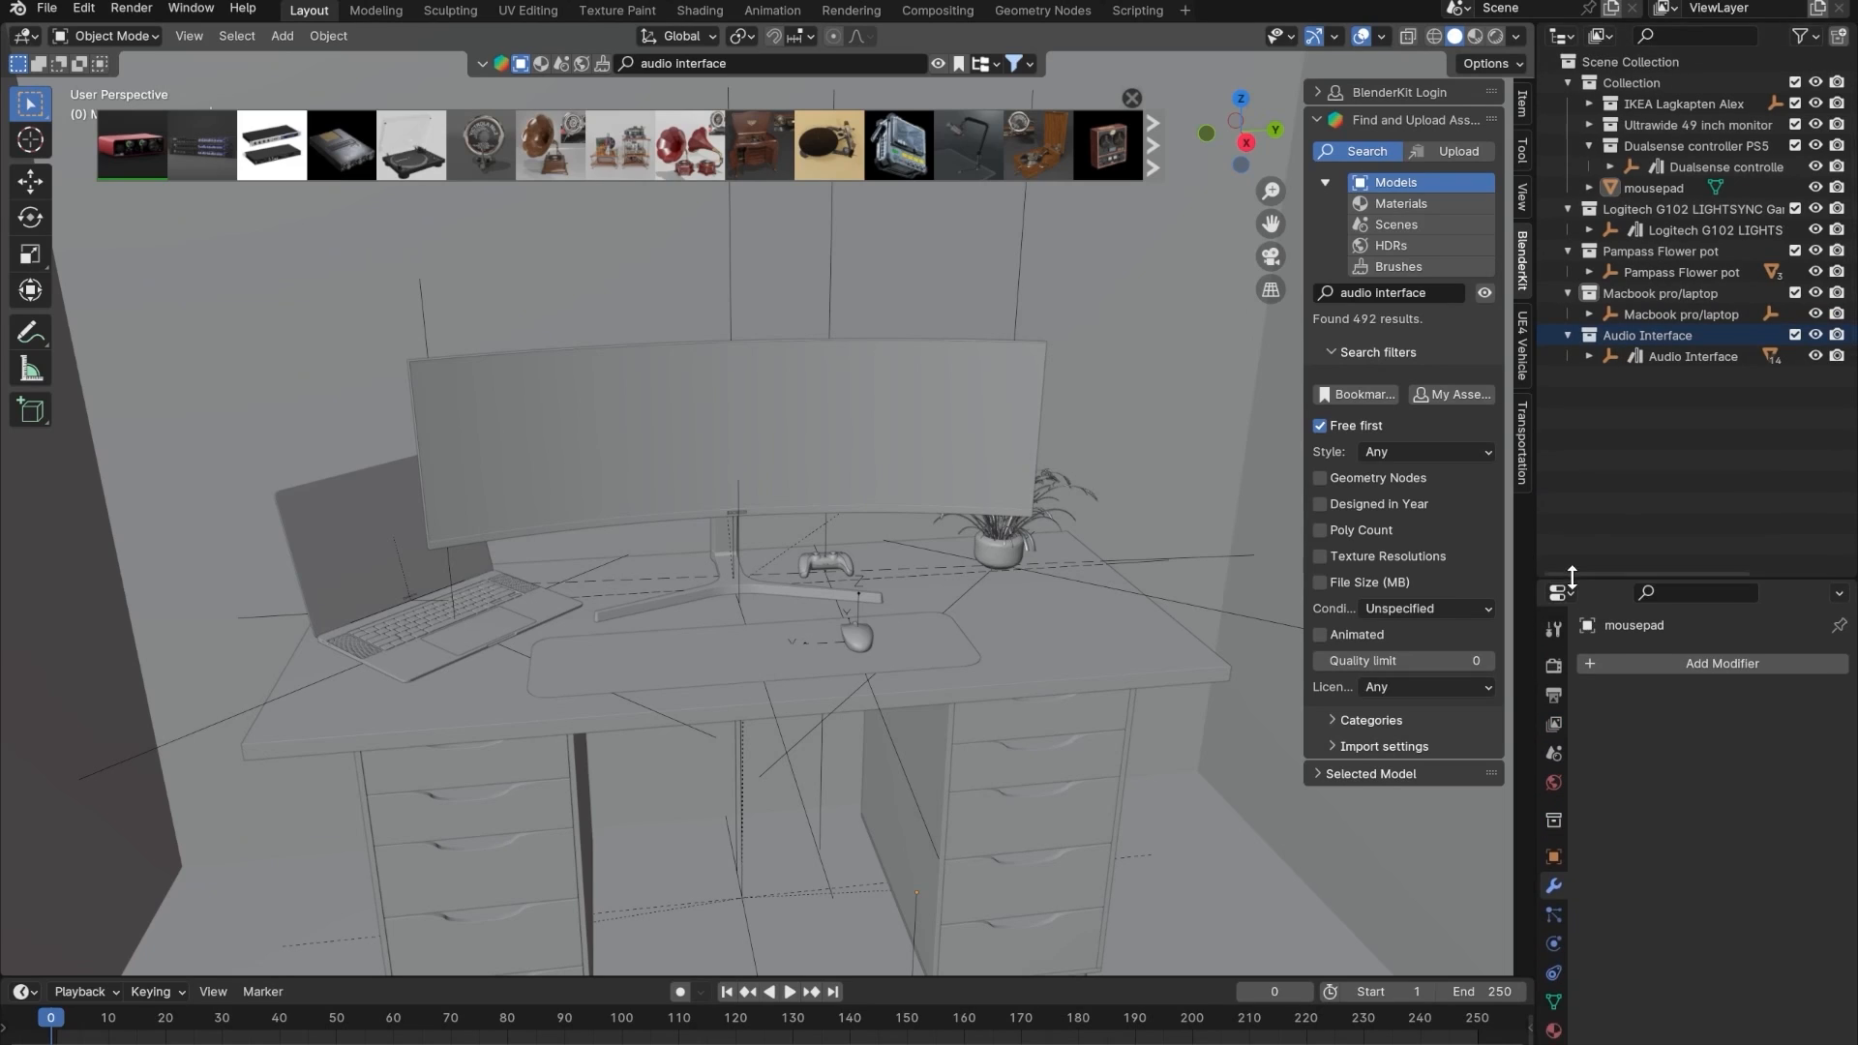
{"action": "right_click", "coordinate": [1629, 331]}
{"action": "left_click", "coordinate": [1582, 335]}
- Raise the audio interface and, in an X-ray back view, move it over to the desk top
{"action": "key", "text": "g"}
{"action": "key", "text": "z"}
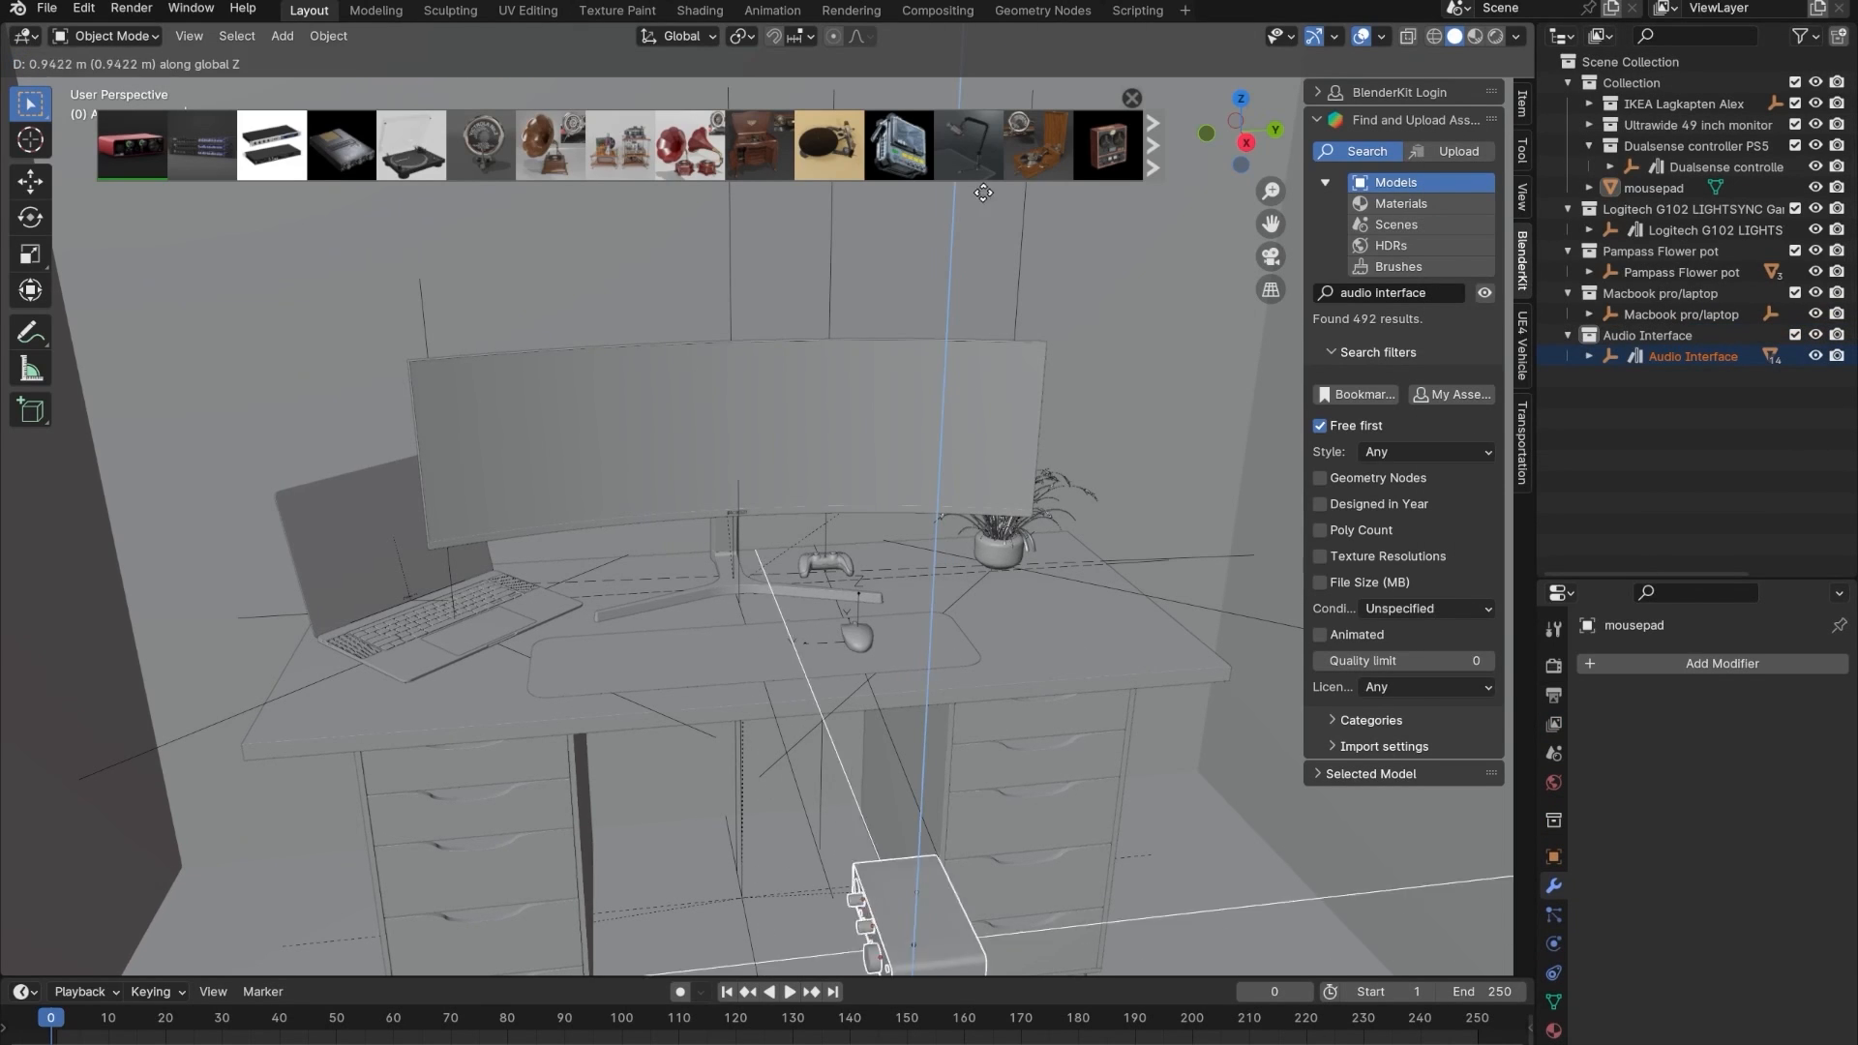
{"action": "left_click", "coordinate": [955, 484]}
{"action": "key", "text": "ctrl+KP_1"}
{"action": "key", "text": "alt+z"}
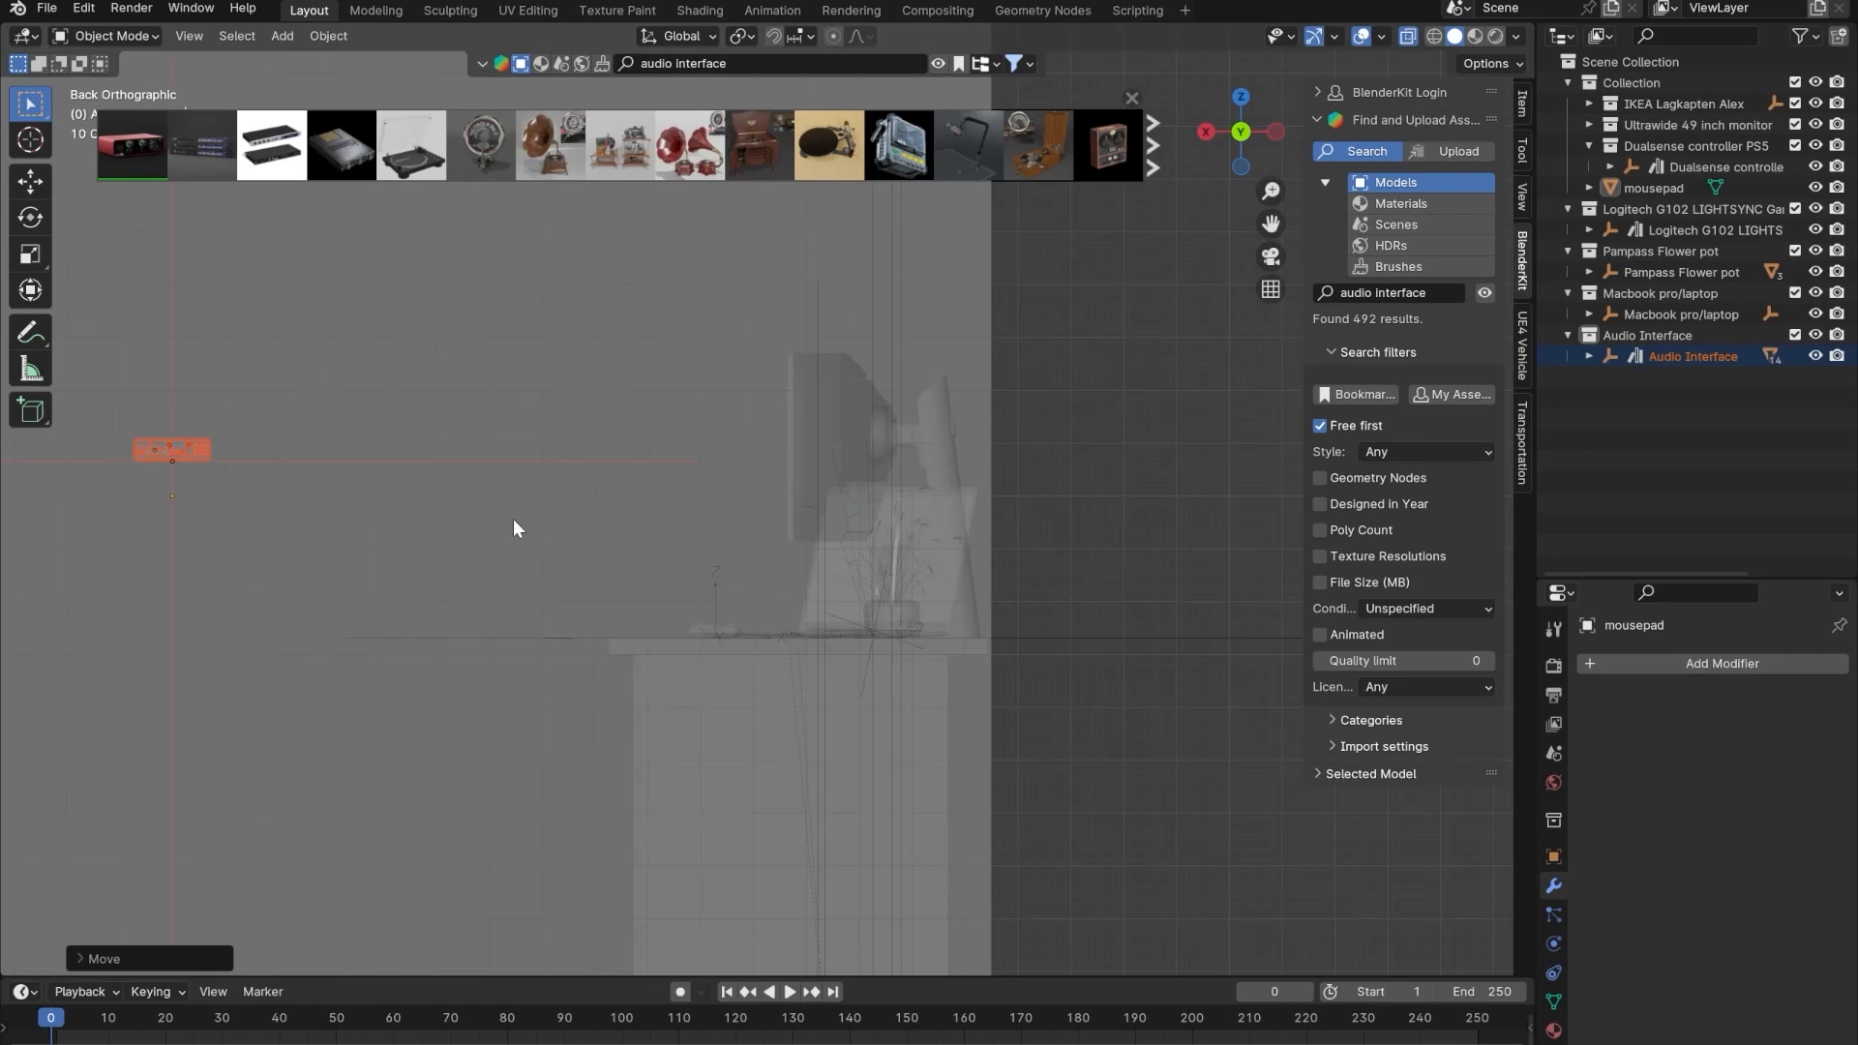
{"action": "scroll", "coordinate": [455, 503], "scroll_direction": "up", "scroll_amount": 3}
{"action": "key", "text": "g"}
{"action": "left_click", "coordinate": [1334, 765]}
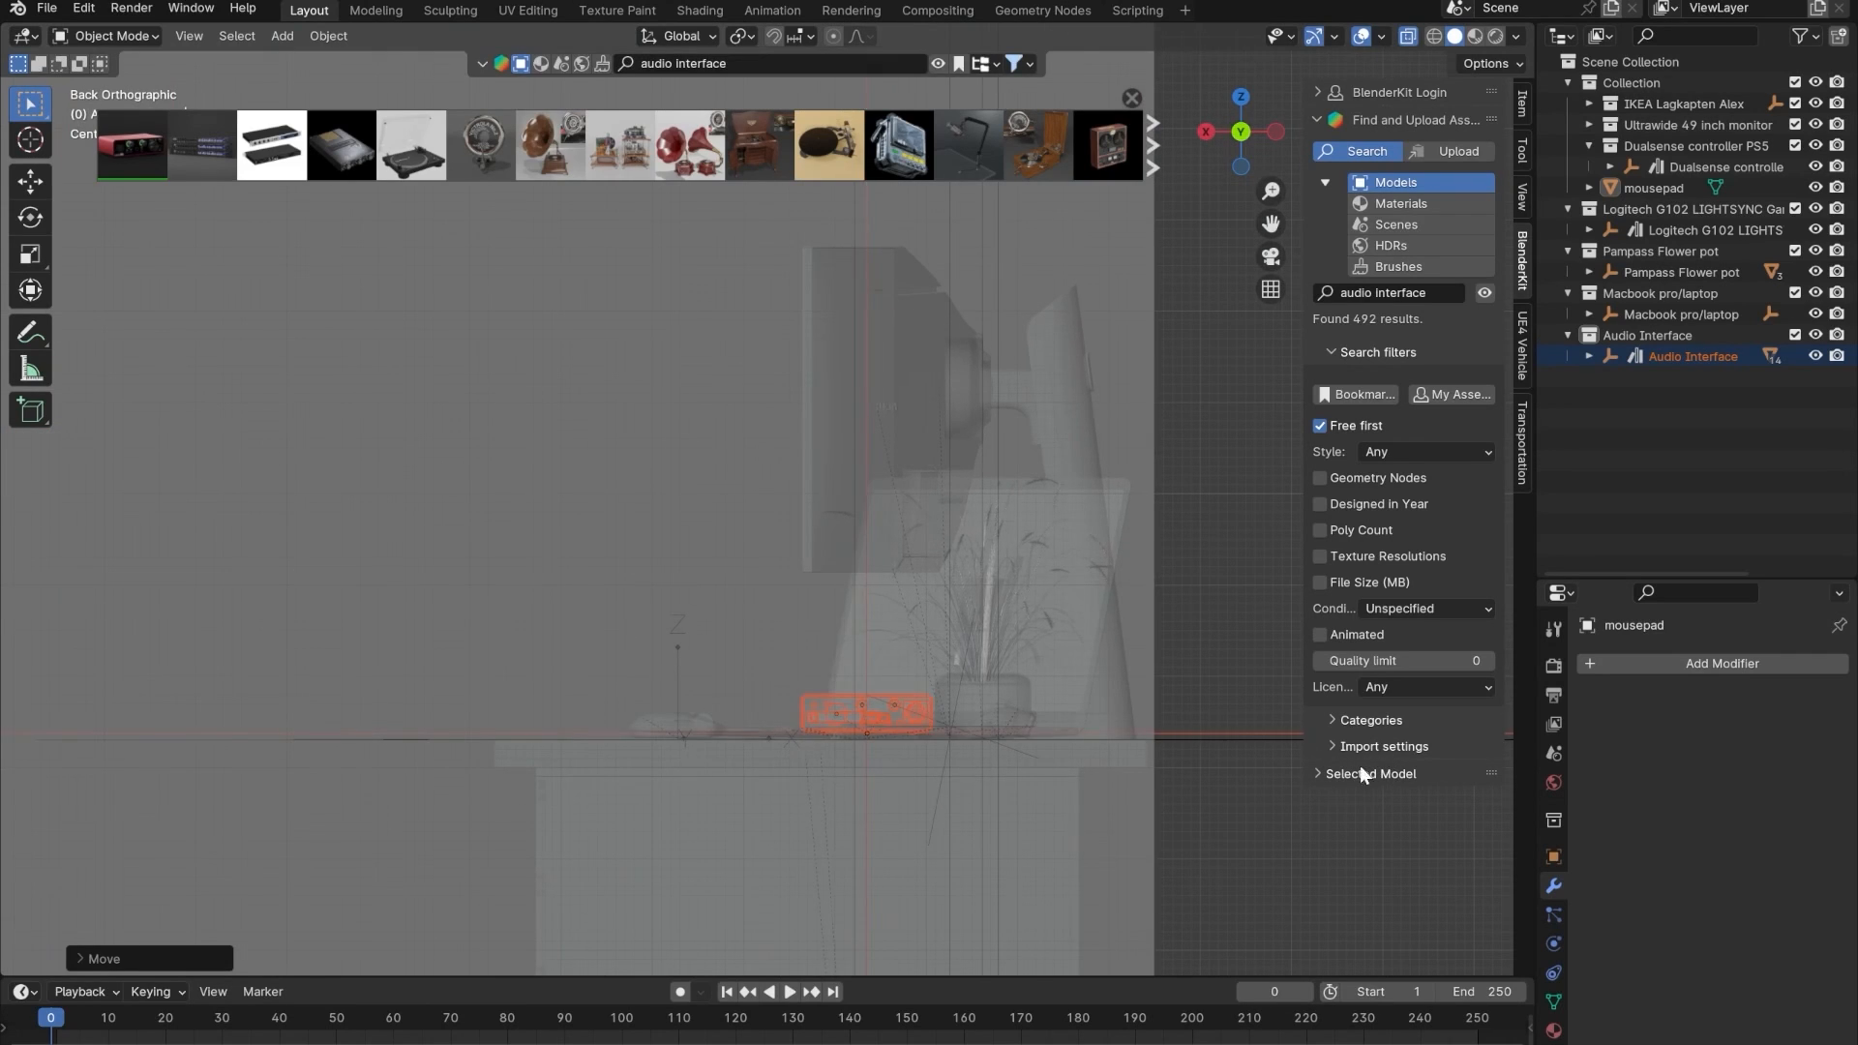
- Shift the audio interface toward the desk's back edge and align its feet with the desk surface
{"action": "scroll", "coordinate": [967, 707], "scroll_direction": "up", "scroll_amount": 7}
{"action": "key", "text": "g"}
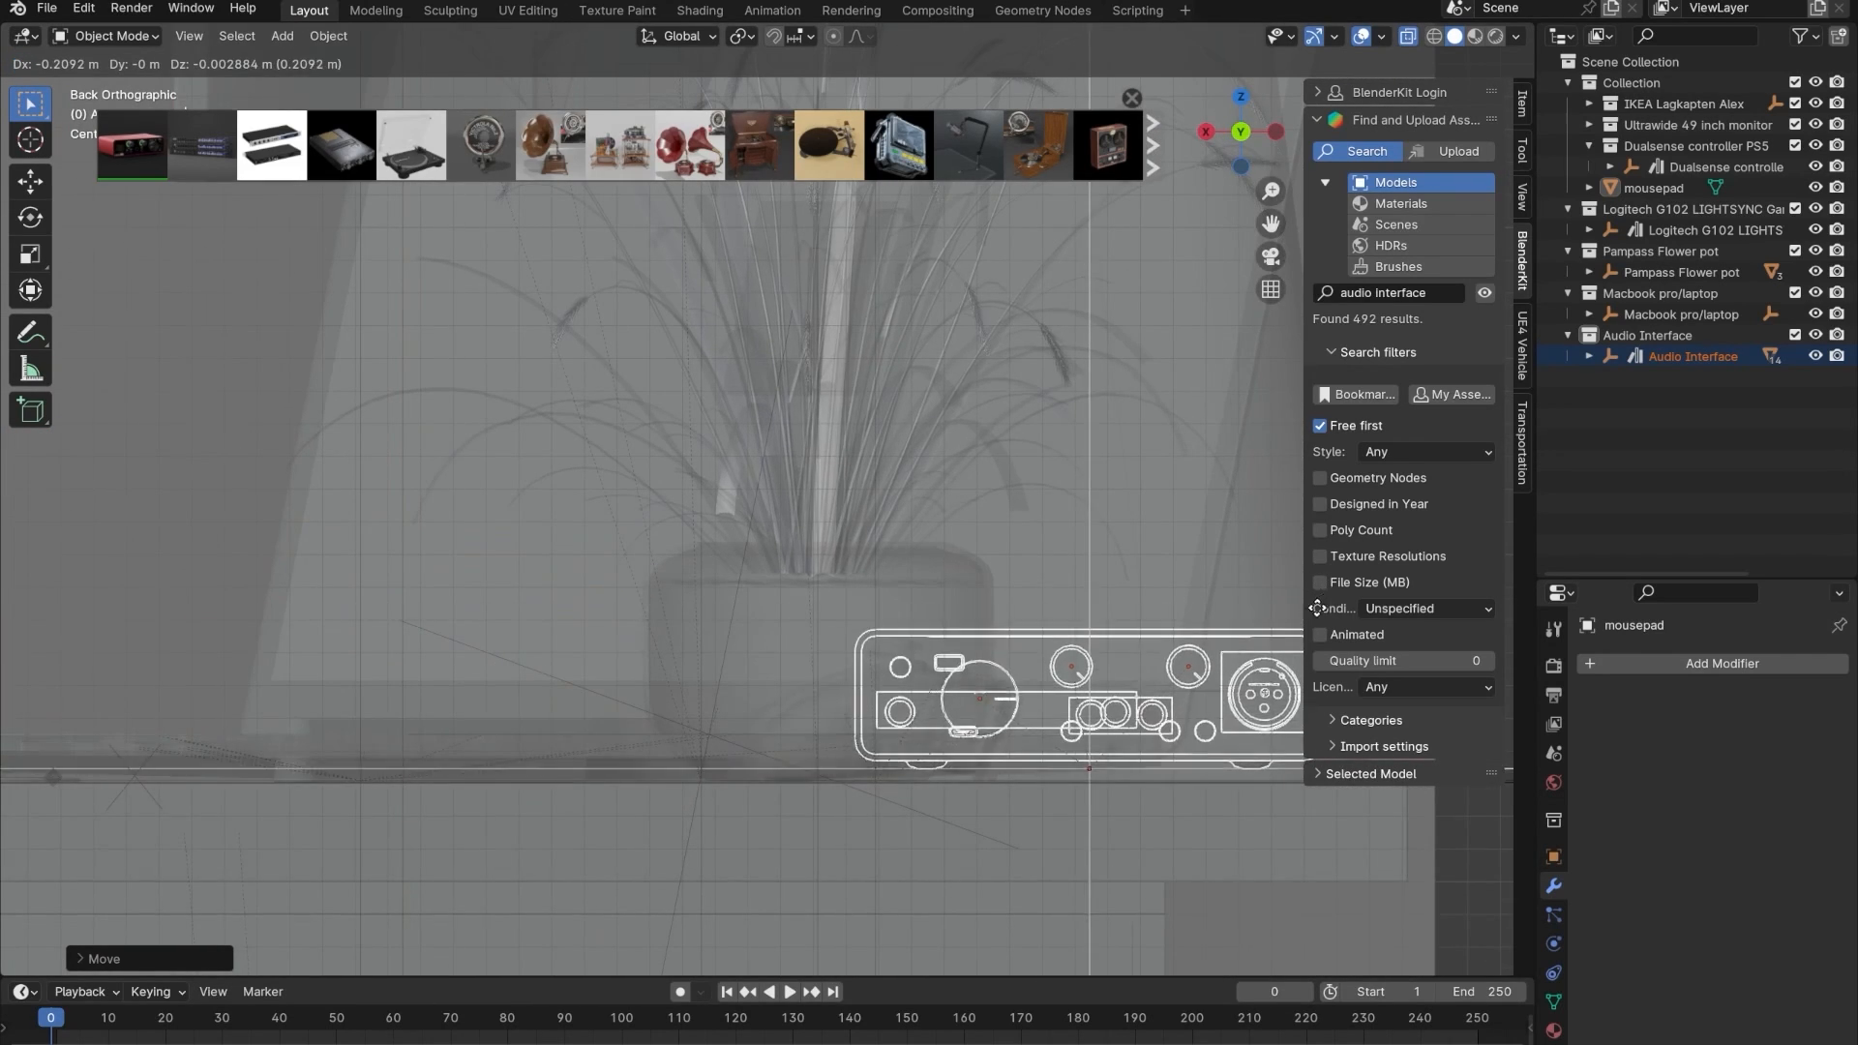
{"action": "left_click", "coordinate": [1254, 618]}
{"action": "middle_click_drag", "start_coordinate": [1255, 619], "coordinate": [978, 683]}
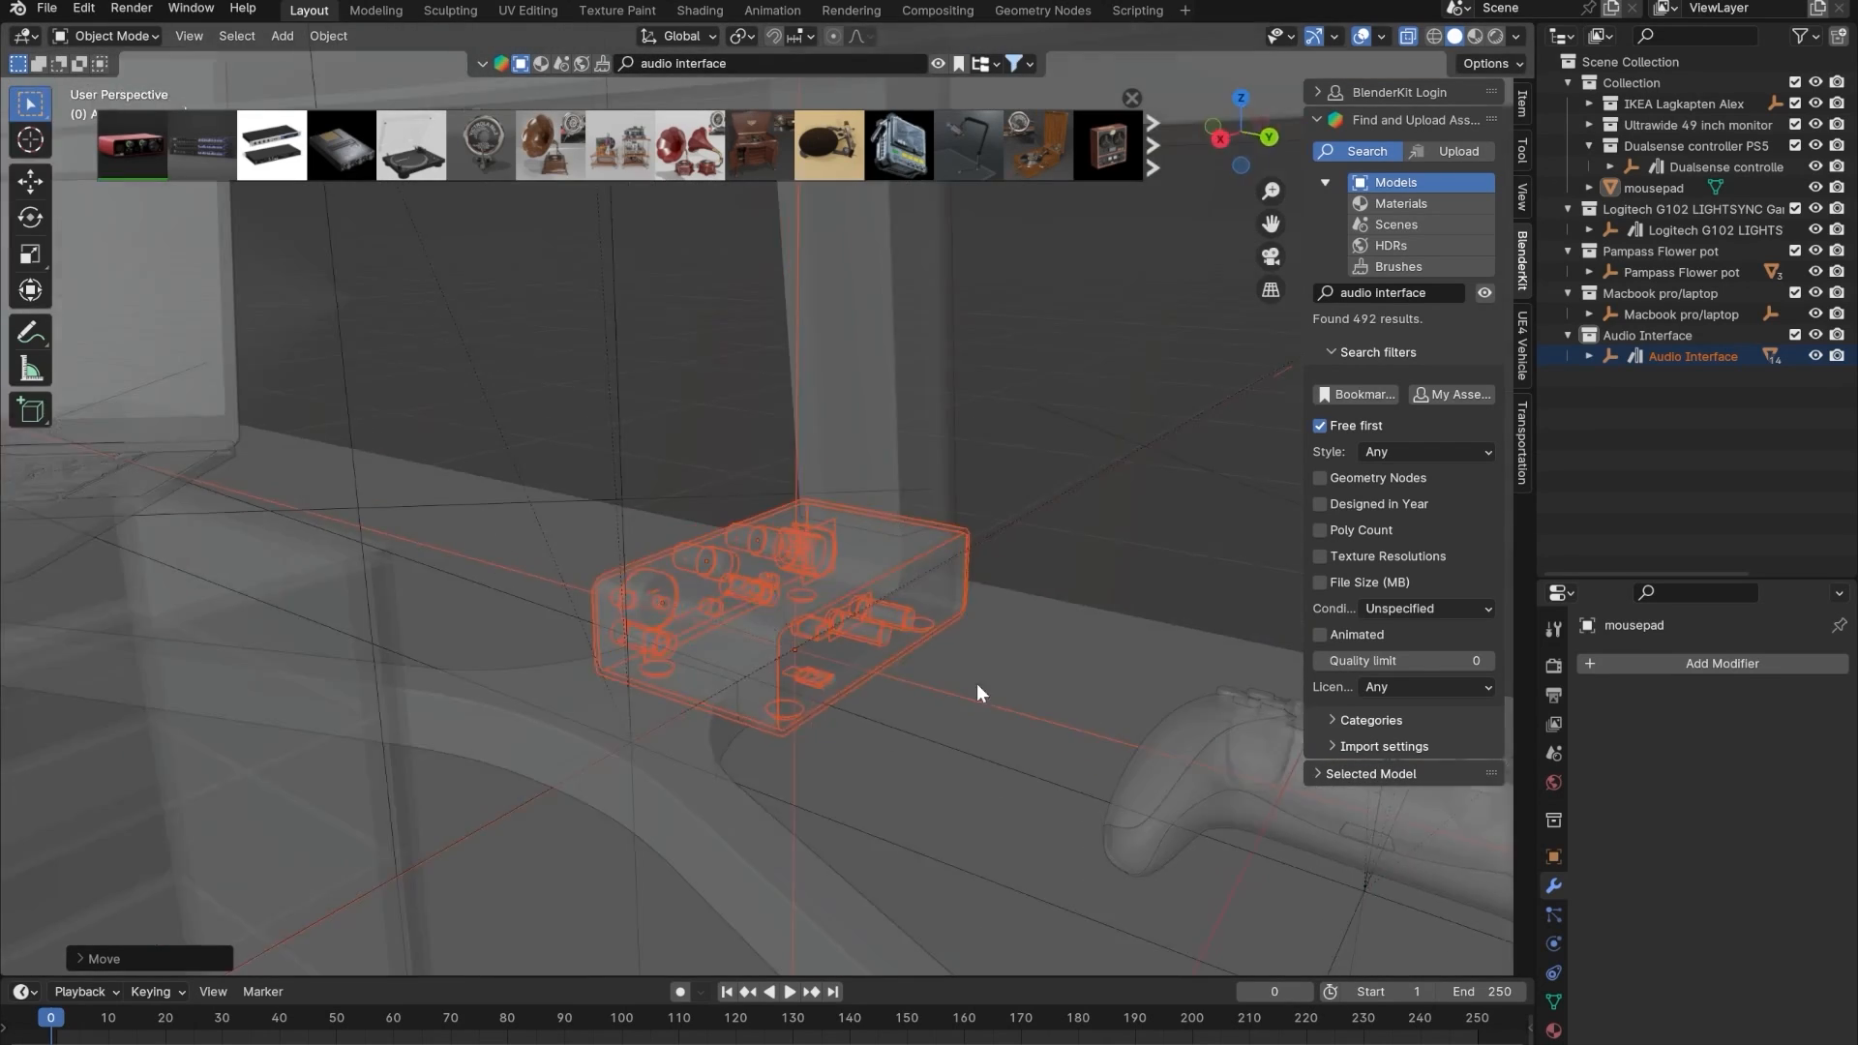
- Turn off X-ray and move the audio interface along the Y axis to between the laptop and the monitor stand
{"action": "key", "text": "alt+z"}
{"action": "scroll", "coordinate": [880, 700], "scroll_direction": "down", "scroll_amount": 7}
{"action": "middle_click_drag", "start_coordinate": [827, 701], "coordinate": [921, 676]}
{"action": "key", "text": "g"}
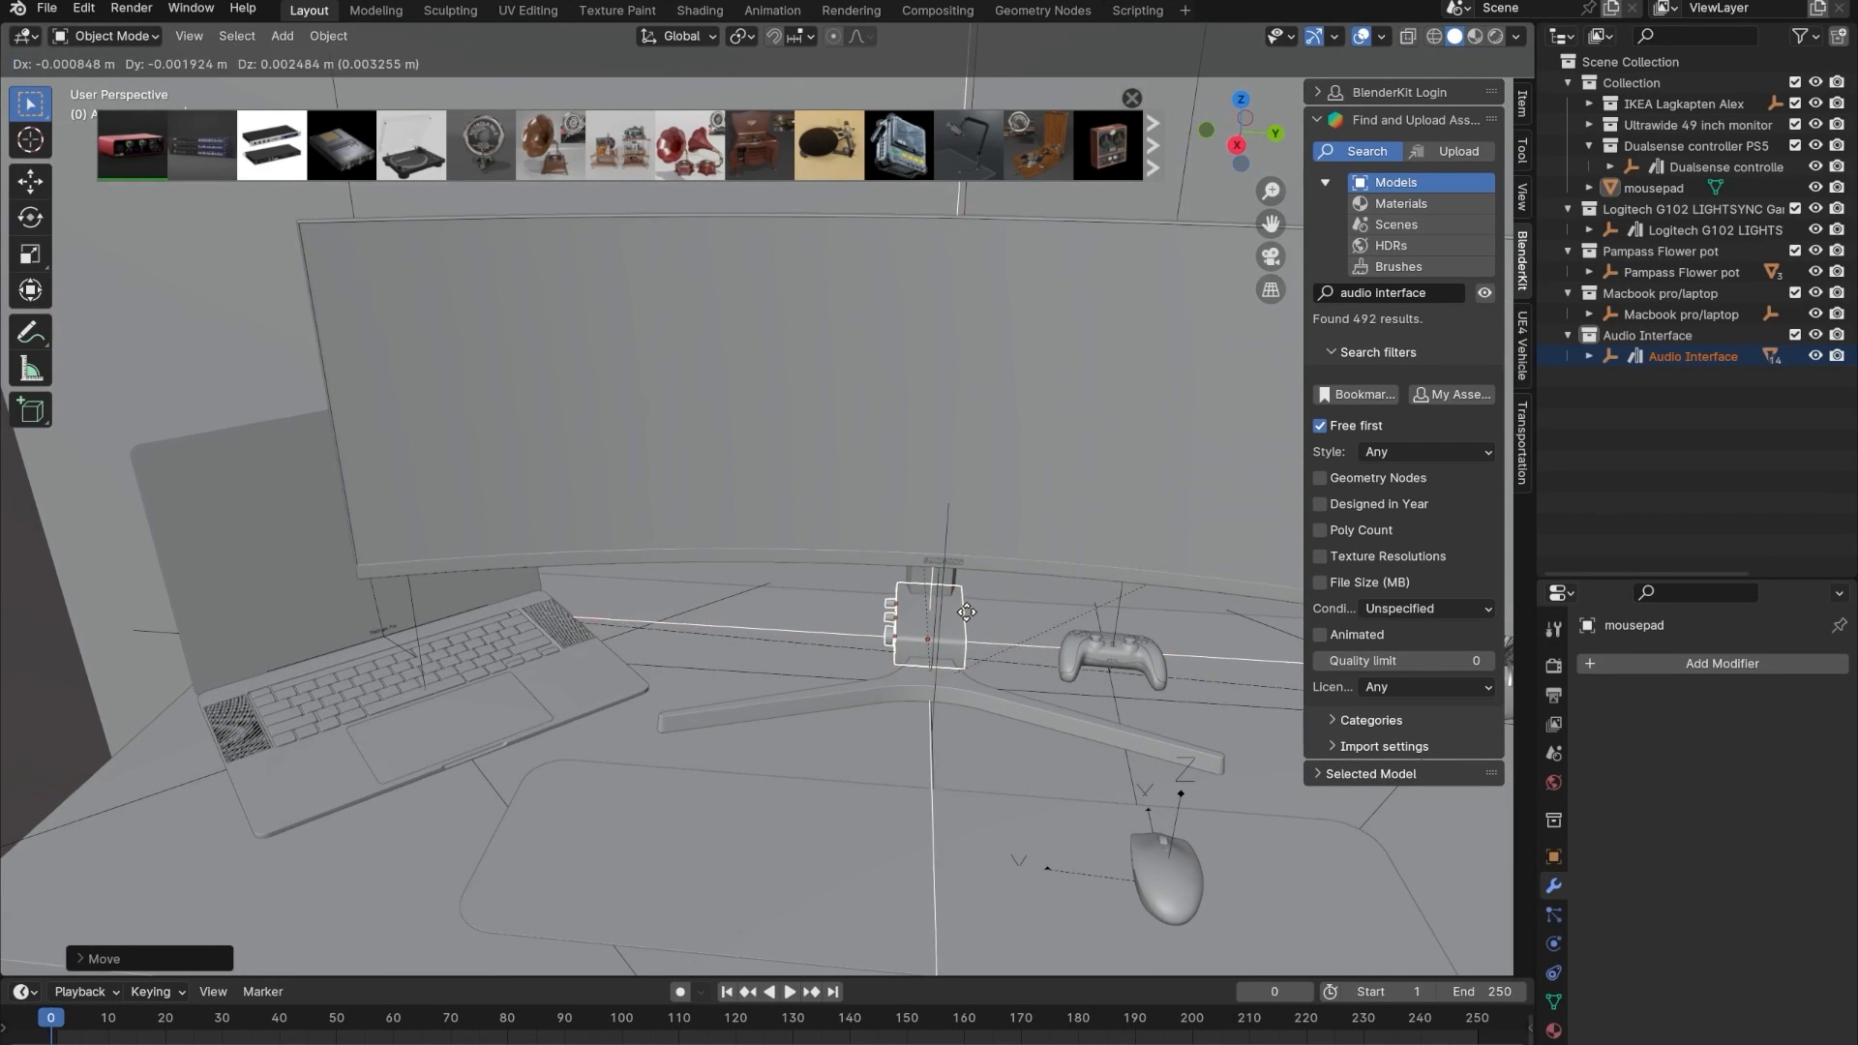
{"action": "key", "text": "z"}
{"action": "key", "text": "y"}
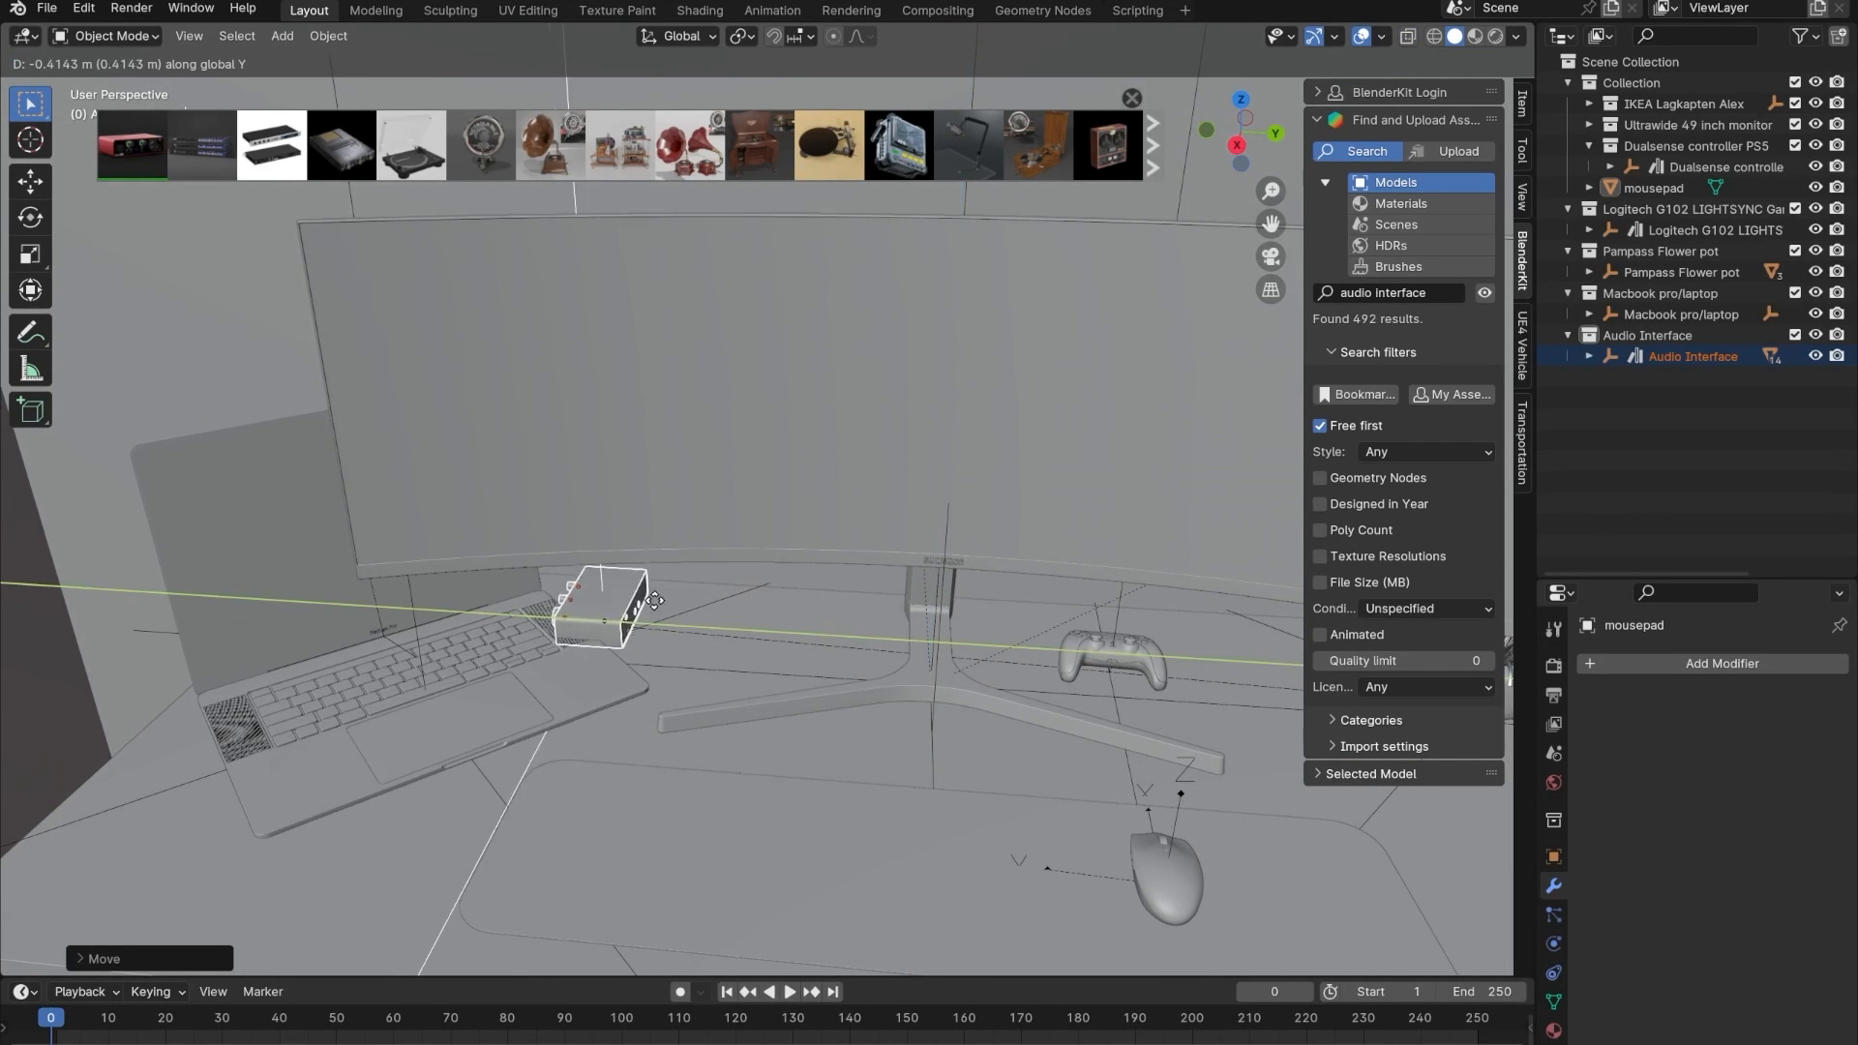
{"action": "left_click", "coordinate": [875, 481]}
- Rotate the audio interface about 87° around the Z axis so its knobs face the front of the desk
{"action": "key", "text": "r"}
{"action": "key", "text": "z"}
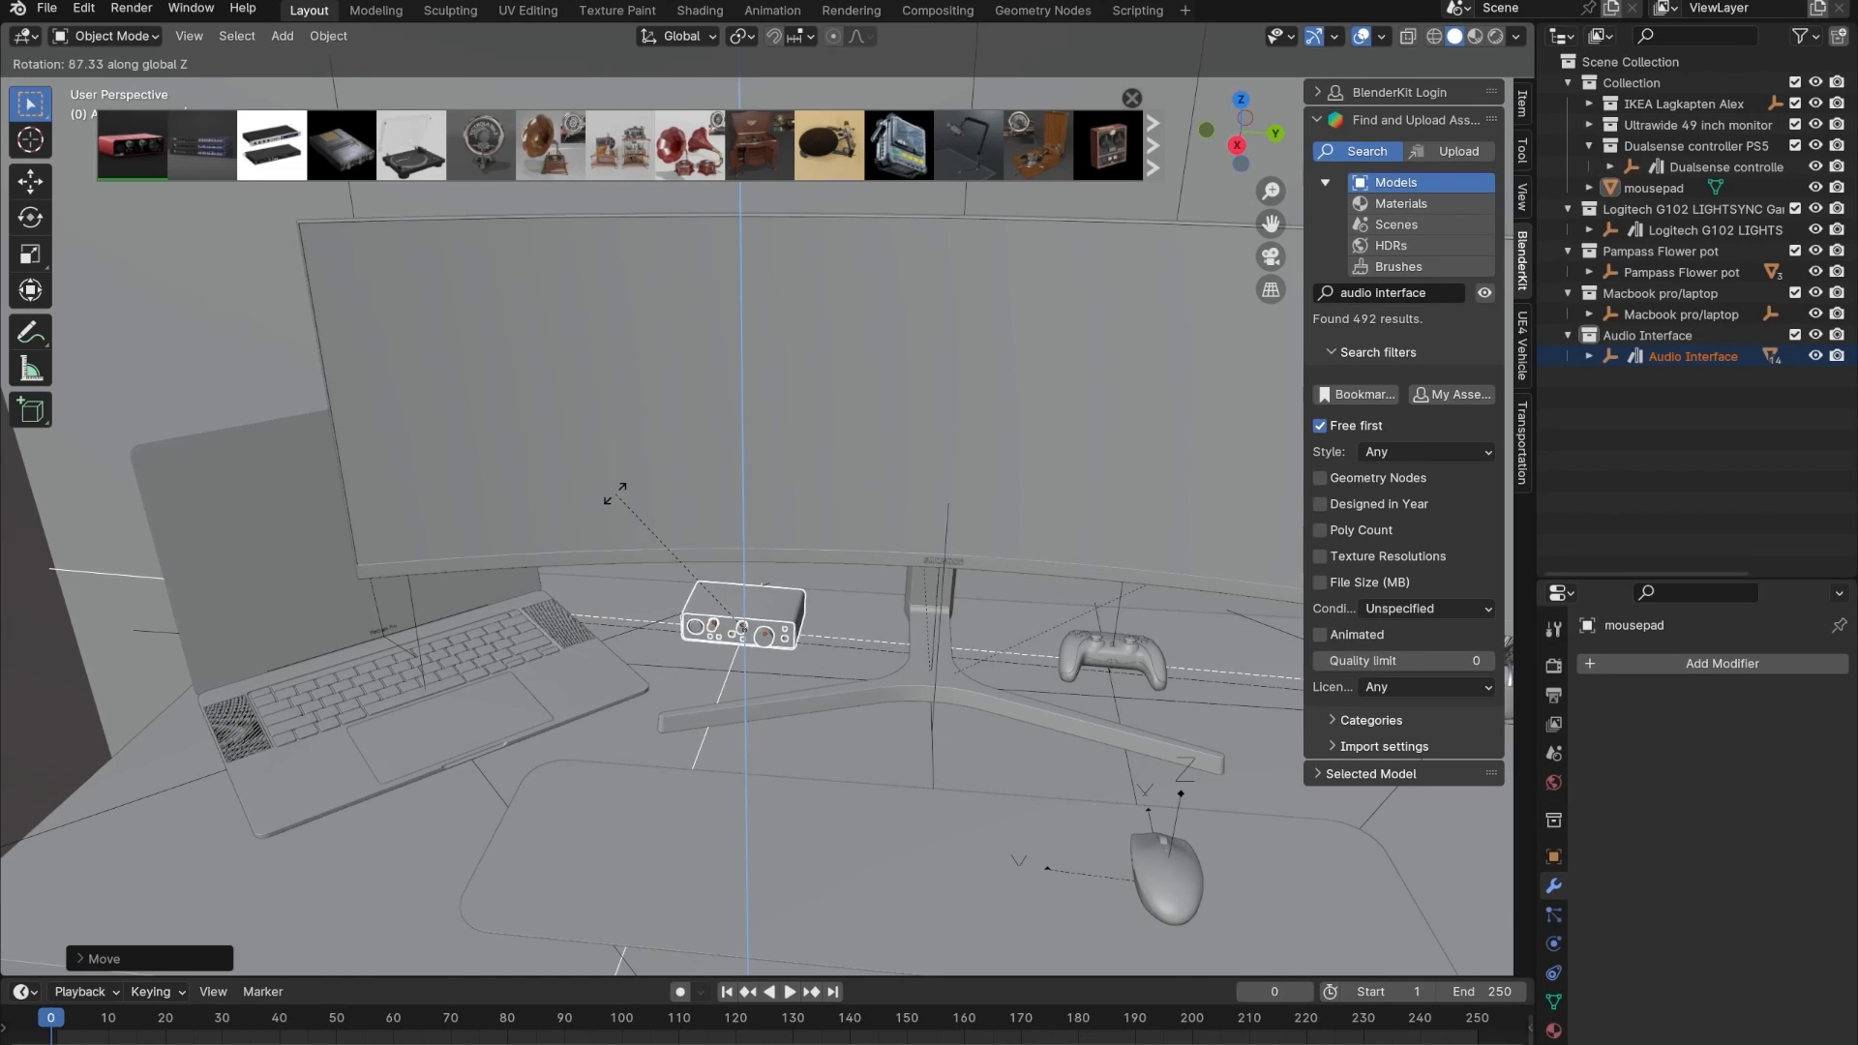
{"action": "left_click", "coordinate": [619, 494]}
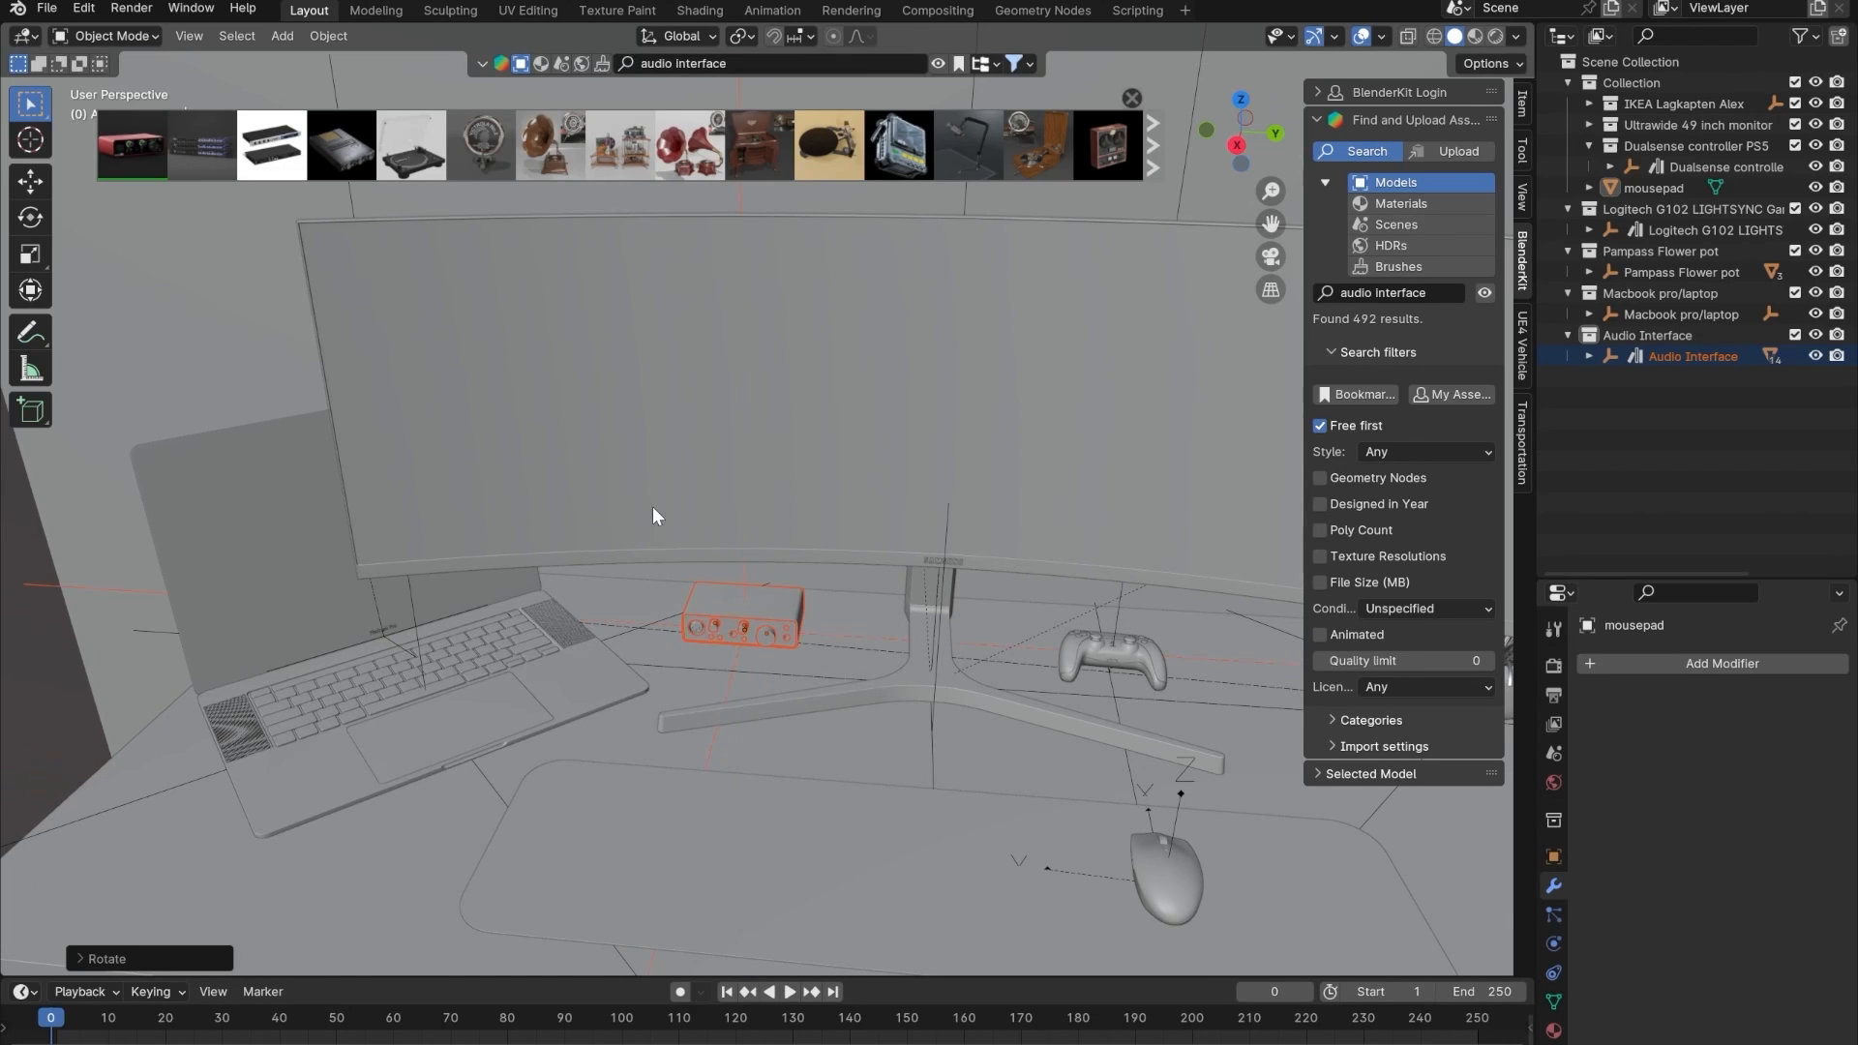
- Adjust the audio interface's position behind the monitor along the X axis and clear the selection
{"action": "middle_click_drag", "start_coordinate": [653, 508], "coordinate": [962, 621]}
{"action": "key", "text": "g"}
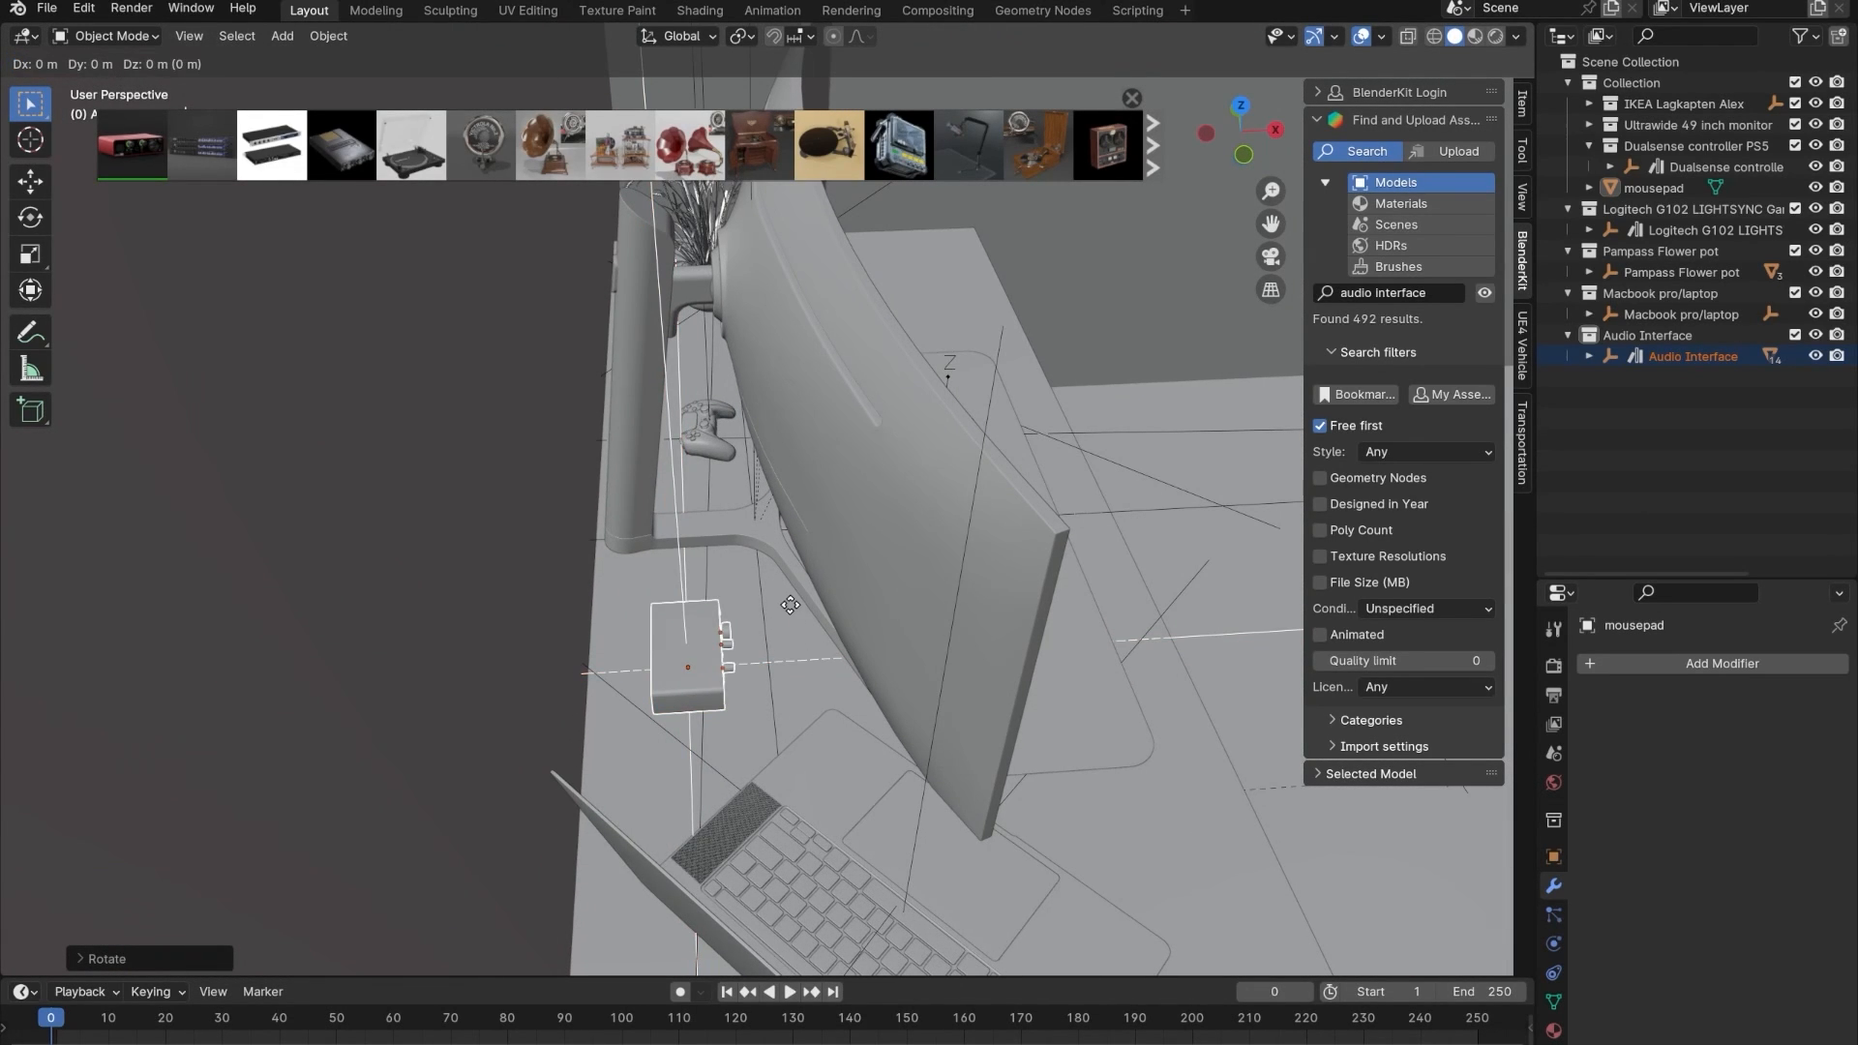
{"action": "key", "text": "x"}
{"action": "left_click", "coordinate": [757, 578]}
{"action": "middle_click_drag", "start_coordinate": [757, 578], "coordinate": [664, 668]}
{"action": "left_click", "coordinate": [813, 746]}
{"action": "scroll", "coordinate": [813, 745], "scroll_direction": "down", "scroll_amount": 4}
{"action": "middle_click_drag", "start_coordinate": [978, 705], "coordinate": [956, 664]}
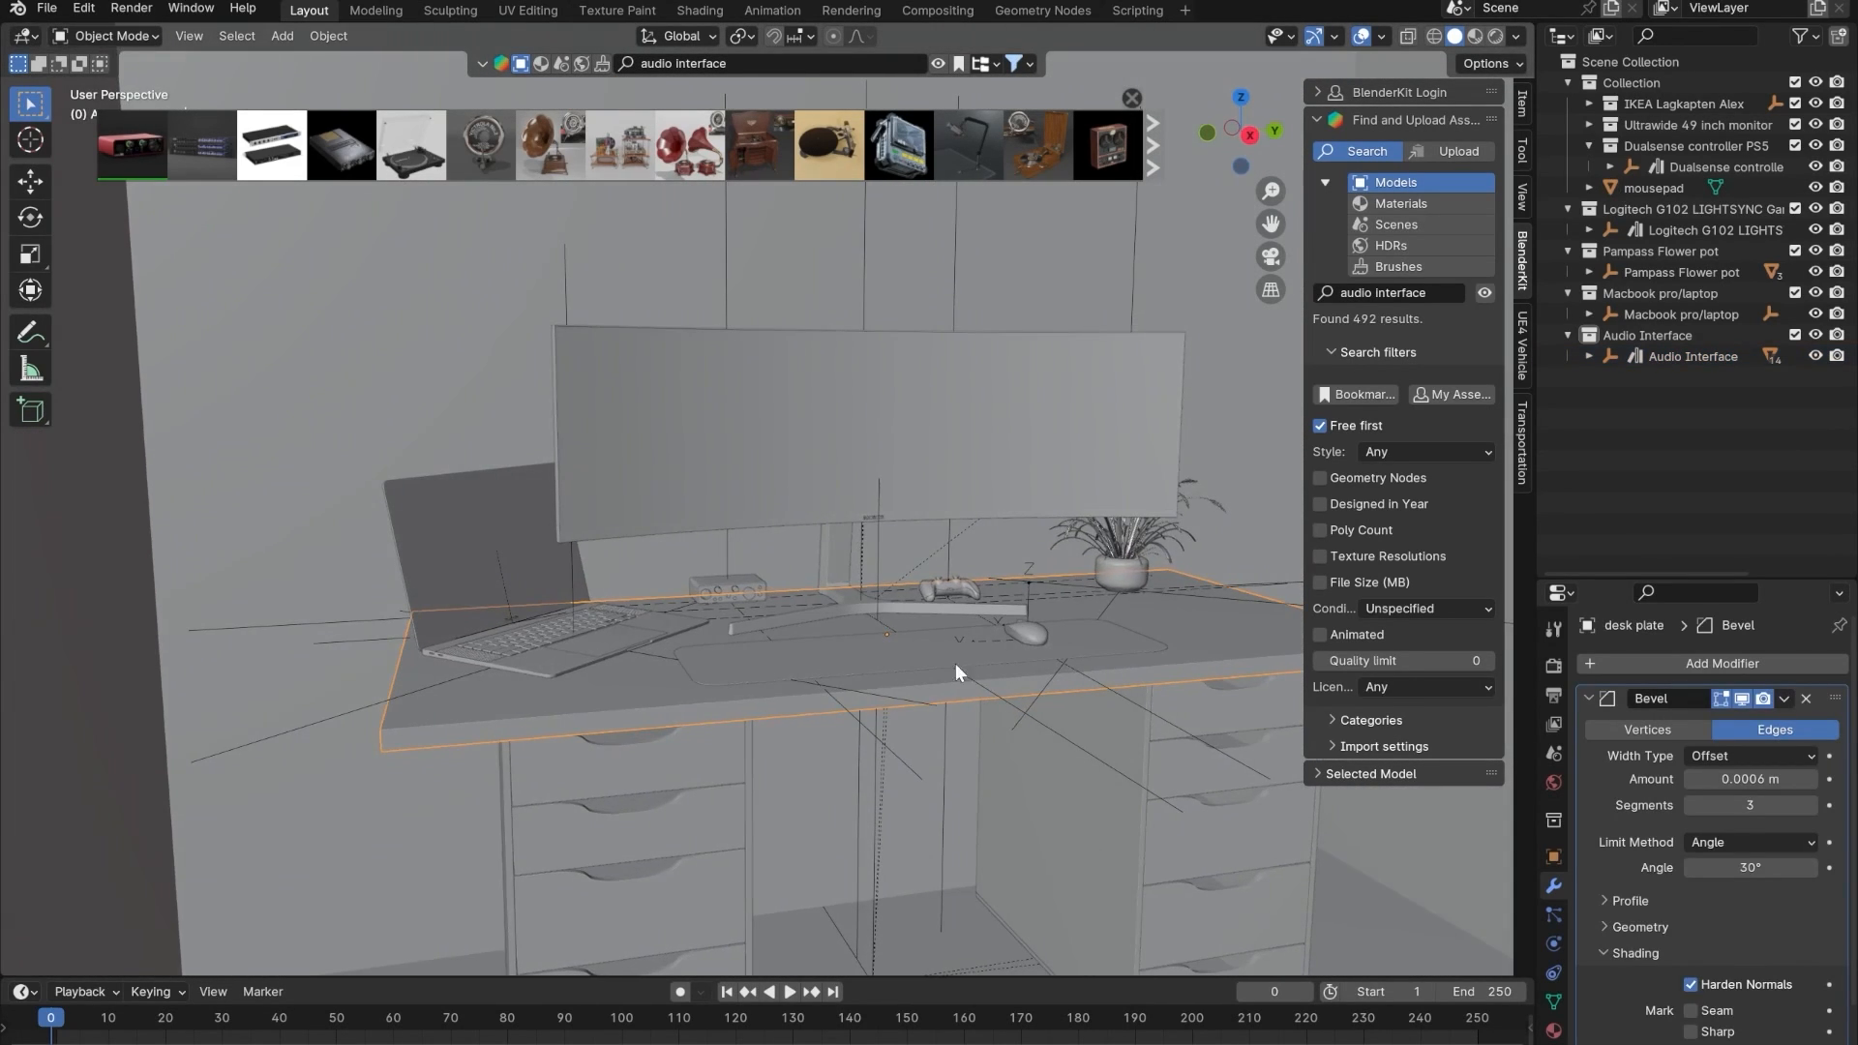
{"action": "scroll", "coordinate": [955, 664], "scroll_direction": "down", "scroll_amount": 7}
{"action": "left_click", "coordinate": [929, 940]}
{"action": "scroll", "coordinate": [964, 679], "scroll_direction": "up", "scroll_amount": 8}
{"action": "middle_click_drag", "start_coordinate": [1084, 677], "coordinate": [980, 671], "text": "shift"}
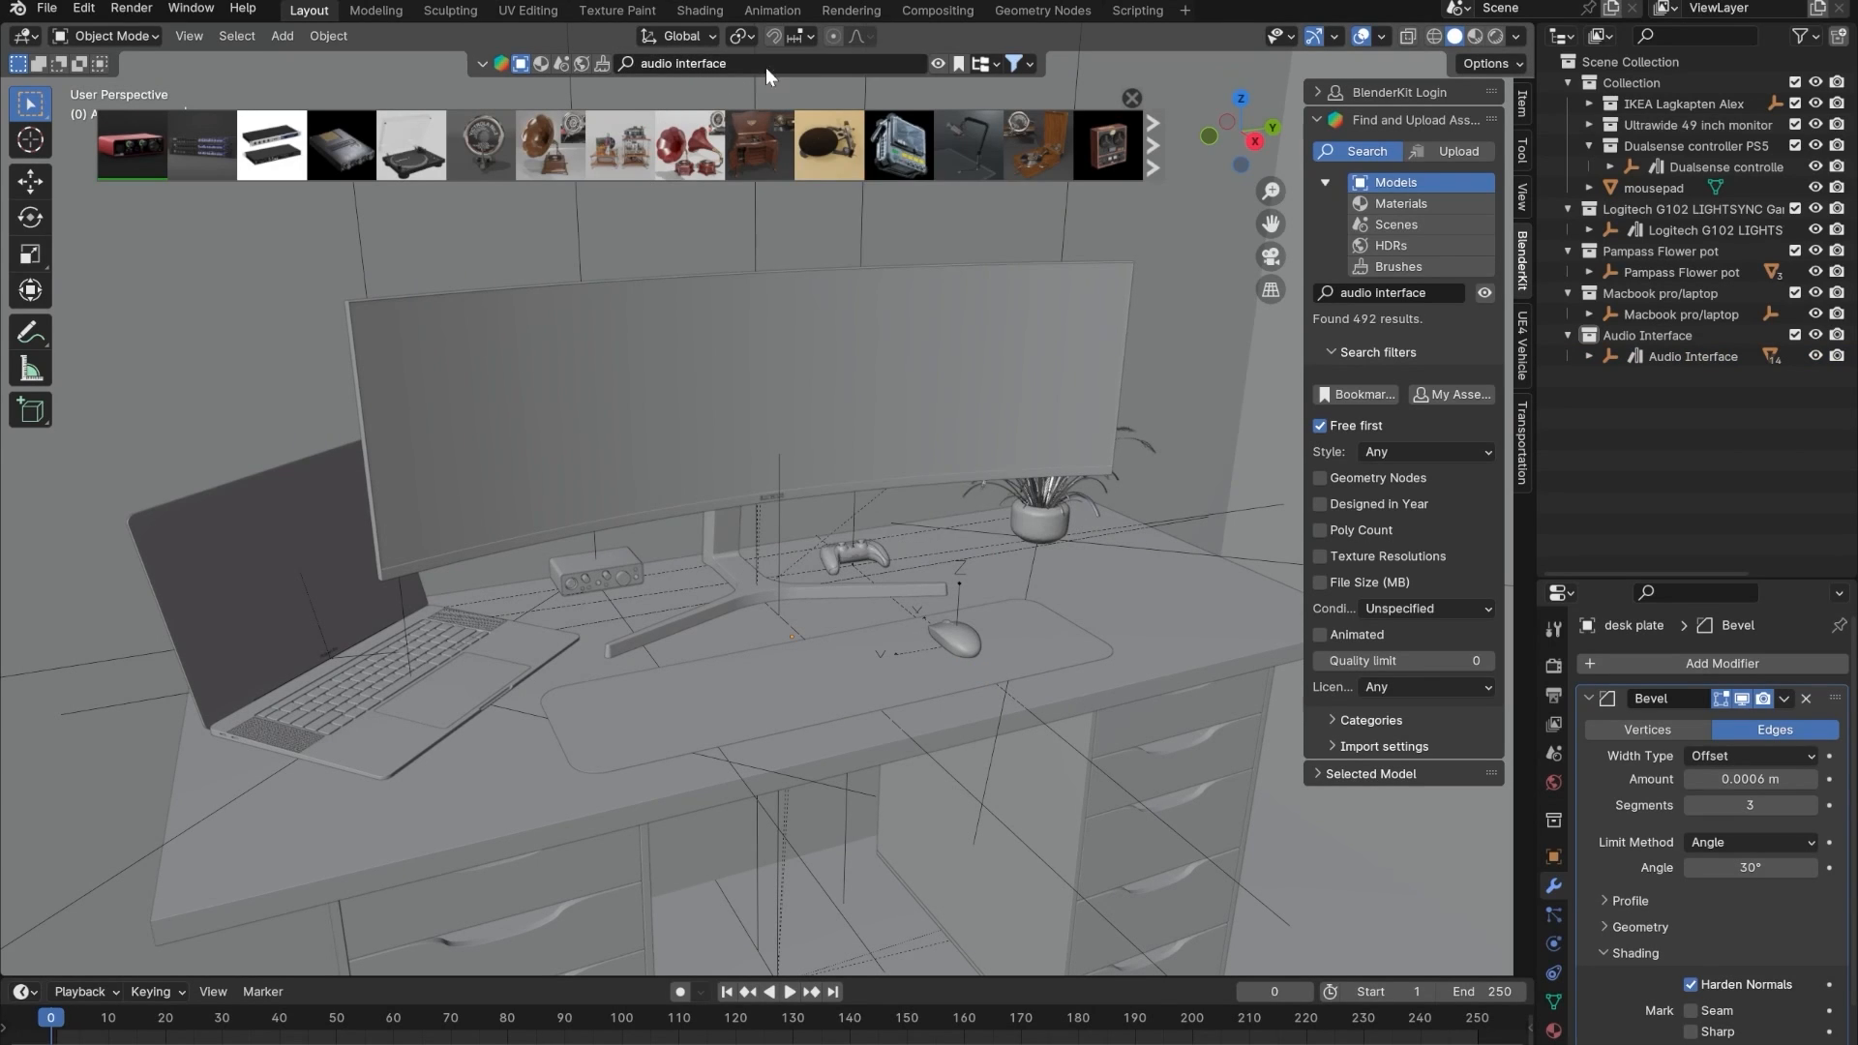
- Import the Microphone model, place its collection directly under the Scene Collection and select its objects
{"action": "left_click", "coordinate": [950, 149]}
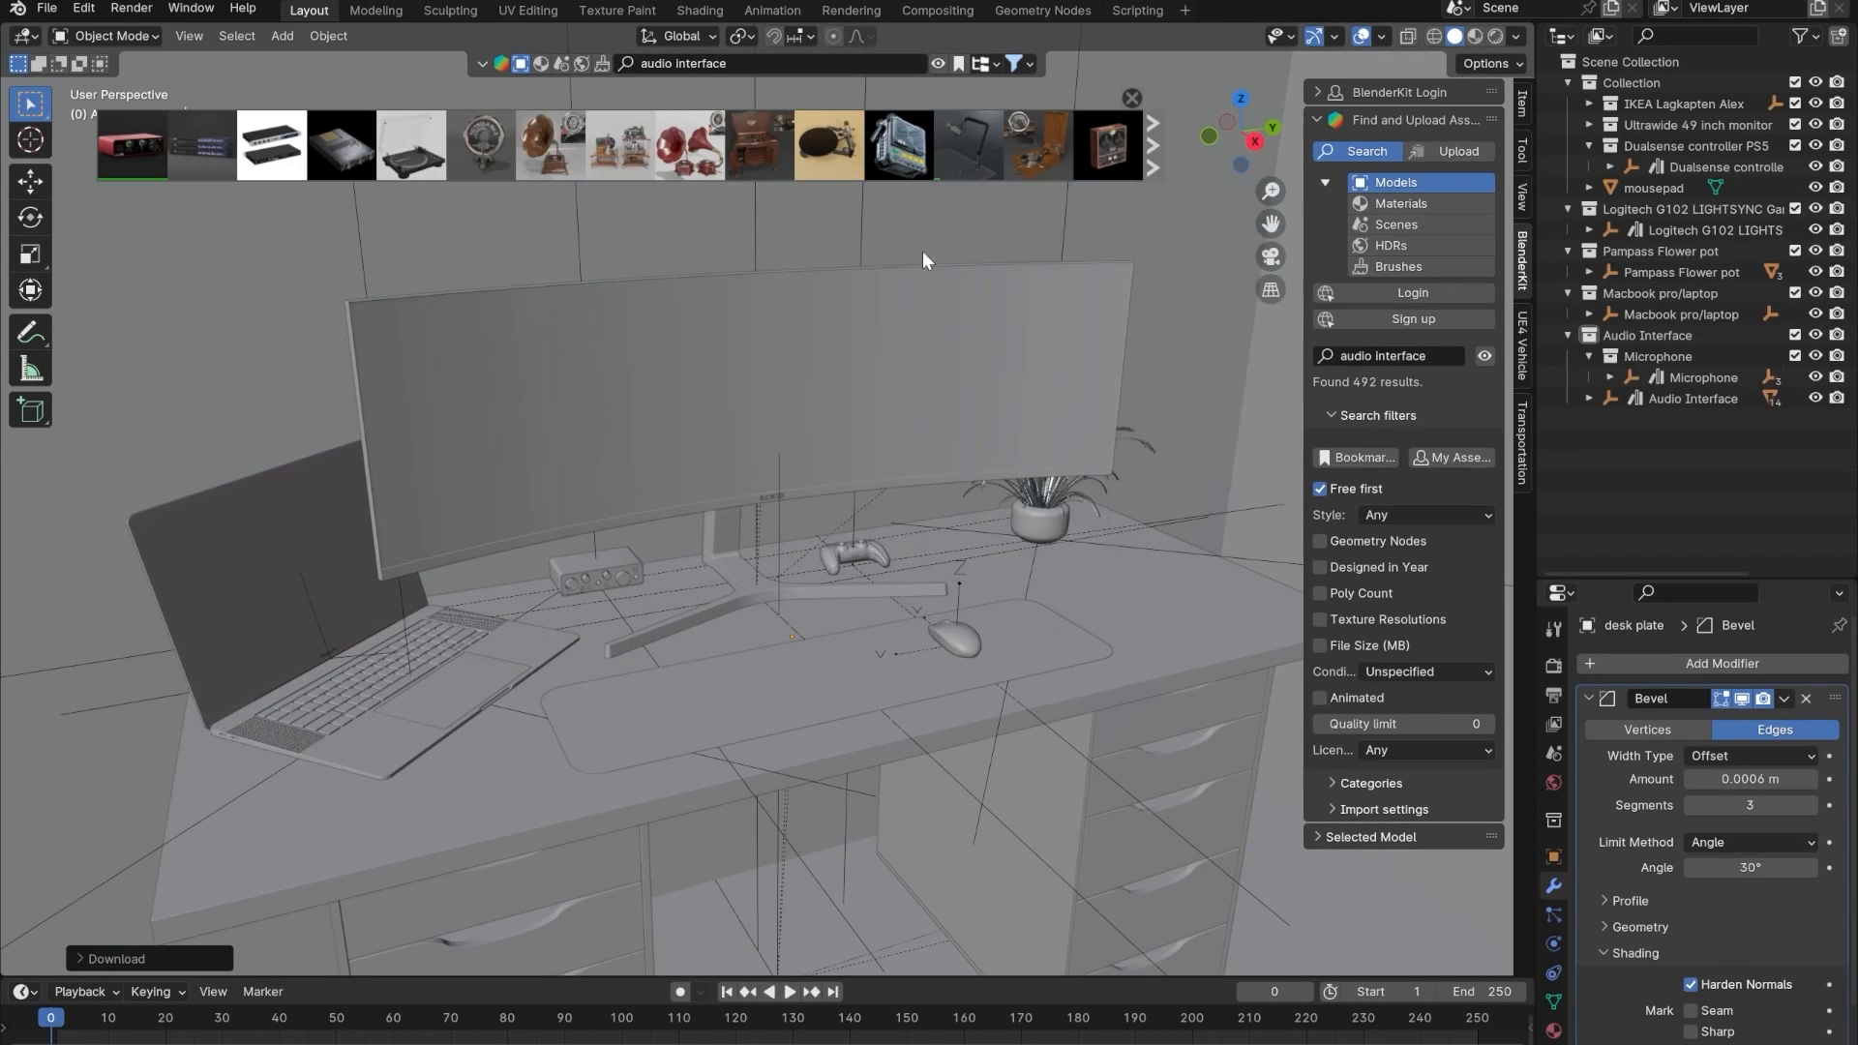
{"action": "right_click", "coordinate": [1626, 377]}
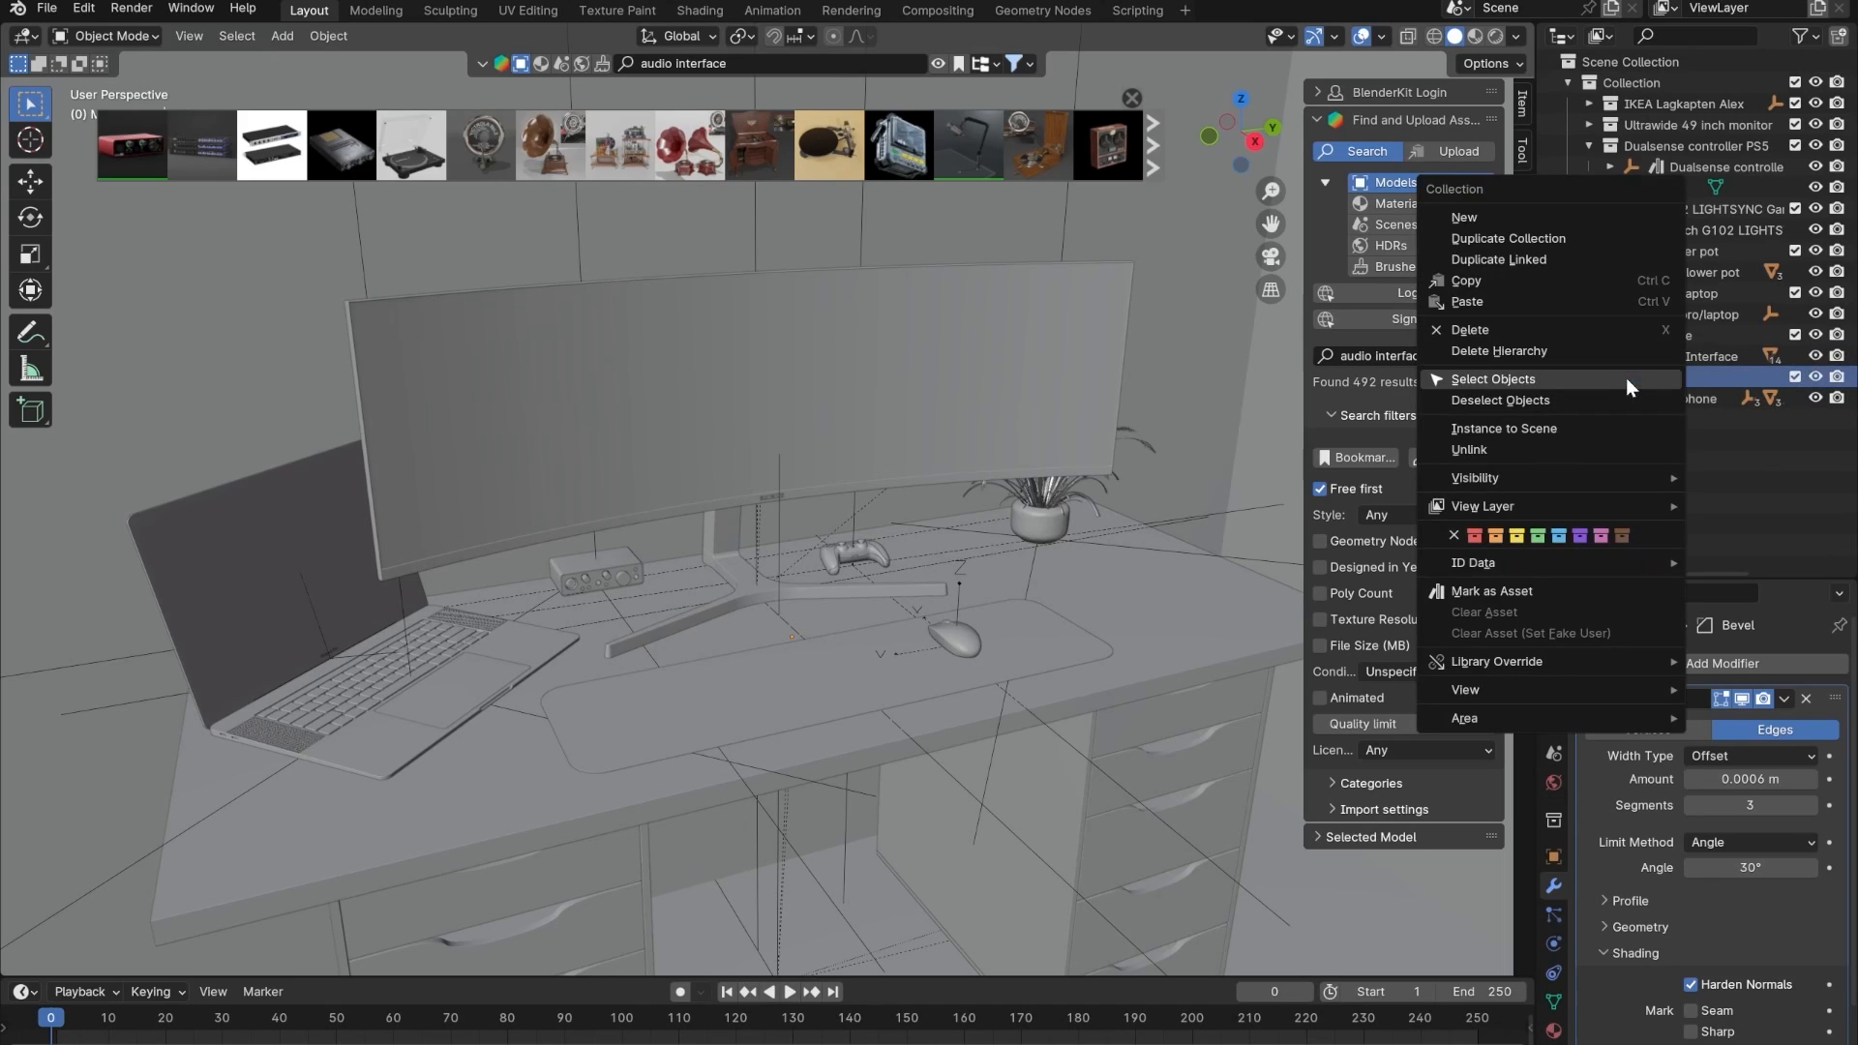
- Raise the microphone along the Z axis and slide it horizontally to the middle of the desk
{"action": "key", "text": "g"}
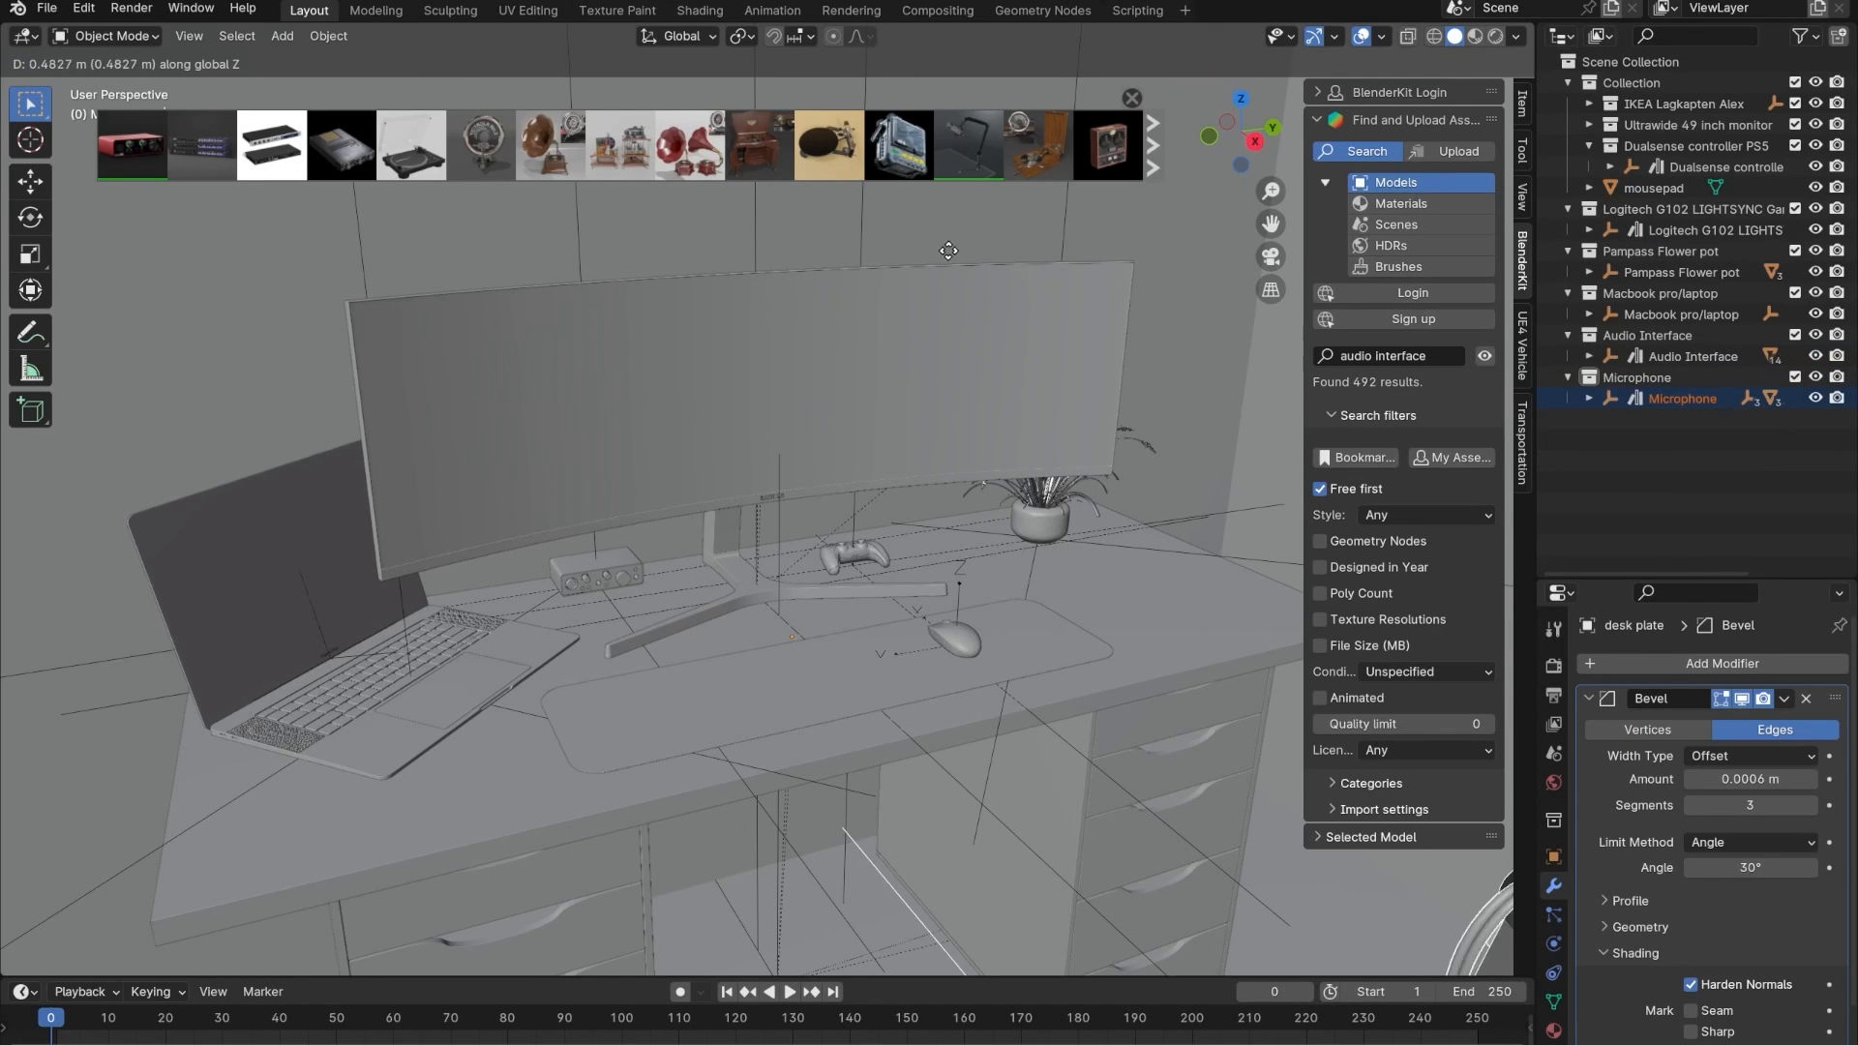
{"action": "left_click", "coordinate": [1019, 578]}
{"action": "key", "text": "g"}
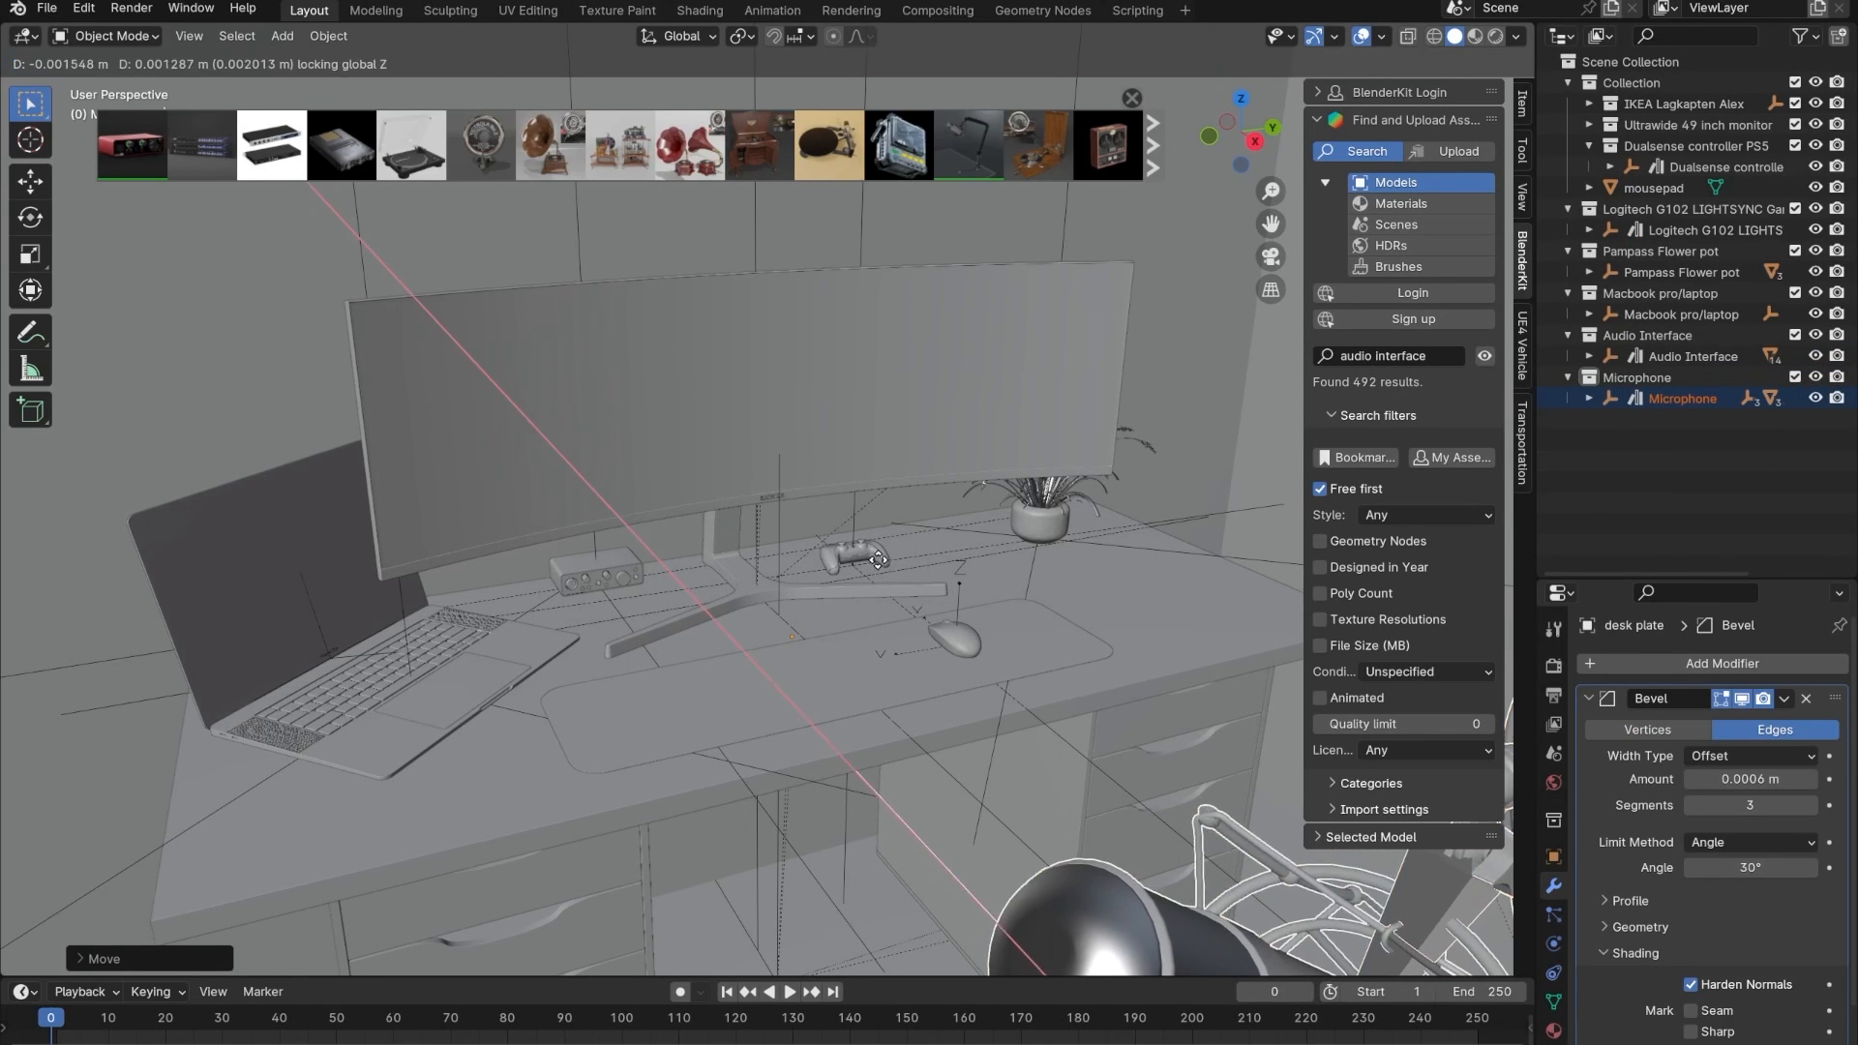
{"action": "key", "text": "shift+z"}
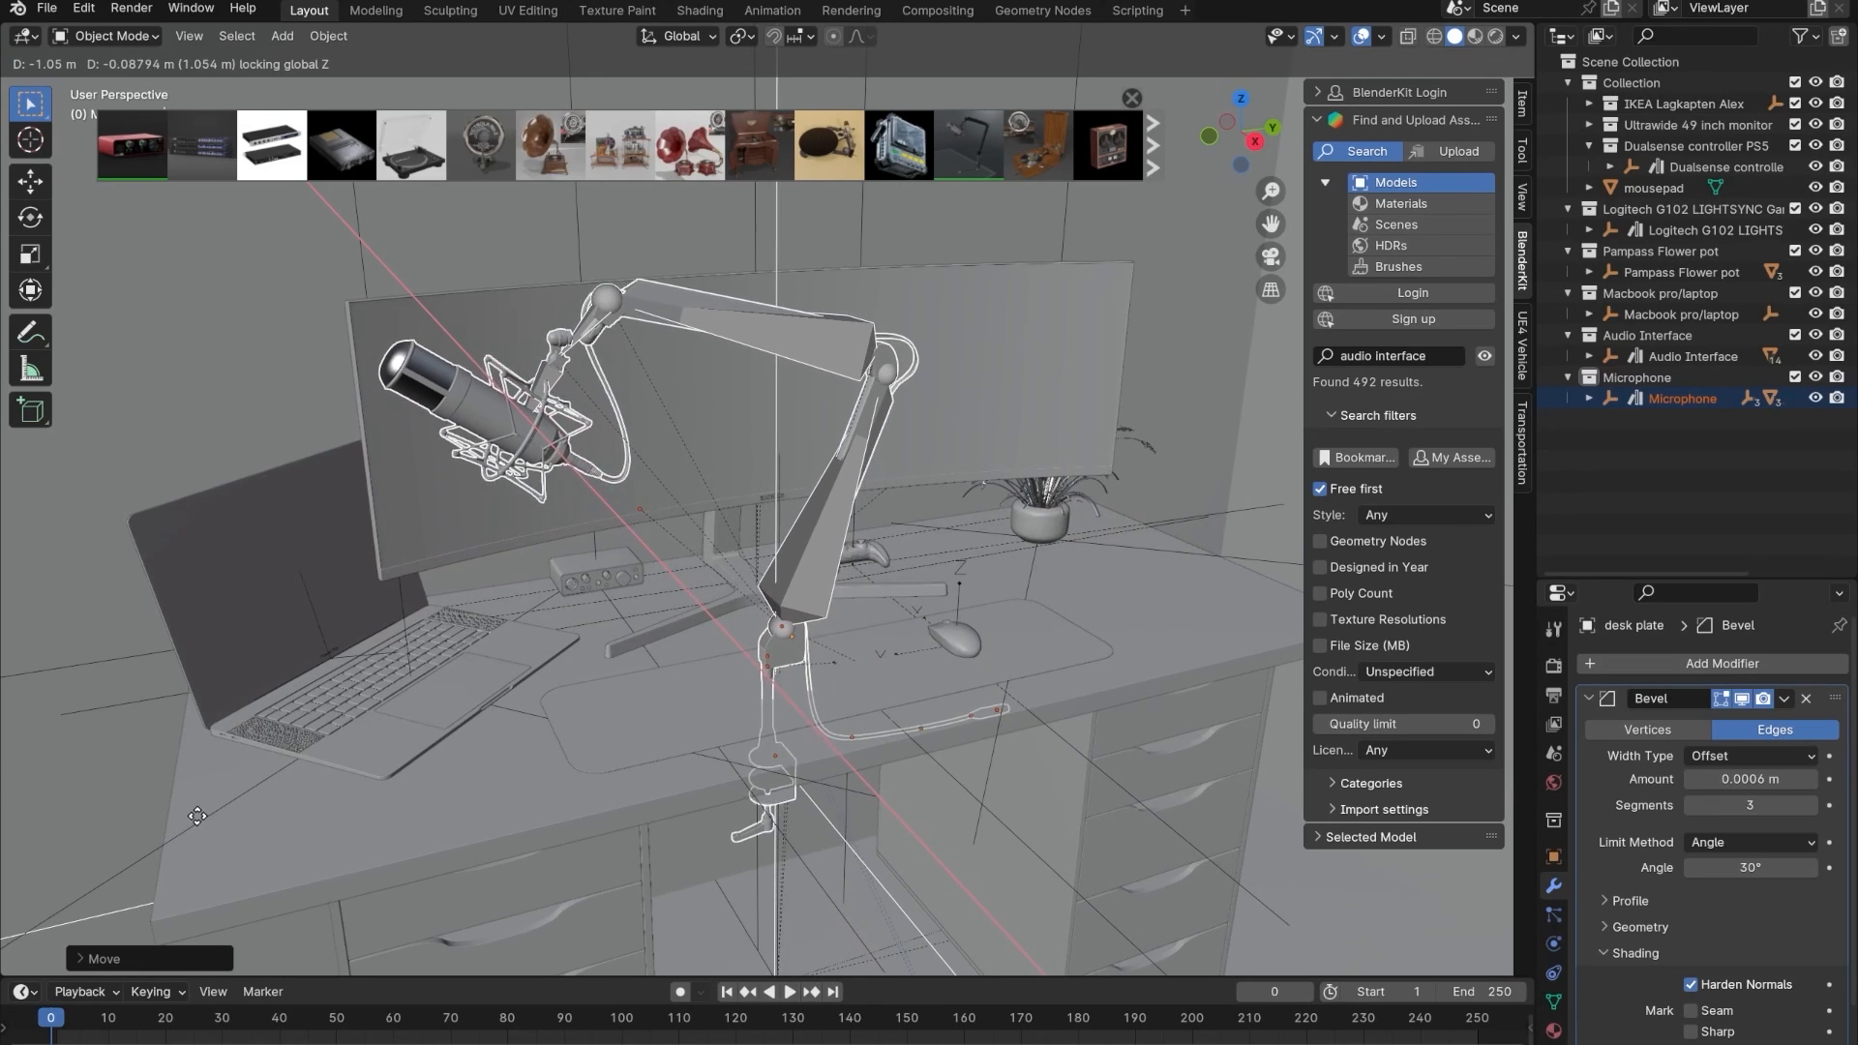
{"action": "left_click", "coordinate": [194, 811]}
- Turn on X-ray in the right orthographic view and rotate the microphone 180° around the Z axis
{"action": "middle_click_drag", "start_coordinate": [743, 701], "coordinate": [713, 676]}
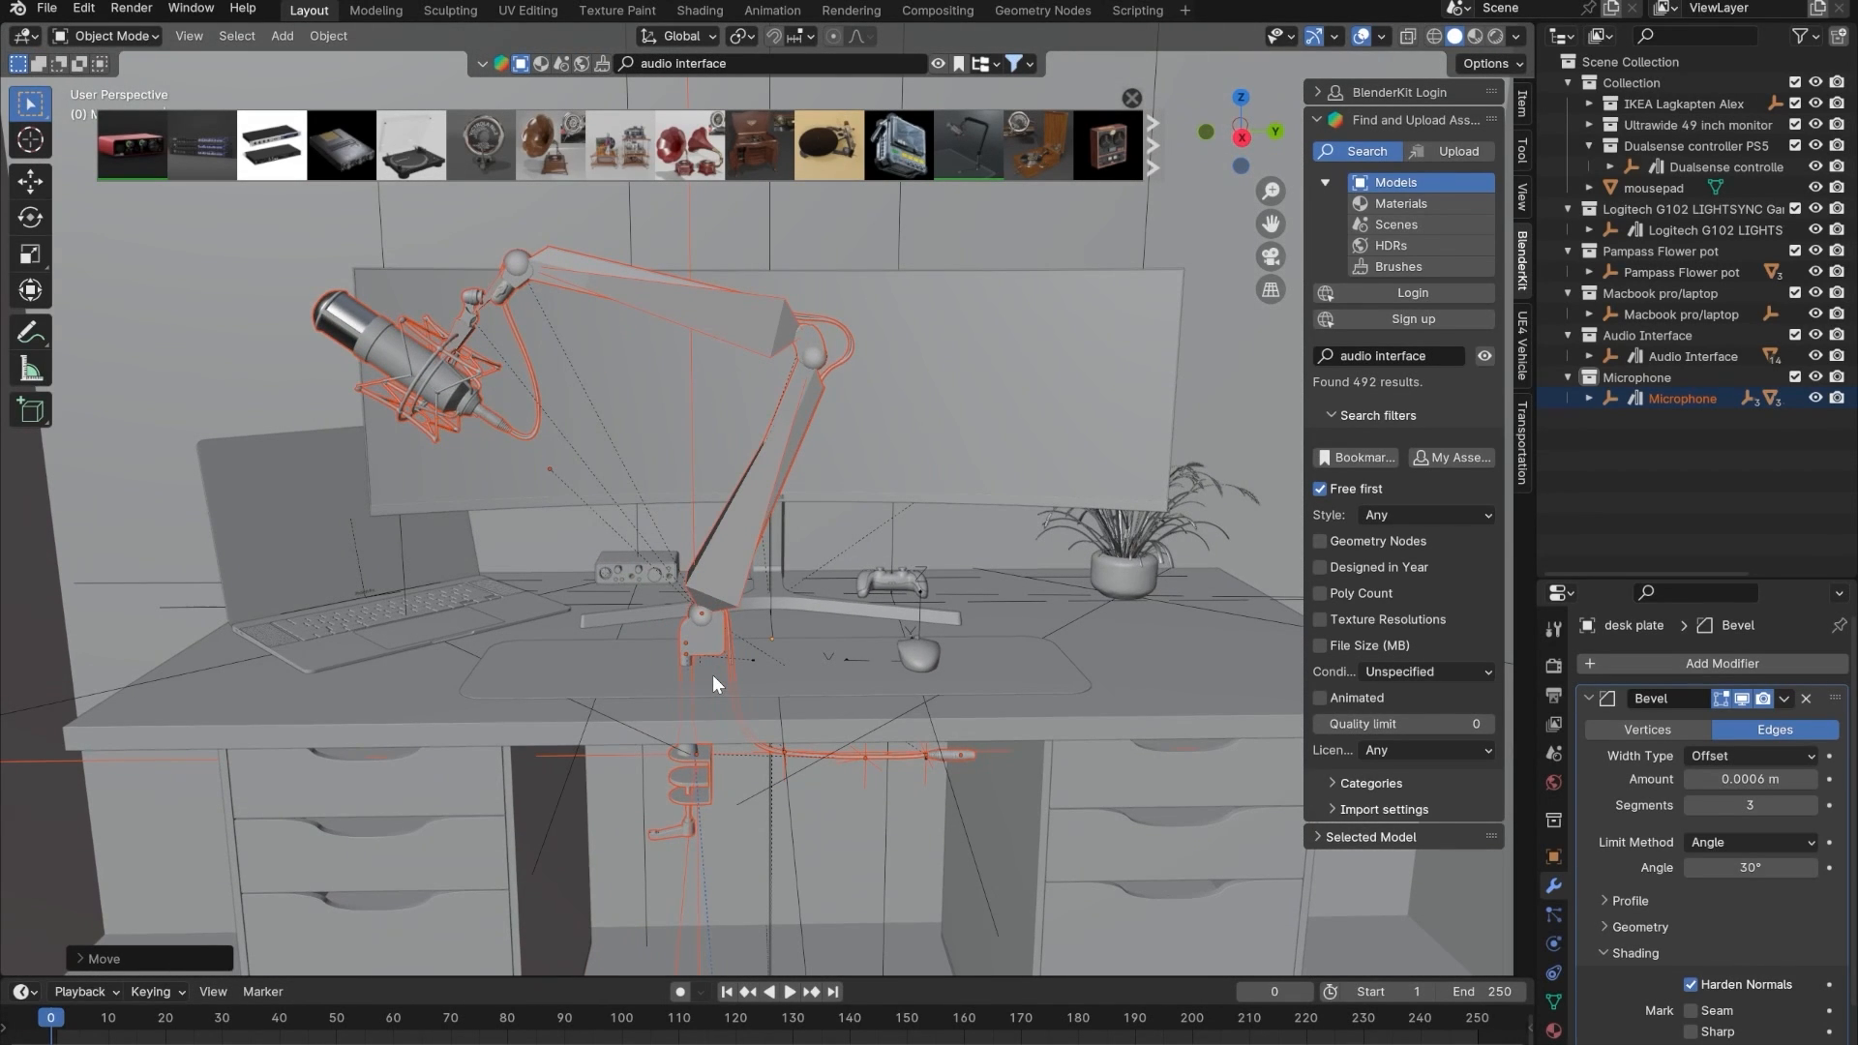
{"action": "key", "text": "alt+z"}
{"action": "mouse_move", "coordinate": [819, 678]}
{"action": "middle_mouse_down", "text": "alt"}
{"action": "mouse_move", "coordinate": [728, 660]}
{"action": "mouse_move", "coordinate": [869, 630]}
{"action": "middle_mouse_up", "text": "alt"}
{"action": "key", "text": "alt+z"}
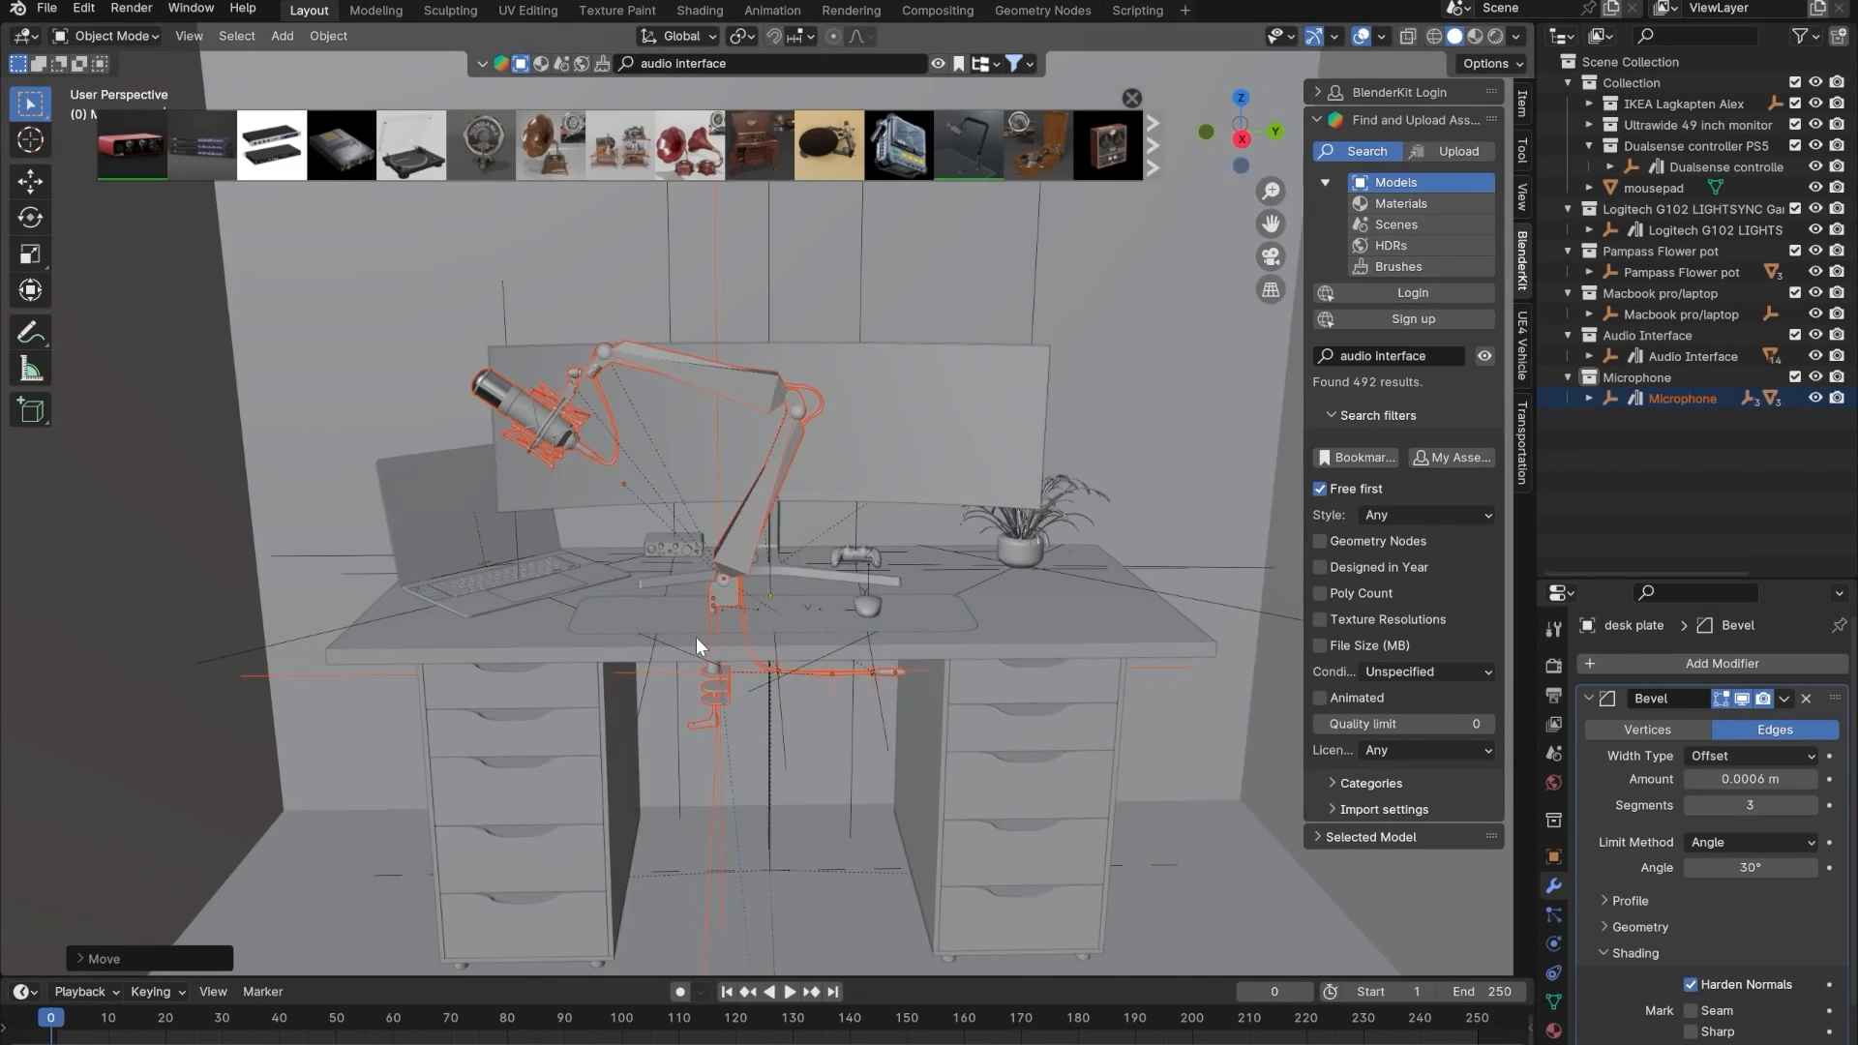
{"action": "scroll", "coordinate": [695, 636], "scroll_direction": "up", "scroll_amount": 3}
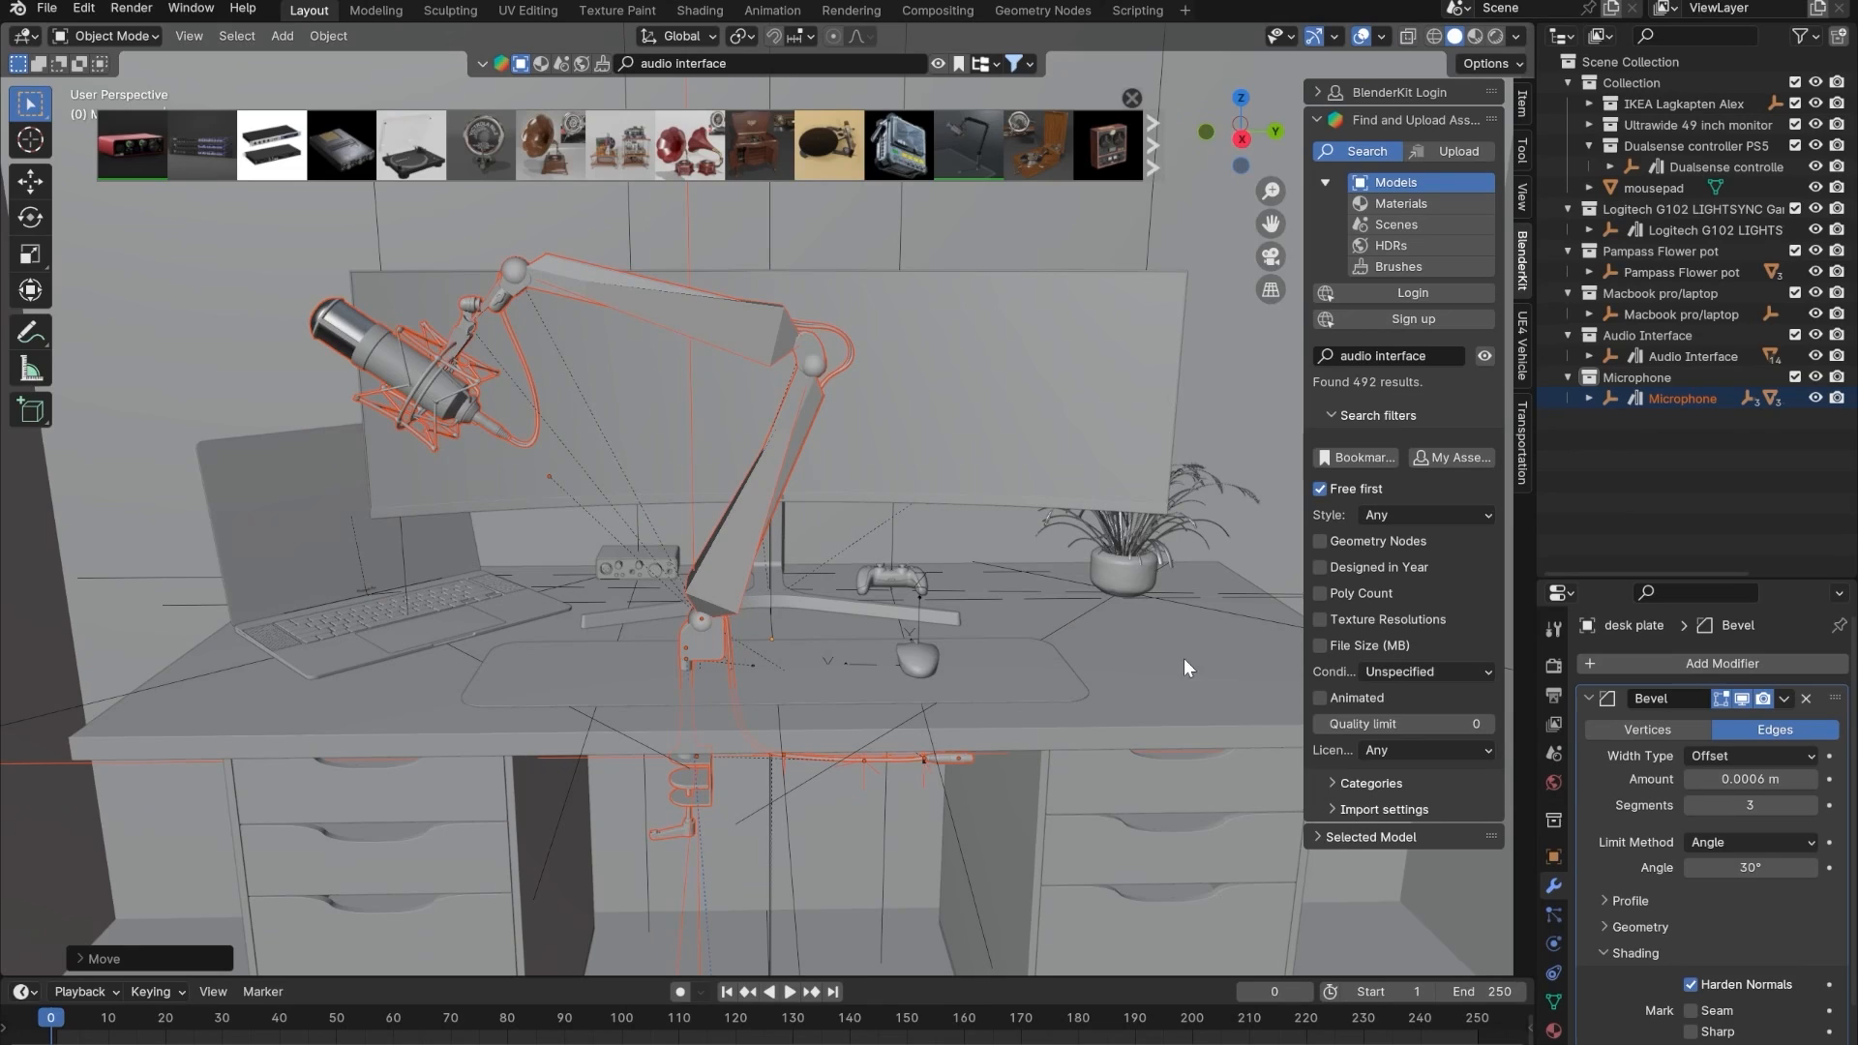
{"action": "key", "text": "KP_3"}
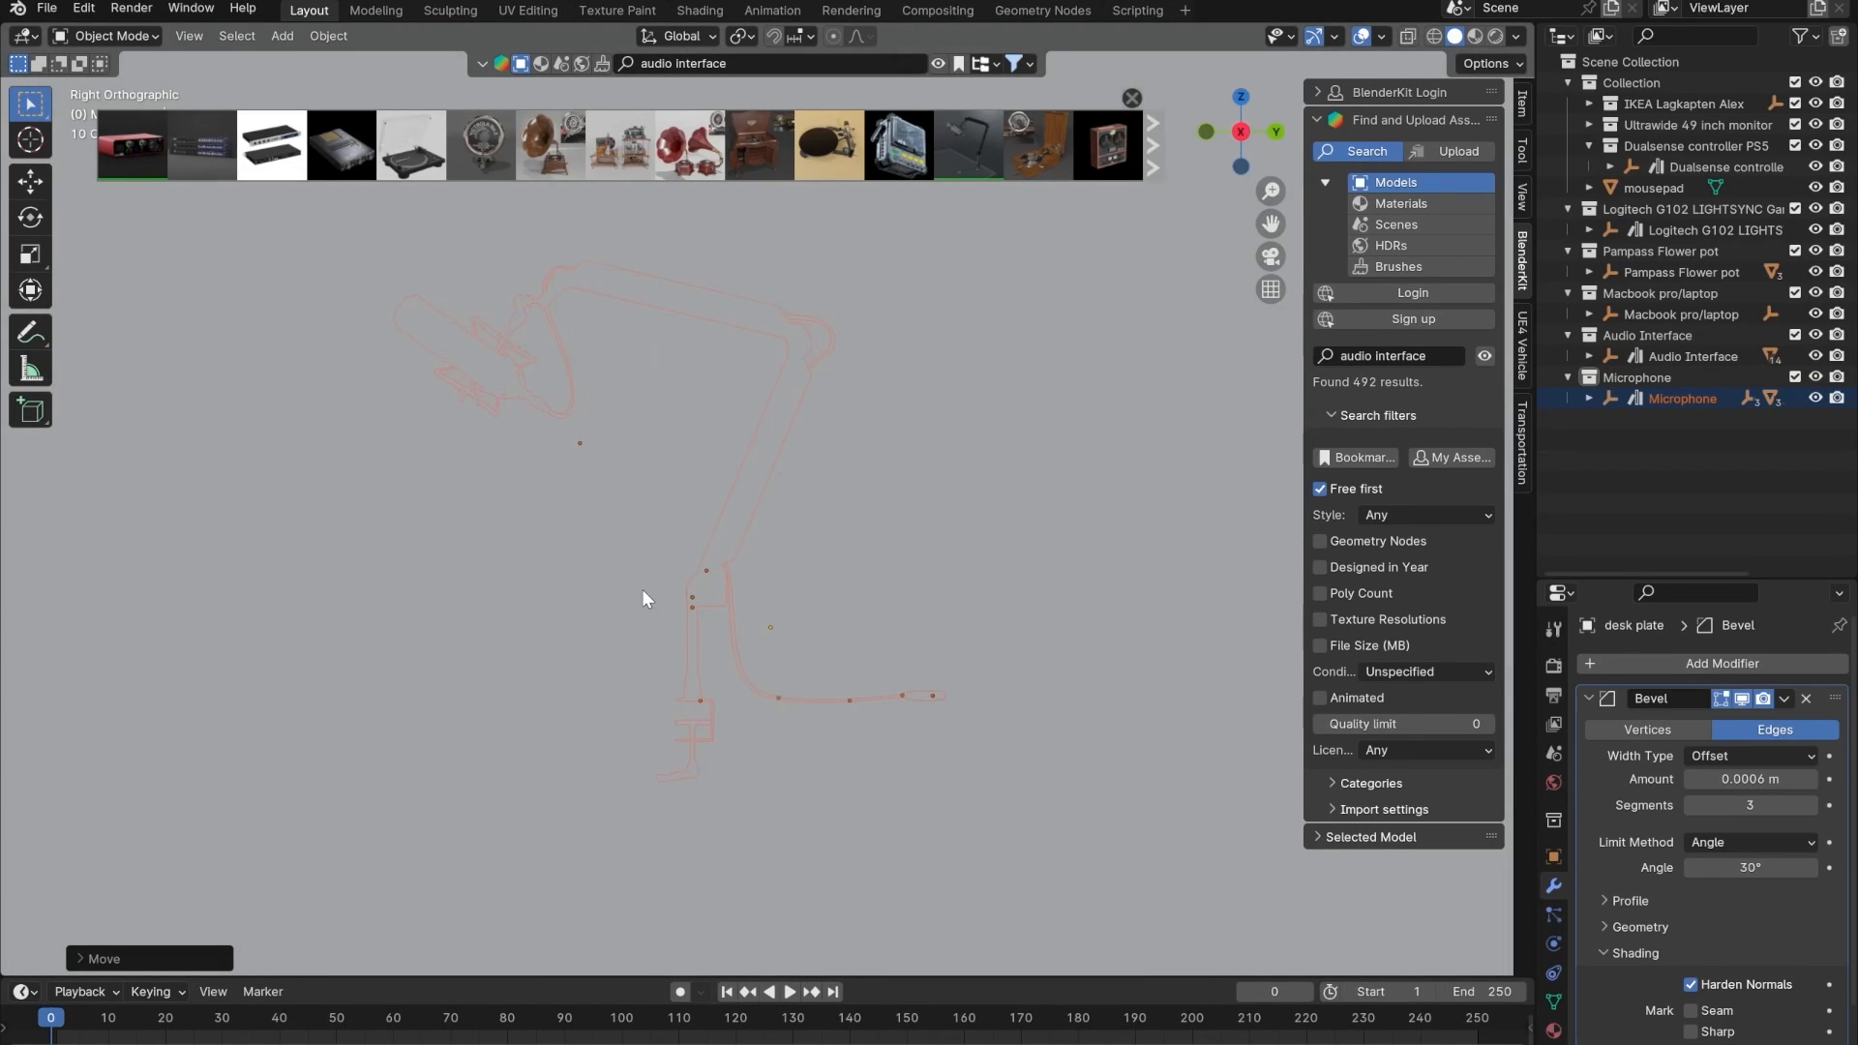
{"action": "key", "text": "alt+z"}
{"action": "key", "text": "r"}
{"action": "key", "text": "z"}
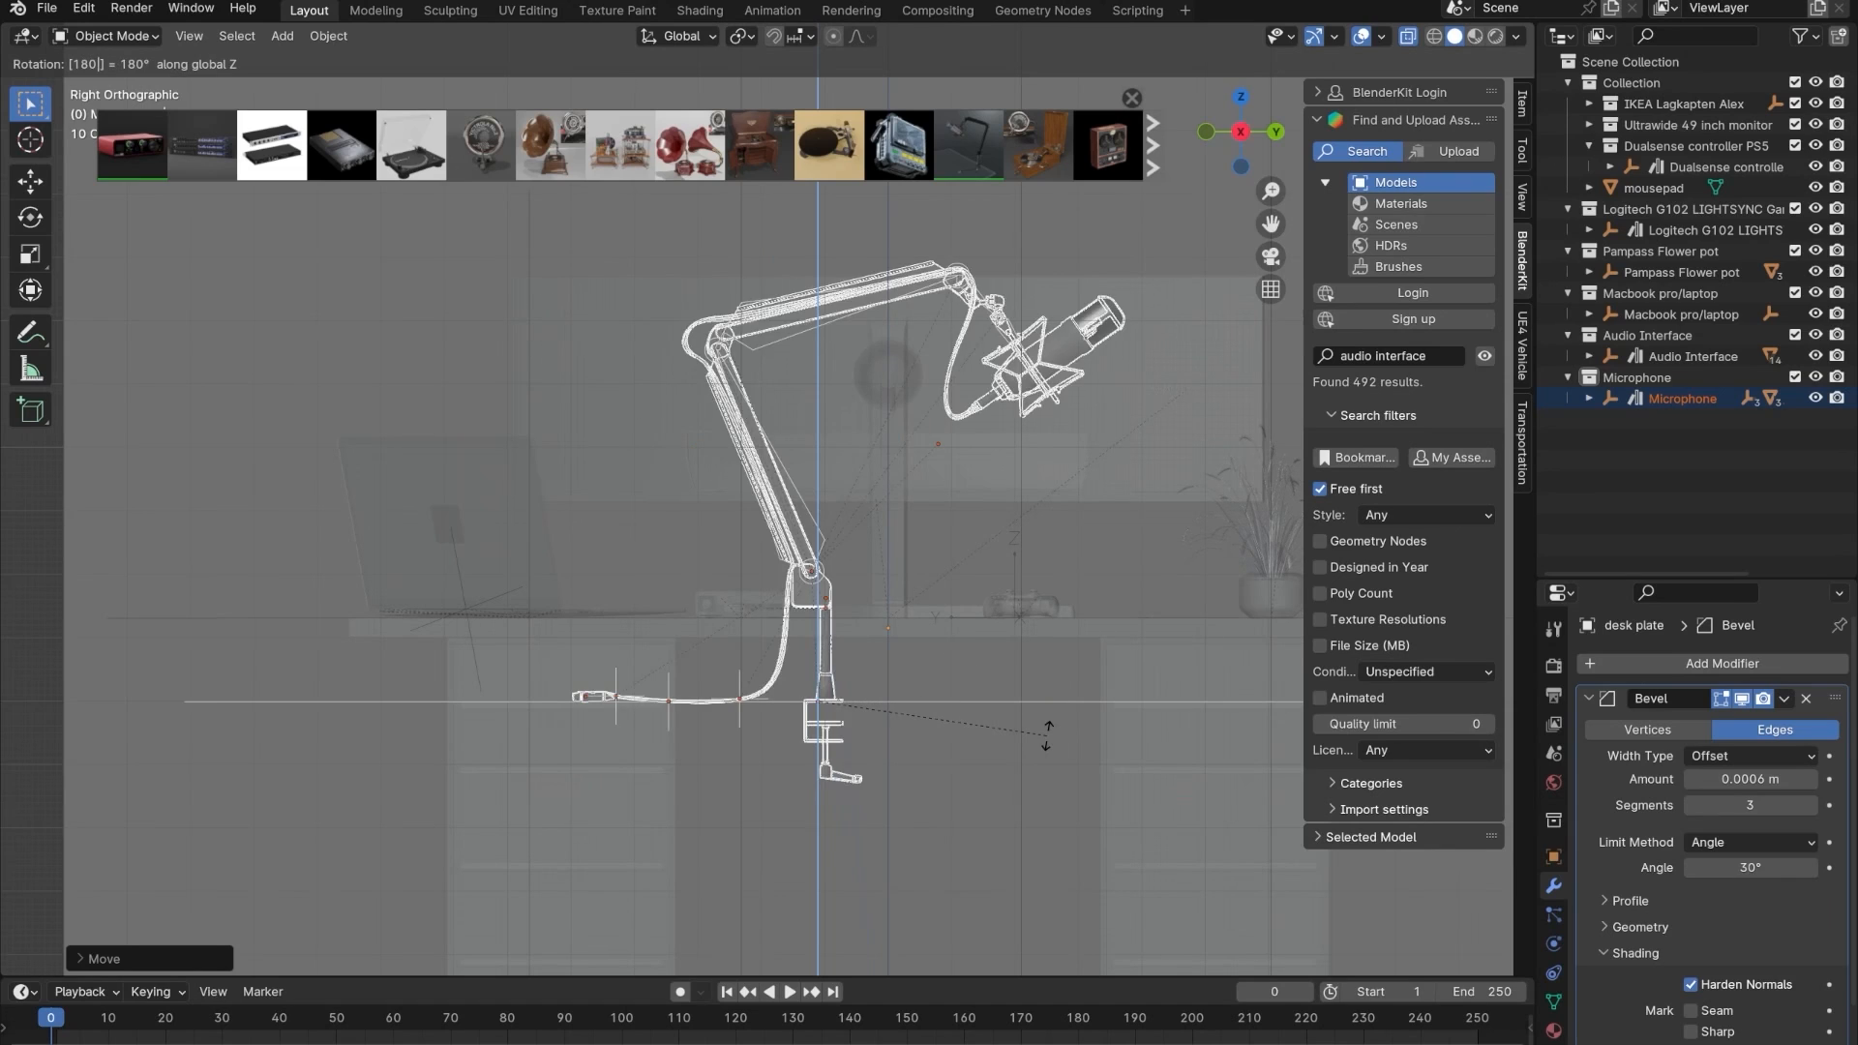
{"action": "left_click", "coordinate": [1077, 746]}
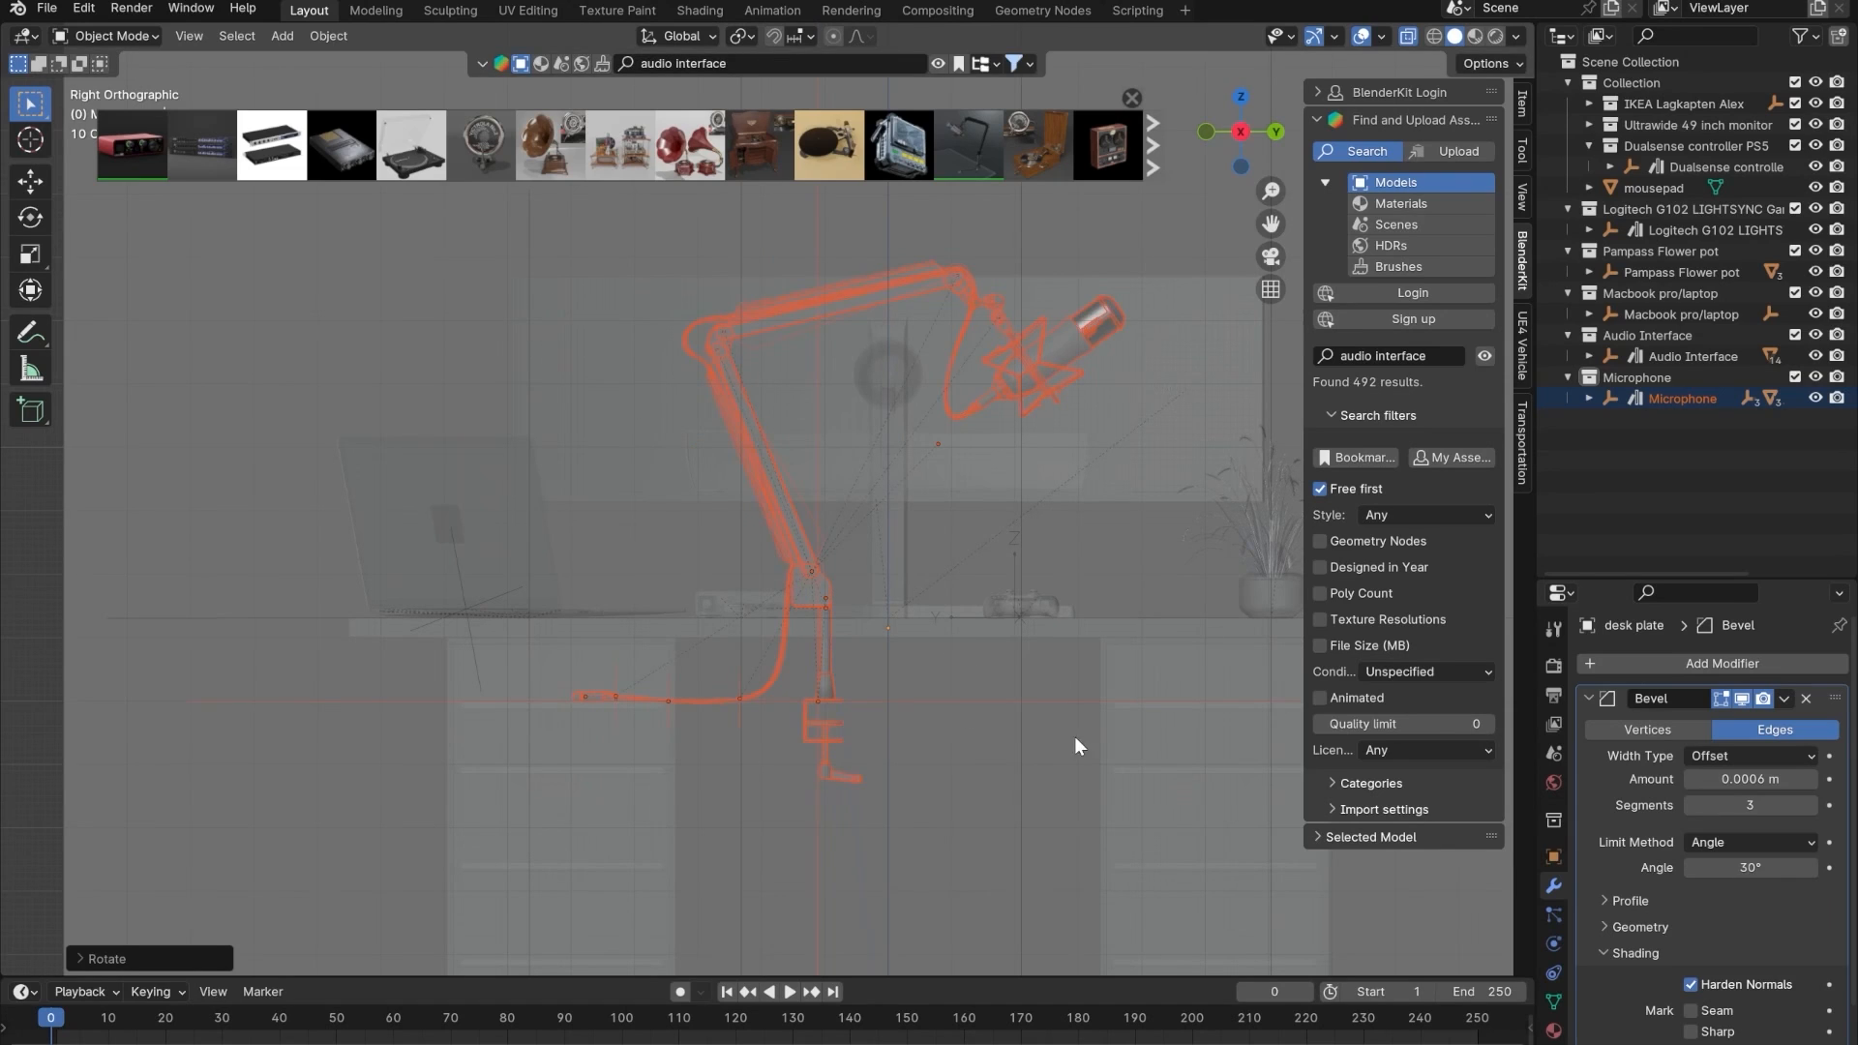
- Move the microphone so its clamp grips the desk plate's edge beside the laptop, and turn off X-ray
{"action": "left_click", "coordinate": [393, 691]}
{"action": "scroll", "coordinate": [497, 671], "scroll_direction": "up", "scroll_amount": 4}
{"action": "middle_click_drag", "start_coordinate": [498, 670], "coordinate": [1128, 421], "text": "shift"}
{"action": "scroll", "coordinate": [616, 570], "scroll_direction": "up", "scroll_amount": 5}
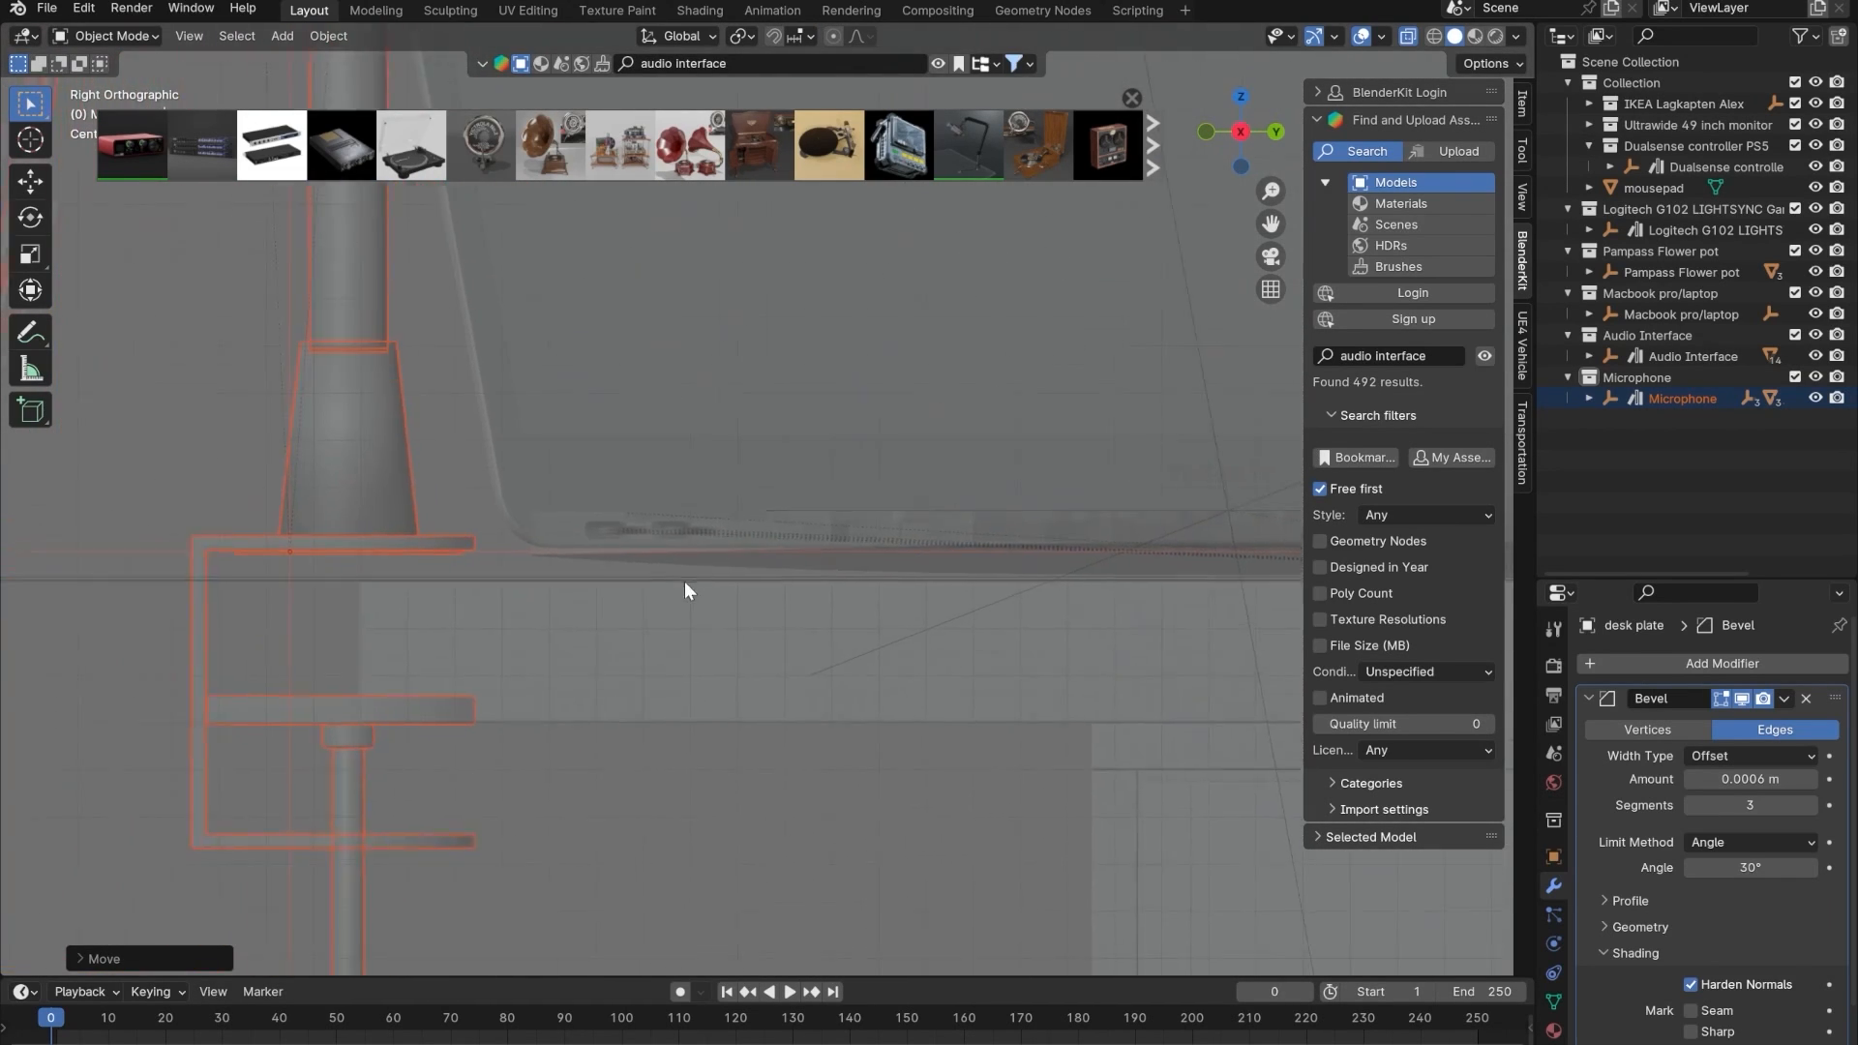
{"action": "middle_click_drag", "start_coordinate": [684, 583], "coordinate": [788, 553], "text": "shift"}
{"action": "key", "text": "g"}
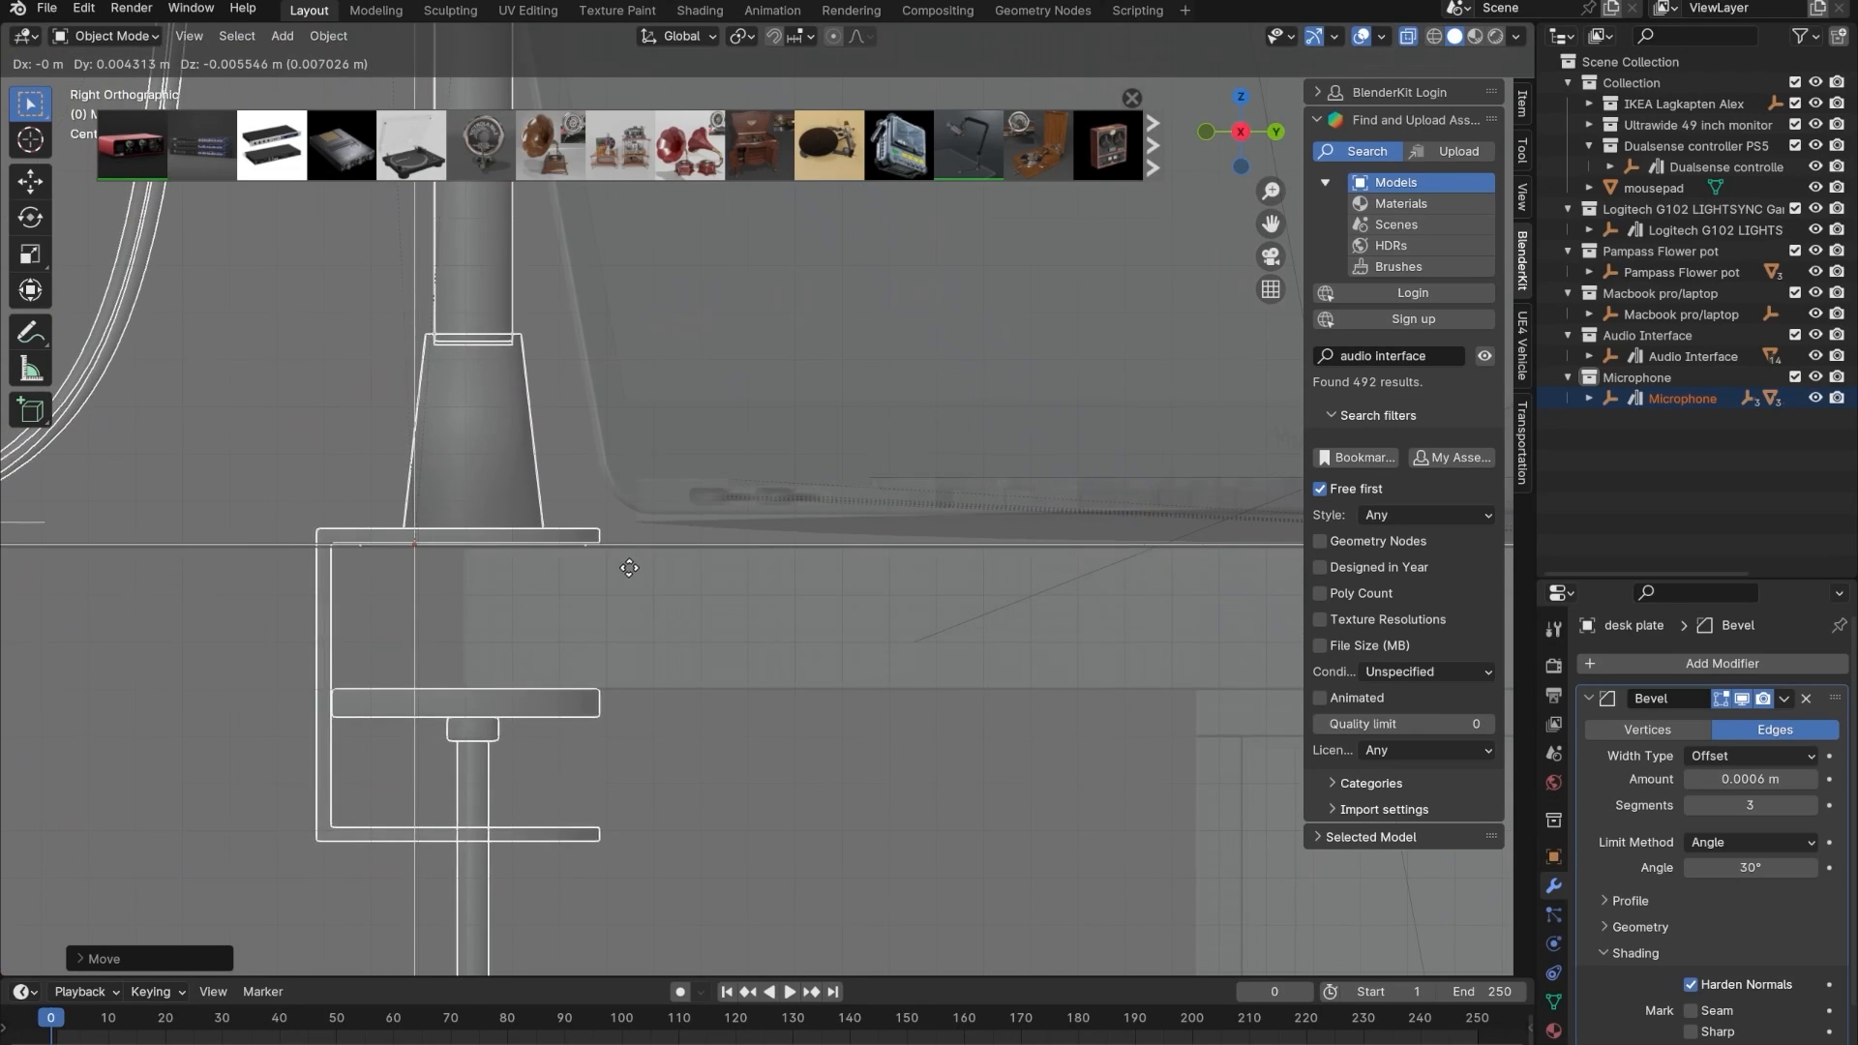
{"action": "left_click", "coordinate": [756, 569]}
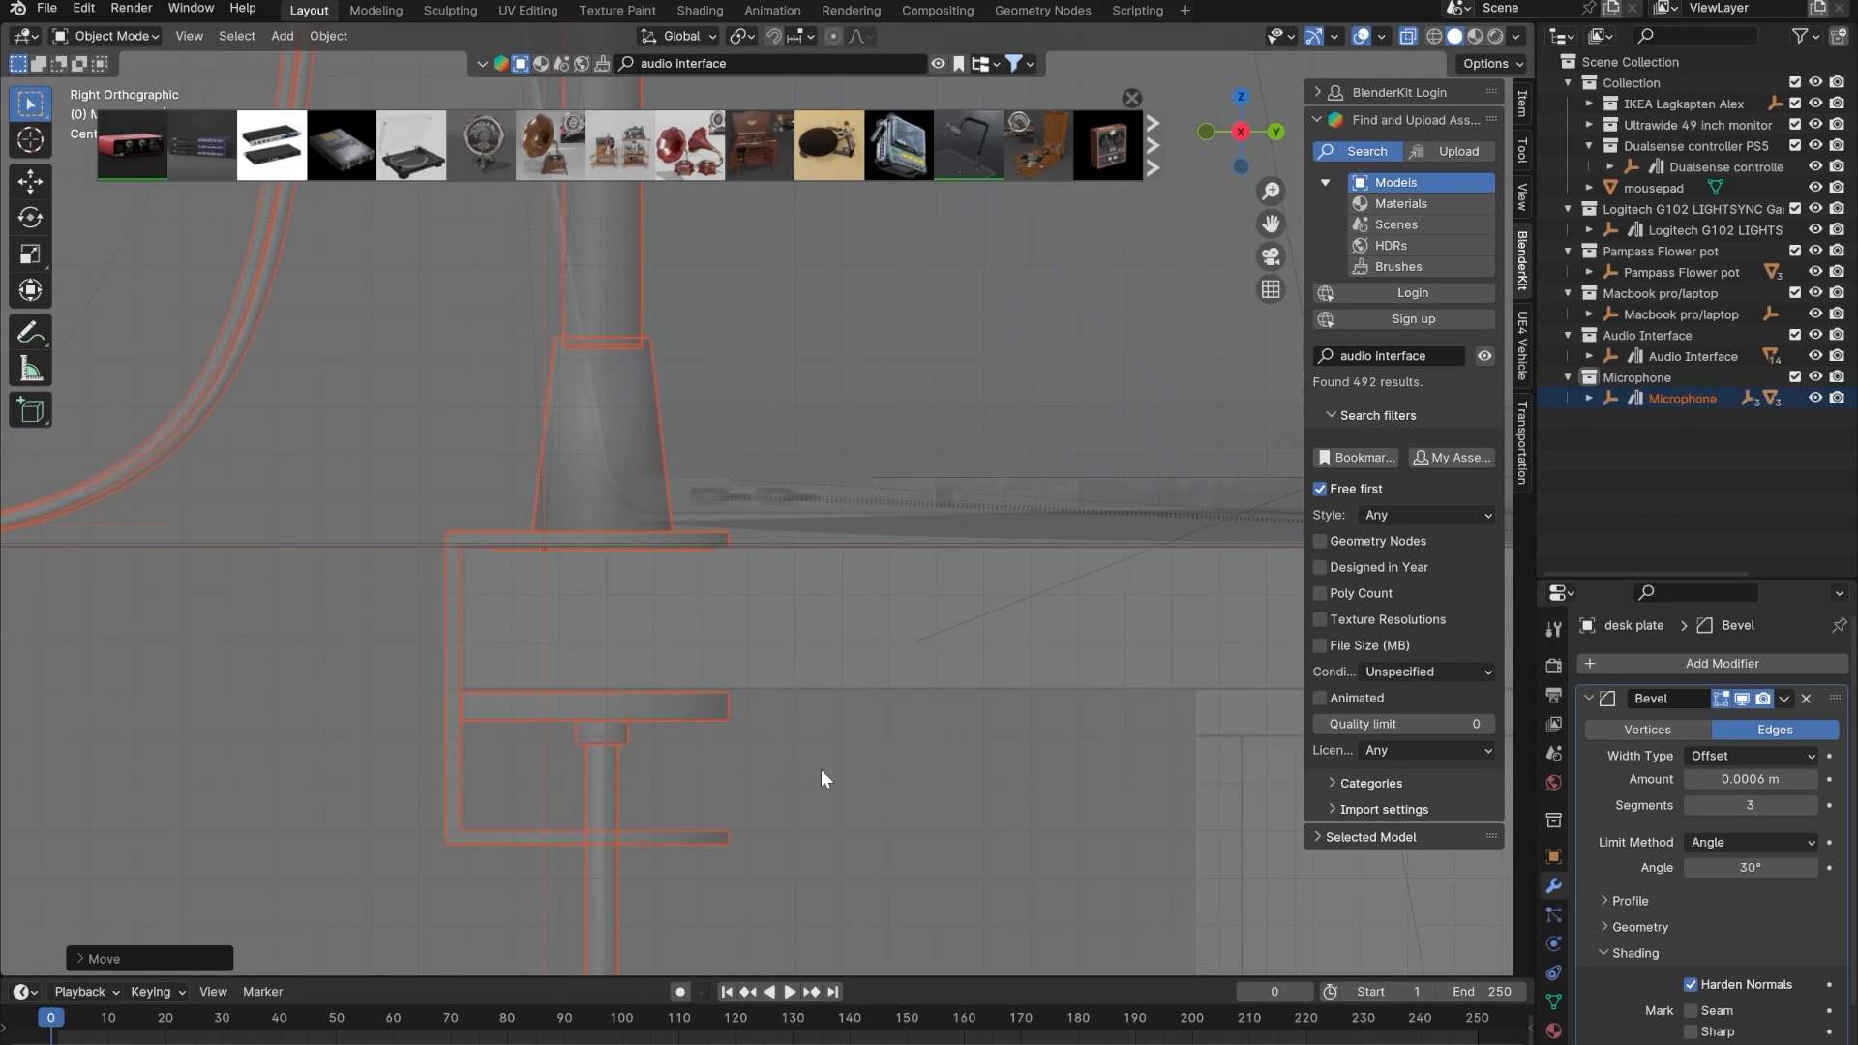
{"action": "key", "text": "alt+z"}
{"action": "middle_click_drag", "start_coordinate": [821, 769], "coordinate": [842, 683]}
{"action": "scroll", "coordinate": [844, 683], "scroll_direction": "down", "scroll_amount": 7}
{"action": "middle_click_drag", "start_coordinate": [1008, 671], "coordinate": [444, 636]}
{"action": "scroll", "coordinate": [712, 647], "scroll_direction": "down", "scroll_amount": 4}
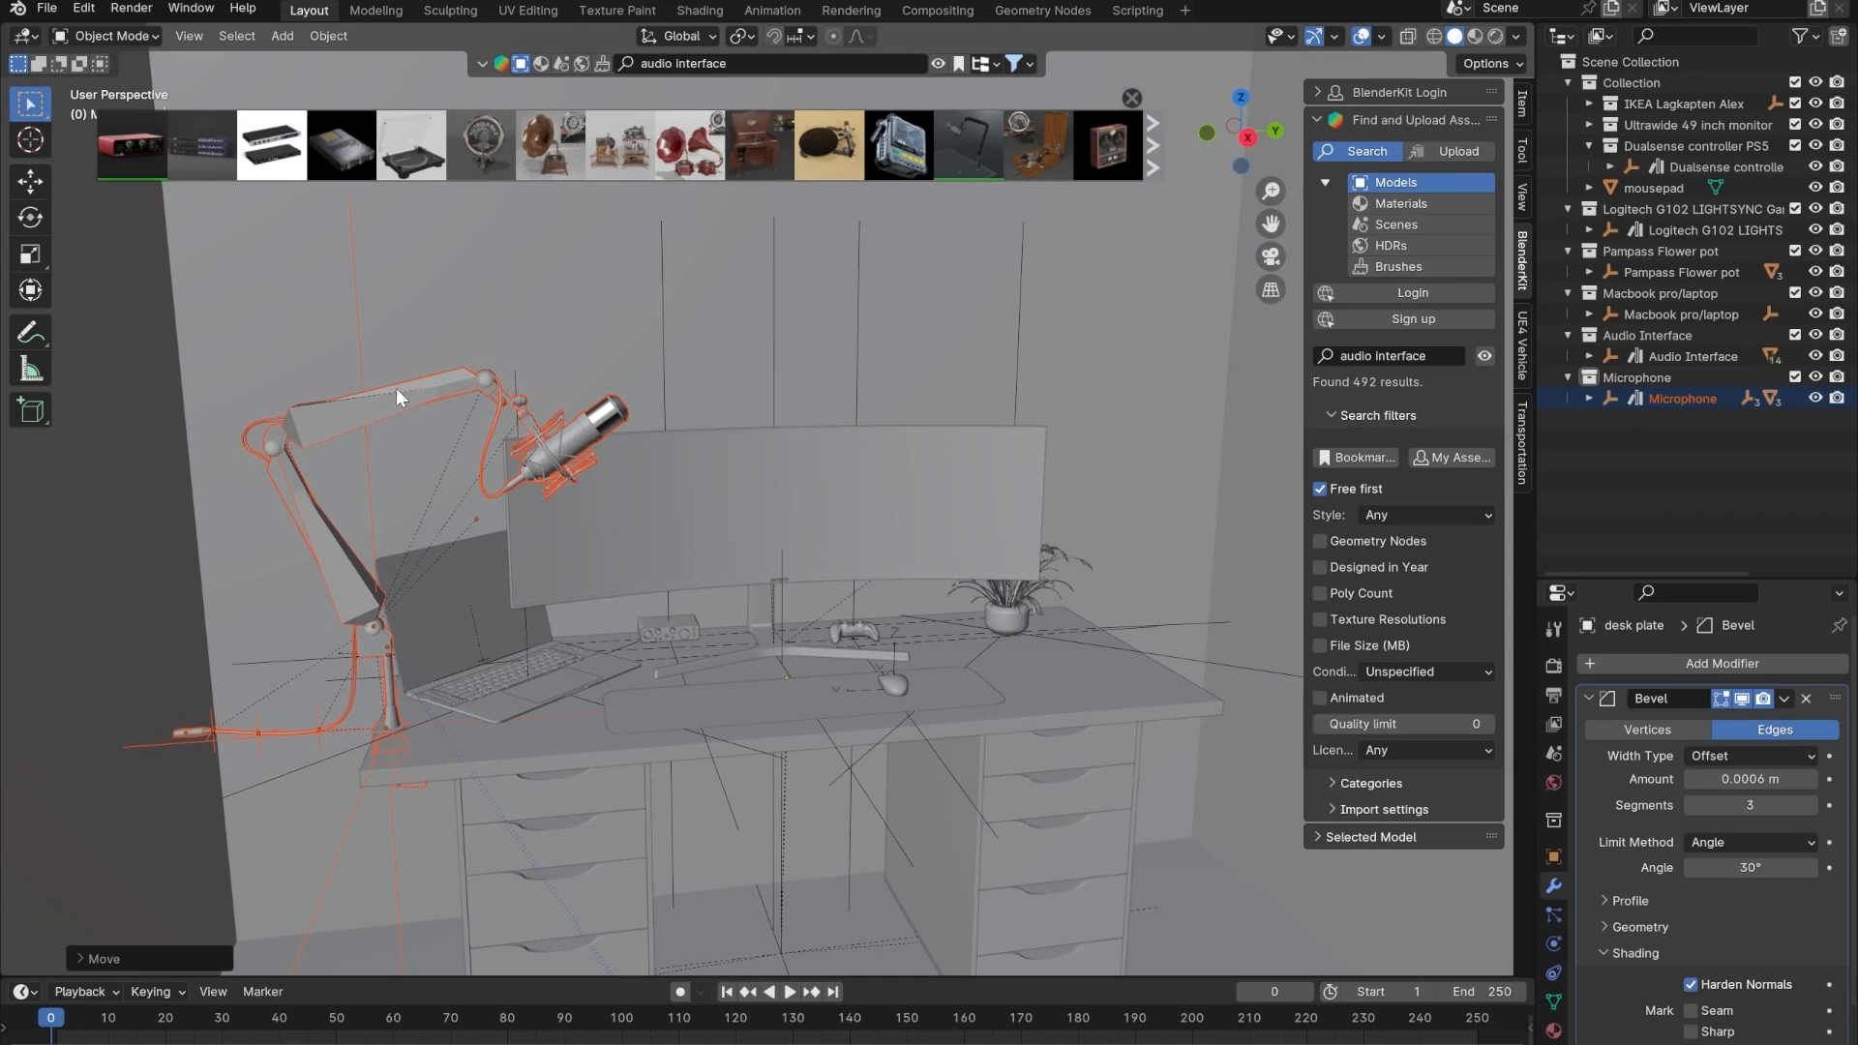
- Switch the microphone arm's armature to Pose Mode and rotate the upper arm bone downward
{"action": "left_click", "coordinate": [388, 430]}
{"action": "left_click", "coordinate": [318, 421]}
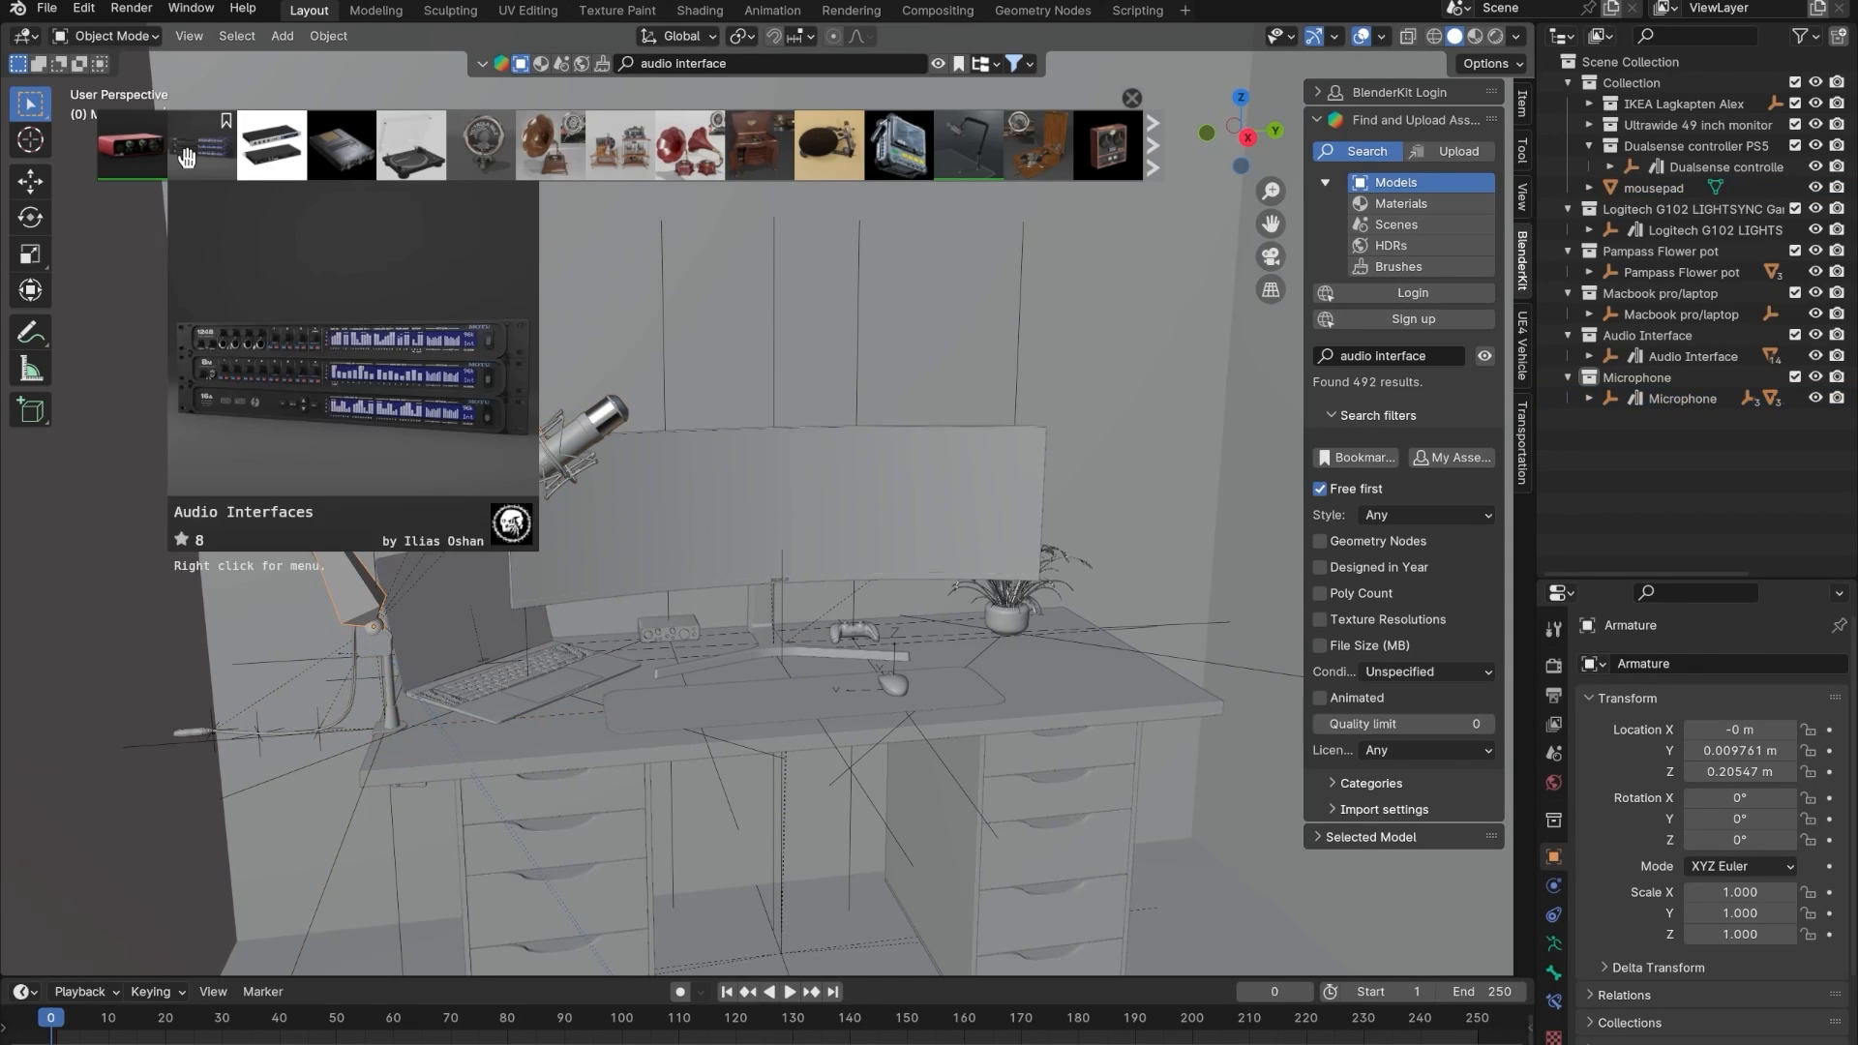
{"action": "left_click", "coordinate": [130, 36]}
{"action": "left_click", "coordinate": [142, 117]}
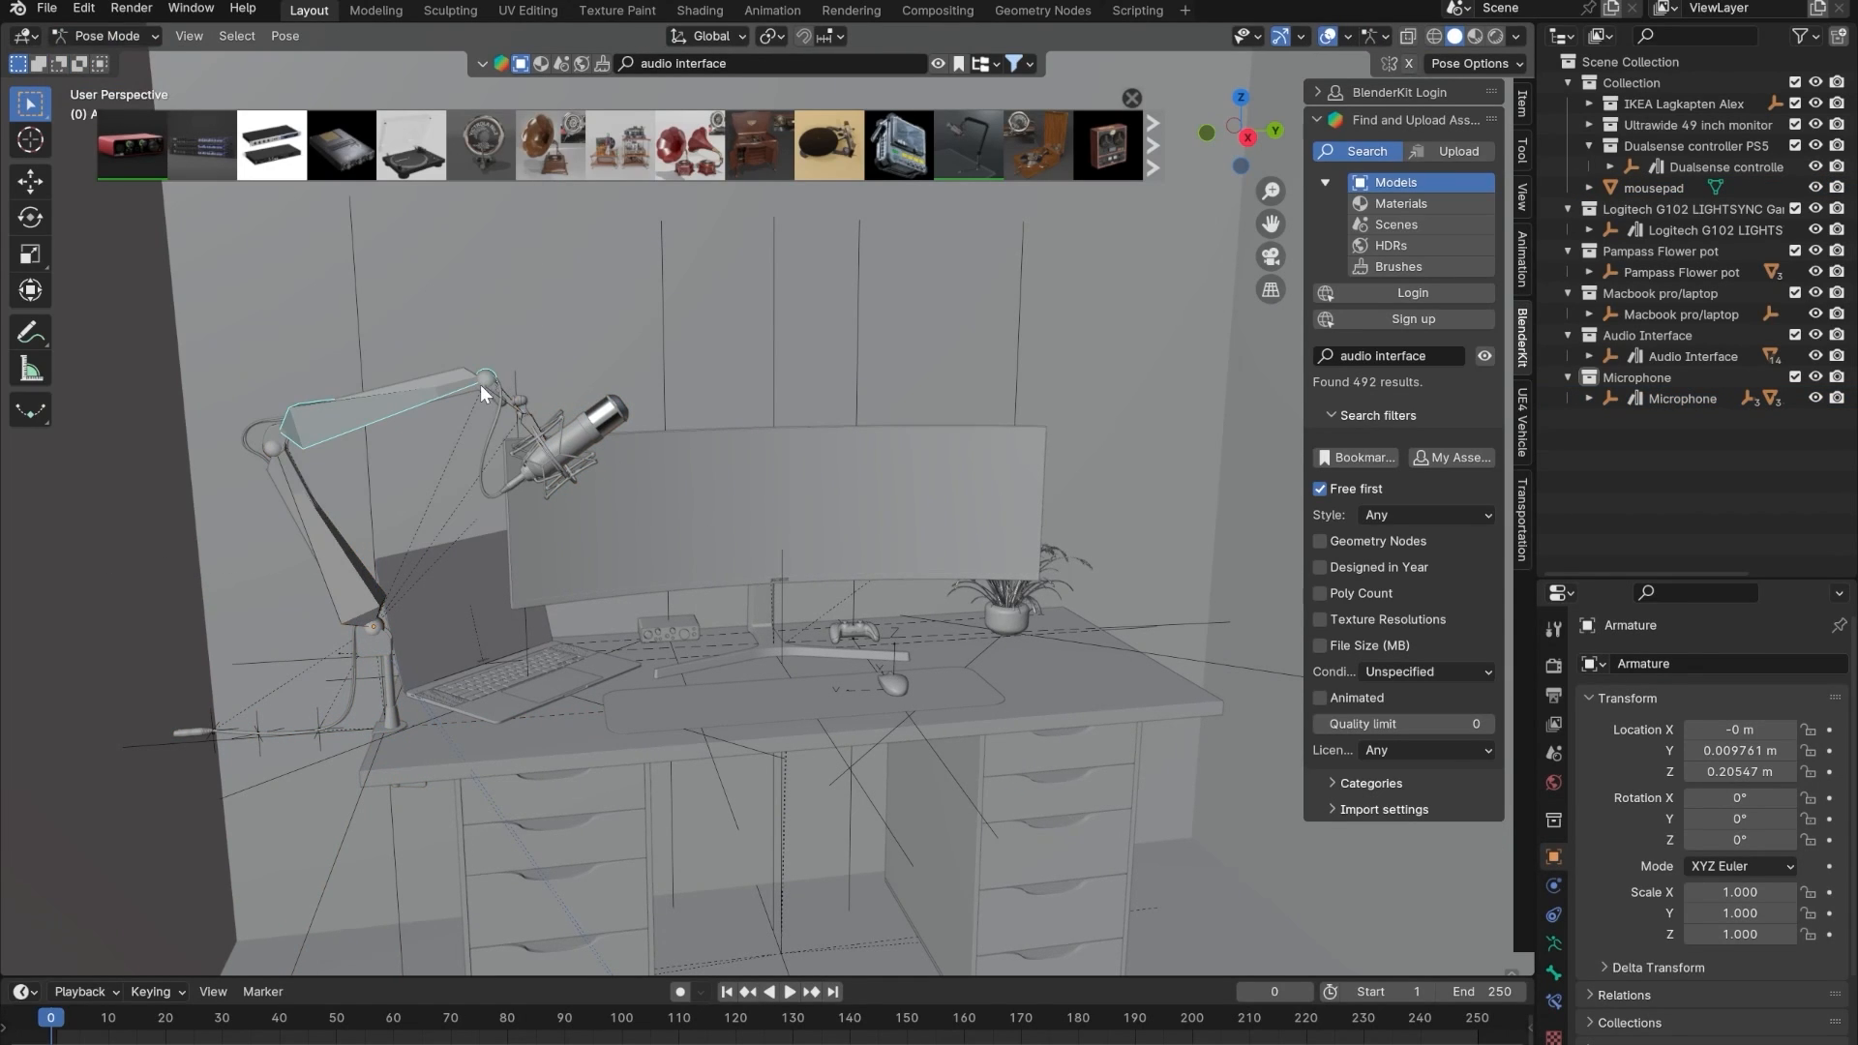
{"action": "key", "text": "r"}
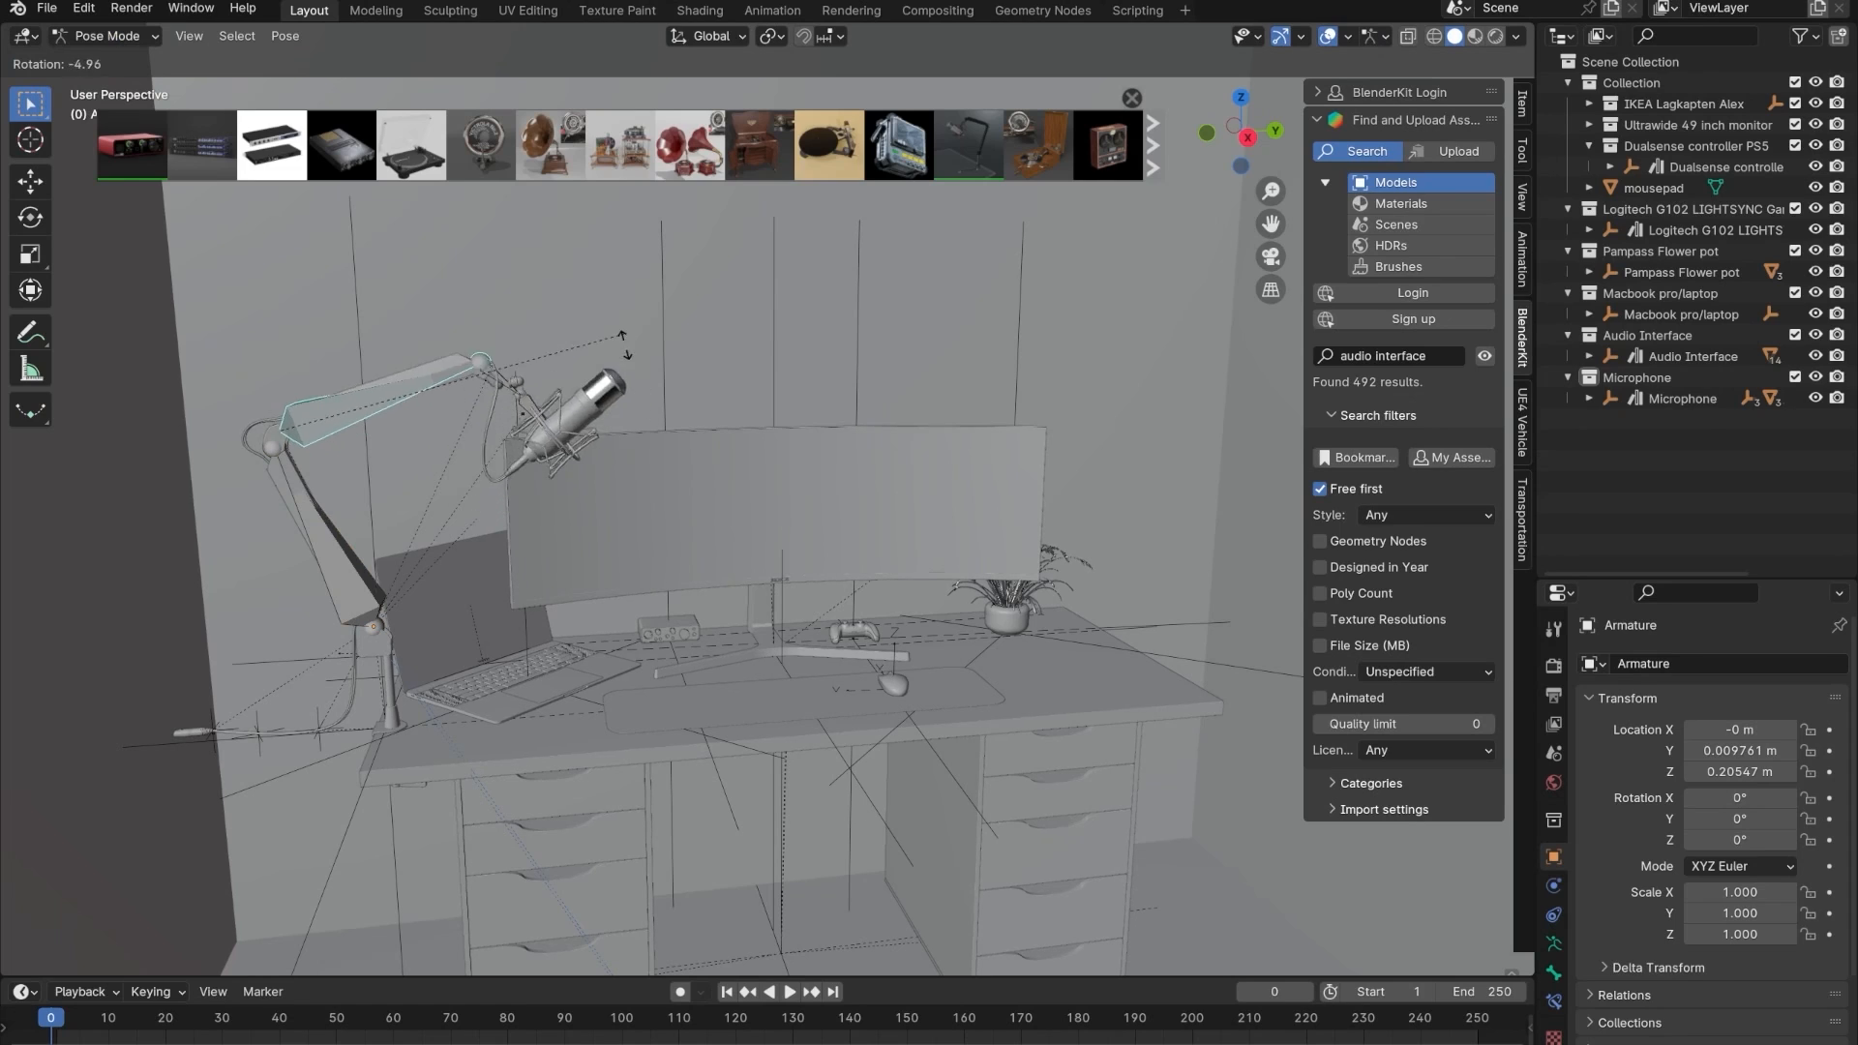
{"action": "left_click", "coordinate": [619, 456]}
- Rotate the lower arm bone toward the monitor until it stands almost upright, bringing the microphone over the laptop
{"action": "middle_click_drag", "start_coordinate": [619, 456], "coordinate": [787, 519]}
{"action": "scroll", "coordinate": [552, 538], "scroll_direction": "up", "scroll_amount": 3}
{"action": "left_click", "coordinate": [186, 331]}
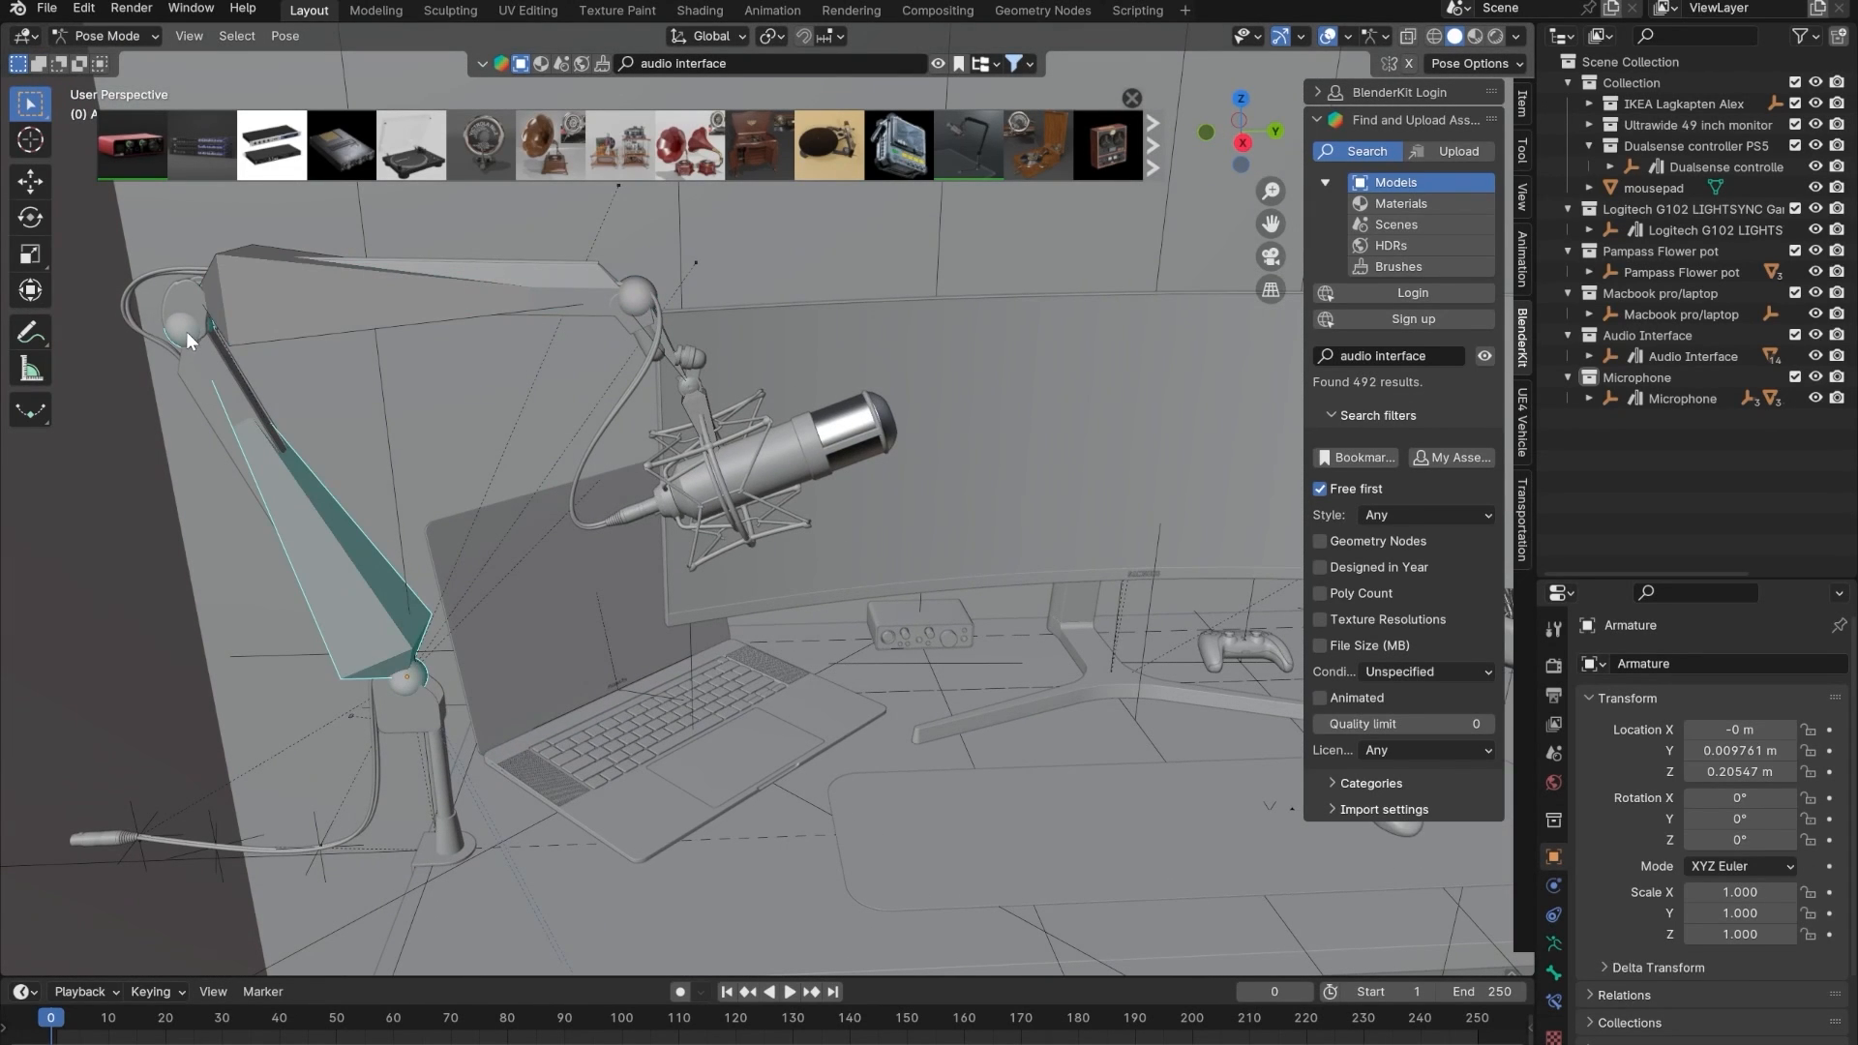
{"action": "key", "text": "r"}
{"action": "right_click", "coordinate": [558, 364]}
{"action": "key", "text": "r"}
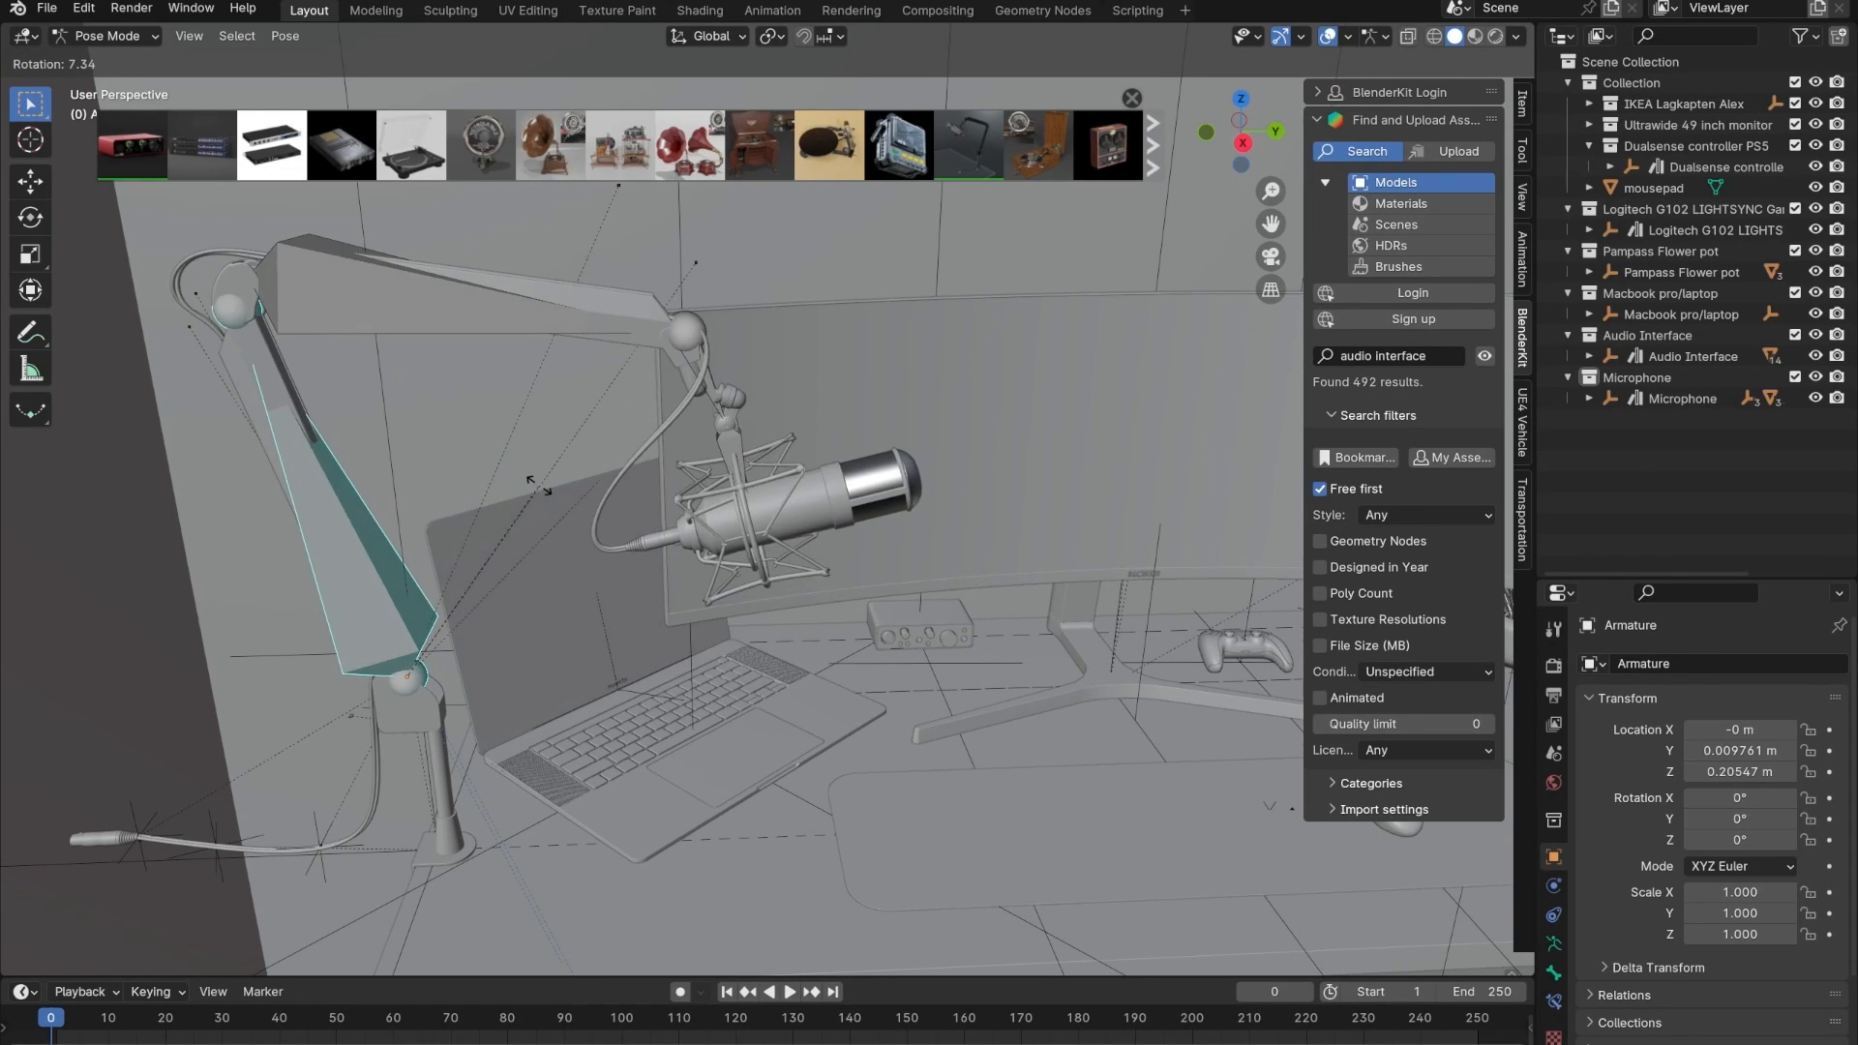
{"action": "left_click", "coordinate": [805, 418]}
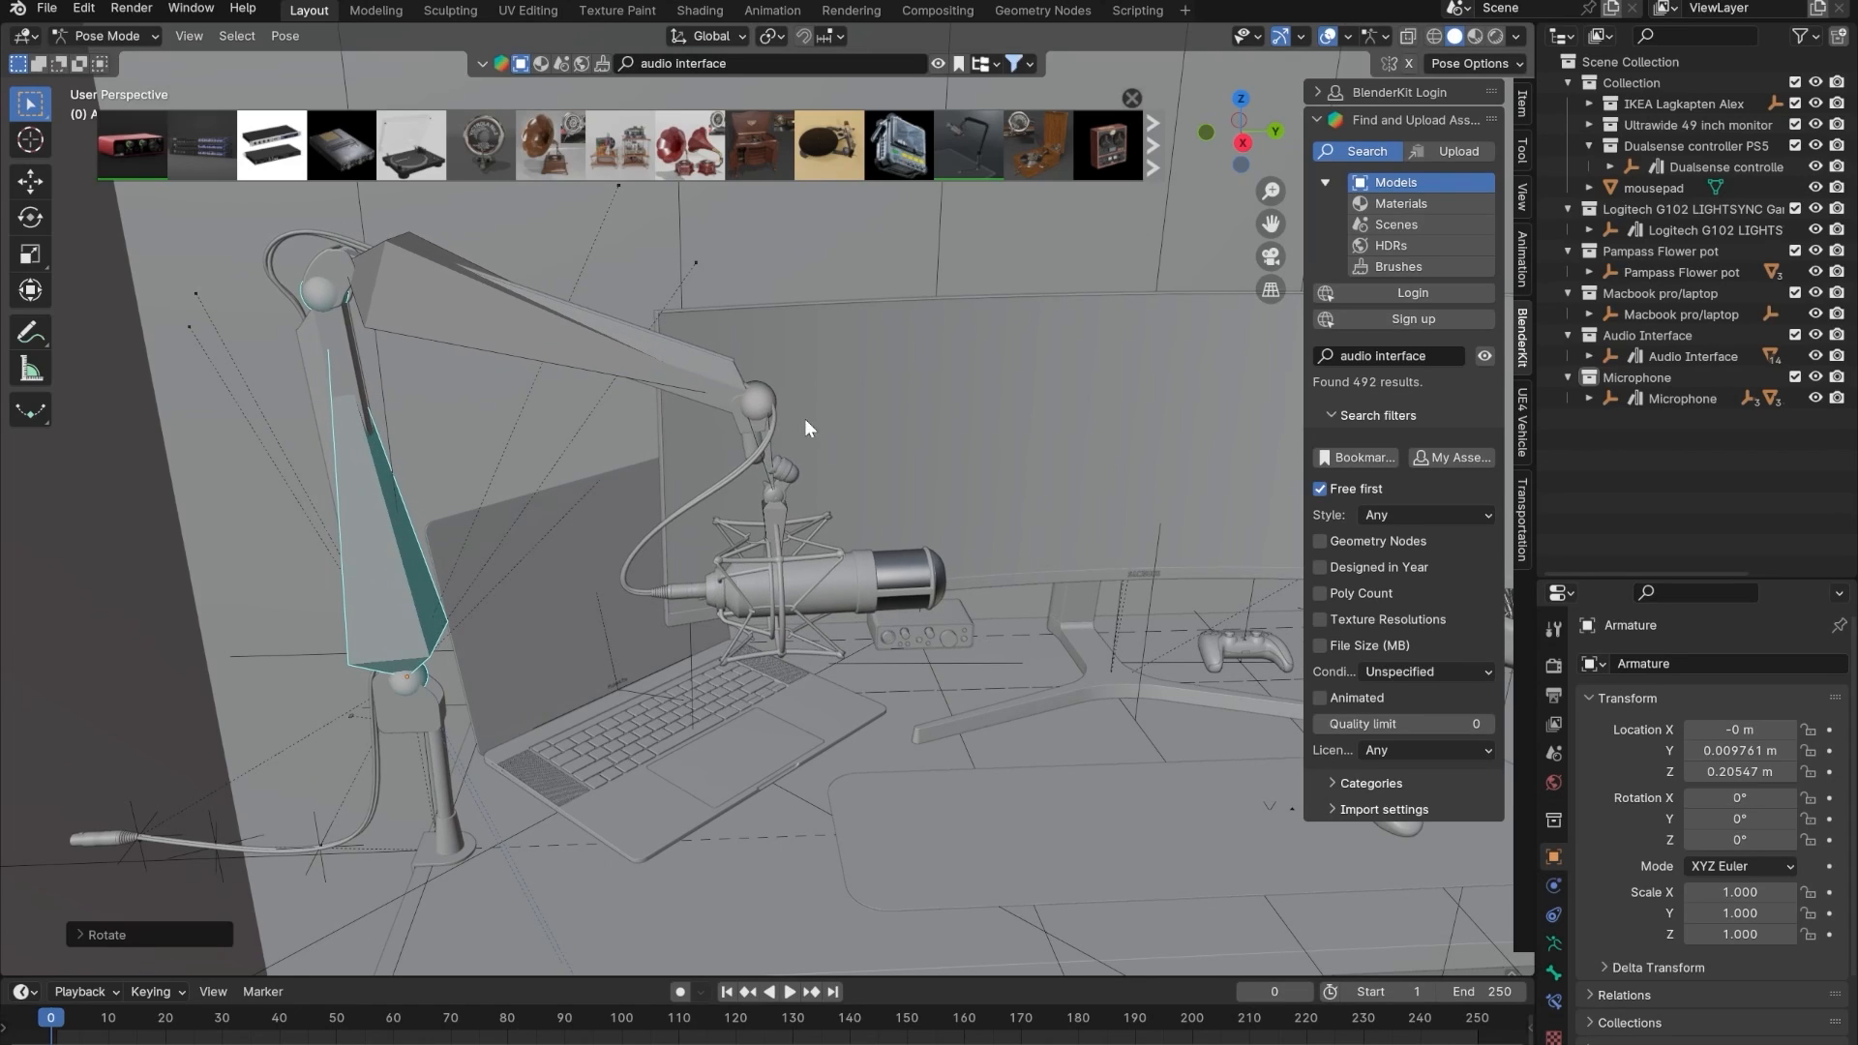
- Rotate the upper arm bone further down in the right orthographic view with wireframe shading
{"action": "left_click", "coordinate": [752, 404]}
{"action": "key", "text": "KP_3"}
{"action": "key", "text": "KP_Divide"}
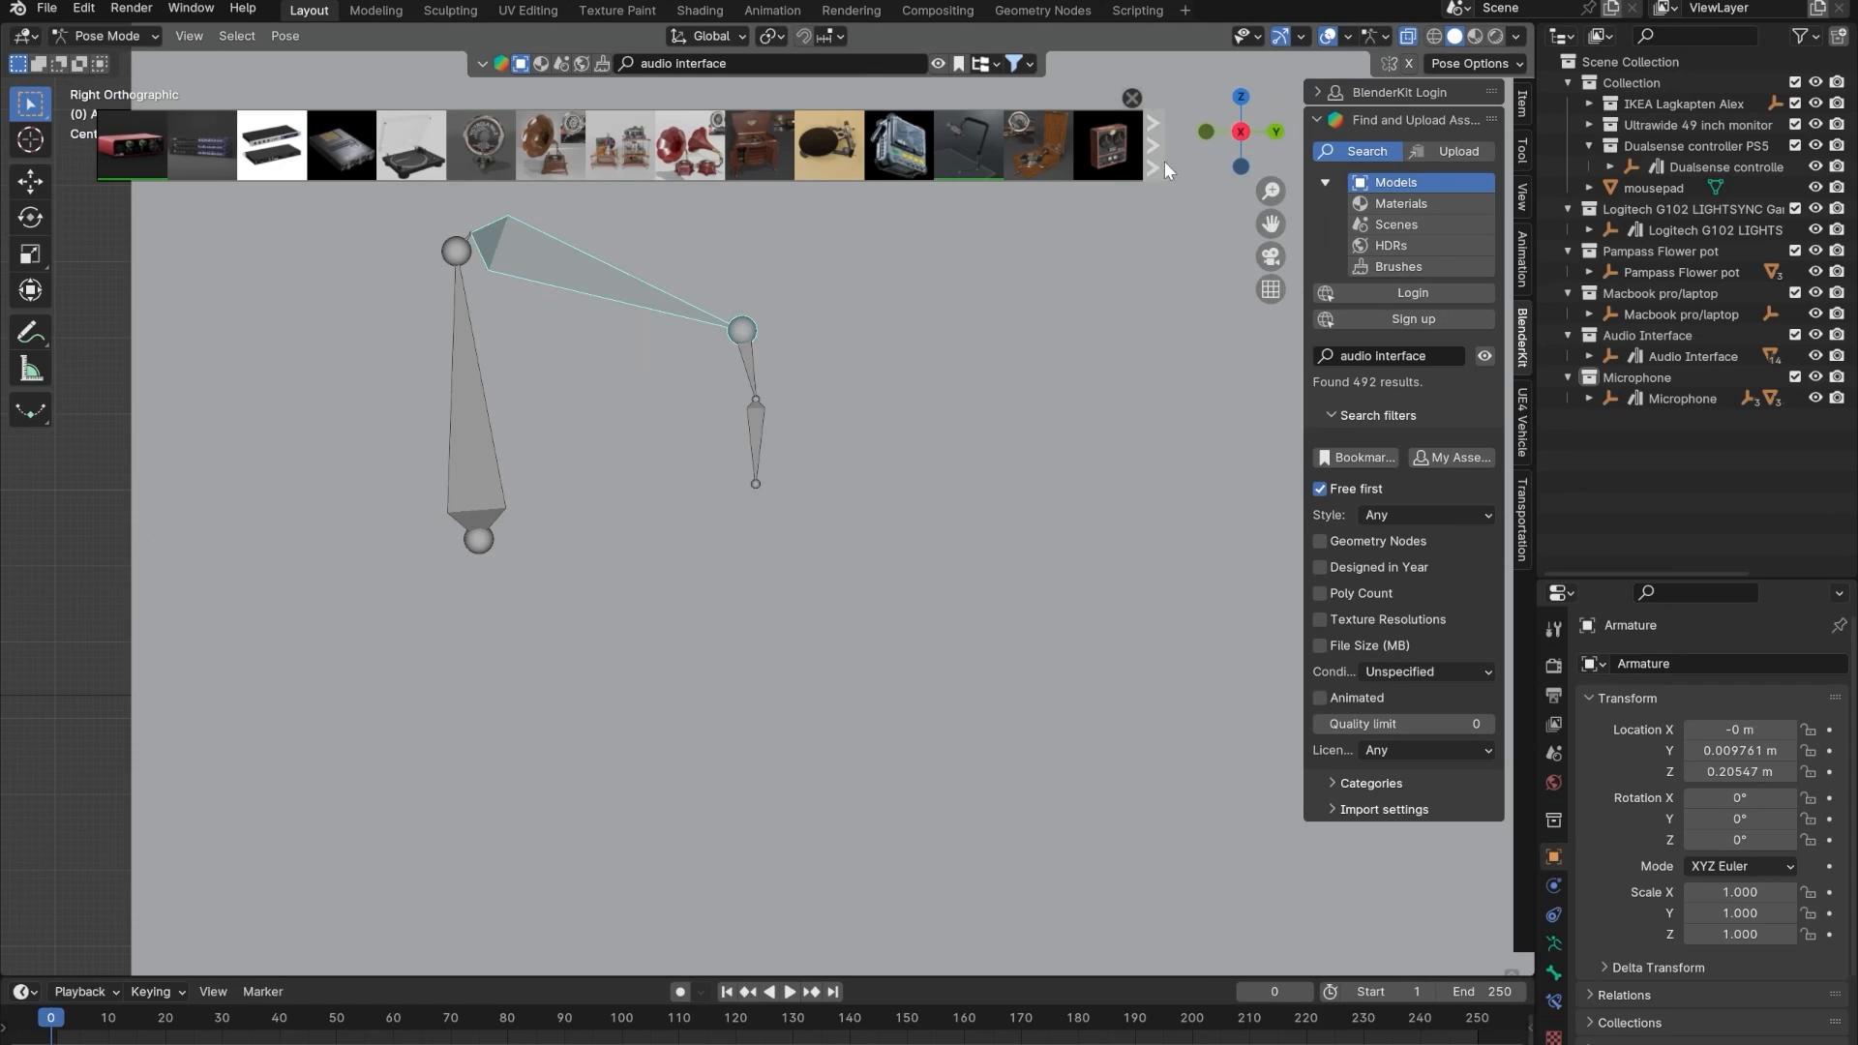
{"action": "left_click", "coordinate": [1436, 36]}
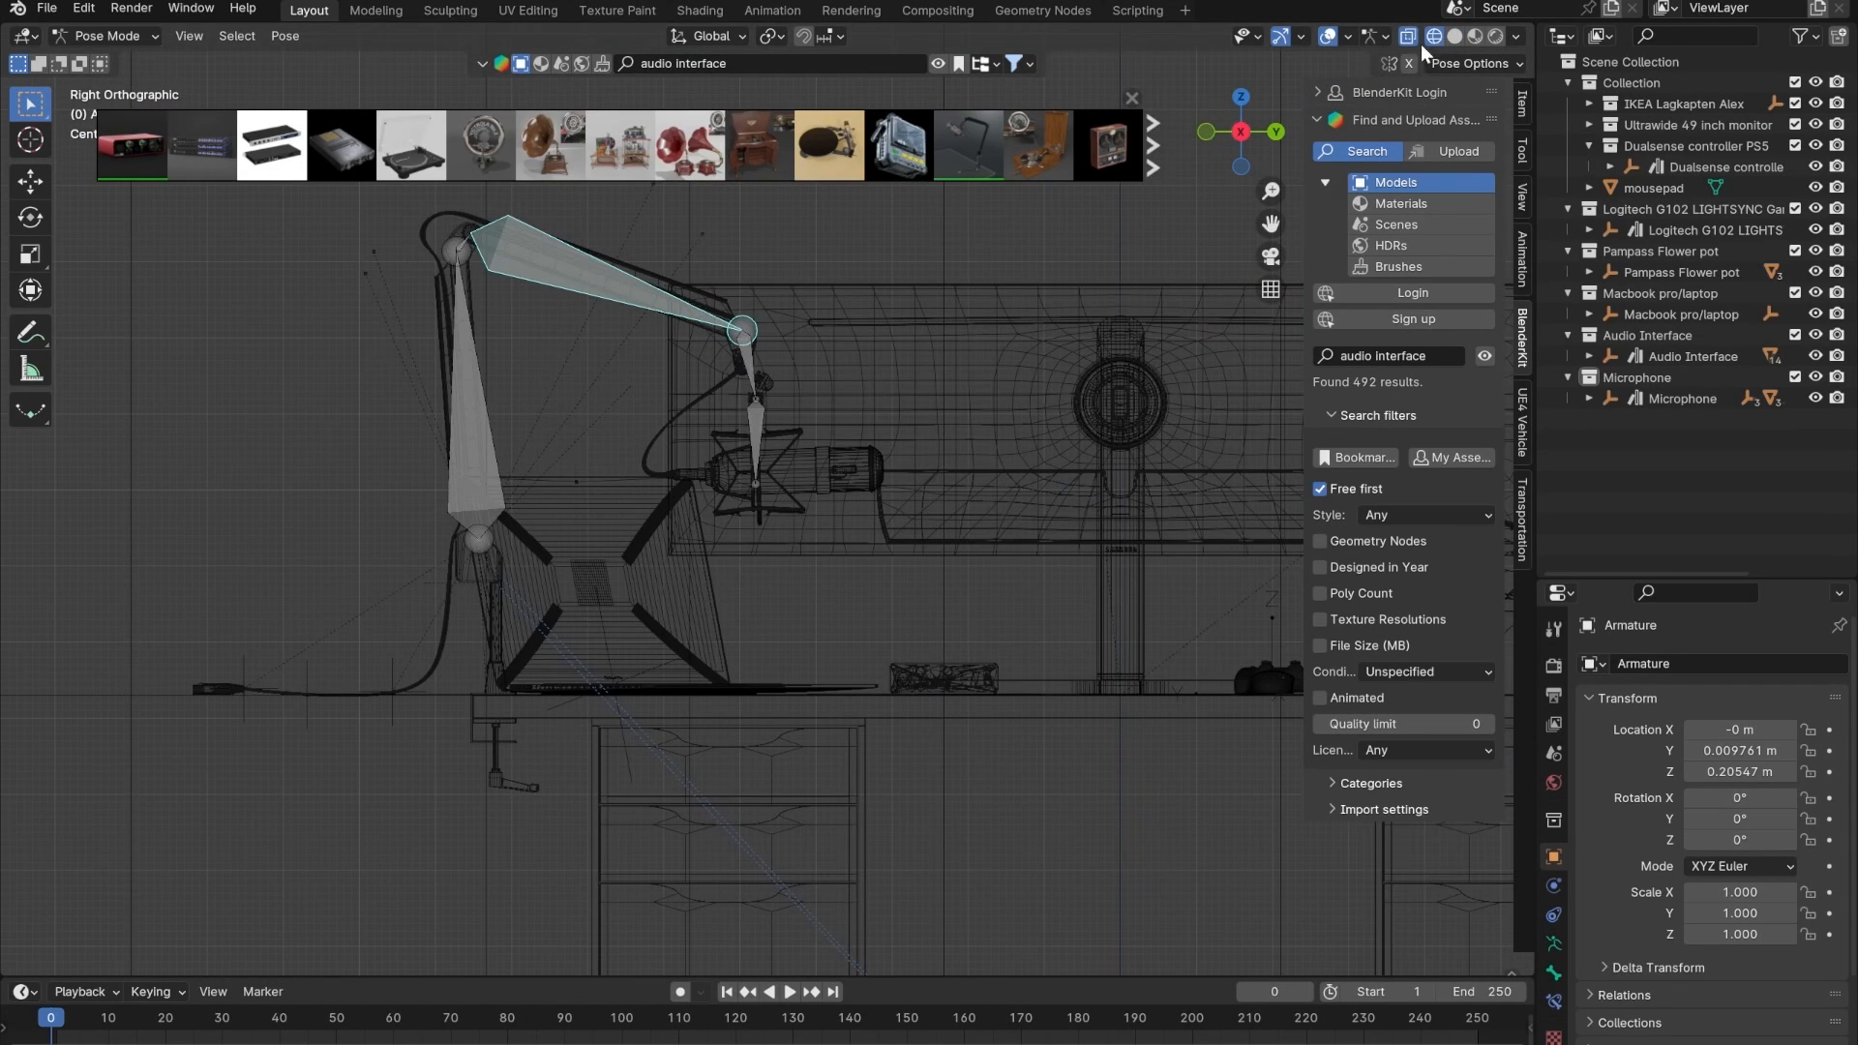
{"action": "scroll", "coordinate": [840, 451], "scroll_direction": "up", "scroll_amount": 5}
{"action": "scroll", "coordinate": [670, 375], "scroll_direction": "down", "scroll_amount": 2}
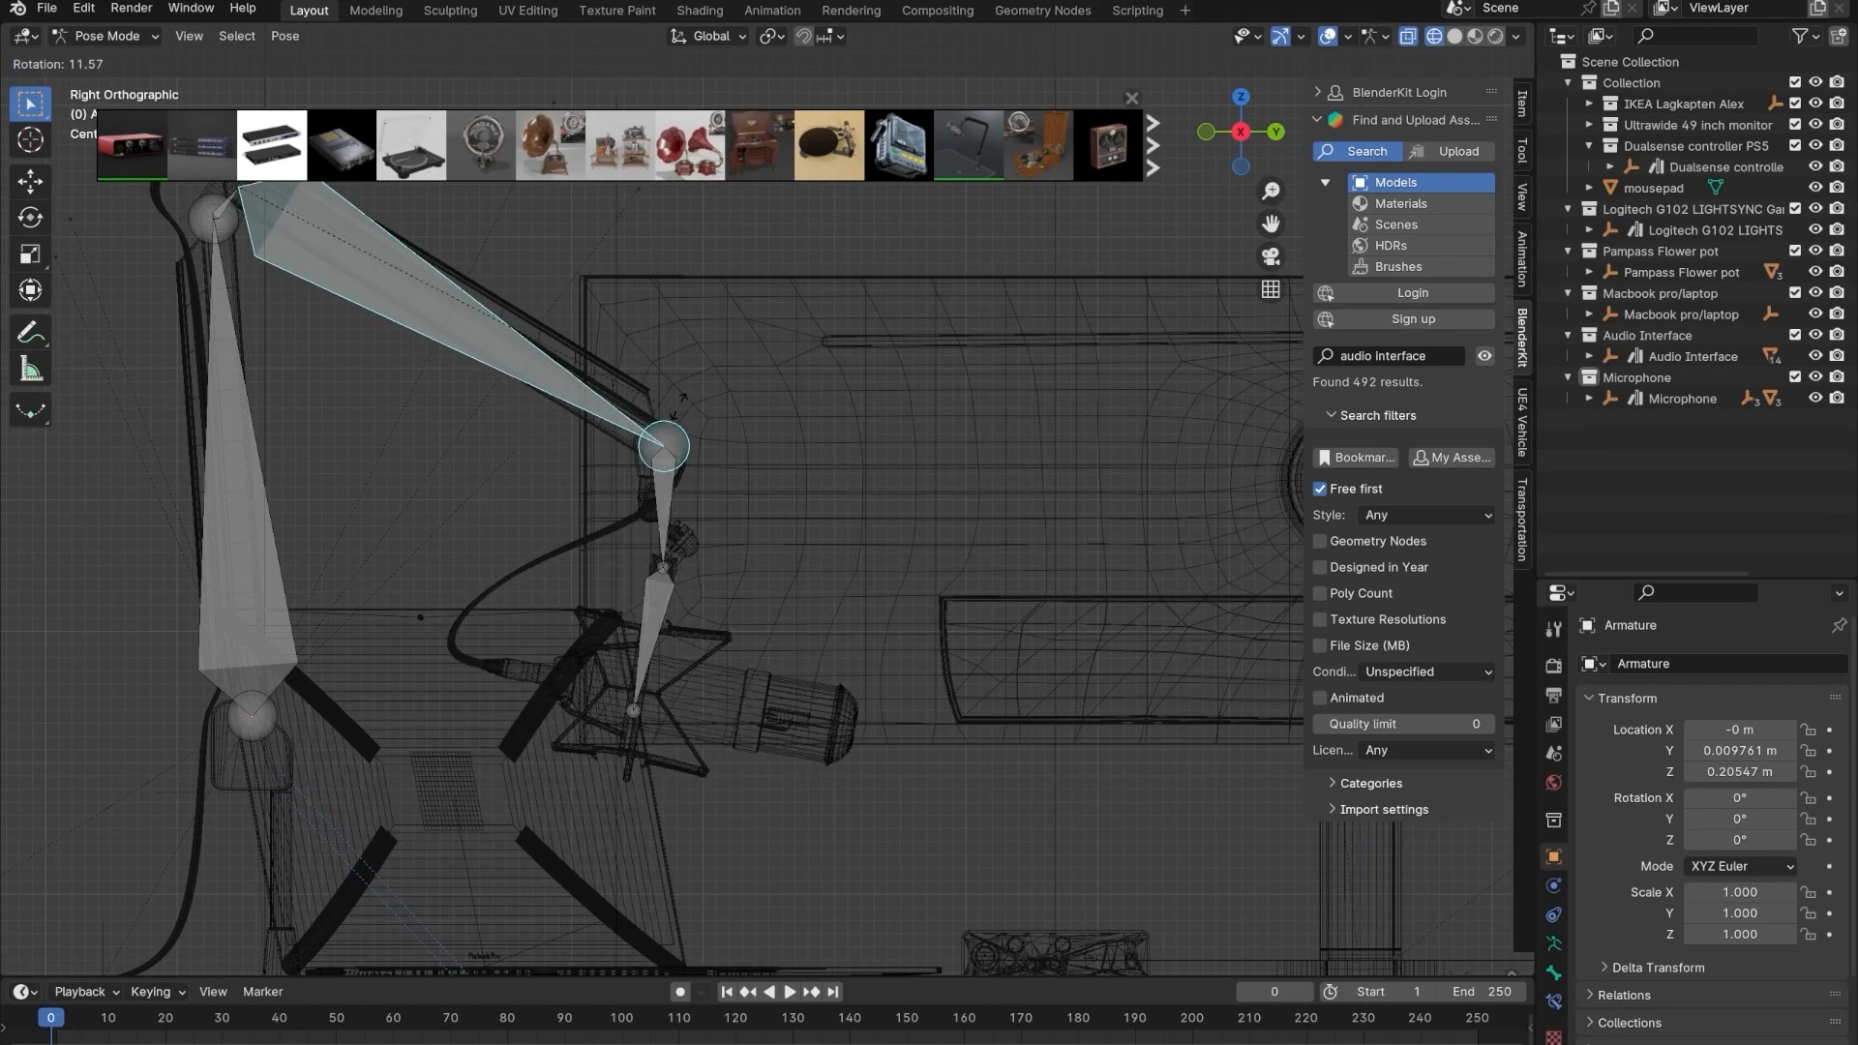
{"action": "left_click", "coordinate": [689, 416]}
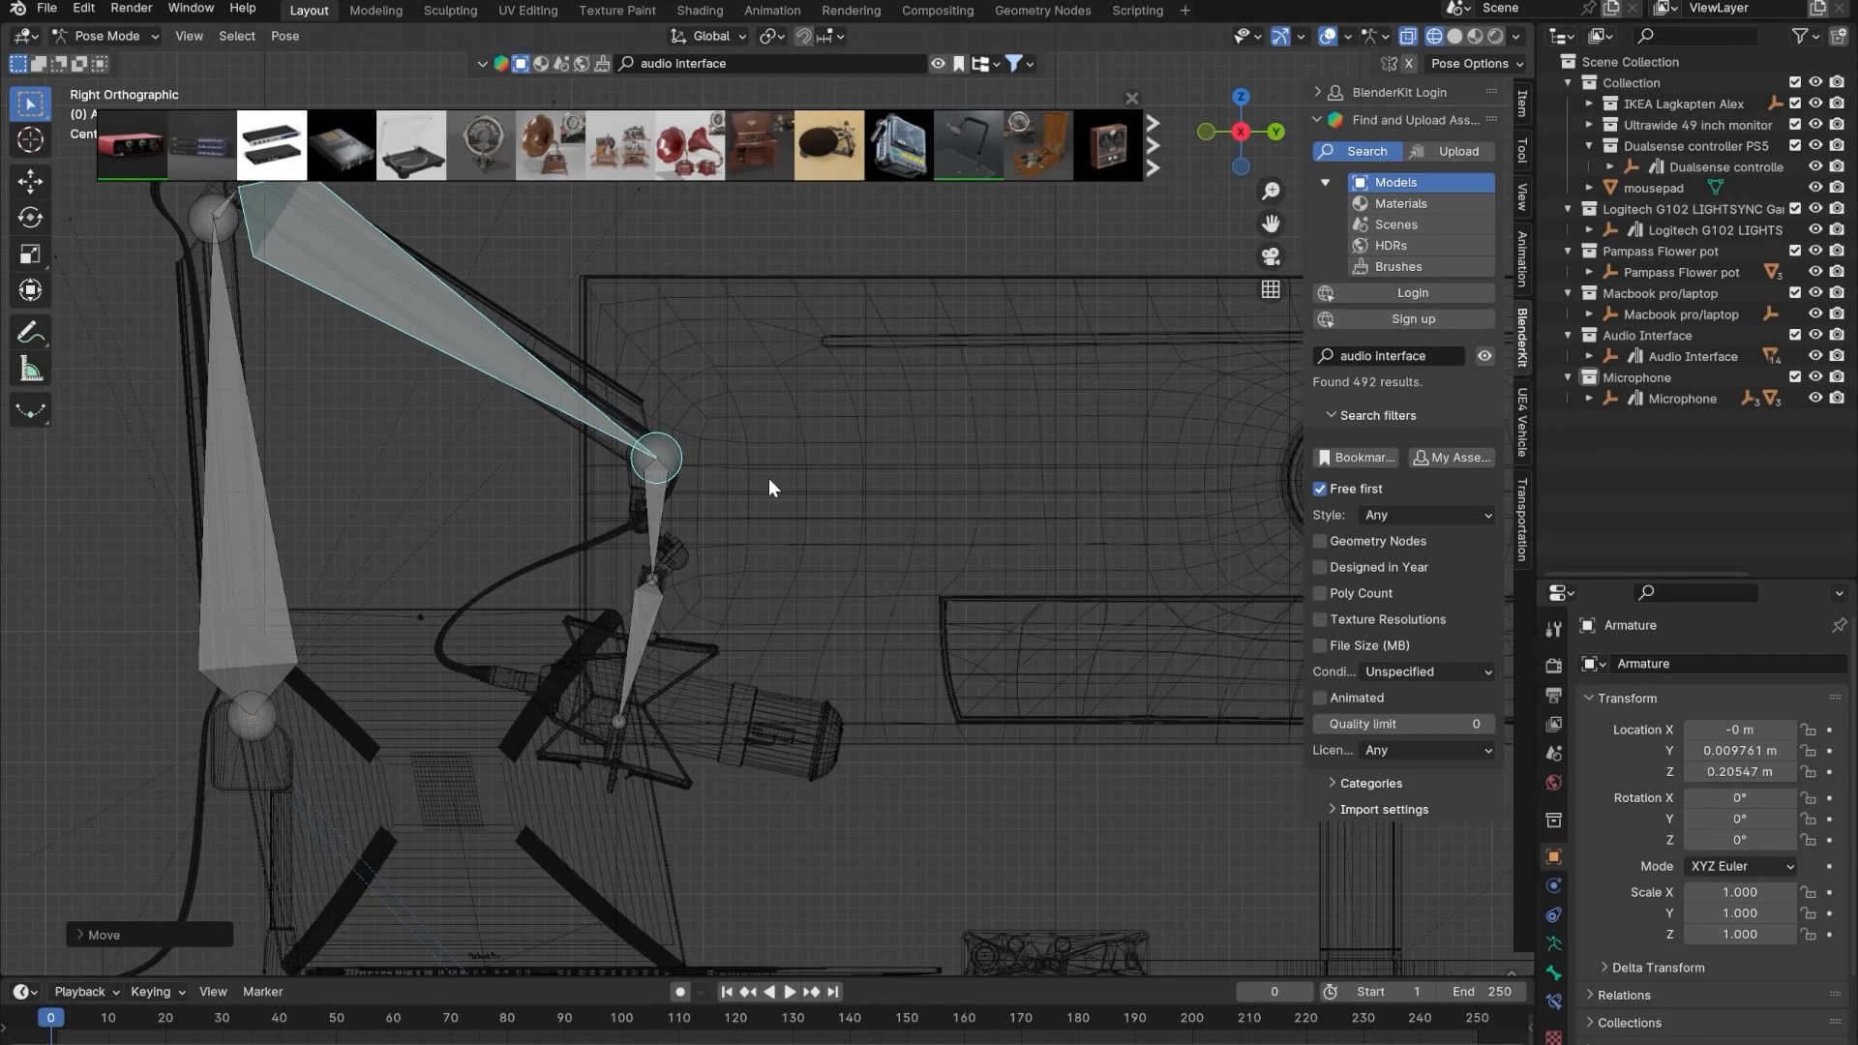
- Return the armature to Object Mode and restore solid shading without X-ray
{"action": "key", "text": "Tab"}
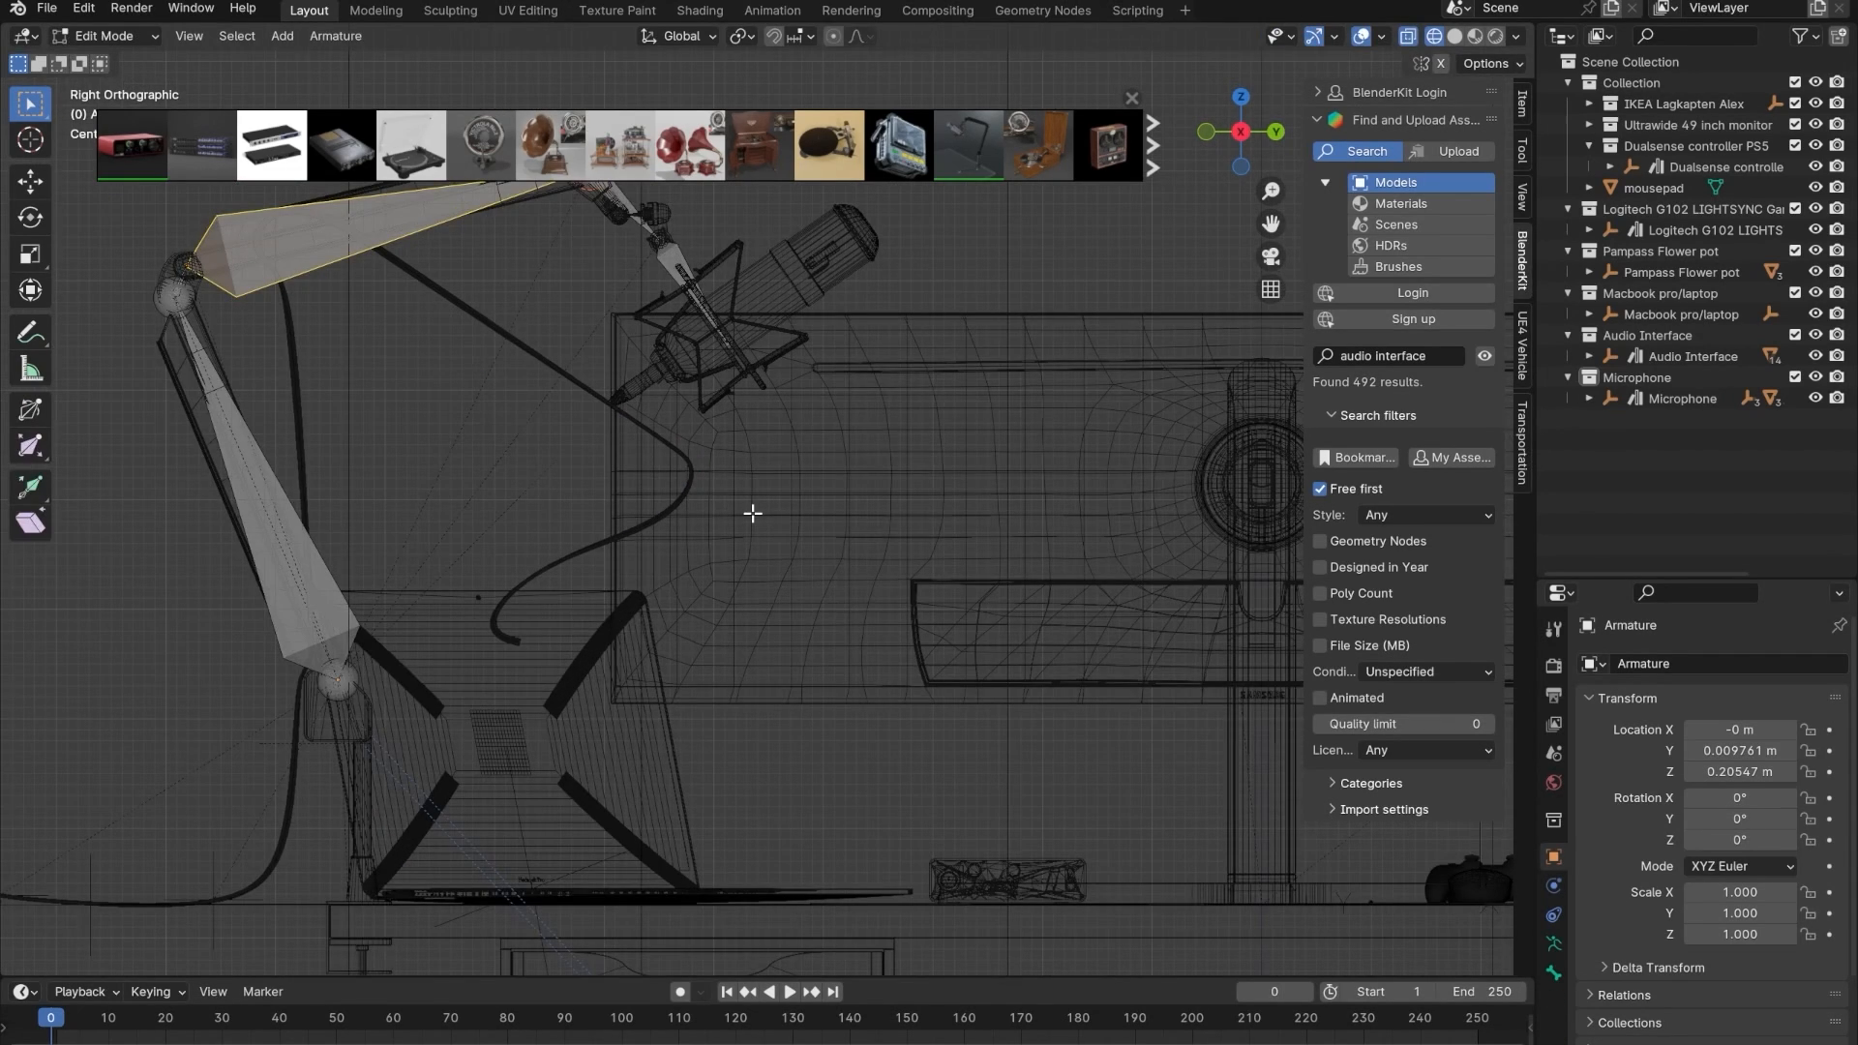
{"action": "key", "text": "Tab"}
{"action": "middle_click_drag", "start_coordinate": [520, 439], "coordinate": [642, 559]}
{"action": "left_click", "coordinate": [83, 39]}
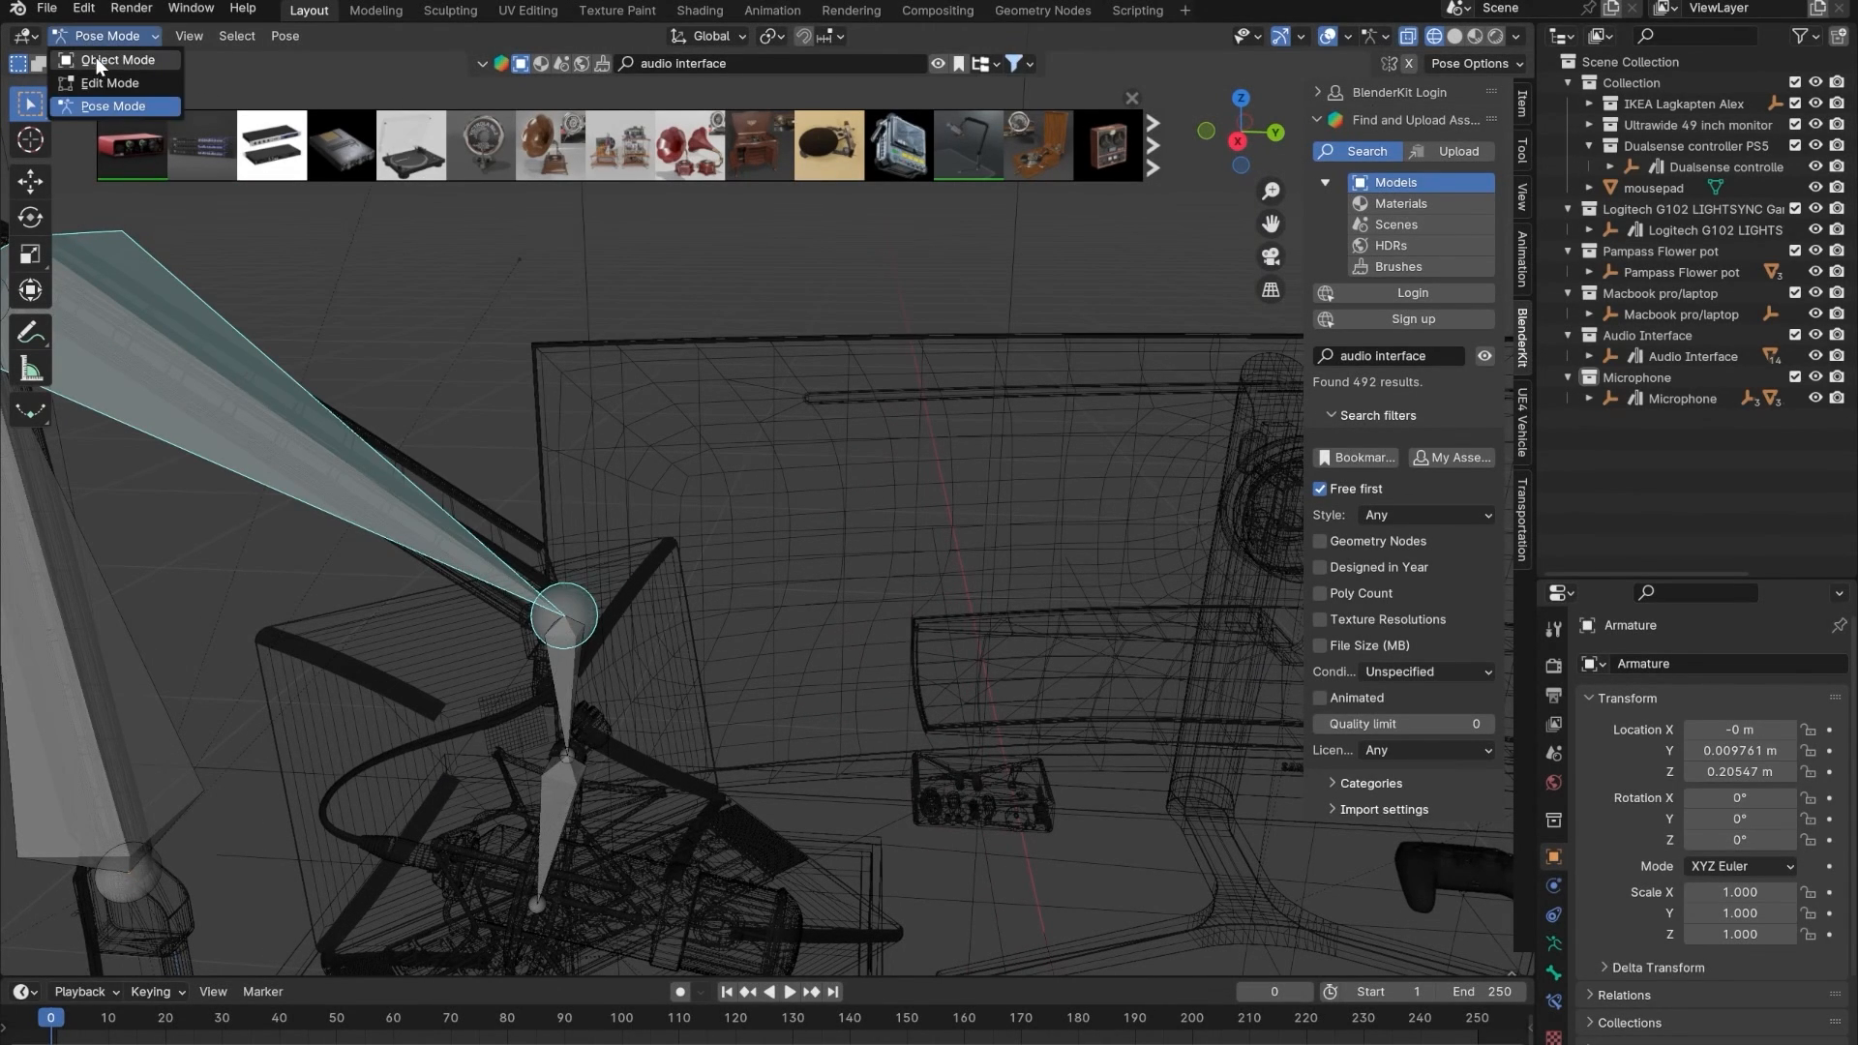
{"action": "left_click", "coordinate": [96, 56]}
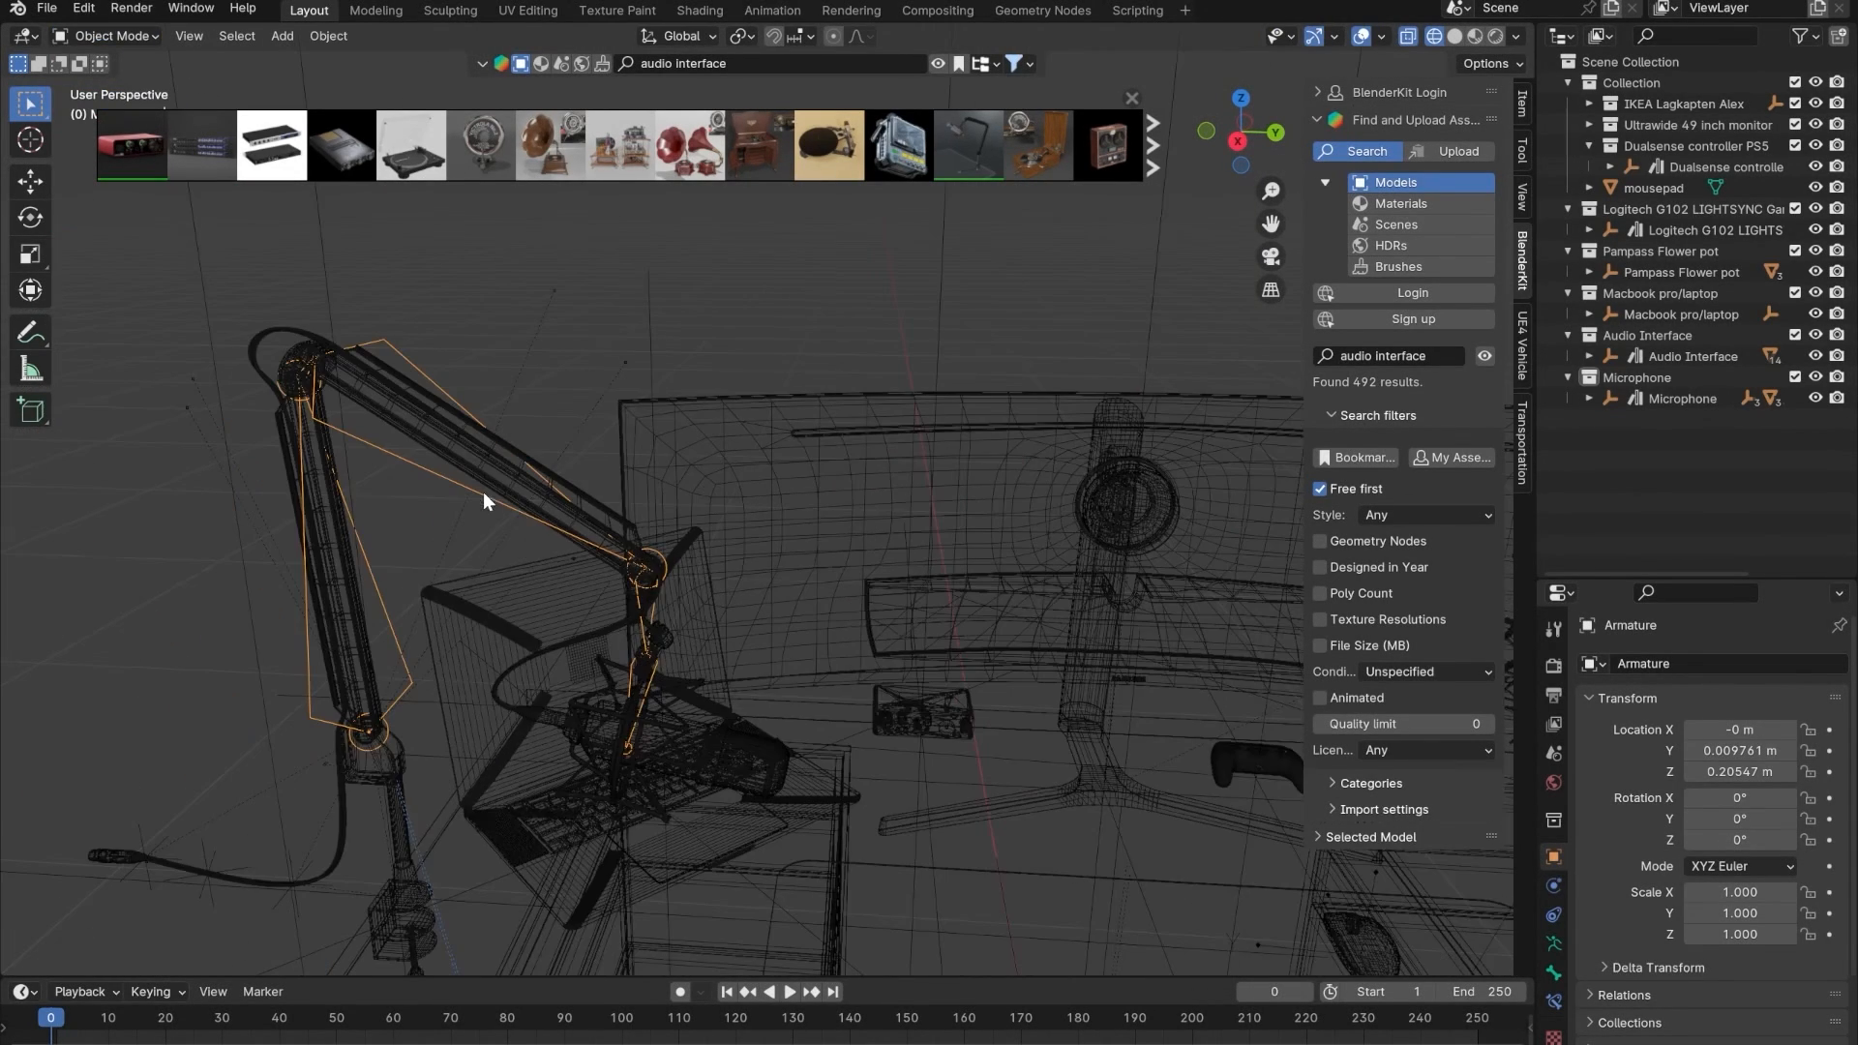
{"action": "left_click", "coordinate": [1408, 40]}
{"action": "left_click", "coordinate": [1455, 37]}
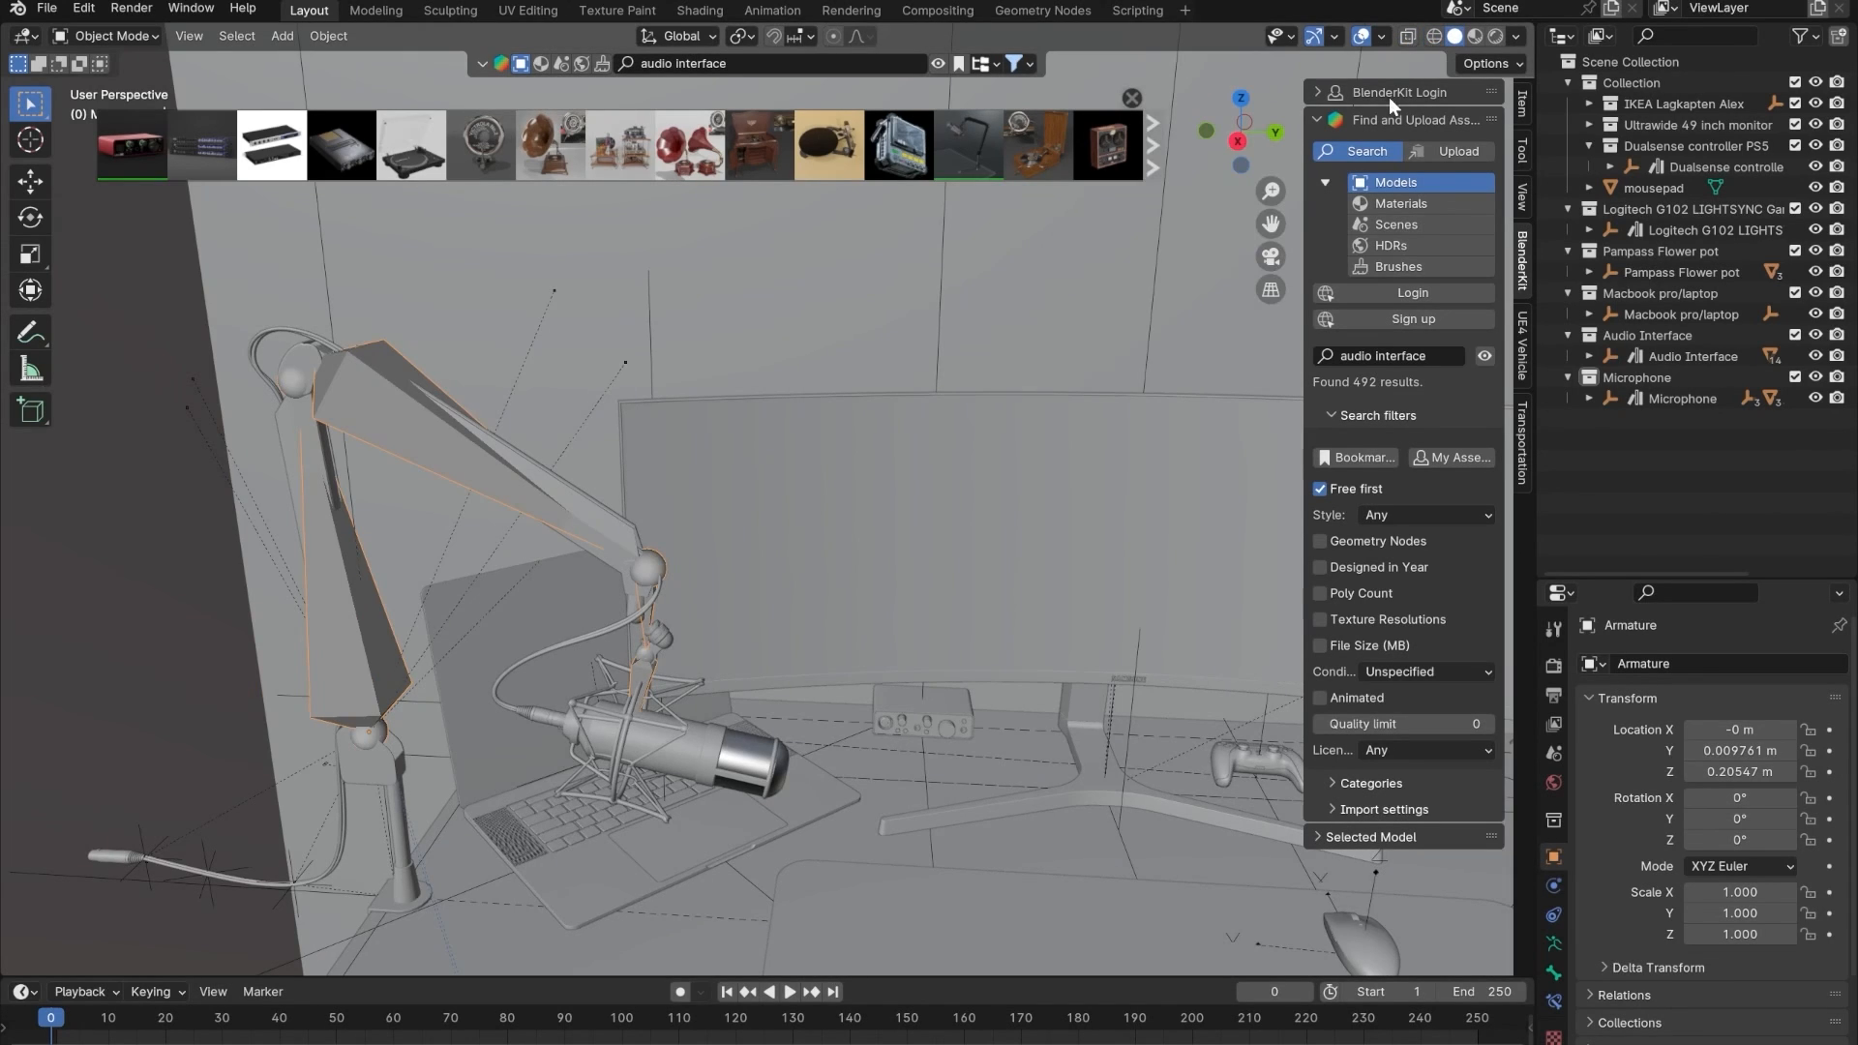
- Put the microphone armature back in Pose Mode and rotate the small bone below the upper arm to level the microphone
{"action": "middle_click_drag", "start_coordinate": [879, 561], "coordinate": [780, 391], "text": "shift"}
{"action": "left_click", "coordinate": [630, 718]}
{"action": "scroll", "coordinate": [601, 722], "scroll_direction": "down", "scroll_amount": 3}
{"action": "middle_click_drag", "start_coordinate": [611, 627], "coordinate": [649, 605]}
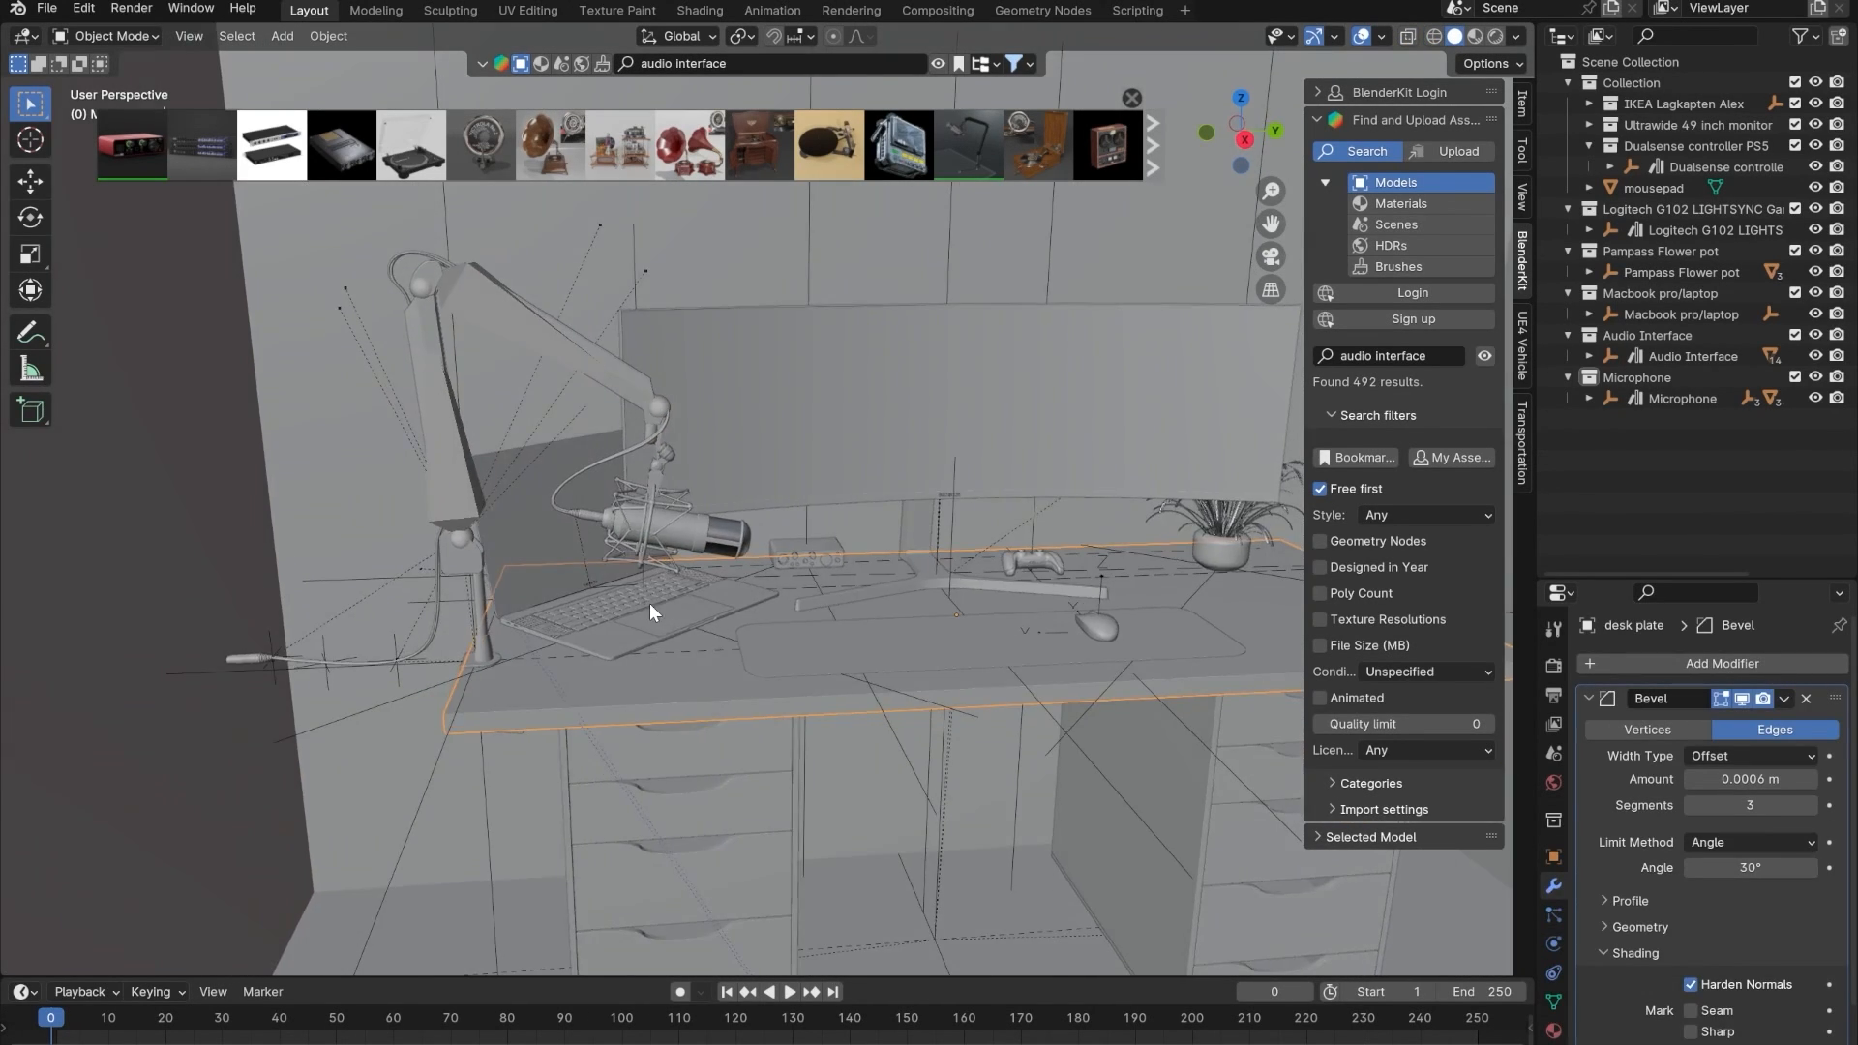
{"action": "scroll", "coordinate": [617, 561], "scroll_direction": "up", "scroll_amount": 4}
{"action": "left_click", "coordinate": [618, 559]}
{"action": "left_click", "coordinate": [533, 302]}
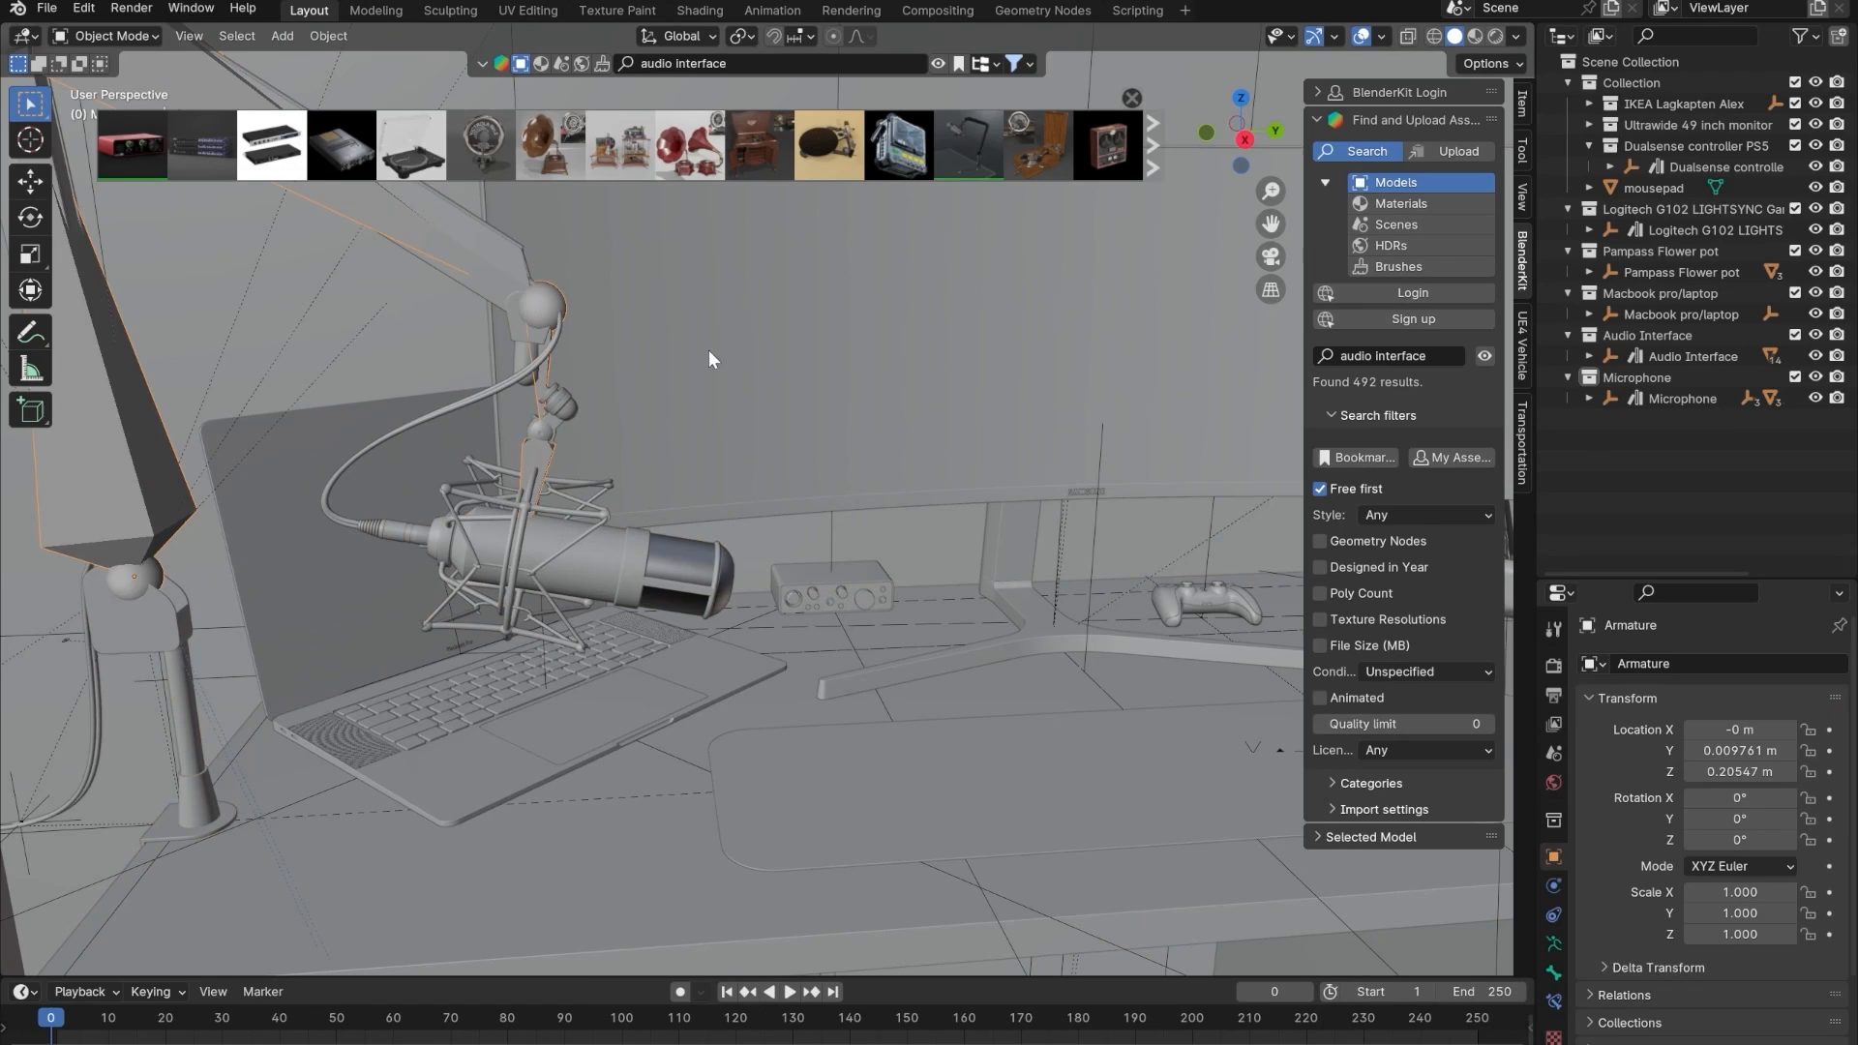
{"action": "left_click", "coordinate": [76, 35]}
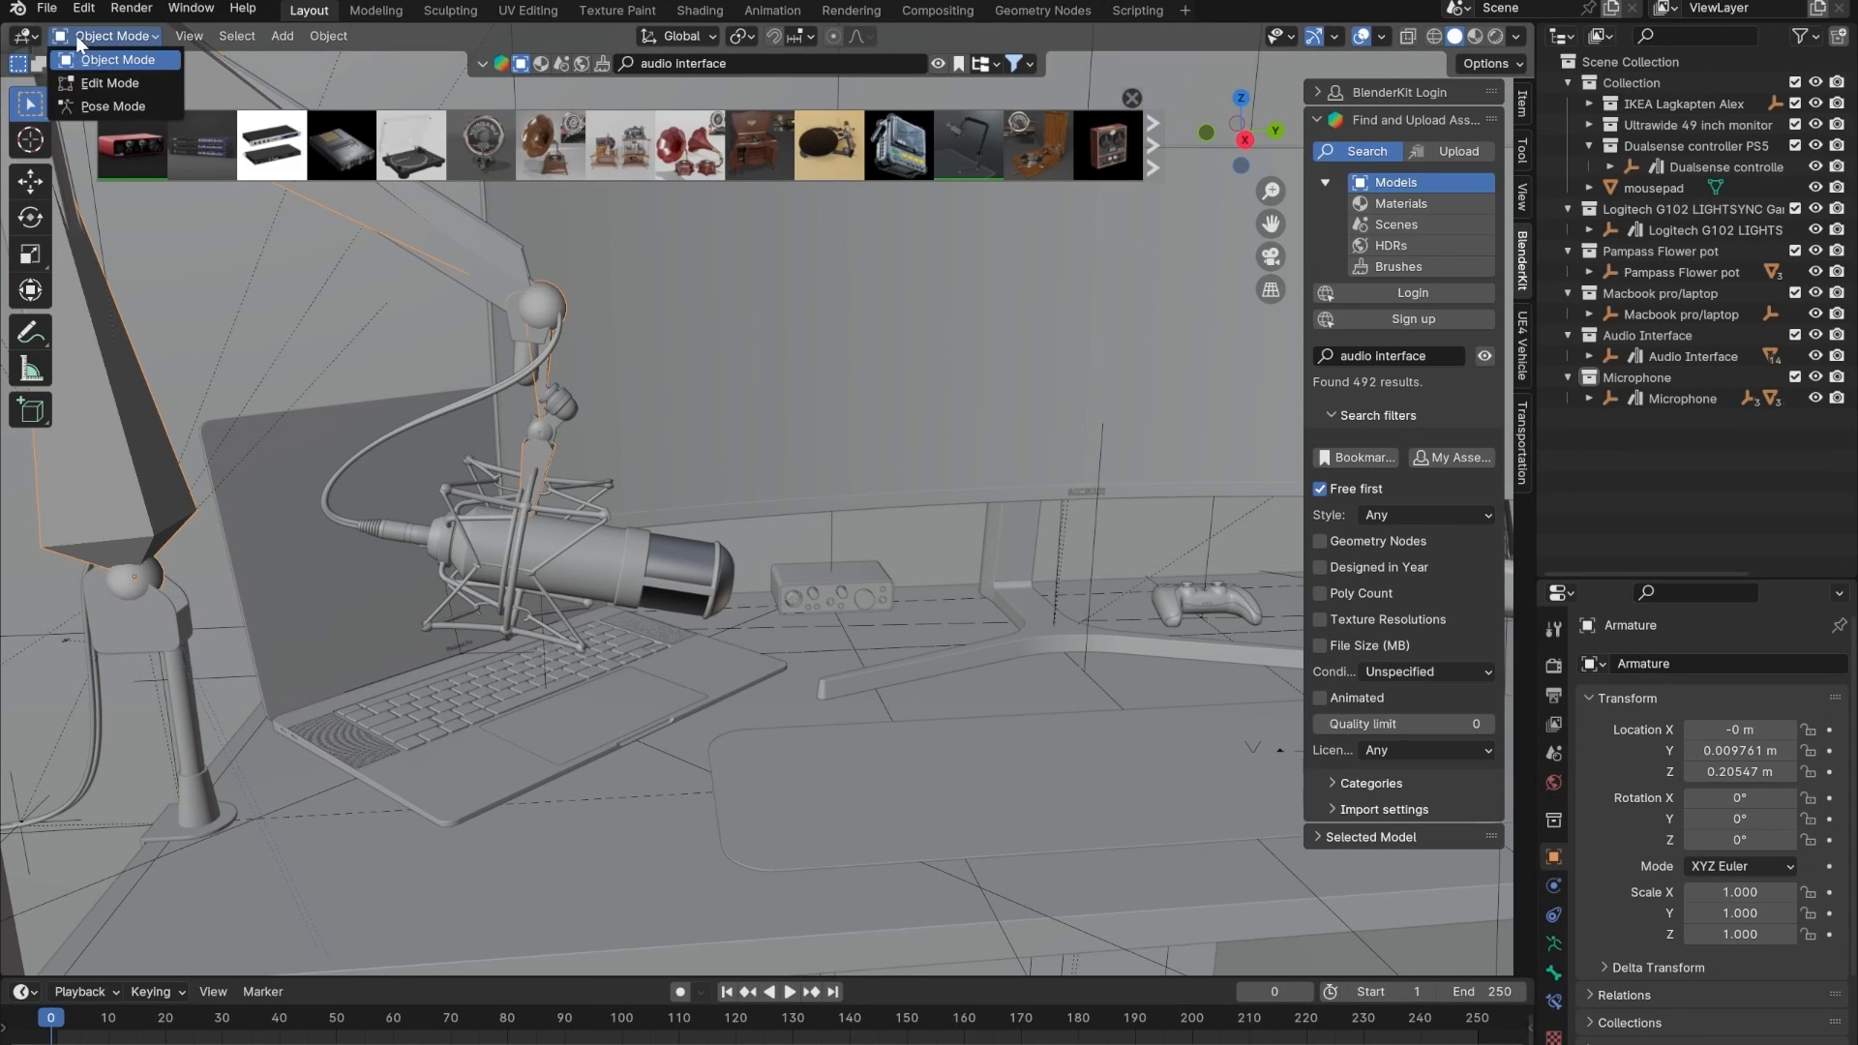
{"action": "left_click", "coordinate": [101, 98]}
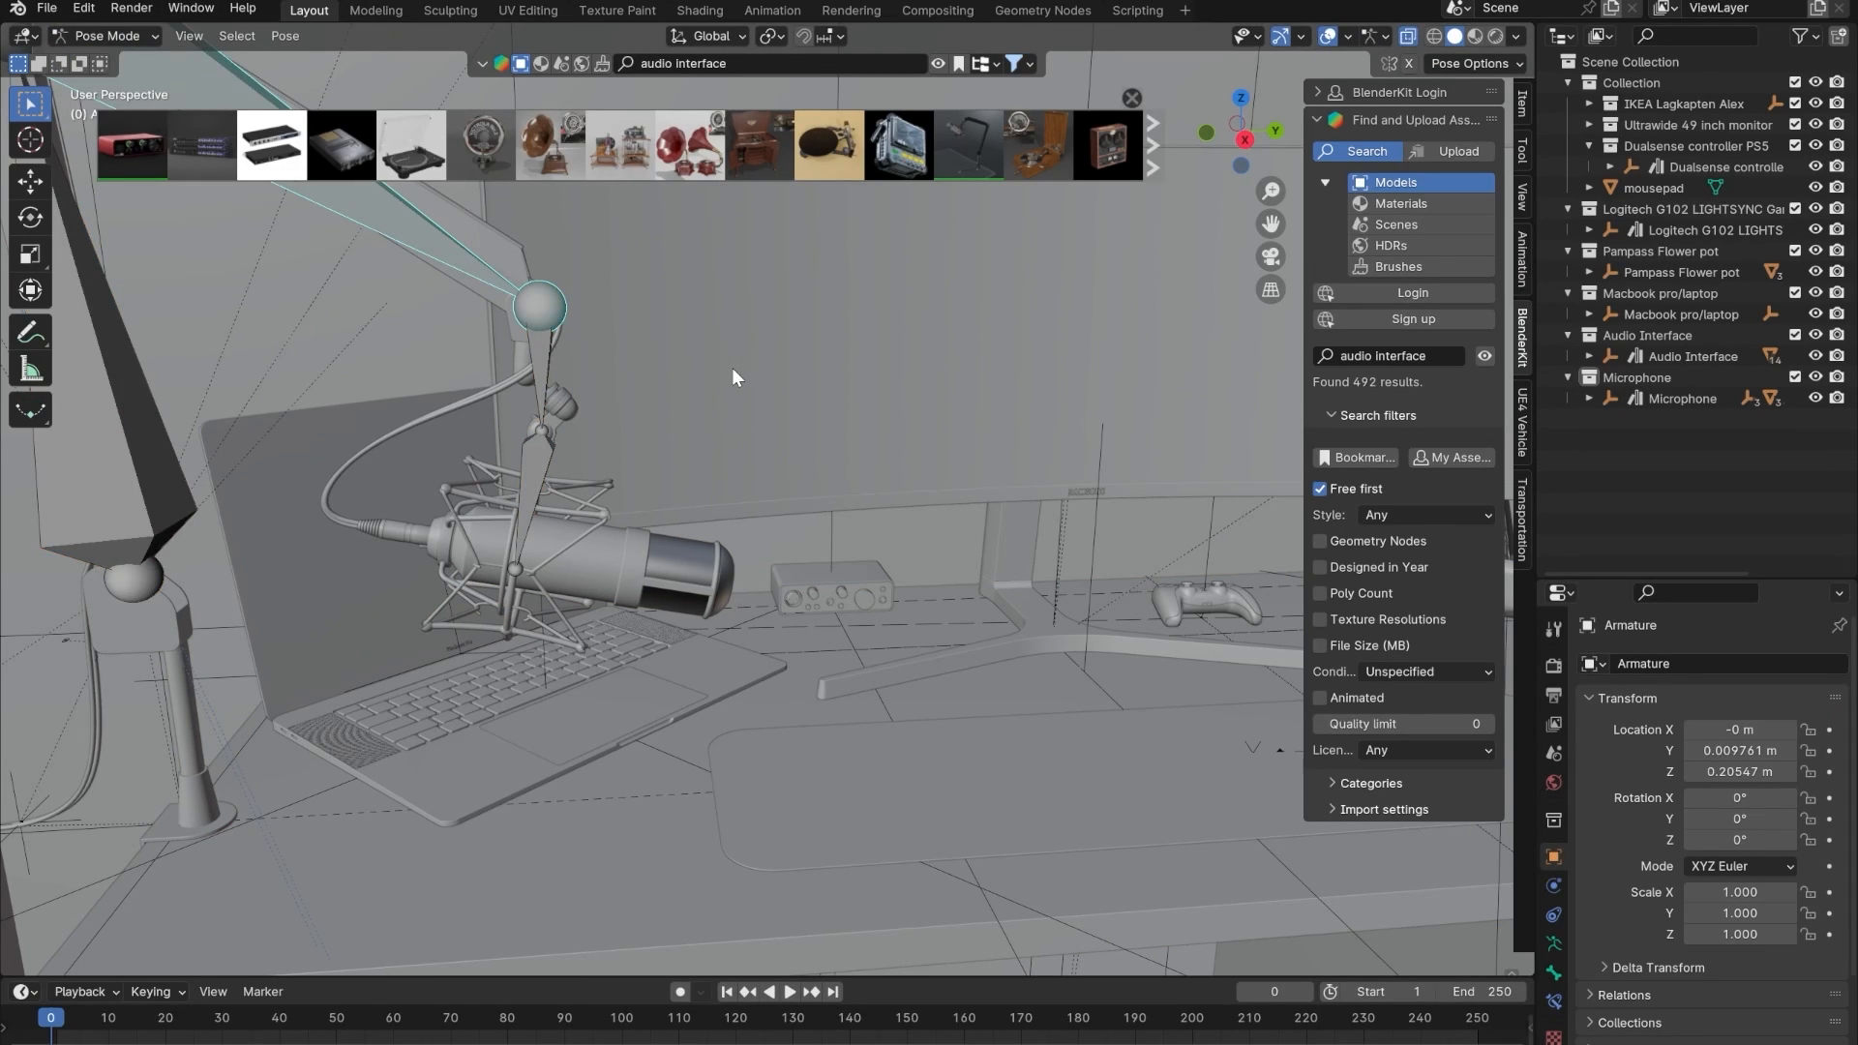
{"action": "left_click", "coordinate": [547, 311]}
{"action": "key", "text": "r"}
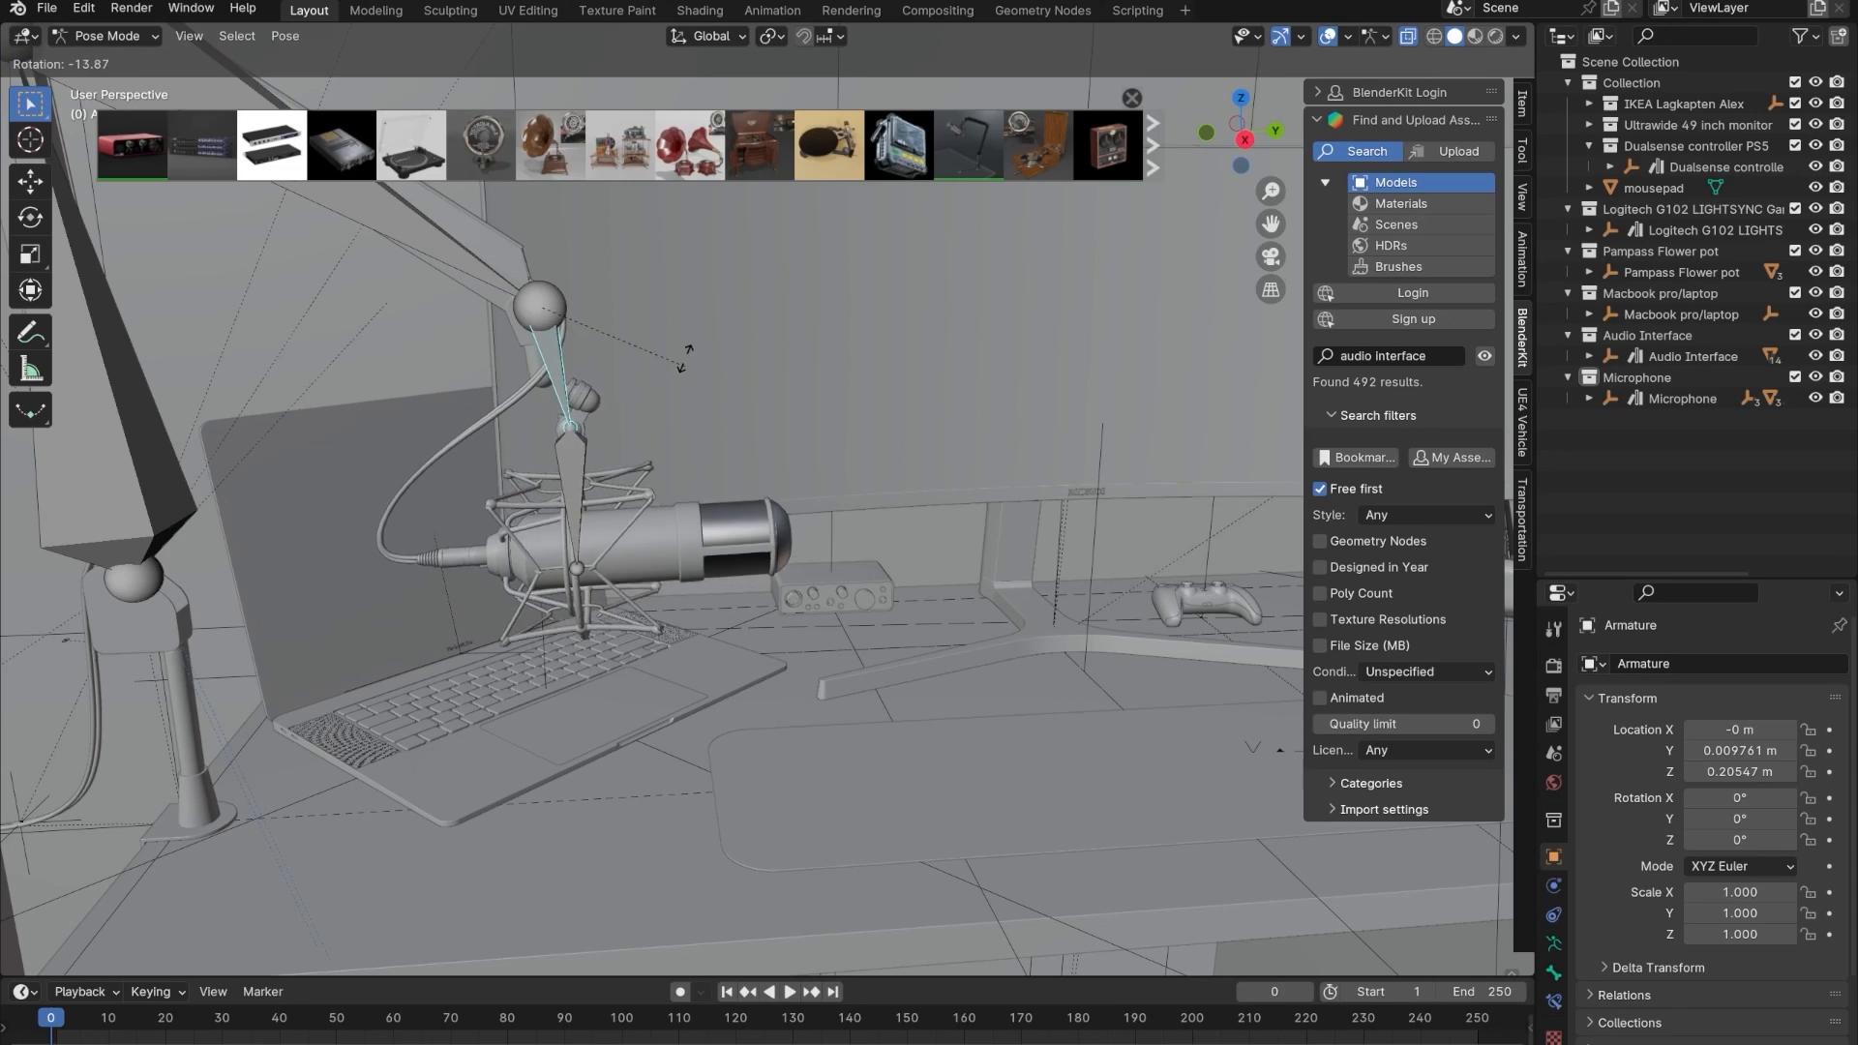
{"action": "left_click", "coordinate": [683, 369]}
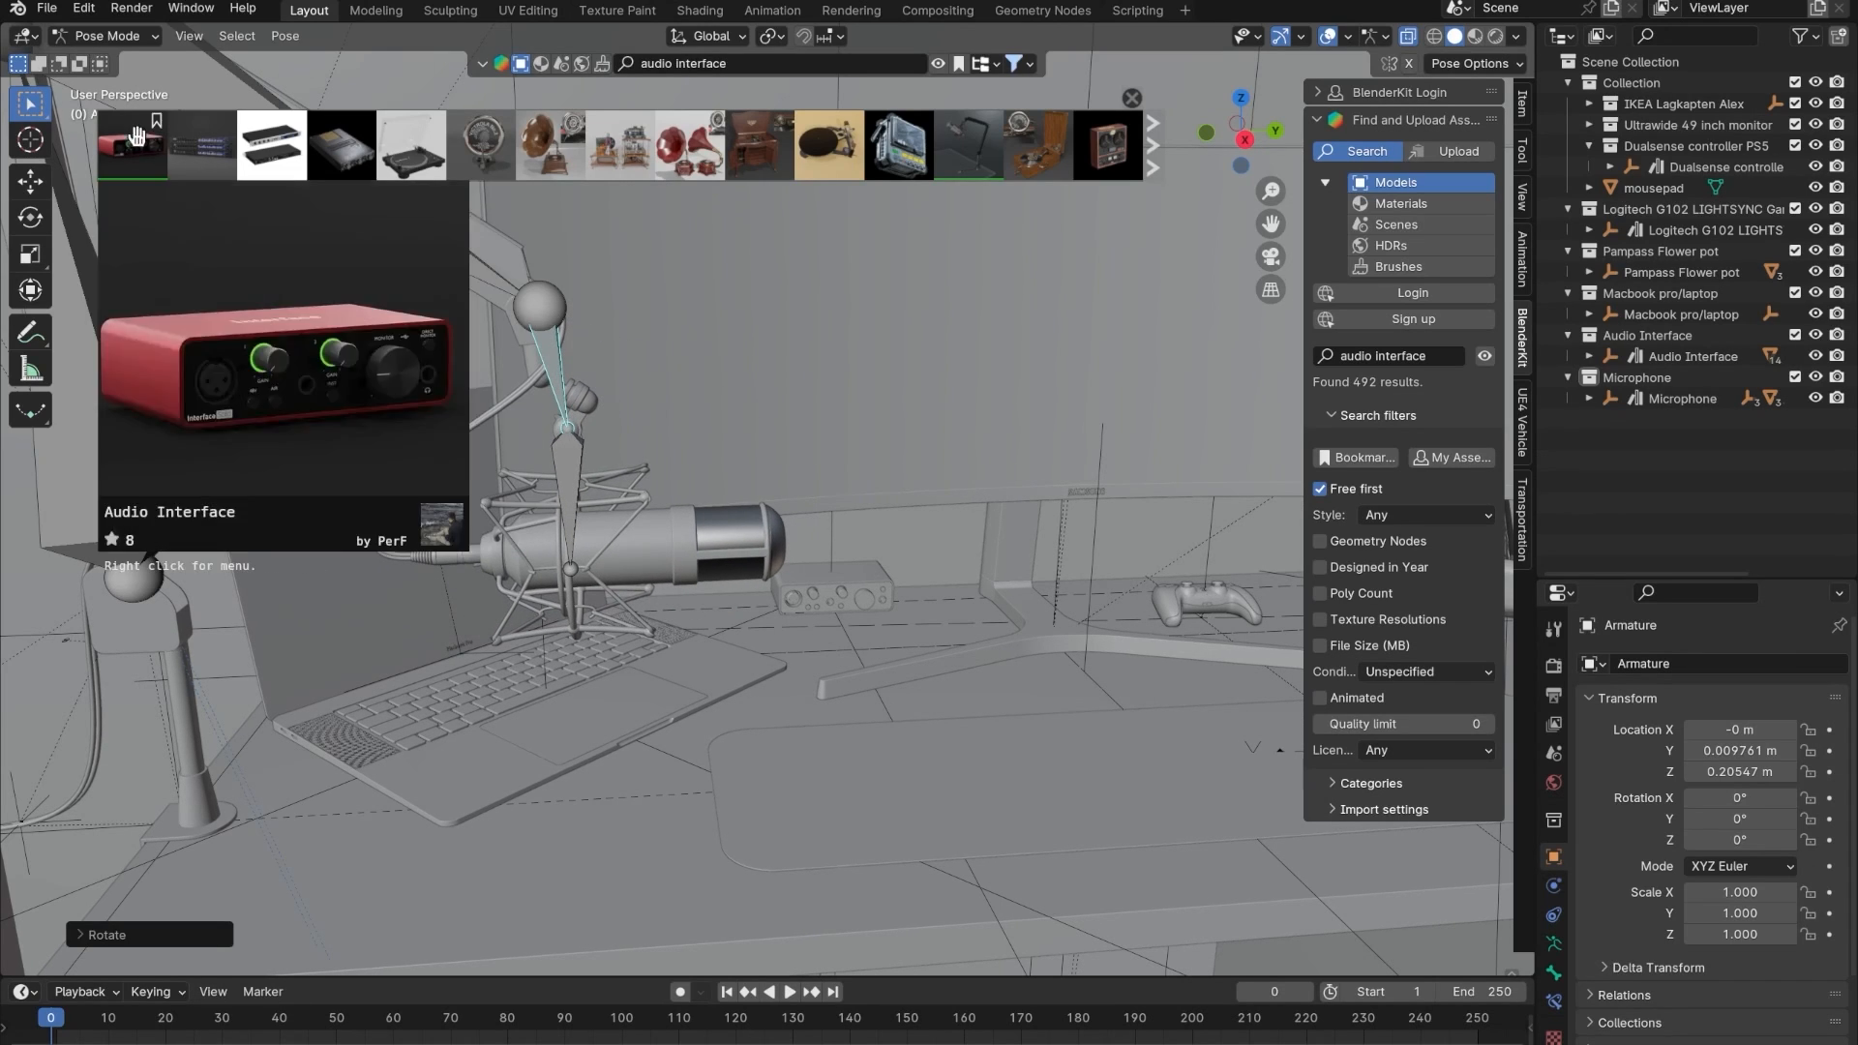
- Return to Object Mode and select the mousepad
{"action": "left_click", "coordinate": [136, 37]}
{"action": "left_click", "coordinate": [130, 64]}
{"action": "left_click", "coordinate": [949, 739]}
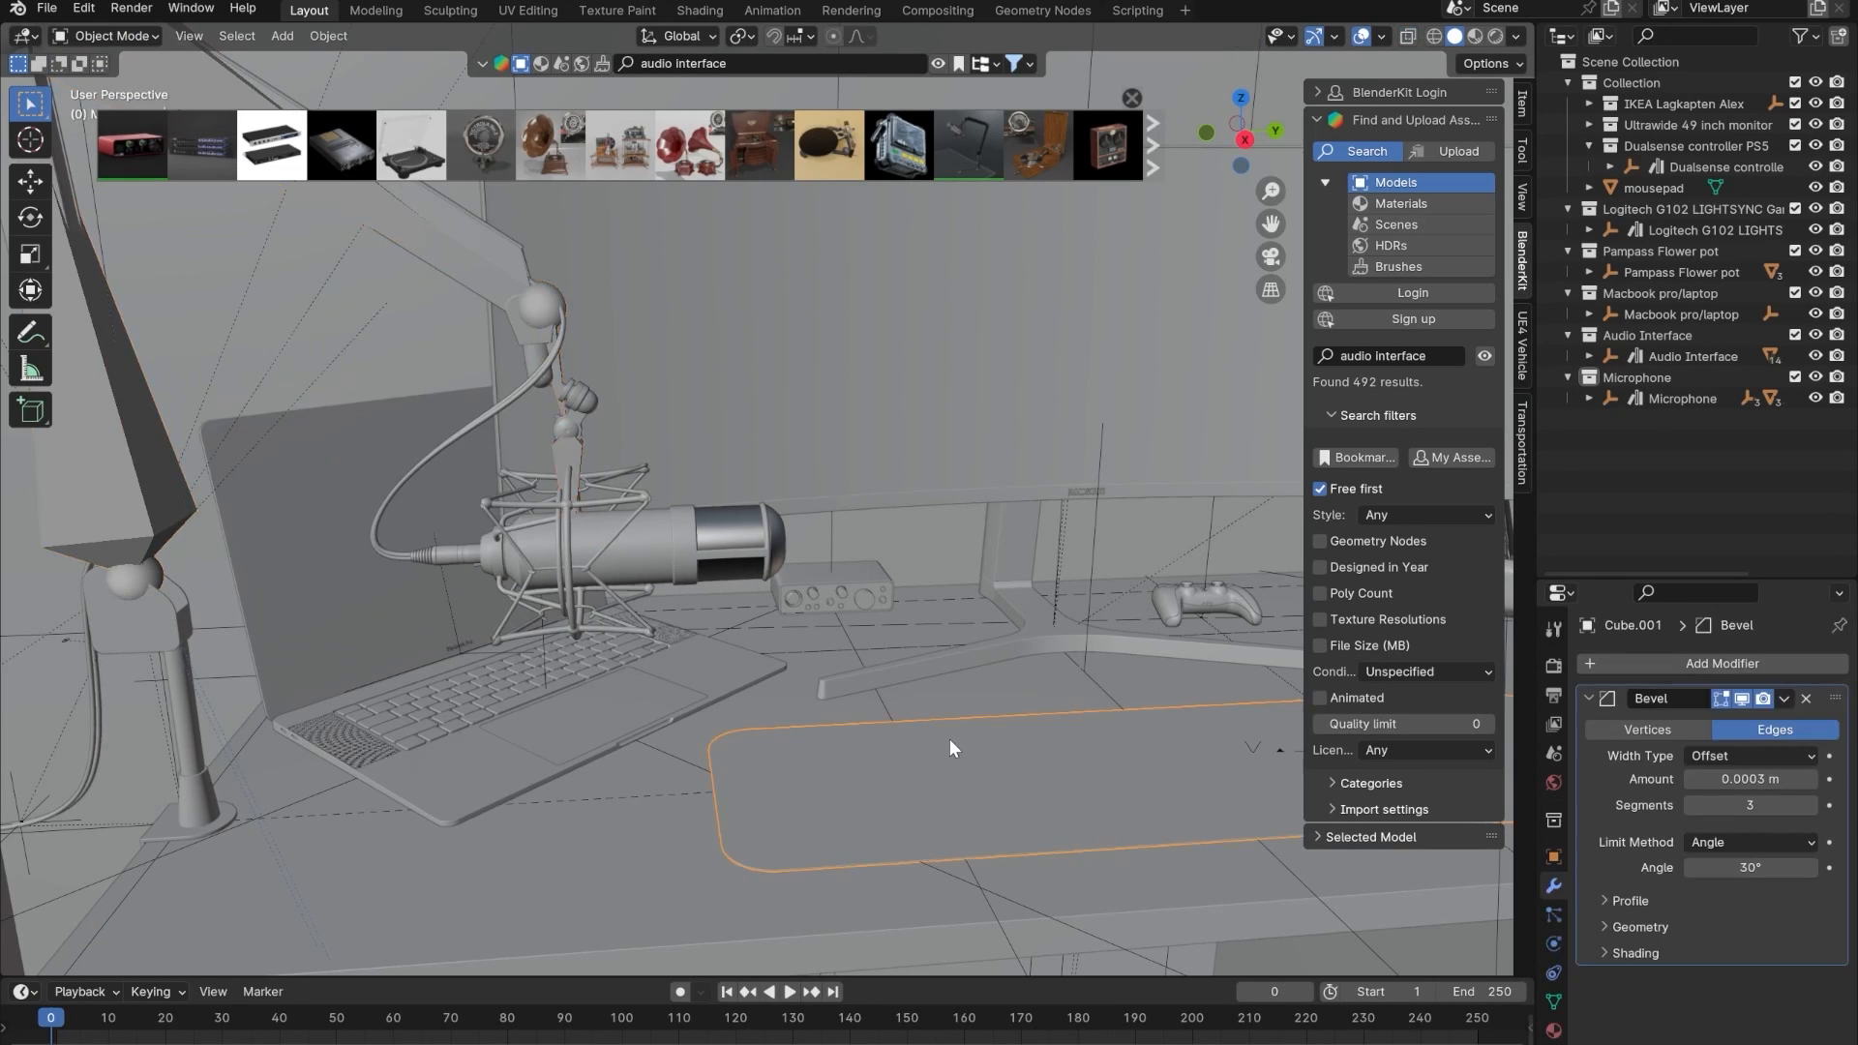
{"action": "middle_click_drag", "start_coordinate": [950, 739], "coordinate": [764, 688]}
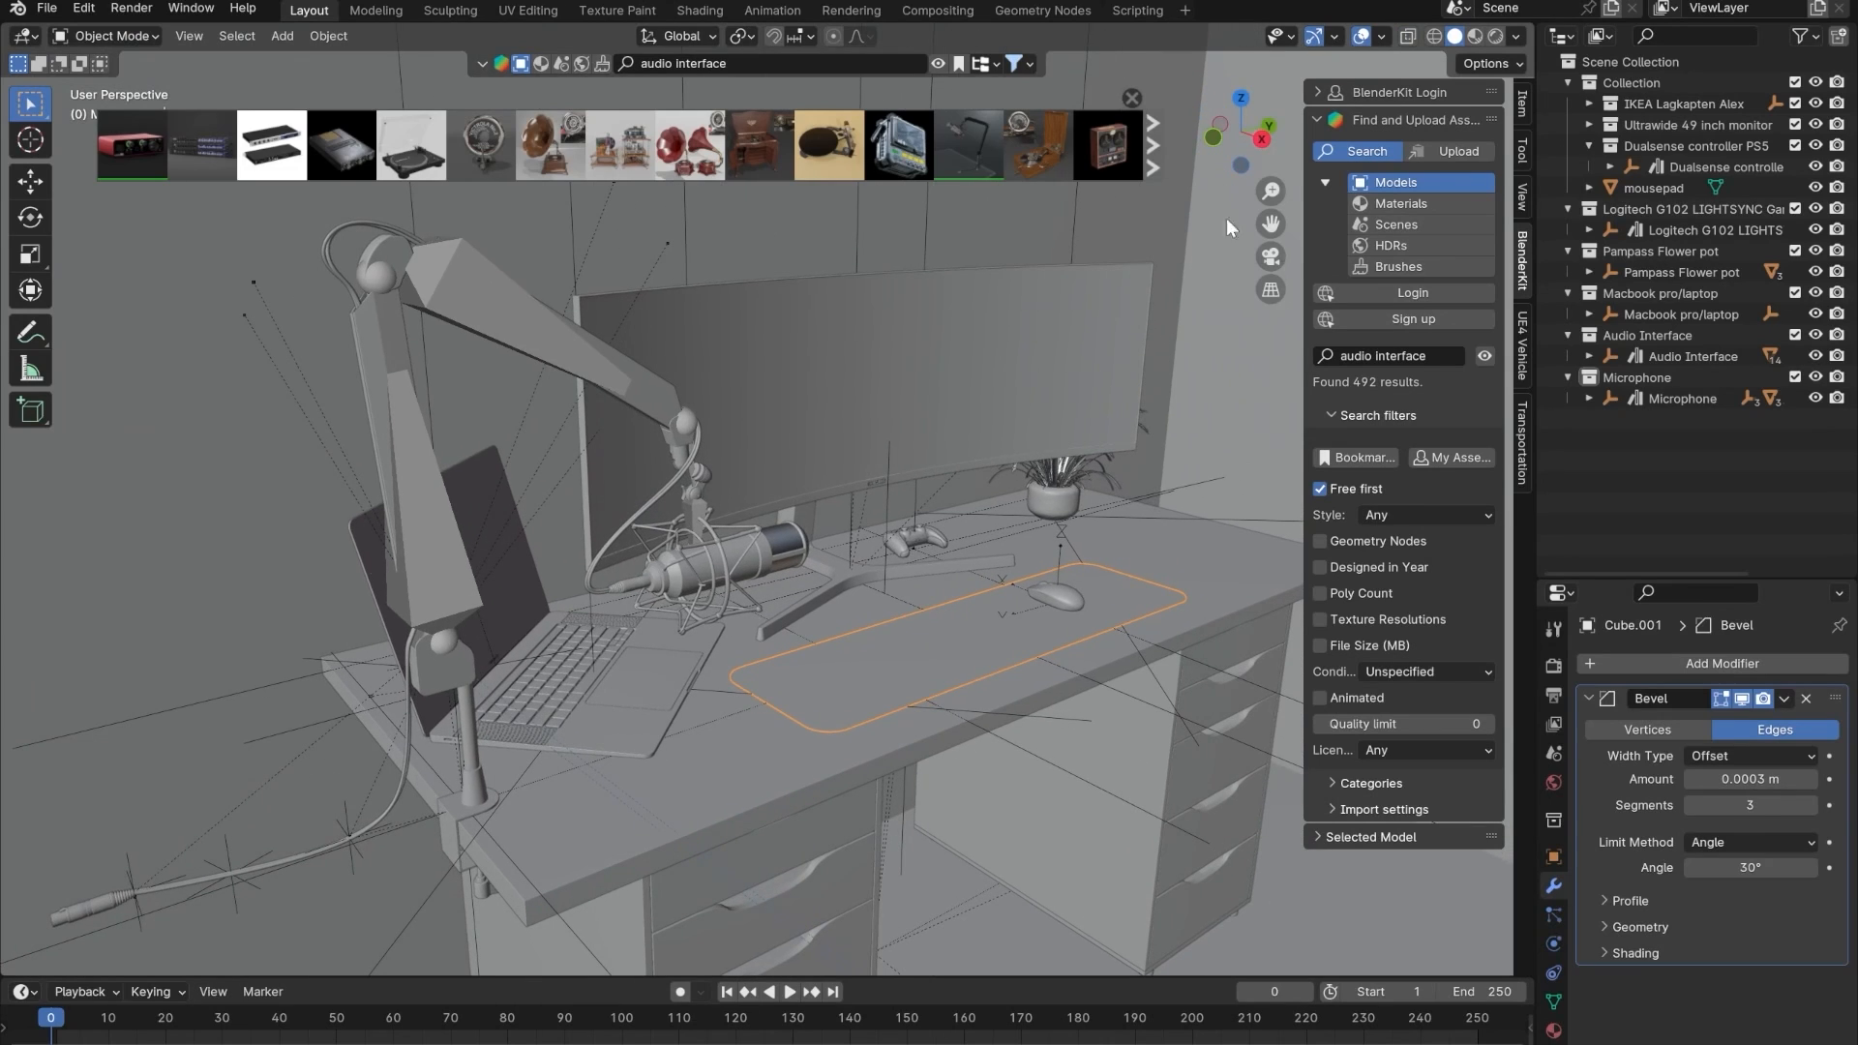
{"action": "left_click", "coordinate": [1002, 386]}
{"action": "middle_click_drag", "start_coordinate": [1123, 427], "coordinate": [1003, 447], "text": "shift"}
{"action": "left_click", "coordinate": [1181, 450]}
{"action": "scroll", "coordinate": [593, 577], "scroll_direction": "down", "scroll_amount": 1}
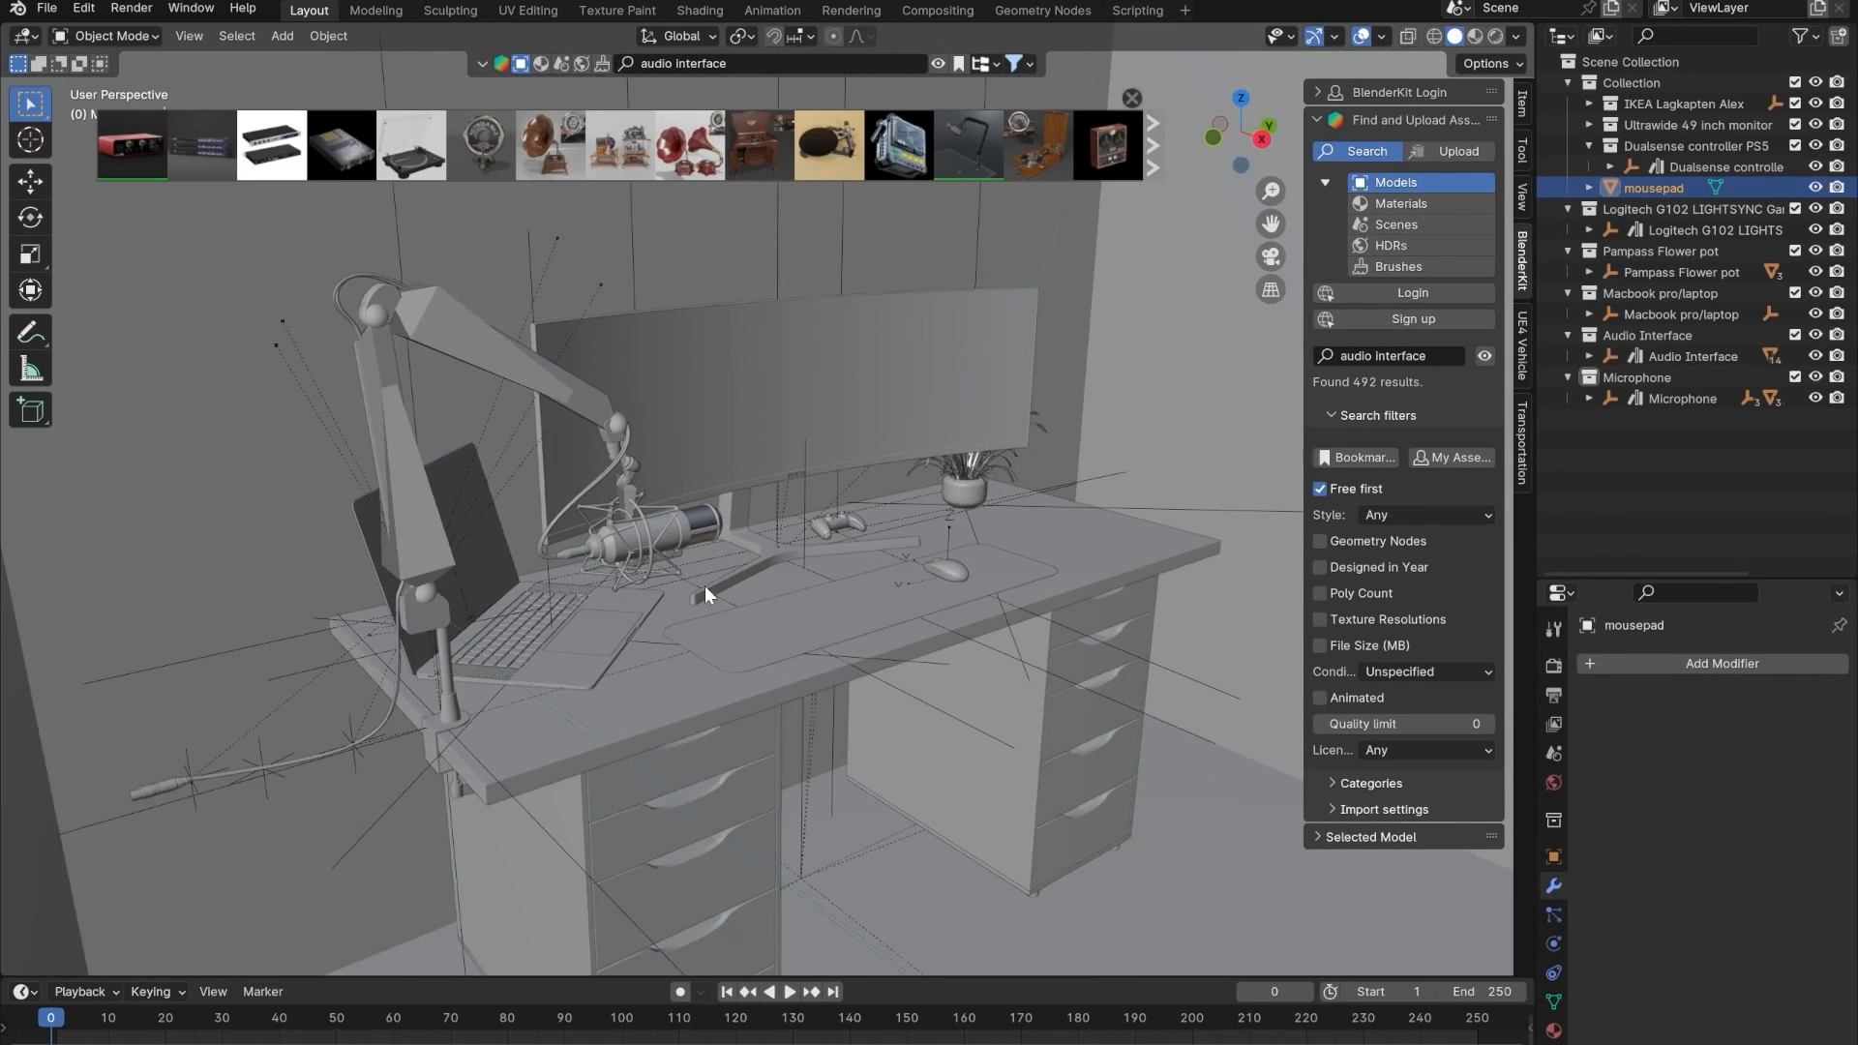
{"action": "scroll", "coordinate": [705, 585], "scroll_direction": "up", "scroll_amount": 1}
{"action": "mouse_move", "coordinate": [681, 584]}
{"action": "middle_mouse_down"}
{"action": "mouse_move", "coordinate": [740, 567]}
{"action": "mouse_move", "coordinate": [639, 586]}
{"action": "mouse_move", "coordinate": [672, 594]}
{"action": "middle_mouse_up"}
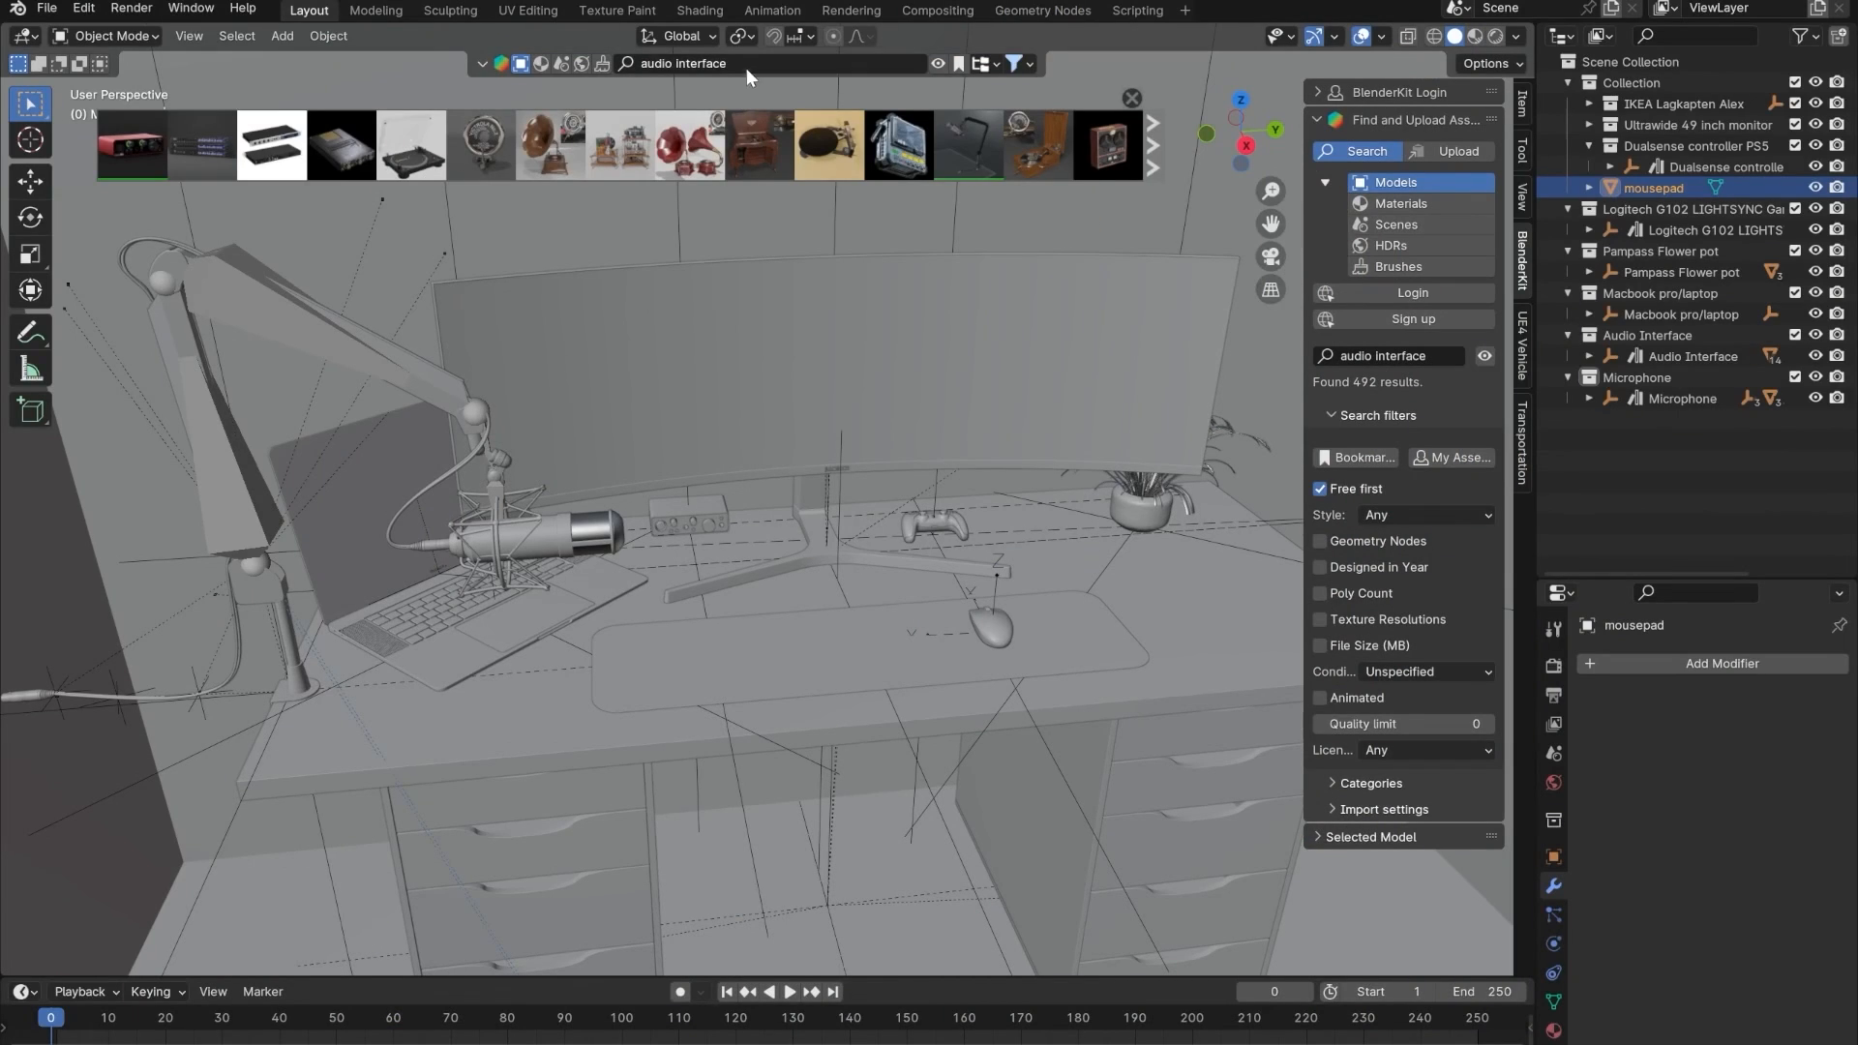
- Search the model library for "iphone" and add the Iphone 13 pro model in its own collection directly under Scene Collection
{"action": "left_click", "coordinate": [747, 66]}
{"action": "type", "text": "iphone"}
{"action": "key", "text": "Return"}
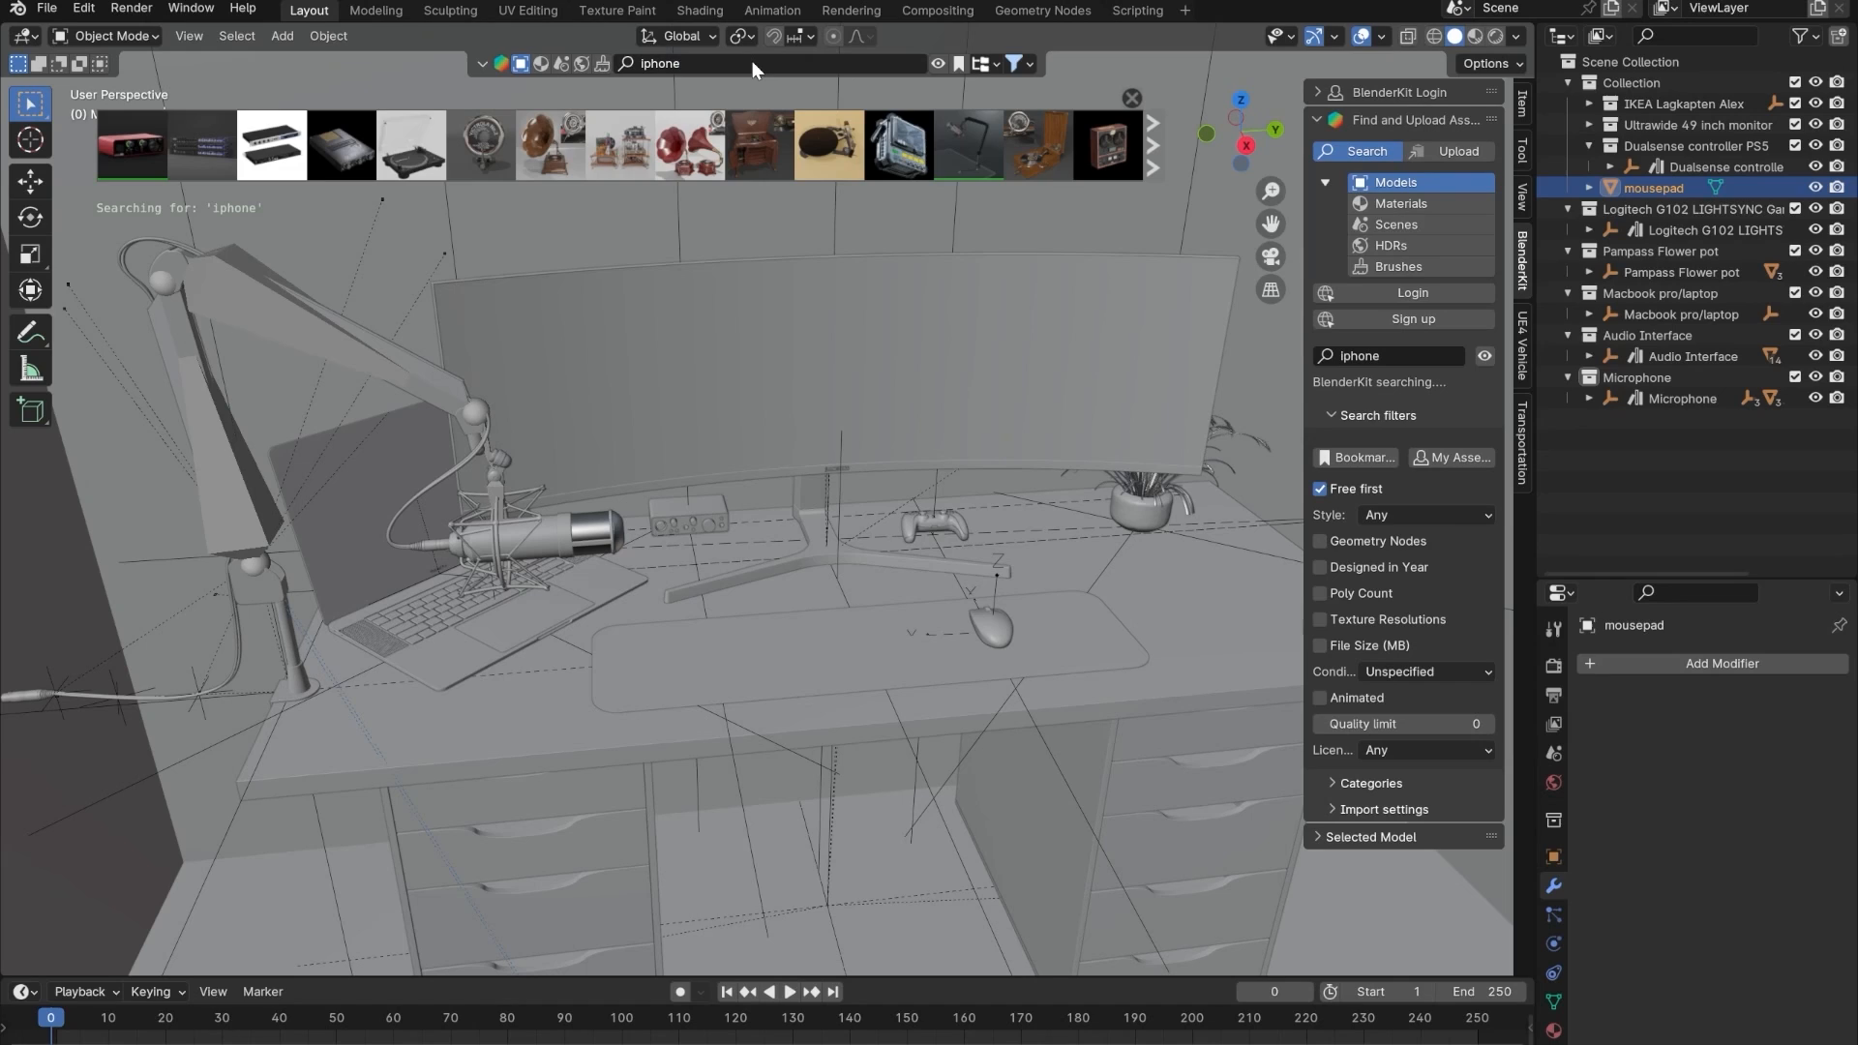
{"action": "mouse_move", "coordinate": [185, 155]}
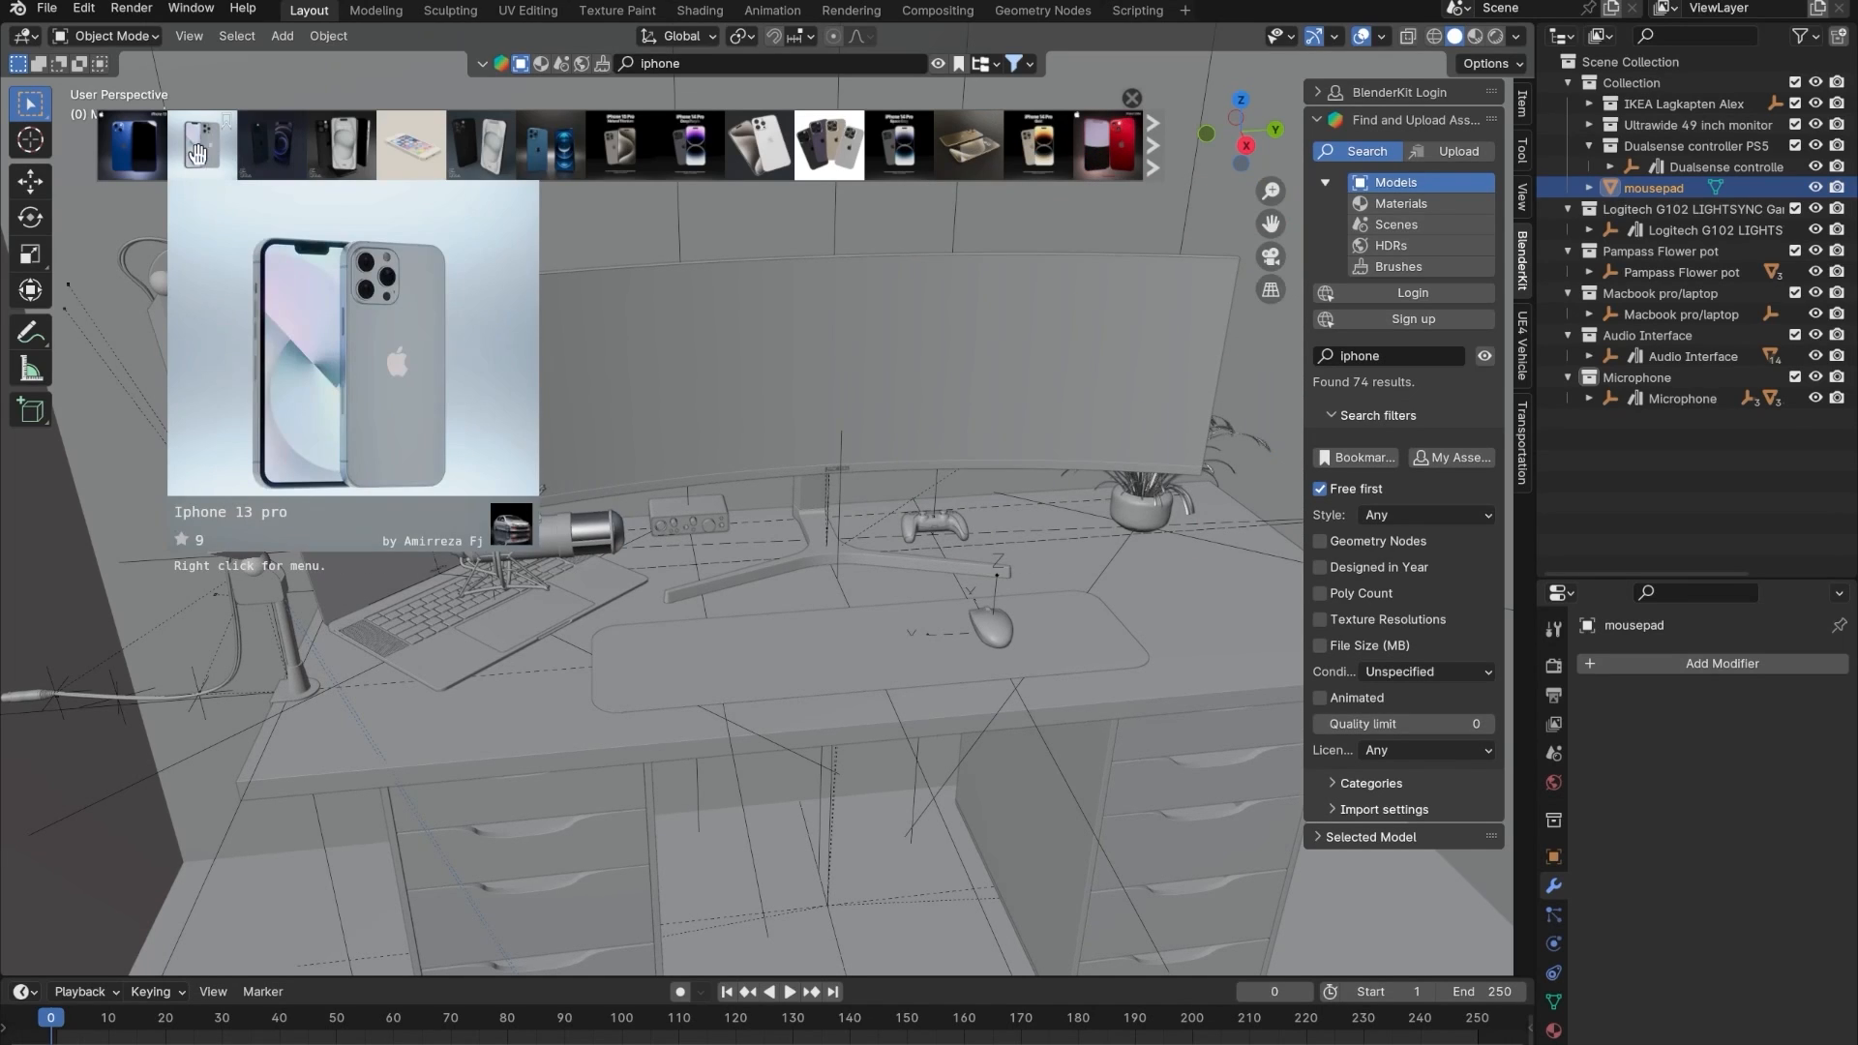
{"action": "left_click_drag", "start_coordinate": [205, 152], "coordinate": [1636, 416]}
- Select all objects of the Iphone 13 pro collection and move the phone up, then horizontally with Z locked, to above the desk
{"action": "right_click", "coordinate": [1635, 416]}
{"action": "left_click", "coordinate": [1552, 414]}
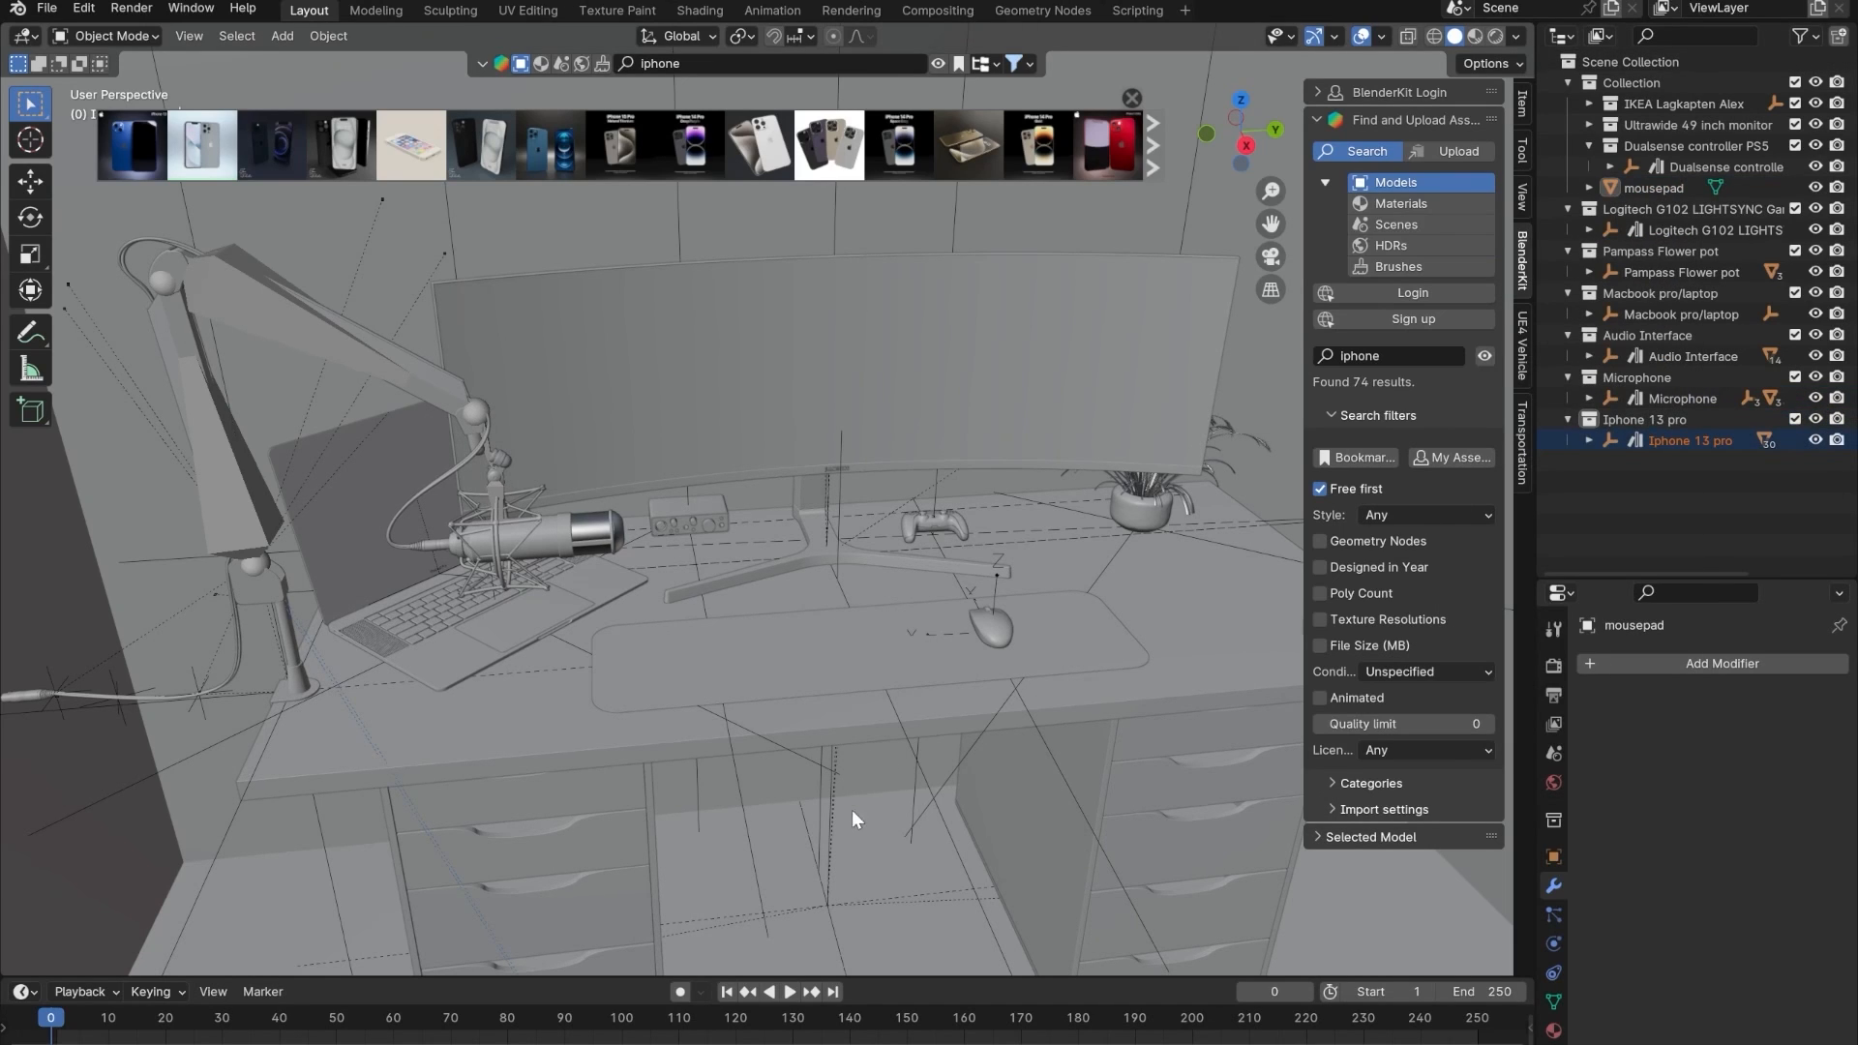
{"action": "key", "text": "g"}
{"action": "left_click", "coordinate": [1022, 448]}
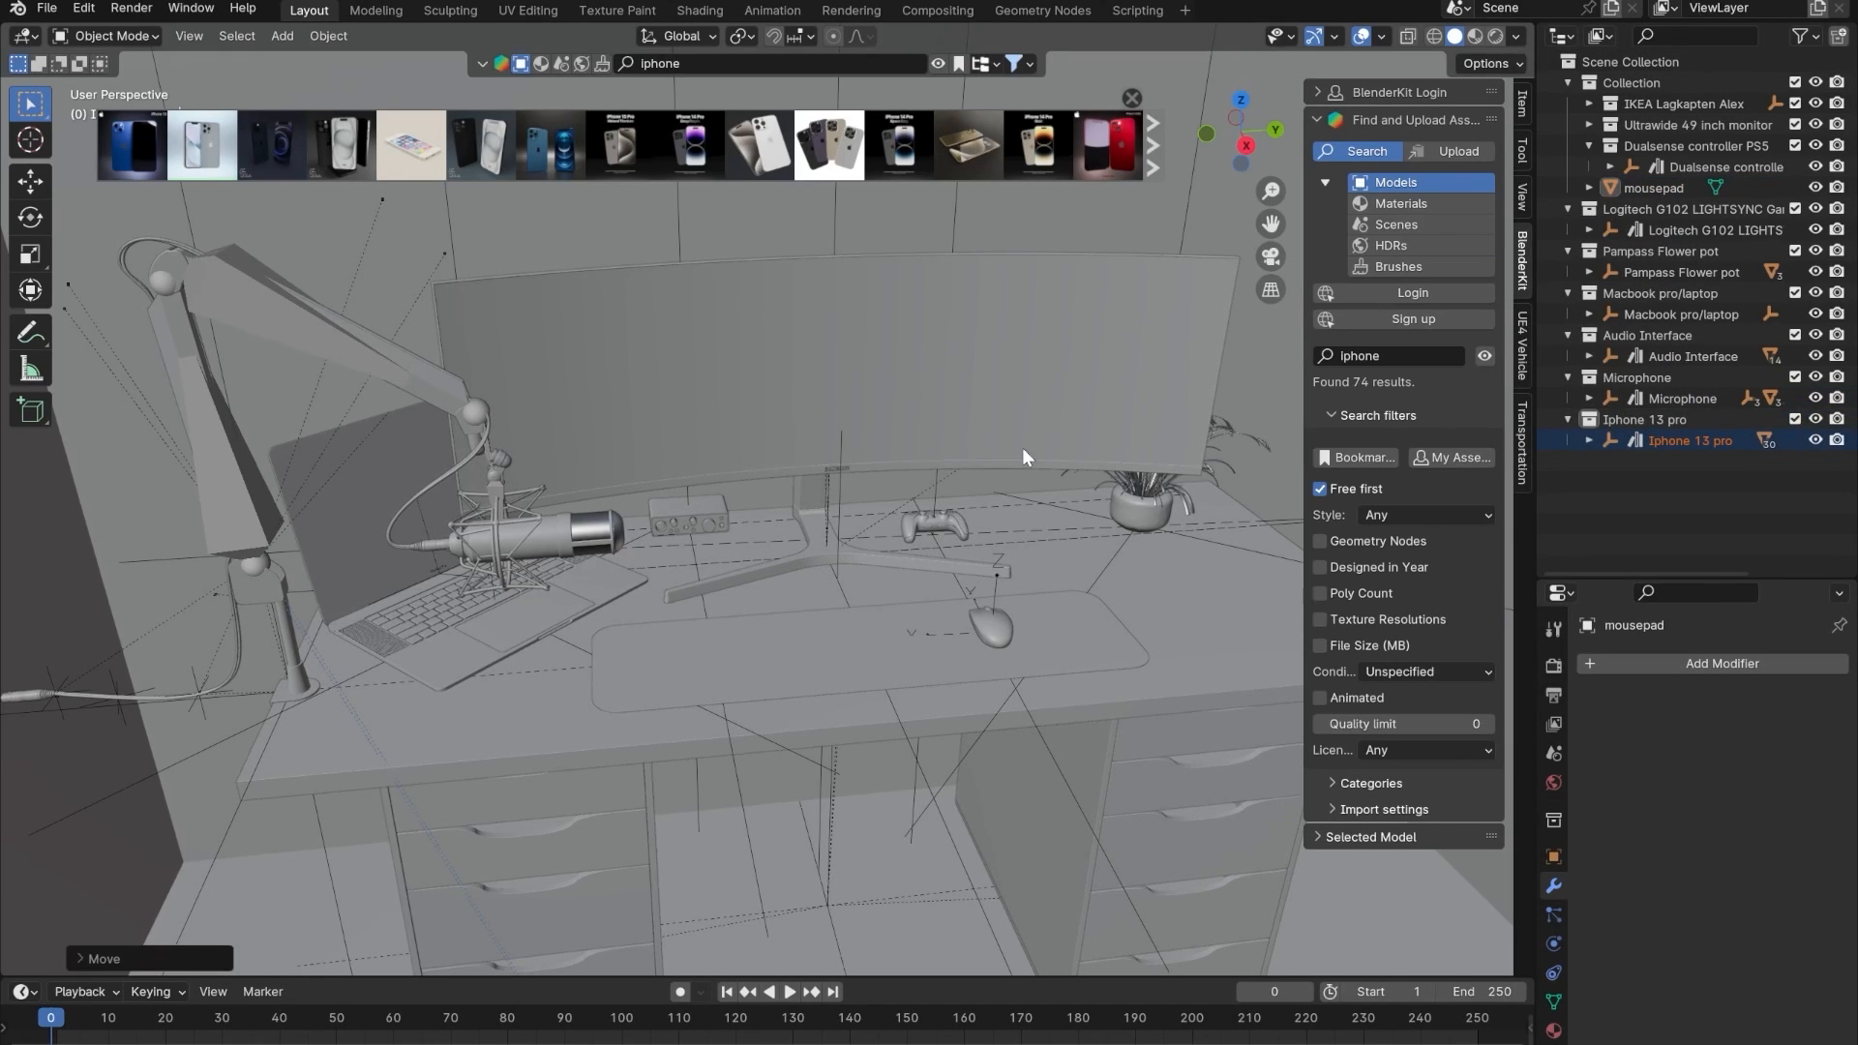
{"action": "key", "text": "KP_Decimal"}
{"action": "scroll", "coordinate": [1007, 549], "scroll_direction": "down", "scroll_amount": 10}
{"action": "key", "text": "g"}
{"action": "key", "text": "shift+z"}
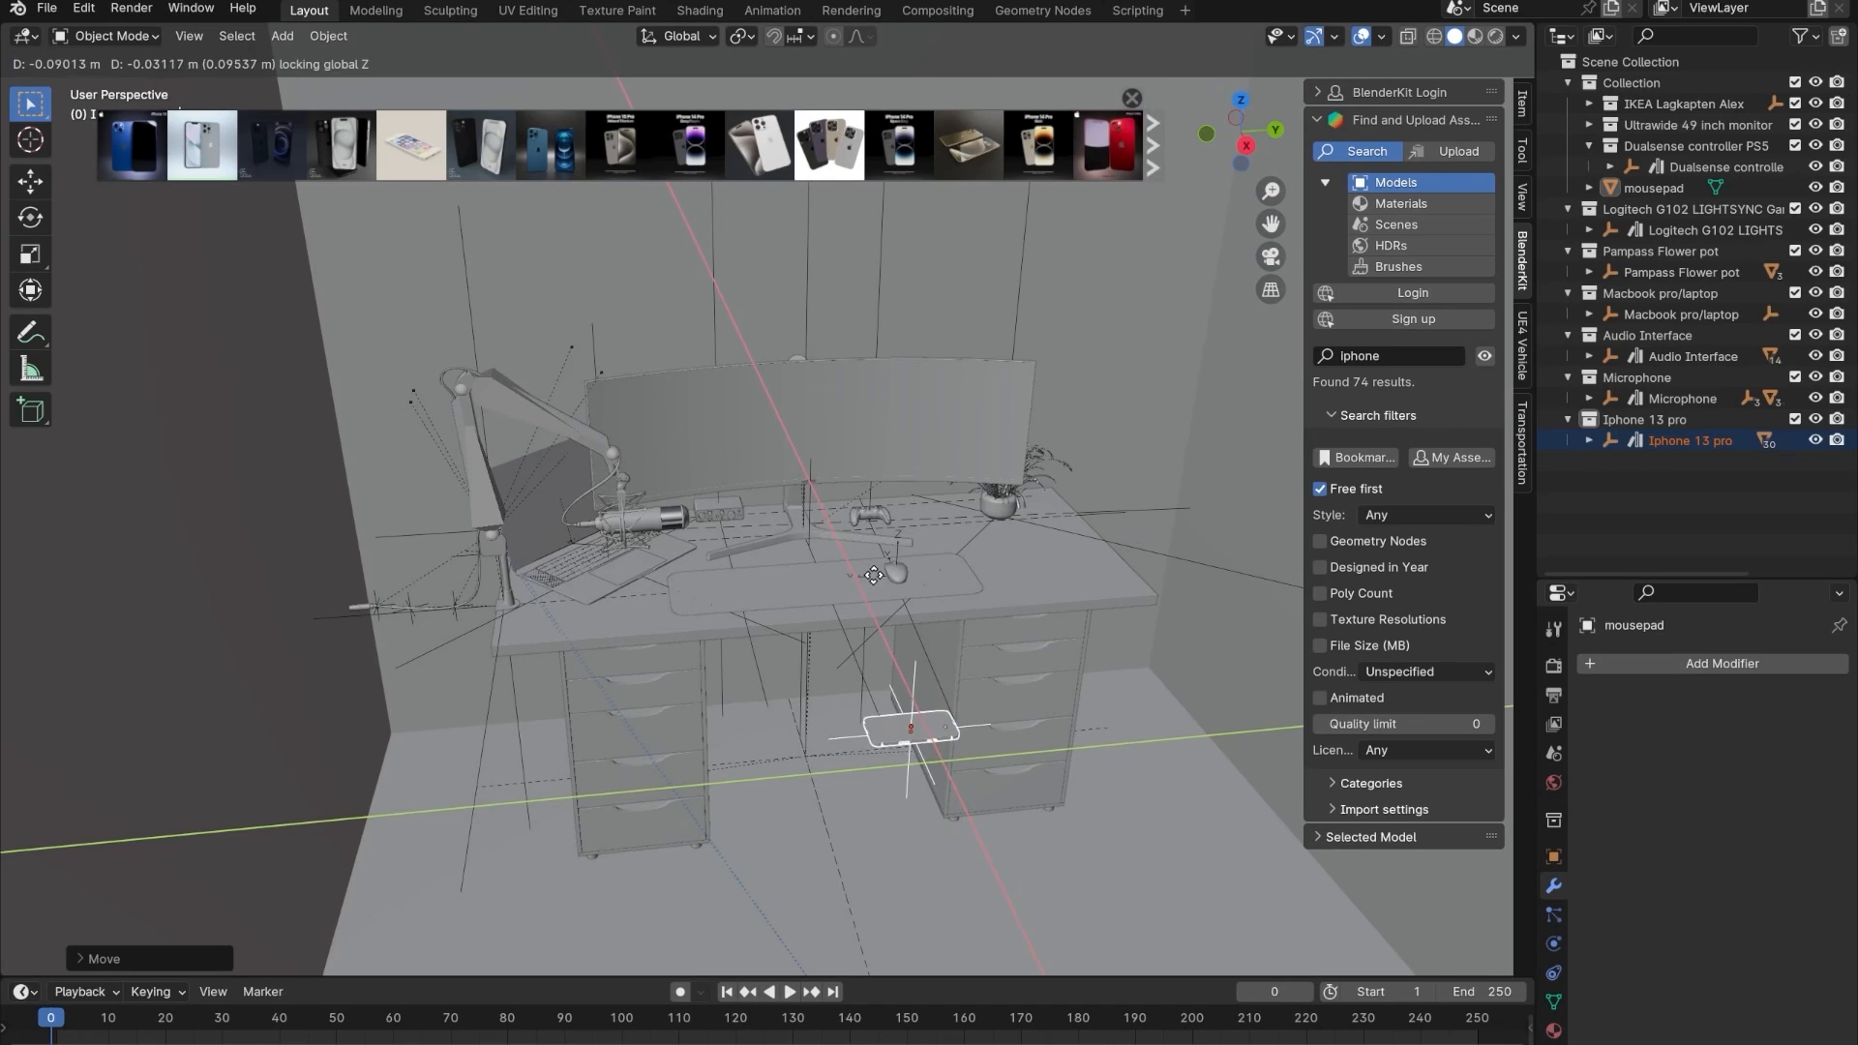
{"action": "left_click", "coordinate": [688, 416]}
{"action": "scroll", "coordinate": [697, 639], "scroll_direction": "up", "scroll_amount": 8}
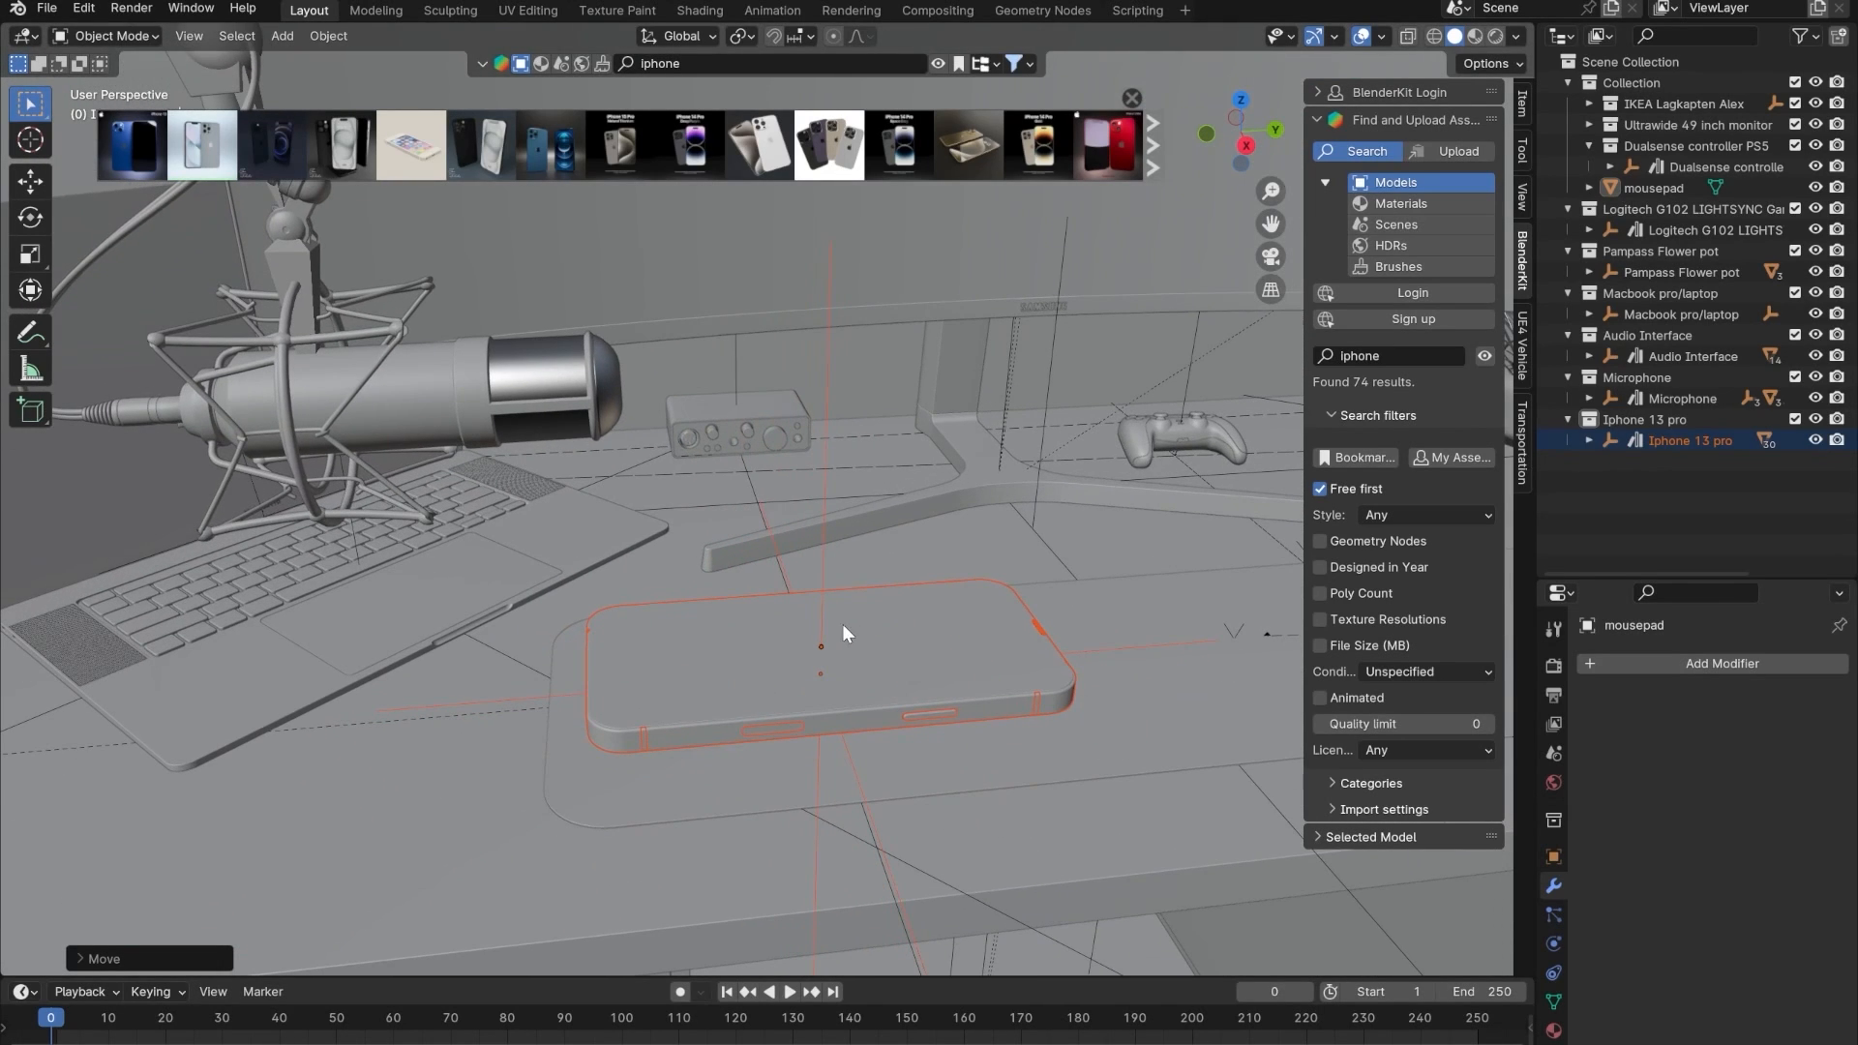
- Shift the phone horizontally with Z locked near the mousepad's laptop end and lower it along Z toward the desk surface
{"action": "key", "text": "g"}
{"action": "key", "text": "shift+z"}
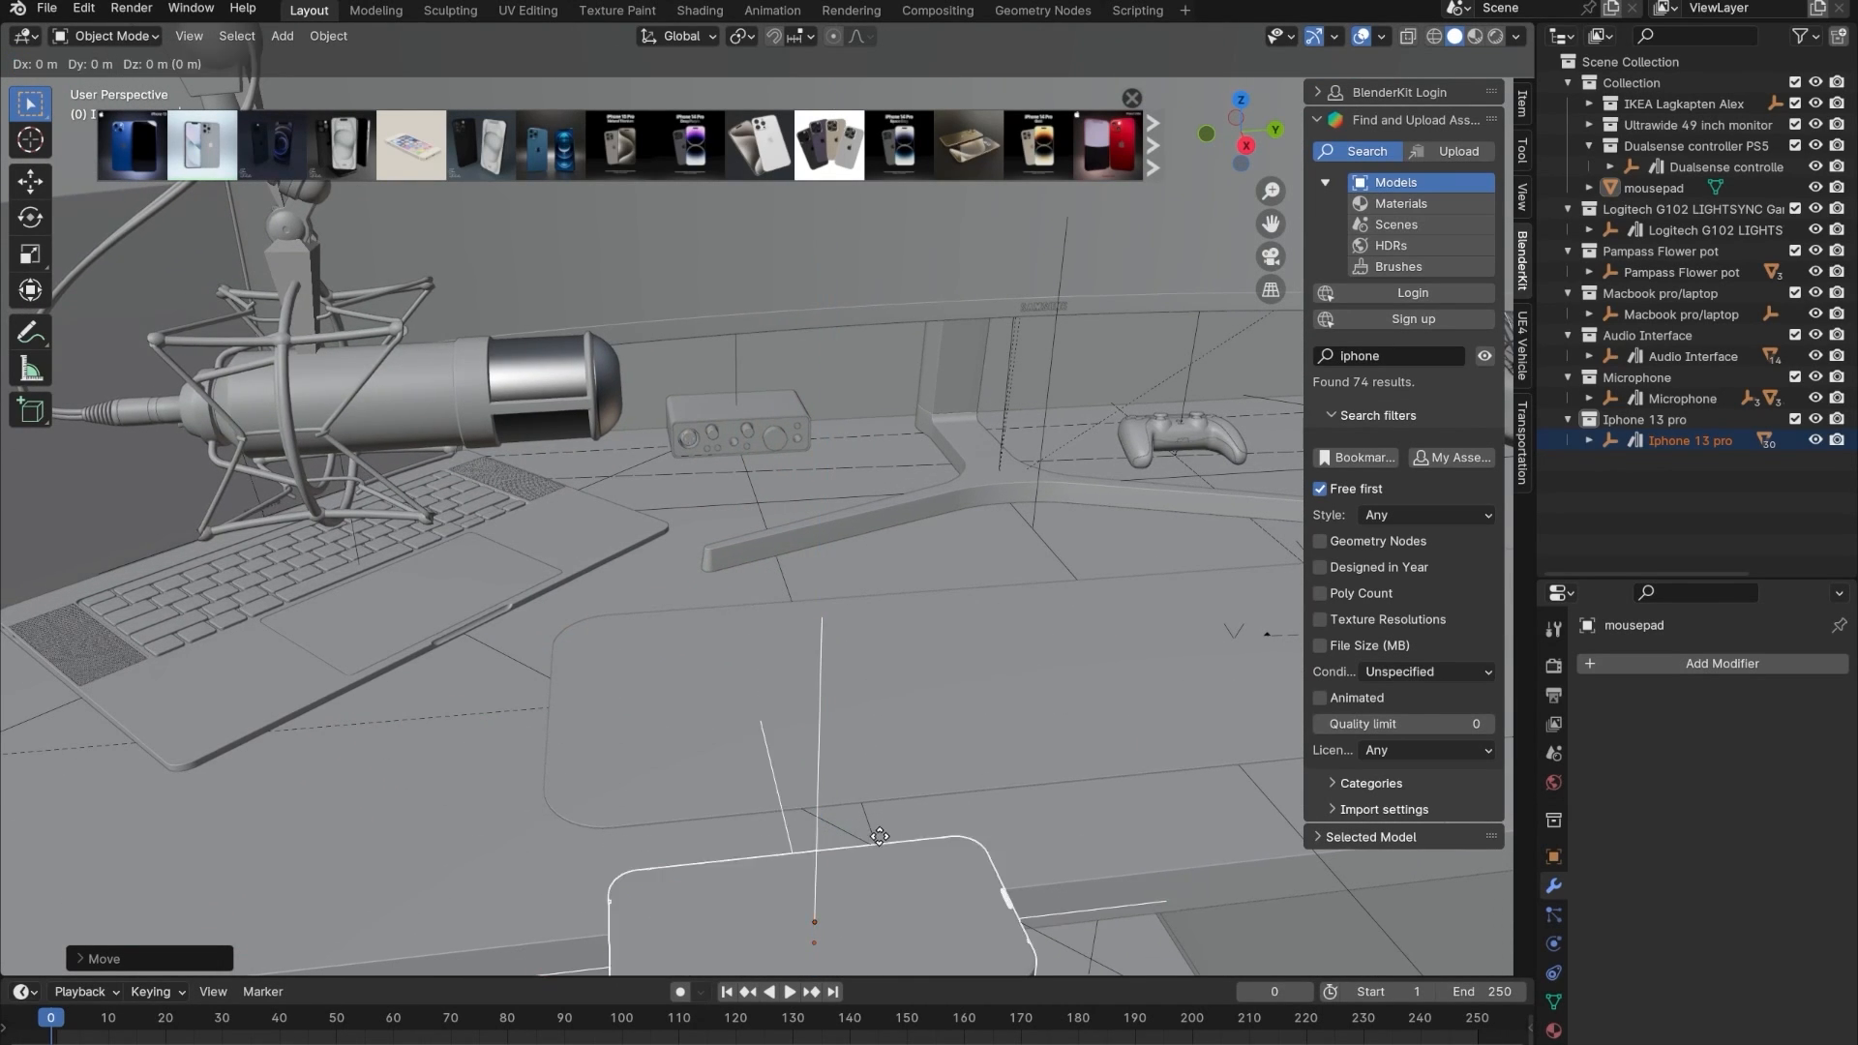
{"action": "left_click", "coordinate": [773, 519]}
{"action": "middle_click_drag", "start_coordinate": [772, 520], "coordinate": [754, 660]}
{"action": "scroll", "coordinate": [751, 655], "scroll_direction": "up", "scroll_amount": 4}
{"action": "key", "text": "g"}
{"action": "key", "text": "z"}
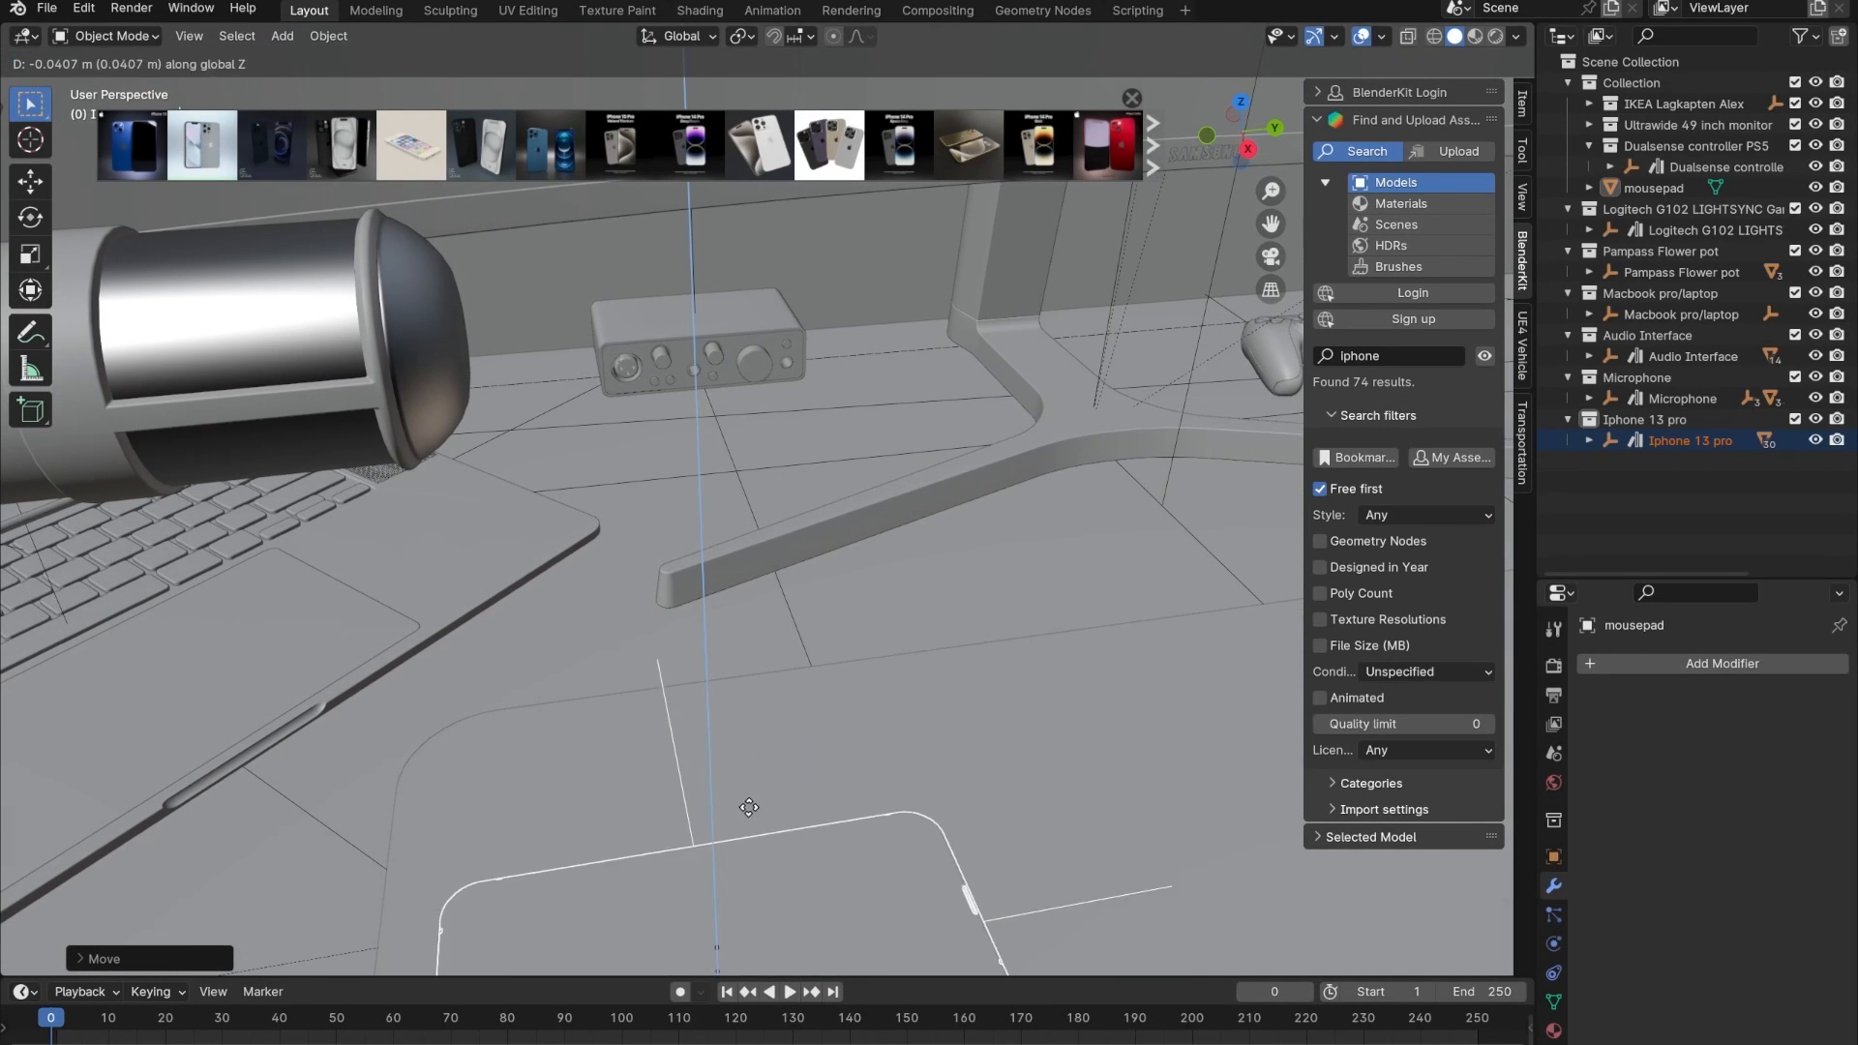
{"action": "left_click", "coordinate": [770, 906]}
- Adjust the phone's height to the desk surface in the back orthographic view with X-ray shading
{"action": "middle_click_drag", "start_coordinate": [769, 904], "coordinate": [490, 790], "text": "alt"}
{"action": "key", "text": "alt+z"}
{"action": "scroll", "coordinate": [490, 790], "scroll_direction": "up", "scroll_amount": 4}
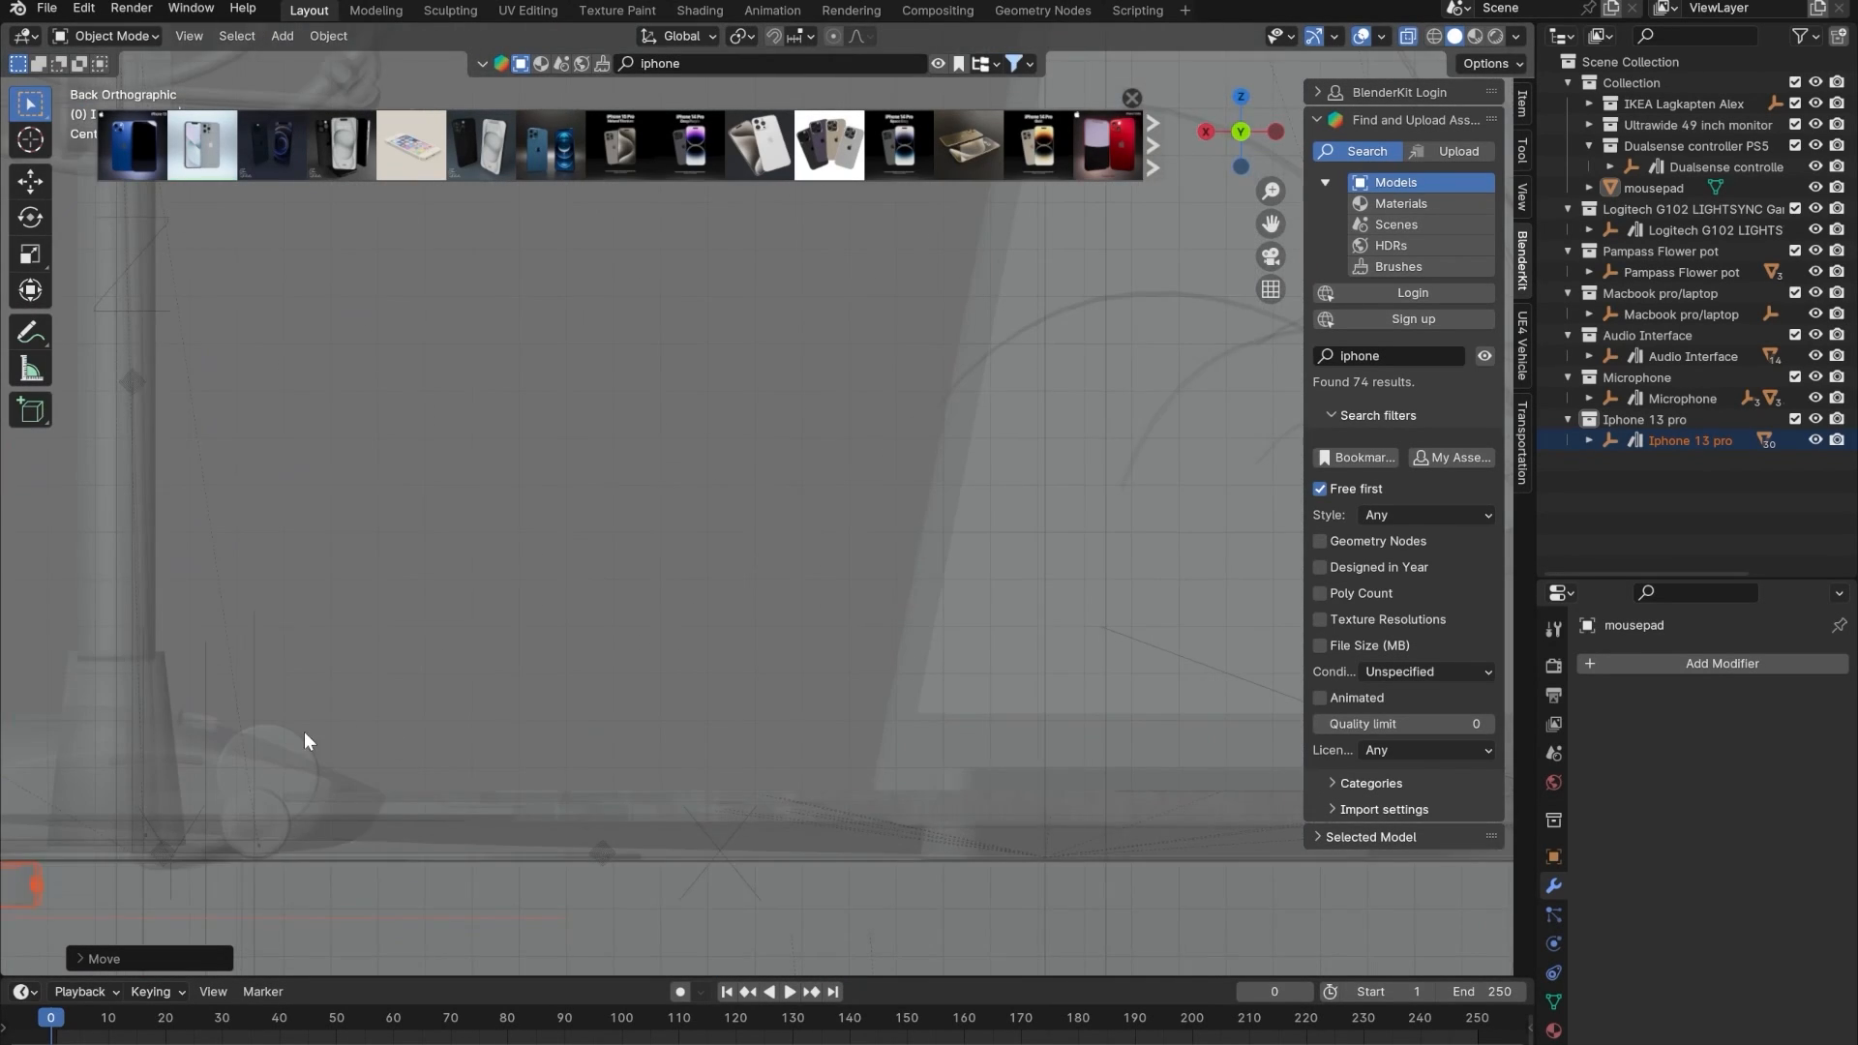
{"action": "middle_click_drag", "start_coordinate": [44, 865], "coordinate": [901, 583], "text": "shift"}
{"action": "scroll", "coordinate": [900, 580], "scroll_direction": "up", "scroll_amount": 3}
{"action": "middle_click_drag", "start_coordinate": [800, 612], "coordinate": [714, 651], "text": "shift"}
{"action": "key", "text": "g"}
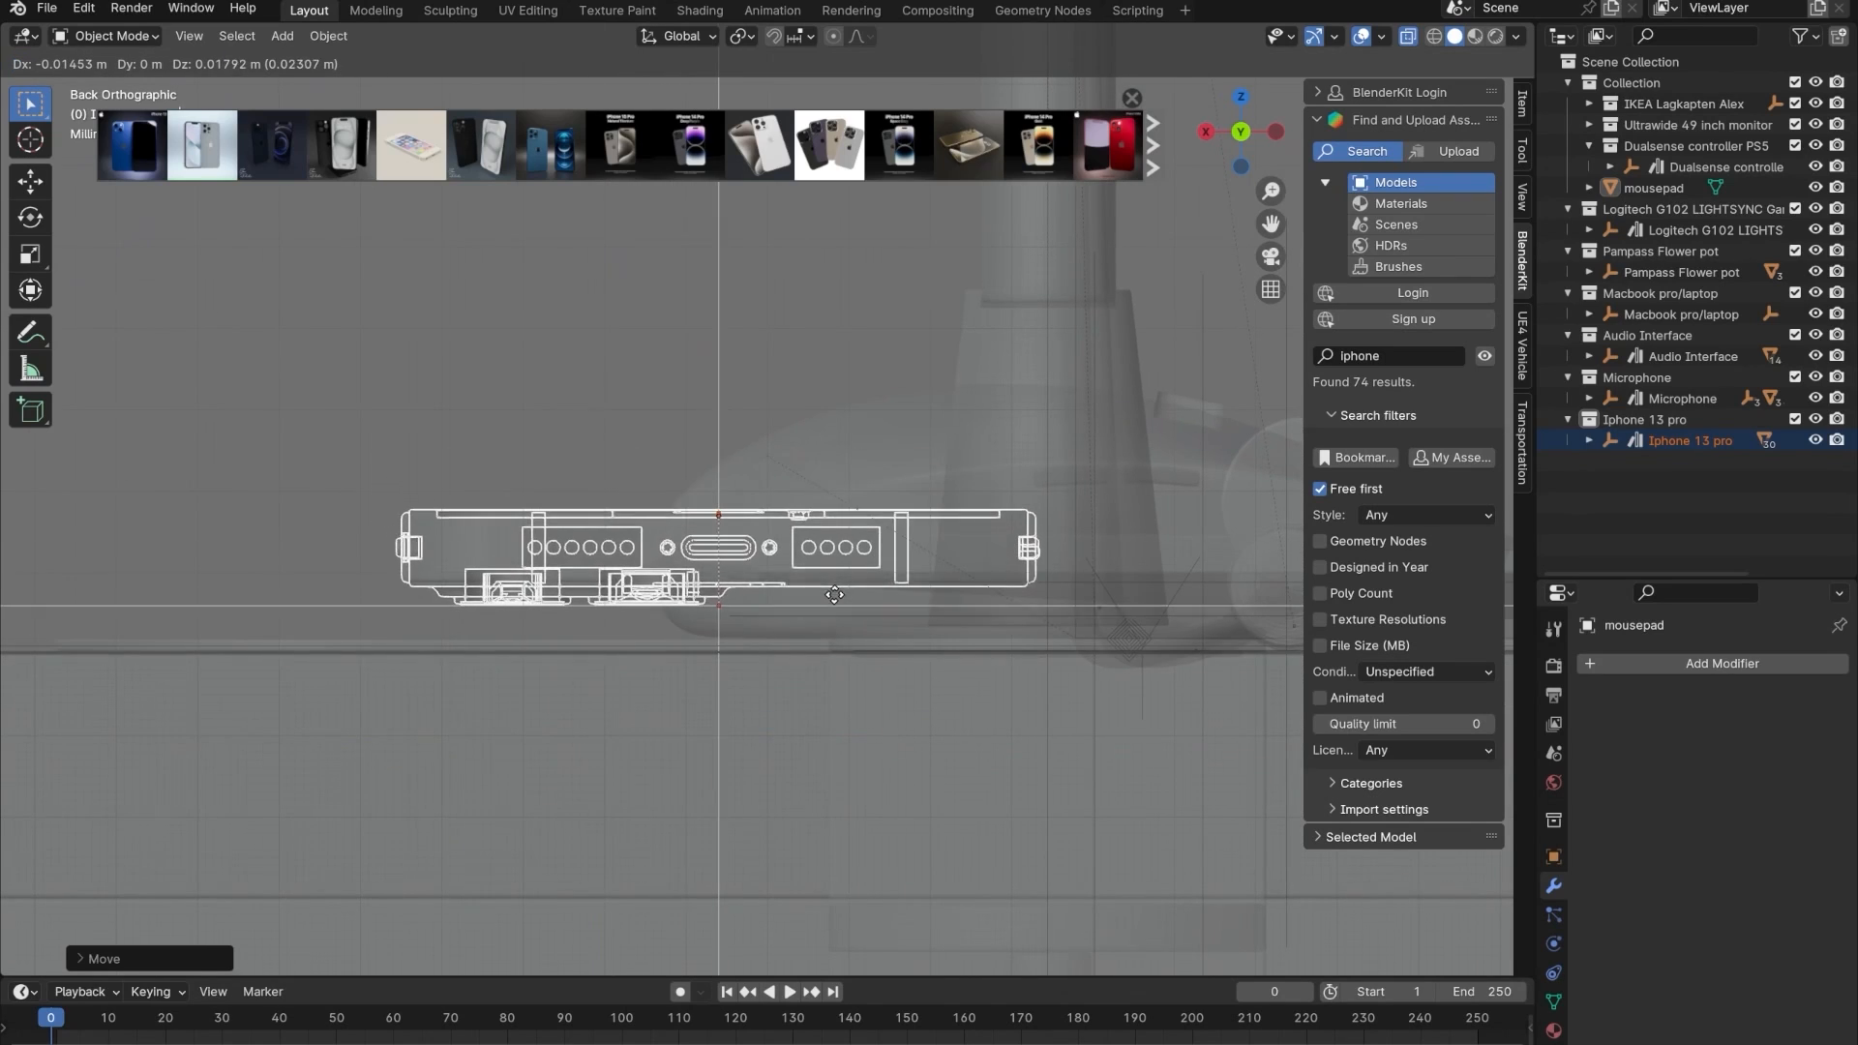
{"action": "left_click", "coordinate": [833, 627]}
- Flip the phone over by rotating it 180° in the back view and raise it onto the mousepad surface
{"action": "key", "text": "r"}
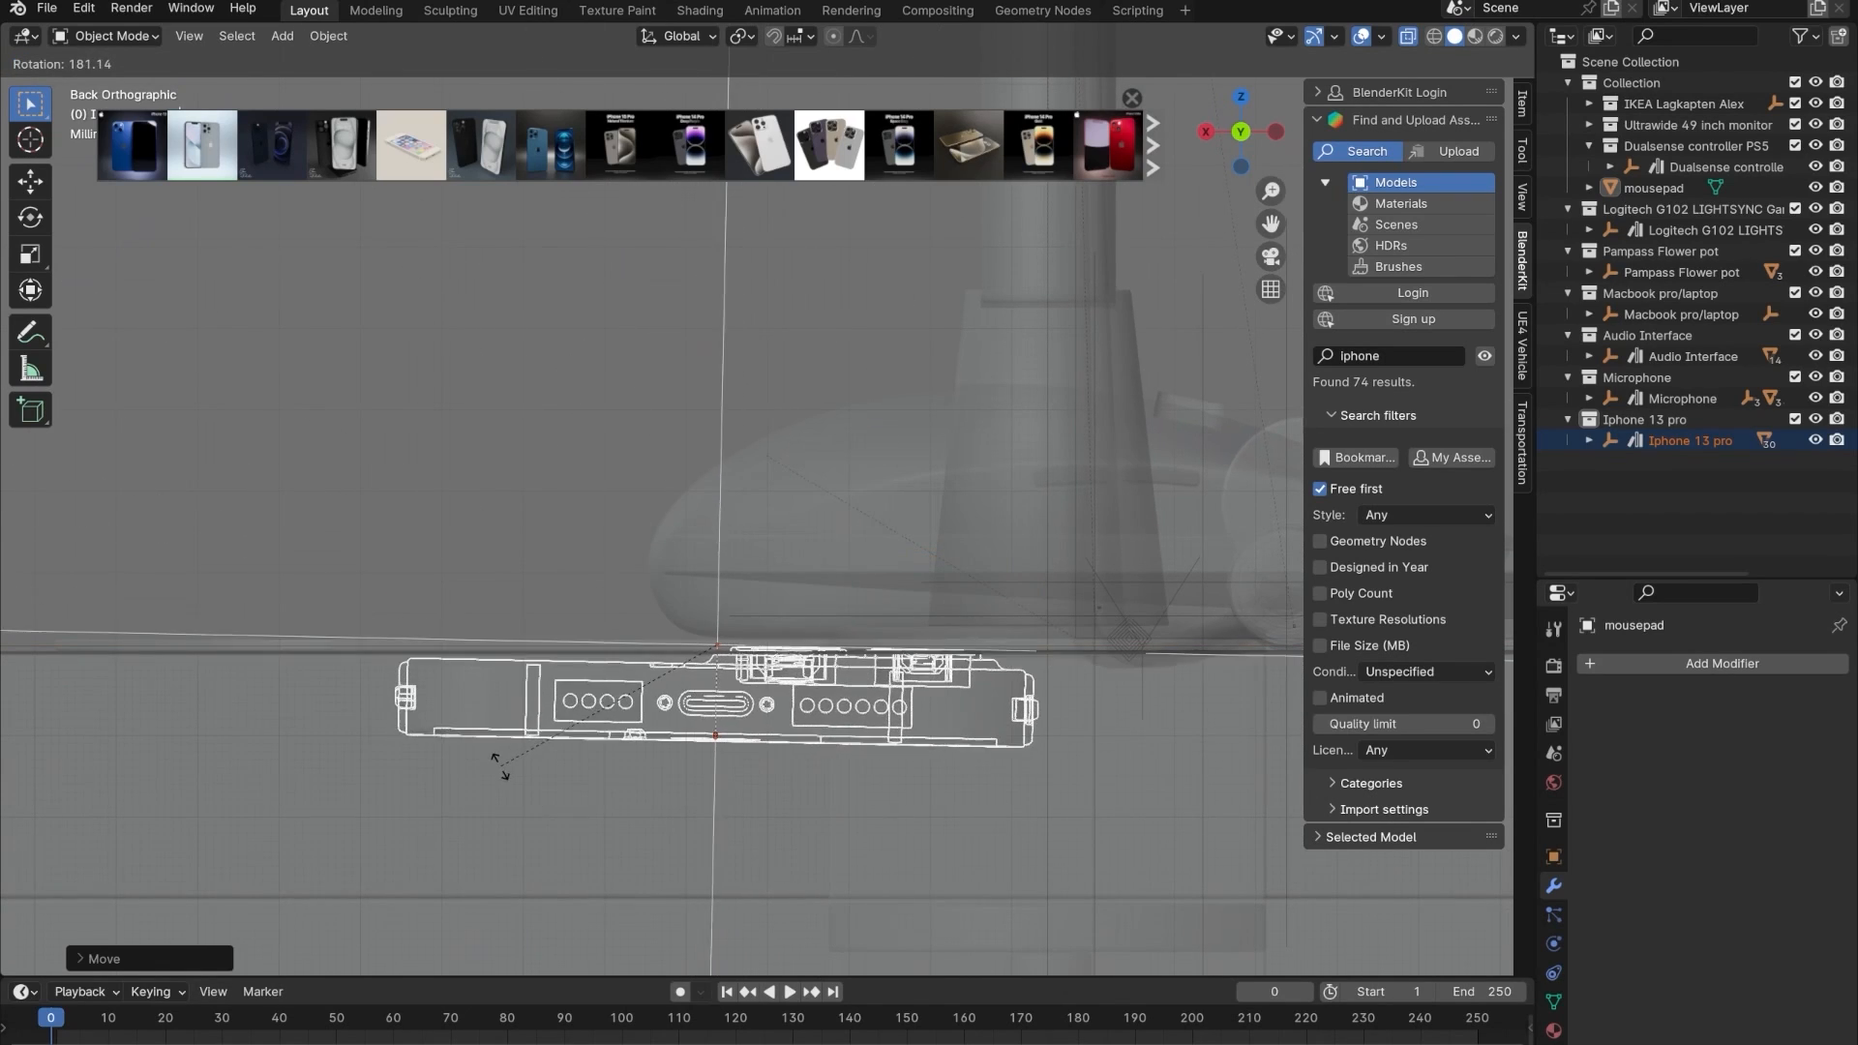
{"action": "type", "text": "1"}
{"action": "type", "text": "80"}
{"action": "key", "text": "Return"}
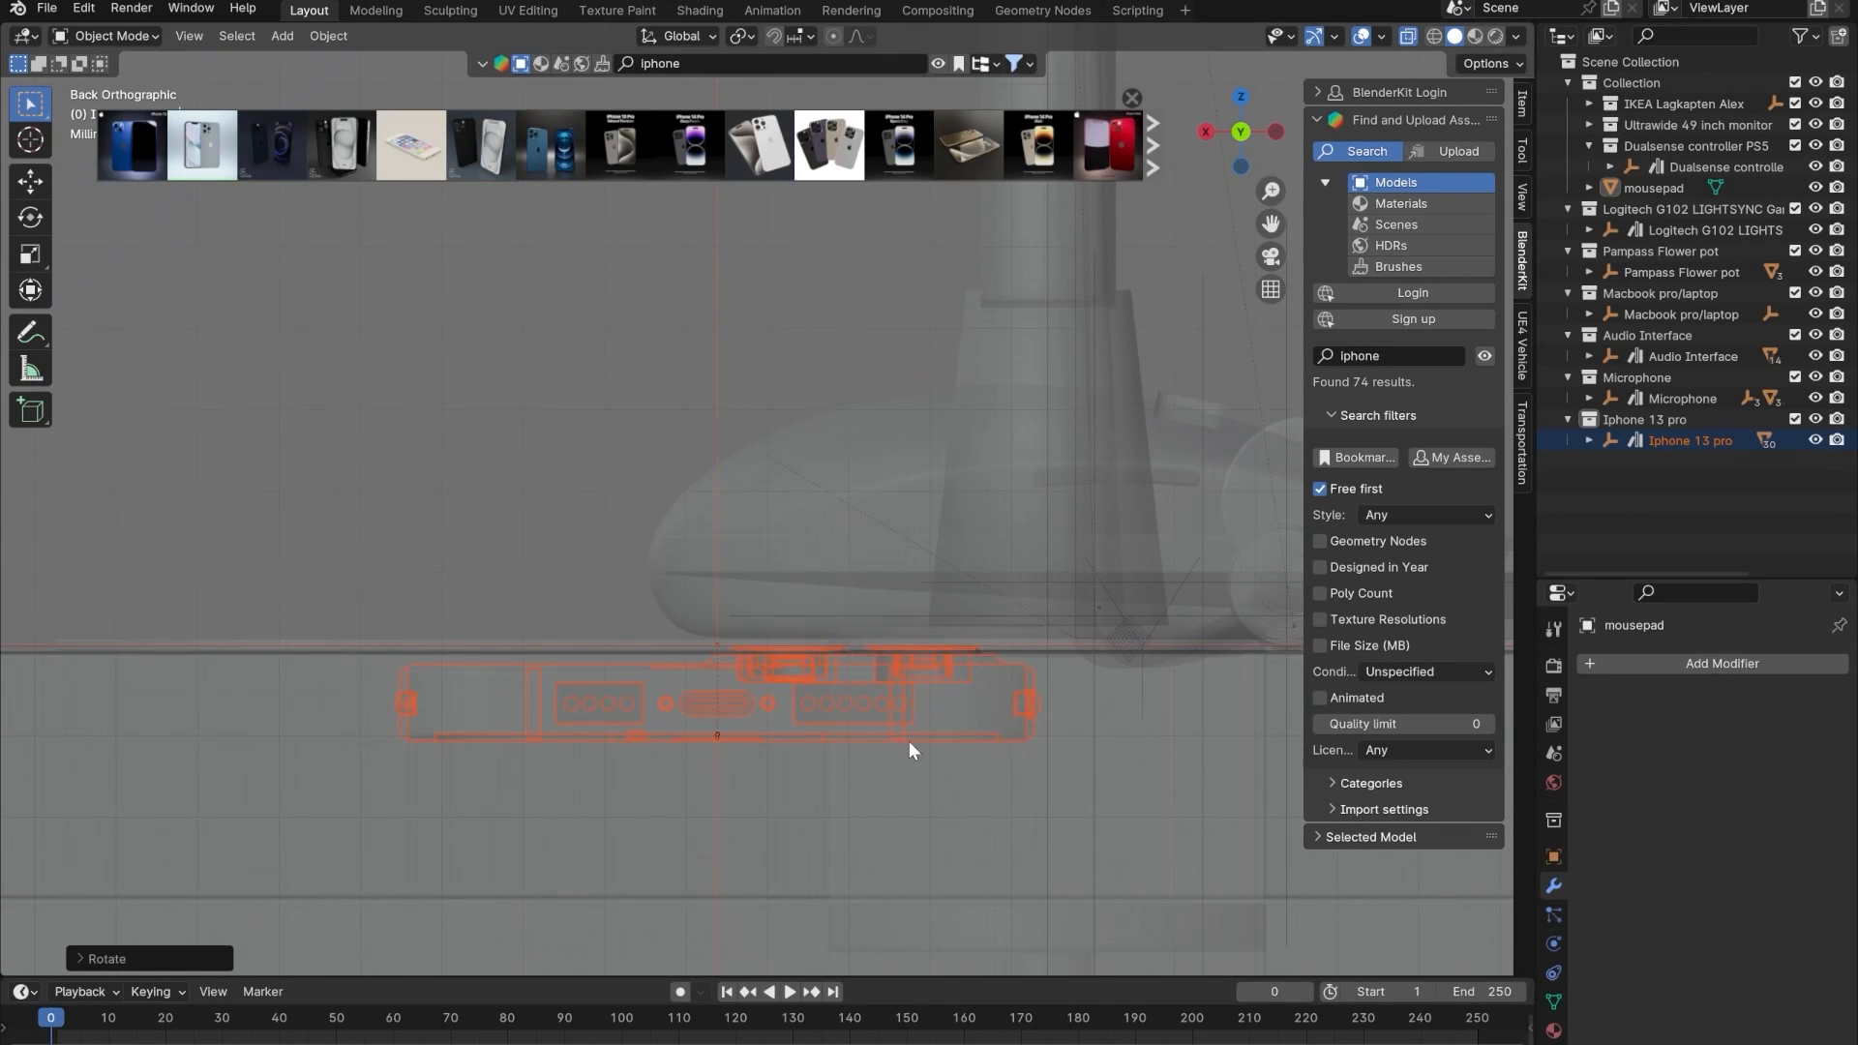
{"action": "key", "text": "g"}
{"action": "left_click", "coordinate": [891, 640]}
- Rotate the phone roughly a quarter turn around Z, reposition it along X on the mousepad, and deselect it
{"action": "middle_click_drag", "start_coordinate": [886, 641], "coordinate": [823, 455]}
{"action": "key", "text": "r"}
{"action": "key", "text": "z"}
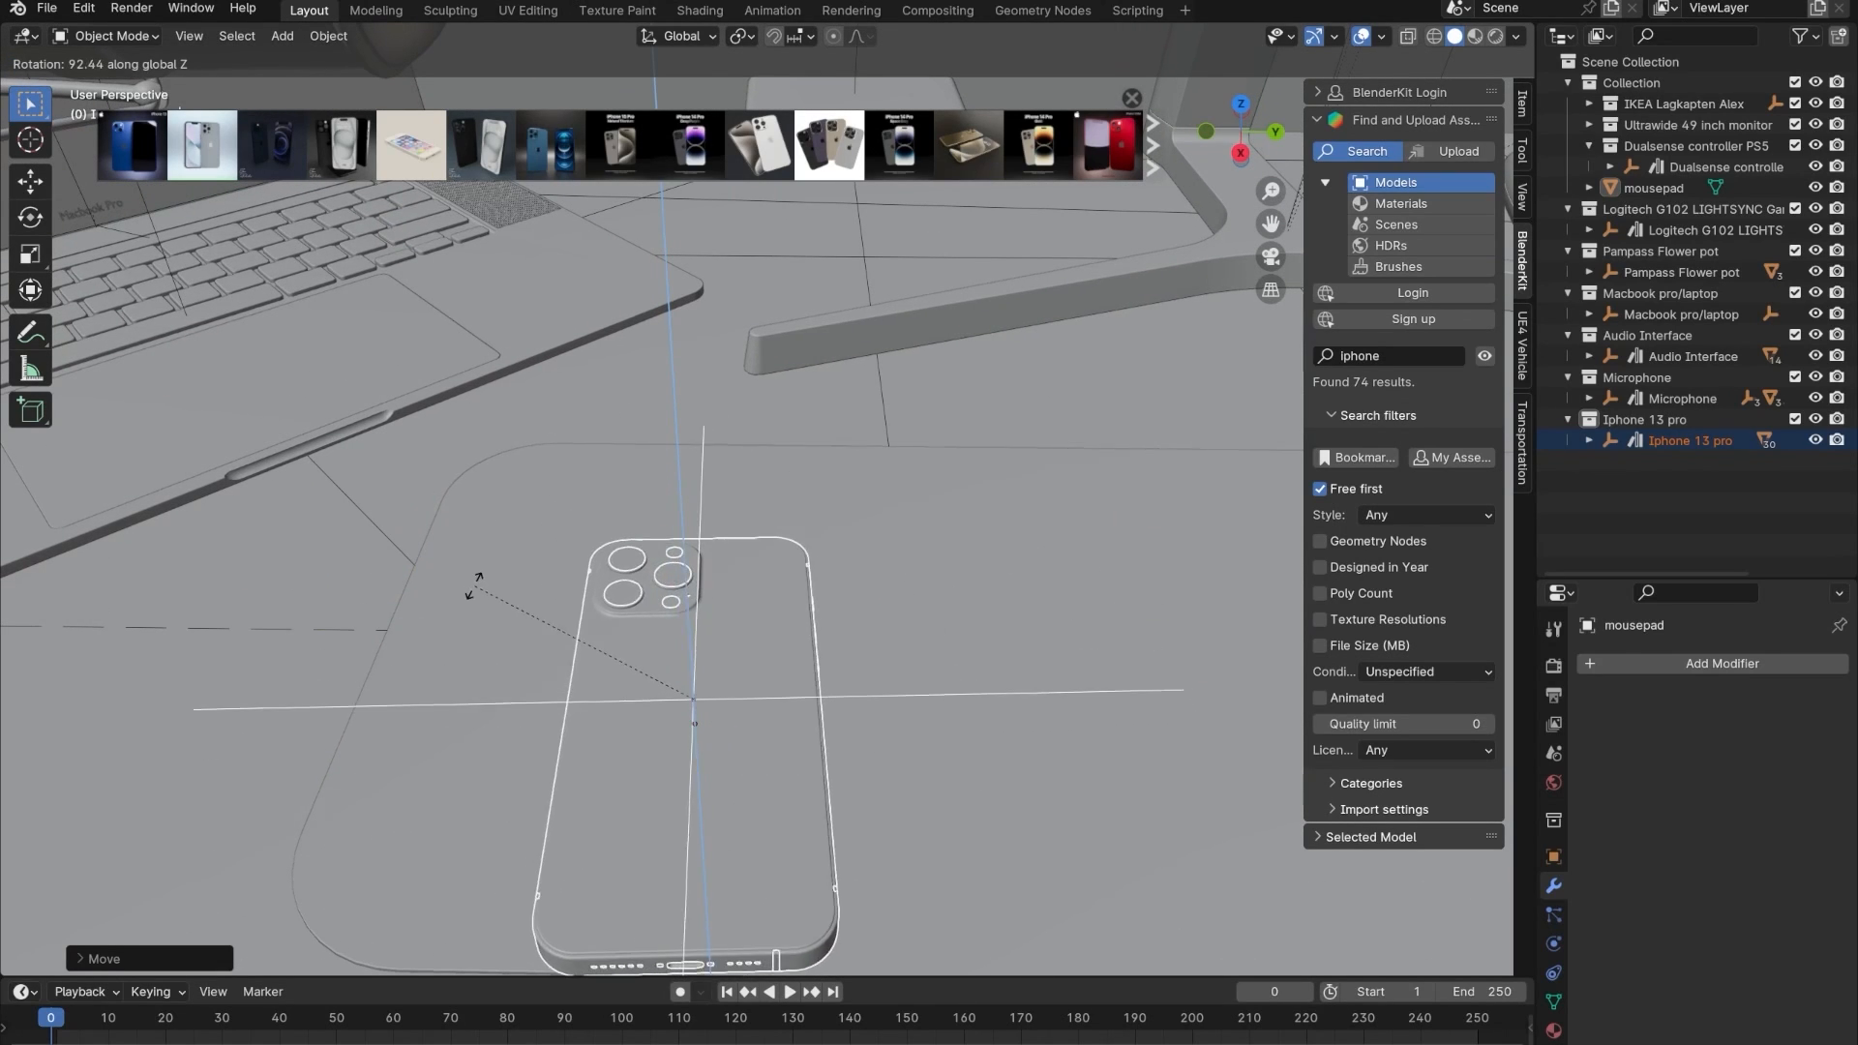
{"action": "left_click", "coordinate": [464, 612]}
{"action": "mouse_move", "coordinate": [464, 613]}
{"action": "middle_mouse_down"}
{"action": "mouse_move", "coordinate": [782, 722]}
{"action": "mouse_move", "coordinate": [856, 670]}
{"action": "mouse_move", "coordinate": [985, 660]}
{"action": "mouse_move", "coordinate": [978, 581]}
{"action": "middle_mouse_up"}
{"action": "key", "text": "g"}
{"action": "key", "text": "x"}
{"action": "left_click", "coordinate": [844, 602]}
{"action": "scroll", "coordinate": [844, 602], "scroll_direction": "down", "scroll_amount": 3}
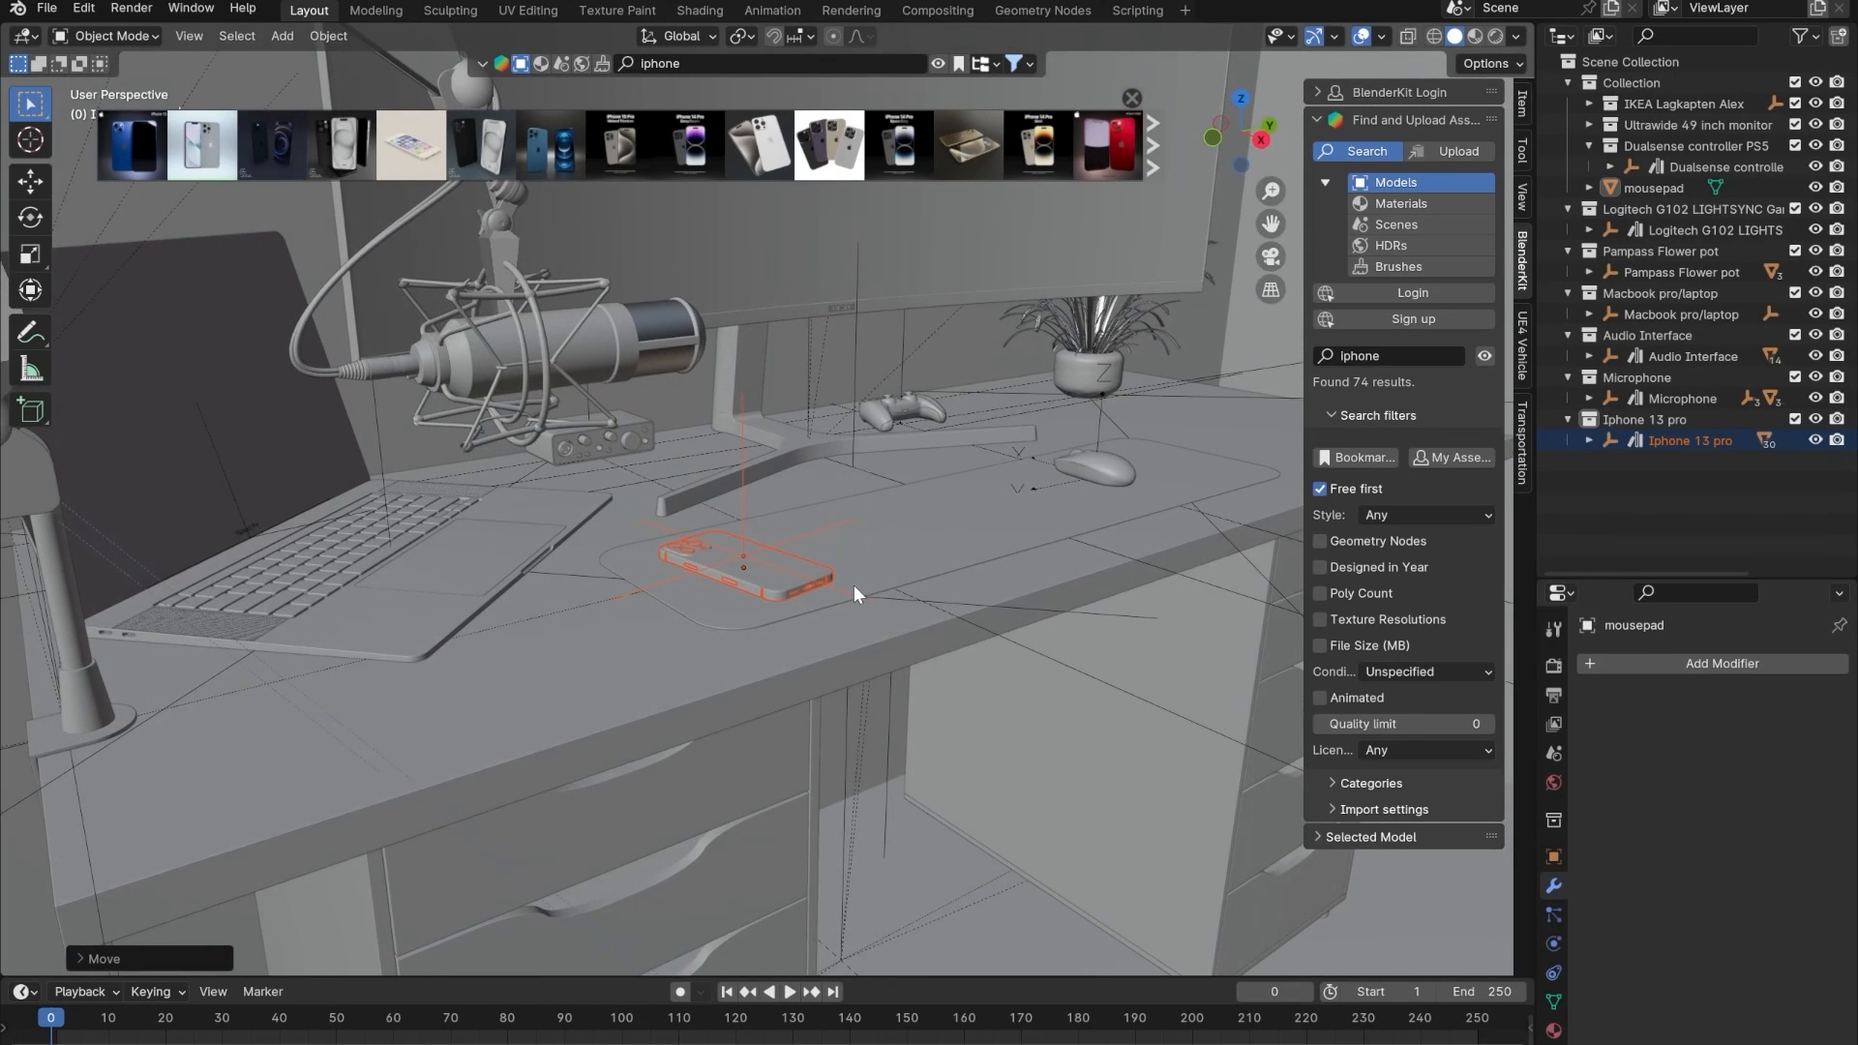
{"action": "left_click", "coordinate": [950, 443]}
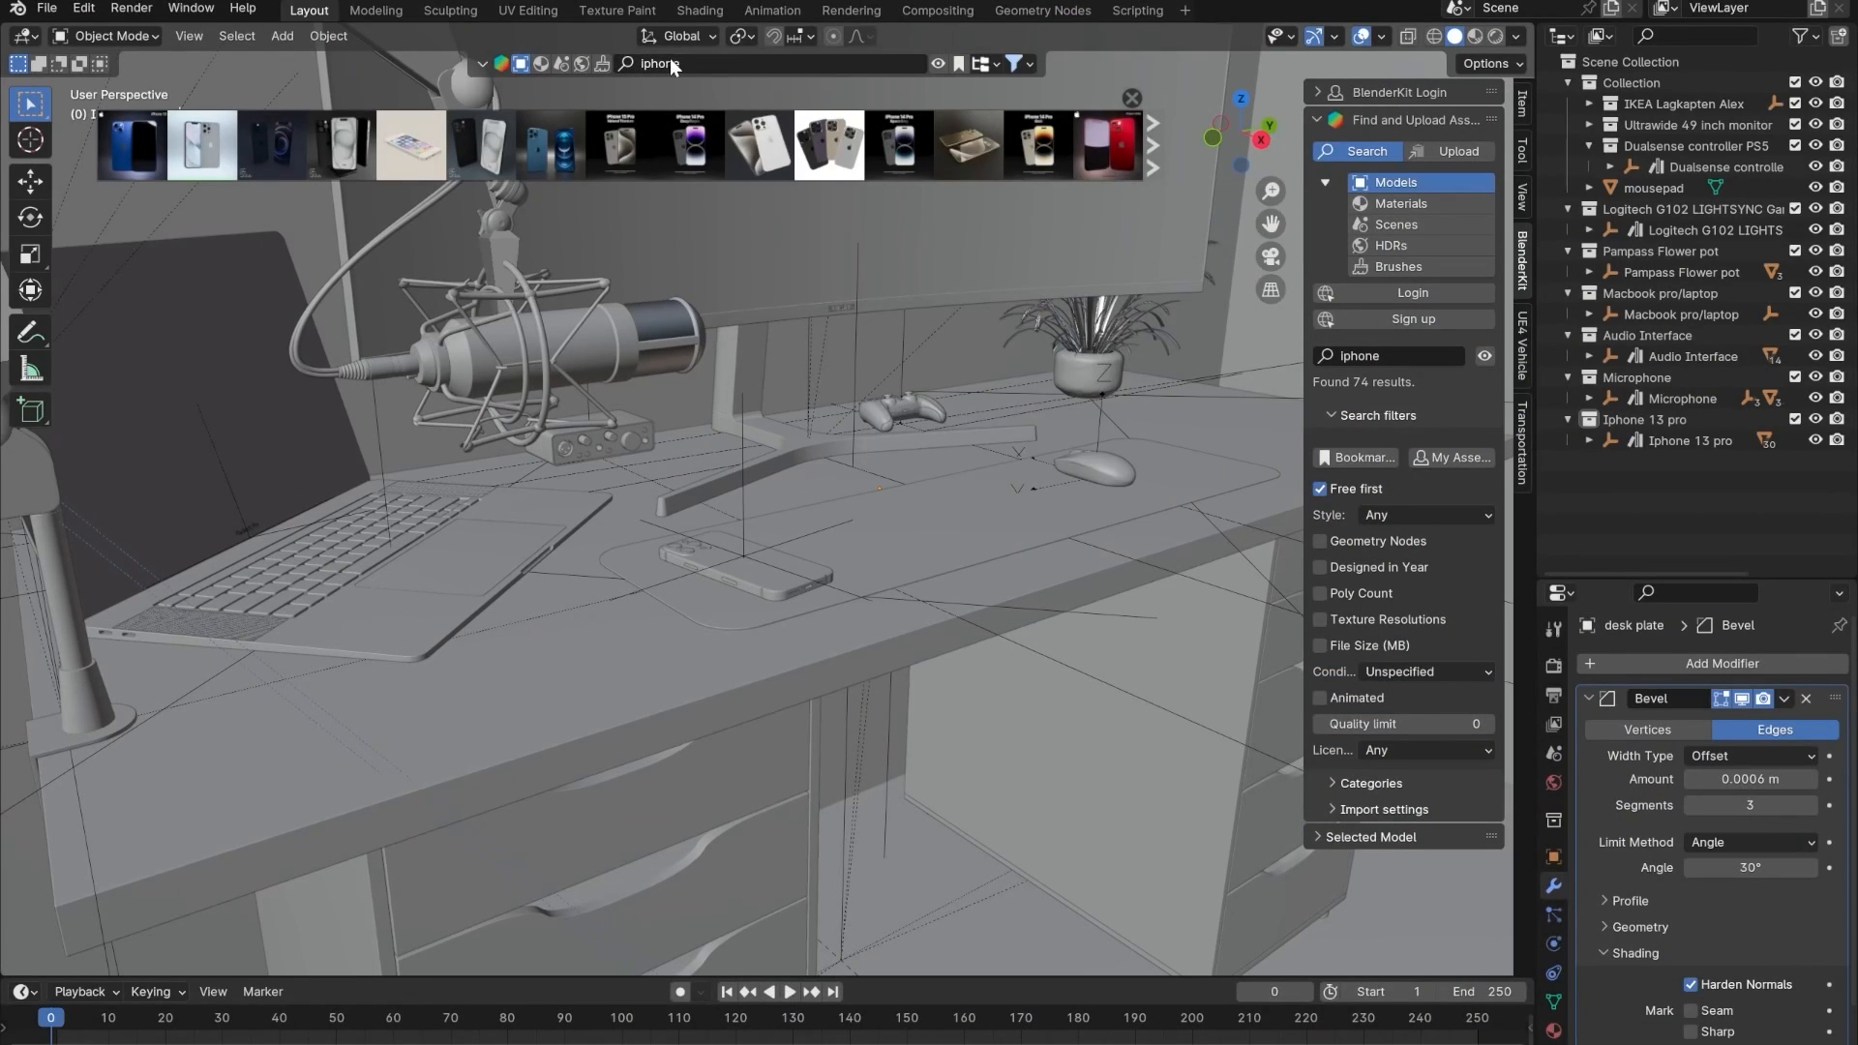
- Search the model library for "lamp" and add the Luxury Lamp model to the scene
{"action": "left_click", "coordinate": [670, 60]}
{"action": "key", "text": "Return"}
{"action": "mouse_move", "coordinate": [876, 172]}
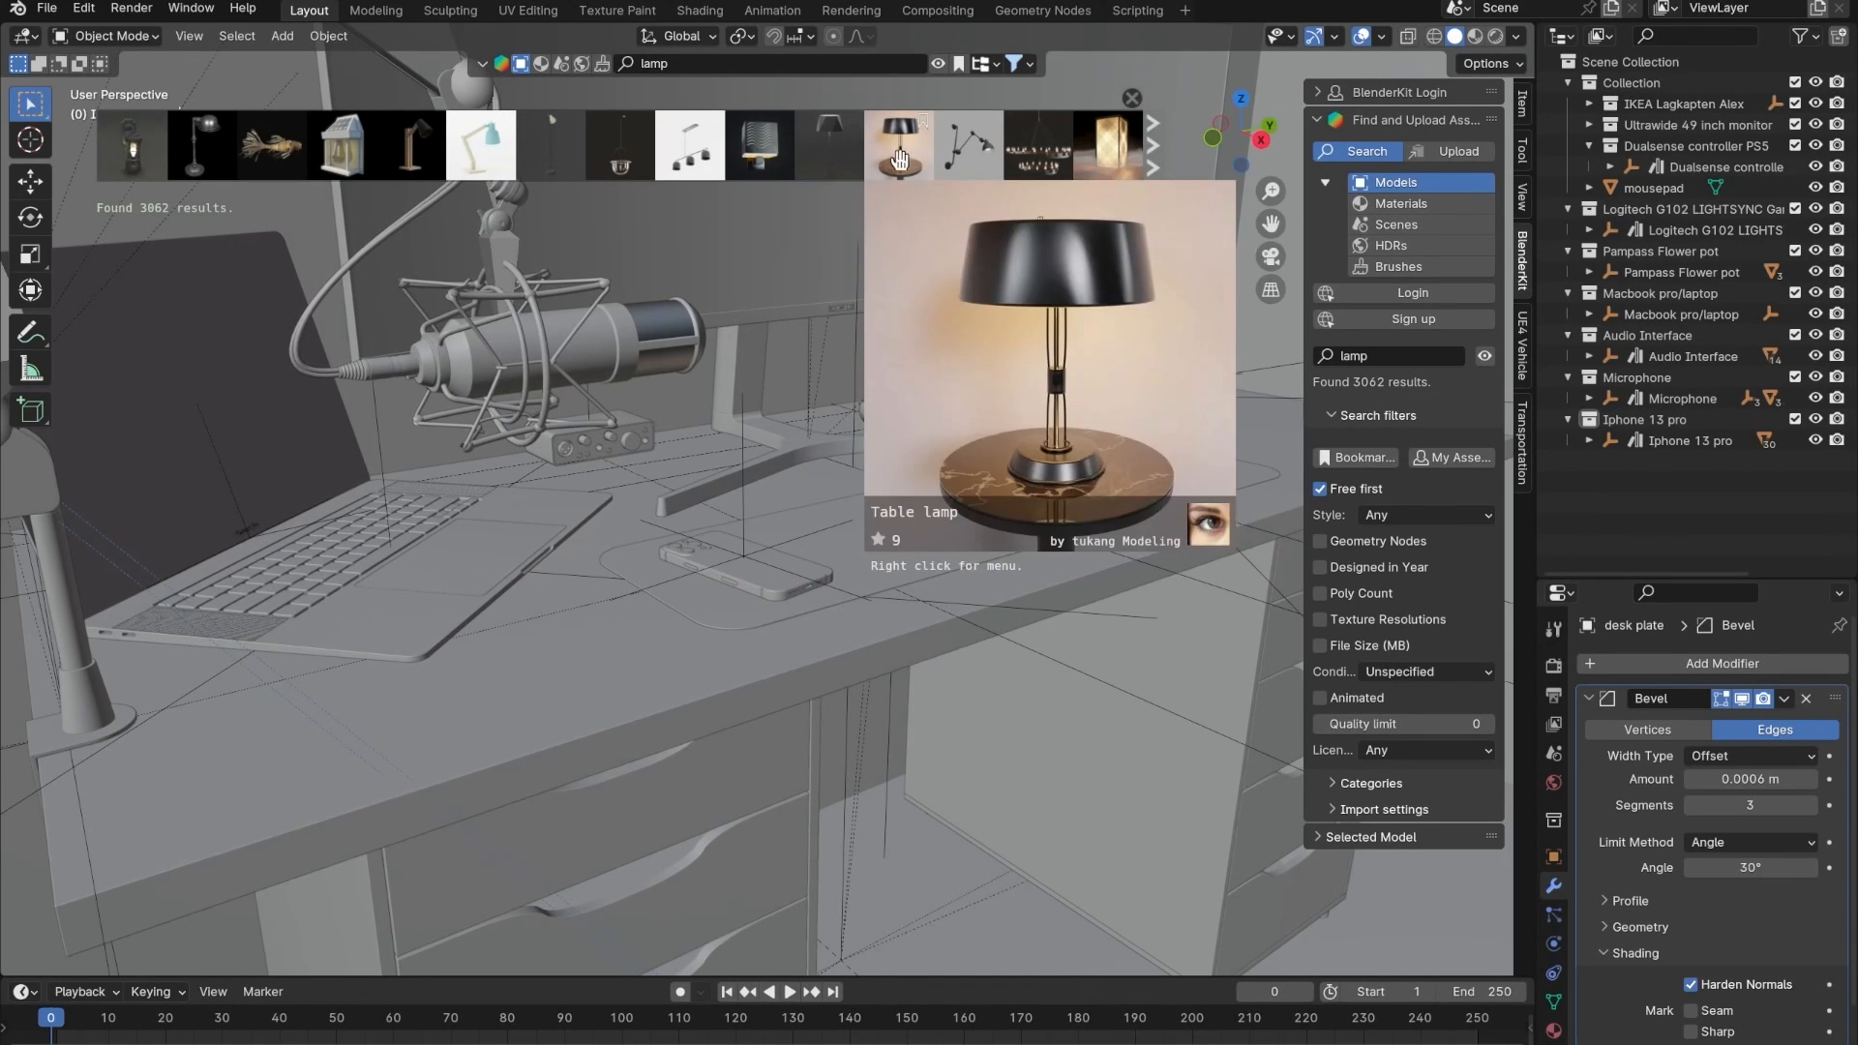
{"action": "mouse_move", "coordinate": [829, 150]}
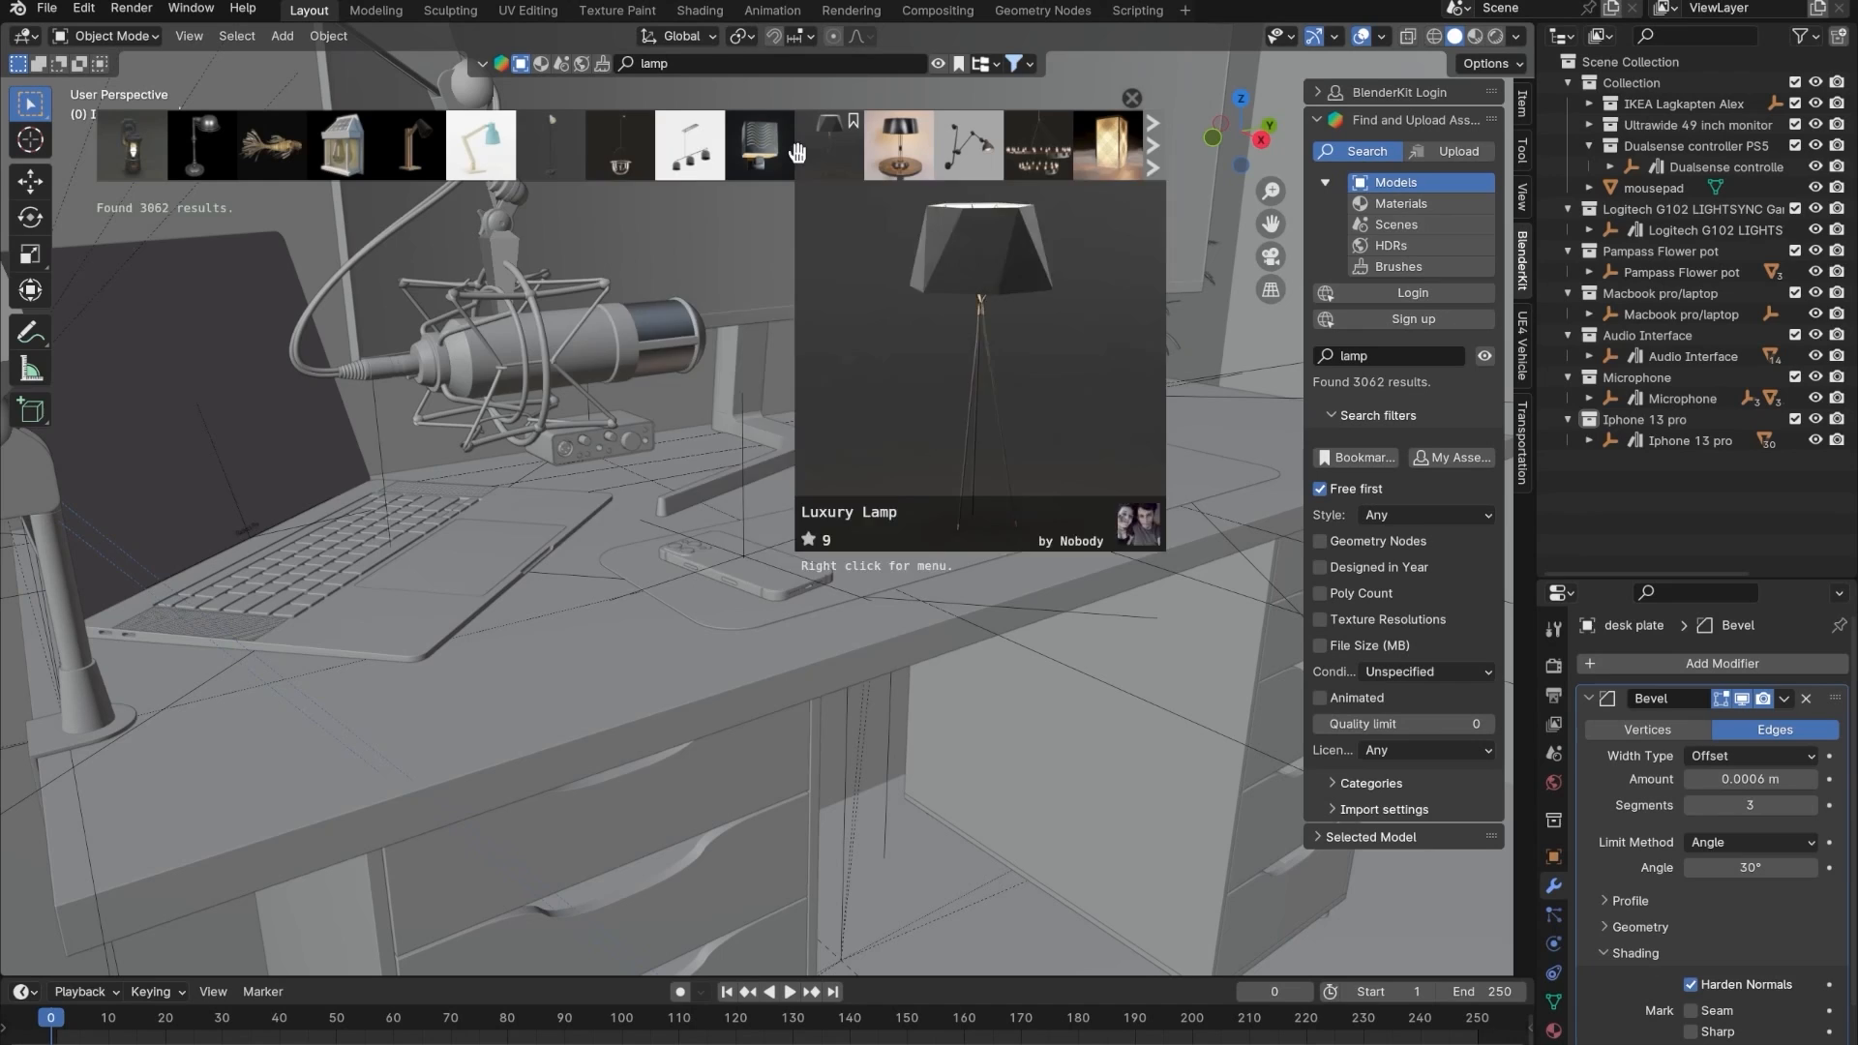
{"action": "mouse_move", "coordinate": [199, 148]}
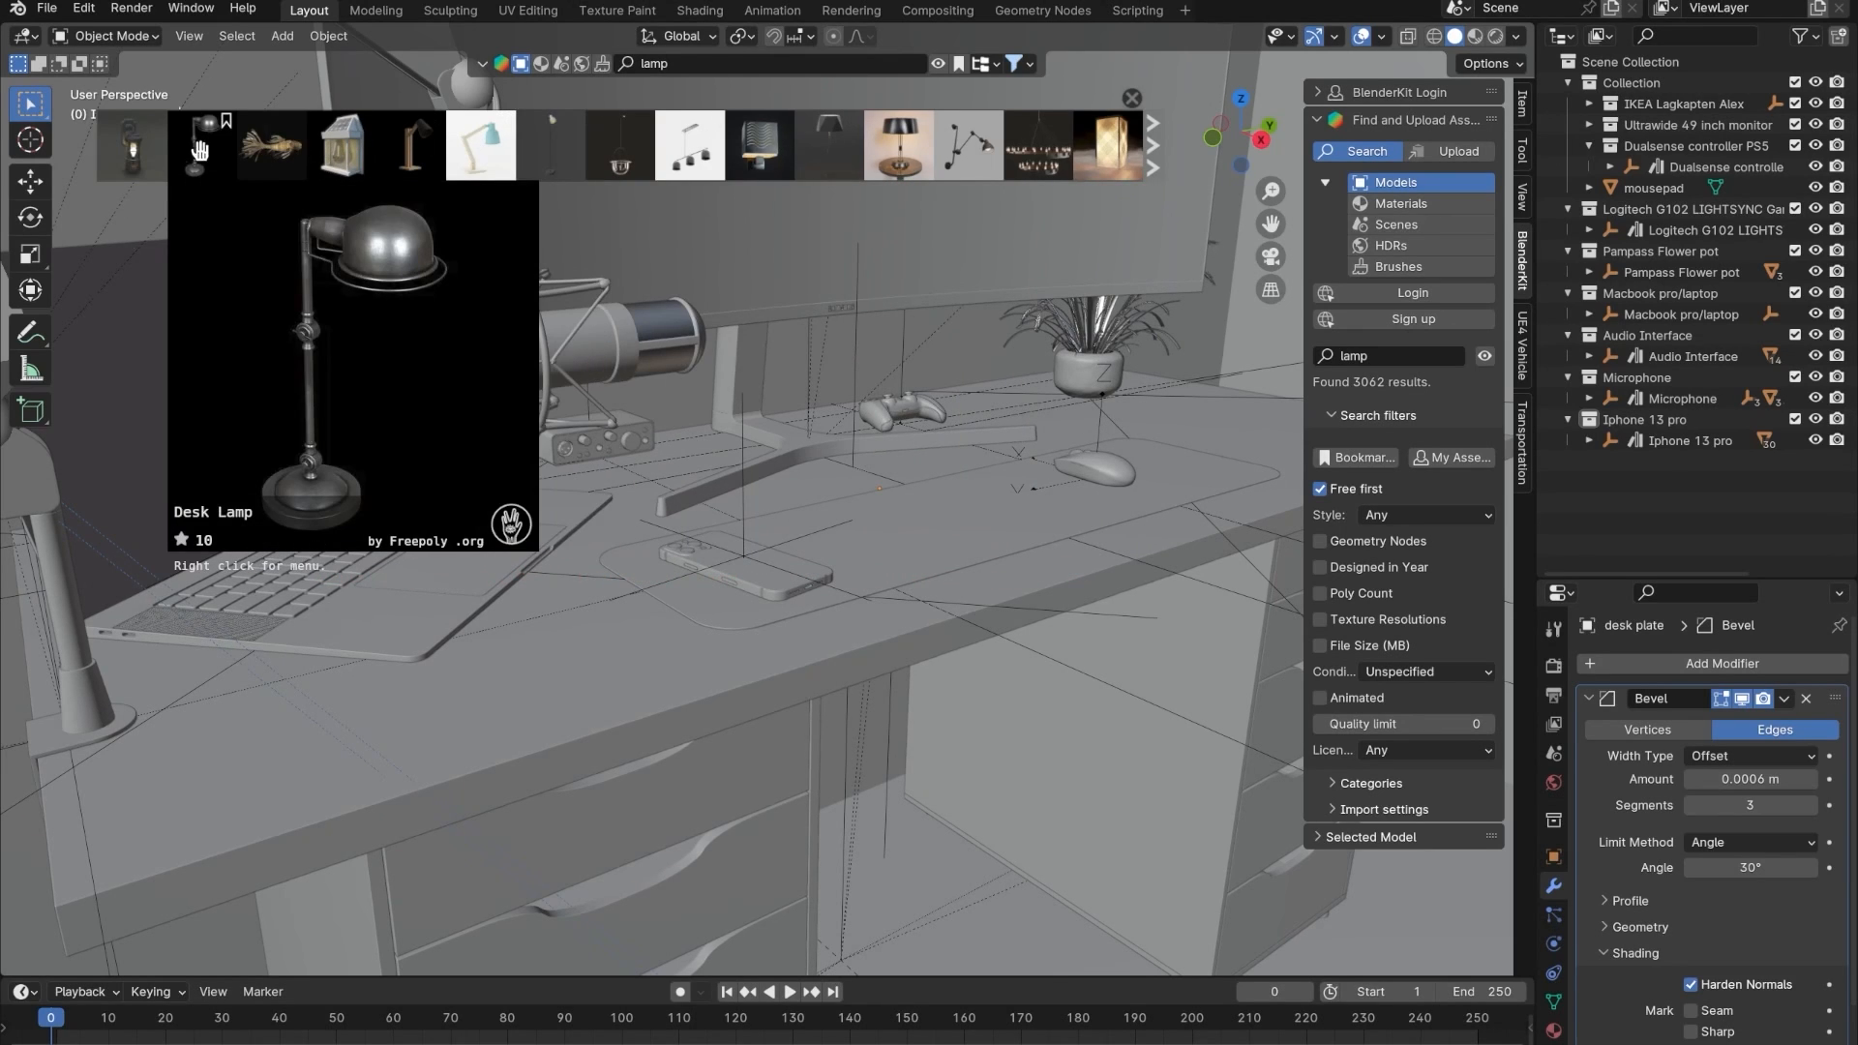
{"action": "left_click_drag", "start_coordinate": [817, 147], "coordinate": [909, 298]}
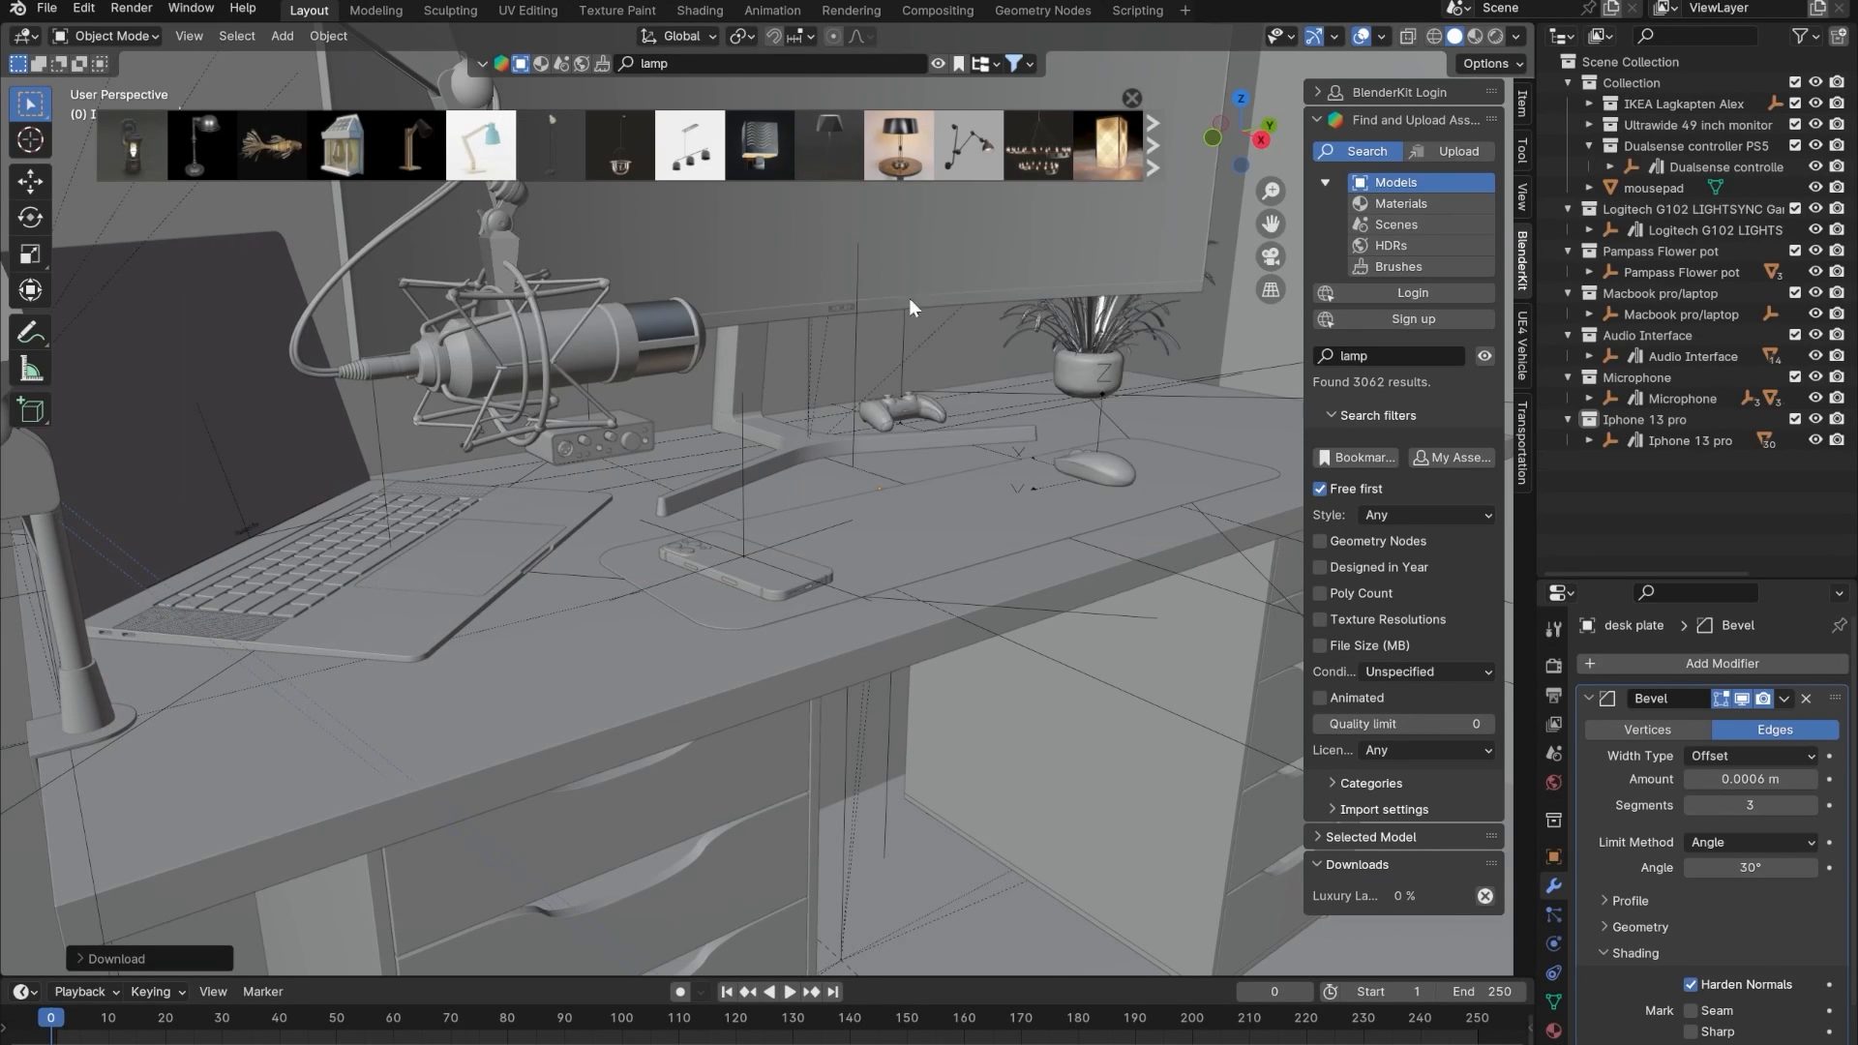
- Place the Luxury Lamp collection directly under Scene Collection and select all its objects
{"action": "scroll", "coordinate": [909, 298], "scroll_direction": "down", "scroll_amount": 5}
{"action": "middle_click_drag", "start_coordinate": [958, 467], "coordinate": [871, 489]}
{"action": "left_click_drag", "start_coordinate": [1641, 439], "coordinate": [1636, 62]}
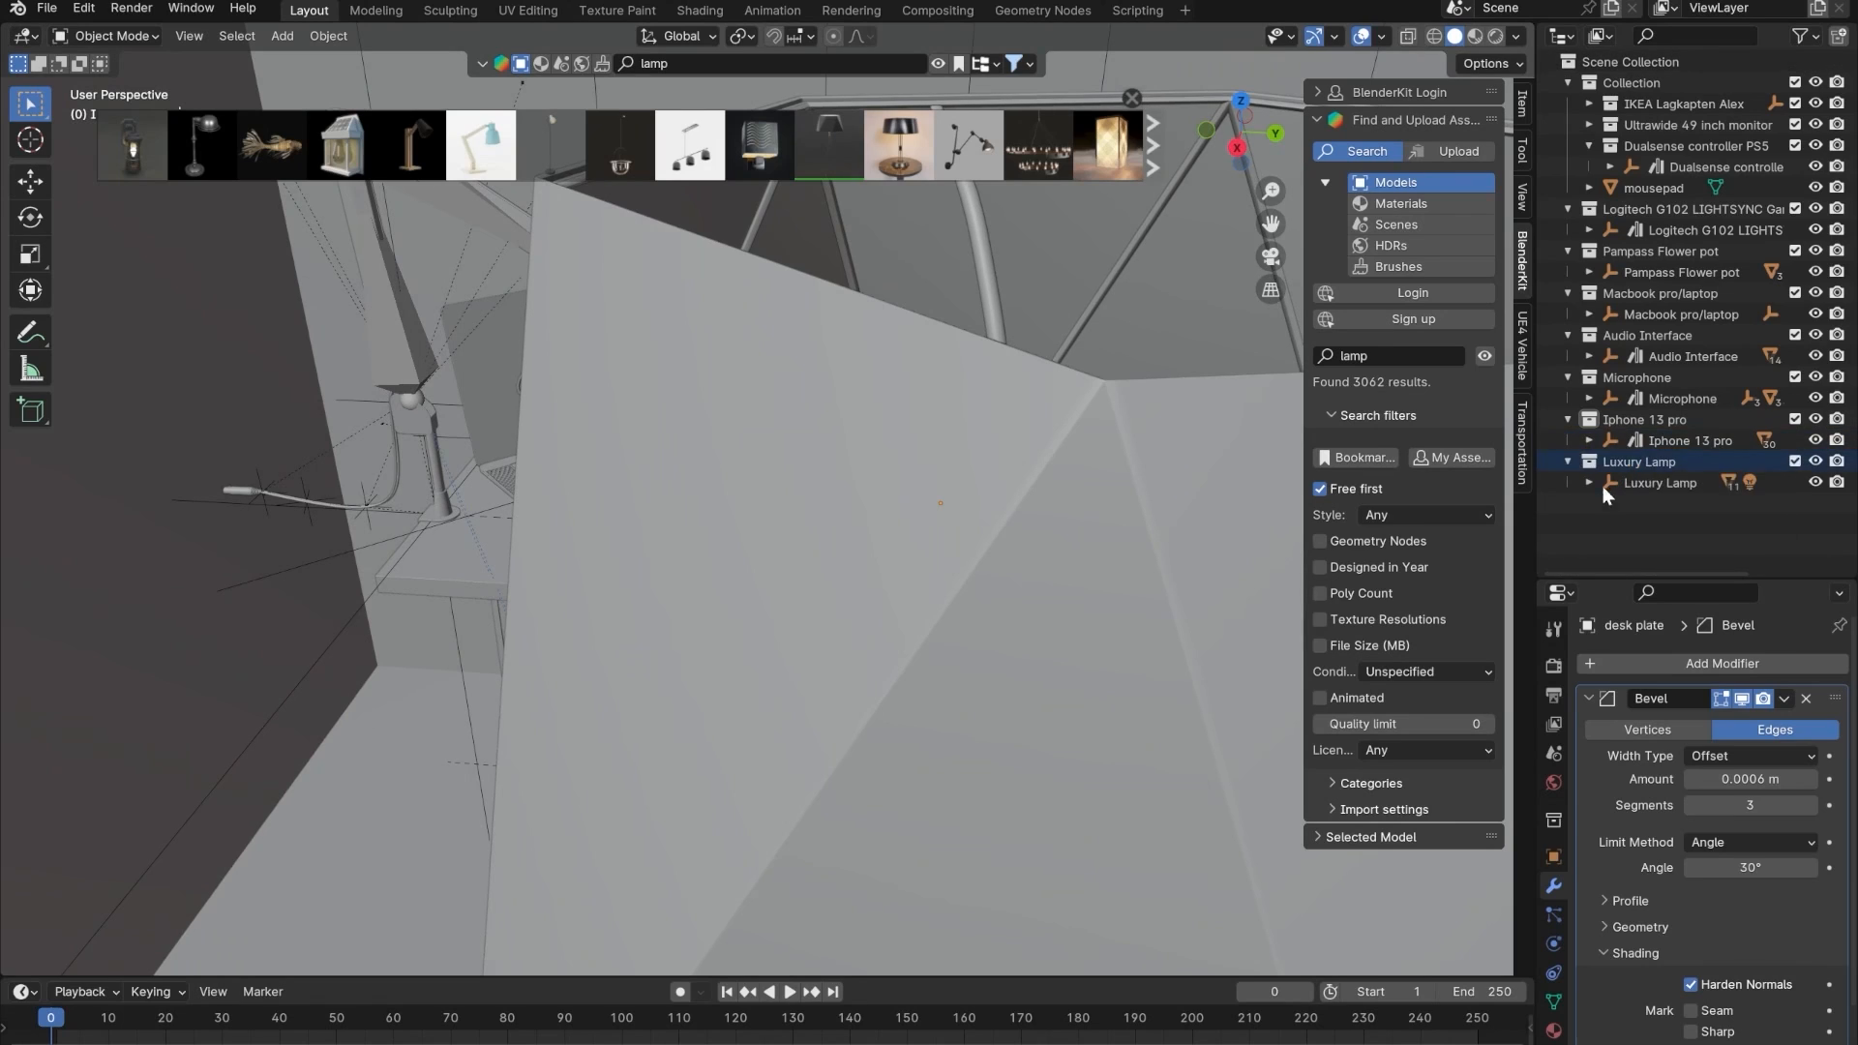
{"action": "right_click", "coordinate": [1615, 461]}
{"action": "left_click", "coordinate": [1615, 459]}
{"action": "key", "text": "KP_Decimal"}
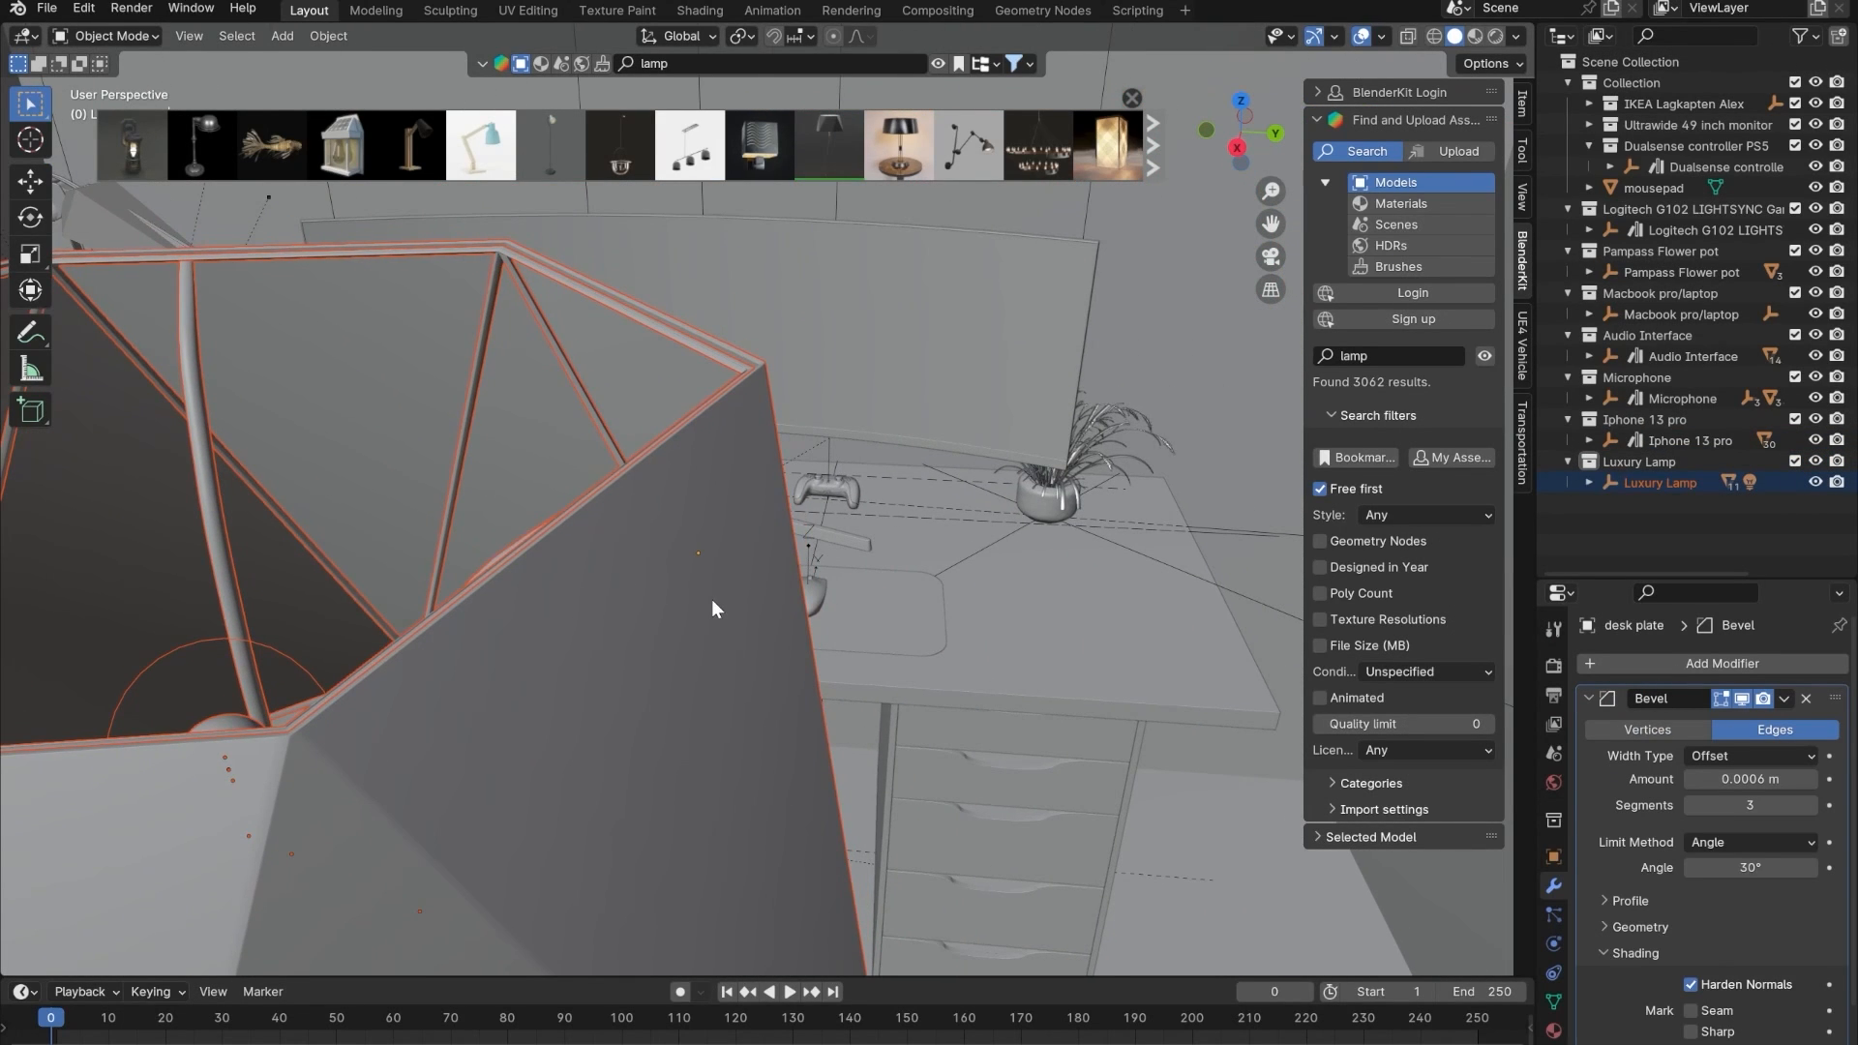
- Move the floor lamp away from the front of the desk to its plant end, keeping Z locked for the final shift
{"action": "key", "text": "g"}
{"action": "left_click", "coordinate": [1050, 486]}
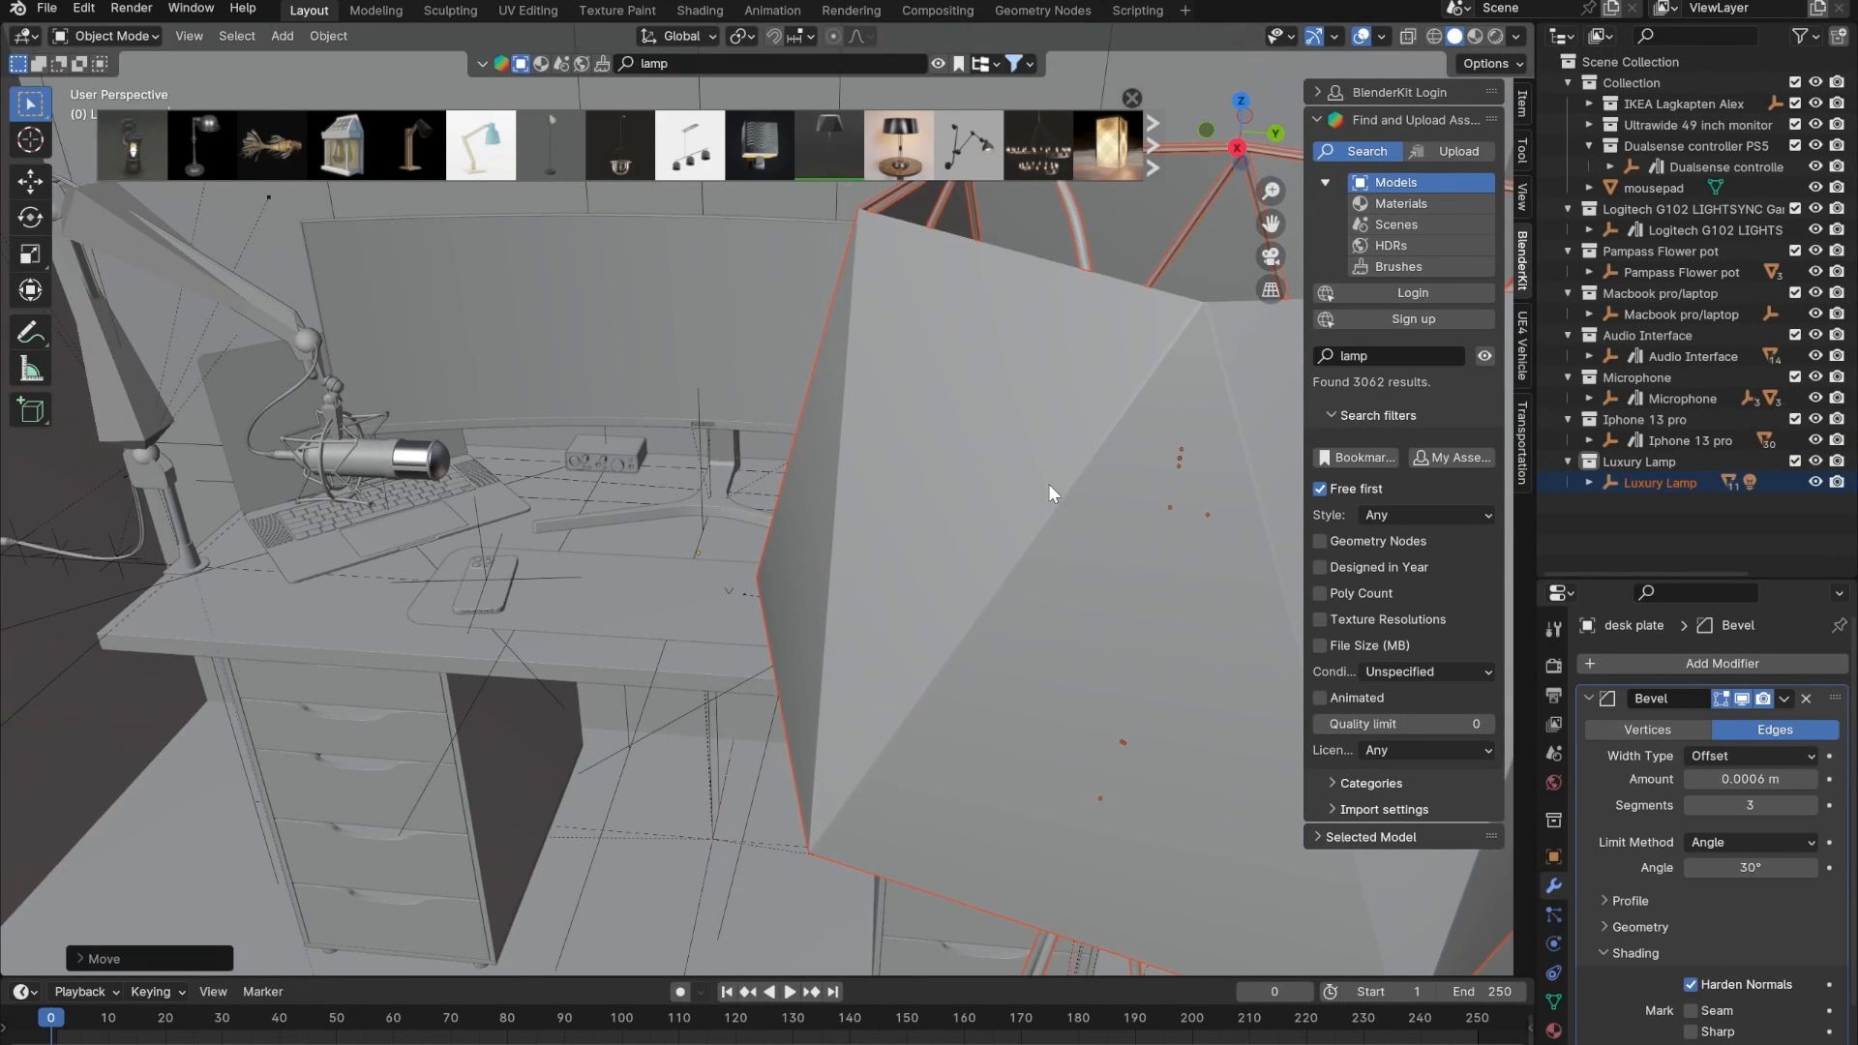
{"action": "scroll", "coordinate": [1050, 494], "scroll_direction": "down", "scroll_amount": 4}
{"action": "key", "text": "g"}
{"action": "key", "text": "shift+z"}
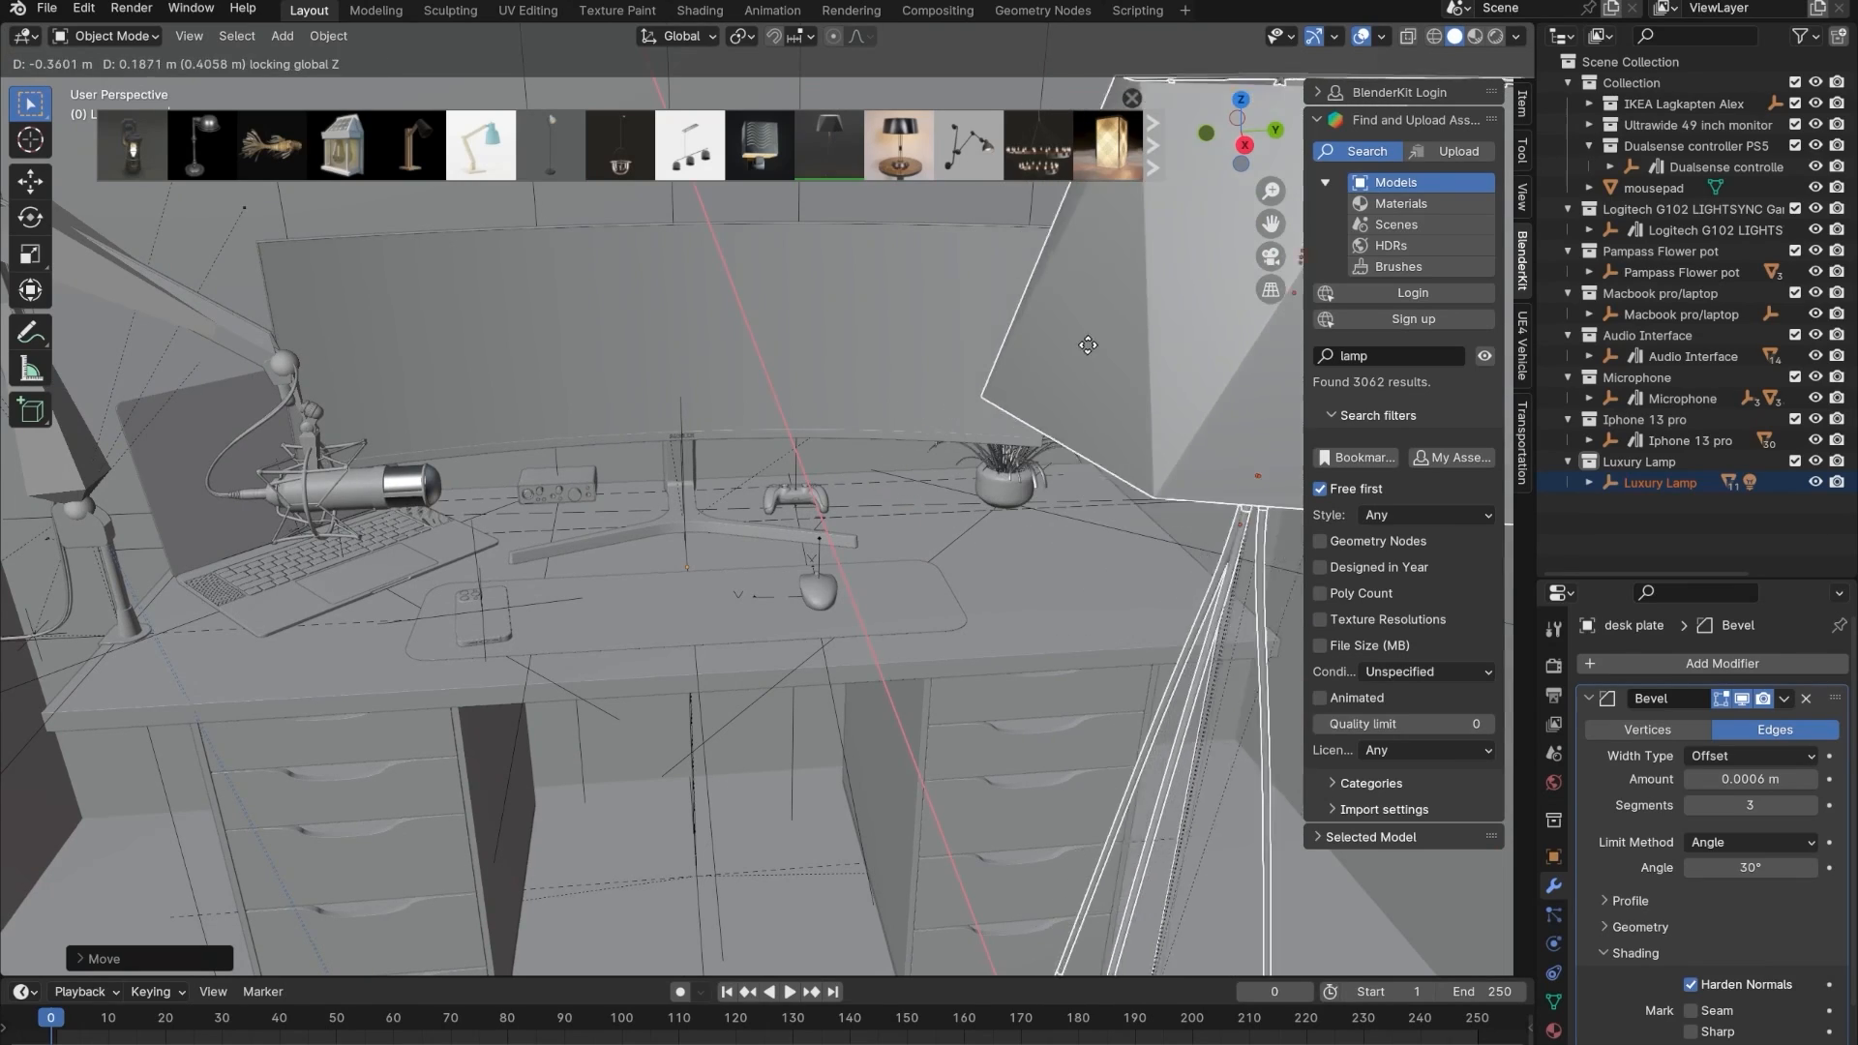
{"action": "left_click", "coordinate": [1157, 136]}
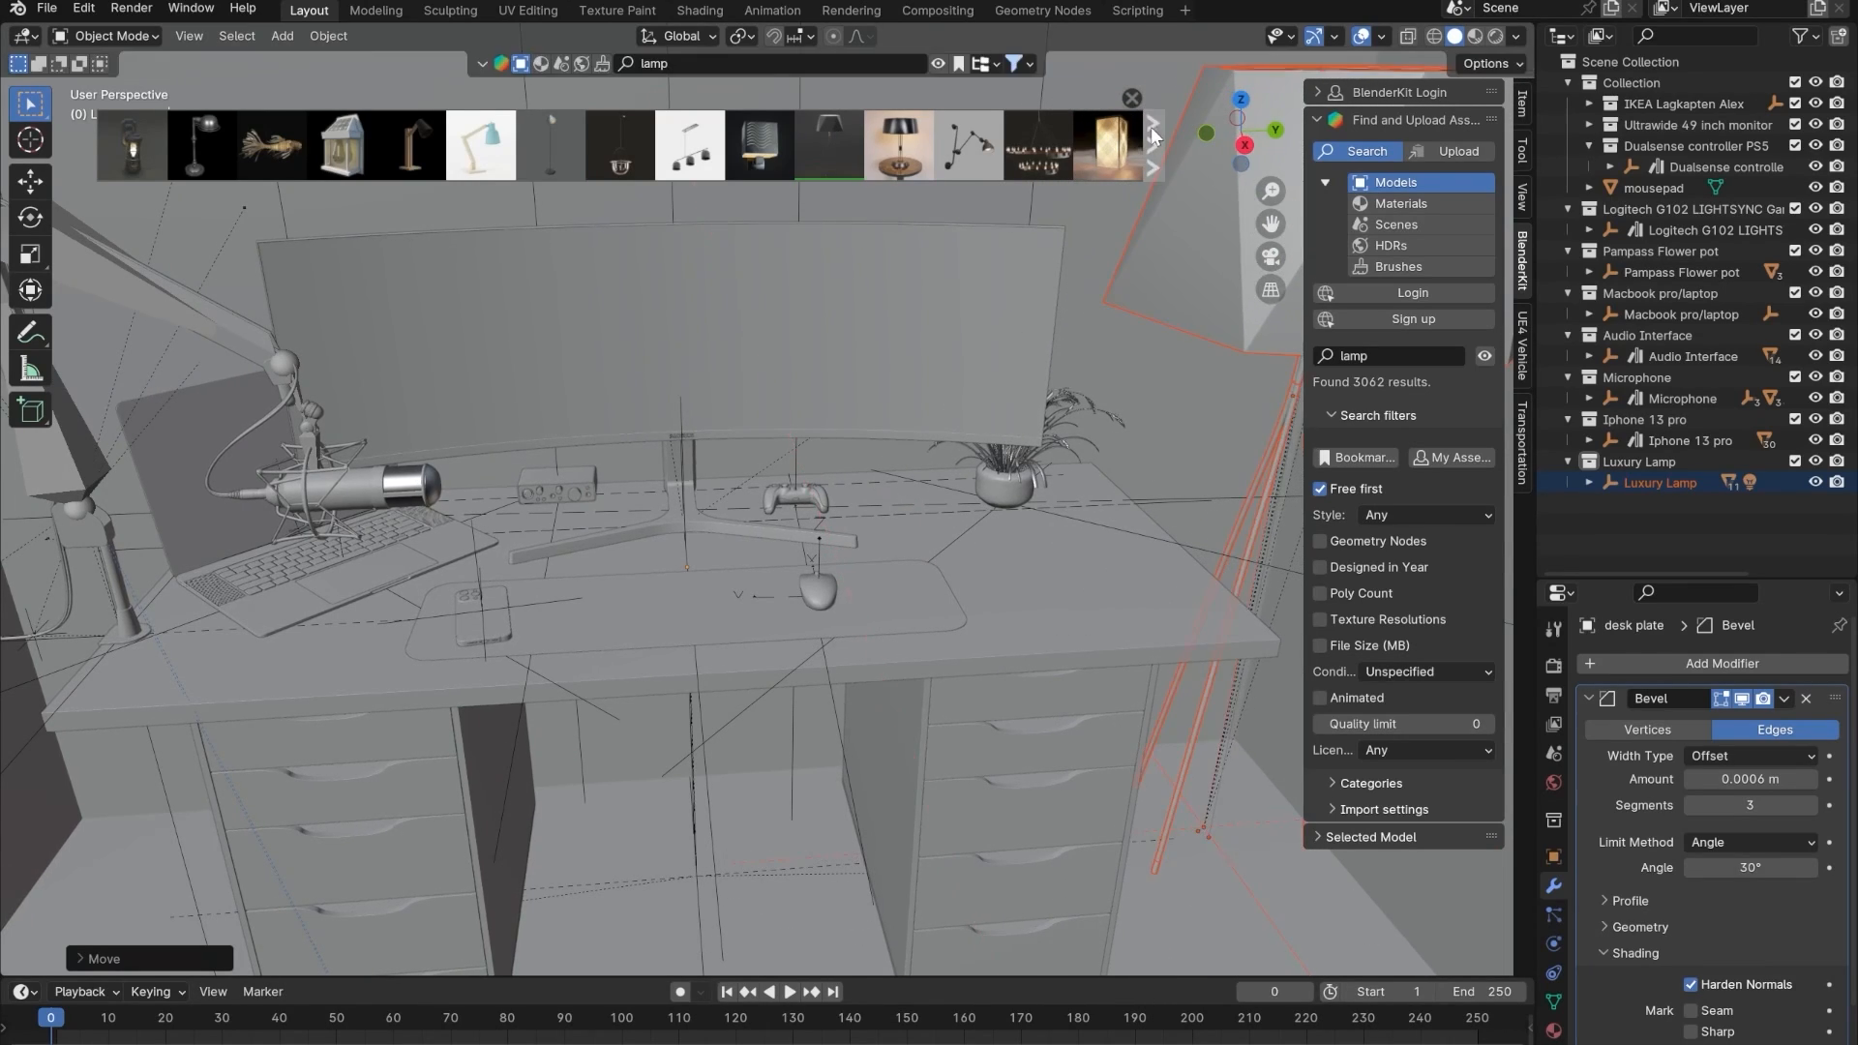
- Scale the lamp down slightly in the top view with X-ray shading and position it in the room corner beside the desk
{"action": "middle_click_drag", "start_coordinate": [1063, 467], "coordinate": [819, 573], "text": "shift"}
{"action": "key", "text": "alt+z"}
{"action": "key", "text": "g"}
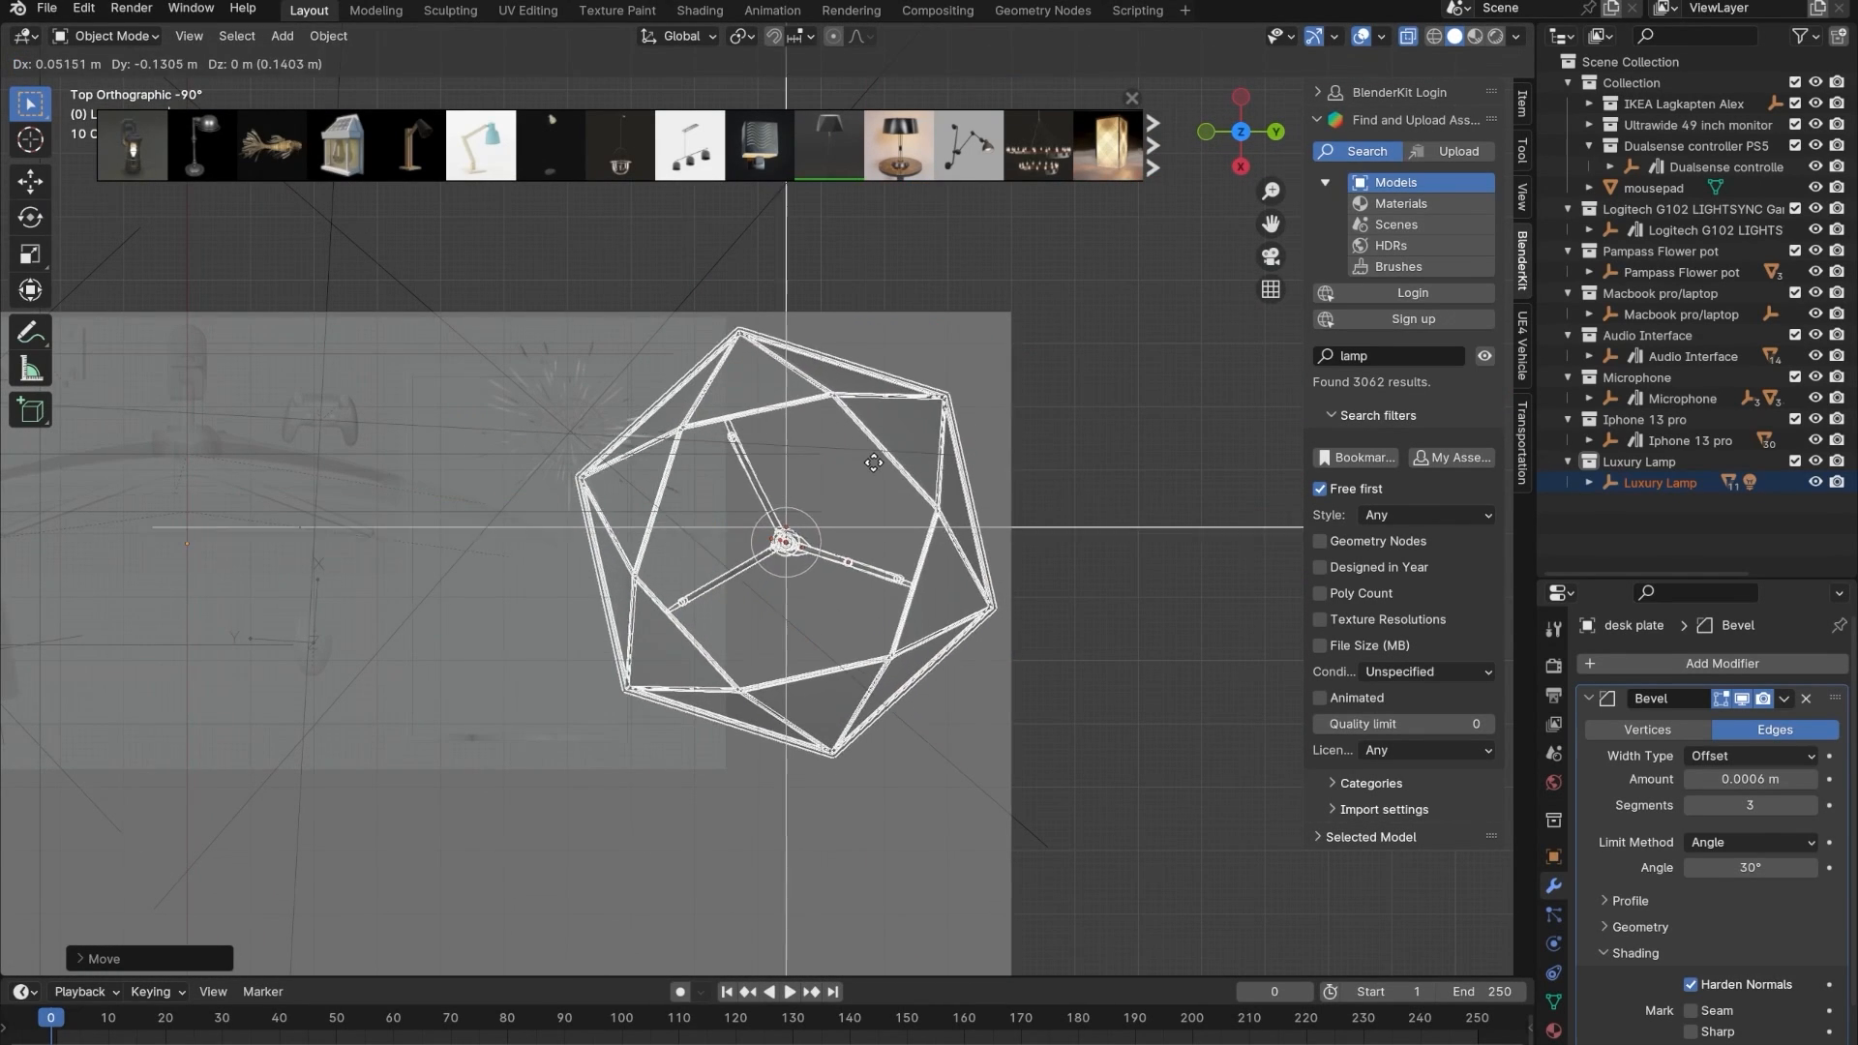
{"action": "left_click", "coordinate": [886, 462]}
{"action": "key", "text": "s"}
{"action": "left_click", "coordinate": [1011, 380]}
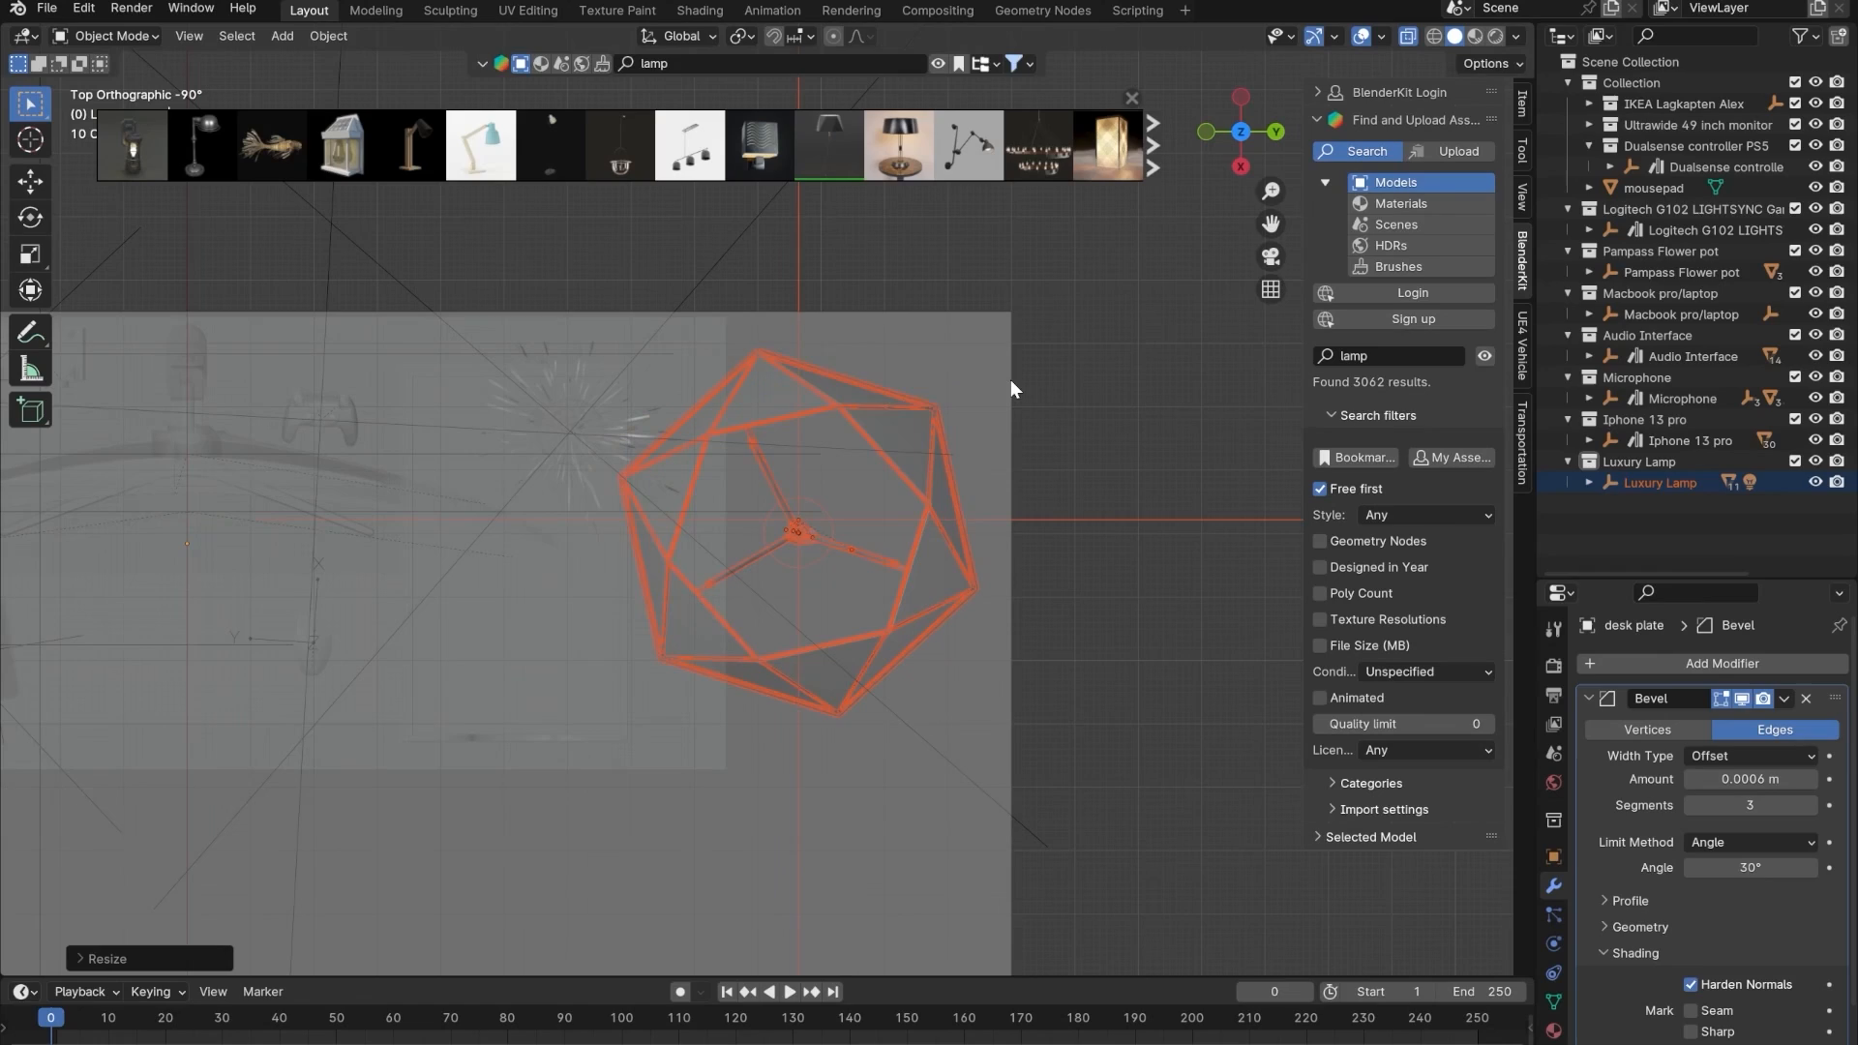
{"action": "key", "text": "g"}
{"action": "left_click", "coordinate": [1038, 378]}
{"action": "middle_click_drag", "start_coordinate": [1038, 377], "coordinate": [800, 456]}
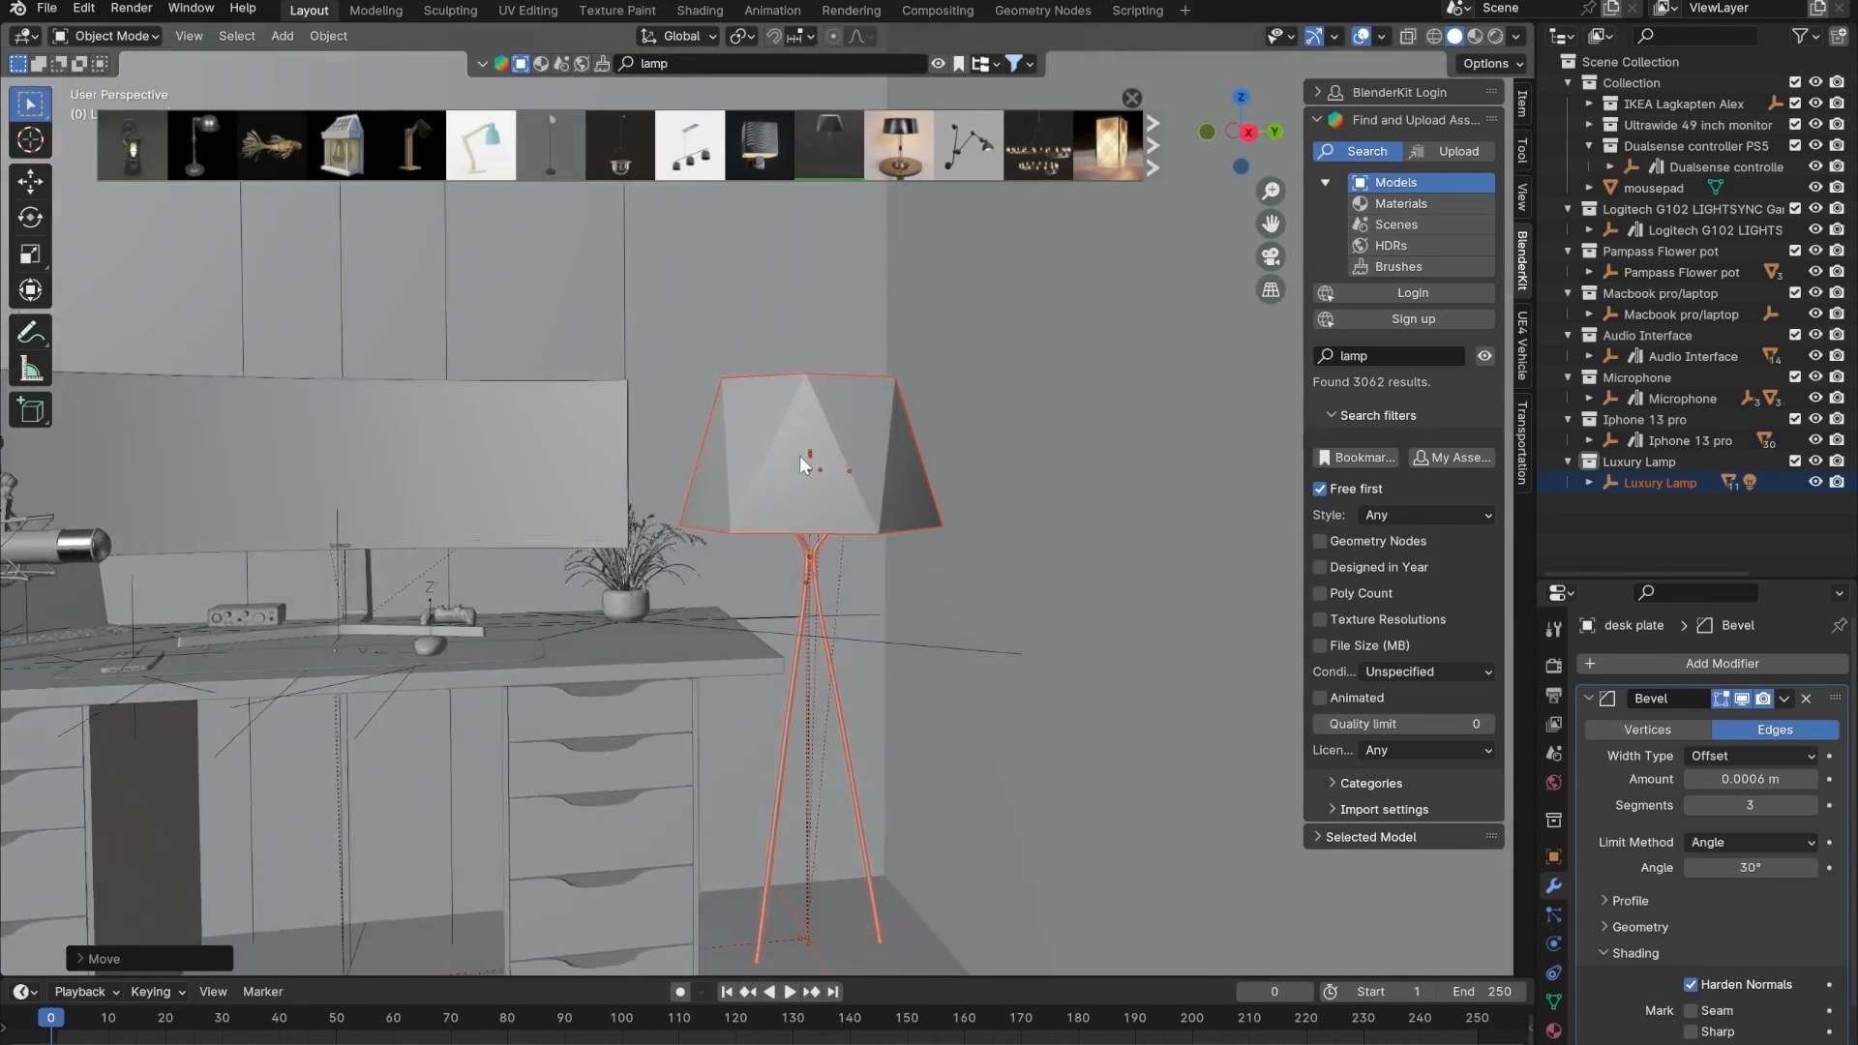
- Search the model library for "keyboard" and add the White G915 keyboard model
{"action": "scroll", "coordinate": [795, 493], "scroll_direction": "up", "scroll_amount": 4}
{"action": "middle_click_drag", "start_coordinate": [724, 663], "coordinate": [1198, 526], "text": "shift"}
{"action": "middle_click_drag", "start_coordinate": [774, 615], "coordinate": [793, 578]}
{"action": "scroll", "coordinate": [897, 531], "scroll_direction": "down", "scroll_amount": 3}
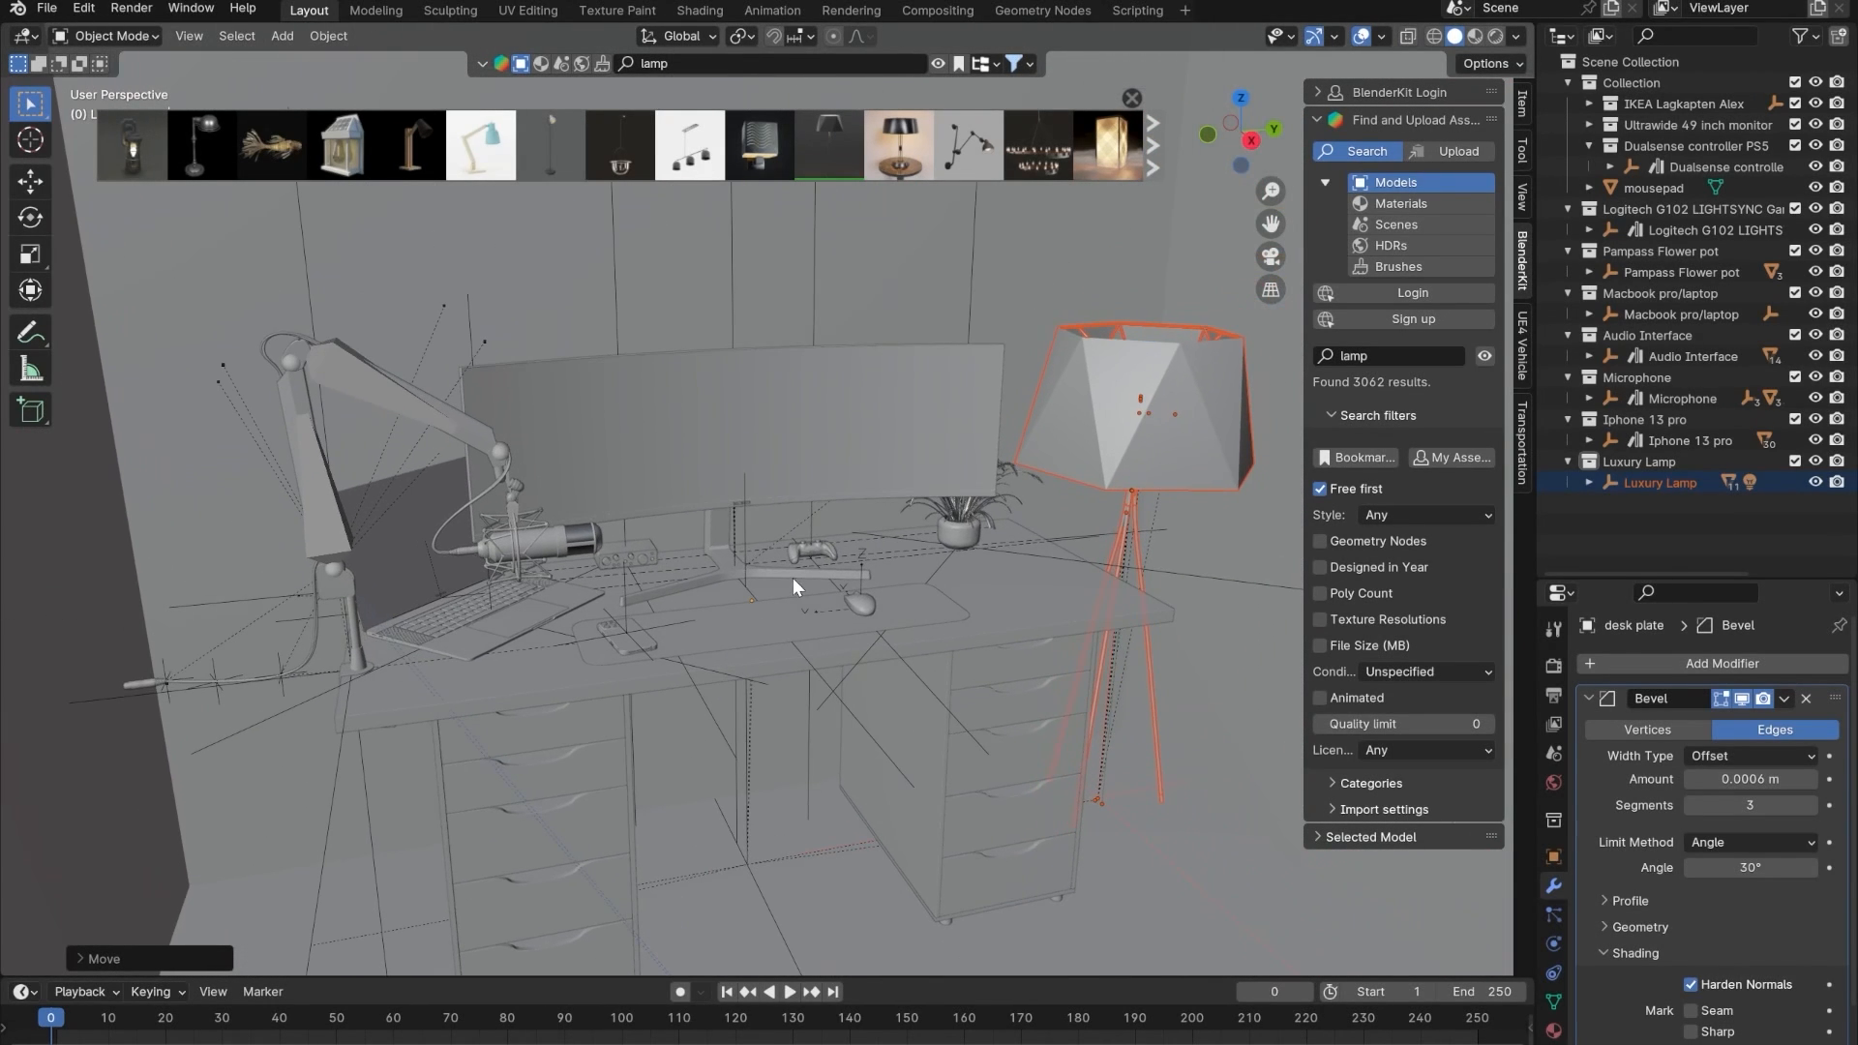
{"action": "left_click", "coordinate": [680, 64]}
{"action": "type", "text": "keyboard"}
{"action": "key", "text": "Return"}
{"action": "mouse_move", "coordinate": [127, 169]}
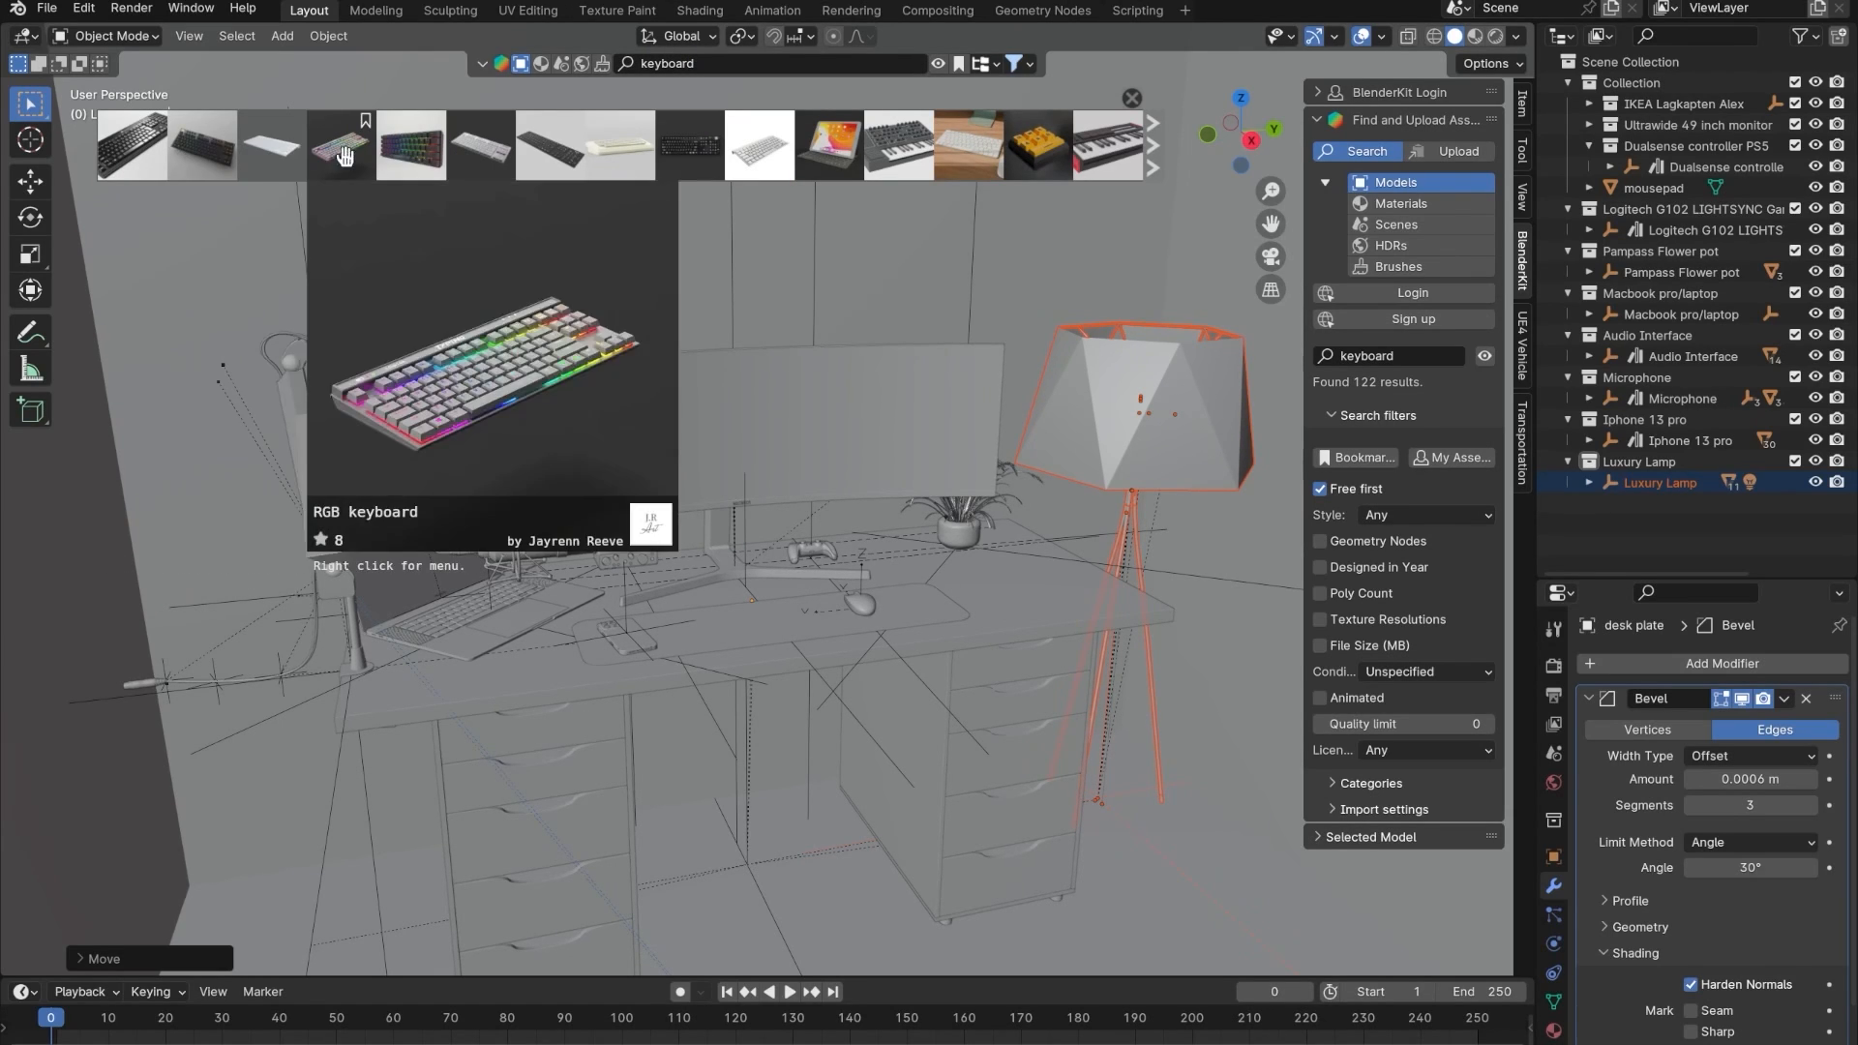
{"action": "mouse_move", "coordinate": [465, 152]}
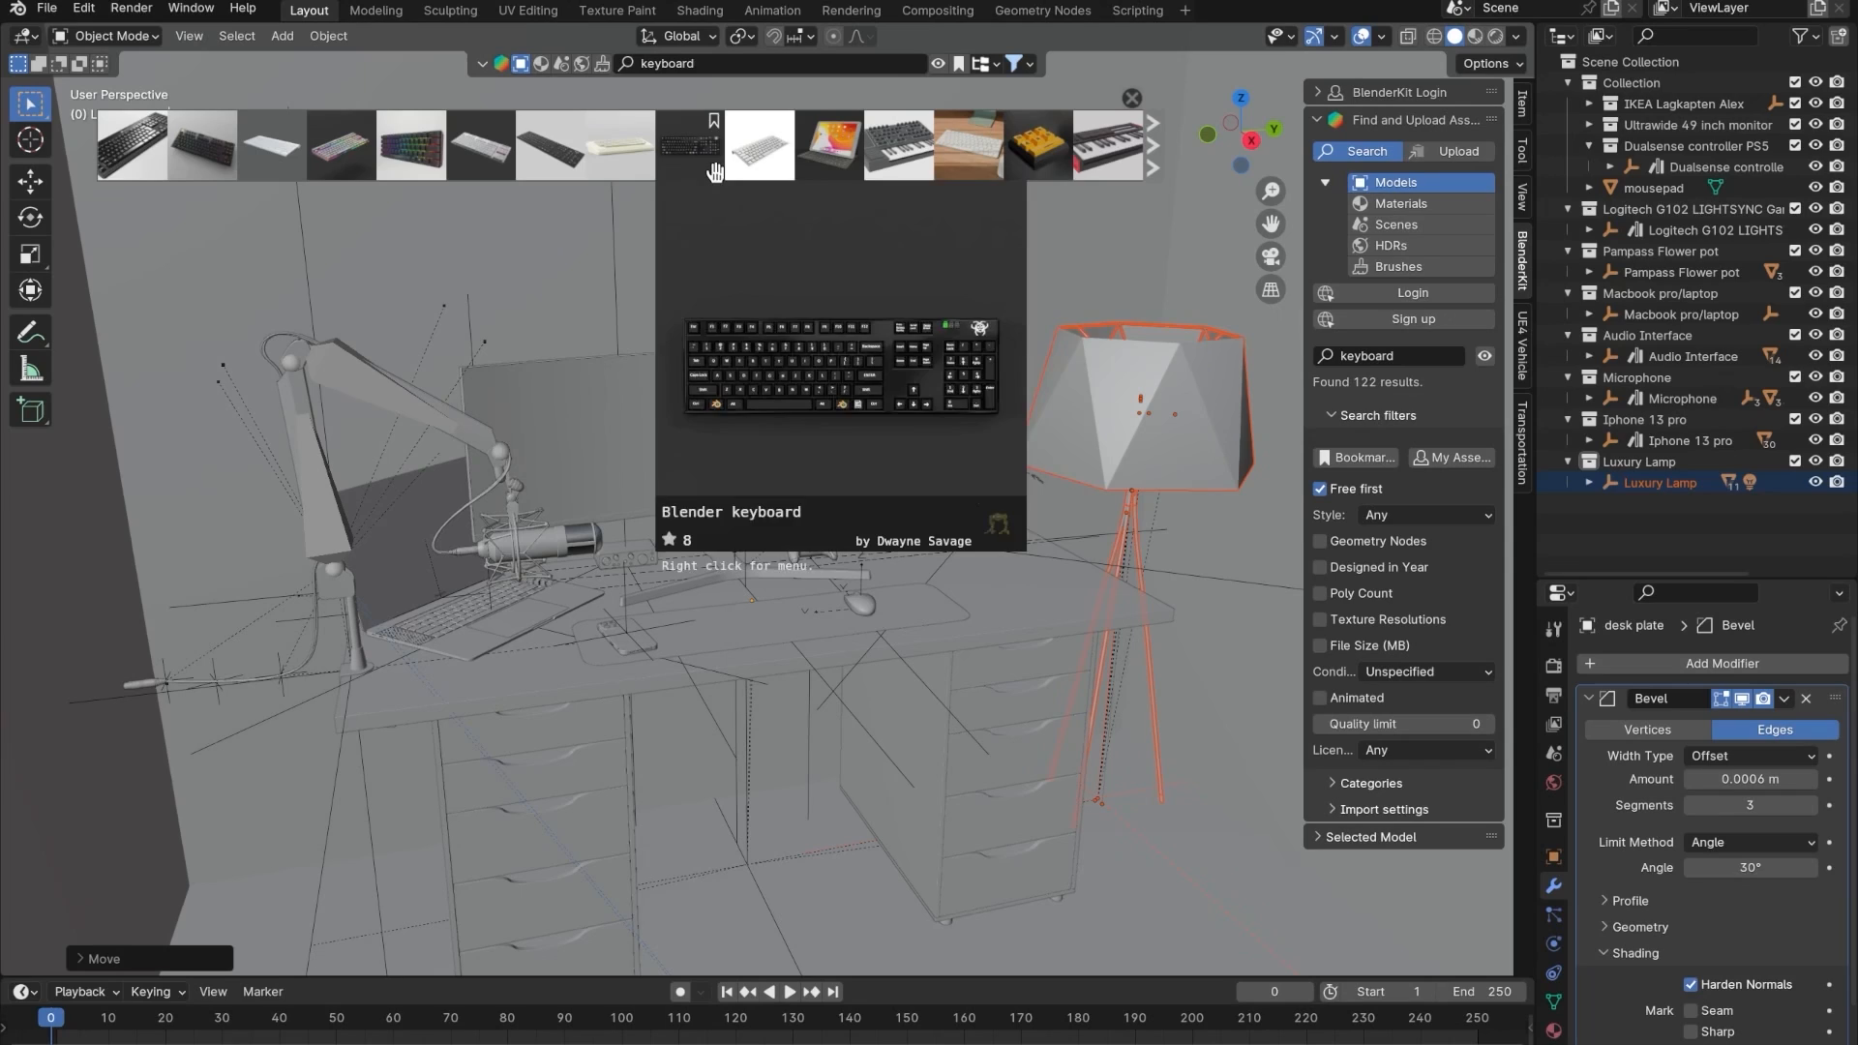
{"action": "left_click", "coordinate": [481, 145]}
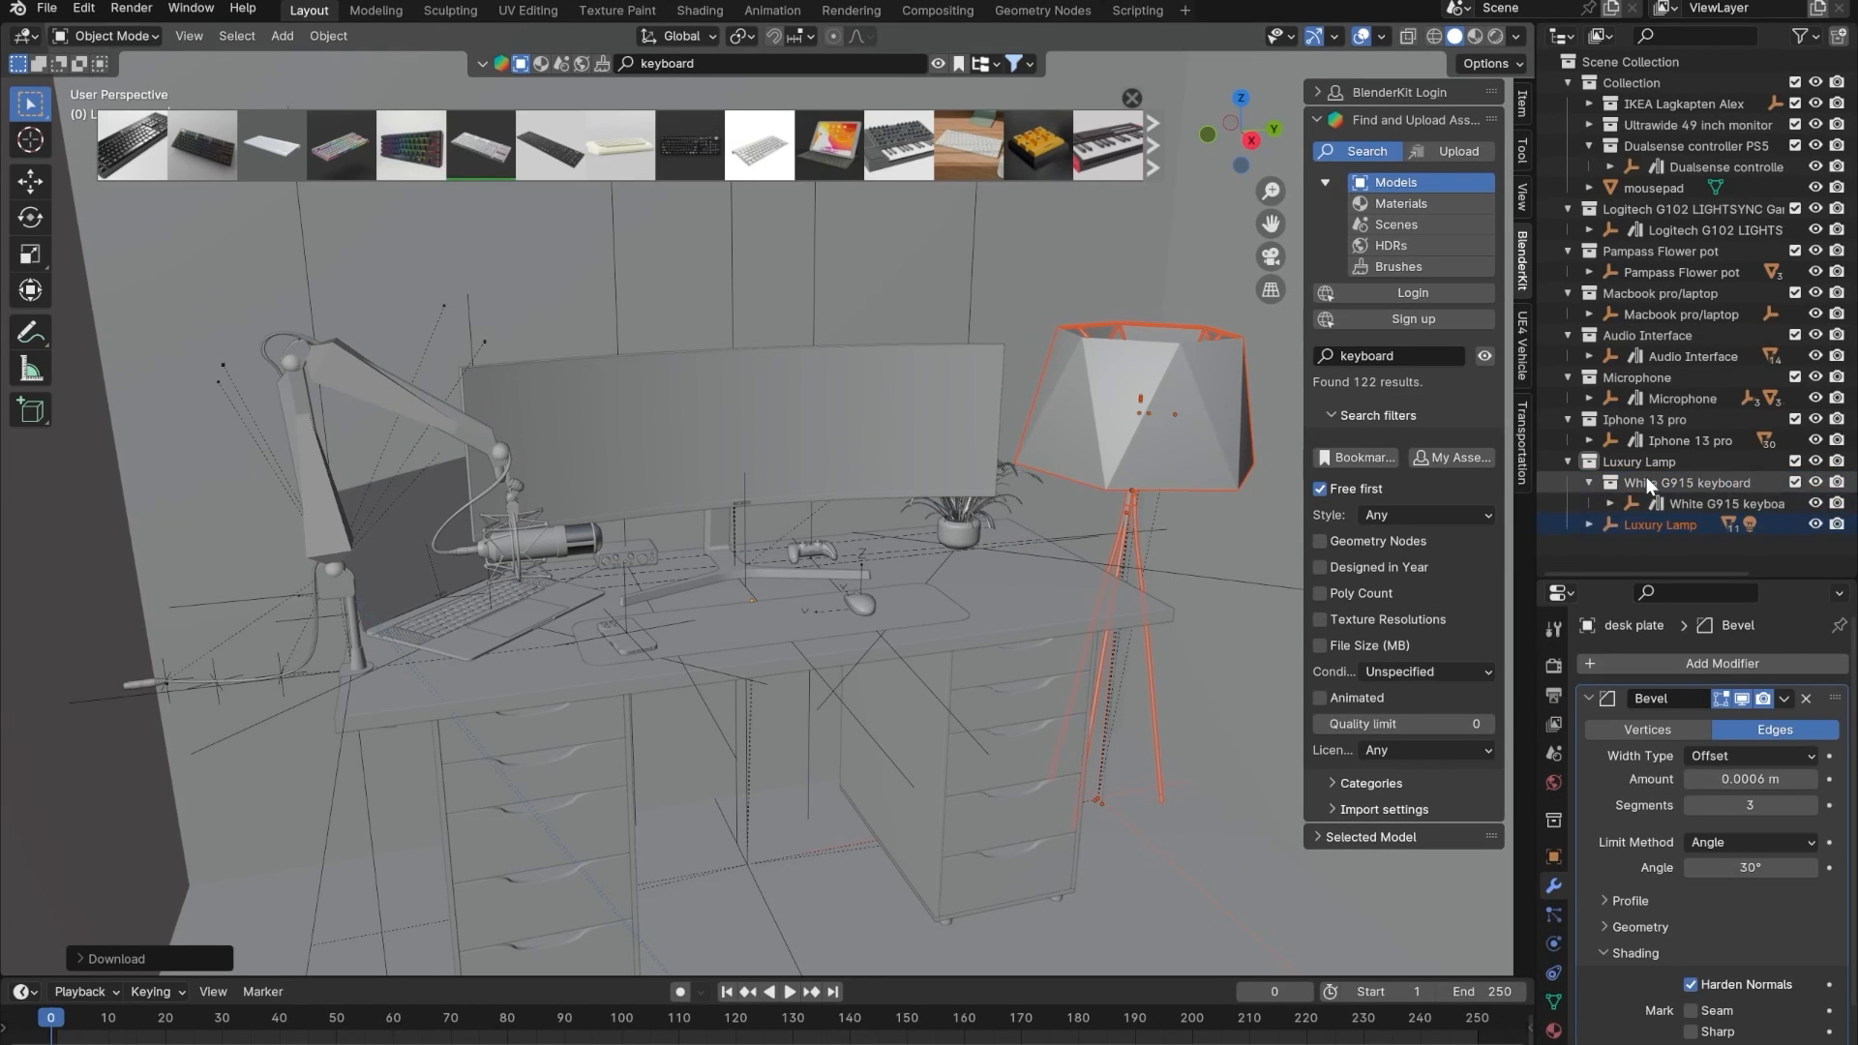
- Move the White G915 keyboard collection out of Luxury Lamp to directly under Scene Collection and select its objects
{"action": "left_click_drag", "start_coordinate": [1664, 483], "coordinate": [1609, 544]}
{"action": "right_click", "coordinate": [1623, 502]}
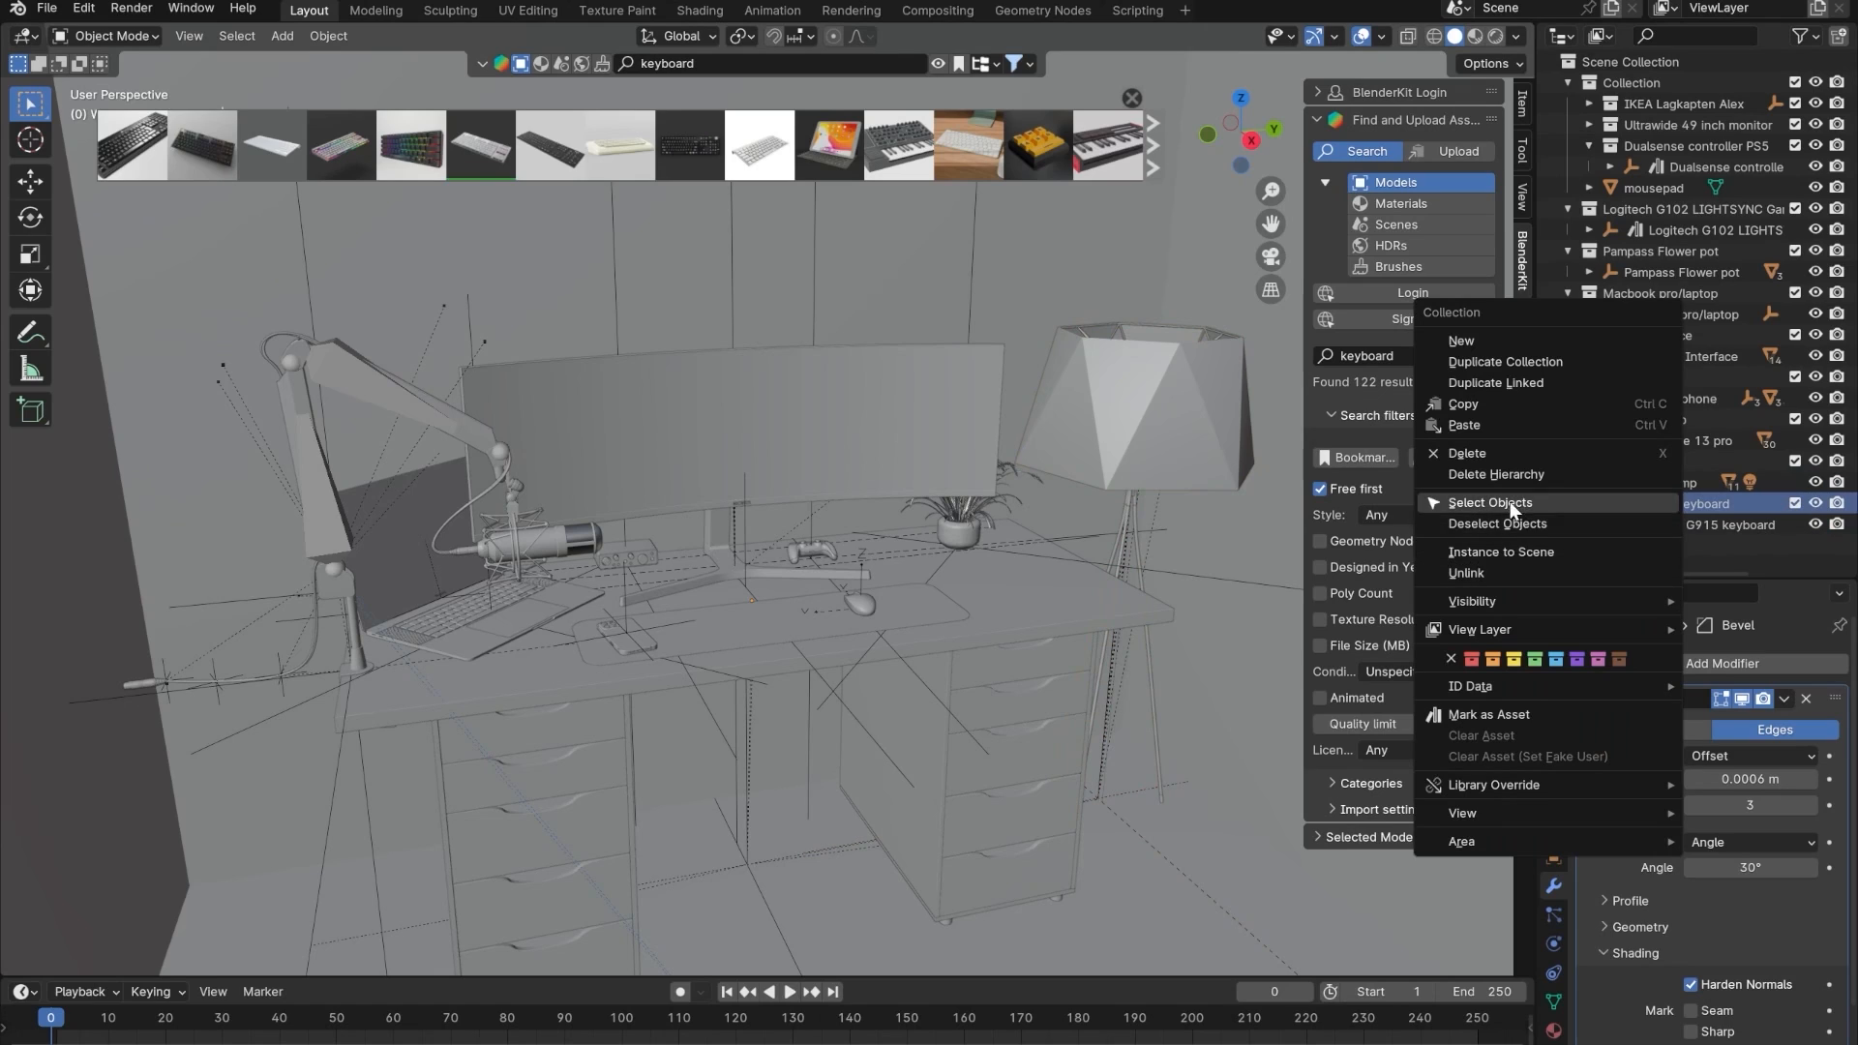
{"action": "left_click", "coordinate": [1623, 502]}
- Move the White G915 keyboard horizontally under the desk with Z locked, then raise it along Z to desk height
{"action": "key", "text": "g"}
{"action": "key", "text": "x"}
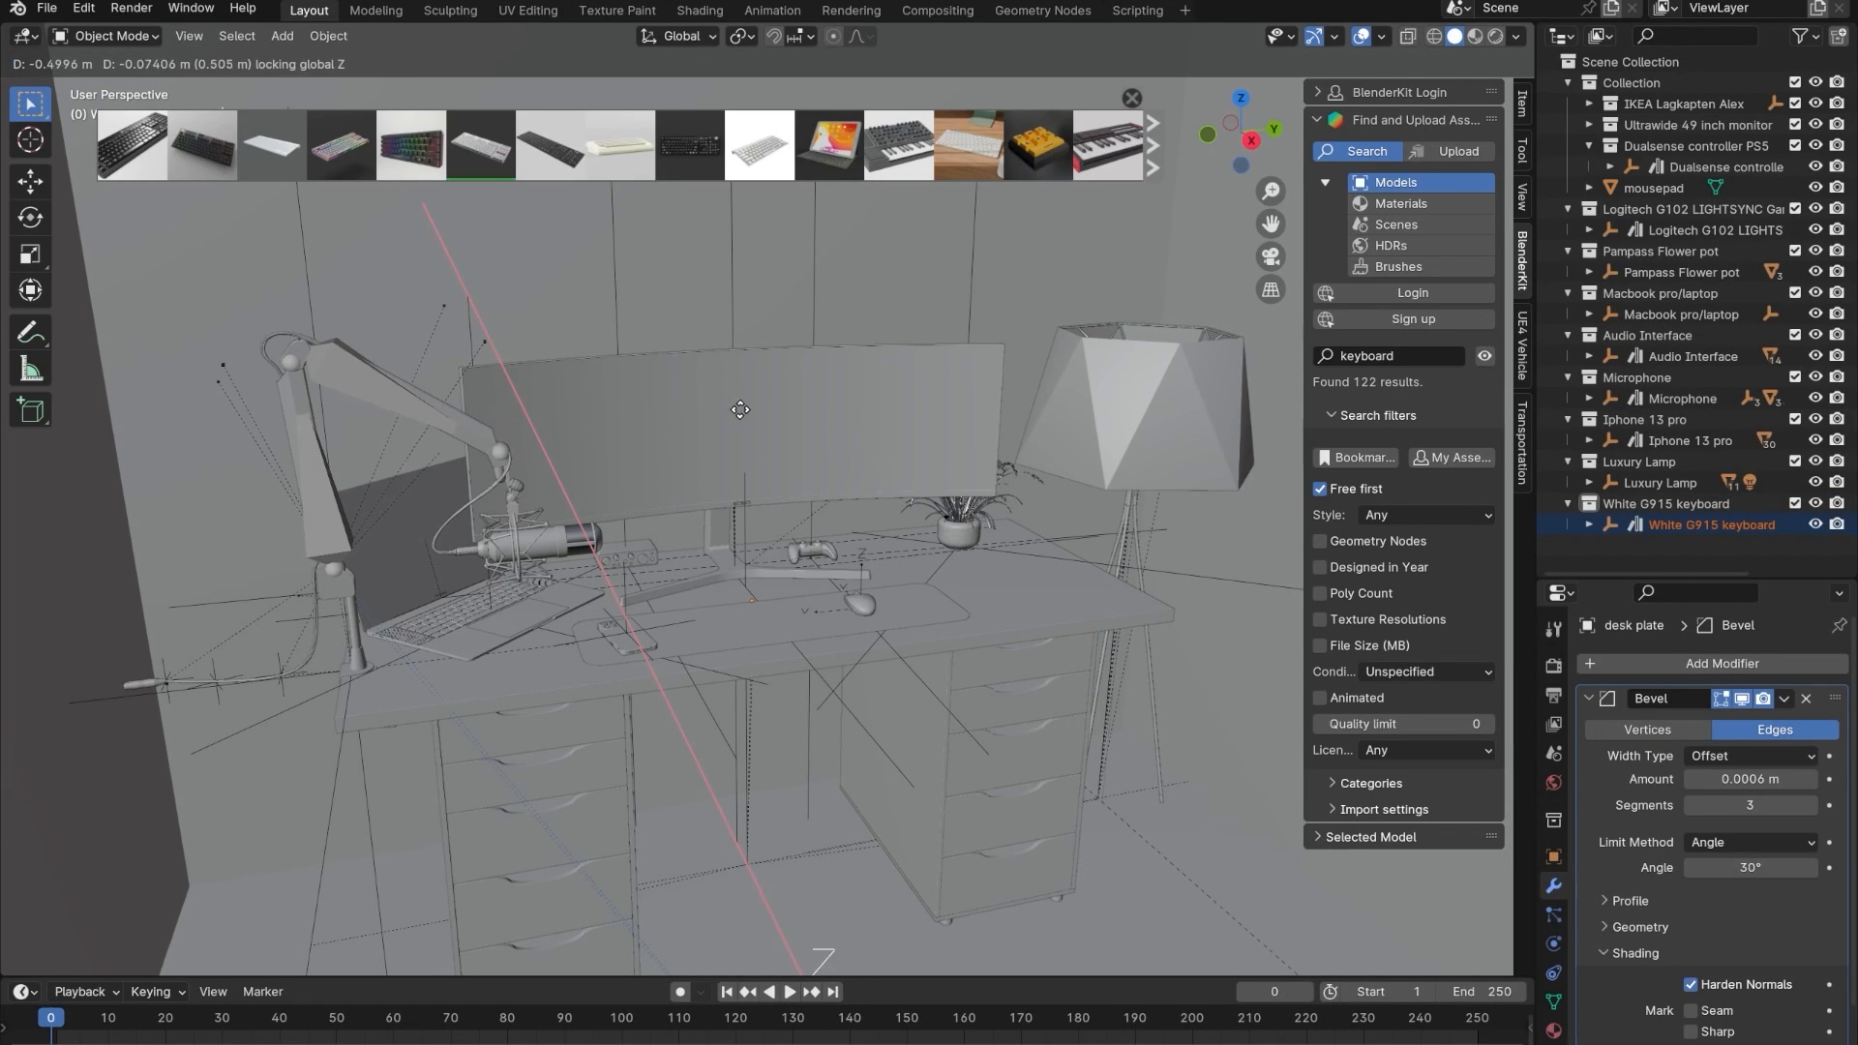
{"action": "left_click", "coordinate": [683, 269]}
{"action": "key", "text": "g"}
{"action": "key", "text": "z"}
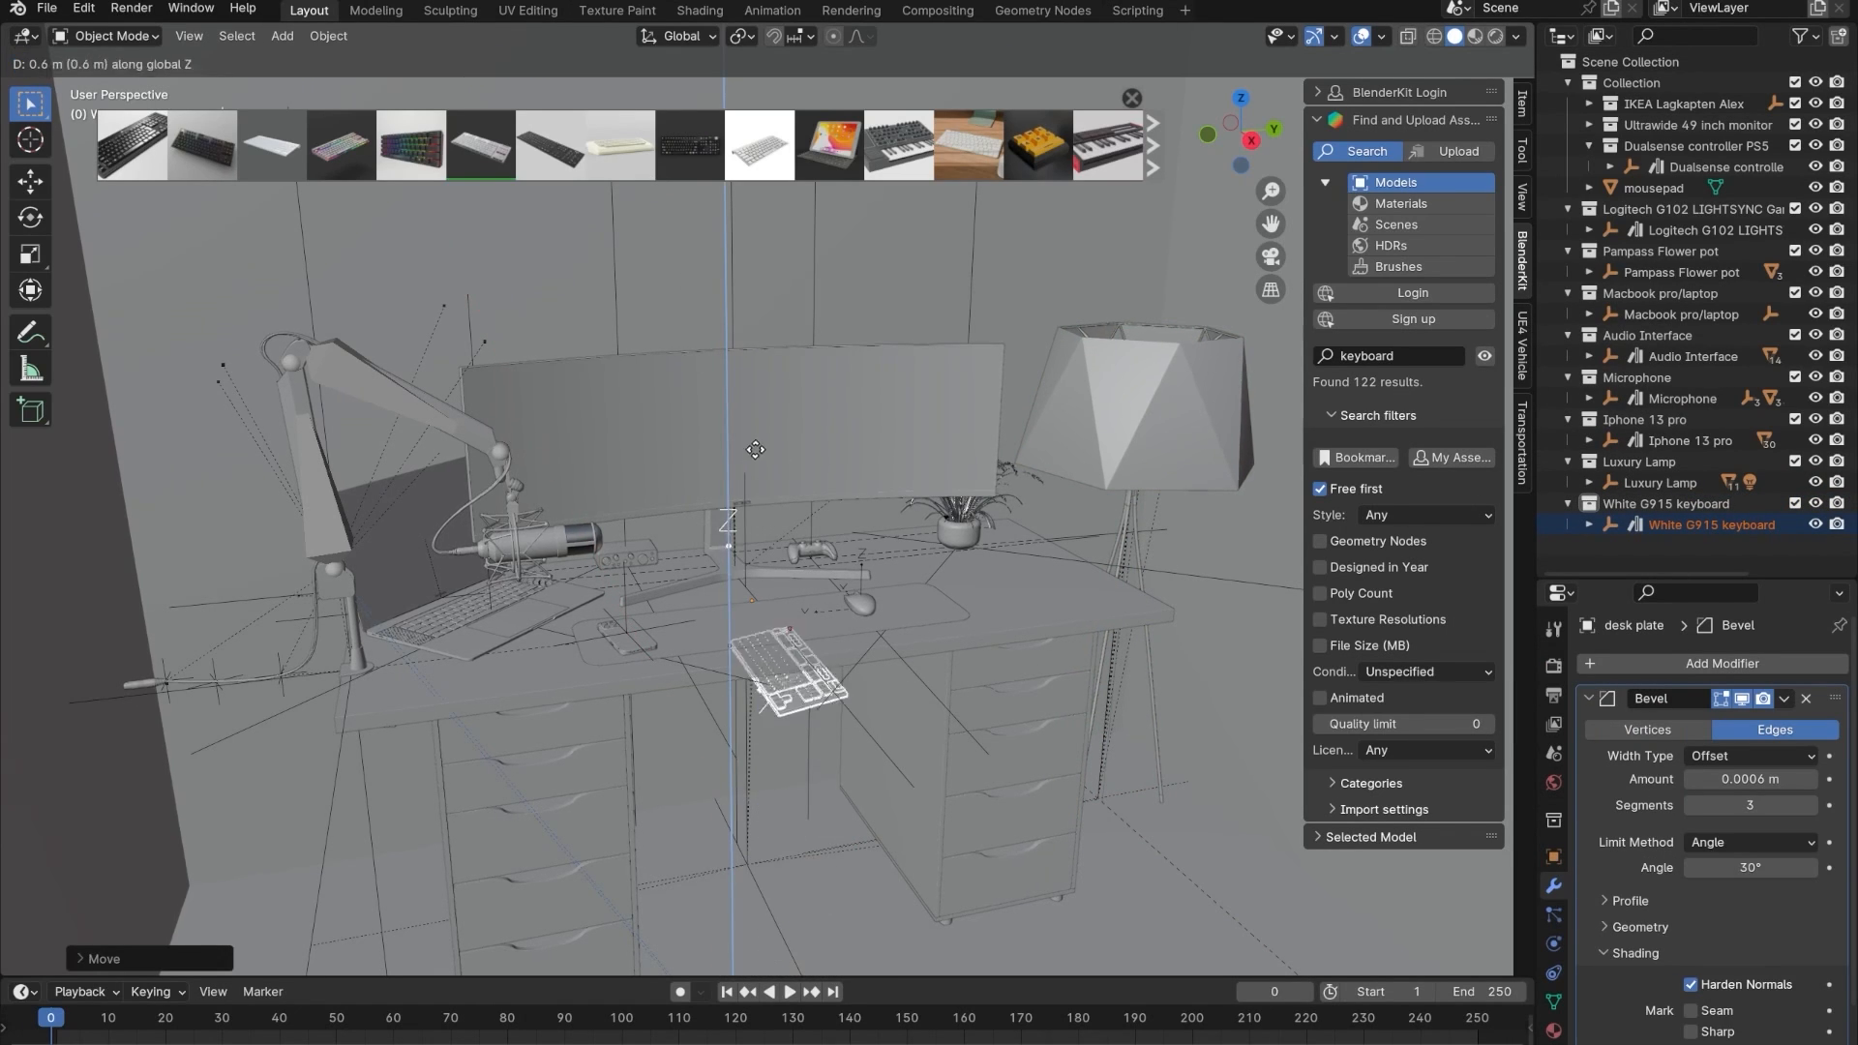
{"action": "left_click", "coordinate": [764, 540]}
- In the top view with X-ray shading, rotate the keyboard about -90° and move it in front of the monitor beside the mouse
{"action": "scroll", "coordinate": [774, 562], "scroll_direction": "up", "scroll_amount": 6}
{"action": "middle_click_drag", "start_coordinate": [863, 749], "coordinate": [830, 647], "text": "shift"}
{"action": "key", "text": "alt+z"}
{"action": "key", "text": "r"}
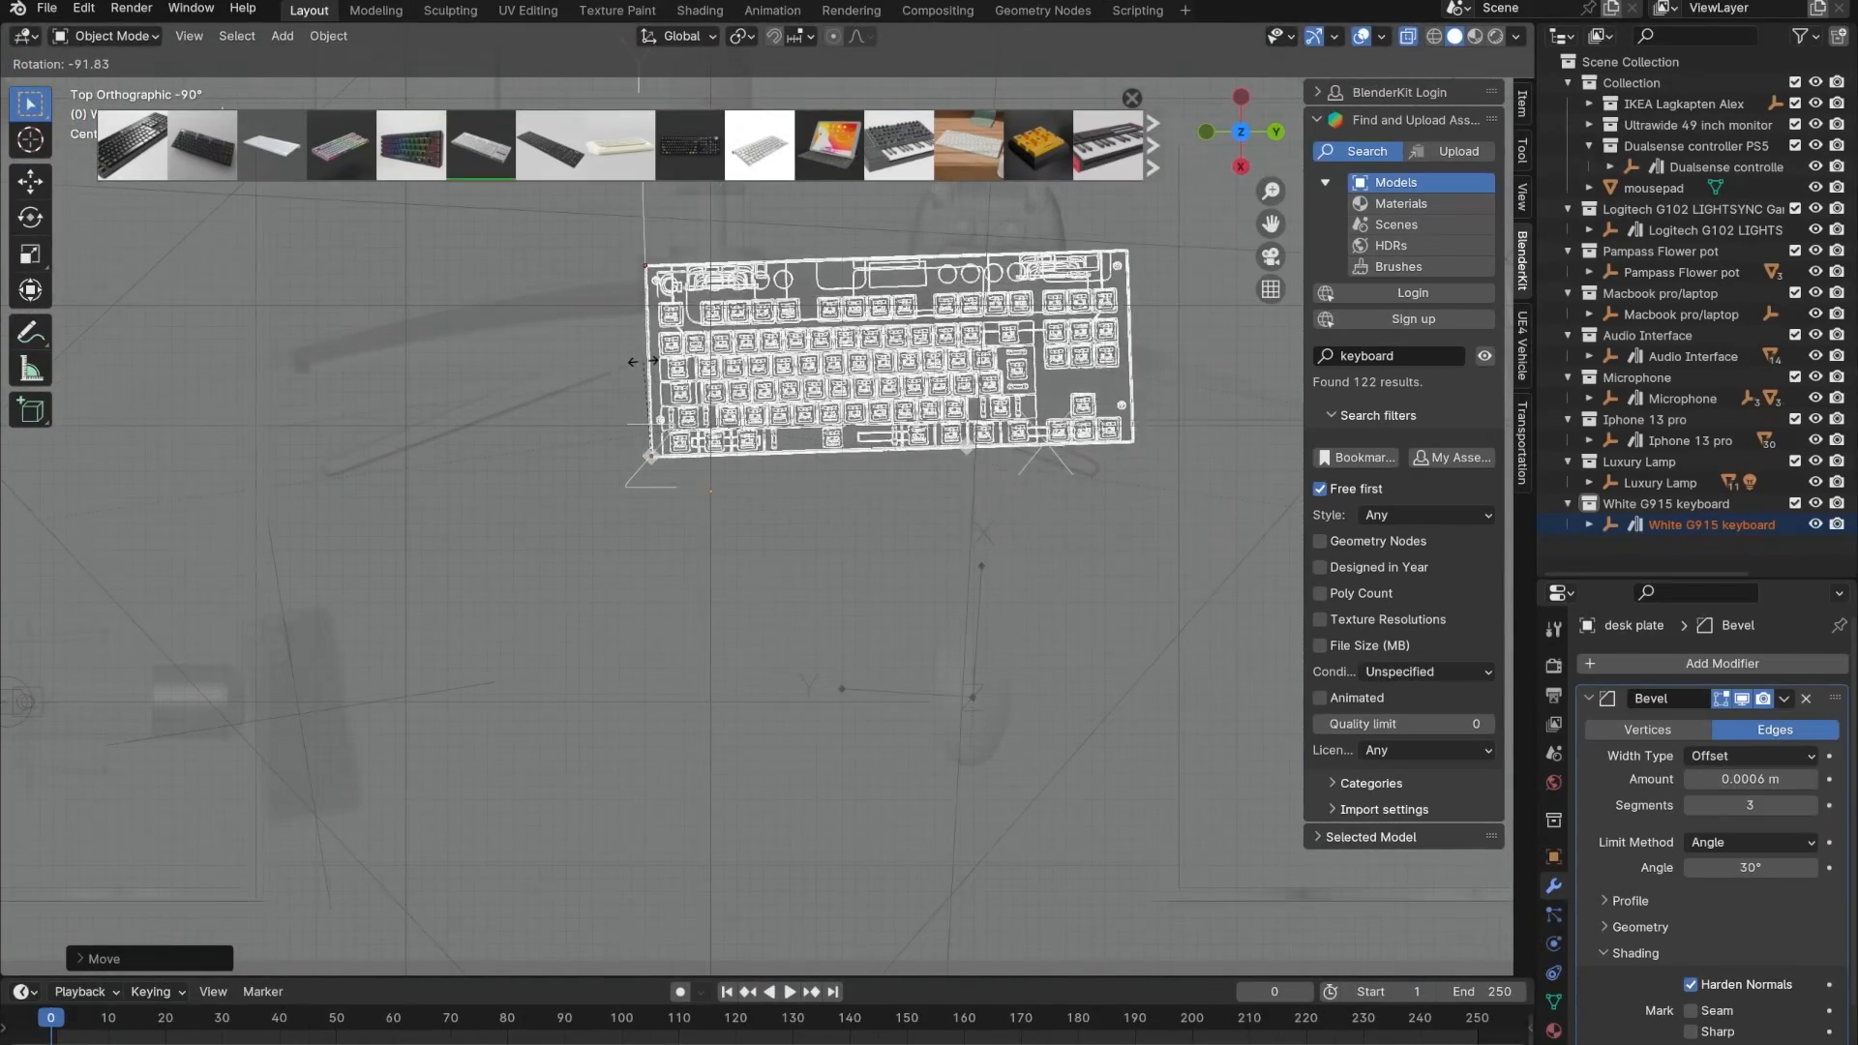
{"action": "left_click", "coordinate": [639, 362]}
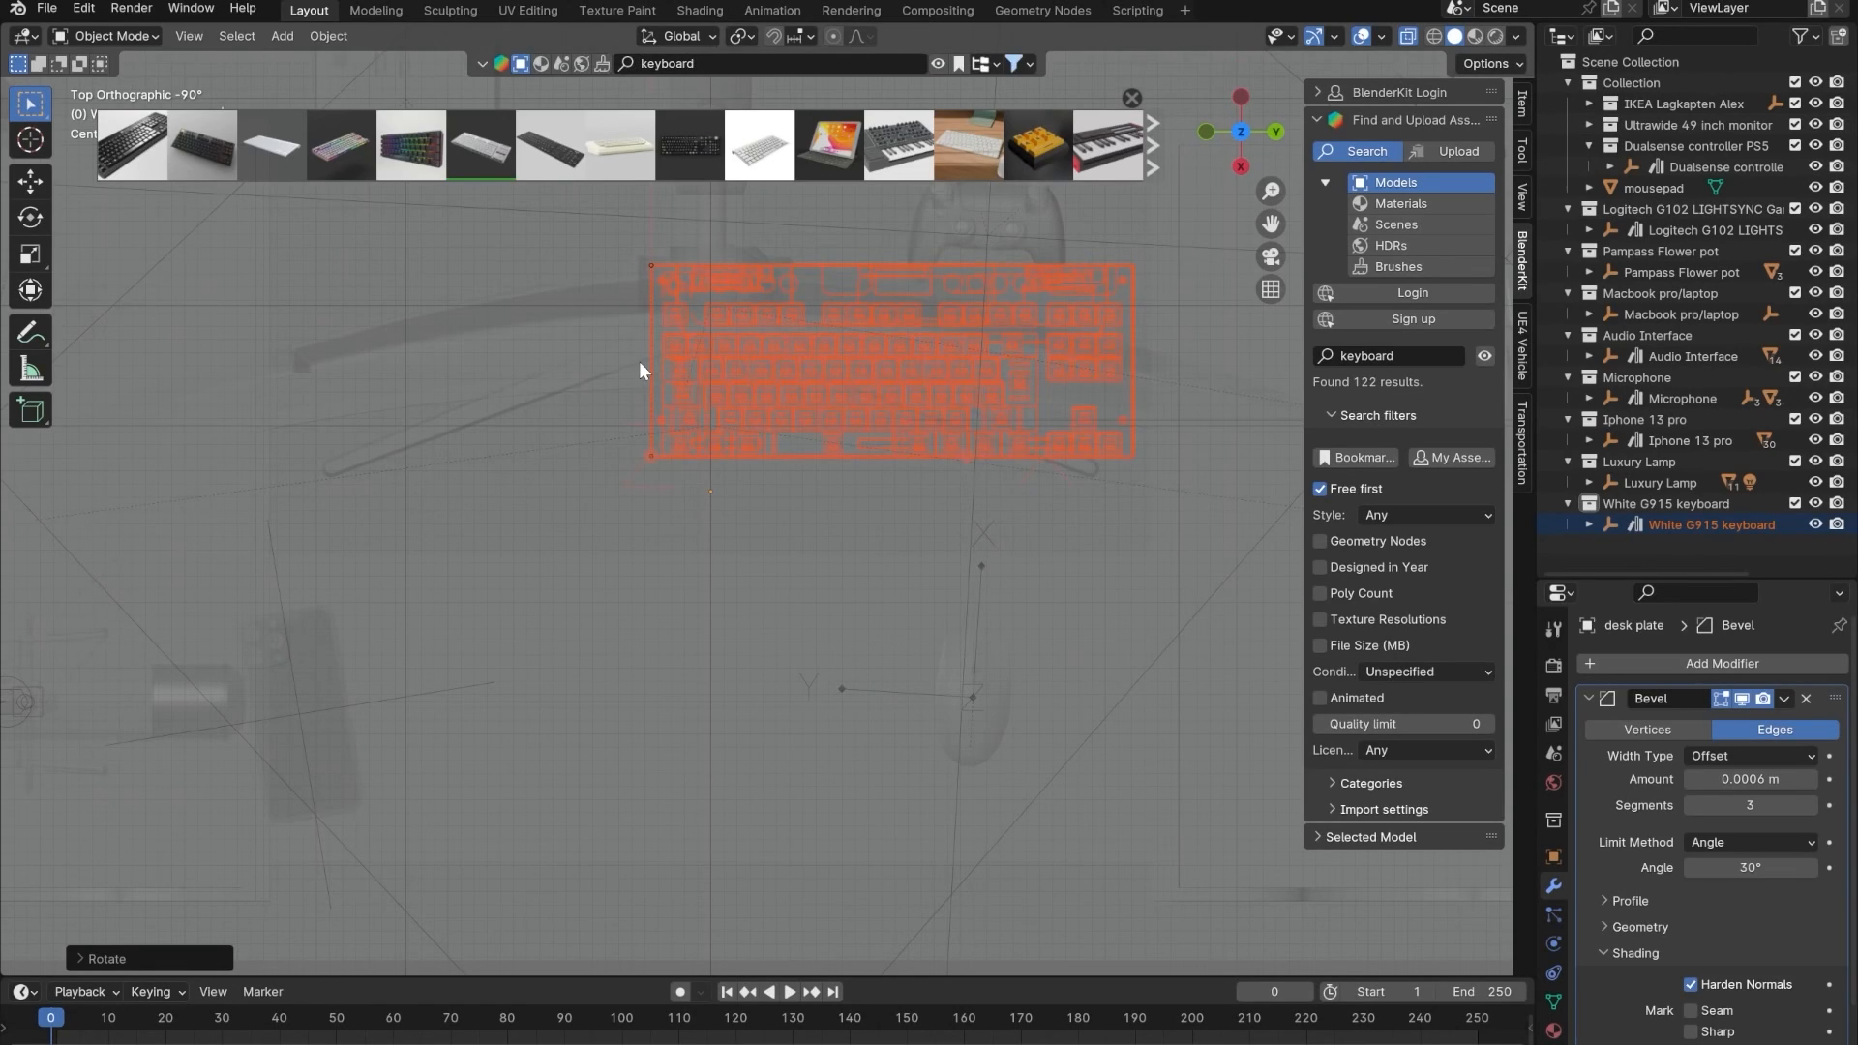
{"action": "key", "text": "g"}
{"action": "left_click", "coordinate": [635, 742]}
- Lower the keyboard about 0.0155 m along Z in the back view onto the mousepad, then turn X-ray shading off
{"action": "middle_click_drag", "start_coordinate": [704, 660], "coordinate": [477, 554]}
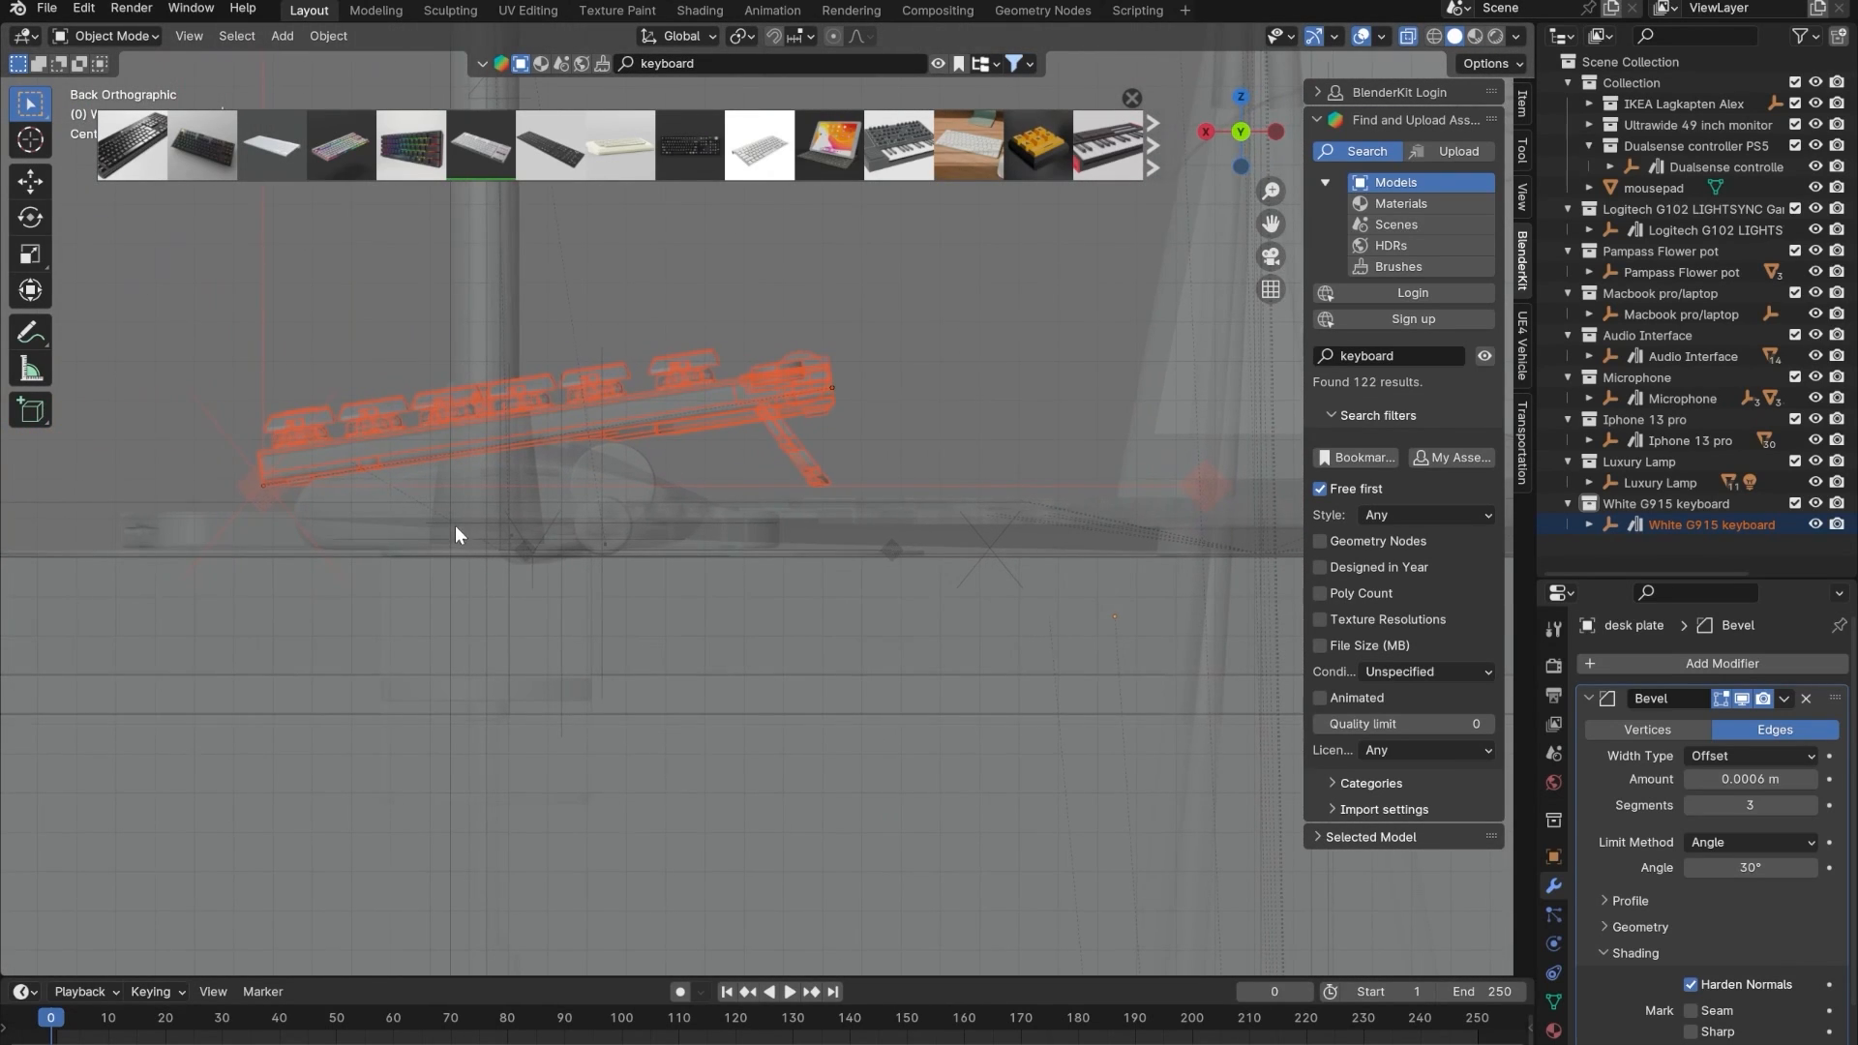
{"action": "scroll", "coordinate": [645, 521], "scroll_direction": "up", "scroll_amount": 7}
{"action": "key", "text": "g"}
{"action": "key", "text": "z"}
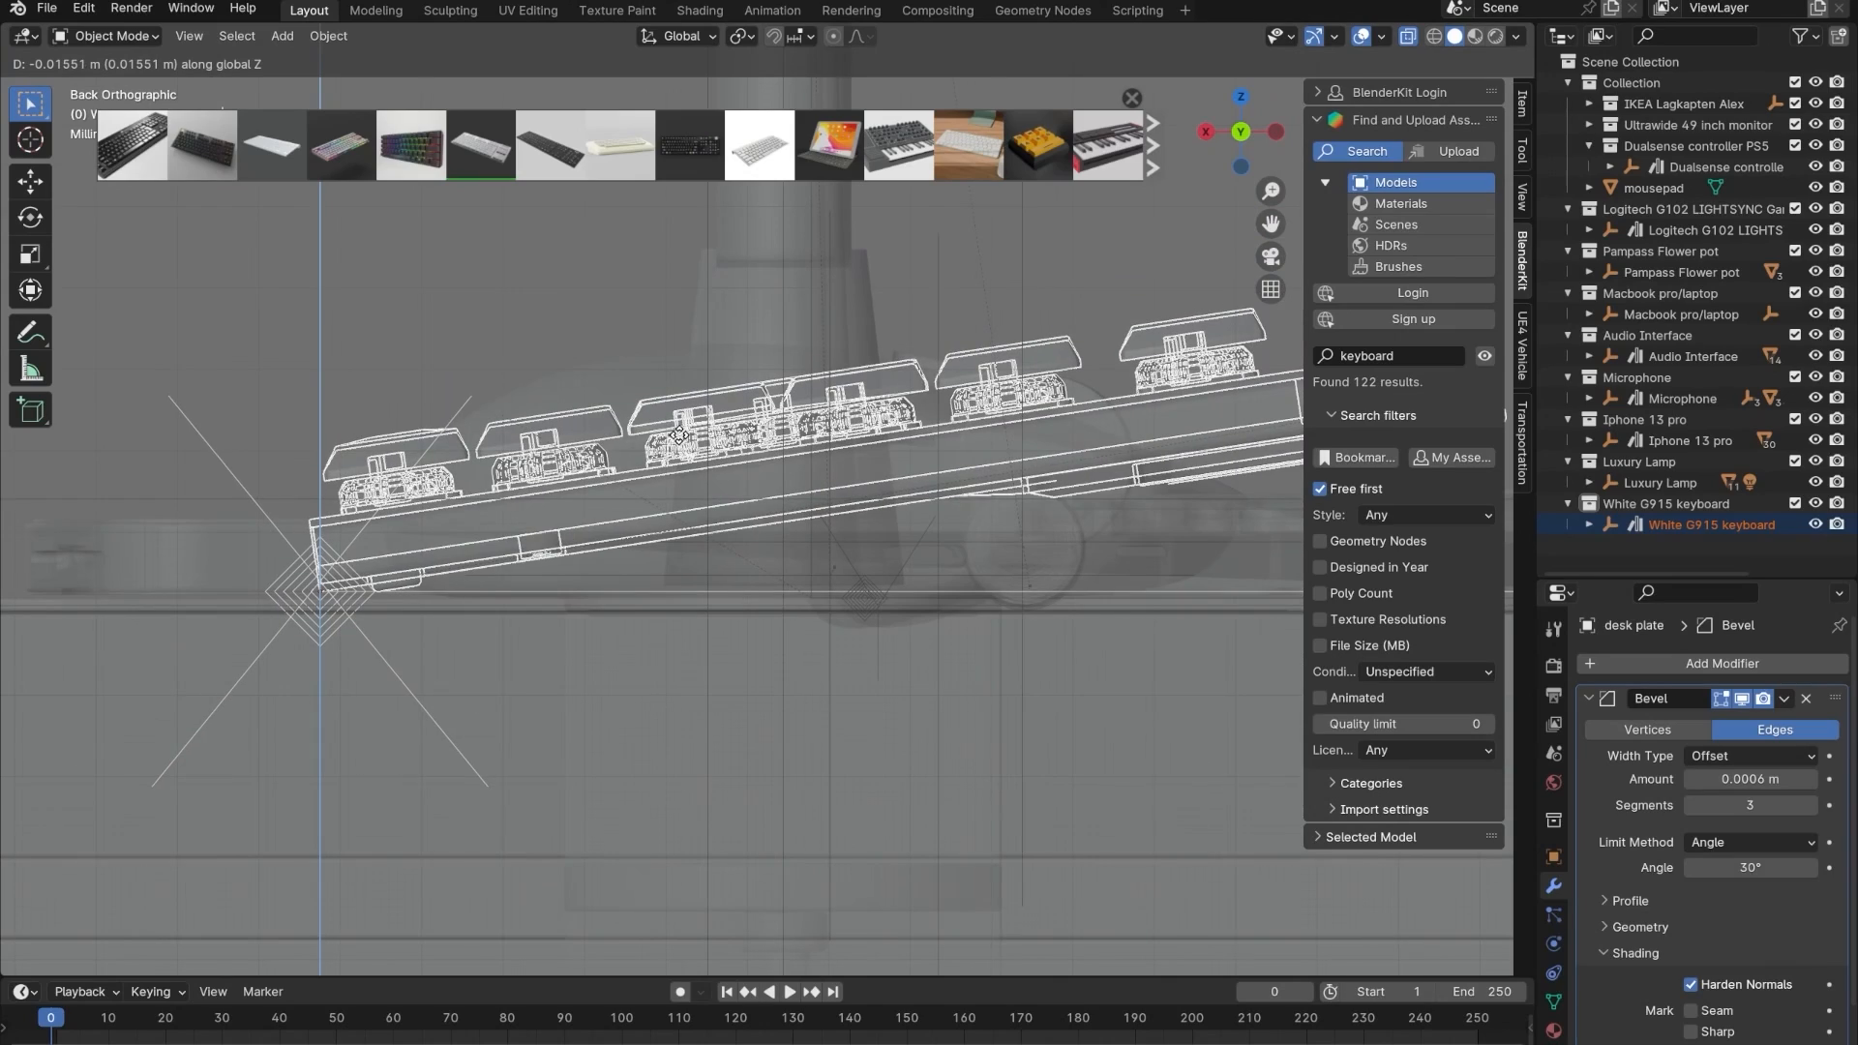
{"action": "left_click", "coordinate": [680, 437]}
{"action": "middle_click_drag", "start_coordinate": [493, 443], "coordinate": [792, 494]}
{"action": "key", "text": "alt+z"}
- Select the mousepad and check the keyboard's placement on the desk from the front
{"action": "scroll", "coordinate": [794, 492], "scroll_direction": "down", "scroll_amount": 11}
{"action": "left_click", "coordinate": [749, 666]}
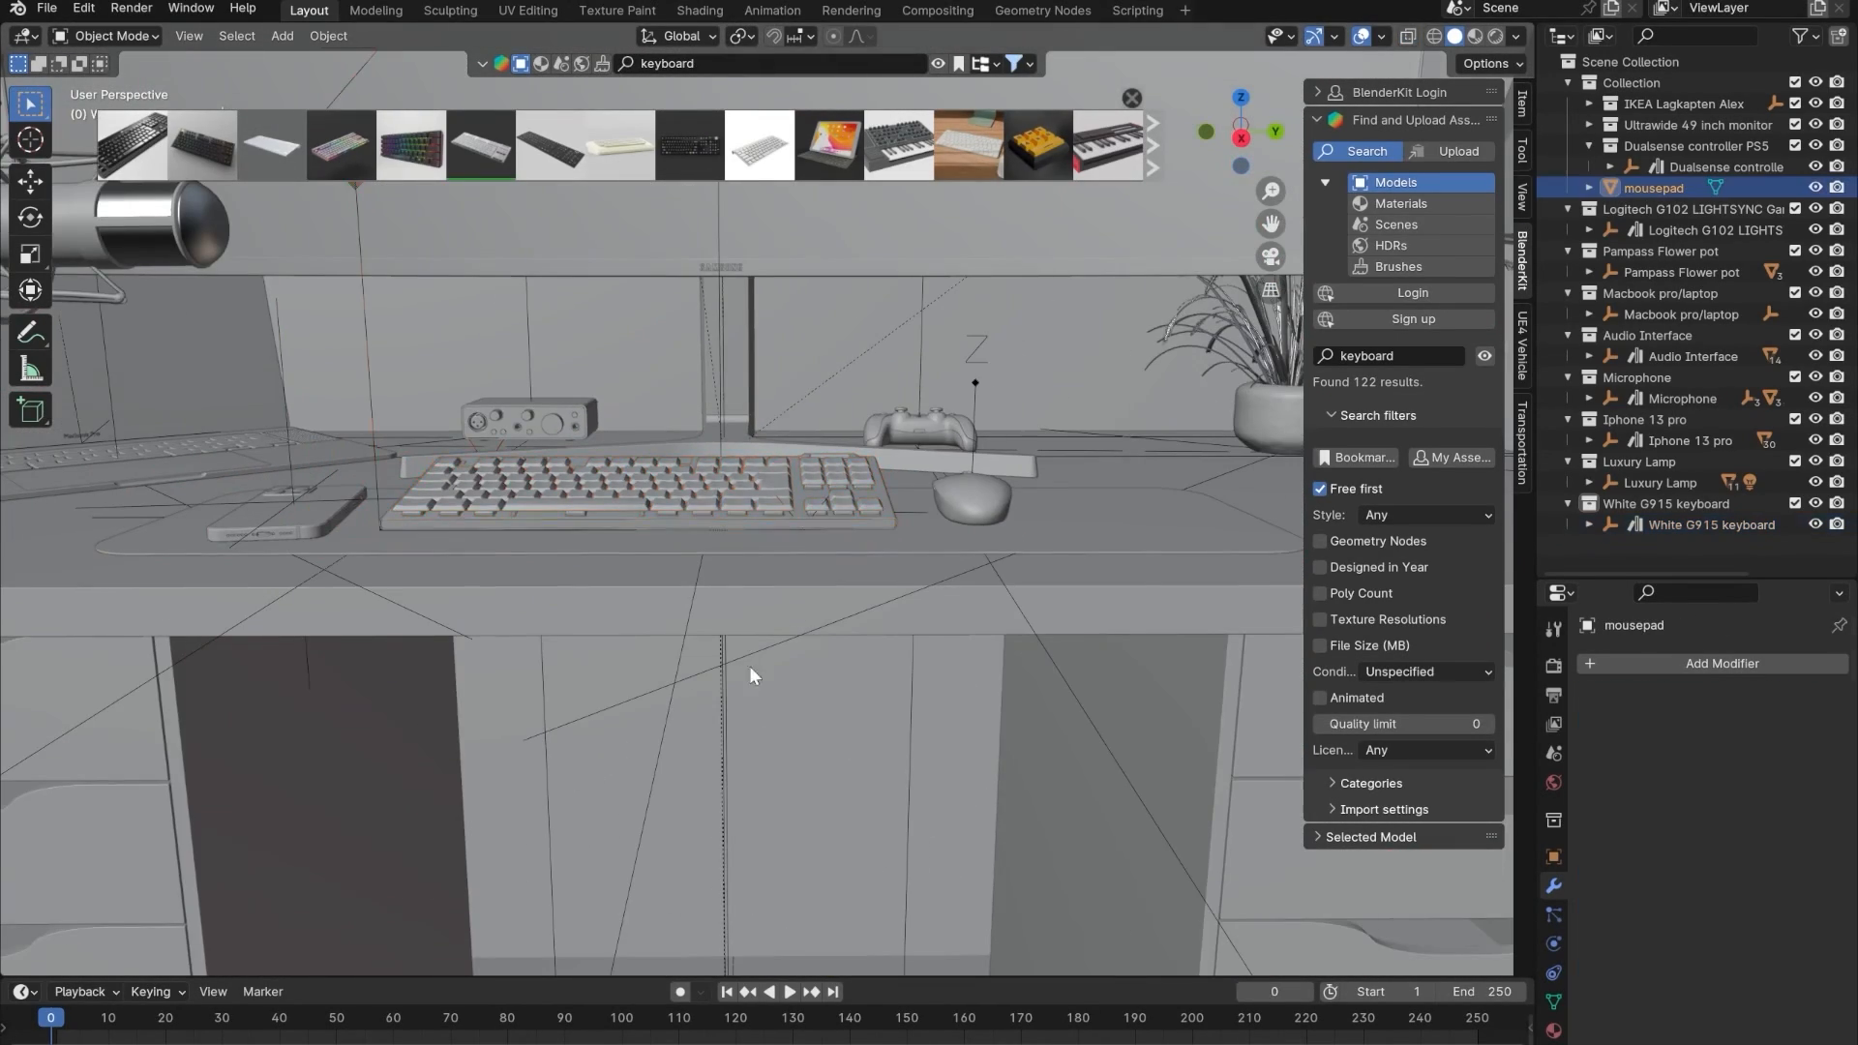
{"action": "mouse_move", "coordinate": [749, 666]}
{"action": "middle_mouse_down"}
{"action": "mouse_move", "coordinate": [778, 607]}
{"action": "mouse_move", "coordinate": [718, 573]}
{"action": "mouse_move", "coordinate": [703, 631]}
{"action": "mouse_move", "coordinate": [761, 670]}
{"action": "middle_mouse_up"}
{"action": "scroll", "coordinate": [778, 607], "scroll_direction": "down", "scroll_amount": 4}
{"action": "scroll", "coordinate": [717, 573], "scroll_direction": "up", "scroll_amount": 1}
{"action": "scroll", "coordinate": [761, 670], "scroll_direction": "up", "scroll_amount": 1}
{"action": "scroll", "coordinate": [761, 670], "scroll_direction": "down", "scroll_amount": 1}
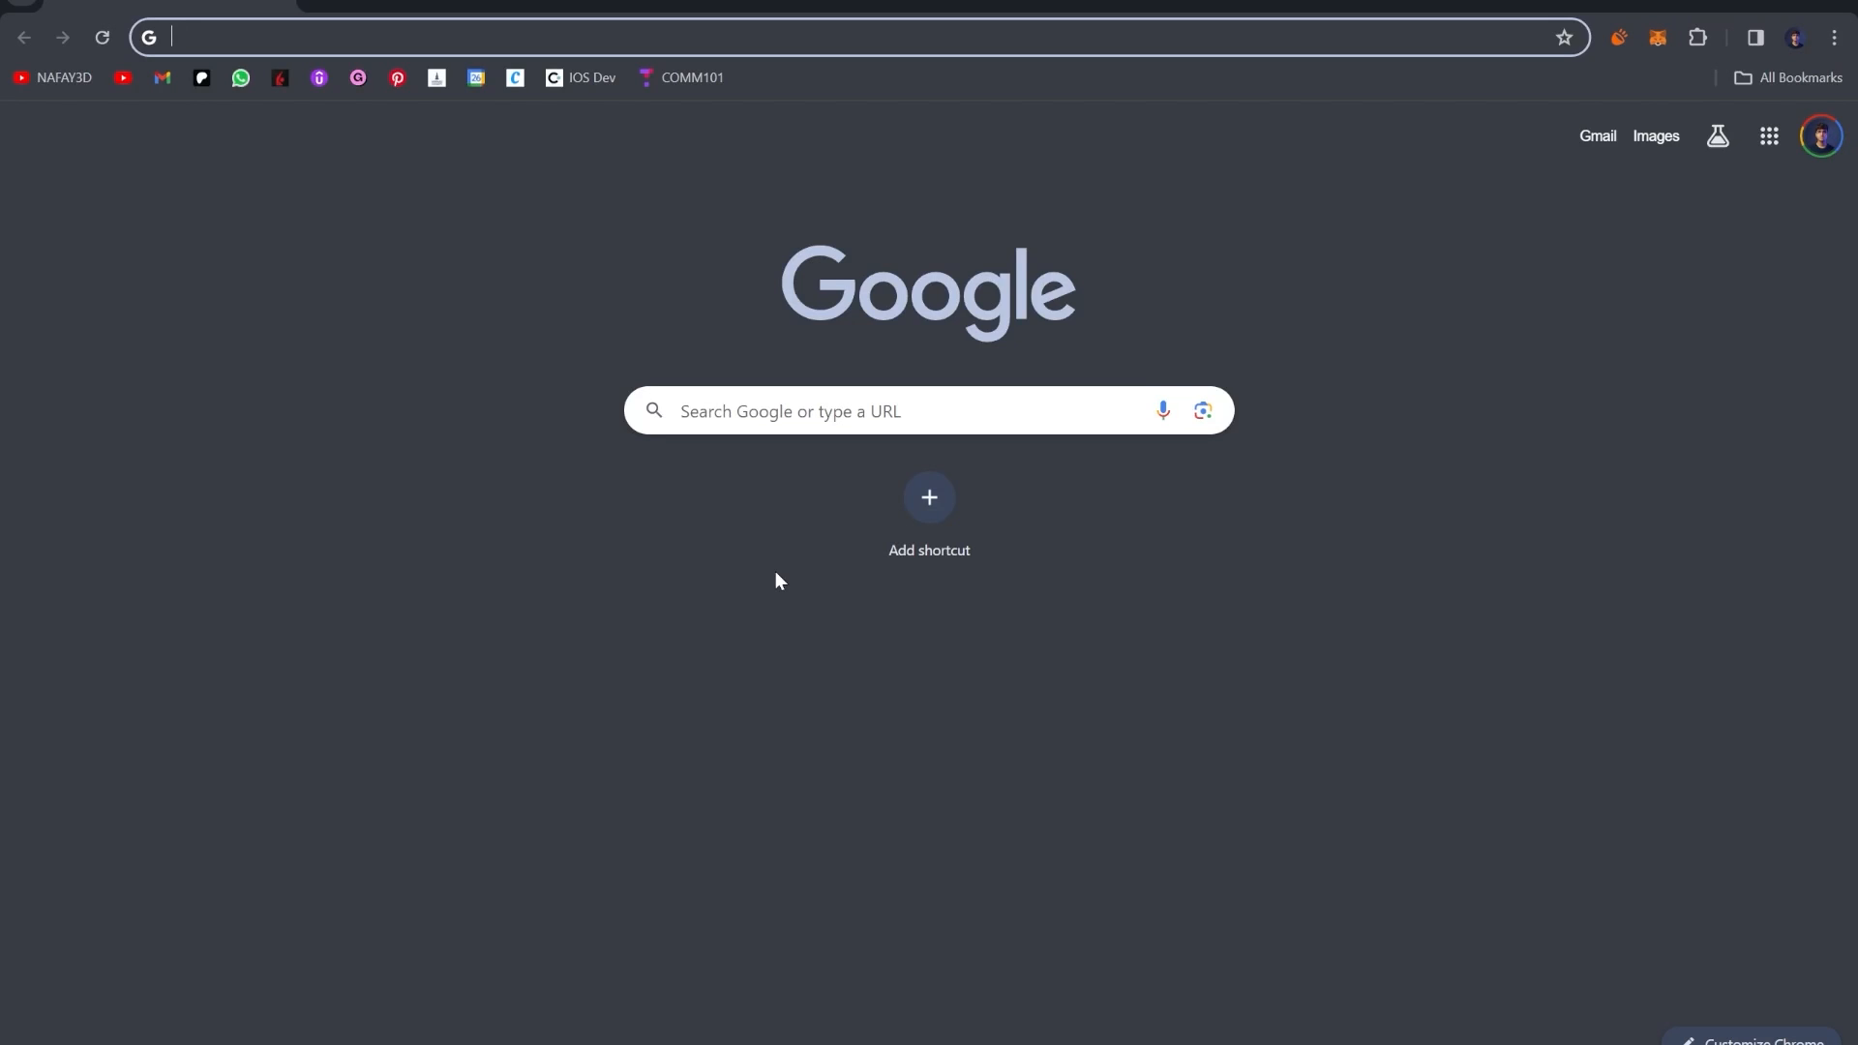
- Switch to Chrome, search Google for "keyboard 3d model" and open Sketchfab's Keyboard 3D models page
{"action": "type", "text": "keyboard 3dc mo"}
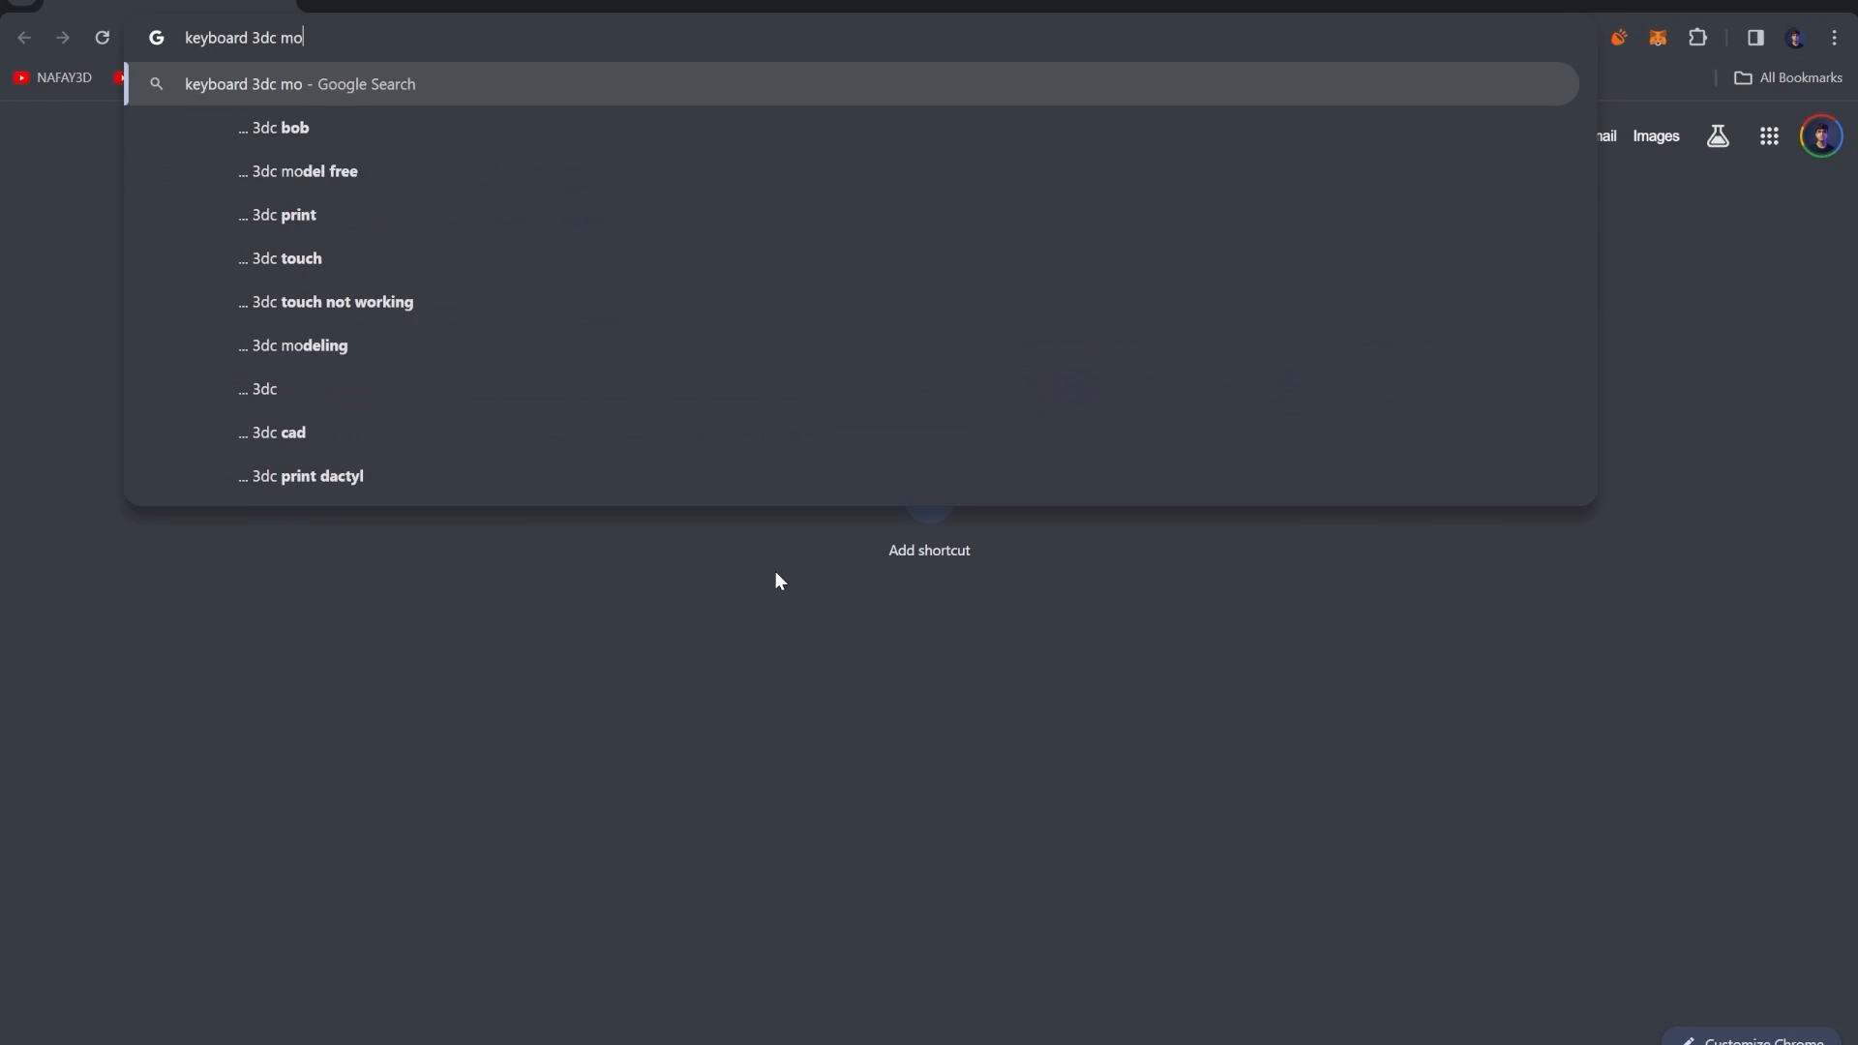
{"action": "key", "text": "BackSpace"}
{"action": "key", "text": "BackSpace"}
{"action": "key", "text": "BackSpace"}
{"action": "key", "text": "BackSpace"}
{"action": "type", "text": "mod"}
{"action": "key", "text": "Return"}
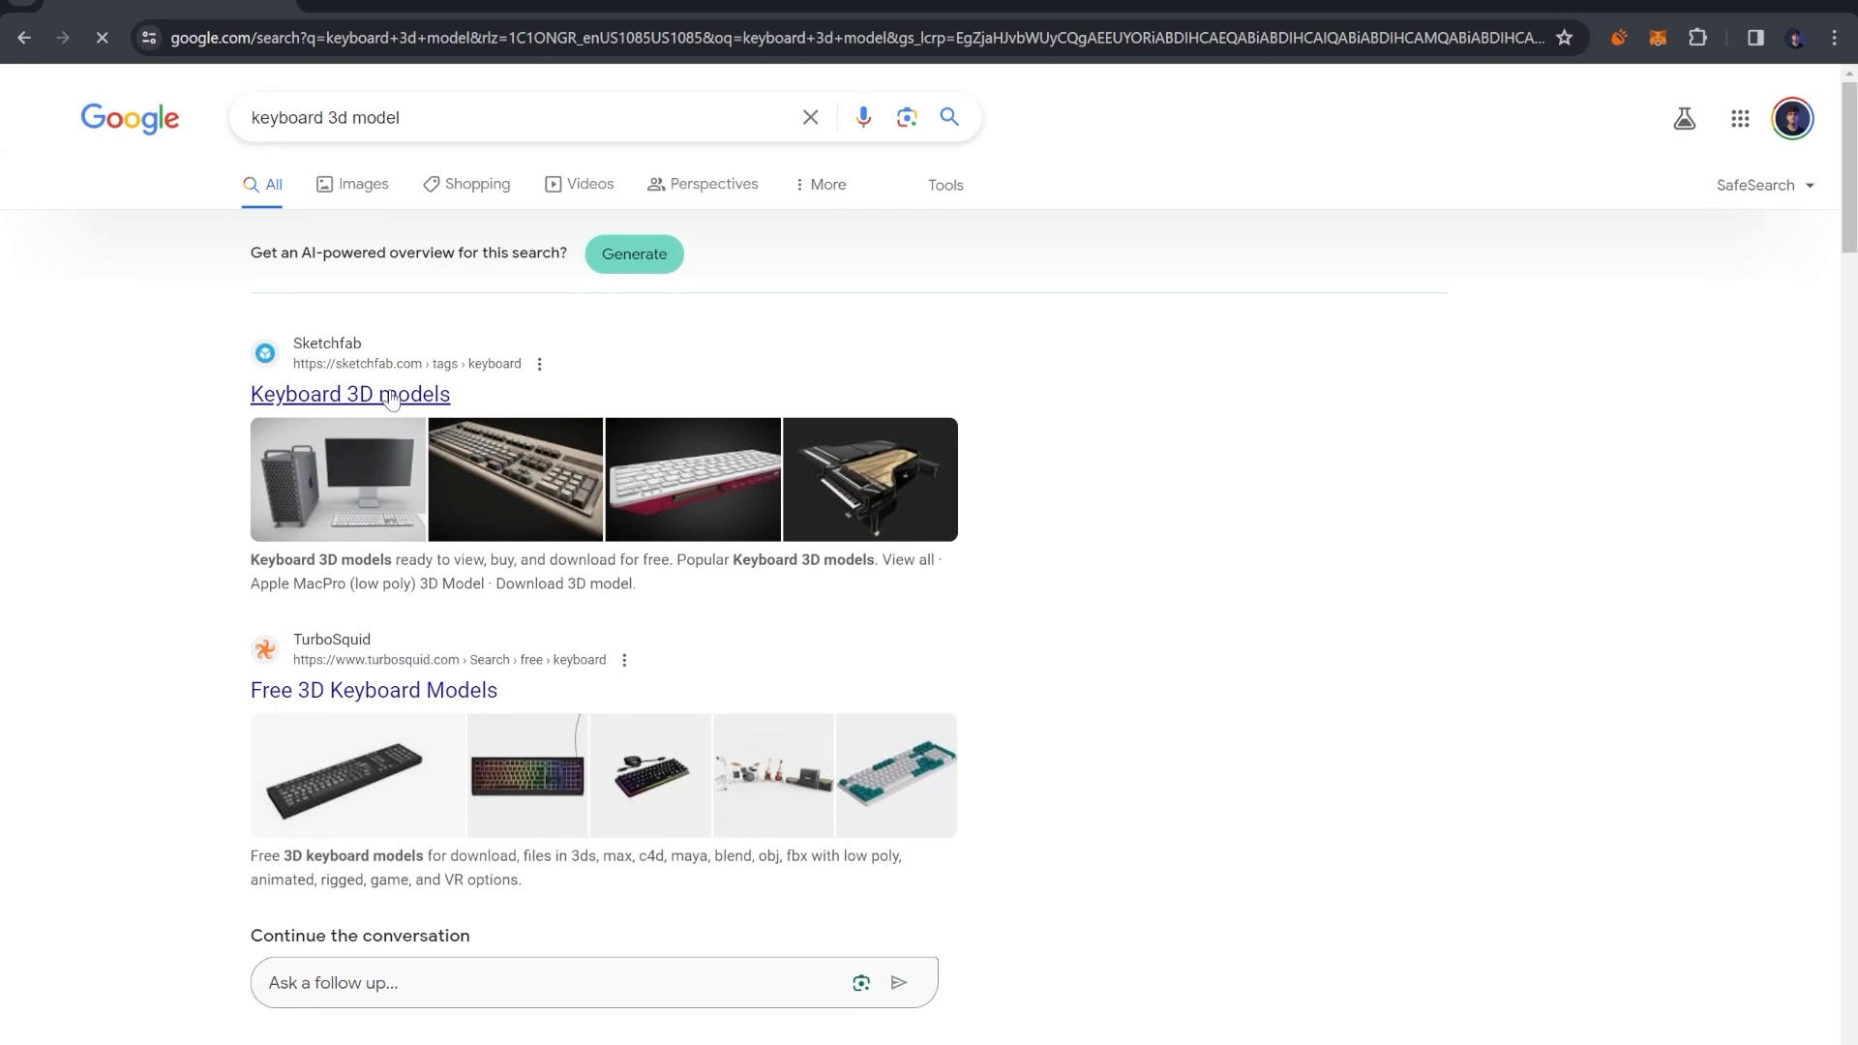
{"action": "left_click", "coordinate": [339, 390]}
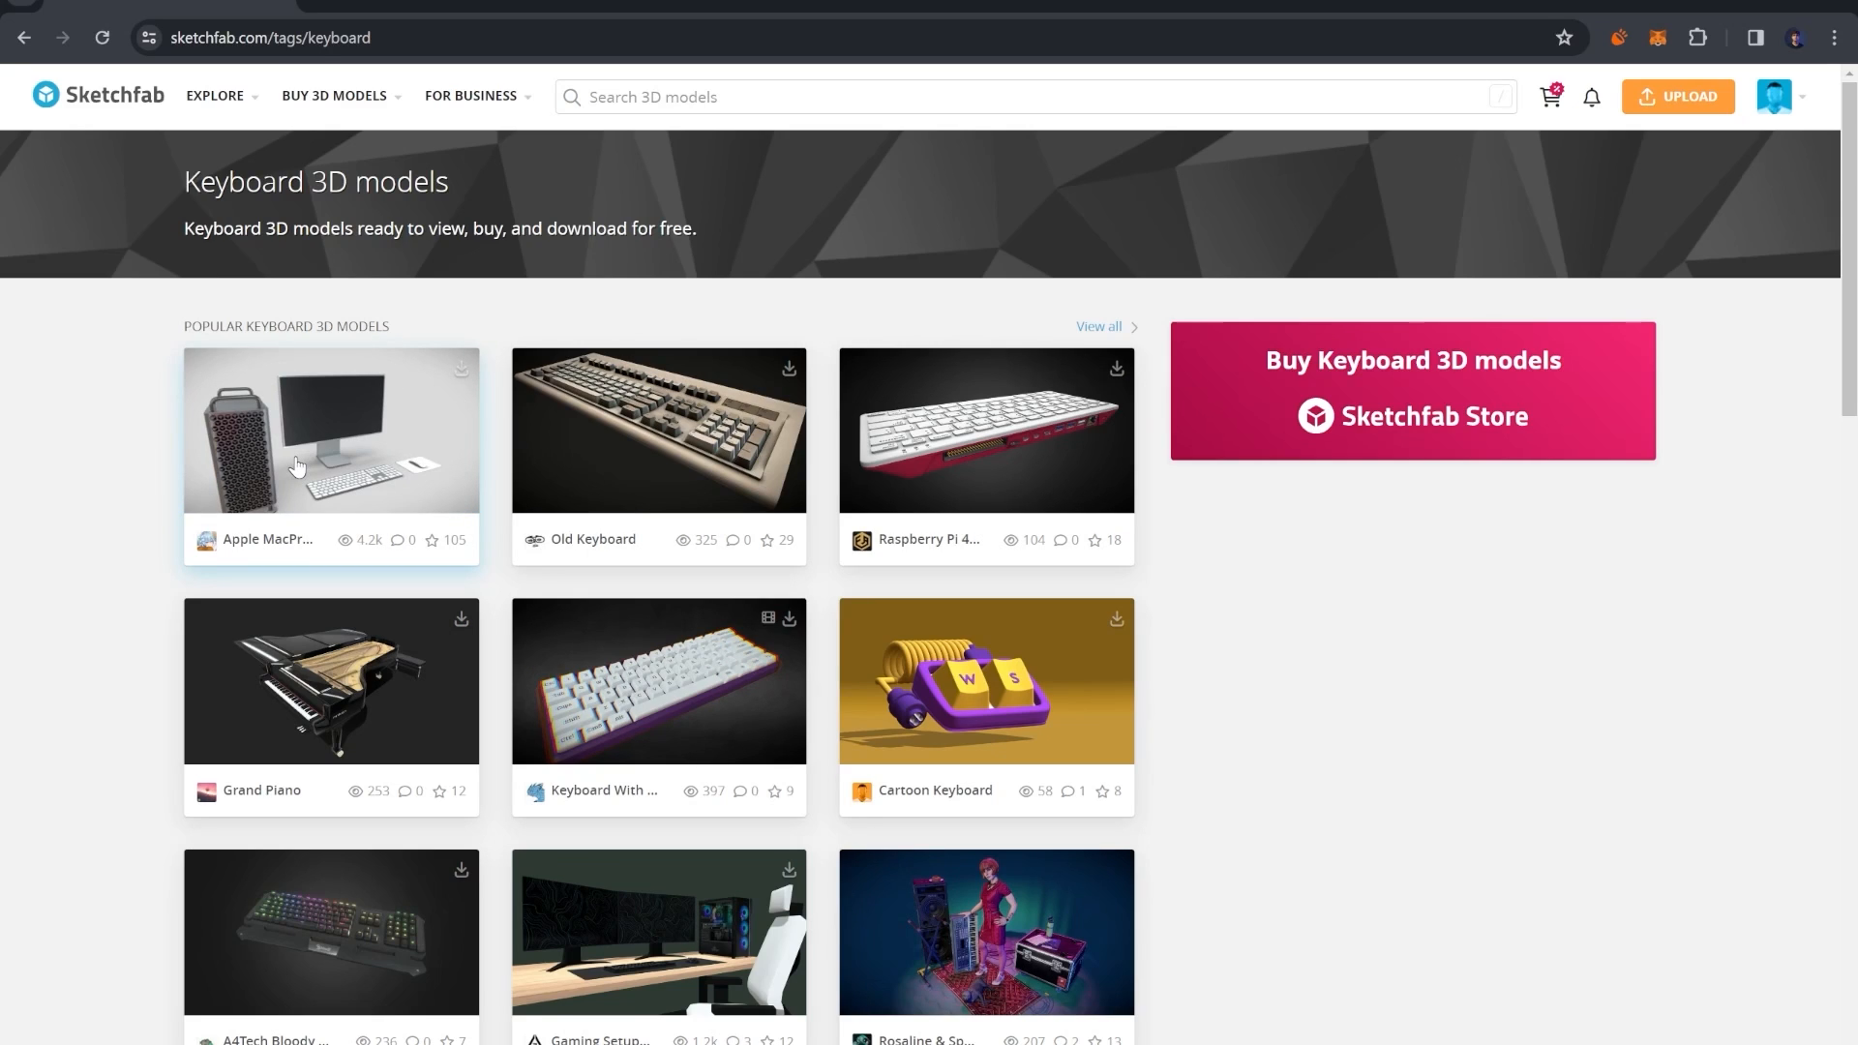
- Open Keyboard With Animation Rigged in a new tab, browse the other keyboards, and inspect the rigged model from several angles
{"action": "right_click", "coordinate": [624, 694]}
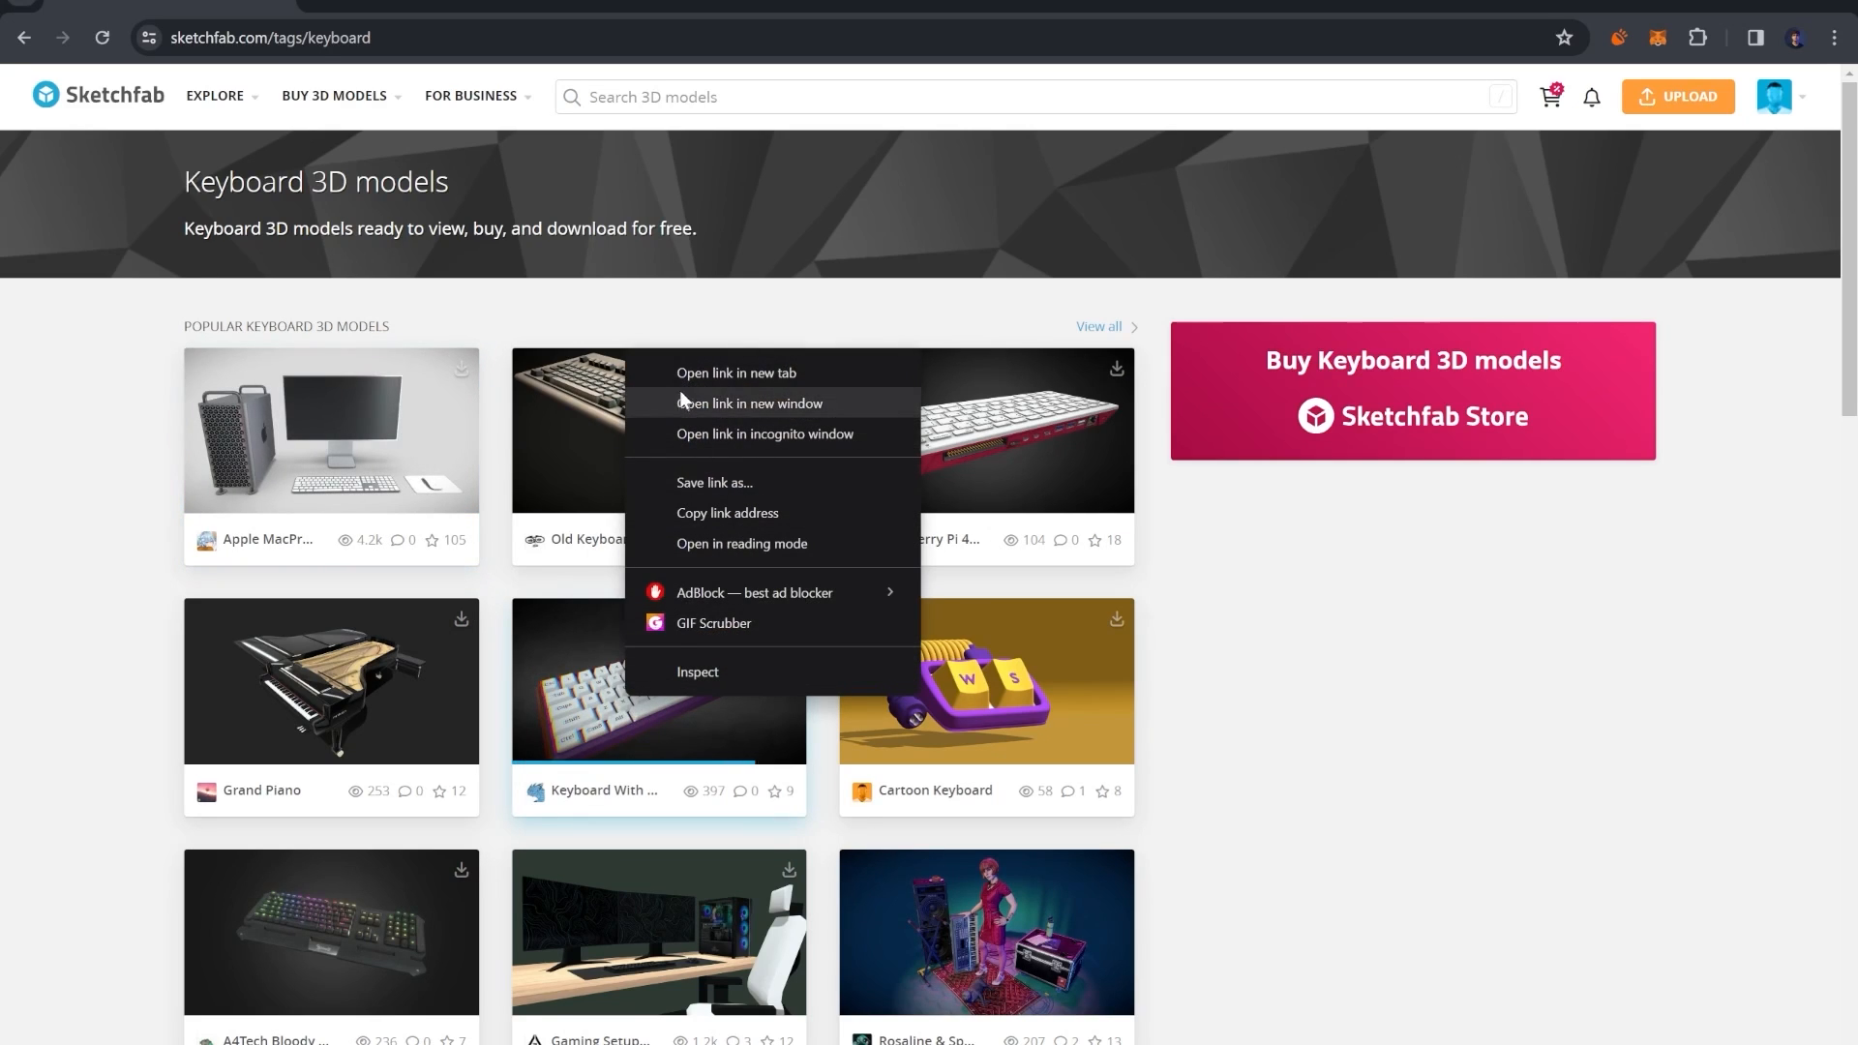
{"action": "left_click", "coordinate": [681, 374]}
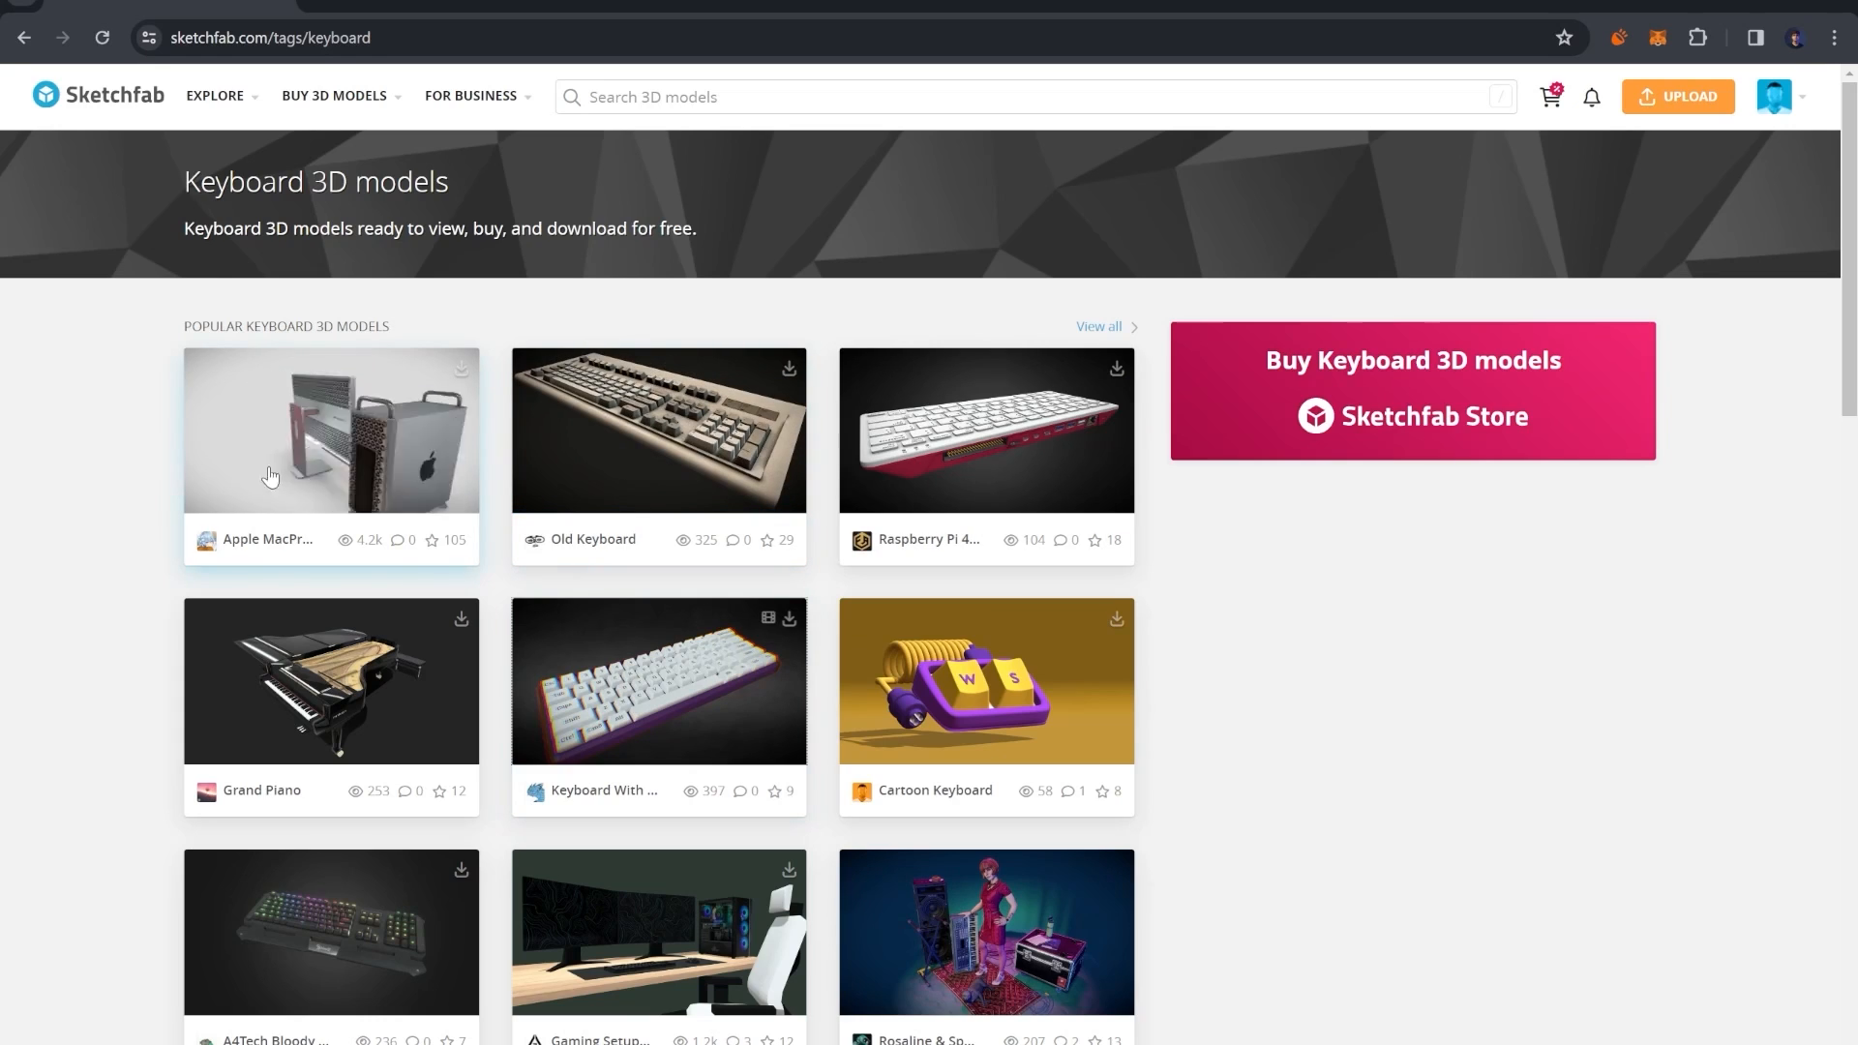
{"action": "scroll", "coordinate": [1198, 738], "scroll_direction": "down", "scroll_amount": 3}
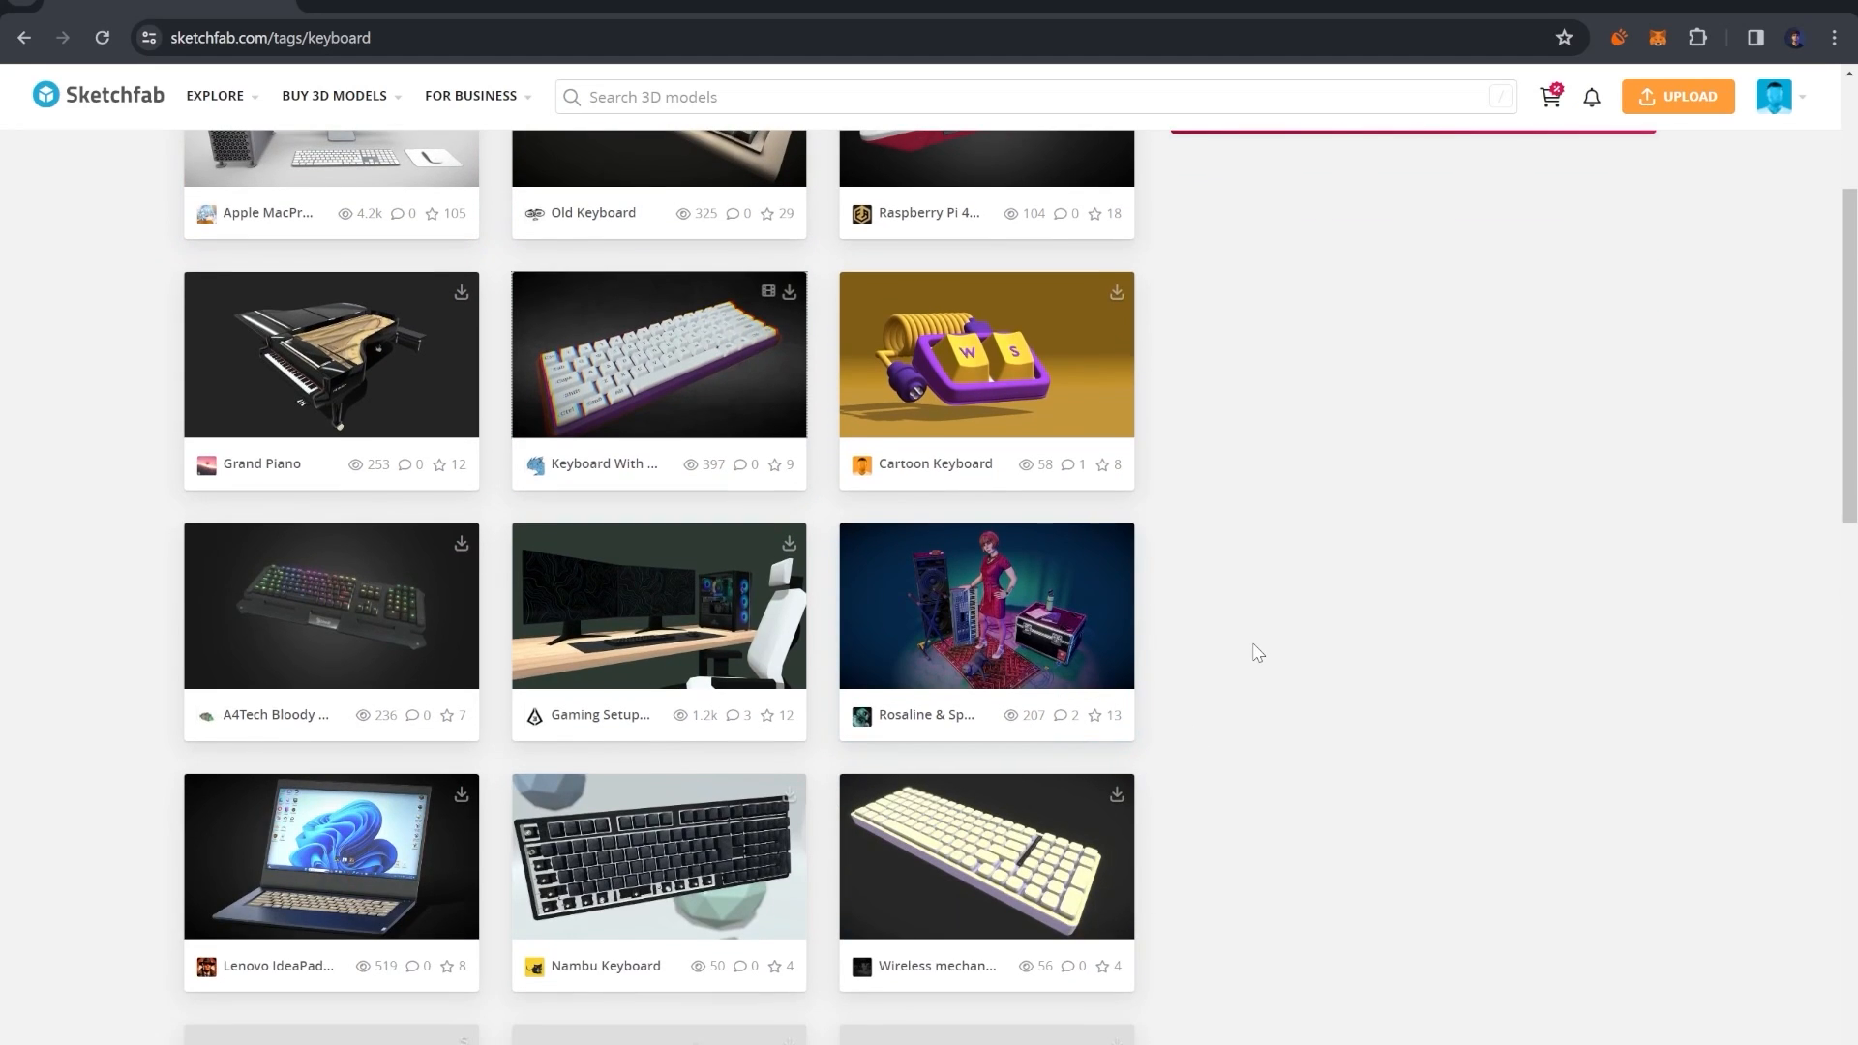
{"action": "scroll", "coordinate": [1205, 774], "scroll_direction": "down", "scroll_amount": 7}
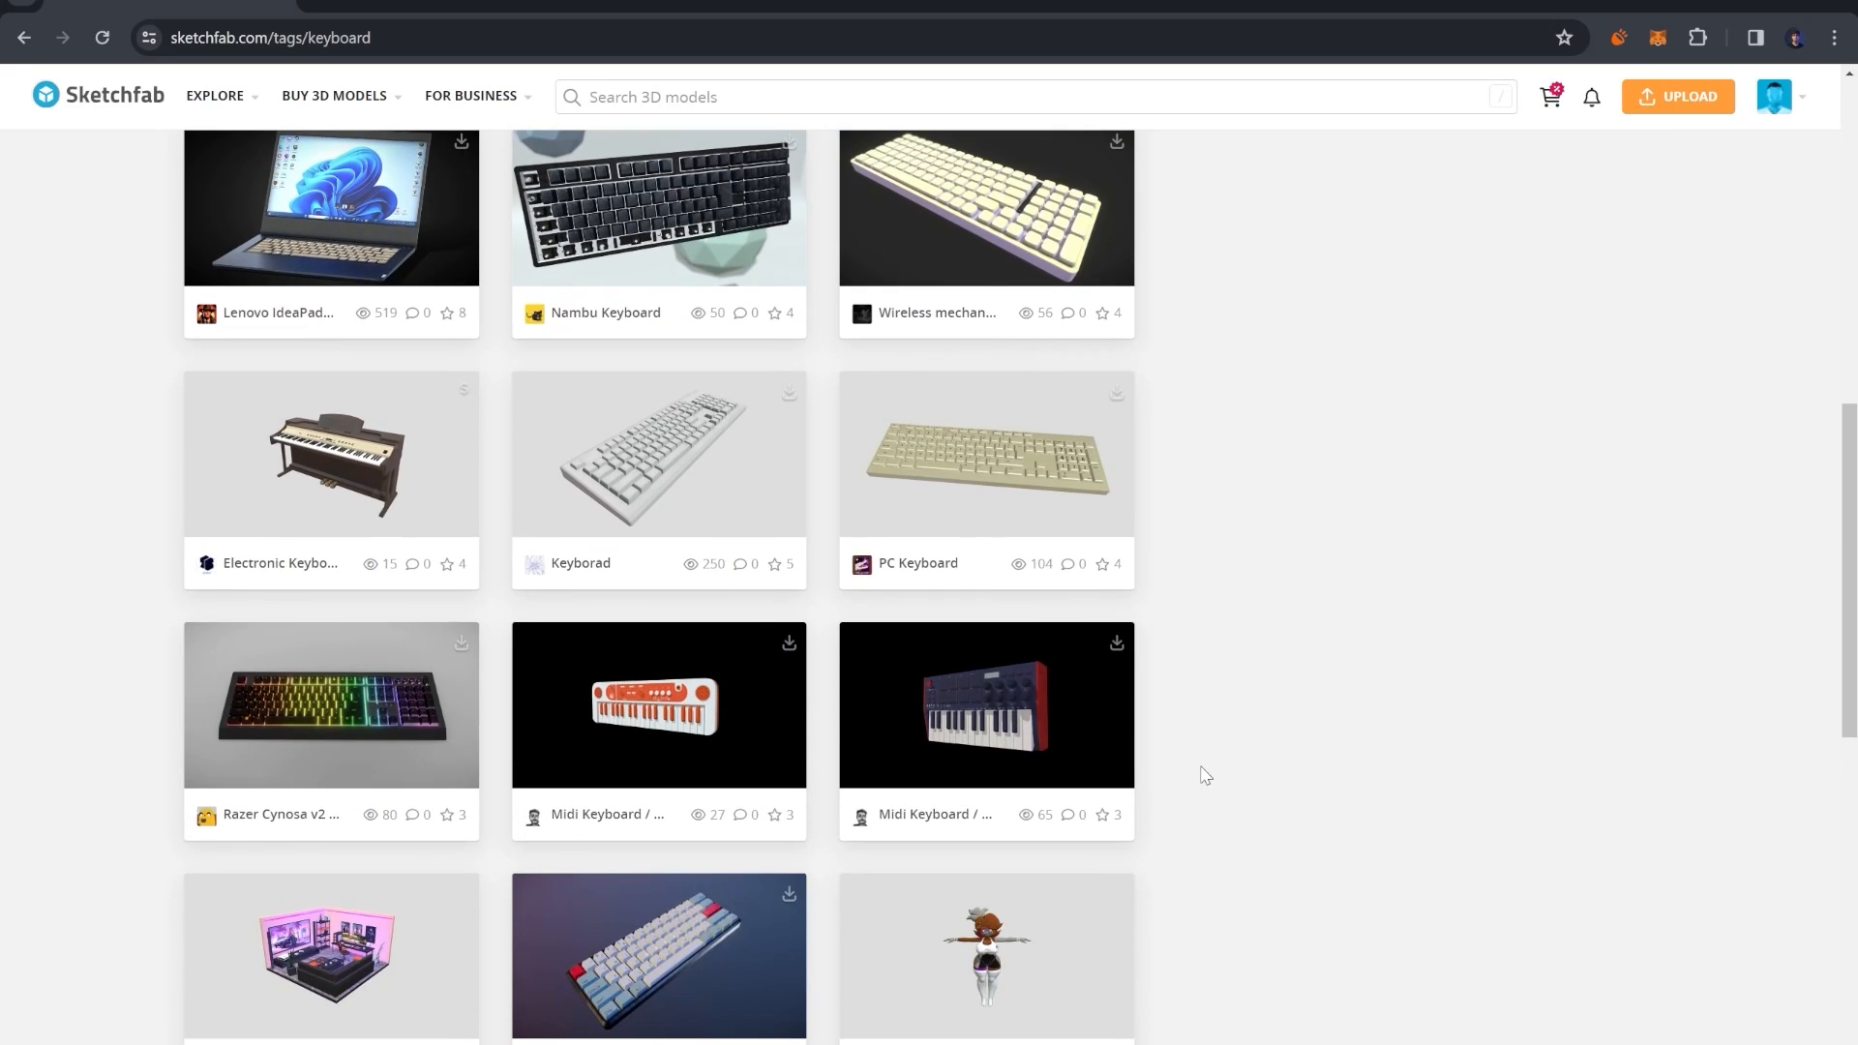
{"action": "left_click", "coordinate": [430, 5]}
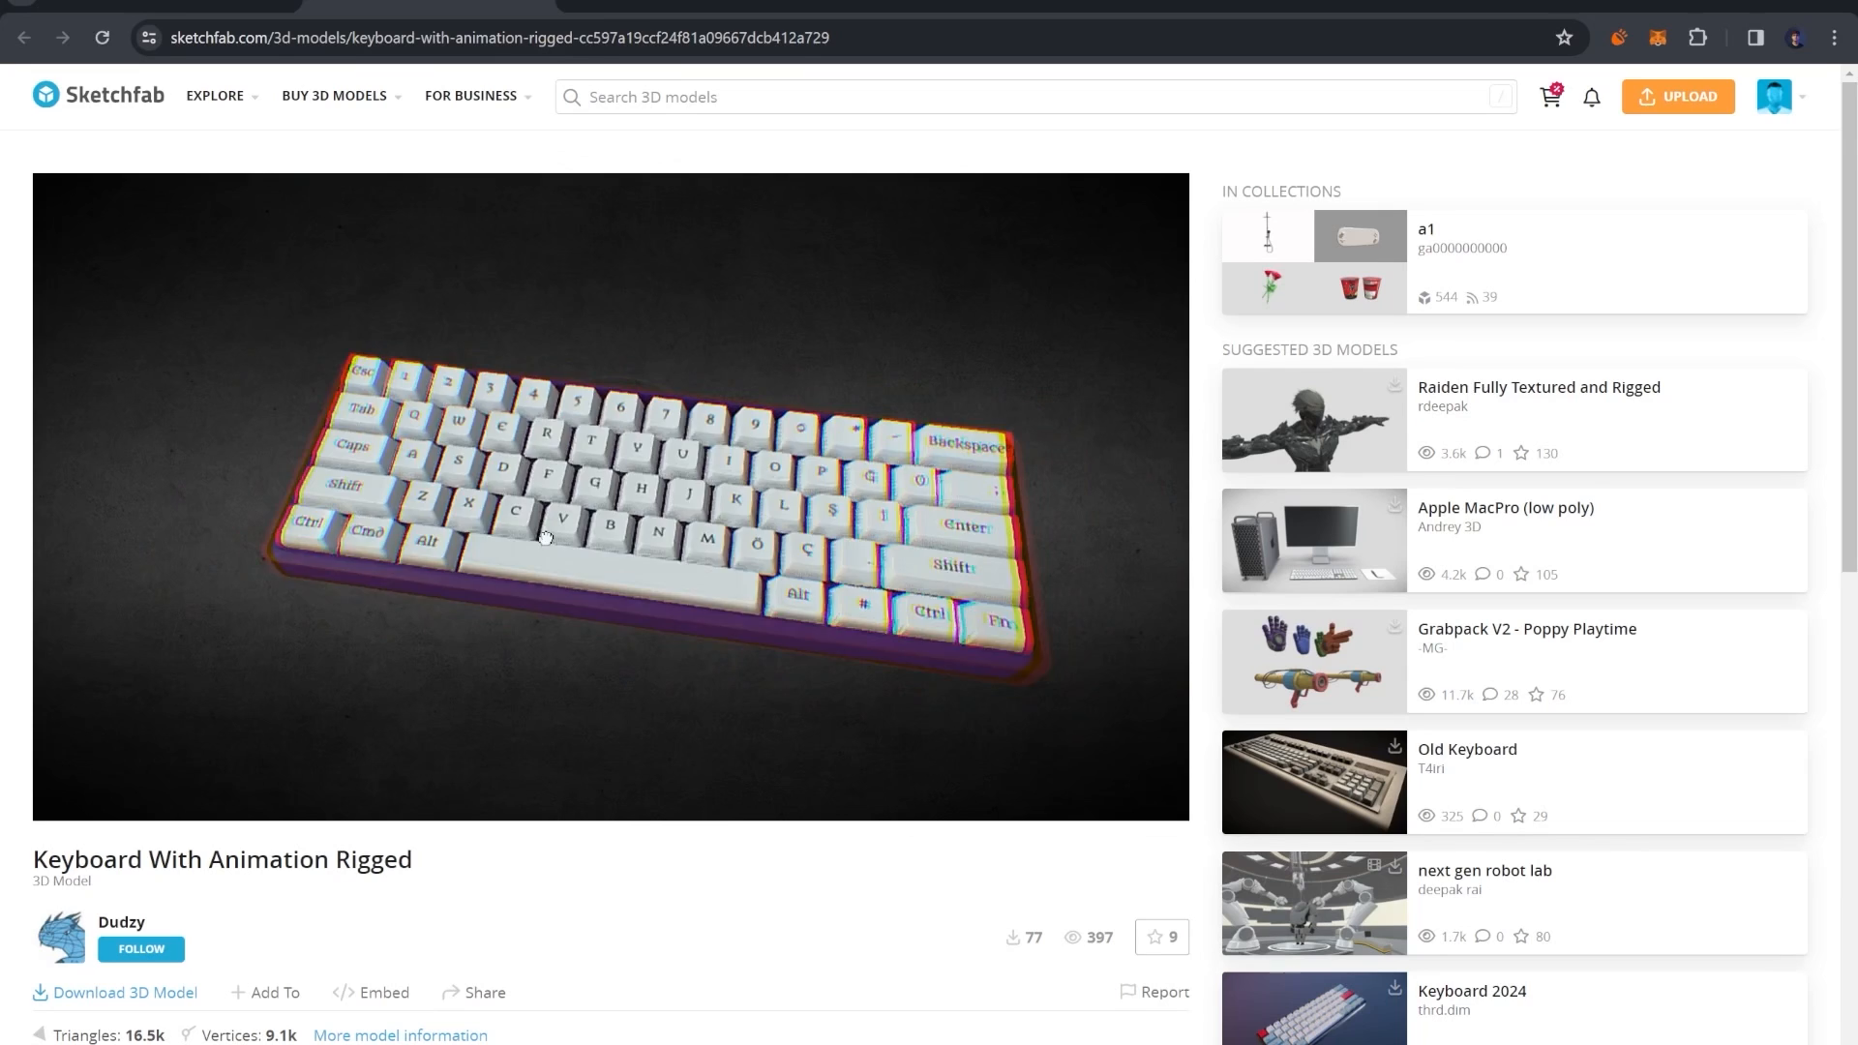
{"action": "left_click_drag", "start_coordinate": [579, 492], "coordinate": [575, 421]}
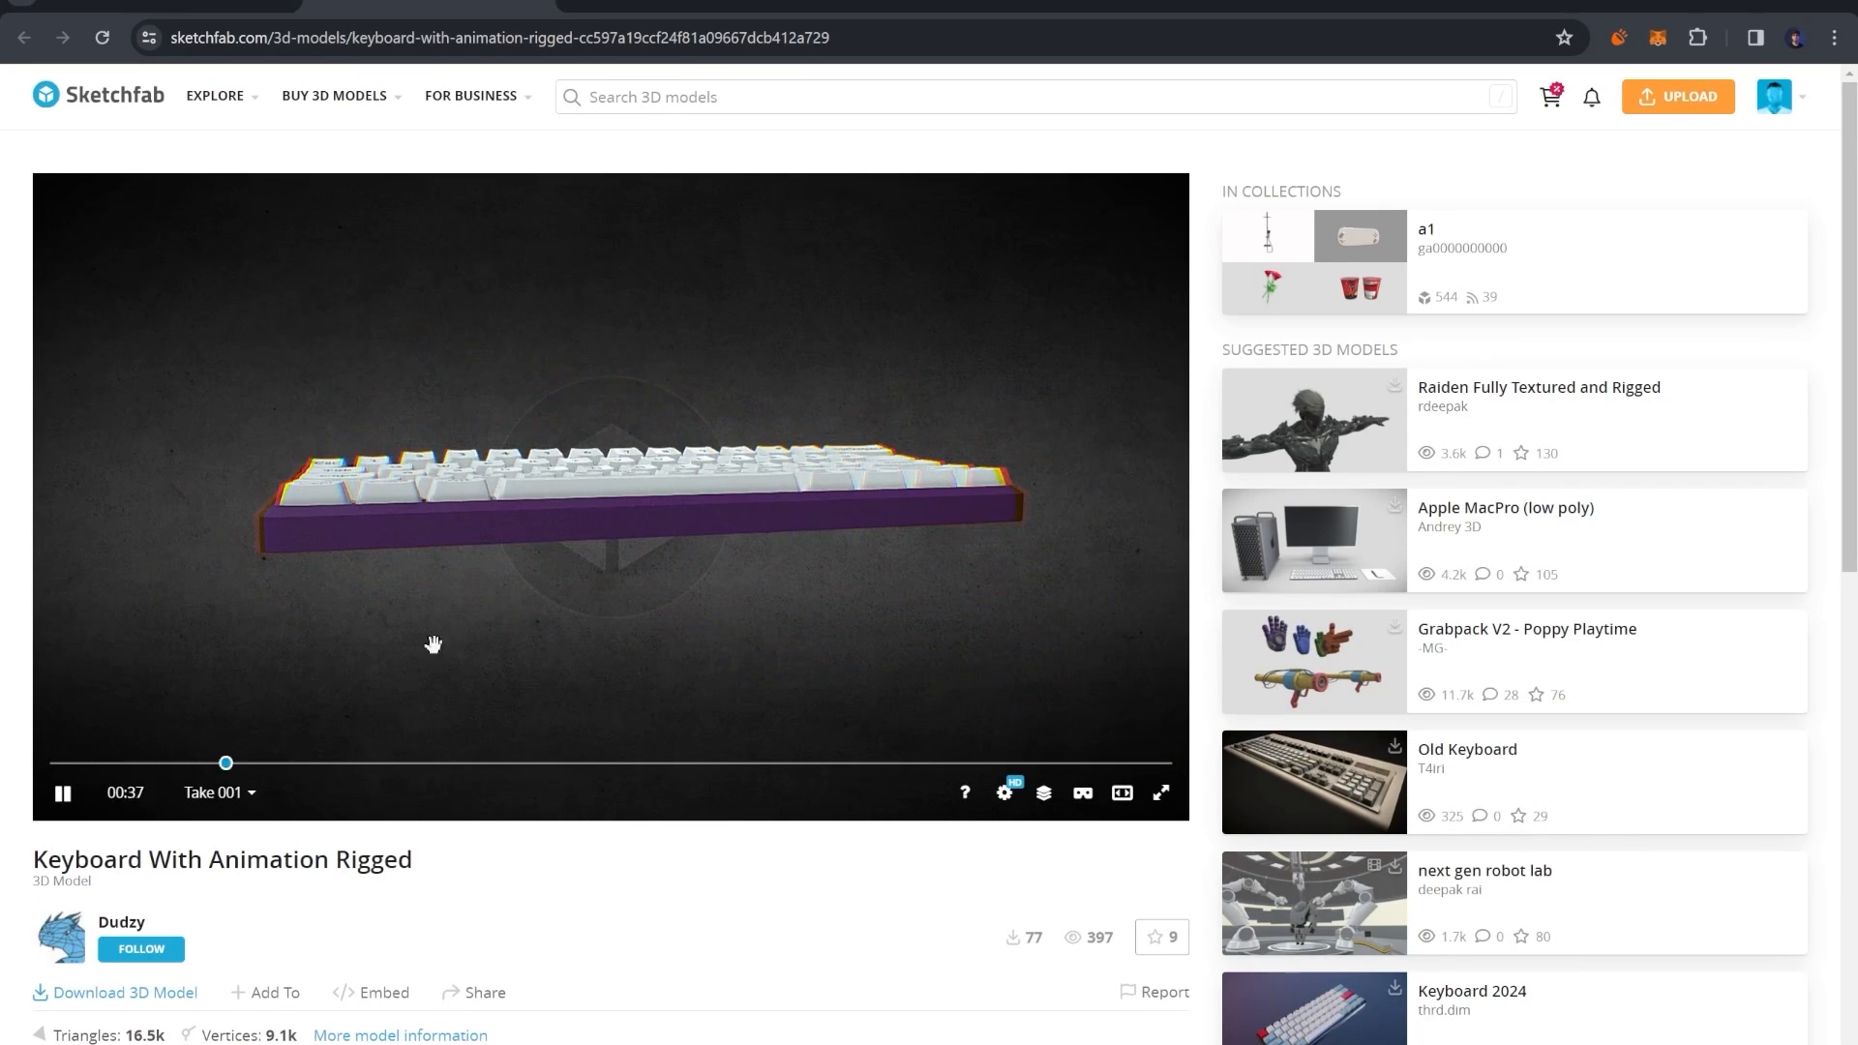
{"action": "left_click_drag", "start_coordinate": [464, 480], "coordinate": [598, 512]}
- Inspect the Keyboard 2024 model from several angles and download it in its original FBX format
{"action": "scroll", "coordinate": [406, 944], "scroll_direction": "down", "scroll_amount": 1}
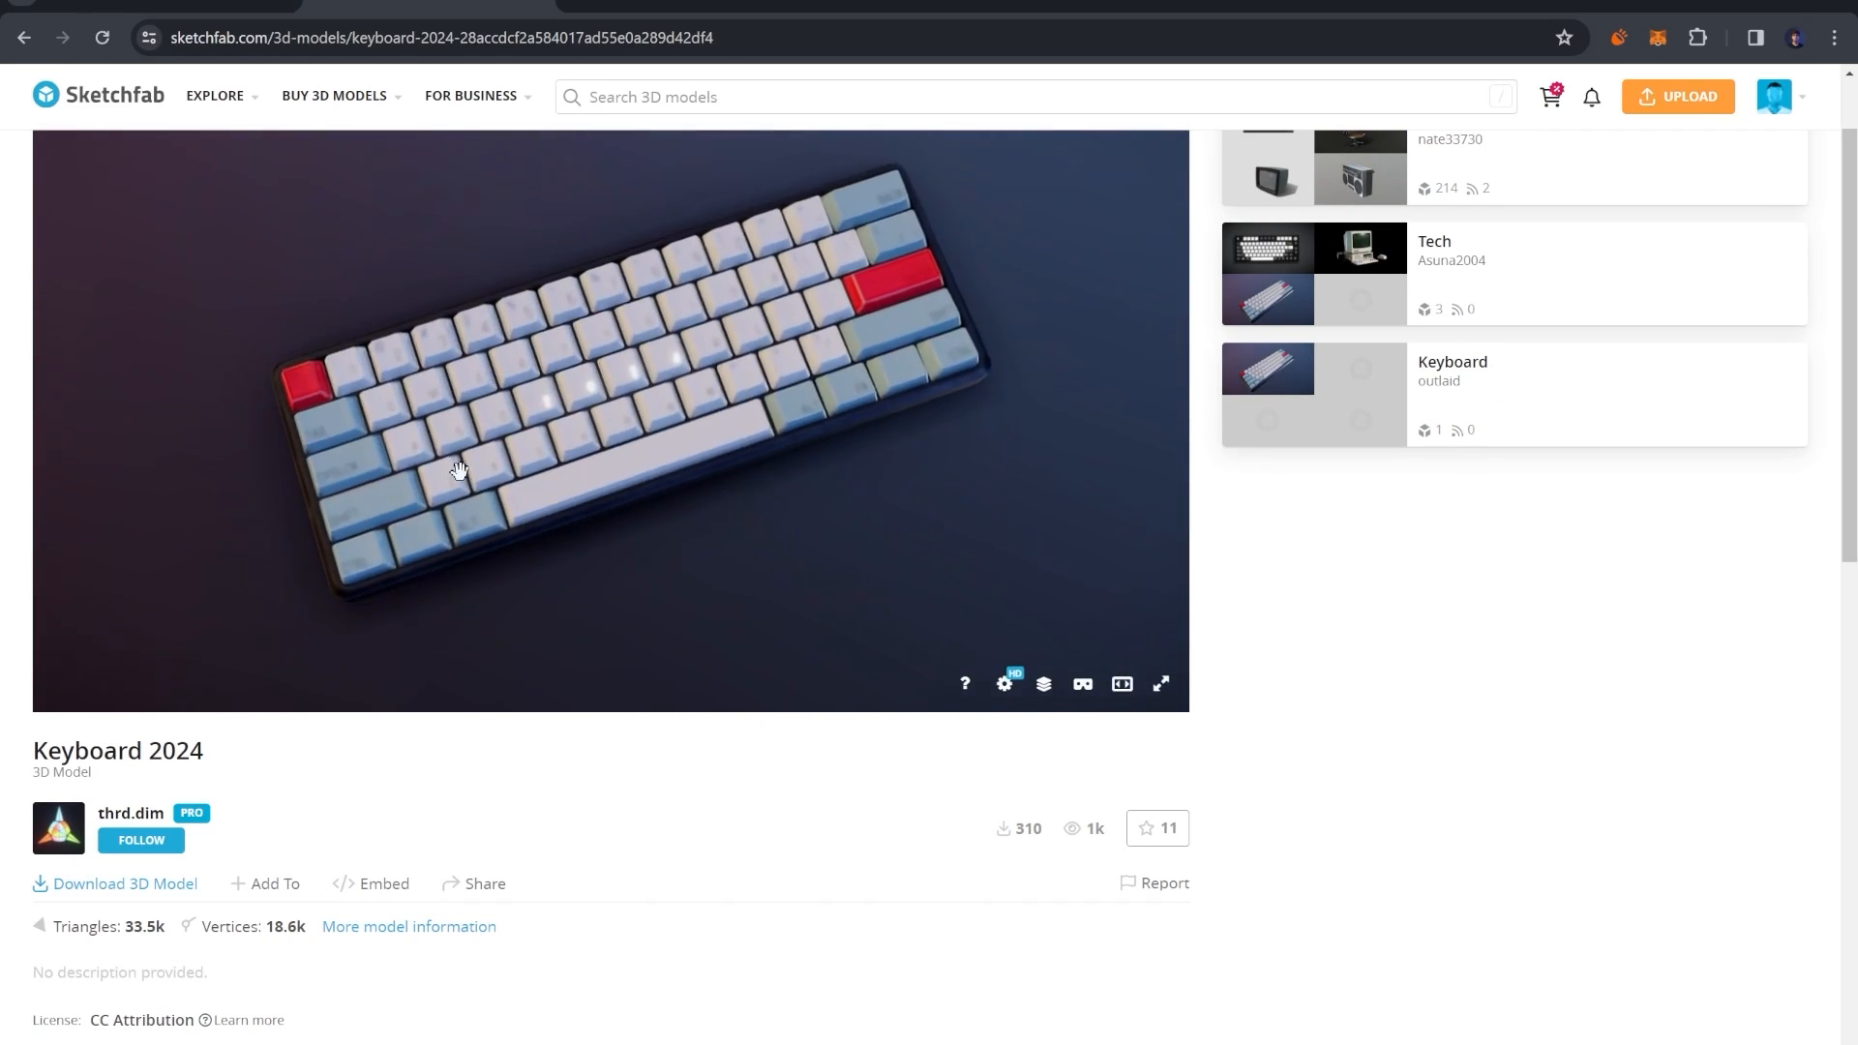
{"action": "left_click_drag", "start_coordinate": [459, 471], "coordinate": [427, 444]}
{"action": "scroll", "coordinate": [427, 444], "scroll_direction": "up", "scroll_amount": 3}
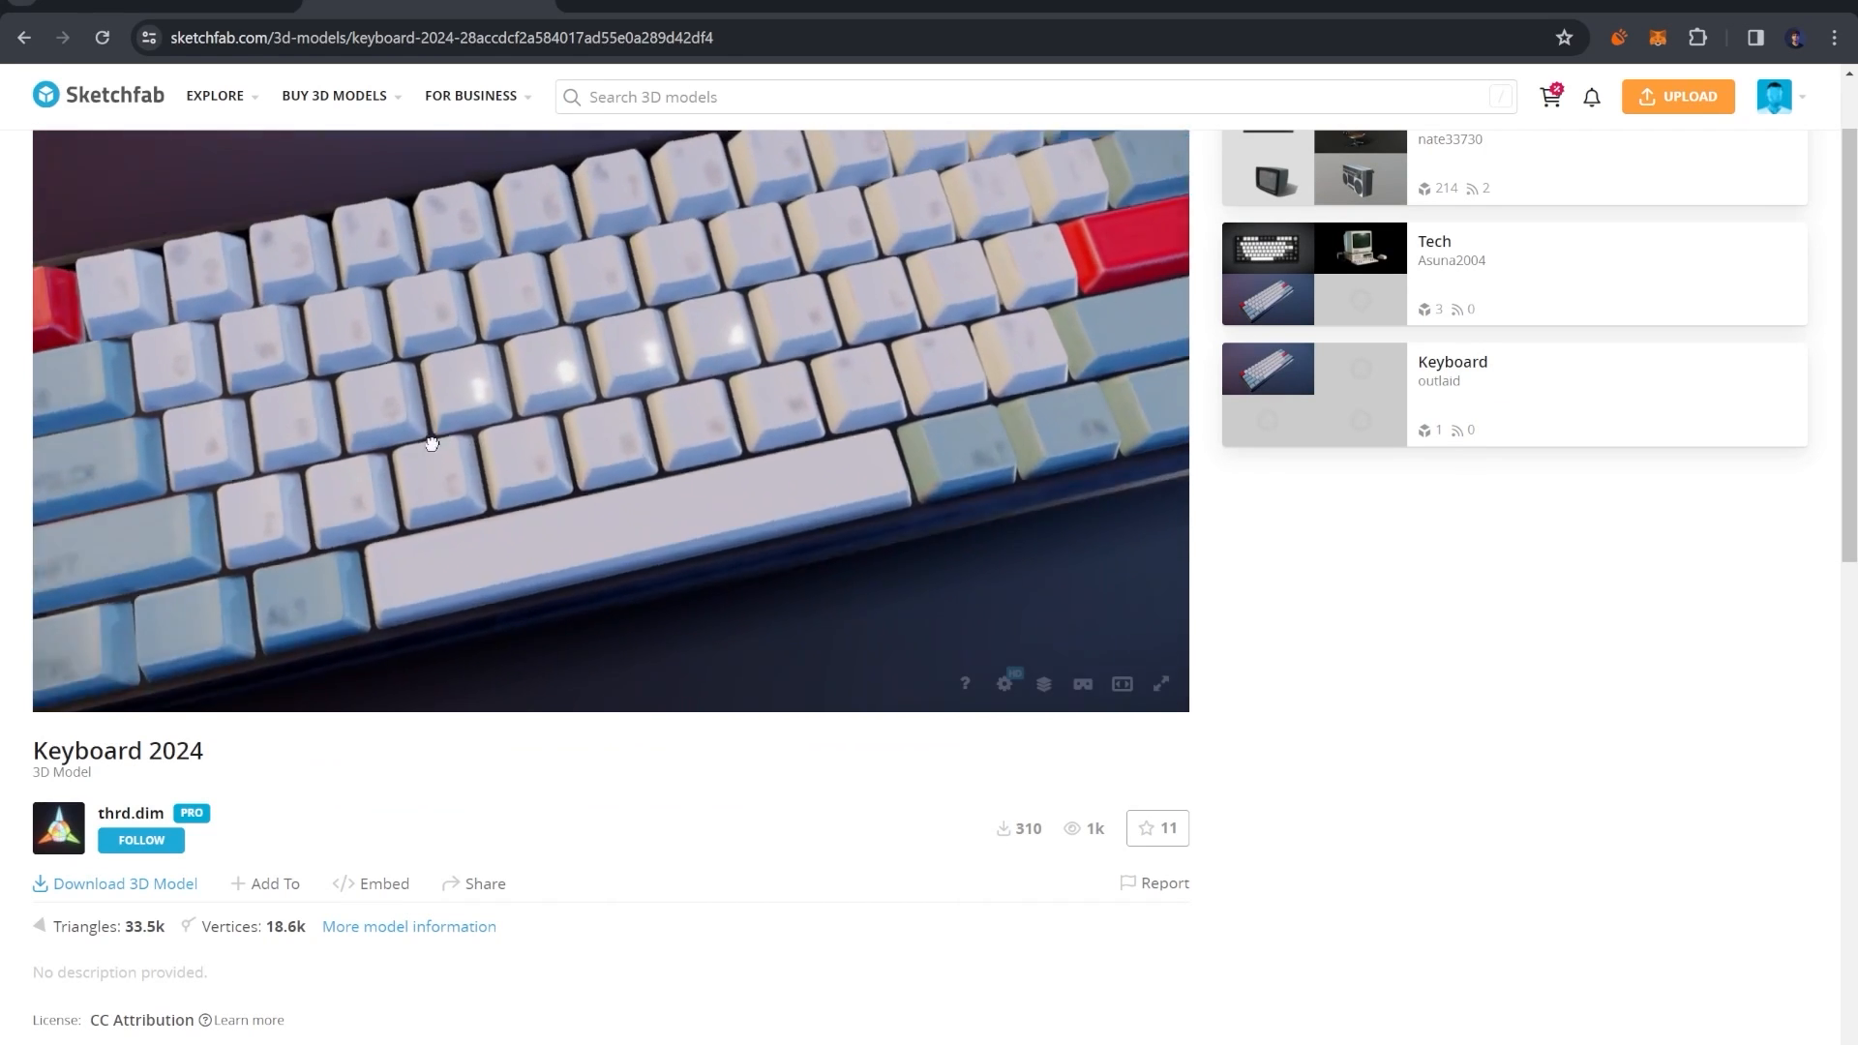
{"action": "mouse_move", "coordinate": [648, 458]}
{"action": "left_mouse_down"}
{"action": "mouse_move", "coordinate": [602, 431]}
{"action": "mouse_move", "coordinate": [731, 368]}
{"action": "left_mouse_up"}
{"action": "scroll", "coordinate": [617, 430], "scroll_direction": "down", "scroll_amount": 5}
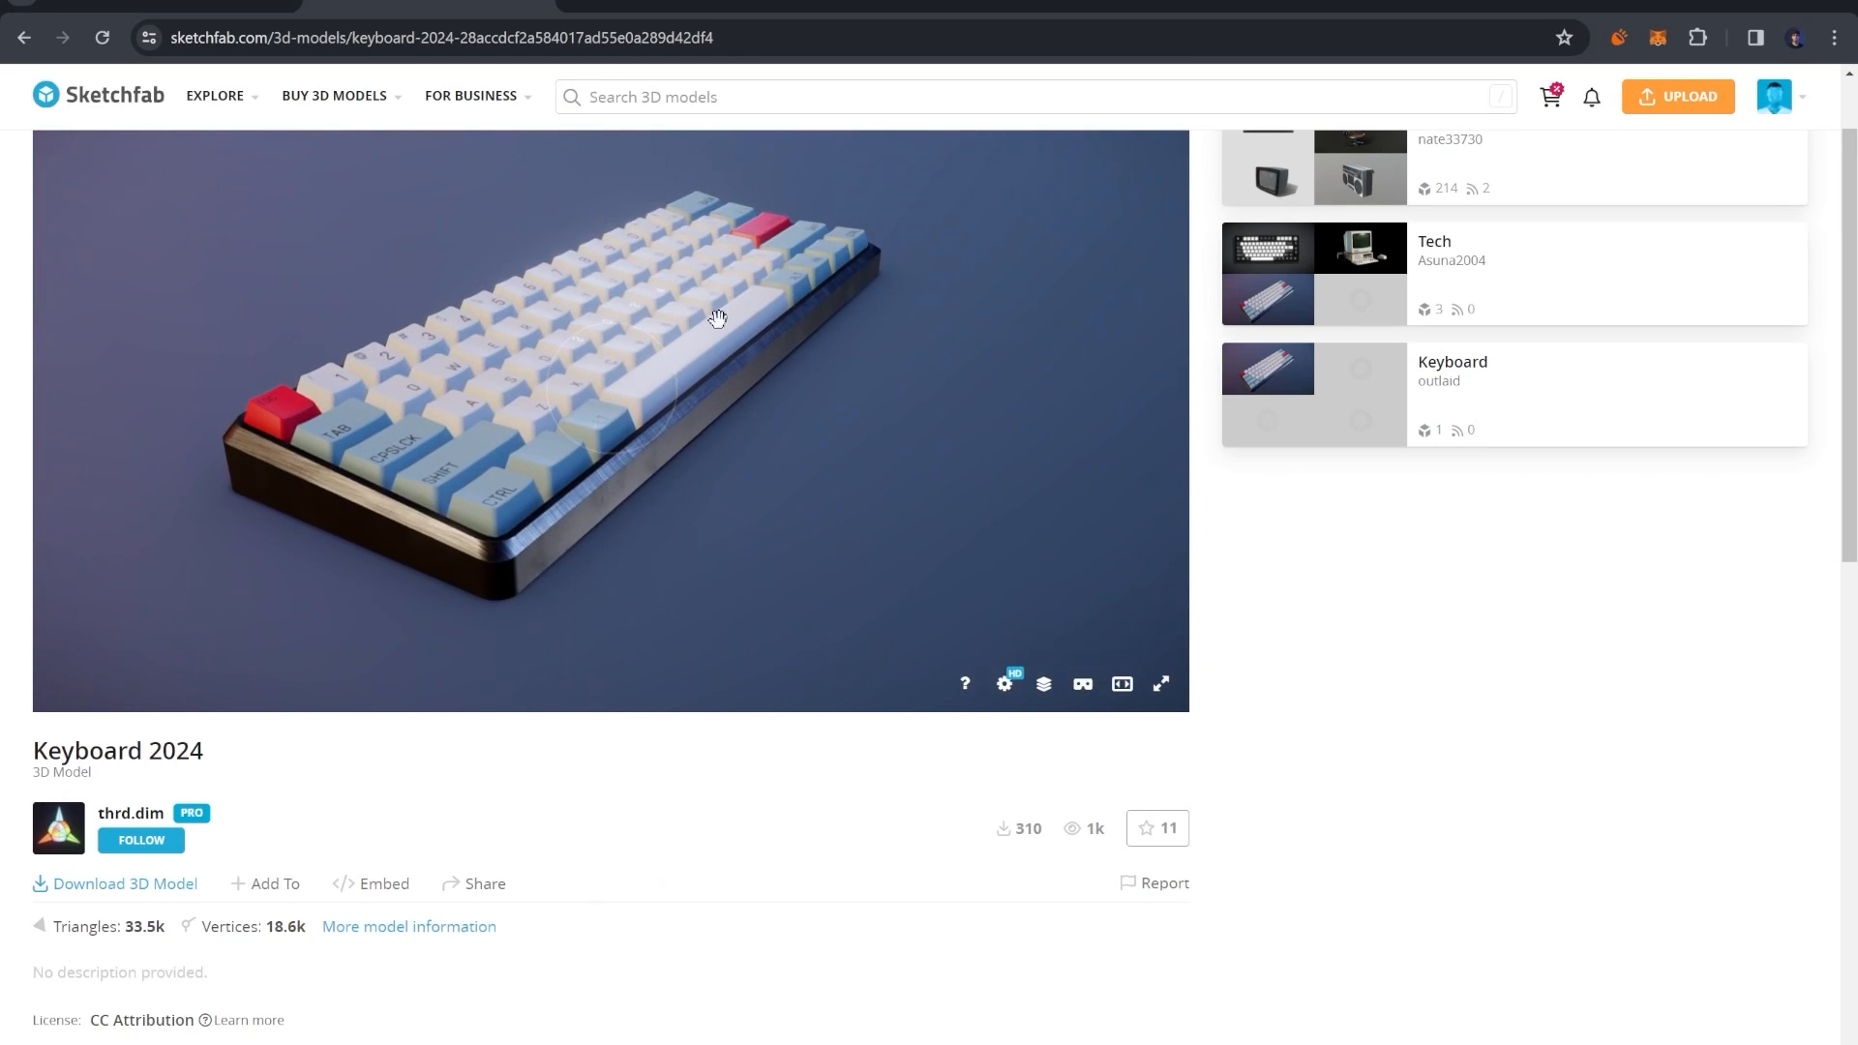
{"action": "scroll", "coordinate": [855, 883], "scroll_direction": "up", "scroll_amount": 1}
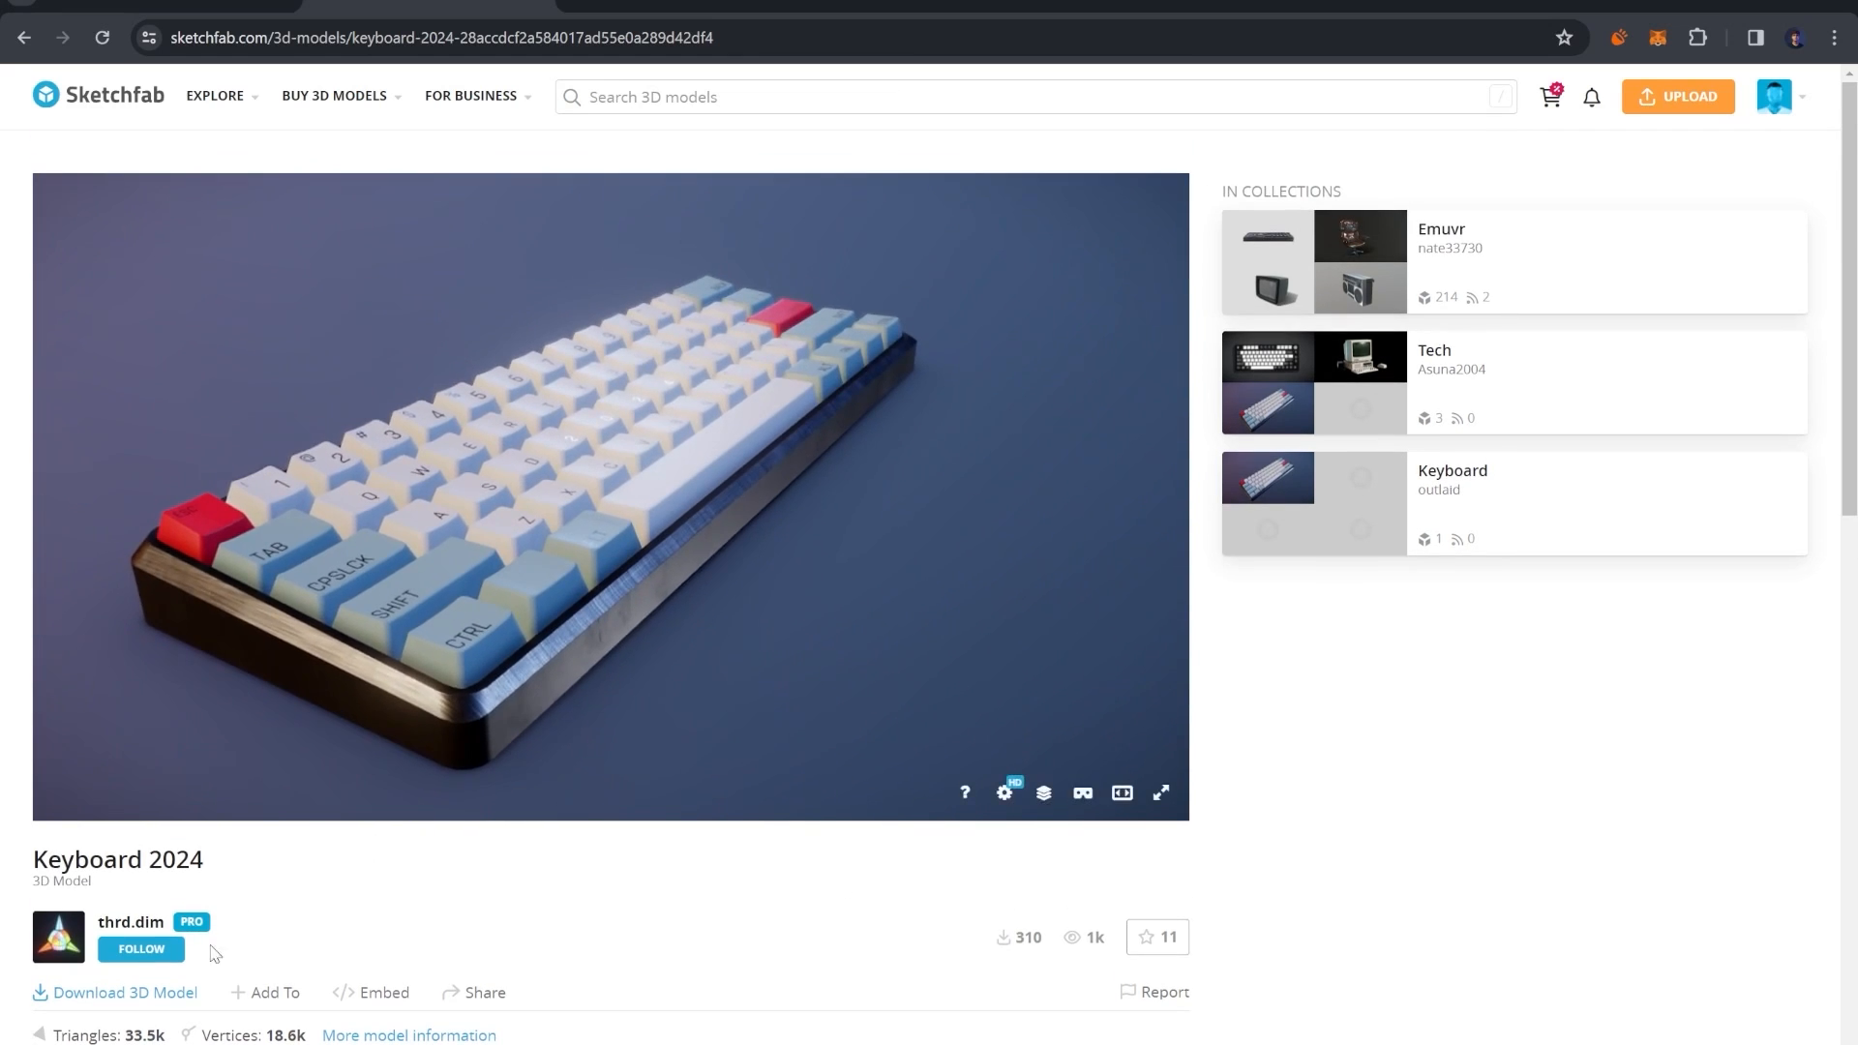
{"action": "left_click", "coordinate": [107, 997]}
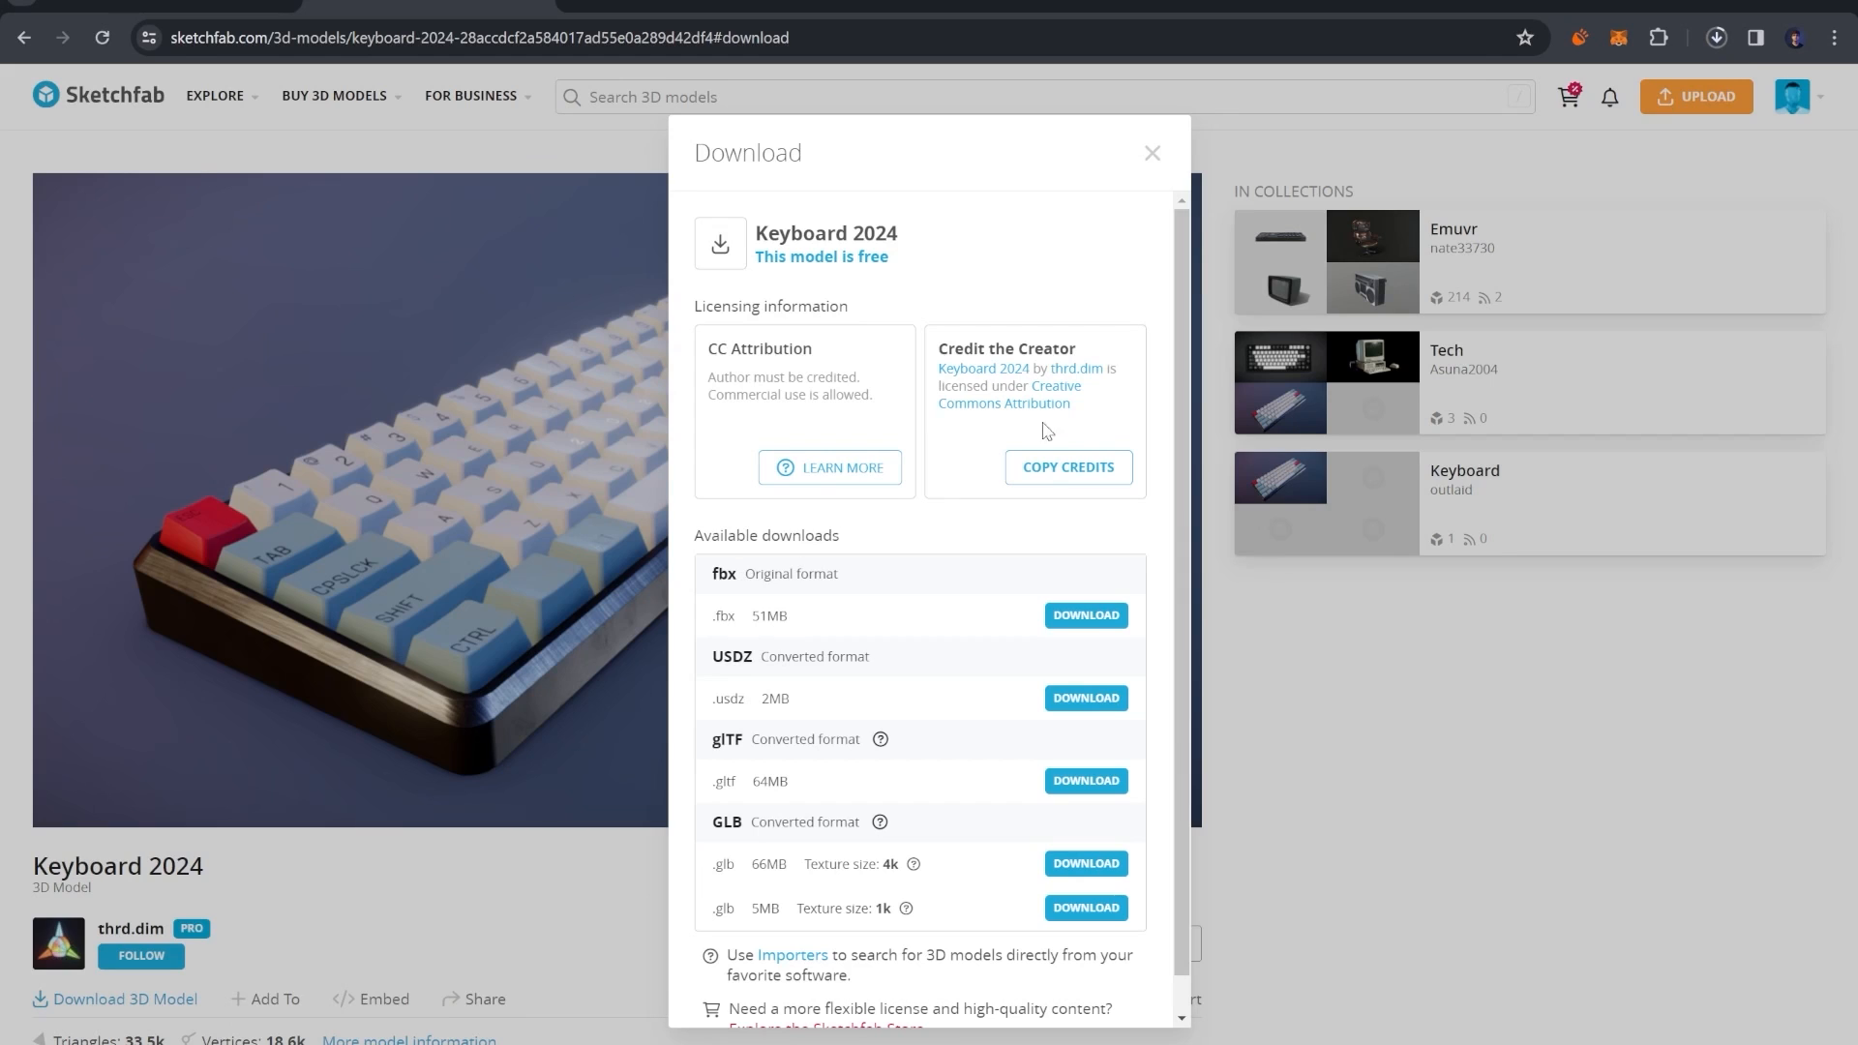
{"action": "left_click", "coordinate": [1298, 755]}
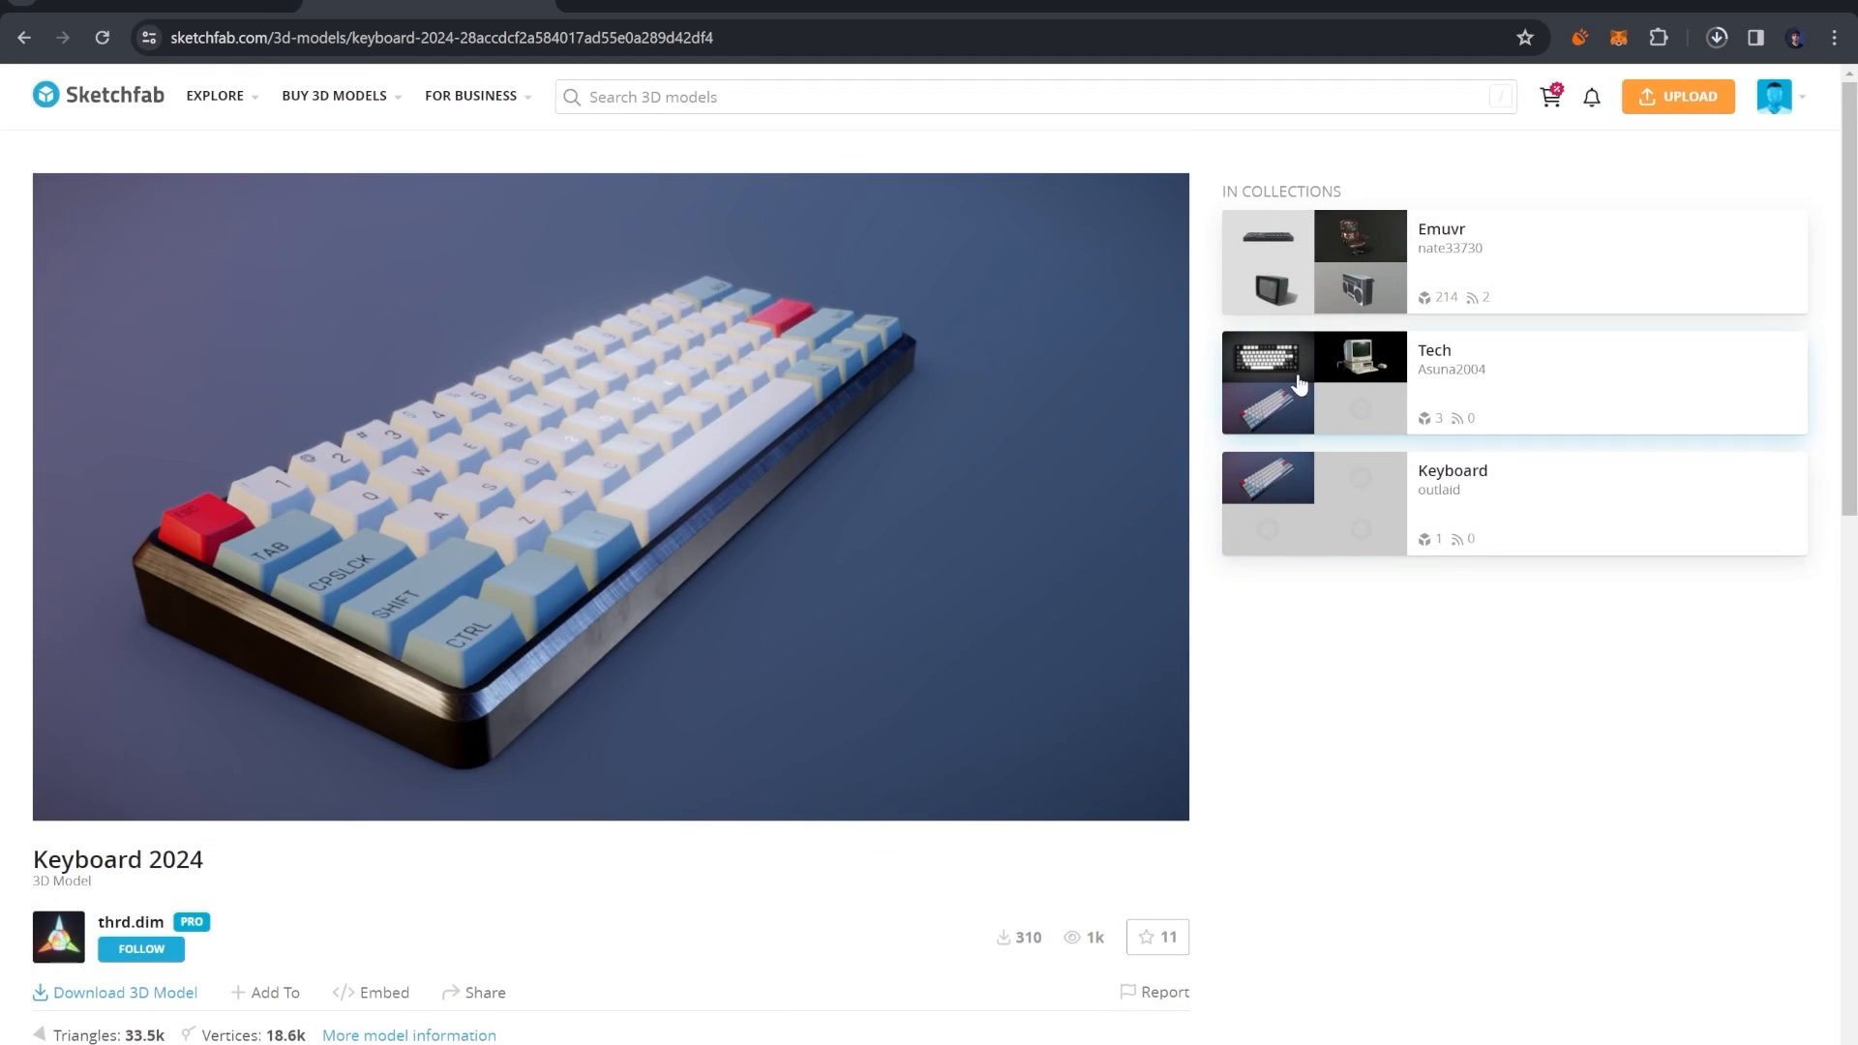
- Open VortexSeries Mechanical Keyboard GT-8 / NJ80 from the Tech collection and examine the model from different angles
{"action": "left_click", "coordinate": [1268, 369]}
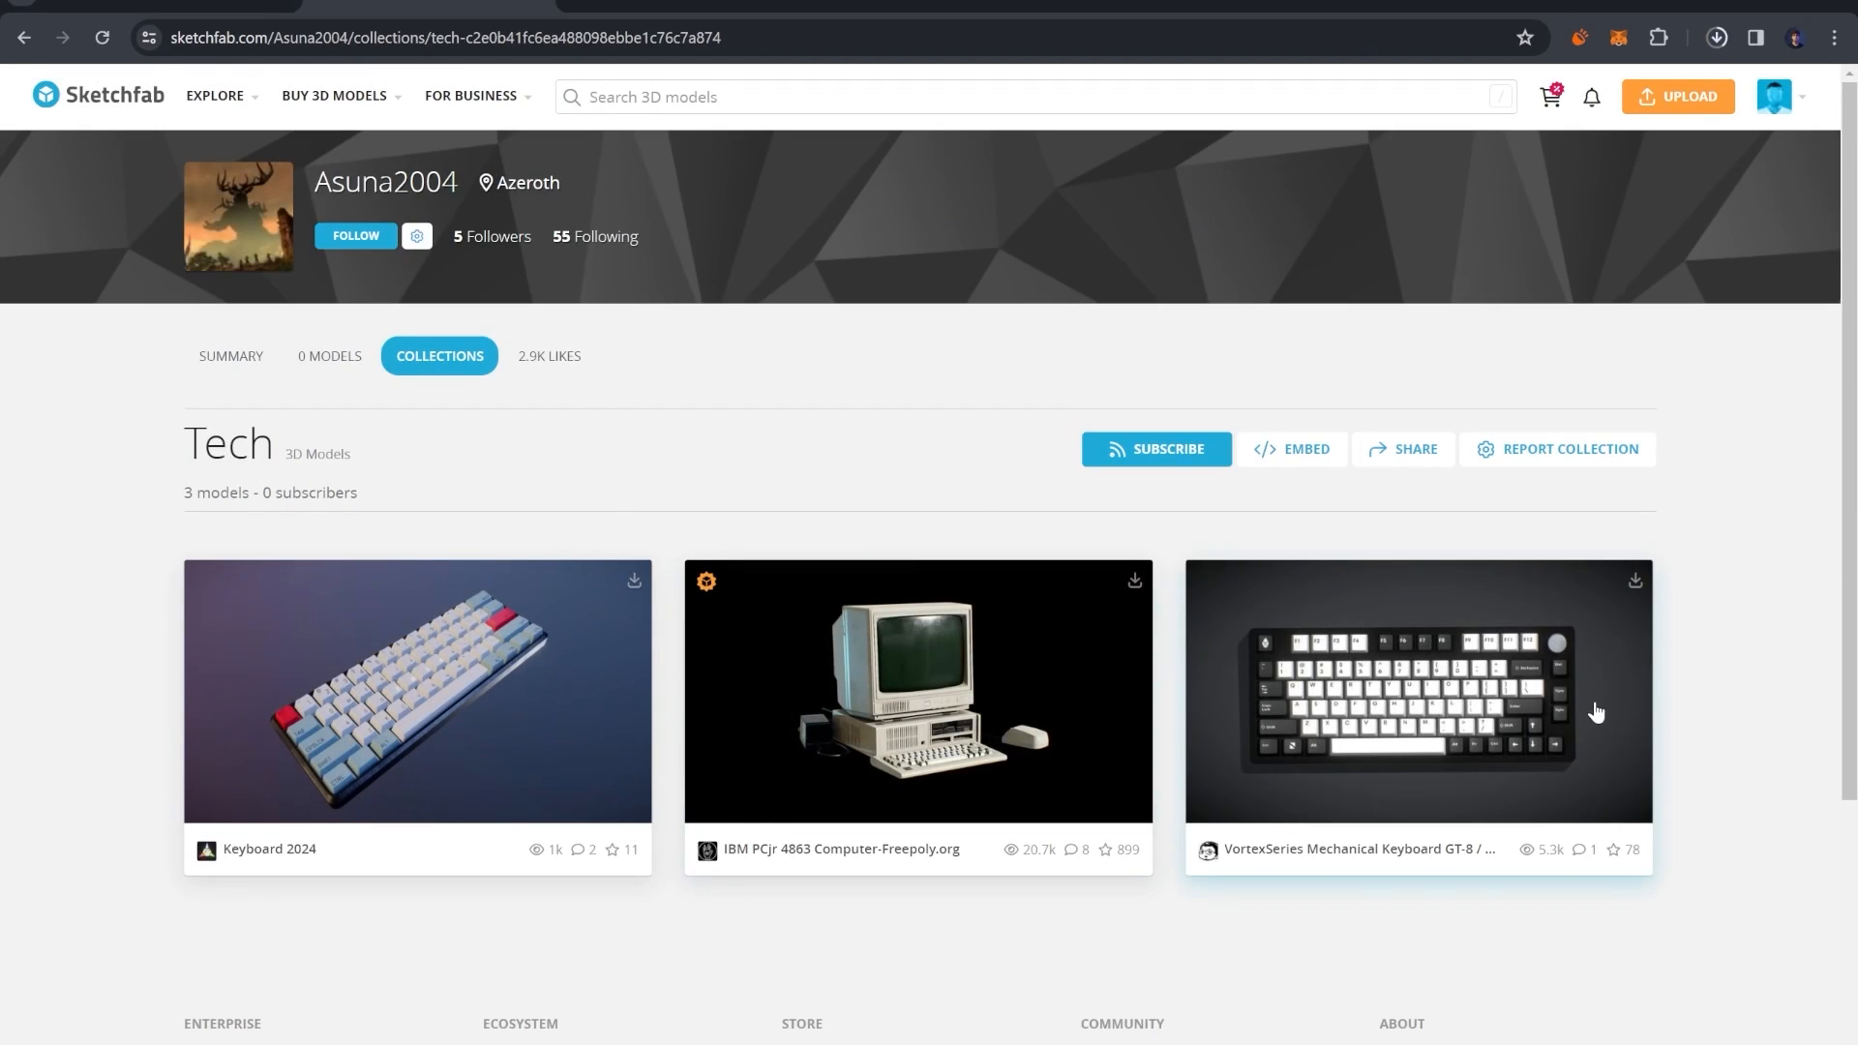
{"action": "left_click", "coordinate": [1590, 704]}
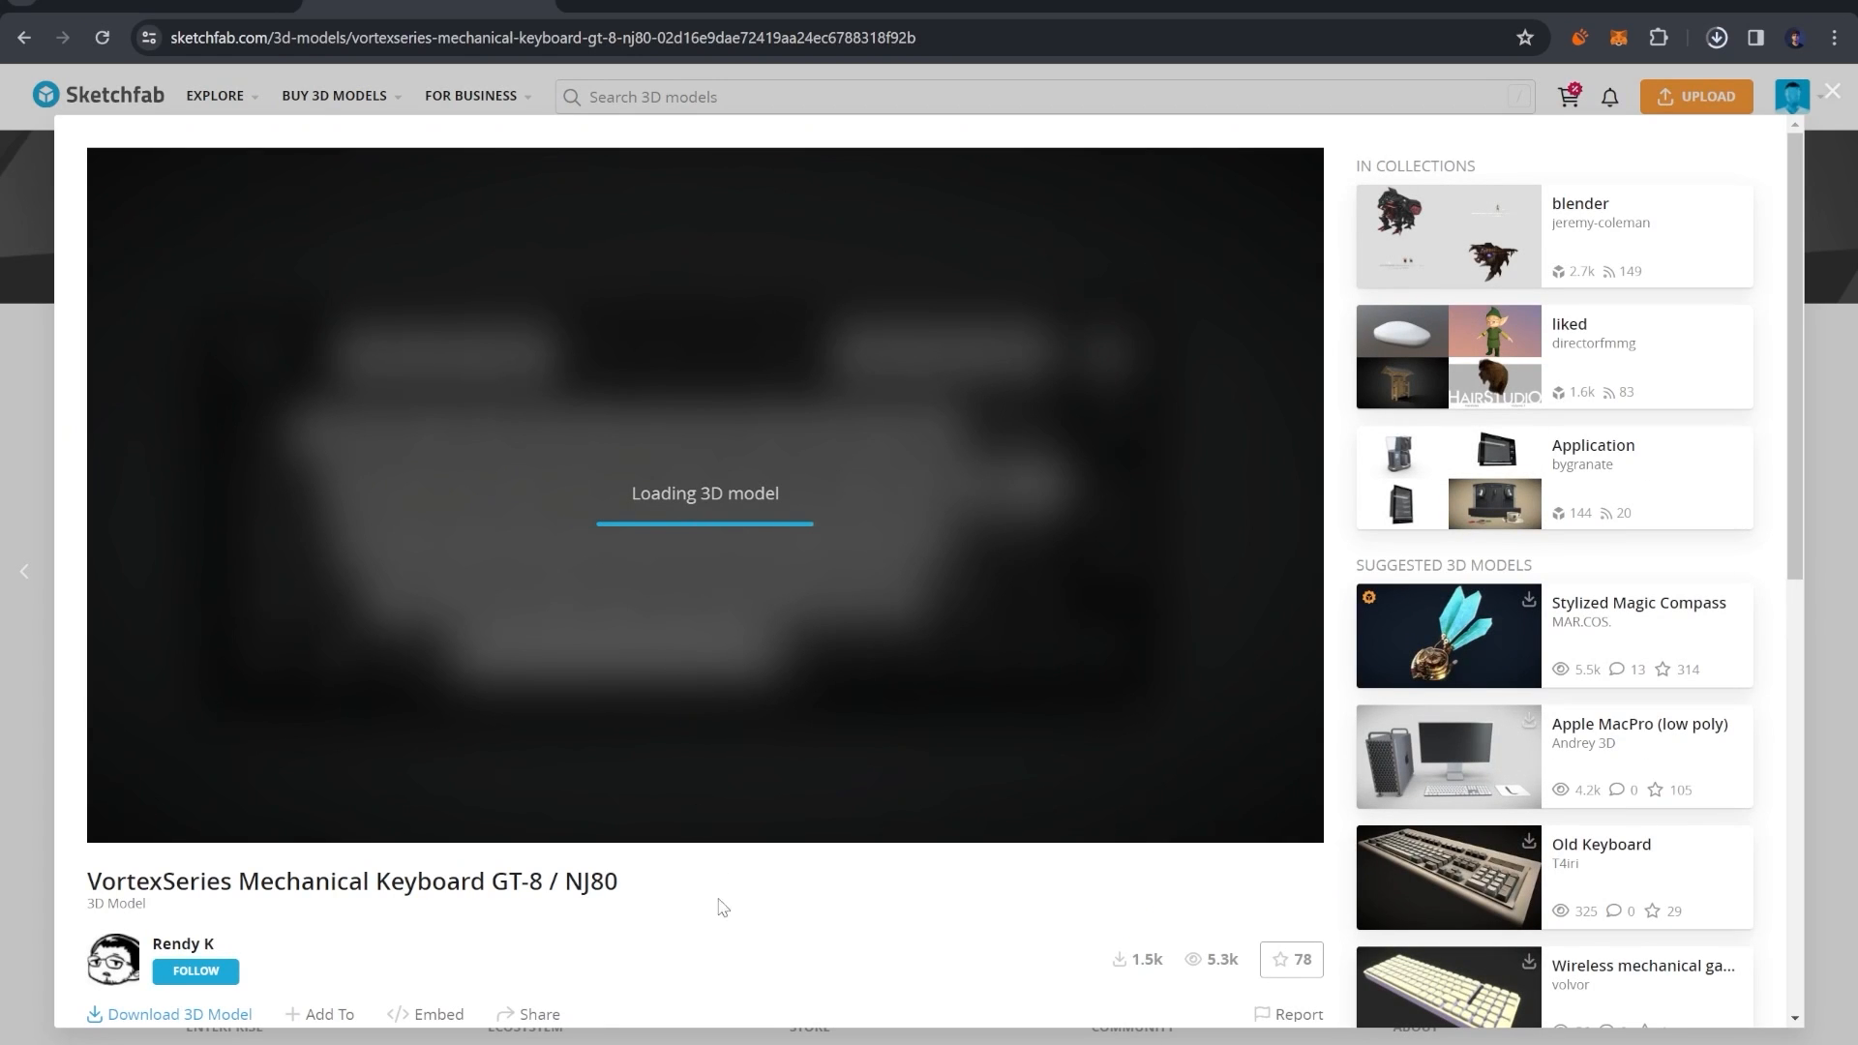
{"action": "scroll", "coordinate": [721, 907], "scroll_direction": "down", "scroll_amount": 5}
{"action": "scroll", "coordinate": [692, 670], "scroll_direction": "up", "scroll_amount": 5}
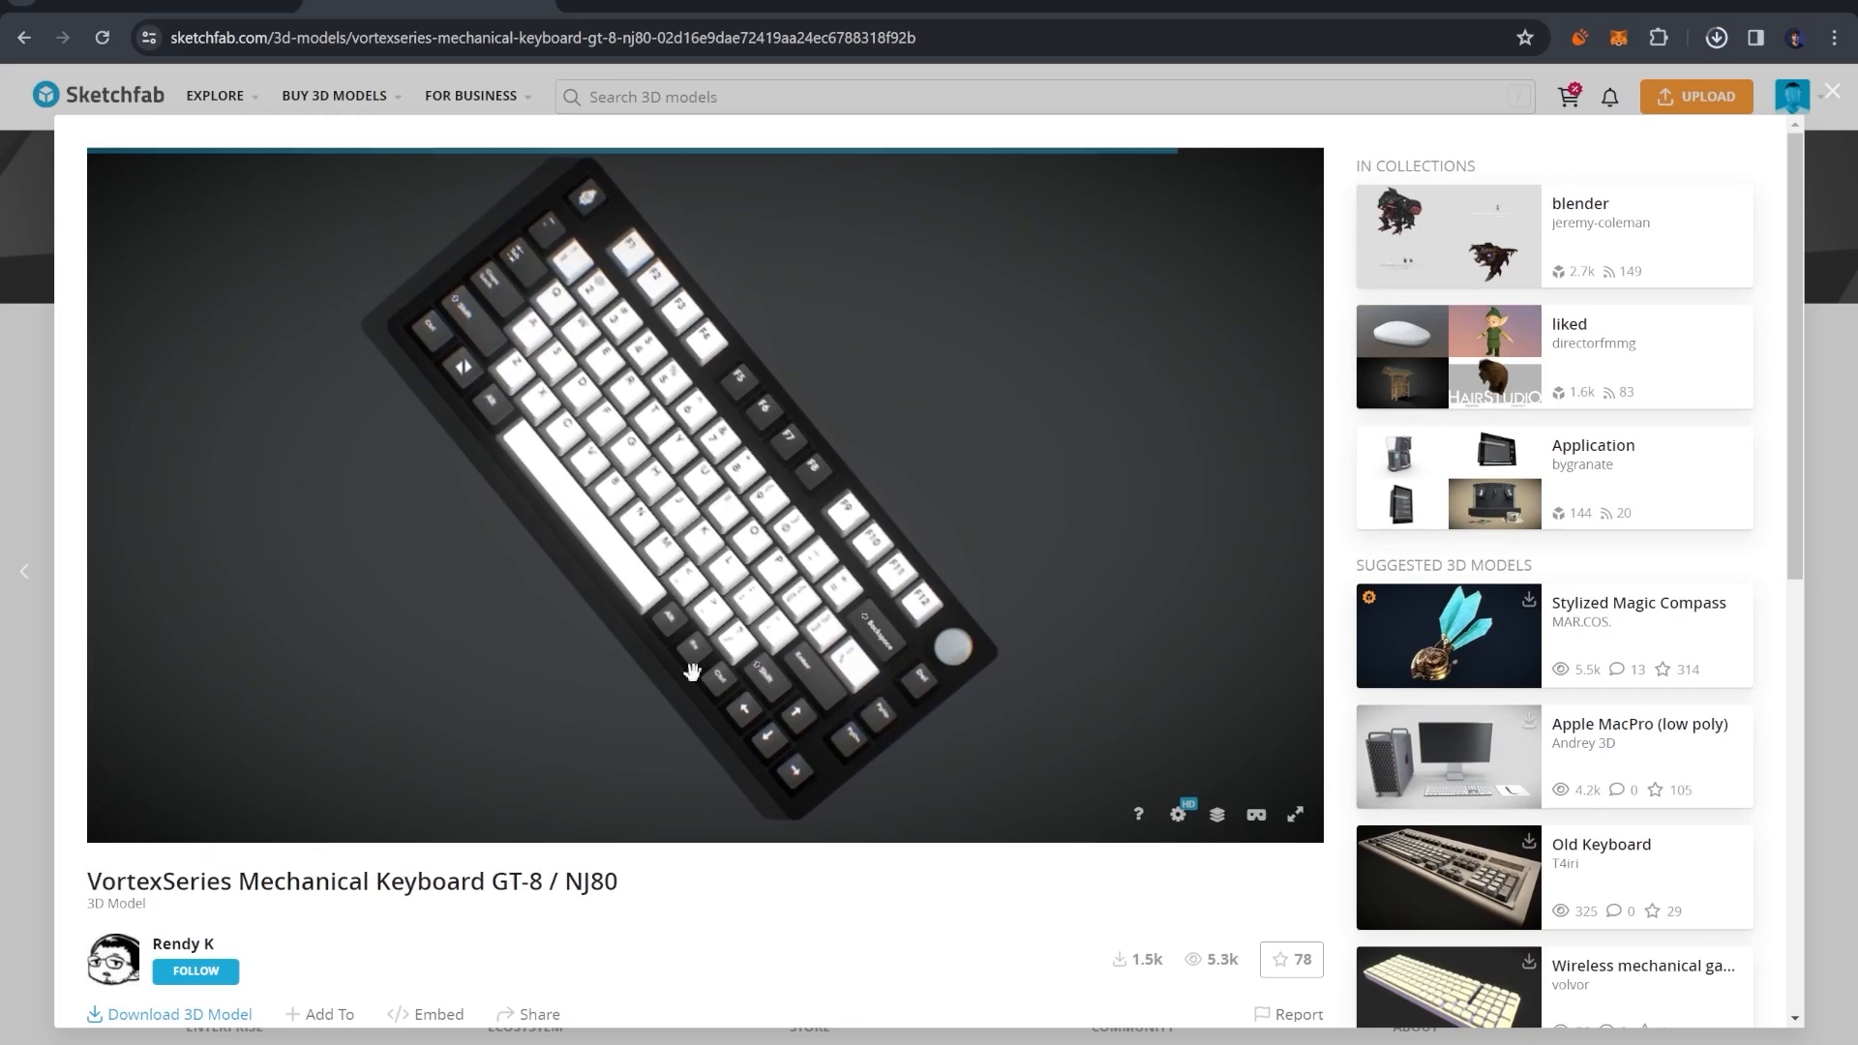
{"action": "scroll", "coordinate": [581, 983], "scroll_direction": "down", "scroll_amount": 3}
{"action": "scroll", "coordinate": [862, 892], "scroll_direction": "up", "scroll_amount": 3}
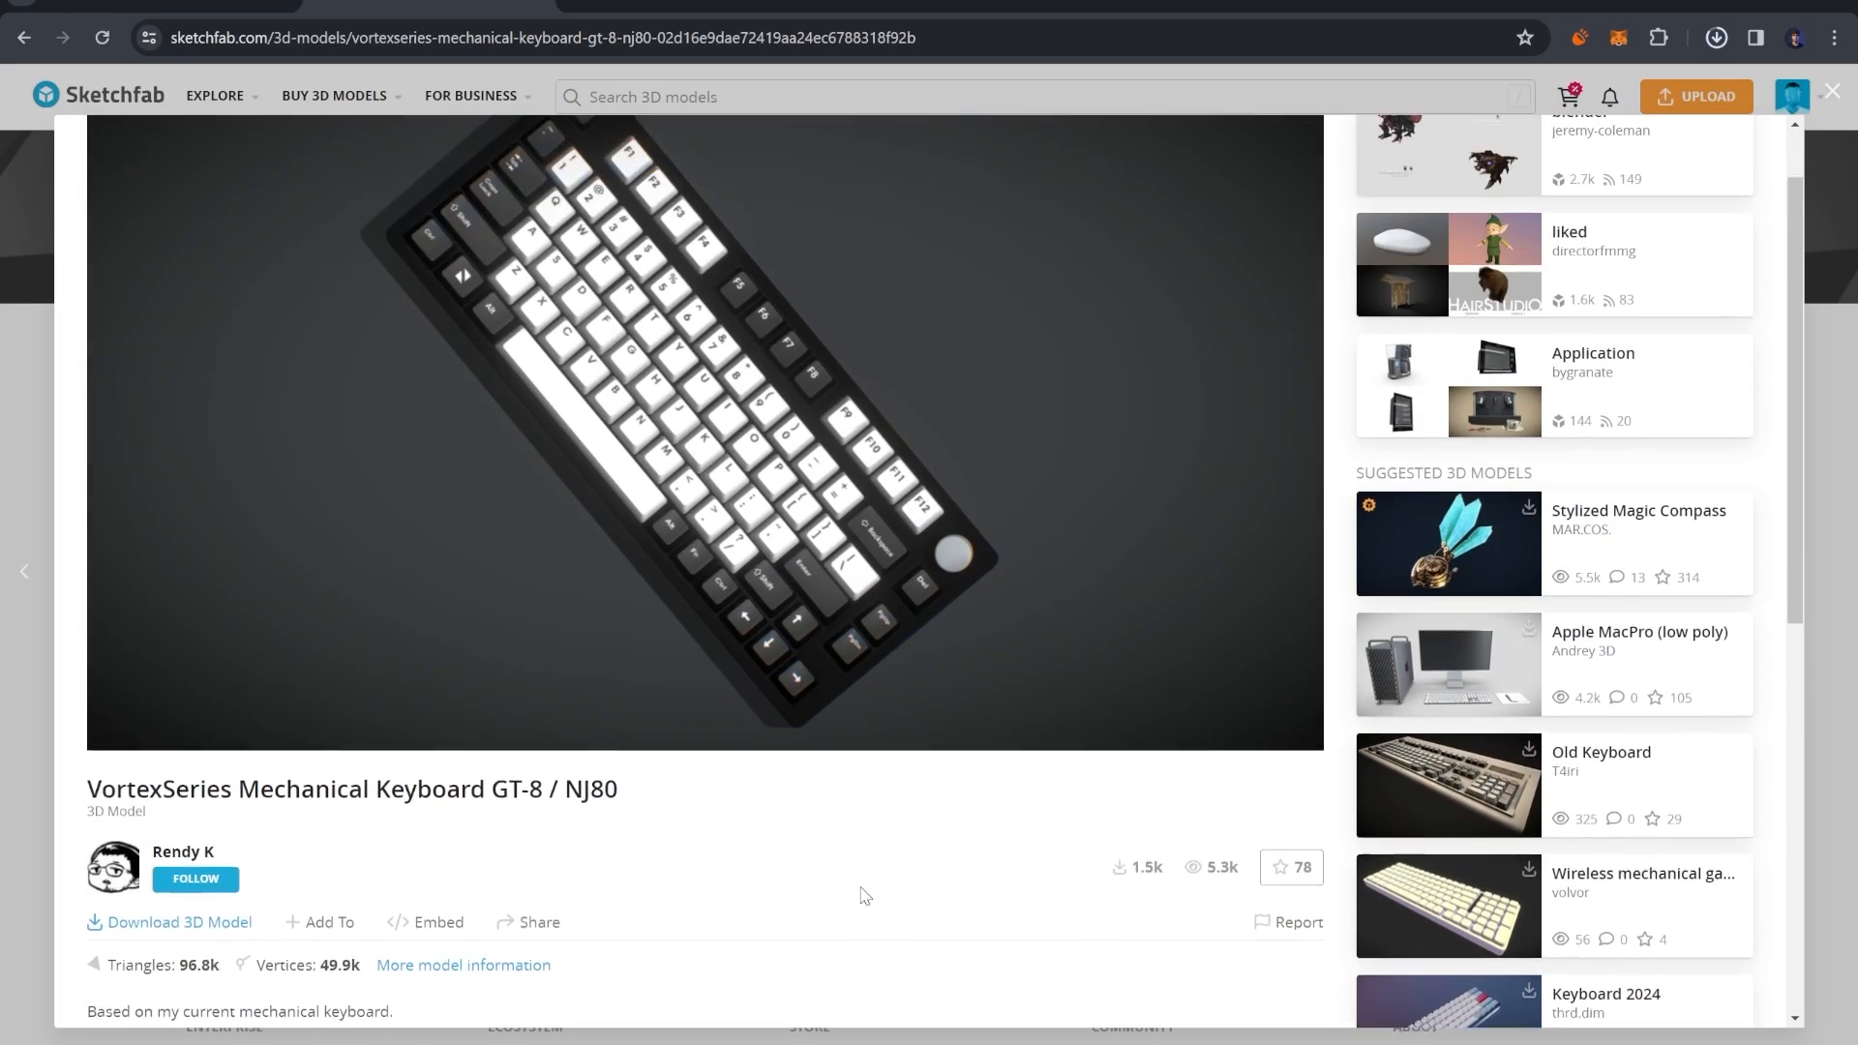
{"action": "scroll", "coordinate": [667, 539], "scroll_direction": "up", "scroll_amount": 5}
{"action": "left_click_drag", "start_coordinate": [667, 539], "coordinate": [740, 585]}
{"action": "scroll", "coordinate": [741, 586], "scroll_direction": "down", "scroll_amount": 3}
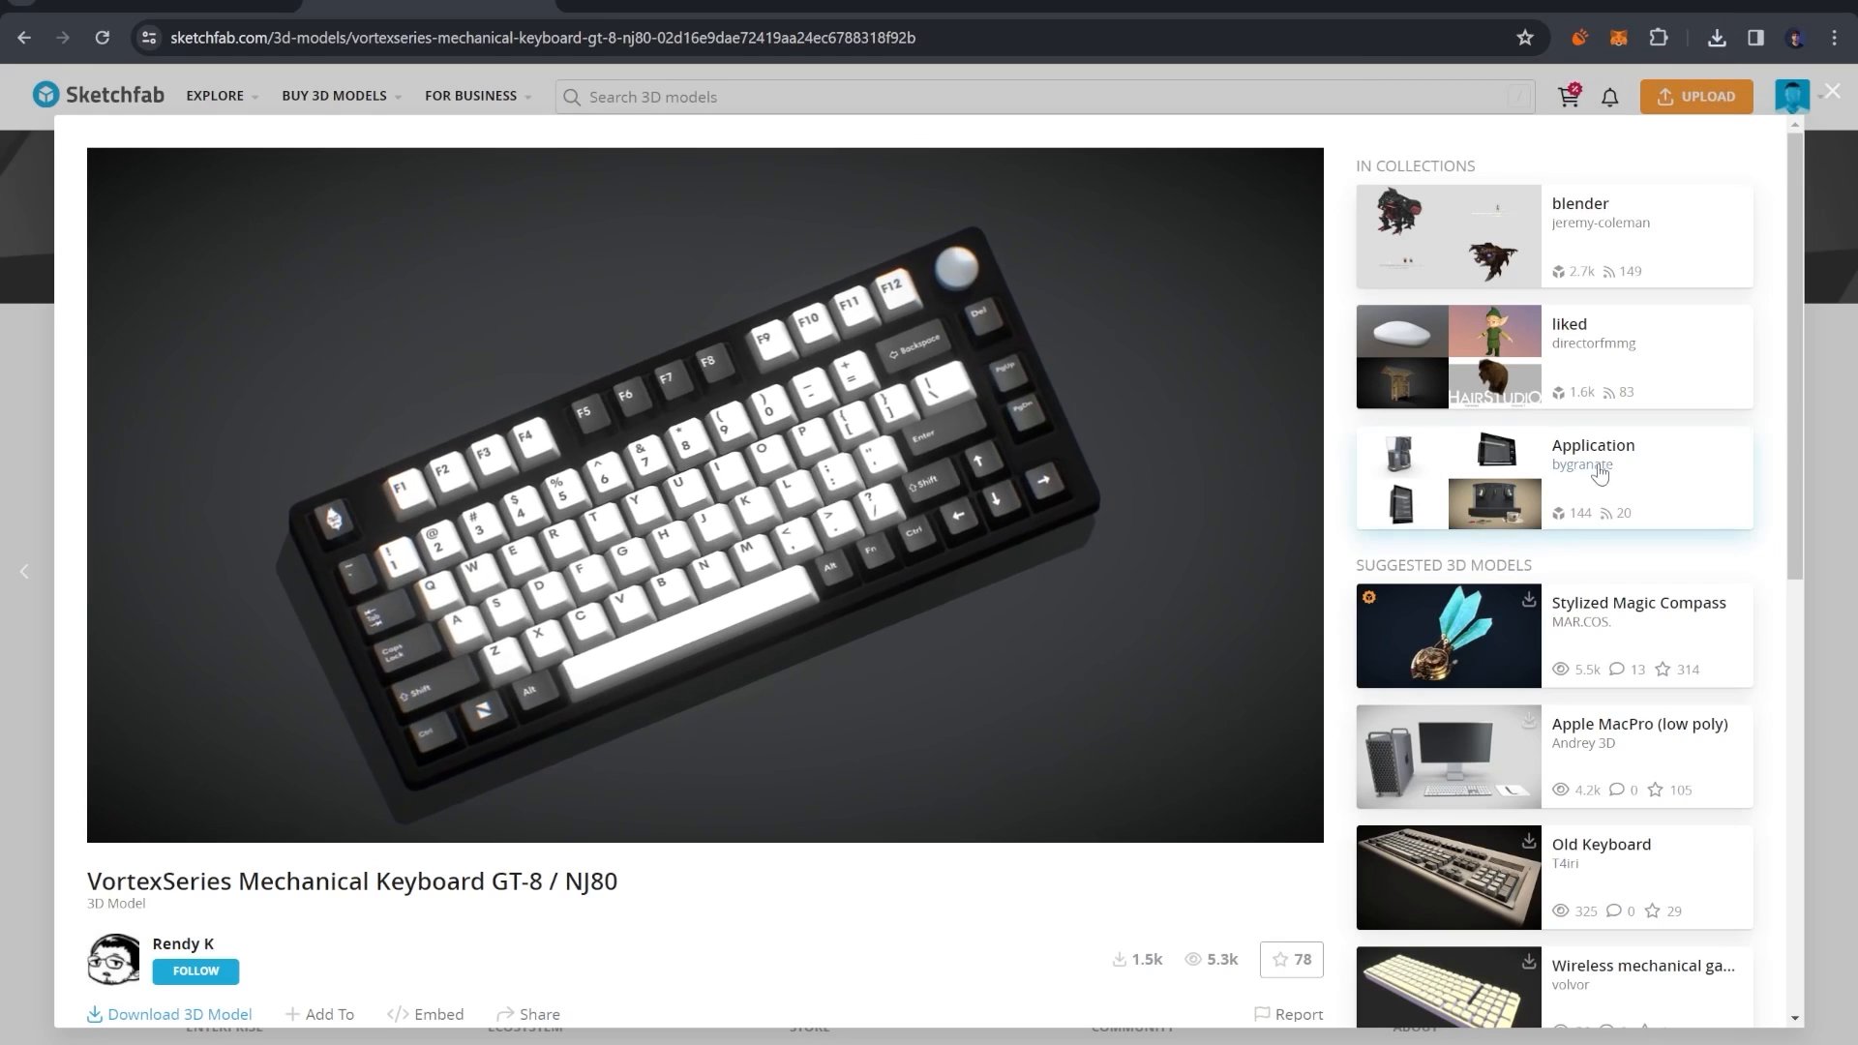
- View the suggested Apple MacPro (low poly) model from another angle and return to the Tech collection
{"action": "left_click", "coordinate": [1513, 776]}
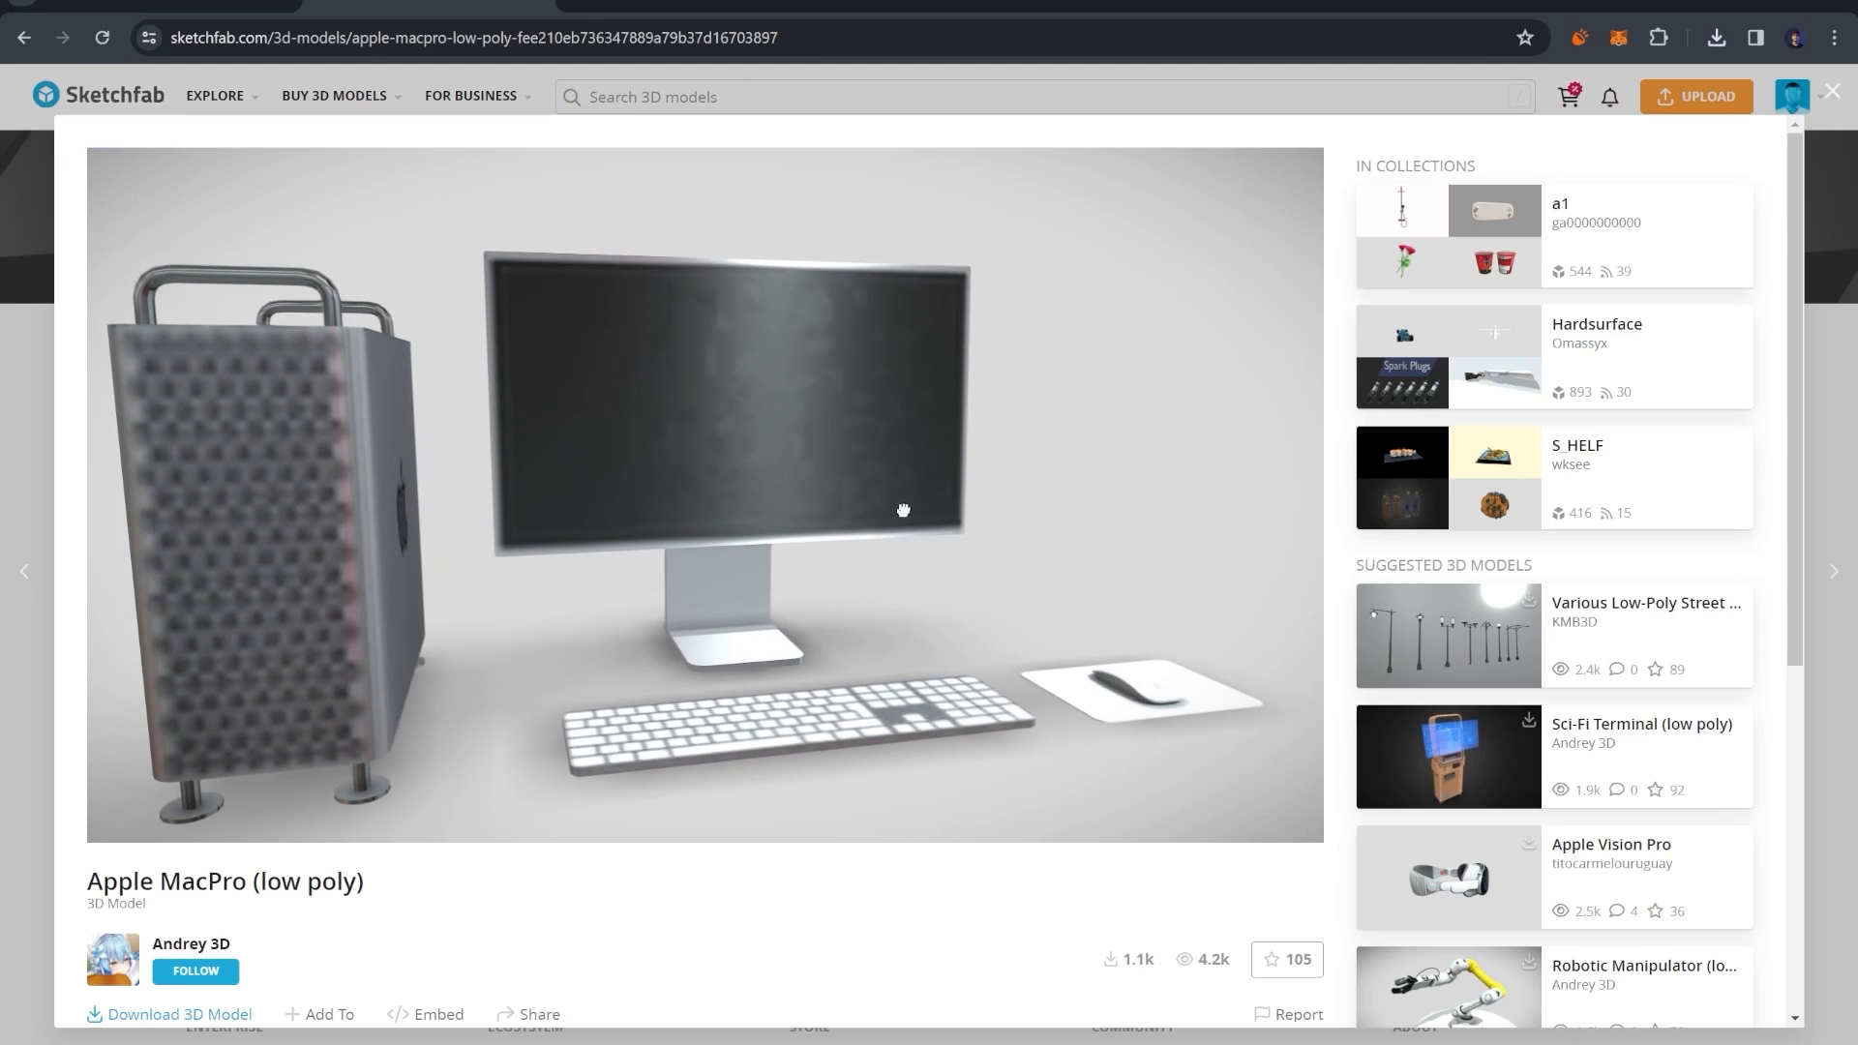
{"action": "left_click_drag", "start_coordinate": [903, 511], "coordinate": [427, 504]}
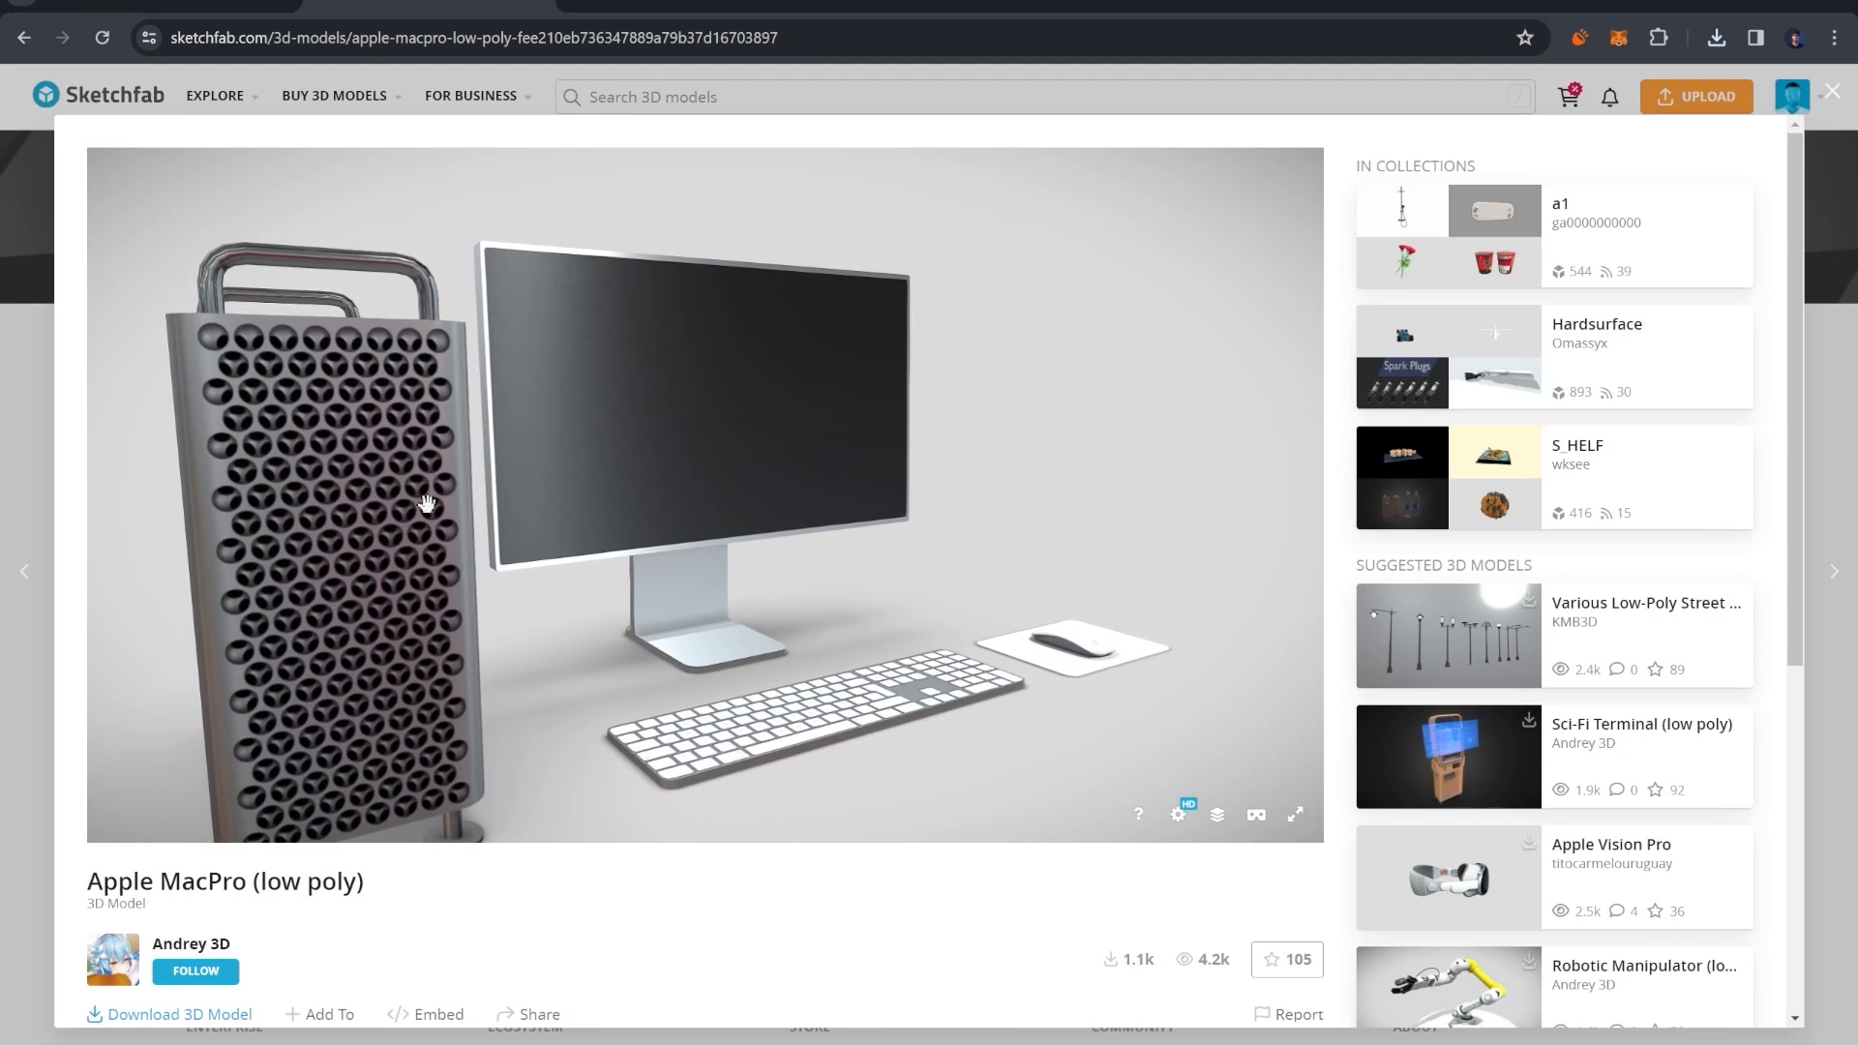
{"action": "left_click", "coordinate": [1809, 359]}
- Open the downloaded keyboard-2024.zip archive from the recent downloads
{"action": "left_click", "coordinate": [1716, 38]}
{"action": "left_click", "coordinate": [1541, 147]}
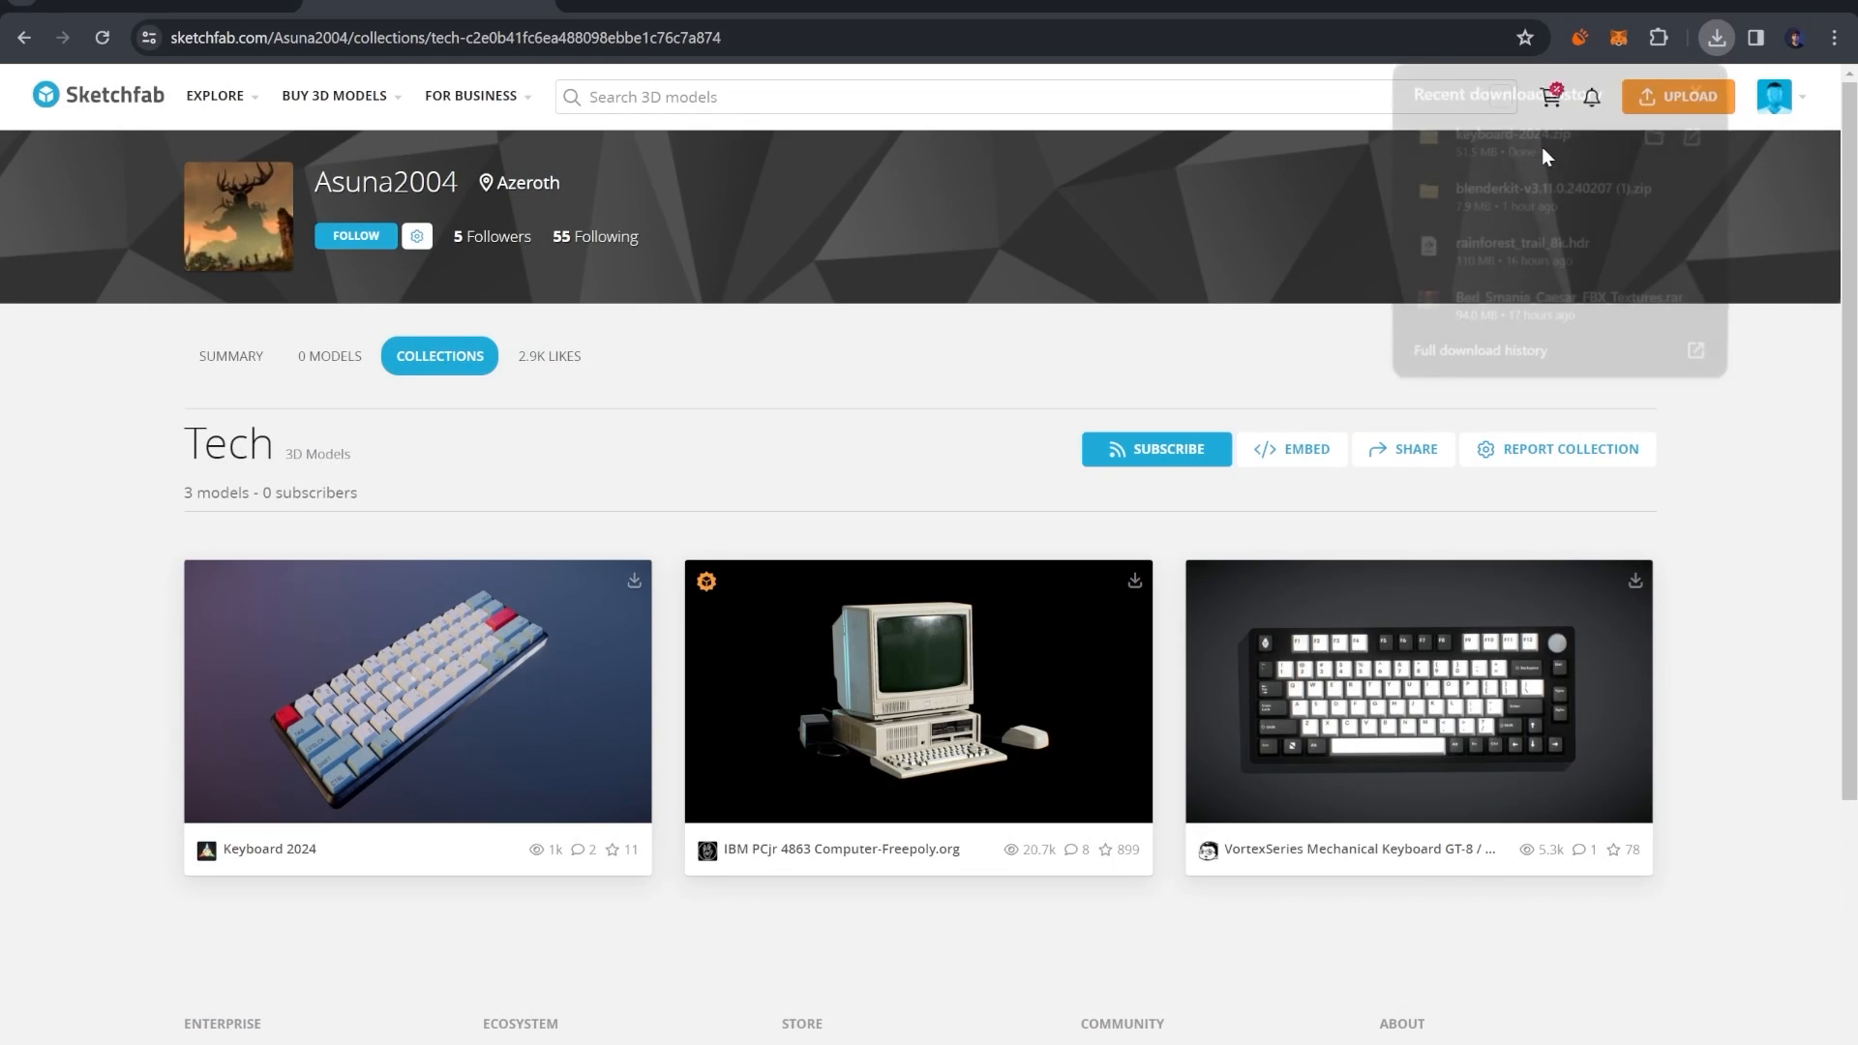
{"action": "left_click_drag", "start_coordinate": [421, 235], "coordinate": [343, 157]}
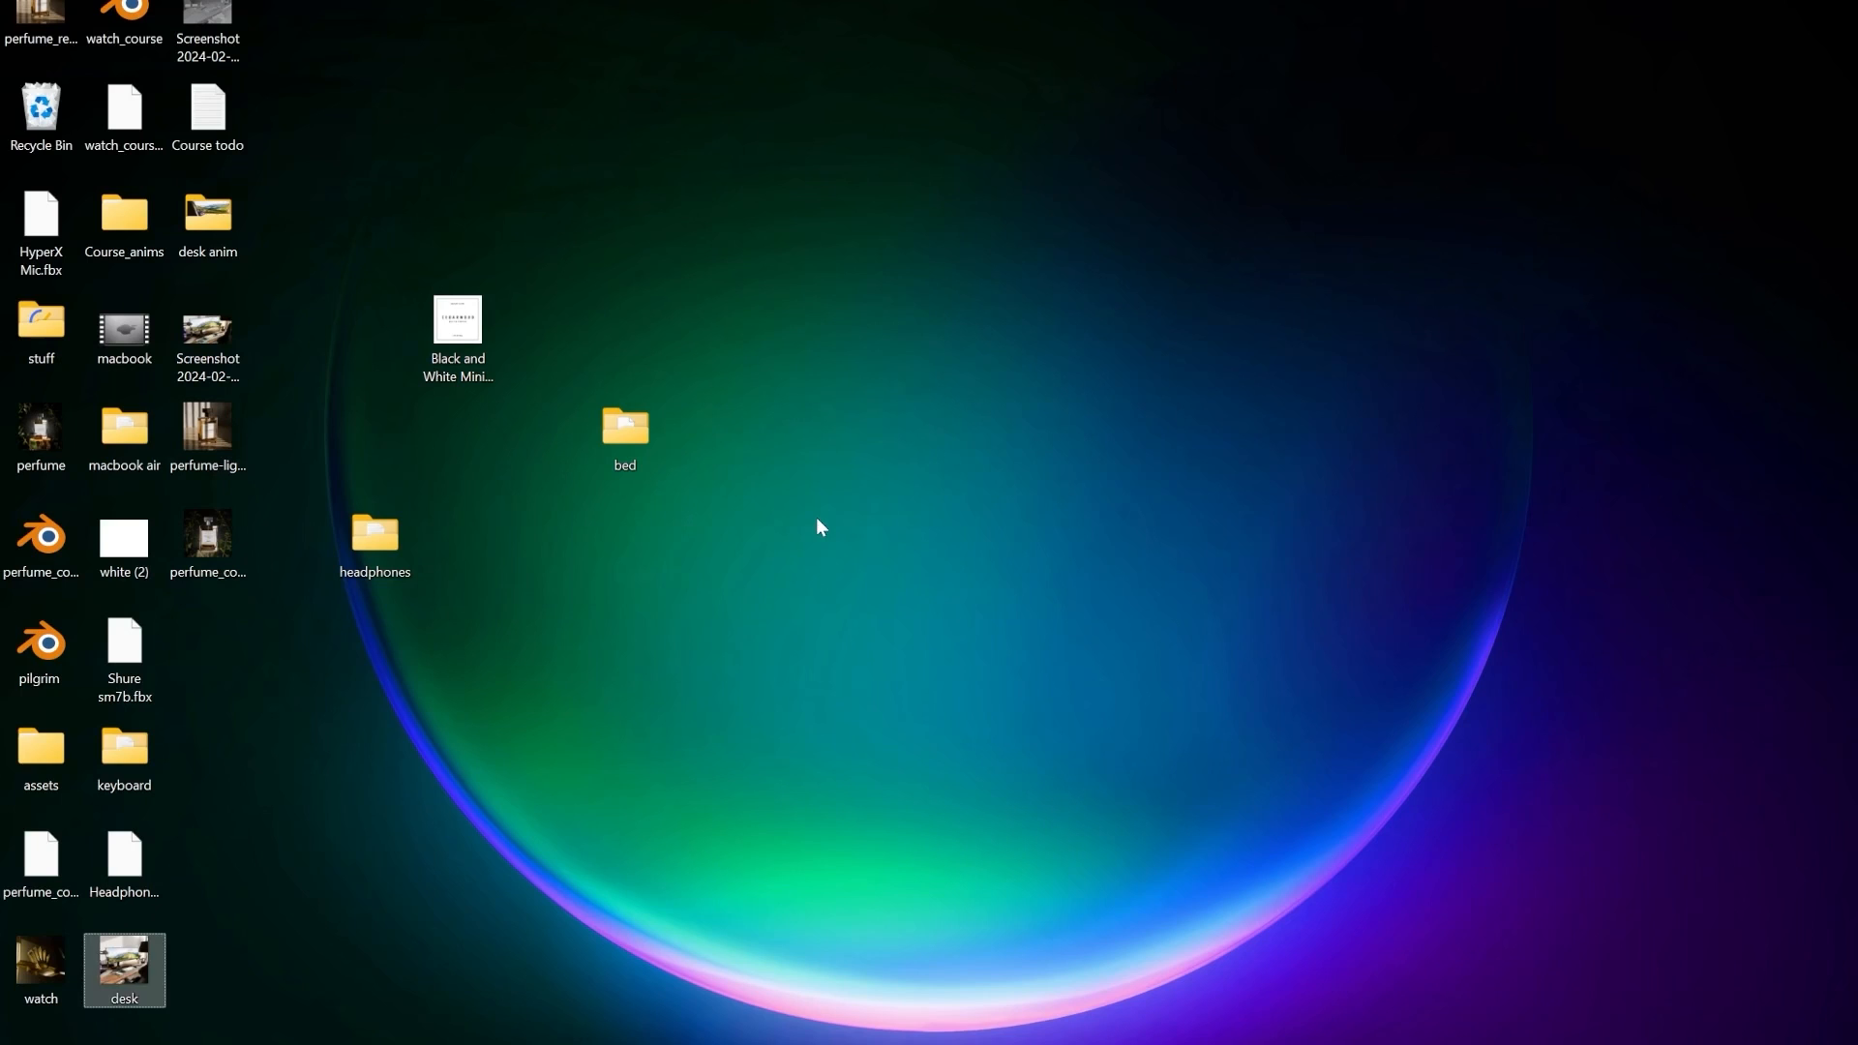
- Create a new folder named keyboard_course on the desktop
{"action": "right_click", "coordinate": [796, 436]}
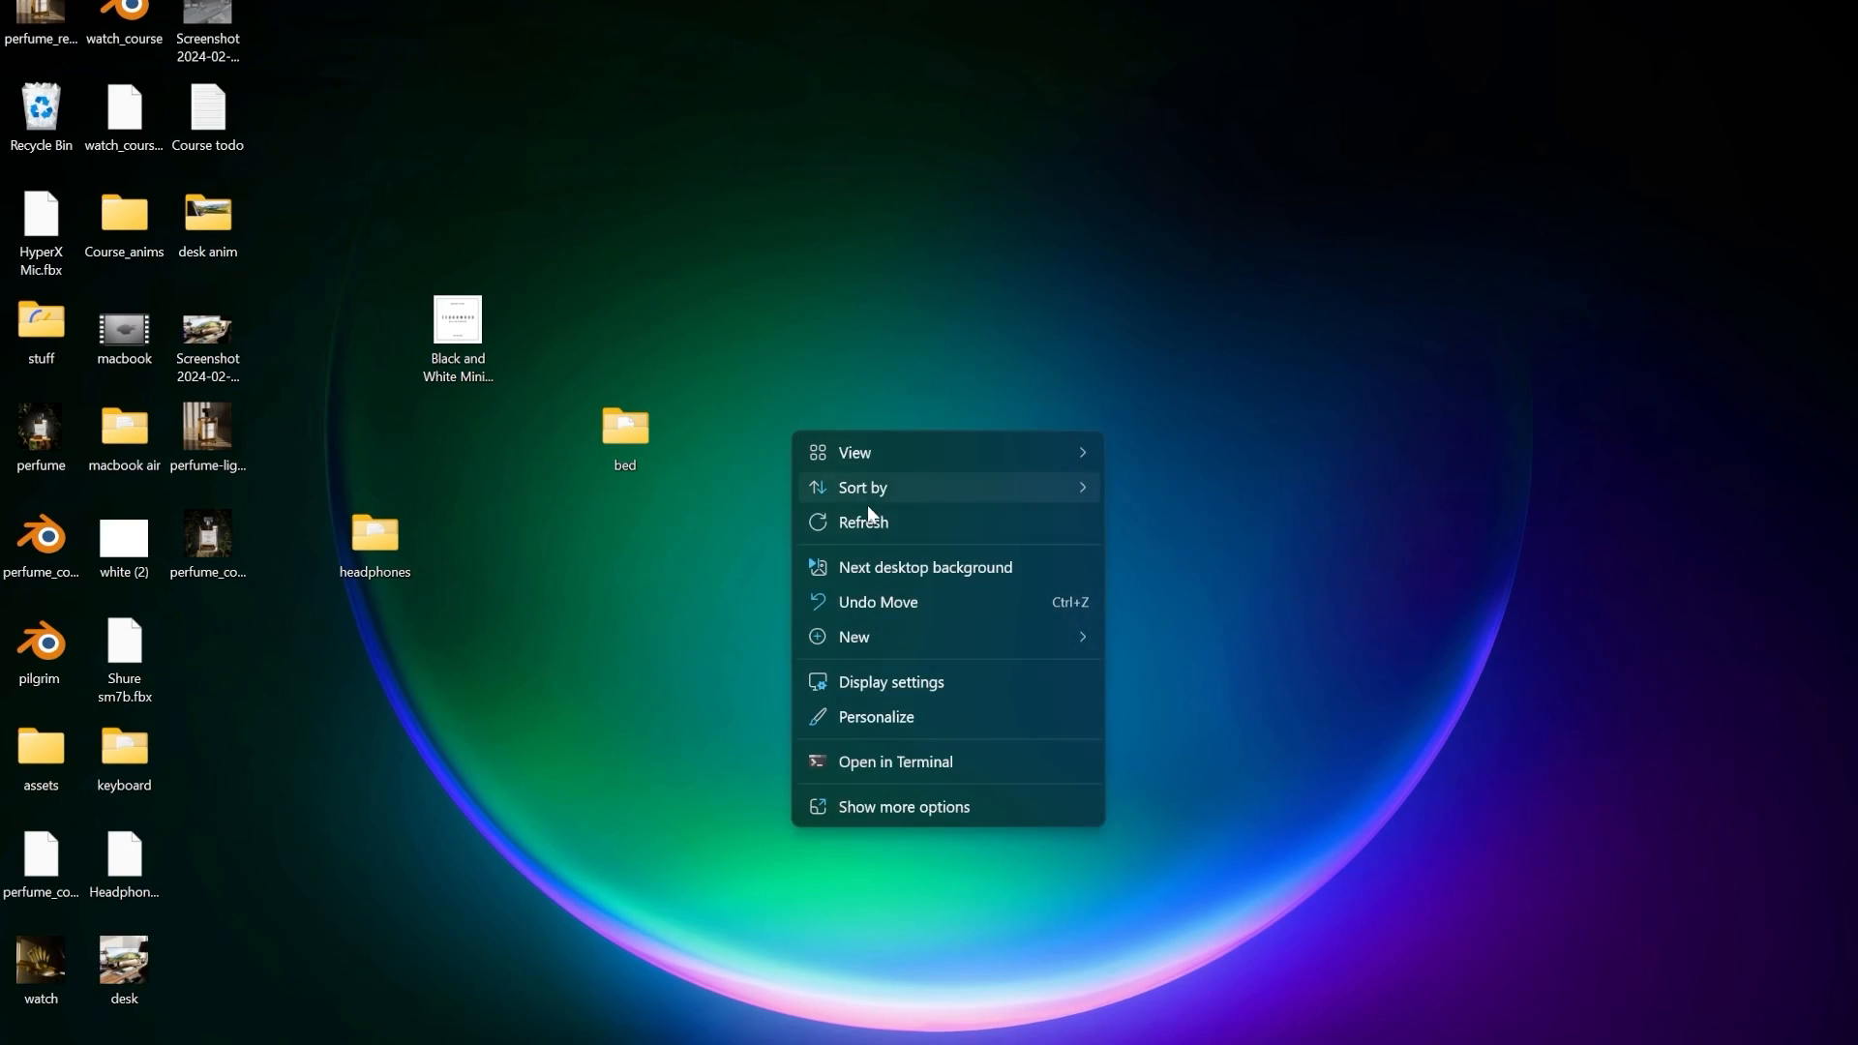
{"action": "mouse_move", "coordinate": [879, 641]}
{"action": "left_click", "coordinate": [1183, 635]}
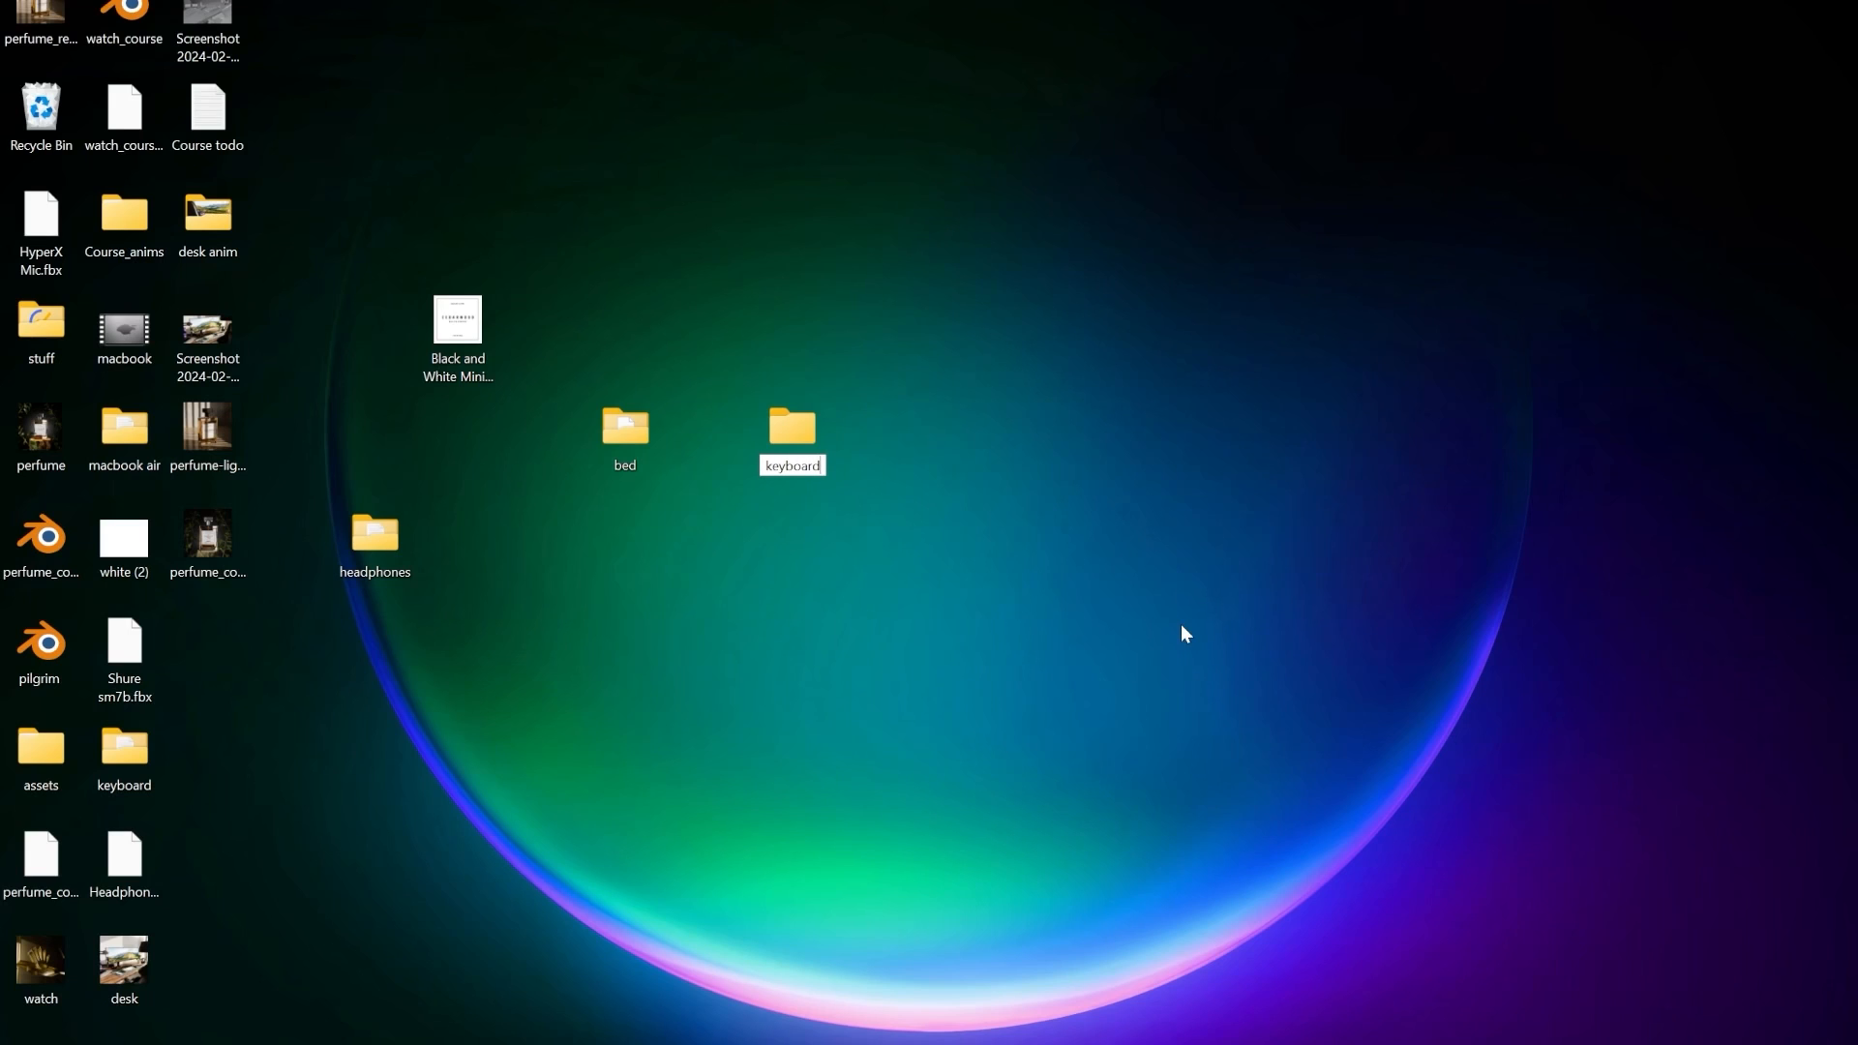
{"action": "type", "text": "keyboard_cours"}
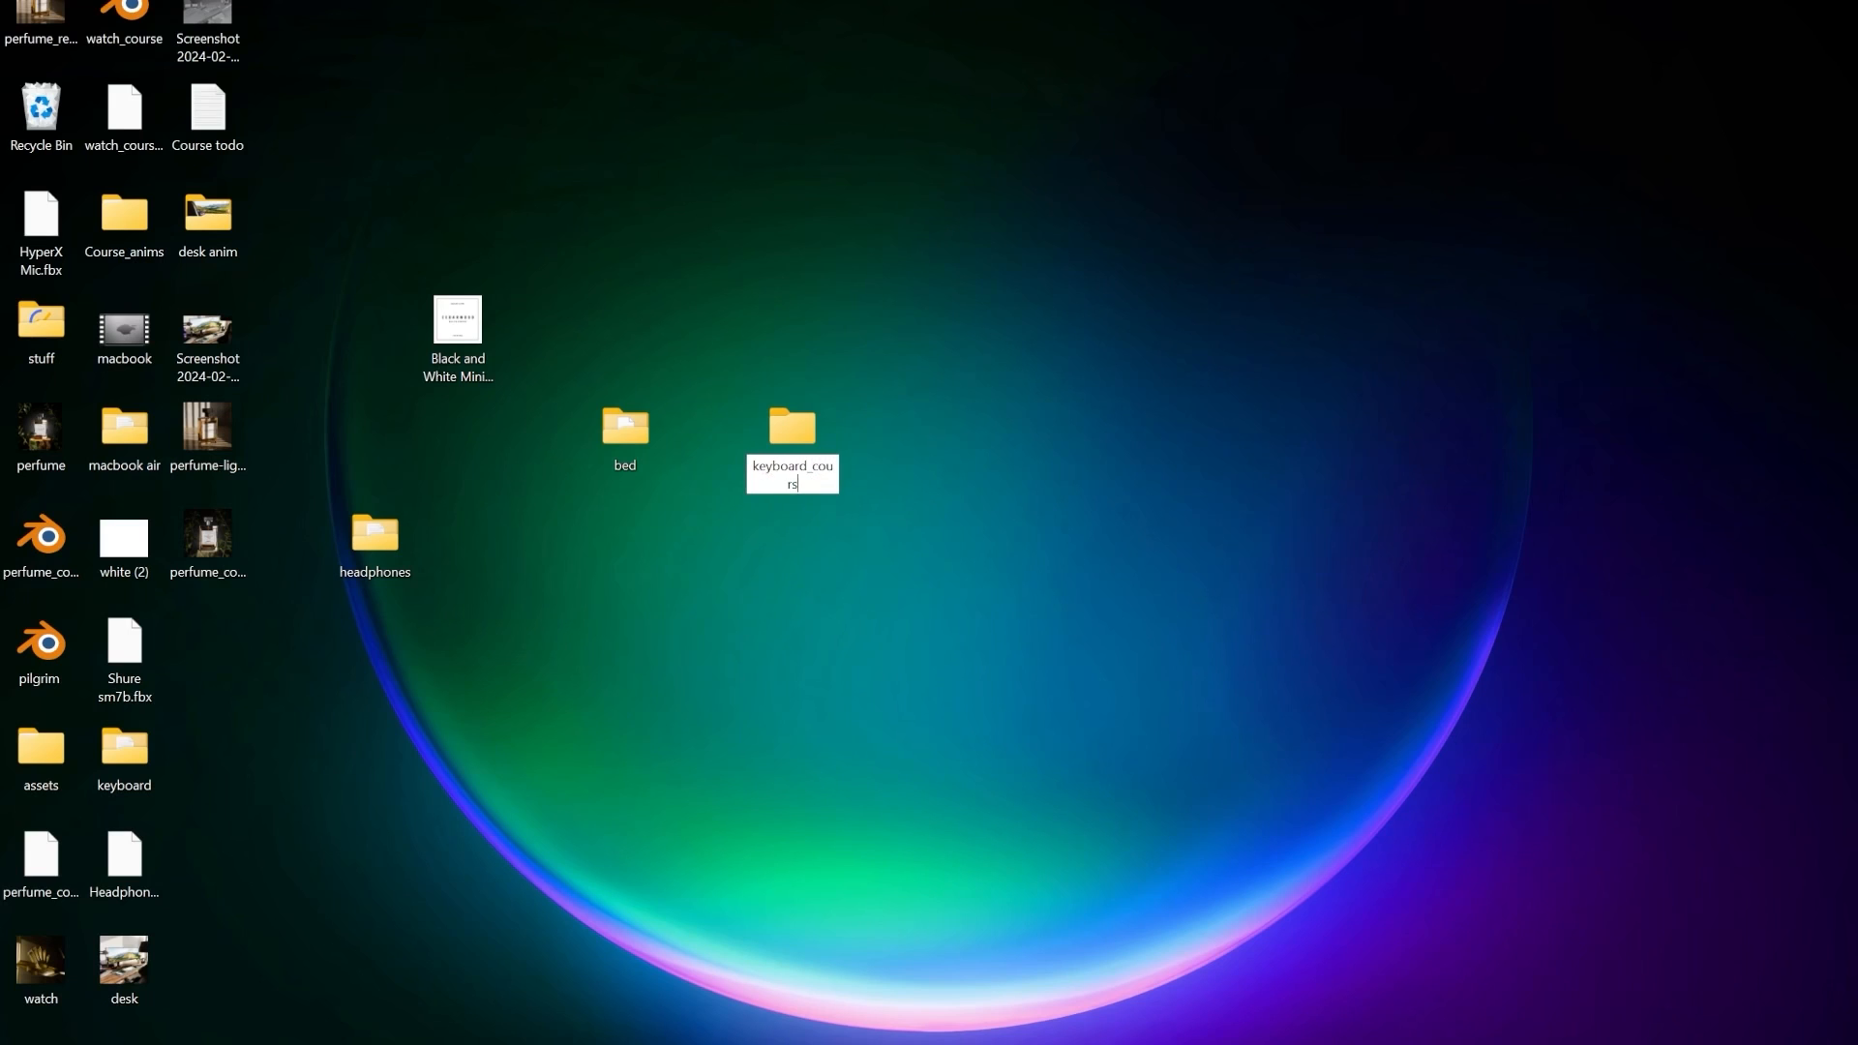
{"action": "type", "text": "e"}
{"action": "key", "text": "Return"}
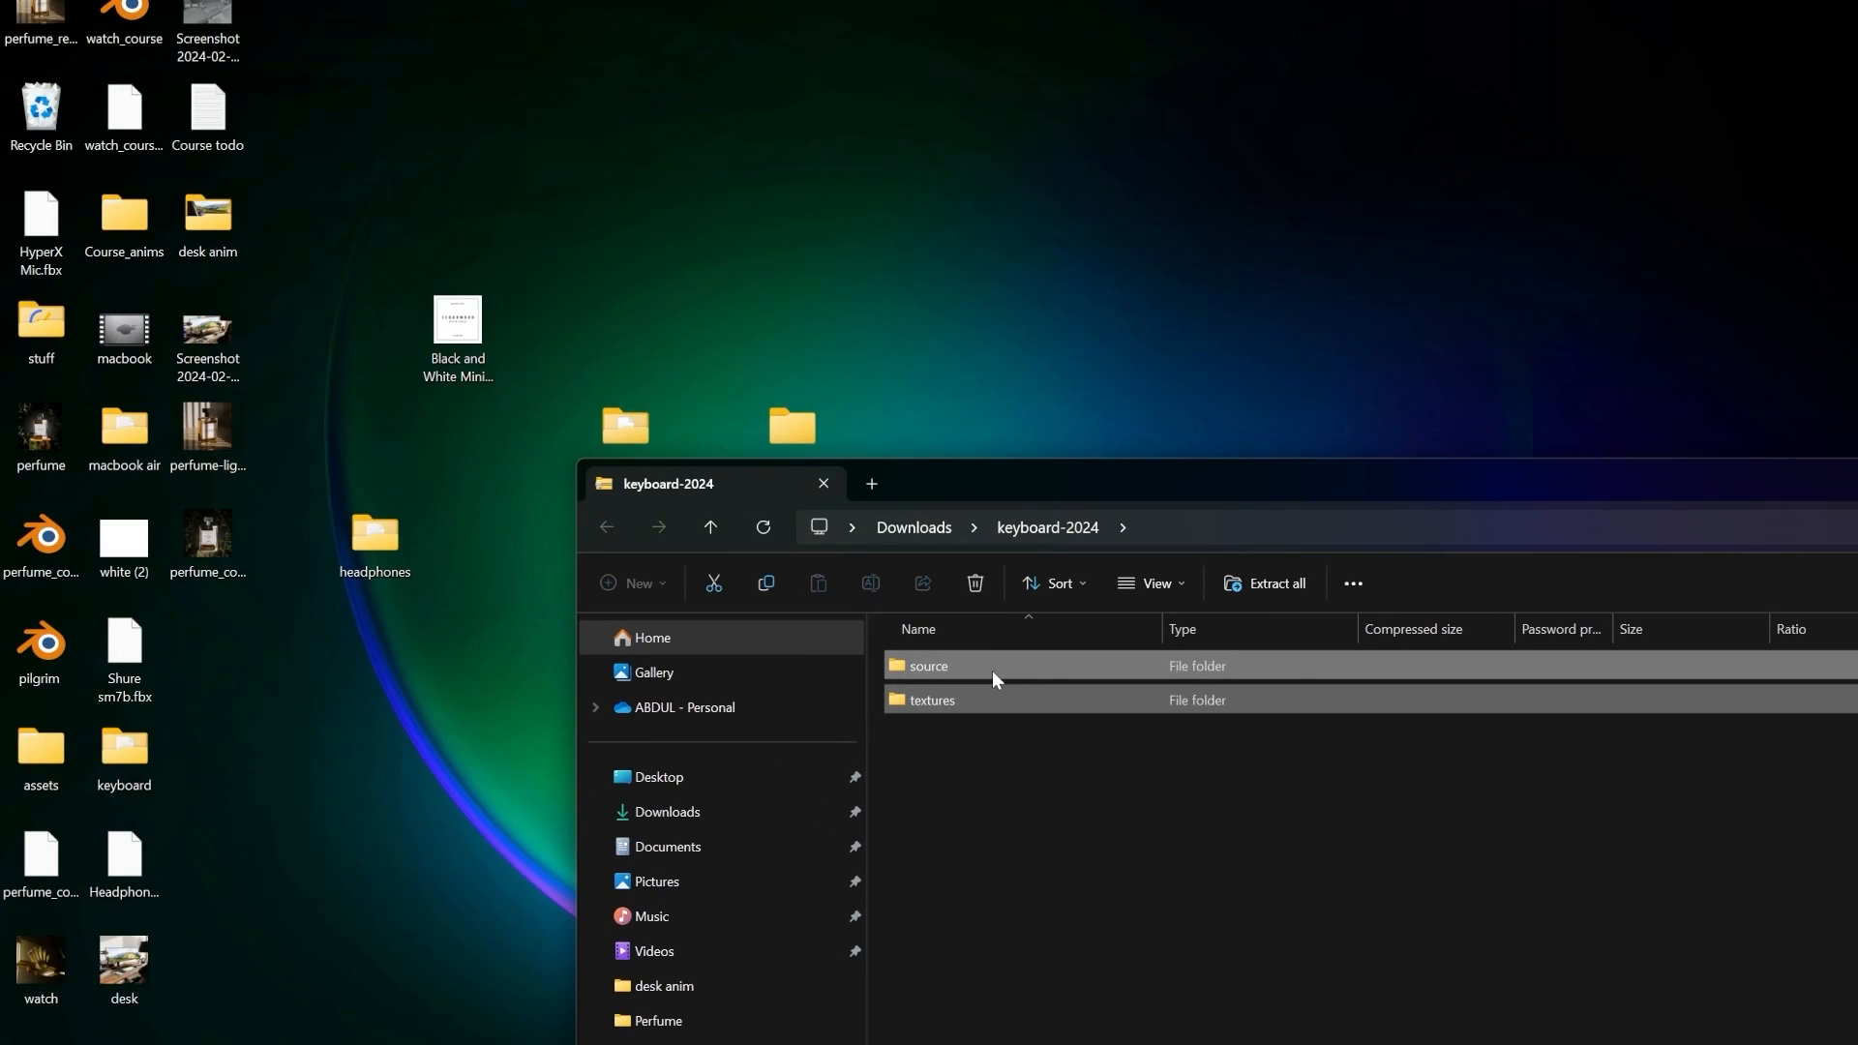
- Copy the source and textures folders from the keyboard-2024 archive into the keyboard_course folder and close the archive window
{"action": "left_click_drag", "start_coordinate": [993, 673], "coordinate": [811, 436]}
{"action": "left_click_drag", "start_coordinate": [979, 472], "coordinate": [372, 772]}
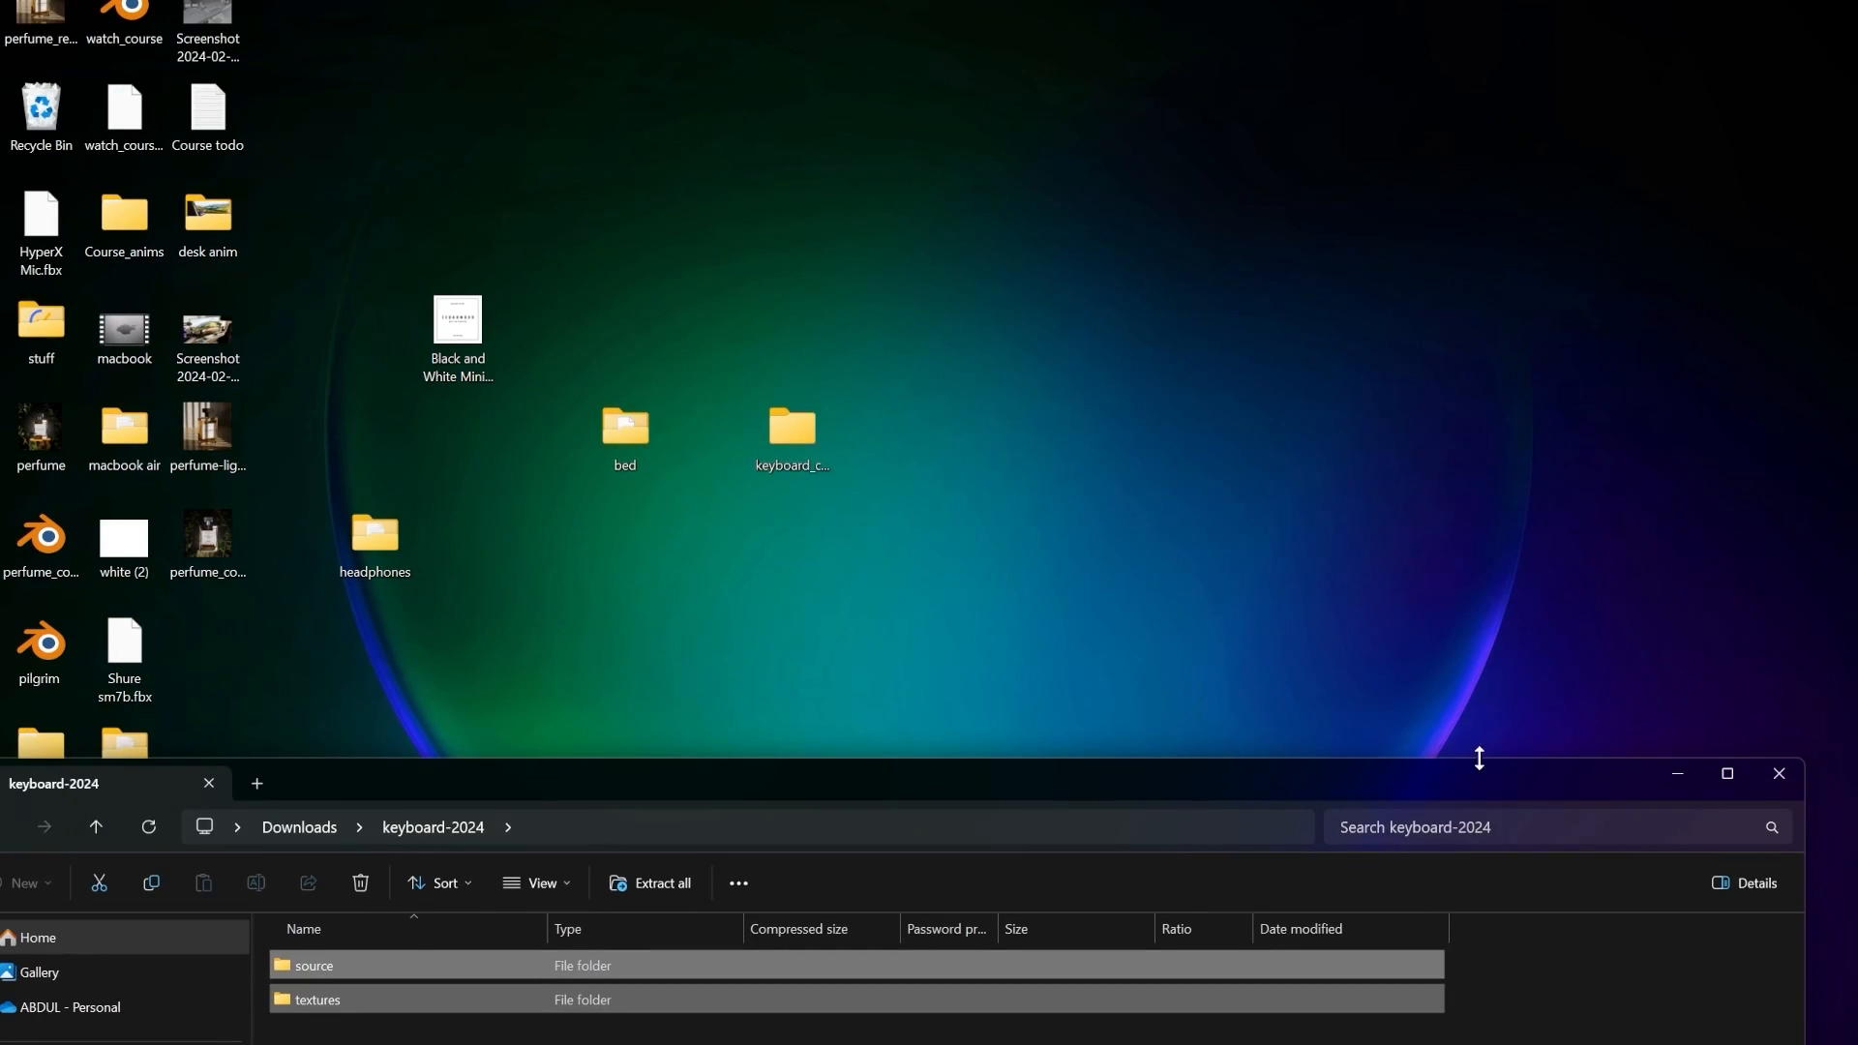
{"action": "left_click", "coordinate": [1767, 786]}
- Open the source subfolder of keyboard_course and check the extracted FBX file
{"action": "double_click", "coordinate": [761, 422]}
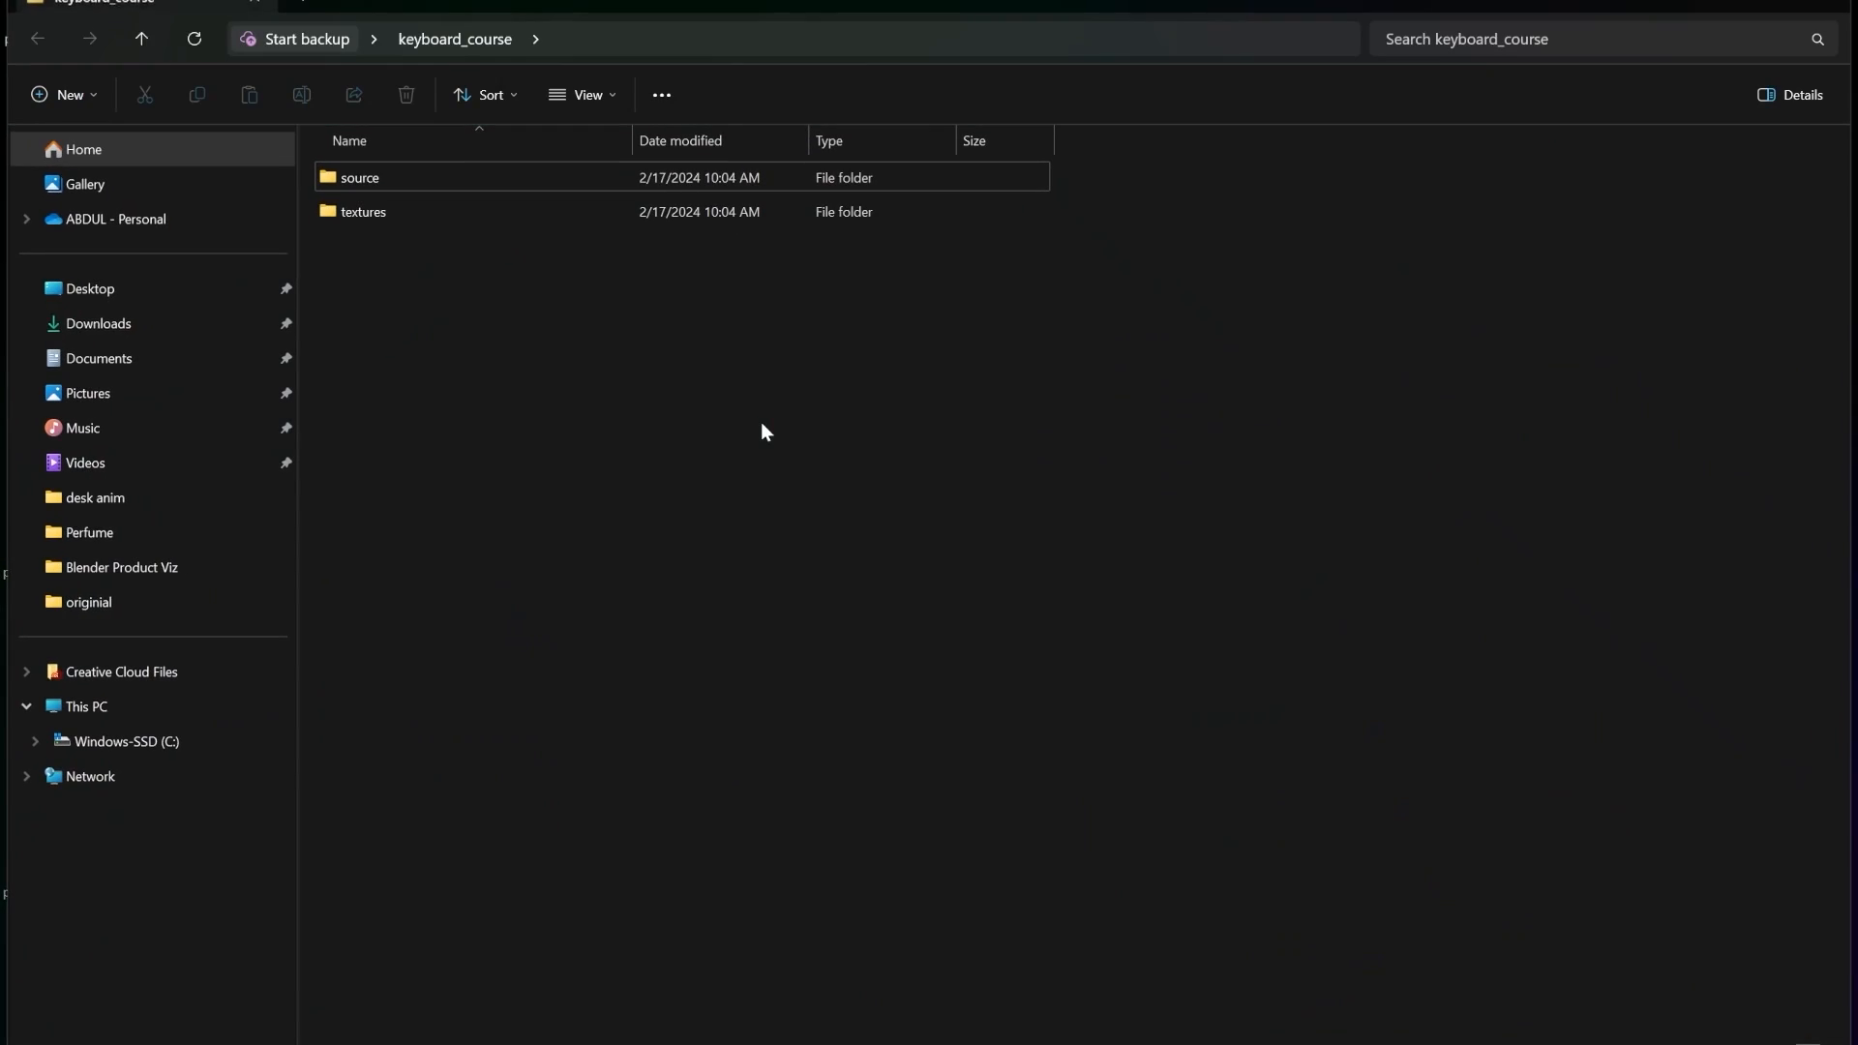
{"action": "double_click", "coordinate": [484, 178]}
{"action": "left_click", "coordinate": [390, 183]}
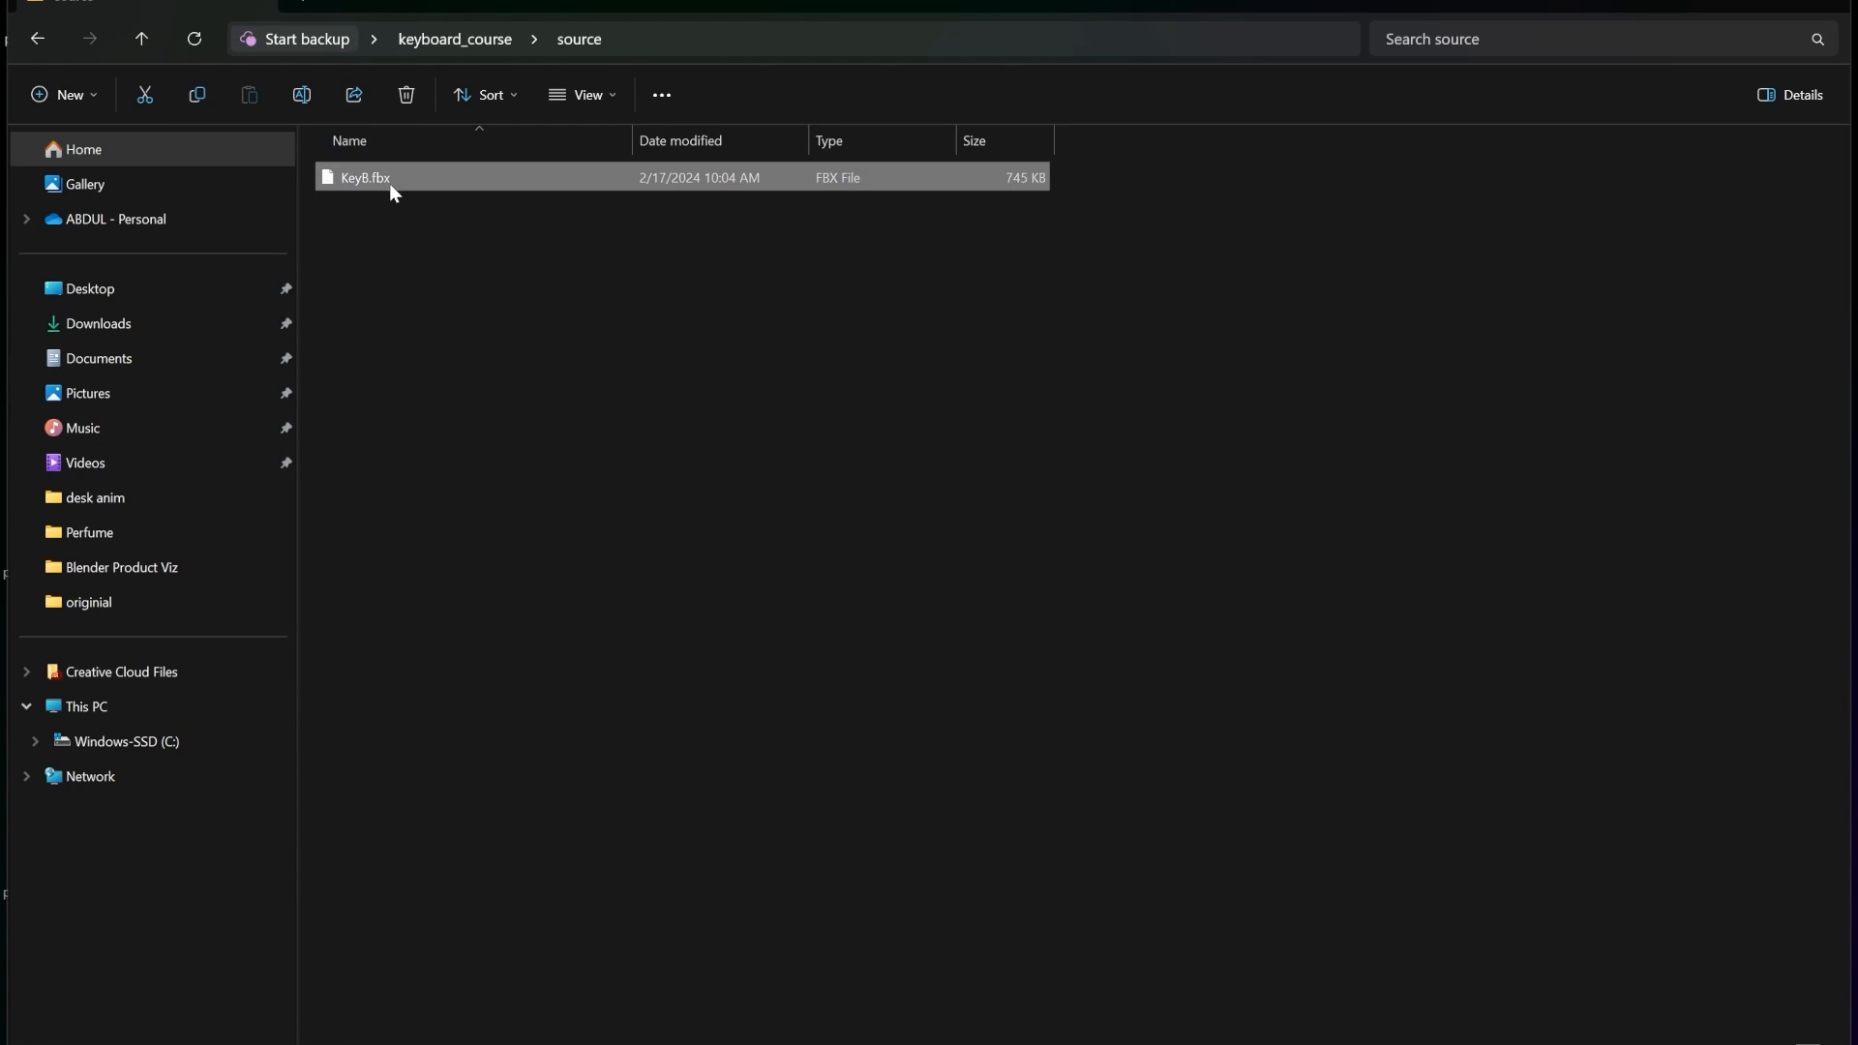
- Switch to Blender and import KeyB.fbx from the desktop's keyboard_course\source folder with the default FBX options
{"action": "left_click", "coordinate": [924, 1033]}
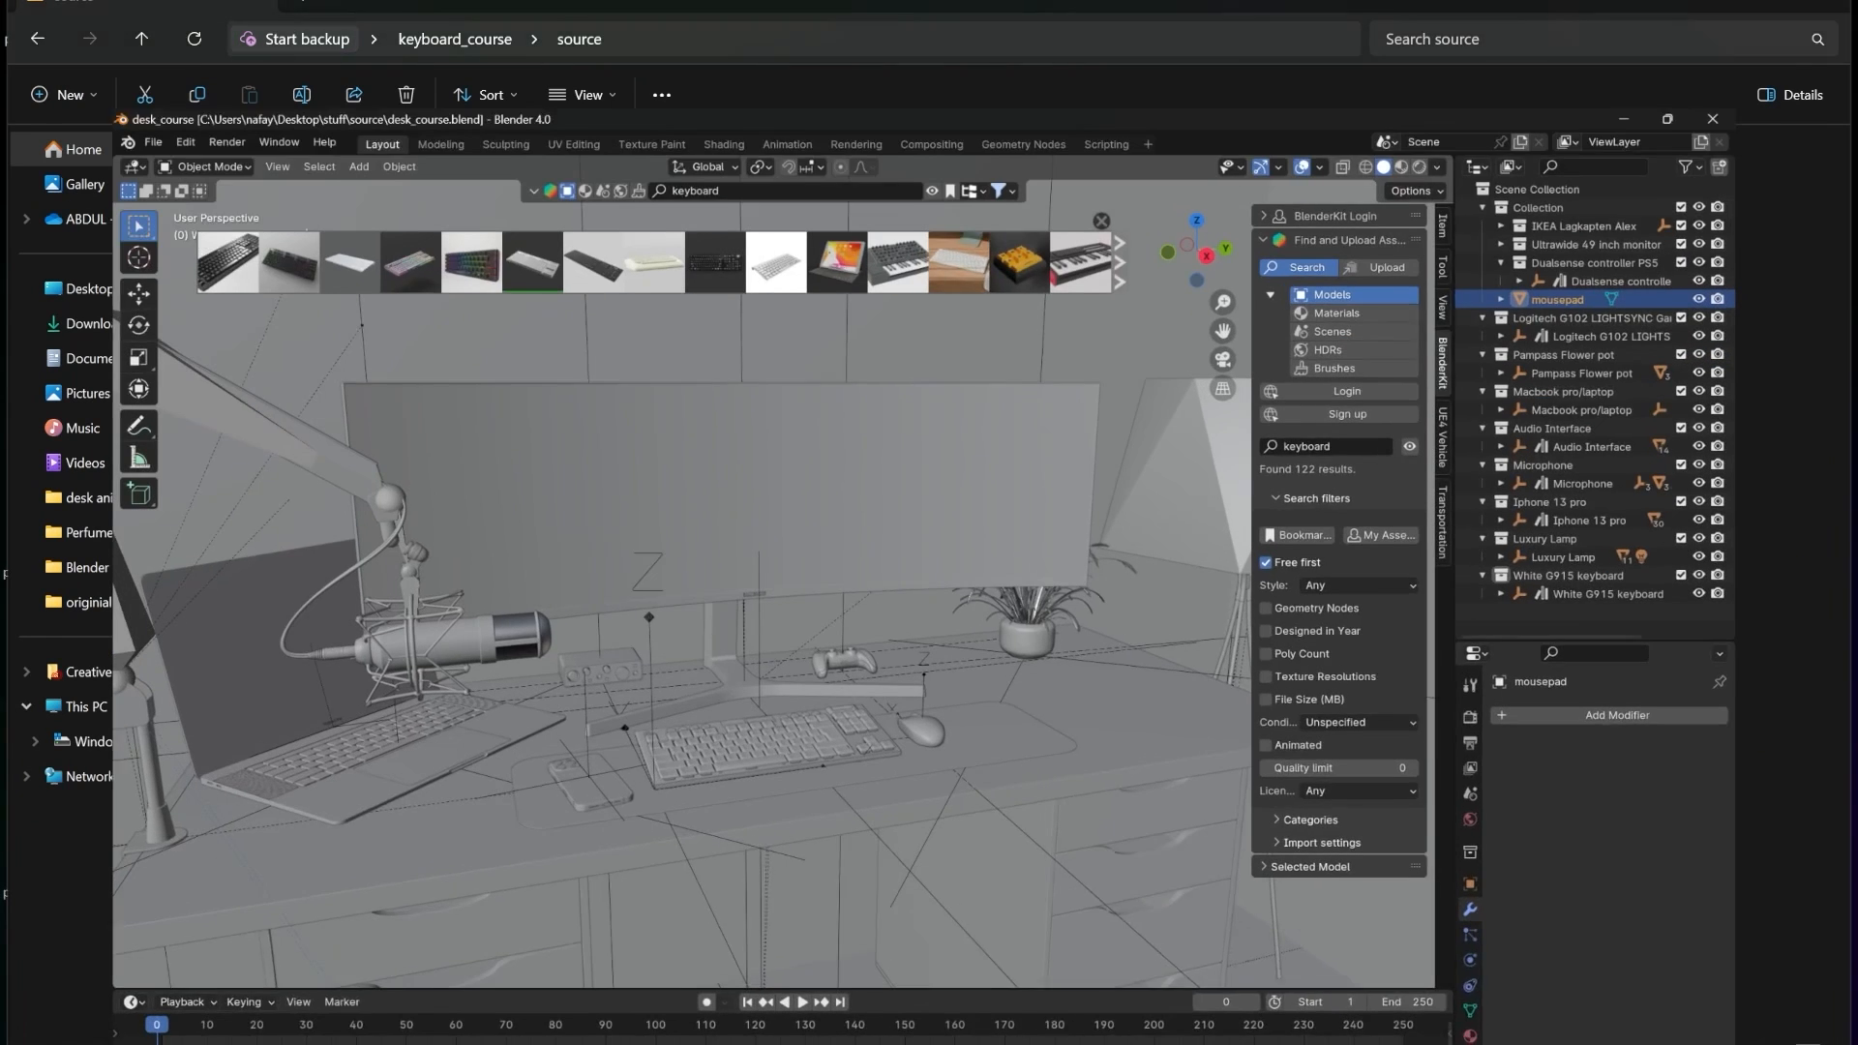
{"action": "left_click", "coordinate": [45, 9]}
{"action": "mouse_move", "coordinate": [91, 299]}
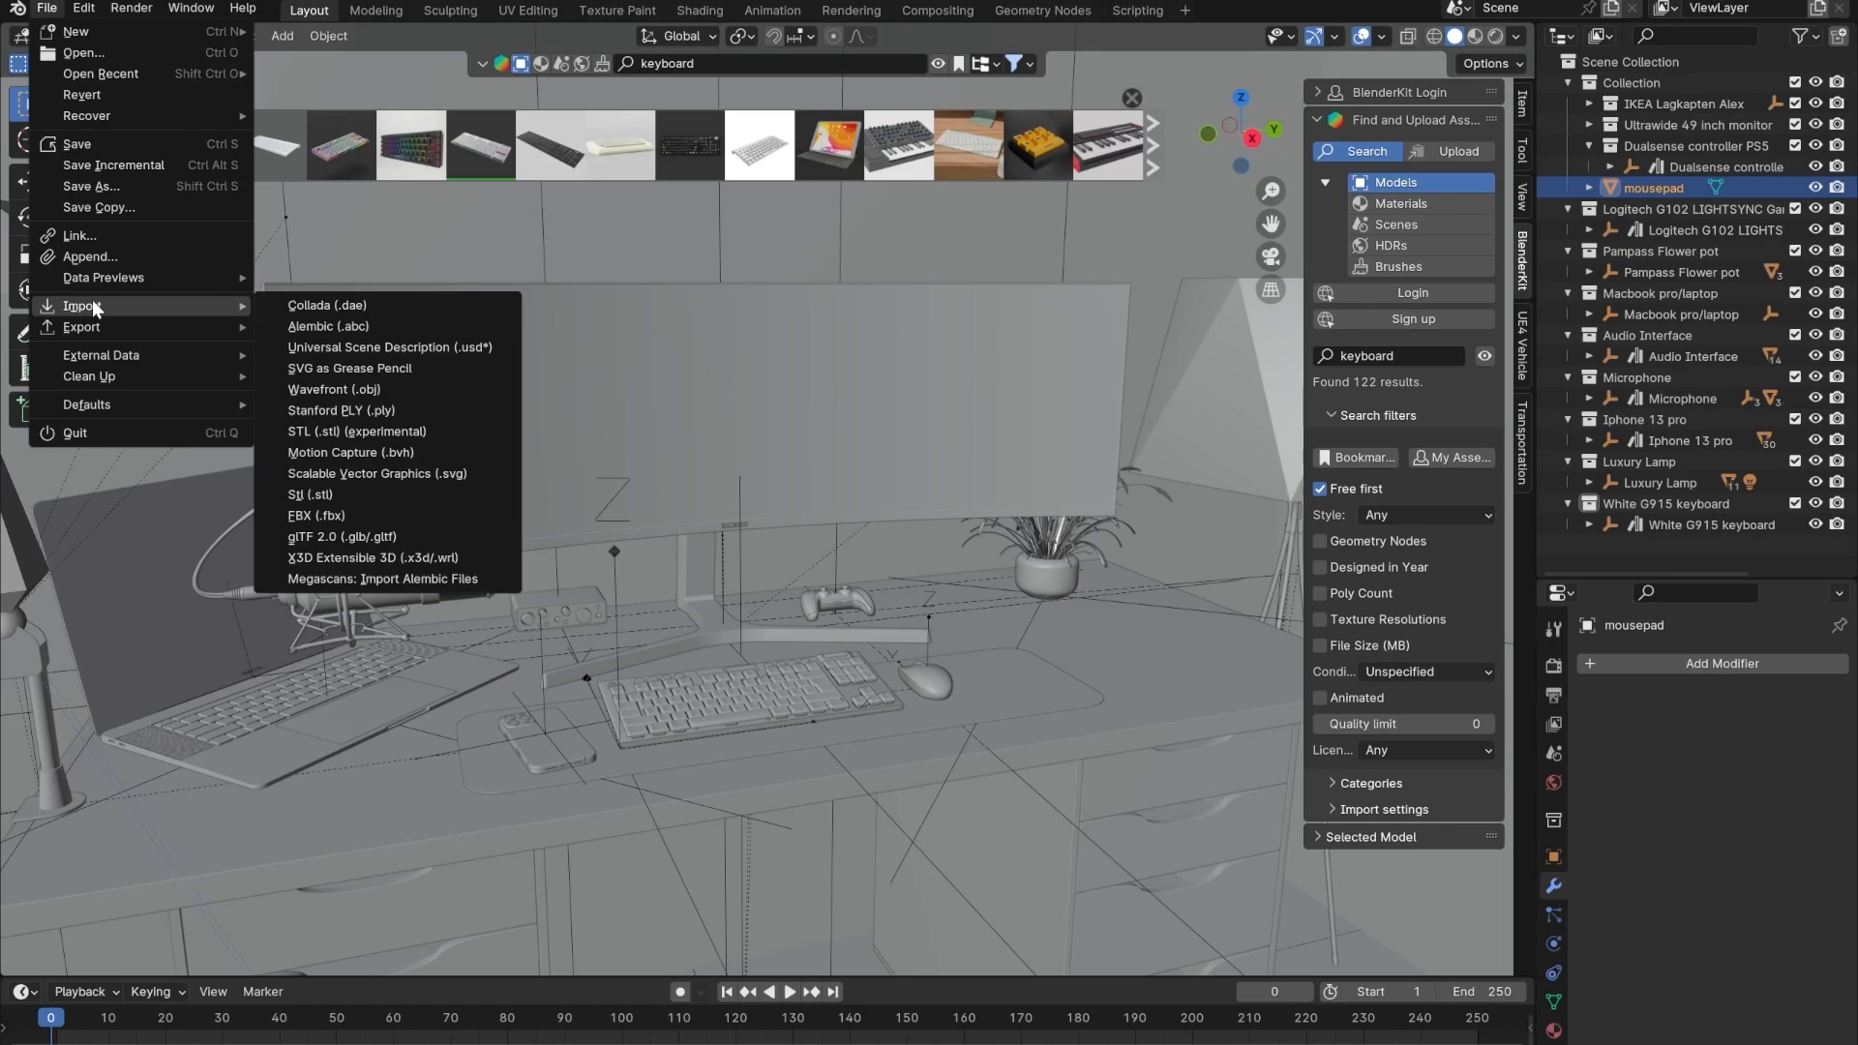
{"action": "left_click", "coordinate": [358, 342]}
{"action": "left_click", "coordinate": [46, 8]}
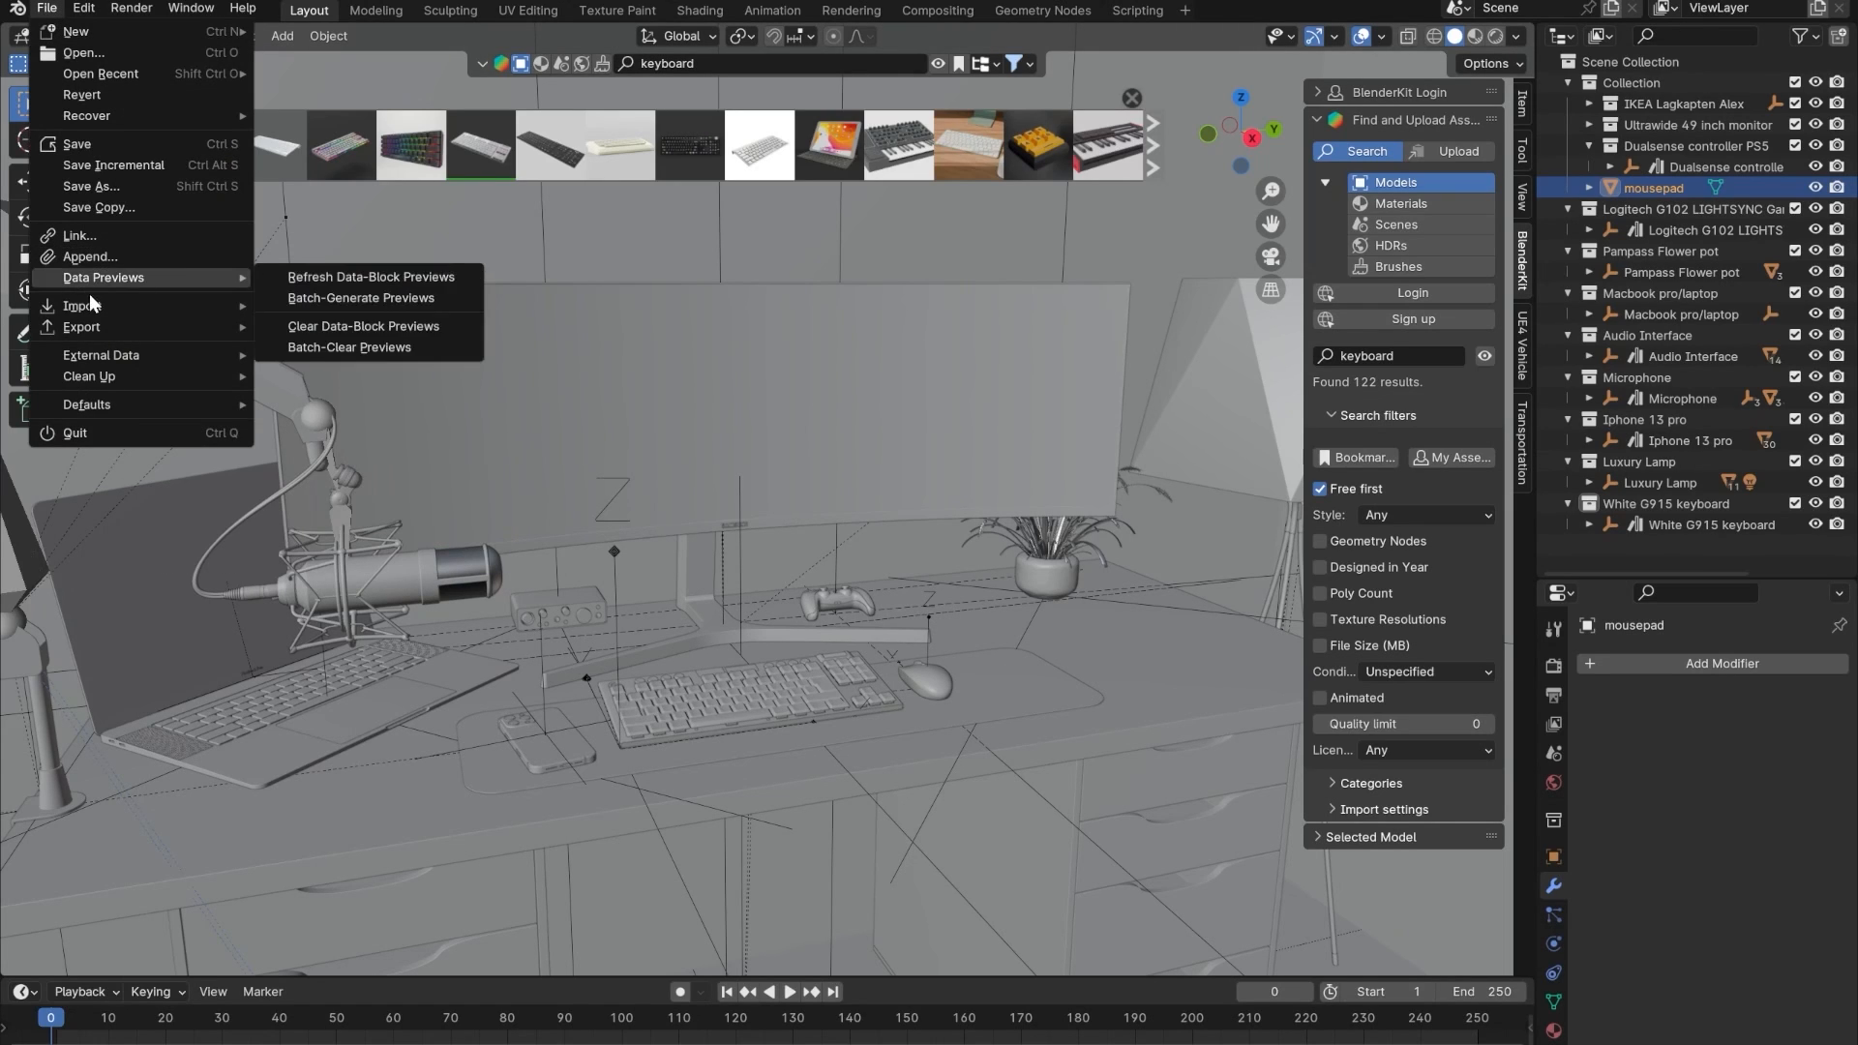
{"action": "left_click", "coordinate": [320, 515]}
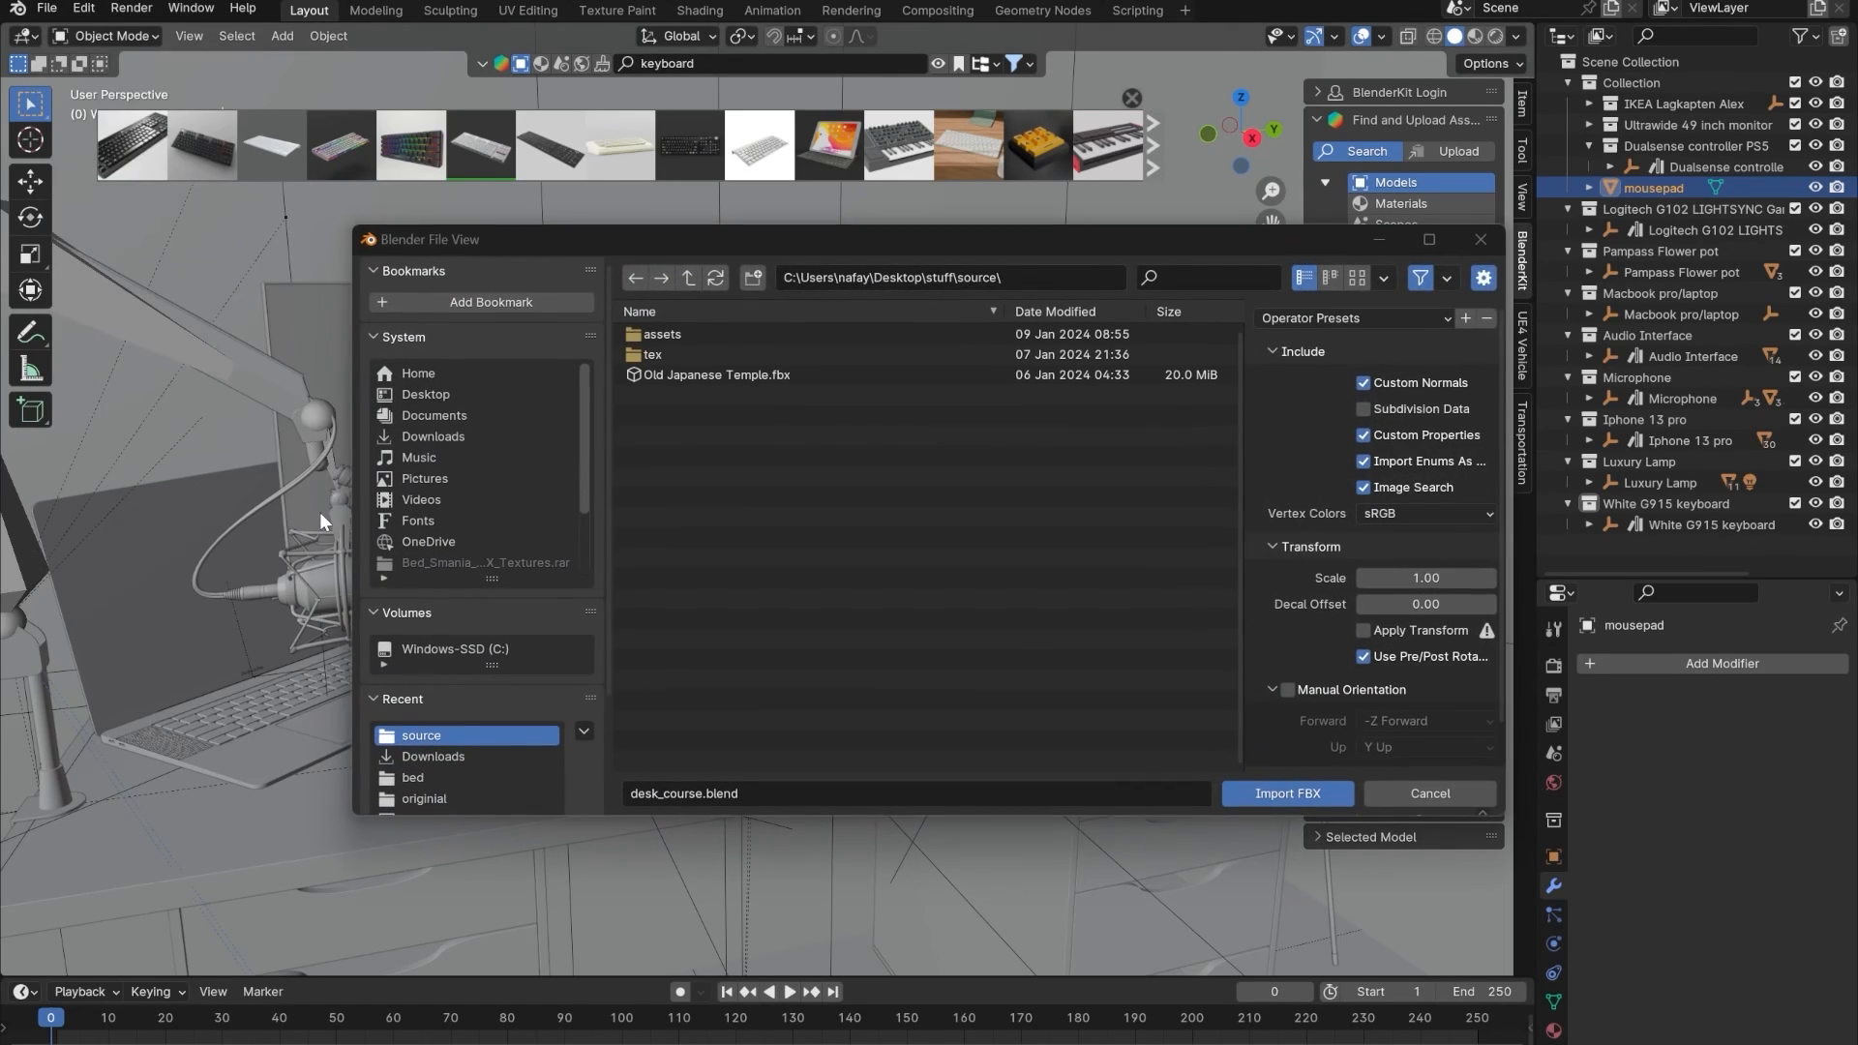
{"action": "left_click", "coordinate": [488, 394]}
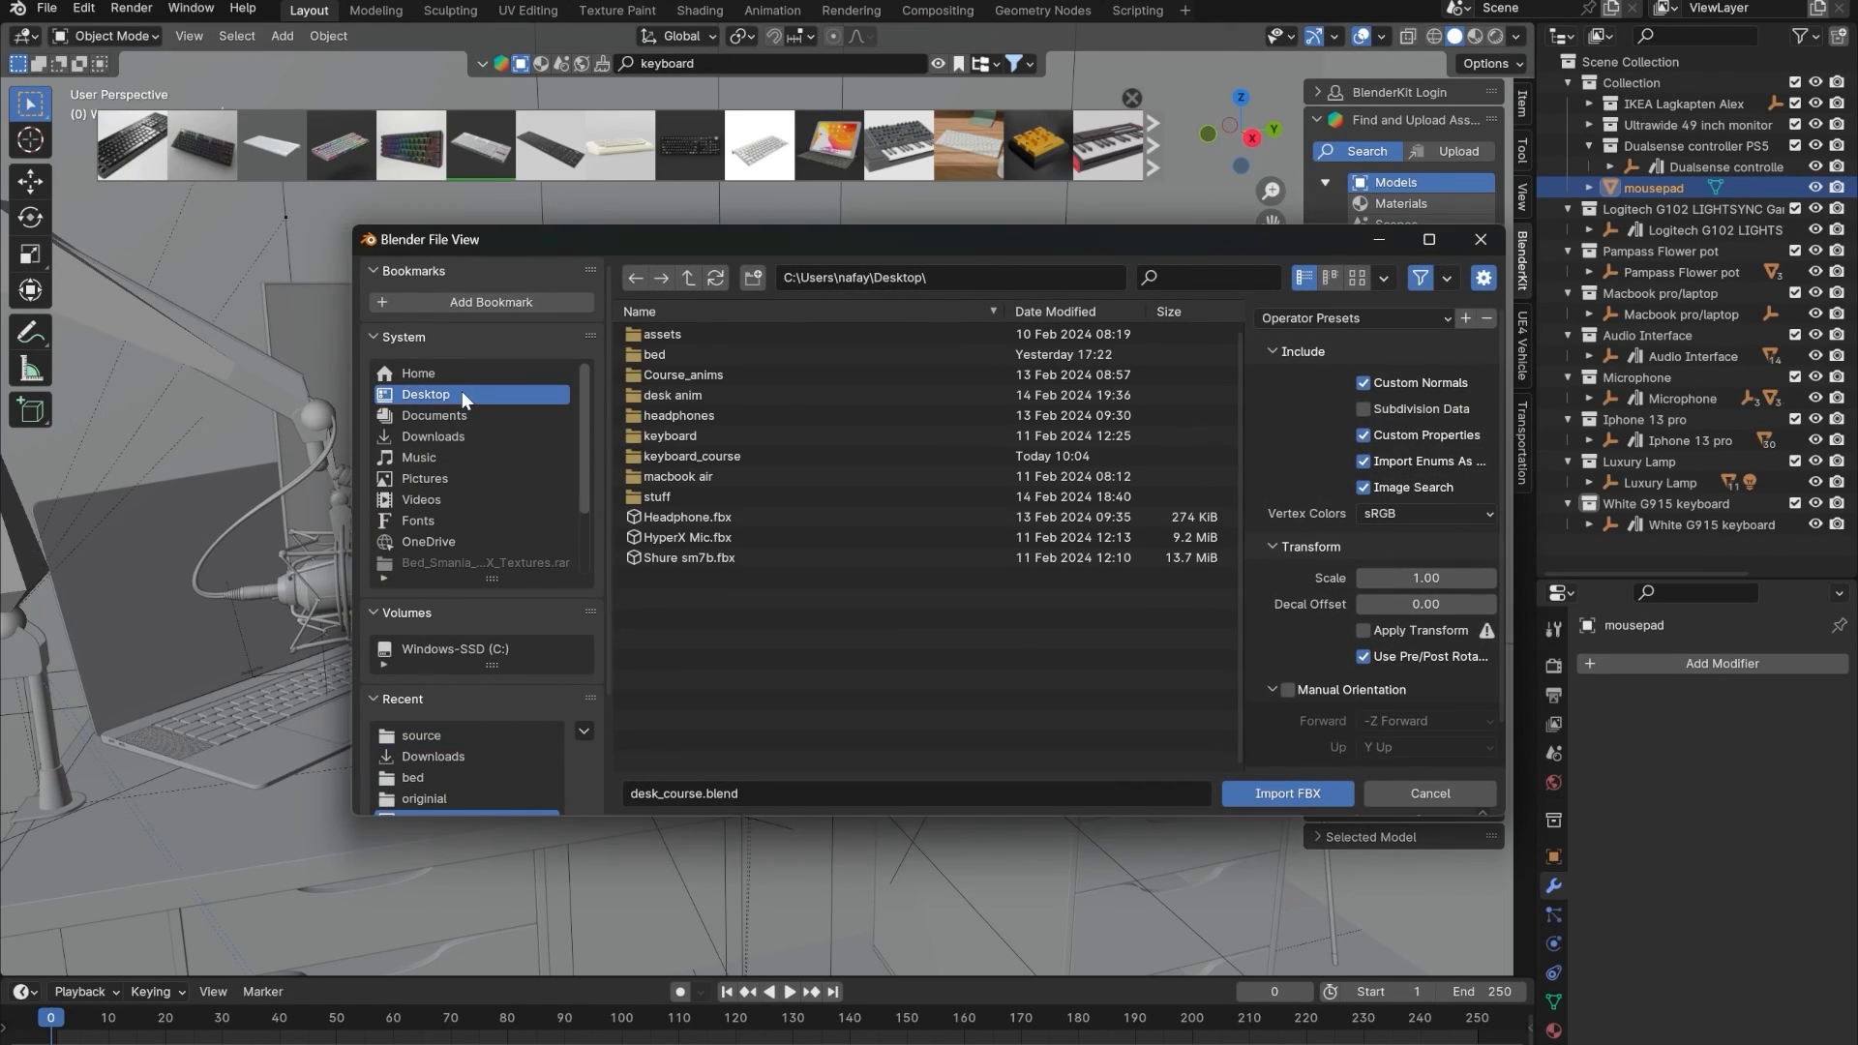
{"action": "left_click", "coordinate": [700, 457]}
{"action": "double_click", "coordinate": [699, 457]}
{"action": "double_click", "coordinate": [684, 333]}
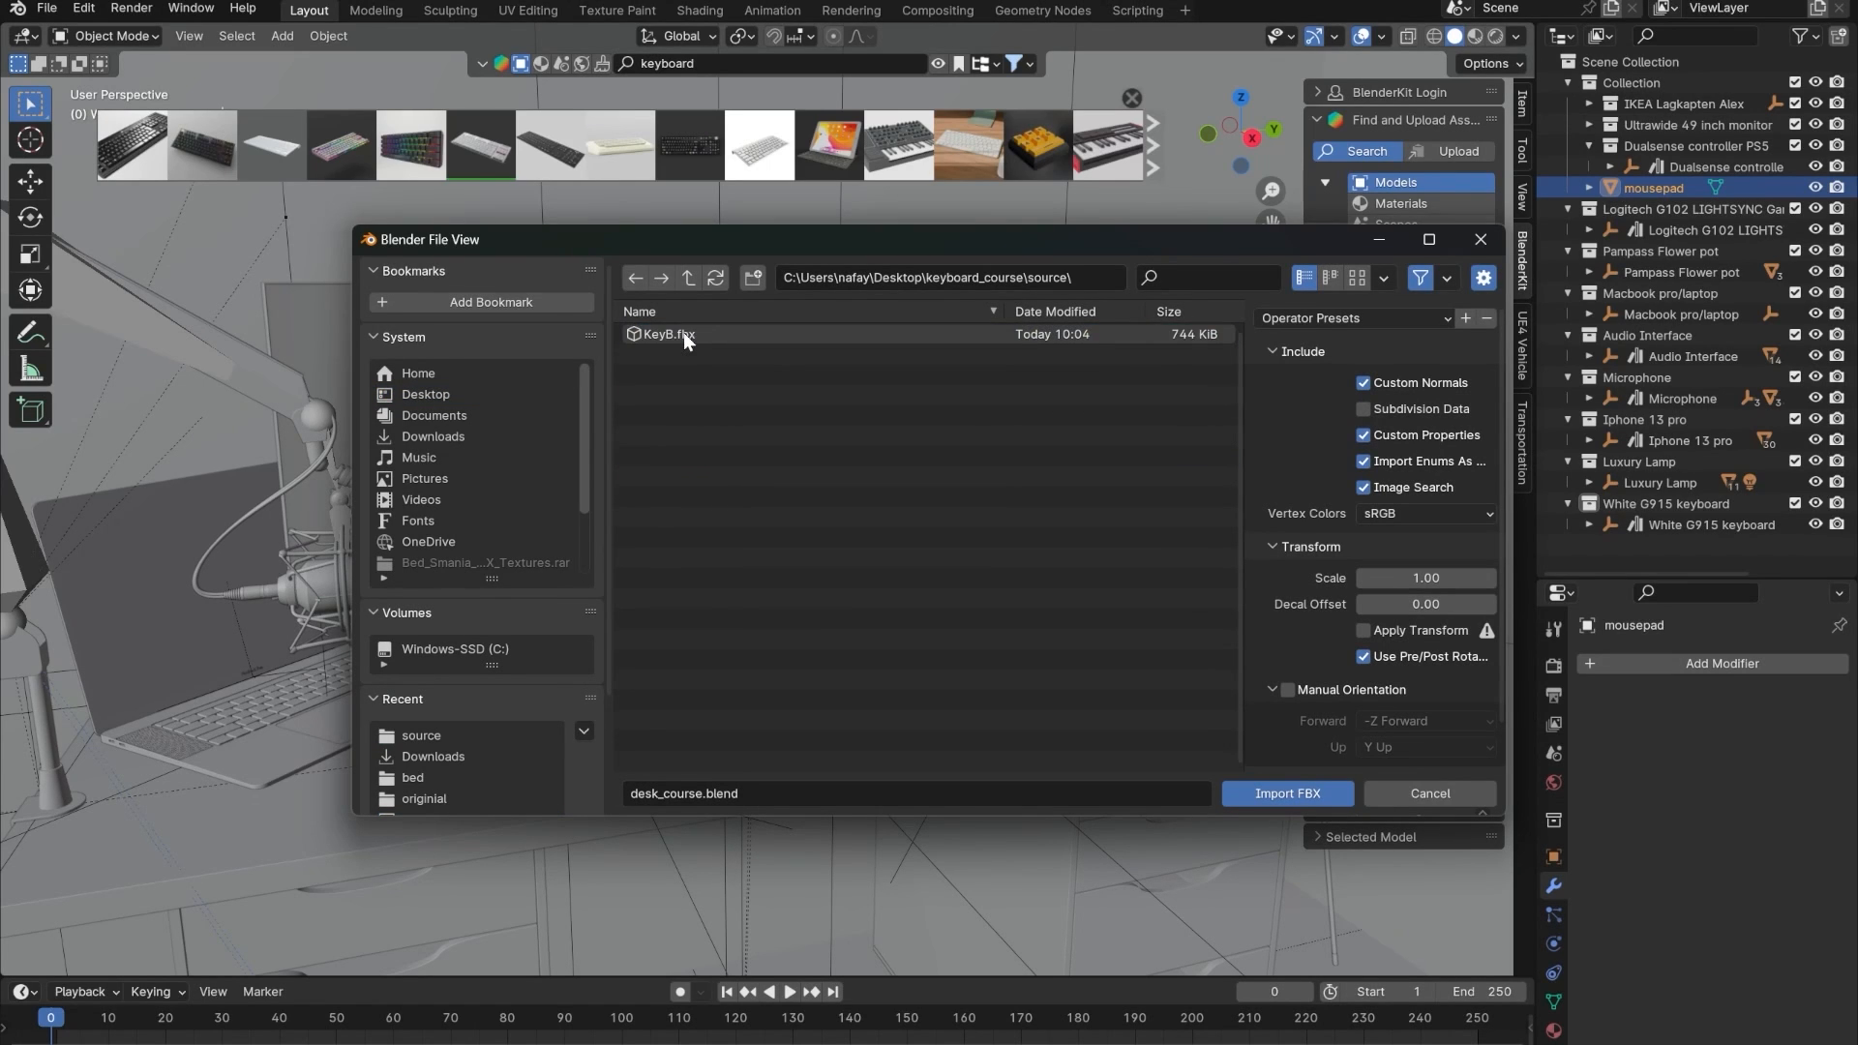
{"action": "left_click", "coordinate": [684, 333]}
{"action": "left_click", "coordinate": [1288, 792]}
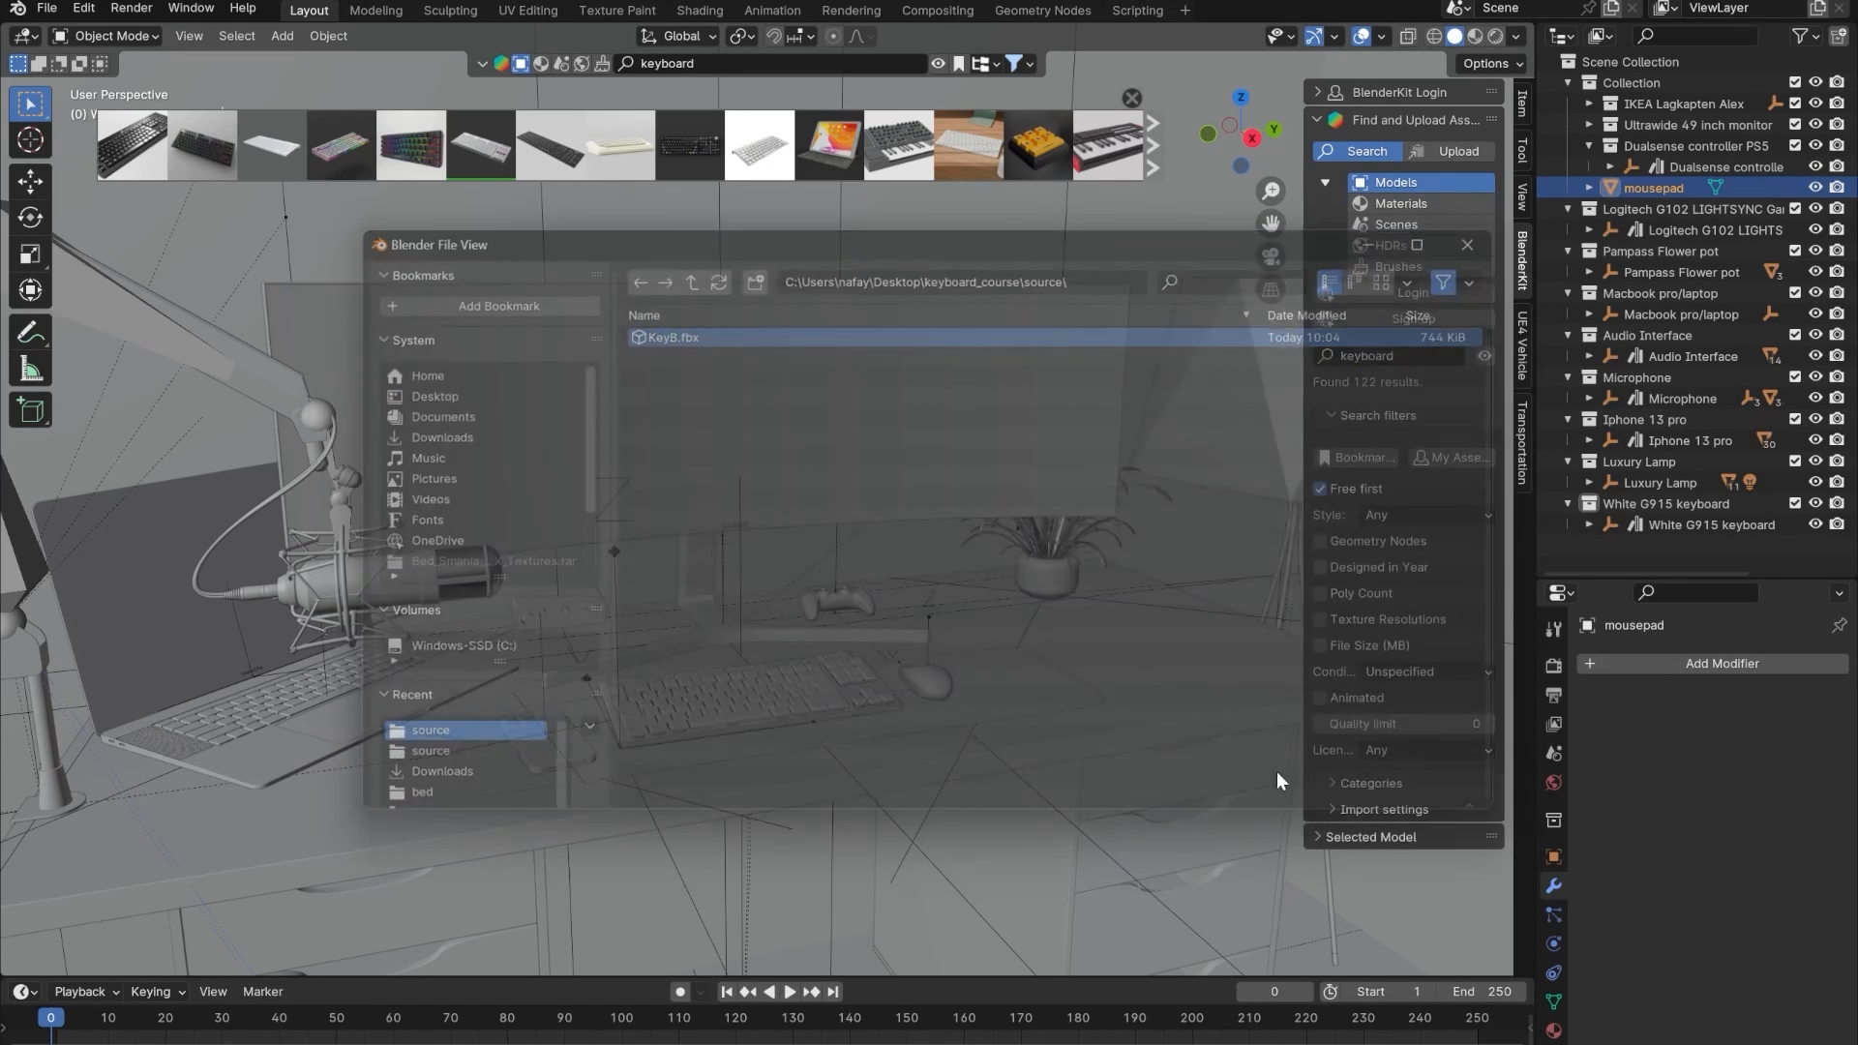
- Move the imported Body, Buttons.001 and switch objects into a new collection named keyboard
{"action": "scroll", "coordinate": [848, 671], "scroll_direction": "down", "scroll_amount": 8}
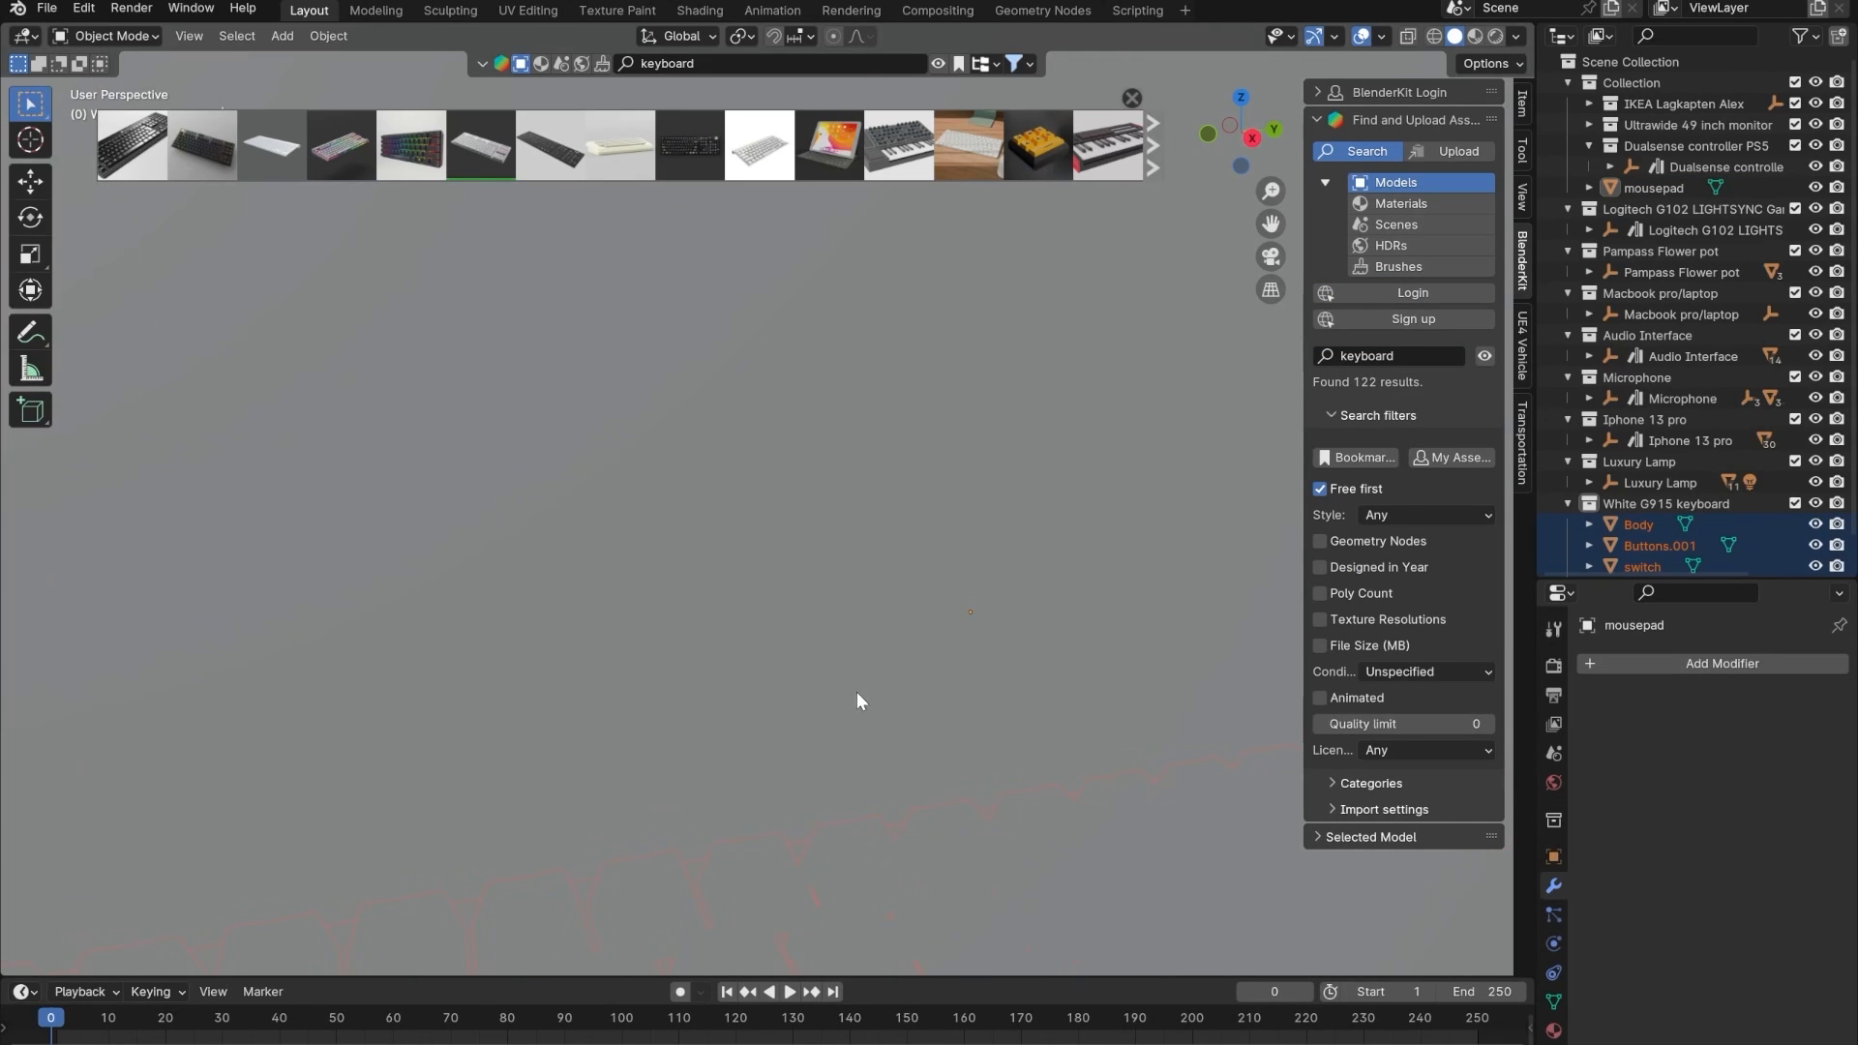
{"action": "scroll", "coordinate": [862, 700], "scroll_direction": "down", "scroll_amount": 4}
{"action": "middle_click_drag", "start_coordinate": [839, 701], "coordinate": [752, 660]}
{"action": "scroll", "coordinate": [746, 729], "scroll_direction": "up", "scroll_amount": 10}
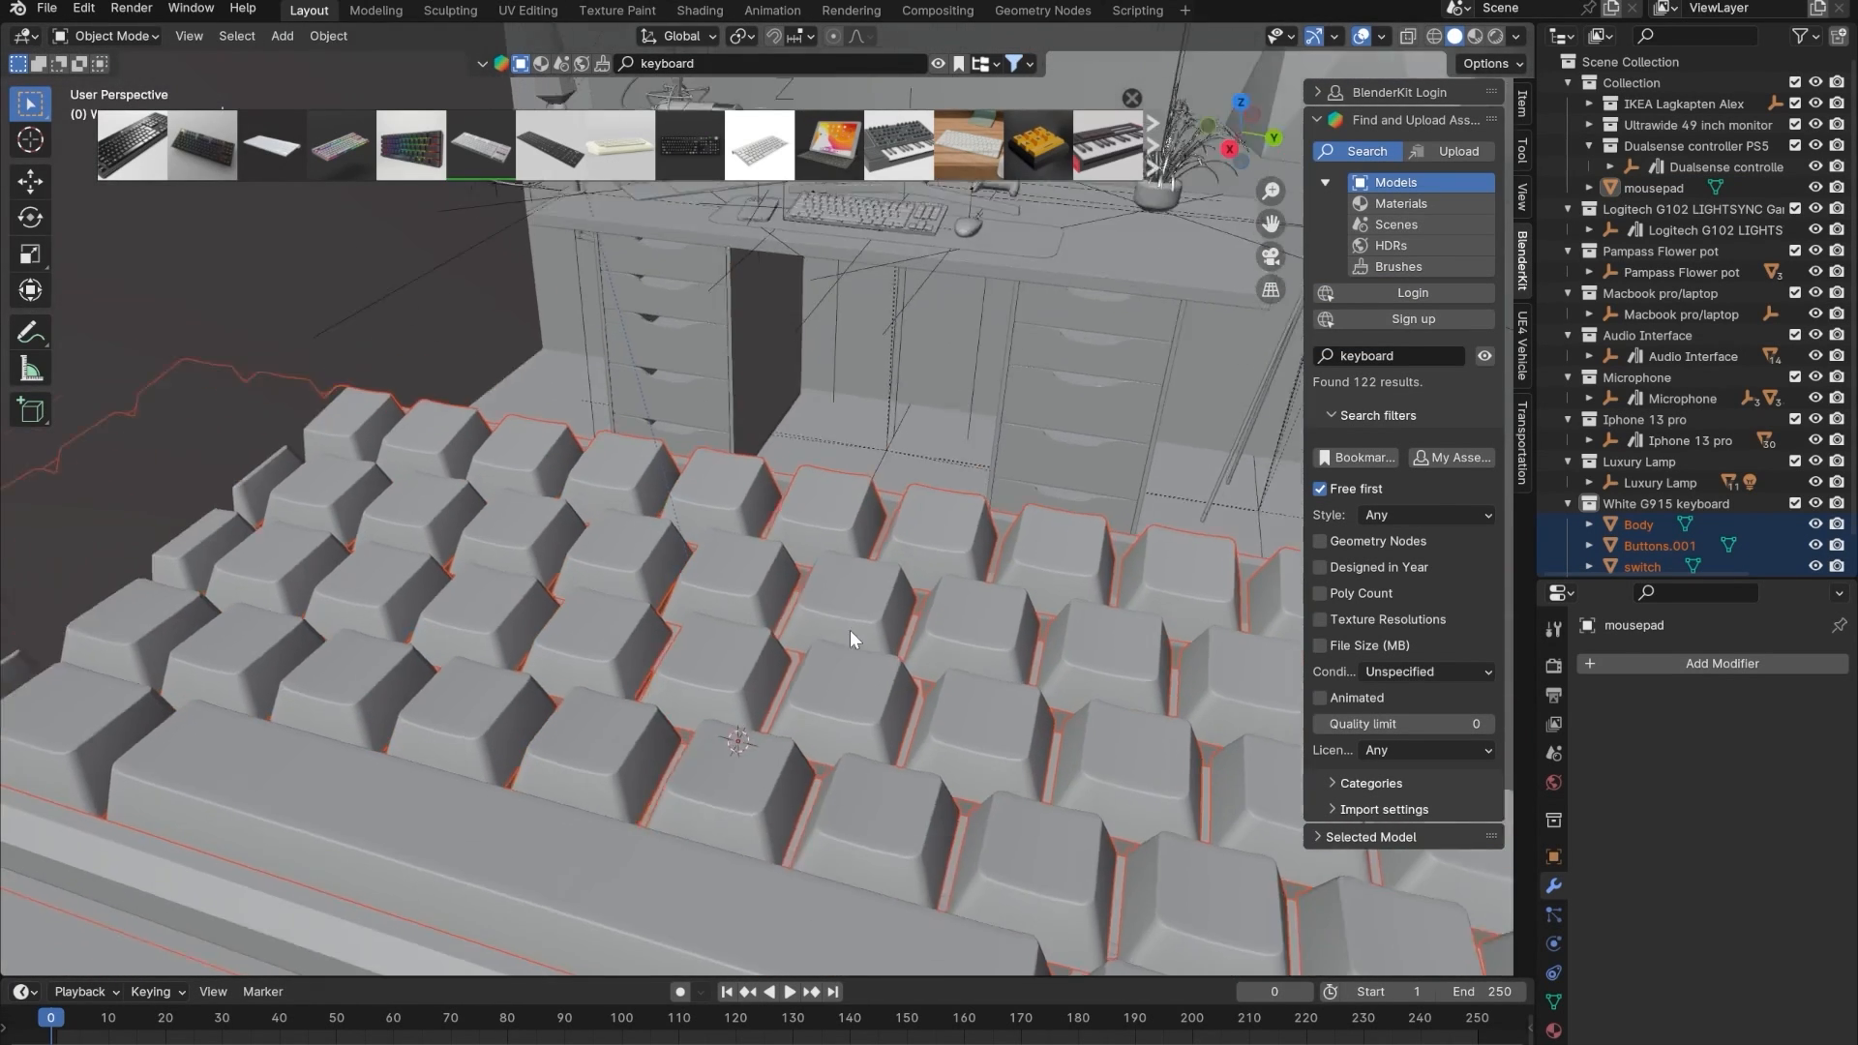
{"action": "middle_click_drag", "start_coordinate": [840, 569], "coordinate": [960, 515]}
{"action": "right_click", "coordinate": [1629, 522]}
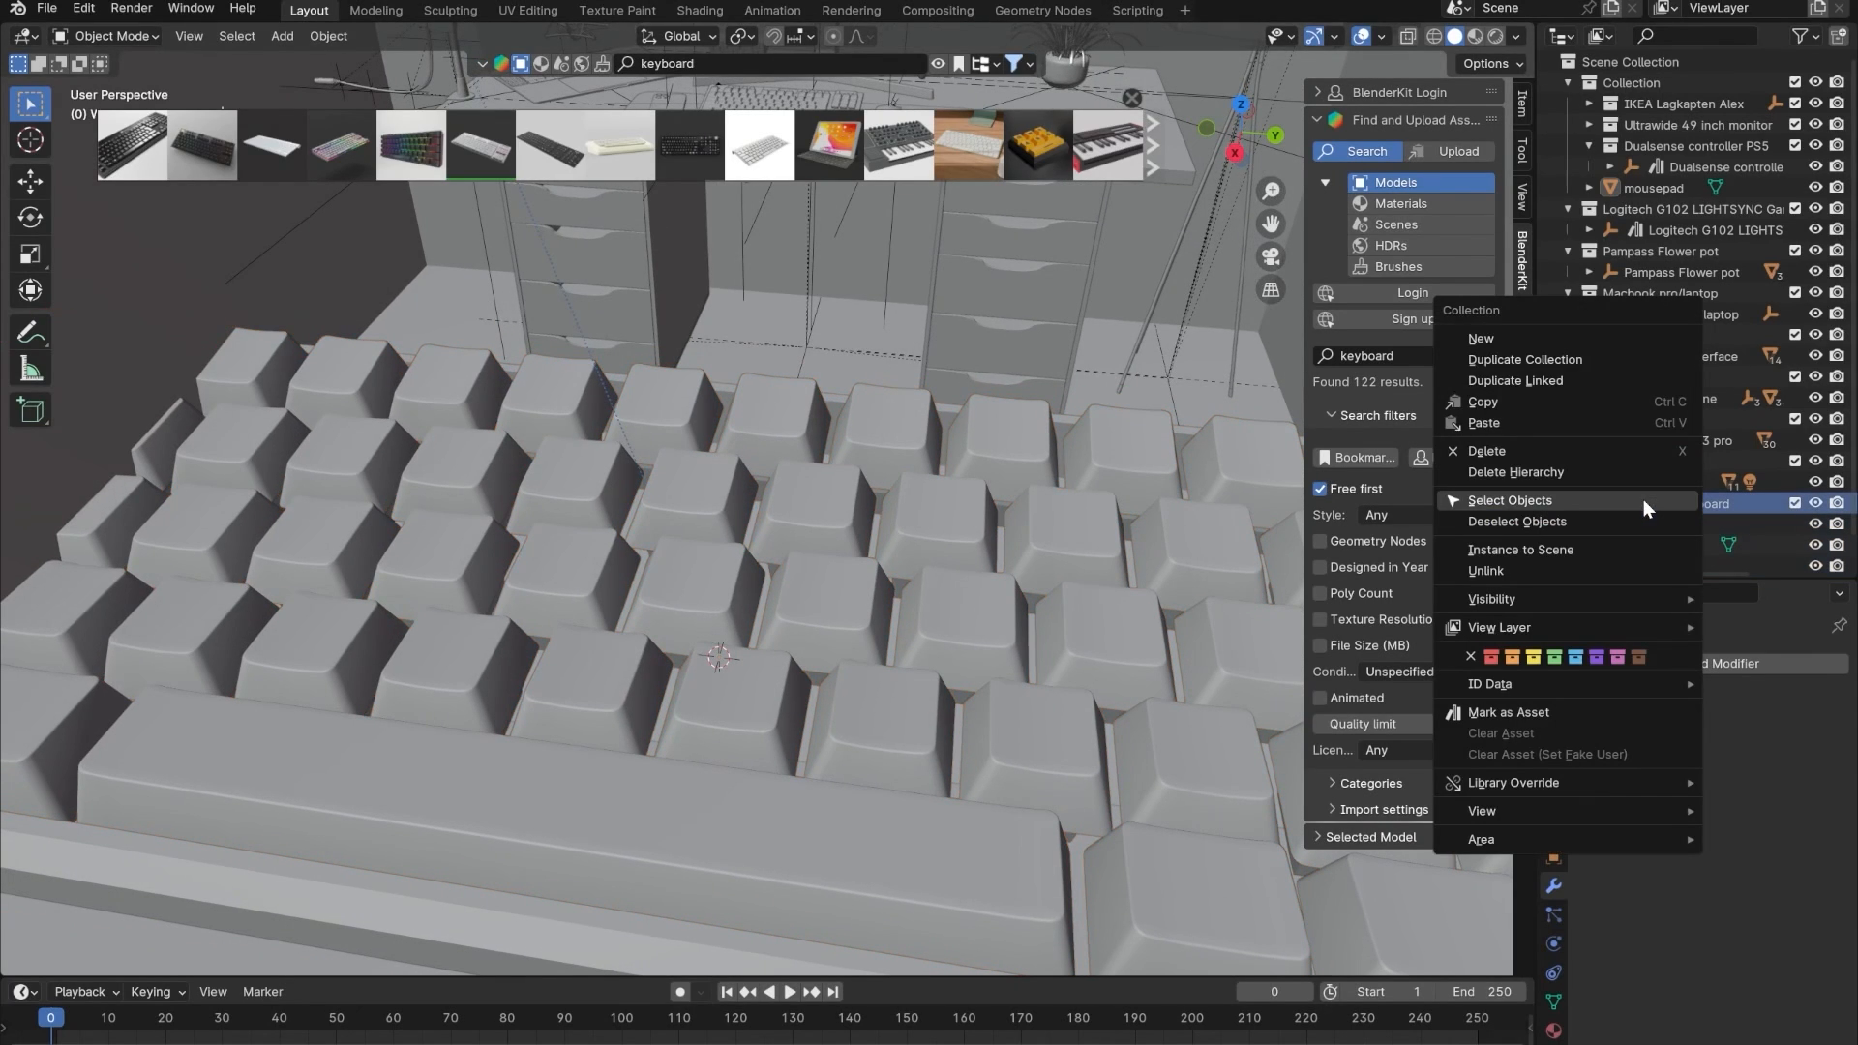
{"action": "left_click", "coordinate": [1578, 495]}
{"action": "scroll", "coordinate": [1628, 486], "scroll_direction": "down", "scroll_amount": 1}
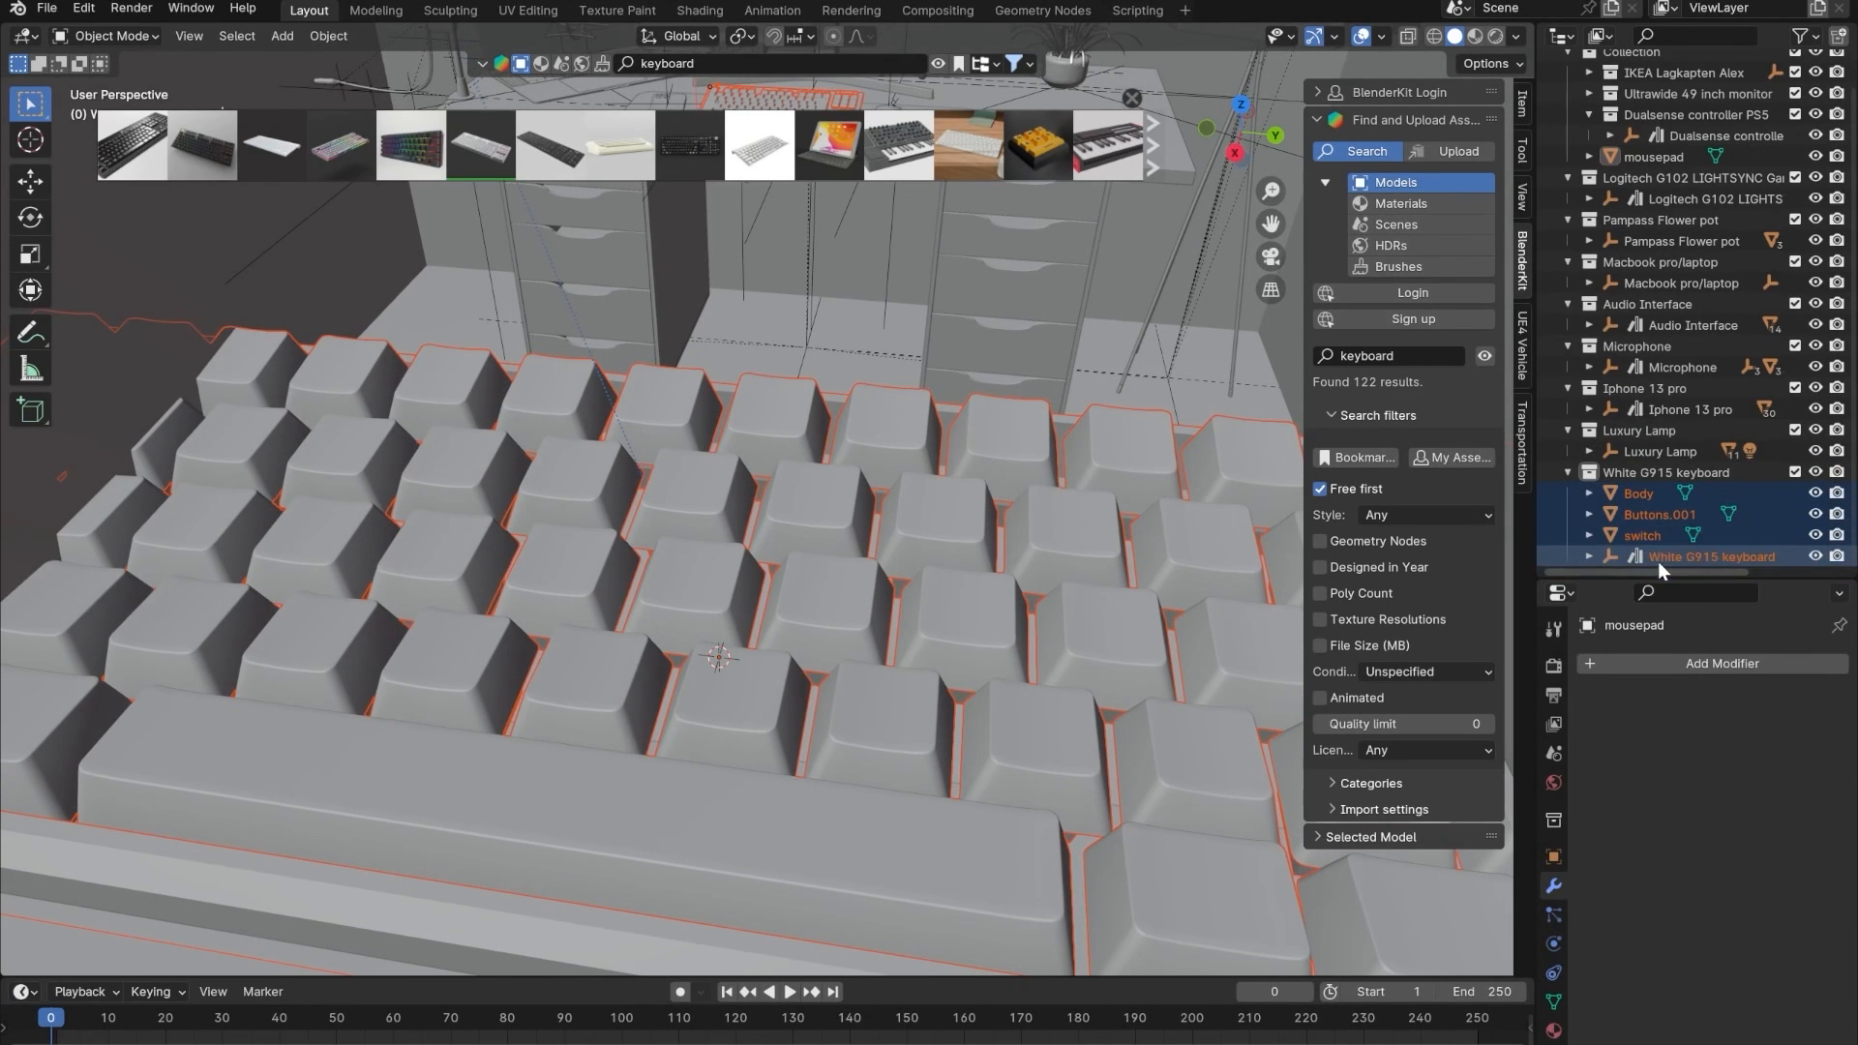
{"action": "left_click", "coordinate": [1631, 496]}
{"action": "left_click", "coordinate": [1639, 532], "text": "shift"}
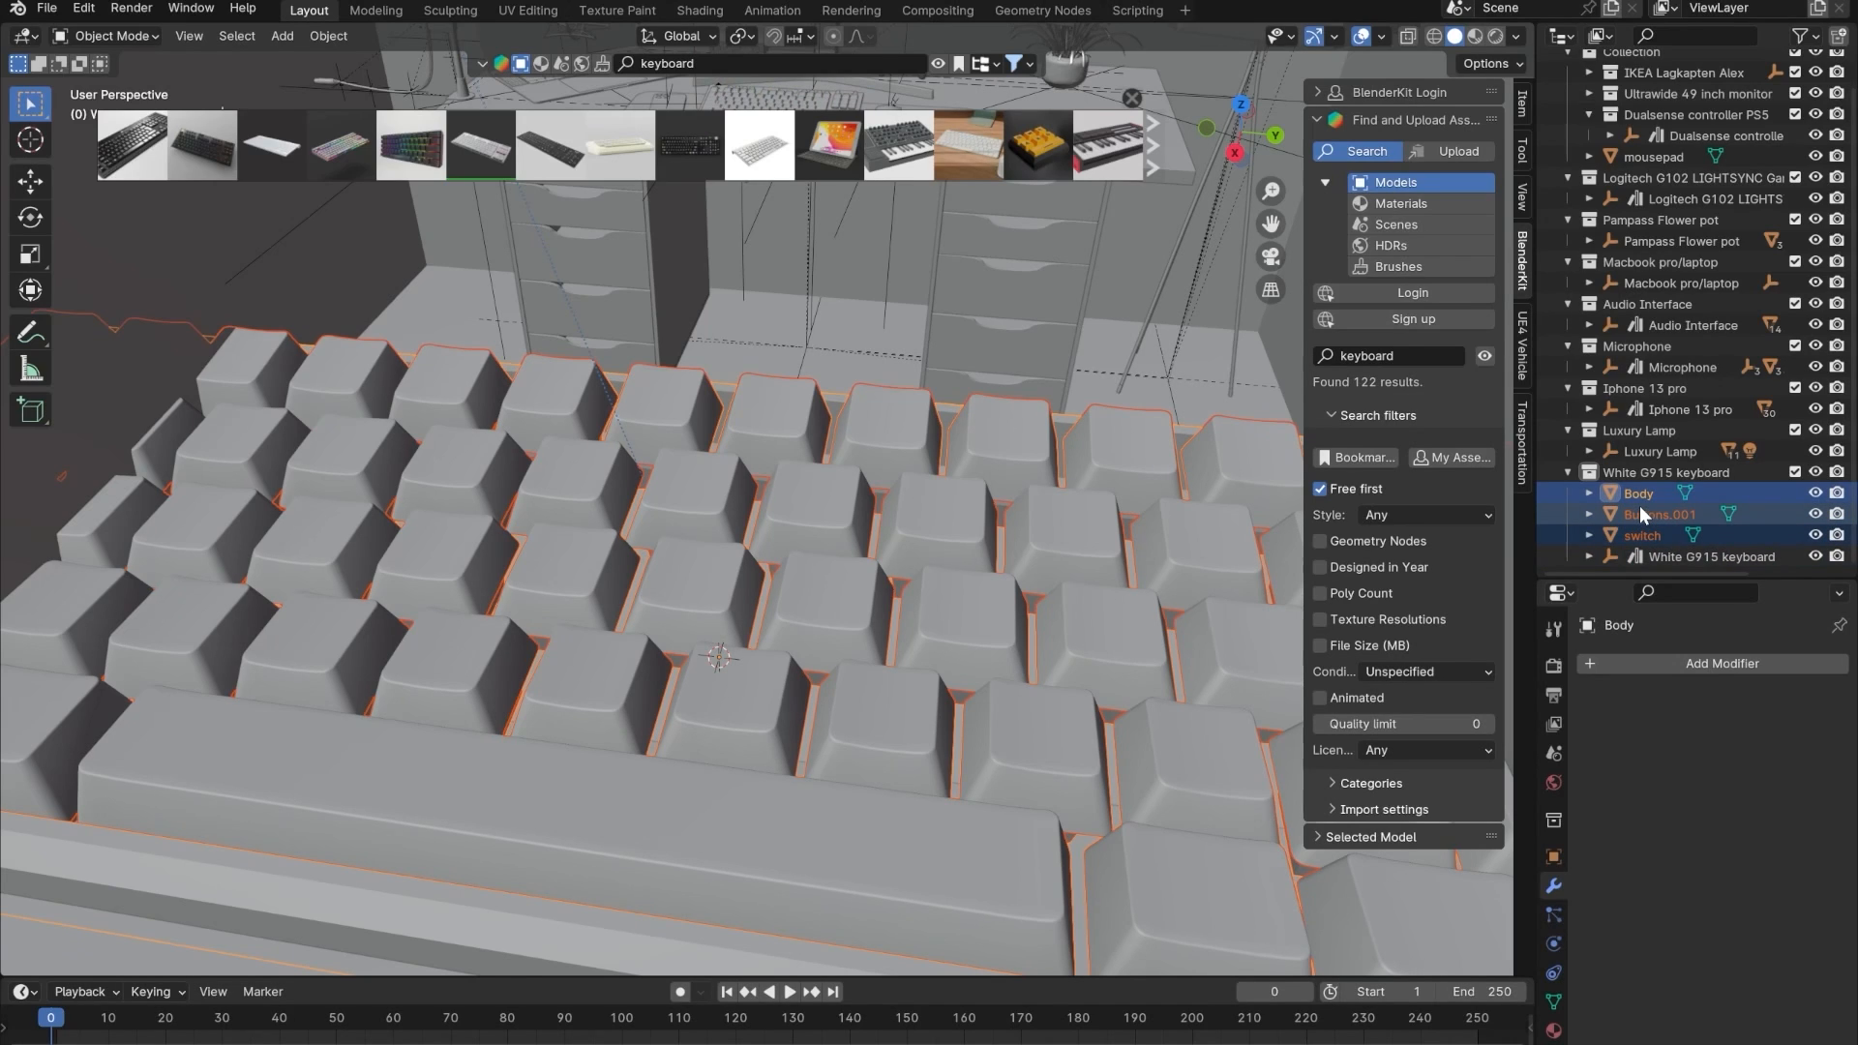
{"action": "right_click", "coordinate": [1640, 505]}
{"action": "left_click", "coordinate": [1575, 689]}
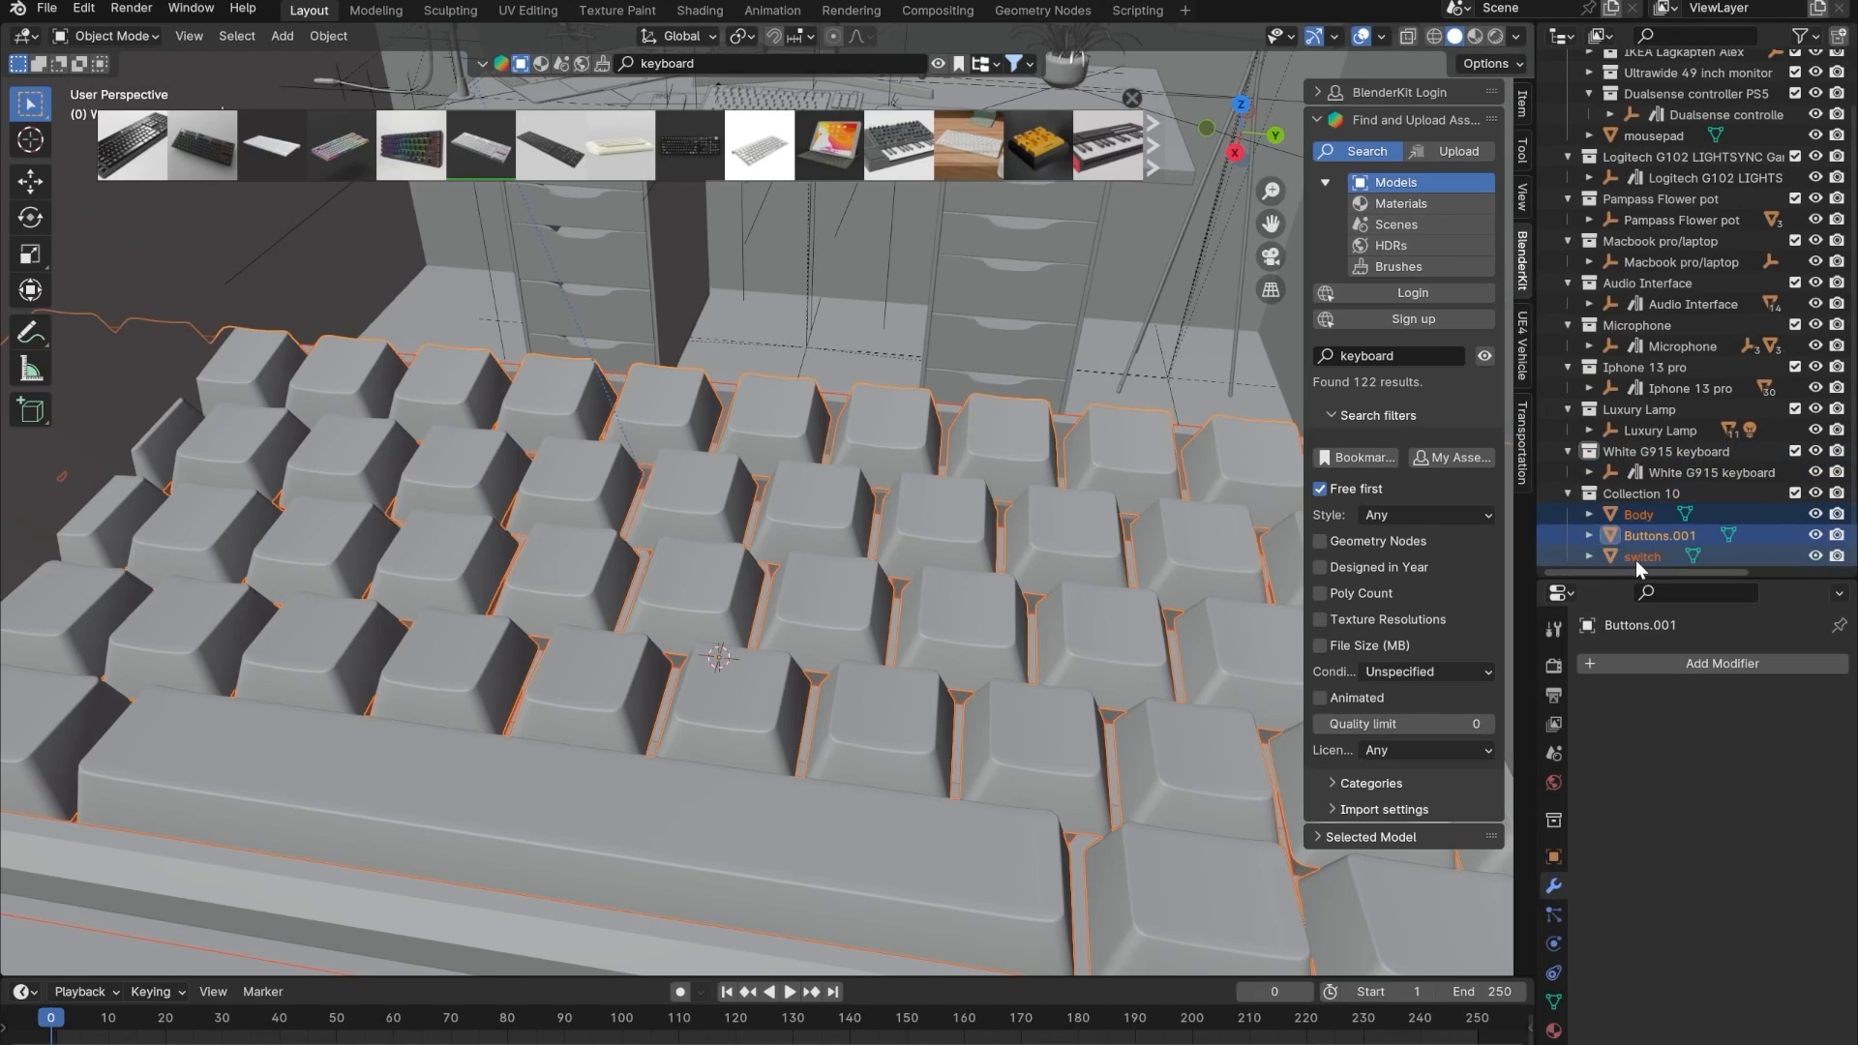
{"action": "double_click", "coordinate": [1626, 492]}
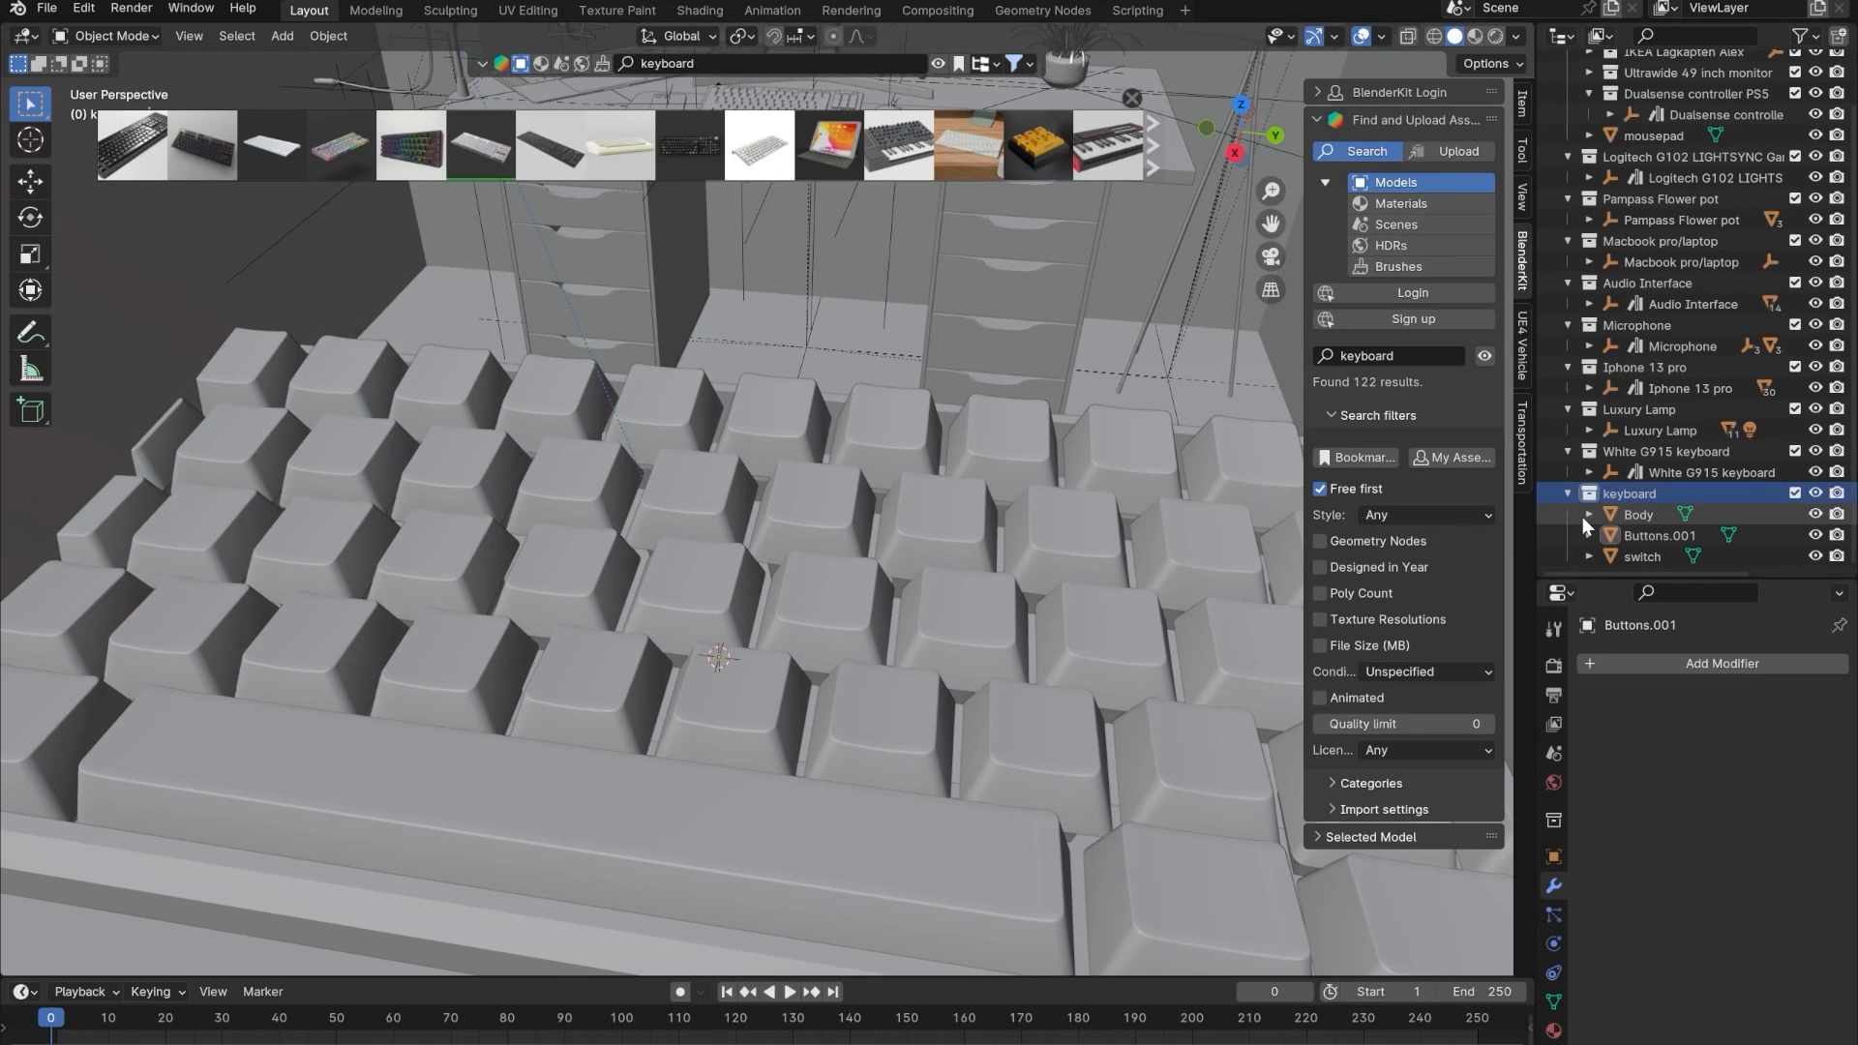
- Select all objects in the keyboard collection and scale them down strongly
{"action": "right_click", "coordinate": [1645, 495]}
{"action": "left_click", "coordinate": [1628, 489]}
{"action": "scroll", "coordinate": [1158, 333], "scroll_direction": "down", "scroll_amount": 8}
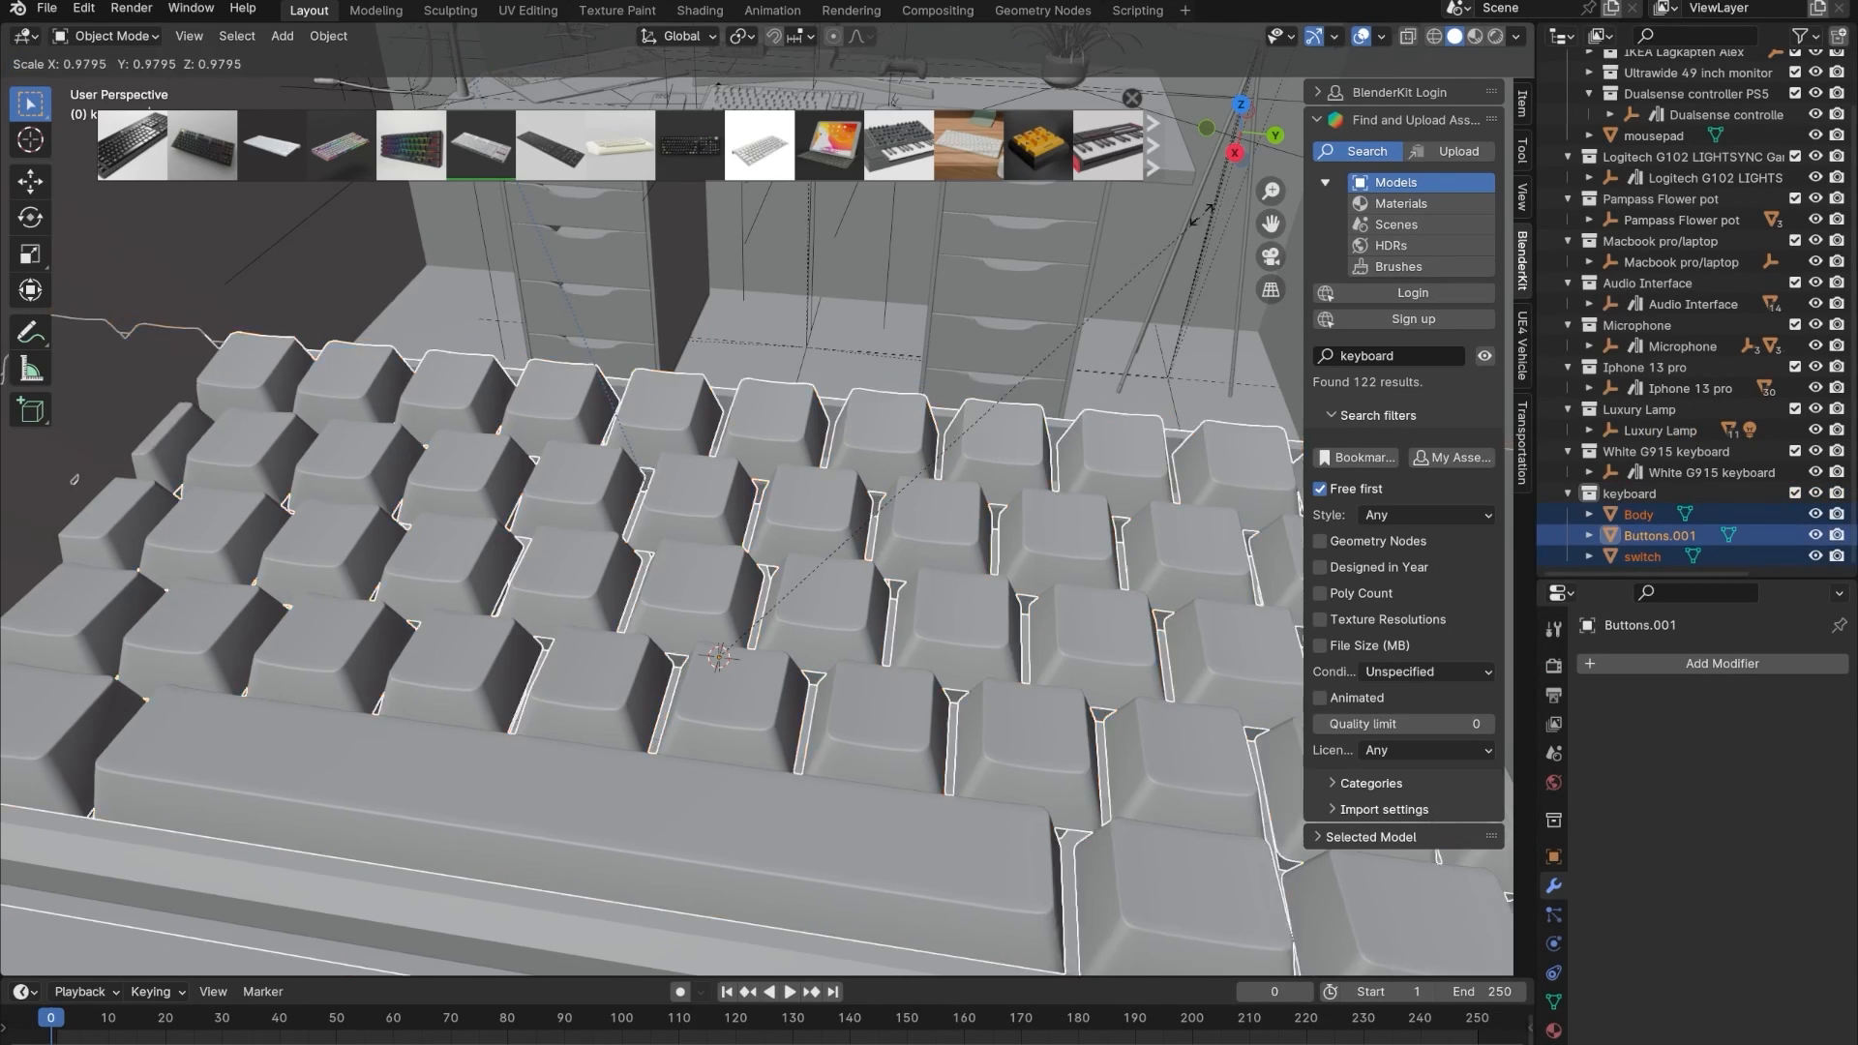
{"action": "key", "text": "s"}
{"action": "left_click", "coordinate": [811, 360]}
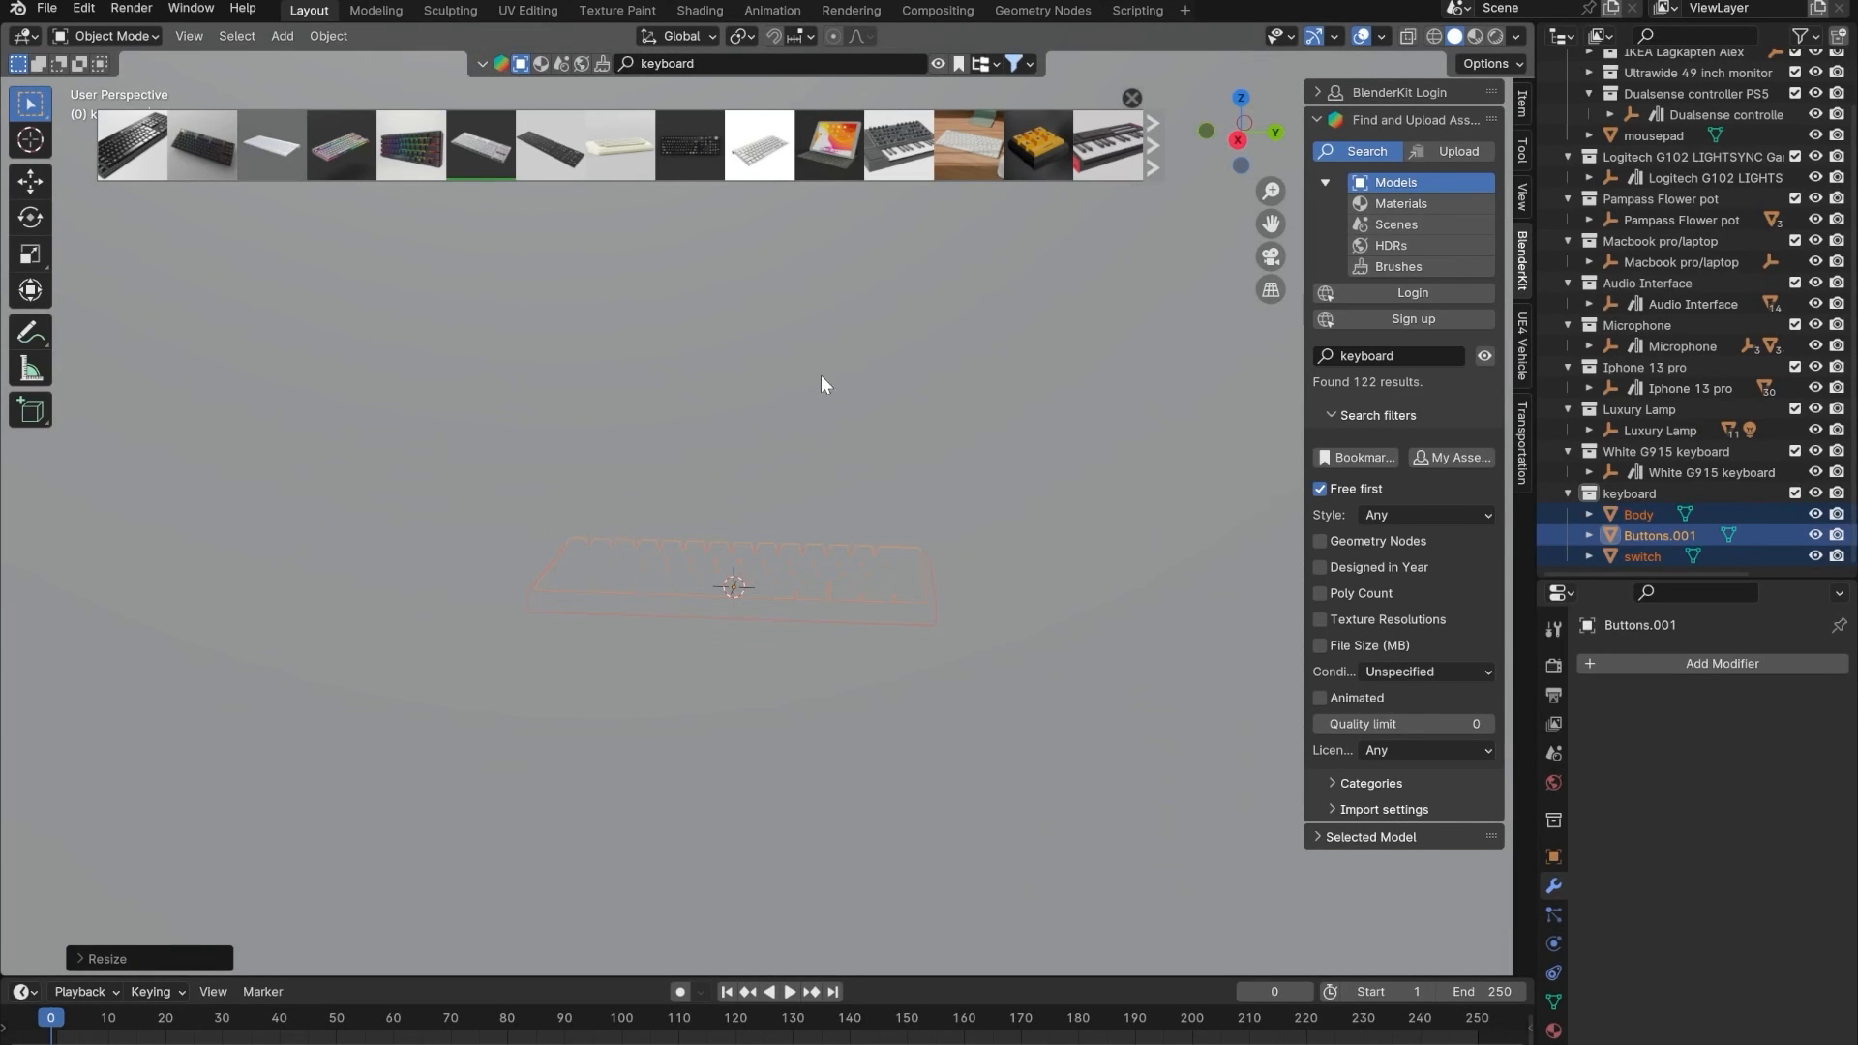
- In see-through top view, move the imported keyboard over the desk onto the existing White G915 keyboard and shrink it to a similar size
{"action": "middle_click_drag", "start_coordinate": [788, 357], "coordinate": [751, 547], "text": "alt"}
{"action": "key", "text": "alt+z"}
{"action": "scroll", "coordinate": [771, 481], "scroll_direction": "down", "scroll_amount": 3}
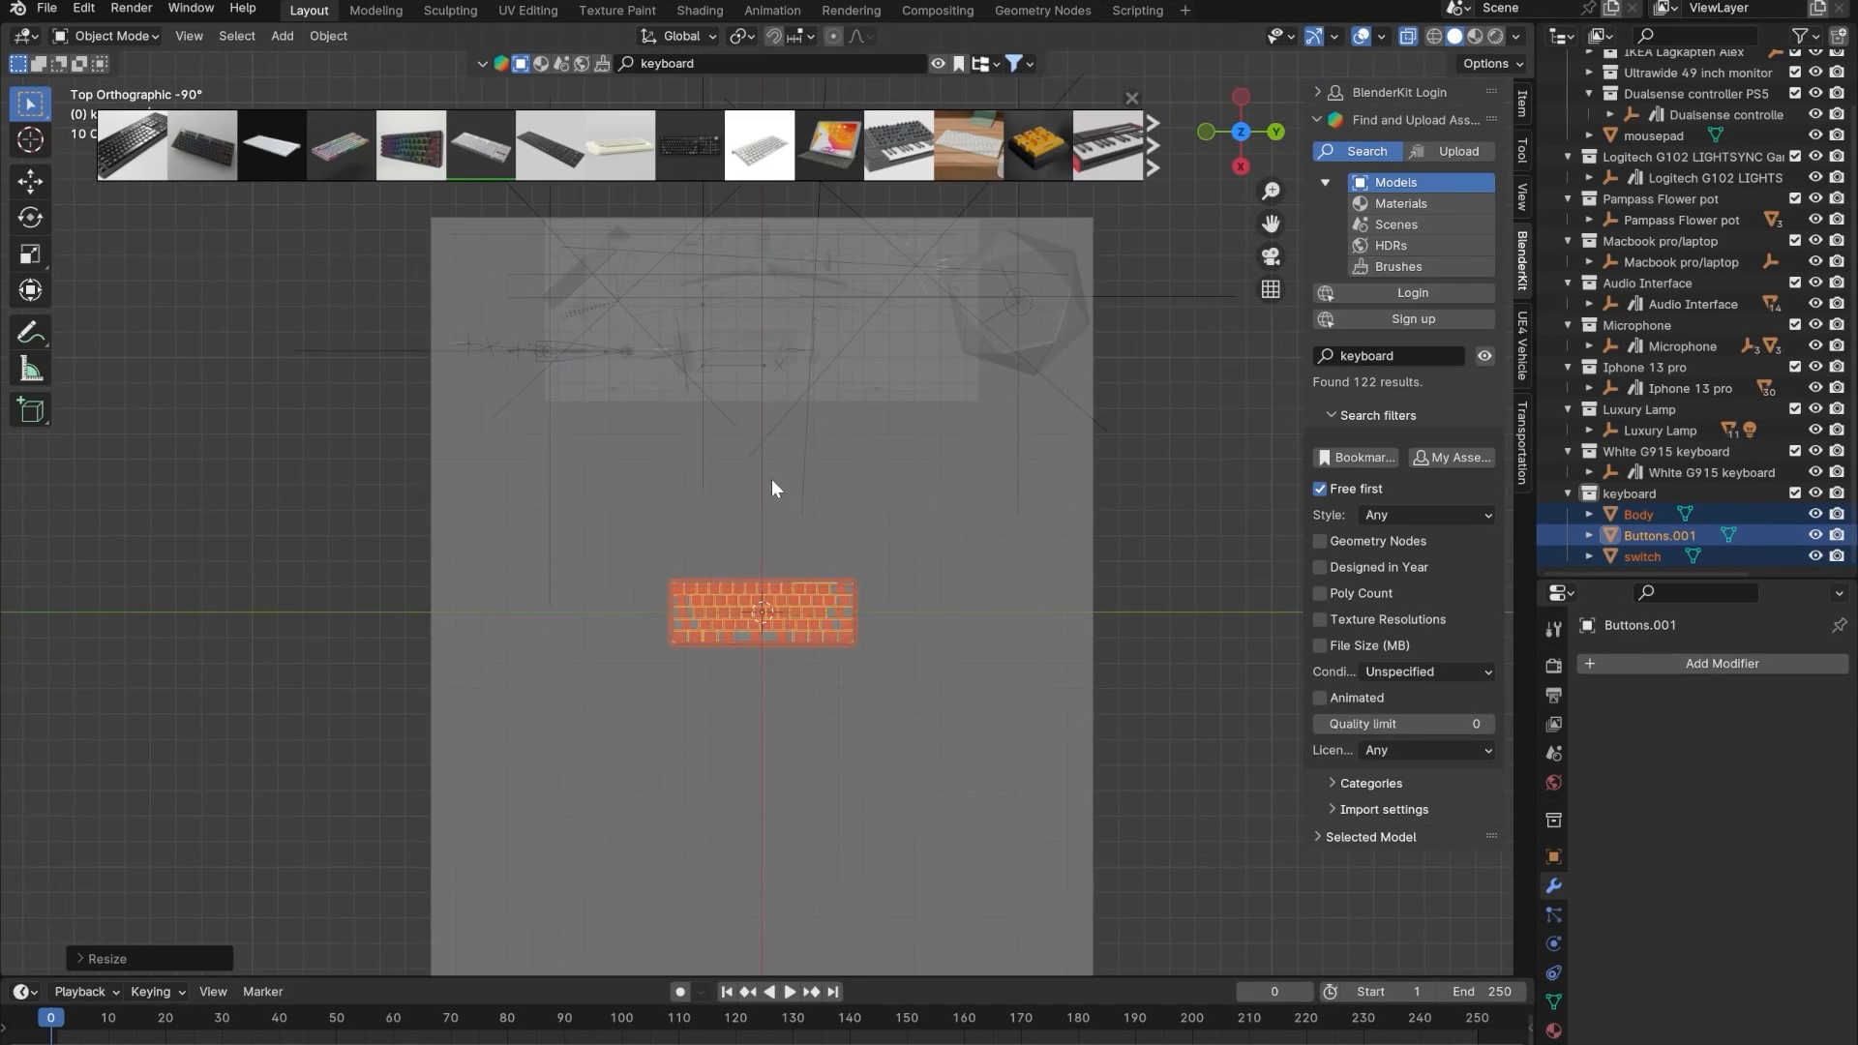
{"action": "middle_click_drag", "start_coordinate": [771, 486], "coordinate": [782, 612], "text": "shift"}
{"action": "scroll", "coordinate": [782, 614], "scroll_direction": "up", "scroll_amount": 5}
{"action": "key", "text": "g"}
{"action": "key", "text": "x"}
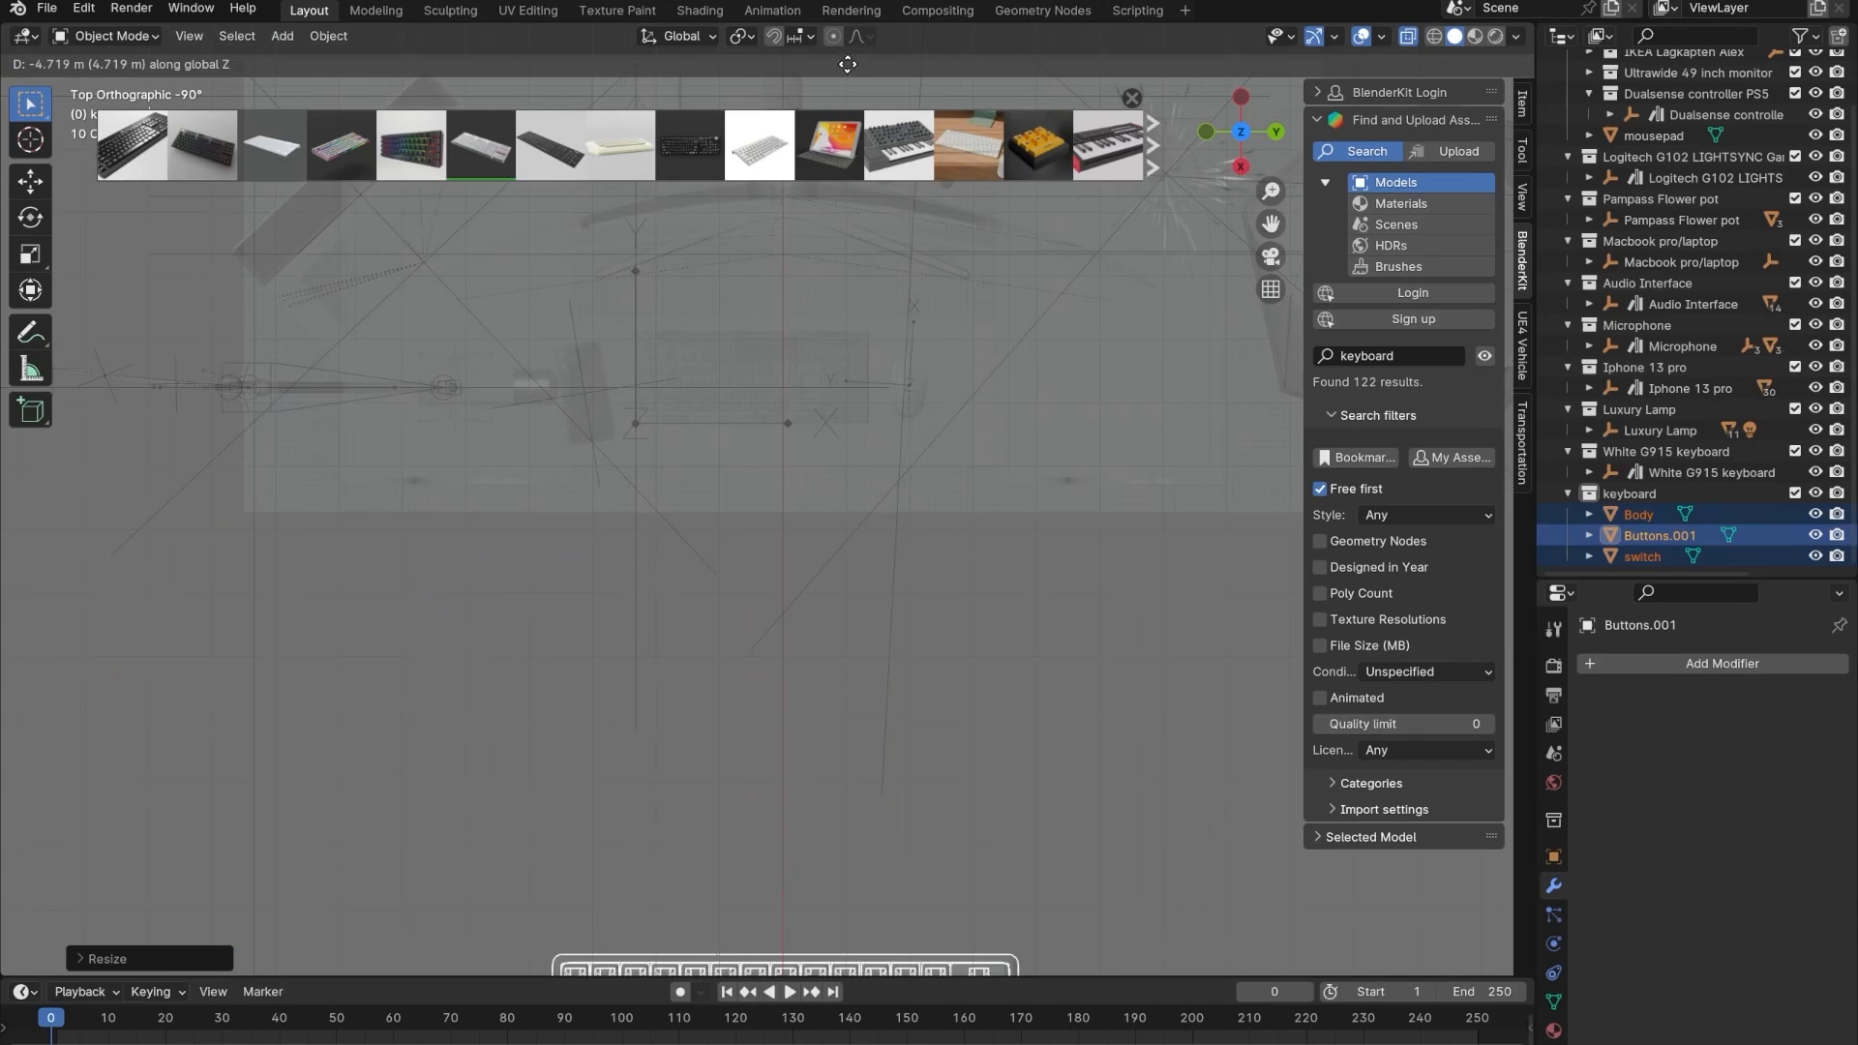
{"action": "key", "text": "s"}
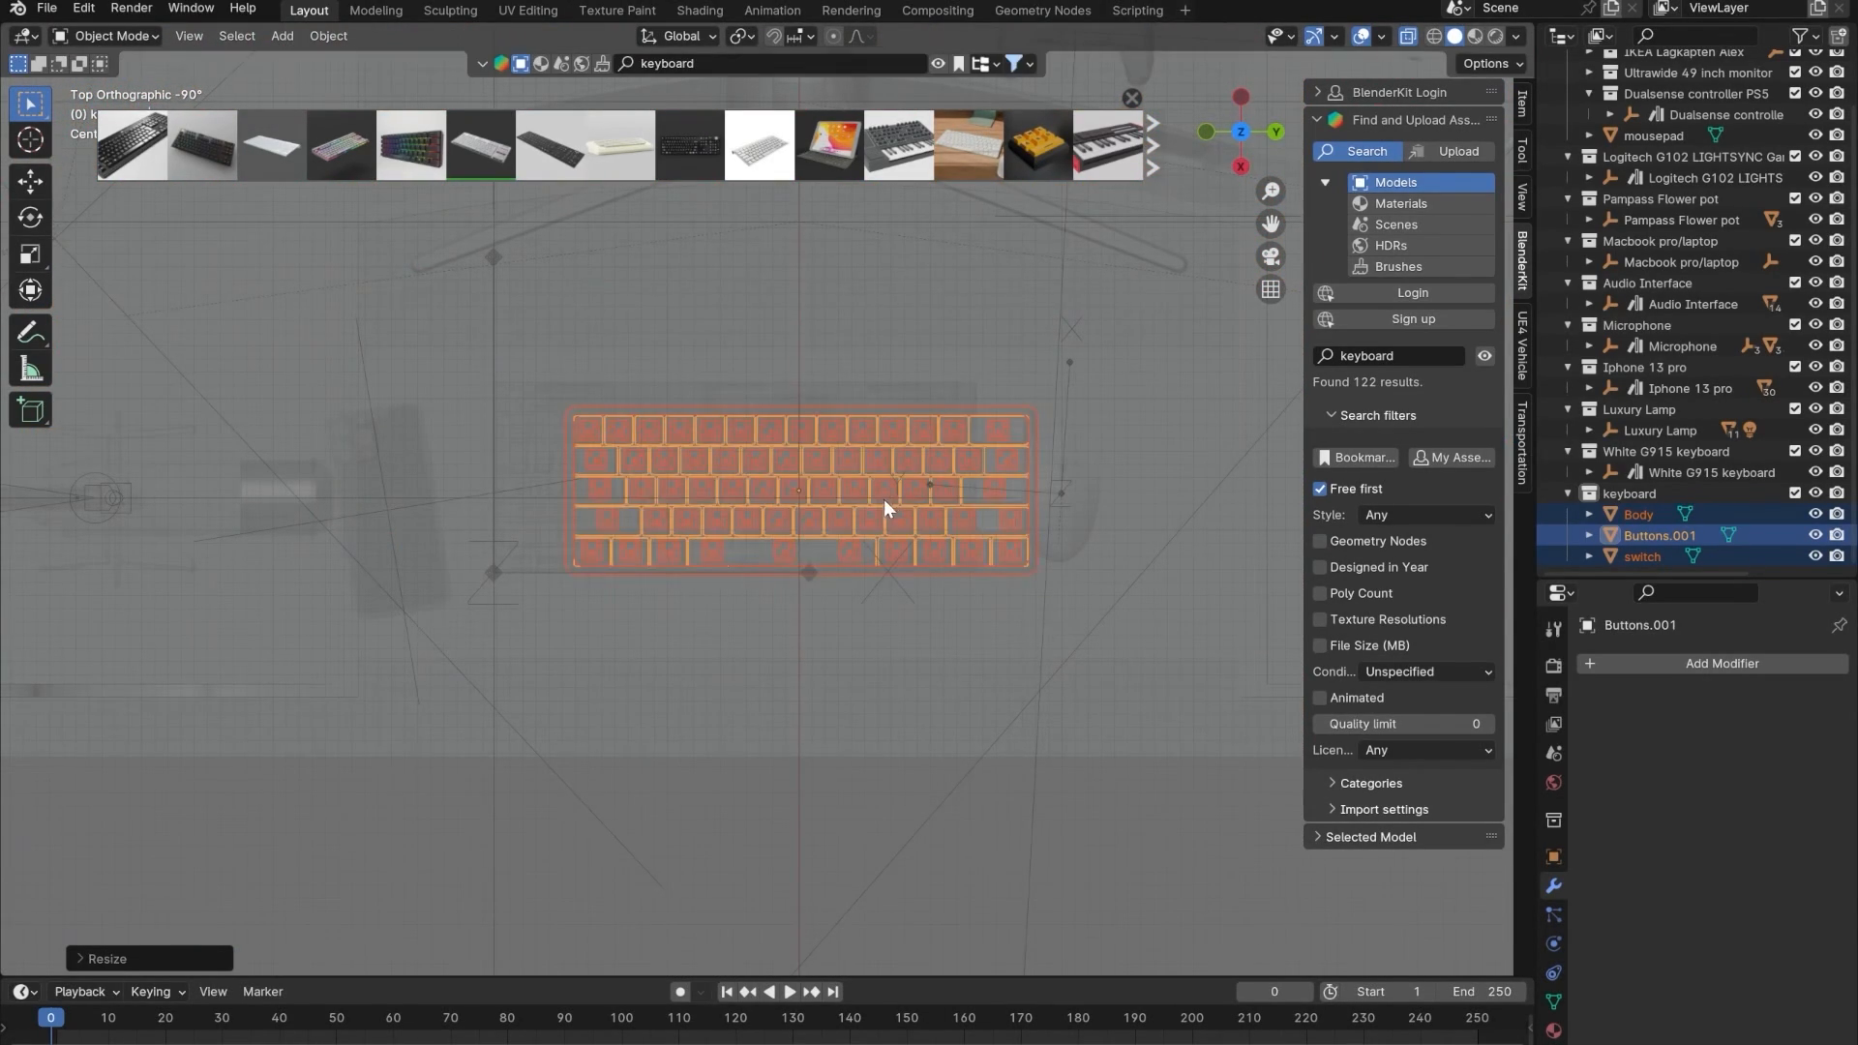
{"action": "left_click", "coordinate": [953, 544]}
- Align the imported keyboard with the White G915 keyboard's footprint and enlarge it by a factor of about 1.06
{"action": "key", "text": "g"}
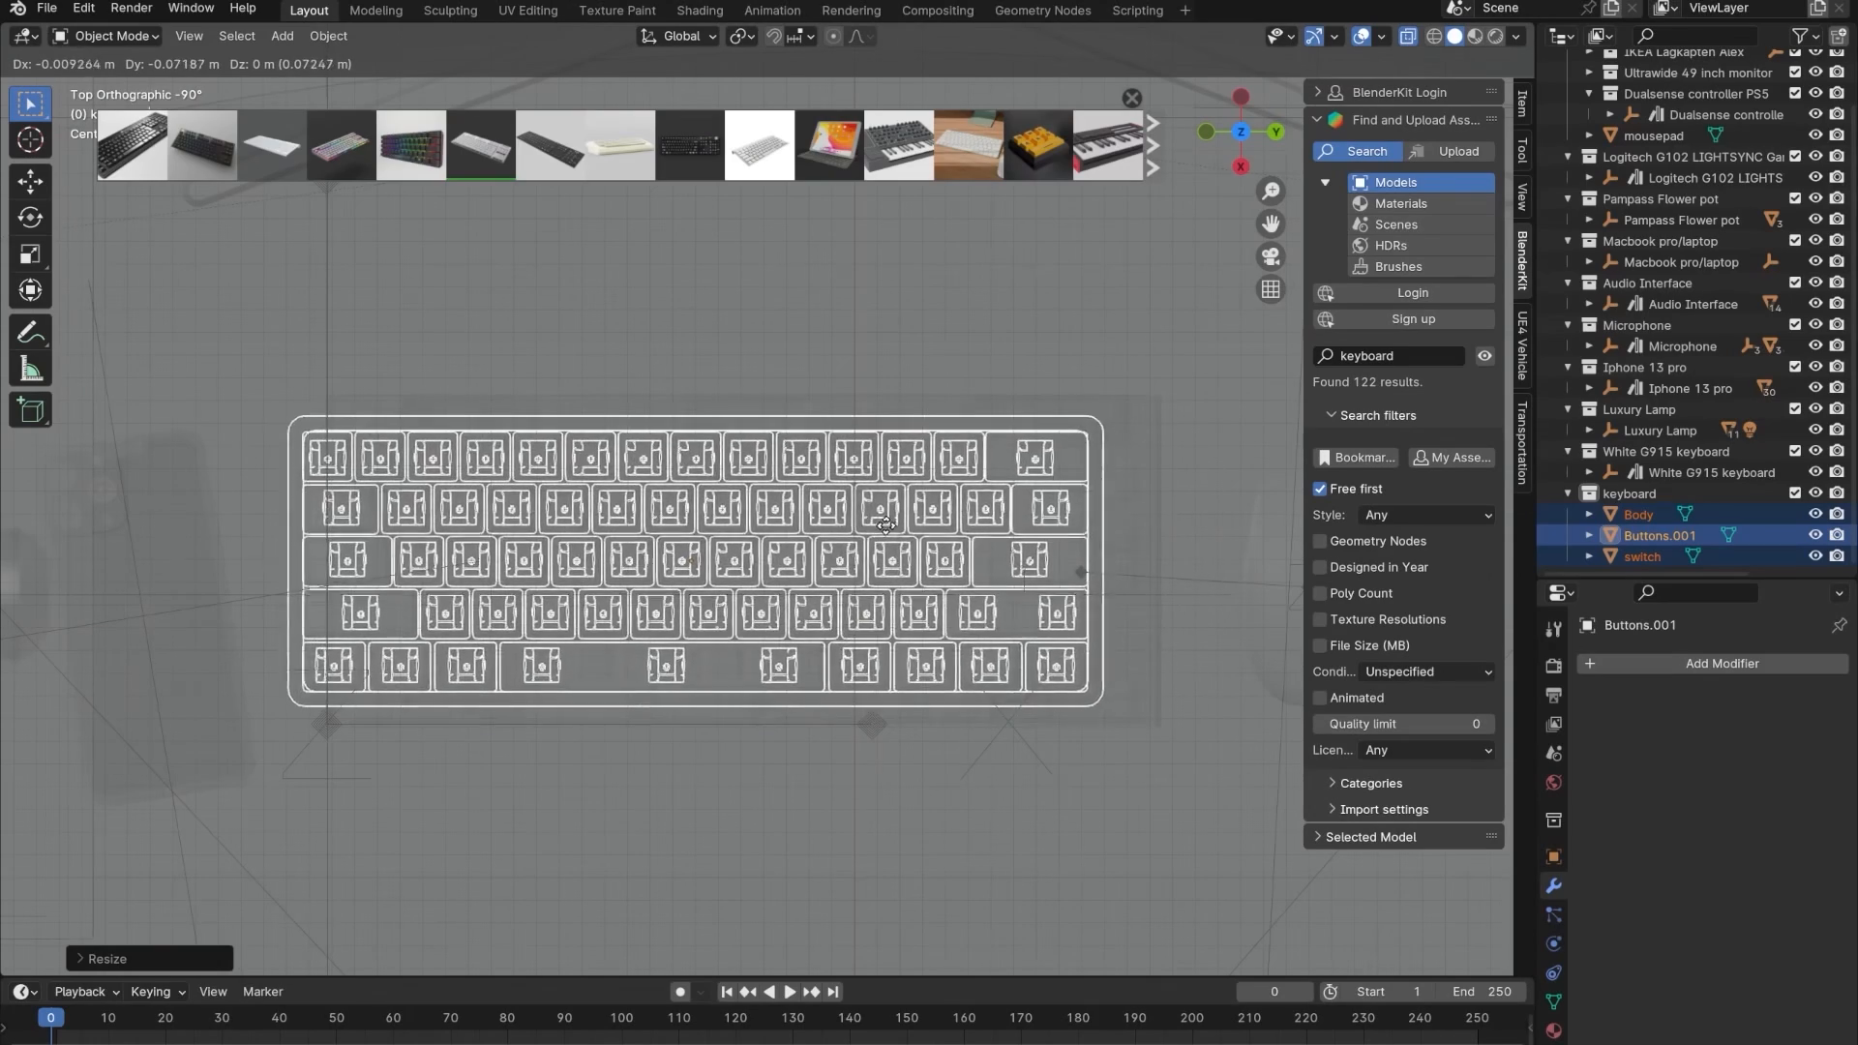
{"action": "left_click", "coordinate": [940, 522]}
{"action": "key", "text": "s"}
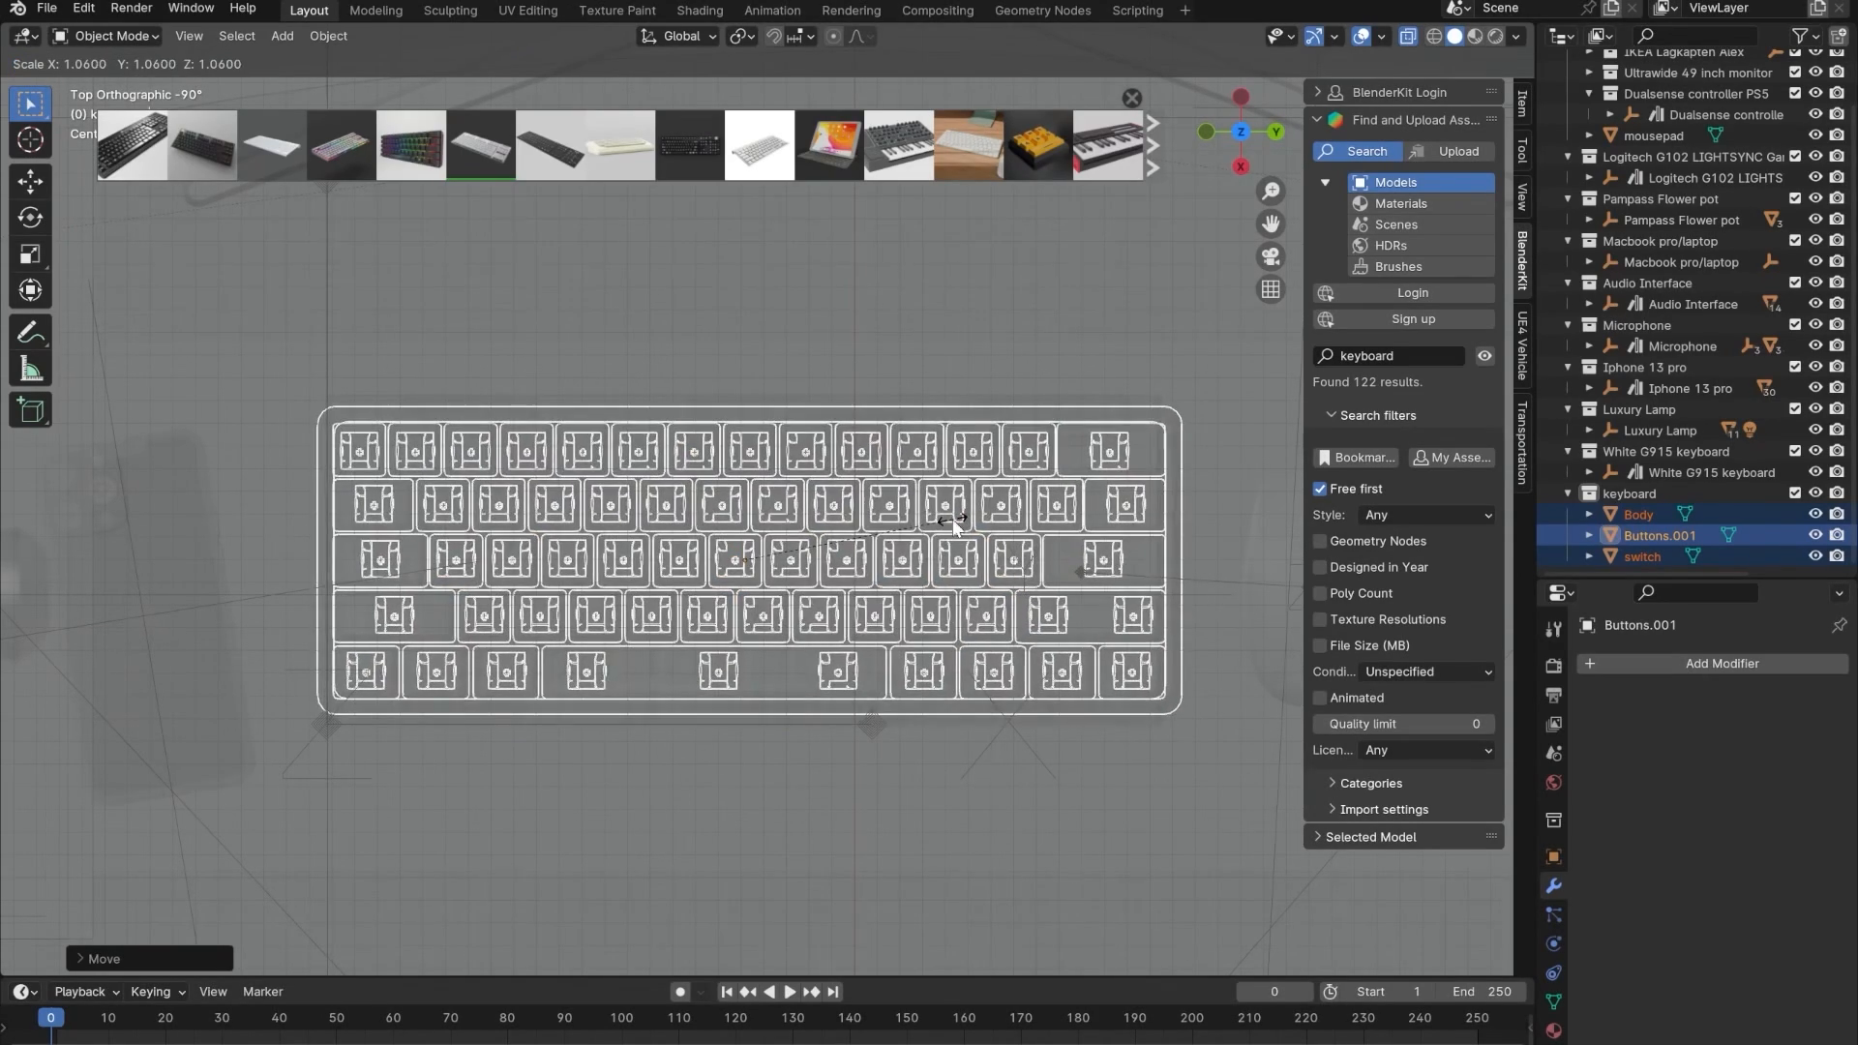
{"action": "left_click", "coordinate": [953, 518]}
- In back view, raise the imported keyboard along the Z axis to the level of the desk surface
{"action": "middle_click_drag", "start_coordinate": [952, 519], "coordinate": [595, 714]}
{"action": "scroll", "coordinate": [892, 592], "scroll_direction": "down", "scroll_amount": 7}
{"action": "key", "text": "alt+z"}
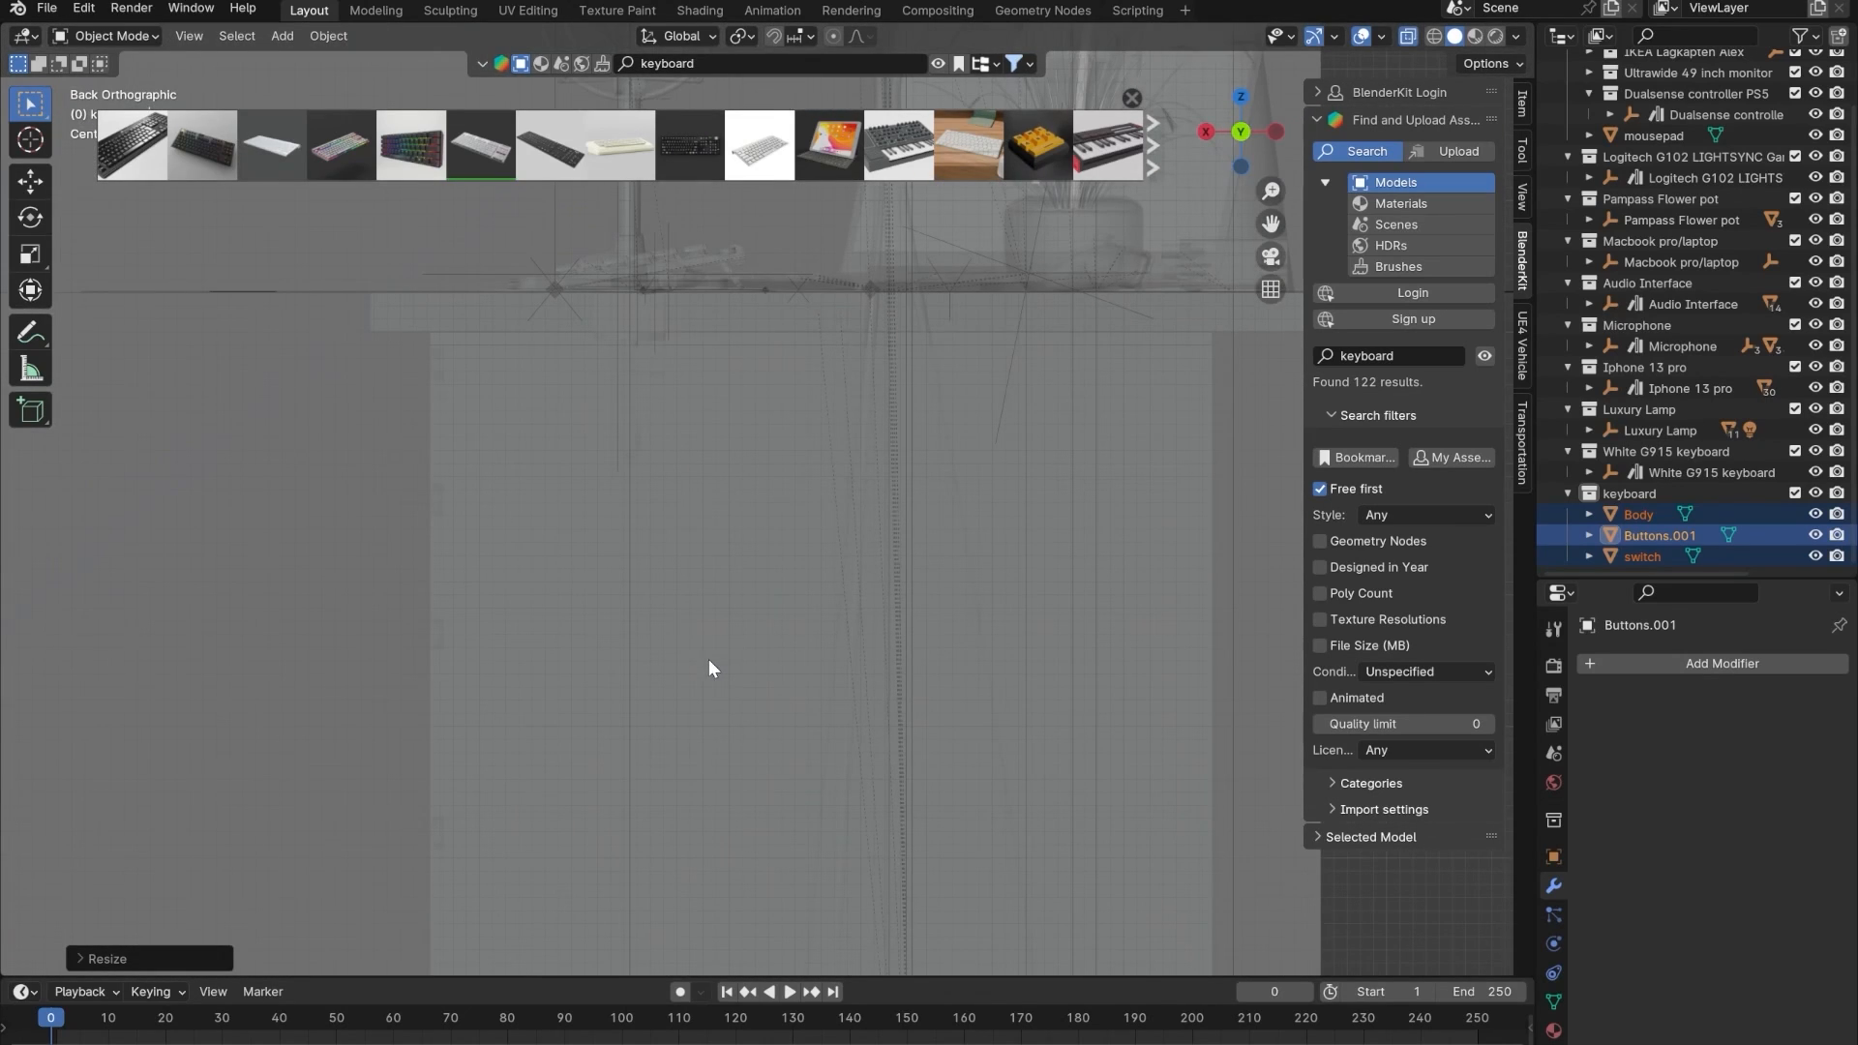
{"action": "key", "text": "g"}
{"action": "key", "text": "z"}
{"action": "left_click", "coordinate": [736, 115]}
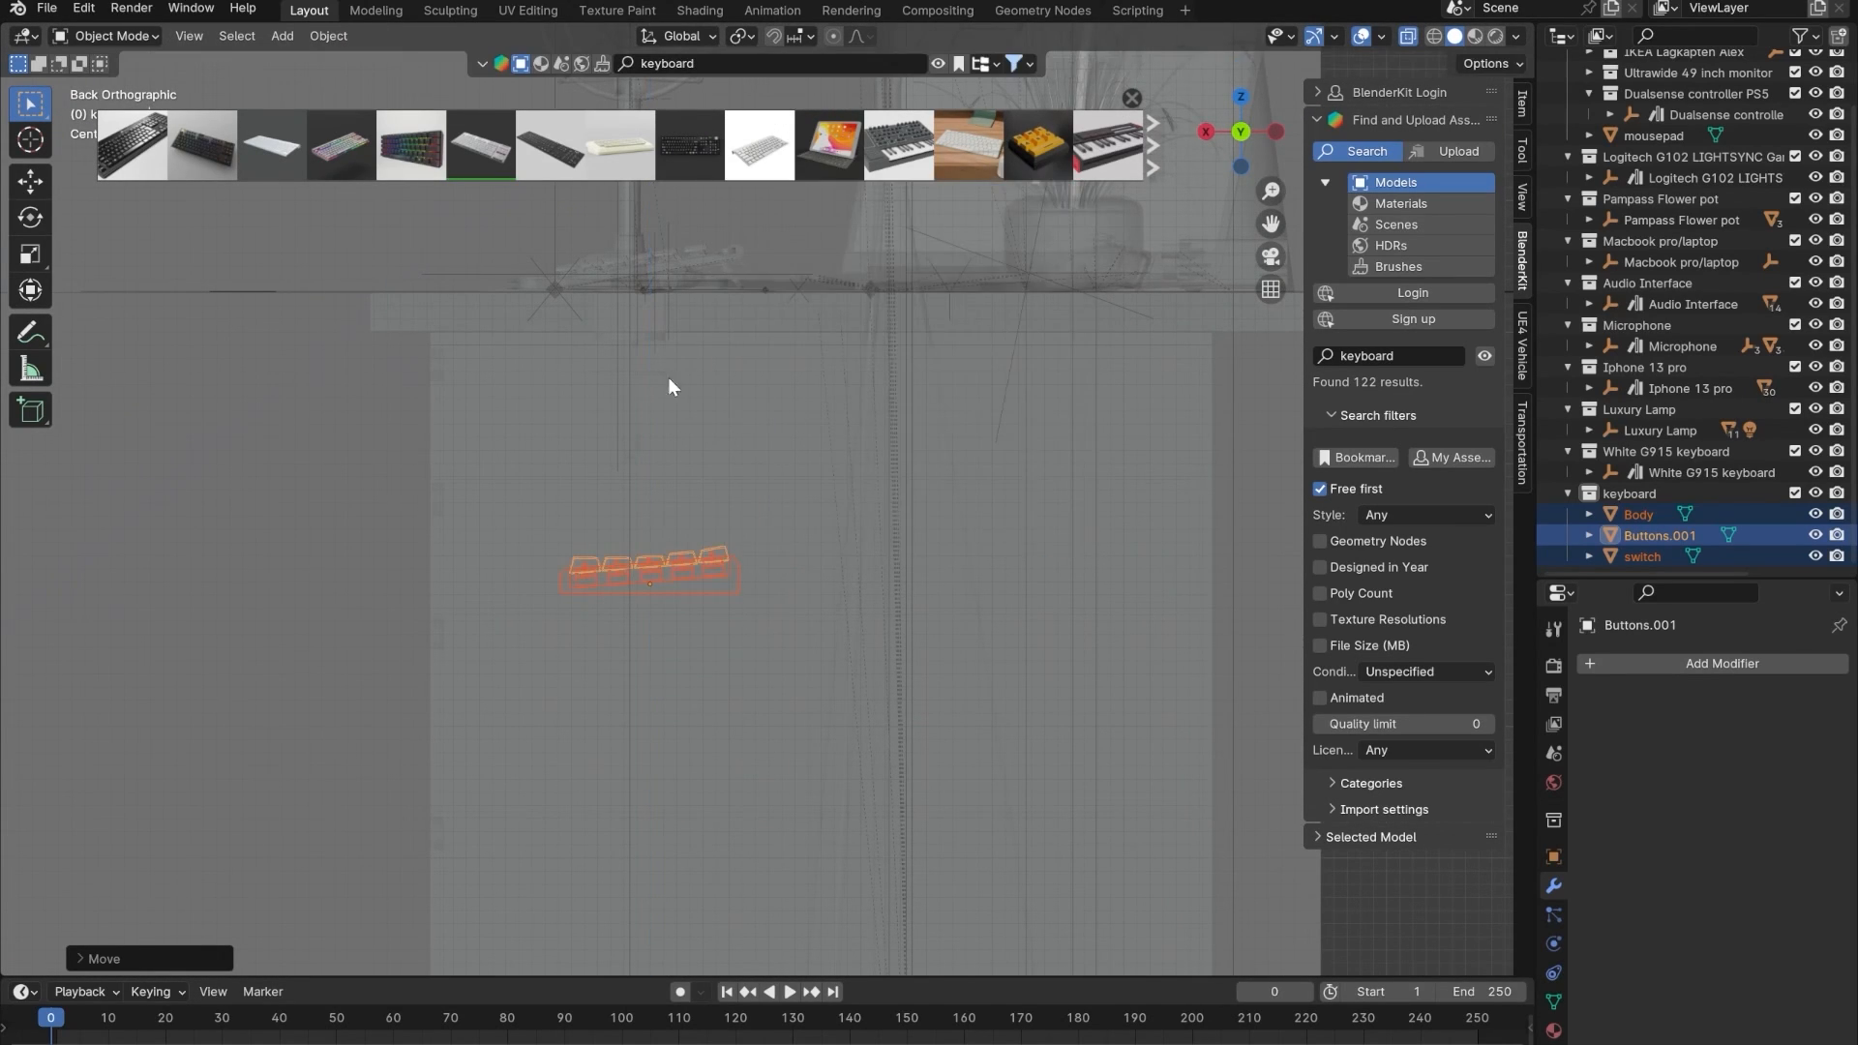
{"action": "scroll", "coordinate": [711, 441], "scroll_direction": "up", "scroll_amount": 4}
{"action": "middle_click_drag", "start_coordinate": [713, 449], "coordinate": [846, 697], "text": "shift"}
{"action": "key", "text": "g"}
{"action": "key", "text": "z"}
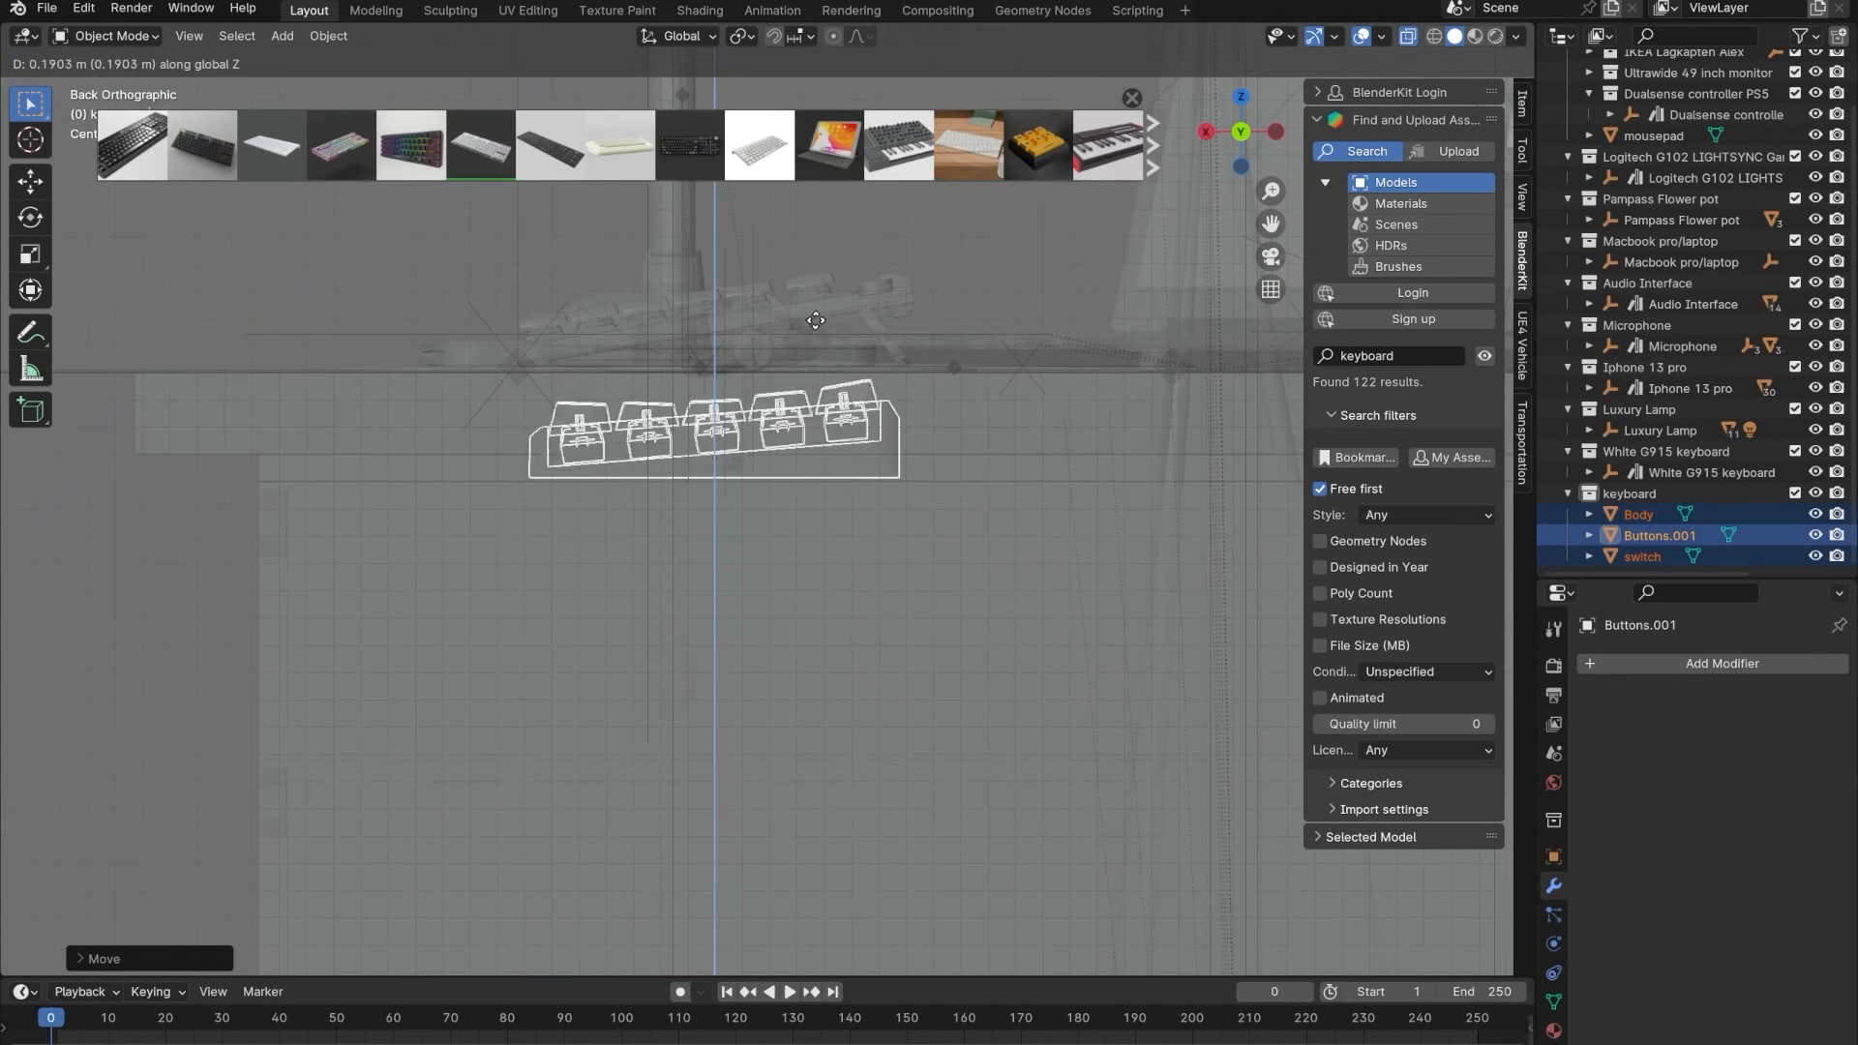
{"action": "left_click", "coordinate": [627, 364]}
- Fine-tune the imported keyboard's height along Z so its base rests on the mousepad
{"action": "scroll", "coordinate": [627, 364], "scroll_direction": "up", "scroll_amount": 7}
{"action": "middle_click_drag", "start_coordinate": [628, 364], "coordinate": [584, 890], "text": "shift"}
{"action": "scroll", "coordinate": [644, 788], "scroll_direction": "up", "scroll_amount": 3}
{"action": "middle_click_drag", "start_coordinate": [644, 789], "coordinate": [714, 618], "text": "shift"}
{"action": "key", "text": "g"}
{"action": "key", "text": "z"}
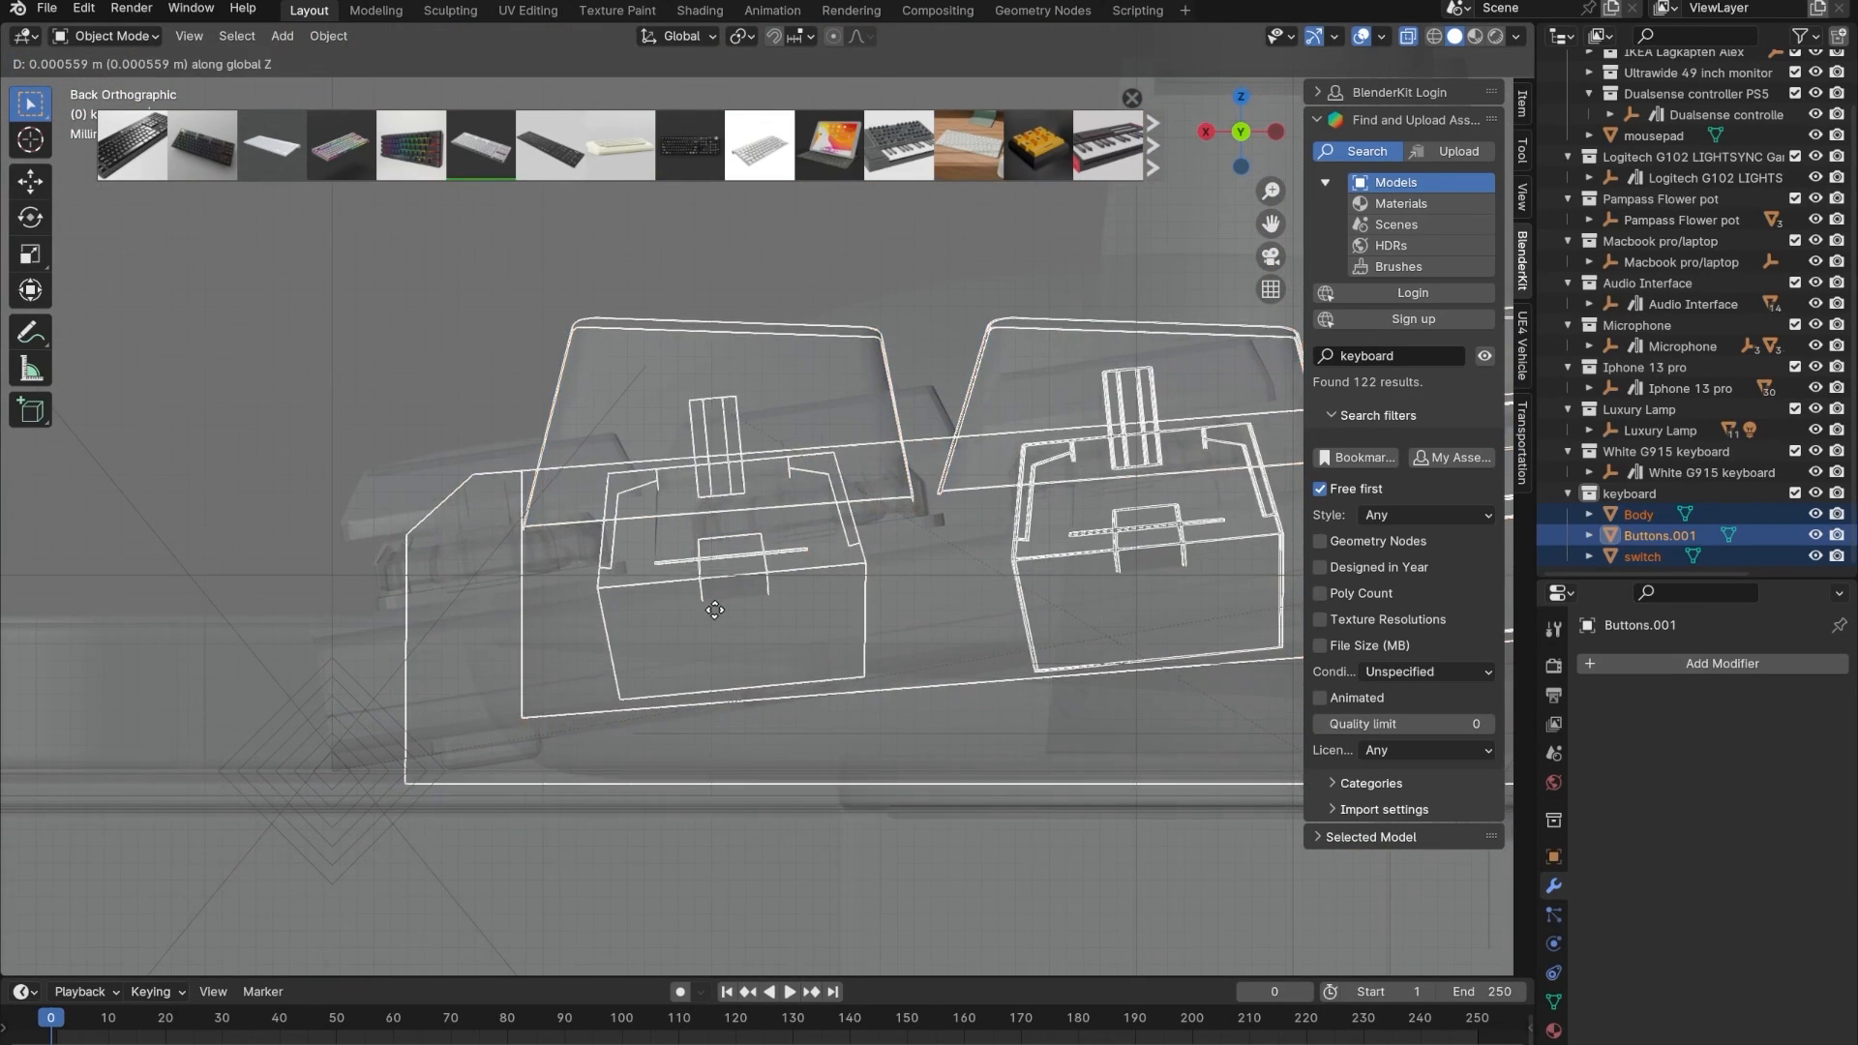
{"action": "left_click", "coordinate": [633, 635]}
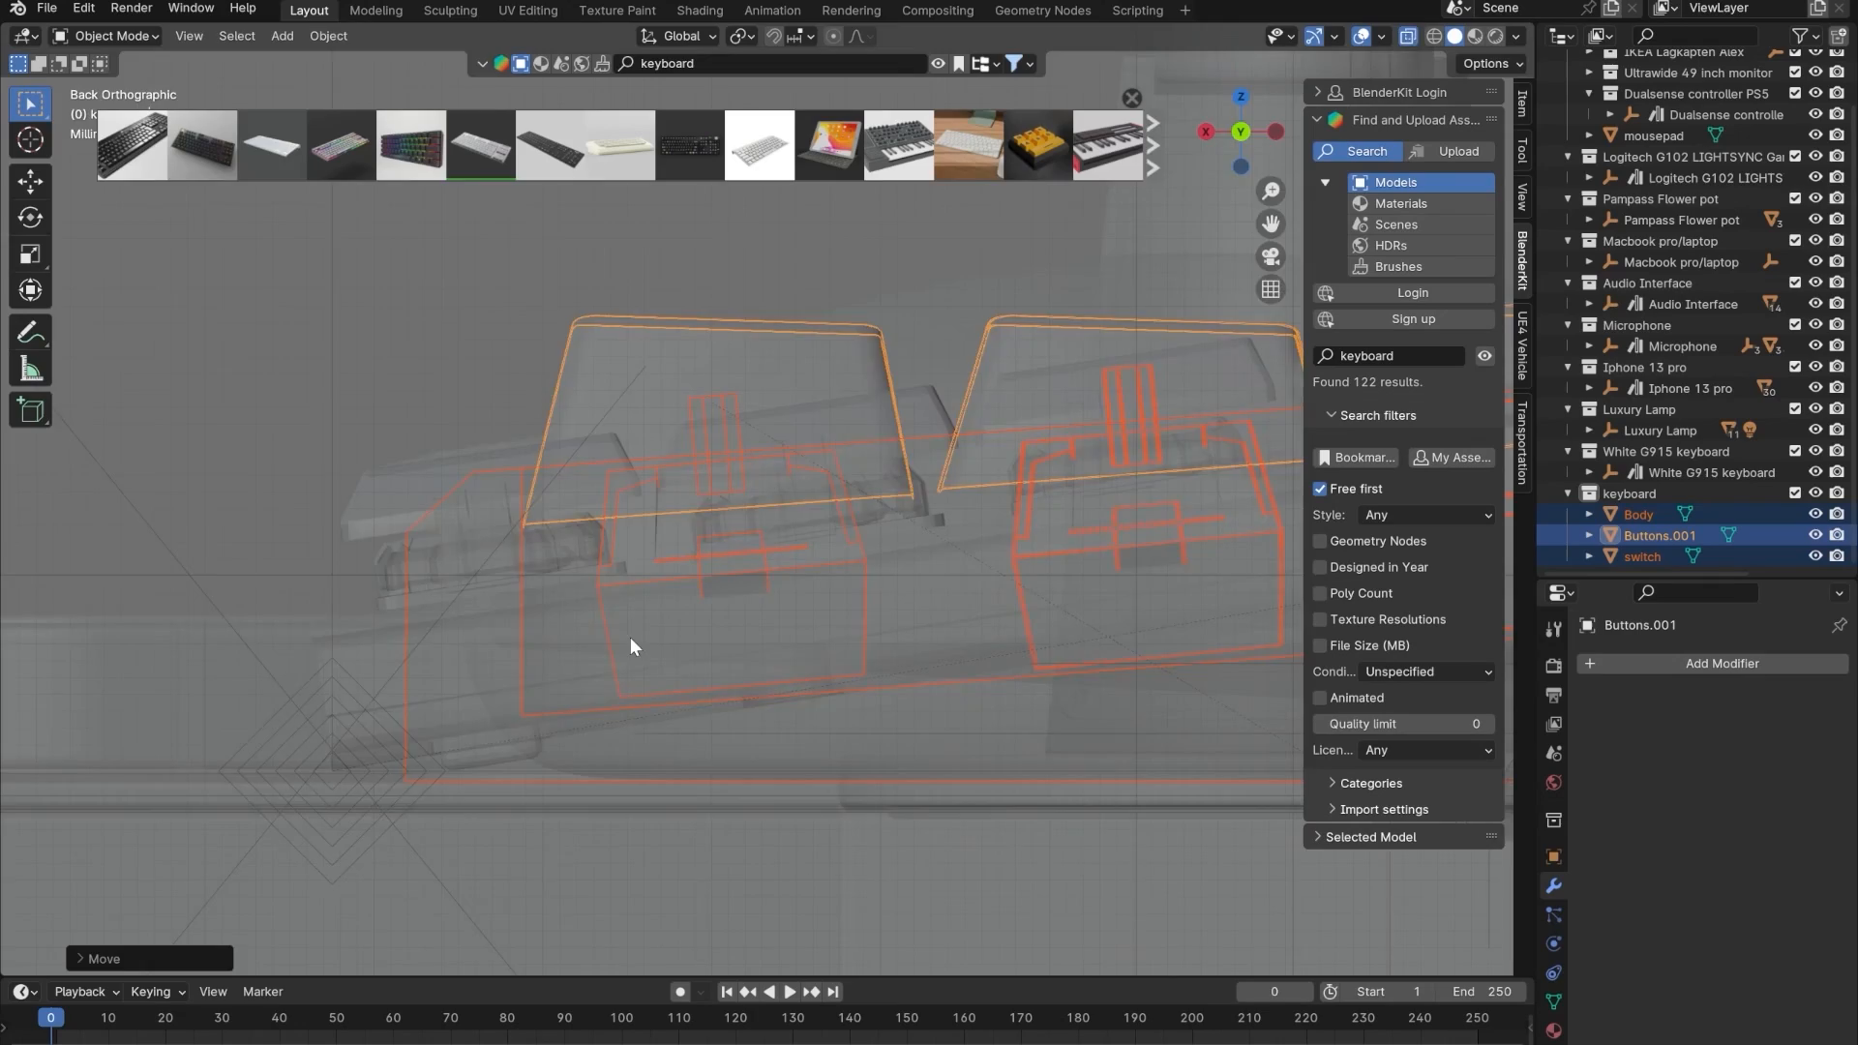
- Turn off see-through display and exclude the keyboard collection from the view layer, leaving the White G915 keyboard on the desk
{"action": "key", "text": "alt+z"}
{"action": "scroll", "coordinate": [630, 637], "scroll_direction": "down", "scroll_amount": 1, "text": "alt"}
{"action": "middle_click_drag", "start_coordinate": [628, 618], "coordinate": [827, 711]}
{"action": "scroll", "coordinate": [819, 665], "scroll_direction": "down", "scroll_amount": 8}
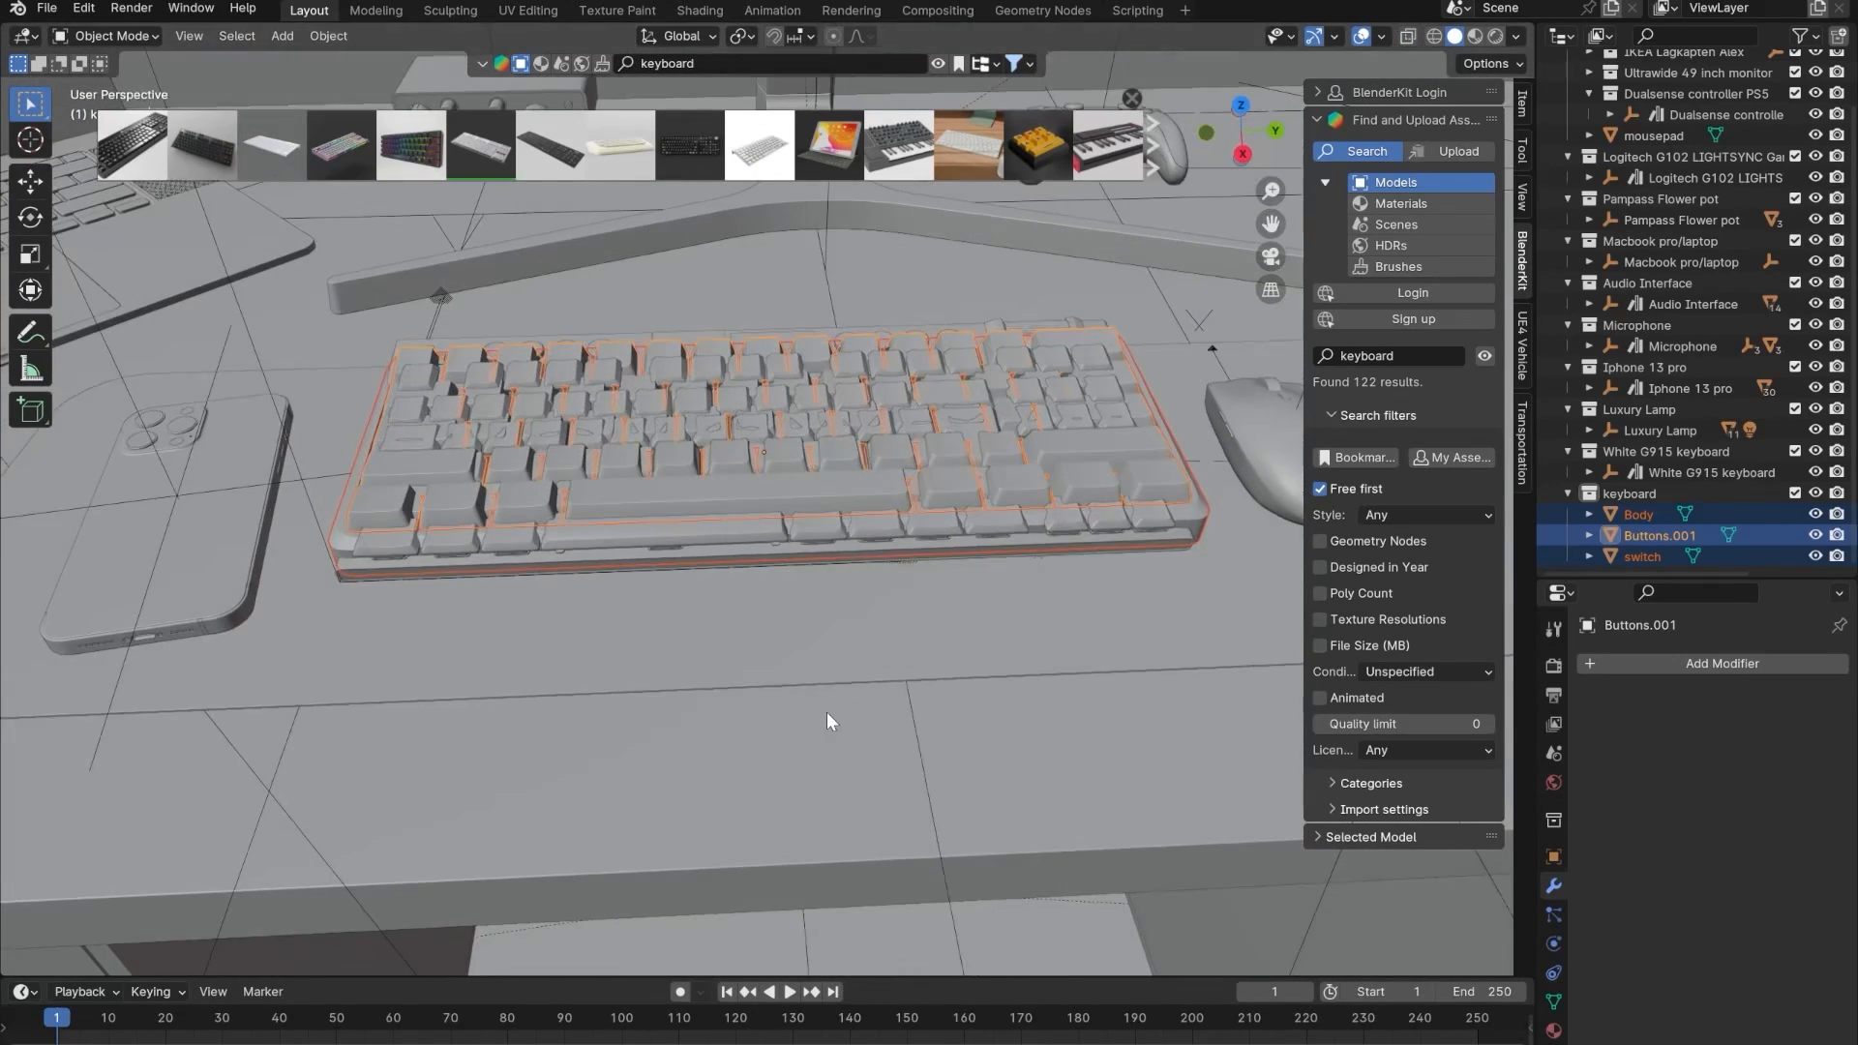
{"action": "left_click", "coordinate": [1795, 494]}
{"action": "scroll", "coordinate": [641, 520], "scroll_direction": "down", "scroll_amount": 5}
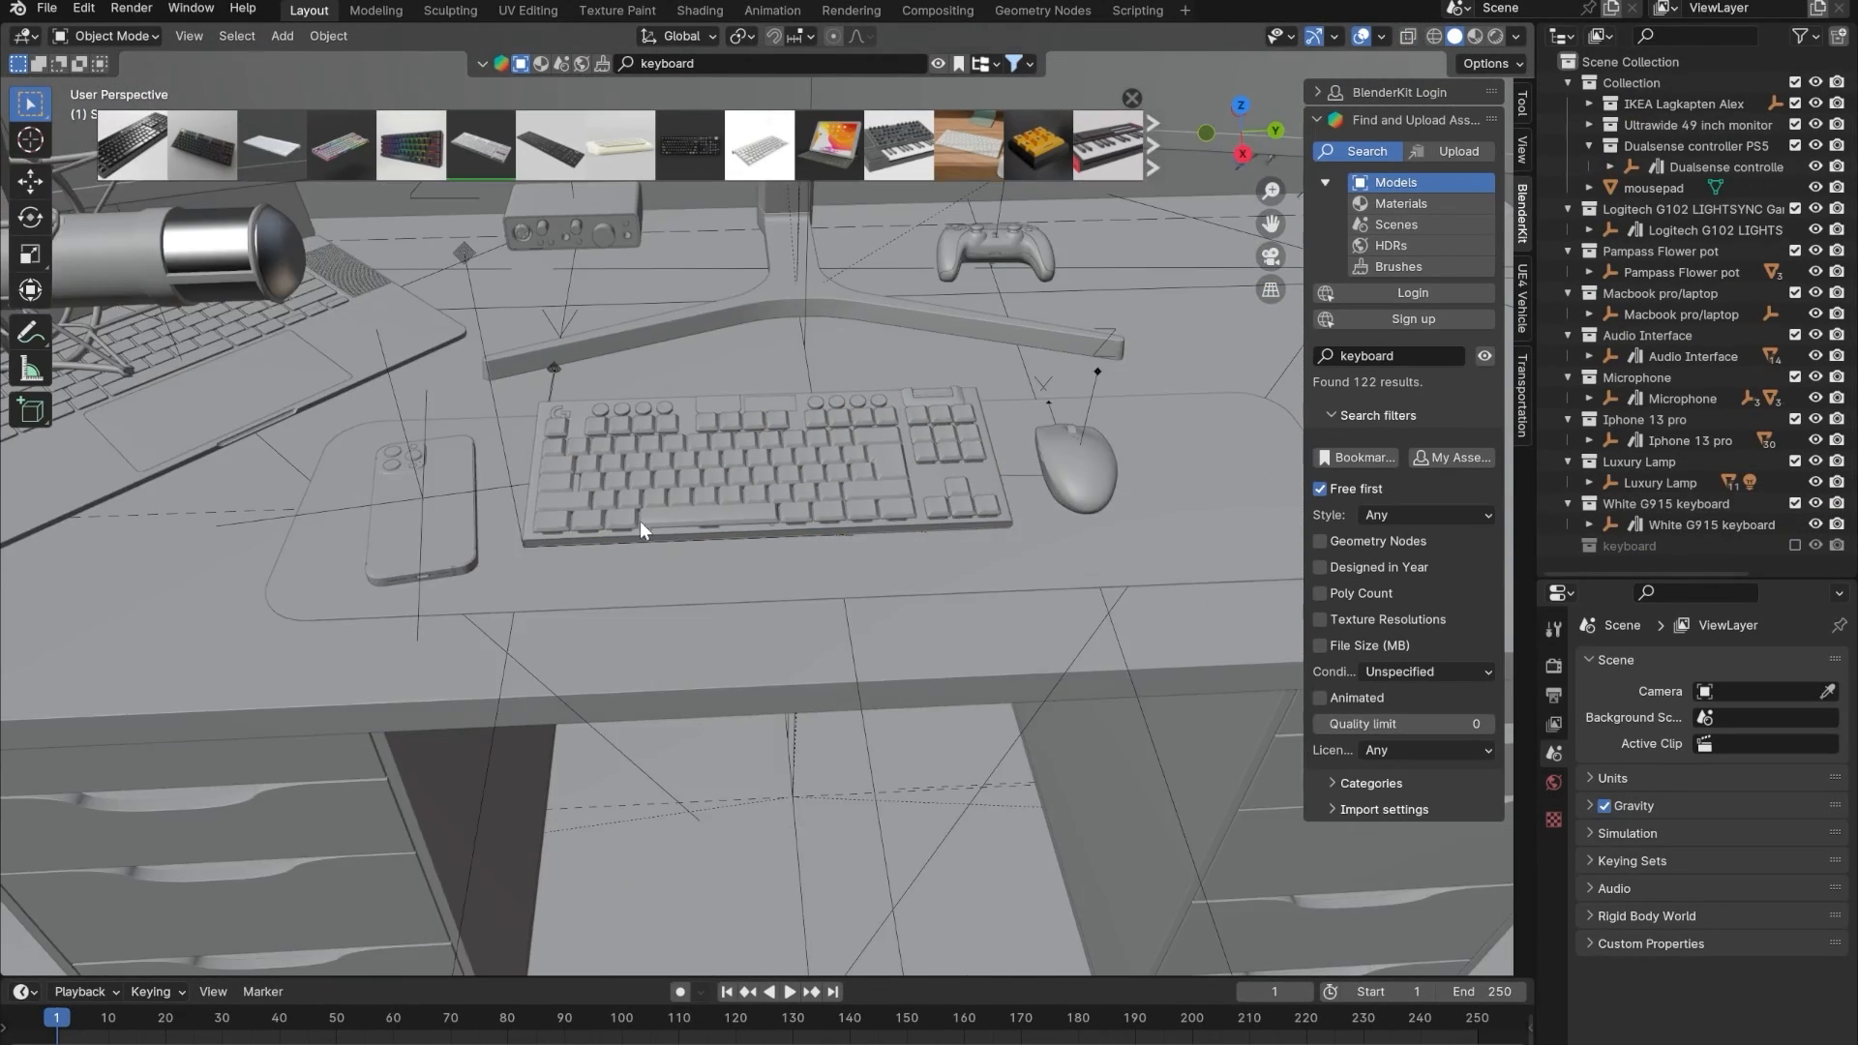
- Exclude the White G915 keyboard collection from the view layer and bring the imported keyboard collection back
{"action": "middle_click_drag", "start_coordinate": [654, 575], "coordinate": [671, 549]}
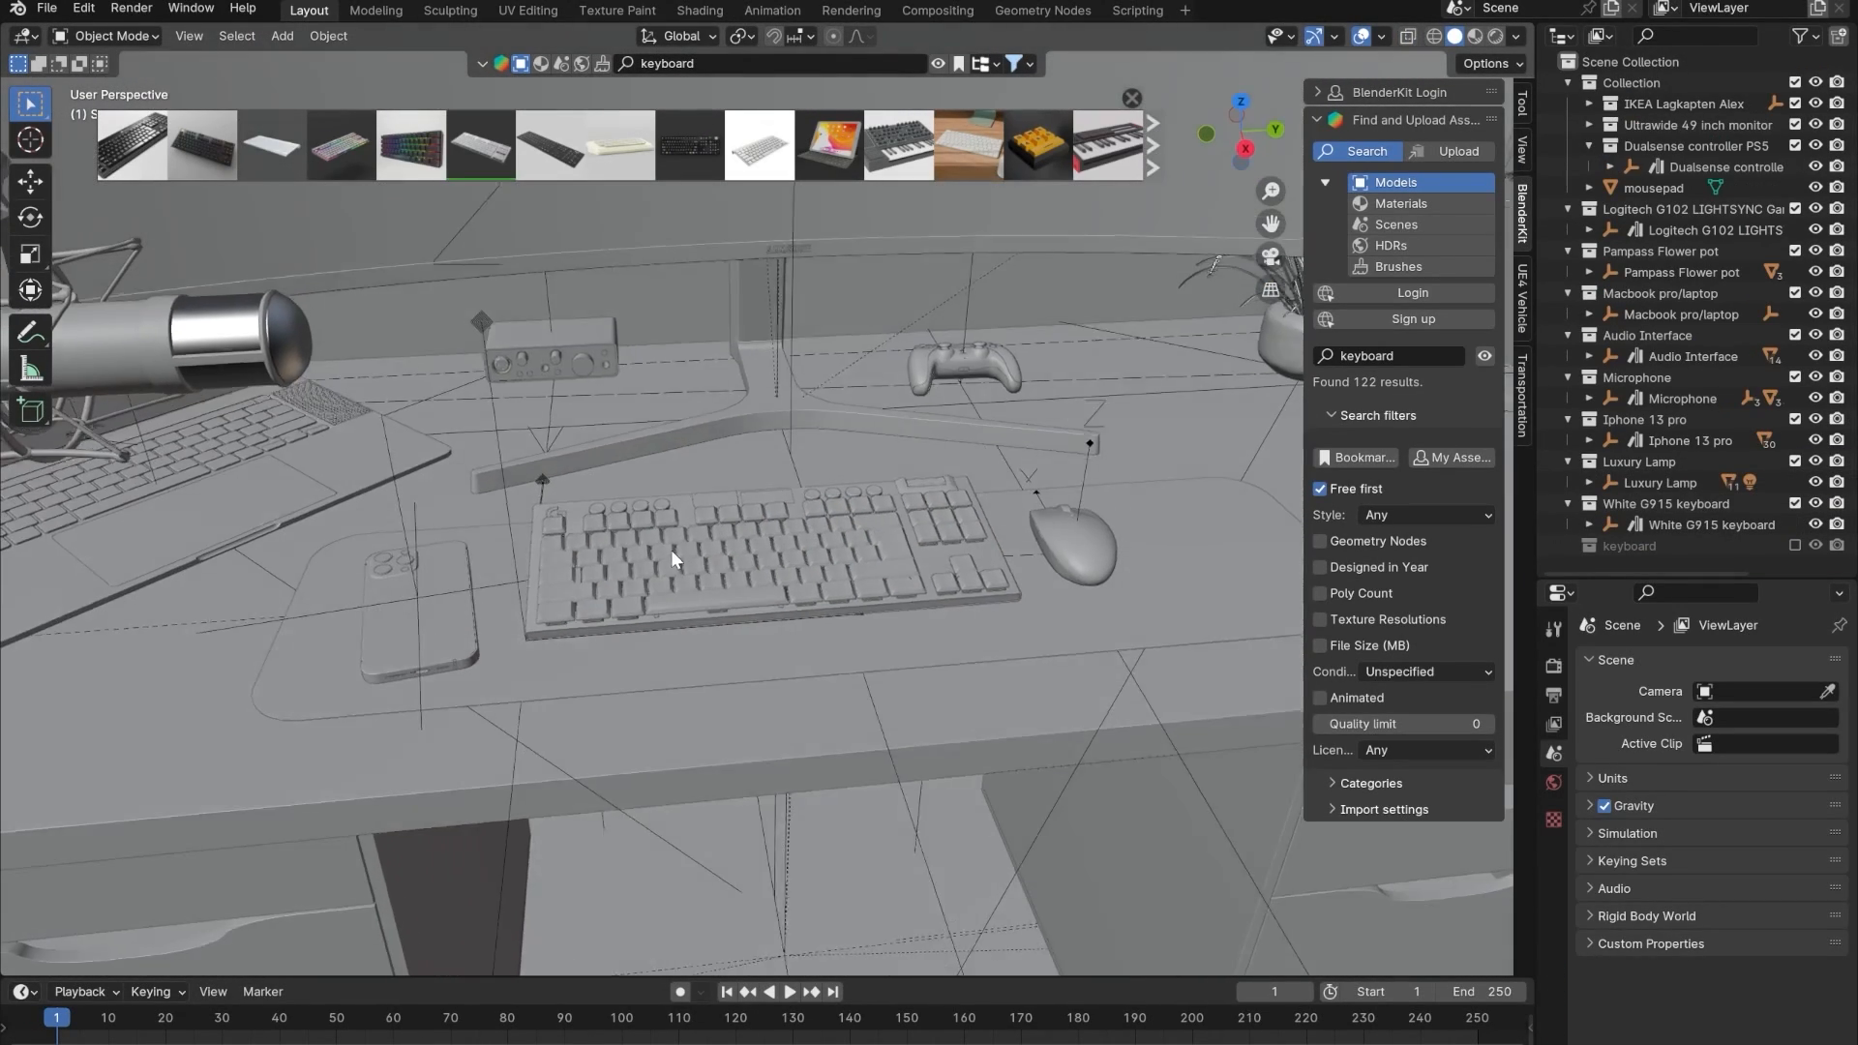
{"action": "left_click", "coordinate": [1795, 504]}
{"action": "left_click", "coordinate": [1797, 523]}
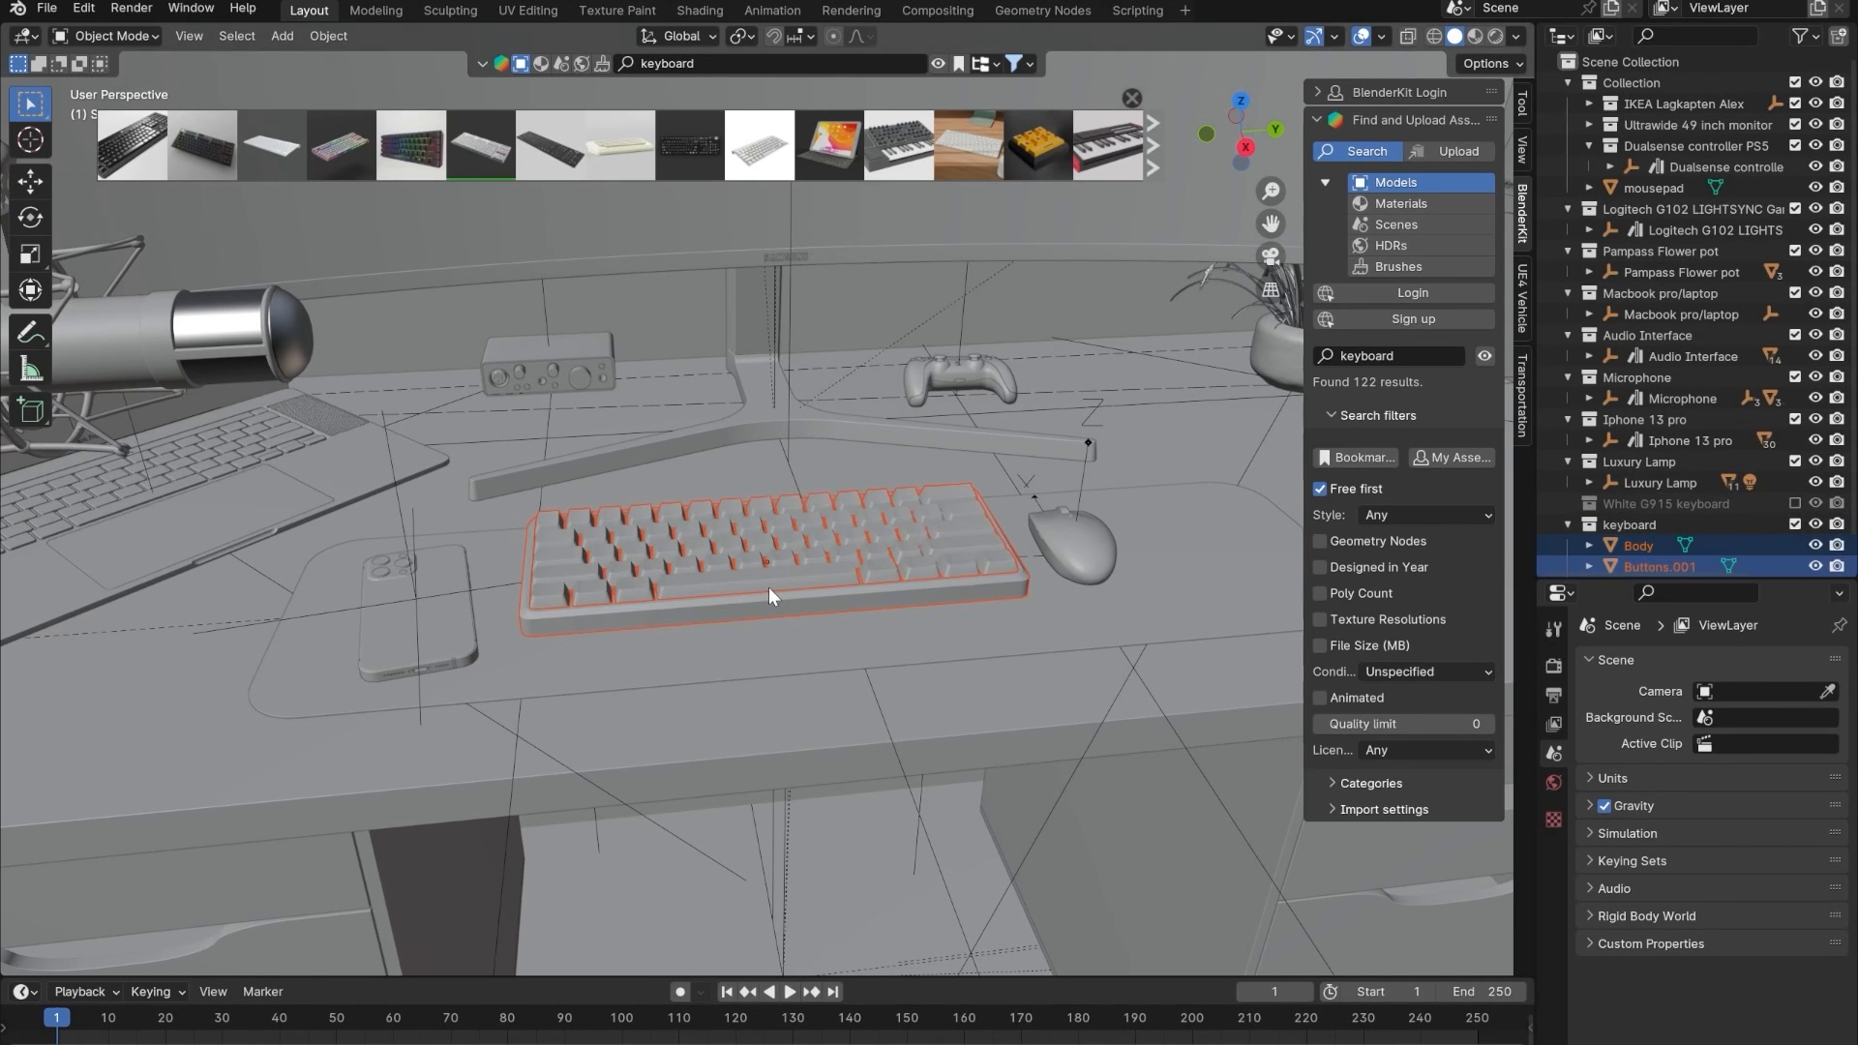
{"action": "middle_click_drag", "start_coordinate": [768, 587], "coordinate": [696, 741]}
{"action": "left_click", "coordinate": [810, 670]}
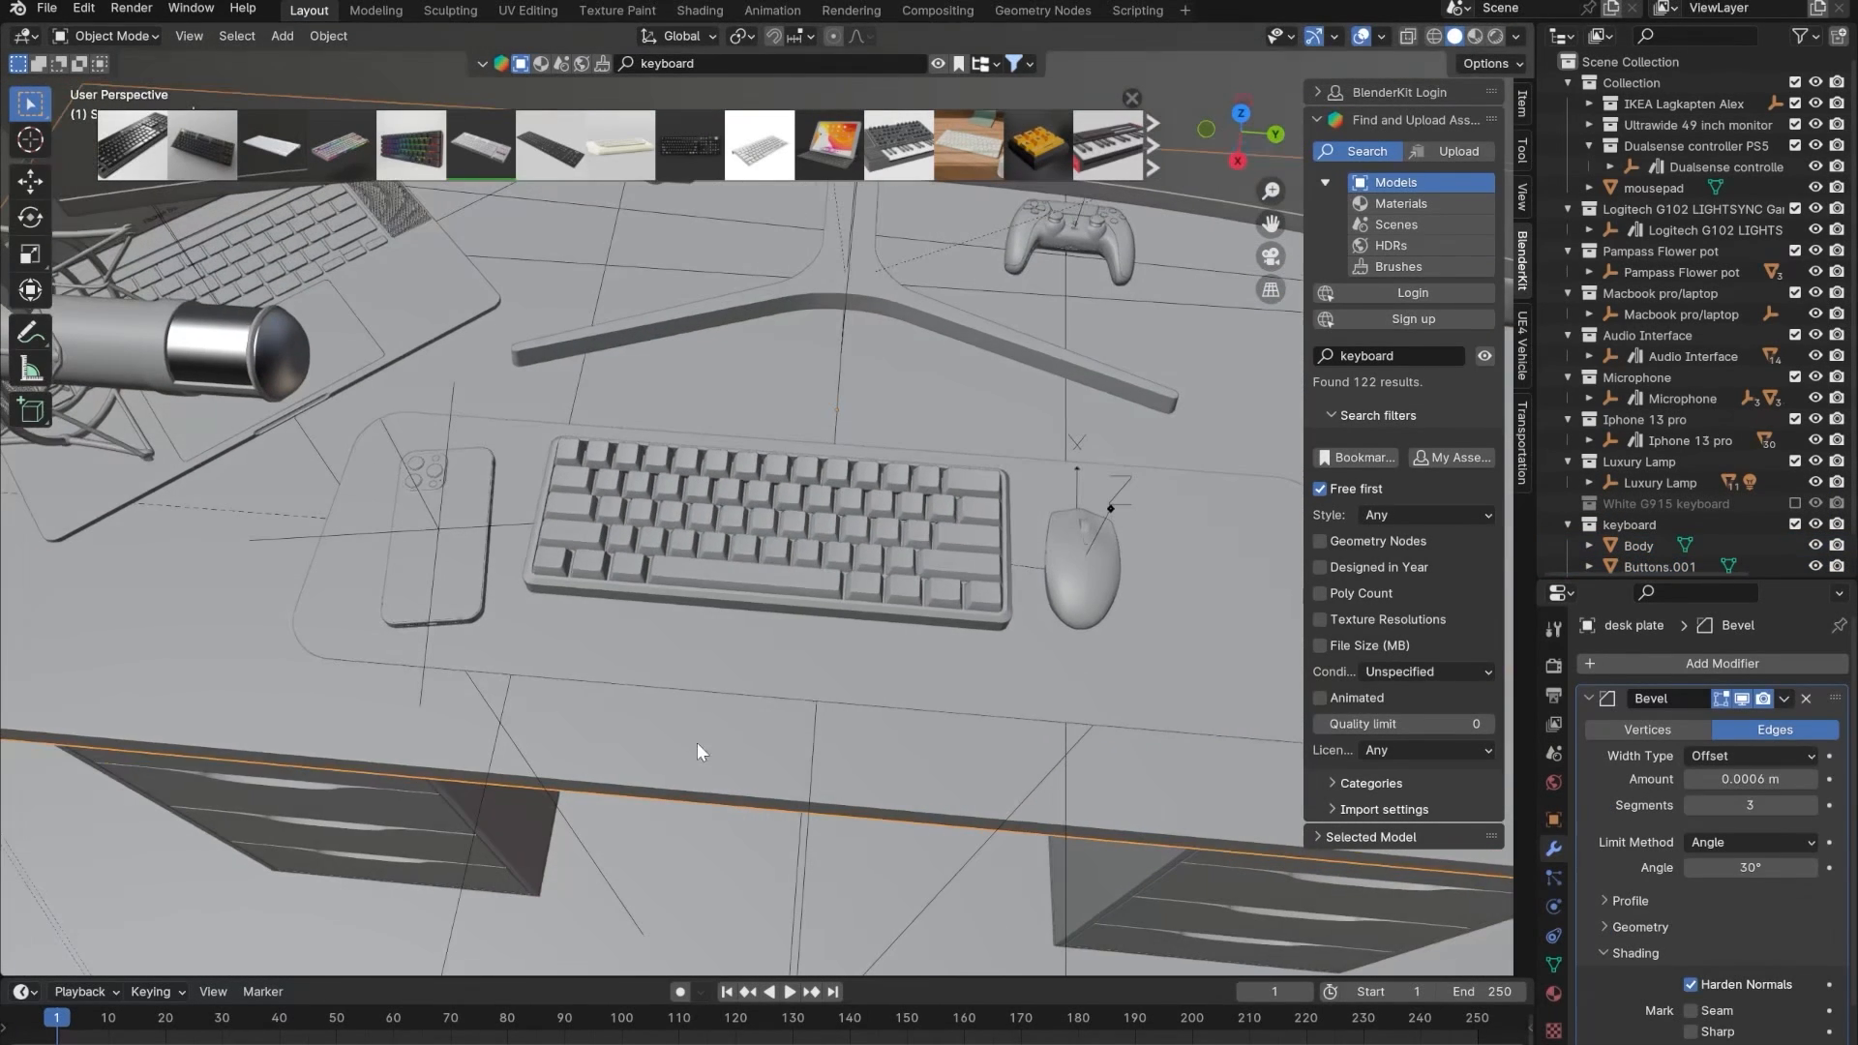
{"action": "middle_click_drag", "start_coordinate": [671, 508], "coordinate": [790, 597]}
- Select all objects of the Logitech G102 mouse collection and move them about 0.03 m along Y, away from the keyboard
{"action": "left_click", "coordinate": [753, 570]}
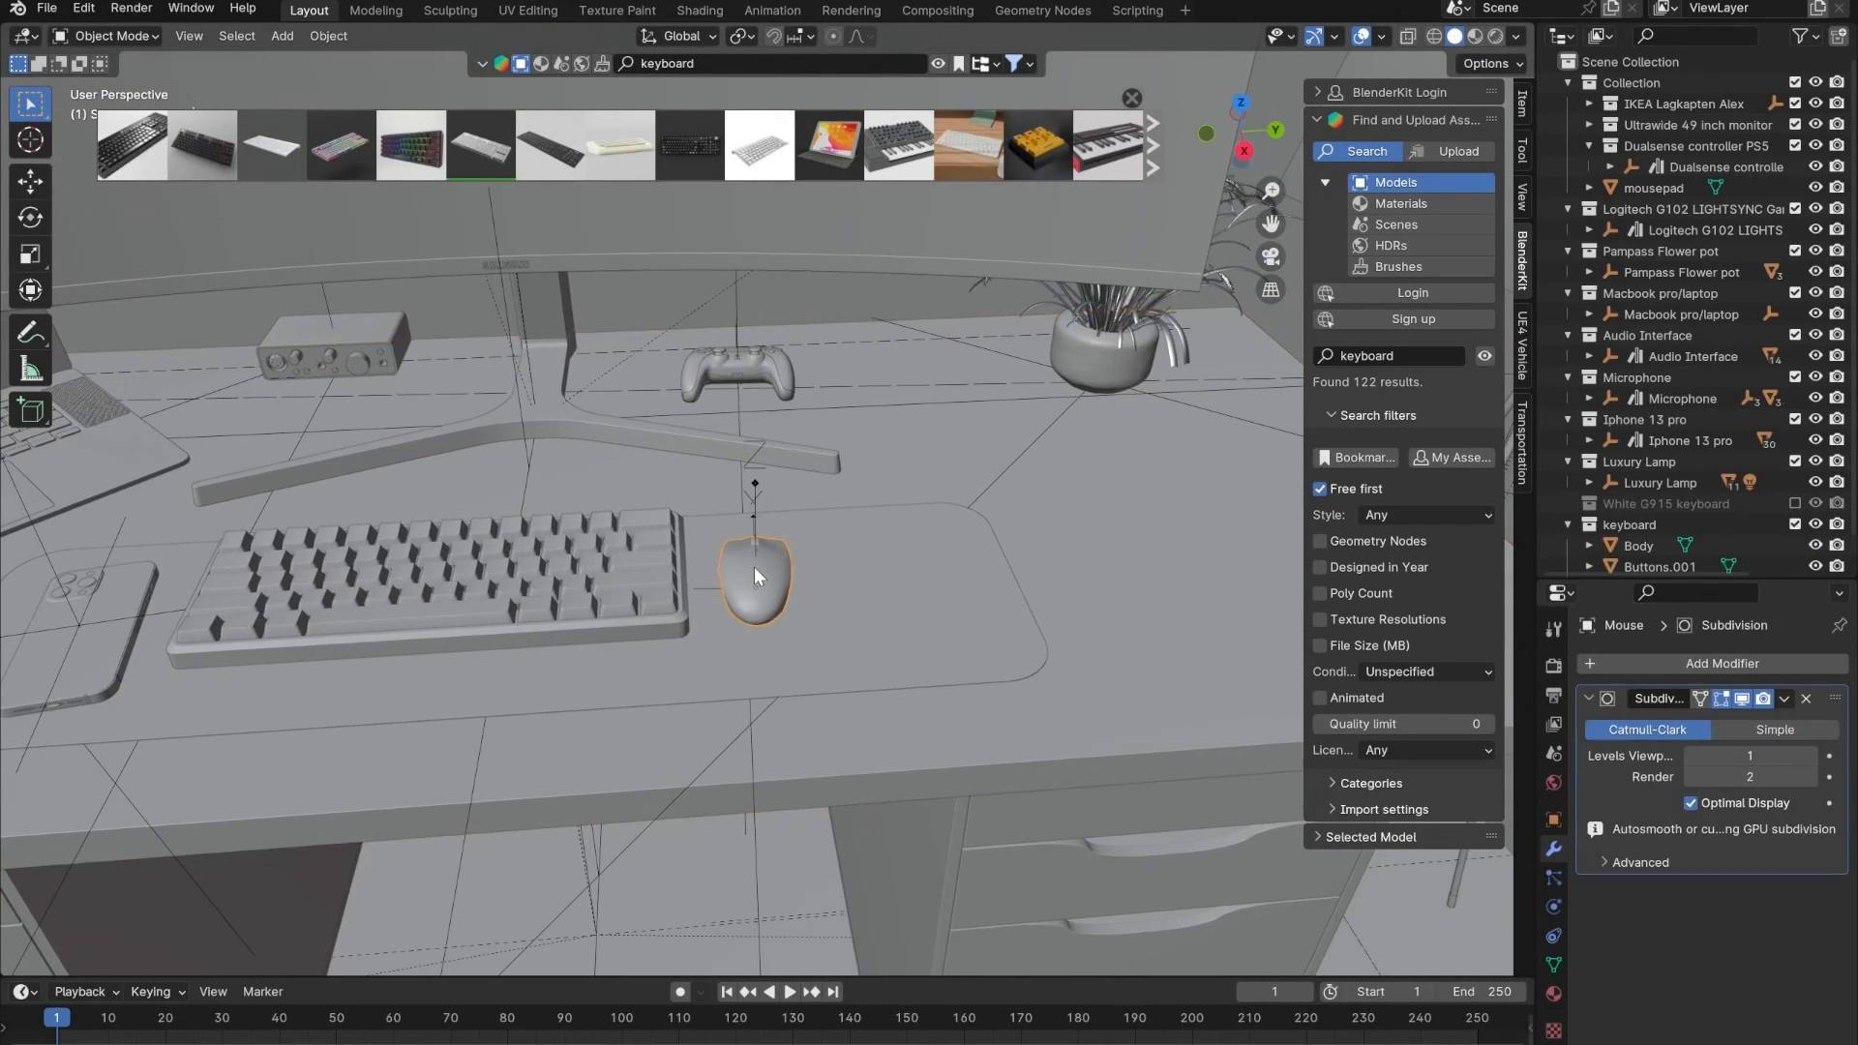
{"action": "scroll", "coordinate": [1636, 509], "scroll_direction": "down", "scroll_amount": 1}
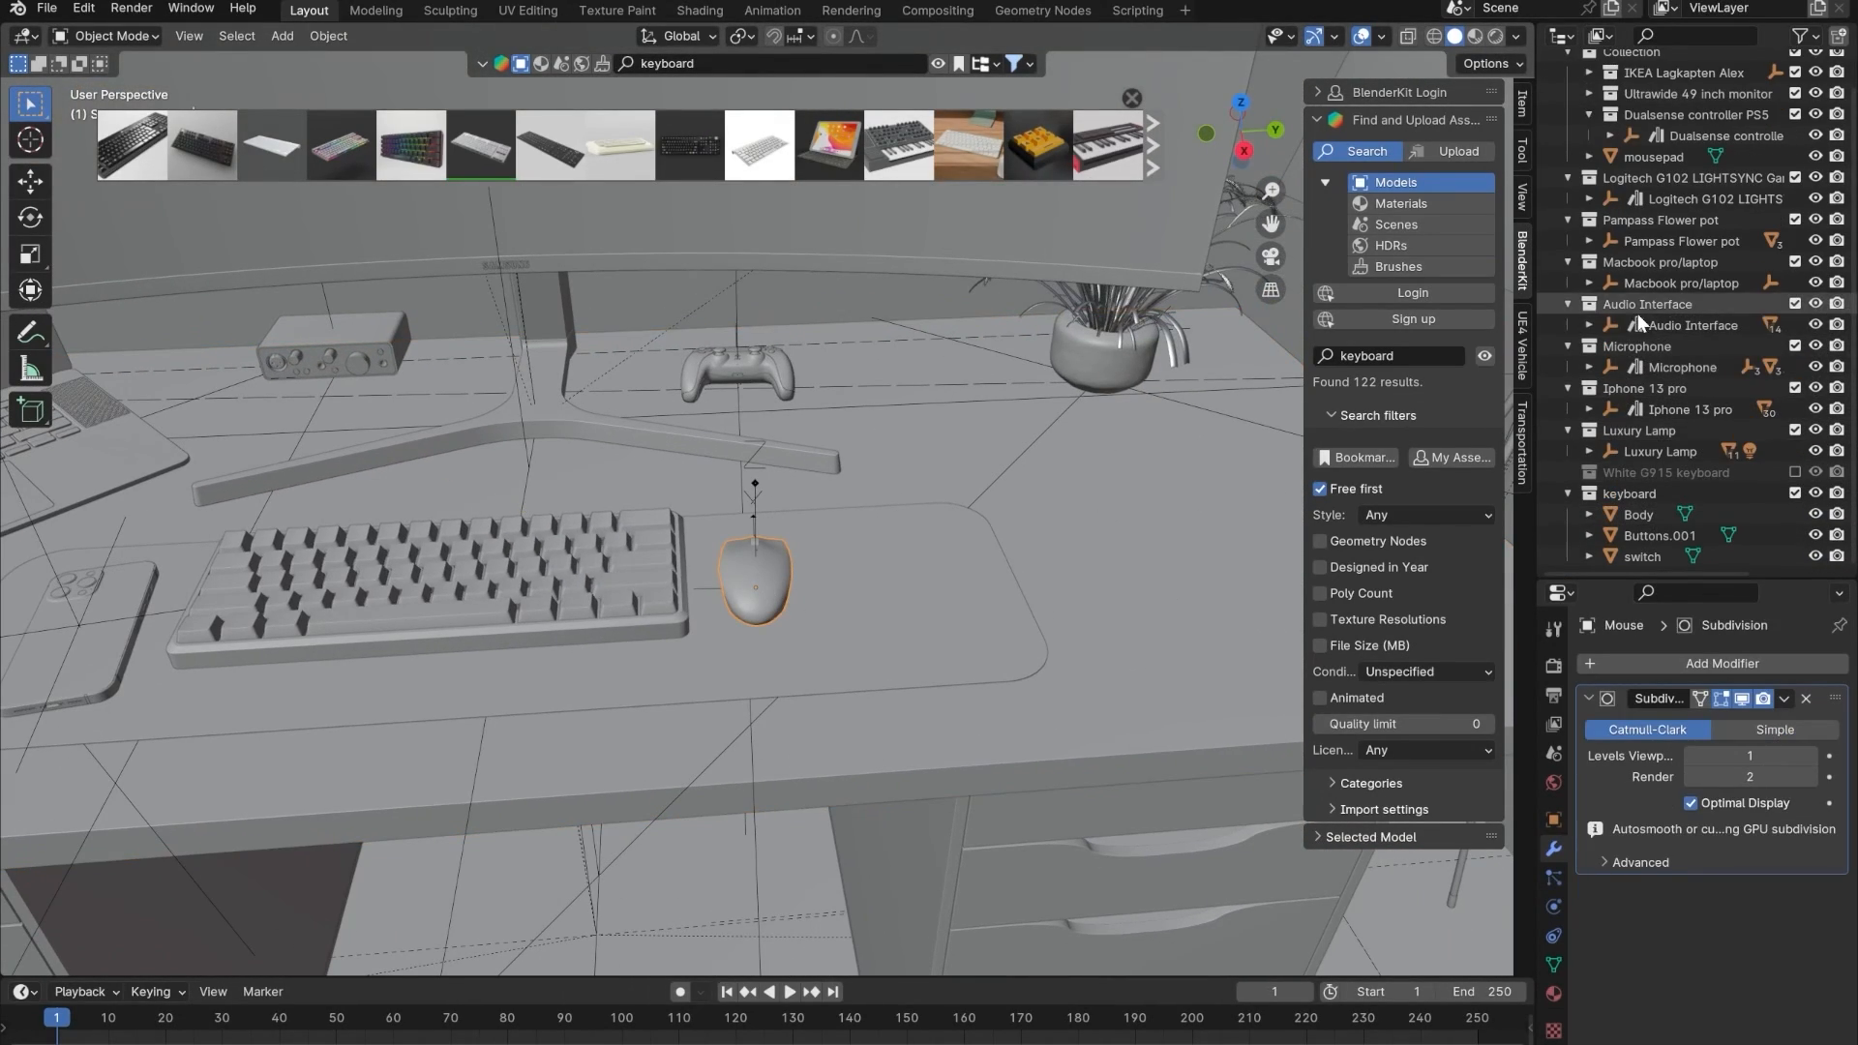
{"action": "scroll", "coordinate": [1640, 240], "scroll_direction": "up", "scroll_amount": 1}
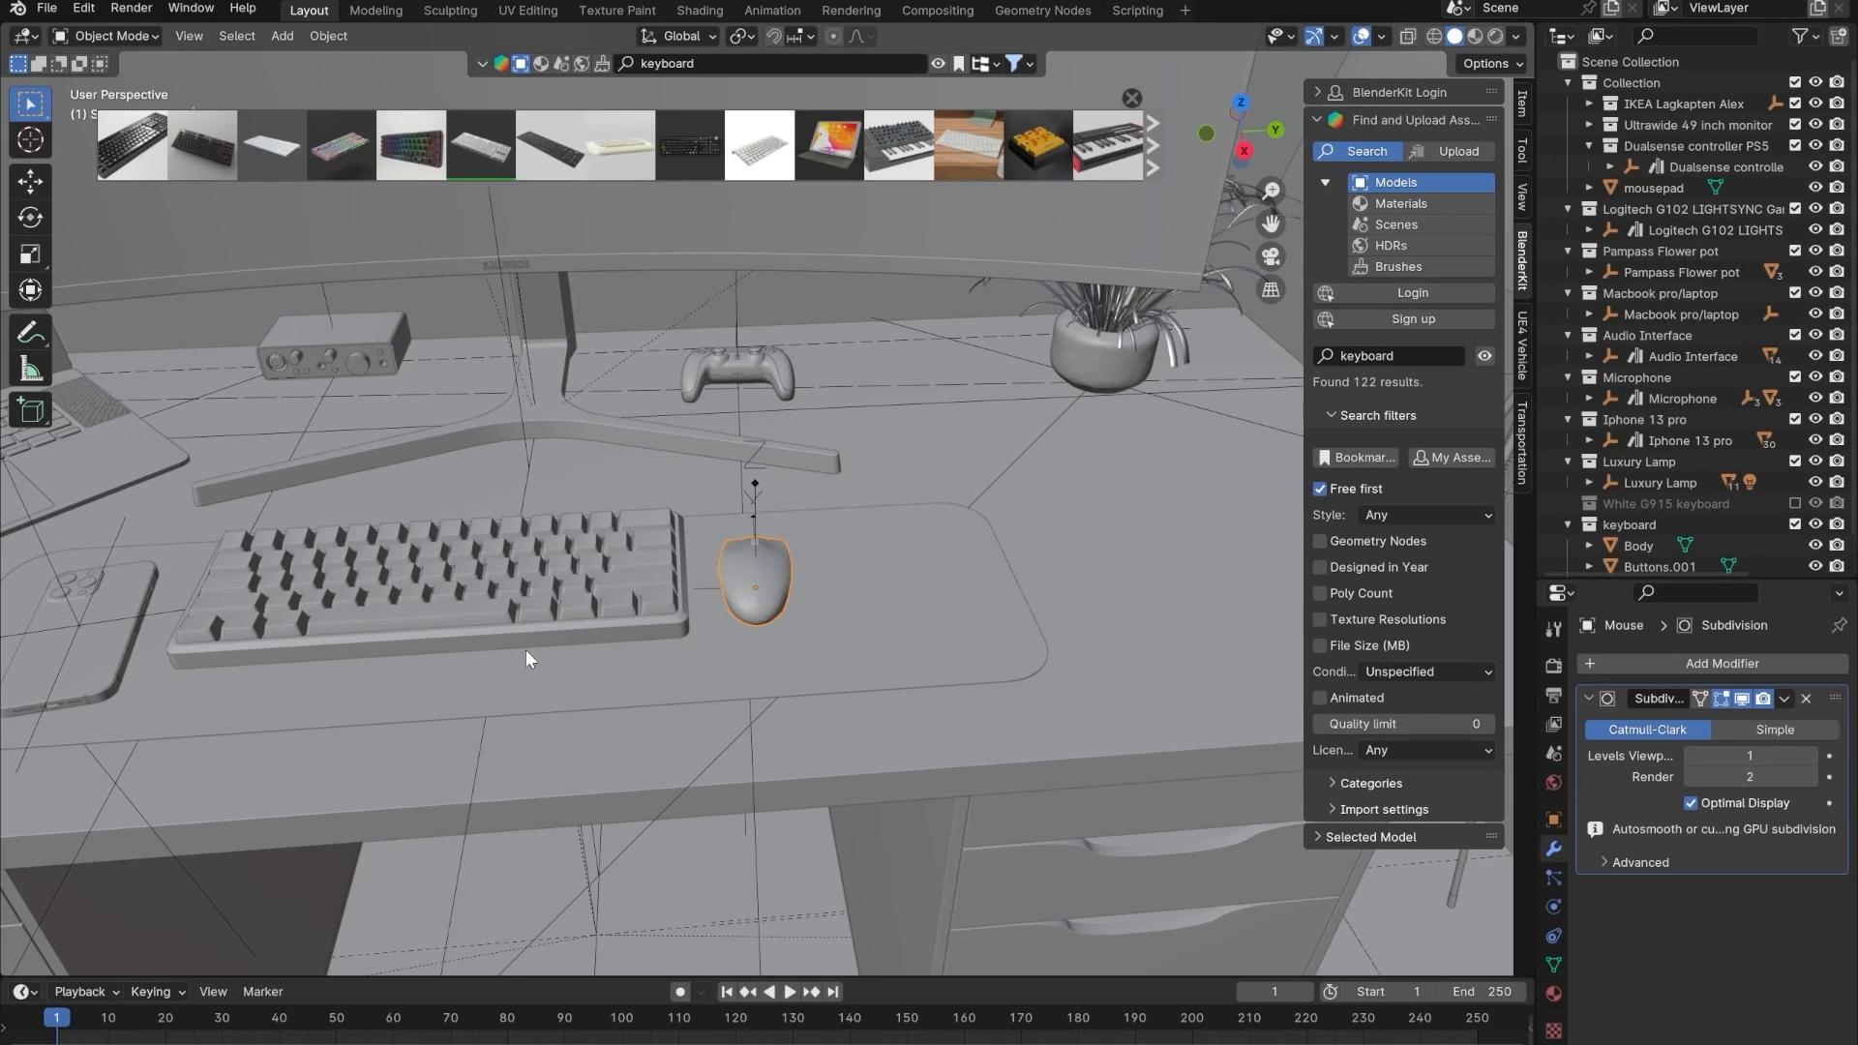
{"action": "left_click", "coordinate": [497, 584]}
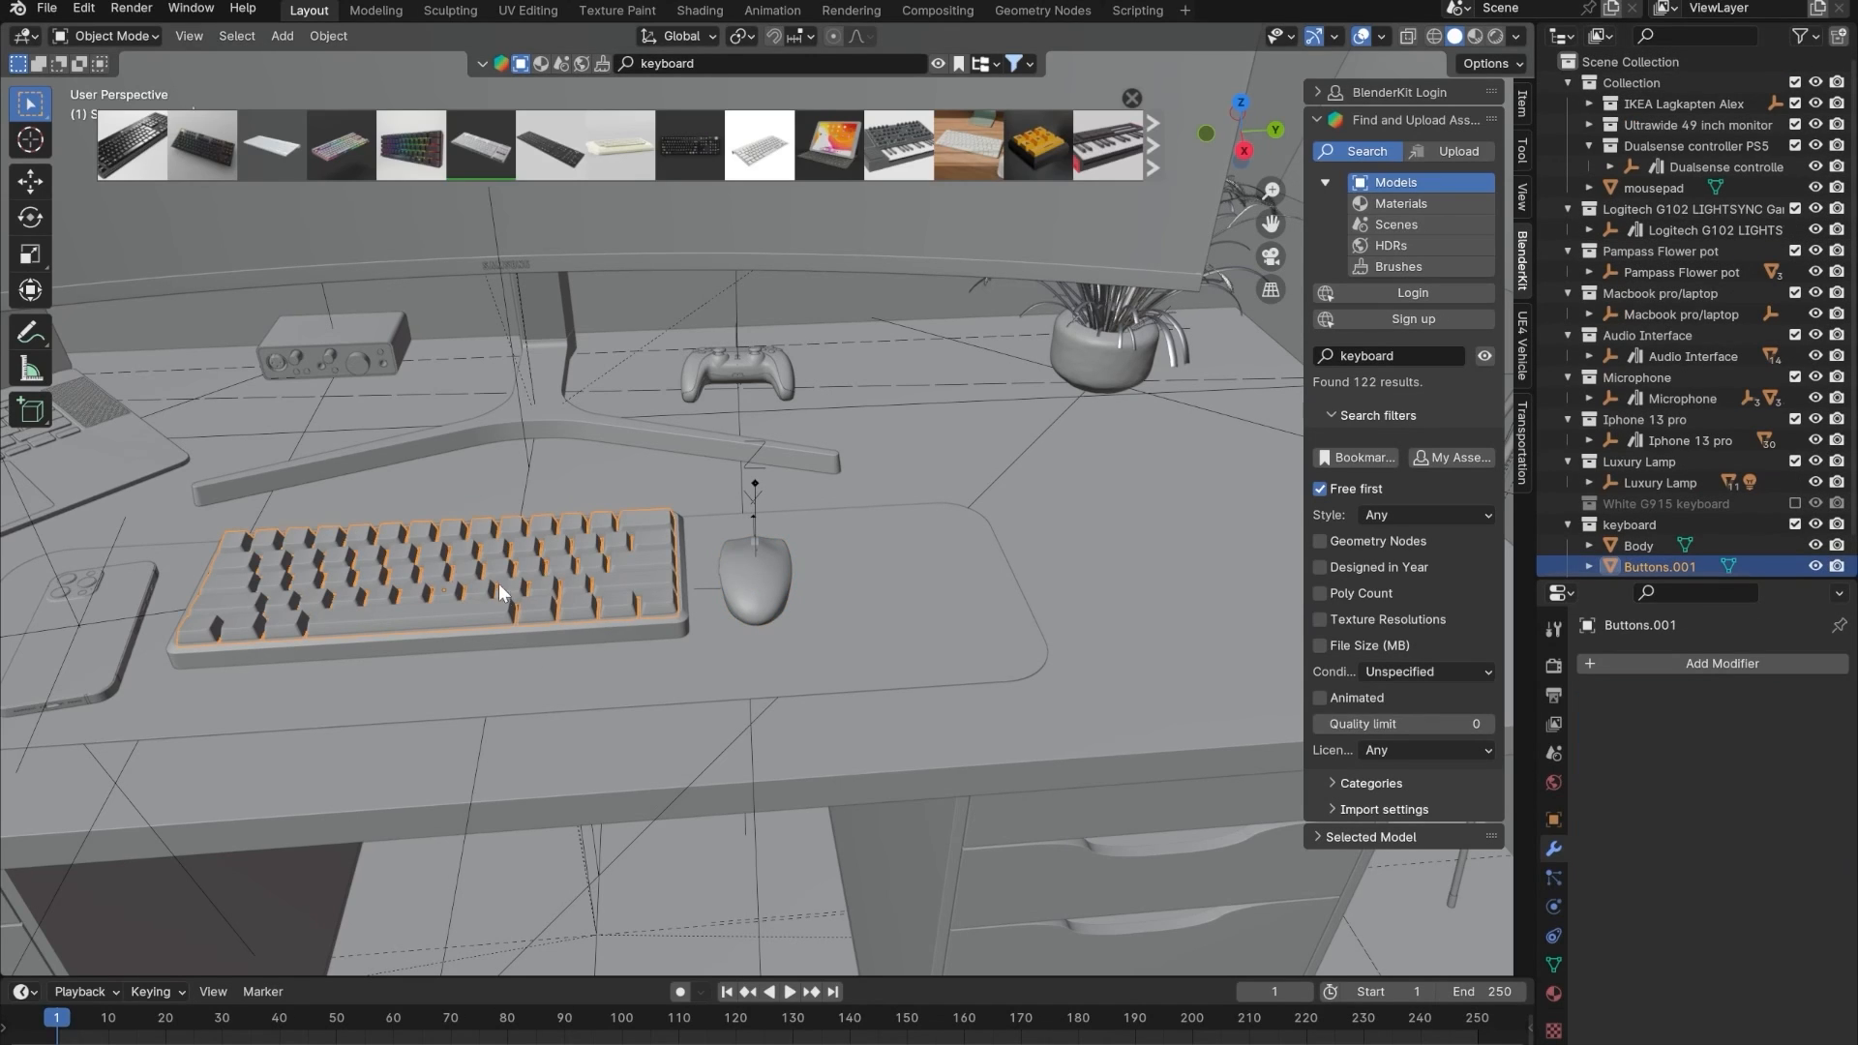
{"action": "right_click", "coordinate": [1669, 211]}
{"action": "left_click", "coordinate": [1522, 217]}
{"action": "middle_click_drag", "start_coordinate": [864, 637], "coordinate": [808, 730], "text": "shift"}
{"action": "key", "text": "g"}
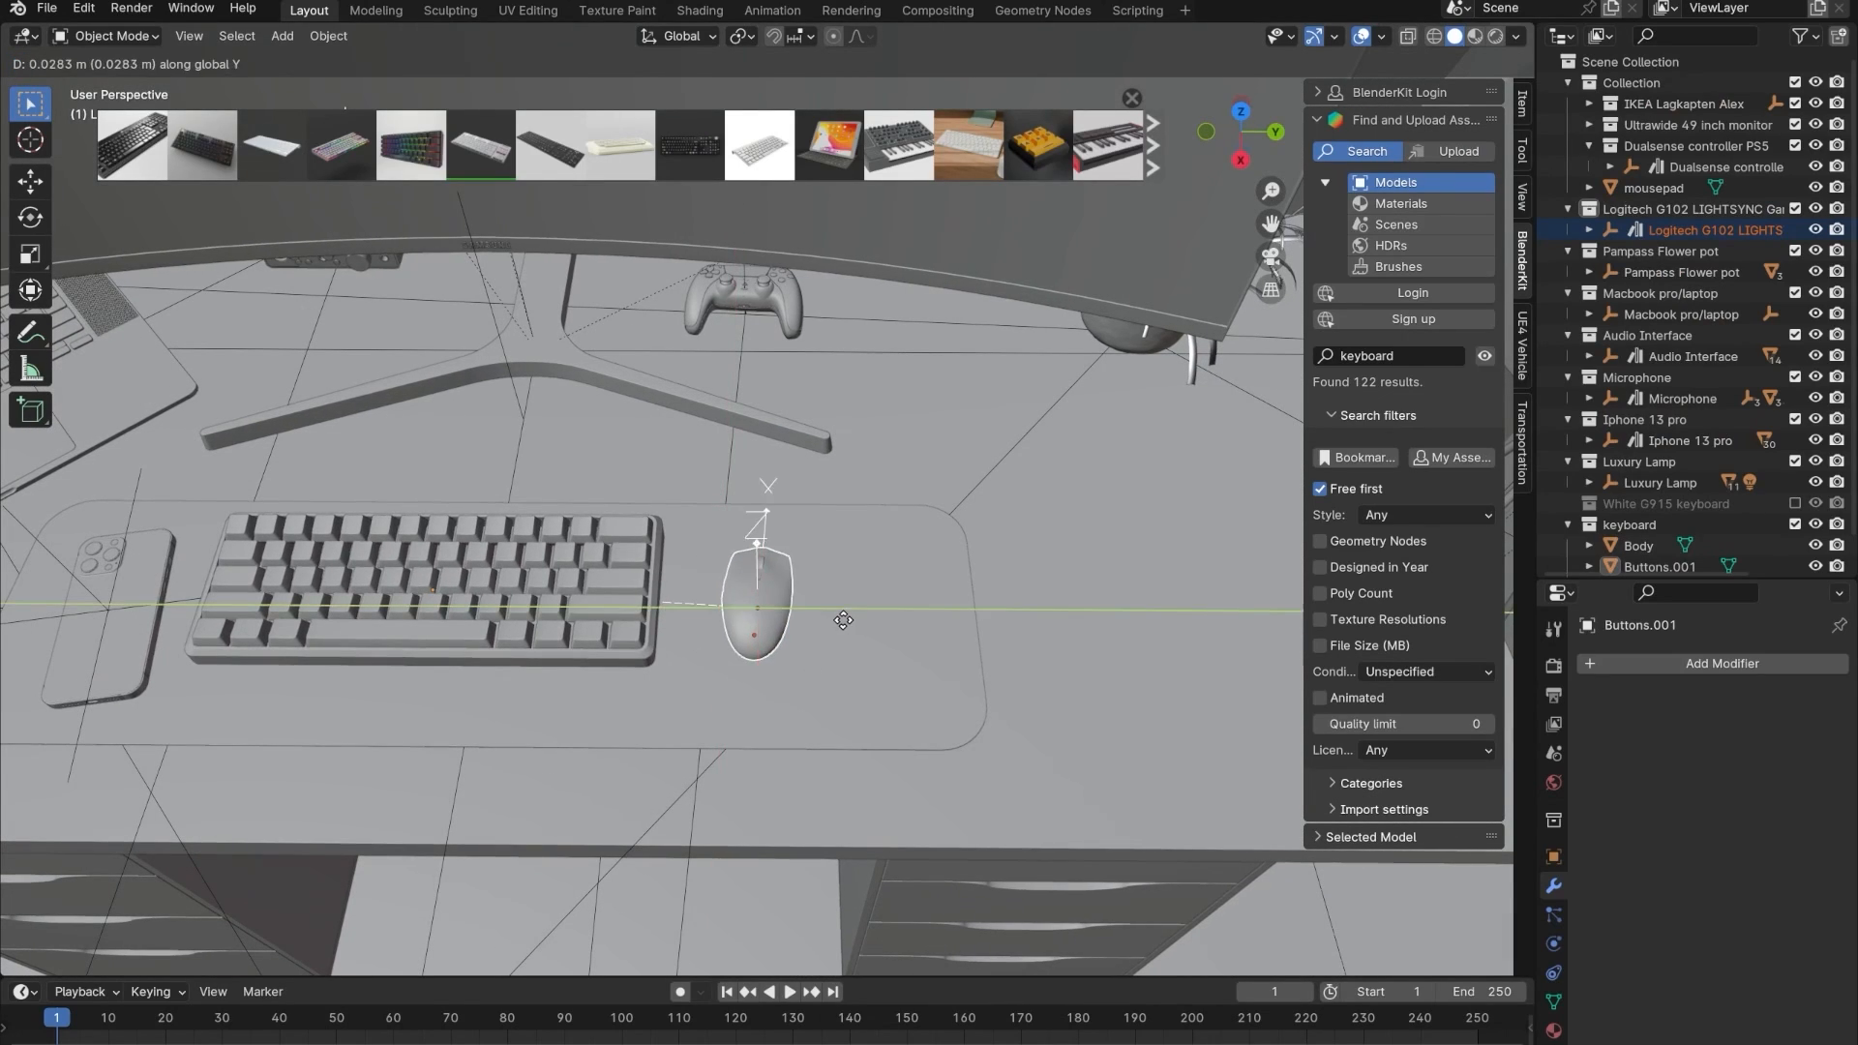
{"action": "left_click", "coordinate": [850, 612]}
- Search the BlenderKit models for "headphones" and browse the result pages and previews
{"action": "scroll", "coordinate": [867, 555], "scroll_direction": "down", "scroll_amount": 3}
{"action": "scroll", "coordinate": [867, 555], "scroll_direction": "down", "scroll_amount": 1}
{"action": "middle_click_drag", "start_coordinate": [647, 681], "coordinate": [776, 839], "text": "shift"}
{"action": "left_click", "coordinate": [858, 643]}
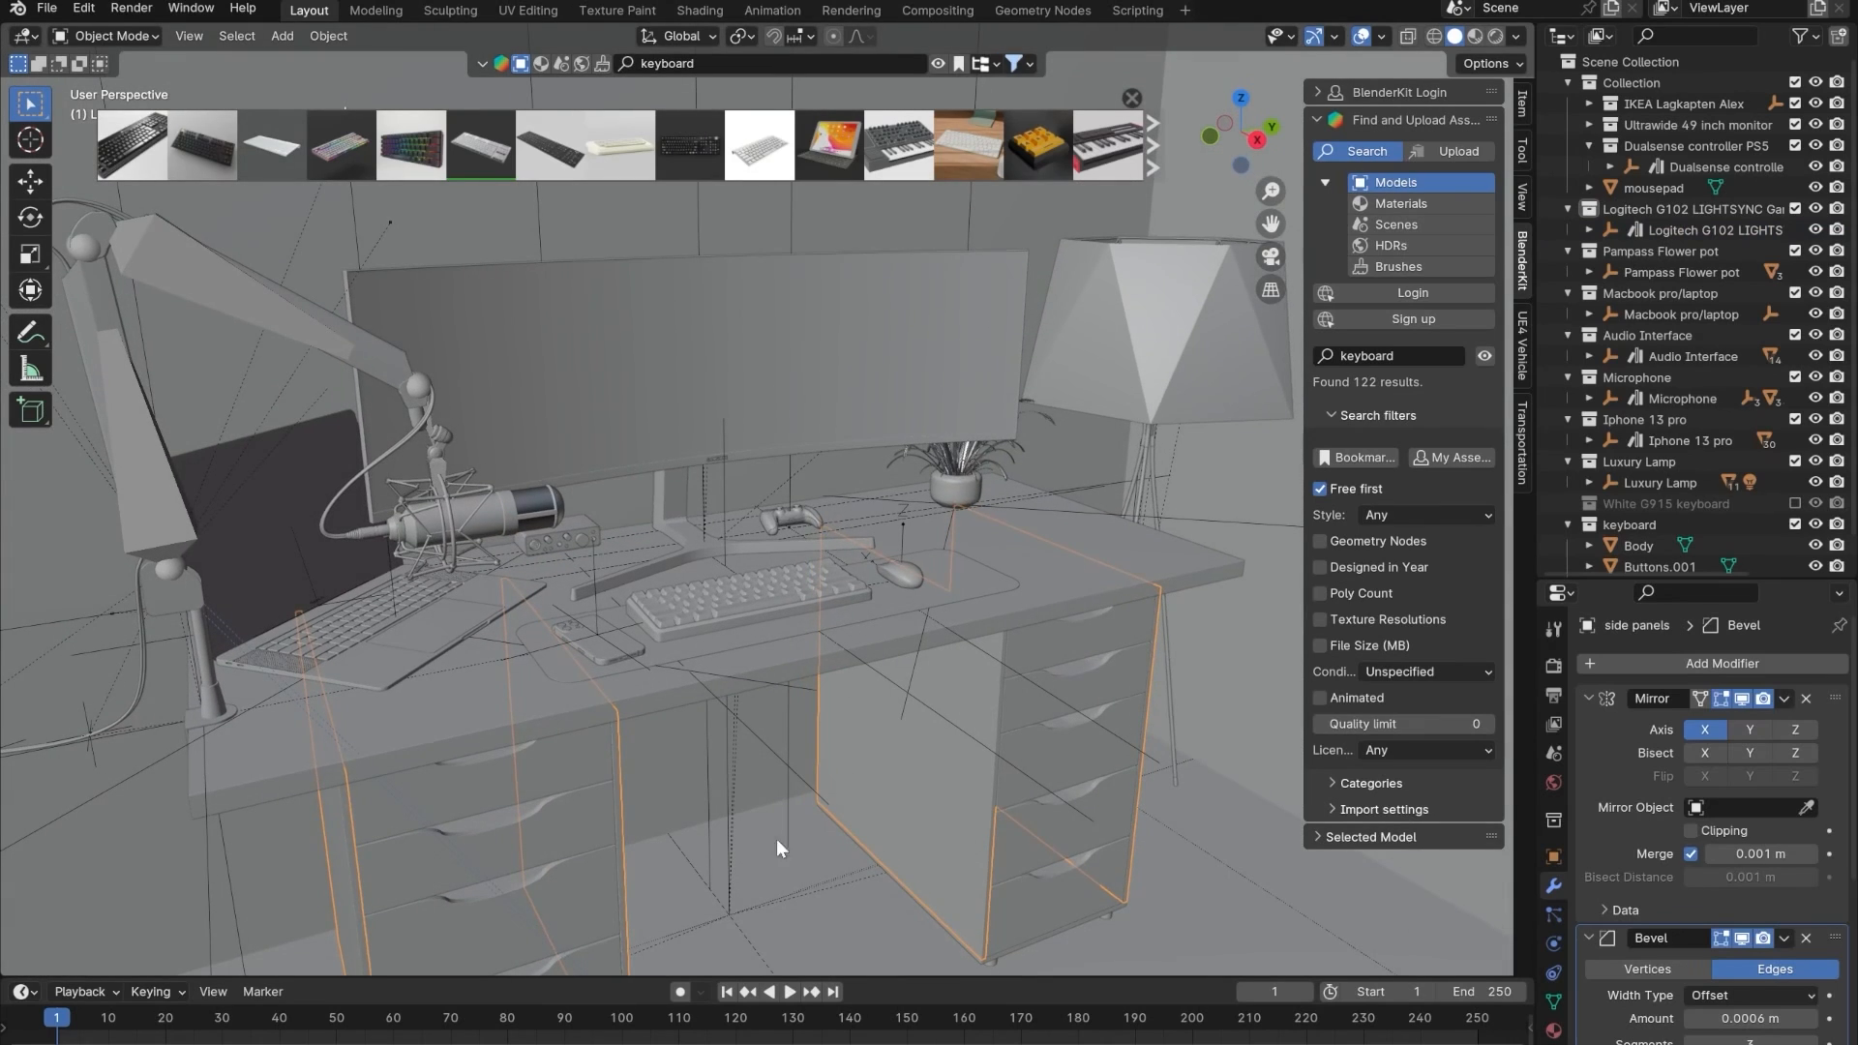
{"action": "left_click", "coordinate": [838, 707]}
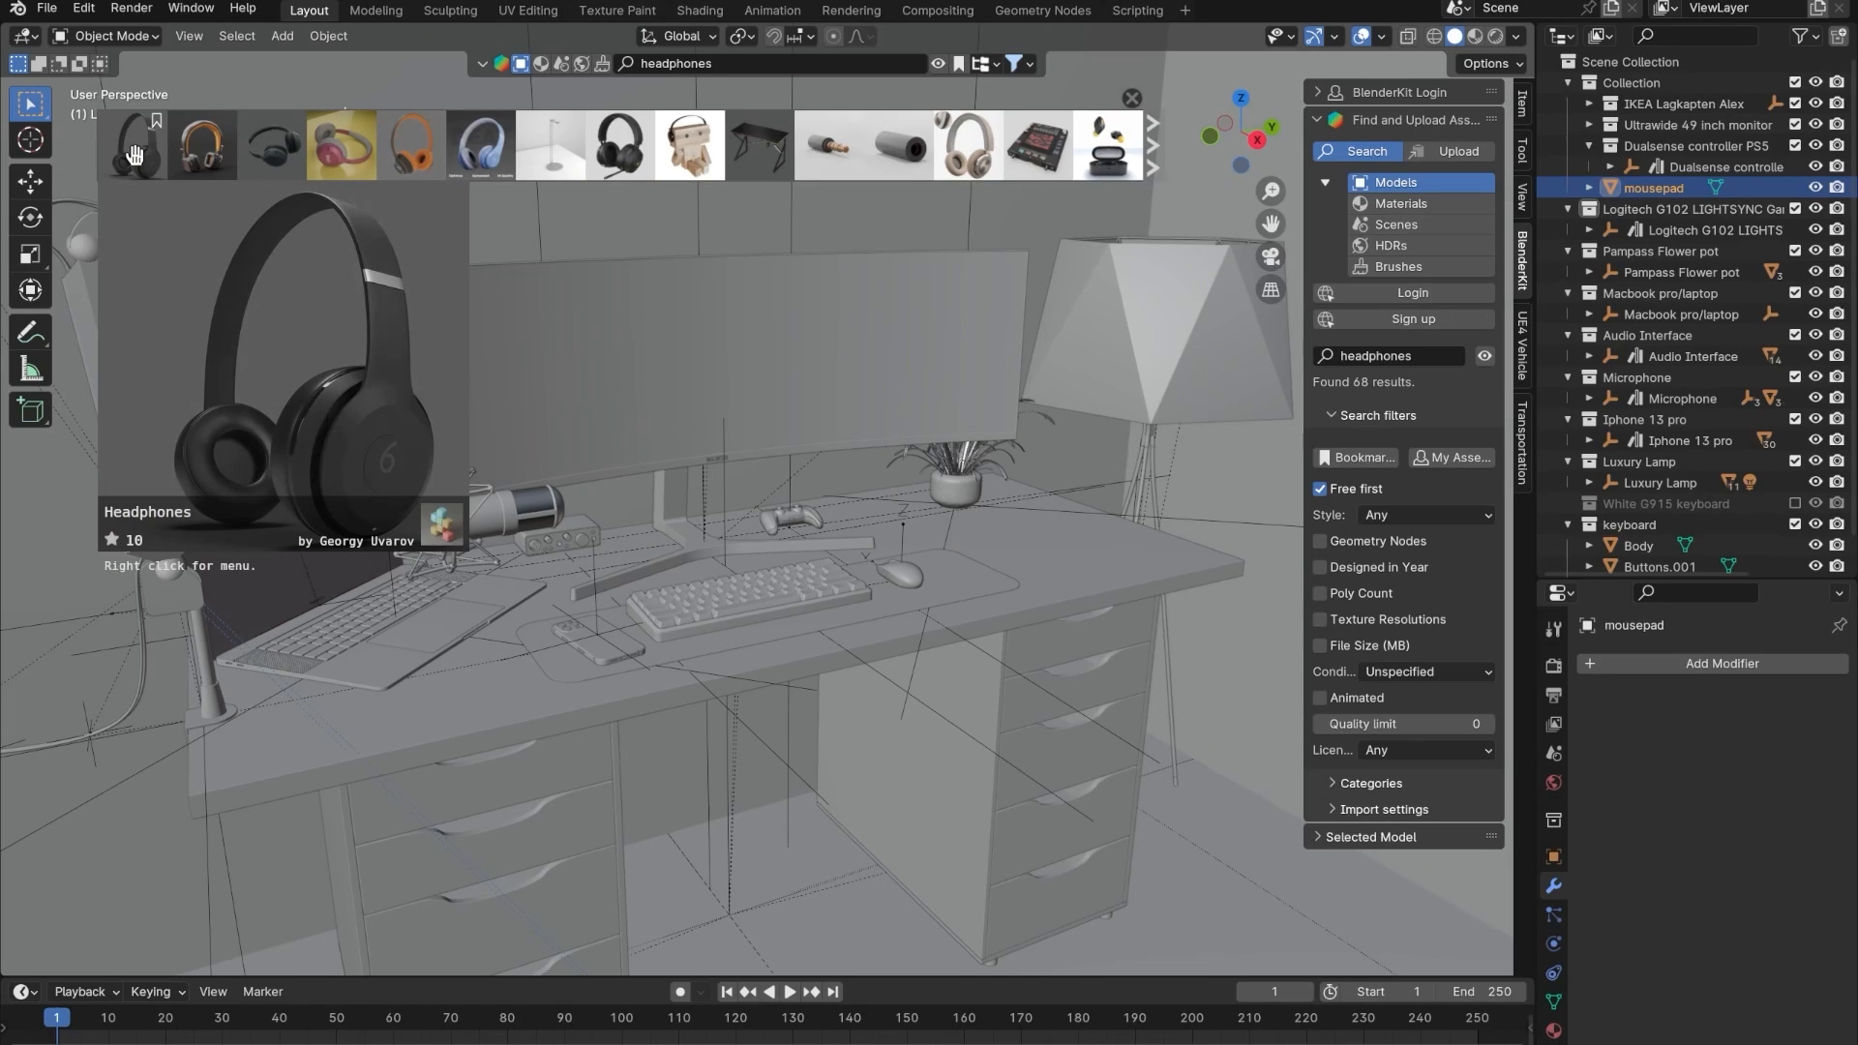
{"action": "left_click", "coordinate": [1150, 146]}
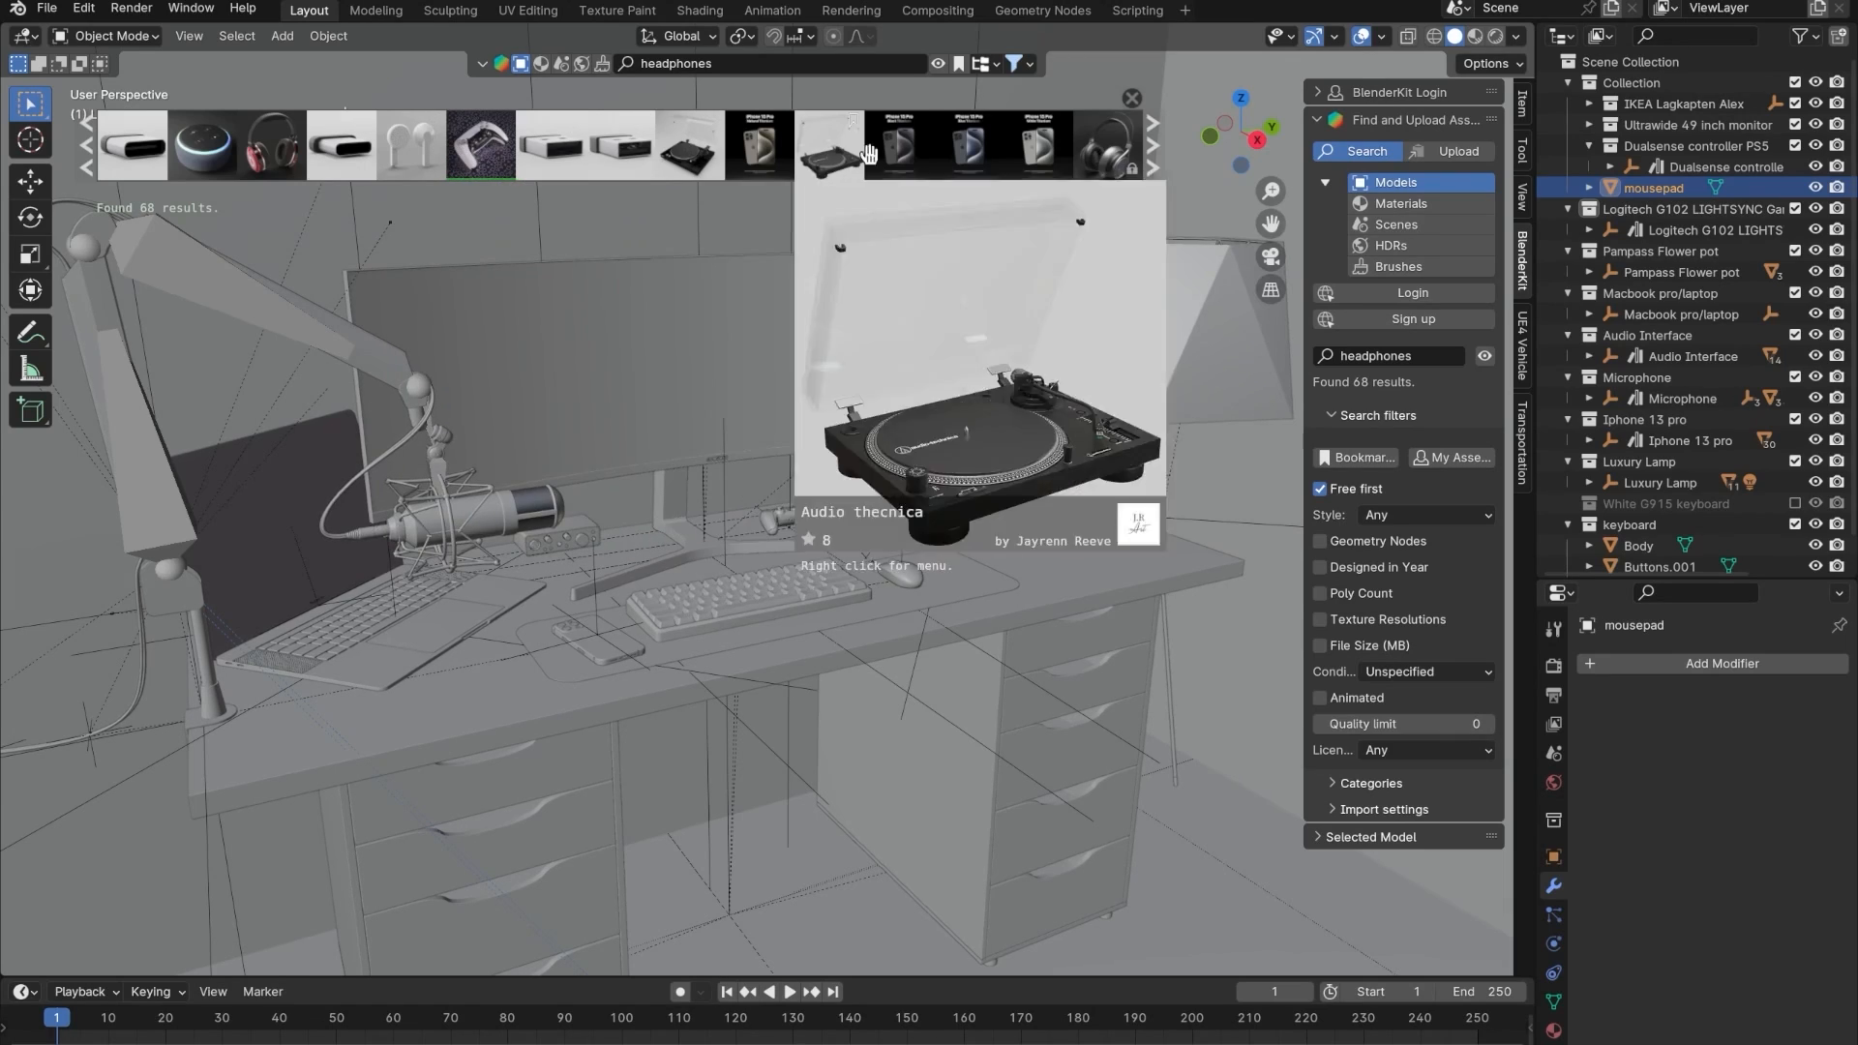
{"action": "left_click", "coordinate": [1152, 146]}
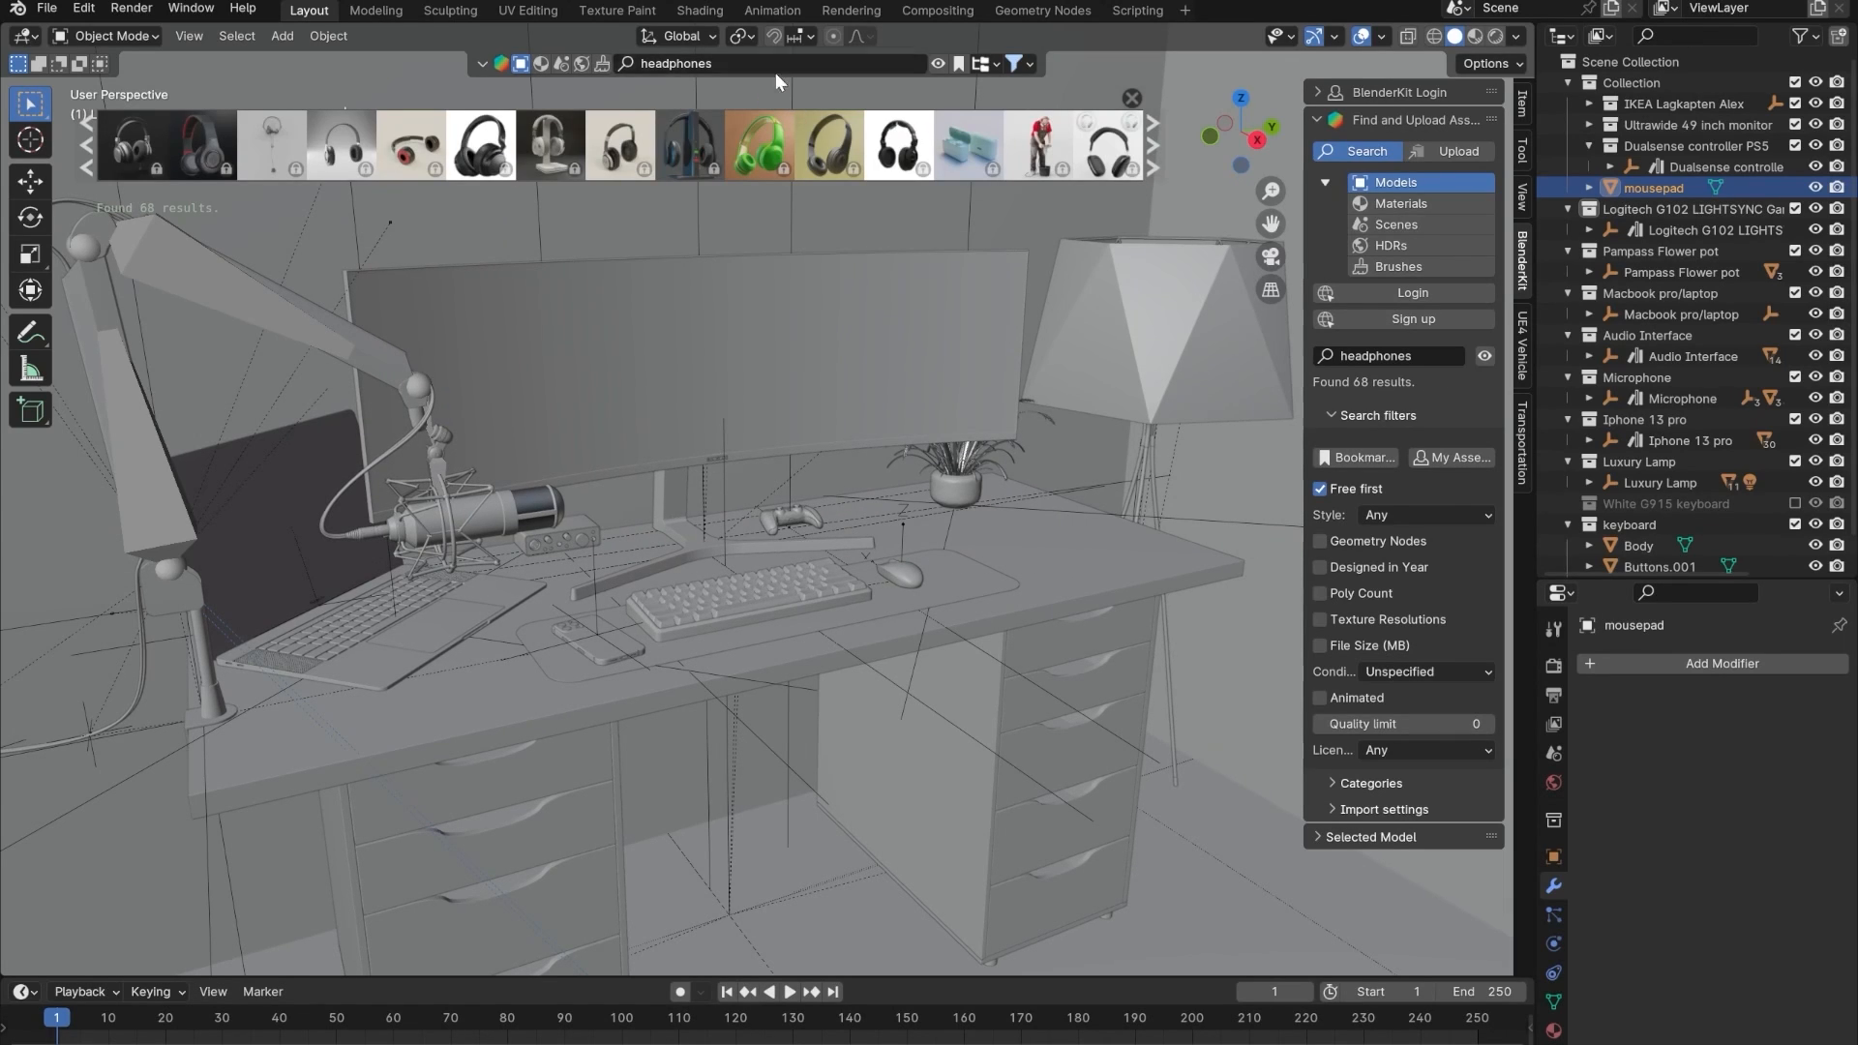
{"action": "left_click", "coordinate": [572, 192]}
{"action": "mouse_move", "coordinate": [550, 164]}
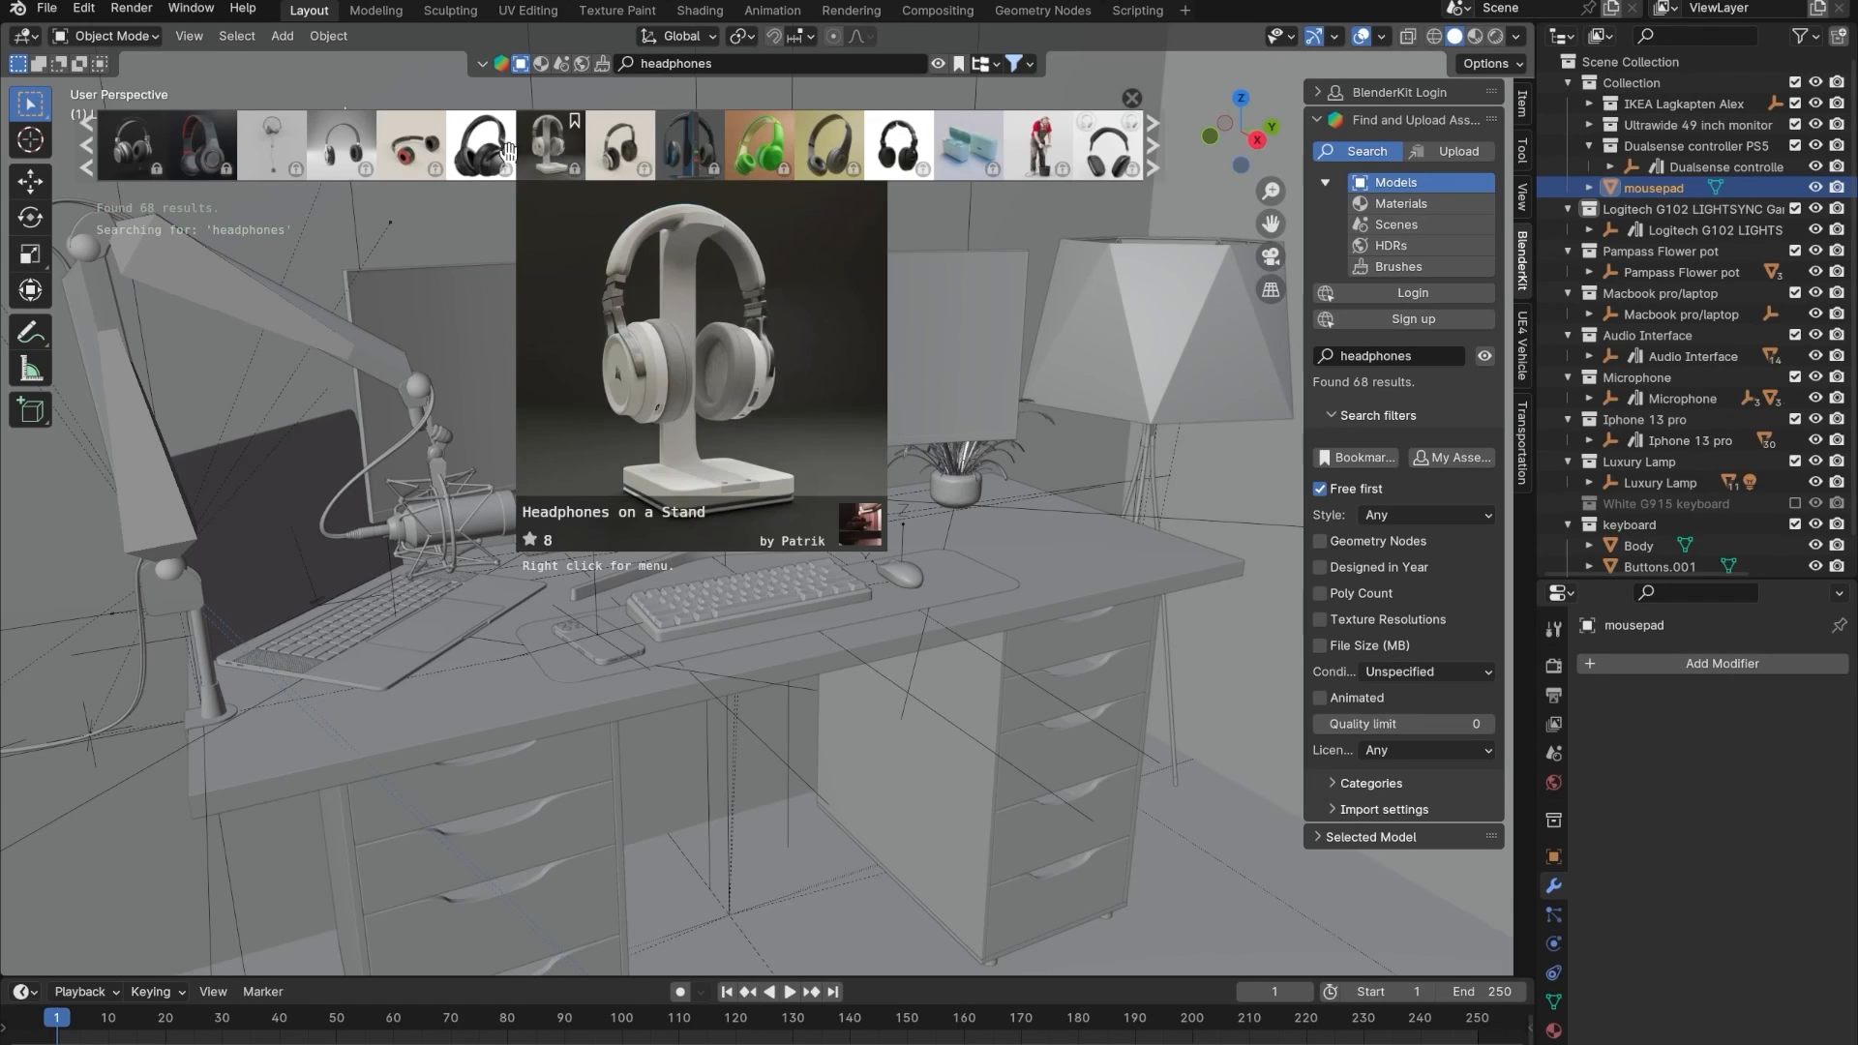
{"action": "mouse_move", "coordinate": [487, 150]}
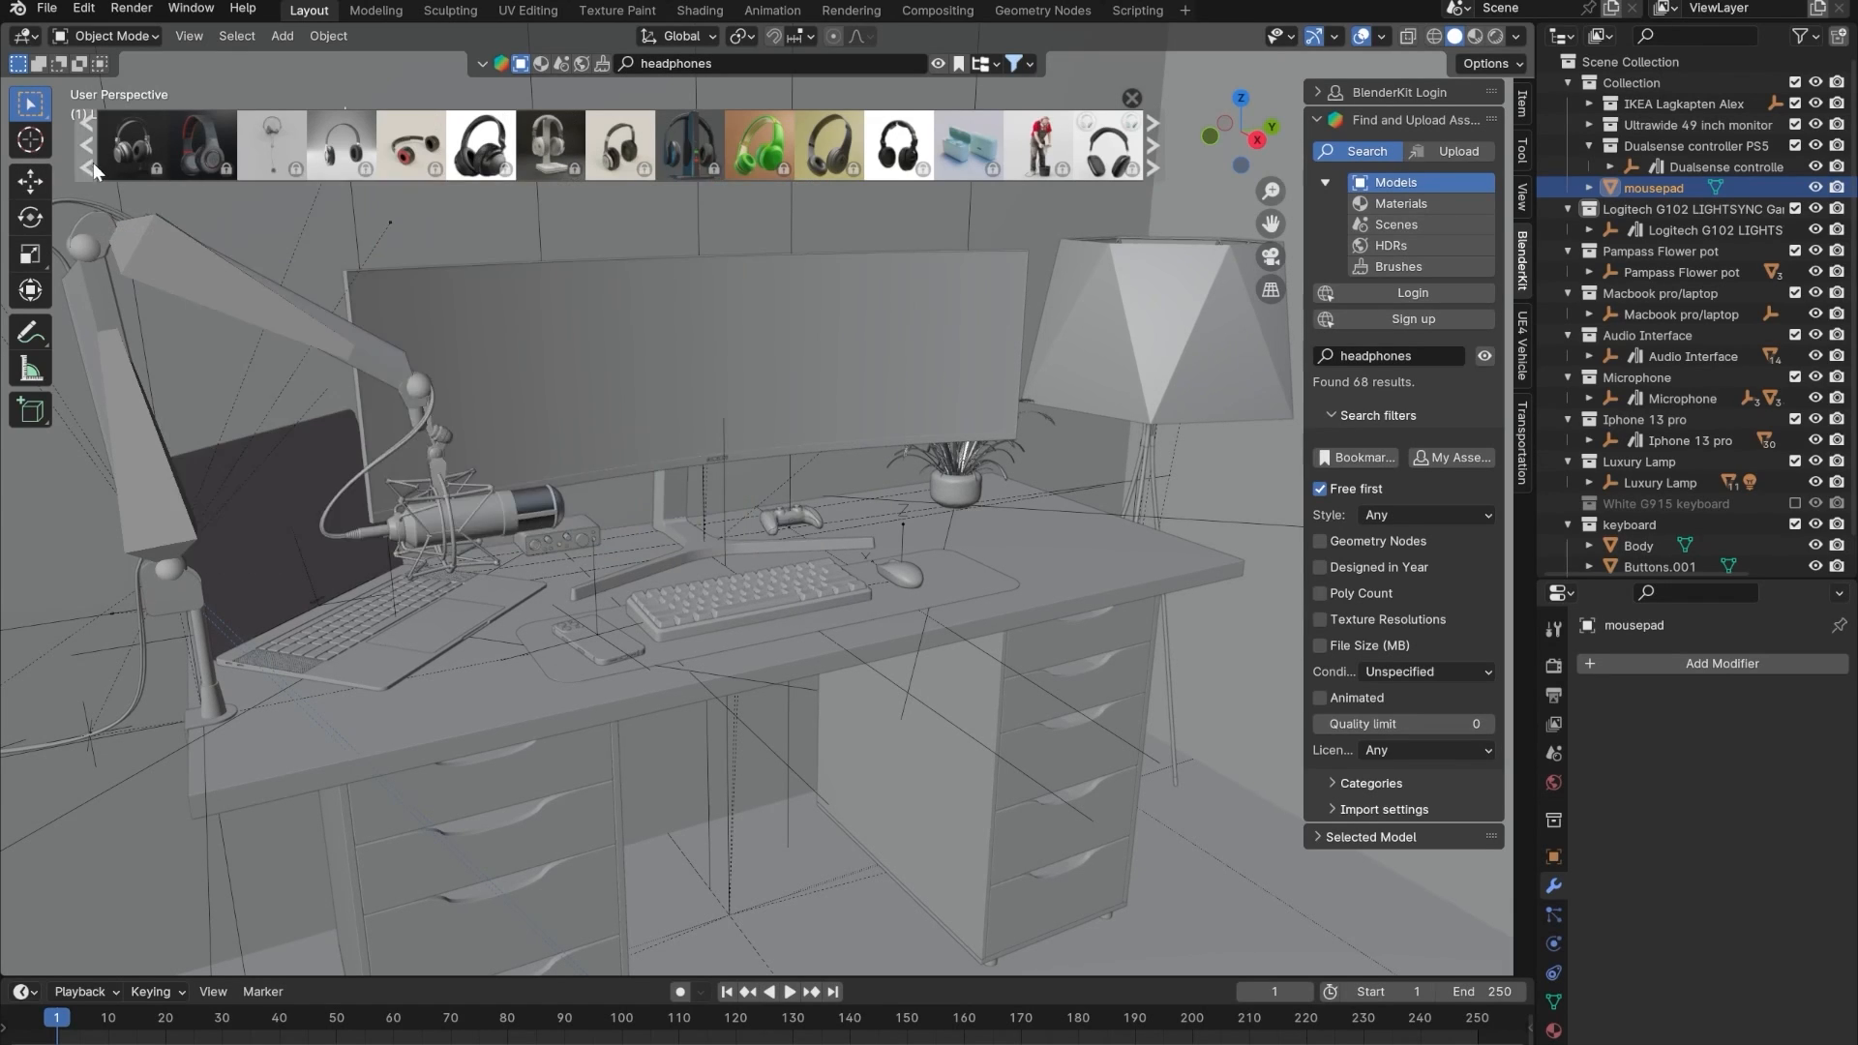
- Search BlenderKit for "surface headphones", compare the previews, and add the black Headphones model to the scene
{"action": "mouse_move", "coordinate": [1088, 150]}
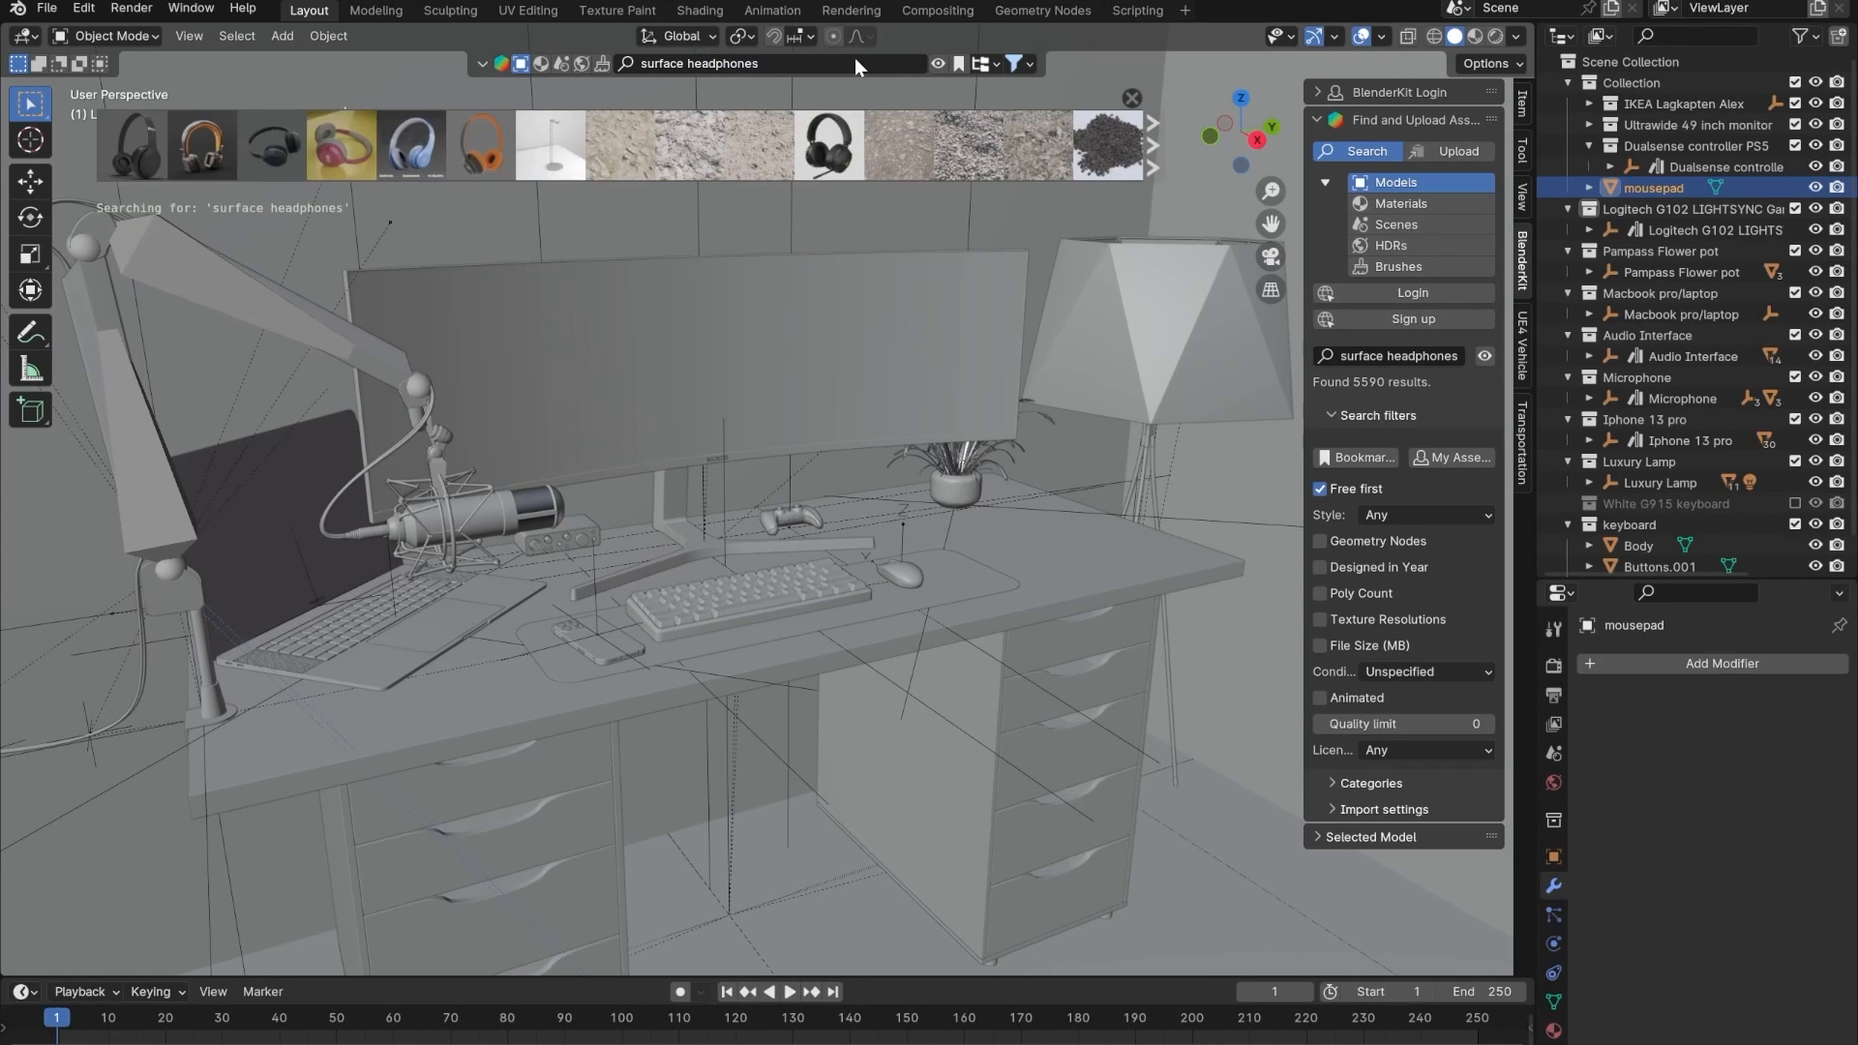
{"action": "mouse_move", "coordinate": [263, 145]}
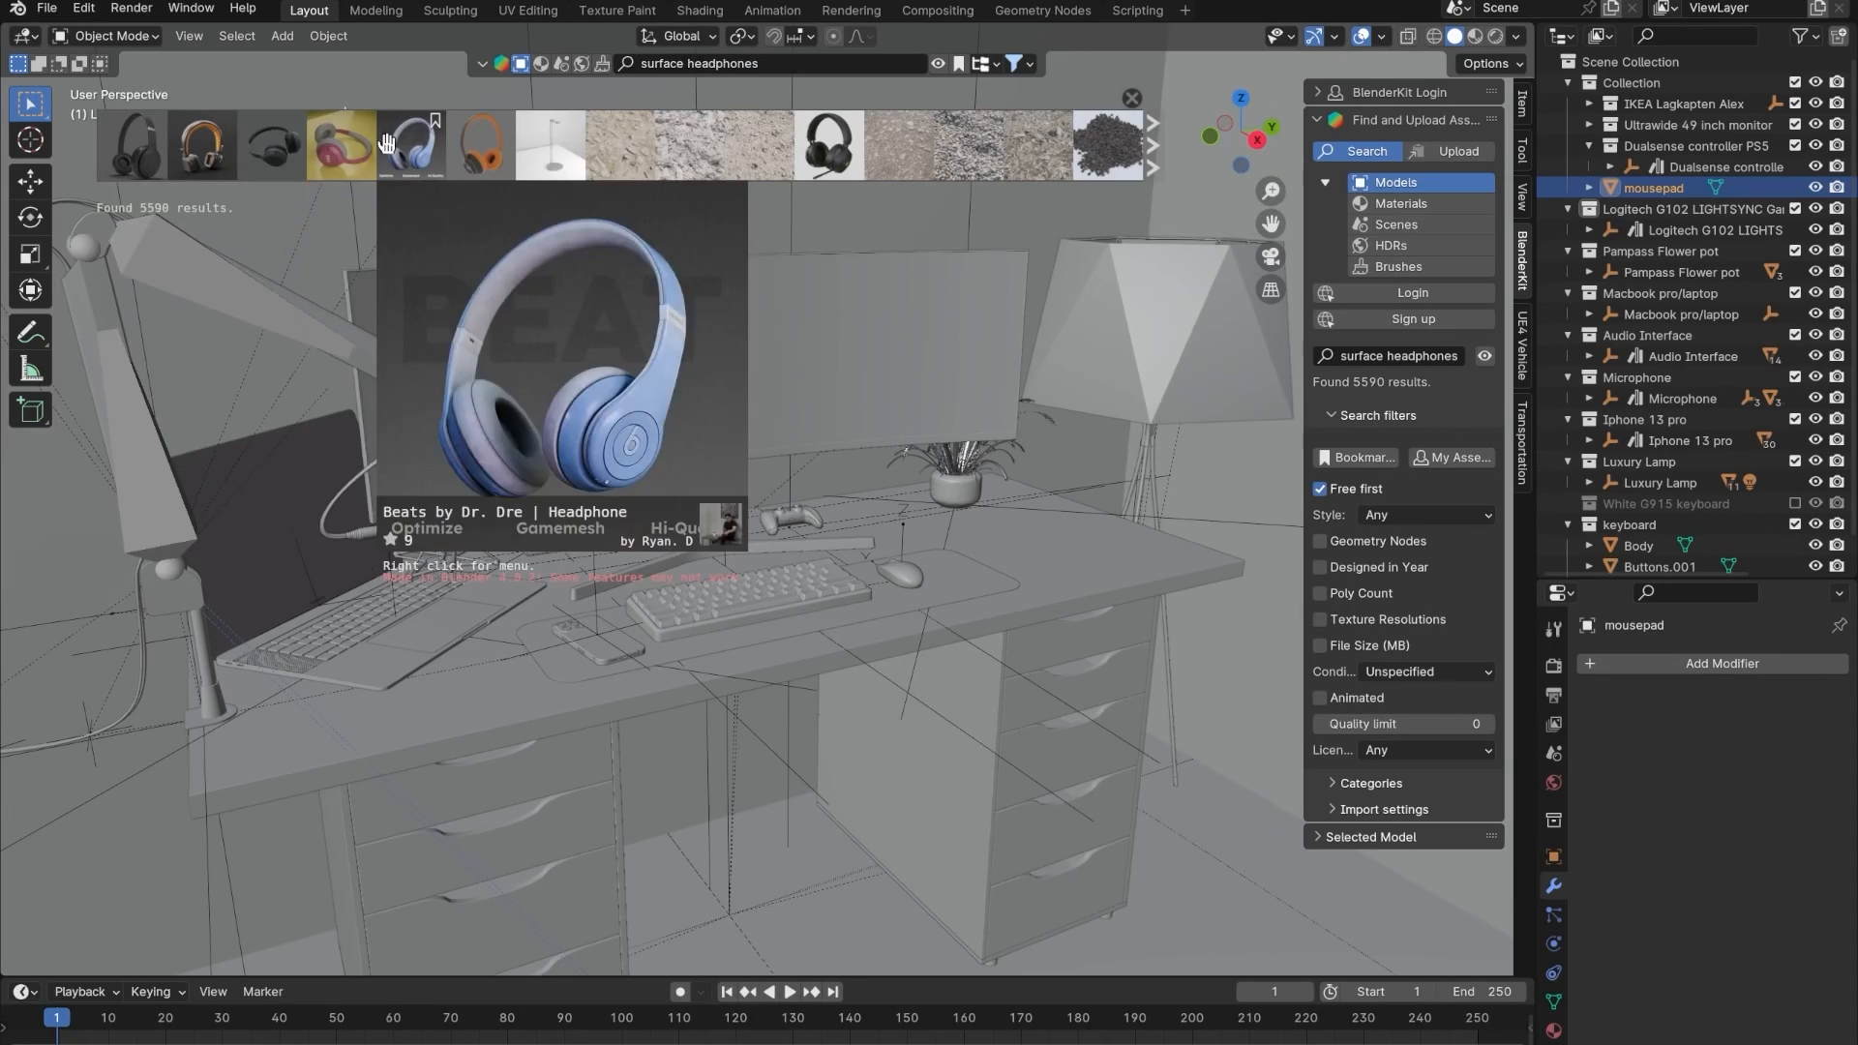
{"action": "mouse_move", "coordinate": [830, 150]}
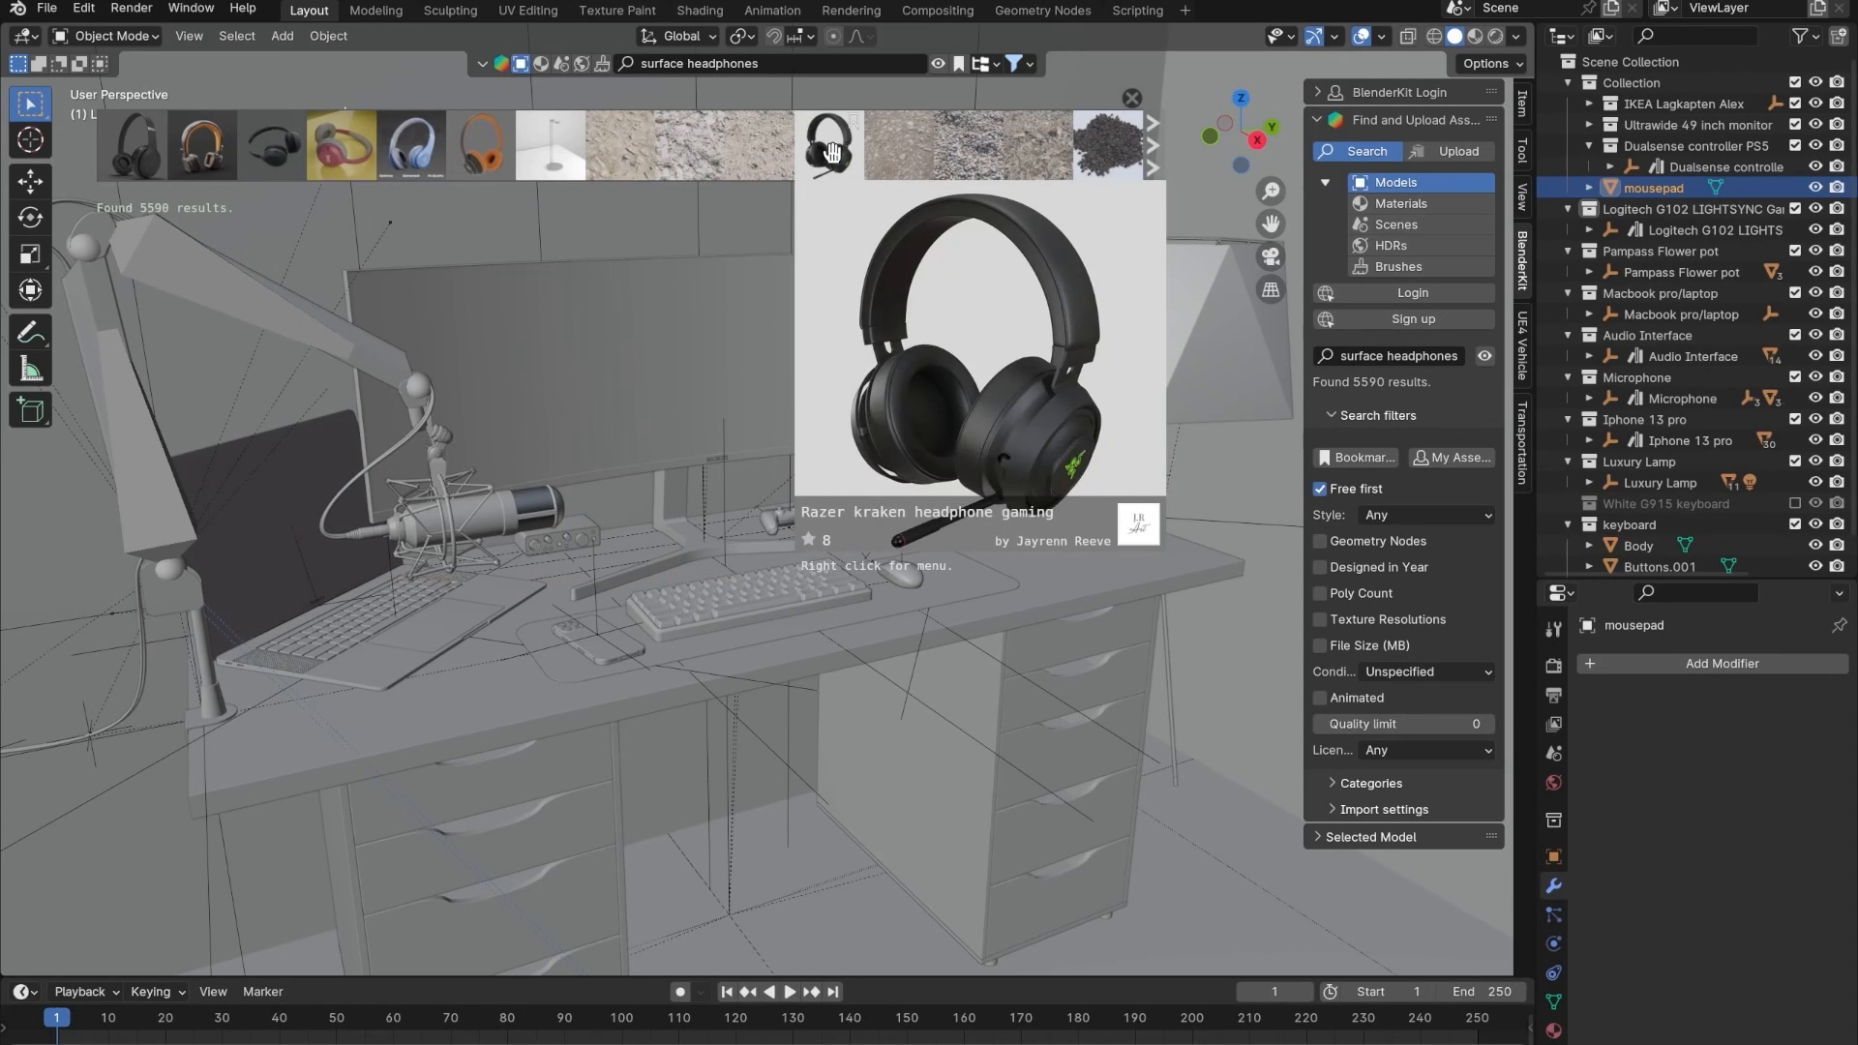
{"action": "mouse_move", "coordinate": [404, 163]}
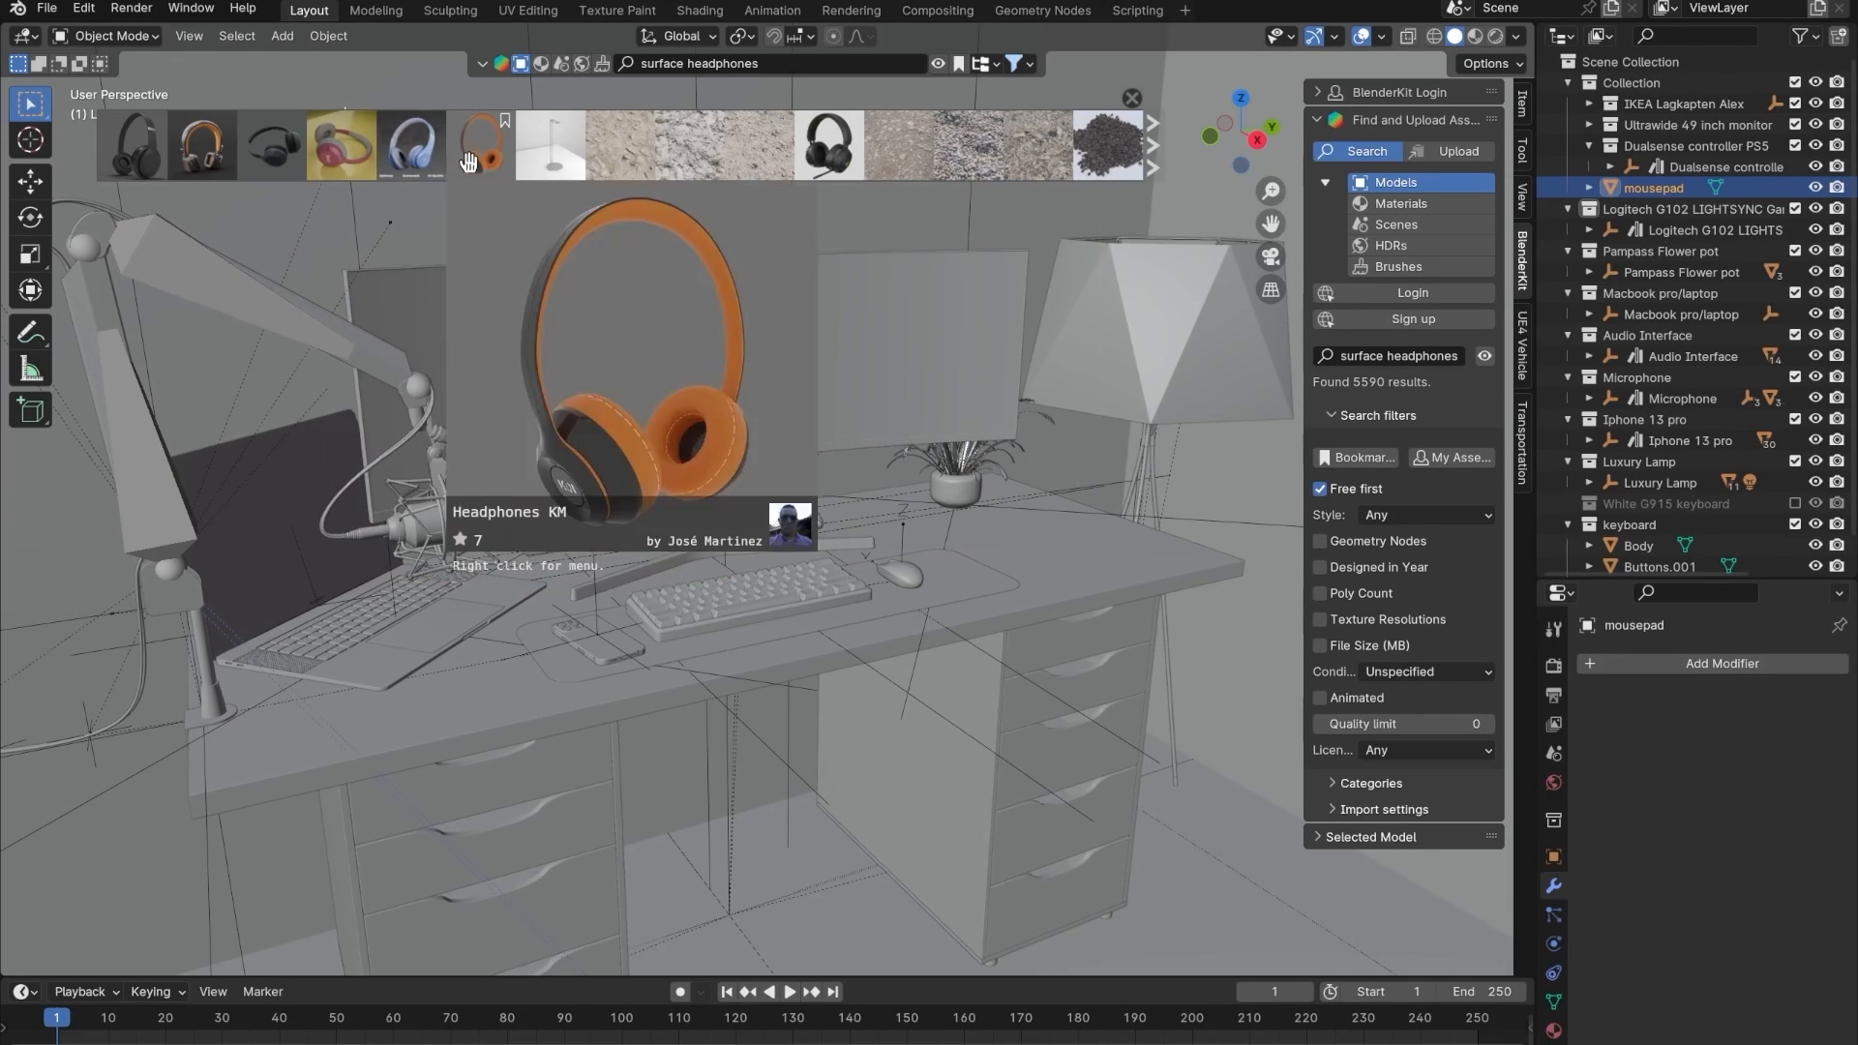
{"action": "mouse_move", "coordinate": [128, 158]}
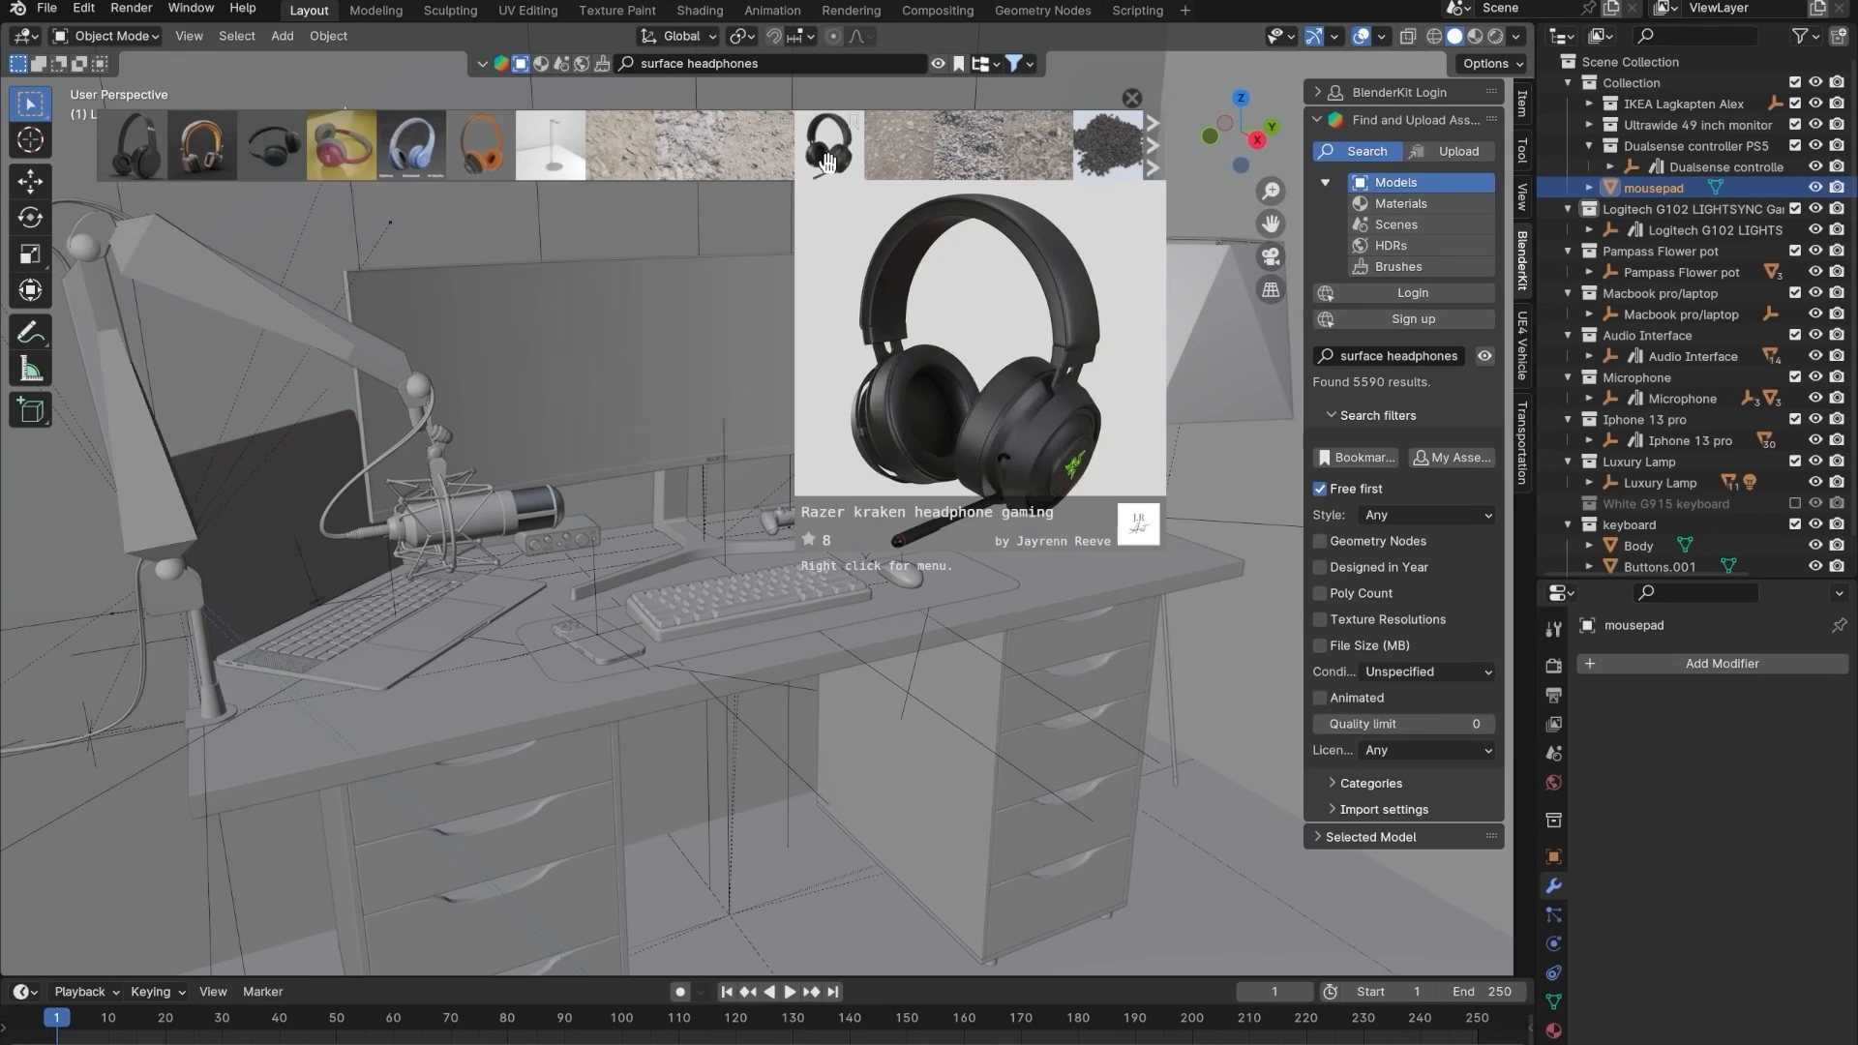
{"action": "left_click", "coordinate": [157, 158]}
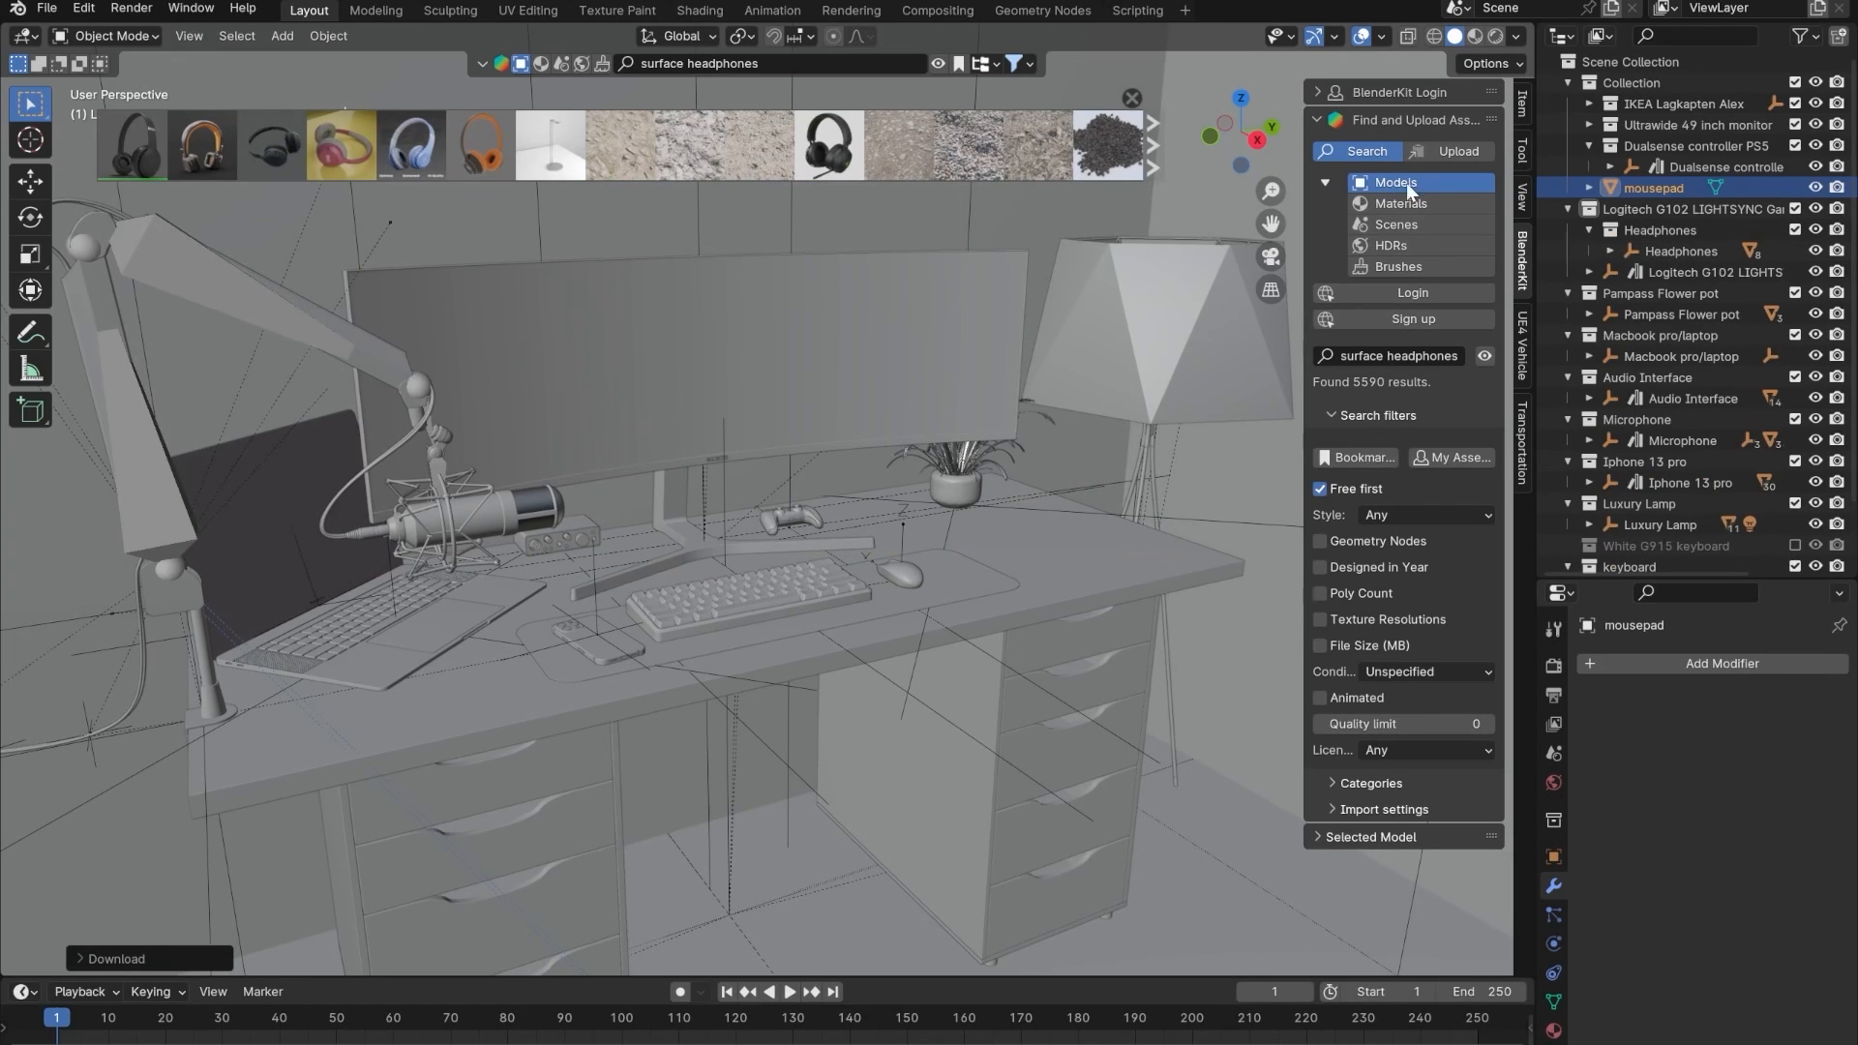
- Move the Headphones collection out of the mouse's collection to the top level of the Scene Collection and select its objects
{"action": "scroll", "coordinate": [1607, 387], "scroll_direction": "down", "scroll_amount": 3}
{"action": "left_click_drag", "start_coordinate": [1659, 158], "coordinate": [1642, 685]}
{"action": "right_click", "coordinate": [1653, 620]}
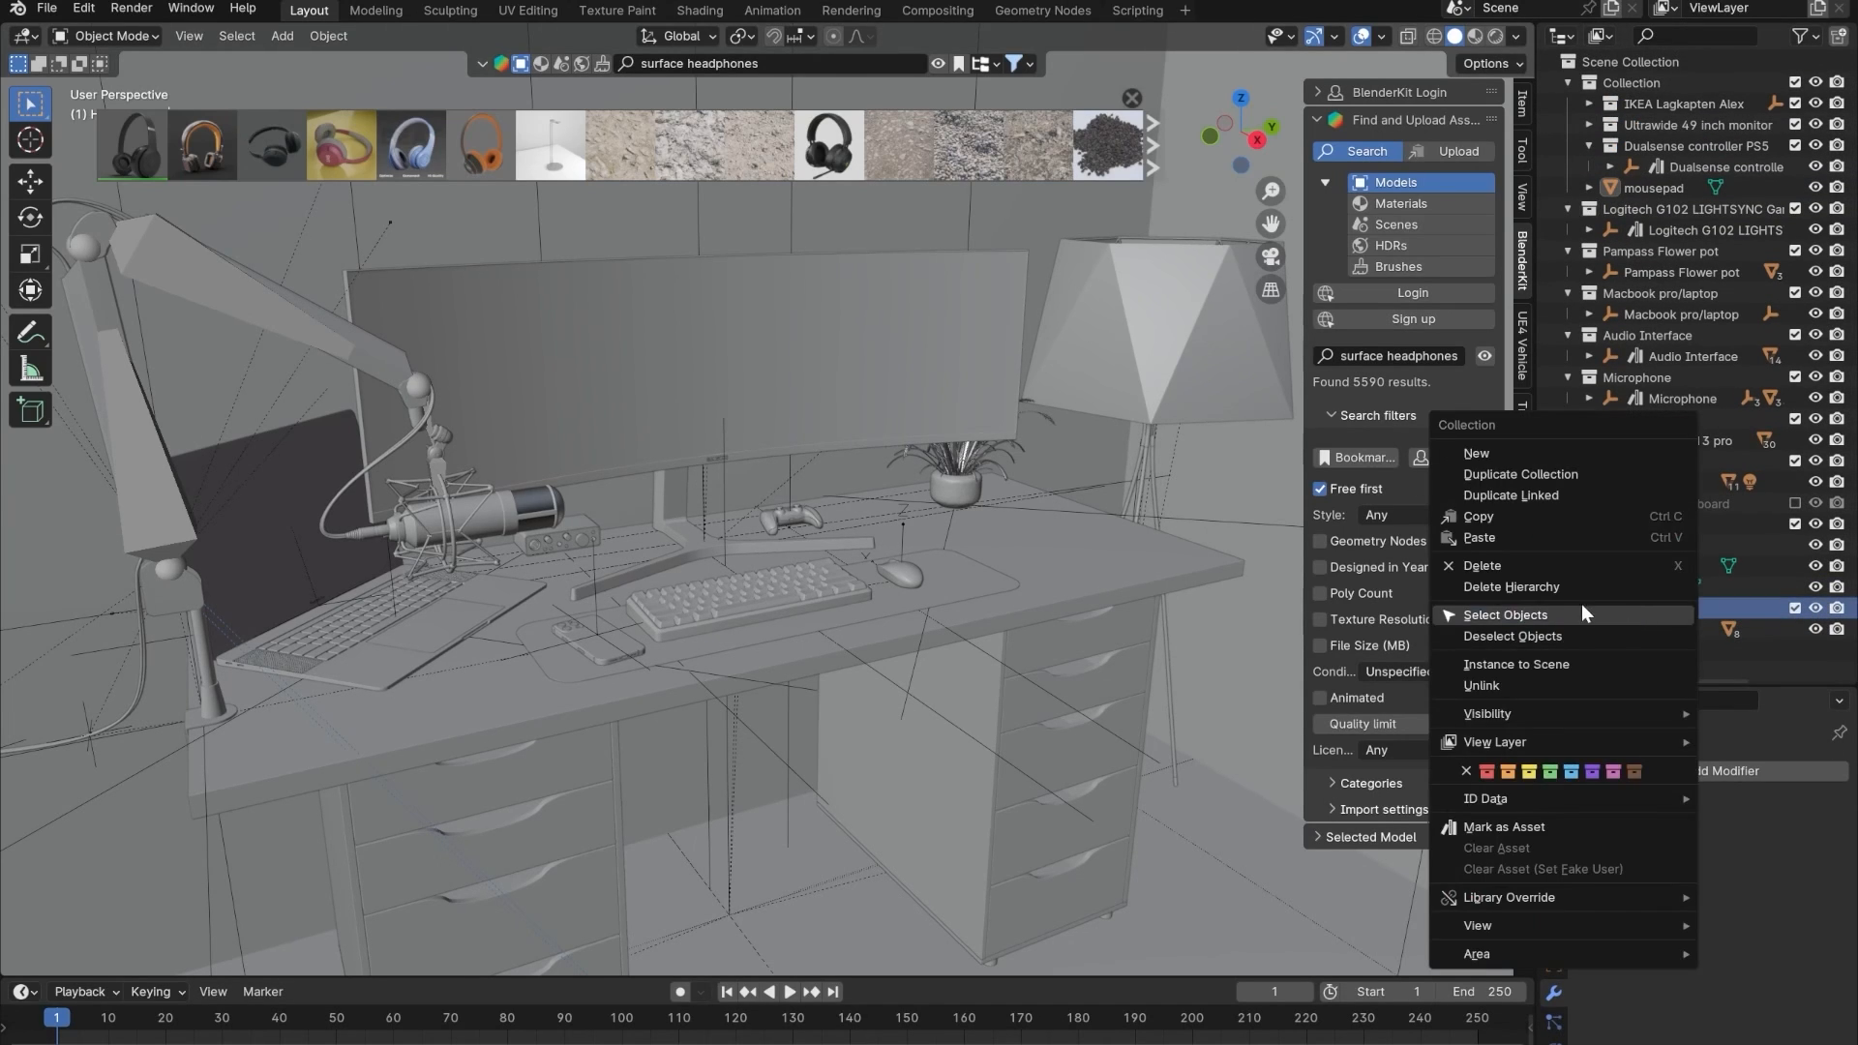
{"action": "left_click", "coordinate": [1573, 602]}
- Move the headphones horizontally under the desk area, and raise them along Z to the height of the desk surface
{"action": "key", "text": "g"}
{"action": "key", "text": "shift+z"}
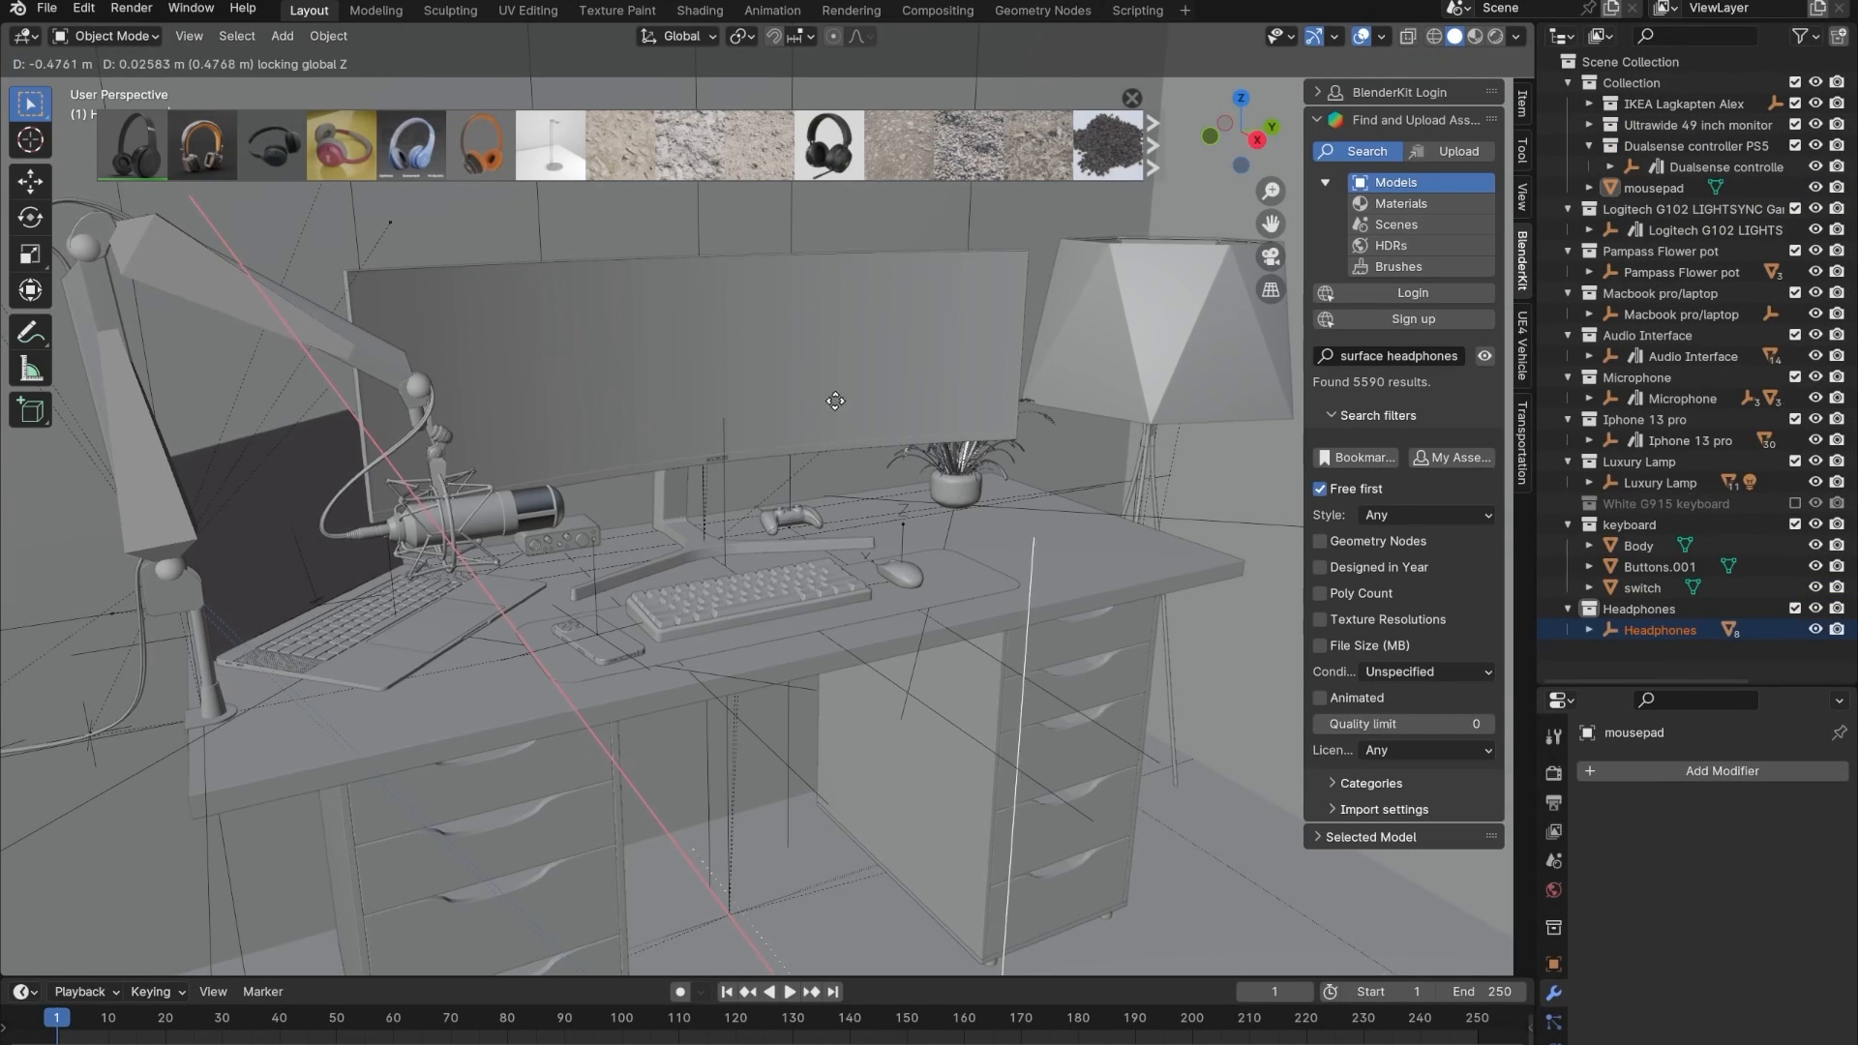
{"action": "left_click", "coordinate": [927, 445]}
{"action": "key", "text": "g"}
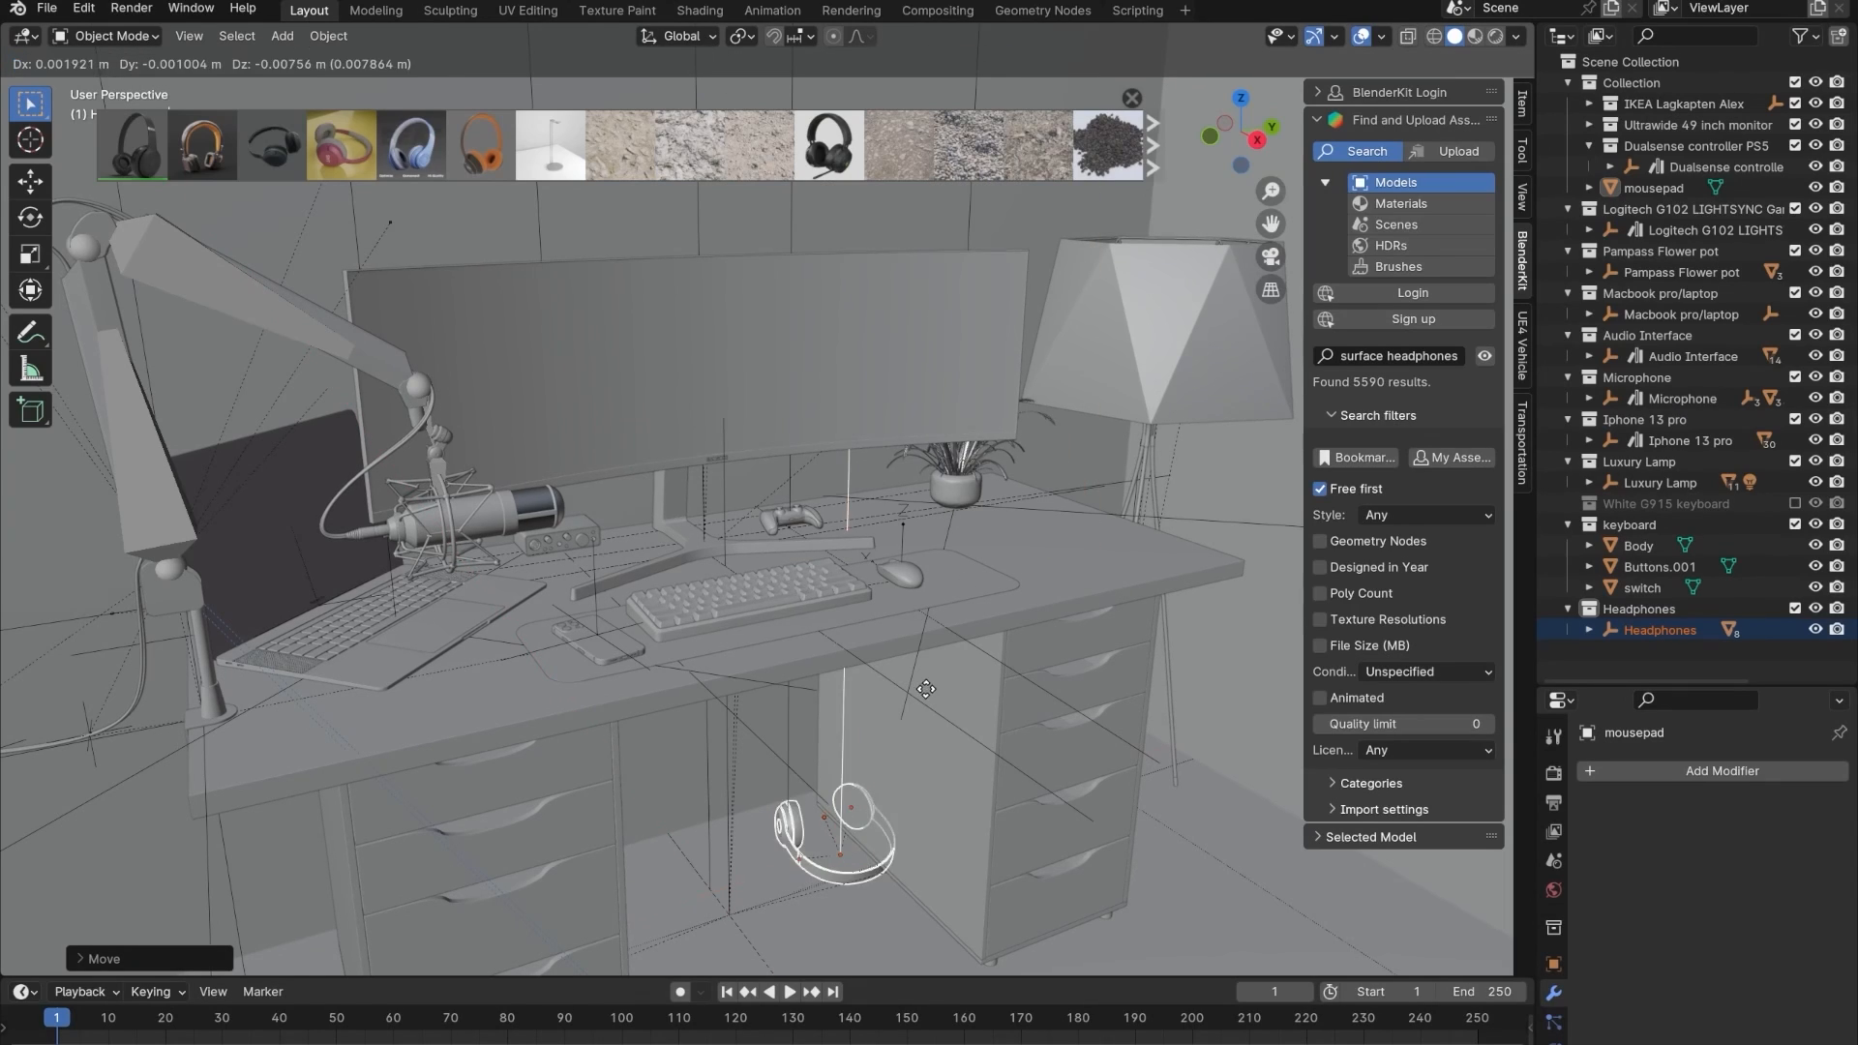
{"action": "key", "text": "z"}
{"action": "left_click", "coordinate": [937, 505]}
- Slide the headphones horizontally, with Z locked, to the free desk area in front of the flower pot
{"action": "middle_click_drag", "start_coordinate": [937, 505], "coordinate": [555, 716]}
{"action": "scroll", "coordinate": [694, 816], "scroll_direction": "up", "scroll_amount": 3}
{"action": "scroll", "coordinate": [743, 595], "scroll_direction": "up", "scroll_amount": 2}
{"action": "scroll", "coordinate": [889, 607], "scroll_direction": "down", "scroll_amount": 3}
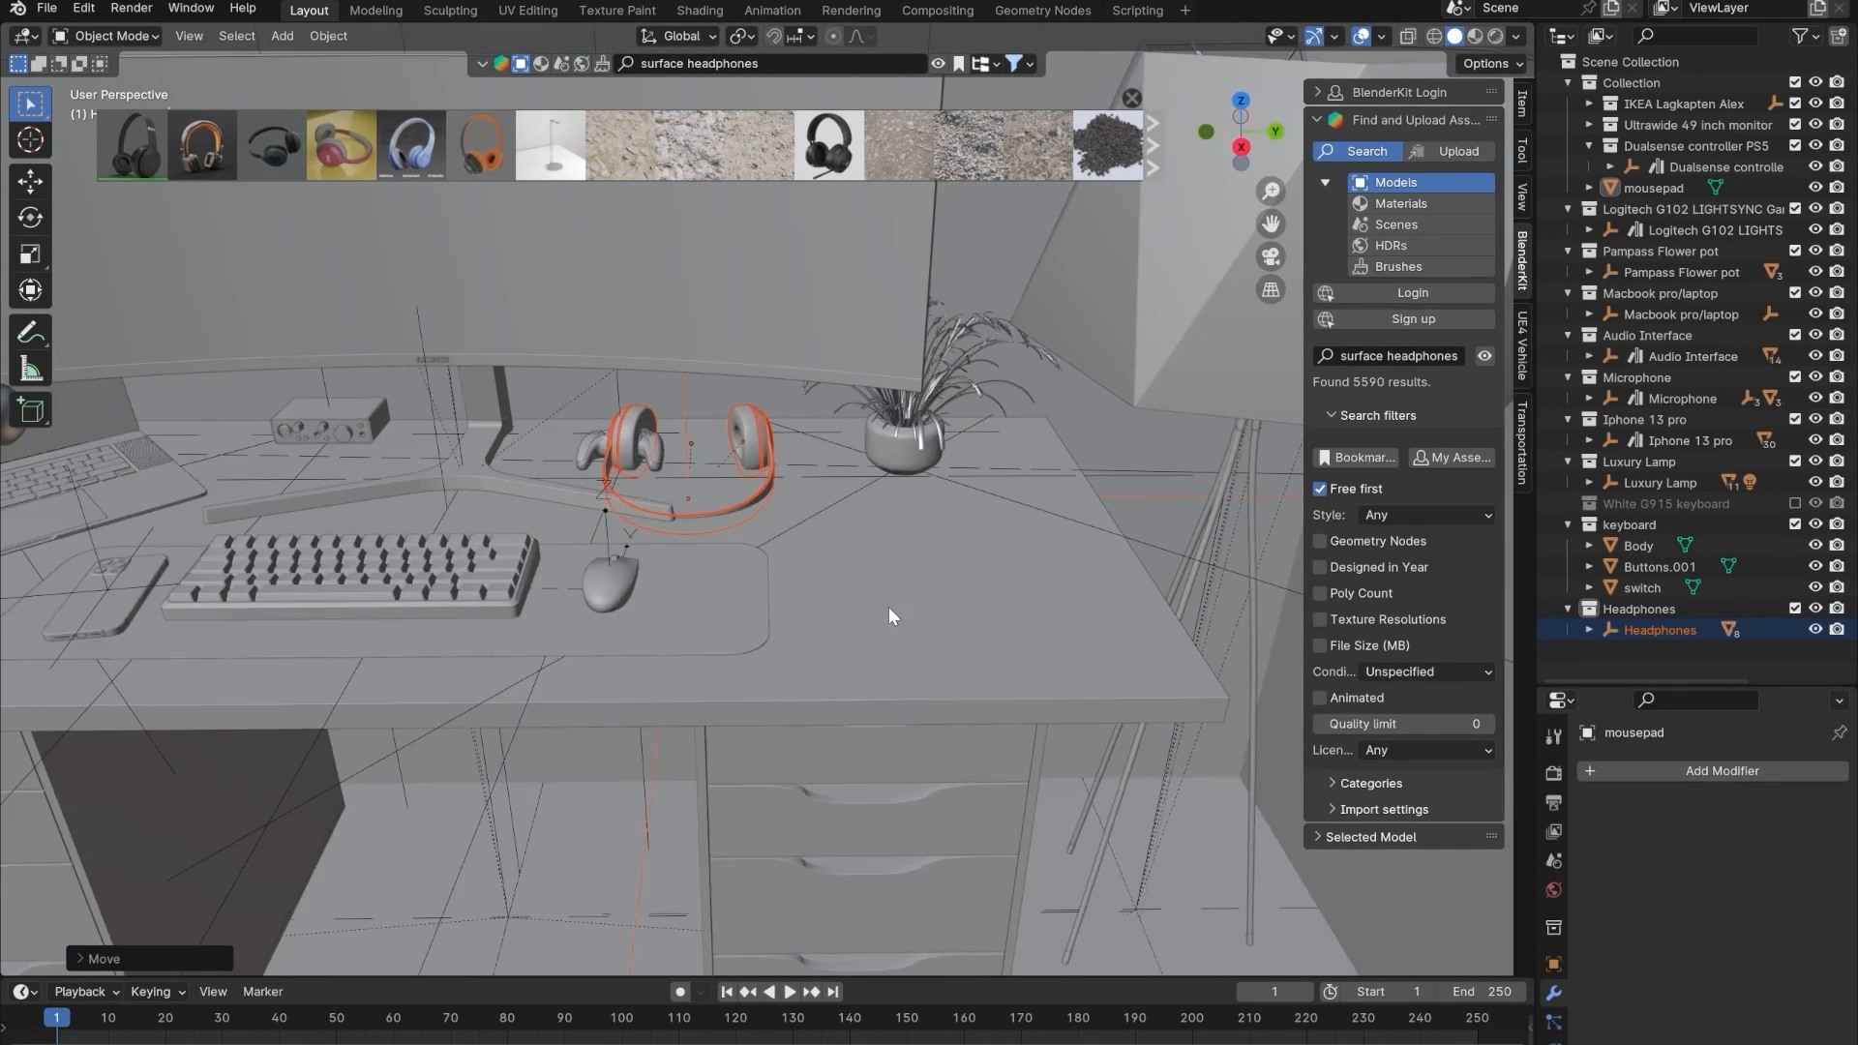
{"action": "scroll", "coordinate": [888, 607], "scroll_direction": "up", "scroll_amount": 2}
{"action": "middle_click_drag", "start_coordinate": [889, 607], "coordinate": [671, 664], "text": "shift"}
{"action": "key", "text": "g"}
{"action": "key", "text": "shift+z"}
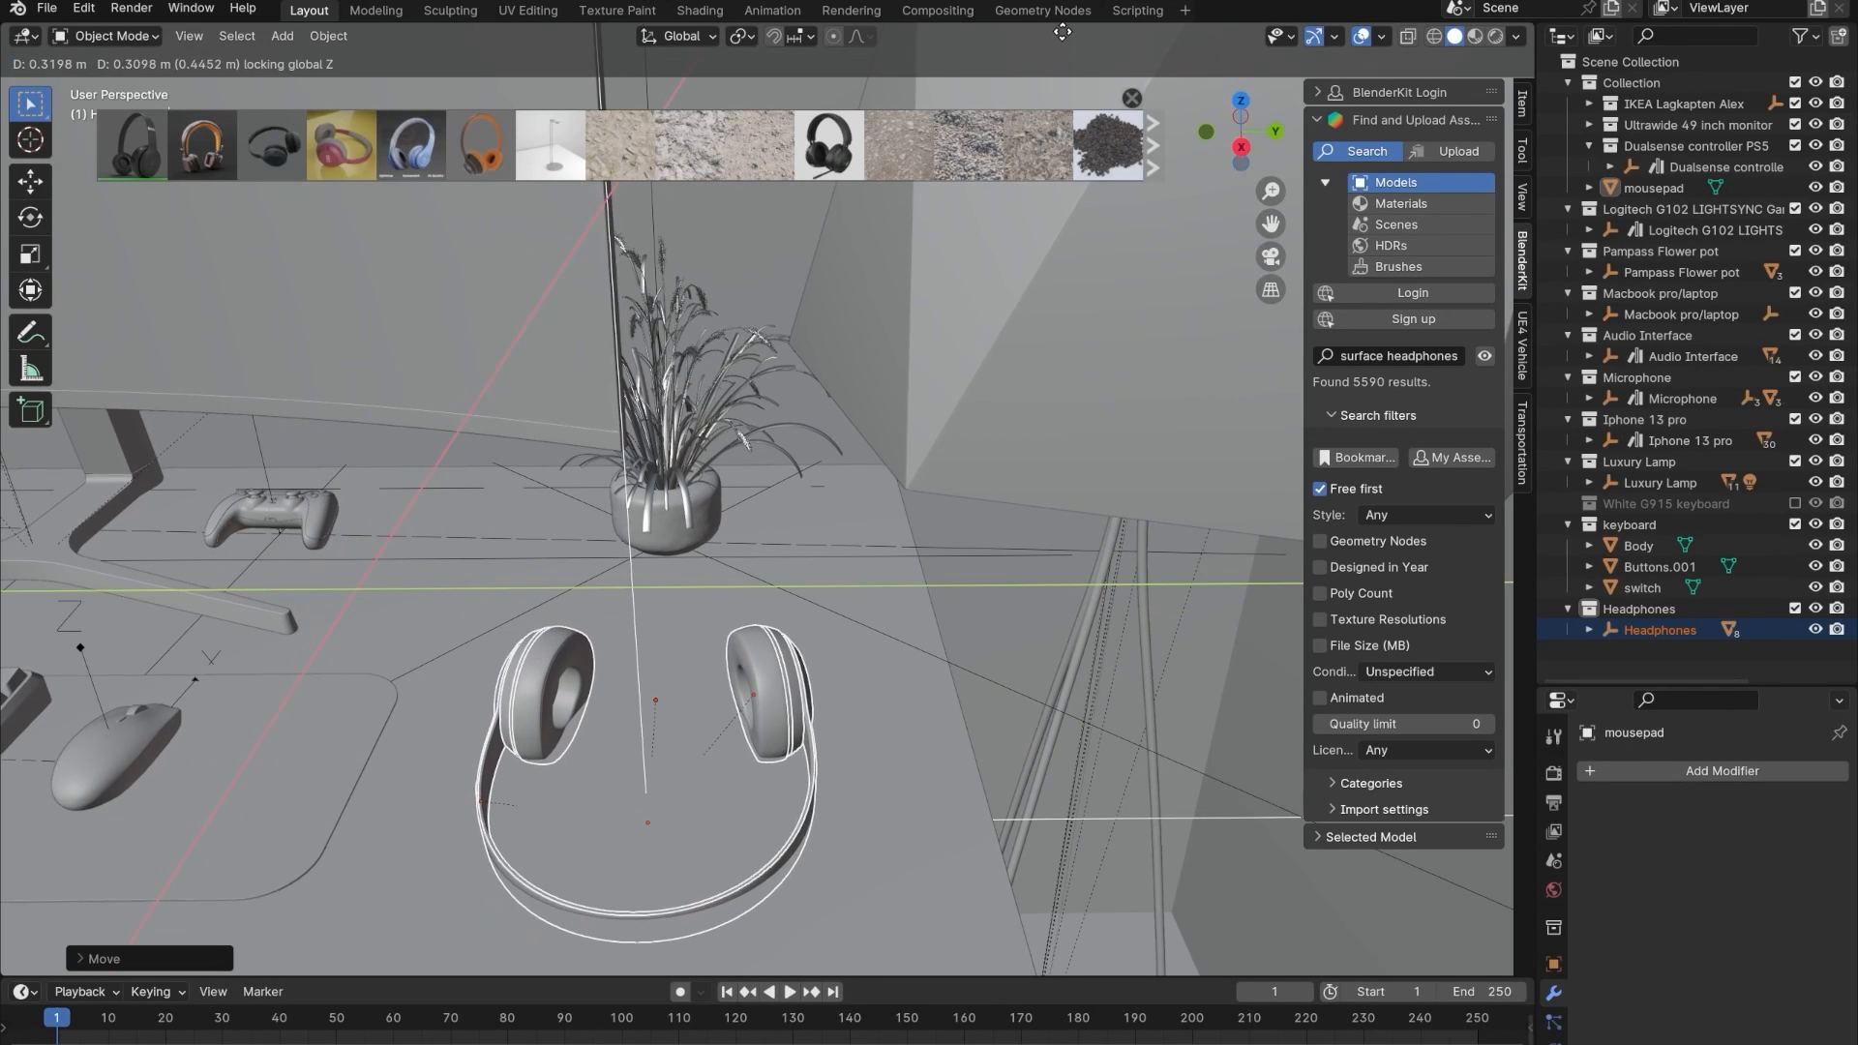
{"action": "left_click", "coordinate": [1063, 30]}
- Raise the headphones slightly along Z above the desk and scale them down to roughly two-thirds of their size
{"action": "middle_click_drag", "start_coordinate": [746, 712], "coordinate": [873, 433], "text": "shift"}
{"action": "scroll", "coordinate": [775, 472], "scroll_direction": "down", "scroll_amount": 1}
{"action": "scroll", "coordinate": [775, 472], "scroll_direction": "up", "scroll_amount": 2}
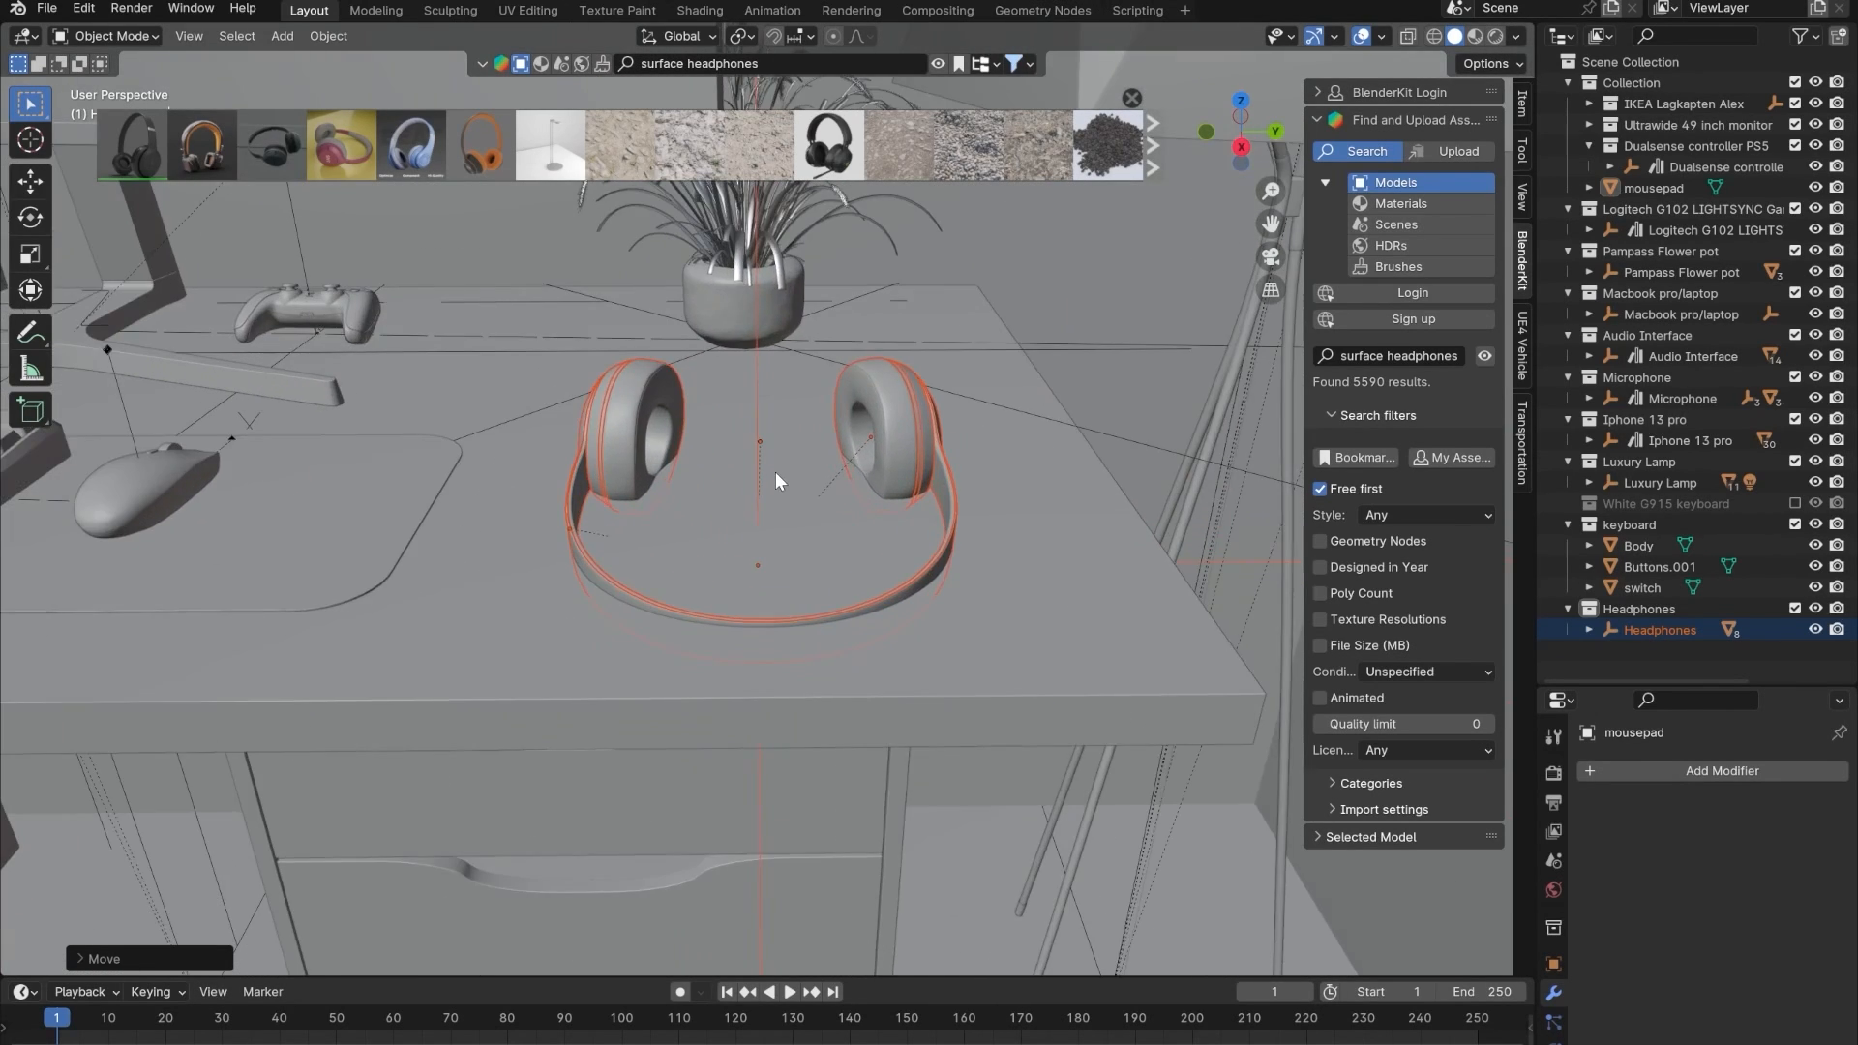
{"action": "middle_click_drag", "start_coordinate": [776, 473], "coordinate": [886, 569]}
{"action": "key", "text": "g"}
{"action": "key", "text": "z"}
{"action": "left_click", "coordinate": [879, 450]}
{"action": "middle_click_drag", "start_coordinate": [879, 450], "coordinate": [1024, 366]}
{"action": "key", "text": "s"}
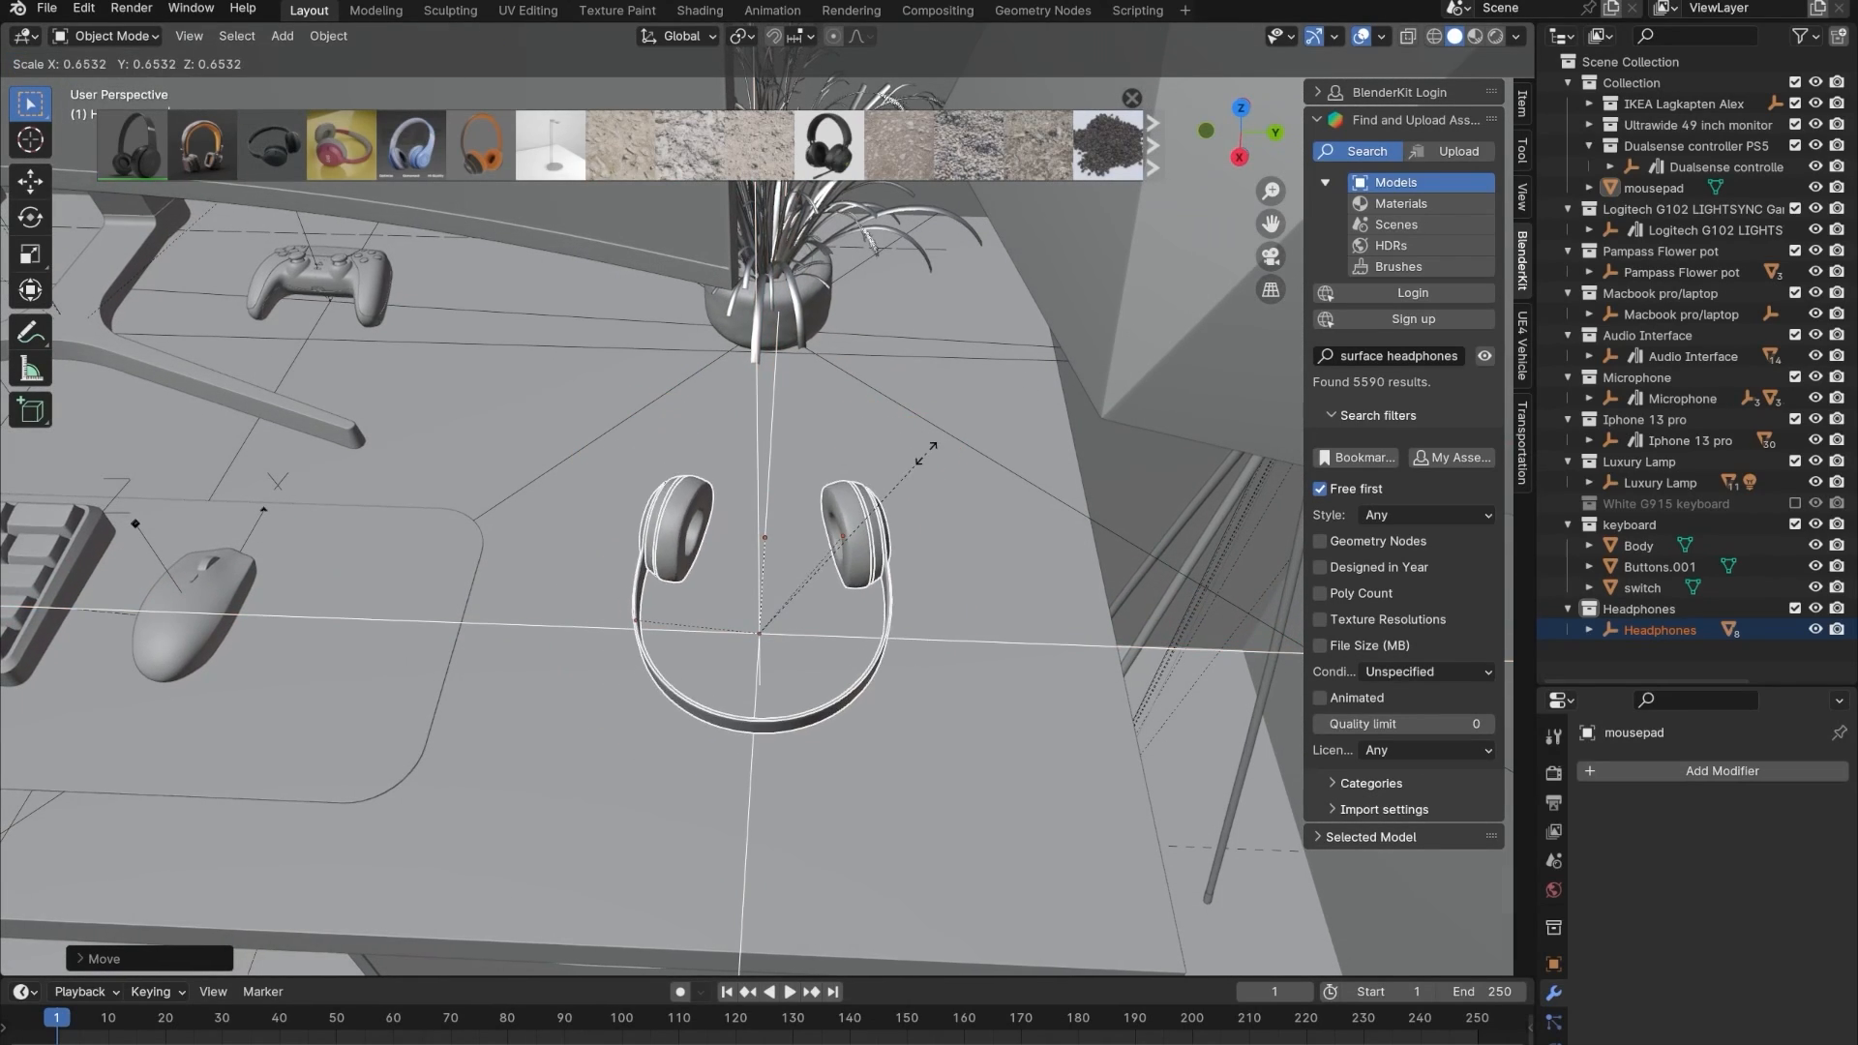
{"action": "left_click", "coordinate": [944, 445]}
- Lift the headphones clear of the desk and rotate them -90° about the global Y axis so the headband points up
{"action": "middle_click_drag", "start_coordinate": [946, 443], "coordinate": [996, 643]}
{"action": "key", "text": "g"}
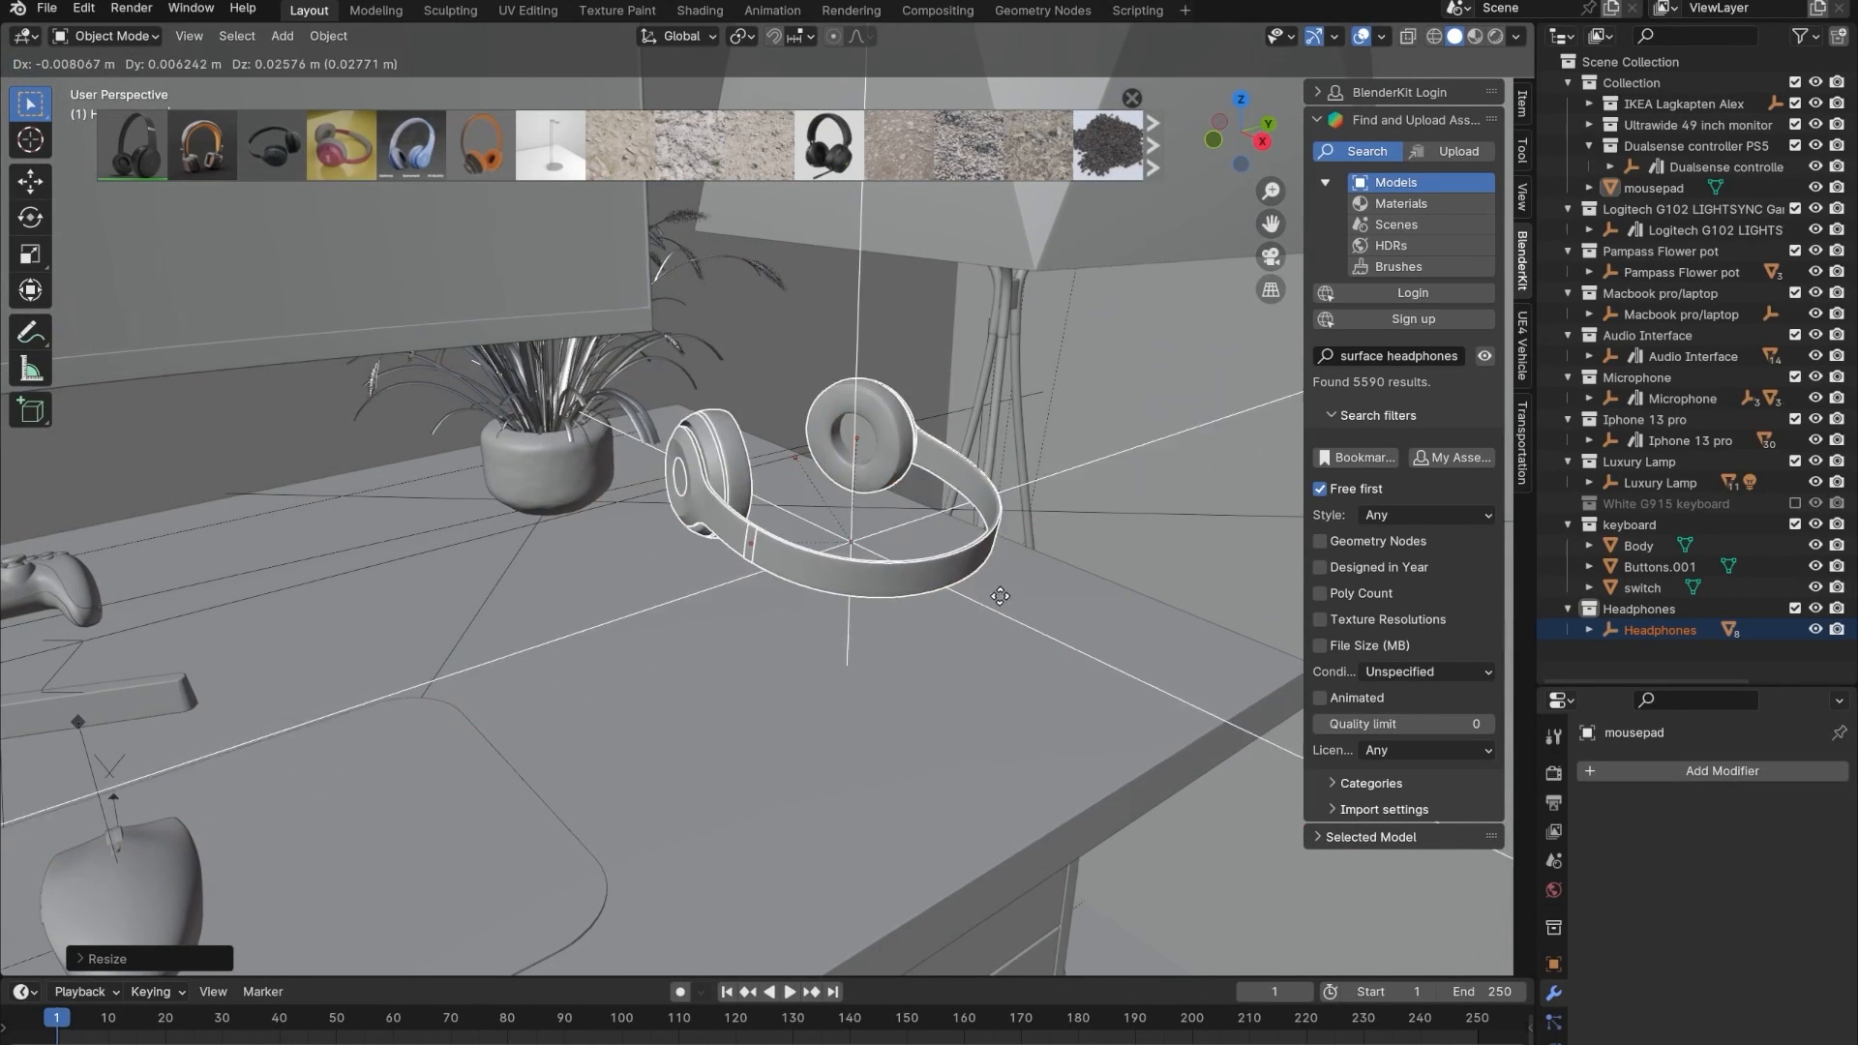
{"action": "left_click", "coordinate": [997, 591]}
{"action": "key", "text": "r"}
{"action": "key", "text": "x"}
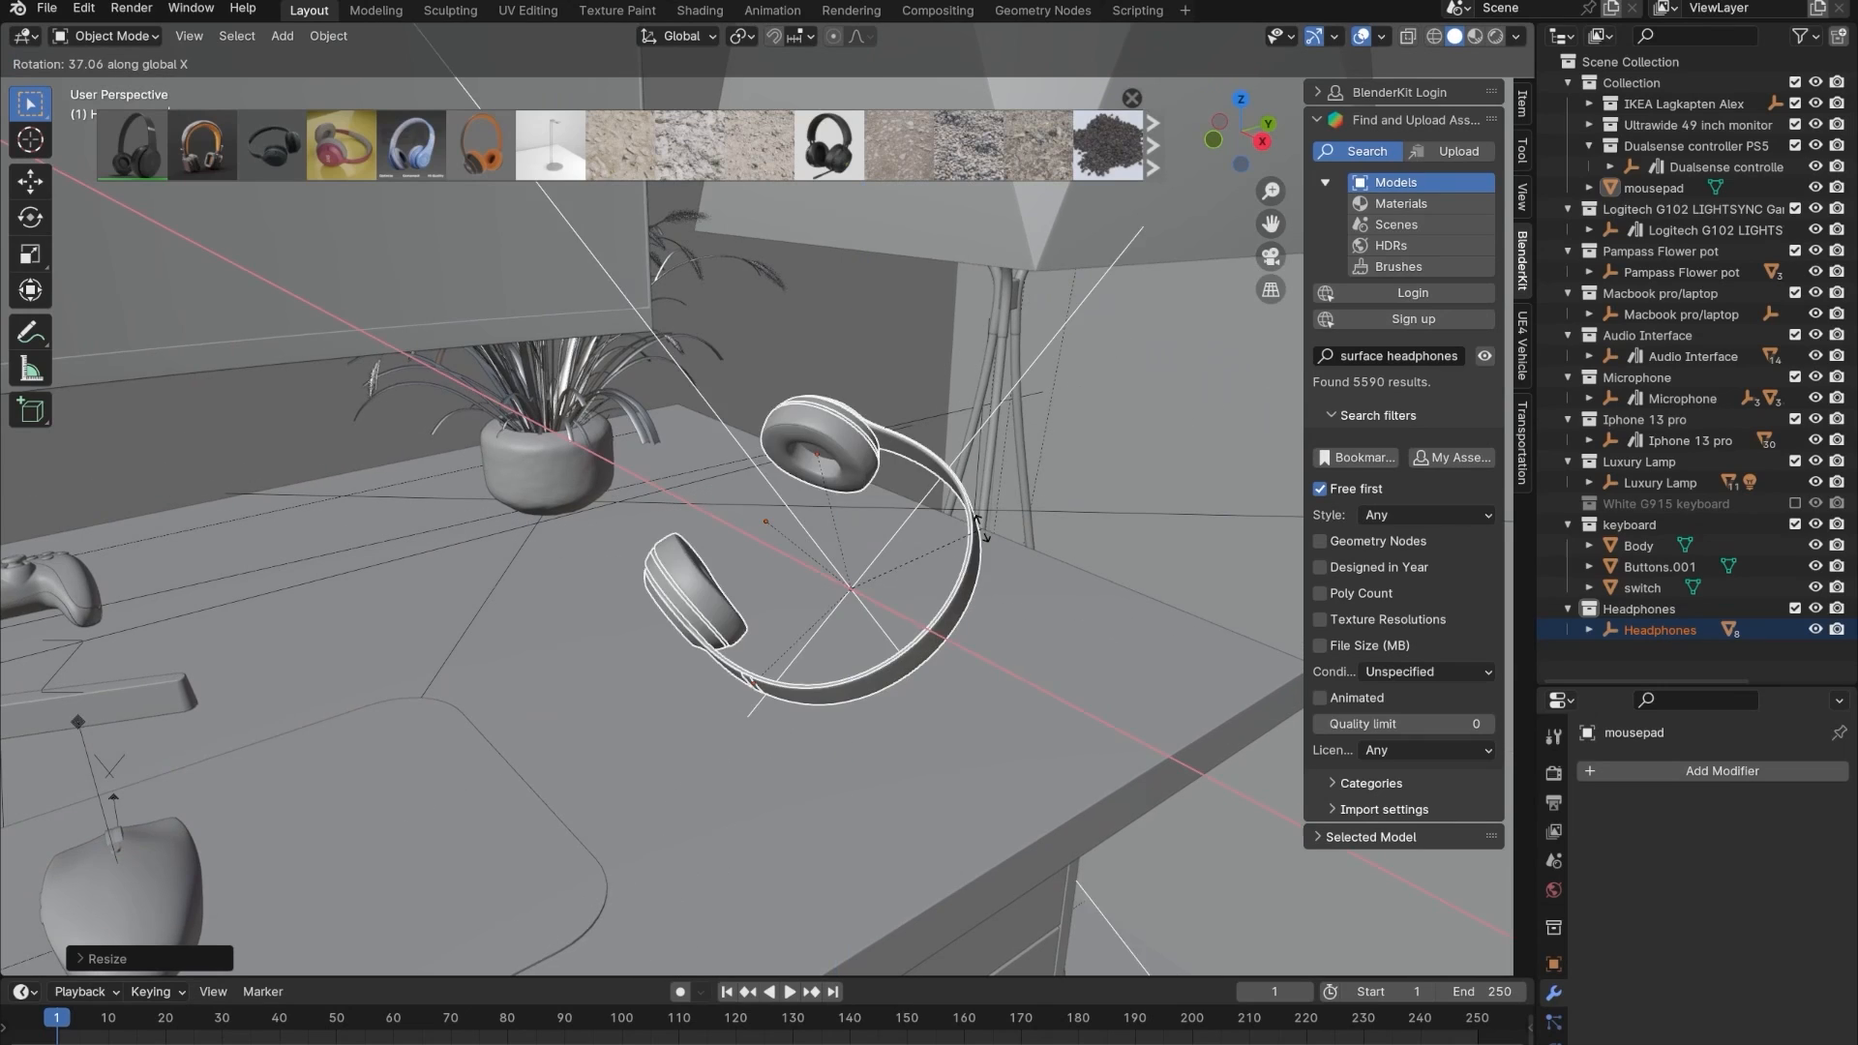
{"action": "type", "text": "y"}
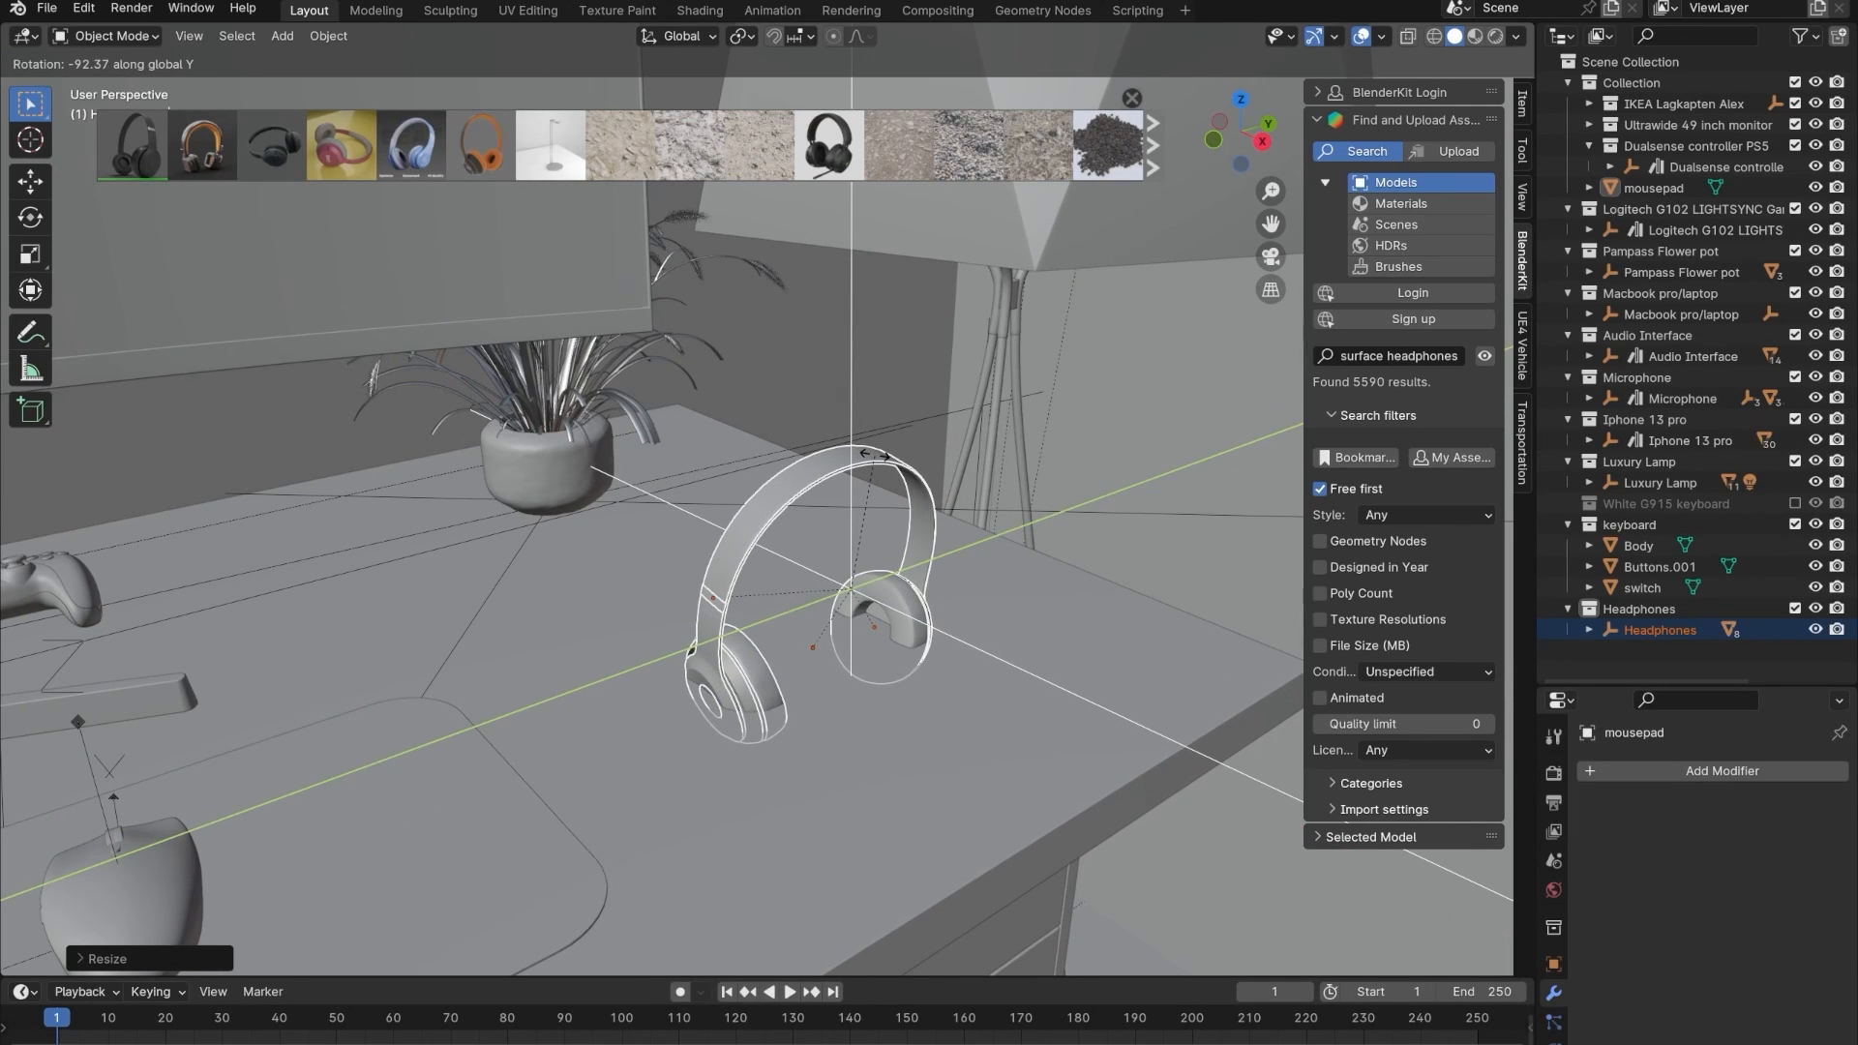
{"action": "type", "text": "90"}
{"action": "key", "text": "minus"}
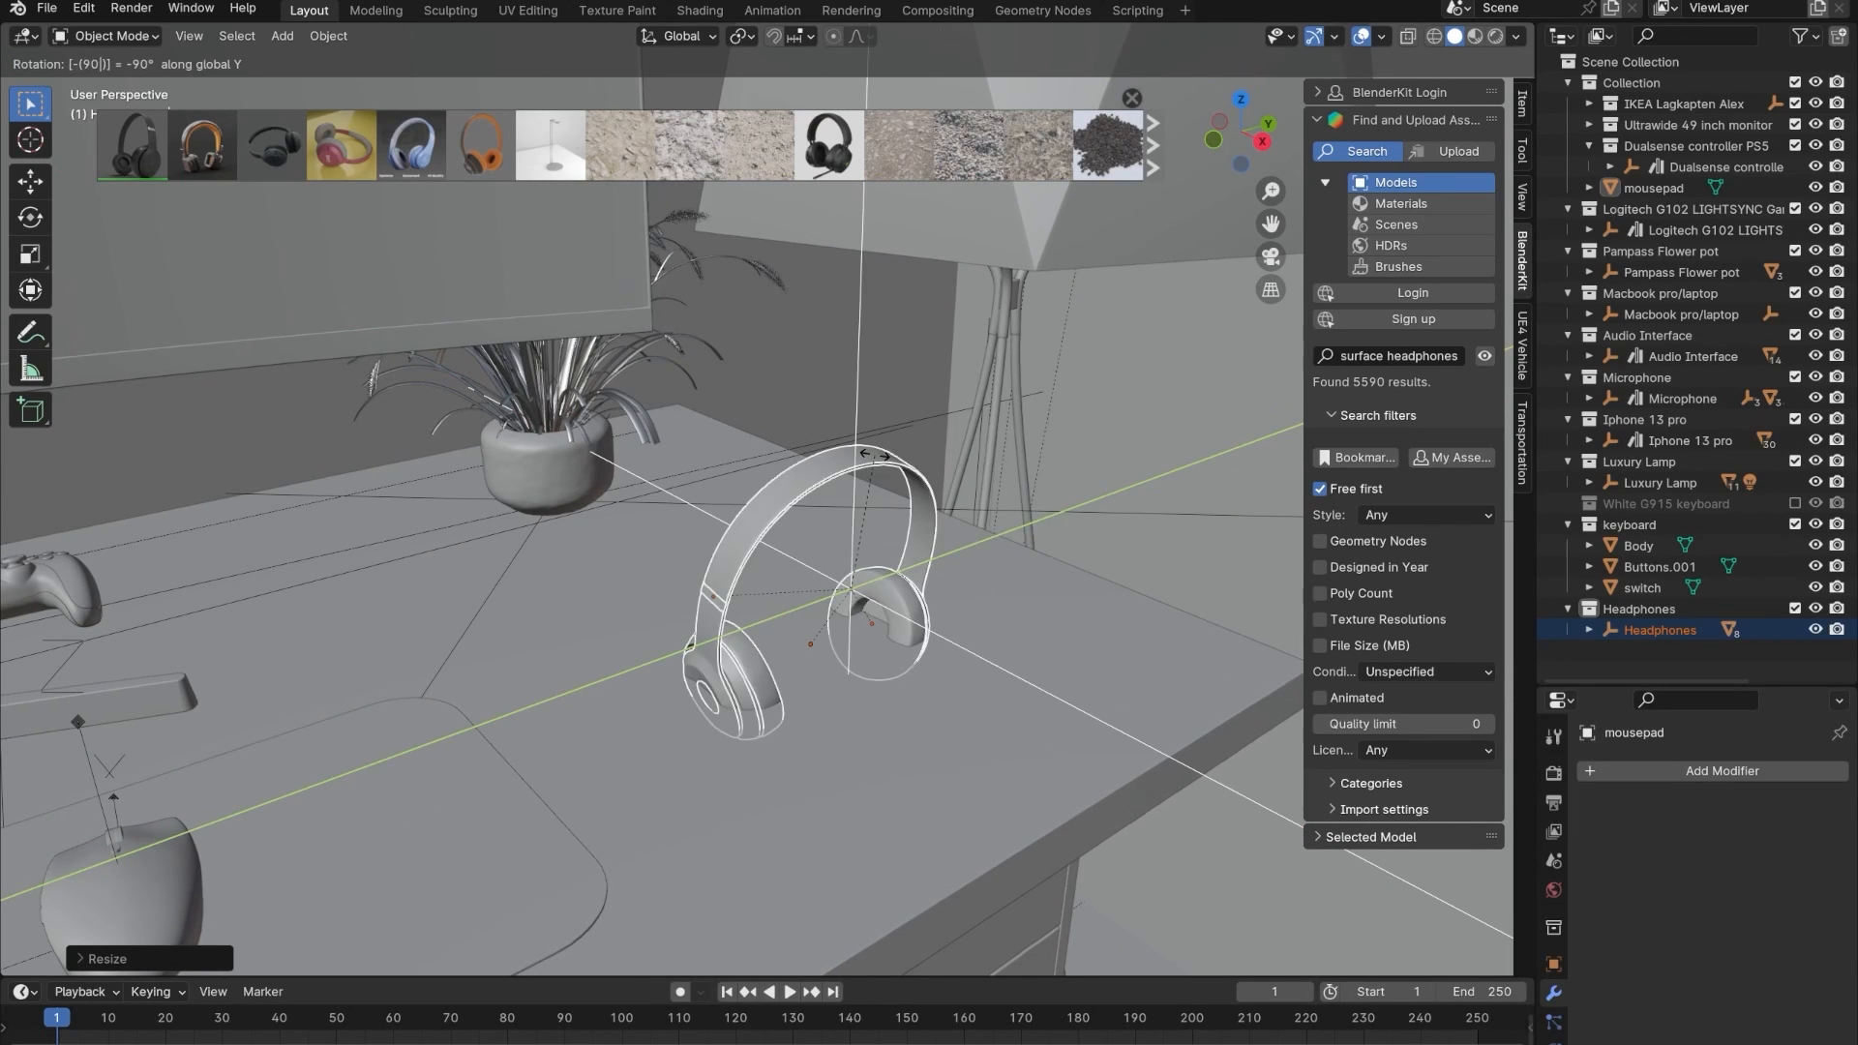
{"action": "key", "text": "Return"}
- In see-through back view, tilt the headphones slightly and raise them until the ear cups rest on the desk surface
{"action": "middle_click_drag", "start_coordinate": [874, 455], "coordinate": [497, 624]}
{"action": "key", "text": "alt+z"}
{"action": "key", "text": "r"}
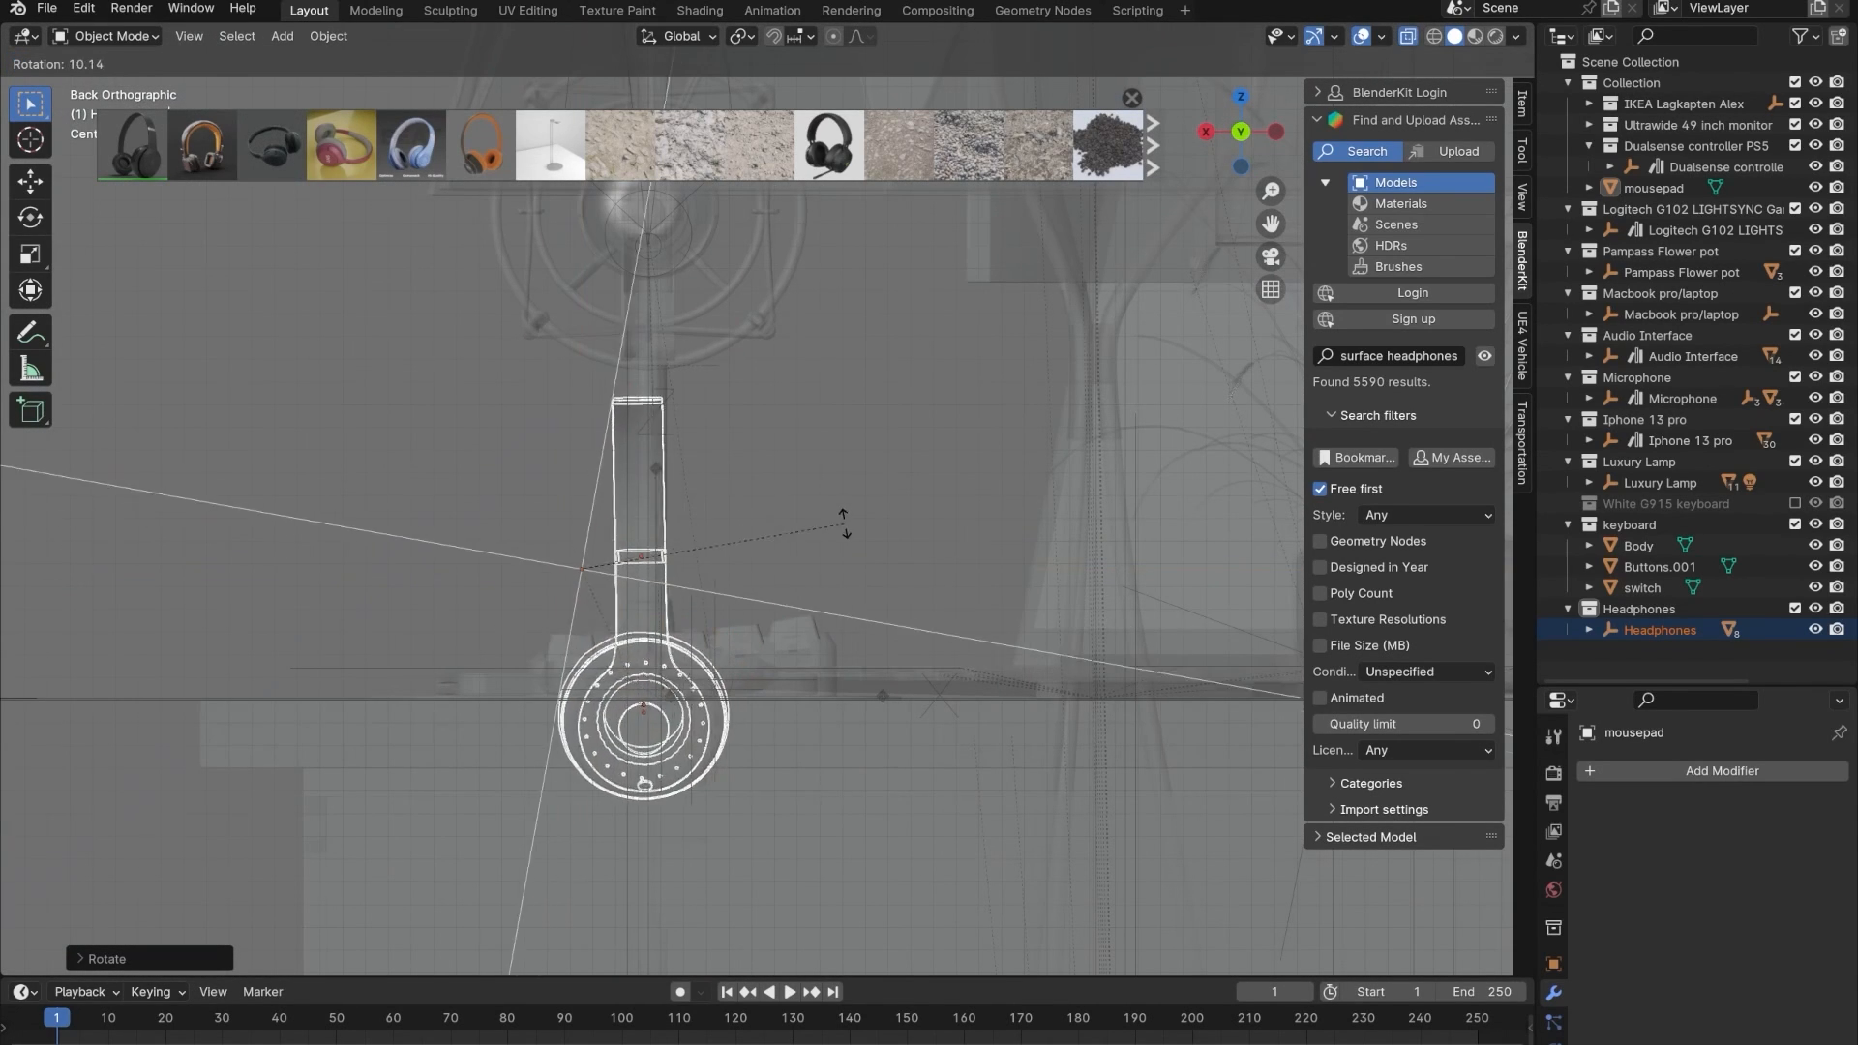
{"action": "left_click", "coordinate": [830, 550]}
{"action": "key", "text": "g"}
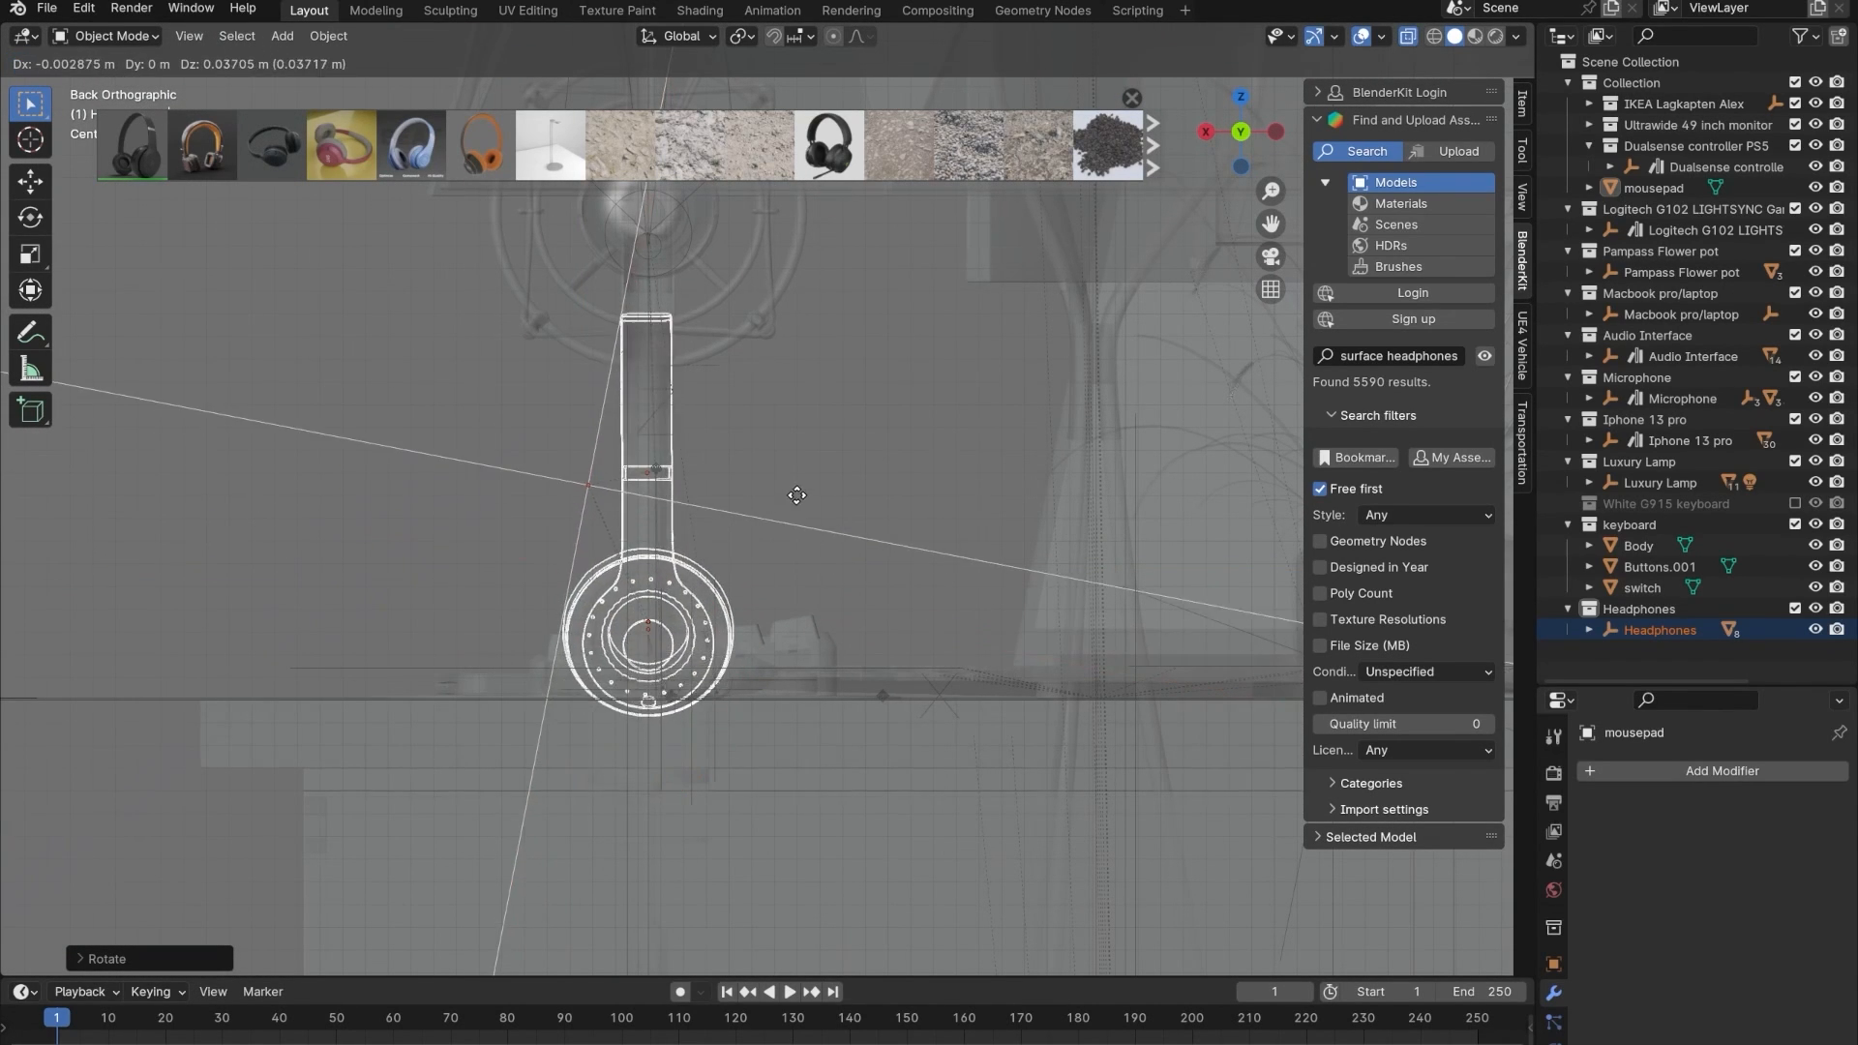
{"action": "left_click", "coordinate": [800, 434]}
{"action": "middle_click_drag", "start_coordinate": [731, 496], "coordinate": [850, 583]}
{"action": "key", "text": "alt+z"}
{"action": "scroll", "coordinate": [849, 583], "scroll_direction": "down", "scroll_amount": 4}
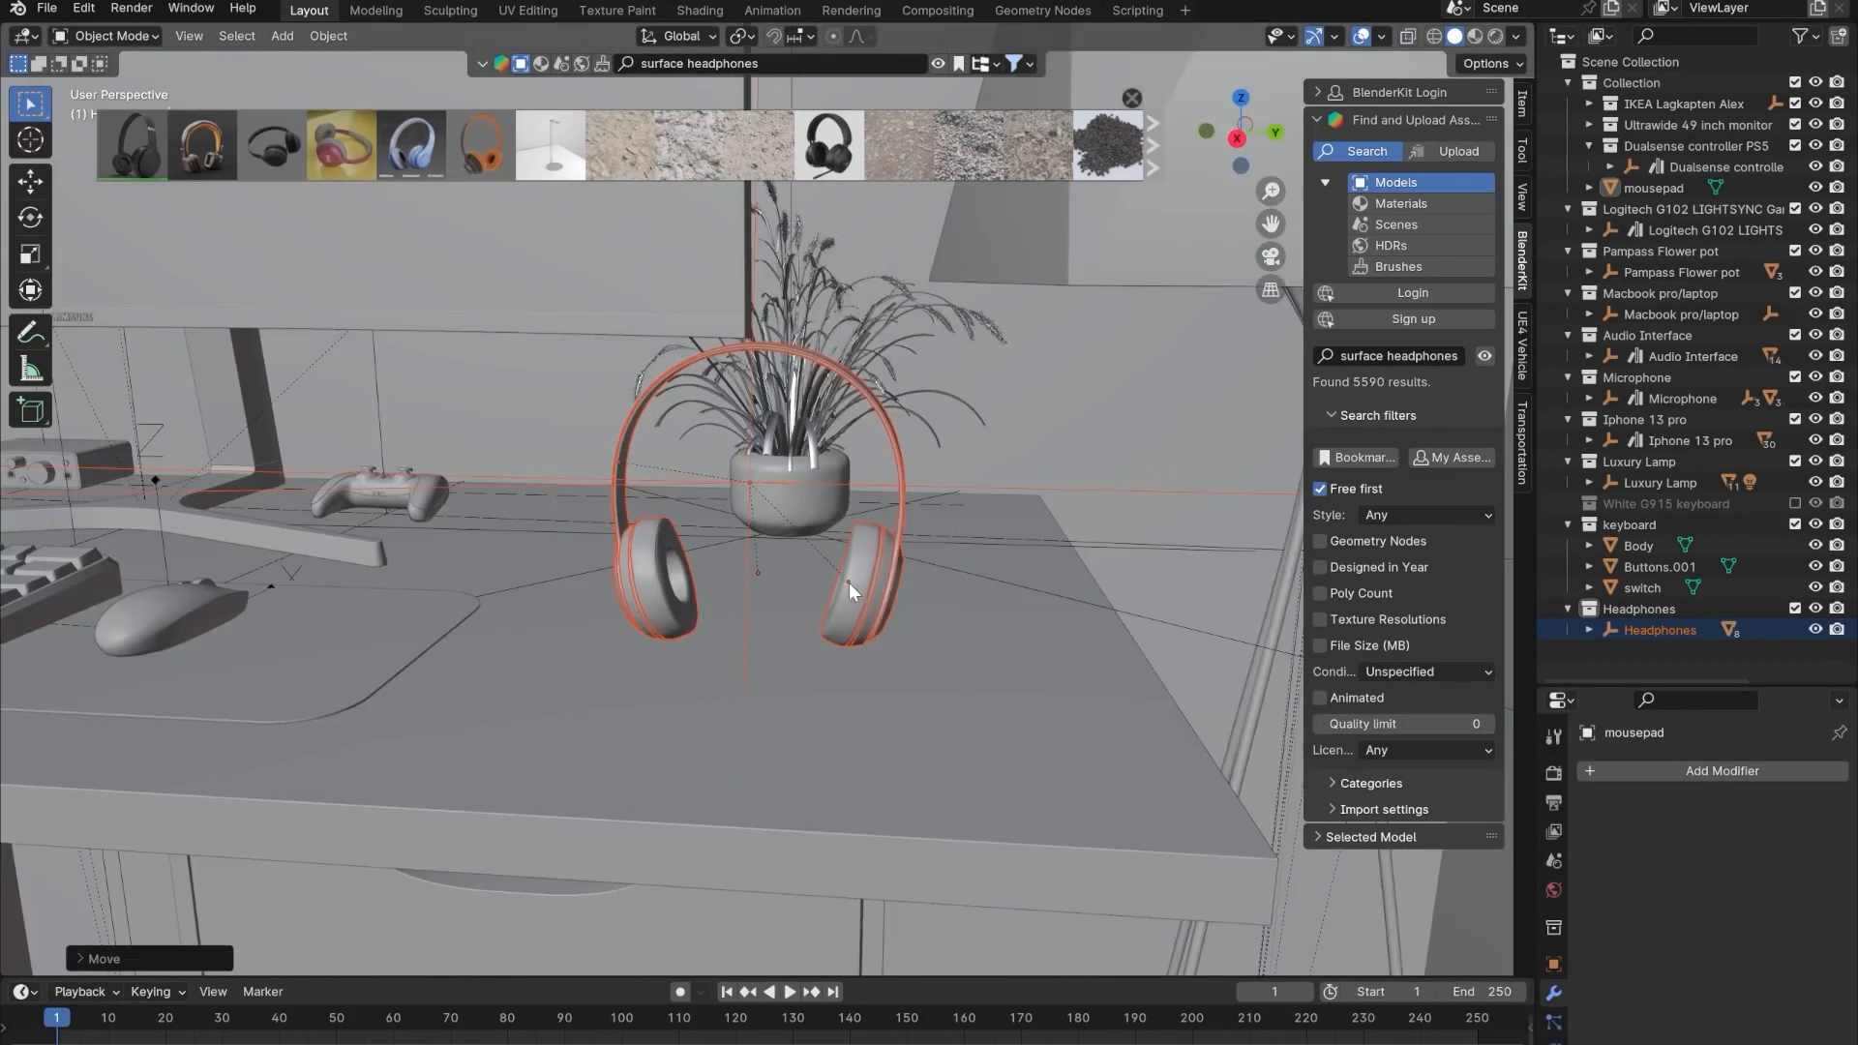
- Select the Headphones collection's objects and scale them down uniformly to roughly three-quarters of their size
{"action": "mouse_move", "coordinate": [707, 601]}
{"action": "middle_mouse_down"}
{"action": "mouse_move", "coordinate": [871, 613]}
{"action": "mouse_move", "coordinate": [717, 600]}
{"action": "middle_mouse_up"}
{"action": "middle_click_drag", "start_coordinate": [716, 600], "coordinate": [600, 659], "text": "shift"}
{"action": "left_click", "coordinate": [1077, 579]}
{"action": "scroll", "coordinate": [947, 594], "scroll_direction": "down", "scroll_amount": 4}
{"action": "scroll", "coordinate": [932, 606], "scroll_direction": "up", "scroll_amount": 4}
{"action": "right_click", "coordinate": [1626, 614]}
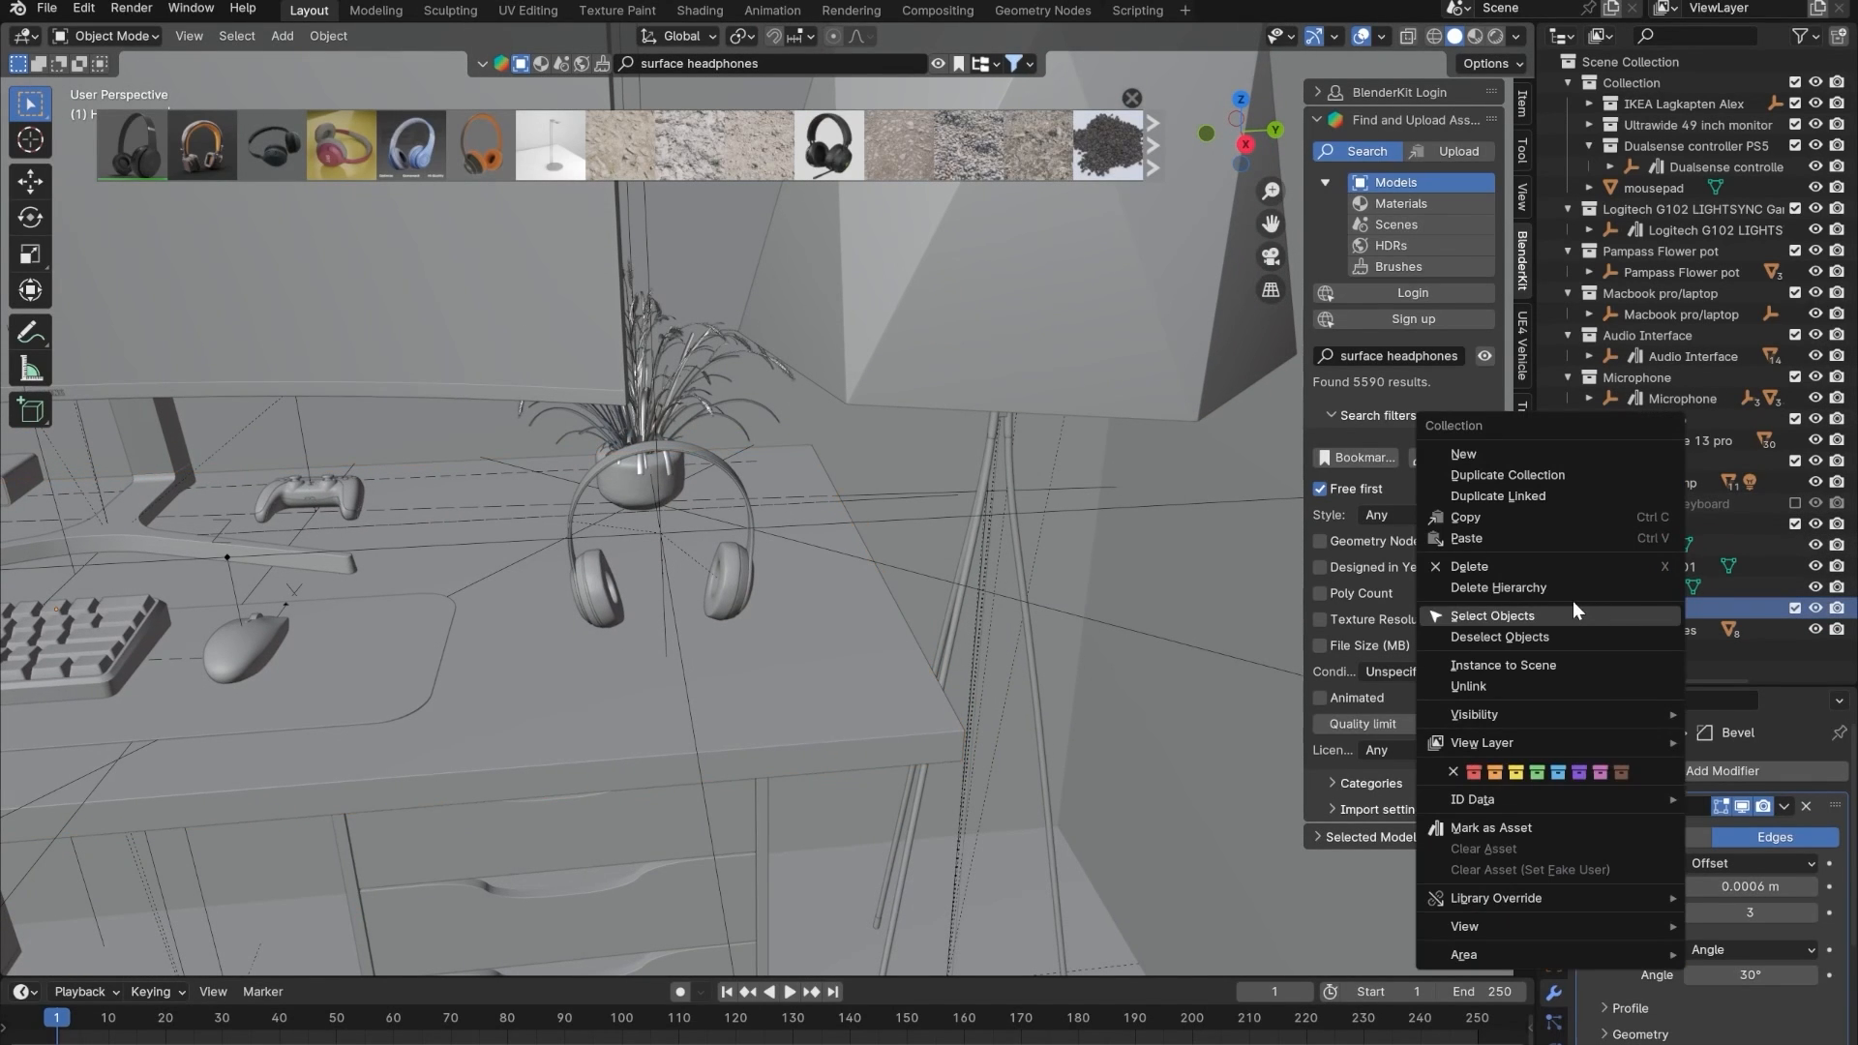
{"action": "left_click", "coordinate": [1572, 601]}
{"action": "key", "text": "s"}
{"action": "left_click", "coordinate": [735, 428]}
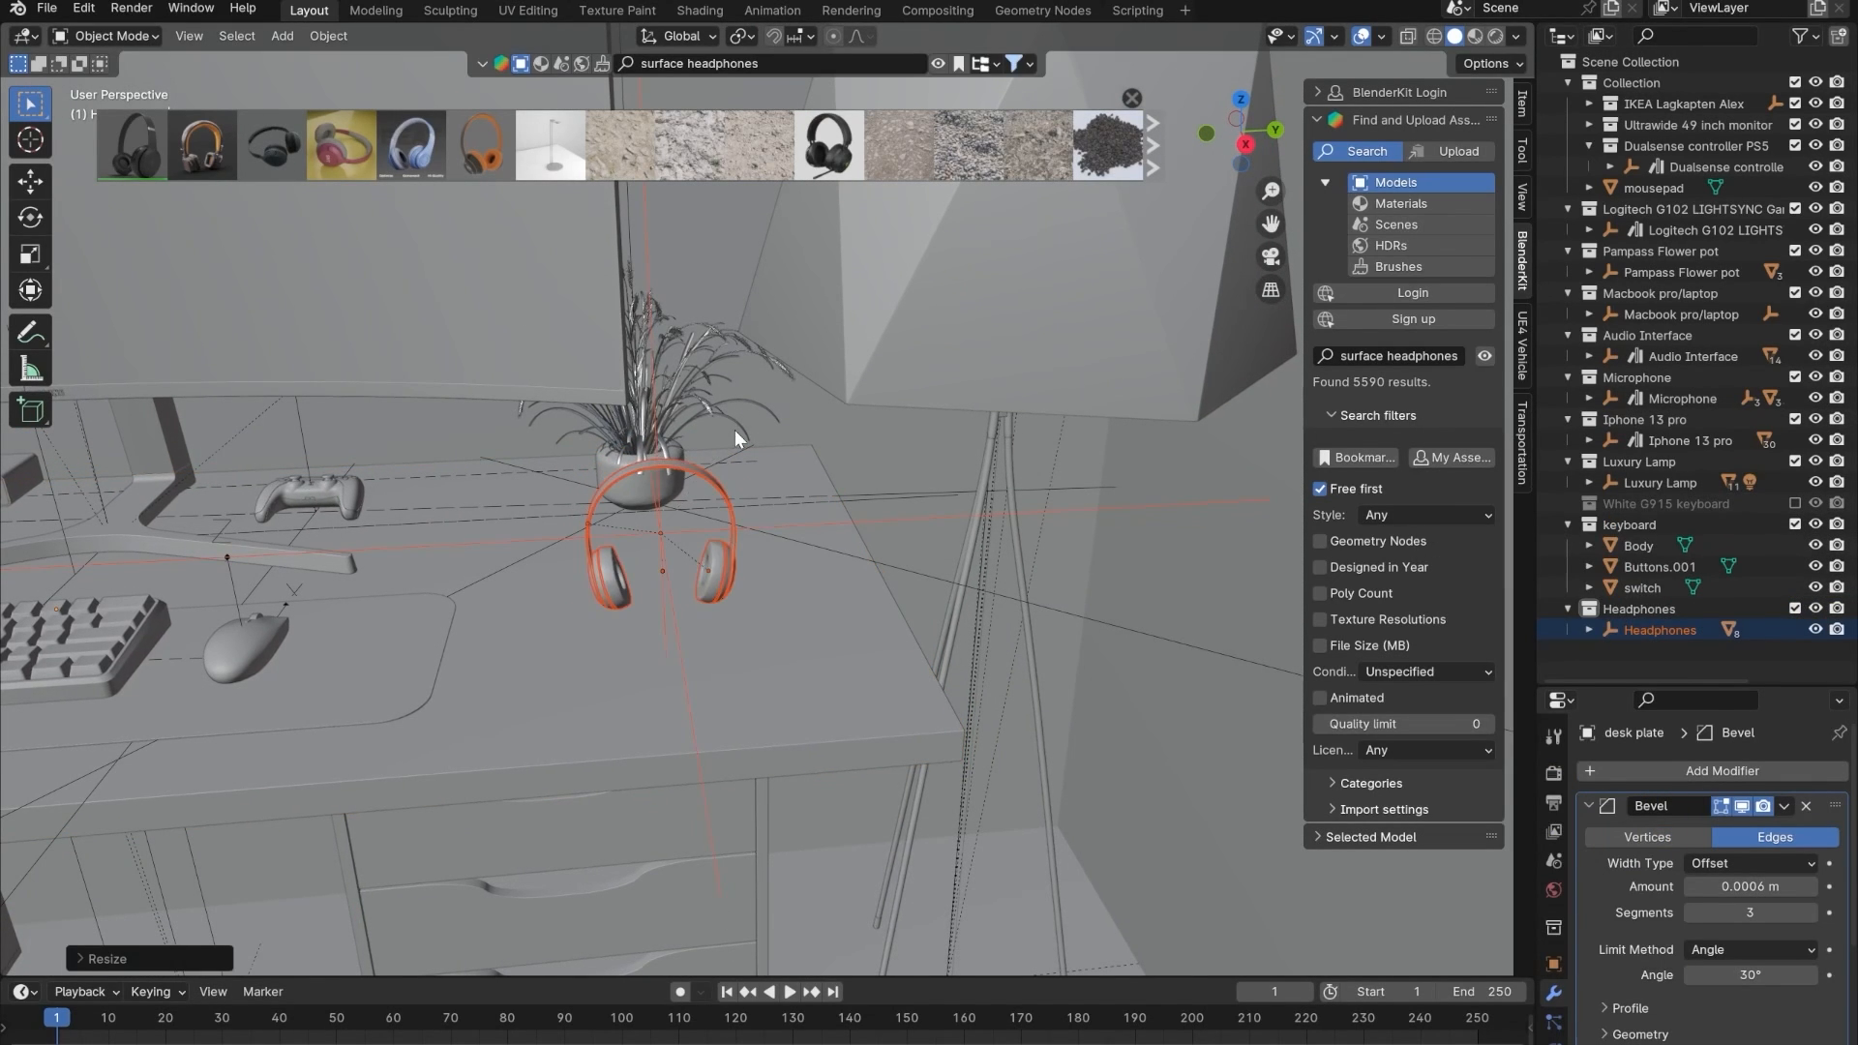
{"action": "scroll", "coordinate": [669, 586], "scroll_direction": "up", "scroll_amount": 3}
{"action": "middle_click_drag", "start_coordinate": [669, 587], "coordinate": [871, 502]}
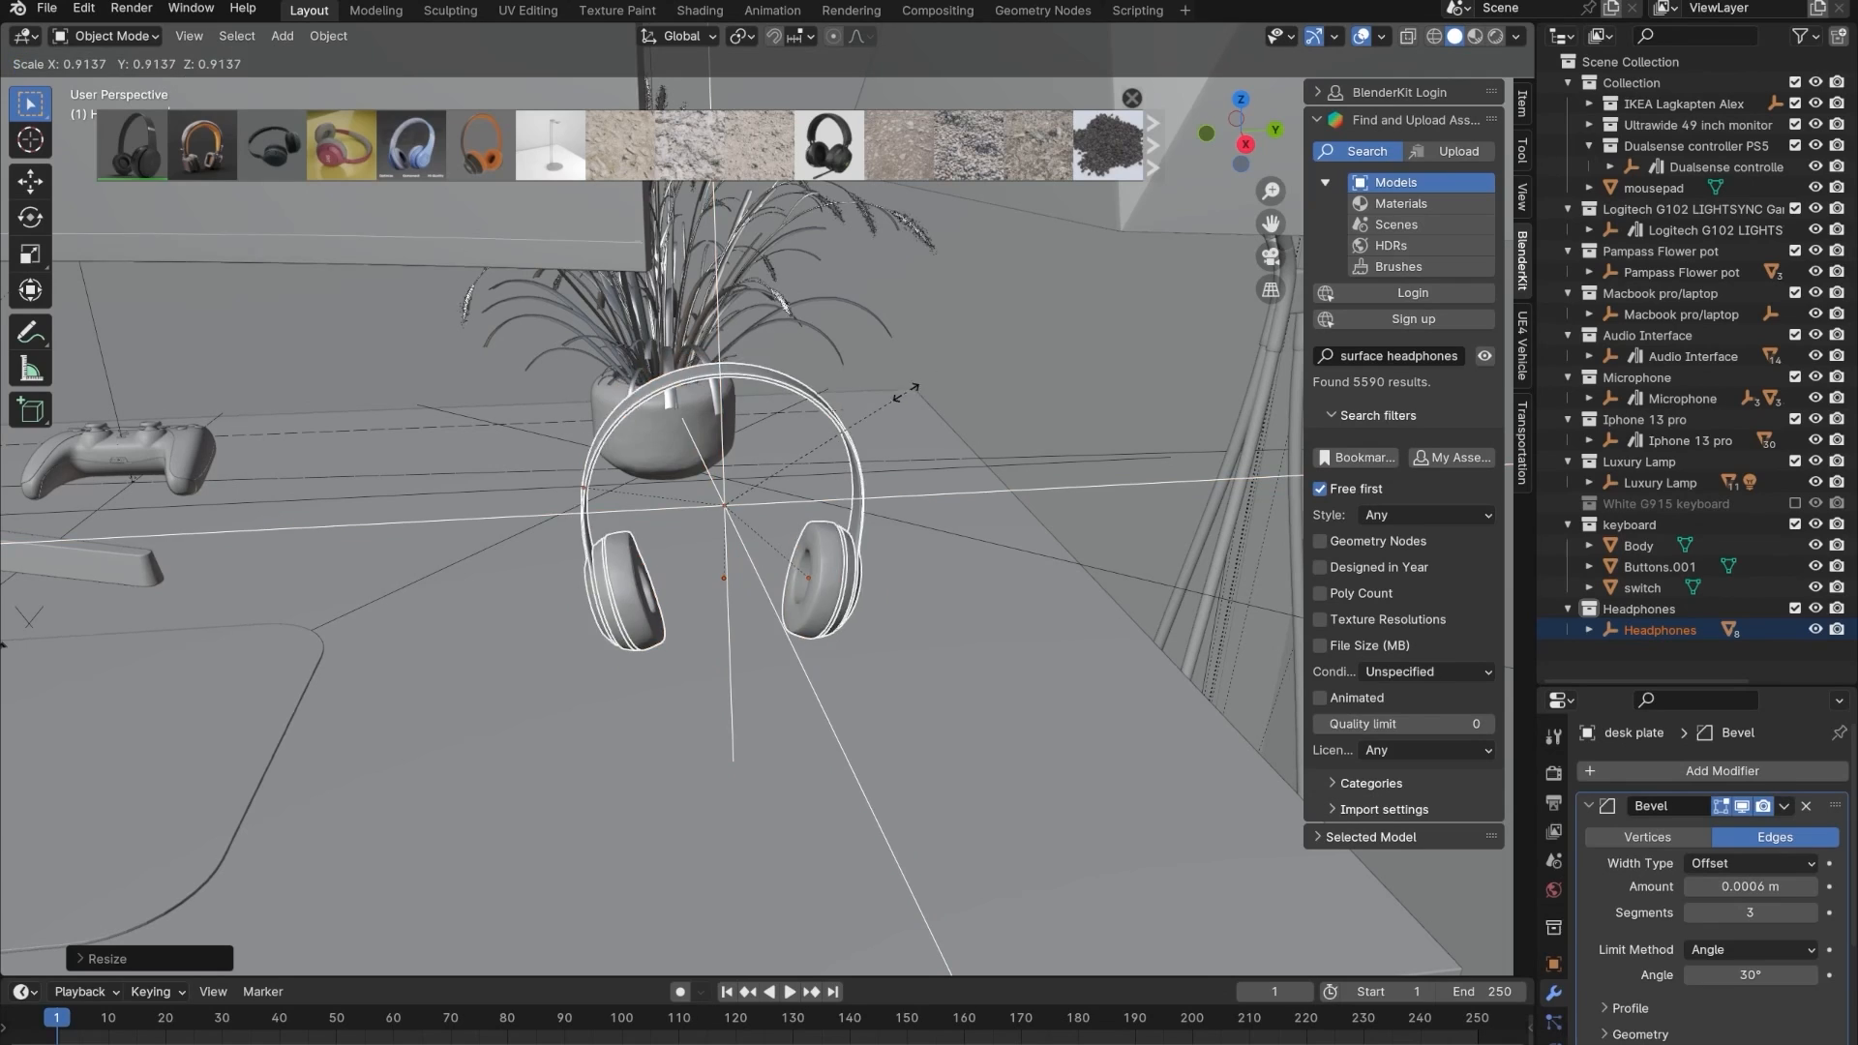
{"action": "middle_click_drag", "start_coordinate": [892, 399], "coordinate": [809, 729]}
{"action": "left_click", "coordinate": [809, 729]}
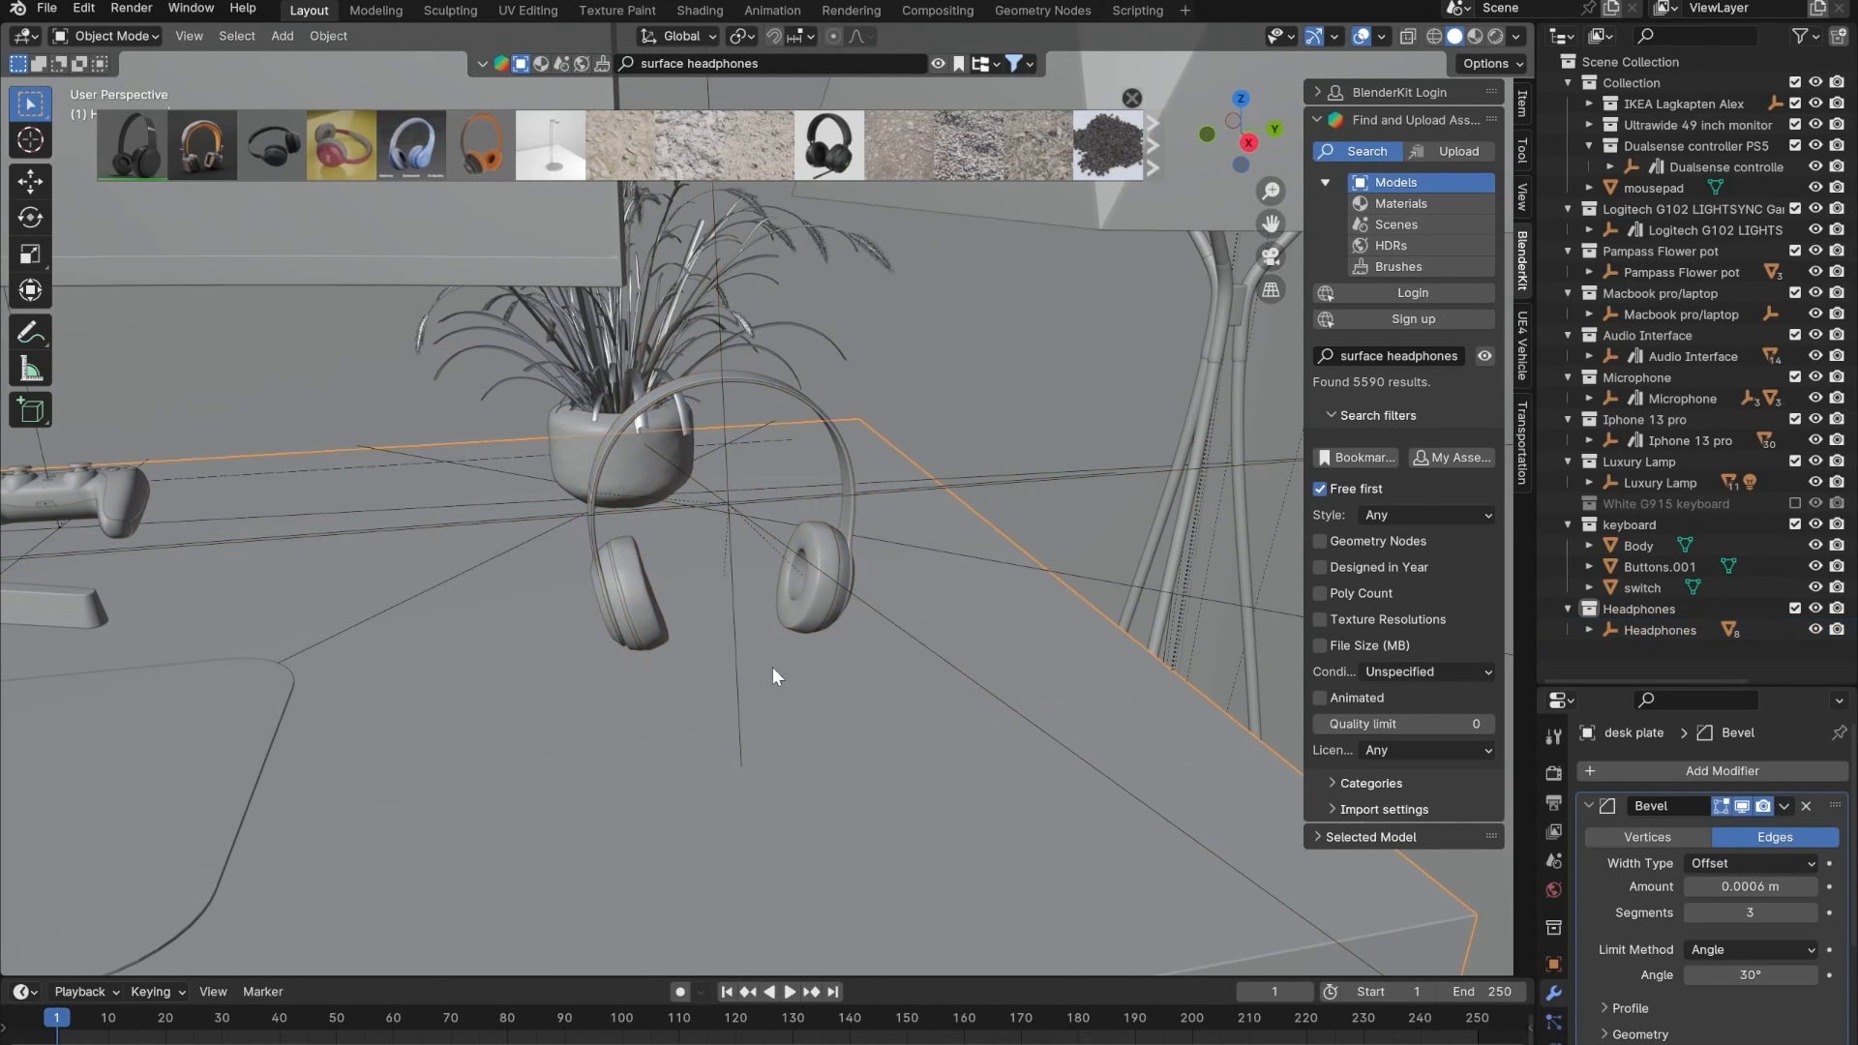
- Add a mesh cube to the scene and scale it down uniformly
{"action": "left_click", "coordinate": [280, 39]}
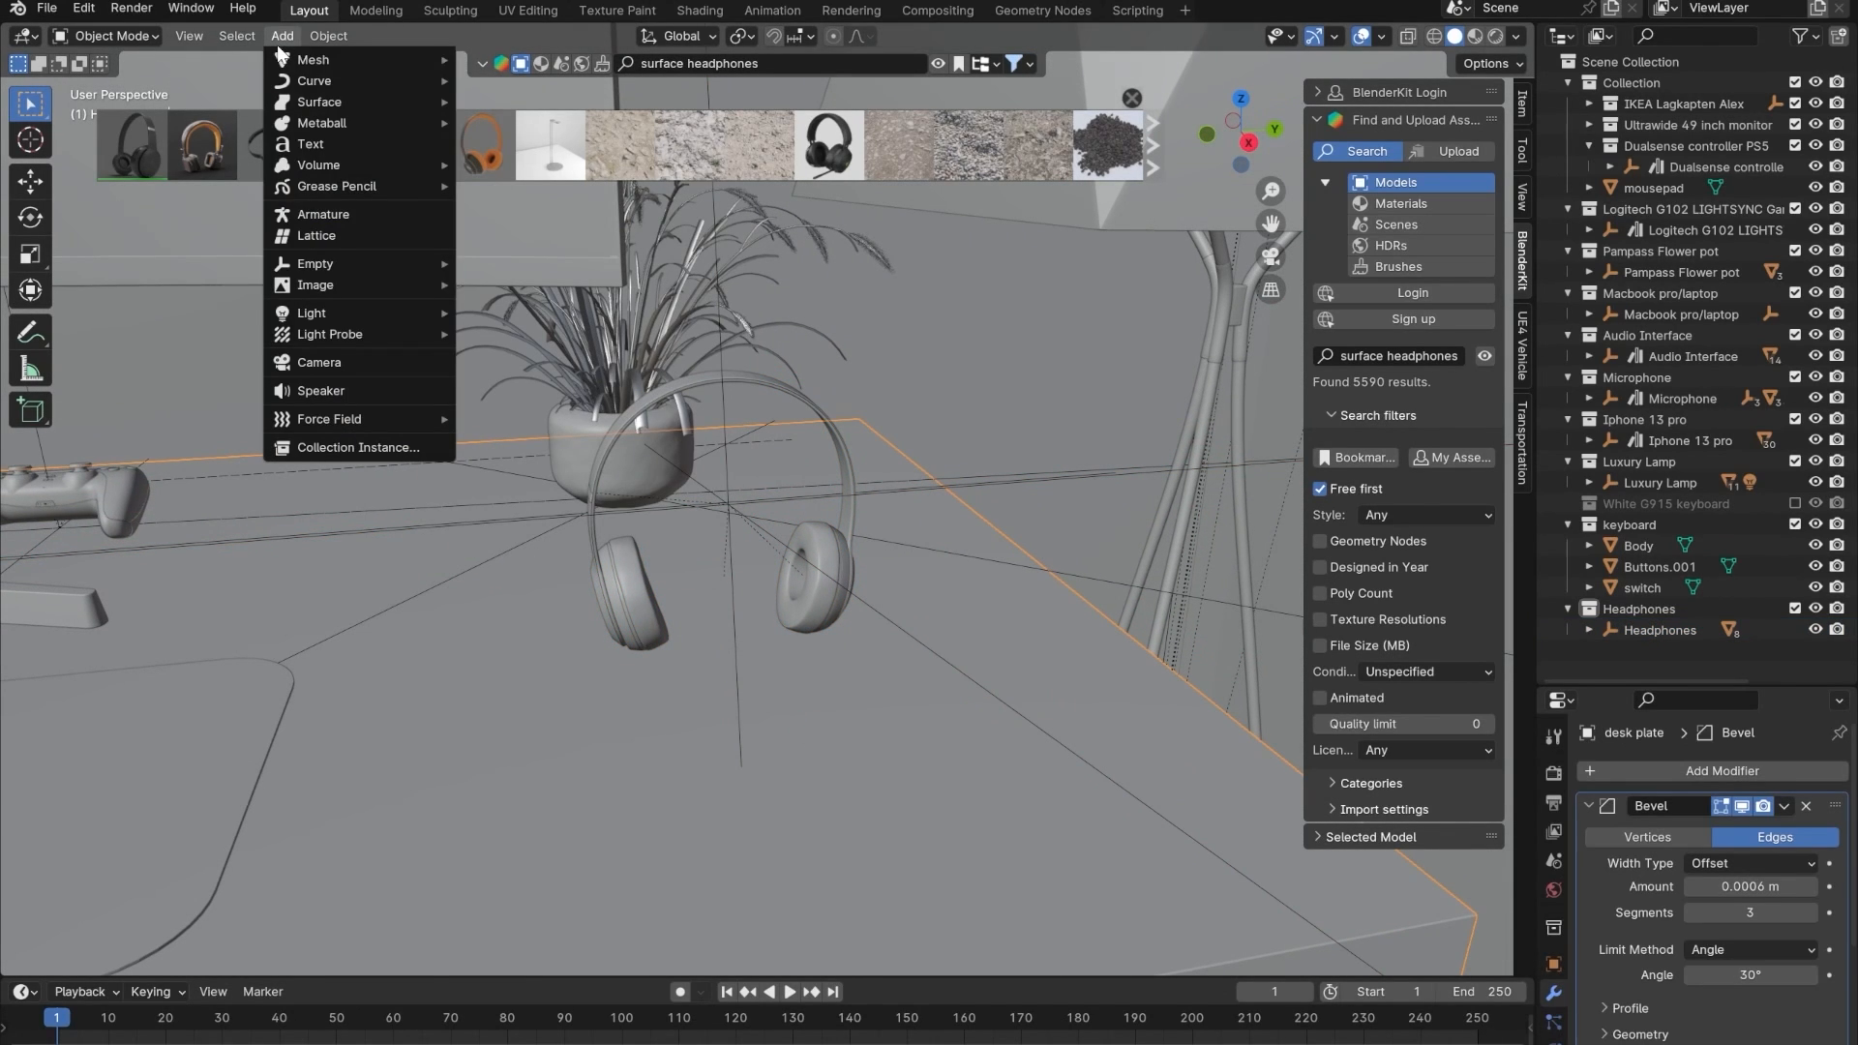
{"action": "mouse_move", "coordinate": [310, 58]}
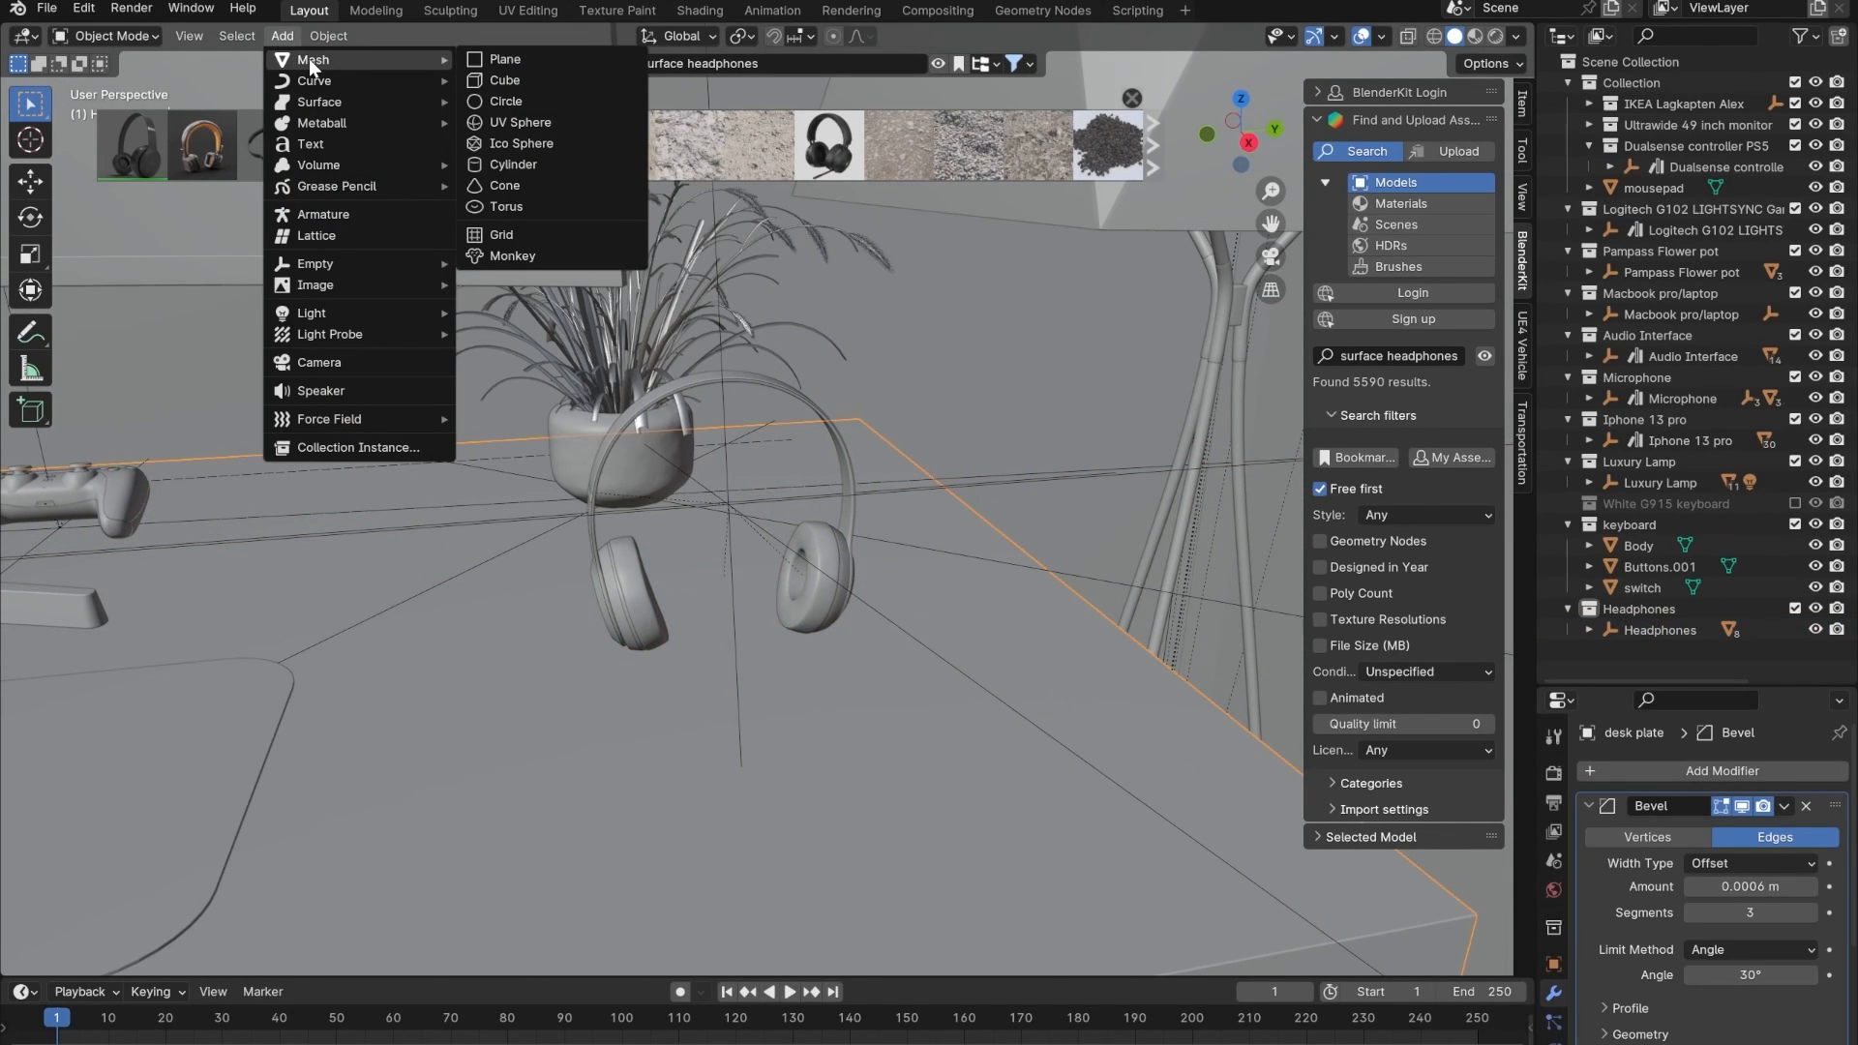
{"action": "left_click", "coordinate": [505, 79]}
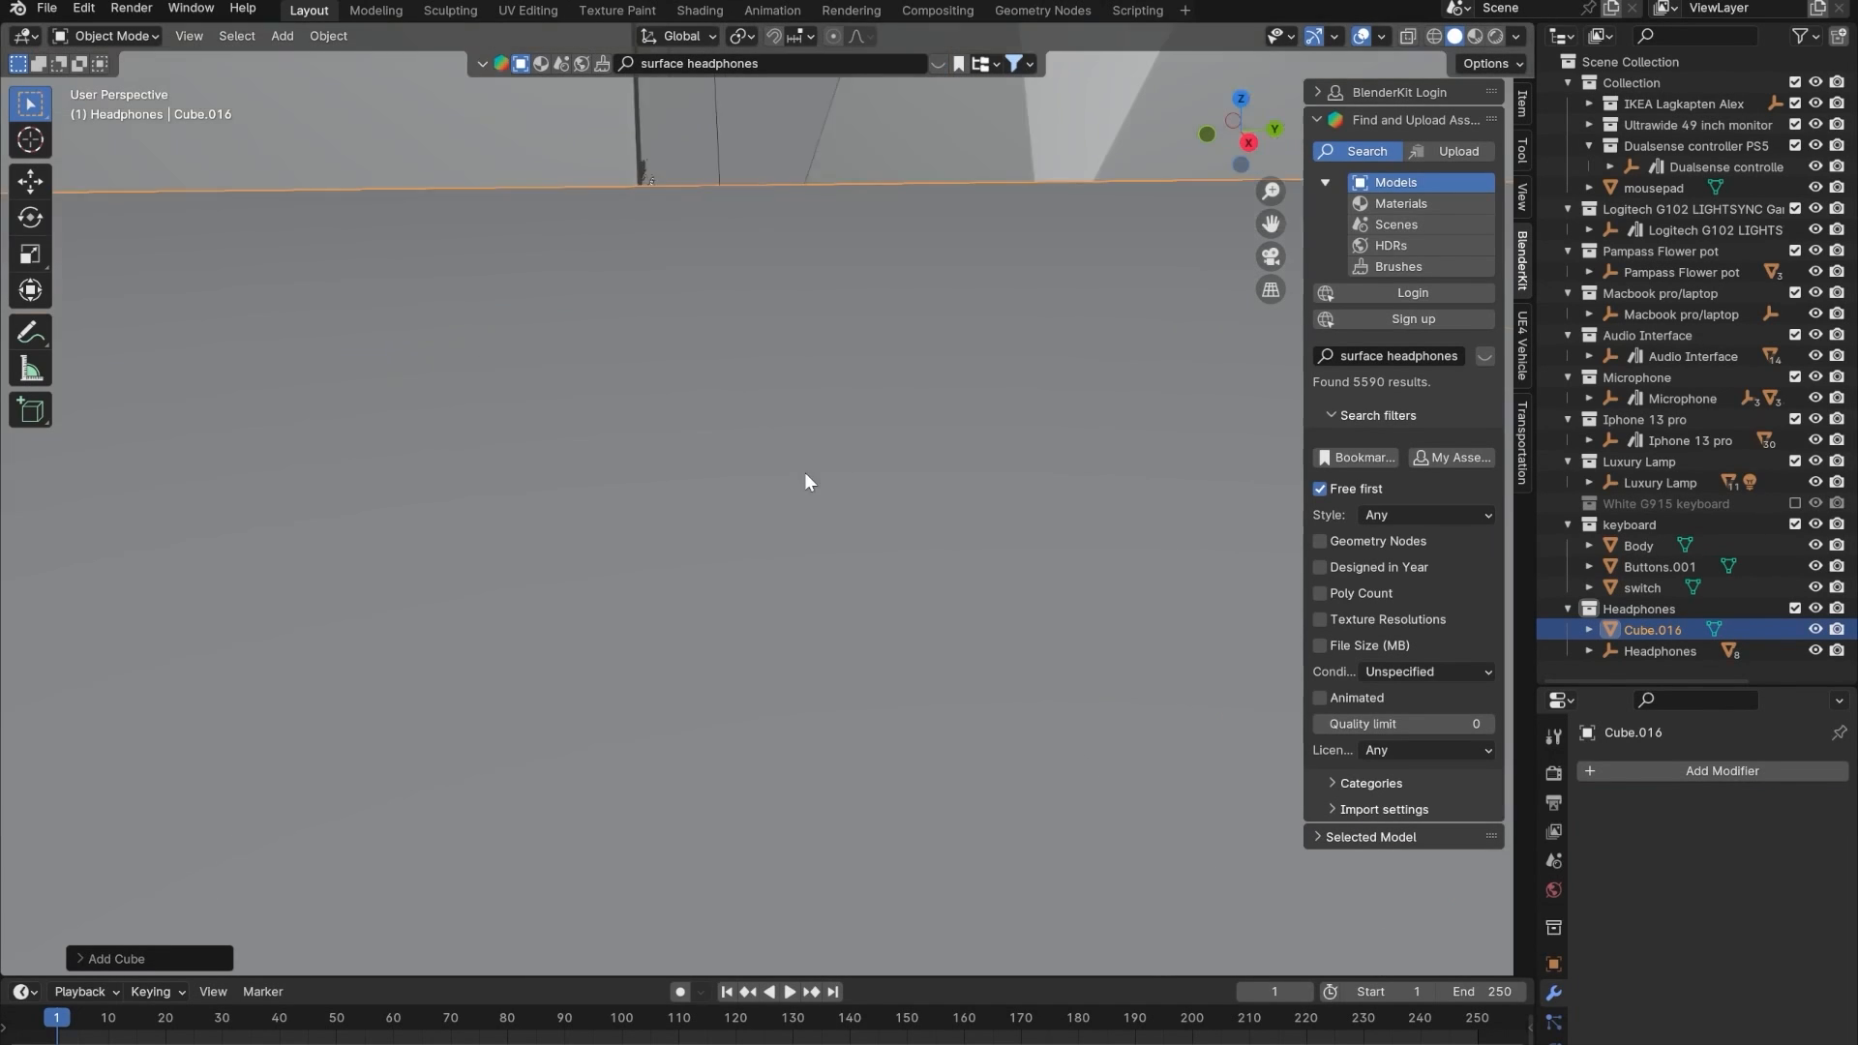
{"action": "key", "text": "s"}
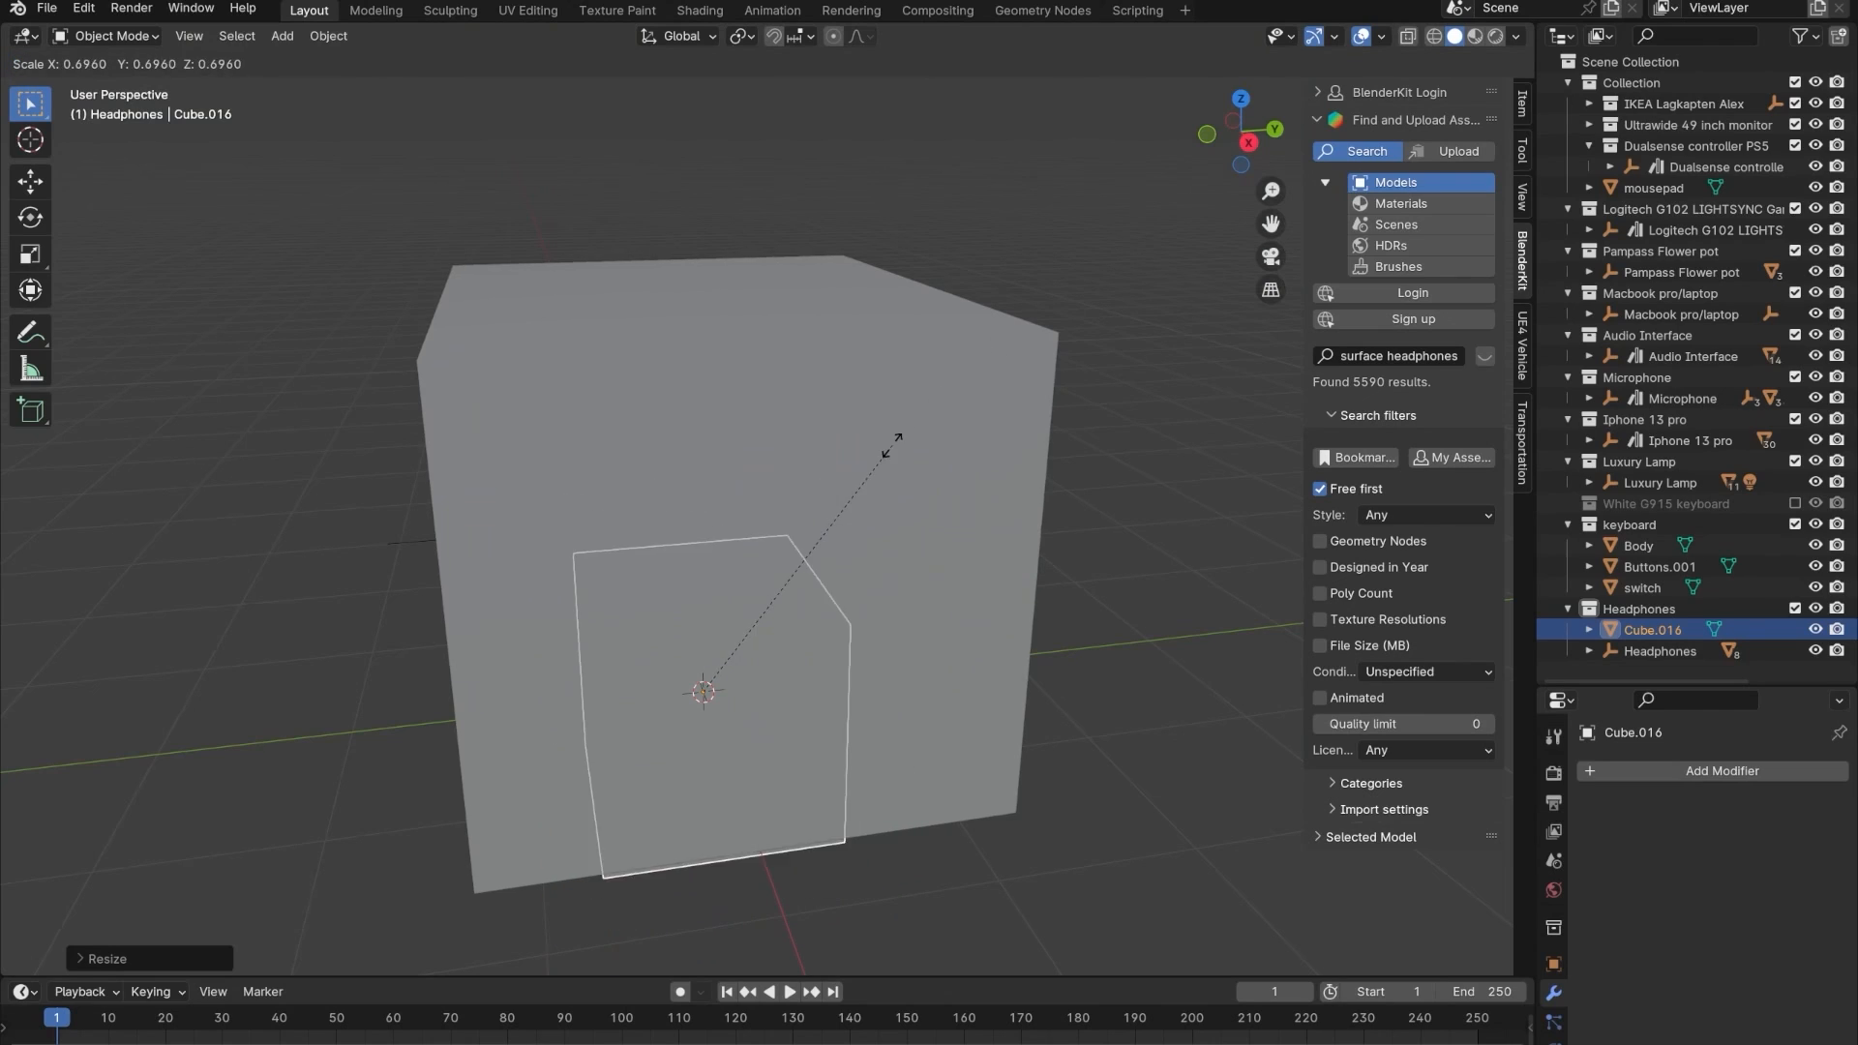
{"action": "left_click", "coordinate": [893, 445]}
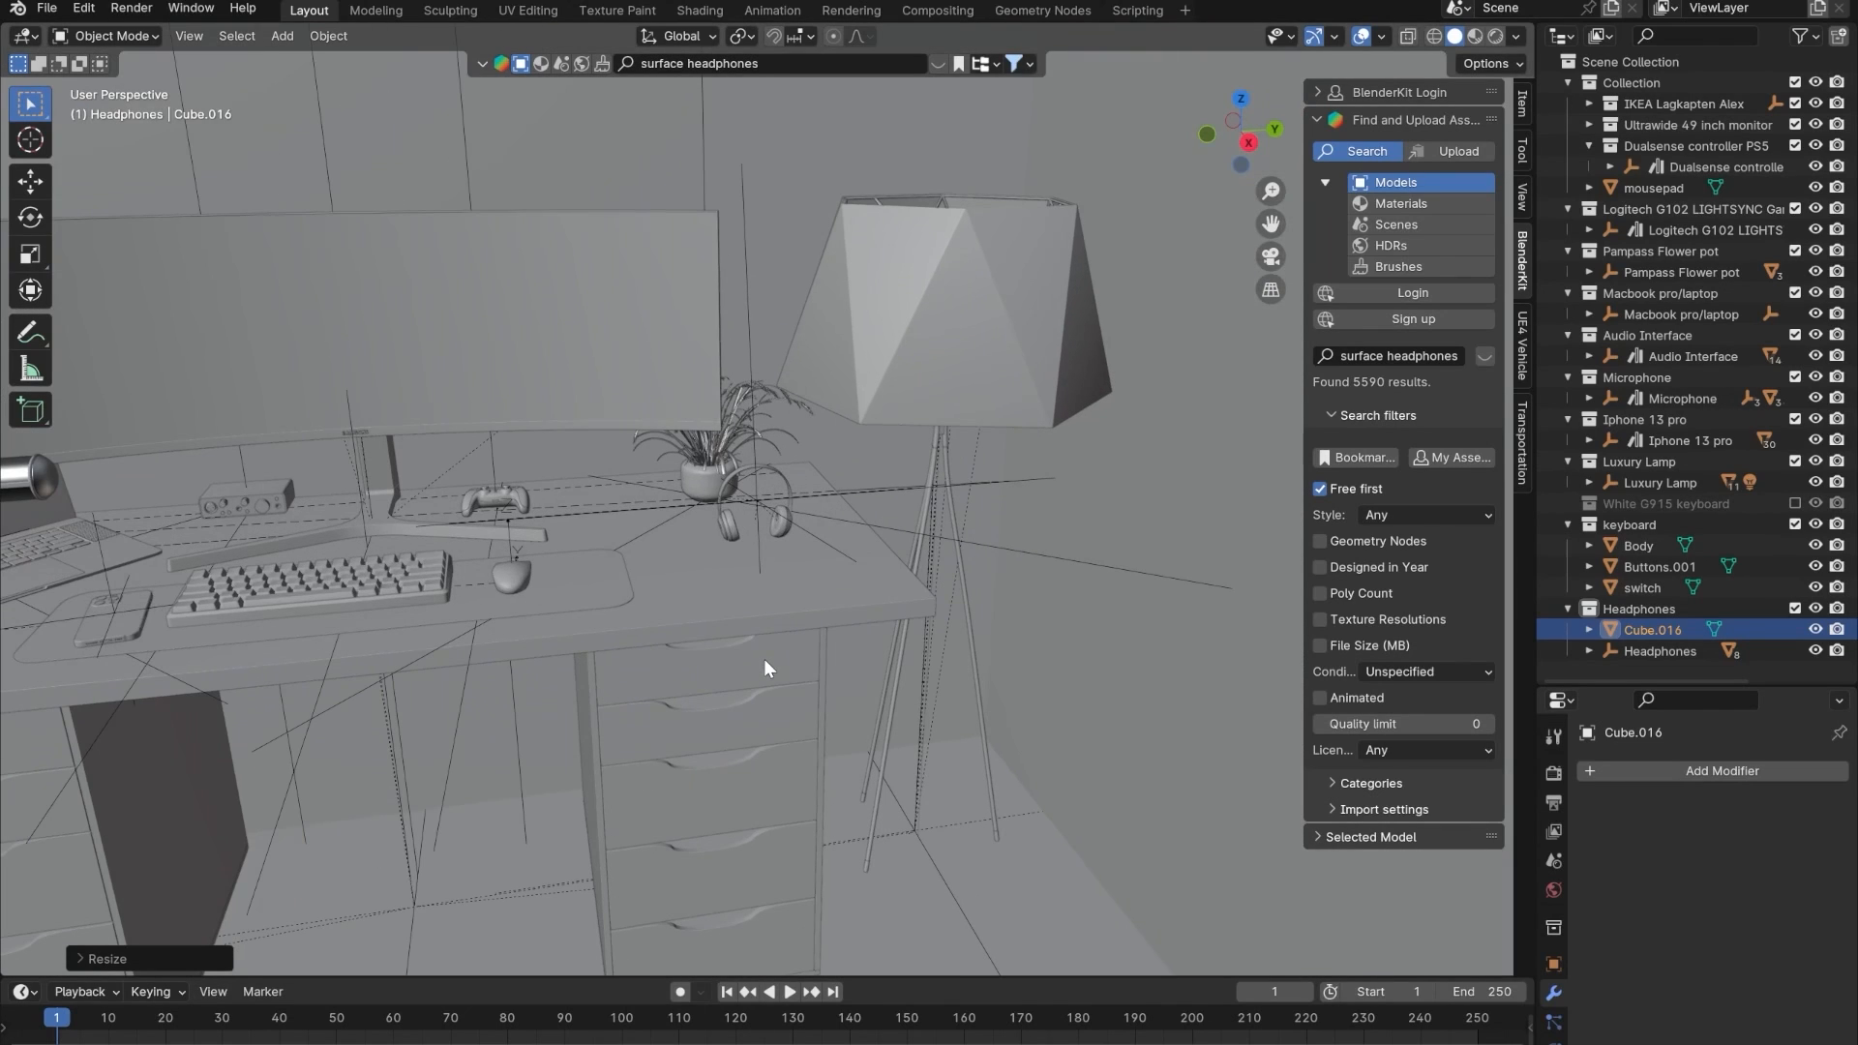
- Move the cube horizontally to the drawer end of the desk, then raise it along Z onto the desk beside the headphones
{"action": "key", "text": "g"}
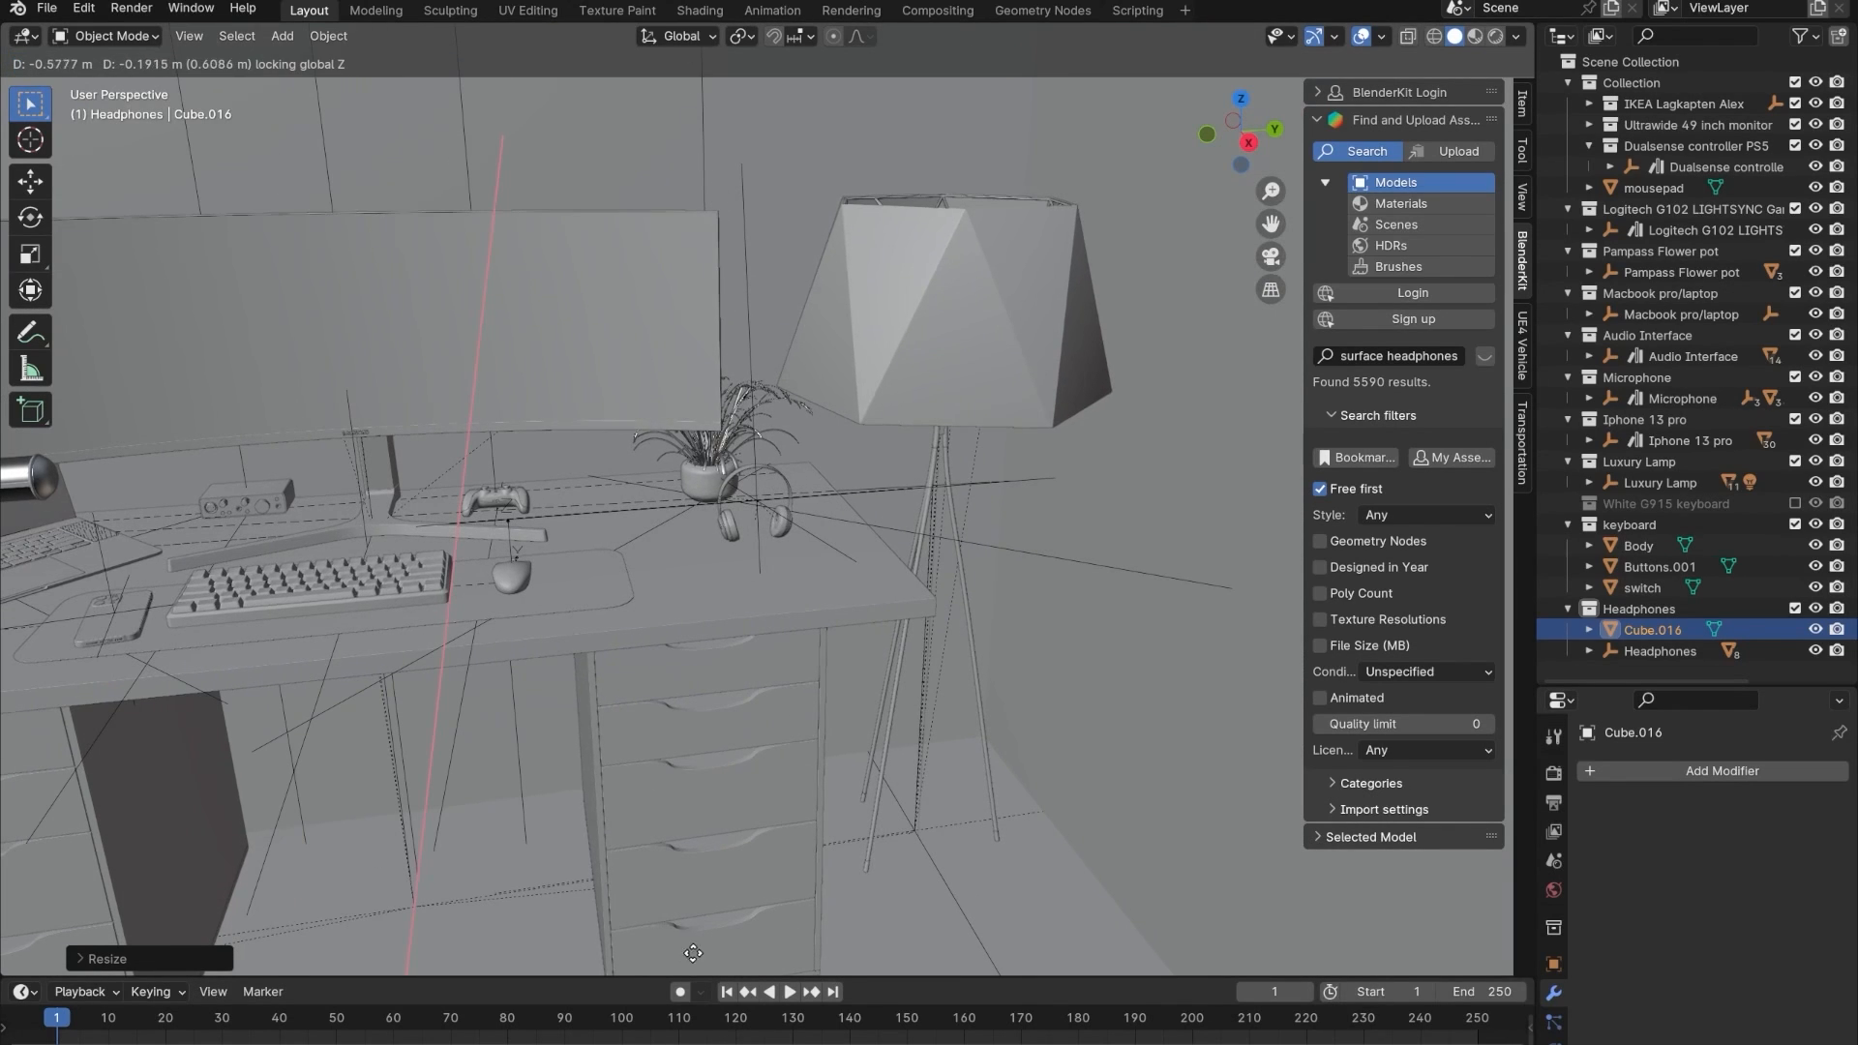
{"action": "left_click", "coordinate": [711, 550]}
{"action": "key", "text": "g"}
{"action": "key", "text": "shift+z"}
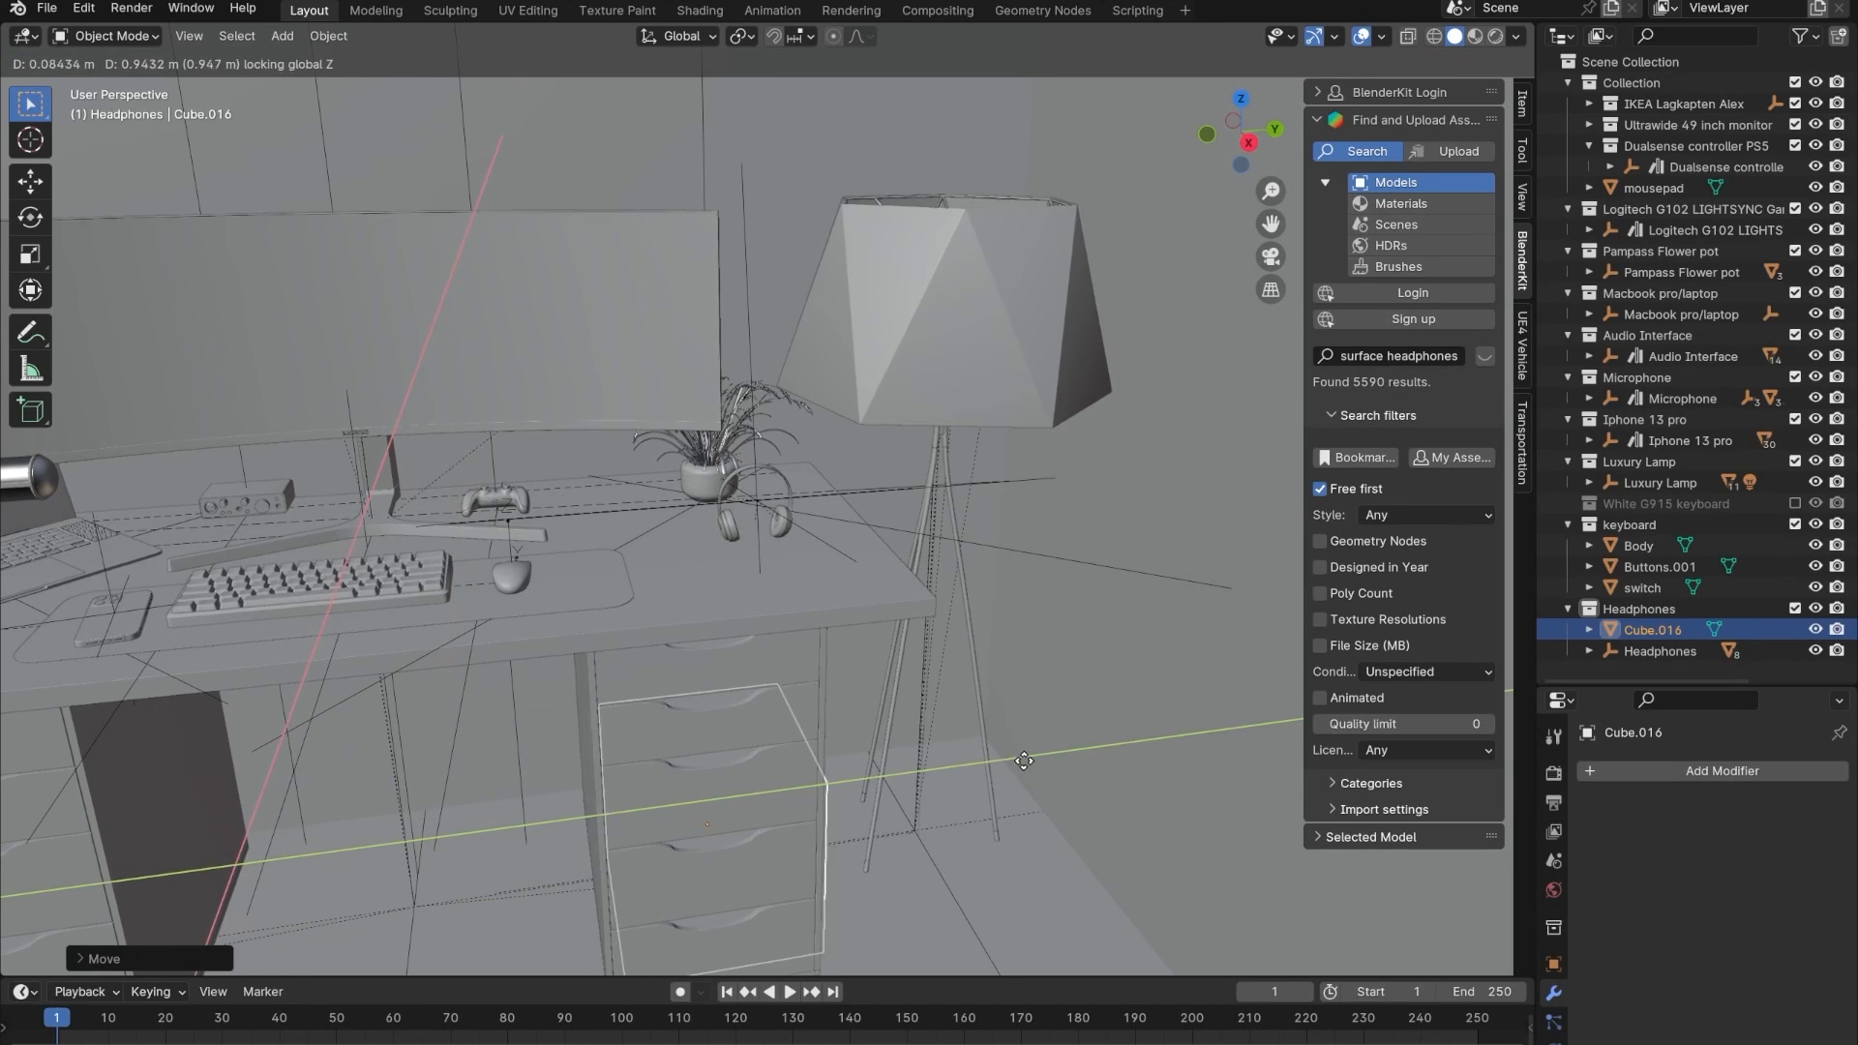
{"action": "left_click", "coordinate": [1014, 773]}
{"action": "key", "text": "g"}
{"action": "key", "text": "z"}
{"action": "left_click", "coordinate": [688, 474]}
- Shrink the cube to a small block and slide it, with Z locked, in front of the headphones
{"action": "scroll", "coordinate": [684, 474], "scroll_direction": "up", "scroll_amount": 2}
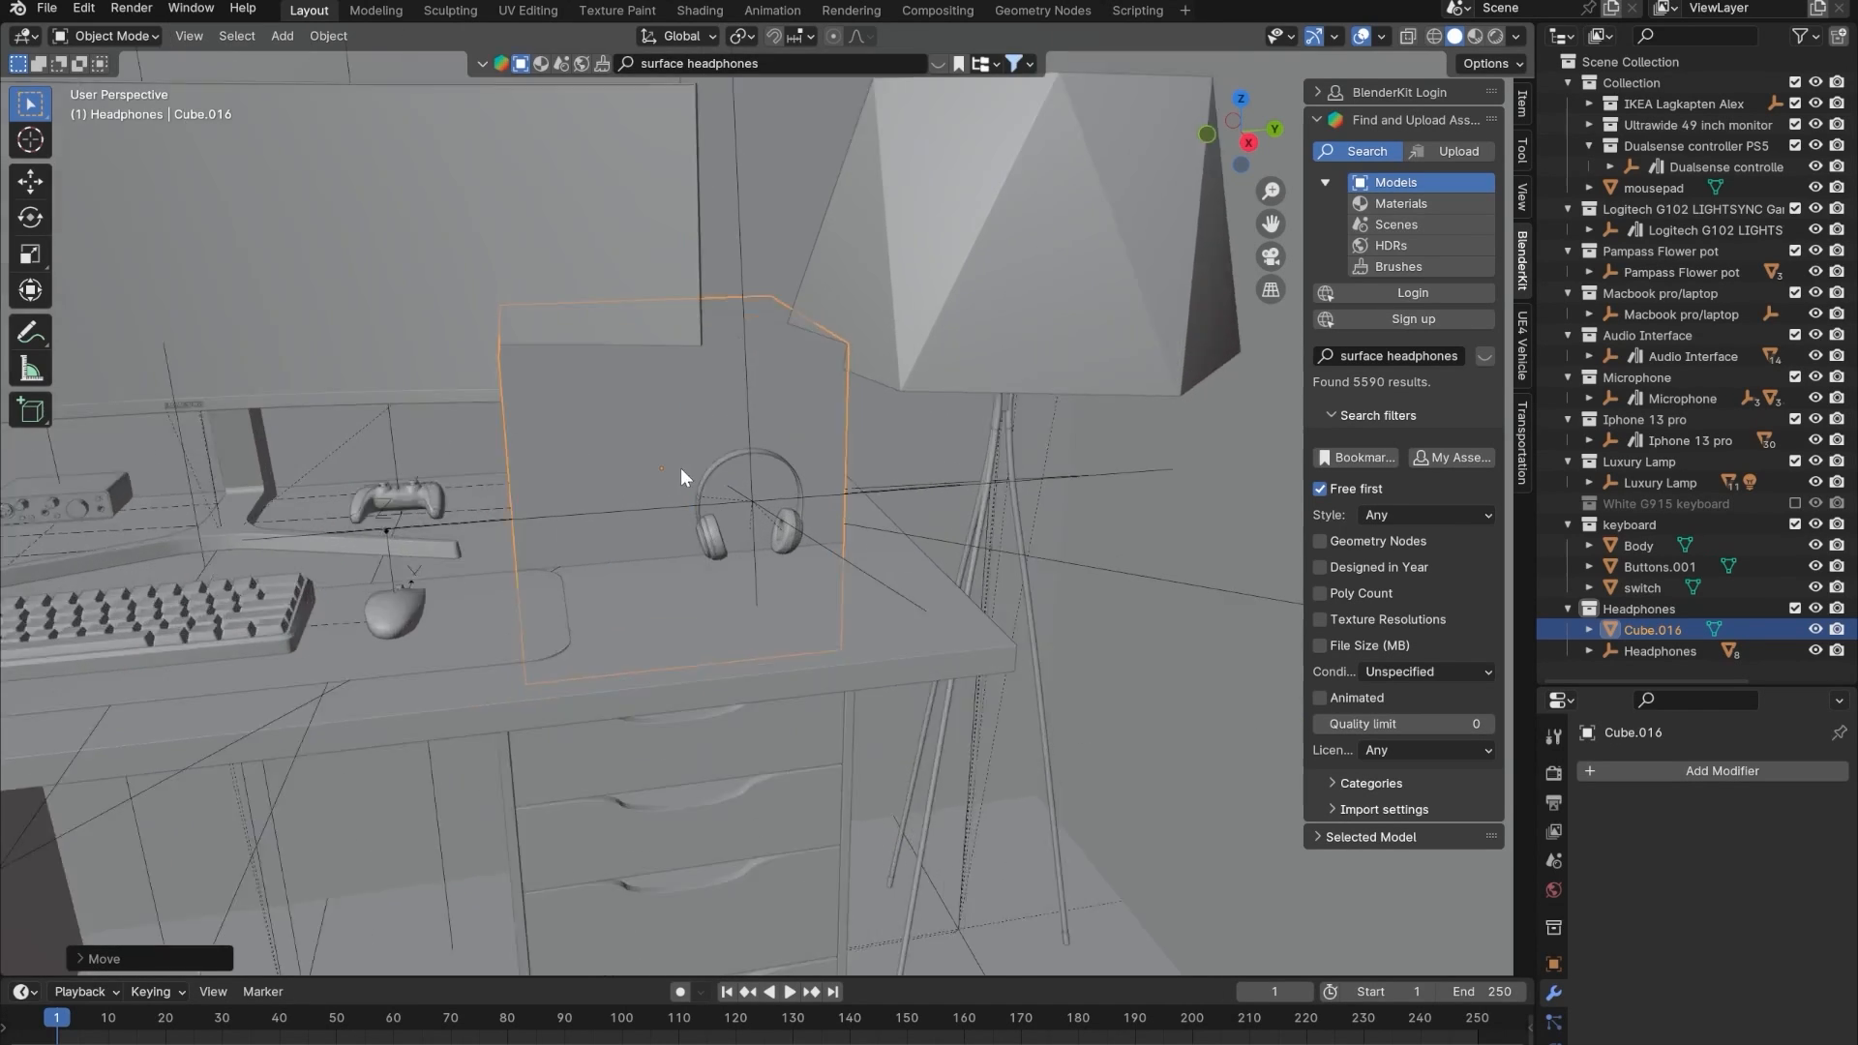
{"action": "scroll", "coordinate": [681, 470], "scroll_direction": "up", "scroll_amount": 3}
{"action": "key", "text": "s"}
{"action": "left_click", "coordinate": [674, 434]}
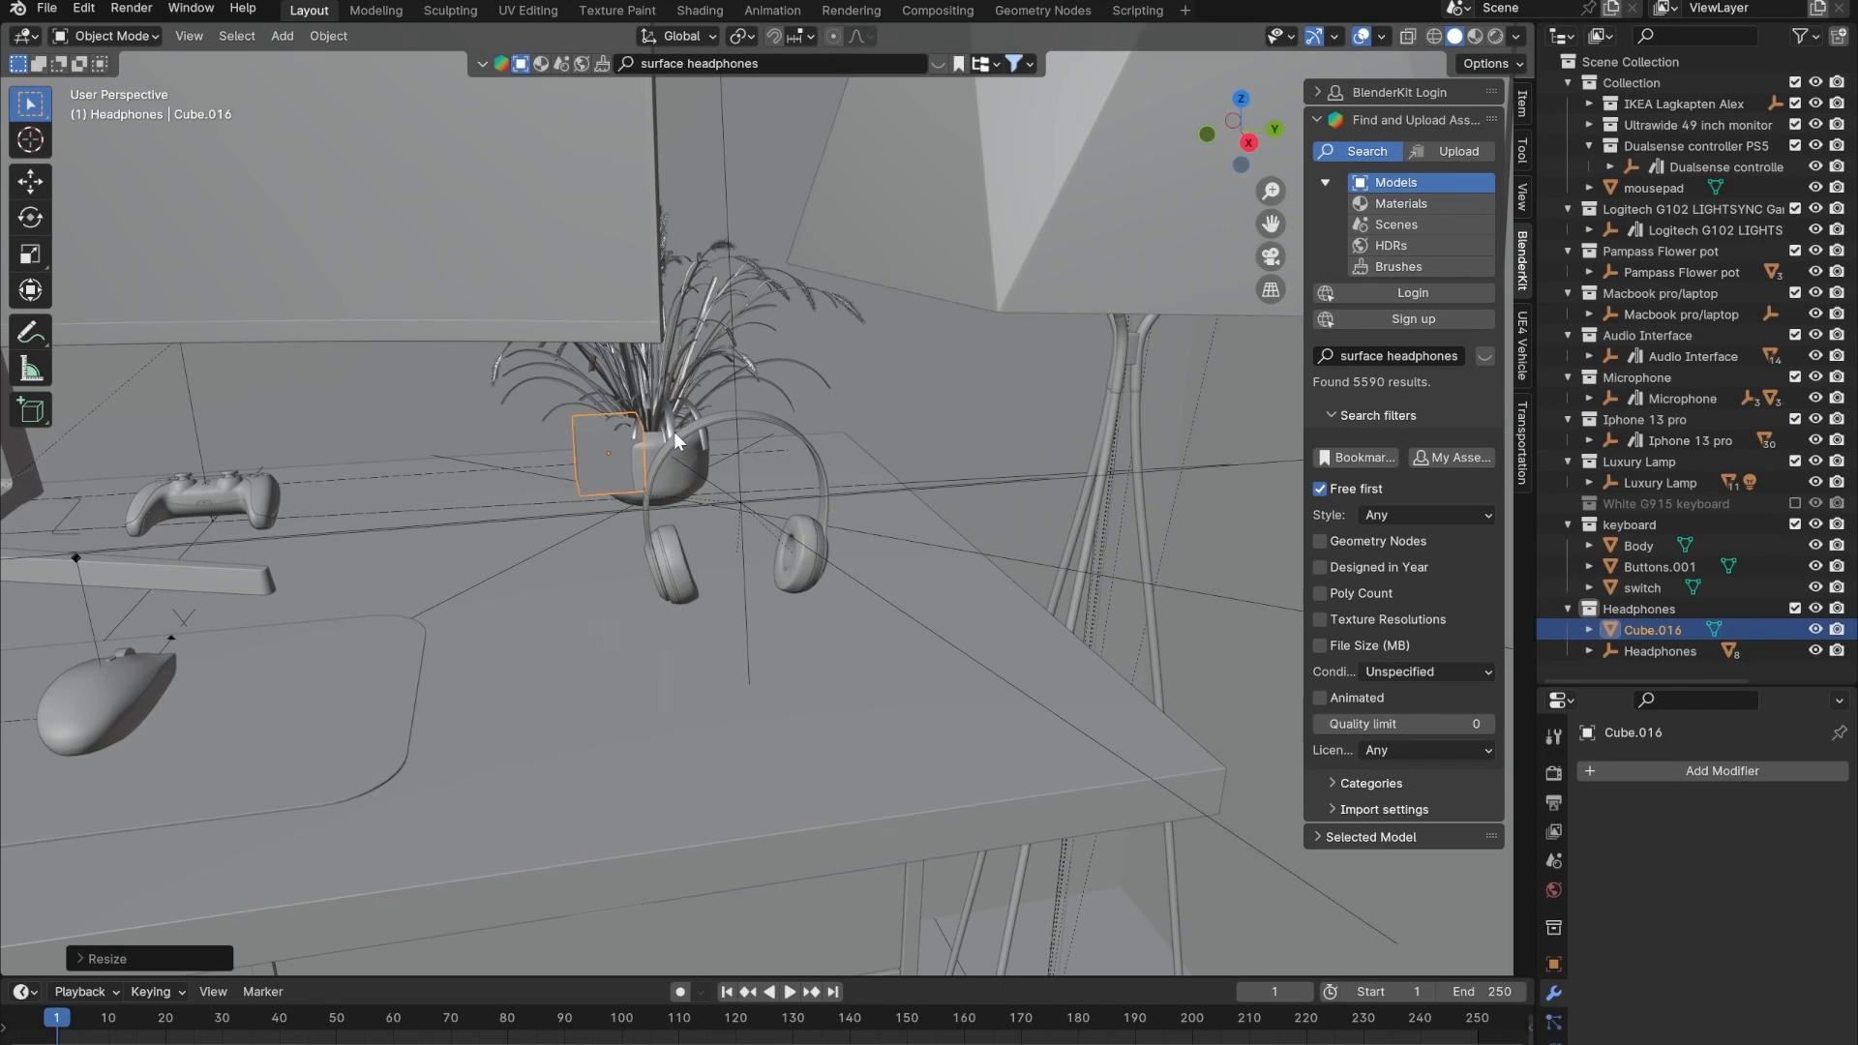
{"action": "key", "text": "g"}
{"action": "key", "text": "shift+z"}
{"action": "left_click", "coordinate": [805, 620]}
- In see-through back view, scale the cube down uniformly to roughly a quarter of its size
{"action": "scroll", "coordinate": [809, 612], "scroll_direction": "up", "scroll_amount": 5}
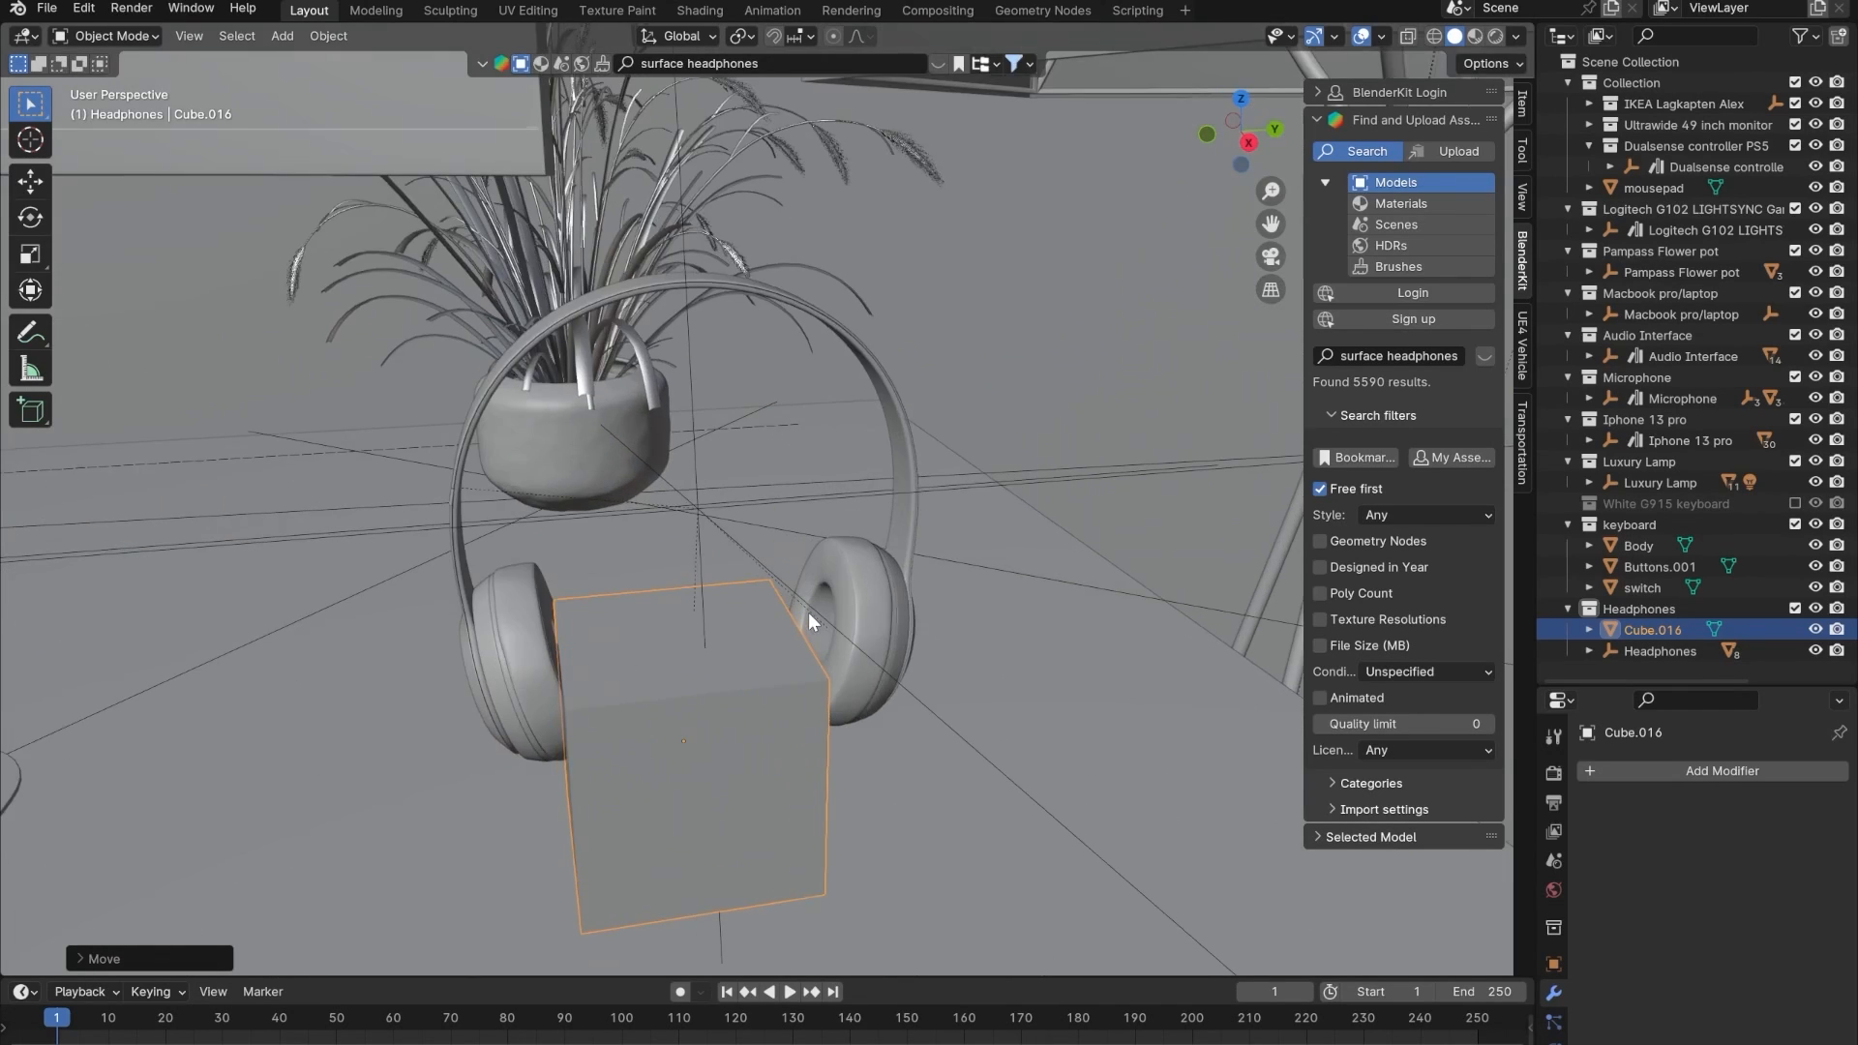
{"action": "middle_click_drag", "start_coordinate": [810, 613], "coordinate": [694, 641]}
{"action": "key", "text": "alt+z"}
{"action": "scroll", "coordinate": [758, 652], "scroll_direction": "down", "scroll_amount": 1, "text": "alt"}
{"action": "scroll", "coordinate": [775, 670], "scroll_direction": "up", "scroll_amount": 3}
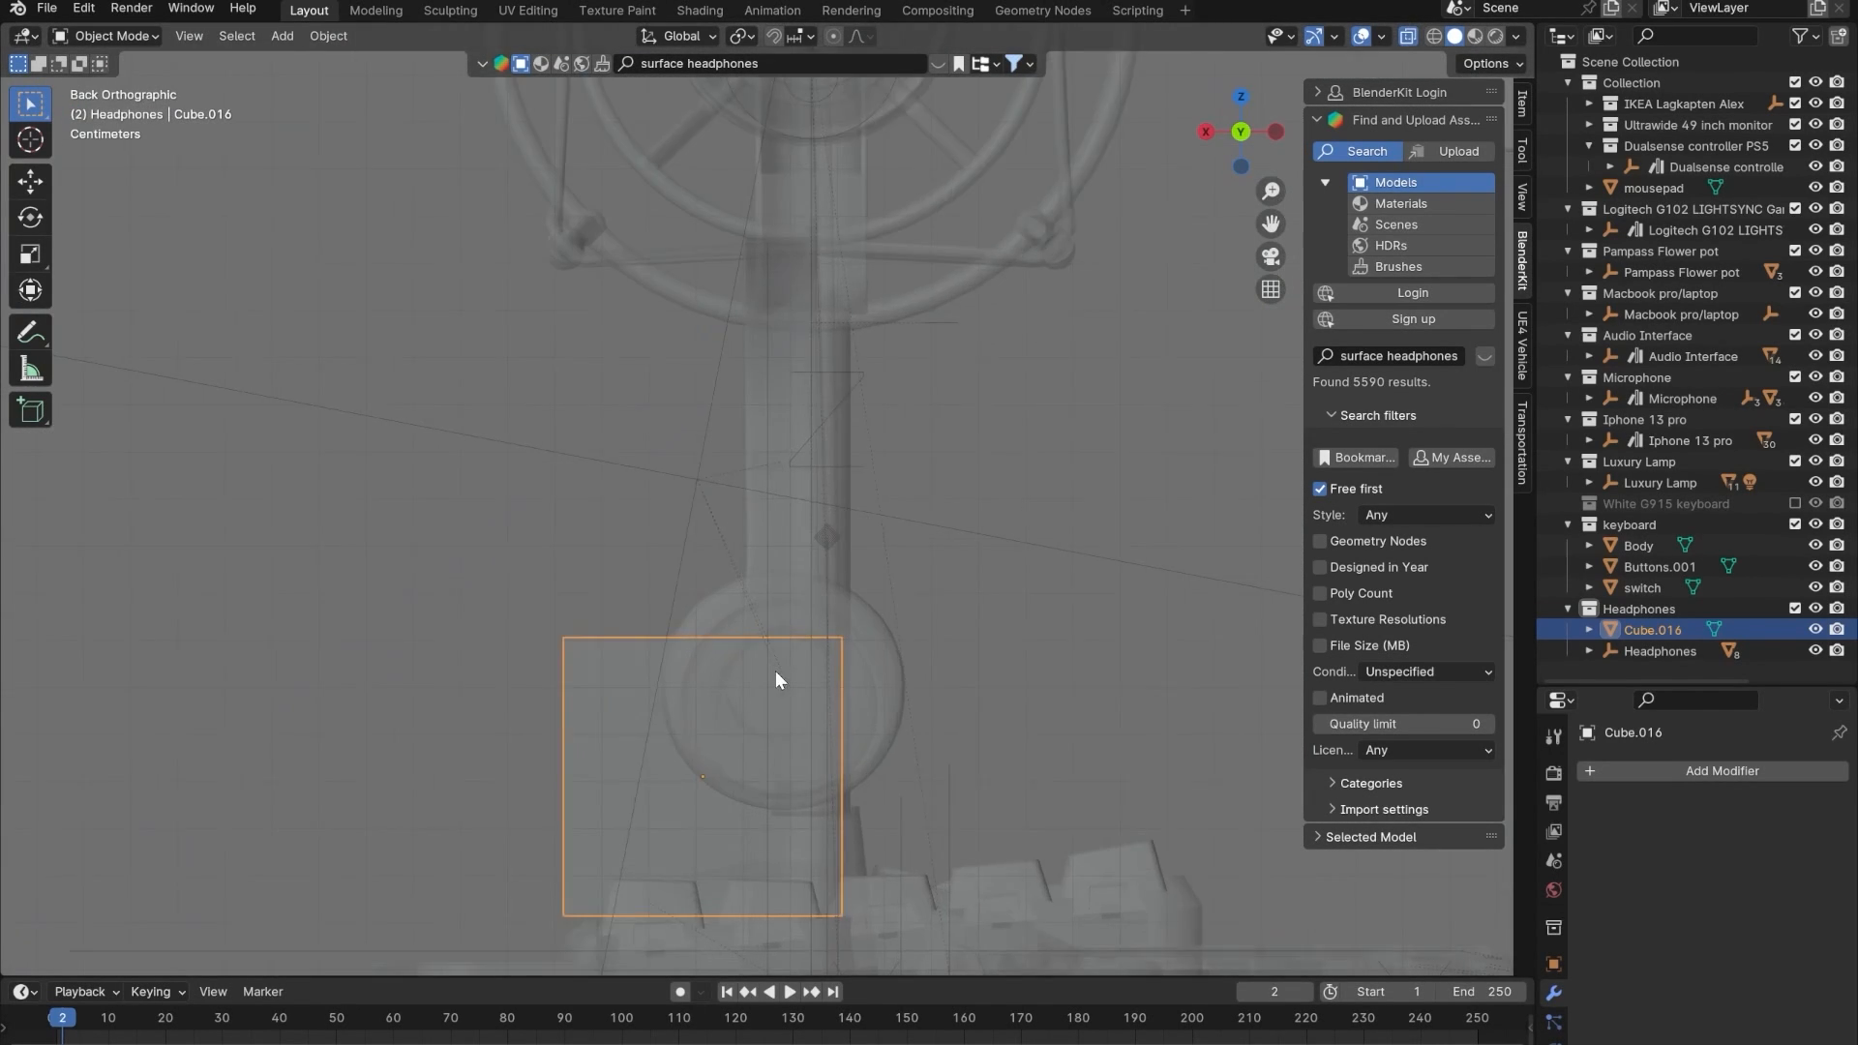
{"action": "scroll", "coordinate": [785, 686], "scroll_direction": "down", "scroll_amount": 3}
{"action": "middle_click_drag", "start_coordinate": [787, 694], "coordinate": [772, 599], "text": "shift"}
{"action": "key", "text": "s"}
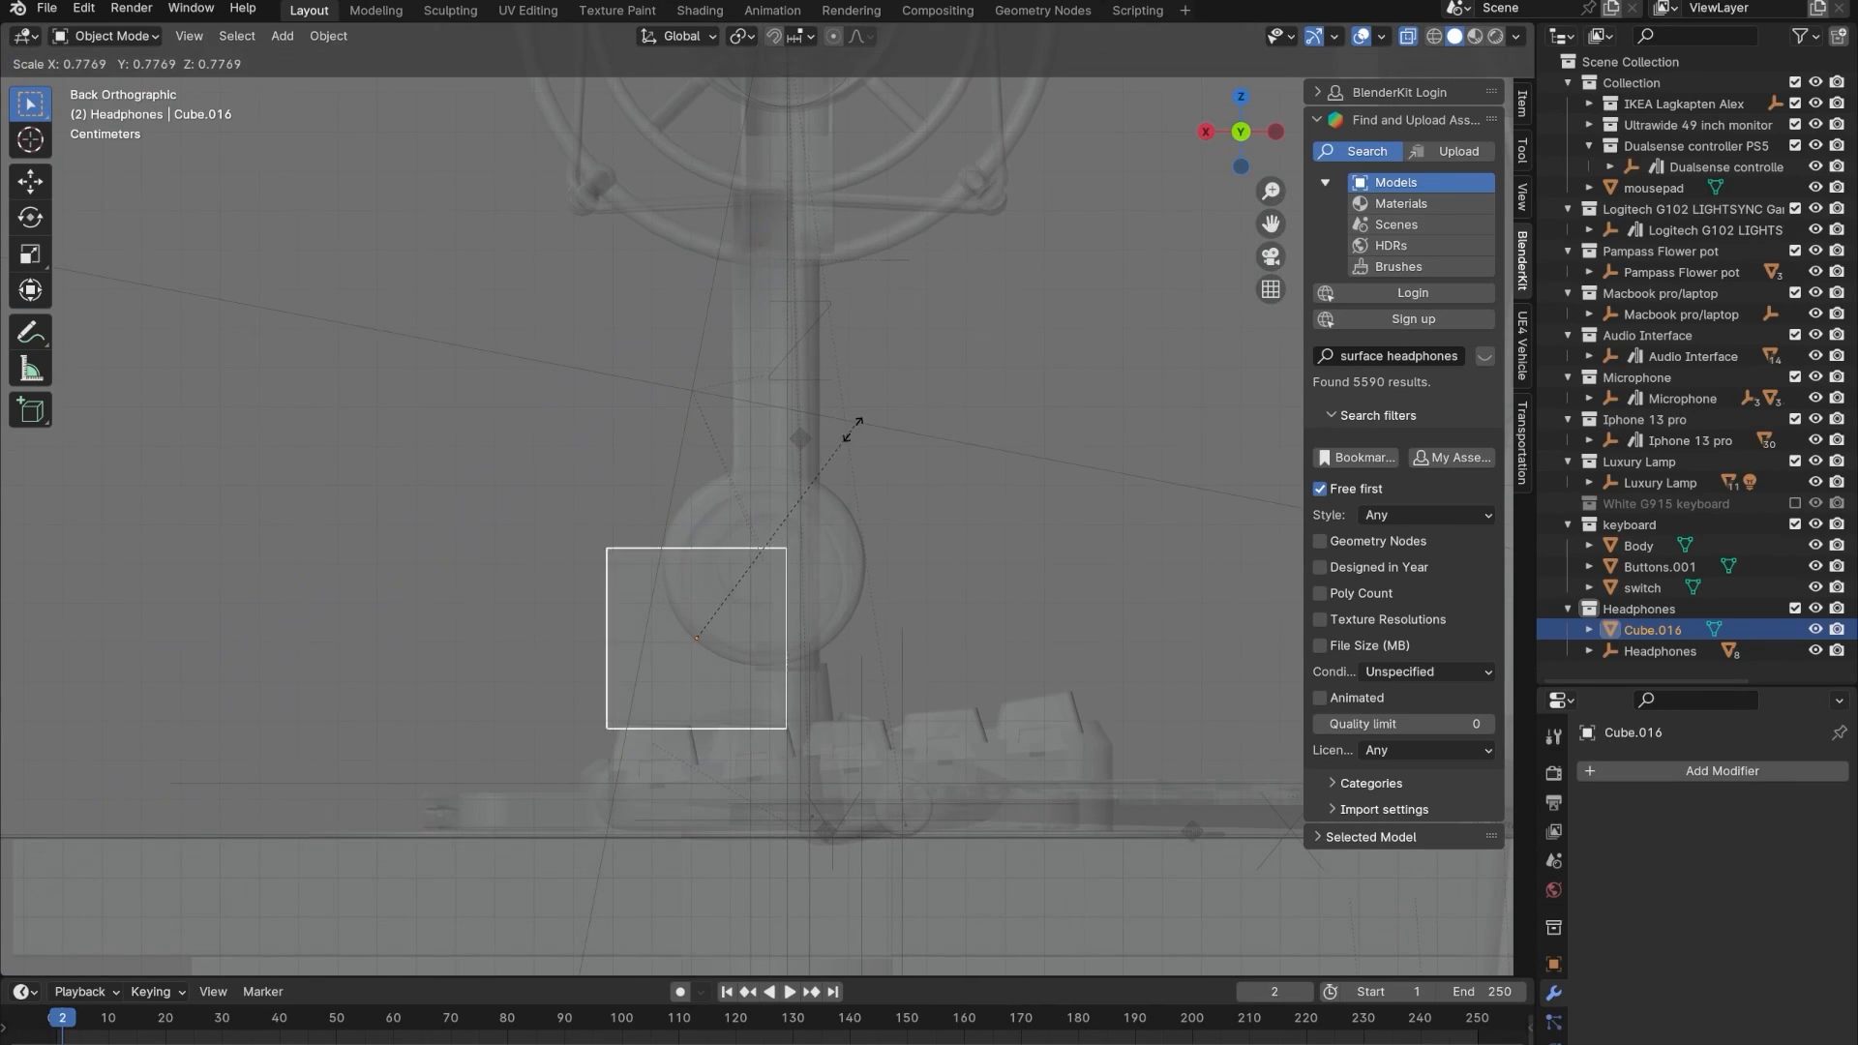
{"action": "left_click", "coordinate": [736, 551]}
- Widen the cube horizontally in X and Y into a flat square slab about six times as wide as high
{"action": "key", "text": "x"}
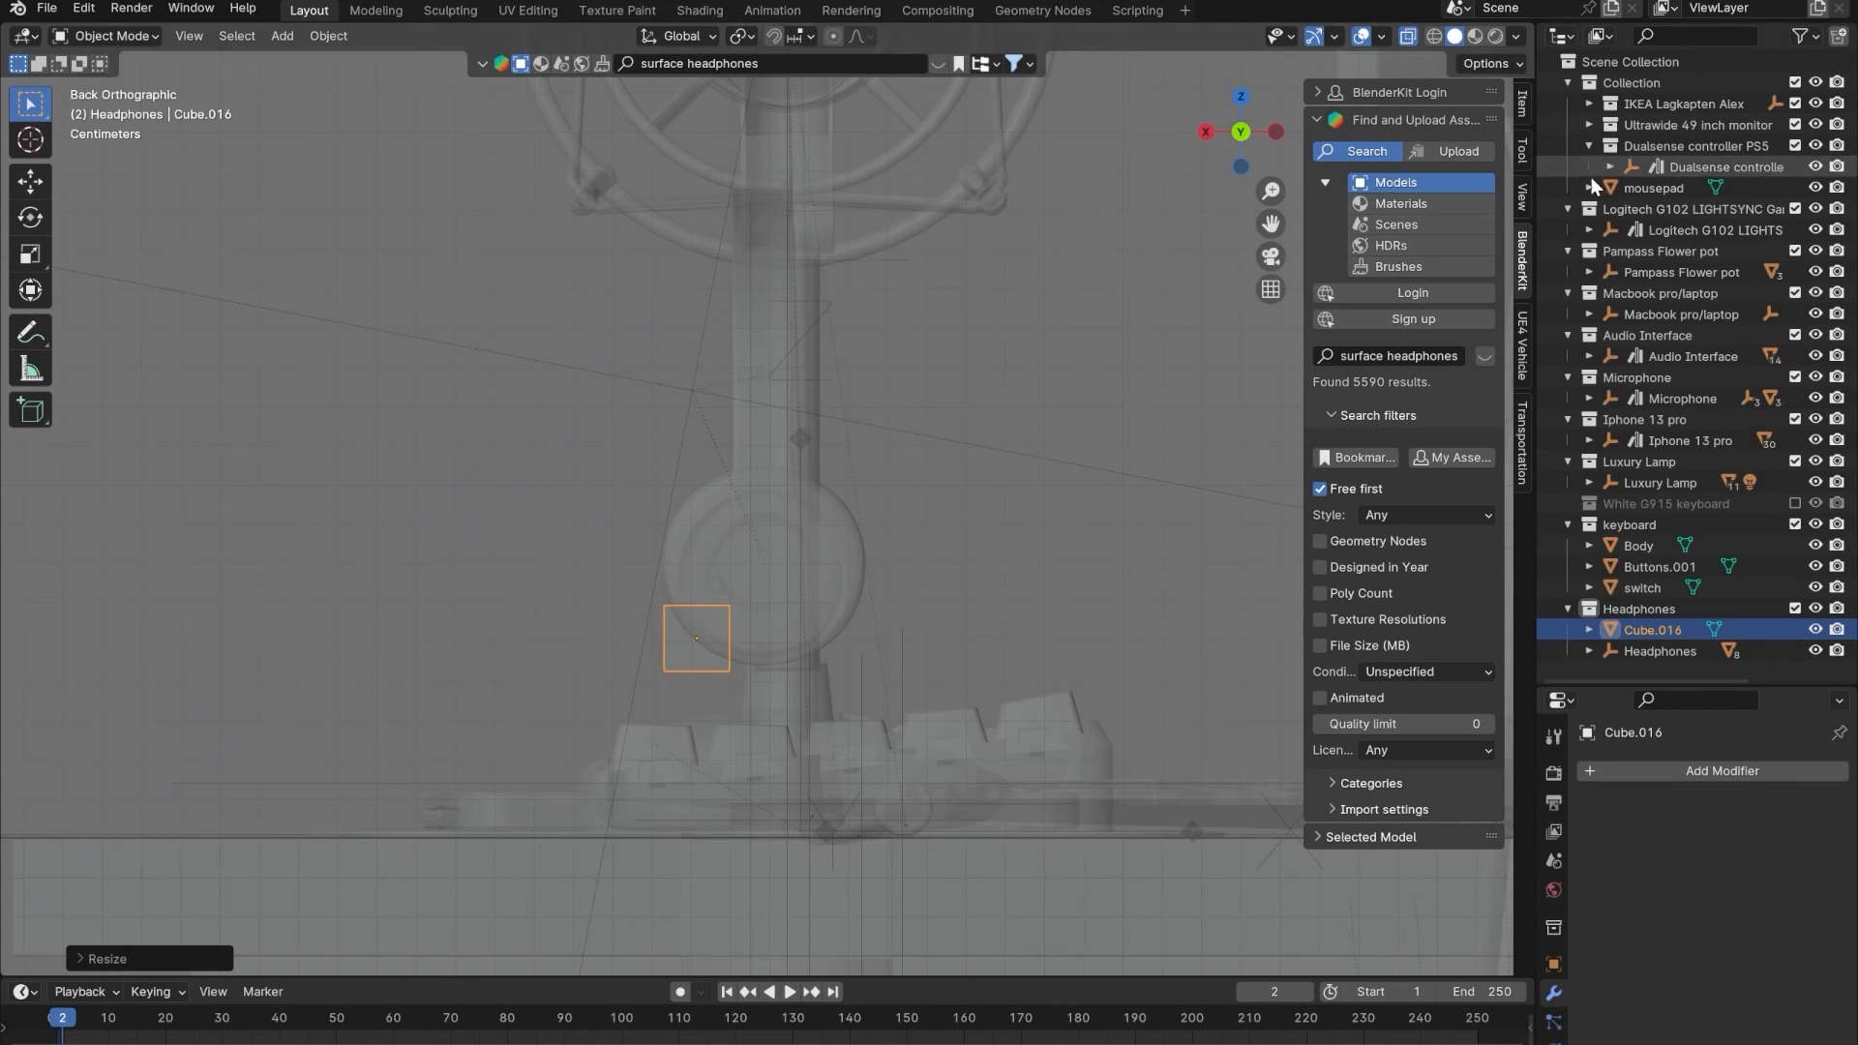
{"action": "key", "text": "s"}
{"action": "key", "text": "x"}
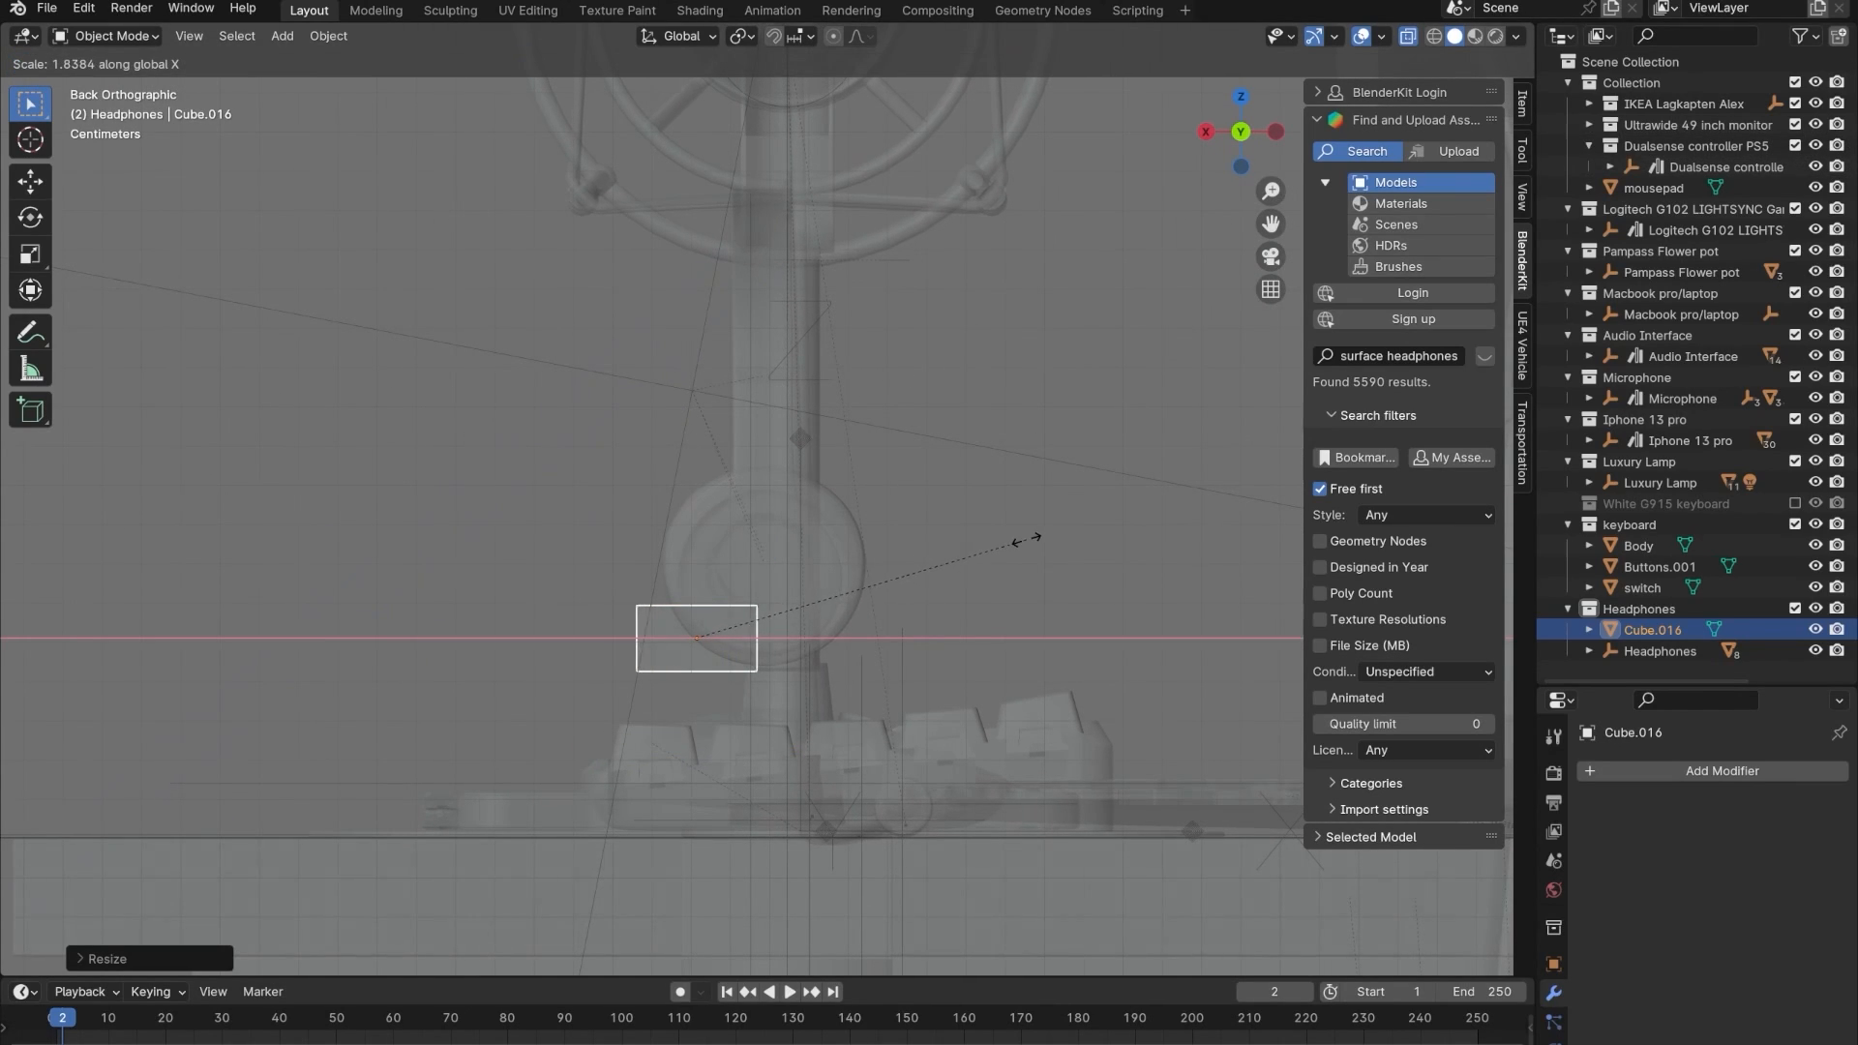
{"action": "left_click", "coordinate": [201, 494]}
- In see-through back view, move the slab down beneath the ear cups until its underside rests on the desk surface
{"action": "middle_click_drag", "start_coordinate": [373, 562], "coordinate": [701, 628]}
{"action": "key", "text": "ctrl+KP_3"}
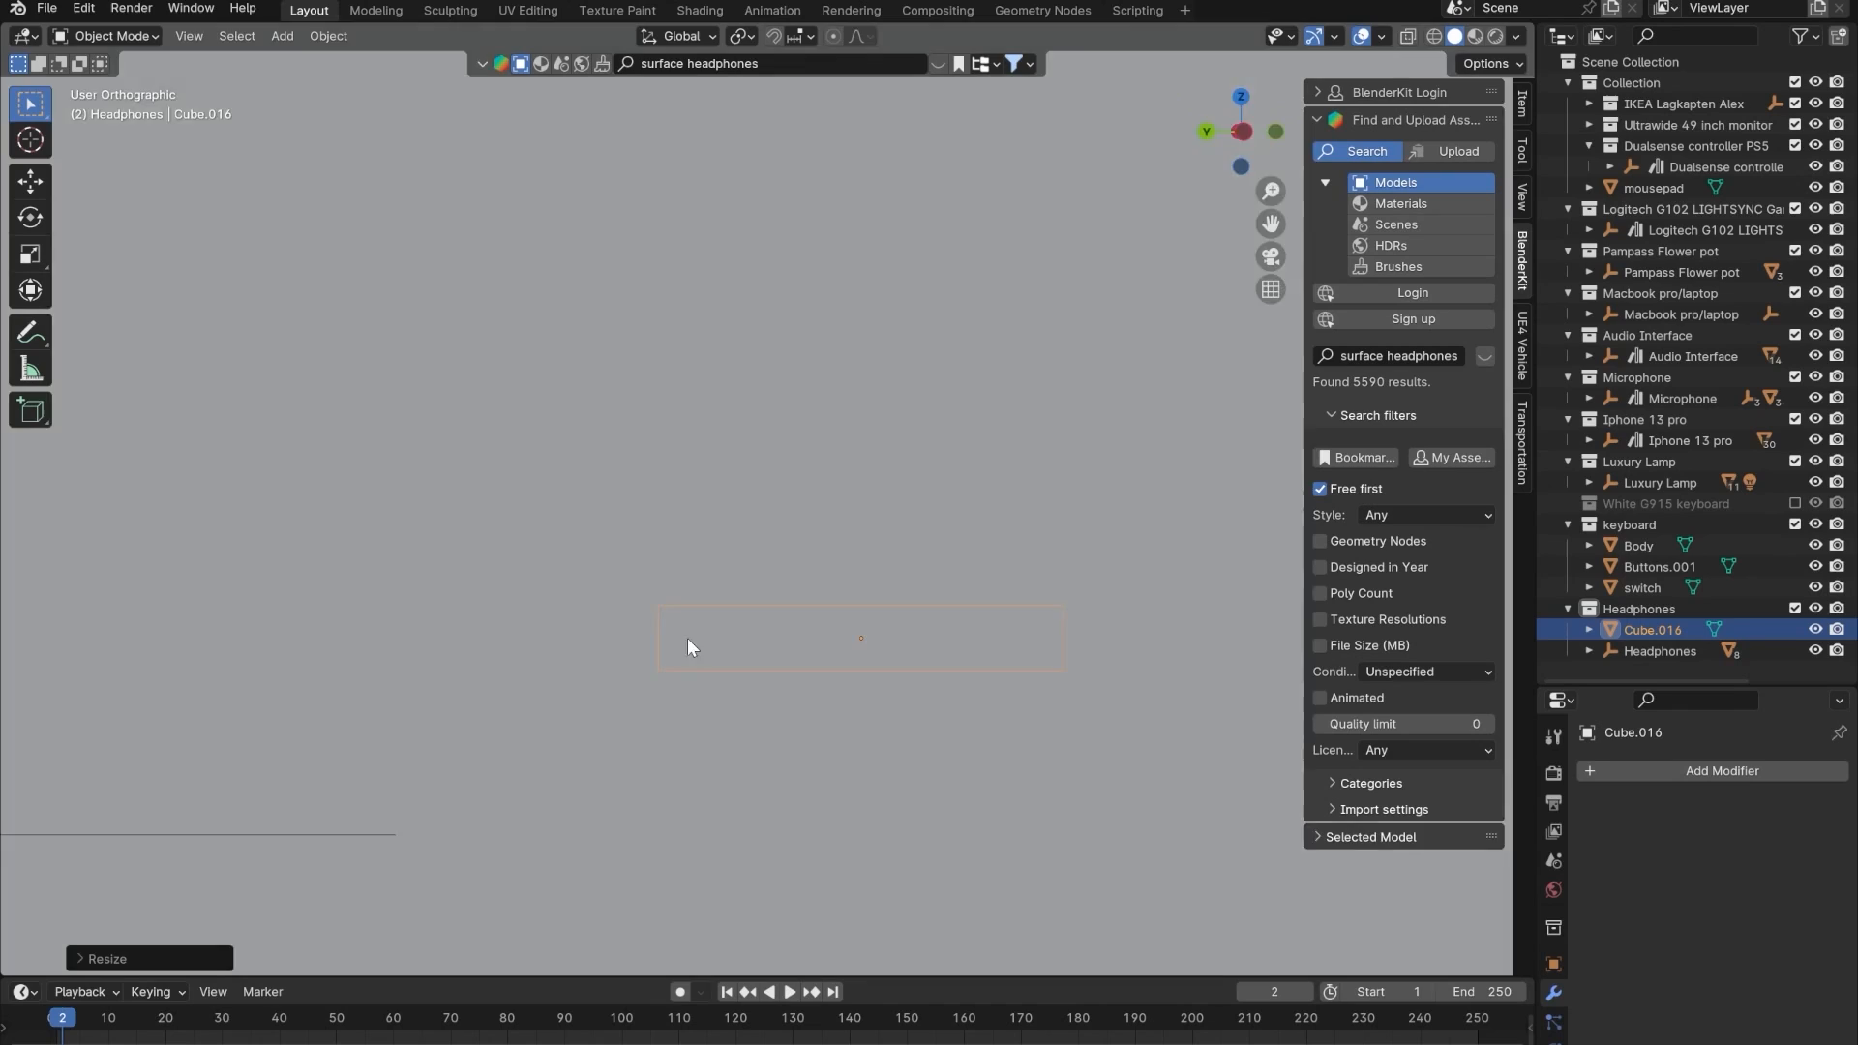
{"action": "key", "text": "alt+z"}
{"action": "scroll", "coordinate": [761, 608], "scroll_direction": "down", "scroll_amount": 2}
{"action": "scroll", "coordinate": [761, 607], "scroll_direction": "up", "scroll_amount": 3}
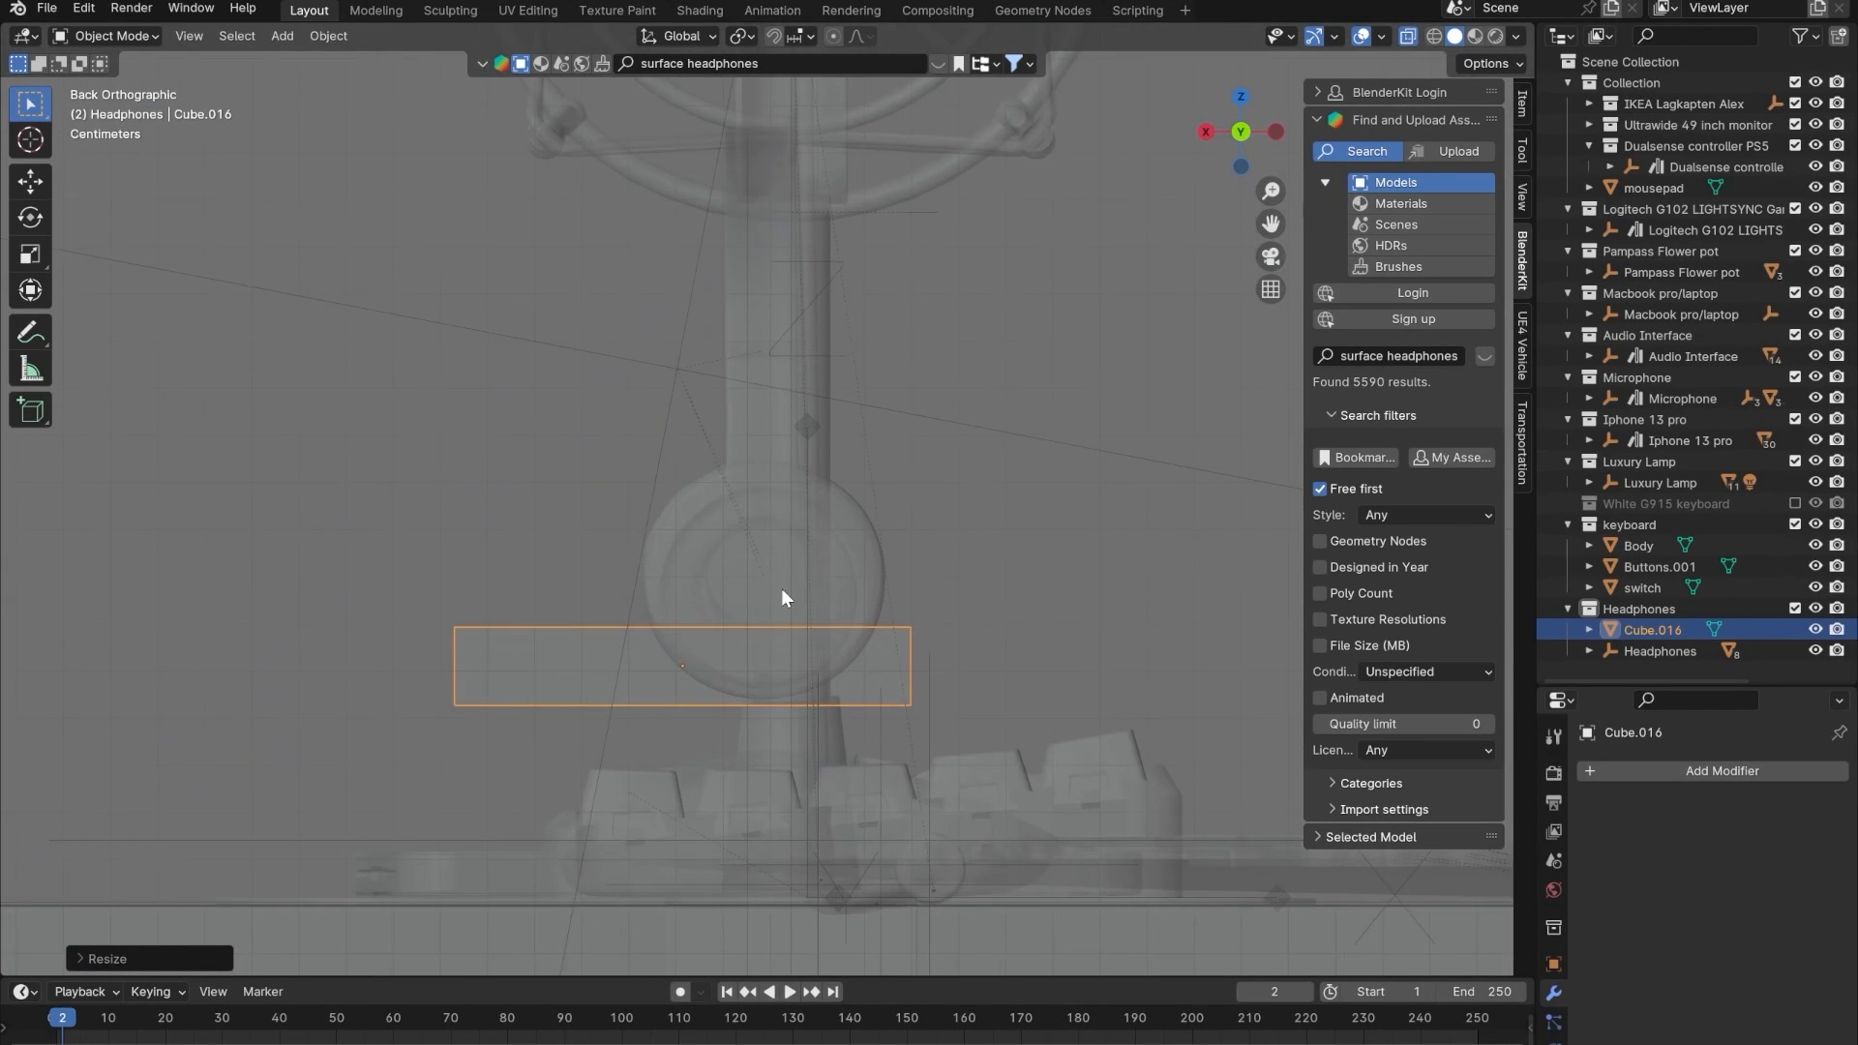
{"action": "middle_click_drag", "start_coordinate": [779, 564], "coordinate": [774, 508], "text": "shift"}
{"action": "key", "text": "g"}
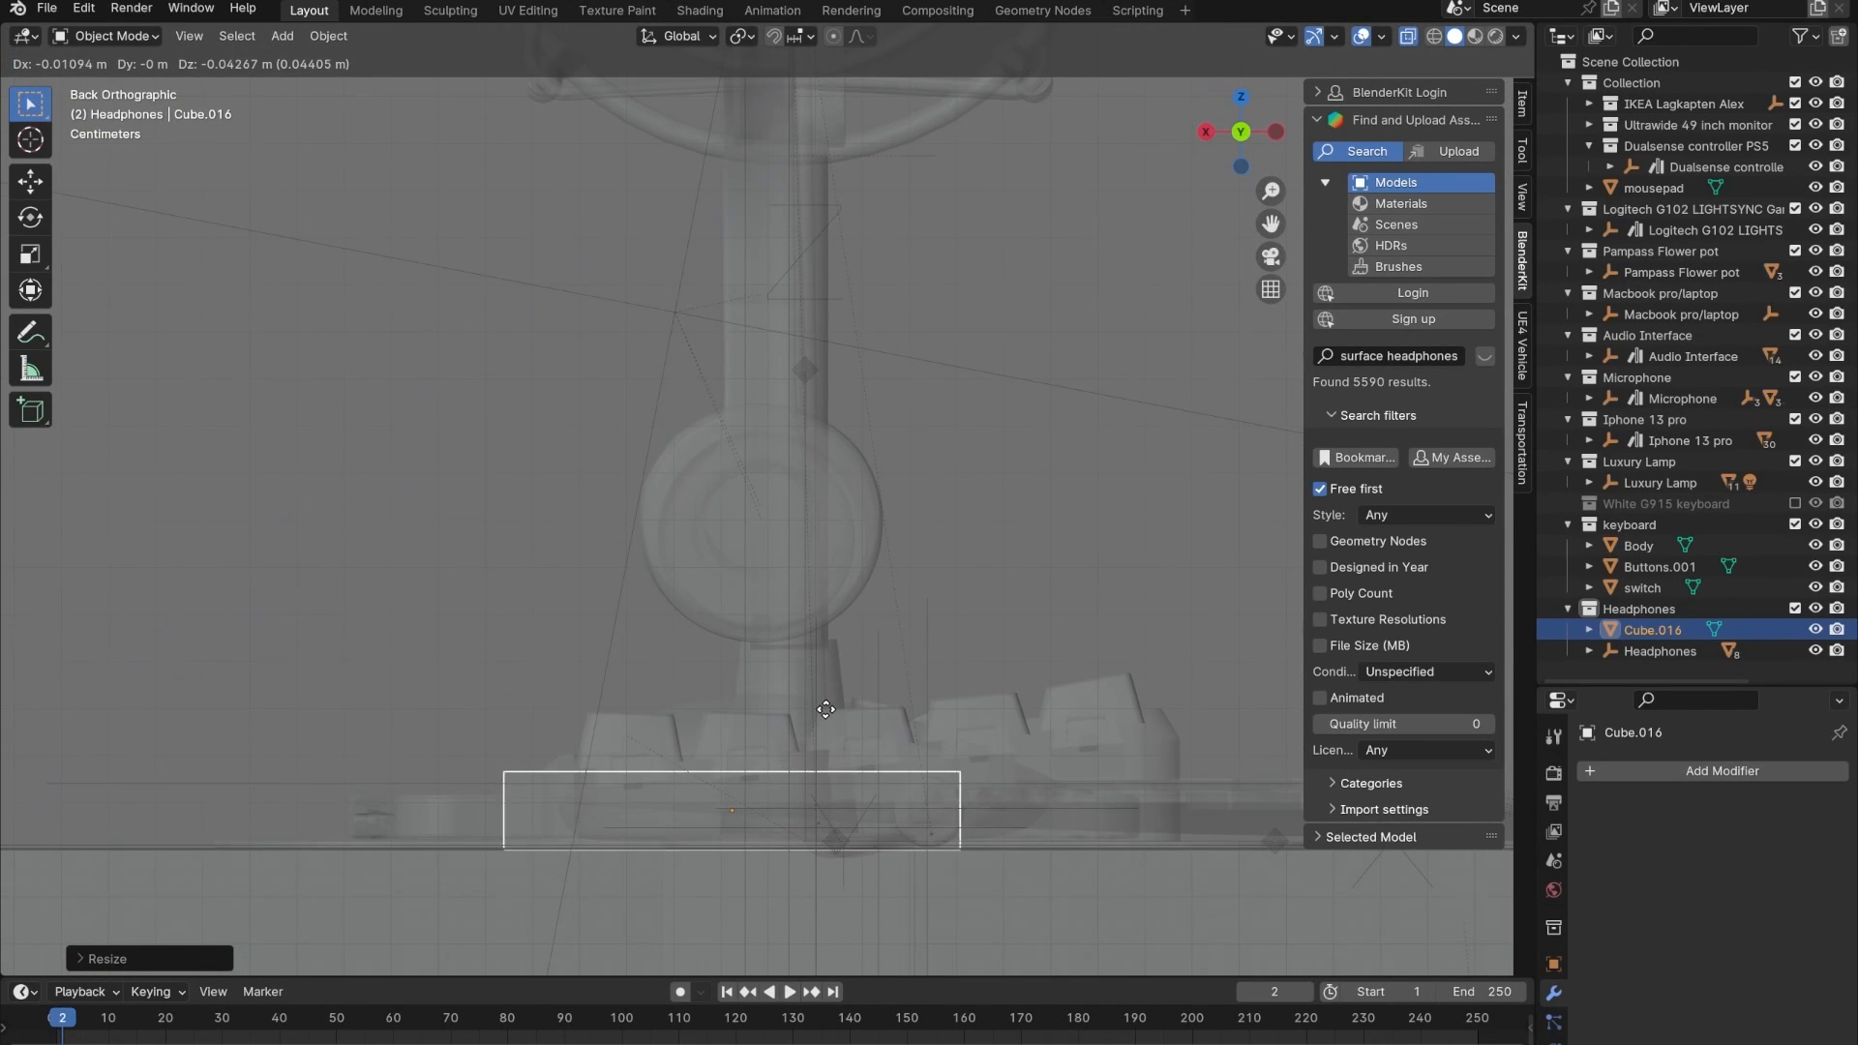
{"action": "left_click", "coordinate": [827, 707]}
{"action": "scroll", "coordinate": [702, 664], "scroll_direction": "up", "scroll_amount": 4}
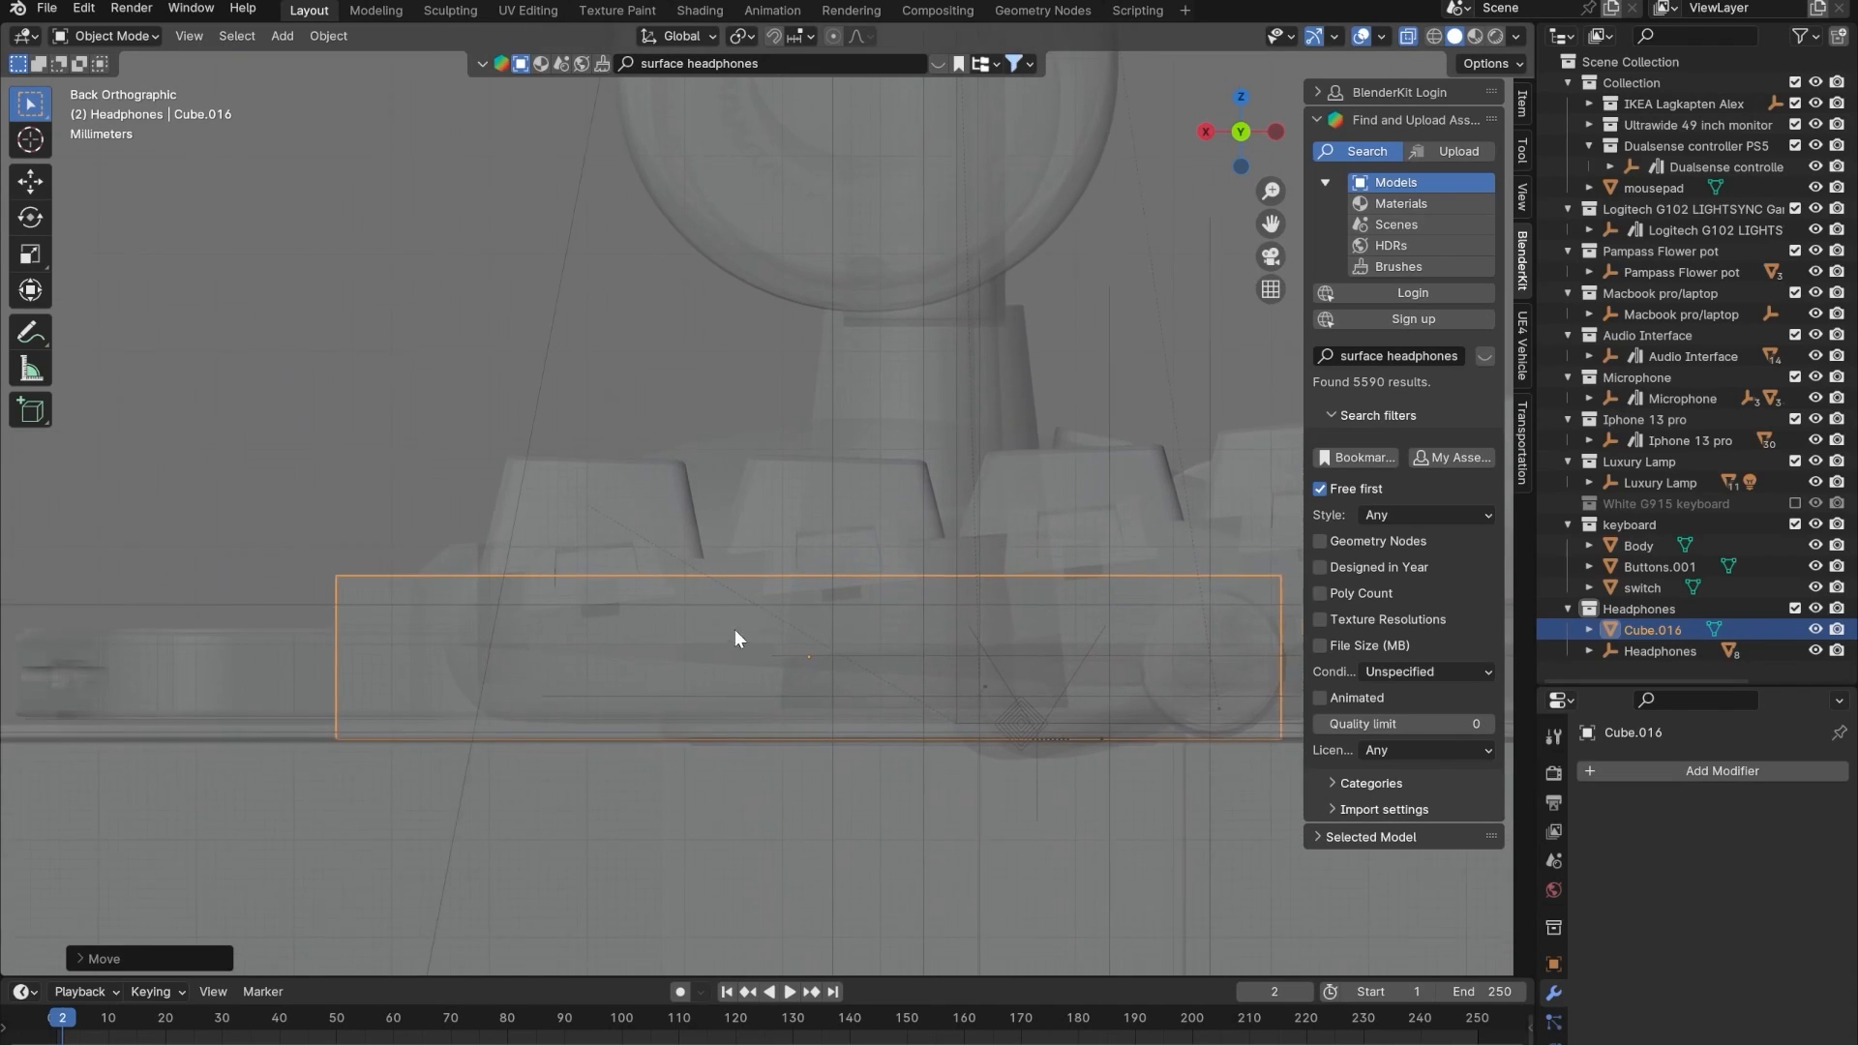
- Edit the slab's mesh and lower its top face along Z by about 0.012 m to make a thin base plate
{"action": "key", "text": "Tab"}
{"action": "scroll", "coordinate": [581, 501], "scroll_direction": "down", "scroll_amount": 3}
{"action": "middle_click_drag", "start_coordinate": [581, 501], "coordinate": [530, 420]}
{"action": "left_click", "coordinate": [778, 560]}
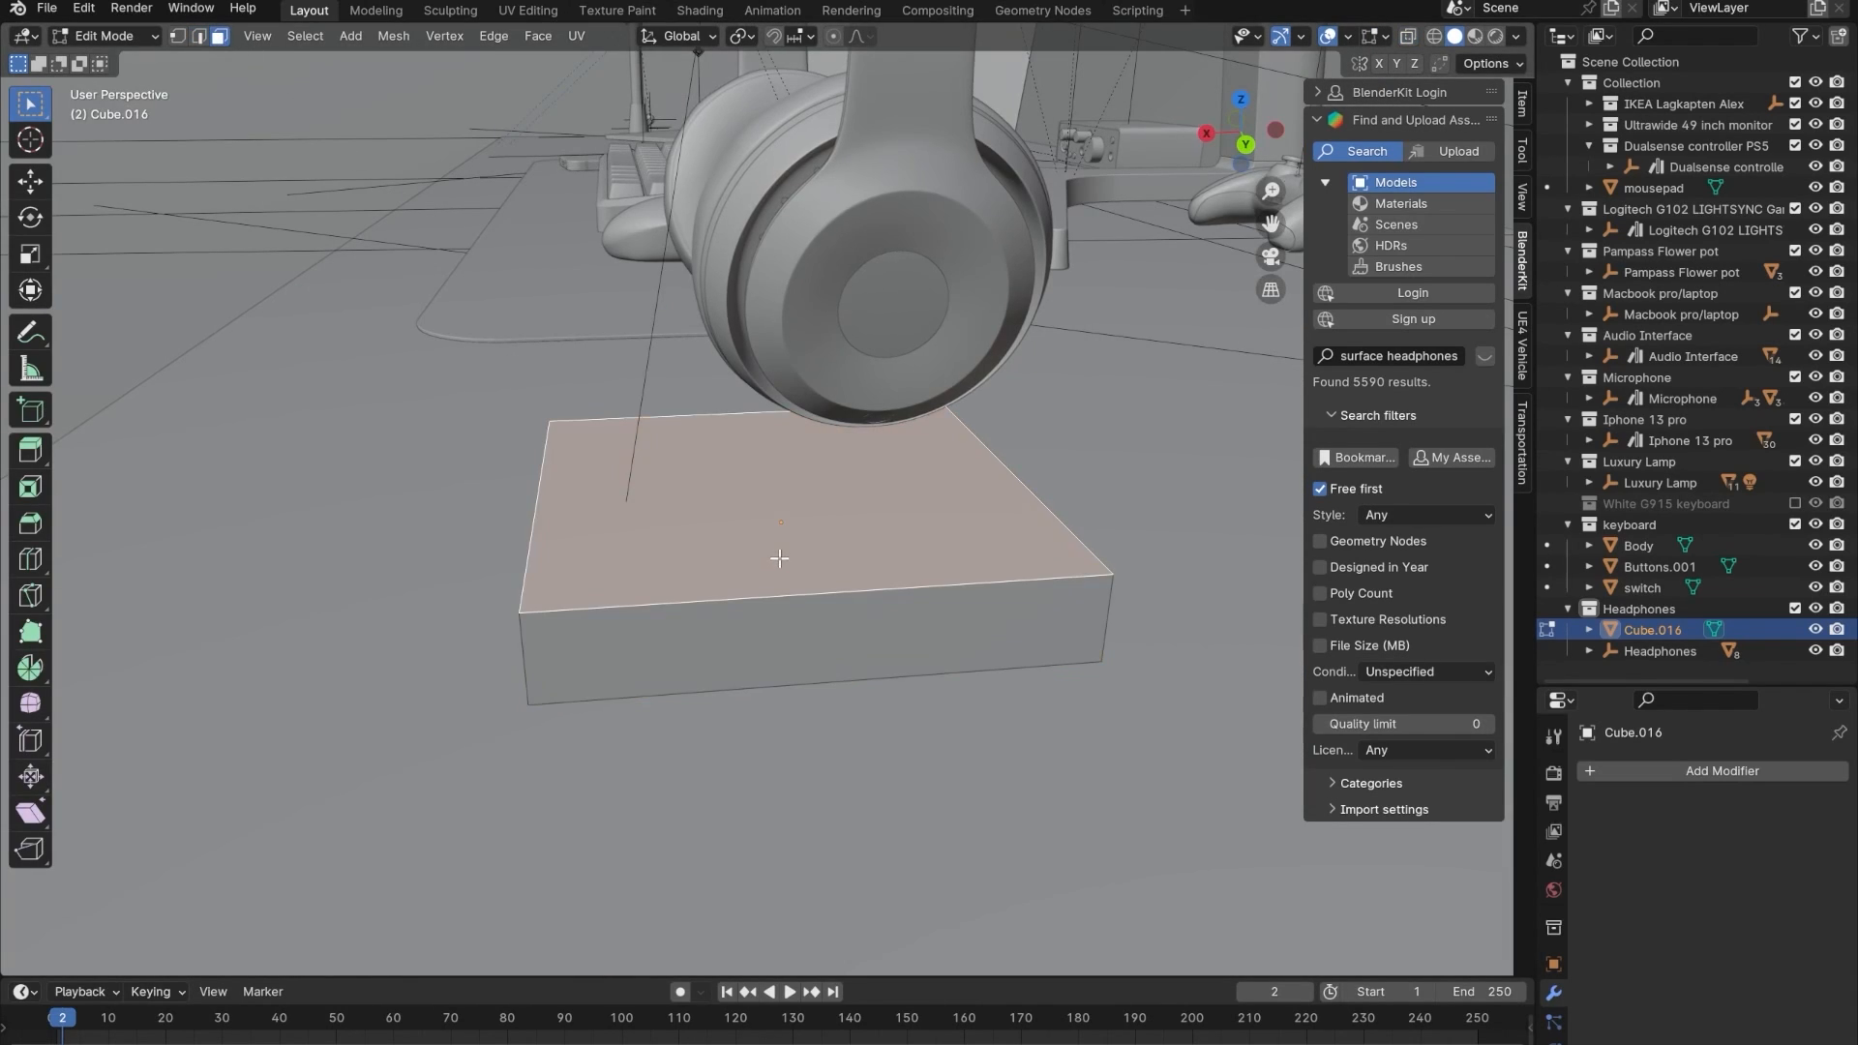
{"action": "key", "text": "KP_1"}
{"action": "key", "text": "ctrl+KP_1"}
{"action": "key", "text": "alt+z"}
{"action": "middle_click_drag", "start_coordinate": [784, 541], "coordinate": [653, 550], "text": "shift"}
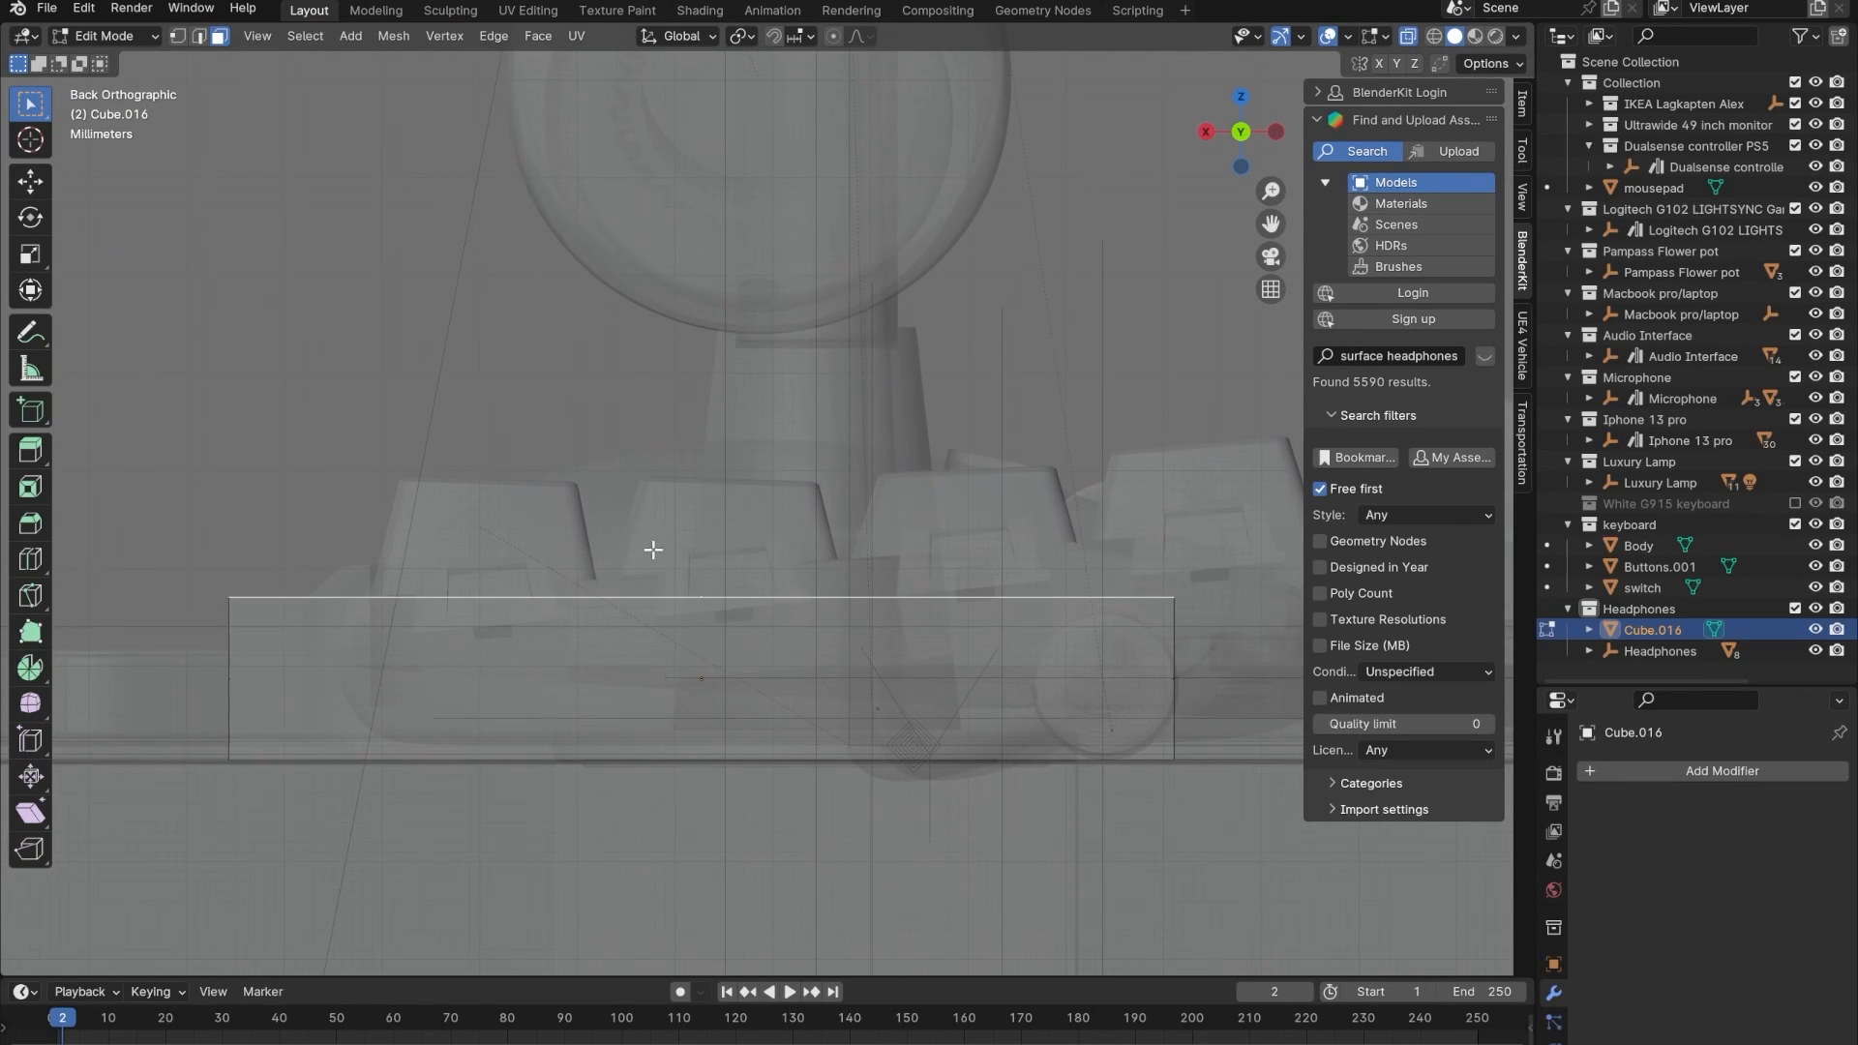
{"action": "key", "text": "g"}
{"action": "key", "text": "x"}
{"action": "key", "text": "z"}
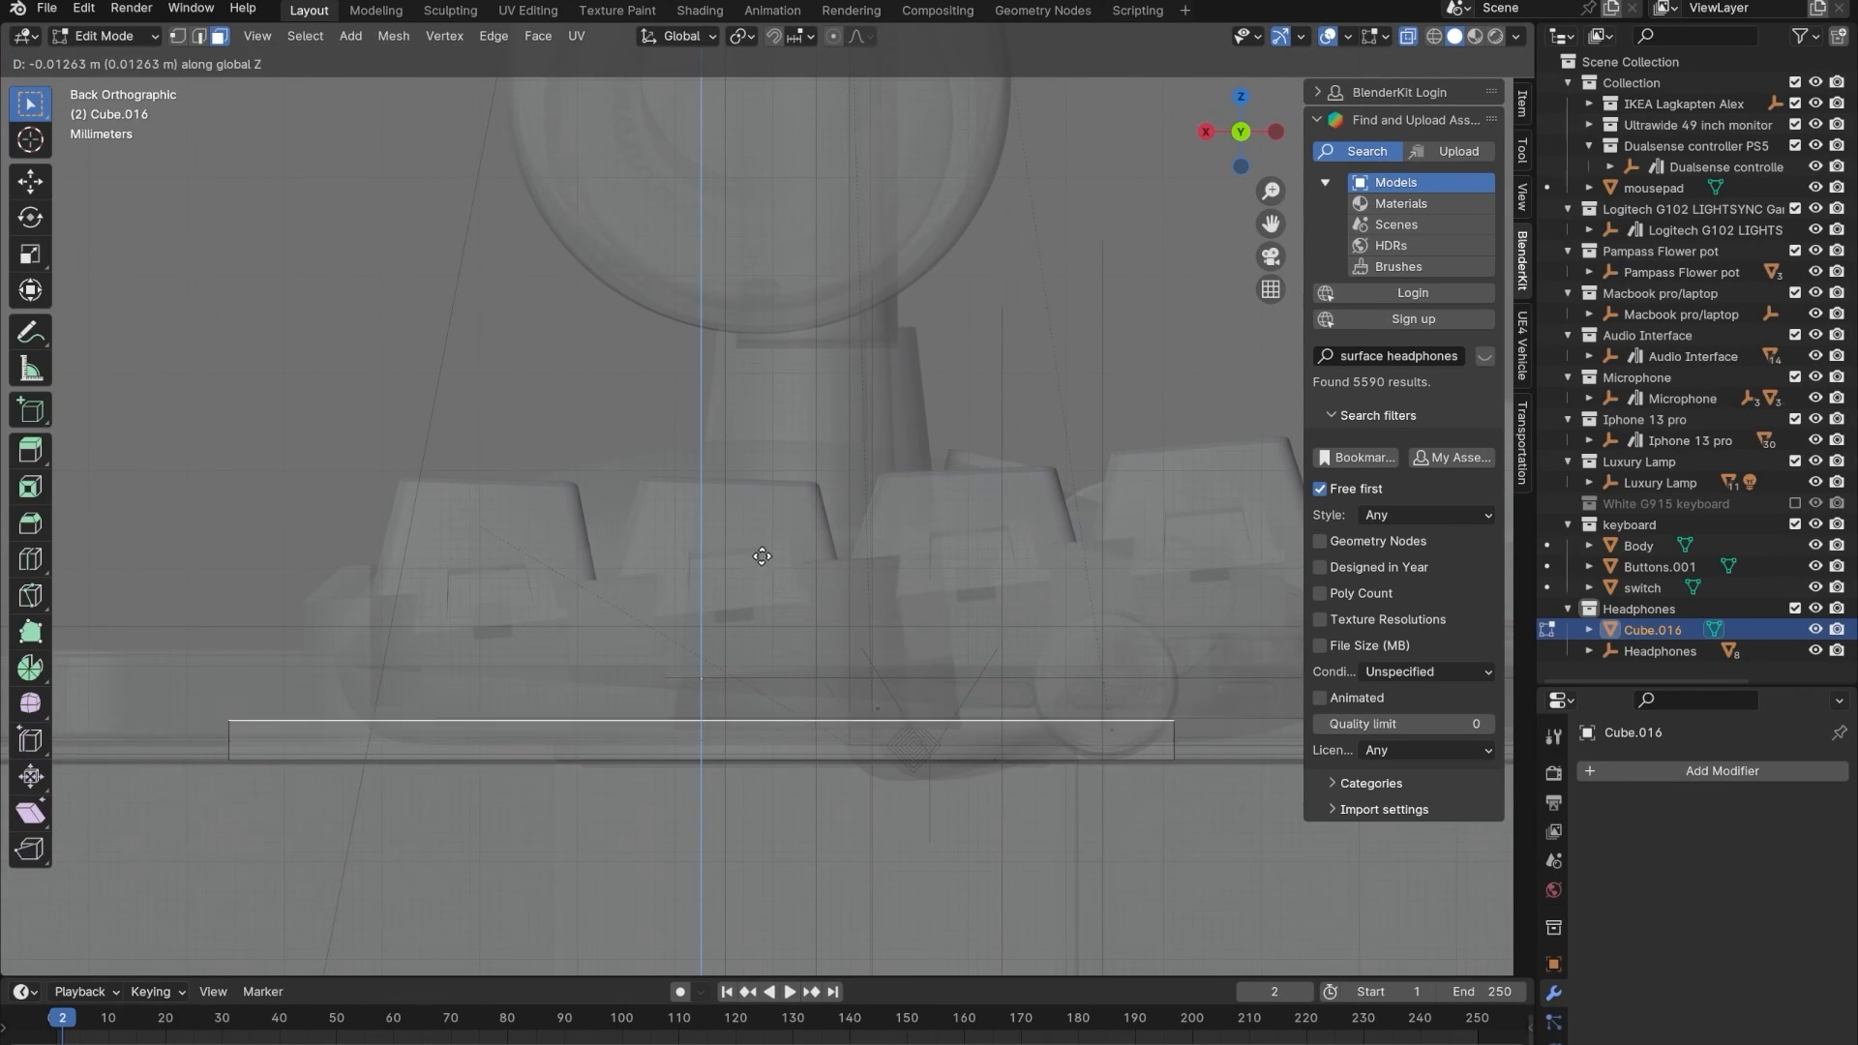
{"action": "left_click", "coordinate": [762, 548]}
- Inset the base plate's top face to a small central square and extrude it upward into a post
{"action": "middle_click_drag", "start_coordinate": [593, 656], "coordinate": [755, 619]}
{"action": "scroll", "coordinate": [780, 722], "scroll_direction": "down", "scroll_amount": 3}
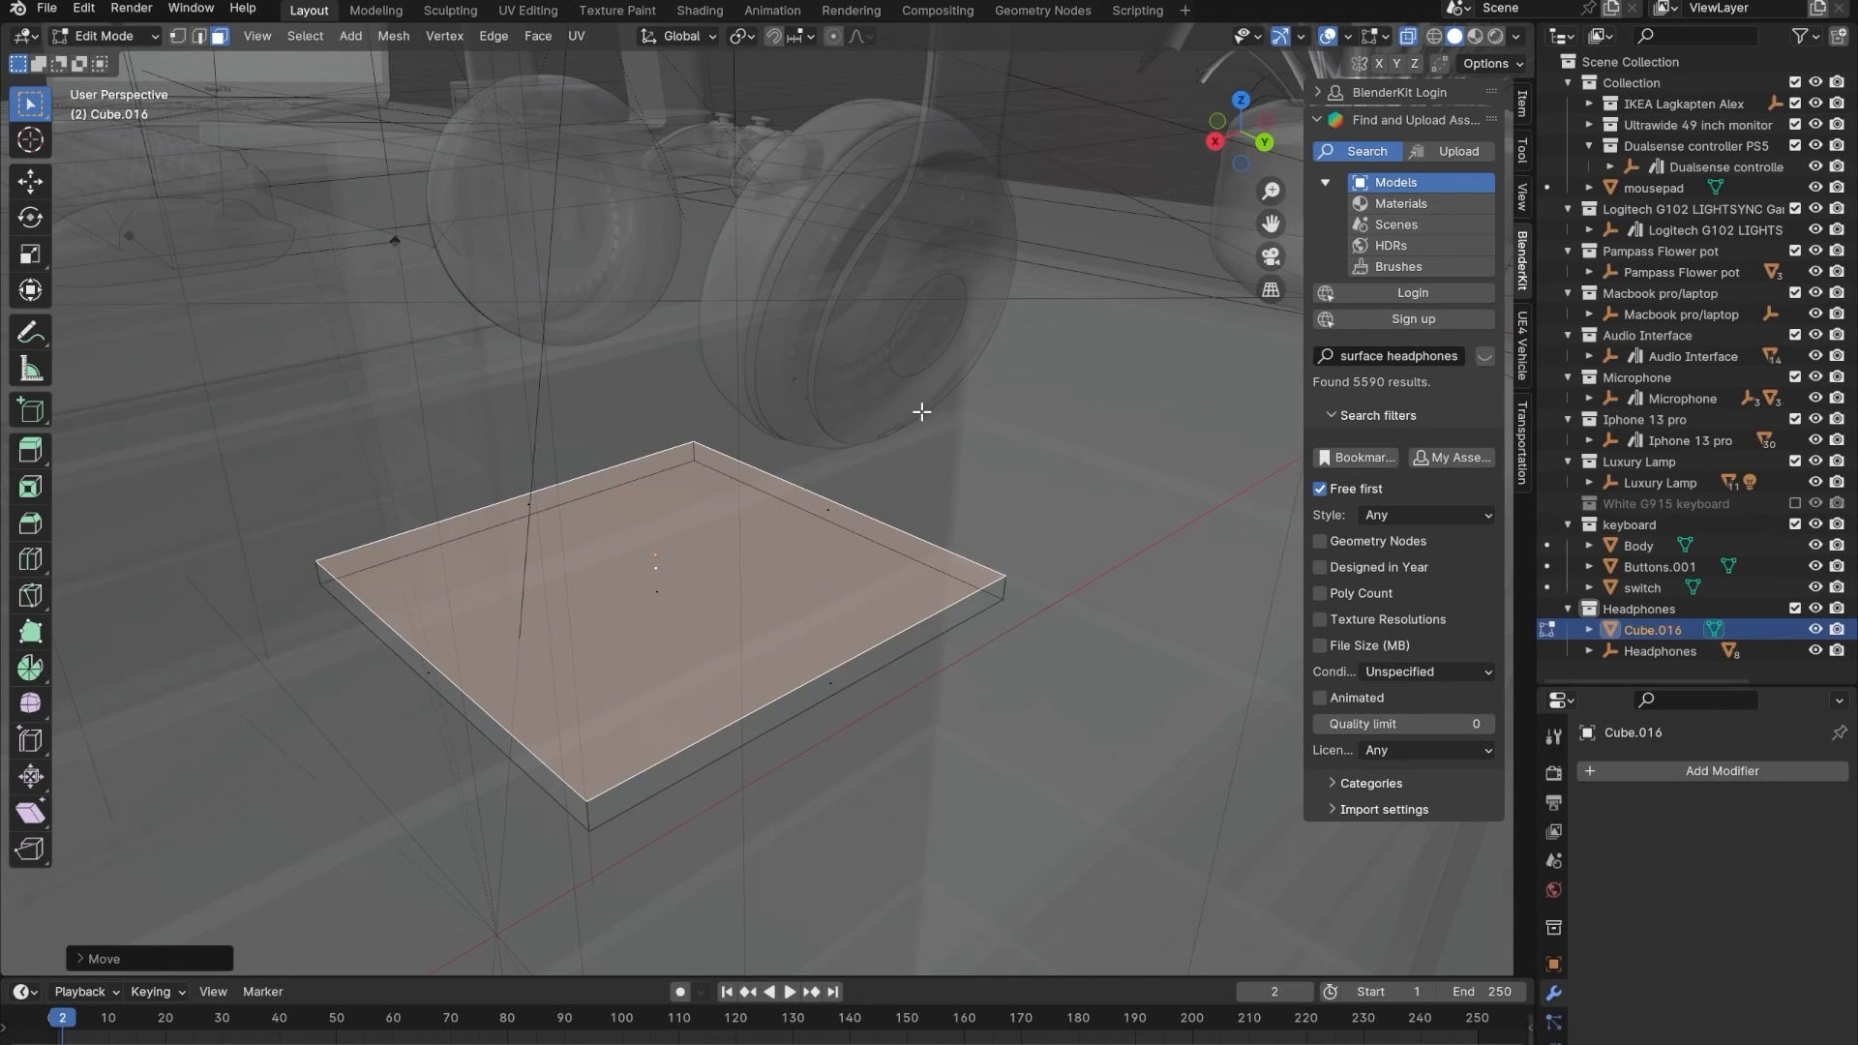
{"action": "key", "text": "i"}
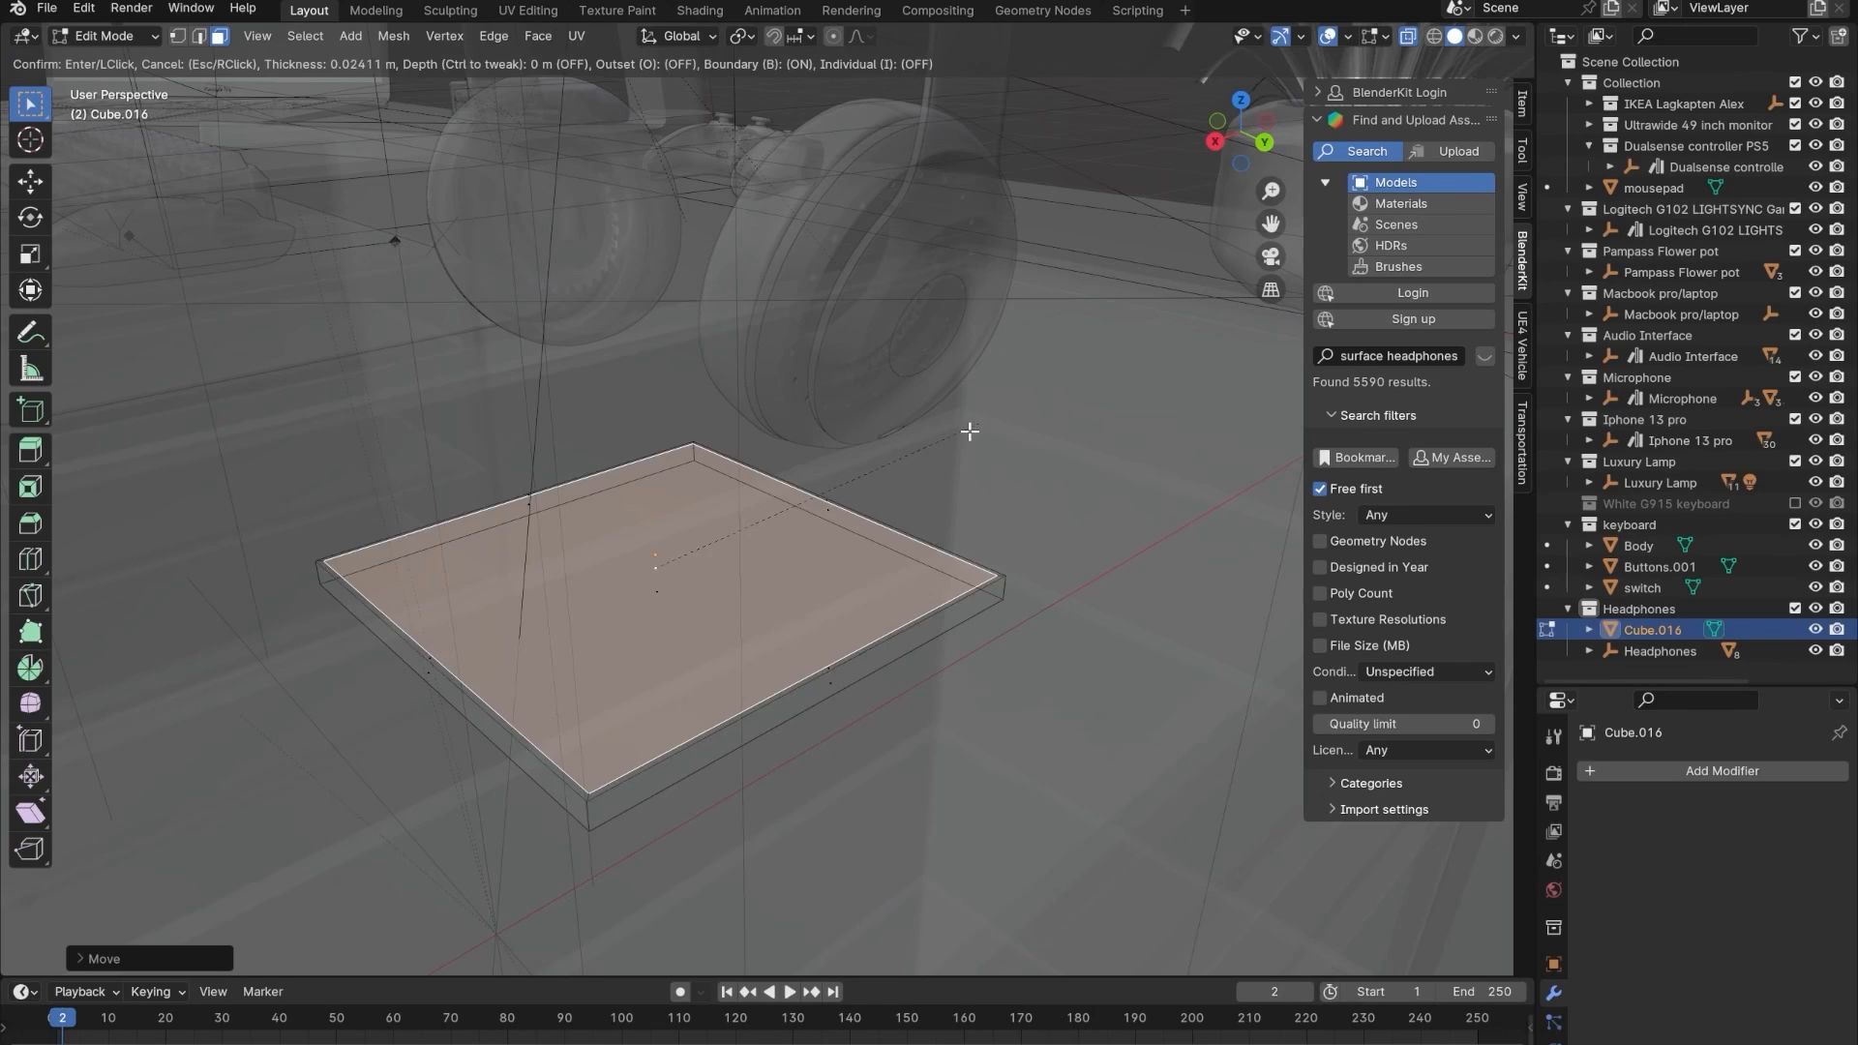
{"action": "left_click", "coordinate": [833, 492]}
{"action": "key", "text": "e"}
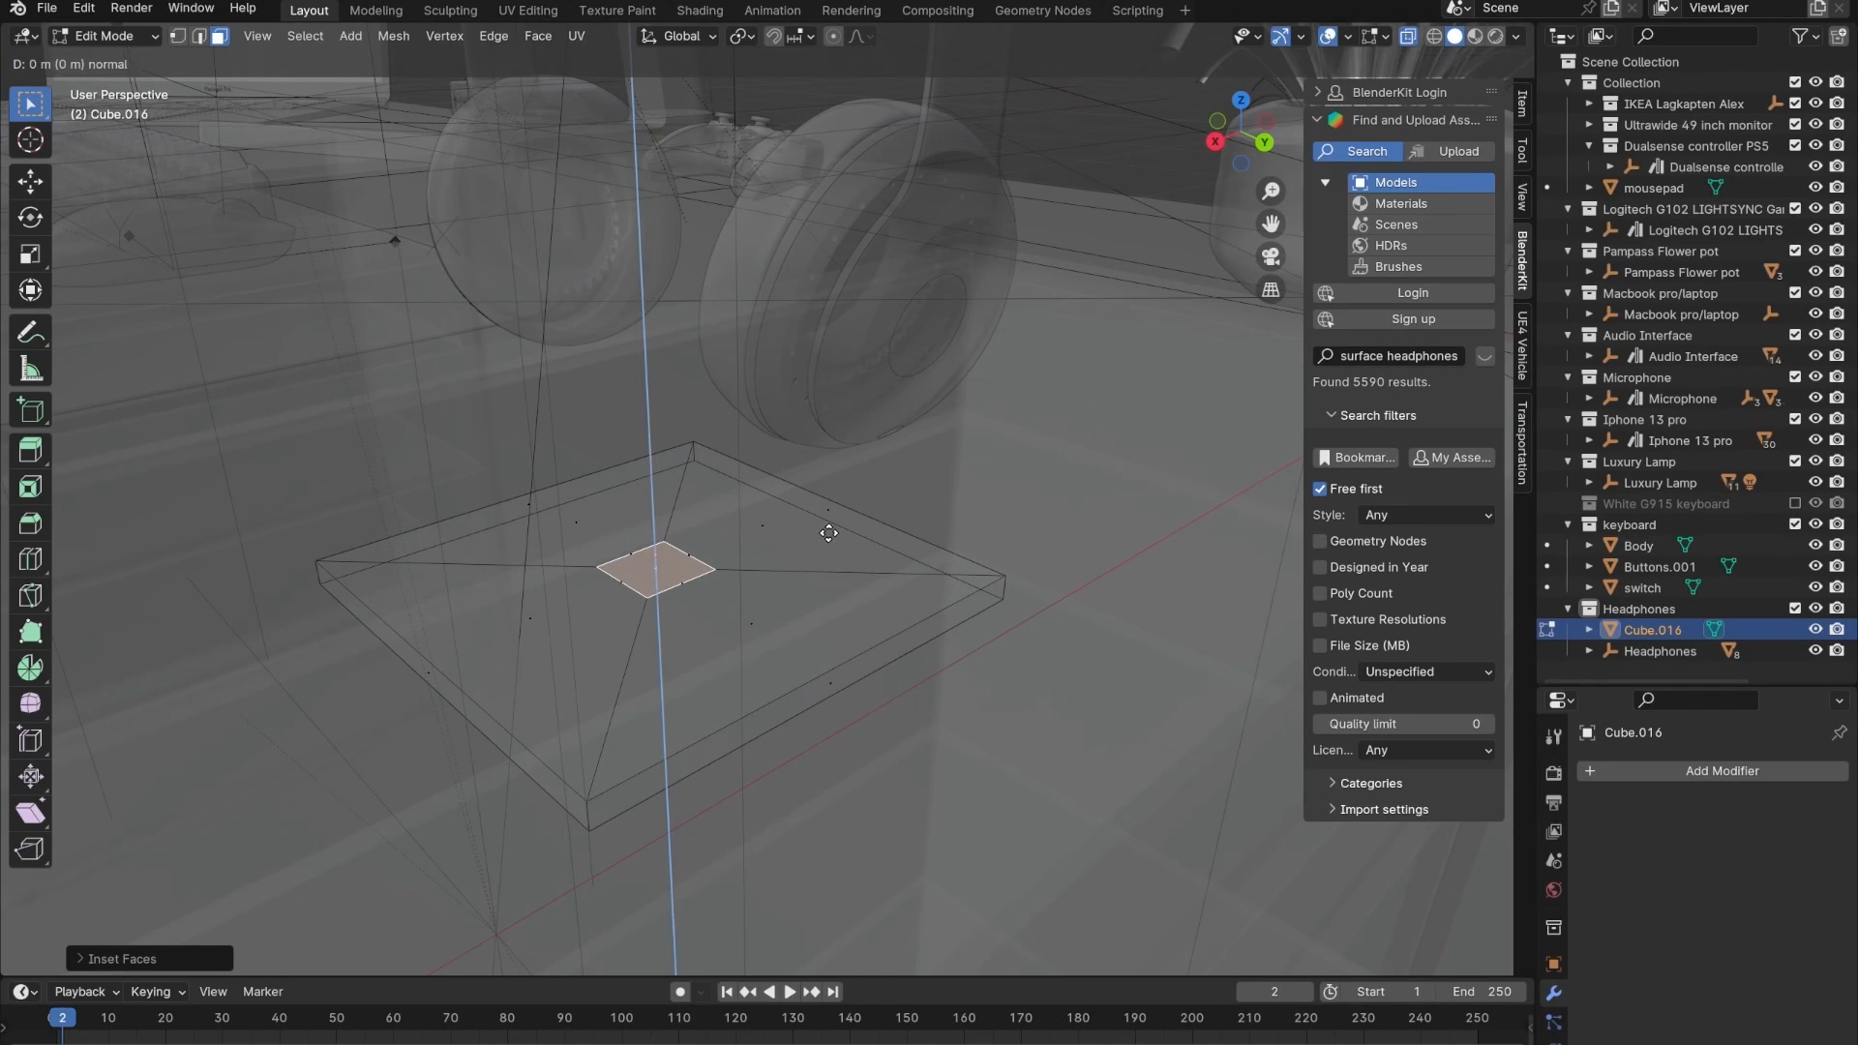
{"action": "left_click", "coordinate": [811, 292]}
{"action": "middle_click_drag", "start_coordinate": [811, 292], "coordinate": [755, 643], "text": "alt"}
{"action": "key", "text": "g"}
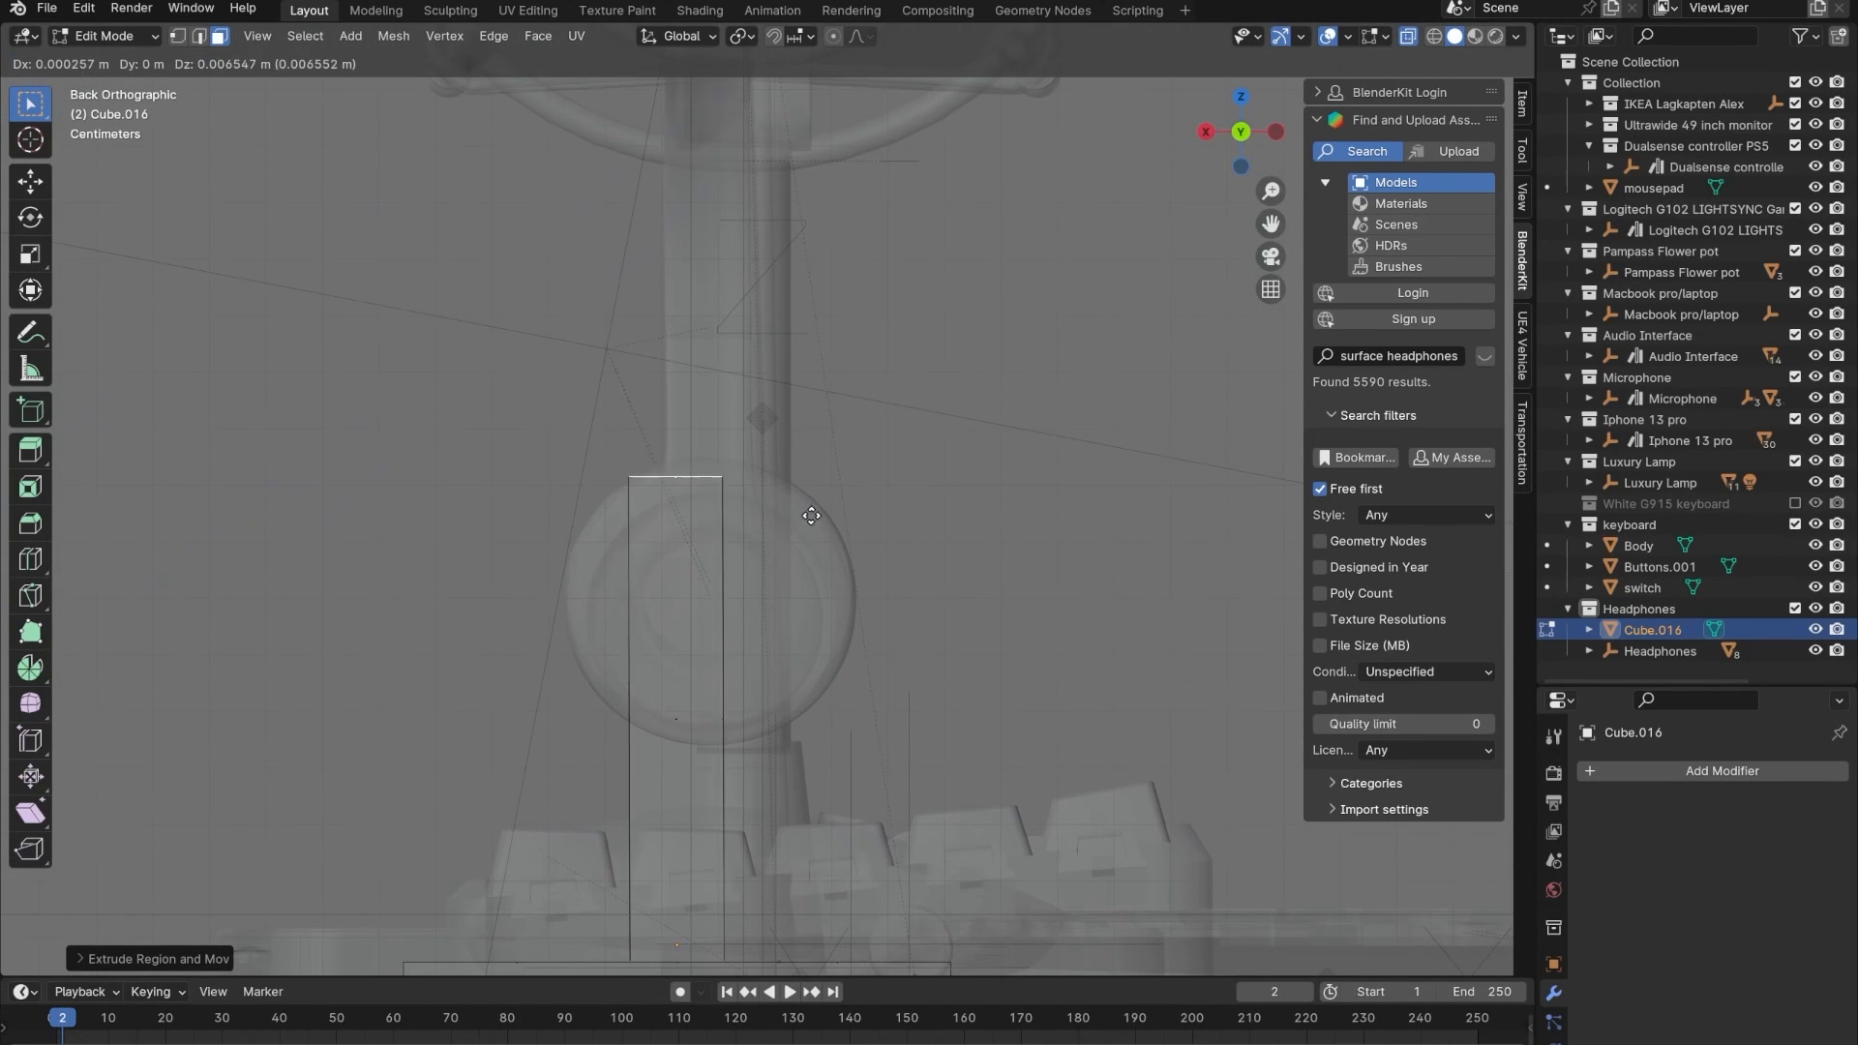
{"action": "key", "text": "z"}
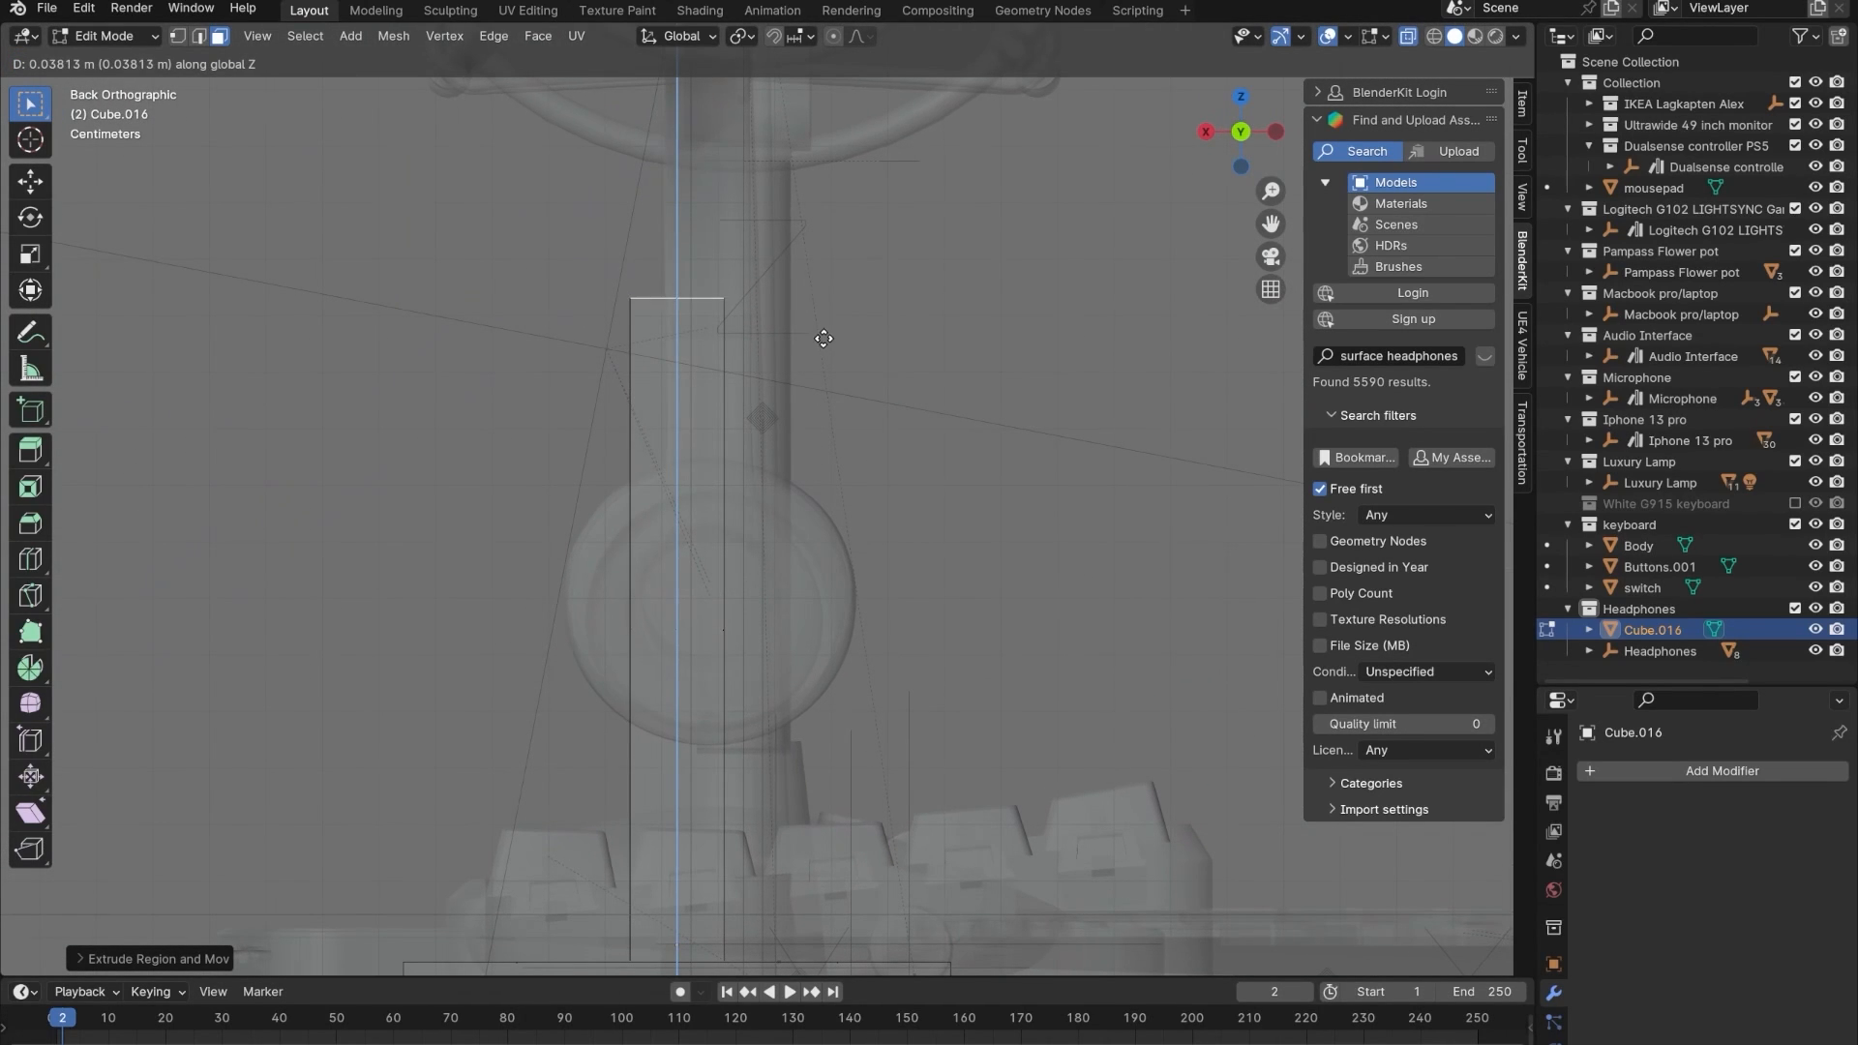
{"action": "key", "text": "shift+z"}
{"action": "left_click", "coordinate": [819, 348]}
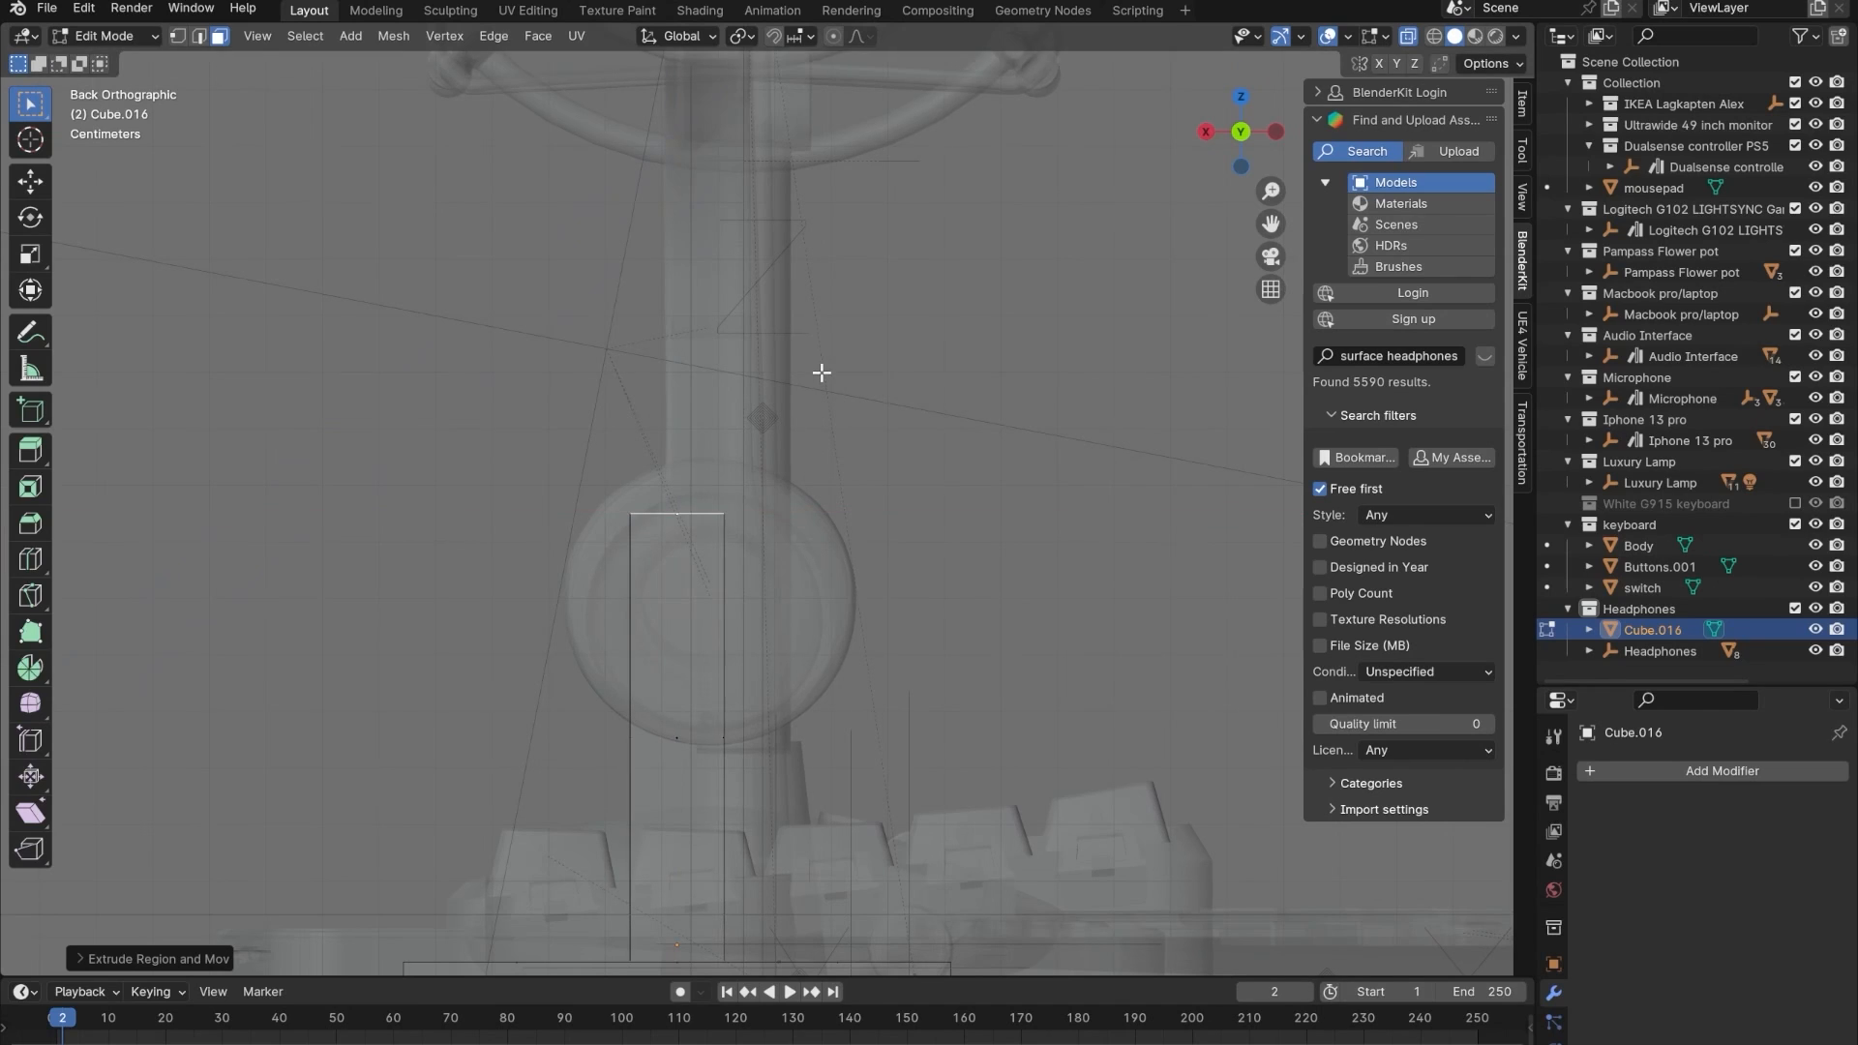
- Raise the post's top face along Z by about 0.07 m and fine-tune its height to just under the headband
{"action": "middle_click_drag", "start_coordinate": [822, 374], "coordinate": [808, 657], "text": "shift"}
{"action": "key", "text": "g"}
{"action": "key", "text": "z"}
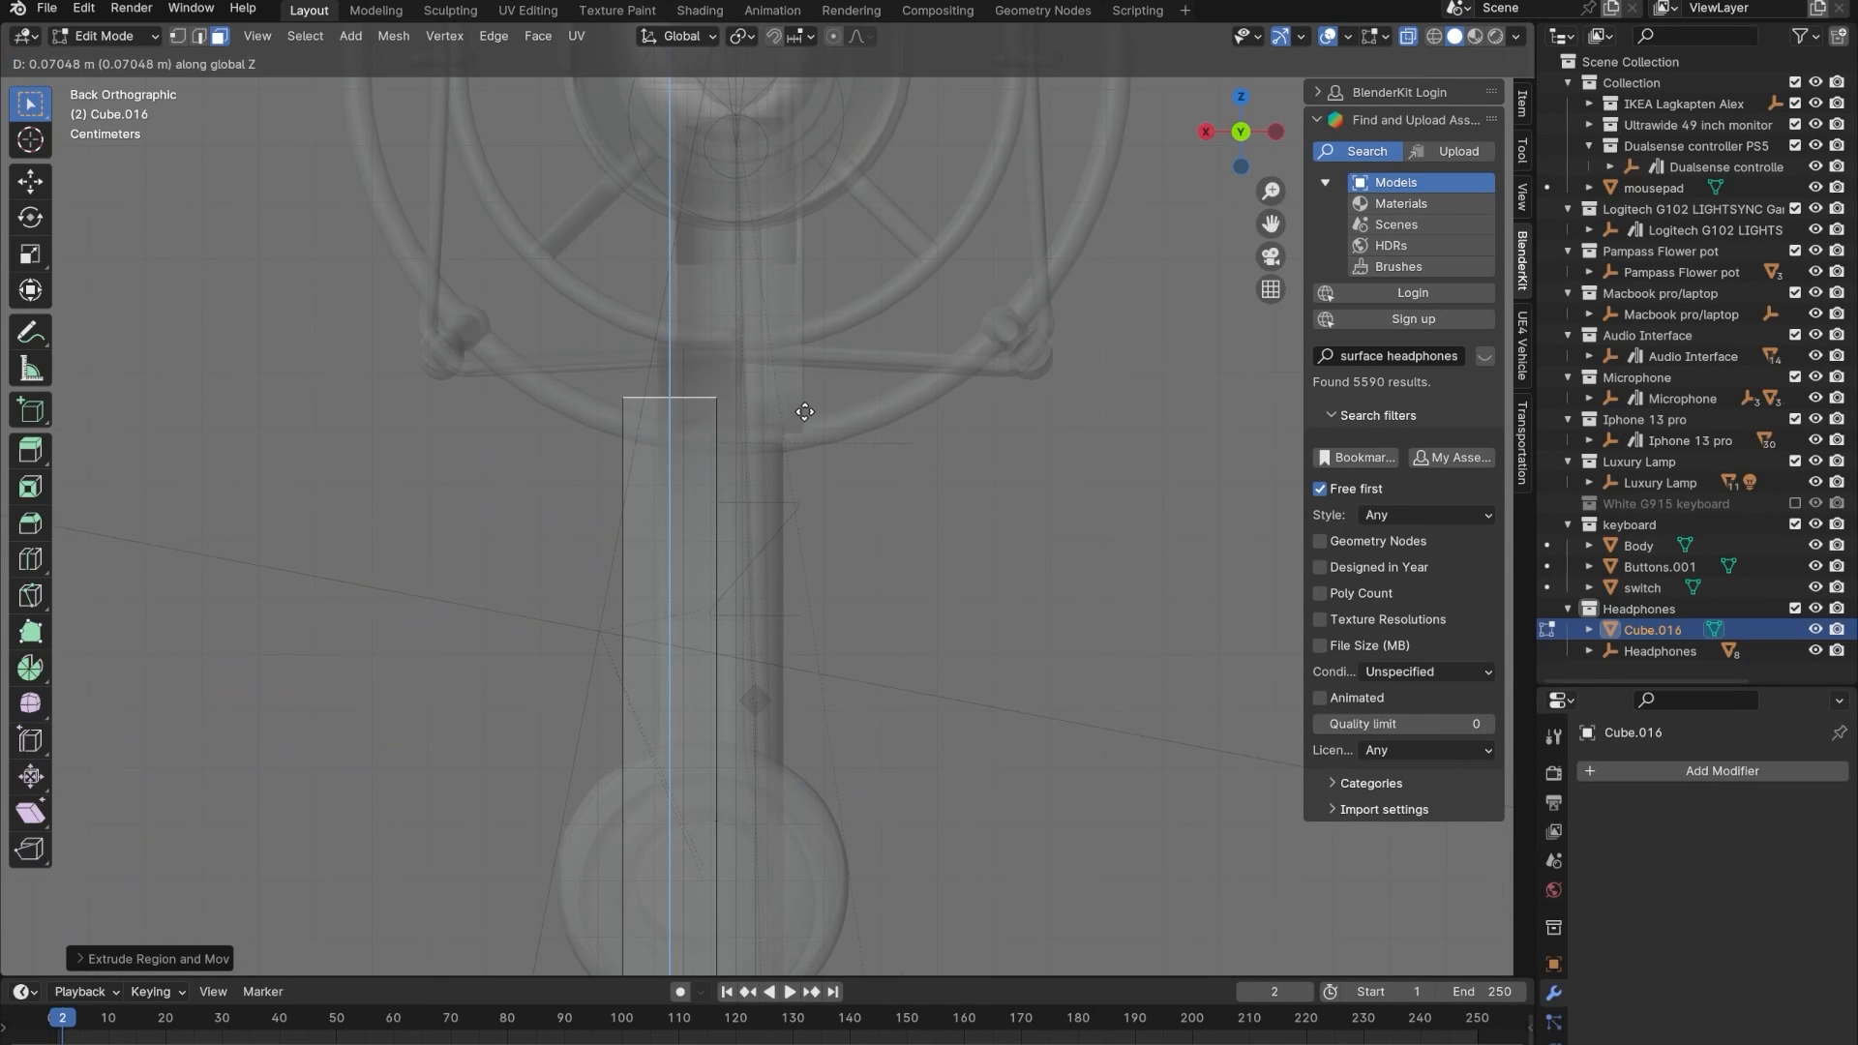
{"action": "middle_click", "coordinate": [814, 444]}
{"action": "middle_click_drag", "start_coordinate": [817, 444], "coordinate": [881, 523]}
{"action": "left_click", "coordinate": [809, 416]}
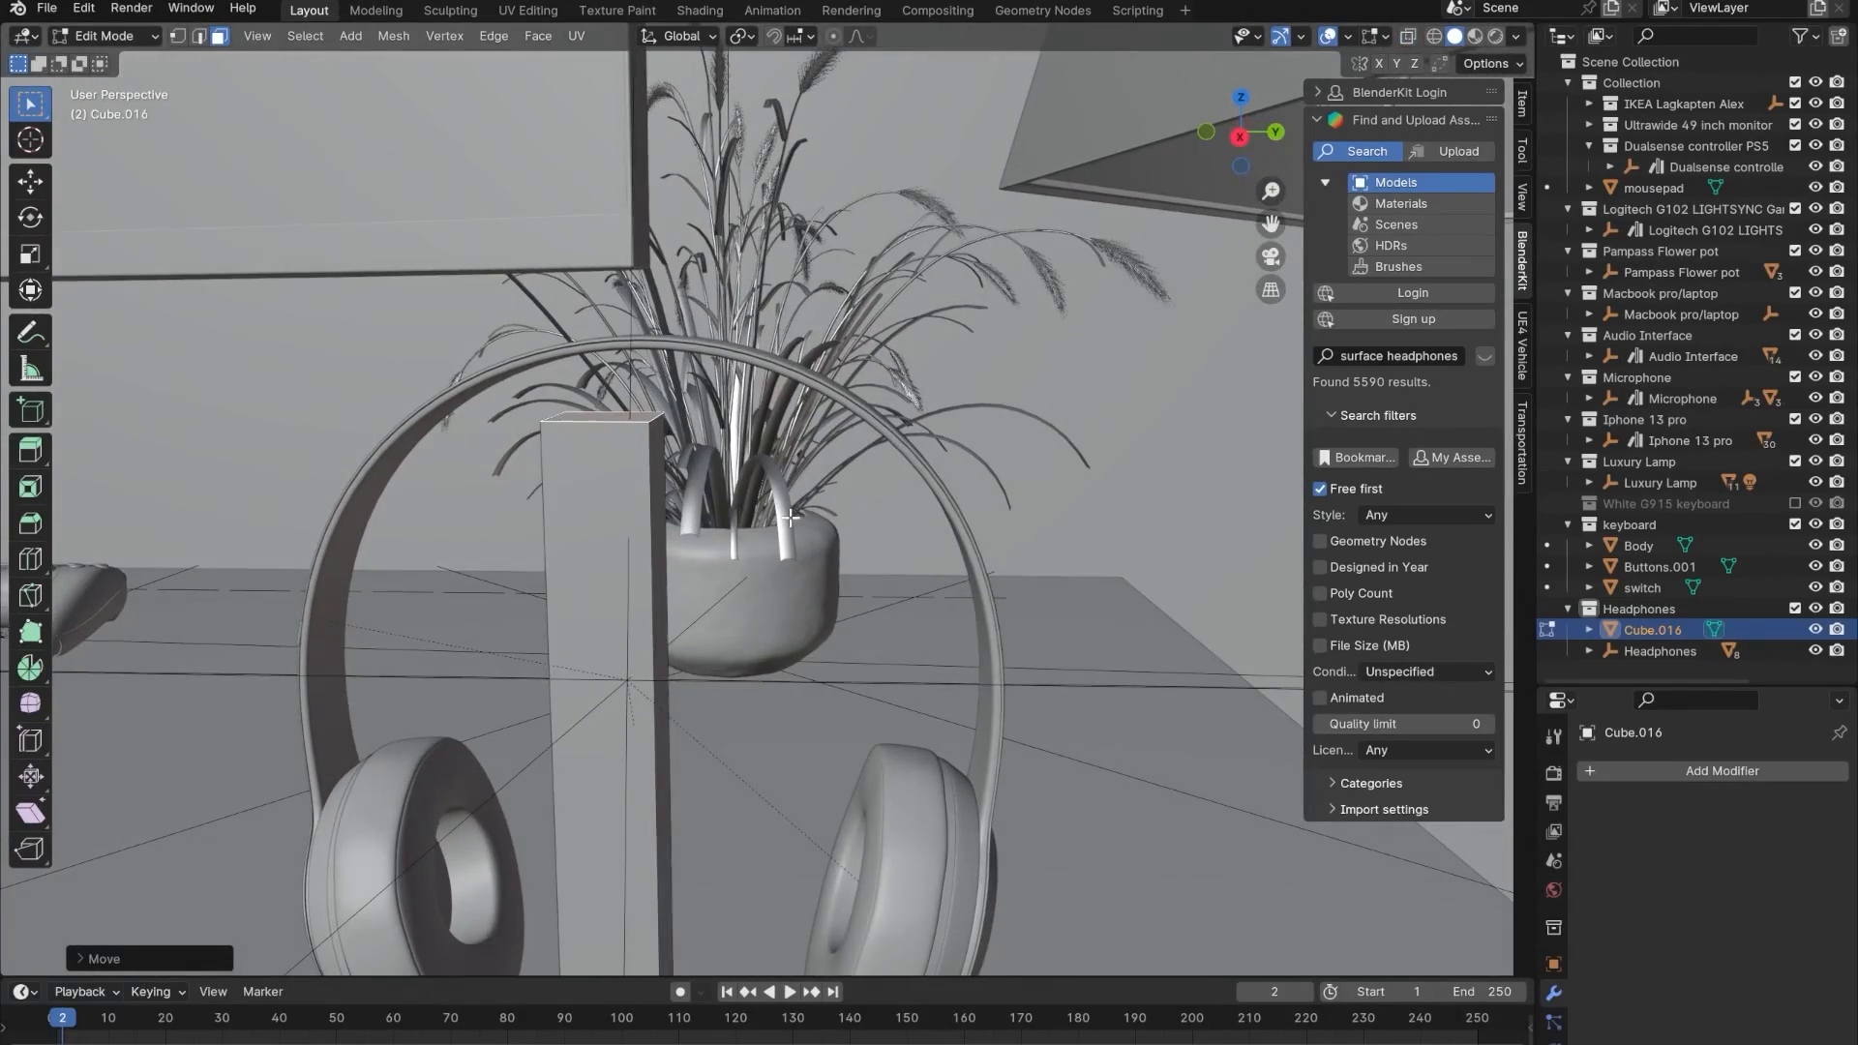
{"action": "key", "text": "g"}
{"action": "key", "text": "z"}
{"action": "left_click", "coordinate": [808, 464]}
- Add a horizontal loop cut around the post and slide it close to the top end
{"action": "middle_click_drag", "start_coordinate": [651, 407], "coordinate": [564, 473]}
{"action": "middle_click_drag", "start_coordinate": [712, 581], "coordinate": [841, 611]}
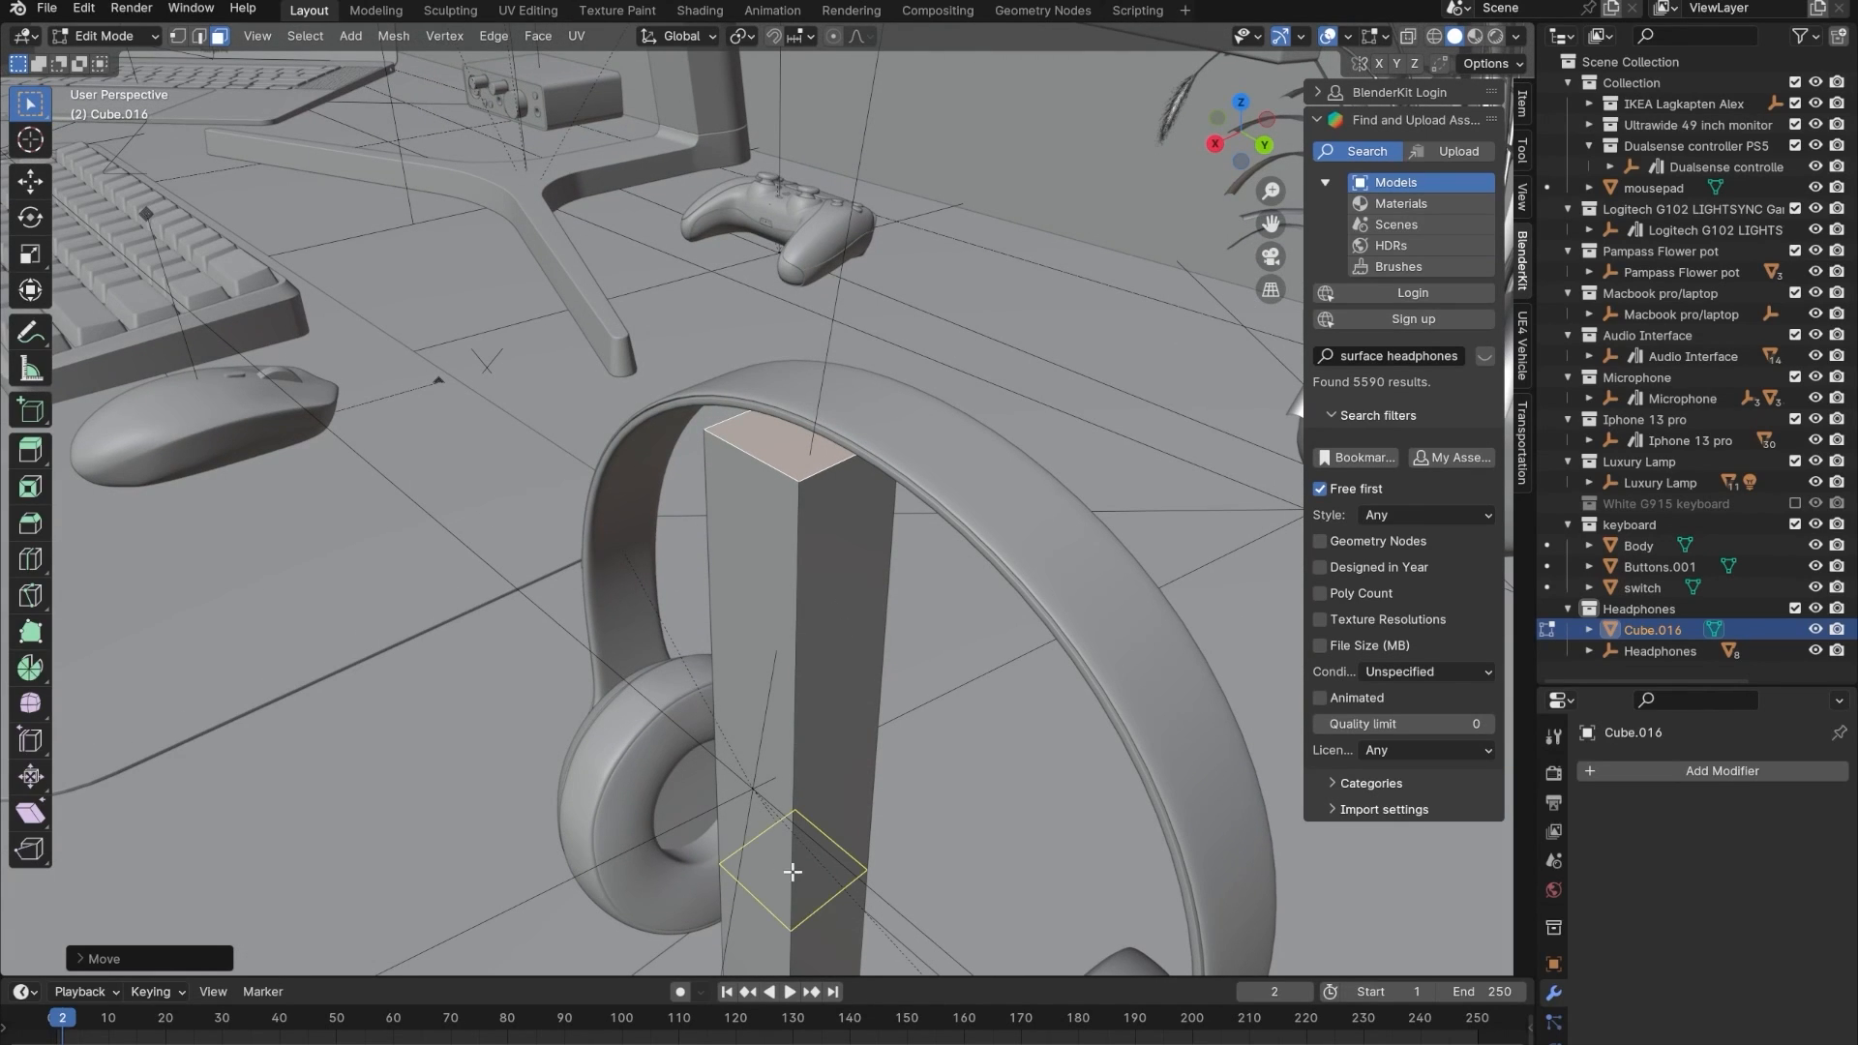
{"action": "left_click", "coordinate": [793, 872]}
{"action": "left_click", "coordinate": [798, 557]}
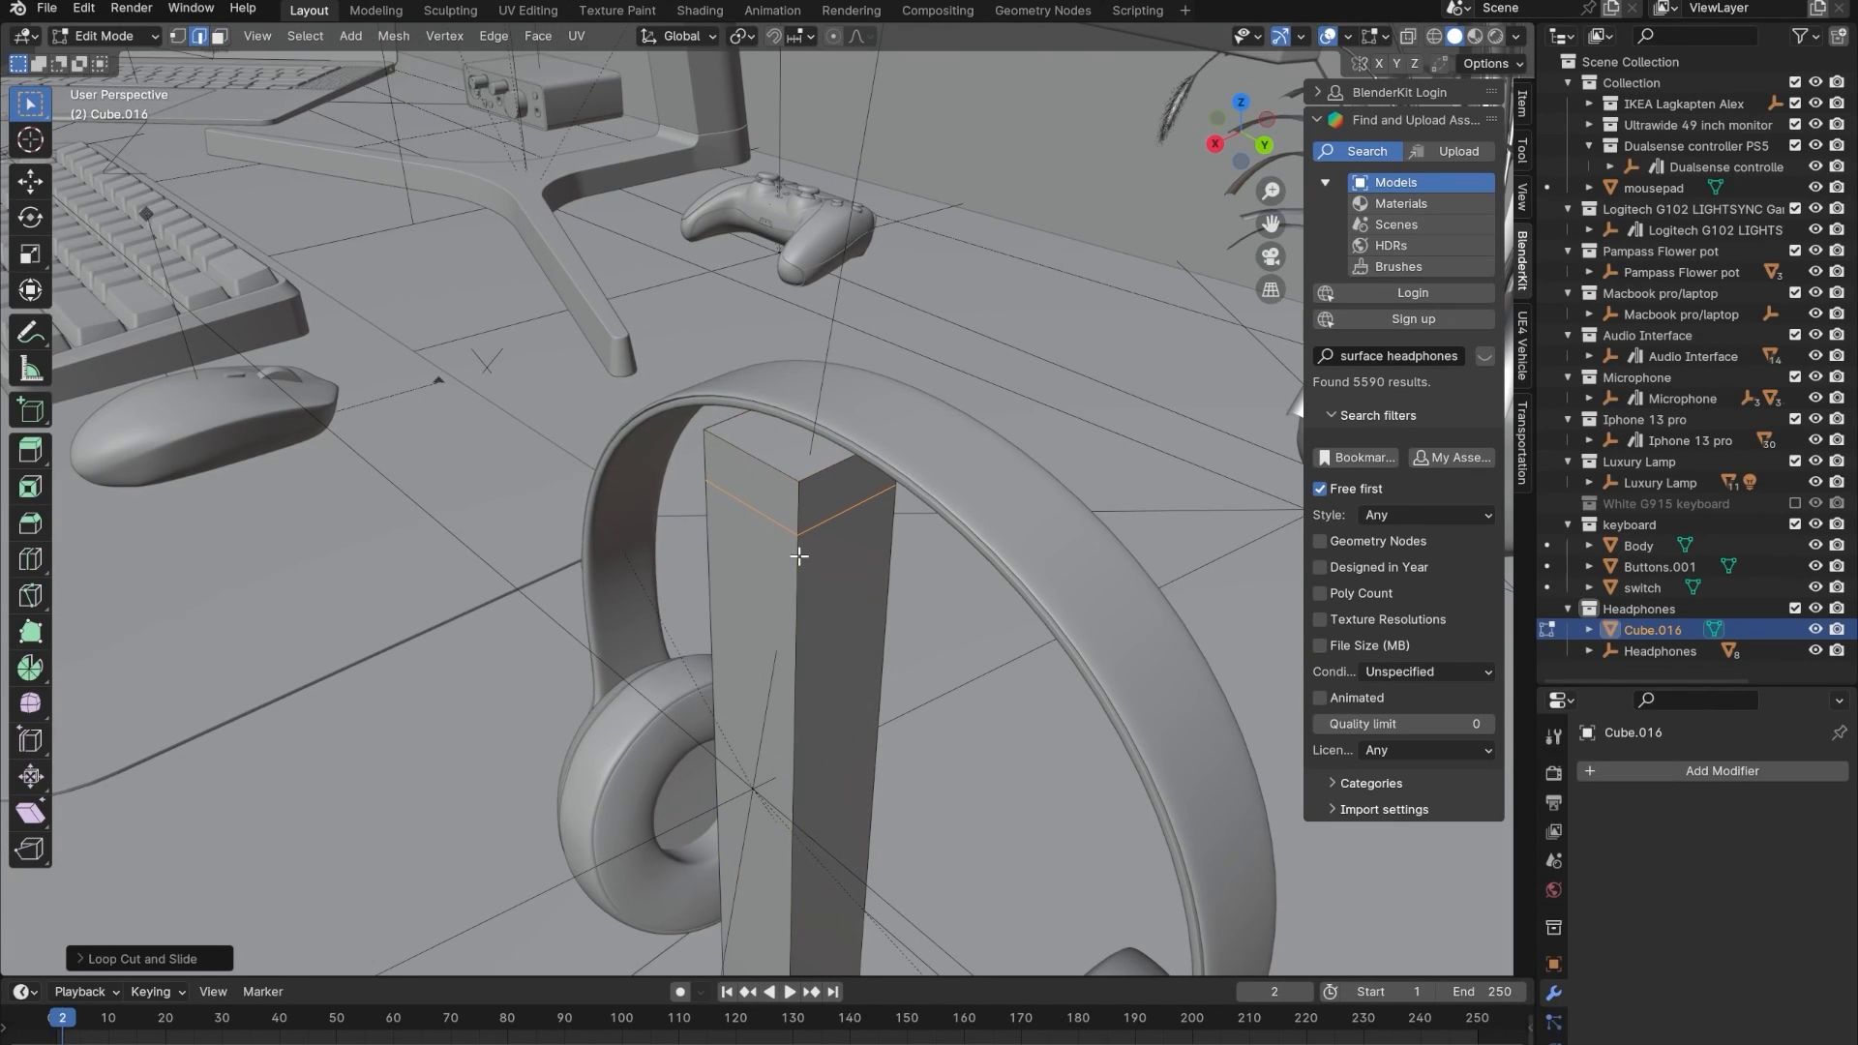
- Extrude the two opposite side faces at the top of the post outward to form a T-shaped crossbar
{"action": "left_click", "coordinate": [218, 39]}
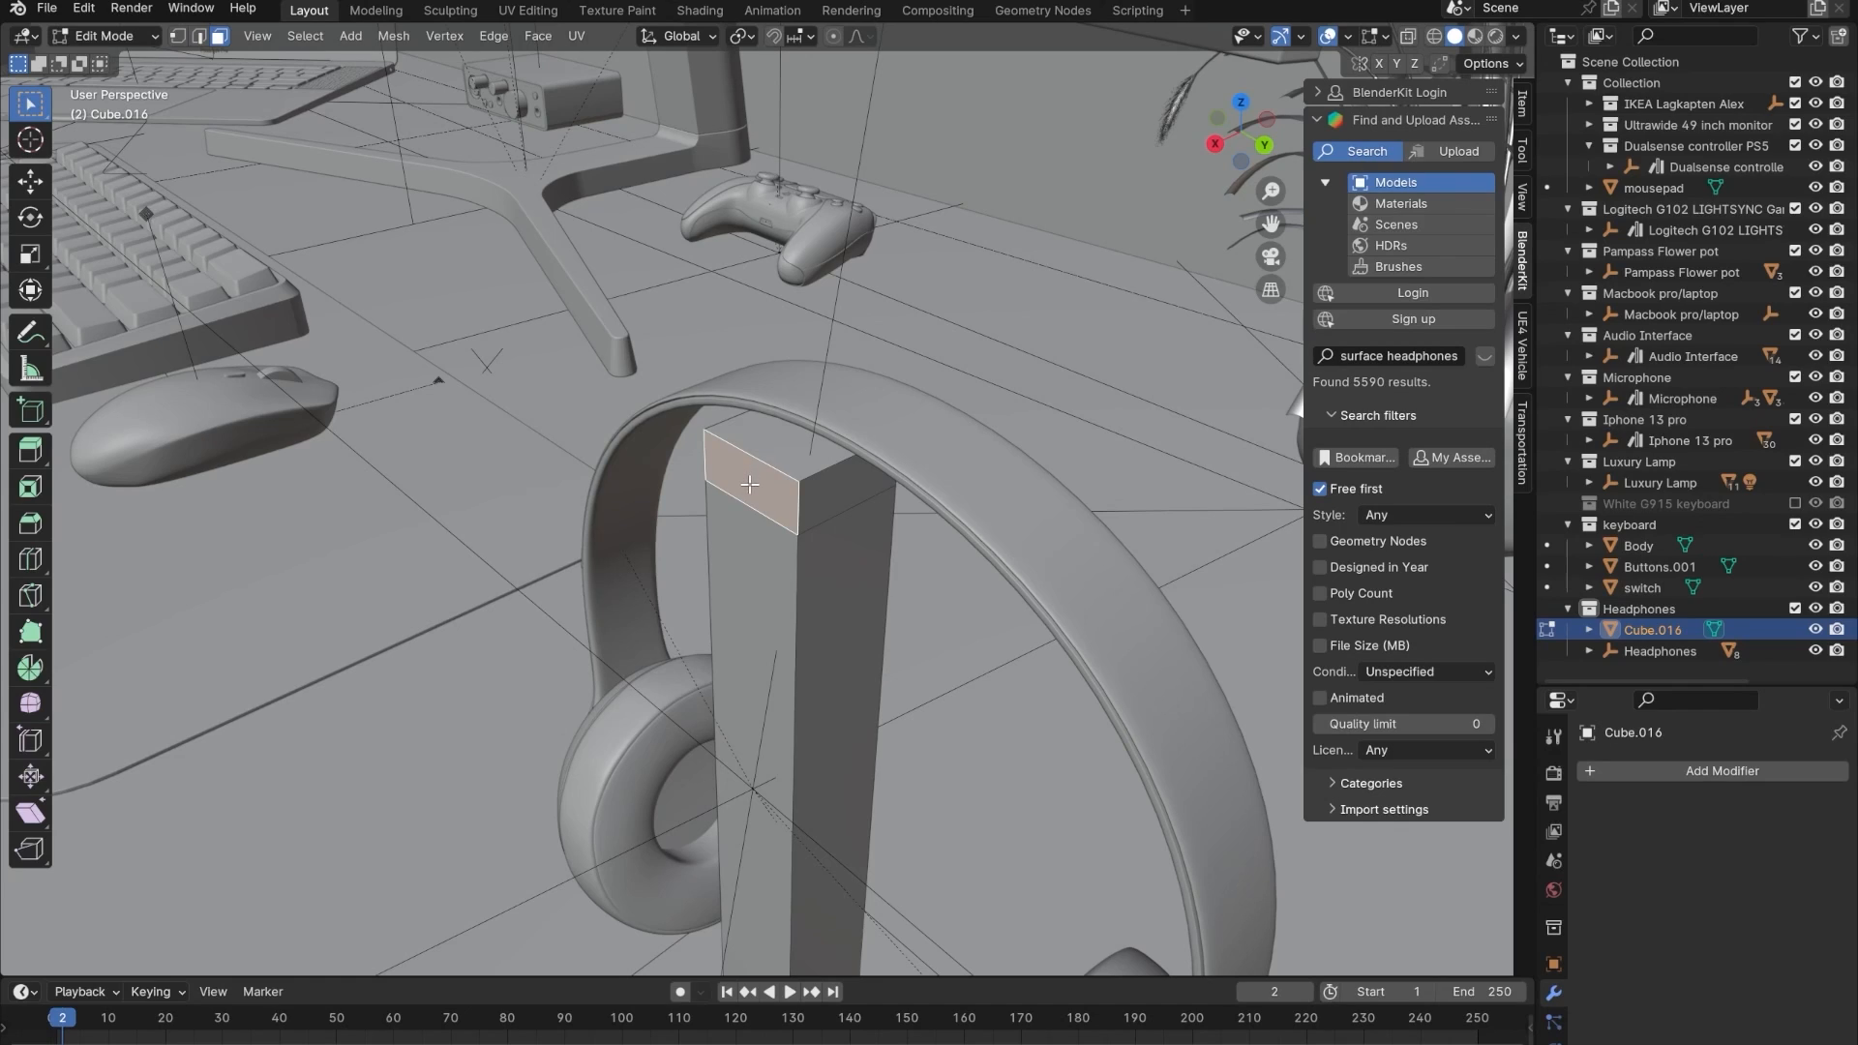
{"action": "key", "text": "r"}
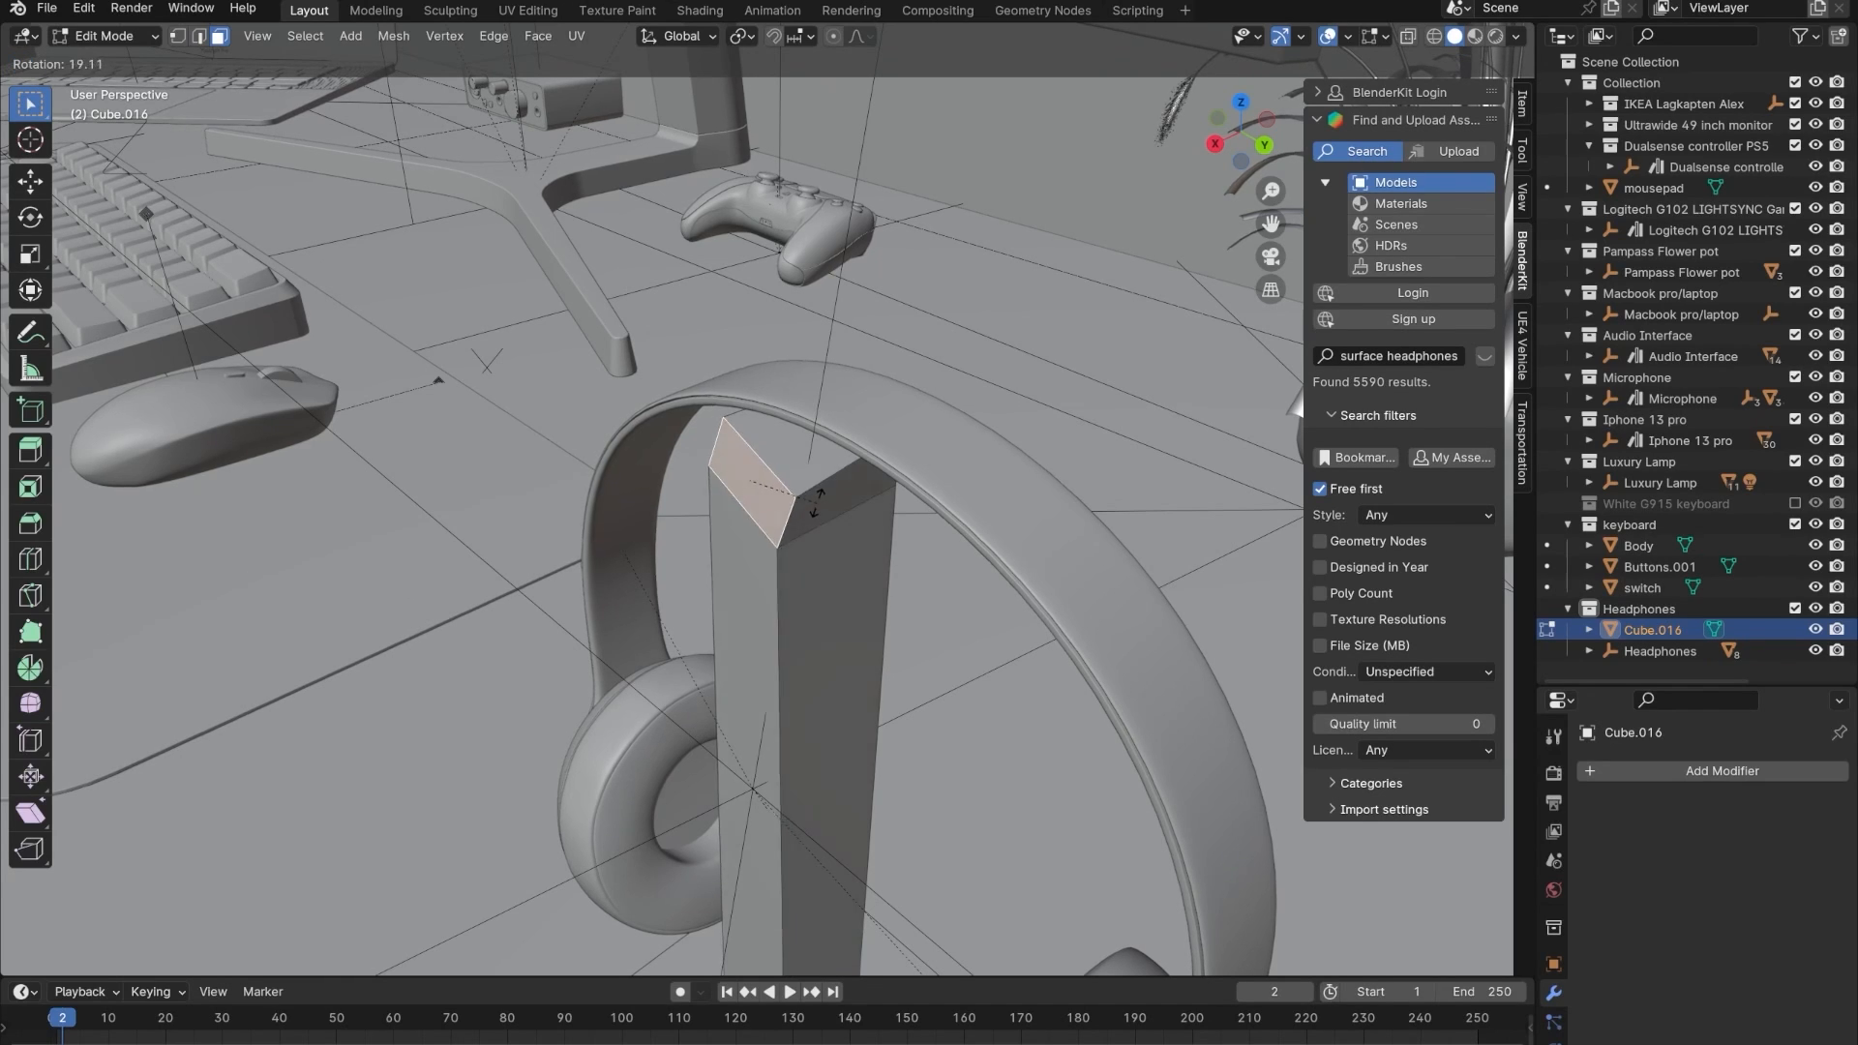
{"action": "right_click", "coordinate": [825, 487]}
{"action": "key", "text": "e"}
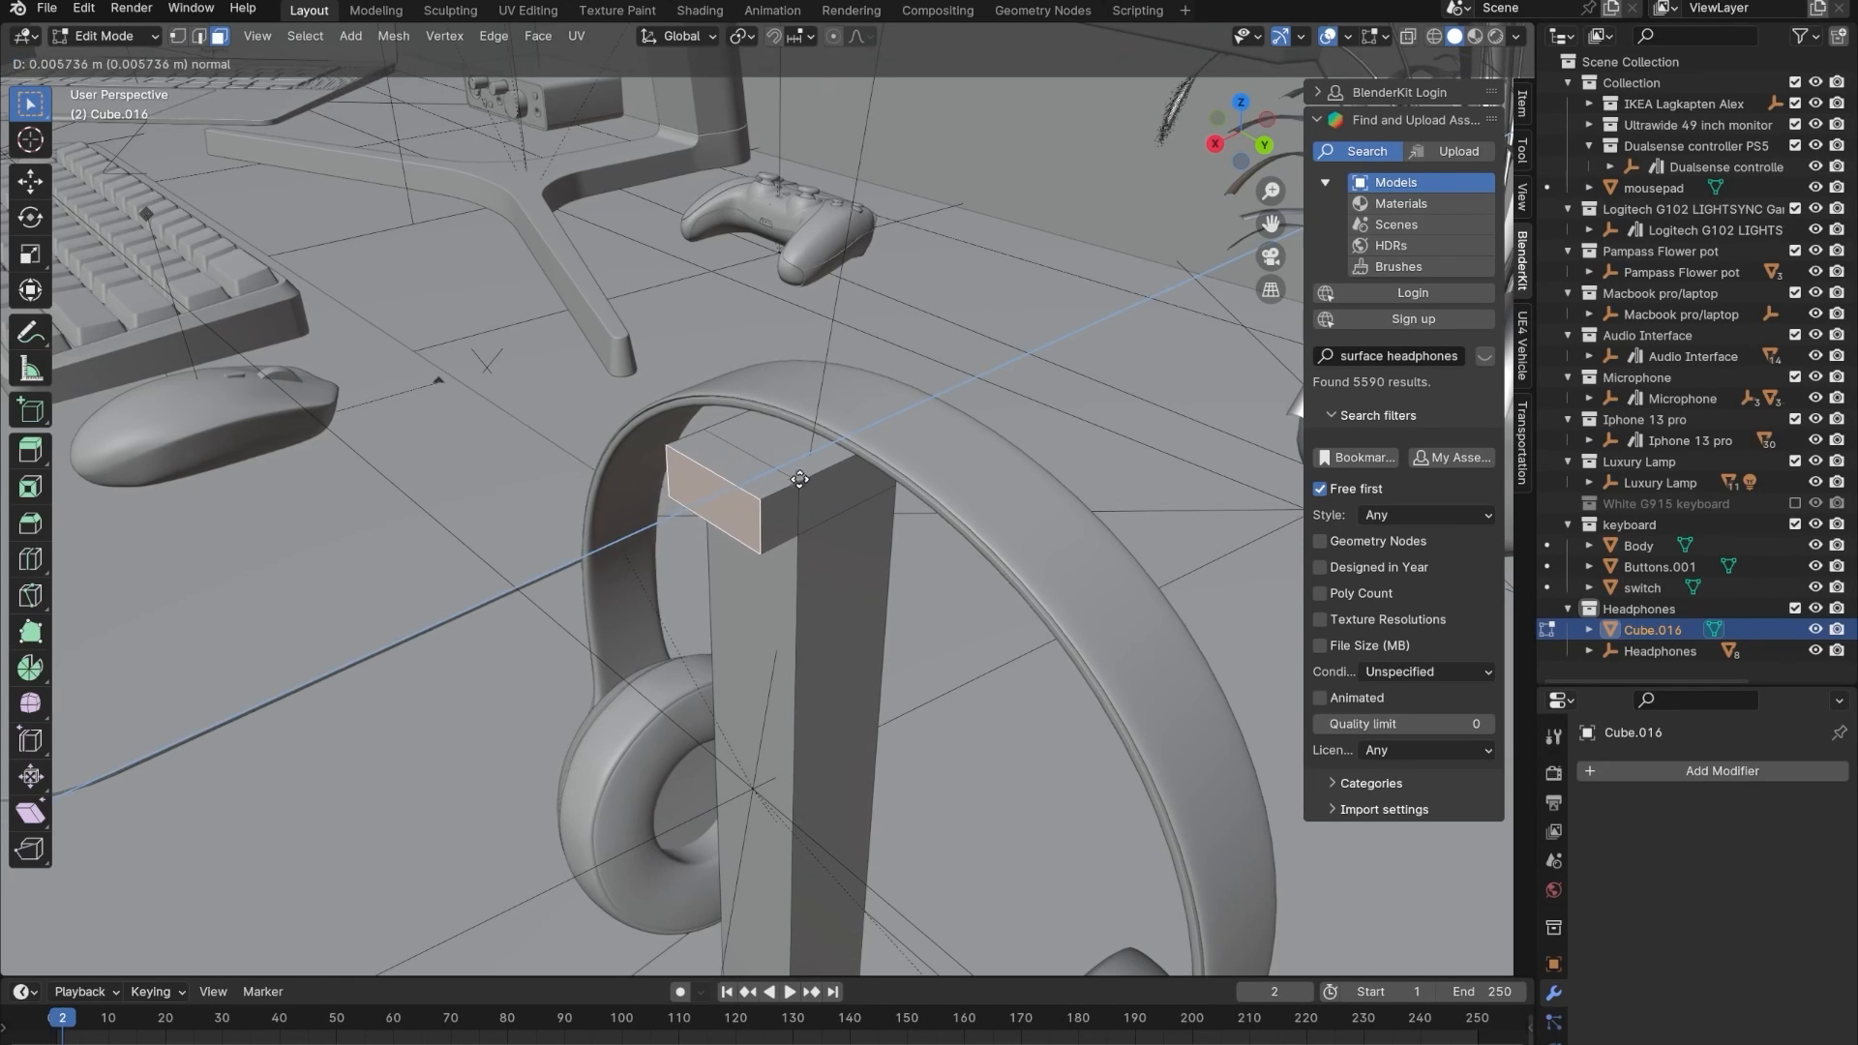
{"action": "left_click", "coordinate": [735, 513]}
{"action": "middle_click_drag", "start_coordinate": [734, 513], "coordinate": [692, 543]}
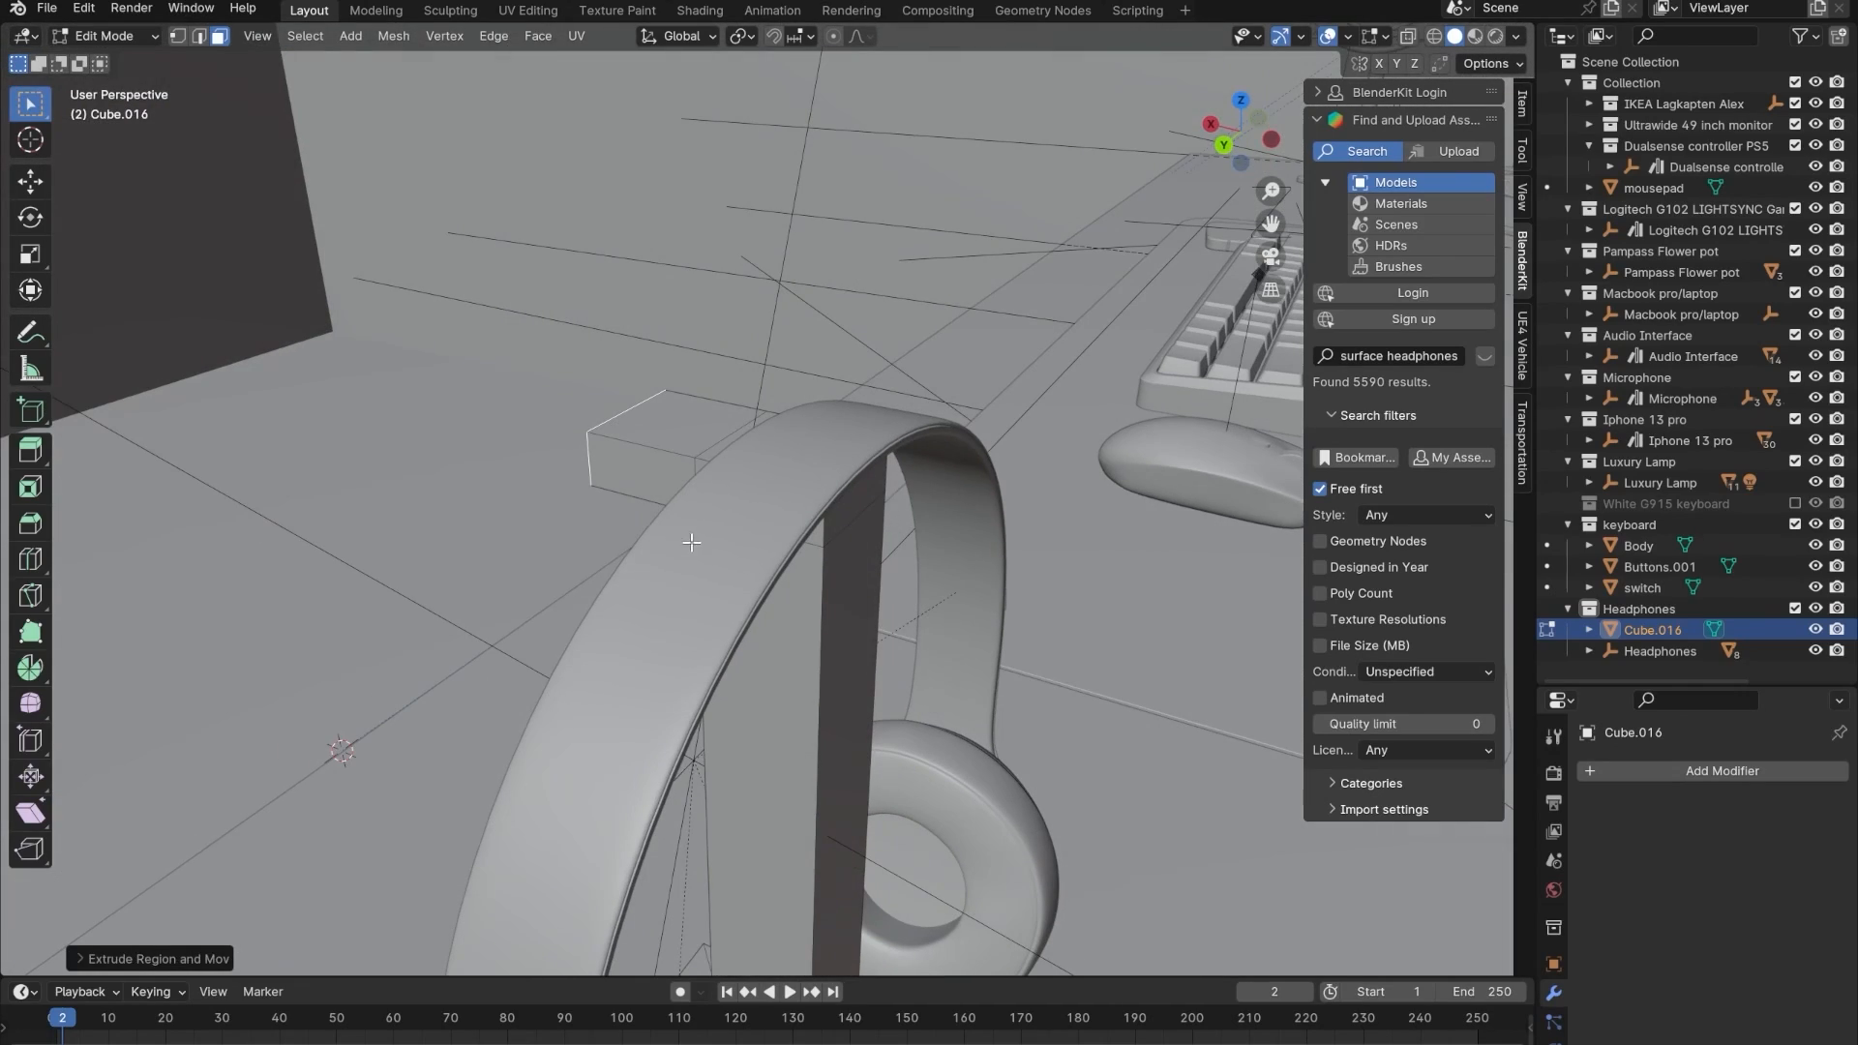
{"action": "left_click", "coordinate": [1033, 542]}
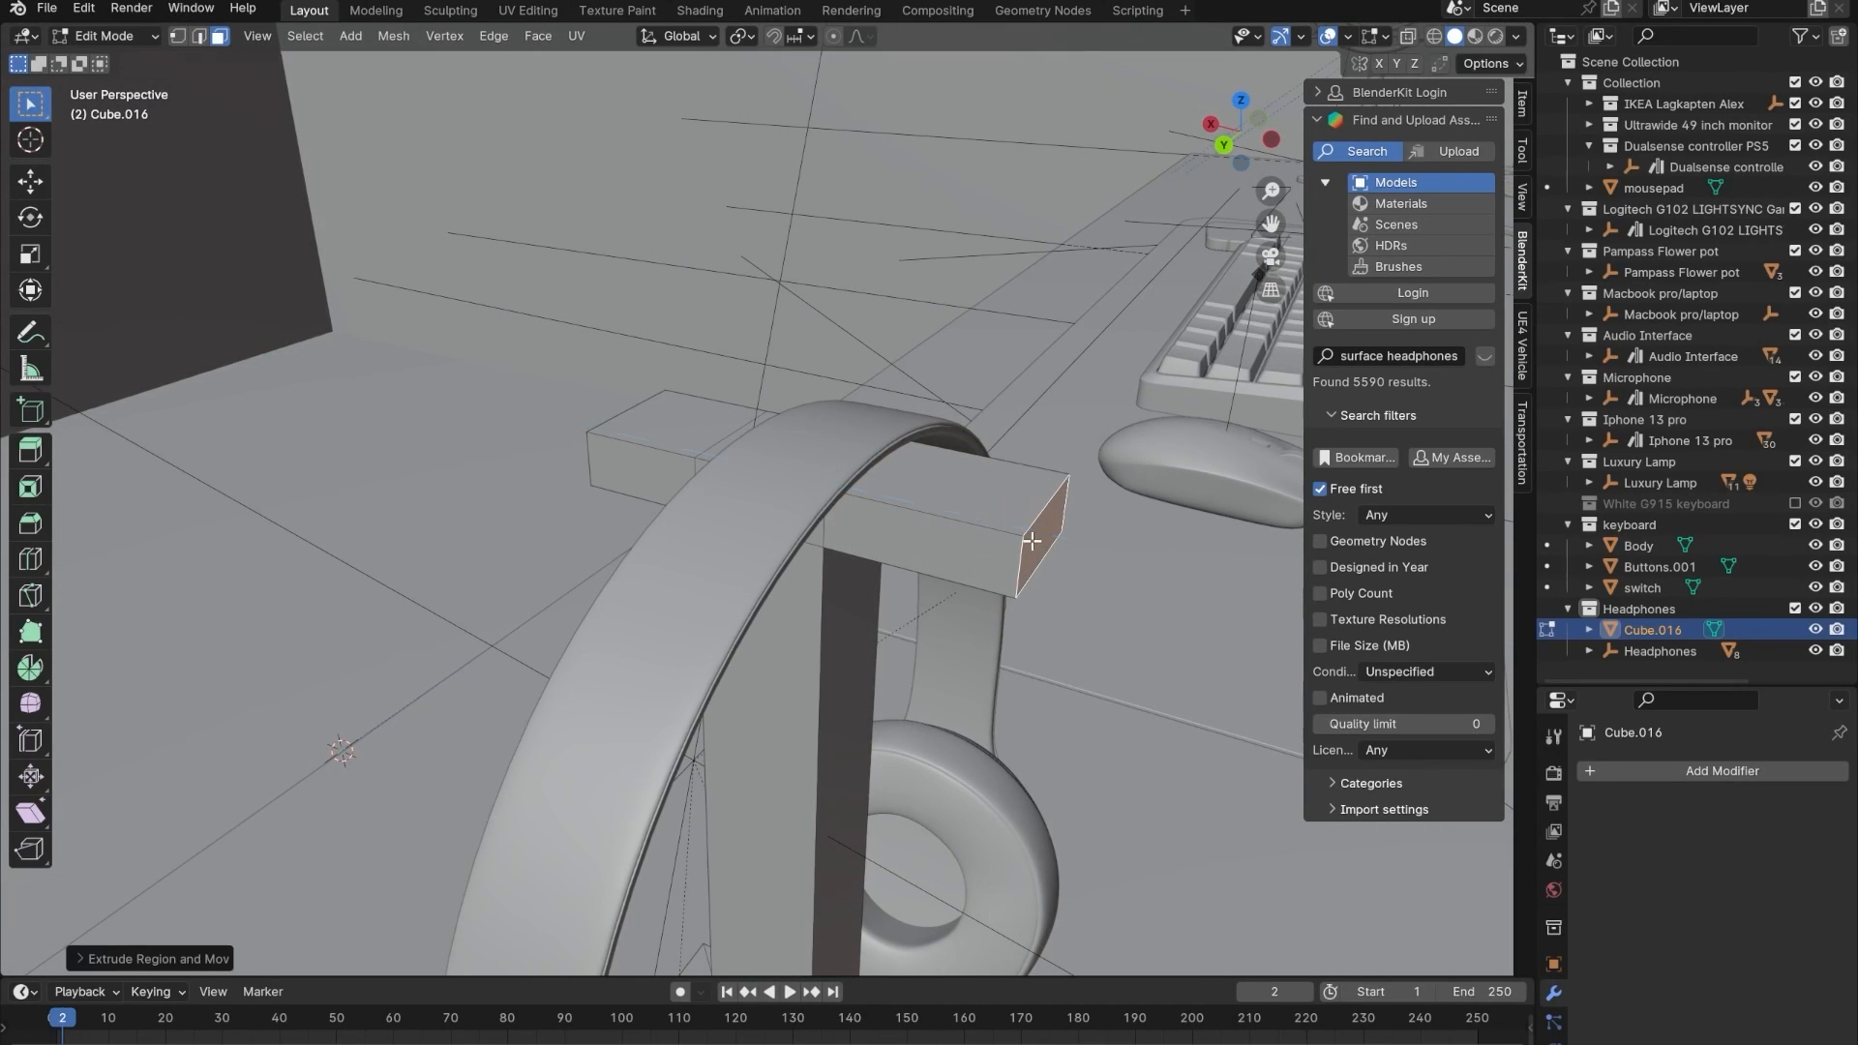
{"action": "middle_click_drag", "start_coordinate": [789, 619], "coordinate": [1083, 639]}
{"action": "scroll", "coordinate": [956, 665], "scroll_direction": "down", "scroll_amount": 3}
{"action": "key", "text": "q"}
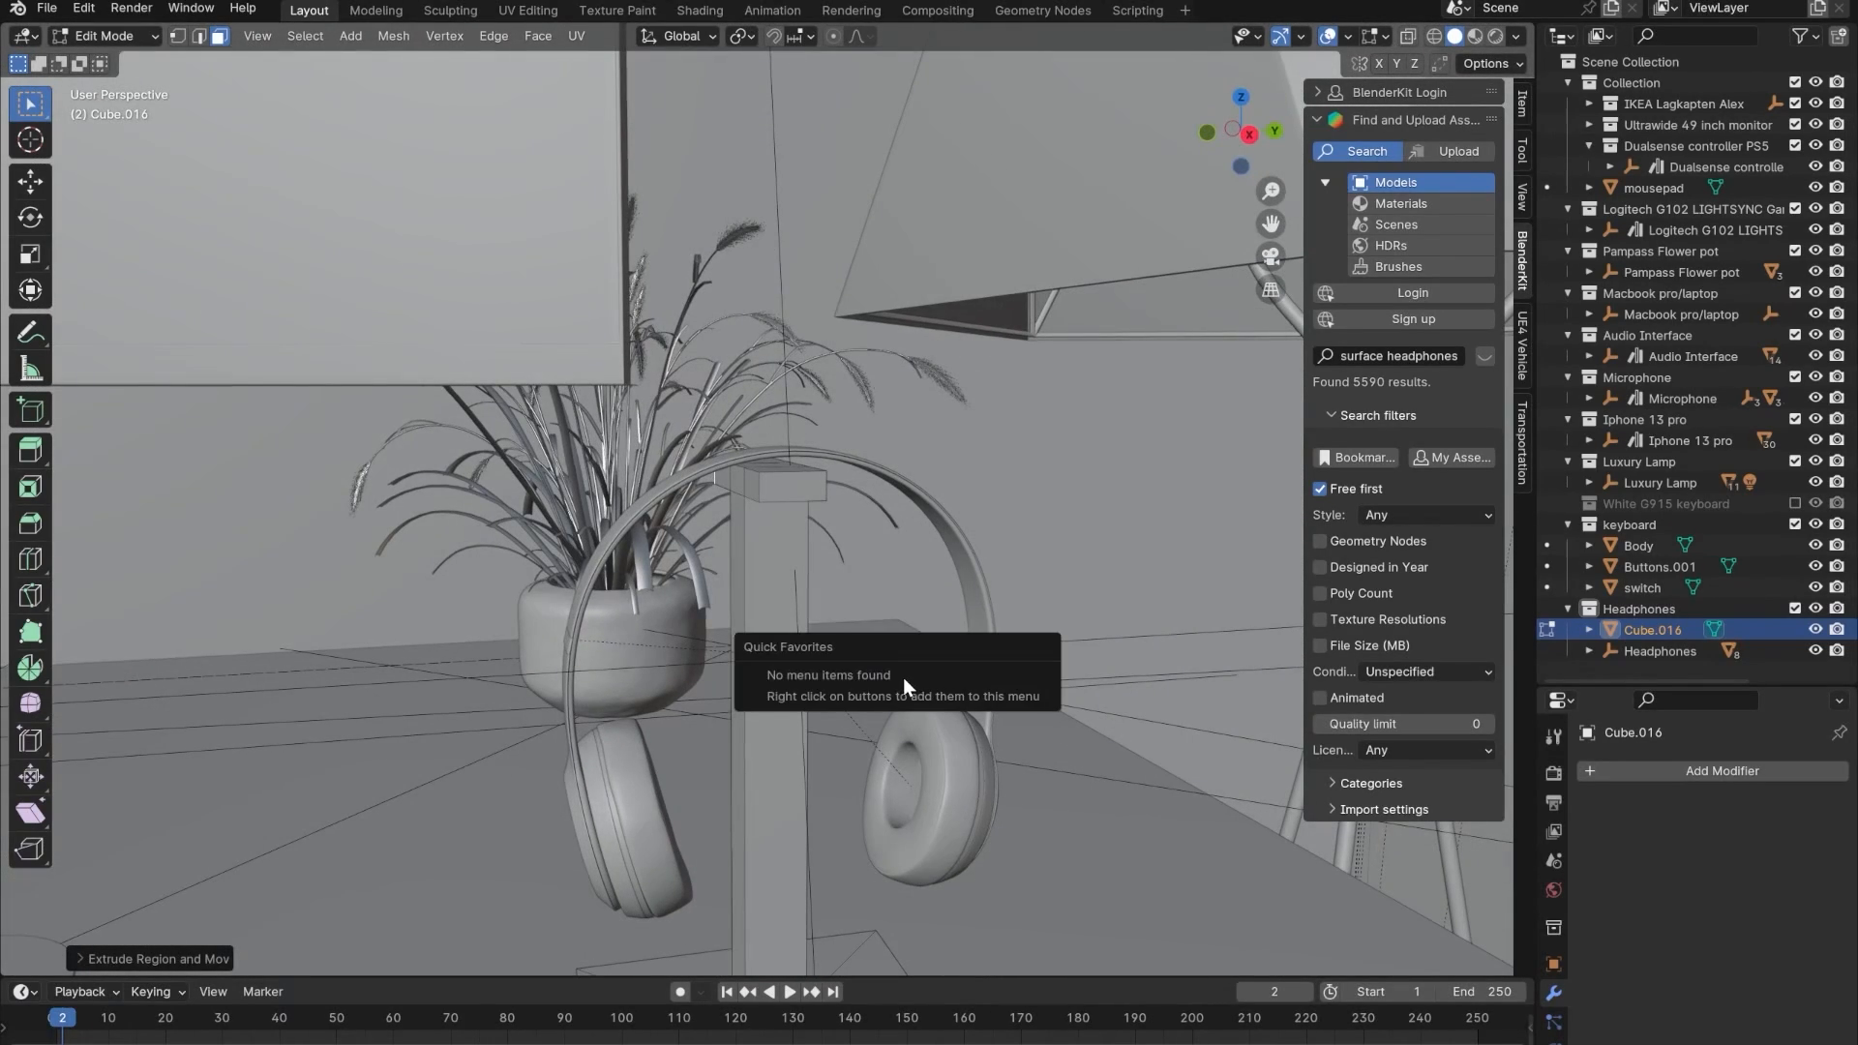
{"action": "key", "text": "Tab"}
- Add a Bevel modifier to the headphone stand
{"action": "scroll", "coordinate": [826, 656], "scroll_direction": "down", "scroll_amount": 3}
{"action": "middle_click_drag", "start_coordinate": [827, 654], "coordinate": [973, 724]}
{"action": "scroll", "coordinate": [896, 667], "scroll_direction": "up", "scroll_amount": 2}
{"action": "left_click", "coordinate": [896, 668]}
{"action": "scroll", "coordinate": [896, 667], "scroll_direction": "up", "scroll_amount": 3}
{"action": "middle_click_drag", "start_coordinate": [888, 594], "coordinate": [769, 513]}
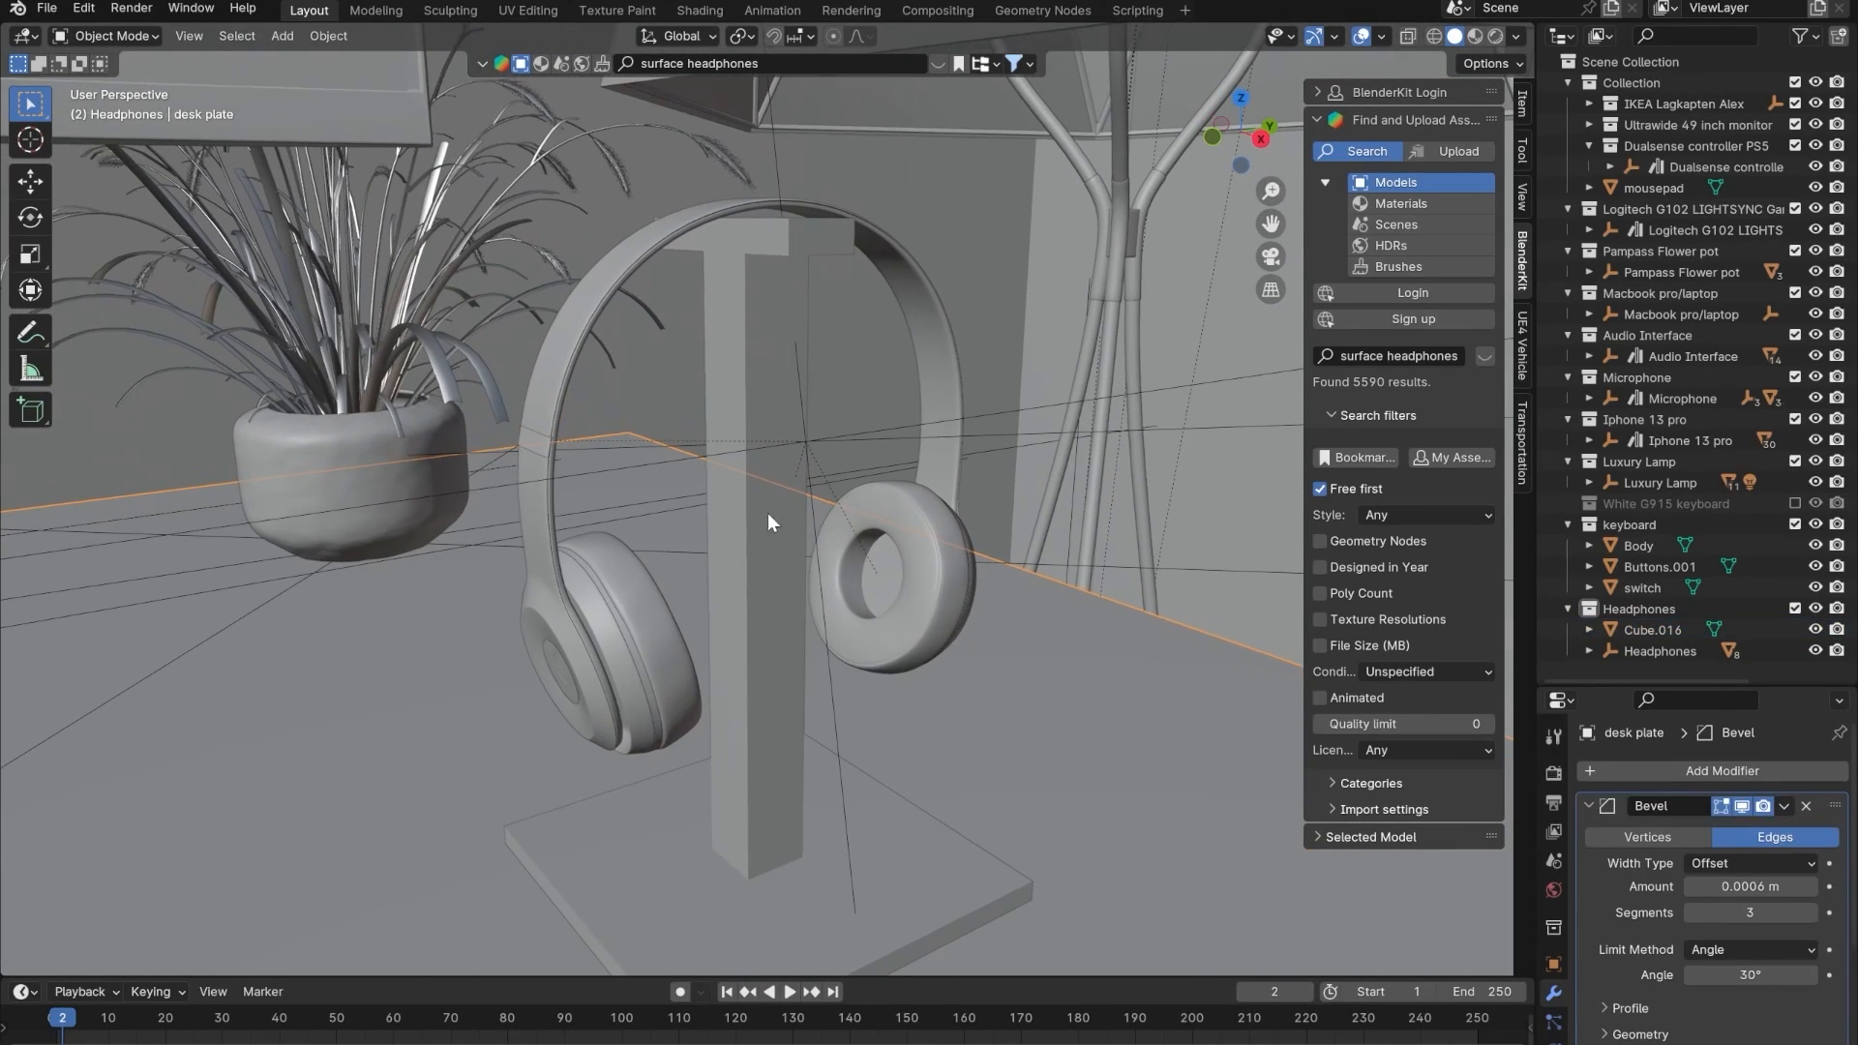
{"action": "left_click", "coordinate": [729, 659]}
{"action": "middle_click_drag", "start_coordinate": [730, 659], "coordinate": [765, 732]}
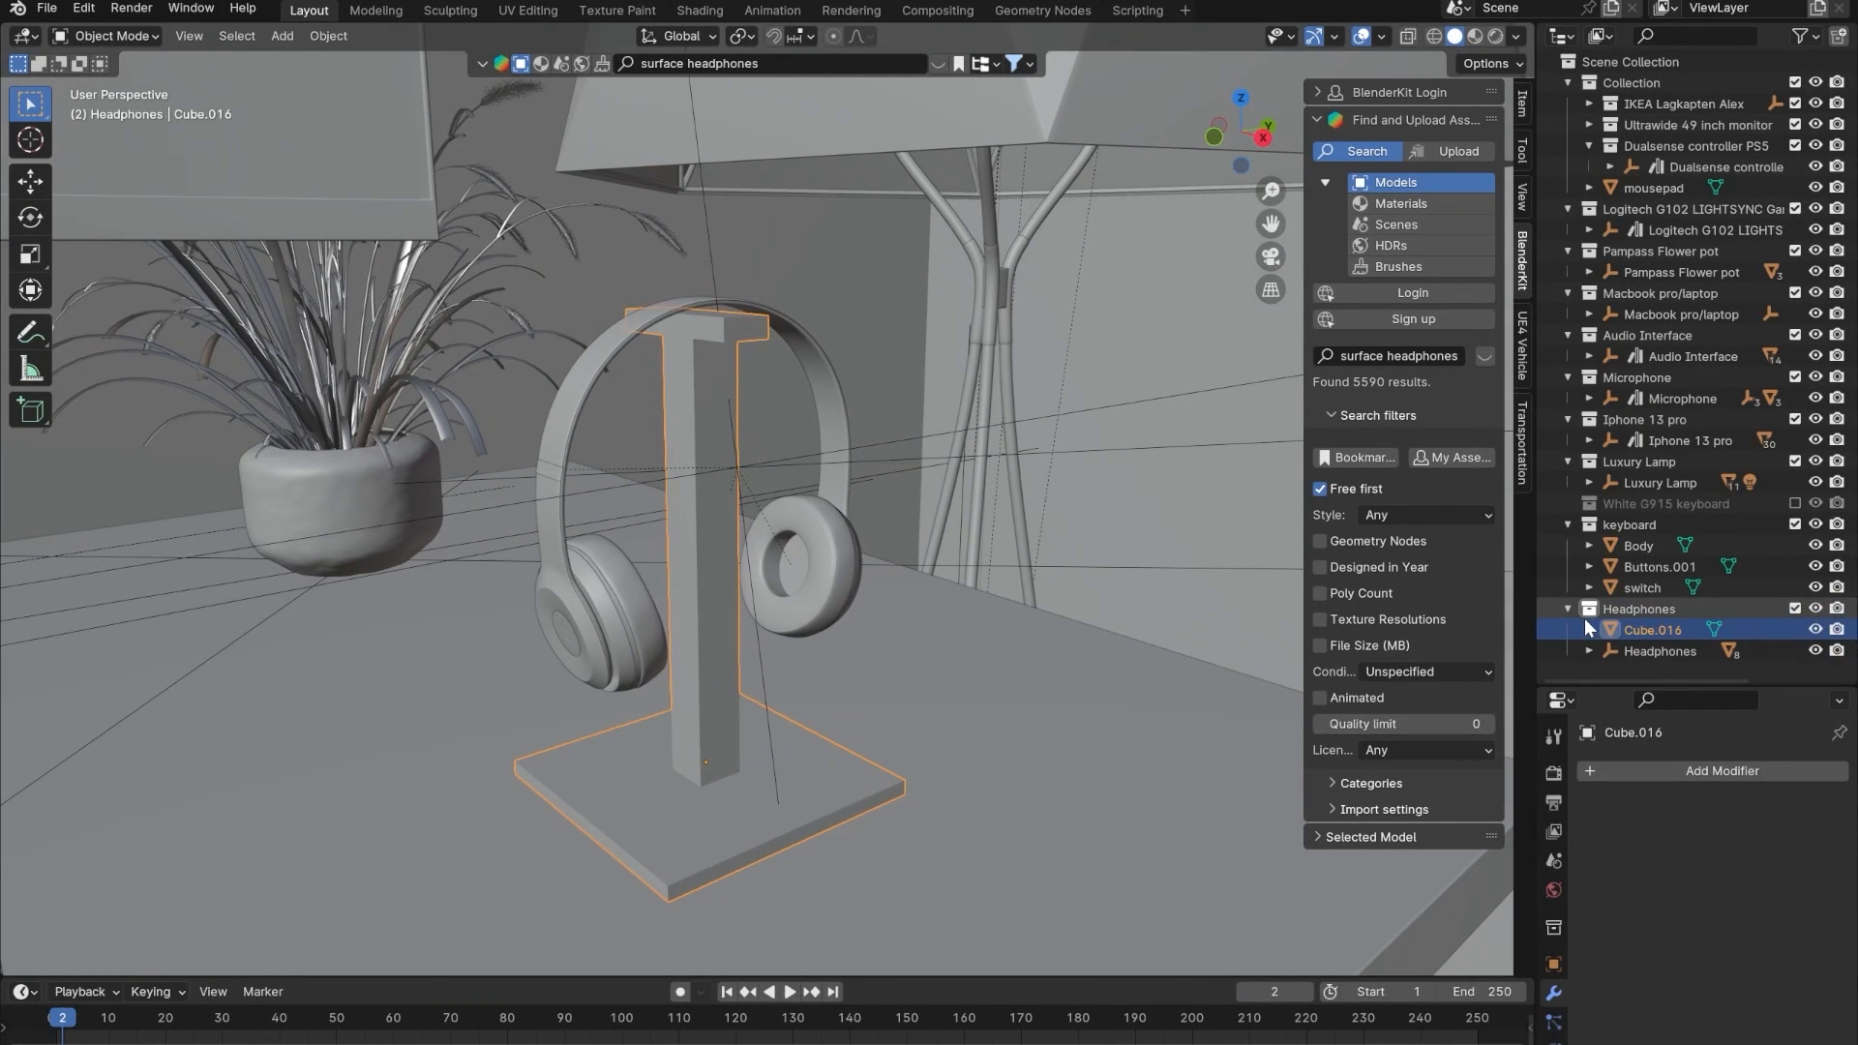
{"action": "left_click", "coordinate": [1677, 771]}
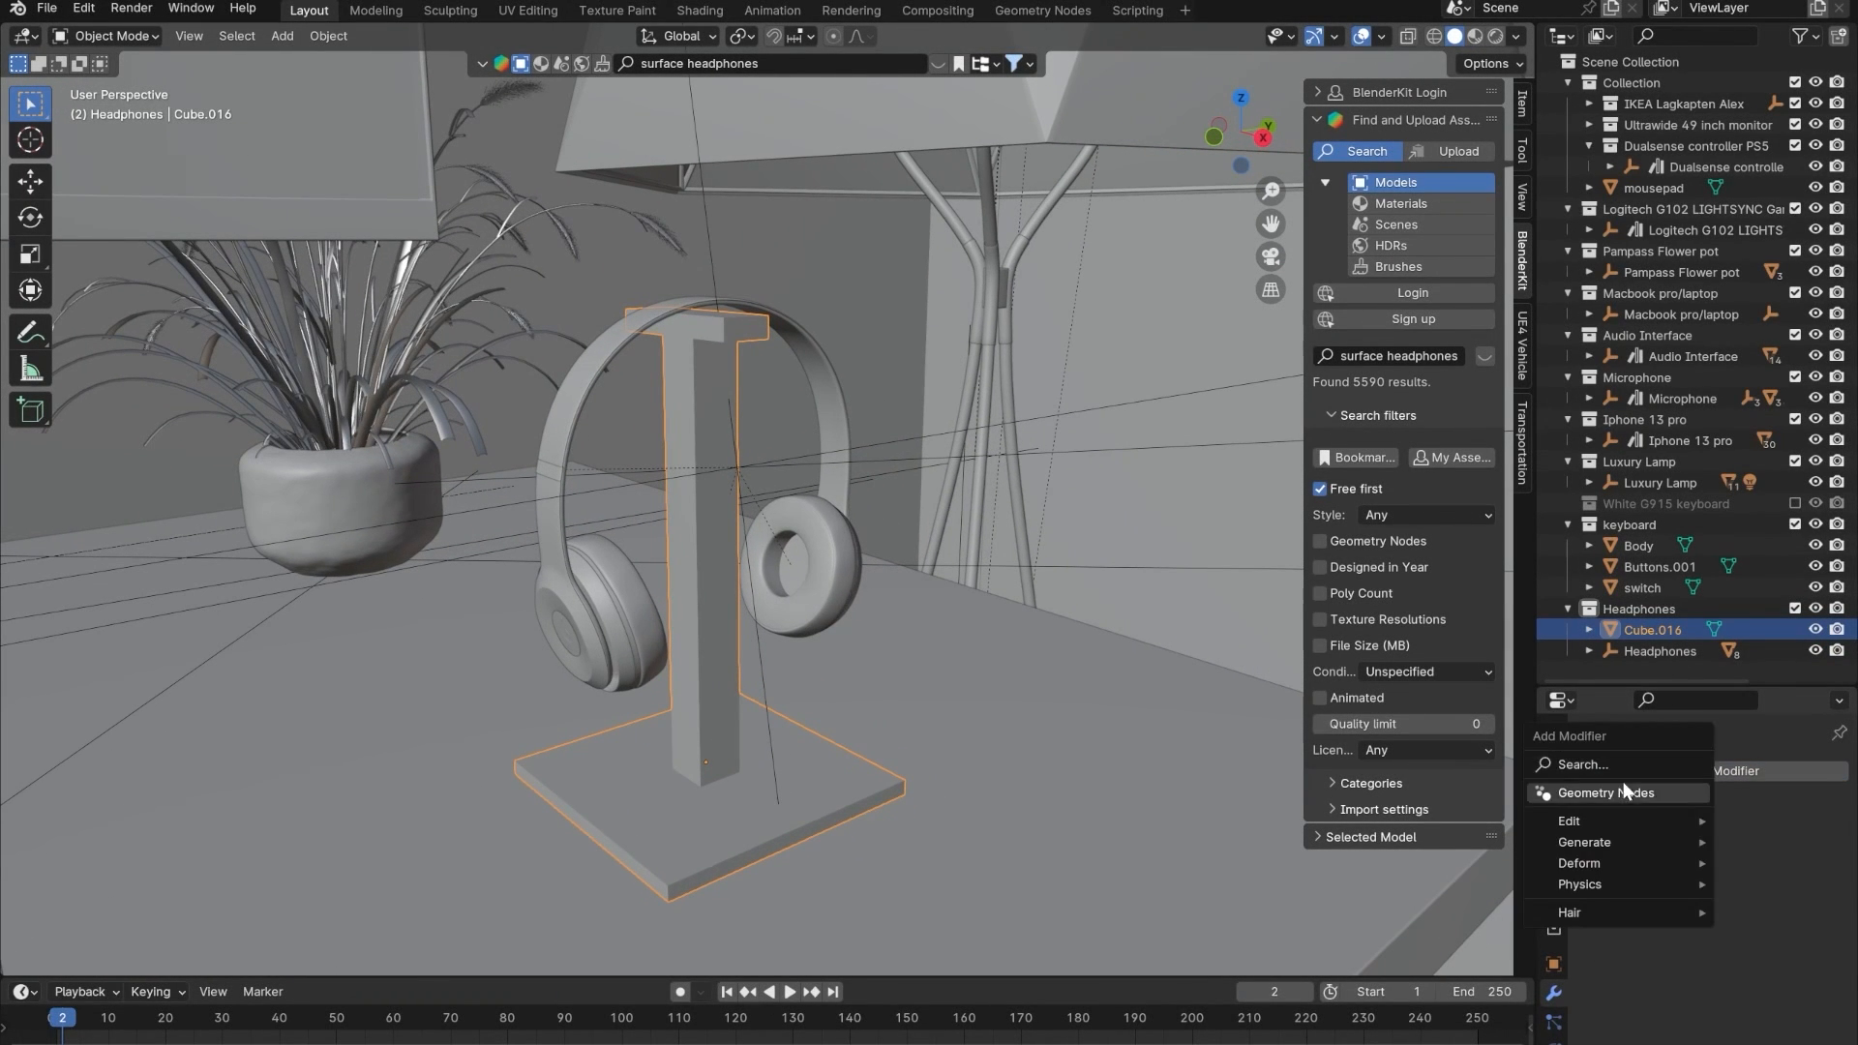
{"action": "left_click", "coordinate": [1597, 749]}
{"action": "type", "text": "beve"}
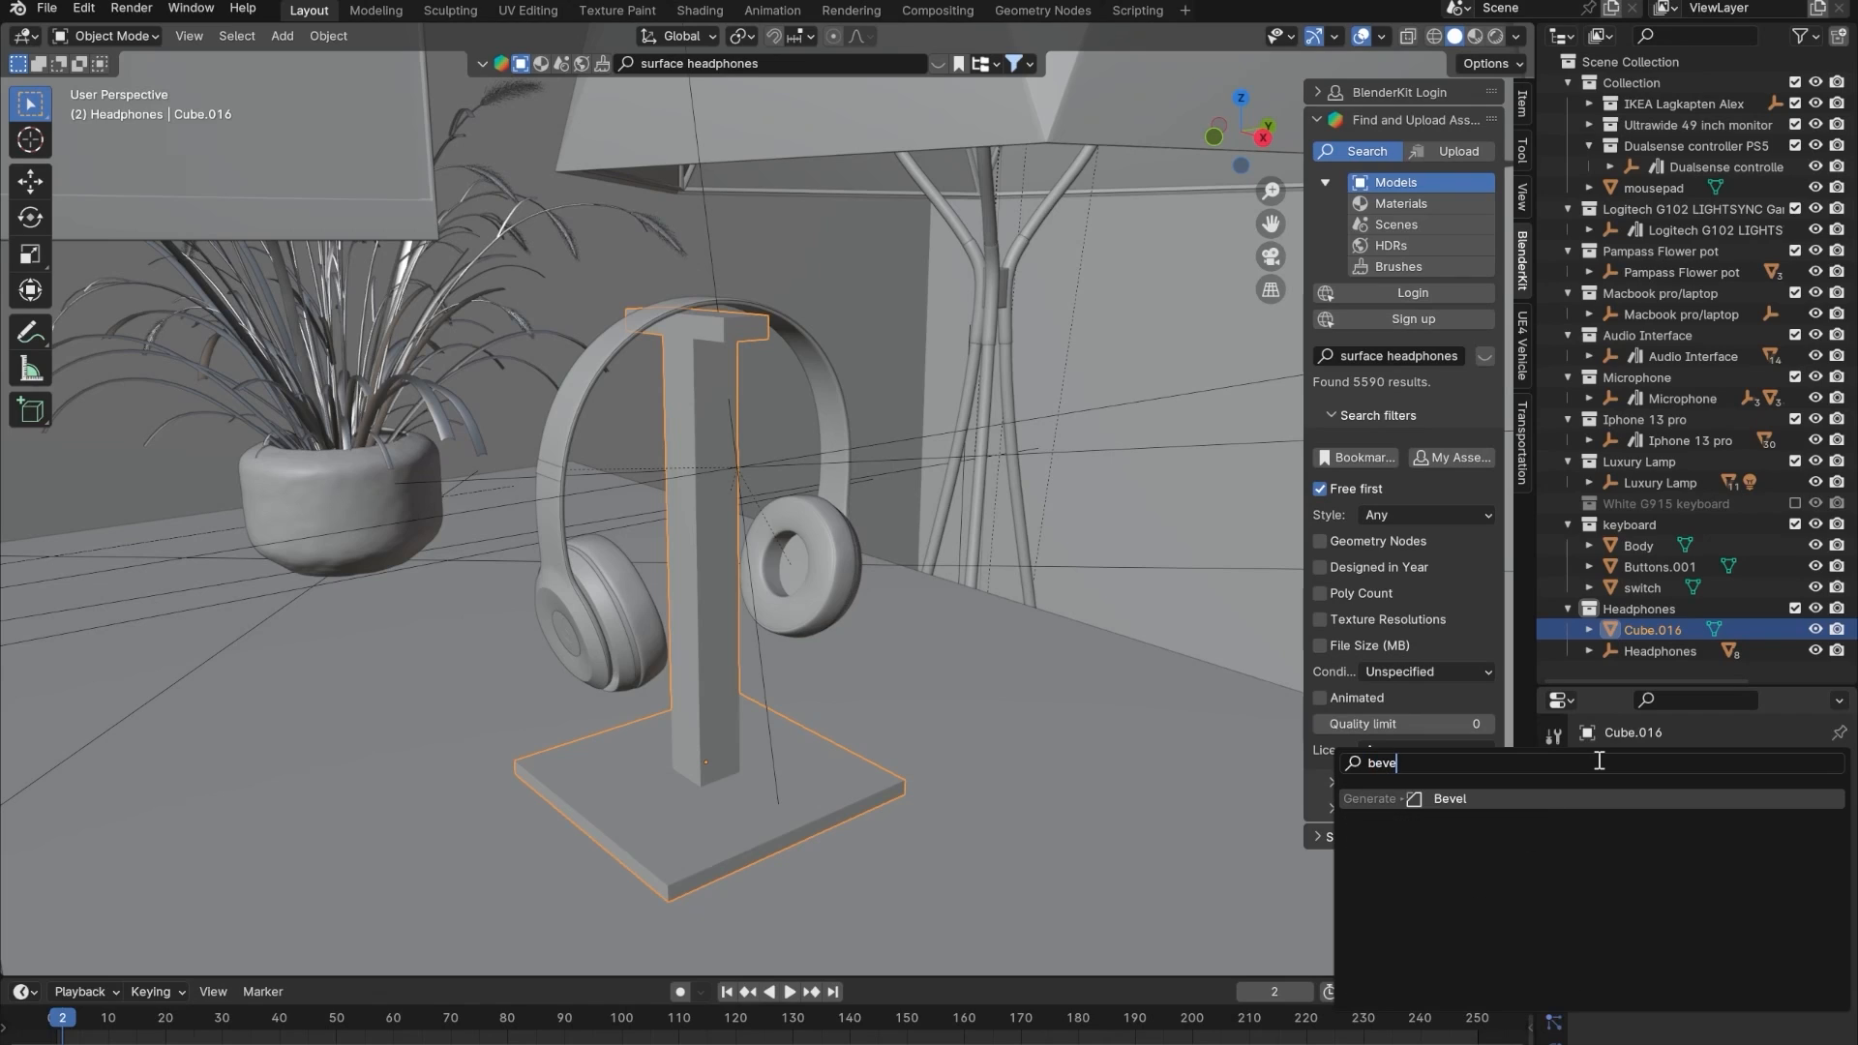
{"action": "key", "text": "Return"}
- Set the stand's bevel amount to 0.02 m and its segments to 6
{"action": "middle_click_drag", "start_coordinate": [1128, 697], "coordinate": [944, 705]}
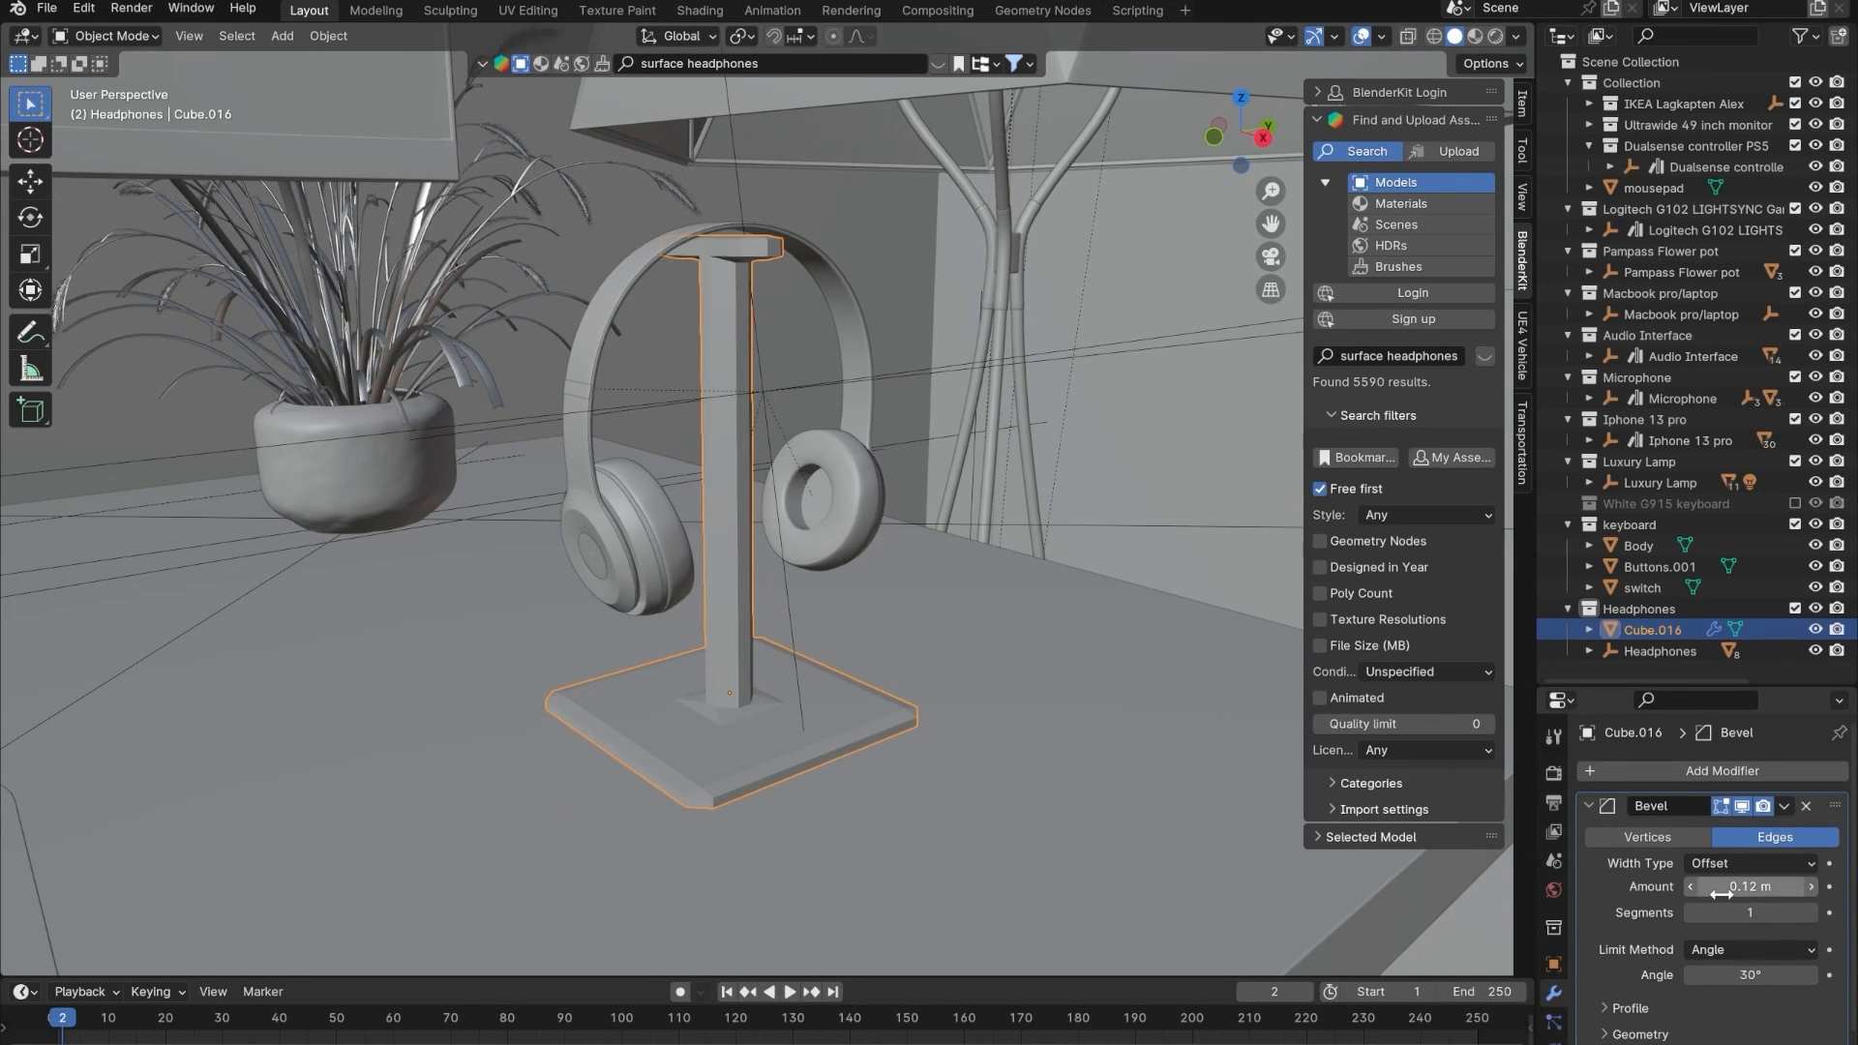
{"action": "left_click_drag", "start_coordinate": [1689, 887], "coordinate": [1667, 883]}
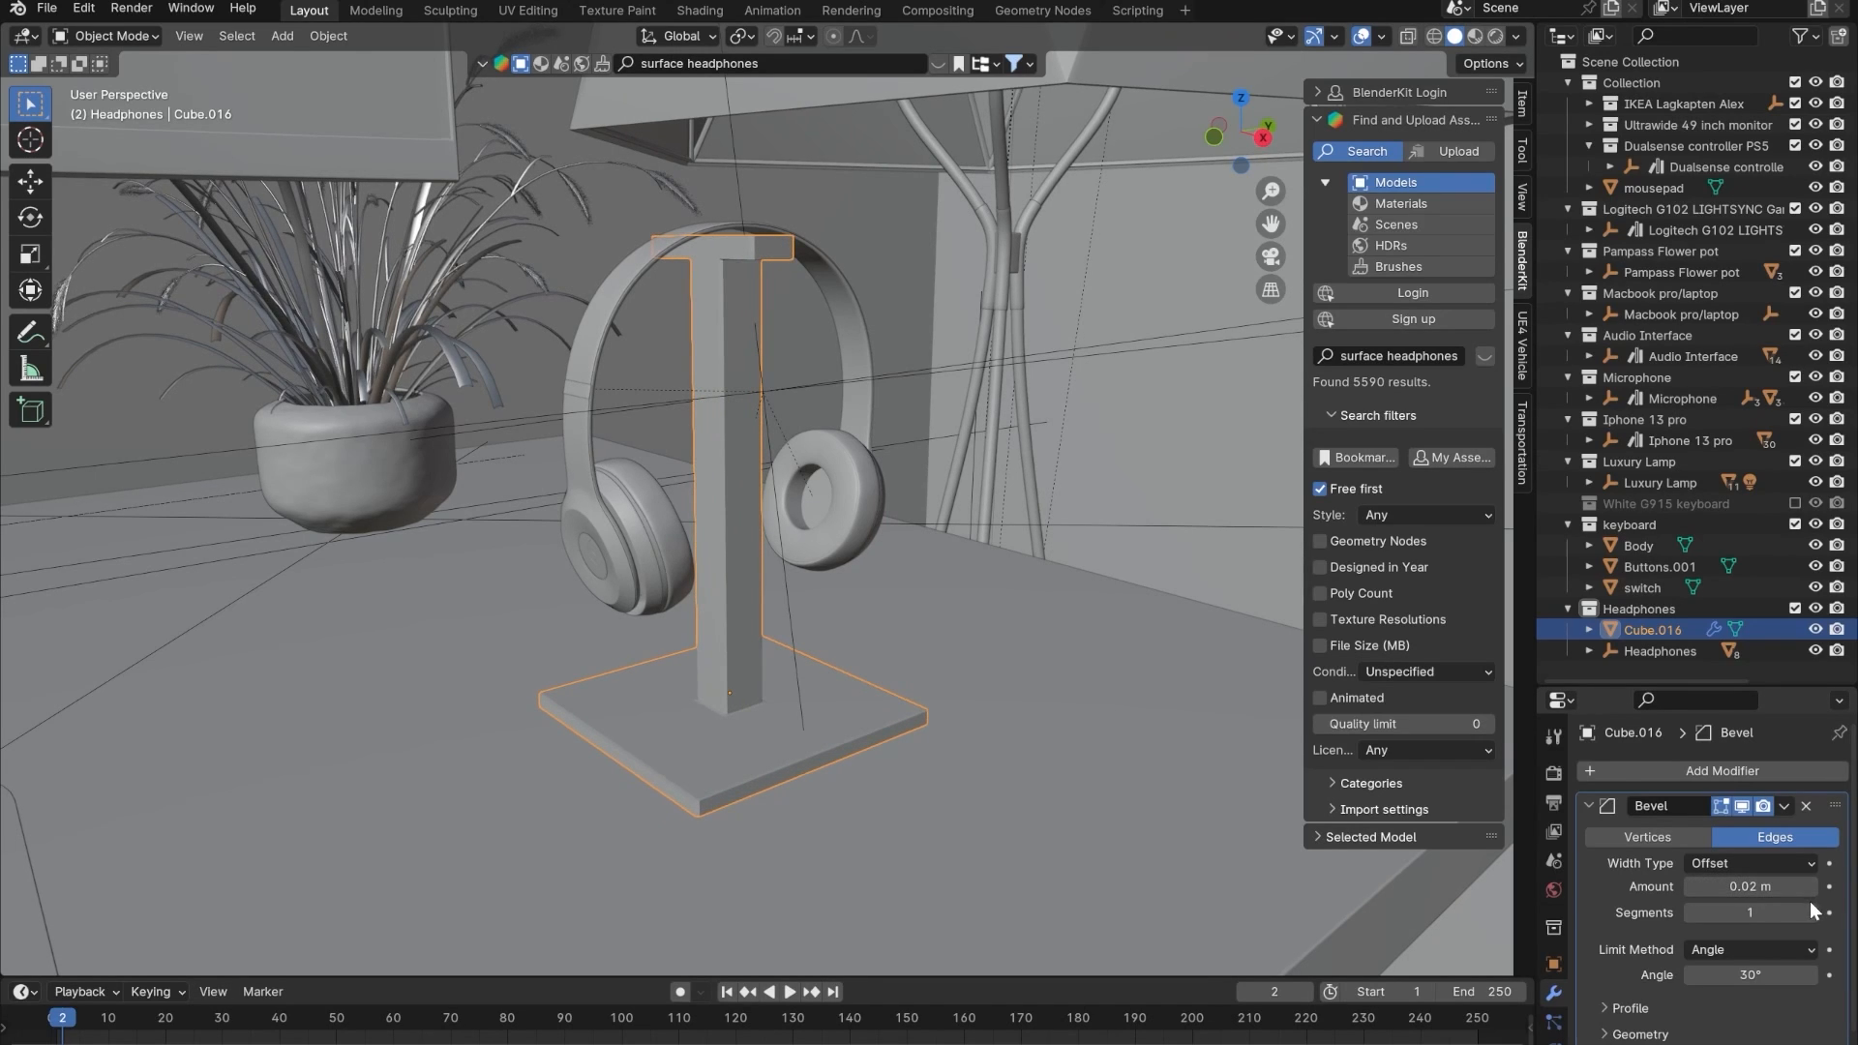
{"action": "left_click", "coordinate": [937, 787]}
{"action": "scroll", "coordinate": [937, 787], "scroll_direction": "down", "scroll_amount": 3}
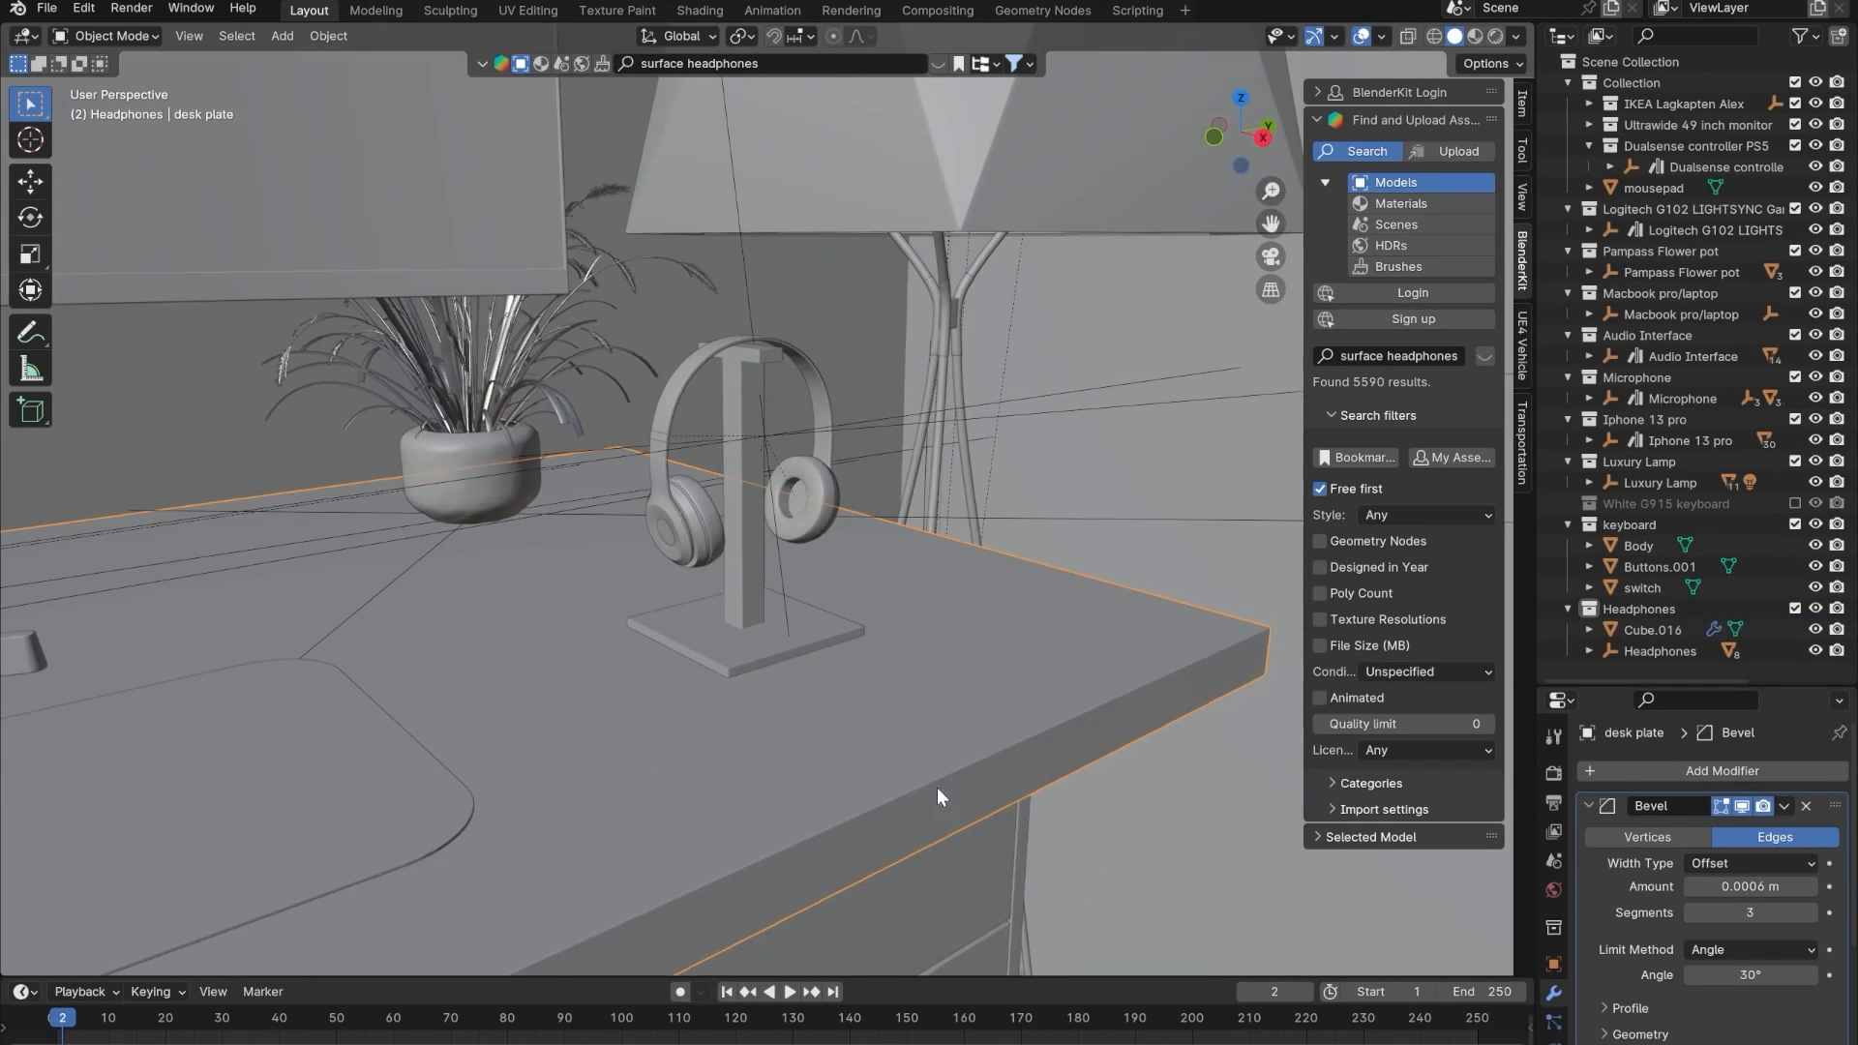
{"action": "middle_click_drag", "start_coordinate": [937, 787], "coordinate": [989, 661], "text": "shift"}
{"action": "middle_click_drag", "start_coordinate": [989, 660], "coordinate": [881, 714], "text": "shift"}
{"action": "scroll", "coordinate": [801, 672], "scroll_direction": "up", "scroll_amount": 3}
- Scale down the edge loop at the foot of the stand's post so the post tapers toward the base
{"action": "left_click", "coordinate": [803, 637]}
{"action": "key", "text": "Tab"}
{"action": "middle_click_drag", "start_coordinate": [822, 796], "coordinate": [782, 687]}
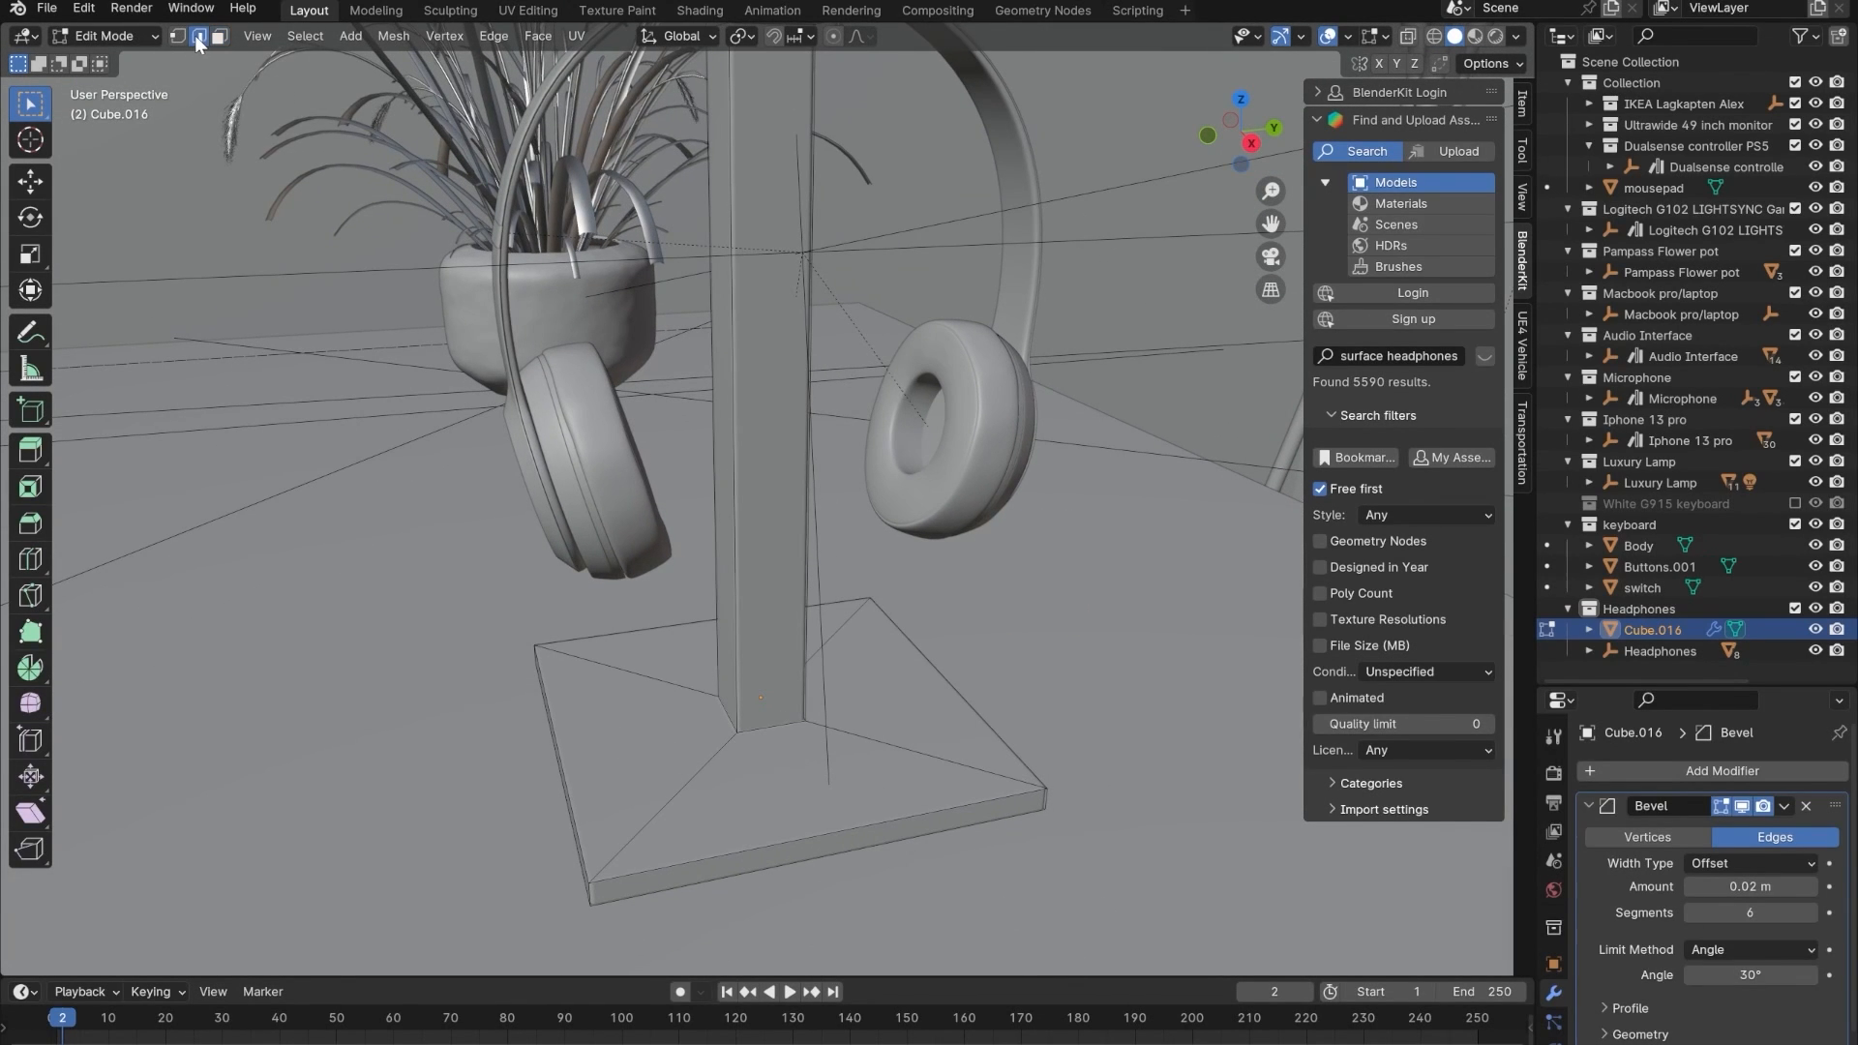
{"action": "middle_click_drag", "start_coordinate": [729, 714], "coordinate": [965, 617]}
{"action": "key", "text": "s"}
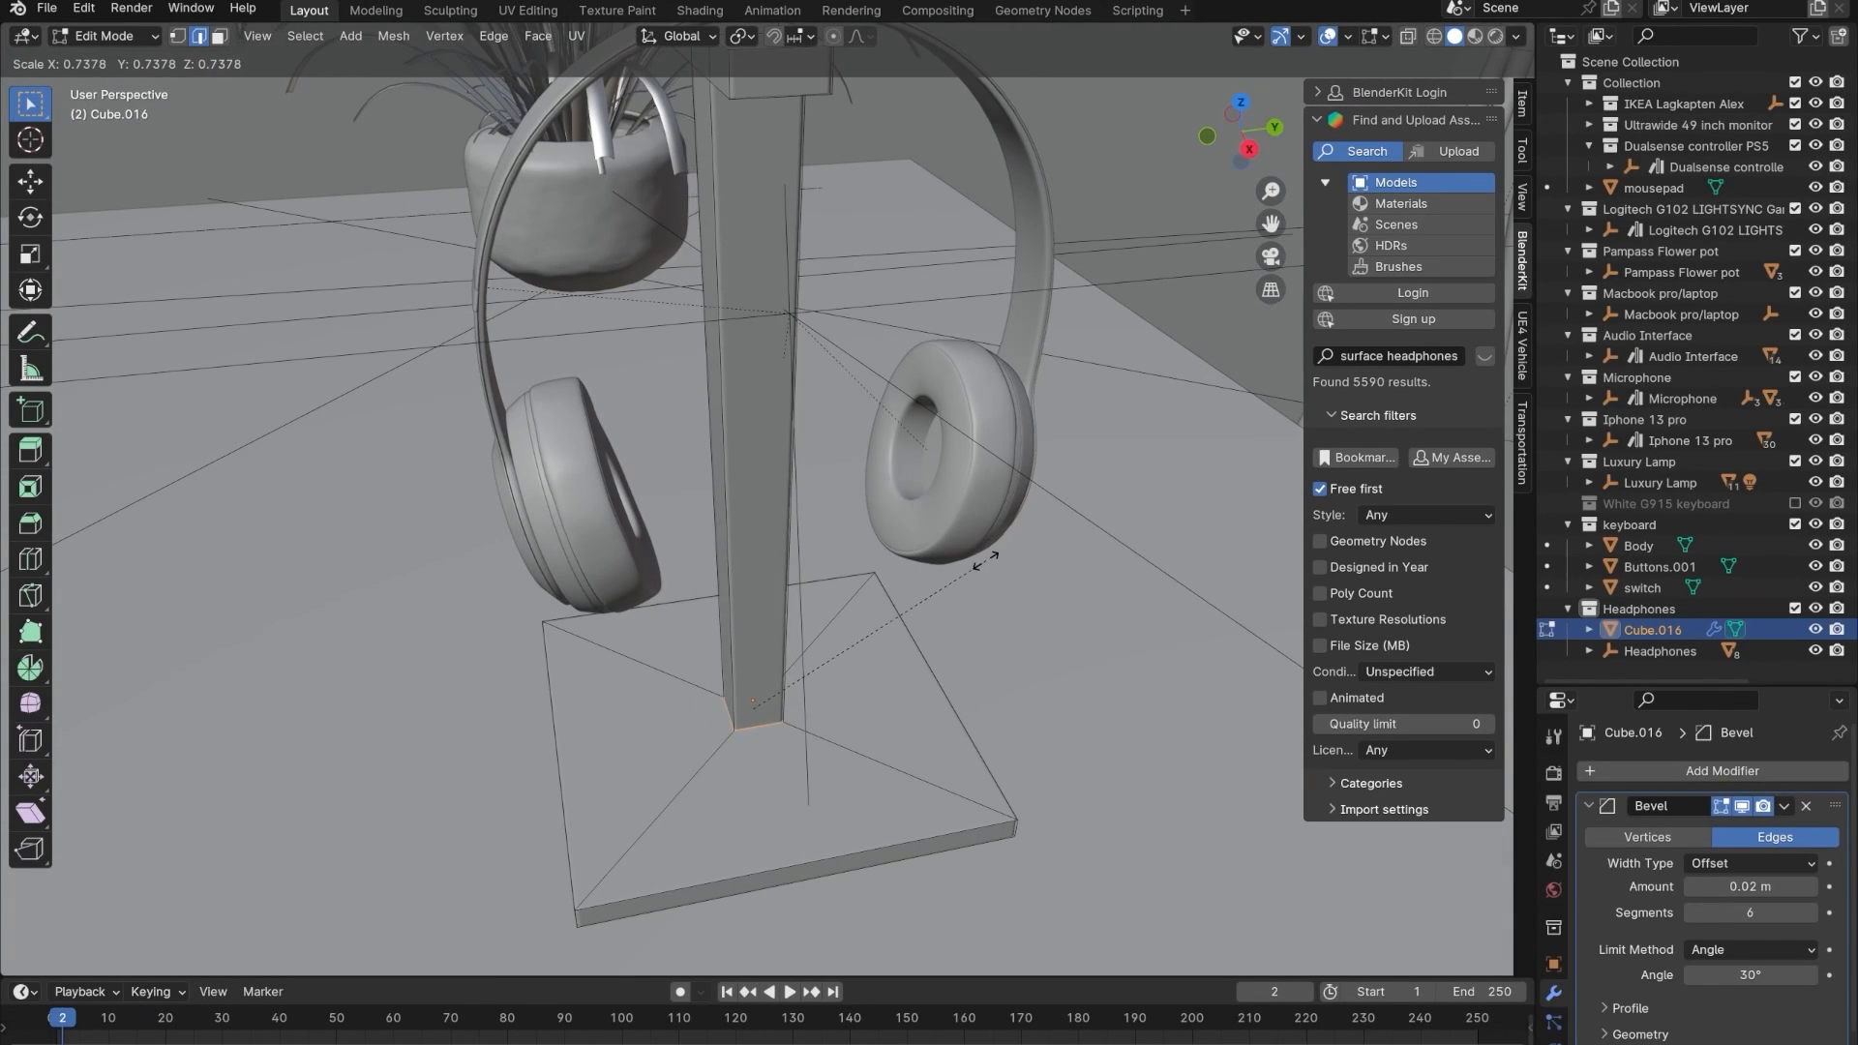
{"action": "left_click", "coordinate": [920, 594]}
{"action": "scroll", "coordinate": [829, 543], "scroll_direction": "down", "scroll_amount": 4}
{"action": "key", "text": "Tab"}
{"action": "mouse_move", "coordinate": [829, 543]}
{"action": "middle_mouse_down"}
{"action": "mouse_move", "coordinate": [864, 492]}
{"action": "mouse_move", "coordinate": [859, 583]}
{"action": "mouse_move", "coordinate": [828, 526]}
{"action": "middle_mouse_up"}
{"action": "scroll", "coordinate": [862, 494], "scroll_direction": "down", "scroll_amount": 3}
{"action": "scroll", "coordinate": [859, 497], "scroll_direction": "up", "scroll_amount": 4}
{"action": "scroll", "coordinate": [859, 583], "scroll_direction": "up", "scroll_amount": 1}
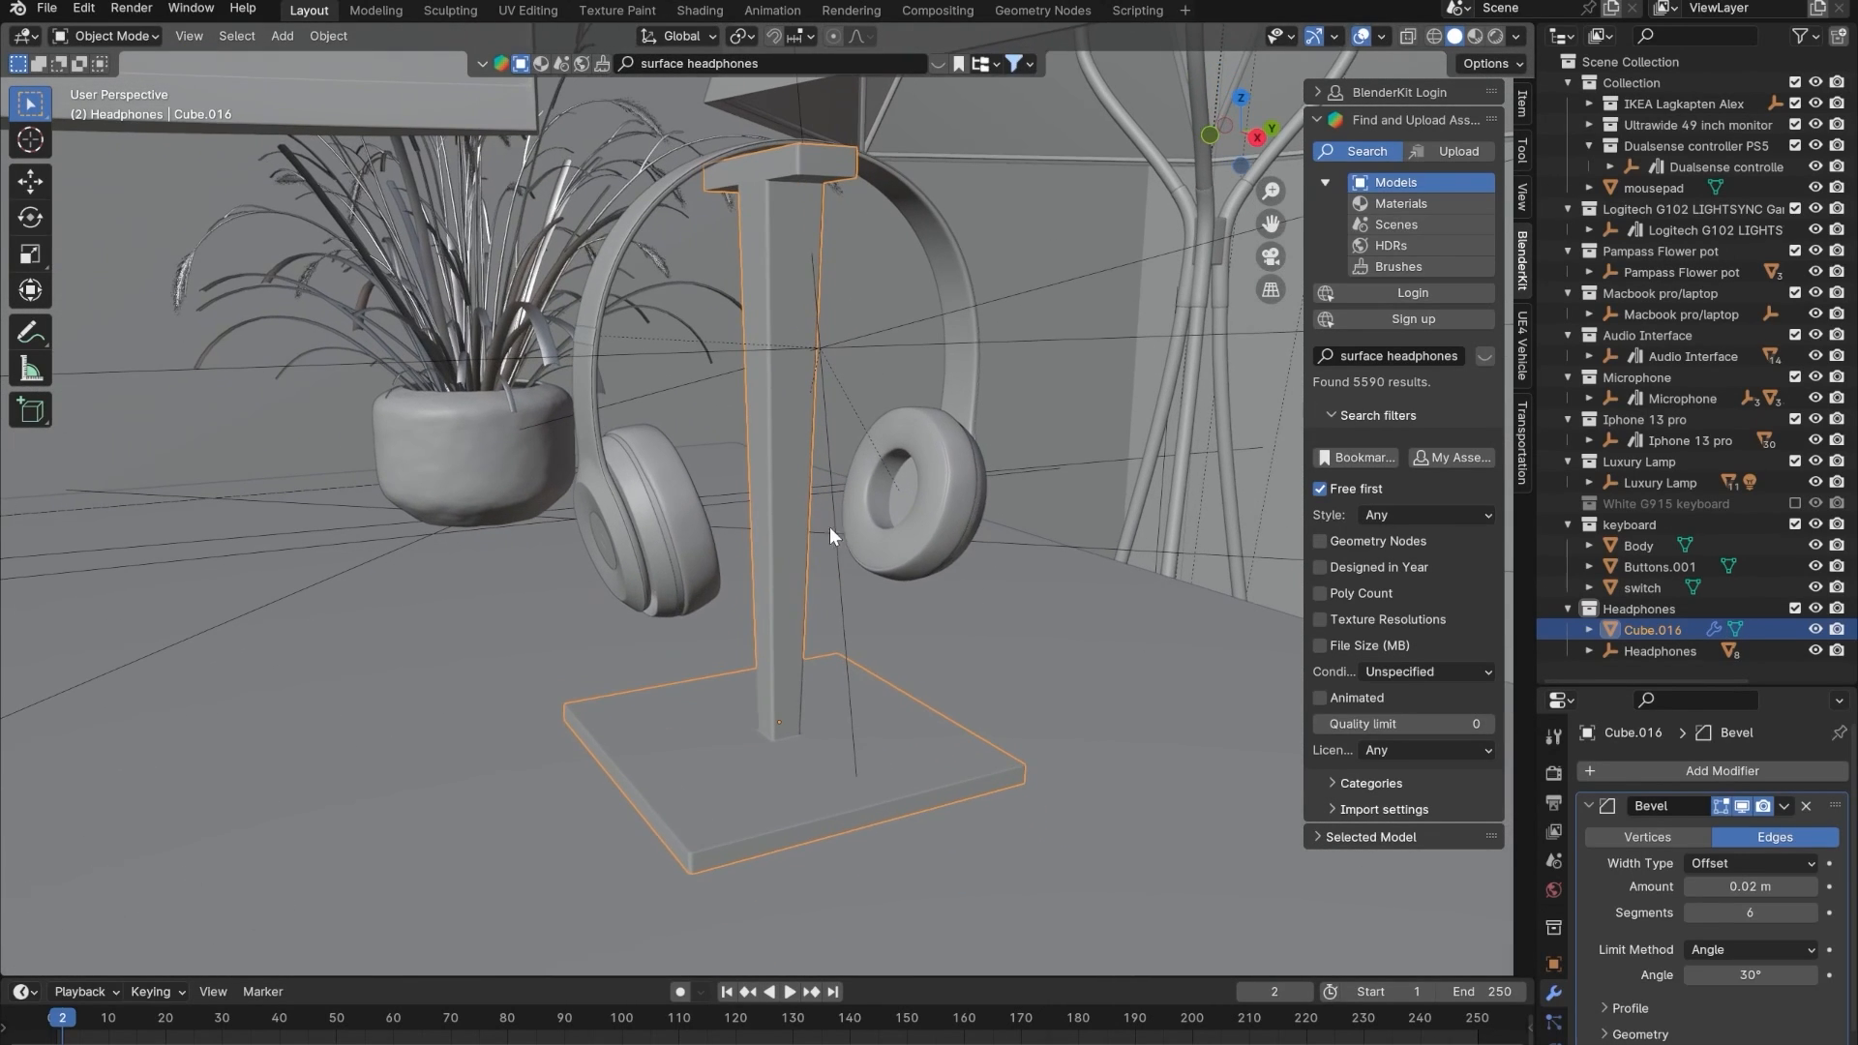
- Scale the base plate's top edge loop inward to give the plate sloped sides
{"action": "key", "text": "Tab"}
{"action": "scroll", "coordinate": [842, 697], "scroll_direction": "up", "scroll_amount": 2}
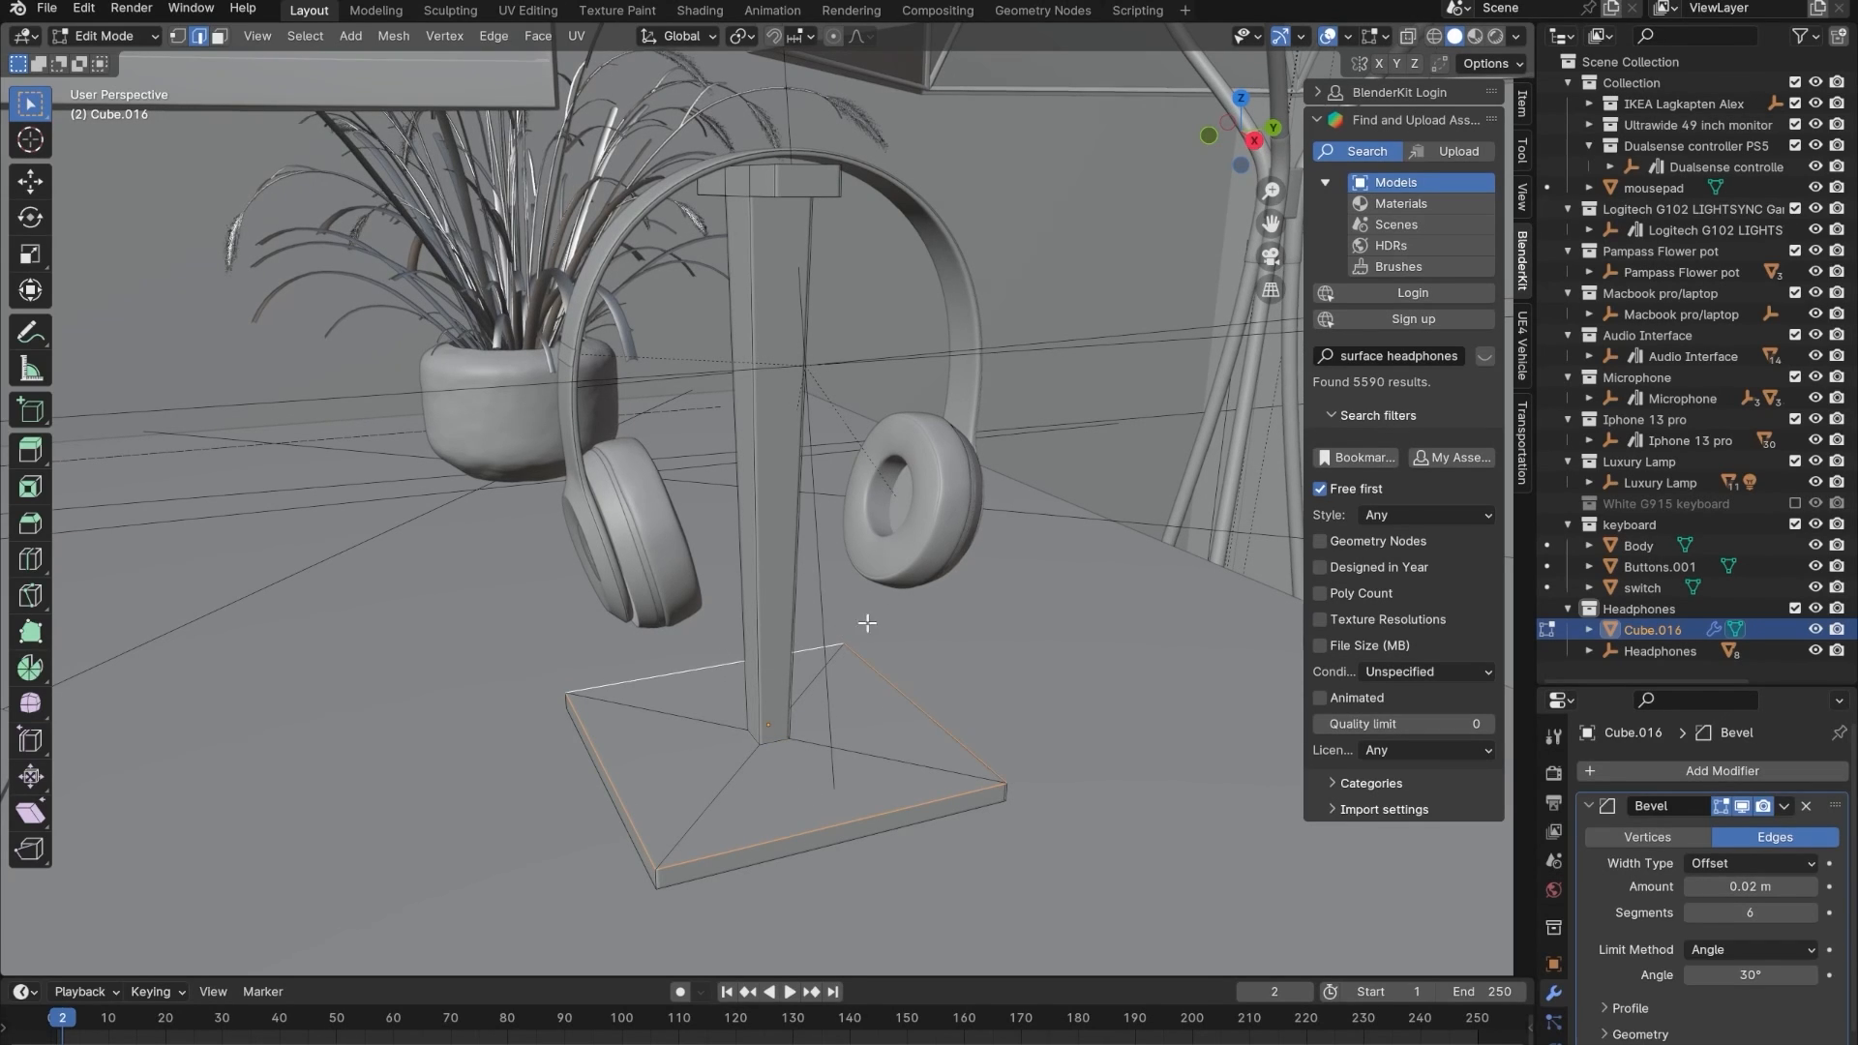
{"action": "key", "text": "s"}
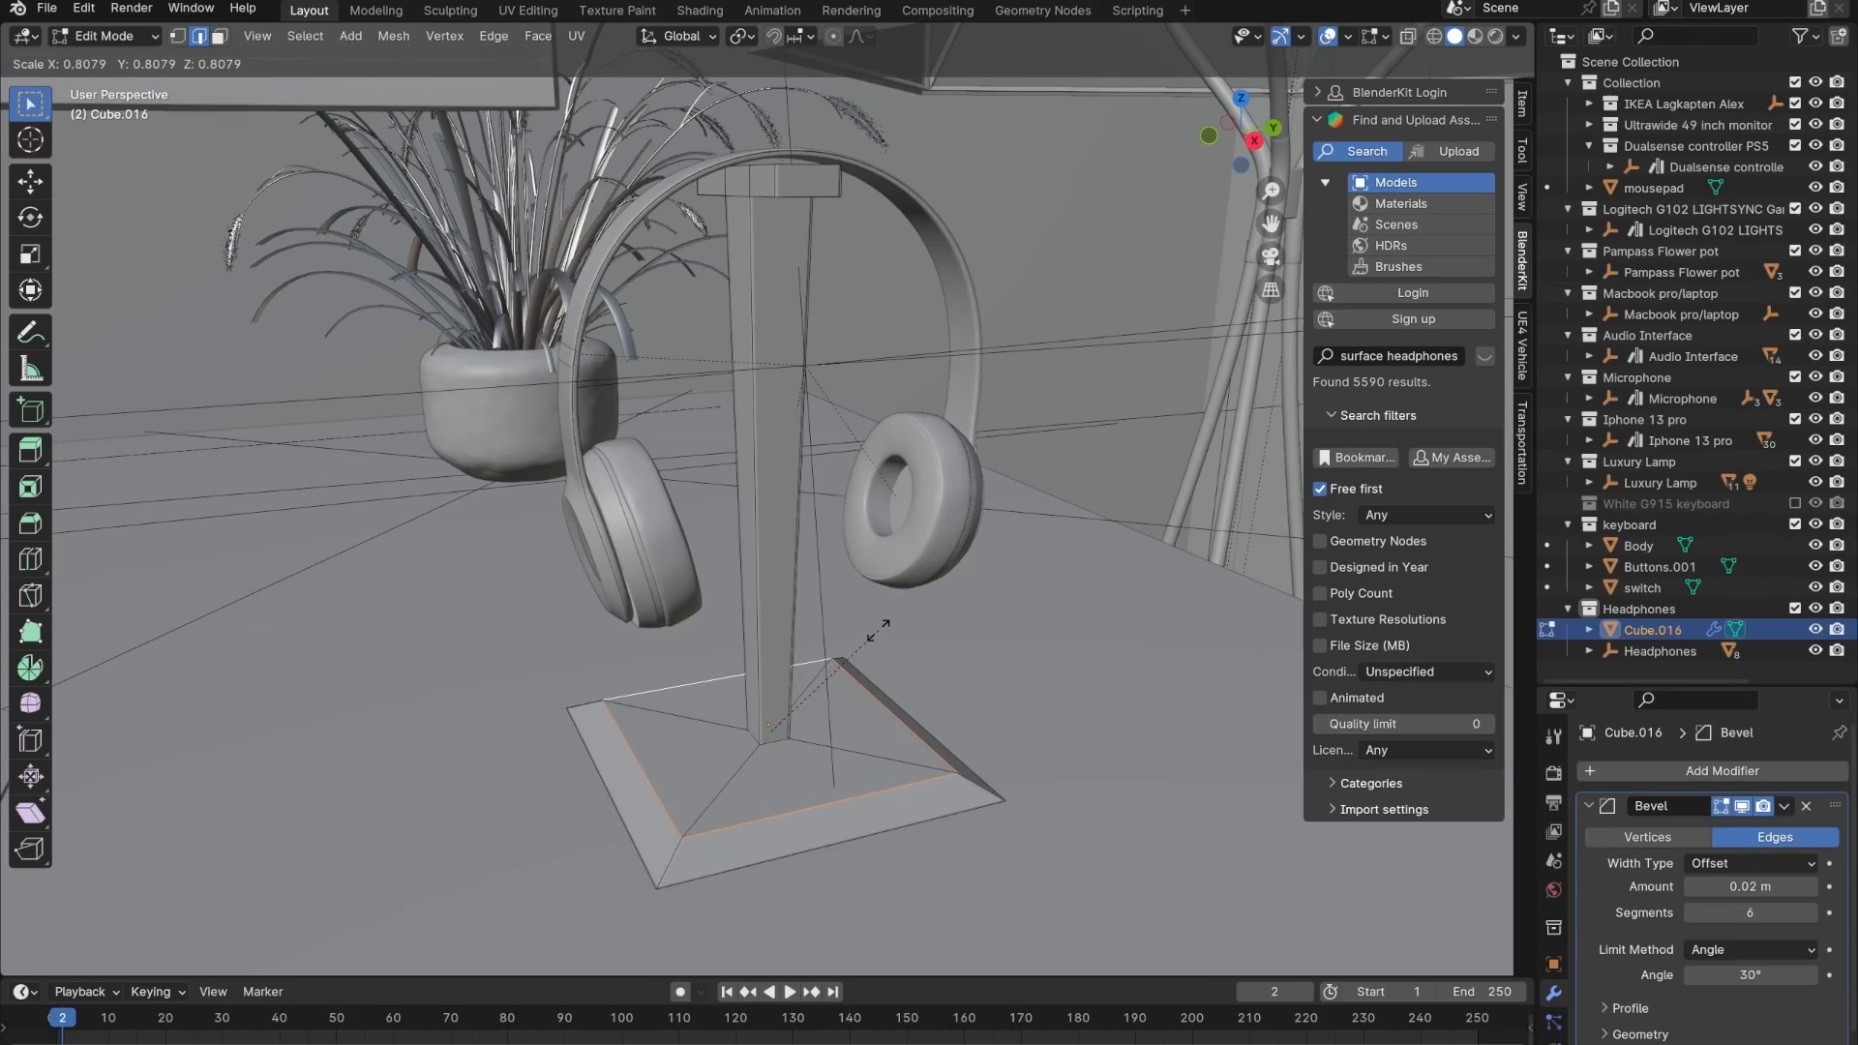
{"action": "left_click", "coordinate": [864, 638]}
{"action": "key", "text": "Tab"}
{"action": "middle_click_drag", "start_coordinate": [863, 638], "coordinate": [782, 666]}
{"action": "scroll", "coordinate": [823, 643], "scroll_direction": "down", "scroll_amount": 6}
{"action": "scroll", "coordinate": [778, 658], "scroll_direction": "up", "scroll_amount": 2}
{"action": "scroll", "coordinate": [779, 662], "scroll_direction": "up", "scroll_amount": 5}
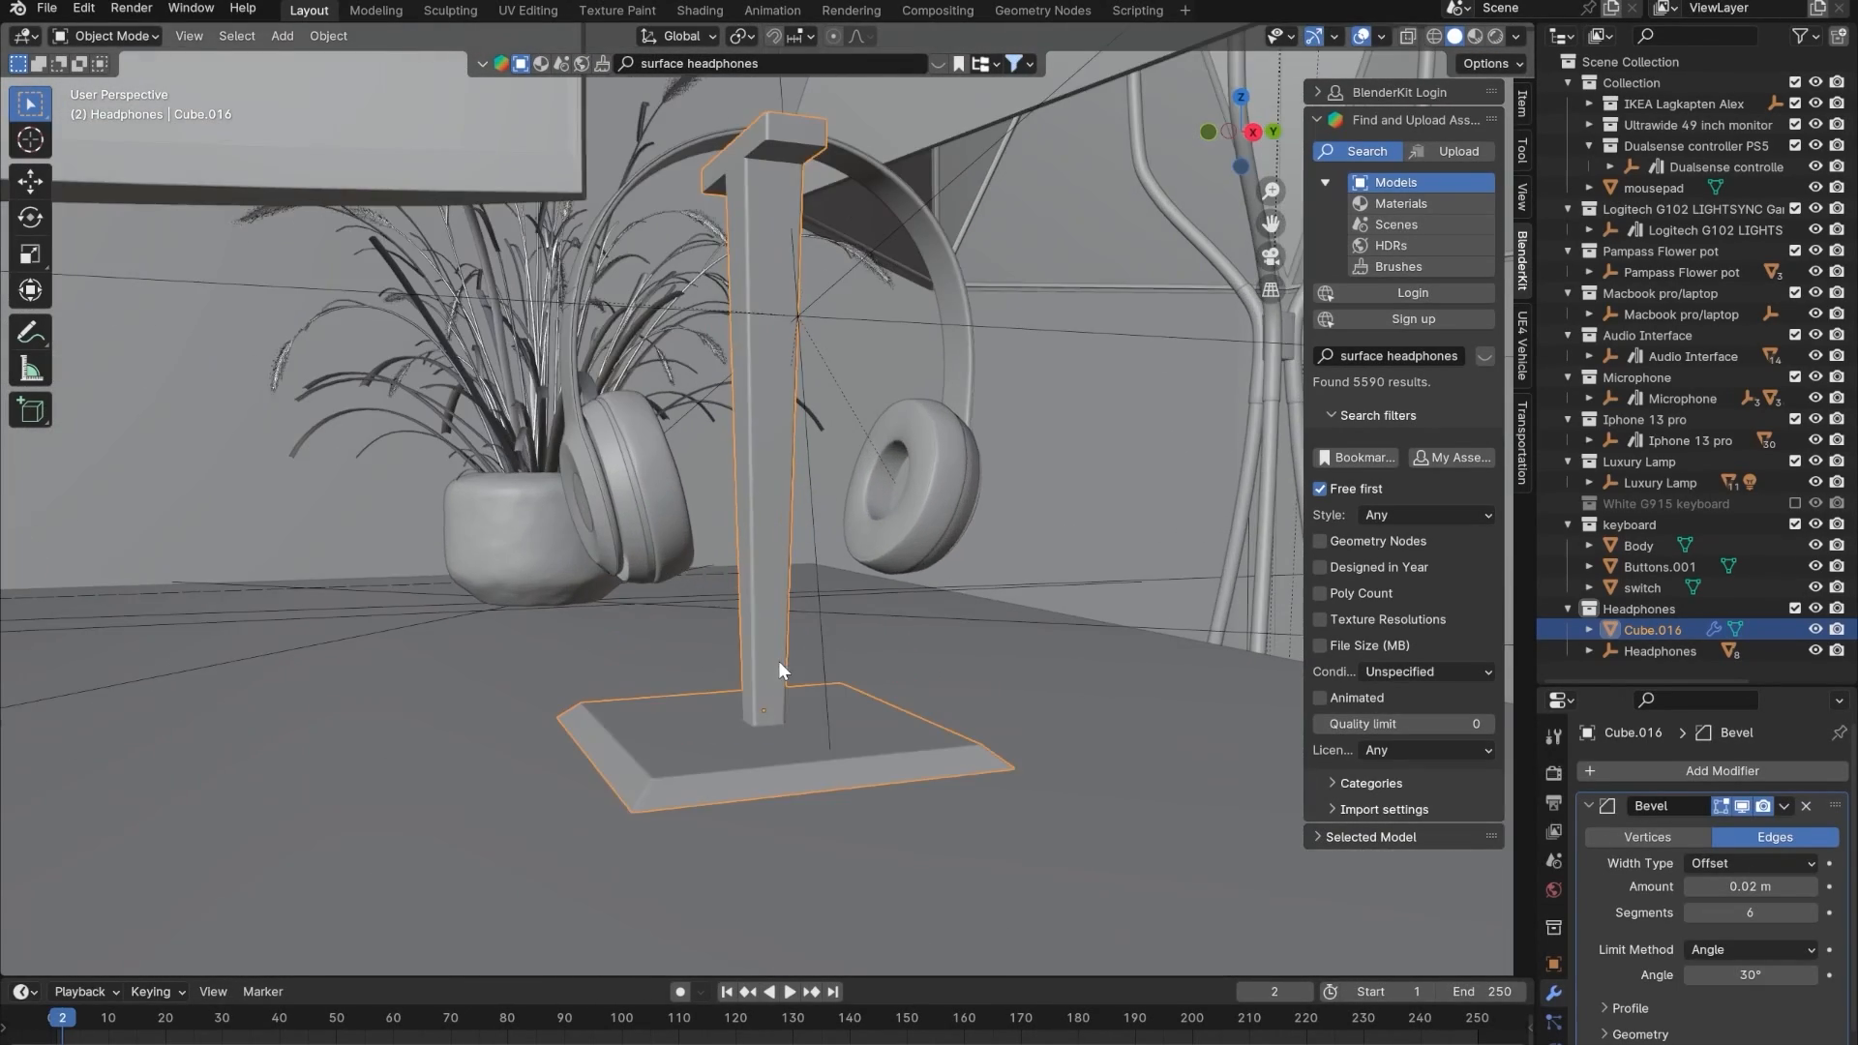
- Add a horizontal loop cut around the stand's post and slide it up to just below the crossbar
{"action": "key", "text": "Tab"}
{"action": "scroll", "coordinate": [776, 628], "scroll_direction": "up", "scroll_amount": 3}
{"action": "scroll", "coordinate": [775, 628], "scroll_direction": "down", "scroll_amount": 3}
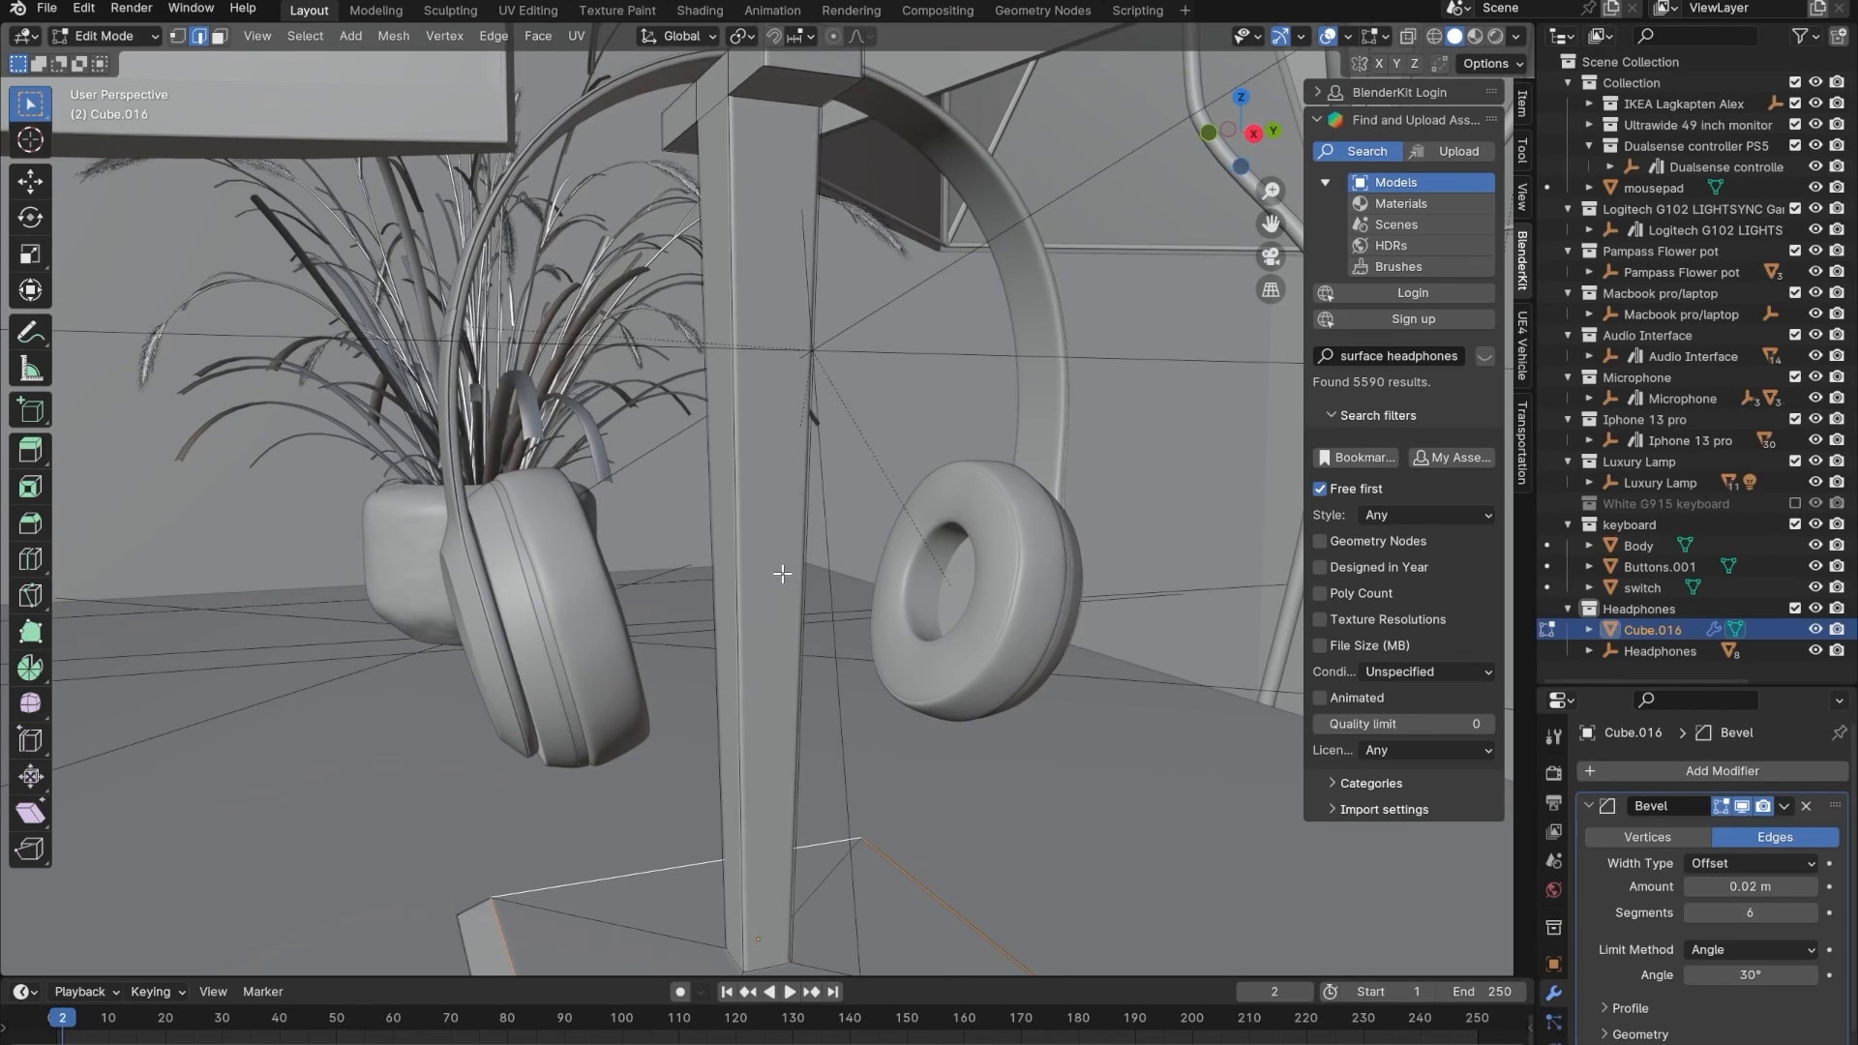
{"action": "left_click", "coordinate": [747, 538]}
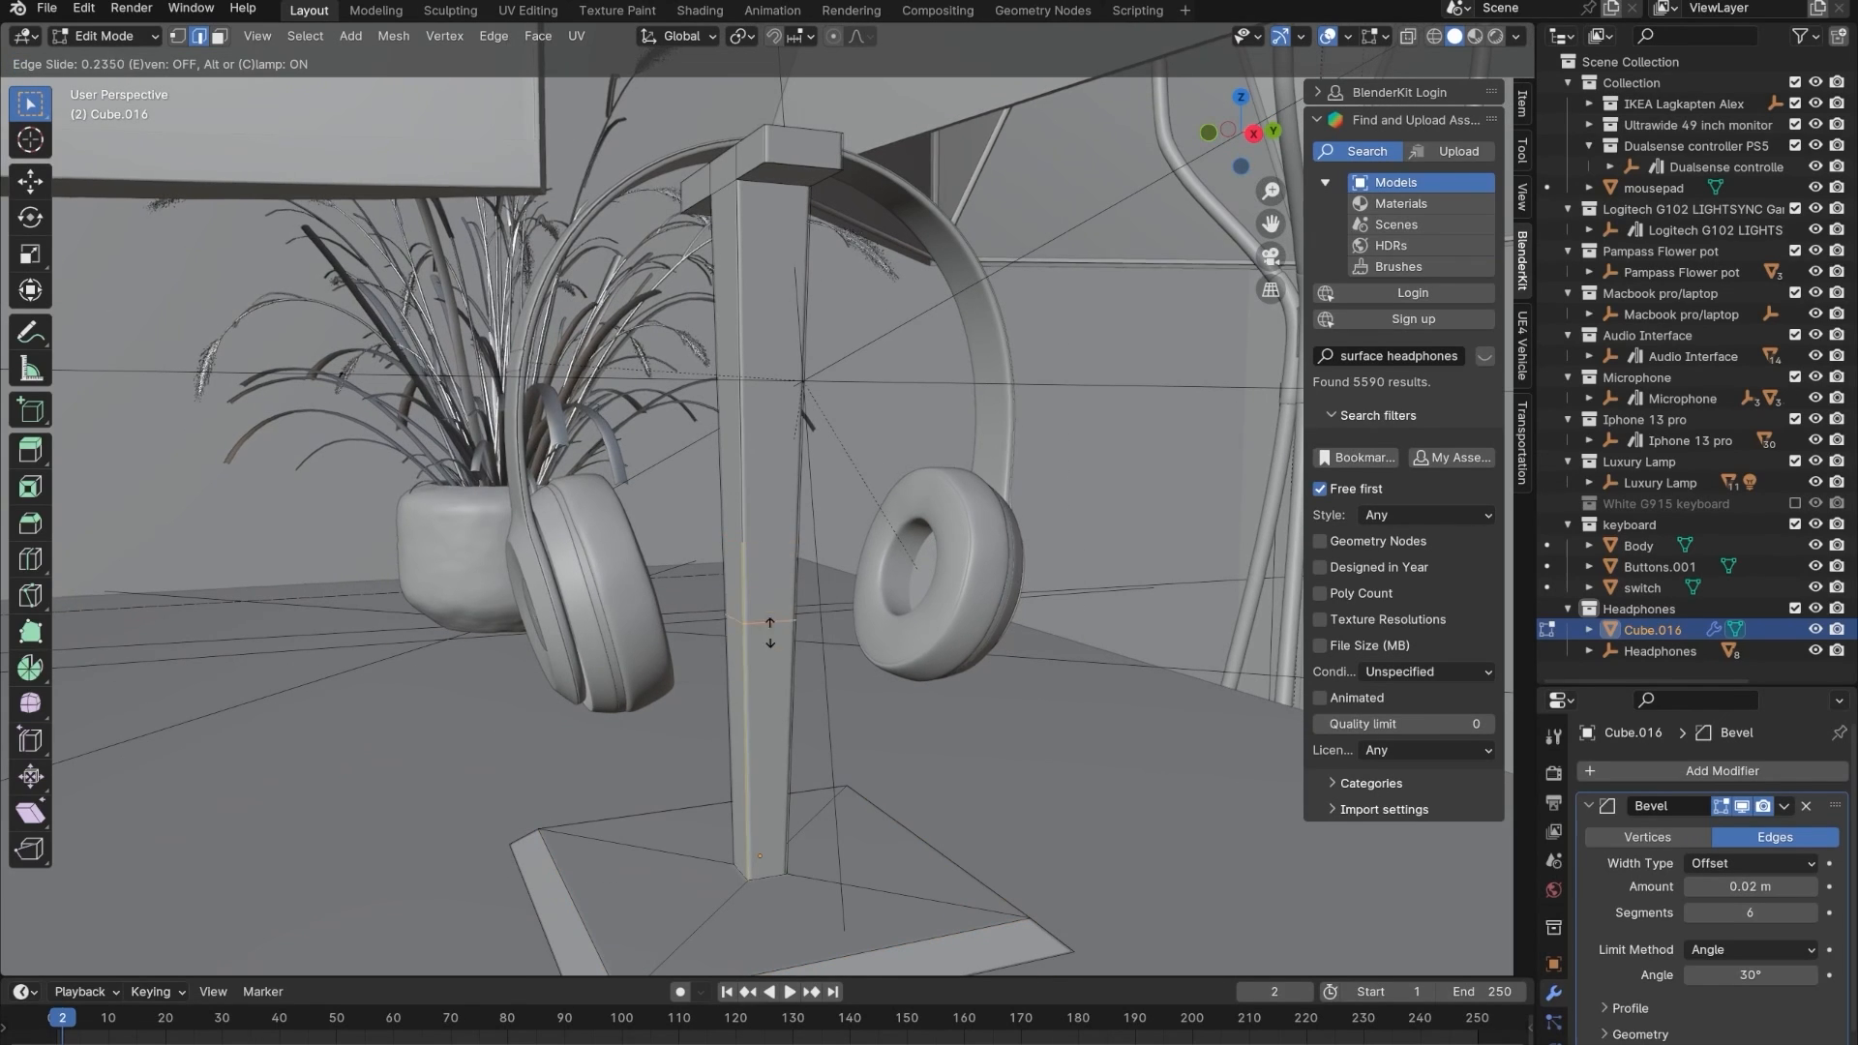
{"action": "left_click", "coordinate": [840, 273]}
- Scale the upper loop inward and adjust its position so the post flares out beneath the crossbar
{"action": "key", "text": "s"}
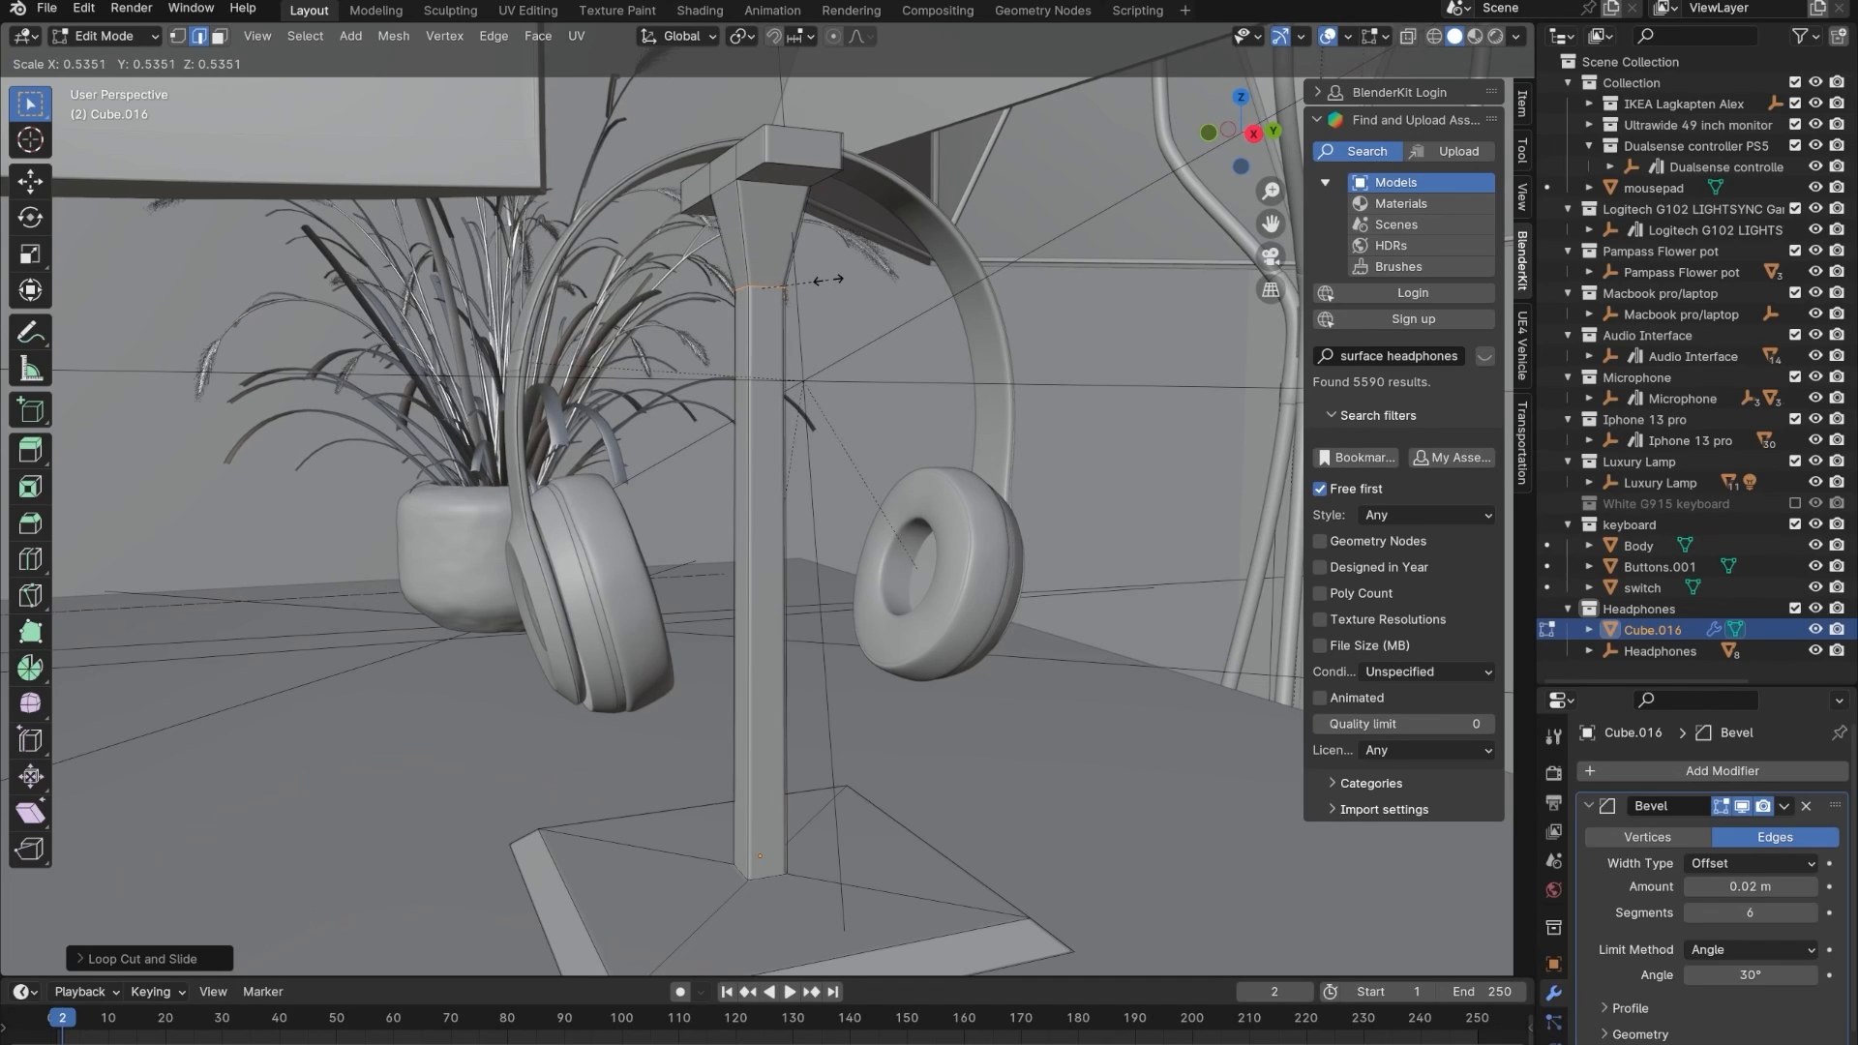
{"action": "left_click", "coordinate": [839, 280]}
{"action": "middle_click_drag", "start_coordinate": [839, 280], "coordinate": [823, 528]}
{"action": "scroll", "coordinate": [833, 465], "scroll_direction": "up", "scroll_amount": 4}
{"action": "key", "text": "g"}
{"action": "left_click", "coordinate": [818, 461]}
{"action": "scroll", "coordinate": [818, 474], "scroll_direction": "down", "scroll_amount": 6}
{"action": "key", "text": "Tab"}
{"action": "scroll", "coordinate": [817, 523], "scroll_direction": "down", "scroll_amount": 2}
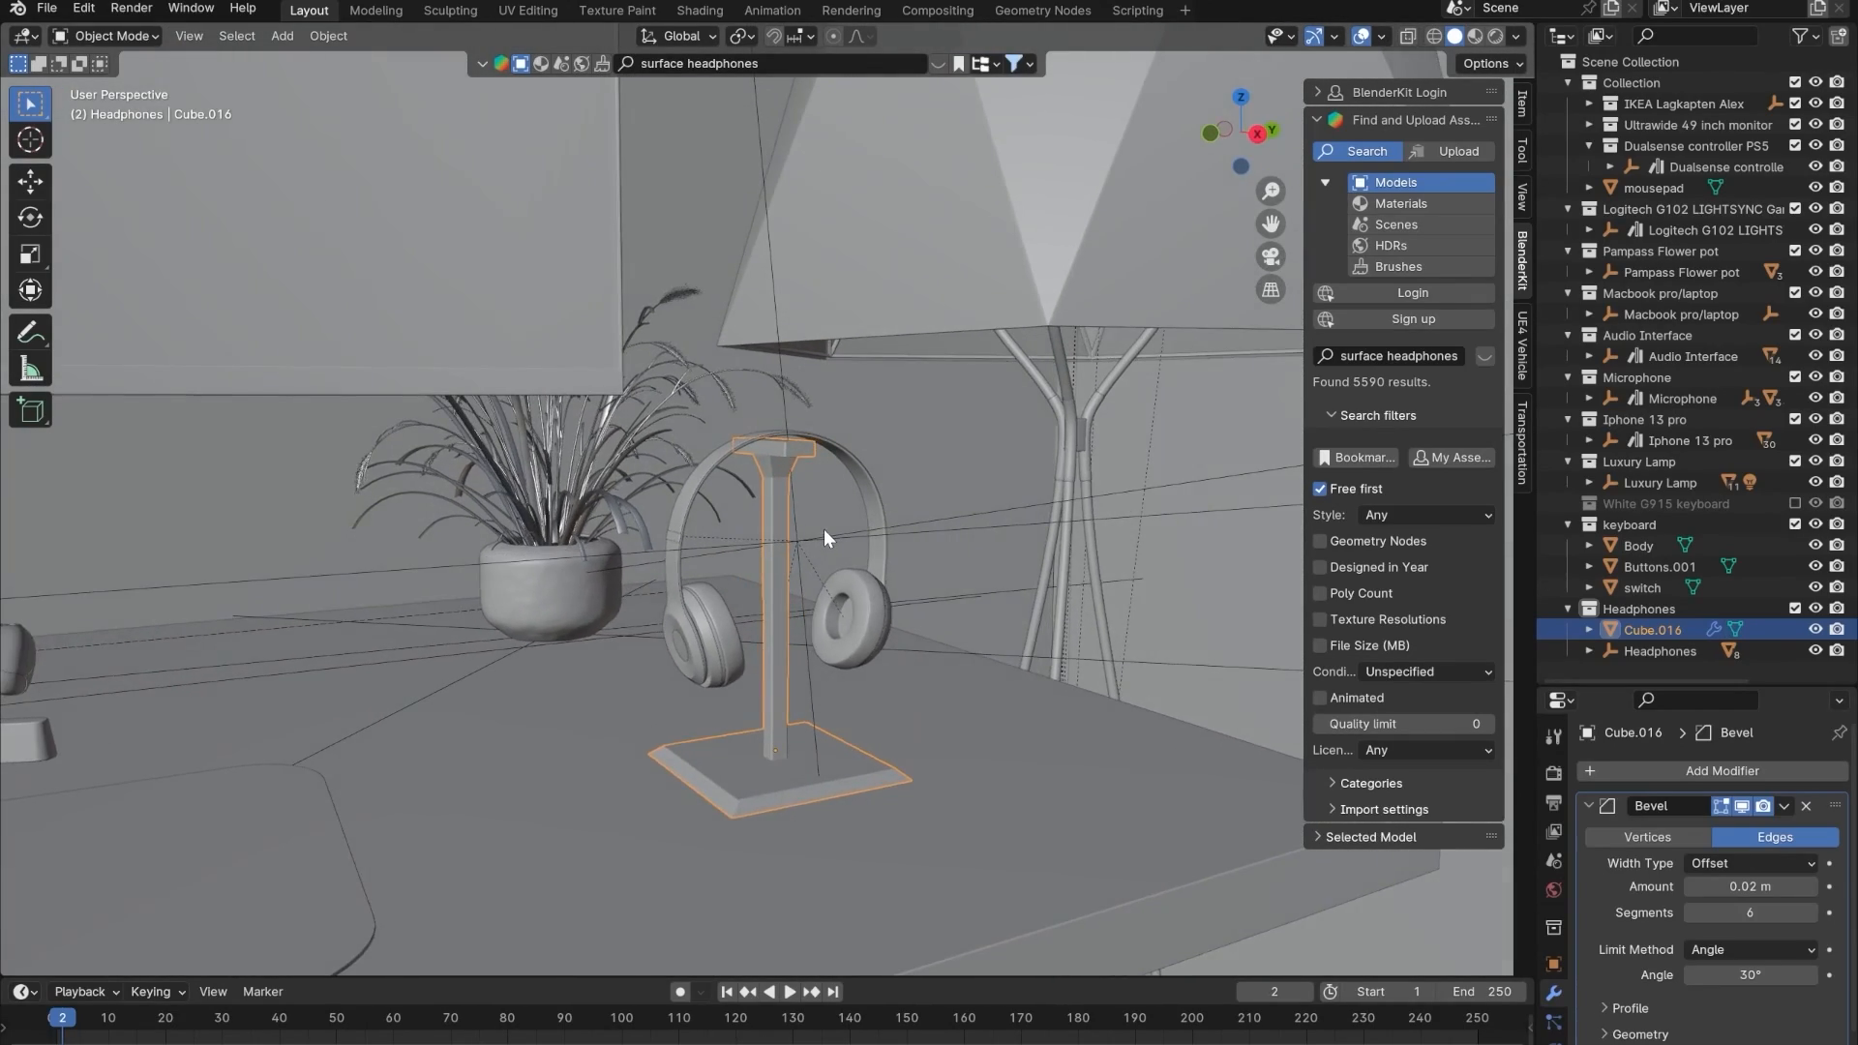
- Extrude the top face of one crossbar end upward to form a raised stop beside the headband
{"action": "scroll", "coordinate": [830, 501], "scroll_direction": "up", "scroll_amount": 7}
{"action": "key", "text": "Tab"}
{"action": "left_click", "coordinate": [745, 725]}
{"action": "middle_click_drag", "start_coordinate": [765, 632], "coordinate": [892, 767]}
{"action": "left_click", "coordinate": [758, 717]}
{"action": "key", "text": "e"}
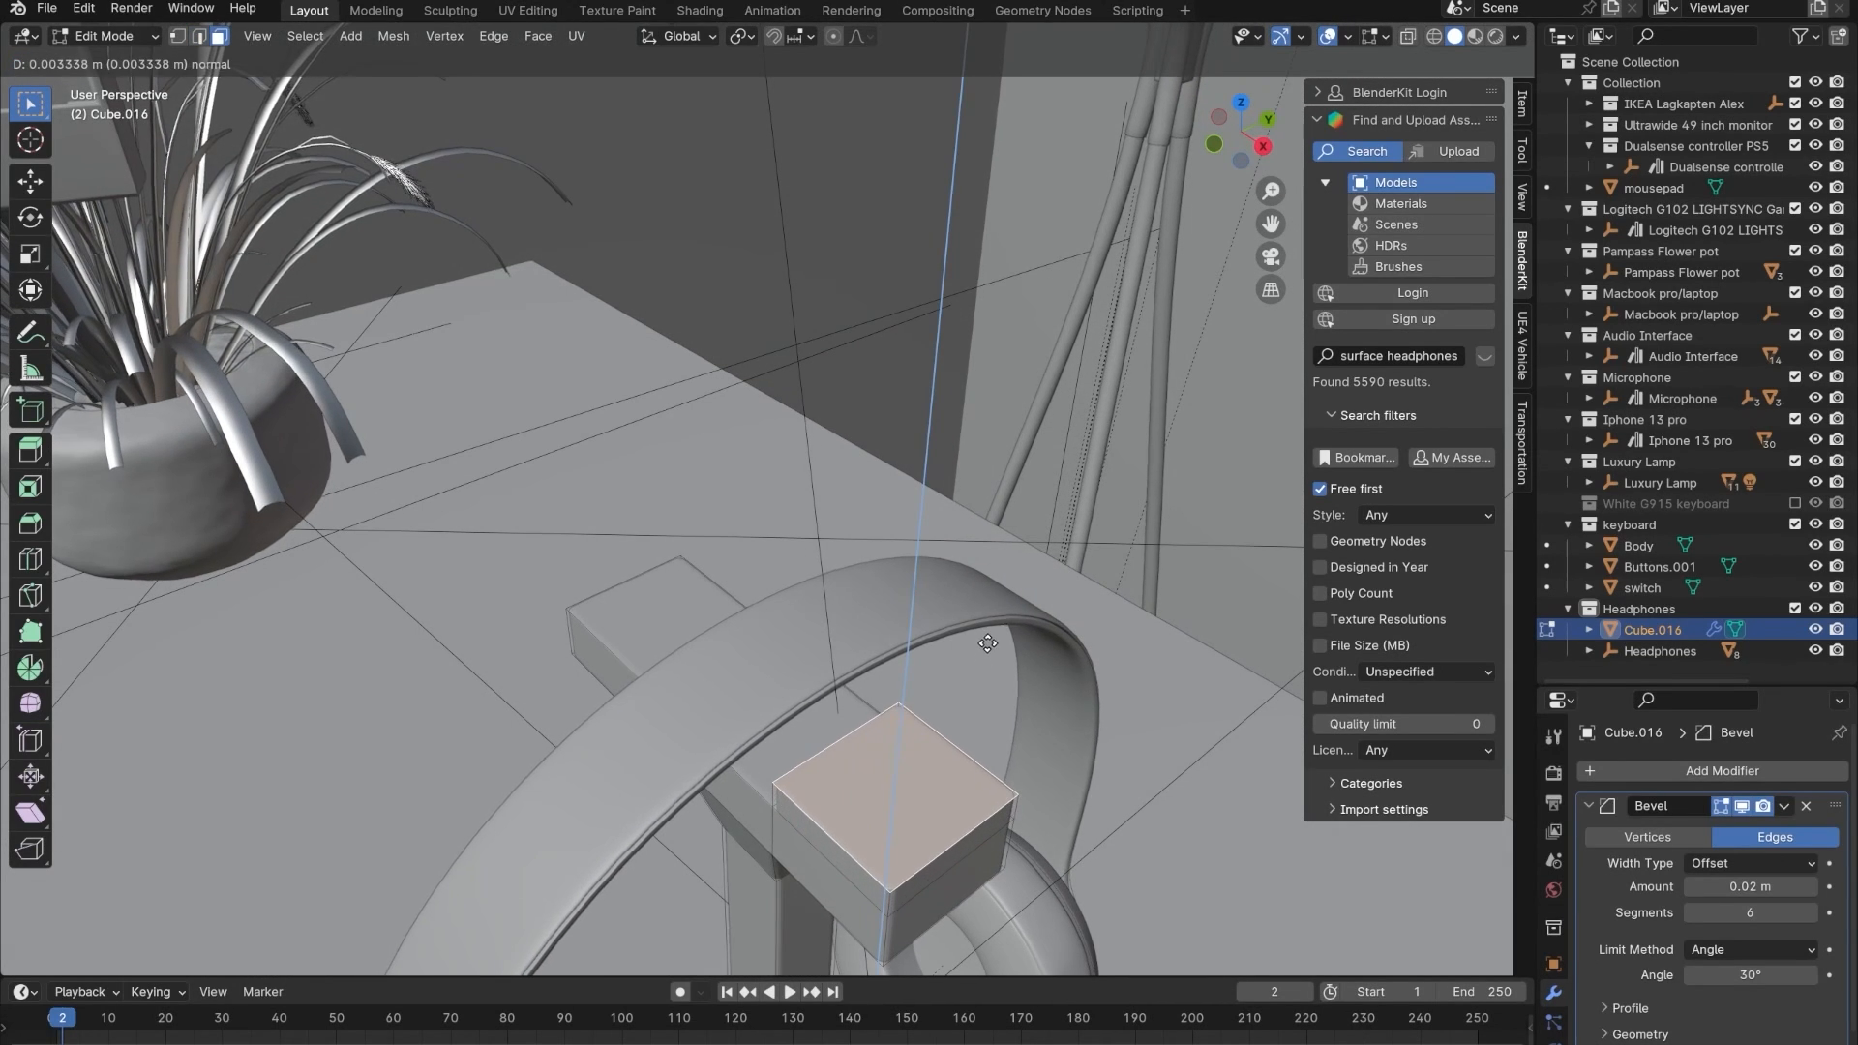
{"action": "left_click", "coordinate": [938, 659]}
- Extrude the top face of the opposite crossbar end upward by about 0.005 m as a second stop
{"action": "middle_click_drag", "start_coordinate": [938, 659], "coordinate": [1030, 619]}
{"action": "left_click", "coordinate": [899, 555]}
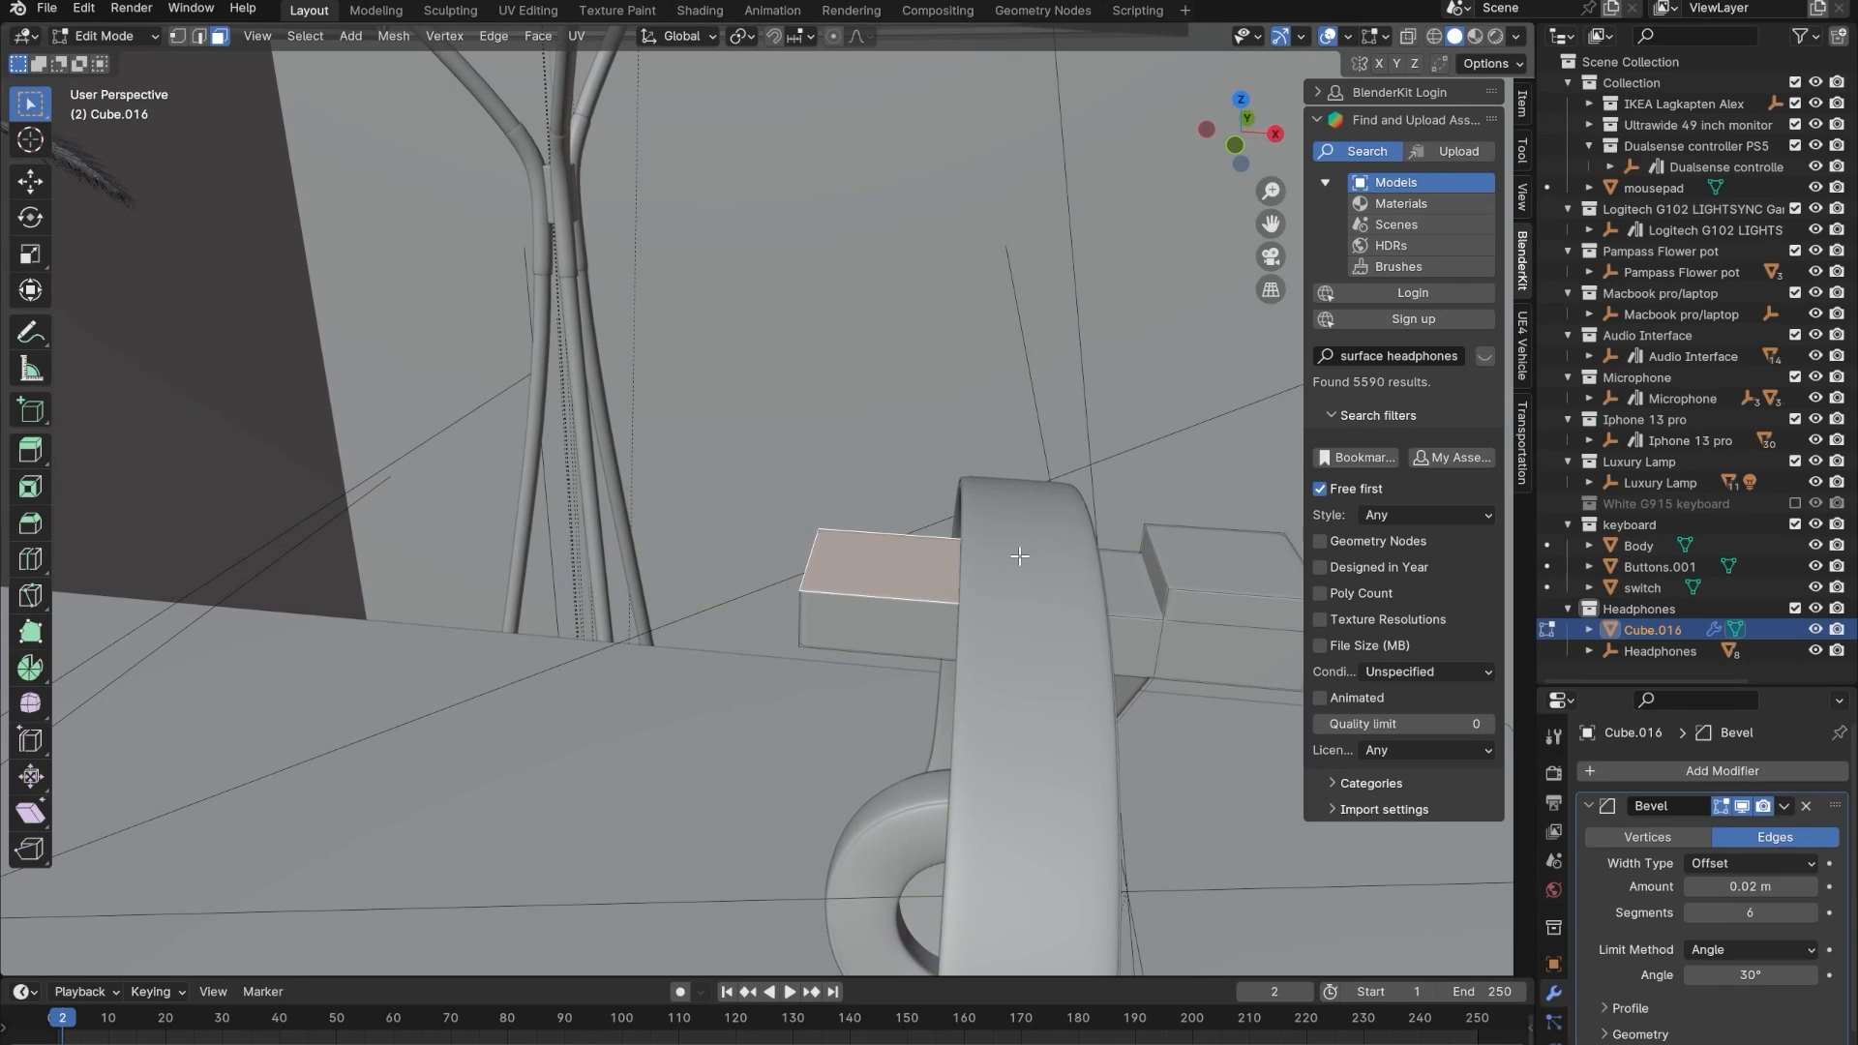
{"action": "key", "text": "e"}
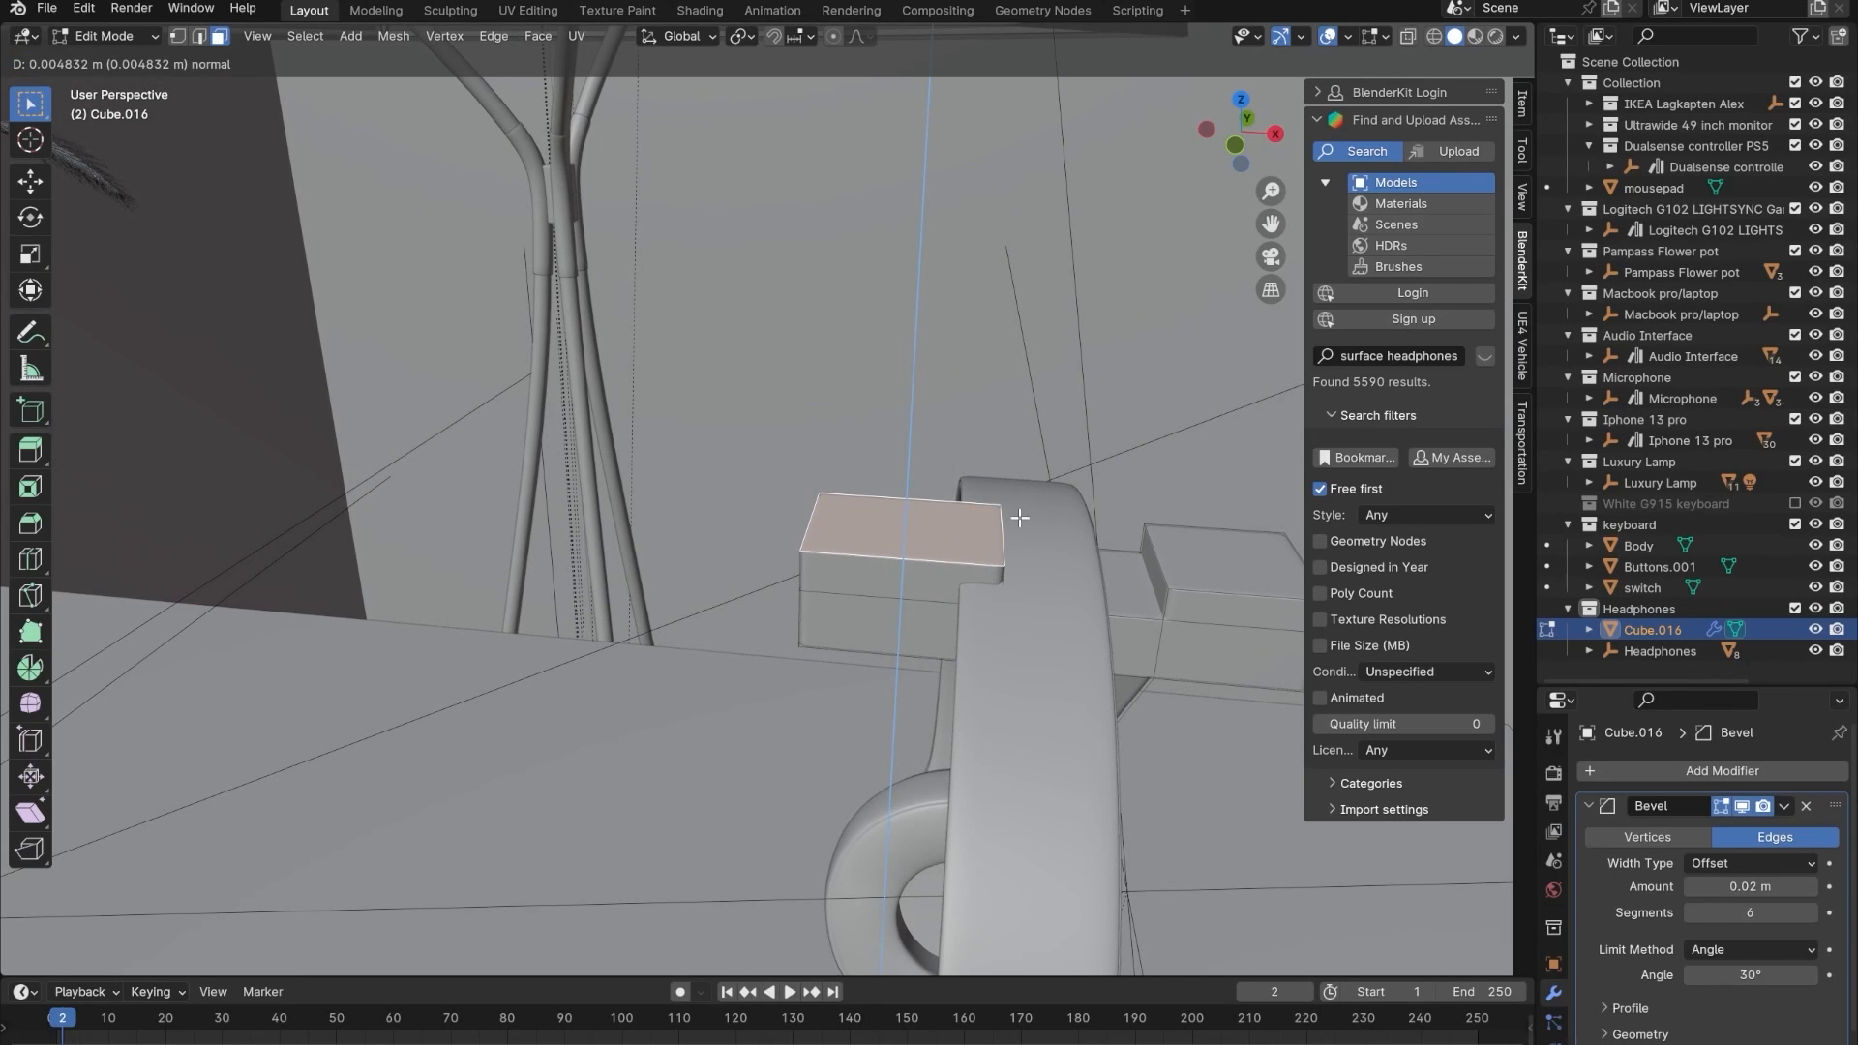
{"action": "left_click", "coordinate": [1020, 518]}
- Move the second stop's inner top edge away from the headband along X to slope its inner side
{"action": "left_click", "coordinate": [200, 36]}
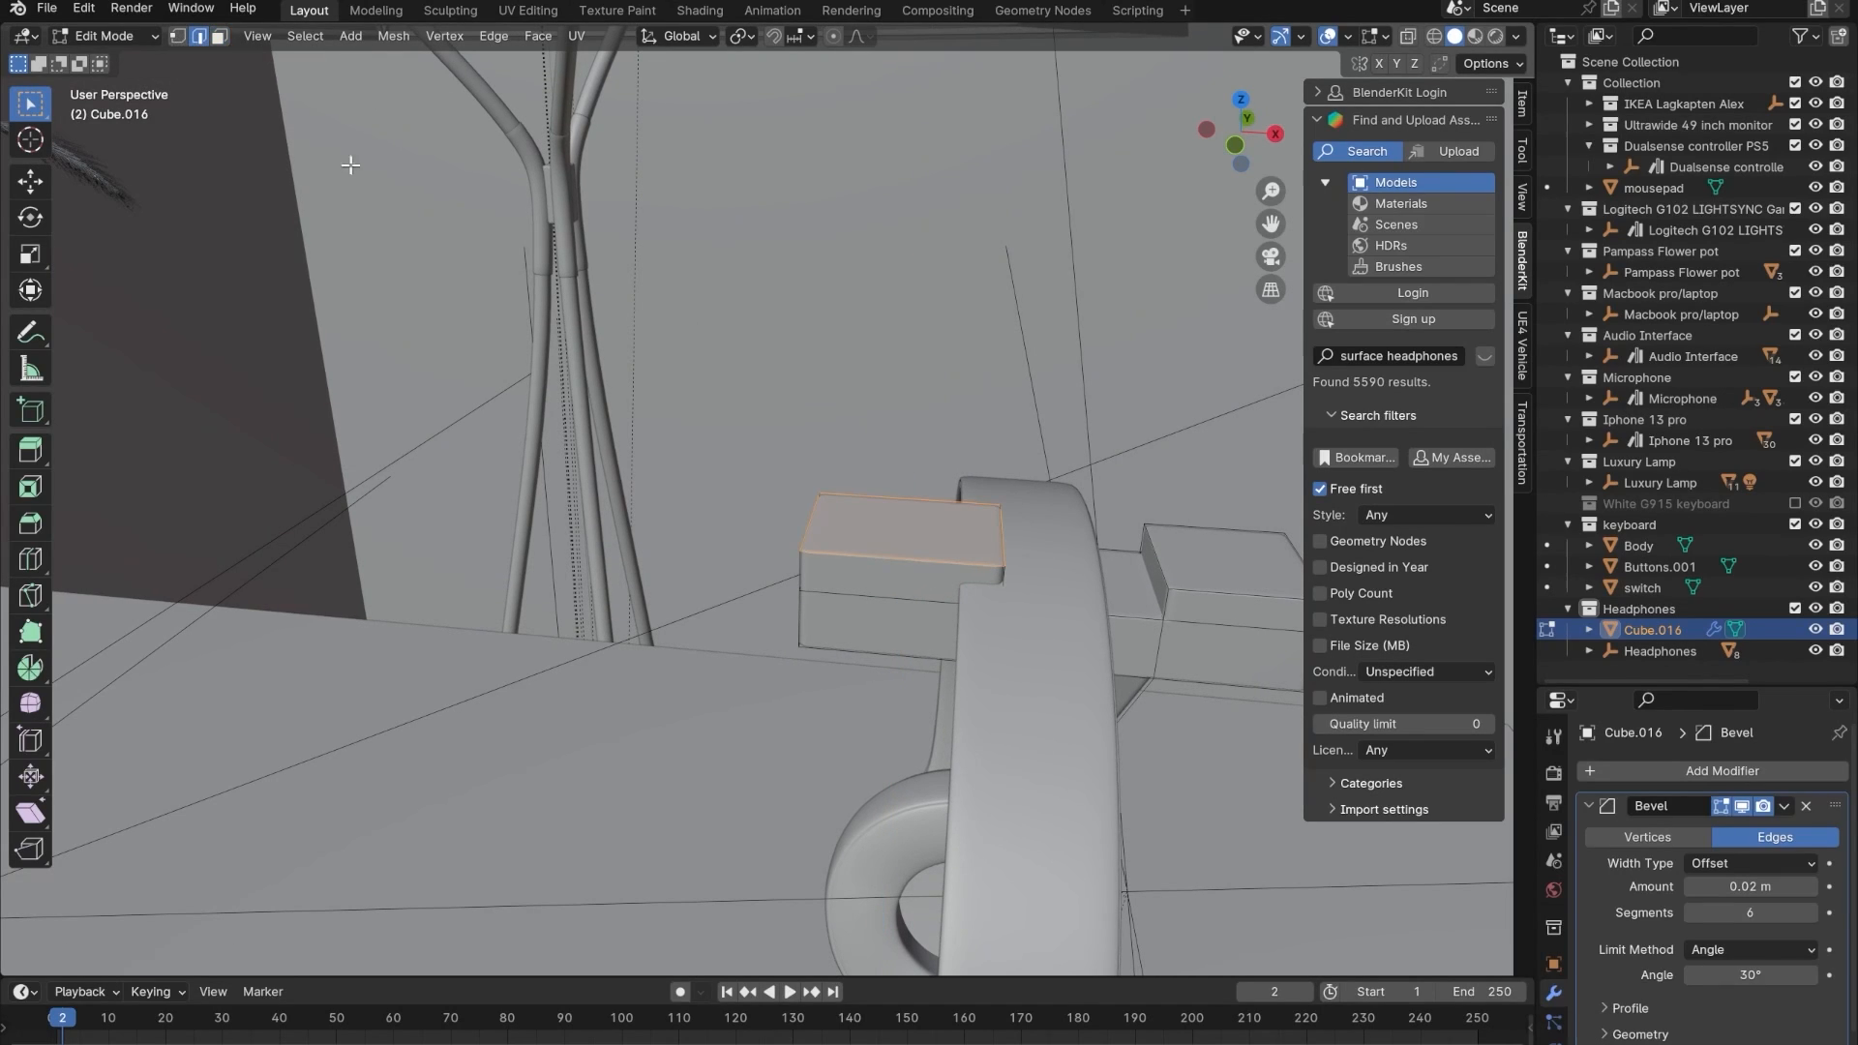
{"action": "key", "text": "g"}
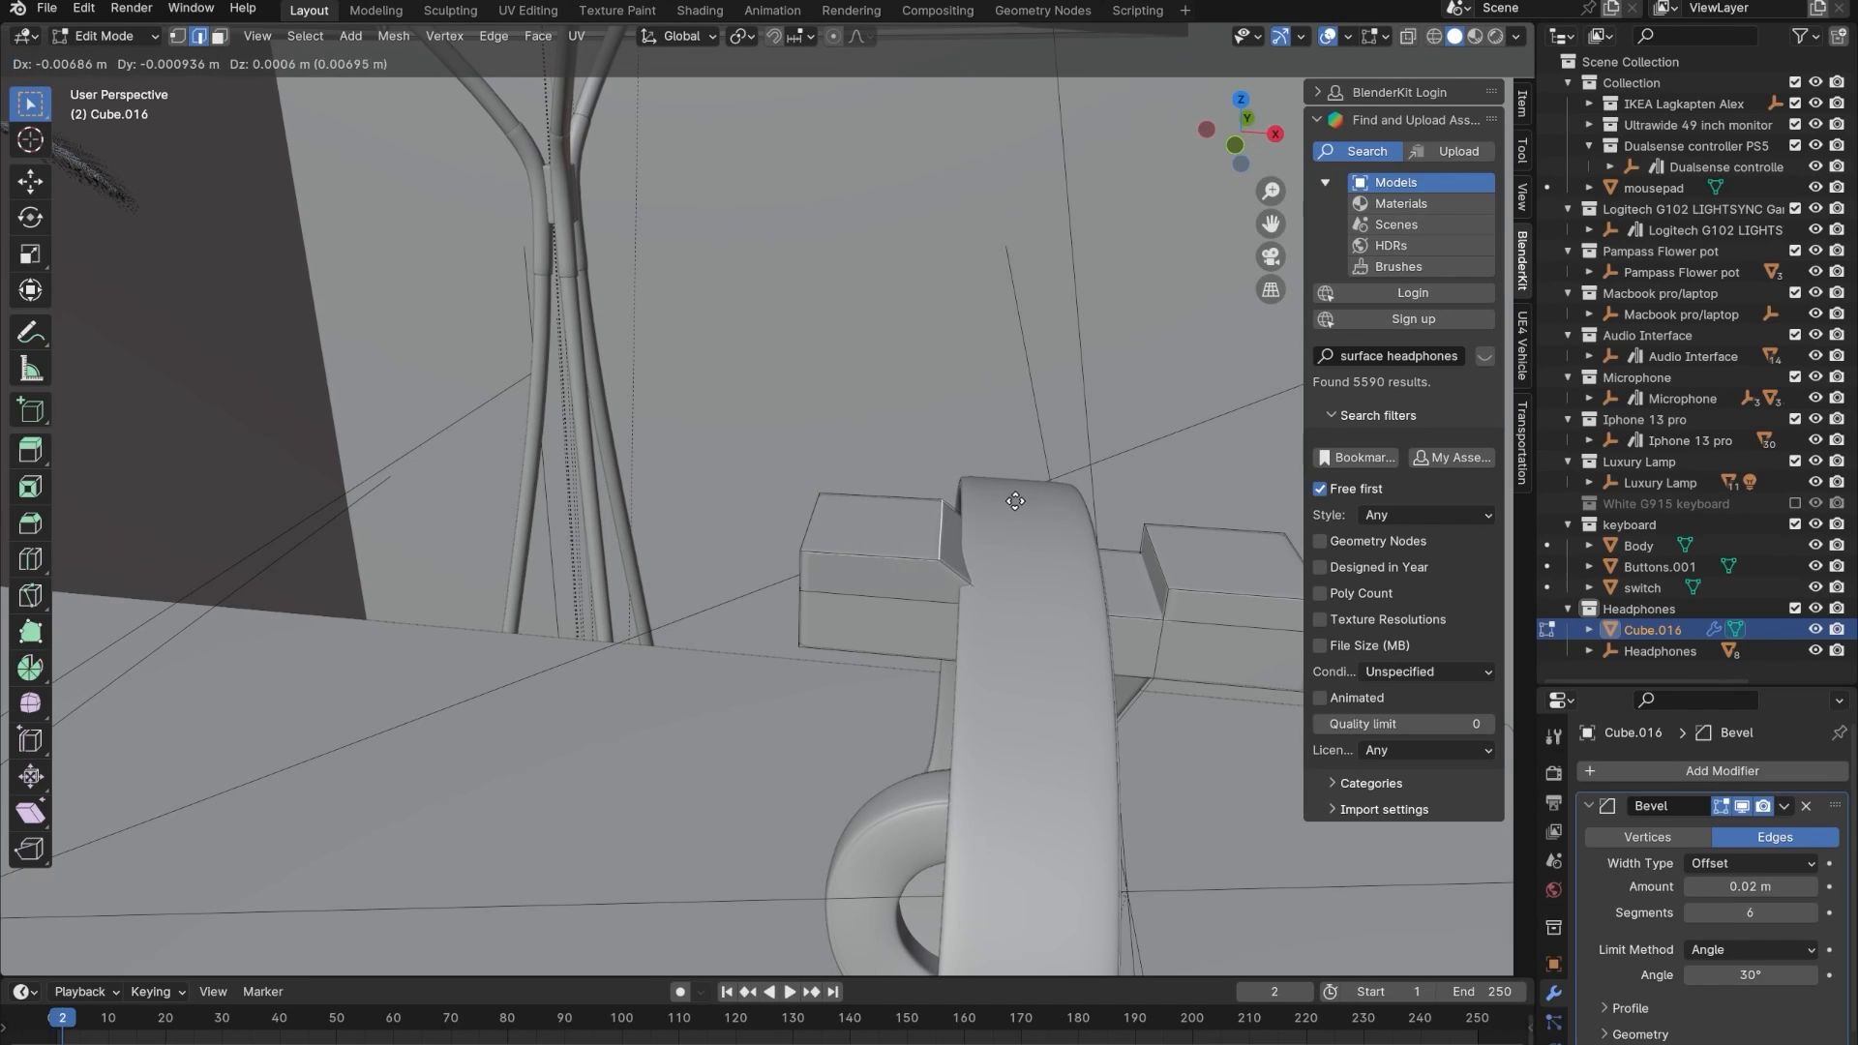
{"action": "left_click", "coordinate": [981, 507]}
{"action": "key", "text": "g"}
{"action": "key", "text": "x"}
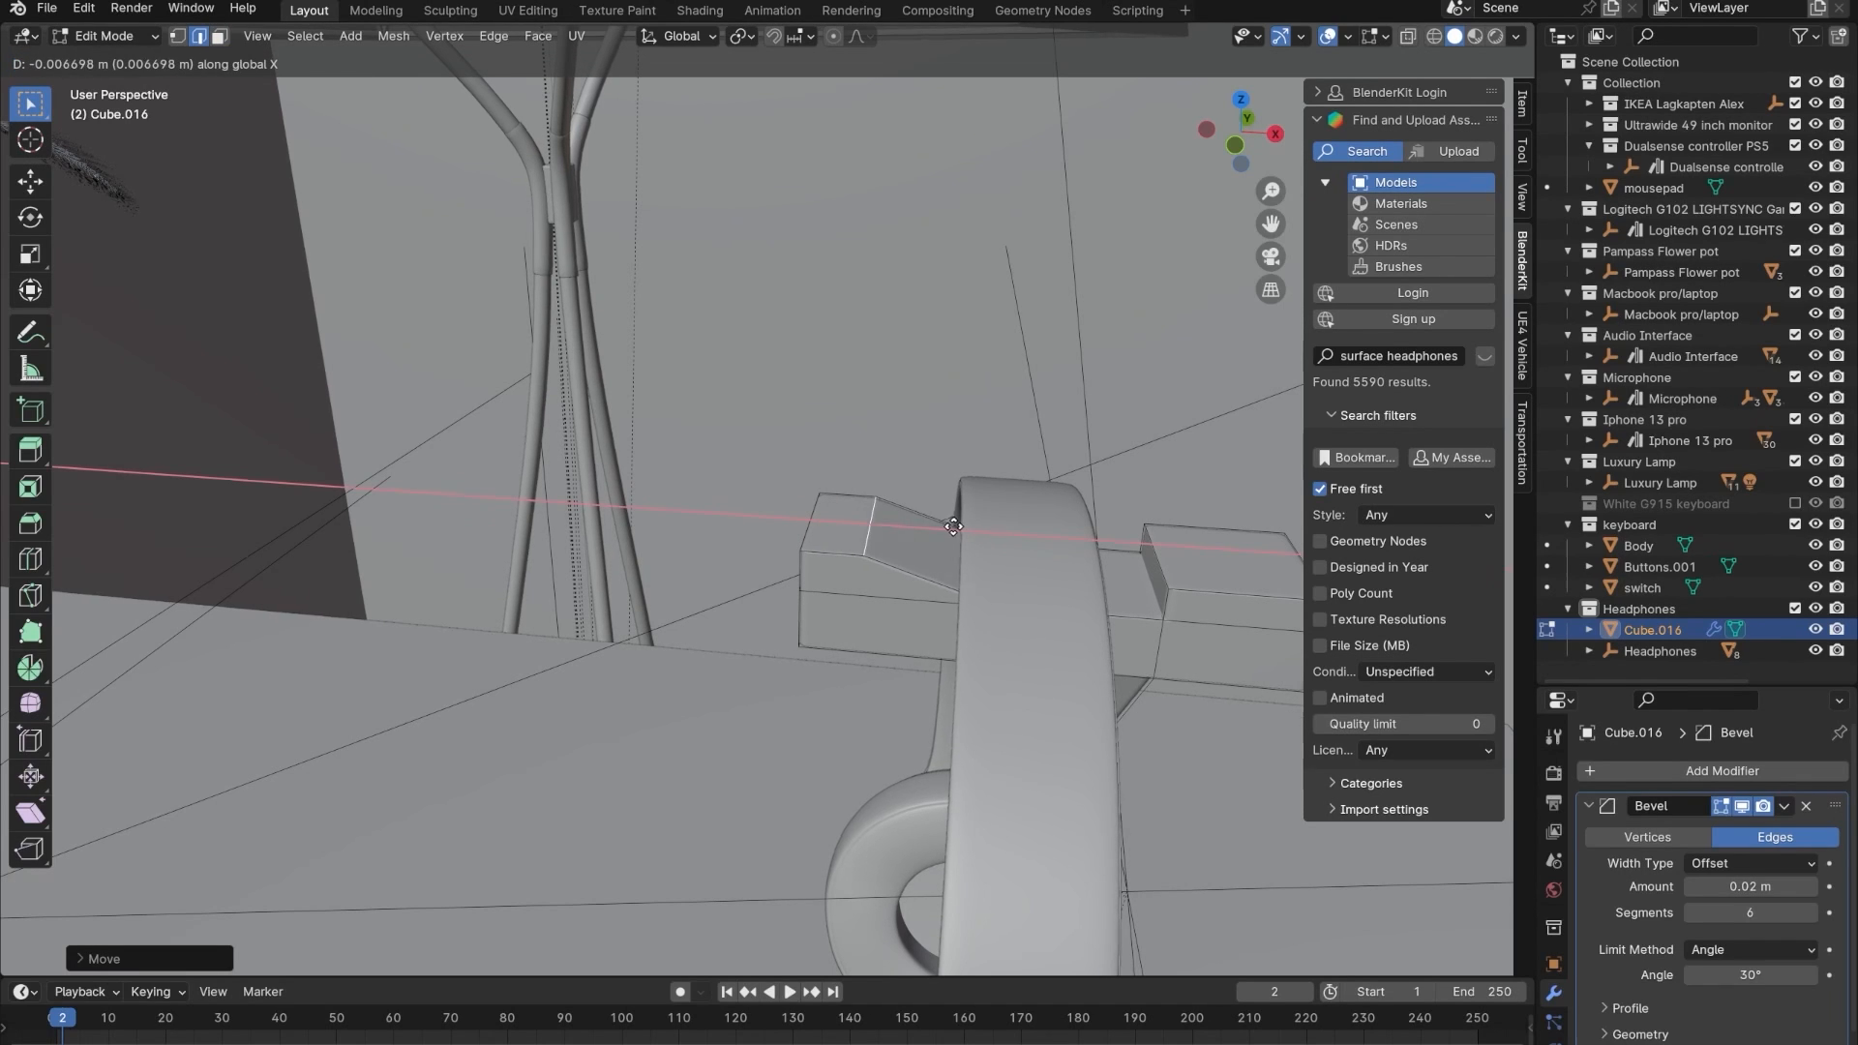
{"action": "left_click", "coordinate": [935, 526]}
- Move the first stop's inner top edge outward along X to give it a matching slope
{"action": "middle_click_drag", "start_coordinate": [935, 525], "coordinate": [971, 539]}
{"action": "key", "text": "g"}
{"action": "key", "text": "x"}
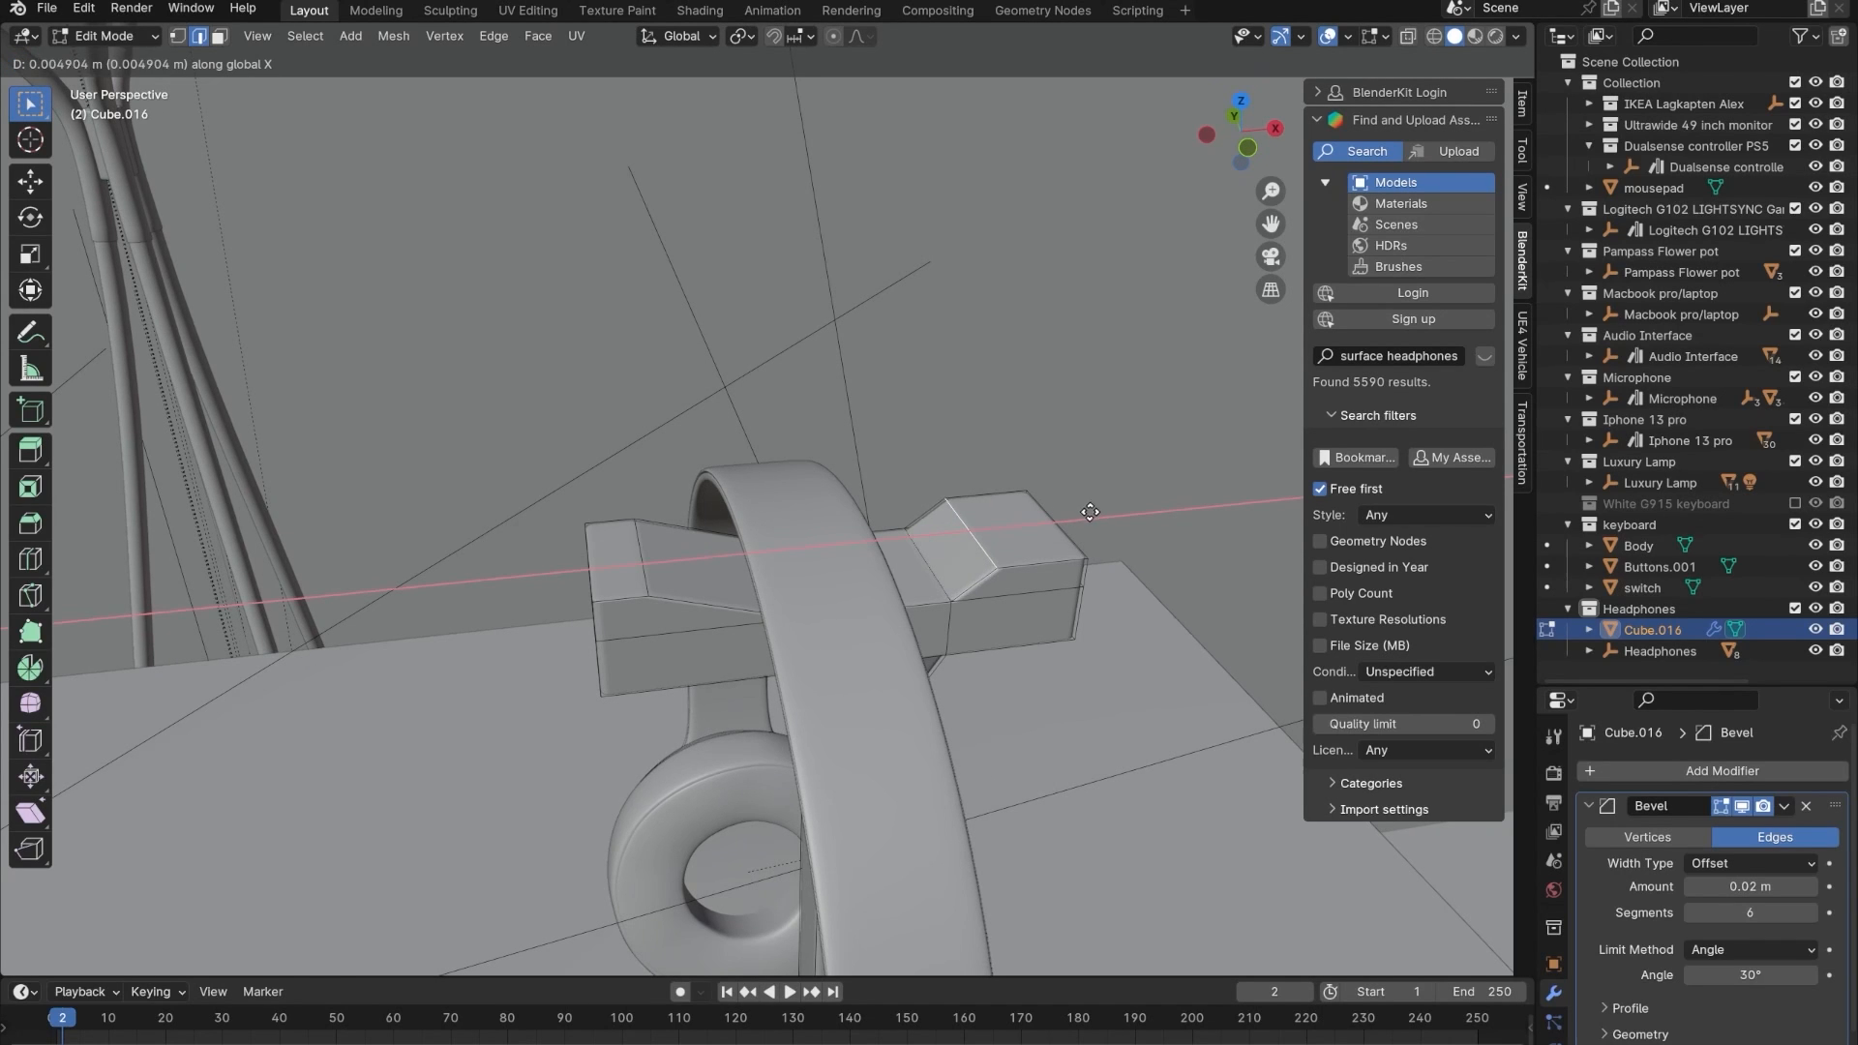
{"action": "left_click", "coordinate": [1117, 510]}
{"action": "key", "text": "Tab"}
- Examine the finished stand with the headphones on the desk from several distances and angles
{"action": "middle_click_drag", "start_coordinate": [995, 563], "coordinate": [716, 629]}
{"action": "scroll", "coordinate": [765, 542], "scroll_direction": "down", "scroll_amount": 4}
{"action": "left_click", "coordinate": [889, 810]}
{"action": "scroll", "coordinate": [857, 779], "scroll_direction": "down", "scroll_amount": 2}
{"action": "middle_click_drag", "start_coordinate": [827, 753], "coordinate": [1028, 652], "text": "shift"}
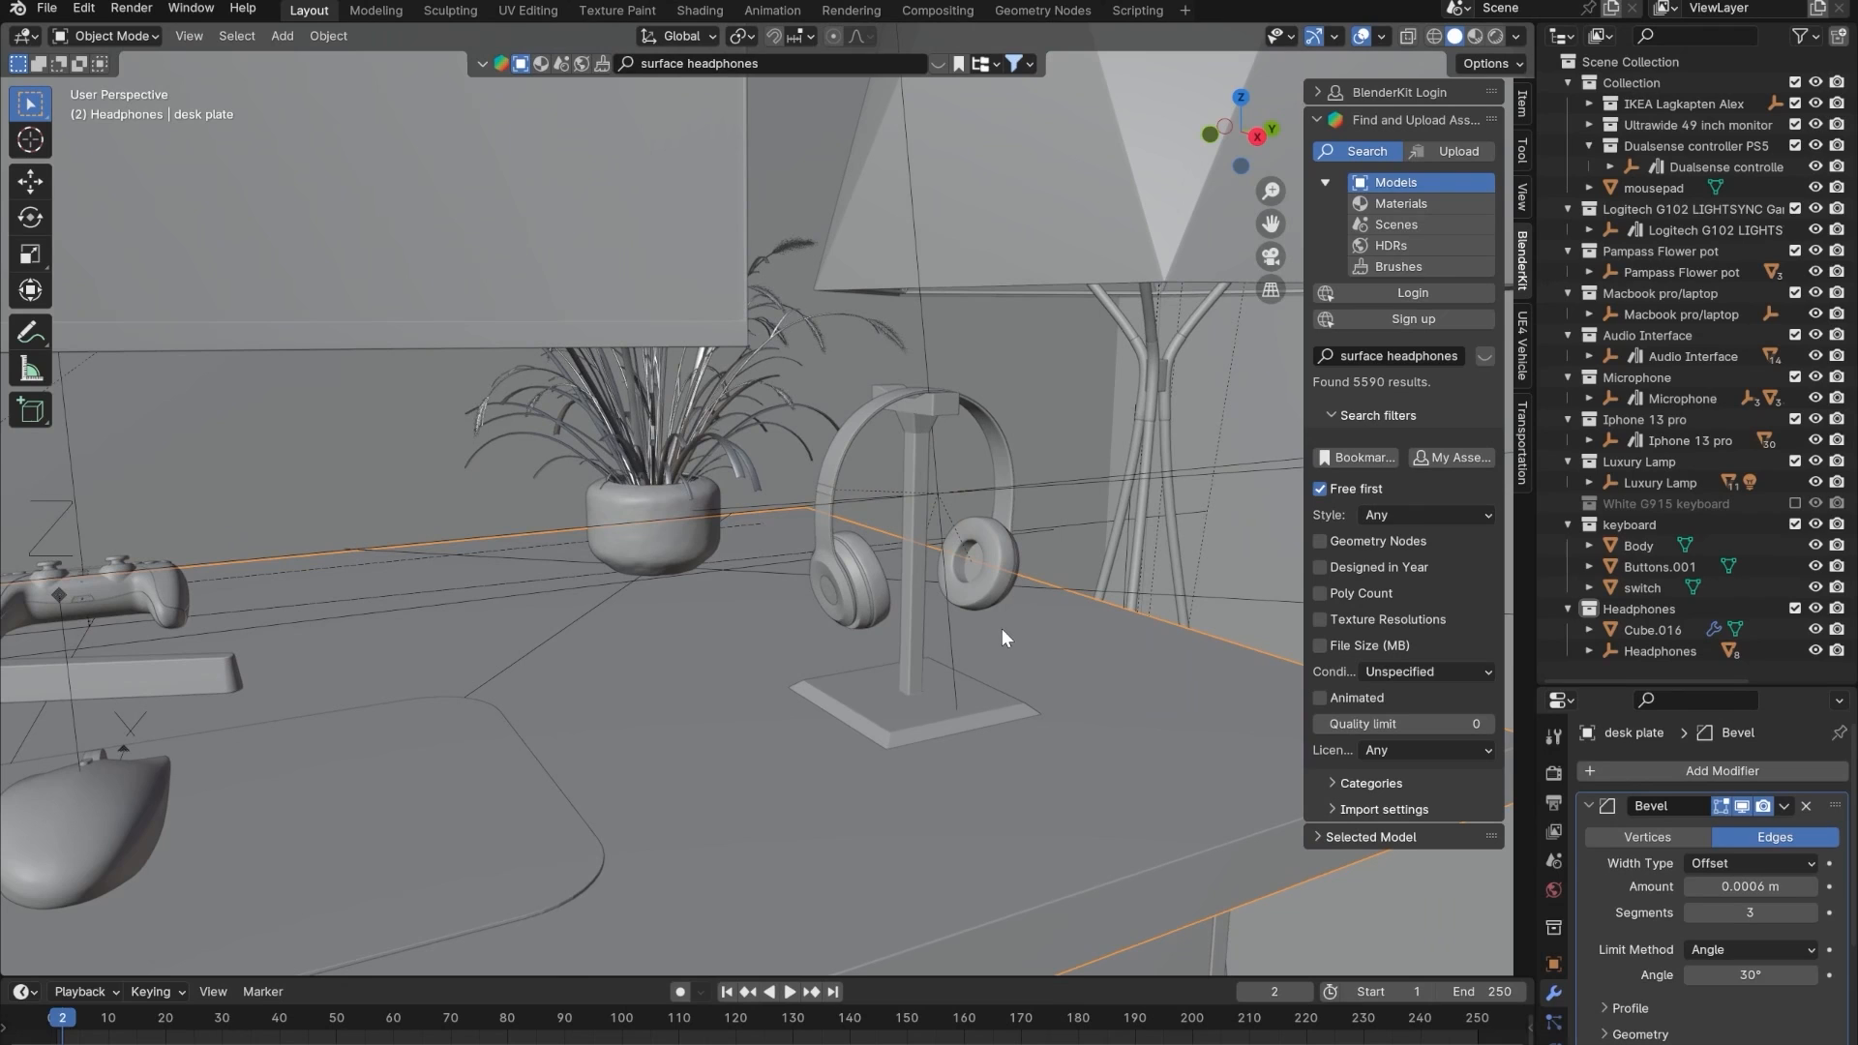
{"action": "scroll", "coordinate": [911, 674], "scroll_direction": "down", "scroll_amount": 2}
{"action": "scroll", "coordinate": [919, 704], "scroll_direction": "up", "scroll_amount": 1}
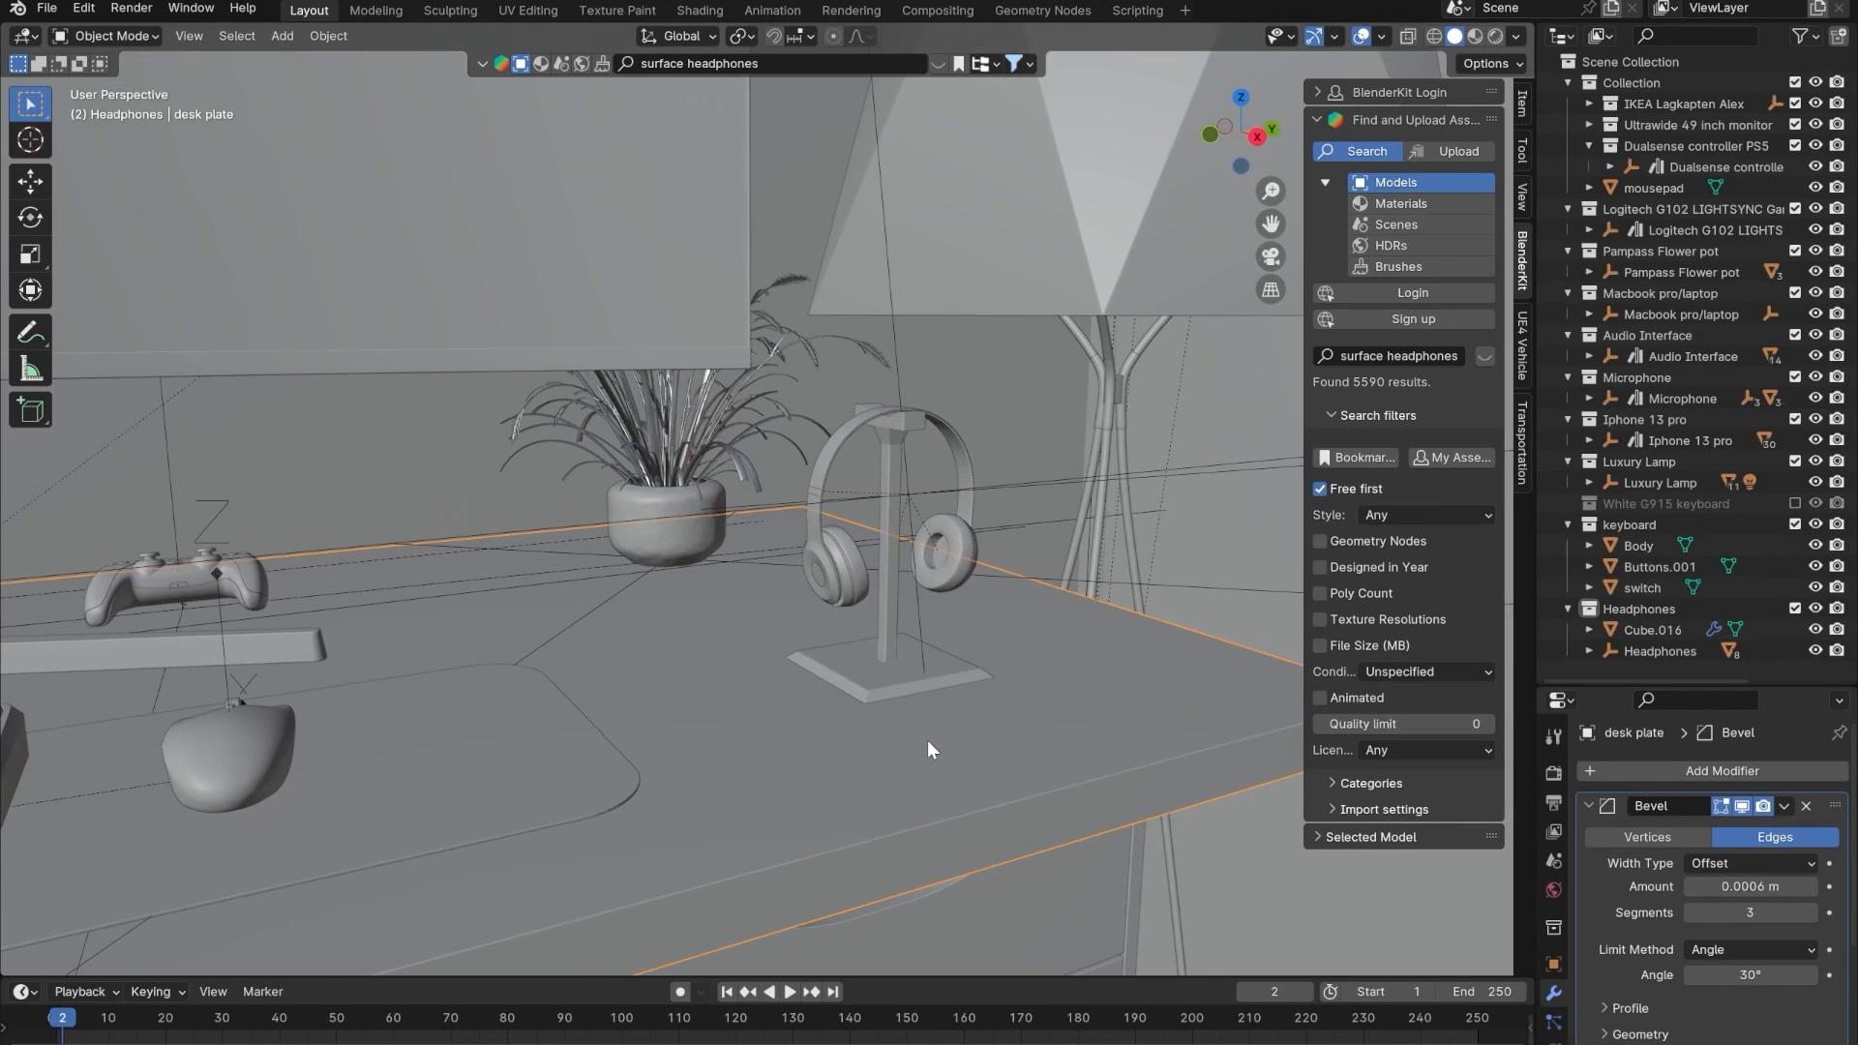
{"action": "middle_click_drag", "start_coordinate": [927, 739], "coordinate": [926, 525], "text": "shift"}
{"action": "scroll", "coordinate": [800, 544], "scroll_direction": "down", "scroll_amount": 1}
{"action": "scroll", "coordinate": [734, 548], "scroll_direction": "up", "scroll_amount": 1}
{"action": "scroll", "coordinate": [879, 606], "scroll_direction": "down", "scroll_amount": 3}
{"action": "scroll", "coordinate": [801, 617], "scroll_direction": "up", "scroll_amount": 5}
{"action": "scroll", "coordinate": [796, 647], "scroll_direction": "up", "scroll_amount": 3}
{"action": "scroll", "coordinate": [796, 646], "scroll_direction": "down", "scroll_amount": 1}
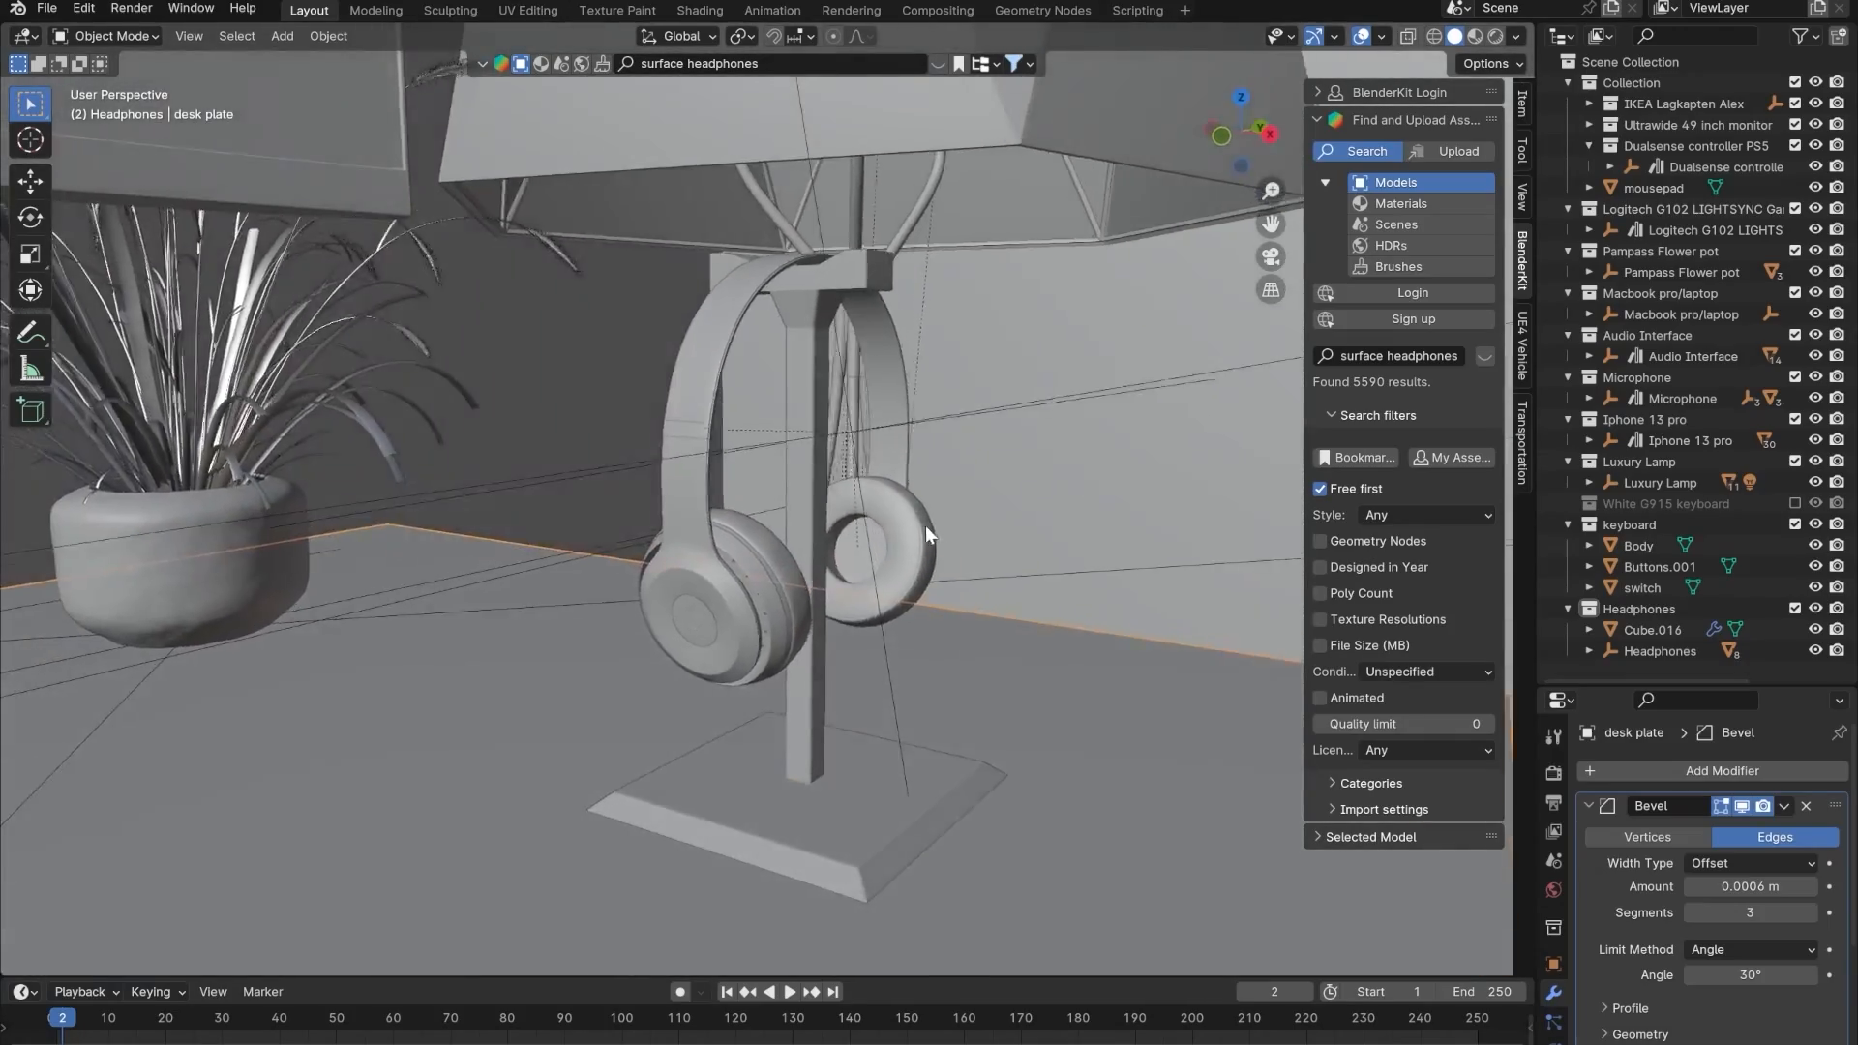
{"action": "scroll", "coordinate": [926, 526], "scroll_direction": "down", "scroll_amount": 2}
{"action": "scroll", "coordinate": [788, 529], "scroll_direction": "up", "scroll_amount": 2}
{"action": "scroll", "coordinate": [903, 548], "scroll_direction": "down", "scroll_amount": 3}
{"action": "scroll", "coordinate": [902, 561], "scroll_direction": "up", "scroll_amount": 3}
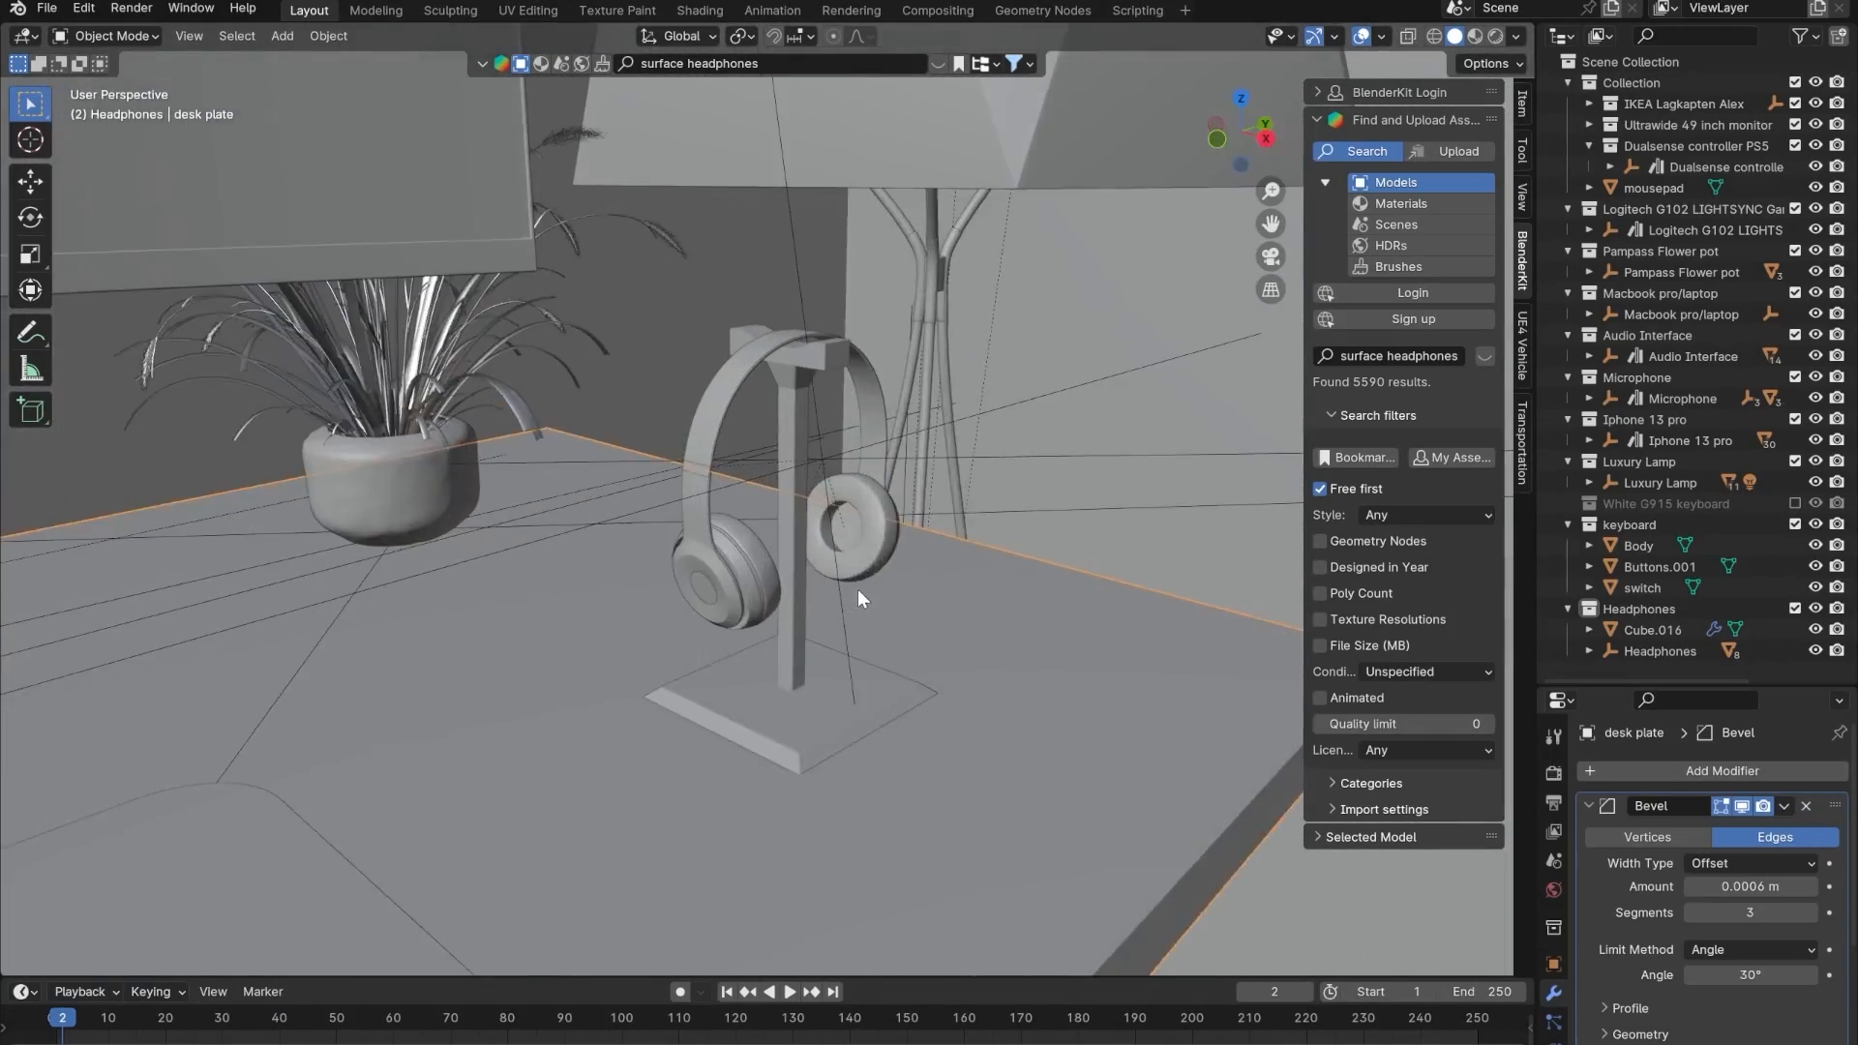
- Move the stand object Cube.016 out of the Headphones collection to the top level of the scene
{"action": "scroll", "coordinate": [857, 588], "scroll_direction": "up", "scroll_amount": 5}
{"action": "middle_click_drag", "start_coordinate": [798, 596], "coordinate": [746, 579]}
{"action": "left_click", "coordinate": [1086, 554]}
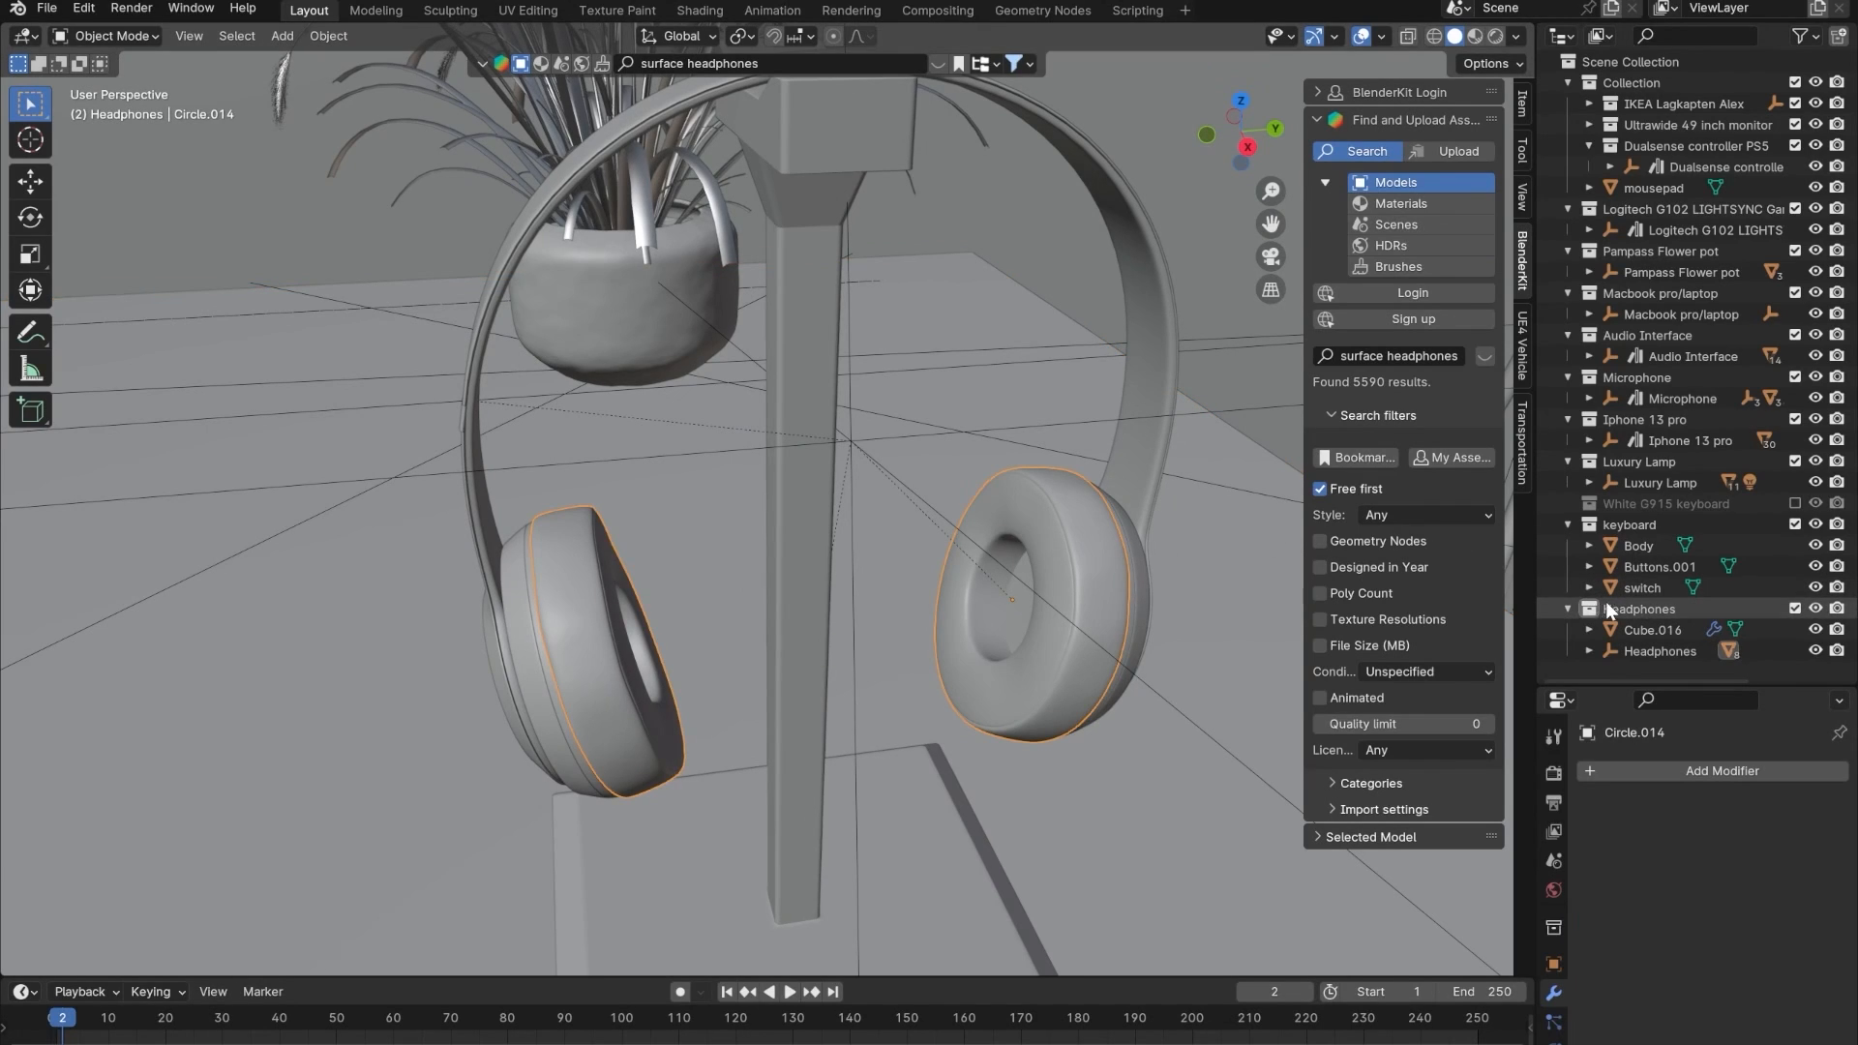
{"action": "left_click_drag", "start_coordinate": [1650, 630], "coordinate": [1642, 668]}
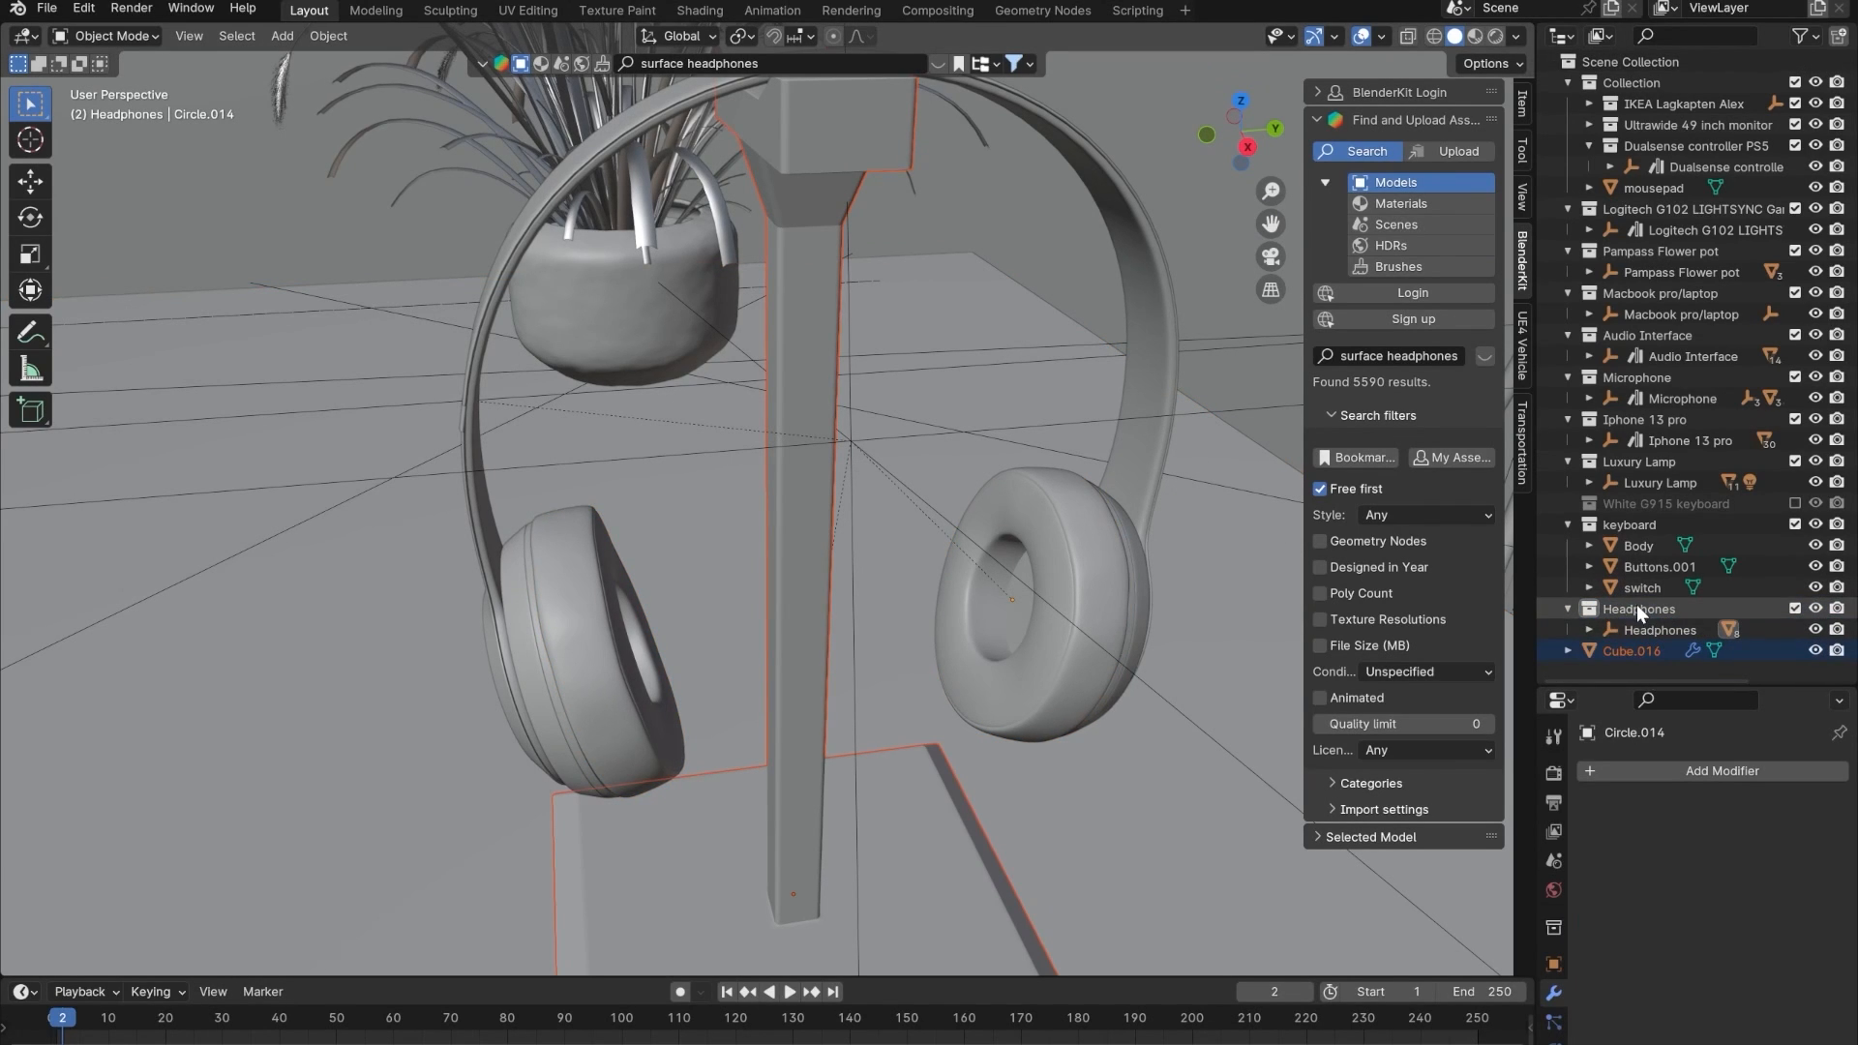
- Select all parts of the headphones and move them about 0.001 m along X to align the headband with the stand's crossbar
{"action": "right_click", "coordinate": [1636, 604]}
{"action": "left_click", "coordinate": [1612, 606]}
{"action": "key", "text": "KP_Decimal"}
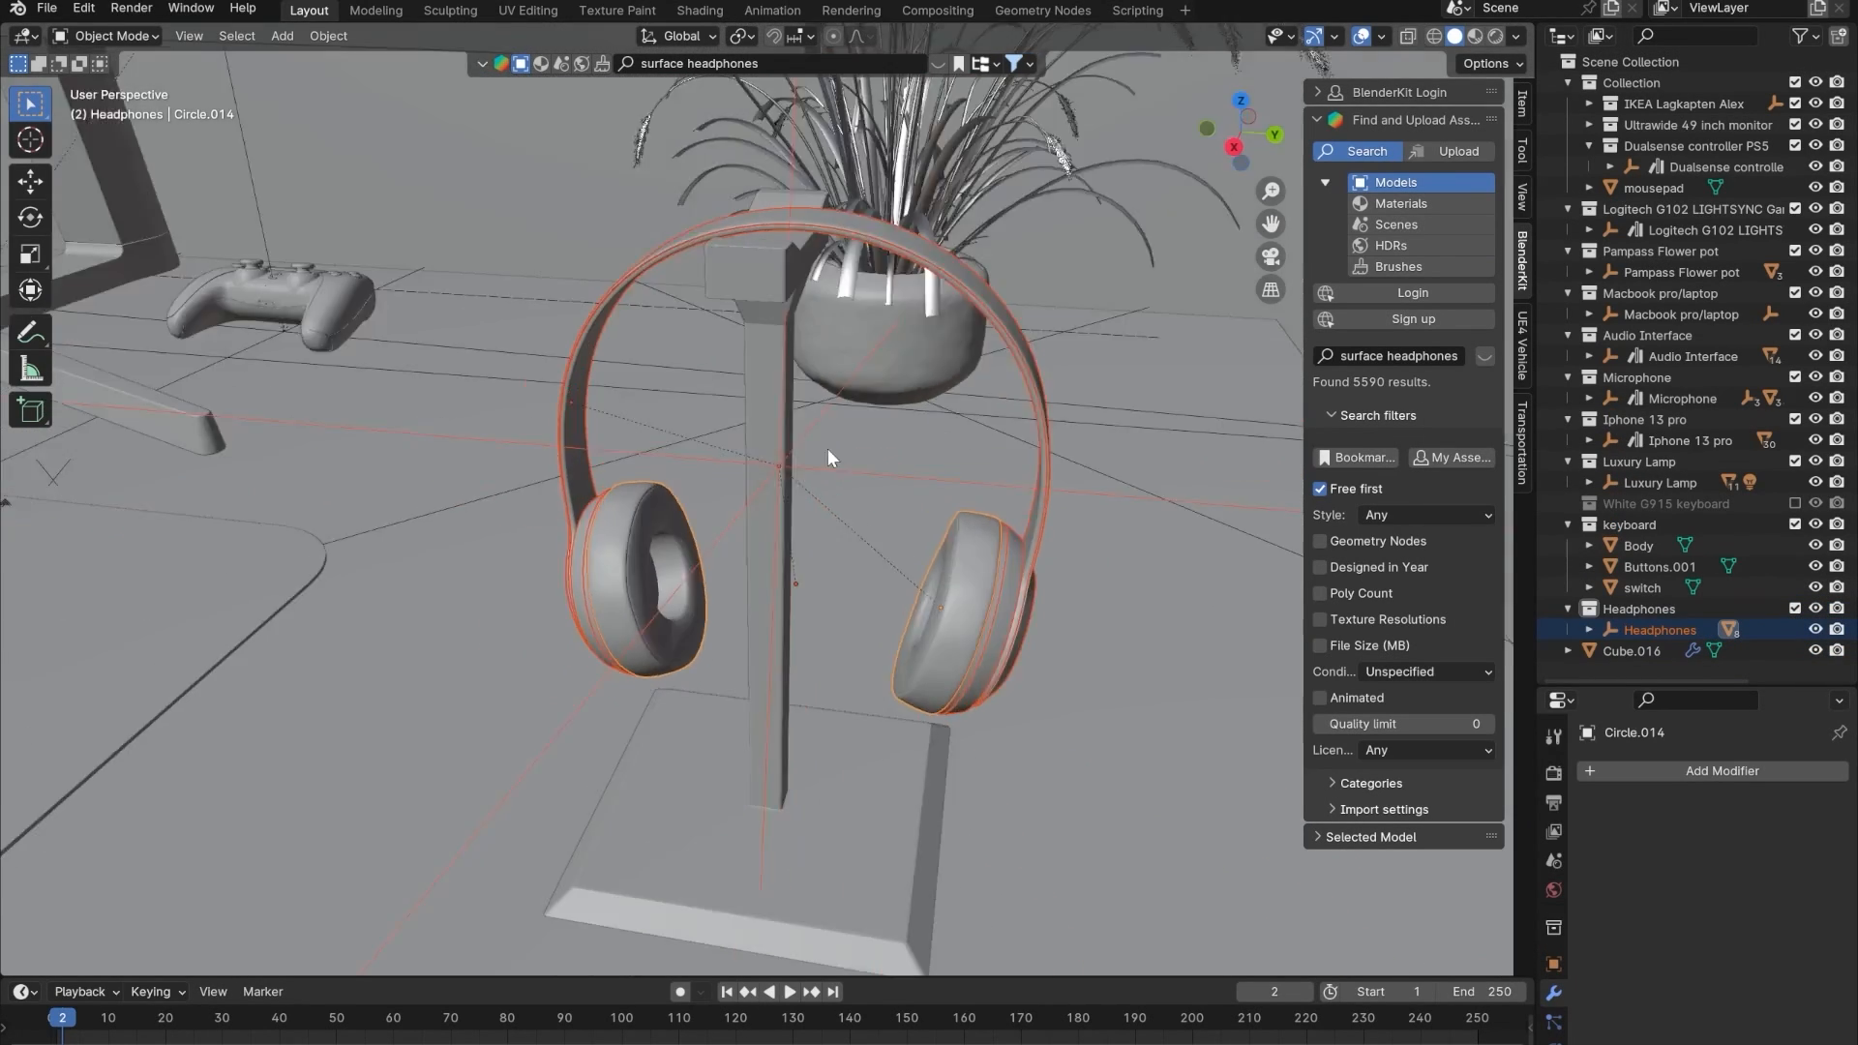
{"action": "key", "text": "ctrl+KP_1"}
{"action": "key", "text": "alt+z"}
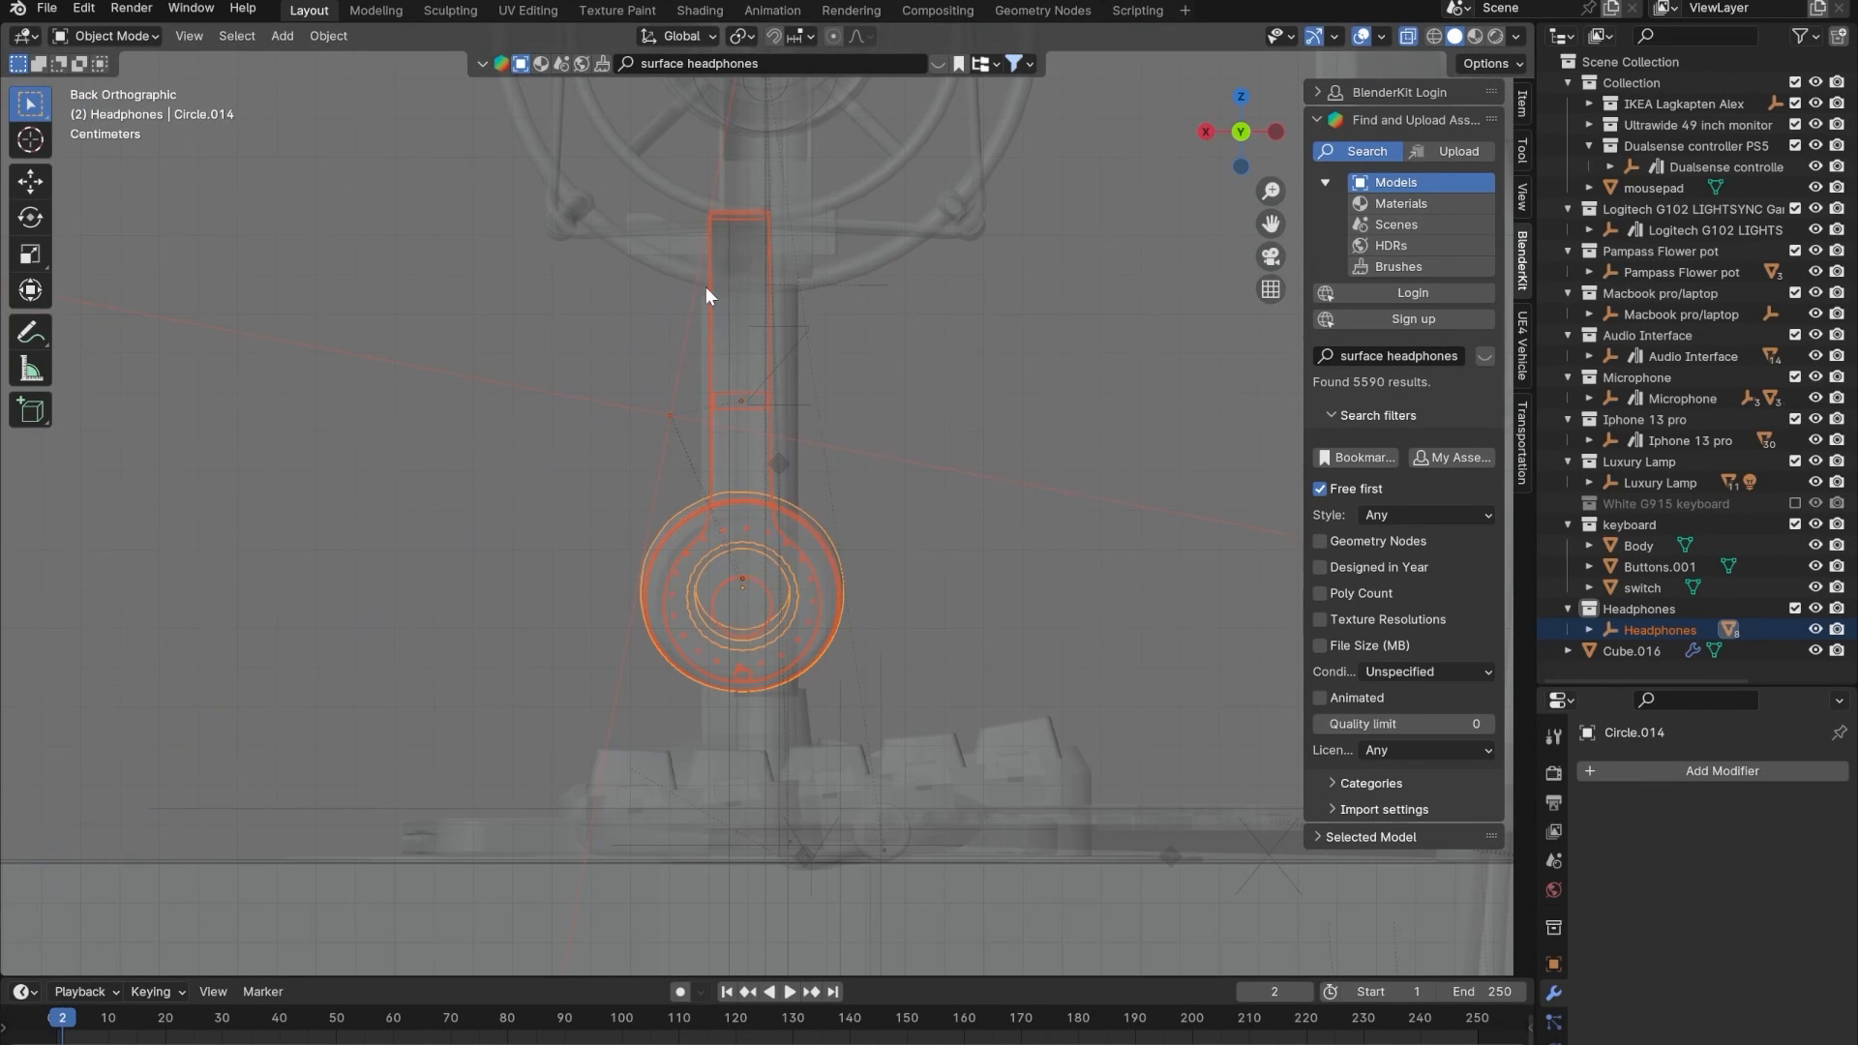
{"action": "middle_click_drag", "start_coordinate": [706, 287], "coordinate": [839, 653], "text": "shift"}
{"action": "scroll", "coordinate": [839, 652], "scroll_direction": "up", "scroll_amount": 4}
{"action": "key", "text": "alt+z"}
{"action": "middle_click_drag", "start_coordinate": [850, 798], "coordinate": [846, 560], "text": "shift"}
{"action": "left_click", "coordinate": [879, 560]}
{"action": "key", "text": "g"}
{"action": "key", "text": "x"}
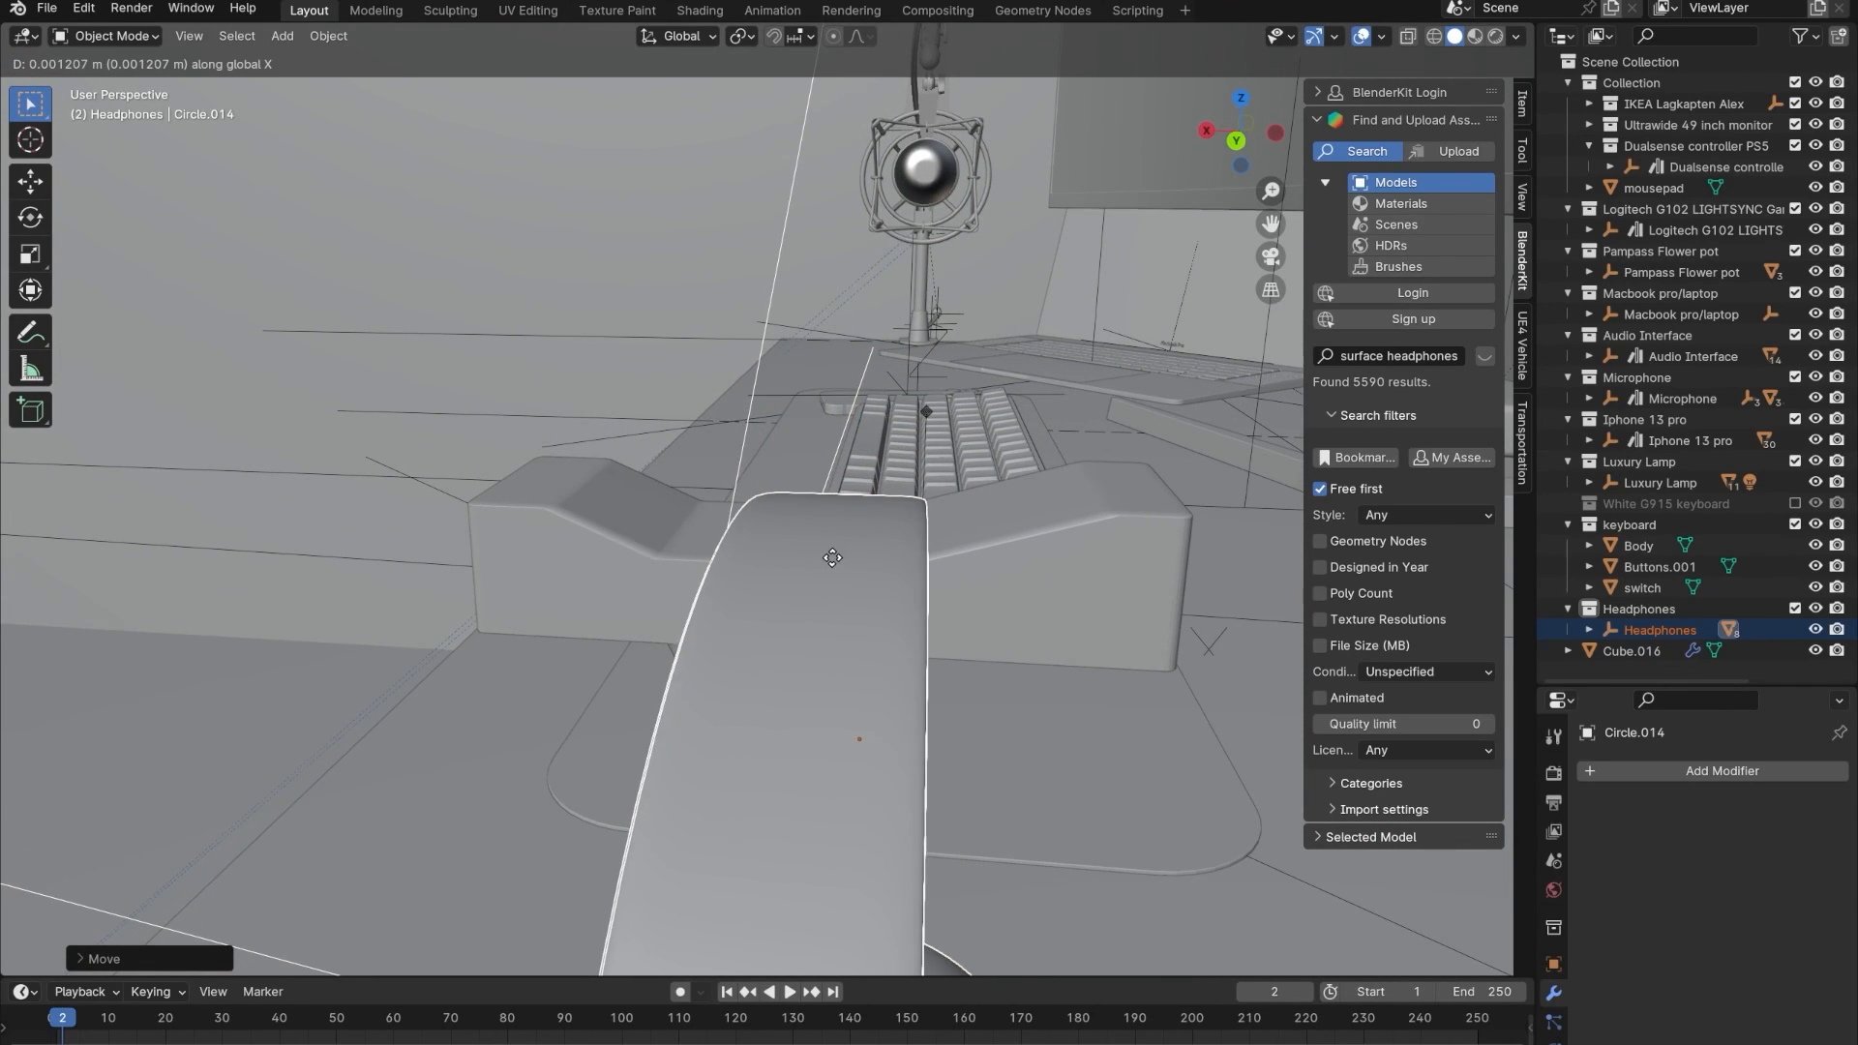
{"action": "left_click", "coordinate": [831, 552]}
- Move the headphones along Y to centre them on the stand's post
{"action": "middle_click_drag", "start_coordinate": [830, 551], "coordinate": [1066, 647]}
{"action": "key", "text": "alt+z"}
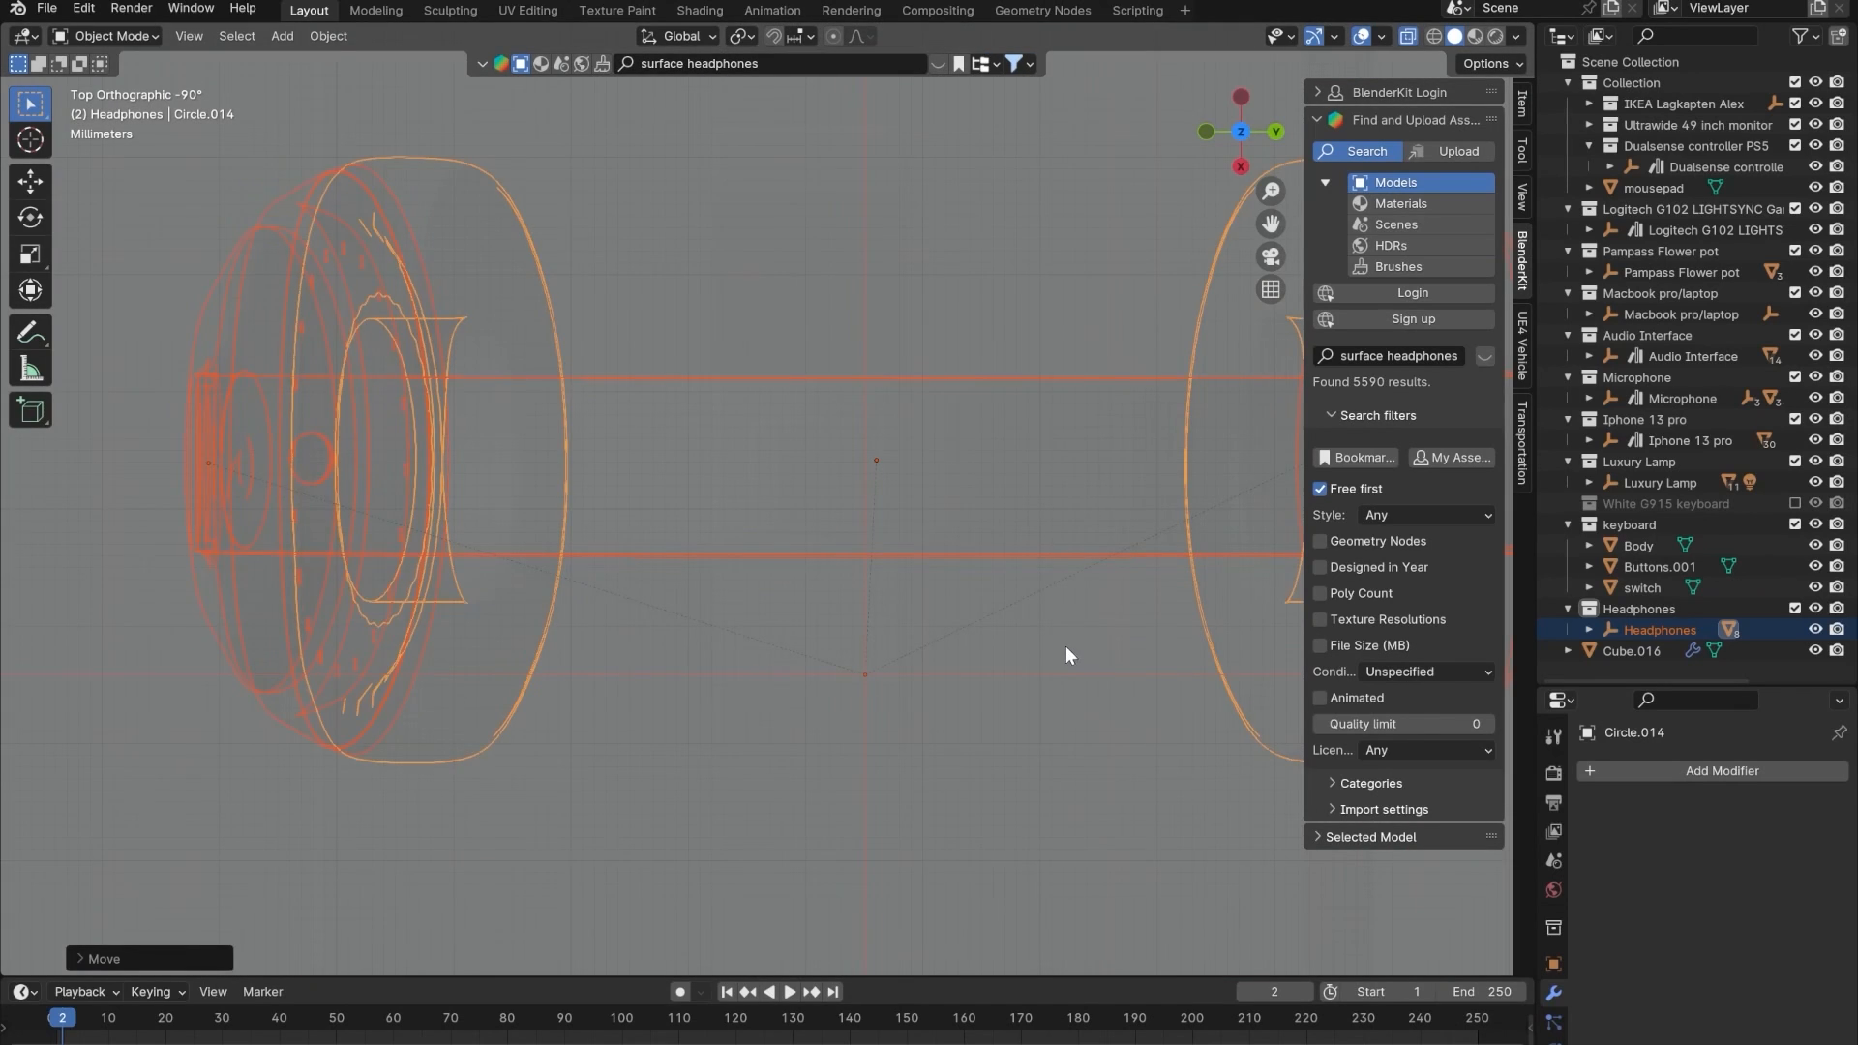
{"action": "scroll", "coordinate": [1066, 646], "scroll_direction": "down", "scroll_amount": 1, "text": "alt"}
{"action": "scroll", "coordinate": [1060, 643], "scroll_direction": "down", "scroll_amount": 2}
{"action": "scroll", "coordinate": [983, 598], "scroll_direction": "down", "scroll_amount": 7}
{"action": "scroll", "coordinate": [975, 601], "scroll_direction": "up", "scroll_amount": 3}
{"action": "middle_click_drag", "start_coordinate": [972, 602], "coordinate": [846, 505]}
{"action": "key", "text": "alt+z"}
{"action": "key", "text": "g"}
{"action": "key", "text": "y"}
{"action": "left_click", "coordinate": [858, 506]}
{"action": "scroll", "coordinate": [848, 505], "scroll_direction": "down", "scroll_amount": 5}
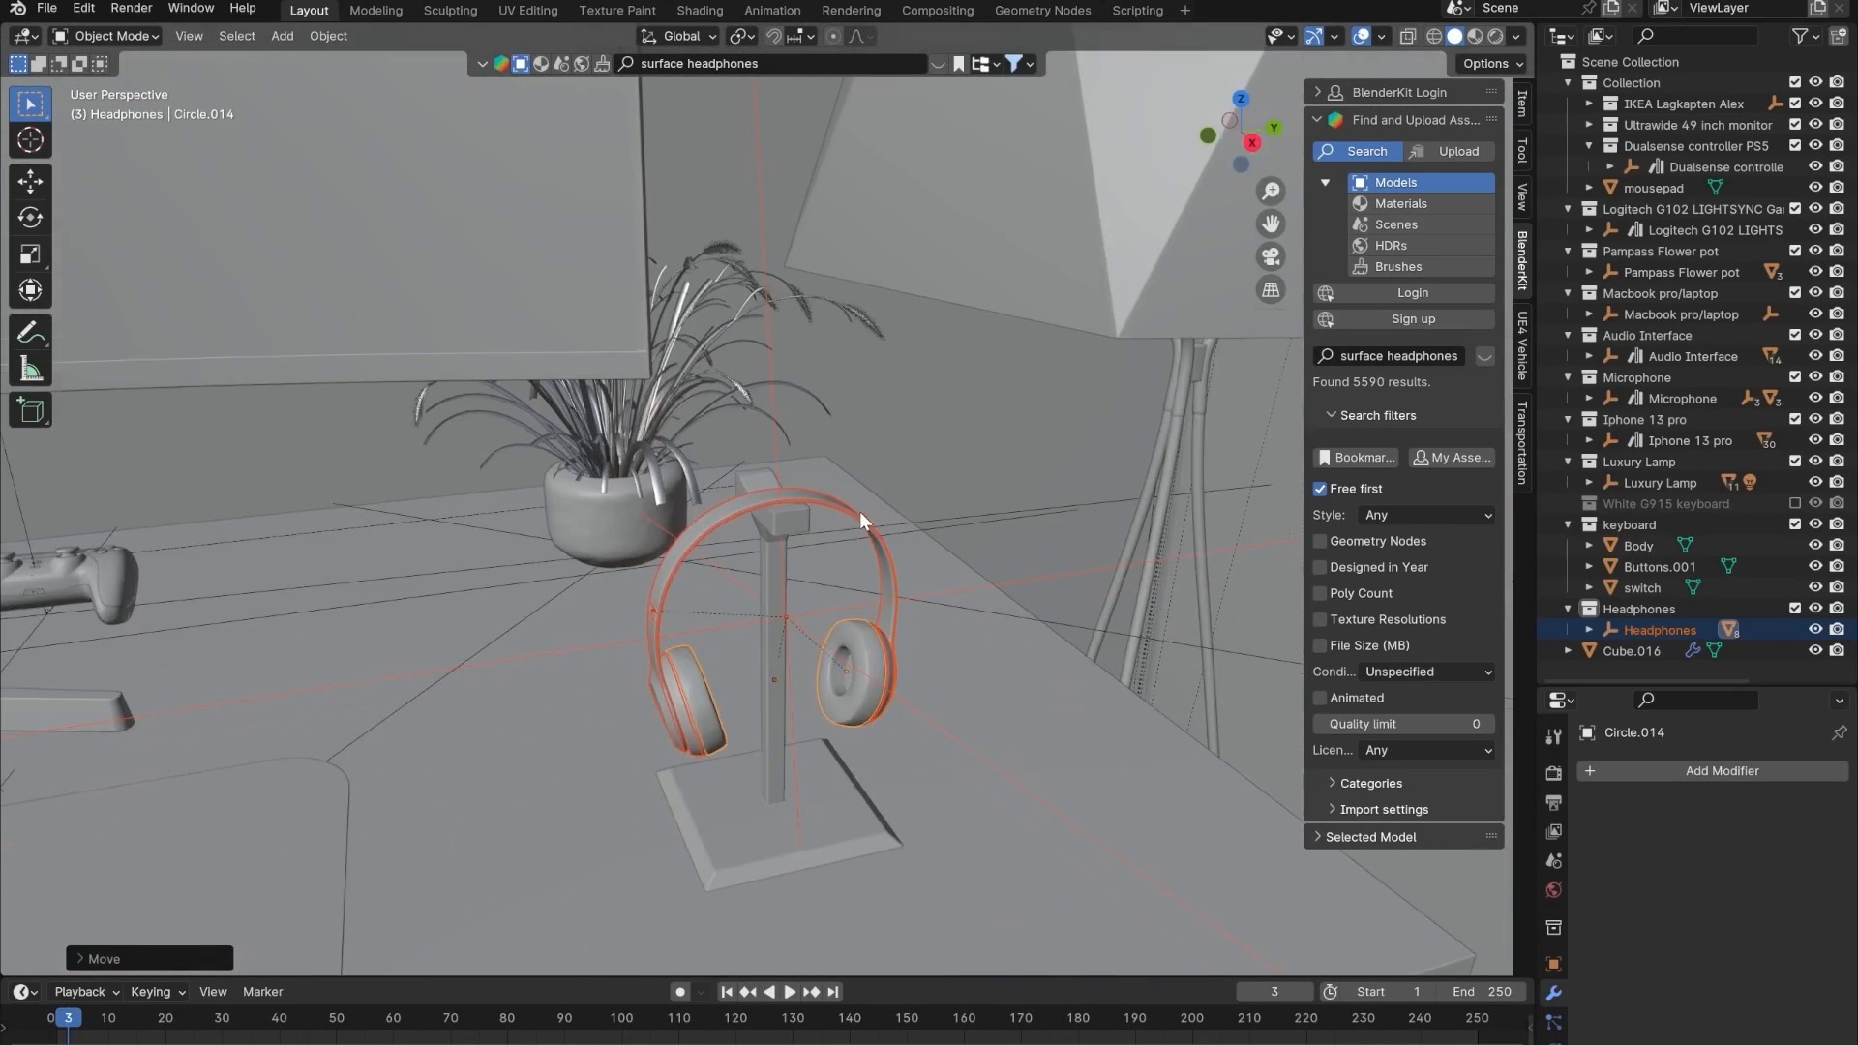
- Deselect the headphones and examine the whole desk setup from several distances and angles
{"action": "middle_click_drag", "start_coordinate": [848, 593], "coordinate": [898, 537]}
{"action": "left_click", "coordinate": [968, 771]}
{"action": "scroll", "coordinate": [953, 766], "scroll_direction": "down", "scroll_amount": 4}
{"action": "middle_click_drag", "start_coordinate": [778, 716], "coordinate": [964, 643]}
{"action": "scroll", "coordinate": [964, 642], "scroll_direction": "down", "scroll_amount": 4}
{"action": "scroll", "coordinate": [965, 644], "scroll_direction": "down", "scroll_amount": 8}
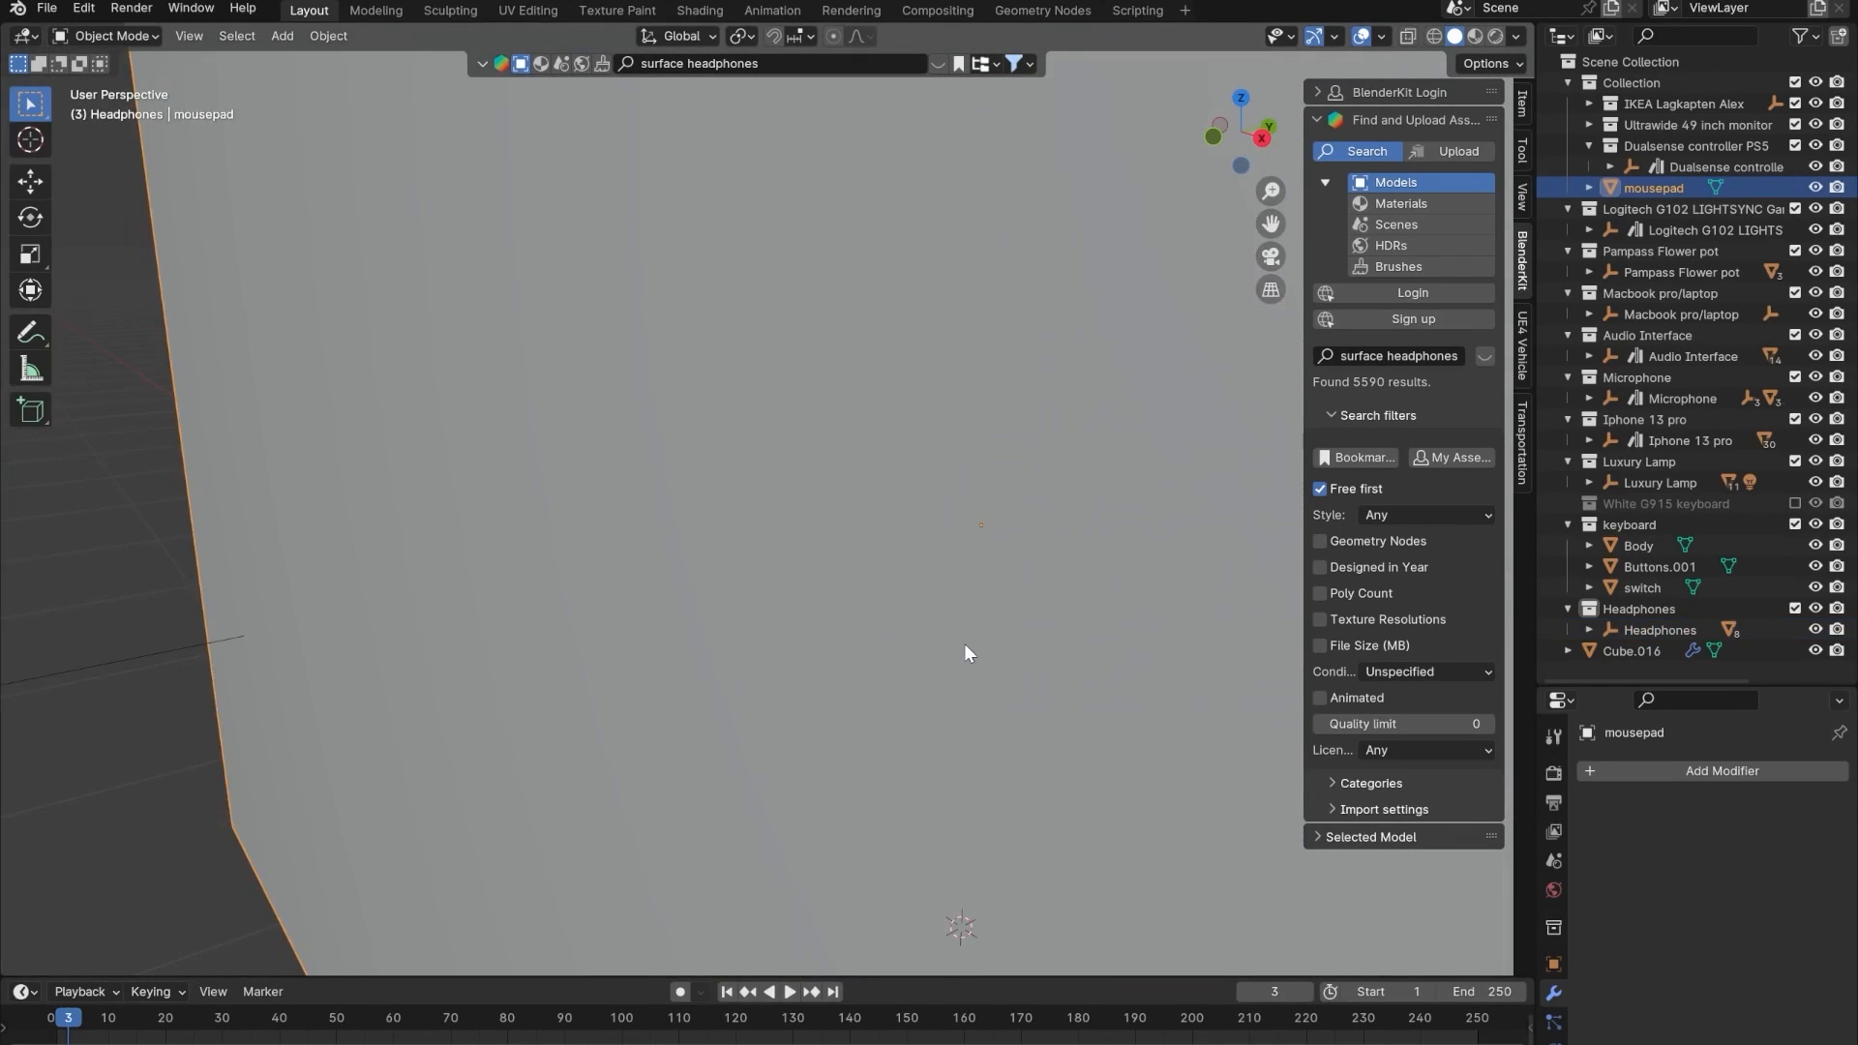
{"action": "left_click", "coordinate": [655, 801]}
{"action": "scroll", "coordinate": [794, 562], "scroll_direction": "up", "scroll_amount": 10}
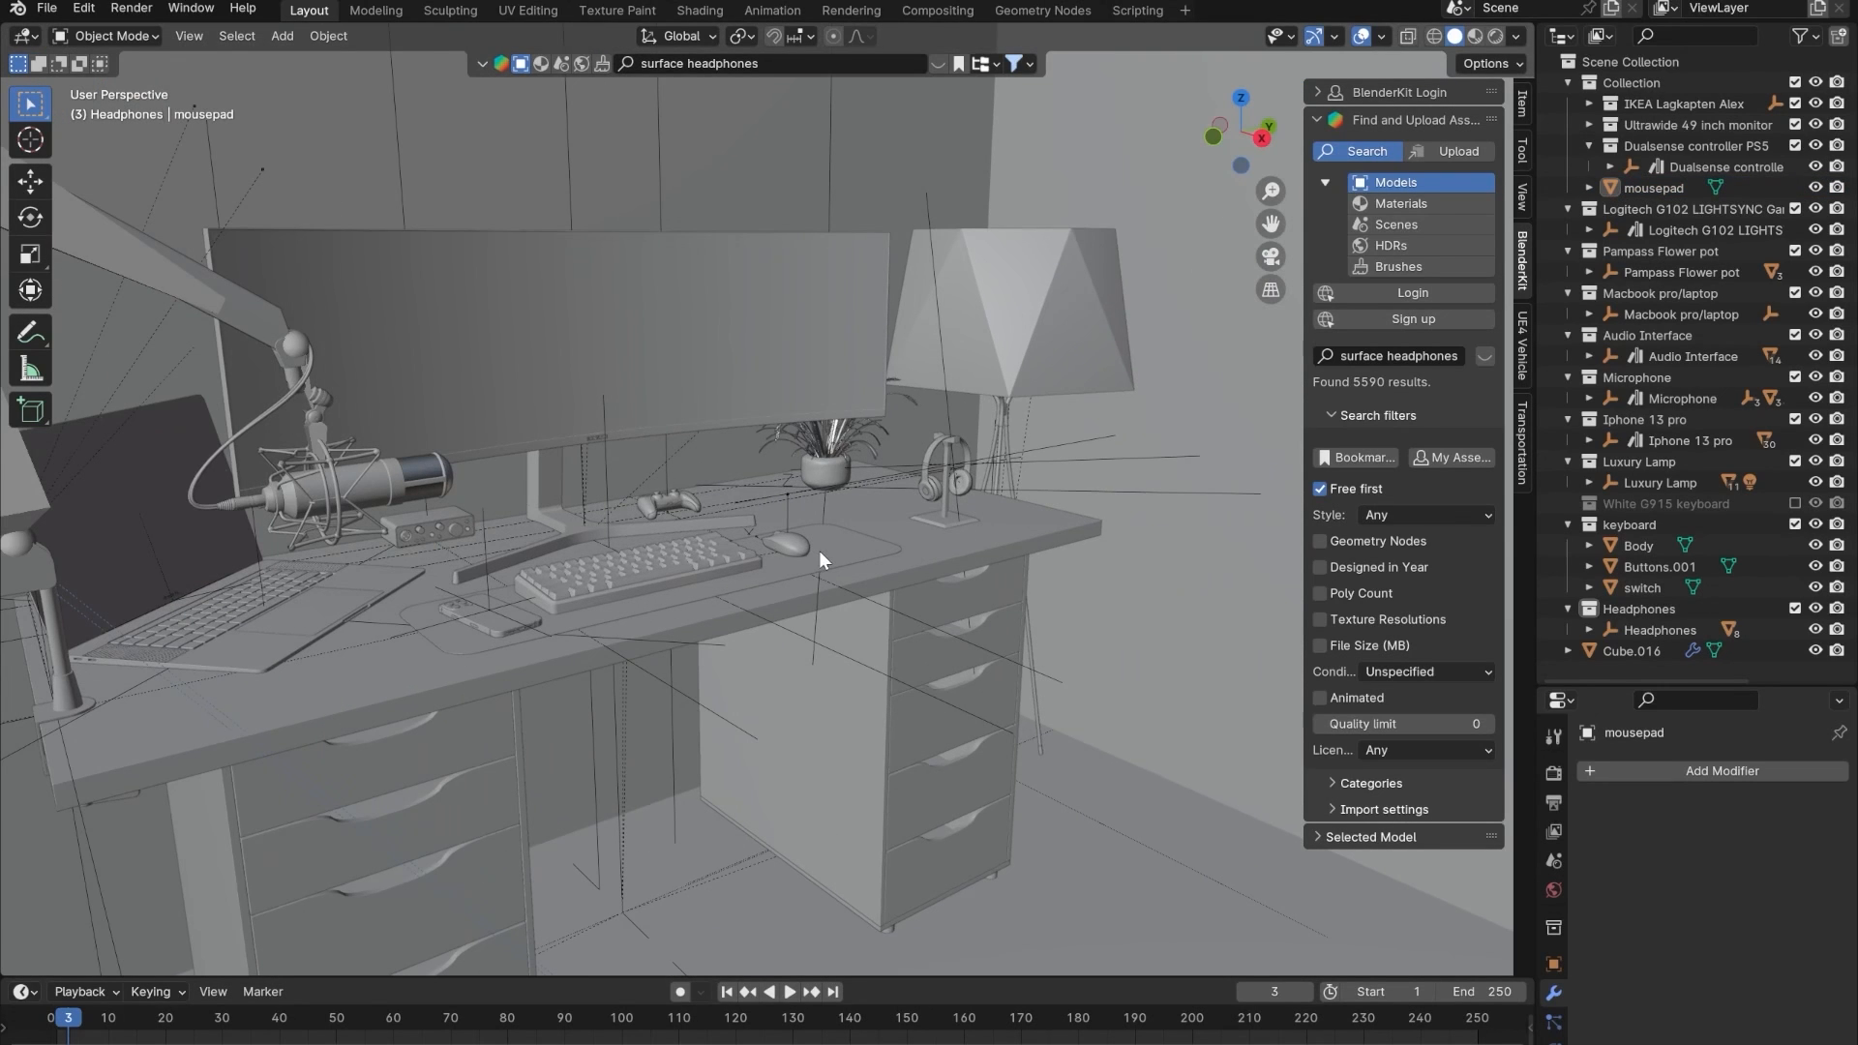
{"action": "middle_click_drag", "start_coordinate": [819, 550], "coordinate": [900, 614]}
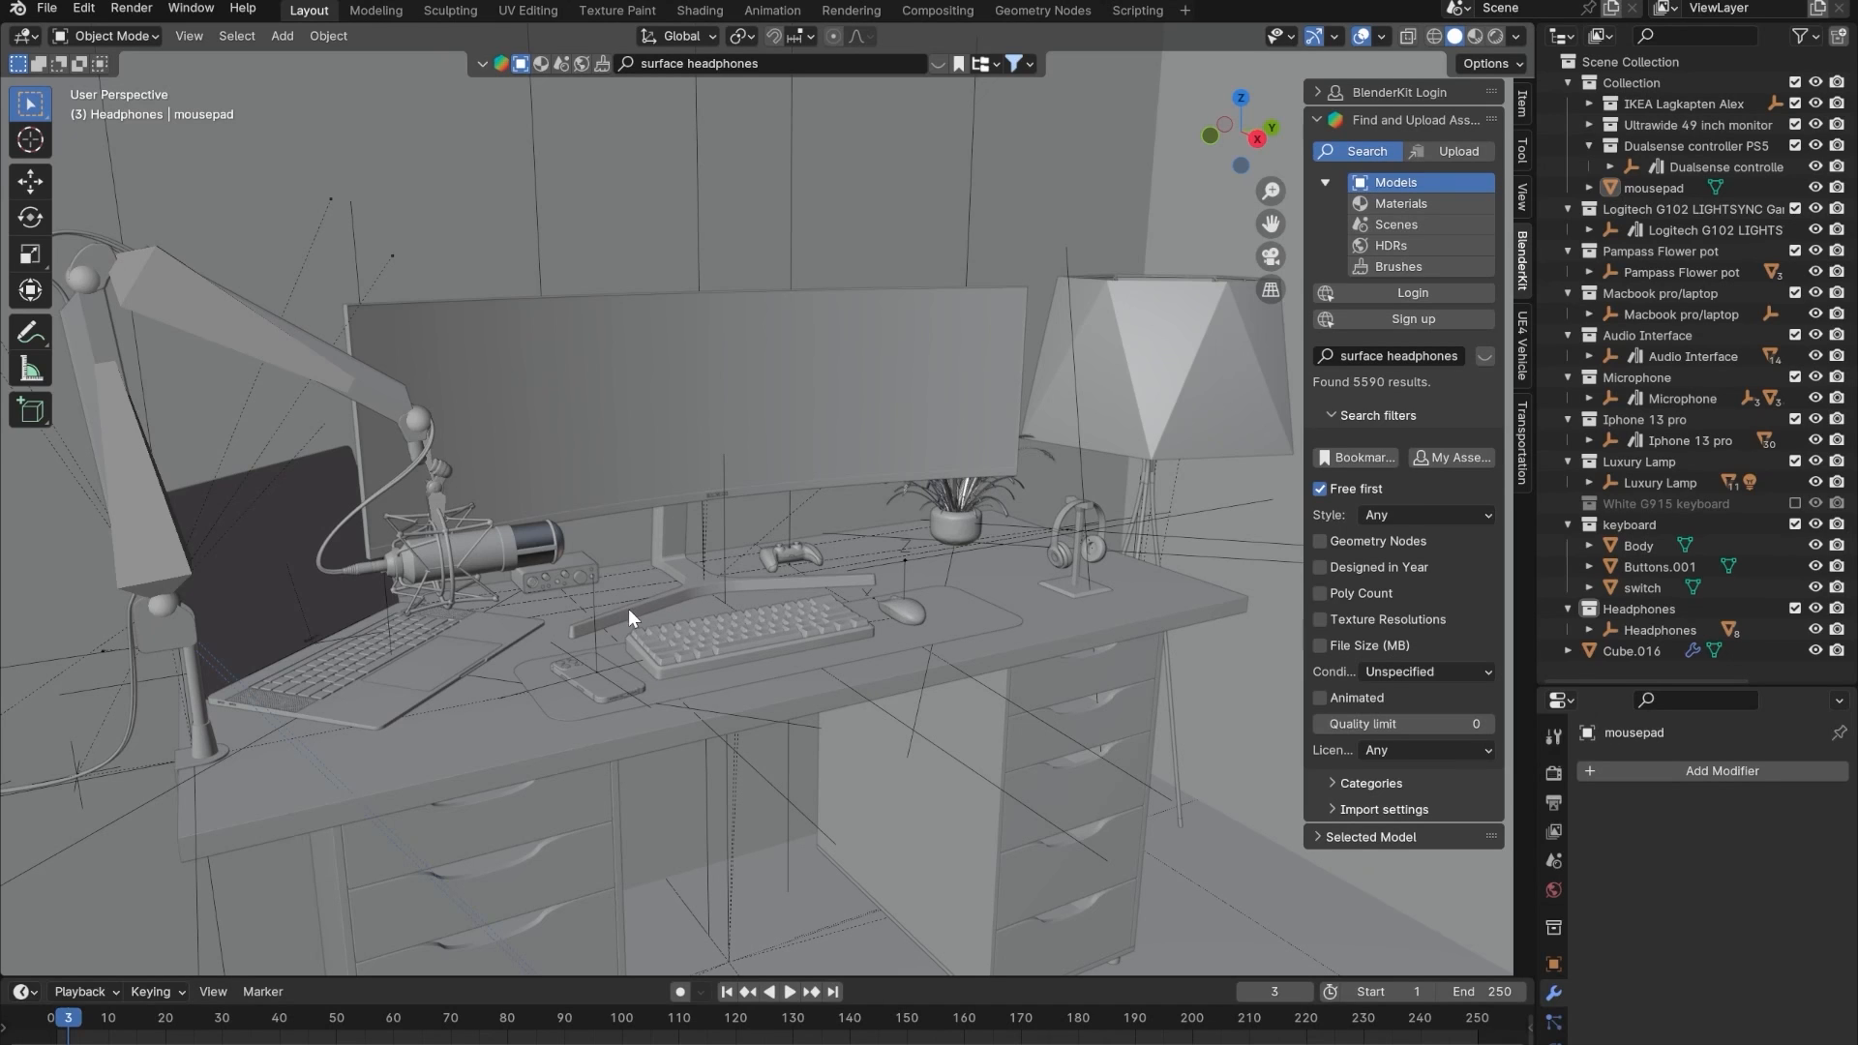
{"action": "mouse_move", "coordinate": [781, 553]}
{"action": "middle_mouse_down"}
{"action": "mouse_move", "coordinate": [767, 548]}
{"action": "mouse_move", "coordinate": [787, 521]}
{"action": "middle_mouse_up"}
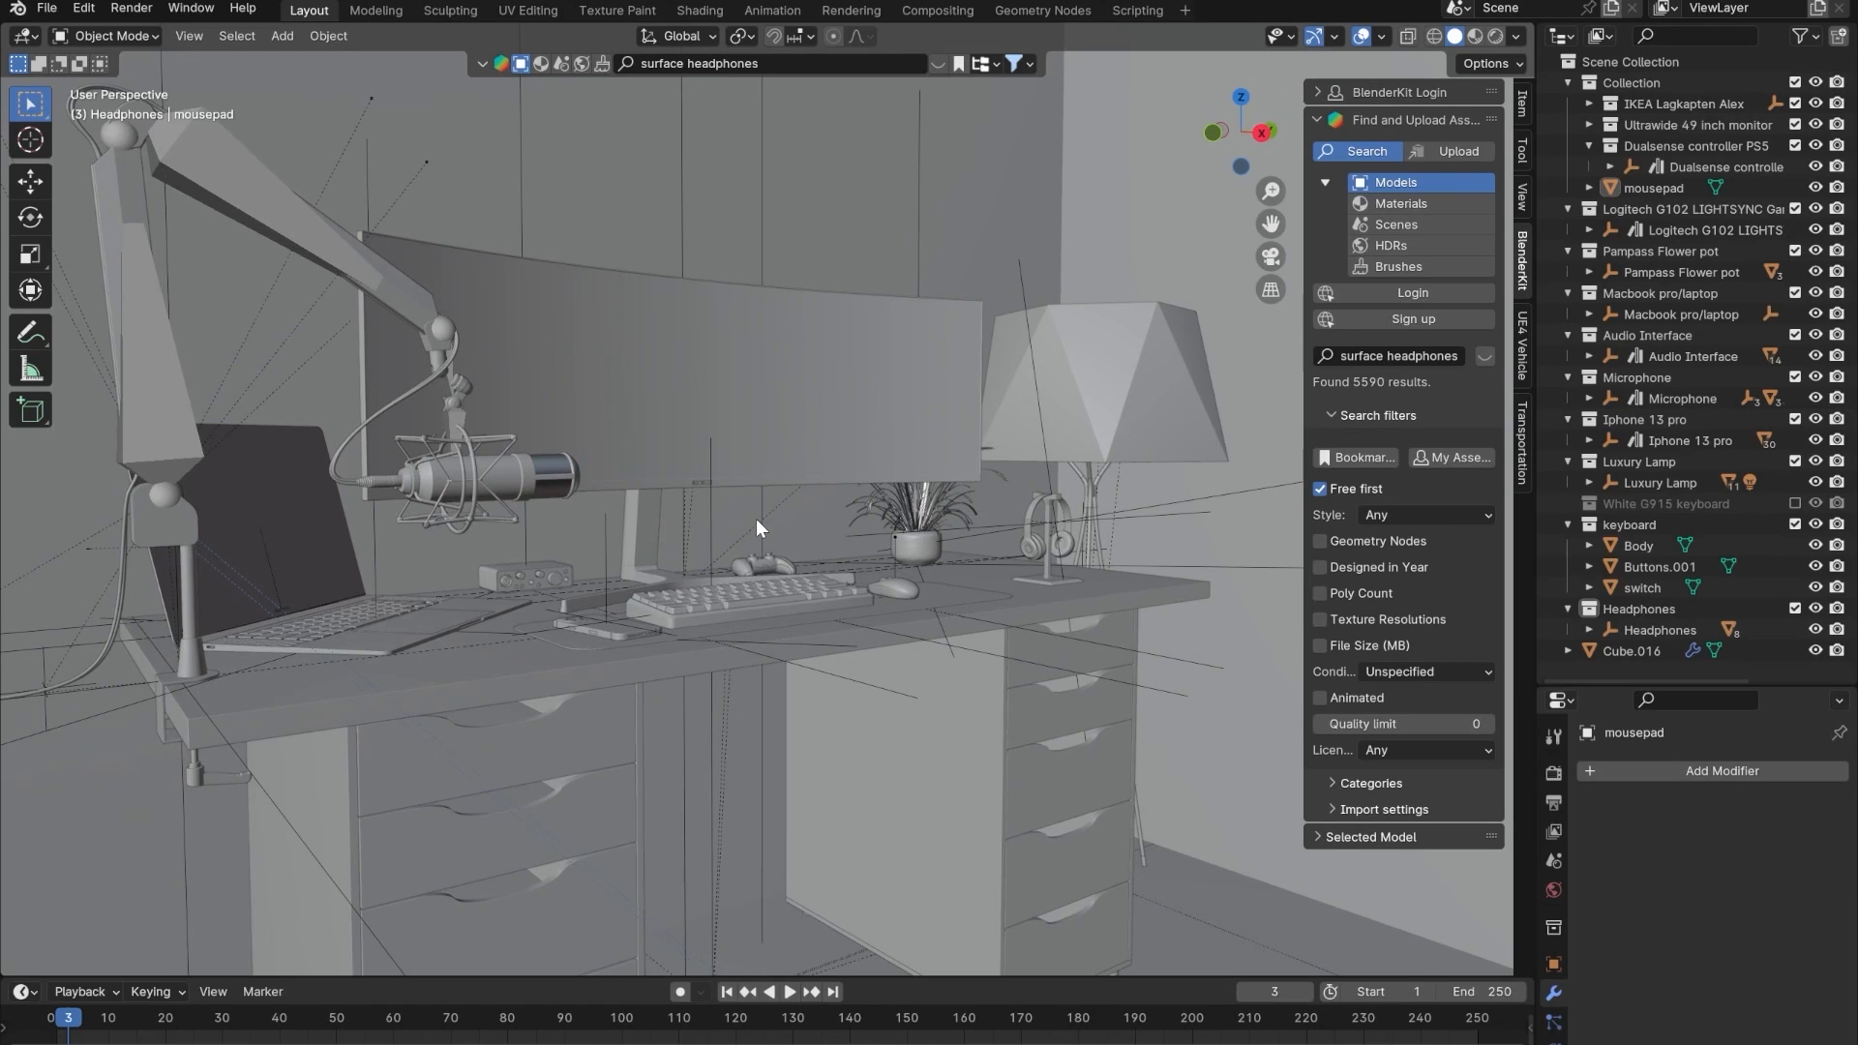
{"action": "middle_click_drag", "start_coordinate": [757, 519], "coordinate": [1266, 769]}
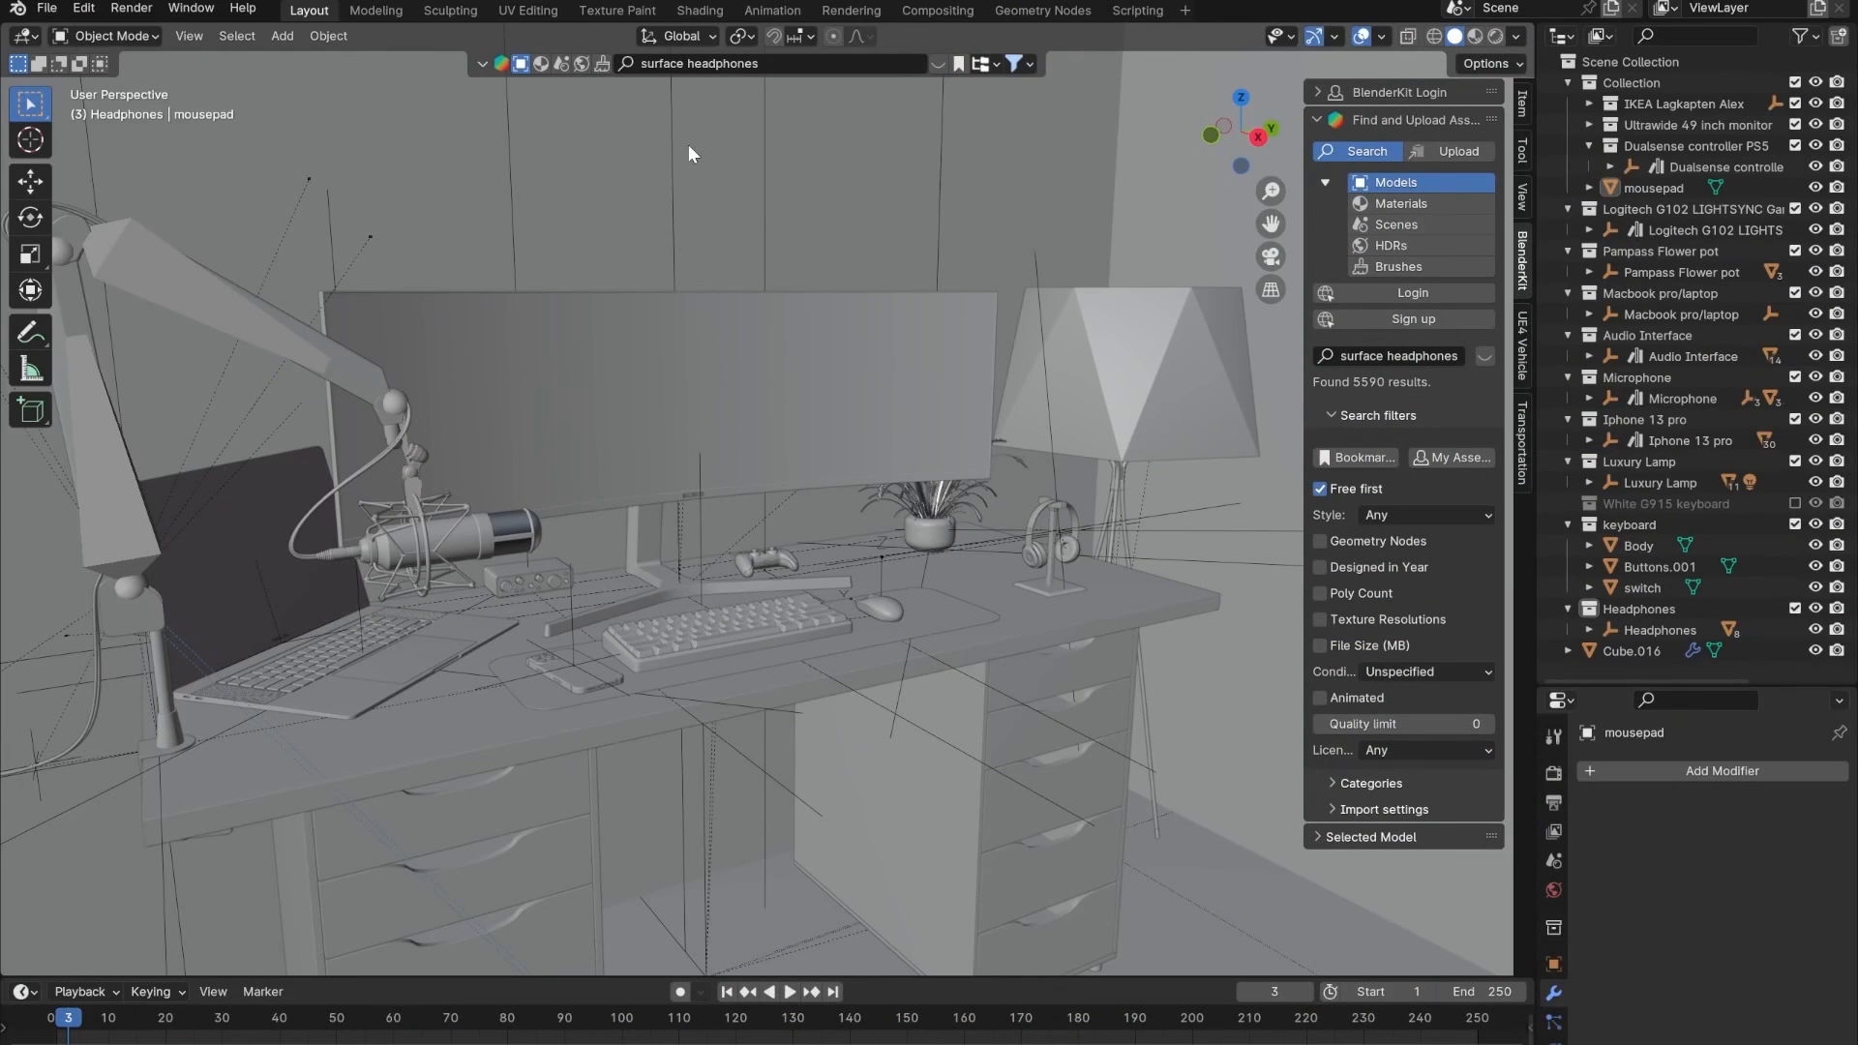
- Search the BlenderKit models for "gaming chair" and download the black Gaming Chair with yellow seams into the scene
{"action": "type", "text": "air"}
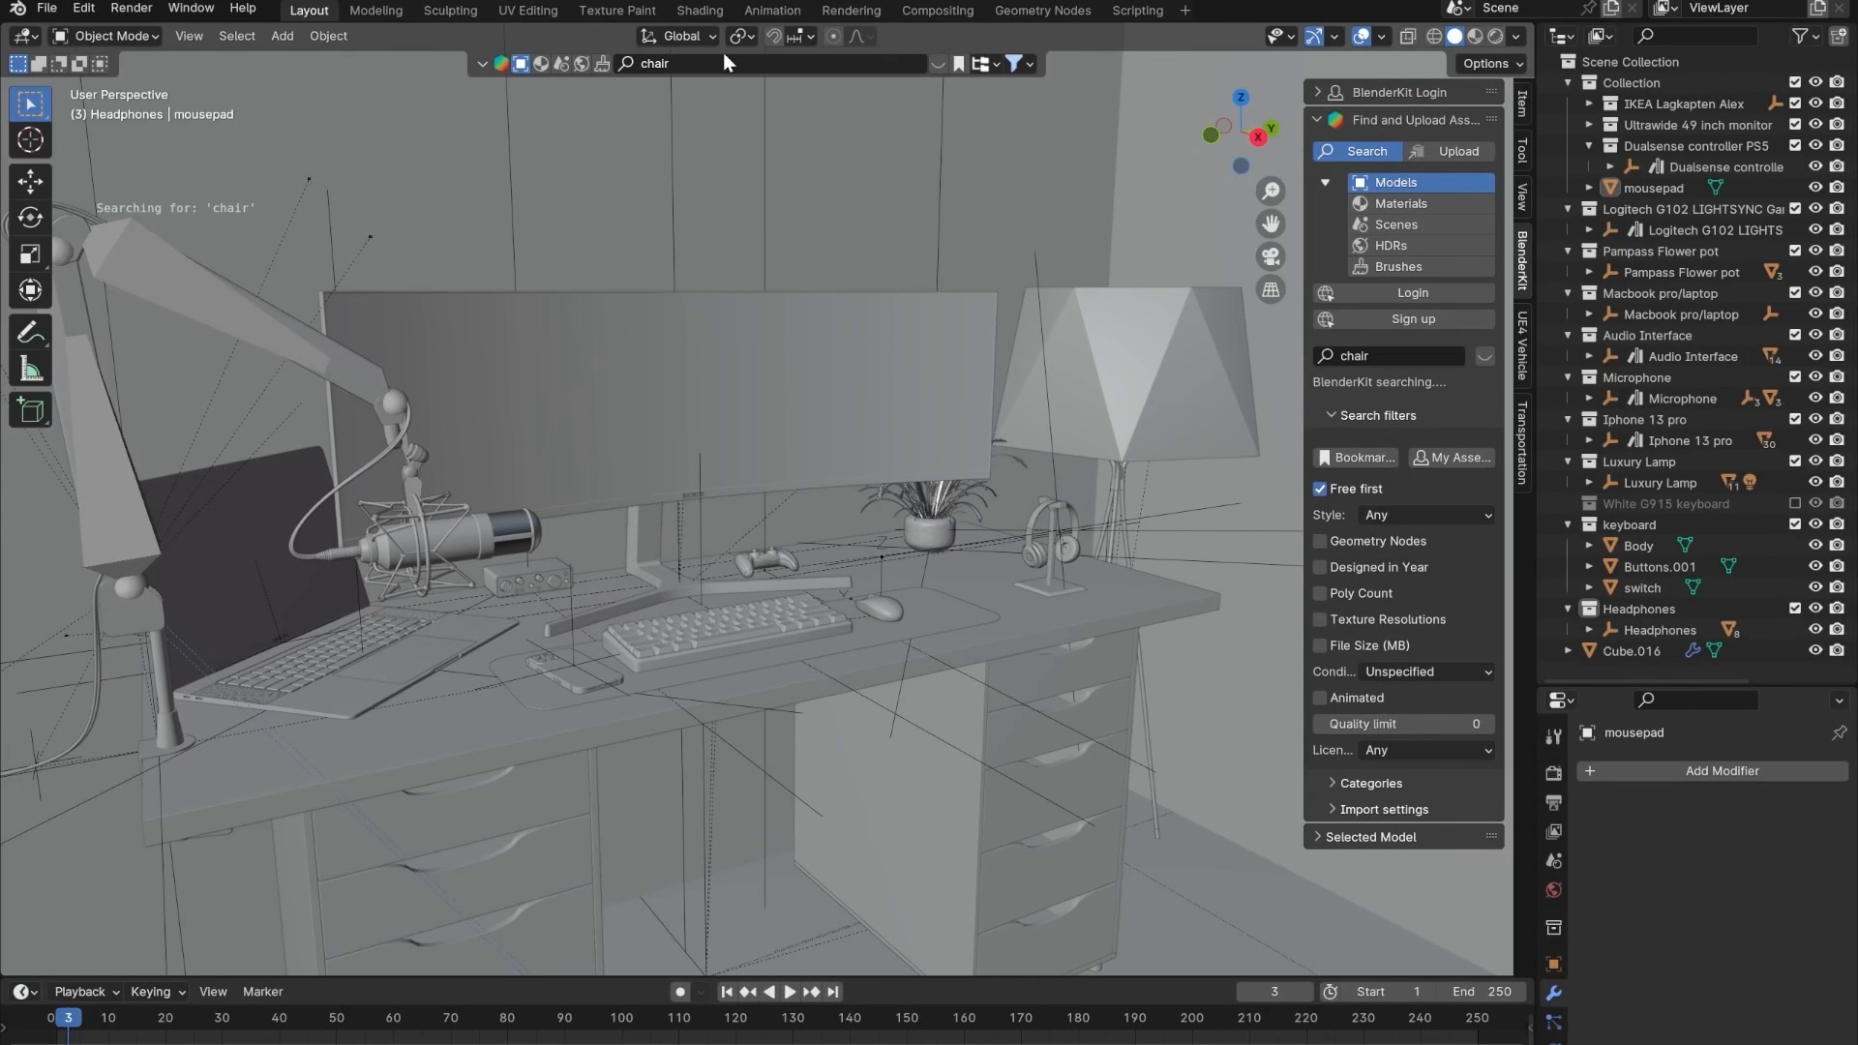
{"action": "type", "text": "gaming ch"}
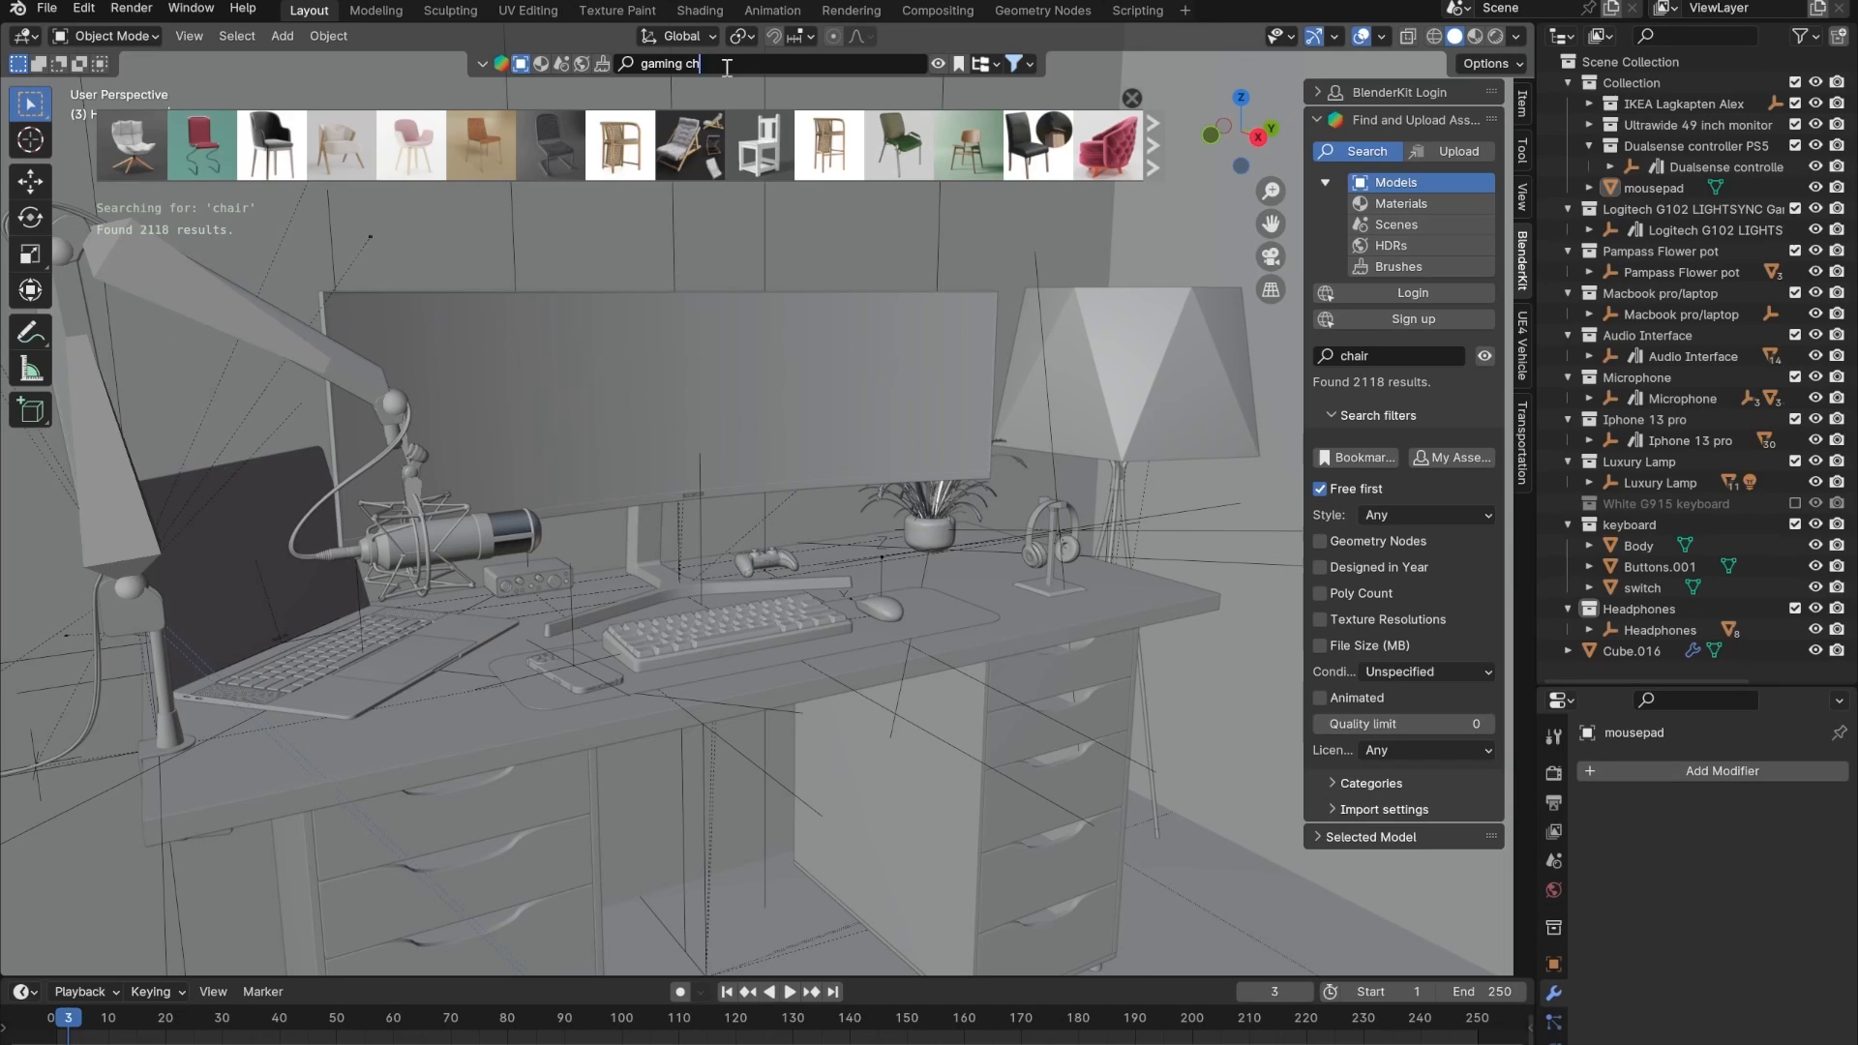
{"action": "type", "text": "air"}
{"action": "key", "text": "Return"}
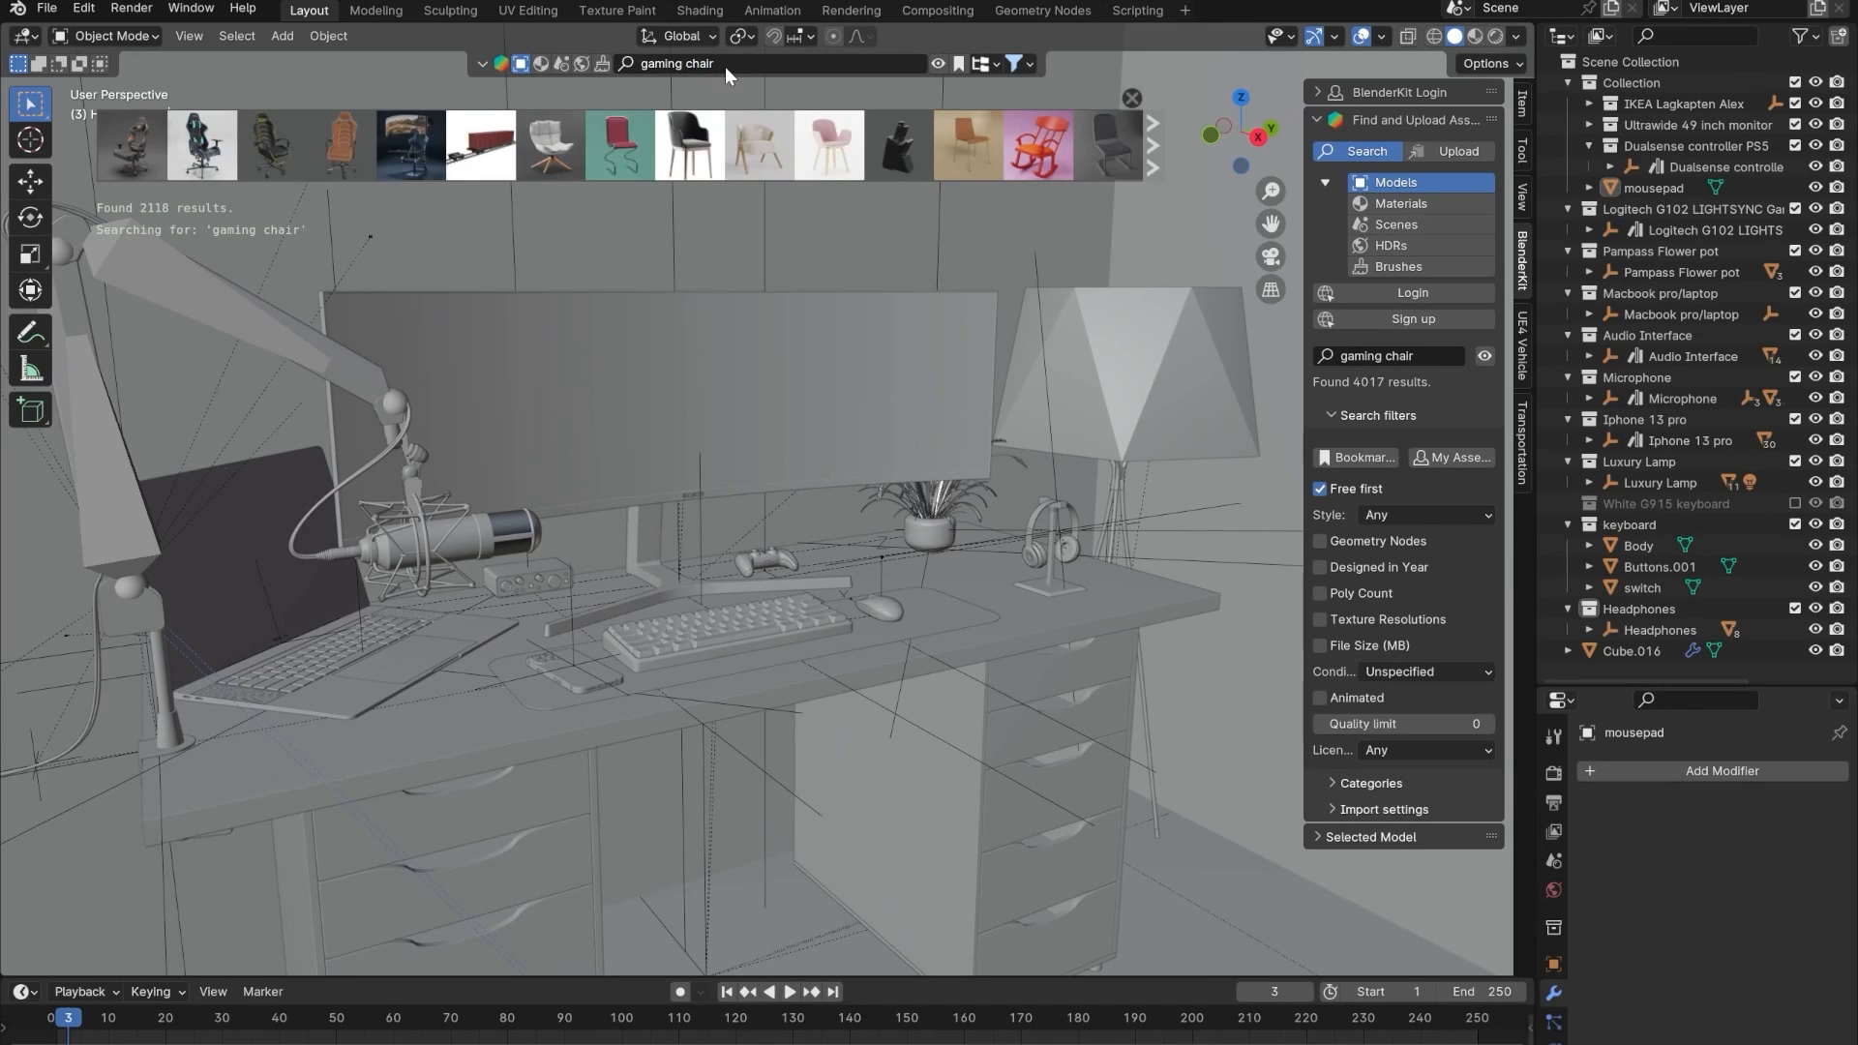
{"action": "mouse_move", "coordinate": [107, 160]}
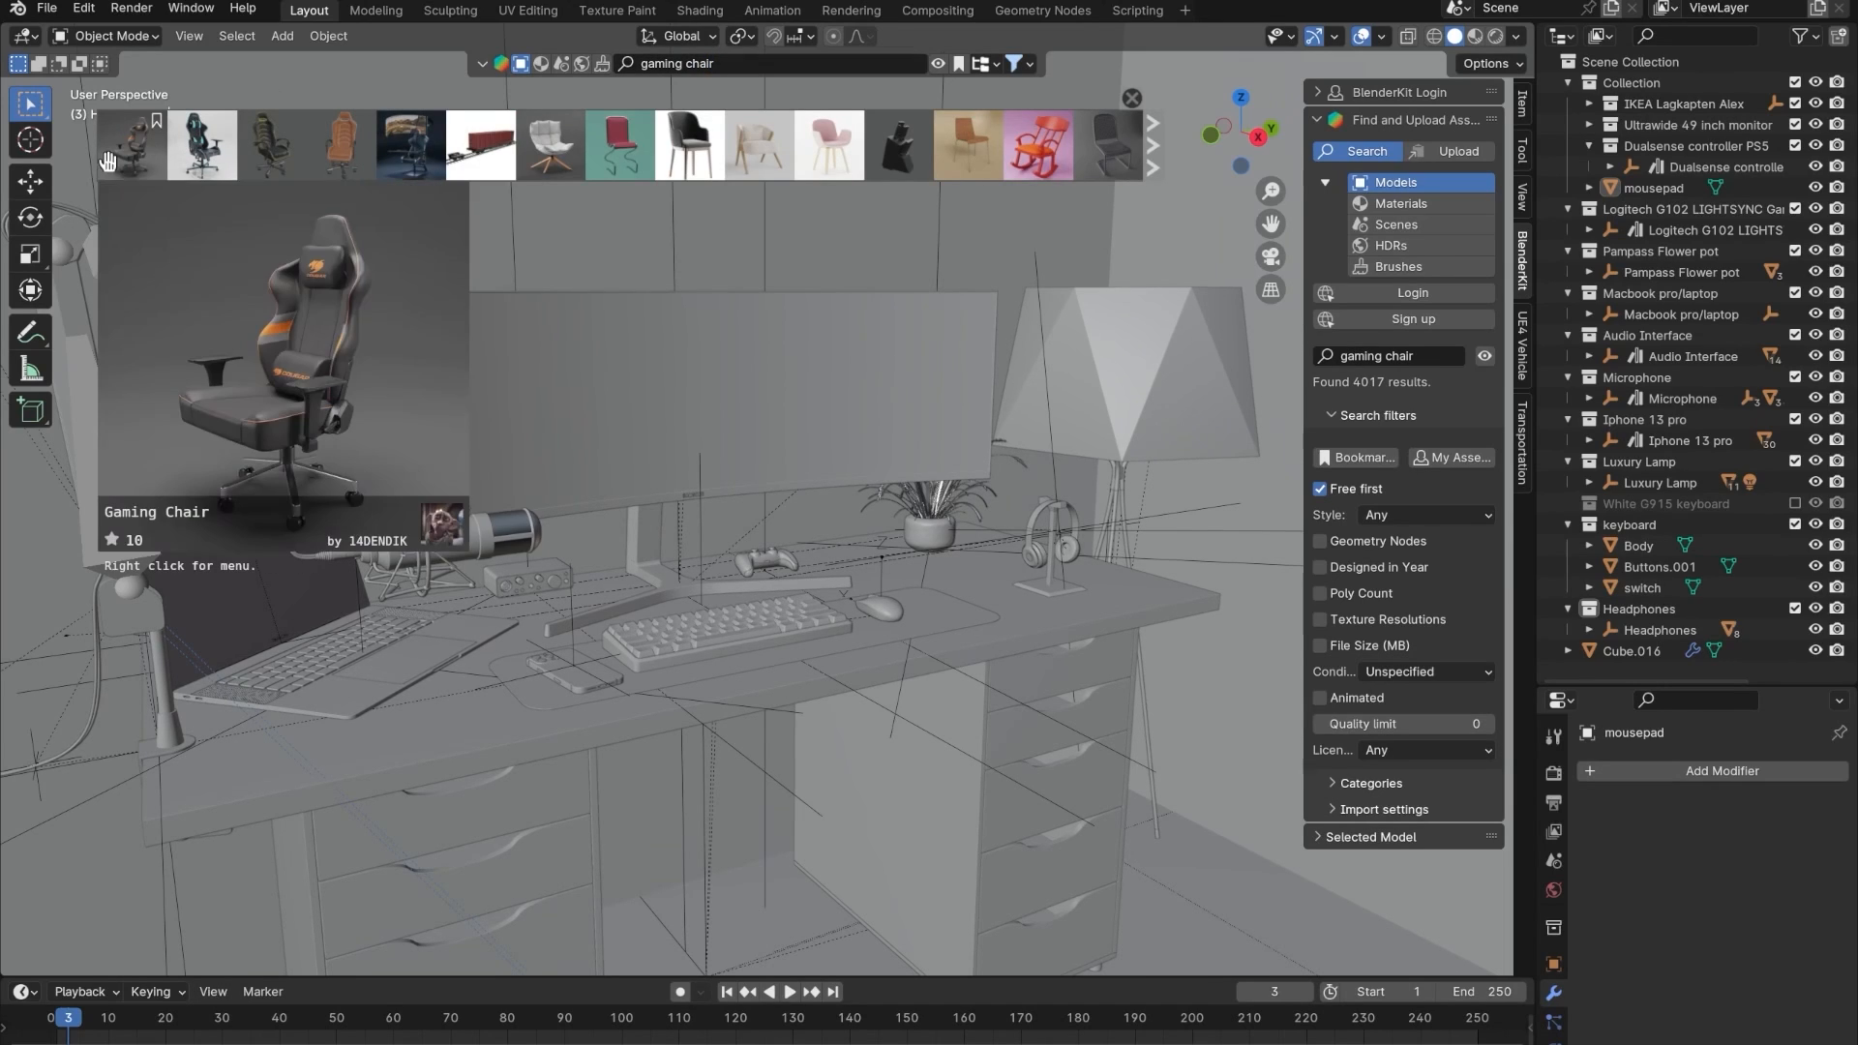
{"action": "left_click", "coordinate": [282, 155]}
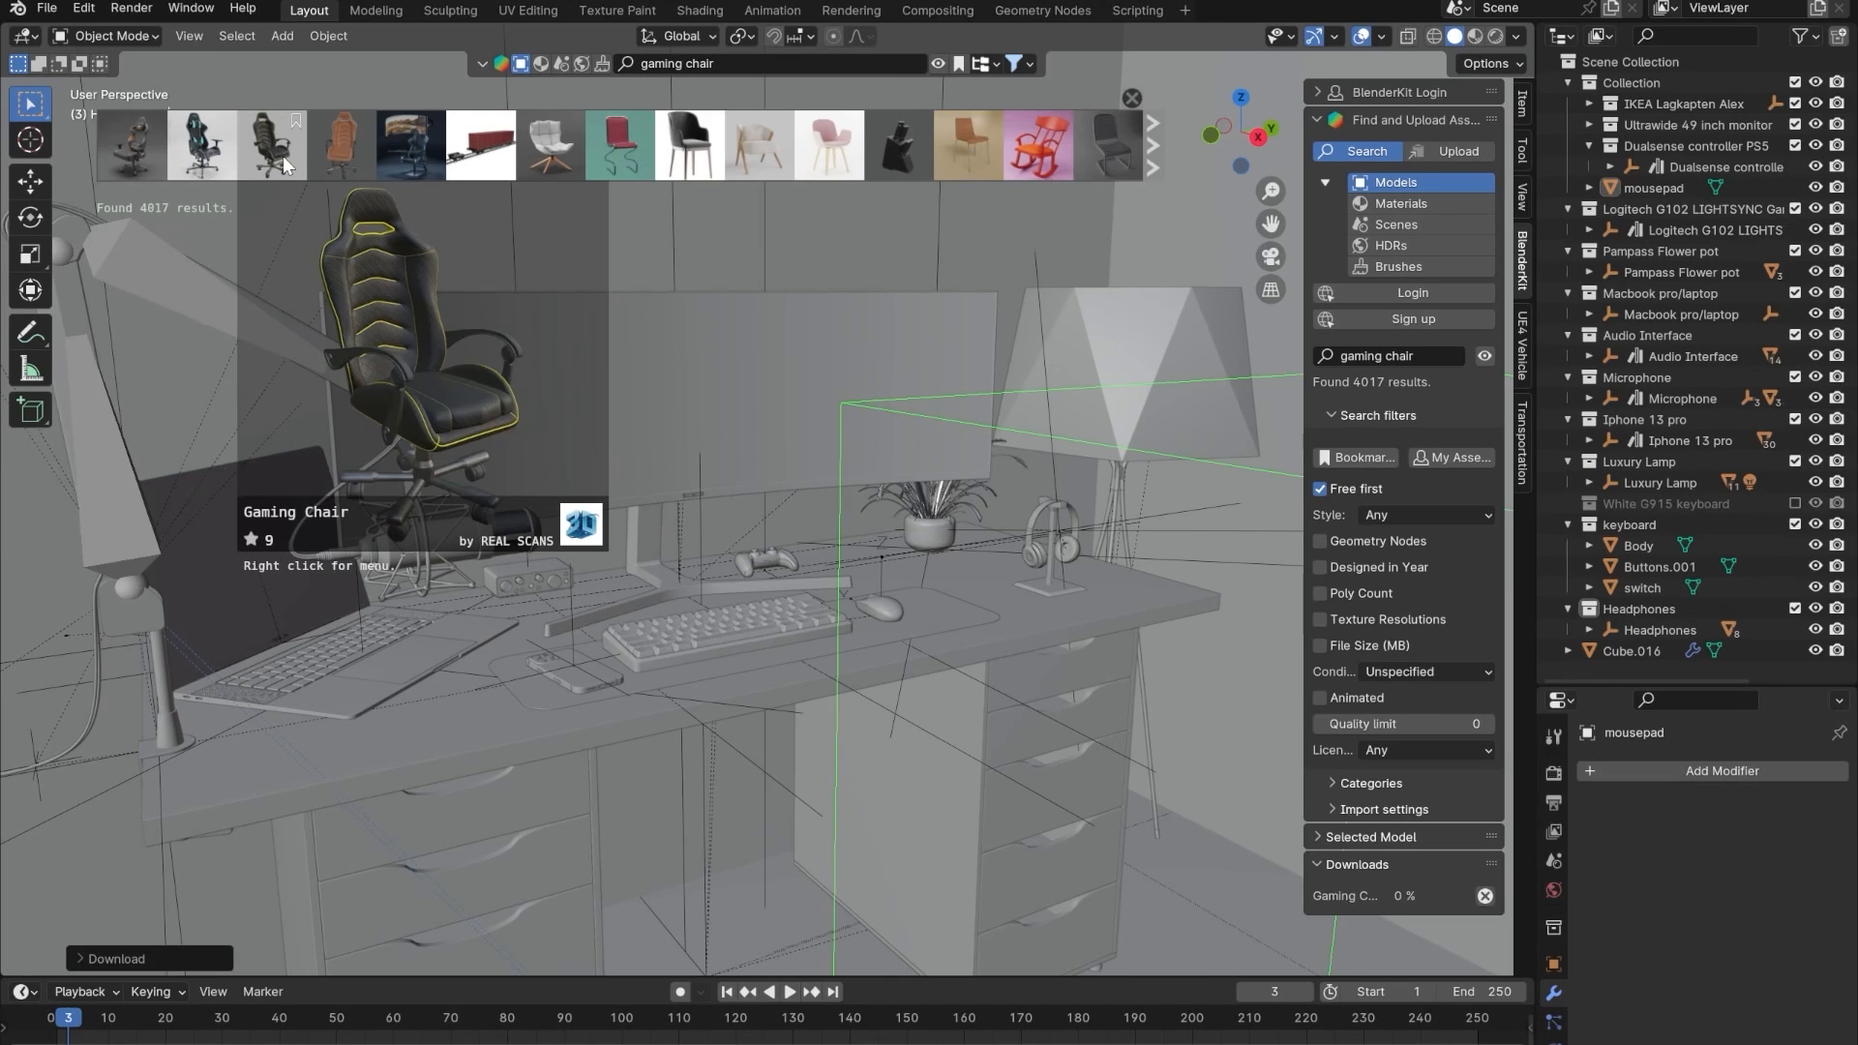
- Move the imported Gaming Chair collection out of the Headphones collection to the top level of the scene
{"action": "scroll", "coordinate": [931, 536], "scroll_direction": "down", "scroll_amount": 3}
{"action": "mouse_move", "coordinate": [931, 536]}
{"action": "middle_mouse_down"}
{"action": "mouse_move", "coordinate": [954, 641]}
{"action": "mouse_move", "coordinate": [910, 554]}
{"action": "middle_mouse_up"}
{"action": "scroll", "coordinate": [954, 640], "scroll_direction": "up", "scroll_amount": 1}
{"action": "scroll", "coordinate": [911, 559], "scroll_direction": "up", "scroll_amount": 2}
{"action": "scroll", "coordinate": [1635, 581], "scroll_direction": "down", "scroll_amount": 1}
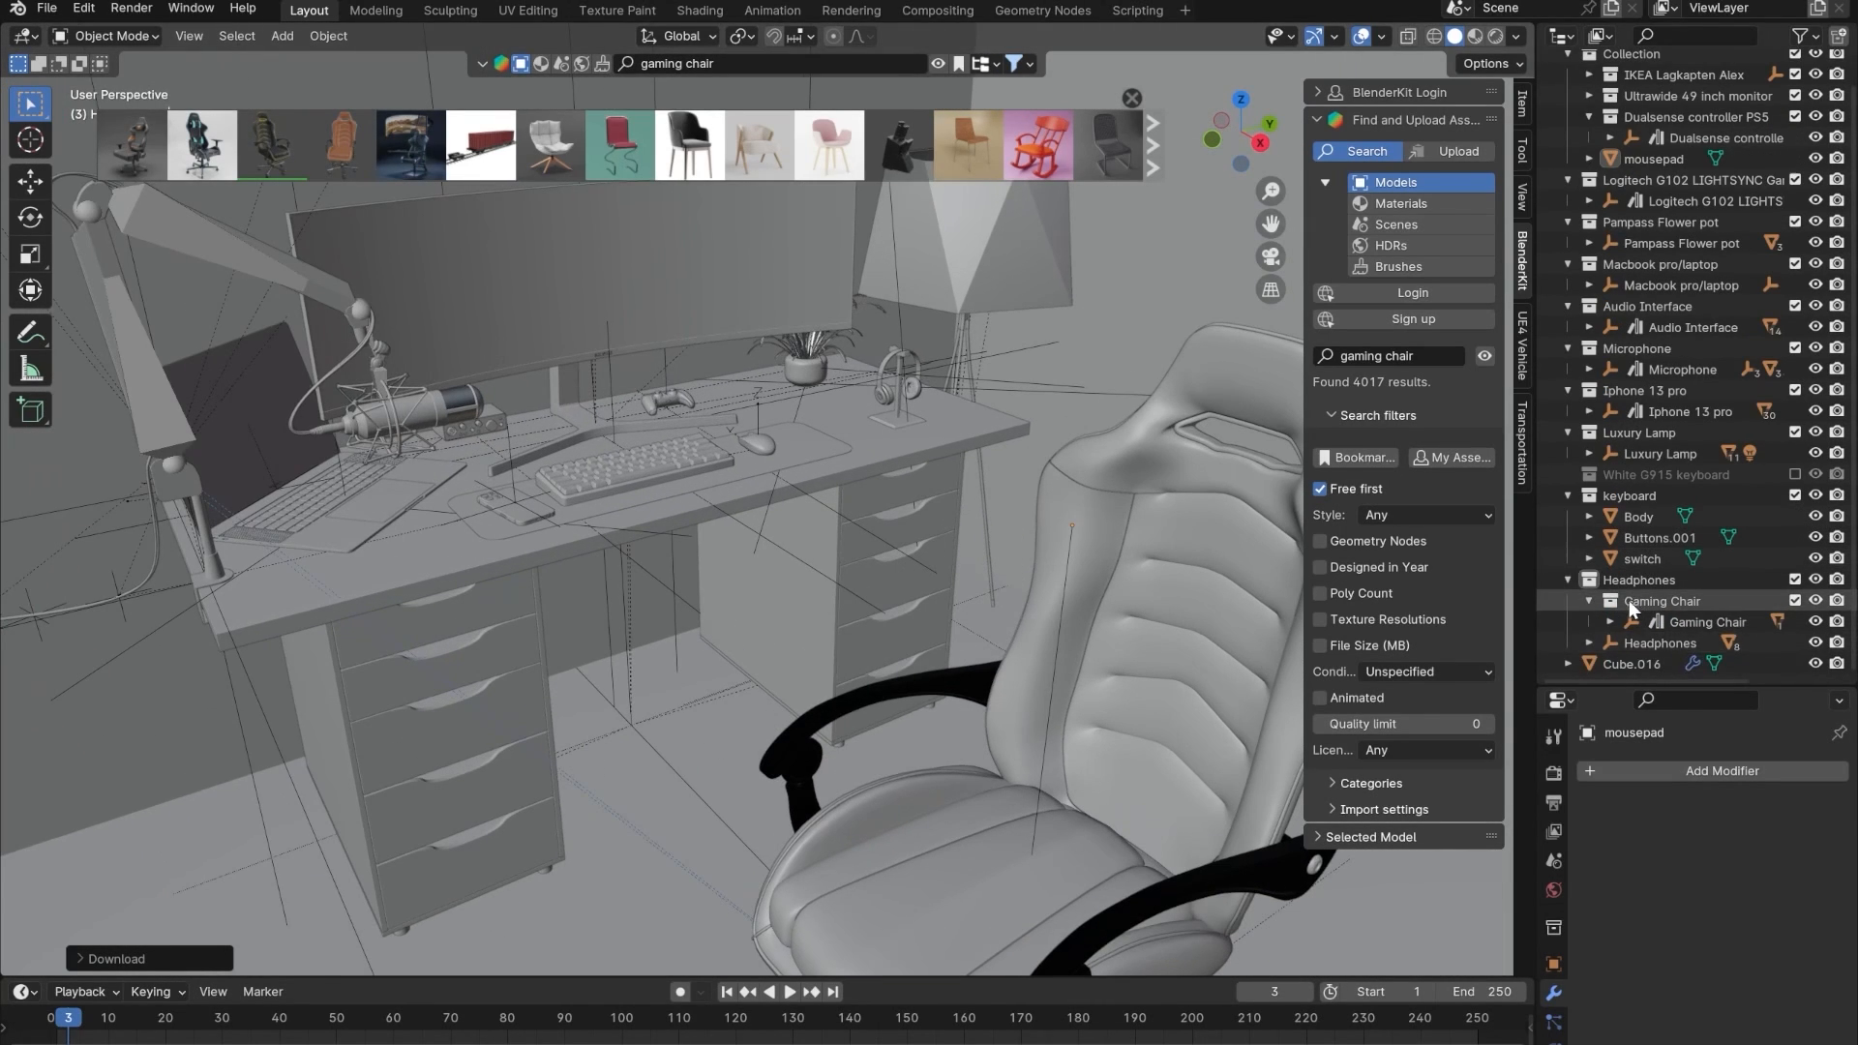
{"action": "left_click_drag", "start_coordinate": [1629, 600], "coordinate": [1599, 674]}
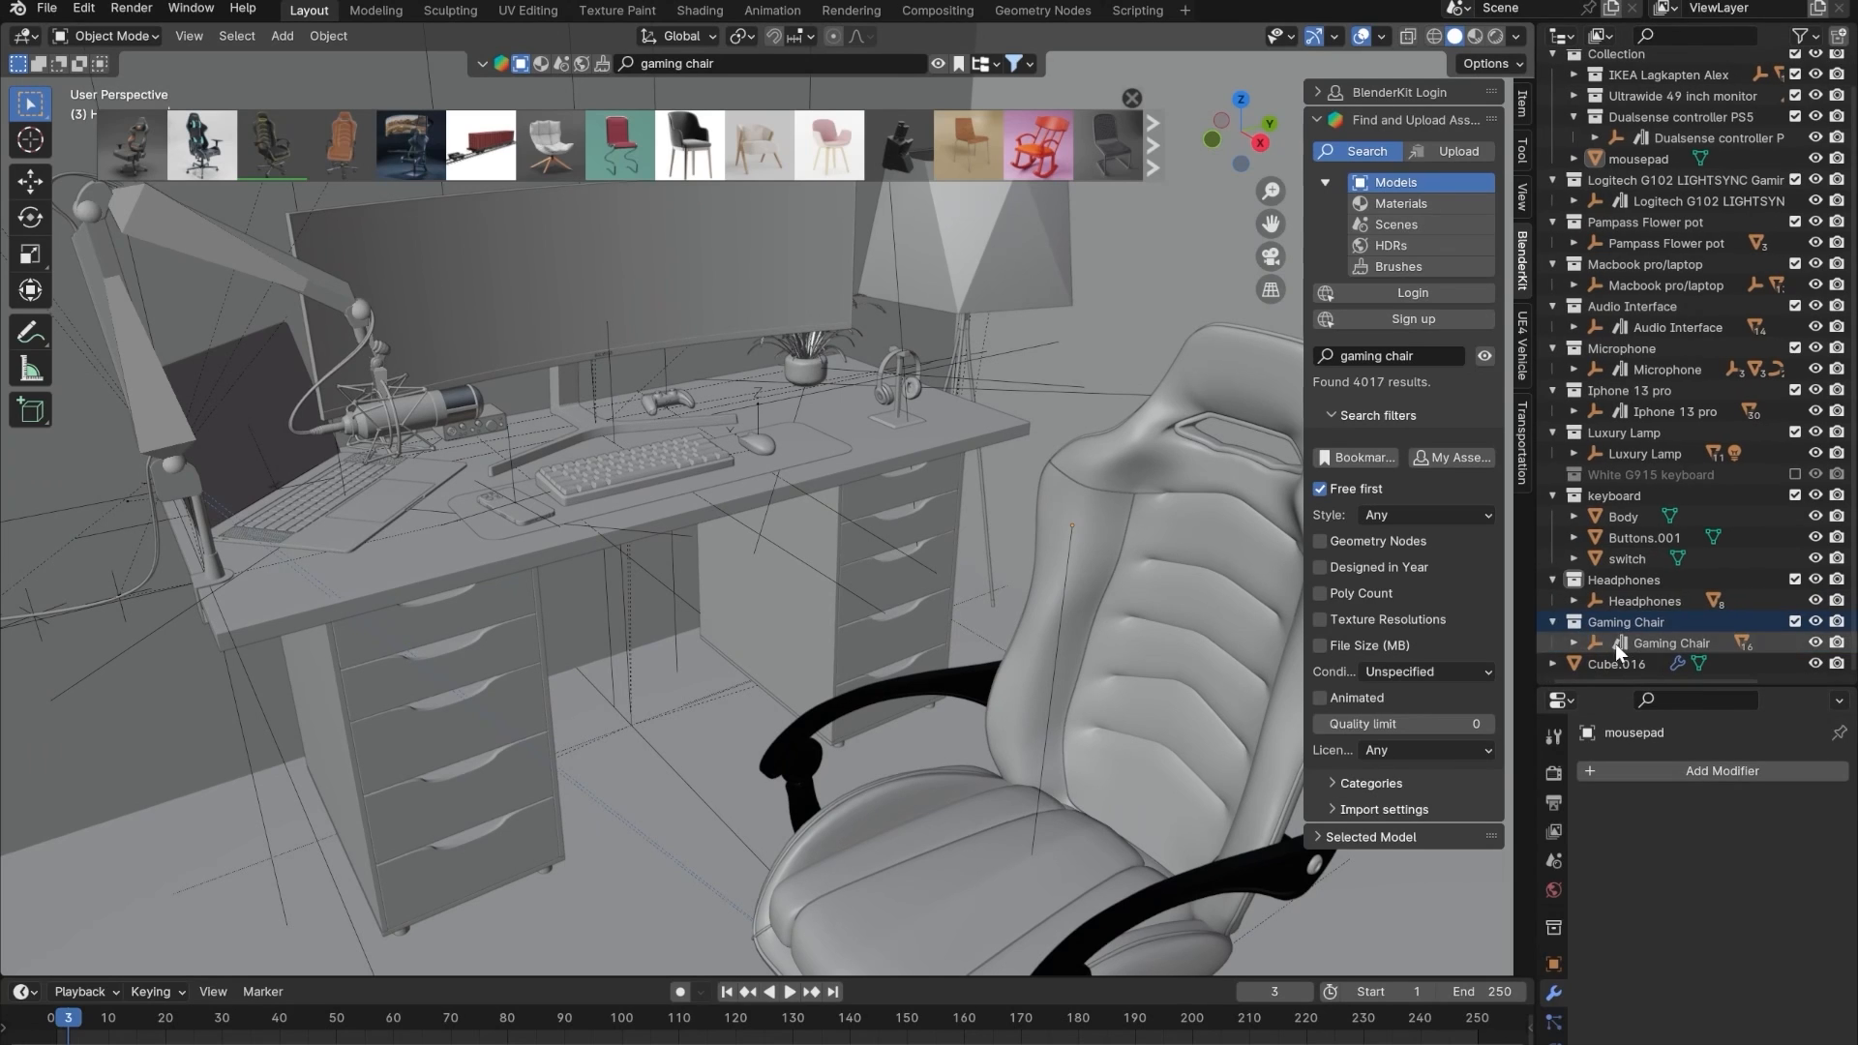
- Select all the gaming chair's objects and rotate them about the global Z axis so the chair faces the desk
{"action": "right_click", "coordinate": [1609, 619]}
{"action": "left_click", "coordinate": [1609, 620]}
{"action": "key", "text": "r"}
{"action": "key", "text": "z"}
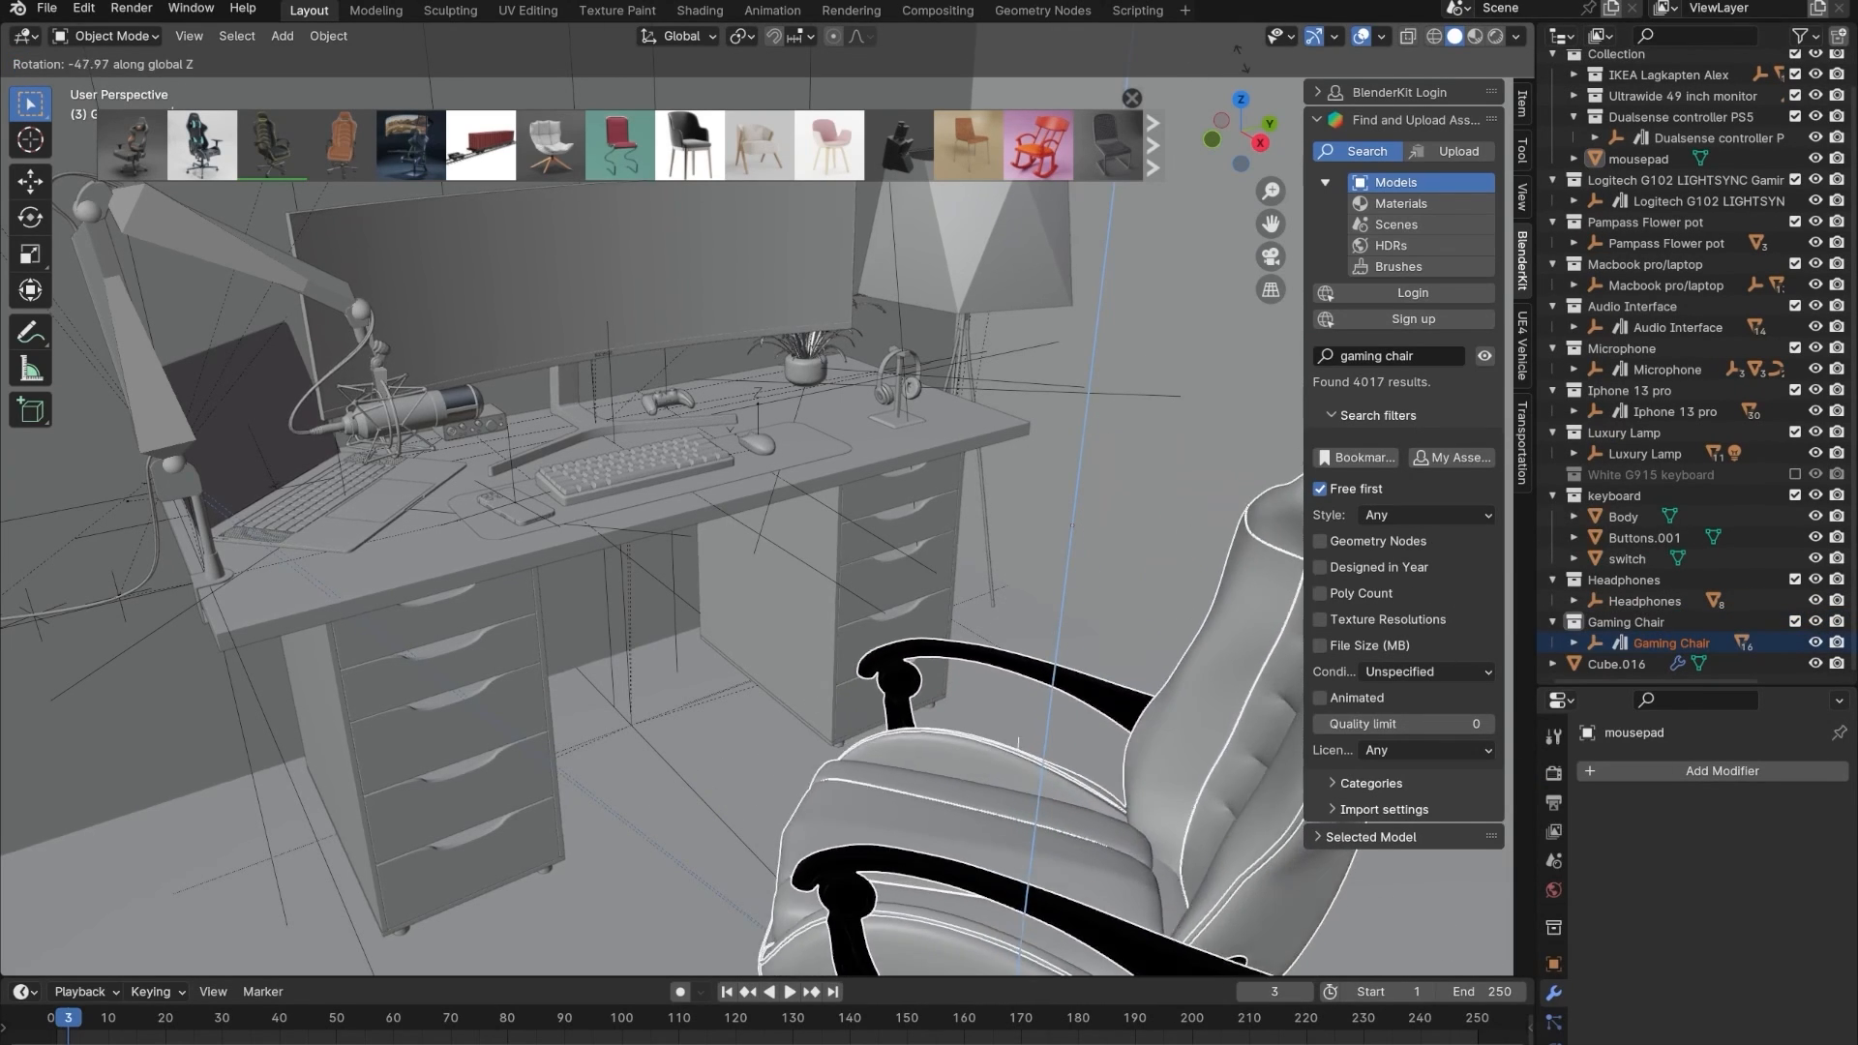
{"action": "left_click", "coordinate": [1296, 307]}
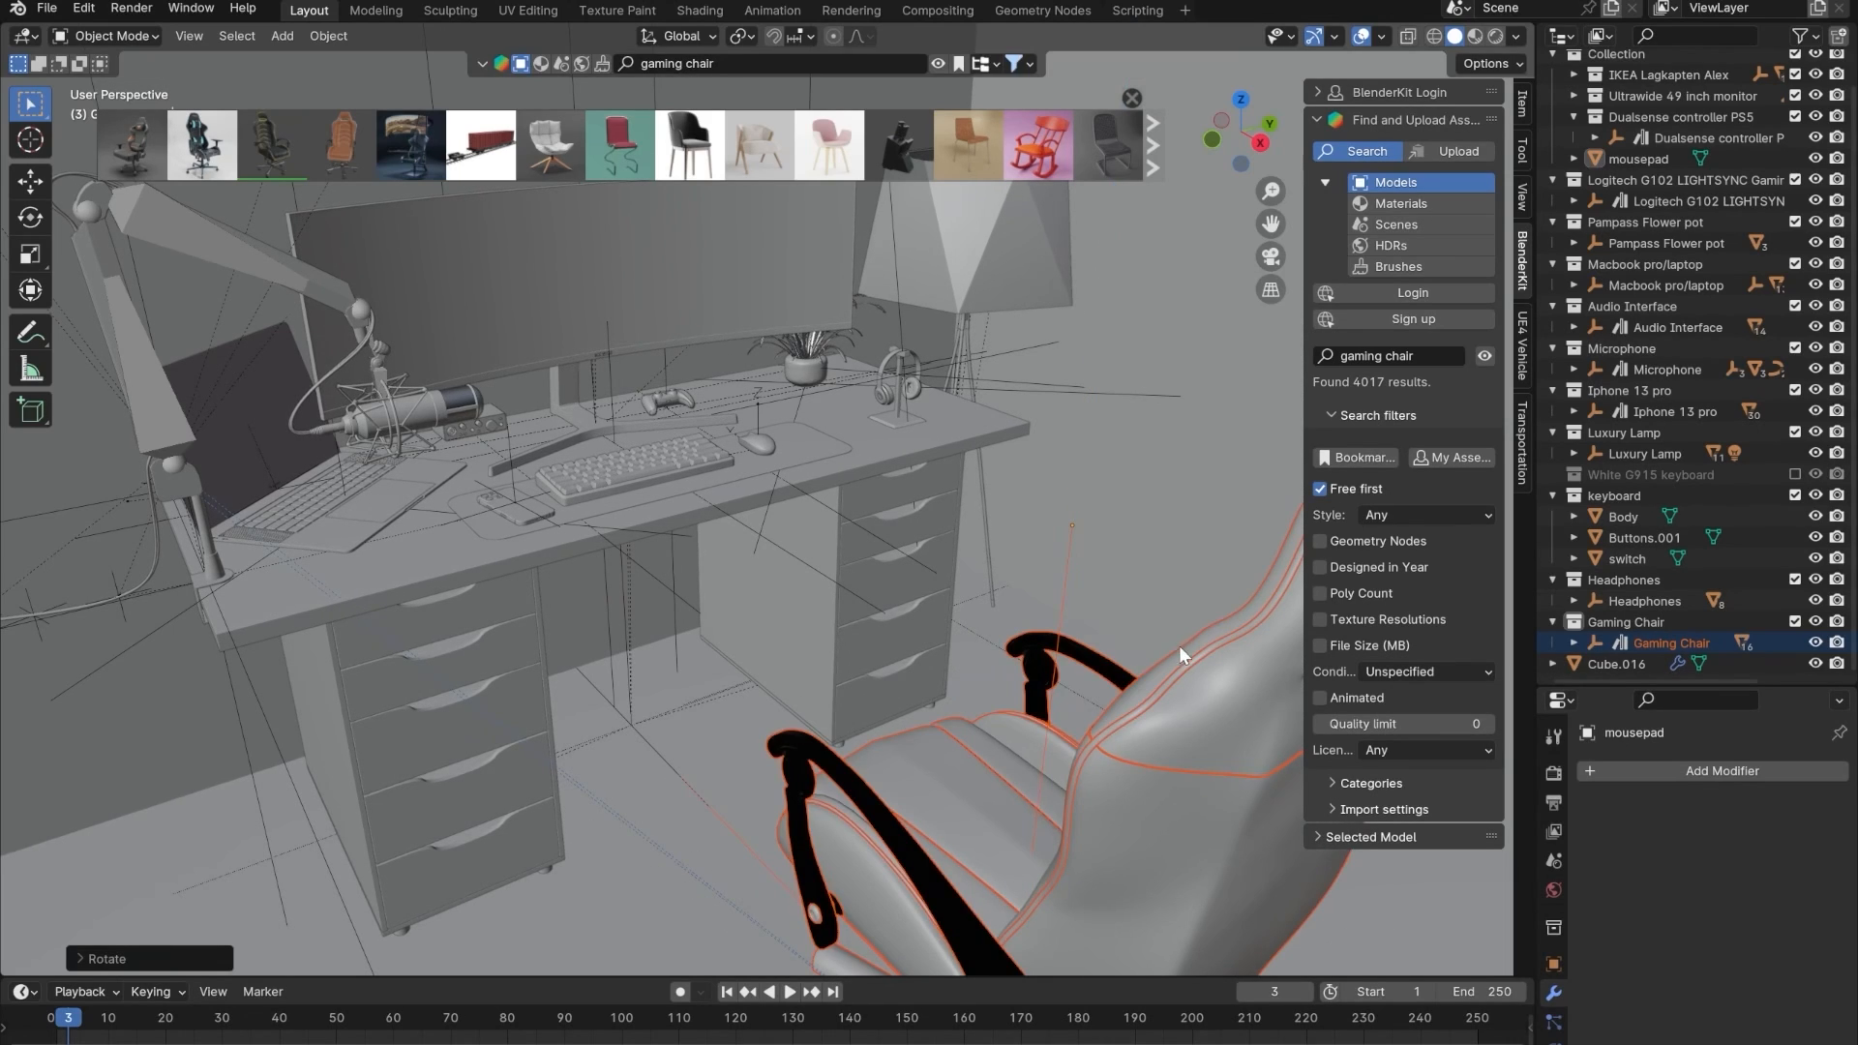
- Move the gaming chair horizontally, keeping its height locked, to the front of the desk between the two drawer units
{"action": "key", "text": "g"}
{"action": "key", "text": "shift+z"}
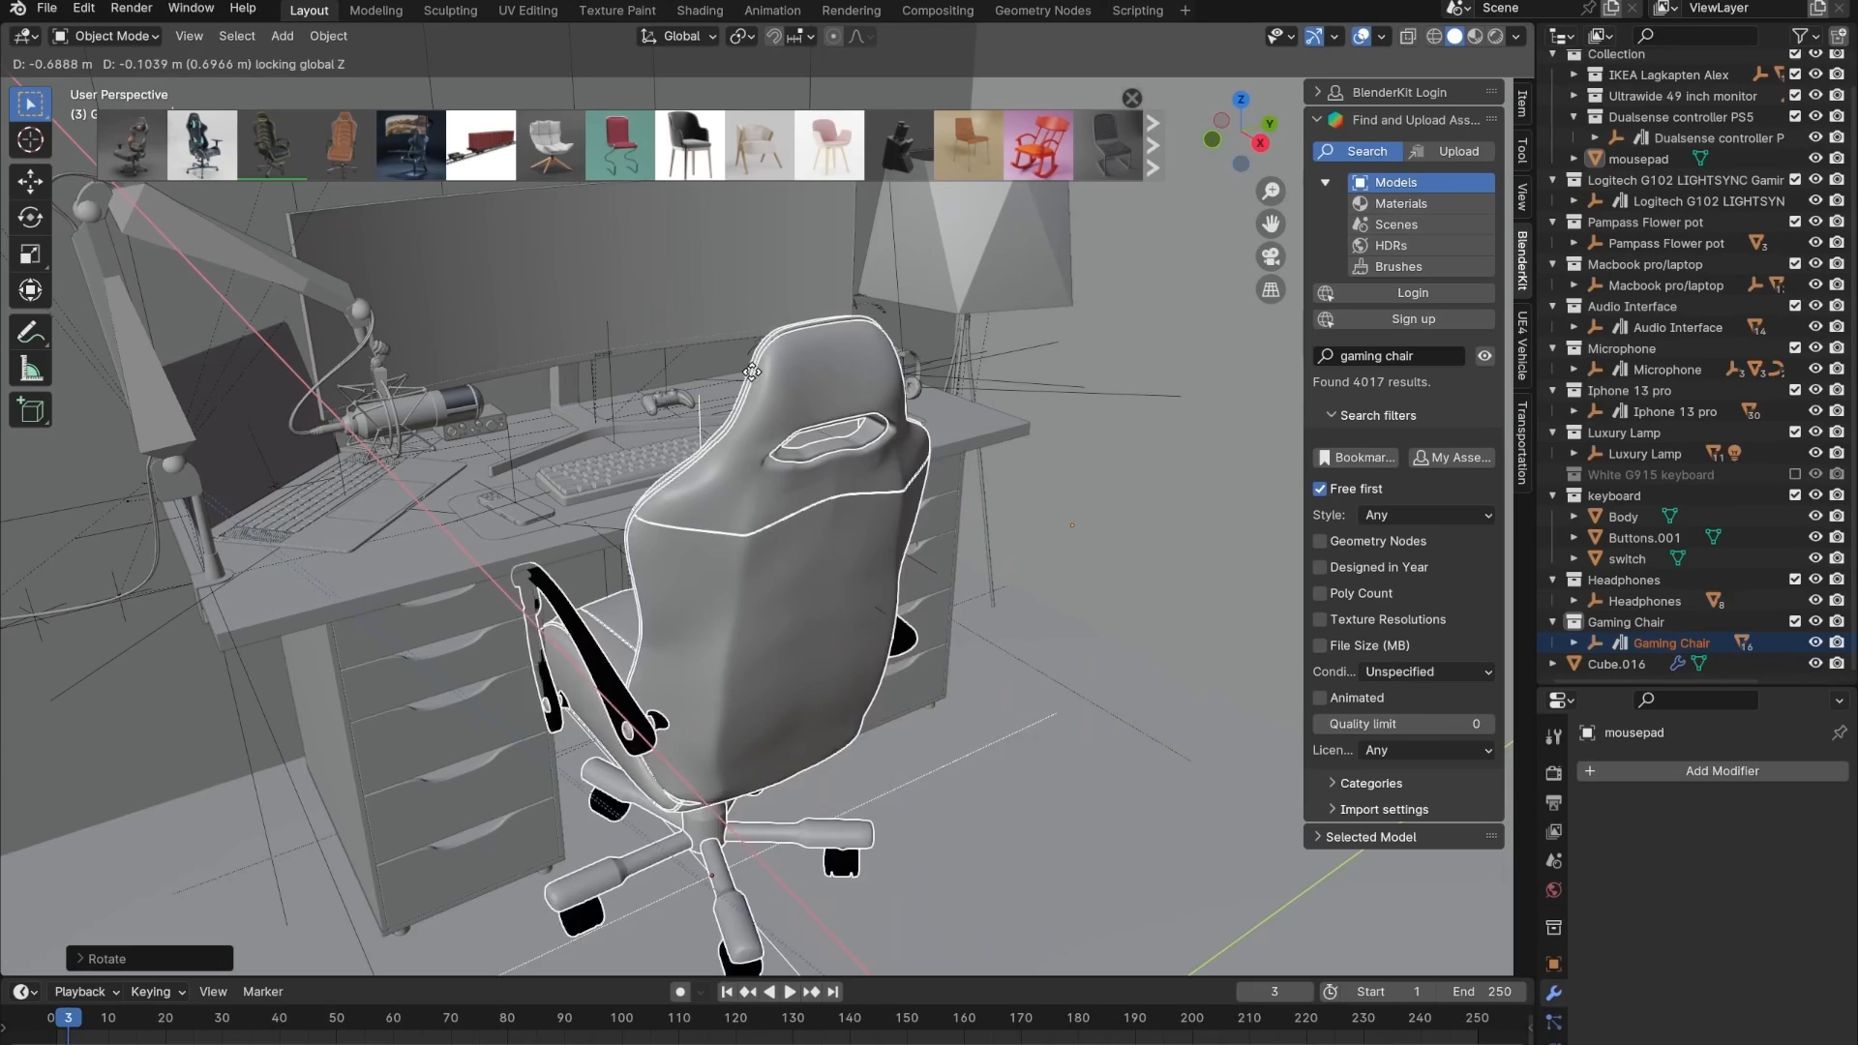
{"action": "left_click", "coordinate": [772, 379]}
{"action": "mouse_move", "coordinate": [771, 387]}
{"action": "middle_mouse_down"}
{"action": "mouse_move", "coordinate": [735, 511]}
{"action": "mouse_move", "coordinate": [671, 513]}
{"action": "mouse_move", "coordinate": [649, 468]}
{"action": "mouse_move", "coordinate": [755, 521]}
{"action": "mouse_move", "coordinate": [842, 417]}
{"action": "mouse_move", "coordinate": [786, 443]}
{"action": "mouse_move", "coordinate": [762, 574]}
{"action": "middle_mouse_up"}
{"action": "key", "text": "alt+z"}
{"action": "key", "text": "KP_7"}
{"action": "key", "text": "alt+z"}
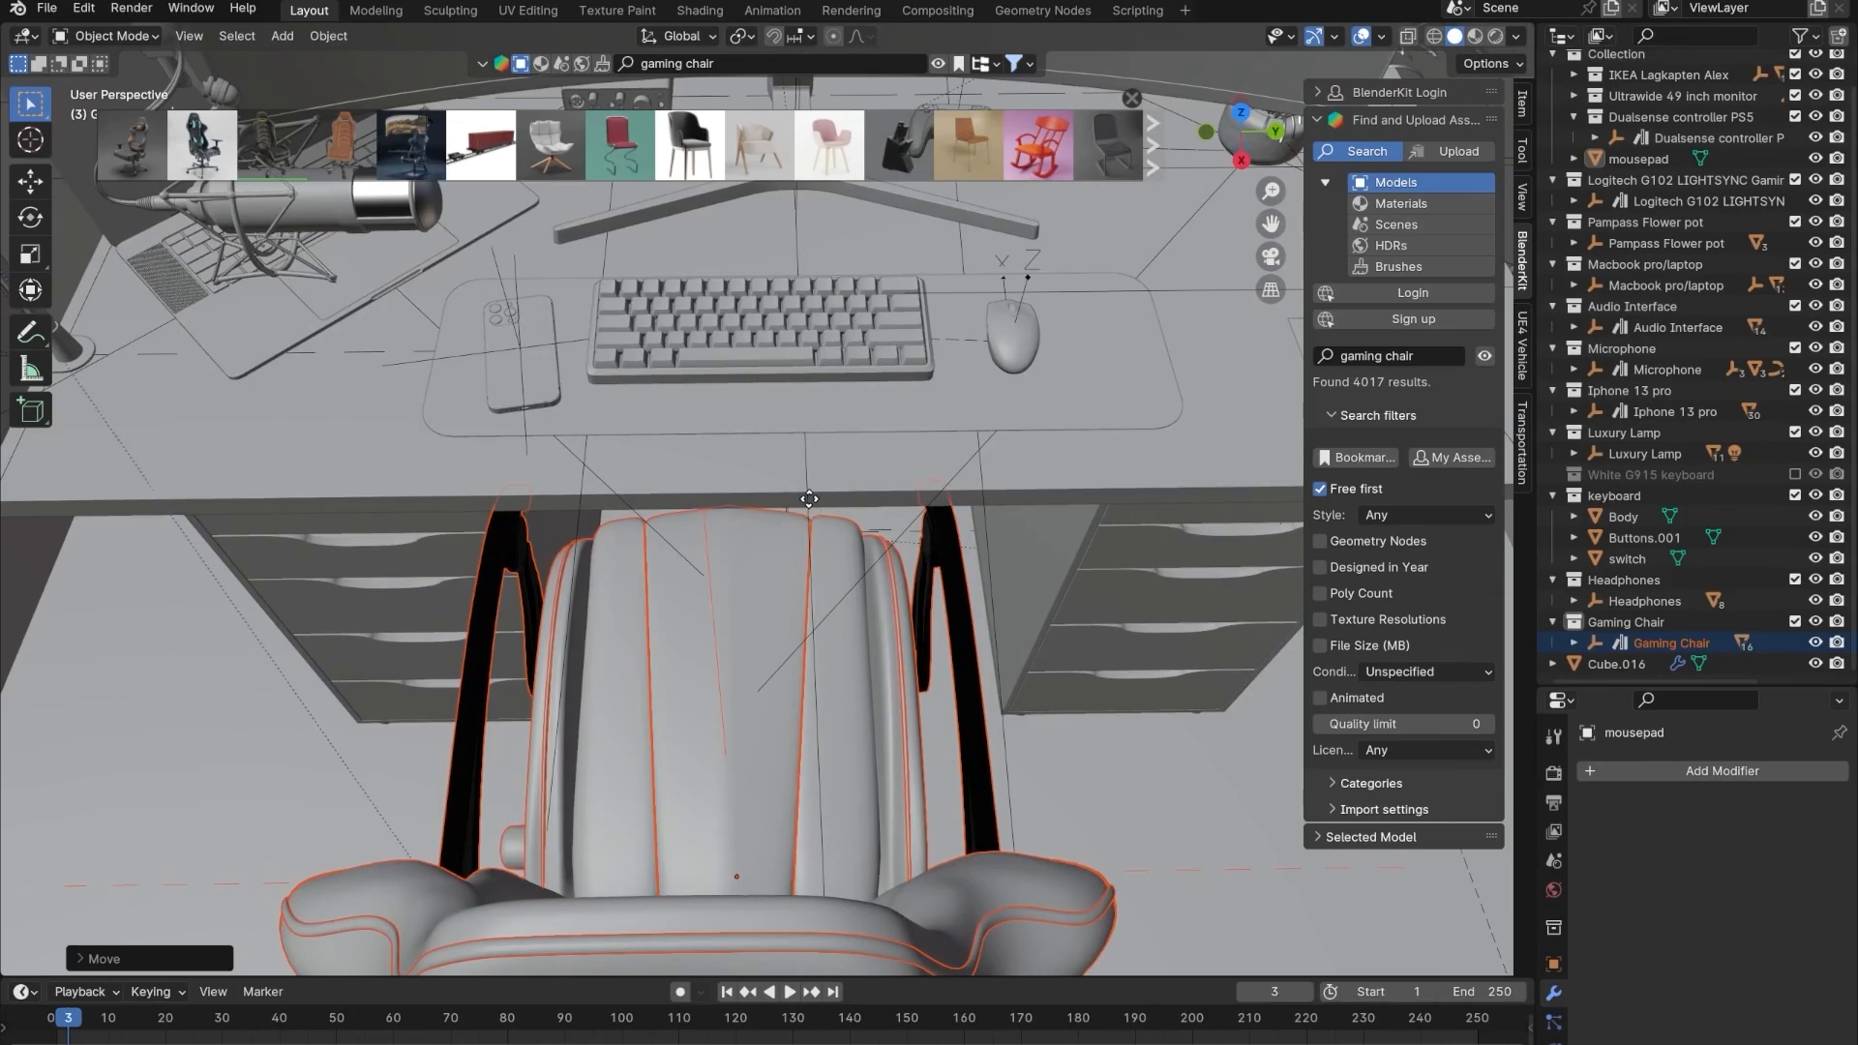
{"action": "middle_click_drag", "start_coordinate": [809, 498], "coordinate": [1041, 432]}
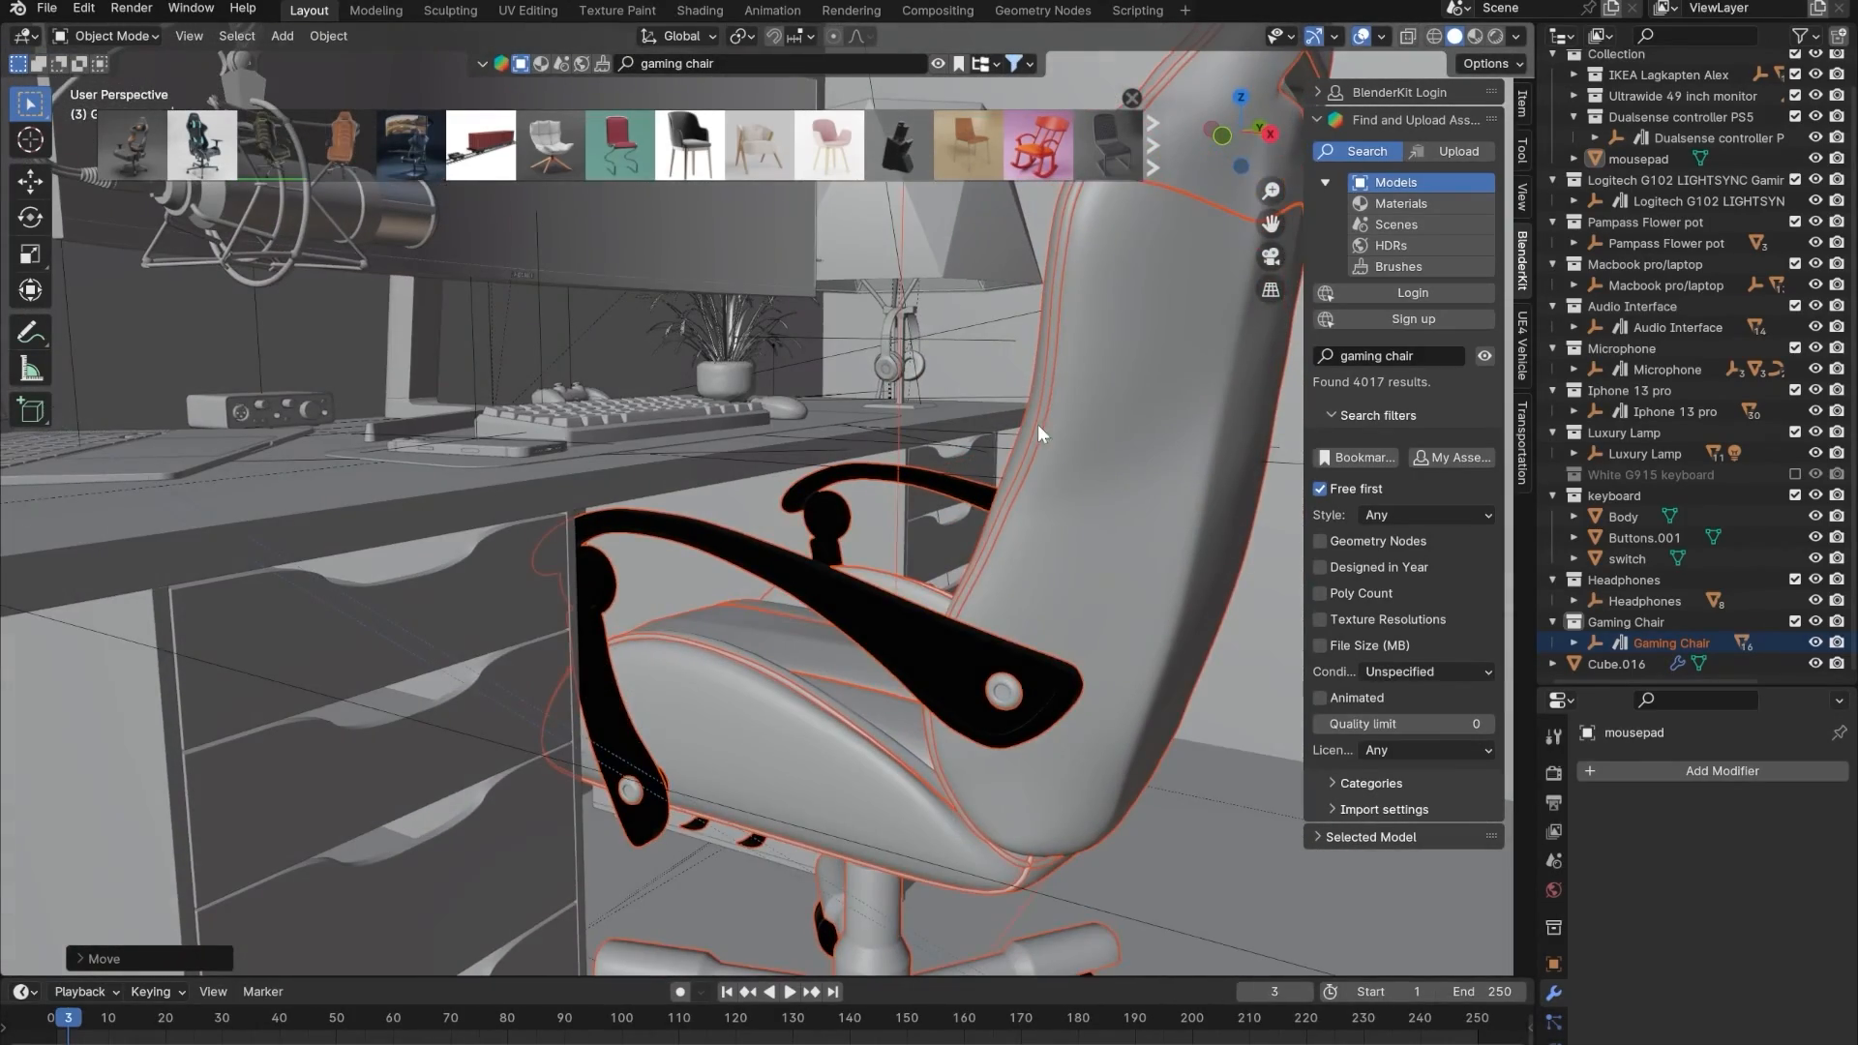
{"action": "left_click", "coordinate": [1188, 854]}
- Search the BlenderKit models for "painting" and download the three-panel tree Painting for the wall above the monitor
{"action": "middle_click_drag", "start_coordinate": [1188, 854], "coordinate": [706, 677]}
{"action": "left_click", "coordinate": [707, 63]}
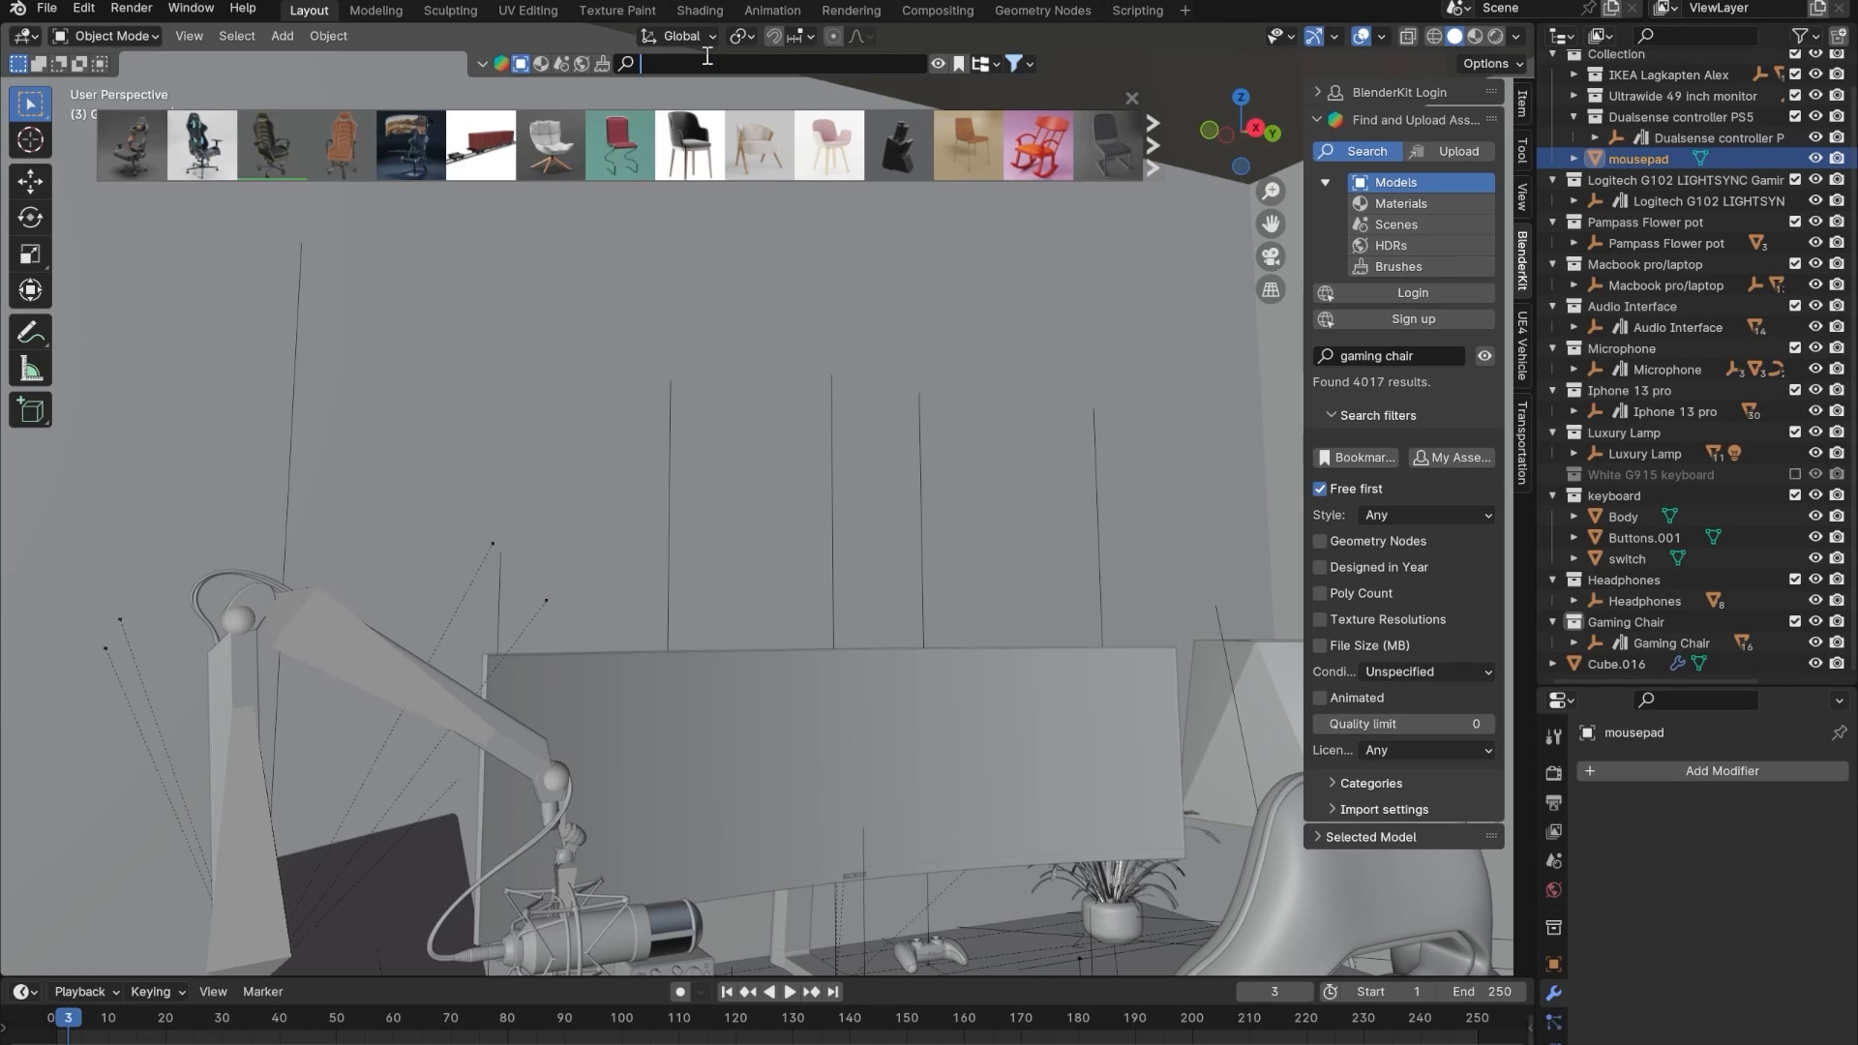
{"action": "type", "text": "painting"}
{"action": "key", "text": "Return"}
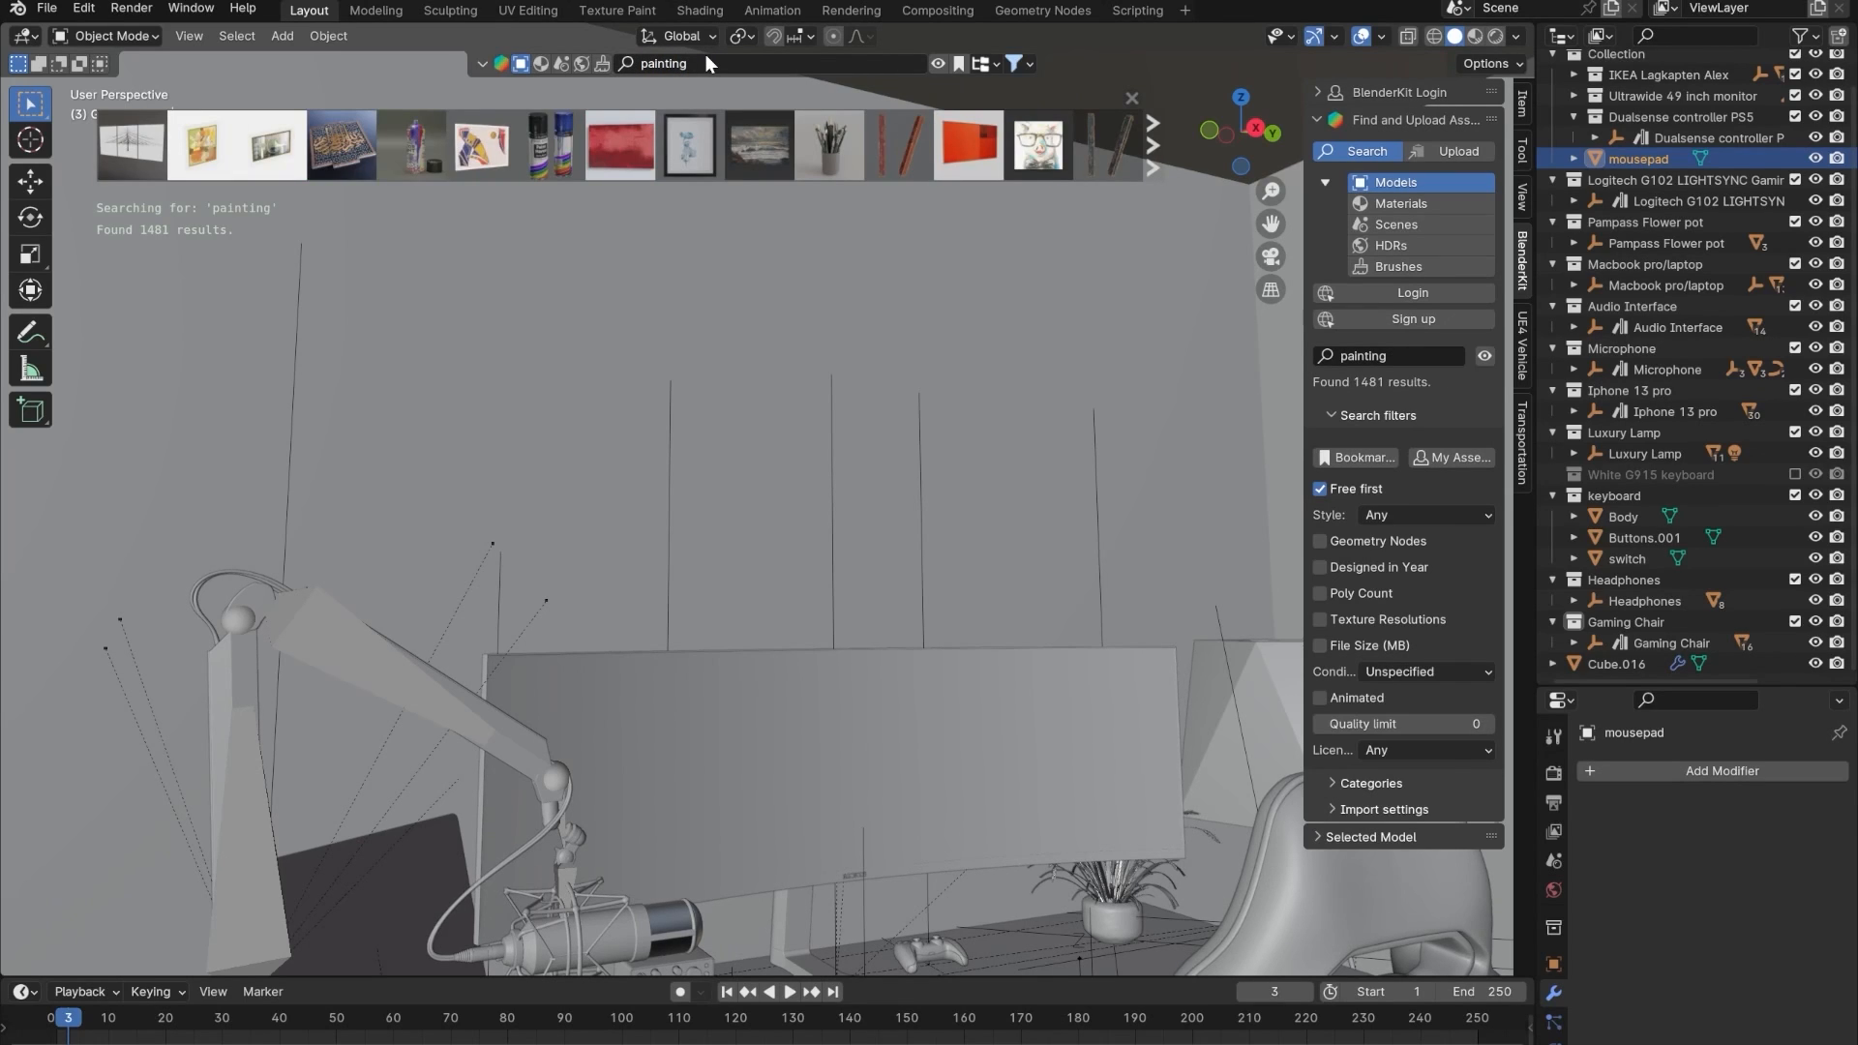
{"action": "mouse_move", "coordinate": [134, 158]}
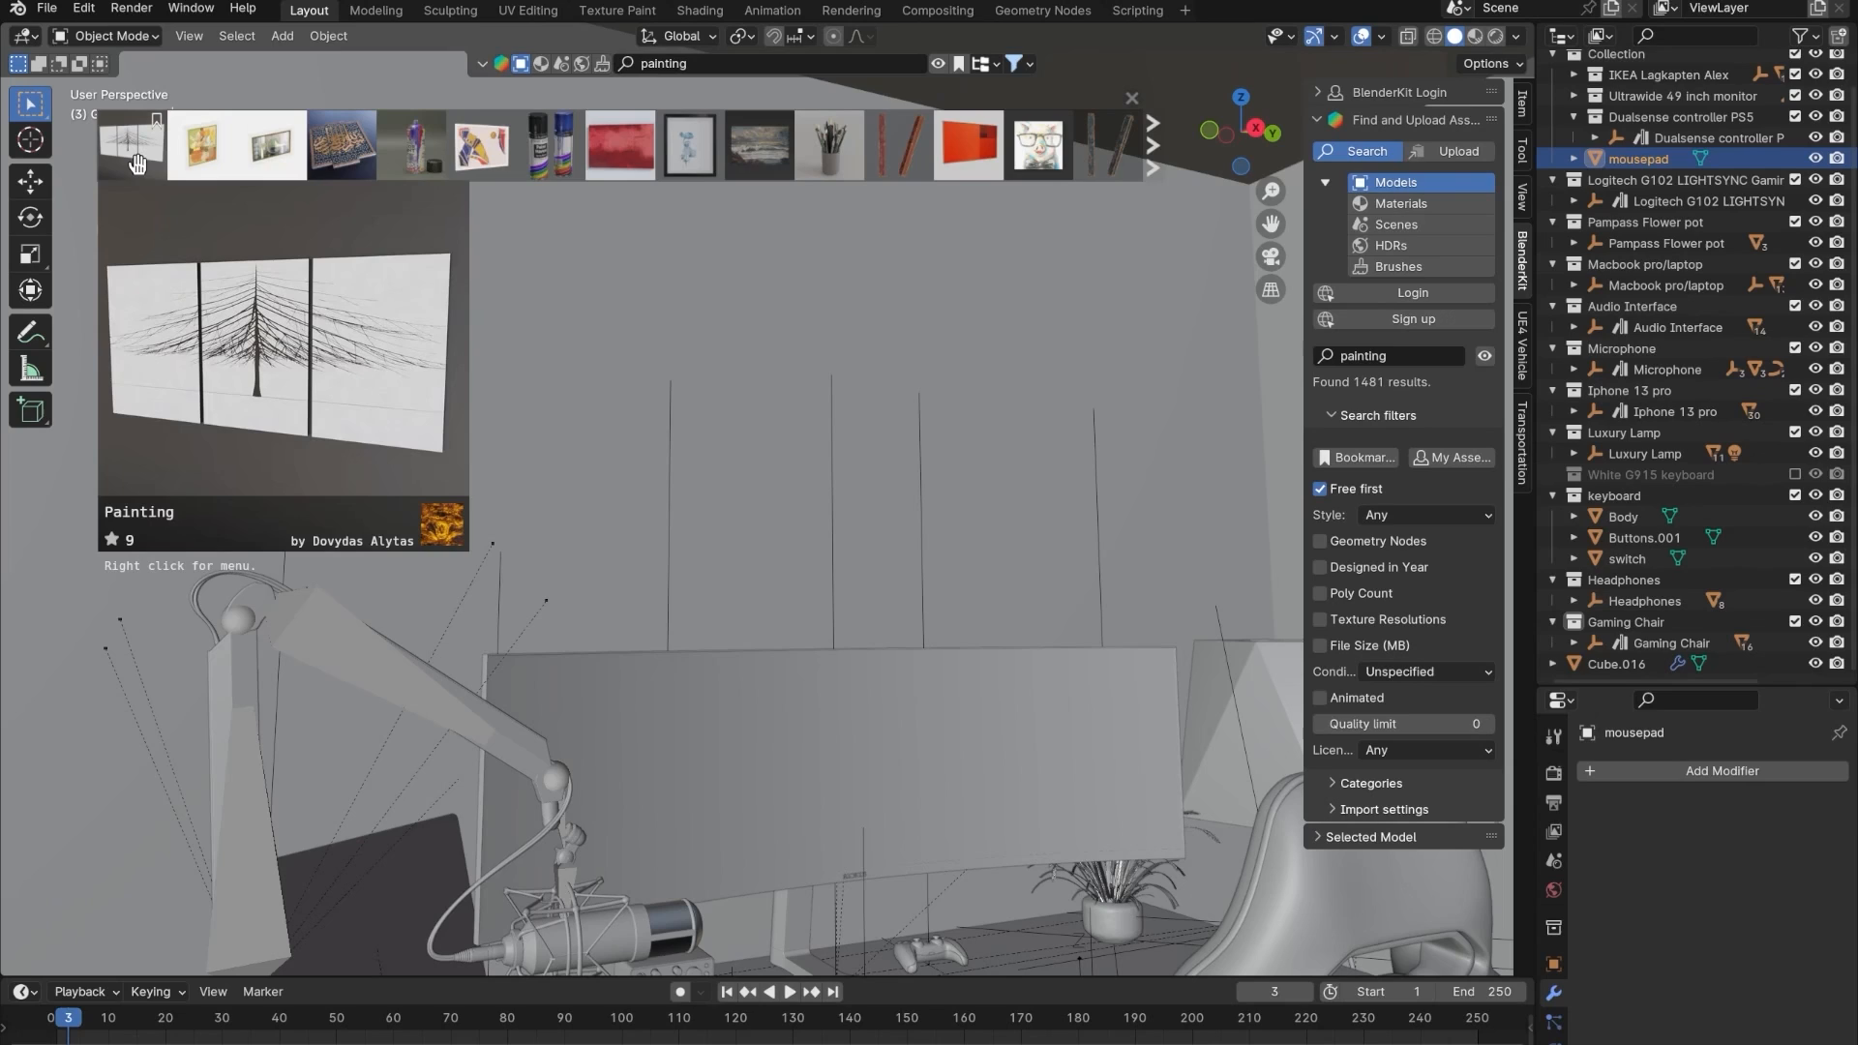
{"action": "mouse_move", "coordinate": [353, 145]}
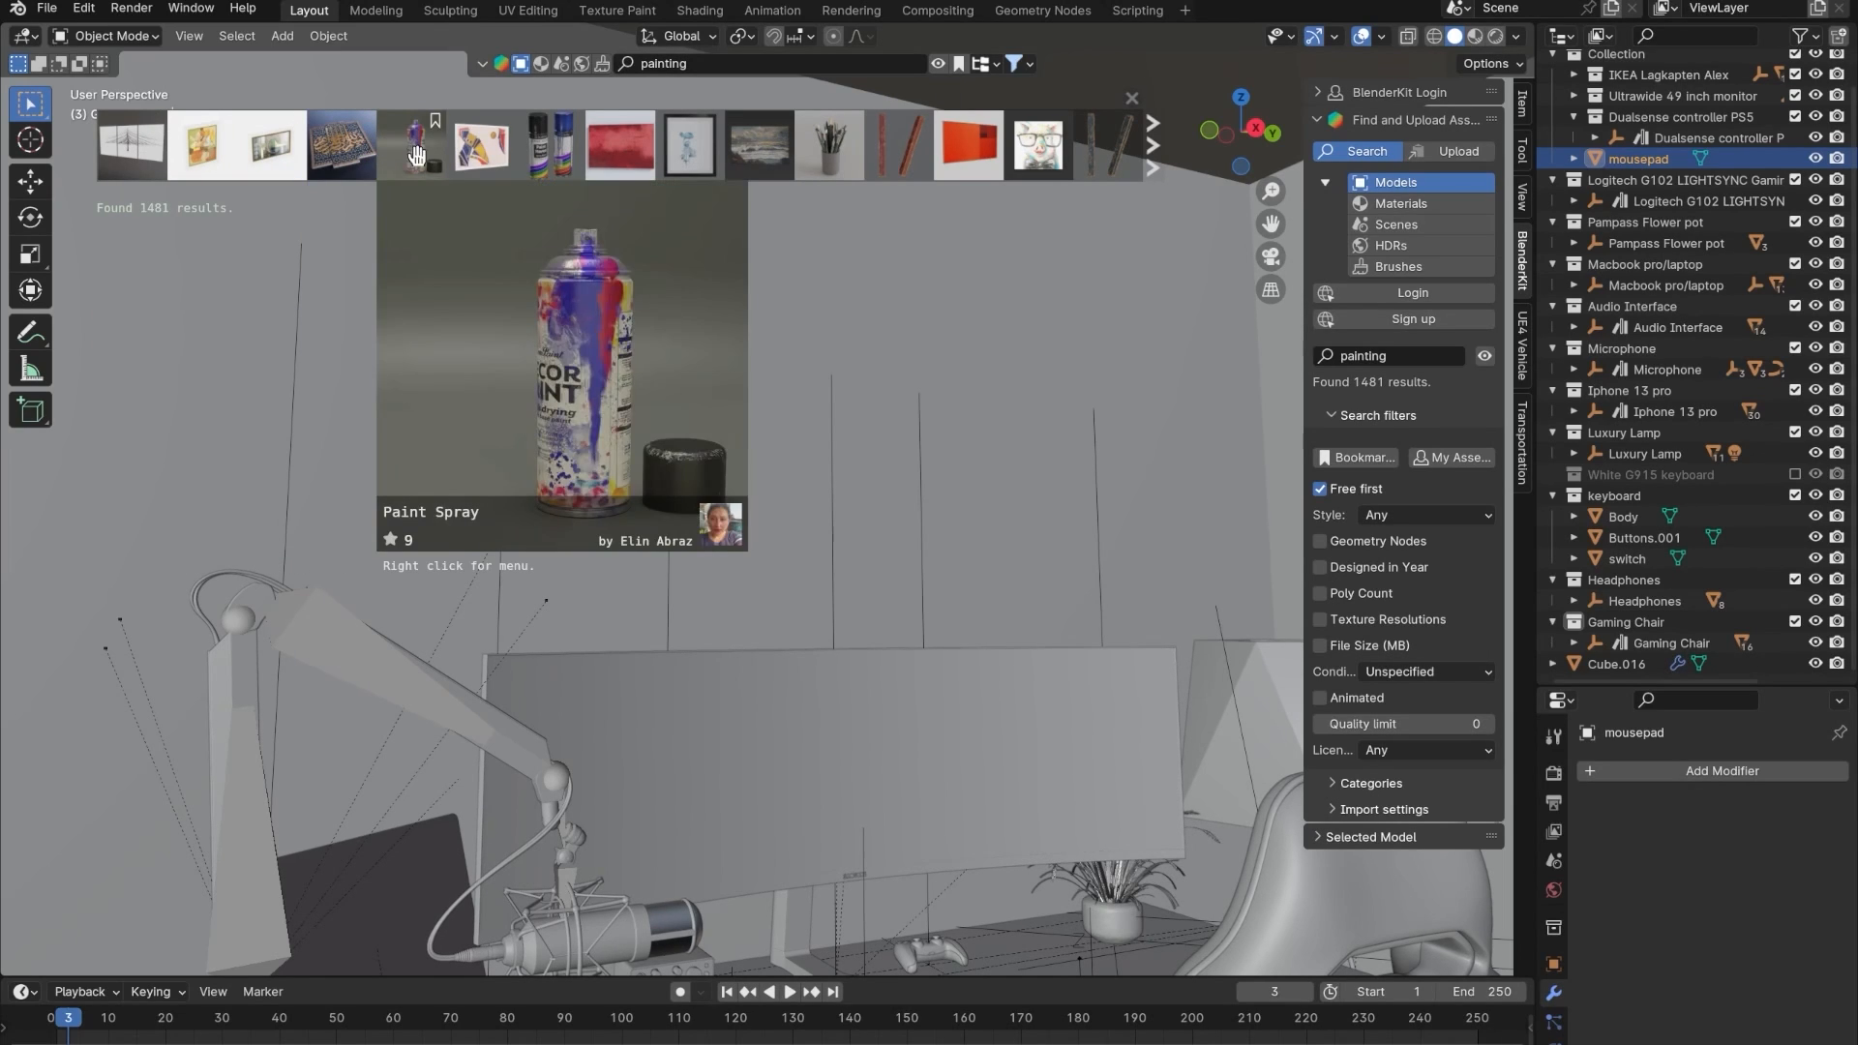
{"action": "mouse_move", "coordinate": [468, 155]}
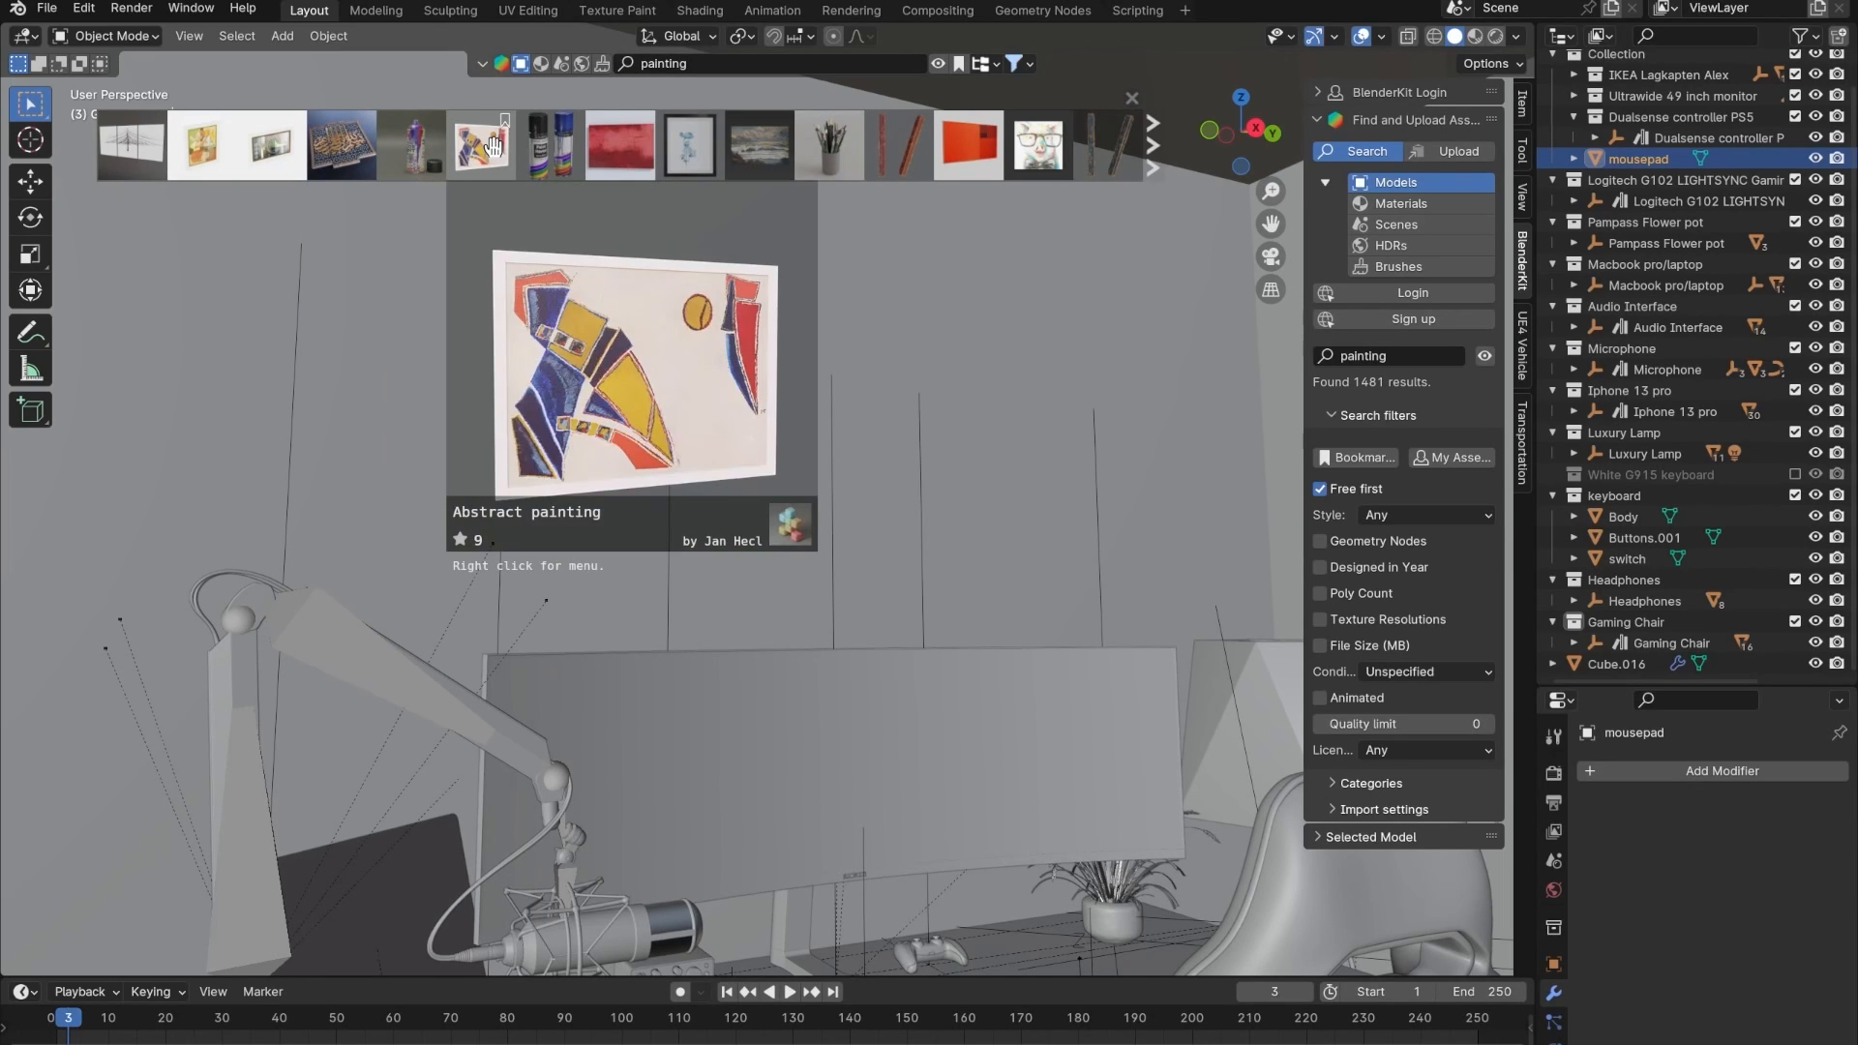
{"action": "mouse_move", "coordinate": [569, 153]}
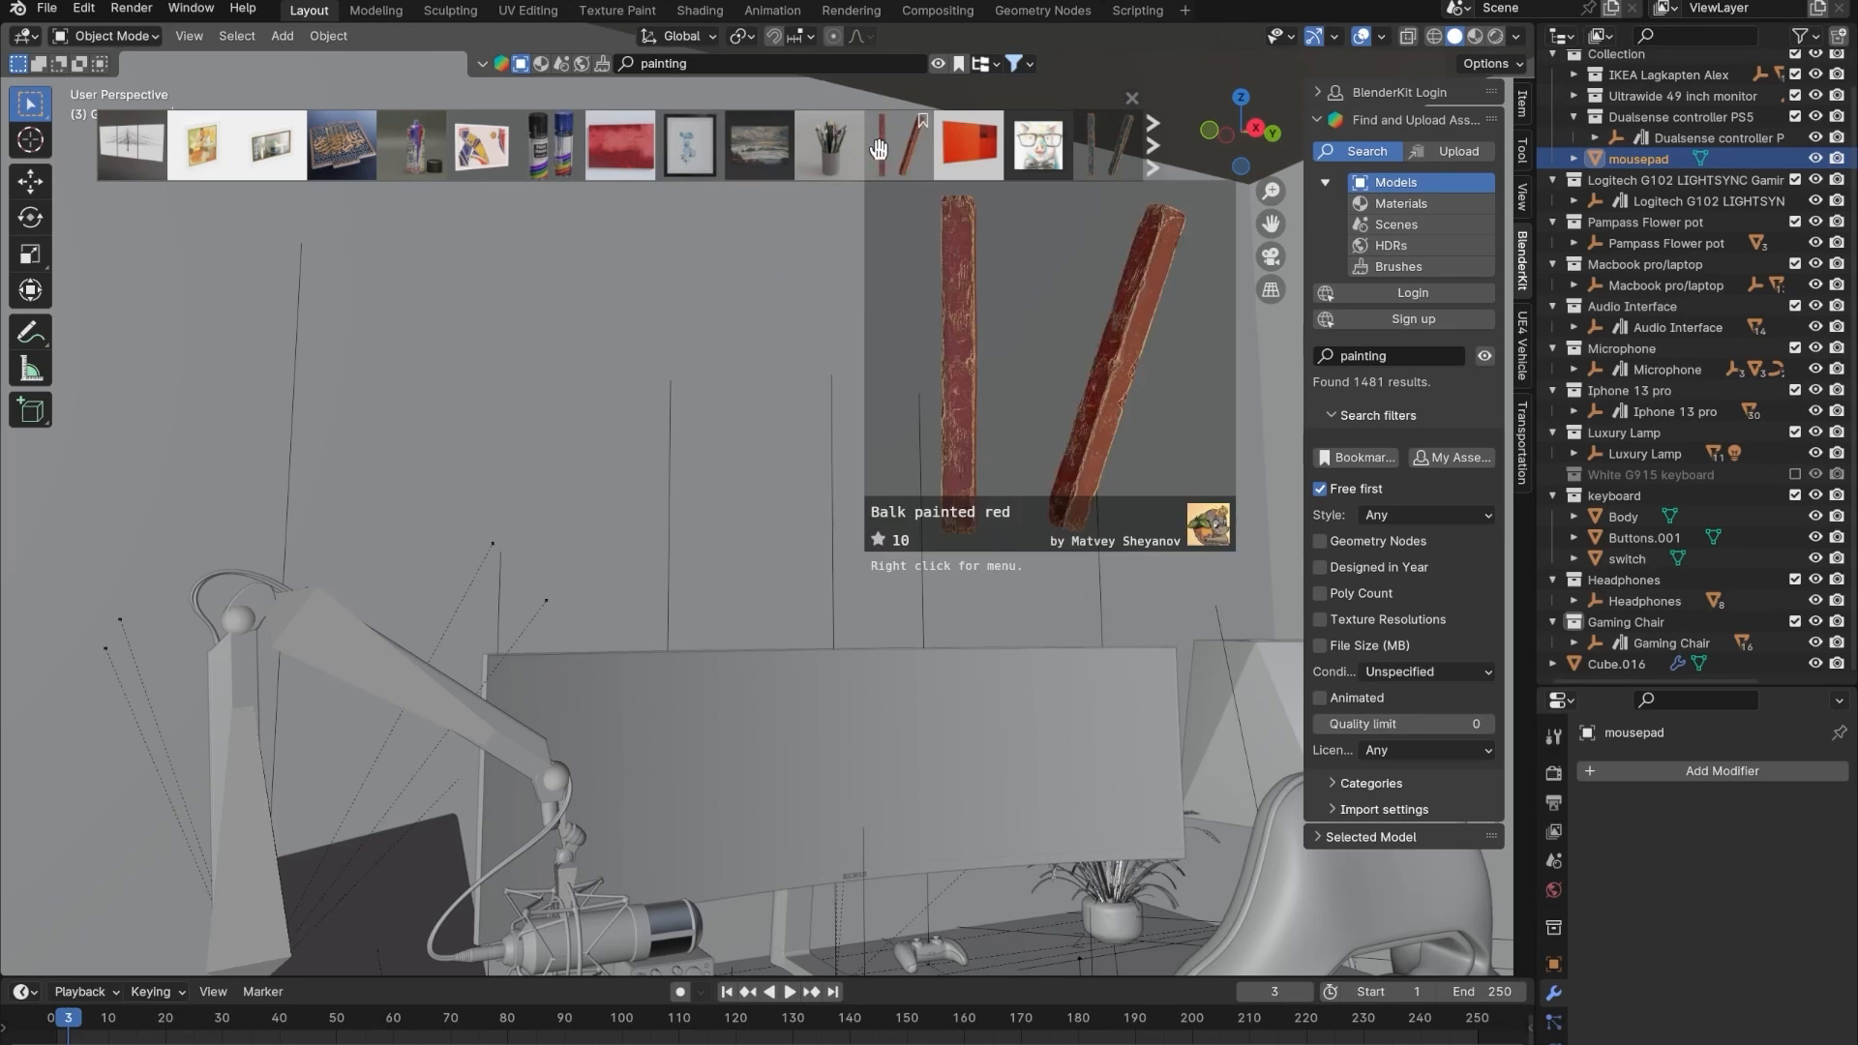
{"action": "mouse_move", "coordinate": [728, 160]}
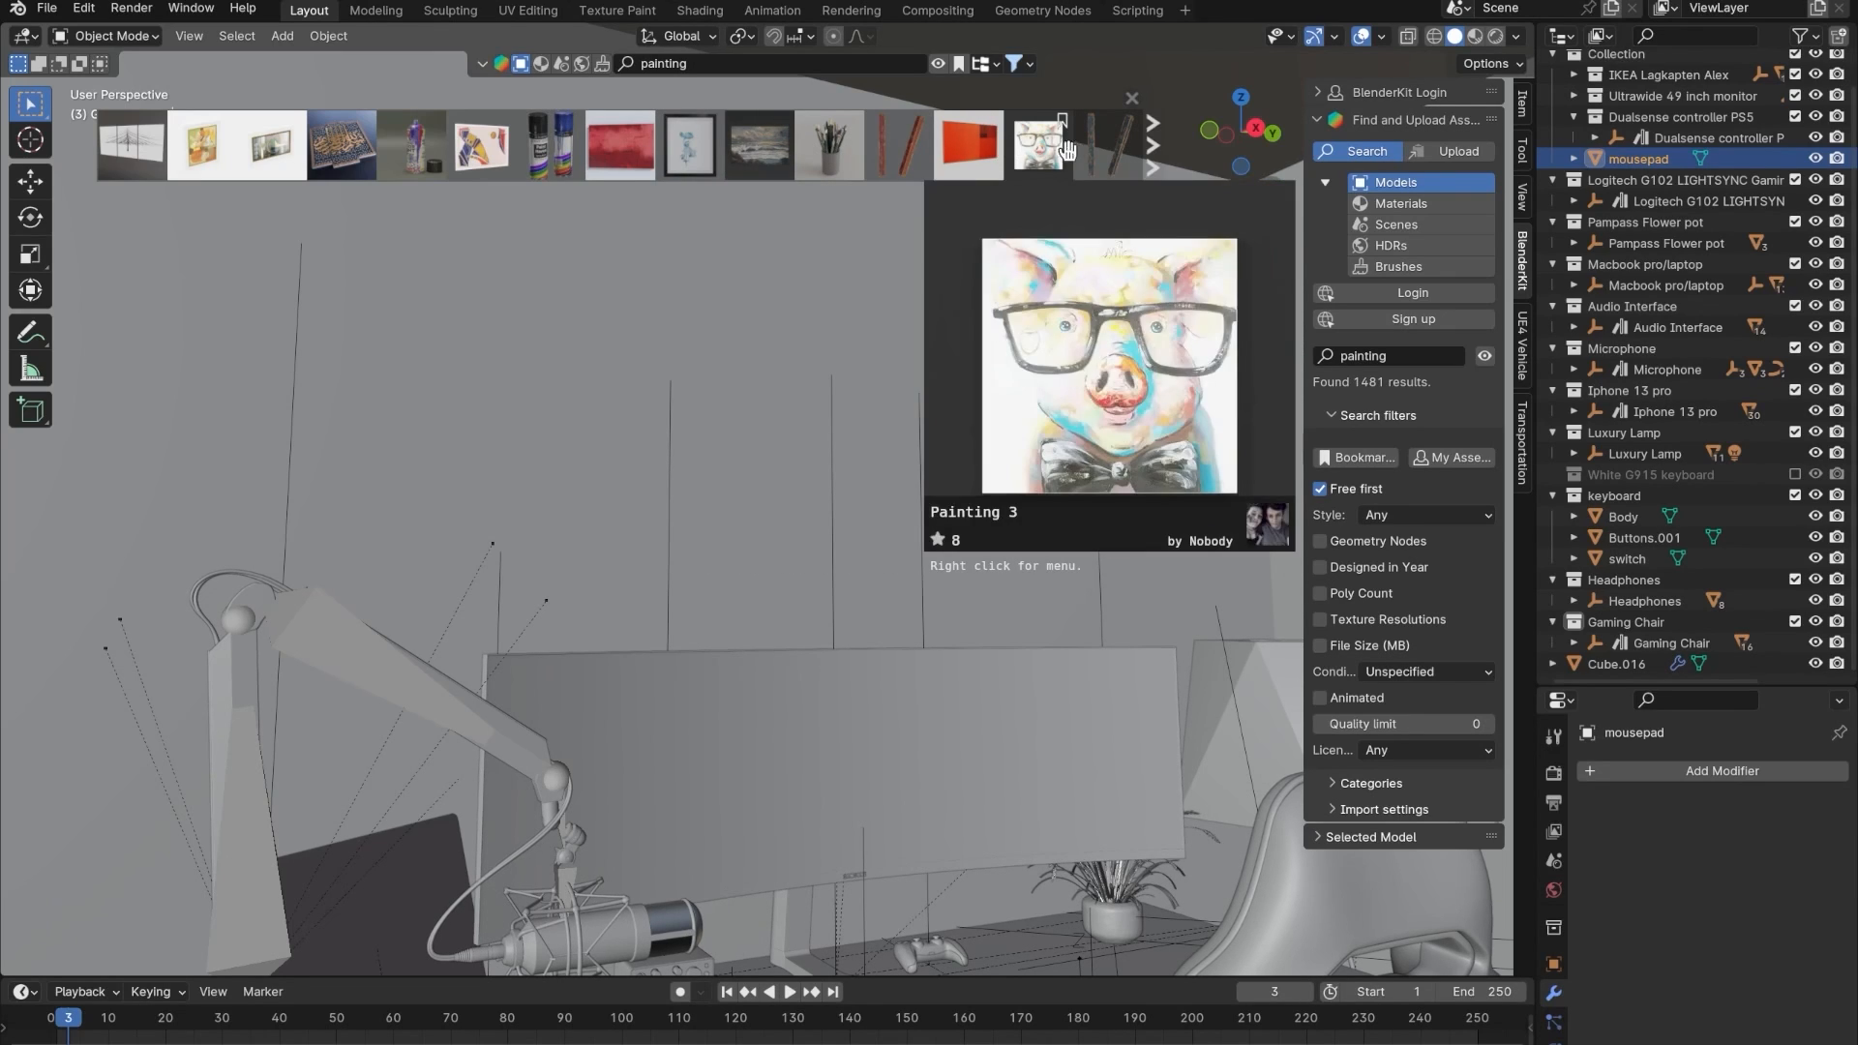
{"action": "left_click", "coordinate": [1152, 147]}
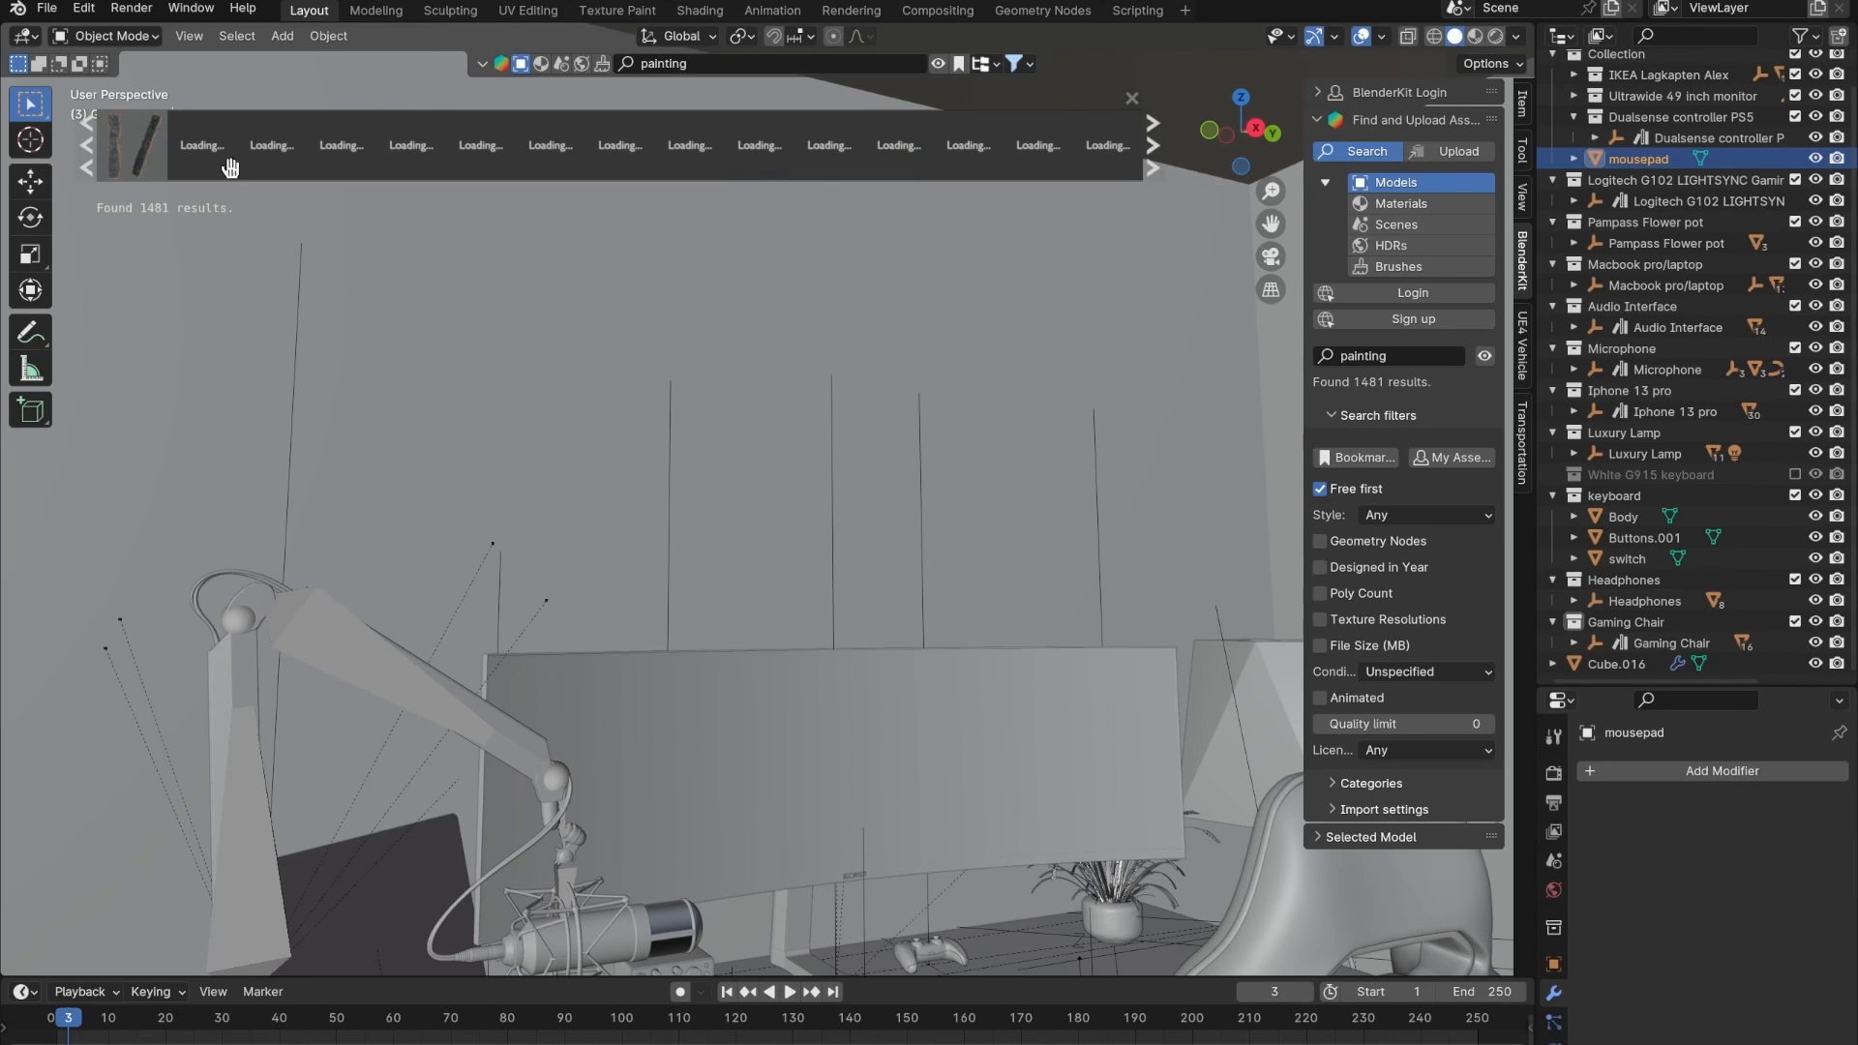
{"action": "left_click", "coordinate": [133, 151]}
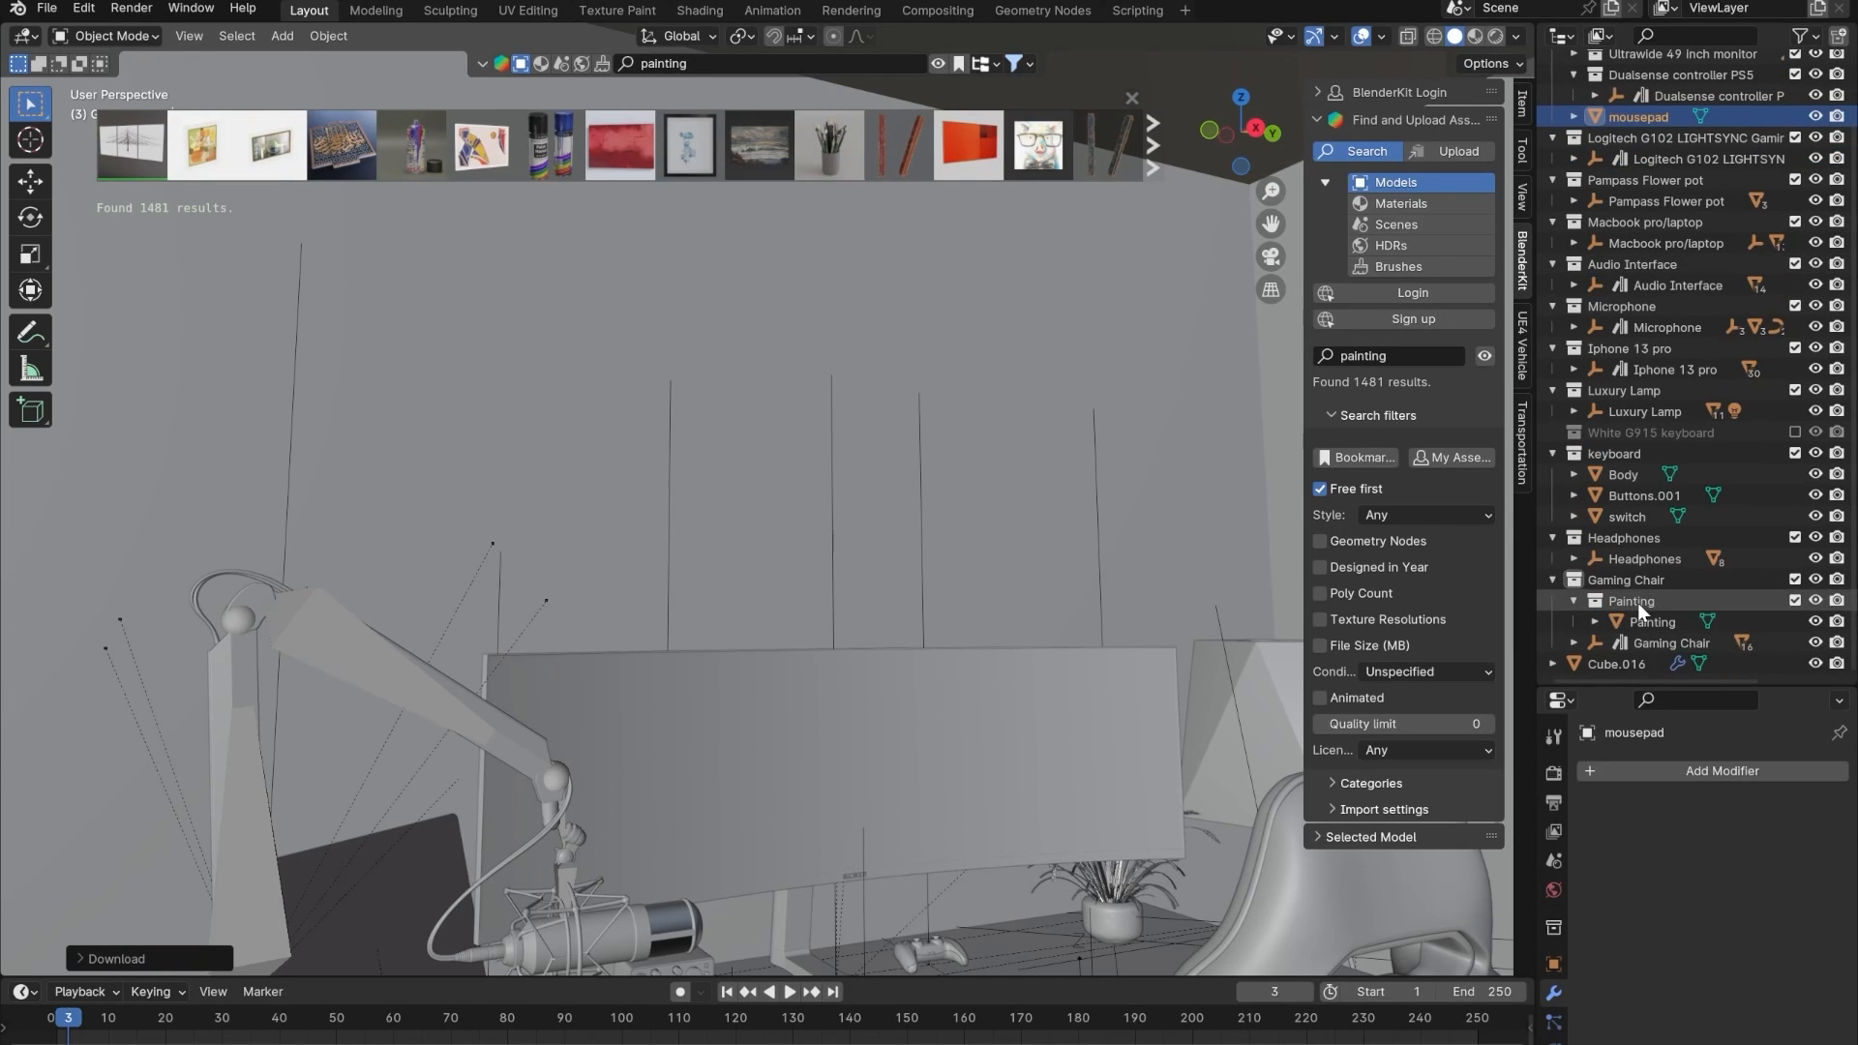
- Move the imported Painting collection out of the Gaming Chair collection to the top level of the scene and select the painting
{"action": "left_click_drag", "start_coordinate": [1638, 603], "coordinate": [1601, 678]}
{"action": "right_click", "coordinate": [1612, 627]}
{"action": "left_click", "coordinate": [1568, 625]}
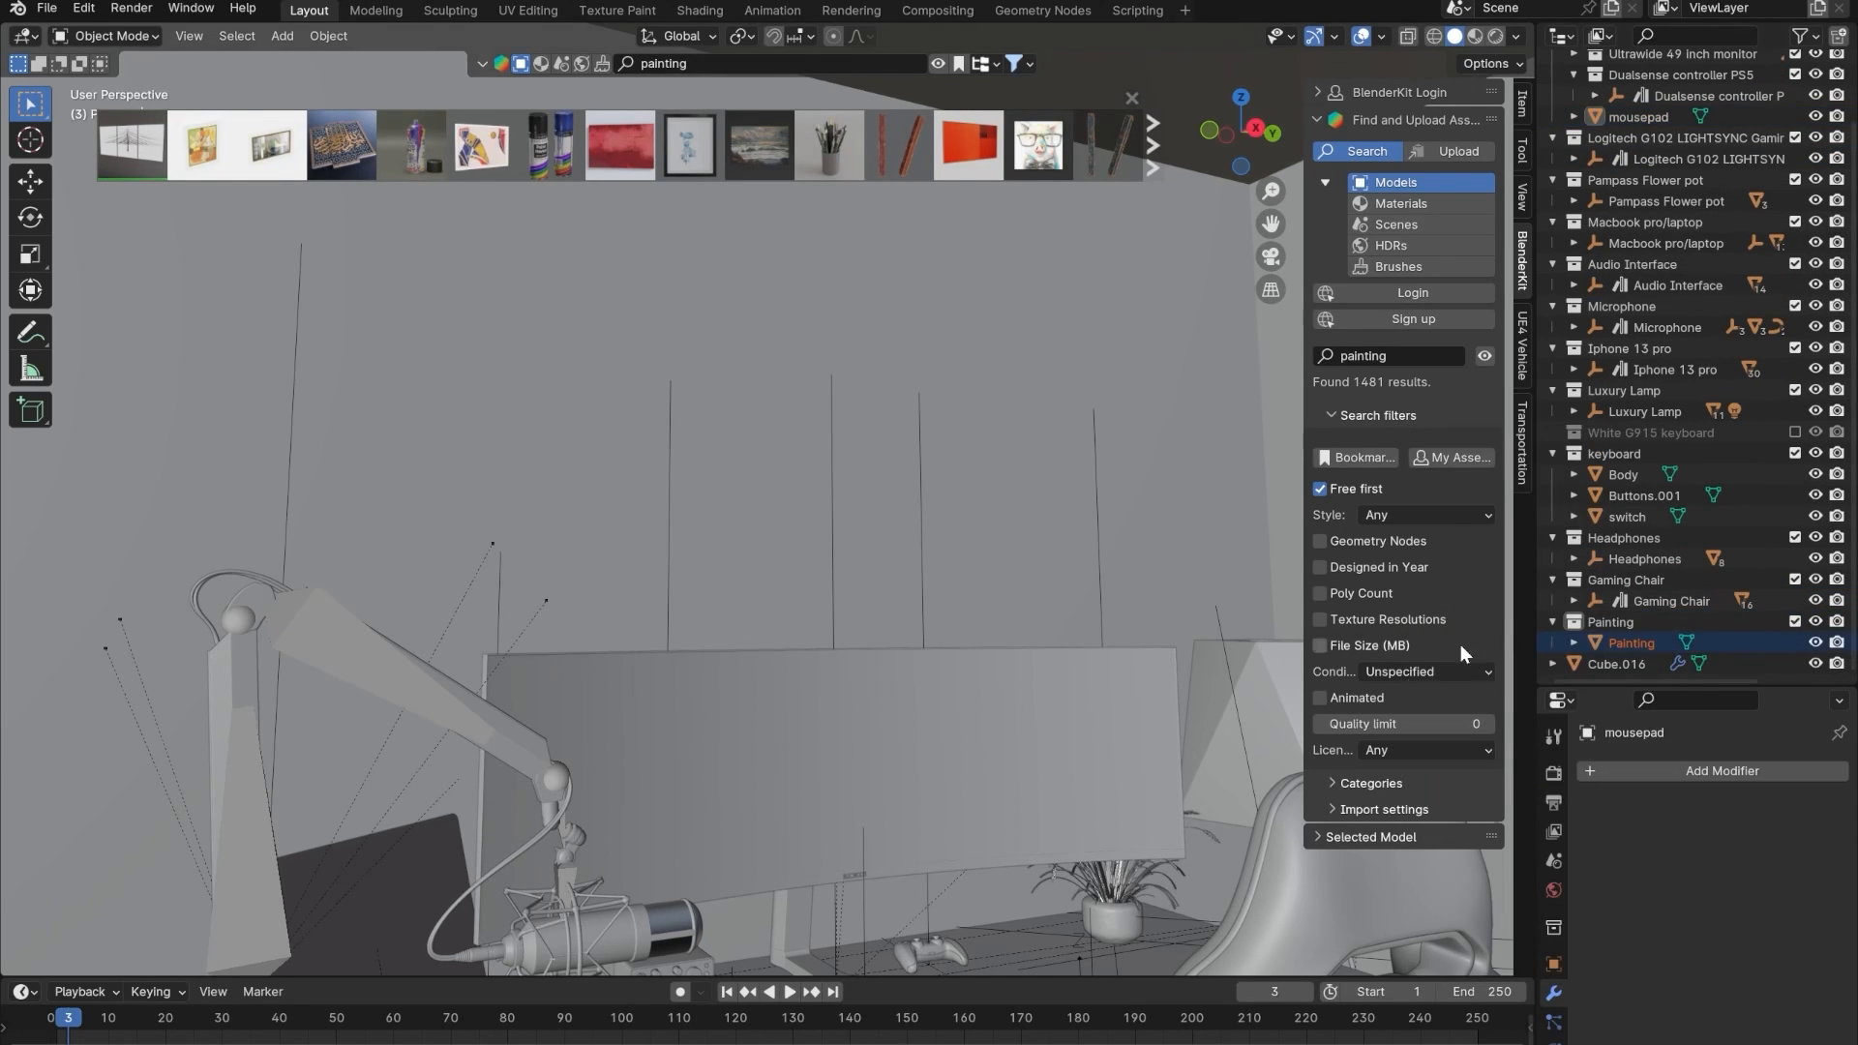
{"action": "scroll", "coordinate": [1091, 819], "scroll_direction": "down", "scroll_amount": 4}
{"action": "left_click_drag", "start_coordinate": [1034, 801], "coordinate": [1522, 626]}
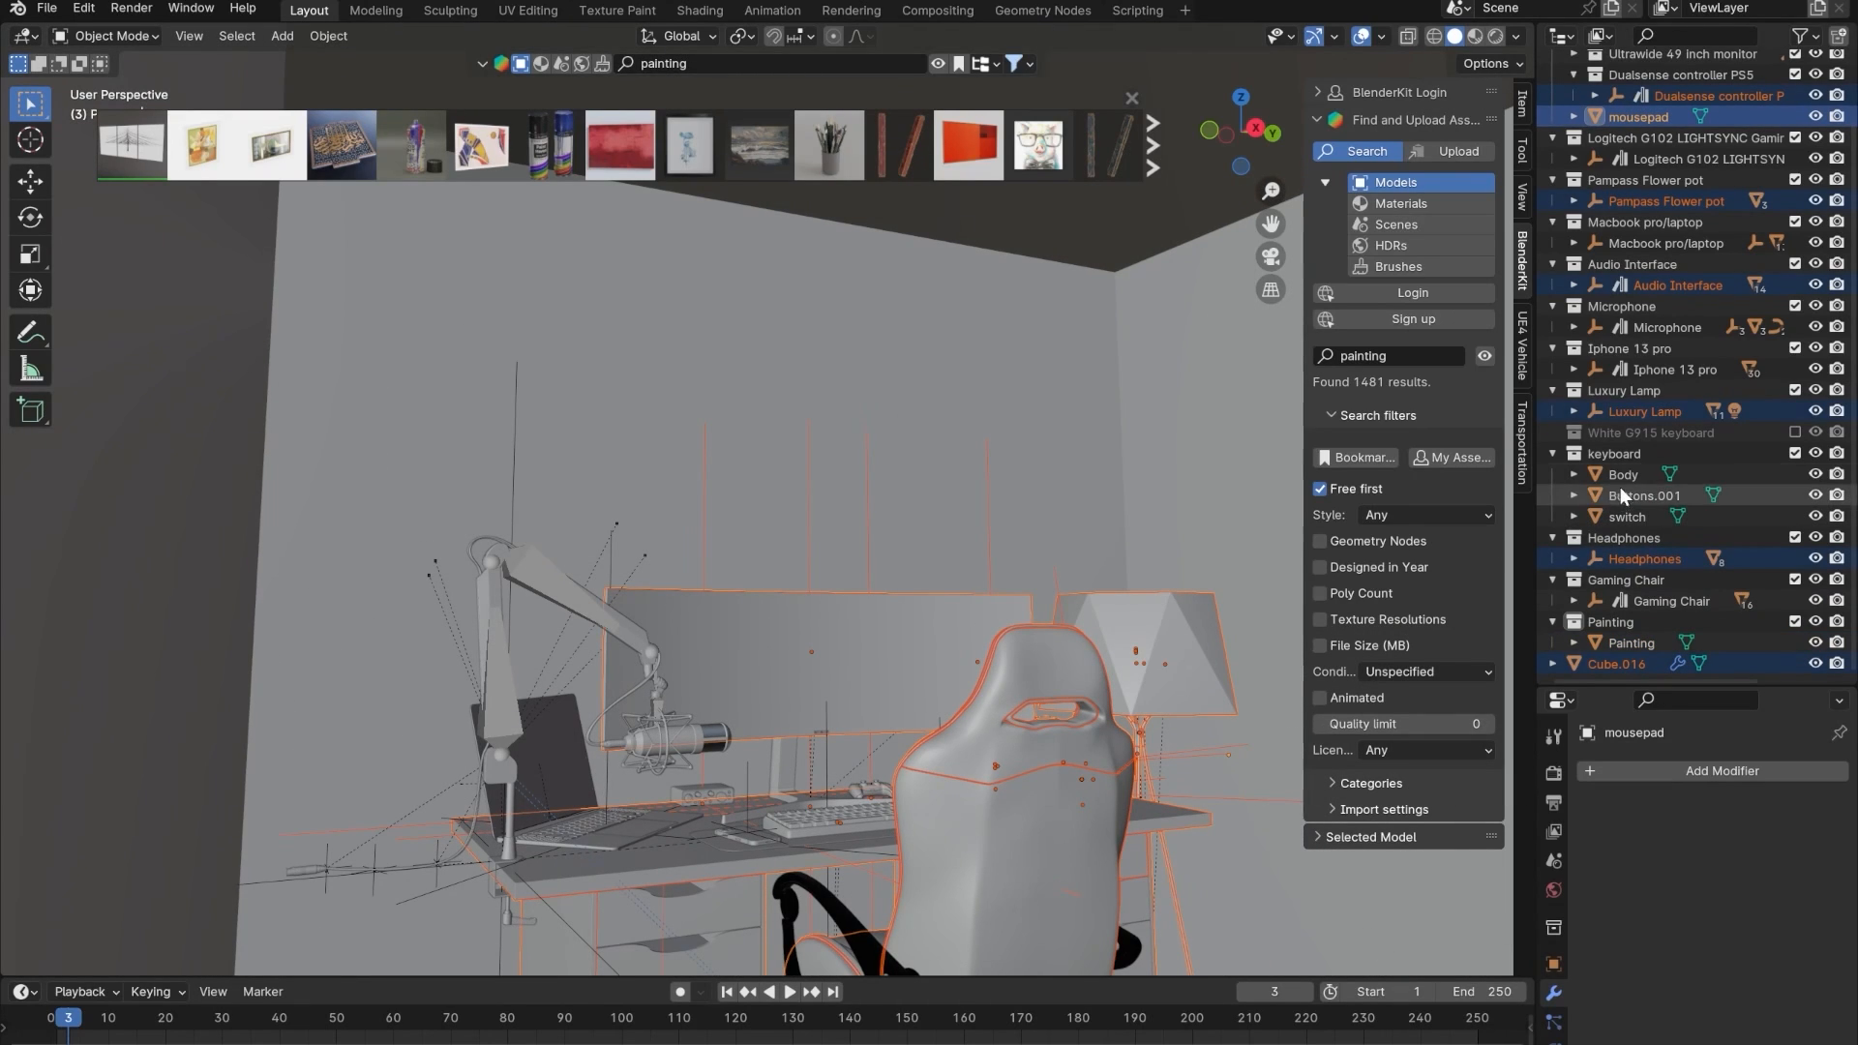
- Select the Painting collection's objects and raise the painting along the Z axis above desk height
{"action": "left_click", "coordinate": [1612, 621]}
{"action": "right_click", "coordinate": [1607, 620]}
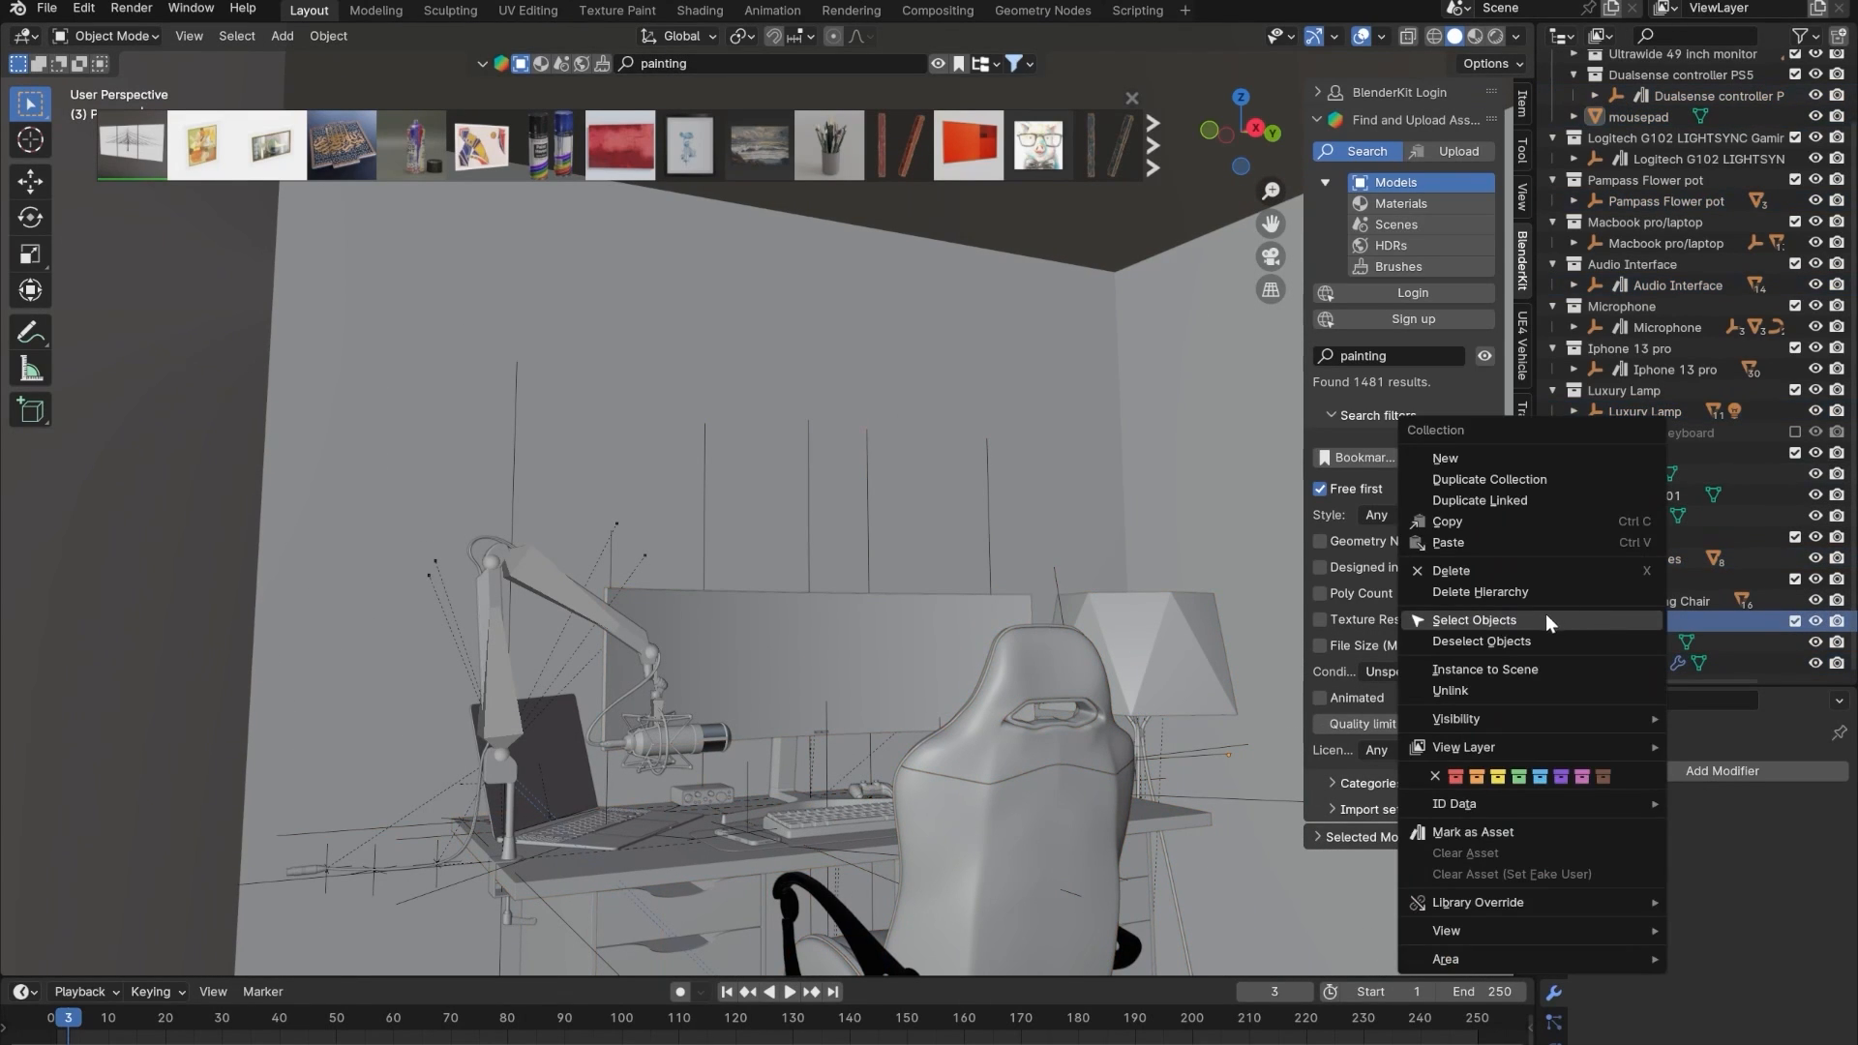
{"action": "left_click", "coordinate": [1547, 619]}
{"action": "key", "text": "g"}
{"action": "key", "text": "z"}
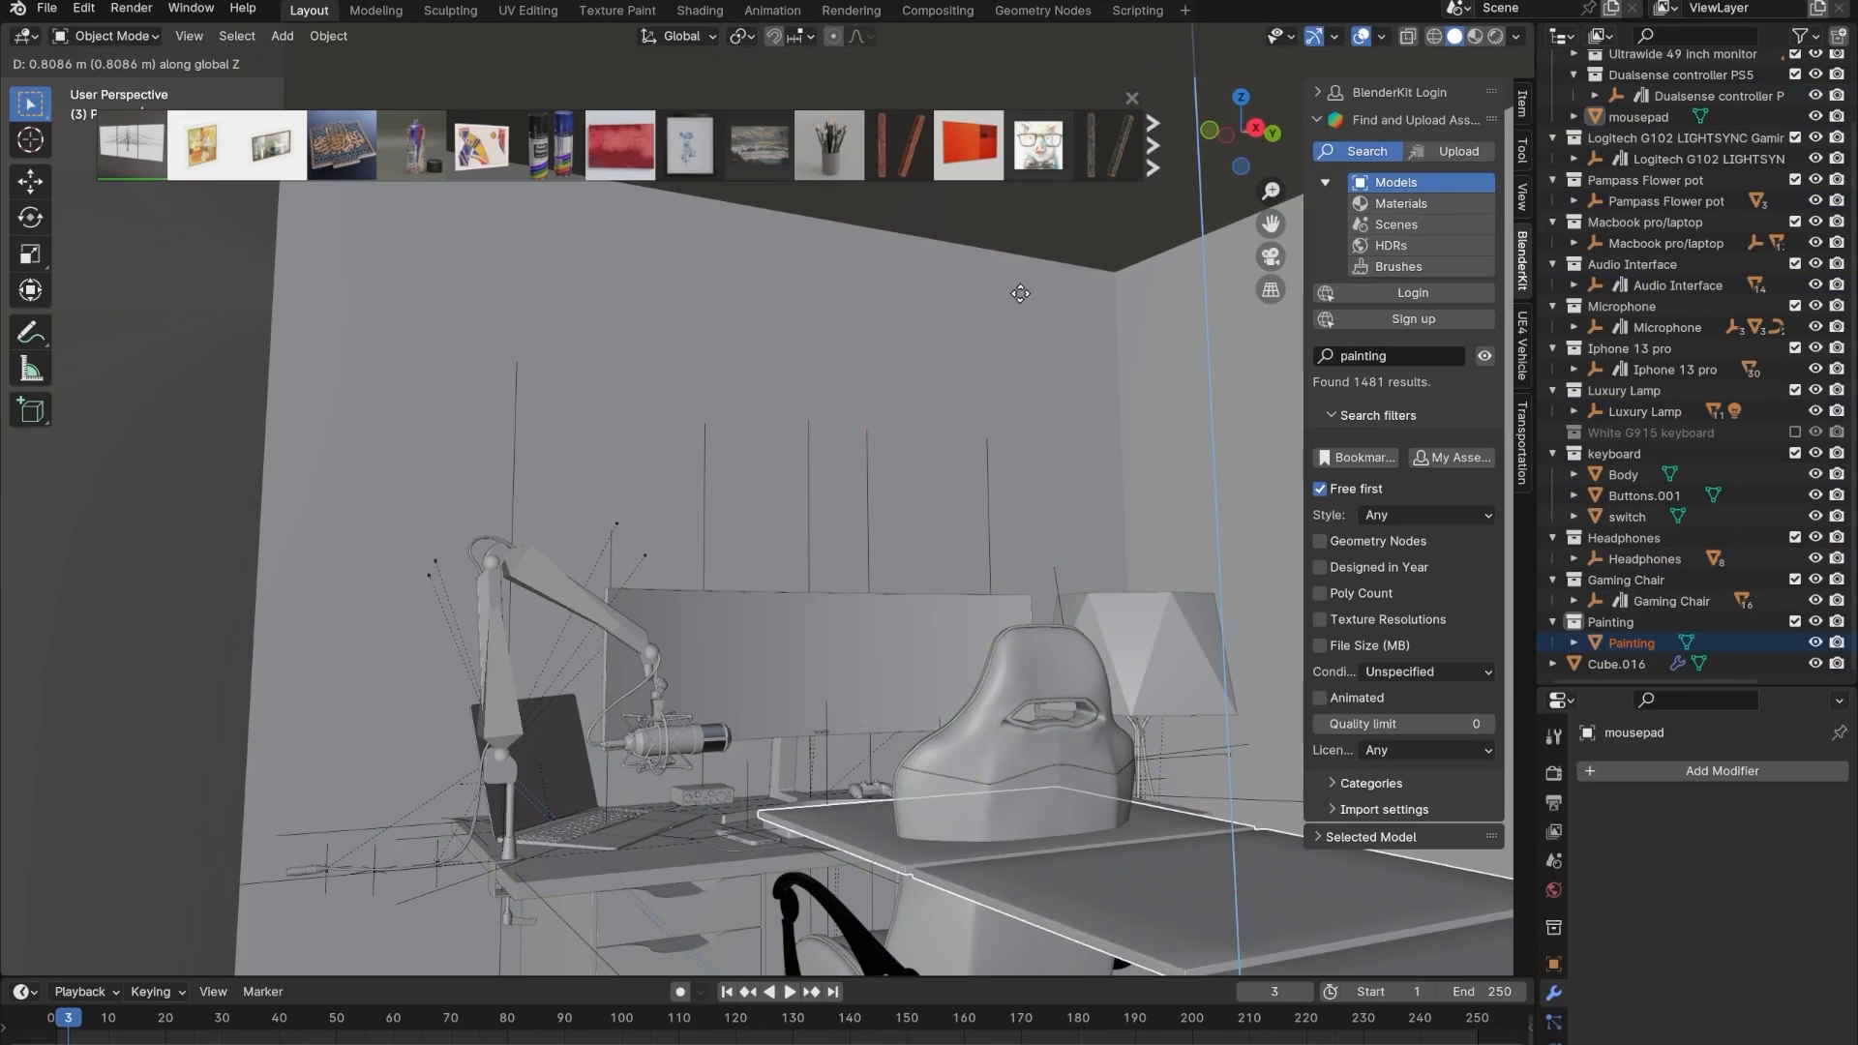
{"action": "left_click", "coordinate": [1026, 817]}
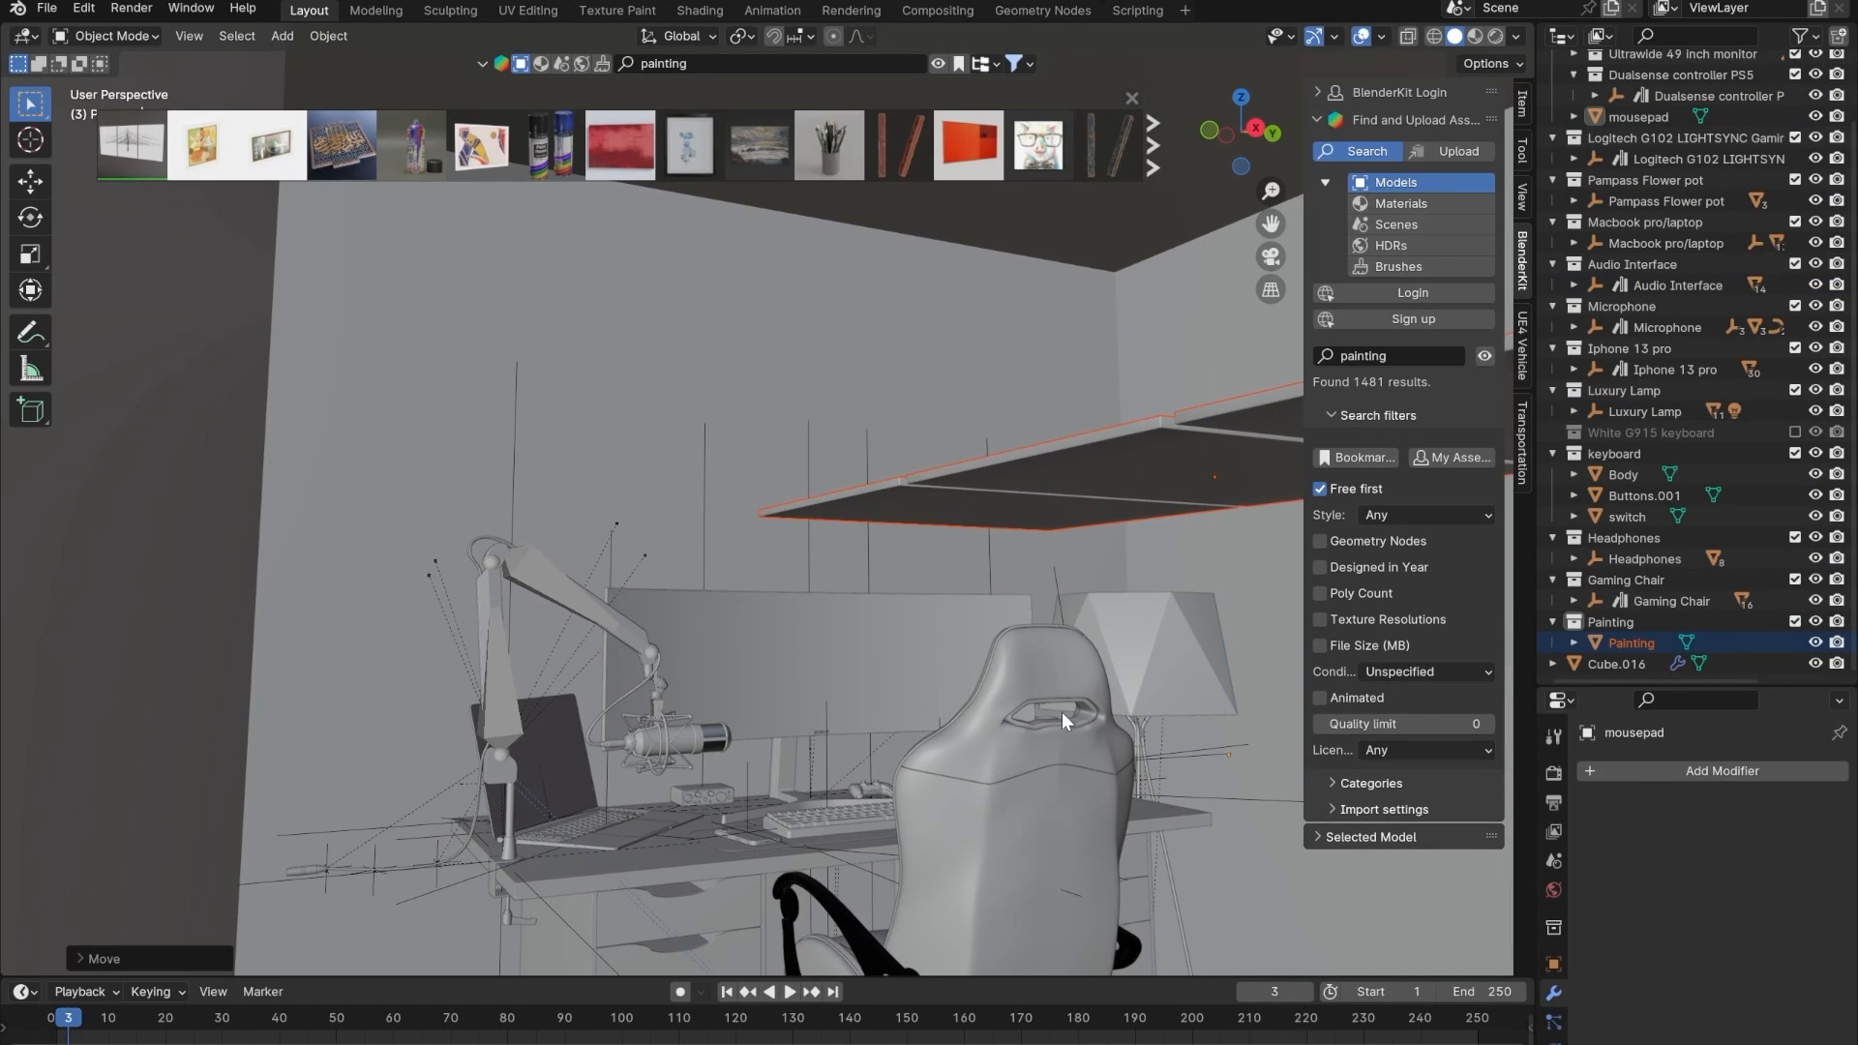
- Move the painting horizontally, keeping its height locked, over the desk near the monitor wall
{"action": "key", "text": "g"}
{"action": "key", "text": "shift+z"}
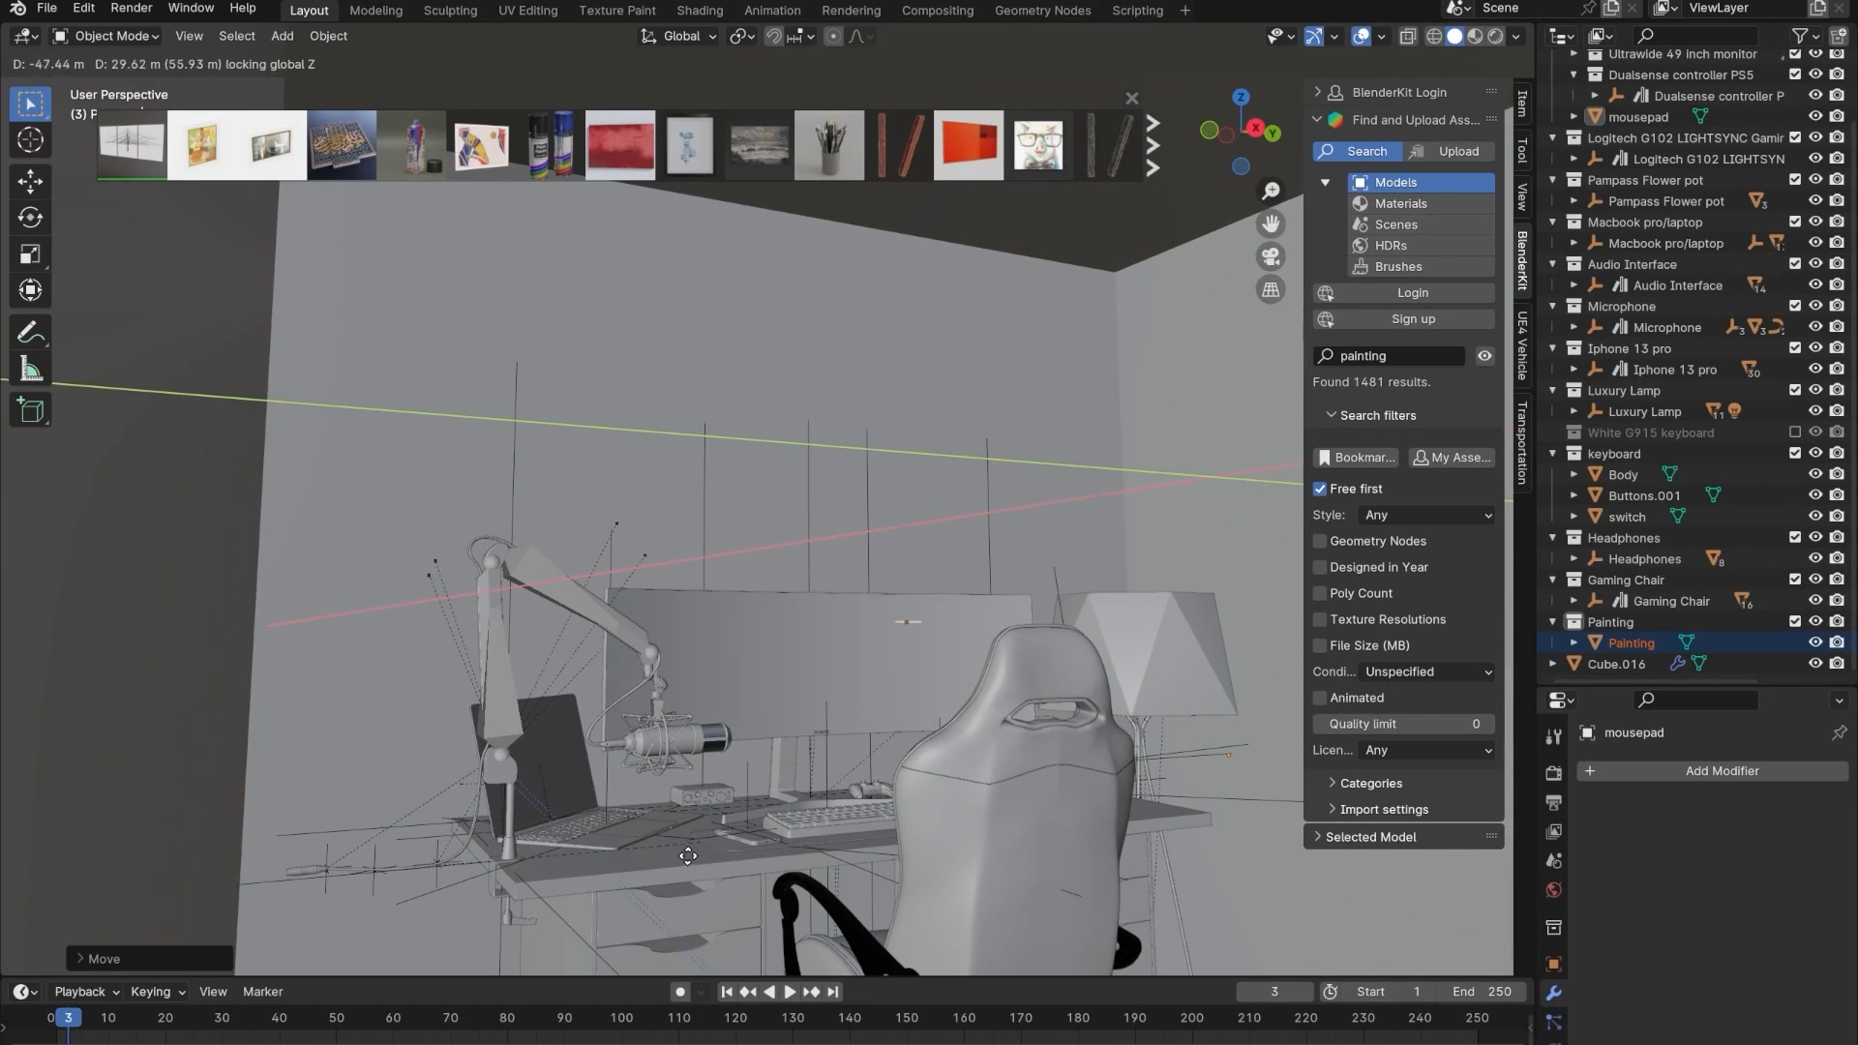
{"action": "left_click", "coordinate": [684, 740]}
- In Material Preview shading, rotate the painting about the global Z and Y axes so it stands upright facing the room
{"action": "mouse_move", "coordinate": [684, 722]}
{"action": "middle_mouse_down"}
{"action": "mouse_move", "coordinate": [657, 702]}
{"action": "mouse_move", "coordinate": [683, 622]}
{"action": "mouse_move", "coordinate": [695, 660]}
{"action": "middle_mouse_up"}
{"action": "scroll", "coordinate": [695, 660], "scroll_direction": "up", "scroll_amount": 3}
{"action": "left_click", "coordinate": [1478, 35]}
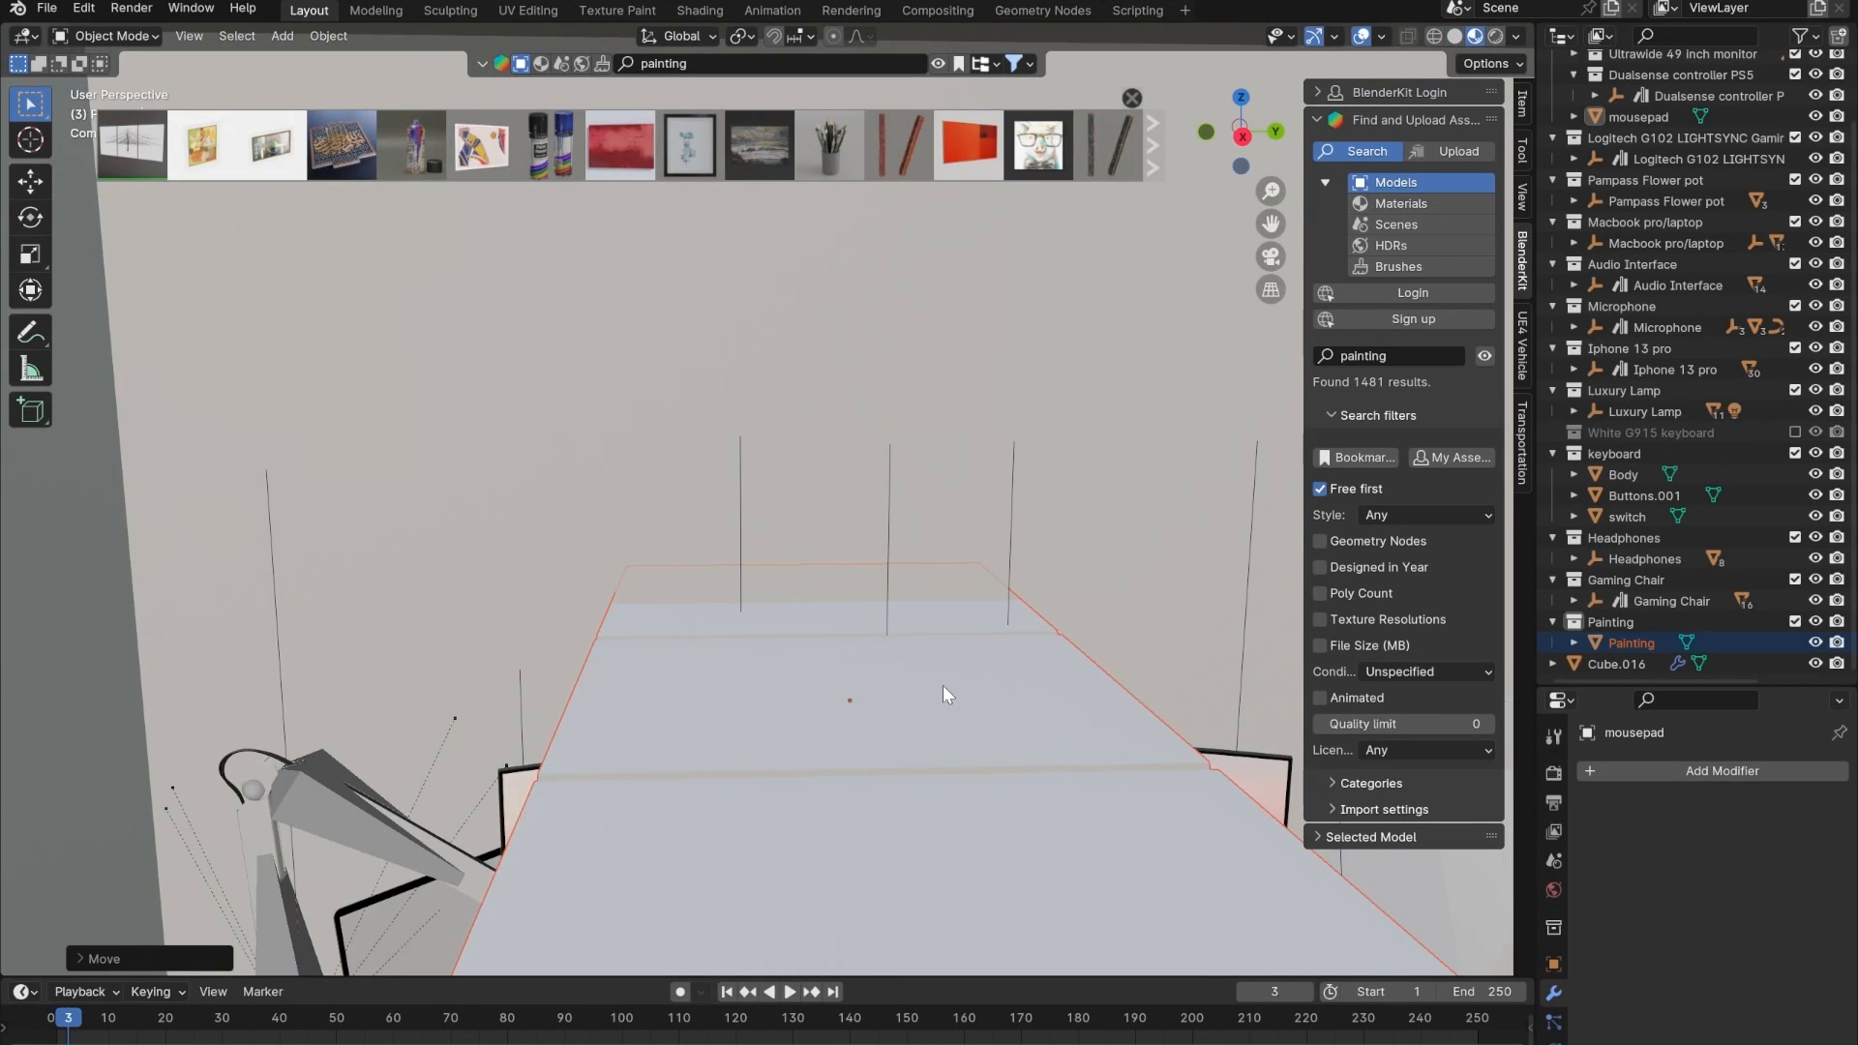
{"action": "mouse_move", "coordinate": [896, 744]}
{"action": "middle_mouse_down"}
{"action": "mouse_move", "coordinate": [846, 673]}
{"action": "mouse_move", "coordinate": [869, 766]}
{"action": "middle_mouse_up"}
{"action": "key", "text": "r"}
{"action": "key", "text": "z"}
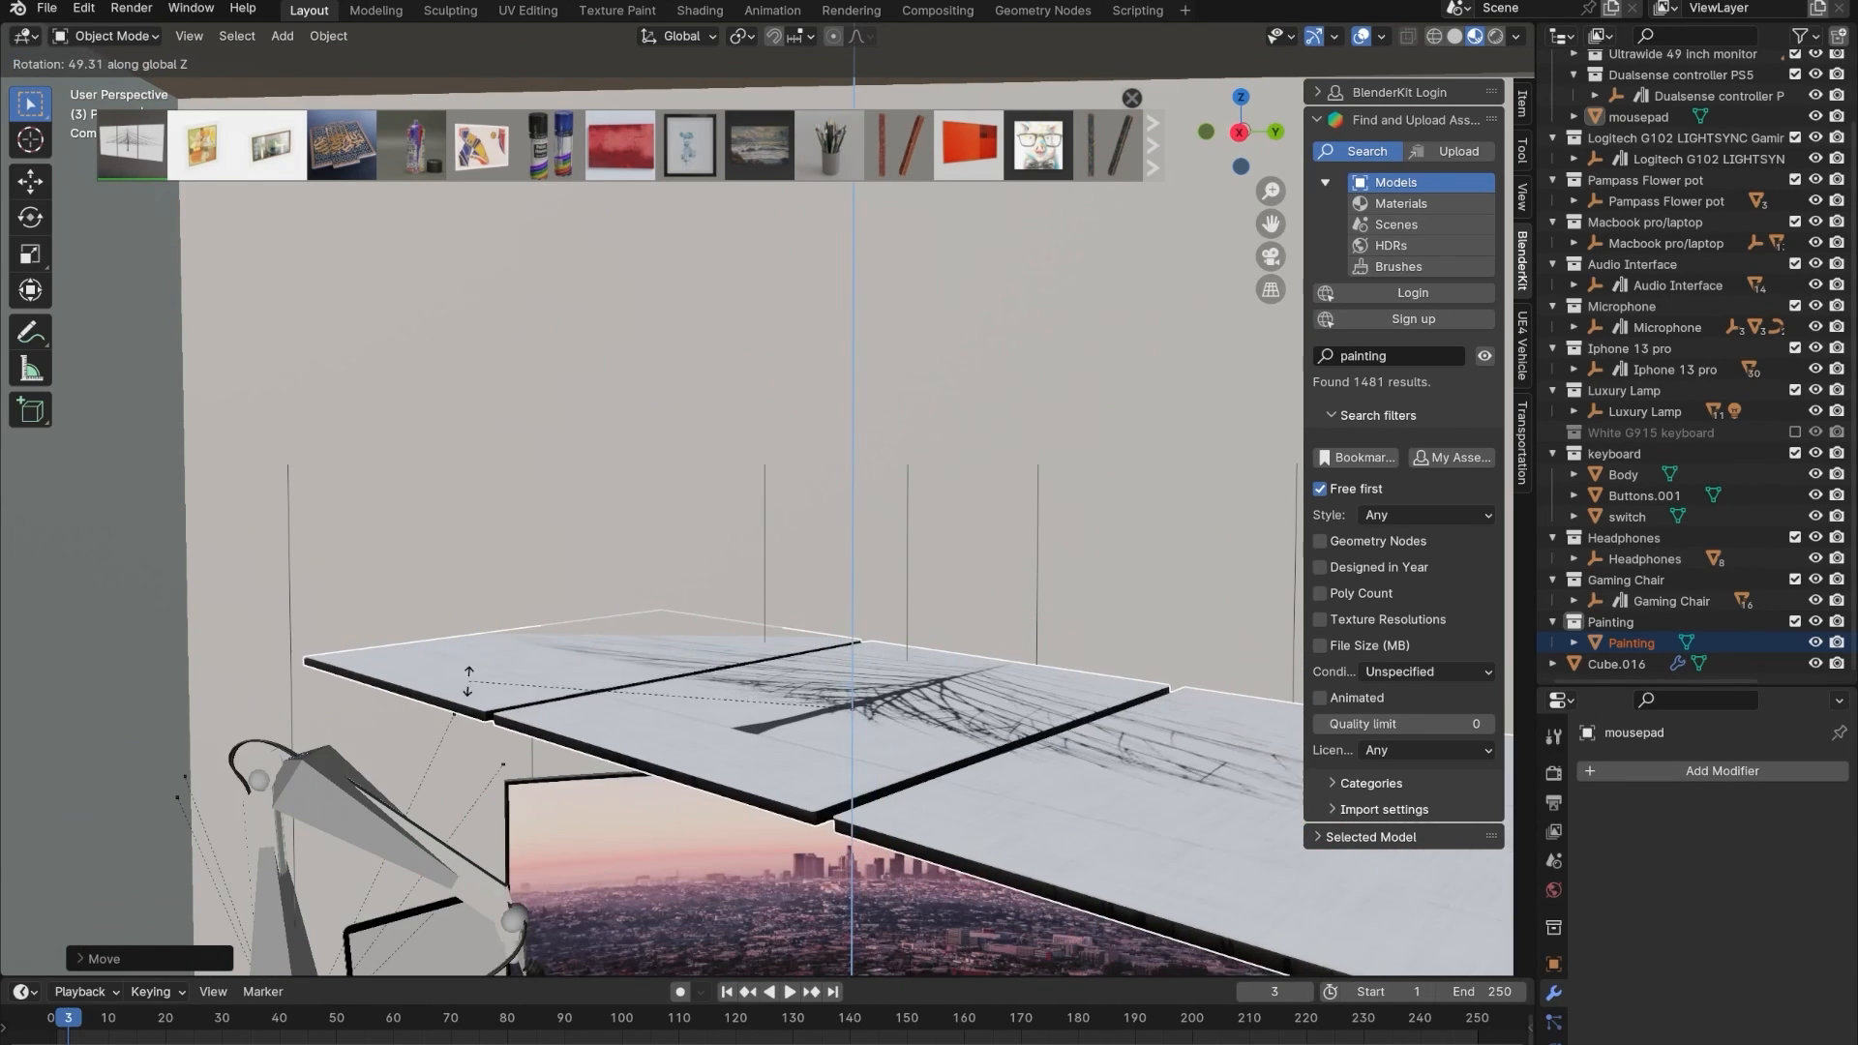
{"action": "key", "text": "x"}
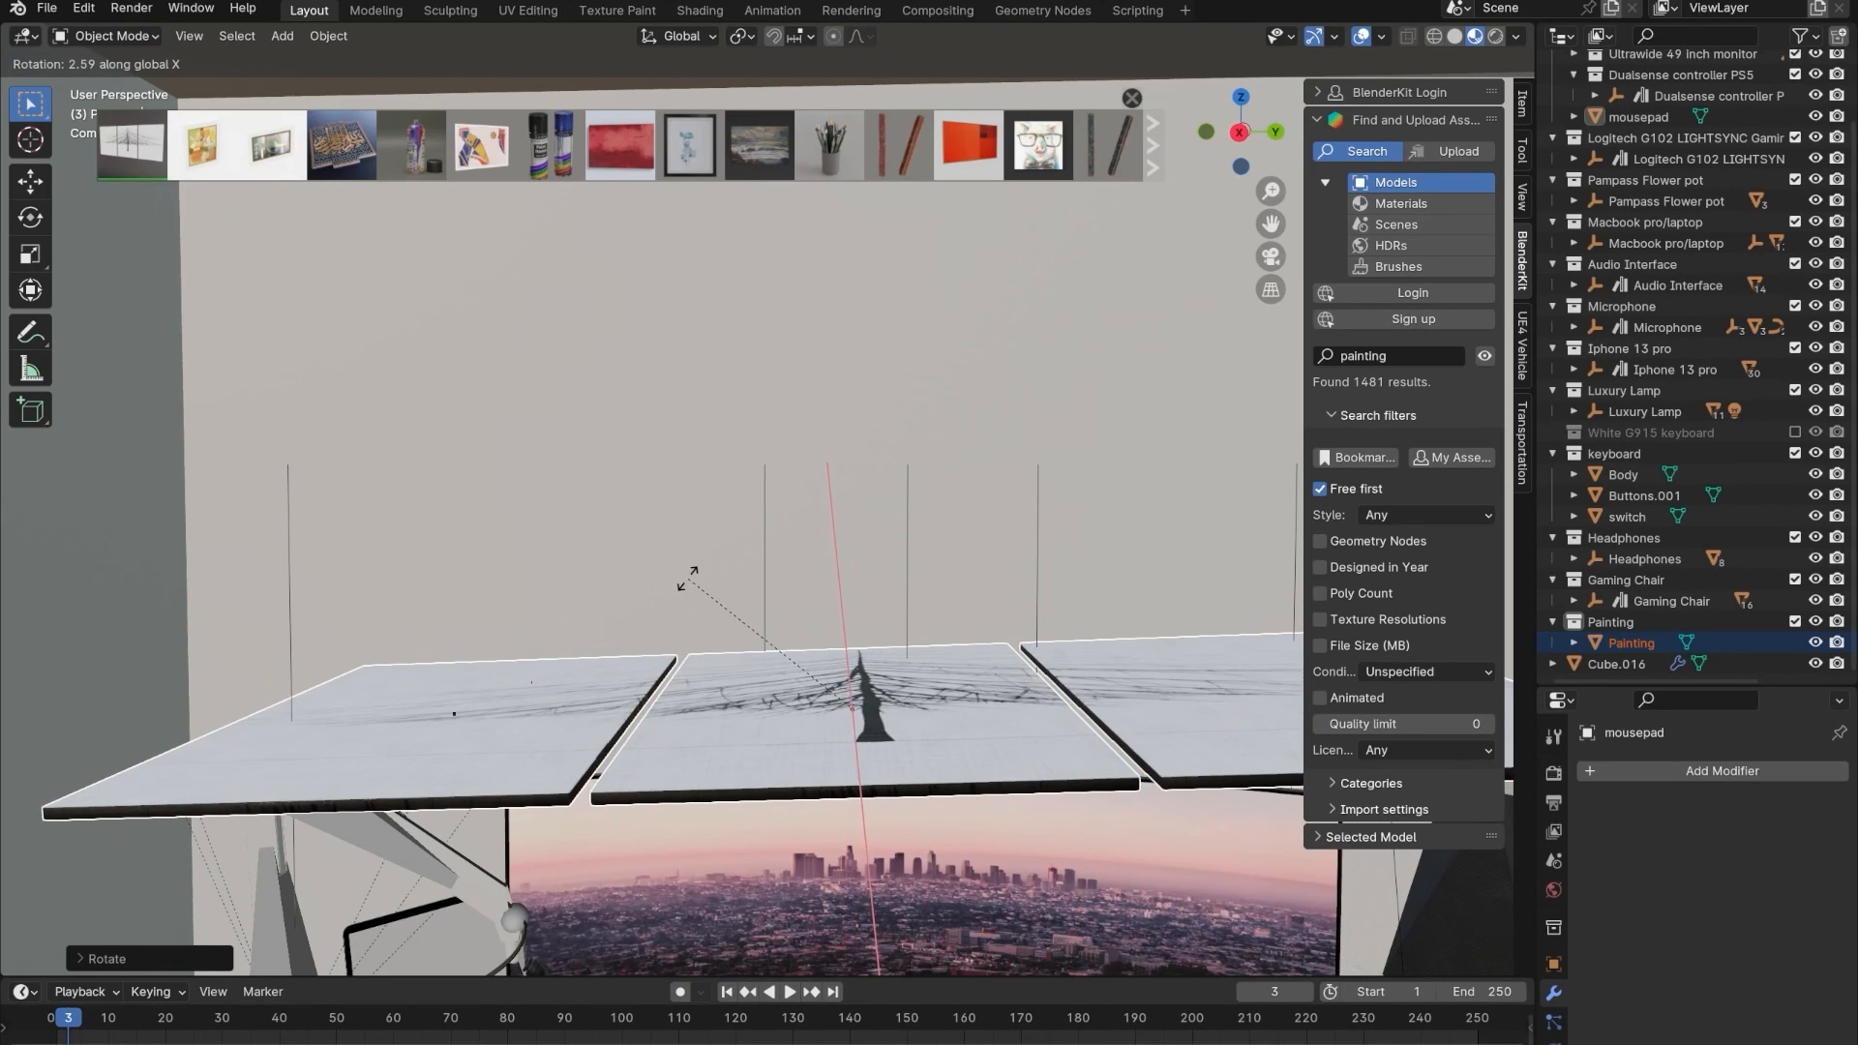
{"action": "key", "text": "y"}
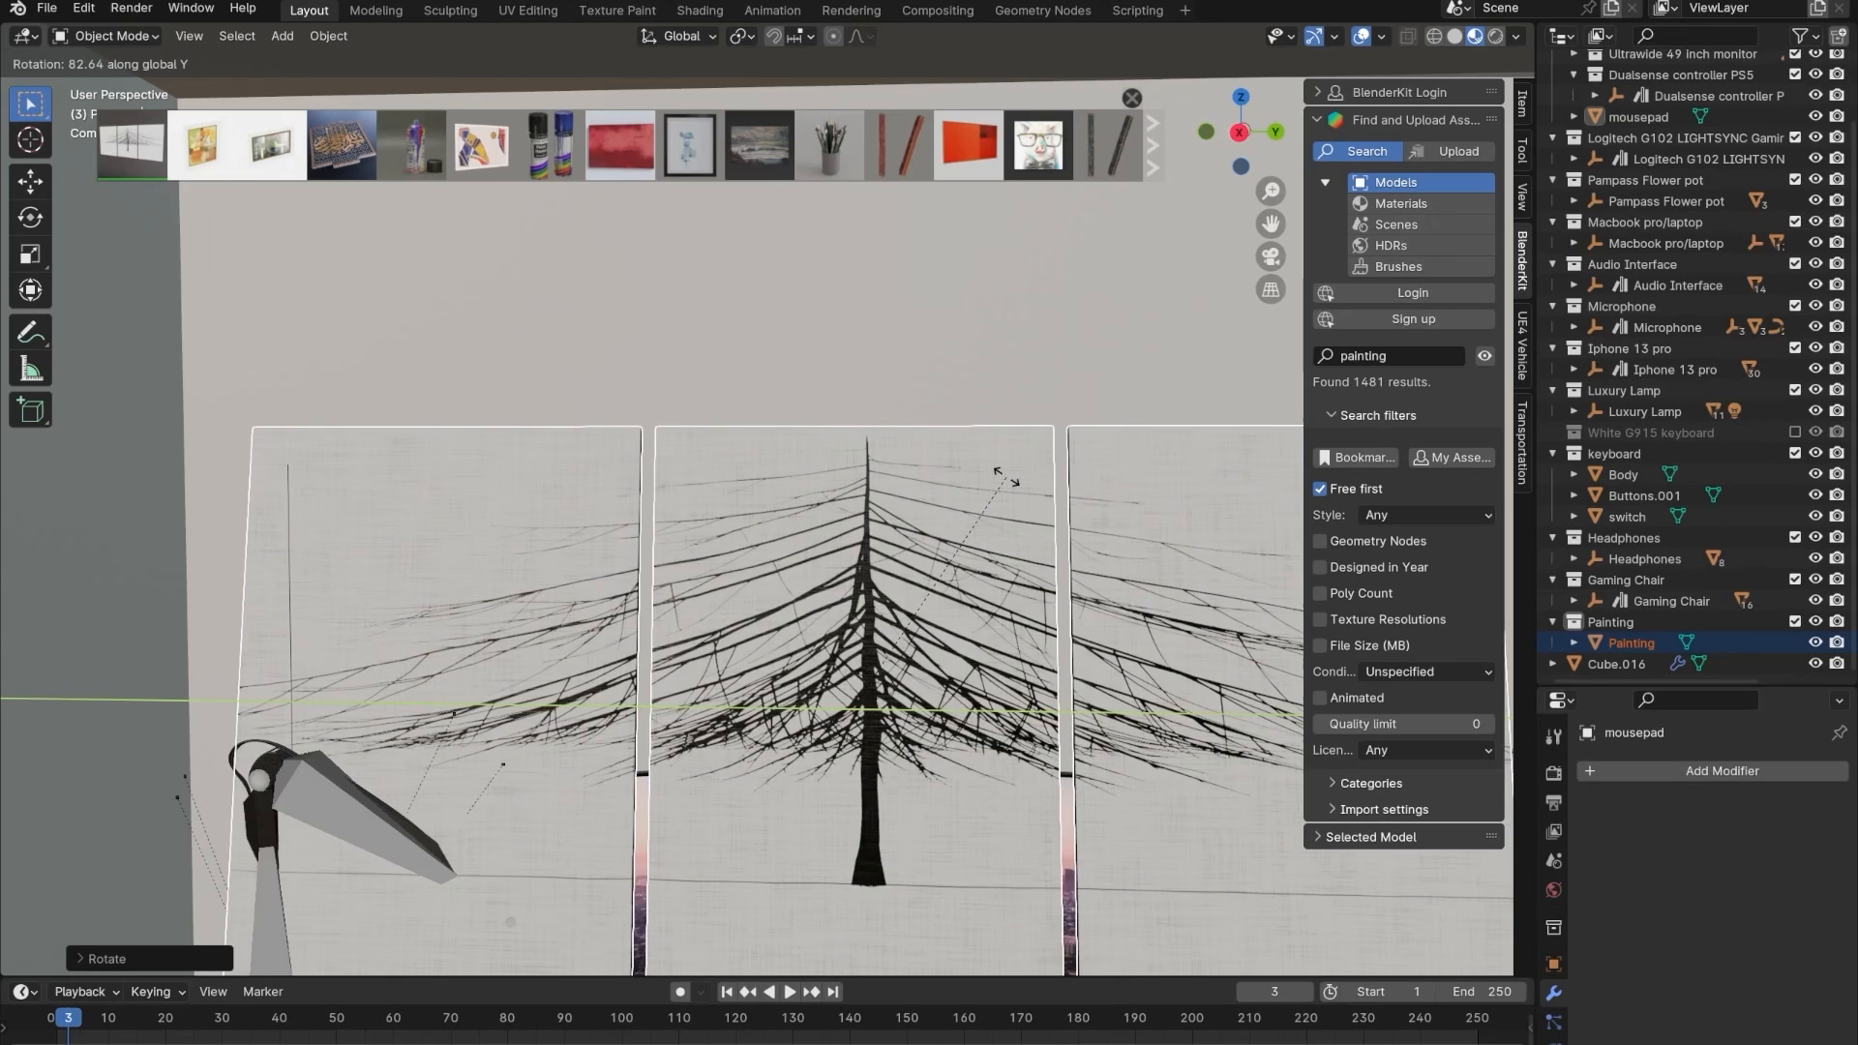
{"action": "left_click", "coordinate": [1007, 478]}
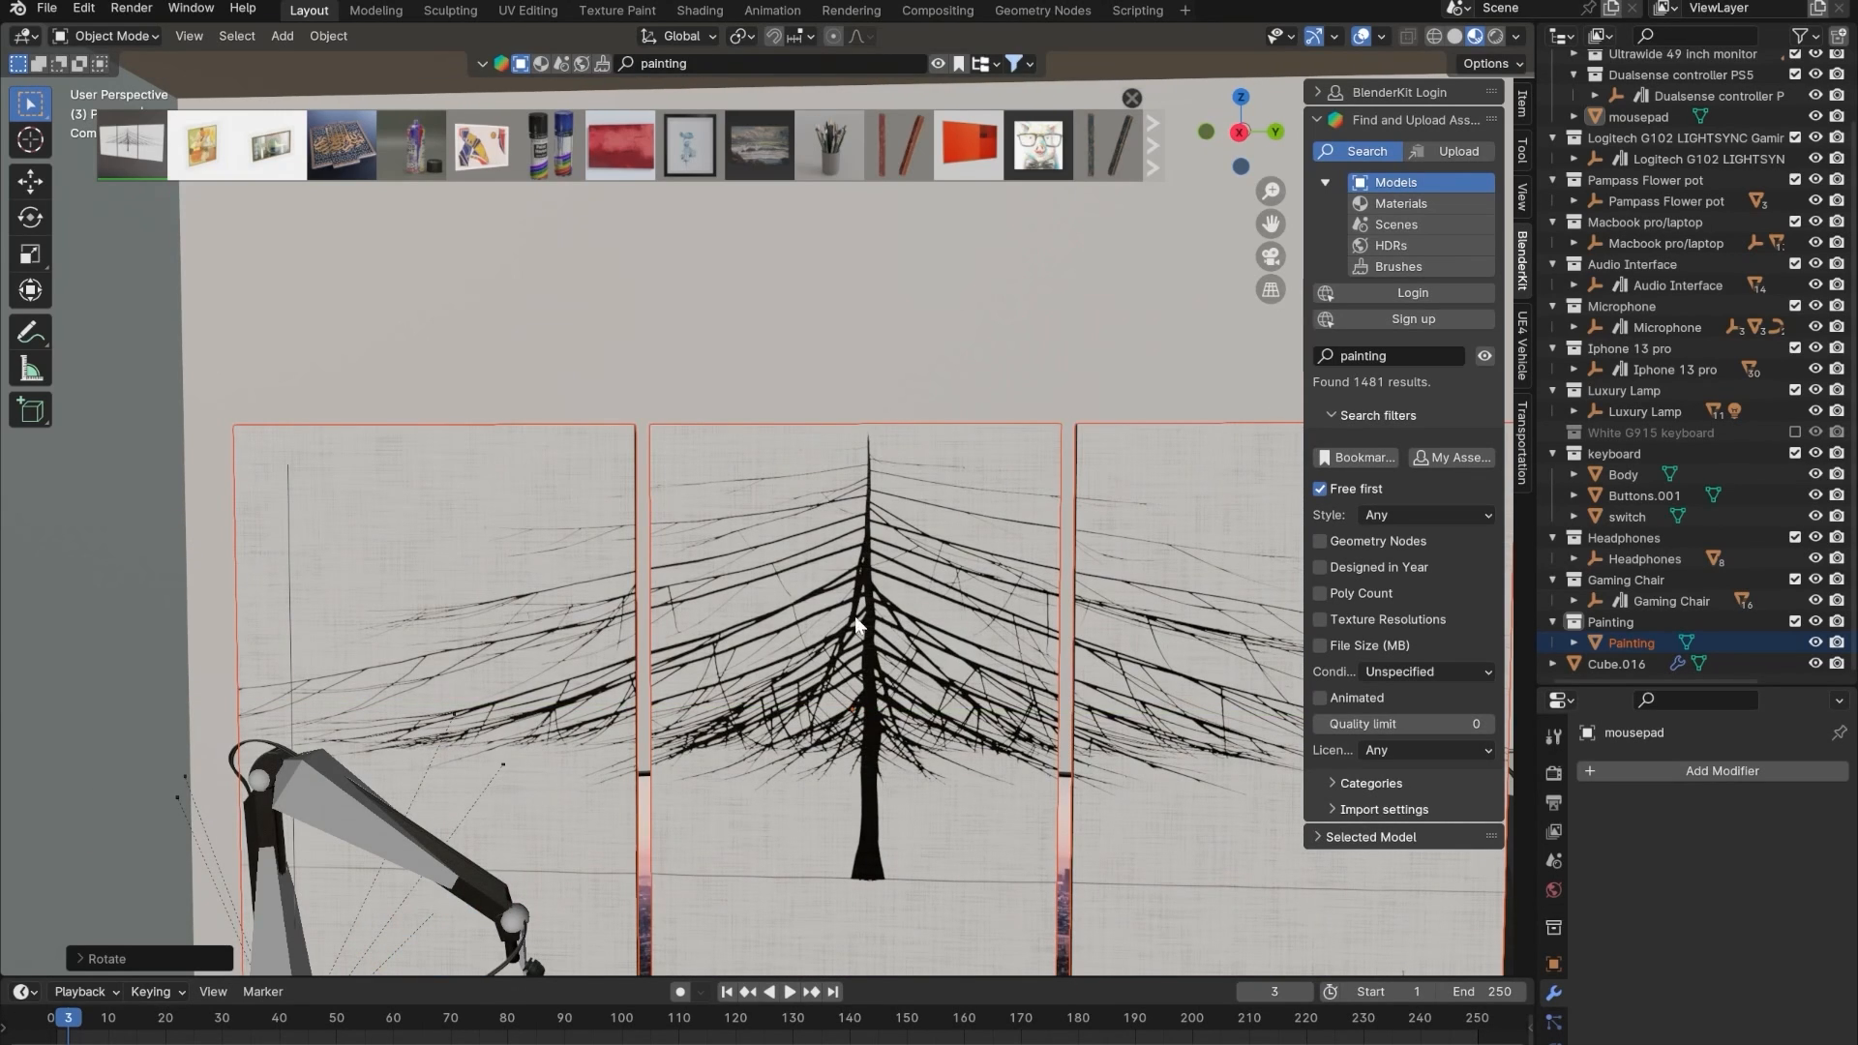
- Switch back to solid shading and move the painting flat against the wall above the monitor
{"action": "left_click", "coordinate": [1454, 38]}
{"action": "mouse_move", "coordinate": [1113, 562]}
{"action": "middle_mouse_down"}
{"action": "mouse_move", "coordinate": [925, 622]}
{"action": "mouse_move", "coordinate": [893, 604]}
{"action": "mouse_move", "coordinate": [974, 602]}
{"action": "mouse_move", "coordinate": [726, 508]}
{"action": "middle_mouse_up"}
{"action": "key", "text": "alt+z"}
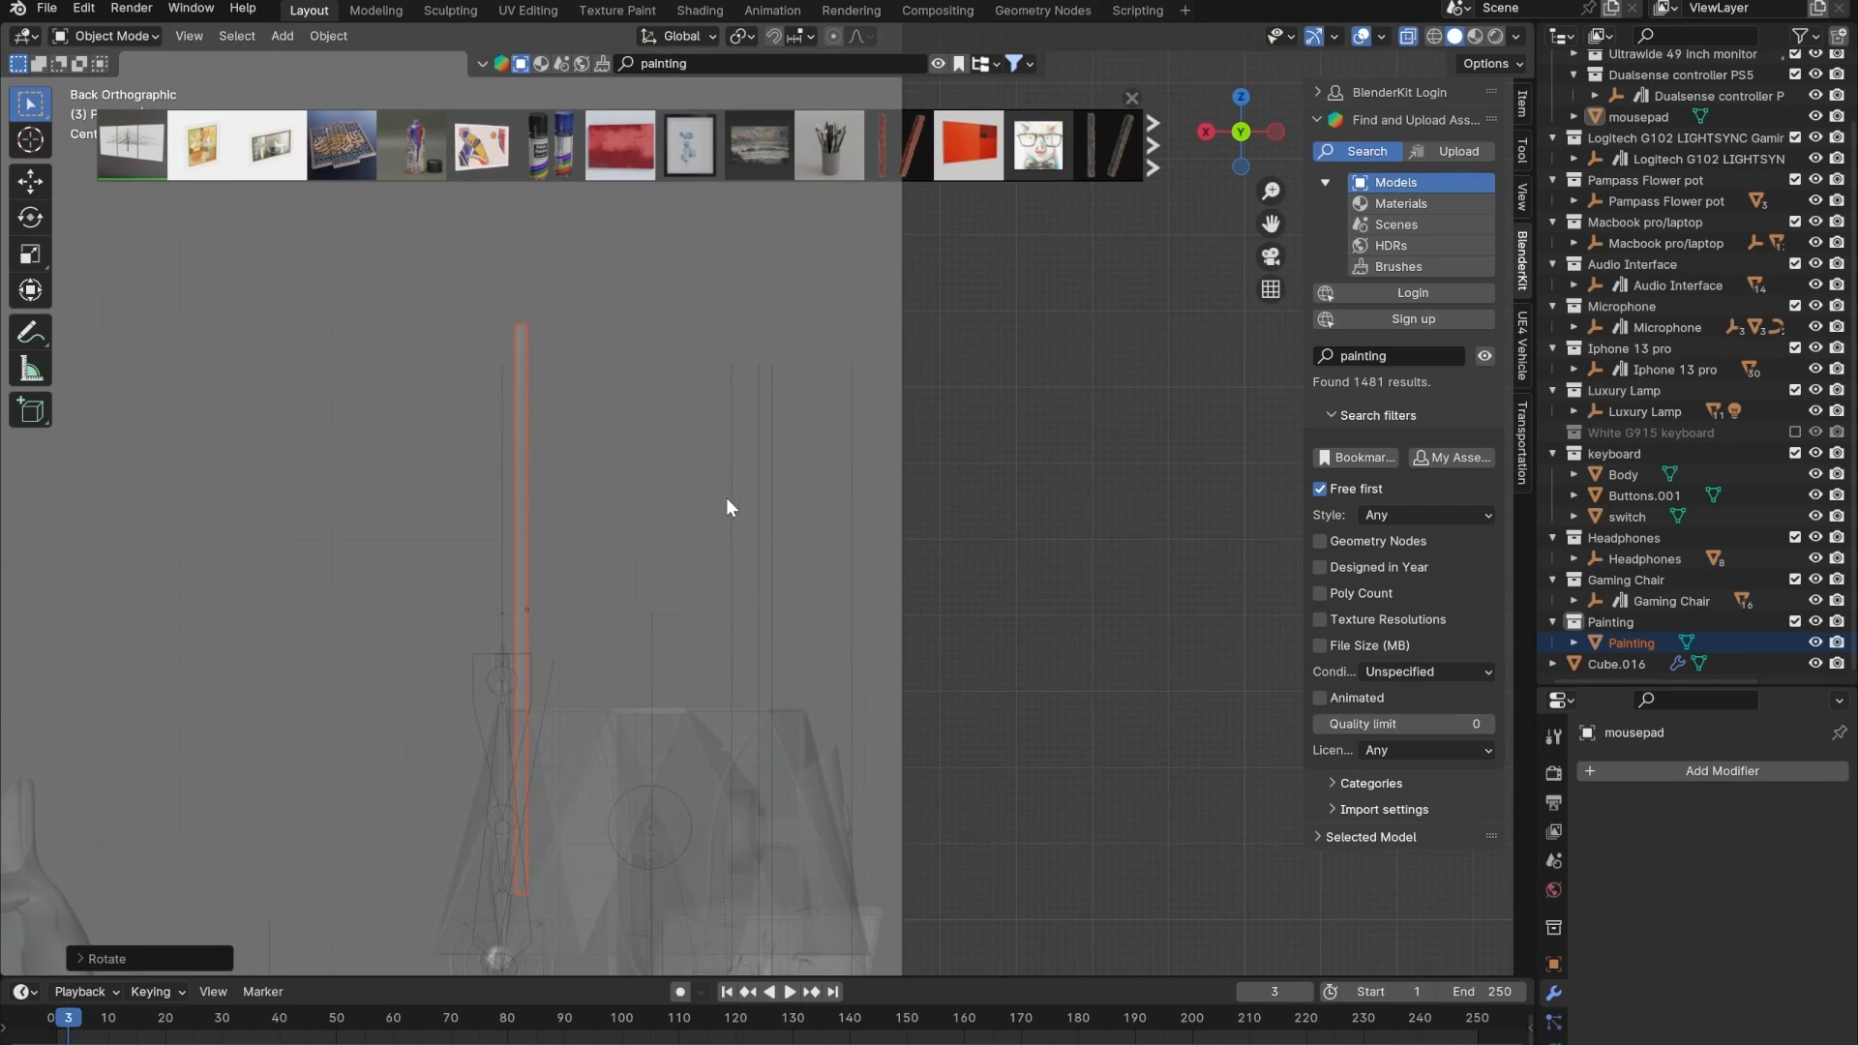
{"action": "scroll", "coordinate": [727, 552], "scroll_direction": "down", "scroll_amount": 2}
{"action": "middle_click_drag", "start_coordinate": [762, 723], "coordinate": [713, 830], "text": "shift"}
{"action": "key", "text": "g"}
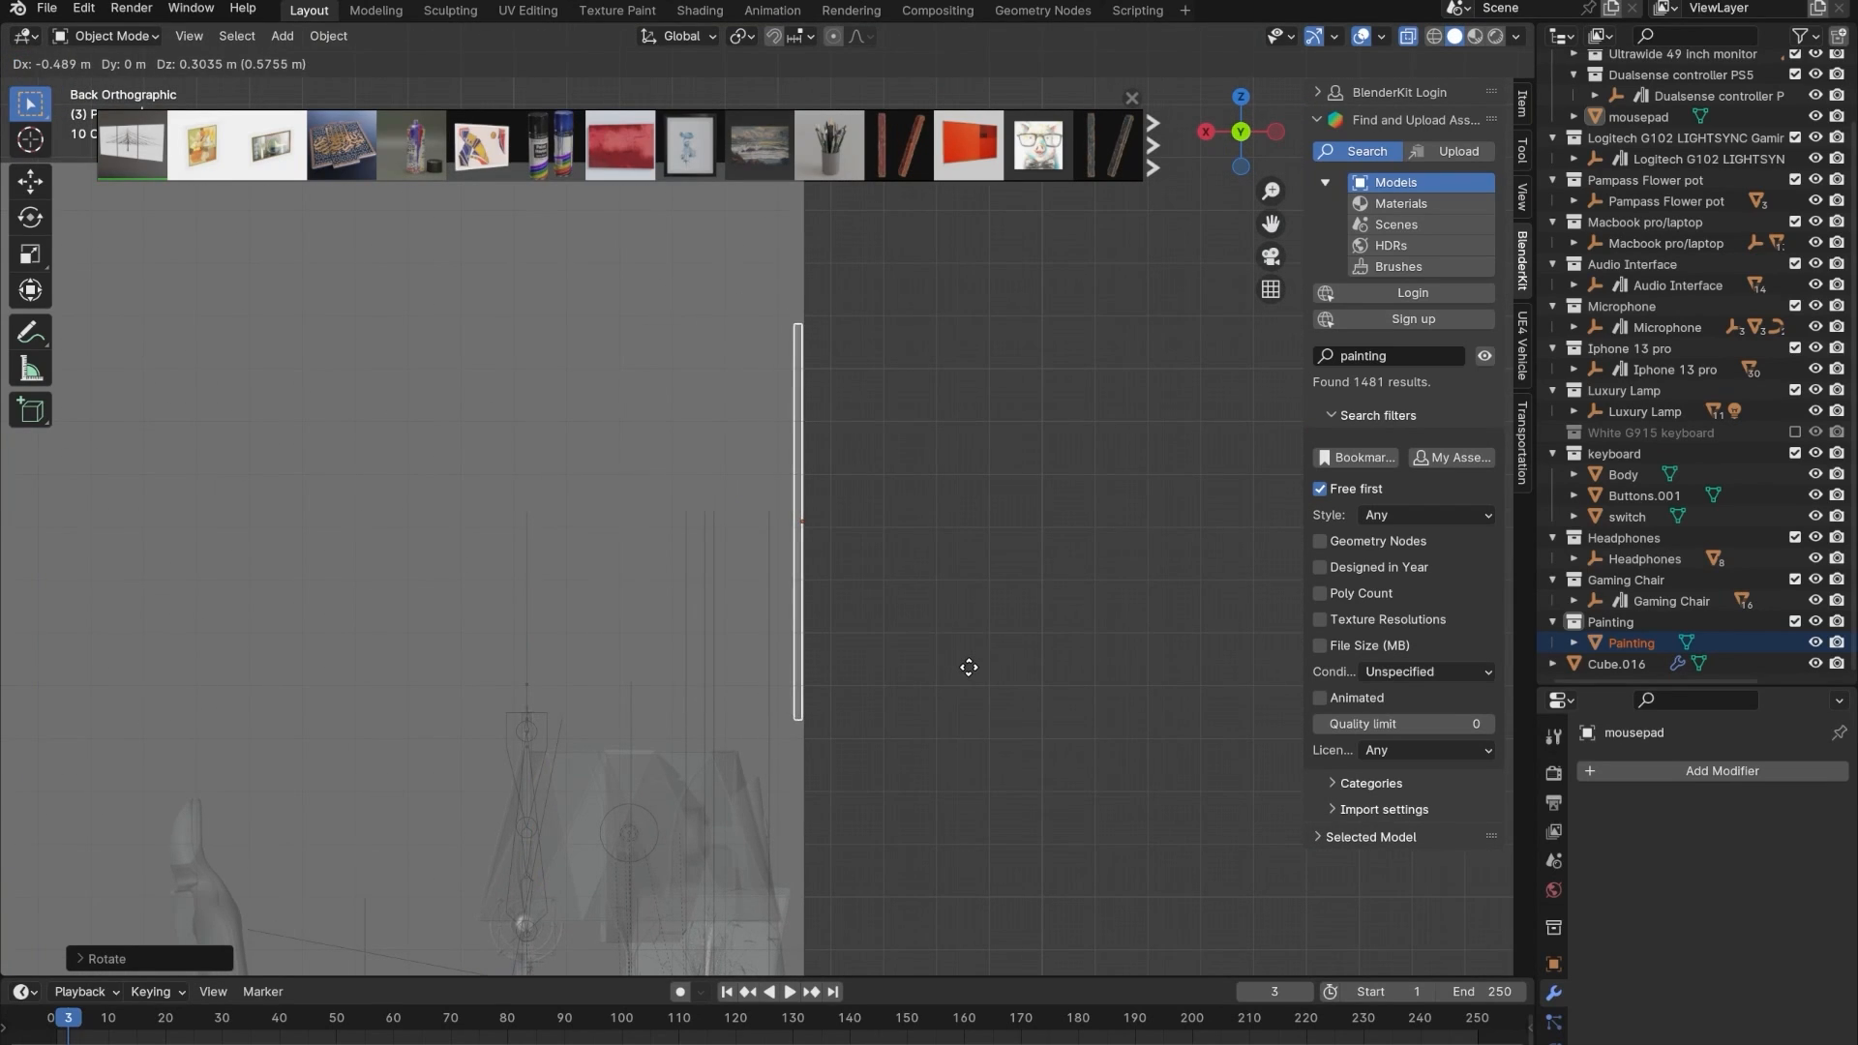
{"action": "left_click", "coordinate": [970, 655]}
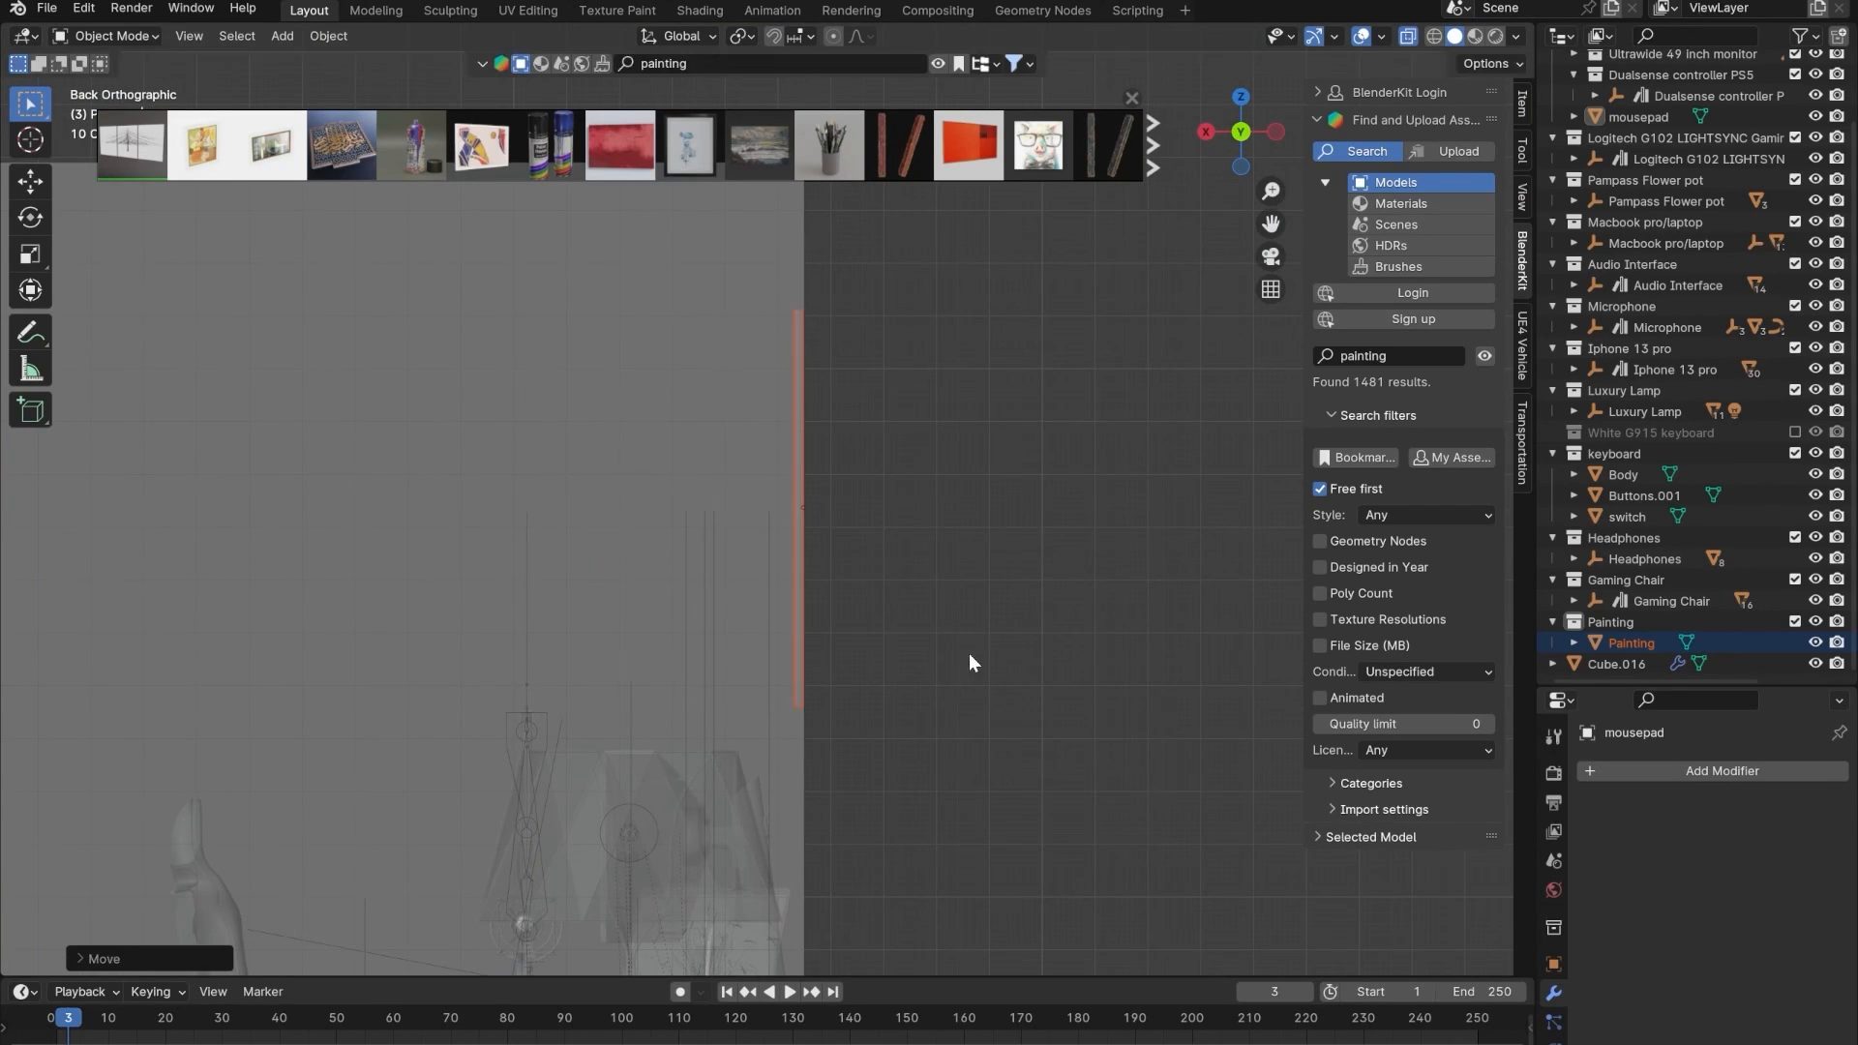
- Shift the painting about 0.15 m along the wall so it hangs centred above the desk
{"action": "mouse_move", "coordinate": [1050, 653]}
{"action": "middle_mouse_down"}
{"action": "mouse_move", "coordinate": [934, 683]}
{"action": "mouse_move", "coordinate": [899, 774]}
{"action": "mouse_move", "coordinate": [854, 769]}
{"action": "middle_mouse_up"}
{"action": "key", "text": "alt+z"}
{"action": "middle_click_drag", "start_coordinate": [854, 769], "coordinate": [769, 641], "text": "shift"}
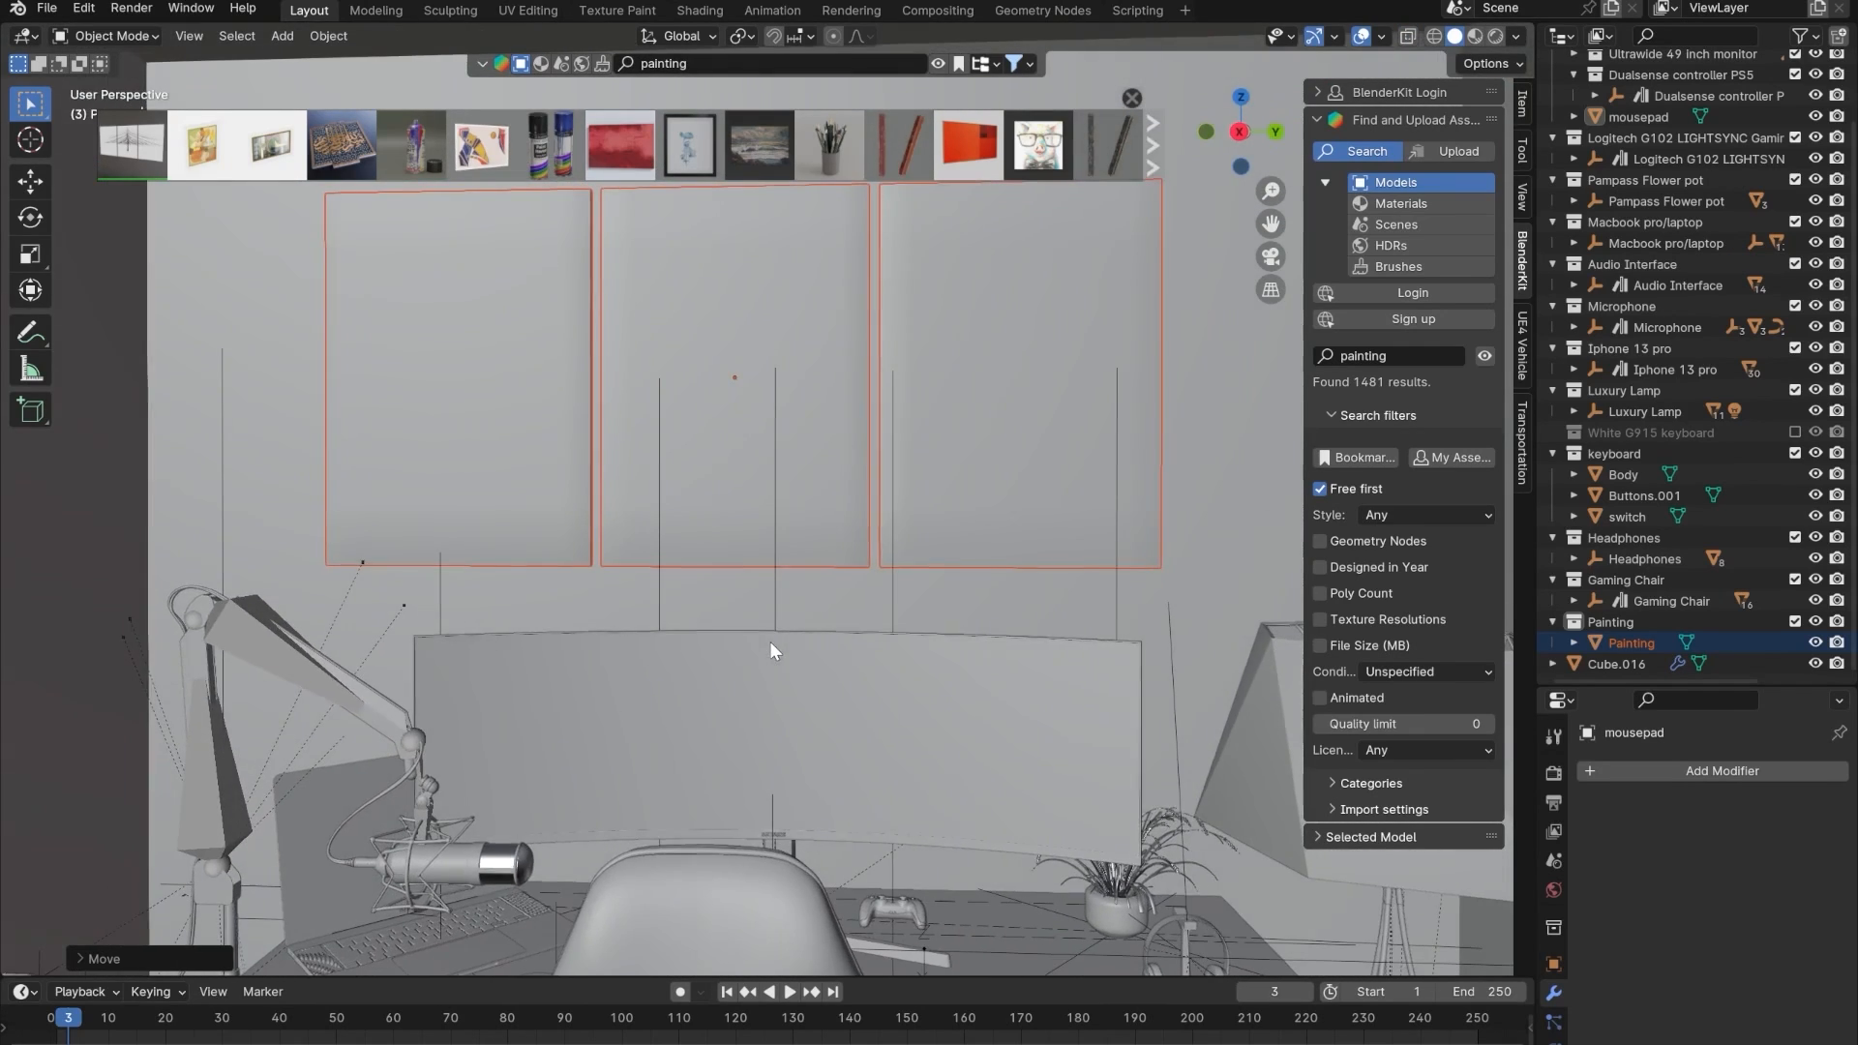
{"action": "key", "text": "KP_3"}
{"action": "key", "text": "alt+z"}
{"action": "scroll", "coordinate": [793, 637], "scroll_direction": "down", "scroll_amount": 4}
{"action": "middle_click_drag", "start_coordinate": [821, 582], "coordinate": [738, 666], "text": "shift"}
{"action": "key", "text": "g"}
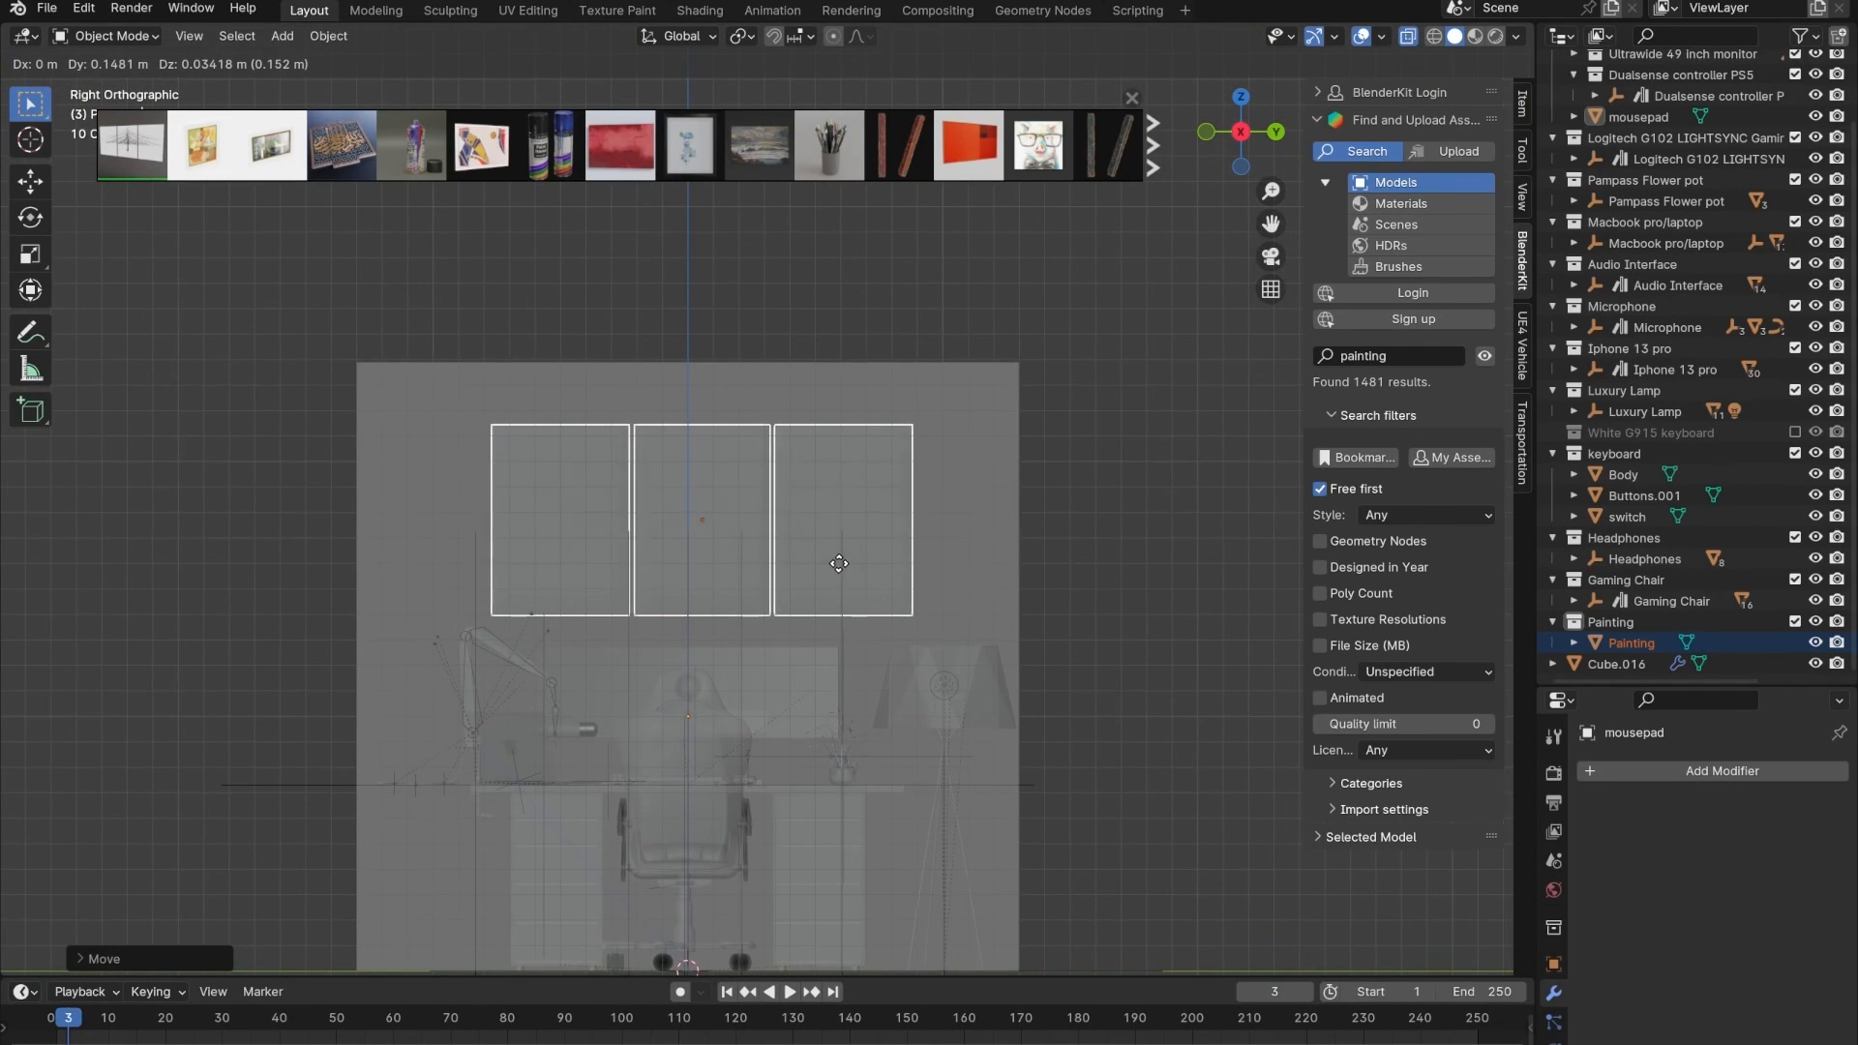
{"action": "left_click", "coordinate": [840, 571]}
- Deselect the painting and review its placement on the wall in Material Preview shading
{"action": "scroll", "coordinate": [682, 592], "scroll_direction": "up", "scroll_amount": 3}
{"action": "middle_click_drag", "start_coordinate": [682, 593], "coordinate": [755, 474]}
{"action": "key", "text": "alt+z"}
{"action": "scroll", "coordinate": [854, 653], "scroll_direction": "down", "scroll_amount": 11}
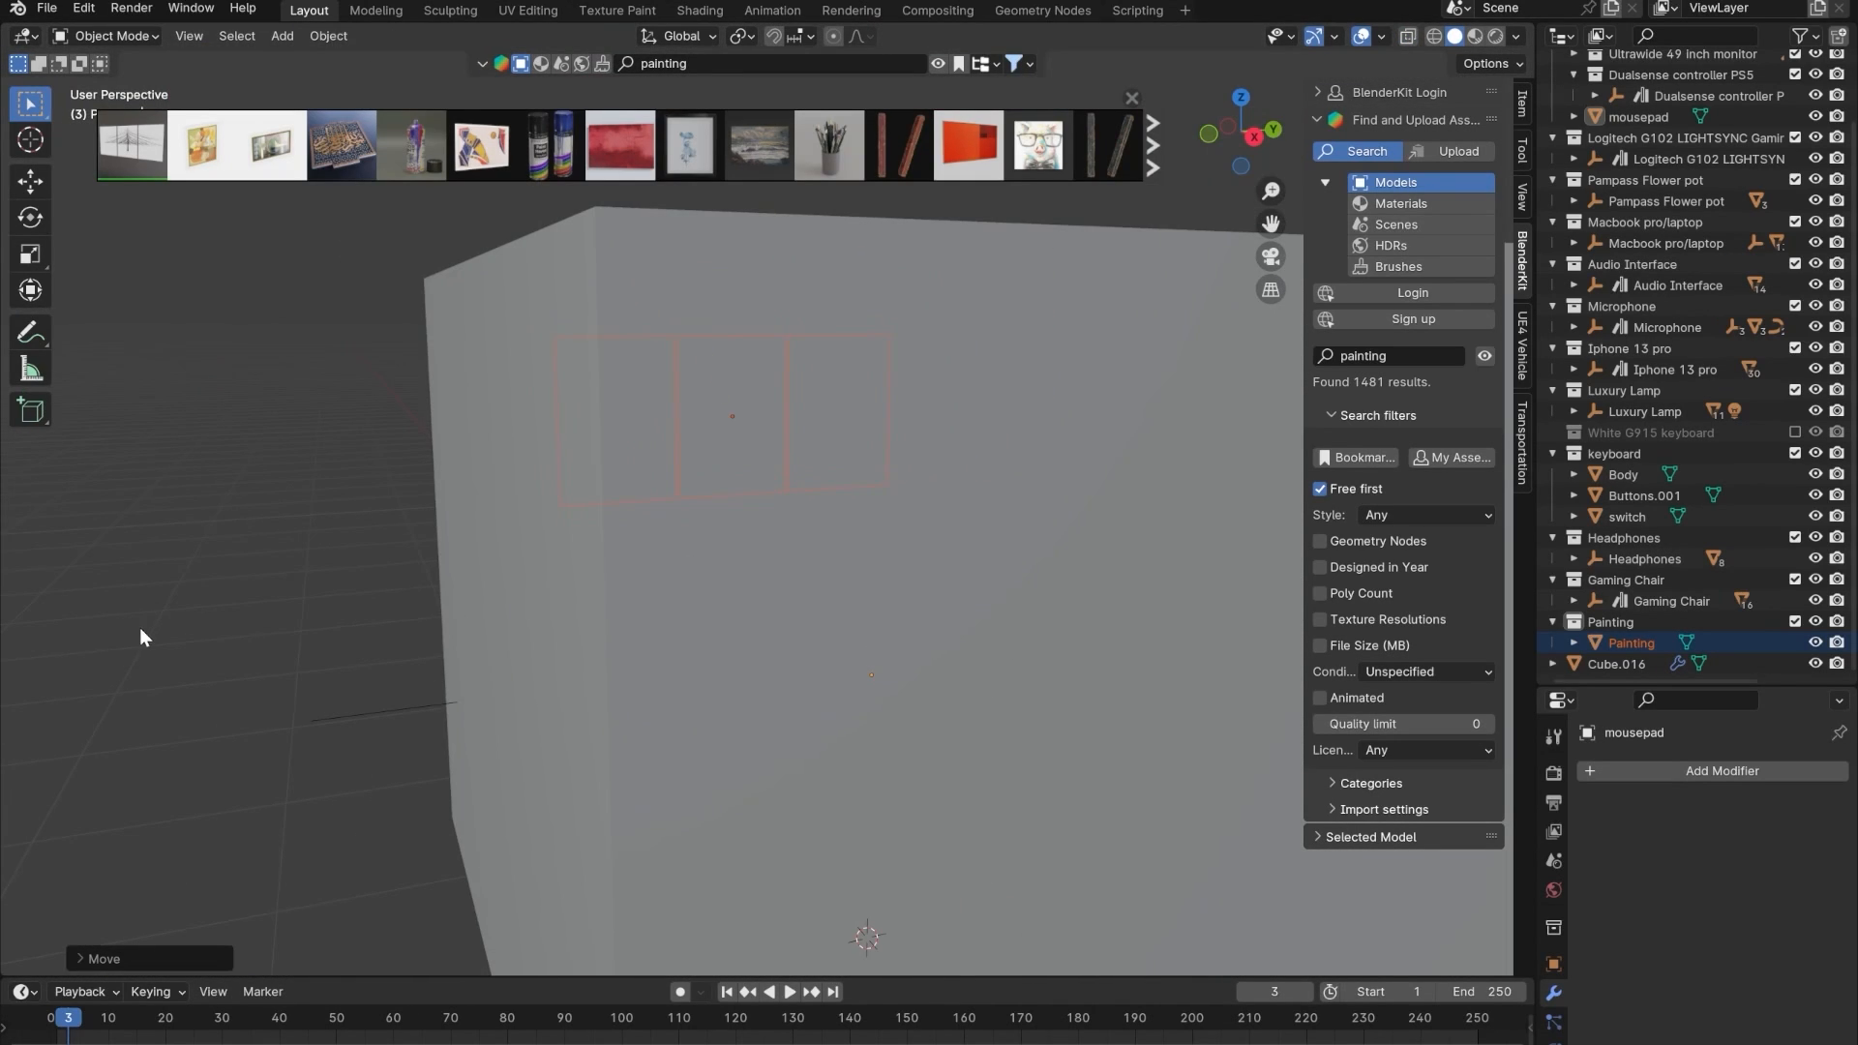
{"action": "left_click", "coordinate": [141, 631]}
{"action": "scroll", "coordinate": [804, 620], "scroll_direction": "up", "scroll_amount": 9}
{"action": "mouse_move", "coordinate": [856, 650]}
{"action": "middle_mouse_down", "text": "shift"}
{"action": "mouse_move", "coordinate": [850, 589]}
{"action": "mouse_move", "coordinate": [815, 569]}
{"action": "mouse_move", "coordinate": [862, 652]}
{"action": "middle_mouse_up", "text": "shift"}
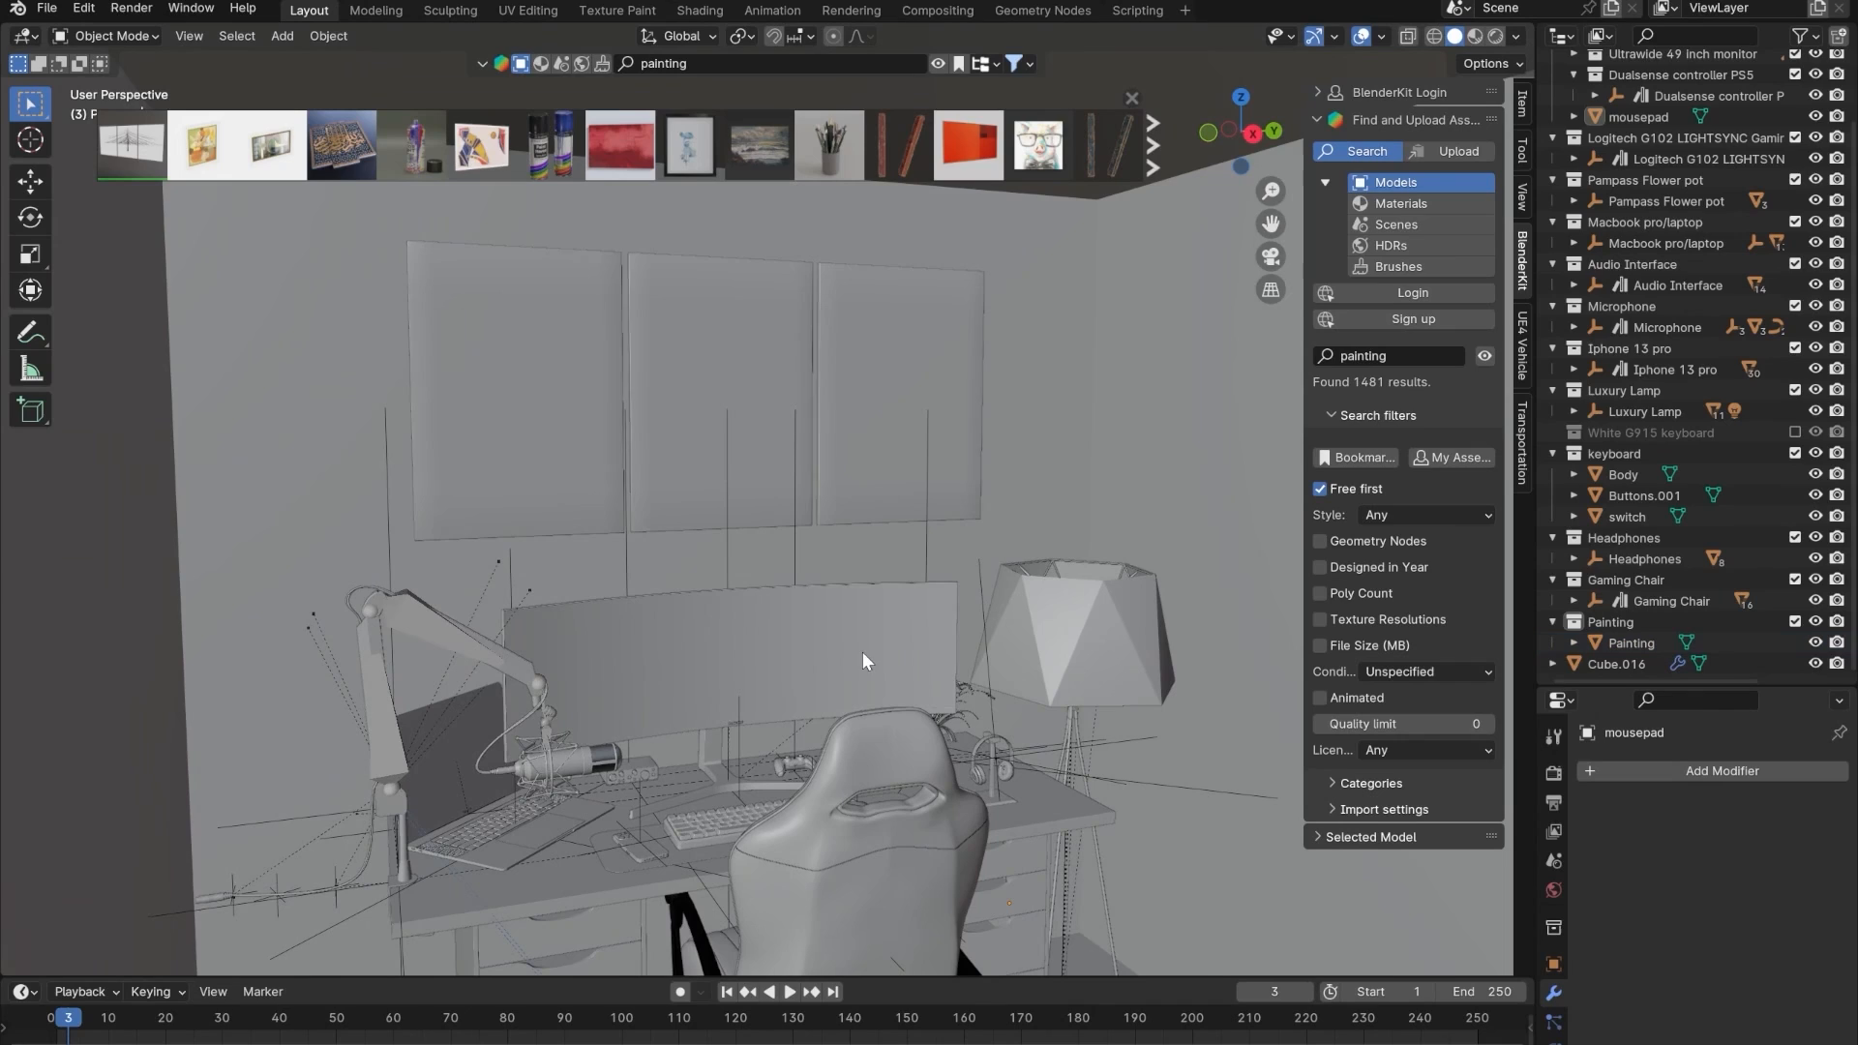
{"action": "left_click", "coordinate": [1473, 36]}
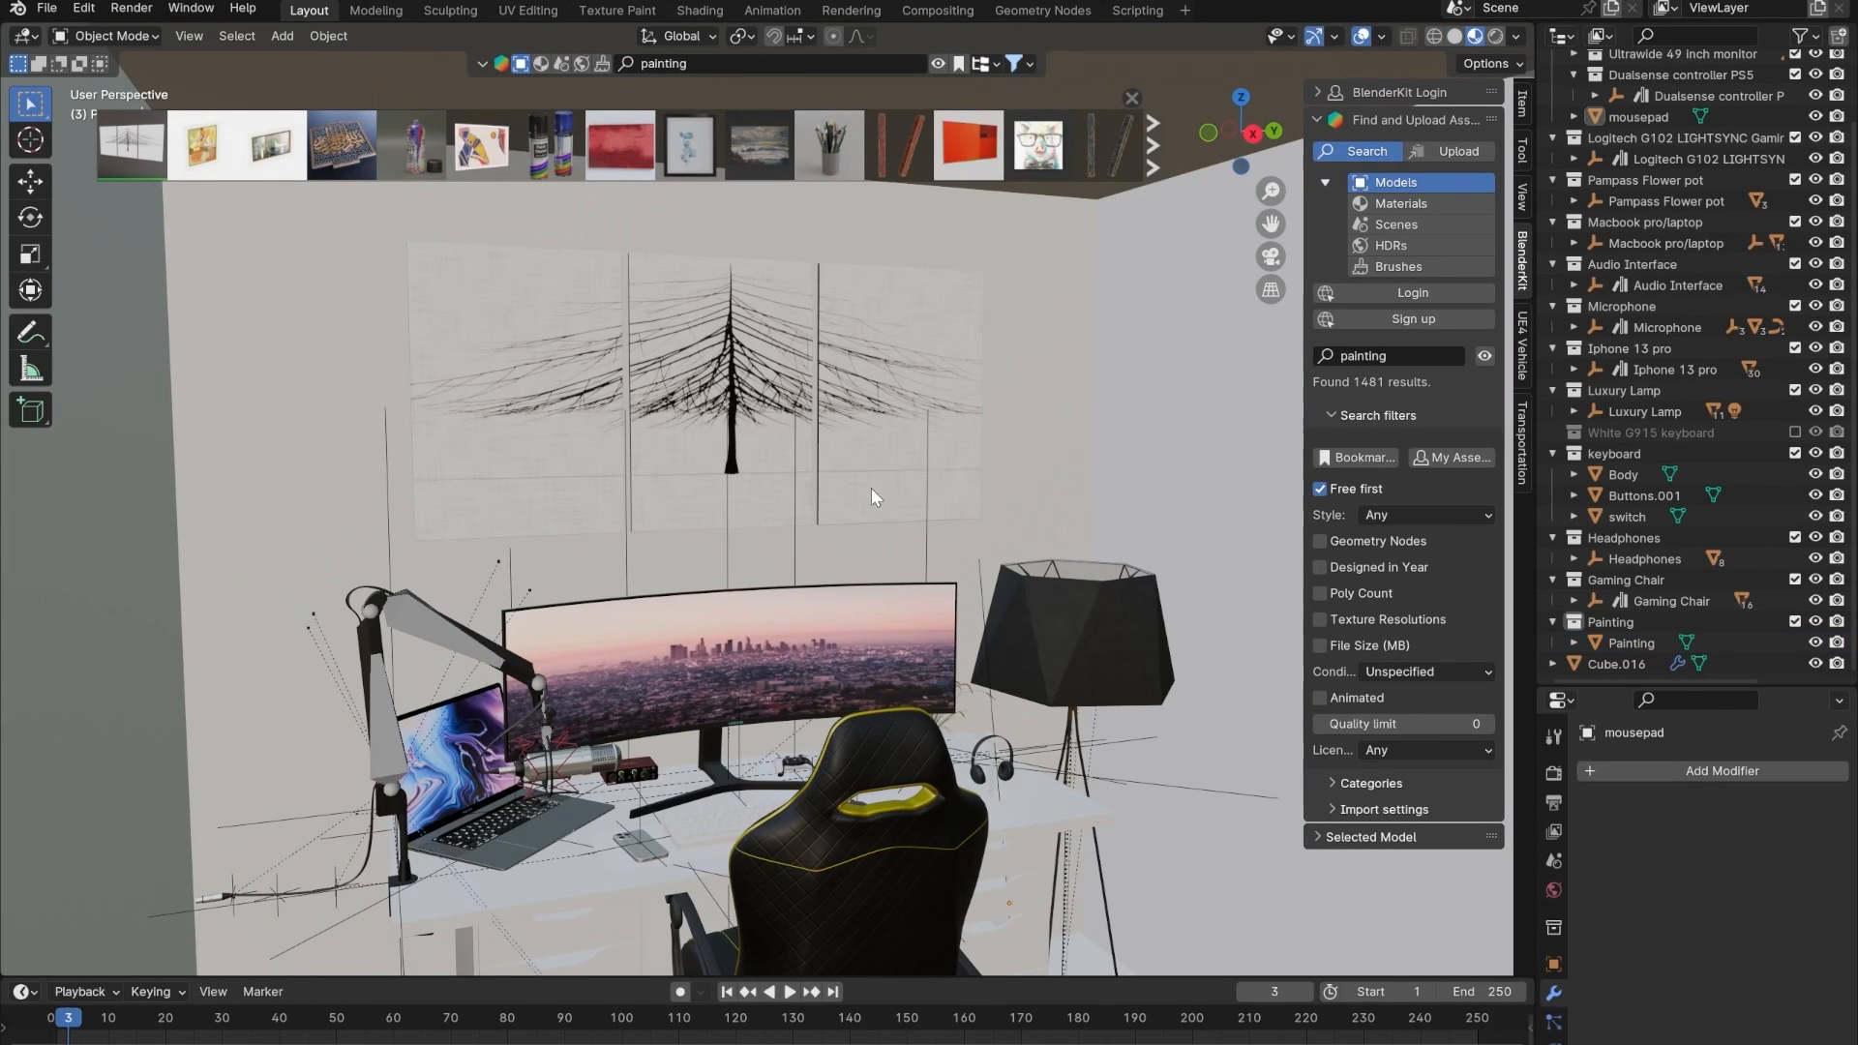
{"action": "scroll", "coordinate": [753, 664], "scroll_direction": "up", "scroll_amount": 2}
{"action": "mouse_move", "coordinate": [753, 664]}
{"action": "middle_mouse_down"}
{"action": "mouse_move", "coordinate": [833, 621]}
{"action": "mouse_move", "coordinate": [814, 669]}
{"action": "mouse_move", "coordinate": [777, 648]}
{"action": "middle_mouse_up"}
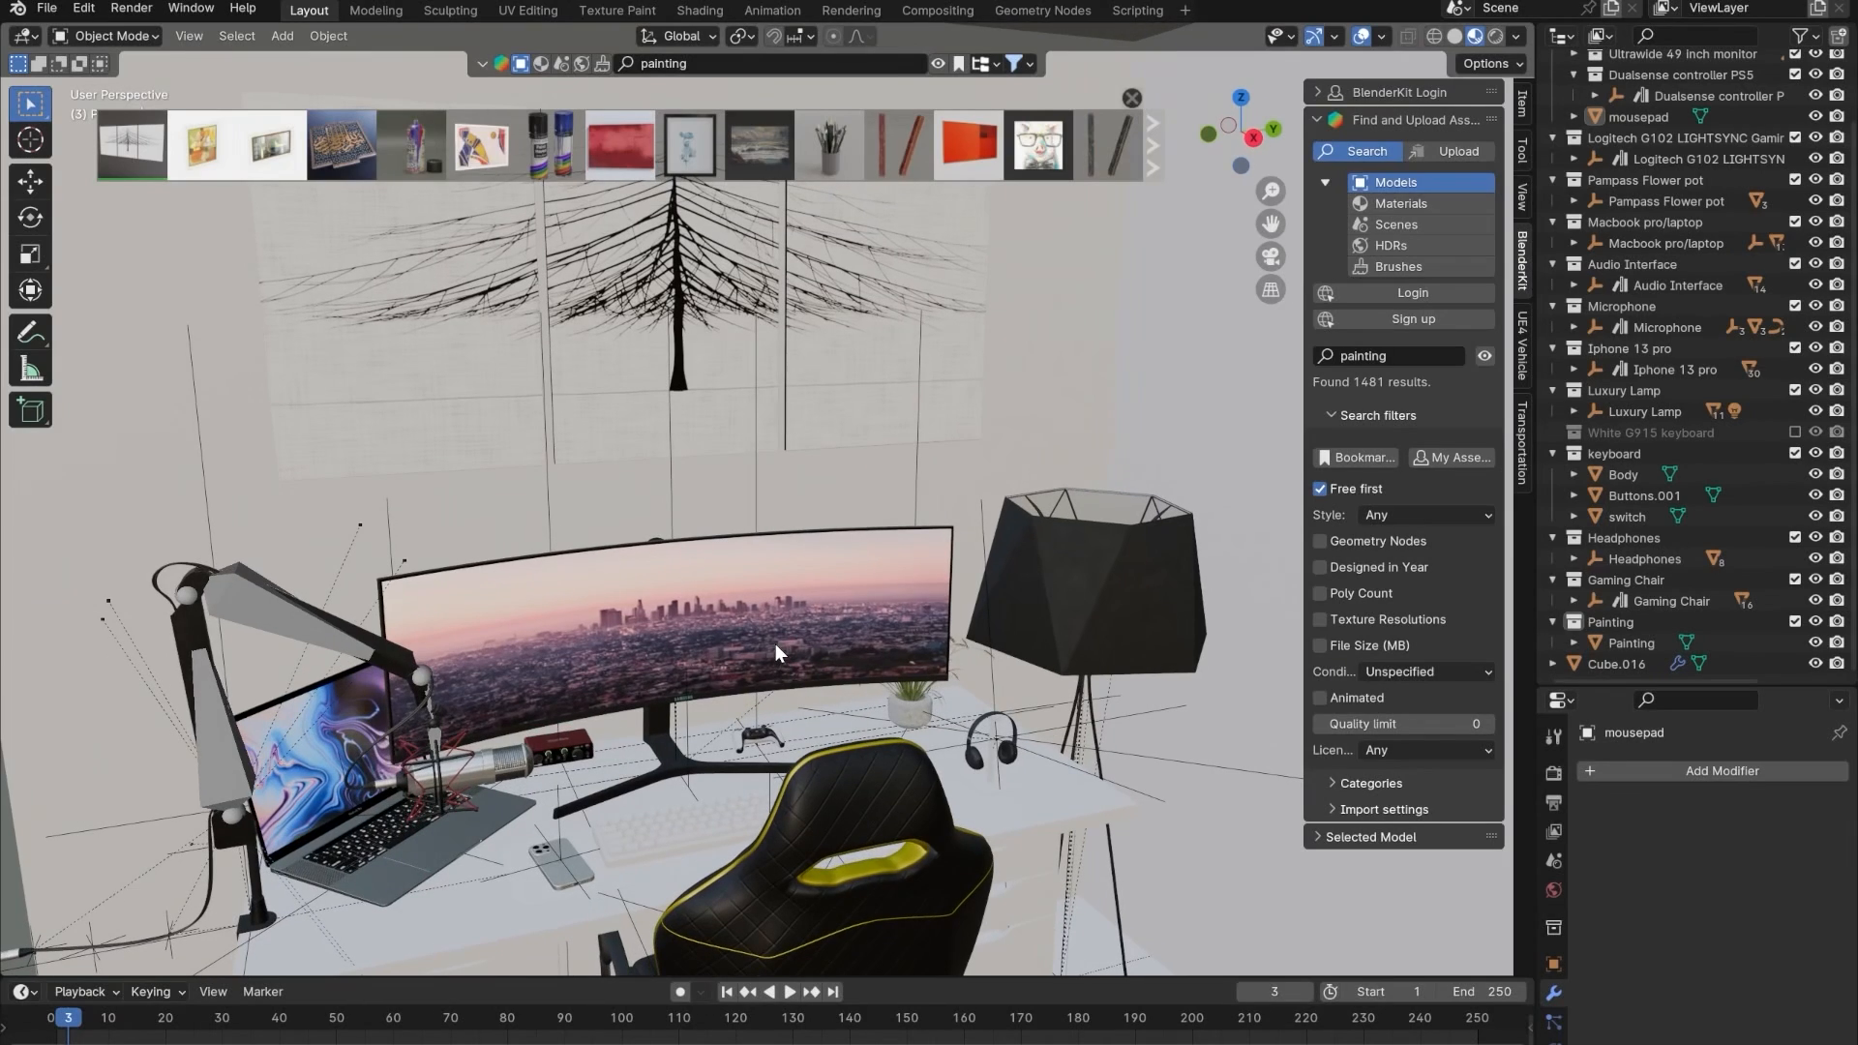
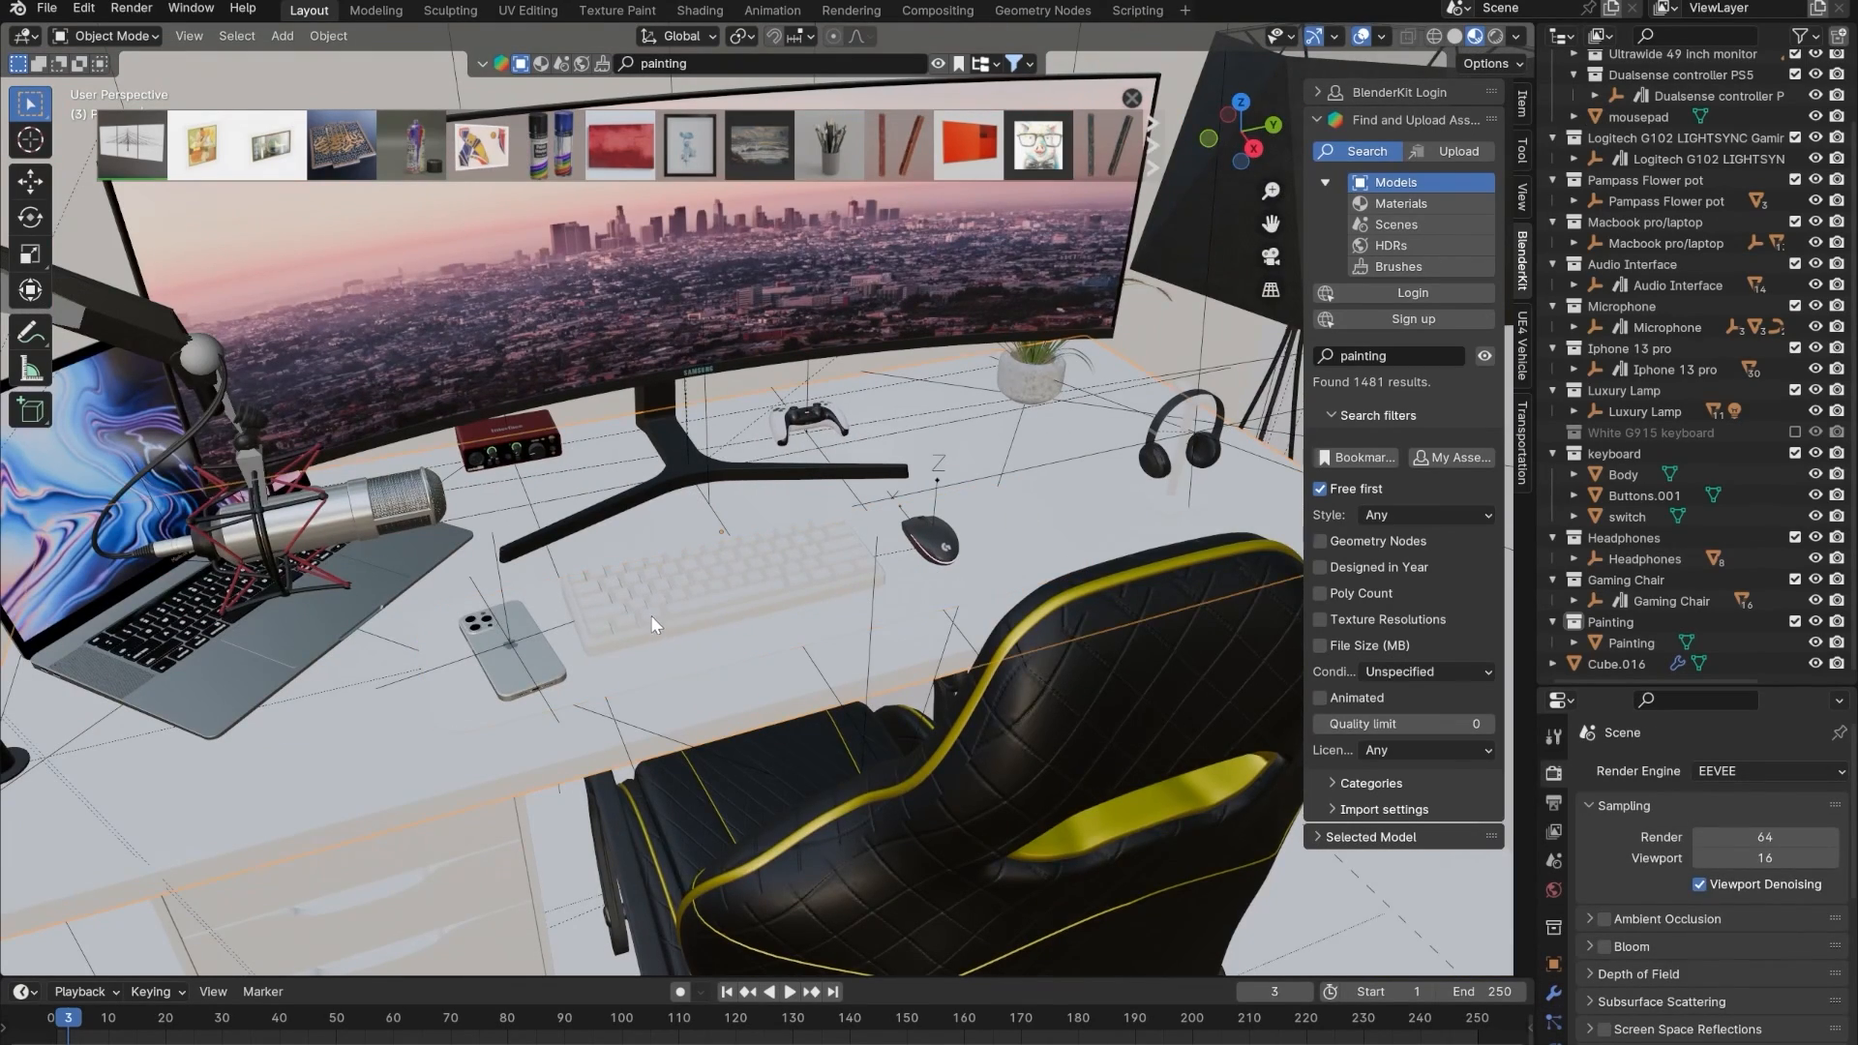
- Examine the keyboard, monitor and other desk accessories together with the gaming chair
{"action": "middle_click_drag", "start_coordinate": [651, 614], "coordinate": [694, 605]}
{"action": "left_click", "coordinate": [717, 510]}
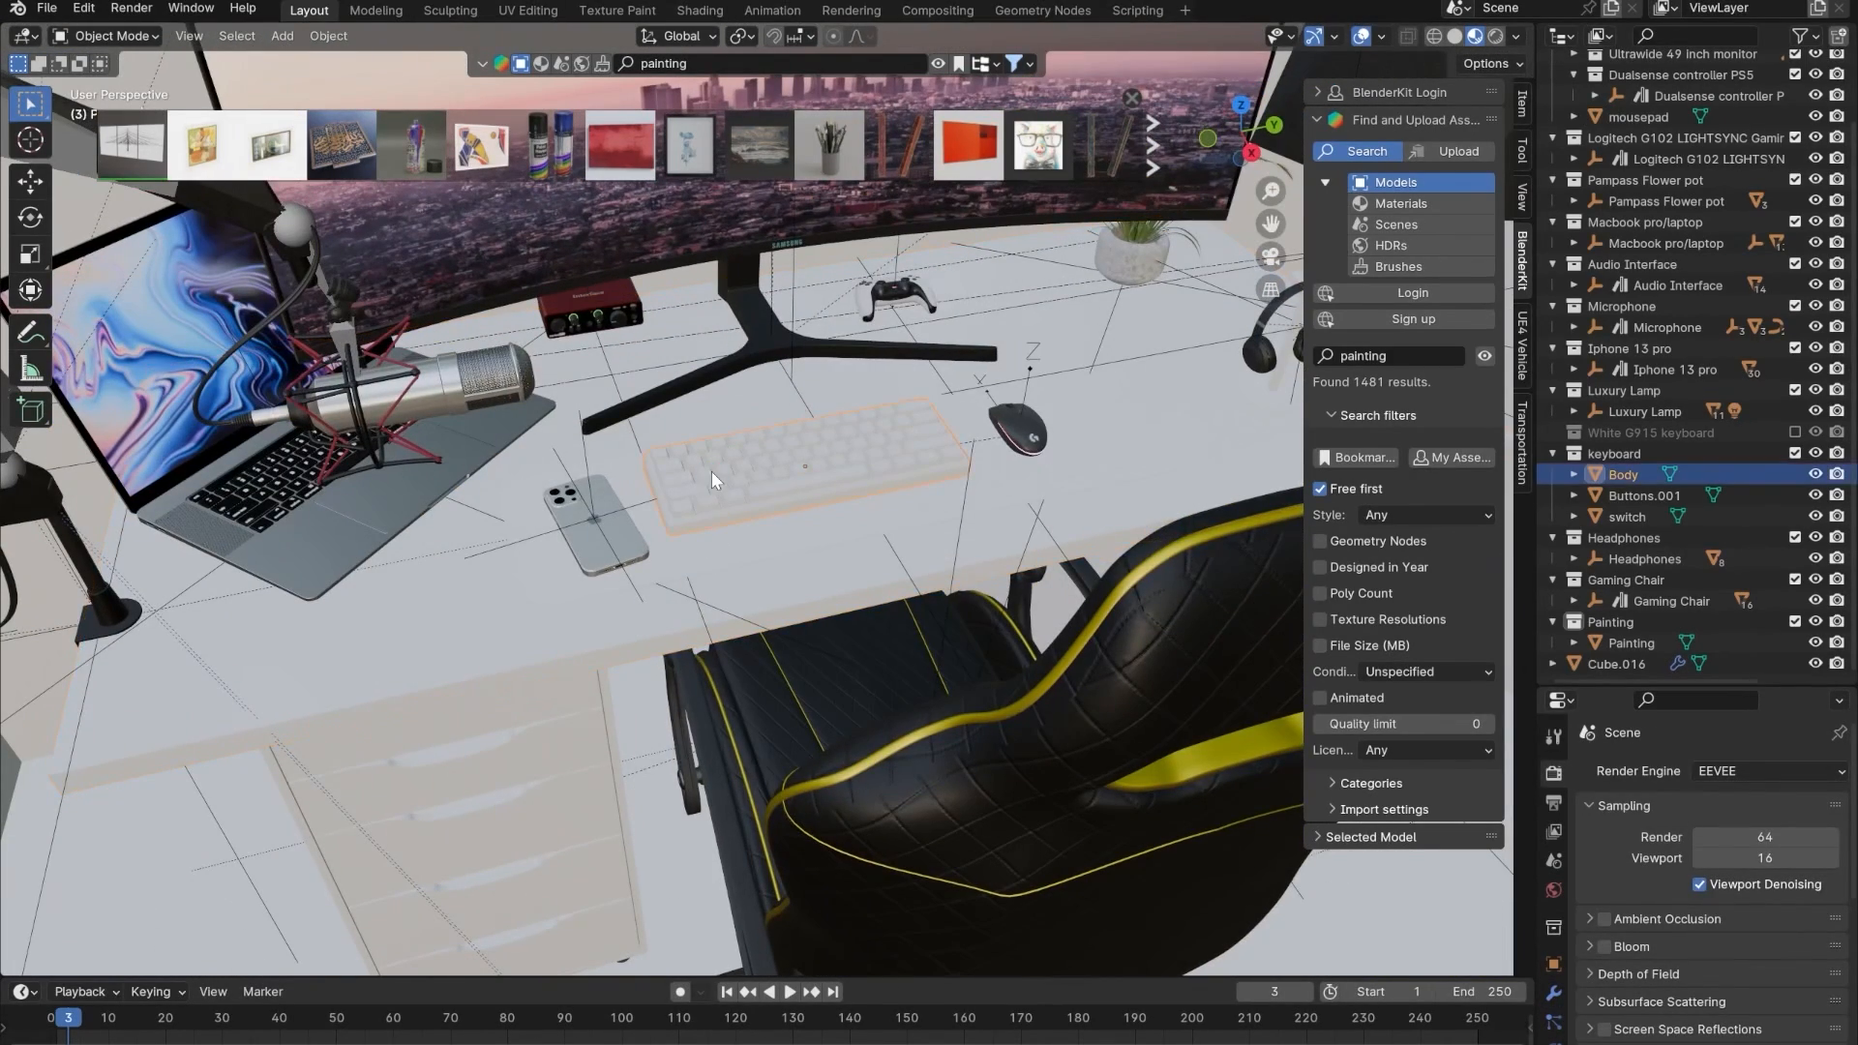
{"action": "middle_click_drag", "start_coordinate": [711, 473], "coordinate": [465, 551]}
{"action": "scroll", "coordinate": [504, 594], "scroll_direction": "up", "scroll_amount": 2}
{"action": "scroll", "coordinate": [764, 523], "scroll_direction": "down", "scroll_amount": 4}
{"action": "middle_click_drag", "start_coordinate": [784, 510], "coordinate": [654, 534], "text": "shift"}
{"action": "left_click", "coordinate": [575, 397]}
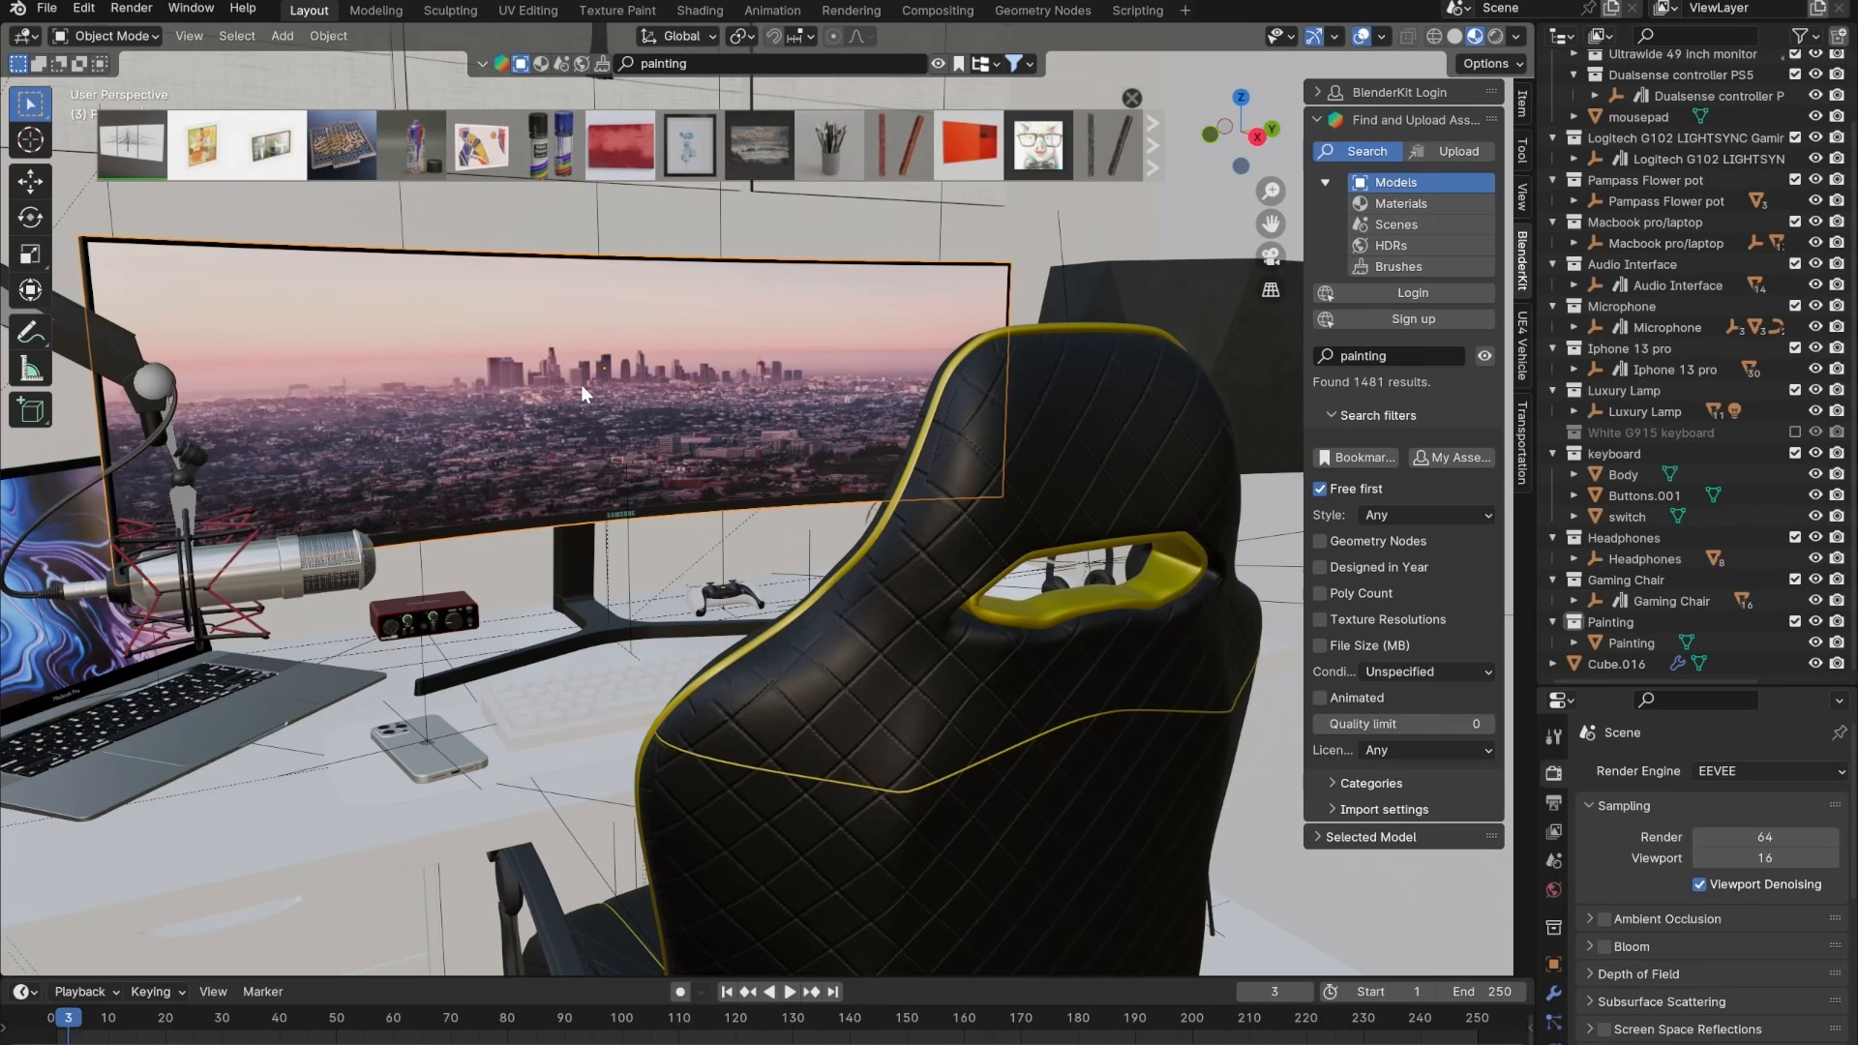
{"action": "middle_click_drag", "start_coordinate": [581, 386], "coordinate": [616, 443], "text": "shift"}
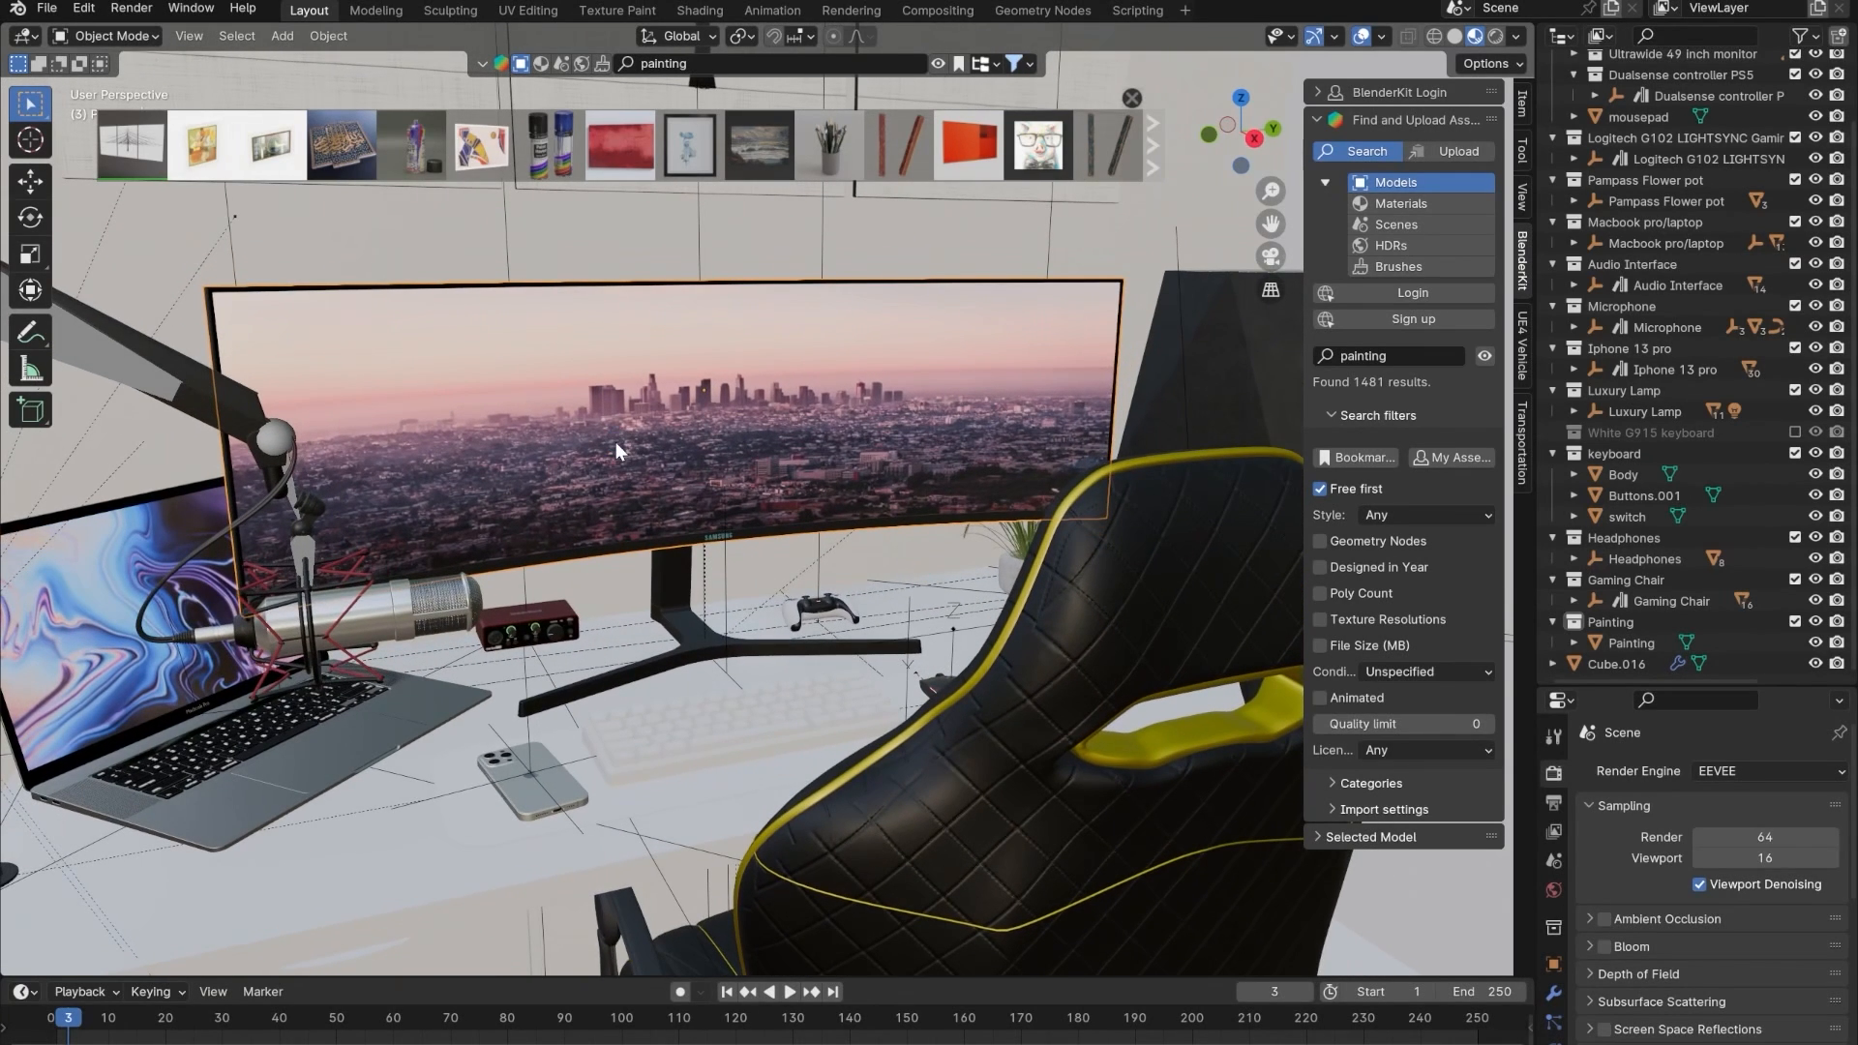
{"action": "scroll", "coordinate": [670, 473], "scroll_direction": "down", "scroll_amount": 6}
{"action": "scroll", "coordinate": [670, 472], "scroll_direction": "up", "scroll_amount": 4}
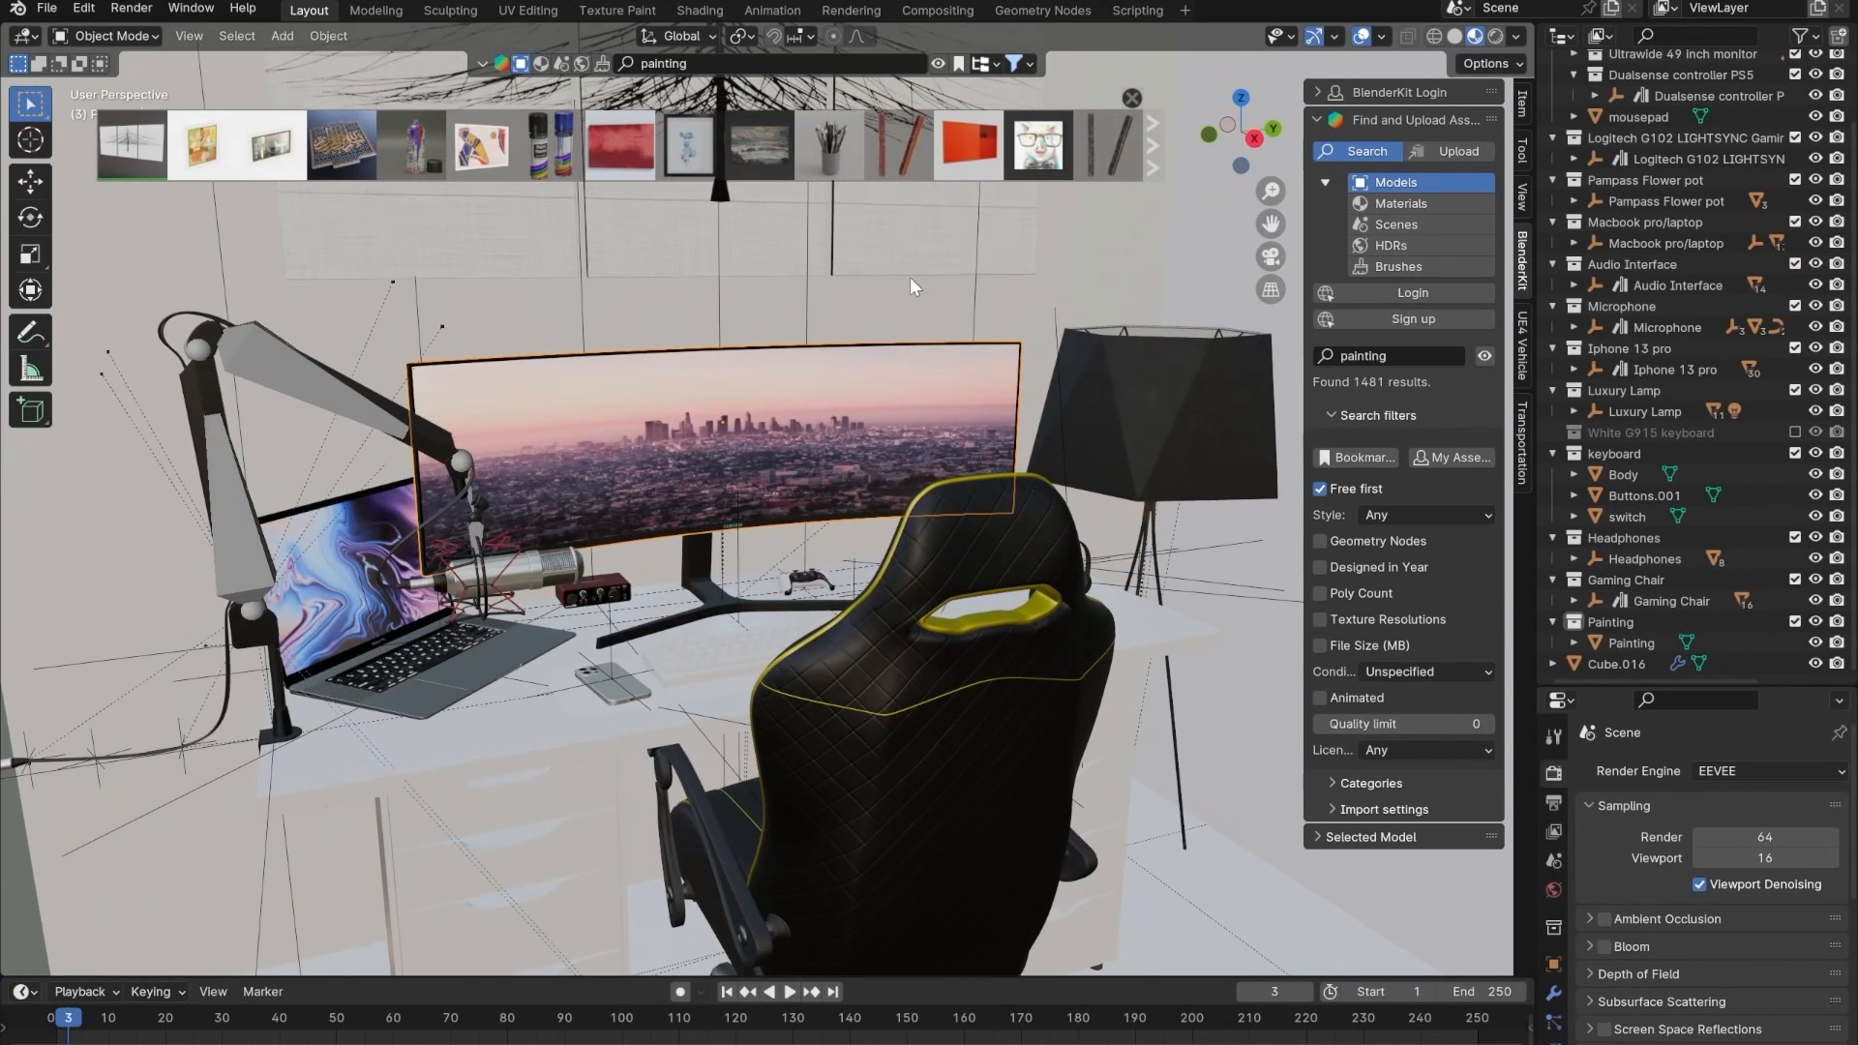
- Select the room's wall object and return the viewport to solid shading
{"action": "left_click", "coordinate": [911, 270]}
{"action": "left_click", "coordinate": [941, 316]}
{"action": "middle_click_drag", "start_coordinate": [1071, 741], "coordinate": [993, 742]}
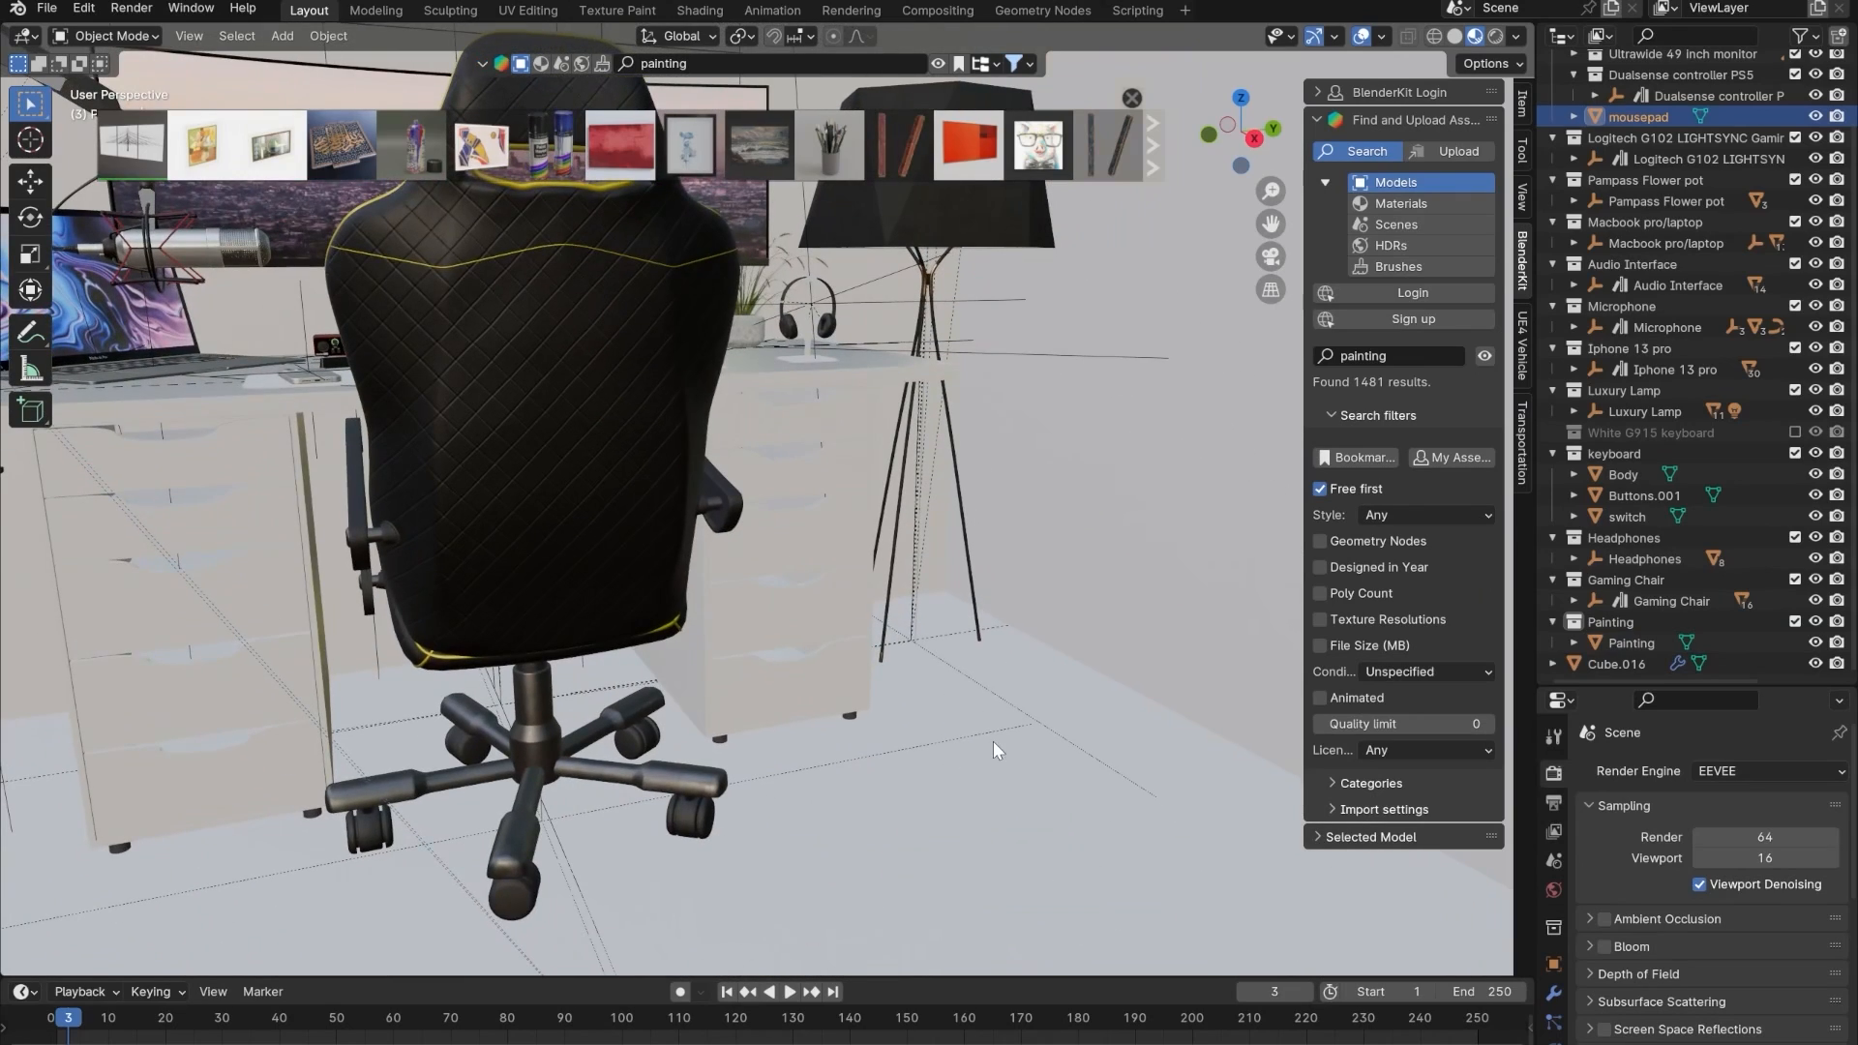
{"action": "middle_click_drag", "start_coordinate": [1088, 501], "coordinate": [864, 622]}
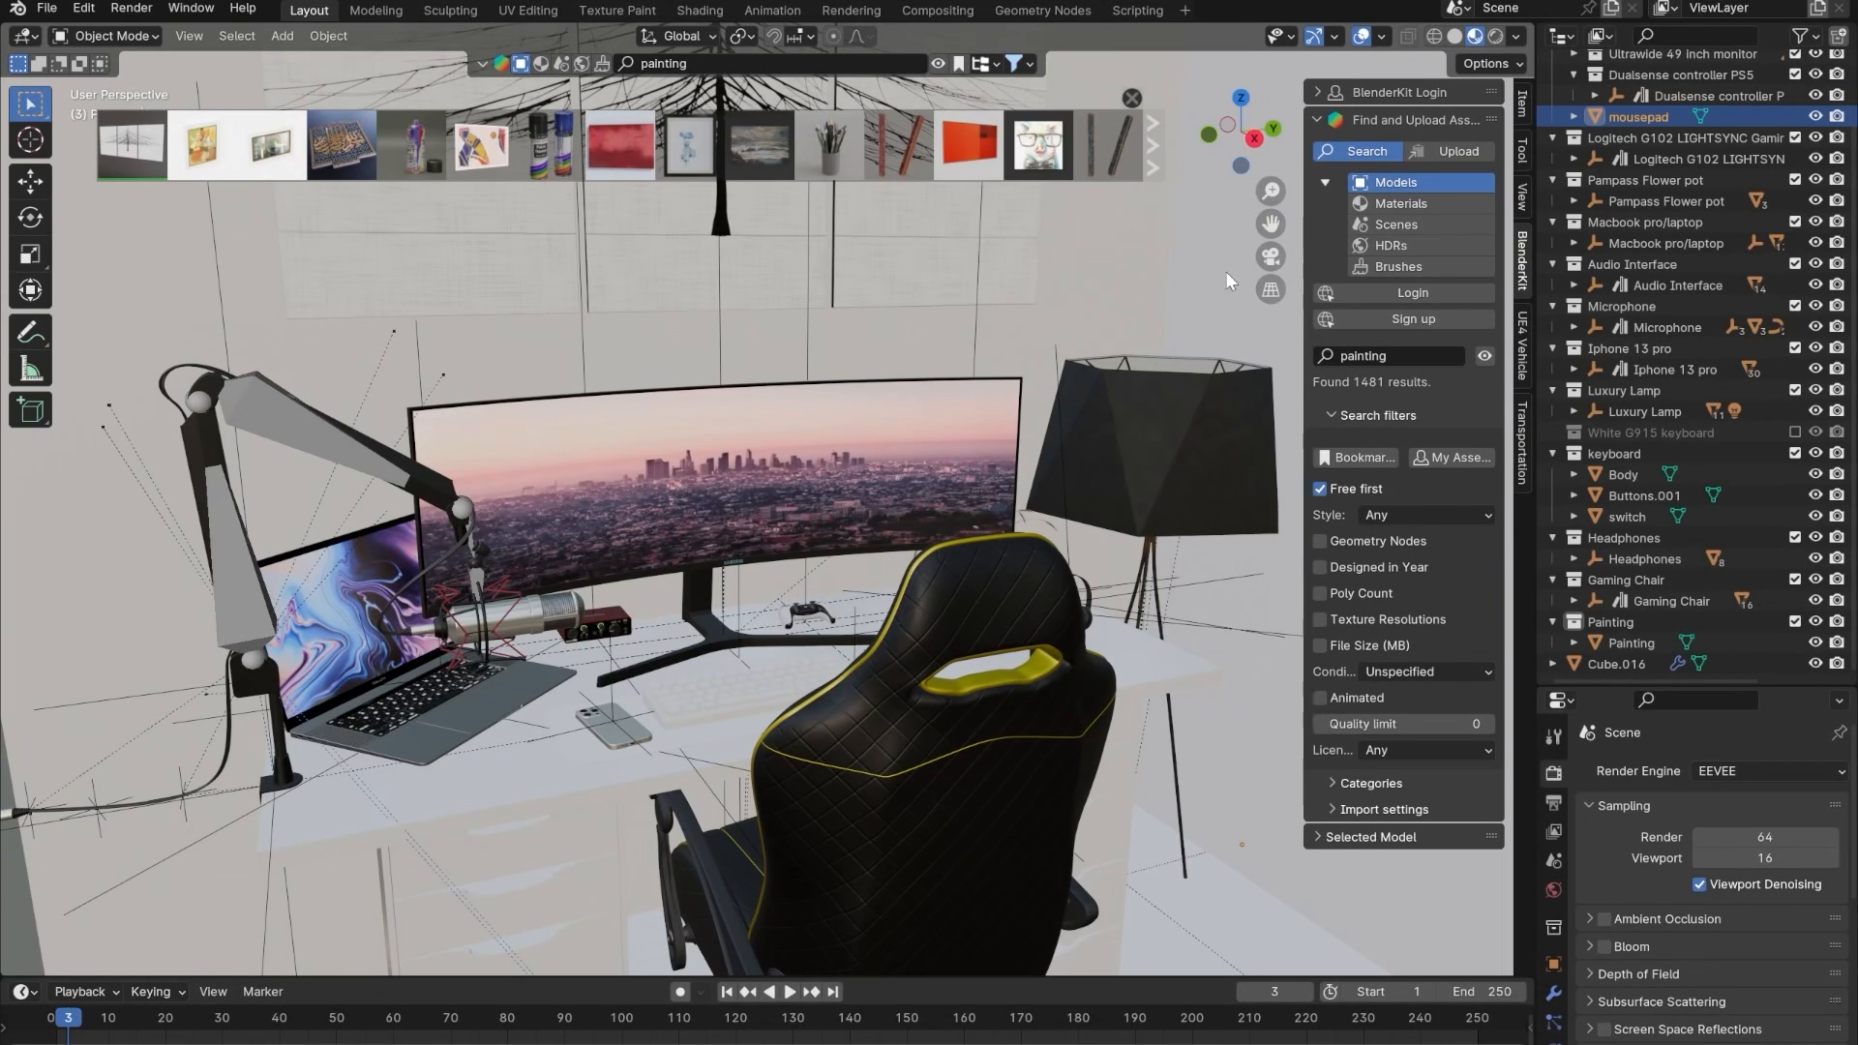
{"action": "left_click", "coordinate": [1455, 36]}
{"action": "key", "text": "KP_Decimal"}
{"action": "mouse_move", "coordinate": [1018, 549]}
{"action": "middle_mouse_down"}
{"action": "mouse_move", "coordinate": [804, 563]}
{"action": "mouse_move", "coordinate": [850, 577]}
{"action": "mouse_move", "coordinate": [983, 546]}
{"action": "mouse_move", "coordinate": [793, 513]}
{"action": "mouse_move", "coordinate": [997, 468]}
{"action": "mouse_move", "coordinate": [848, 450]}
{"action": "mouse_move", "coordinate": [1138, 360]}
{"action": "middle_mouse_up"}
{"action": "scroll", "coordinate": [851, 578], "scroll_direction": "up", "scroll_amount": 3}
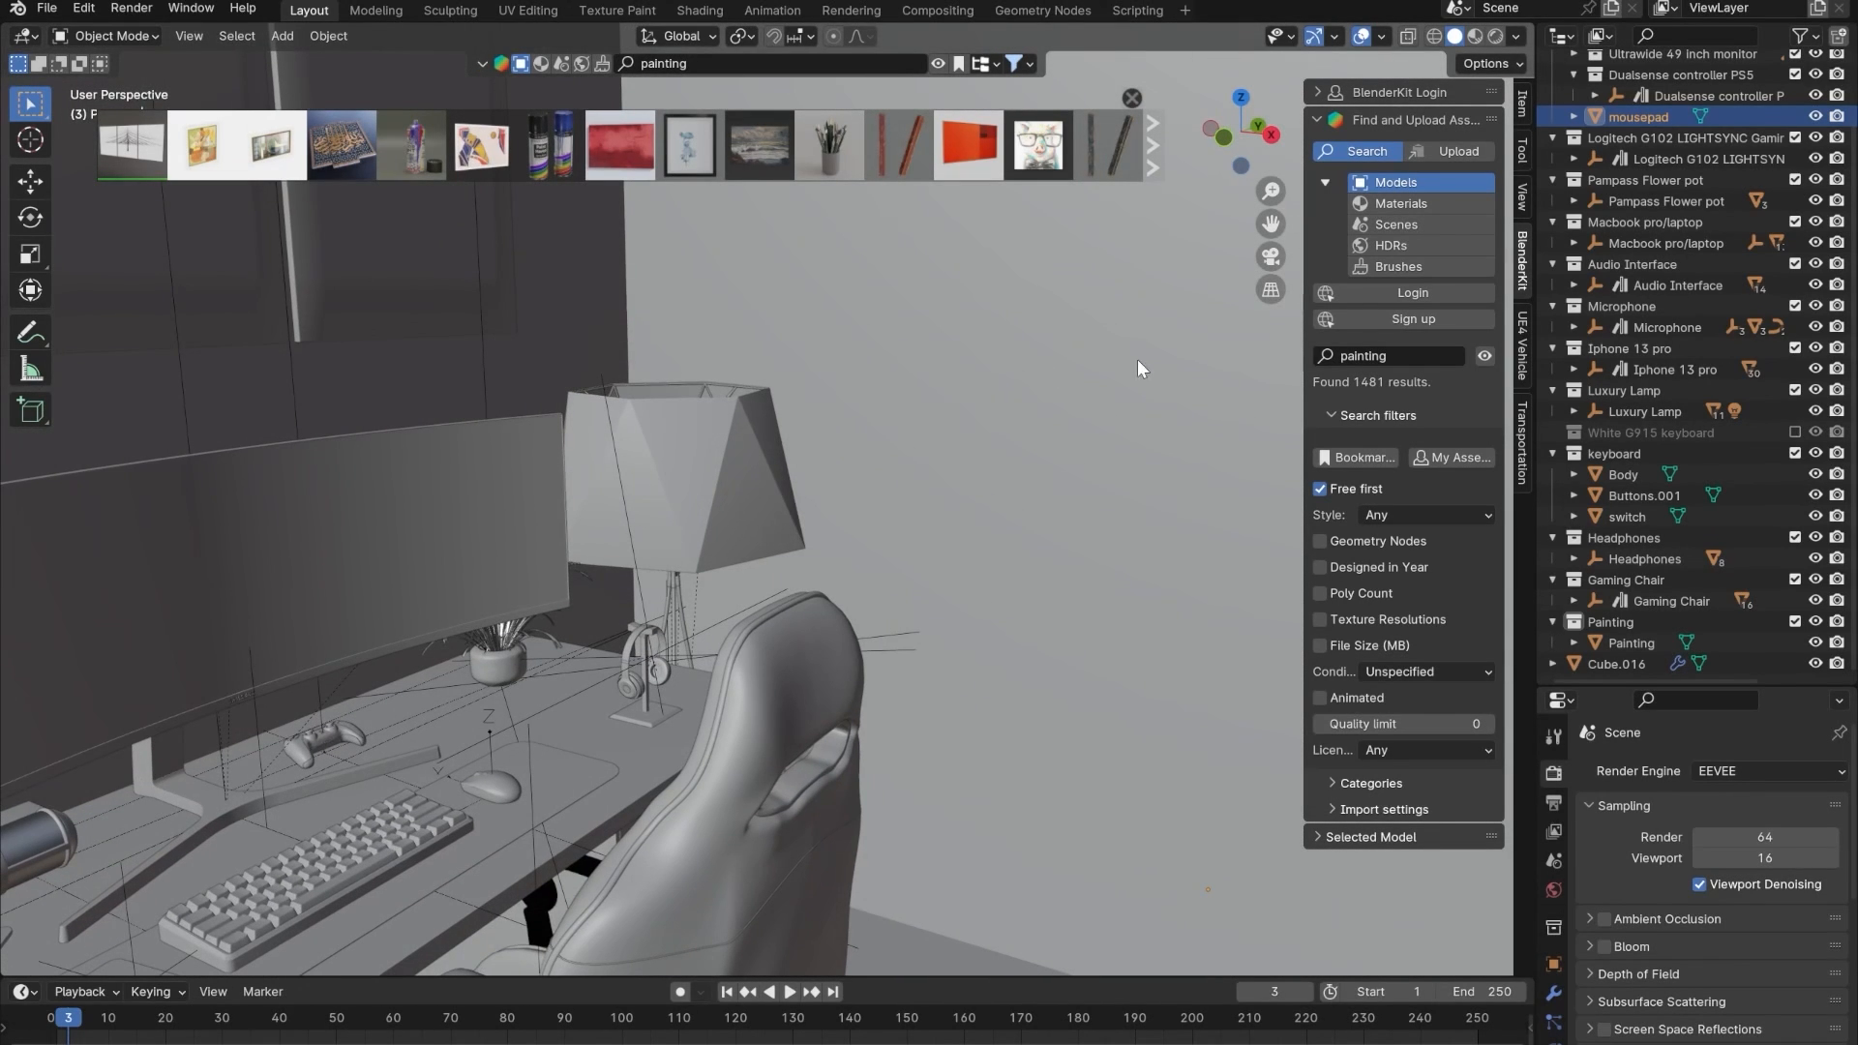
- Hide the BlenderKit asset bar and enter Edit Mode on the room's wall mesh
{"action": "left_click", "coordinate": [939, 67]}
{"action": "middle_click_drag", "start_coordinate": [803, 436], "coordinate": [692, 511]}
{"action": "key", "text": "Tab"}
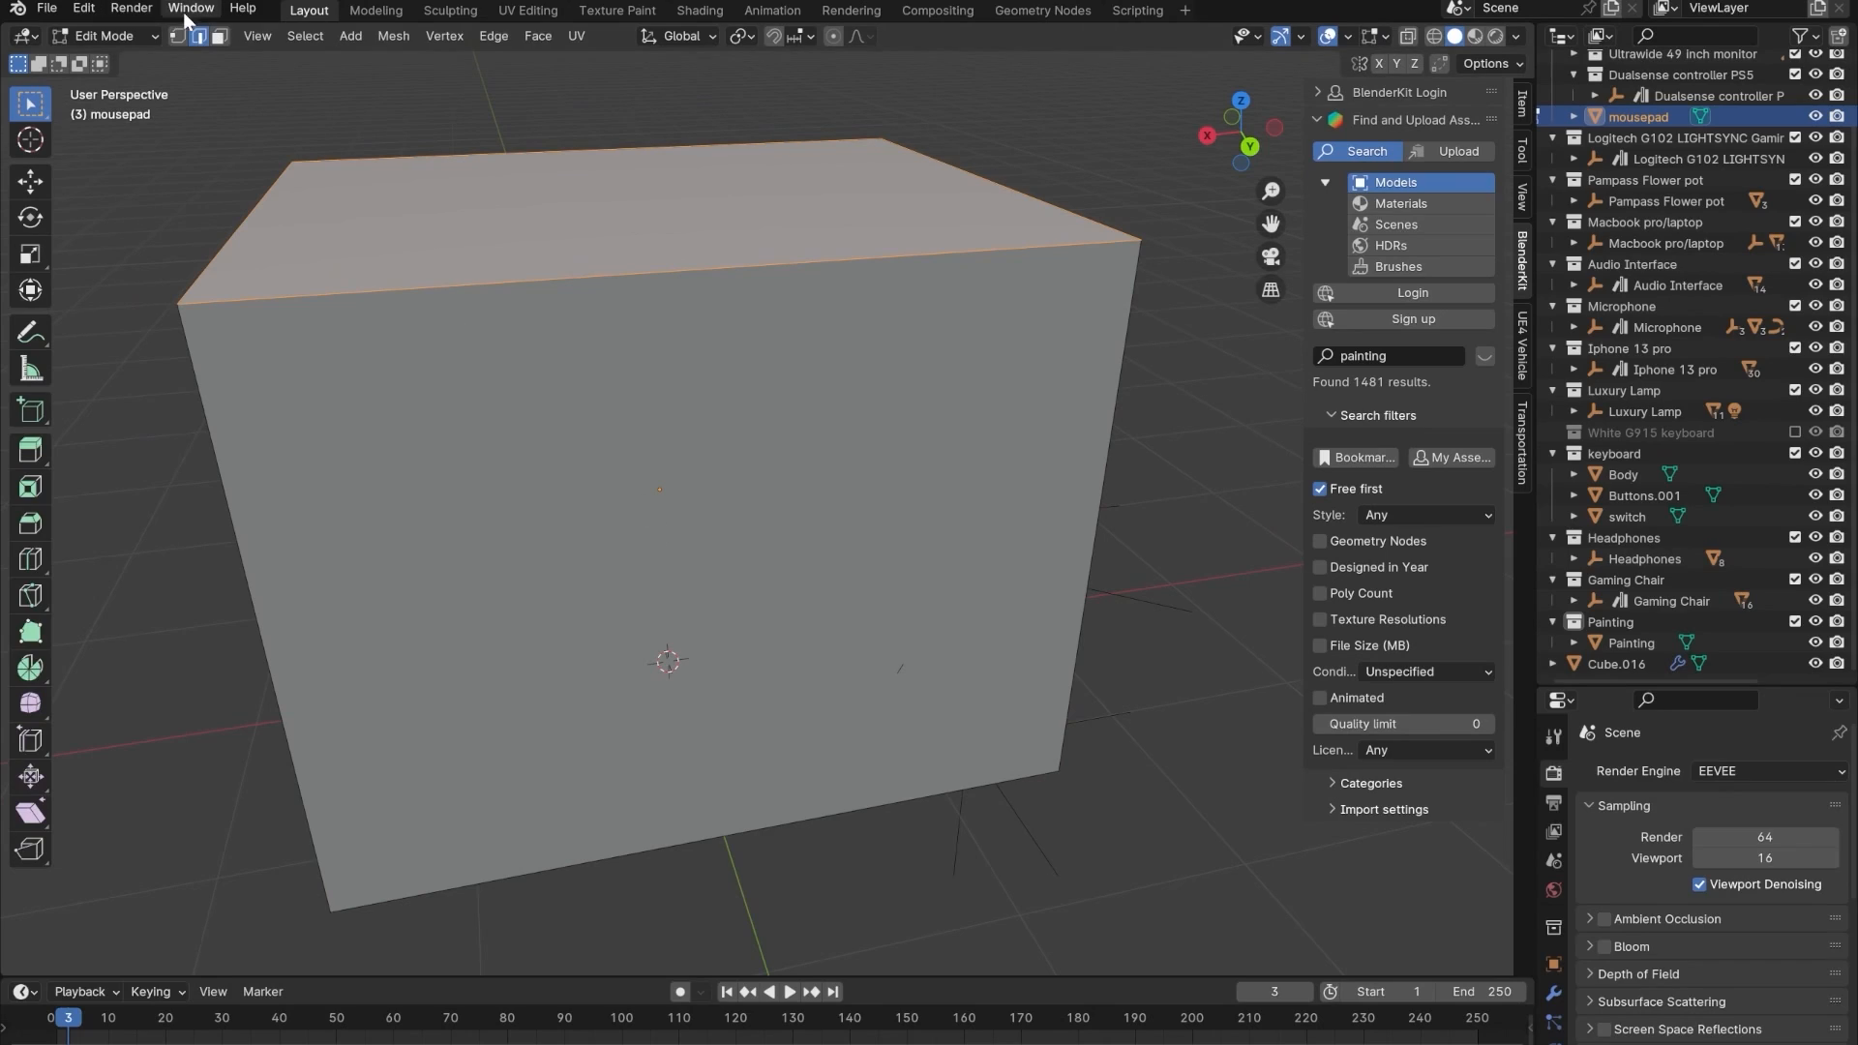
- In face selection mode, select the large side wall face of the room and inset it by about 0.37 m
{"action": "left_click", "coordinate": [220, 38]}
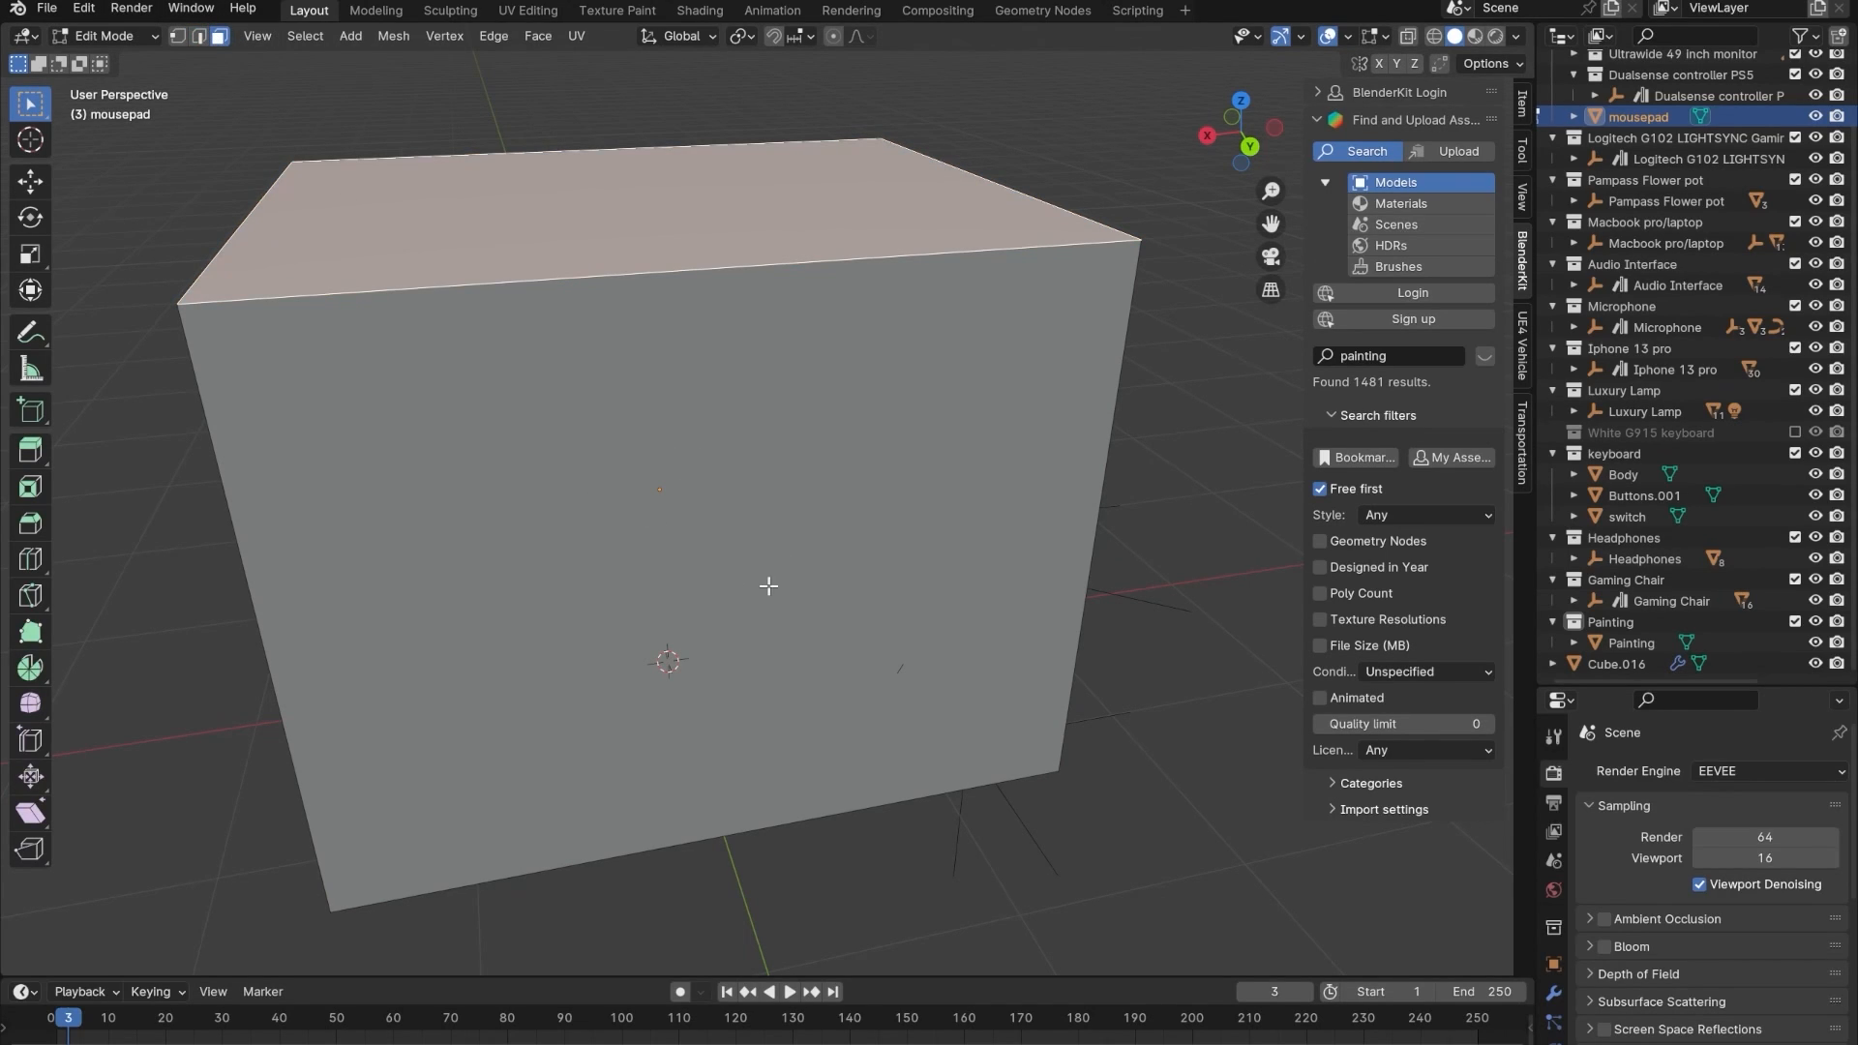
{"action": "left_click", "coordinate": [625, 536]}
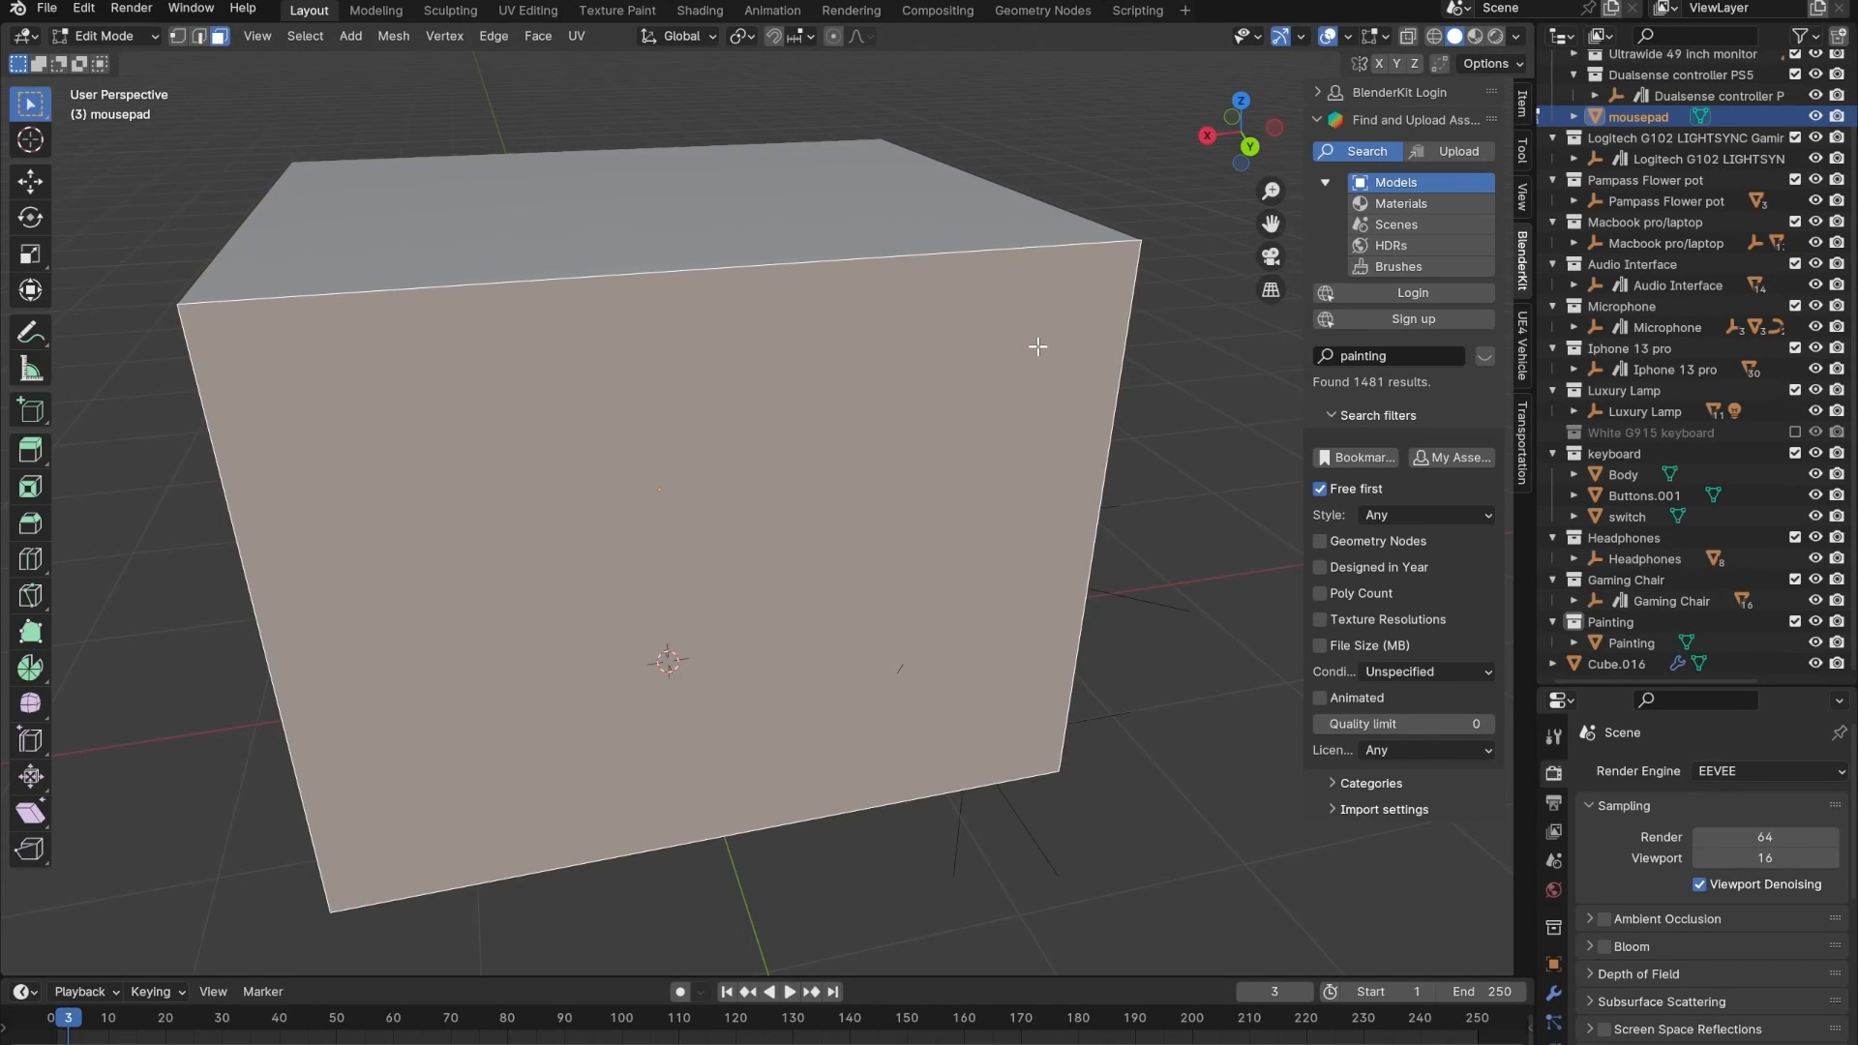
{"action": "key", "text": "i"}
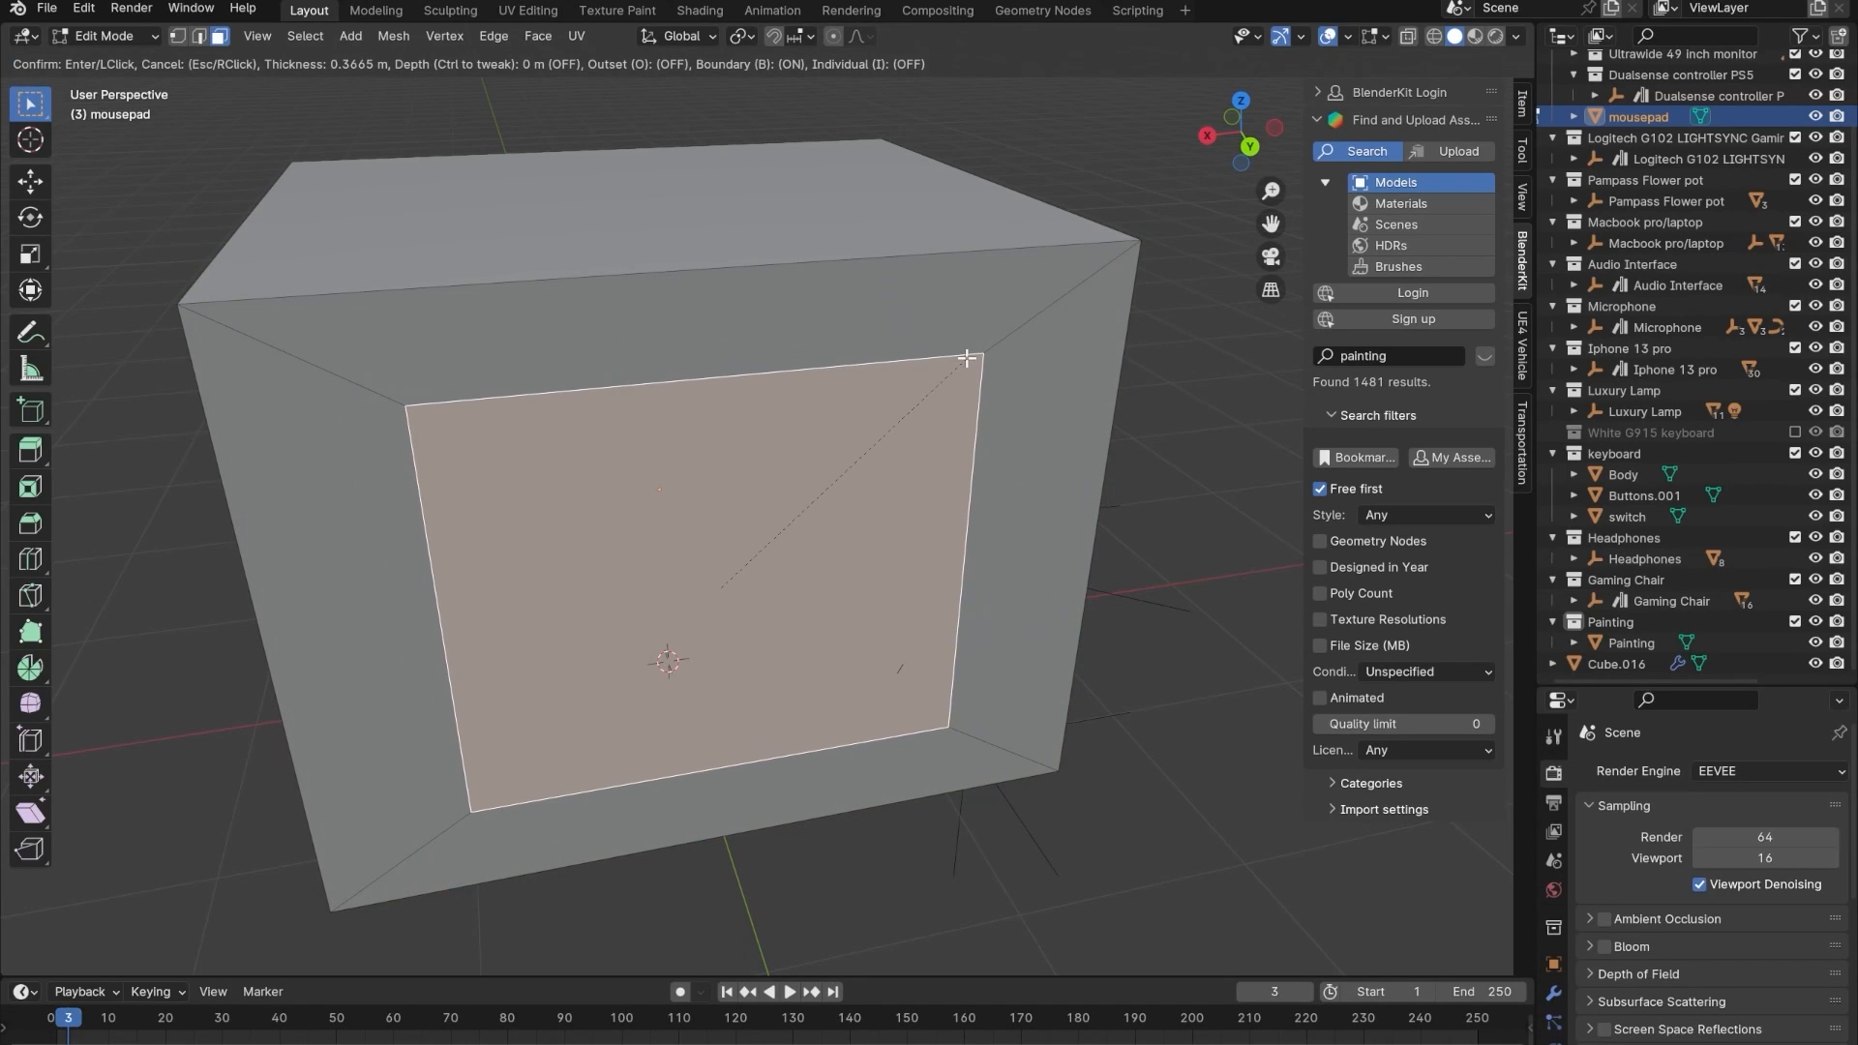
{"action": "left_click", "coordinate": [962, 368]}
{"action": "middle_click_drag", "start_coordinate": [931, 441], "coordinate": [920, 387]}
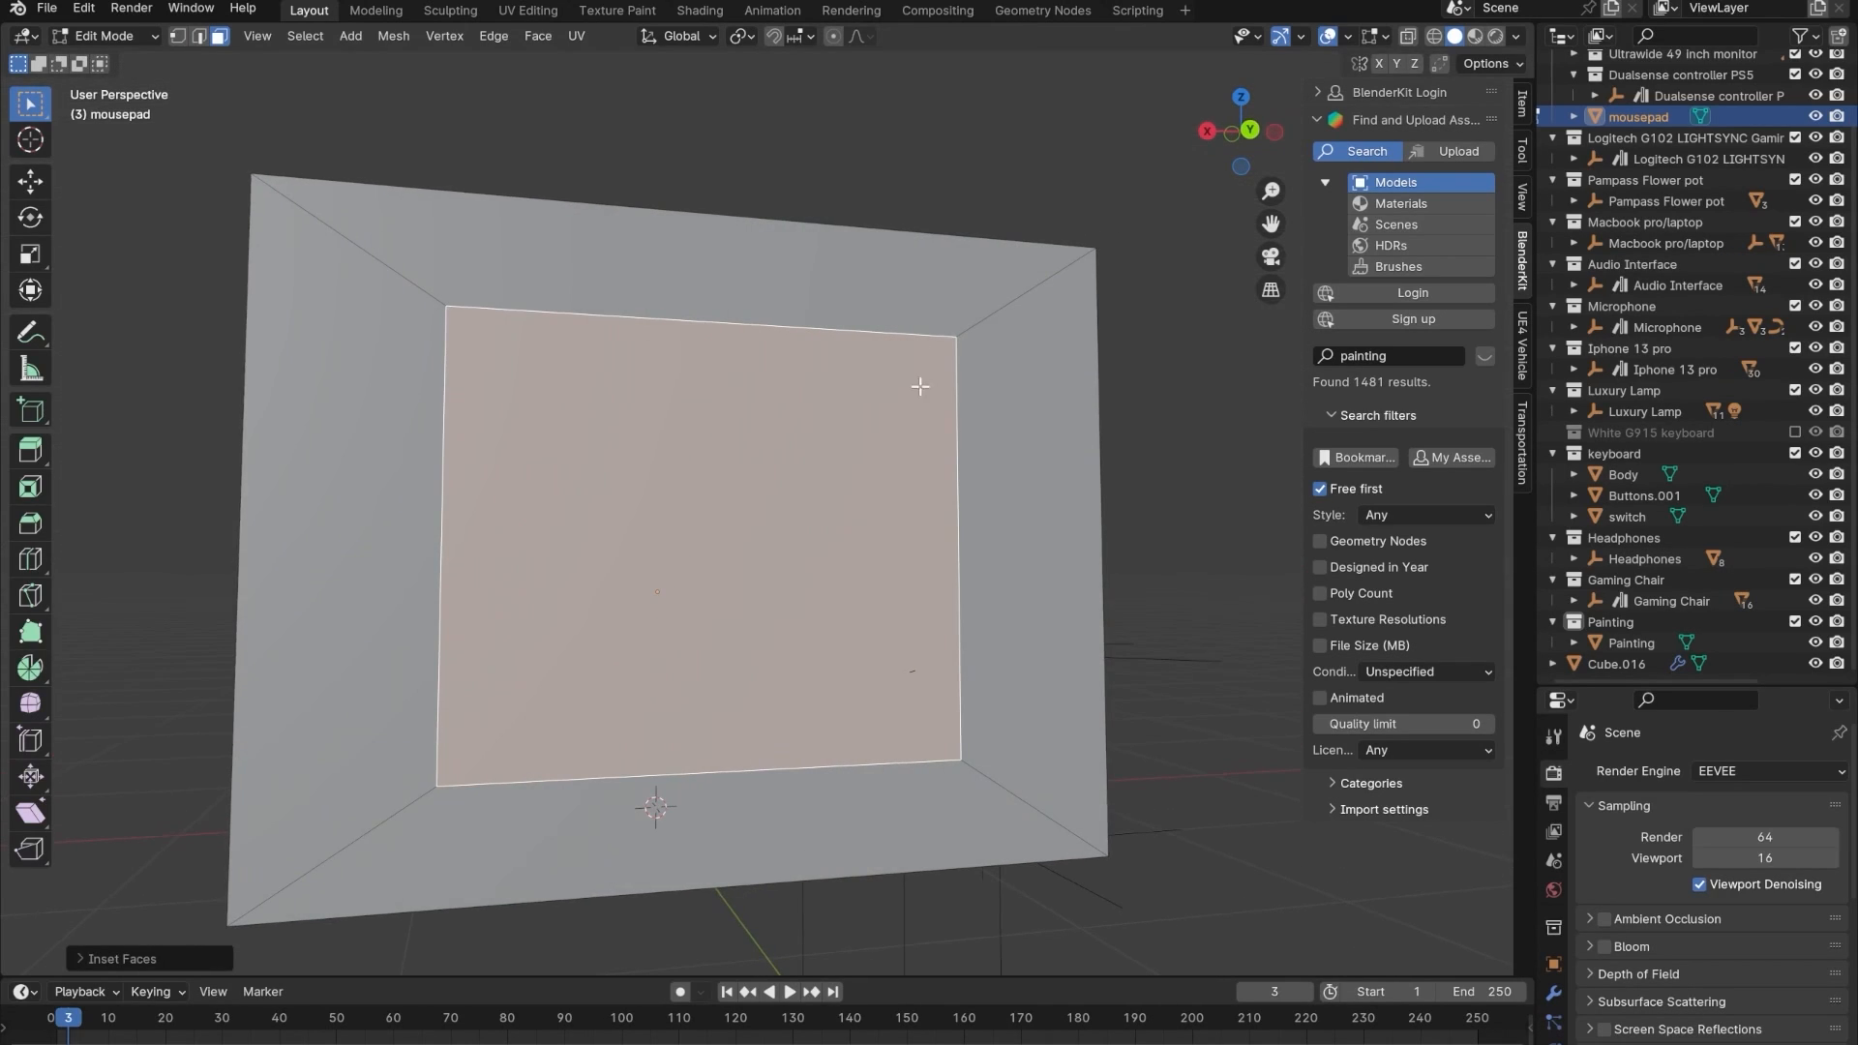
{"action": "key", "text": "g"}
{"action": "key", "text": "z"}
{"action": "right_click", "coordinate": [888, 473]}
- Move the inset wall face slightly upward along the Z axis
{"action": "middle_click_drag", "start_coordinate": [857, 468], "coordinate": [904, 482]}
{"action": "key", "text": "g"}
{"action": "key", "text": "z"}
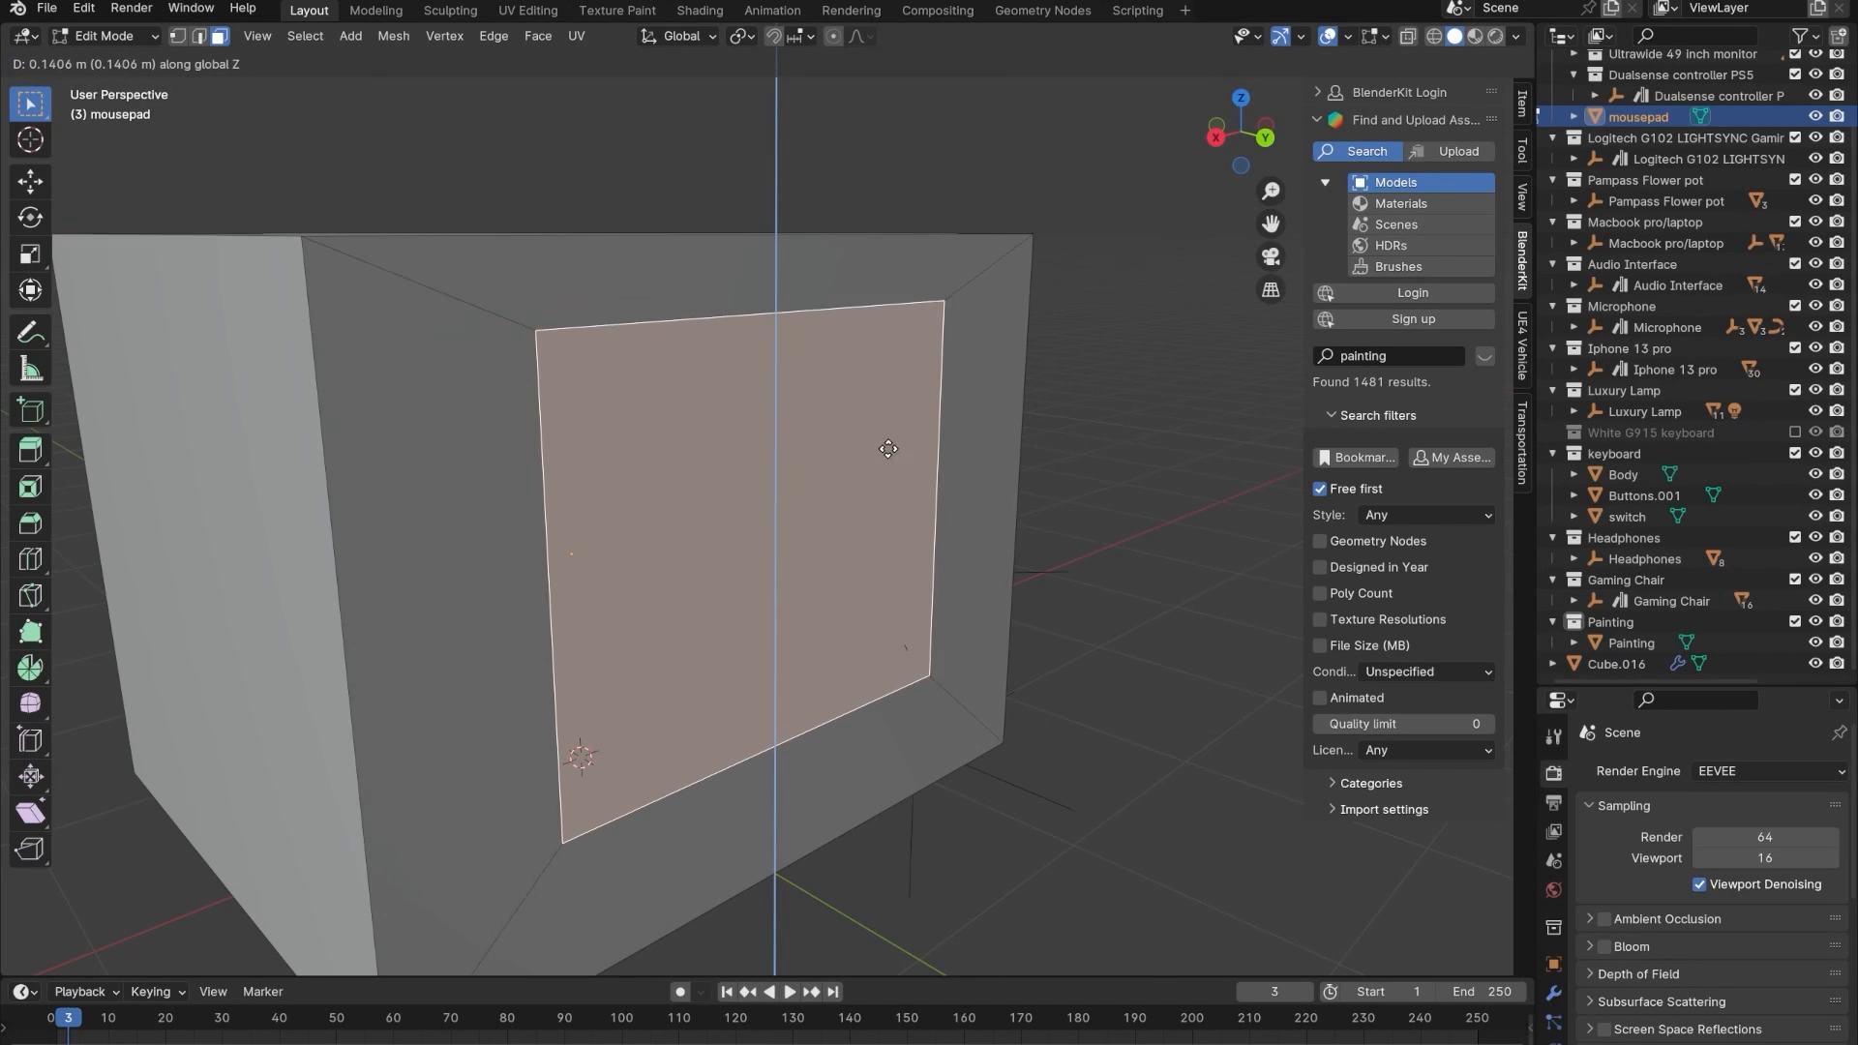
{"action": "left_click", "coordinate": [887, 435]}
- Delete the inset face of the side wall to create the window opening, and return to Object Mode
{"action": "middle_click_drag", "start_coordinate": [888, 435], "coordinate": [851, 402]}
{"action": "scroll", "coordinate": [845, 448], "scroll_direction": "up", "scroll_amount": 8}
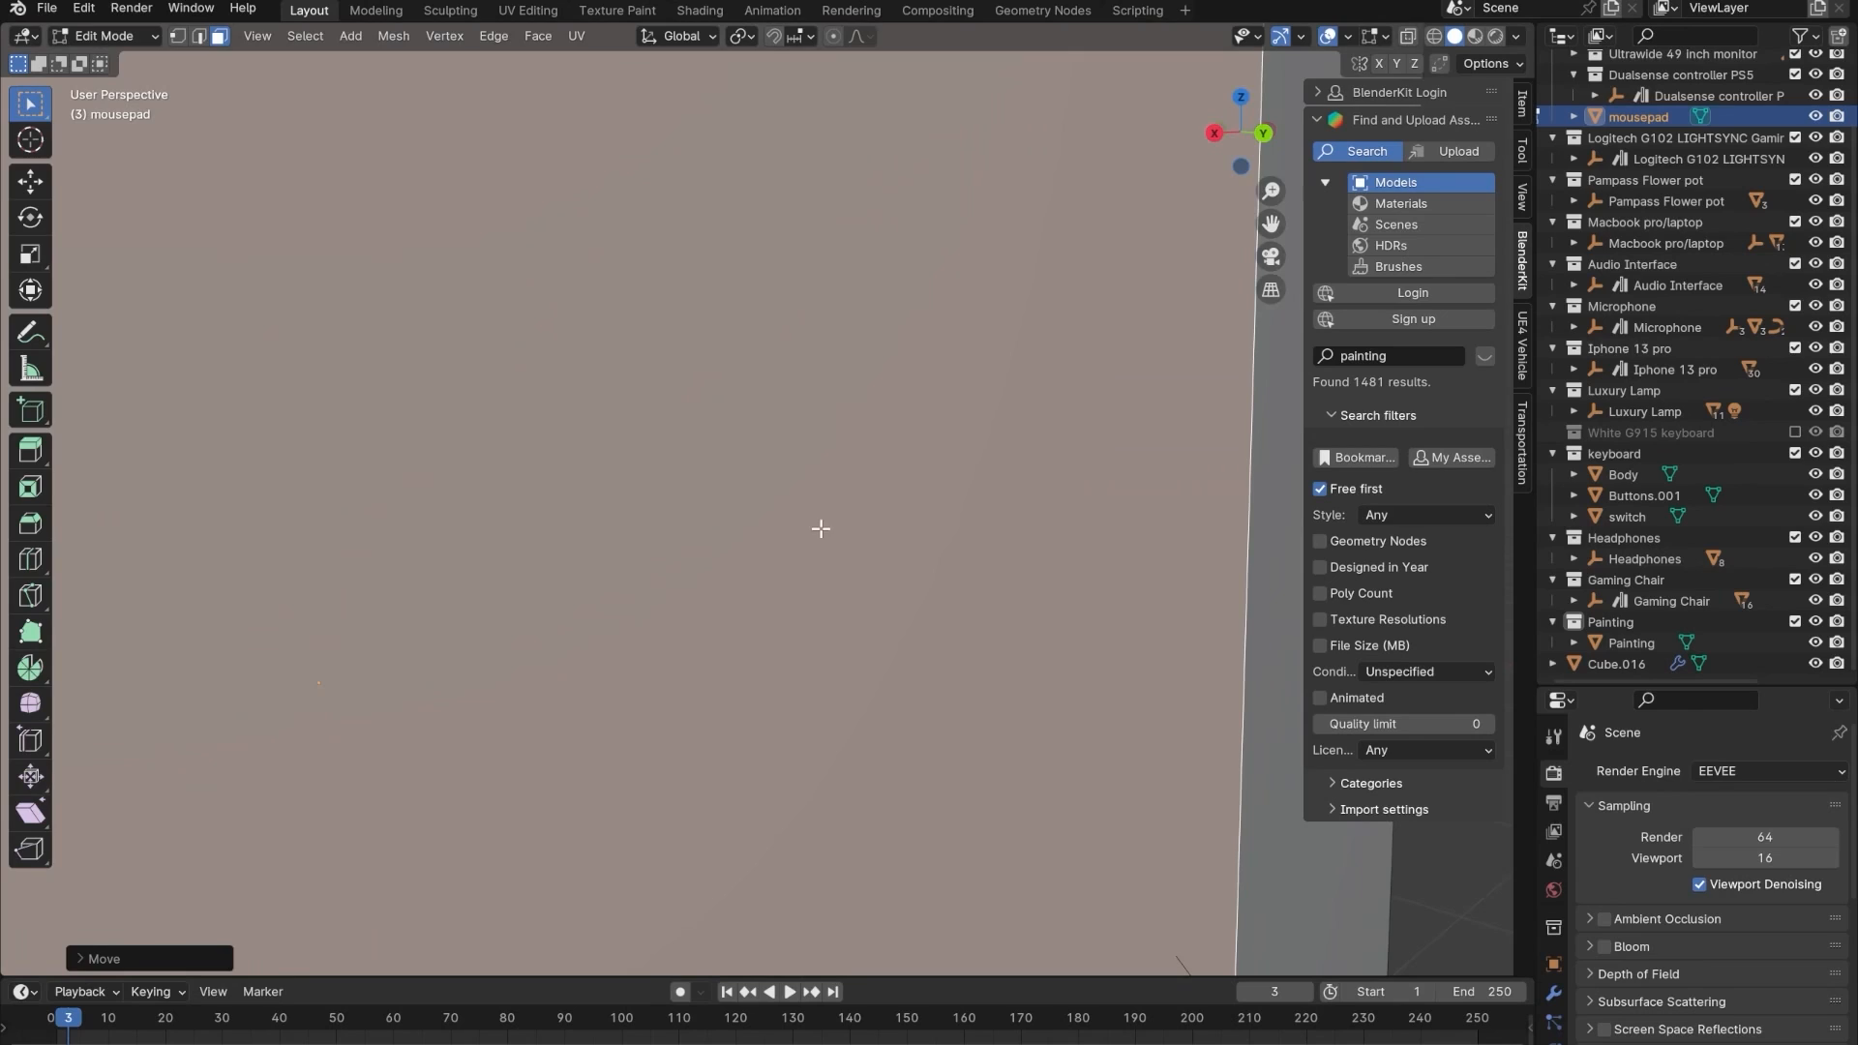
{"action": "middle_click_drag", "start_coordinate": [821, 529], "coordinate": [1113, 503]}
{"action": "scroll", "coordinate": [1069, 533], "scroll_direction": "up", "scroll_amount": 5}
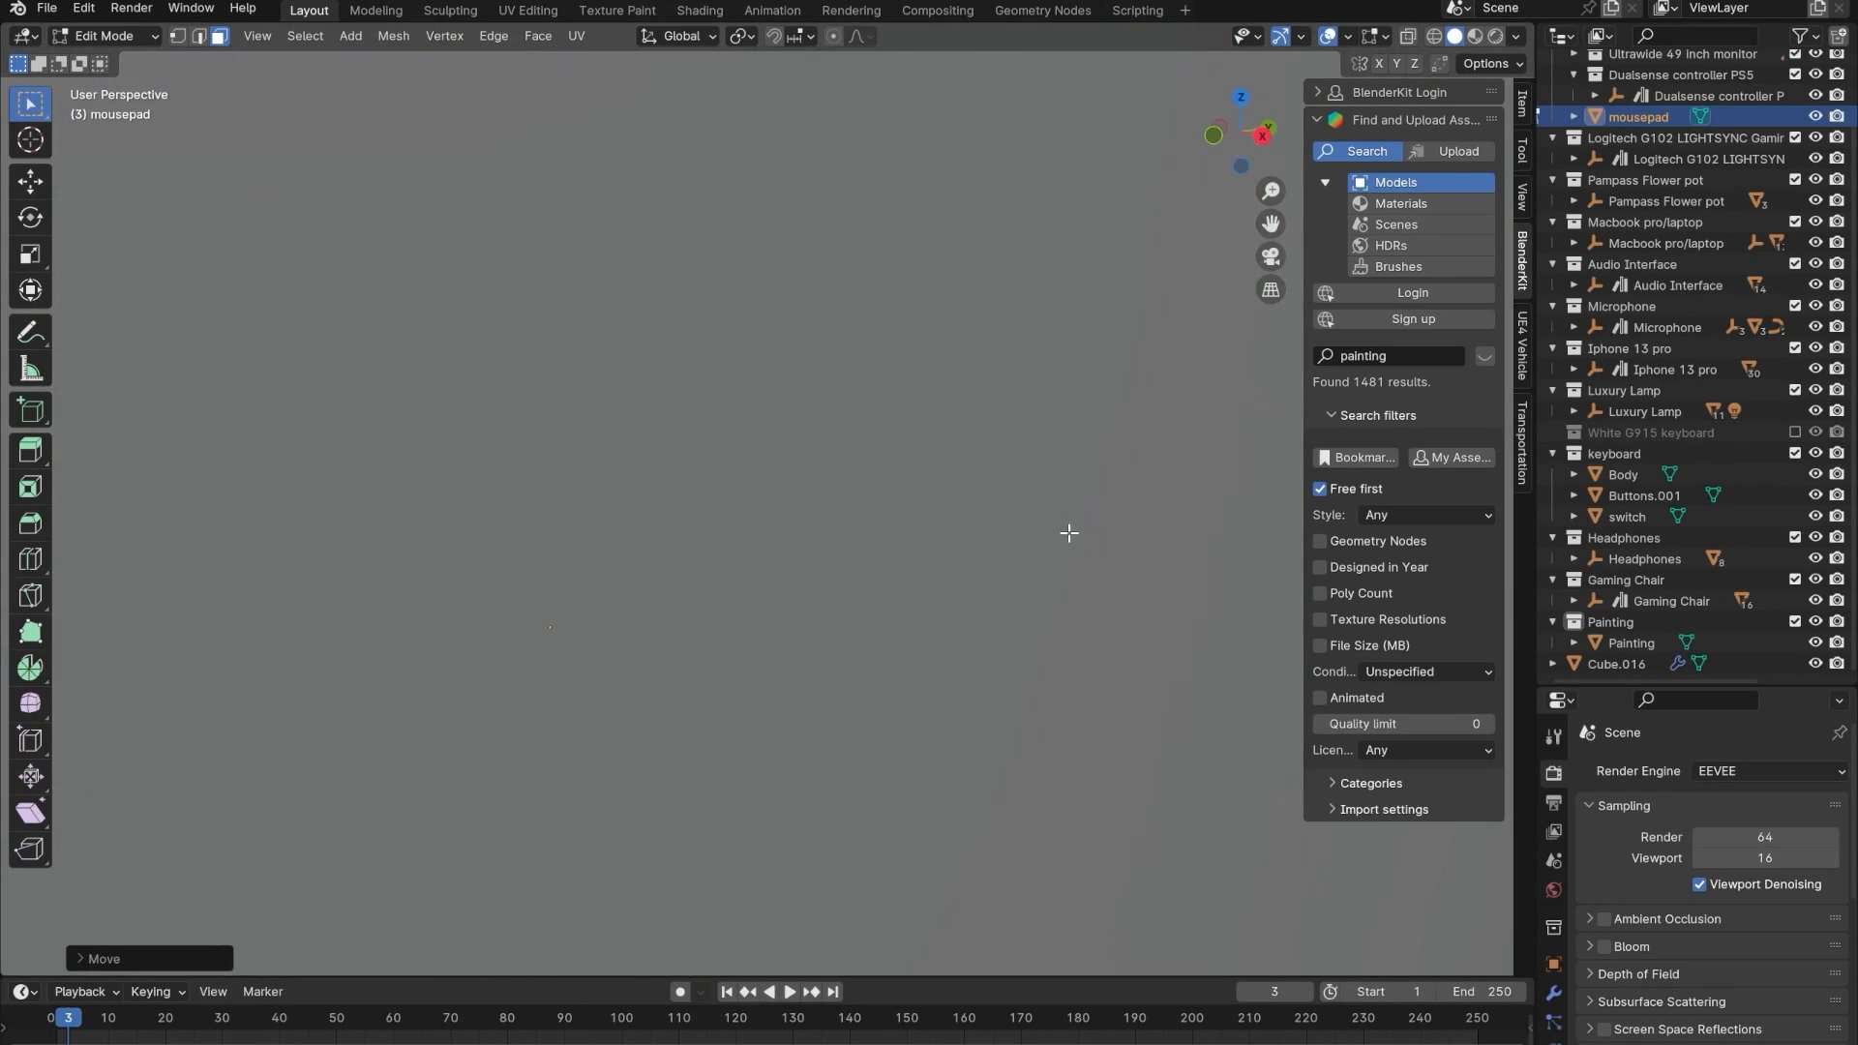
{"action": "middle_click_drag", "start_coordinate": [919, 497], "coordinate": [1000, 459]}
{"action": "scroll", "coordinate": [1021, 495], "scroll_direction": "down", "scroll_amount": 5}
{"action": "key", "text": "KP_Divide"}
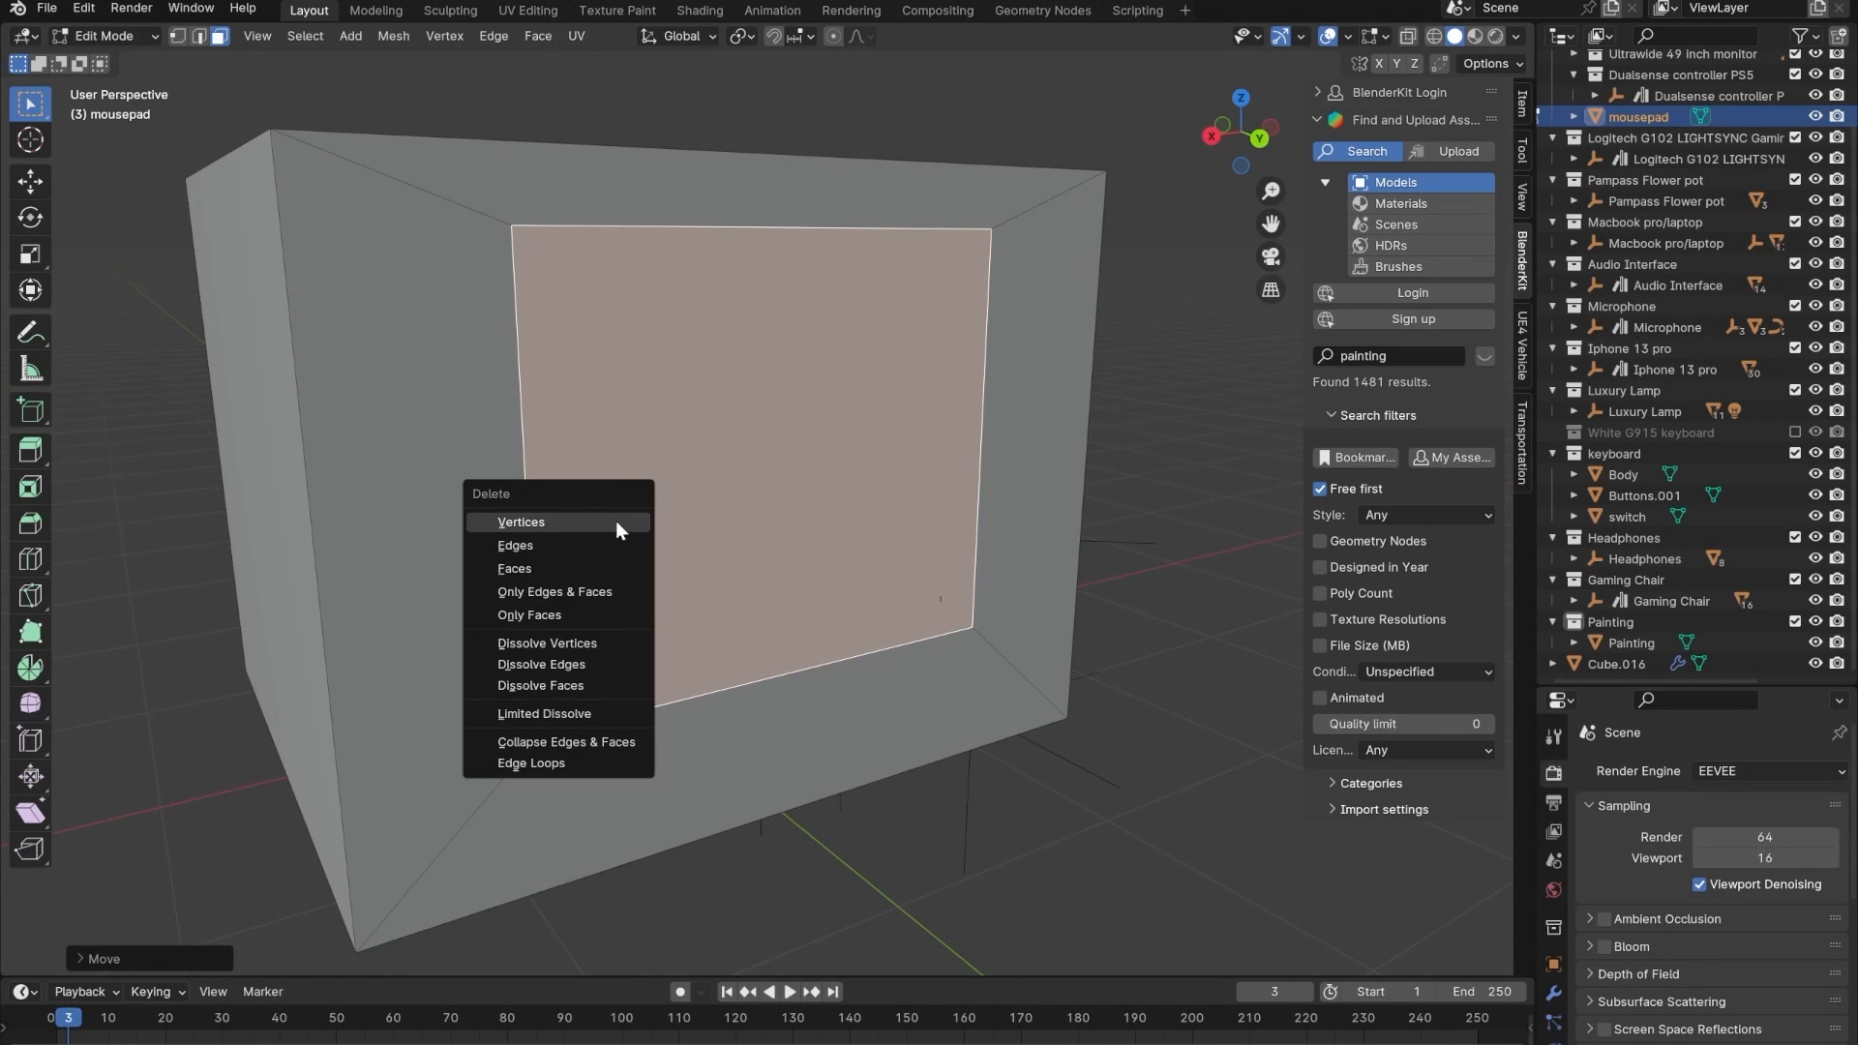
{"action": "left_click", "coordinate": [525, 572]}
{"action": "middle_click_drag", "start_coordinate": [713, 564], "coordinate": [849, 600]}
{"action": "key", "text": "Tab"}
{"action": "key", "text": "KP_1"}
{"action": "middle_click_drag", "start_coordinate": [1024, 583], "coordinate": [688, 616]}
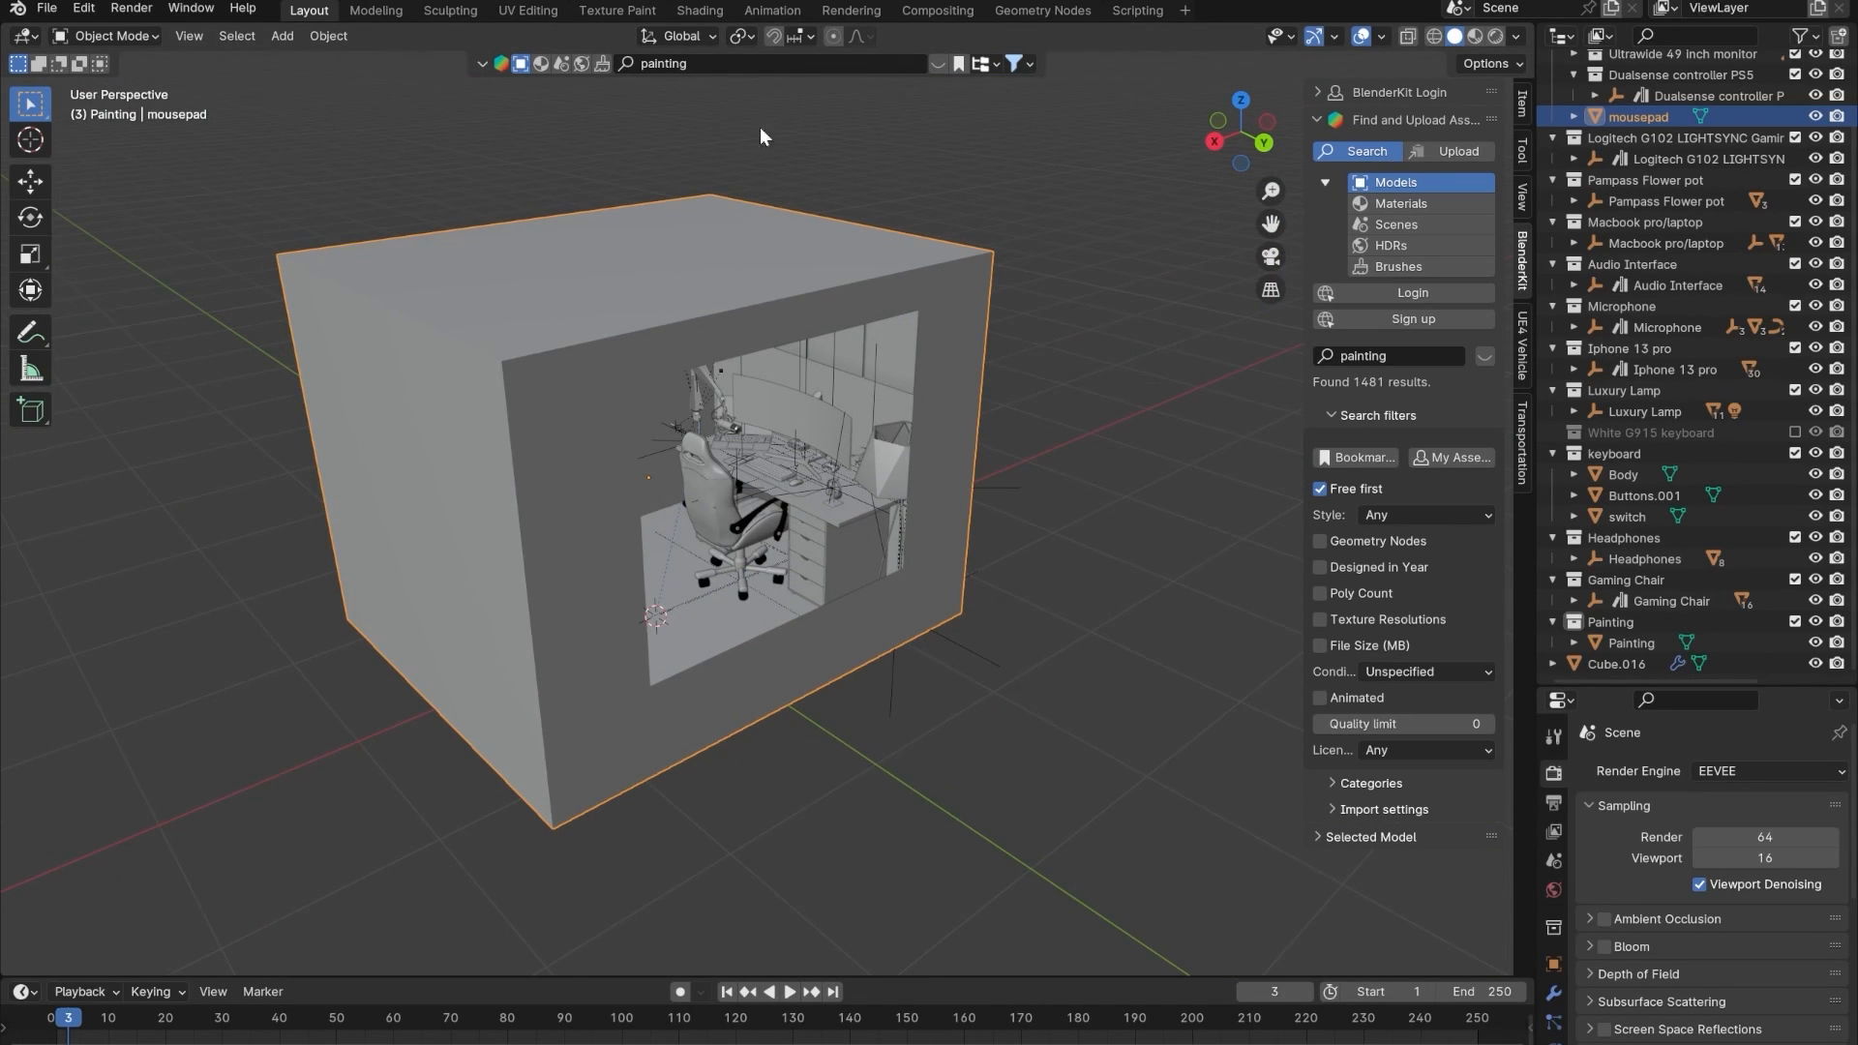
- Search the BlenderKit models for "window"
{"action": "key", "text": "ctrl+BackSpace"}
{"action": "type", "text": "window"}
{"action": "key", "text": "Return"}
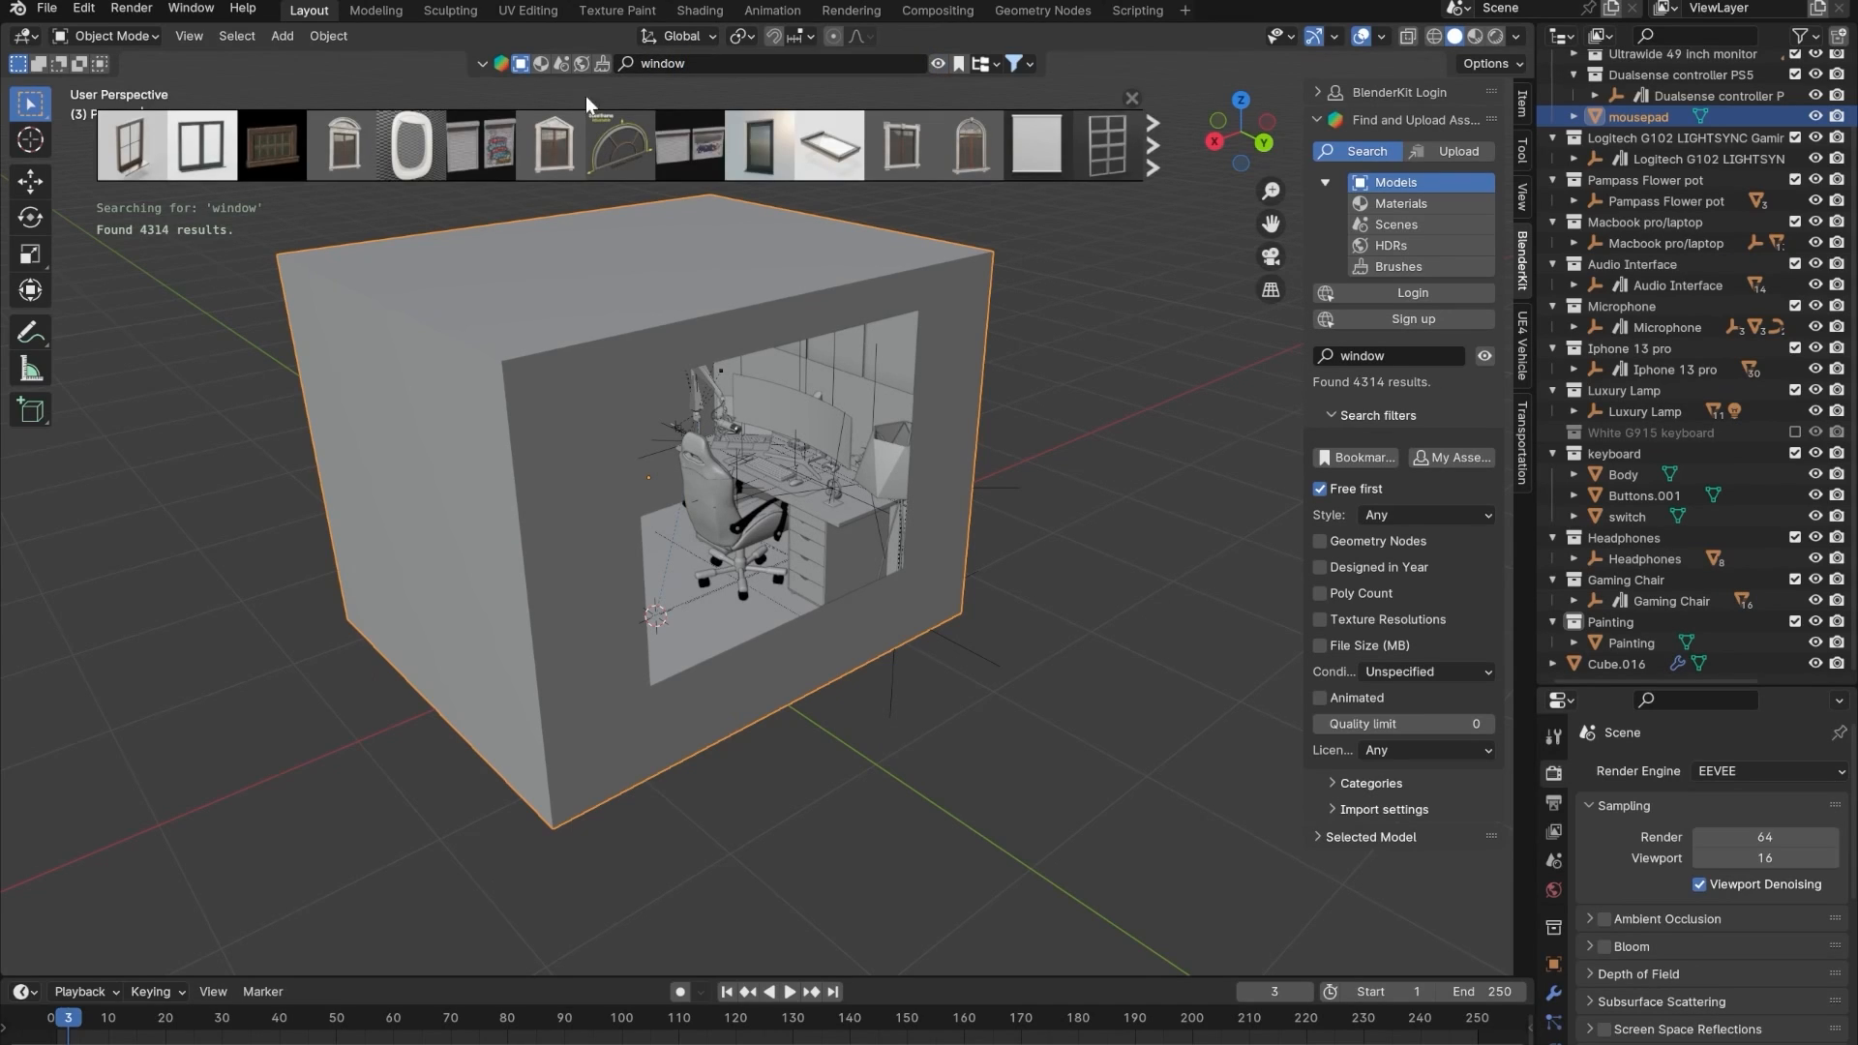
- Add the Window (Industrial) model to the scene and move its collection out of the Painting collection
{"action": "mouse_move", "coordinate": [154, 147]}
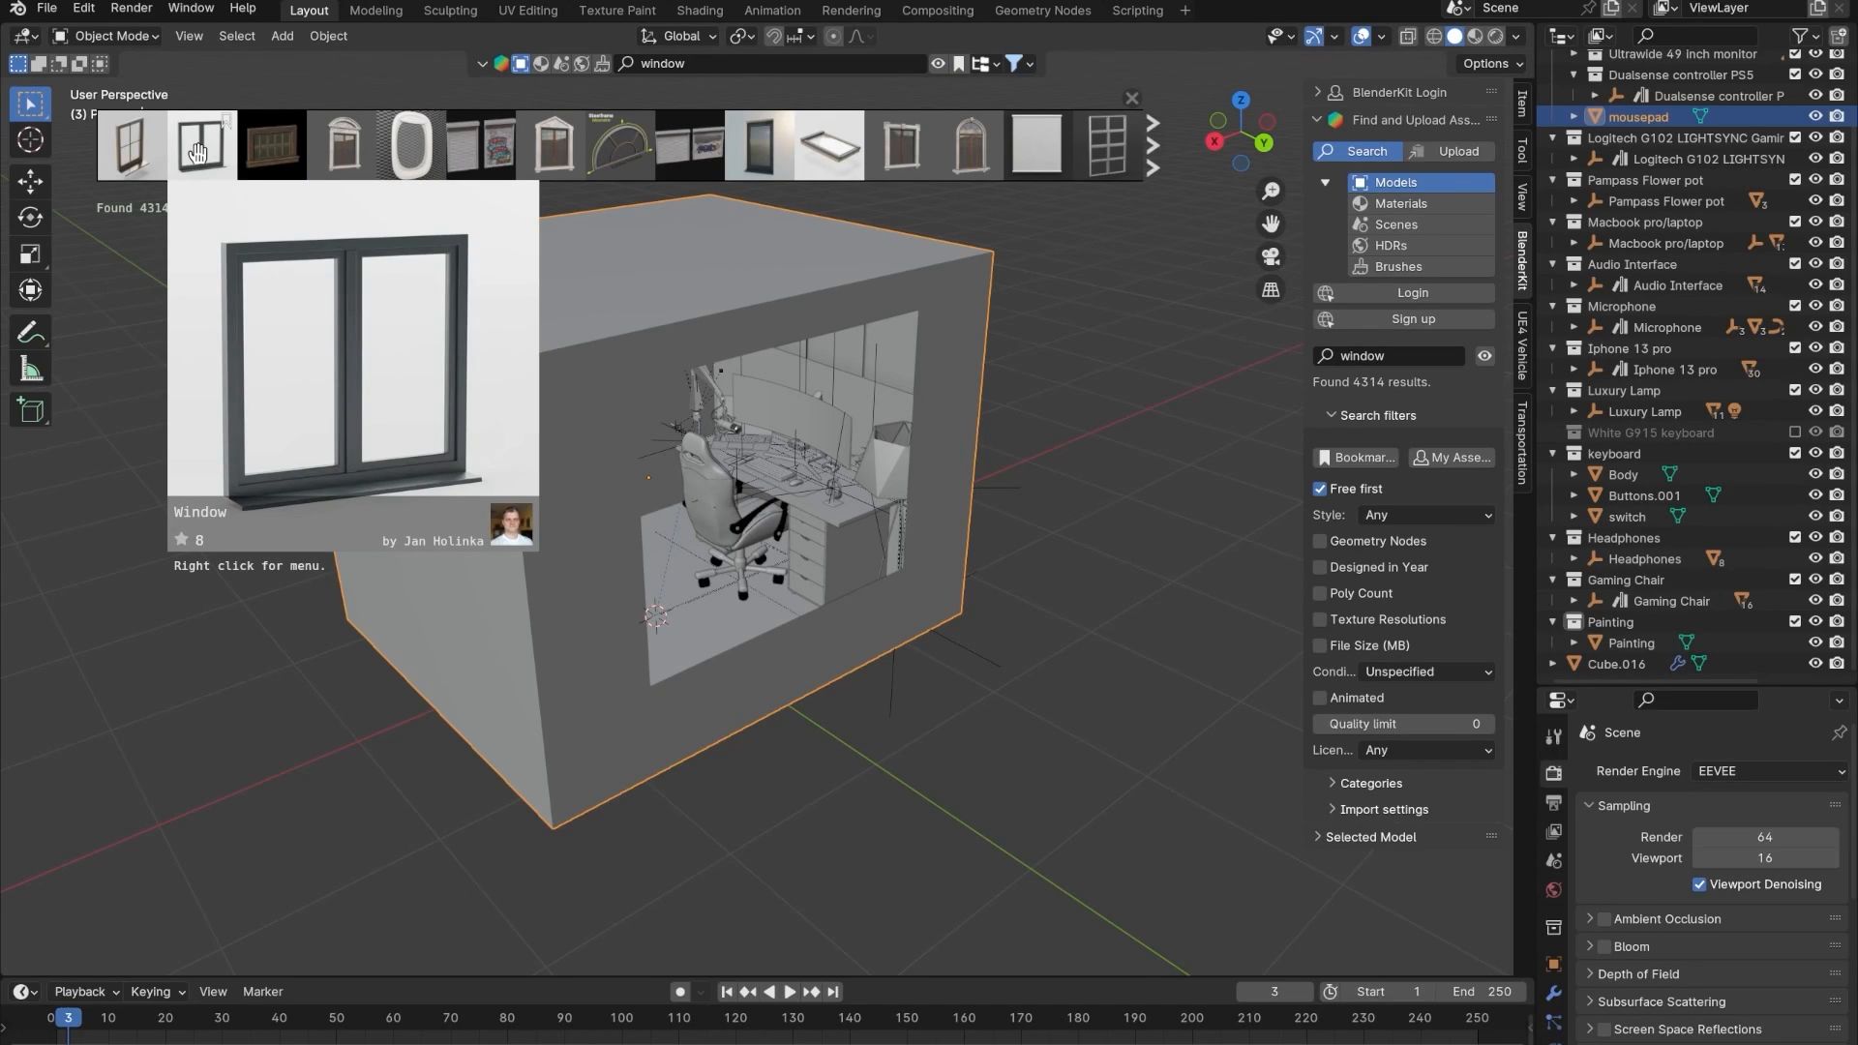
{"action": "mouse_move", "coordinate": [1113, 144]}
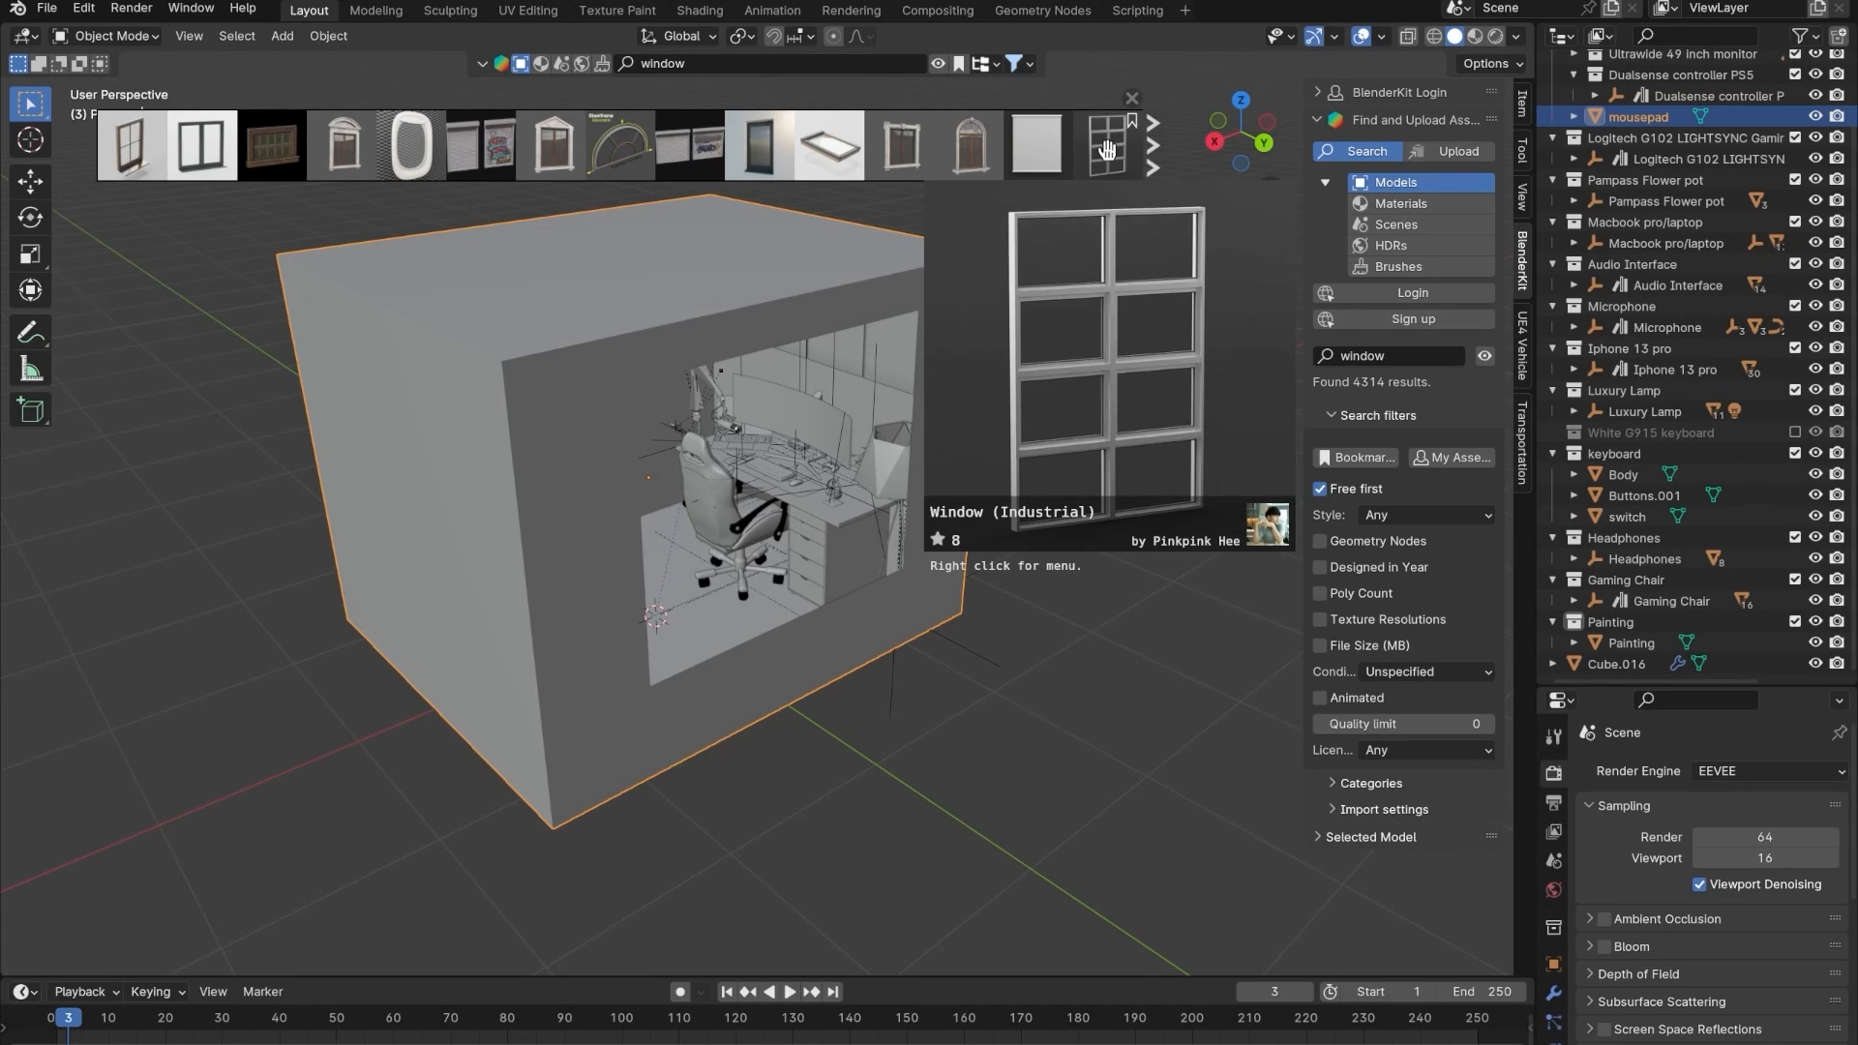
{"action": "left_click", "coordinate": [1107, 149]}
{"action": "scroll", "coordinate": [801, 388], "scroll_direction": "up", "scroll_amount": 2}
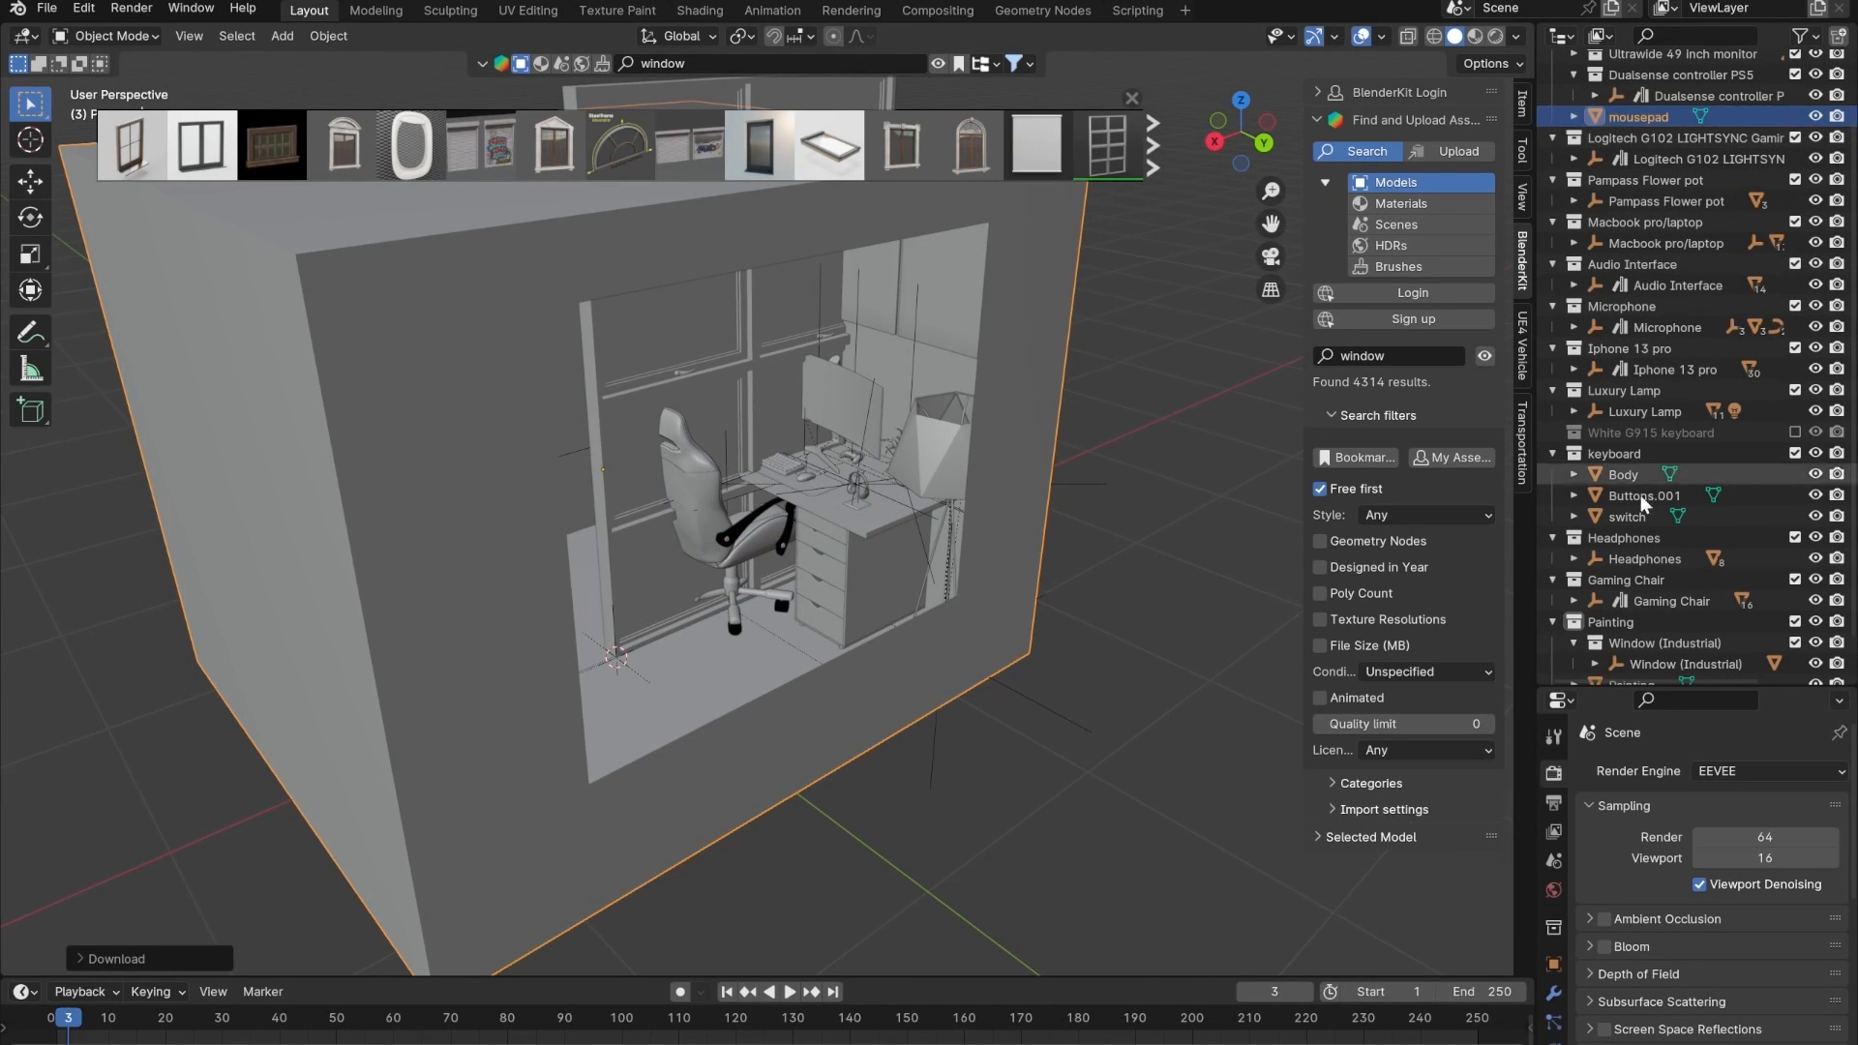
{"action": "scroll", "coordinate": [1642, 502], "scroll_direction": "down", "scroll_amount": 2}
{"action": "mouse_move", "coordinate": [1646, 597]}
{"action": "left_mouse_down"}
{"action": "mouse_move", "coordinate": [1601, 673]}
{"action": "mouse_move", "coordinate": [1612, 796]}
{"action": "left_mouse_up"}
- Select all objects of the Window (Industrial) collection and move them horizontally, with Z locked, to the side wall opening
{"action": "right_click", "coordinate": [1612, 731]}
{"action": "left_click", "coordinate": [1480, 717]}
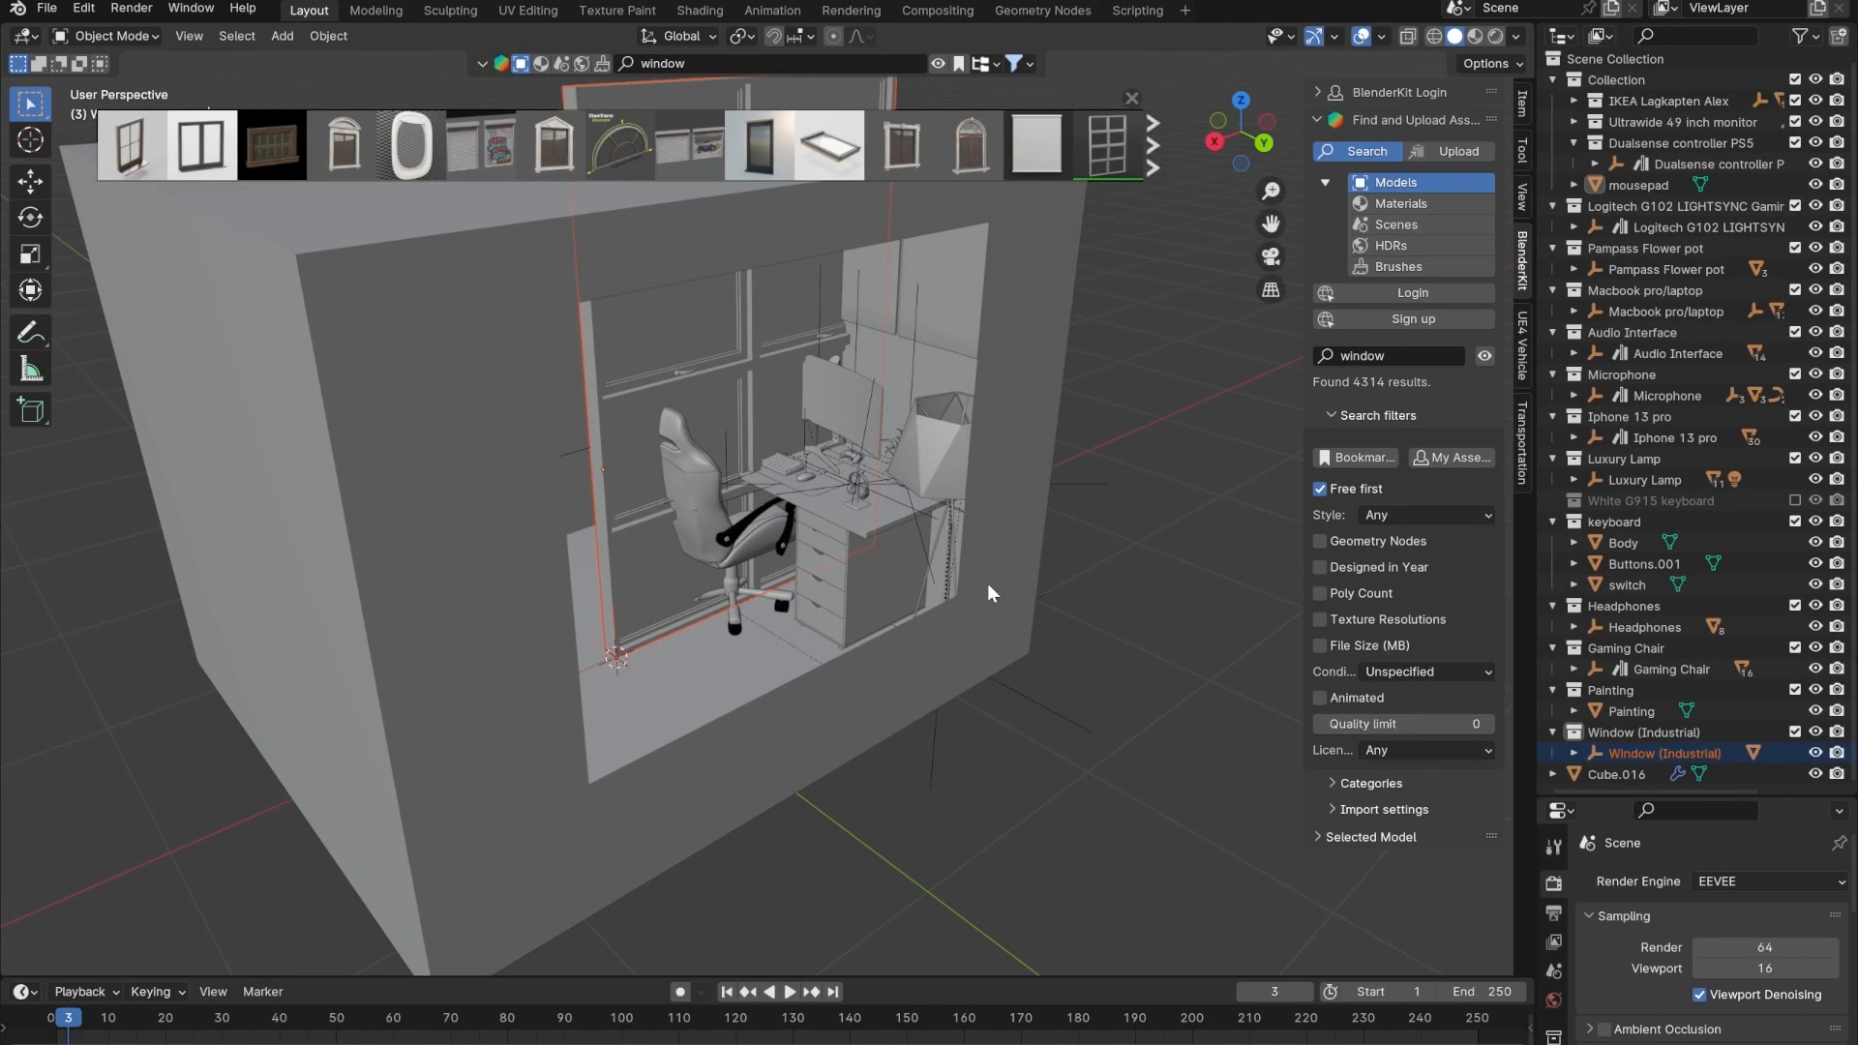
{"action": "middle_click_drag", "start_coordinate": [935, 503], "coordinate": [852, 581], "text": "alt"}
{"action": "key", "text": "g"}
{"action": "key", "text": "shift+z"}
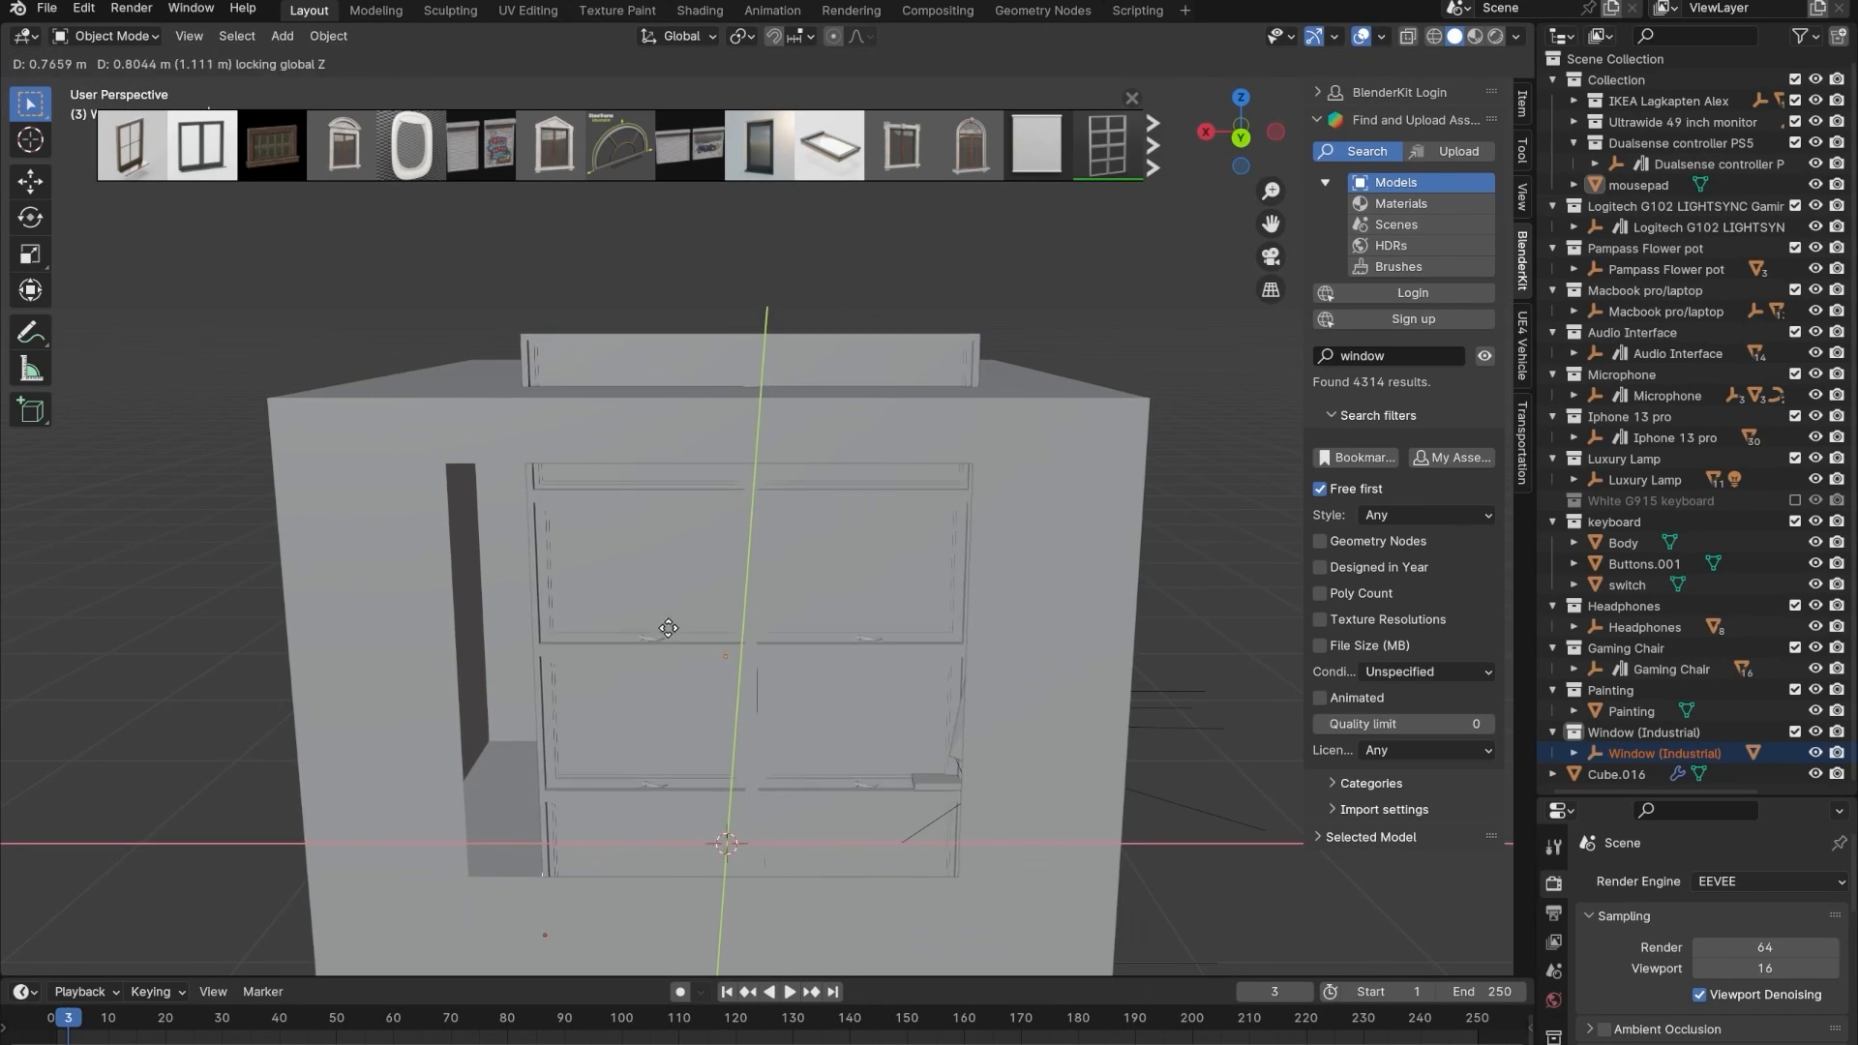
{"action": "left_click", "coordinate": [842, 619]}
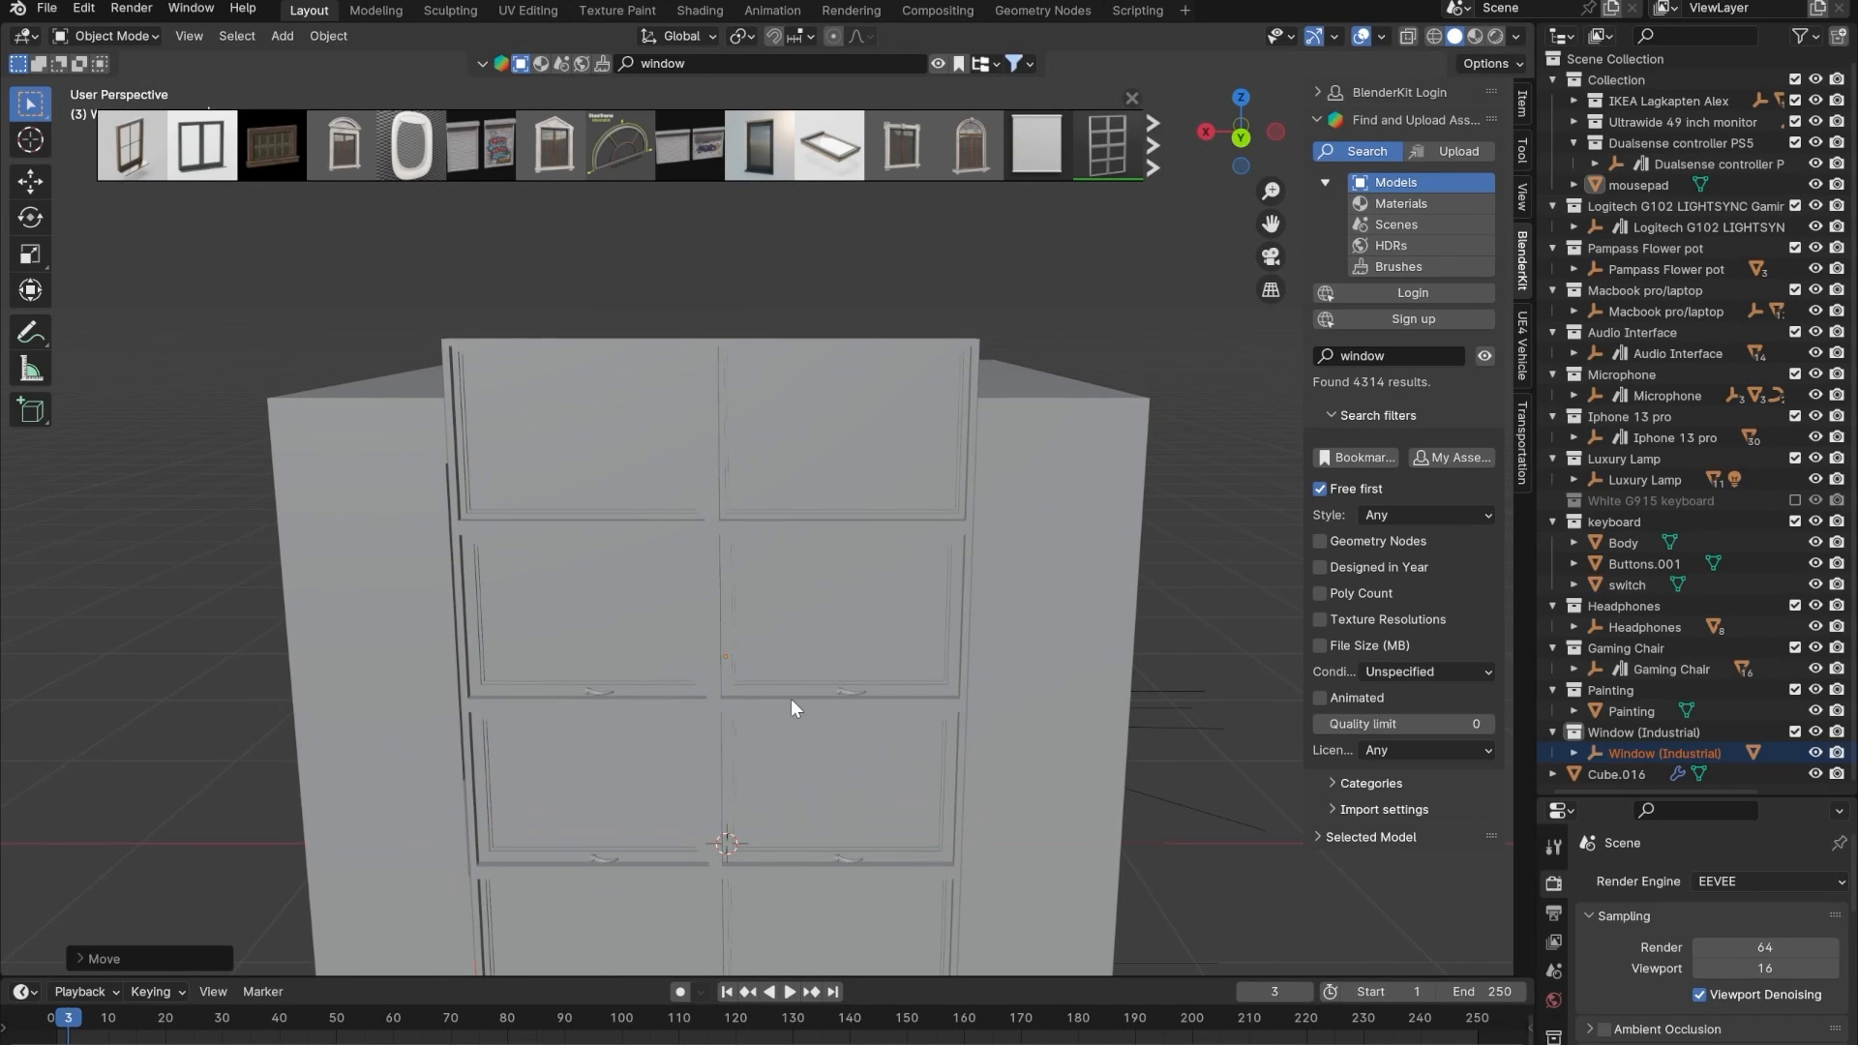
- Enter Edit Mode on the industrial window's mesh and select its upper pane face
{"action": "left_click", "coordinate": [836, 670]}
{"action": "middle_click_drag", "start_coordinate": [837, 711], "coordinate": [828, 578], "text": "shift"}
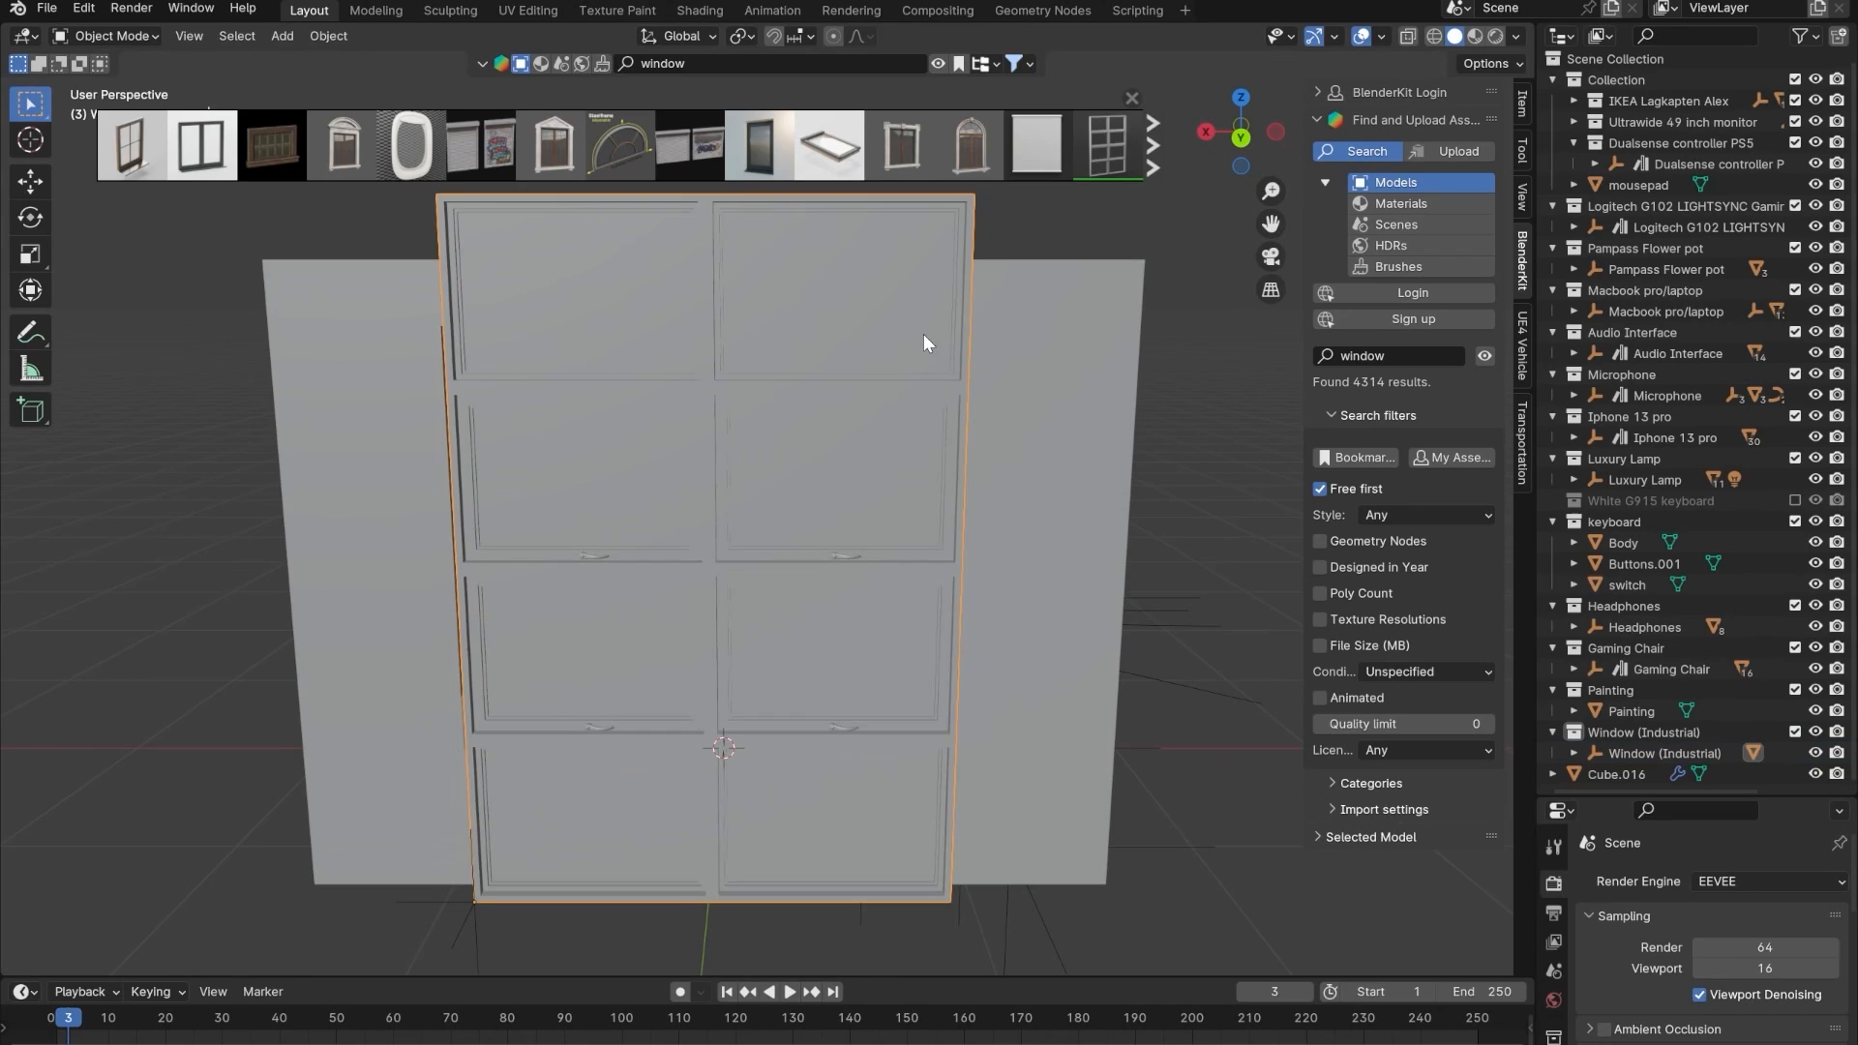
{"action": "key", "text": "s"}
{"action": "key", "text": "Escape"}
{"action": "key", "text": "Tab"}
{"action": "middle_click_drag", "start_coordinate": [804, 473], "coordinate": [879, 494]}
{"action": "scroll", "coordinate": [738, 497], "scroll_direction": "up", "scroll_amount": 3}
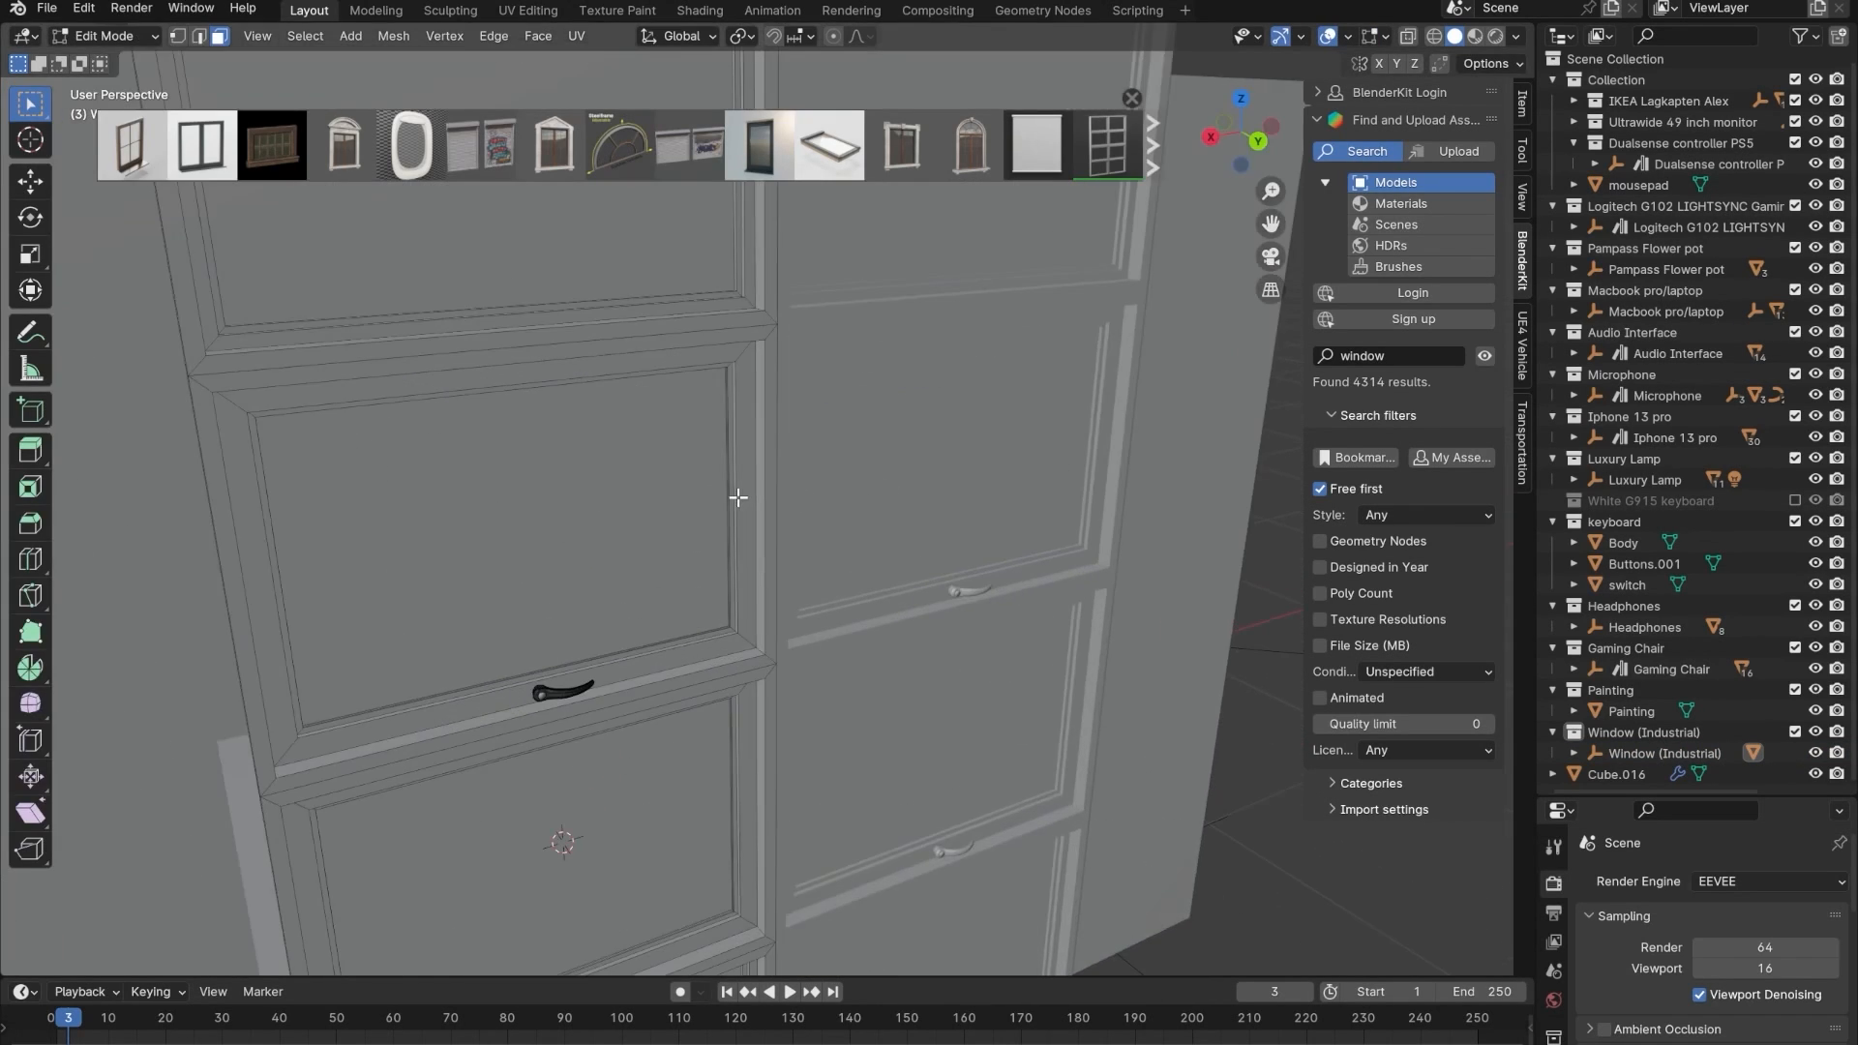
{"action": "middle_click_drag", "start_coordinate": [739, 498], "coordinate": [849, 561], "text": "shift"}
{"action": "scroll", "coordinate": [731, 513], "scroll_direction": "down", "scroll_amount": 5}
{"action": "middle_click_drag", "start_coordinate": [730, 513], "coordinate": [720, 702]}
{"action": "scroll", "coordinate": [722, 503], "scroll_direction": "up", "scroll_amount": 4}
{"action": "left_click", "coordinate": [682, 530]}
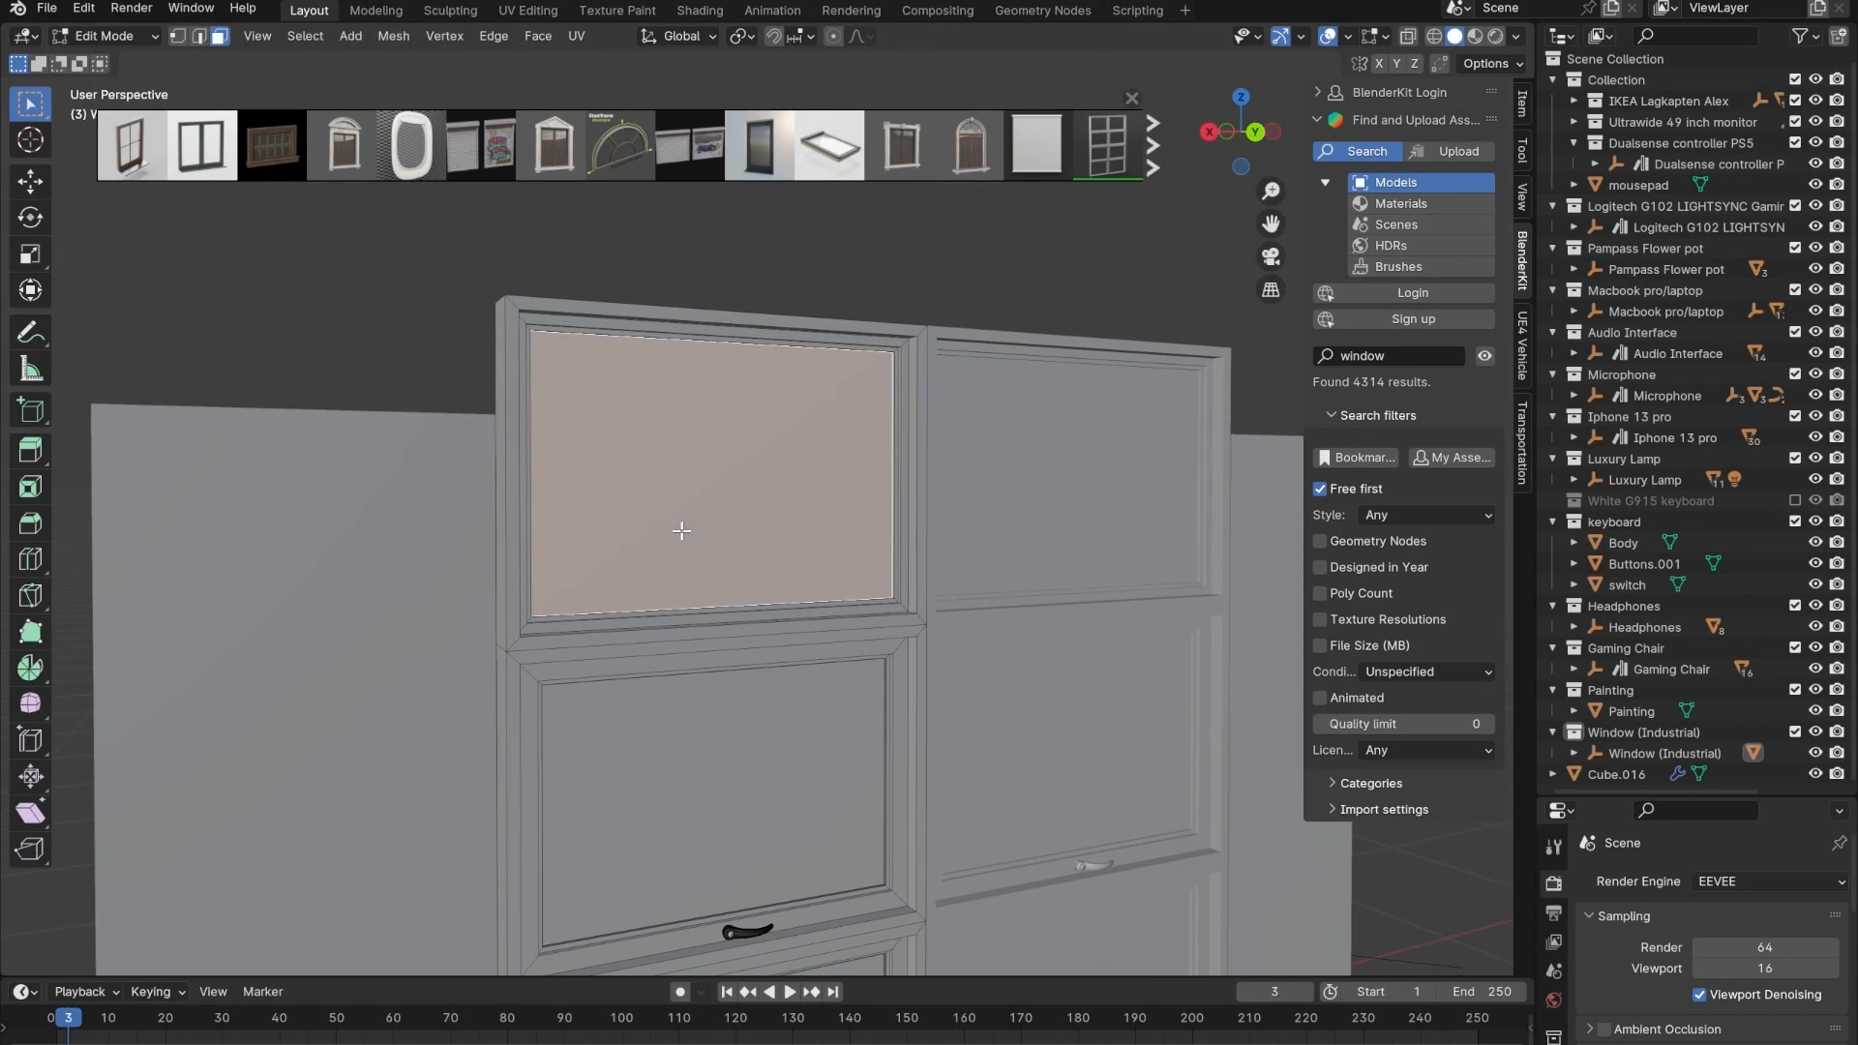
- With X-ray on, try deleting the vertices of the industrial window's upper pane section, and undo the deletion
{"action": "key", "text": "alt+z"}
{"action": "middle_click_drag", "start_coordinate": [891, 564], "coordinate": [835, 653], "text": "alt"}
{"action": "scroll", "coordinate": [884, 573], "scroll_direction": "up", "scroll_amount": 3}
{"action": "left_click_drag", "start_coordinate": [341, 266], "coordinate": [1085, 718]}
{"action": "middle_click_drag", "start_coordinate": [1033, 718], "coordinate": [1044, 668]}
{"action": "key", "text": "x"}
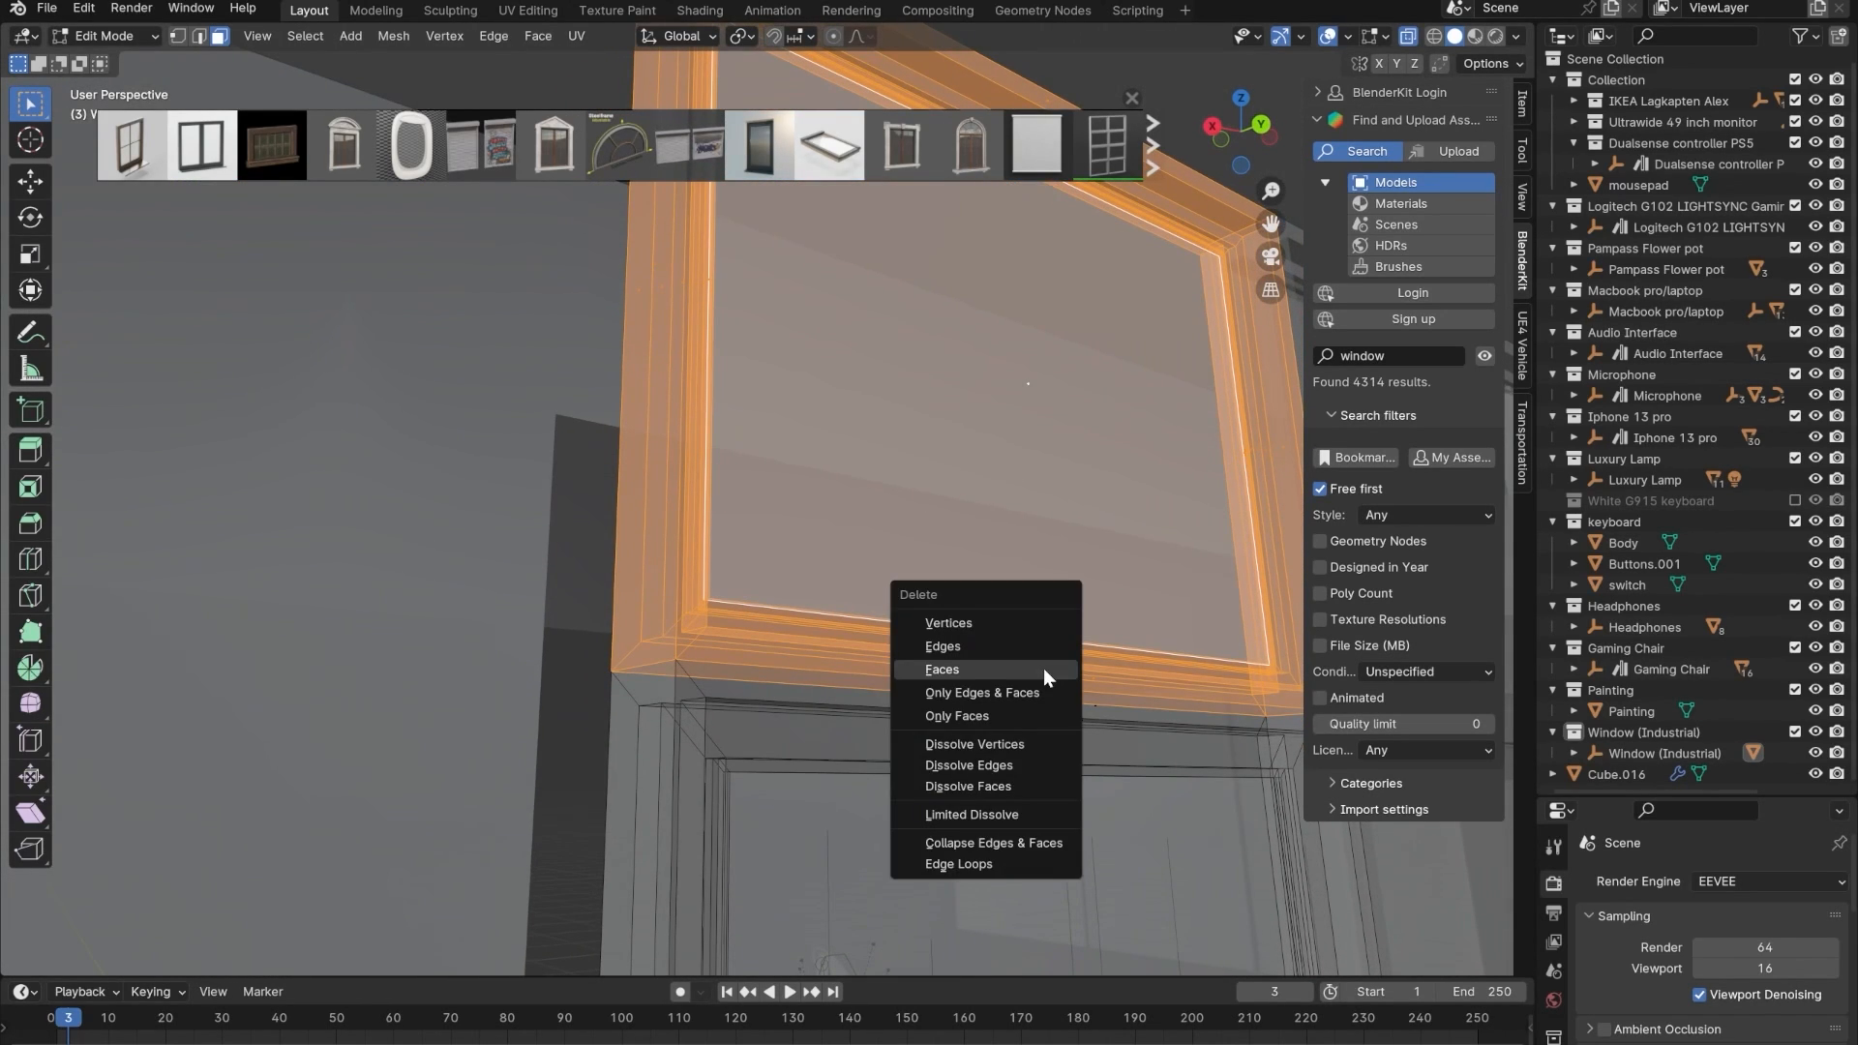
{"action": "left_click", "coordinate": [1022, 627]}
{"action": "middle_click_drag", "start_coordinate": [879, 685], "coordinate": [826, 724]}
{"action": "key", "text": "ctrl+z"}
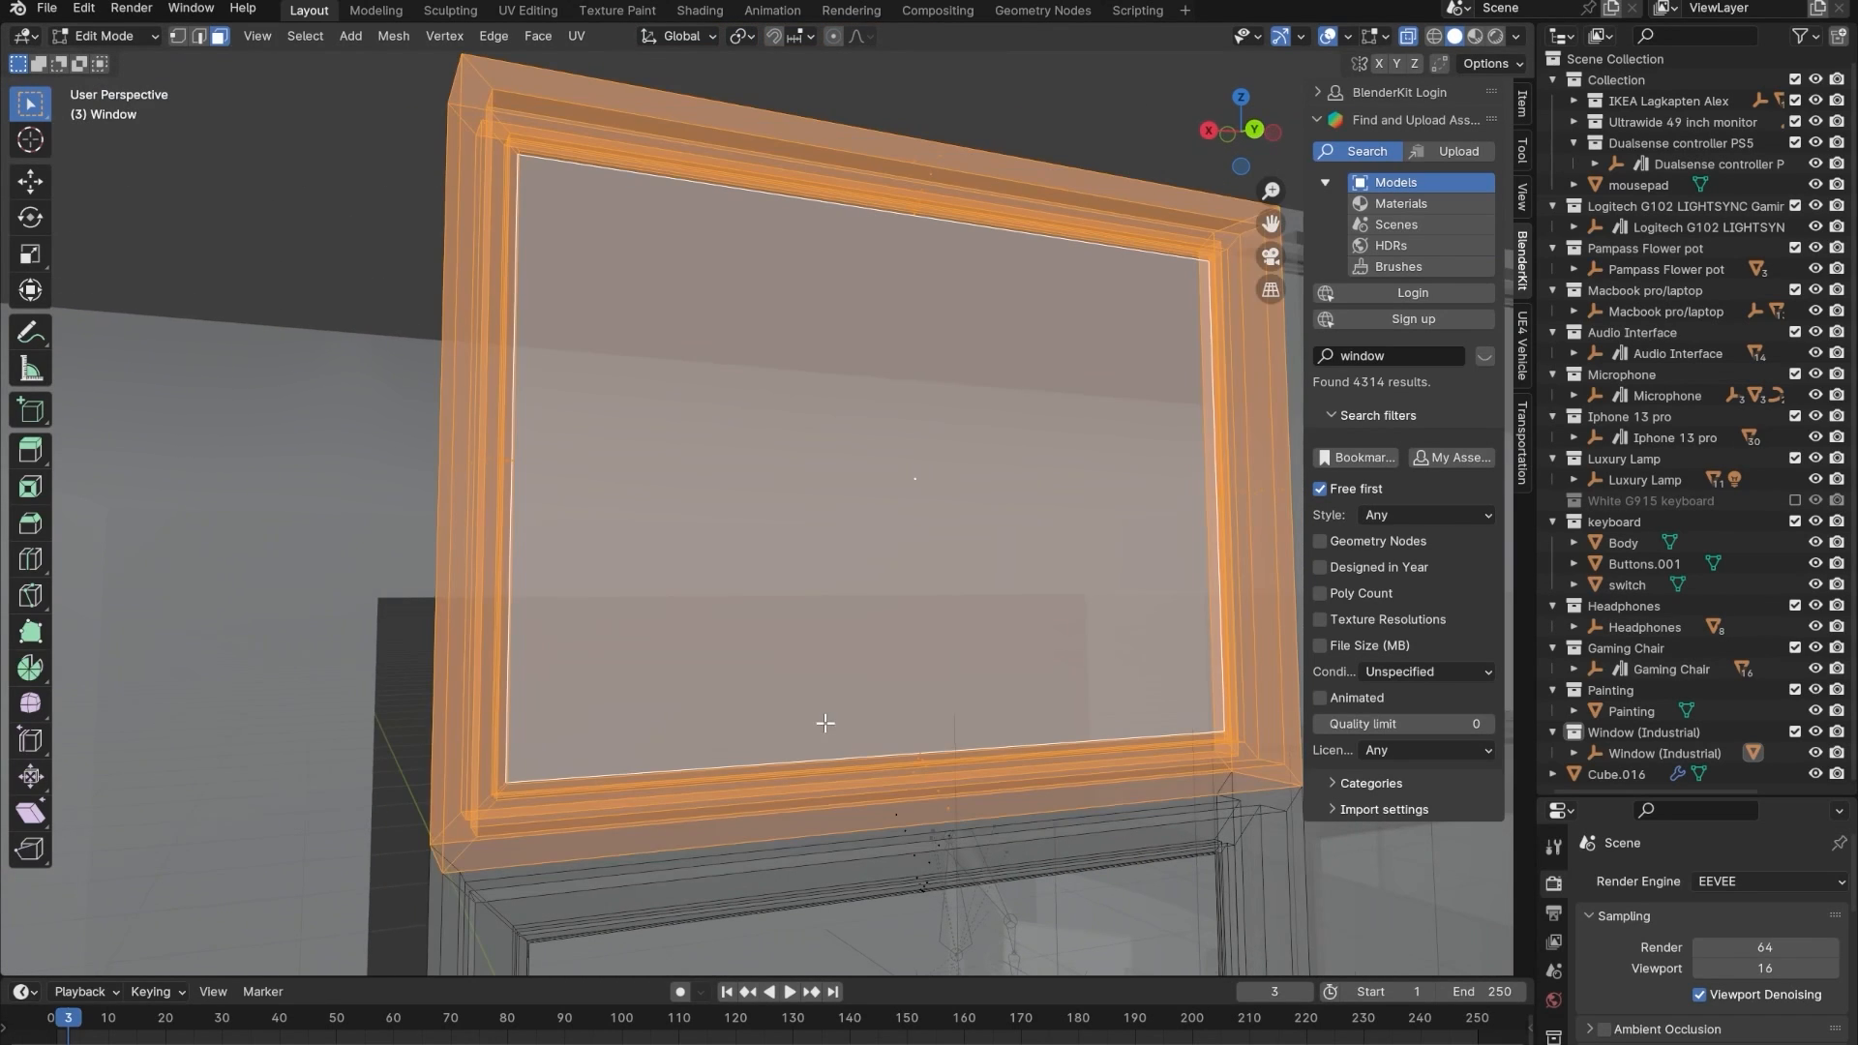
- Leave Edit Mode on the industrial window and switch X-ray off
{"action": "scroll", "coordinate": [742, 778], "scroll_direction": "down", "scroll_amount": 1}
{"action": "middle_click_drag", "start_coordinate": [741, 778], "coordinate": [765, 646], "text": "shift"}
{"action": "scroll", "coordinate": [531, 601], "scroll_direction": "up", "scroll_amount": 1}
{"action": "left_click", "coordinate": [552, 617]}
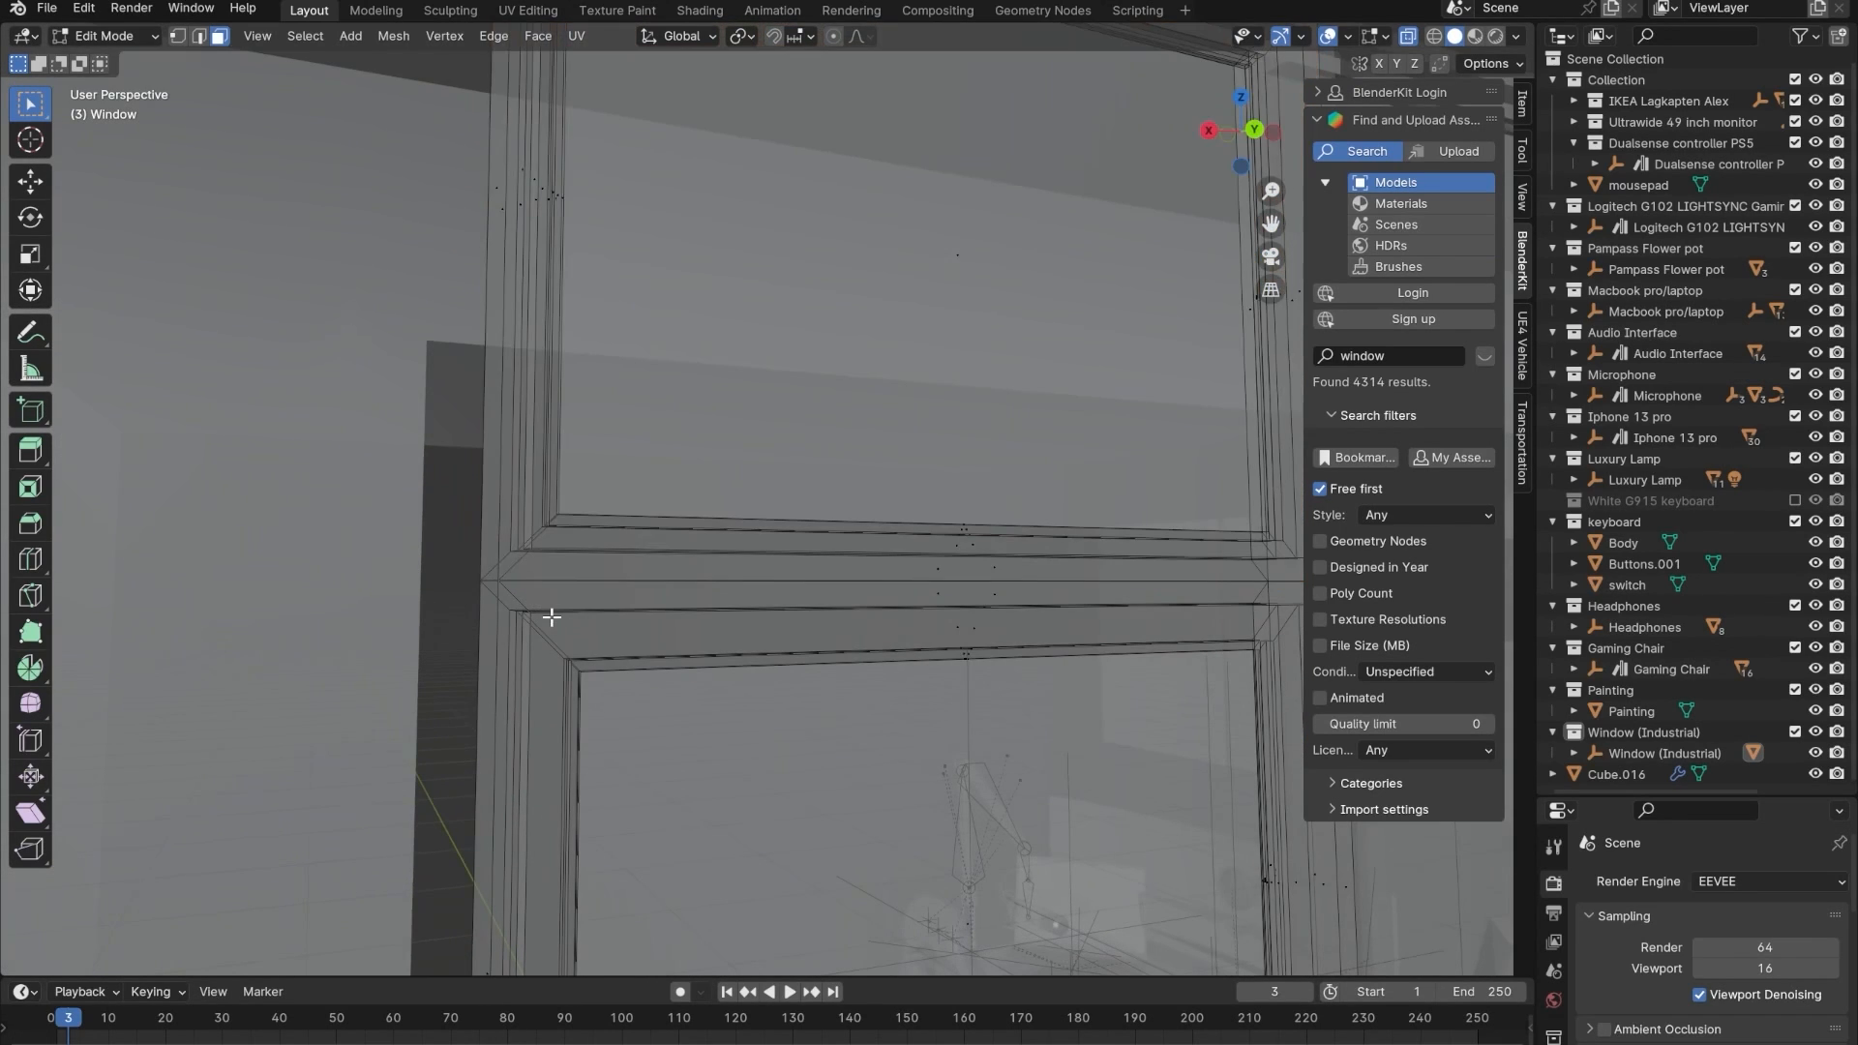
{"action": "key", "text": "Tab"}
{"action": "scroll", "coordinate": [946, 672], "scroll_direction": "down", "scroll_amount": 4}
{"action": "scroll", "coordinate": [846, 664], "scroll_direction": "up", "scroll_amount": 3}
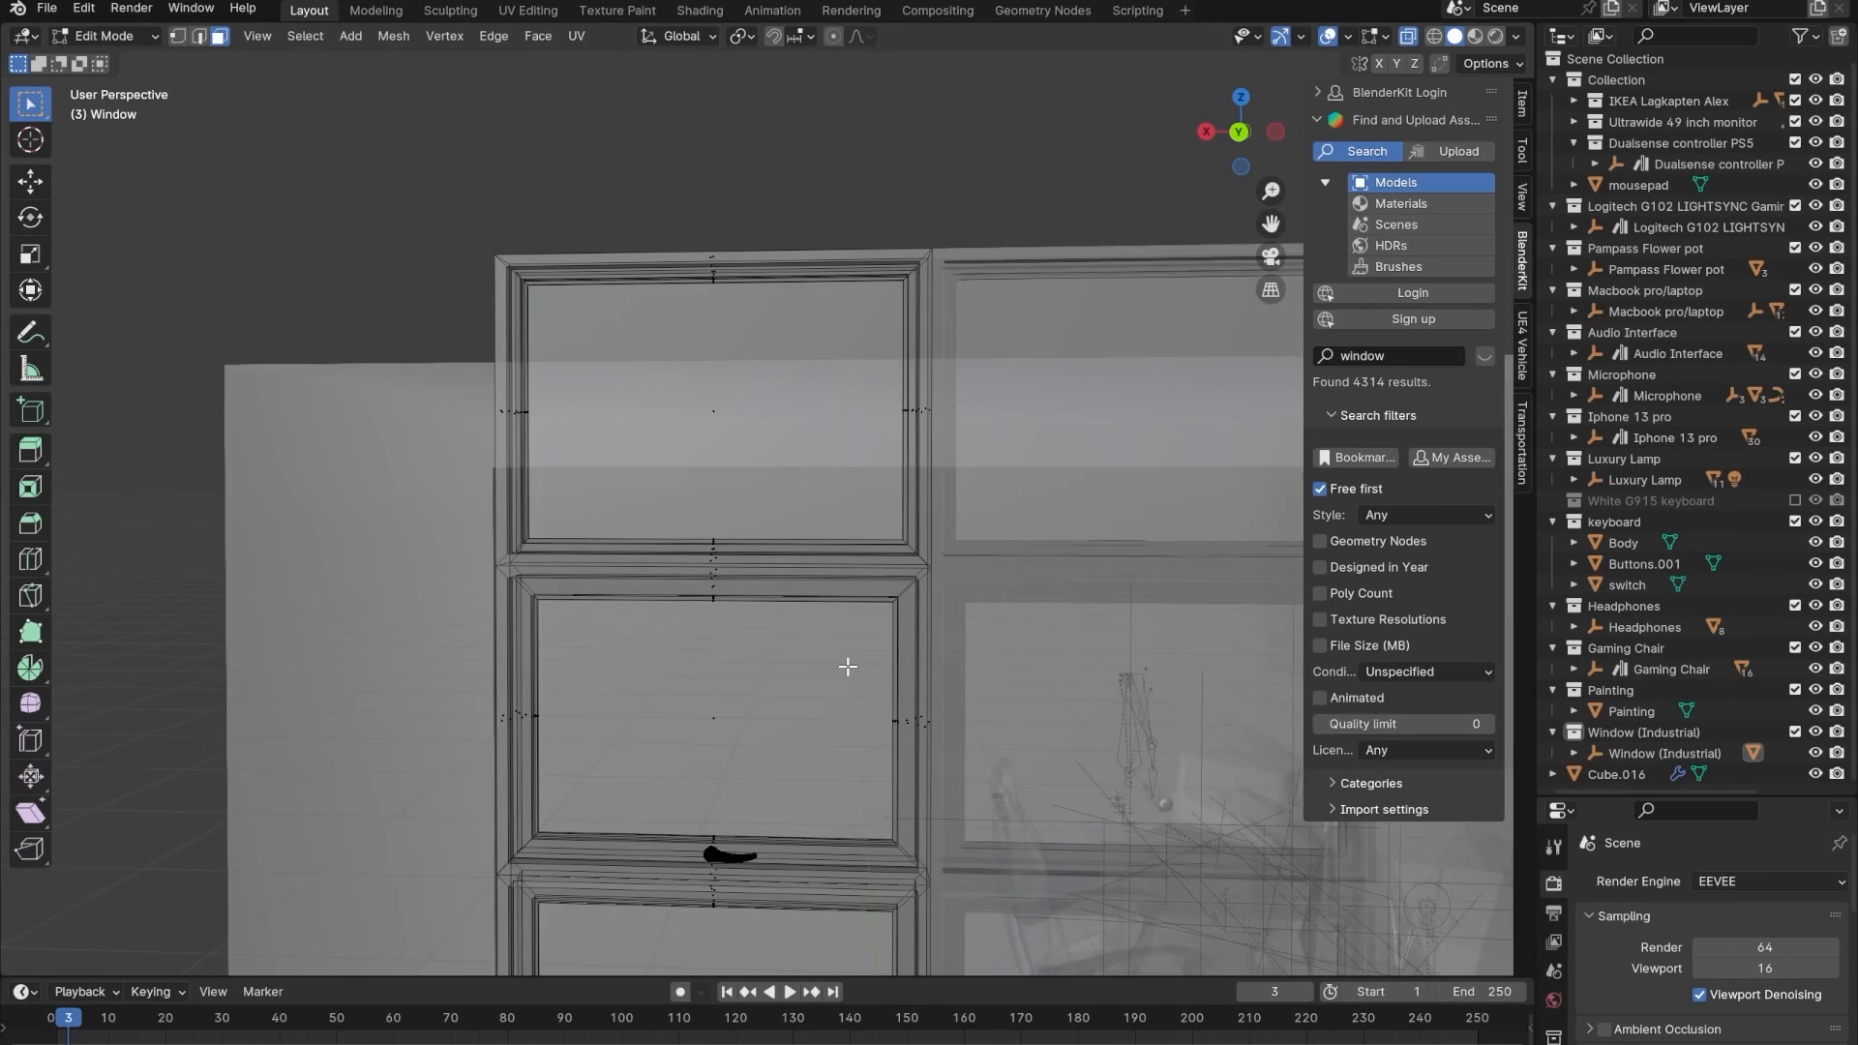
{"action": "middle_click_drag", "start_coordinate": [844, 665], "coordinate": [879, 625]}
{"action": "left_click", "coordinate": [433, 261]}
{"action": "scroll", "coordinate": [857, 630], "scroll_direction": "down", "scroll_amount": 4}
{"action": "key", "text": "alt+z"}
{"action": "scroll", "coordinate": [898, 665], "scroll_direction": "up", "scroll_amount": 4}
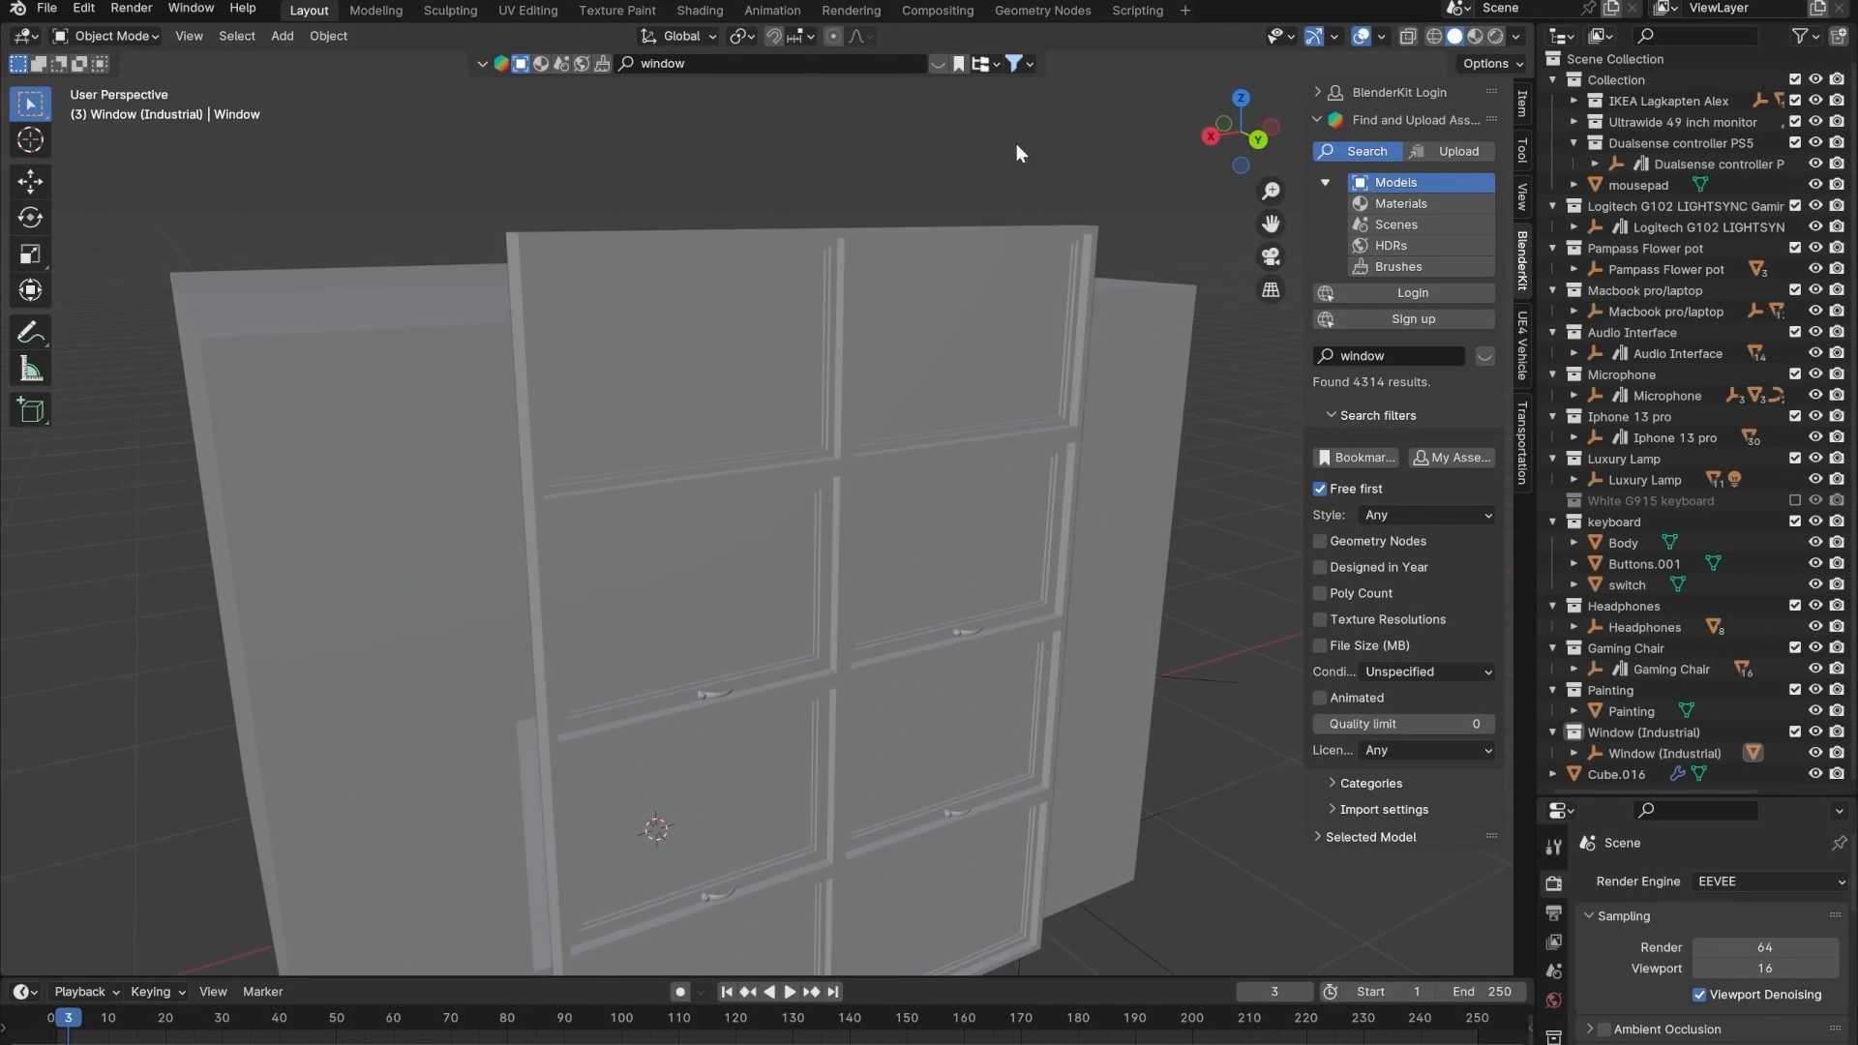
- Show the BlenderKit window results again, browse further pages, and add the Sliding multi pane window model to the room
{"action": "left_click", "coordinate": [938, 63]}
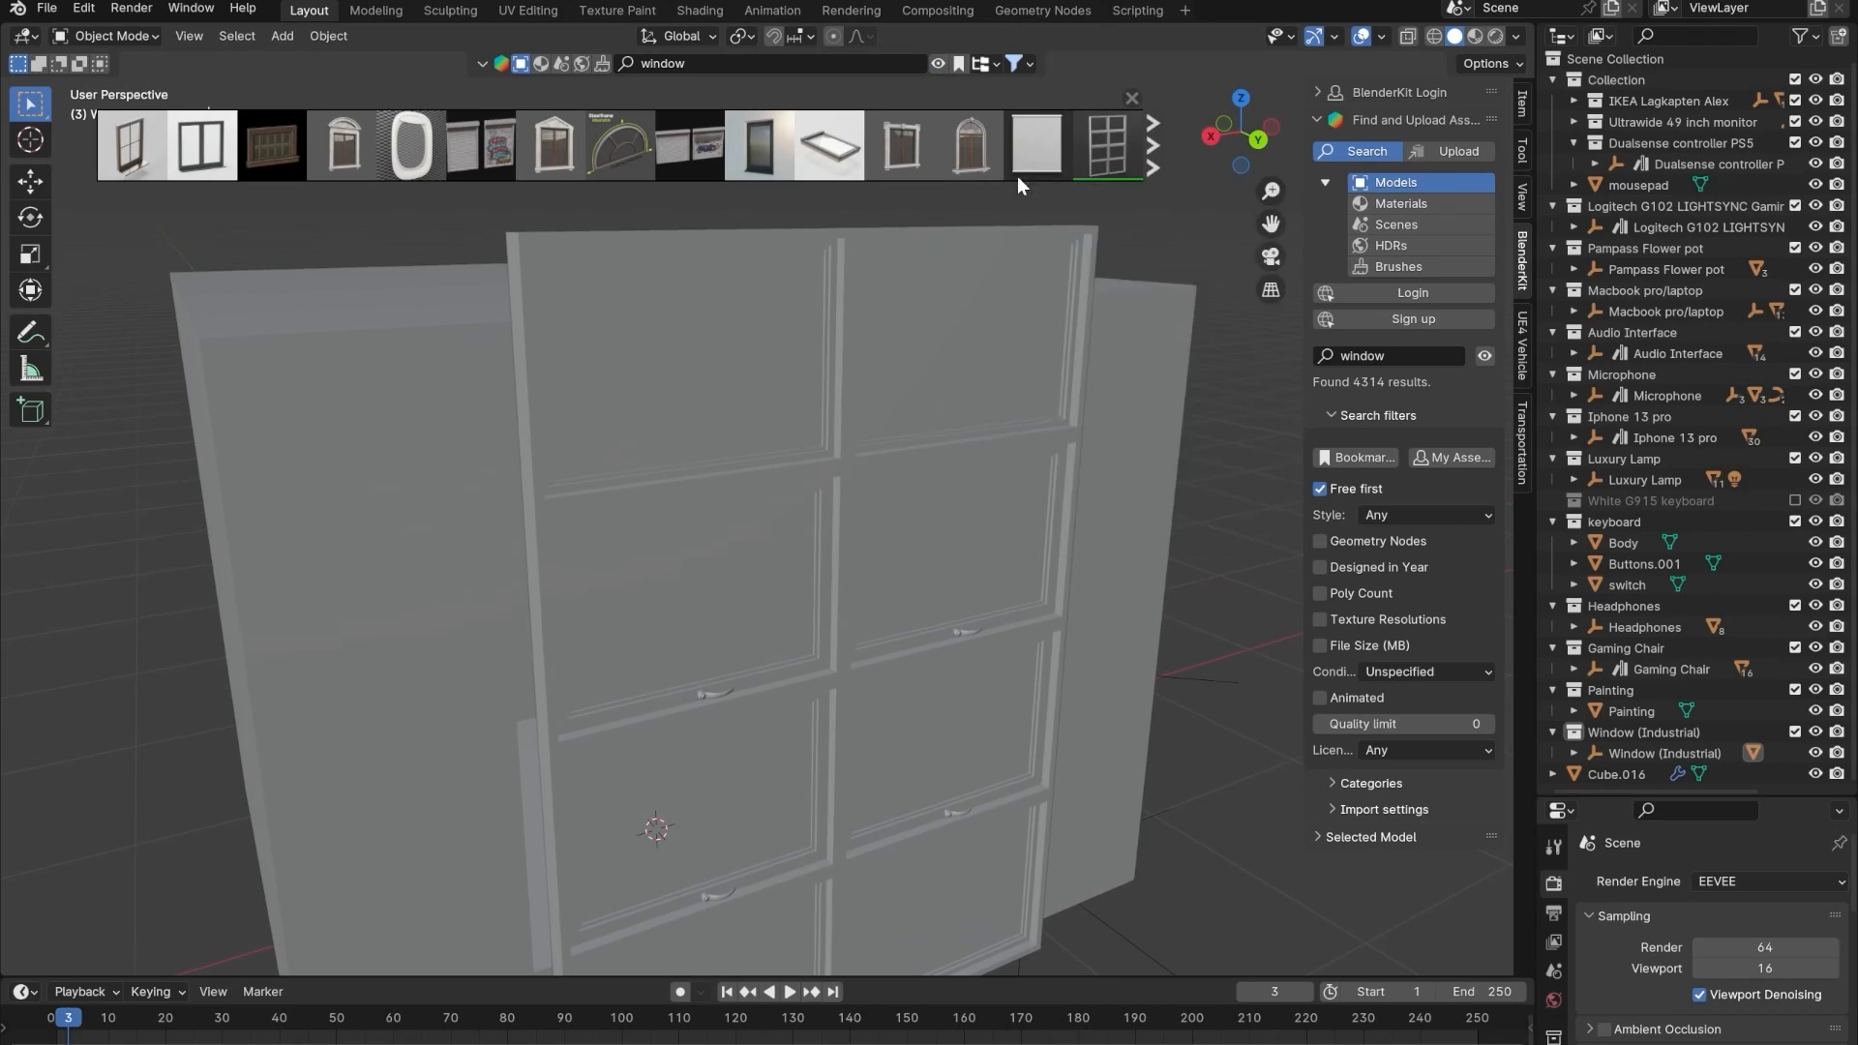
{"action": "mouse_move", "coordinate": [813, 144]}
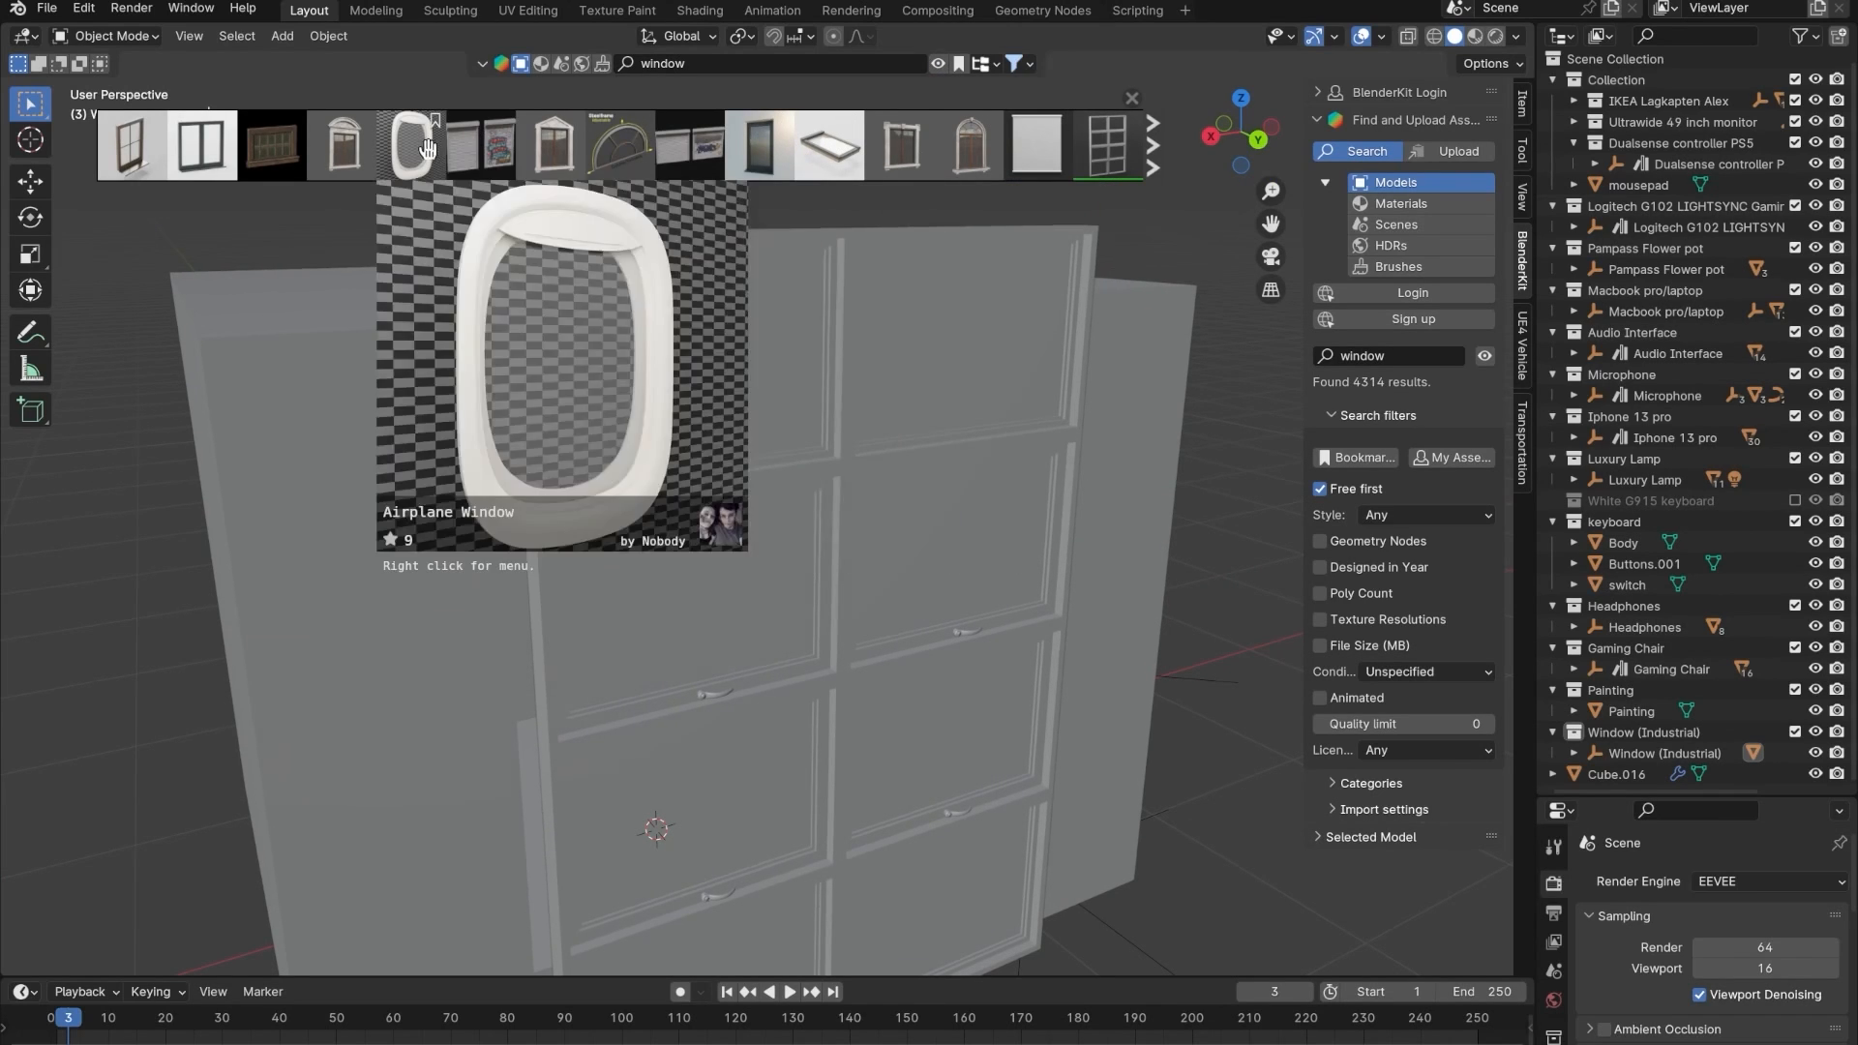
{"action": "mouse_move", "coordinate": [276, 151]}
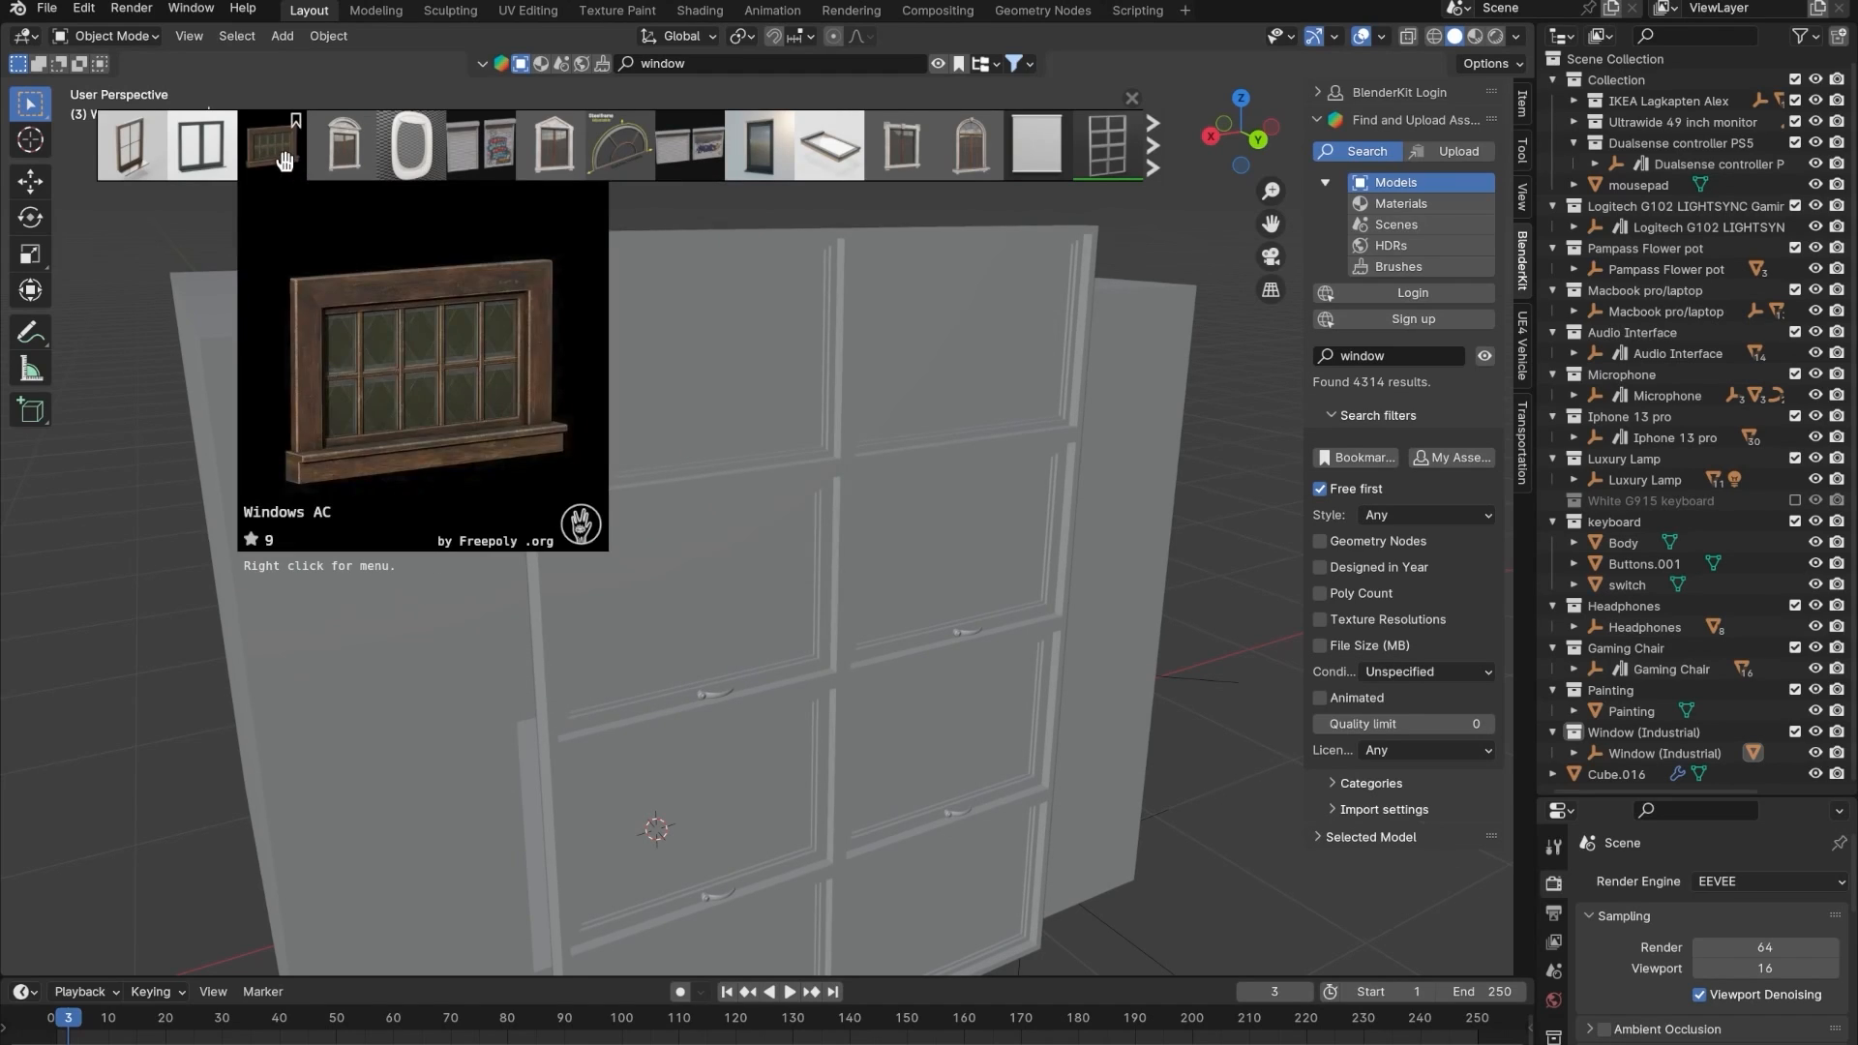
{"action": "mouse_move", "coordinate": [1050, 169]}
{"action": "left_click", "coordinate": [1152, 157]}
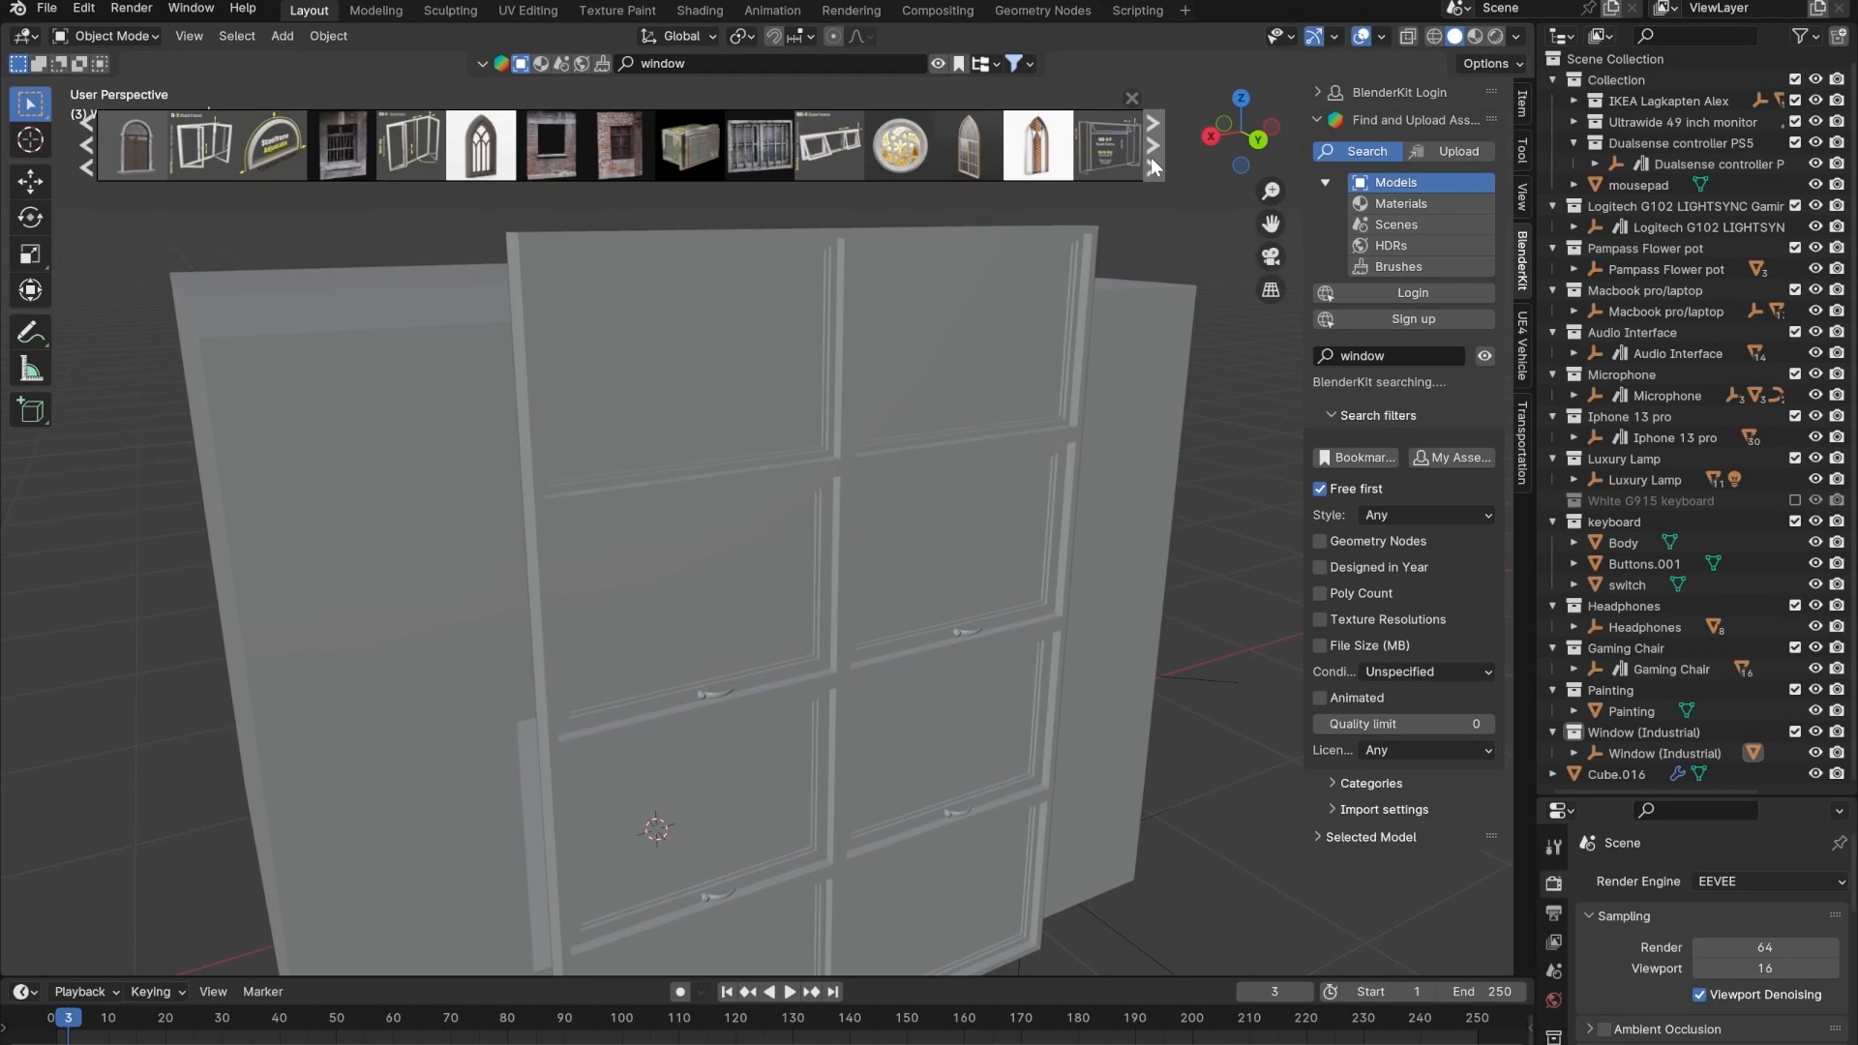
{"action": "mouse_move", "coordinate": [195, 157]}
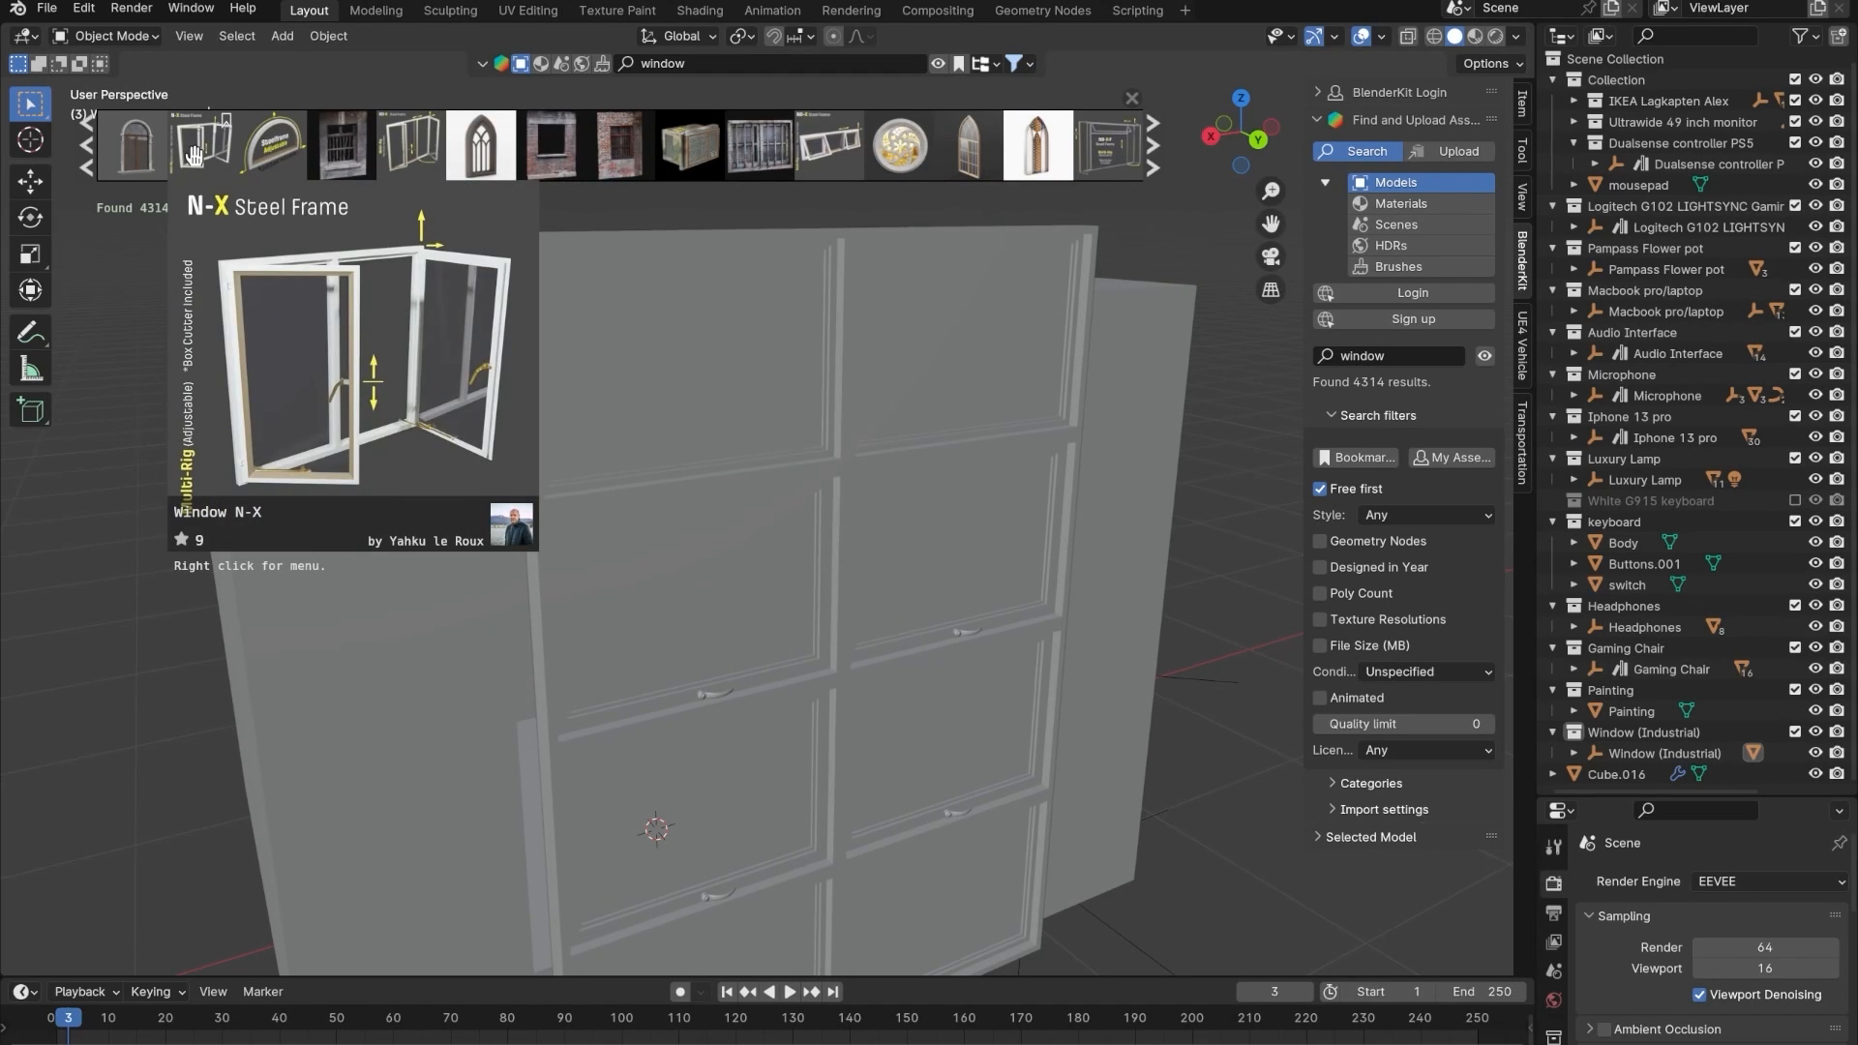
{"action": "mouse_move", "coordinate": [418, 157]}
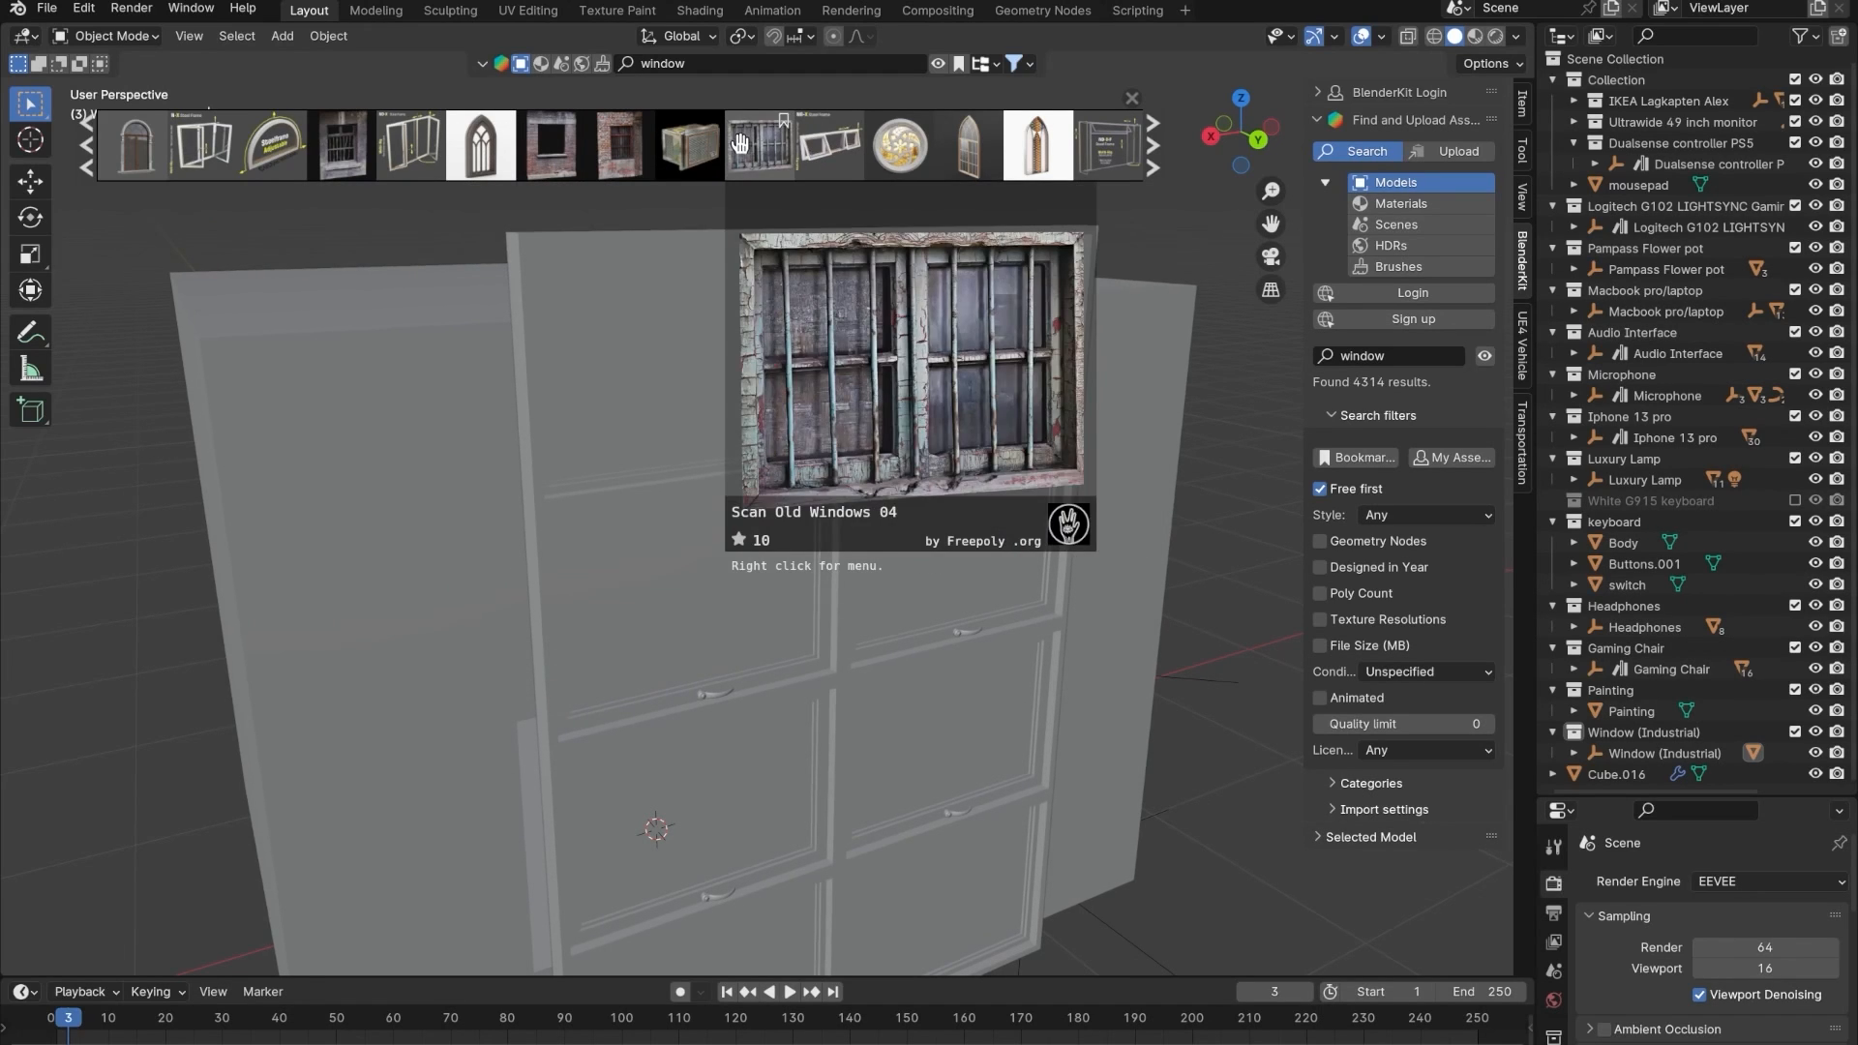
{"action": "mouse_move", "coordinate": [558, 145]}
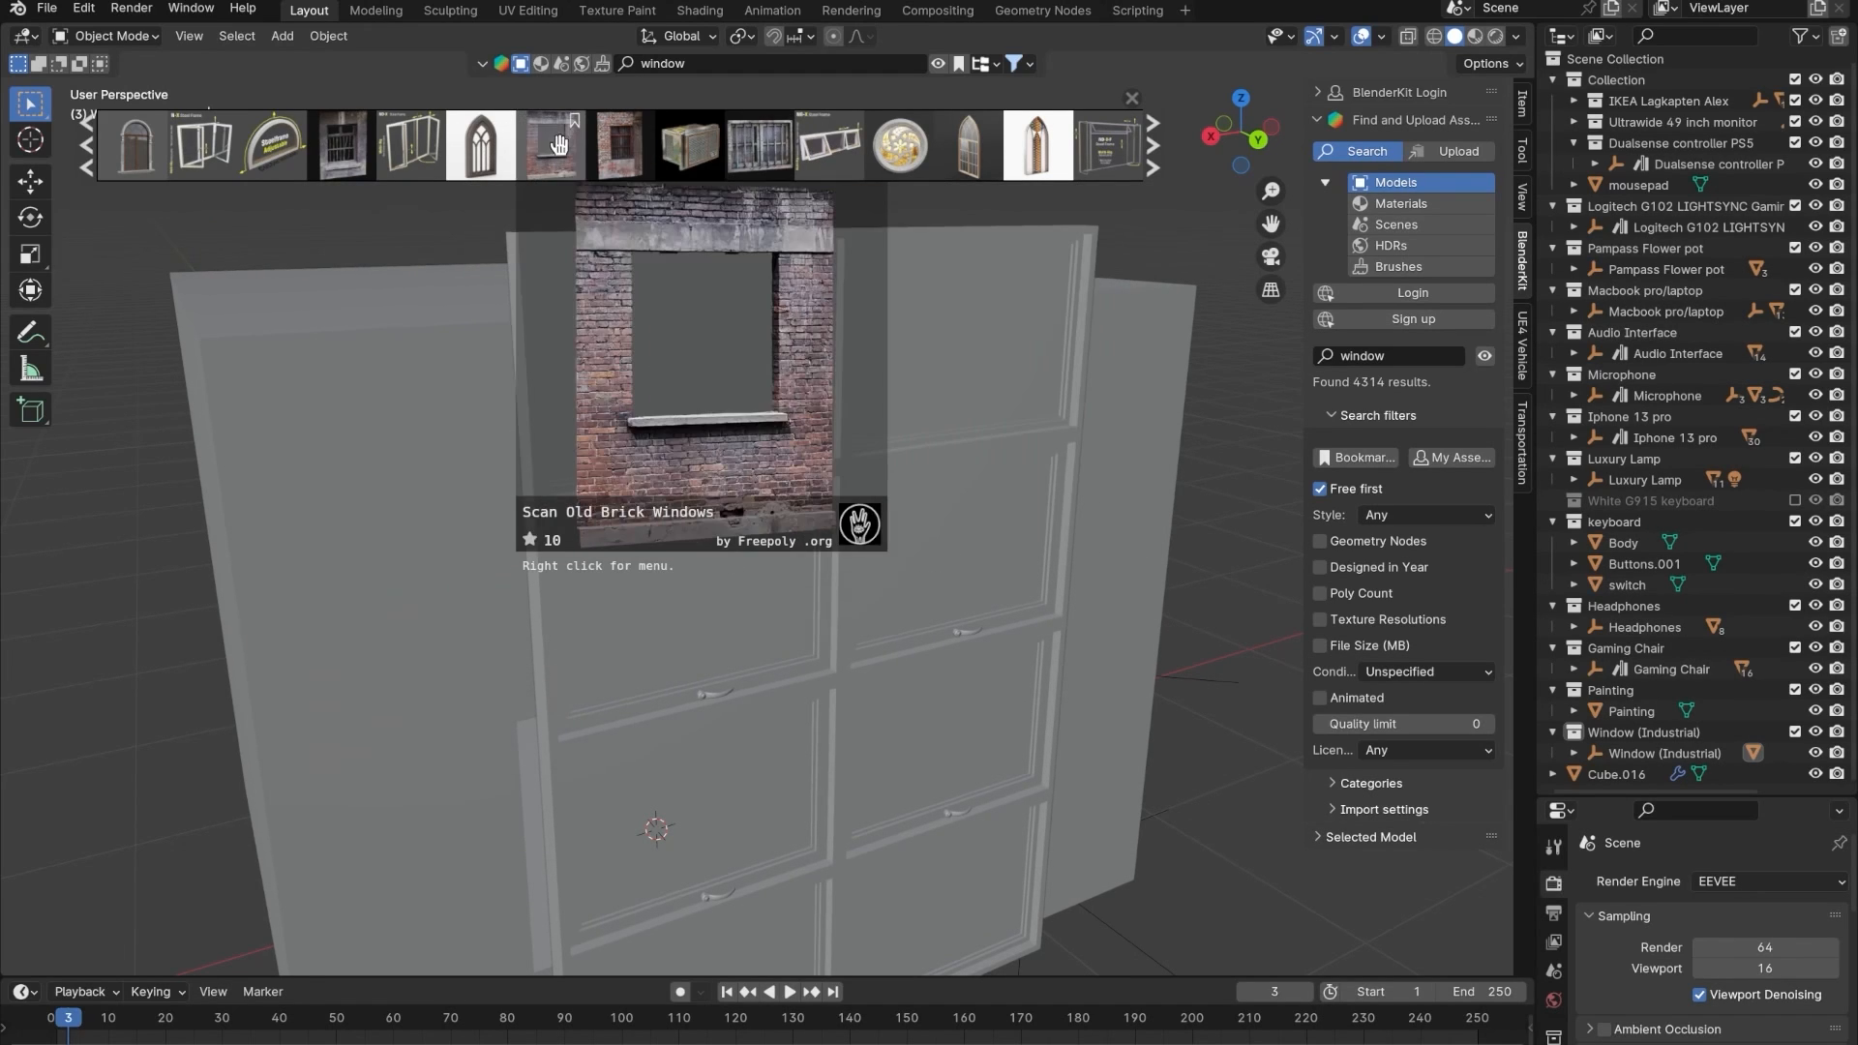
{"action": "left_click", "coordinate": [1153, 166]}
{"action": "mouse_move", "coordinate": [896, 143]}
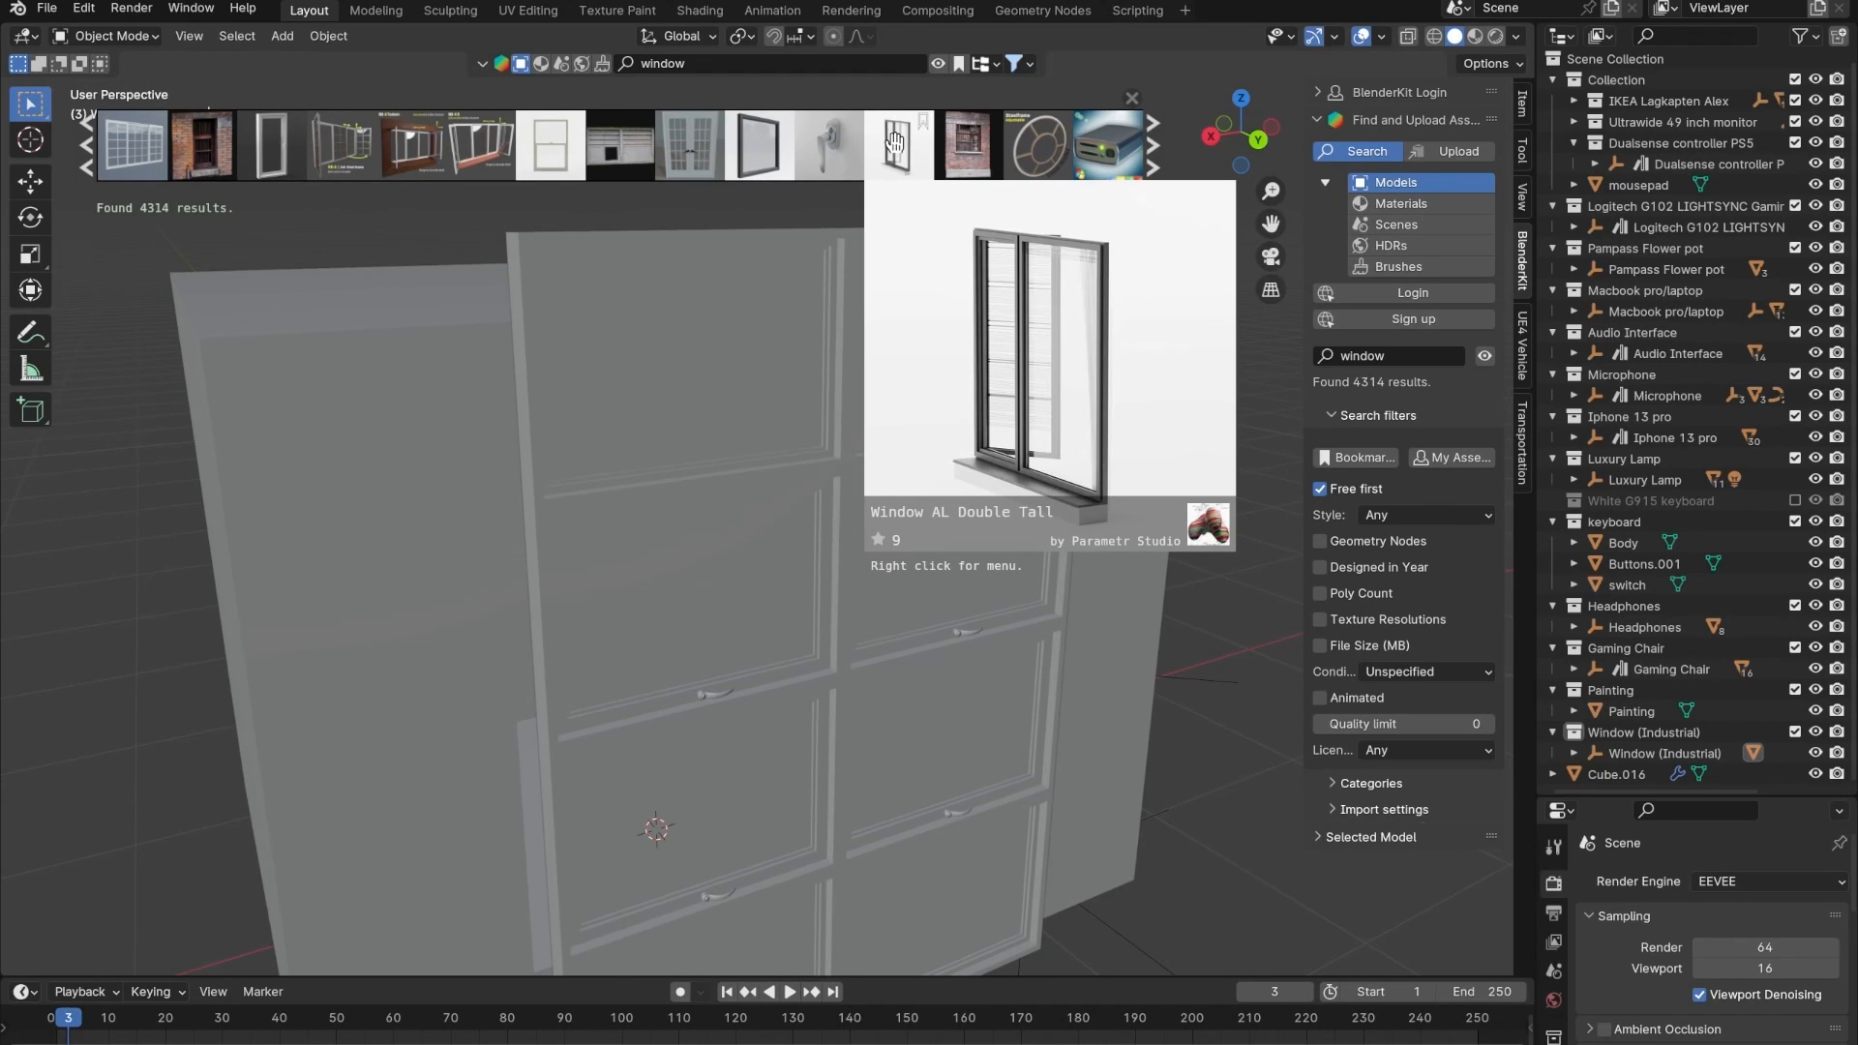
{"action": "mouse_move", "coordinate": [701, 153]}
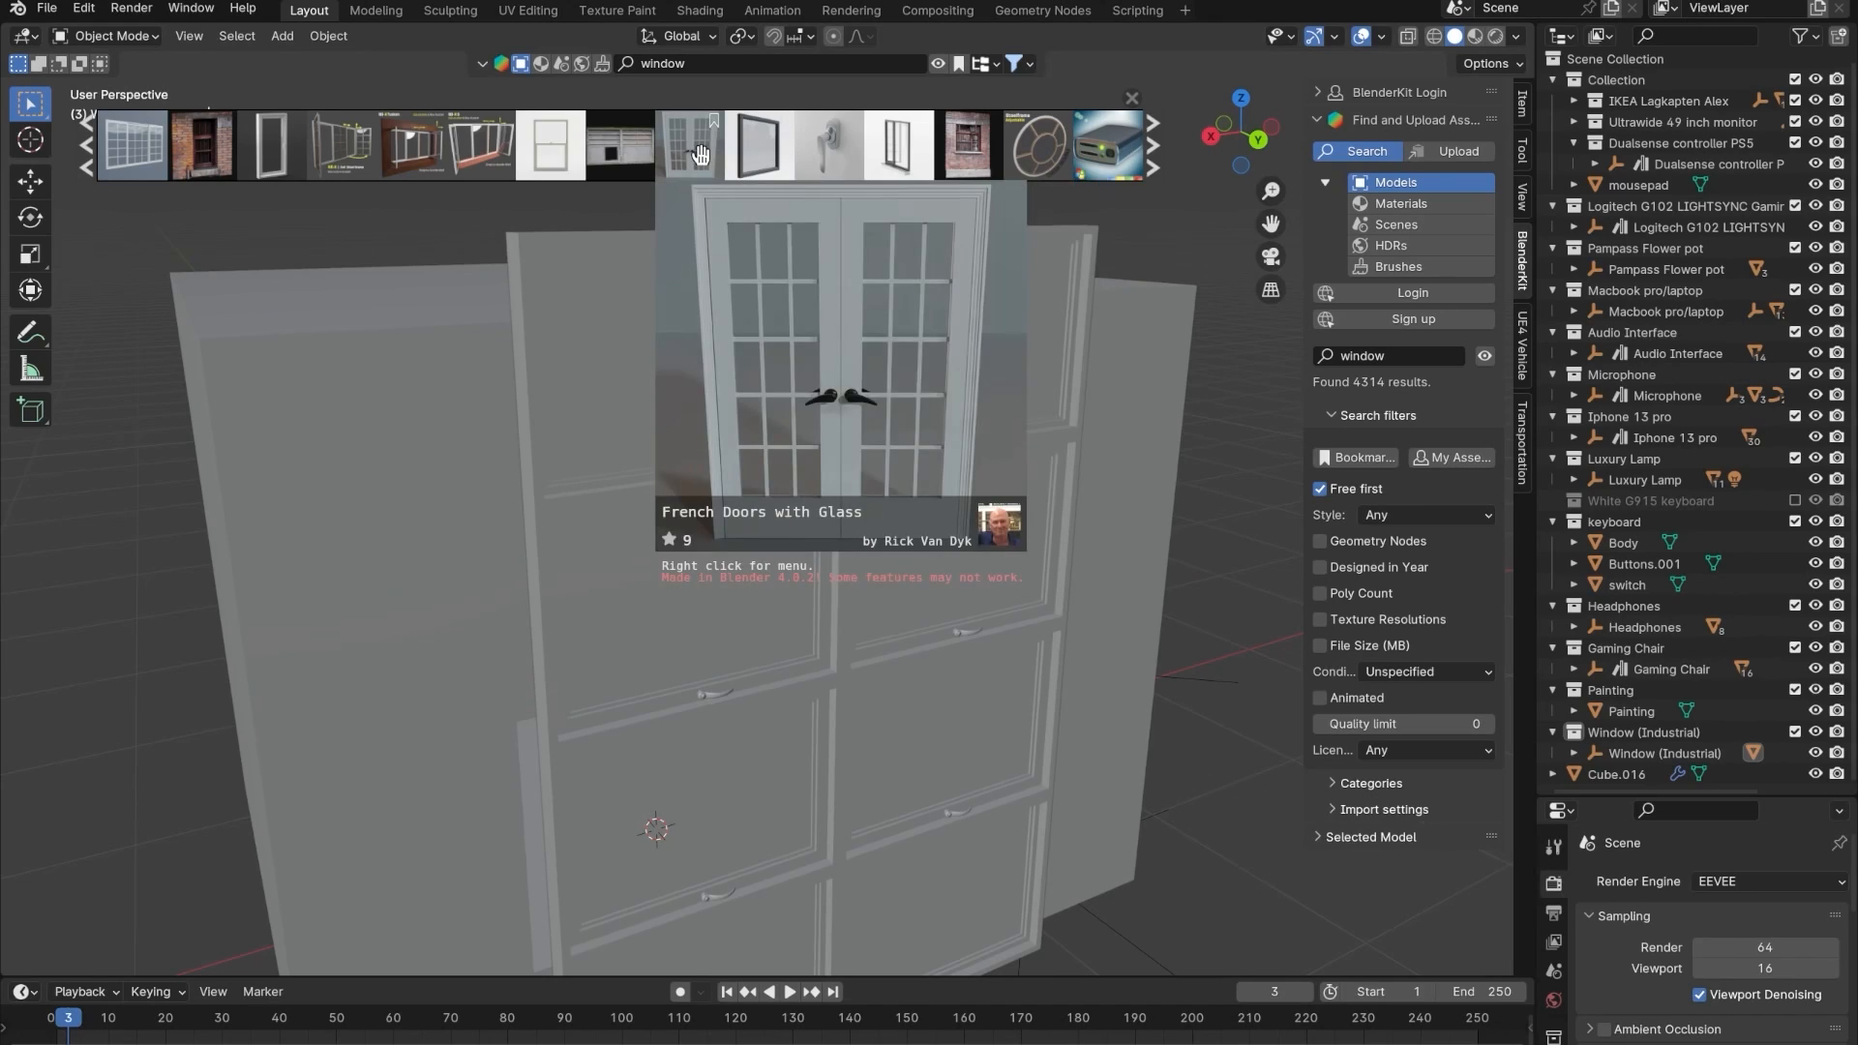
{"action": "mouse_move", "coordinate": [337, 163]}
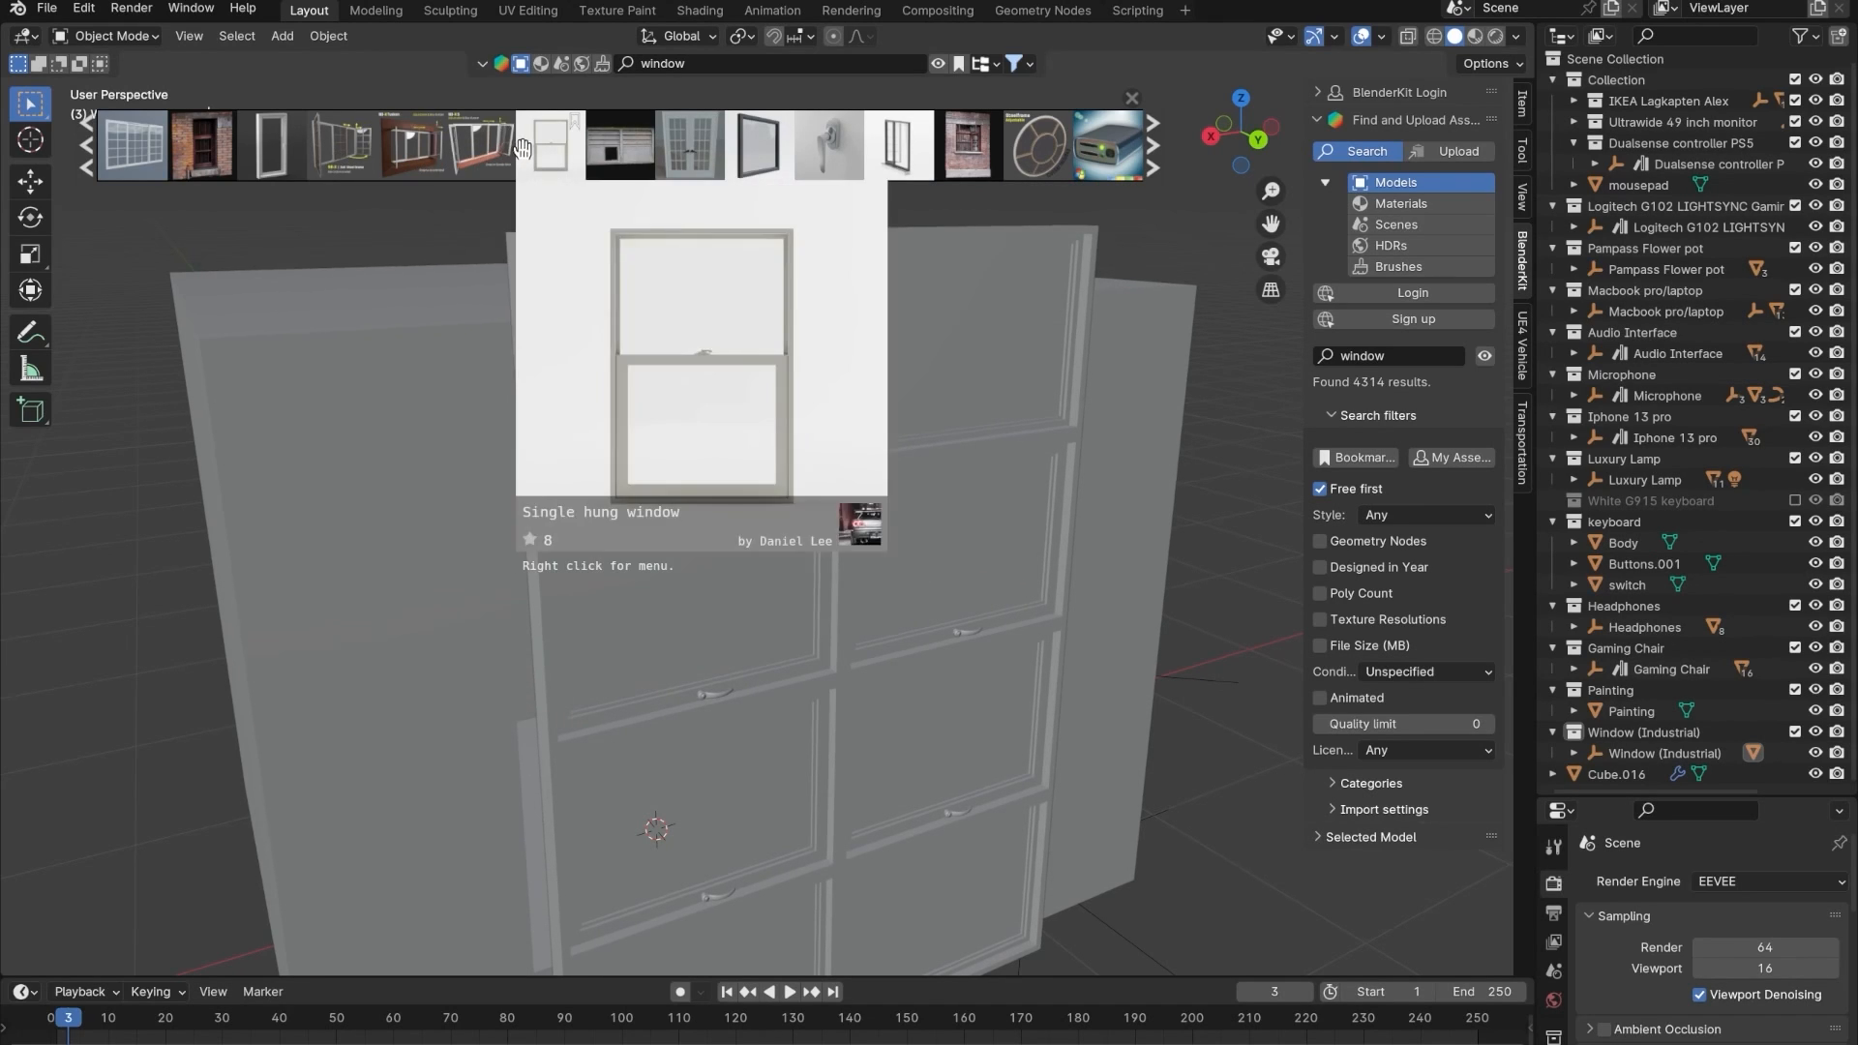
{"action": "mouse_move", "coordinate": [139, 157]}
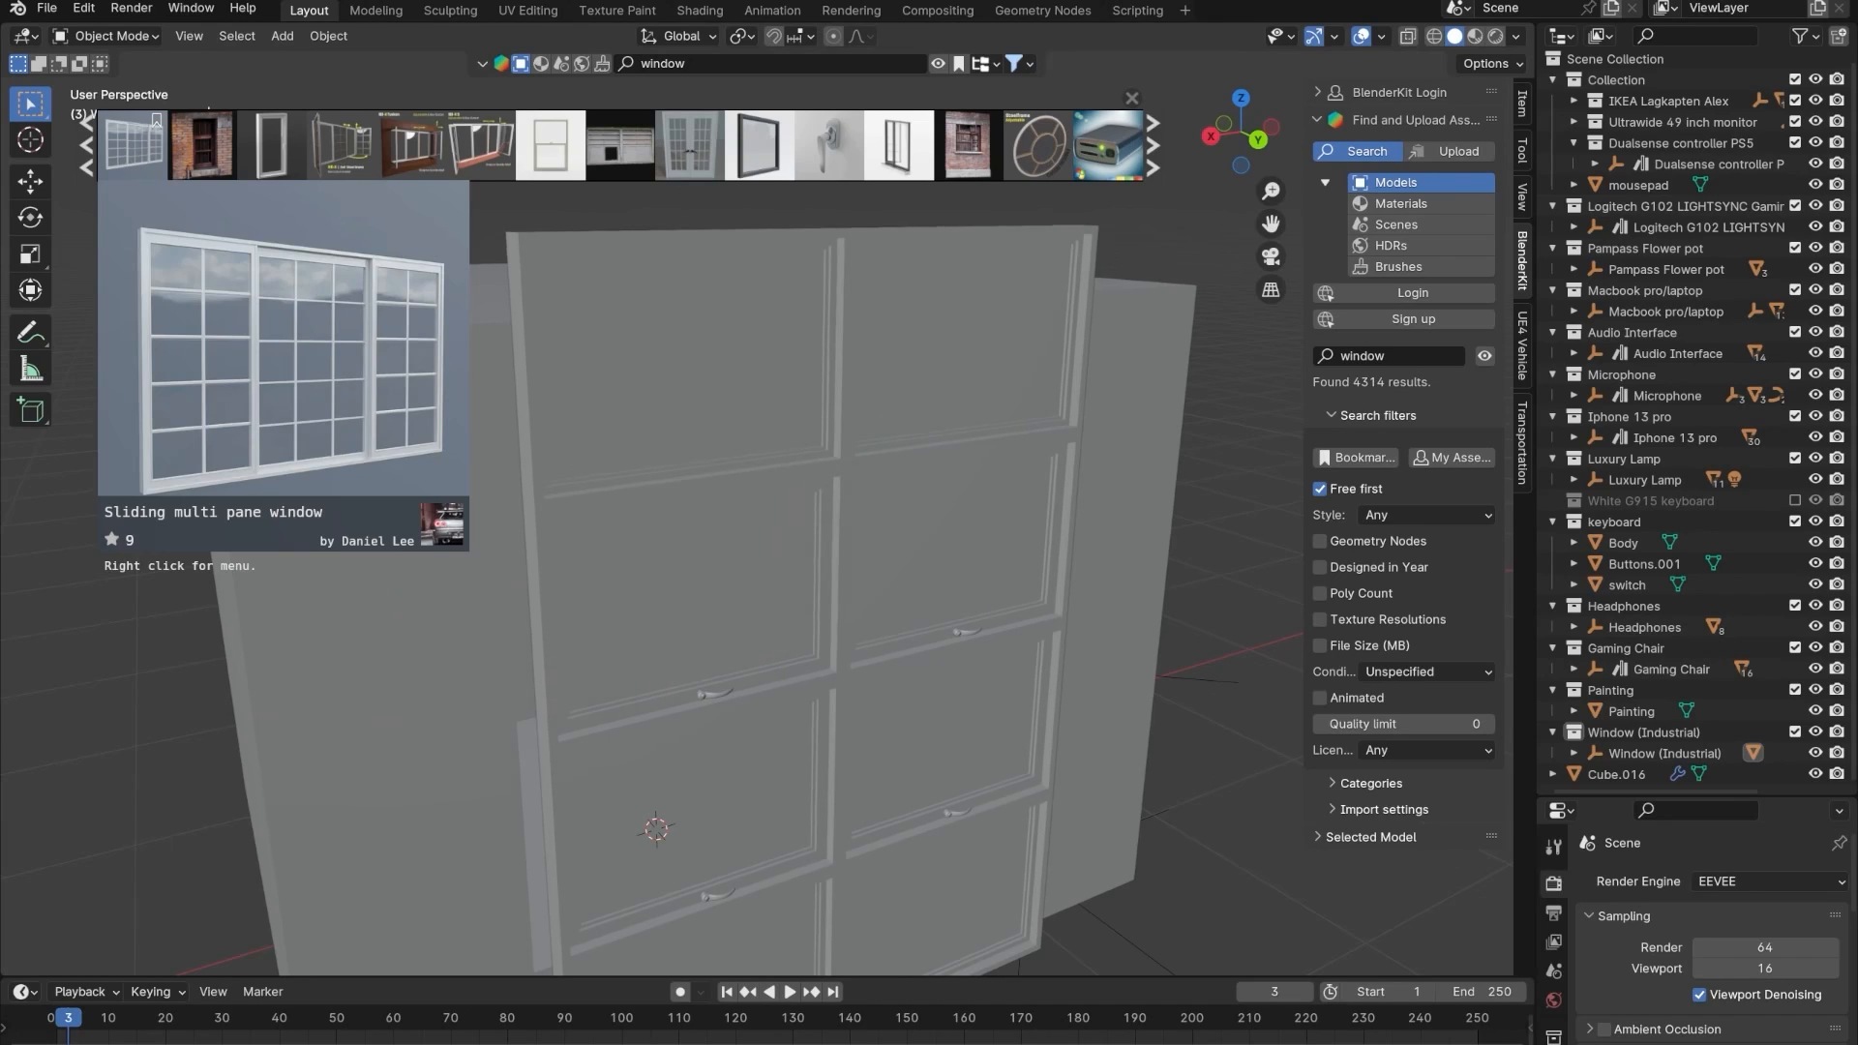
{"action": "left_click_drag", "start_coordinate": [139, 155], "coordinate": [595, 462]}
- Delete all objects of the Window (Industrial) collection and the emptied collection itself
{"action": "scroll", "coordinate": [1684, 728], "scroll_direction": "down", "scroll_amount": 2}
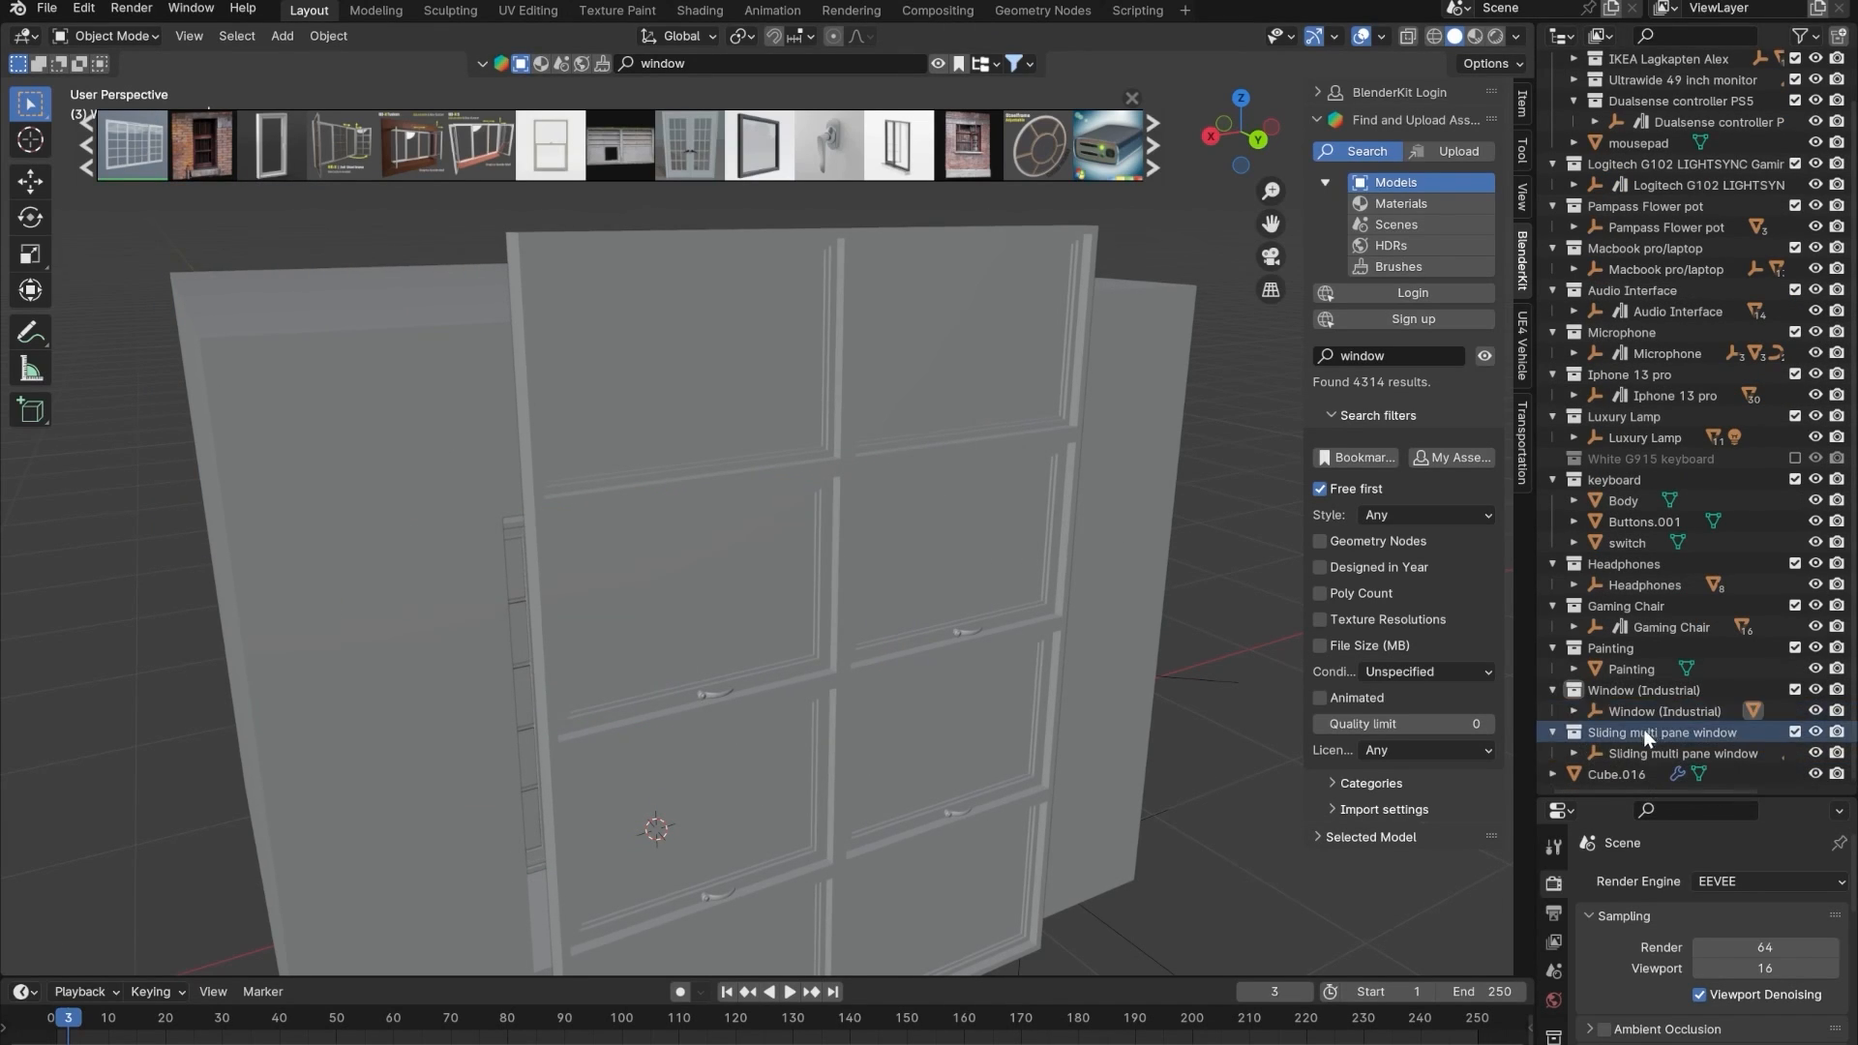
{"action": "right_click", "coordinate": [1614, 693]}
{"action": "left_click", "coordinate": [1502, 691]}
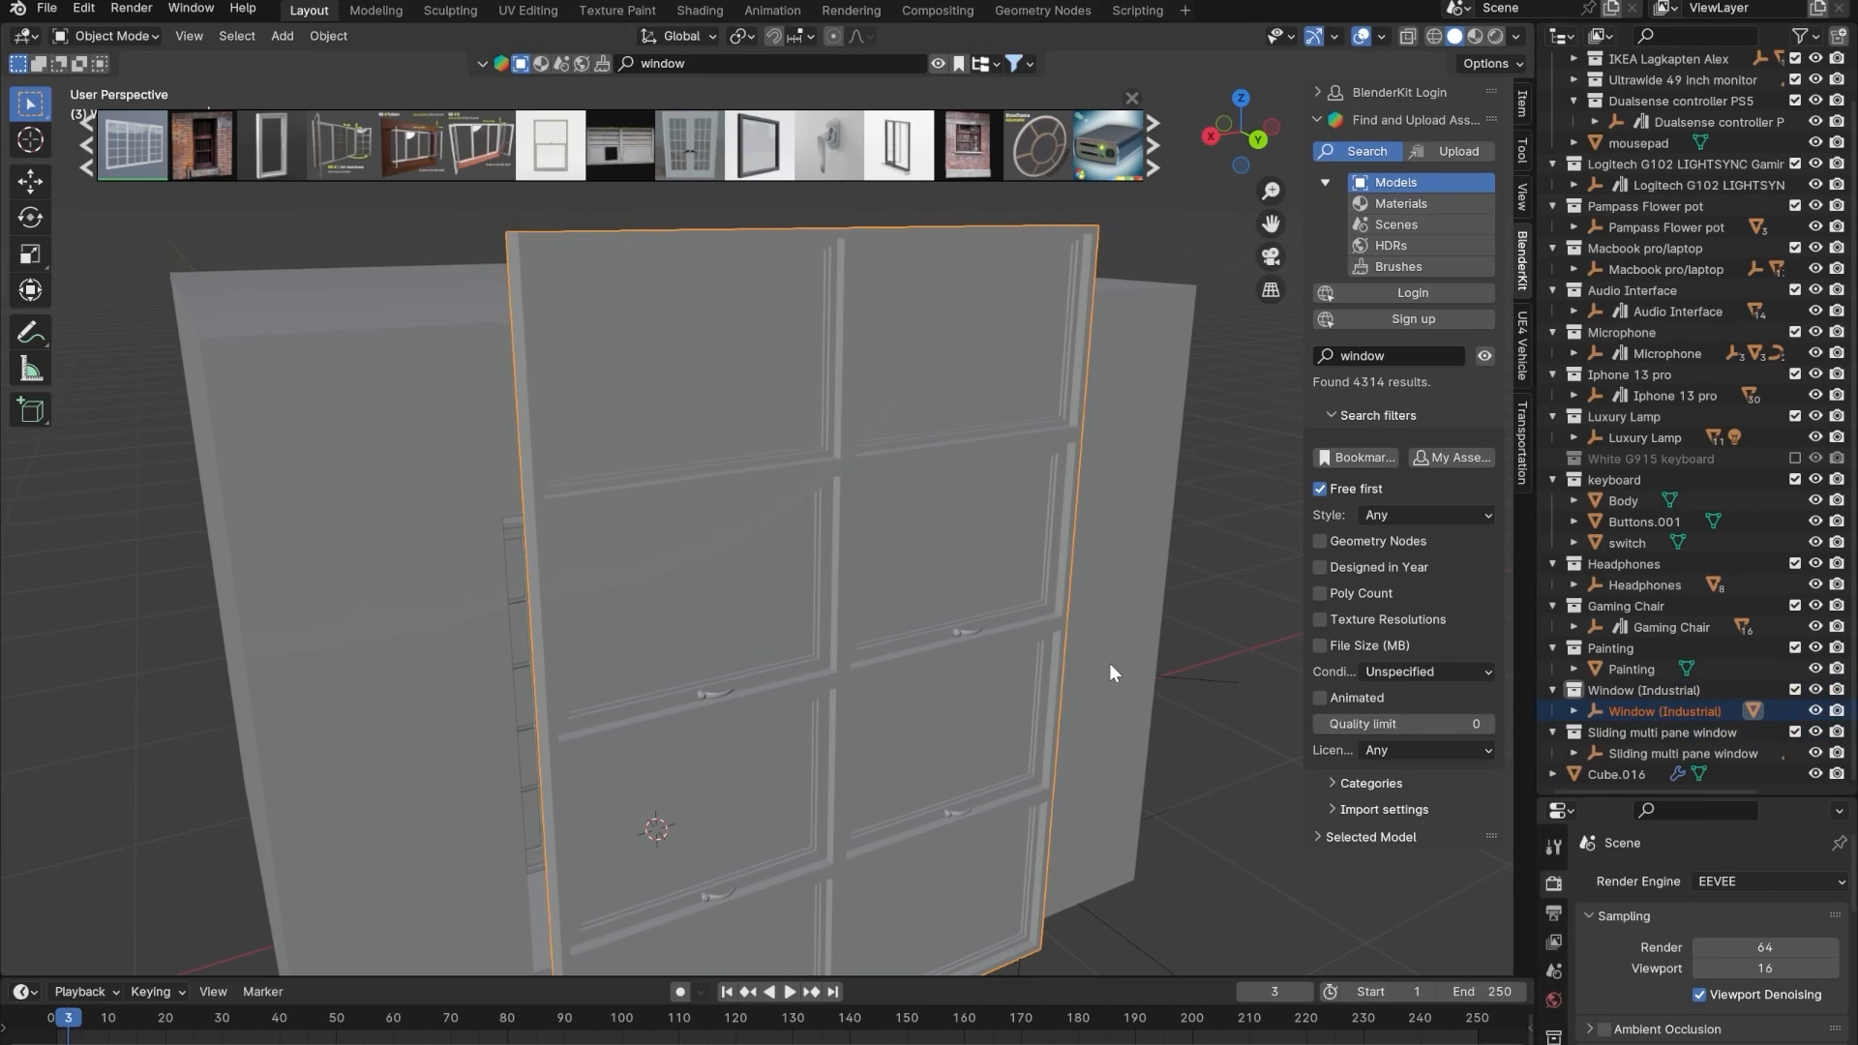
{"action": "key", "text": "Delete"}
{"action": "left_click", "coordinate": [1658, 716]}
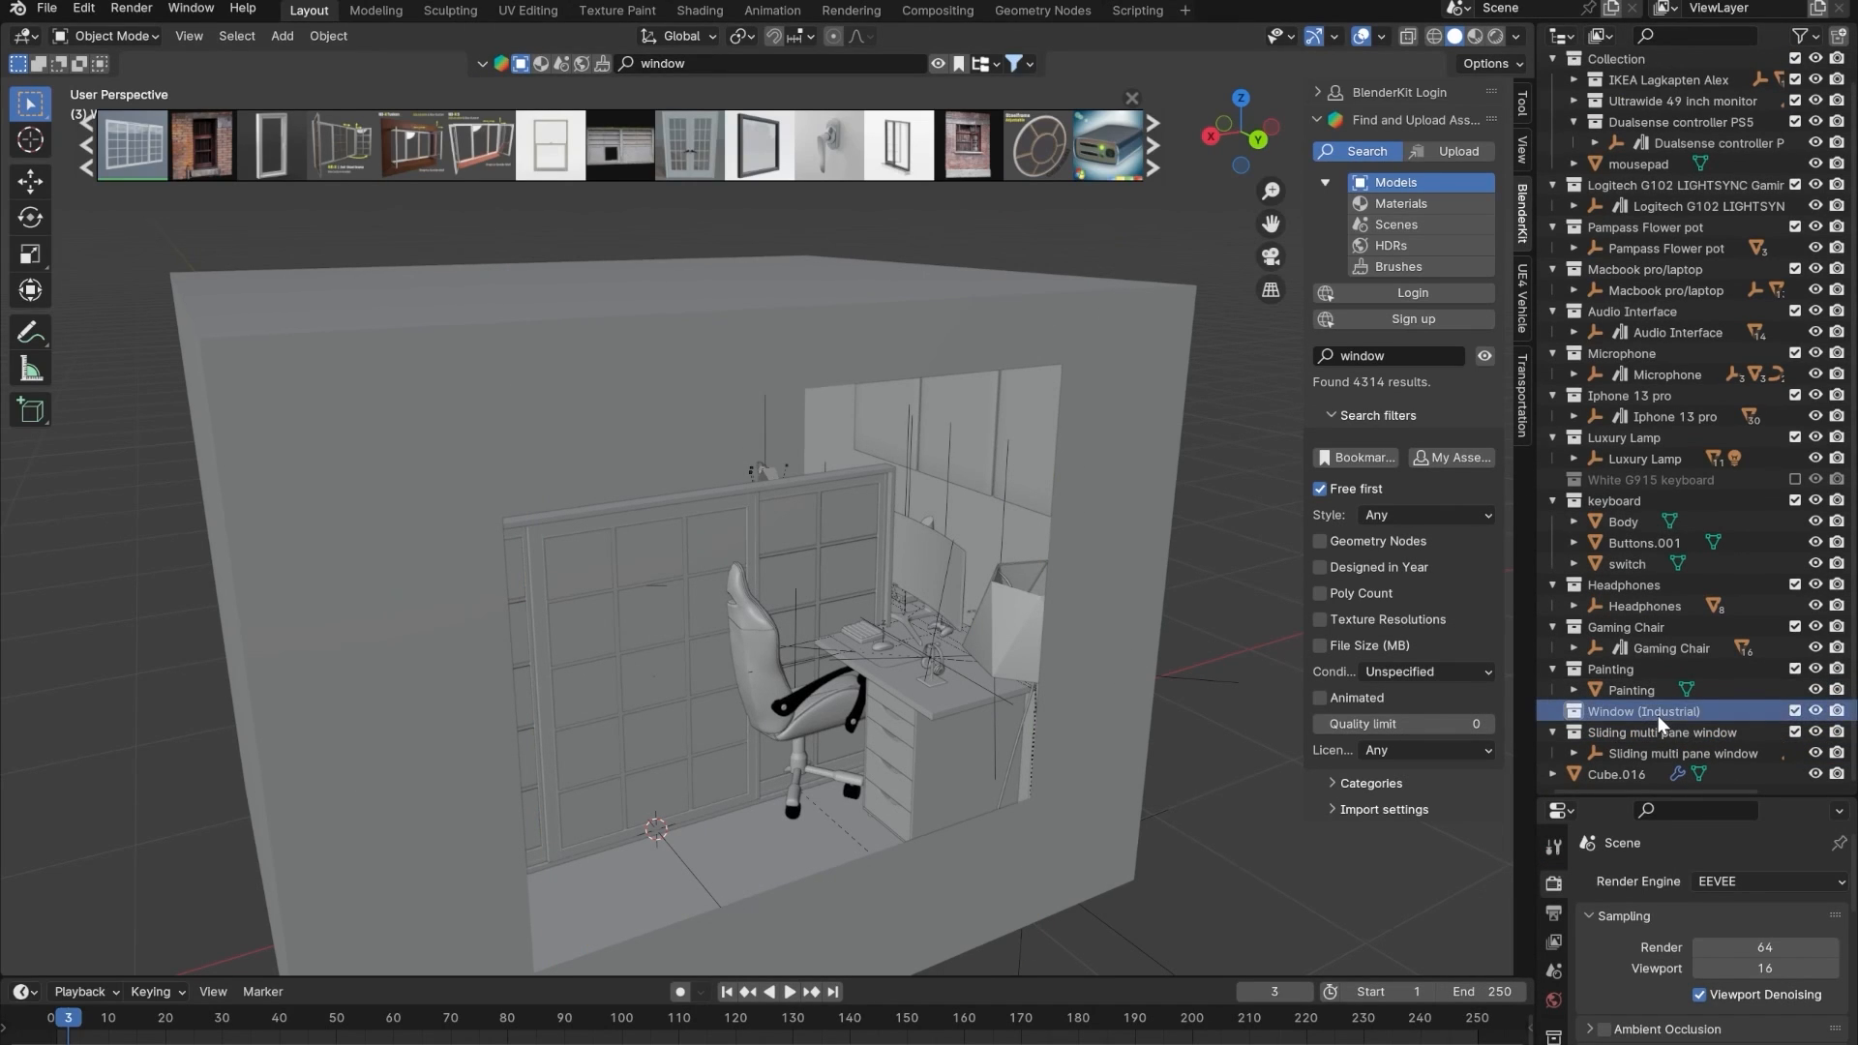
{"action": "key", "text": "Delete"}
- Collapse all furniture and prop collections in the Outliner, from Collection down to Painting
{"action": "left_click", "coordinate": [1552, 209]}
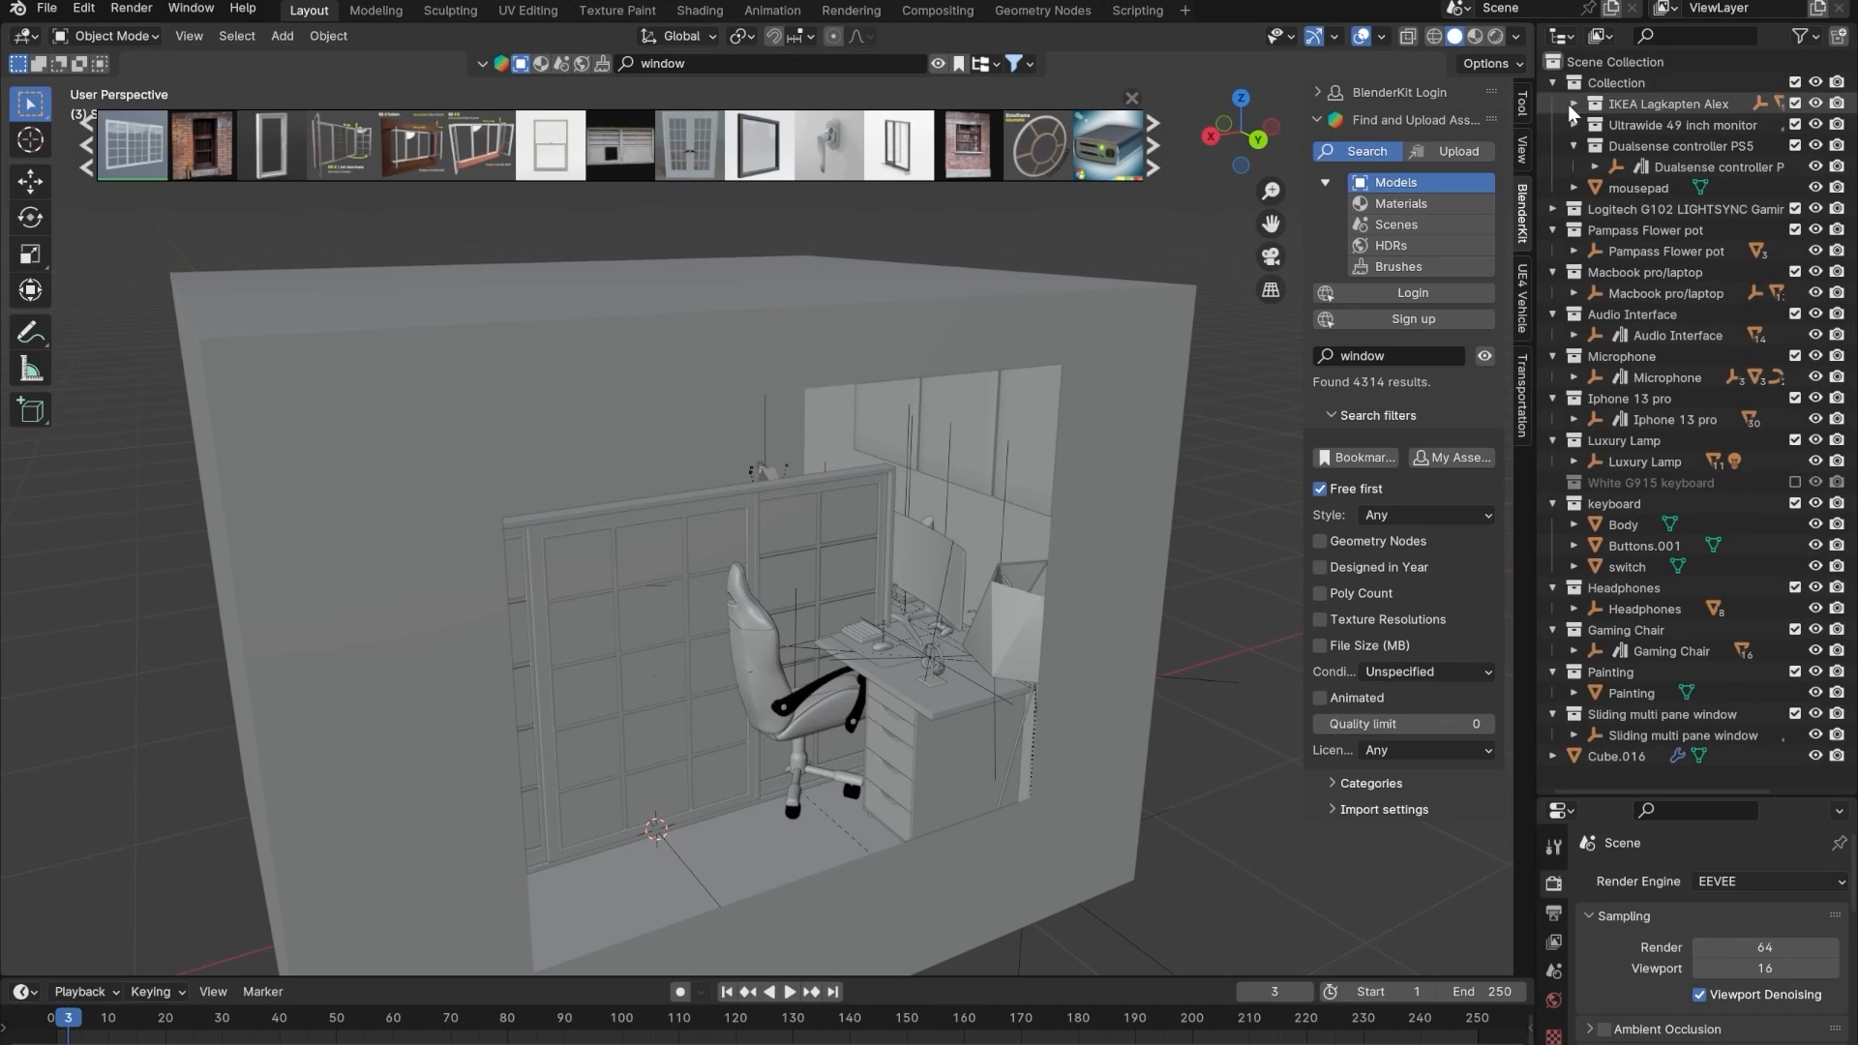
{"action": "left_click", "coordinate": [1553, 84]}
{"action": "left_click", "coordinate": [1552, 125]}
{"action": "left_click", "coordinate": [1552, 146]}
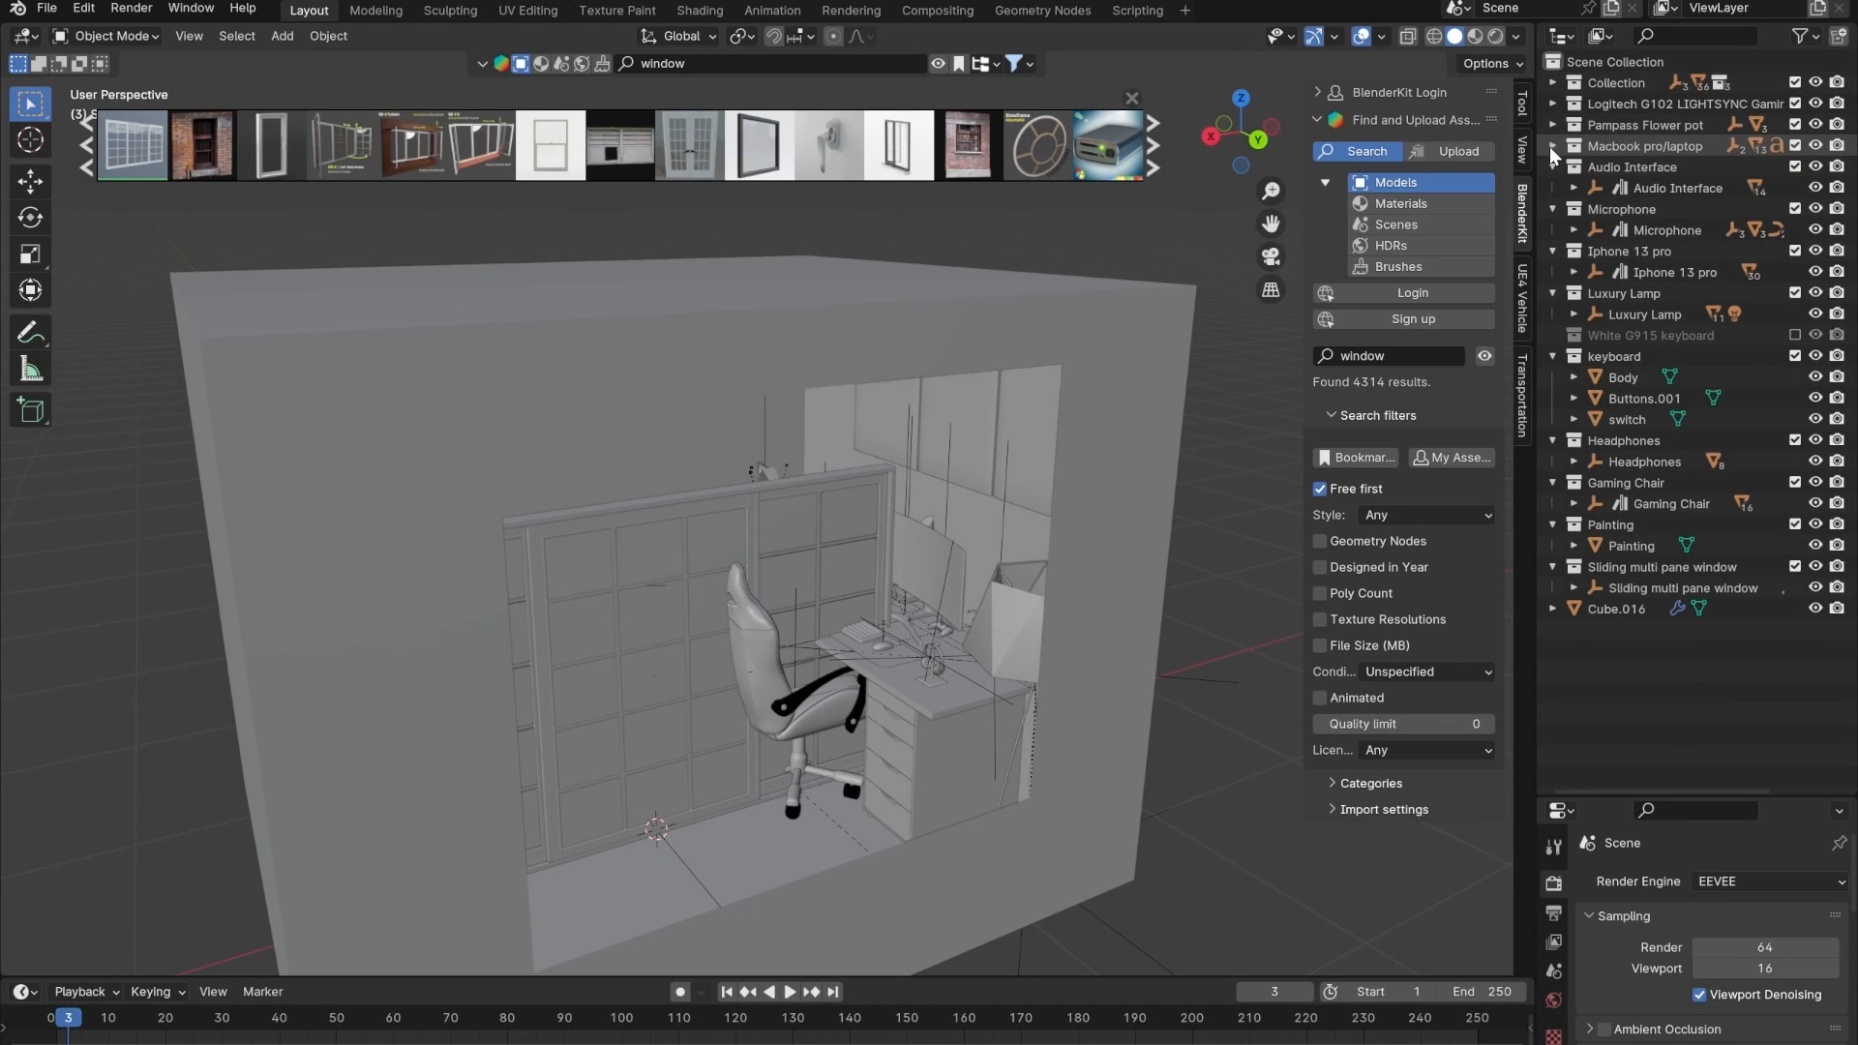
{"action": "left_click", "coordinate": [1553, 168]}
{"action": "left_click", "coordinate": [1553, 188]}
{"action": "left_click", "coordinate": [1553, 209]}
{"action": "left_click", "coordinate": [1553, 232]}
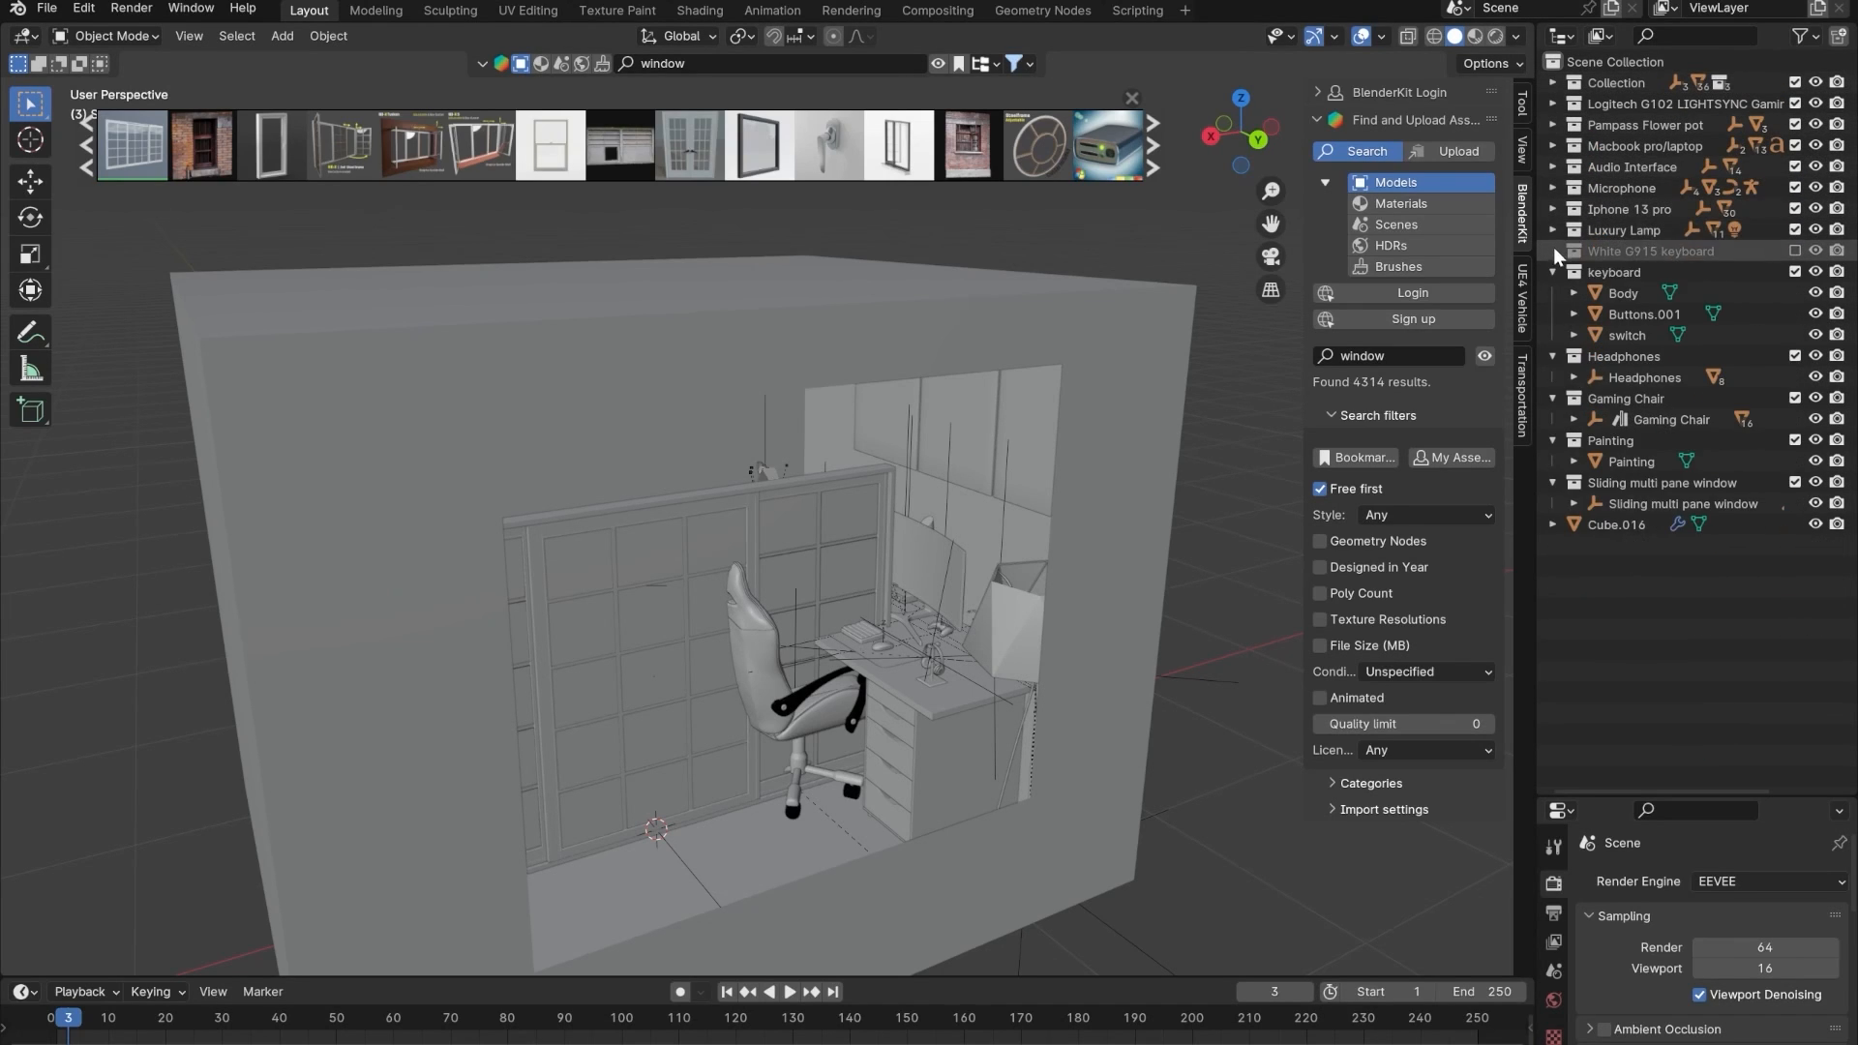
{"action": "left_click", "coordinate": [1551, 272]}
{"action": "left_click", "coordinate": [1552, 293]}
{"action": "left_click", "coordinate": [1553, 314]}
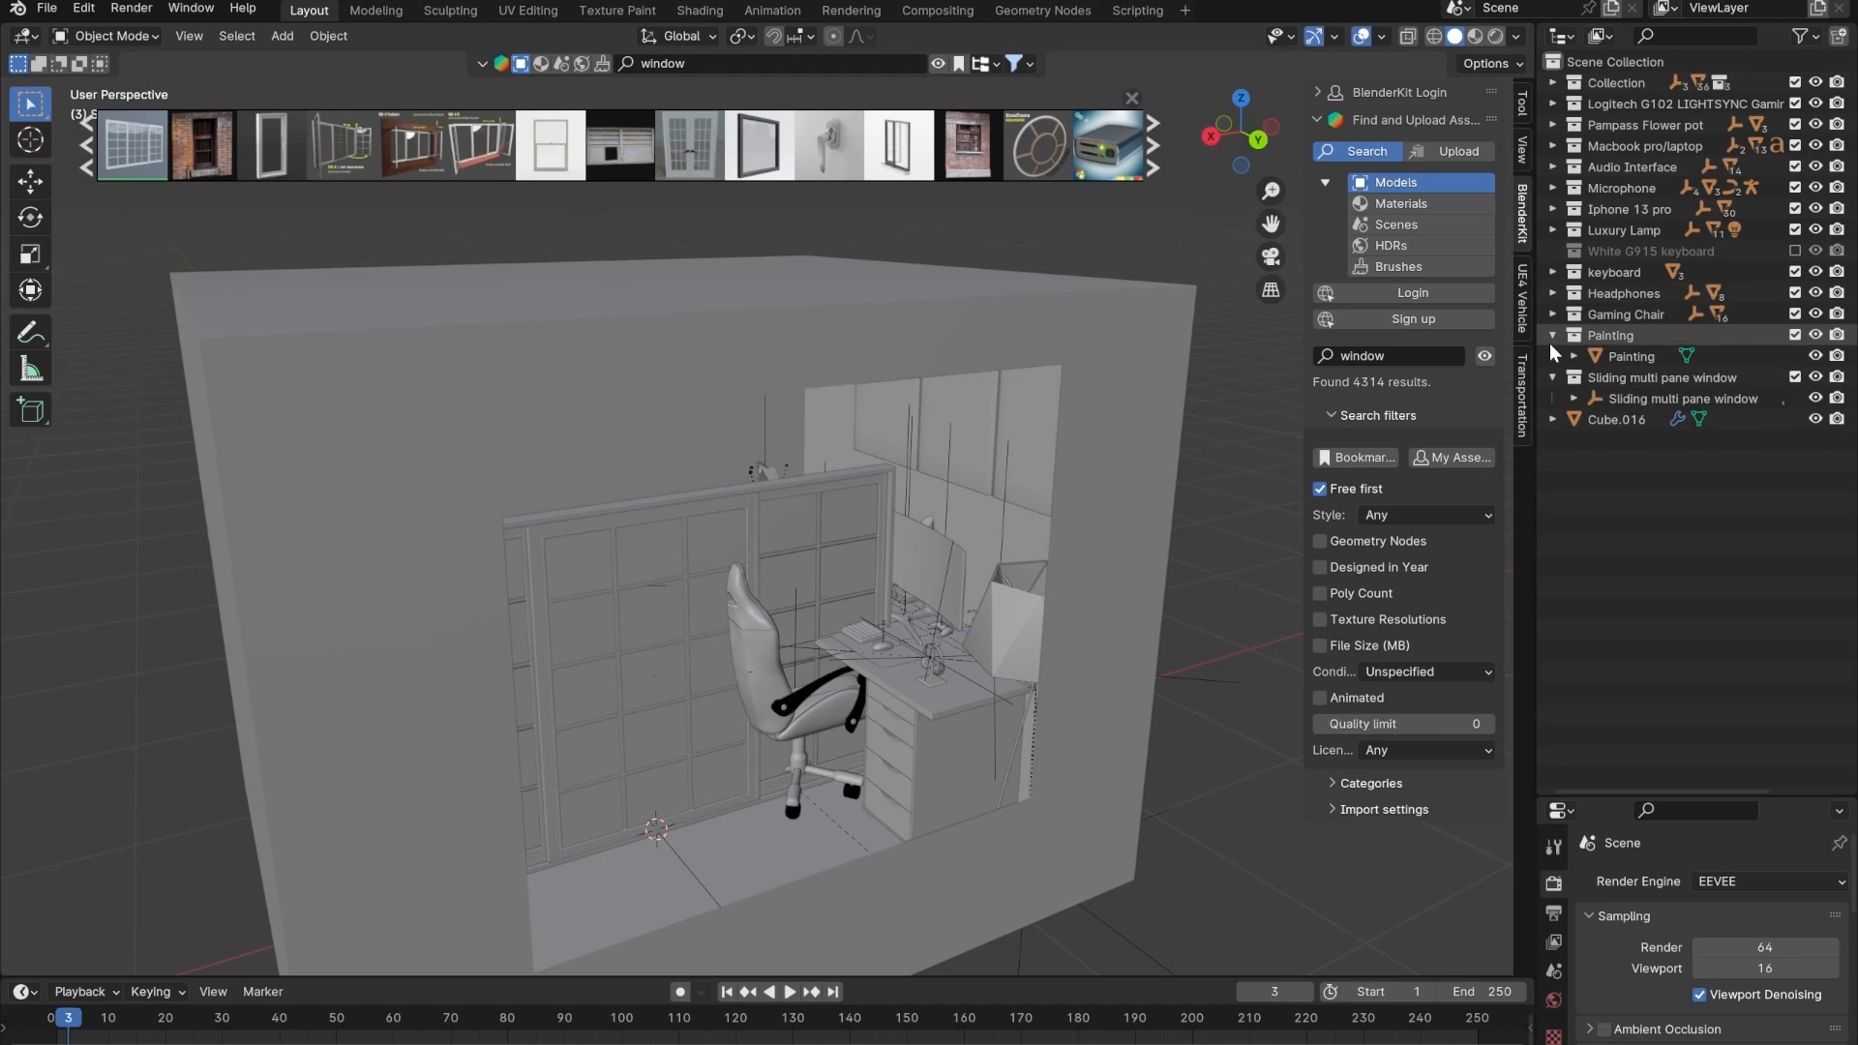
{"action": "left_click", "coordinate": [1552, 336]}
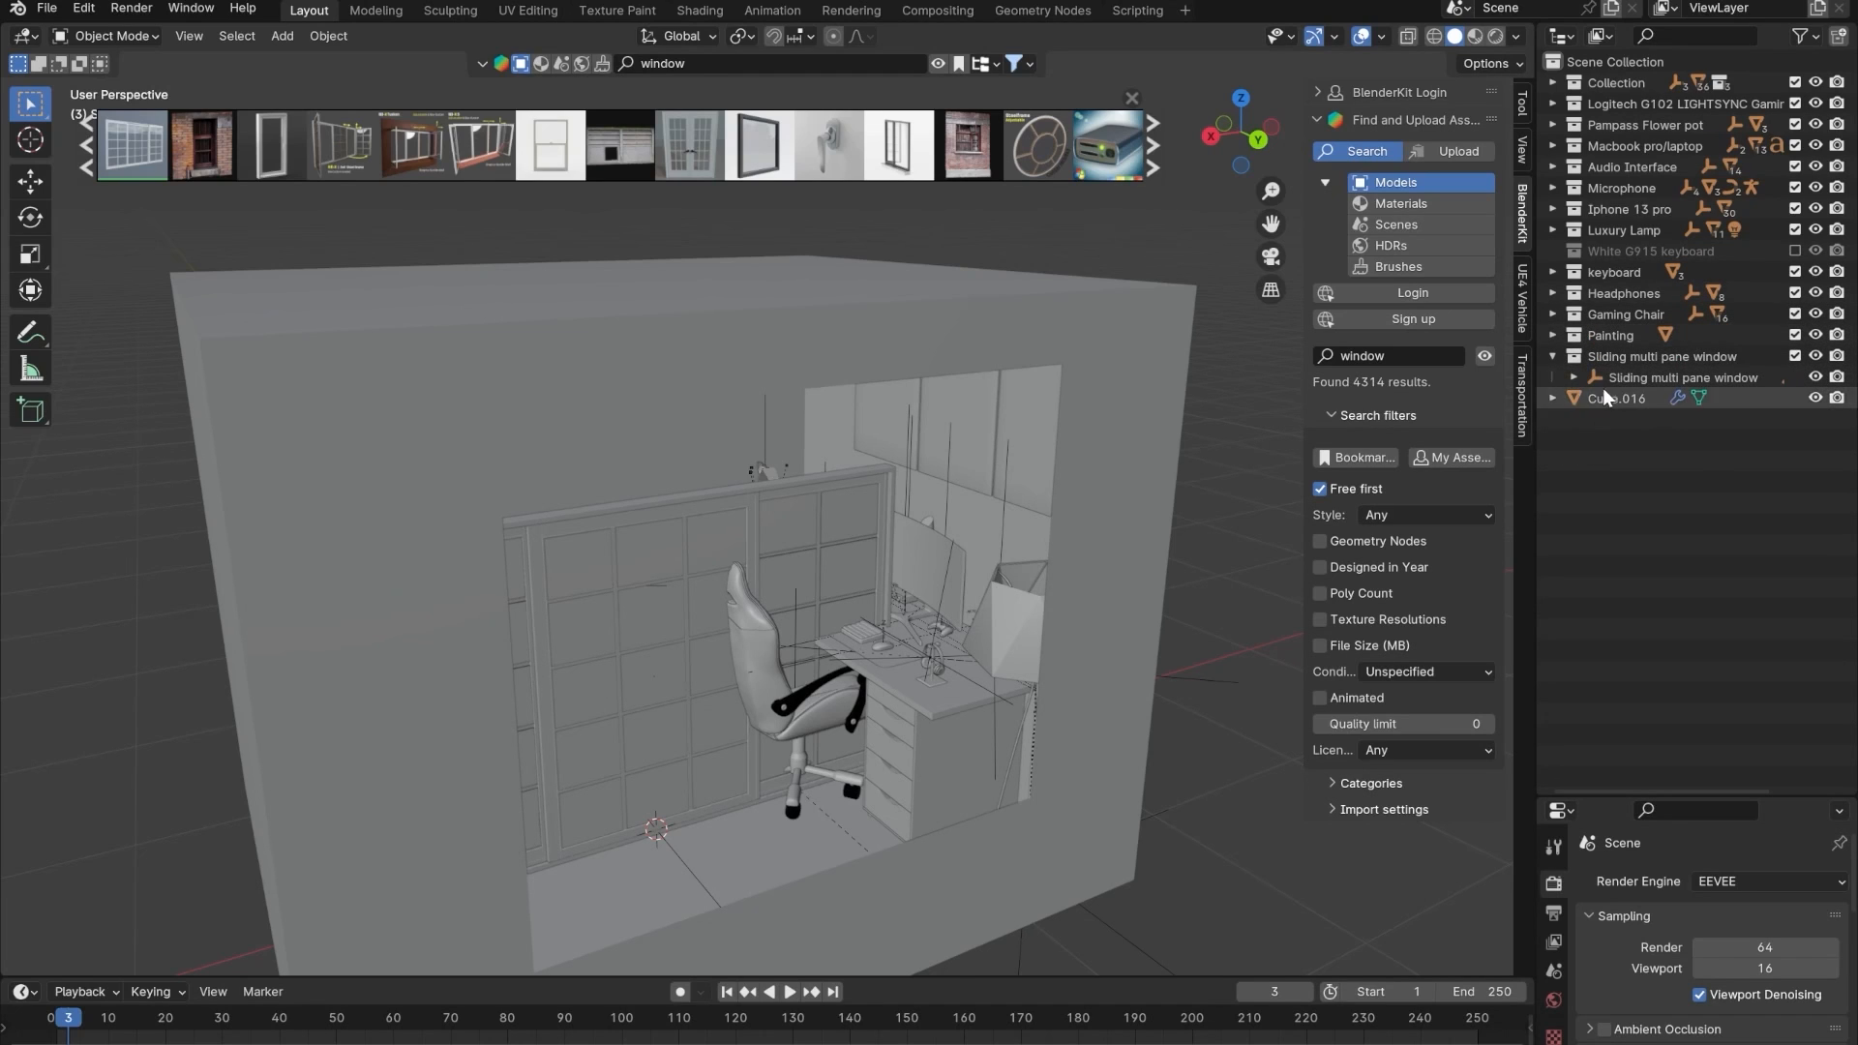
- Select all objects of the Sliding multi pane window collection
{"action": "right_click", "coordinate": [1613, 358]}
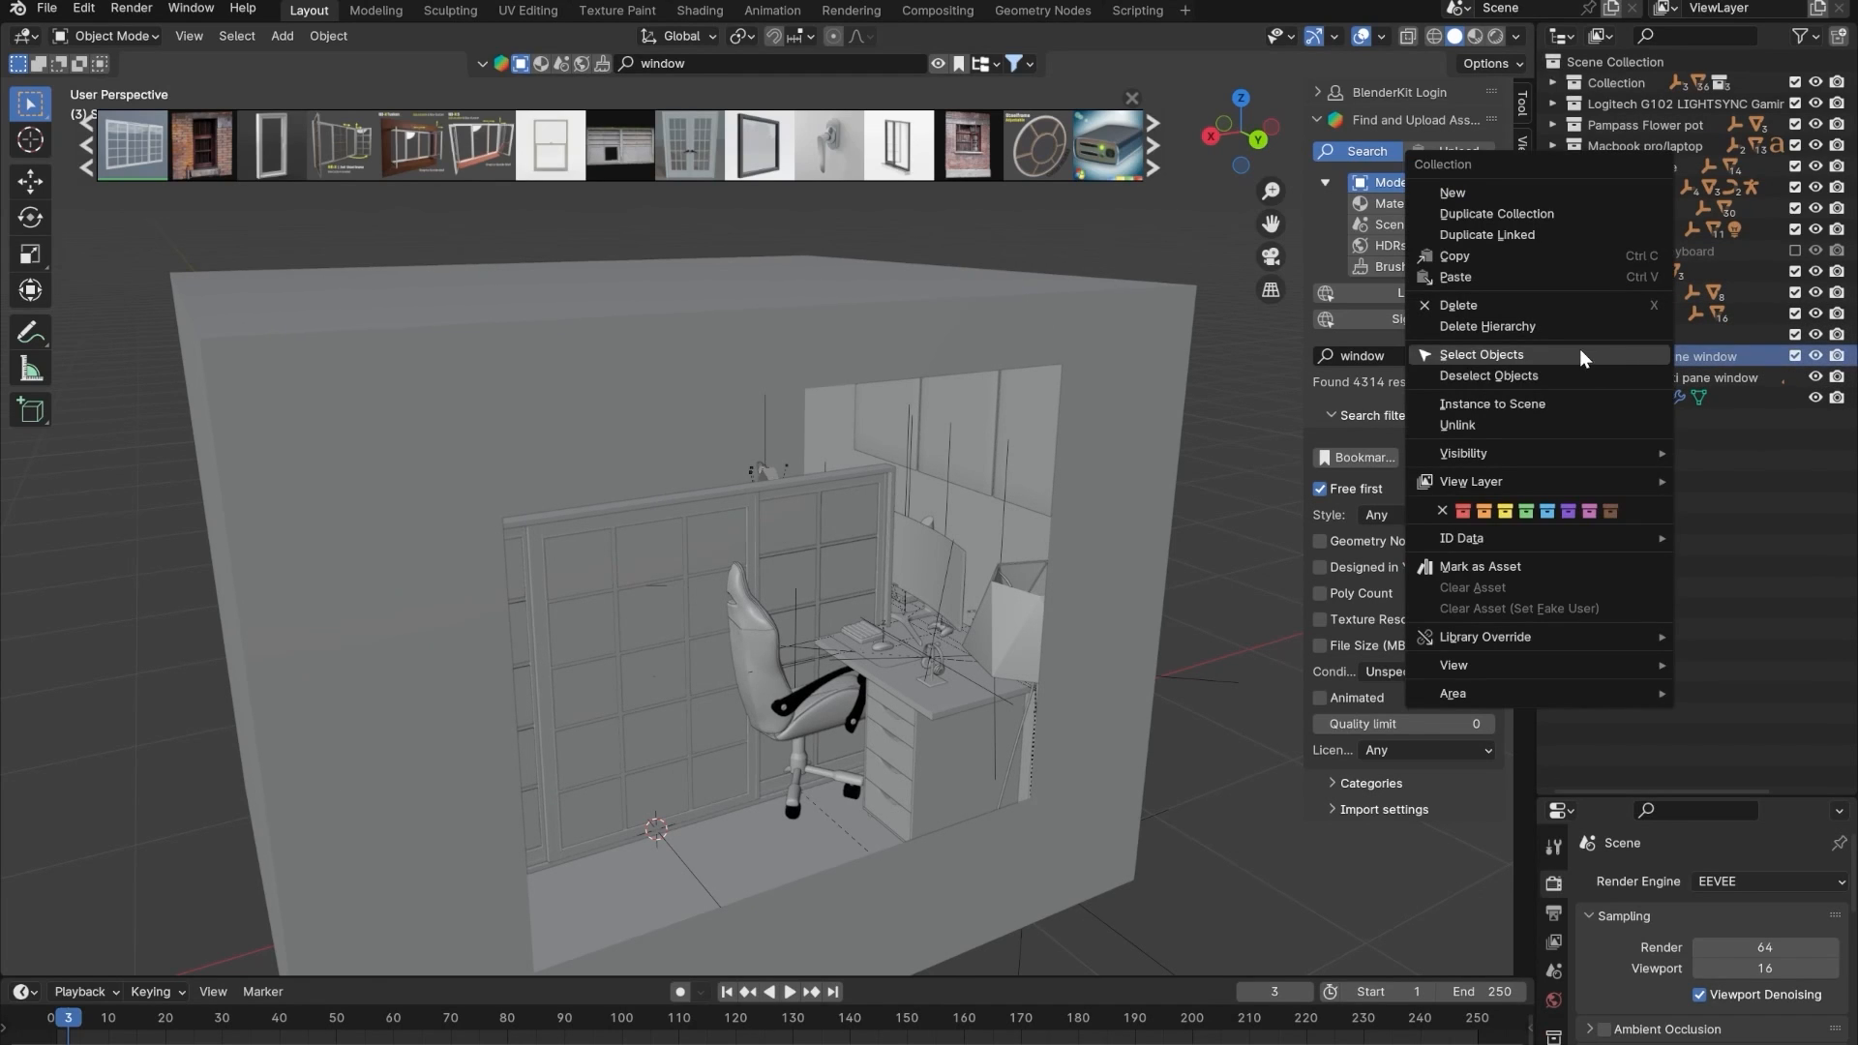
{"action": "left_click", "coordinate": [1580, 350]}
{"action": "middle_click_drag", "start_coordinate": [841, 664], "coordinate": [804, 653]}
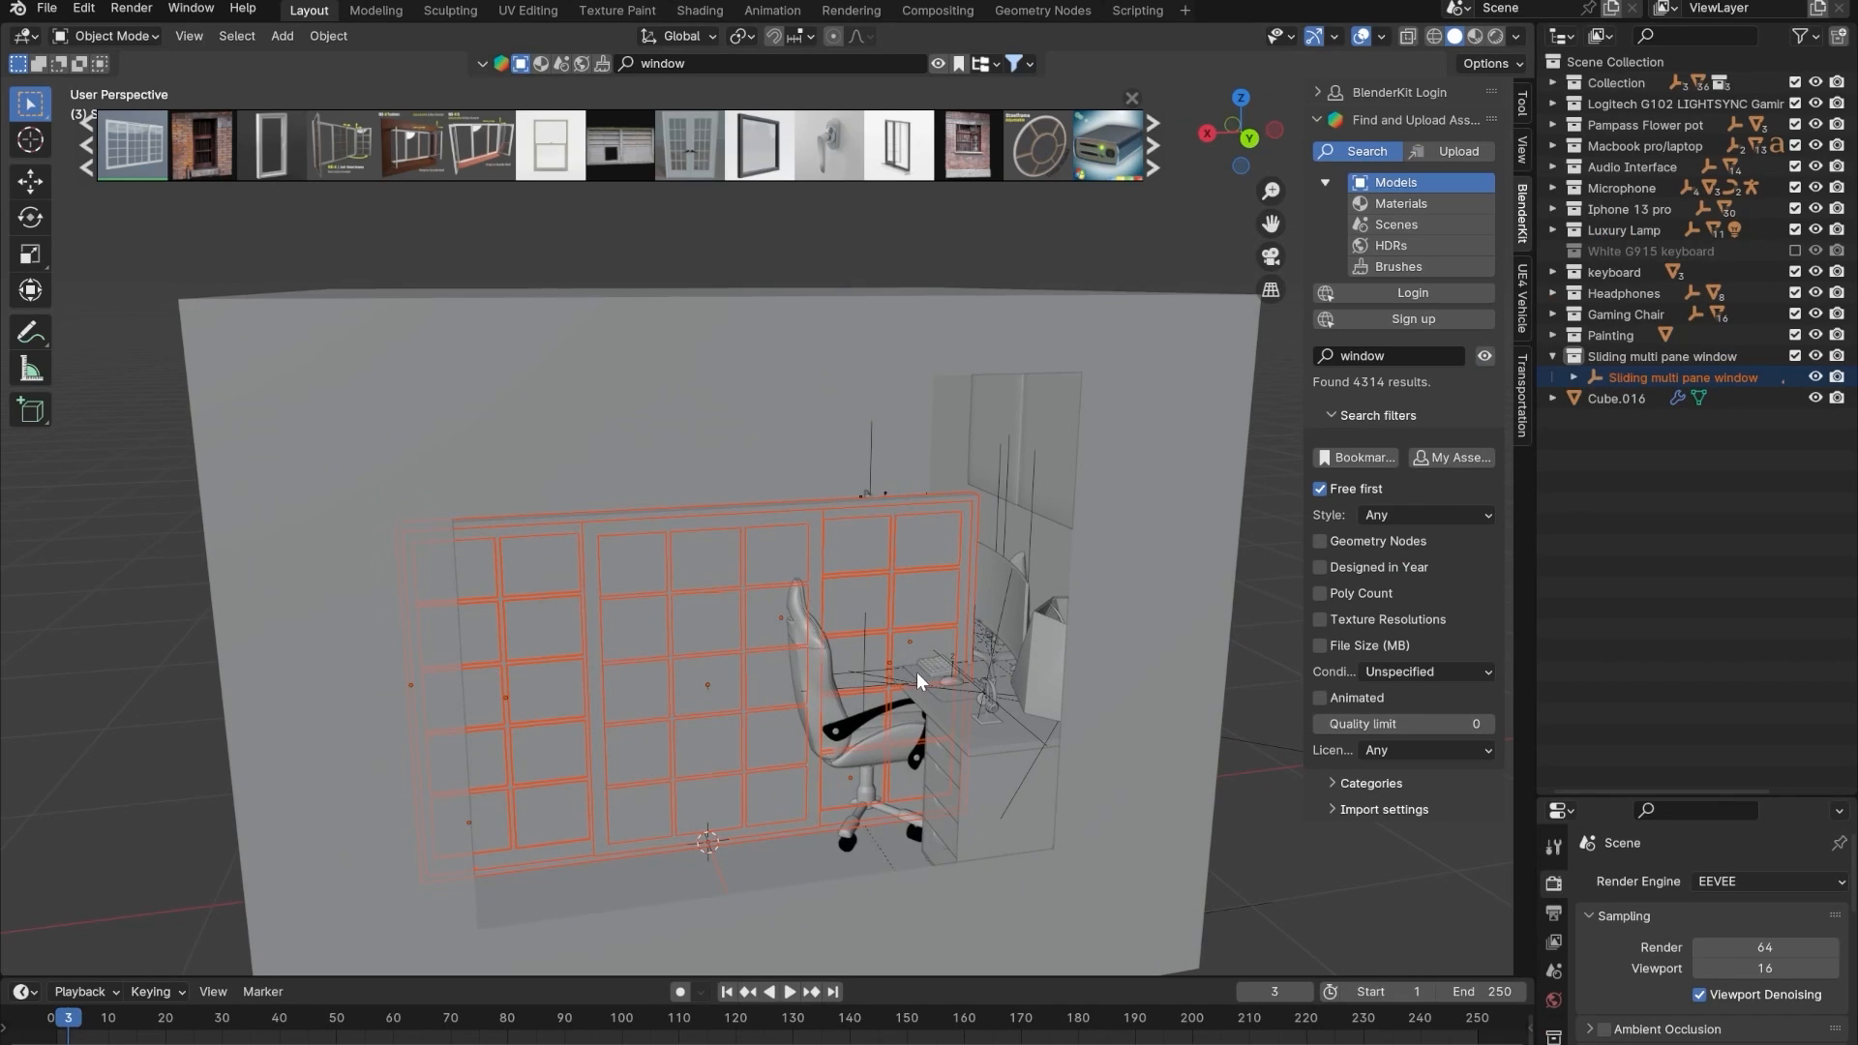
- Move the sliding multi pane window horizontally, locking global Z, until it stands in front of the room's wall opening
{"action": "middle_click_drag", "start_coordinate": [916, 672], "coordinate": [840, 612]}
{"action": "key", "text": "g"}
{"action": "key", "text": "shift+z"}
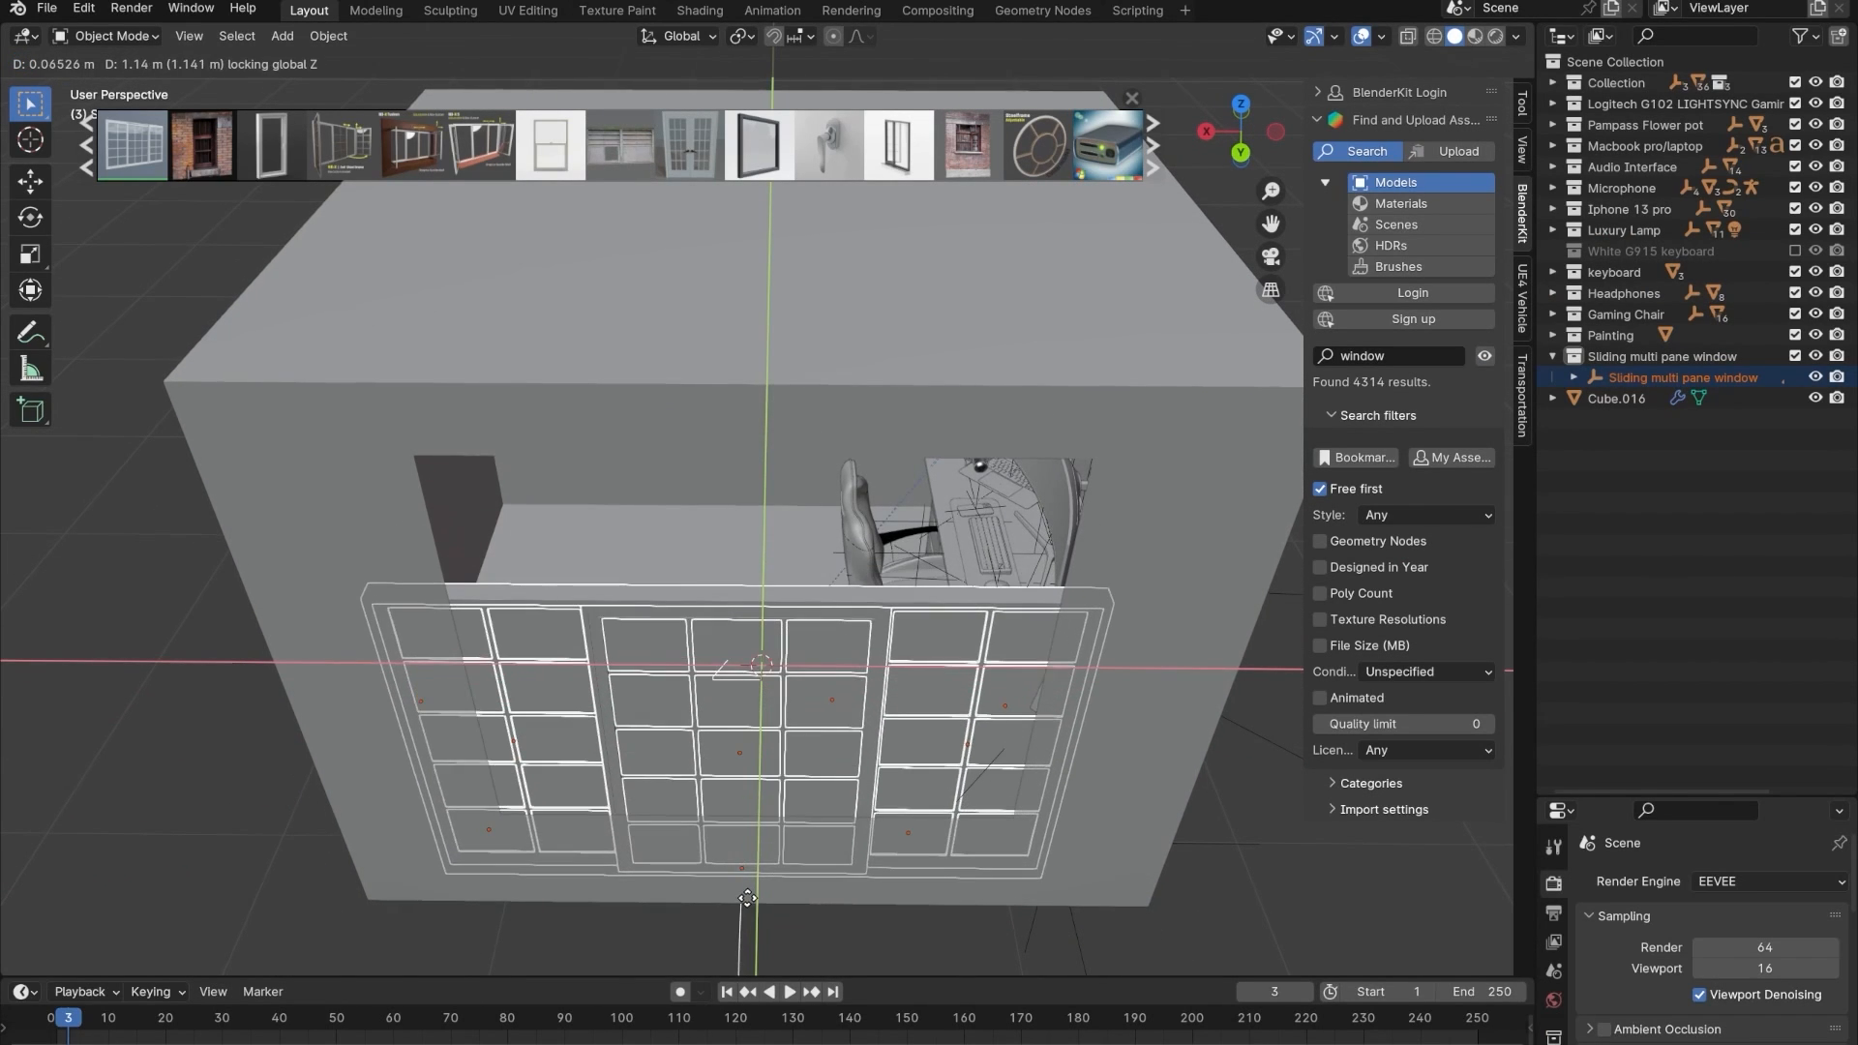
{"action": "left_click", "coordinate": [761, 746]}
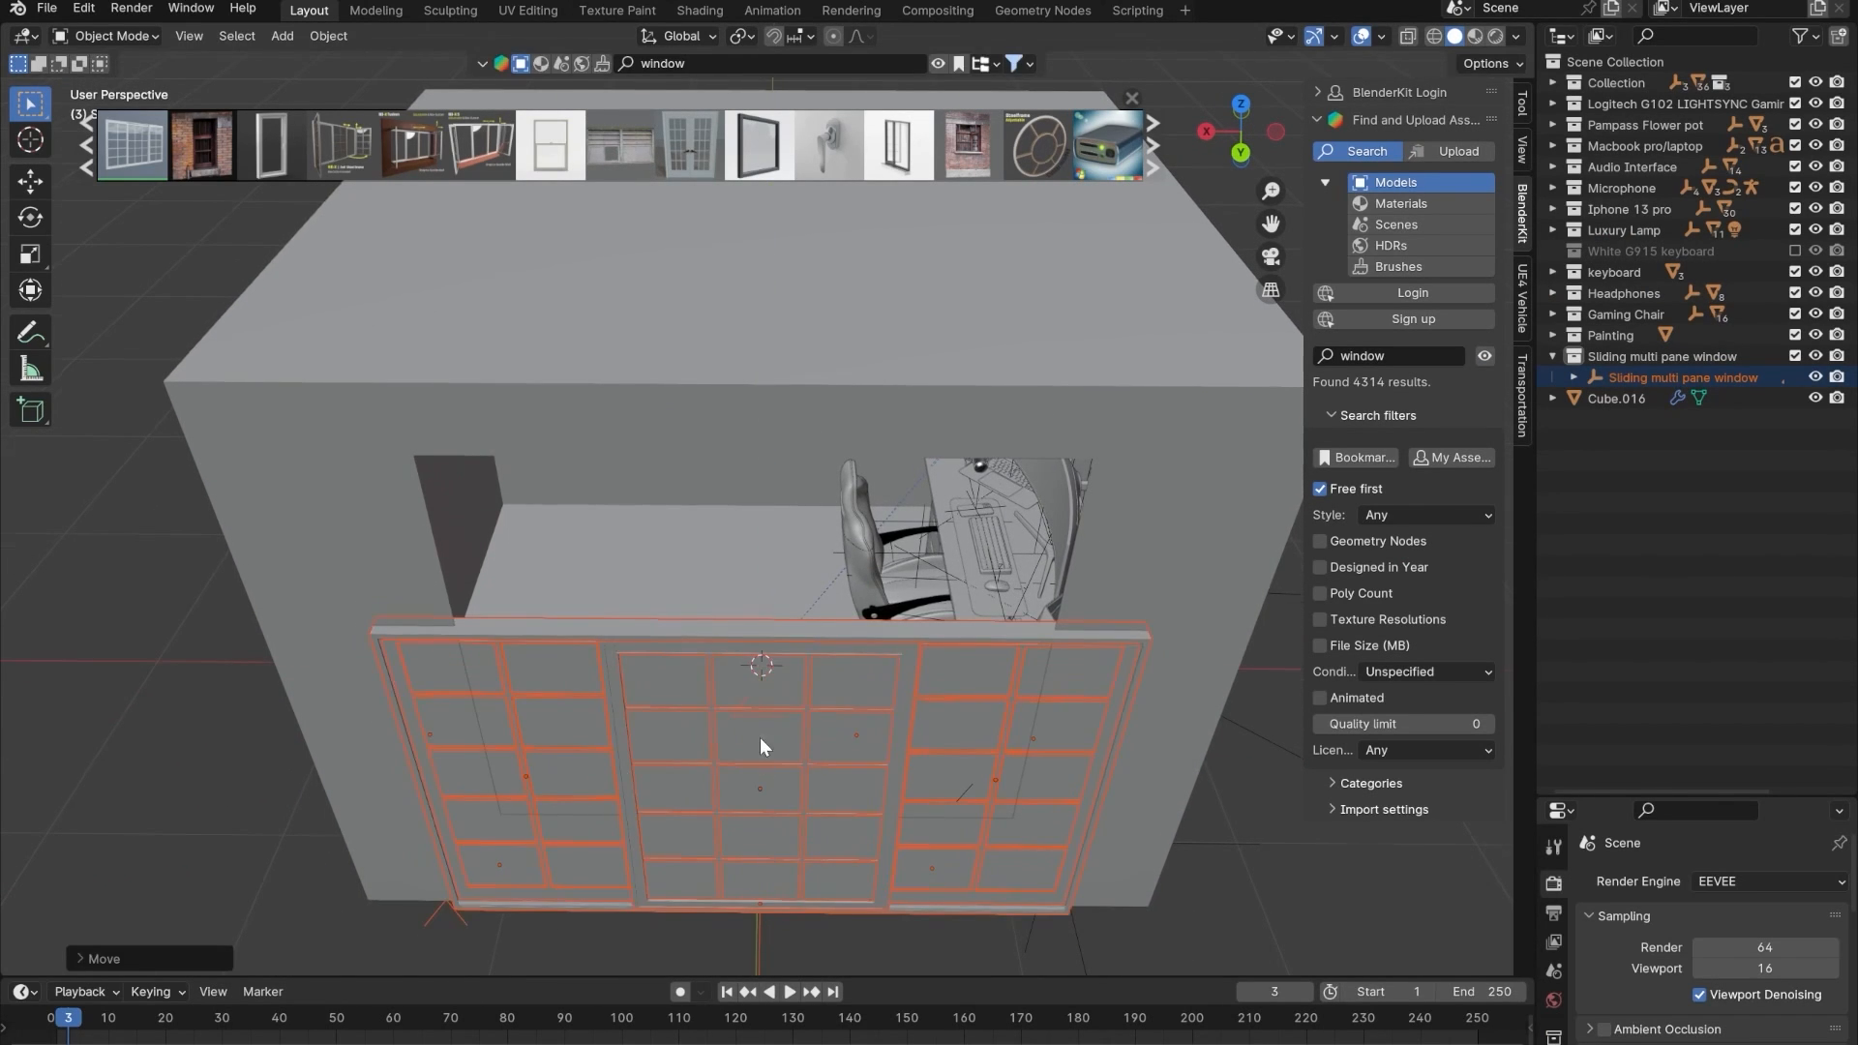
- Scale the window down uniformly in two passes, about 0.8 and then about 0.98, to match the opening's width
{"action": "middle_click_drag", "start_coordinate": [762, 746], "coordinate": [1046, 455]}
{"action": "key", "text": "s"}
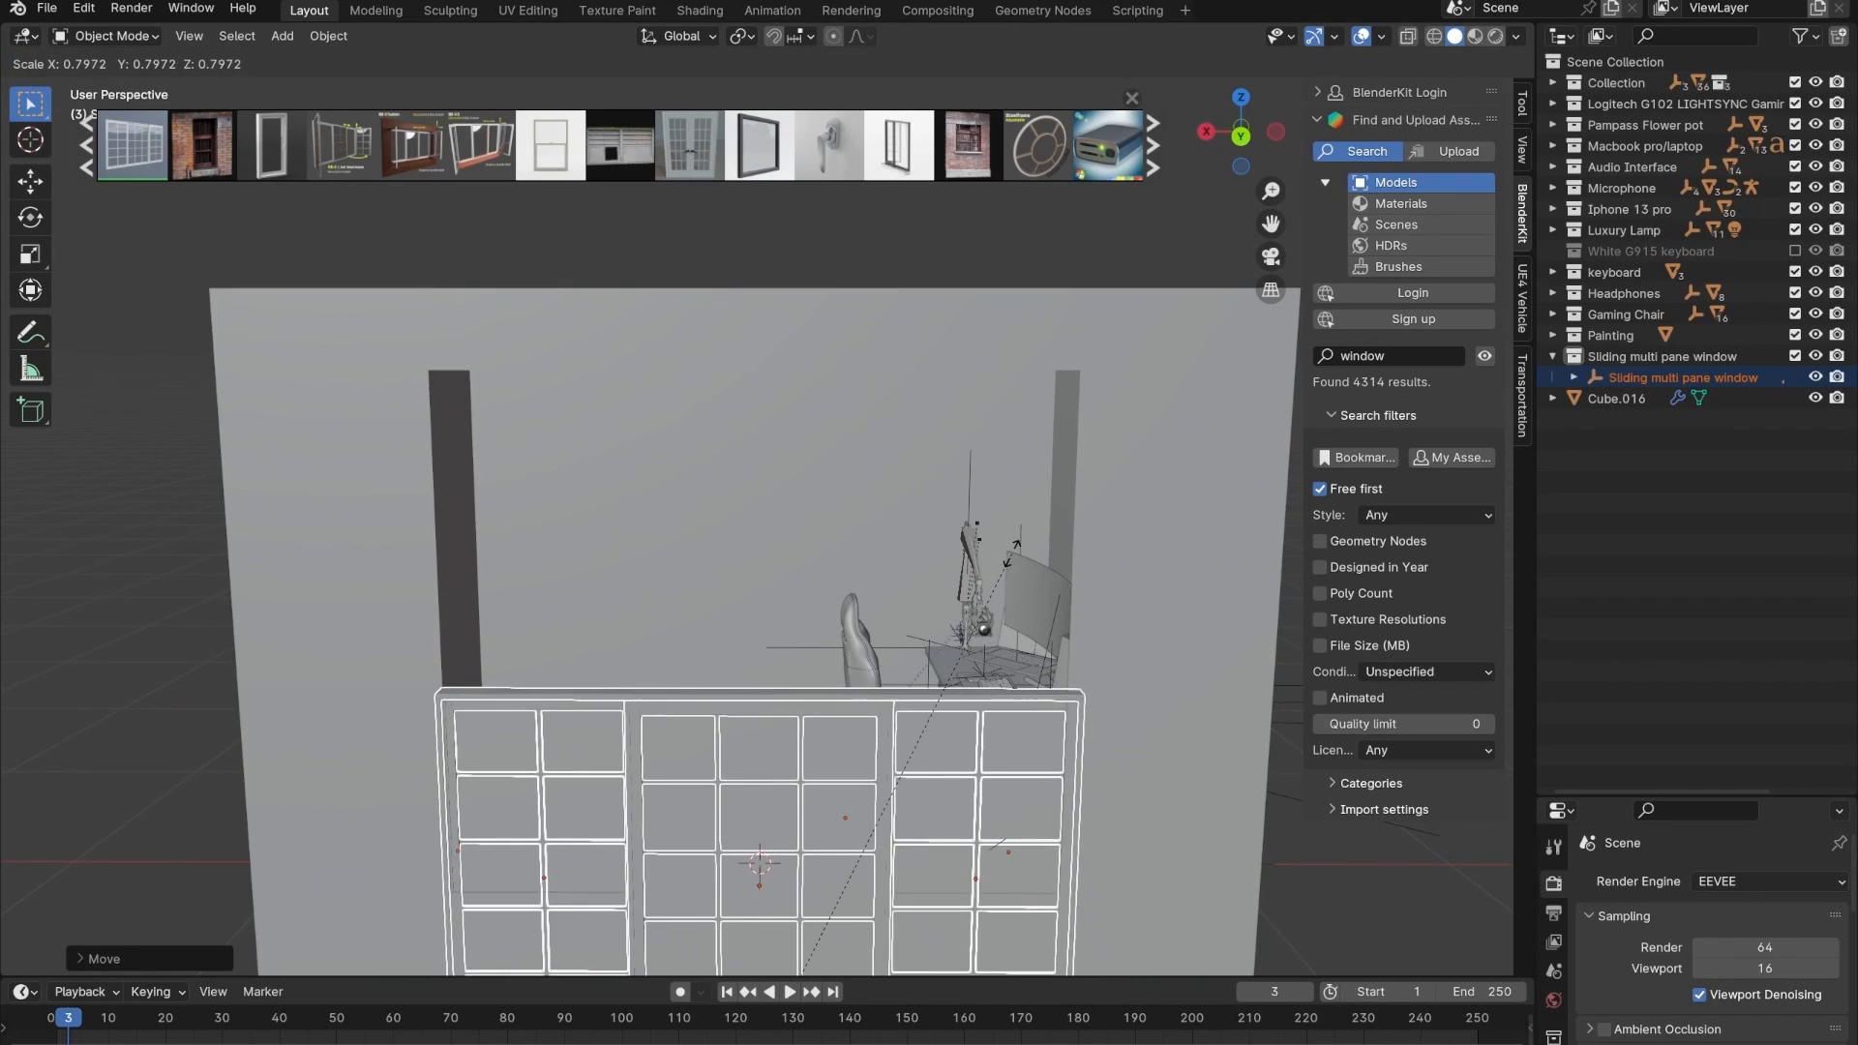
{"action": "left_click", "coordinate": [1008, 554]}
{"action": "key", "text": "s"}
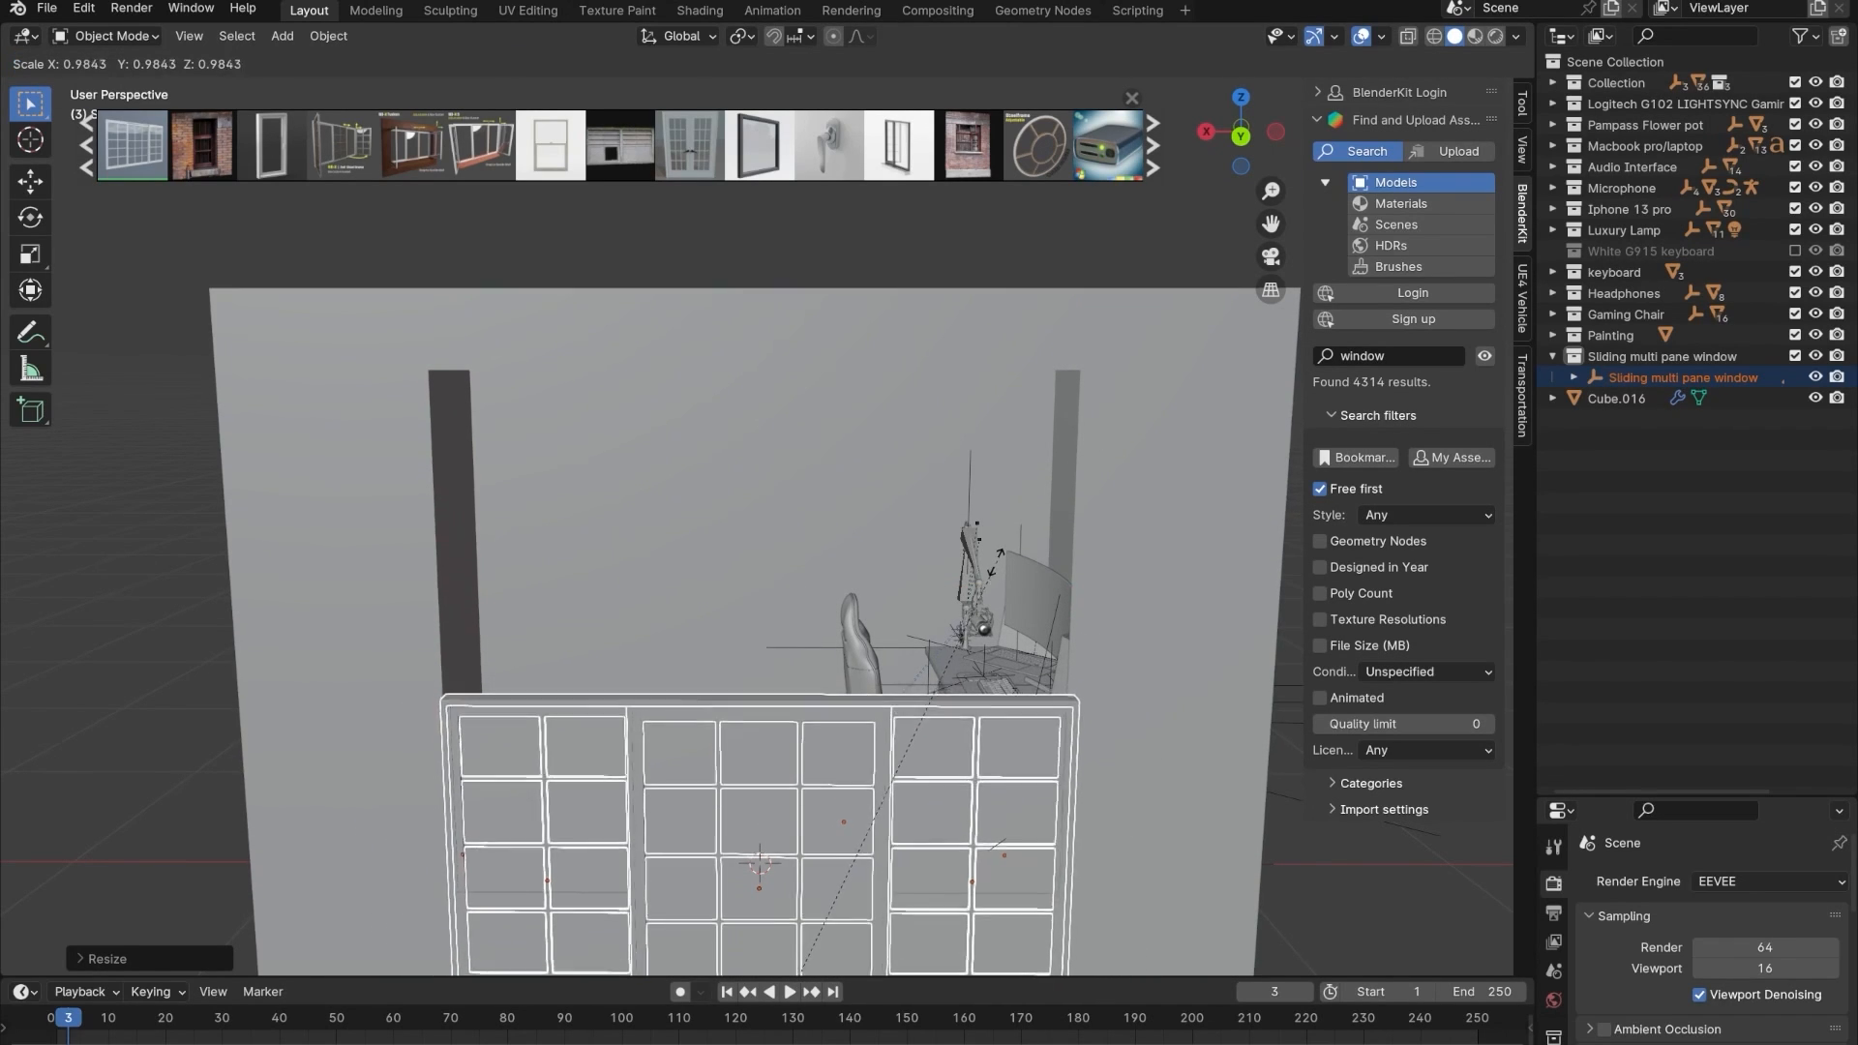
{"action": "left_click", "coordinate": [993, 565]}
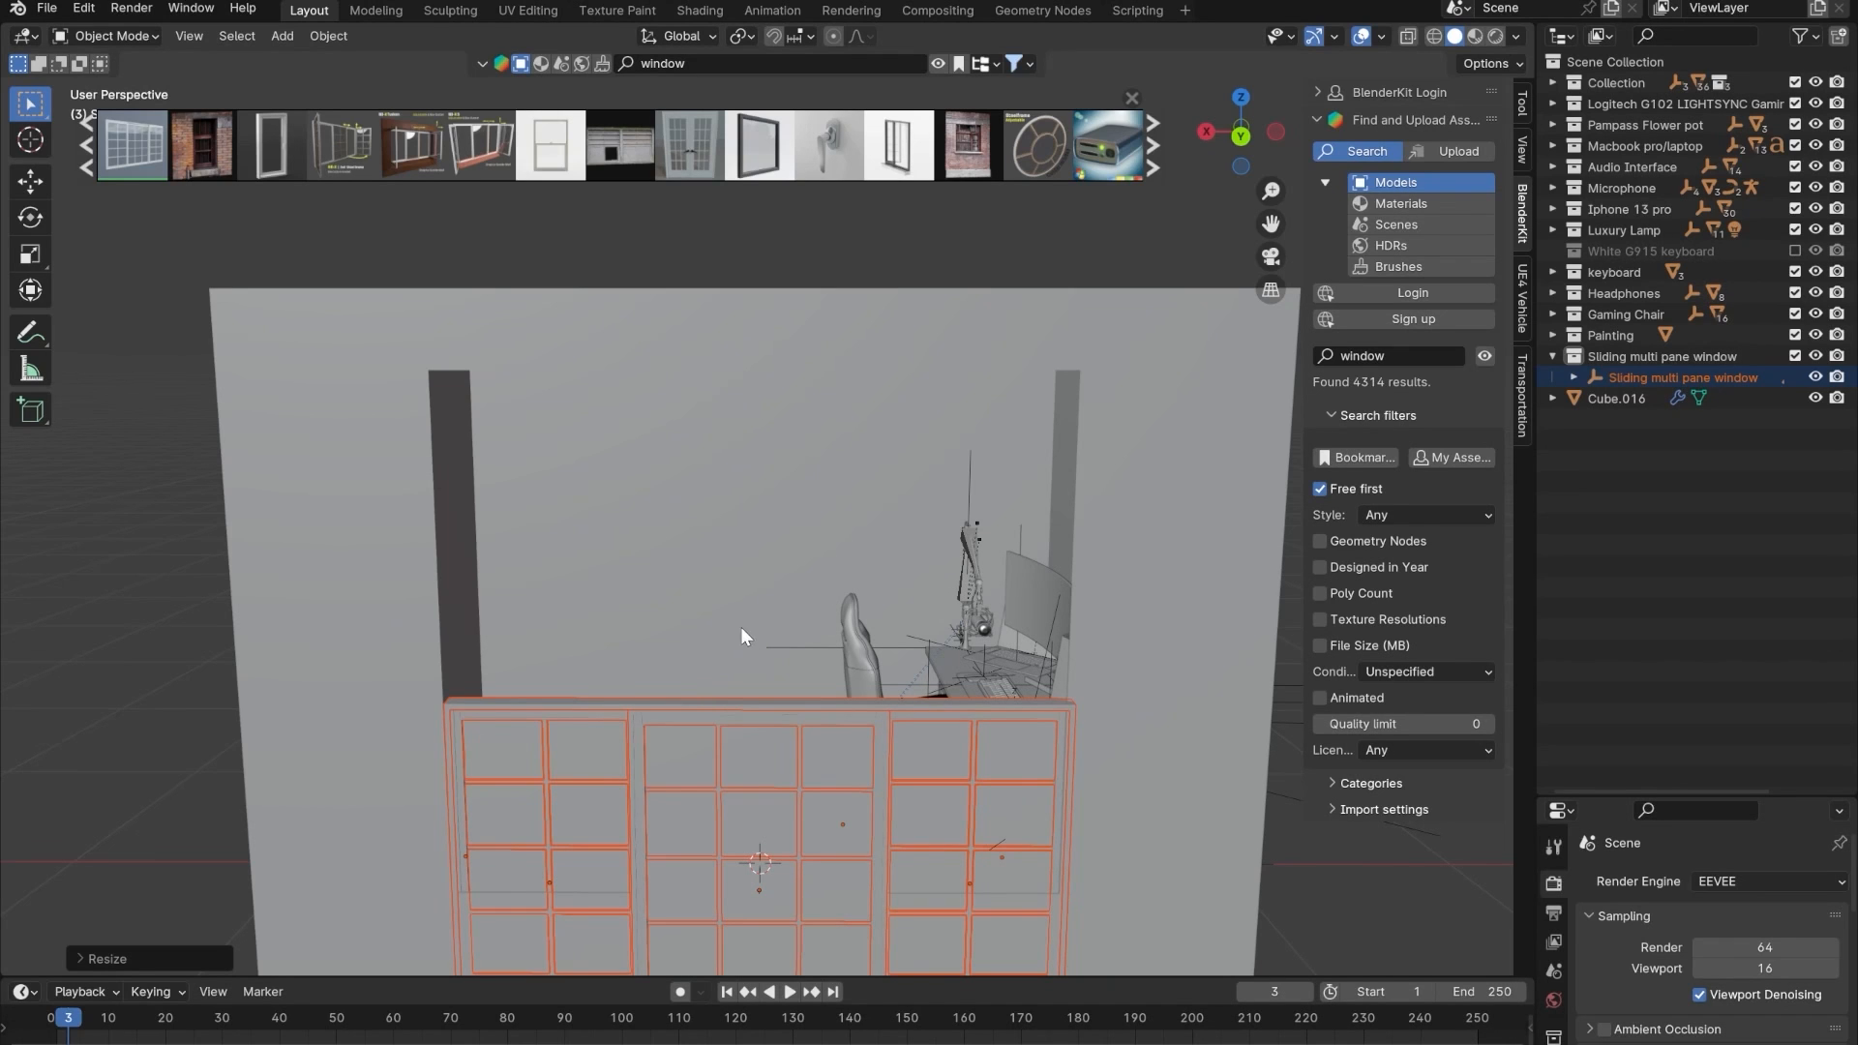
- Nudge the window slightly along the global X axis to line it up with the sides of the opening
{"action": "middle_click_drag", "start_coordinate": [740, 625], "coordinate": [796, 577]}
{"action": "scroll", "coordinate": [795, 577], "scroll_direction": "up", "scroll_amount": 4}
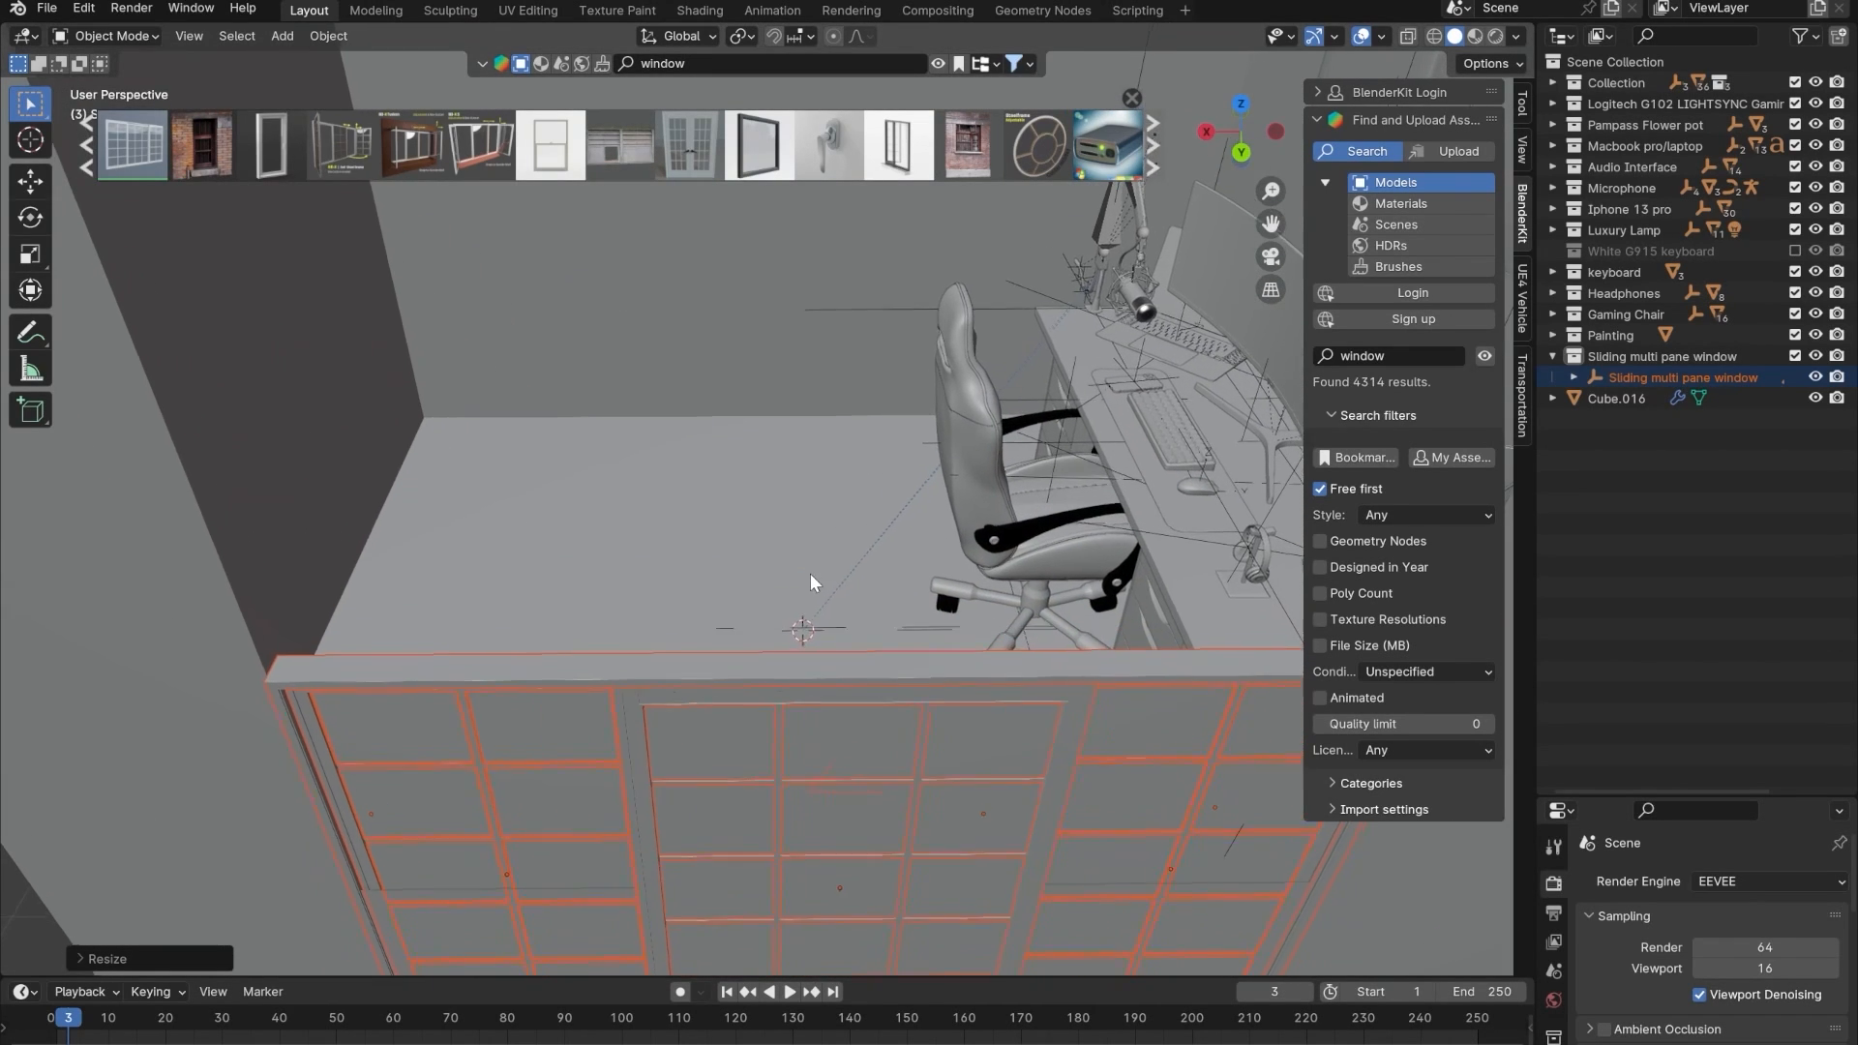
{"action": "key", "text": "g"}
{"action": "key", "text": "y"}
{"action": "key", "text": "x"}
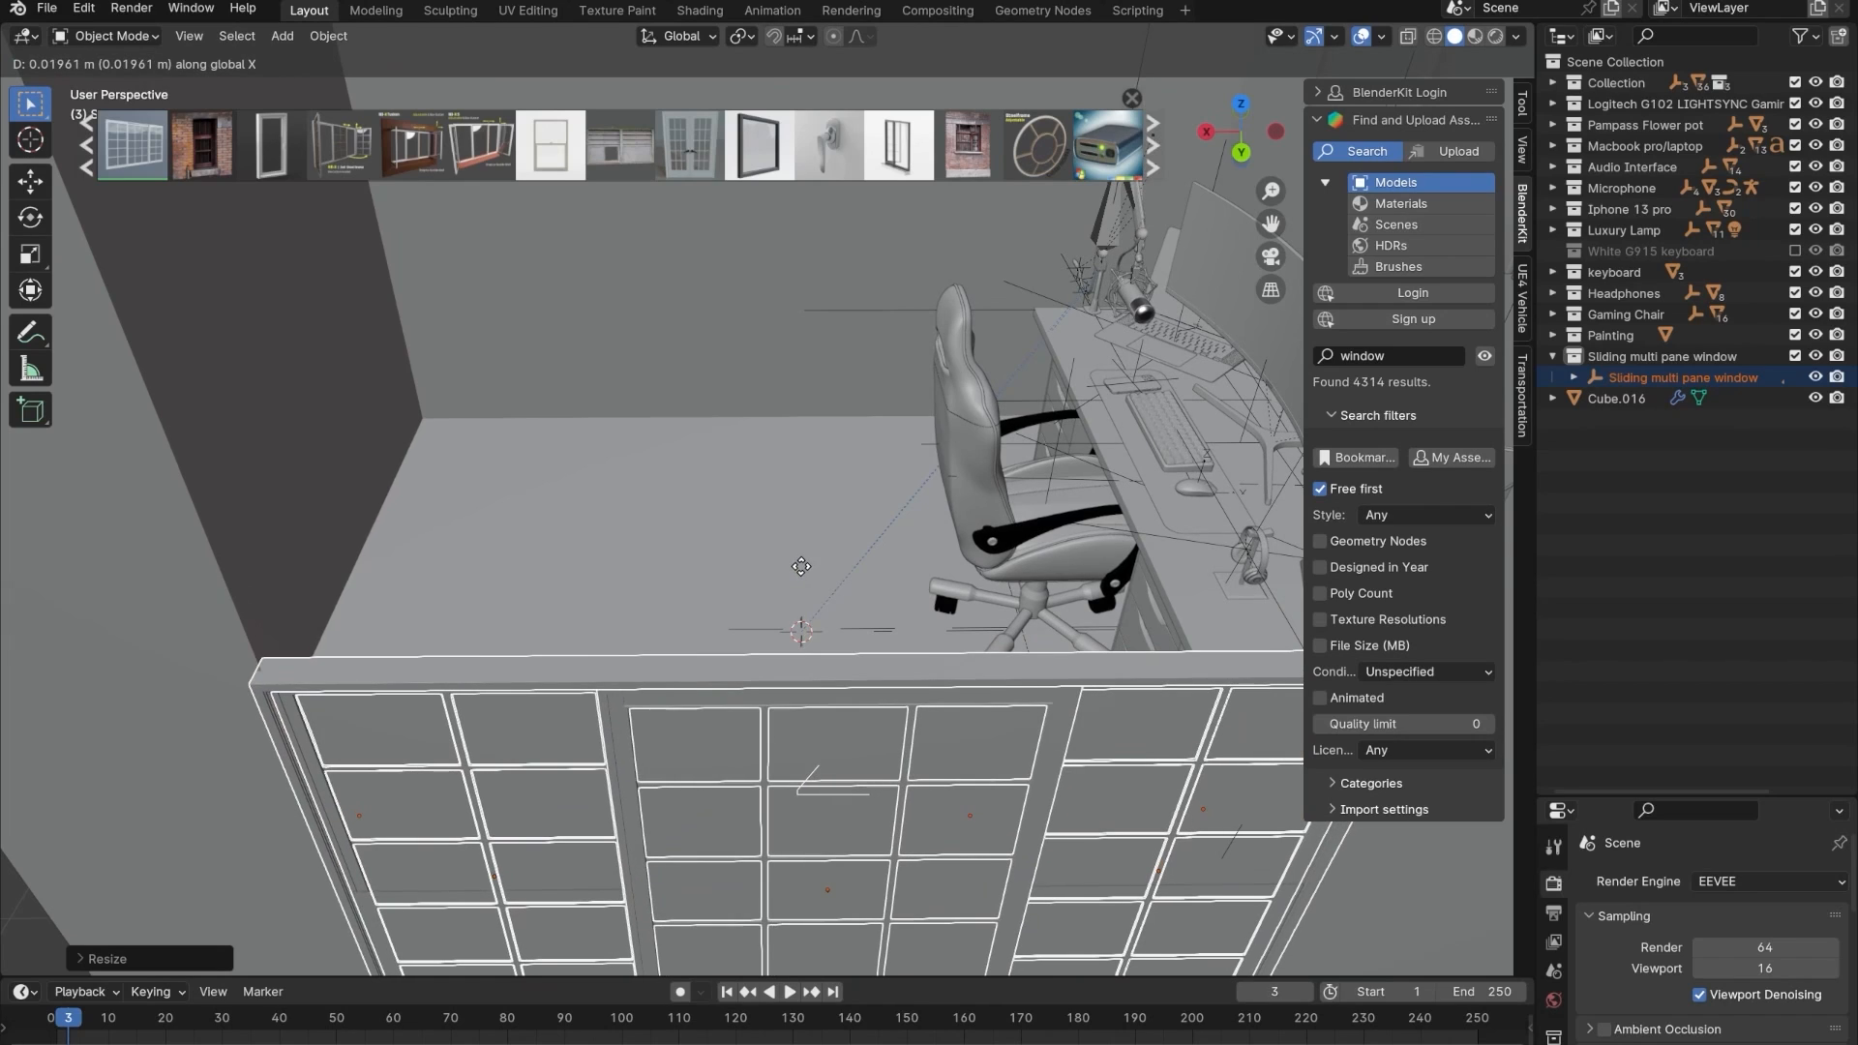
{"action": "left_click", "coordinate": [822, 588]}
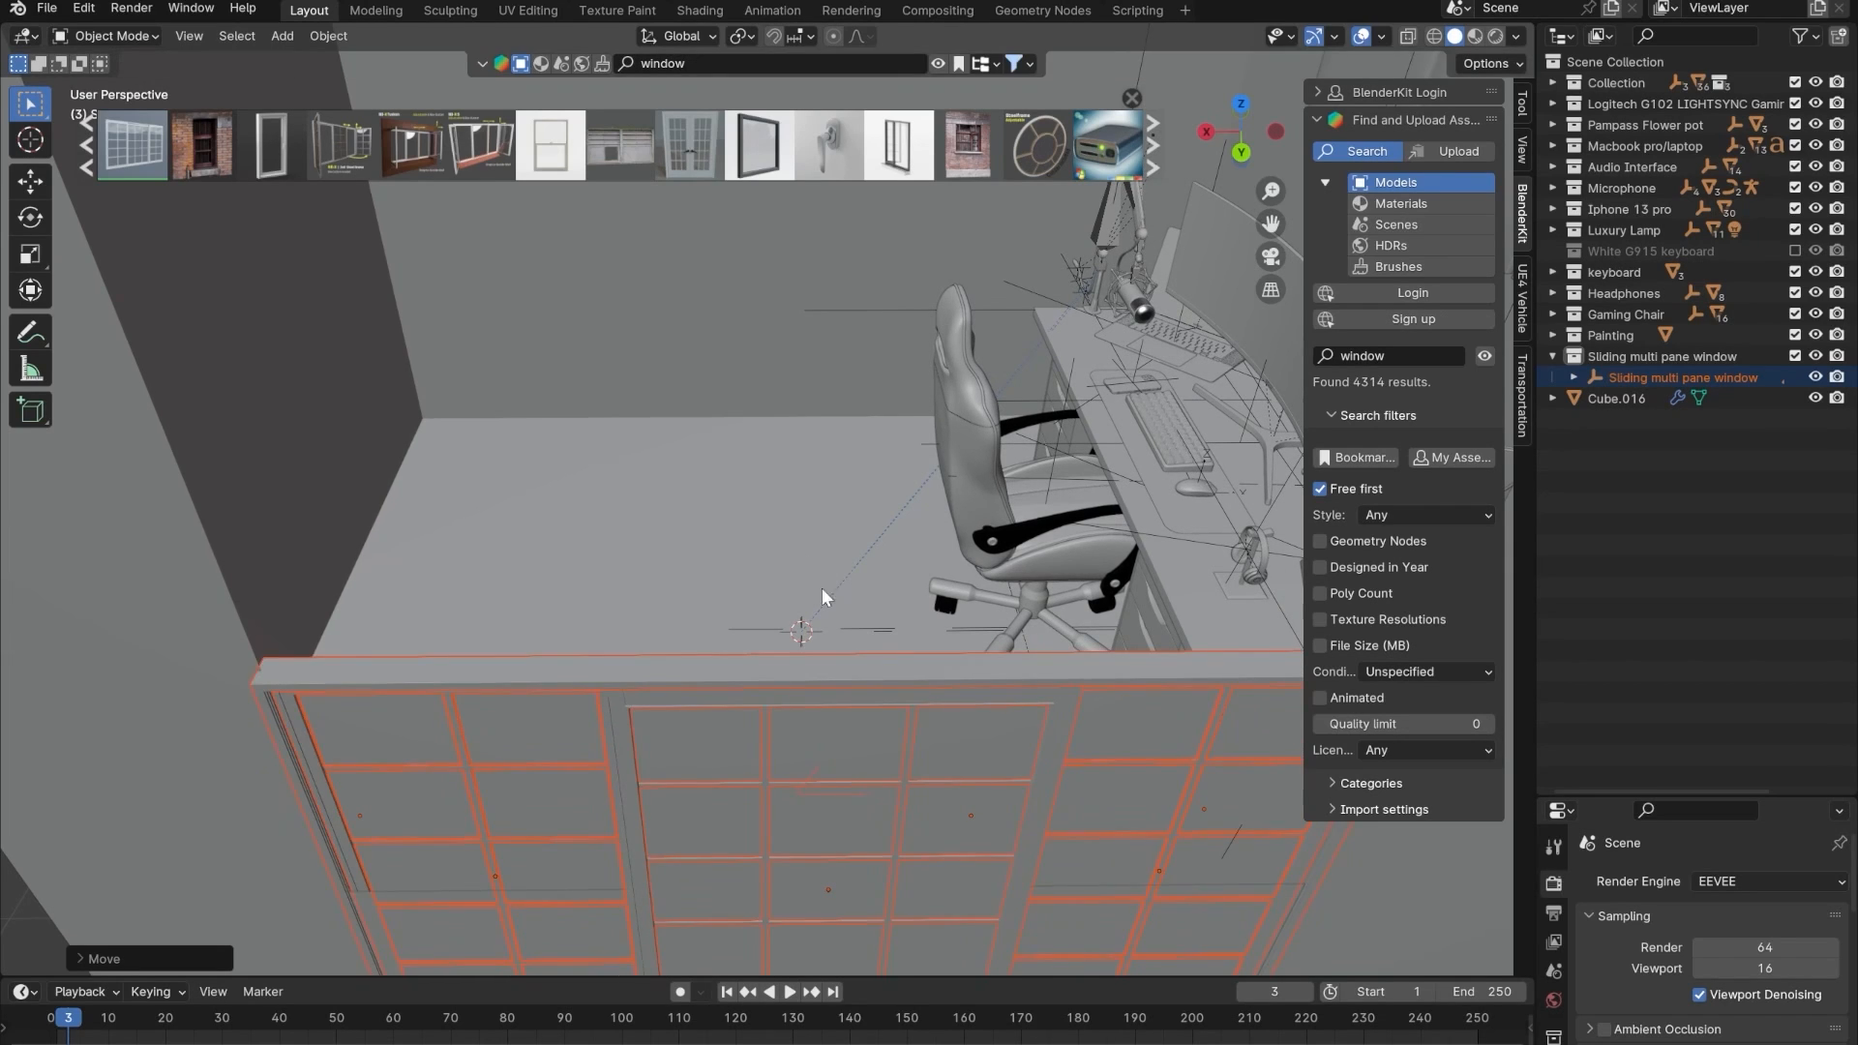
- Fine-tune the window's uniform scale against the edges of the opening
{"action": "middle_click_drag", "start_coordinate": [822, 589], "coordinate": [588, 557], "text": "shift"}
{"action": "scroll", "coordinate": [769, 559], "scroll_direction": "down", "scroll_amount": 2}
{"action": "key", "text": "s"}
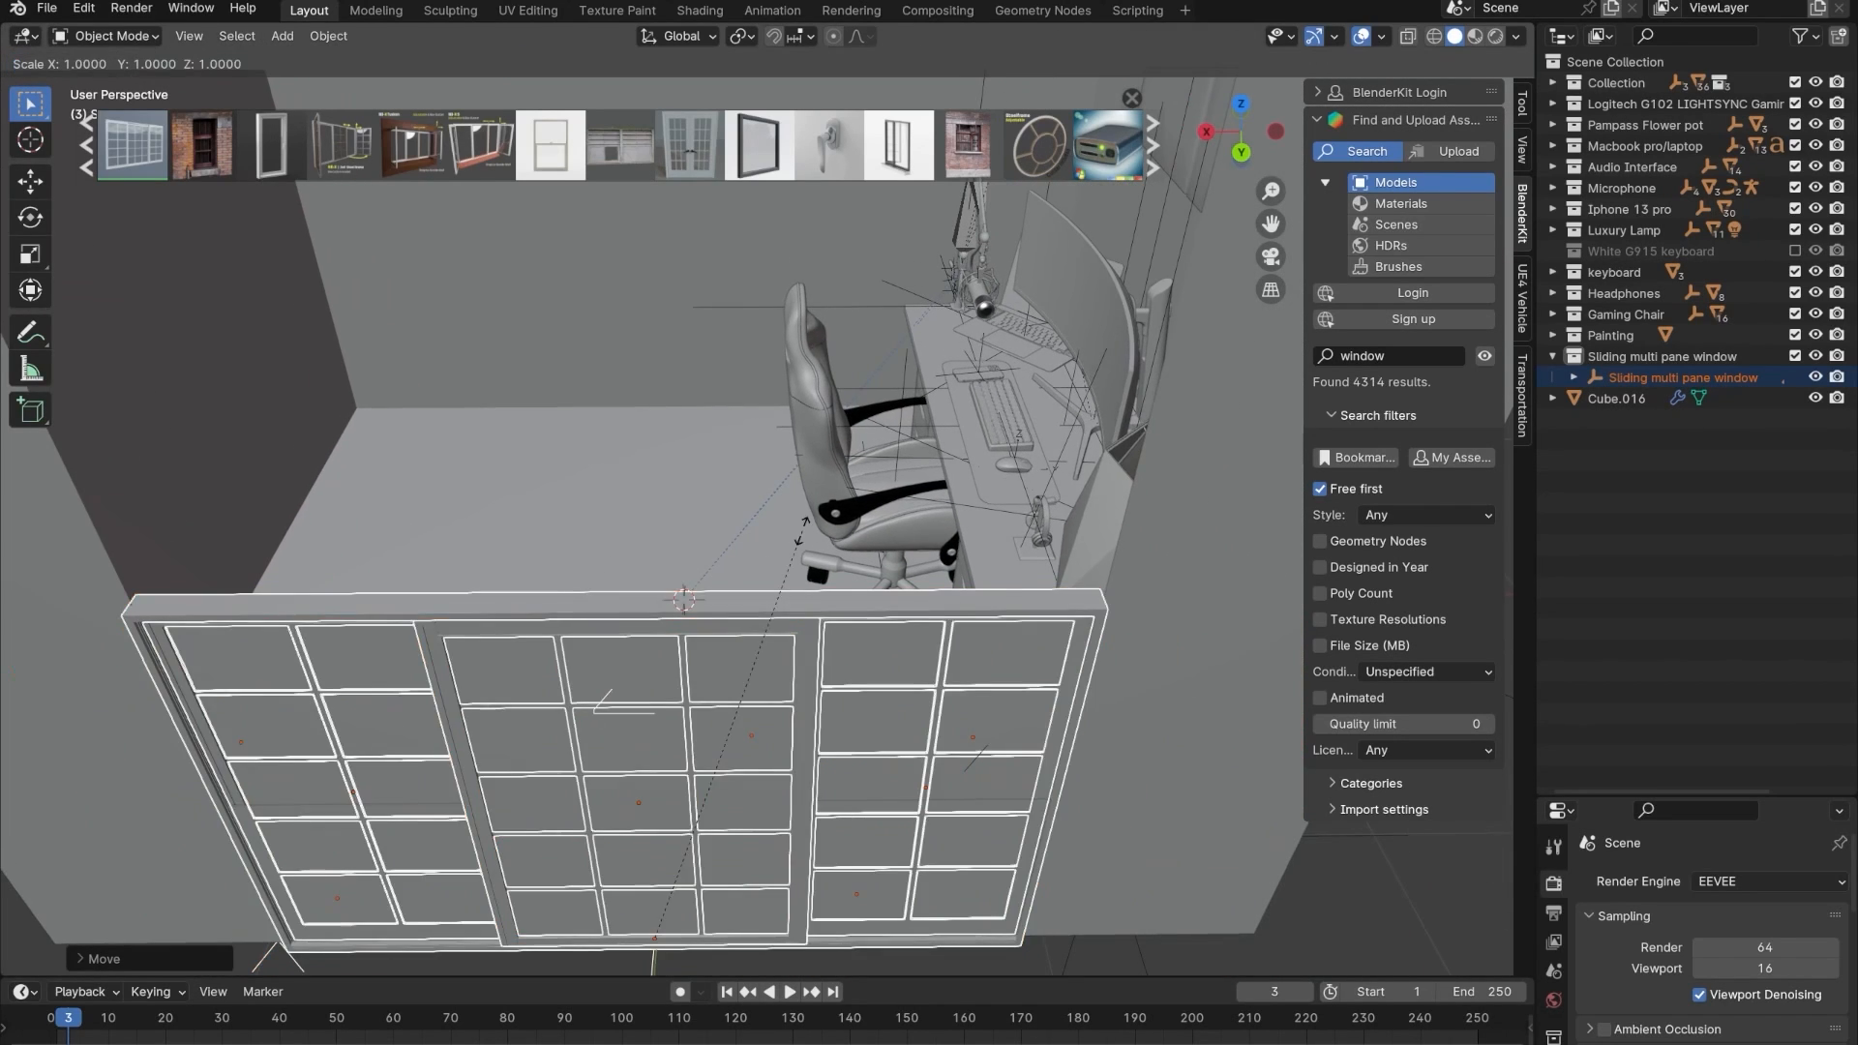
{"action": "left_click", "coordinate": [804, 538]}
- Raise the window along the global Z axis up to the wall opening
{"action": "middle_click_drag", "start_coordinate": [791, 569], "coordinate": [764, 639]}
{"action": "scroll", "coordinate": [682, 532], "scroll_direction": "down", "scroll_amount": 3, "text": "alt"}
{"action": "scroll", "coordinate": [683, 538], "scroll_direction": "down", "scroll_amount": 5}
{"action": "key", "text": "g"}
{"action": "key", "text": "z"}
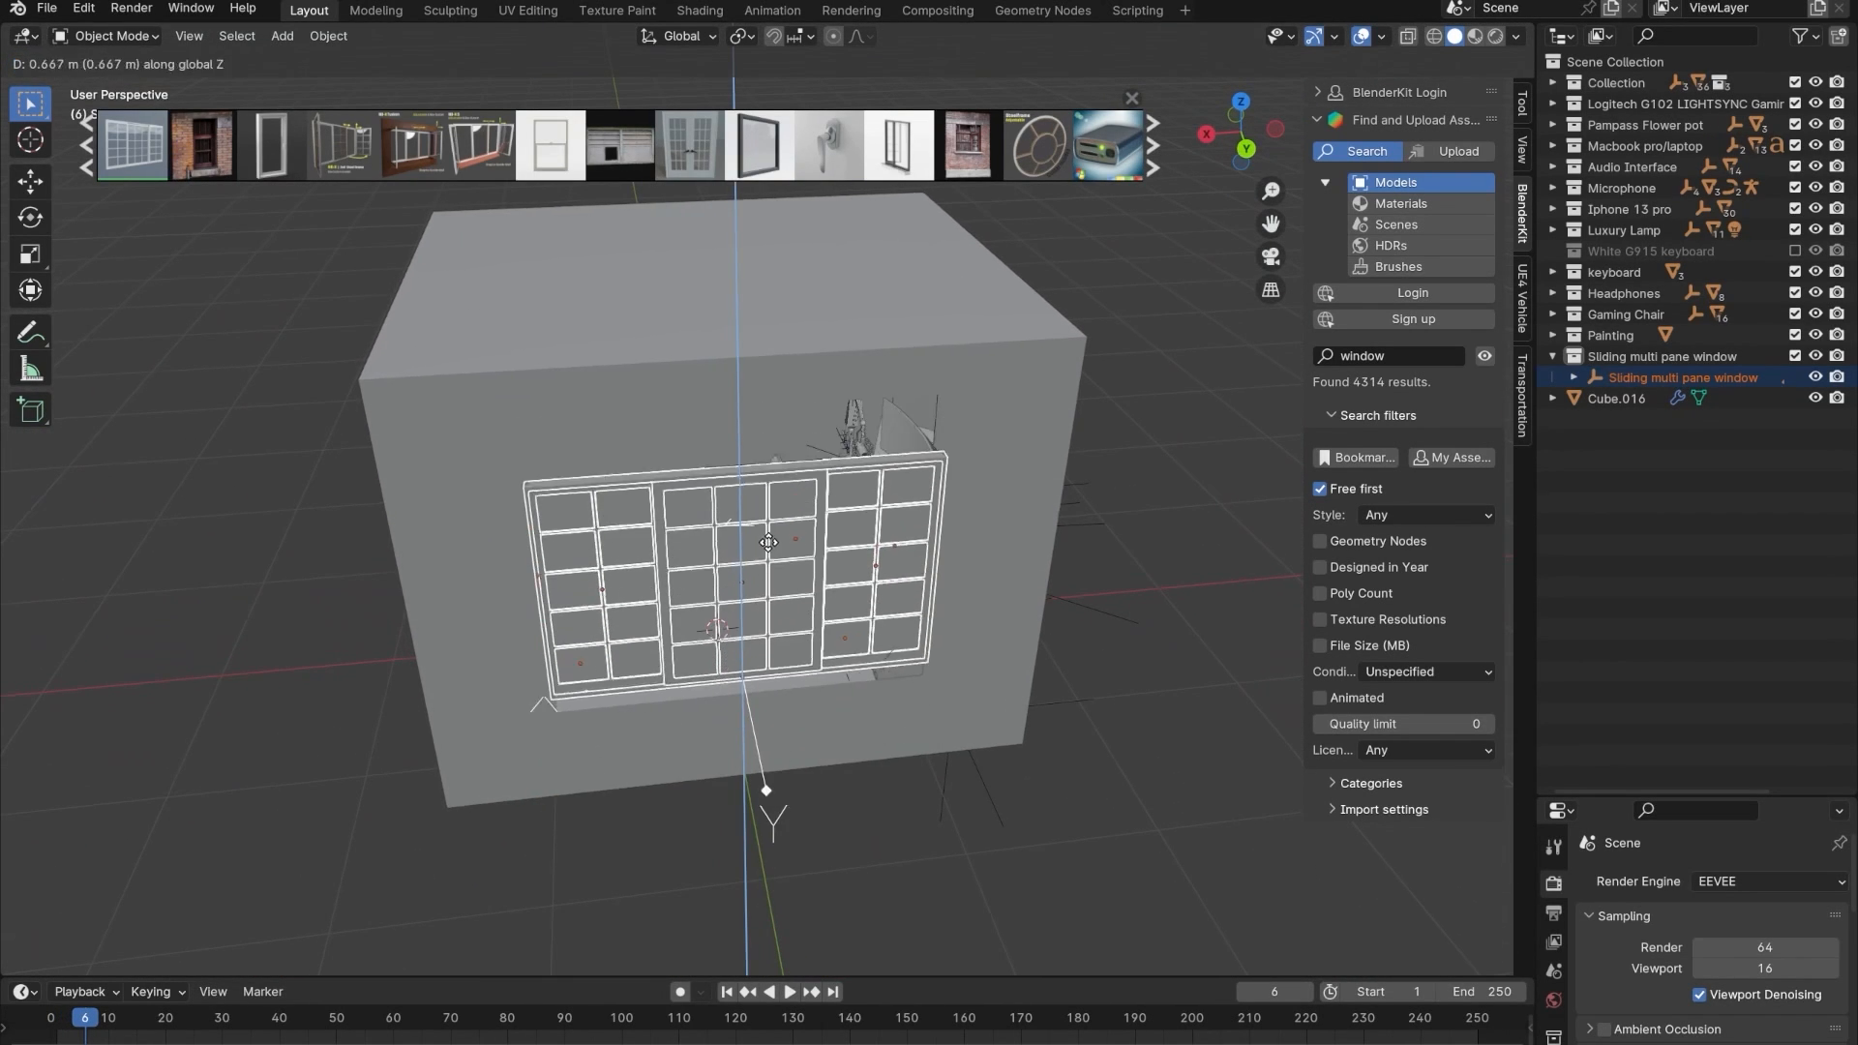
{"action": "left_click", "coordinate": [779, 582]}
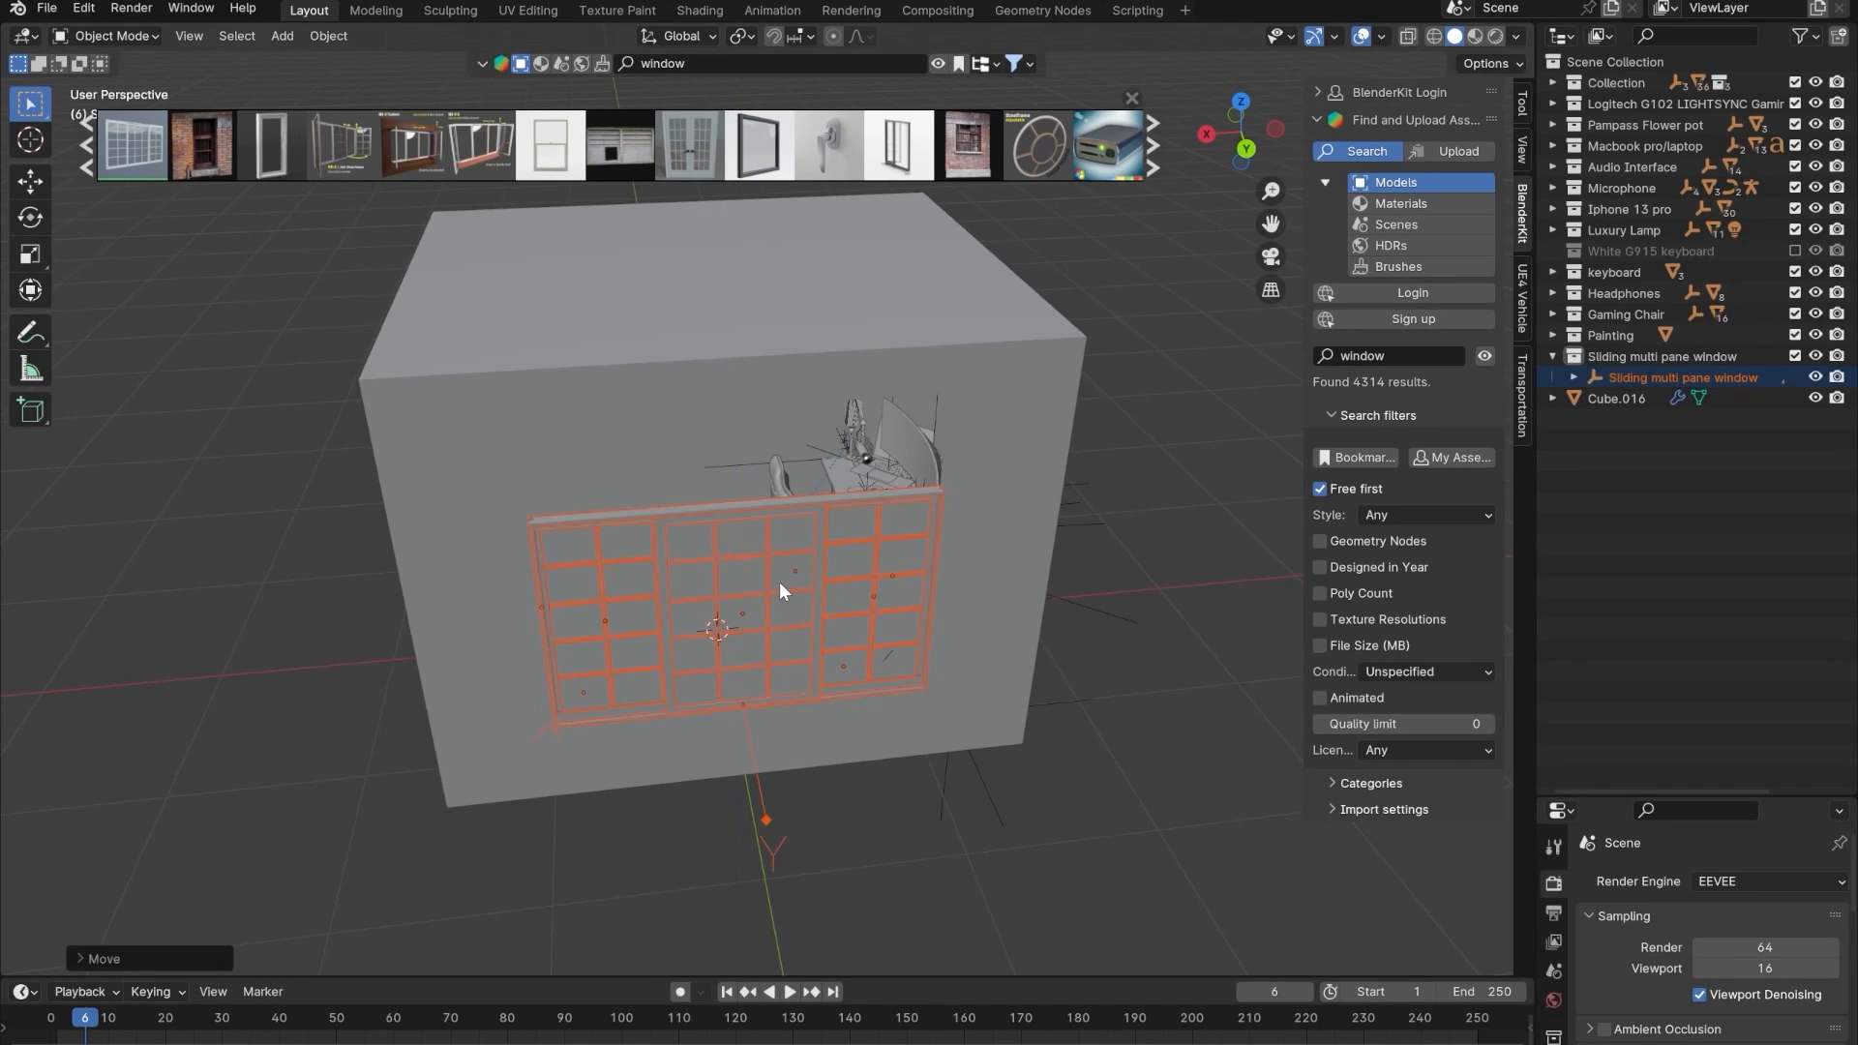
- Adjust the window's height along global Z so its bottom frame meets the lower edge of the opening
{"action": "middle_click_drag", "start_coordinate": [780, 582], "coordinate": [744, 472]}
{"action": "scroll", "coordinate": [890, 387], "scroll_direction": "up", "scroll_amount": 6}
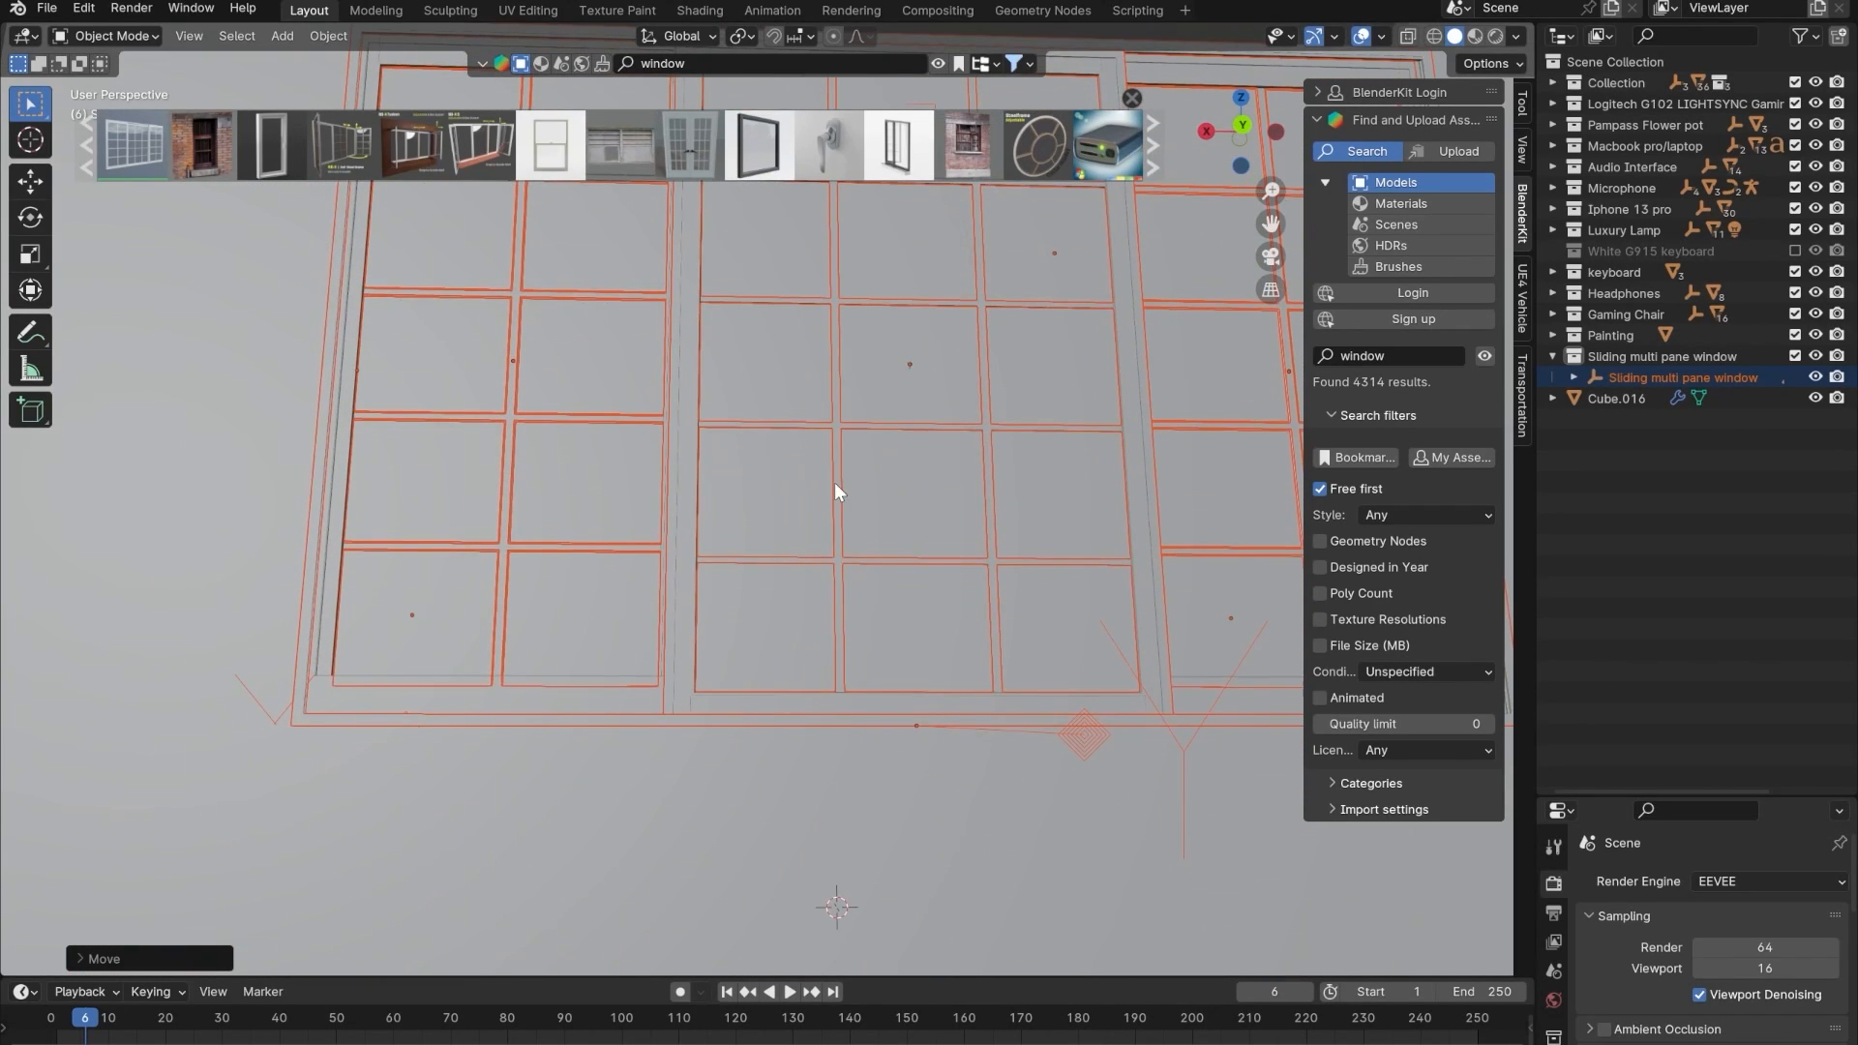
{"action": "key", "text": "g"}
{"action": "key", "text": "z"}
{"action": "left_click", "coordinate": [833, 451]}
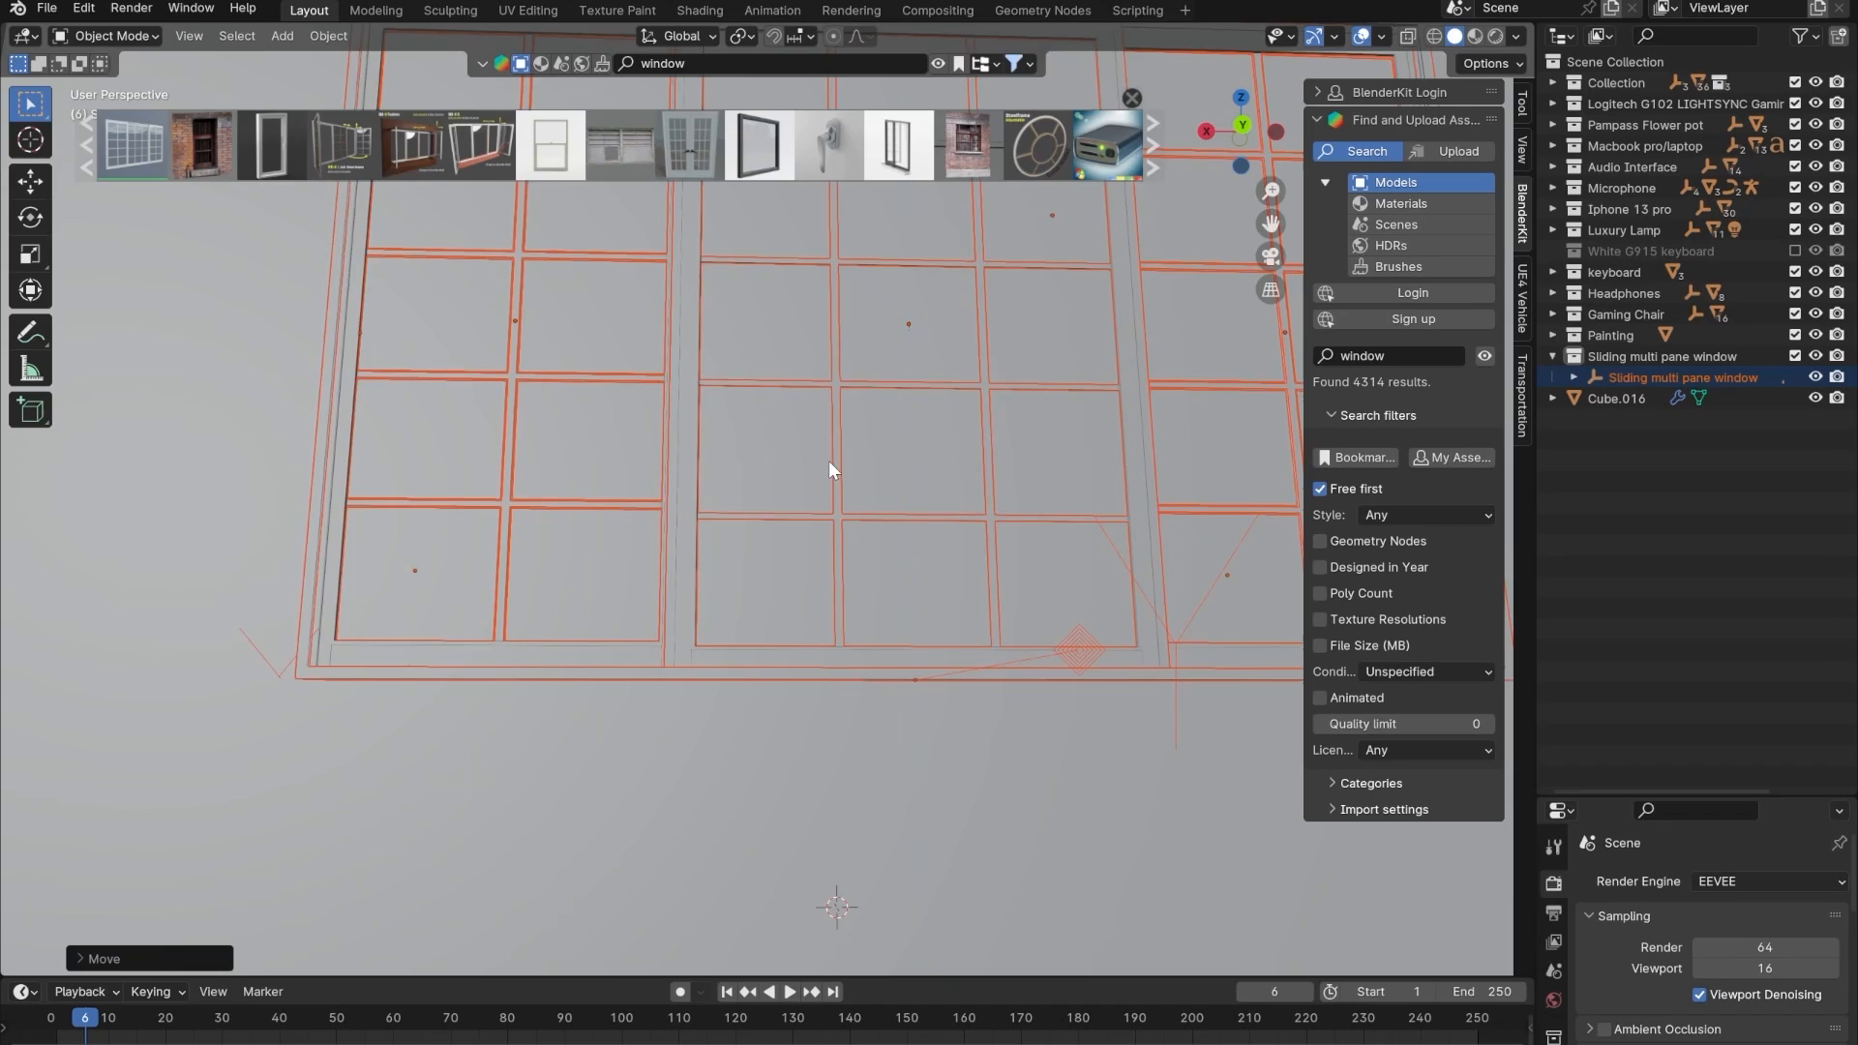
- Lower the top edge of the room cube's wall opening by about 0.42 m along Z to meet the window frame's top
{"action": "scroll", "coordinate": [829, 460], "scroll_direction": "down", "scroll_amount": 6}
{"action": "scroll", "coordinate": [714, 665], "scroll_direction": "down", "scroll_amount": 2}
{"action": "left_click", "coordinate": [588, 498]}
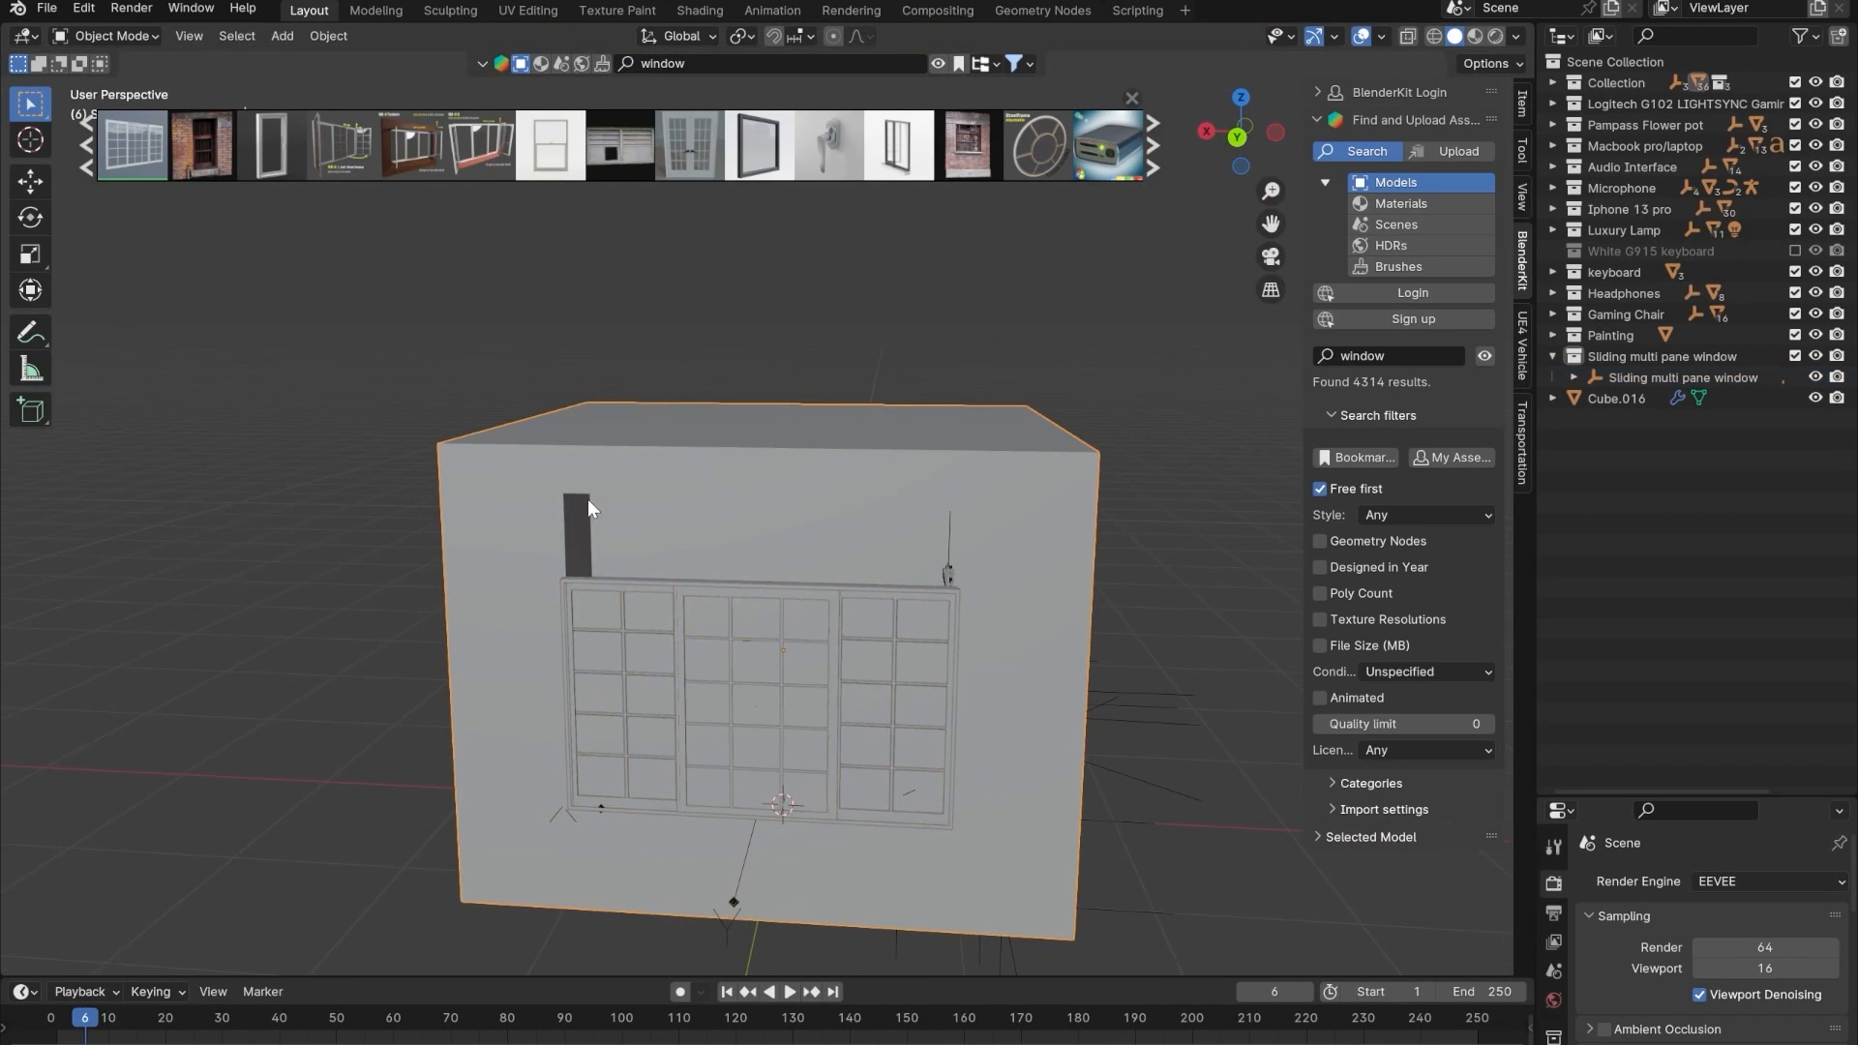
{"action": "key", "text": "Tab"}
{"action": "key", "text": "2"}
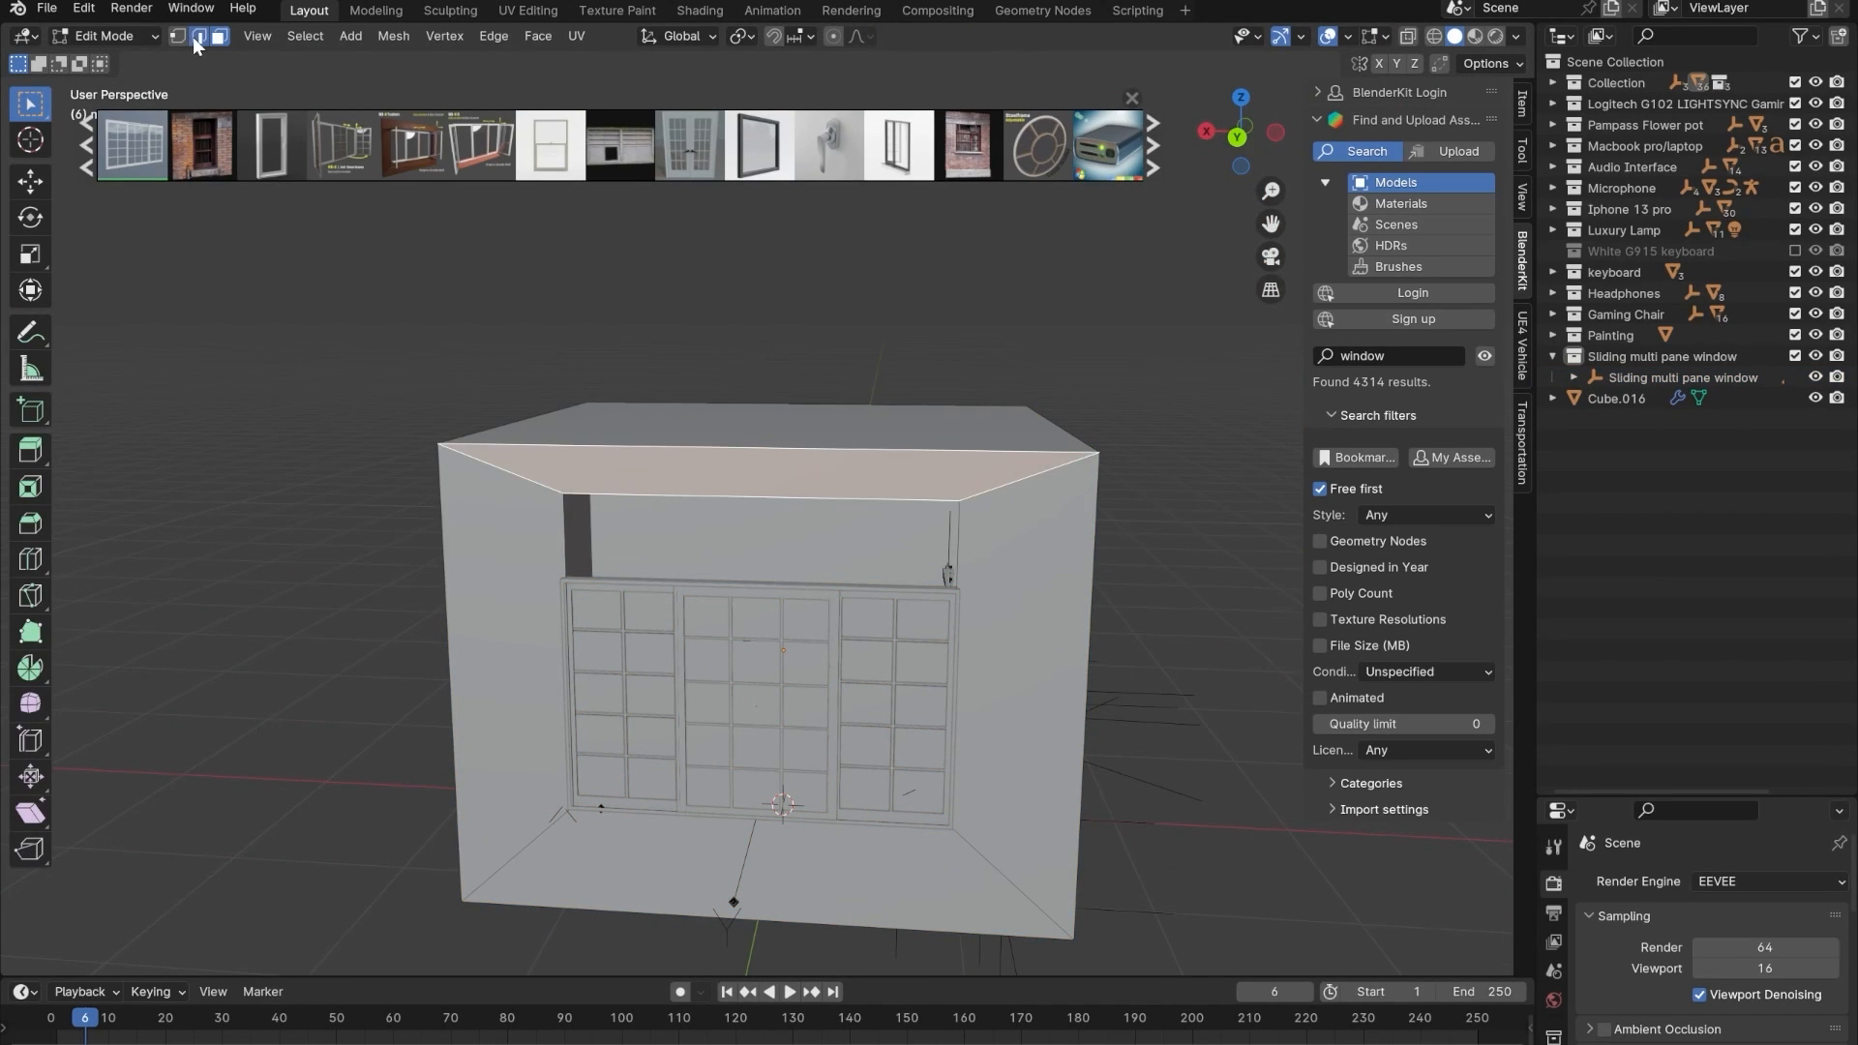
{"action": "left_click", "coordinate": [704, 494]}
{"action": "key", "text": "ctrl+KP_1"}
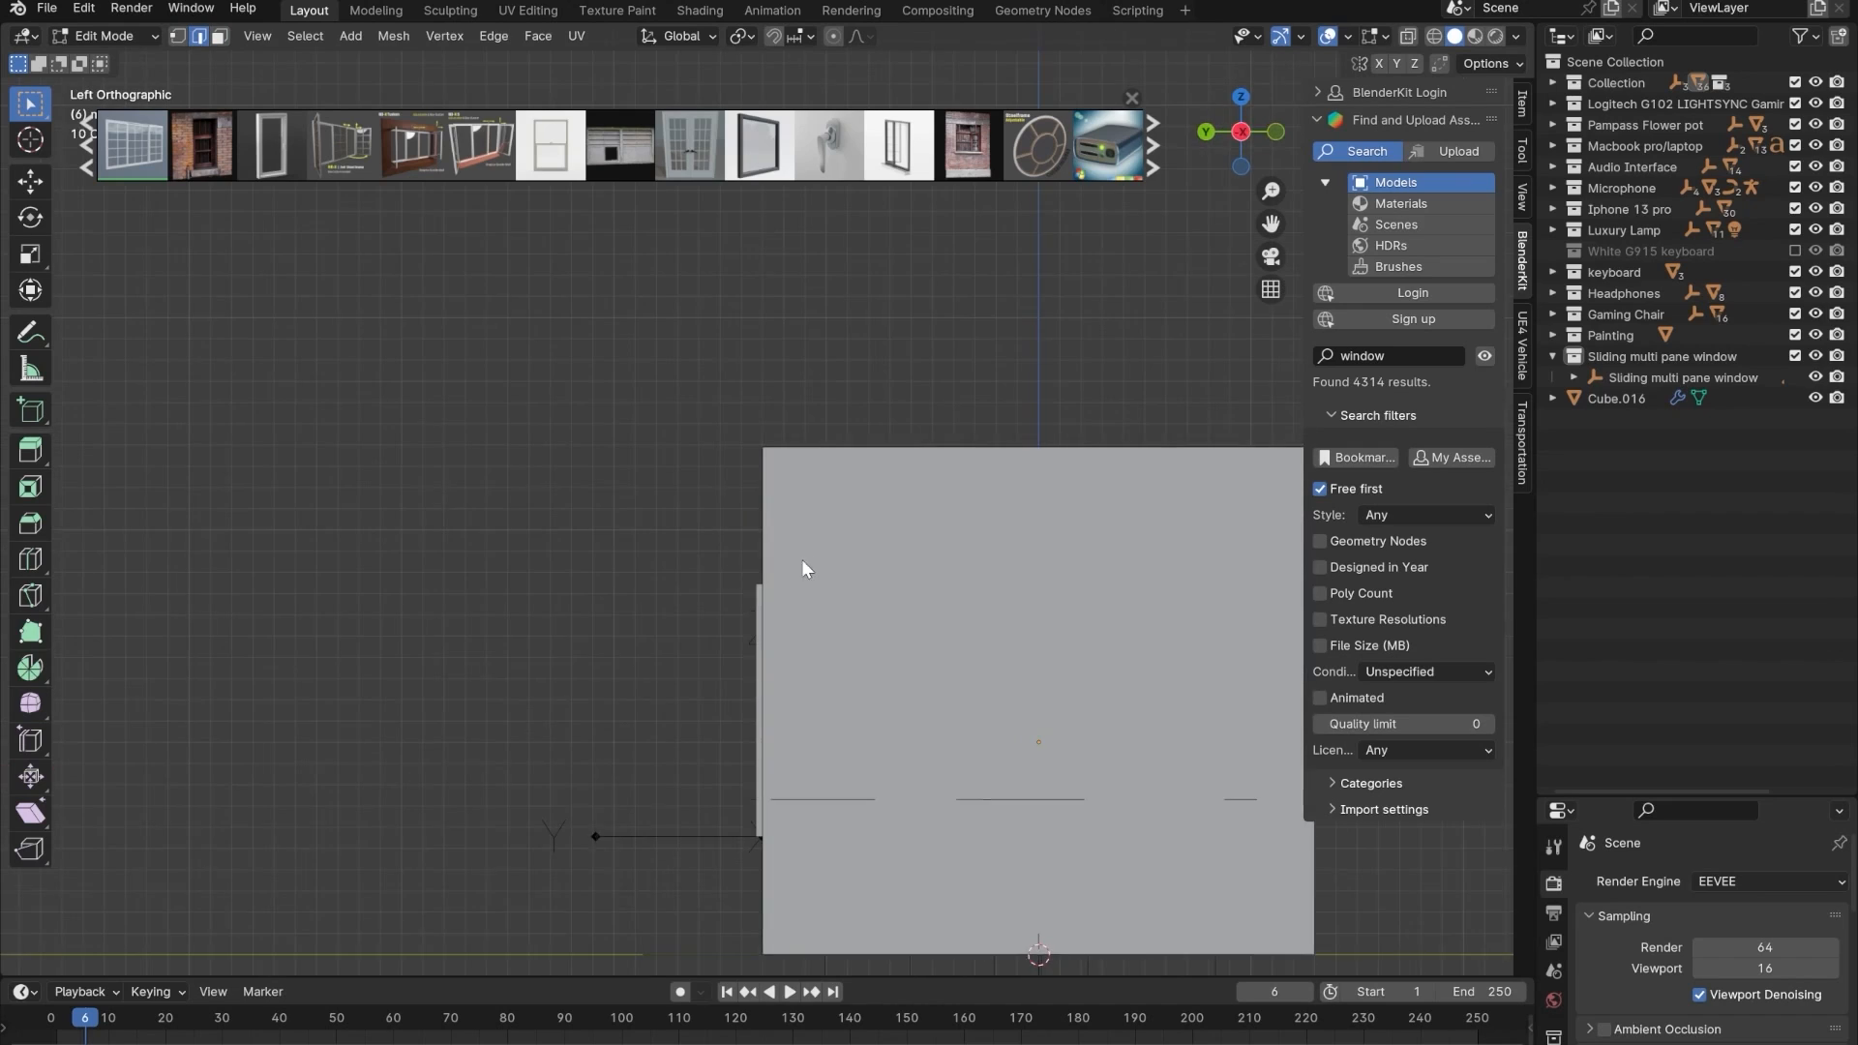
{"action": "key", "text": "g"}
{"action": "key", "text": "z"}
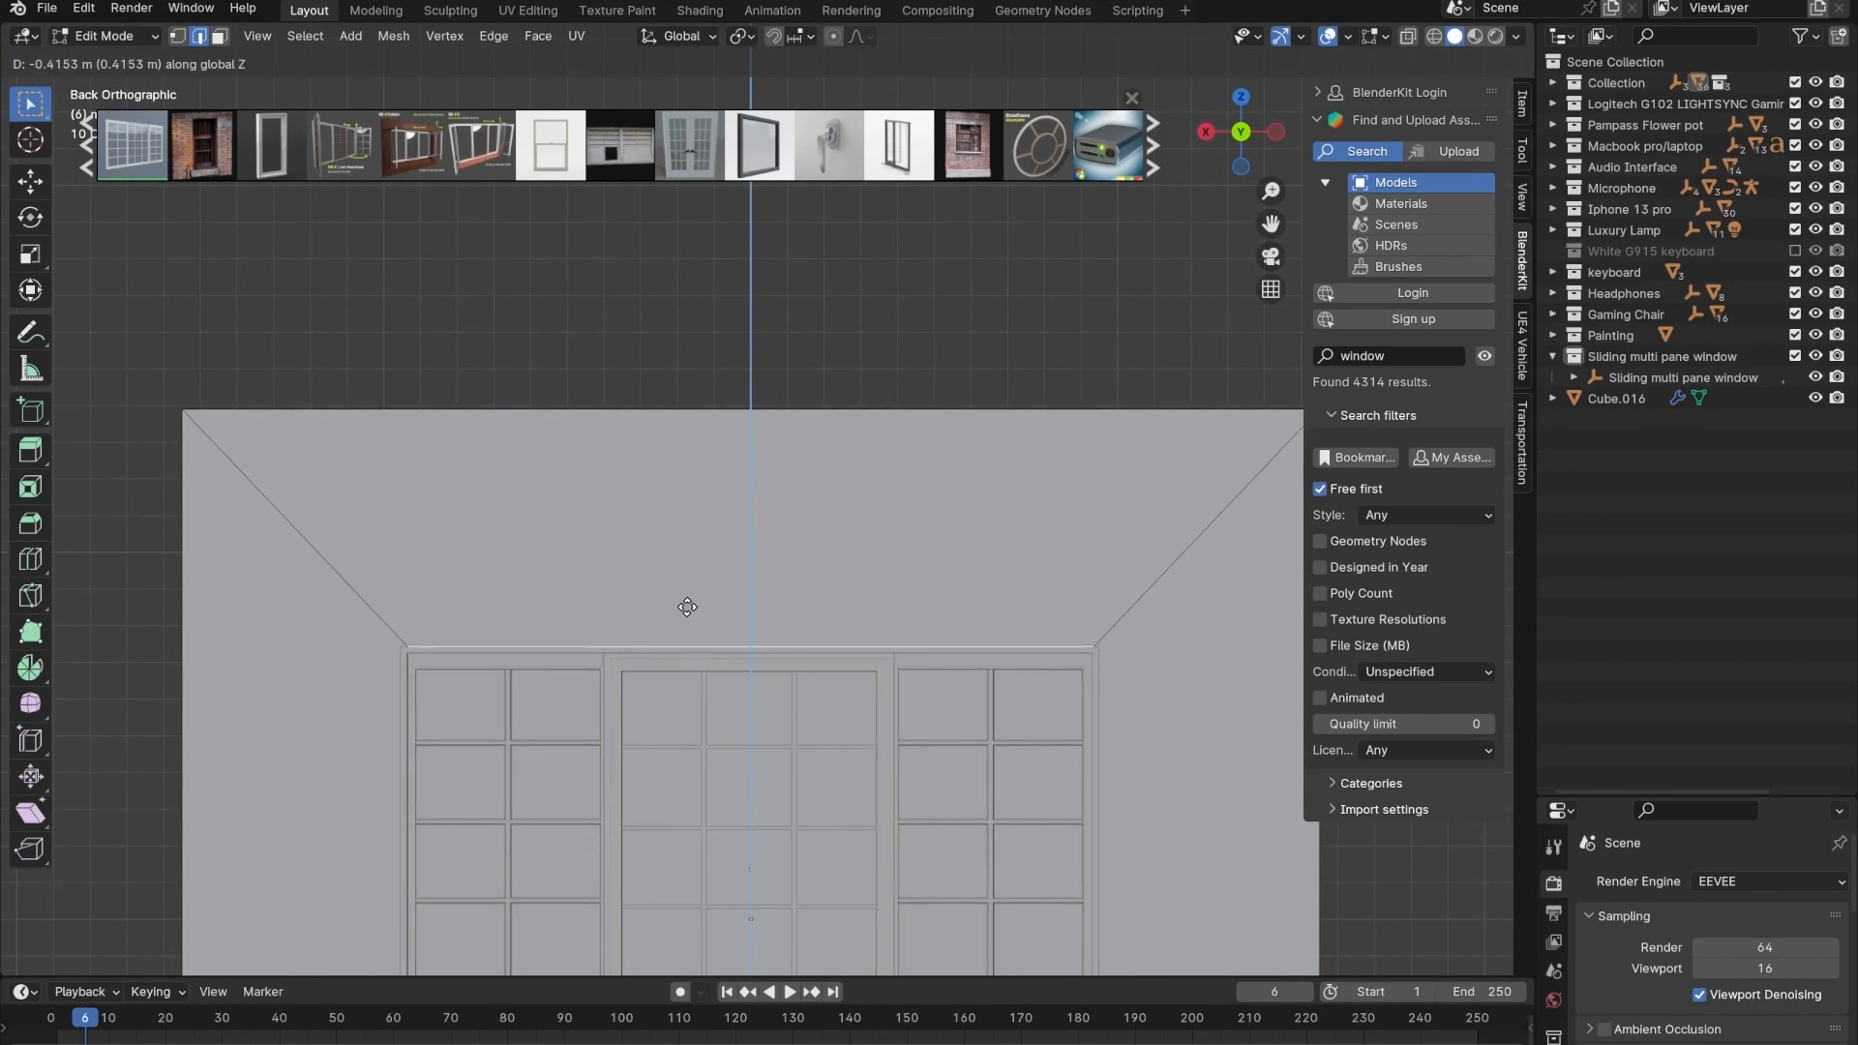
{"action": "left_click", "coordinate": [689, 610]}
{"action": "key", "text": "Tab"}
- Examine the window's fit in the wall opening from outside and from inside the room
{"action": "scroll", "coordinate": [688, 630], "scroll_direction": "down", "scroll_amount": 3}
{"action": "middle_click_drag", "start_coordinate": [689, 643], "coordinate": [784, 664]}
{"action": "scroll", "coordinate": [774, 697], "scroll_direction": "up", "scroll_amount": 9}
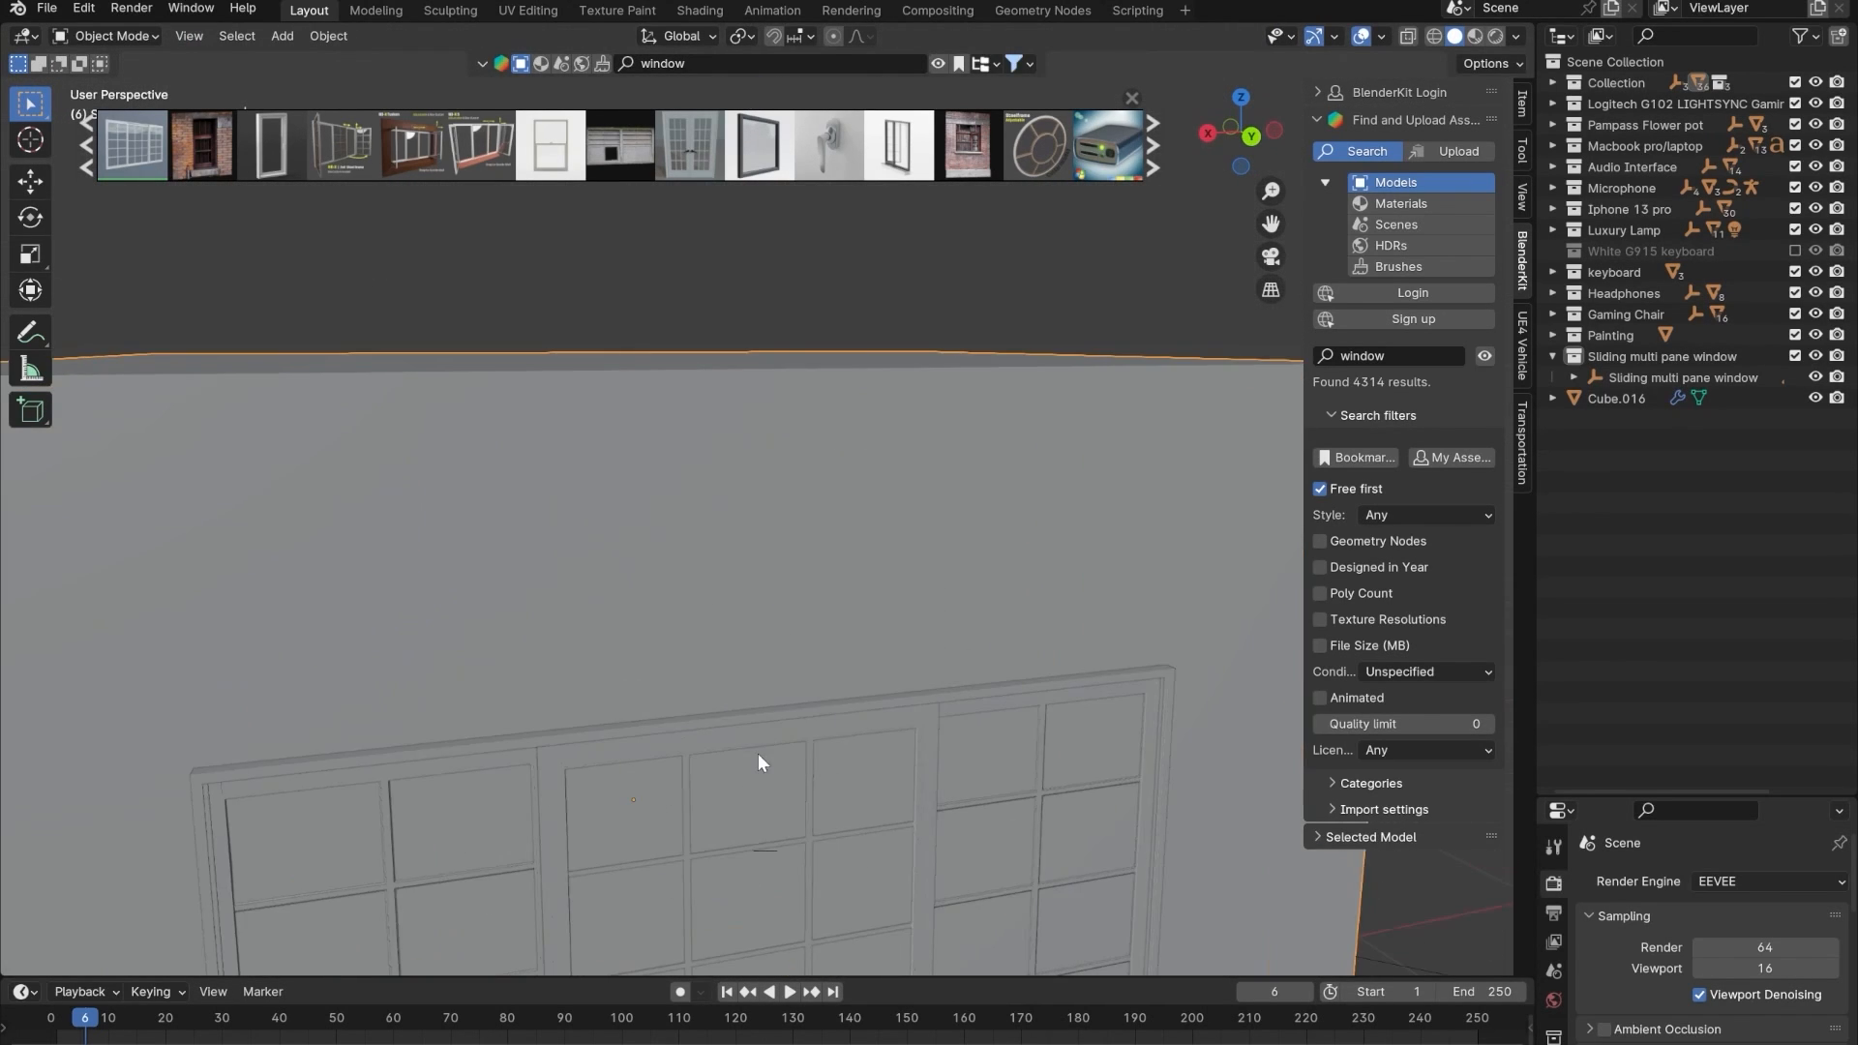
{"action": "middle_click_drag", "start_coordinate": [757, 753], "coordinate": [1049, 468]}
{"action": "middle_click_drag", "start_coordinate": [765, 619], "coordinate": [892, 620]}
{"action": "scroll", "coordinate": [892, 619], "scroll_direction": "down", "scroll_amount": 5}
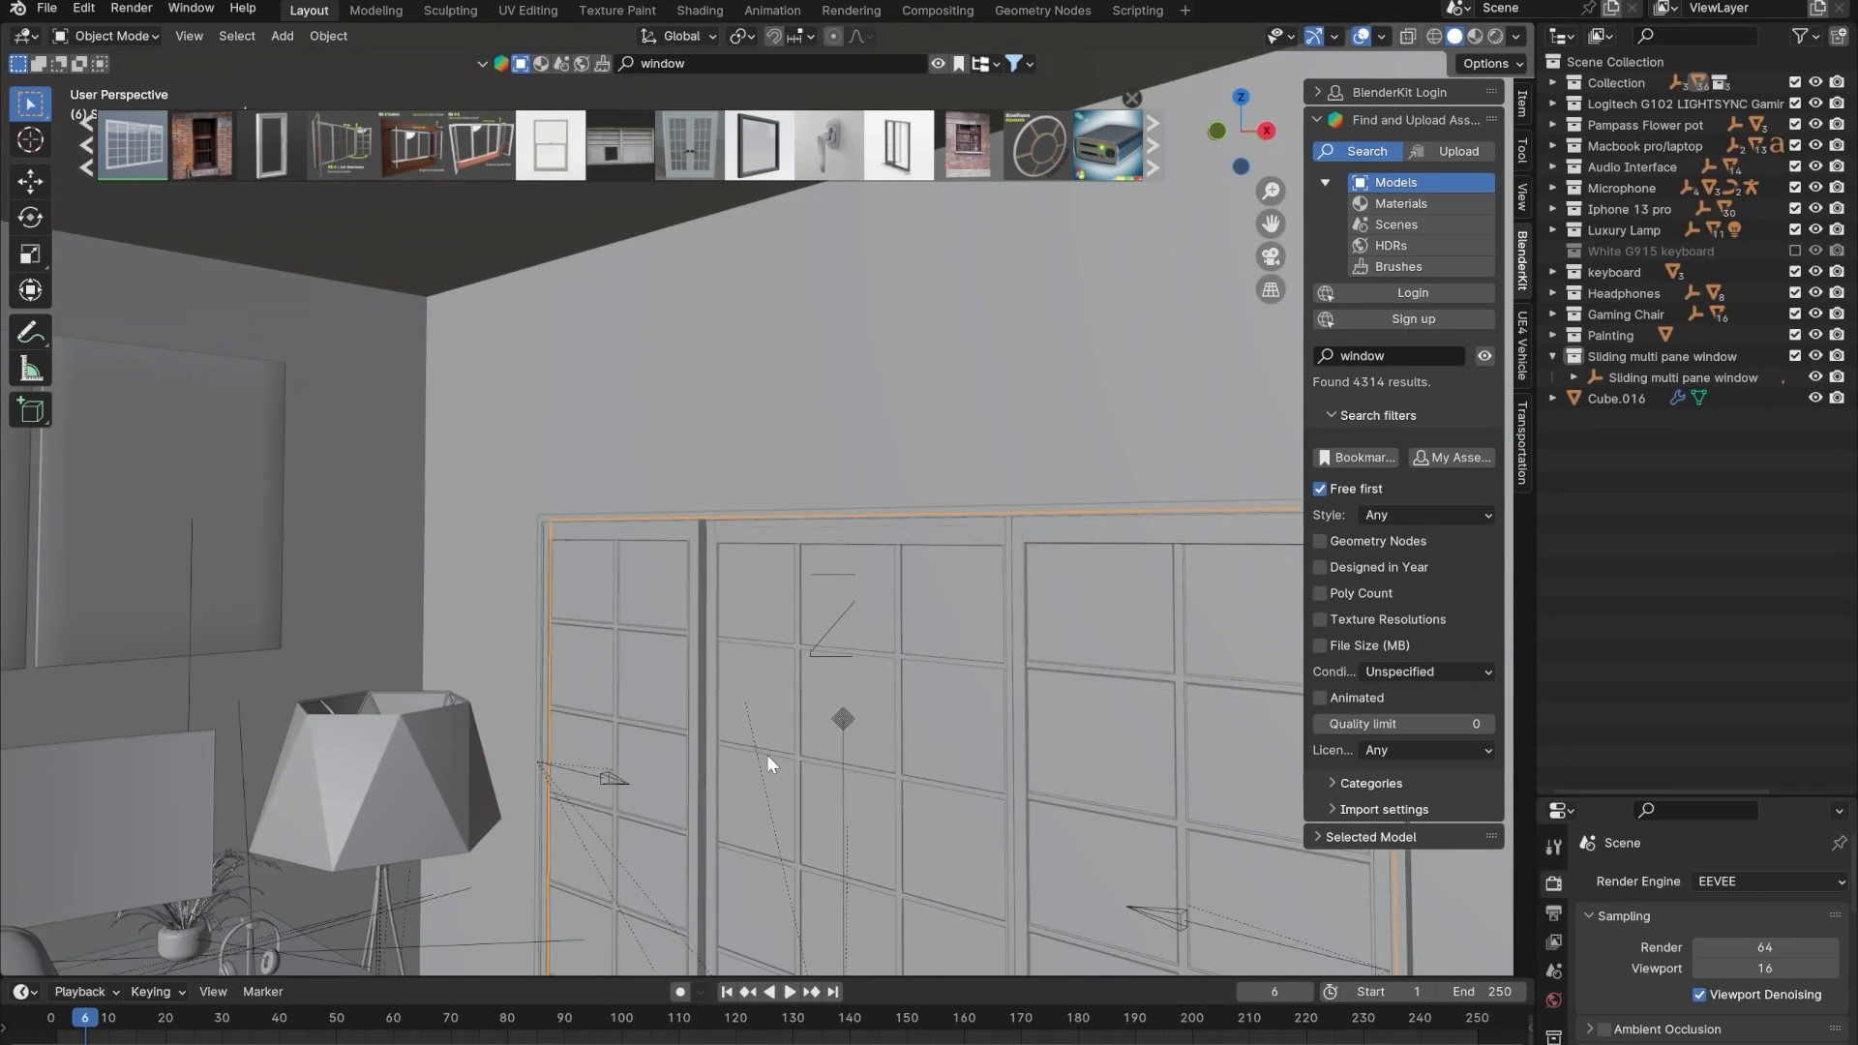
{"action": "middle_click_drag", "start_coordinate": [767, 753], "coordinate": [961, 420]}
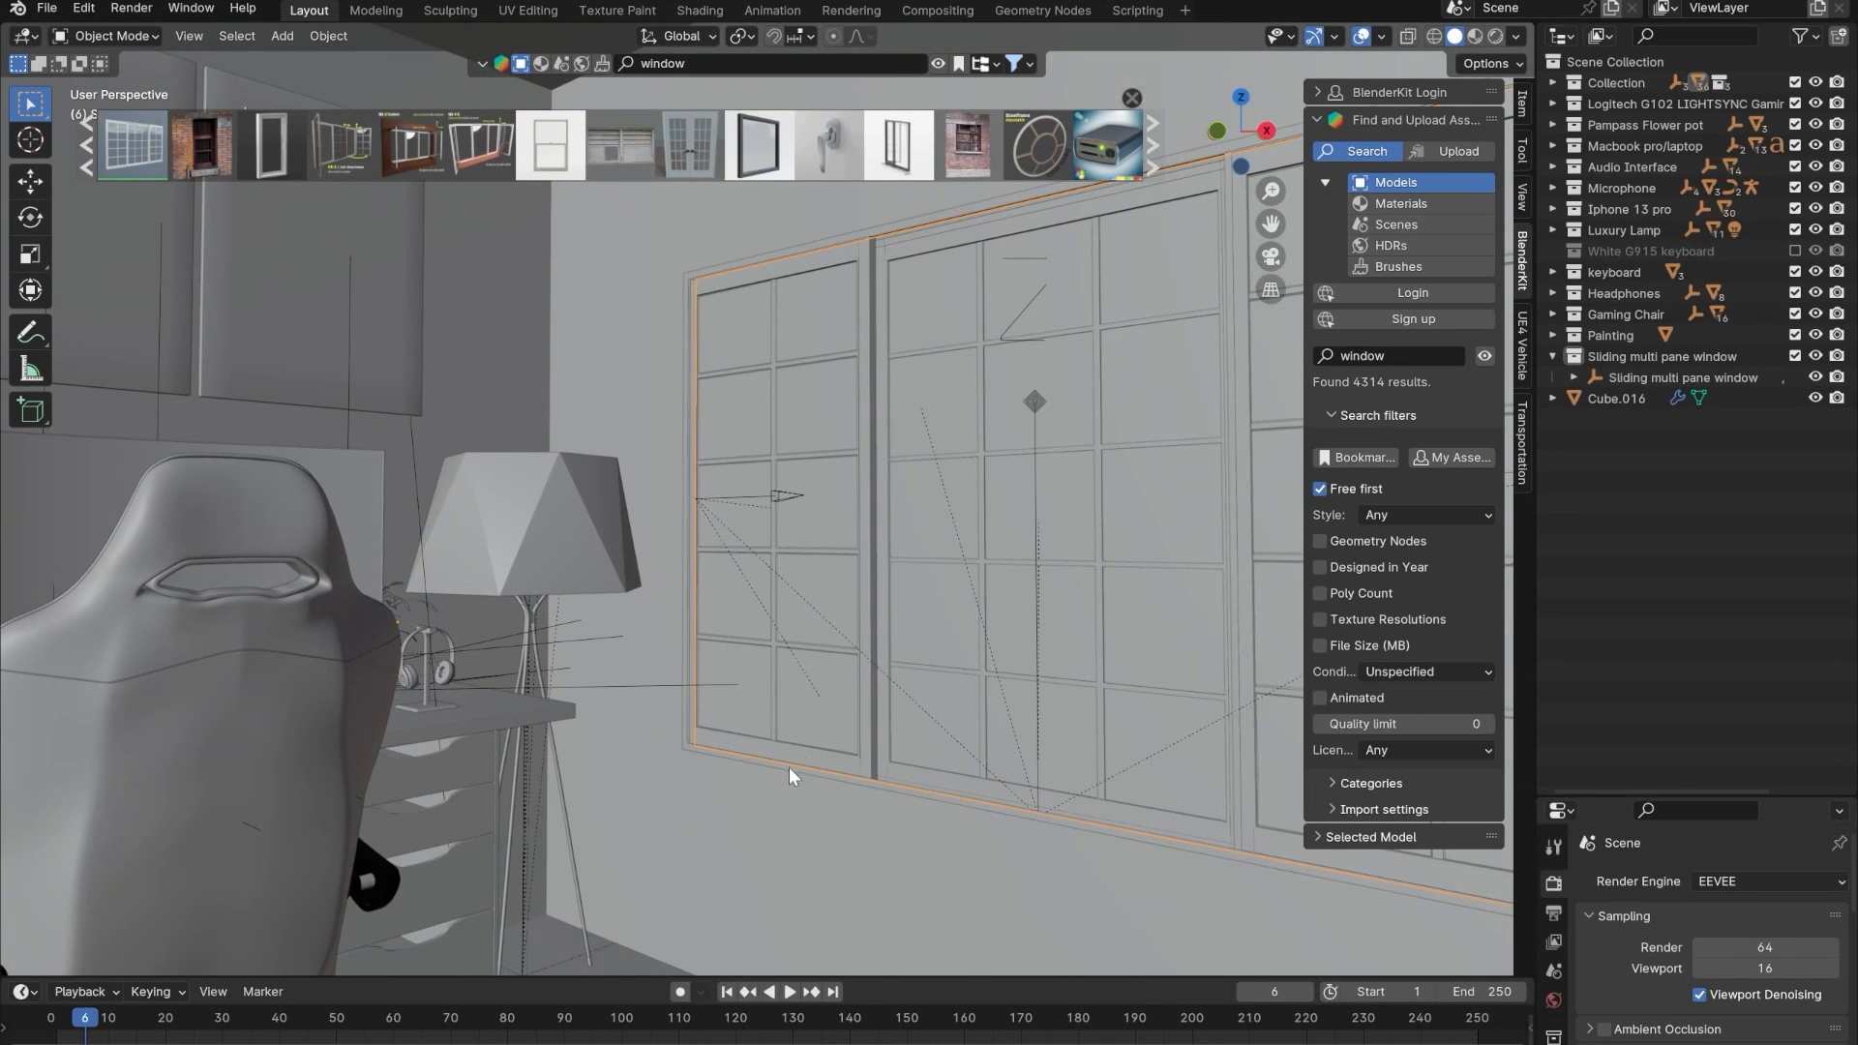
- Switch the viewport to rendered shading and frame the desk, lamp and window from inside the room
{"action": "left_click", "coordinate": [1496, 36]}
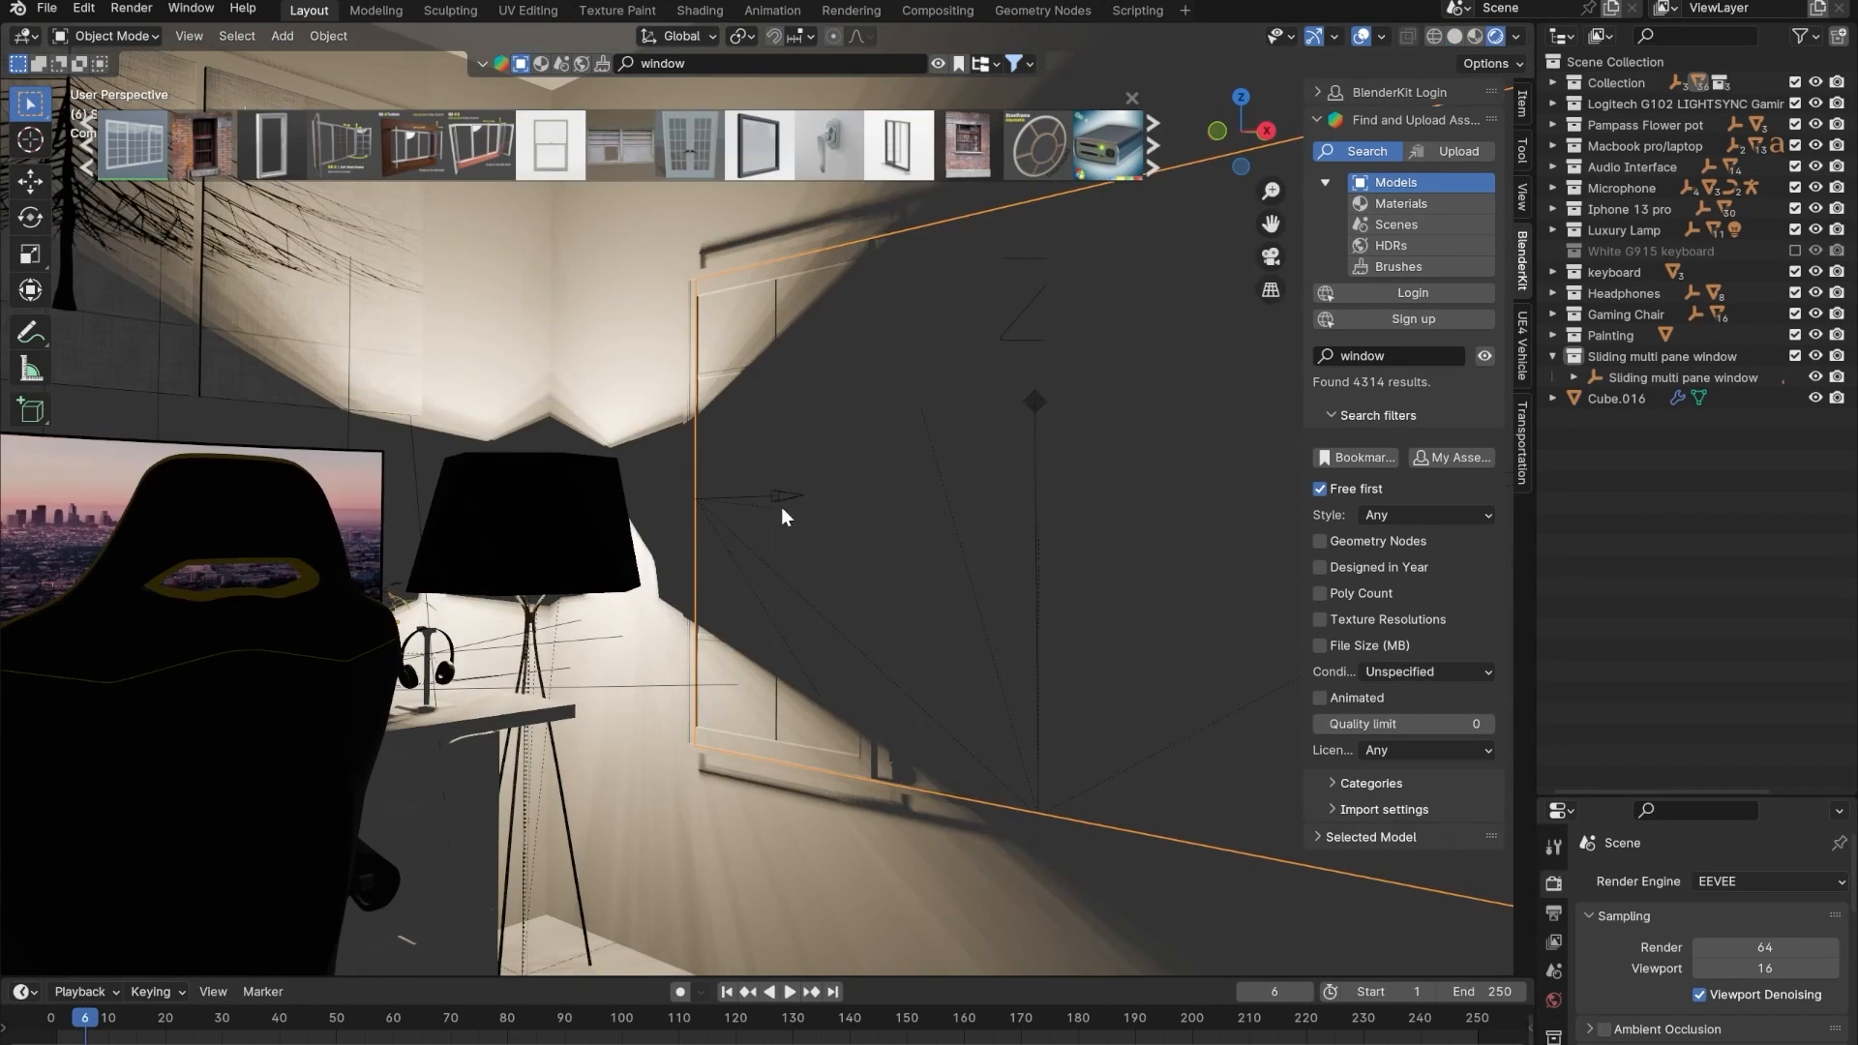
{"action": "mouse_move", "coordinate": [542, 668]}
{"action": "middle_mouse_down"}
{"action": "mouse_move", "coordinate": [795, 655]}
{"action": "mouse_move", "coordinate": [781, 640]}
{"action": "mouse_move", "coordinate": [636, 685]}
{"action": "middle_mouse_up"}
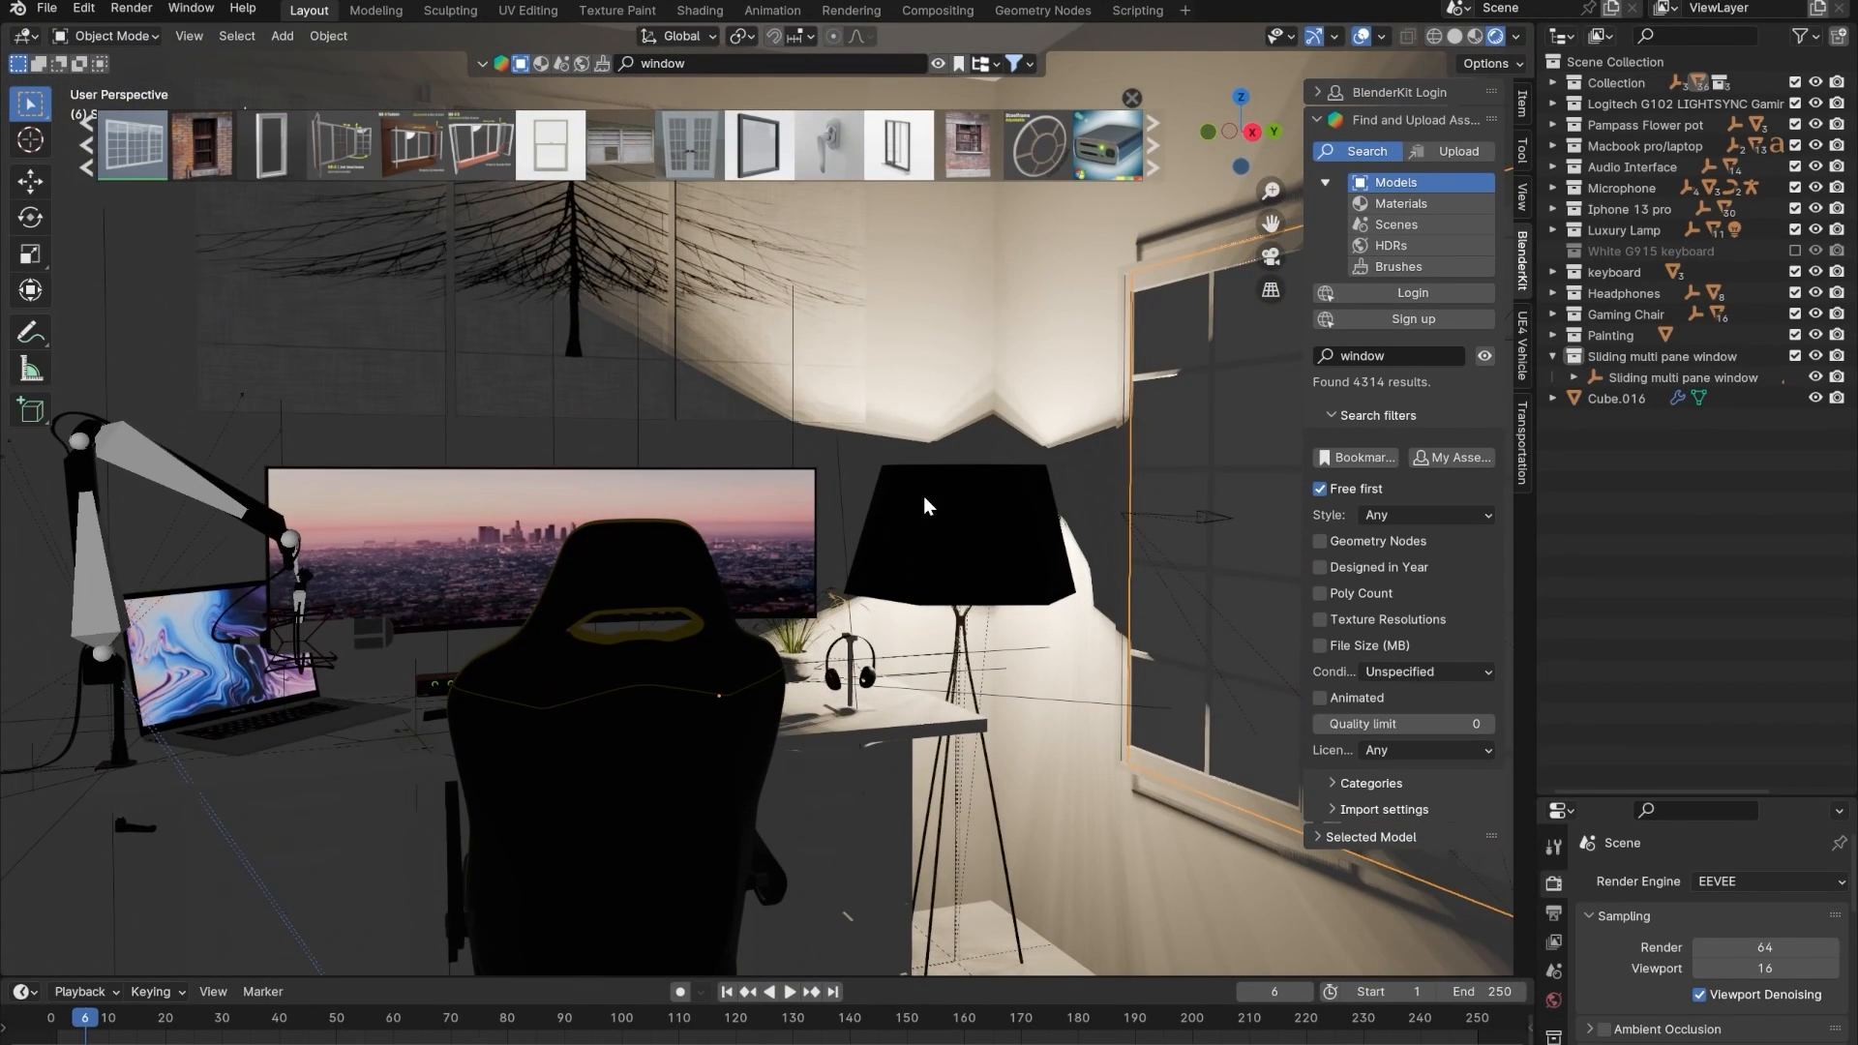
{"action": "middle_click_drag", "start_coordinate": [924, 495], "coordinate": [889, 515]}
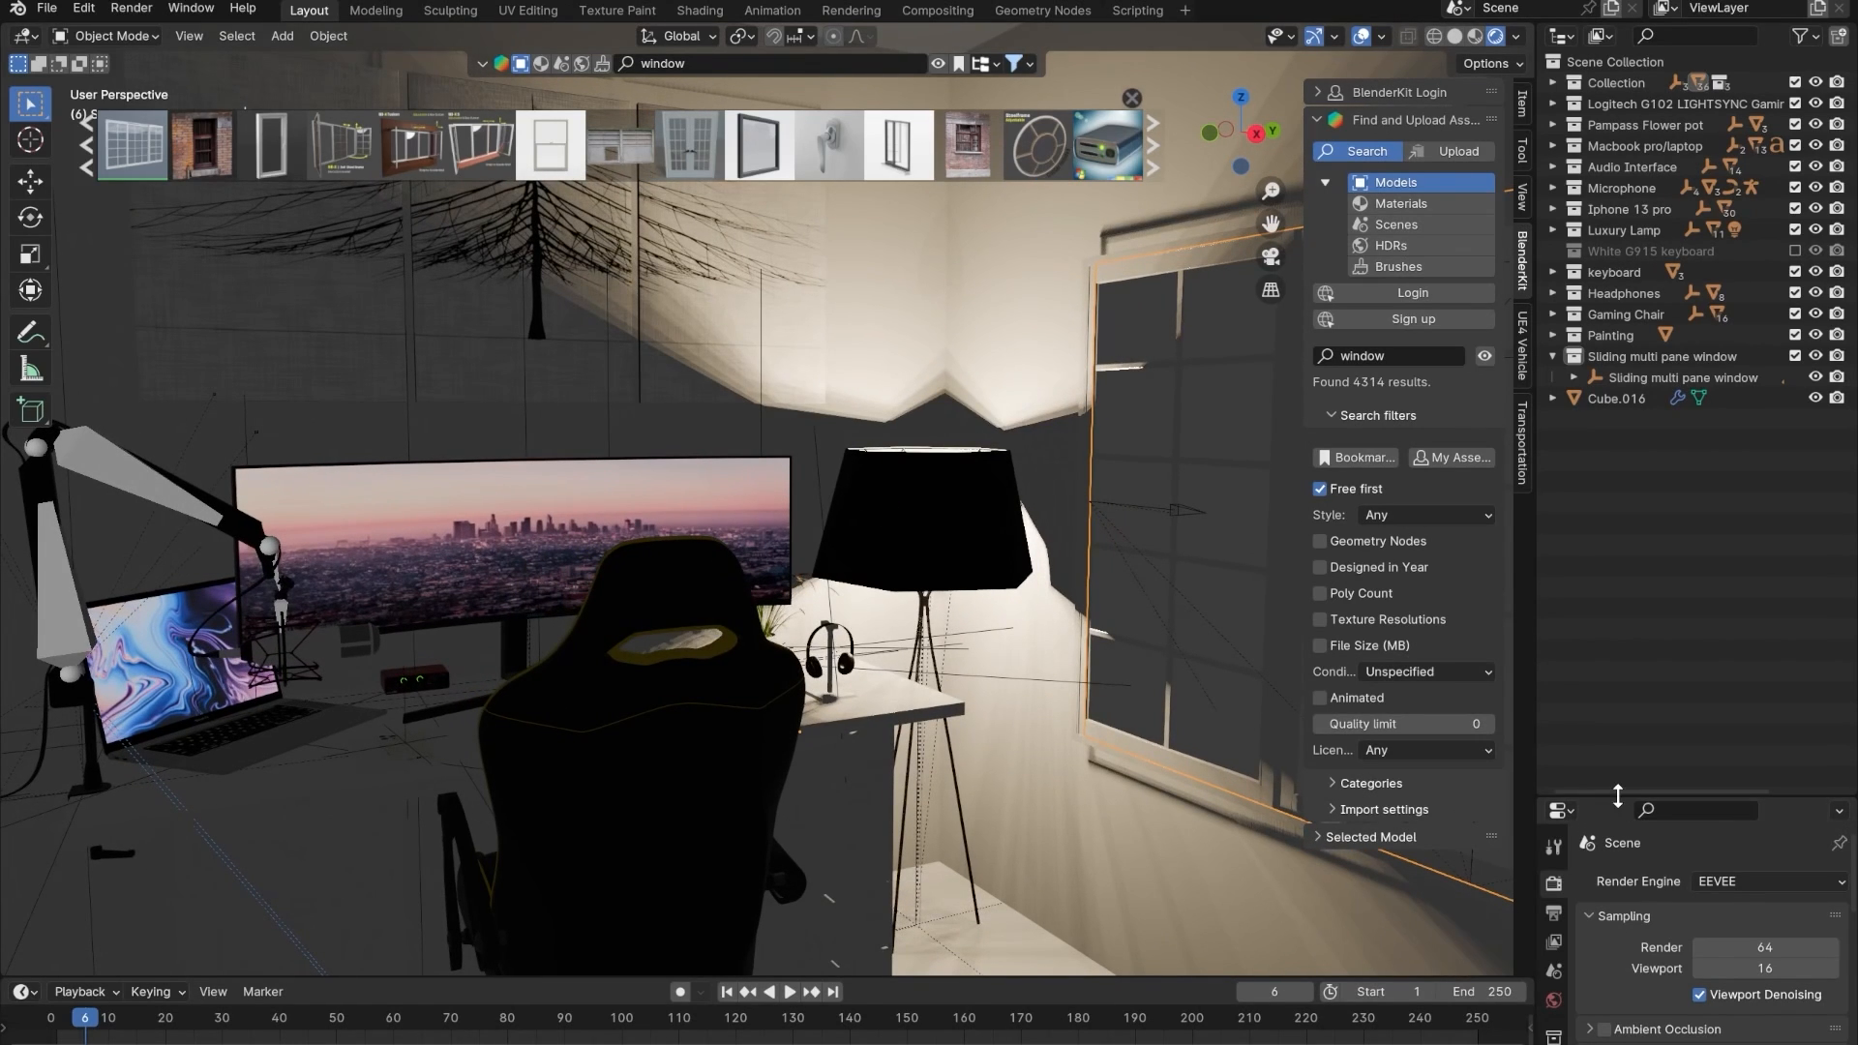
- Set the render engine to Cycles and its device to GPU Compute
{"action": "left_click_drag", "start_coordinate": [1617, 795], "coordinate": [1617, 487]}
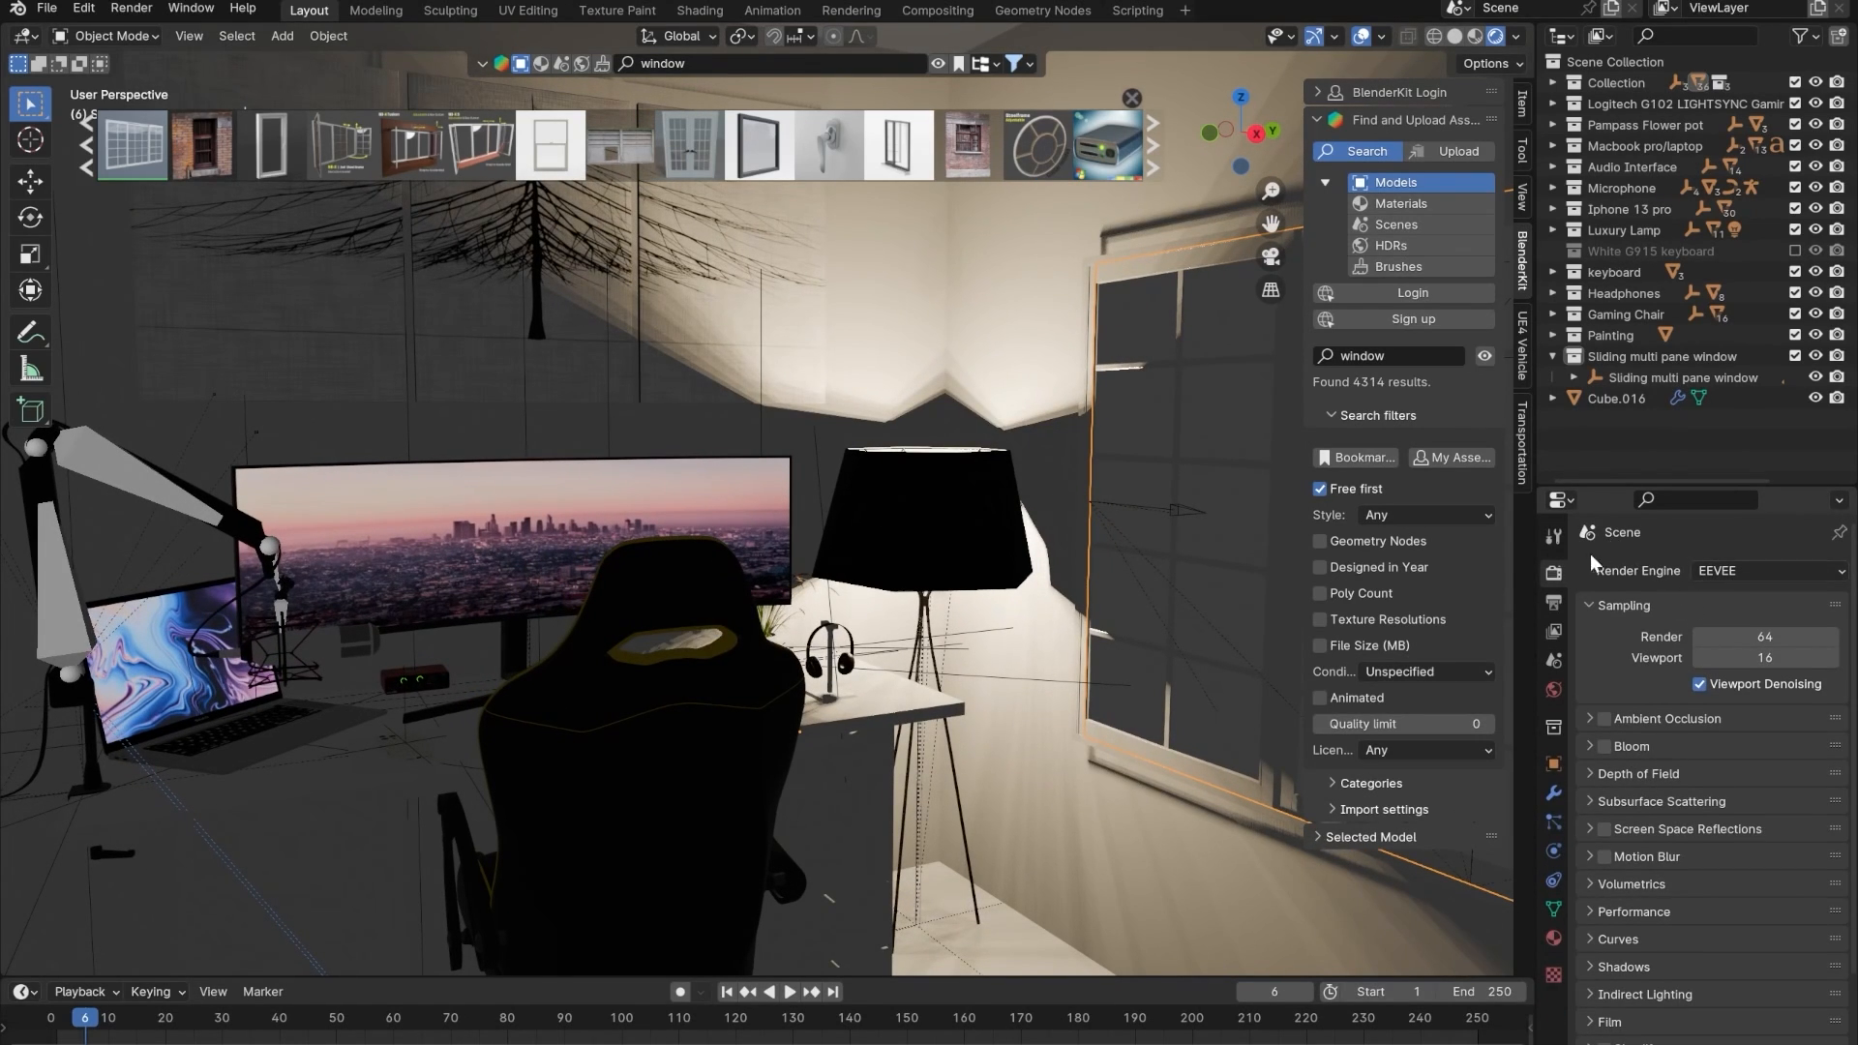
{"action": "left_click", "coordinate": [1712, 571]}
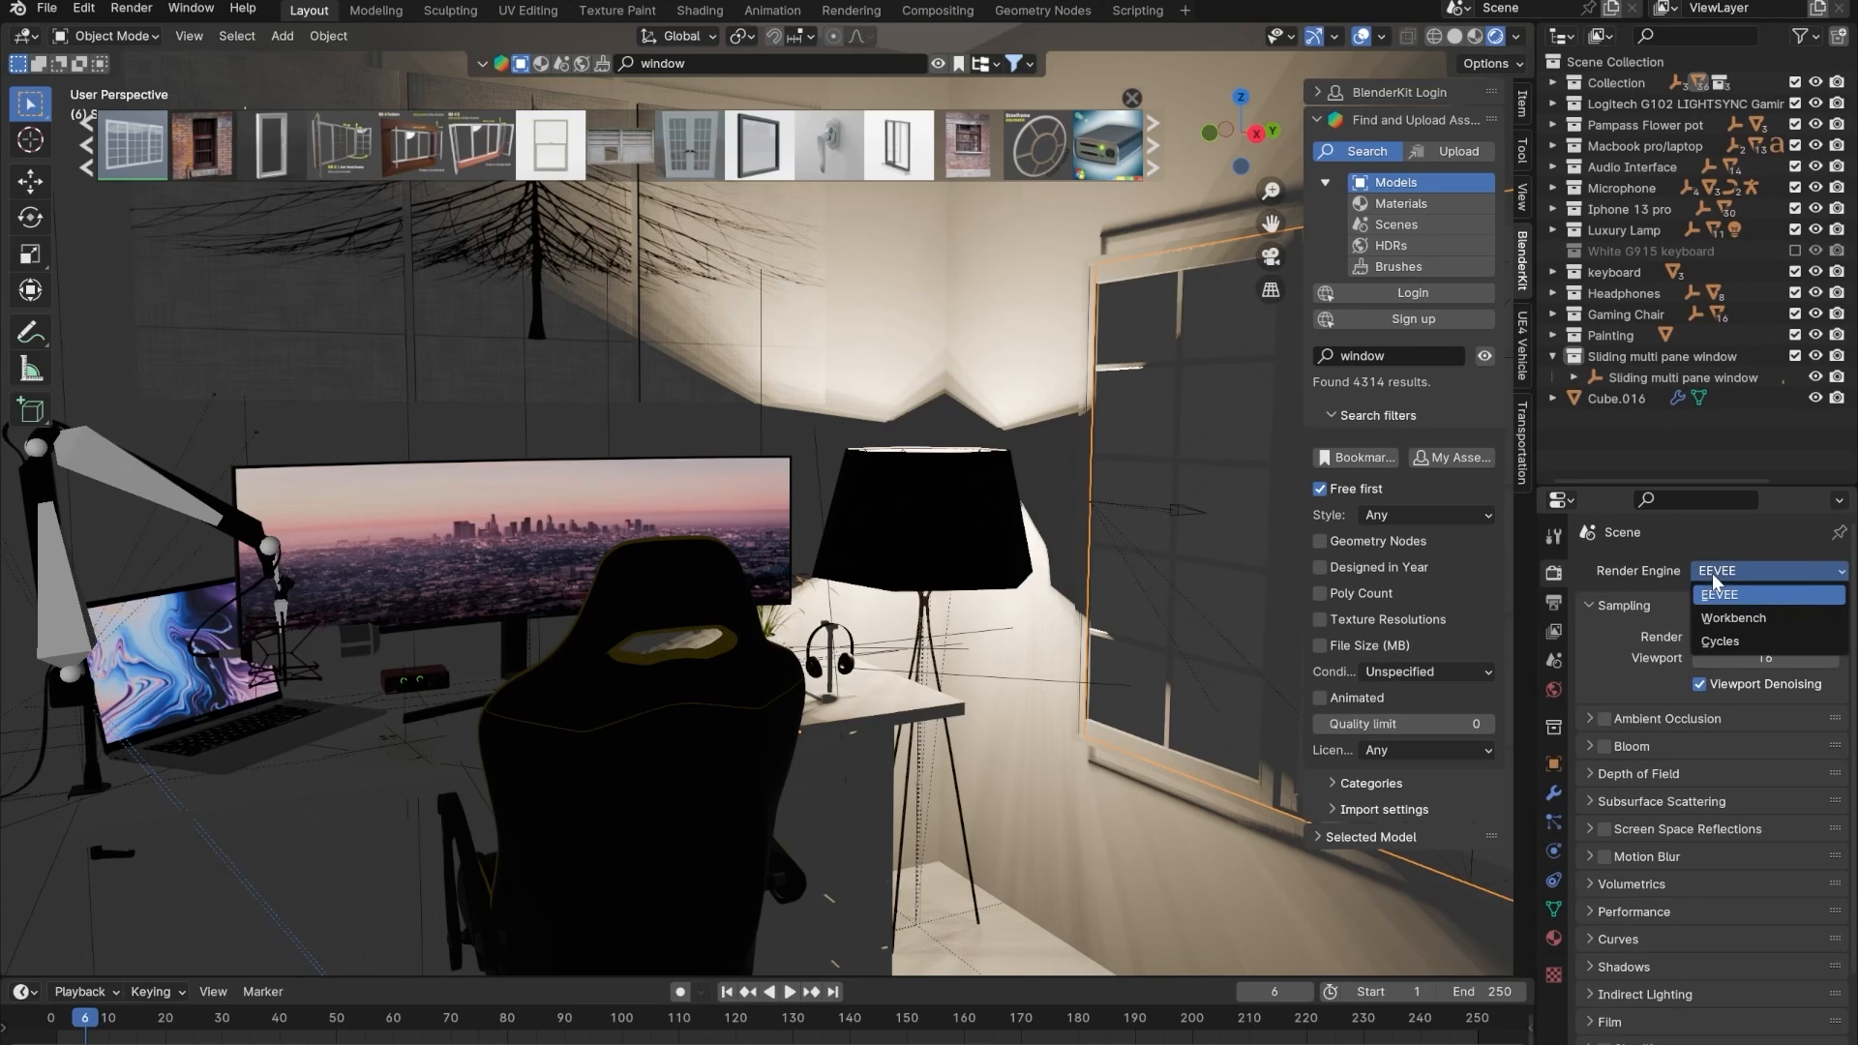
{"action": "left_click", "coordinate": [1729, 641]}
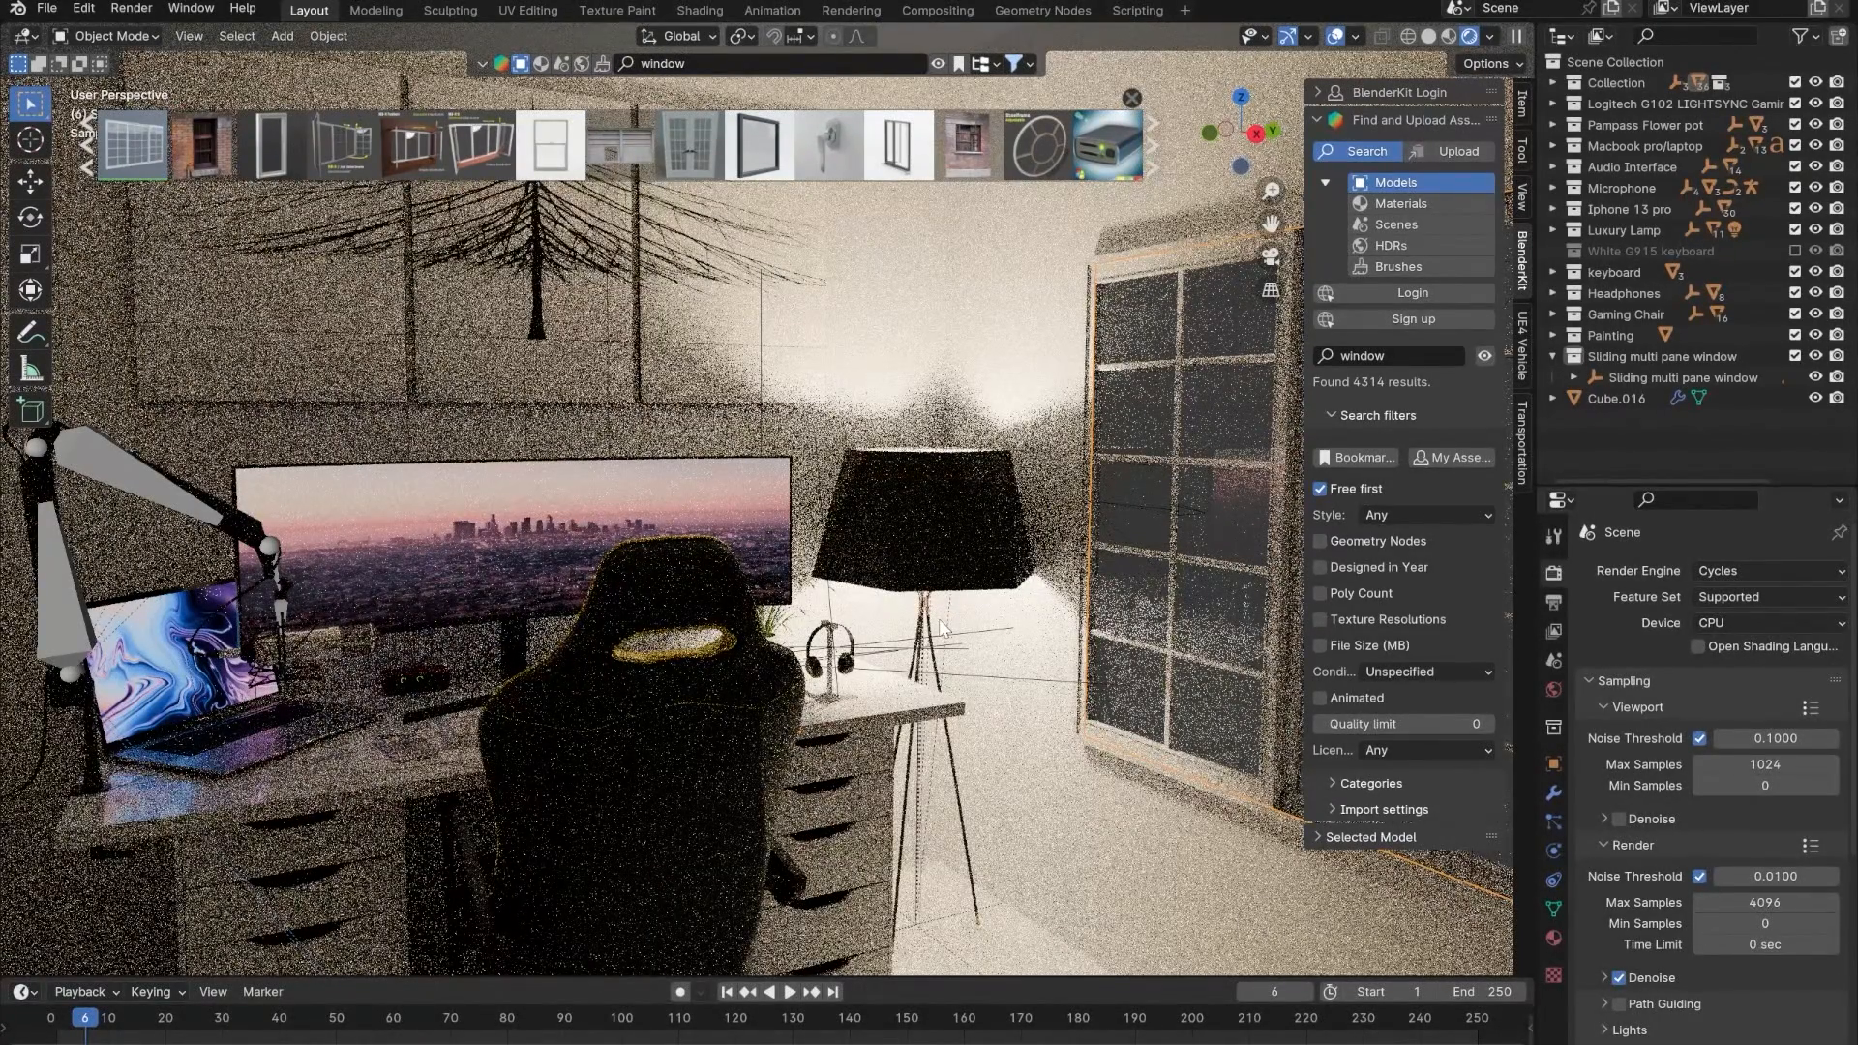
{"action": "left_click", "coordinate": [1723, 624]}
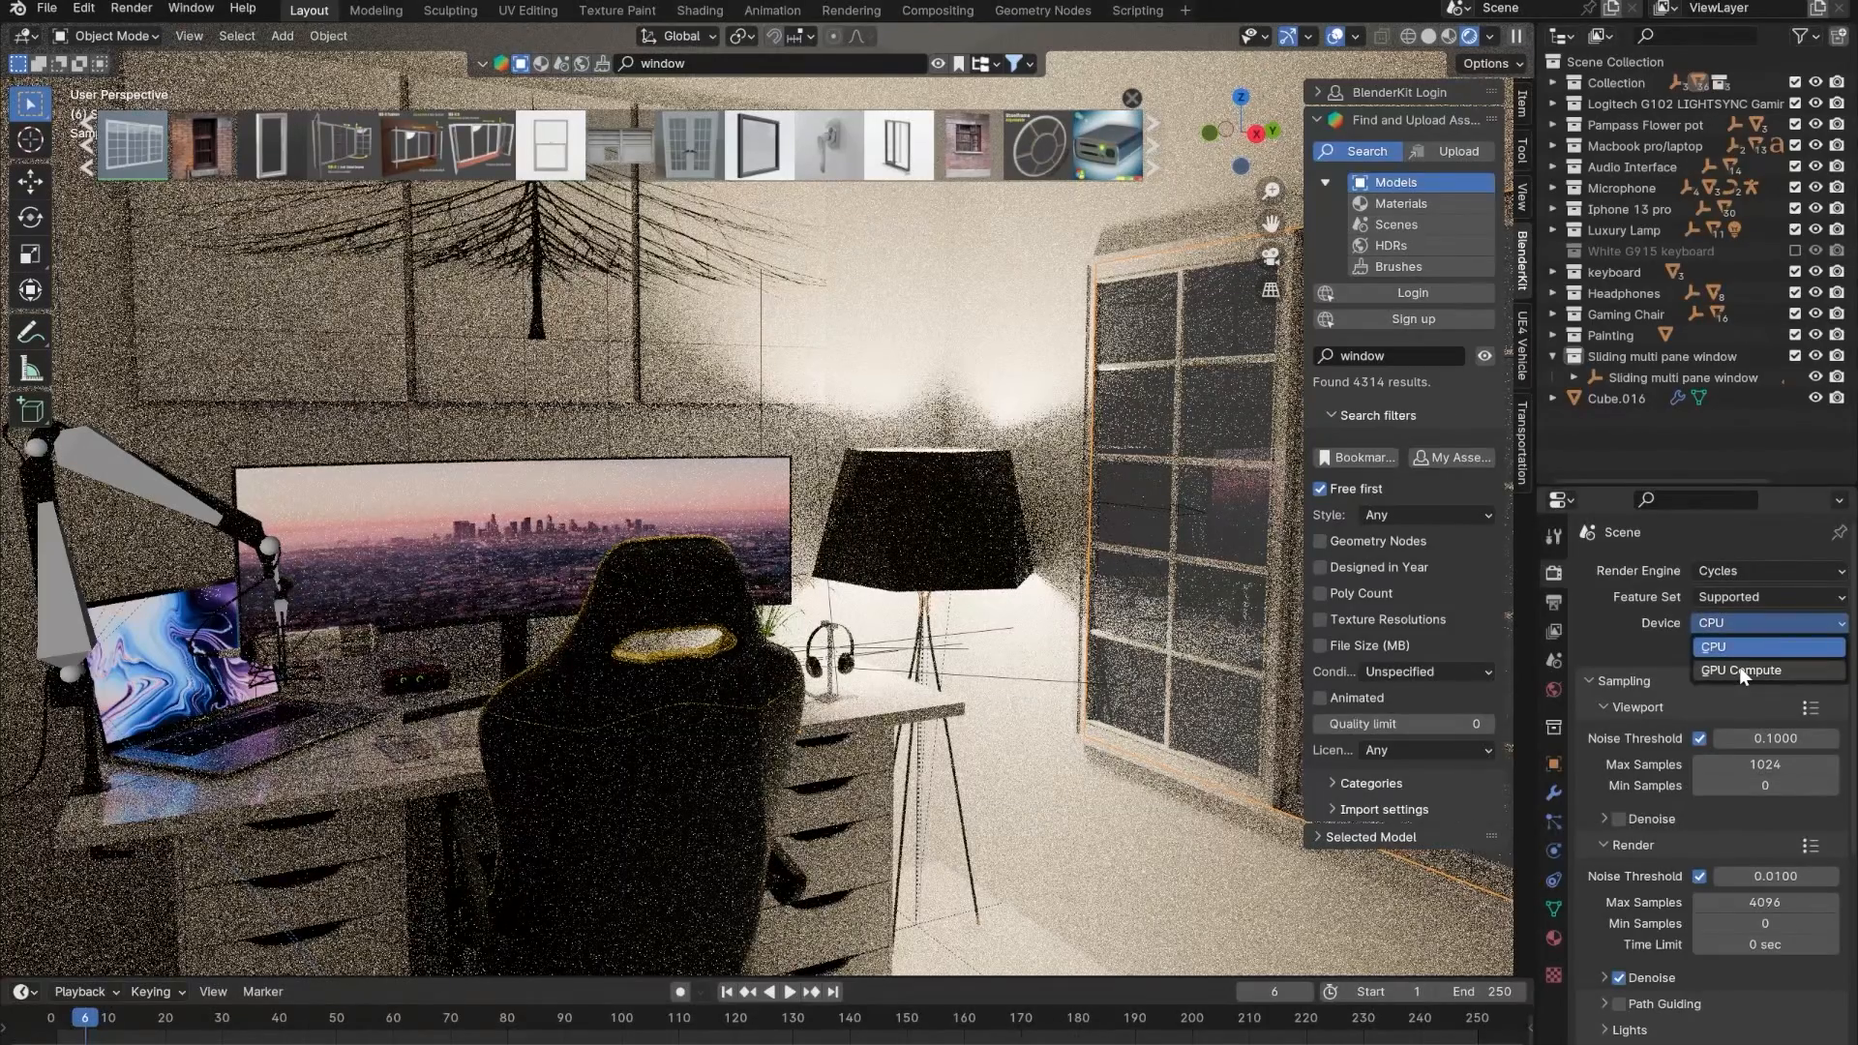
{"action": "left_click", "coordinate": [1739, 669]}
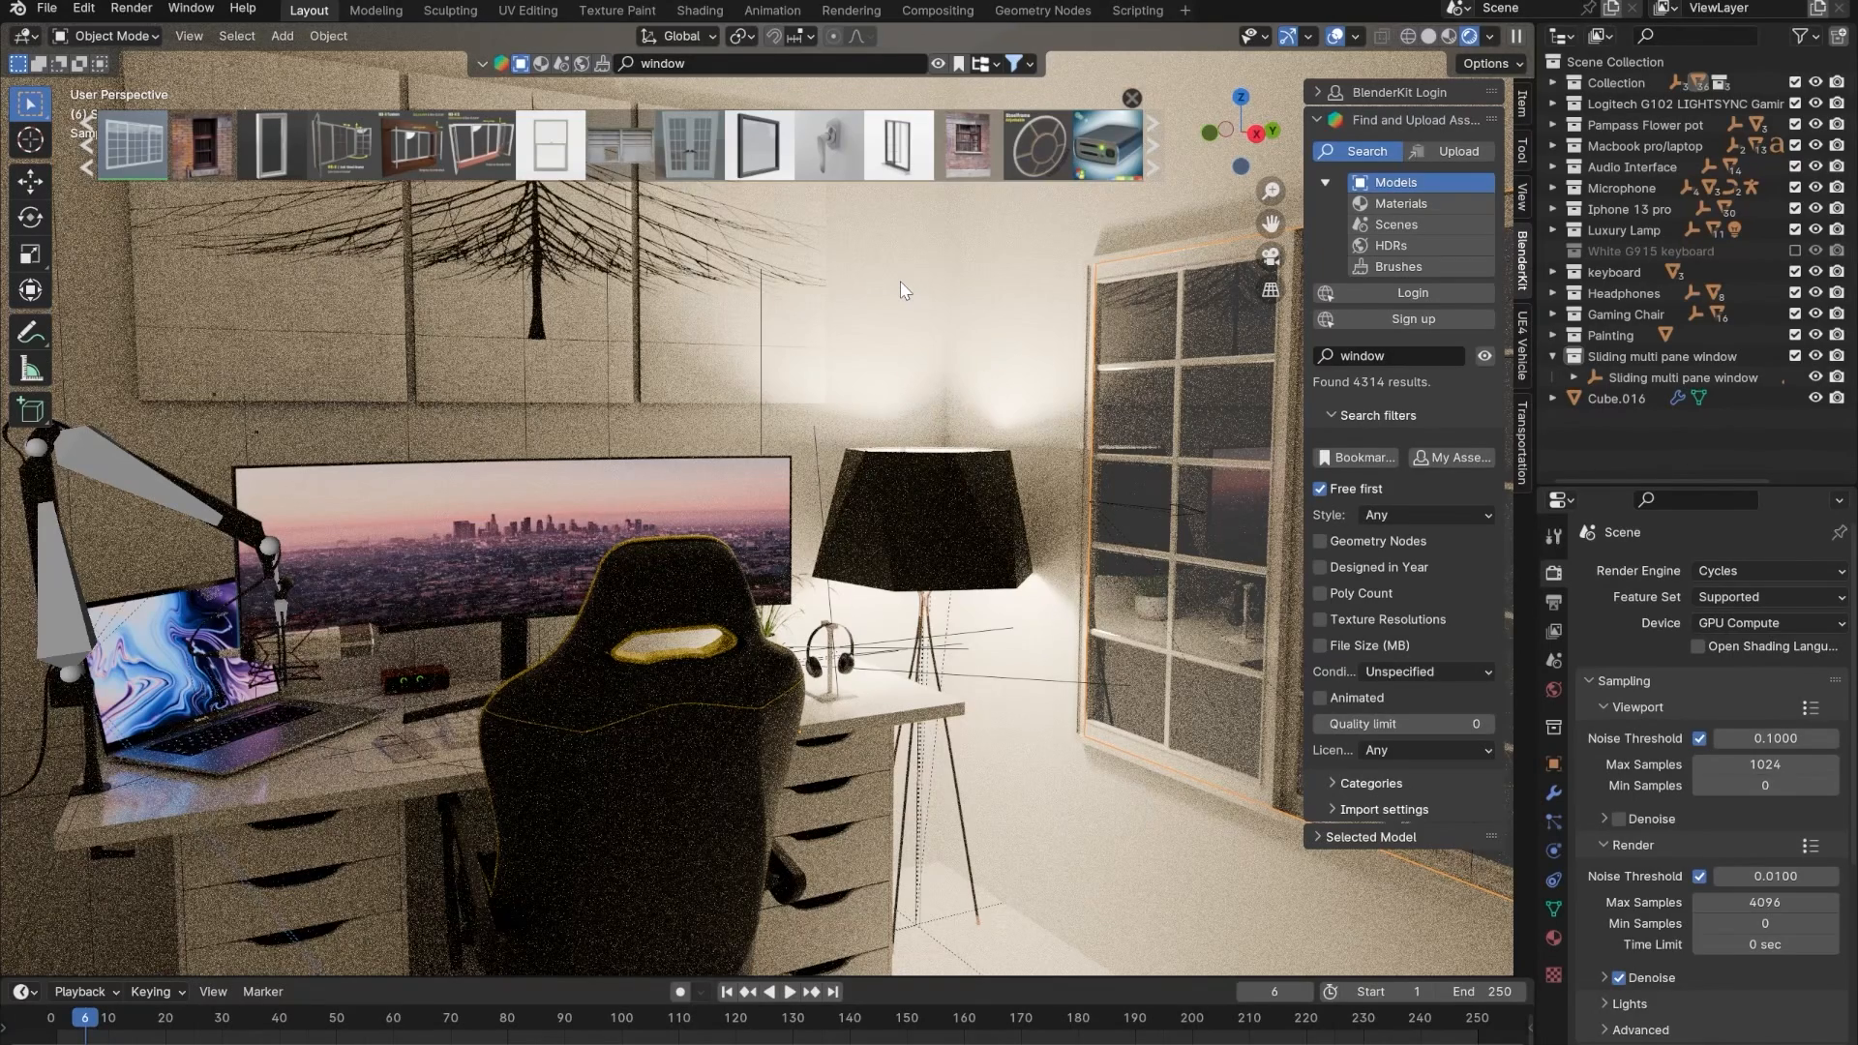
- Switch the BlenderKit asset search to HDRs and choose the Sunshine Room HDR
{"action": "left_click", "coordinate": [581, 64]}
{"action": "mouse_move", "coordinate": [274, 153]}
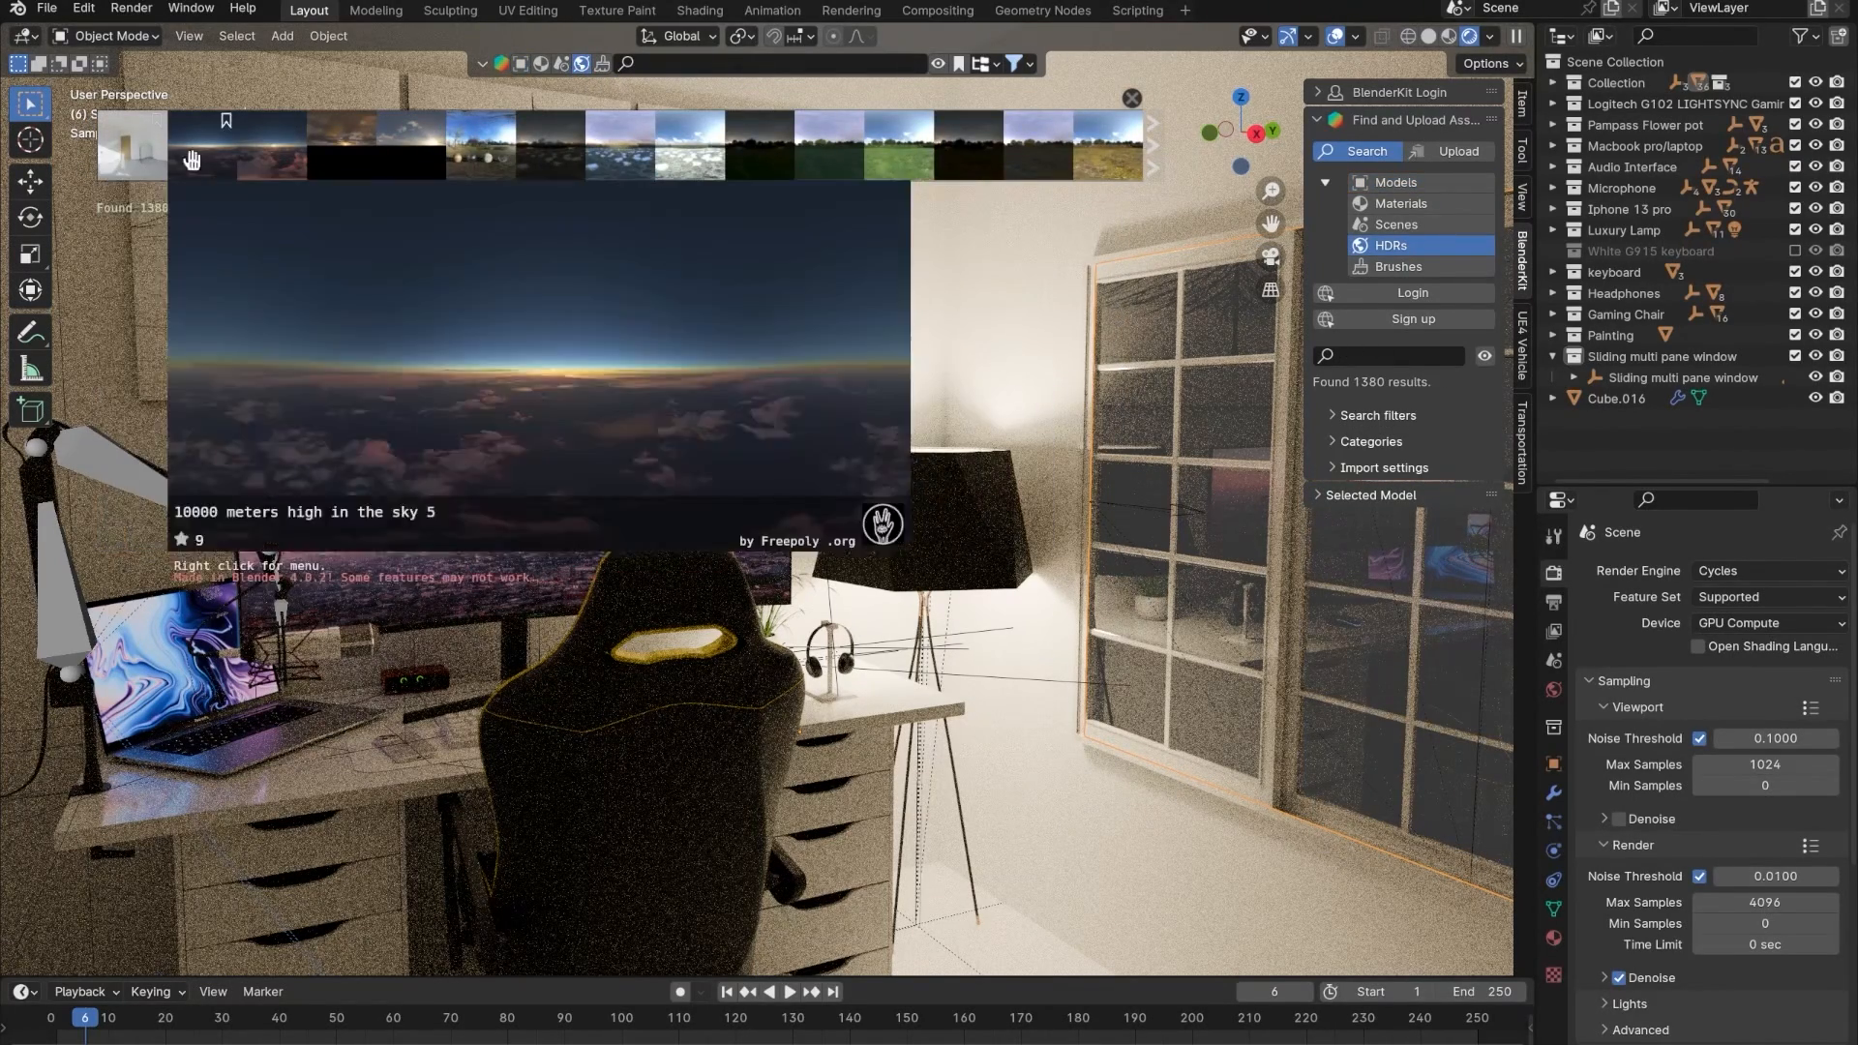
{"action": "mouse_move", "coordinate": [140, 156]}
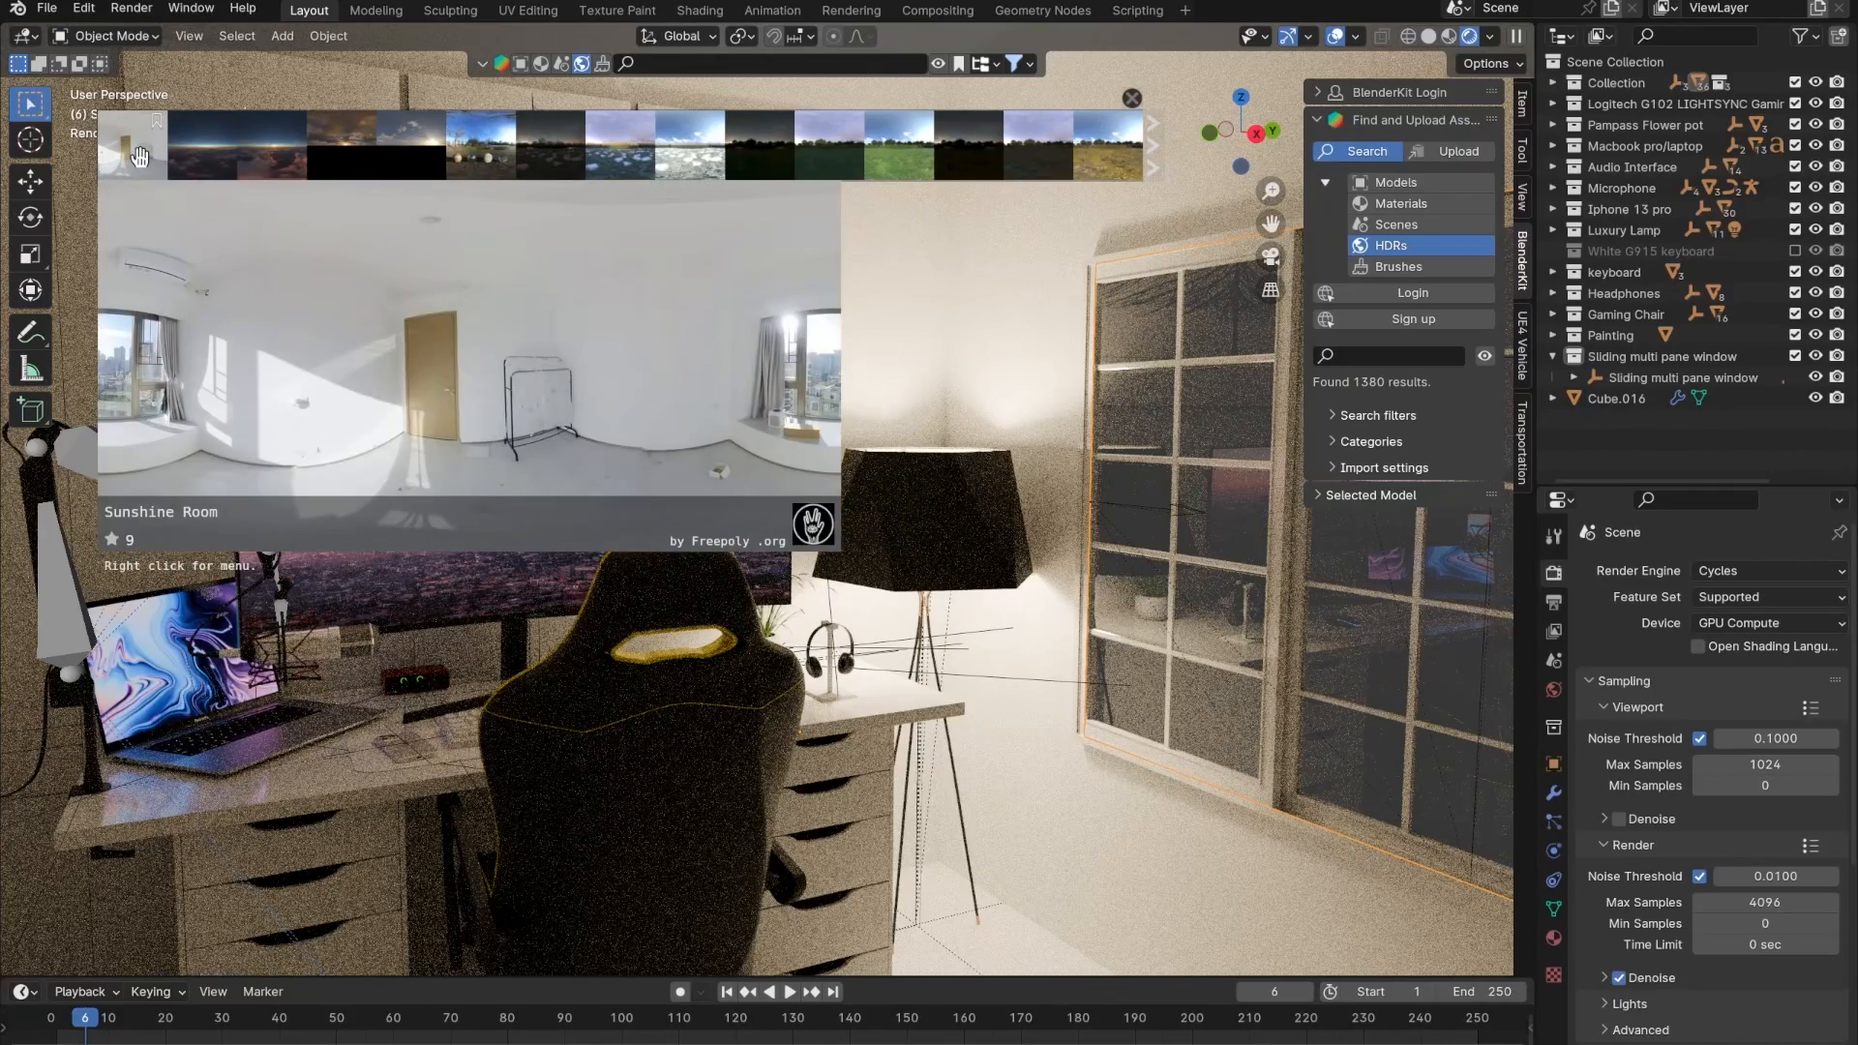
{"action": "left_click", "coordinate": [139, 156]}
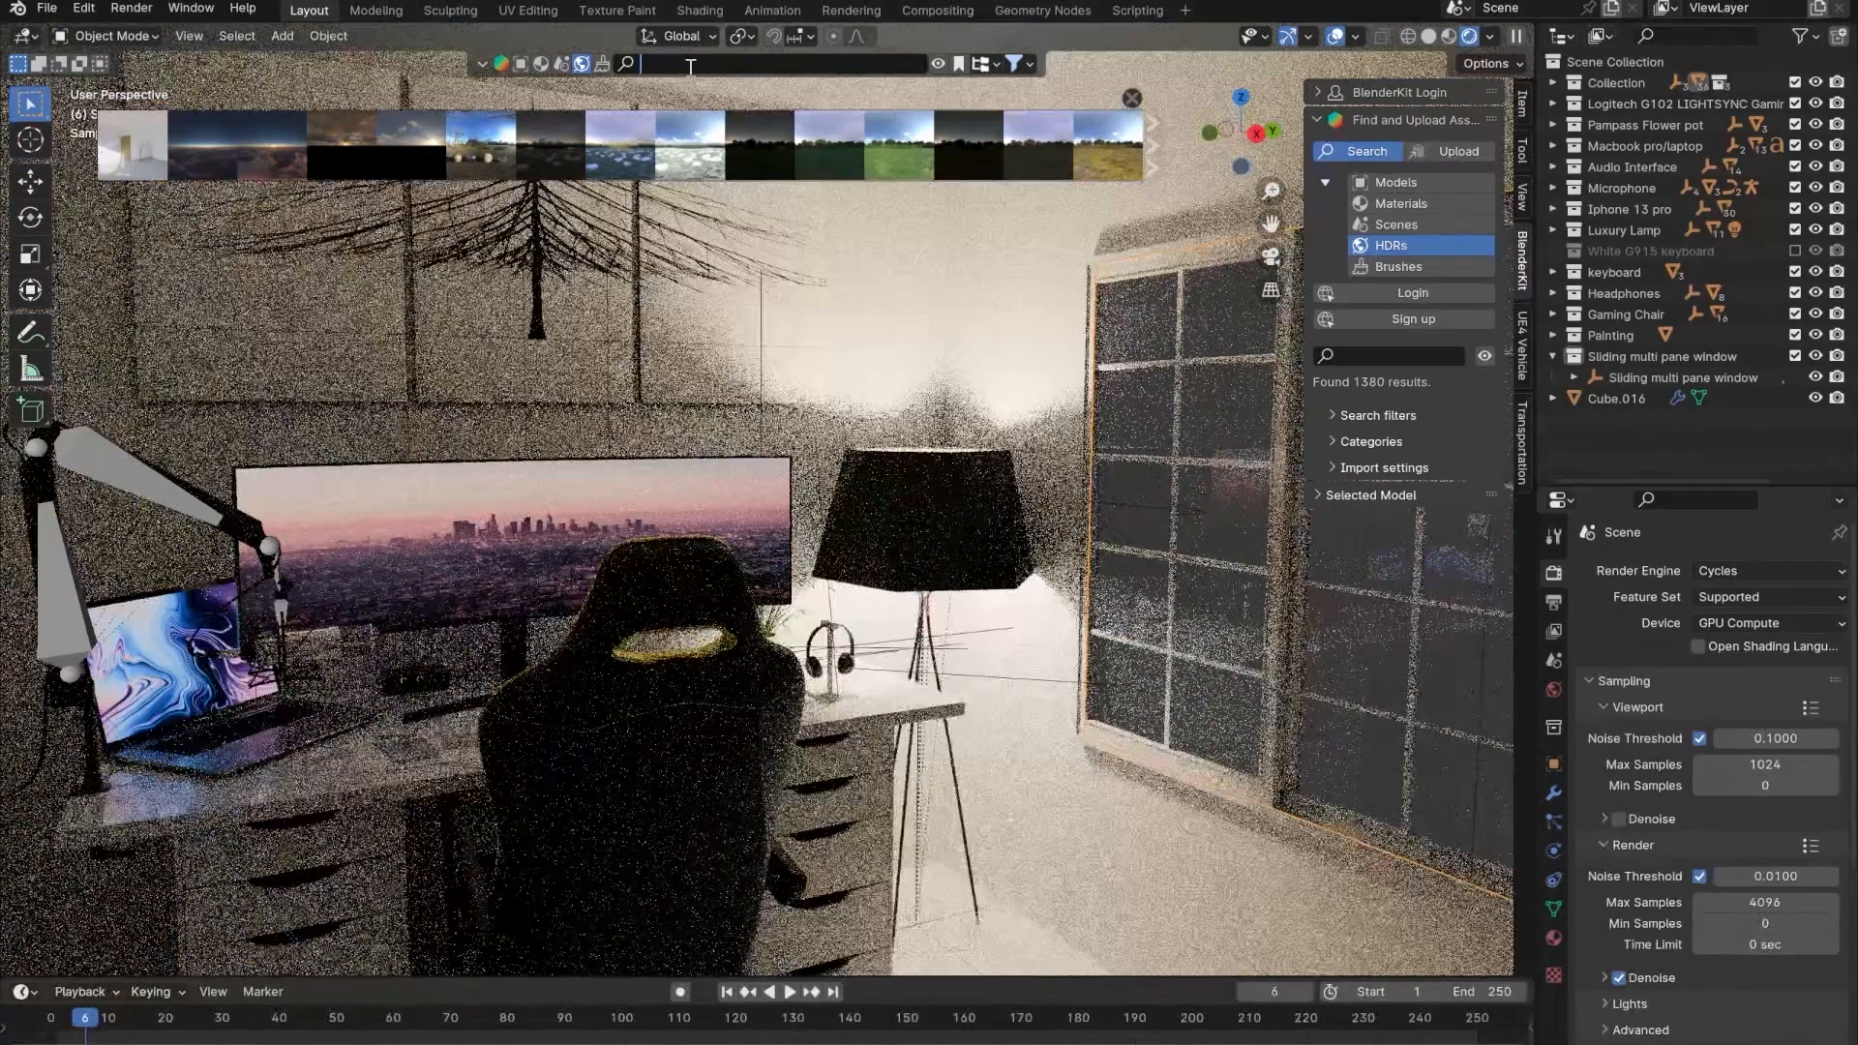
{"action": "left_click", "coordinate": [691, 66]}
{"action": "type", "text": "asun"}
{"action": "key", "text": "Return"}
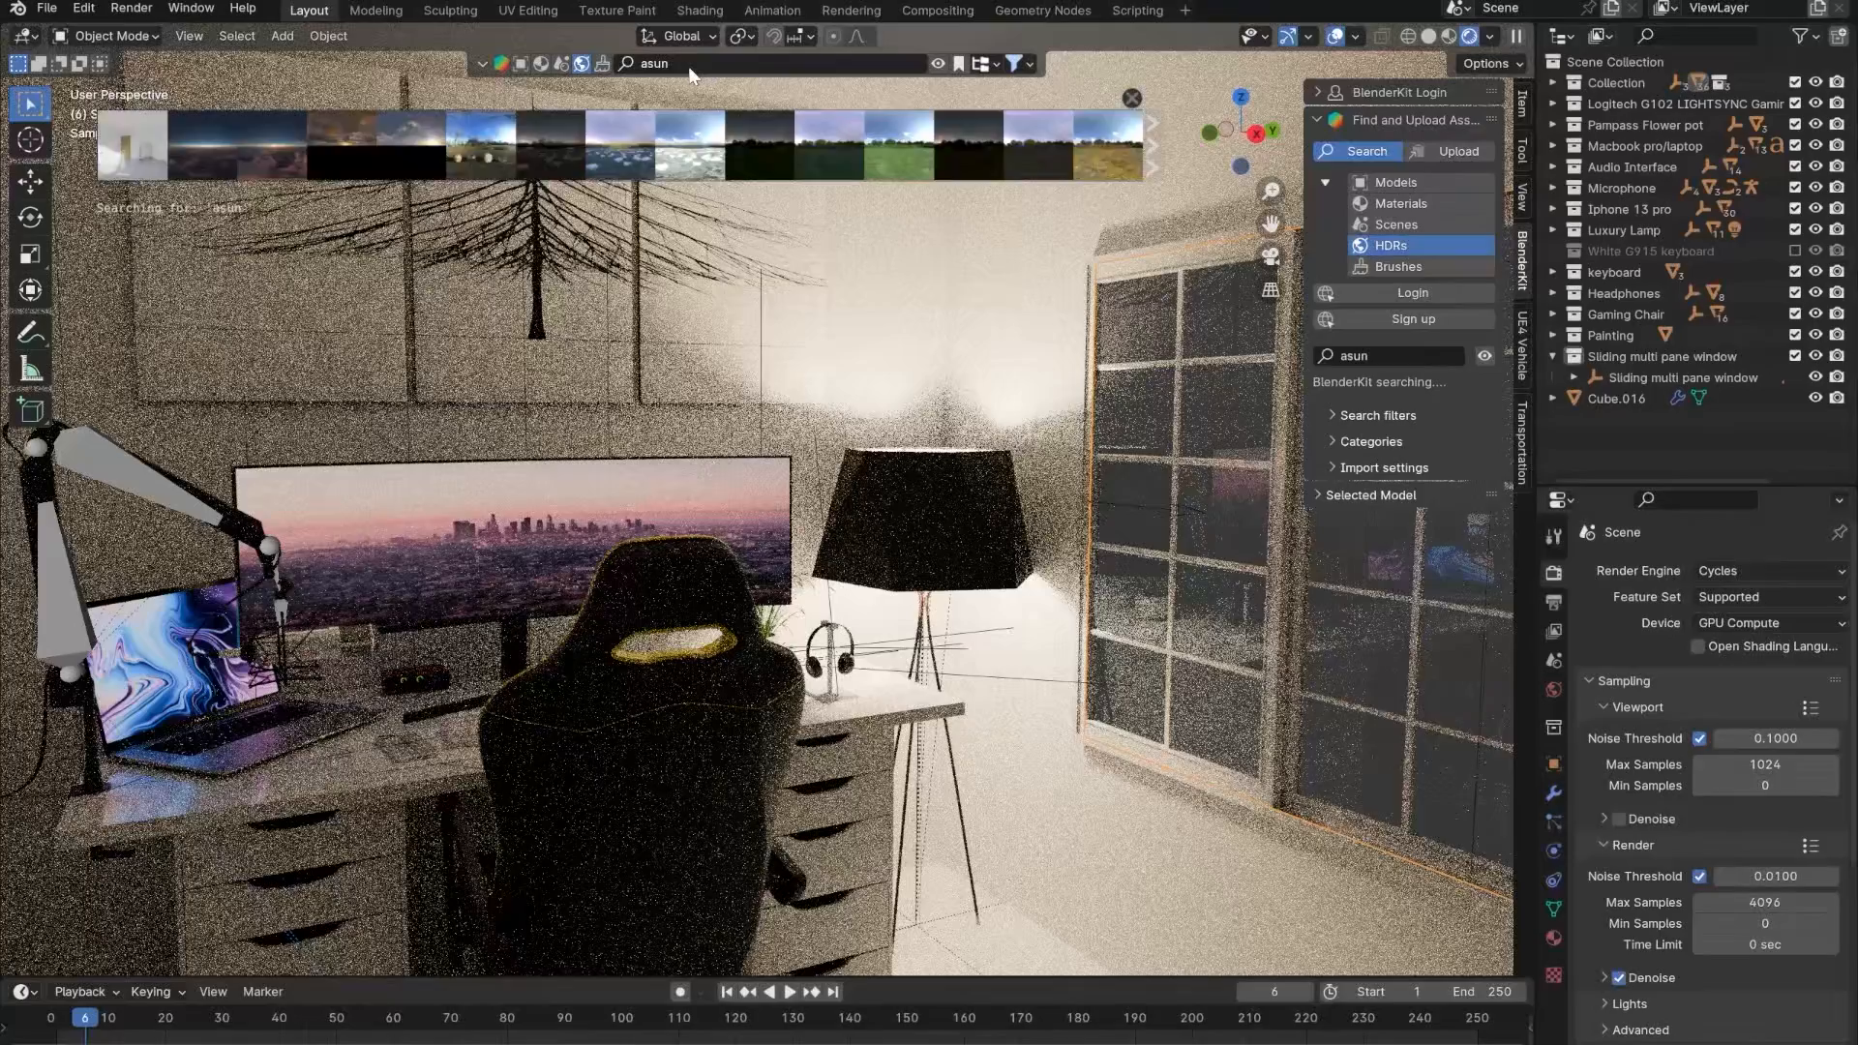
- Search the HDR assets for "sun" and download the Binary Suns With Cloud Skydome HDR at 2048 resolution
{"action": "left_click", "coordinate": [691, 65]}
{"action": "type", "text": "sun"}
{"action": "key", "text": "Return"}
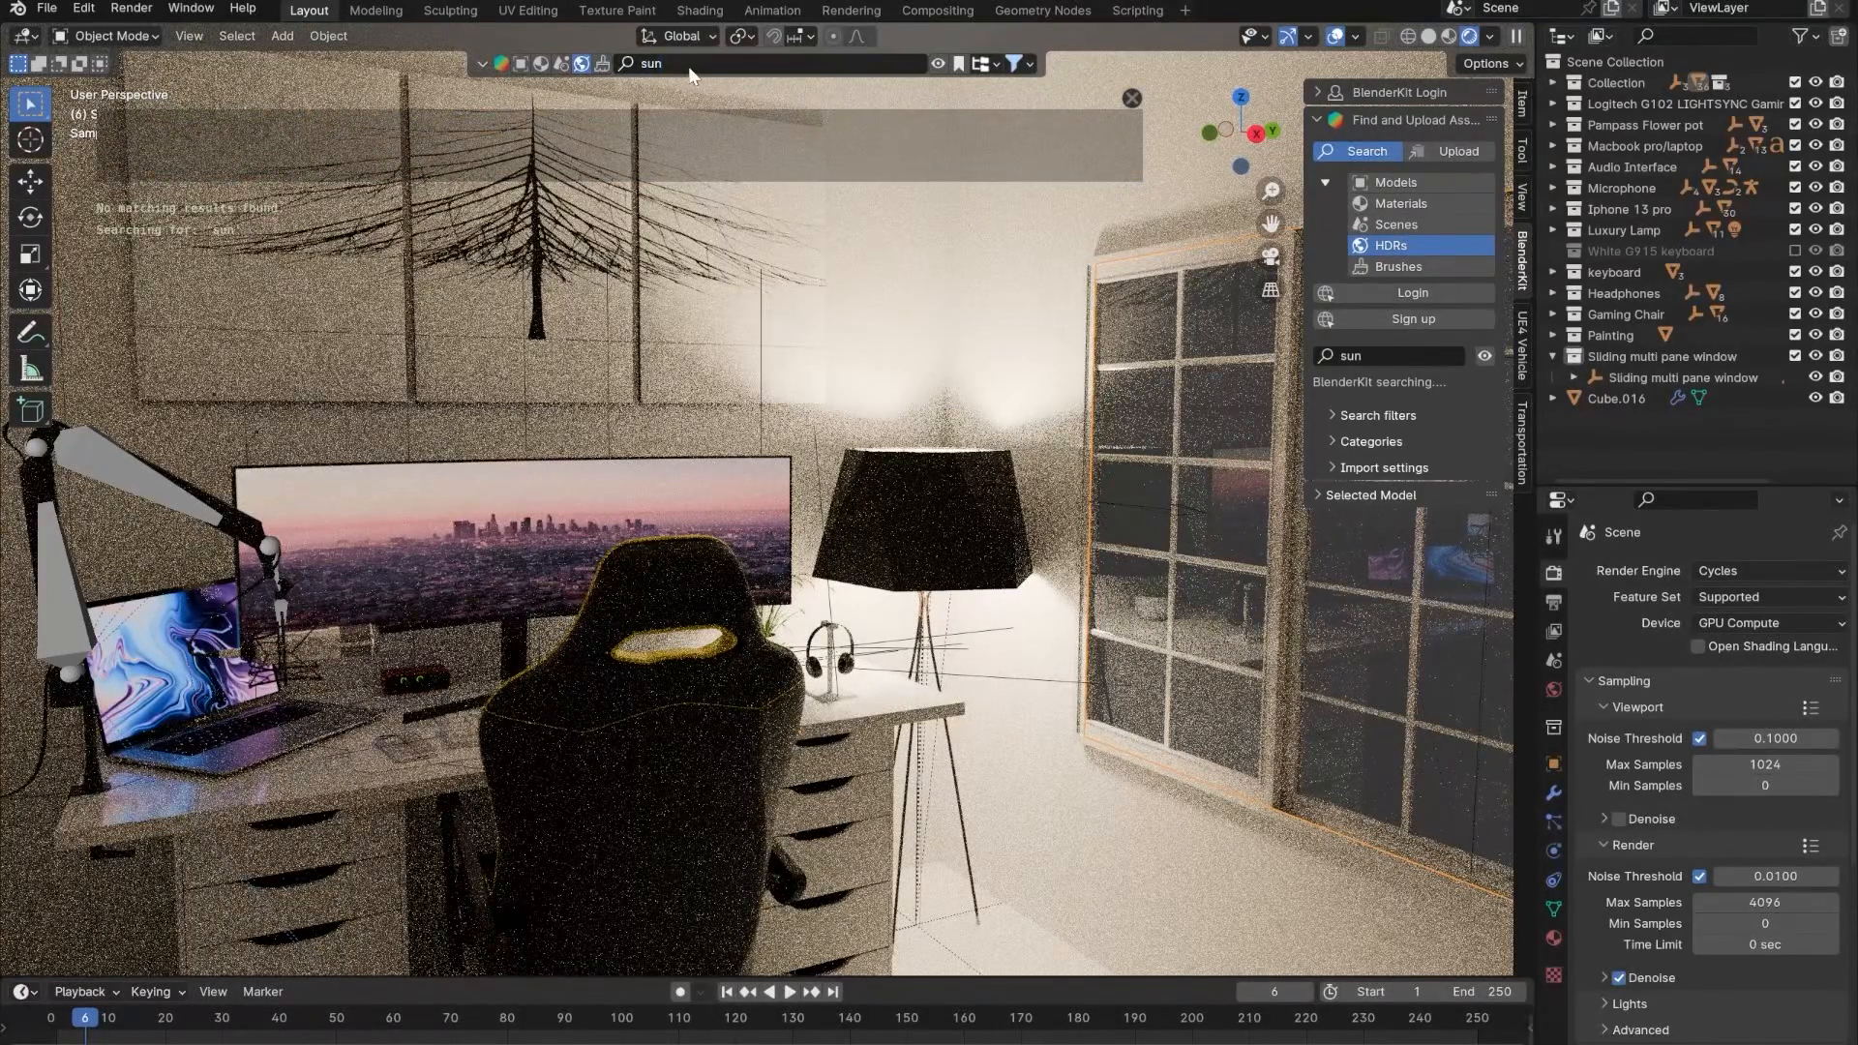
{"action": "mouse_move", "coordinate": [132, 160]}
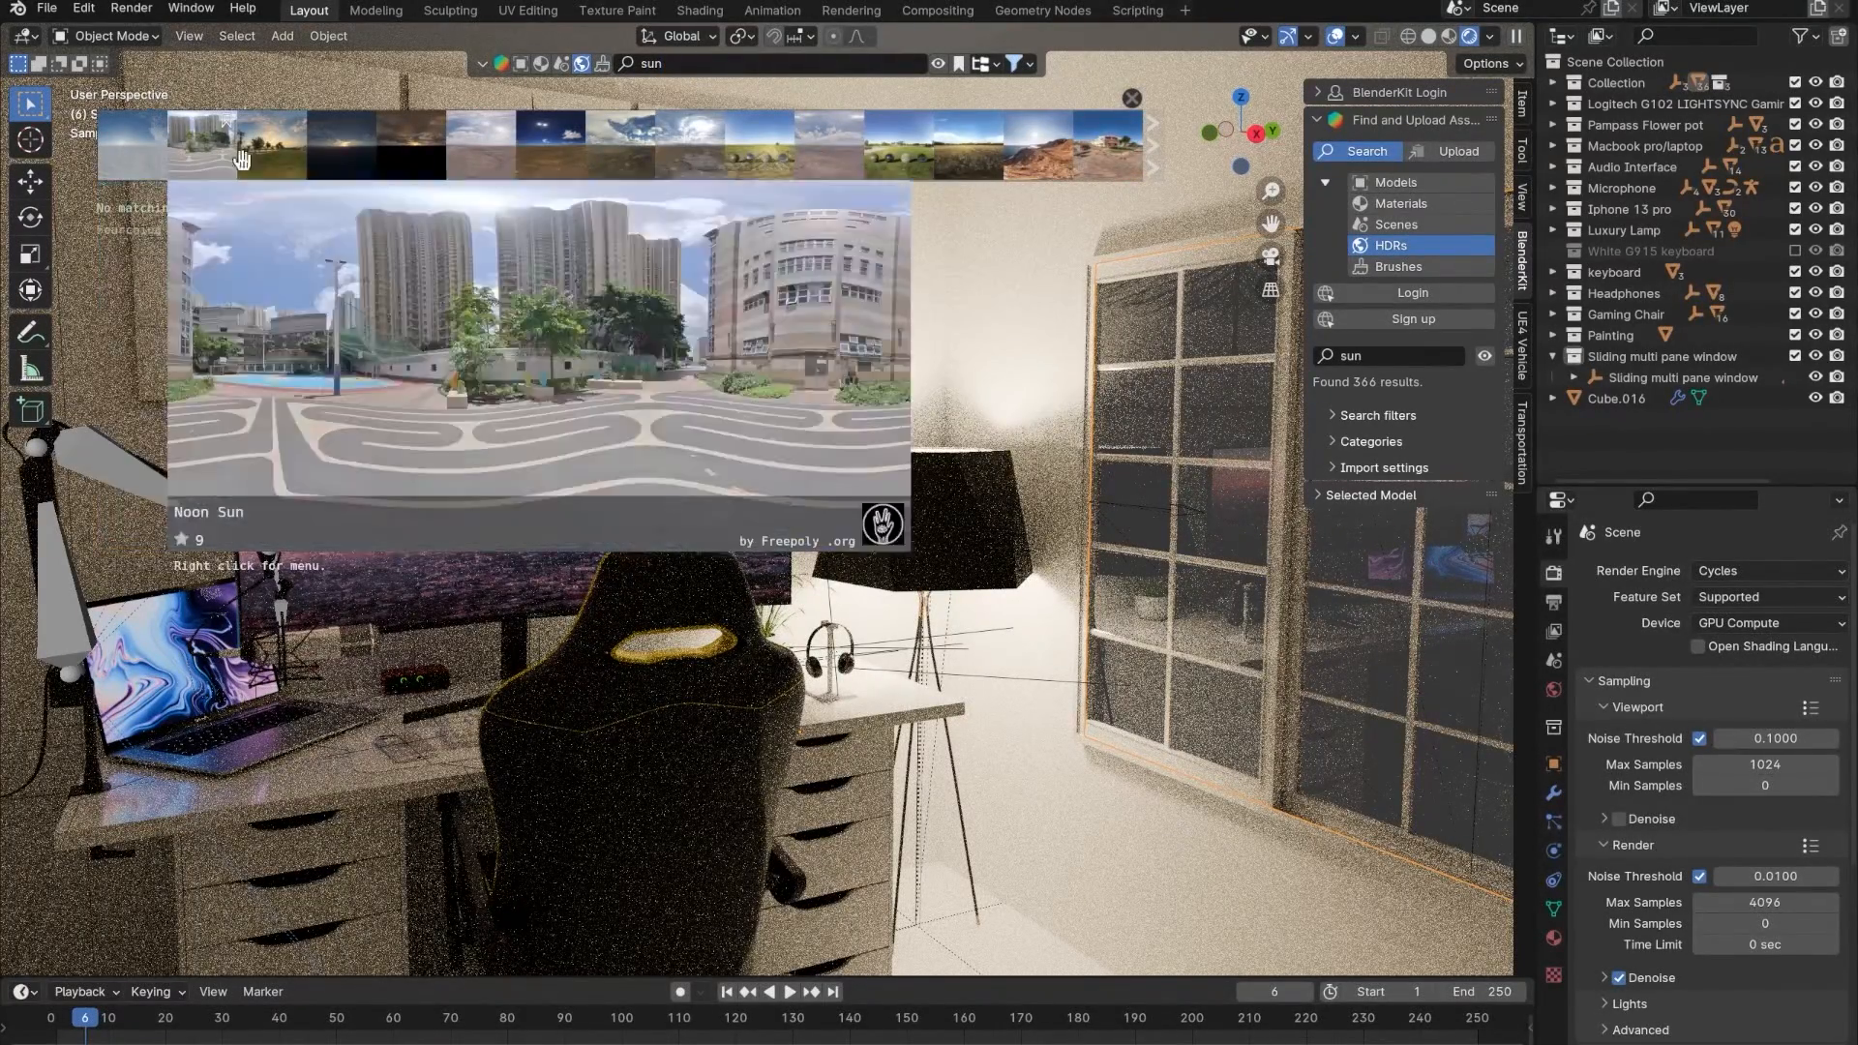
{"action": "mouse_move", "coordinate": [472, 161]}
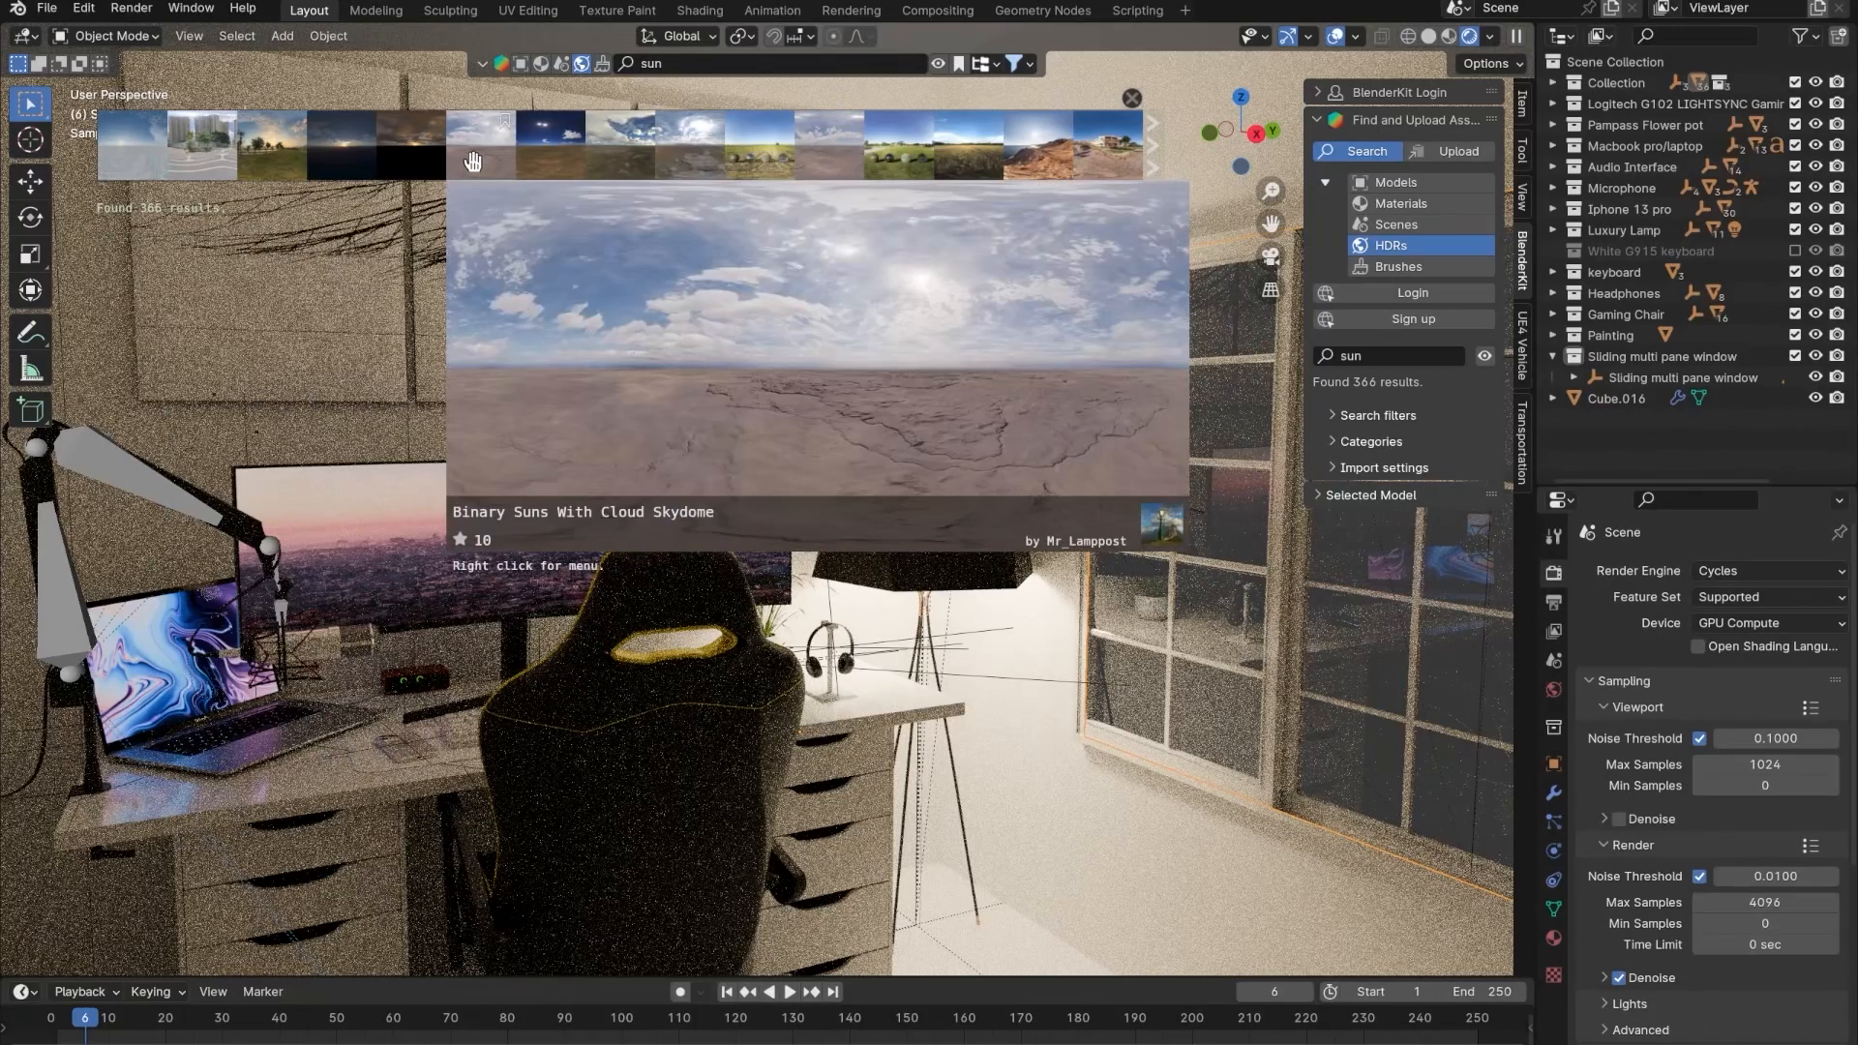
{"action": "left_click", "coordinate": [473, 161]}
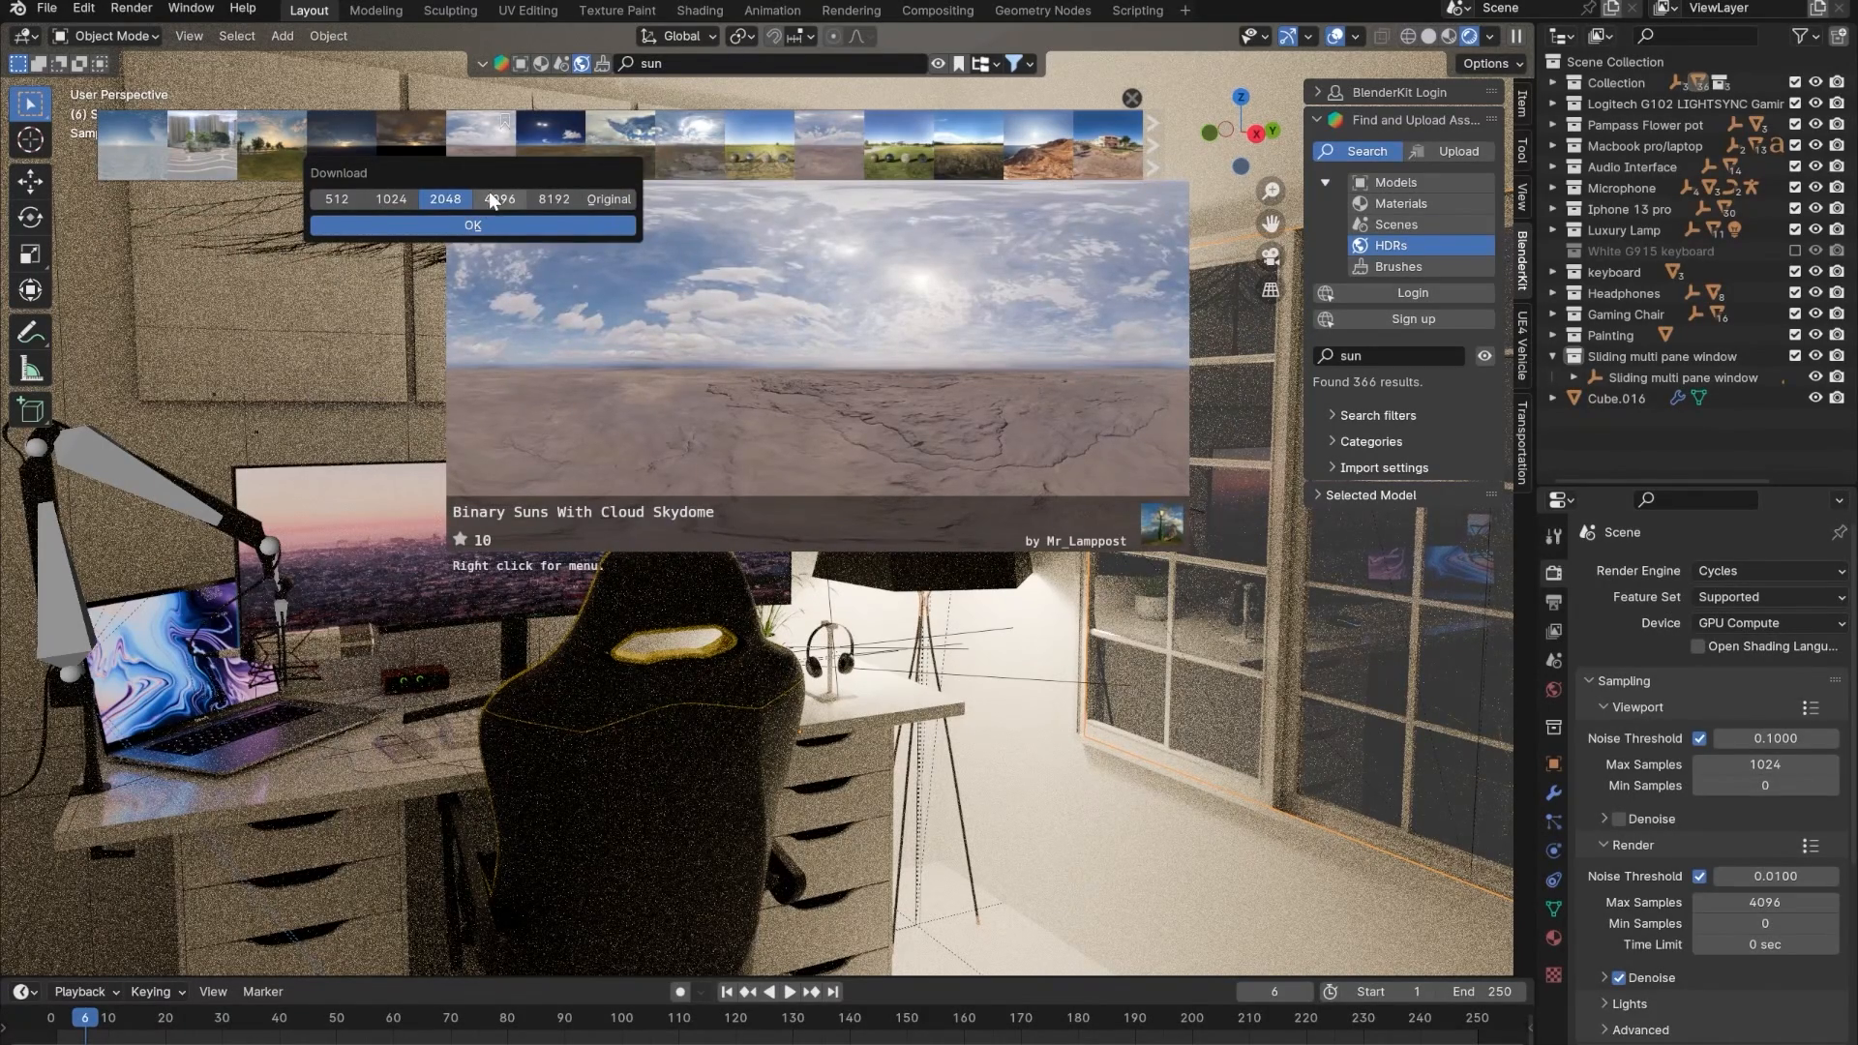
{"action": "left_click", "coordinate": [489, 225]}
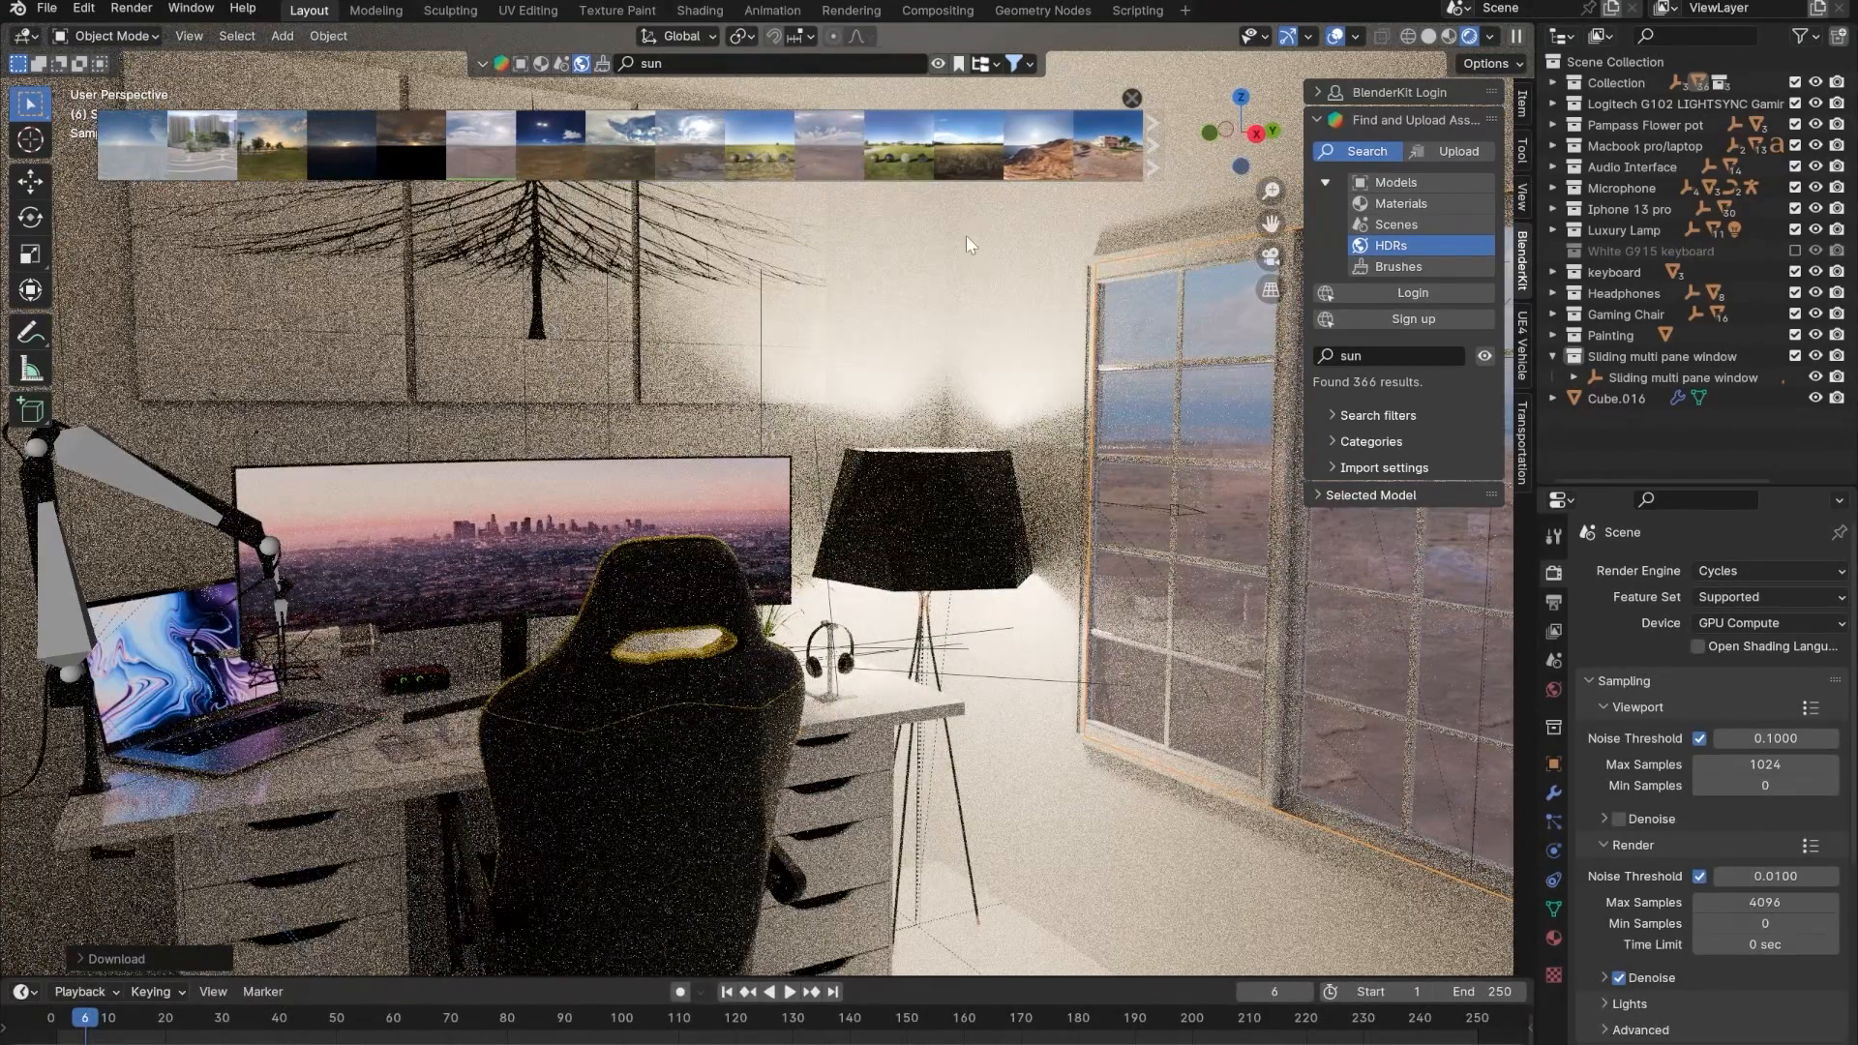
- Turn the timeline area into a Shader Editor showing the World nodes and enlarge it to about half the viewport height
{"action": "mouse_move", "coordinate": [662, 158]}
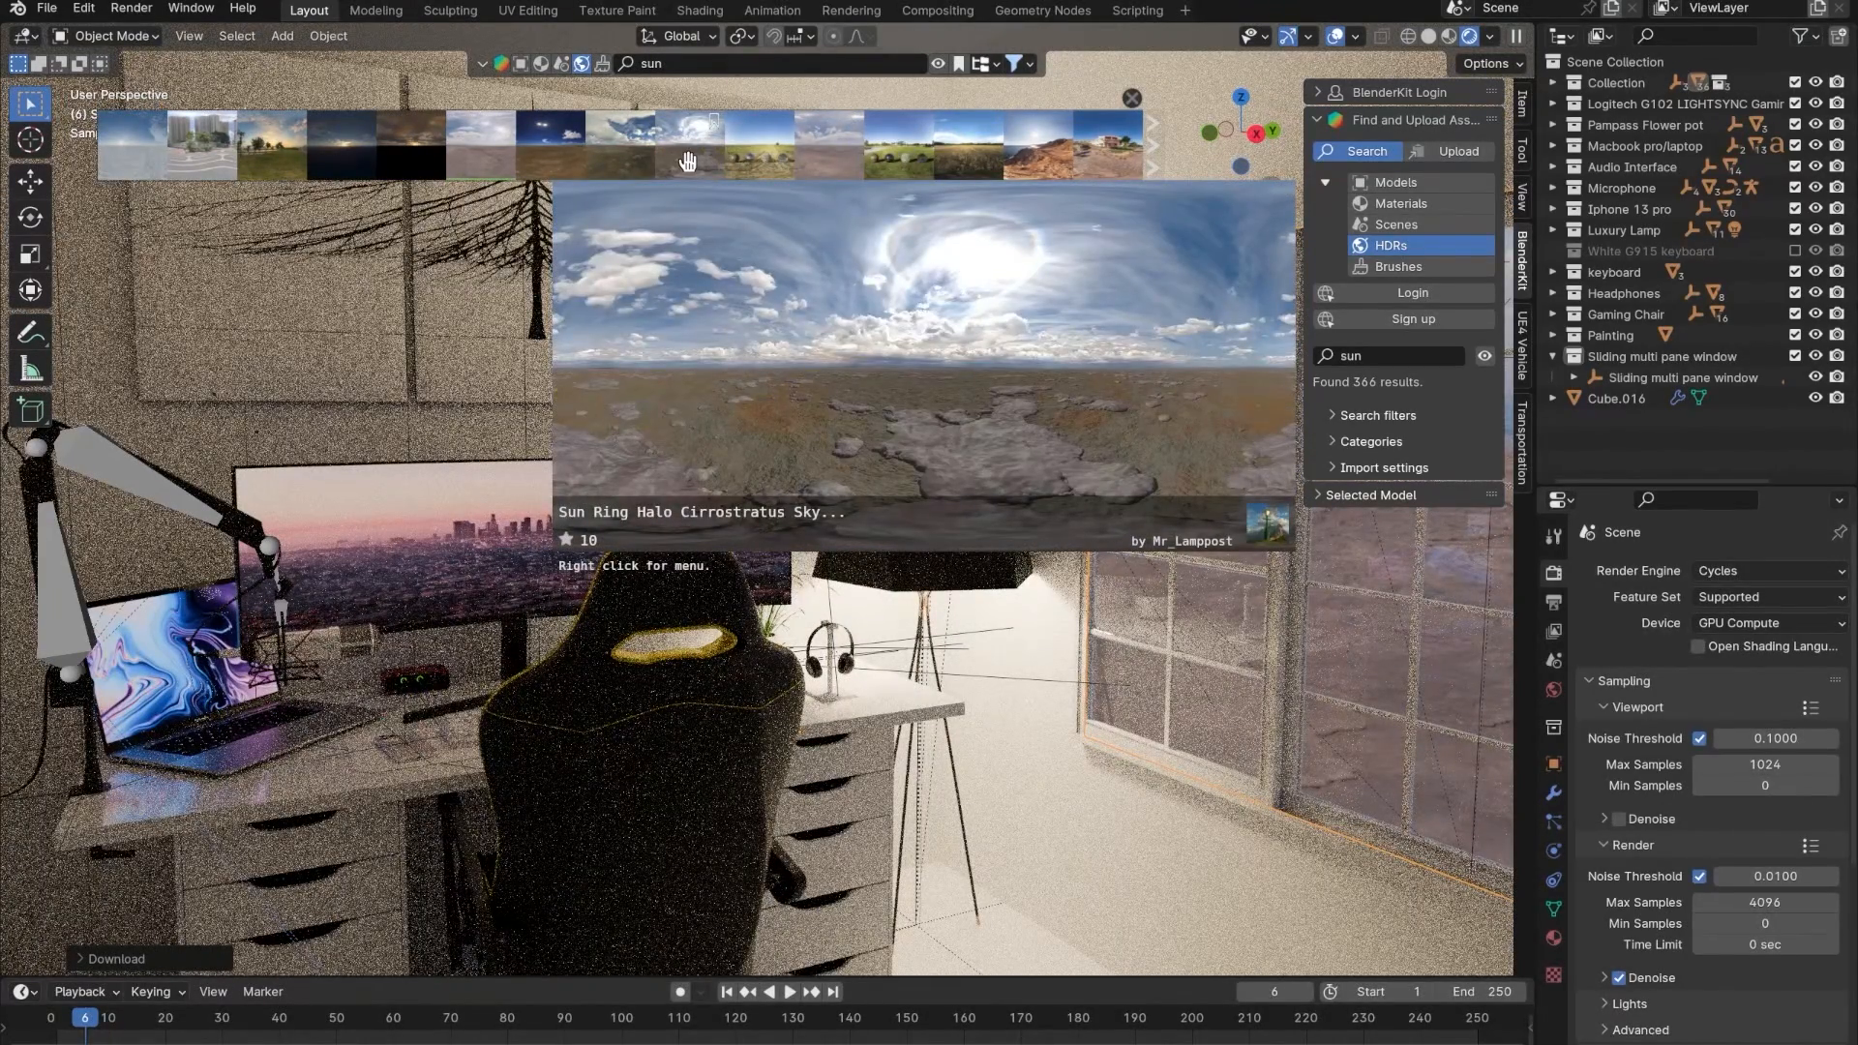
{"action": "left_click", "coordinate": [37, 995]}
{"action": "left_click", "coordinate": [55, 920]}
{"action": "left_click", "coordinate": [76, 991]}
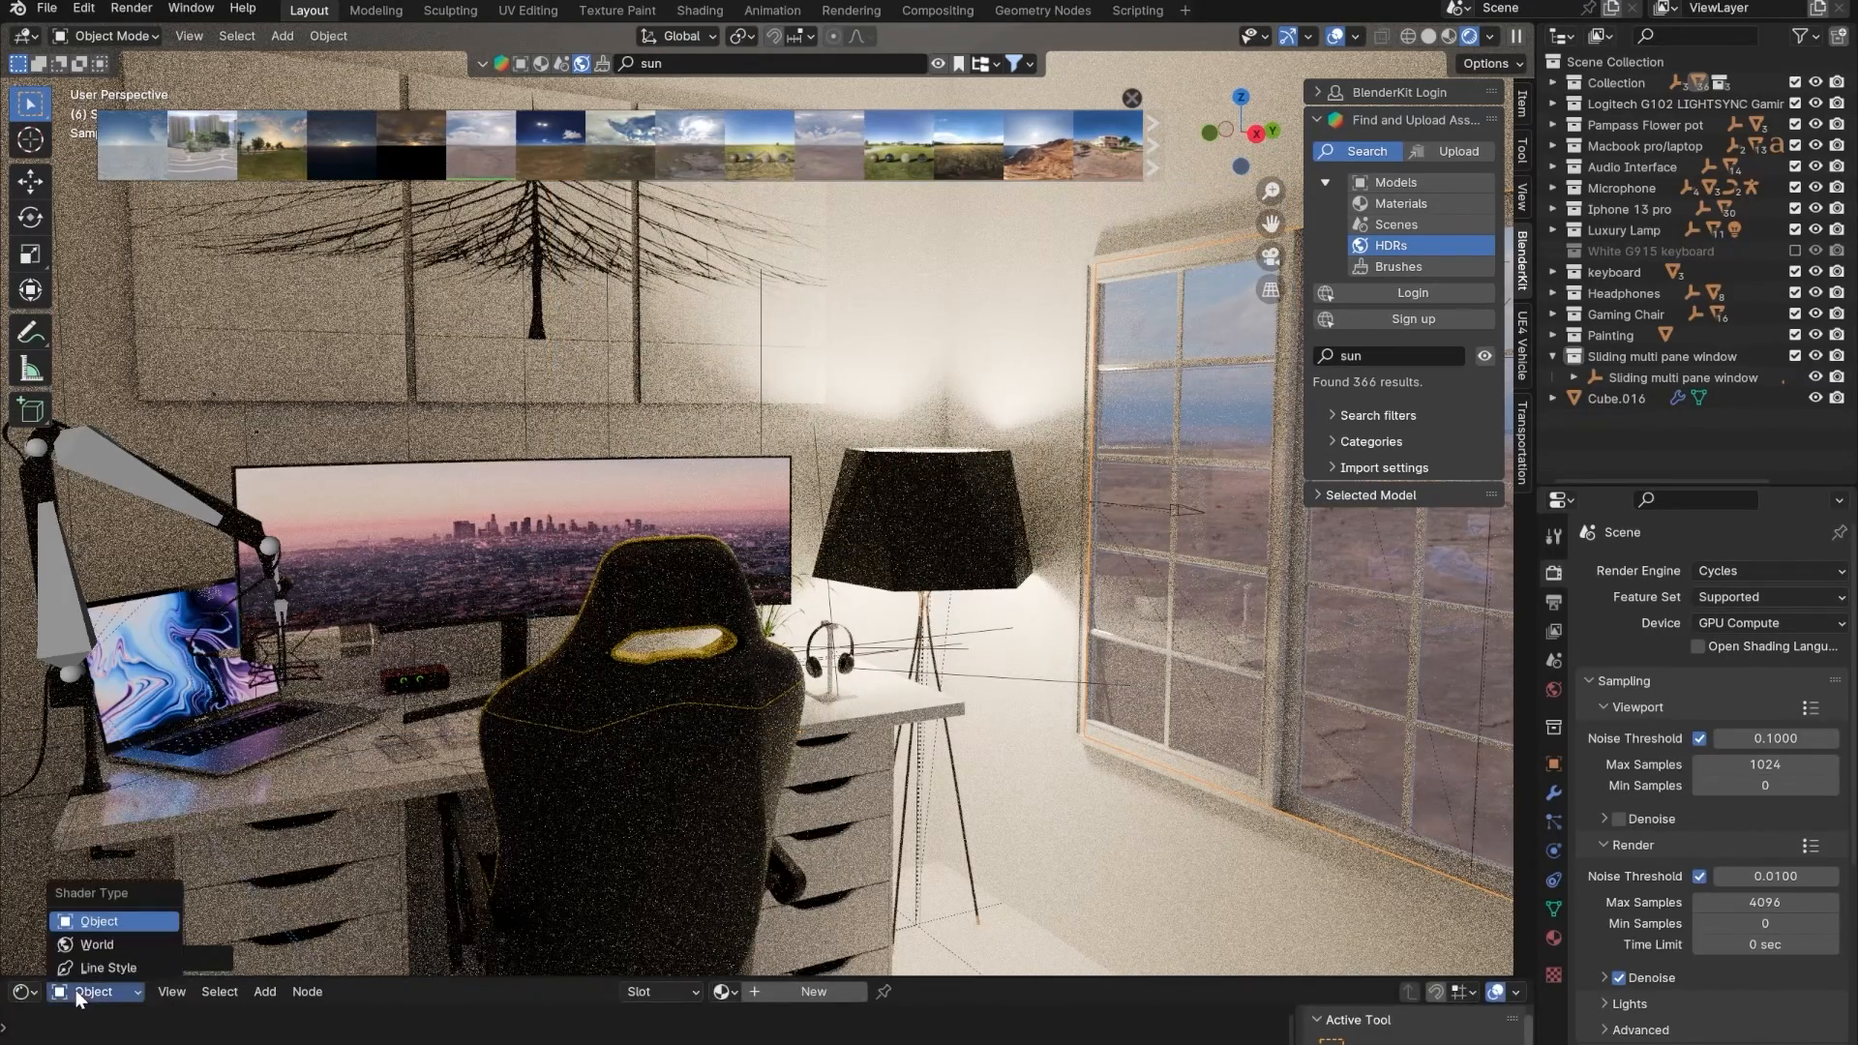
{"action": "left_click", "coordinate": [94, 945]}
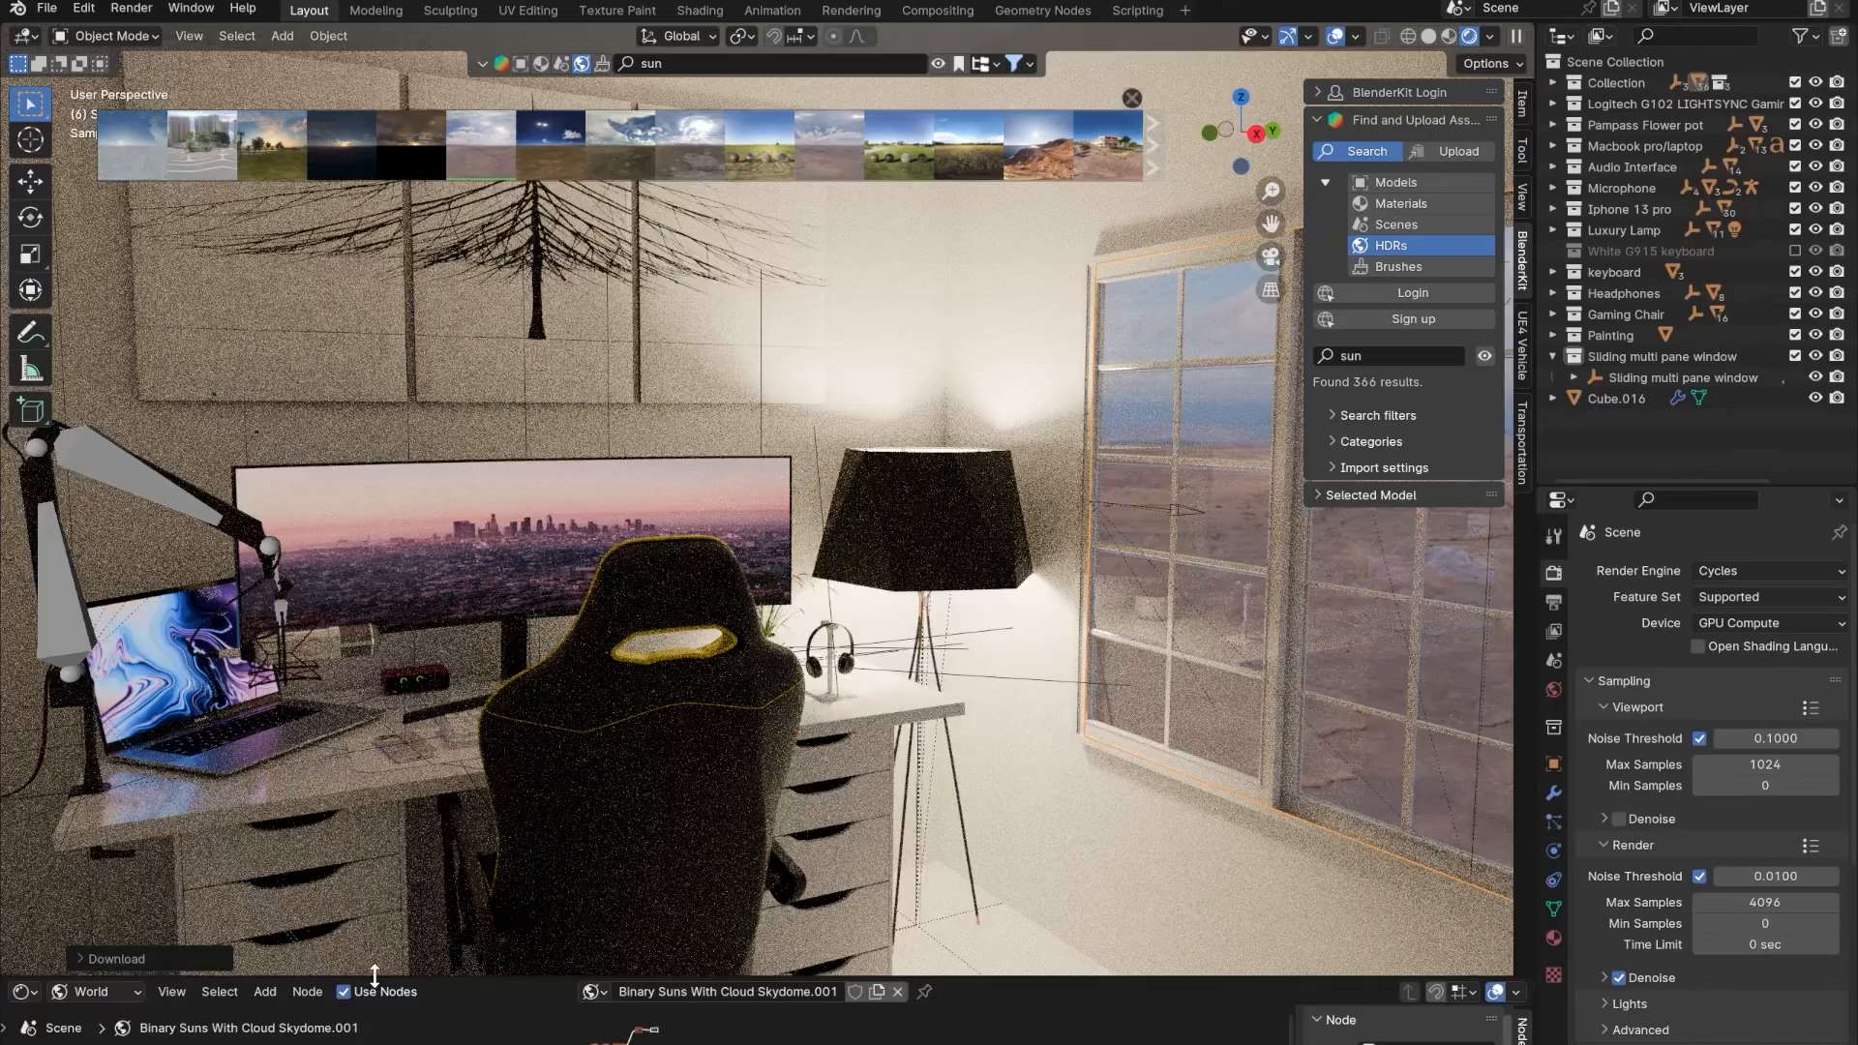
{"action": "left_click_drag", "start_coordinate": [375, 976], "coordinate": [377, 567]}
{"action": "scroll", "coordinate": [462, 961], "scroll_direction": "up", "scroll_amount": 5}
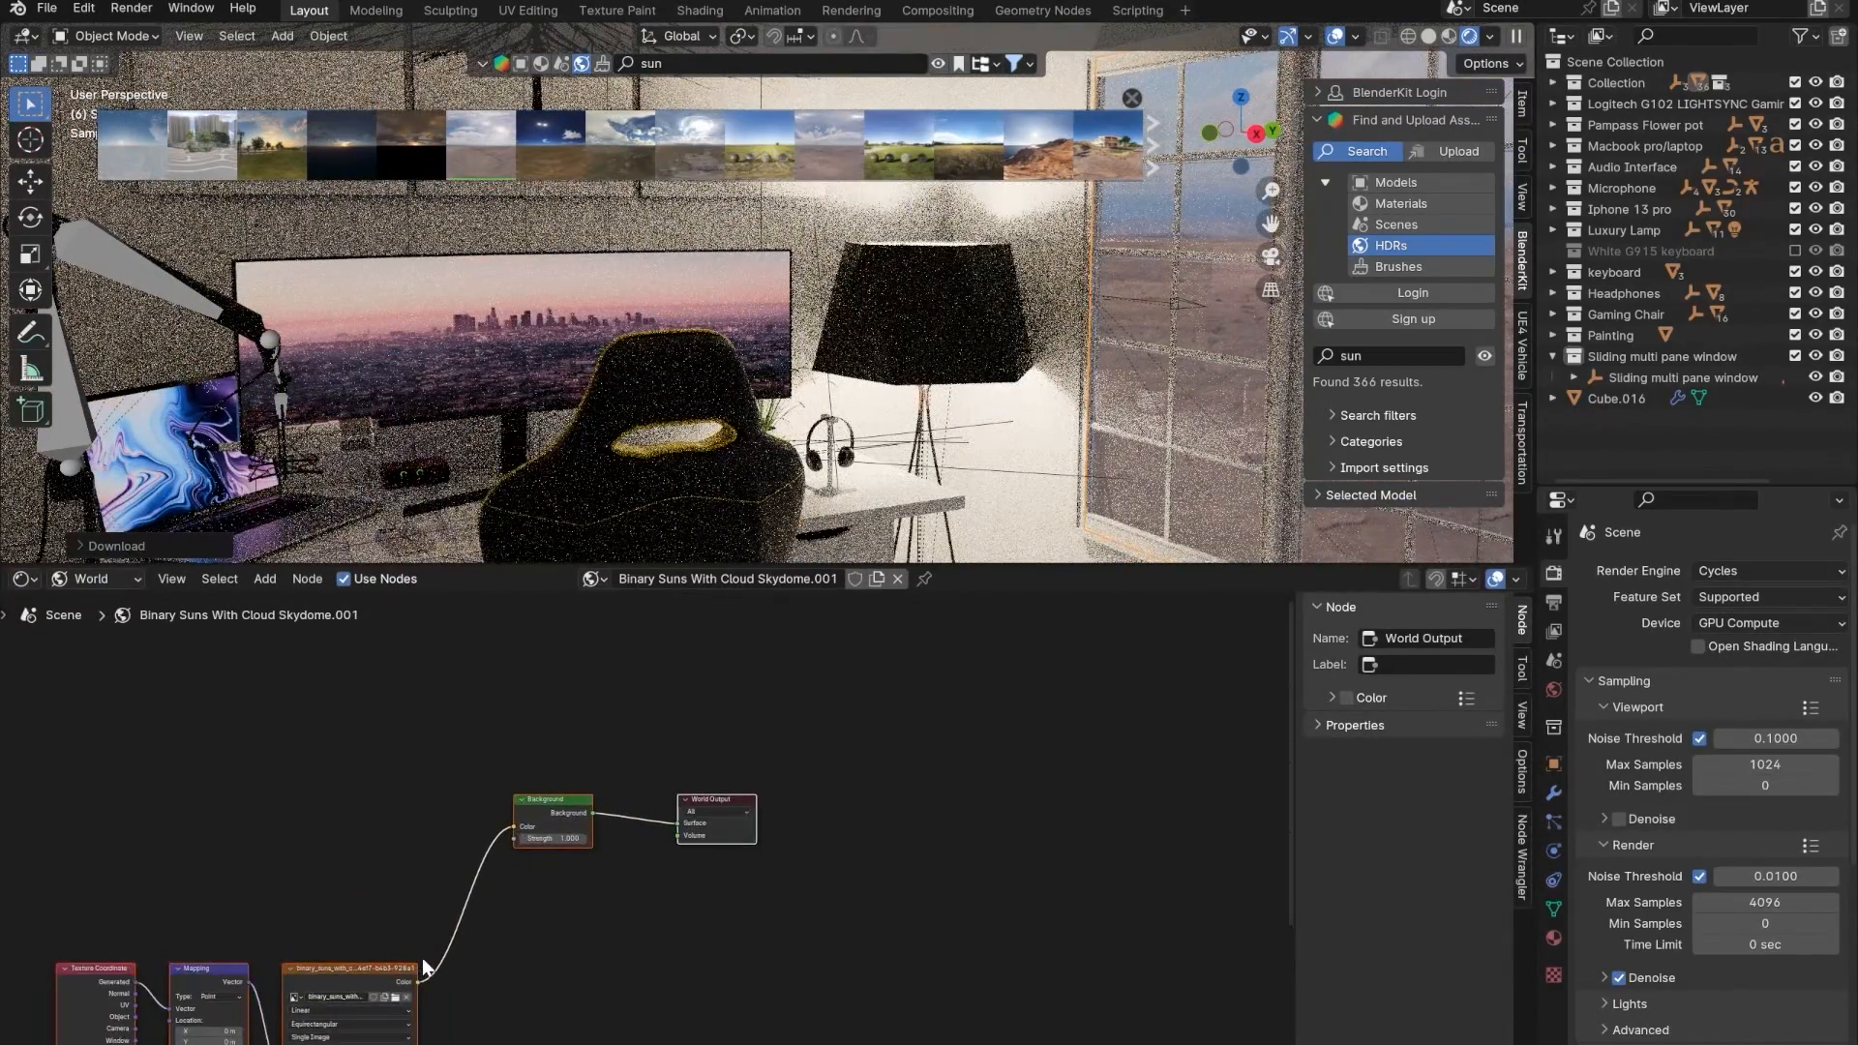
- Set the Z rotation of the sky texture's Mapping node to 196° and shrink the Shader Editor
{"action": "middle_click_drag", "start_coordinate": [397, 936], "coordinate": [691, 718]}
{"action": "scroll", "coordinate": [634, 827], "scroll_direction": "up", "scroll_amount": 6}
{"action": "middle_click_drag", "start_coordinate": [539, 900], "coordinate": [613, 881]}
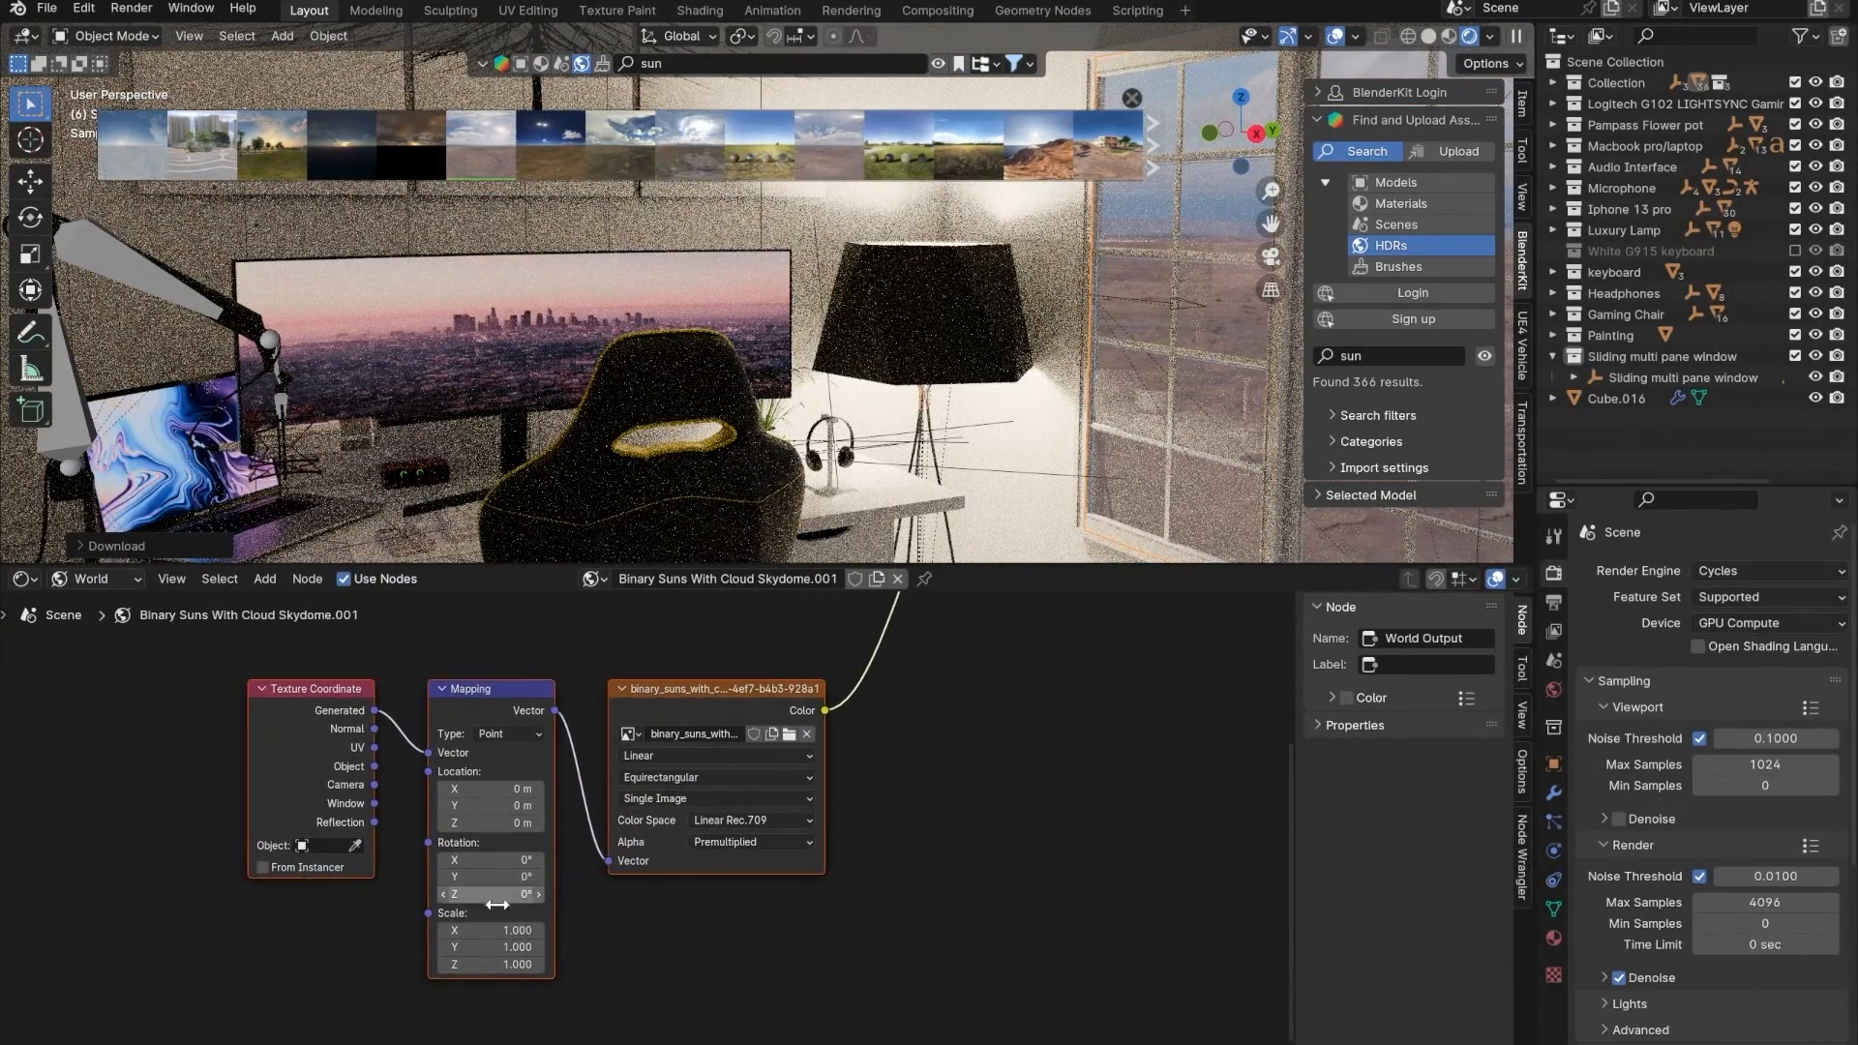
{"action": "key", "text": "alt+a"}
{"action": "left_click_drag", "start_coordinate": [506, 894], "coordinate": [1004, 894]}
{"action": "left_click_drag", "start_coordinate": [666, 565], "coordinate": [666, 750]}
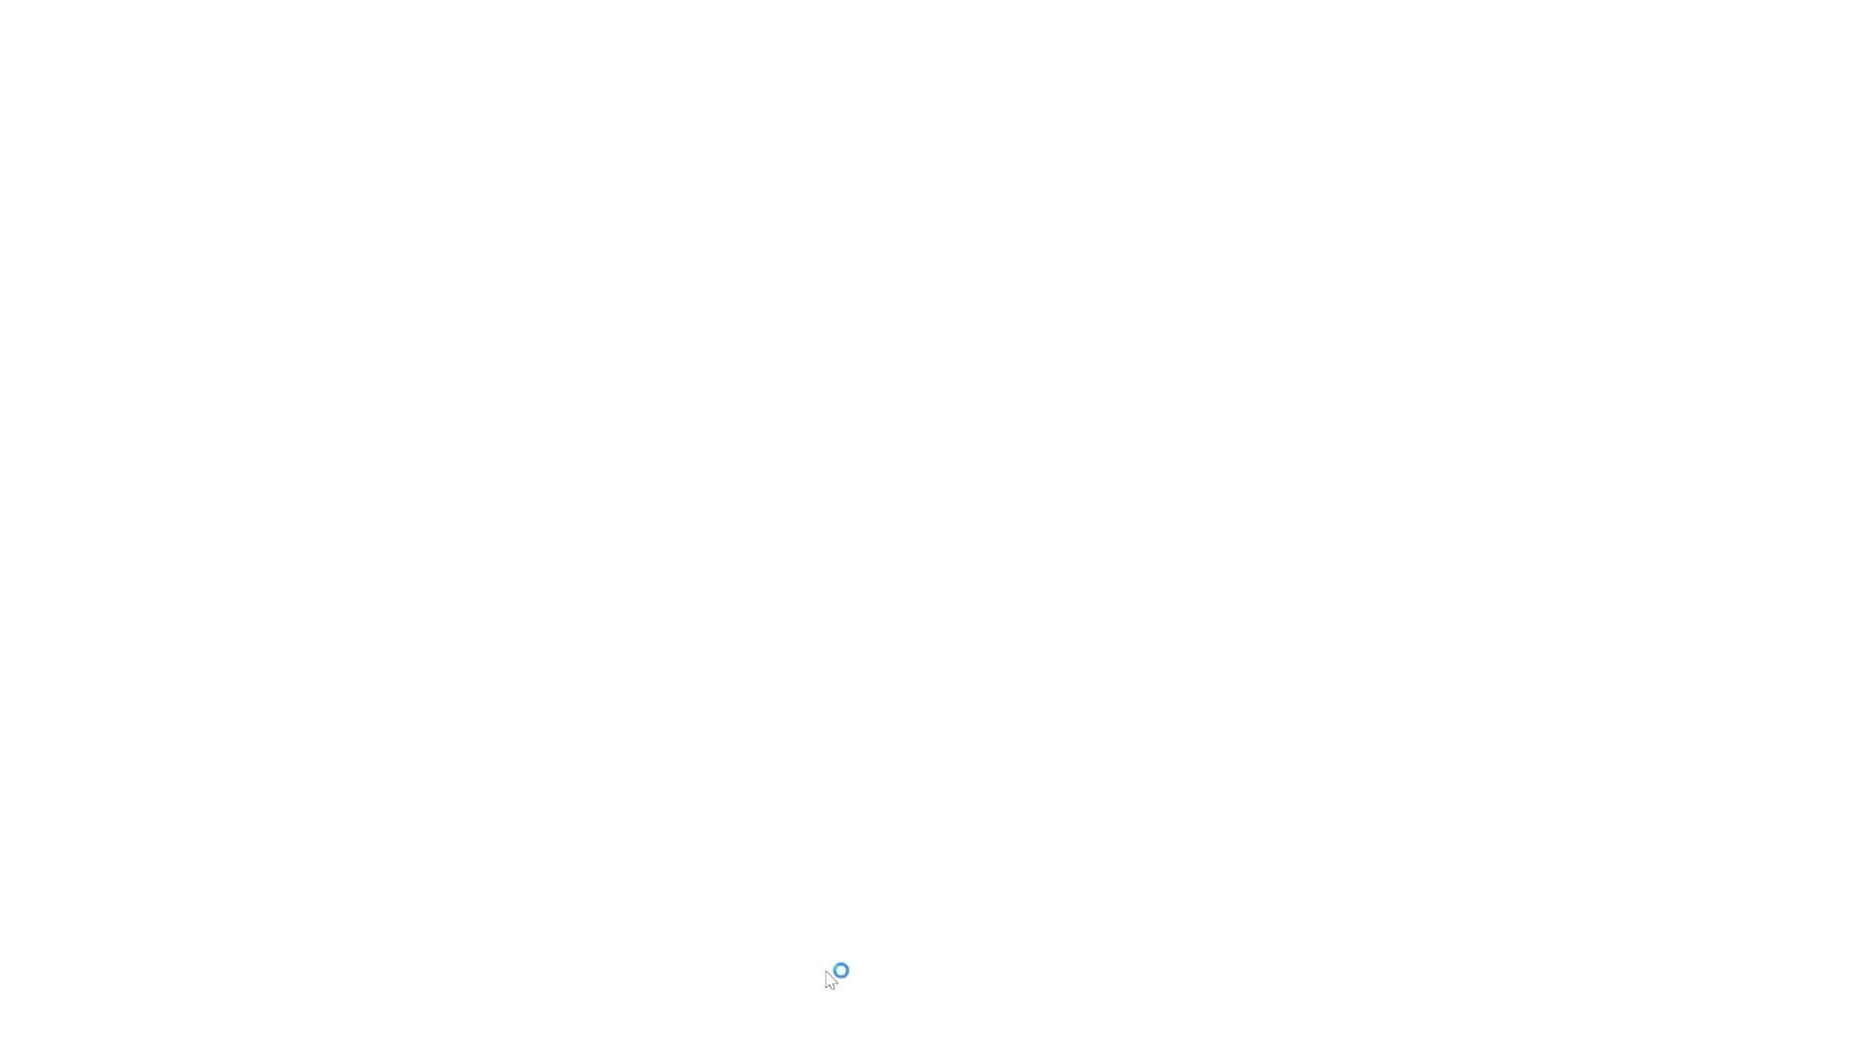
- Switch to the web browser, search for "hdri" and look through Poly Haven's HDRIs page
{"action": "type", "text": "hdri"}
{"action": "key", "text": "Return"}
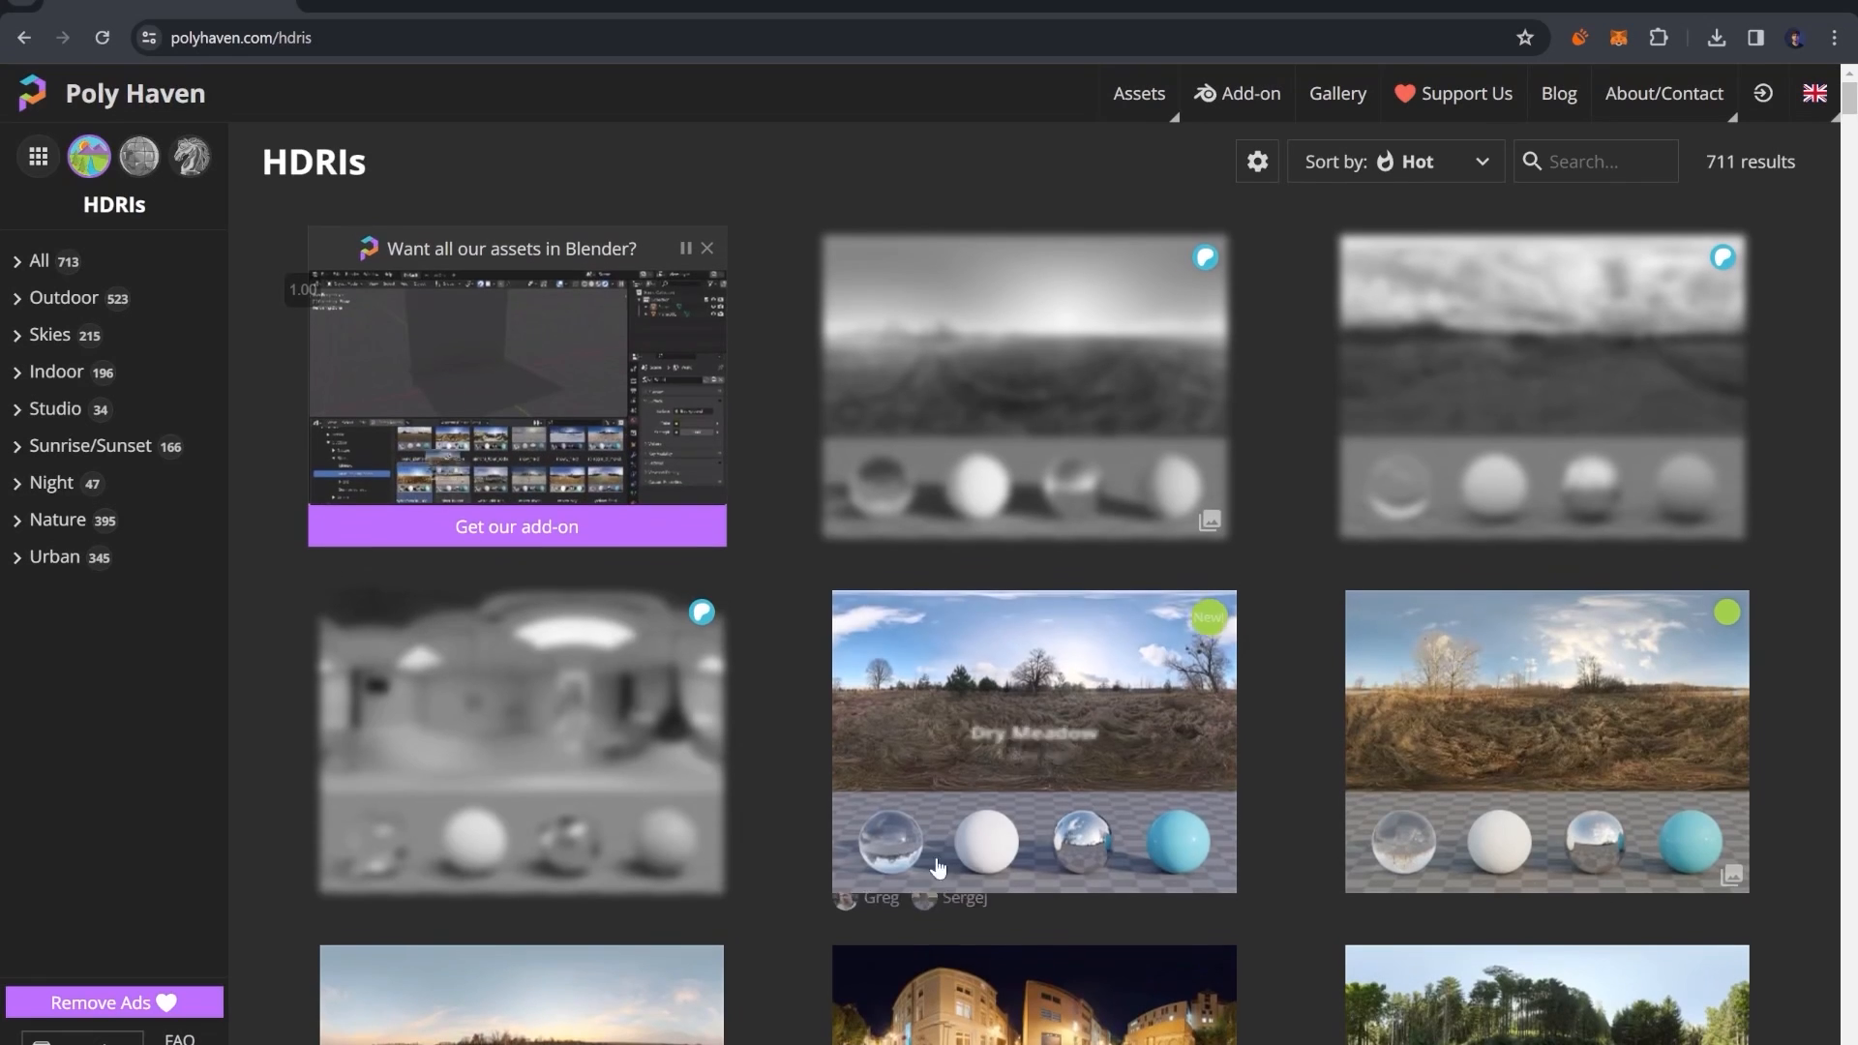
{"action": "scroll", "coordinate": [1152, 693], "scroll_direction": "down", "scroll_amount": 7}
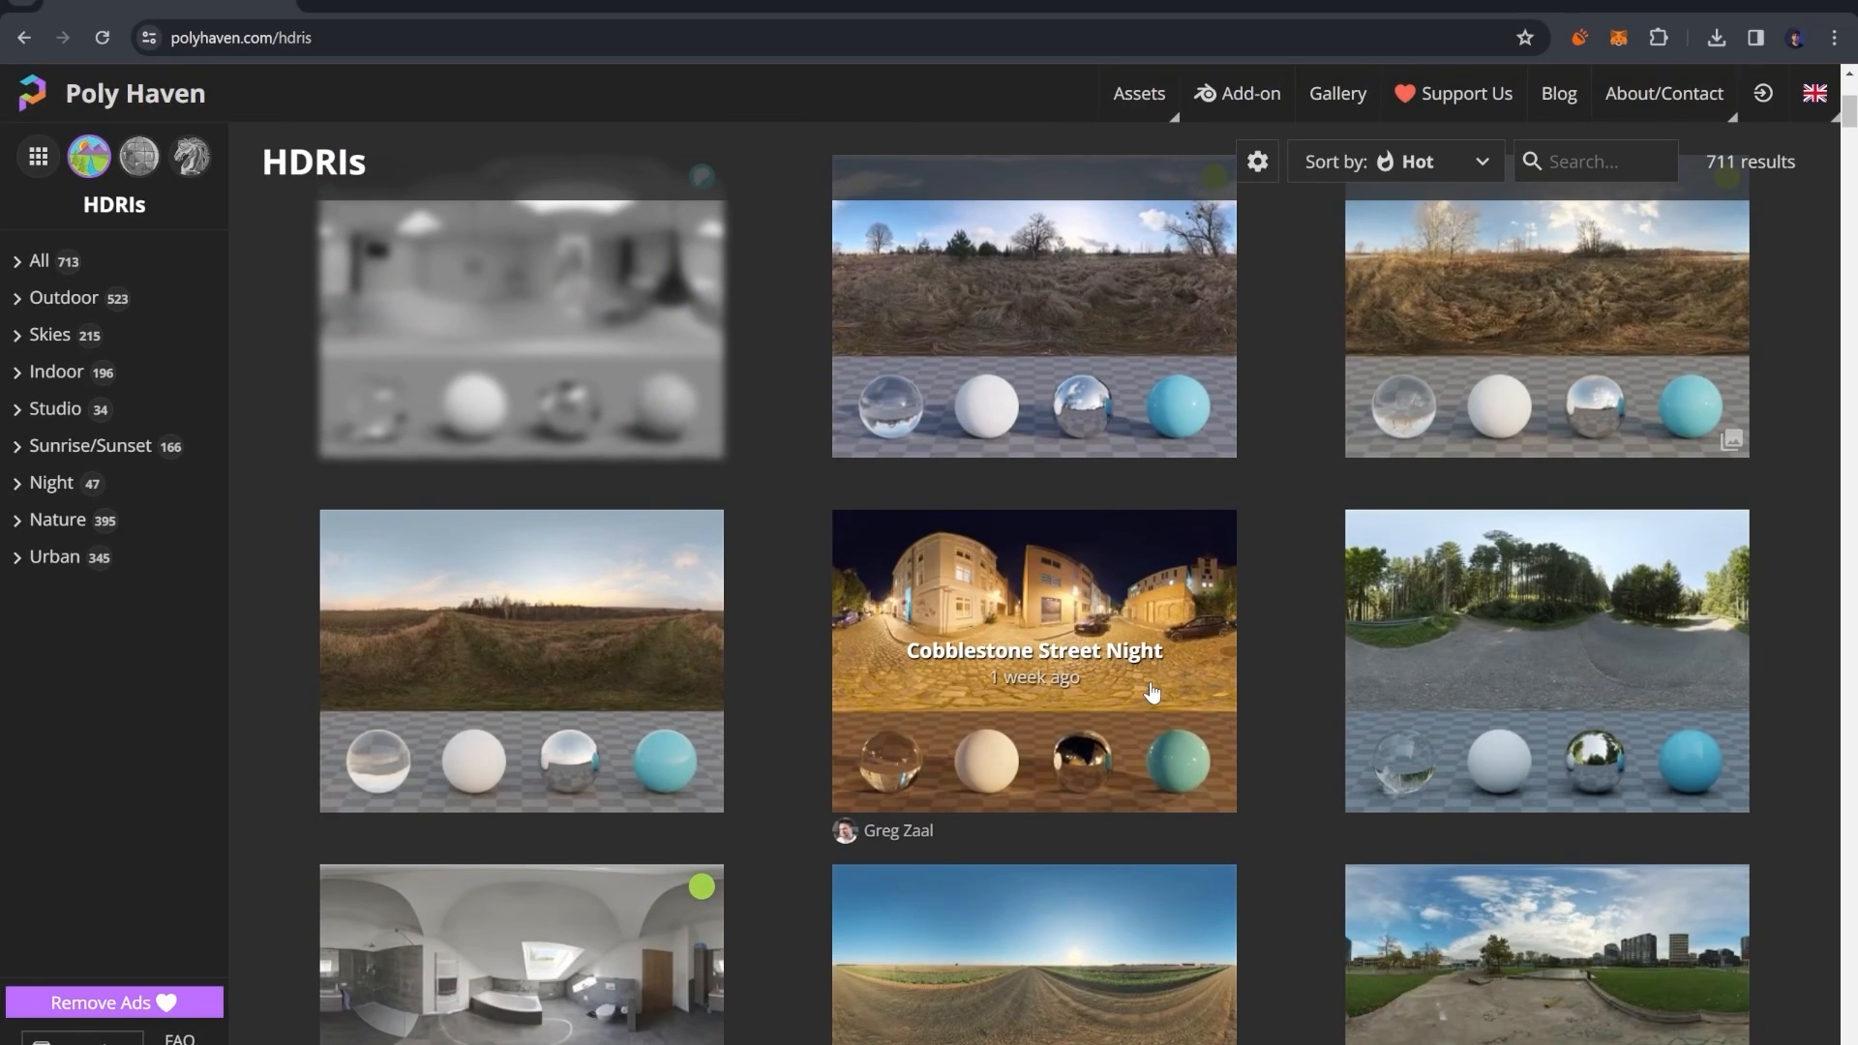
{"action": "scroll", "coordinate": [1152, 693], "scroll_direction": "down", "scroll_amount": 5}
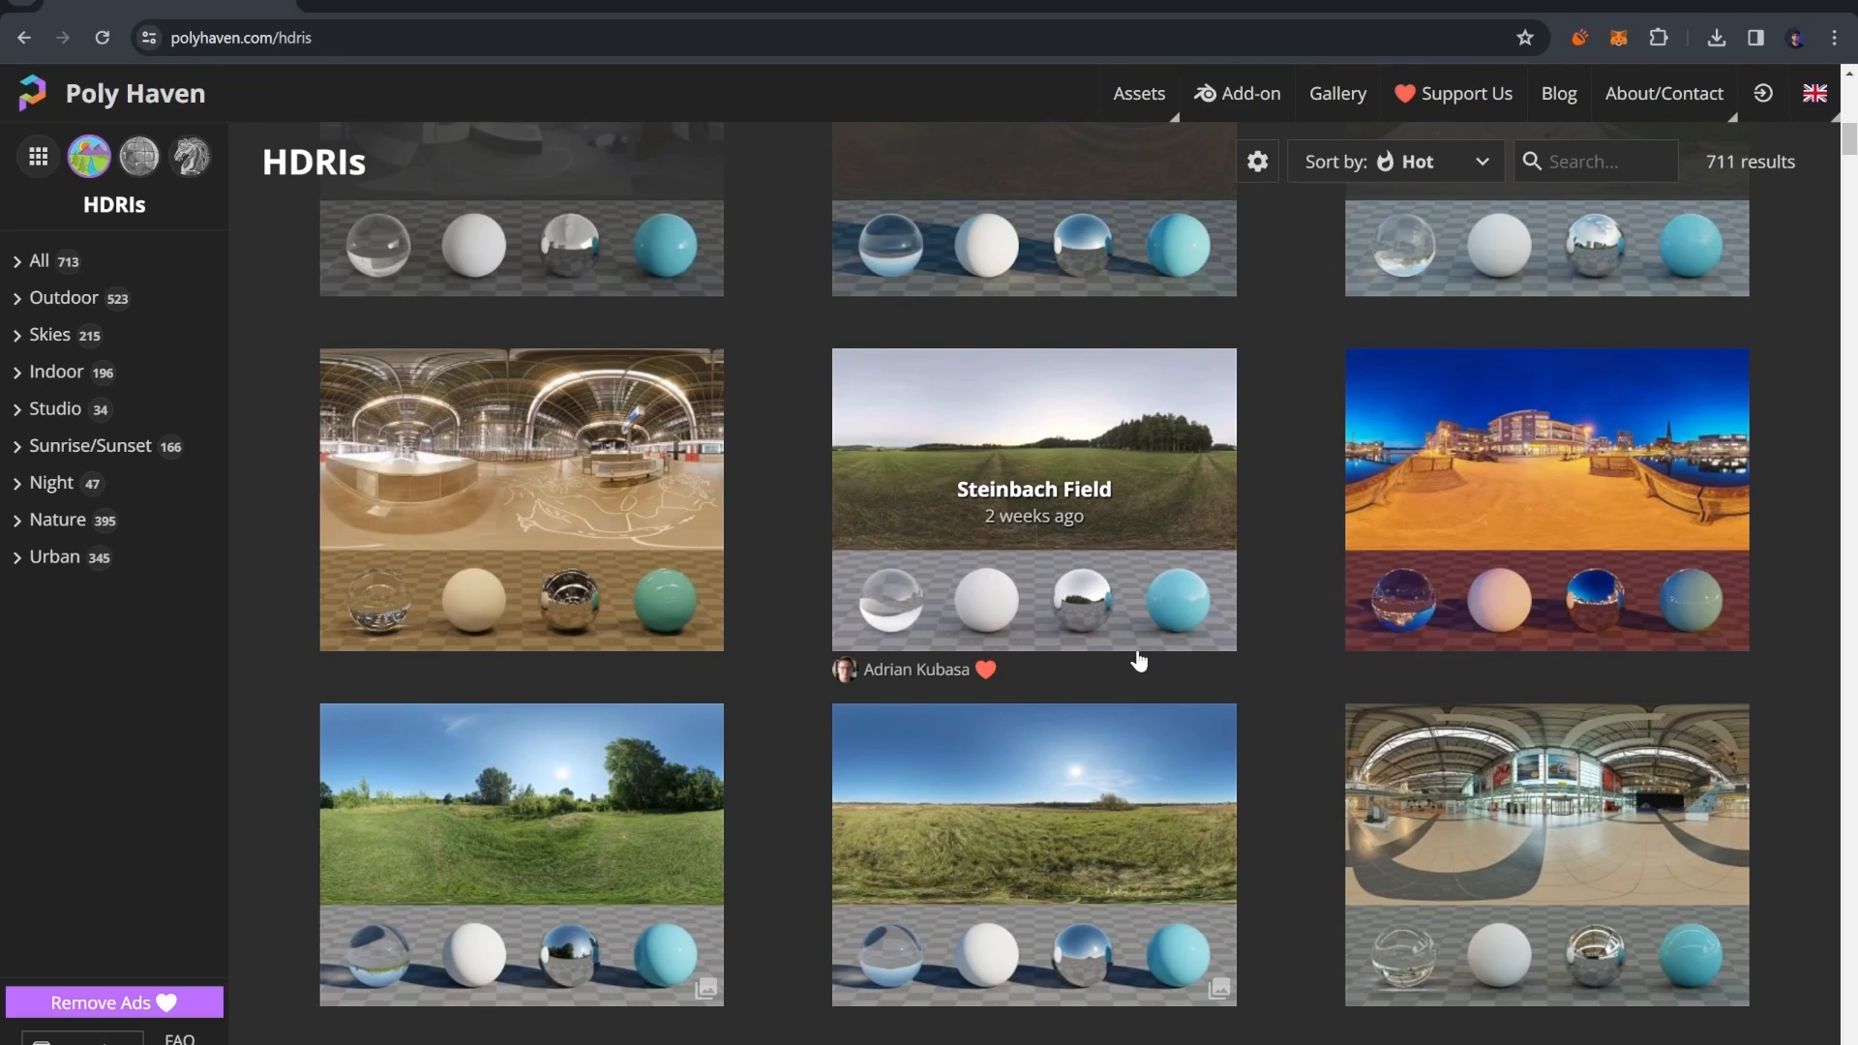
{"action": "scroll", "coordinate": [771, 639], "scroll_direction": "down", "scroll_amount": 6}
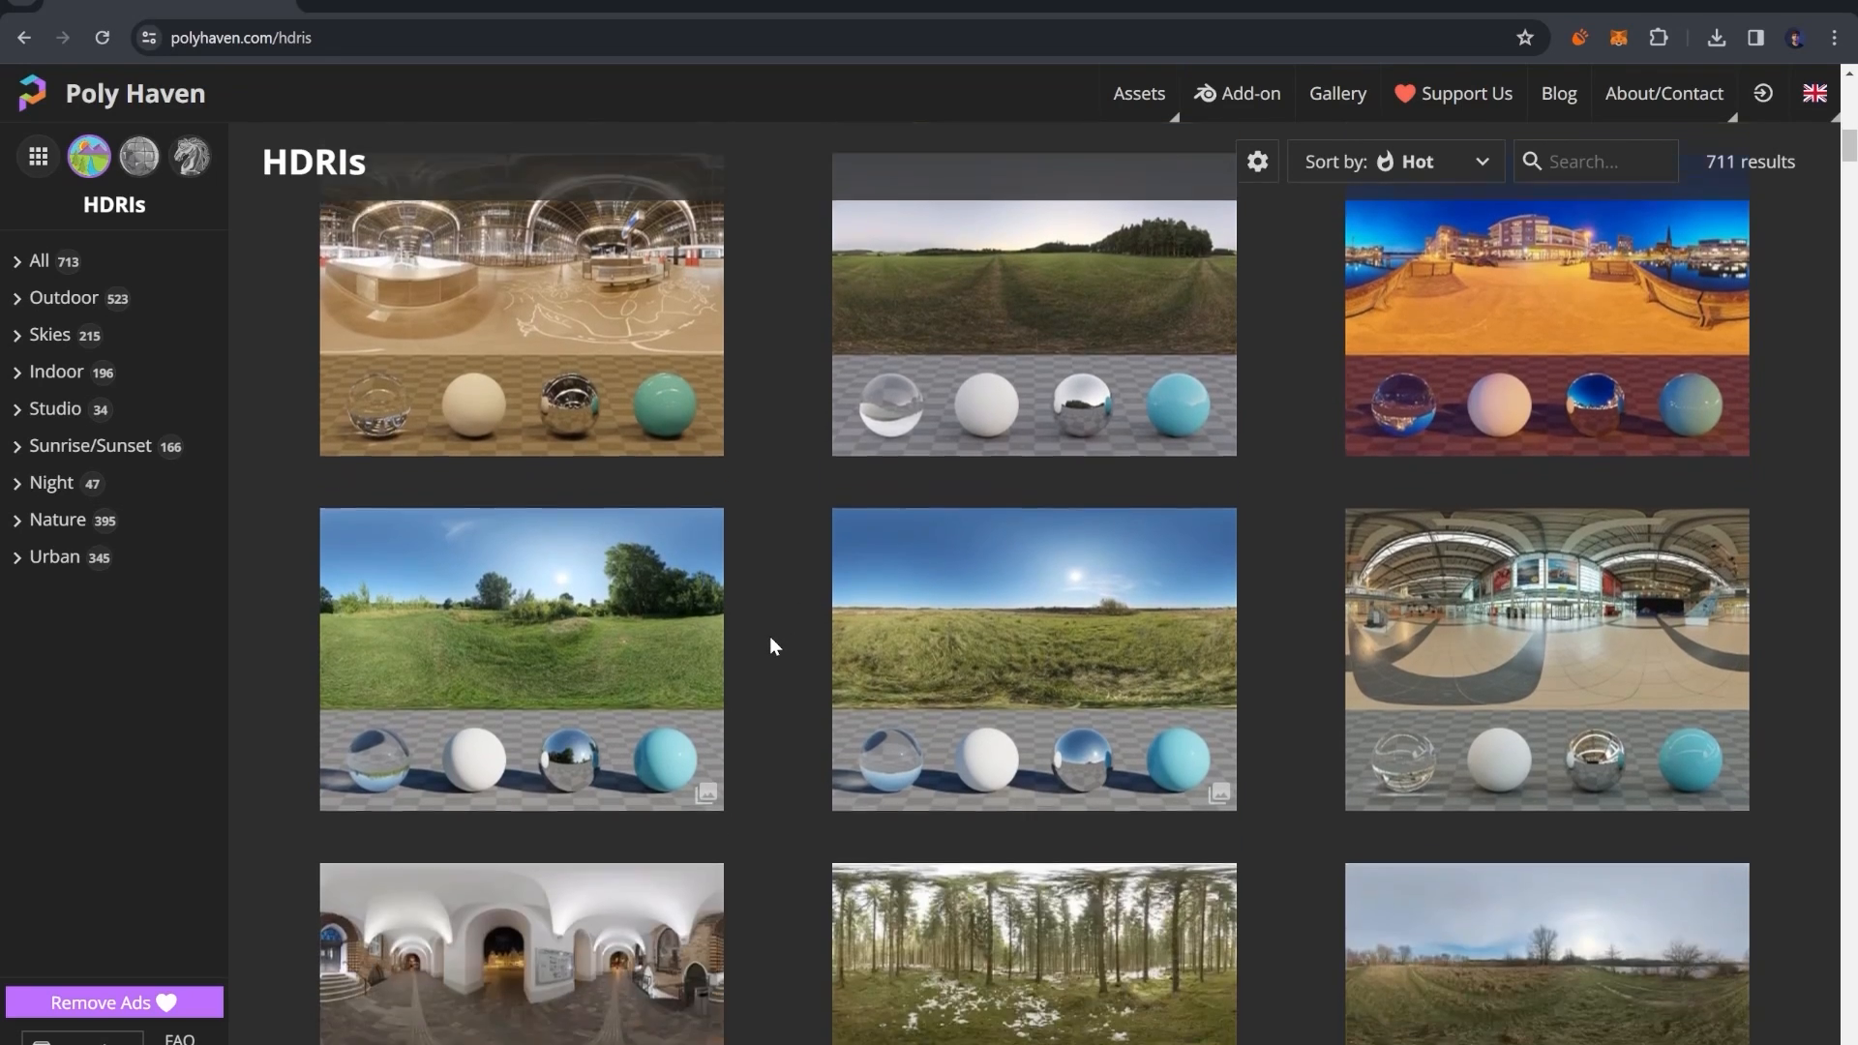
{"action": "scroll", "coordinate": [772, 644], "scroll_direction": "down", "scroll_amount": 8}
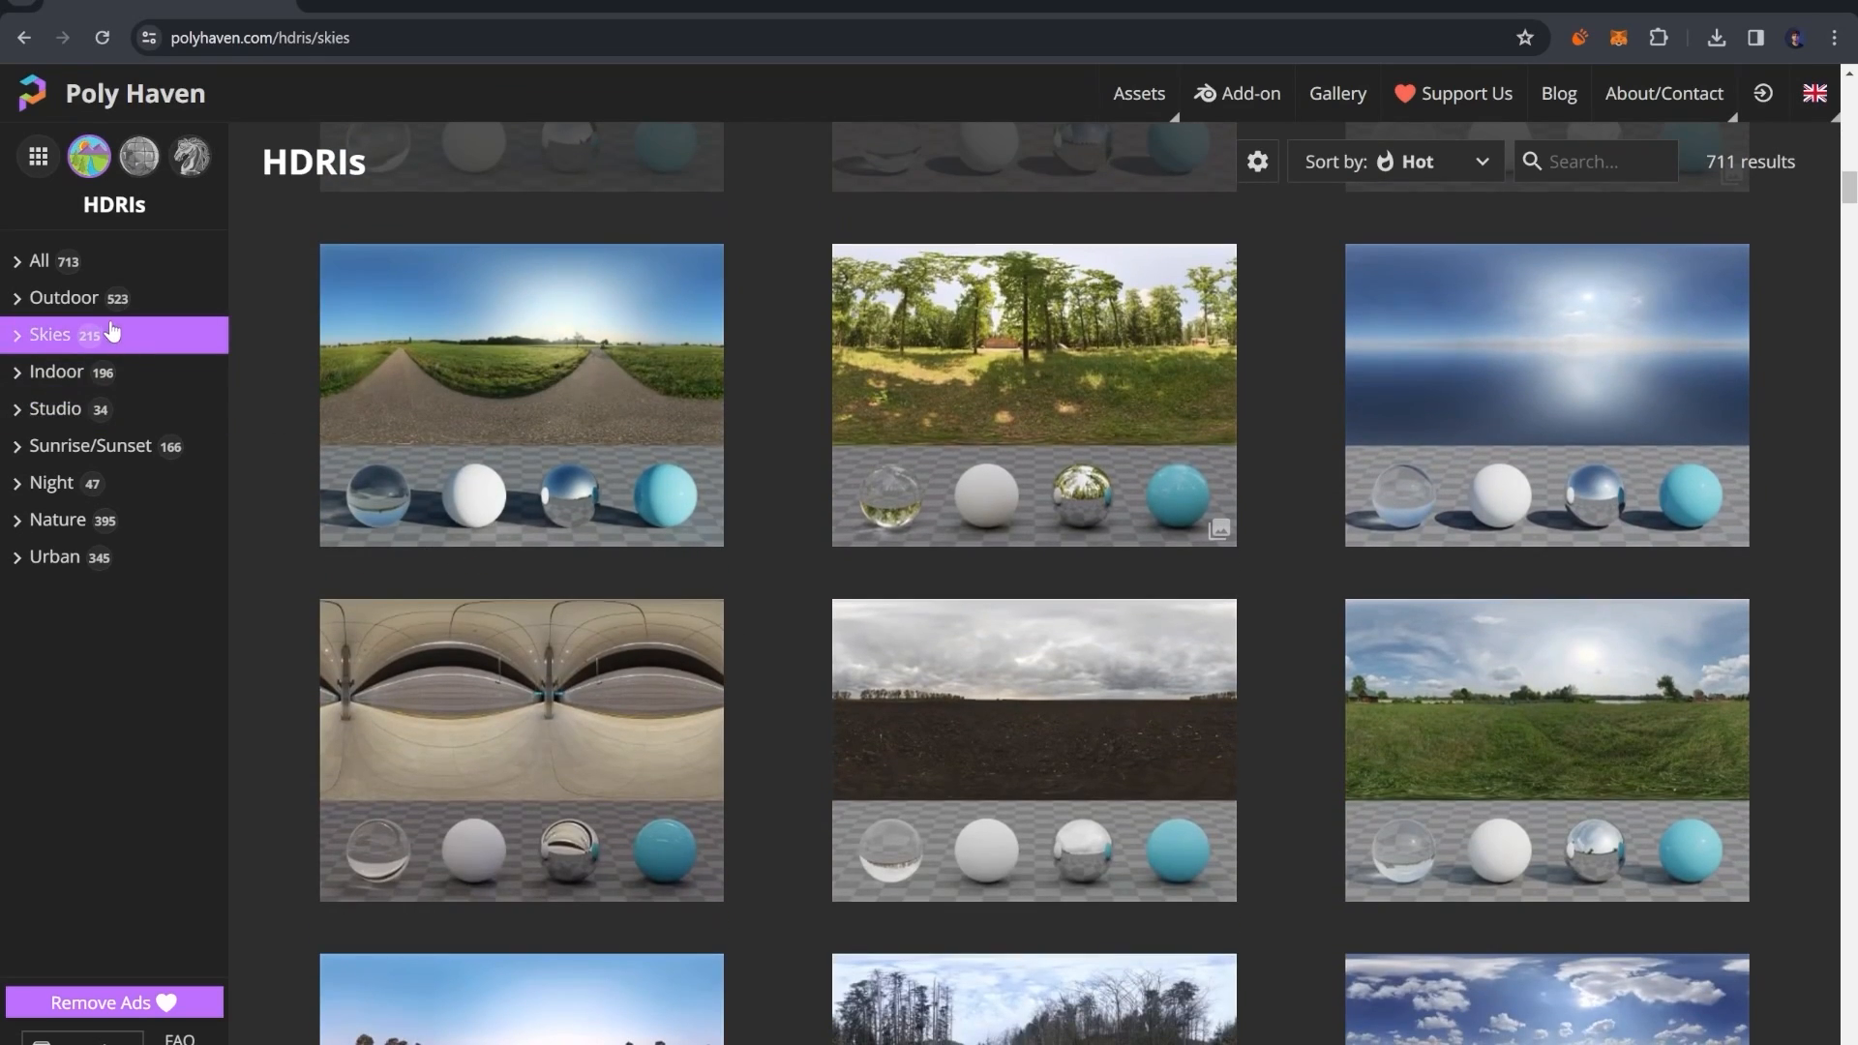
- Filter Poly Haven's HDRIs to the Skies category and look through the listed skies
{"action": "left_click", "coordinate": [112, 332]}
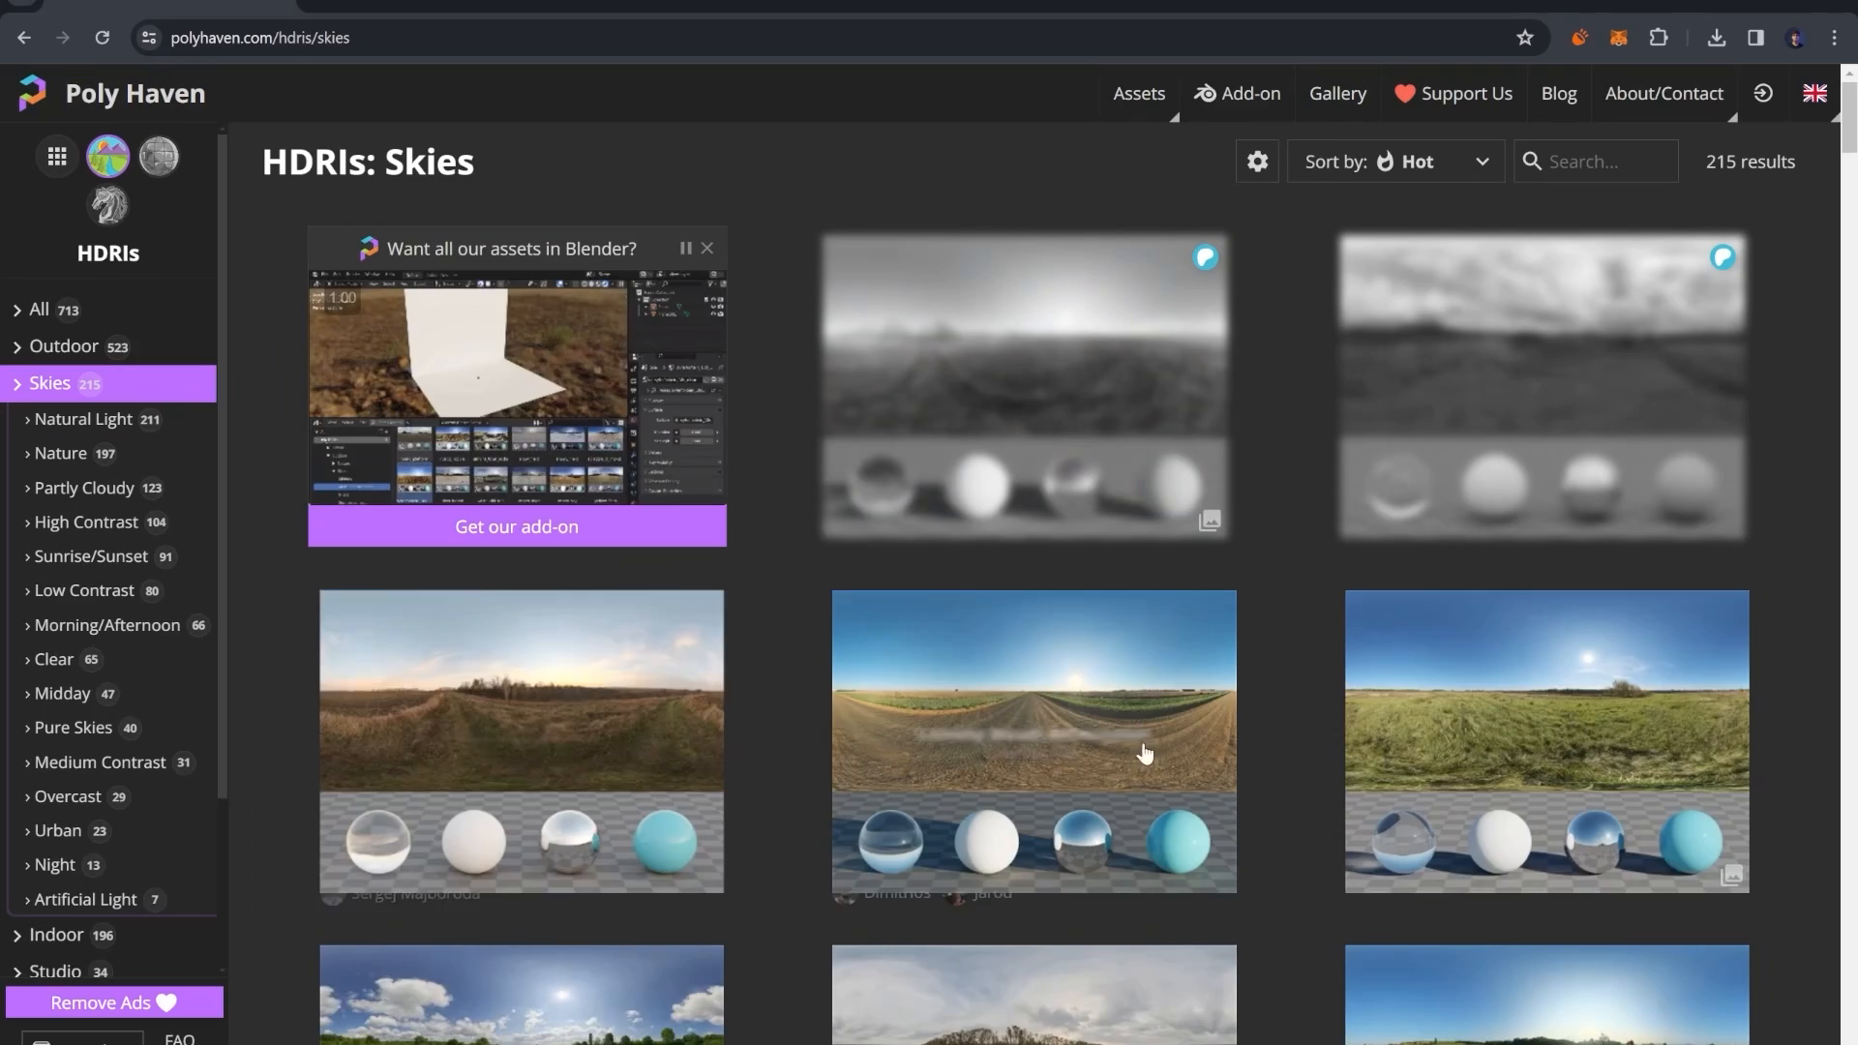
{"action": "scroll", "coordinate": [1602, 757], "scroll_direction": "down", "scroll_amount": 5}
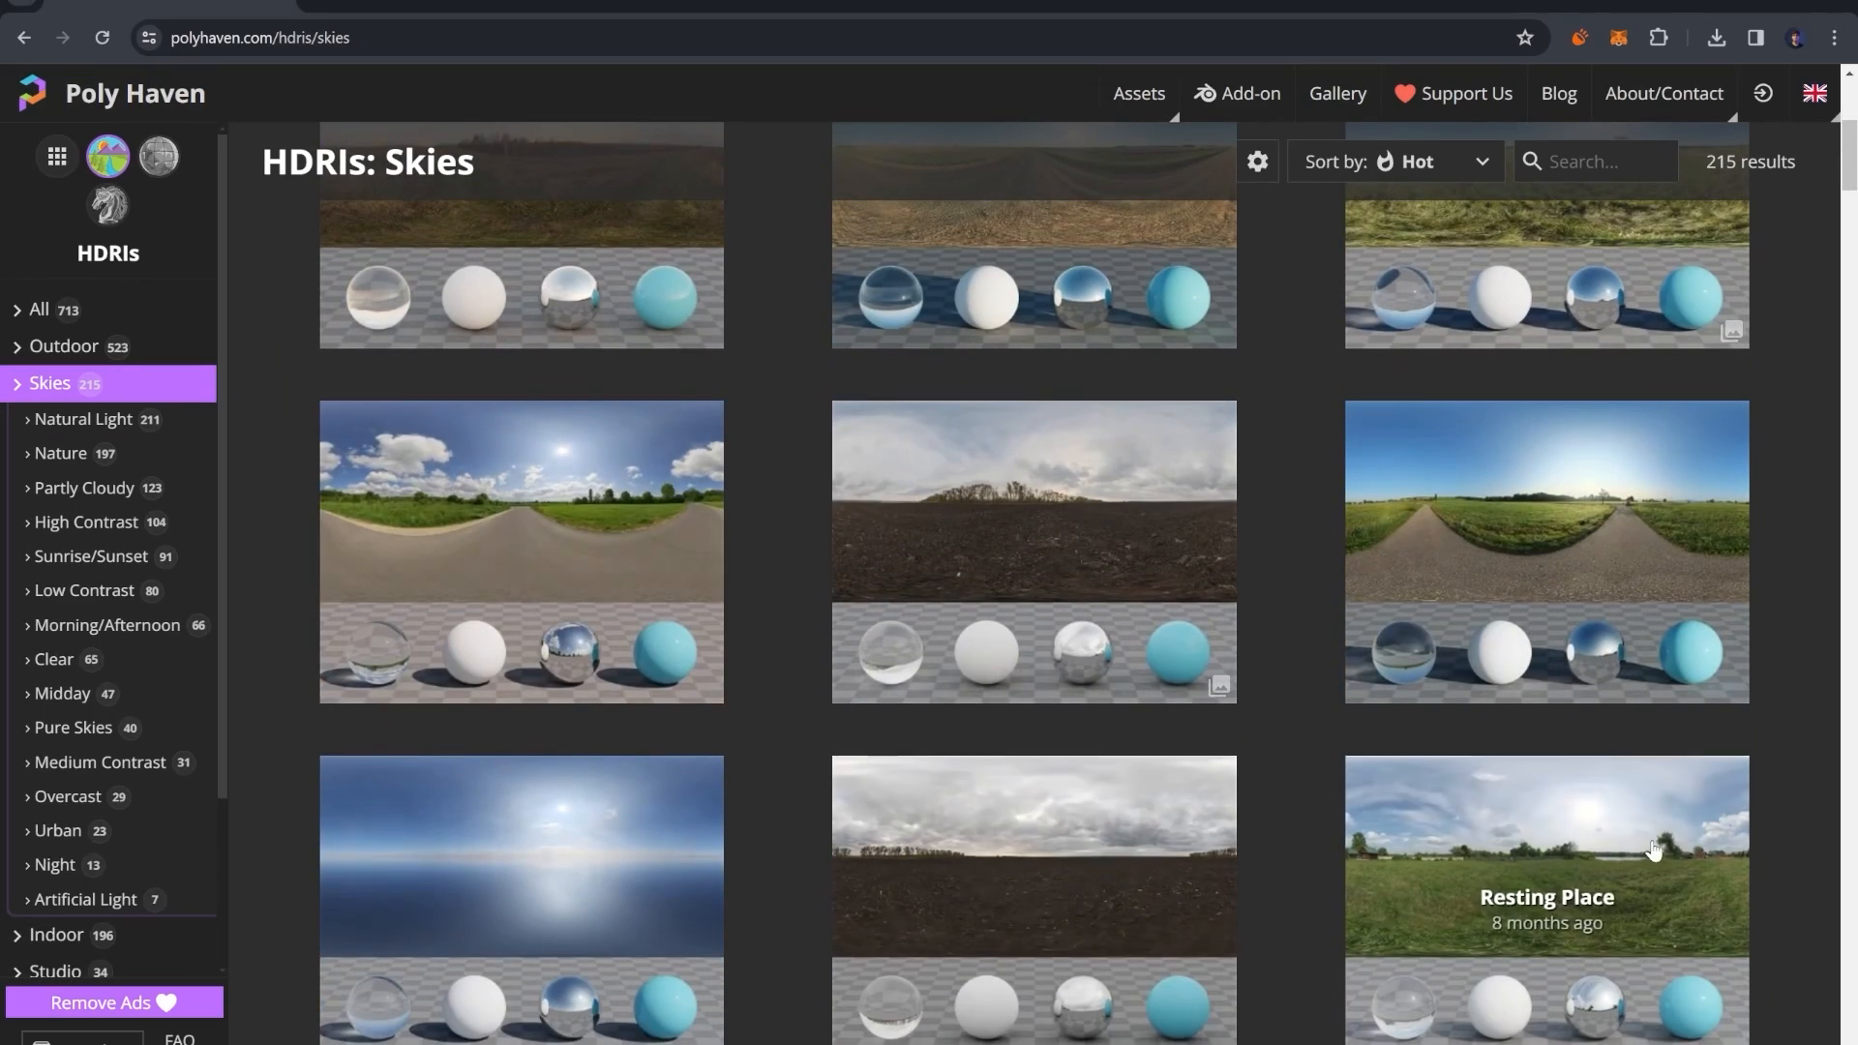
{"action": "left_click", "coordinate": [1732, 6]}
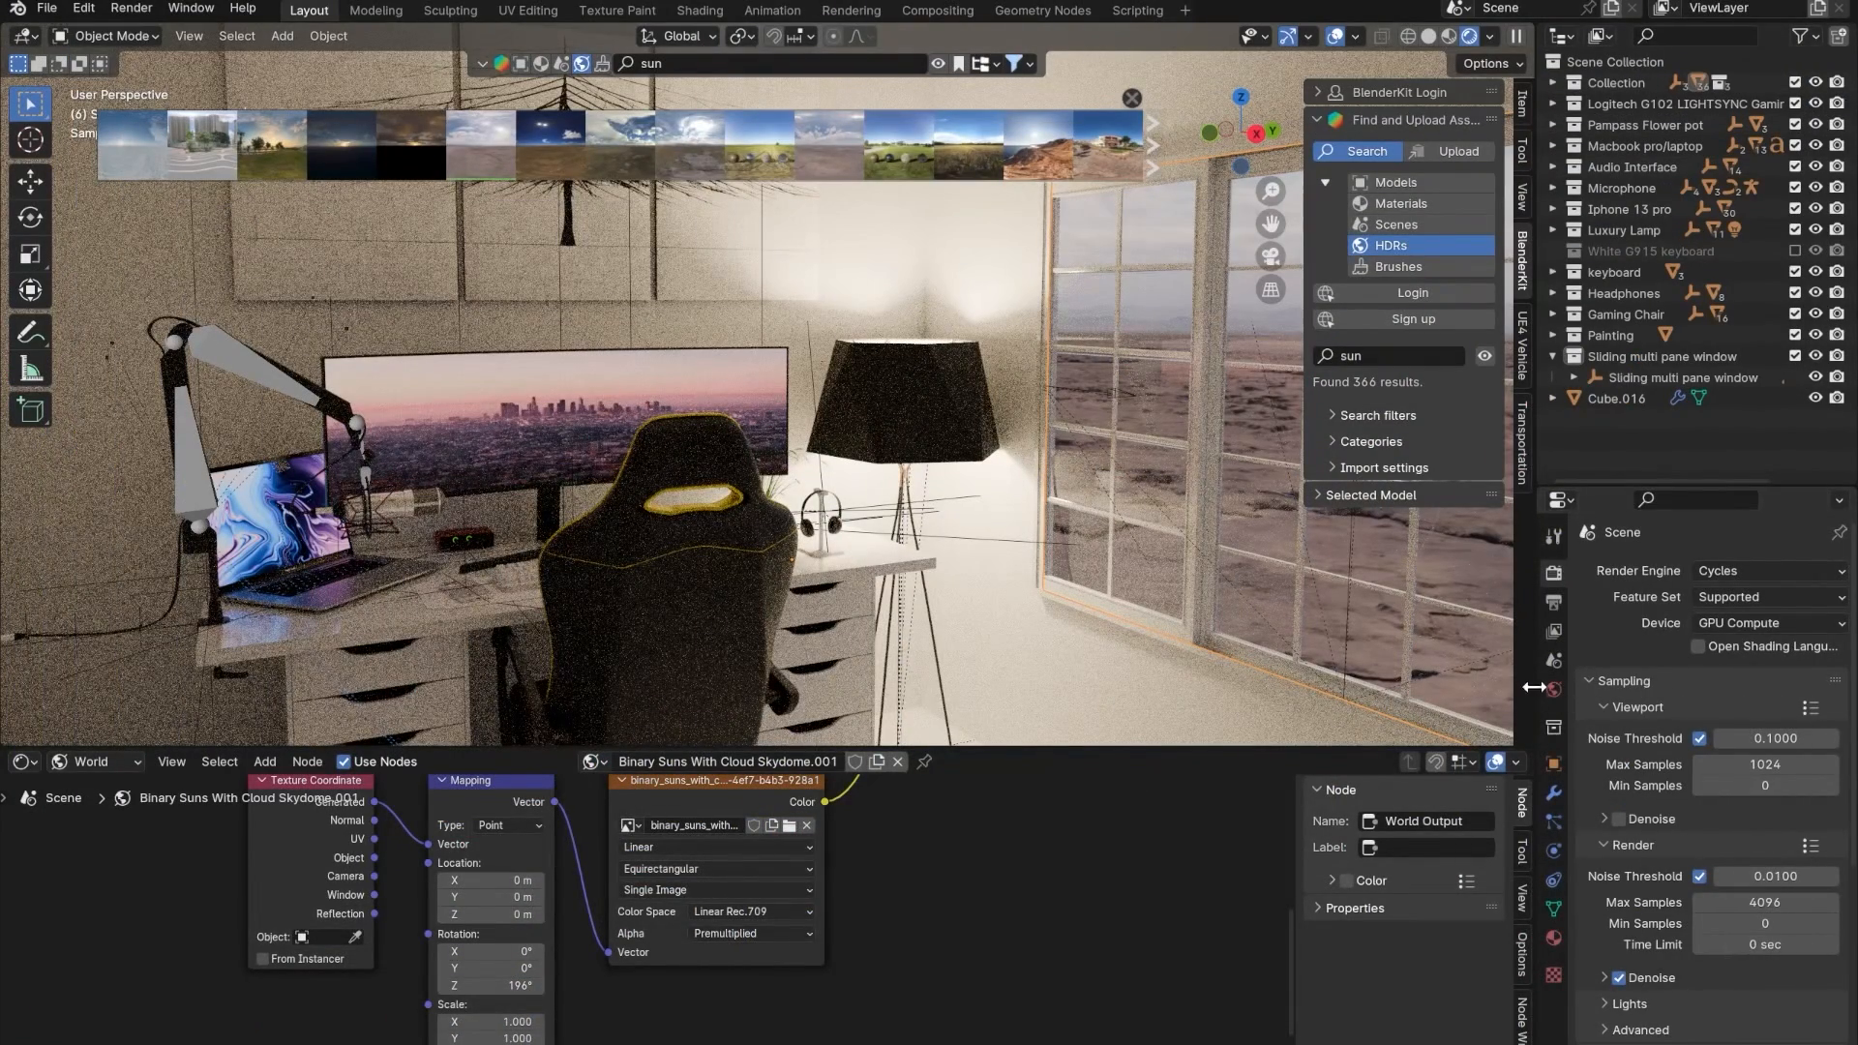
{"action": "key", "text": "alt+Tab"}
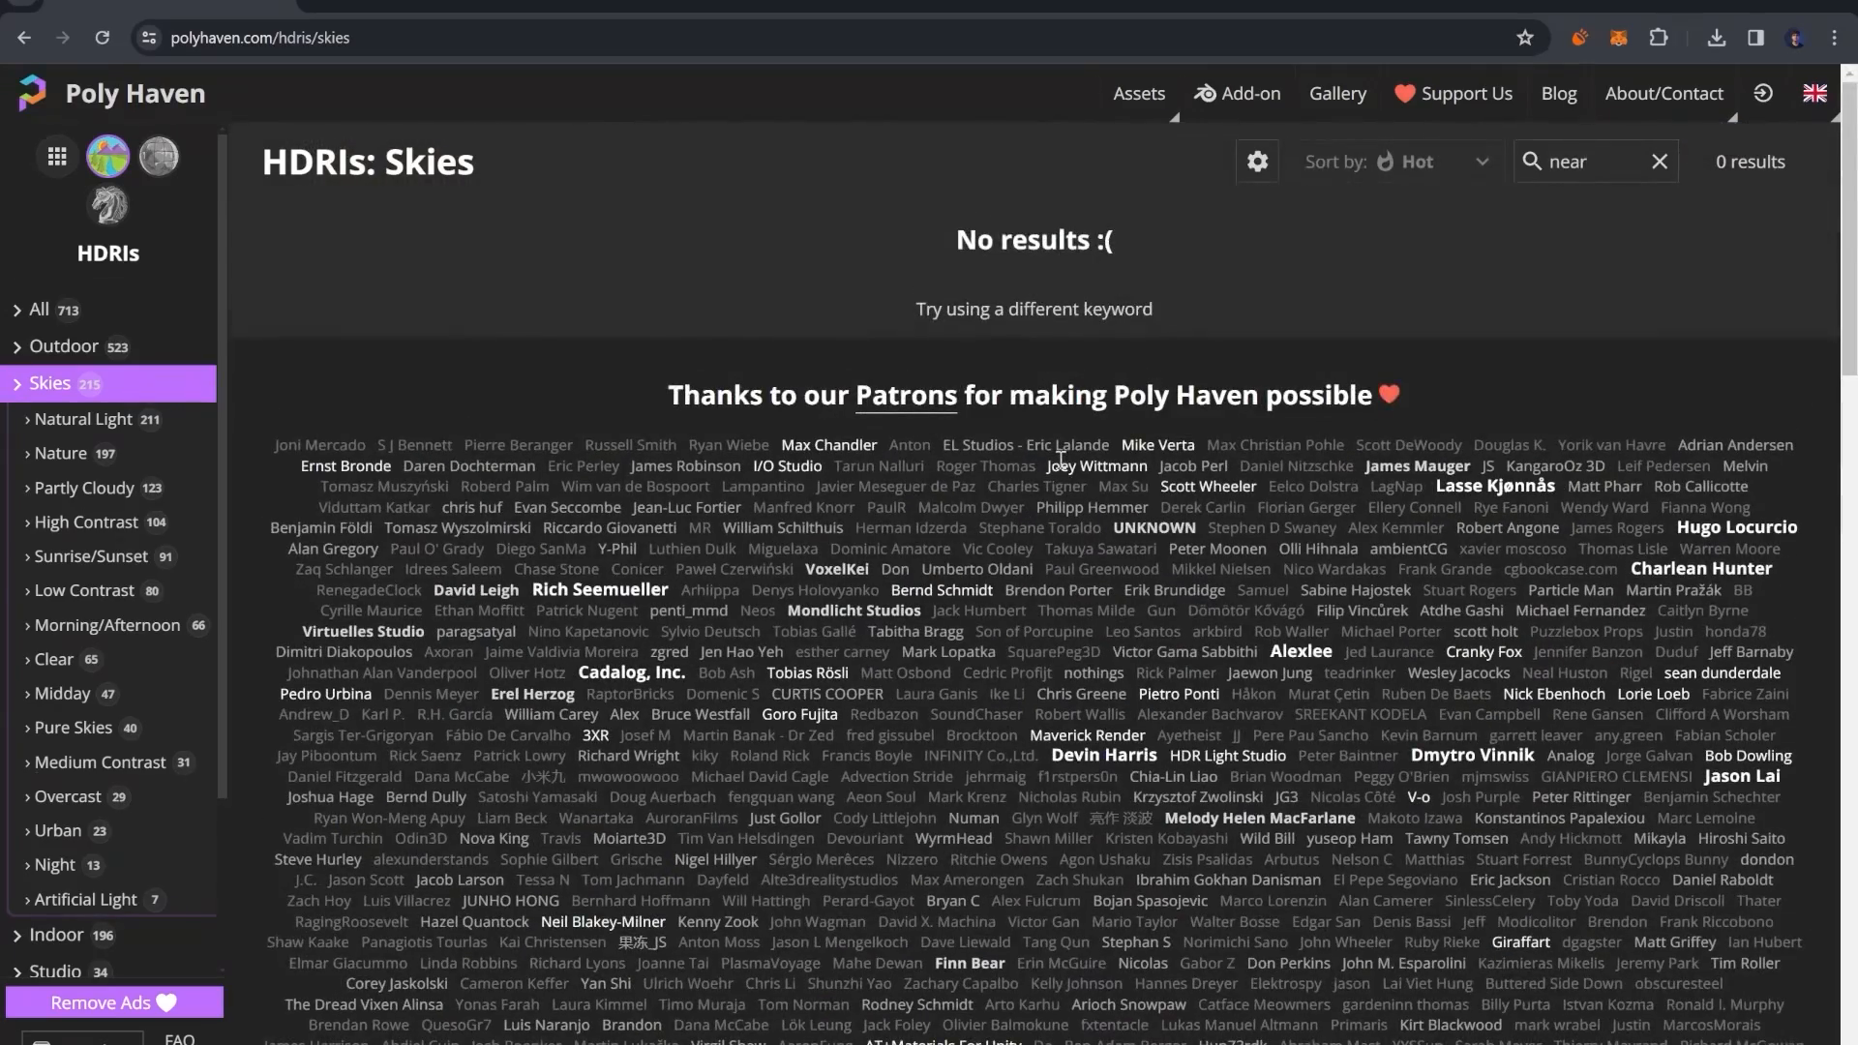
- Search all Poly Haven HDRIs for "near", preview Near The River 01 and download it as an 8K HDR
{"action": "left_click", "coordinate": [44, 310]}
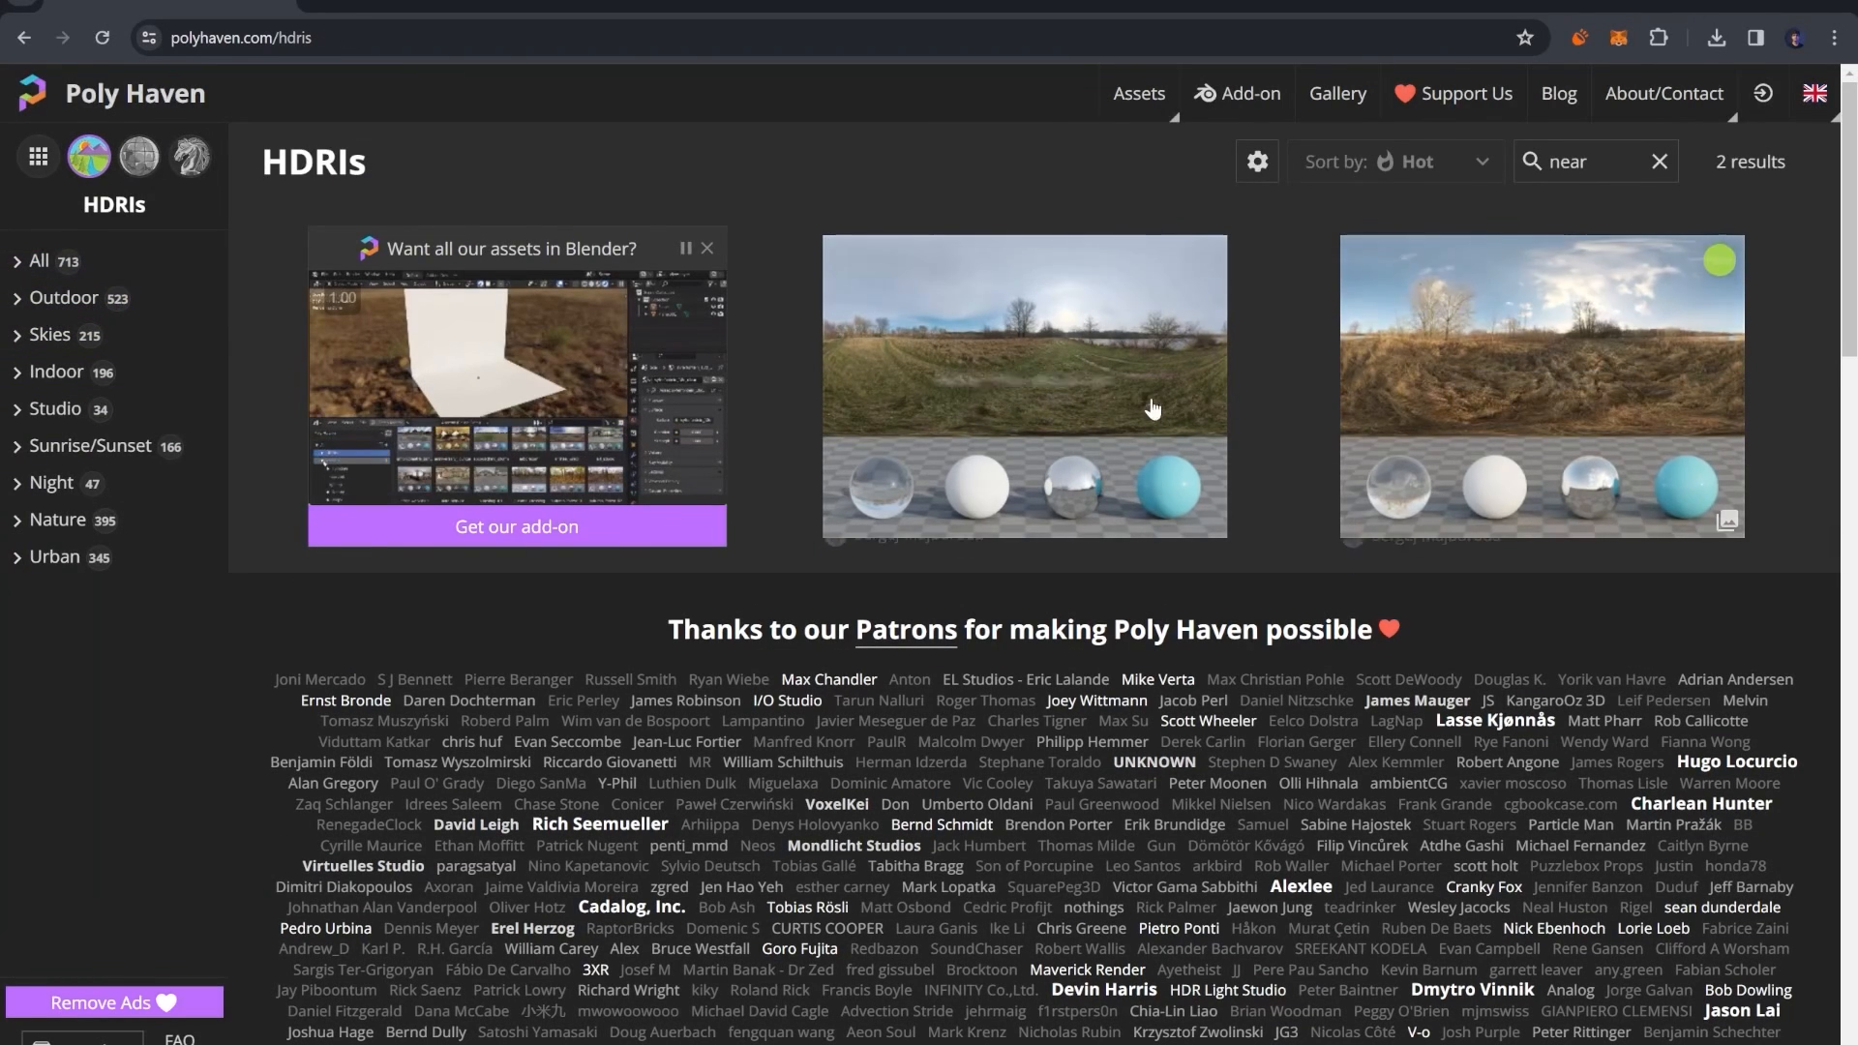
{"action": "left_click", "coordinate": [1126, 378]}
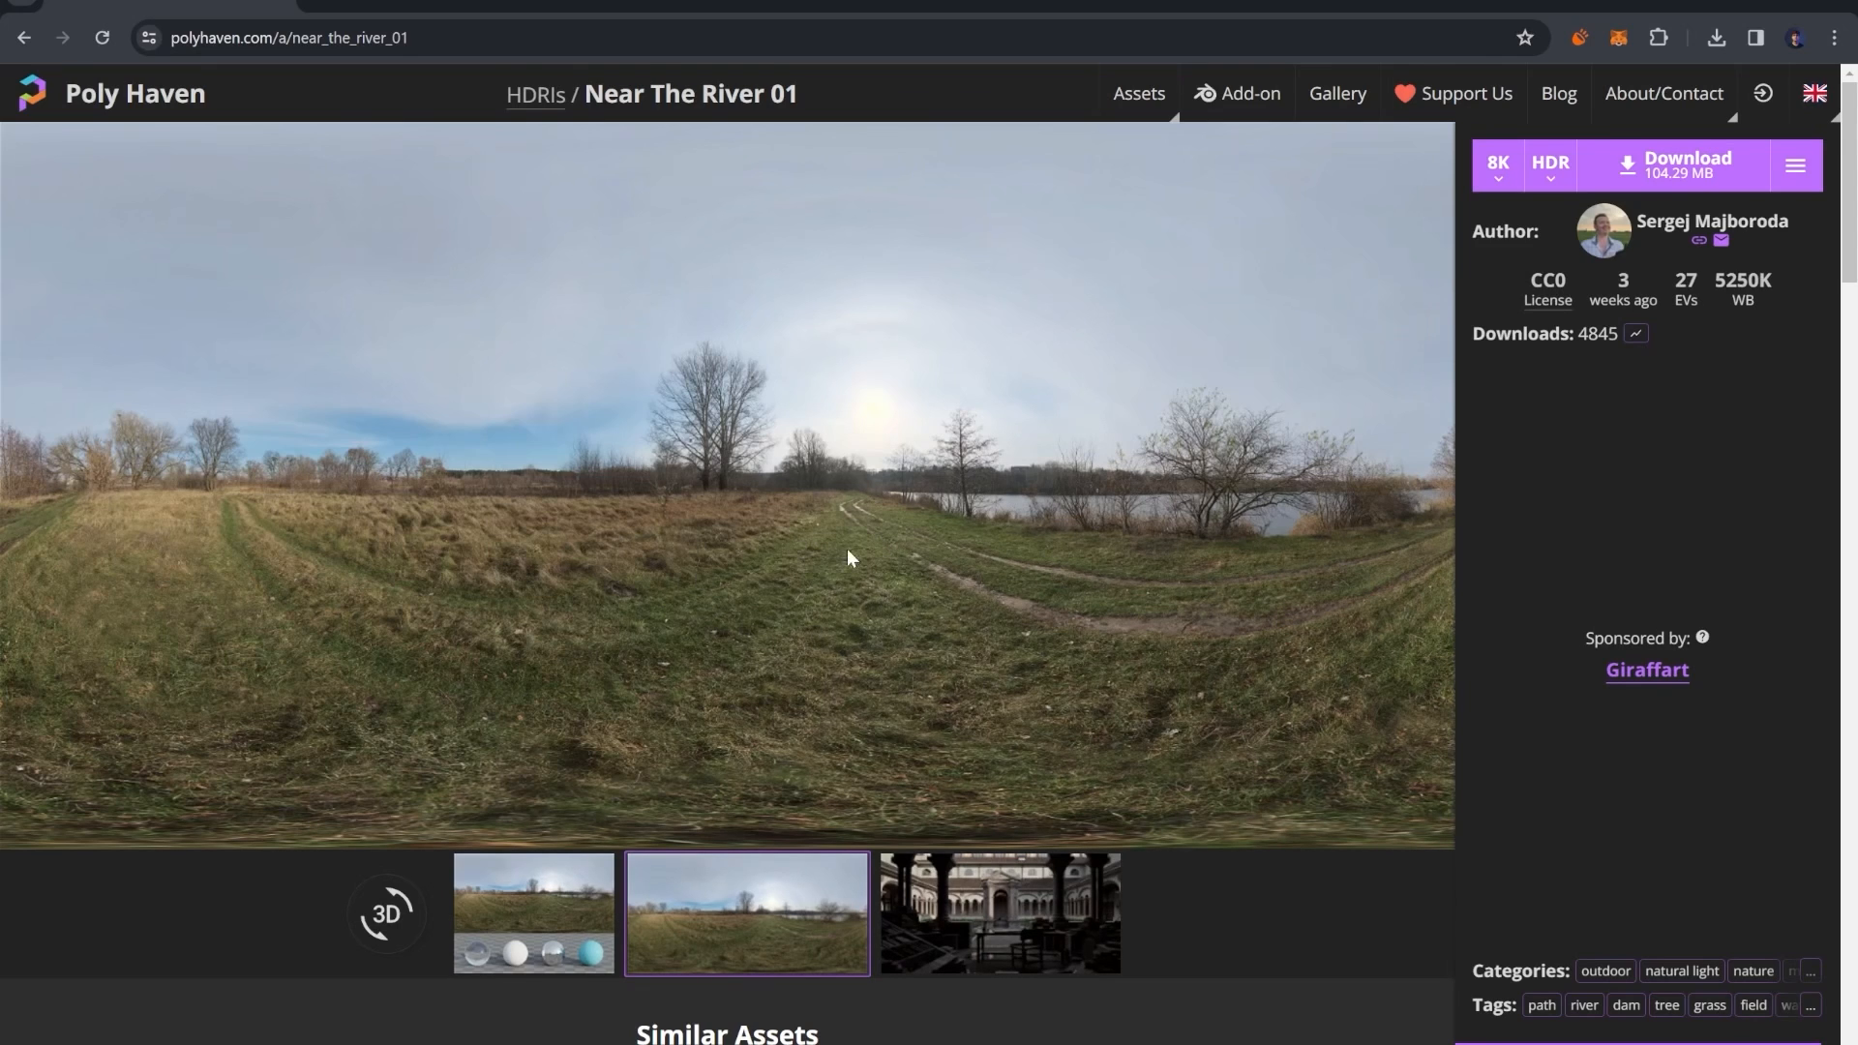
{"action": "left_click", "coordinate": [997, 910]}
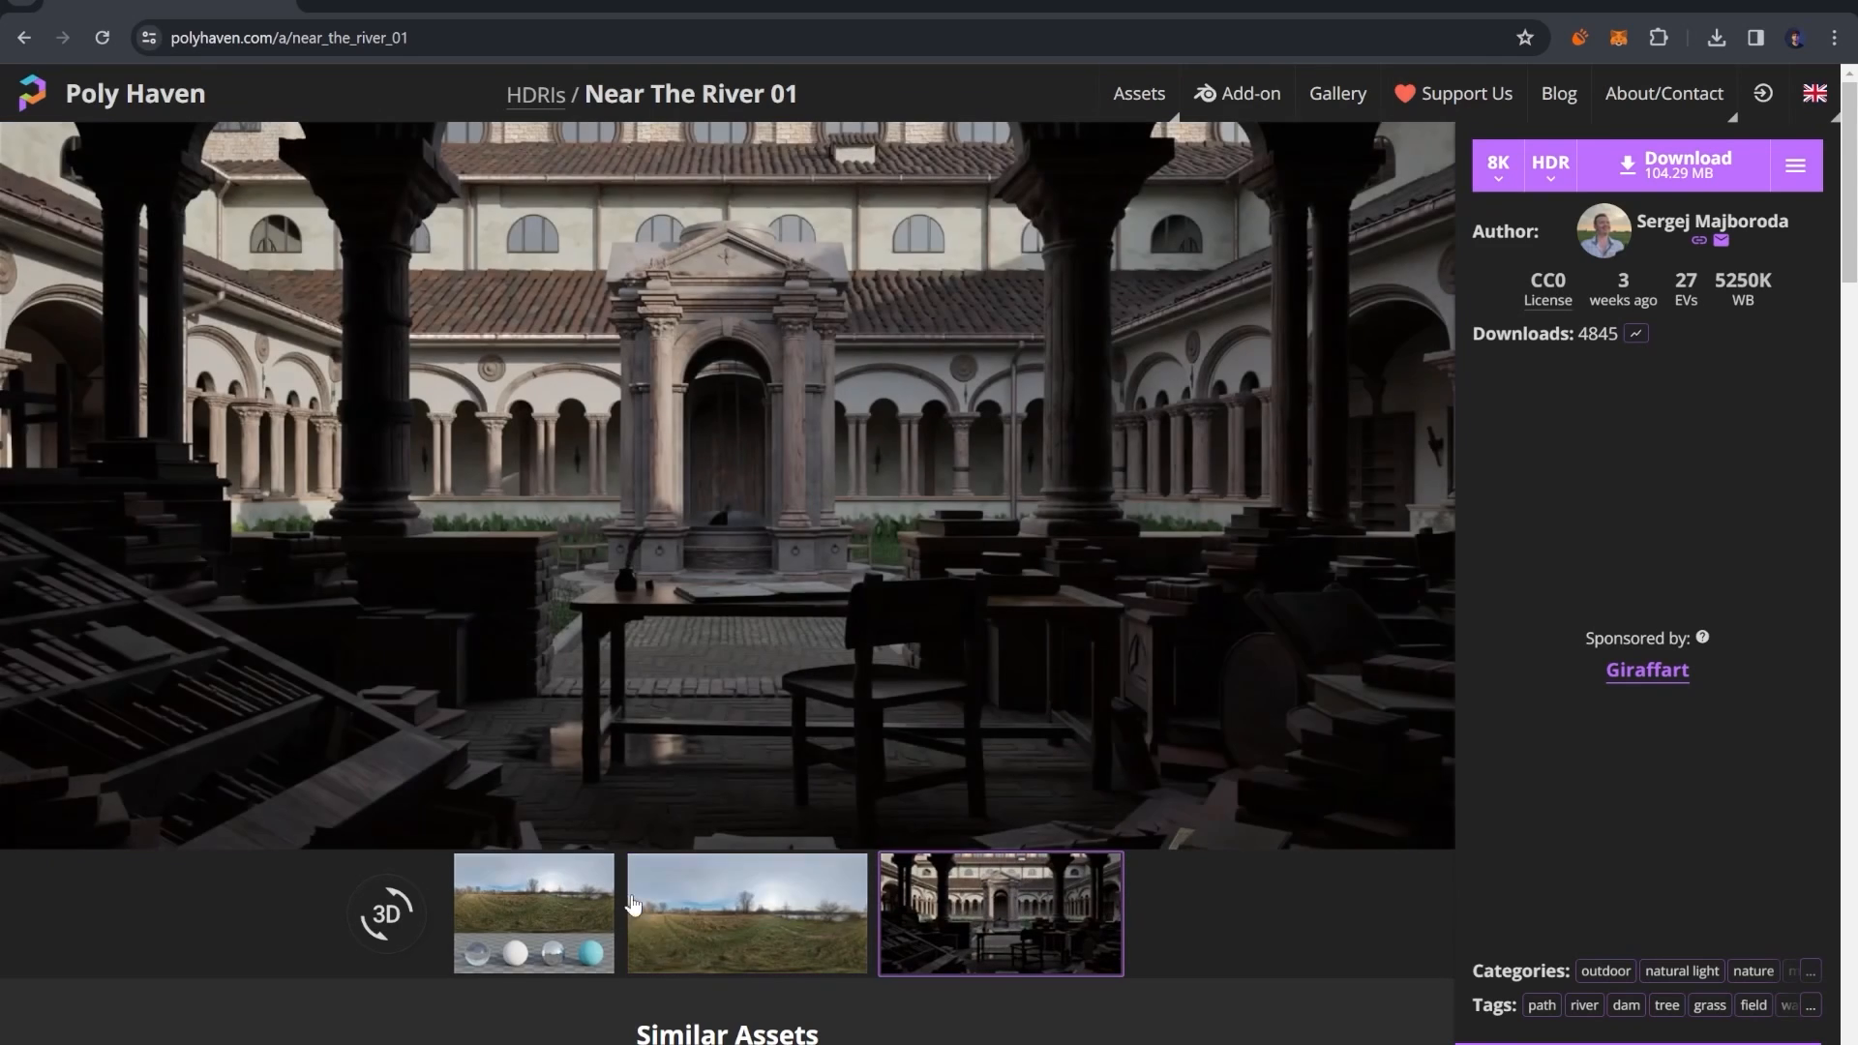
{"action": "left_click", "coordinate": [533, 911]}
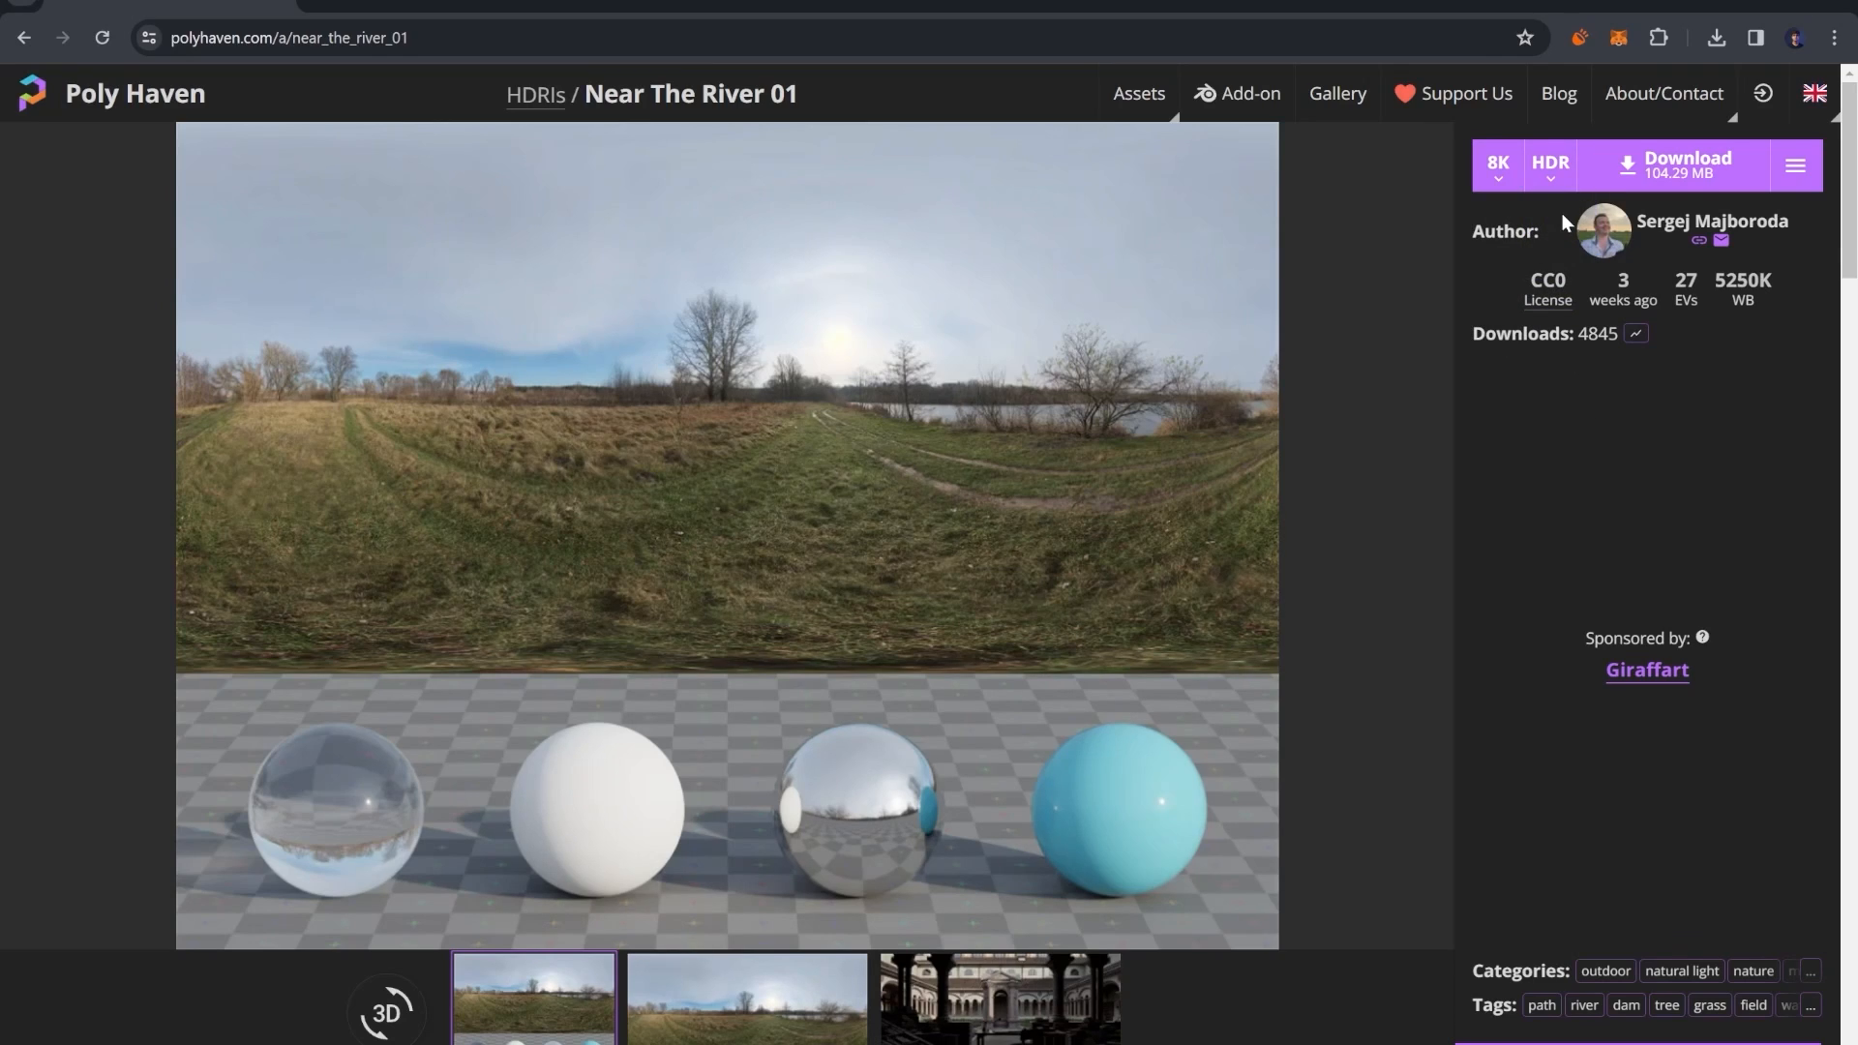
{"action": "left_click", "coordinate": [1677, 174]}
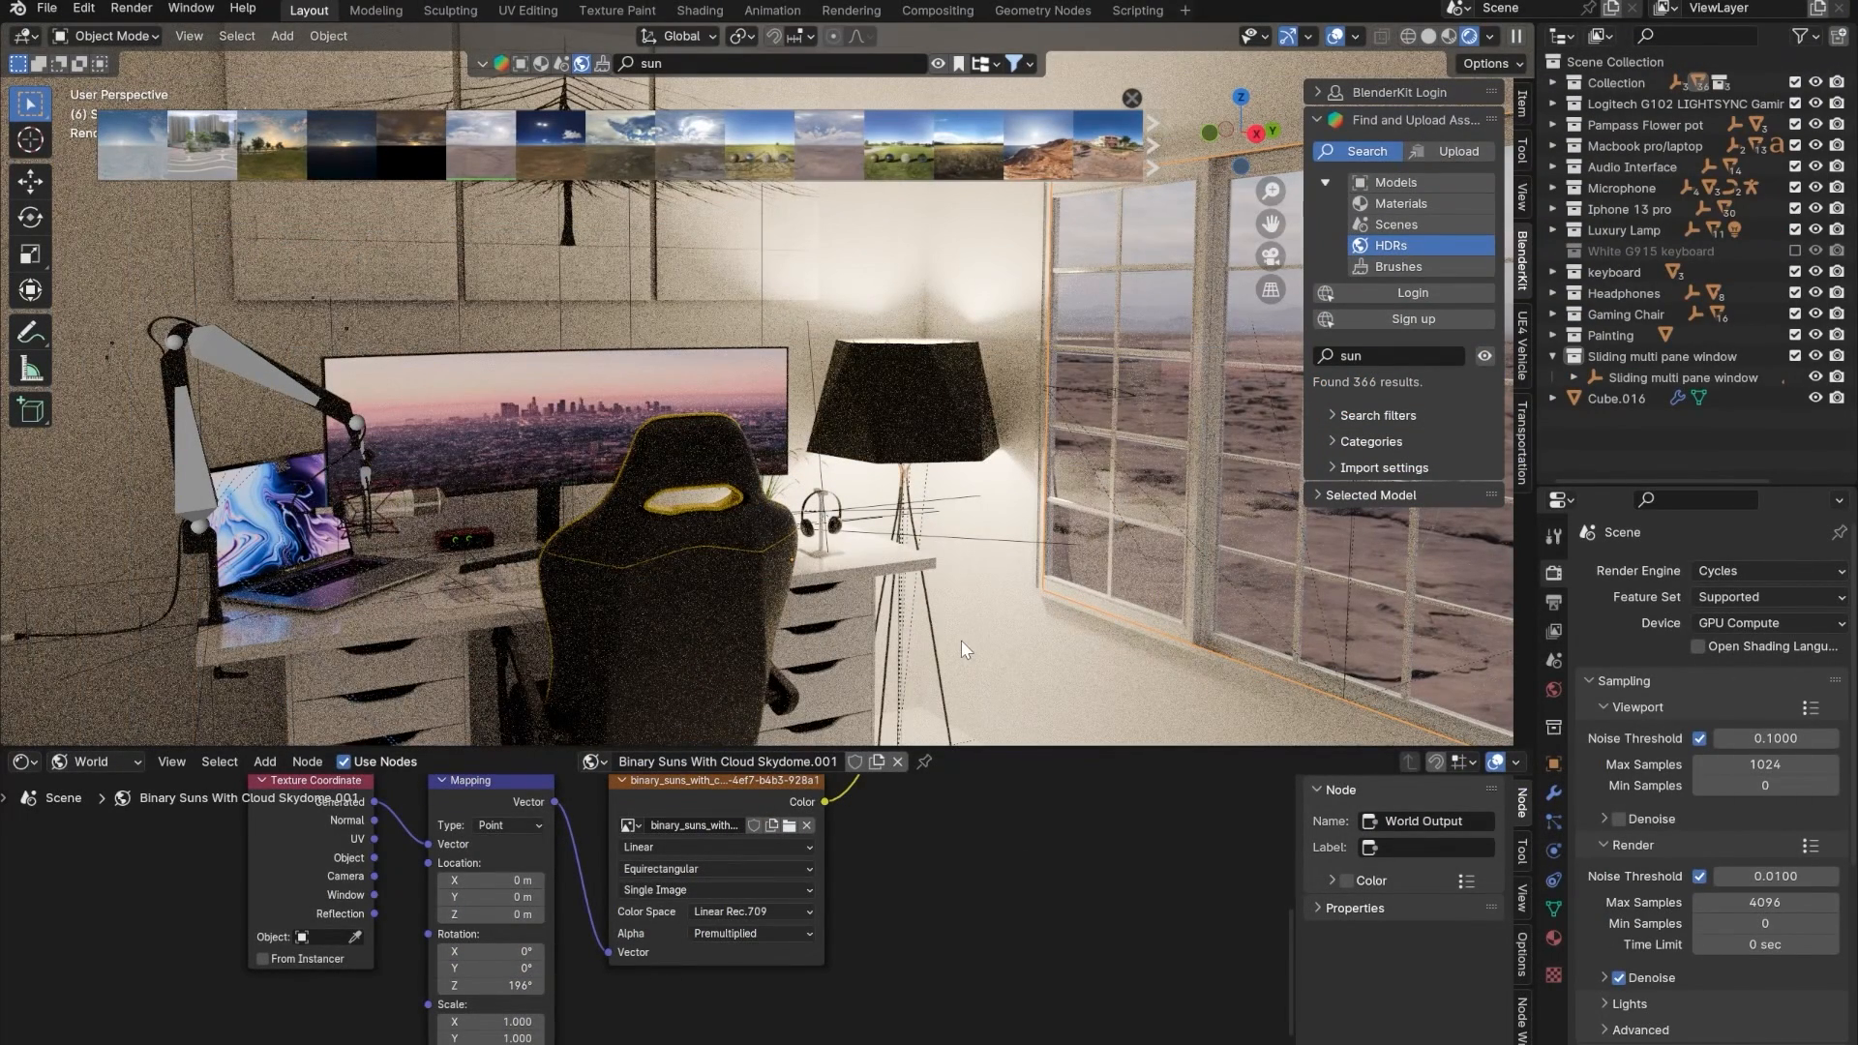
- Disconnect the sky image from the world background's Color and assign a new Environment Texture to it
{"action": "left_click", "coordinate": [1553, 690]}
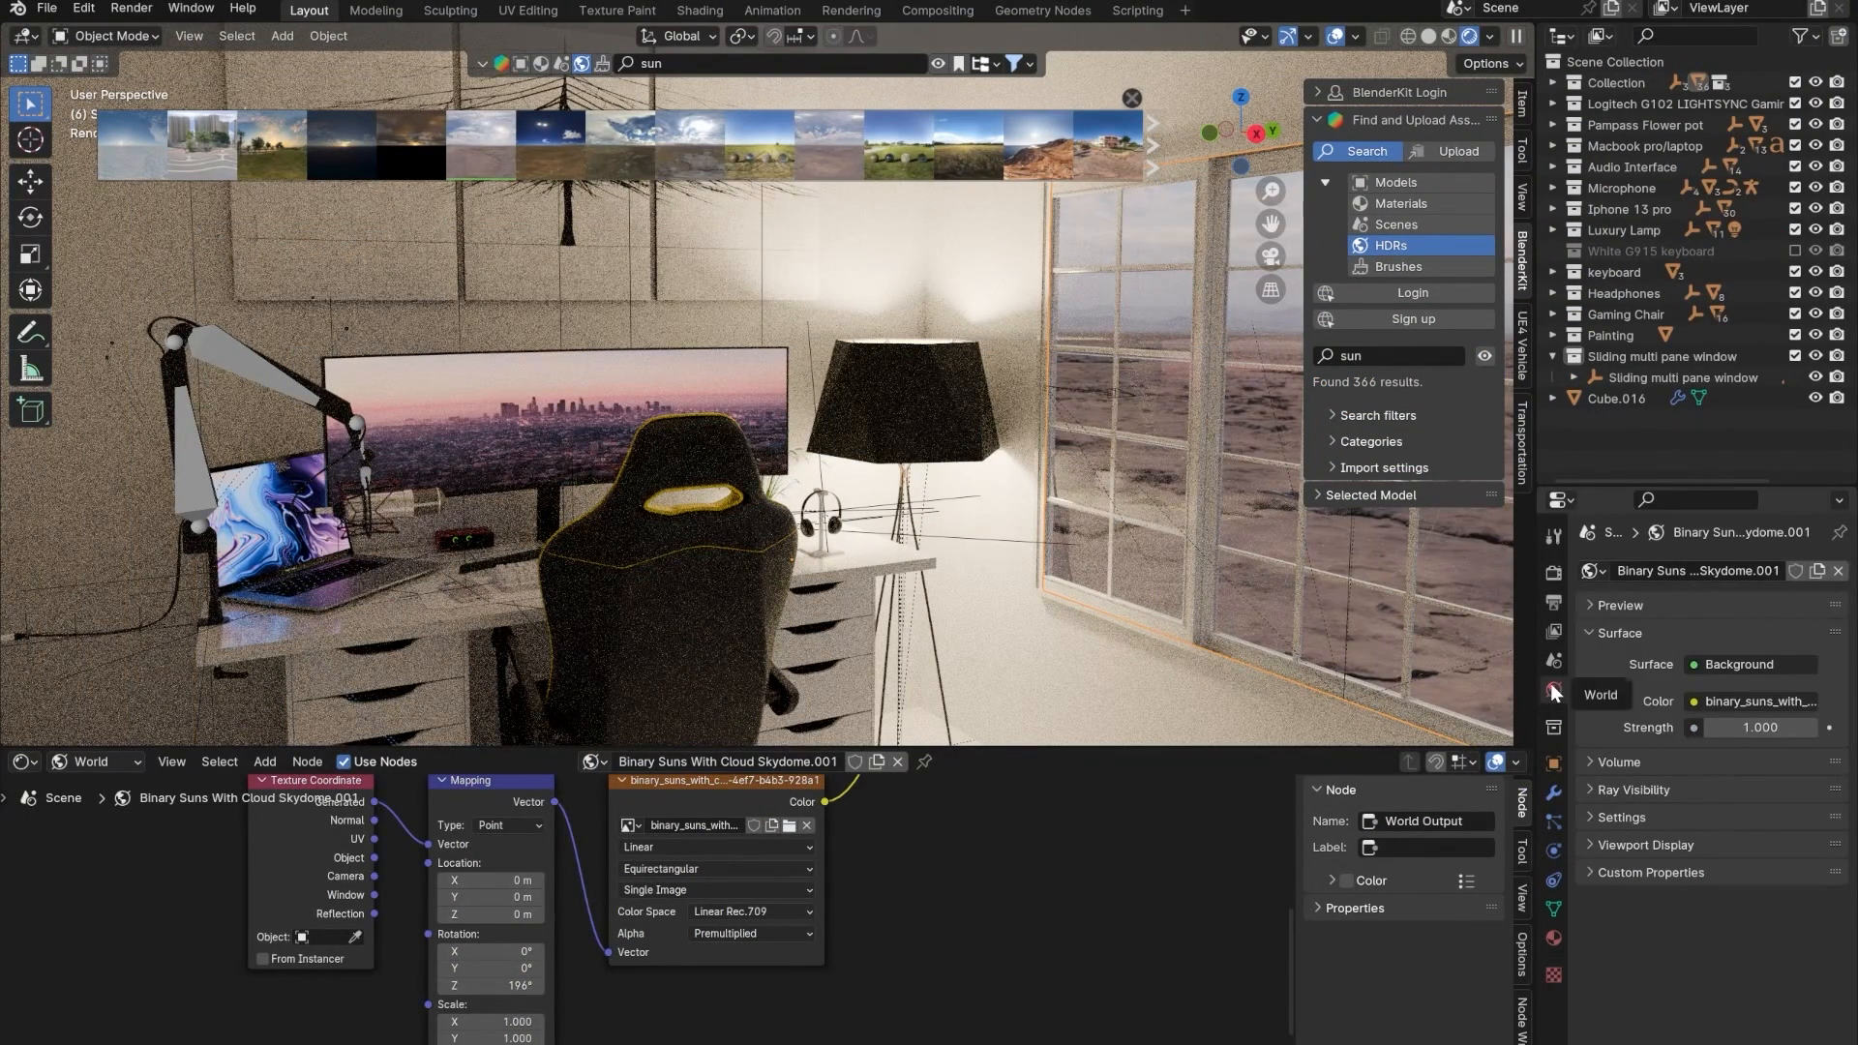
{"action": "left_click", "coordinate": [1694, 699]}
{"action": "left_click", "coordinate": [1610, 357]}
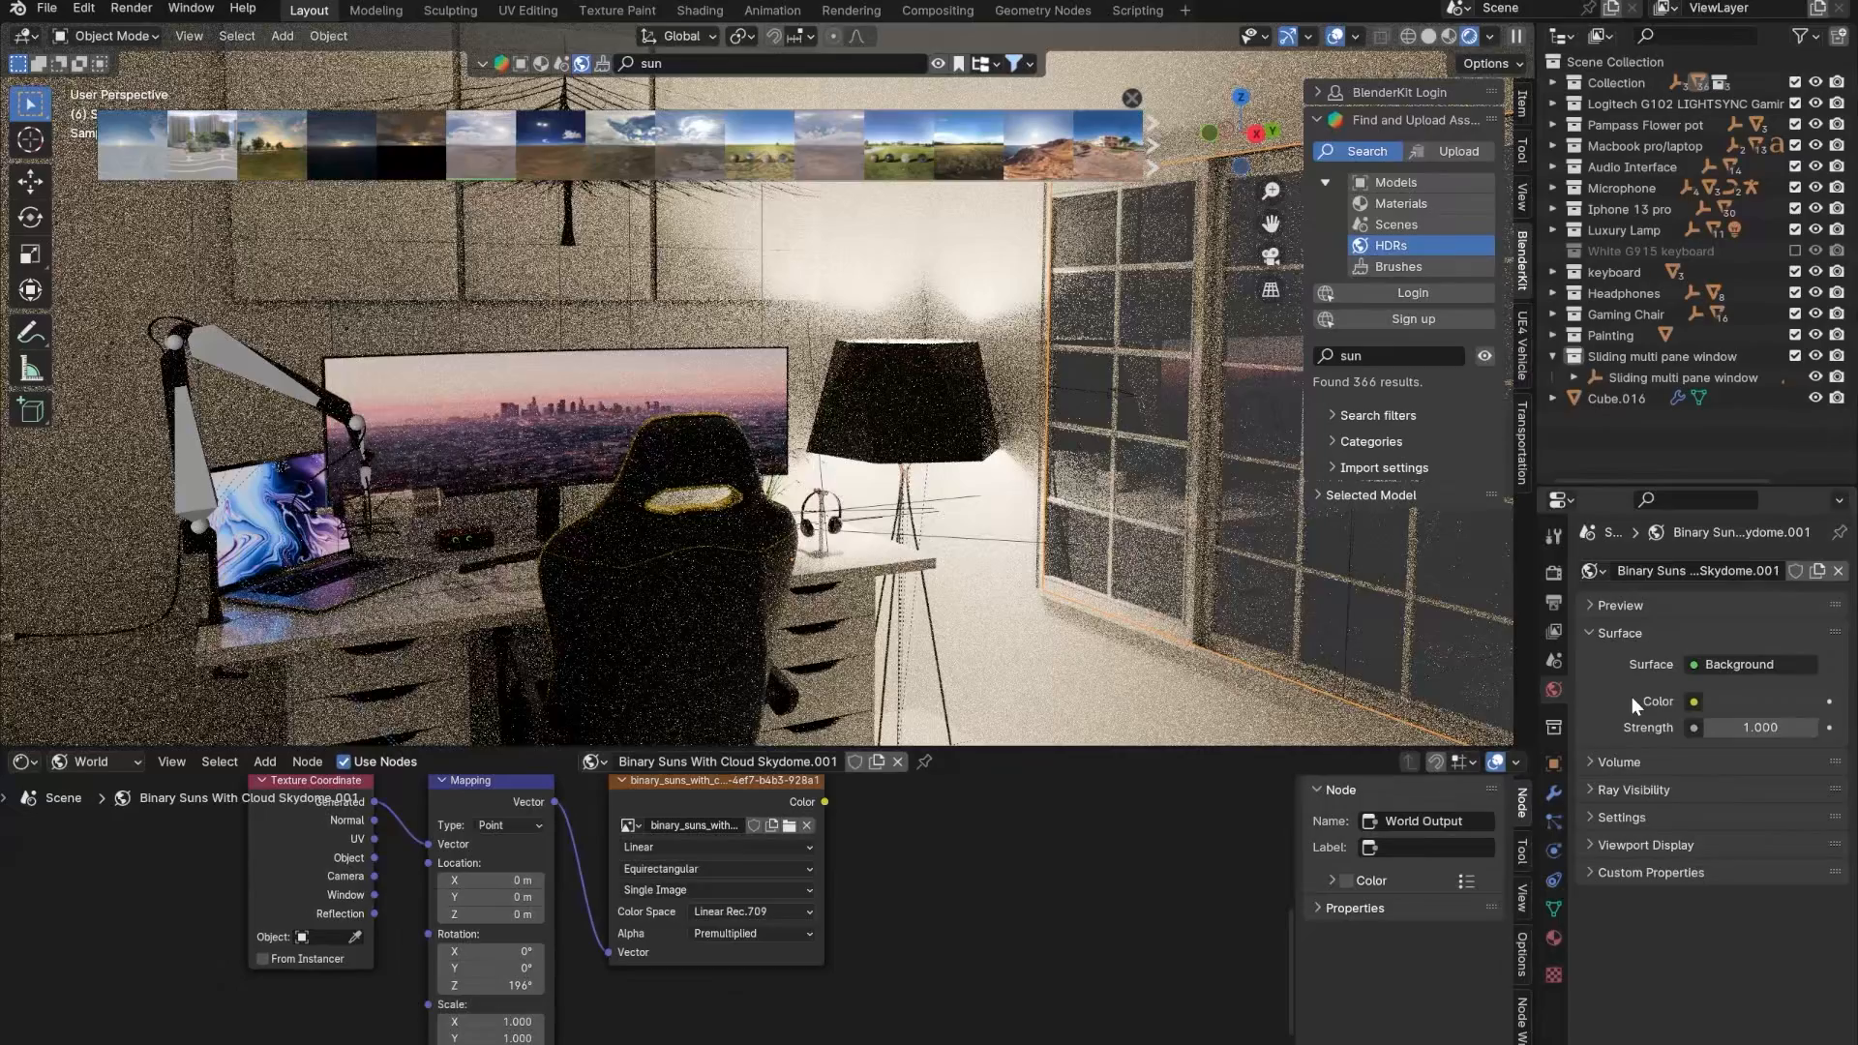
{"action": "left_click", "coordinate": [1694, 702]}
{"action": "left_click", "coordinate": [1088, 379]}
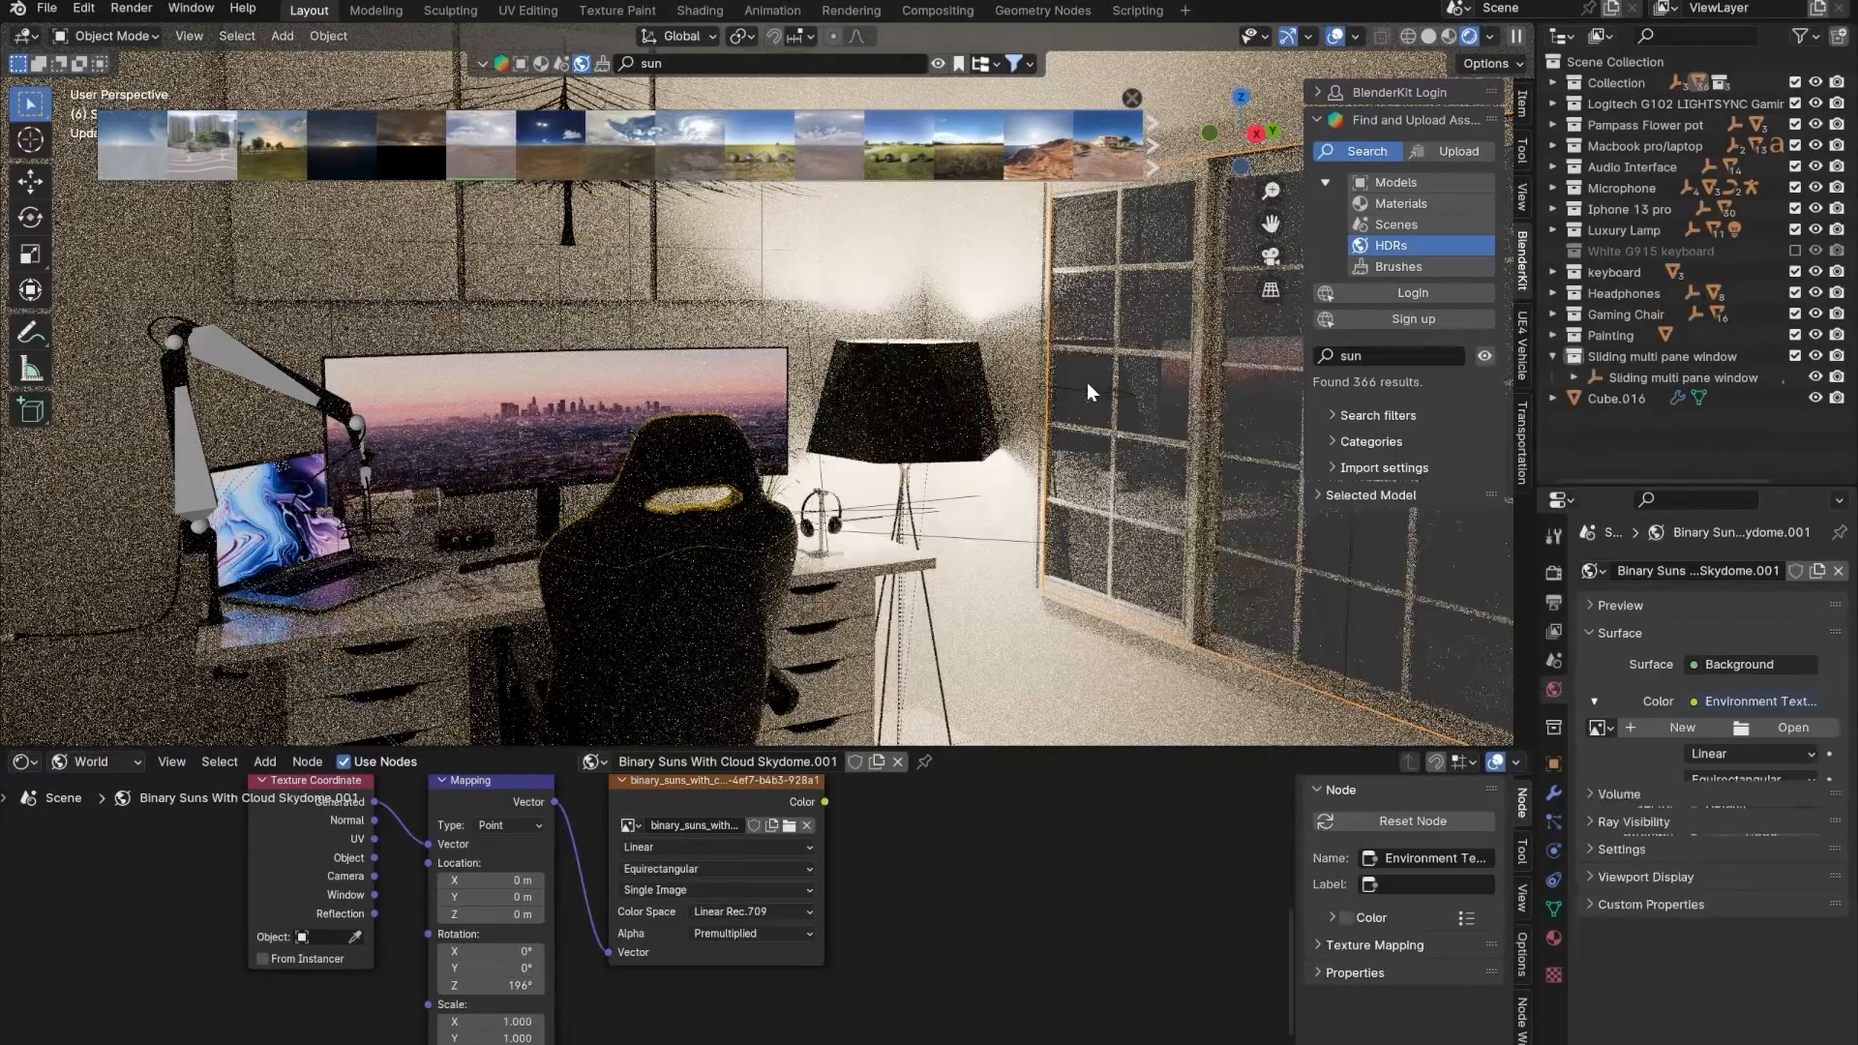
- Load near_the_river_01_8k.hdr from the Downloads folder into the world's Environment Texture
{"action": "left_click", "coordinate": [1793, 727]}
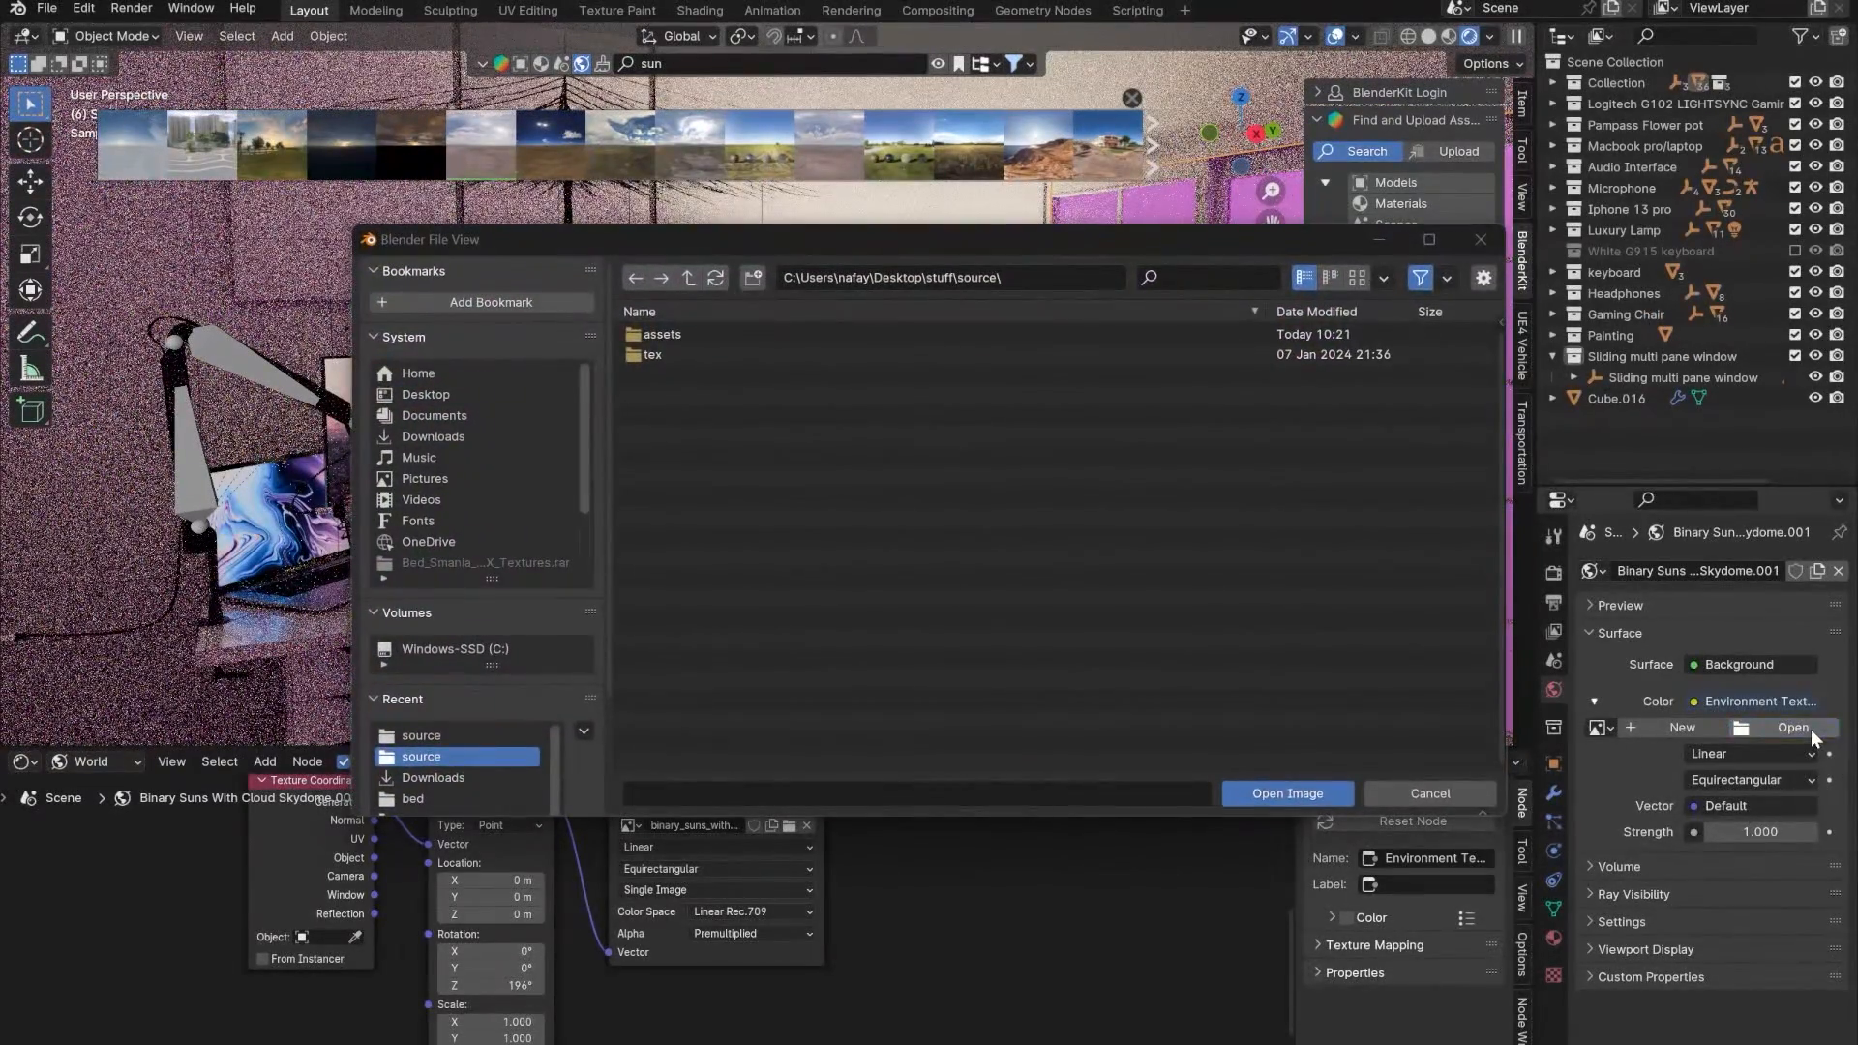
{"action": "left_click", "coordinate": [434, 433]}
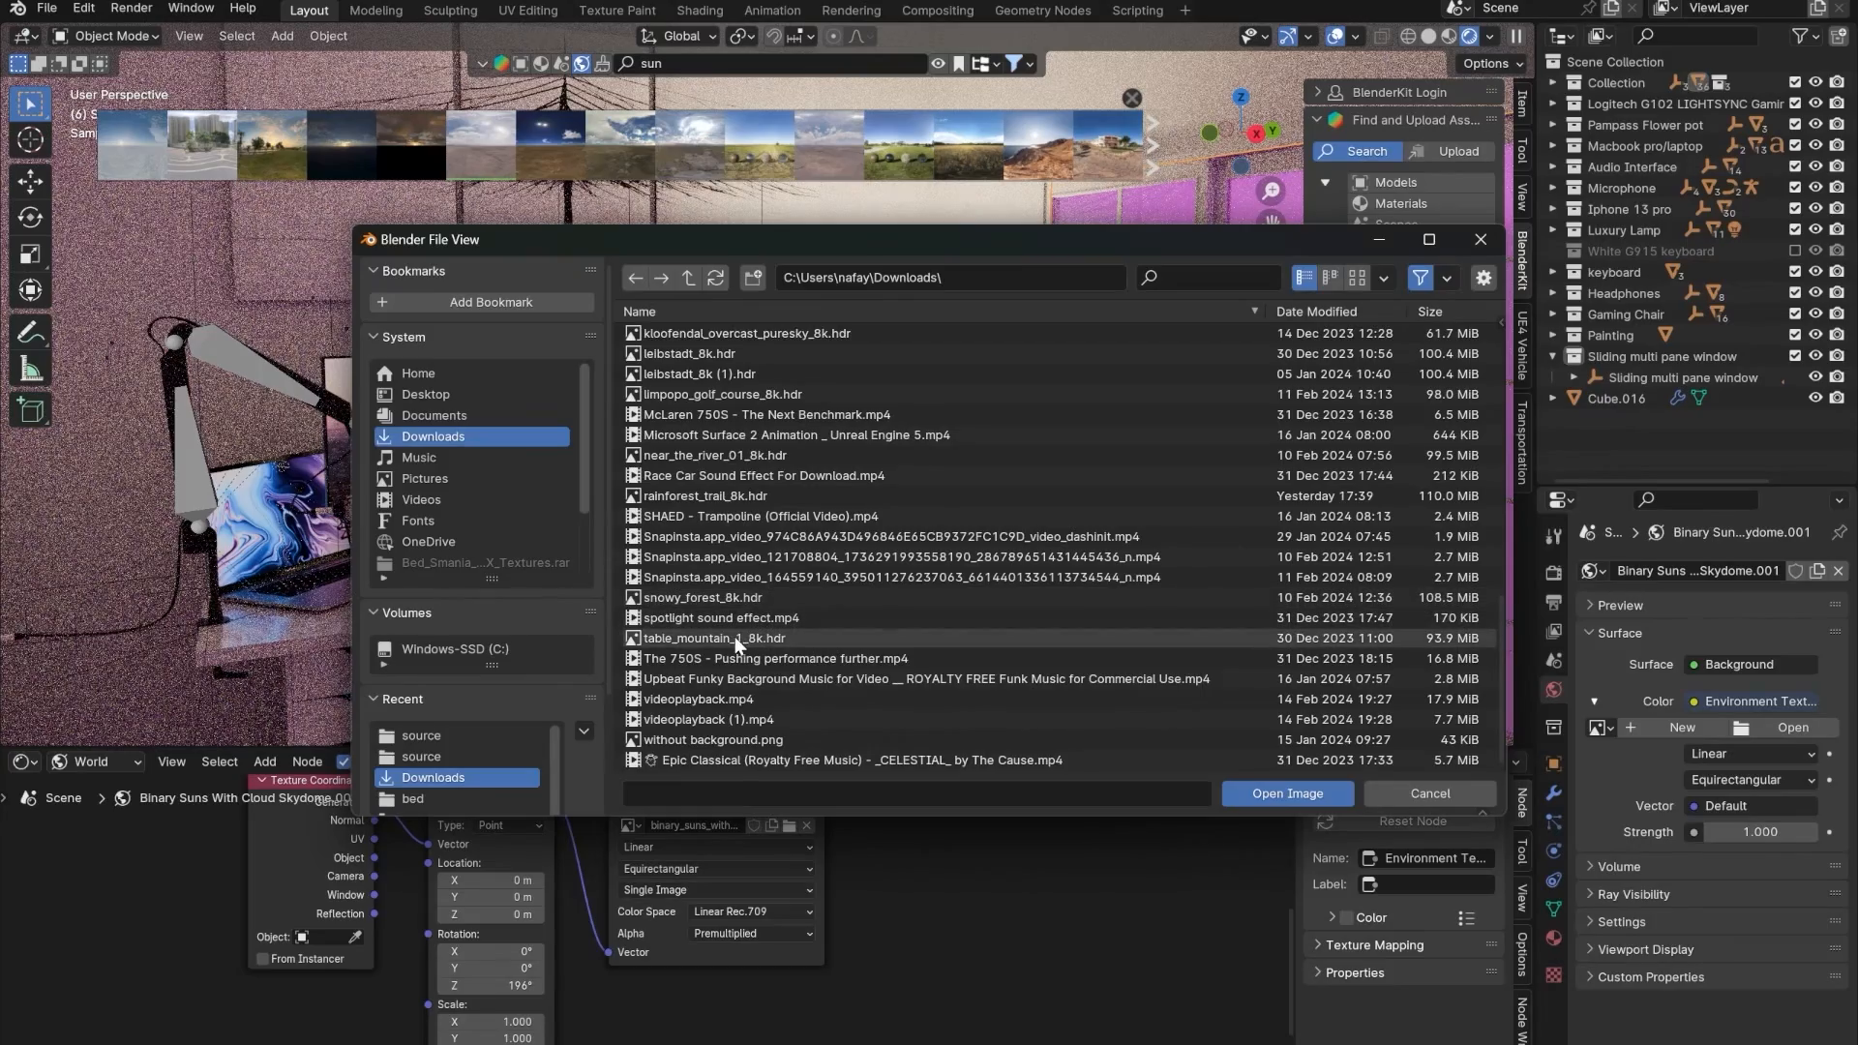
{"action": "scroll", "coordinate": [716, 569], "scroll_direction": "up", "scroll_amount": 2}
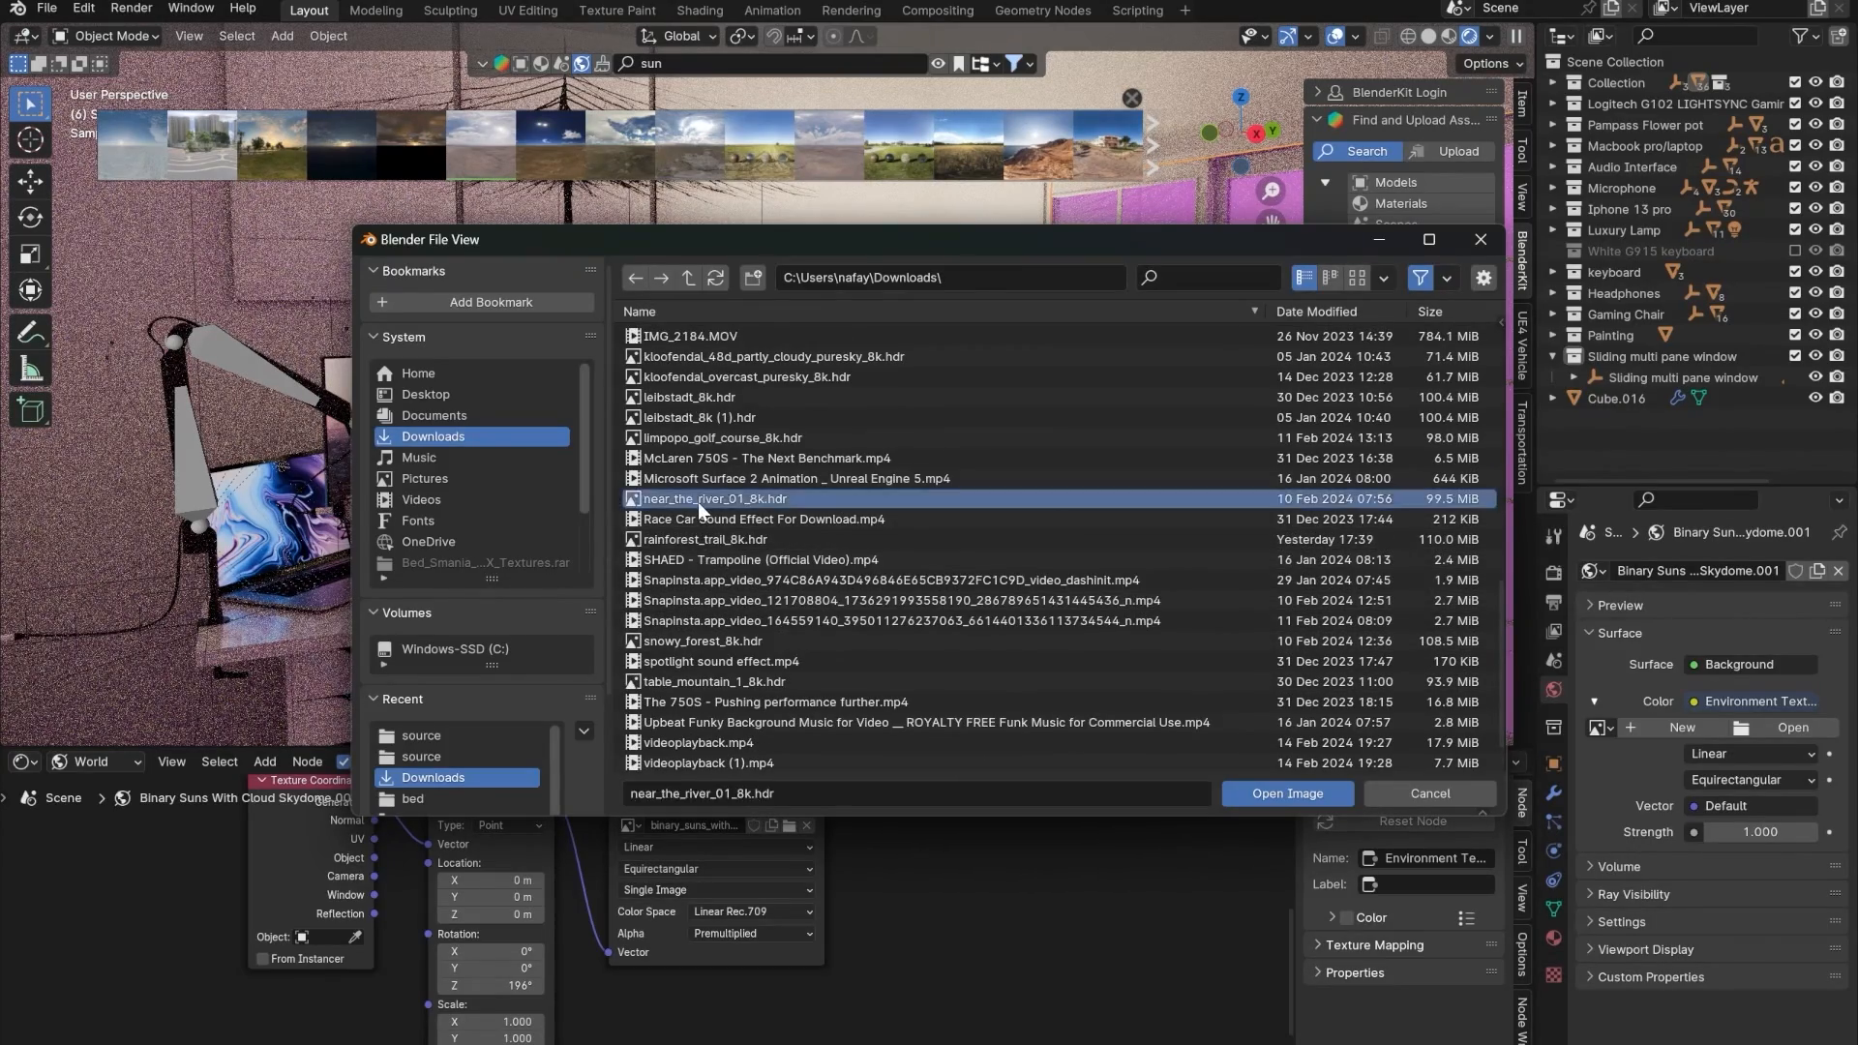
{"action": "double_click", "coordinate": [699, 503]}
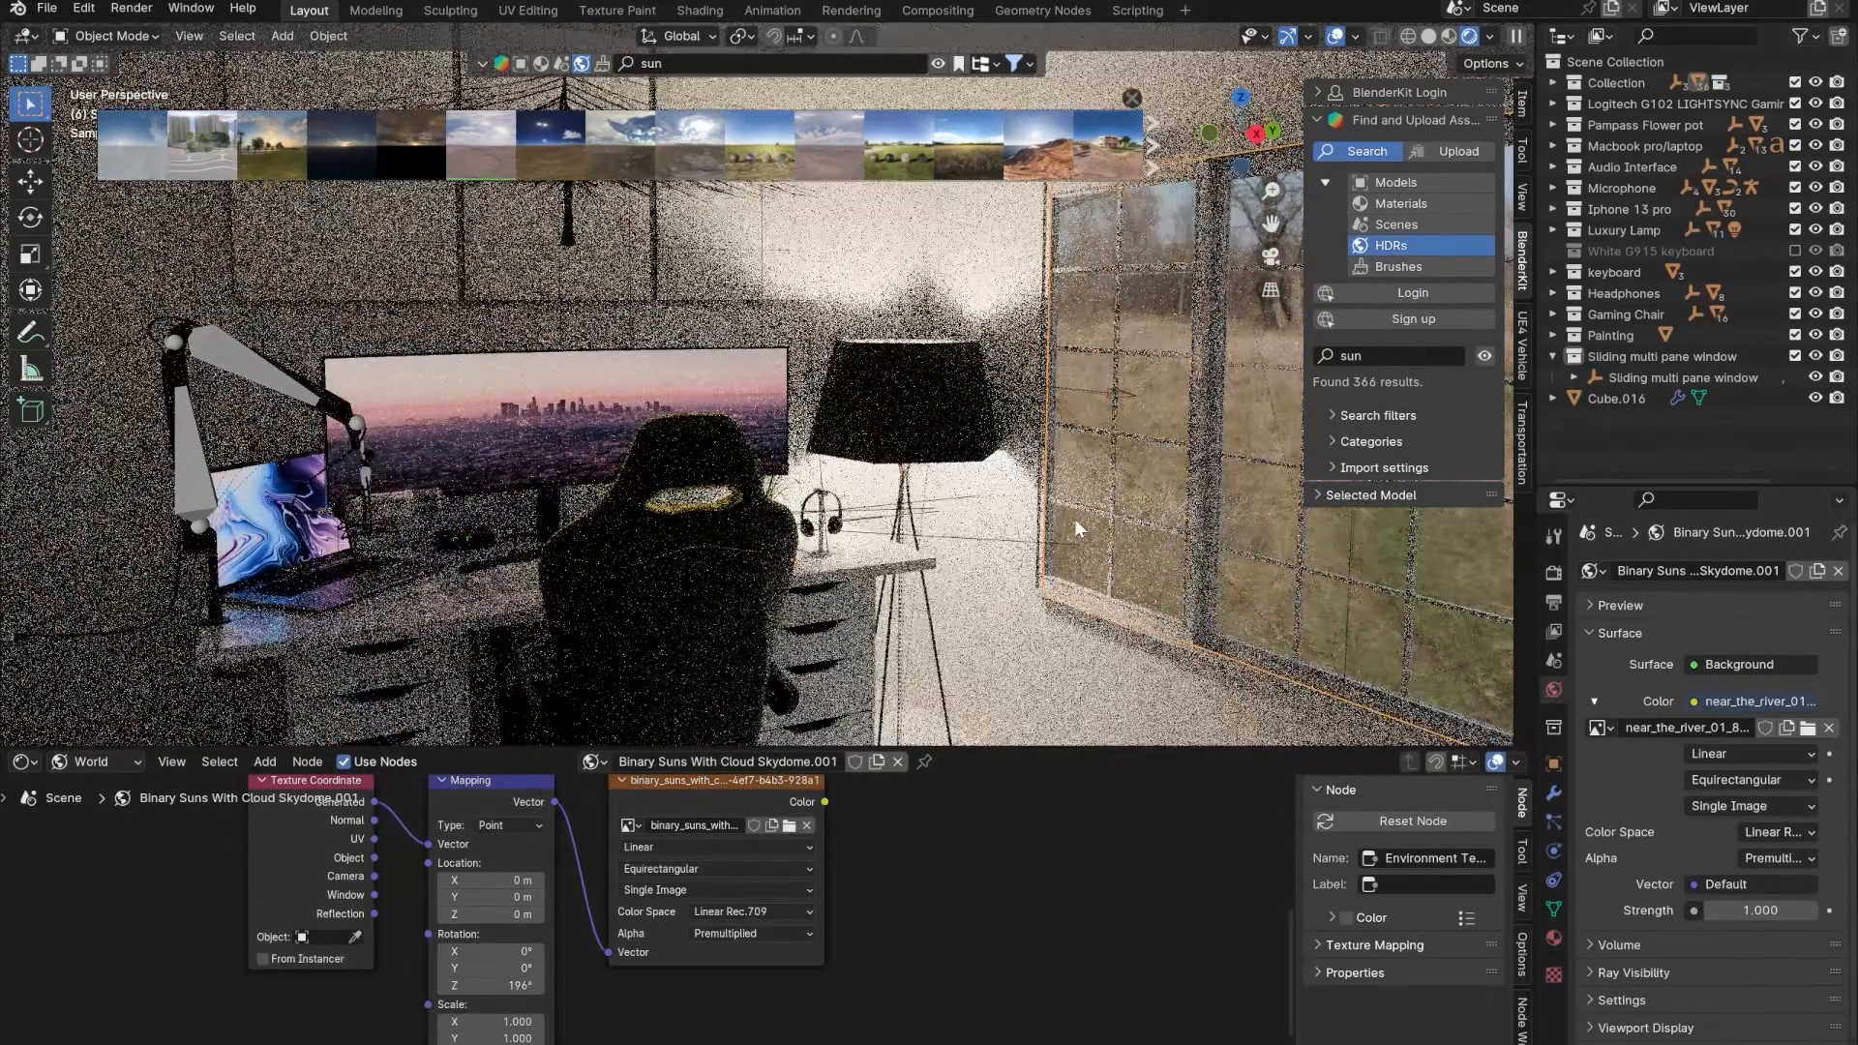
- Examine the river environment around the window from outside the building and from inside the room
{"action": "scroll", "coordinate": [1018, 507], "scroll_direction": "down", "scroll_amount": 5}
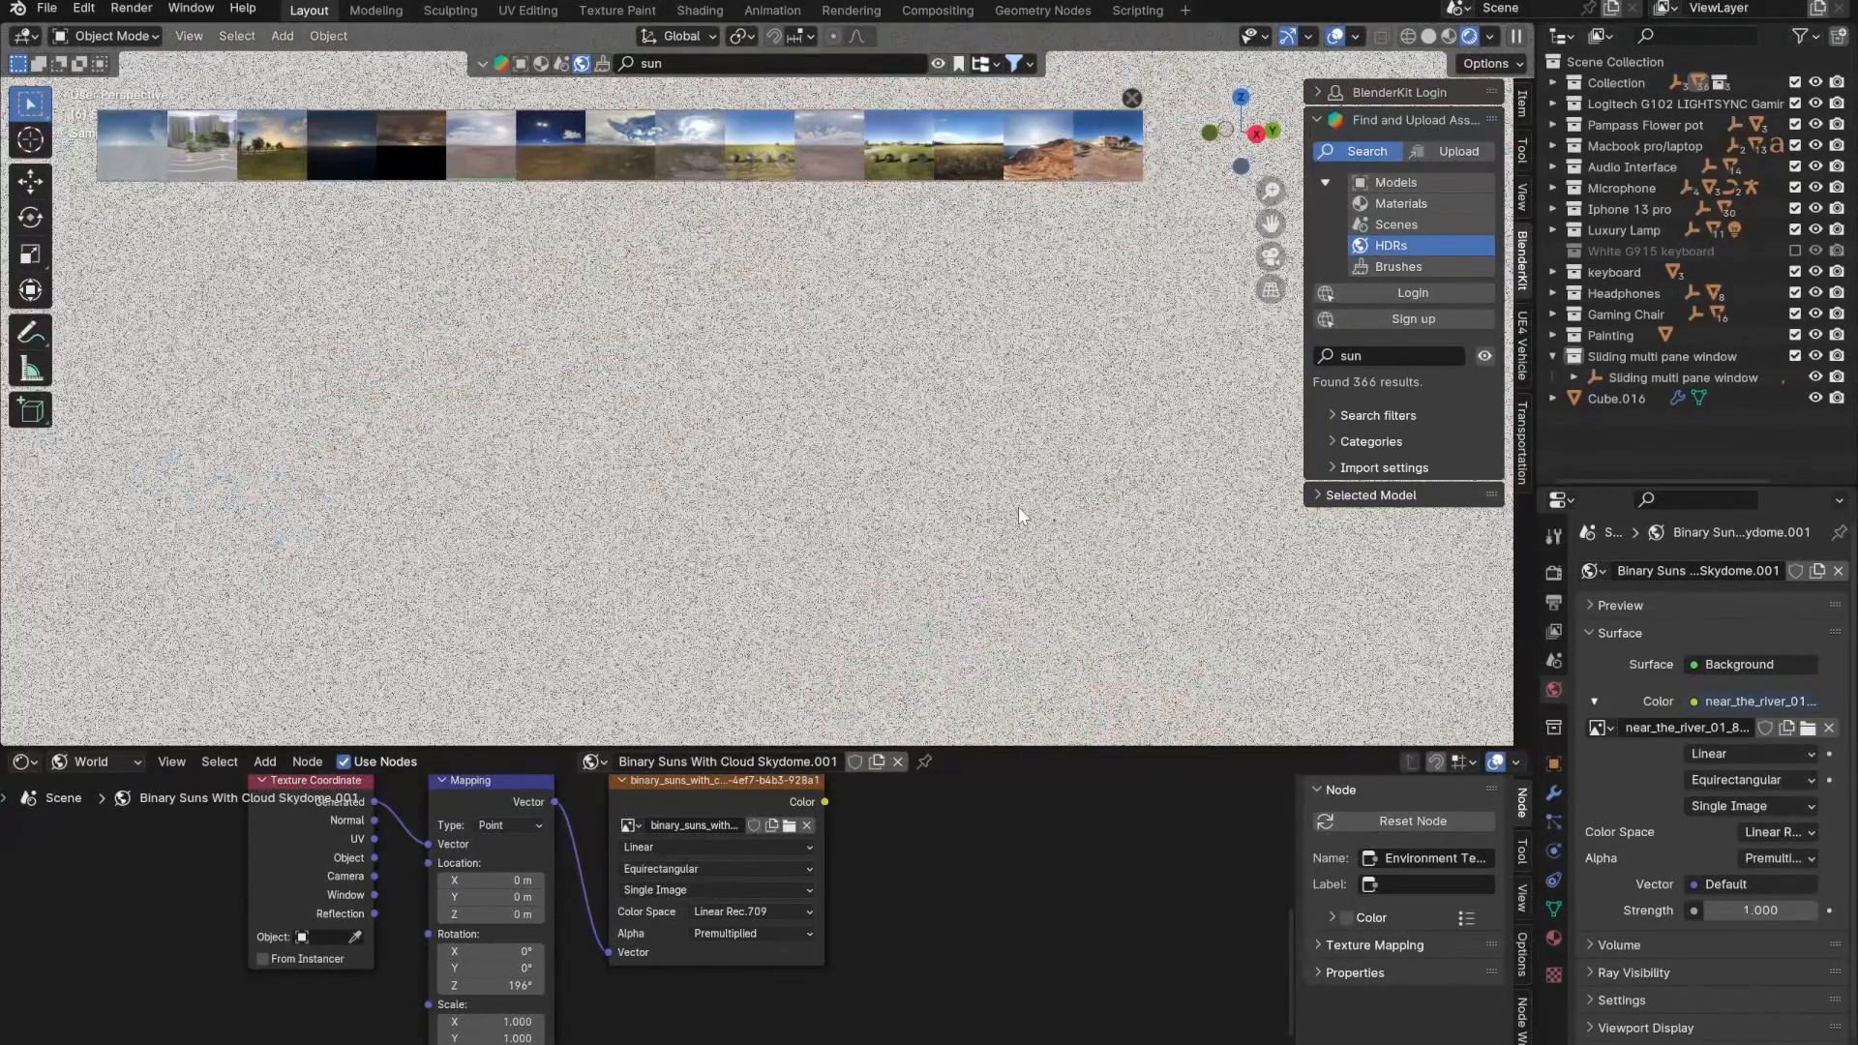
{"action": "scroll", "coordinate": [867, 535], "scroll_direction": "down", "scroll_amount": 5}
{"action": "middle_click_drag", "start_coordinate": [881, 457], "coordinate": [978, 387]}
{"action": "middle_click_drag", "start_coordinate": [860, 390], "coordinate": [764, 409]}
{"action": "scroll", "coordinate": [668, 465], "scroll_direction": "up", "scroll_amount": 10}
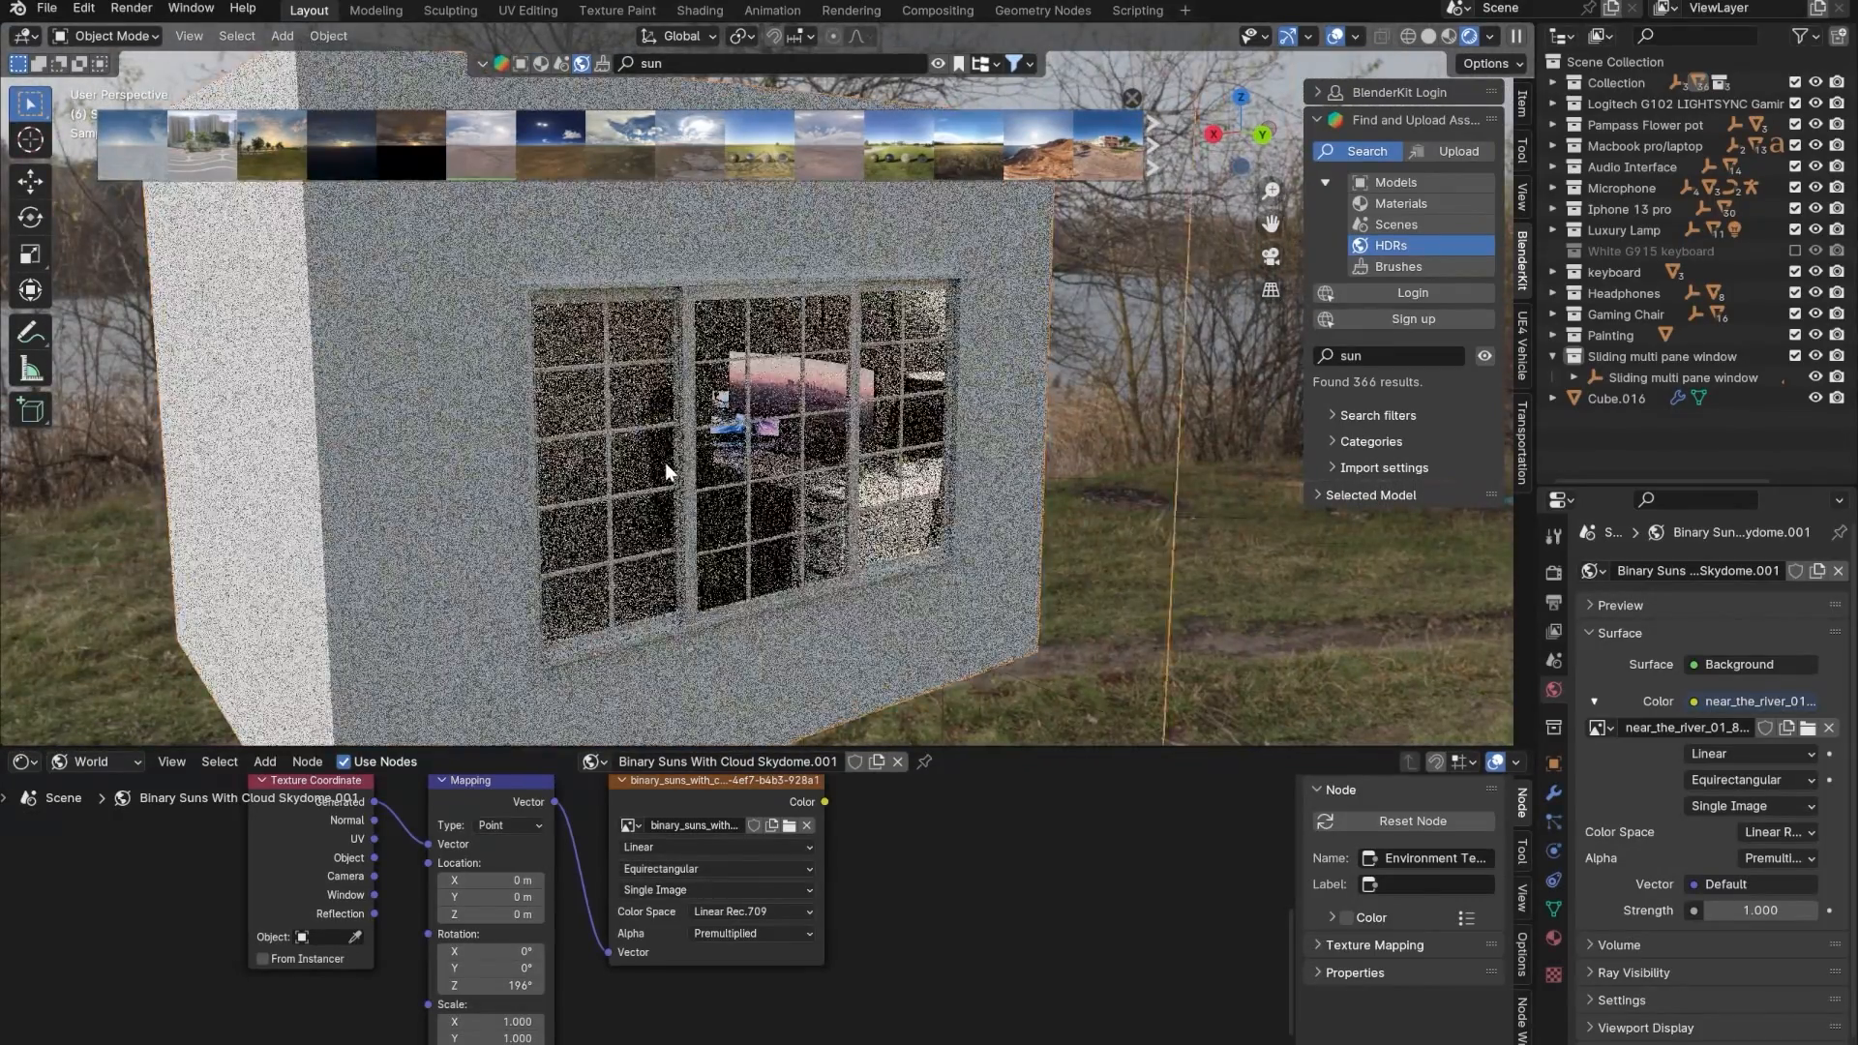
{"action": "middle_click_drag", "start_coordinate": [670, 488], "coordinate": [926, 752]}
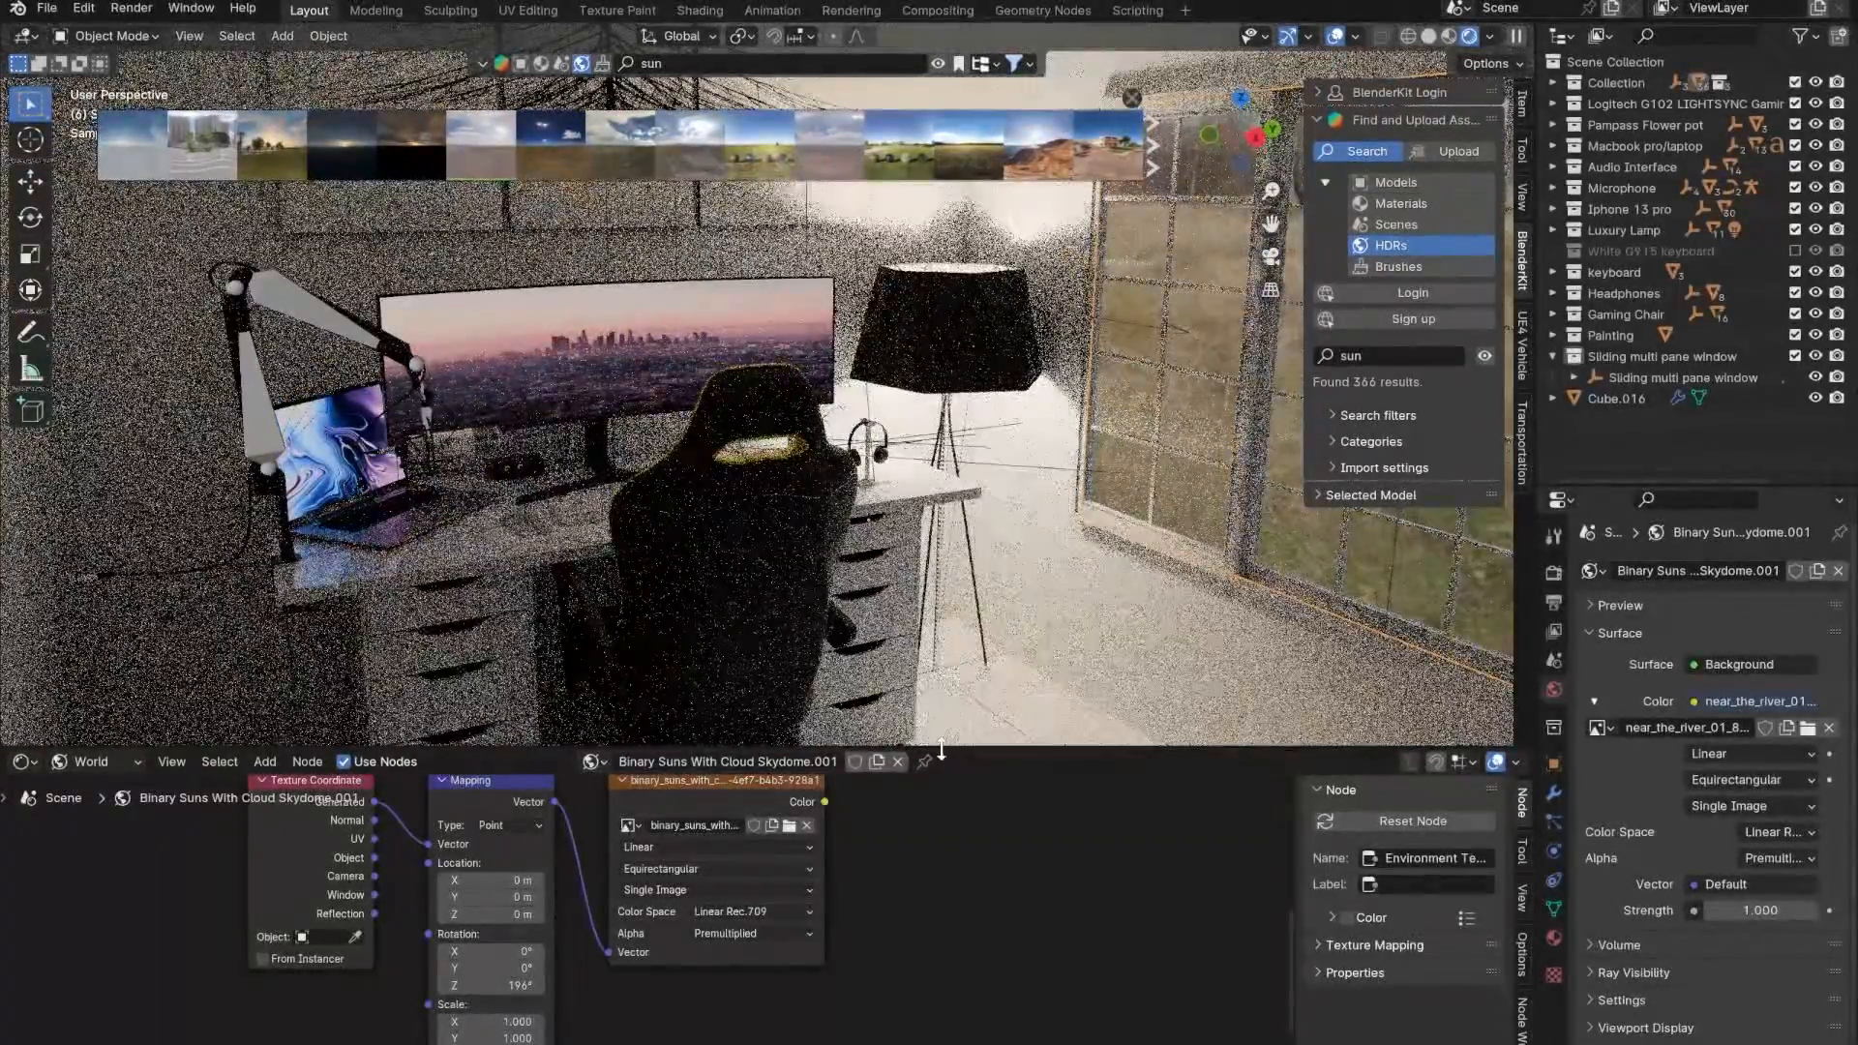
- Set the Z rotation of the old sky setup's Mapping node to 225° in the world shader
{"action": "left_click_drag", "start_coordinate": [926, 752], "coordinate": [926, 897]}
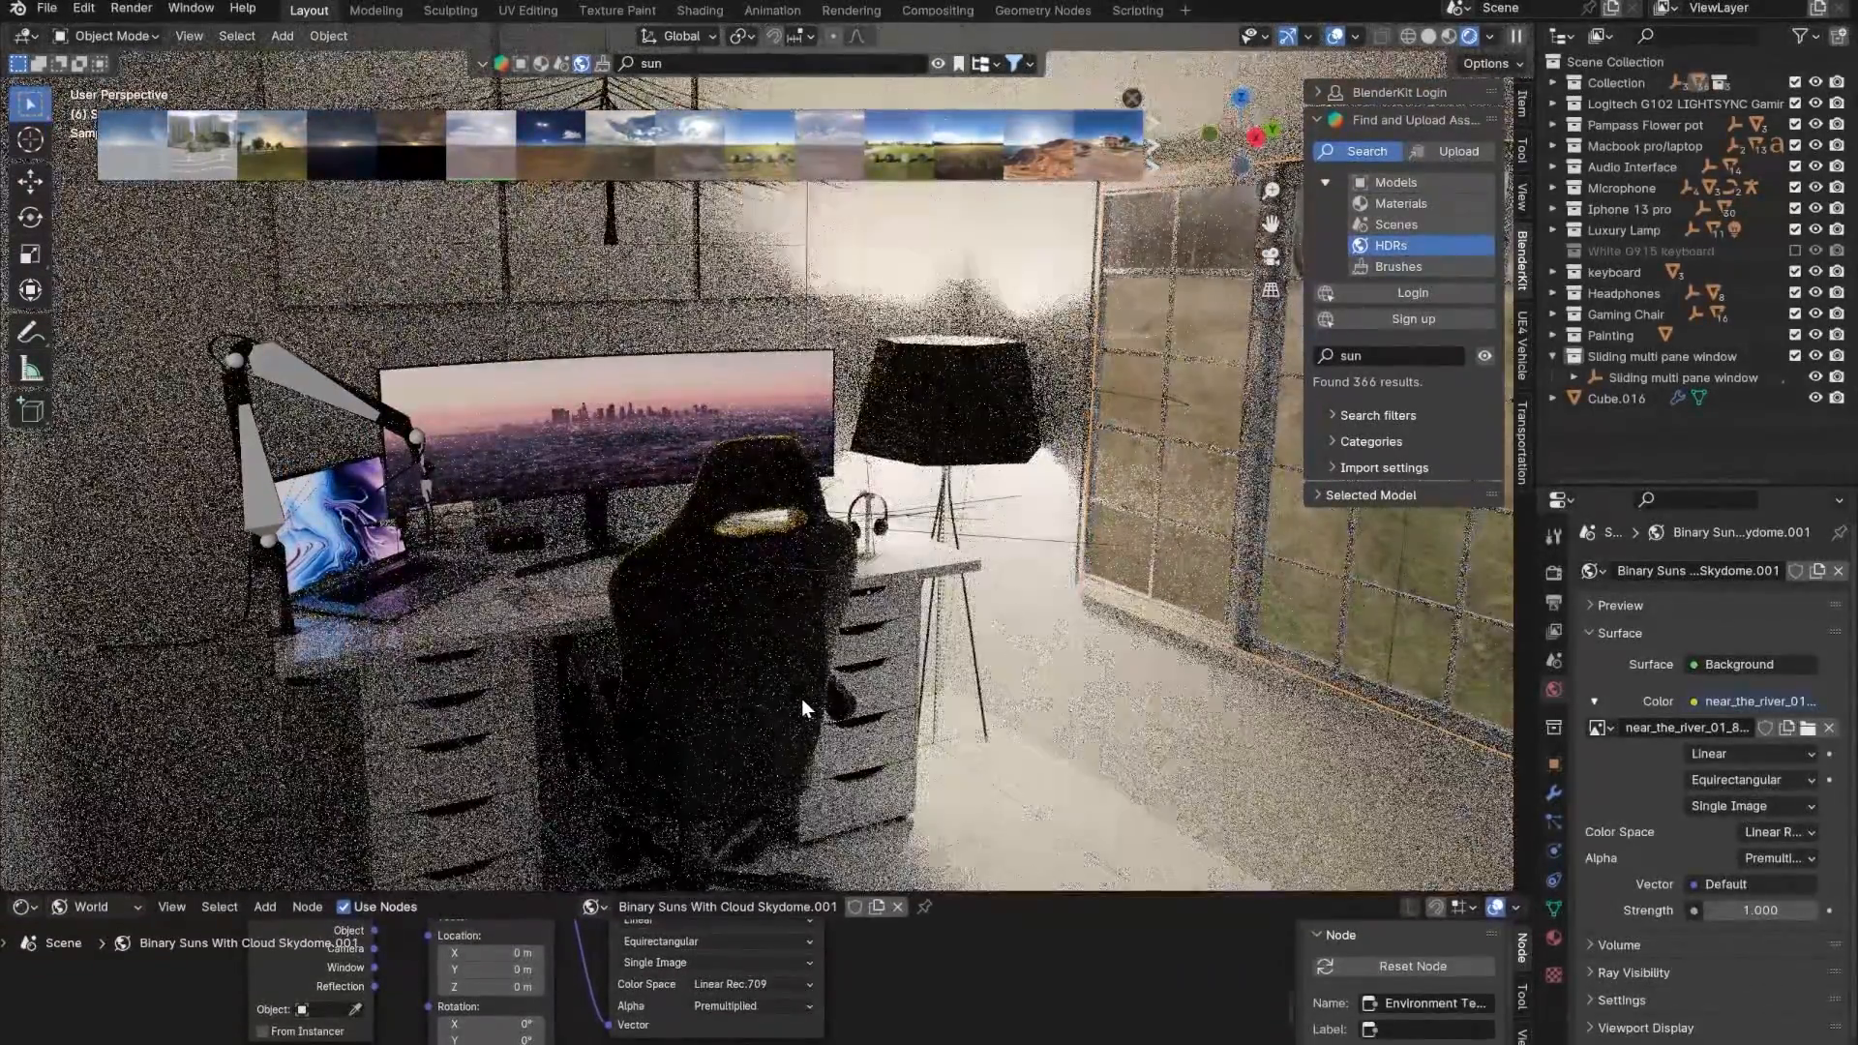
{"action": "scroll", "coordinate": [567, 1009], "scroll_direction": "up", "scroll_amount": 2}
{"action": "scroll", "coordinate": [569, 1011], "scroll_direction": "up", "scroll_amount": 1}
{"action": "middle_click_drag", "start_coordinate": [568, 1011], "coordinate": [593, 967]}
{"action": "left_click_drag", "start_coordinate": [490, 986], "coordinate": [509, 986]}
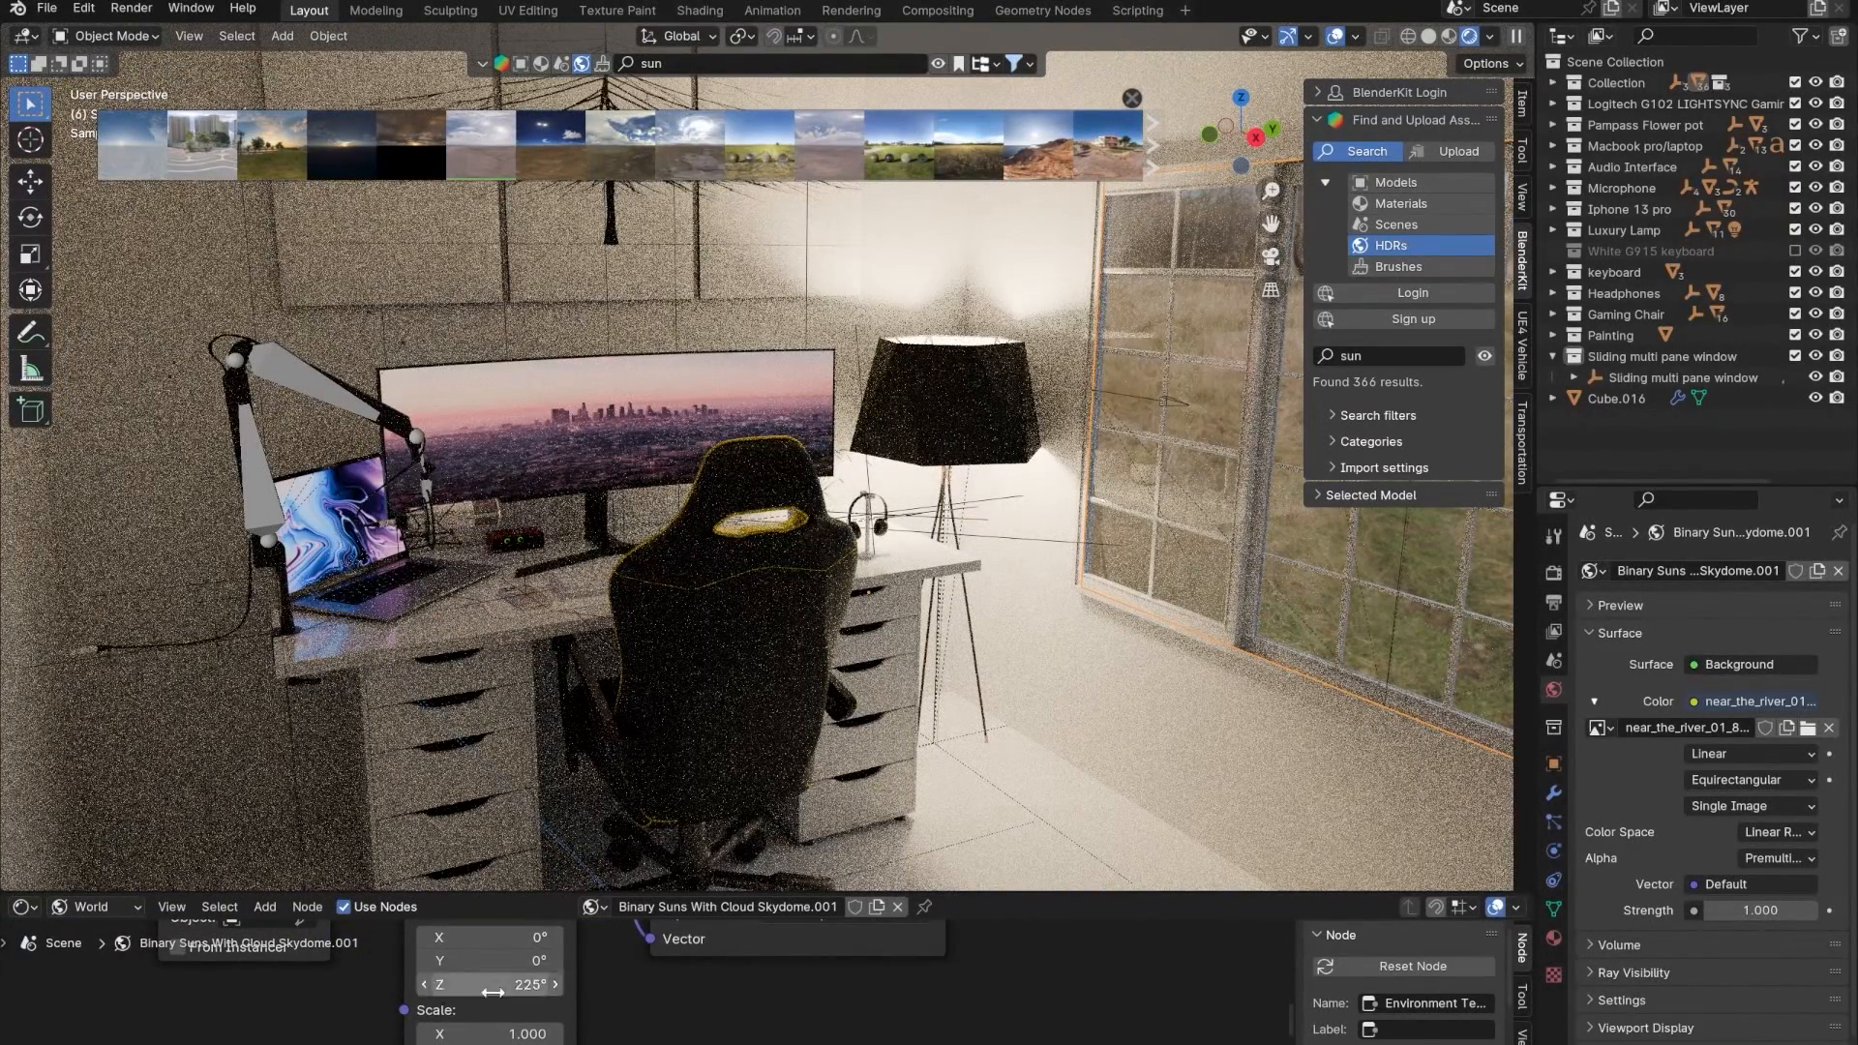
{"action": "scroll", "coordinate": [728, 1002], "scroll_direction": "down", "scroll_amount": 9}
{"action": "middle_click_drag", "start_coordinate": [852, 967], "coordinate": [768, 1024]}
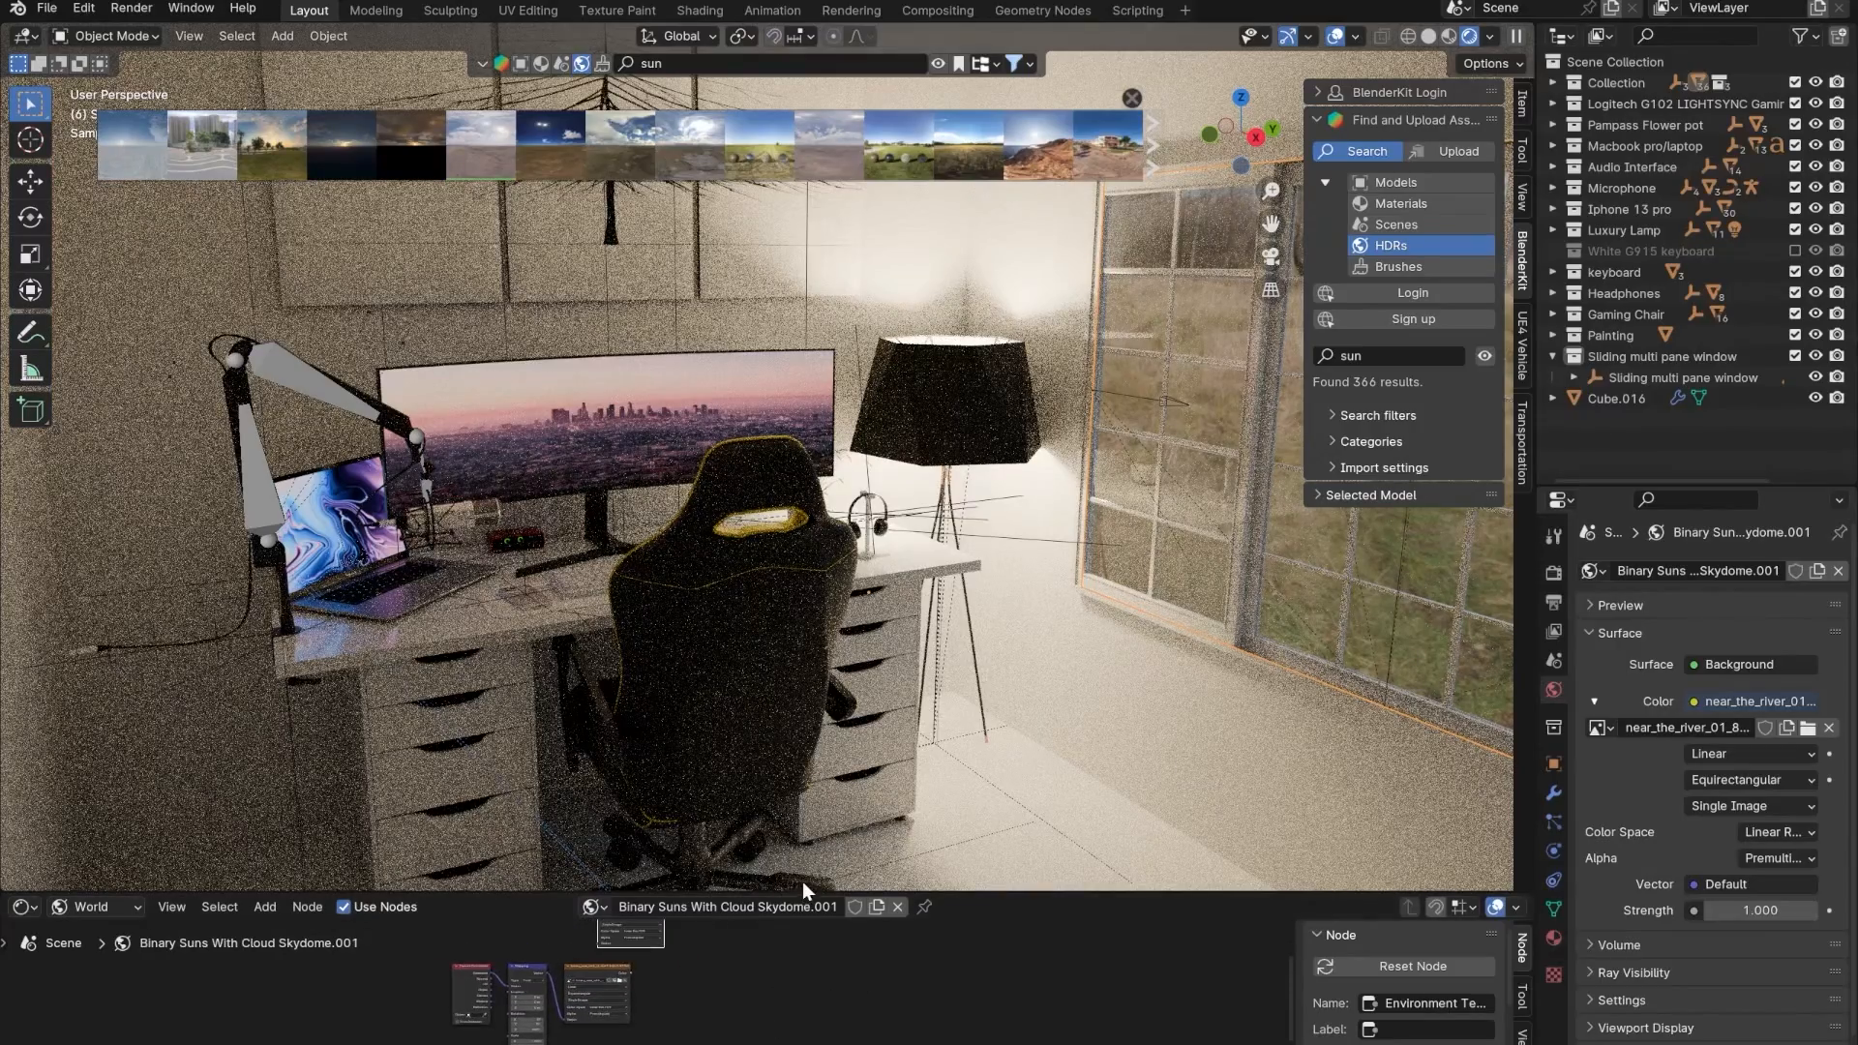
- Delete the old Binary Suns environment texture node and connect the Mapping node's Vector output to the near_the_river_01_8k.hdr texture
{"action": "left_click_drag", "start_coordinate": [803, 890], "coordinate": [799, 728]}
{"action": "scroll", "coordinate": [648, 888], "scroll_direction": "up", "scroll_amount": 6}
{"action": "middle_click_drag", "start_coordinate": [639, 857], "coordinate": [650, 920]}
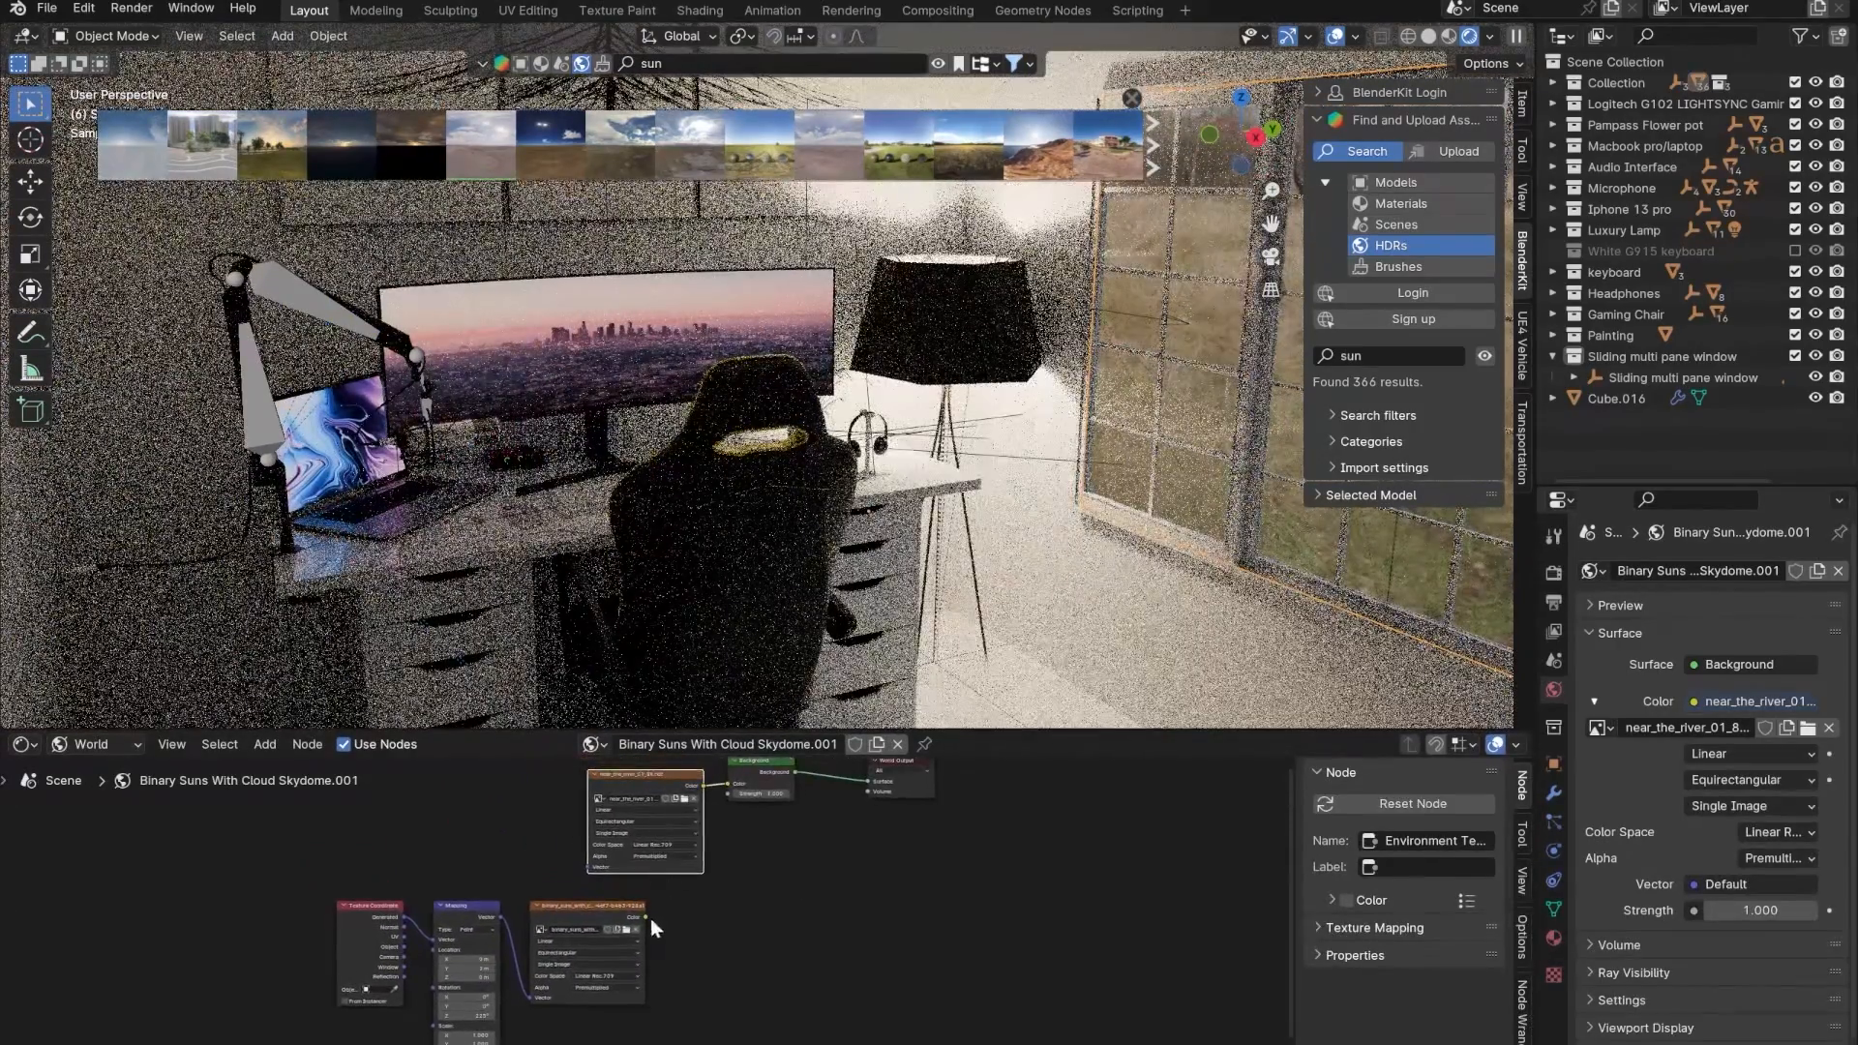
{"action": "left_click", "coordinate": [581, 904]}
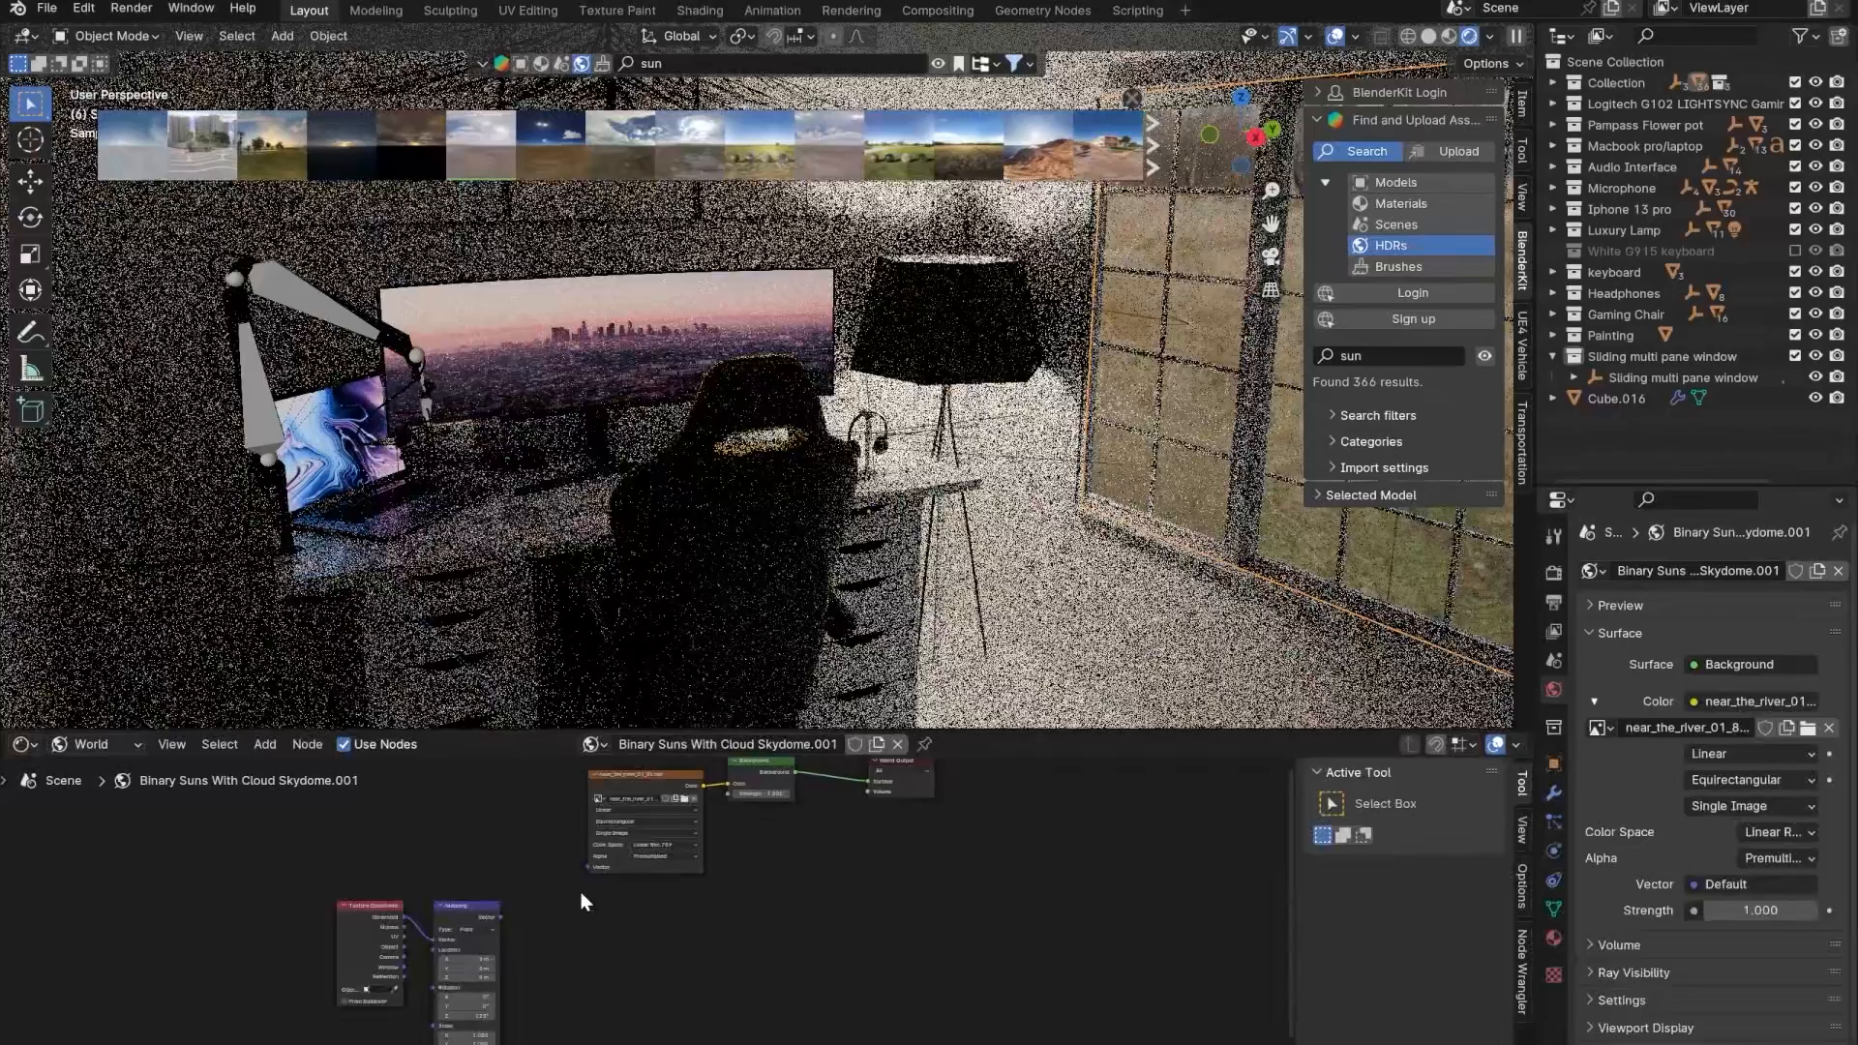
{"action": "scroll", "coordinate": [597, 808], "scroll_direction": "up", "scroll_amount": 2}
{"action": "left_click_drag", "start_coordinate": [466, 957], "coordinate": [587, 888]}
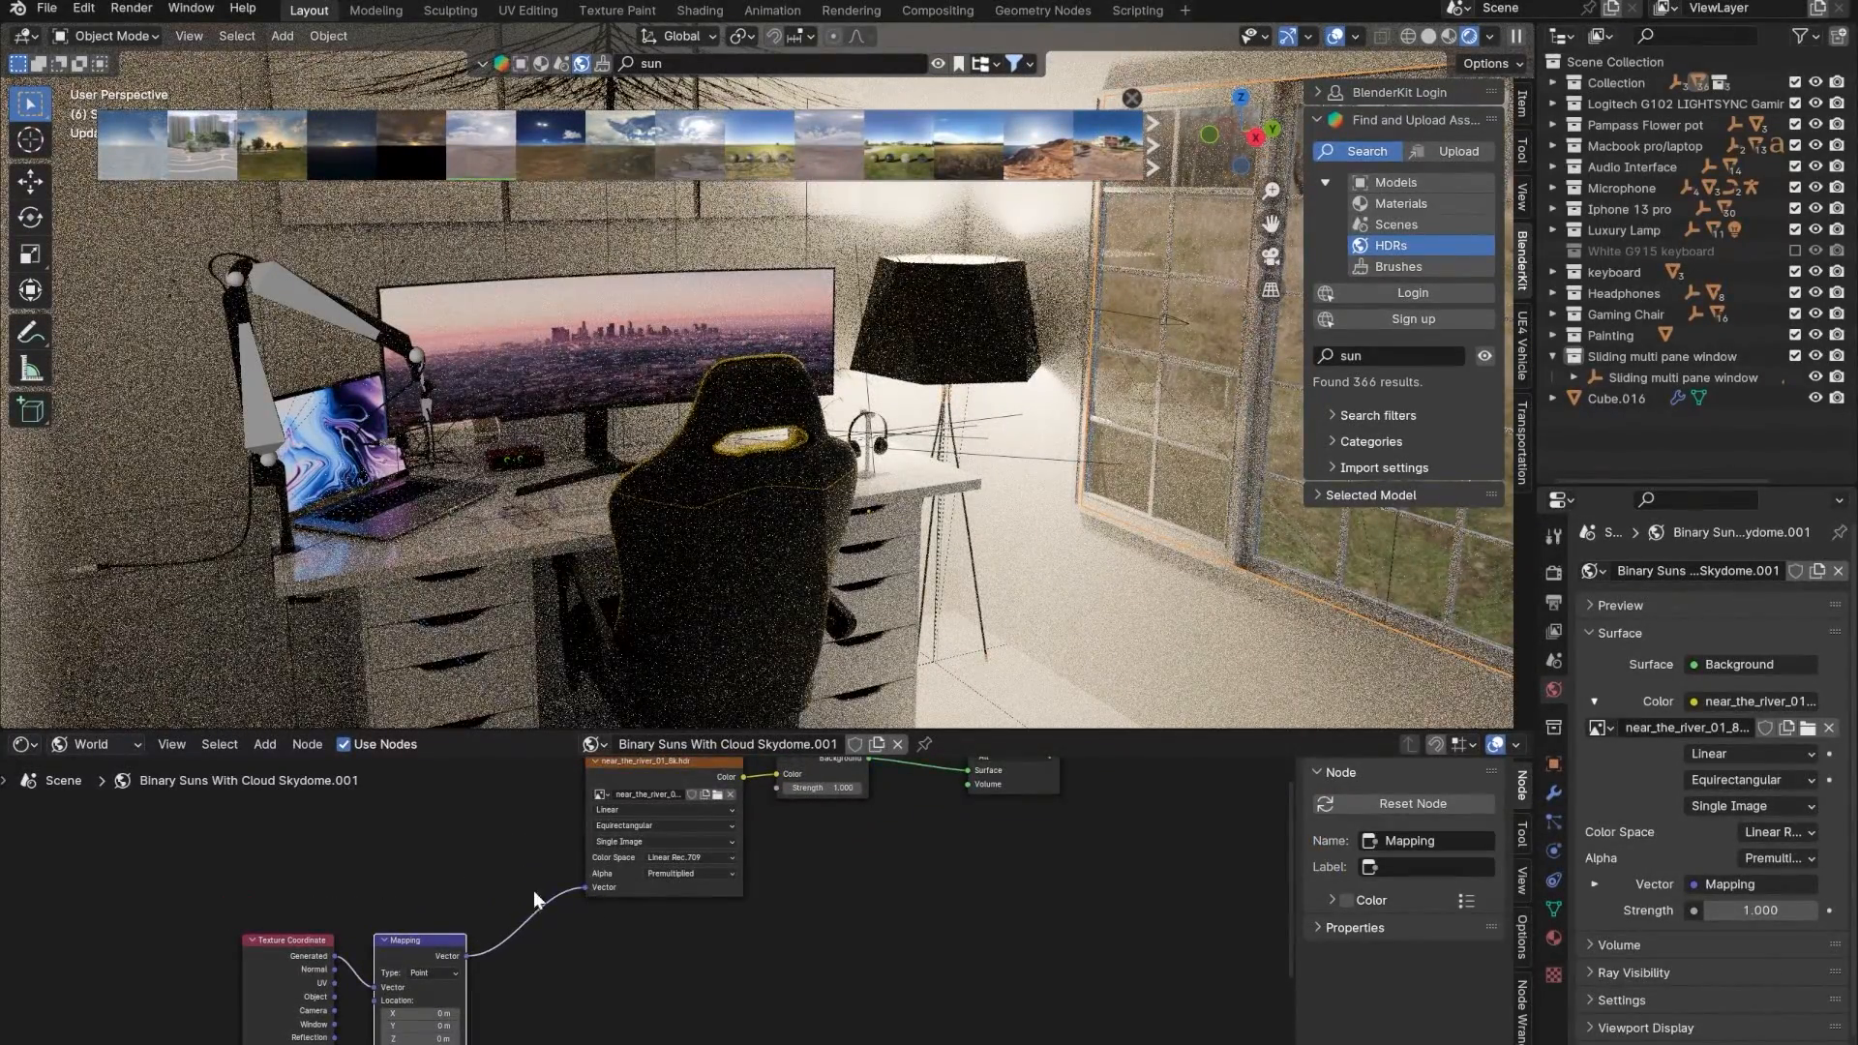
{"action": "middle_click_drag", "start_coordinate": [533, 891], "coordinate": [546, 928]}
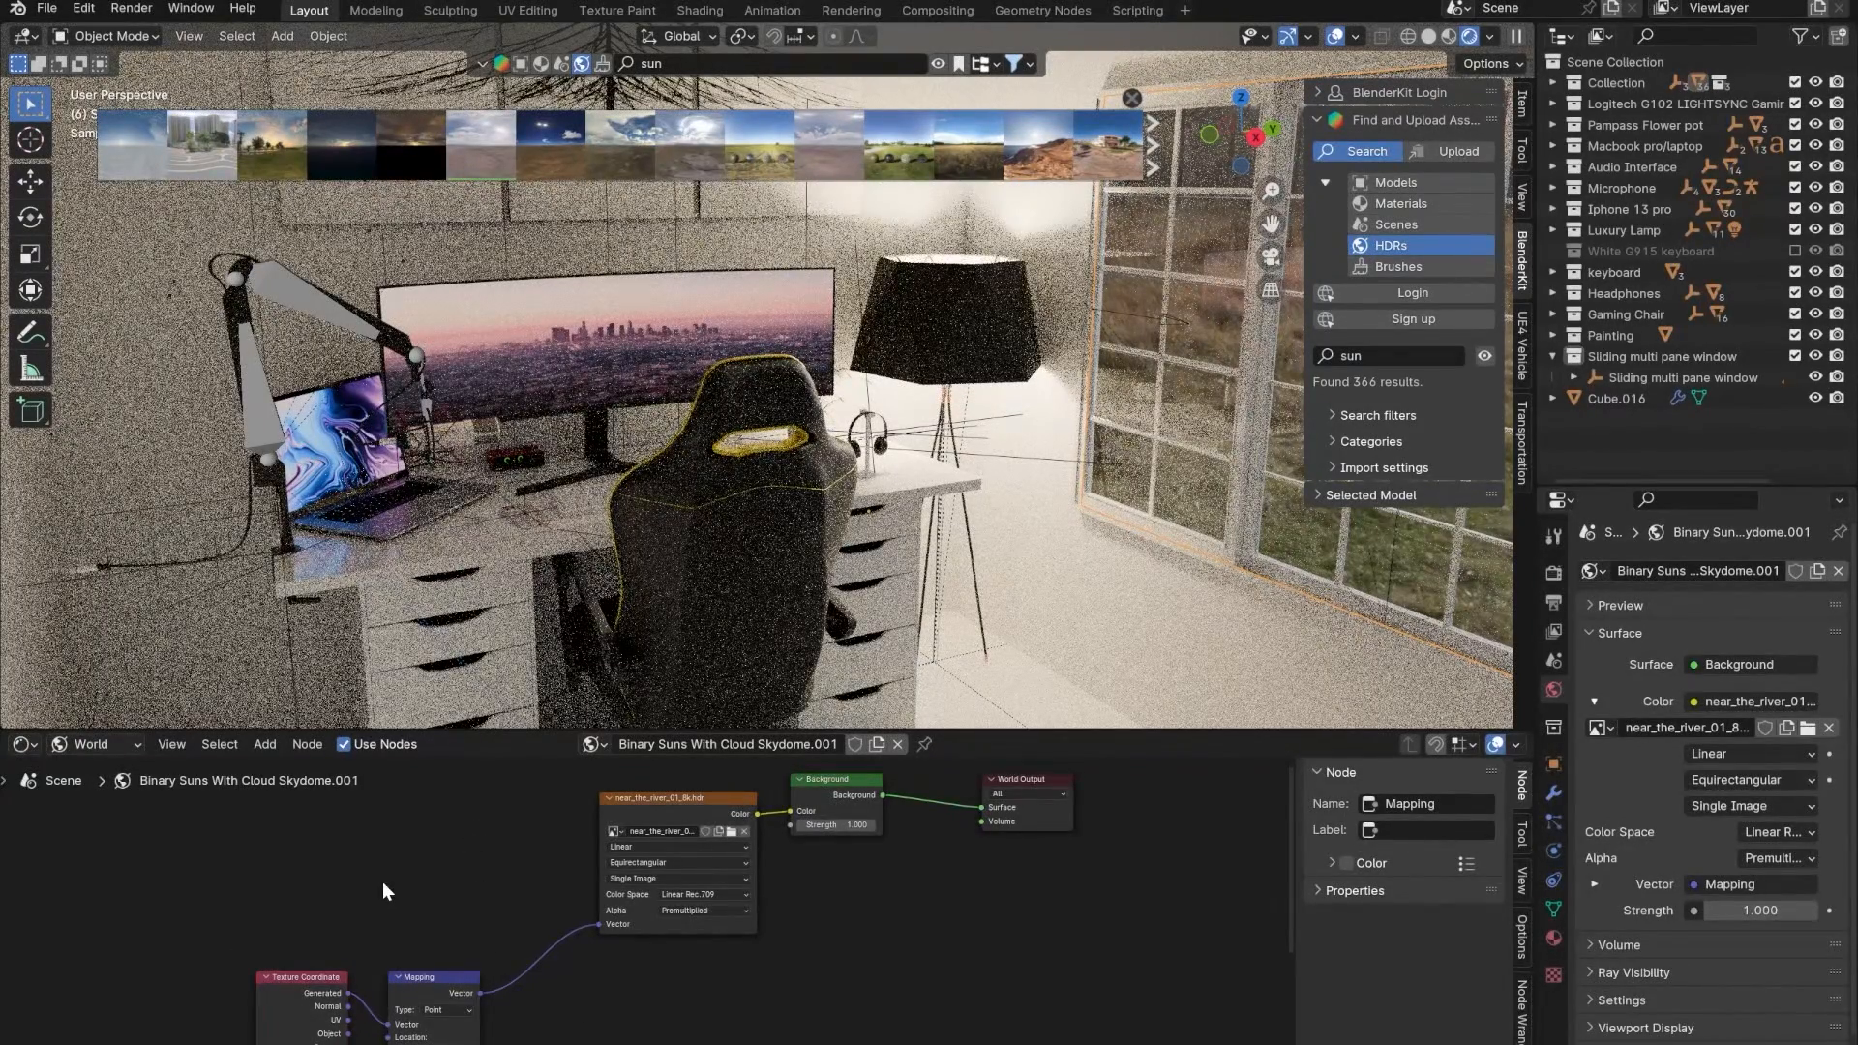
- Replace the Texture Coordinate and Mapping nodes with a fresh Node Wrangler mapping setup on the near_the_river_01_8k.hdr texture
{"action": "left_click", "coordinate": [630, 809]}
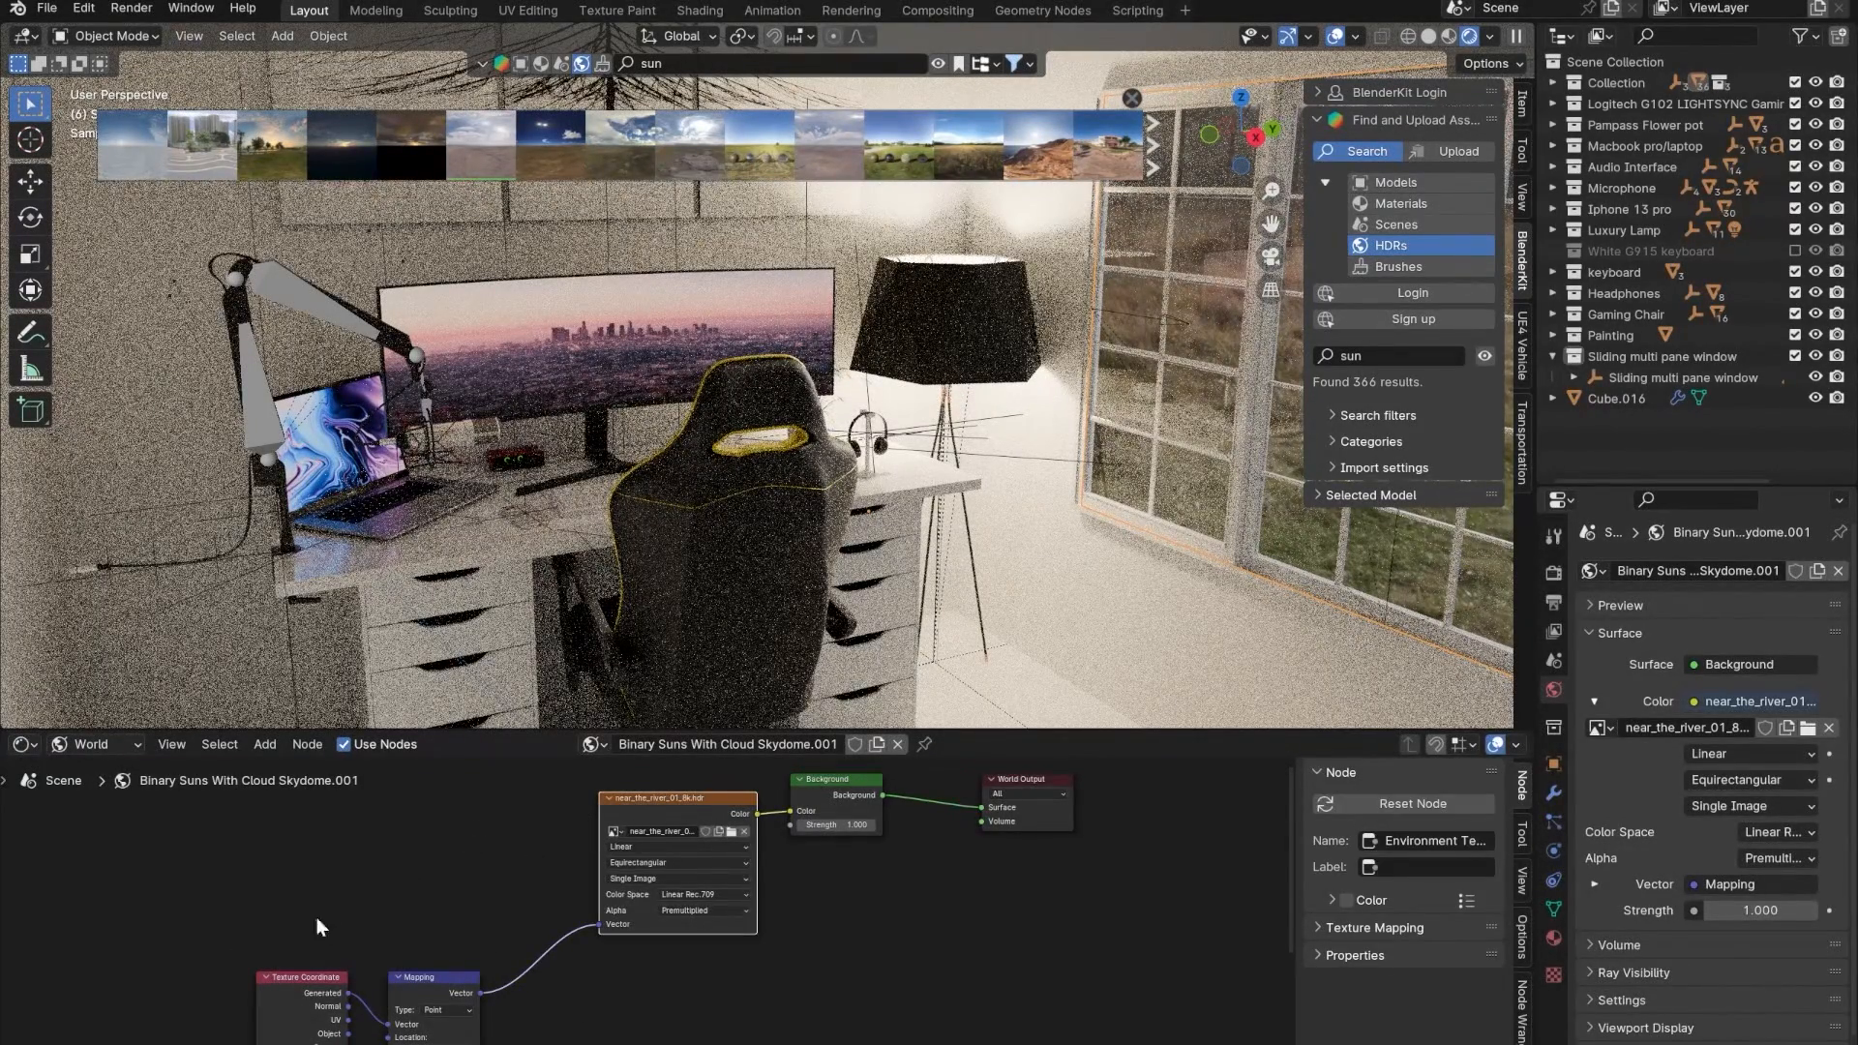
{"action": "left_click_drag", "start_coordinate": [316, 918], "coordinate": [454, 1041]}
{"action": "key", "text": "Delete"}
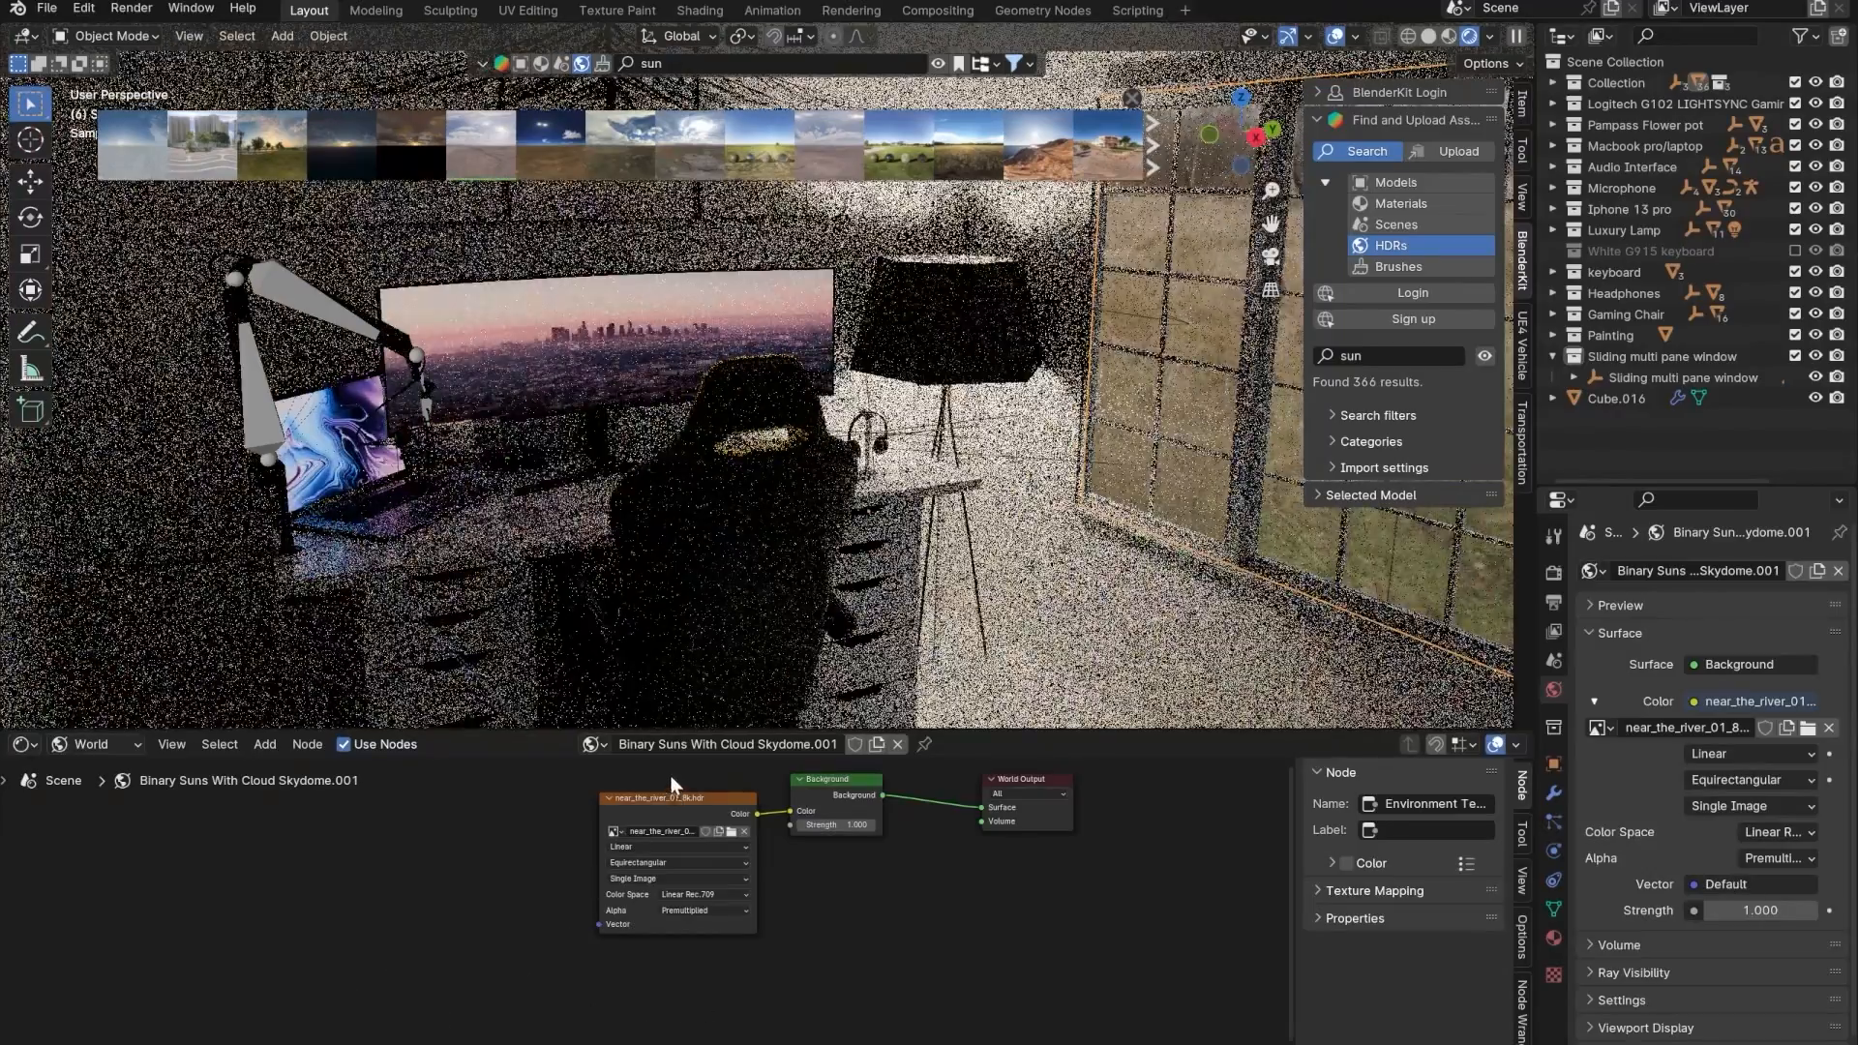
{"action": "left_click", "coordinate": [668, 829]}
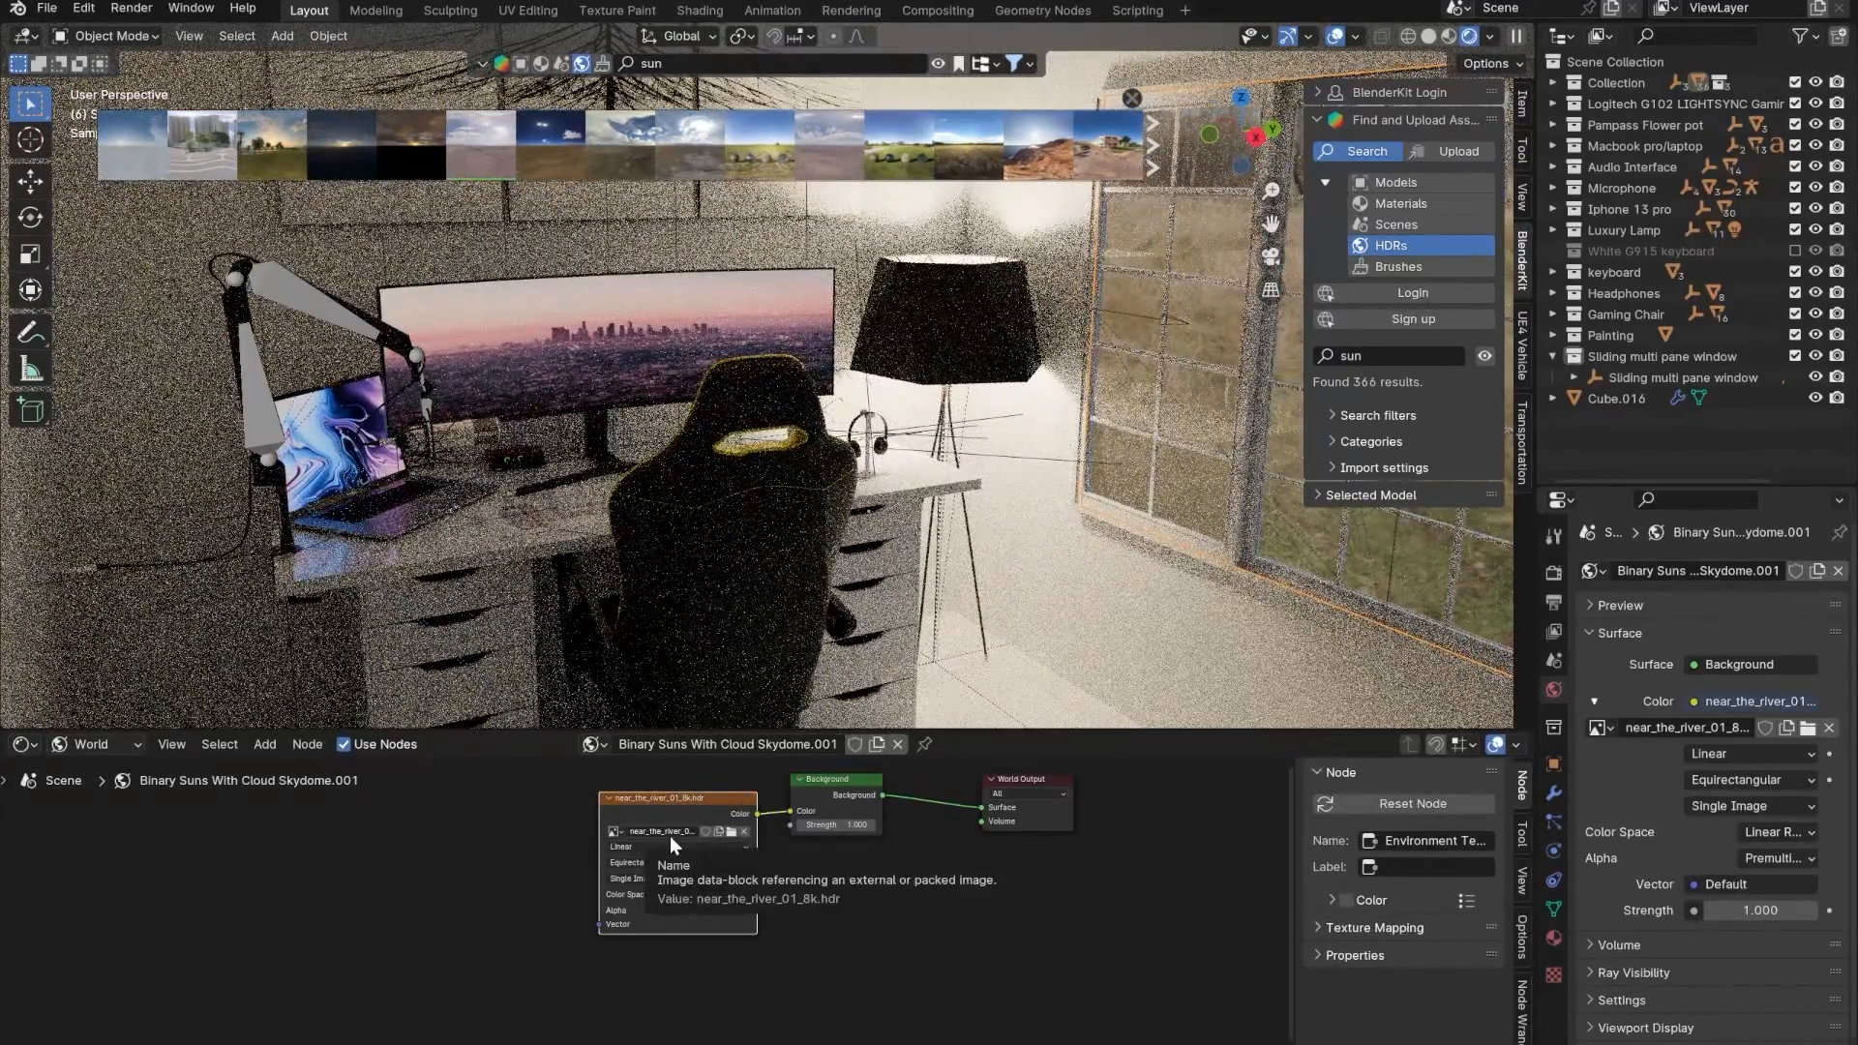
{"action": "key", "text": "ctrl+z"}
{"action": "key", "text": "ctrl+z"}
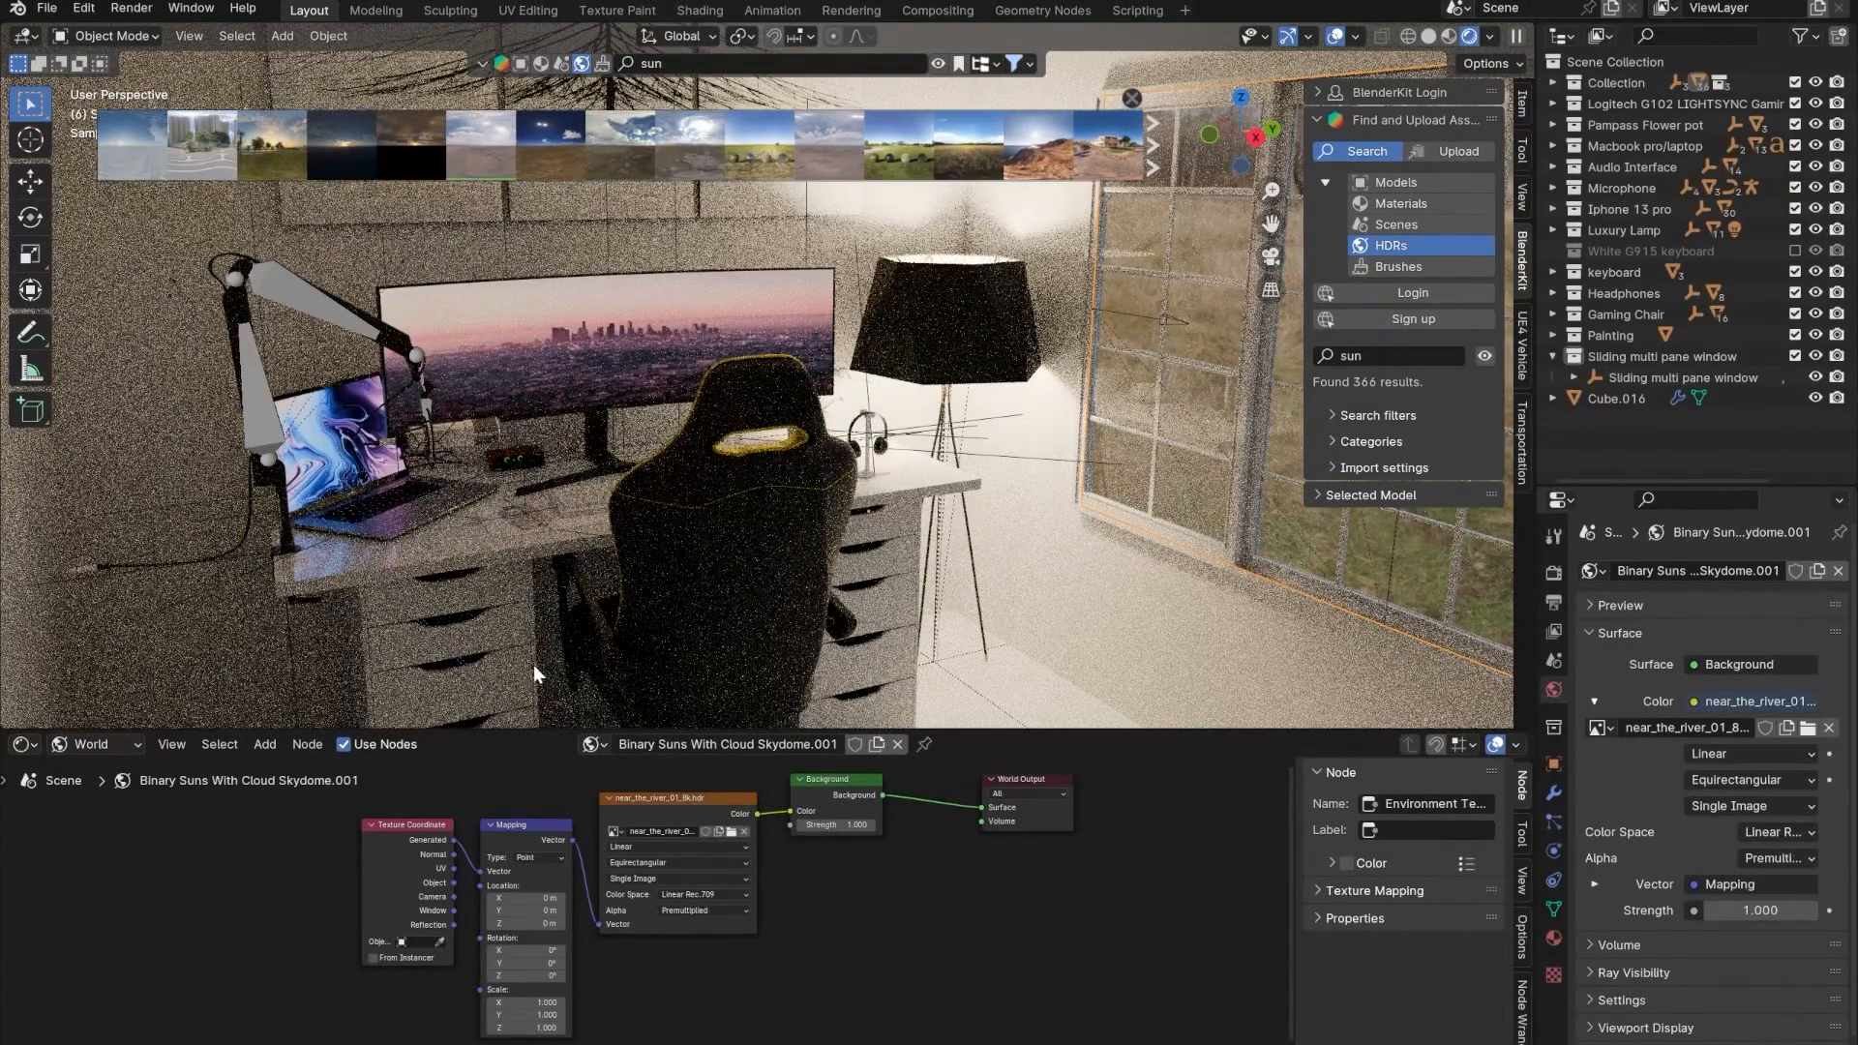
- Search the add-on preferences for "node" and check whether the Node Wrangler add-on is enabled
{"action": "left_click", "coordinate": [83, 8]}
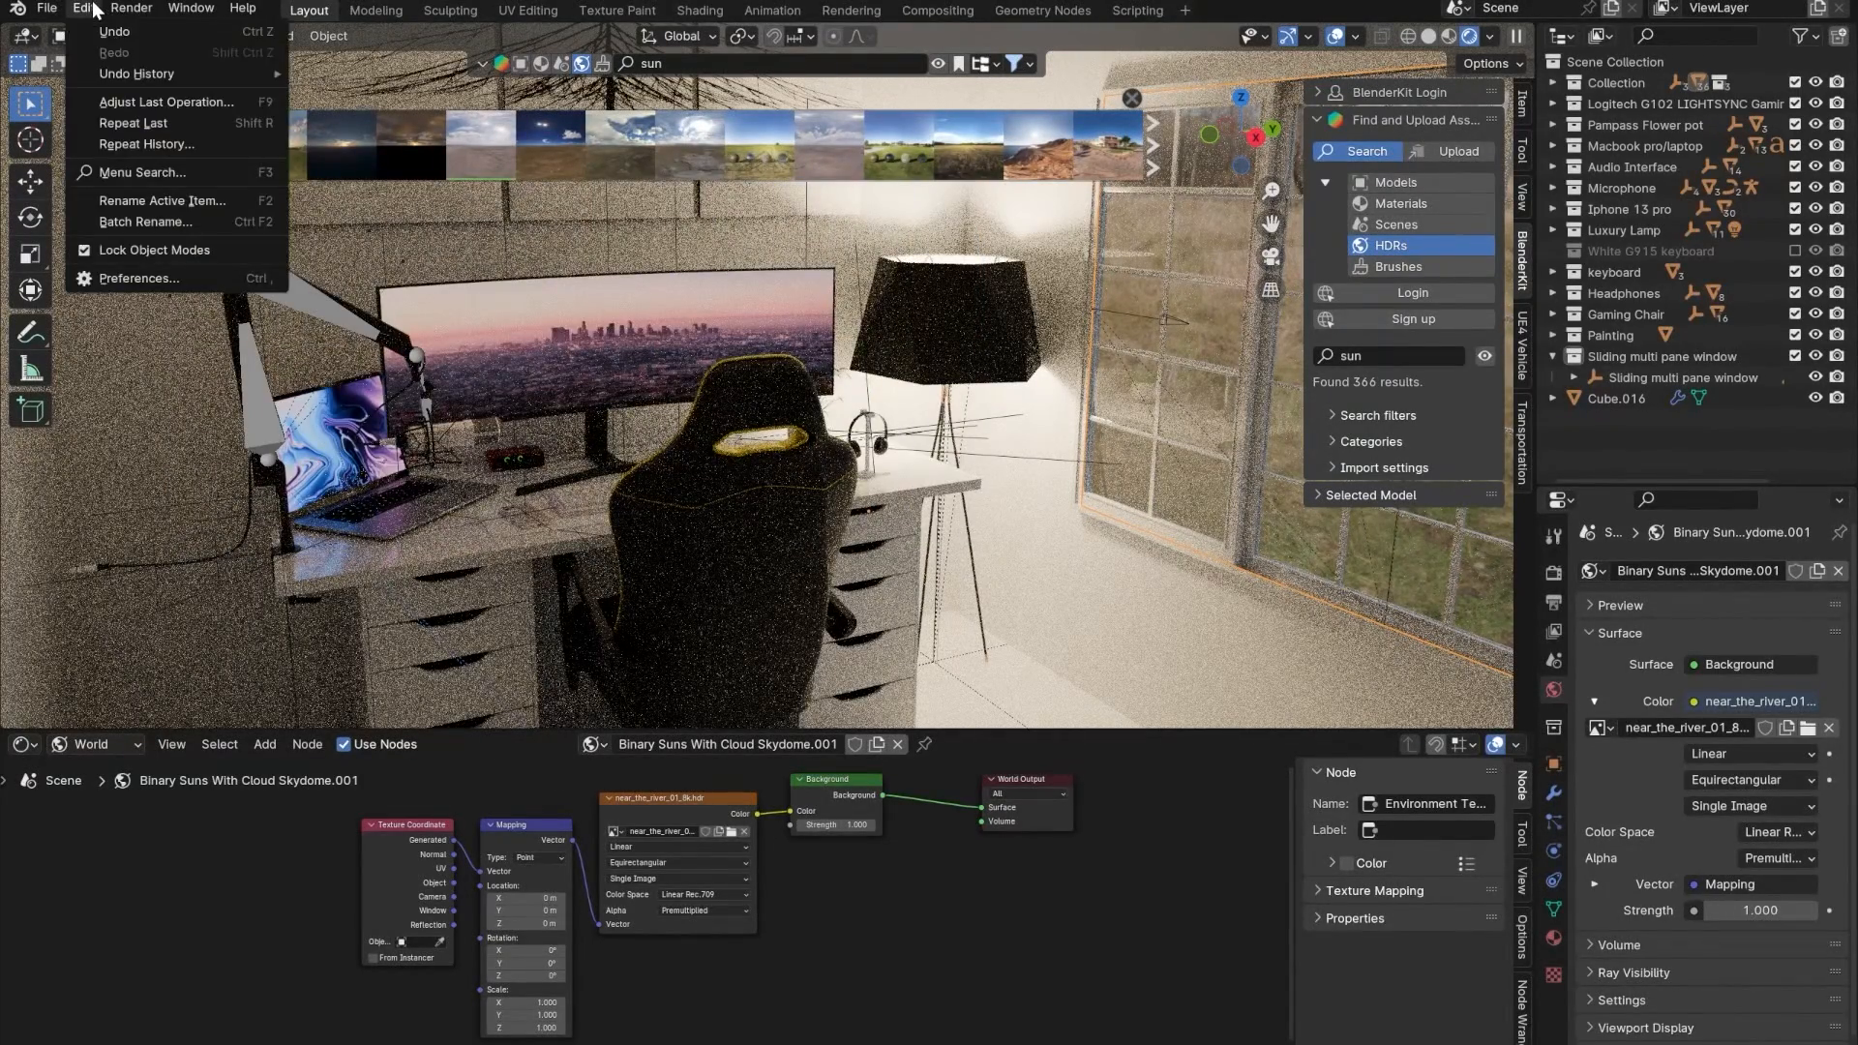
{"action": "left_click", "coordinate": [105, 276]}
{"action": "left_click", "coordinate": [91, 189]}
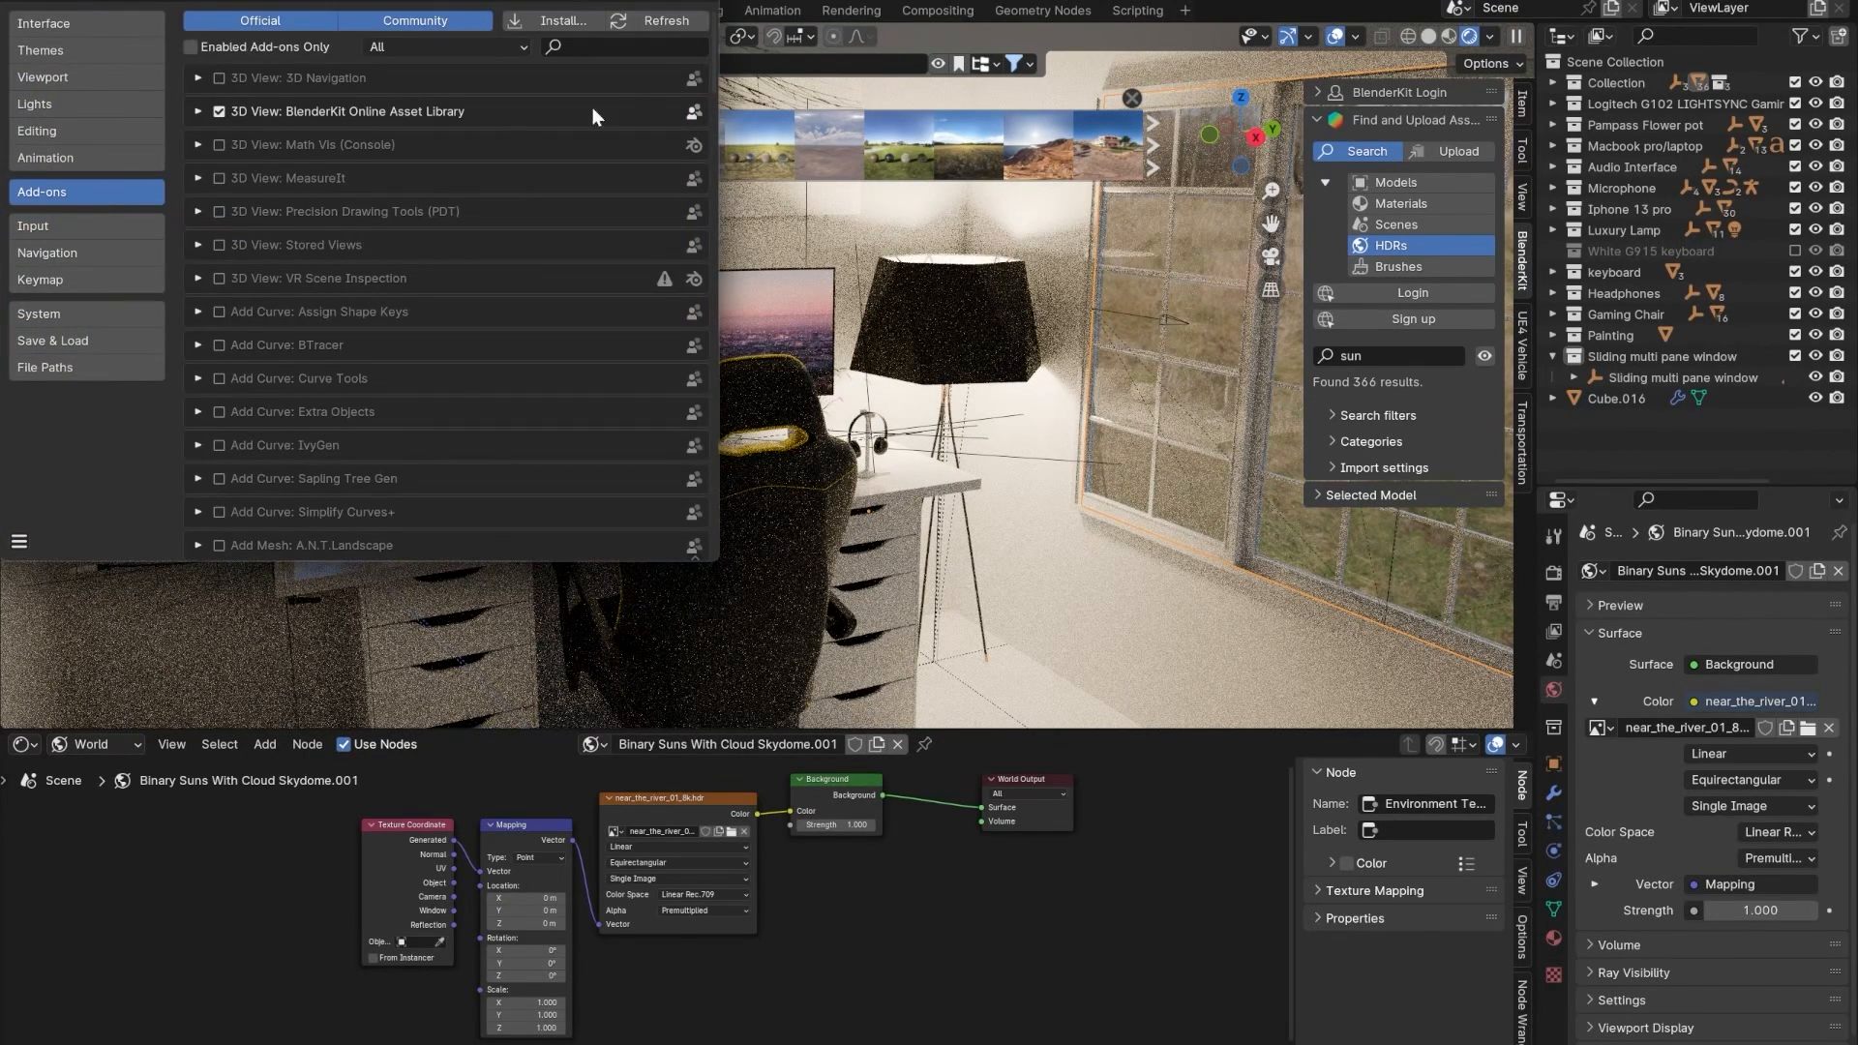
{"action": "type", "text": "node"}
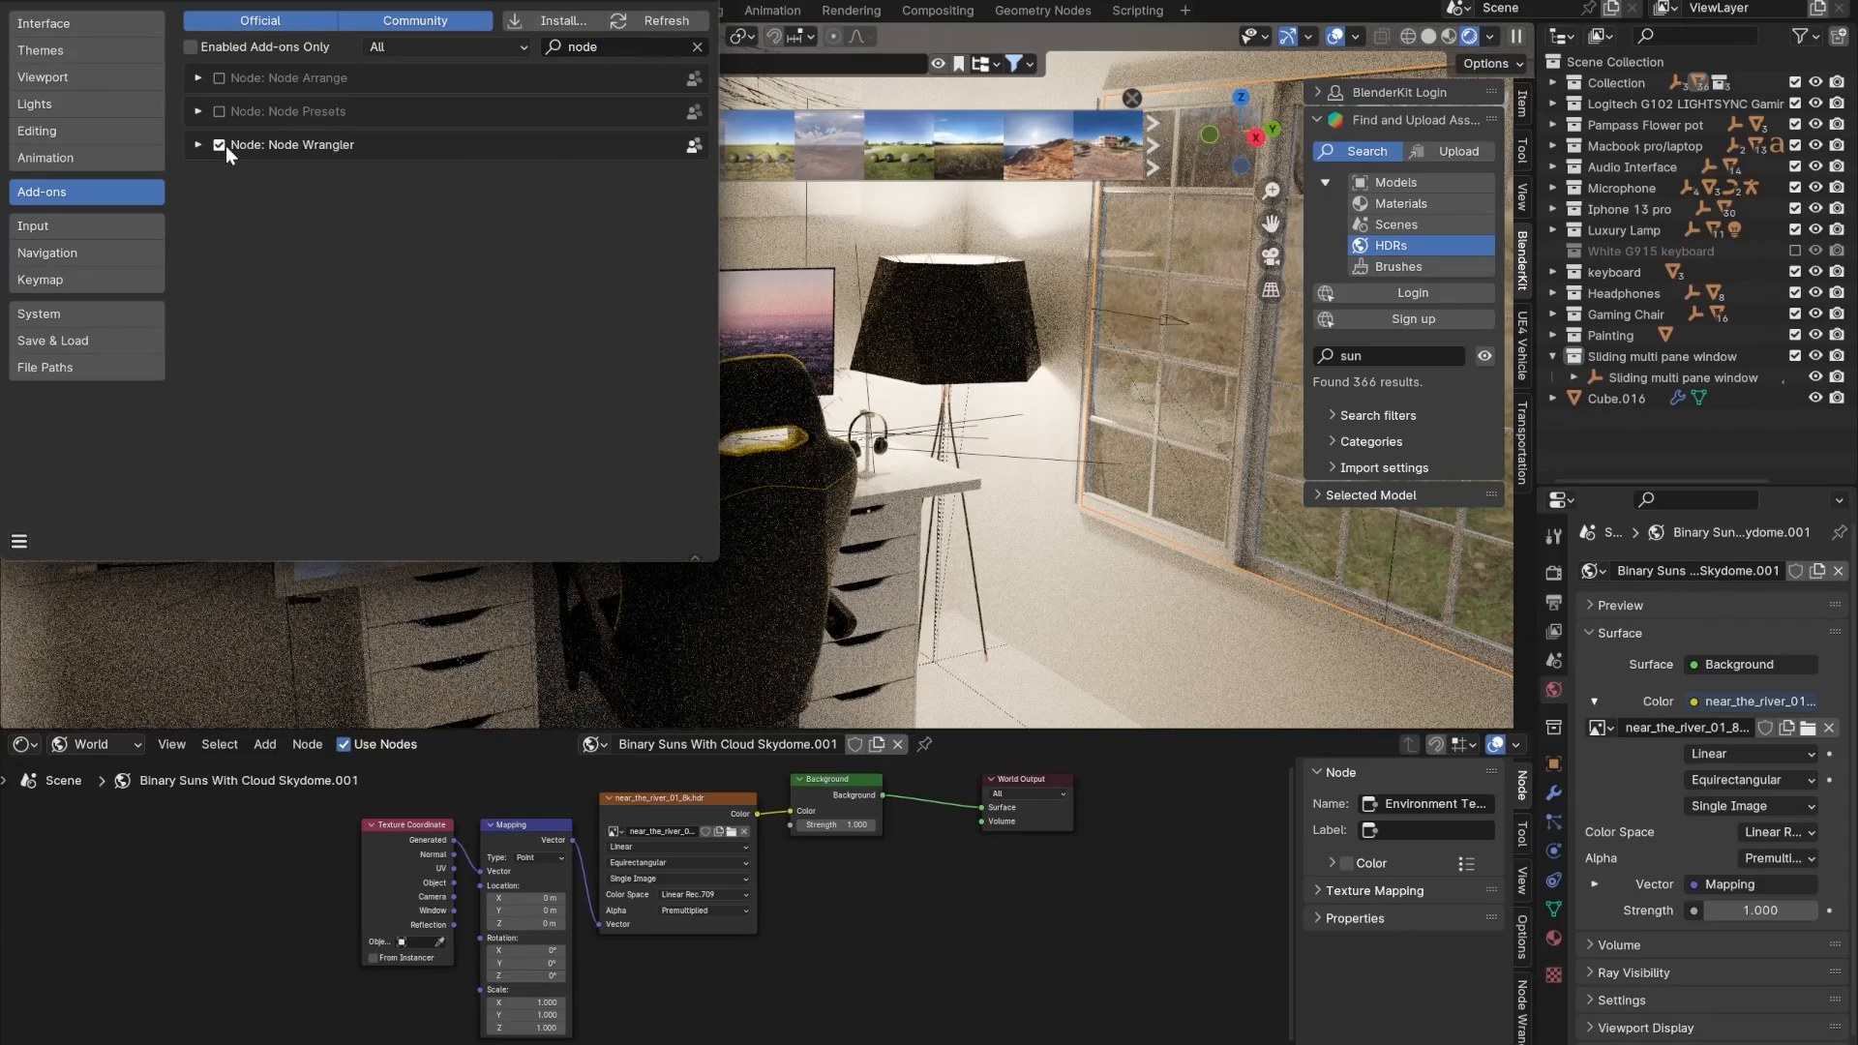
{"action": "left_click", "coordinate": [684, 2]}
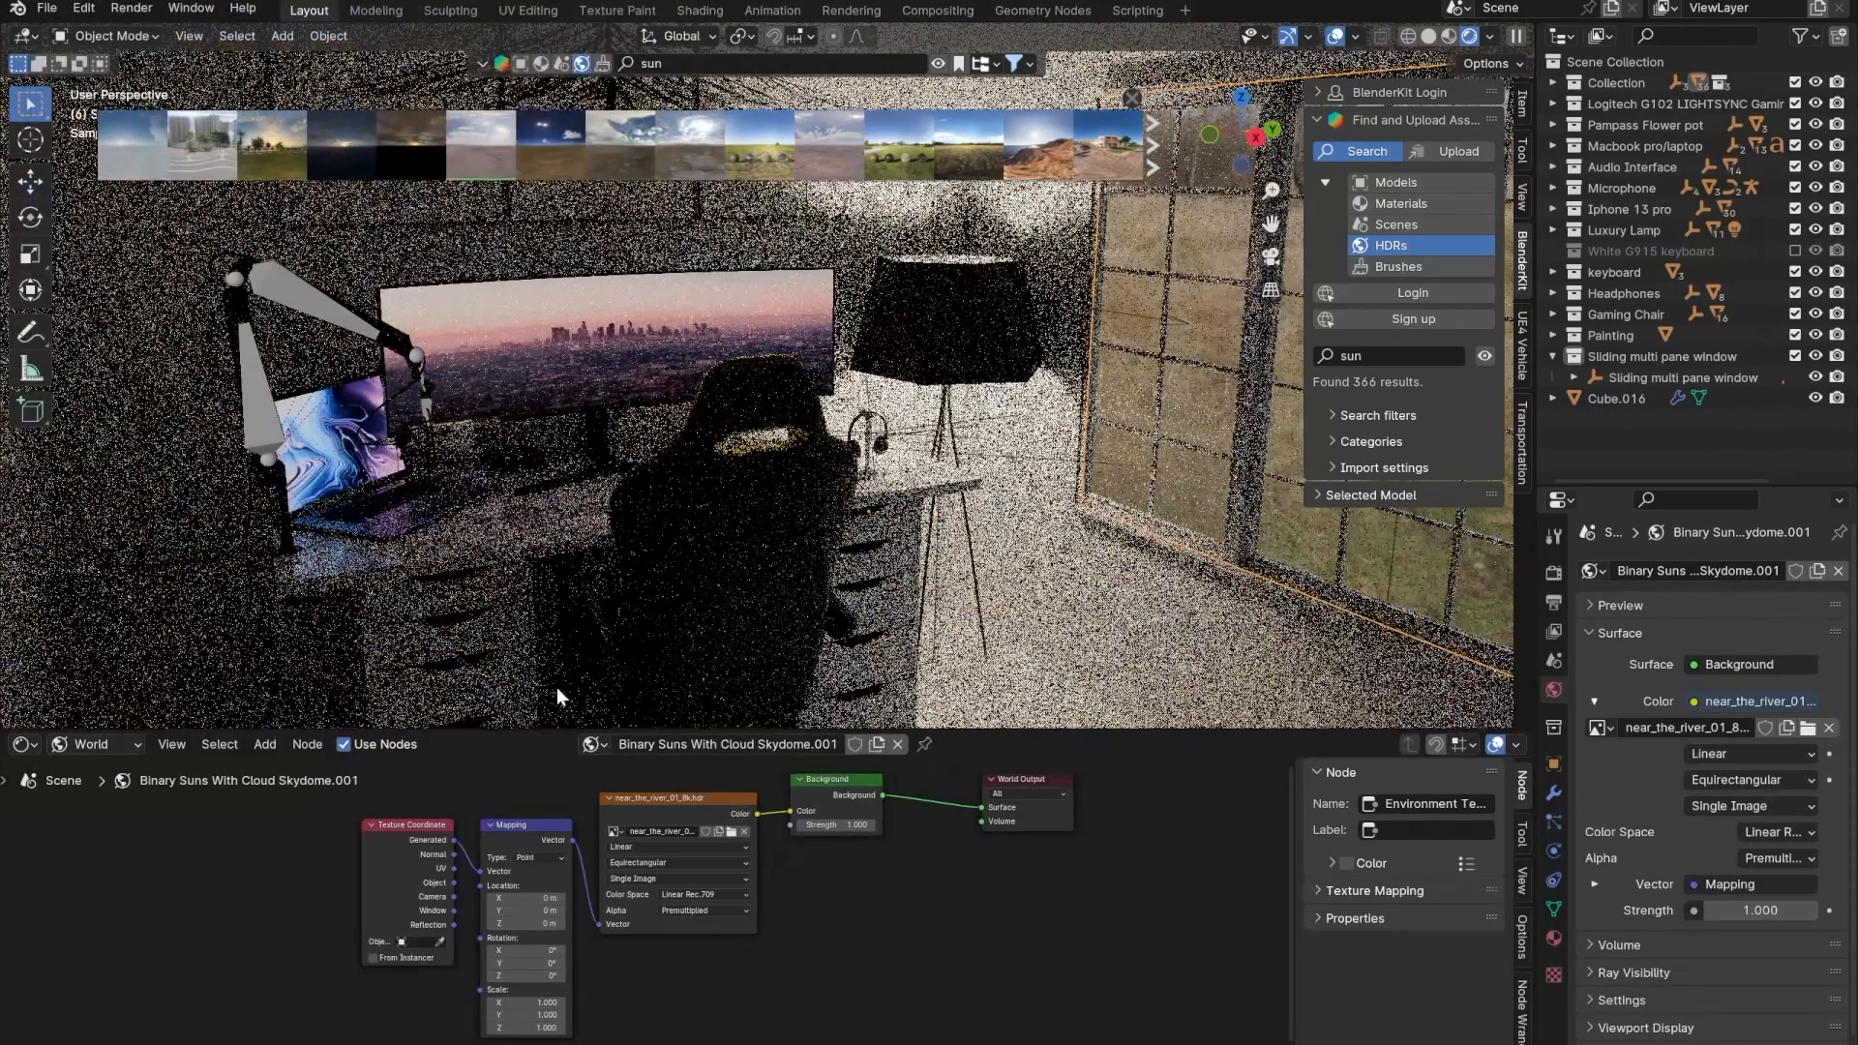
- Rotate the river environment by setting the new Mapping node's Z rotation to 257°, comparing the view through the window
{"action": "scroll", "coordinate": [515, 1002], "scroll_direction": "up", "scroll_amount": 5}
{"action": "left_click_drag", "start_coordinate": [491, 973], "coordinate": [518, 973]}
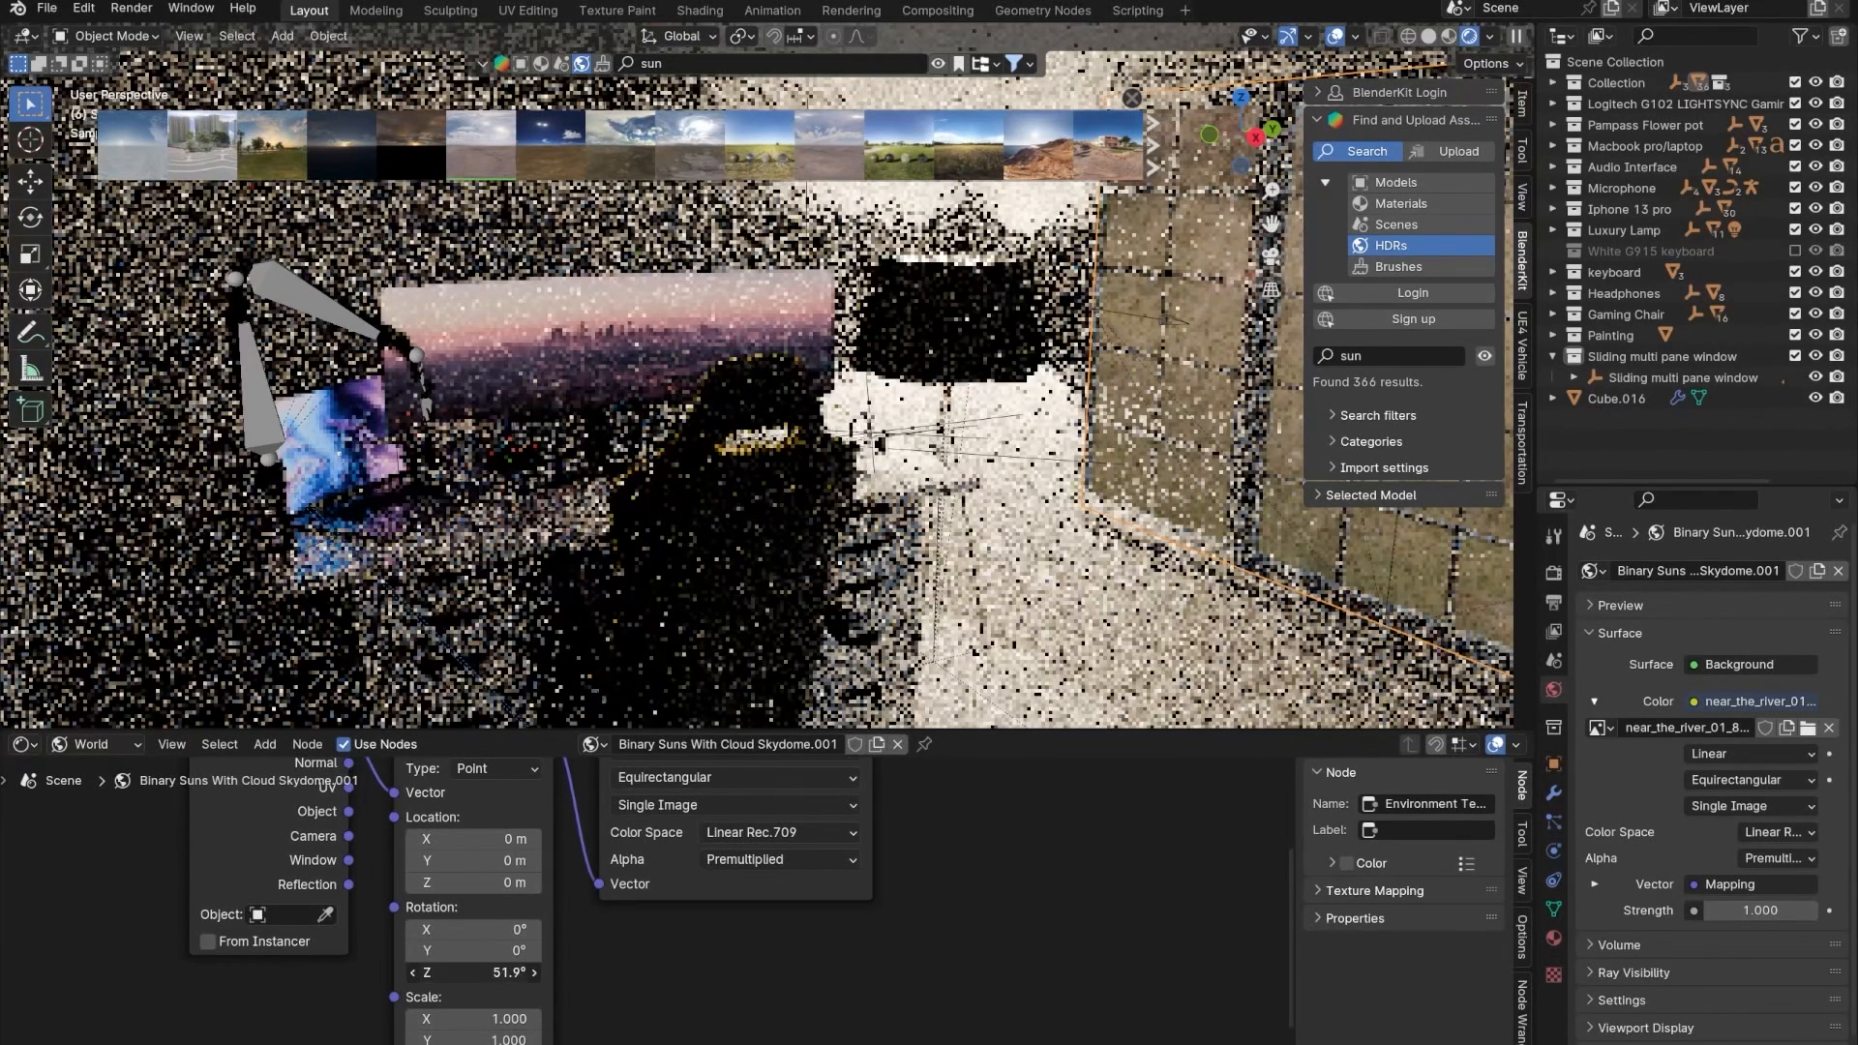
{"action": "left_click_drag", "start_coordinate": [474, 973], "coordinate": [490, 973]}
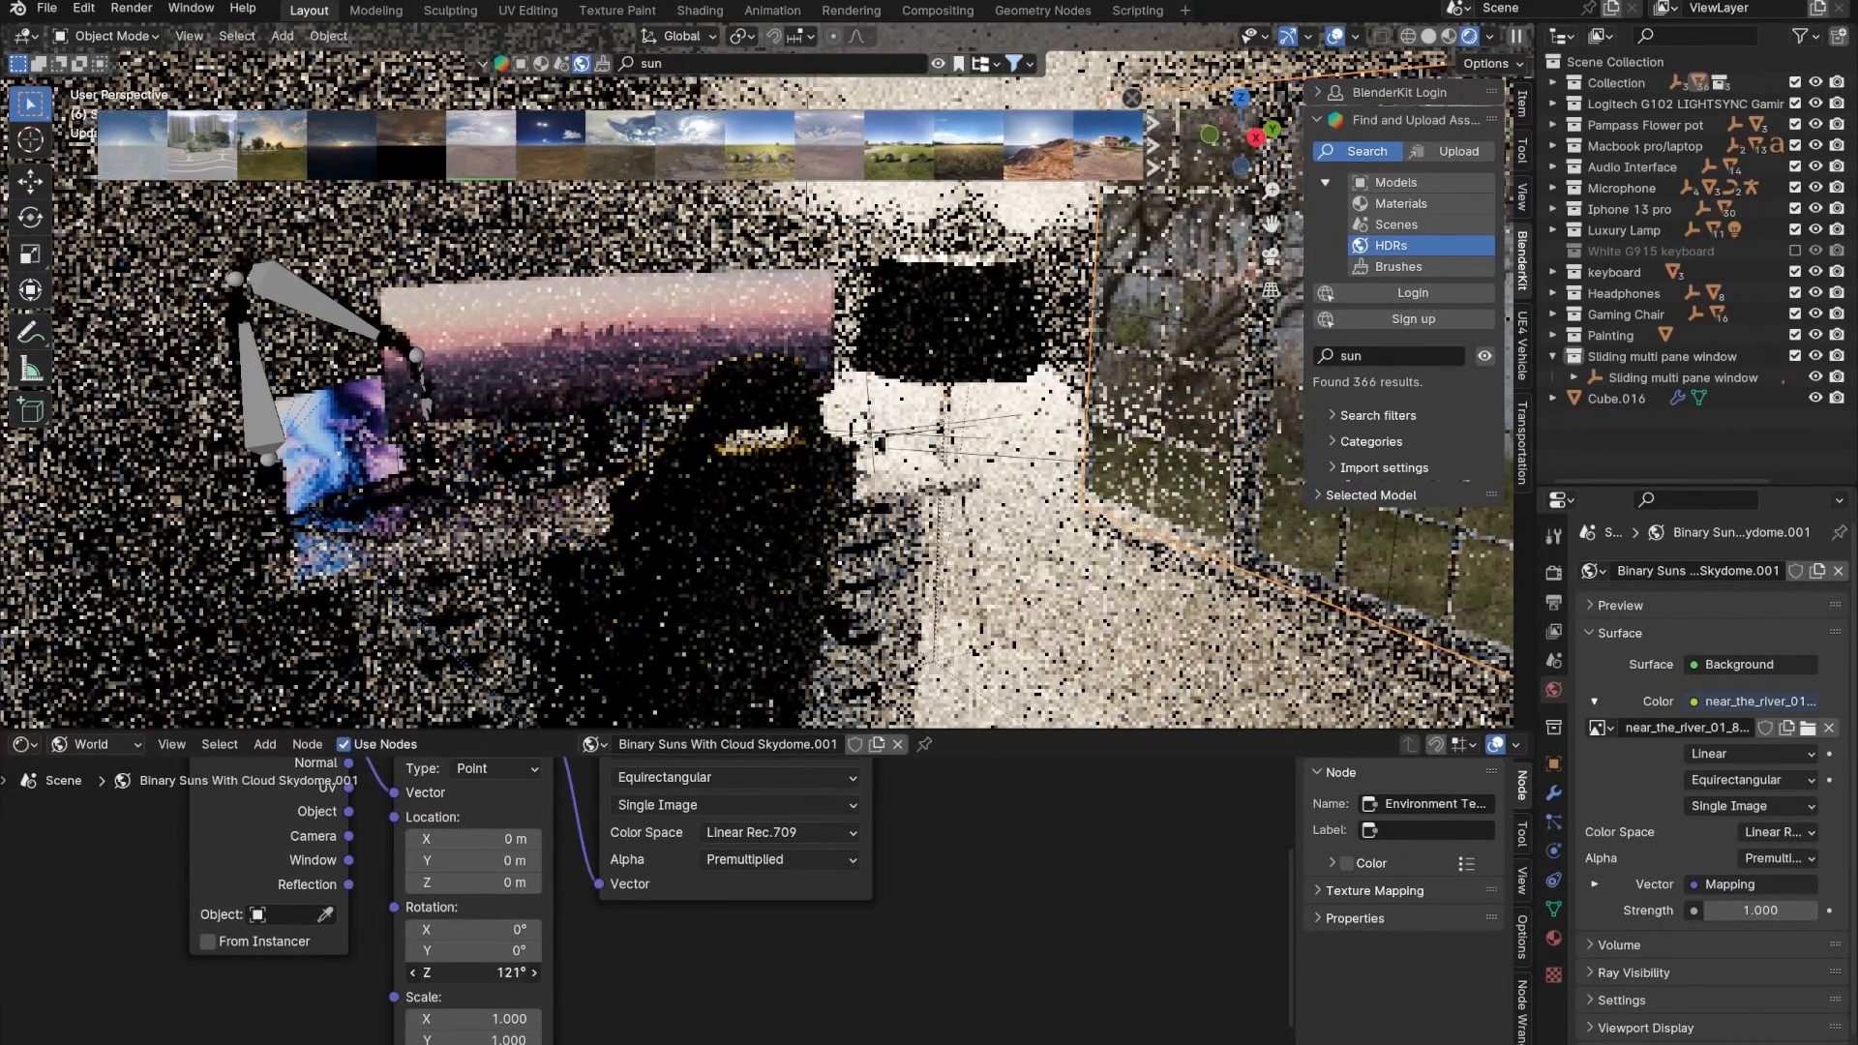
{"action": "left_click_drag", "start_coordinate": [474, 973], "coordinate": [492, 973]}
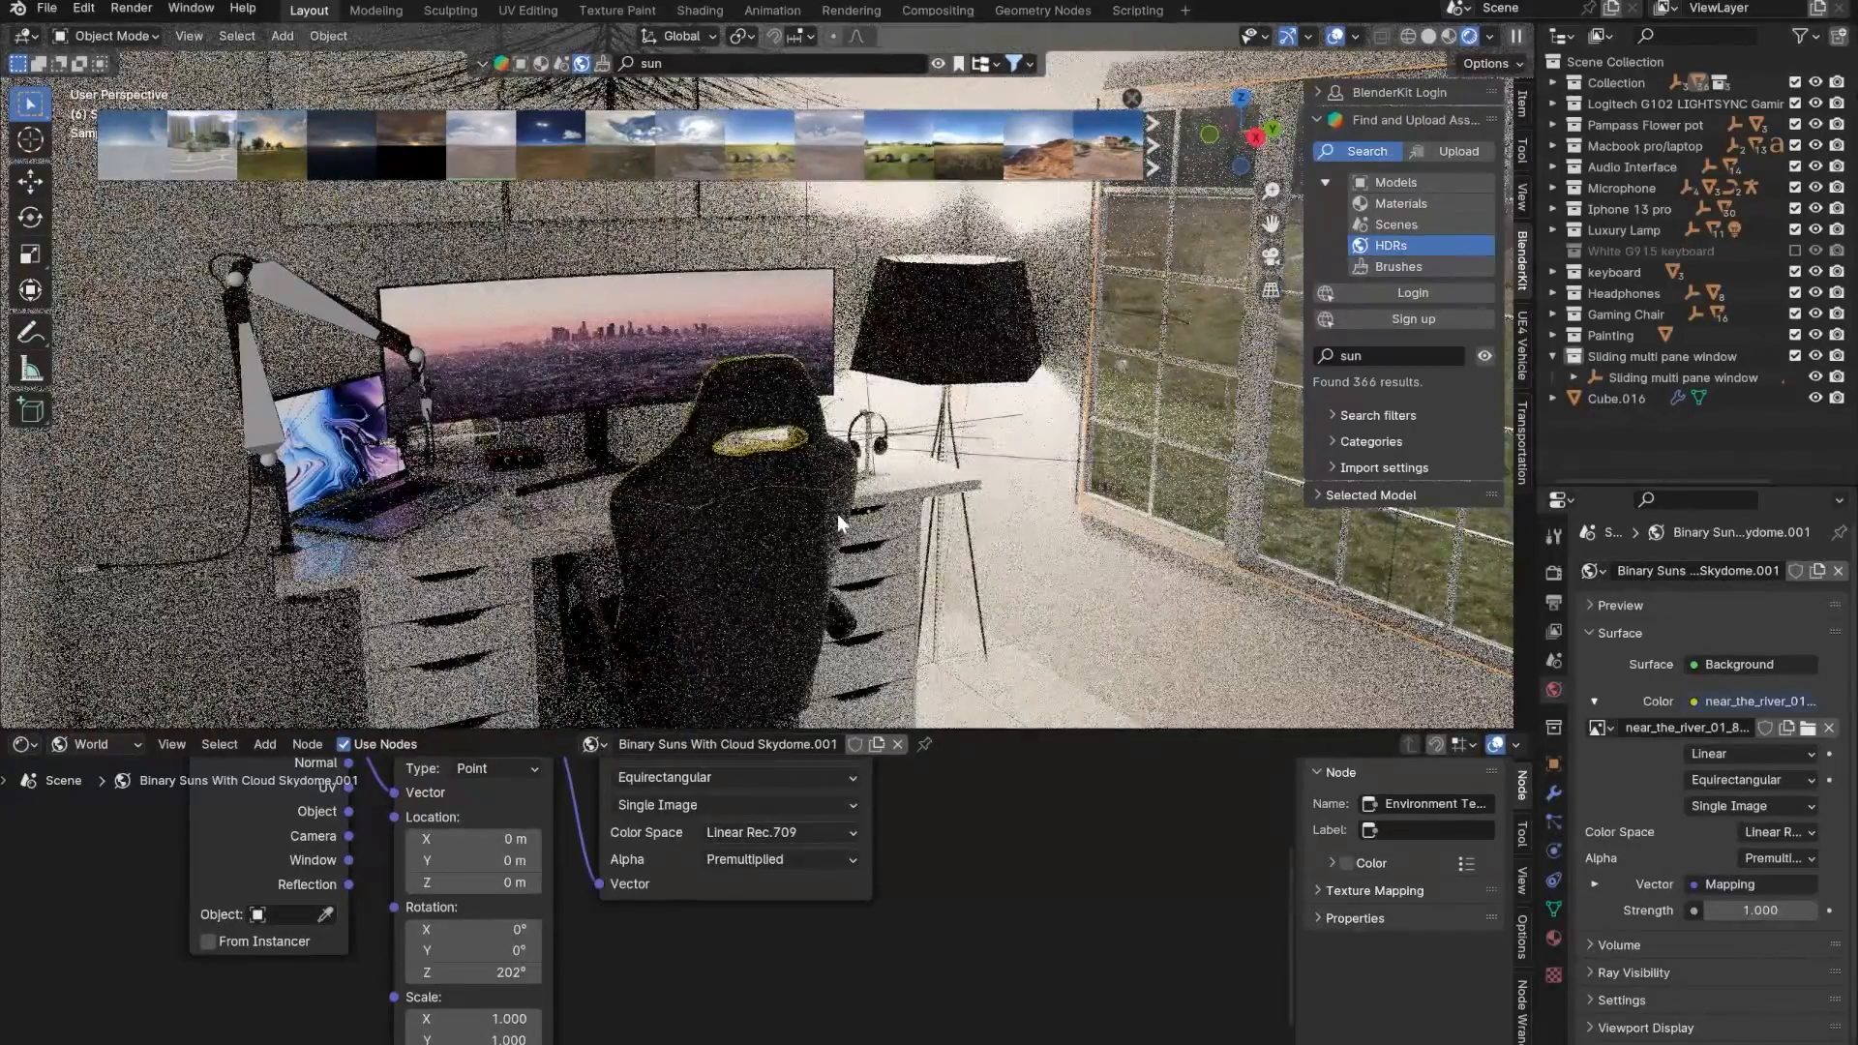
{"action": "middle_click_drag", "start_coordinate": [838, 514], "coordinate": [838, 492]}
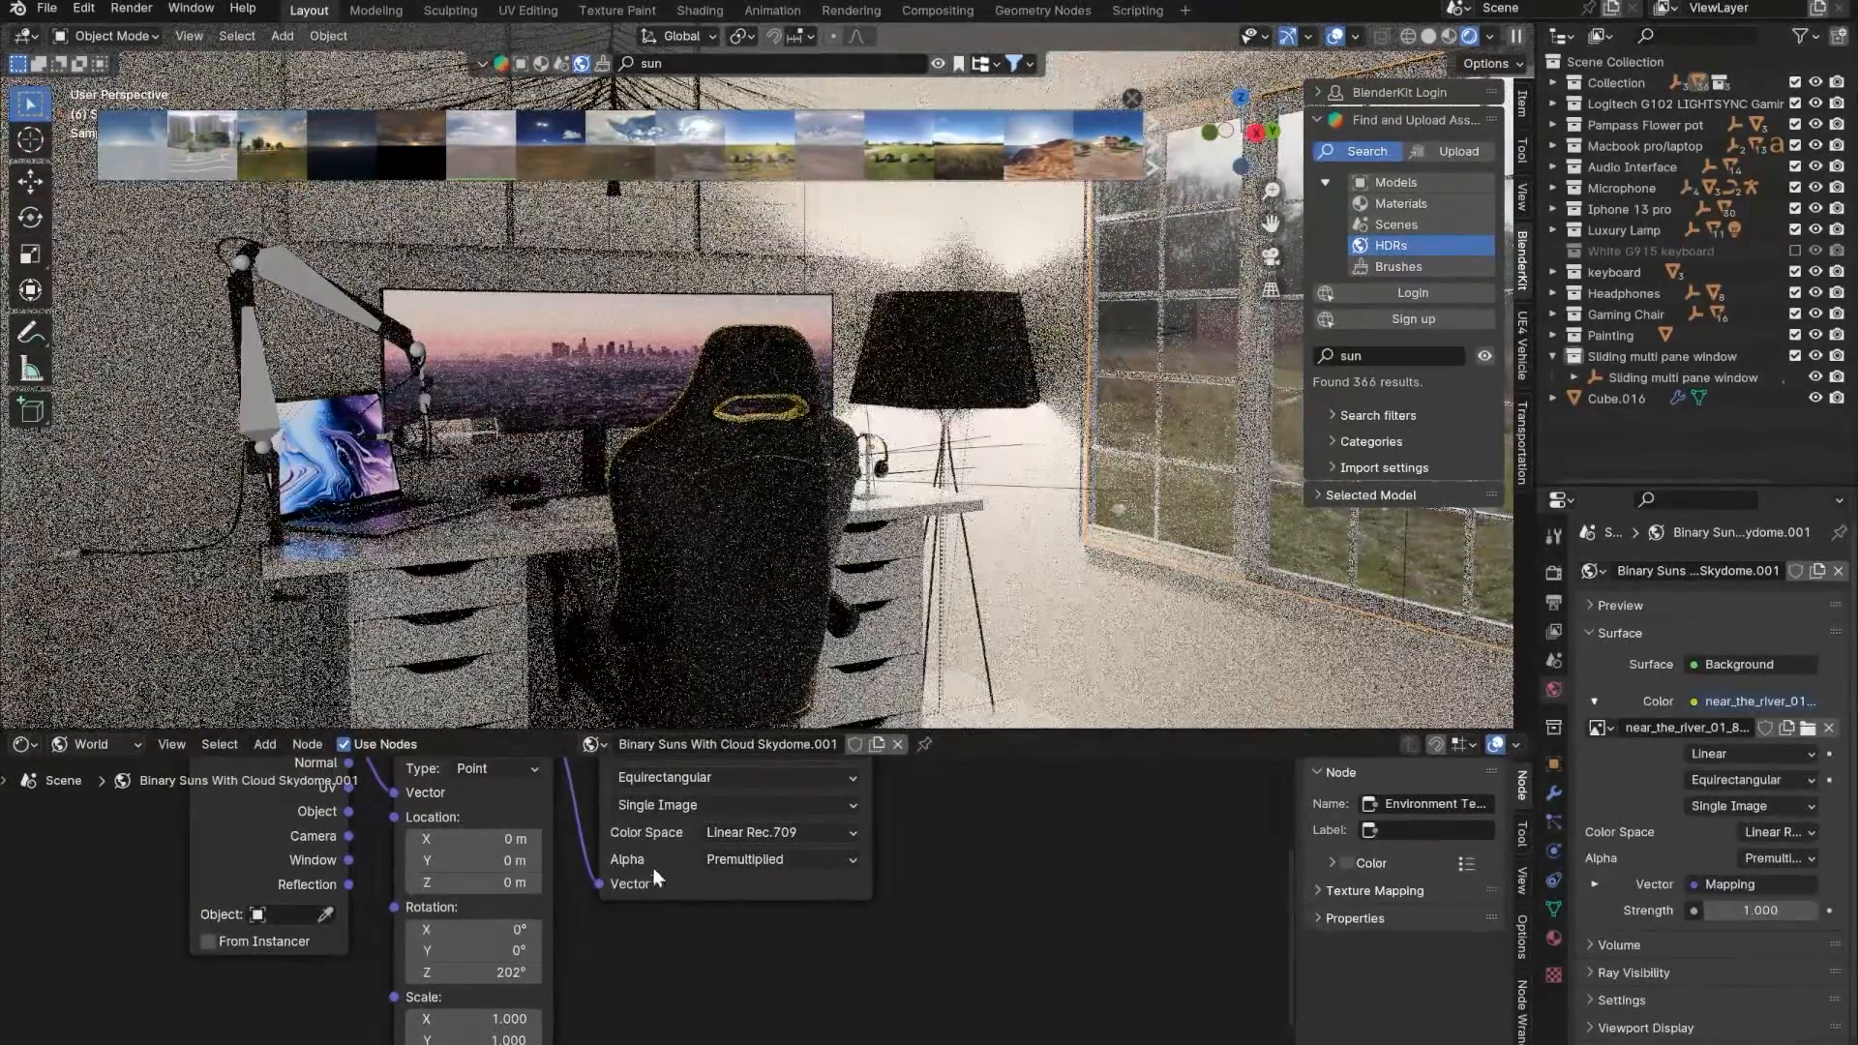
{"action": "mouse_move", "coordinate": [474, 972]}
{"action": "left_mouse_down"}
{"action": "mouse_move", "coordinate": [524, 972]}
{"action": "mouse_move", "coordinate": [482, 972]}
{"action": "left_mouse_up"}
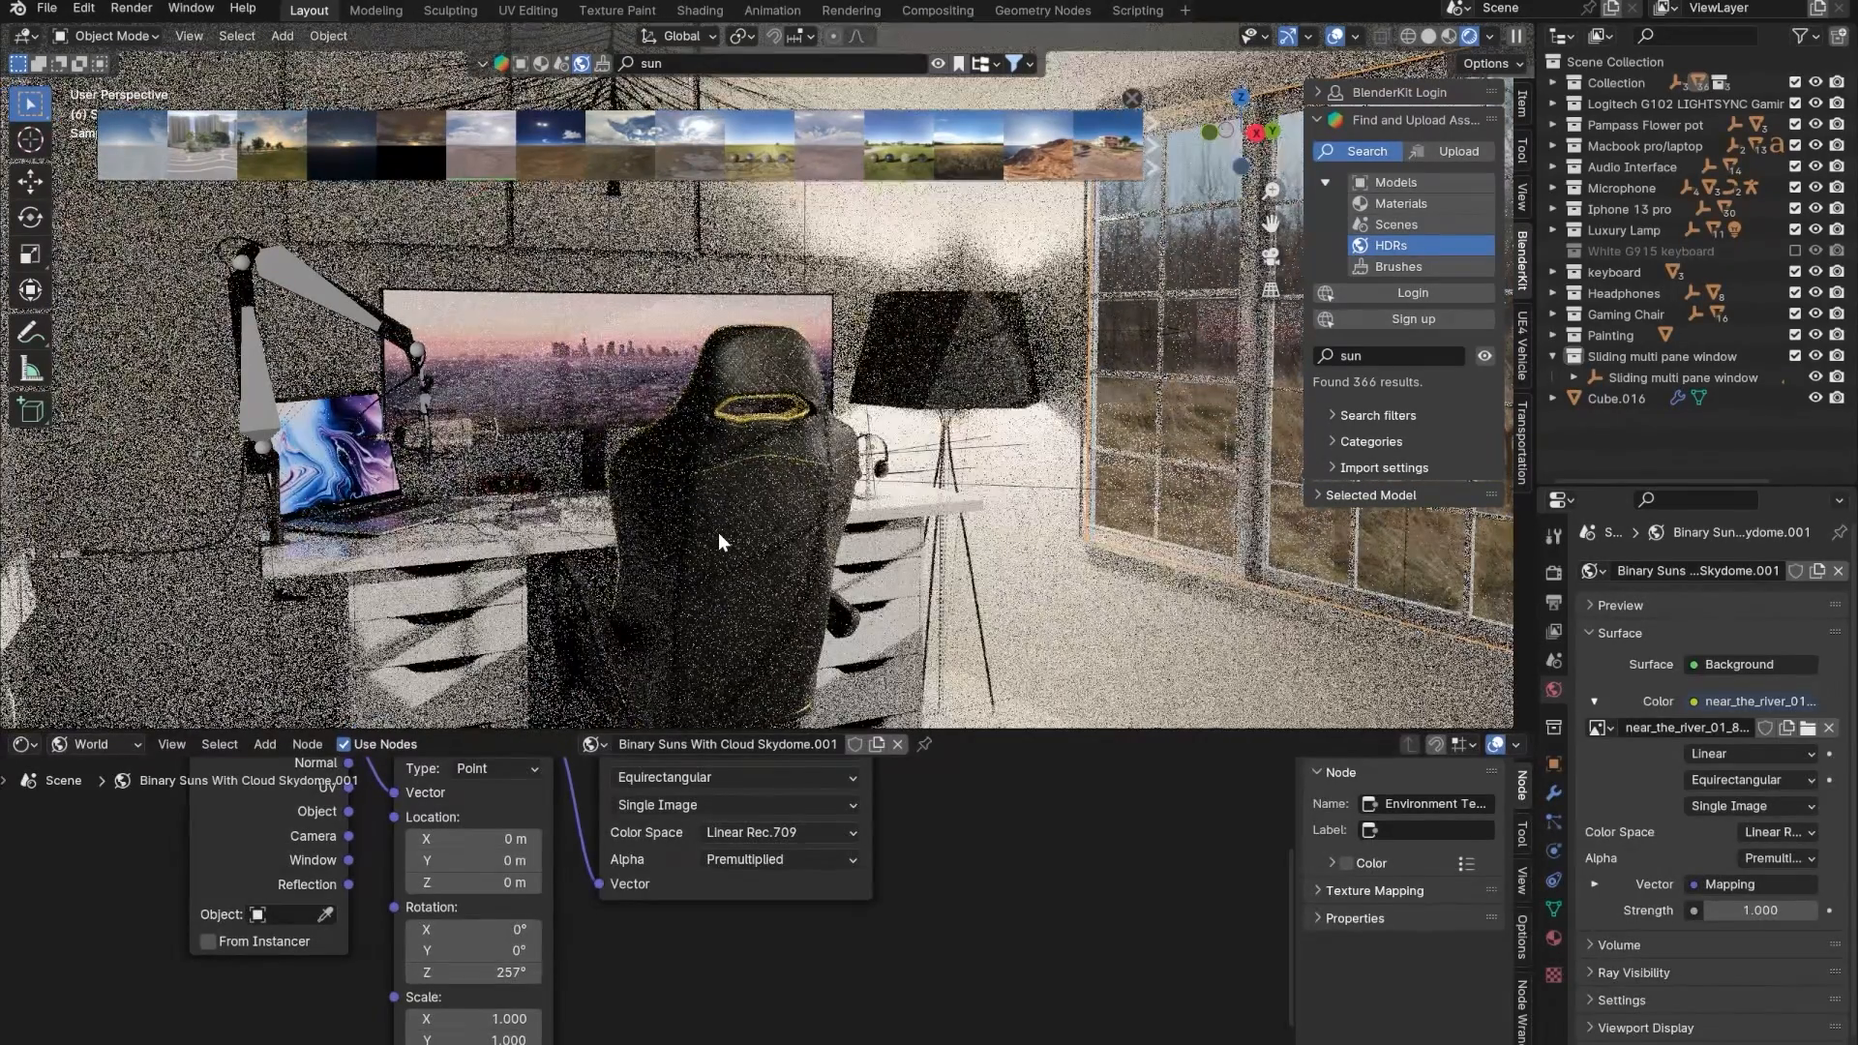
{"action": "middle_click_drag", "start_coordinate": [722, 462], "coordinate": [666, 476]}
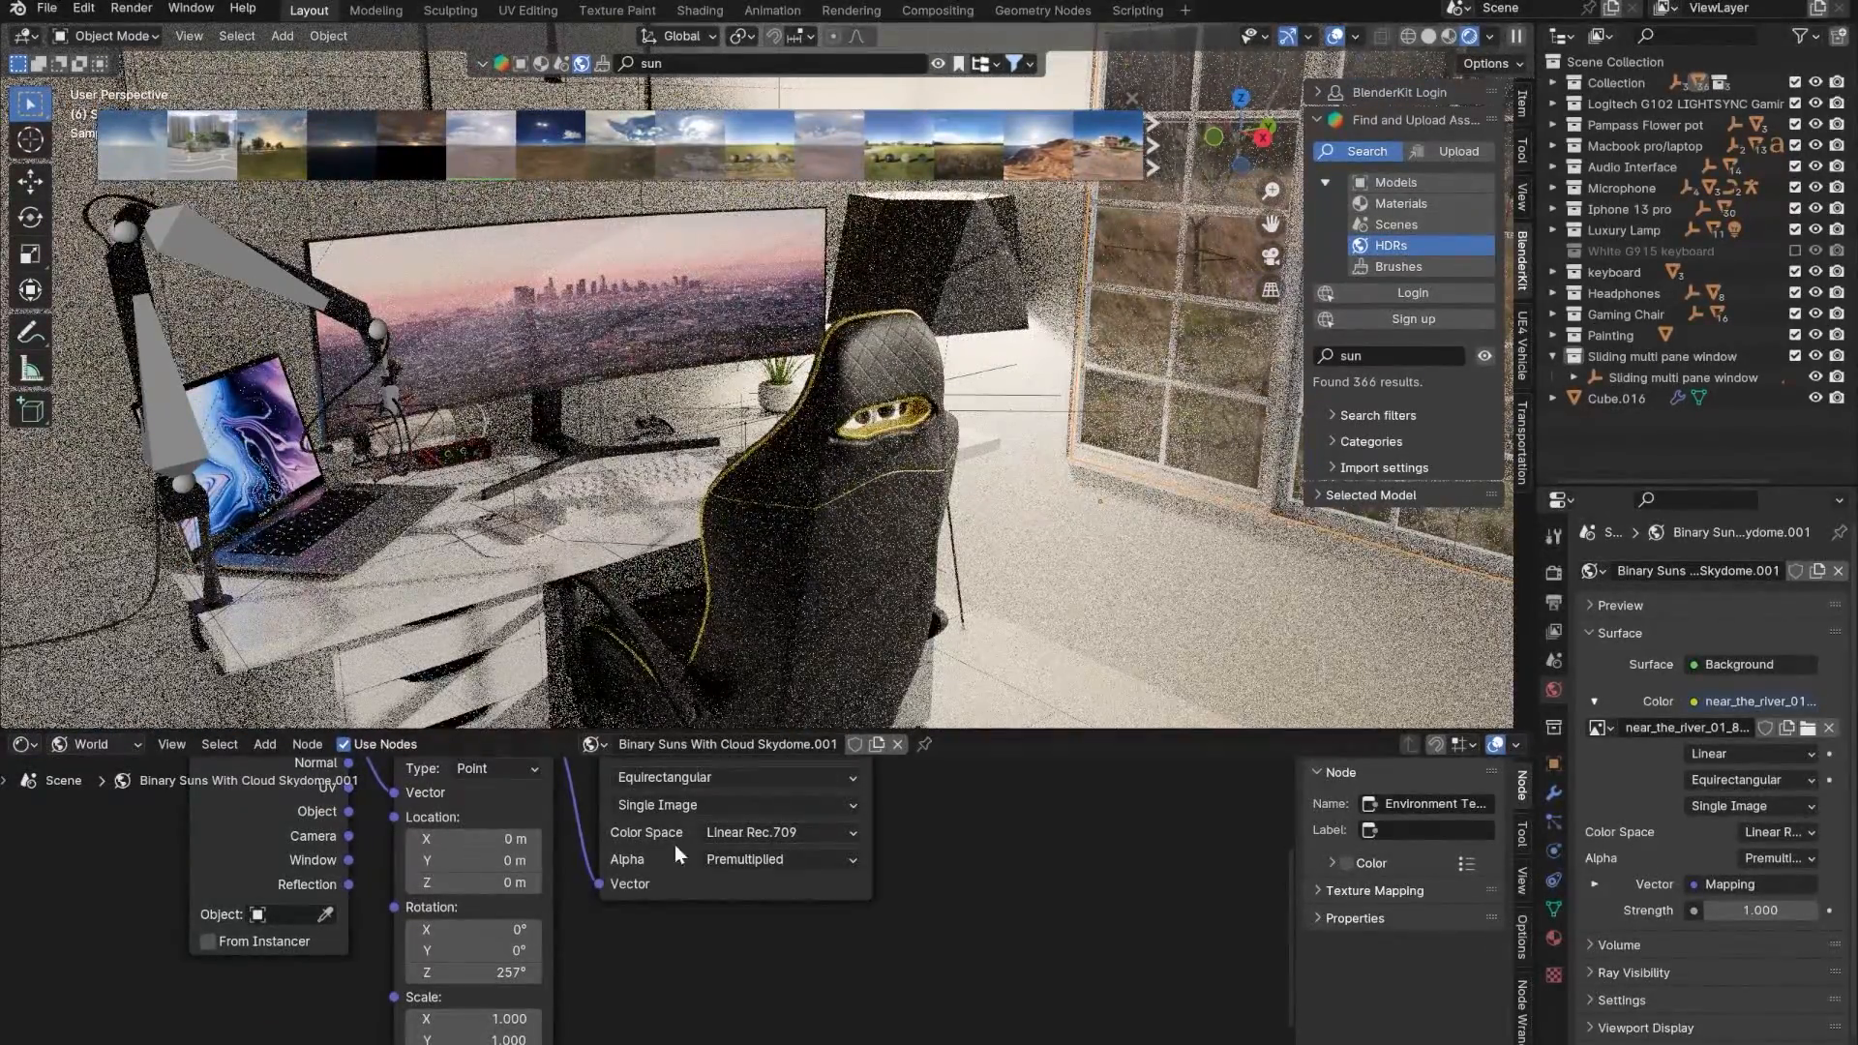
- Set the world Background node's Strength to 2
{"action": "left_click_drag", "start_coordinate": [609, 731], "coordinate": [609, 1014]}
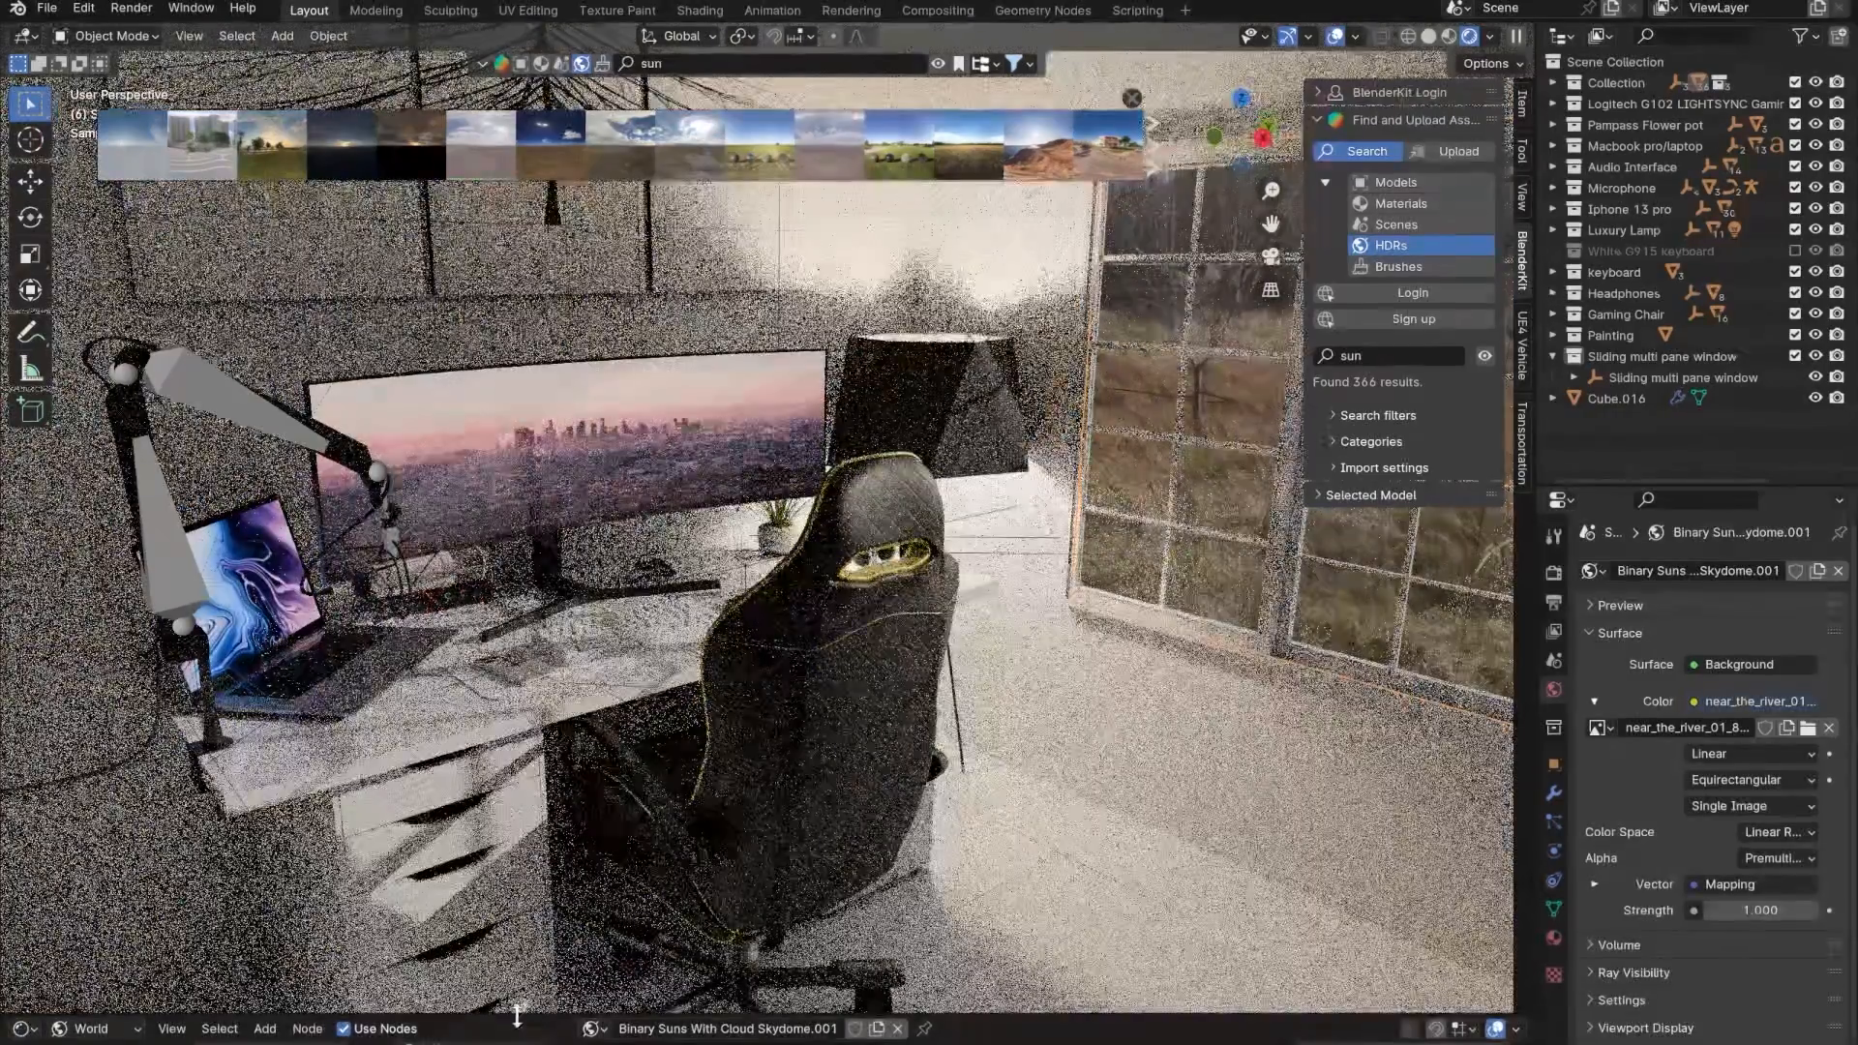
{"action": "left_click_drag", "start_coordinate": [513, 1013], "coordinate": [542, 670]}
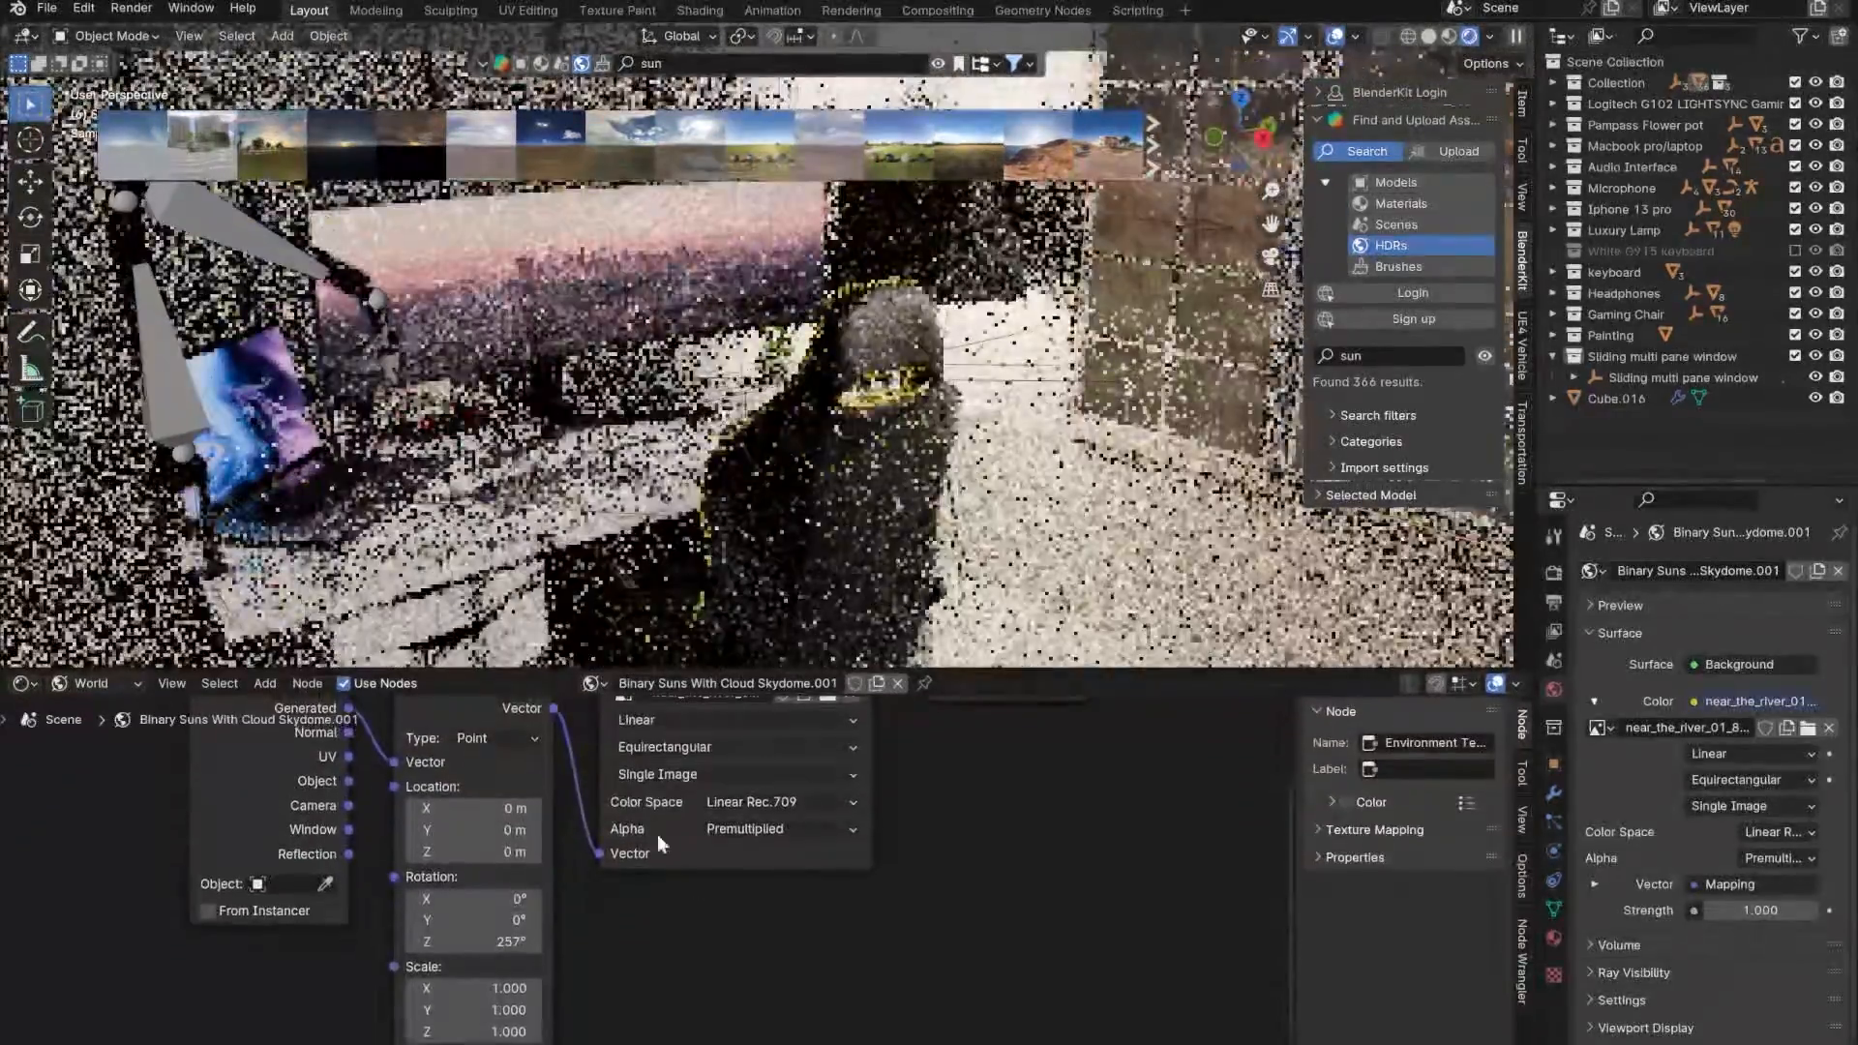
{"action": "left_click", "coordinate": [868, 841]}
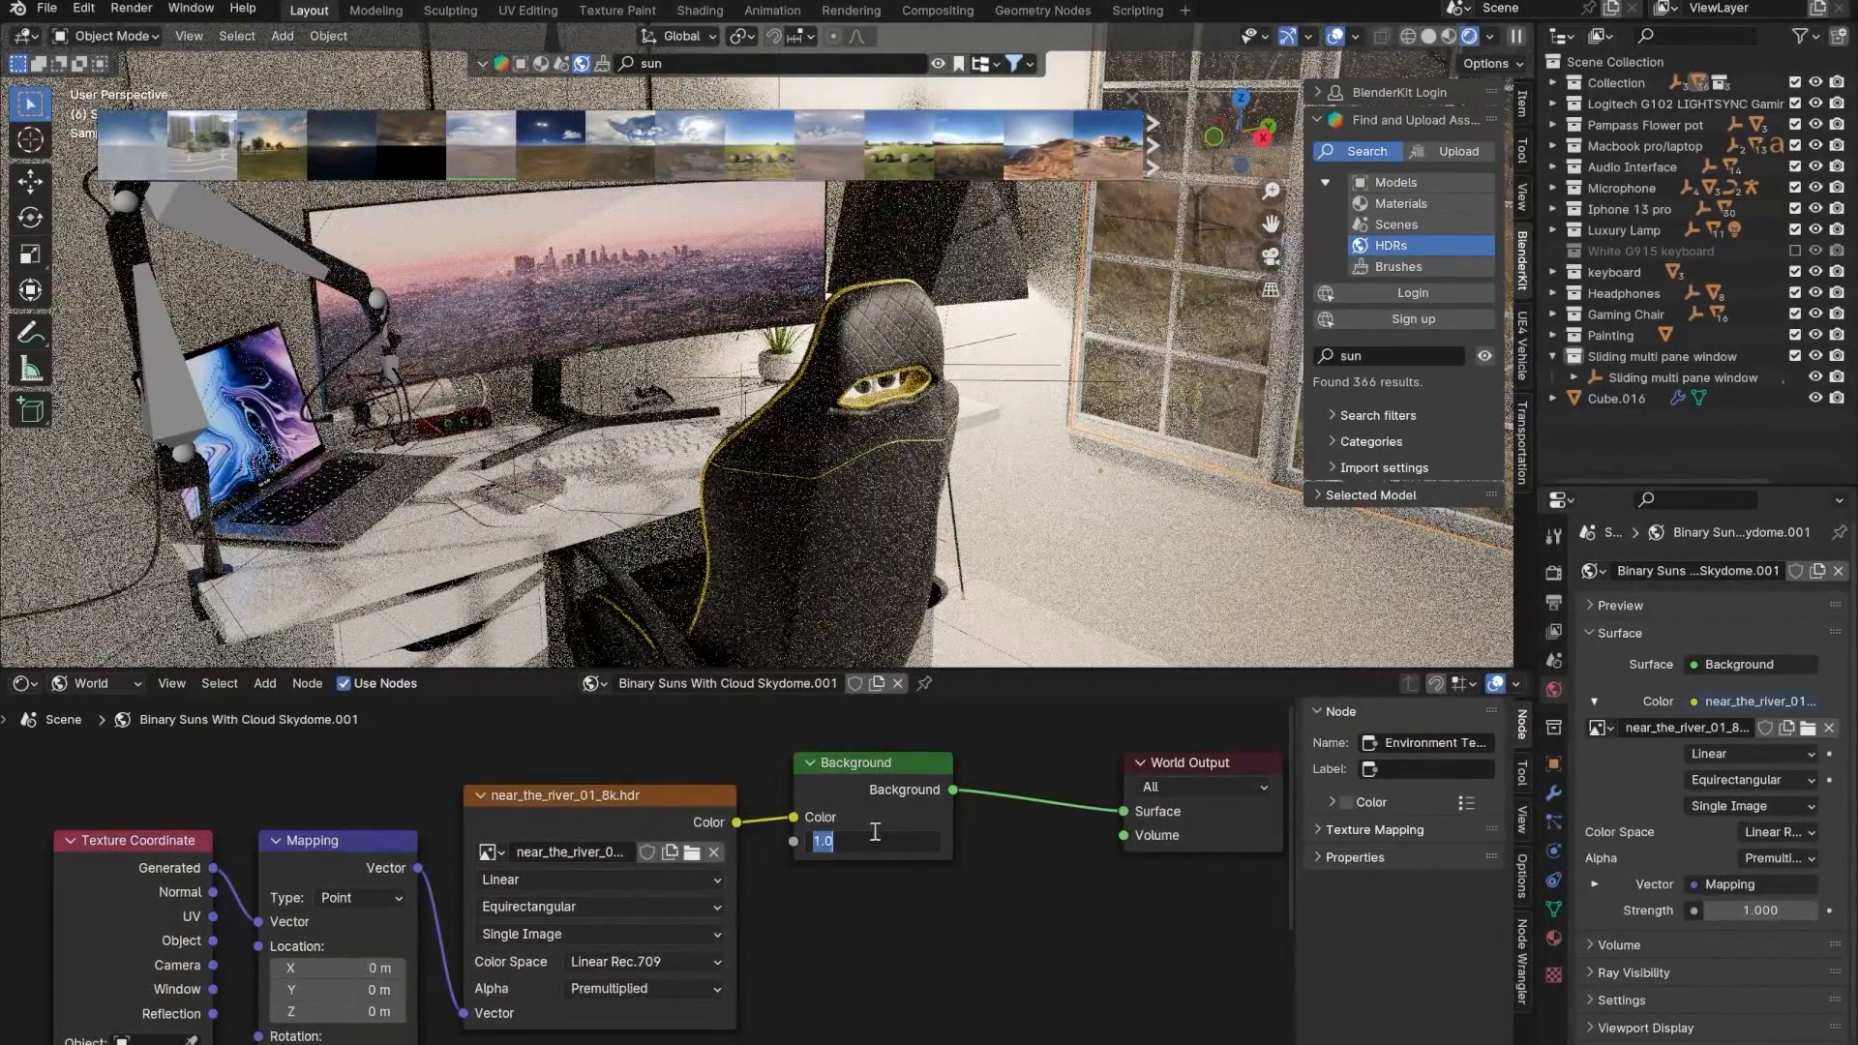
{"action": "type", "text": "2"}
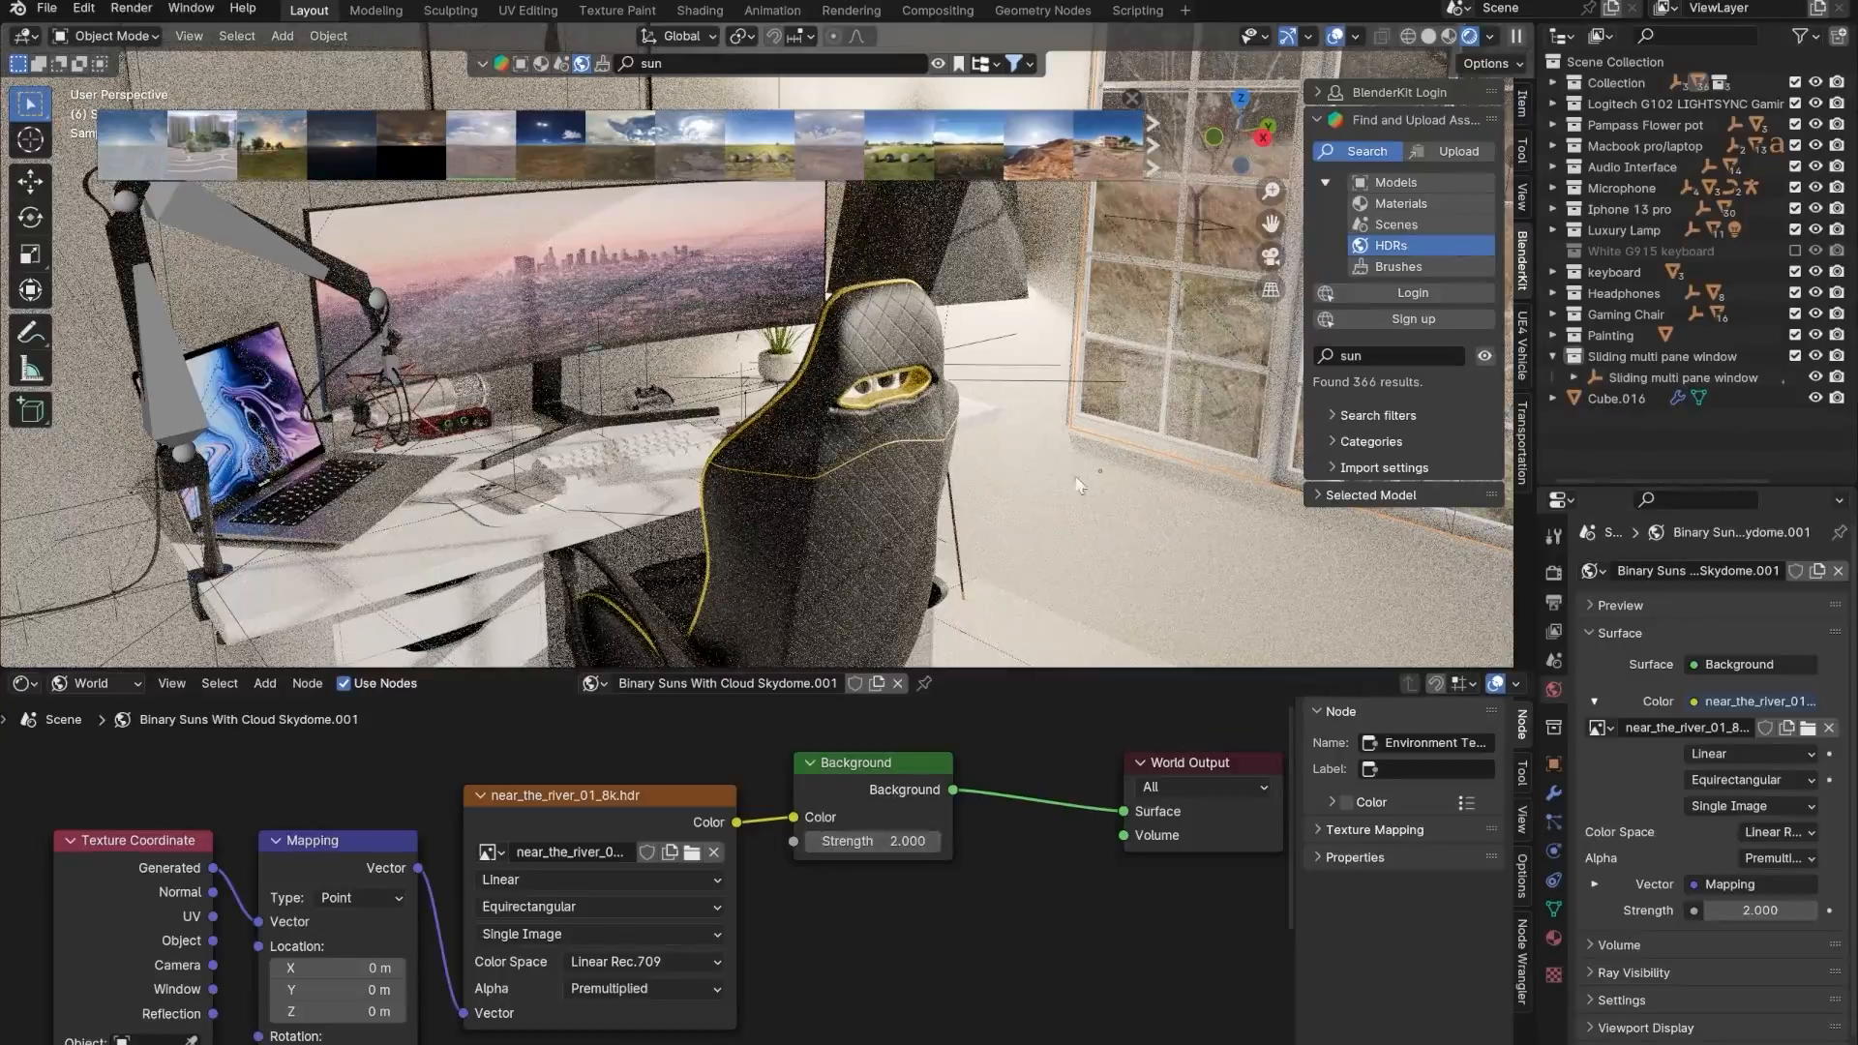
- Select the window's glass pane beside the lamp and switch the Shader Editor from World to Object to show its material
{"action": "middle_click_drag", "start_coordinate": [976, 403], "coordinate": [718, 411], "text": "shift"}
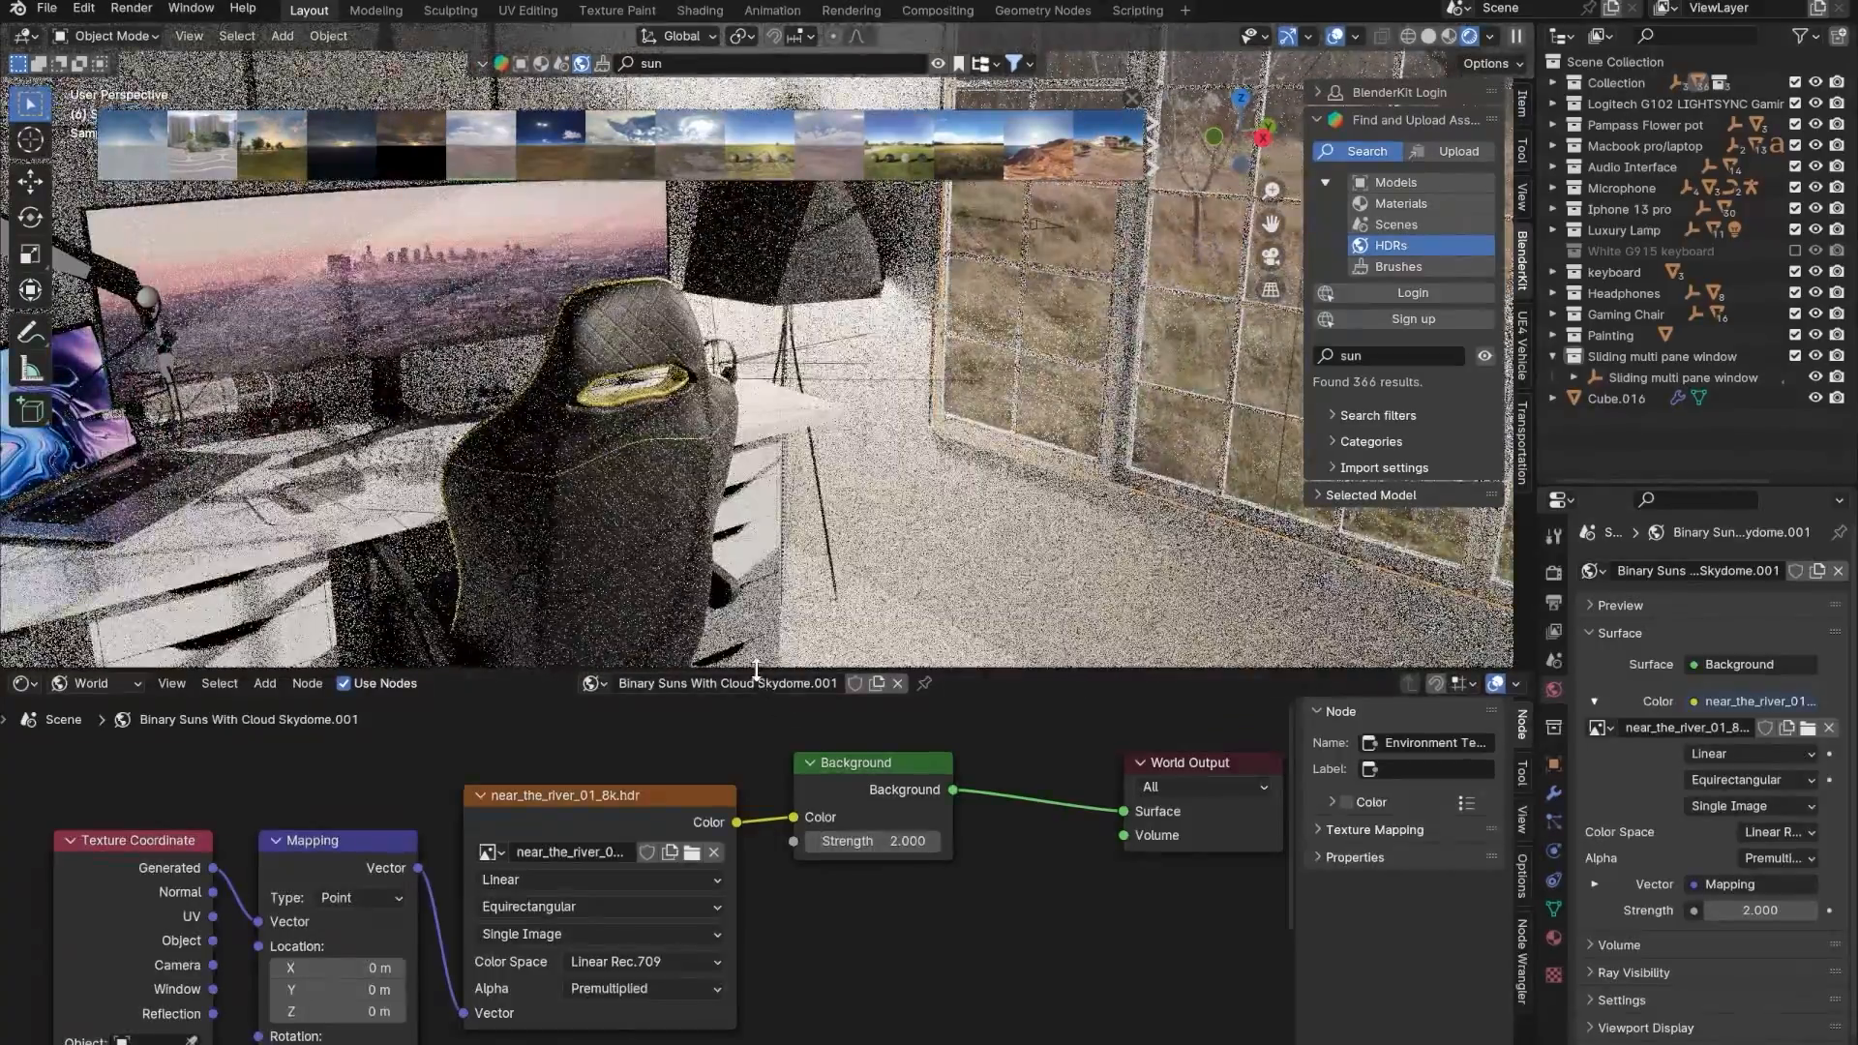
{"action": "left_click_drag", "start_coordinate": [761, 670], "coordinate": [762, 920]}
{"action": "middle_click_drag", "start_coordinate": [635, 769], "coordinate": [862, 495]}
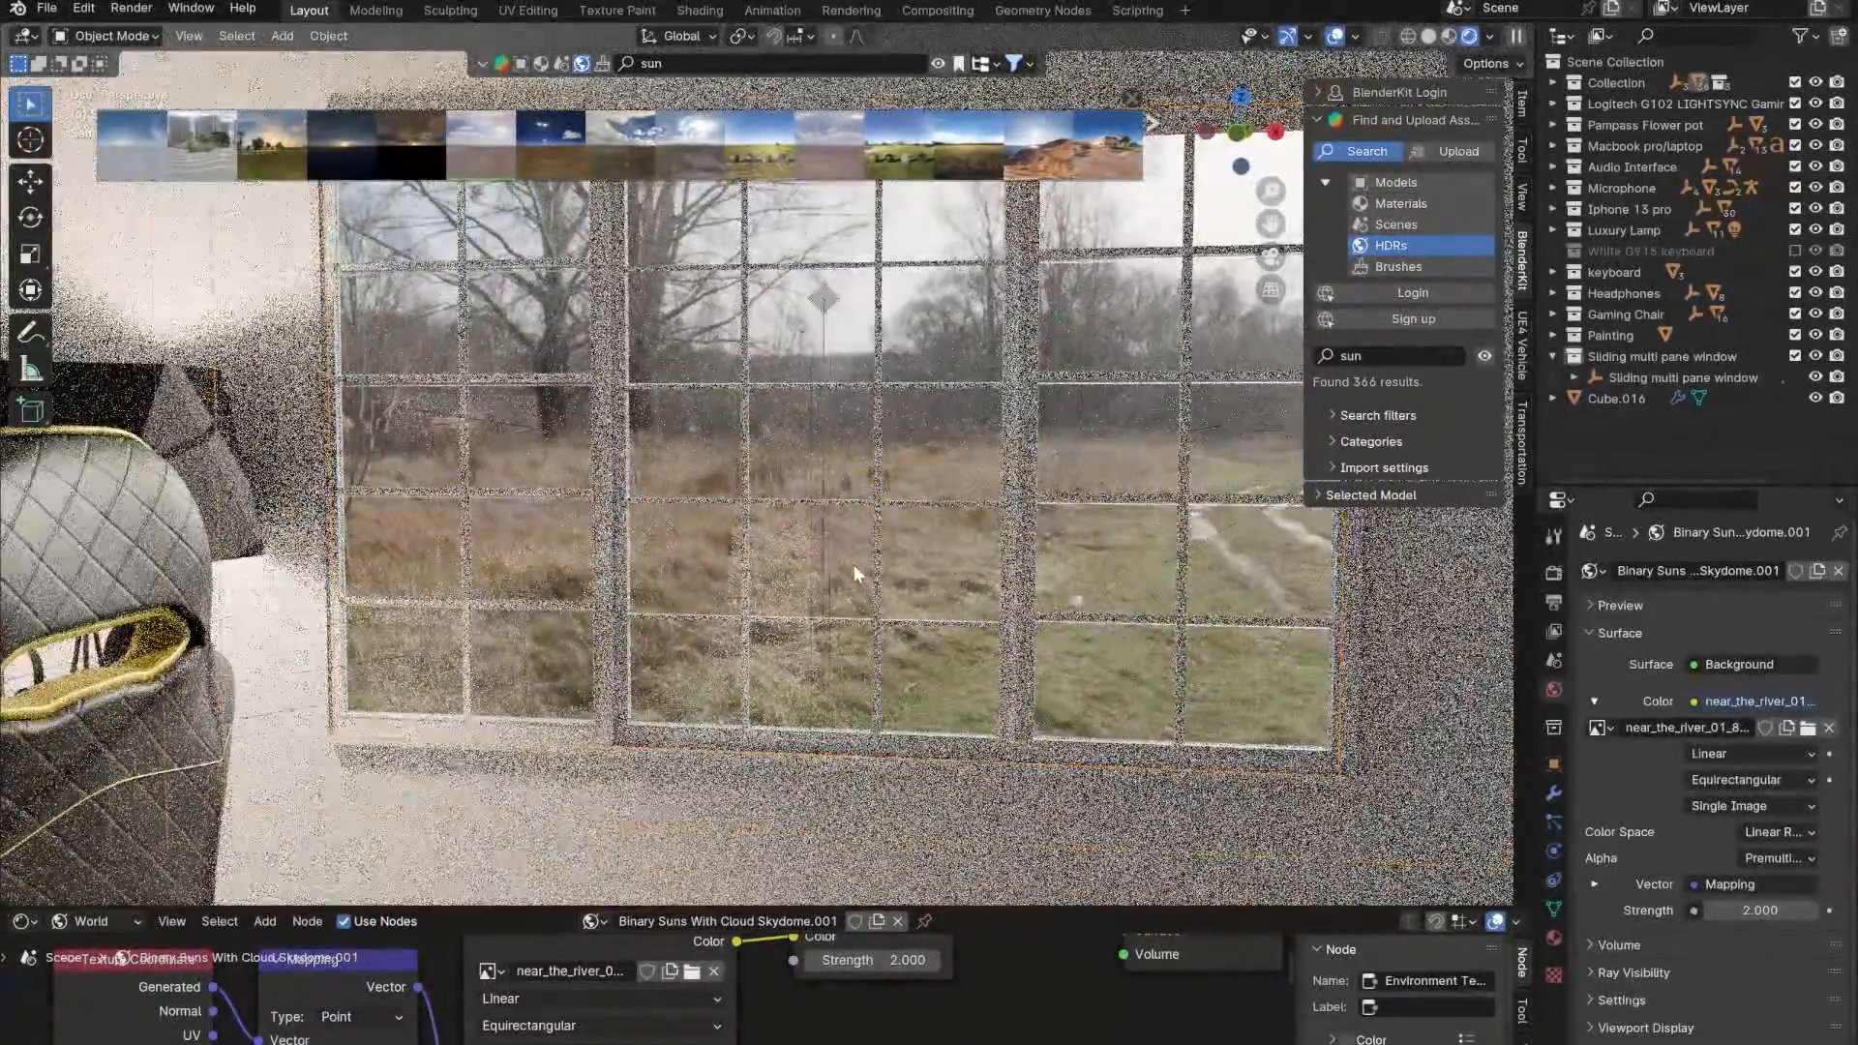
{"action": "middle_click_drag", "start_coordinate": [853, 569], "coordinate": [649, 578]}
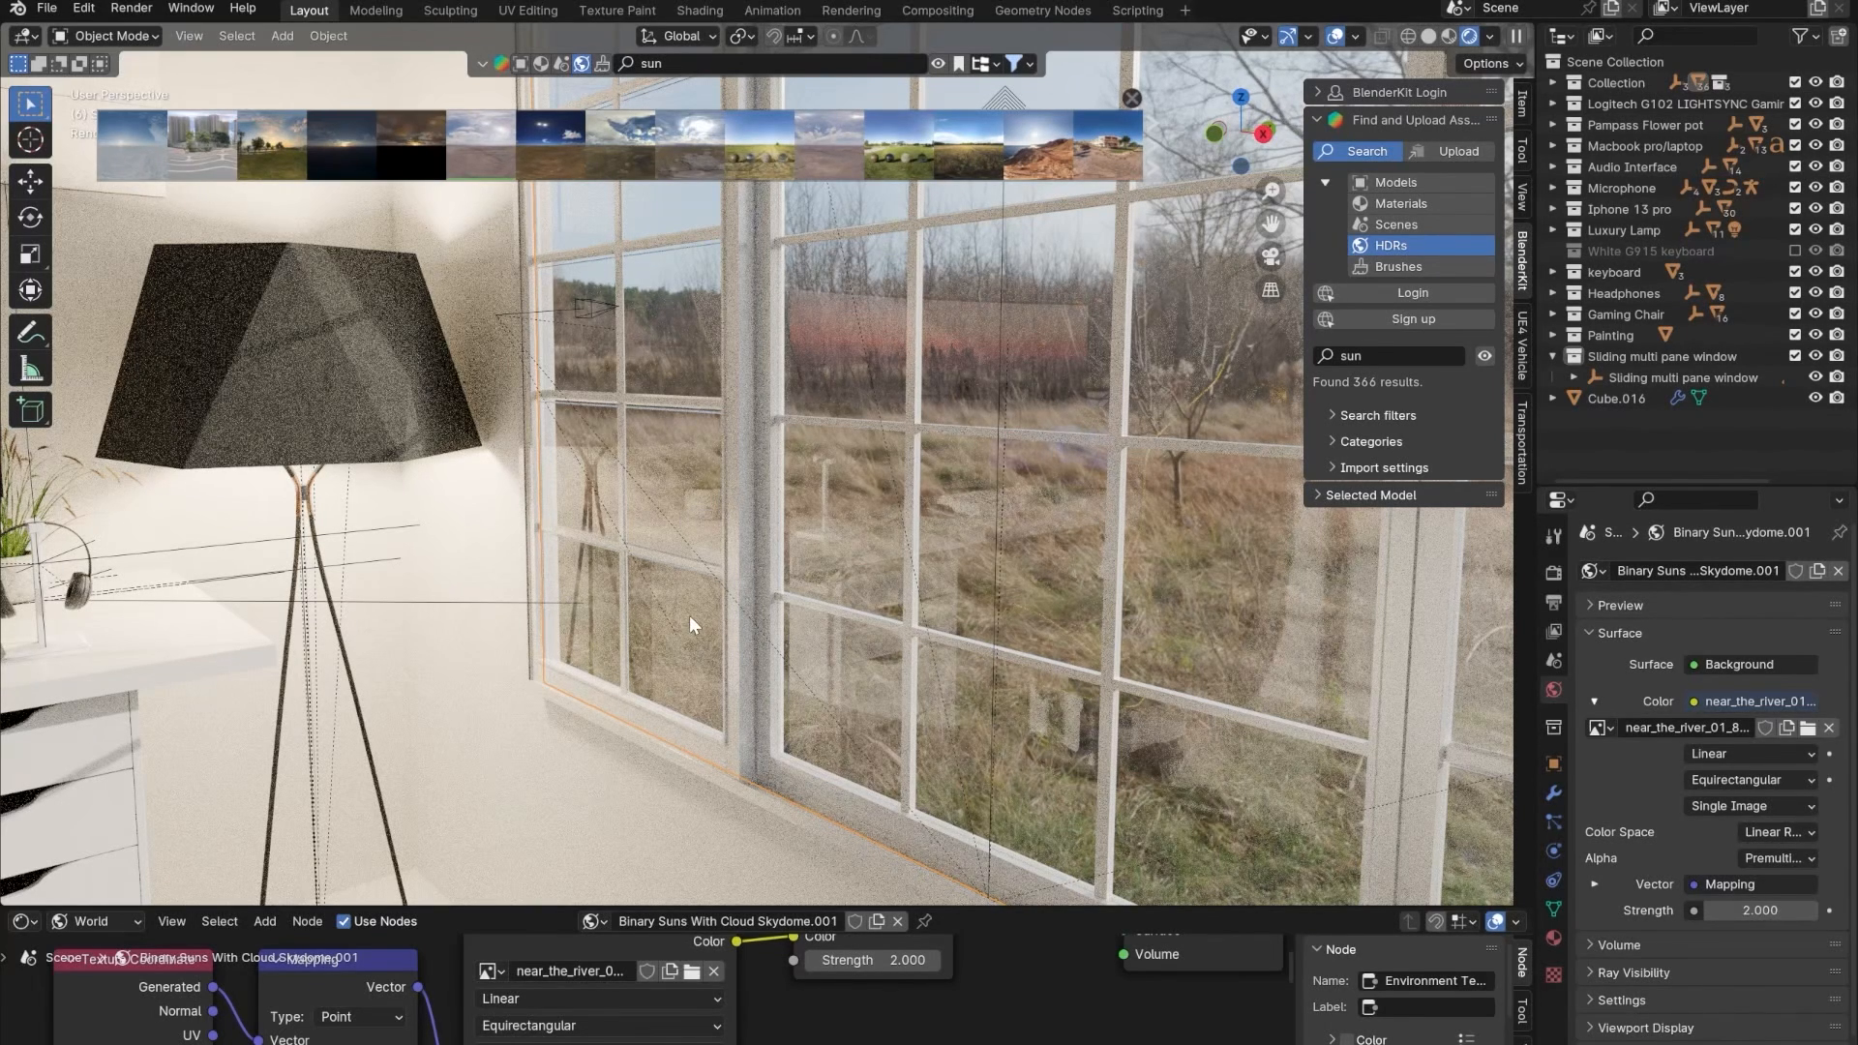
{"action": "left_click", "coordinate": [708, 666]}
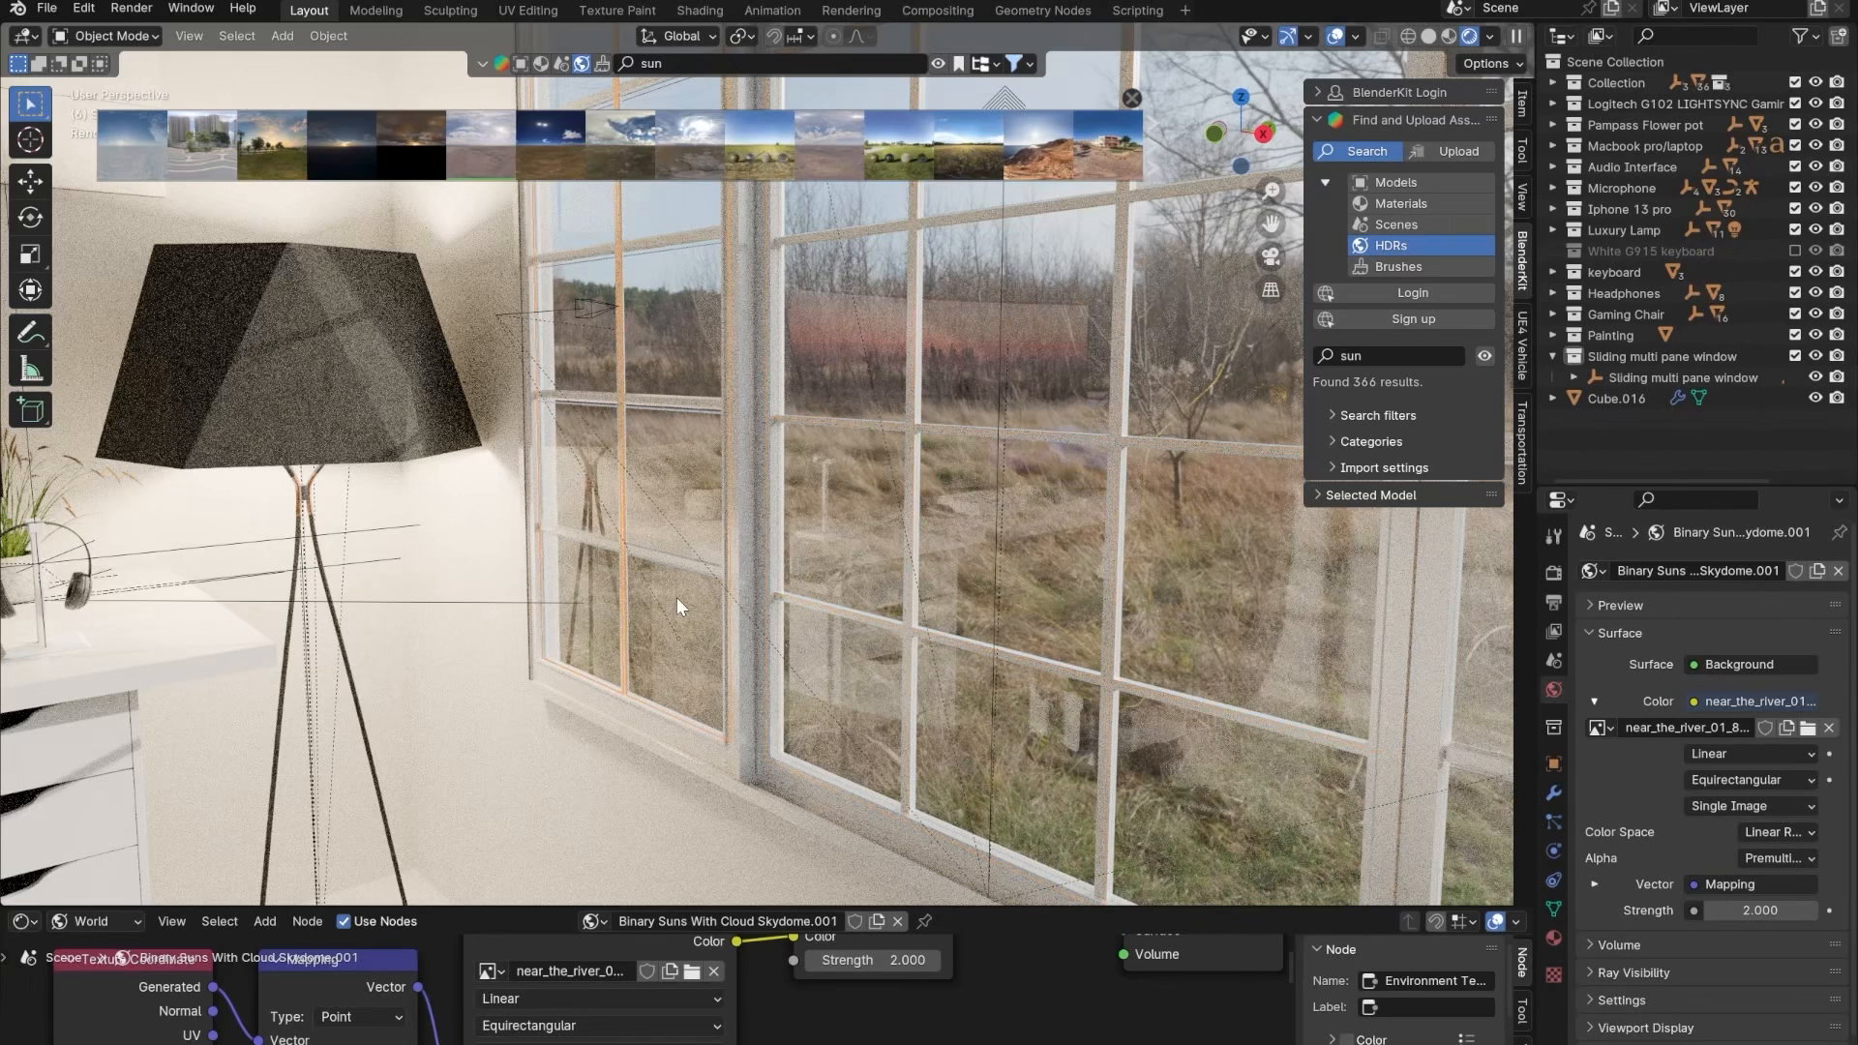
{"action": "left_click", "coordinate": [25, 921]}
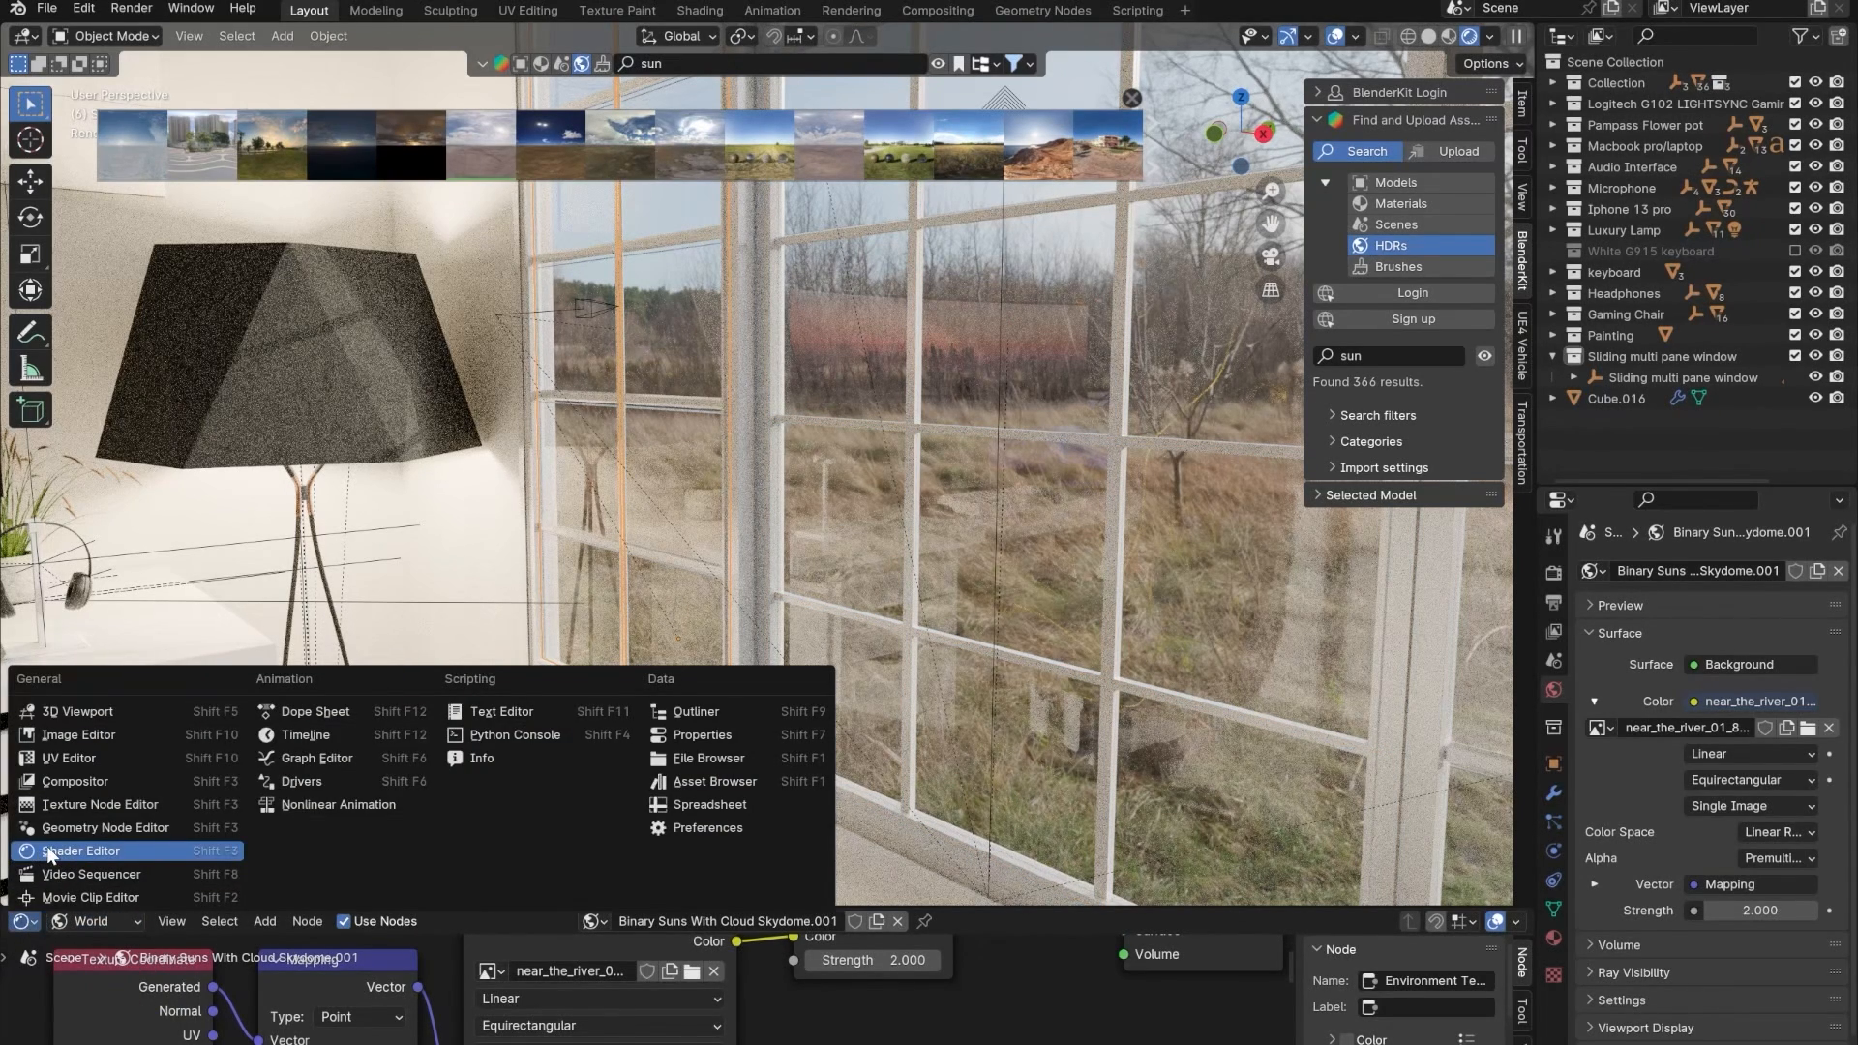
{"action": "left_click", "coordinate": [48, 852]}
{"action": "left_click", "coordinate": [99, 920]}
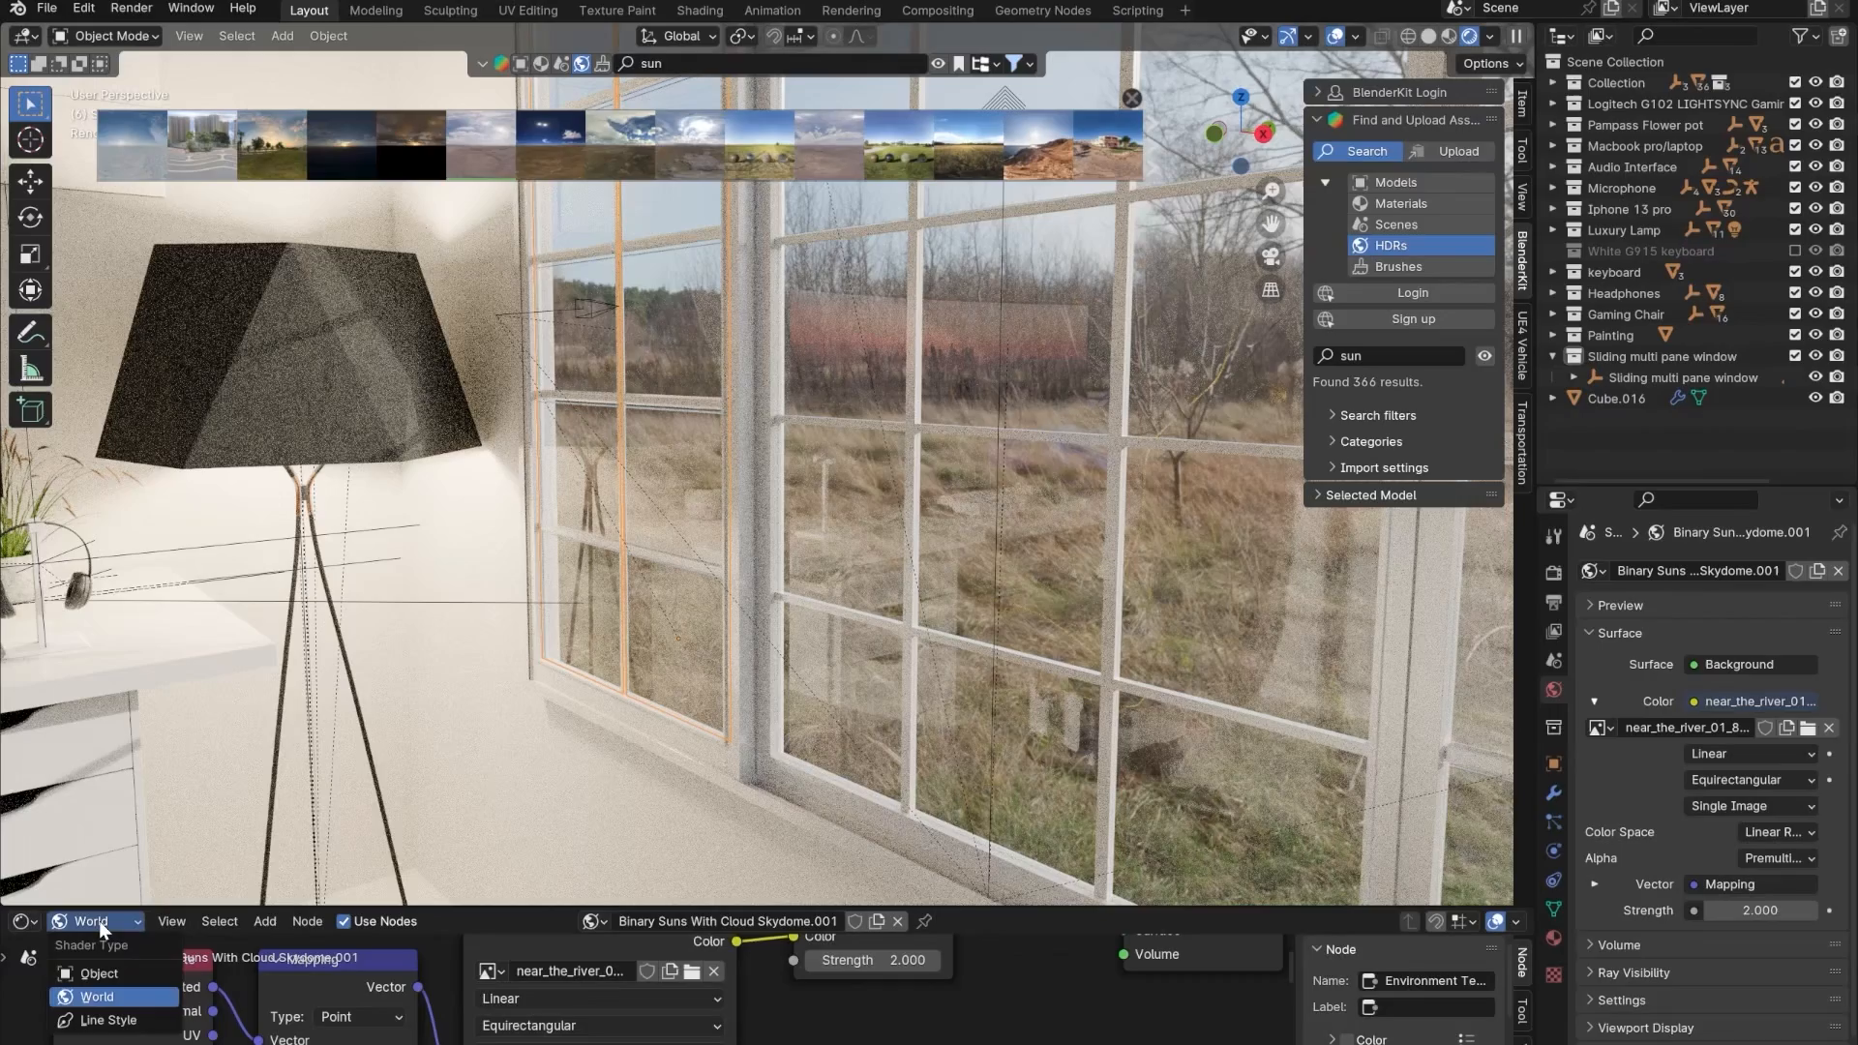
{"action": "left_click", "coordinate": [101, 973]}
{"action": "left_click_drag", "start_coordinate": [489, 910], "coordinate": [517, 567]}
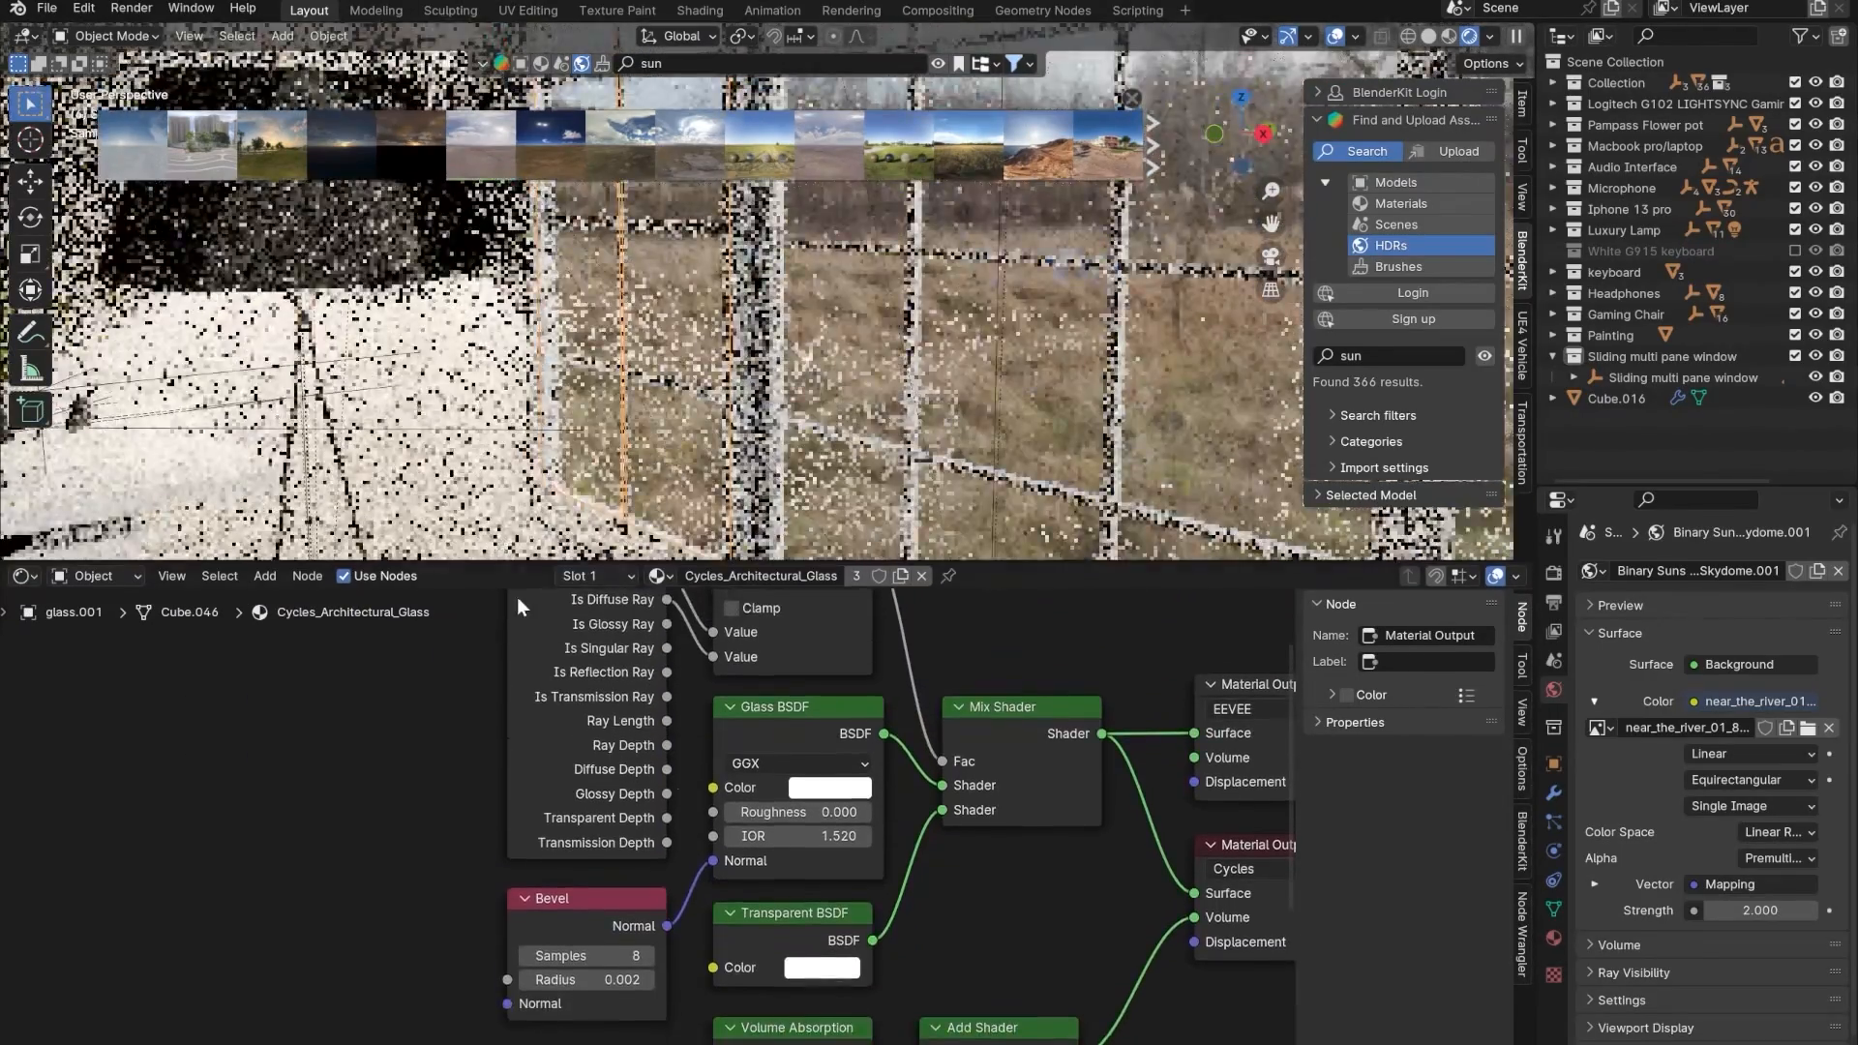
- Examine the Cycles_Architectural_Glass node tree, from the Light Path and Glass BSDF nodes to the EEVEE and Cycles Material Outputs
{"action": "scroll", "coordinate": [769, 815], "scroll_direction": "down", "scroll_amount": 4}
{"action": "scroll", "coordinate": [807, 835], "scroll_direction": "up", "scroll_amount": 2}
{"action": "middle_click_drag", "start_coordinate": [791, 834], "coordinate": [503, 844]}
{"action": "middle_click_drag", "start_coordinate": [603, 904], "coordinate": [654, 892]}
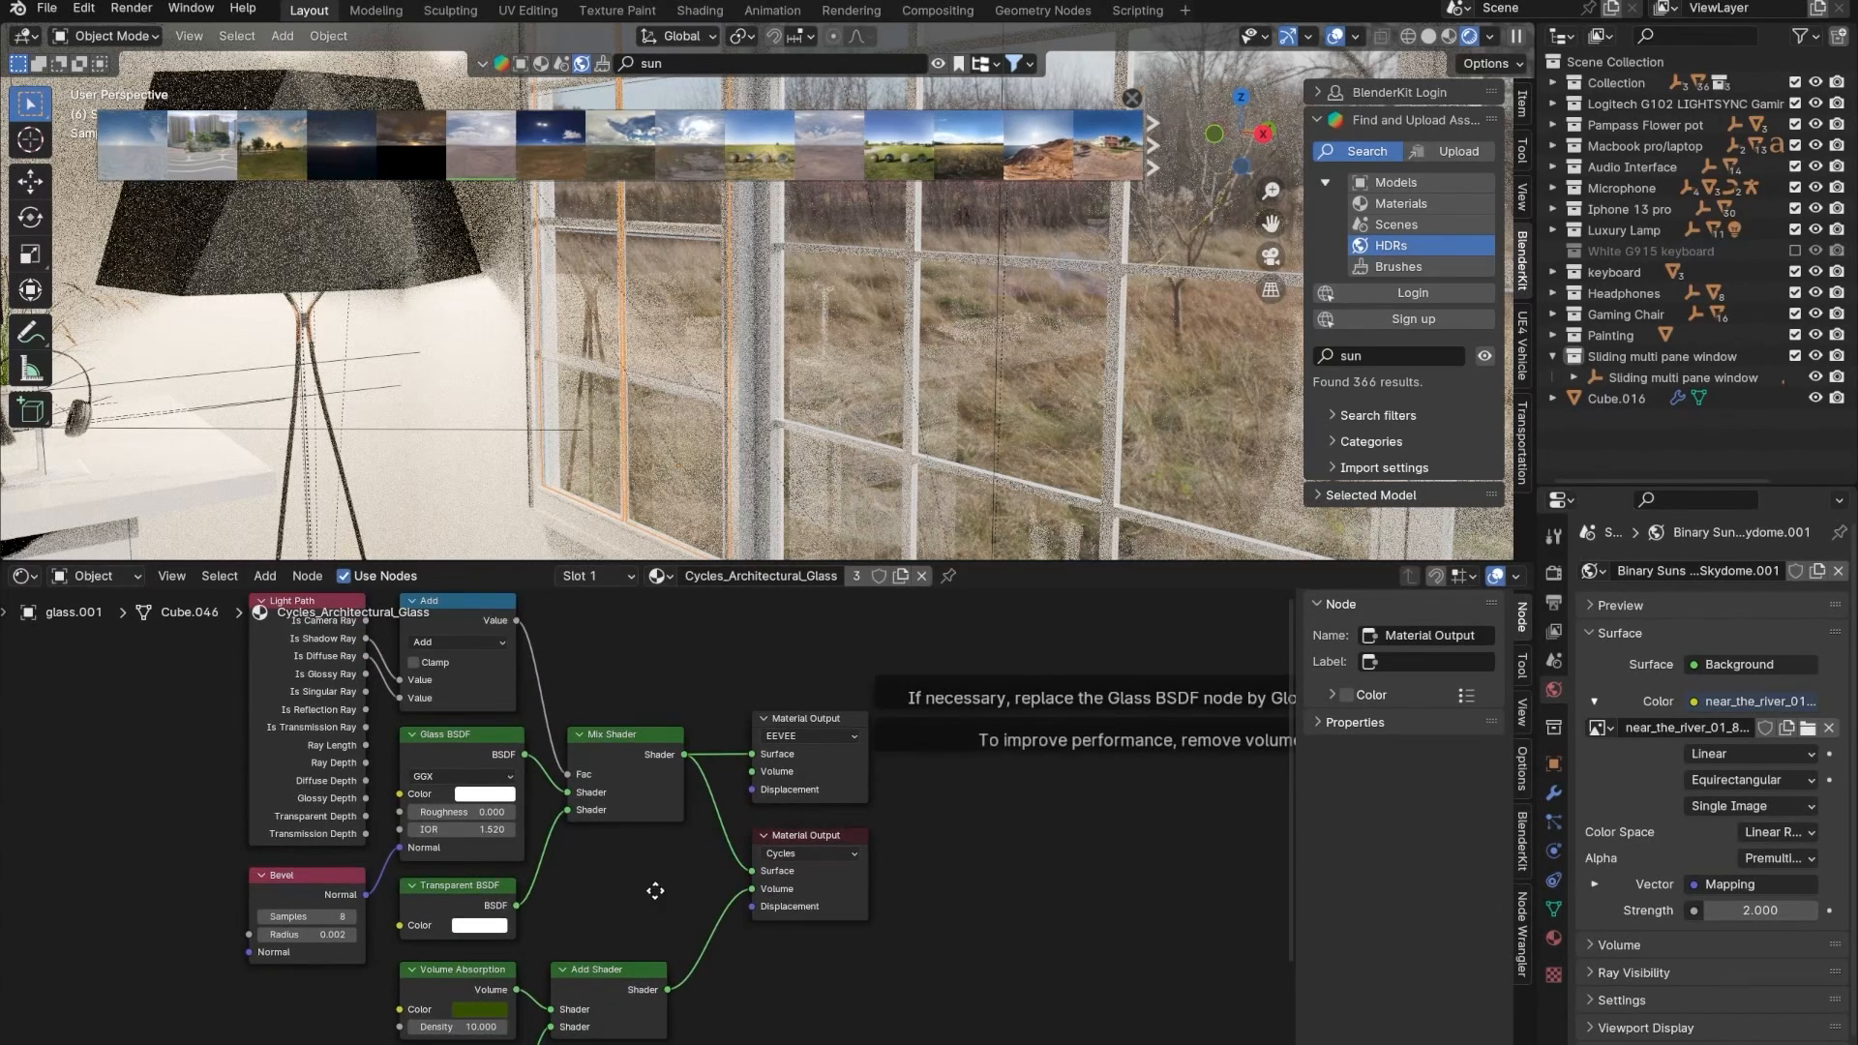
{"action": "scroll", "coordinate": [654, 900], "scroll_direction": "up", "scroll_amount": 1}
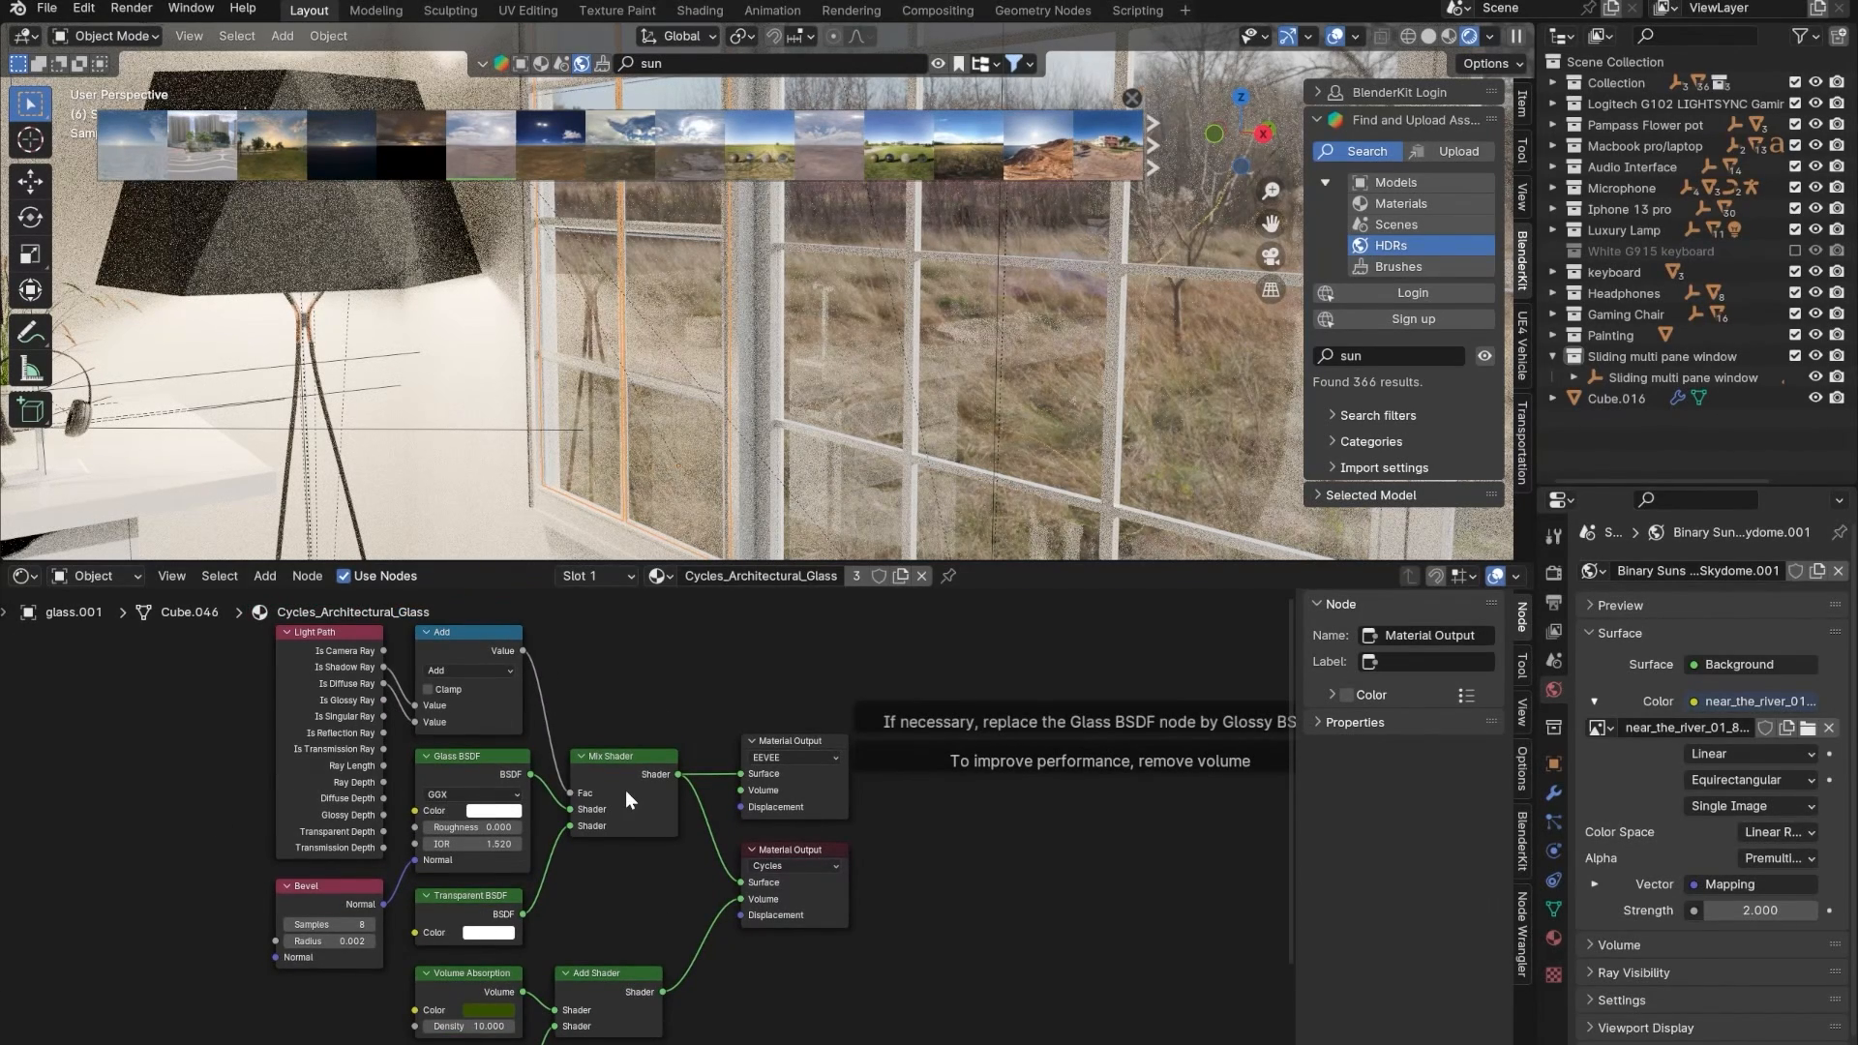
{"action": "scroll", "coordinate": [675, 837], "scroll_direction": "down", "scroll_amount": 2}
{"action": "middle_click_drag", "start_coordinate": [652, 845], "coordinate": [602, 823]}
{"action": "scroll", "coordinate": [647, 819], "scroll_direction": "up", "scroll_amount": 5}
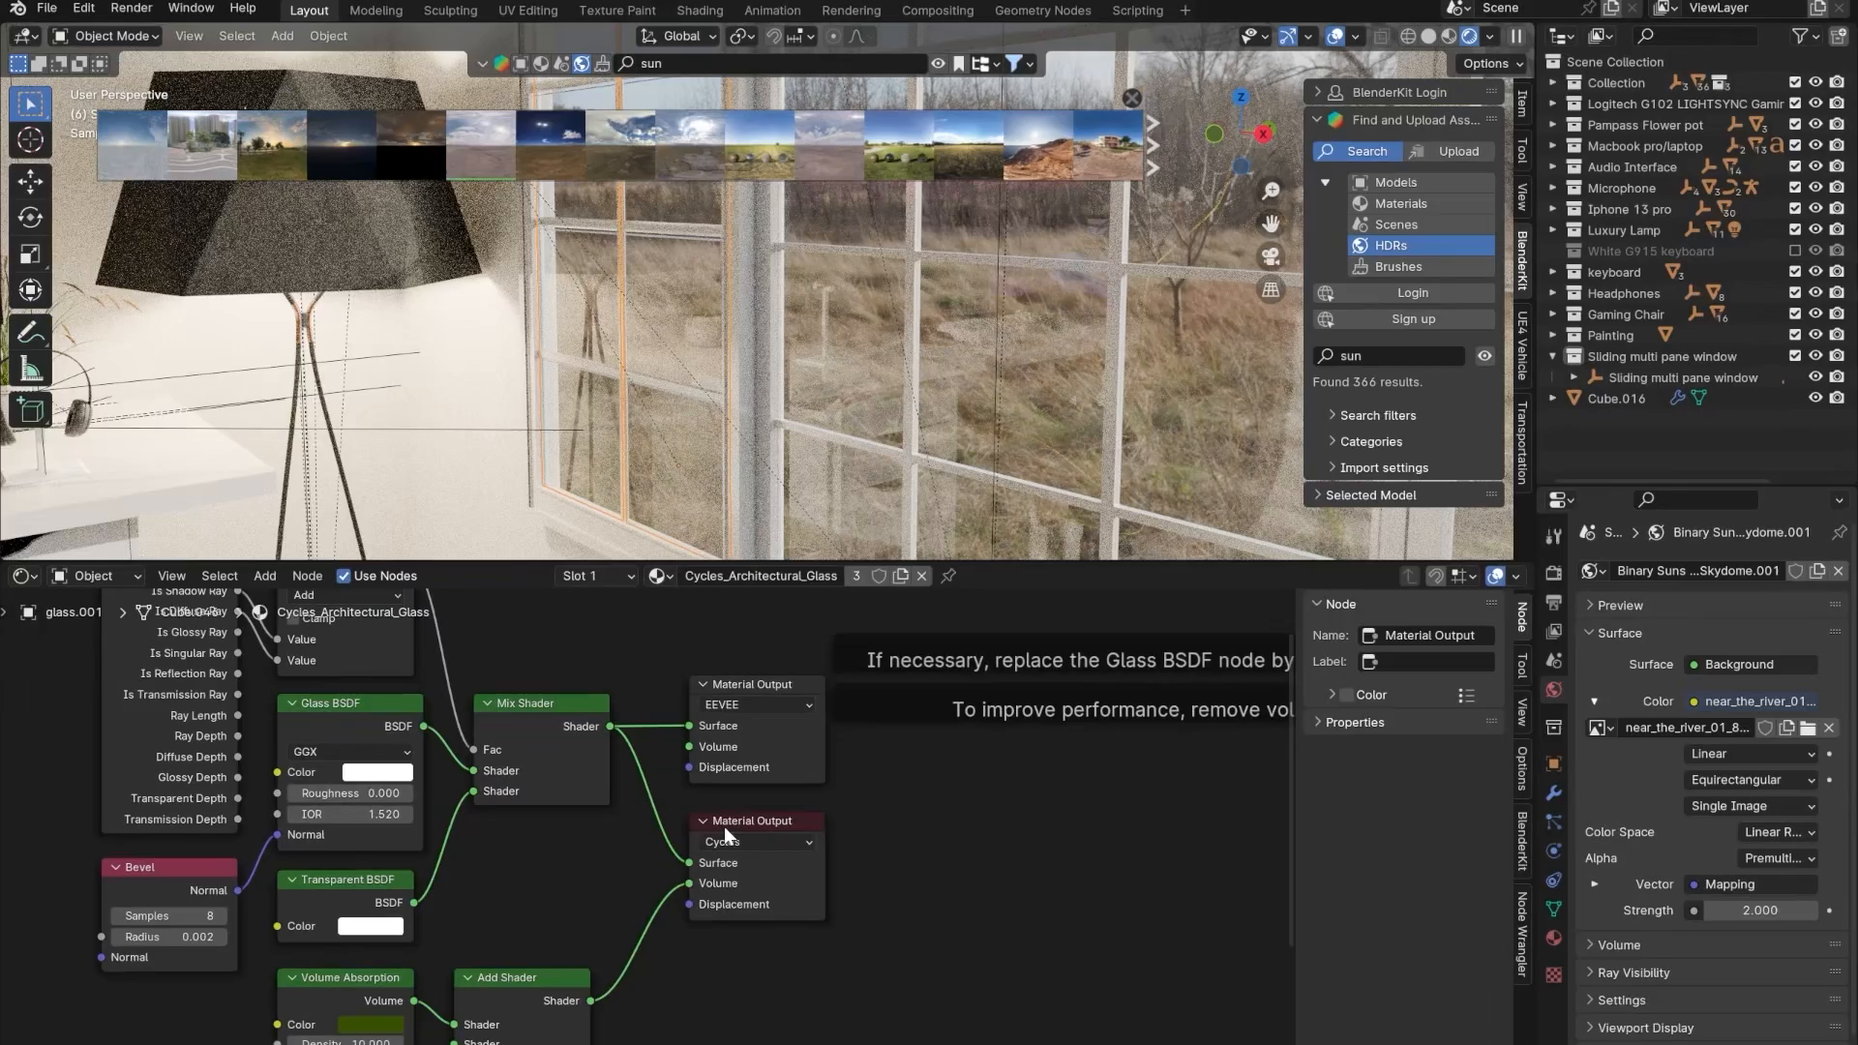
- Detach the Cycles Material Output from the glass shader nodes and feed its Surface from a new Transparent BSDF node
{"action": "left_click", "coordinate": [724, 829]}
{"action": "left_click_drag", "start_coordinate": [737, 817], "coordinate": [902, 890]}
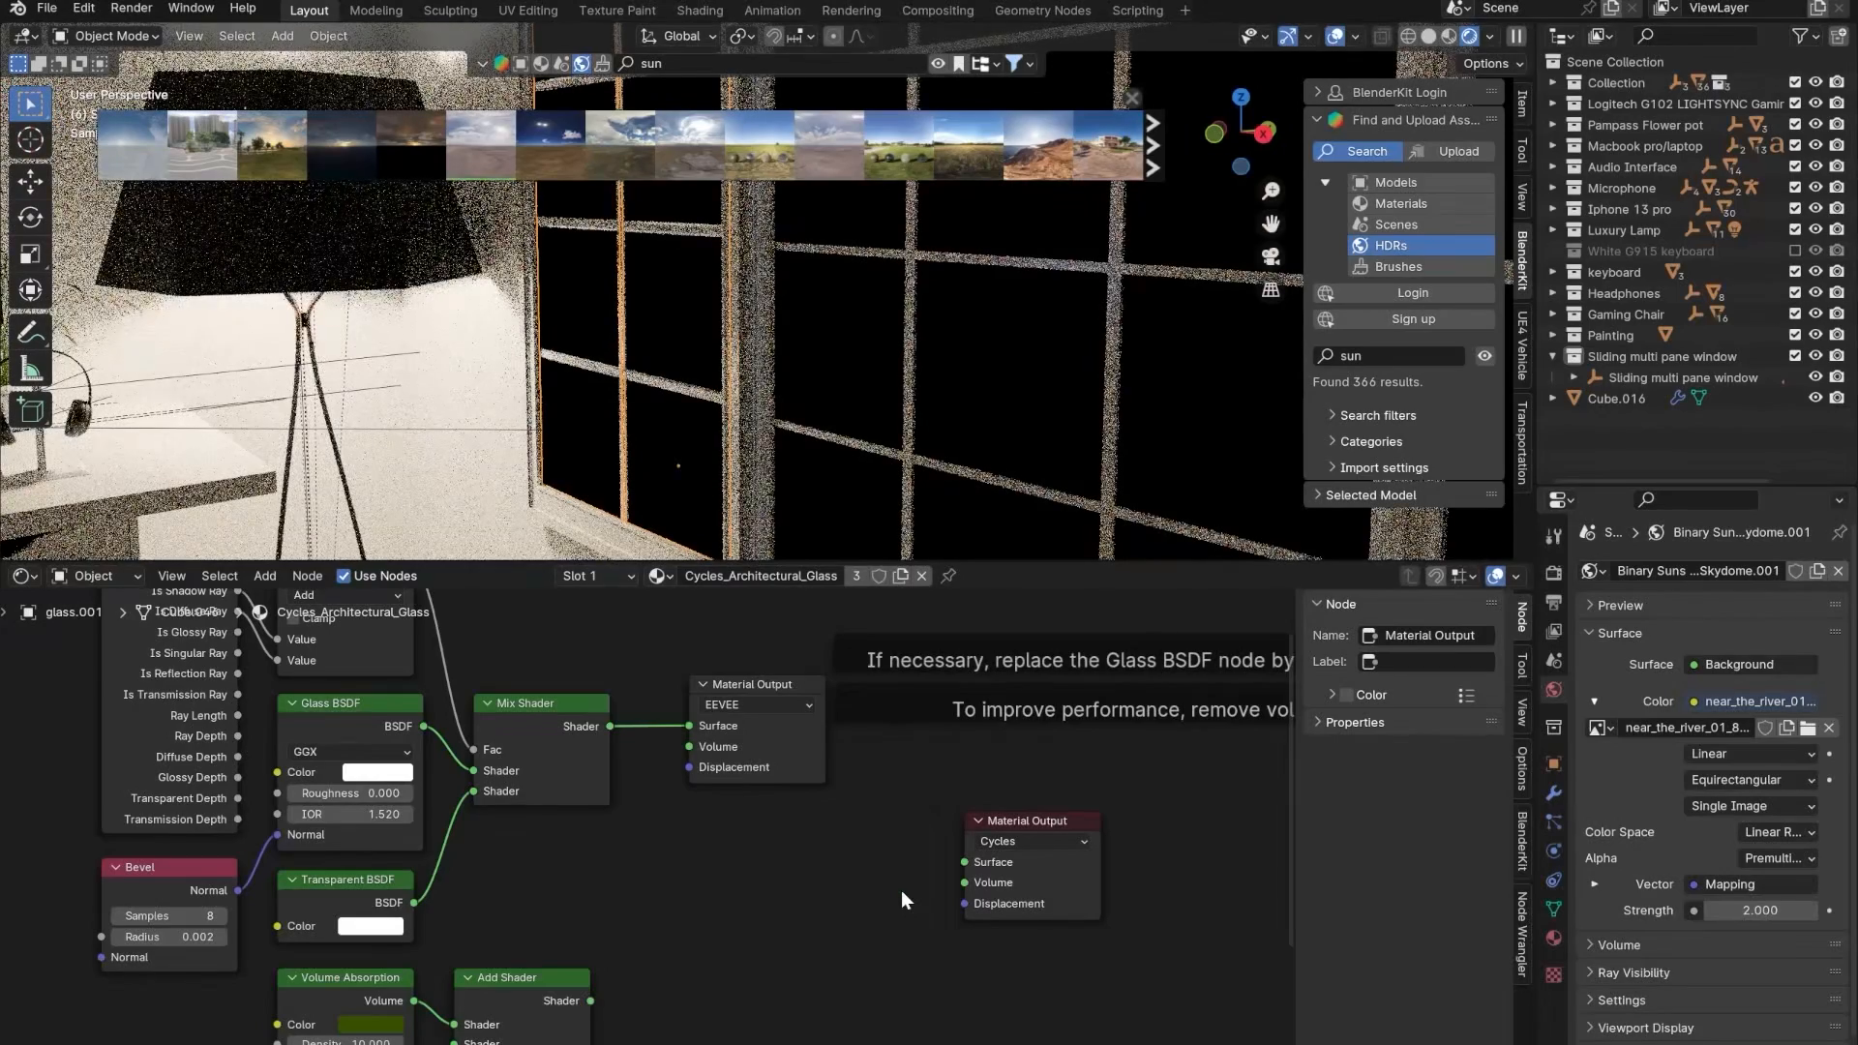
{"action": "key", "text": "shift+a"}
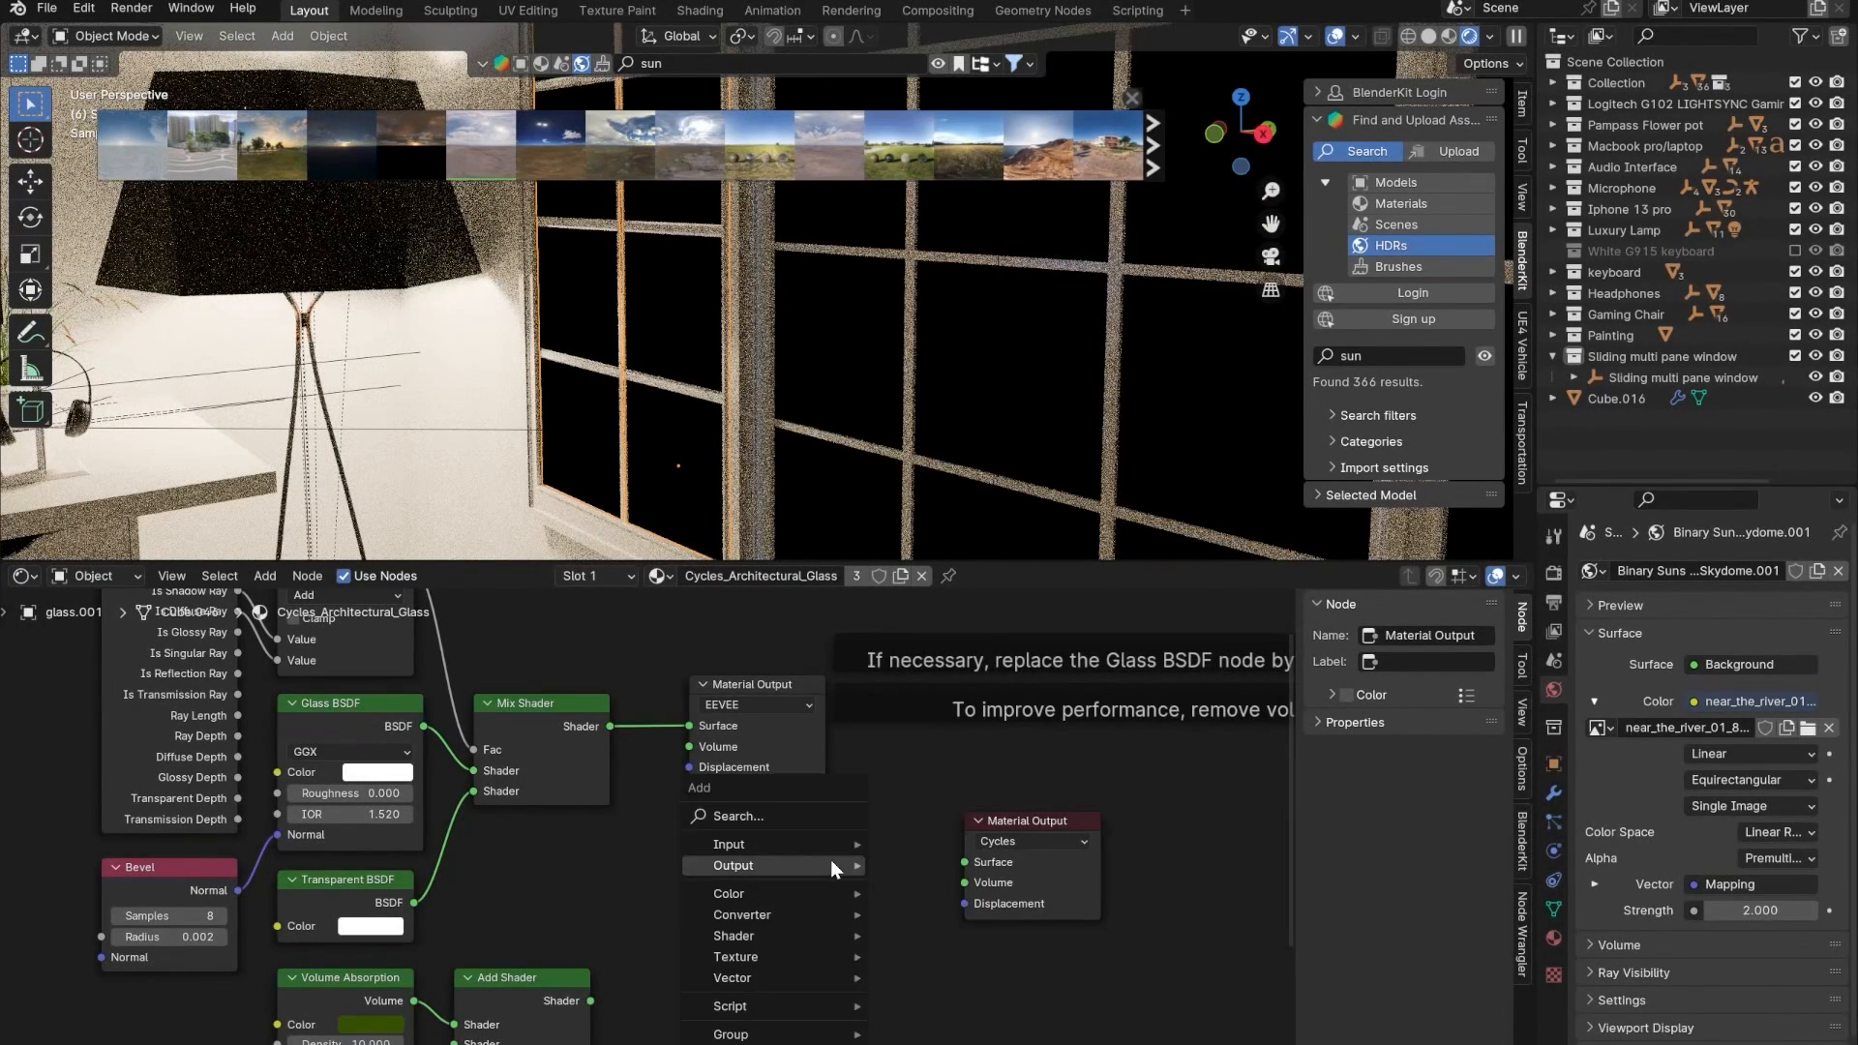
{"action": "type", "text": "tran"}
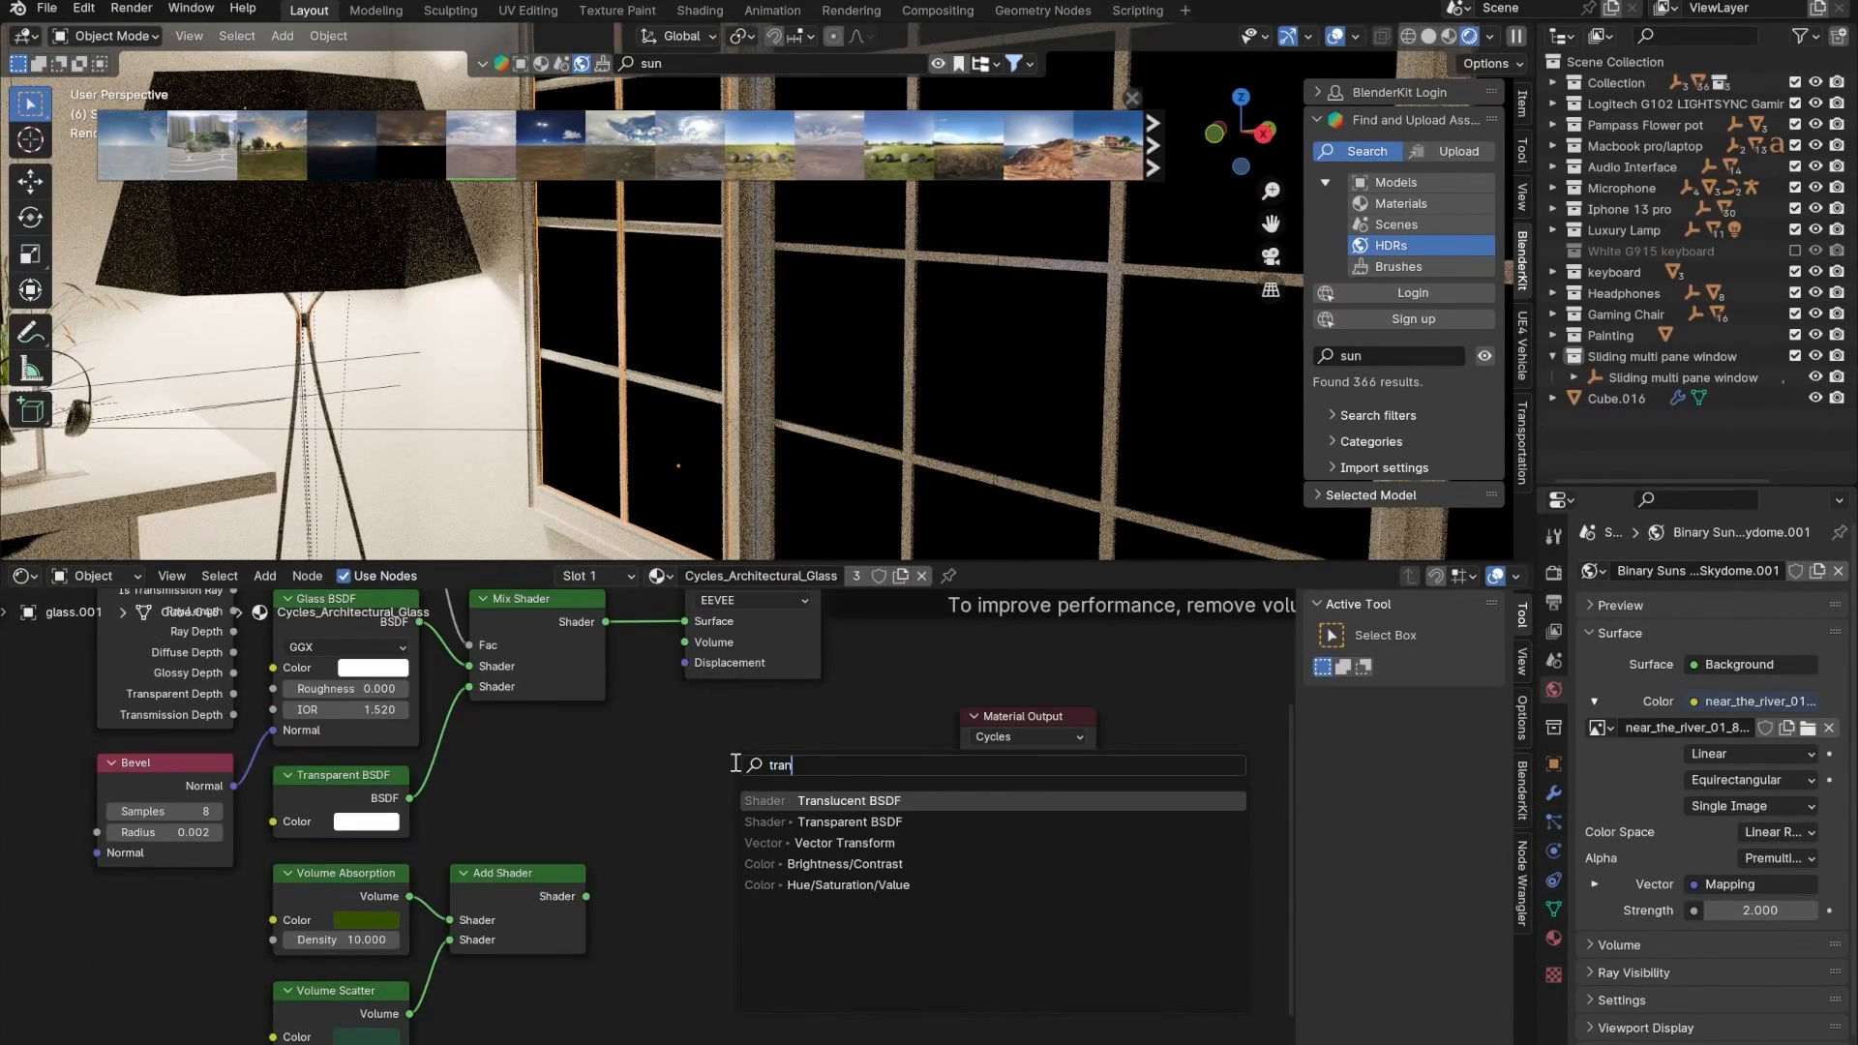
{"action": "left_click", "coordinate": [861, 822]}
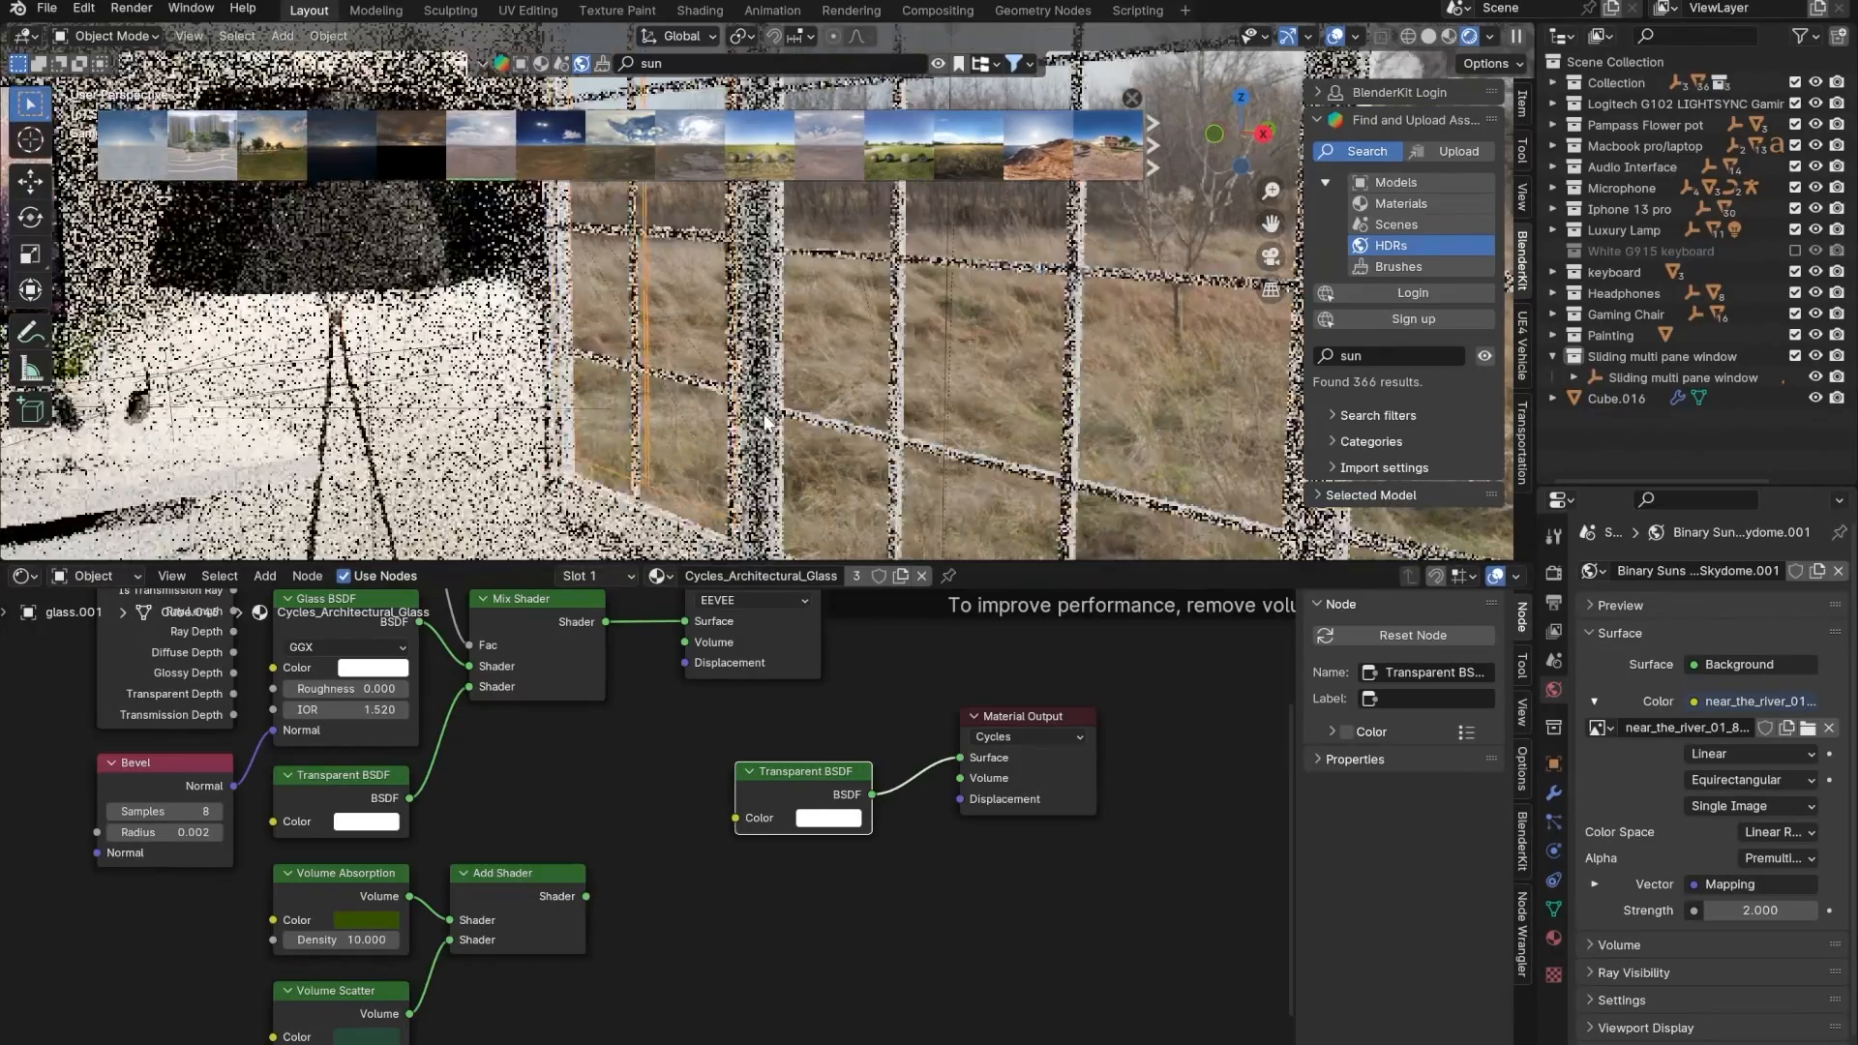
- Delete the window's glass pane beside the lamp to compare the room lighting, and undo the deletion
{"action": "mouse_move", "coordinate": [670, 421]}
{"action": "middle_mouse_down", "text": "shift"}
{"action": "mouse_move", "coordinate": [893, 370]}
{"action": "mouse_move", "coordinate": [840, 366]}
{"action": "mouse_move", "coordinate": [1071, 347]}
{"action": "middle_mouse_up", "text": "shift"}
{"action": "key", "text": "Delete"}
{"action": "key", "text": "ctrl+z"}
{"action": "mouse_move", "coordinate": [638, 373]}
{"action": "middle_mouse_down", "text": "shift"}
{"action": "mouse_move", "coordinate": [738, 394]}
{"action": "mouse_move", "coordinate": [690, 418]}
{"action": "middle_mouse_up", "text": "shift"}
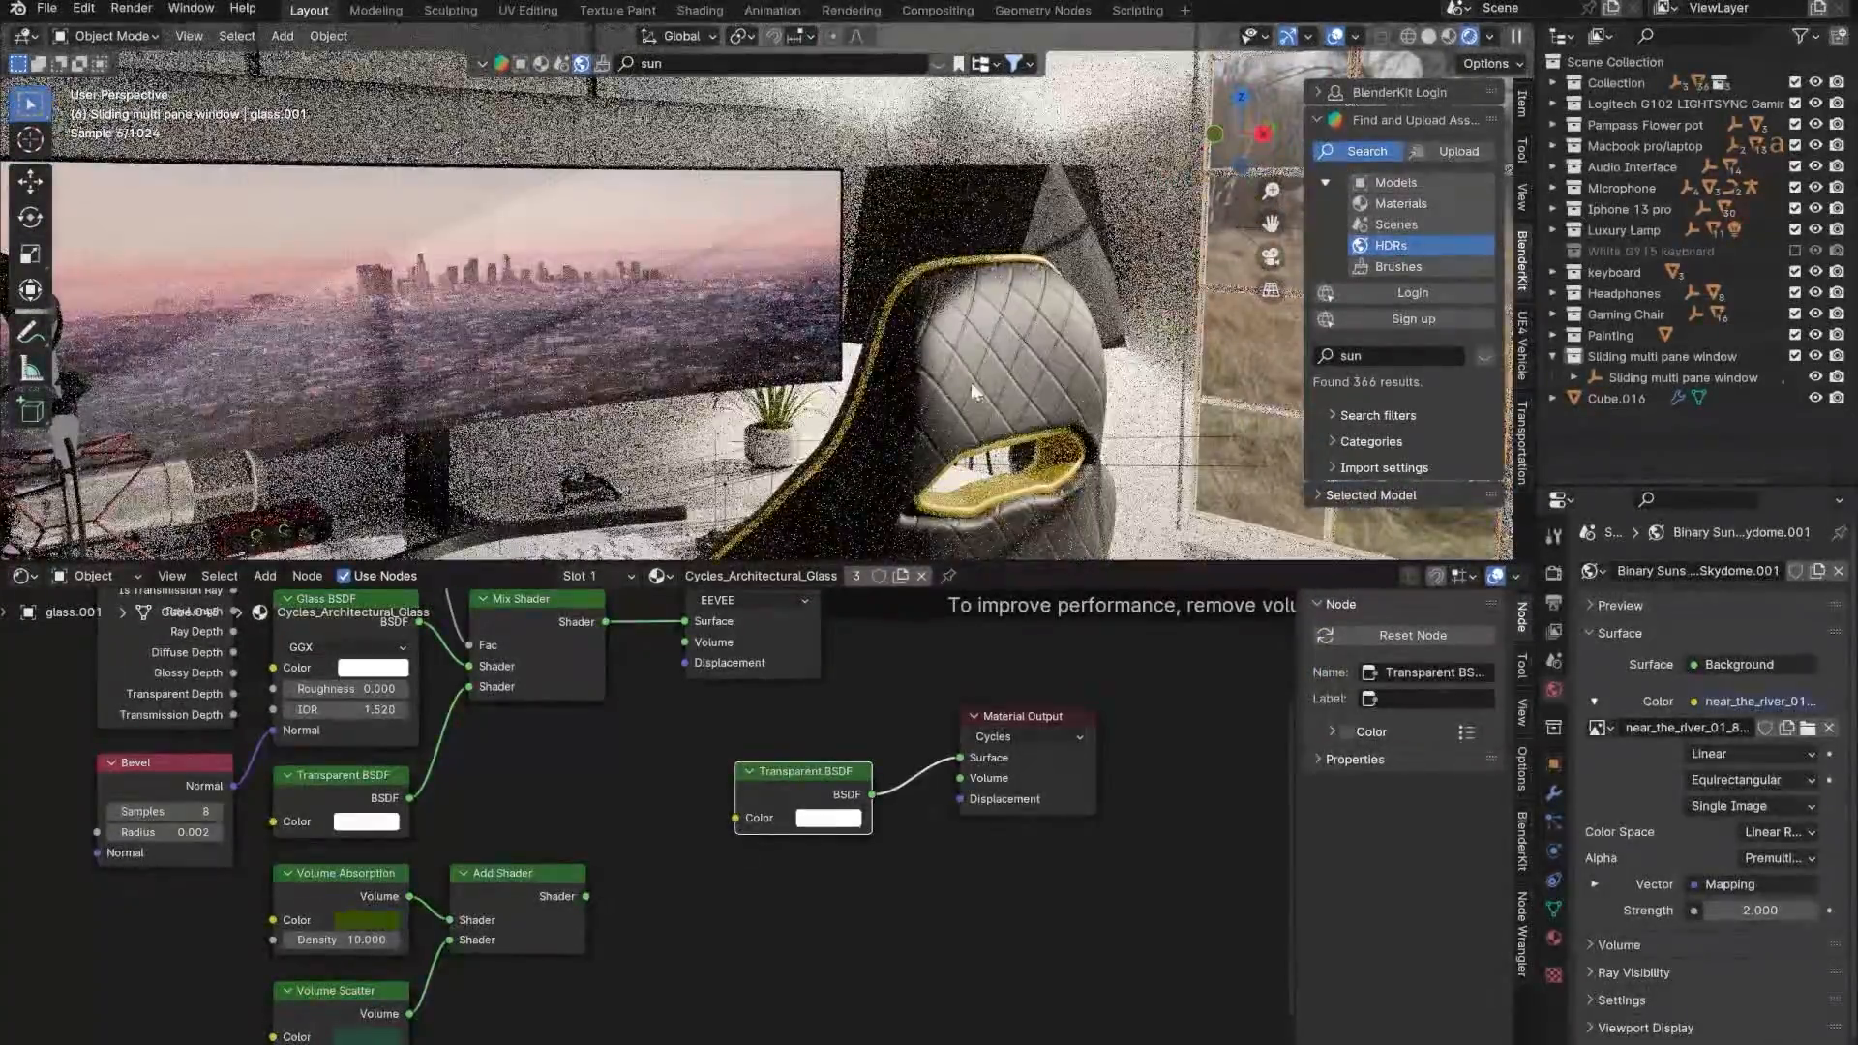
{"action": "middle_click_drag", "start_coordinate": [975, 389], "coordinate": [465, 395], "text": "shift"}
{"action": "scroll", "coordinate": [917, 395], "scroll_direction": "up", "scroll_amount": 1}
{"action": "middle_click_drag", "start_coordinate": [917, 395], "coordinate": [787, 351], "text": "shift"}
- Delete the glass panes in the other sections of the sliding window, undoing and redoing one deletion to compare the lighting
{"action": "key", "text": "Delete"}
{"action": "key", "text": "ctrl+z"}
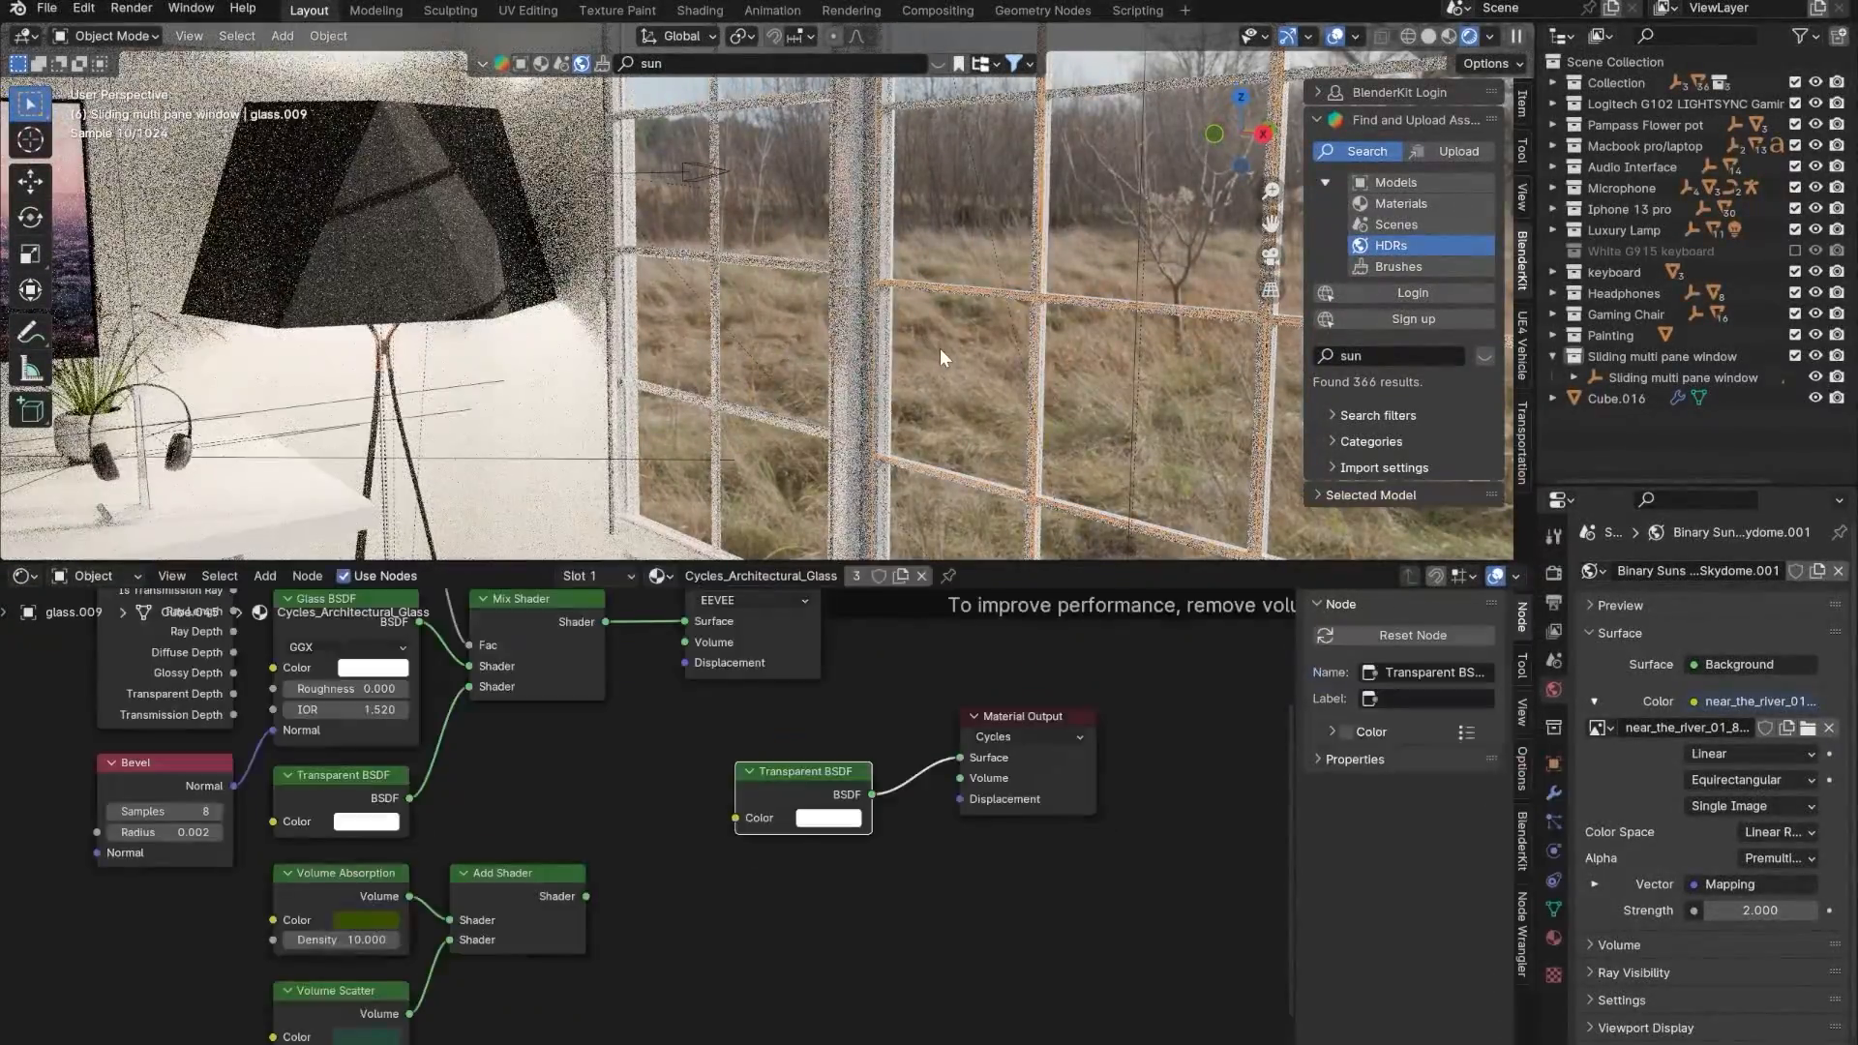
{"action": "key", "text": "ctrl+shift+z"}
{"action": "middle_click_drag", "start_coordinate": [981, 391], "coordinate": [1045, 397]}
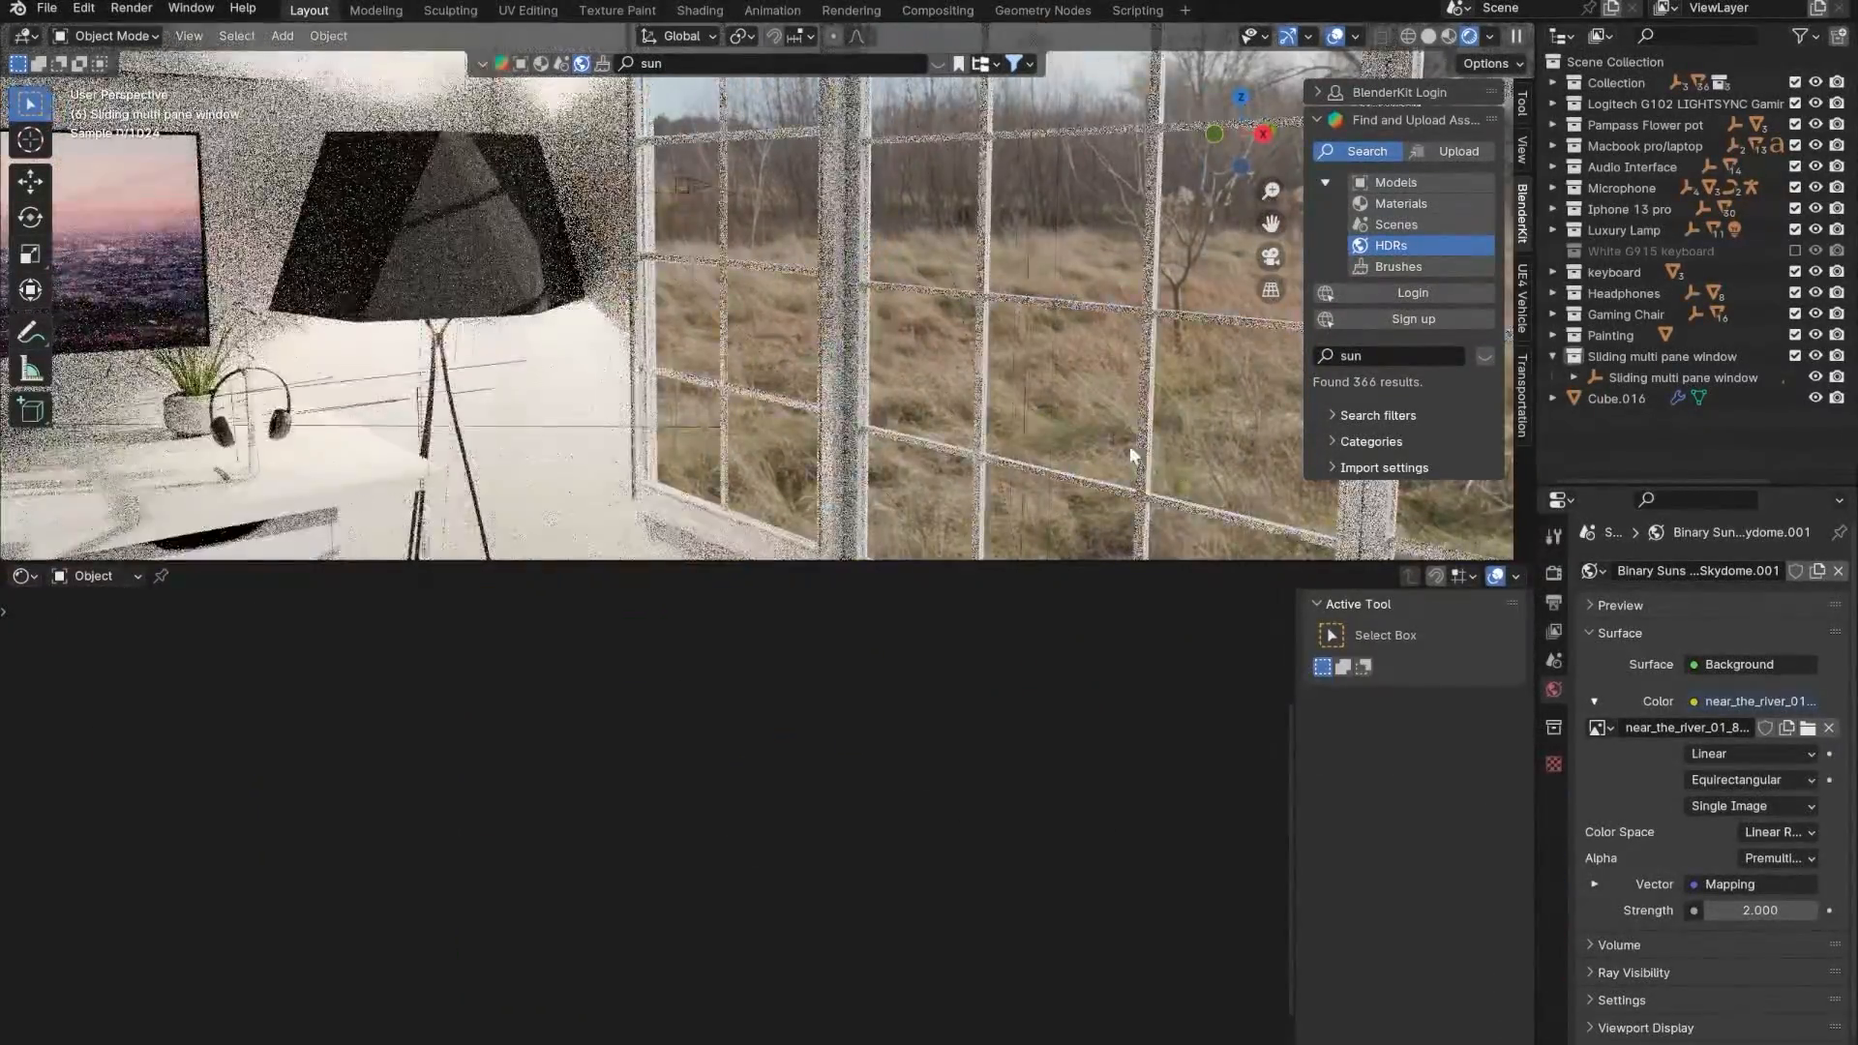
{"action": "middle_click_drag", "start_coordinate": [1130, 445], "coordinate": [924, 368], "text": "shift"}
{"action": "left_click", "coordinate": [923, 368]}
{"action": "left_click", "coordinate": [1144, 421]}
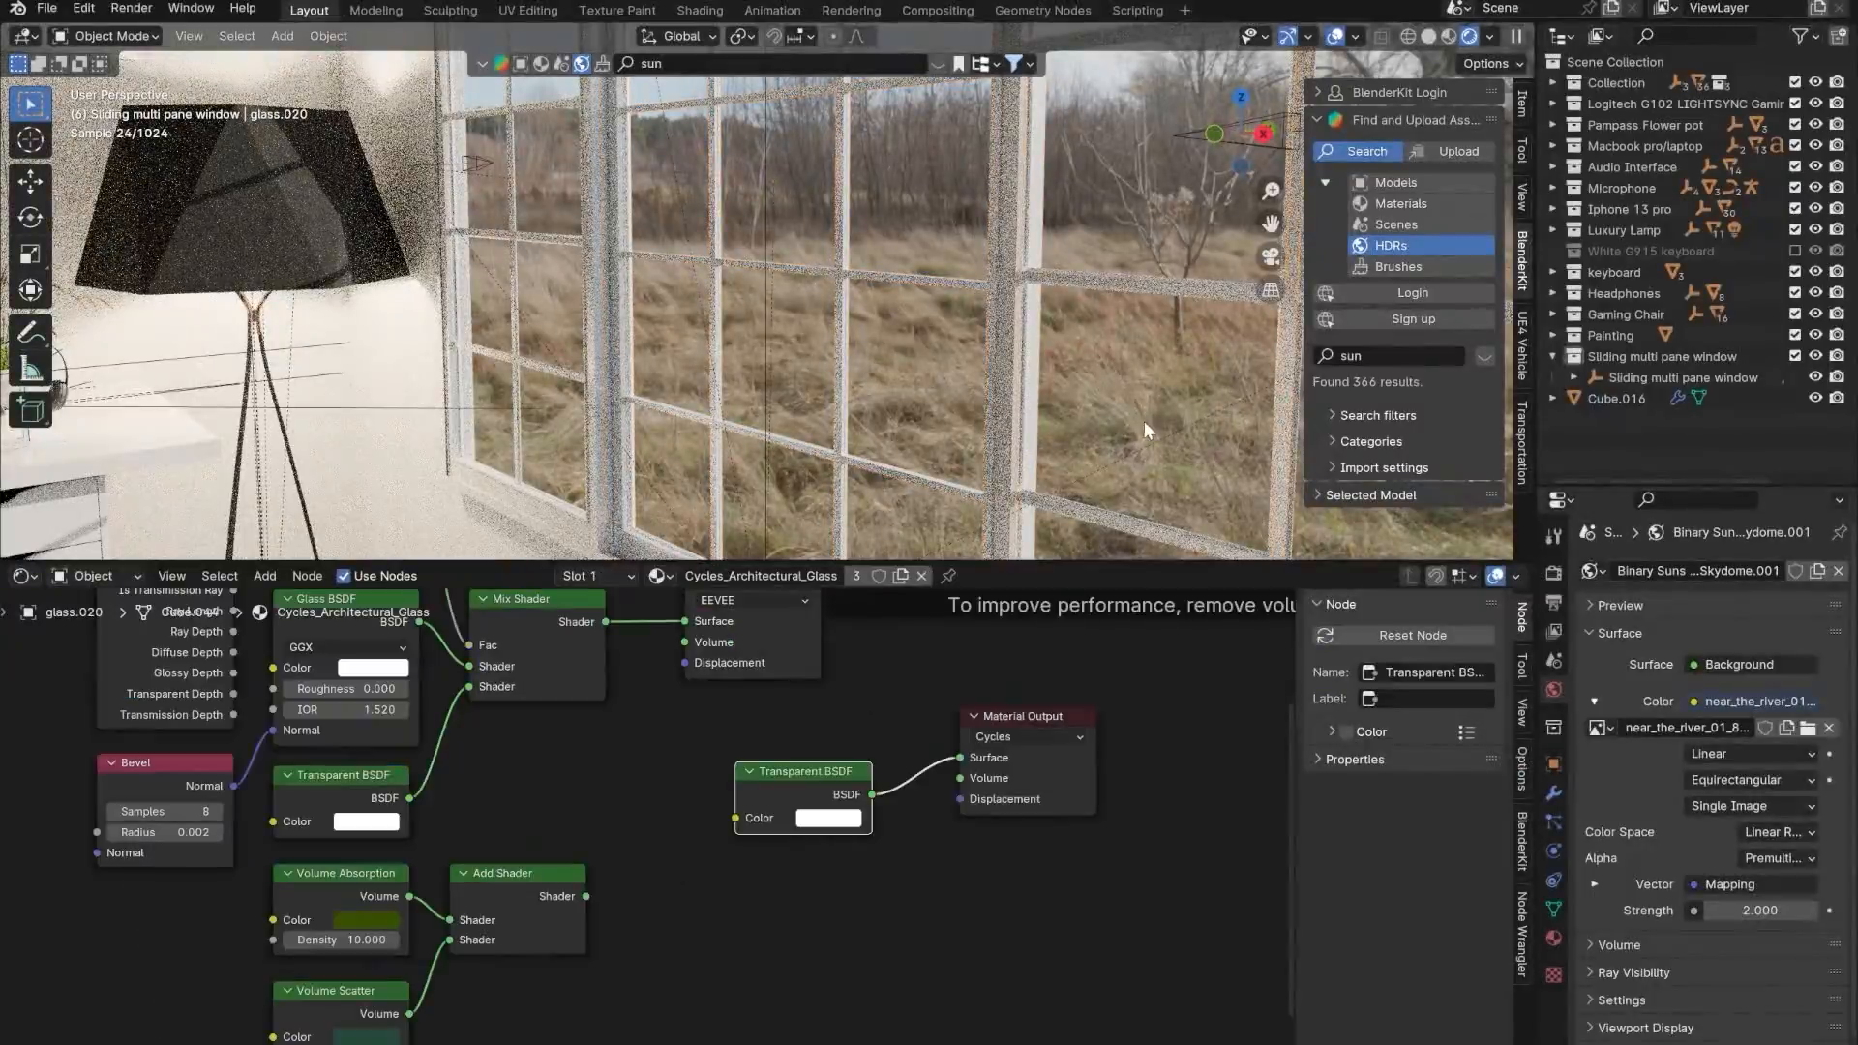
{"action": "middle_click_drag", "start_coordinate": [1144, 421], "coordinate": [684, 331], "text": "shift"}
{"action": "key", "text": "Delete"}
{"action": "scroll", "coordinate": [774, 370], "scroll_direction": "down", "scroll_amount": 3}
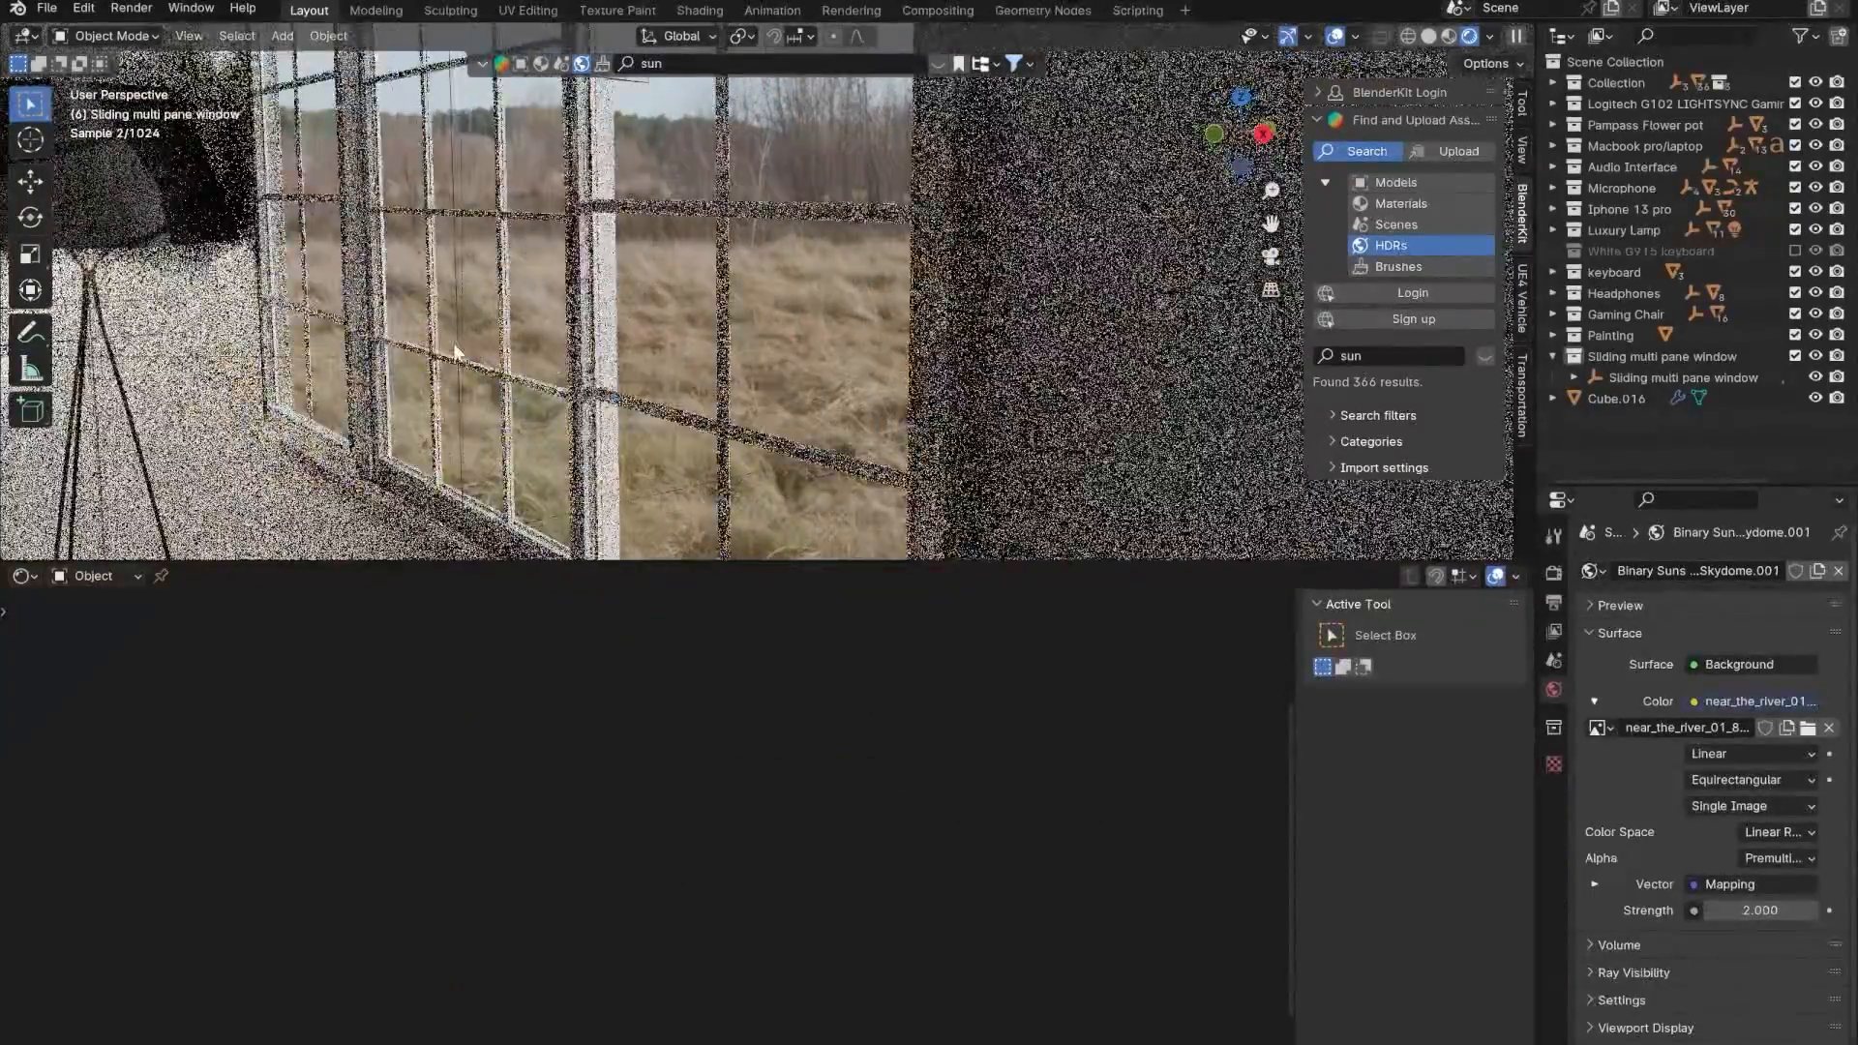
- Enlarge the 3D viewport over the Shader Editor and frame the whole desk setup
{"action": "mouse_move", "coordinate": [465, 290]}
{"action": "middle_mouse_down", "text": "shift"}
{"action": "mouse_move", "coordinate": [1034, 387]}
{"action": "mouse_move", "coordinate": [1385, 399]}
{"action": "middle_mouse_up", "text": "shift"}
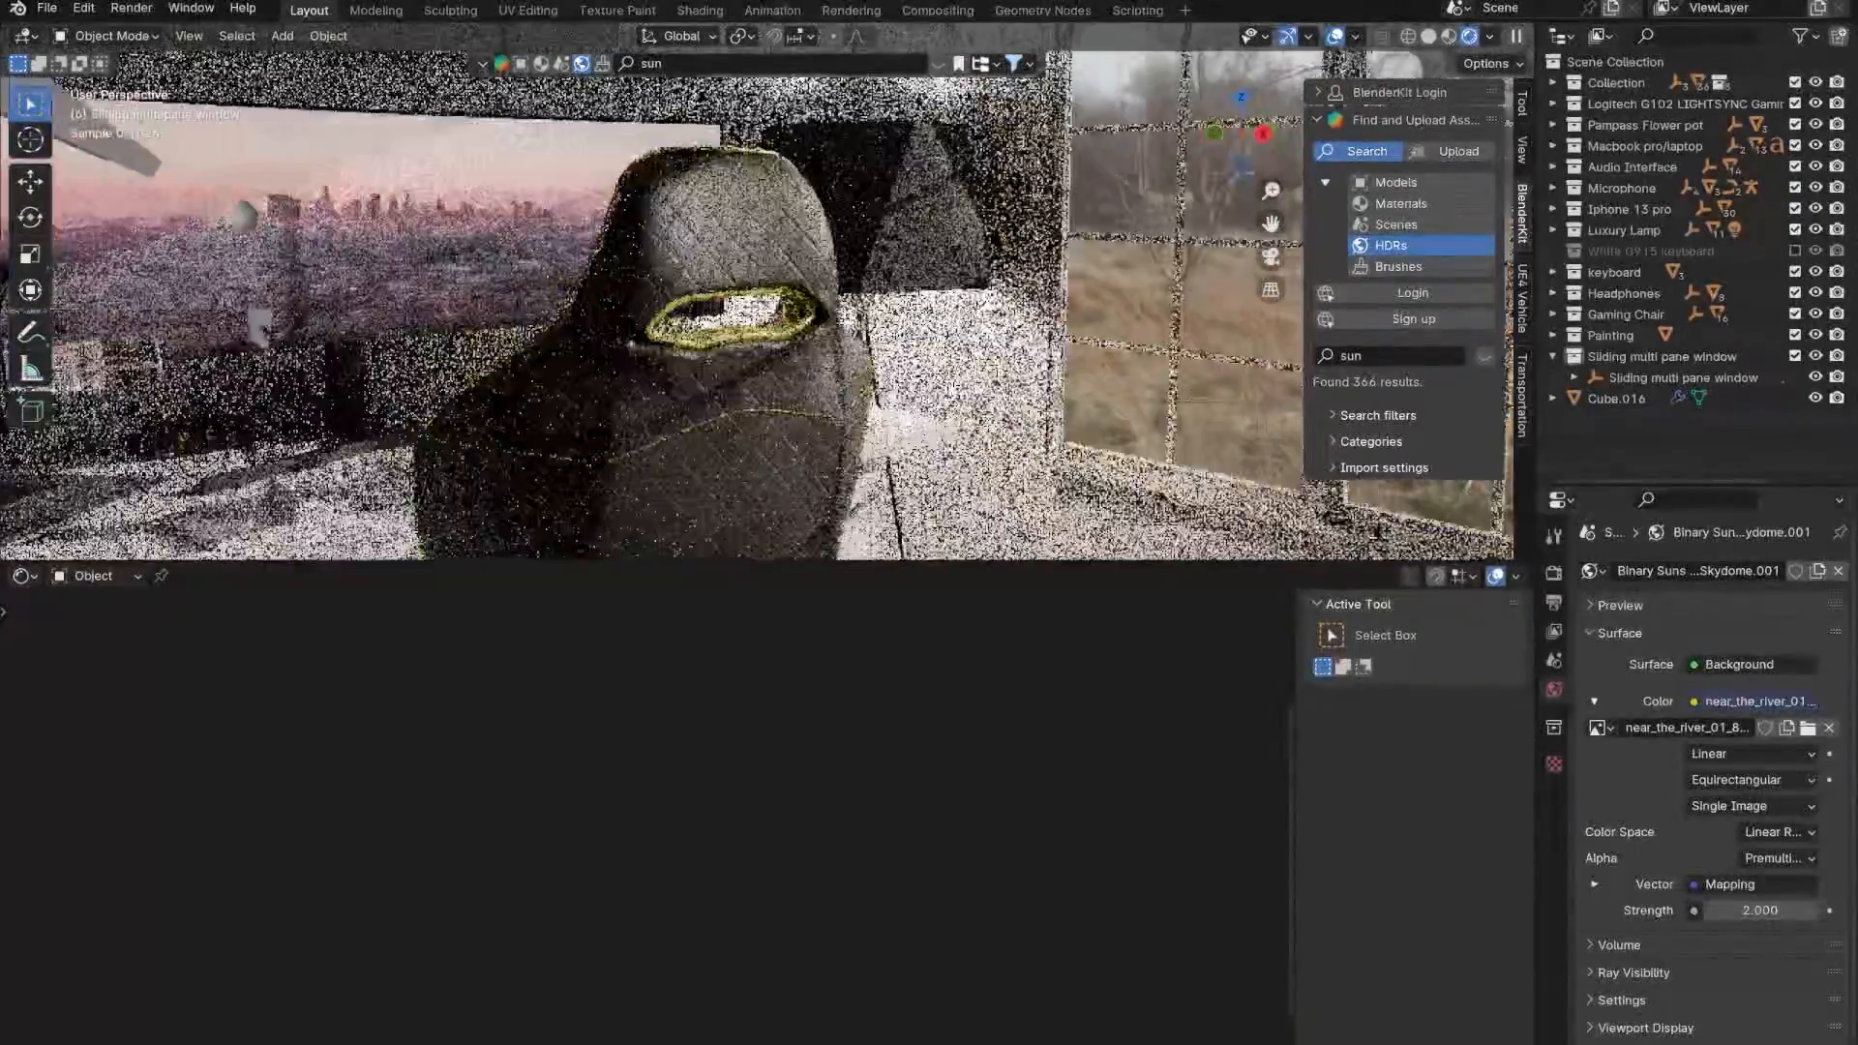
{"action": "middle_click_drag", "start_coordinate": [571, 382], "coordinate": [782, 375], "text": "shift"}
{"action": "scroll", "coordinate": [782, 375], "scroll_direction": "down", "scroll_amount": 8}
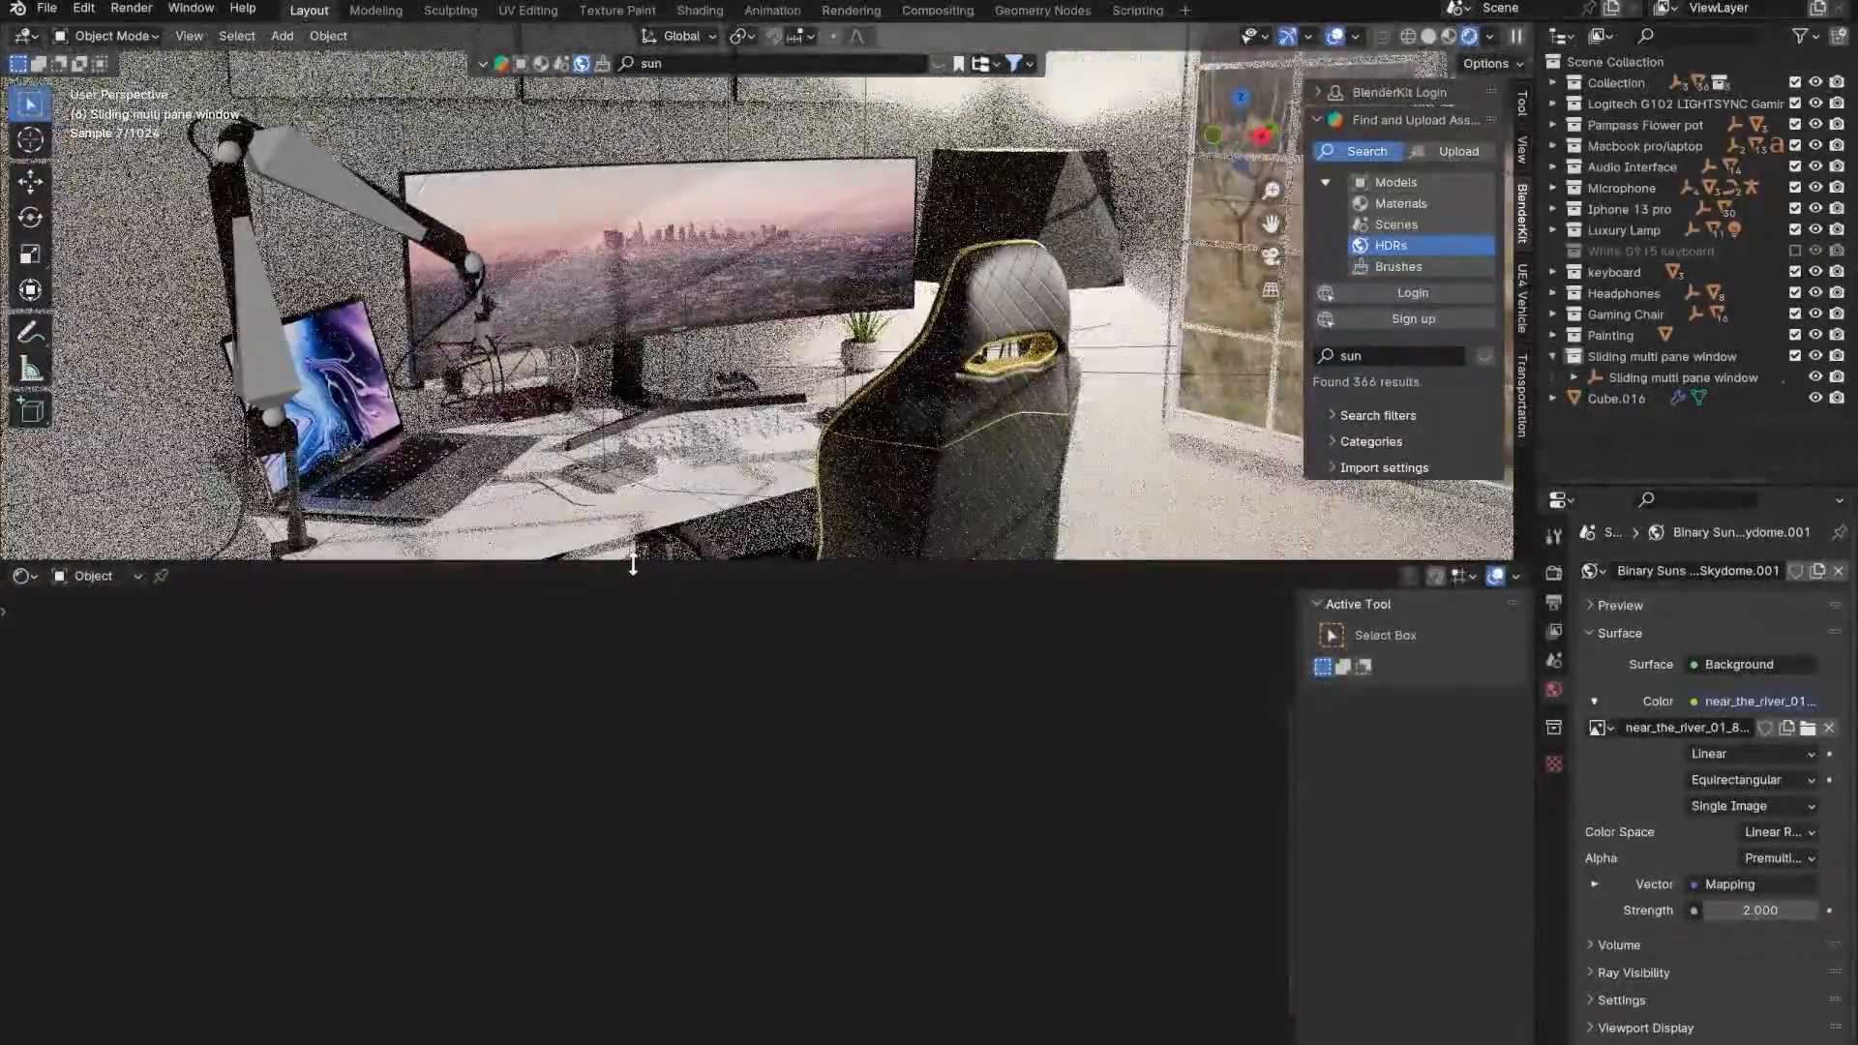
{"action": "left_click_drag", "start_coordinate": [642, 564], "coordinate": [619, 992]}
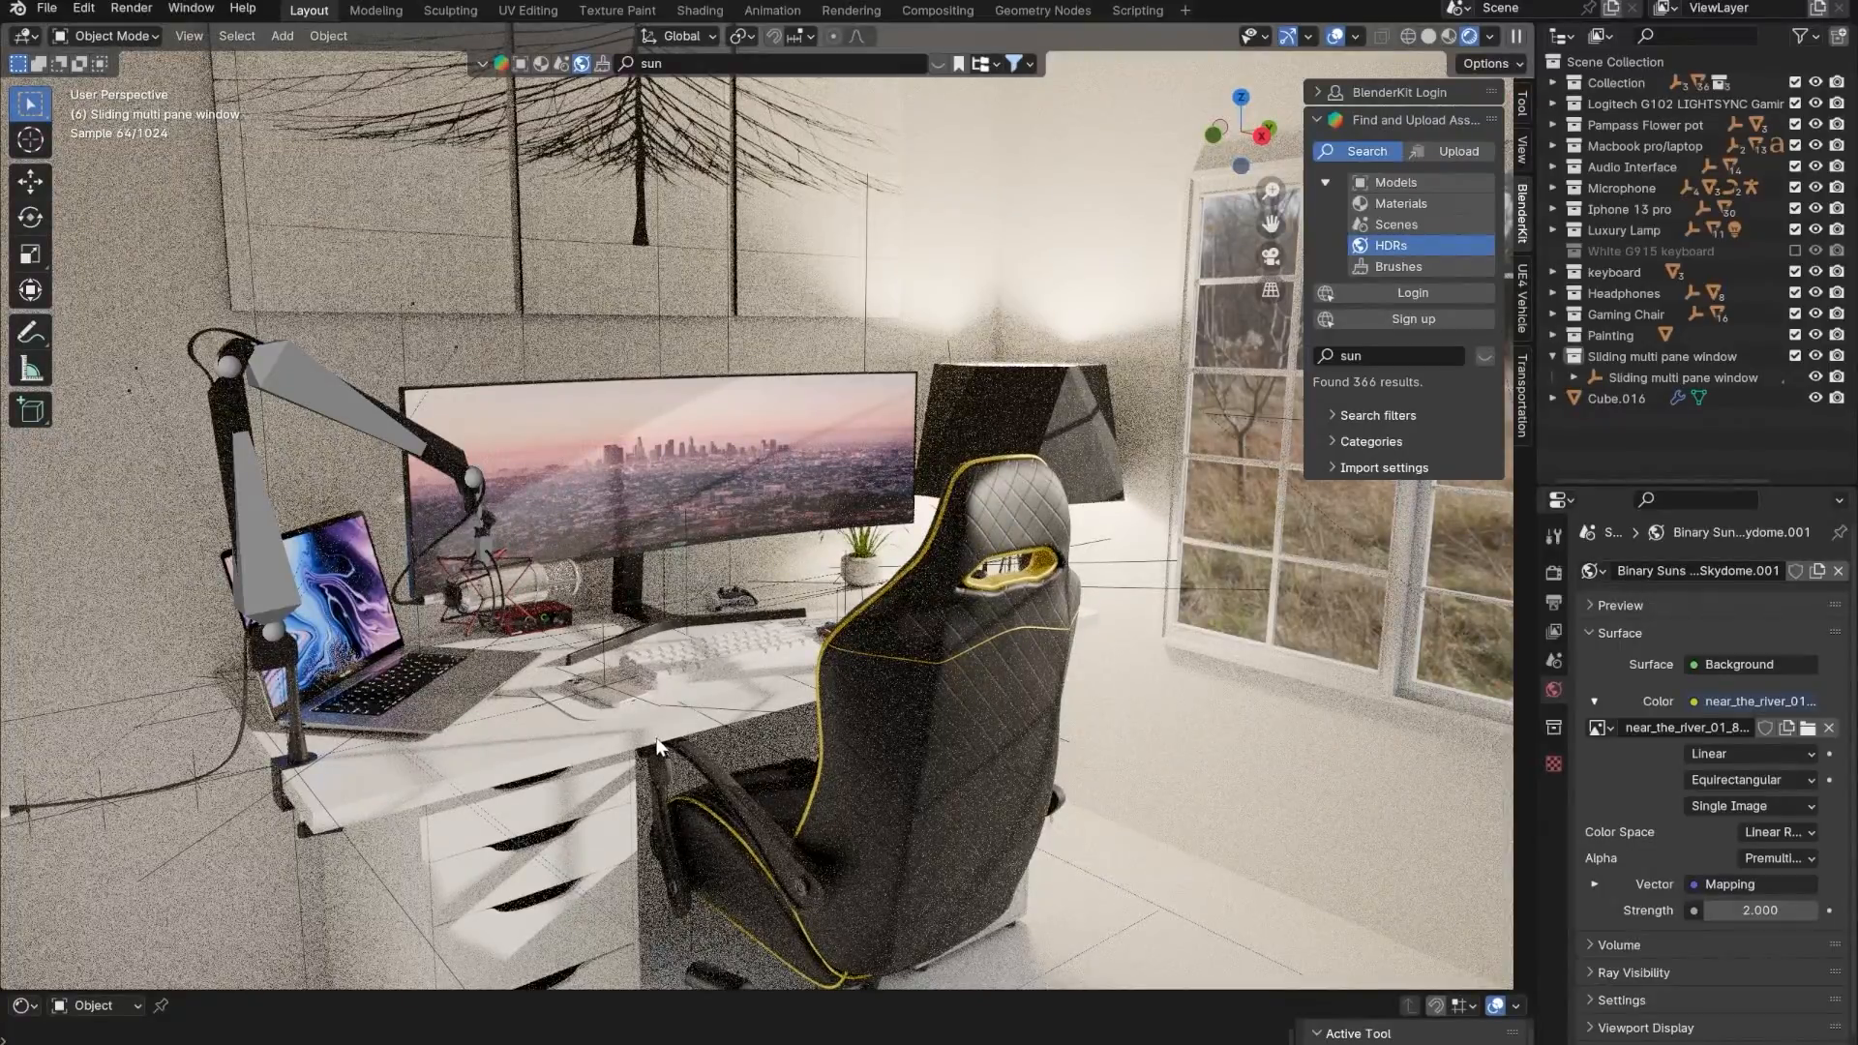
- Select the desk plate and search the BlenderKit materials for "wood"
{"action": "middle_click_drag", "start_coordinate": [654, 719], "coordinate": [925, 660]}
{"action": "scroll", "coordinate": [742, 451], "scroll_direction": "up", "scroll_amount": 4}
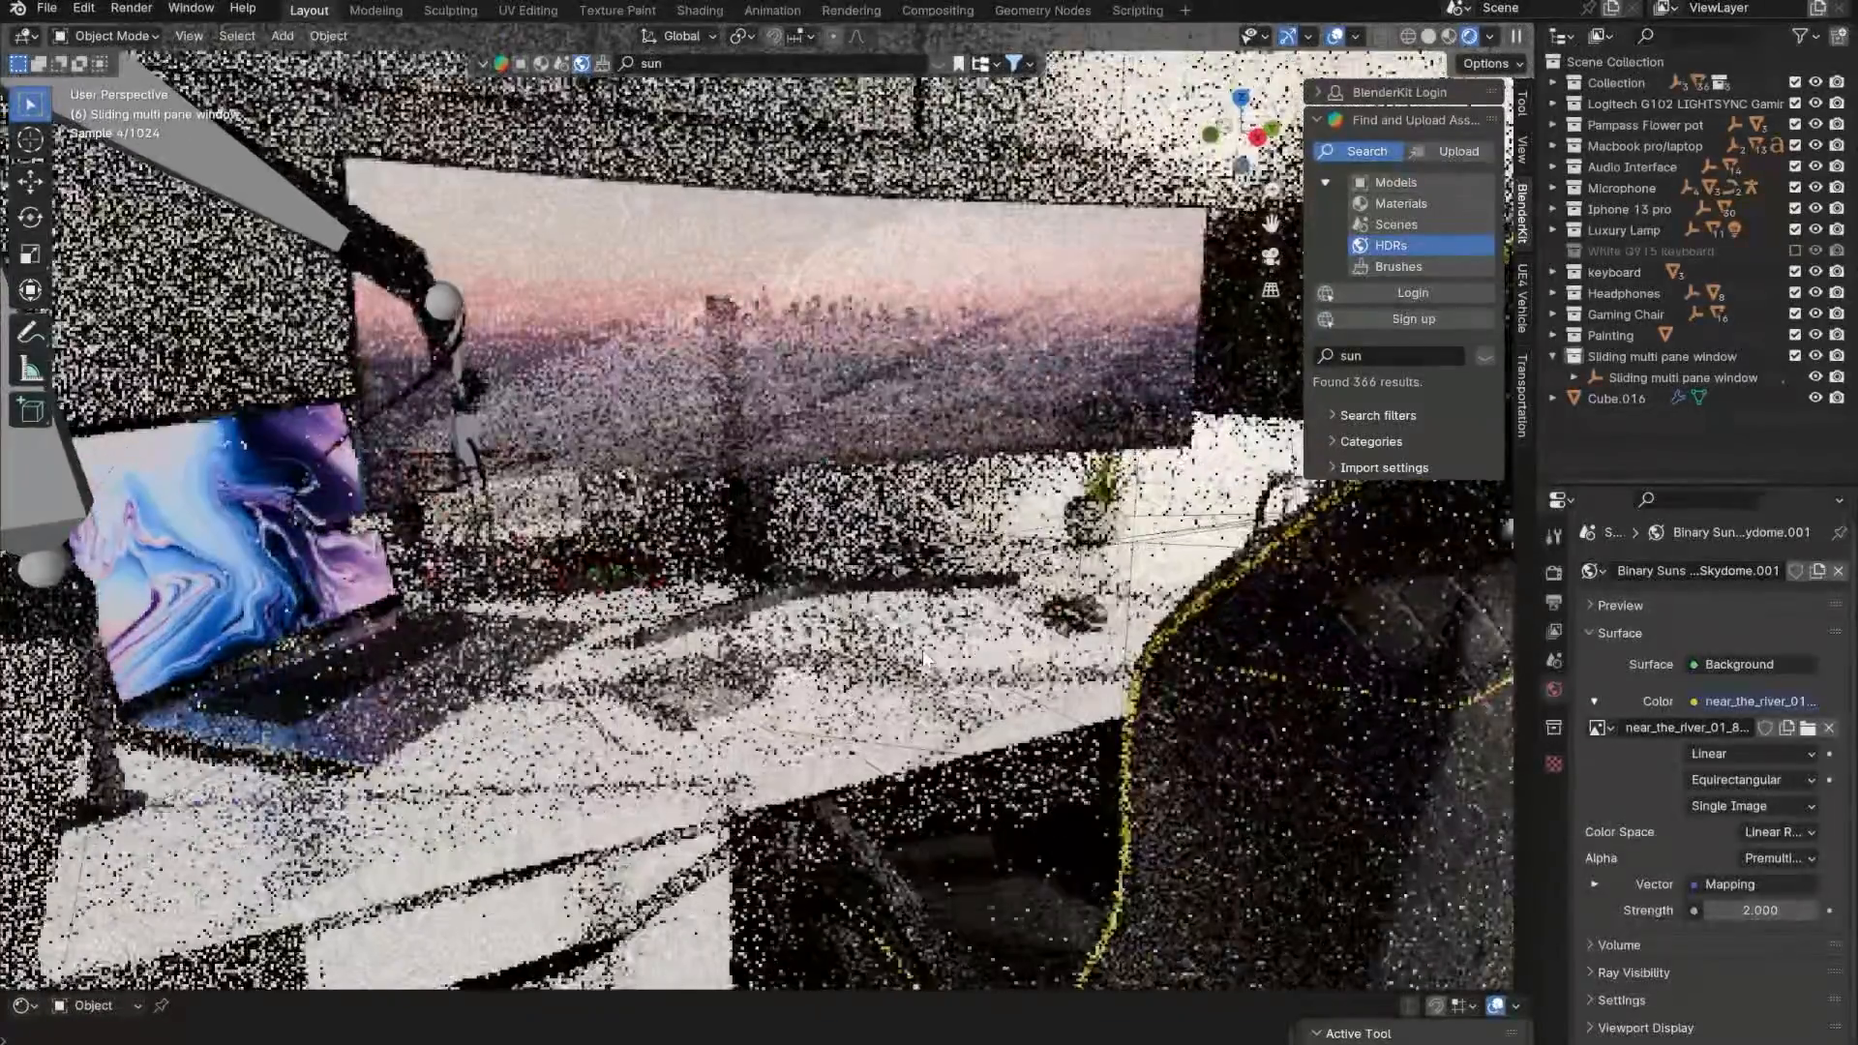
{"action": "left_click", "coordinate": [921, 650]}
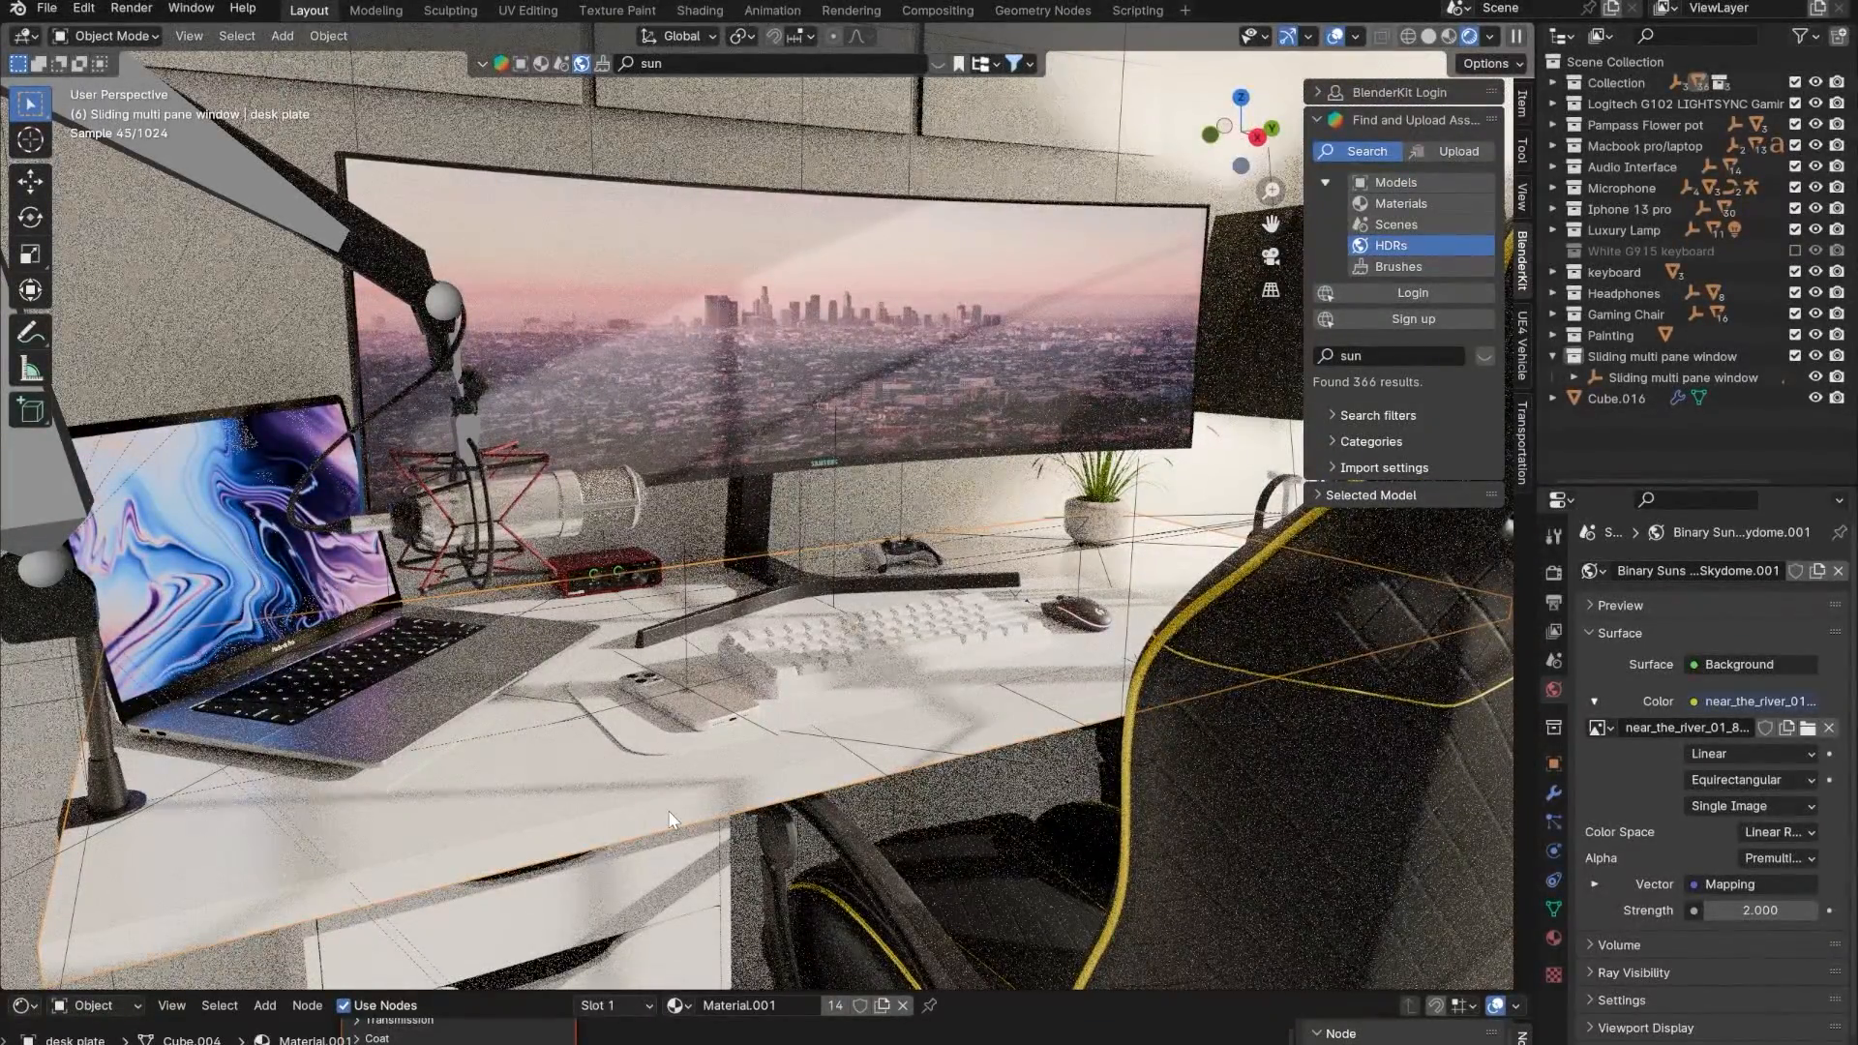
{"action": "left_click", "coordinate": [539, 64]}
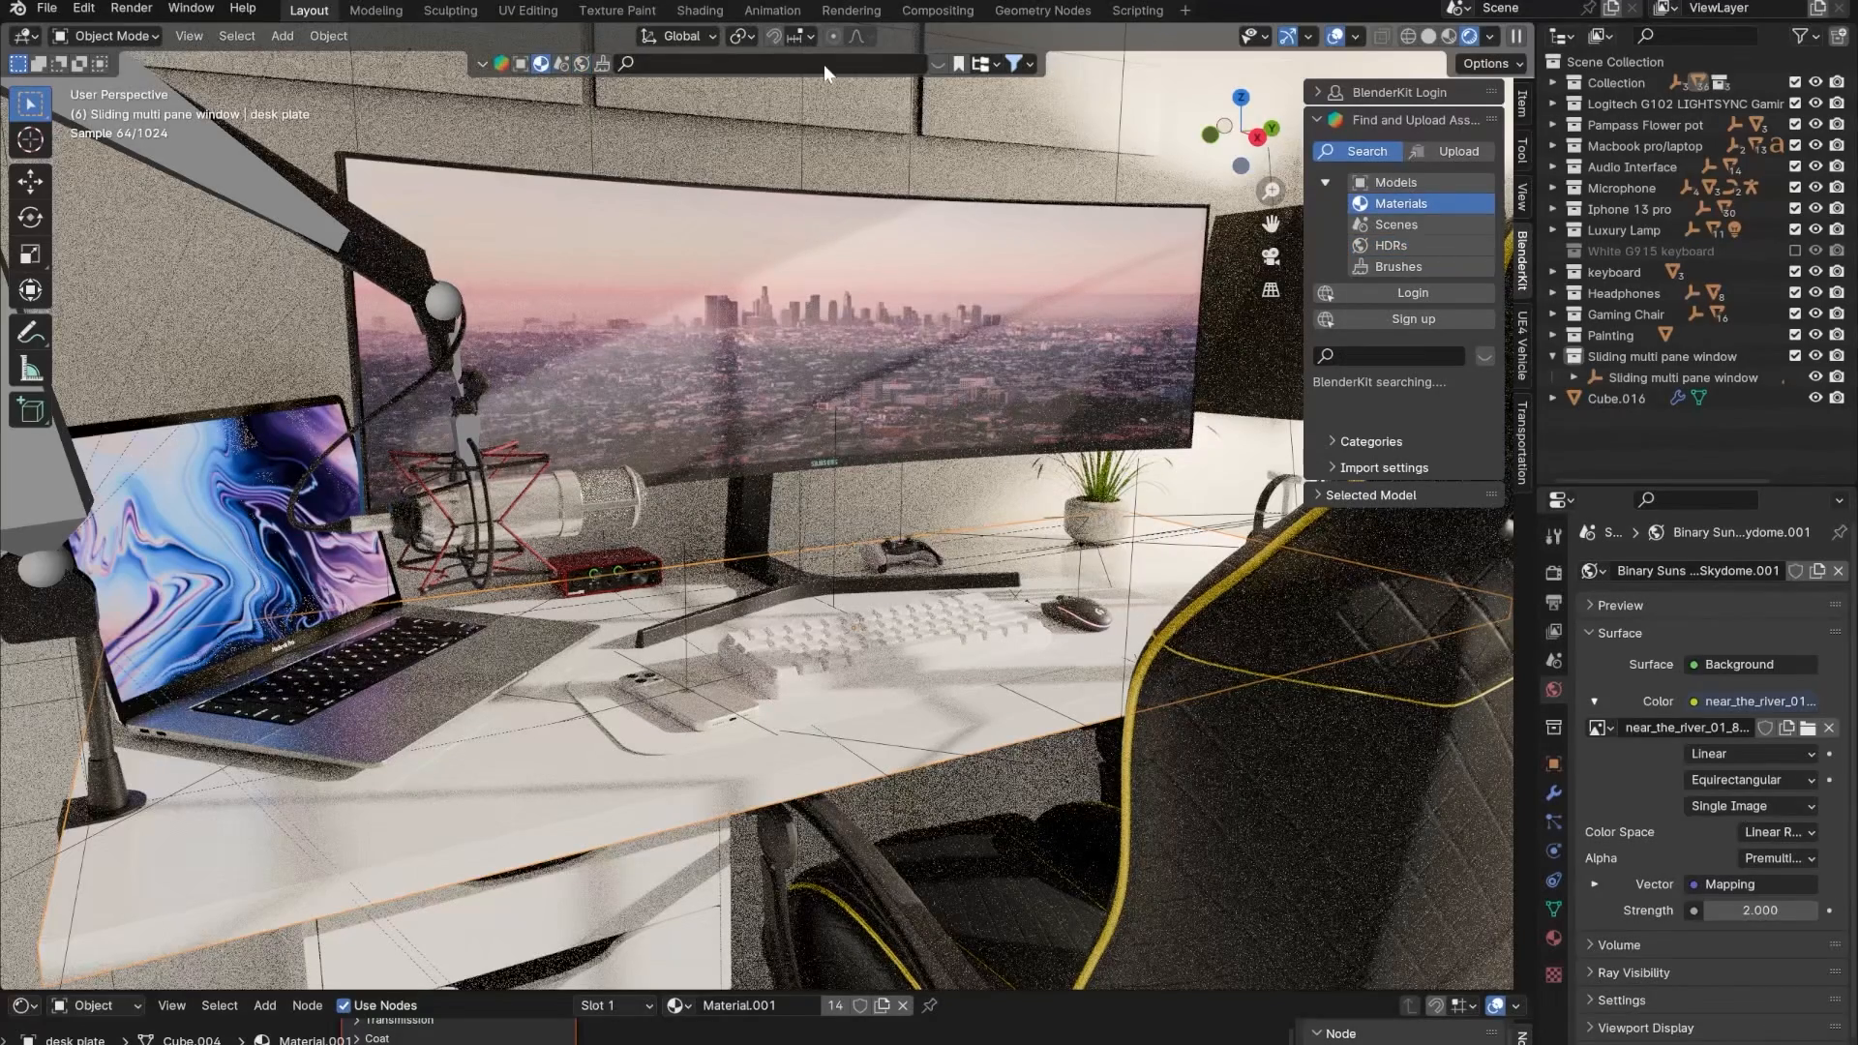
{"action": "left_click", "coordinate": [736, 61]}
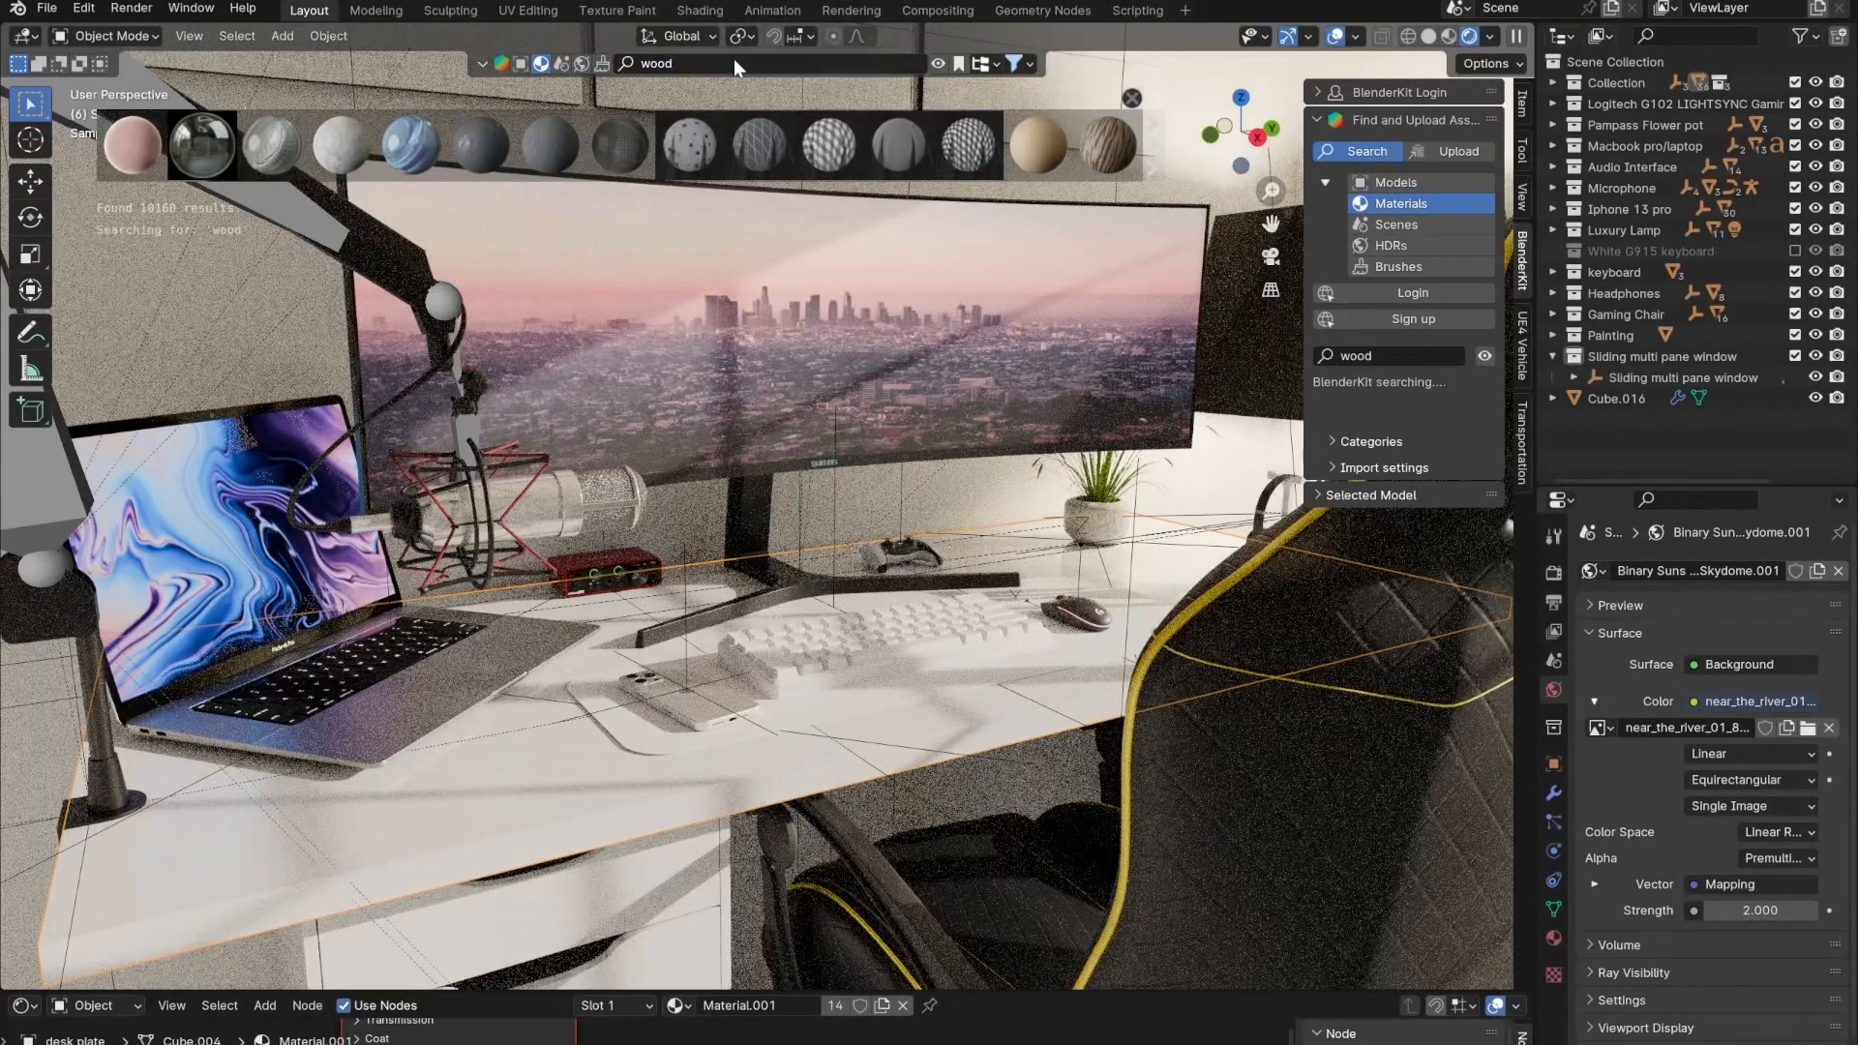
- Try a dark brown, a light oak-like and a dark reddish Wood material on the desk plate
{"action": "mouse_move", "coordinate": [287, 155]}
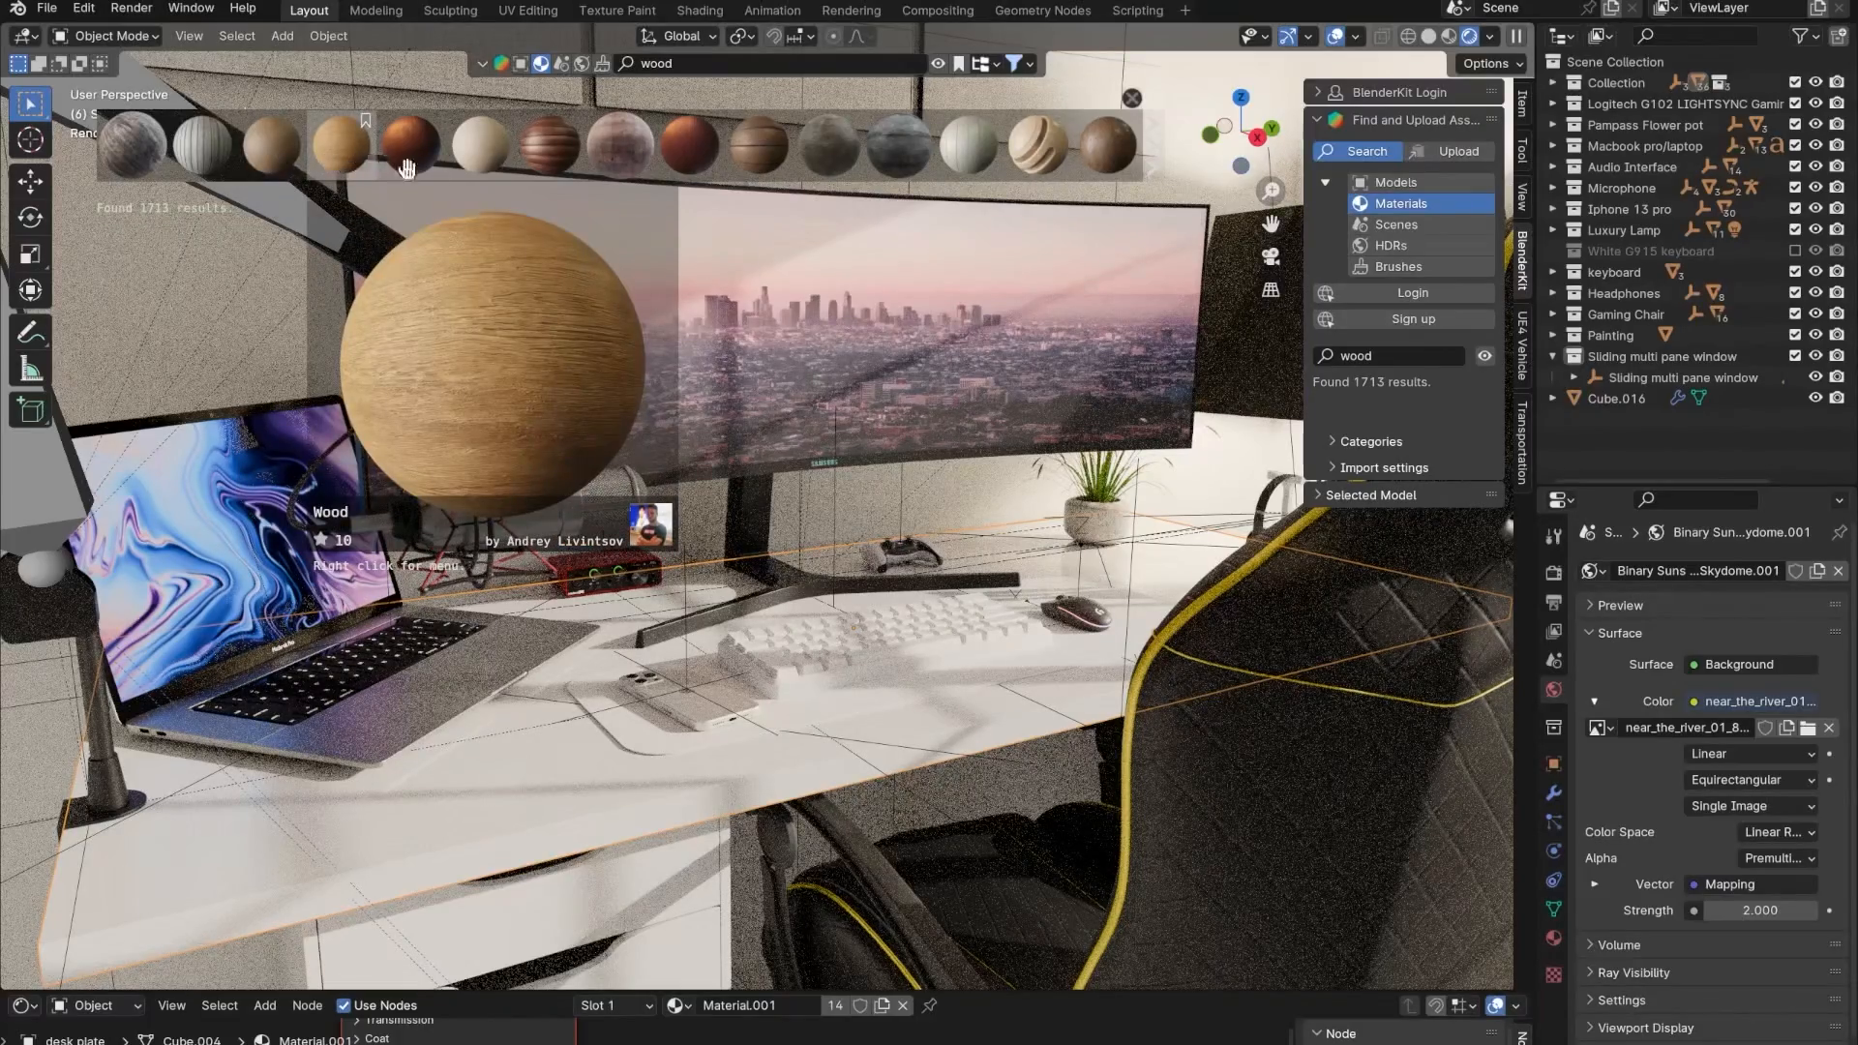
{"action": "left_click", "coordinate": [1086, 159]}
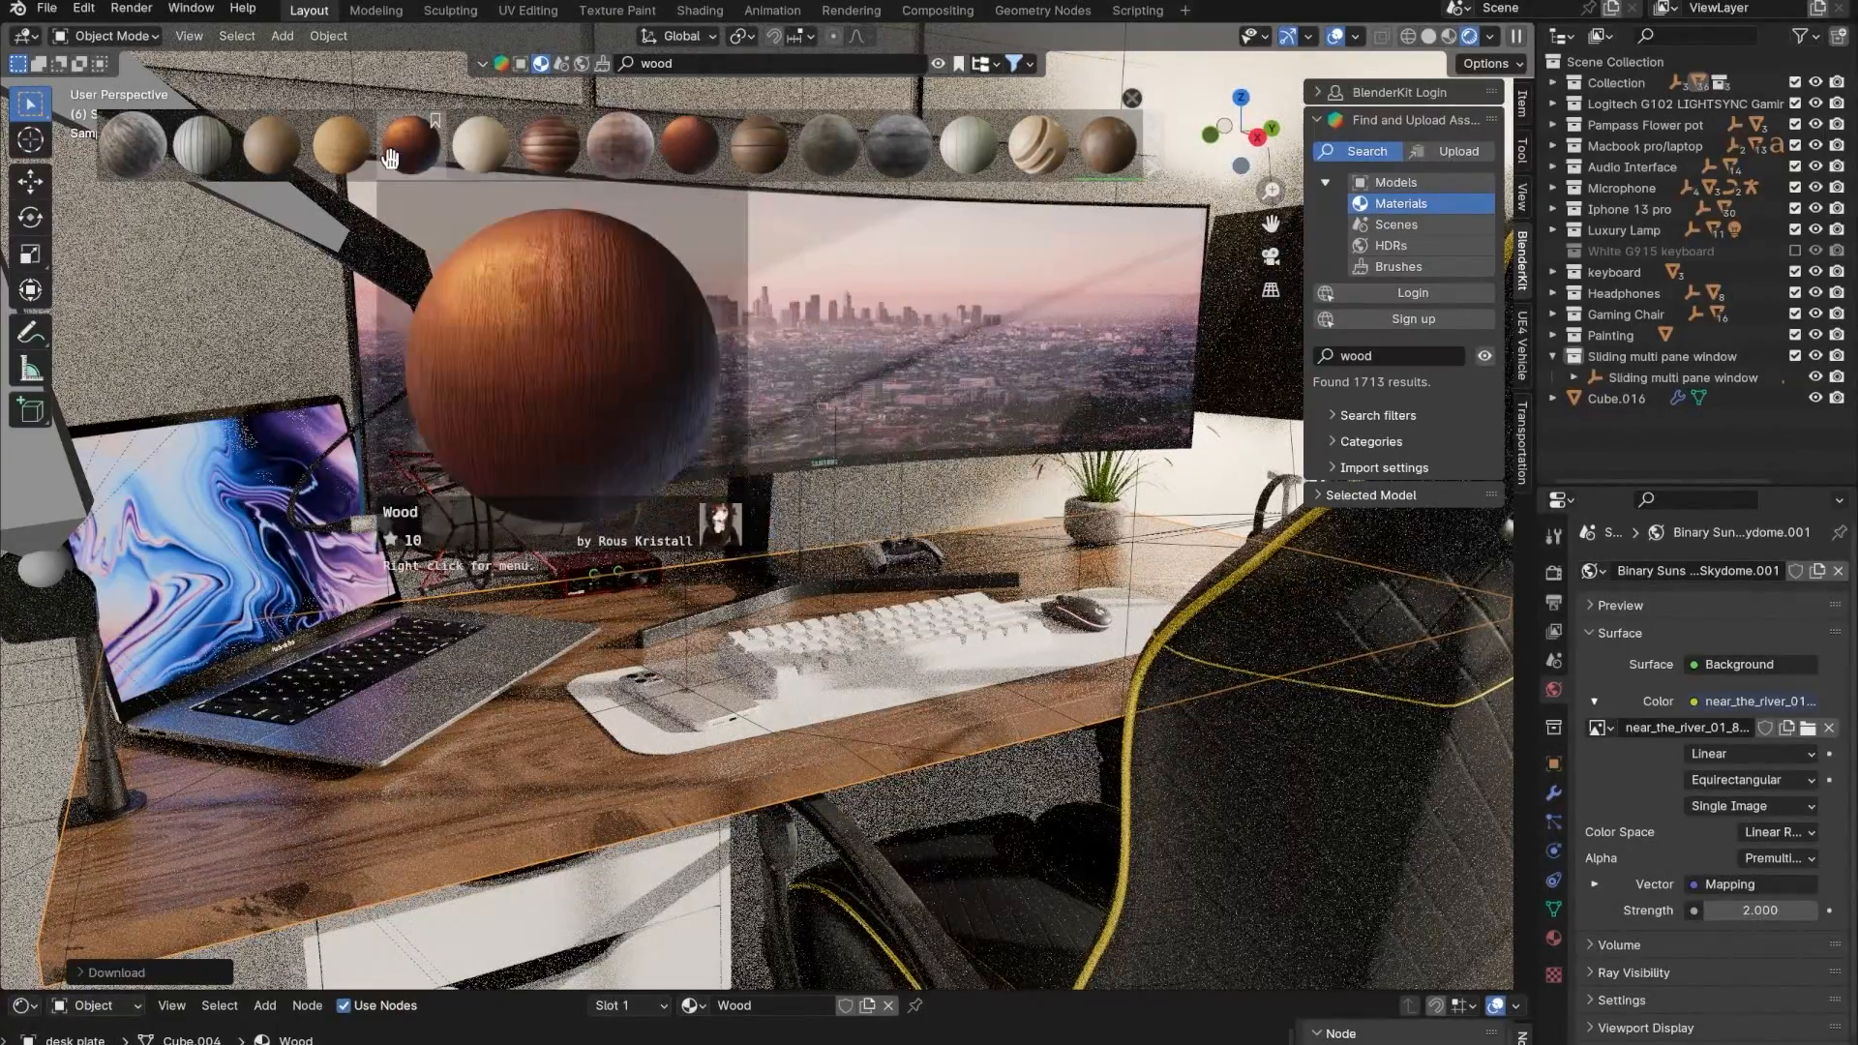
{"action": "left_click", "coordinate": [341, 146]}
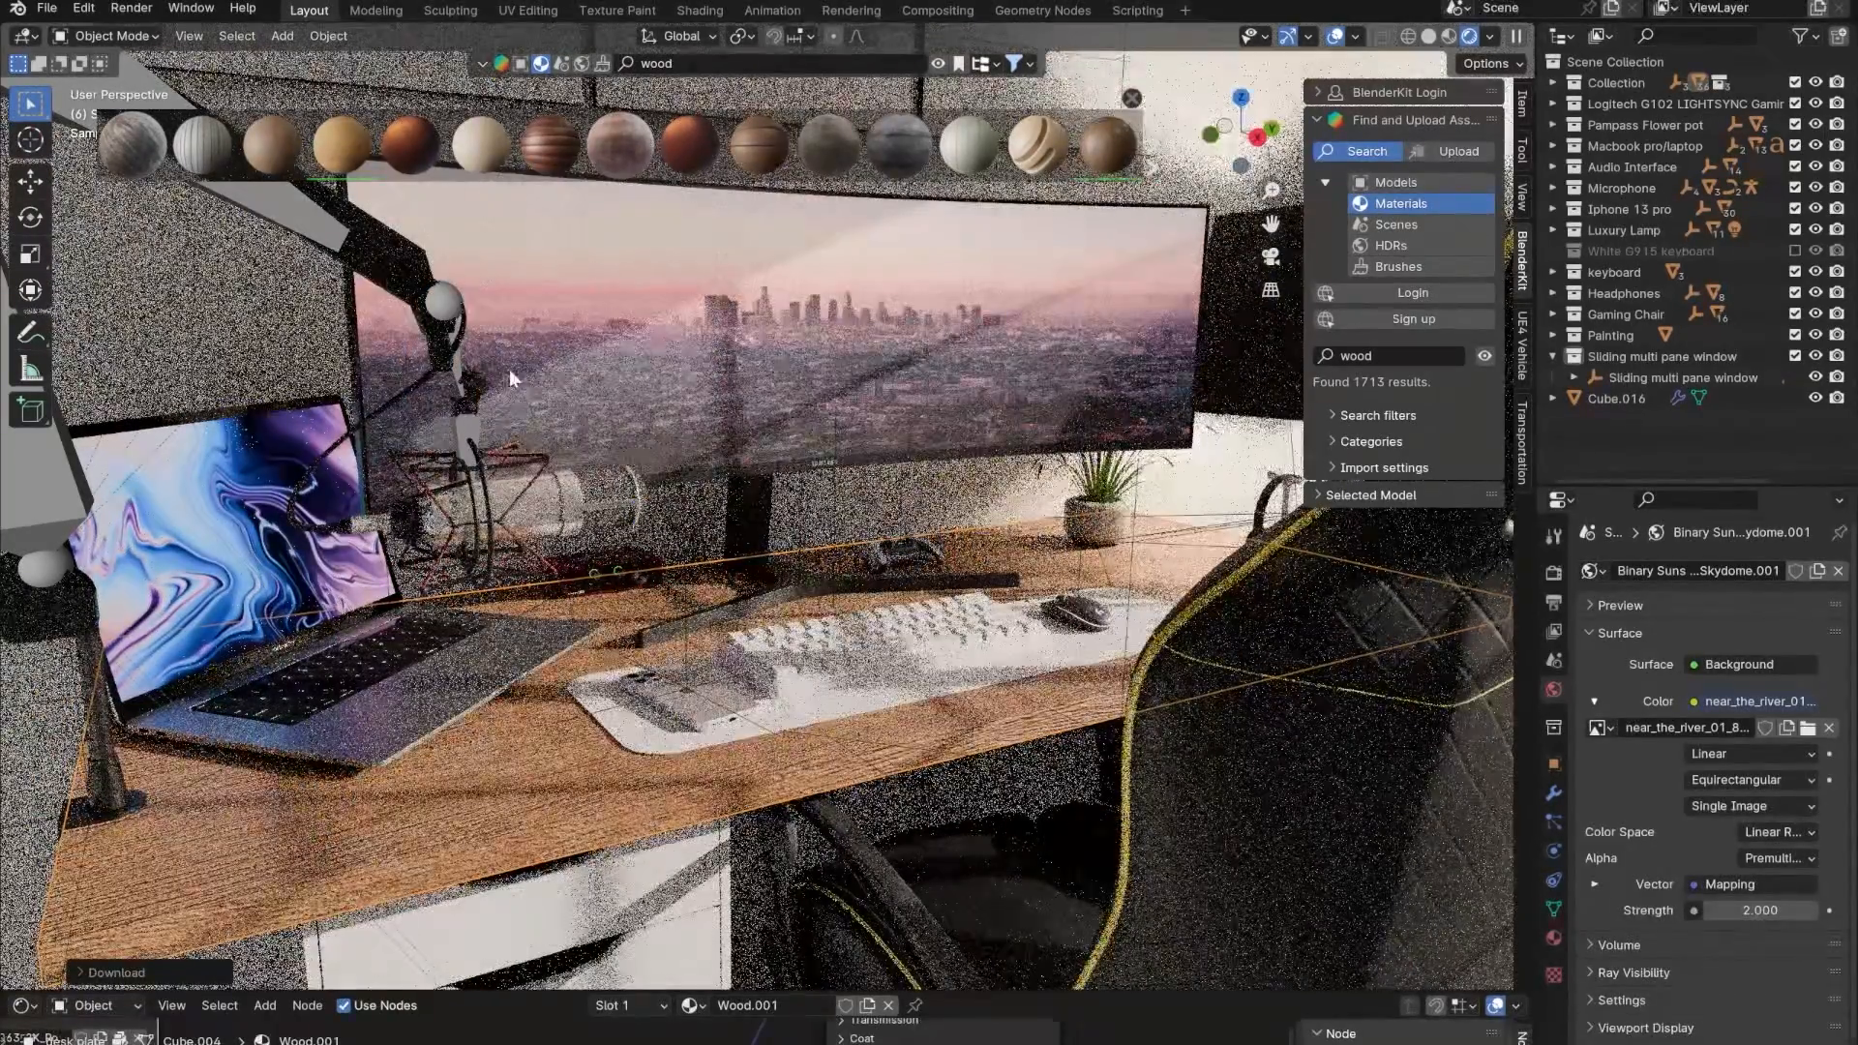
{"action": "left_click", "coordinate": [1154, 159]}
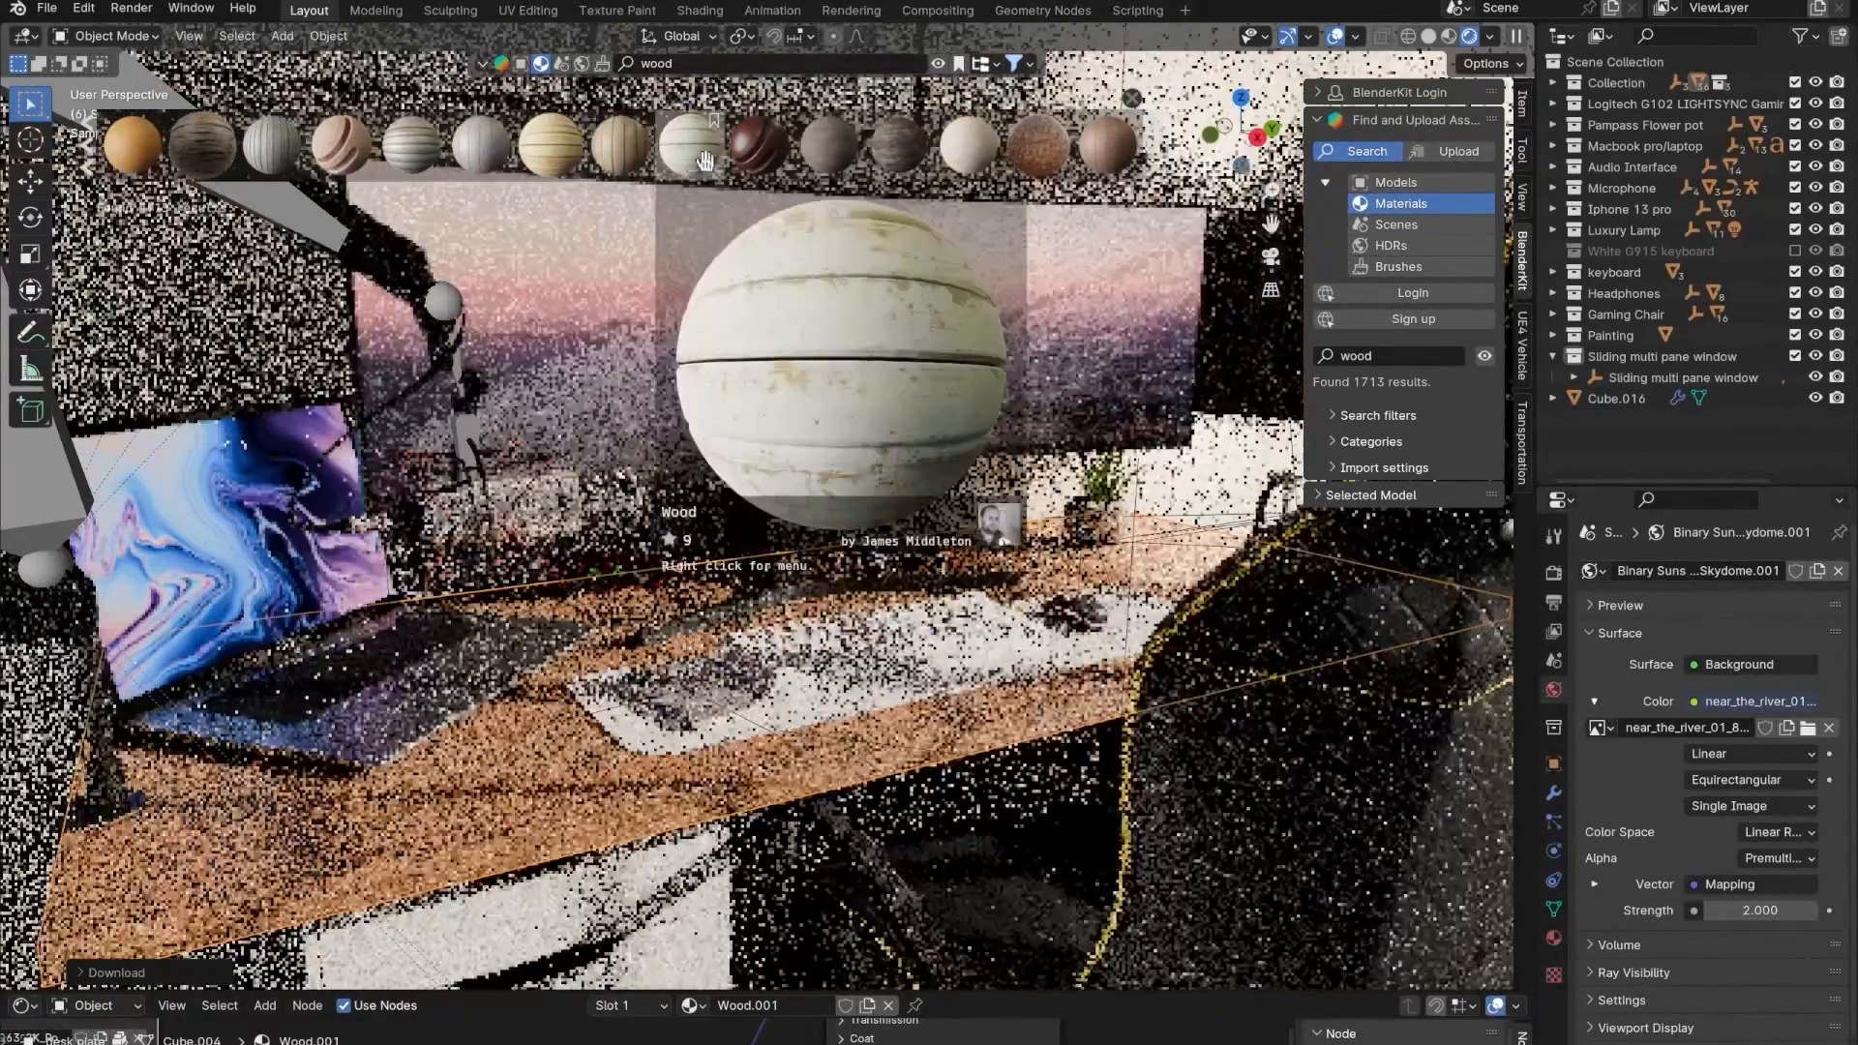
{"action": "left_click", "coordinate": [762, 152]}
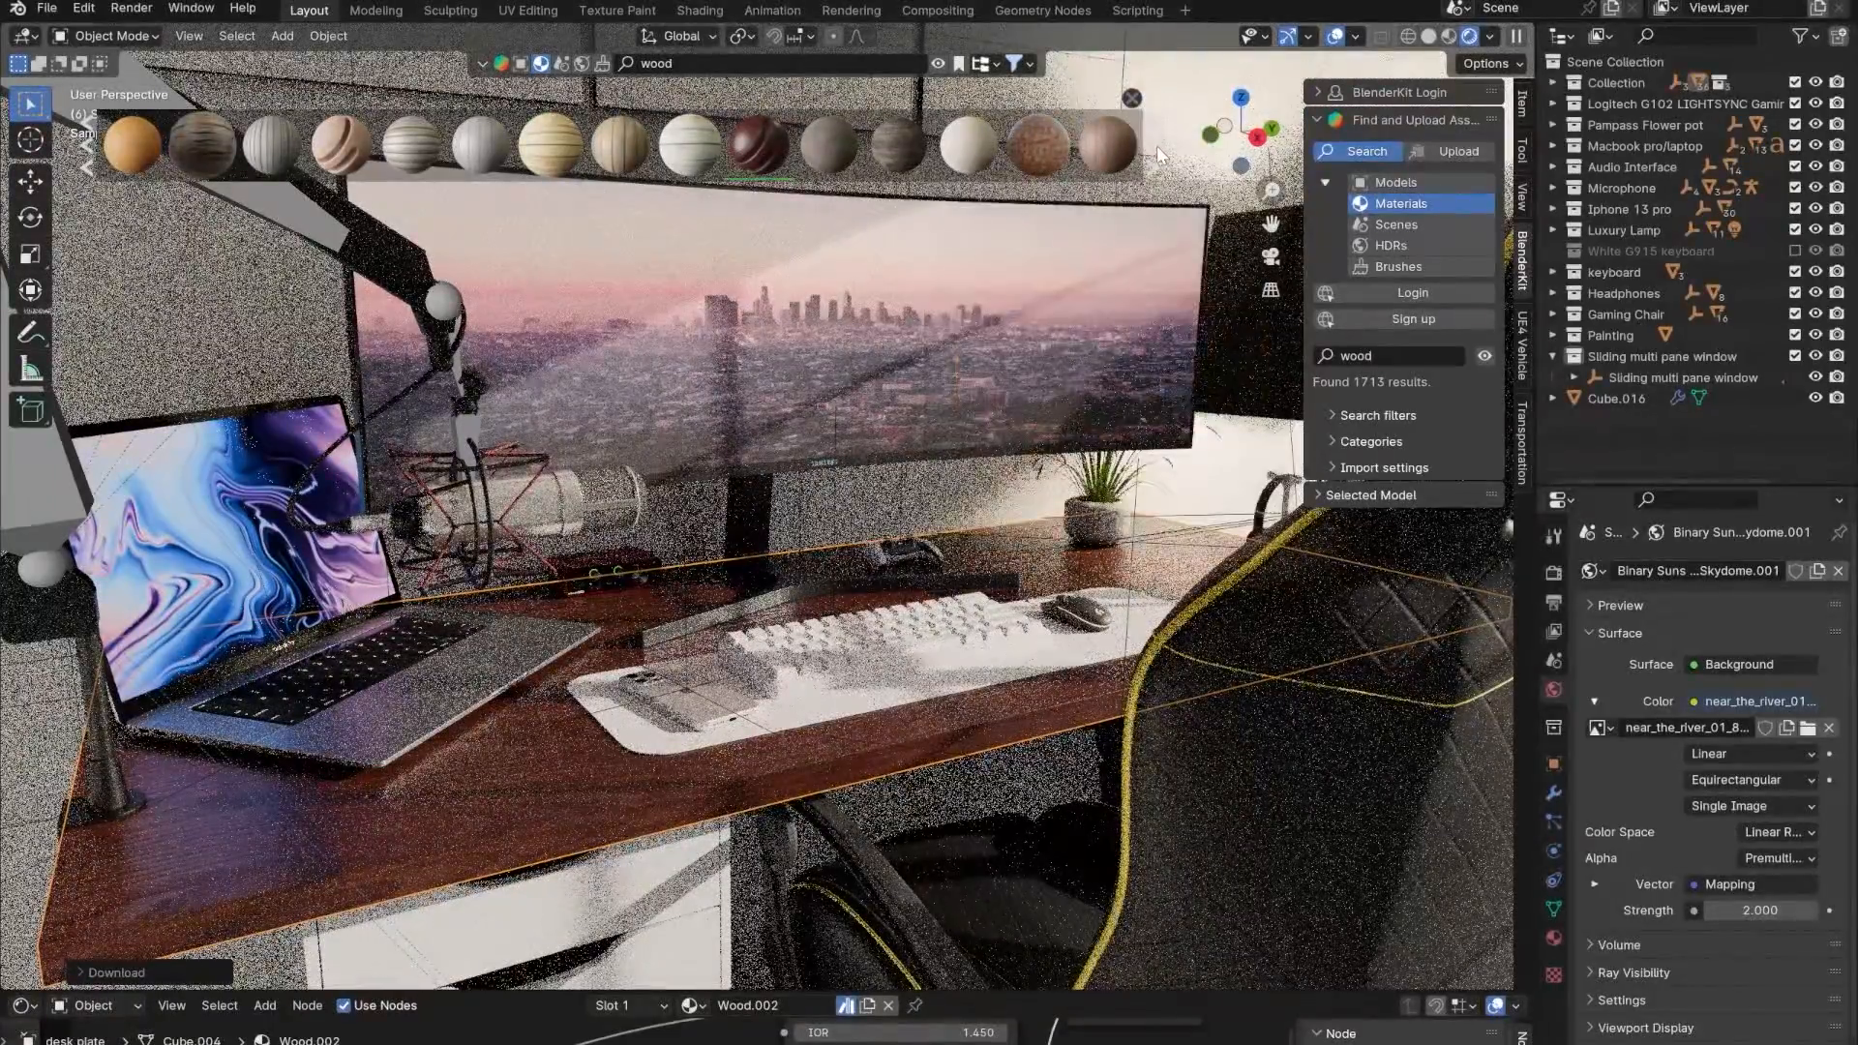
- Try the Plastic Wood material from the following results on the desk plate and inspect its surface up close
{"action": "left_click", "coordinate": [1158, 148]}
{"action": "left_click", "coordinate": [770, 149]}
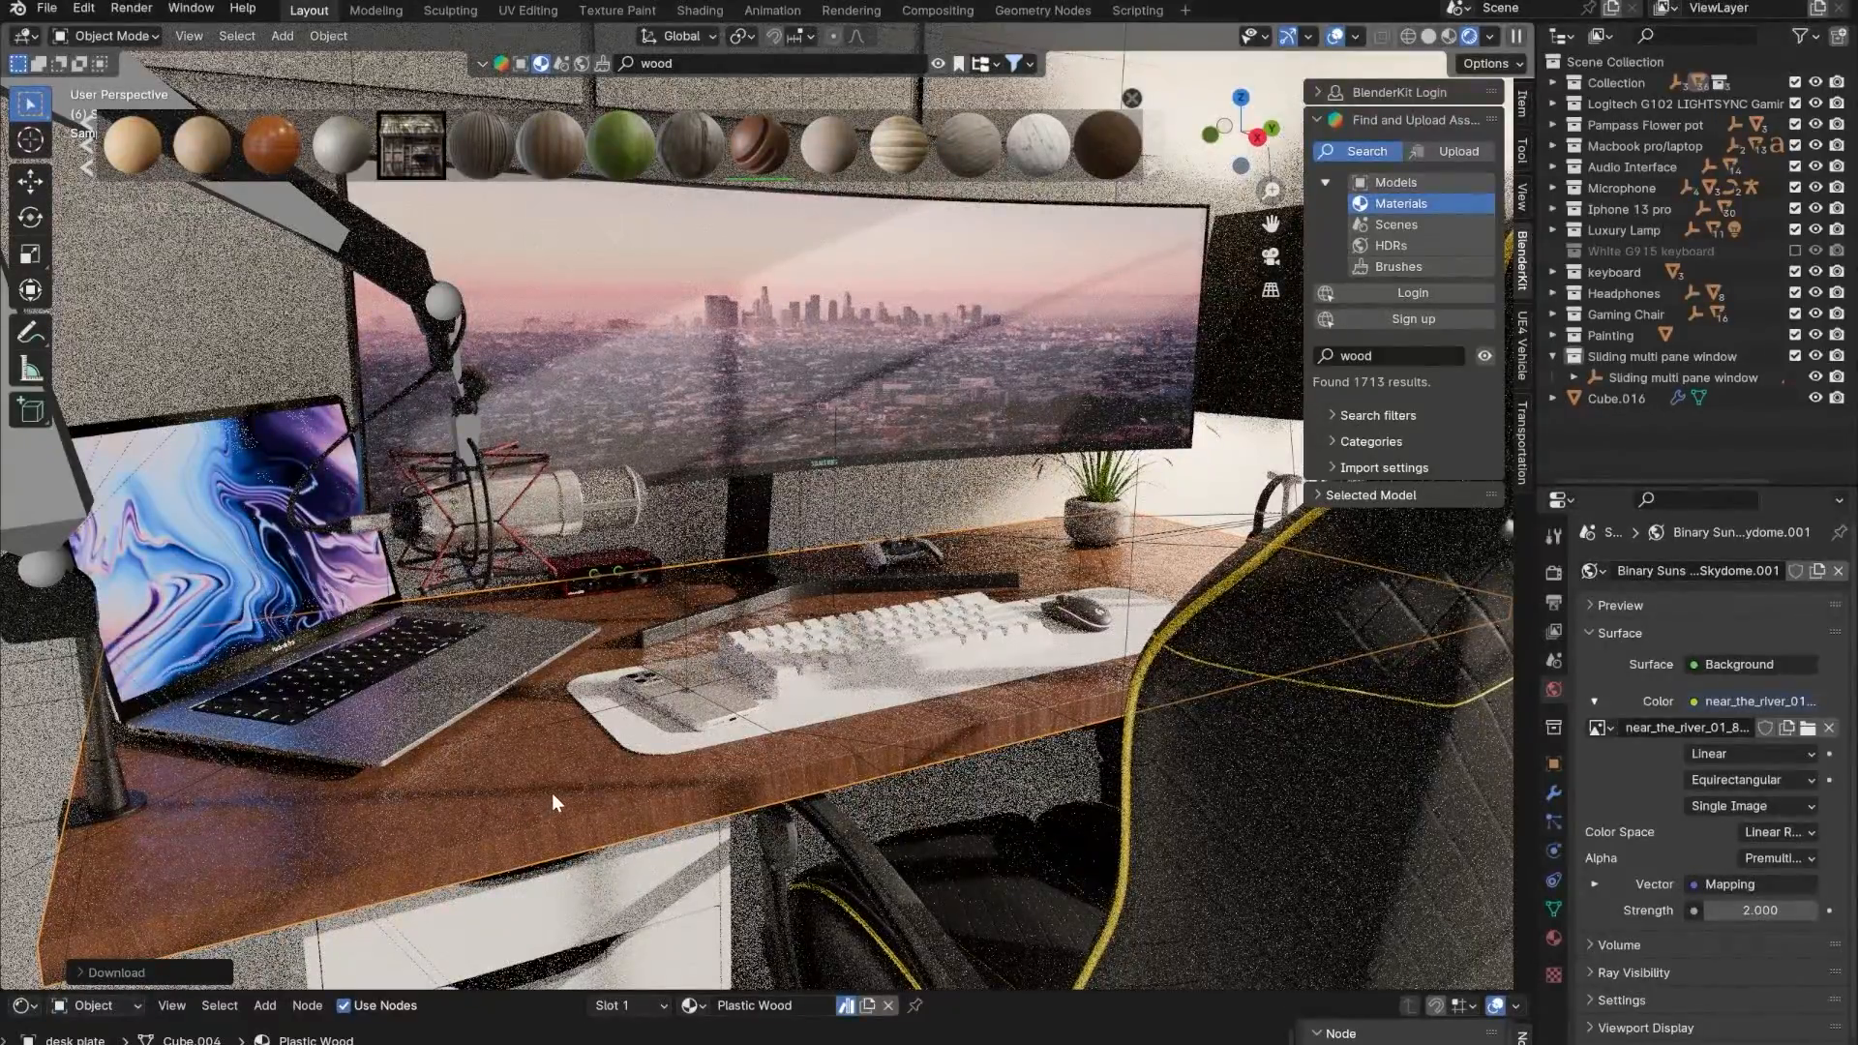
{"action": "middle_click_drag", "start_coordinate": [552, 793], "coordinate": [719, 539]}
{"action": "scroll", "coordinate": [791, 713], "scroll_direction": "up", "scroll_amount": 3}
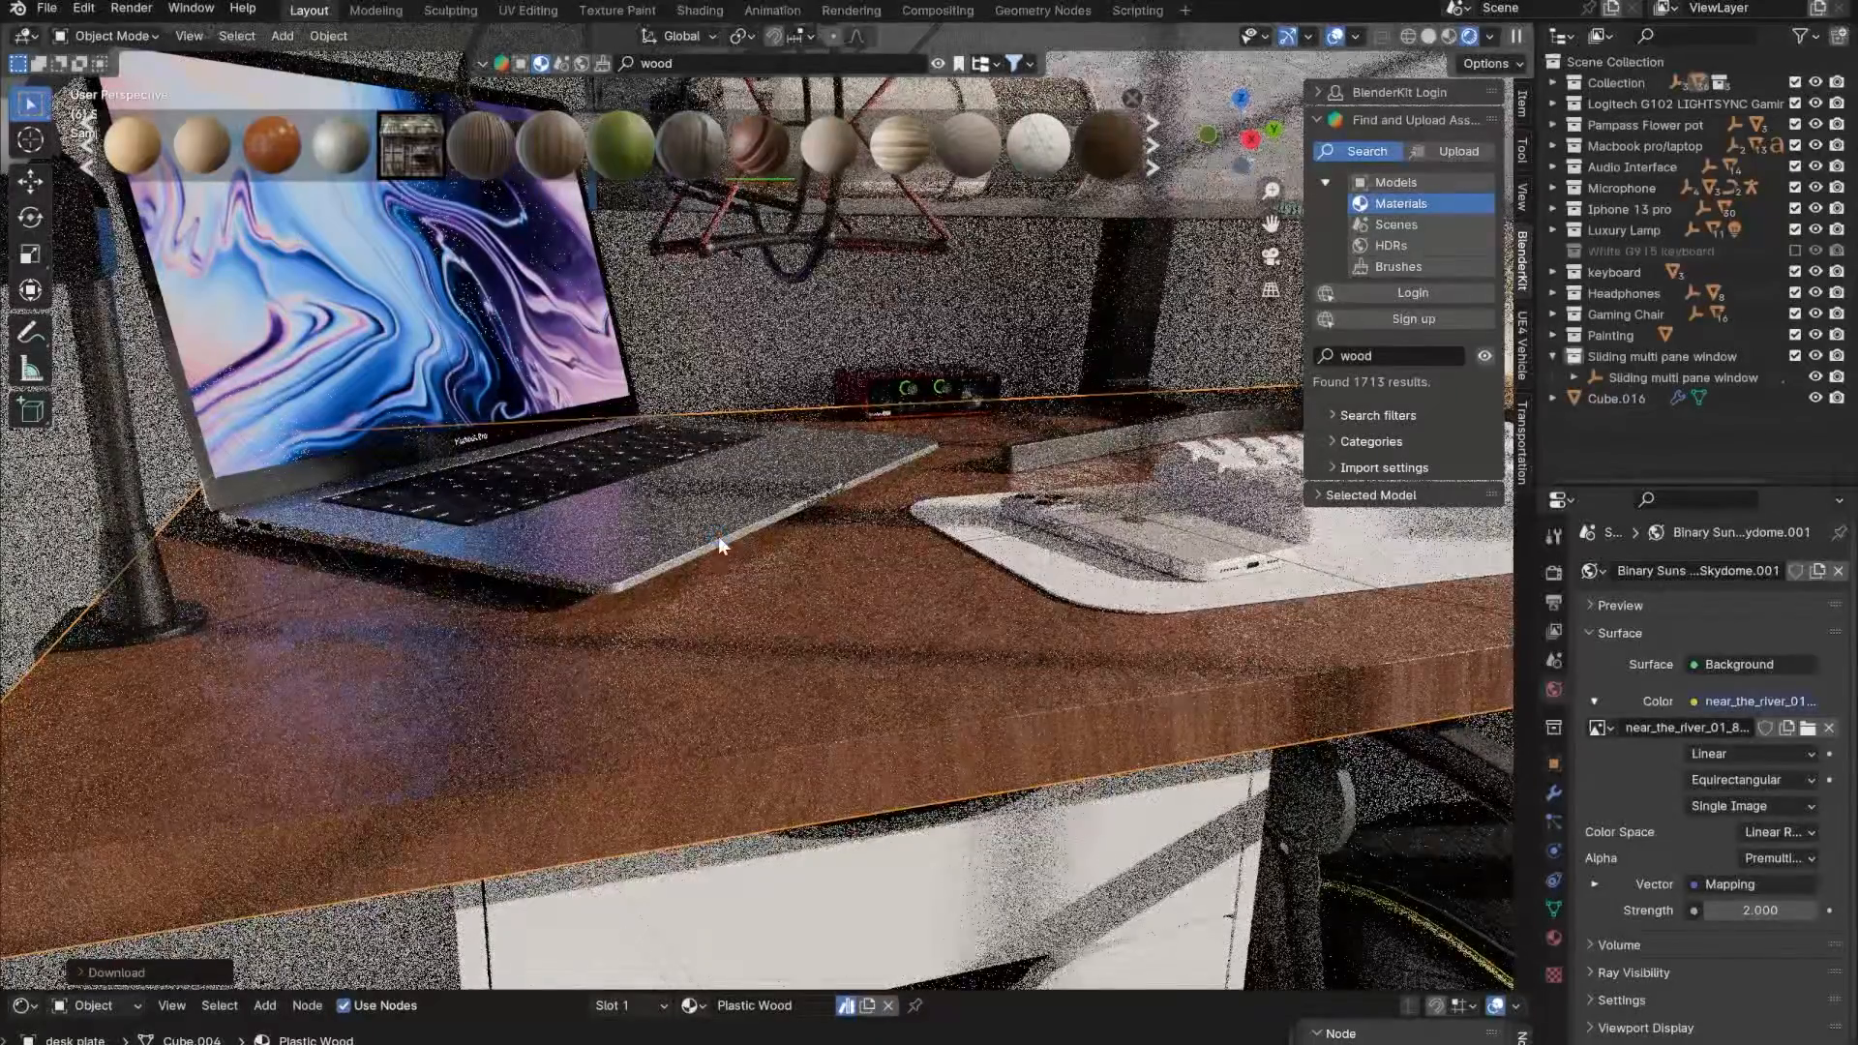
- Enable viewport Denoise in the Cycles sampling settings with the OptiX denoiser, and check the desk in the render preview
{"action": "left_click", "coordinate": [1546, 575]}
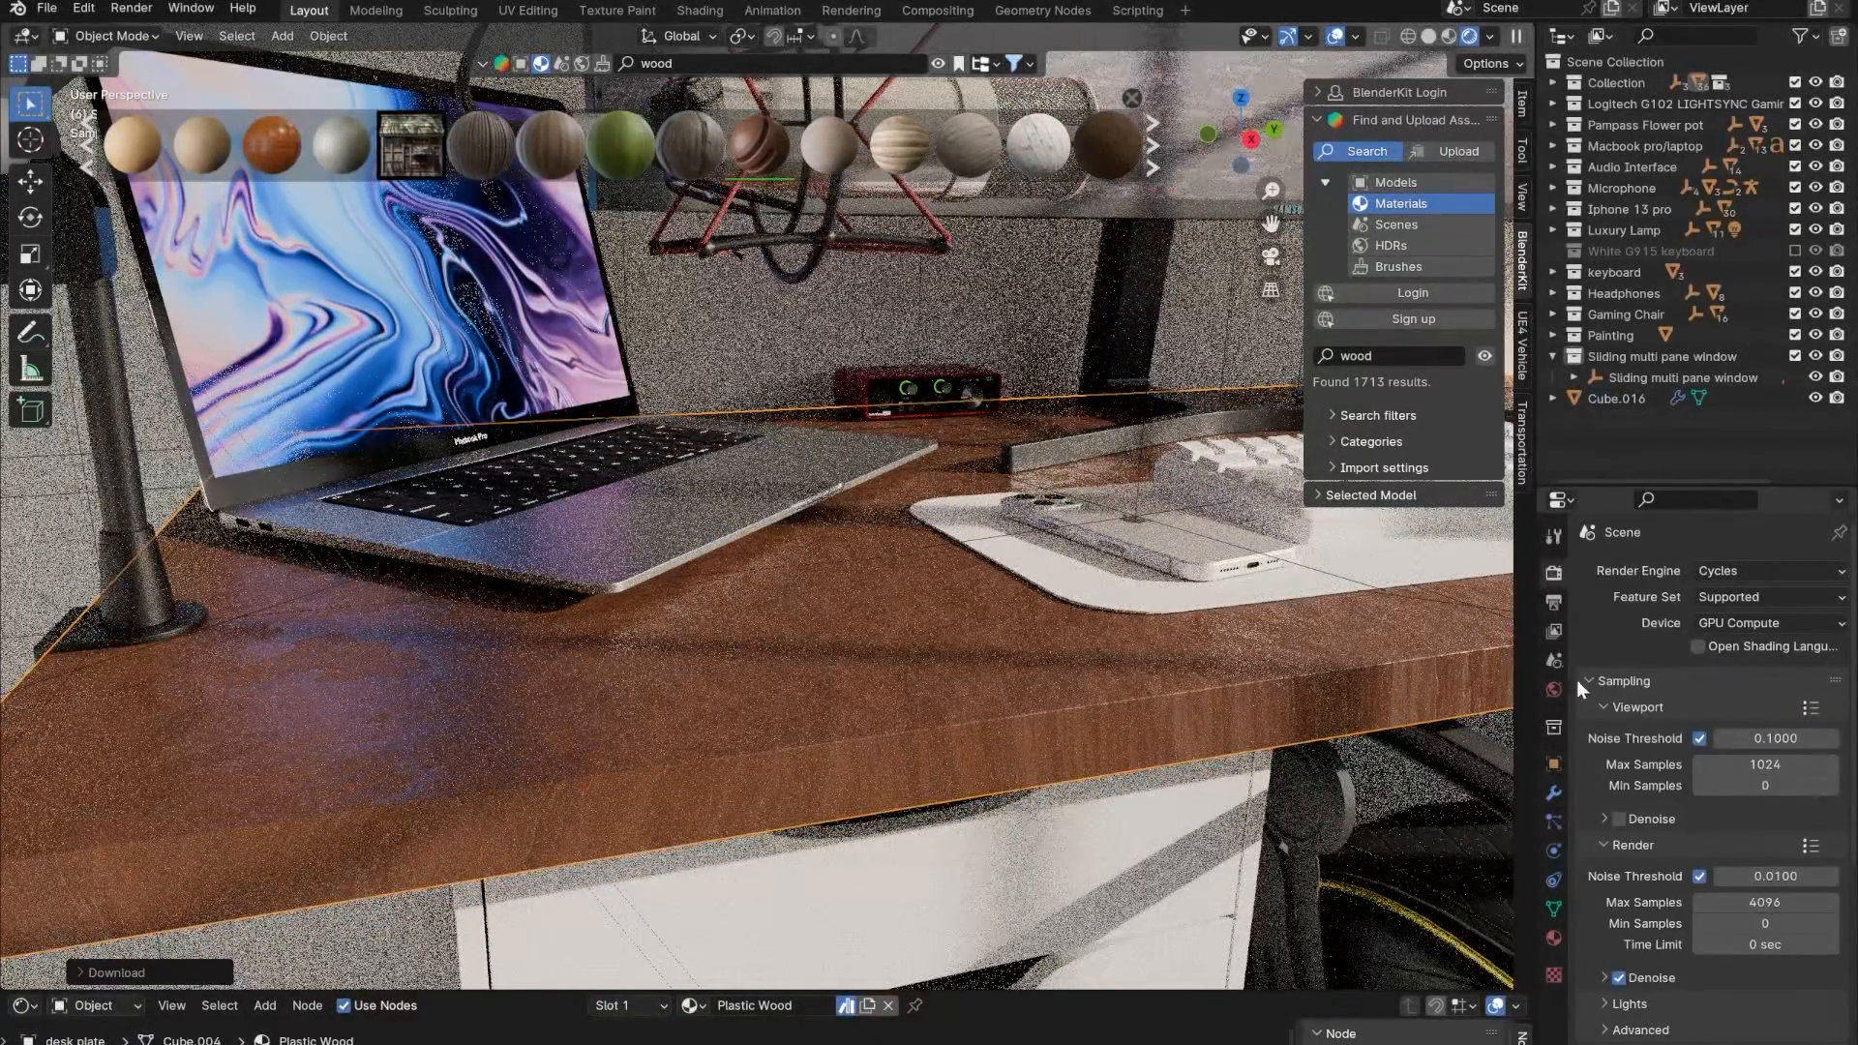
{"action": "left_click", "coordinate": [1618, 819]}
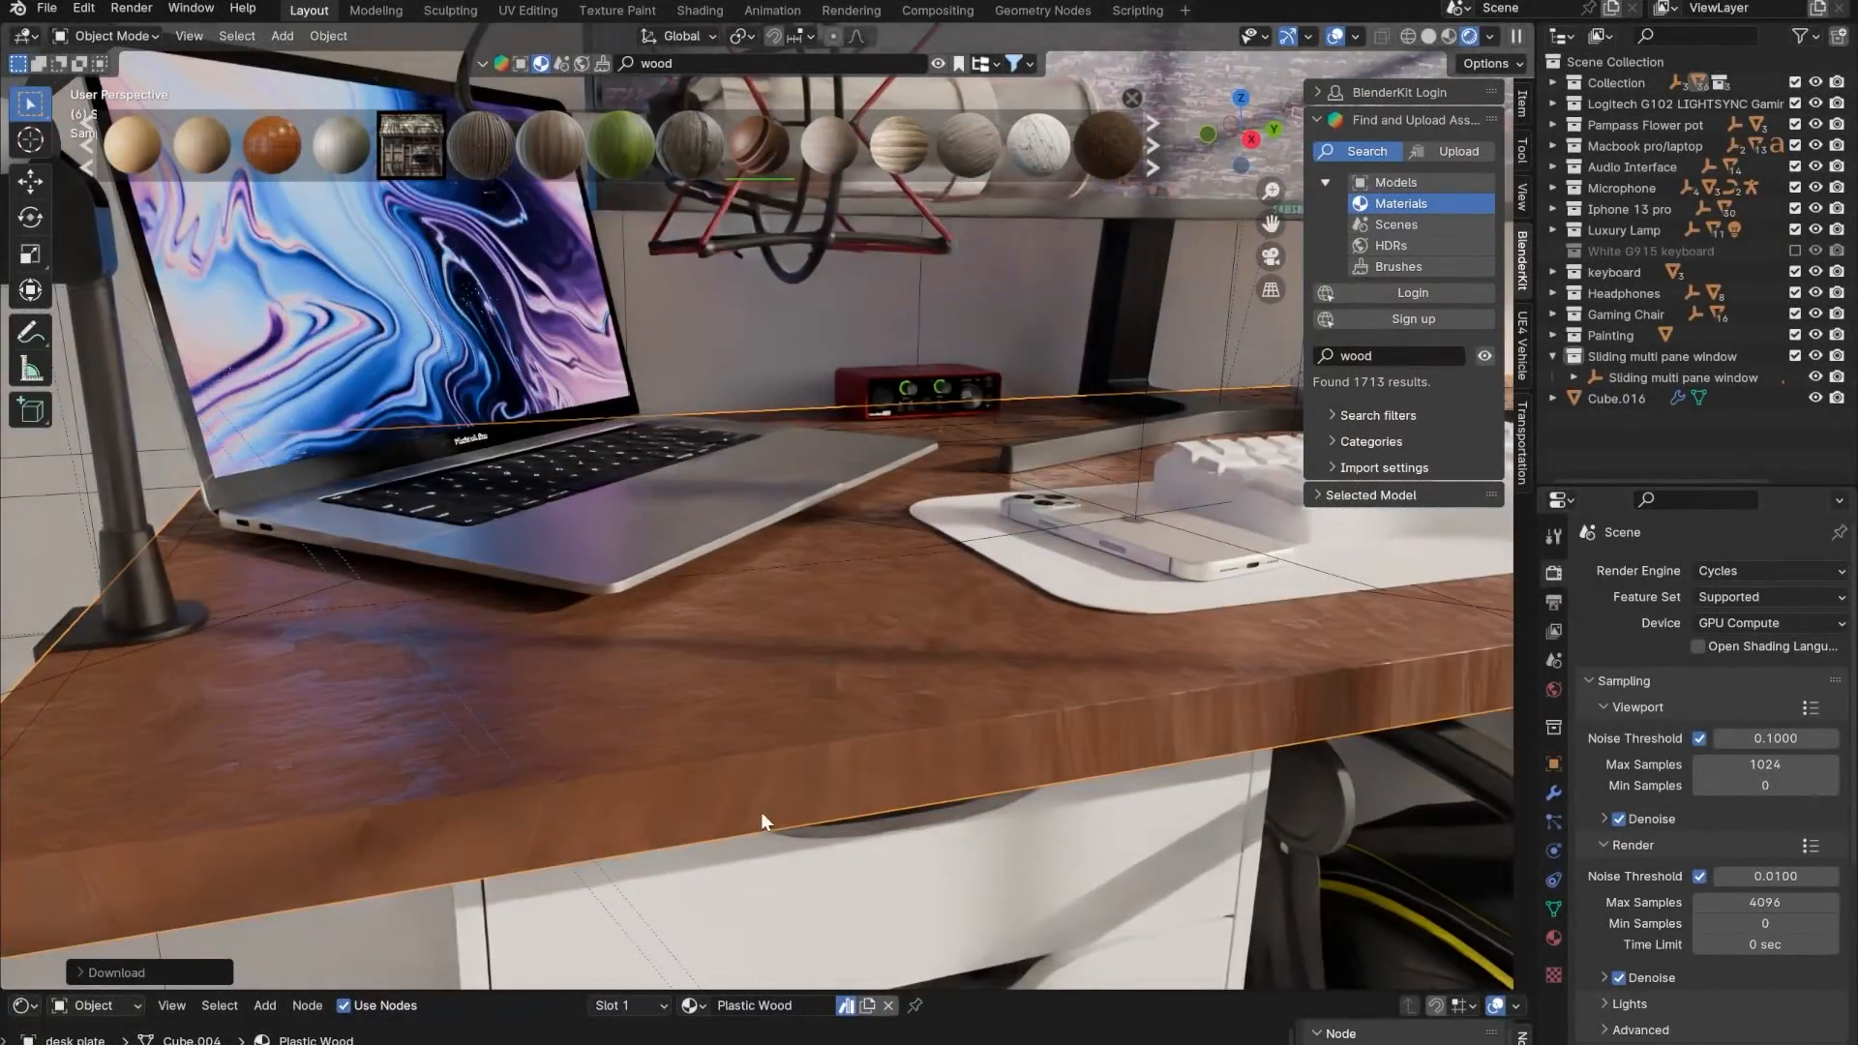
{"action": "left_click", "coordinate": [1605, 820]}
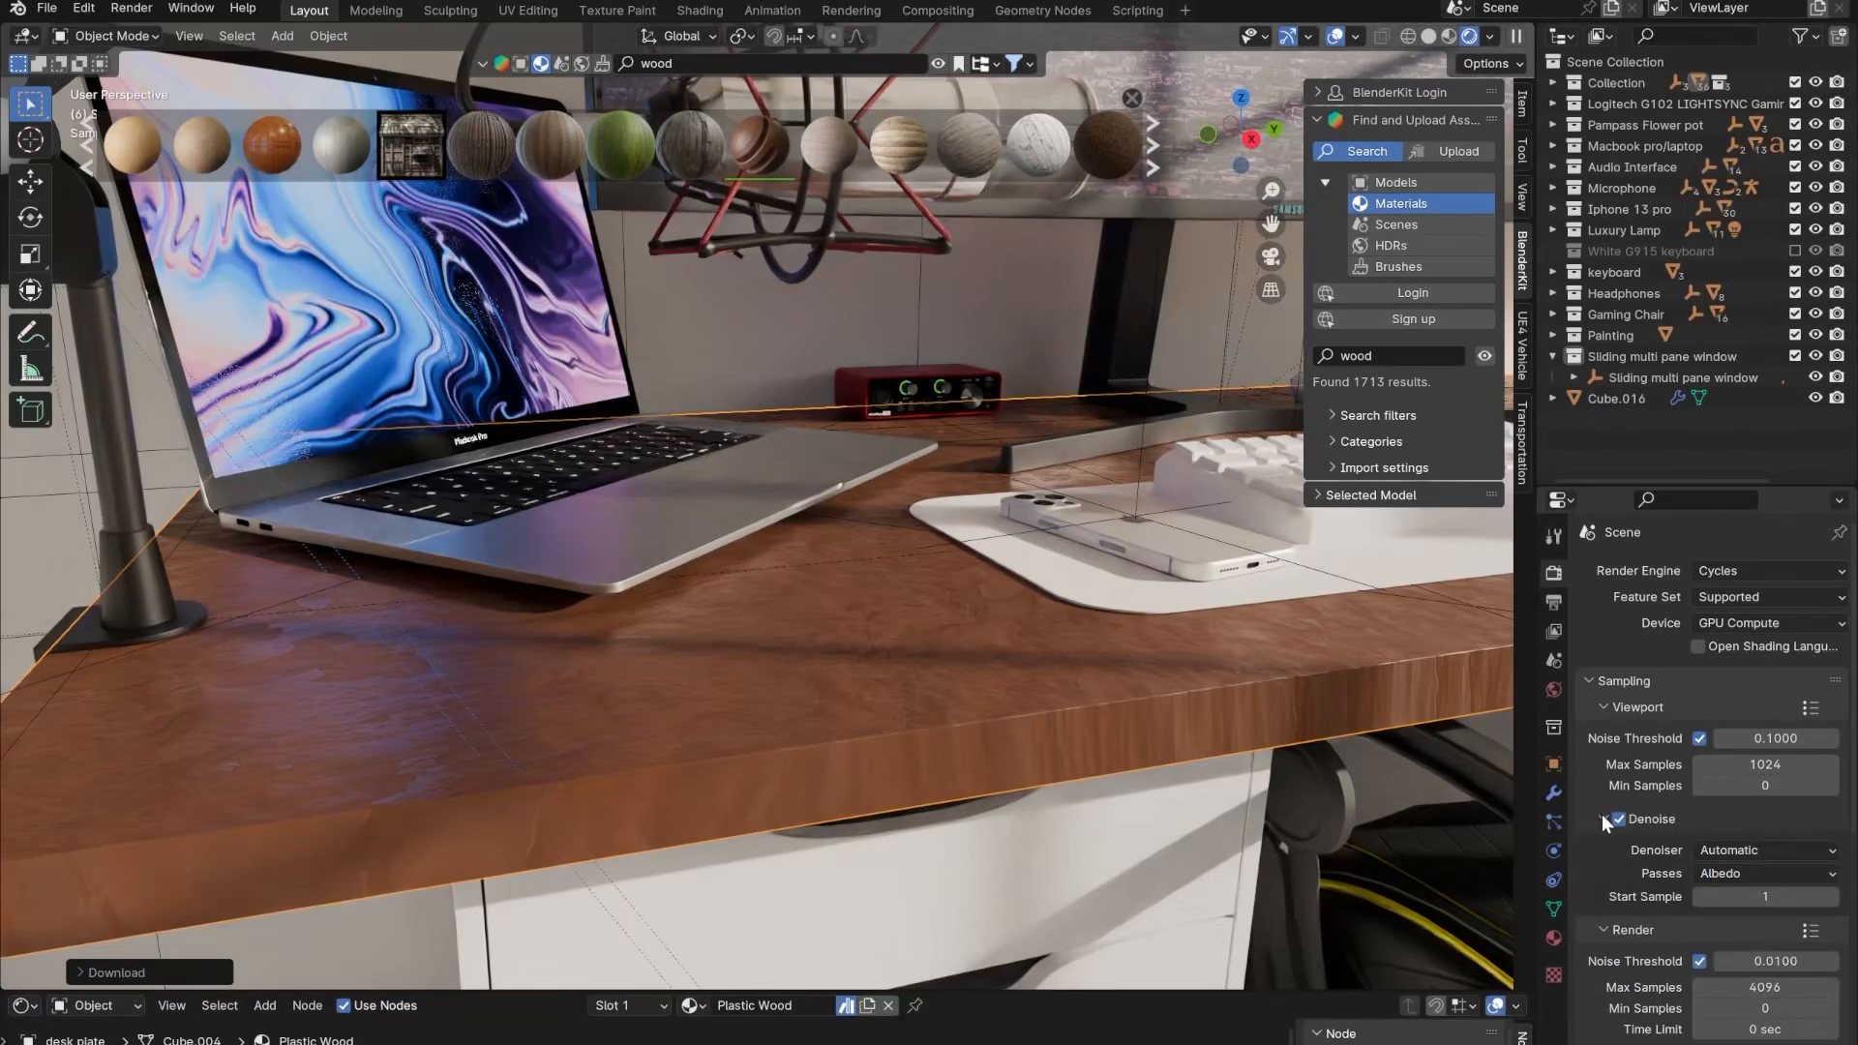
{"action": "left_click", "coordinate": [1718, 851]}
{"action": "middle_click_drag", "start_coordinate": [1309, 628], "coordinate": [982, 716]}
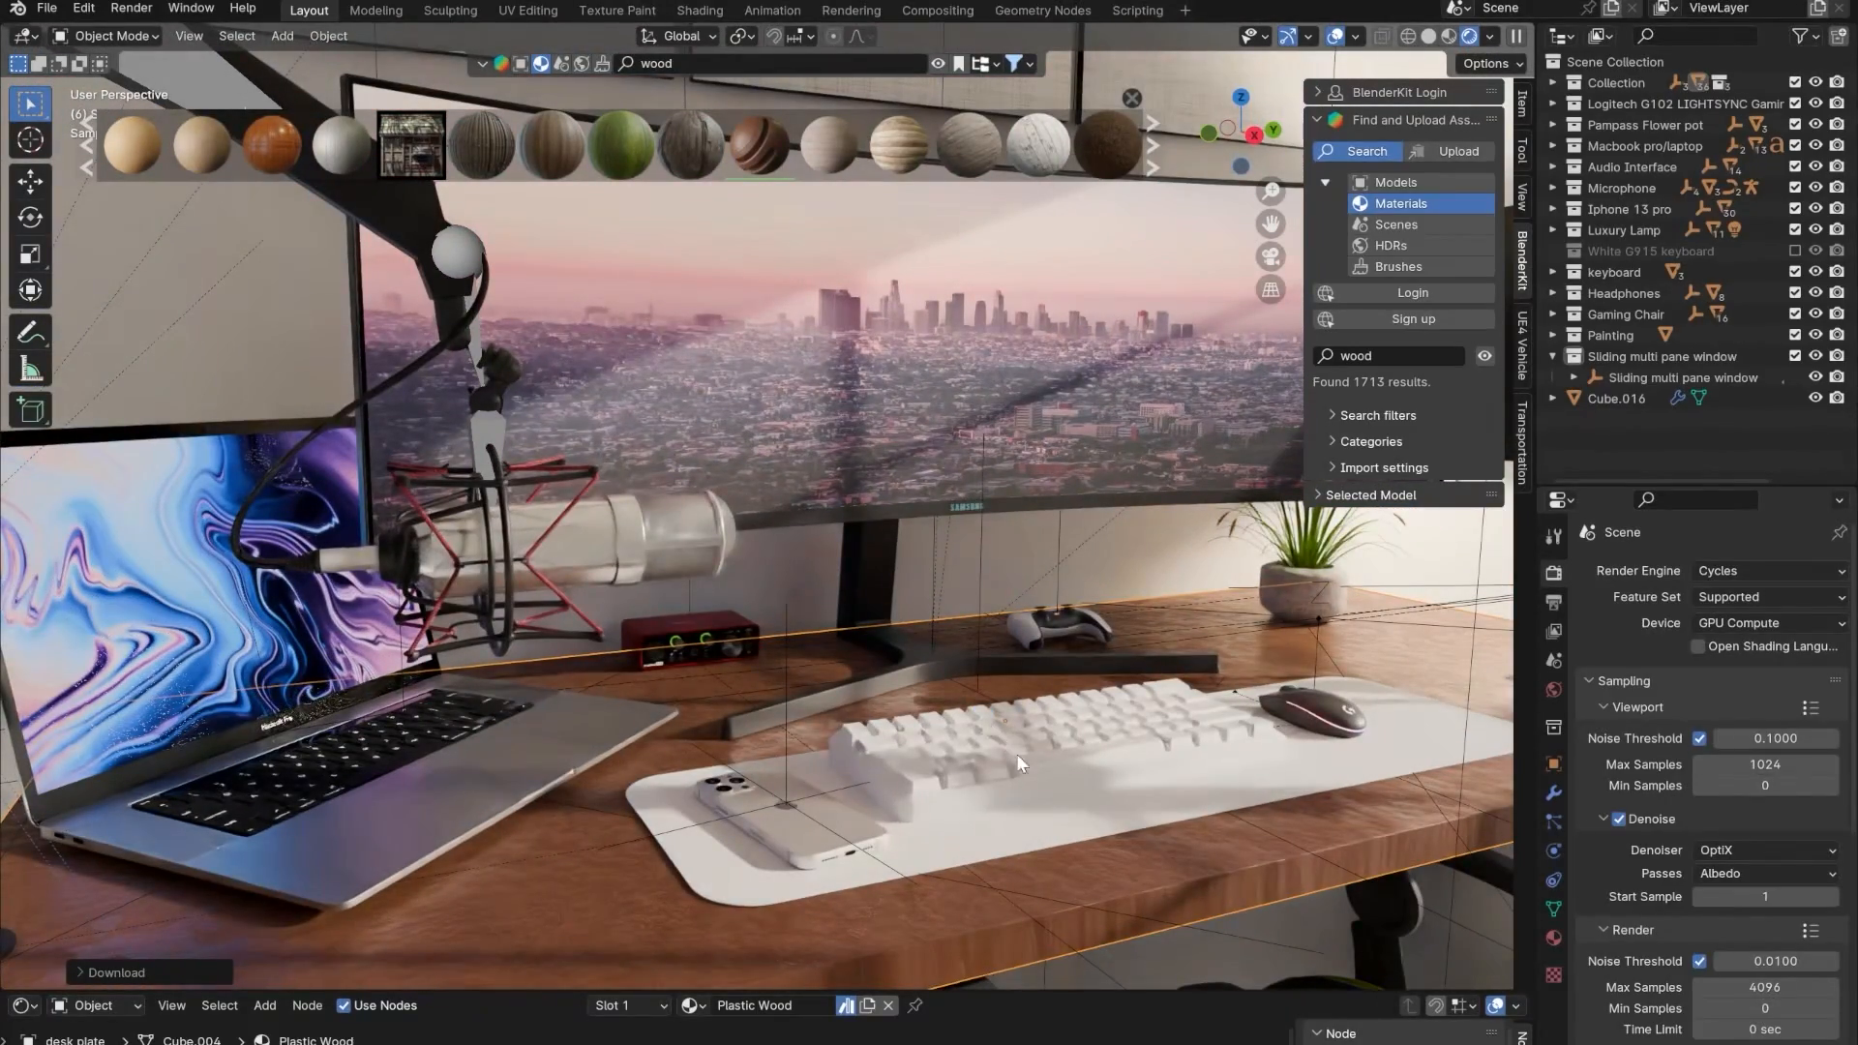
{"action": "middle_click_drag", "start_coordinate": [1136, 807], "coordinate": [1147, 722], "text": "shift"}
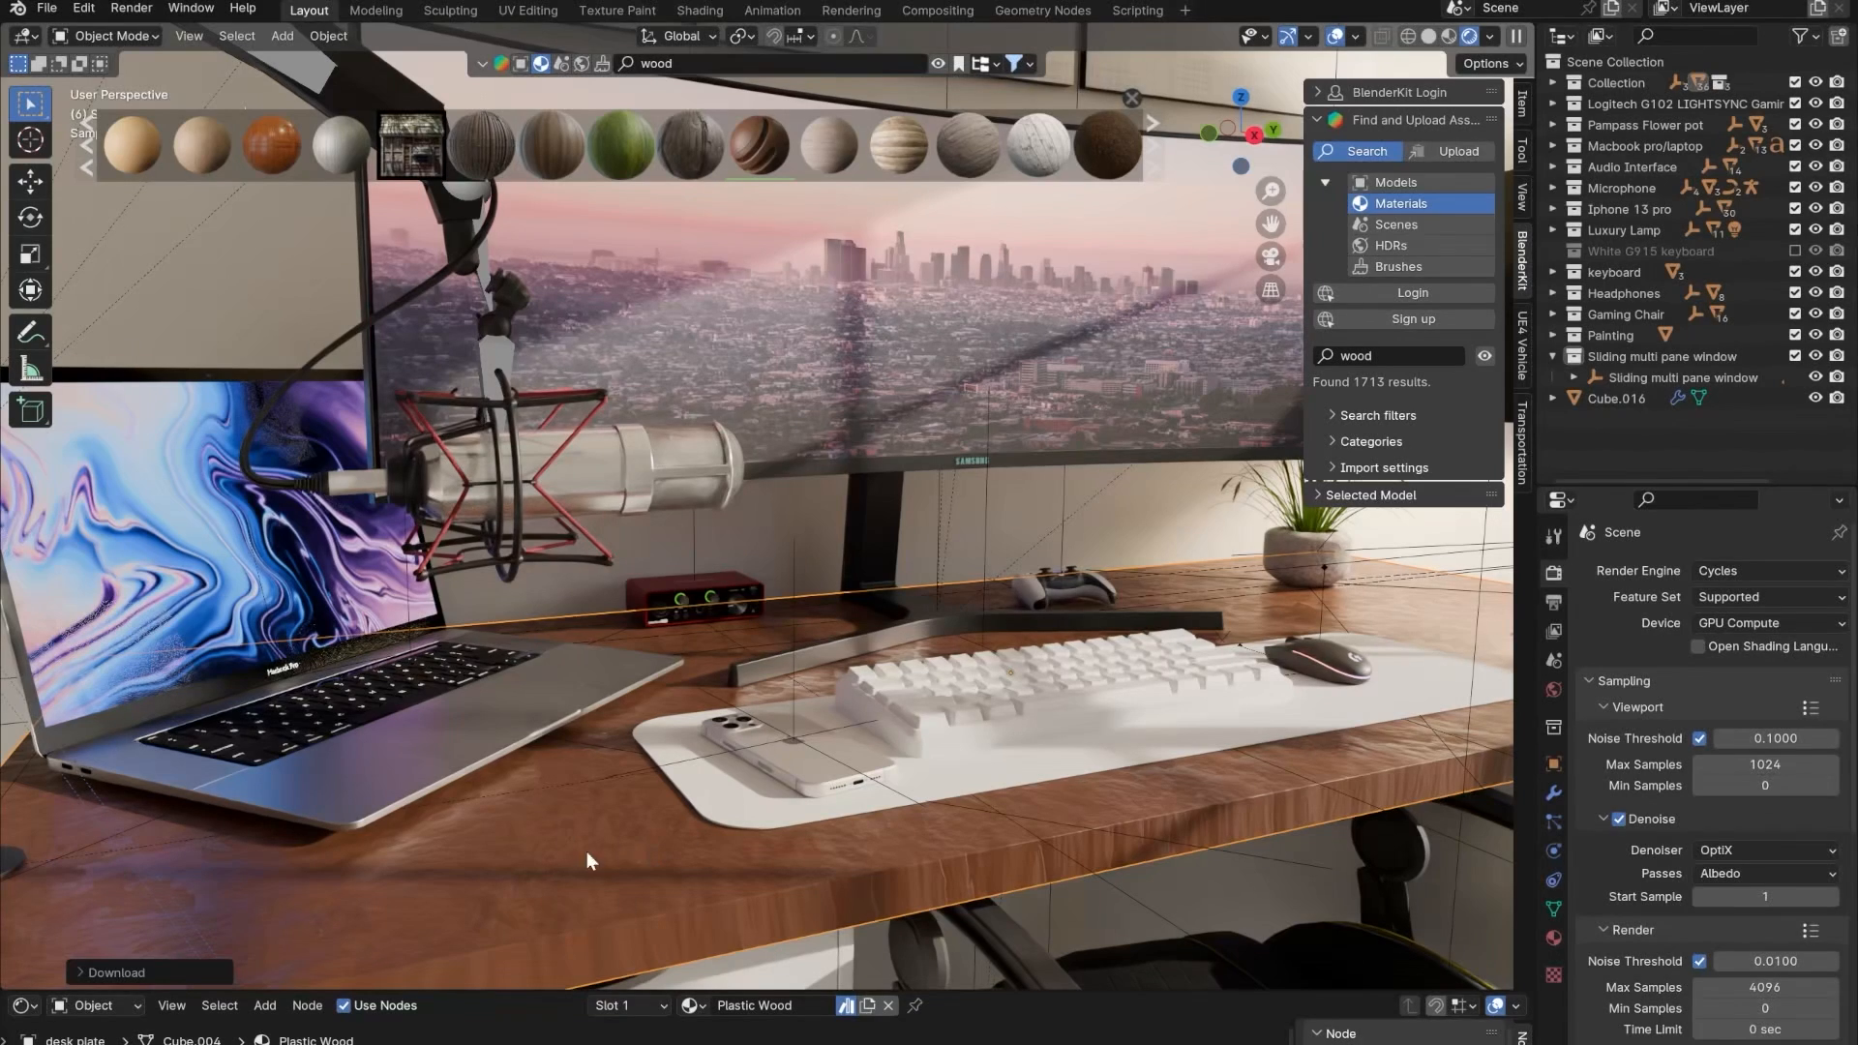
- Apply the Wood Flooring material to the desk plate for comparison and replace it with the glossy brown Wood material
{"action": "left_click", "coordinate": [1153, 153]}
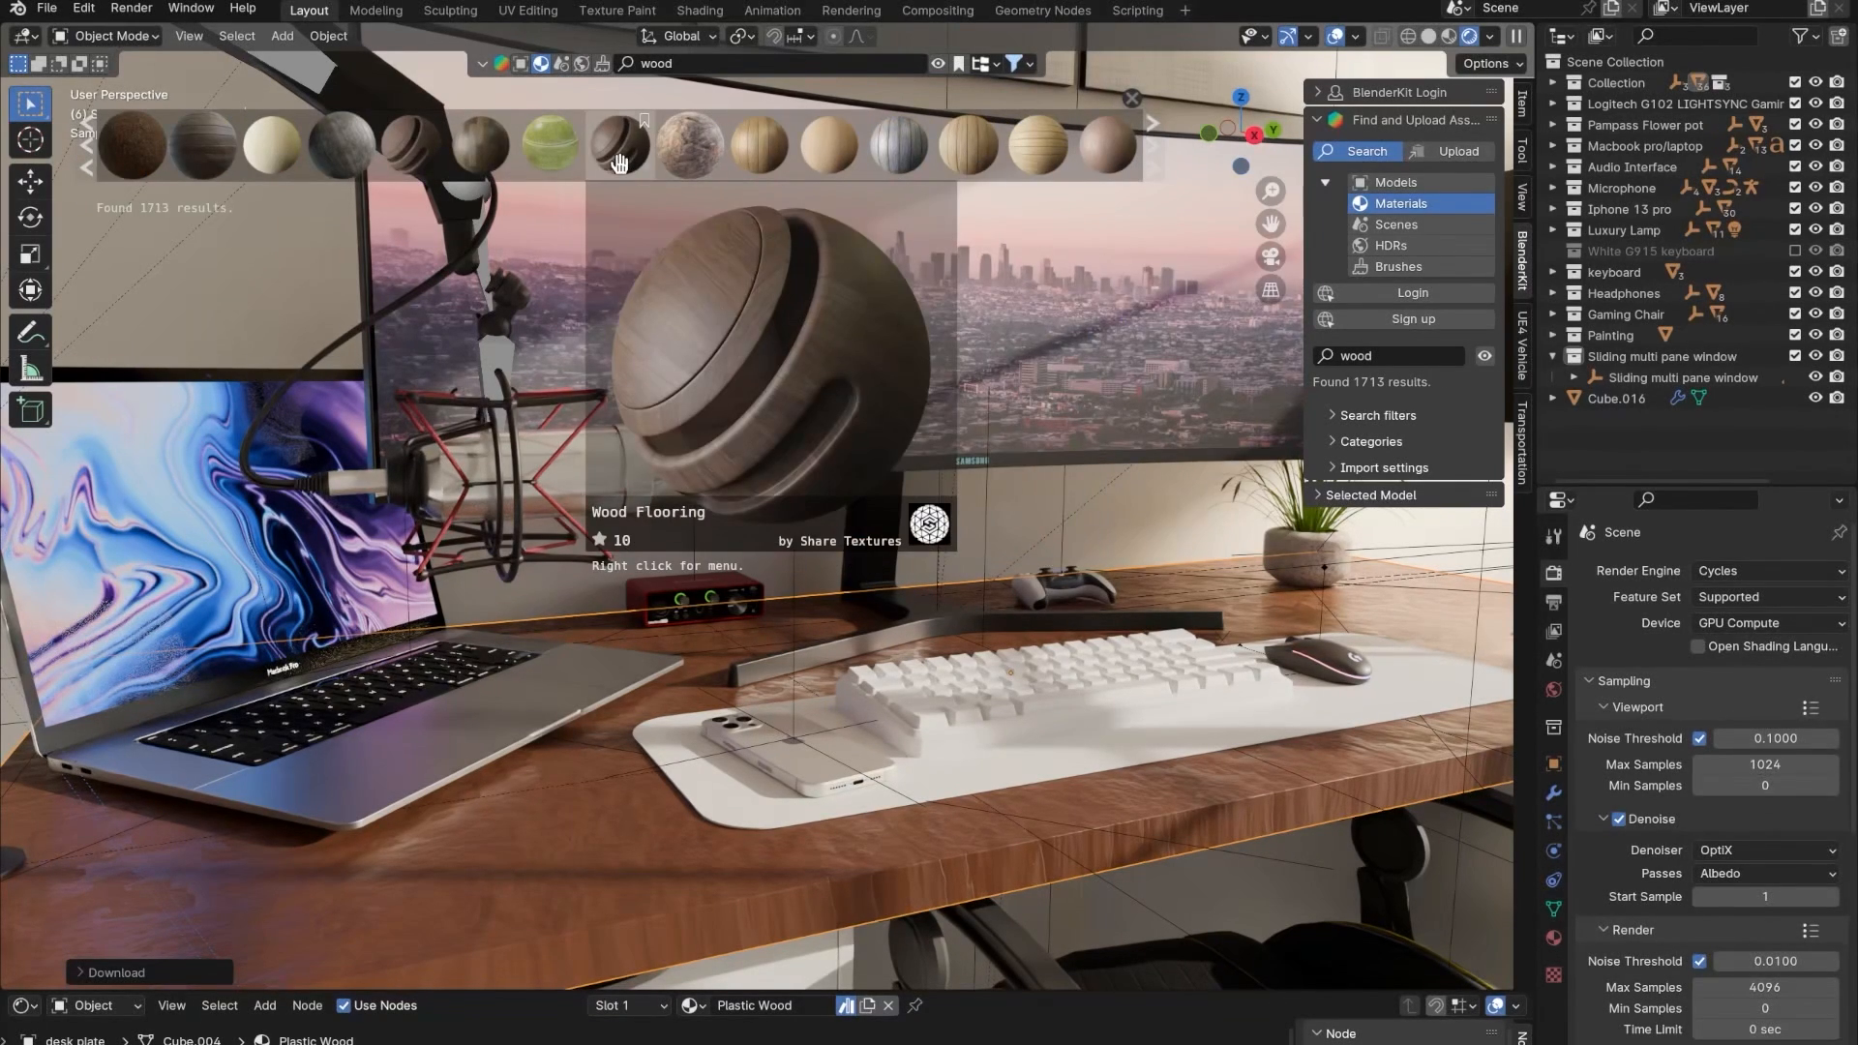
{"action": "left_click", "coordinate": [619, 163]}
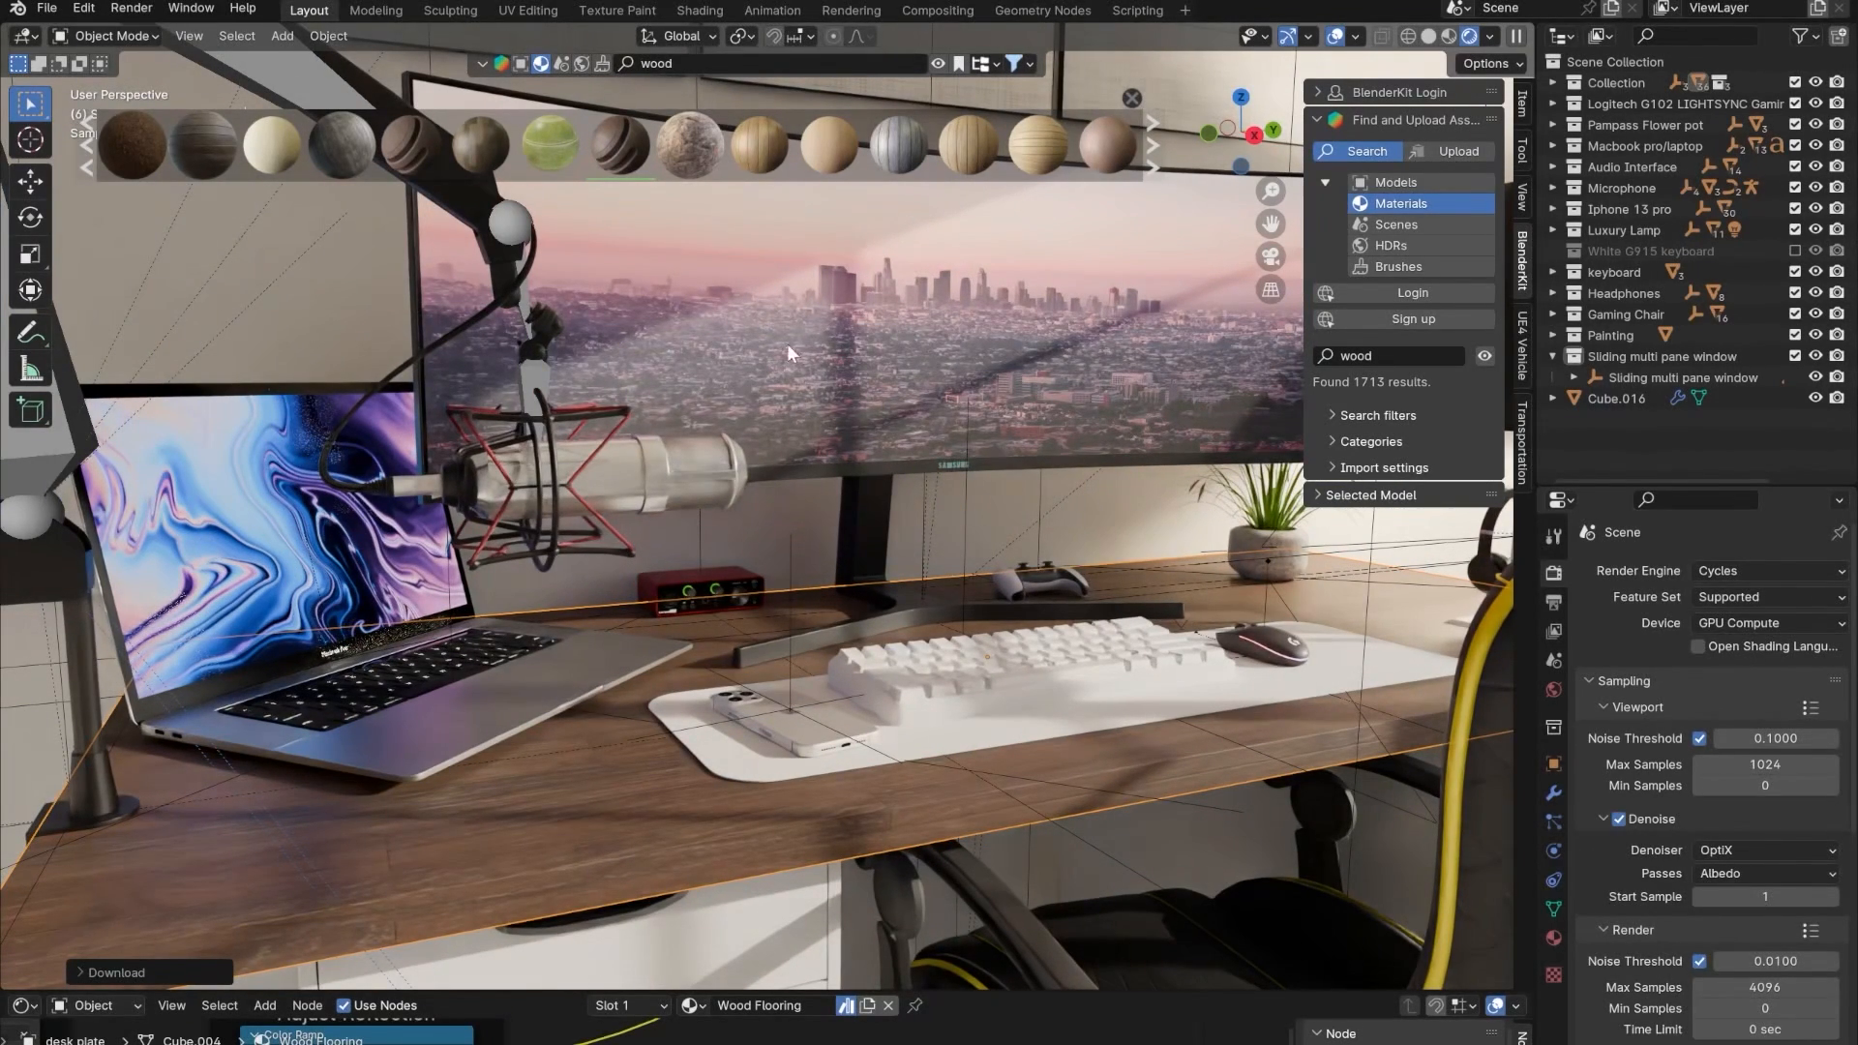
{"action": "mouse_move", "coordinate": [612, 145]}
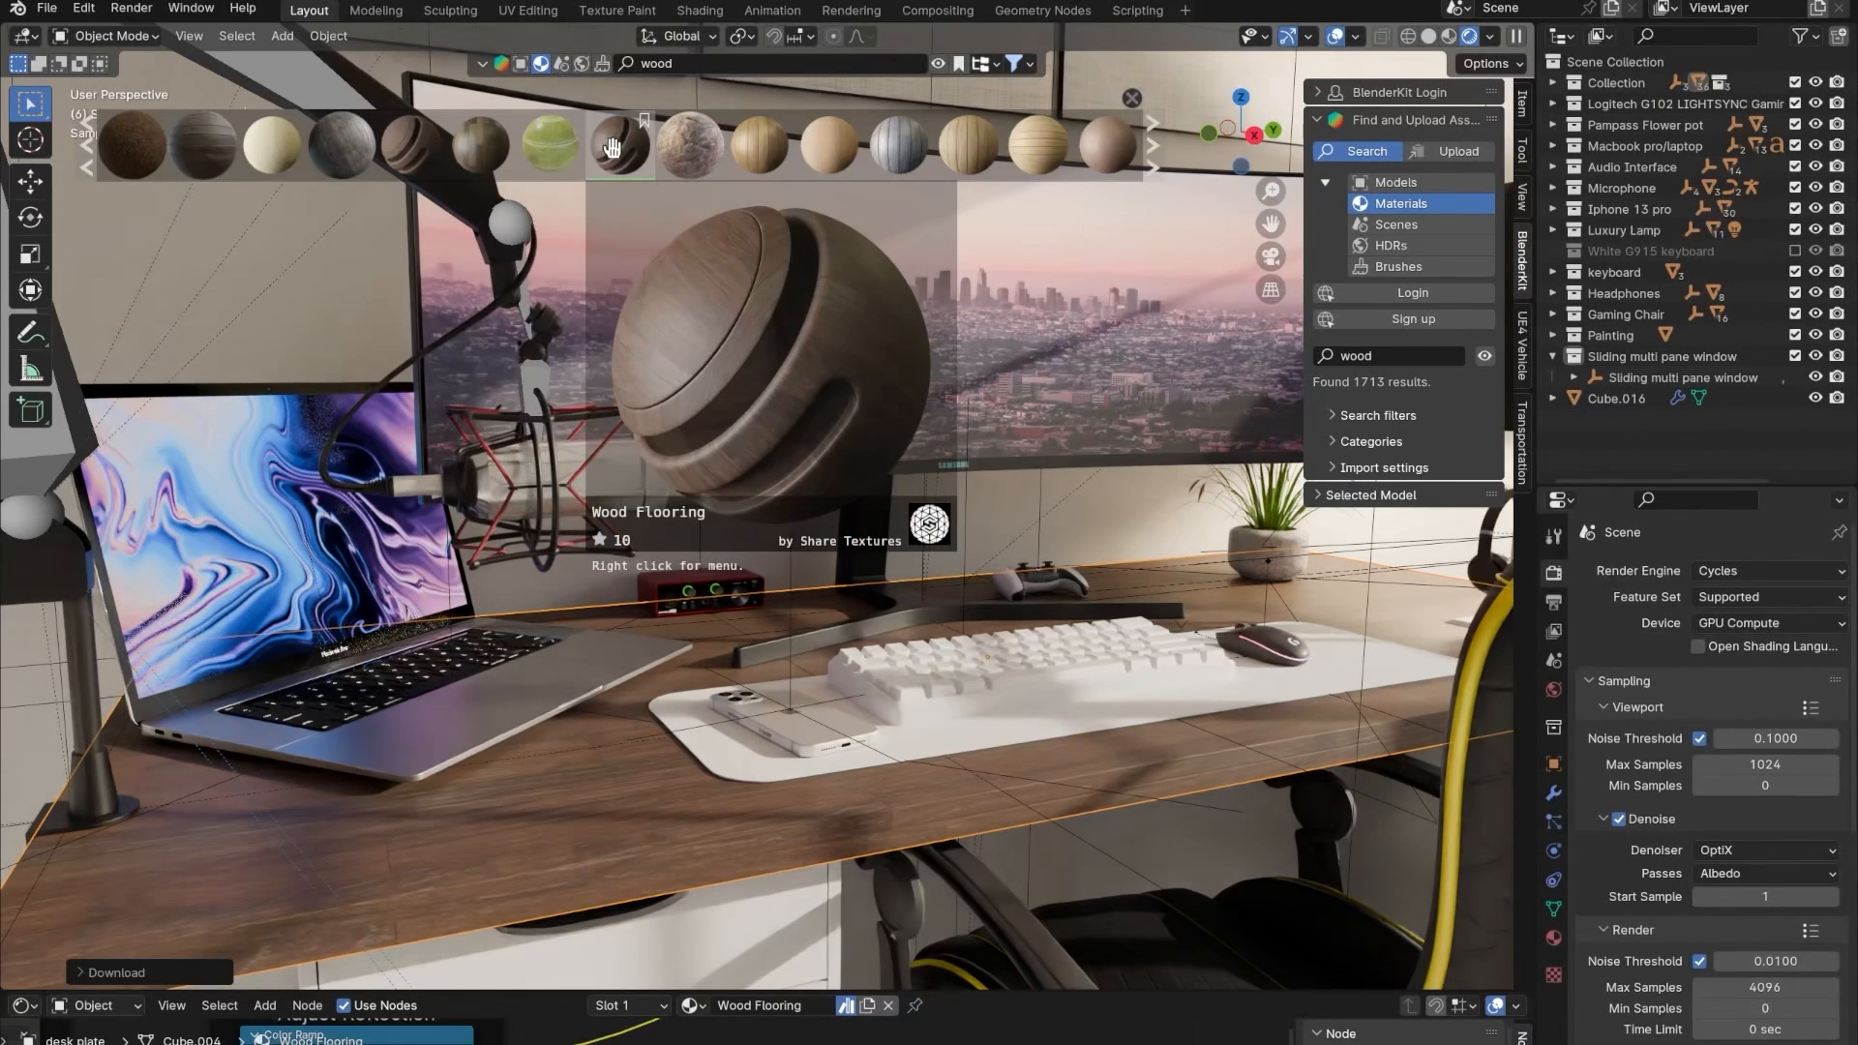
{"action": "mouse_move", "coordinate": [385, 158]}
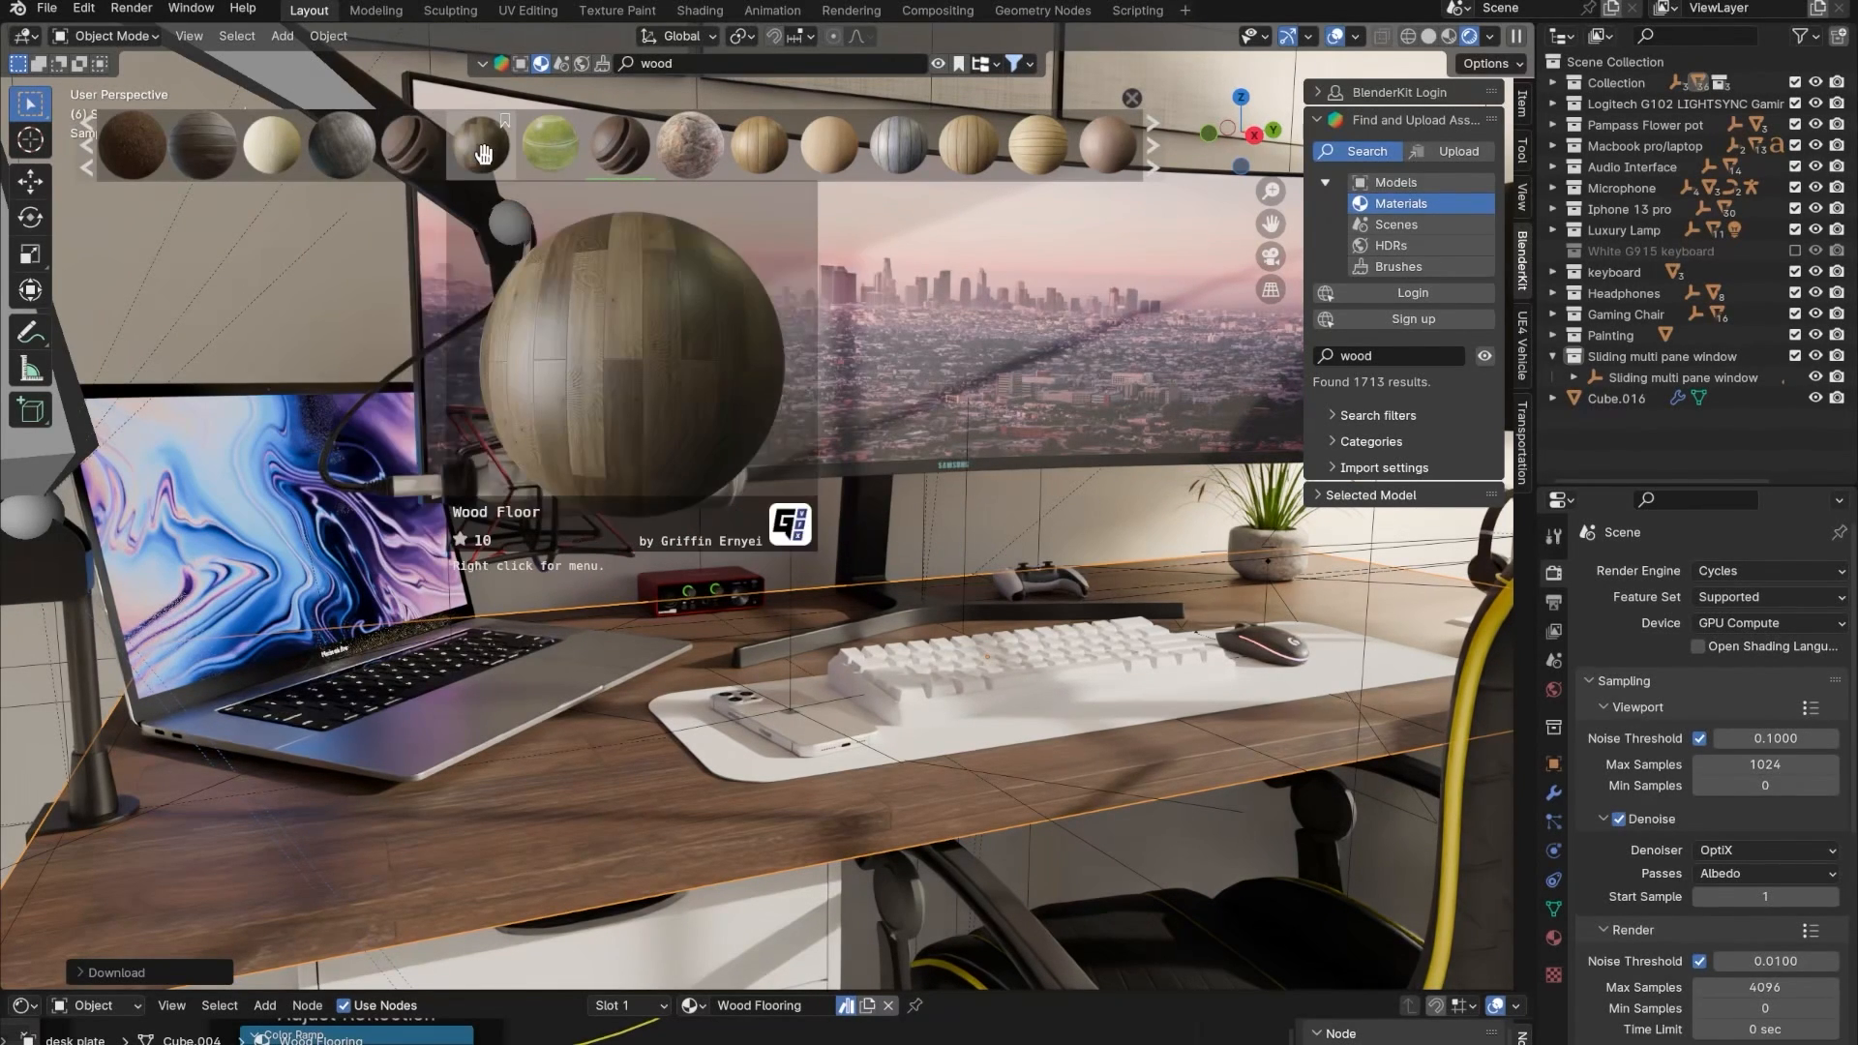
{"action": "left_click", "coordinate": [1154, 147]}
{"action": "left_click", "coordinate": [1030, 165]}
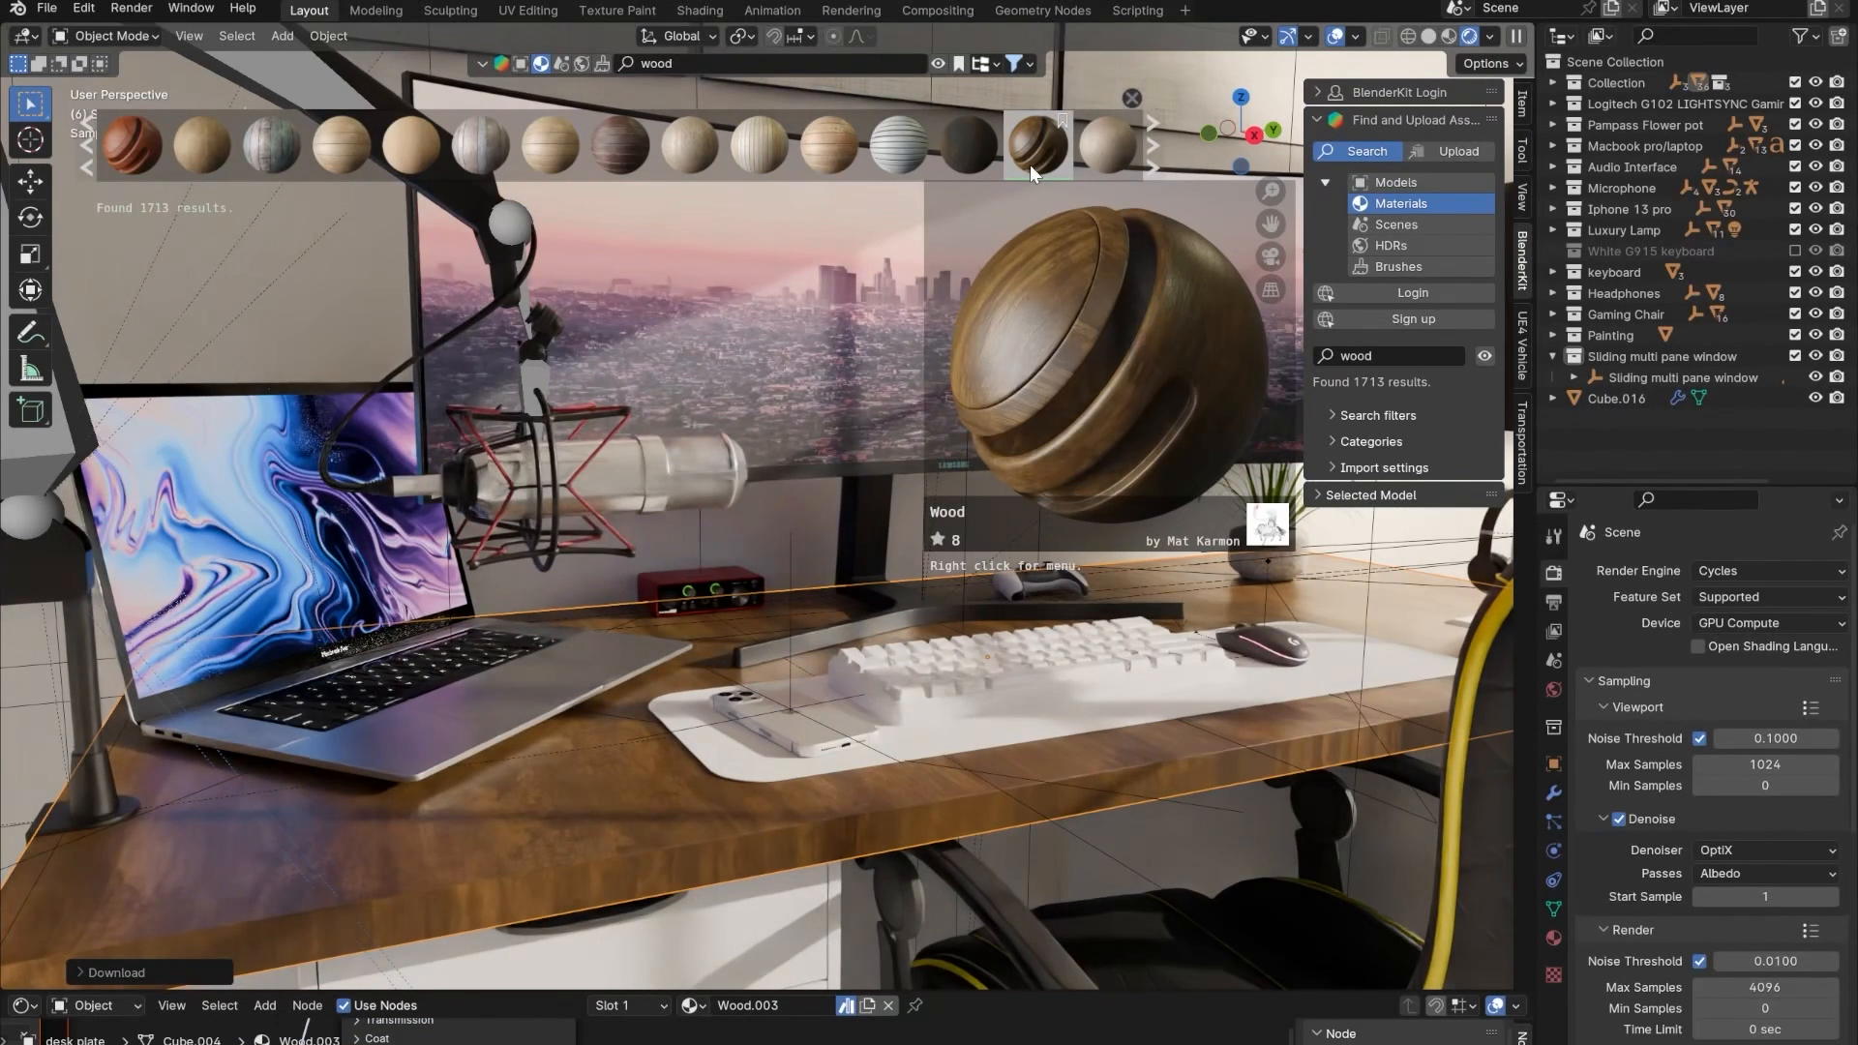
- Apply the brown Furniture Wood material from the following page of wood results to the desk plate and check it across the desk
{"action": "mouse_move", "coordinate": [108, 155]}
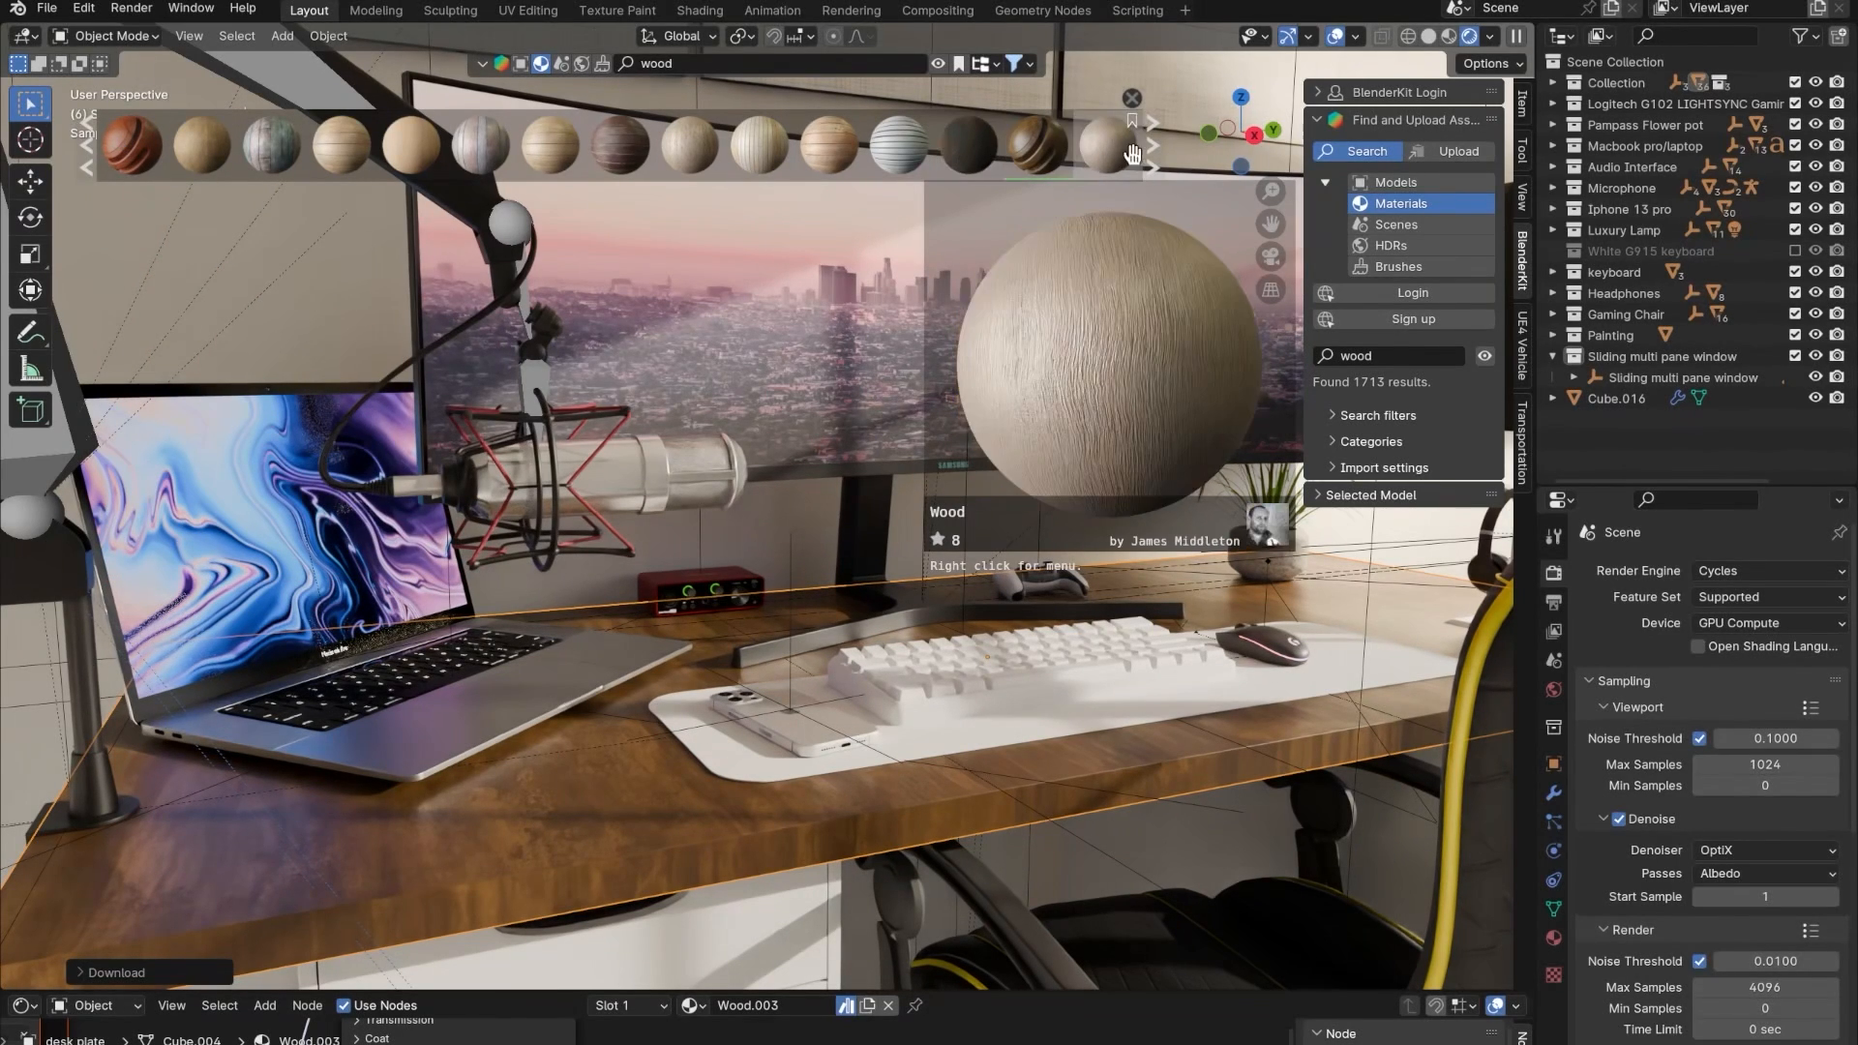
{"action": "left_click", "coordinate": [1153, 147]}
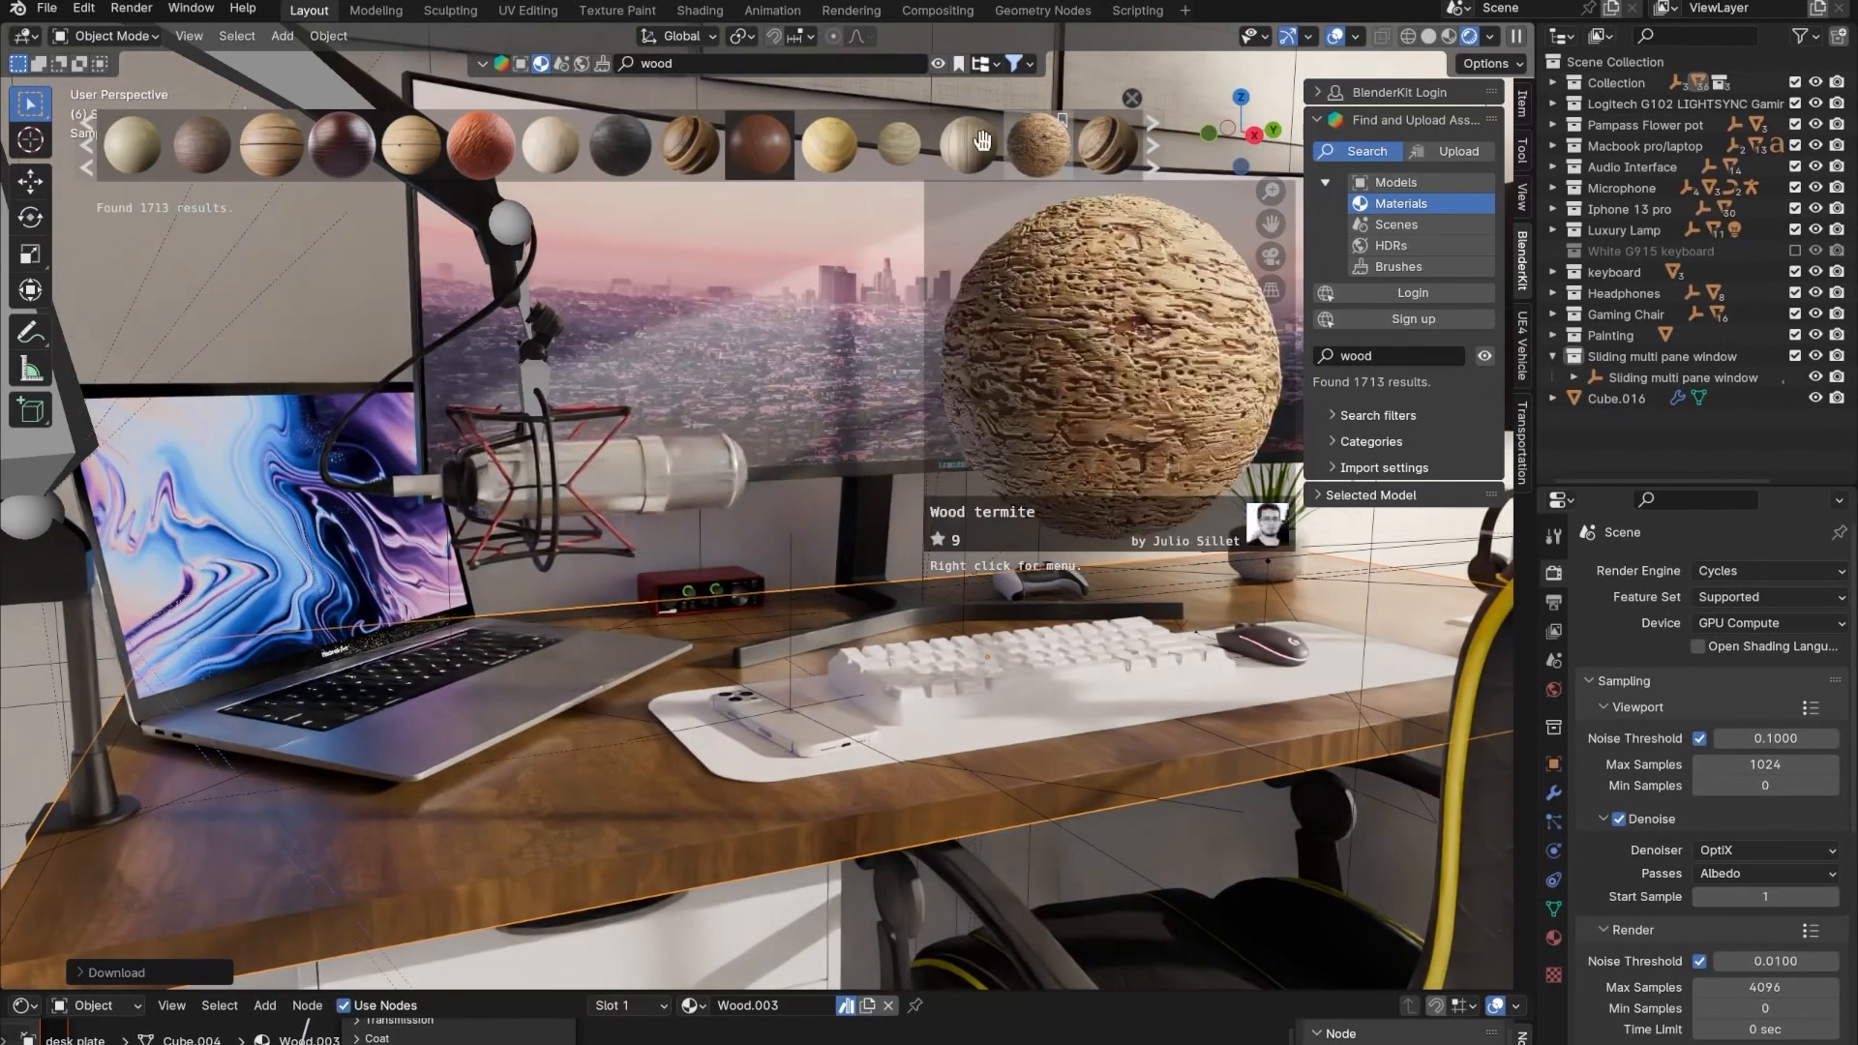
{"action": "left_click", "coordinate": [696, 139]}
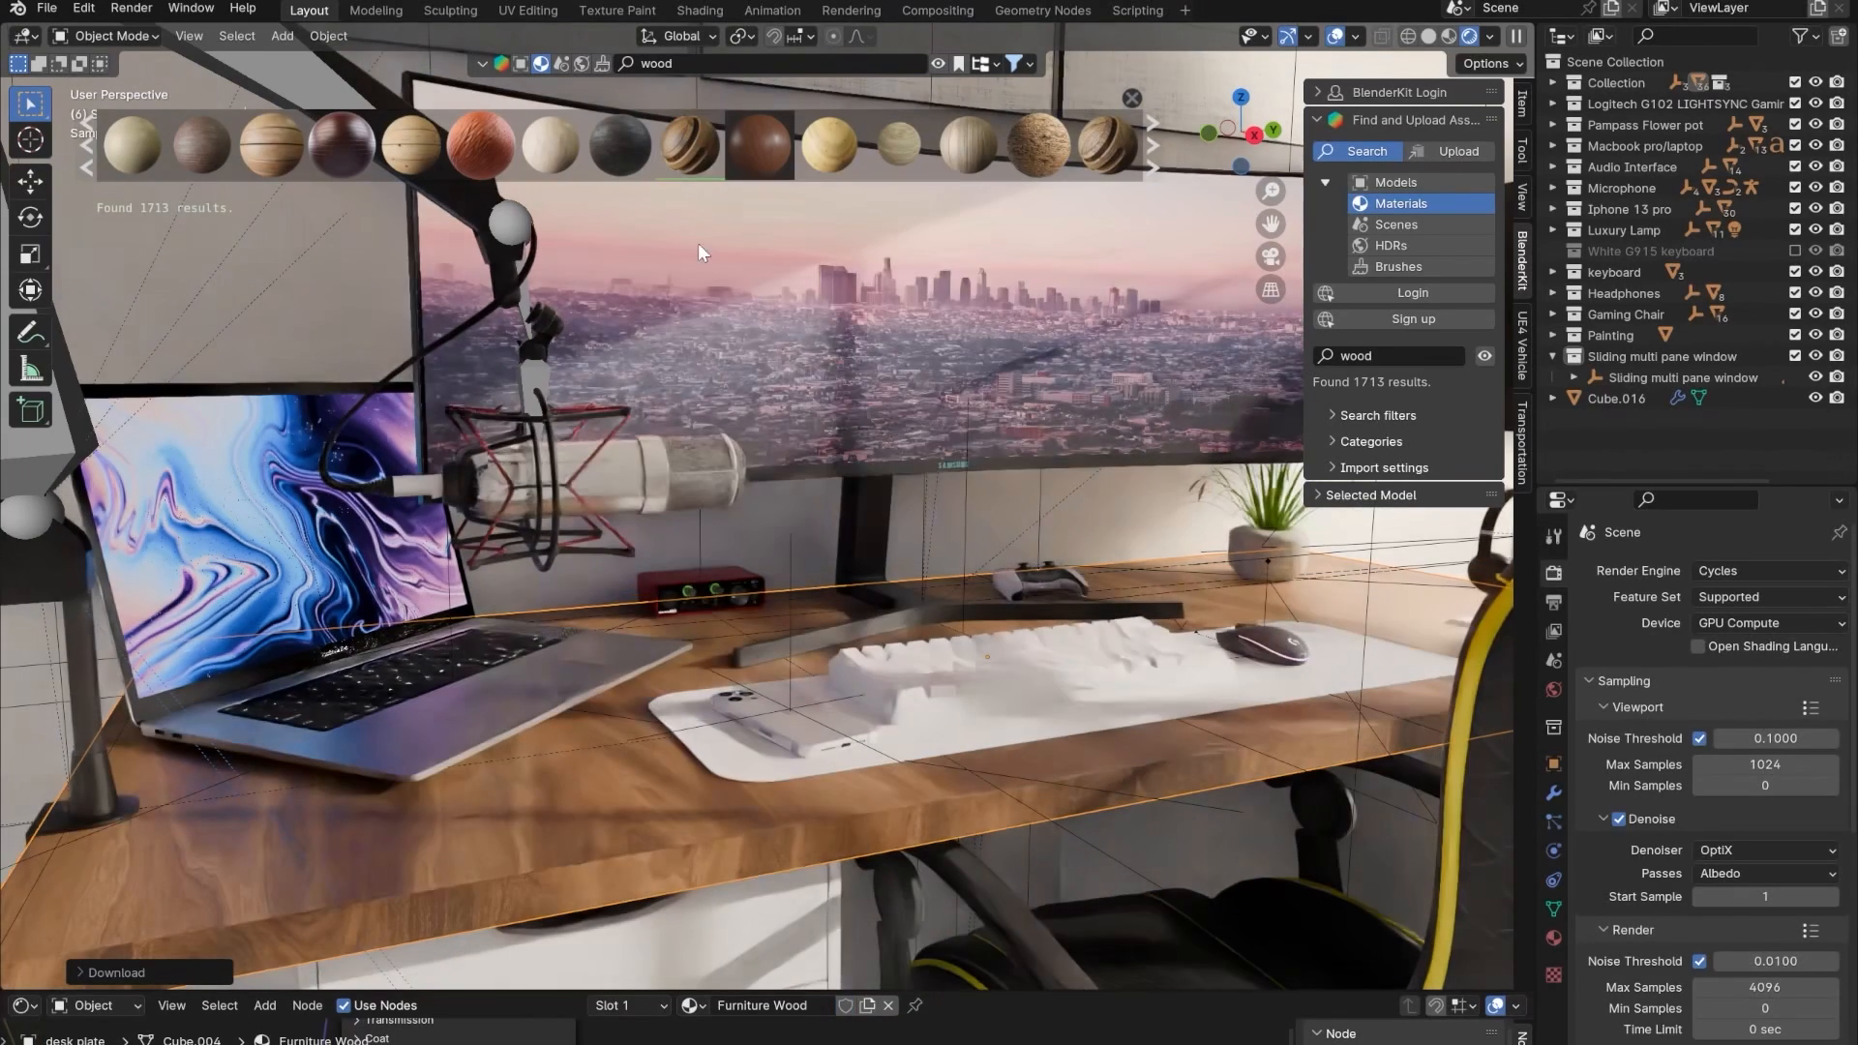
{"action": "middle_click_drag", "start_coordinate": [729, 606], "coordinate": [723, 703]}
{"action": "scroll", "coordinate": [620, 726], "scroll_direction": "down", "scroll_amount": 2}
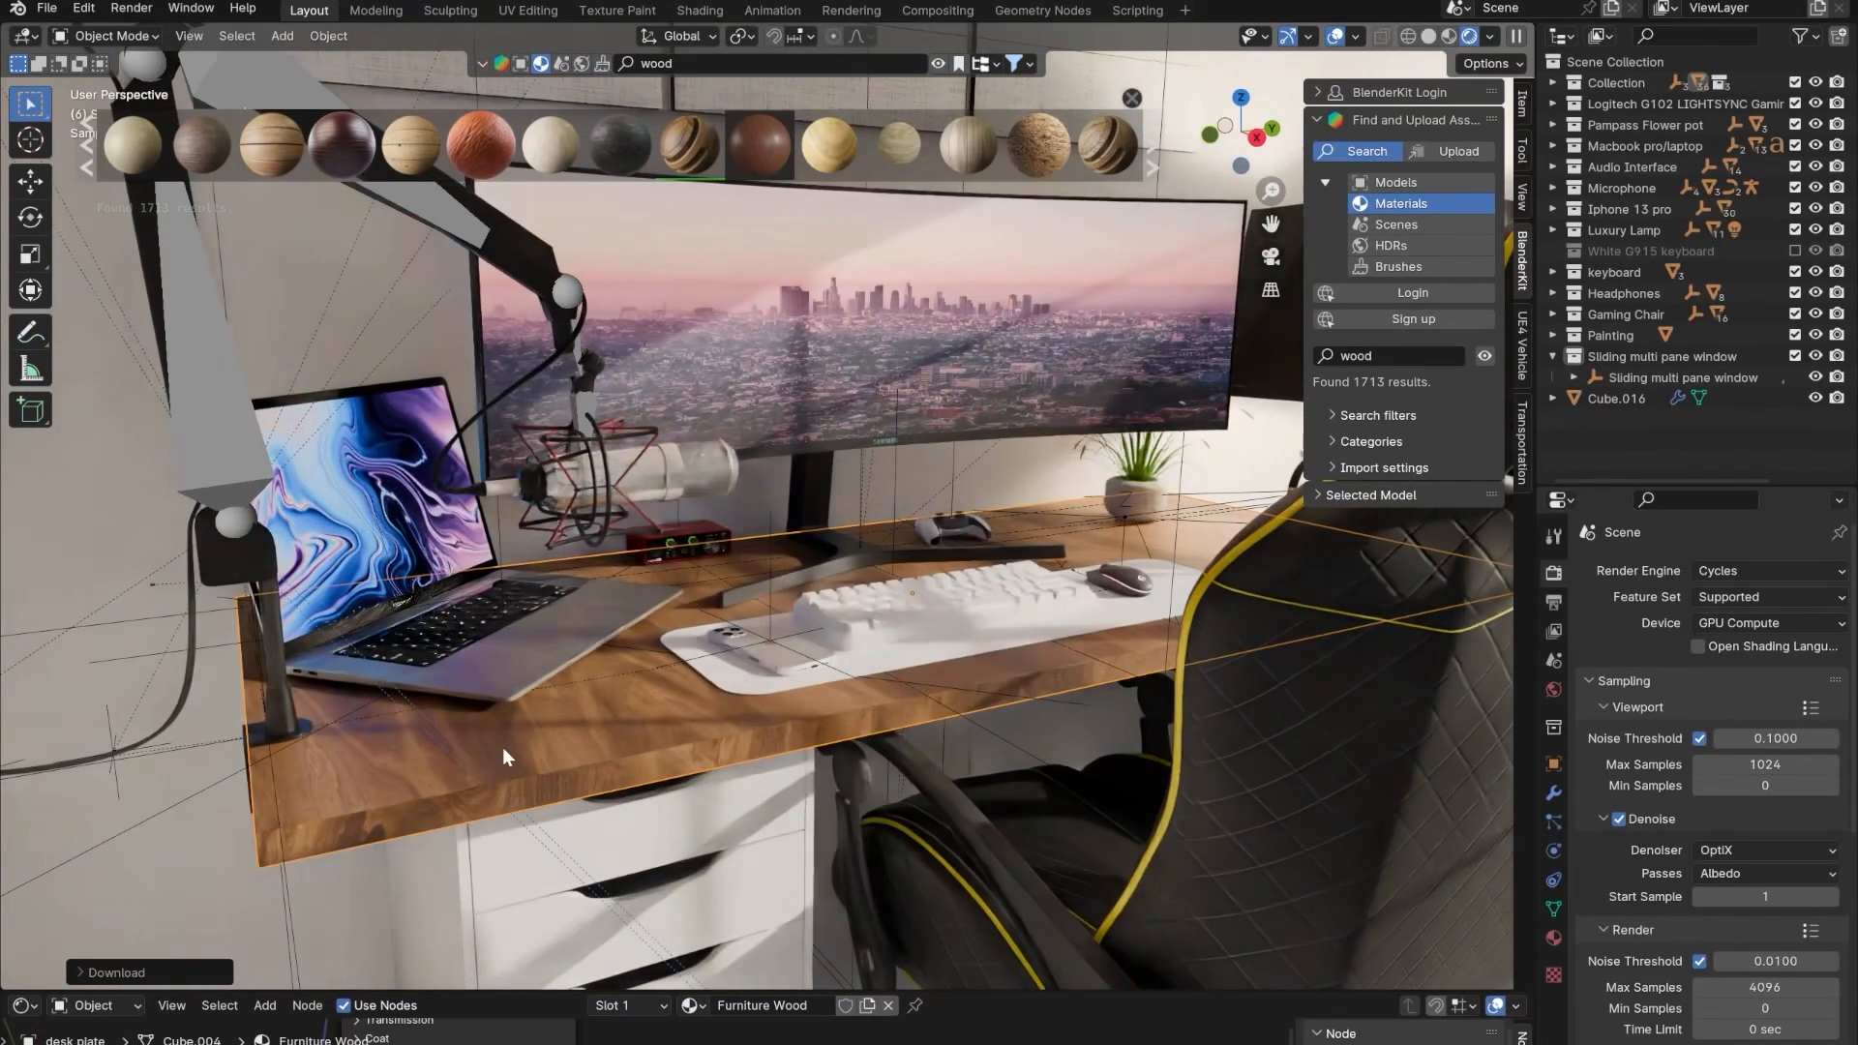
{"action": "left_click", "coordinate": [405, 308]}
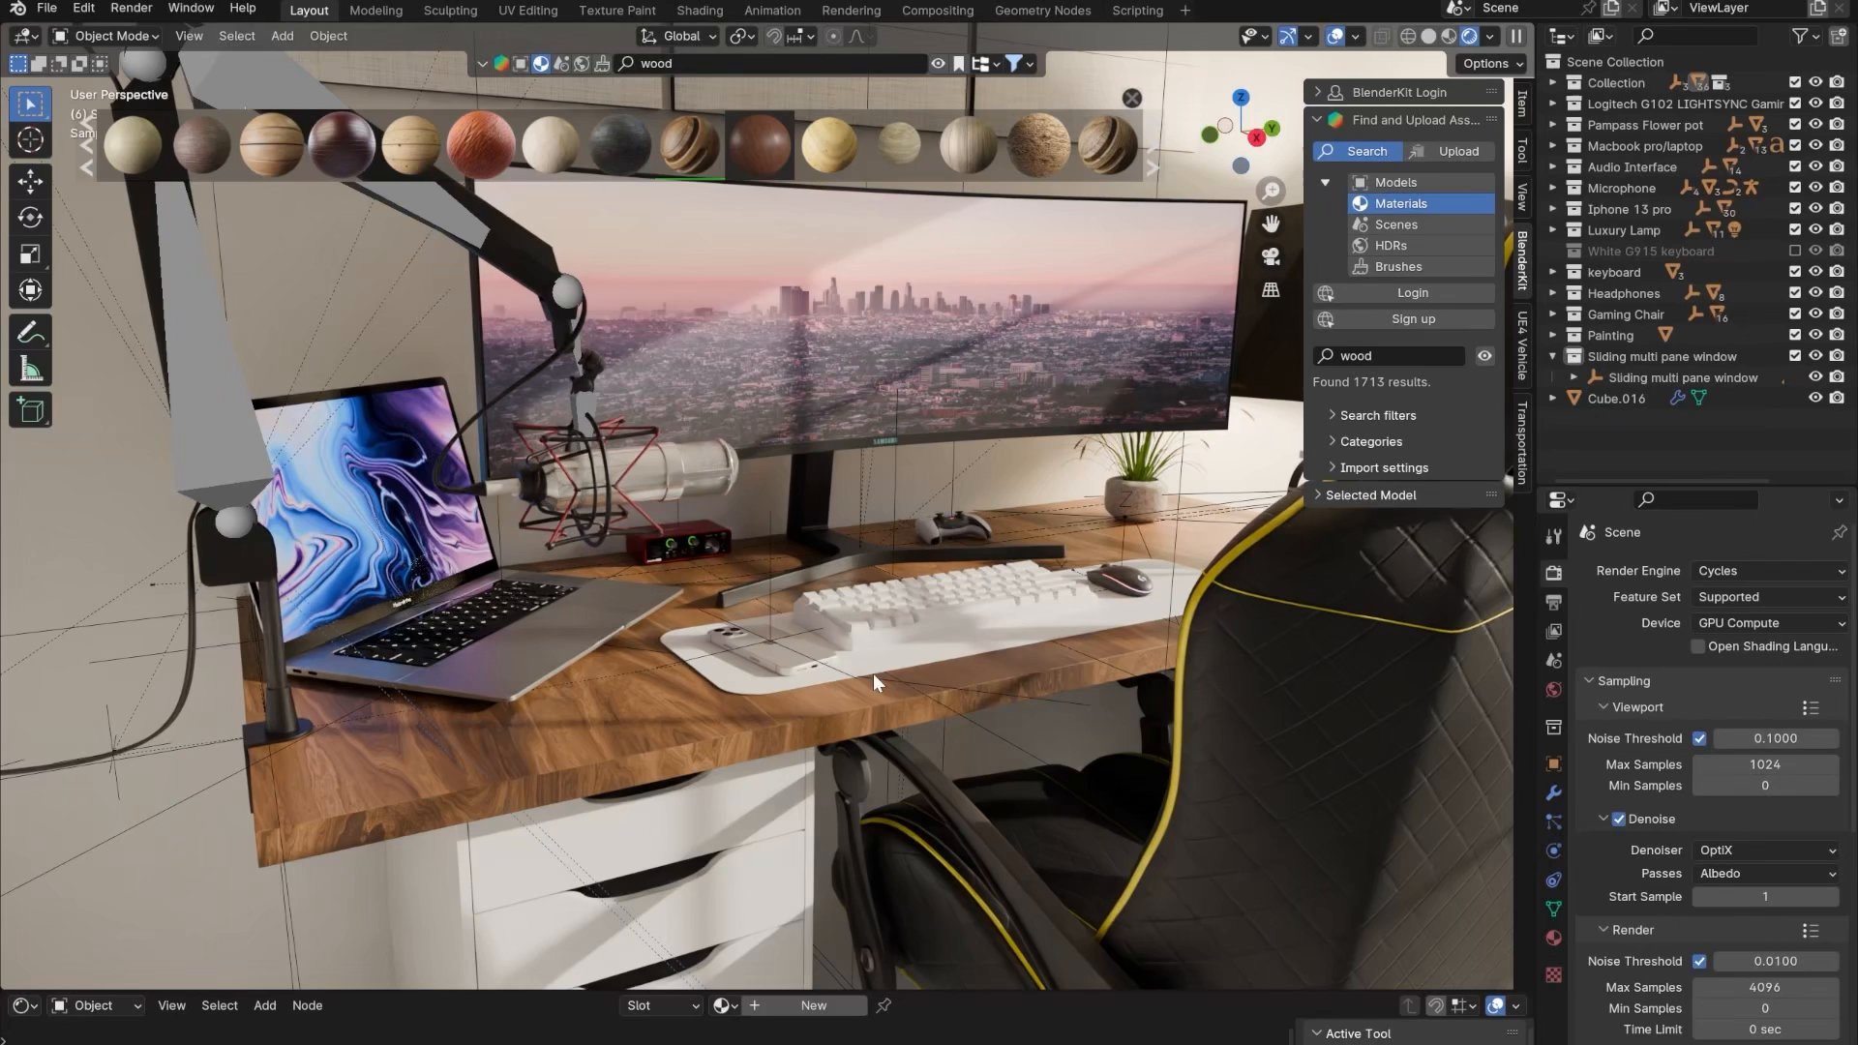
- Select the desk mat and search the BlenderKit materials for fabric
{"action": "left_click", "coordinate": [716, 679]}
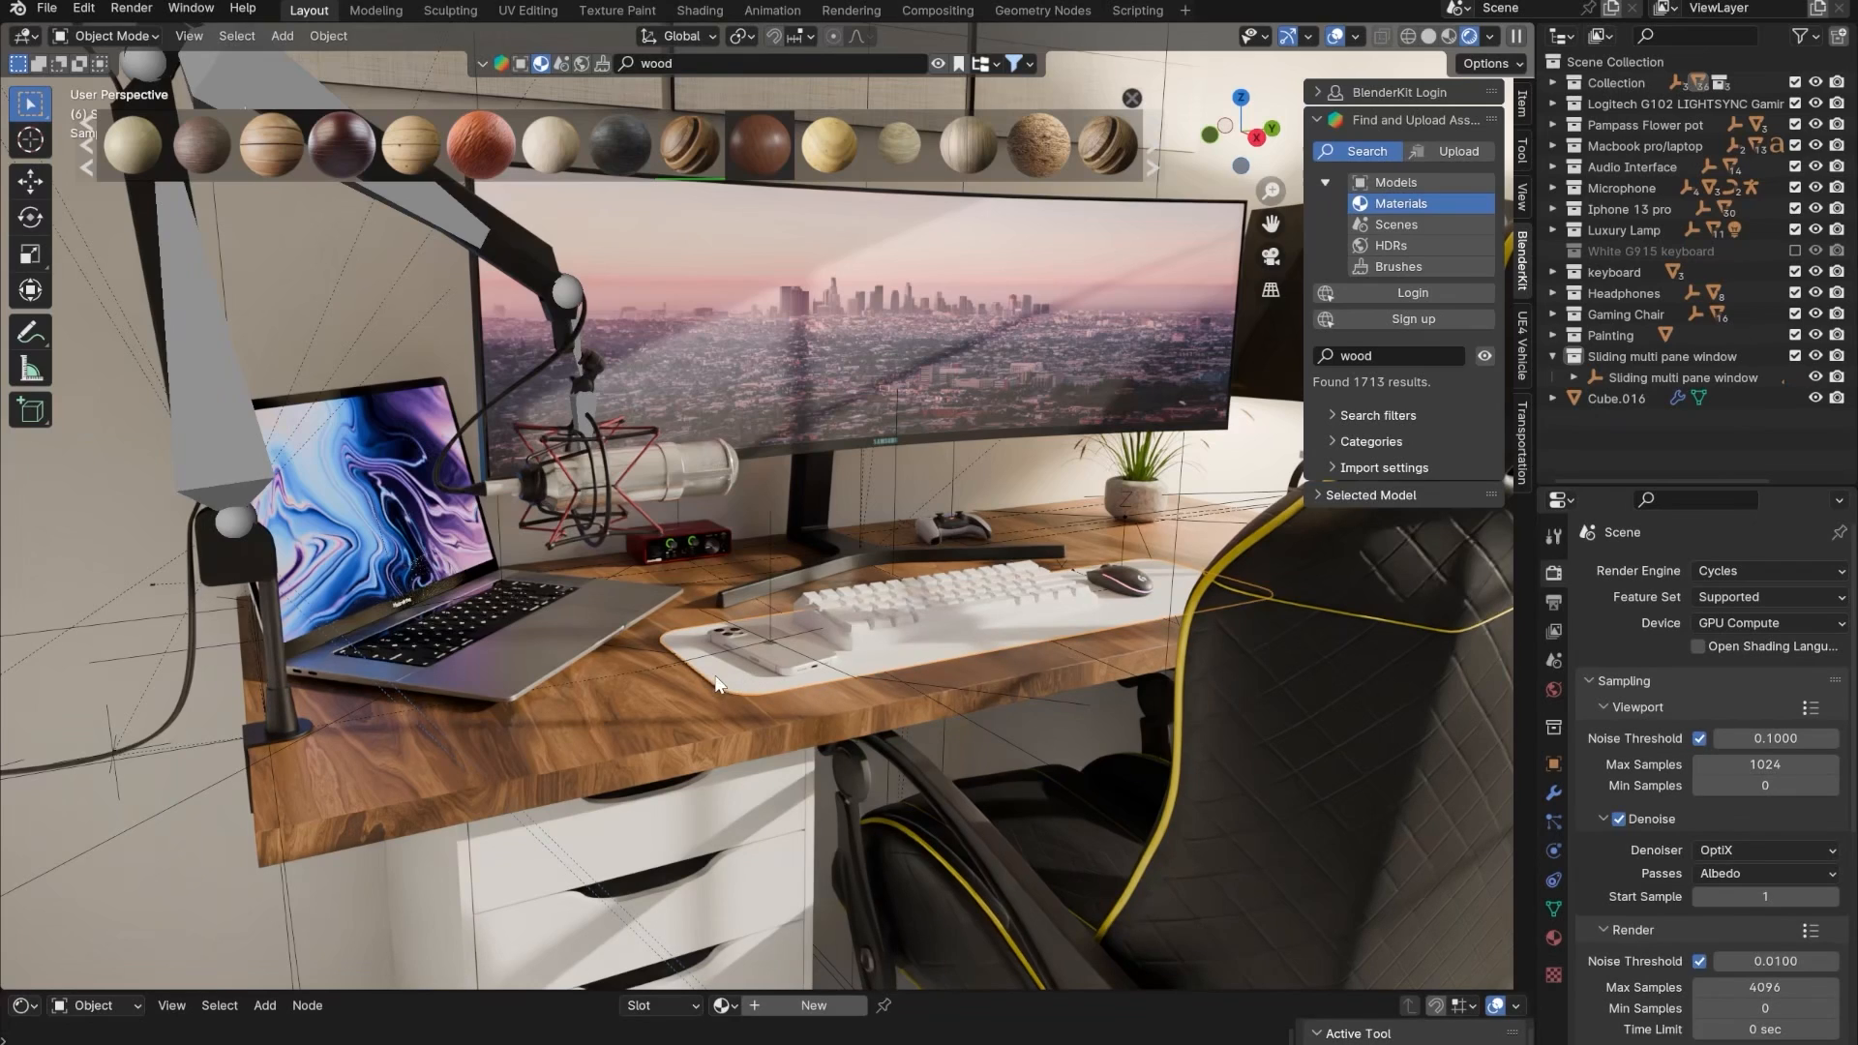
{"action": "left_click", "coordinate": [725, 63]}
{"action": "type", "text": "fabric"}
{"action": "key", "text": "Return"}
- Search the BlenderKit materials for leather and apply the orange-brown Leather material to the desk mat
{"action": "left_click", "coordinate": [703, 64]}
{"action": "type", "text": "le"}
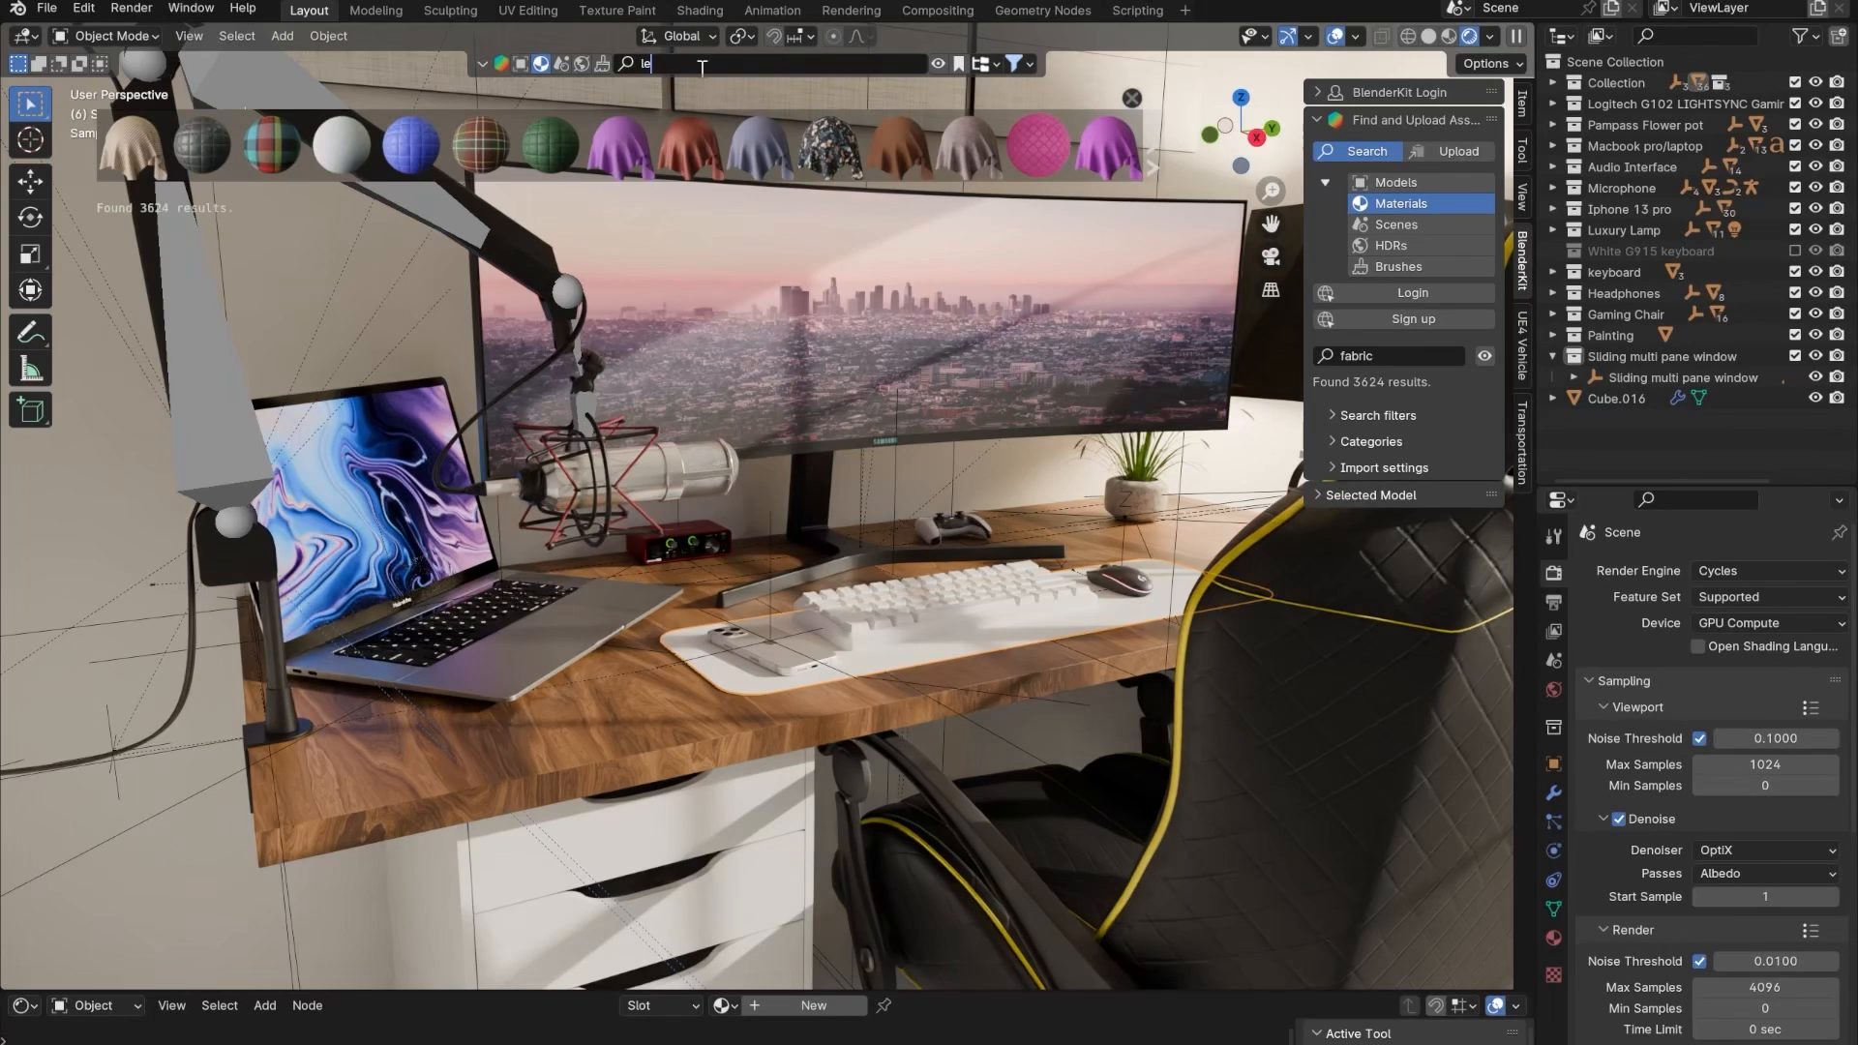
{"action": "type", "text": "ather"}
{"action": "key", "text": "Return"}
{"action": "mouse_move", "coordinate": [156, 153]}
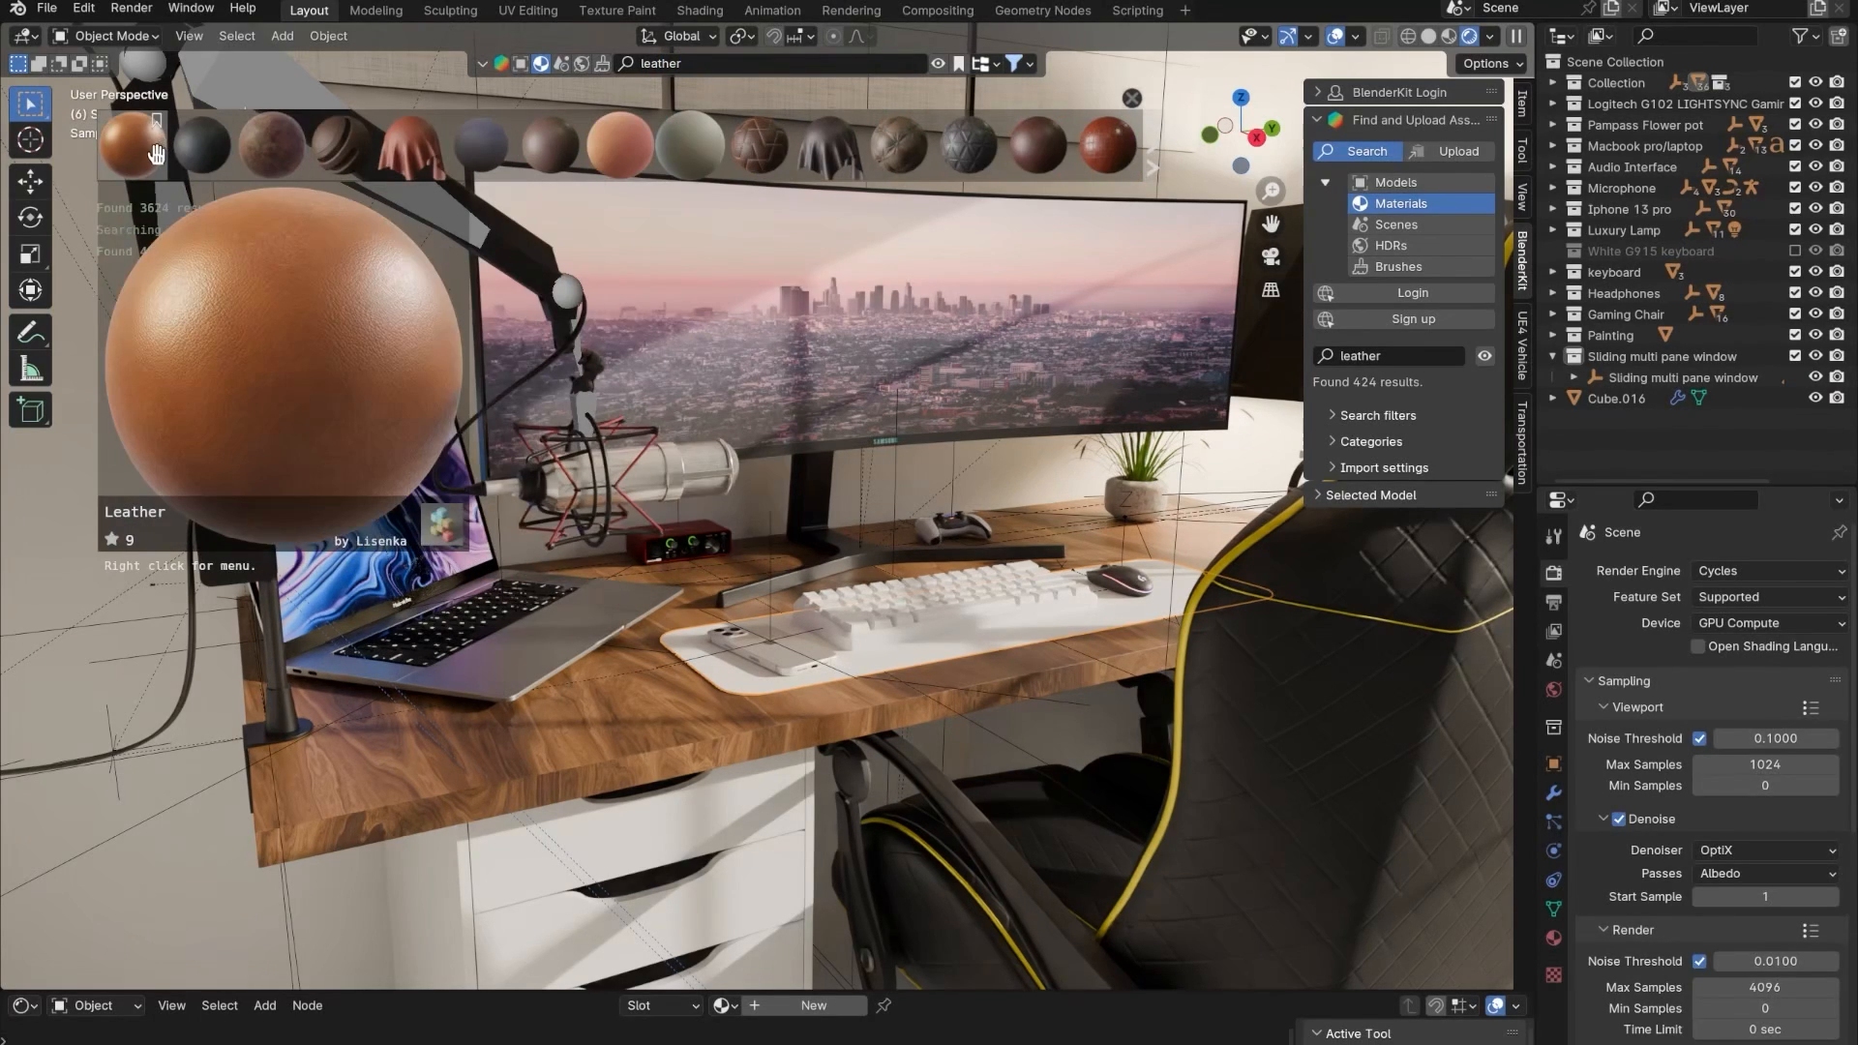
{"action": "left_click_drag", "start_coordinate": [155, 153], "coordinate": [720, 659]}
- Examine the leather texture of the desk mat up close around the phone and keyboard in the render preview
{"action": "scroll", "coordinate": [758, 679], "scroll_direction": "up", "scroll_amount": 4}
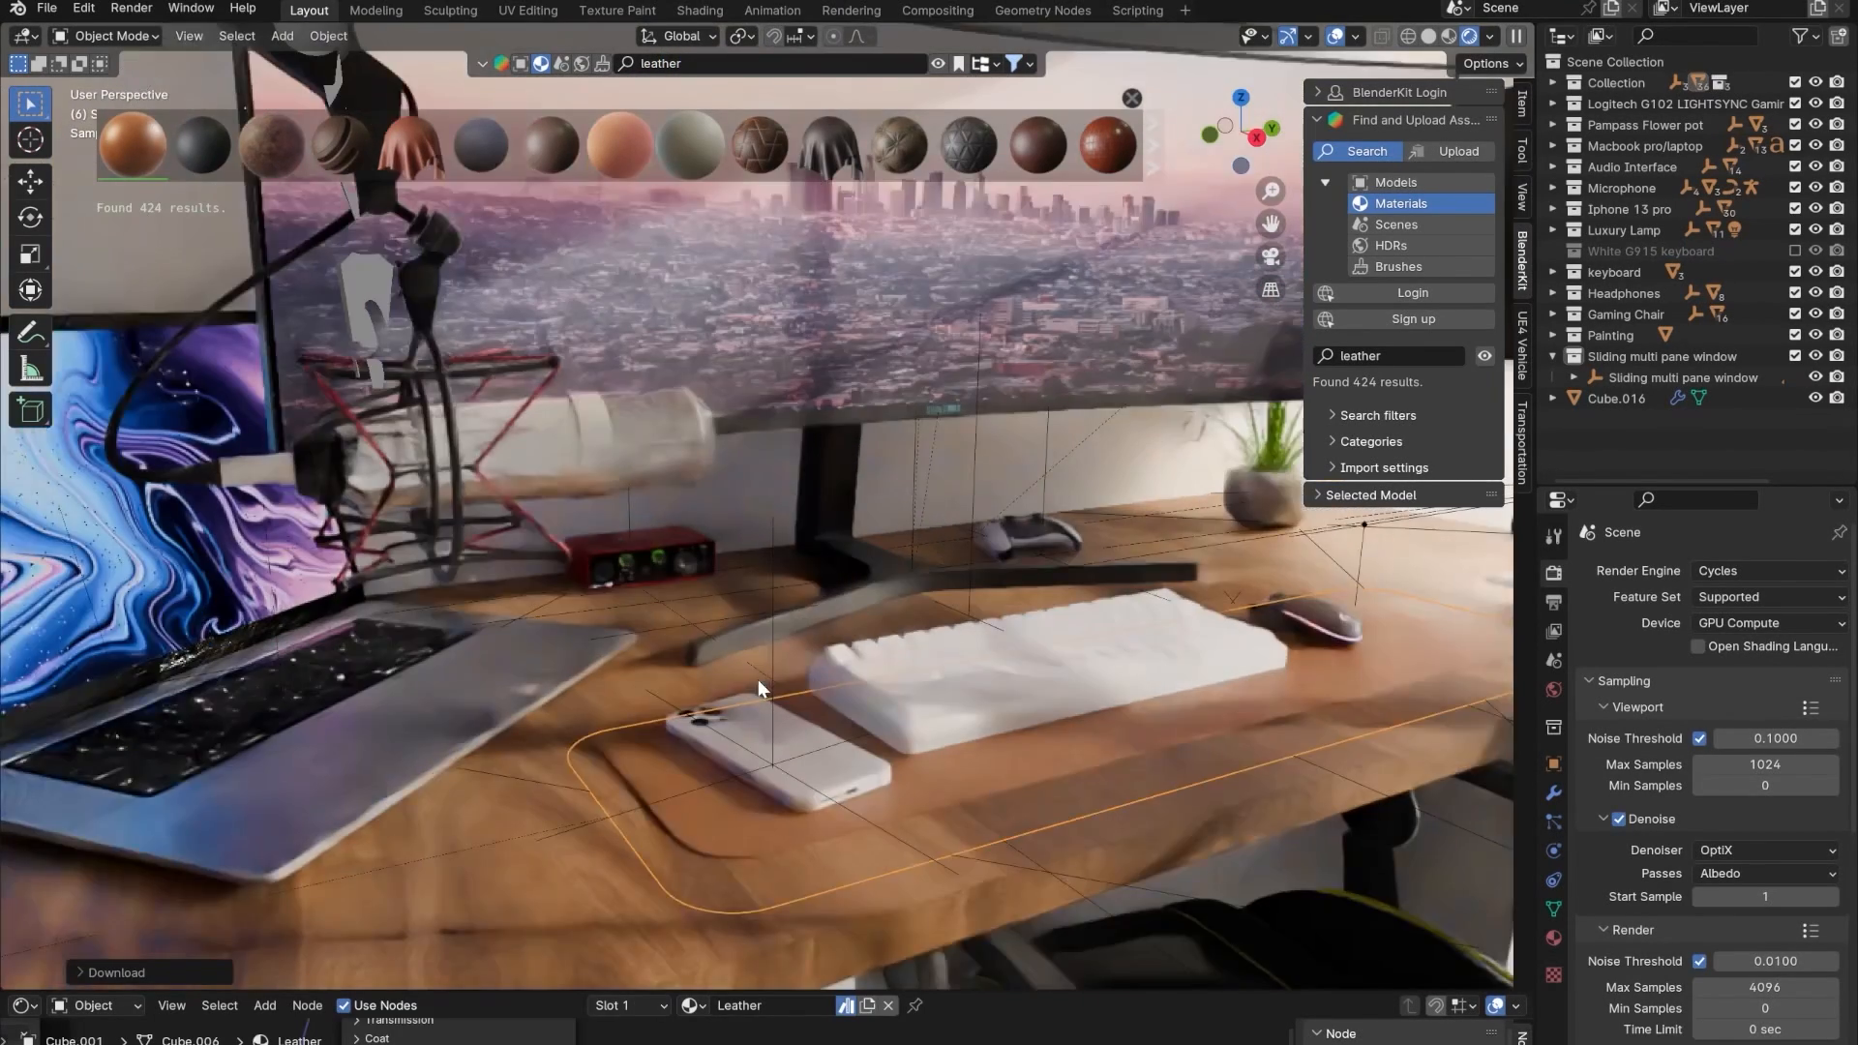
{"action": "middle_click_drag", "start_coordinate": [862, 689], "coordinate": [768, 735], "text": "shift"}
{"action": "left_click", "coordinate": [646, 740]}
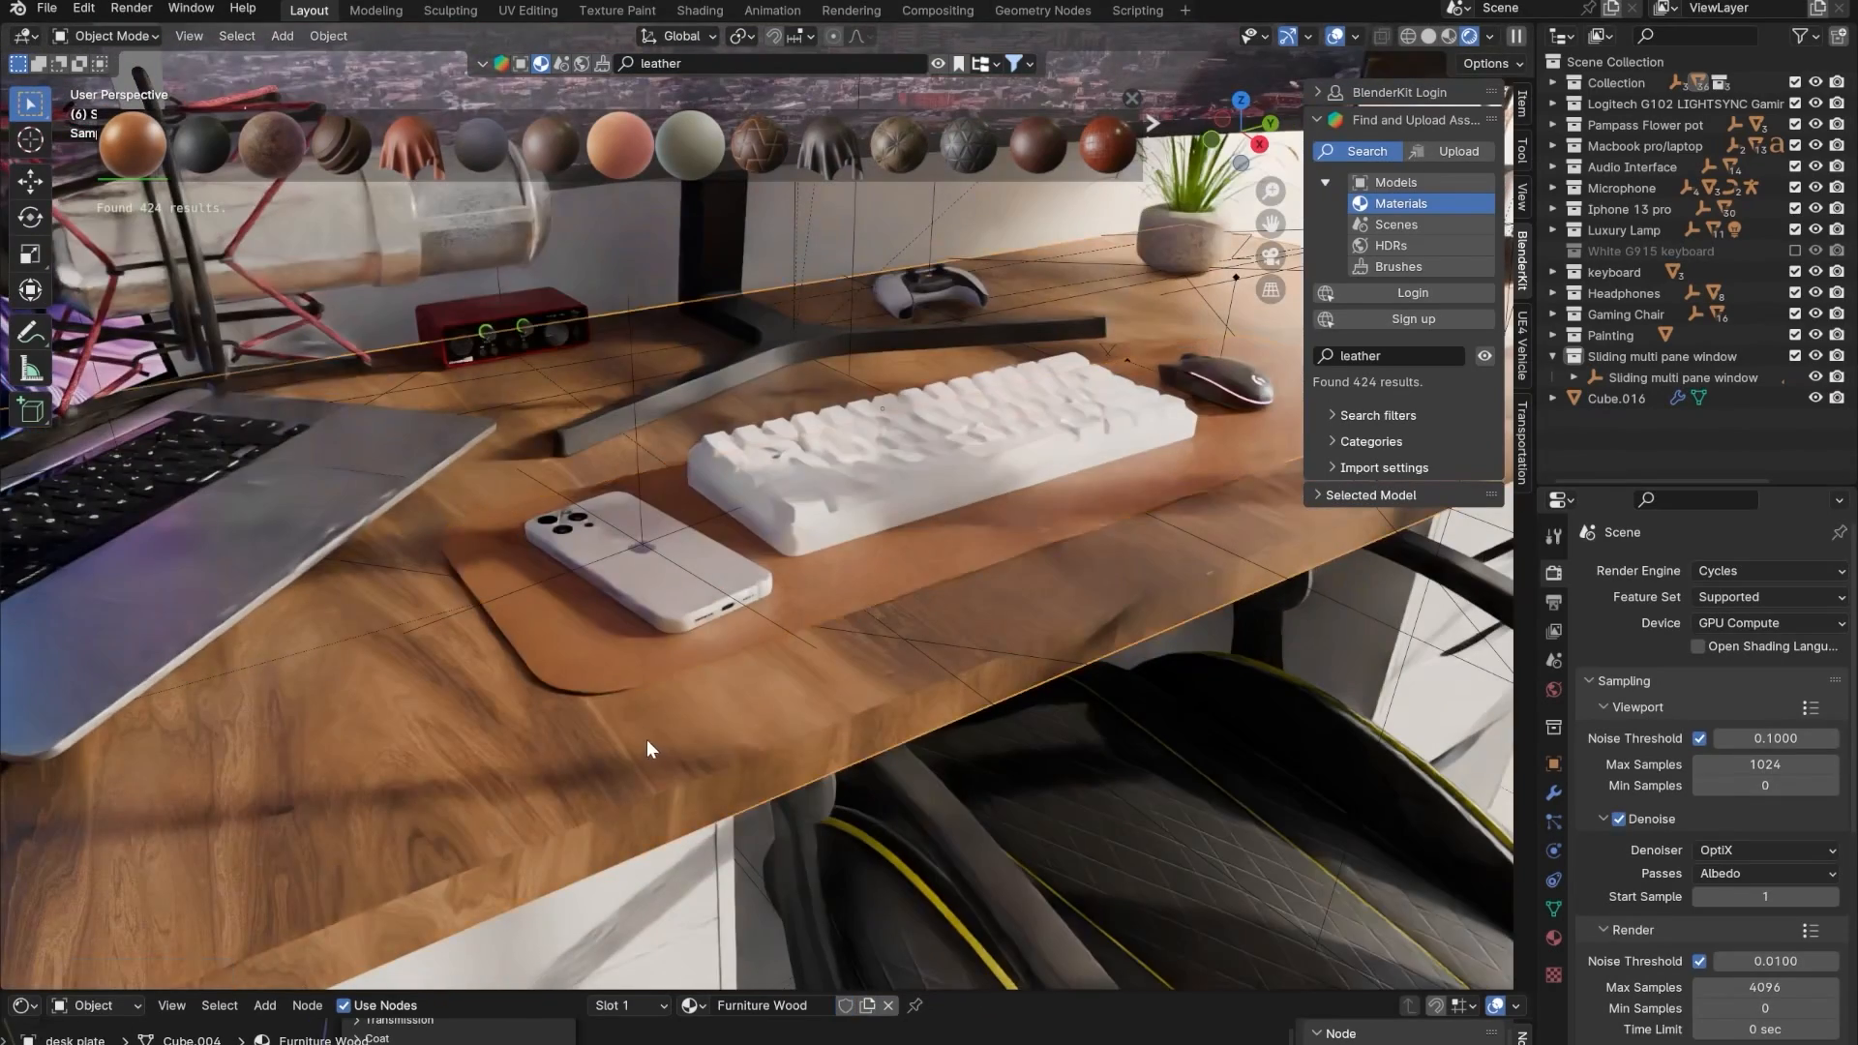
{"action": "scroll", "coordinate": [578, 678], "scroll_direction": "up", "scroll_amount": 2}
{"action": "middle_click_drag", "start_coordinate": [578, 677], "coordinate": [703, 645], "text": "shift"}
{"action": "scroll", "coordinate": [699, 651], "scroll_direction": "up", "scroll_amount": 3}
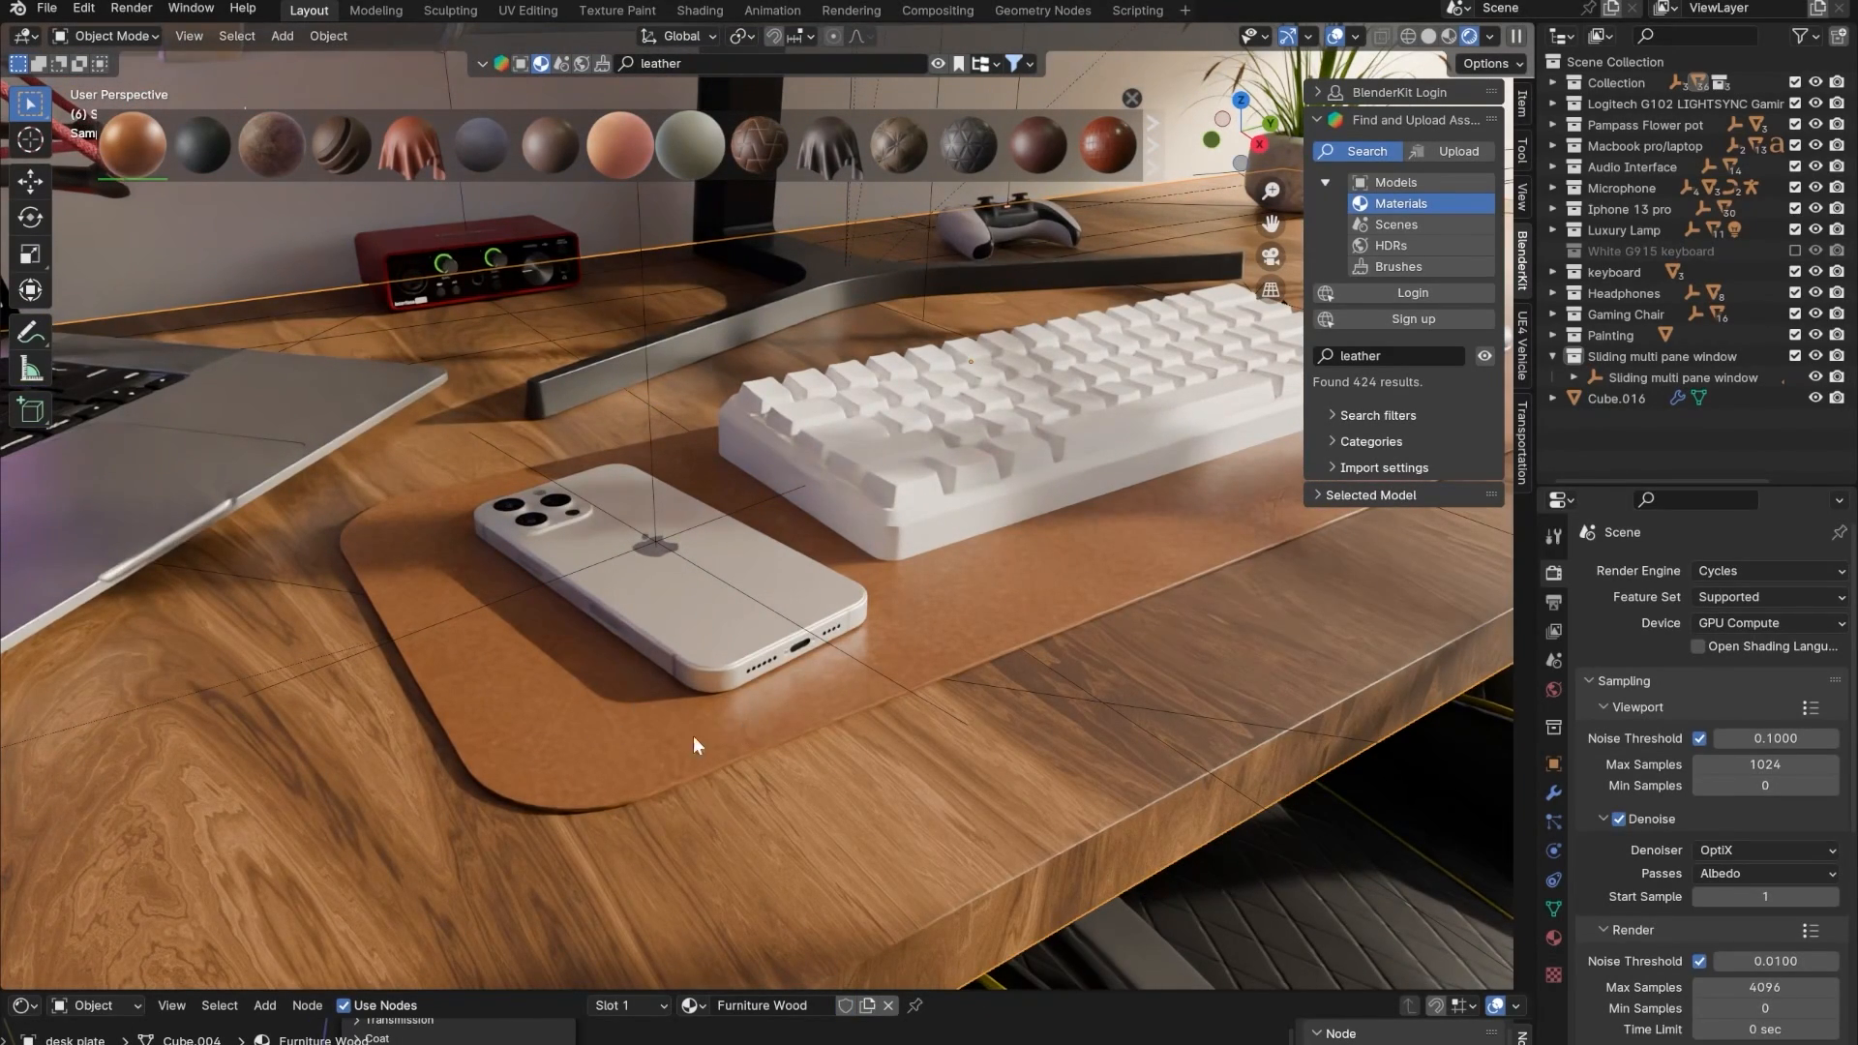
{"action": "scroll", "coordinate": [666, 780], "scroll_direction": "up", "scroll_amount": 2}
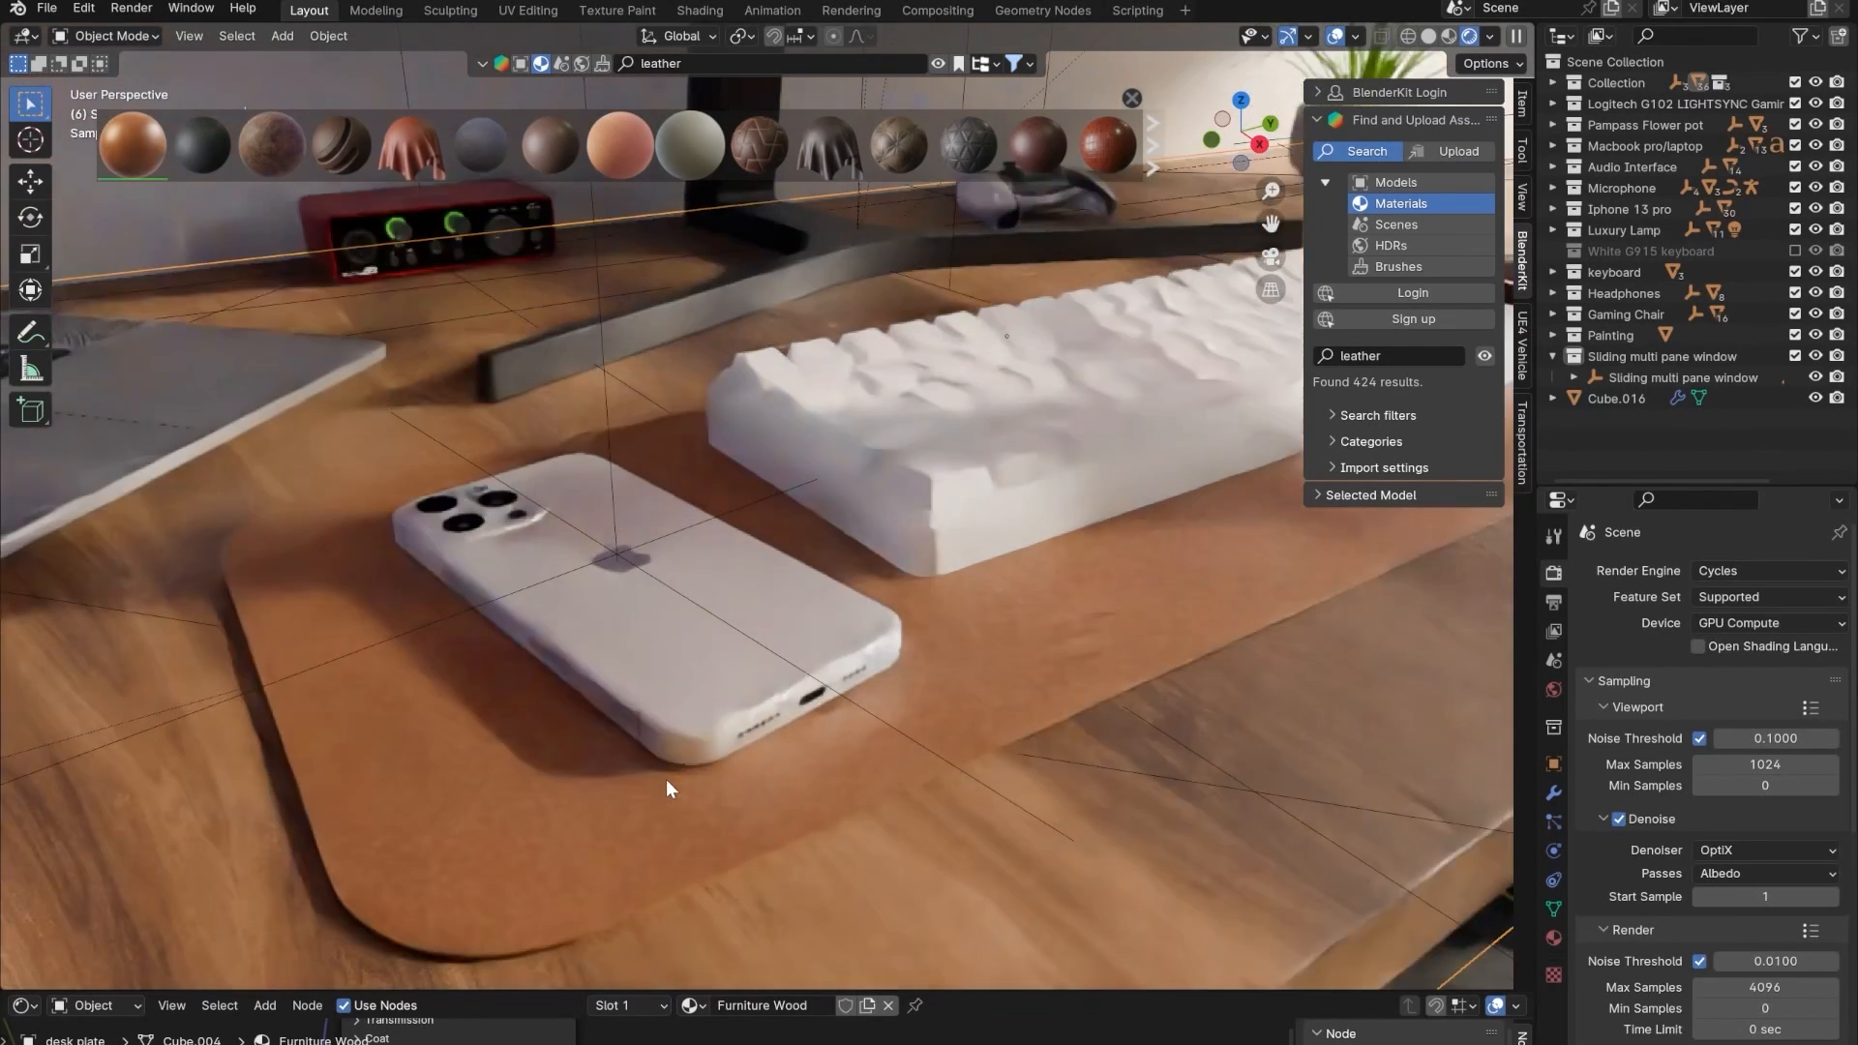
{"action": "middle_click_drag", "start_coordinate": [666, 780], "coordinate": [827, 624], "text": "shift"}
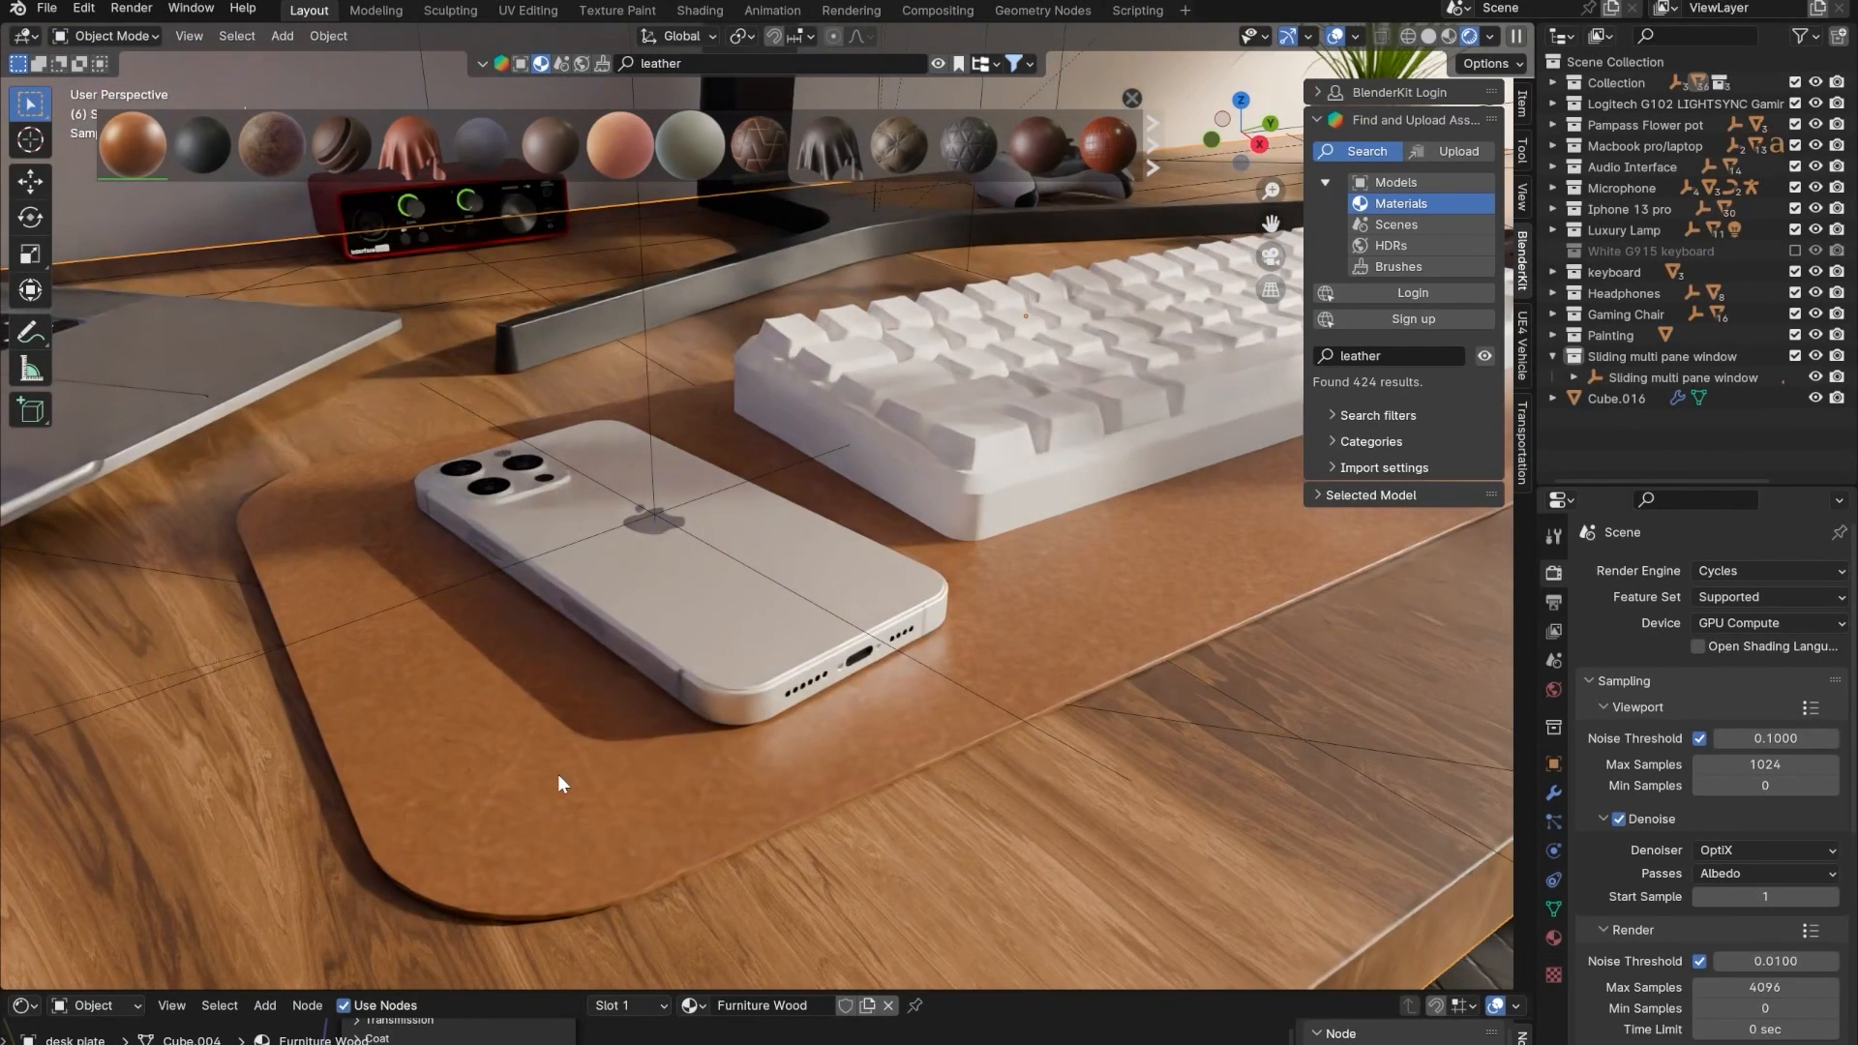
{"action": "scroll", "coordinate": [557, 774], "scroll_direction": "down", "scroll_amount": 2}
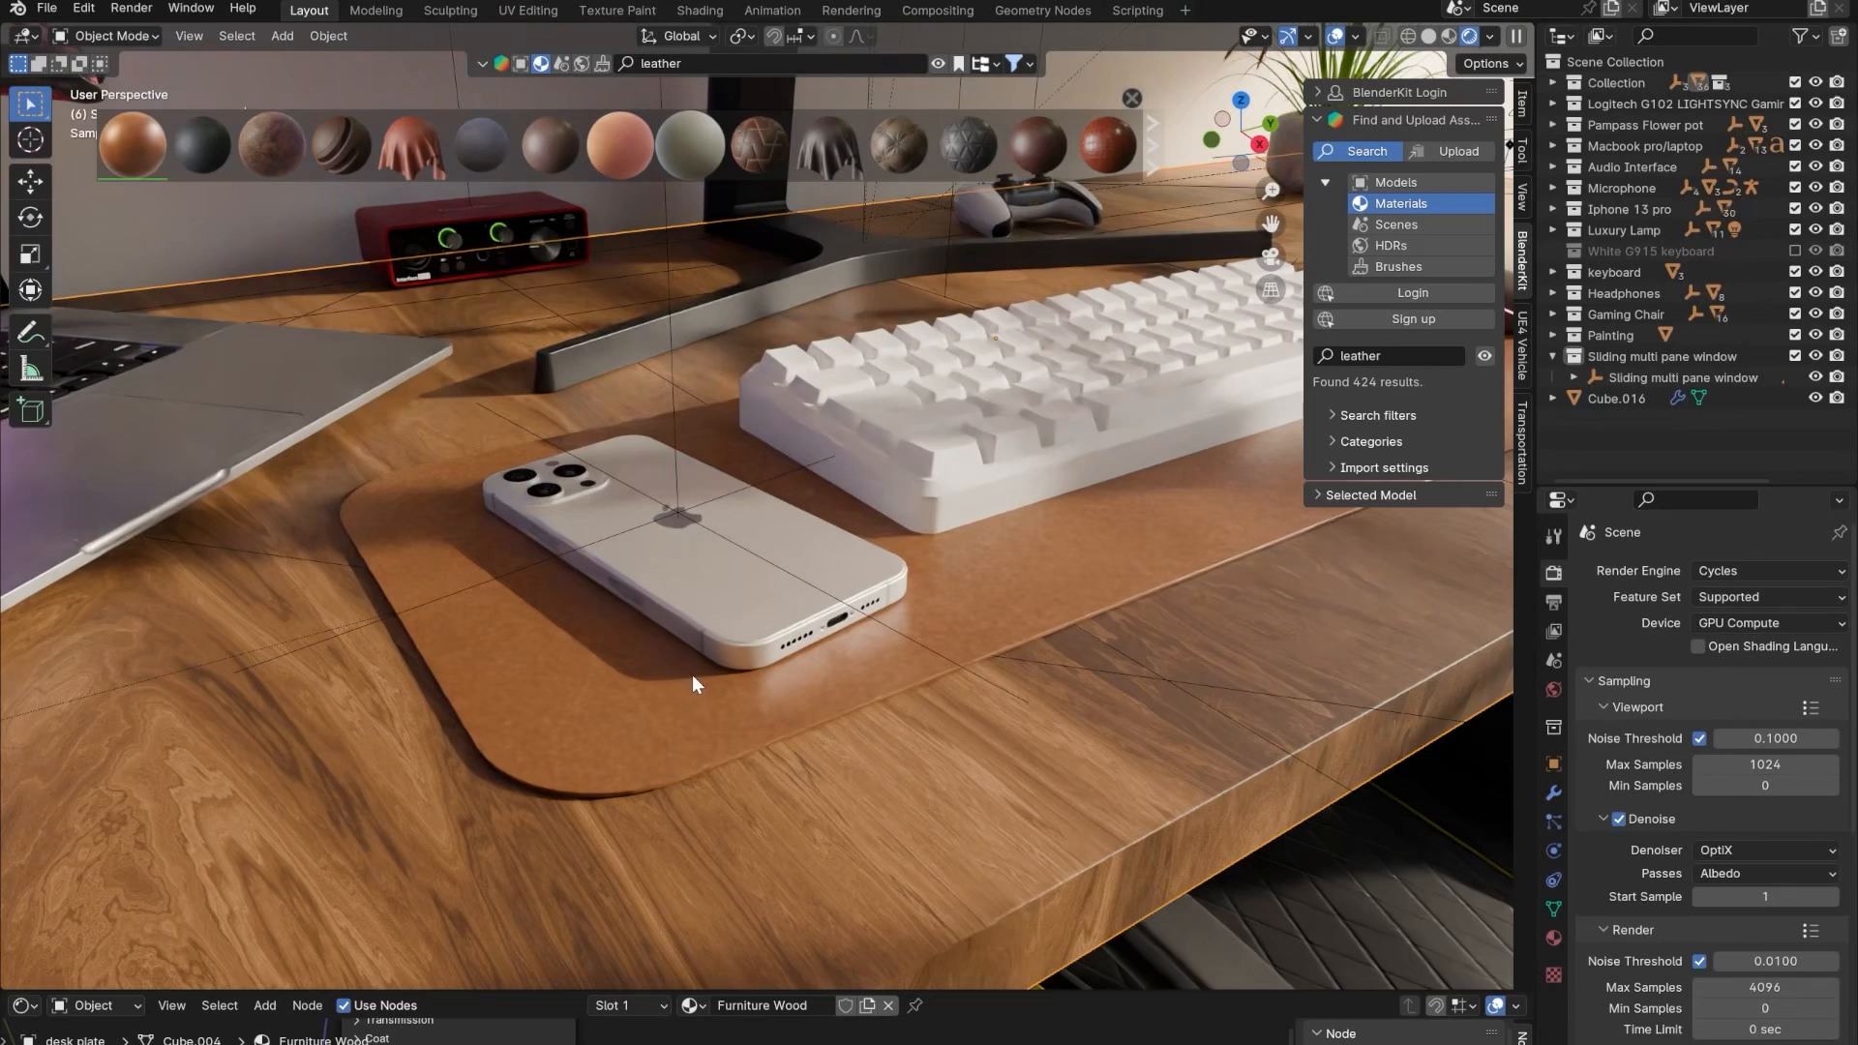
- Open the desk mat's UV layout in the UV Editing workspace and leave local view to show the mat on the desk
{"action": "left_click", "coordinate": [555, 706]}
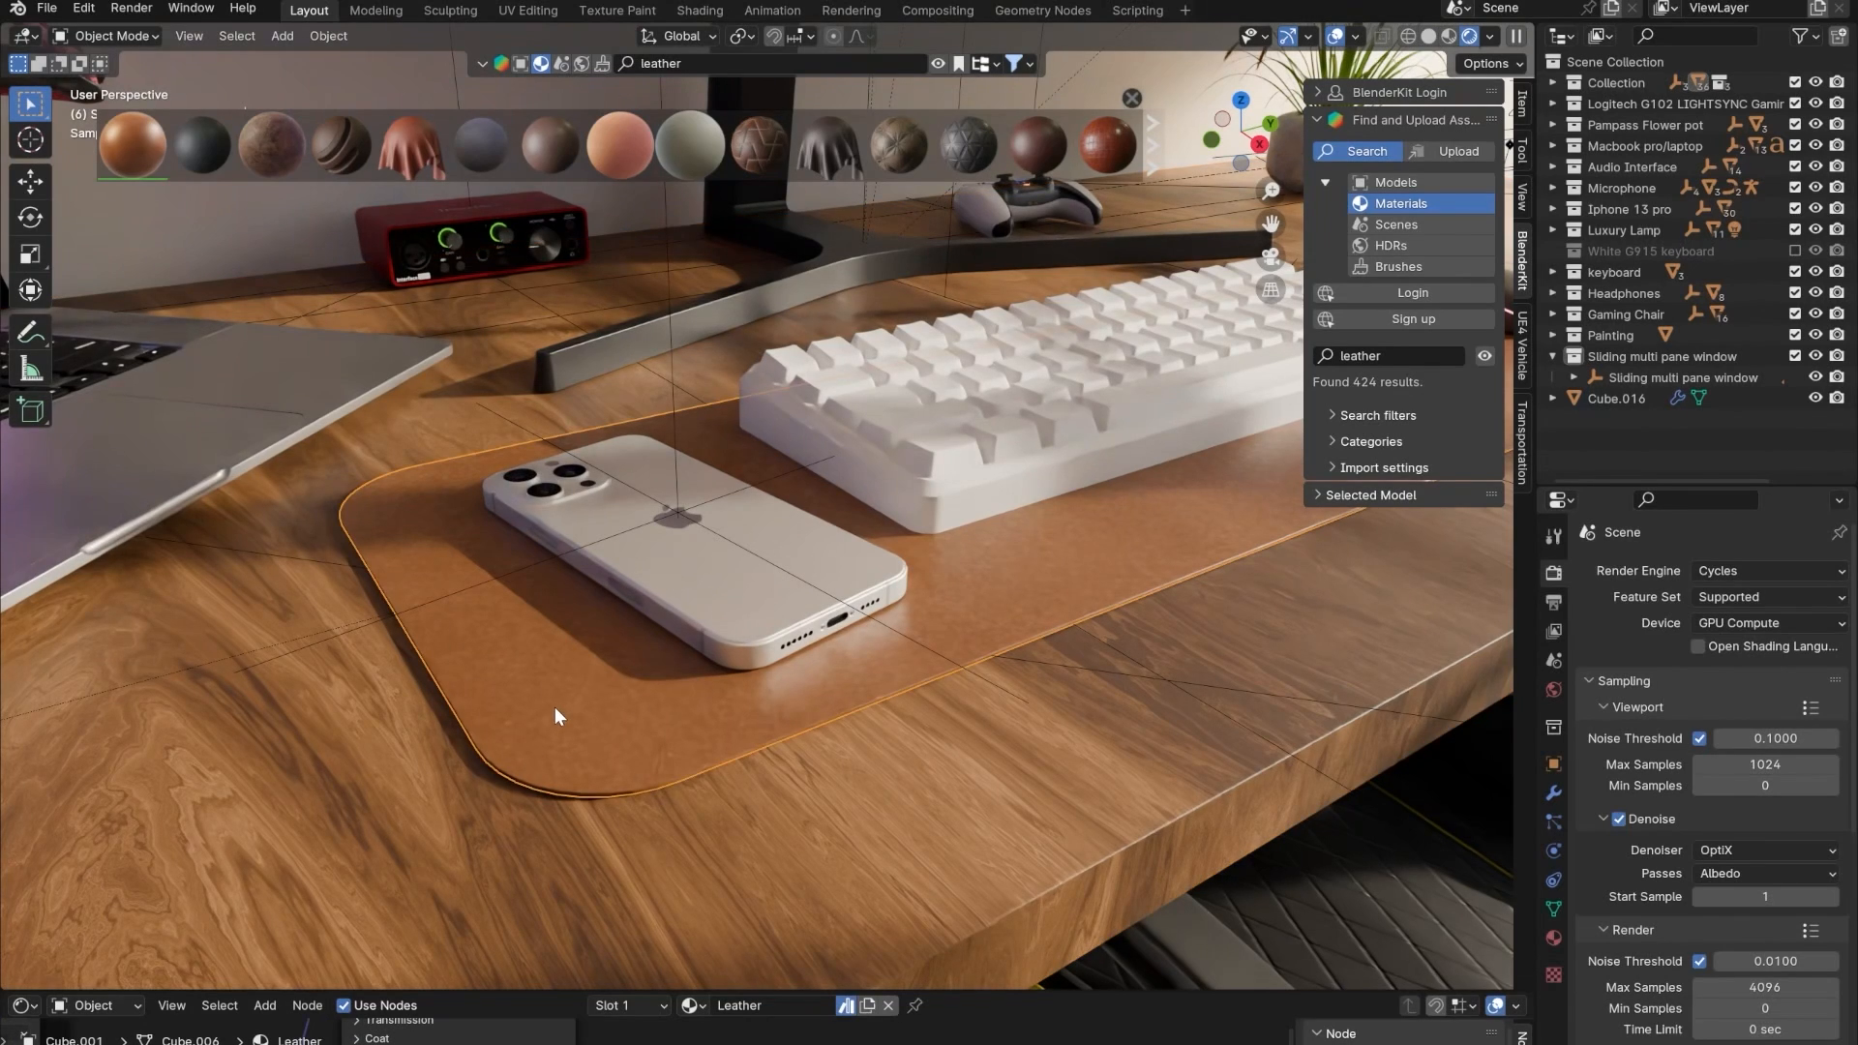
{"action": "left_click", "coordinate": [521, 10]}
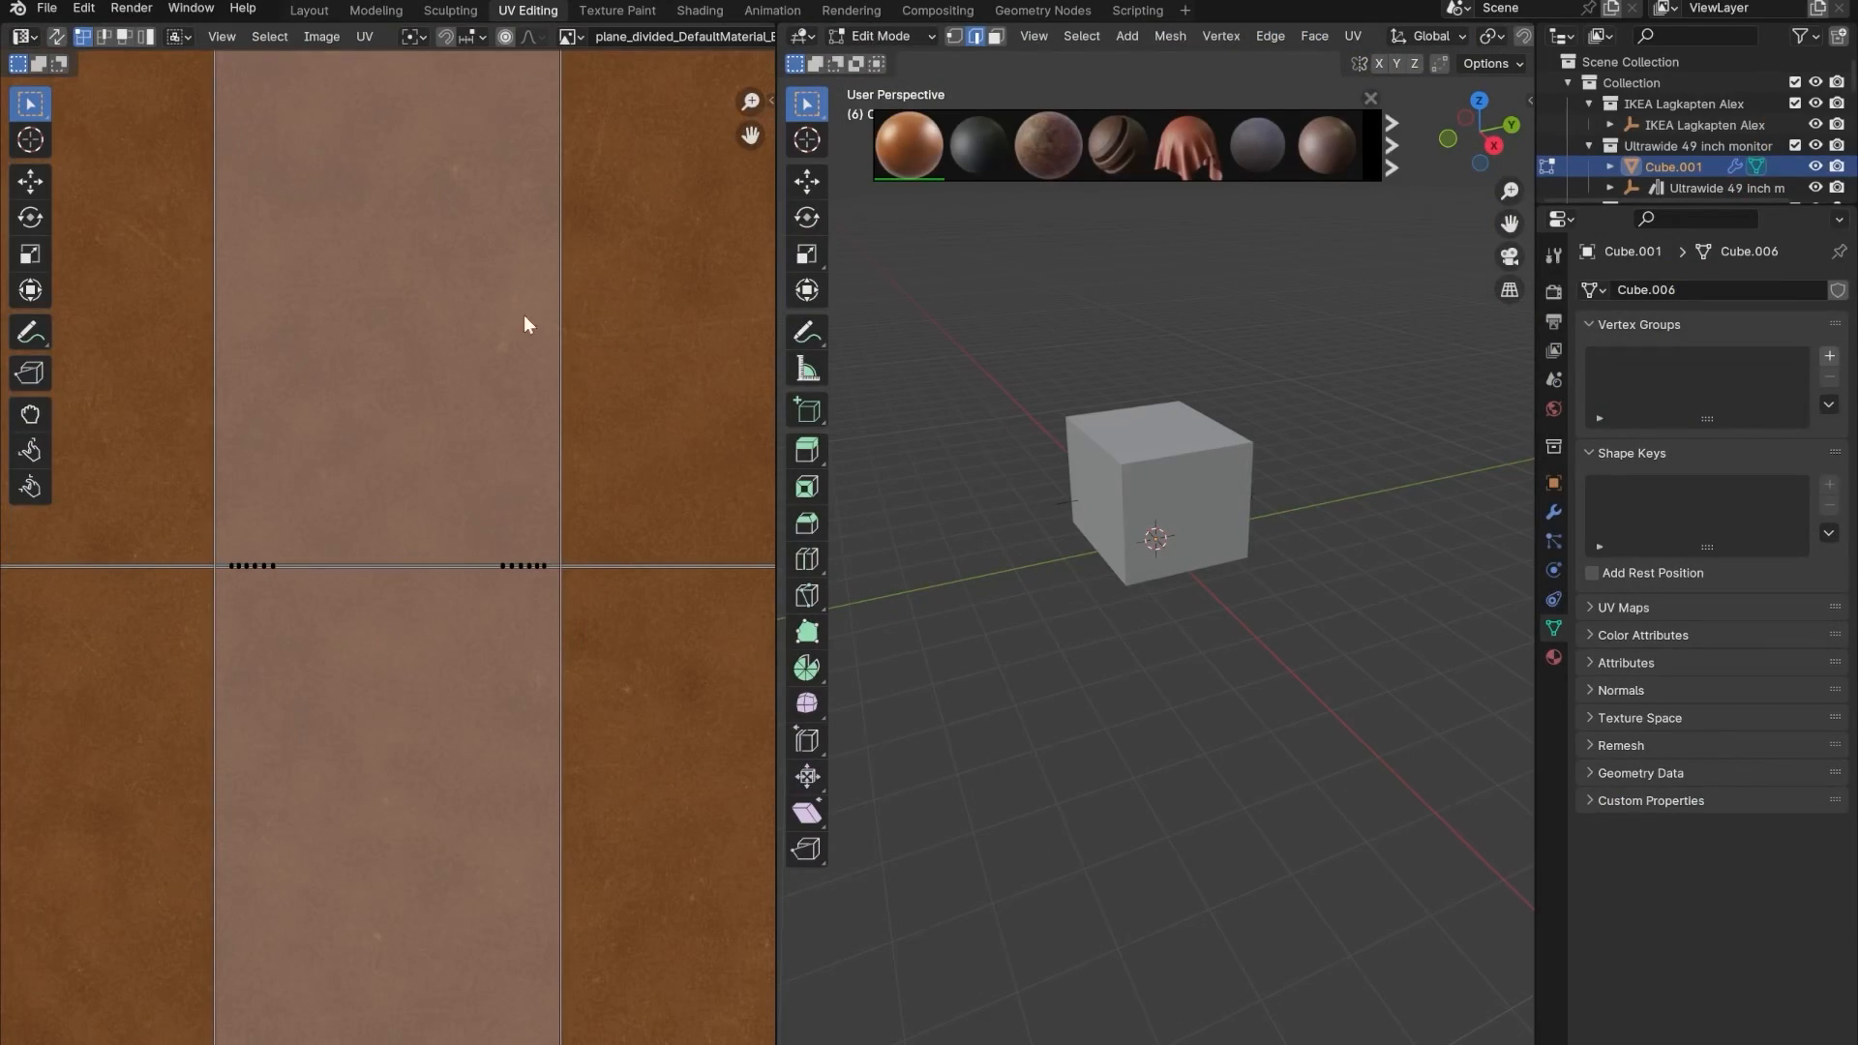
{"action": "scroll", "coordinate": [413, 689], "scroll_direction": "down", "scroll_amount": 5}
{"action": "scroll", "coordinate": [404, 665], "scroll_direction": "up", "scroll_amount": 2}
{"action": "scroll", "coordinate": [363, 560], "scroll_direction": "down", "scroll_amount": 1}
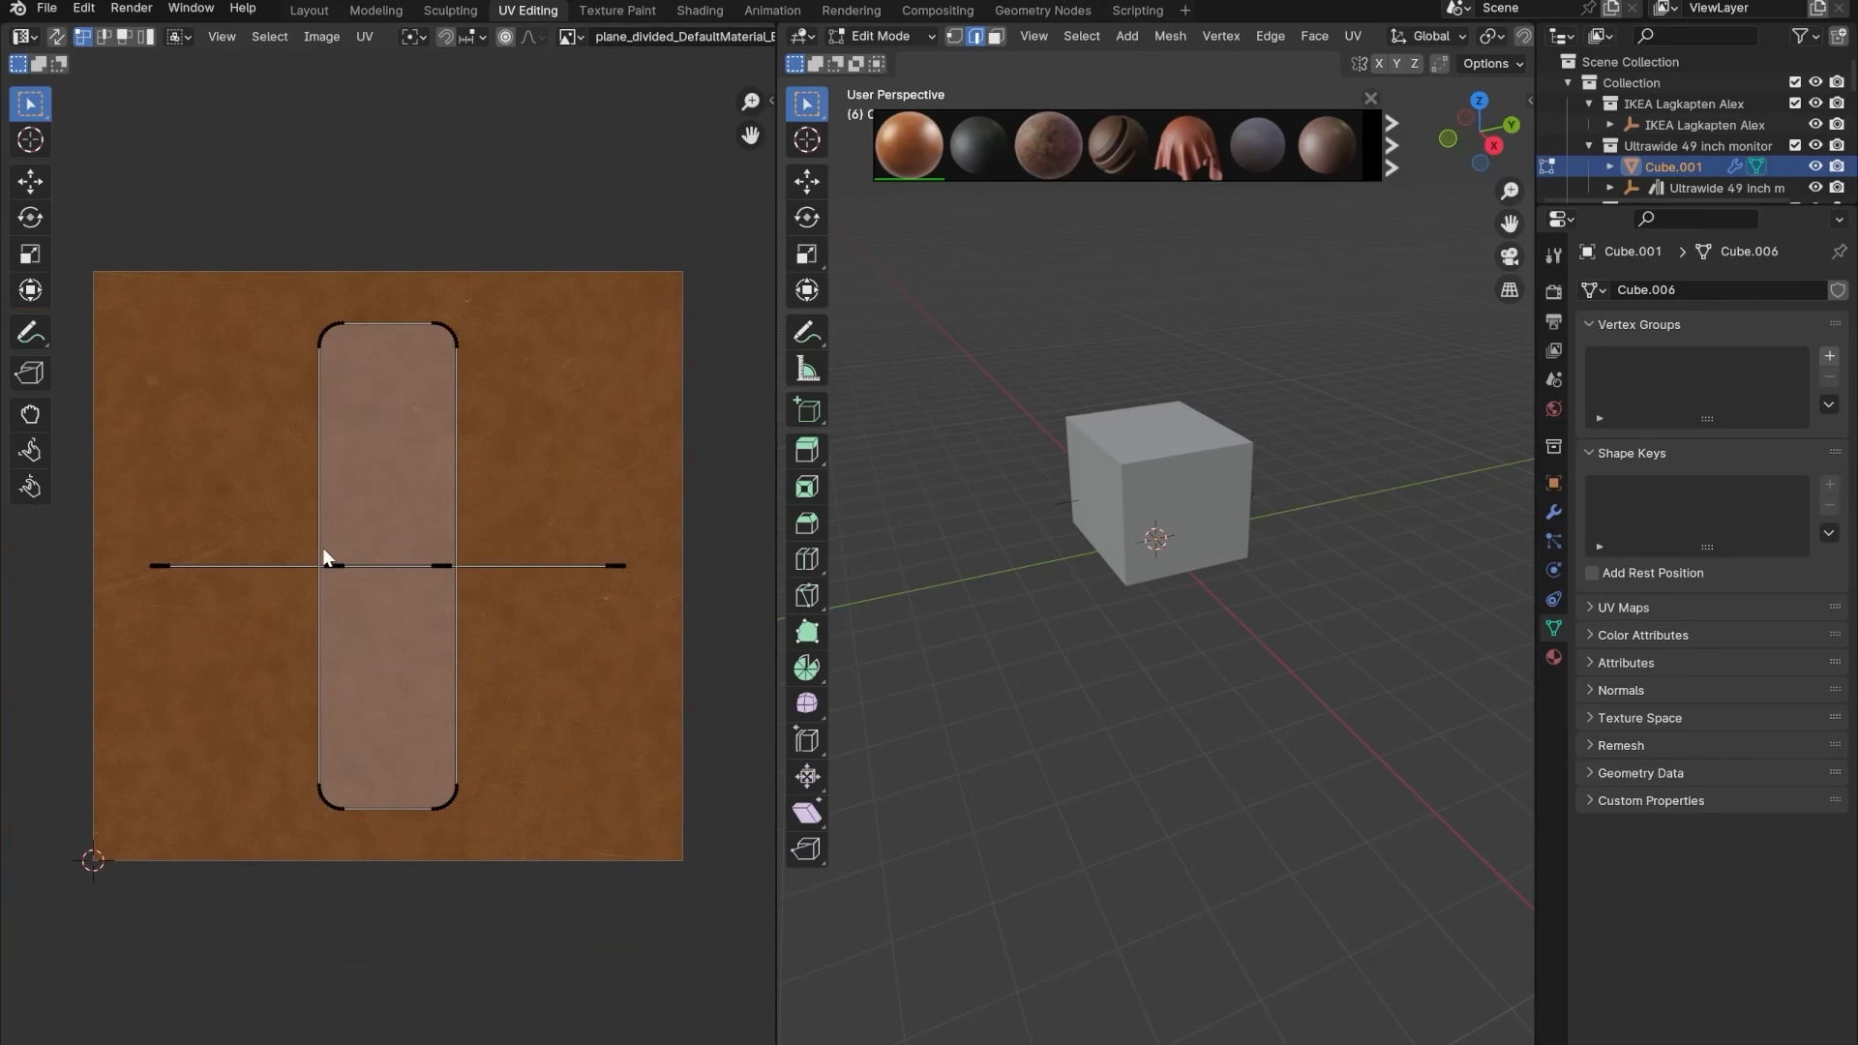
{"action": "key", "text": "KP_Divide"}
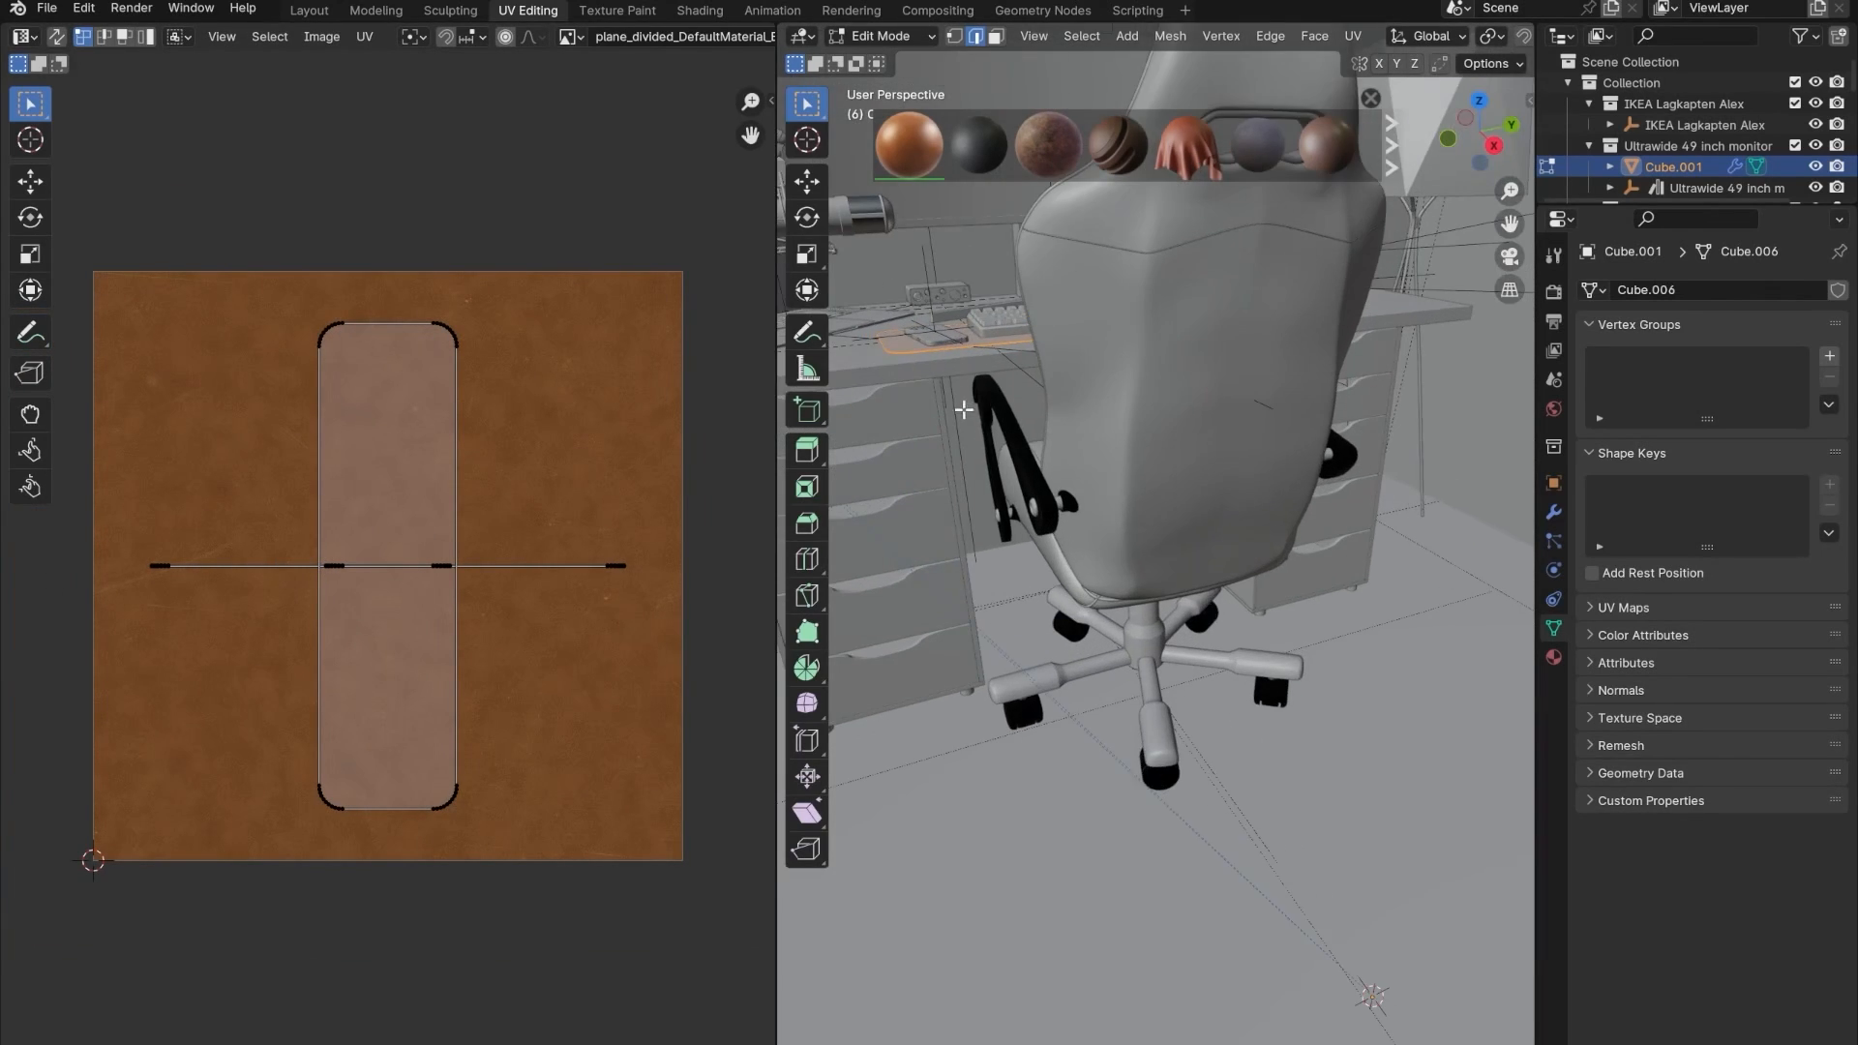
{"action": "scroll", "coordinate": [1196, 737], "scroll_direction": "up", "scroll_amount": 6}
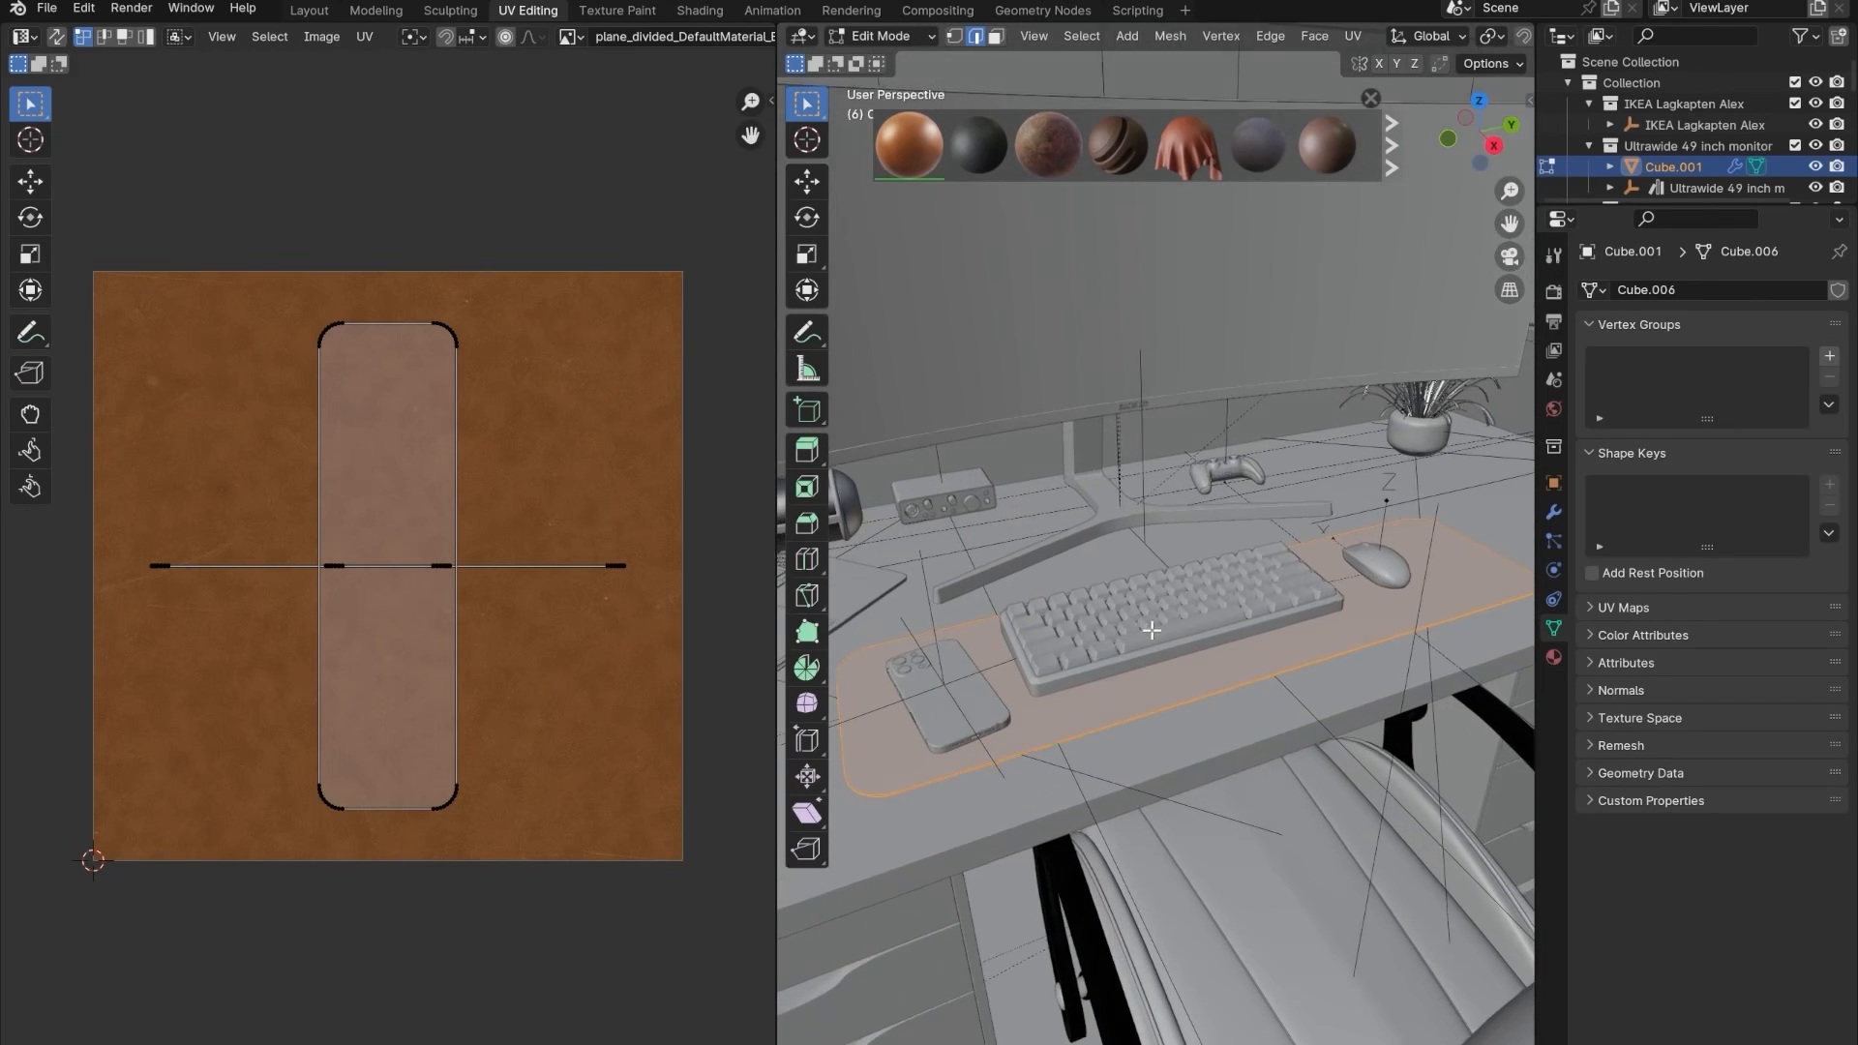
{"action": "scroll", "coordinate": [1157, 646], "scroll_direction": "up", "scroll_amount": 4}
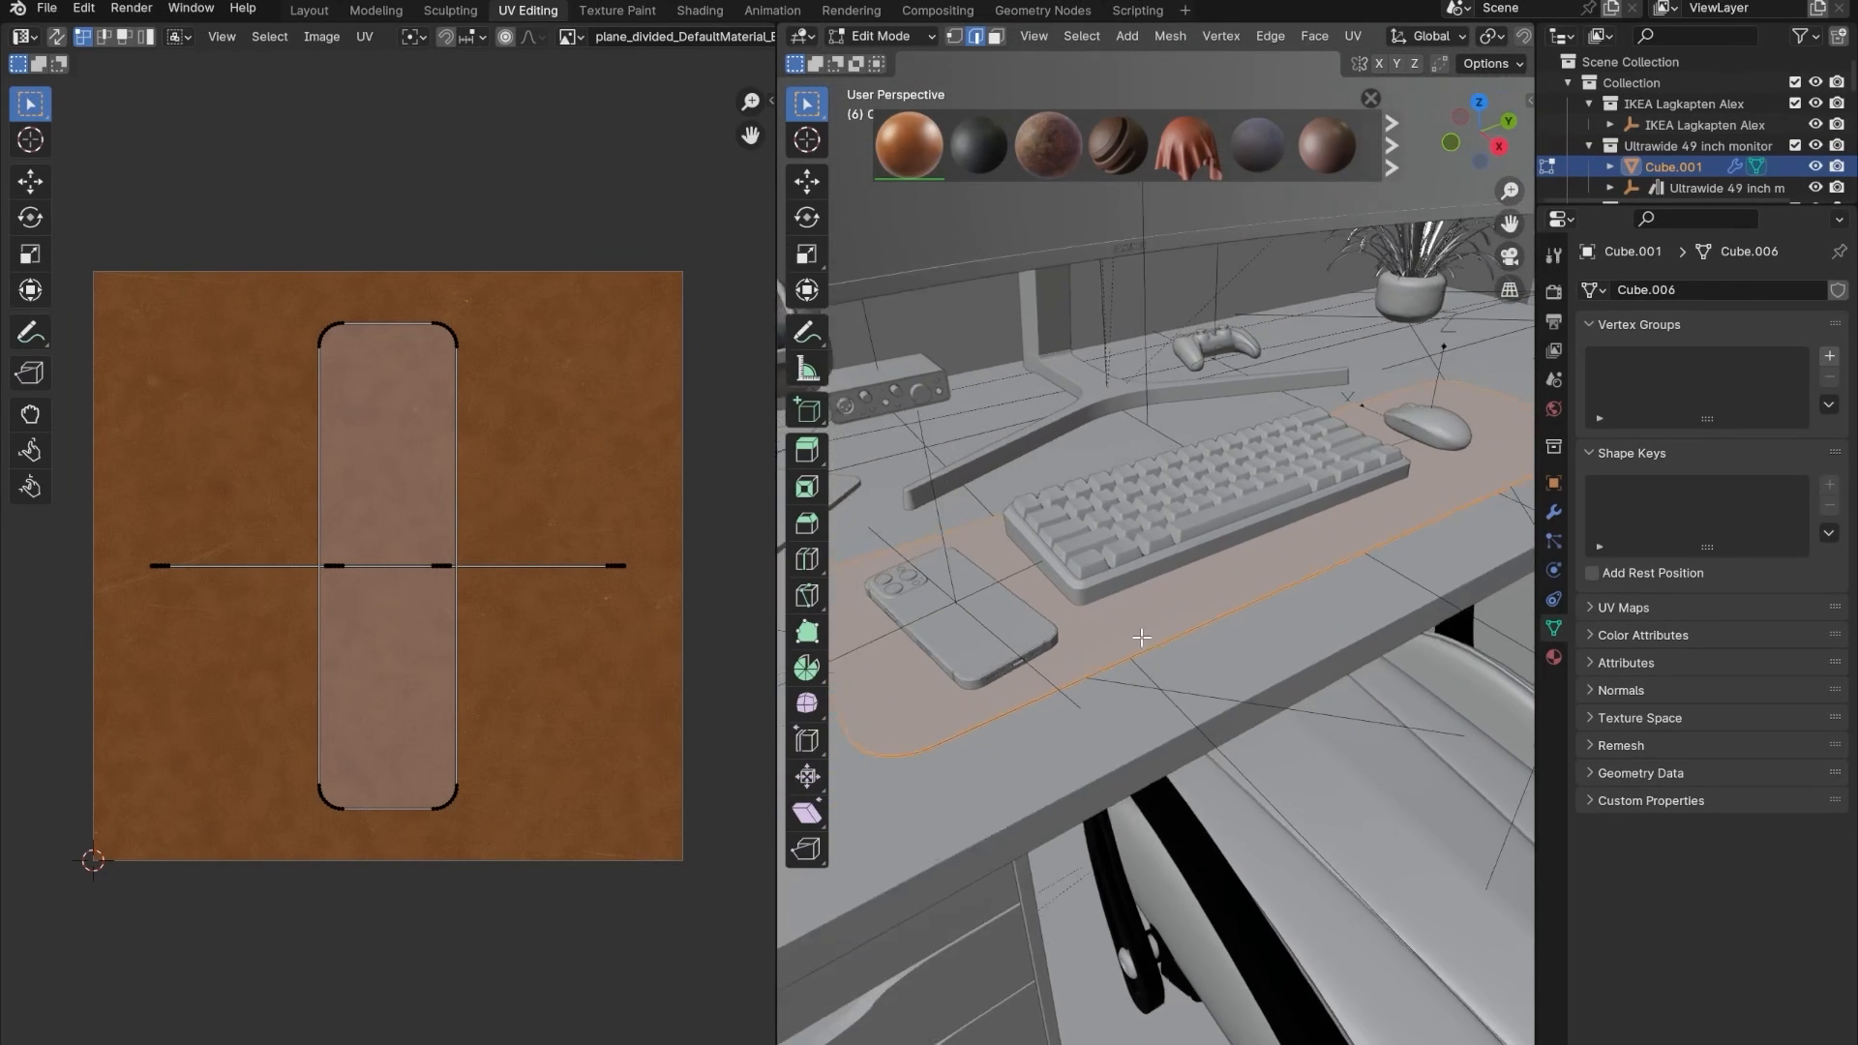
- Enlarge the 3D viewport beside the UV editor and switch it to Material Preview to show the leather on the mat
{"action": "mouse_move", "coordinate": [1537, 78]}
{"action": "left_mouse_down"}
{"action": "mouse_move", "coordinate": [1849, 44]}
{"action": "mouse_move", "coordinate": [1557, 78]}
{"action": "left_mouse_up"}
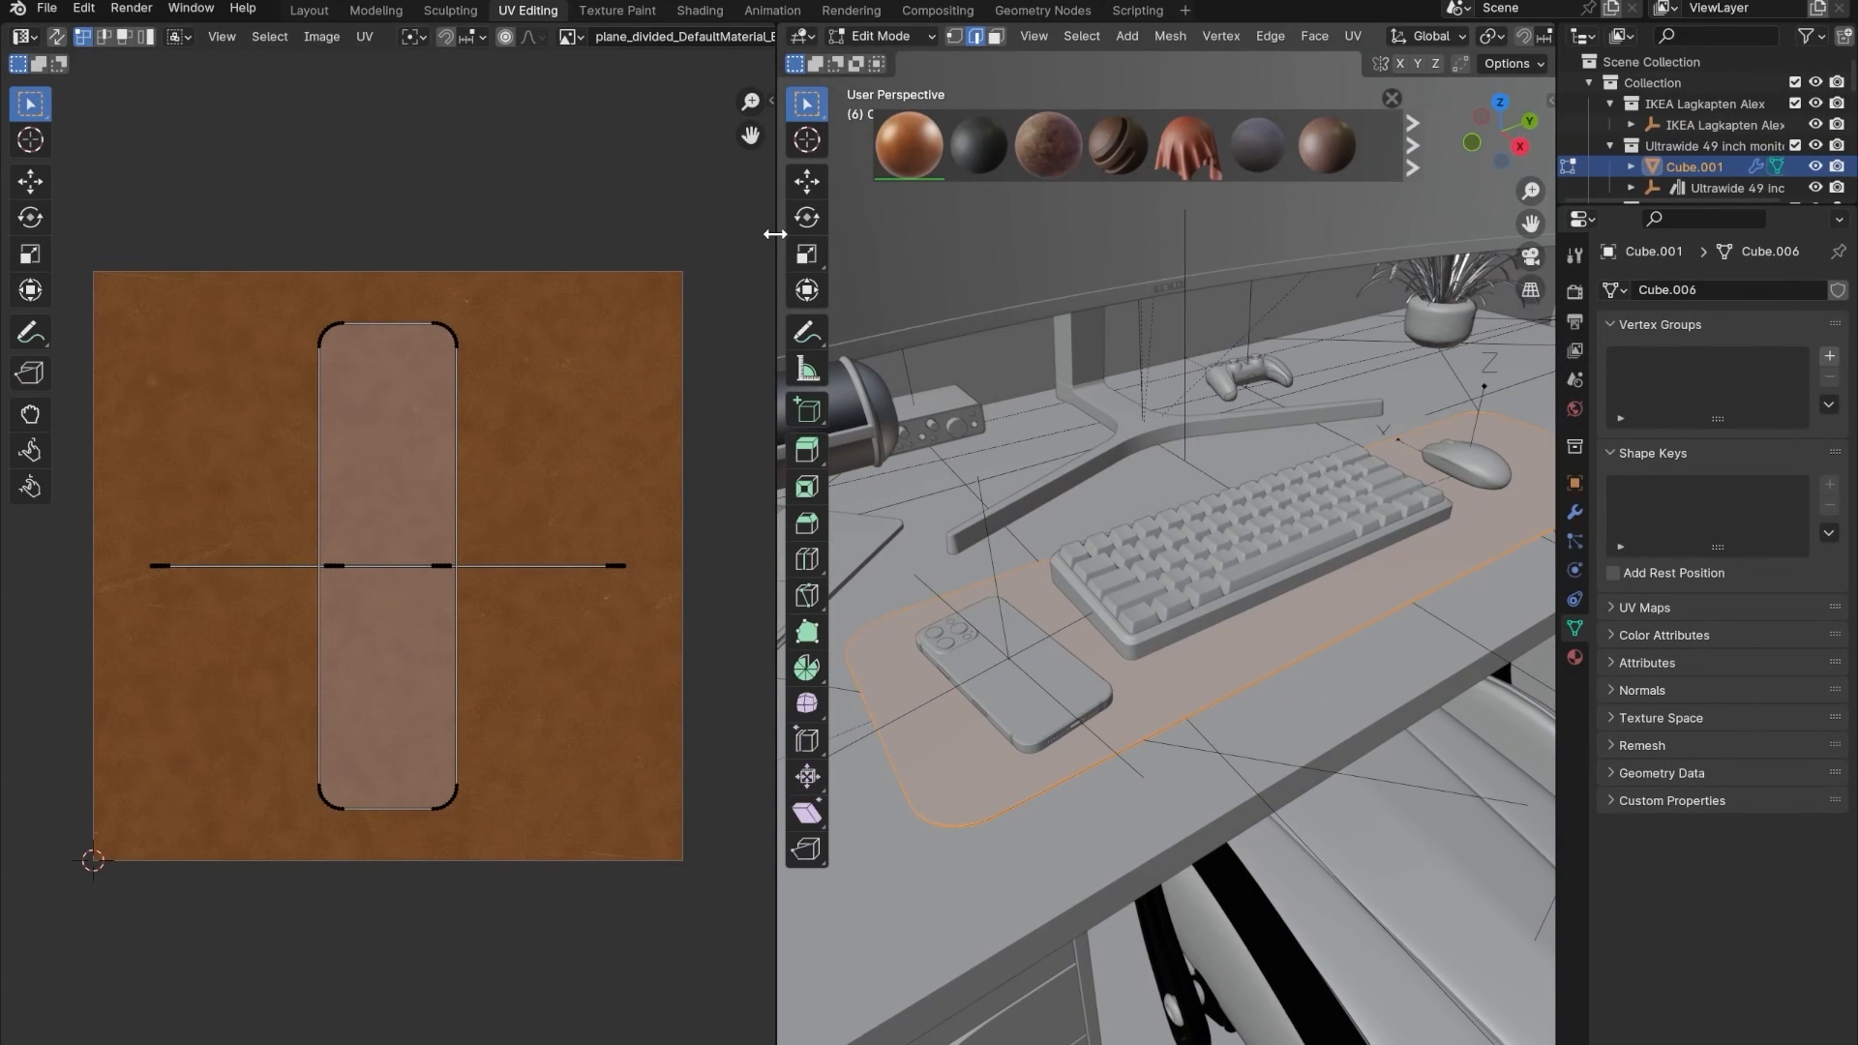
{"action": "left_click_drag", "start_coordinate": [775, 233], "coordinate": [375, 251]}
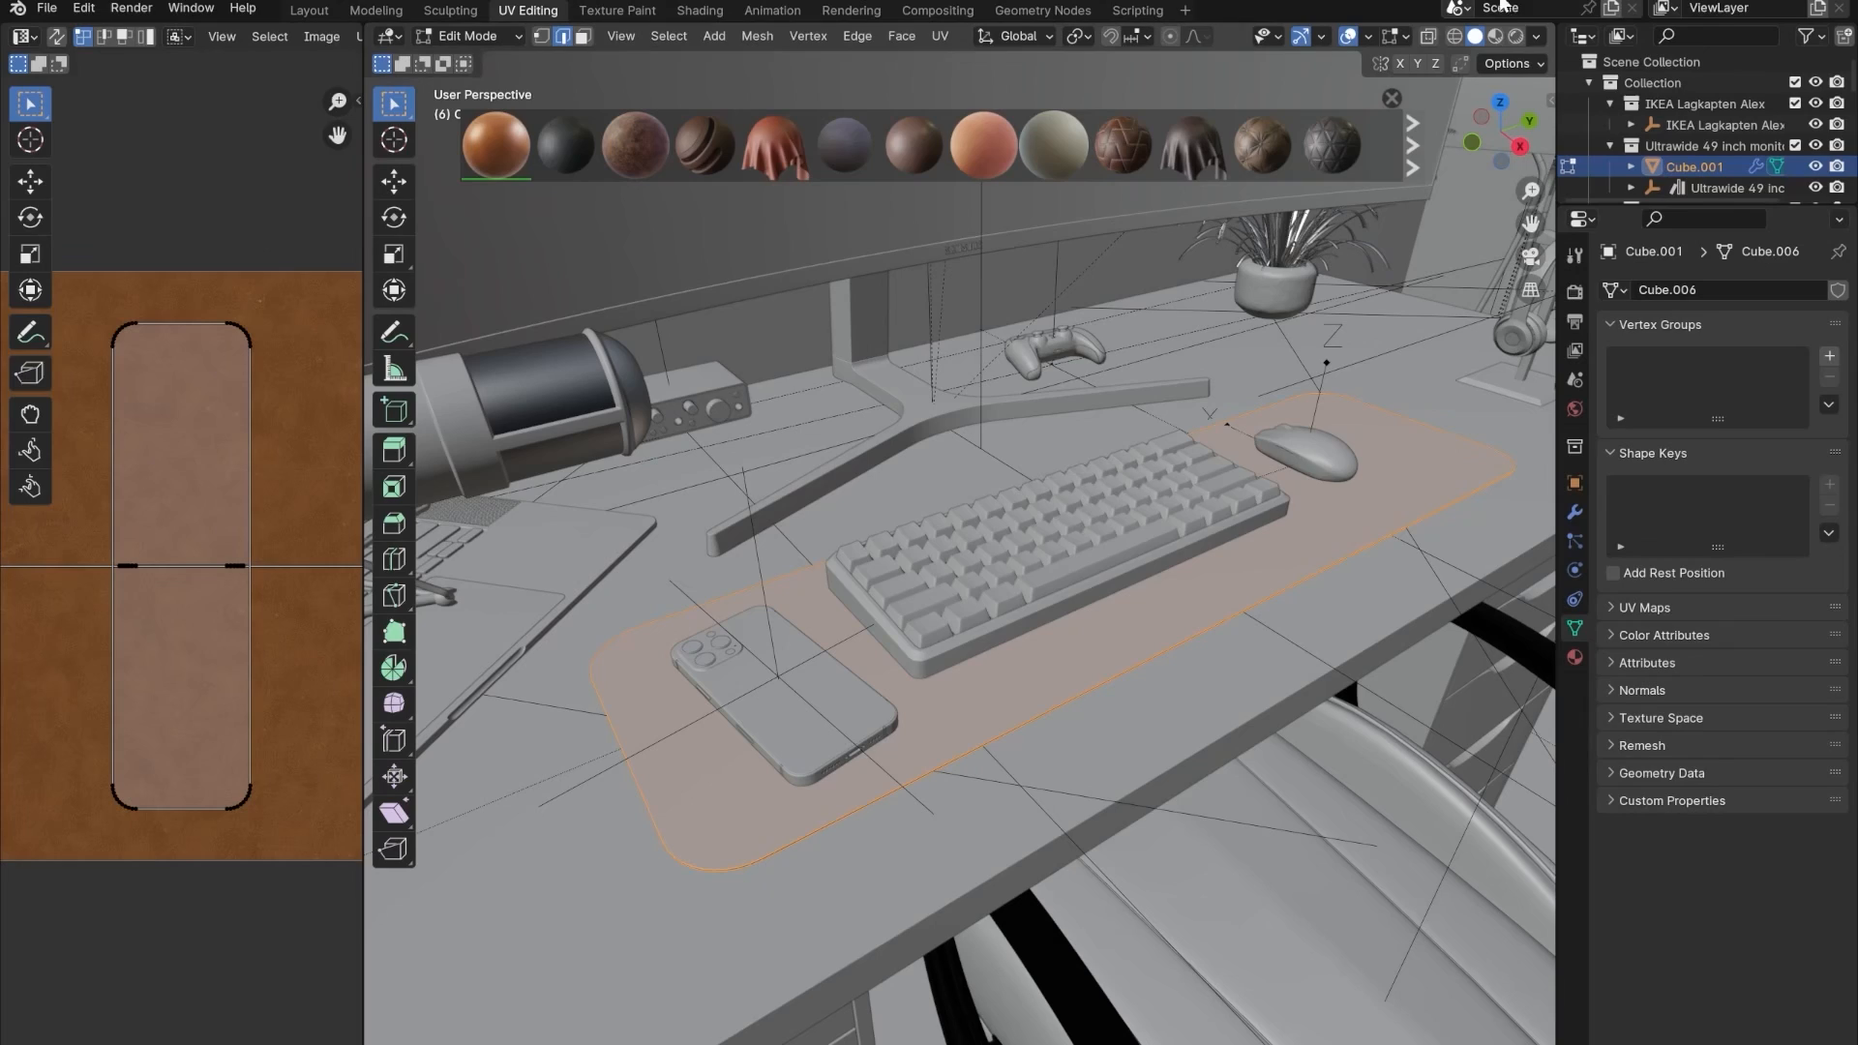
{"action": "left_click", "coordinate": [1495, 36]}
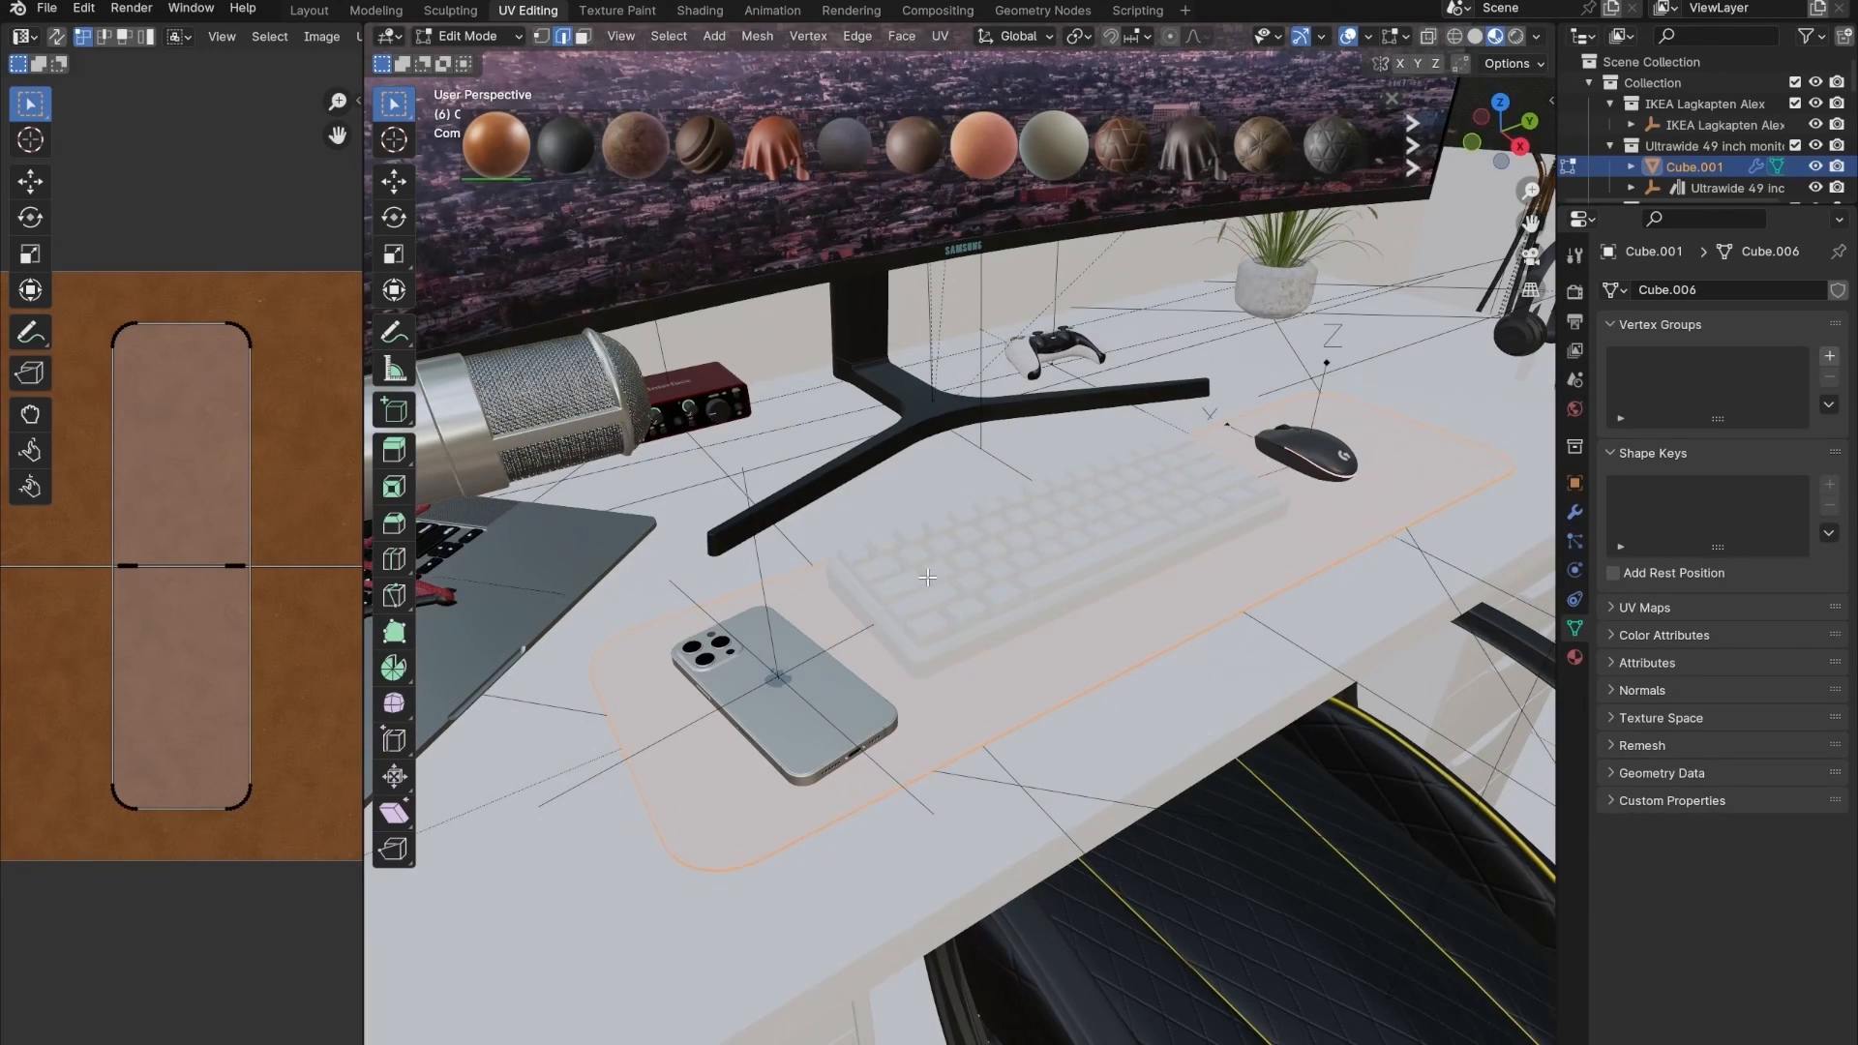
{"action": "scroll", "coordinate": [962, 656], "scroll_direction": "up", "scroll_amount": 6}
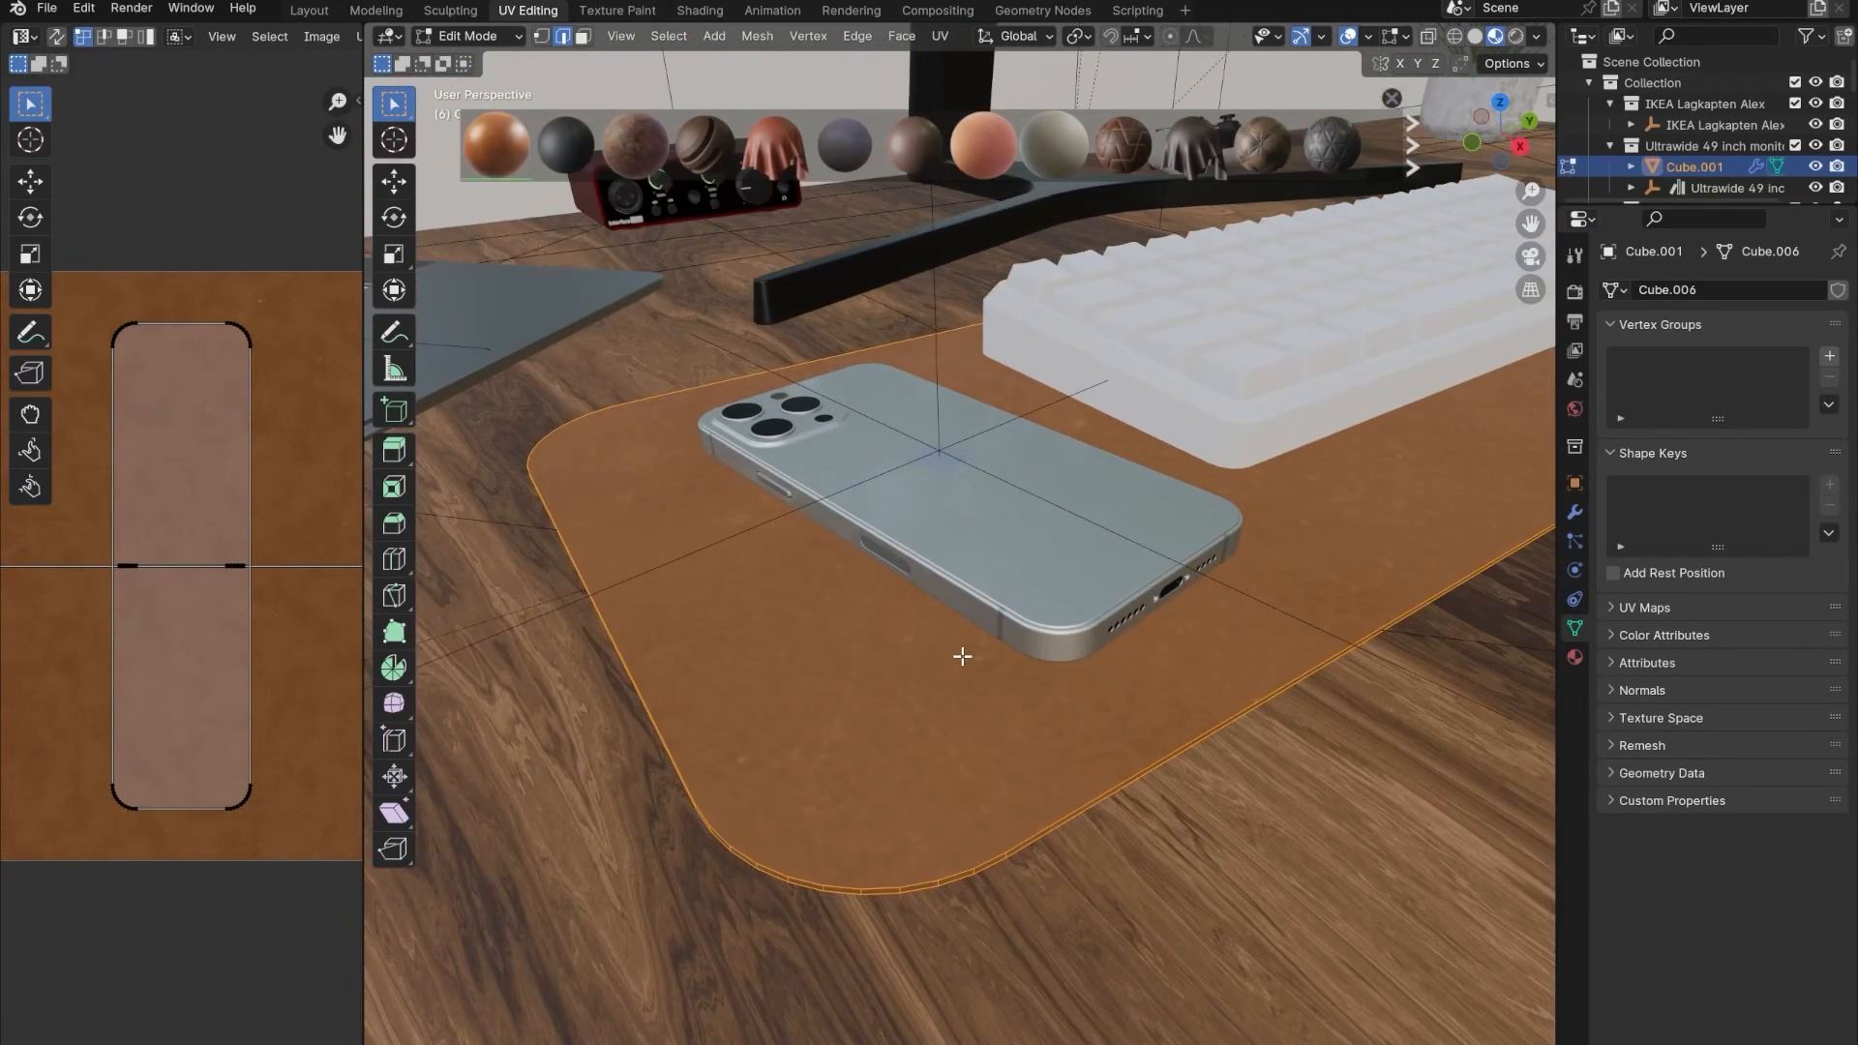
{"action": "middle_click_drag", "start_coordinate": [962, 656], "coordinate": [879, 683]}
{"action": "scroll", "coordinate": [887, 678], "scroll_direction": "down", "scroll_amount": 1}
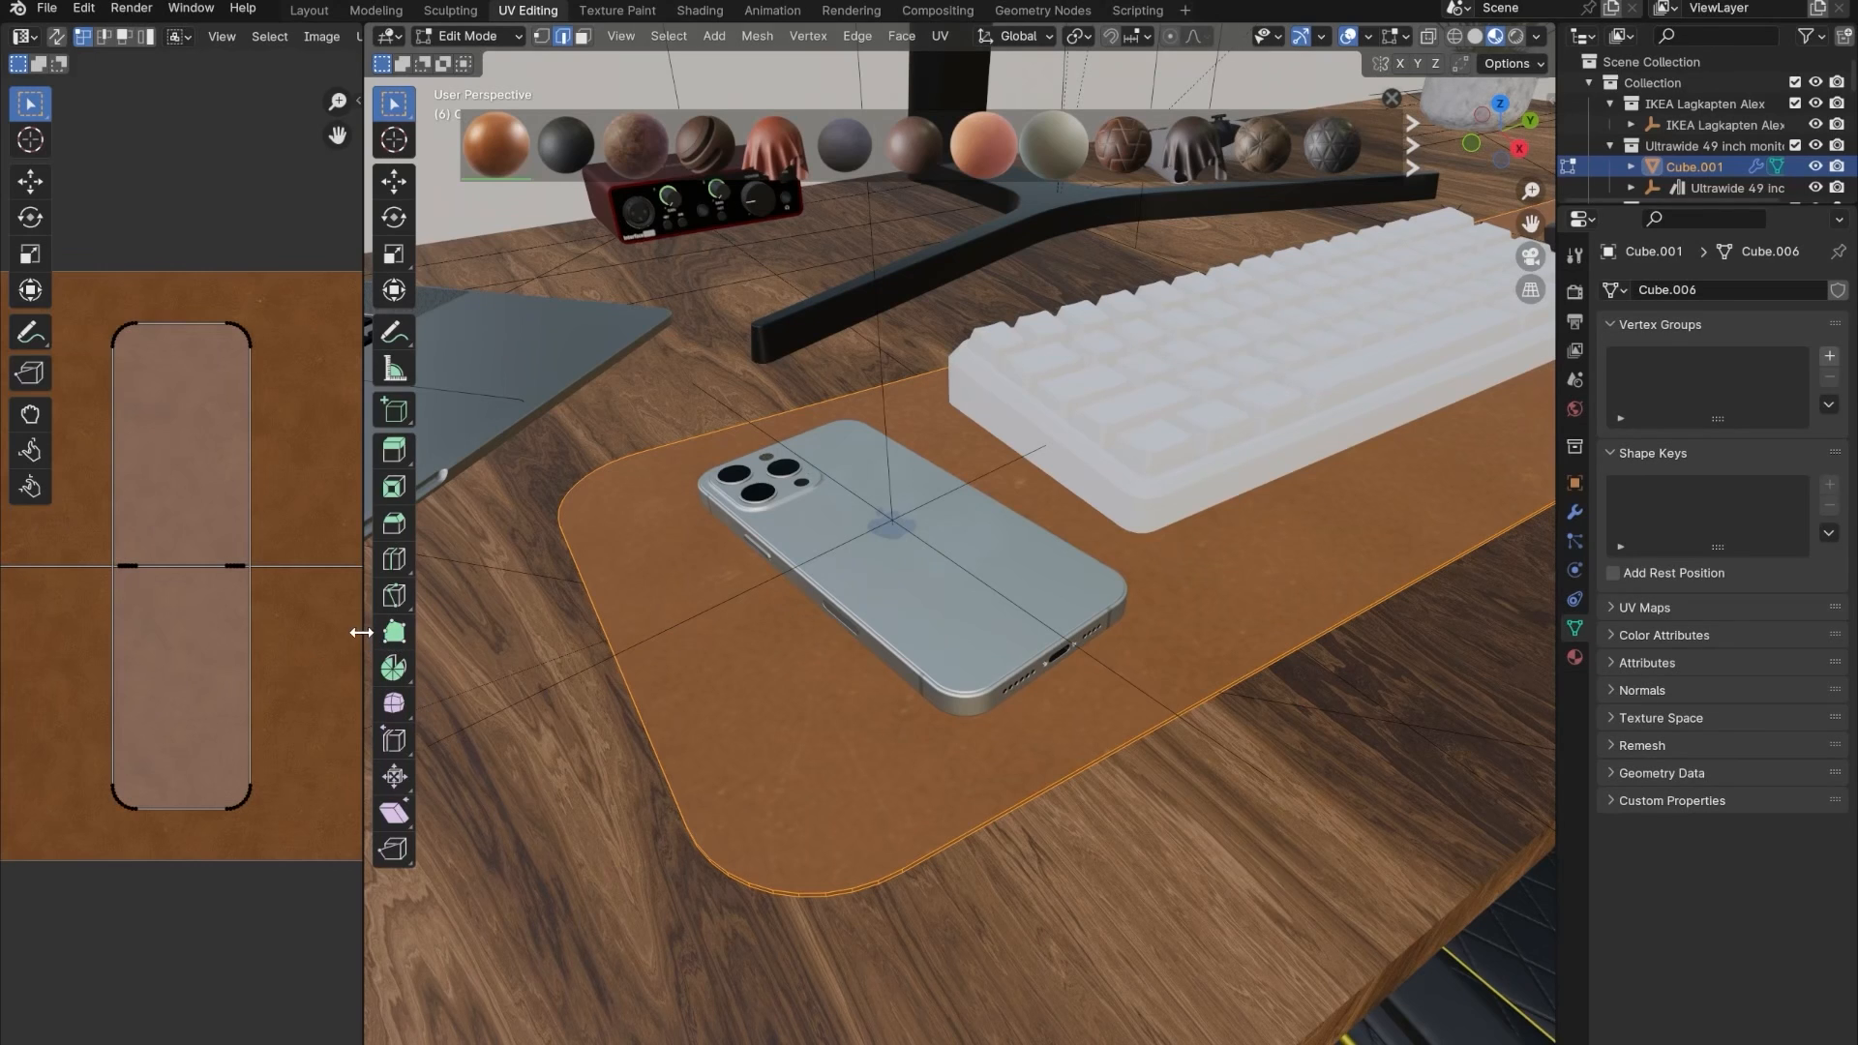
- Widen the UV editor and scale the desk mat's entire UV layout up by a factor of about 2.2
{"action": "left_click_drag", "start_coordinate": [361, 632], "coordinate": [811, 596]}
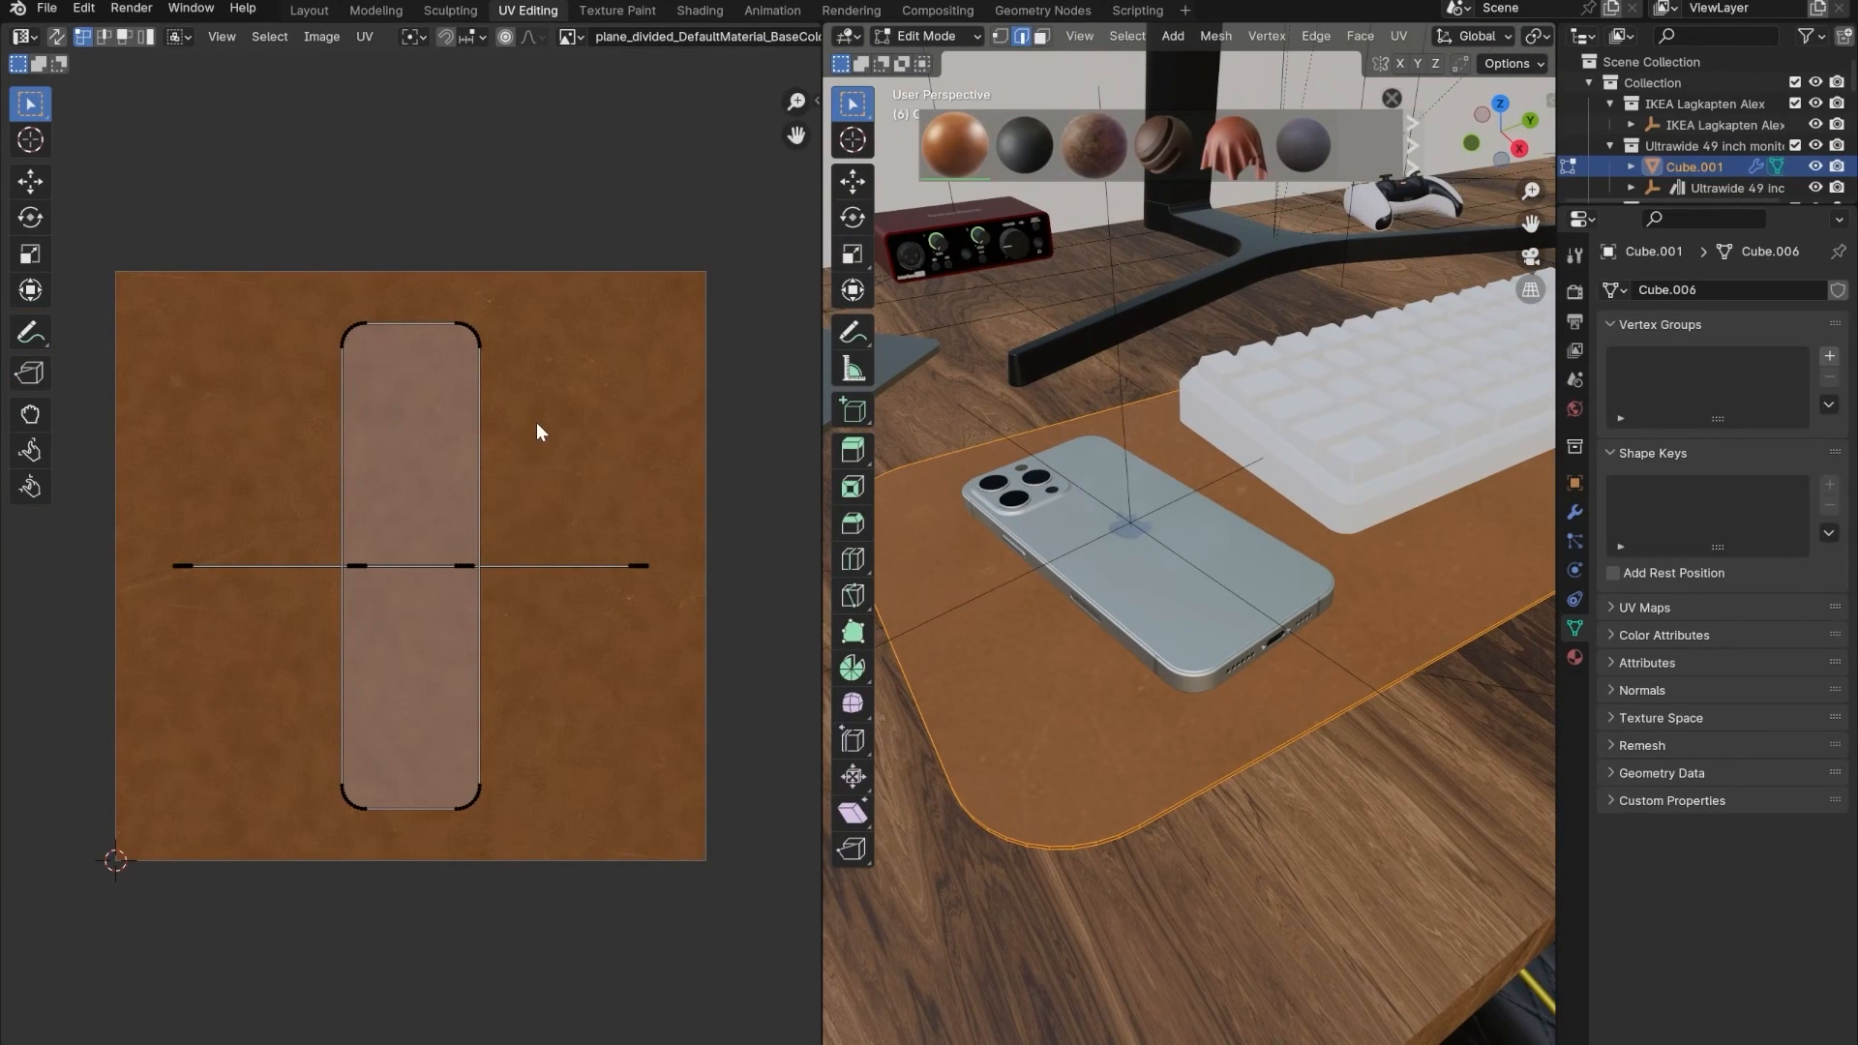
{"action": "key", "text": "a"}
{"action": "key", "text": "s"}
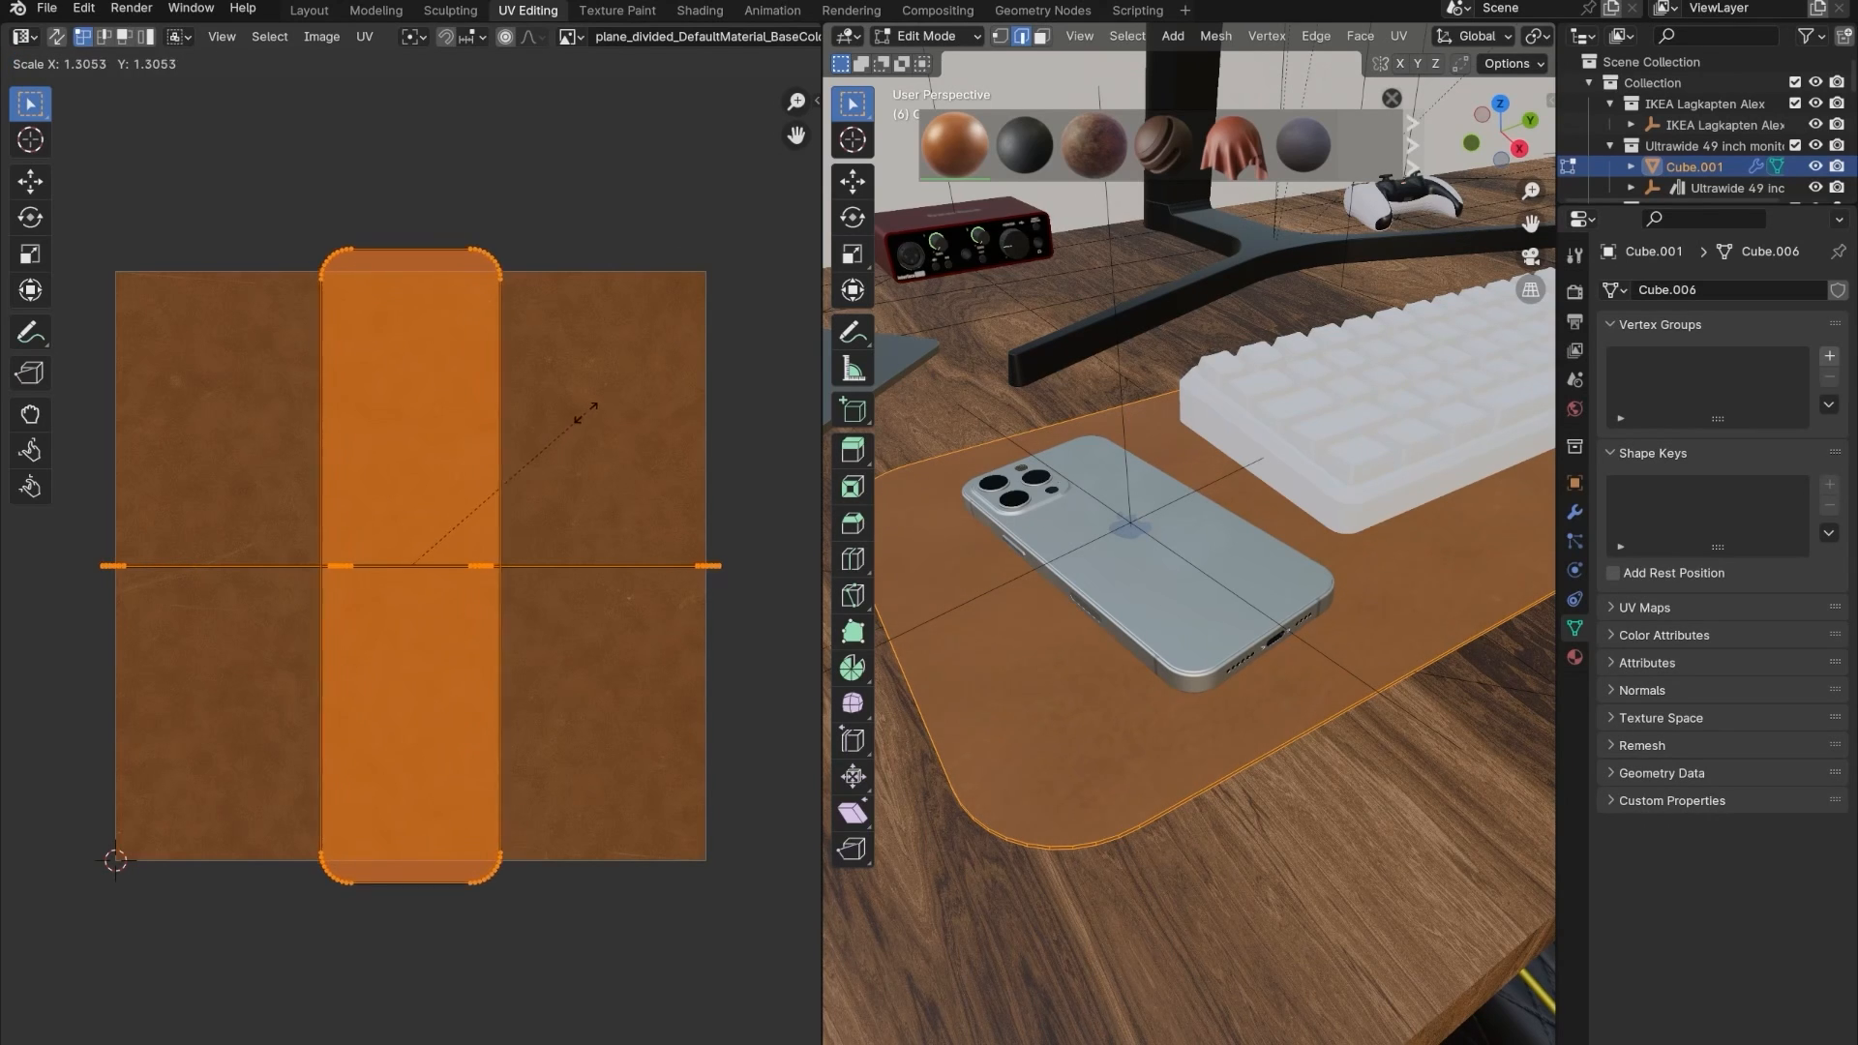
{"action": "right_click", "coordinate": [681, 354]}
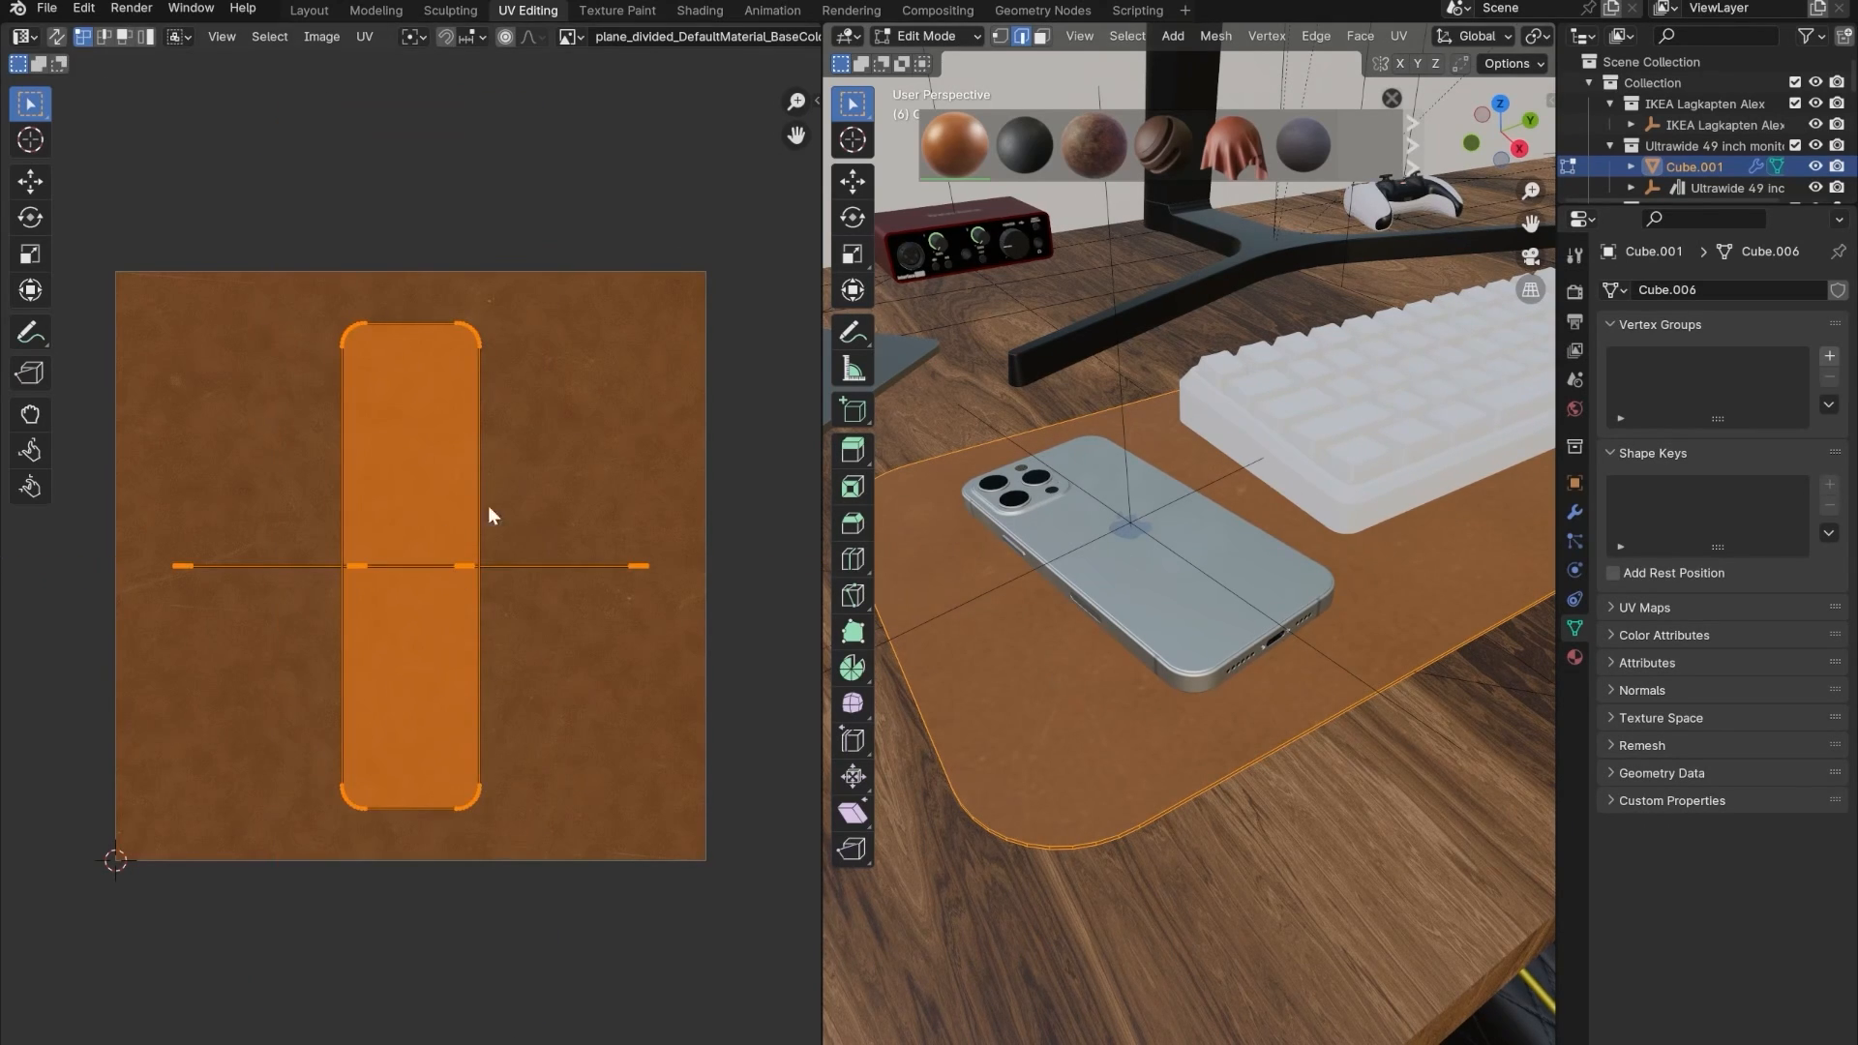
{"action": "key", "text": "s"}
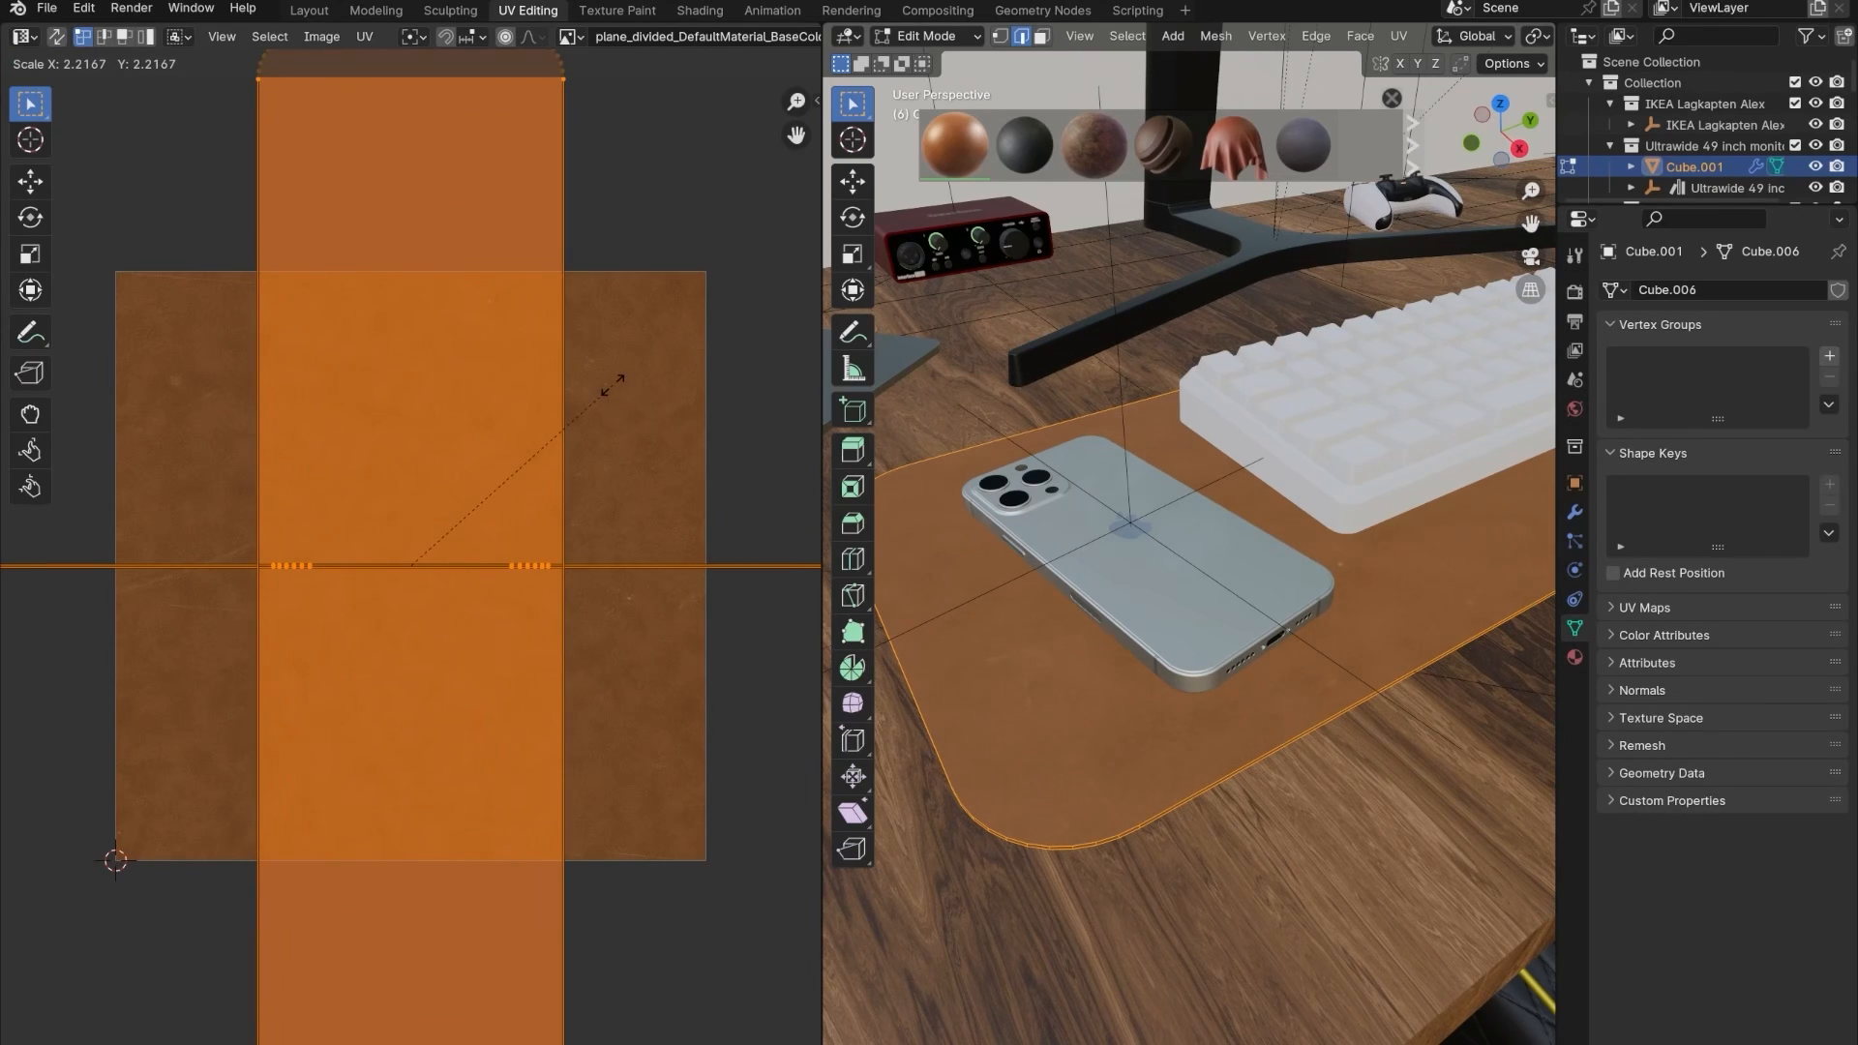
{"action": "left_click", "coordinate": [612, 385]}
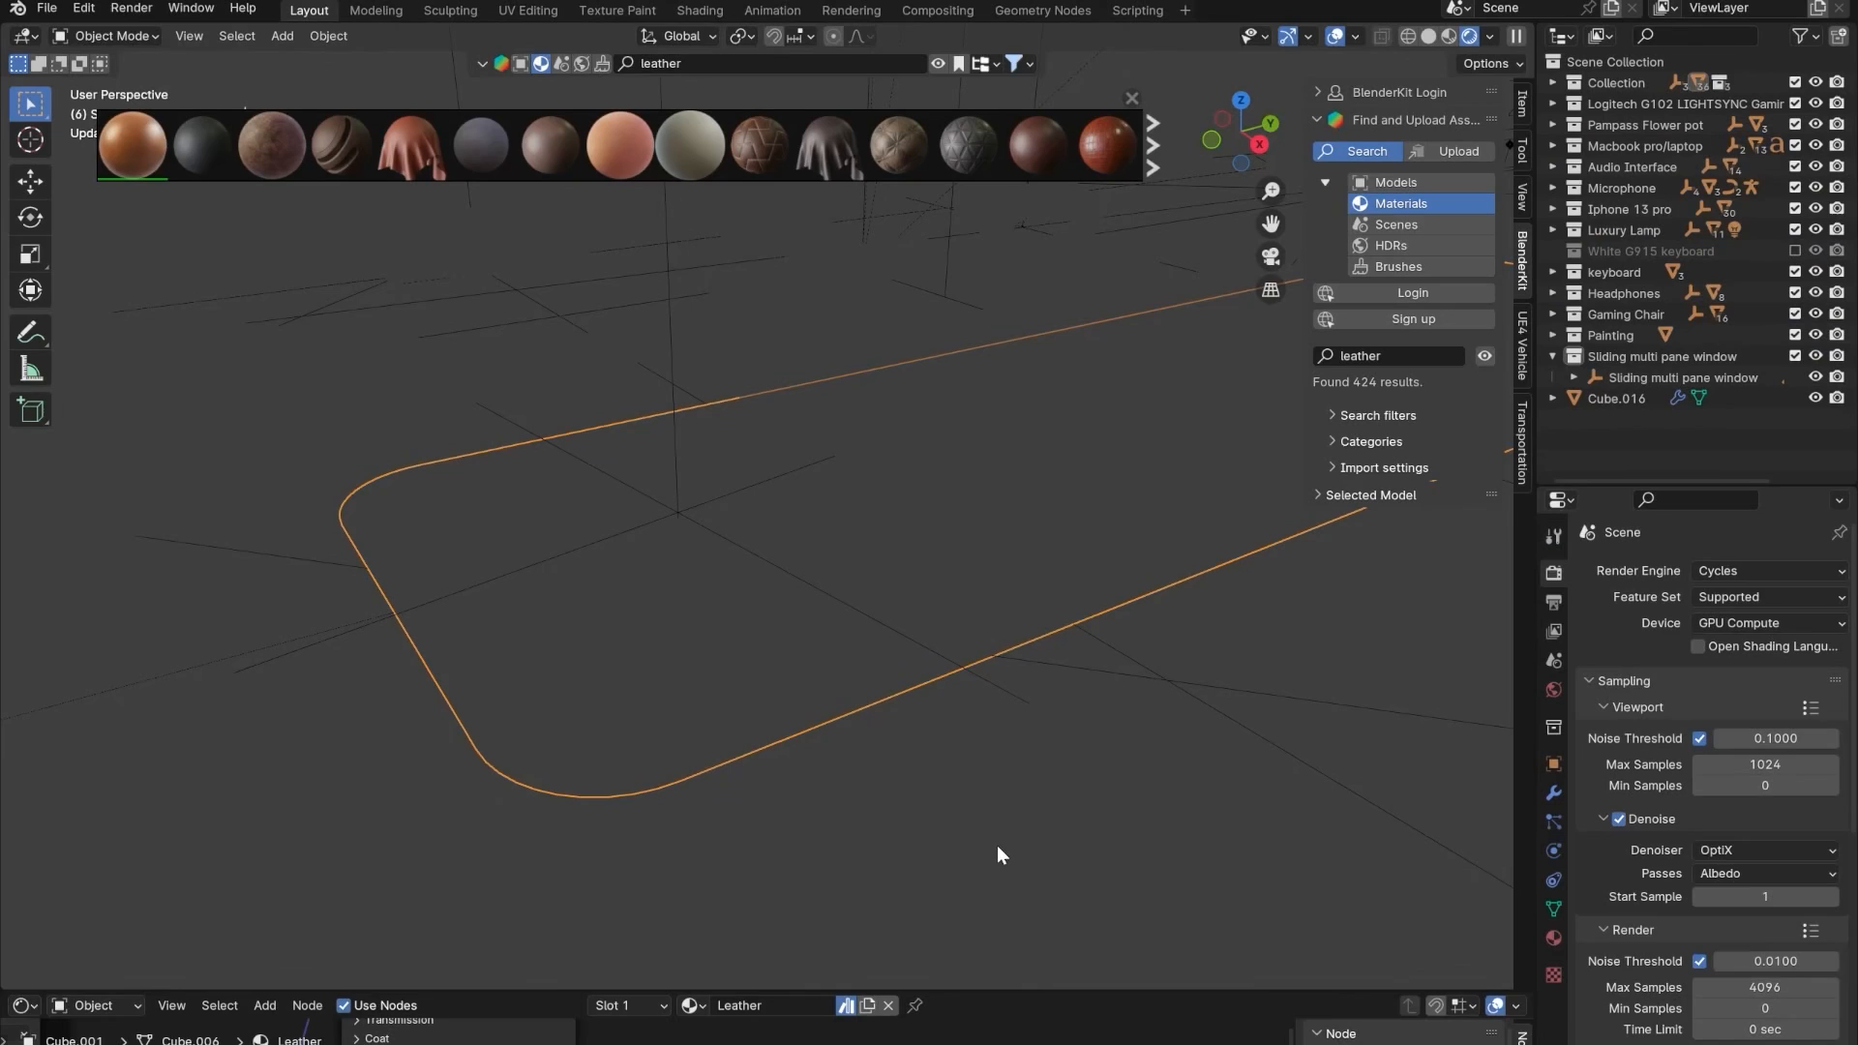
- Inspect the rescaled leather on the desk mat in the rendered Layout workspace and select the phone lying on it
{"action": "left_click", "coordinate": [997, 845]}
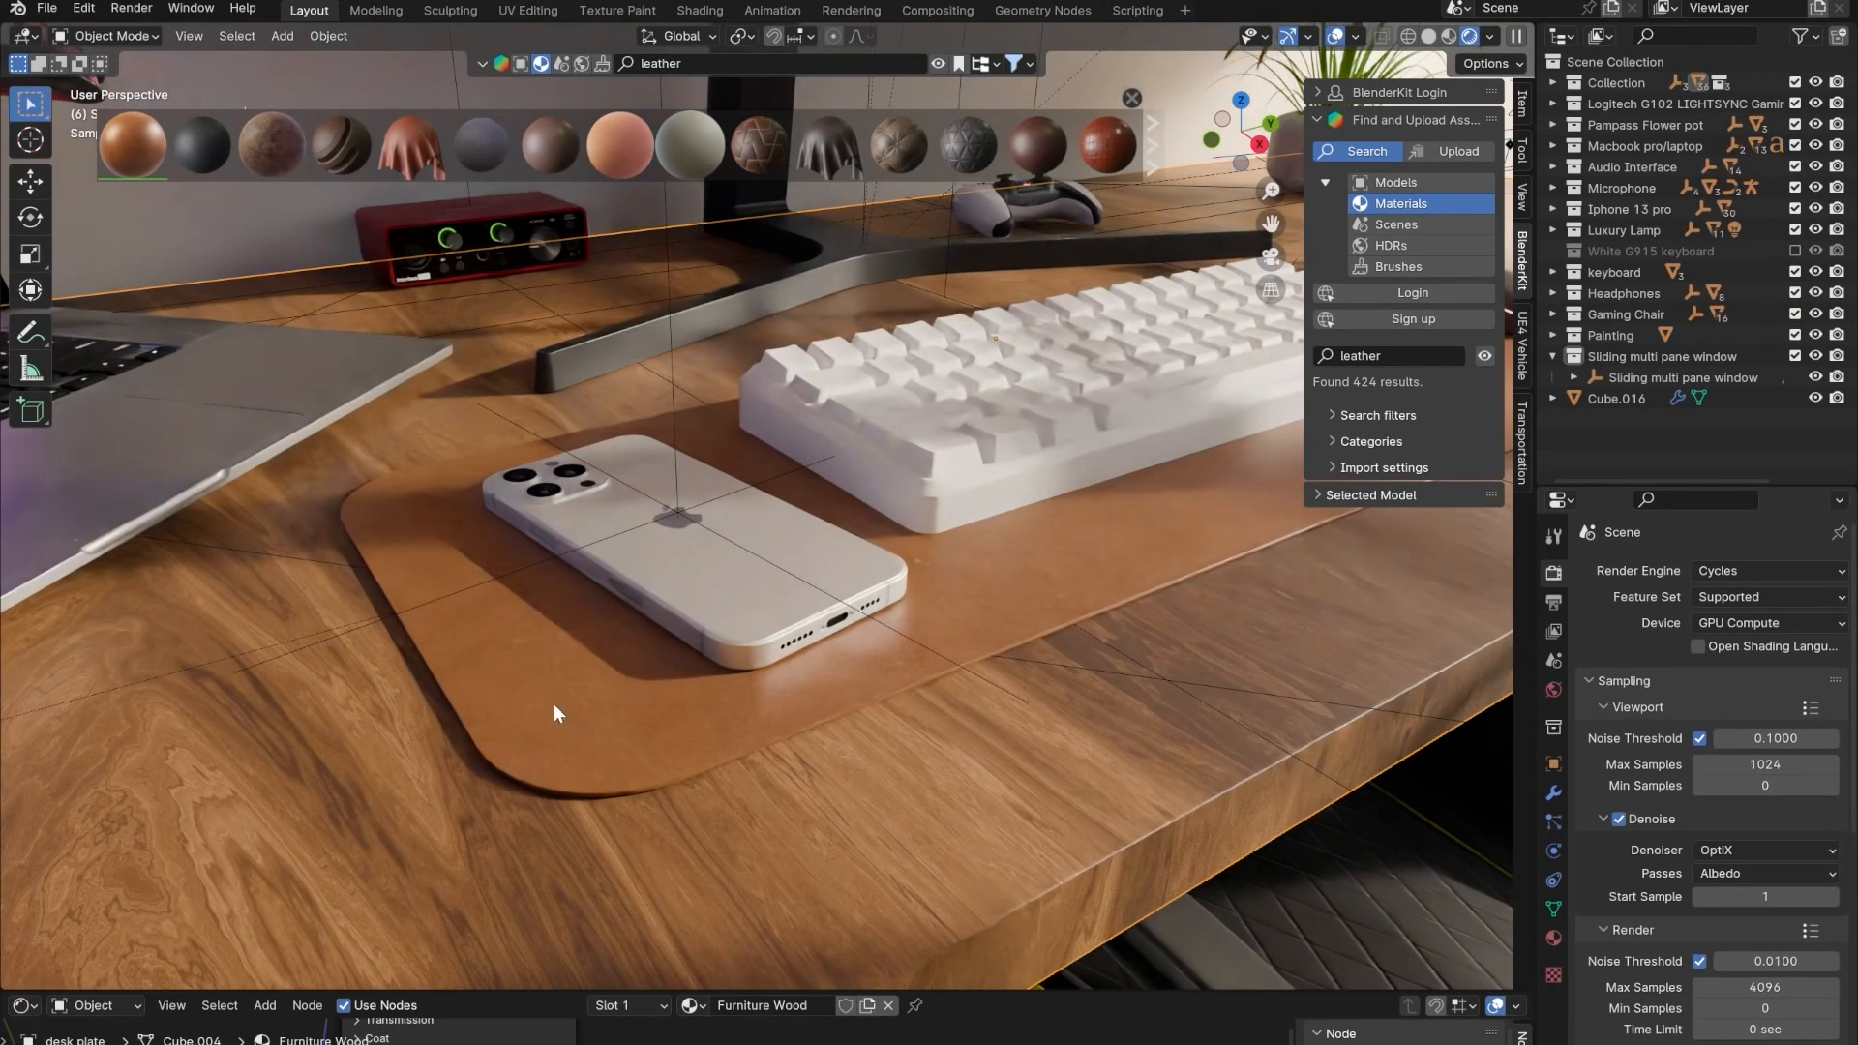
{"action": "scroll", "coordinate": [677, 724], "scroll_direction": "down", "scroll_amount": 2}
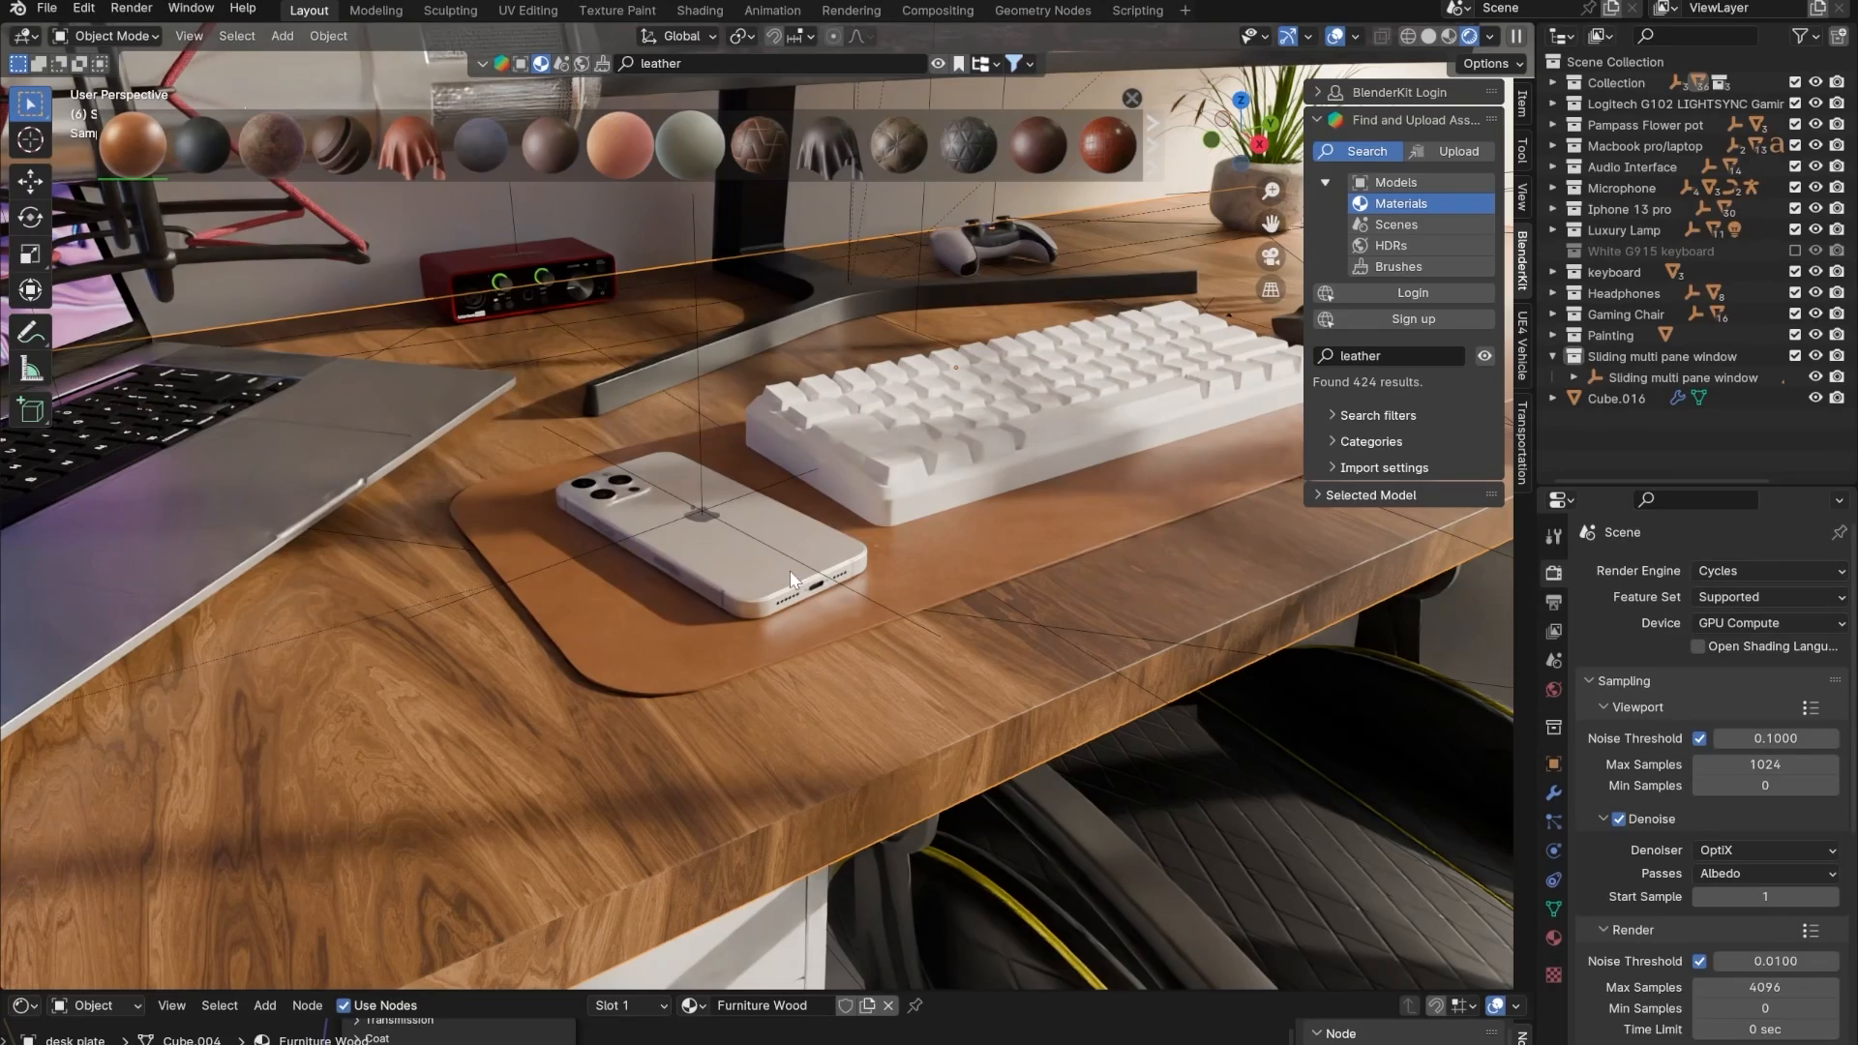
{"action": "middle_click_drag", "start_coordinate": [805, 608], "coordinate": [721, 755], "text": "shift"}
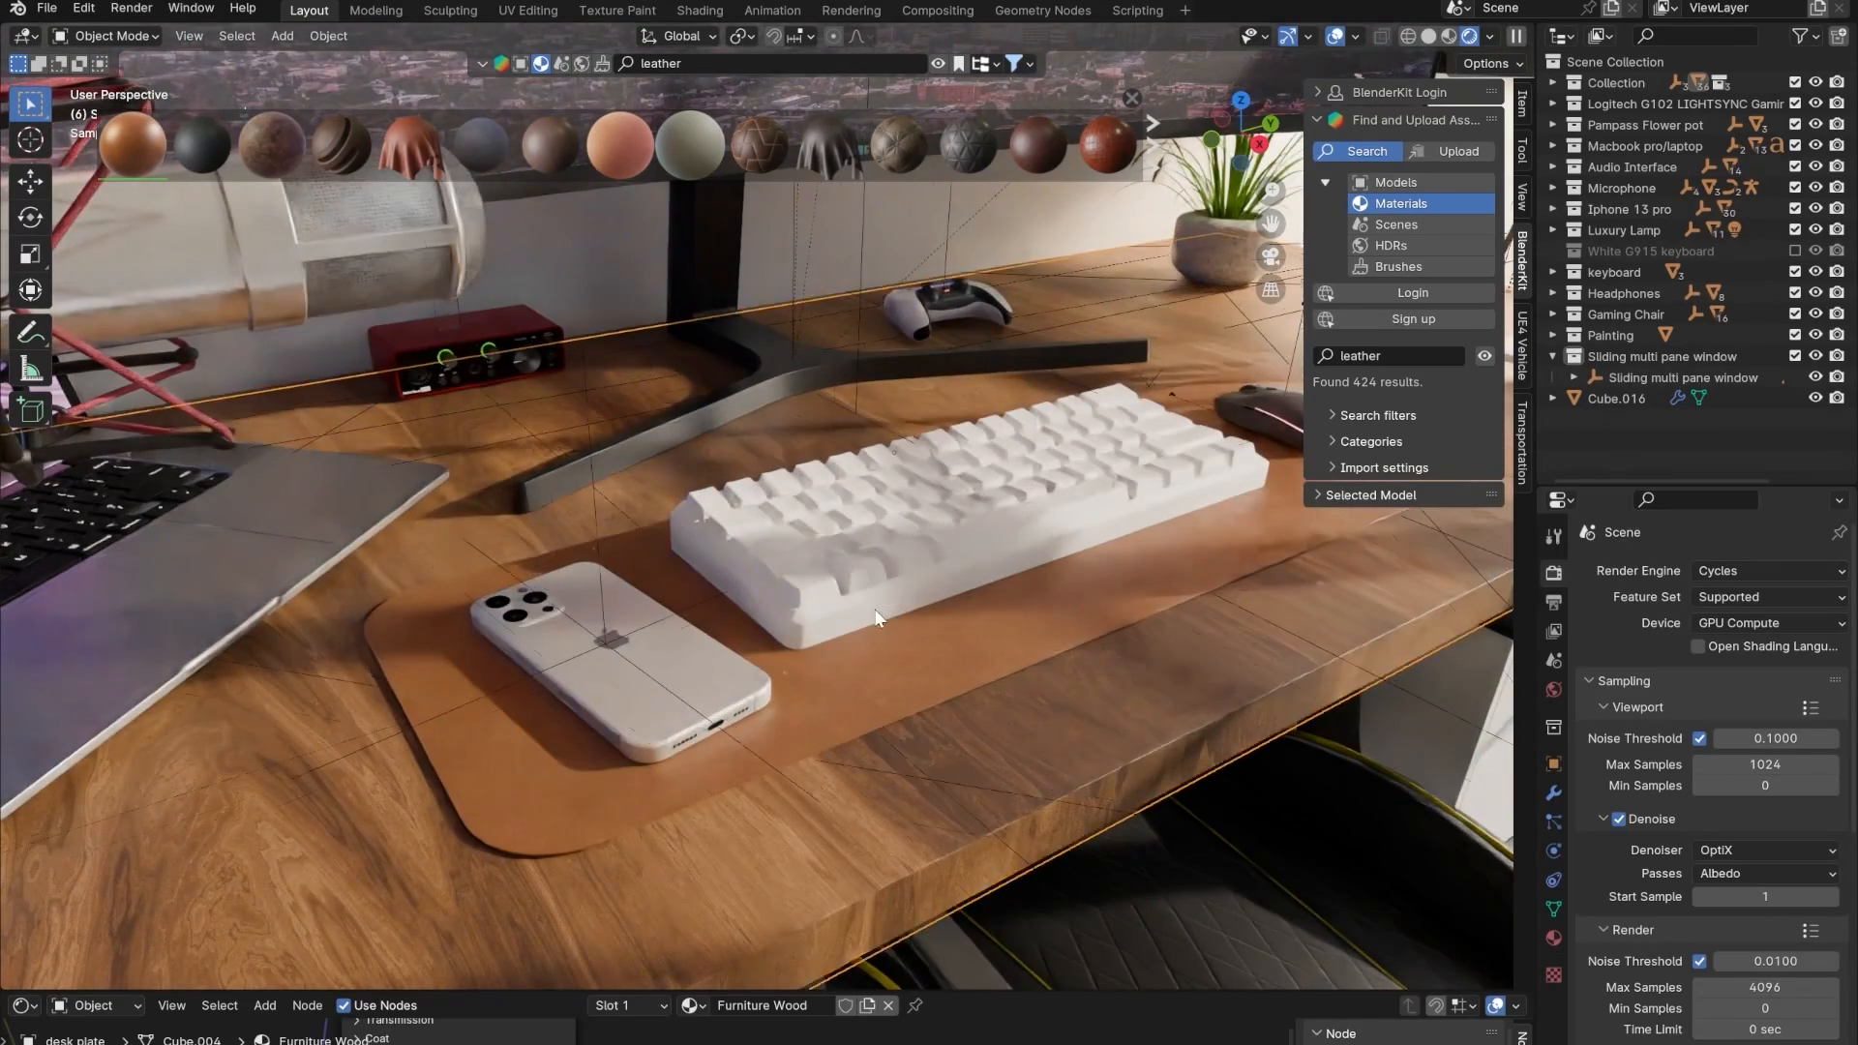
{"action": "middle_click_drag", "start_coordinate": [532, 760], "coordinate": [427, 815], "text": "shift"}
{"action": "scroll", "coordinate": [758, 596], "scroll_direction": "up", "scroll_amount": 2}
{"action": "middle_click_drag", "start_coordinate": [619, 789], "coordinate": [703, 727], "text": "shift"}
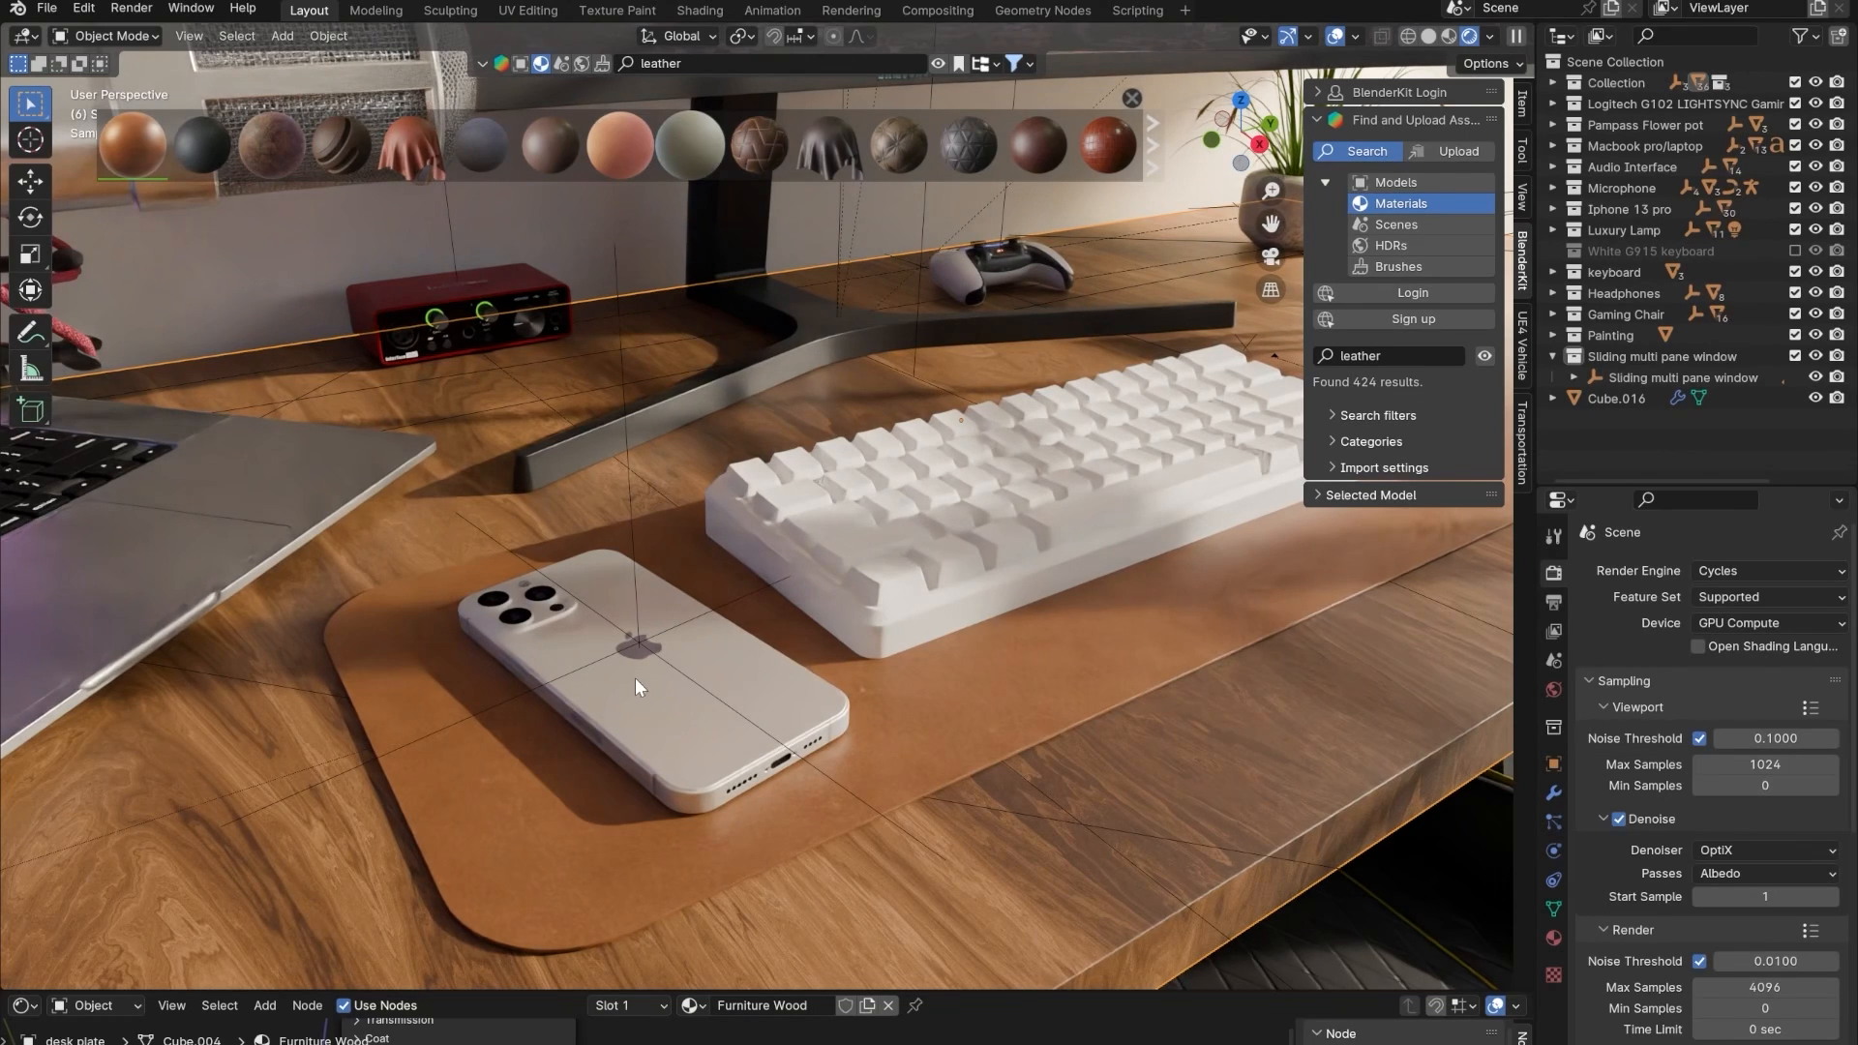
{"action": "left_click", "coordinate": [665, 726]}
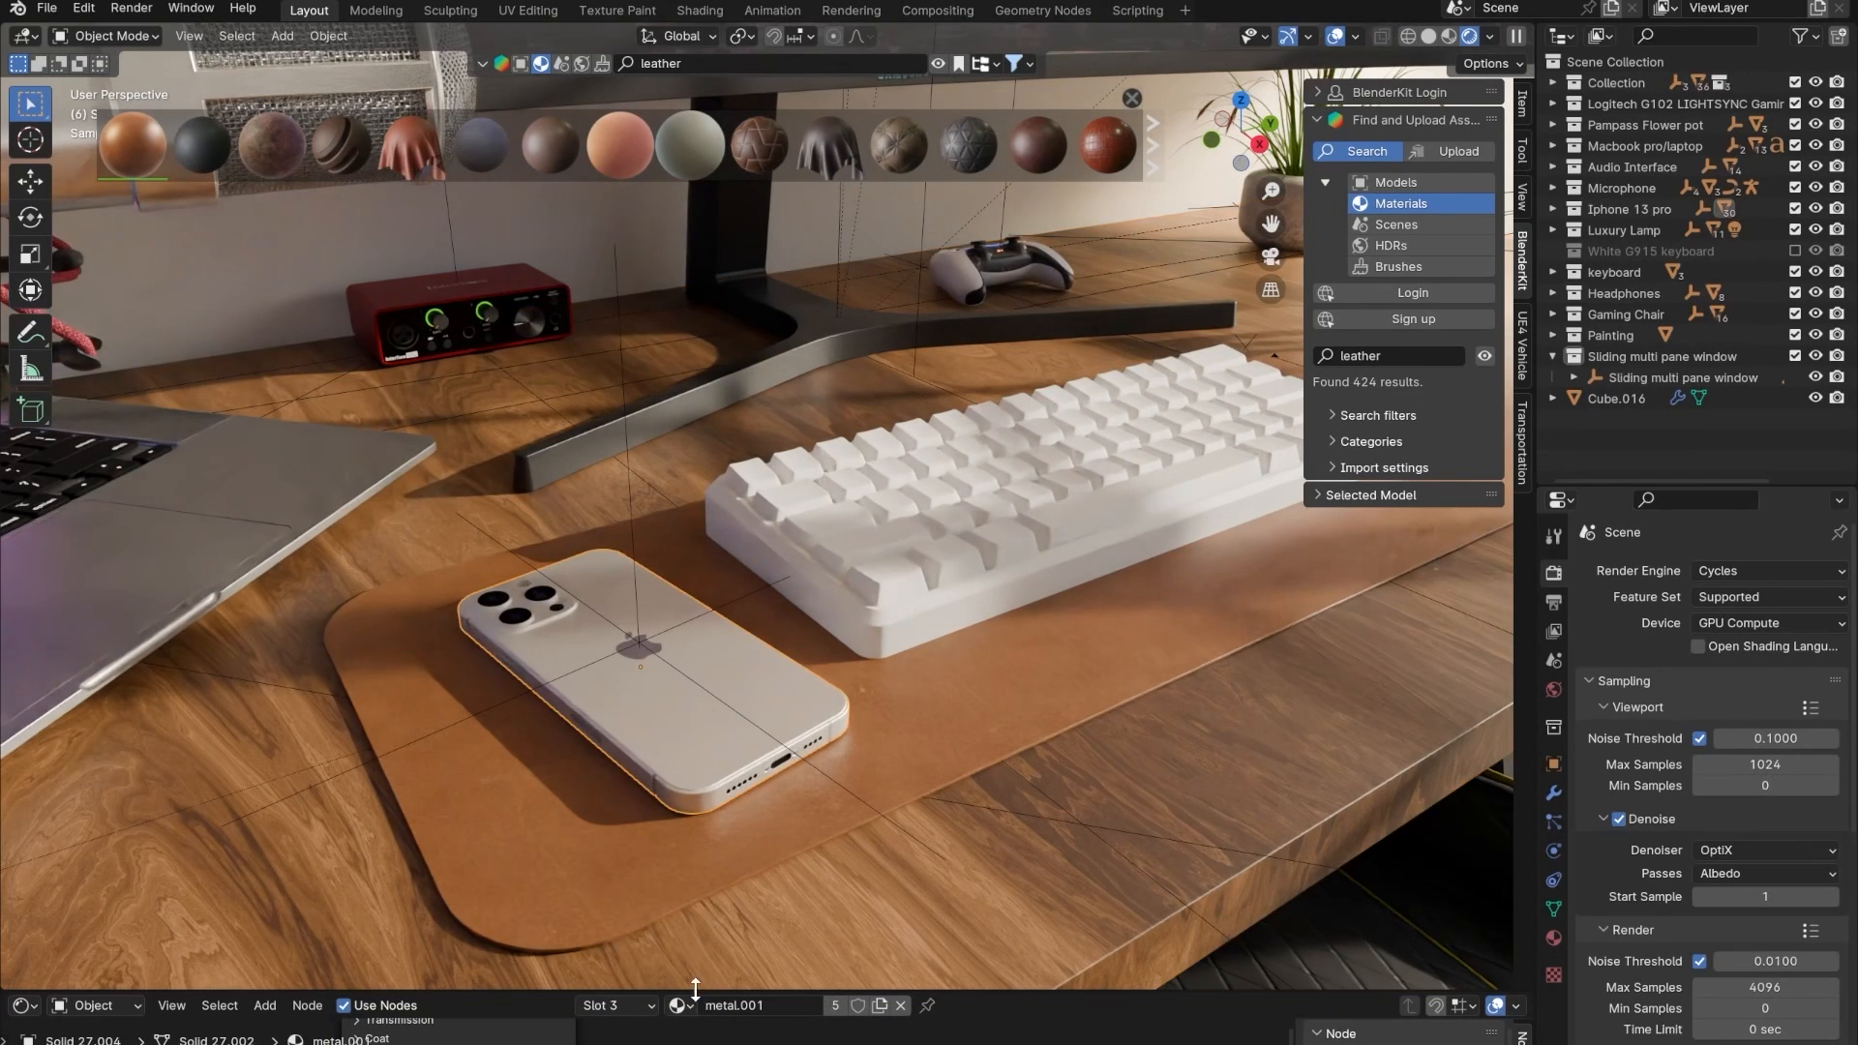
- Enlarge the Shader Editor and darken the base color of the phone's metal.001 material to black
{"action": "left_click_drag", "start_coordinate": [694, 989], "coordinate": [677, 672]}
{"action": "scroll", "coordinate": [642, 885], "scroll_direction": "down", "scroll_amount": 5}
{"action": "middle_click_drag", "start_coordinate": [615, 840], "coordinate": [696, 929]}
{"action": "scroll", "coordinate": [696, 929], "scroll_direction": "up", "scroll_amount": 4}
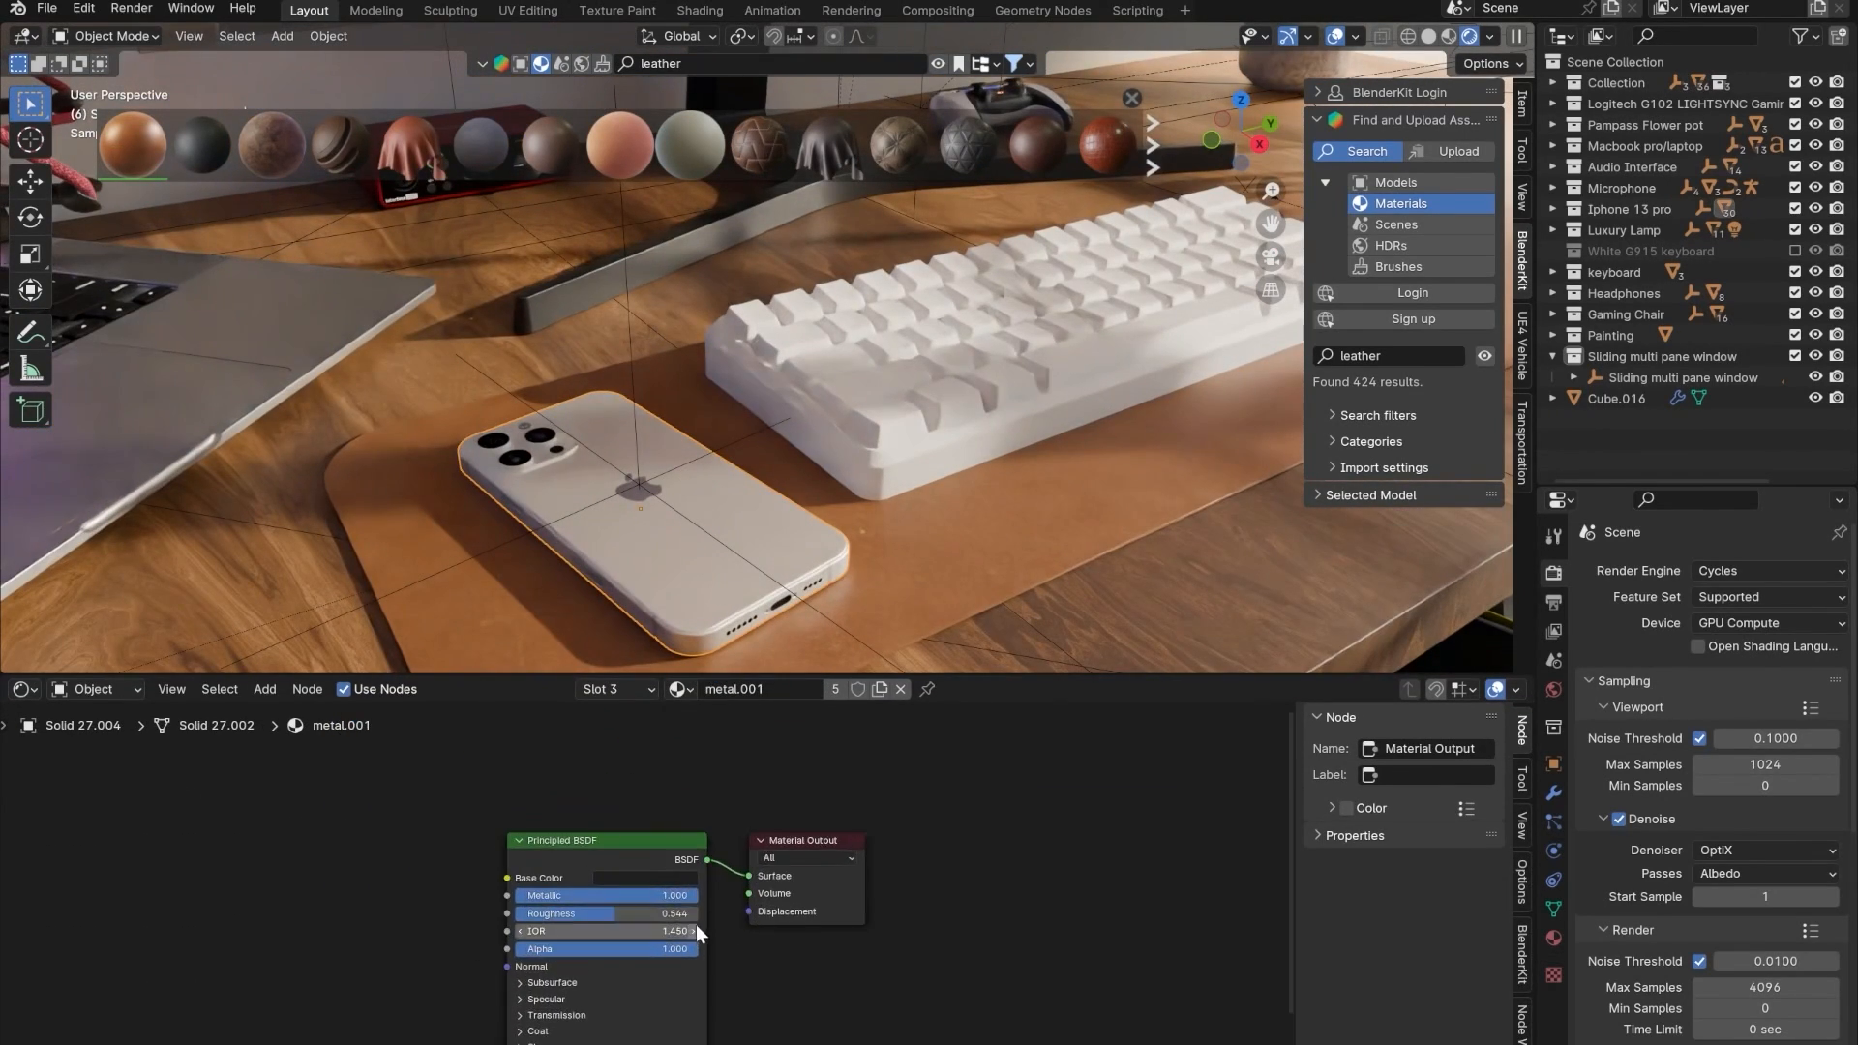
{"action": "scroll", "coordinate": [677, 920], "scroll_direction": "up", "scroll_amount": 2}
{"action": "left_click", "coordinate": [620, 879]}
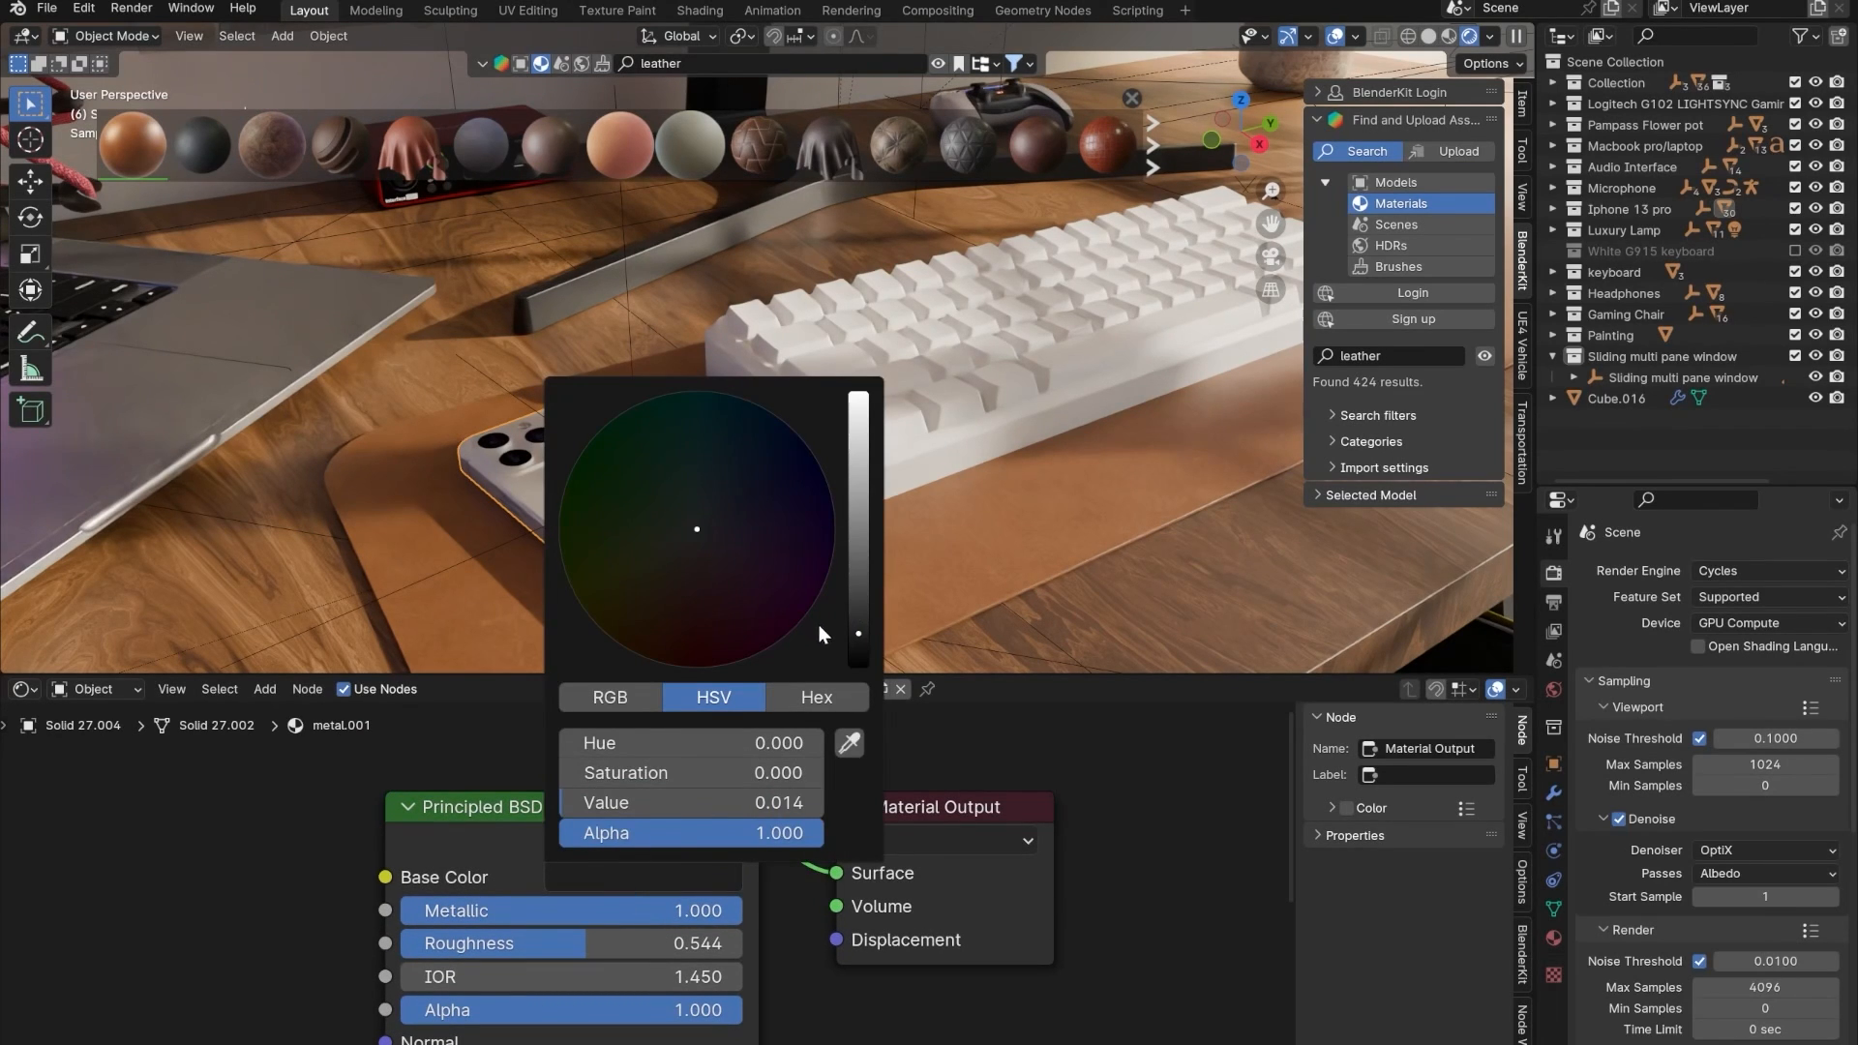
{"action": "mouse_move", "coordinate": [859, 631]}
{"action": "left_mouse_down"}
{"action": "mouse_move", "coordinate": [859, 604]}
{"action": "mouse_move", "coordinate": [858, 668]}
{"action": "left_mouse_up"}
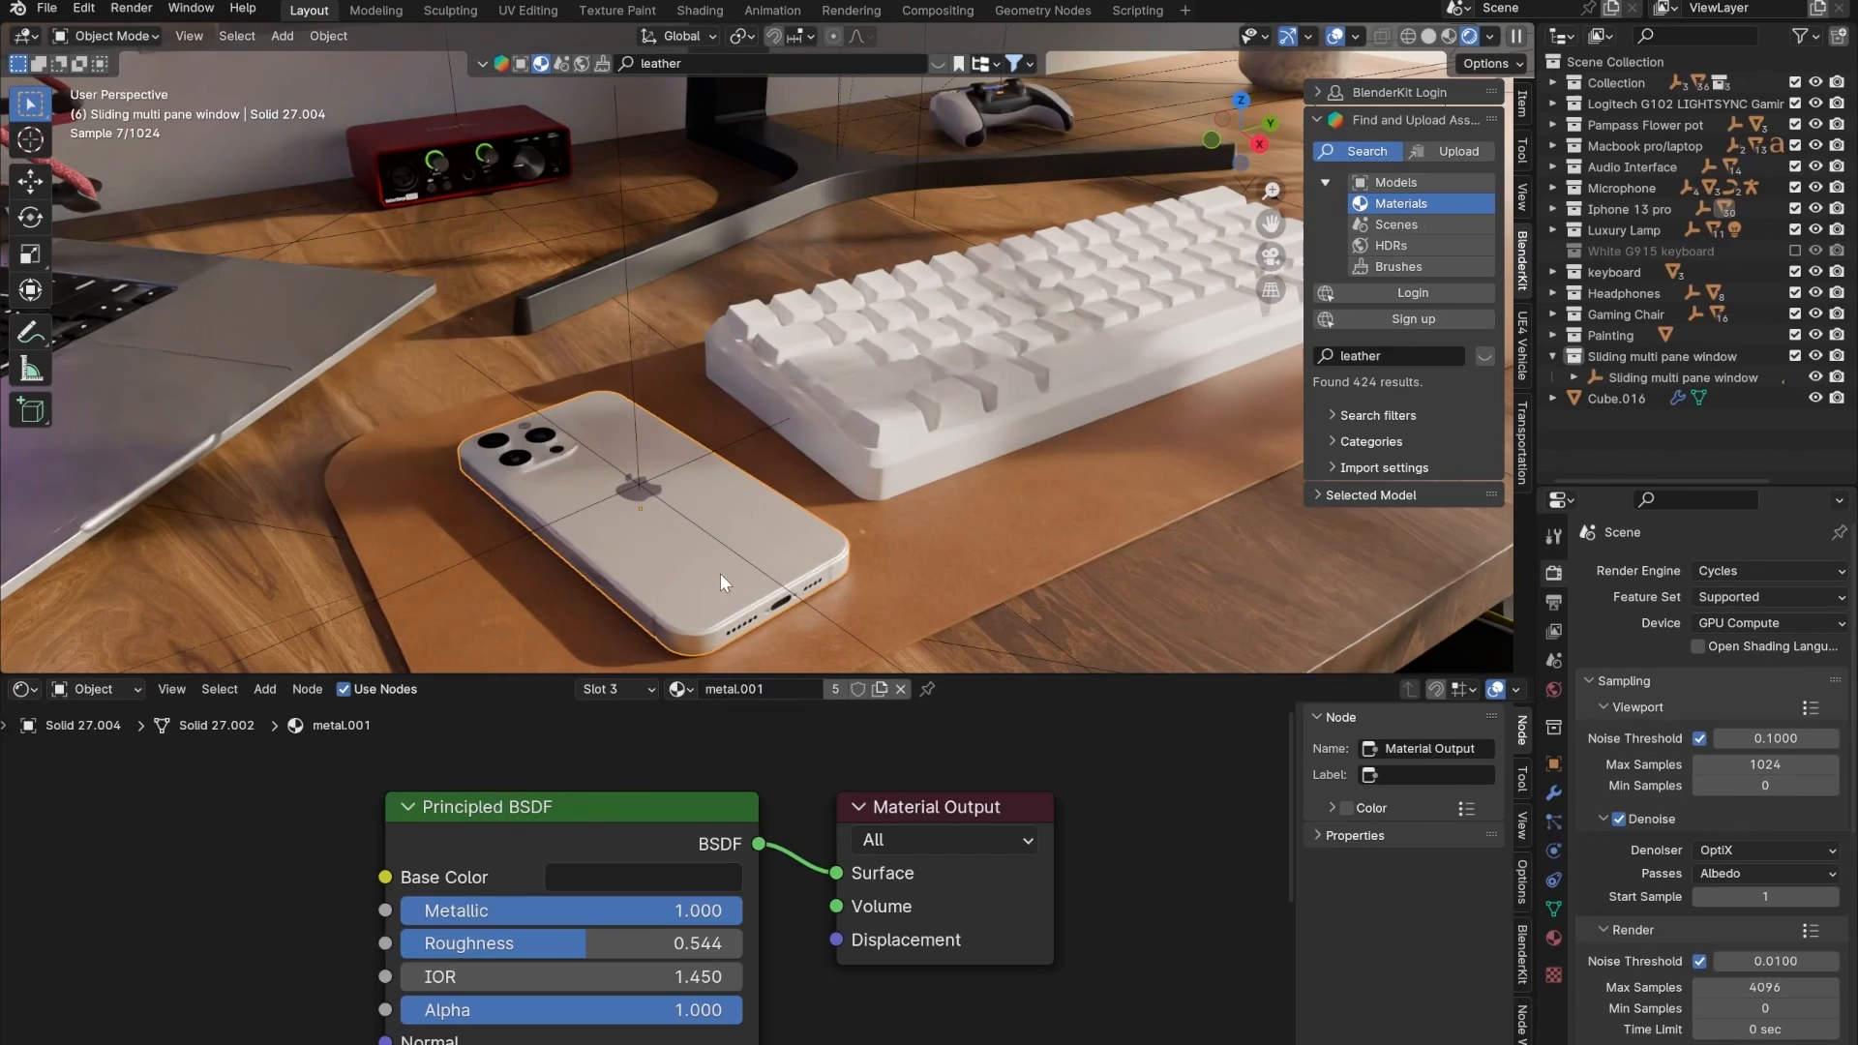
- Select the white keyboard's body and search the BlenderKit materials for "plastic"
{"action": "middle_click_drag", "start_coordinate": [852, 537], "coordinate": [691, 590], "text": "shift"}
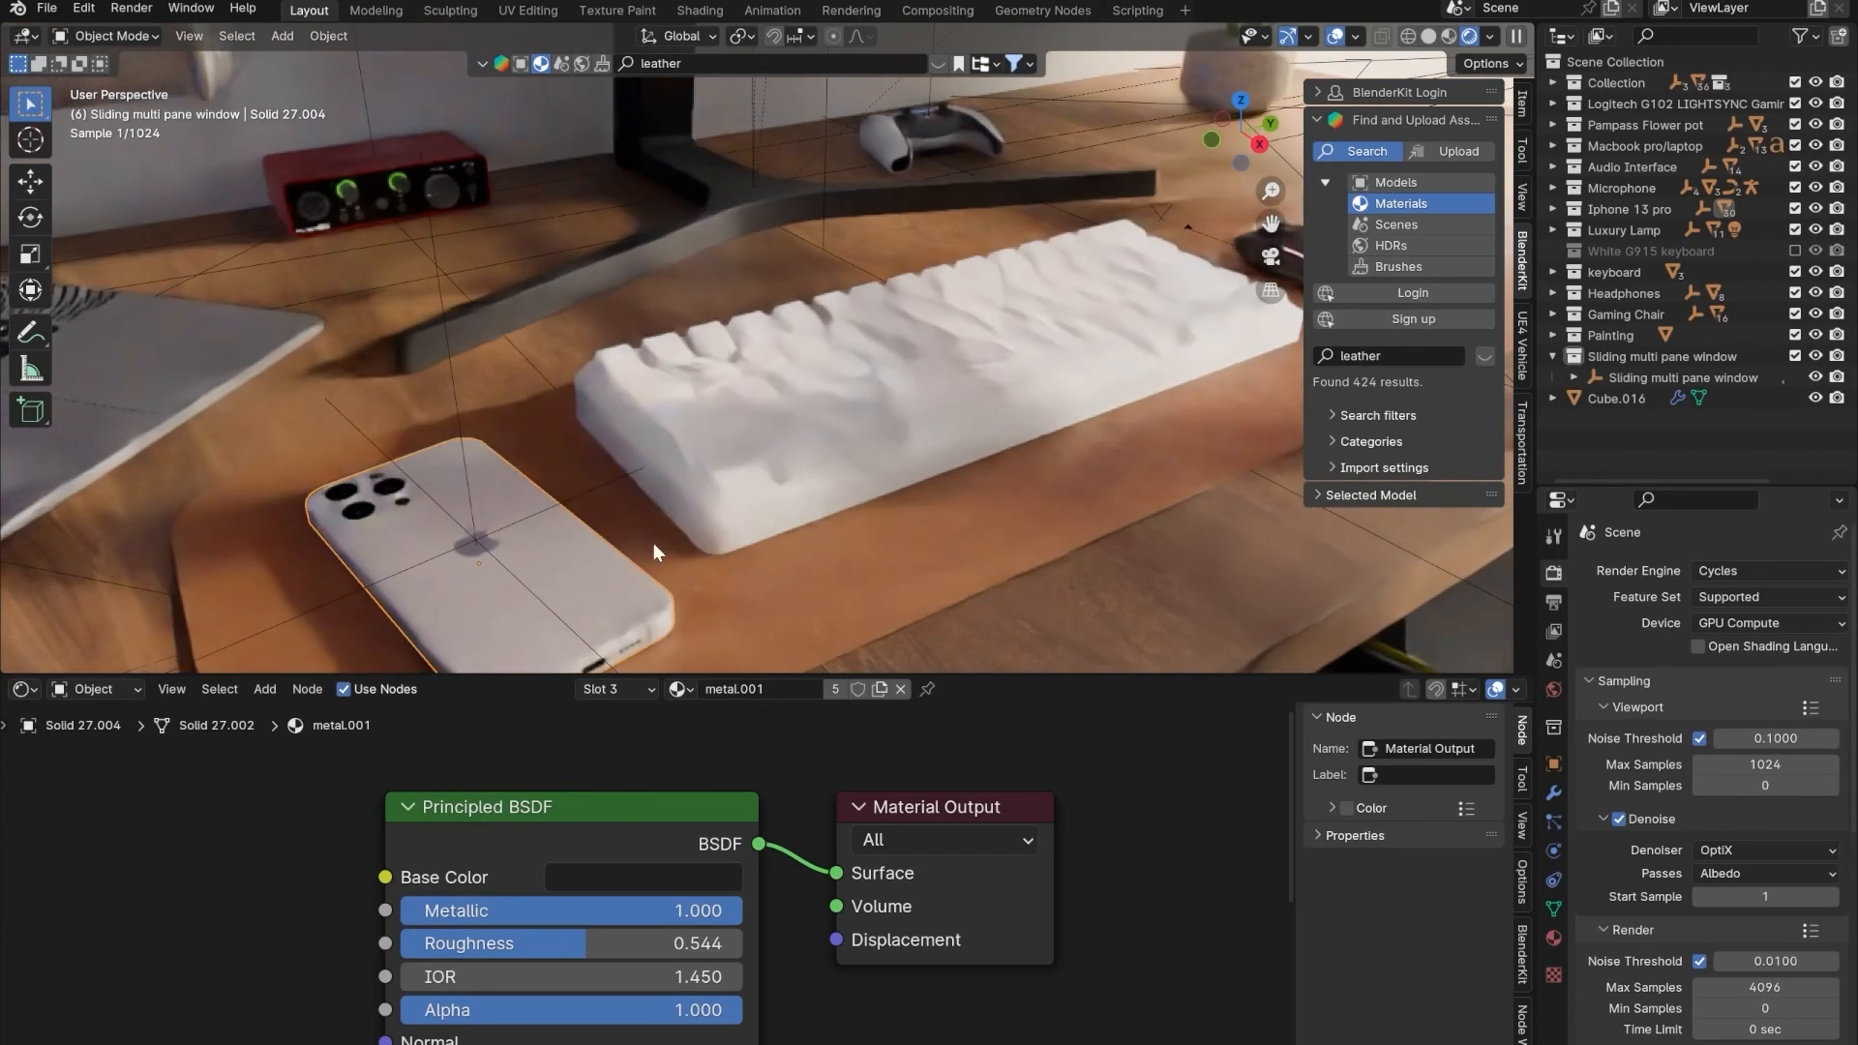
{"action": "left_click", "coordinate": [757, 443]}
{"action": "scroll", "coordinate": [608, 537], "scroll_direction": "up", "scroll_amount": 4}
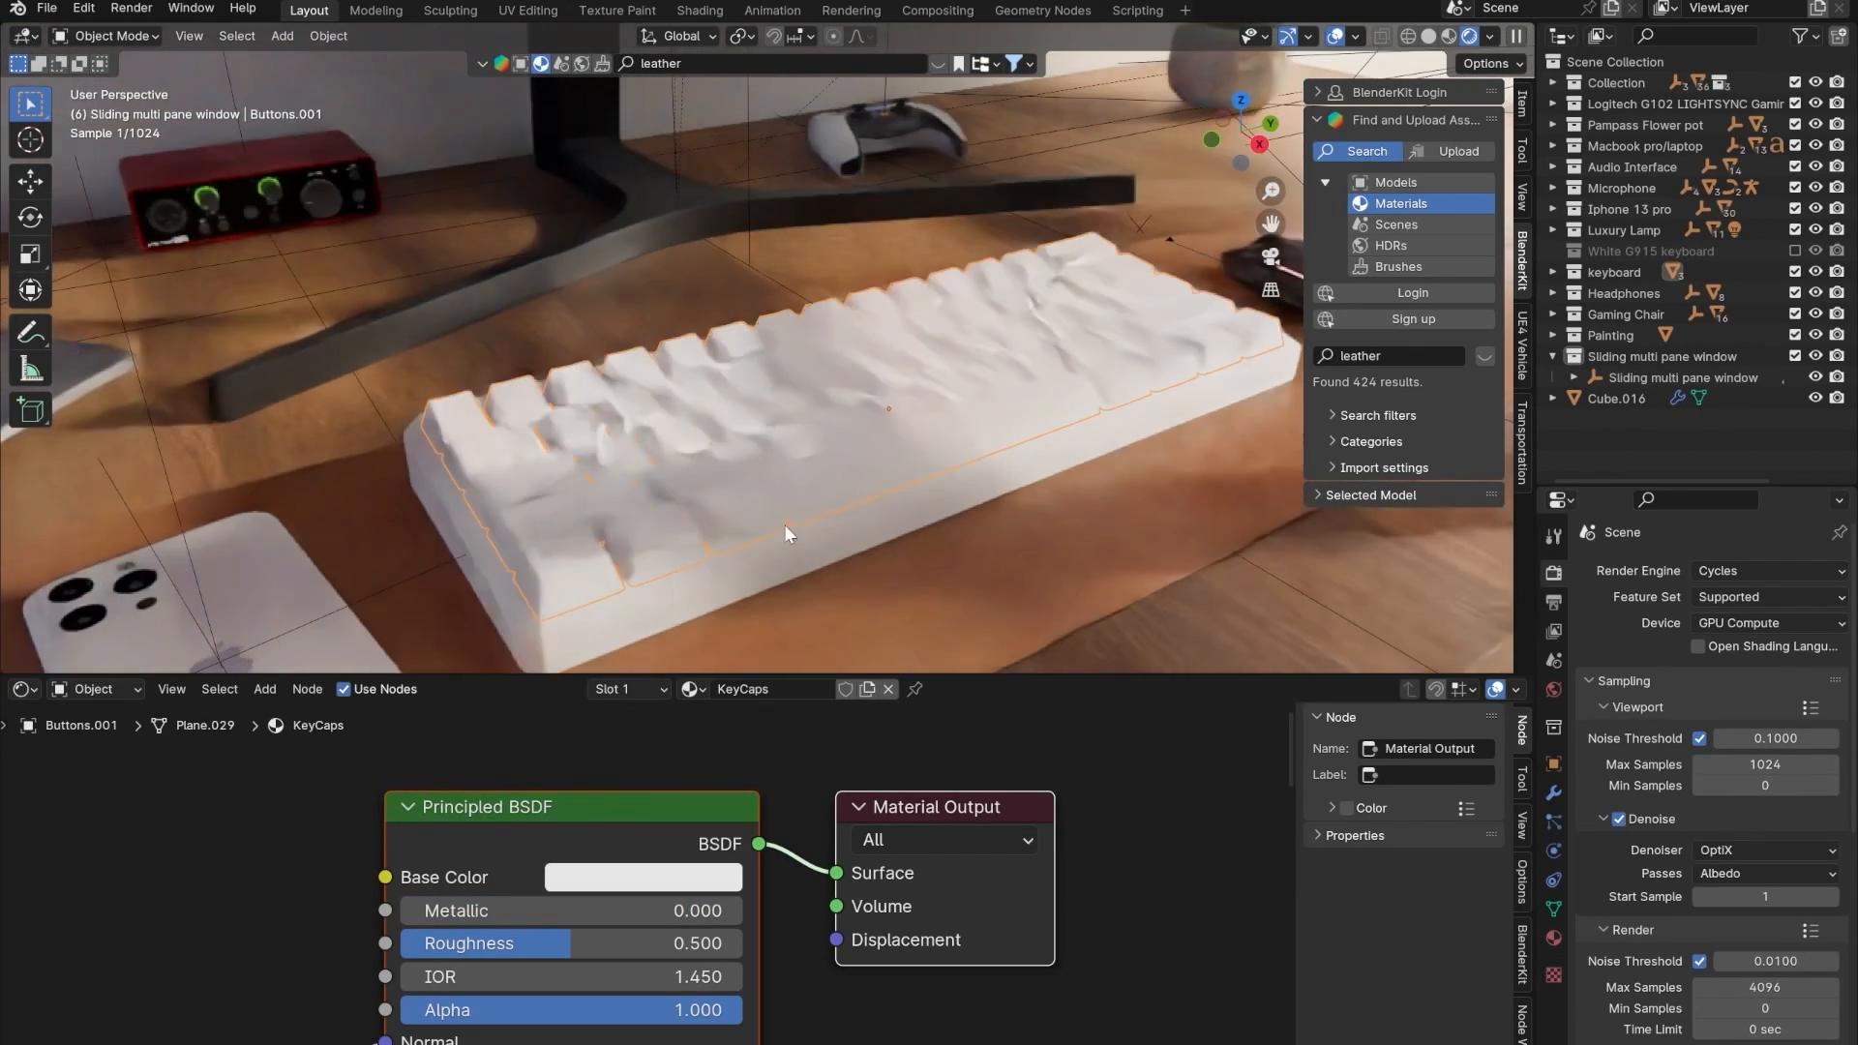
{"action": "middle_click_drag", "start_coordinate": [637, 523], "coordinate": [602, 508], "text": "shift"}
{"action": "left_click", "coordinate": [602, 592]}
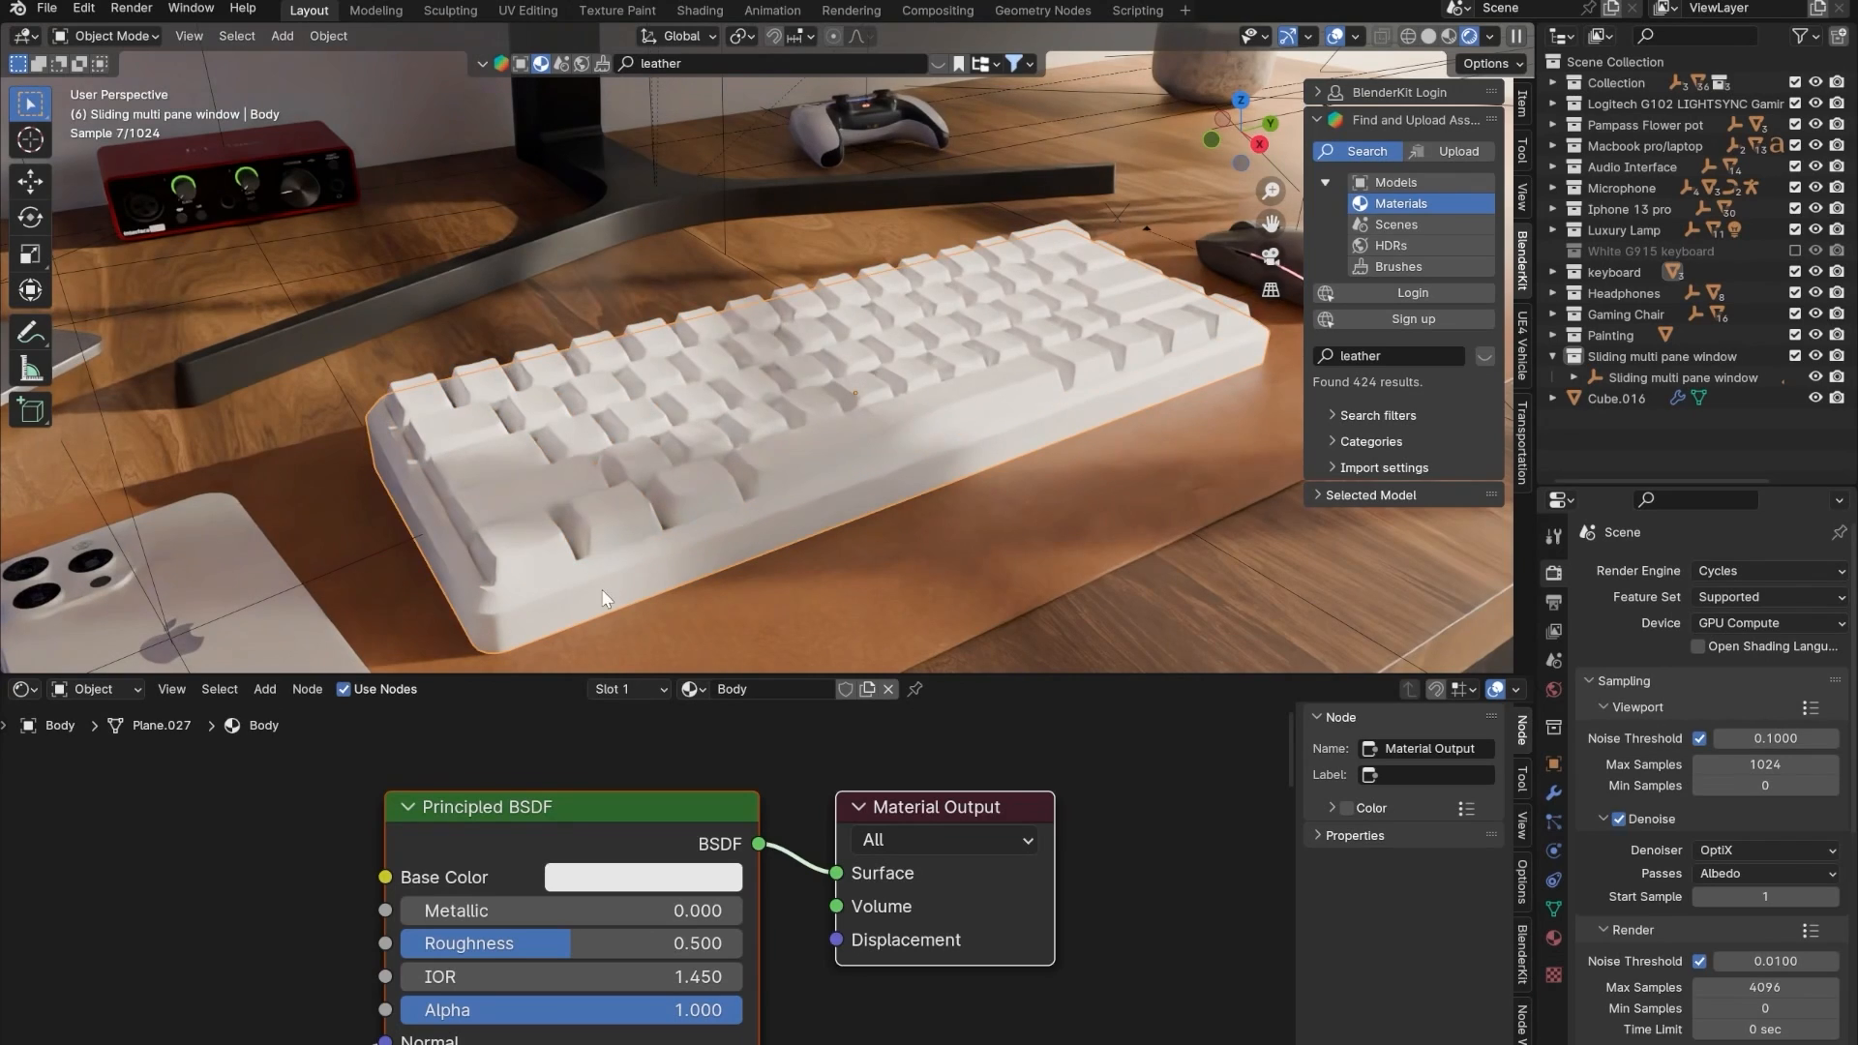
{"action": "left_click", "coordinate": [708, 60]}
{"action": "type", "text": "plastic"}
{"action": "key", "text": "Return"}
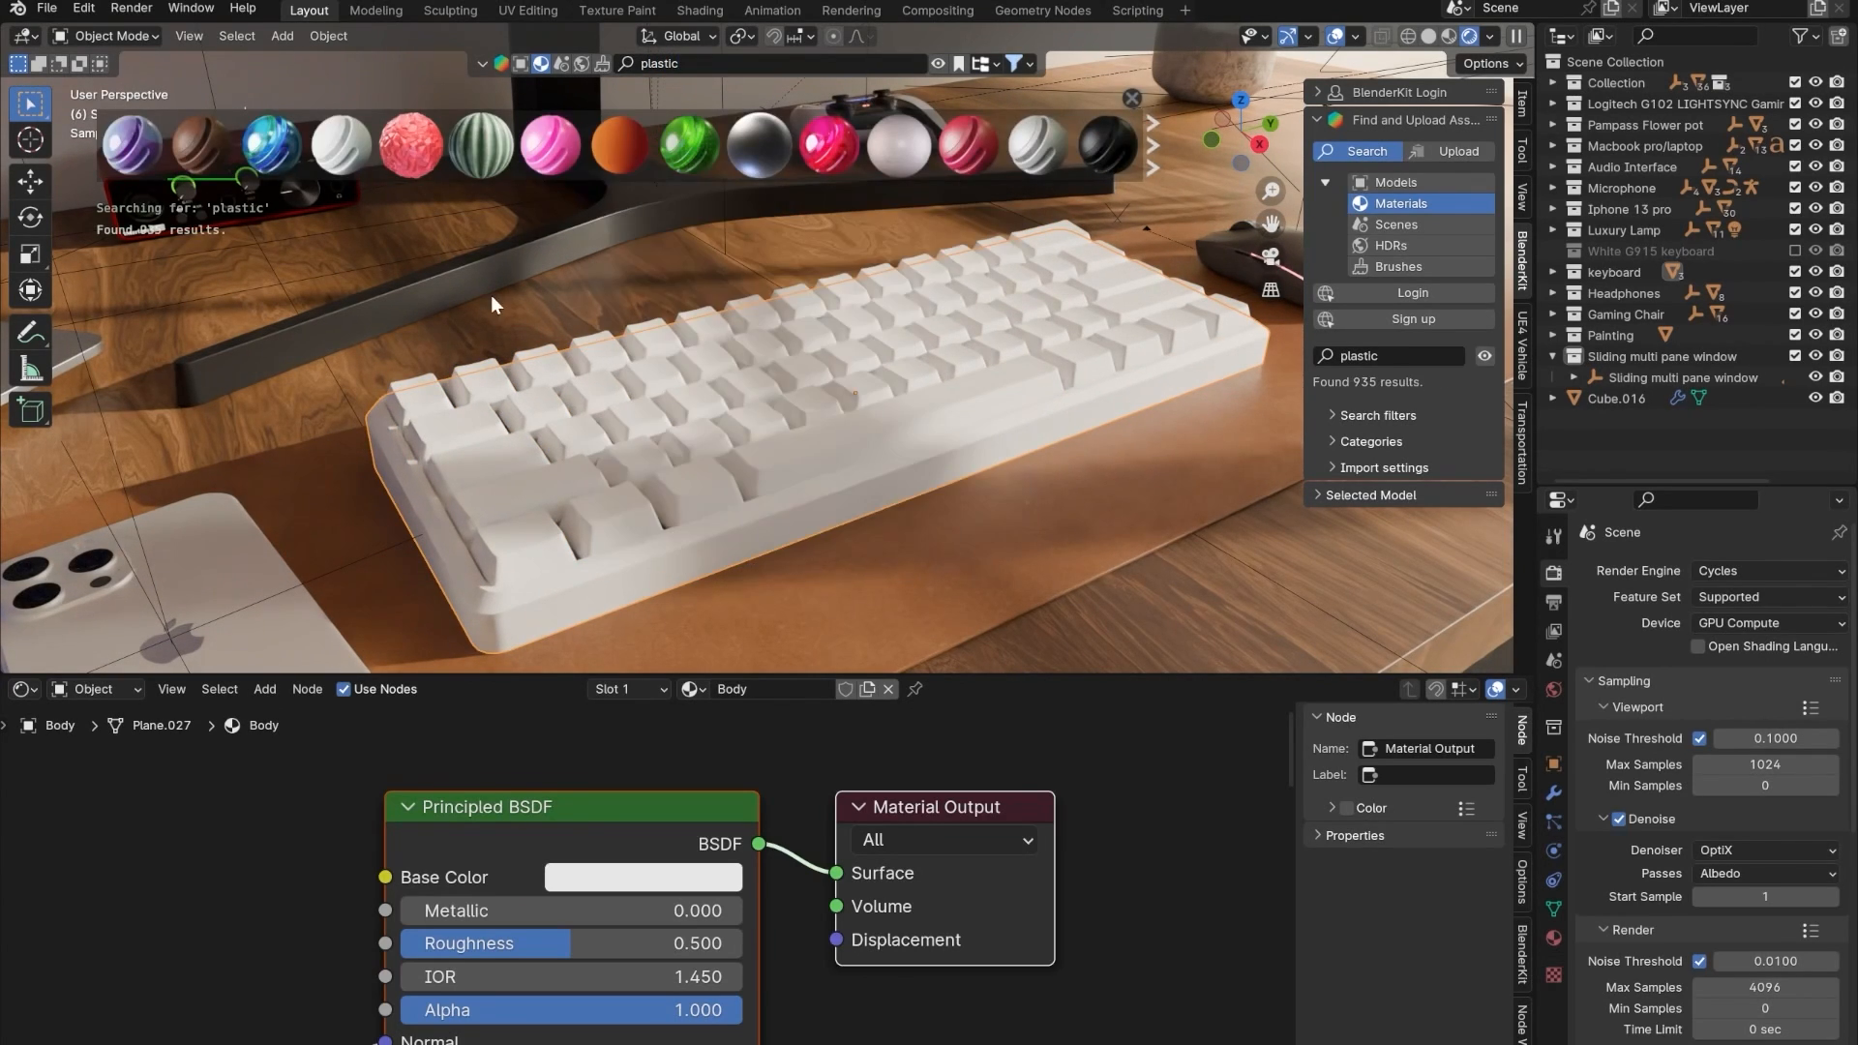
- Compare the plastic material previews and apply Rough Plastic to the keyboard body
{"action": "mouse_move", "coordinate": [135, 155]}
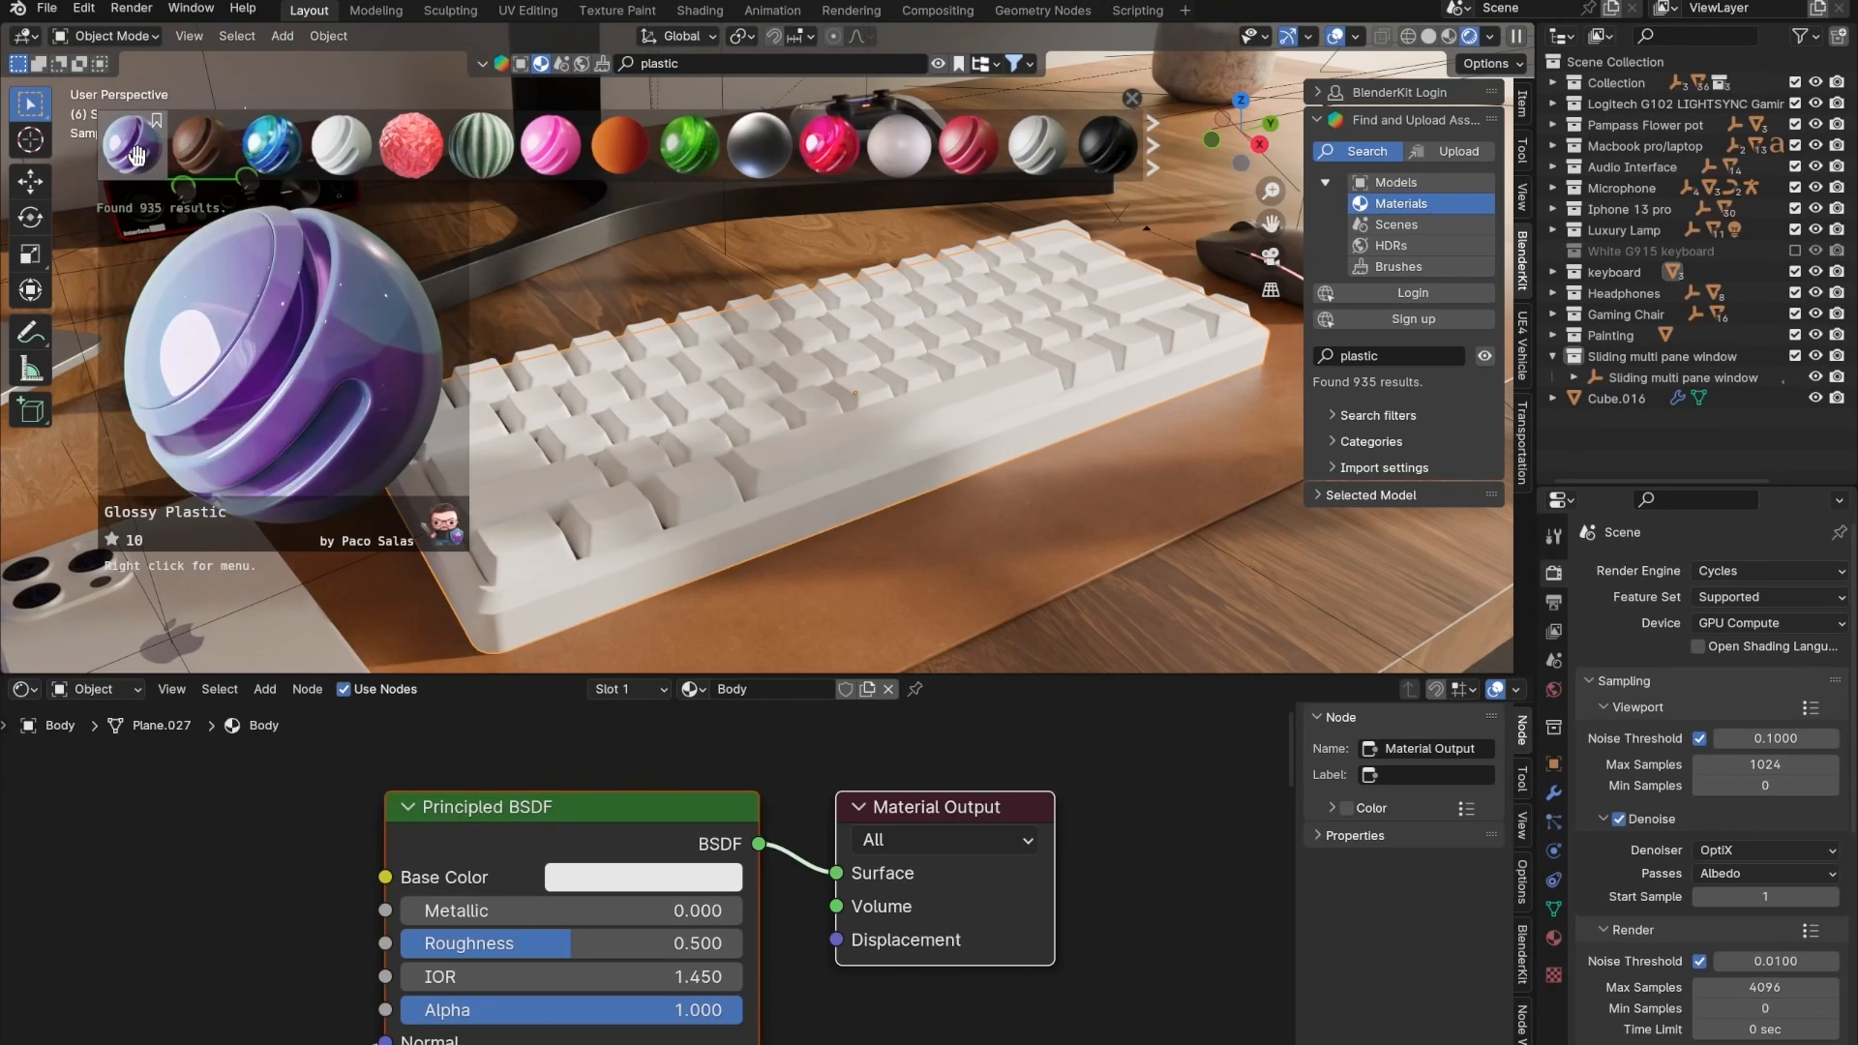
{"action": "mouse_move", "coordinate": [931, 157]}
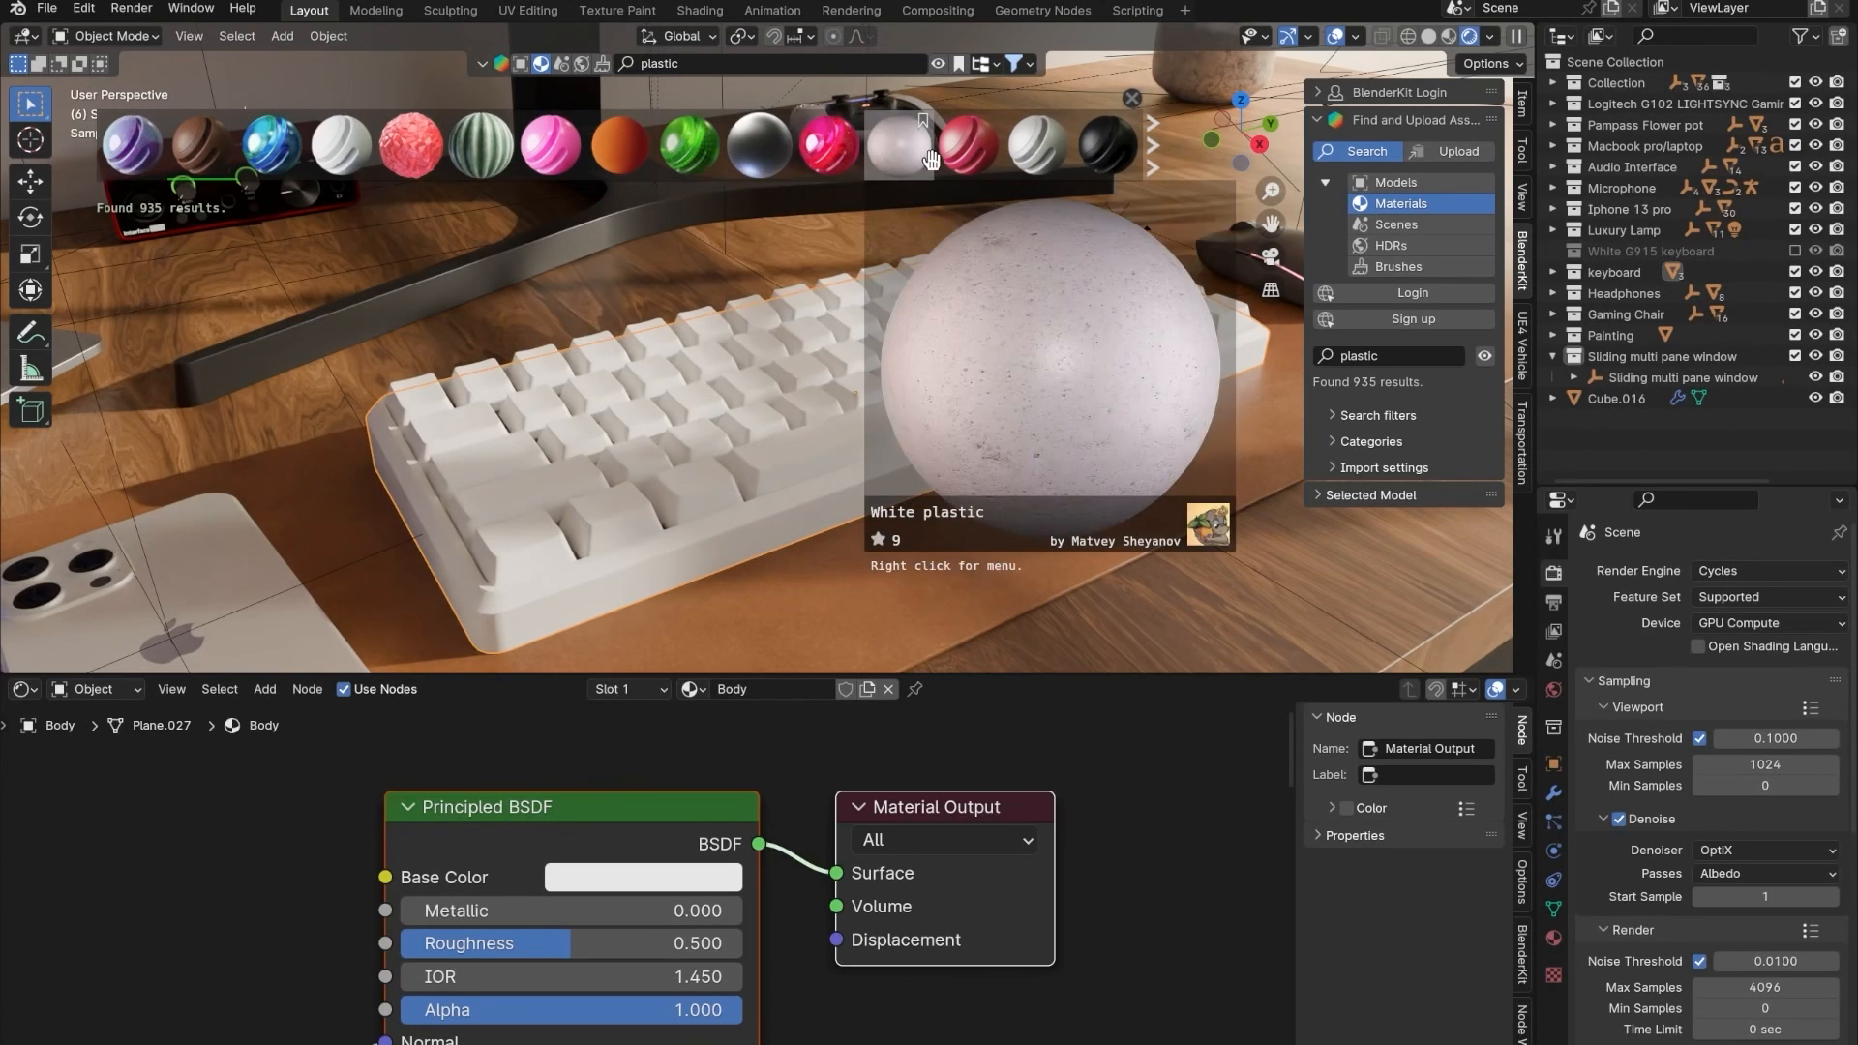
{"action": "left_click", "coordinate": [1019, 155]}
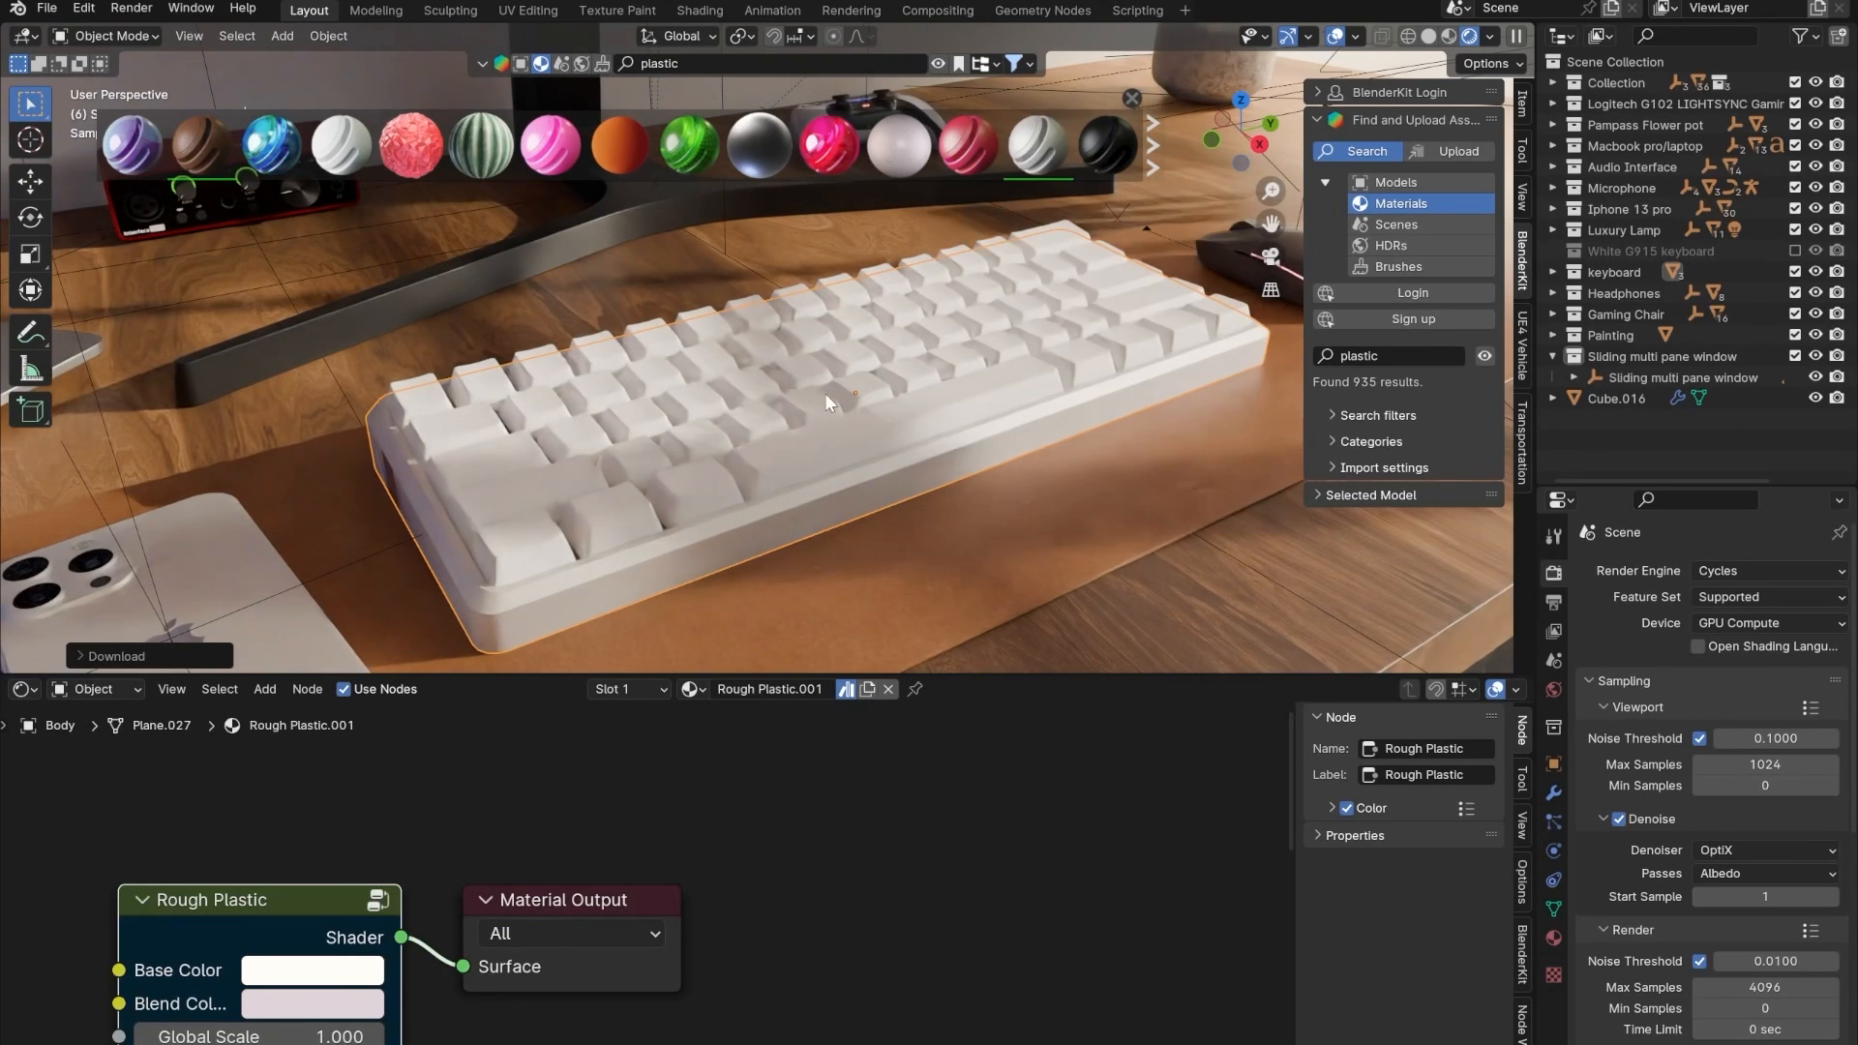
- Try the Black Plastic material on the keycaps, and undo it
{"action": "key", "text": "ctrl+z"}
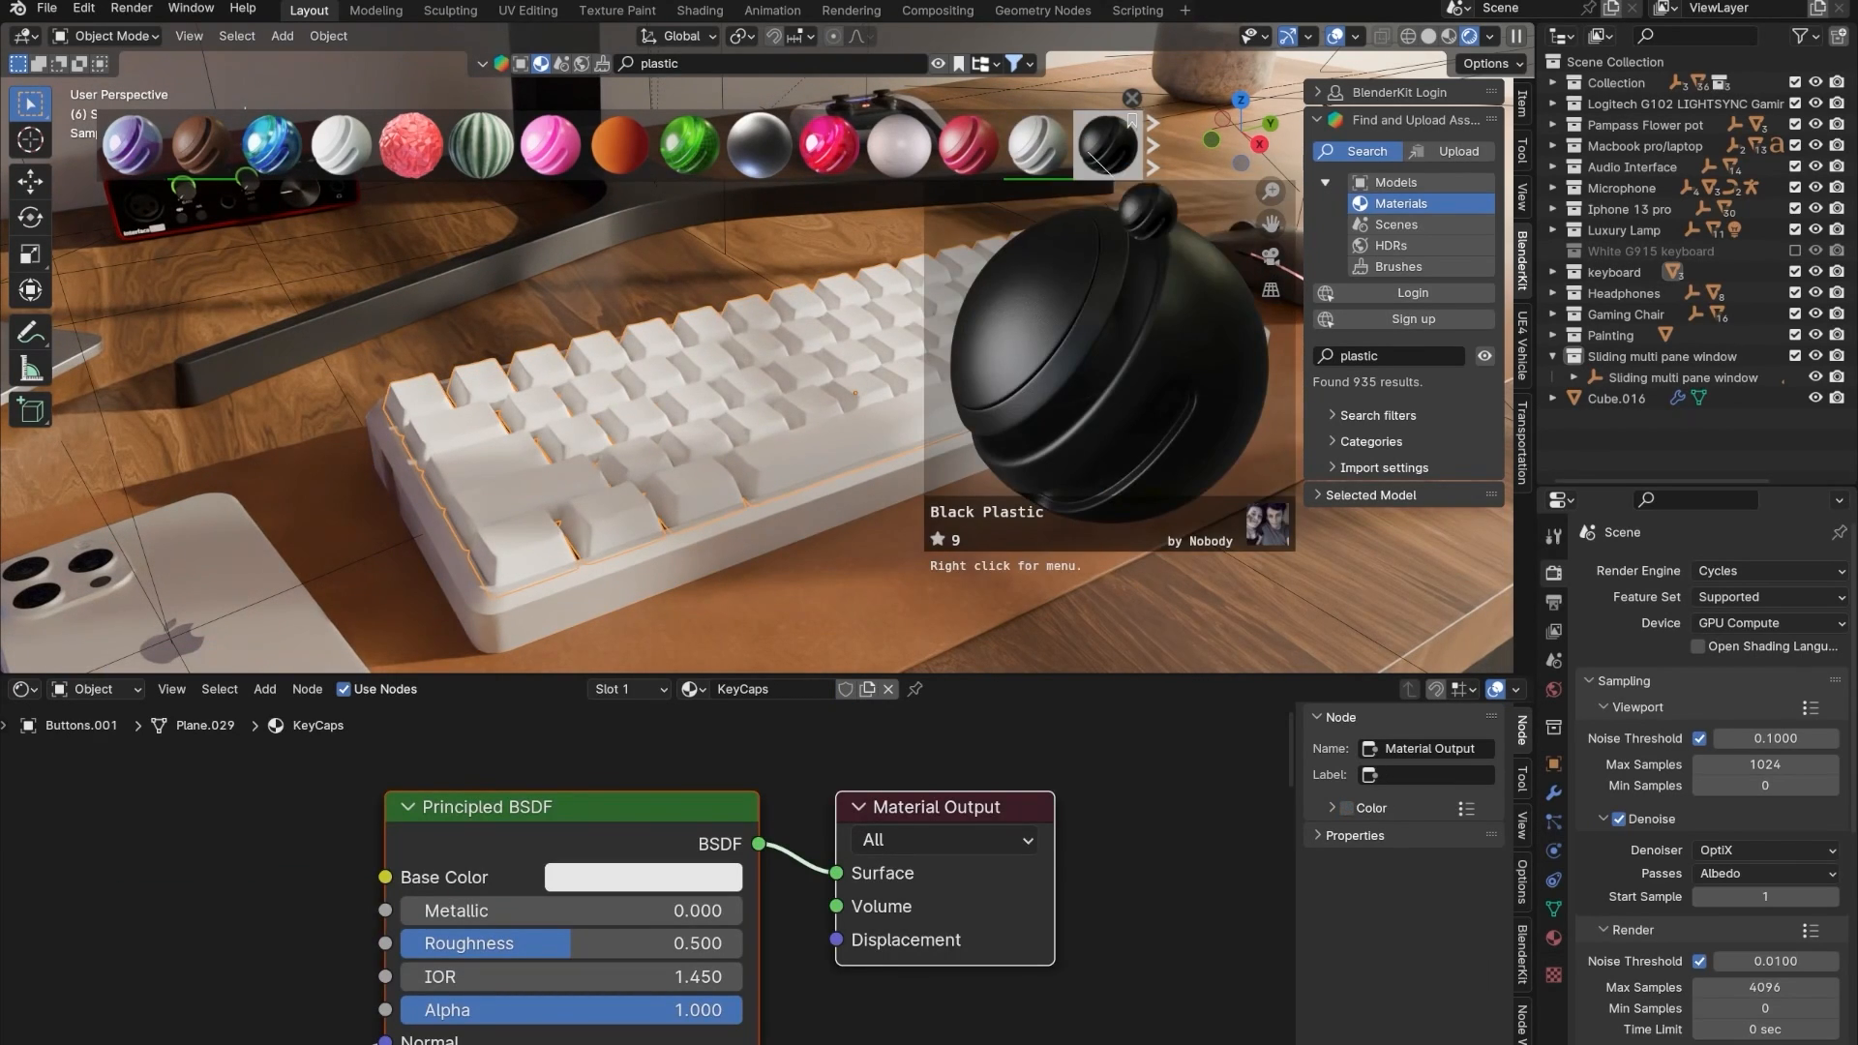
{"action": "left_click_drag", "start_coordinate": [1108, 145], "coordinate": [874, 432]}
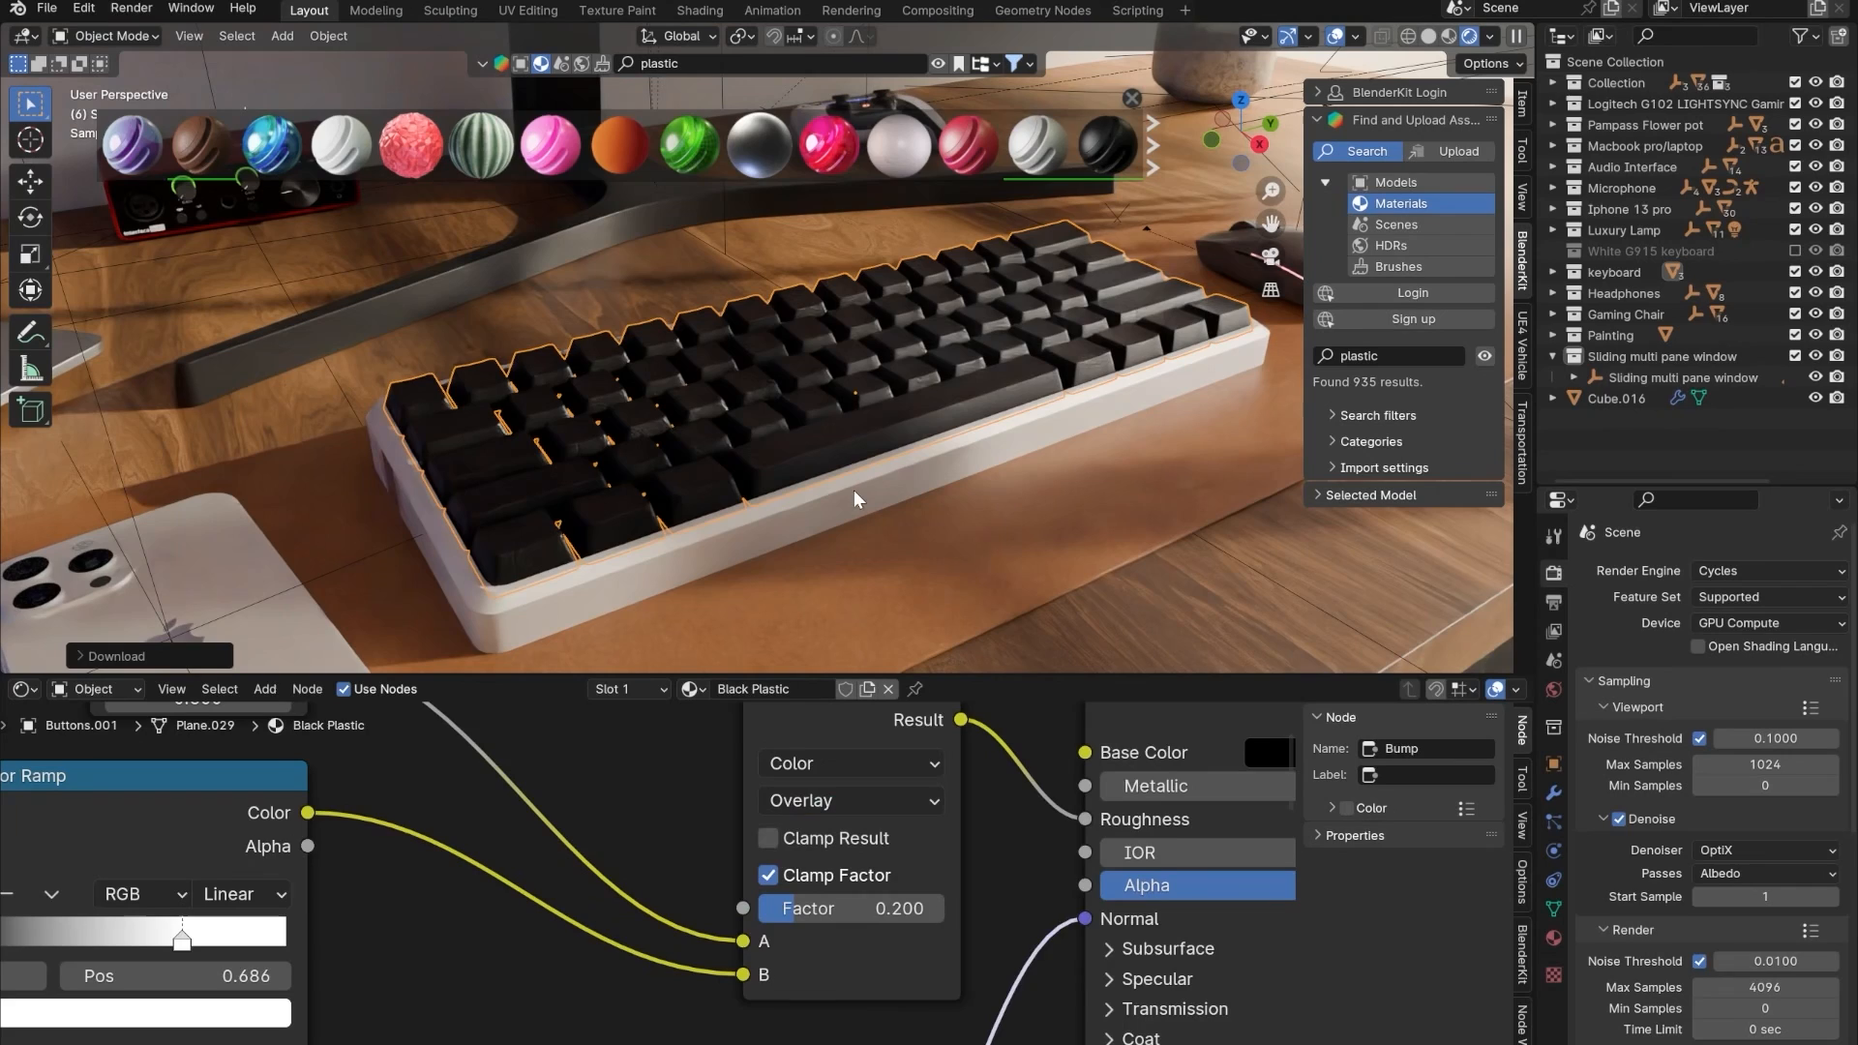
{"action": "key", "text": "ctrl+z"}
- Apply the Black Plastic material to the keyboard body and Rough Plastic to its keycaps
{"action": "left_click", "coordinate": [914, 468]}
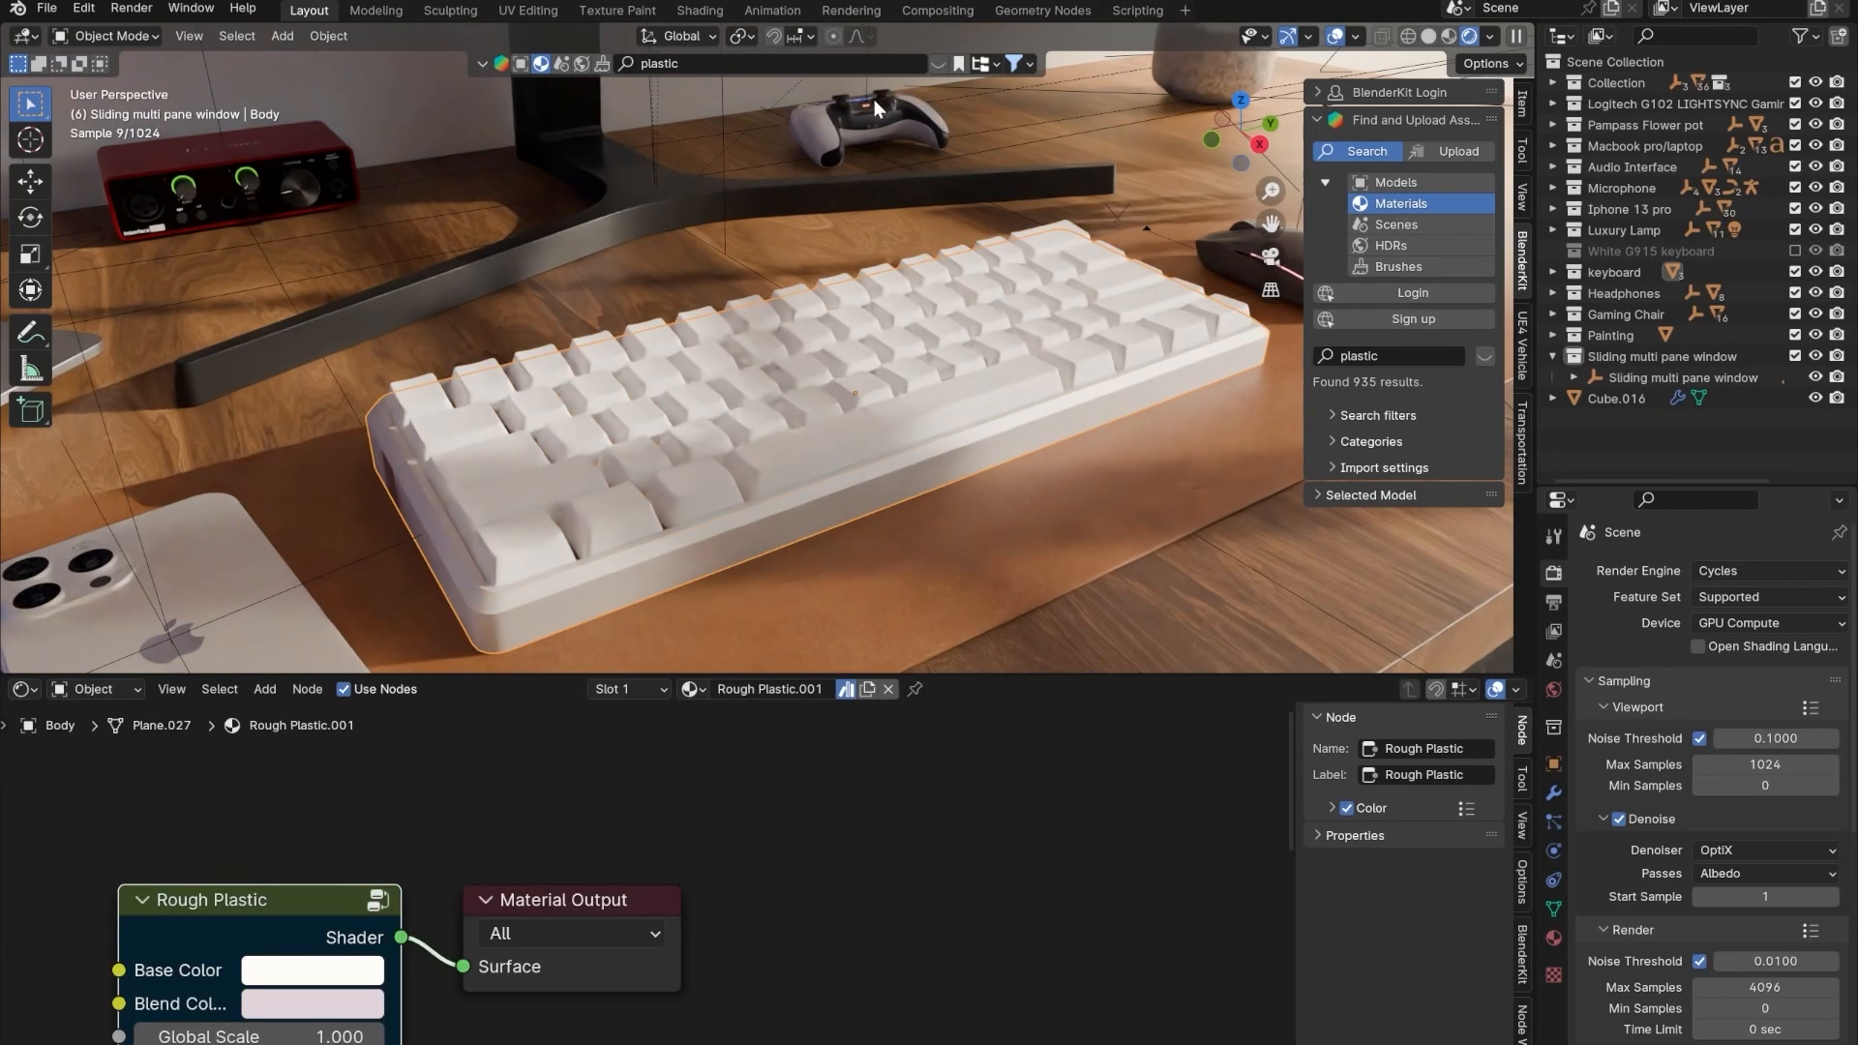
{"action": "left_click", "coordinate": [935, 63]}
{"action": "mouse_move", "coordinate": [1101, 155]}
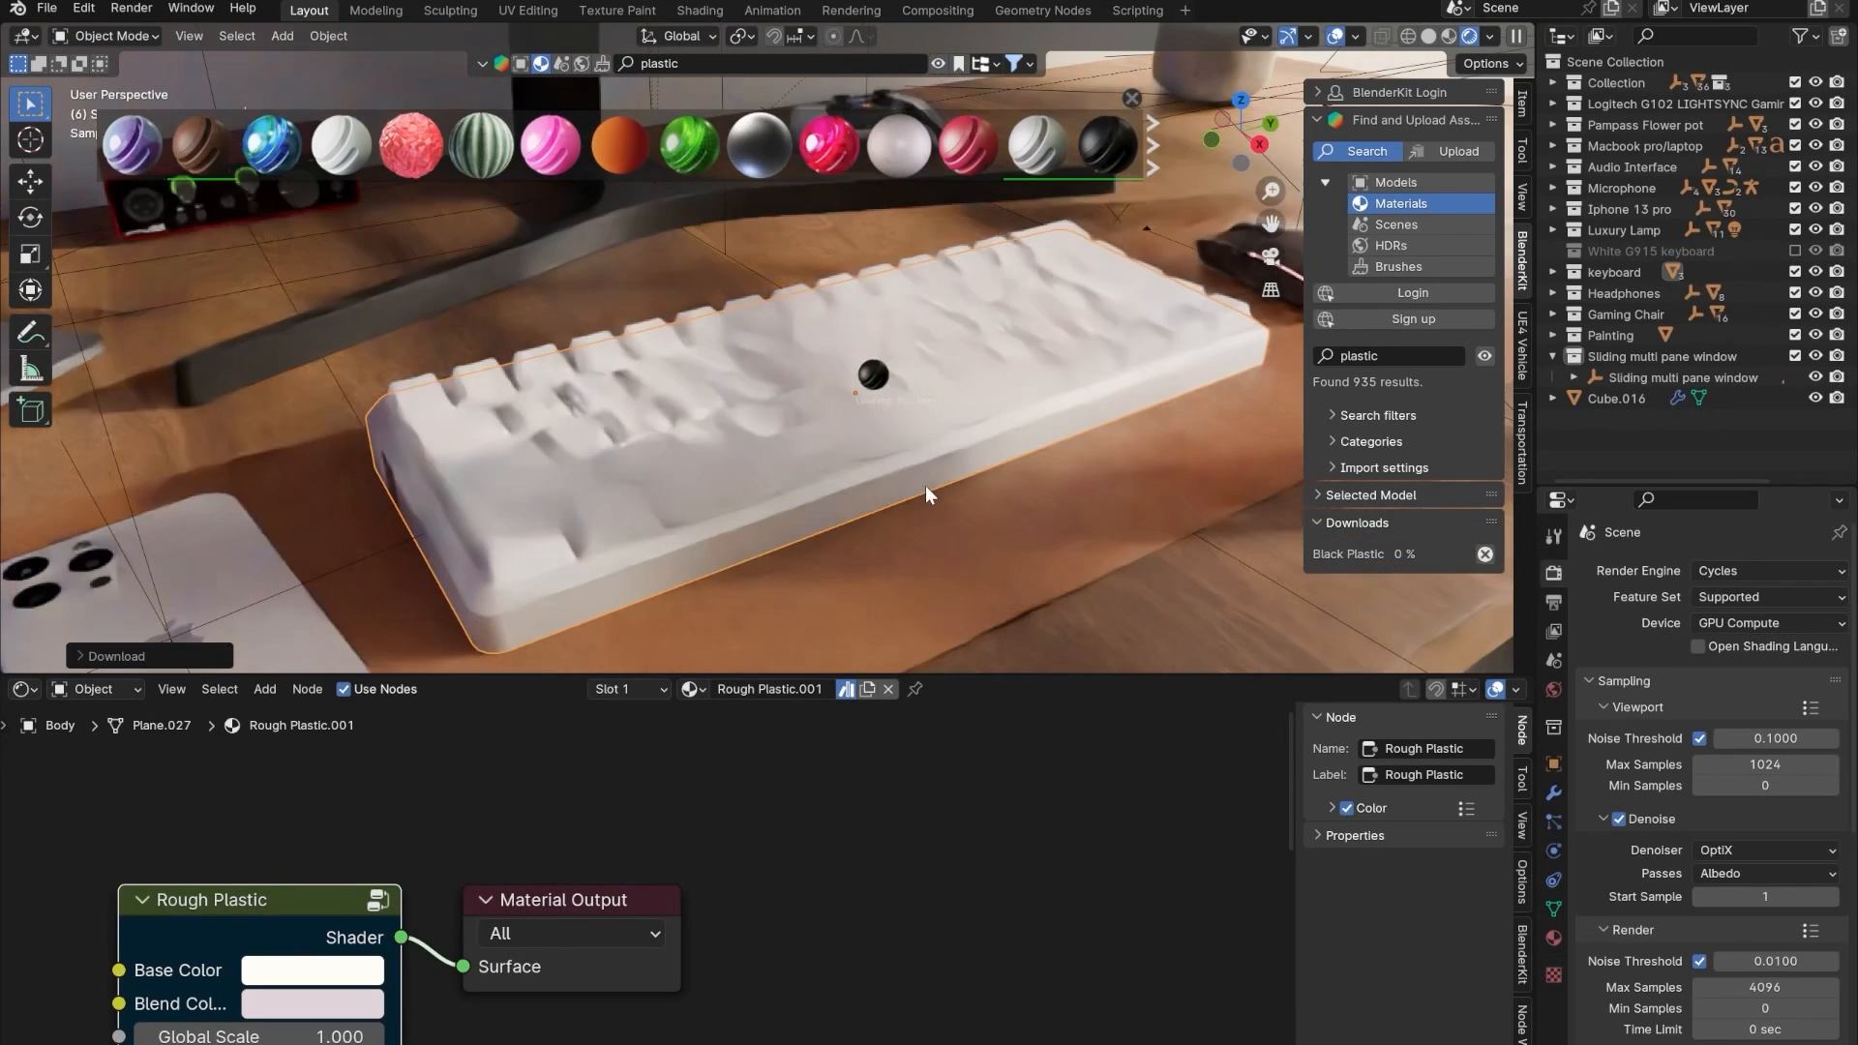
{"action": "left_click", "coordinate": [925, 485]}
{"action": "left_click", "coordinate": [914, 346]}
{"action": "left_click", "coordinate": [1024, 163]}
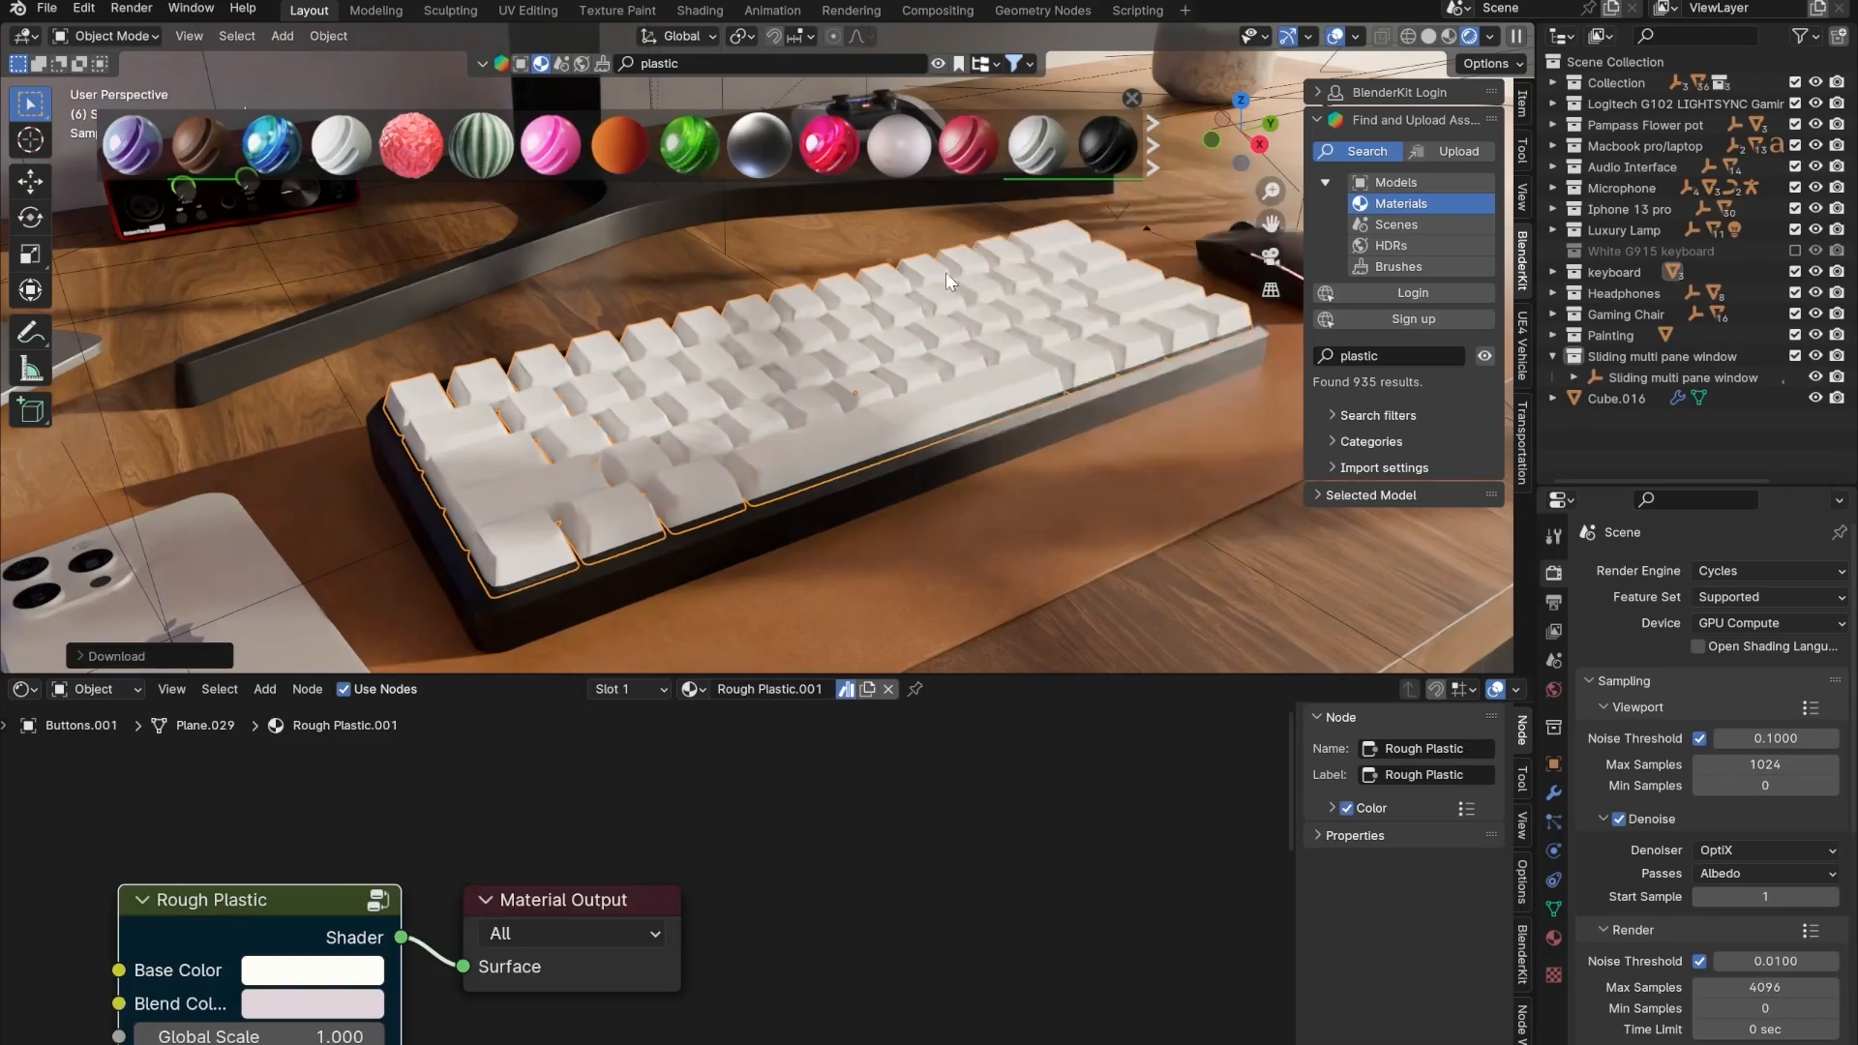
- Replace the keycaps' material with Black Plastic while viewing the keyboard within the wider desk scene
{"action": "left_click", "coordinate": [1054, 564]}
{"action": "scroll", "coordinate": [982, 530], "scroll_direction": "down", "scroll_amount": 3}
{"action": "scroll", "coordinate": [981, 527], "scroll_direction": "down", "scroll_amount": 3}
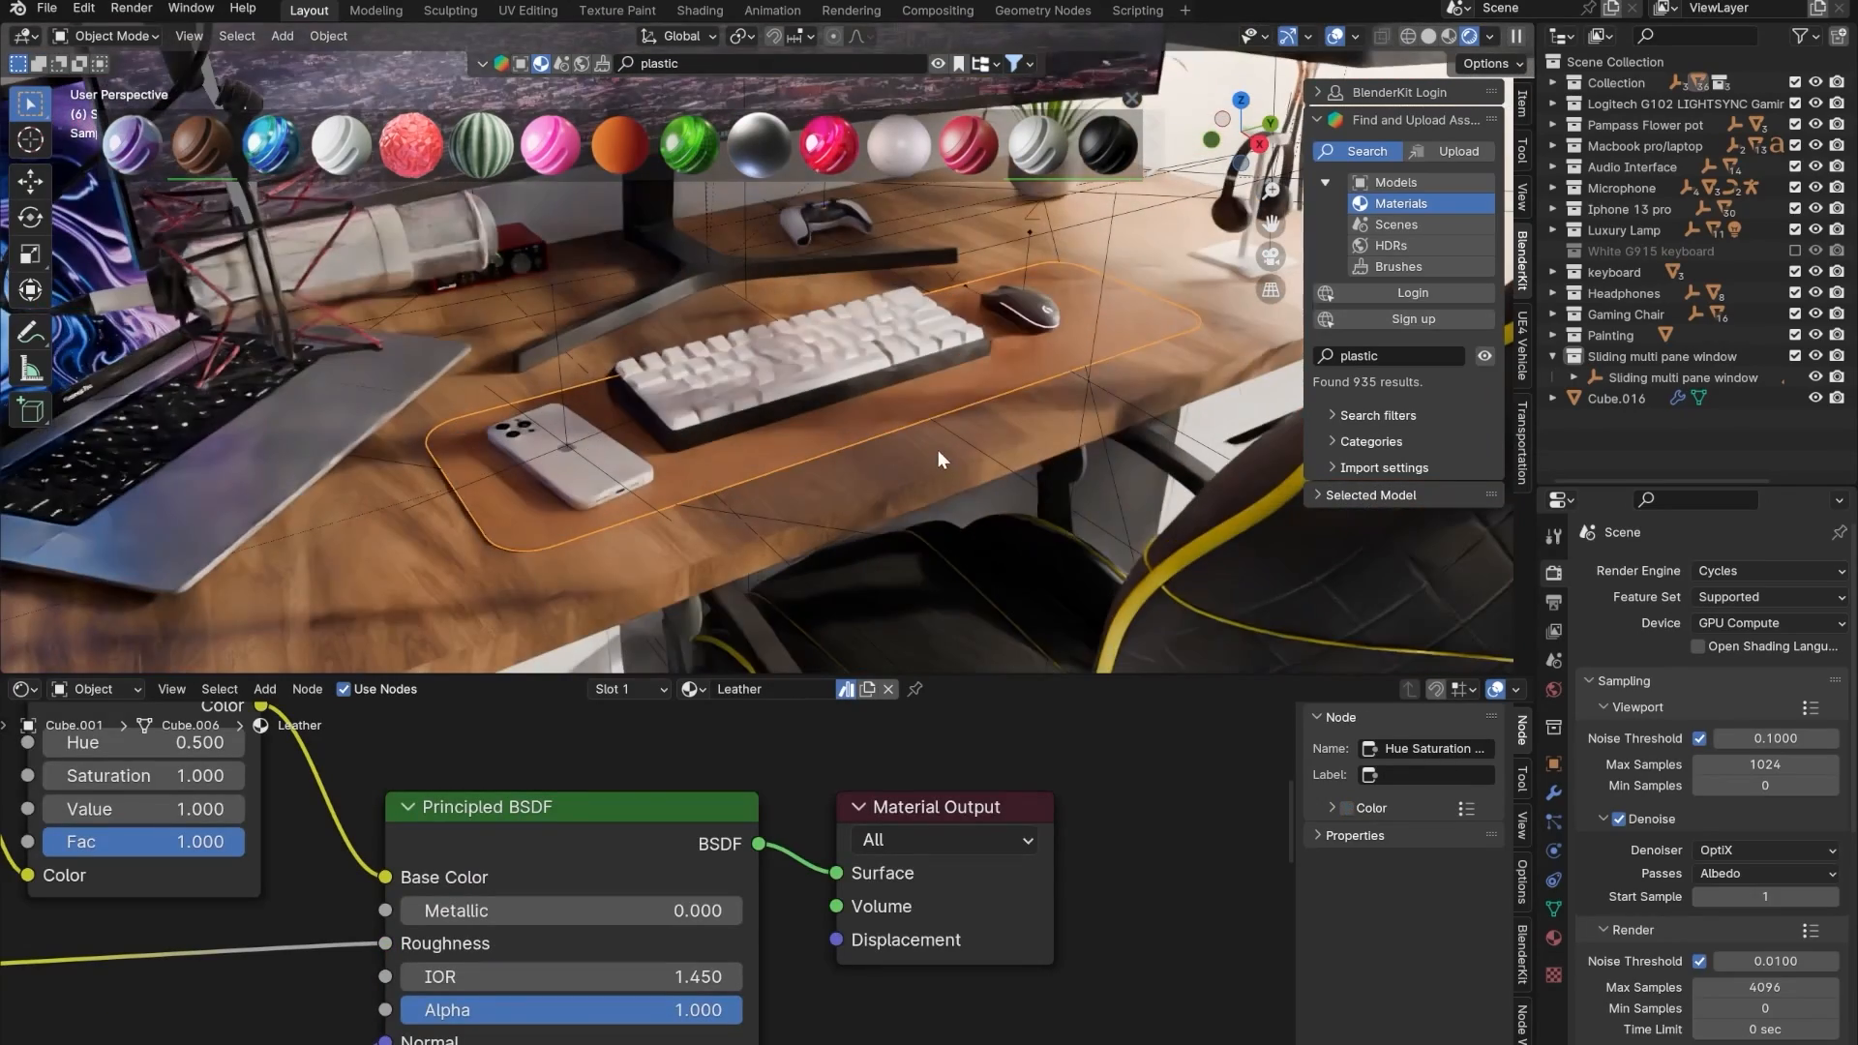
{"action": "left_click", "coordinate": [1103, 387]}
{"action": "mouse_move", "coordinate": [882, 372]}
{"action": "middle_mouse_down", "text": "shift"}
{"action": "mouse_move", "coordinate": [908, 484]}
{"action": "mouse_move", "coordinate": [902, 405]}
{"action": "mouse_move", "coordinate": [869, 364]}
{"action": "mouse_move", "coordinate": [885, 397]}
{"action": "middle_mouse_up", "text": "shift"}
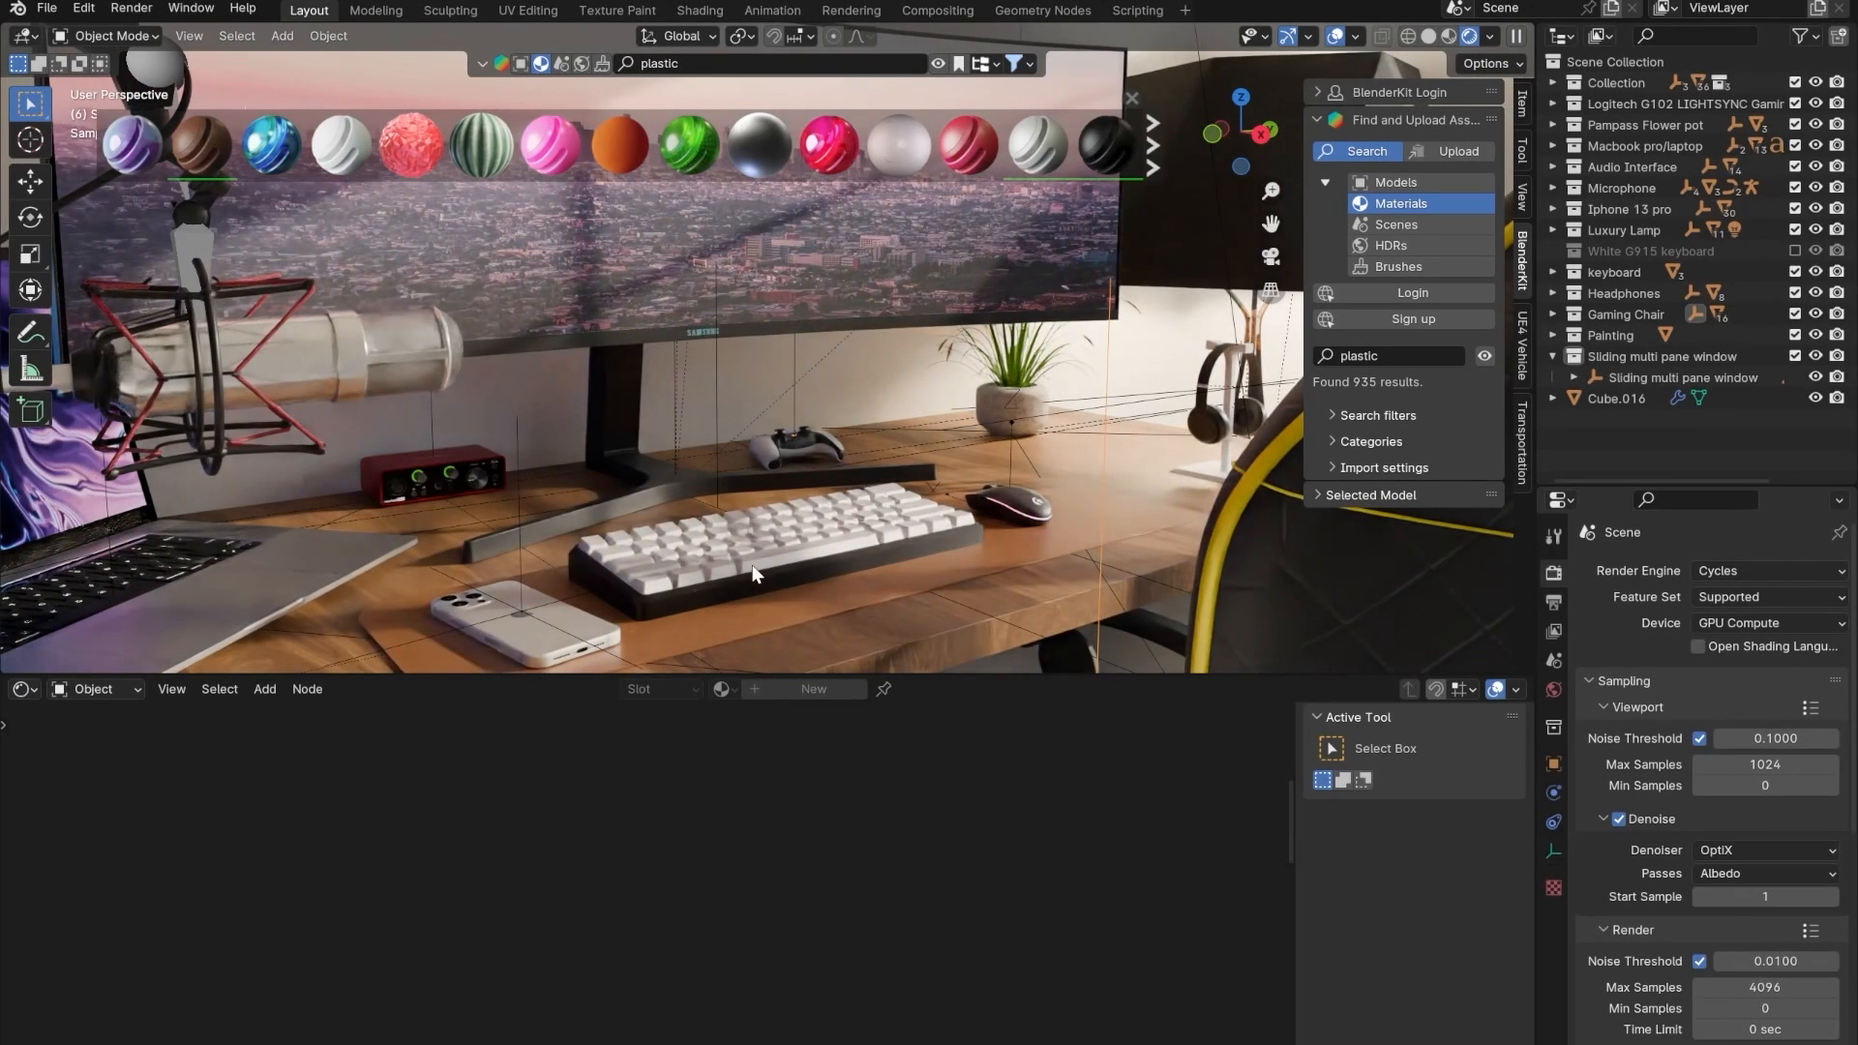
{"action": "left_click", "coordinate": [753, 561]}
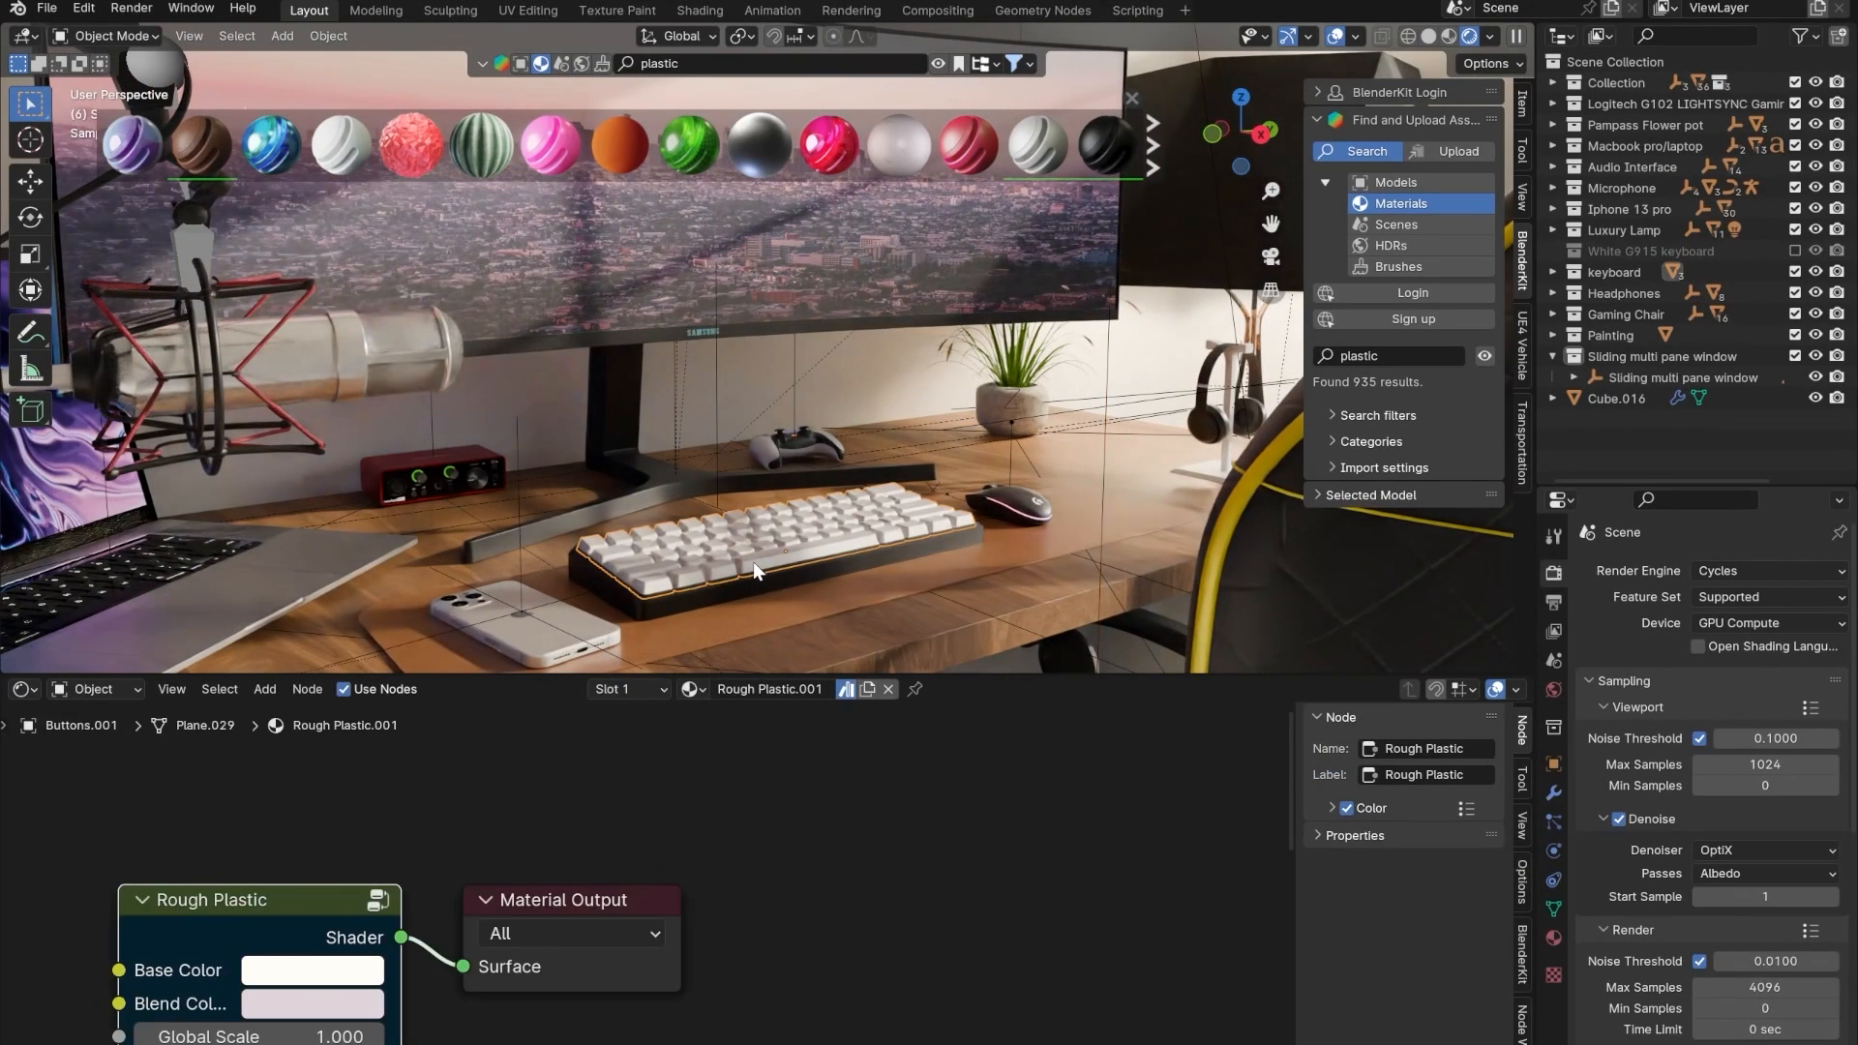
{"action": "left_click", "coordinate": [1109, 148]}
- Replace the keyboard body's material with Rough Plastic
{"action": "left_click", "coordinate": [806, 571]}
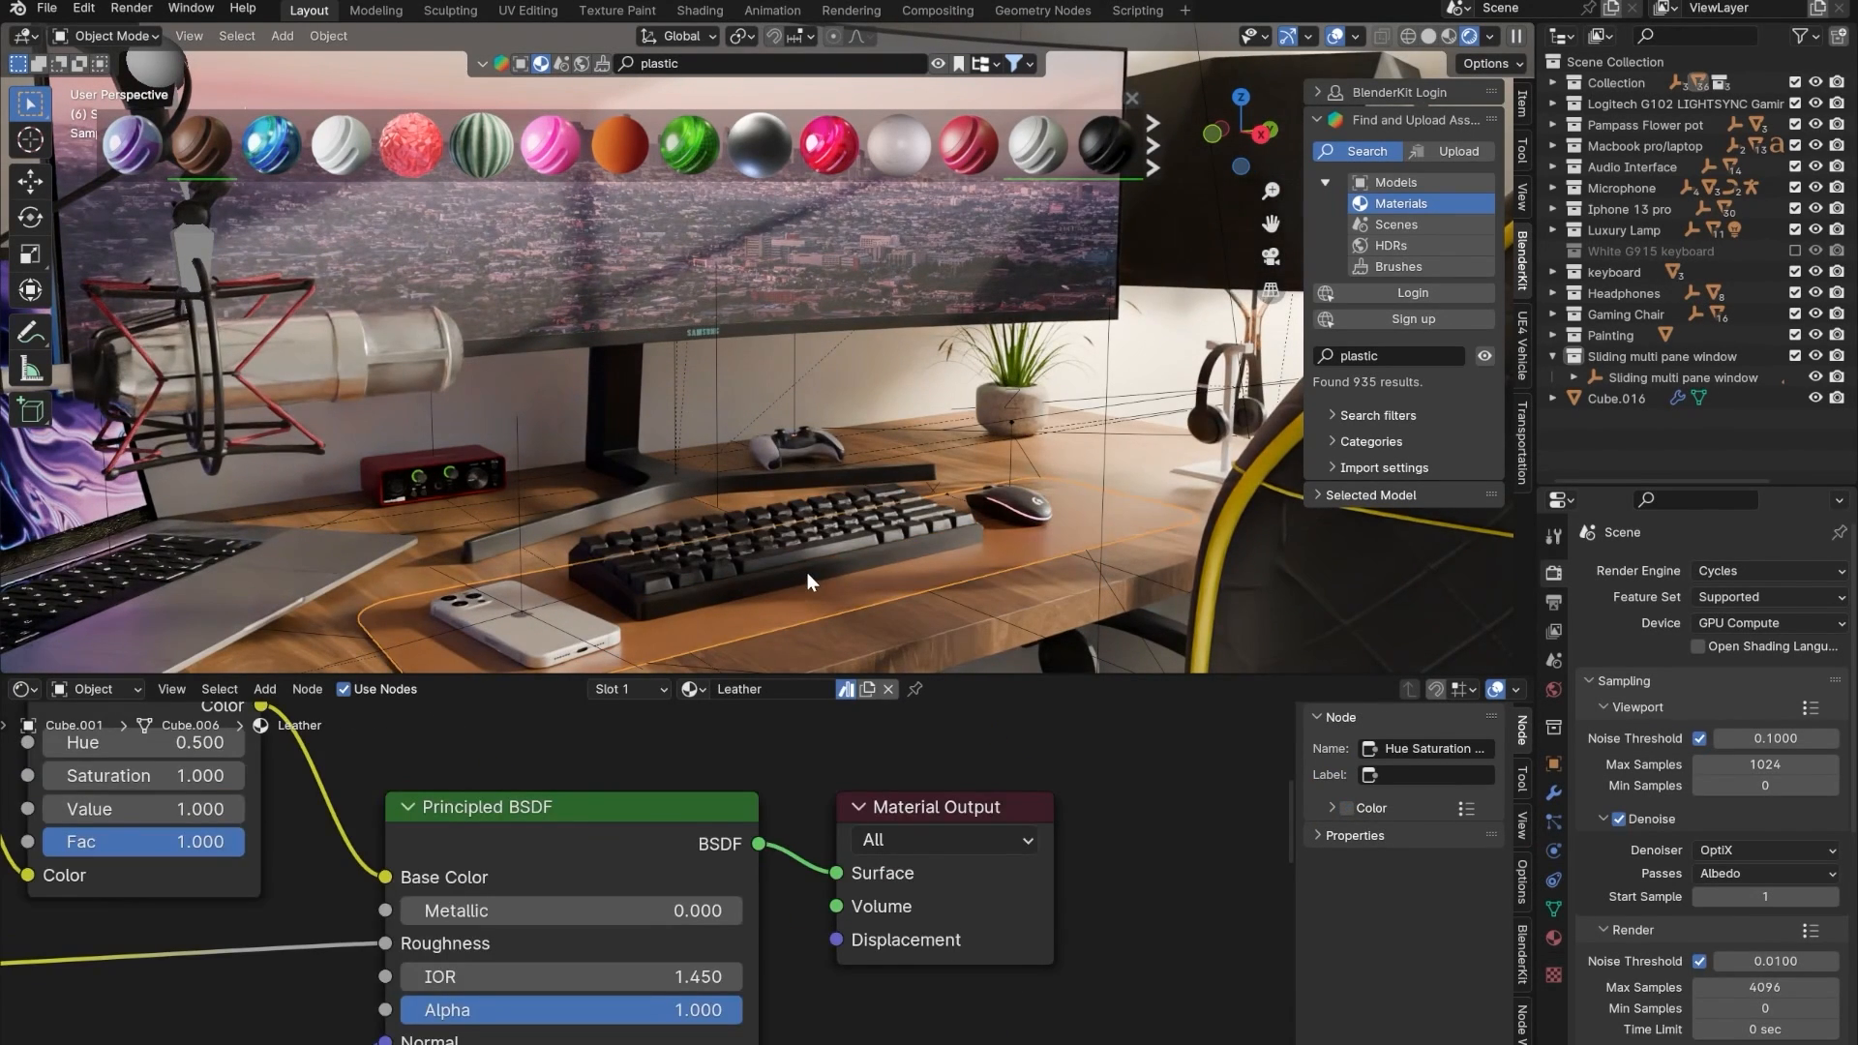
{"action": "left_click", "coordinate": [805, 572]}
{"action": "left_click", "coordinate": [1039, 147]}
{"action": "left_click", "coordinate": [1034, 556]}
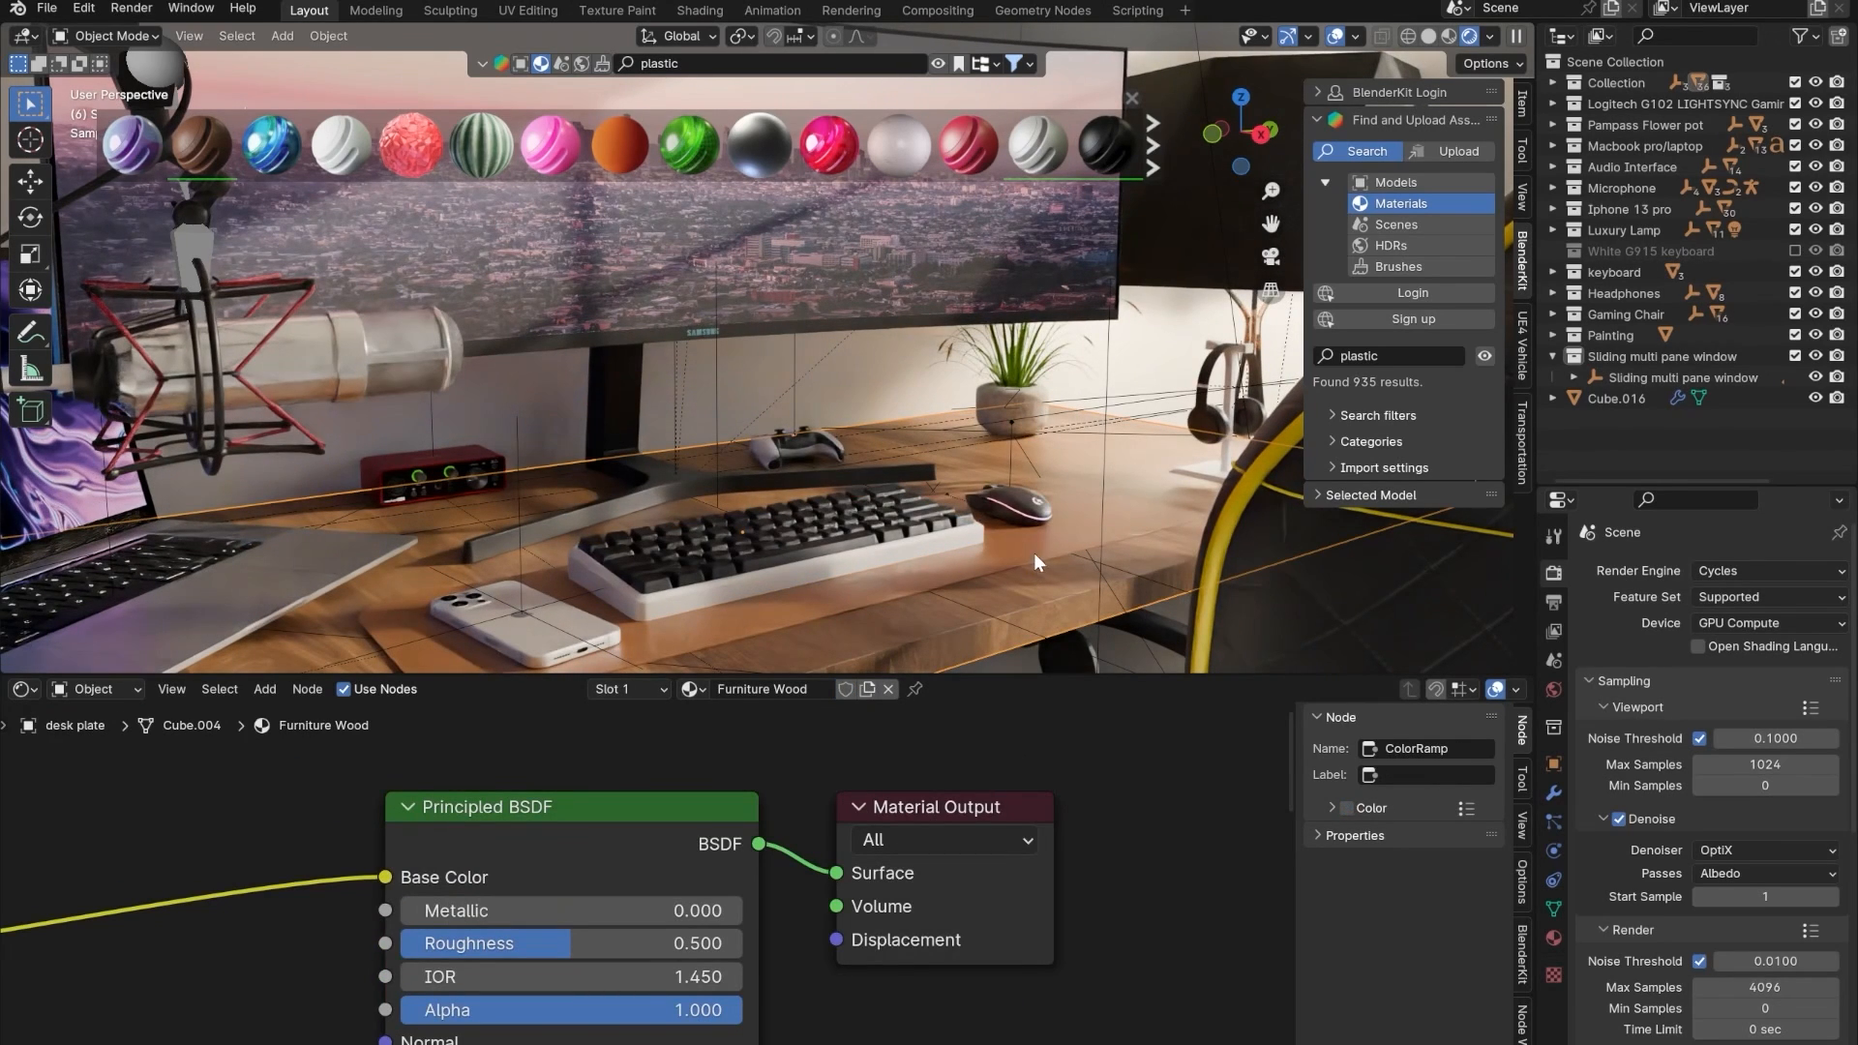
- Replace the keyboard body's material with Black Plastic
{"action": "left_click", "coordinate": [915, 543]}
{"action": "left_click", "coordinate": [1089, 169]}
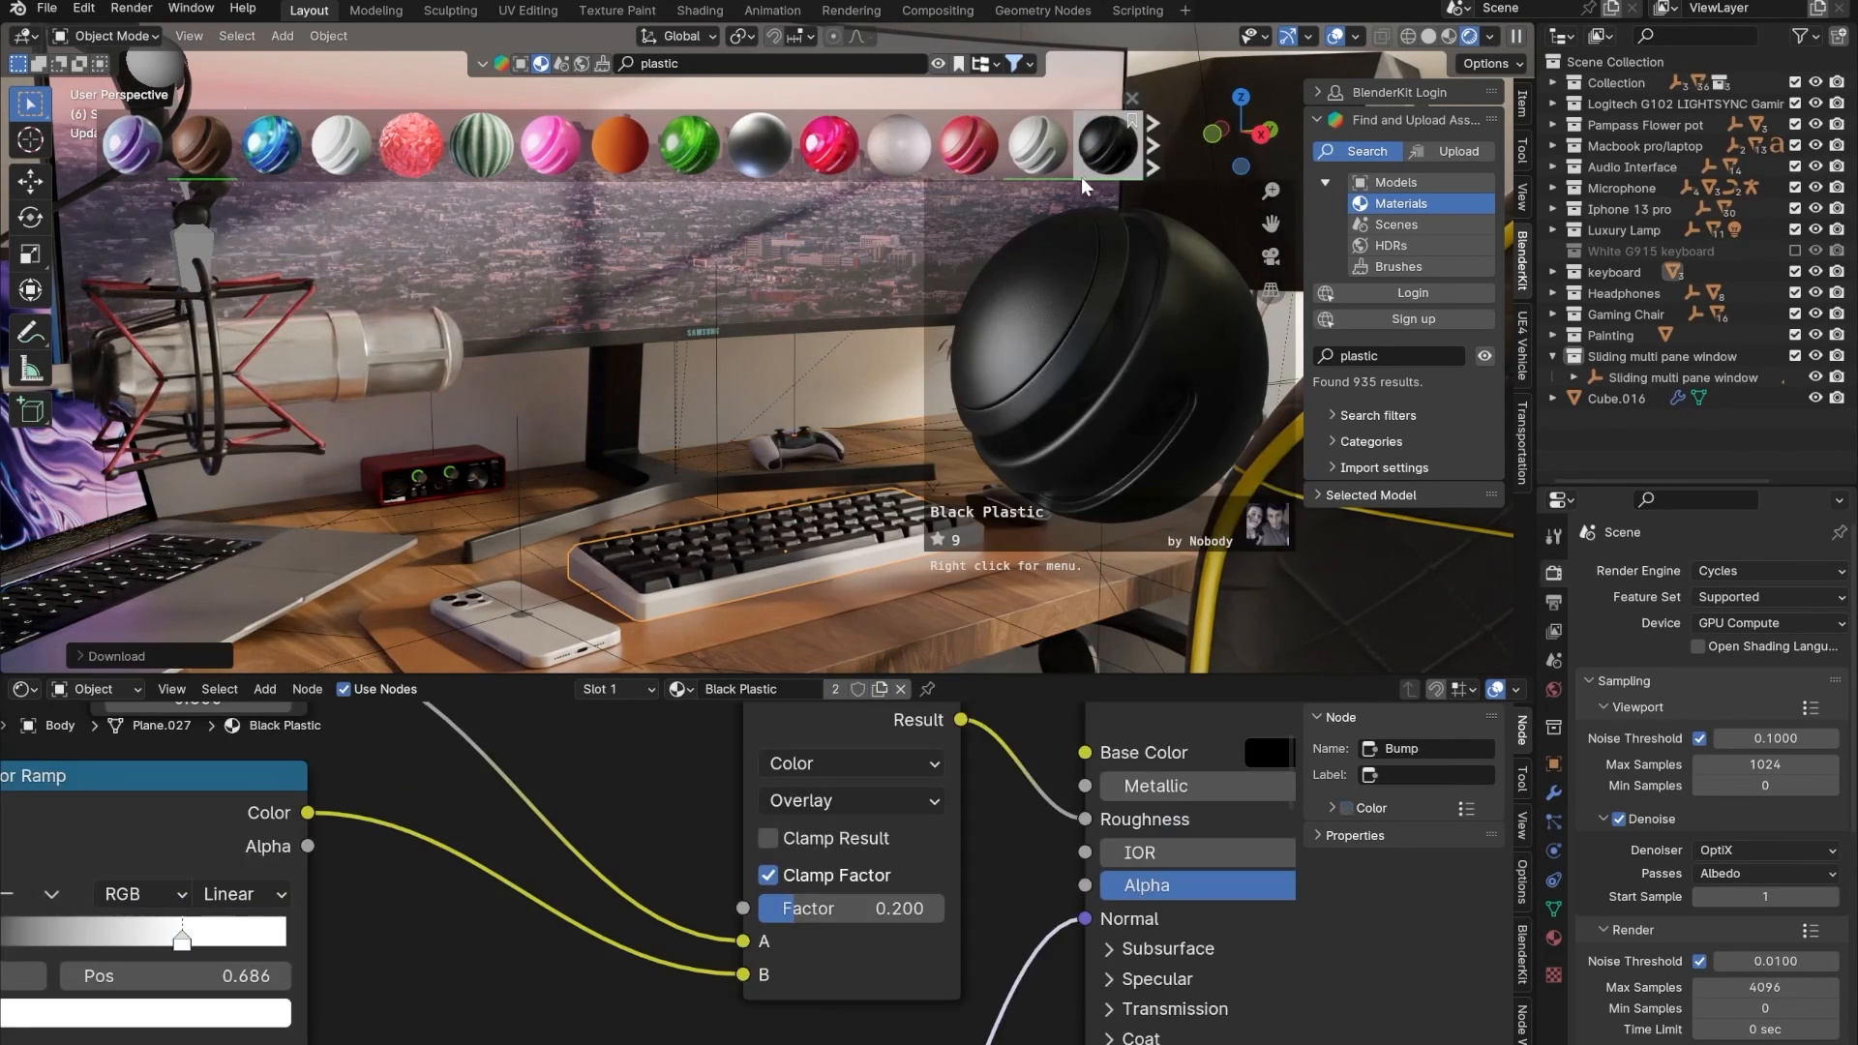
{"action": "left_click", "coordinate": [1079, 456]}
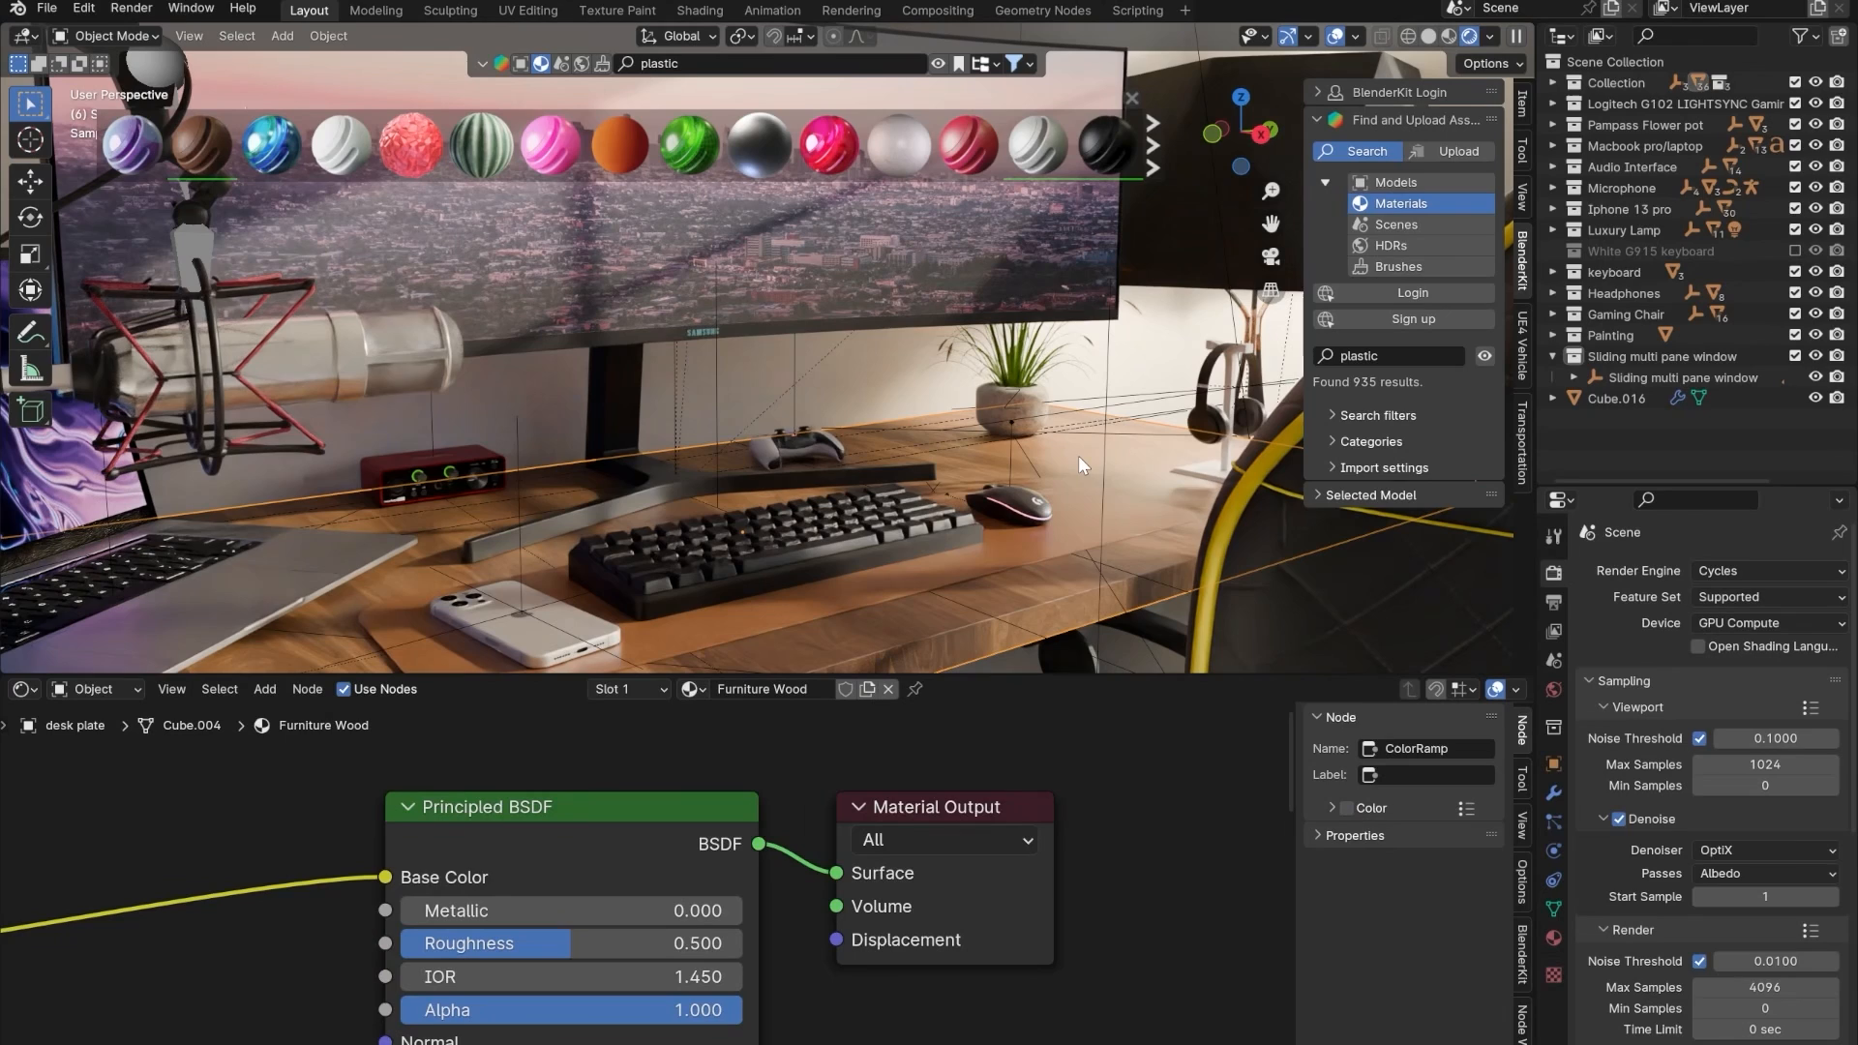
- Compare the other plastic previews and apply the Plastic 01 material to the keyboard body
{"action": "mouse_move", "coordinate": [342, 157]}
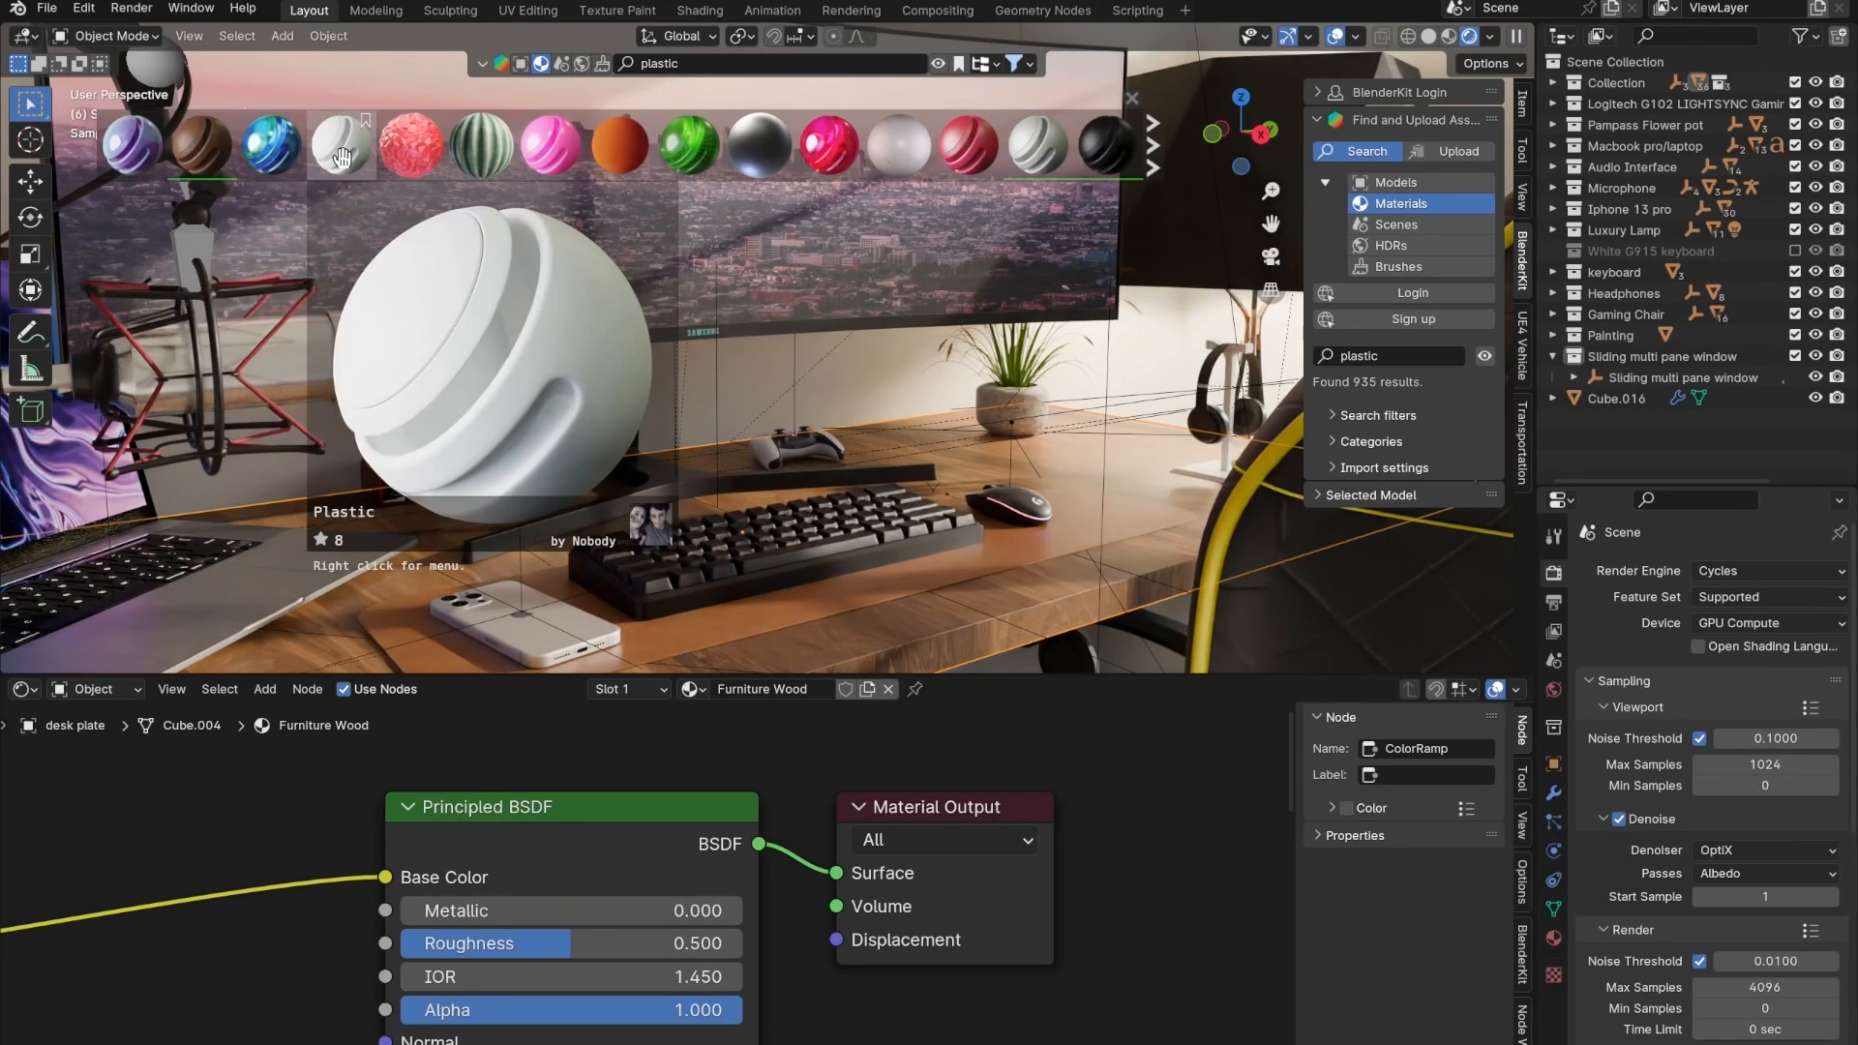
{"action": "mouse_move", "coordinate": [784, 155]}
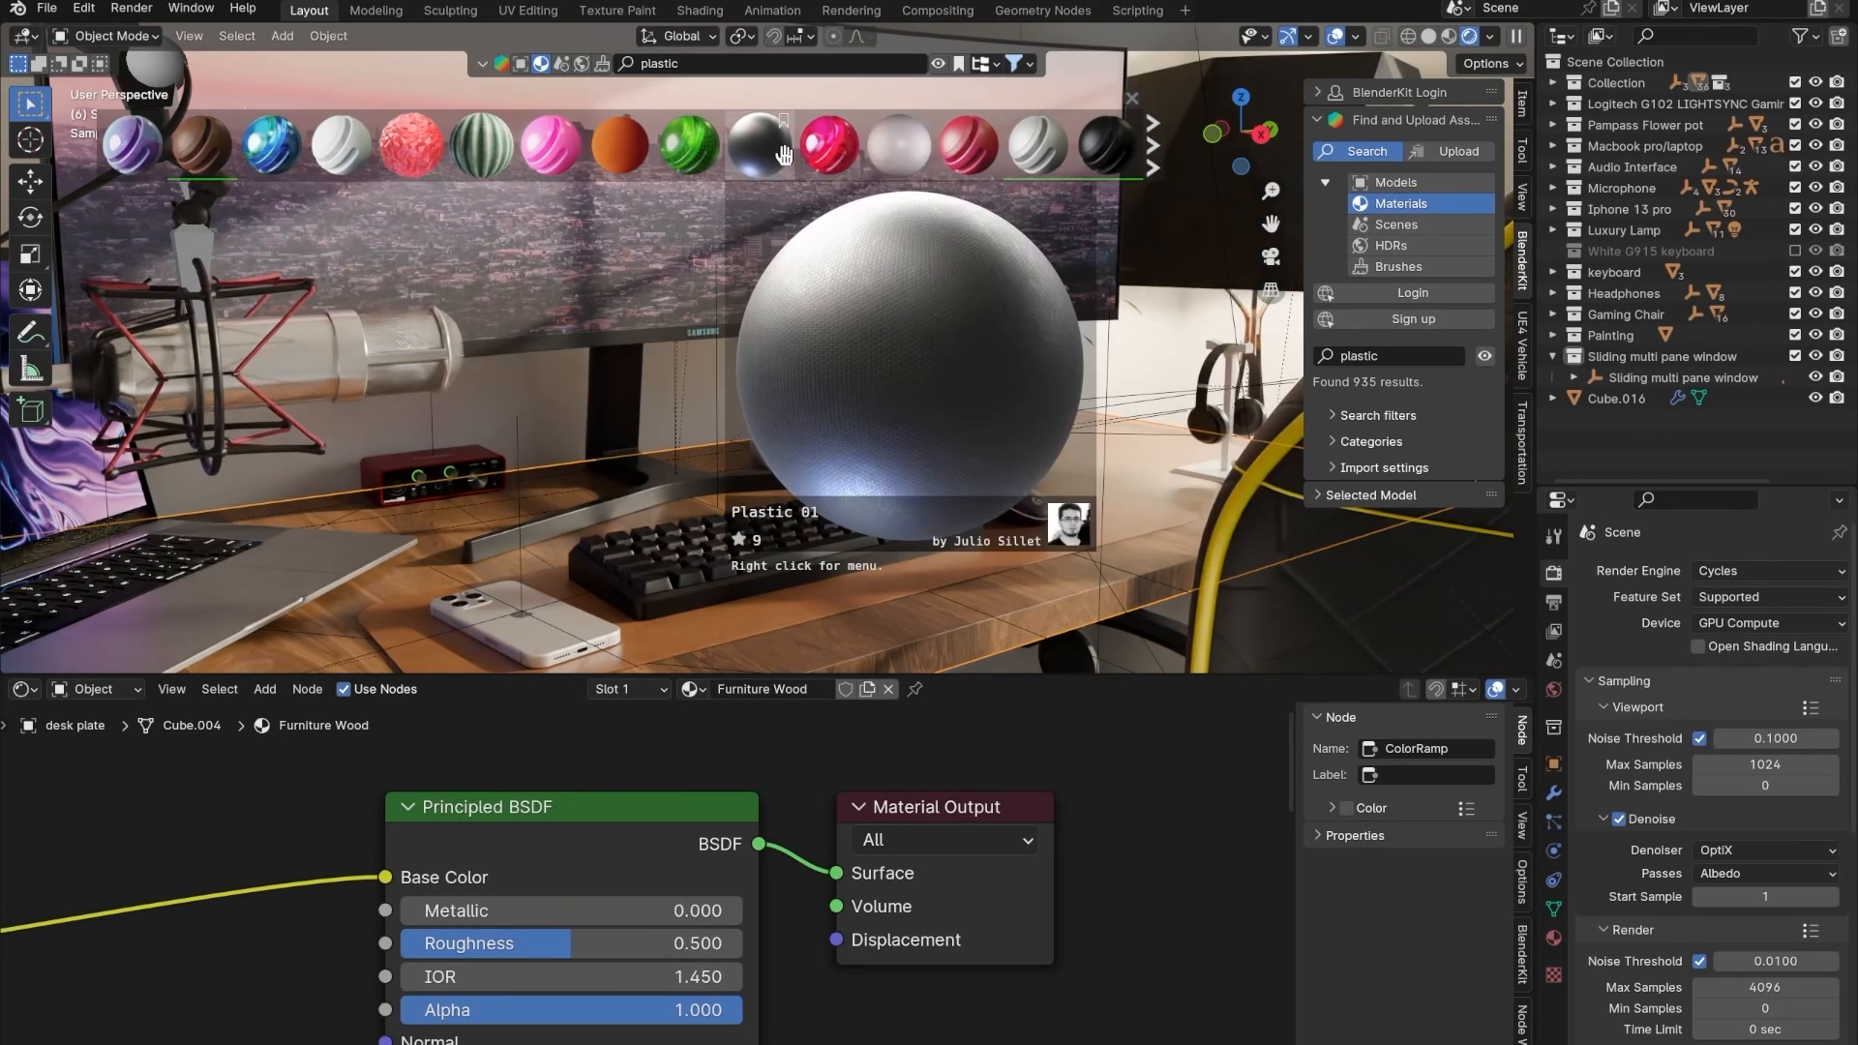
{"action": "left_click", "coordinate": [799, 560]}
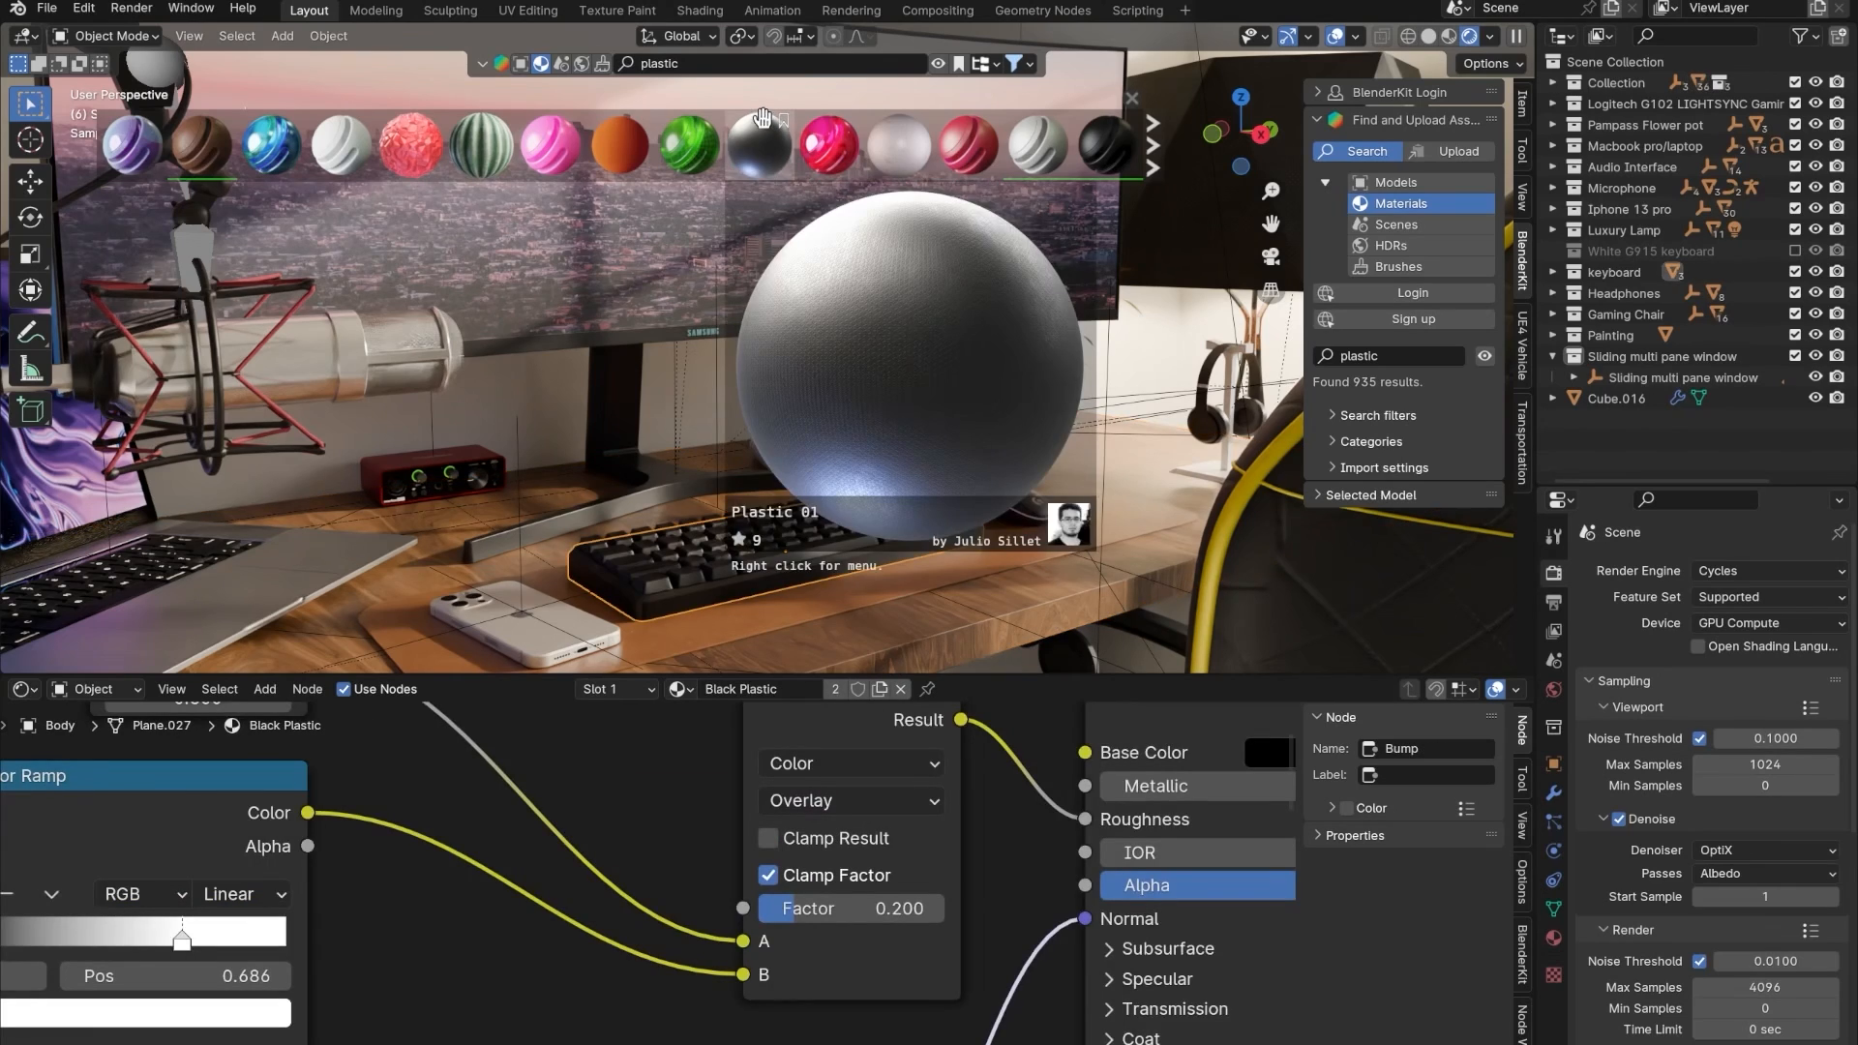
{"action": "left_click", "coordinate": [763, 142]}
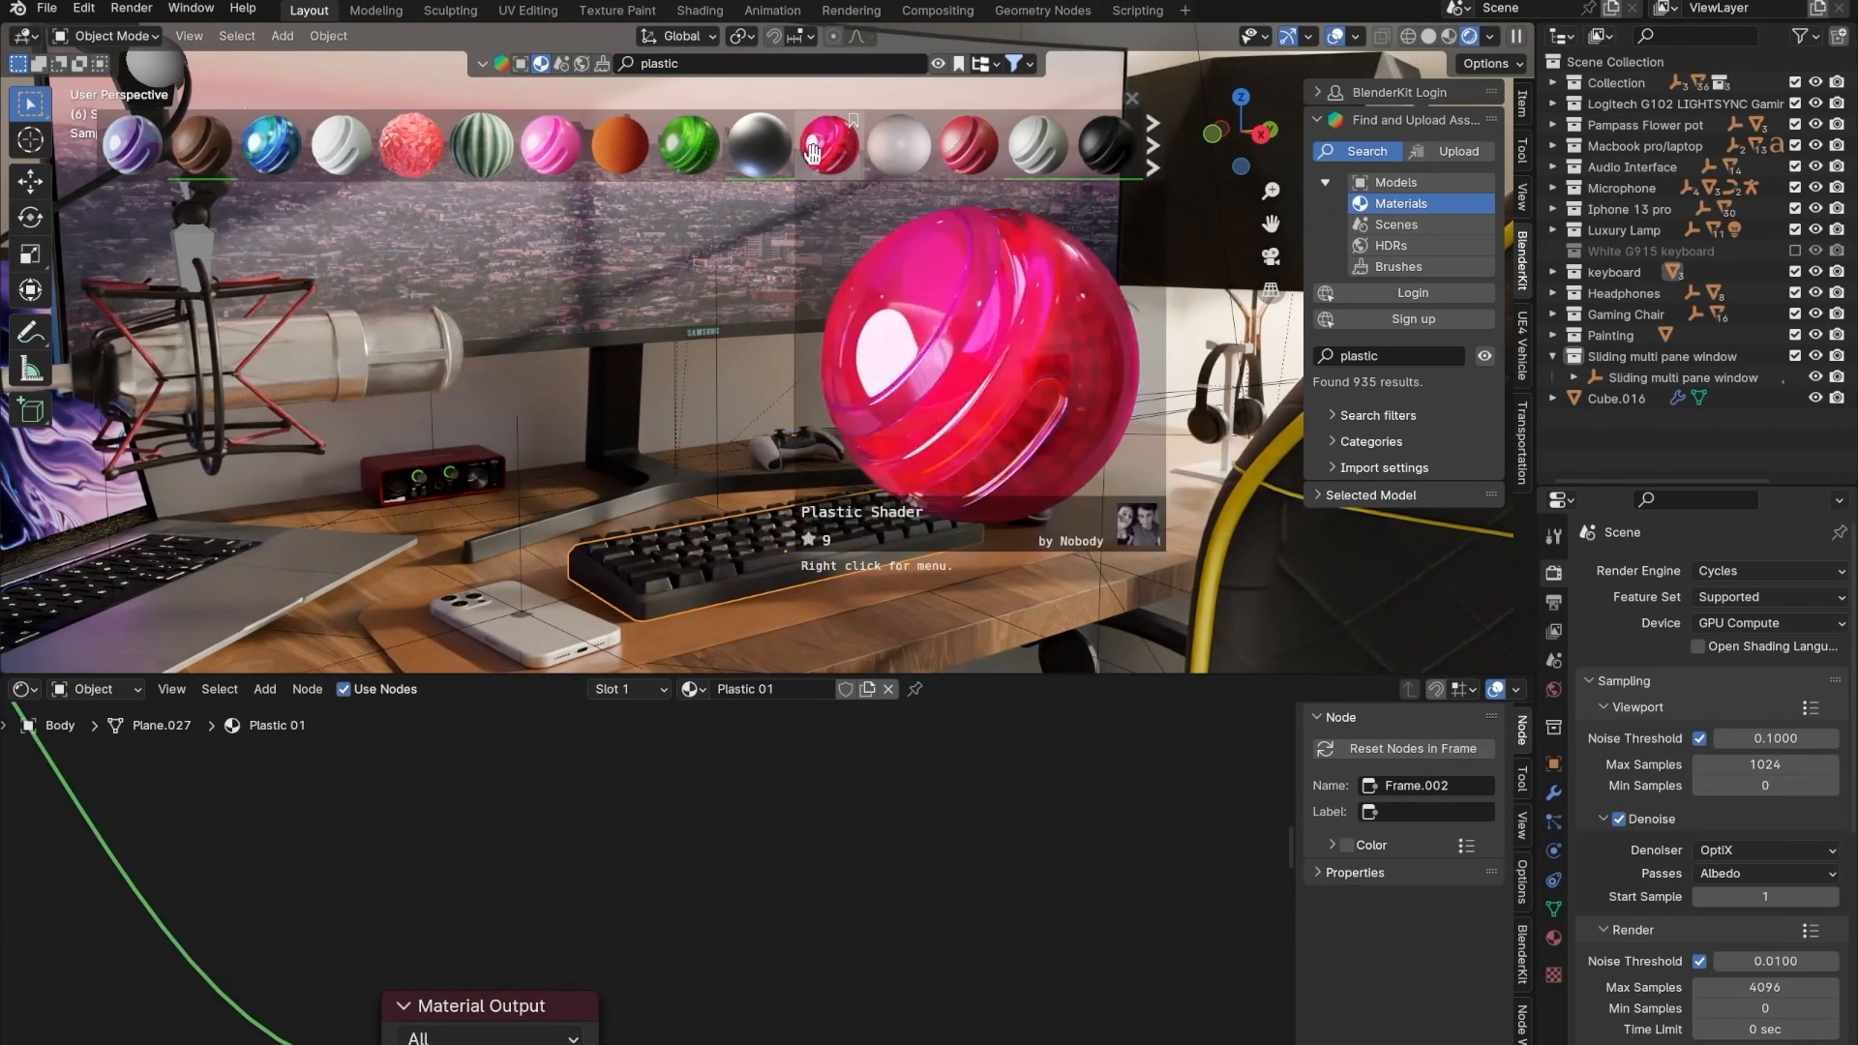
- Select the keycaps and apply the Rough Plastic material to them
{"action": "mouse_move", "coordinate": [744, 166]}
{"action": "left_click", "coordinate": [834, 561]}
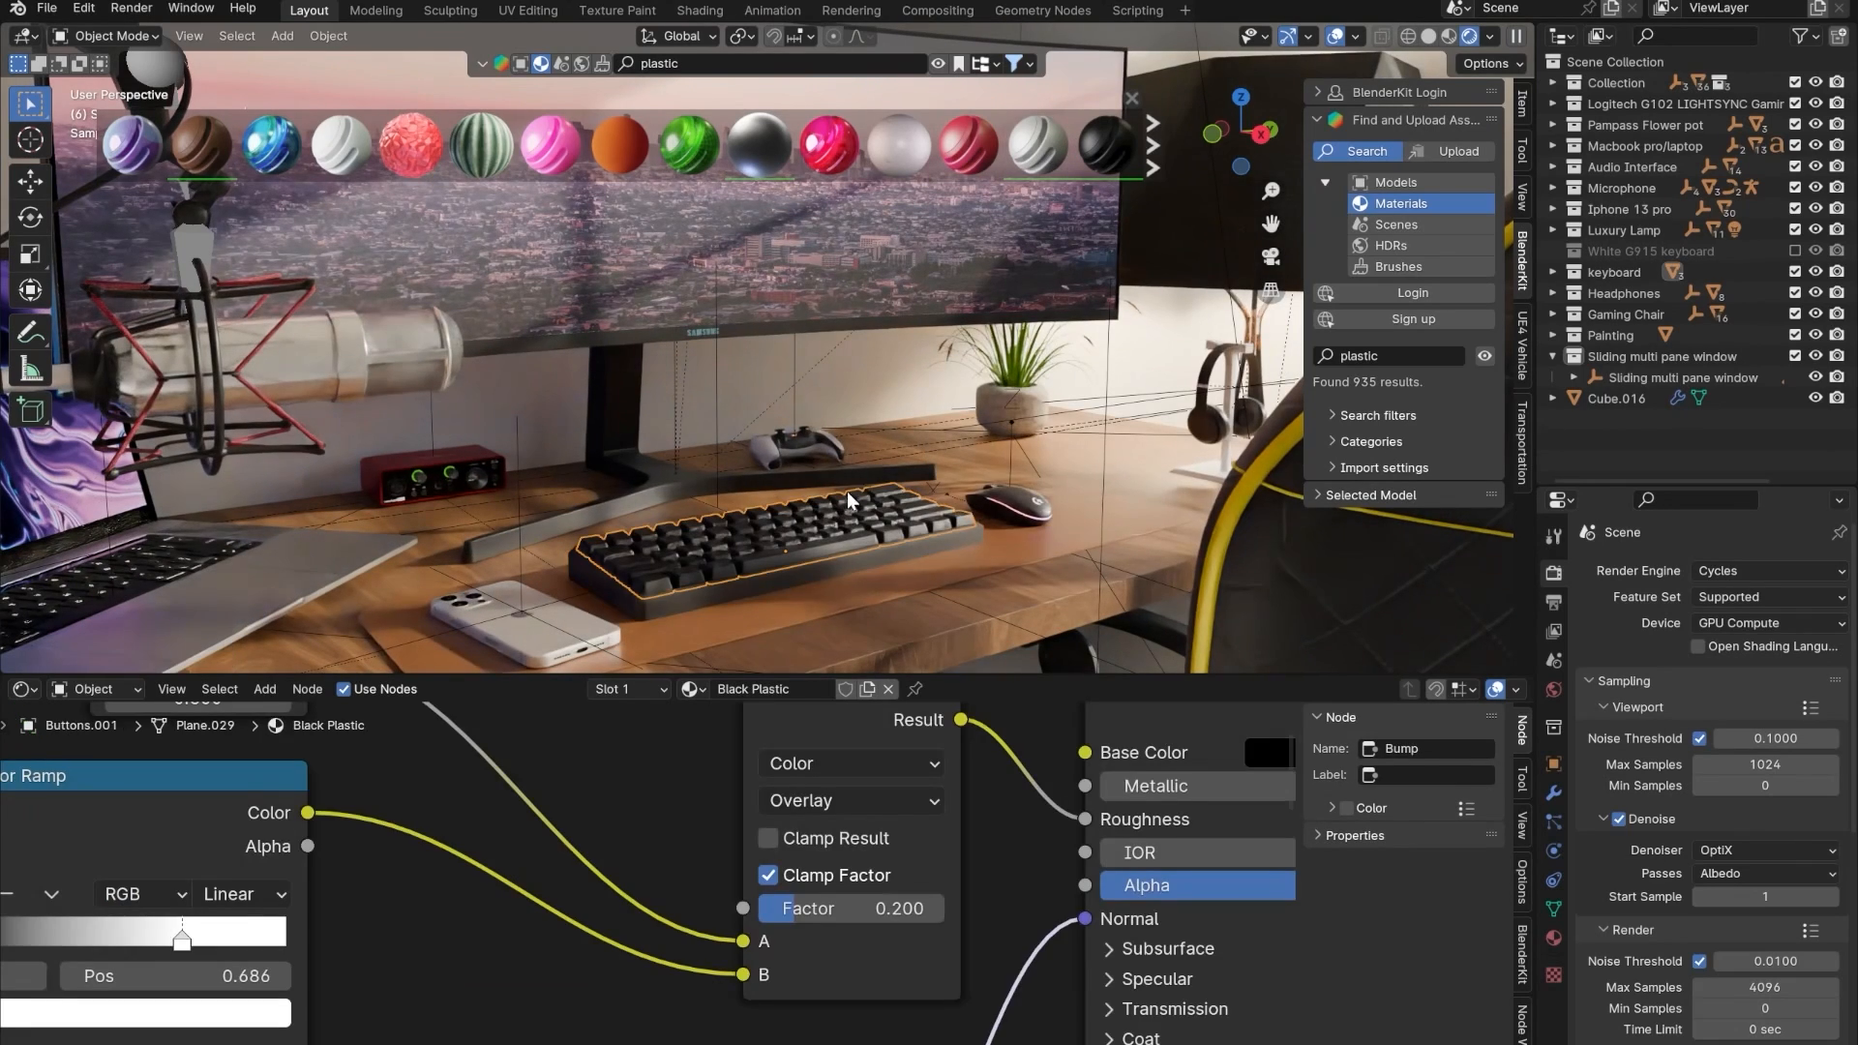
{"action": "mouse_move", "coordinate": [1018, 157]}
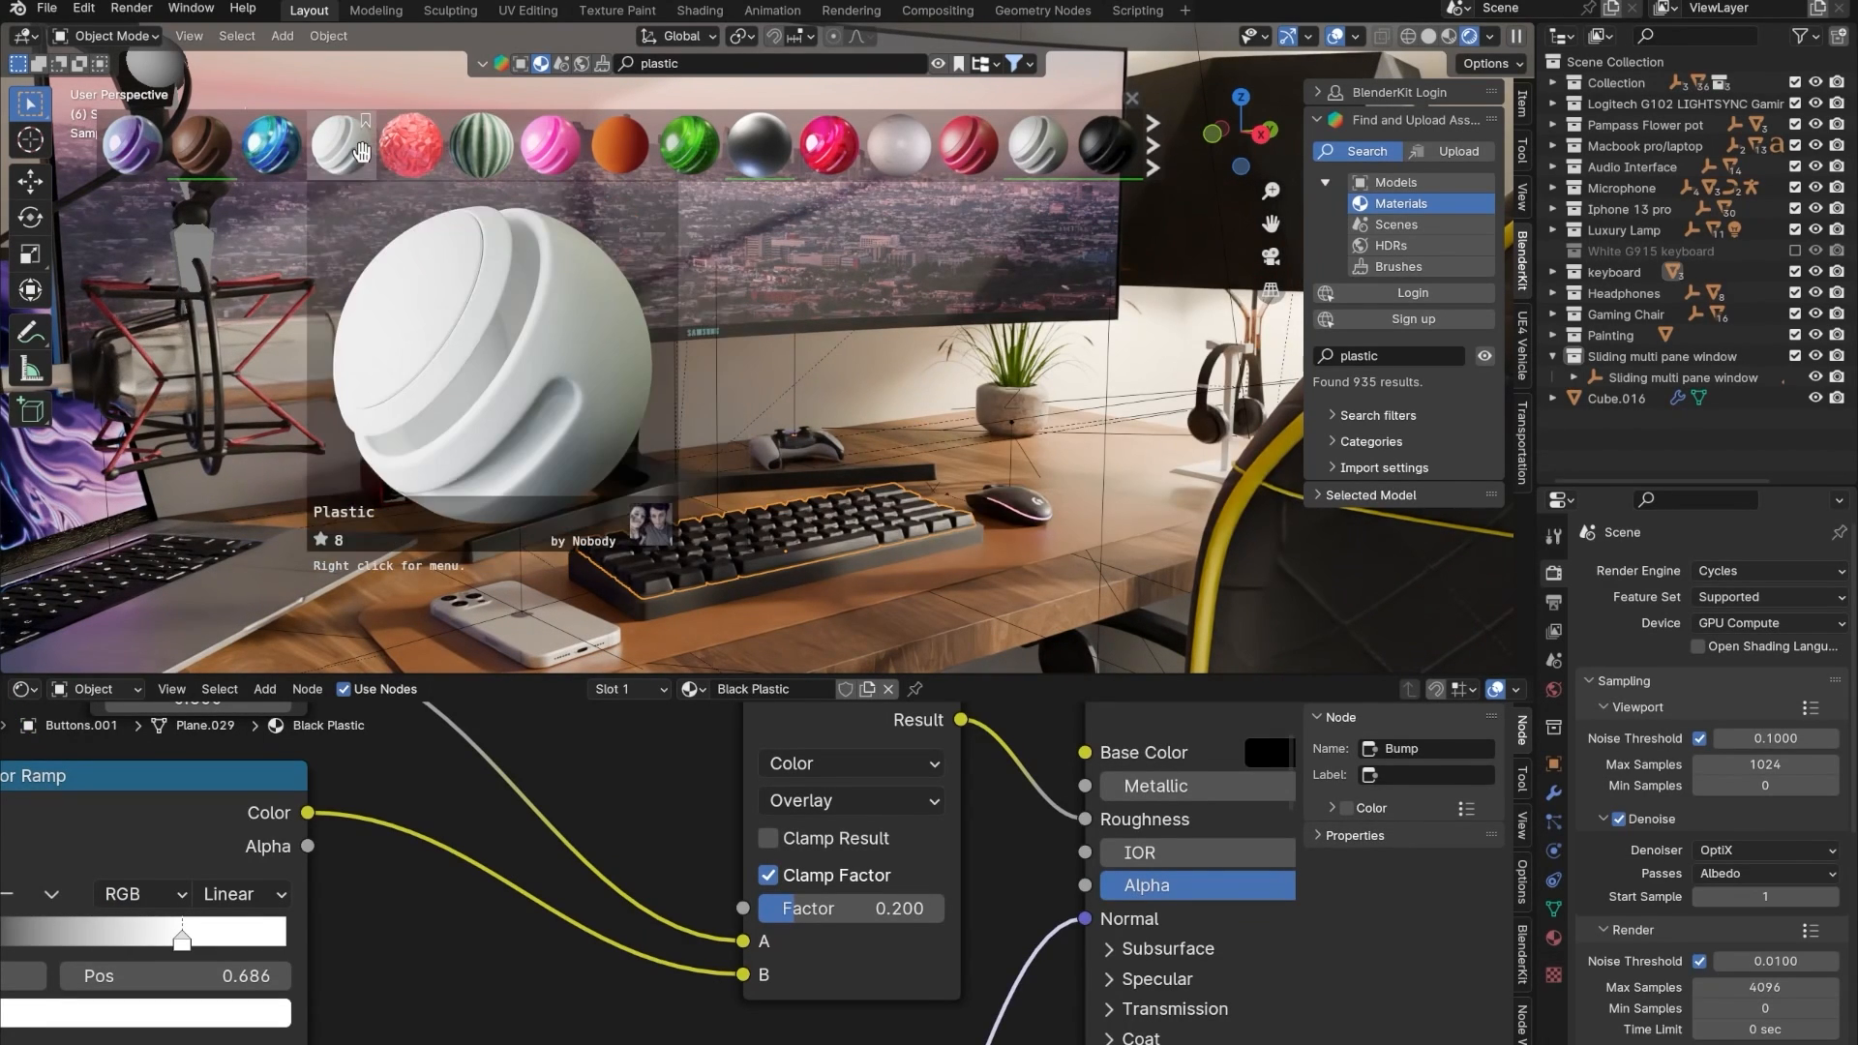
{"action": "left_click", "coordinate": [1027, 134]}
- Darken the base color of the keycaps' Rough Plastic material to a light grey
{"action": "scroll", "coordinate": [668, 856], "scroll_direction": "down", "scroll_amount": 4}
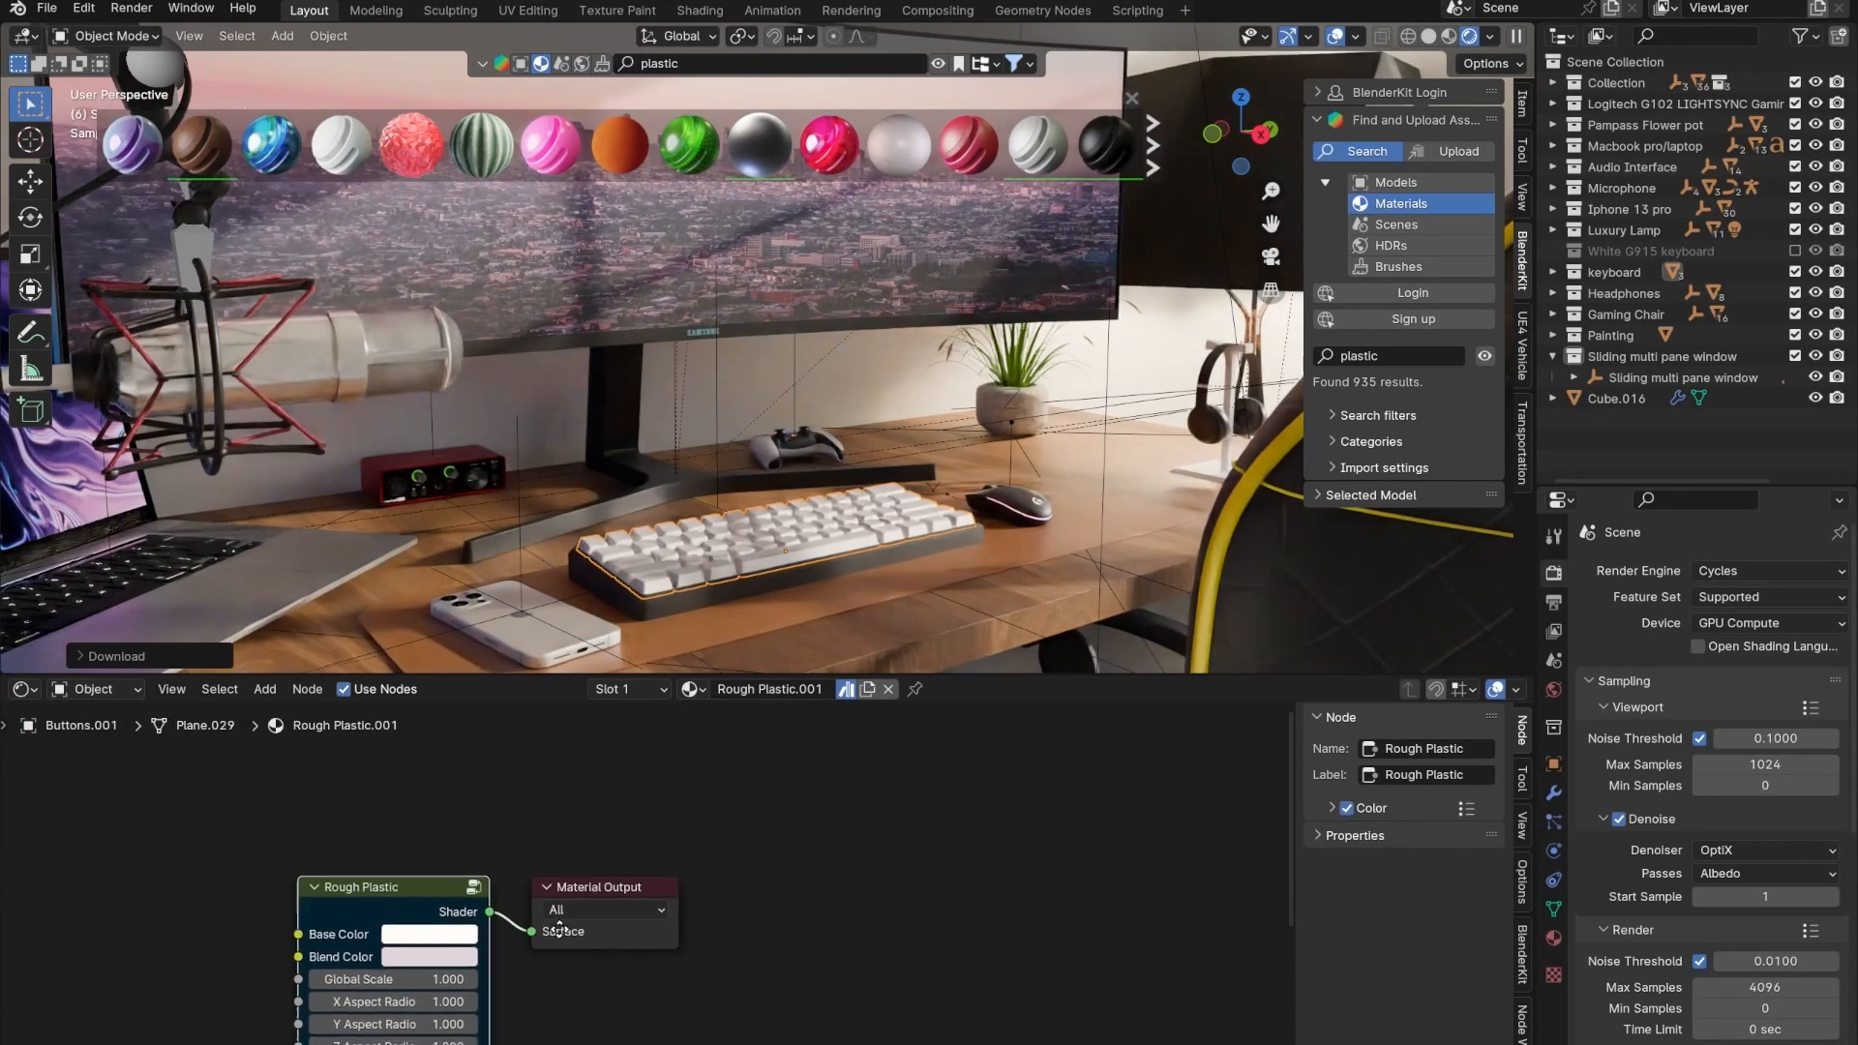
{"action": "middle_click_drag", "start_coordinate": [496, 987], "coordinate": [720, 867]}
{"action": "scroll", "coordinate": [720, 867], "scroll_direction": "up", "scroll_amount": 5}
{"action": "left_click", "coordinate": [618, 782]}
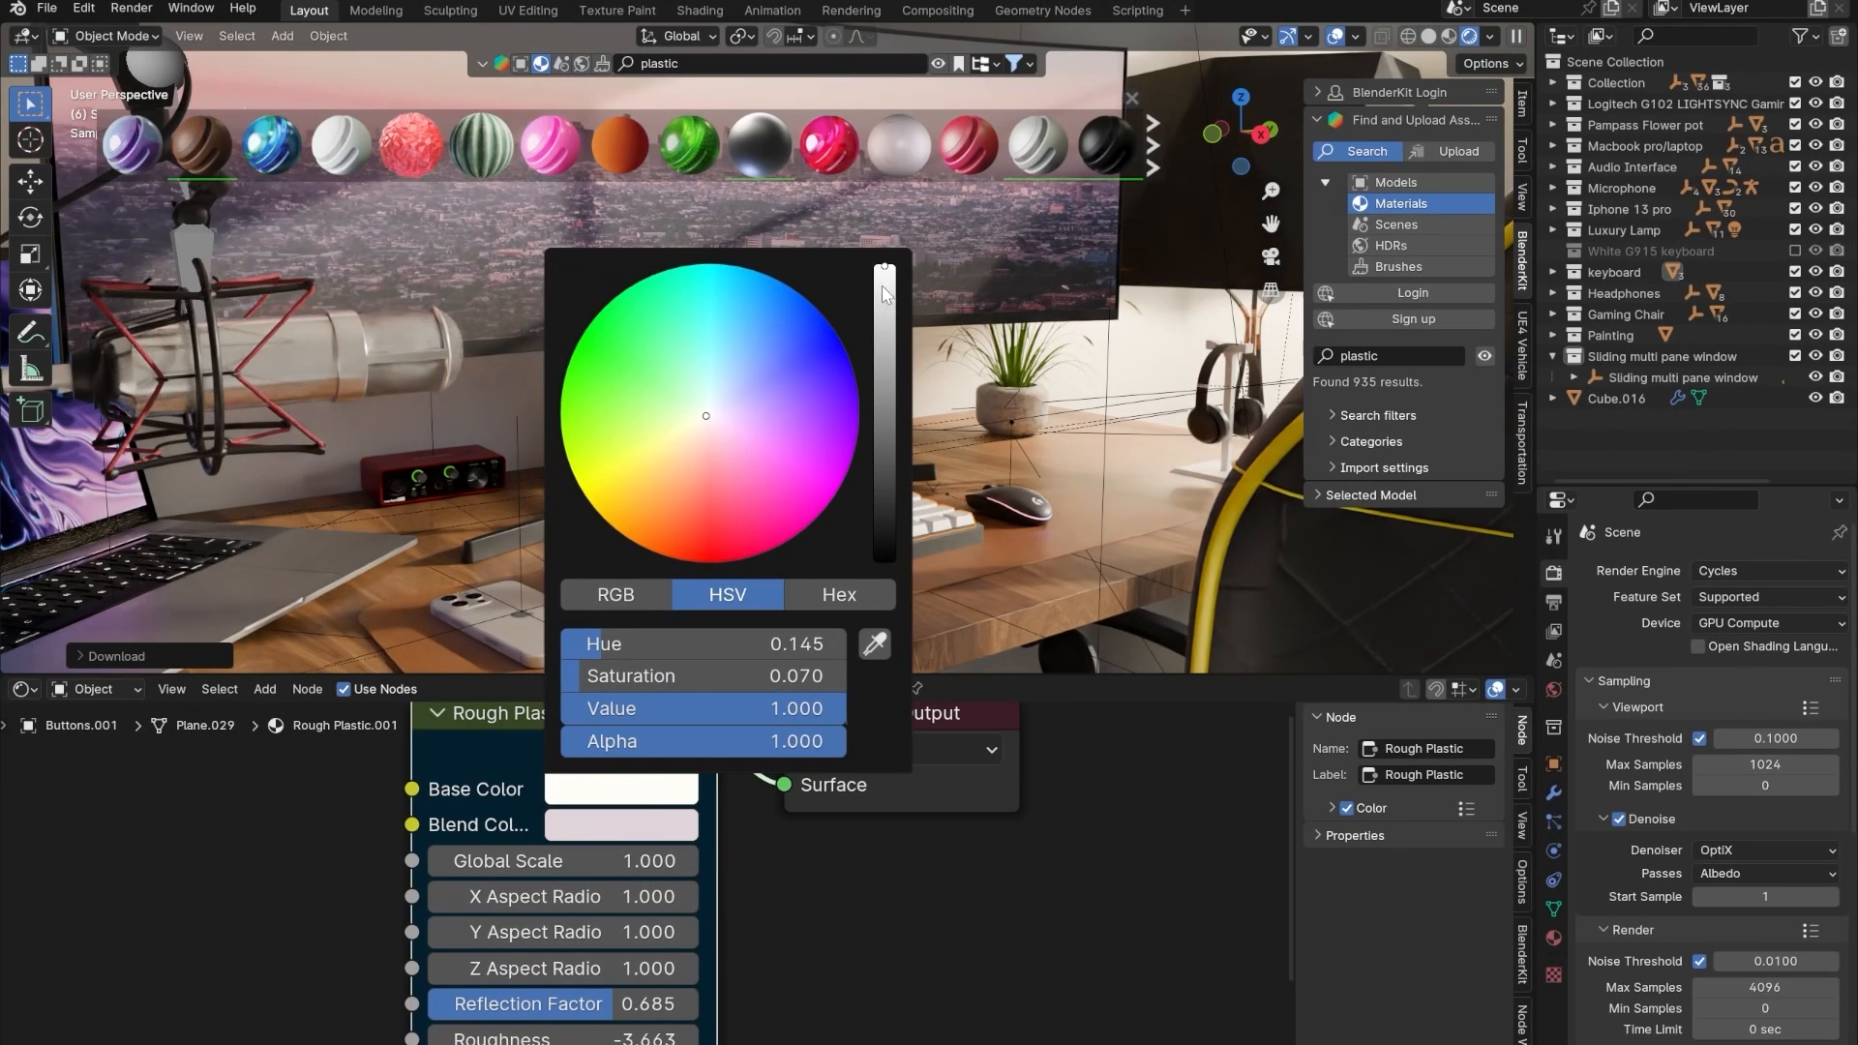
{"action": "left_click_drag", "start_coordinate": [884, 292], "coordinate": [886, 519]}
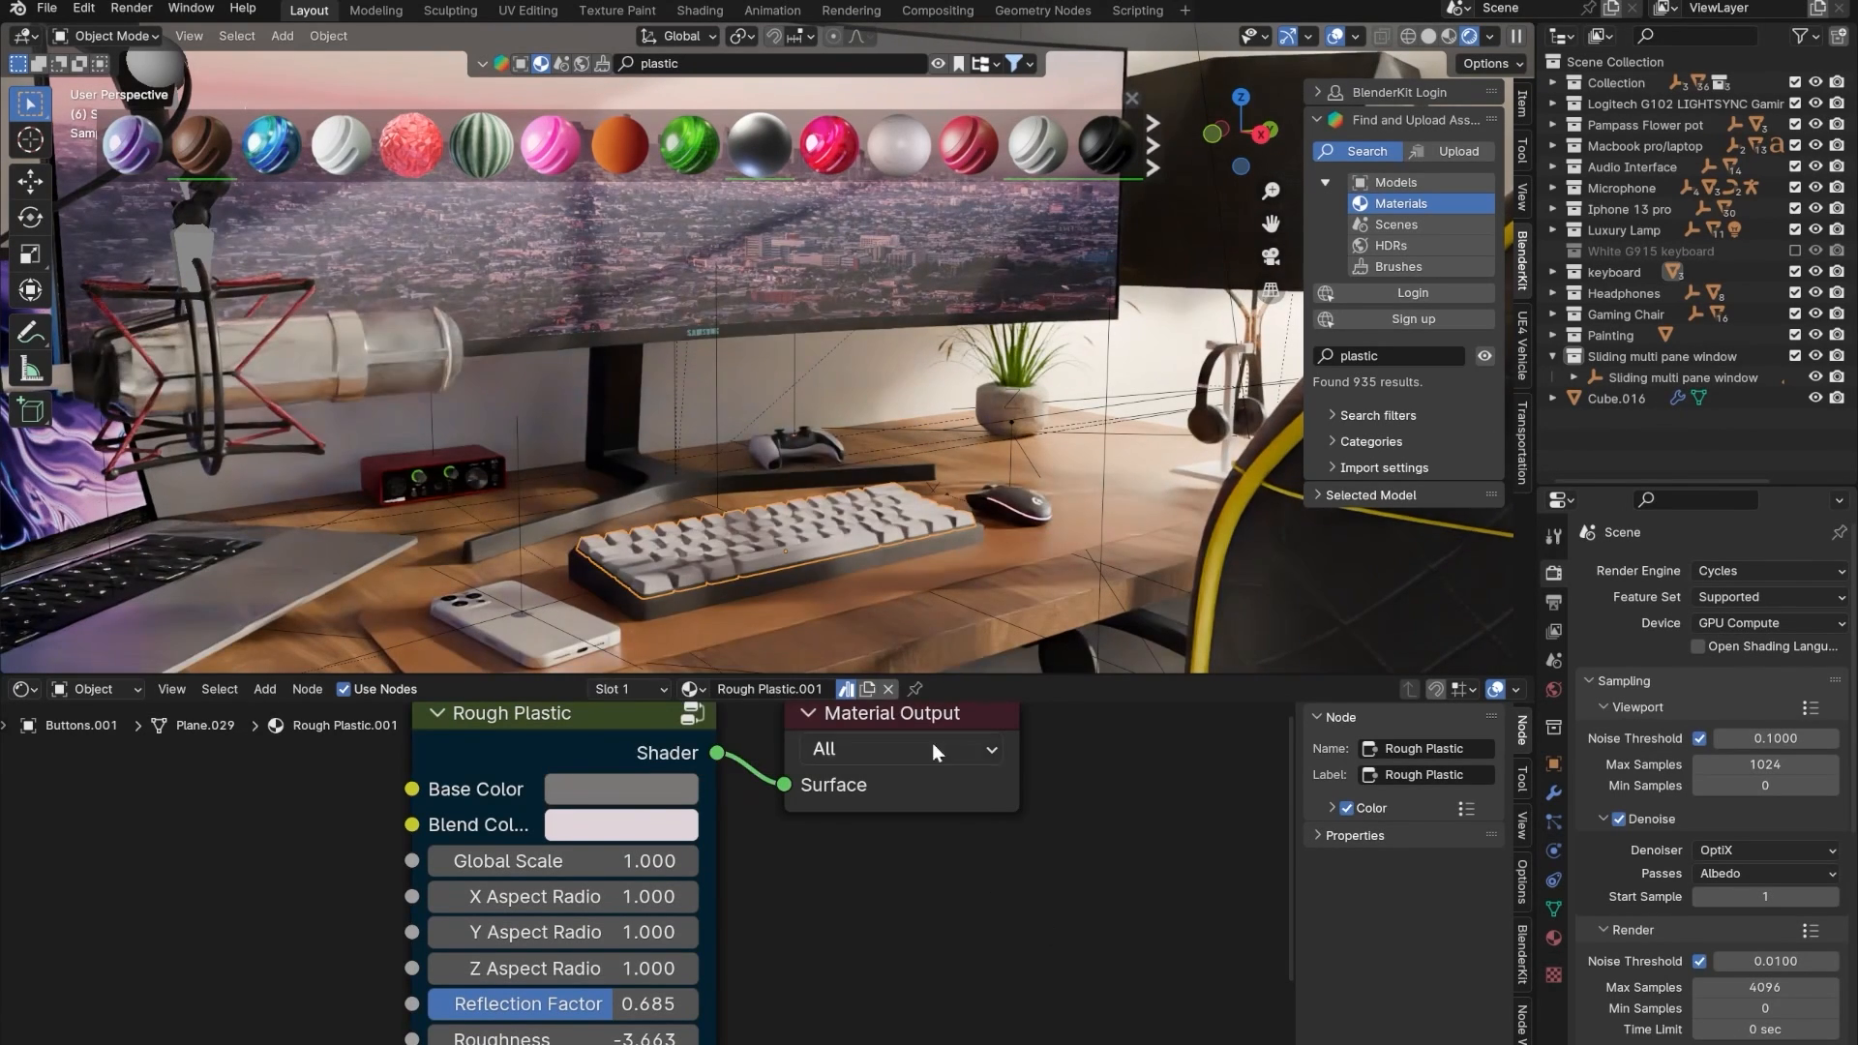
{"action": "left_click", "coordinate": [894, 620]}
{"action": "left_click", "coordinate": [729, 538]}
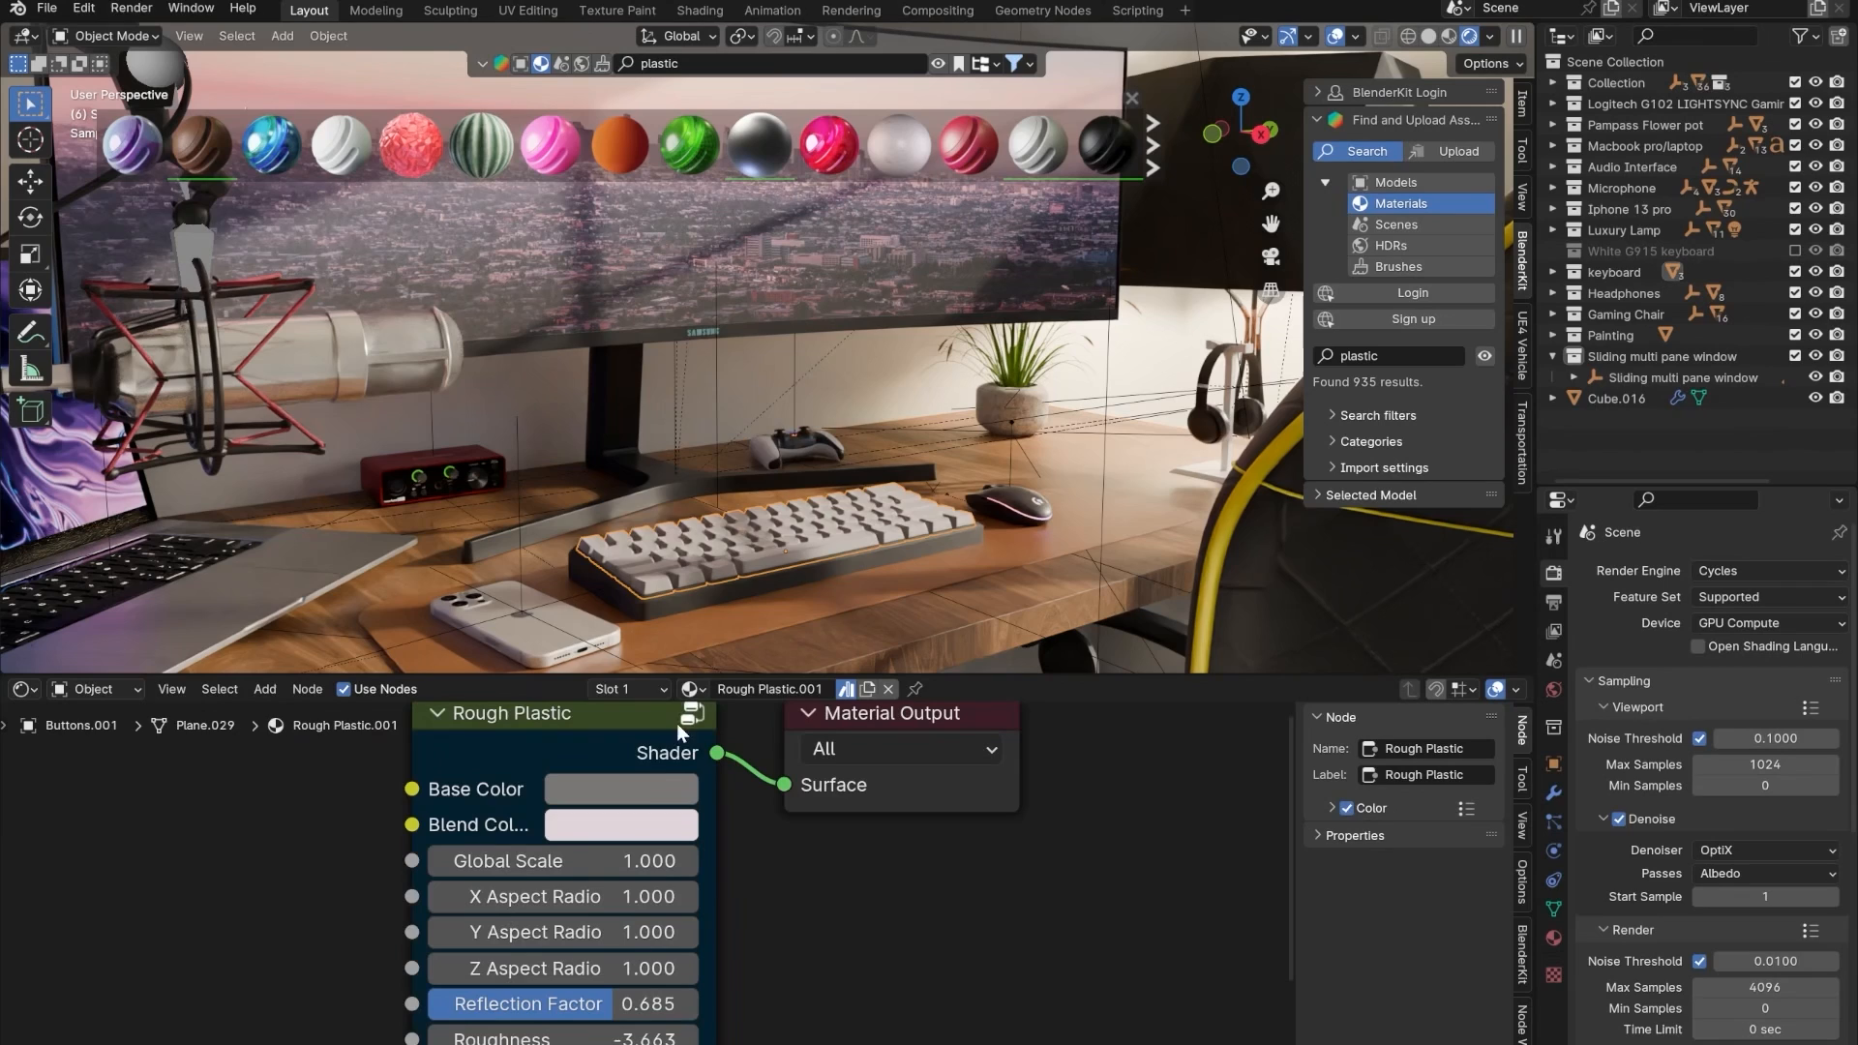
{"action": "left_click", "coordinate": [665, 784]}
{"action": "left_click_drag", "start_coordinate": [889, 411], "coordinate": [887, 345]}
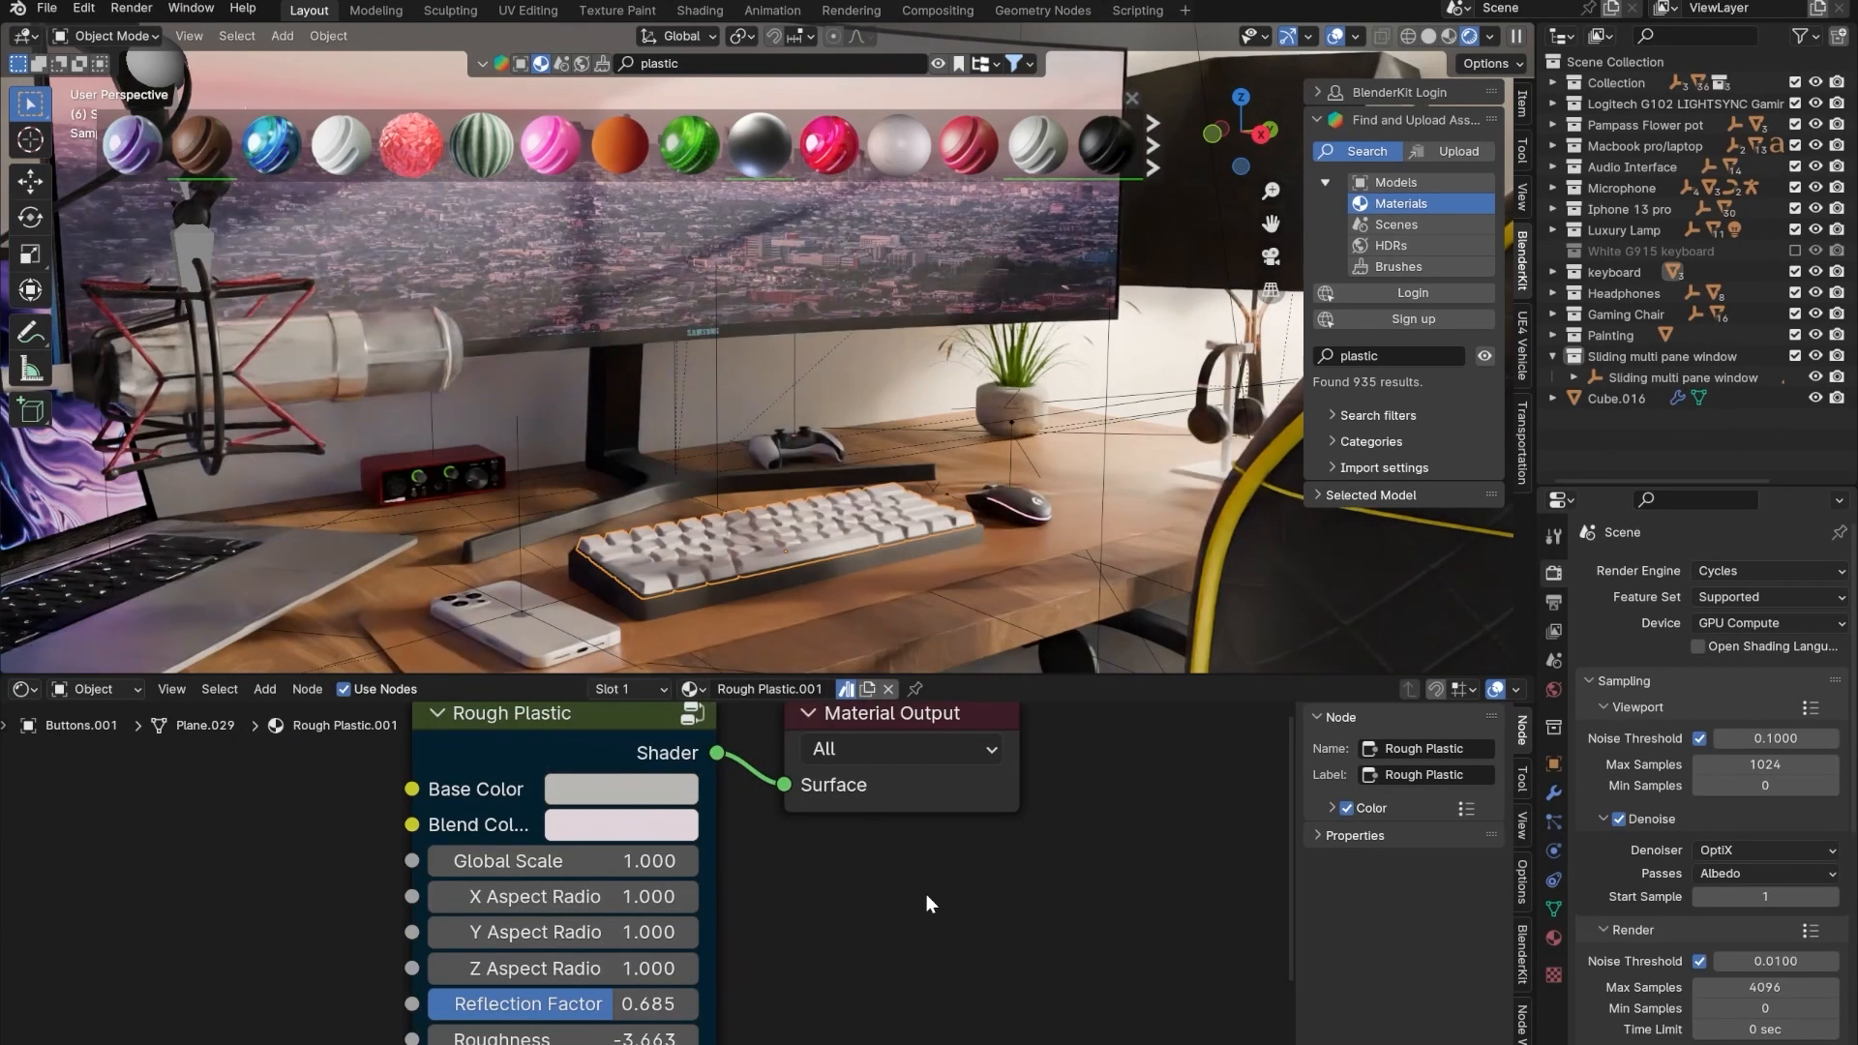
- Inspect the finished keyboard materials in a wider view of the desk and select the potted plant's leaves
{"action": "left_click", "coordinate": [1022, 555]}
{"action": "middle_click_drag", "start_coordinate": [1022, 556], "coordinate": [891, 595]}
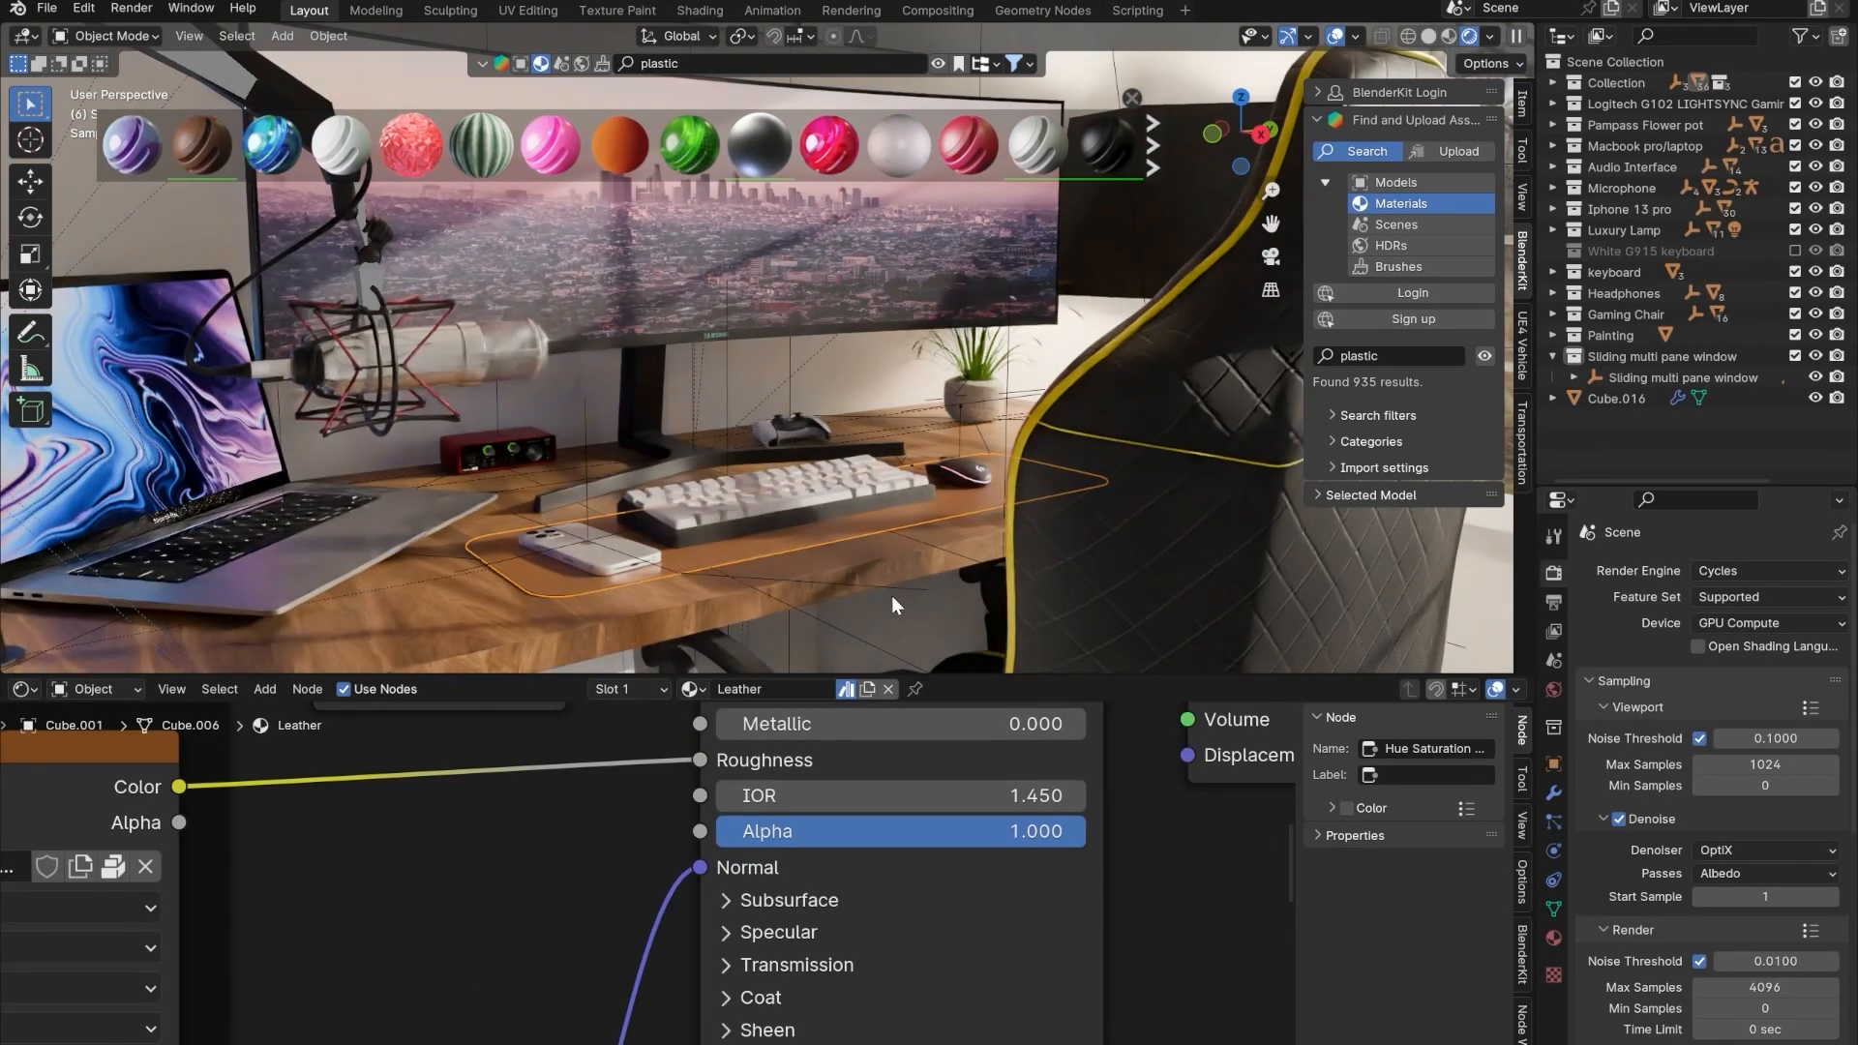
{"action": "left_click", "coordinate": [891, 595]}
{"action": "left_click", "coordinate": [1089, 329]}
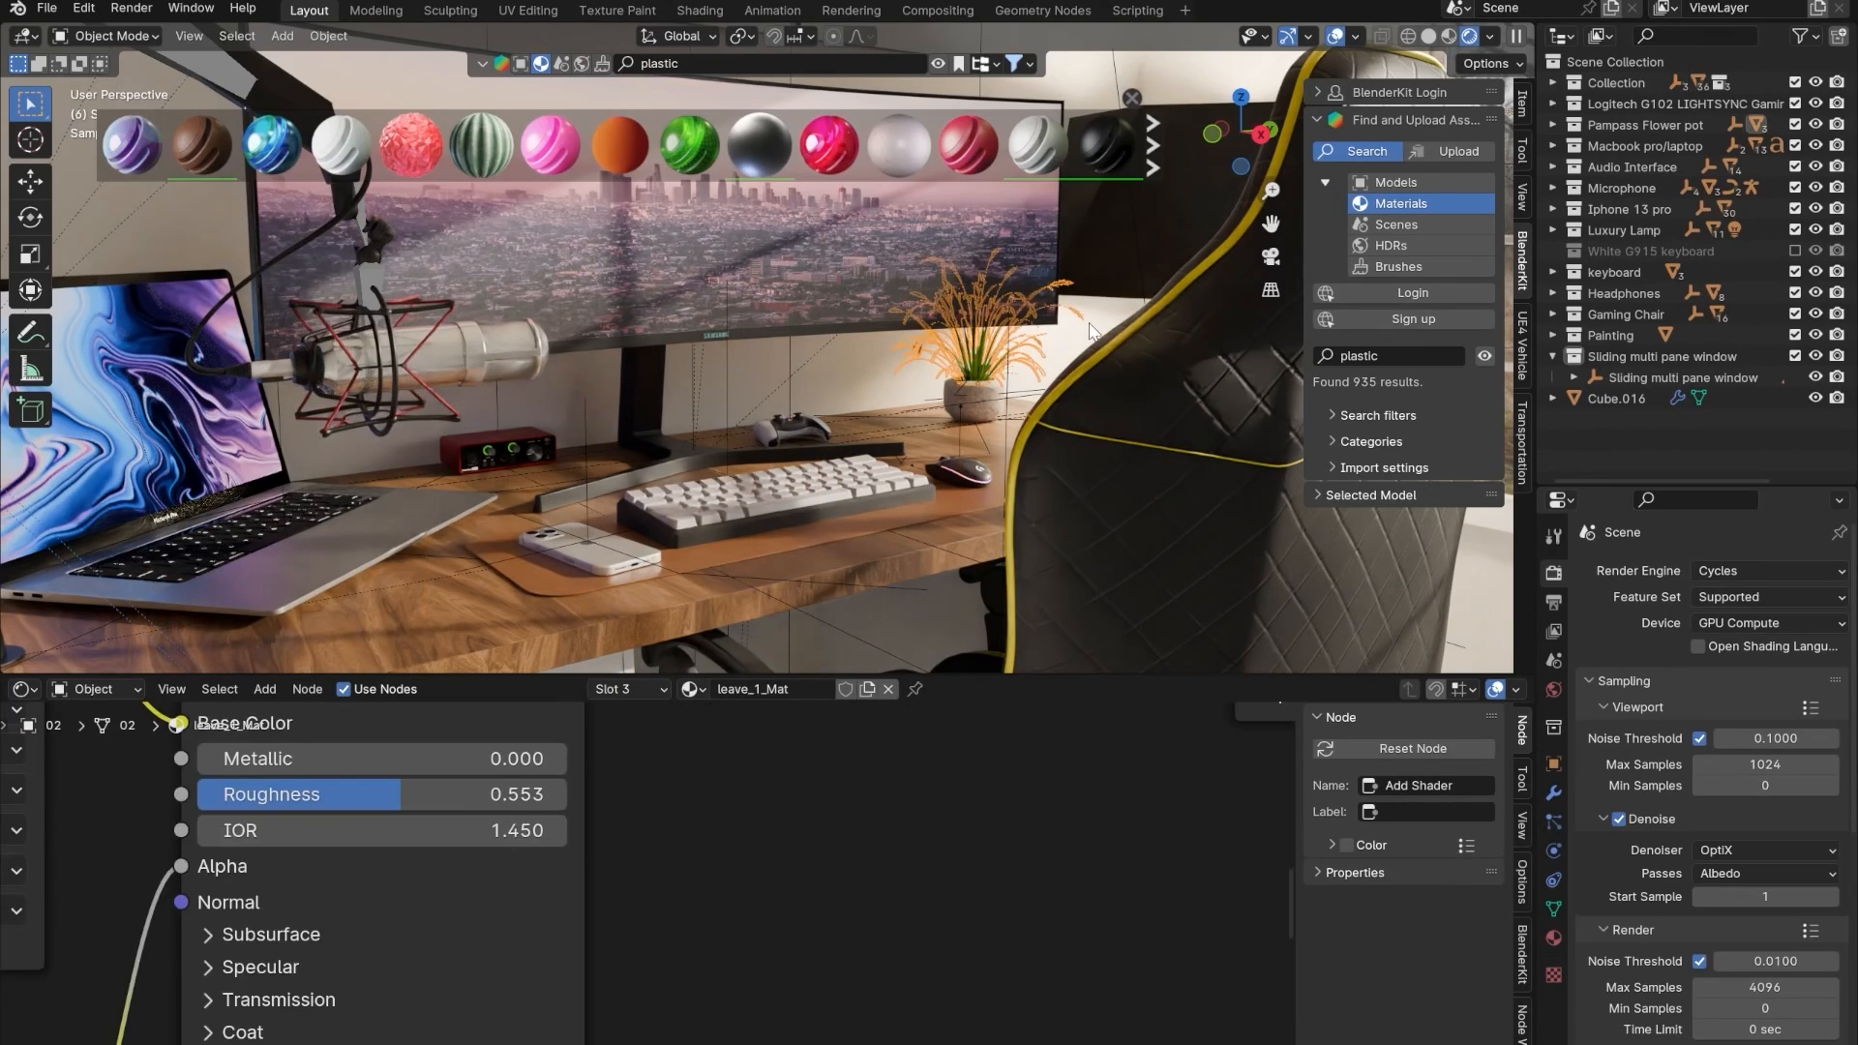
- Clear the selection, hide the viewport overlays and enlarge the 3D viewport to show the whole desk setup
{"action": "left_click", "coordinate": [1090, 329]}
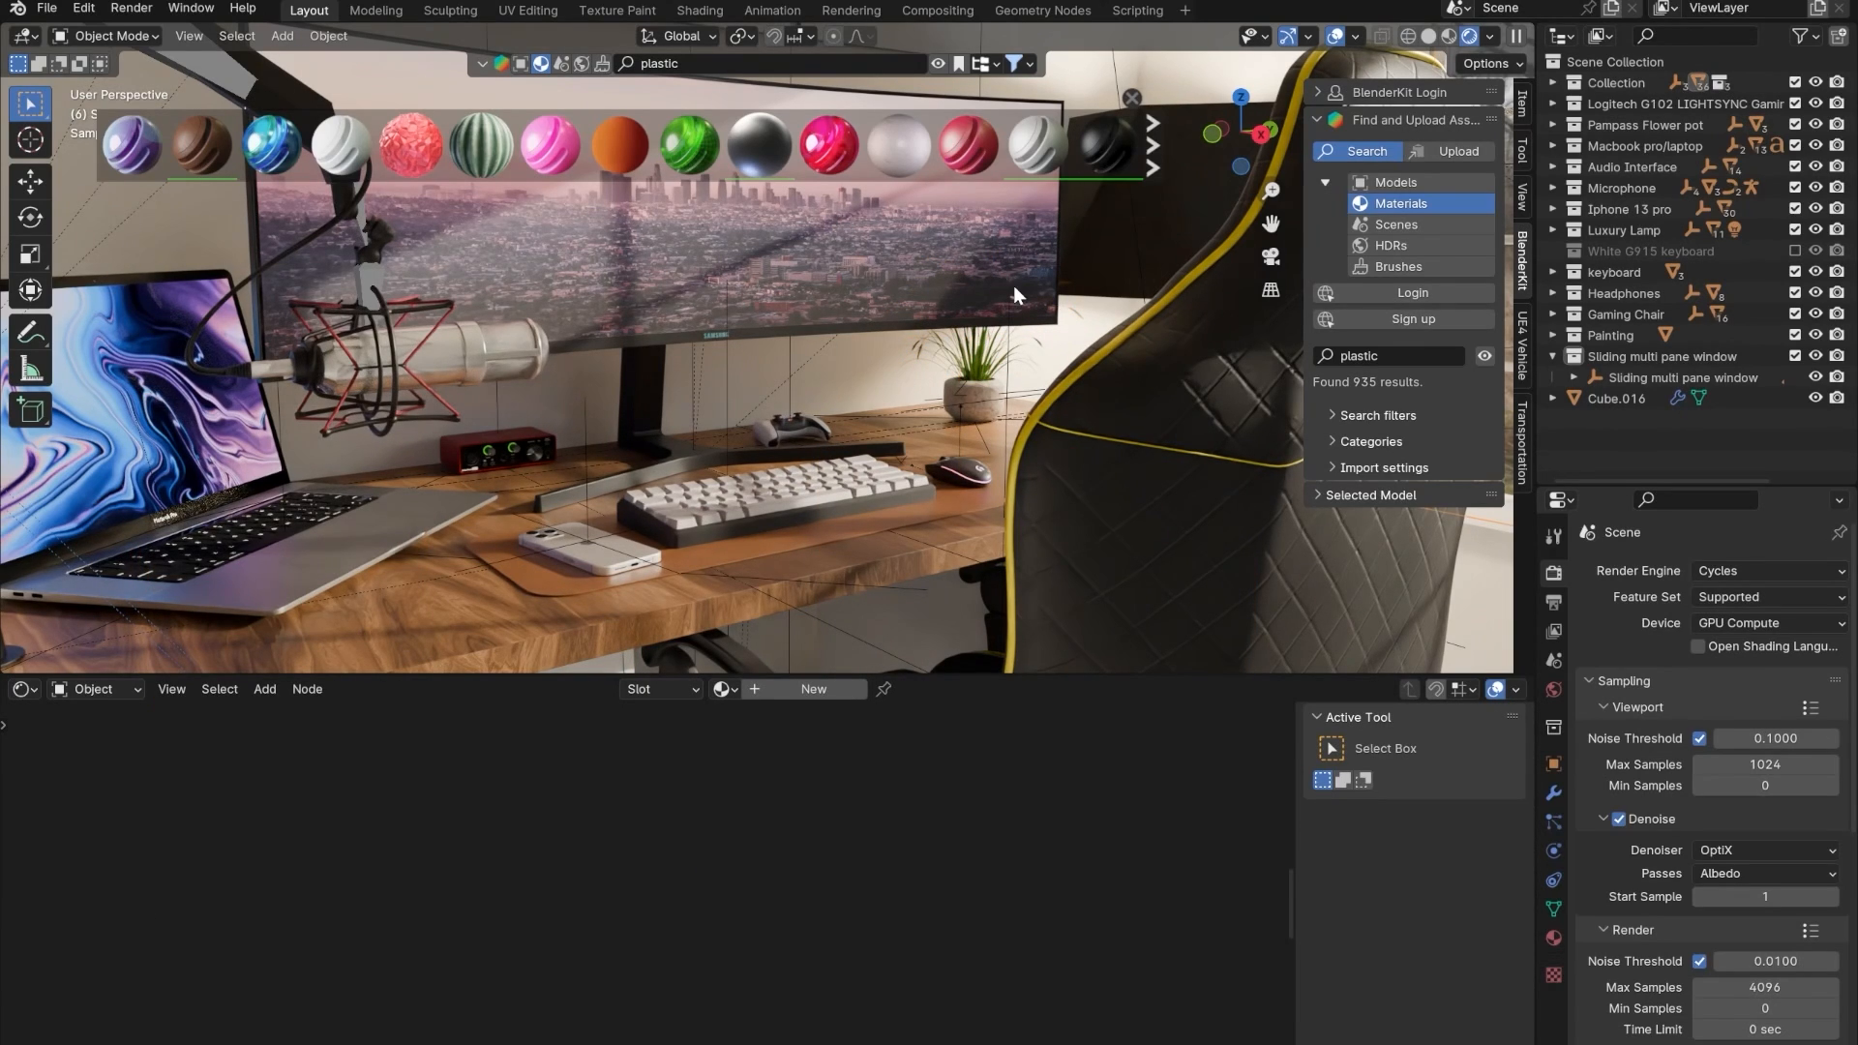
{"action": "left_click", "coordinate": [1336, 36]}
{"action": "scroll", "coordinate": [805, 383], "scroll_direction": "down", "scroll_amount": 2}
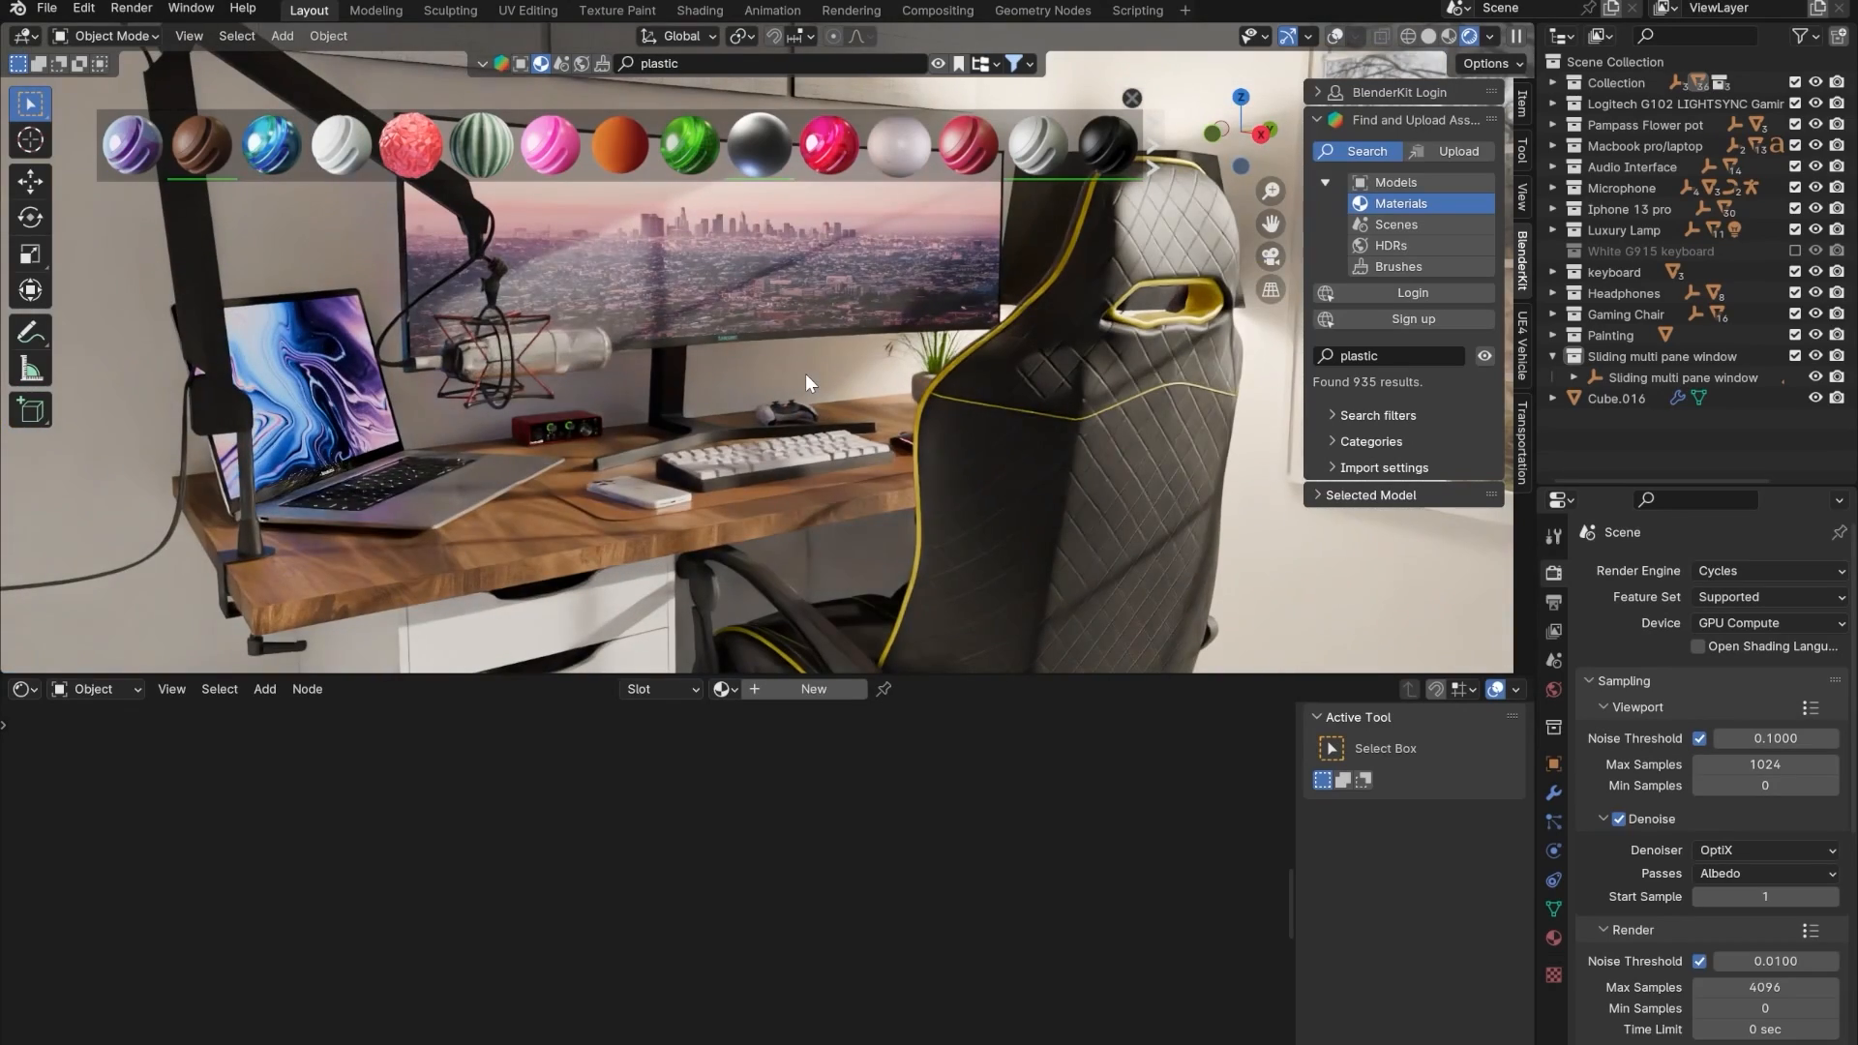
{"action": "middle_click_drag", "start_coordinate": [668, 426], "coordinate": [741, 498]}
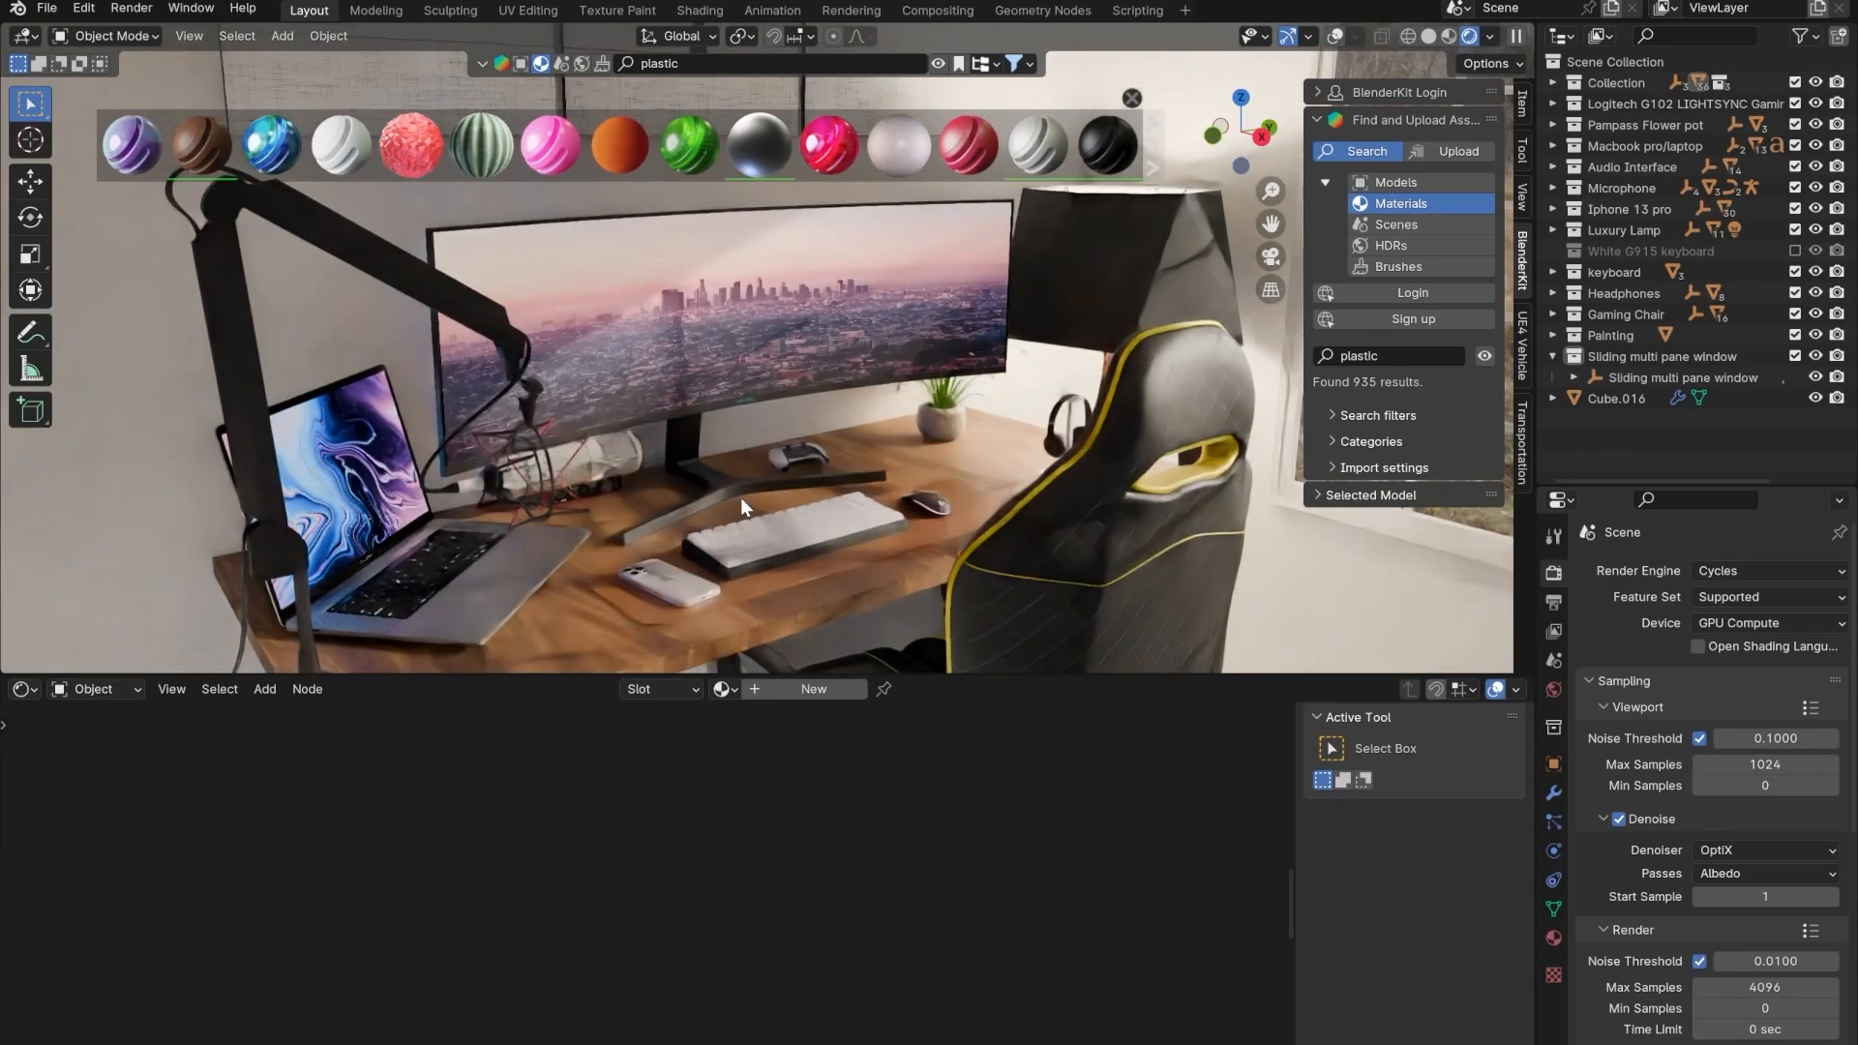
{"action": "left_click_drag", "start_coordinate": [634, 686], "coordinate": [668, 1002]}
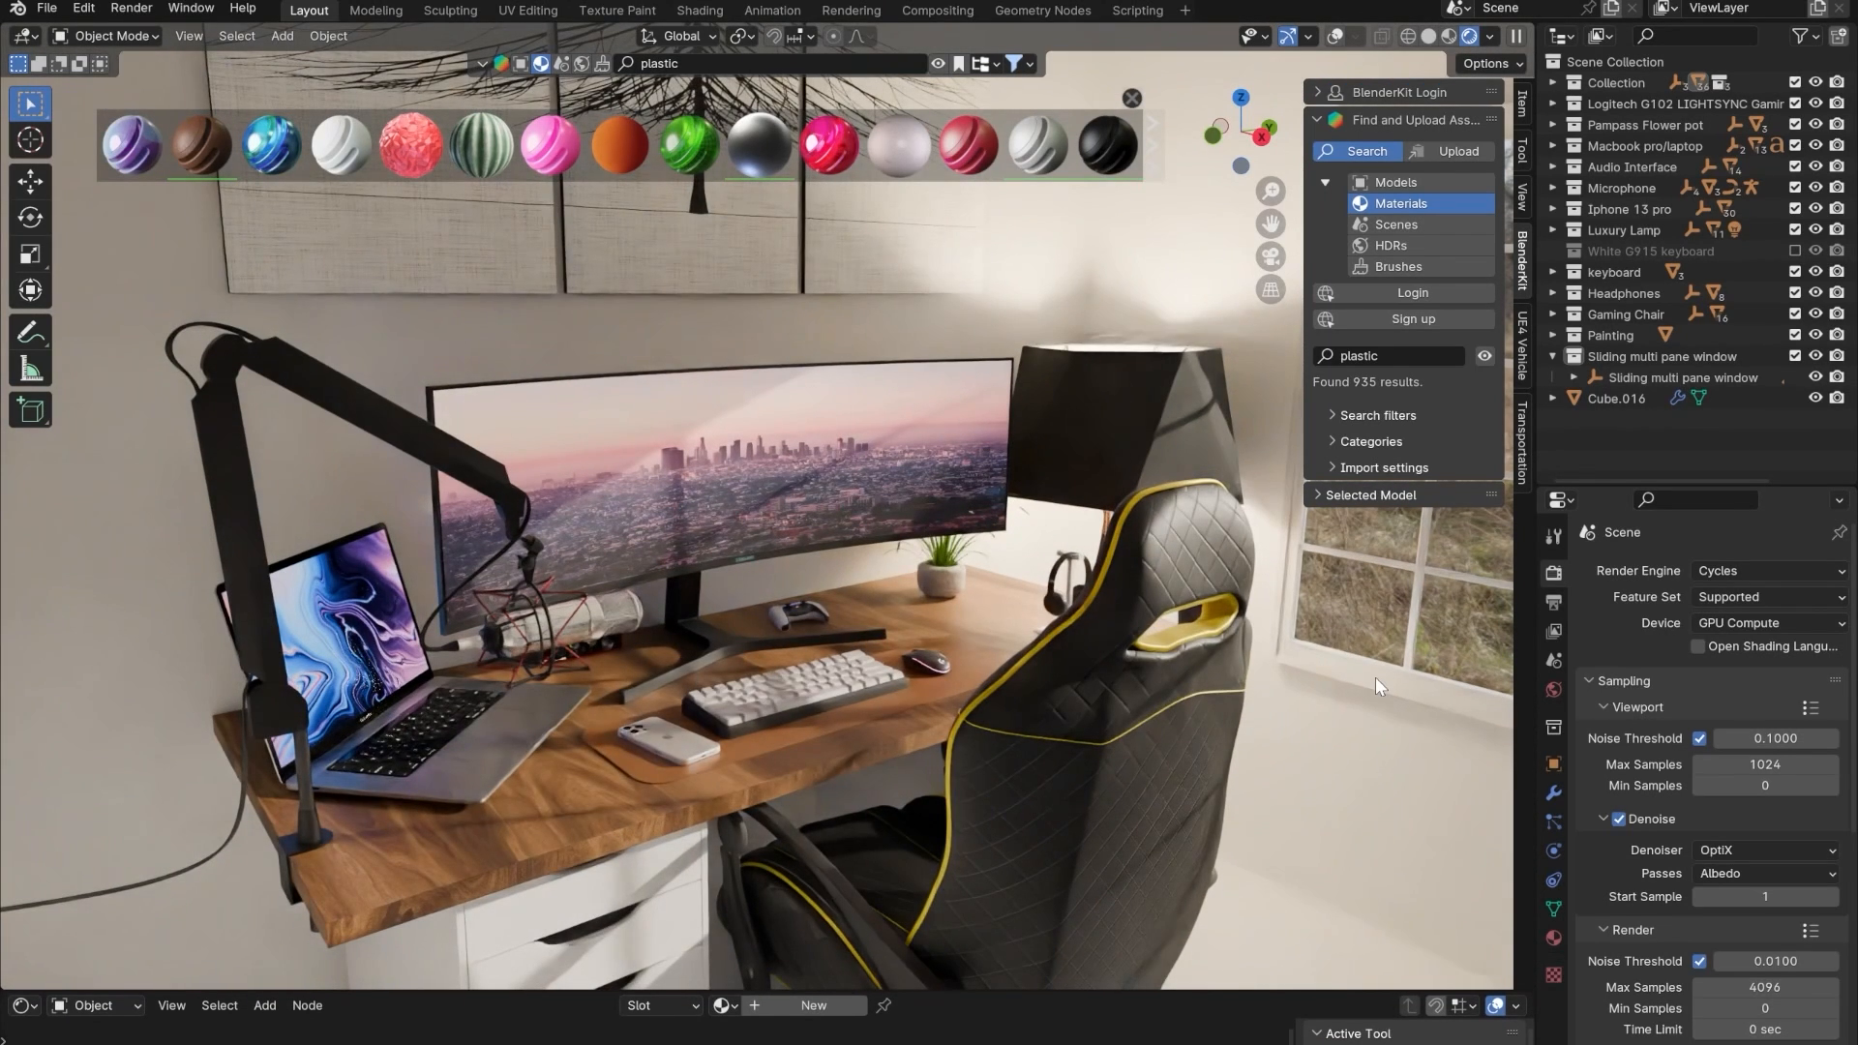
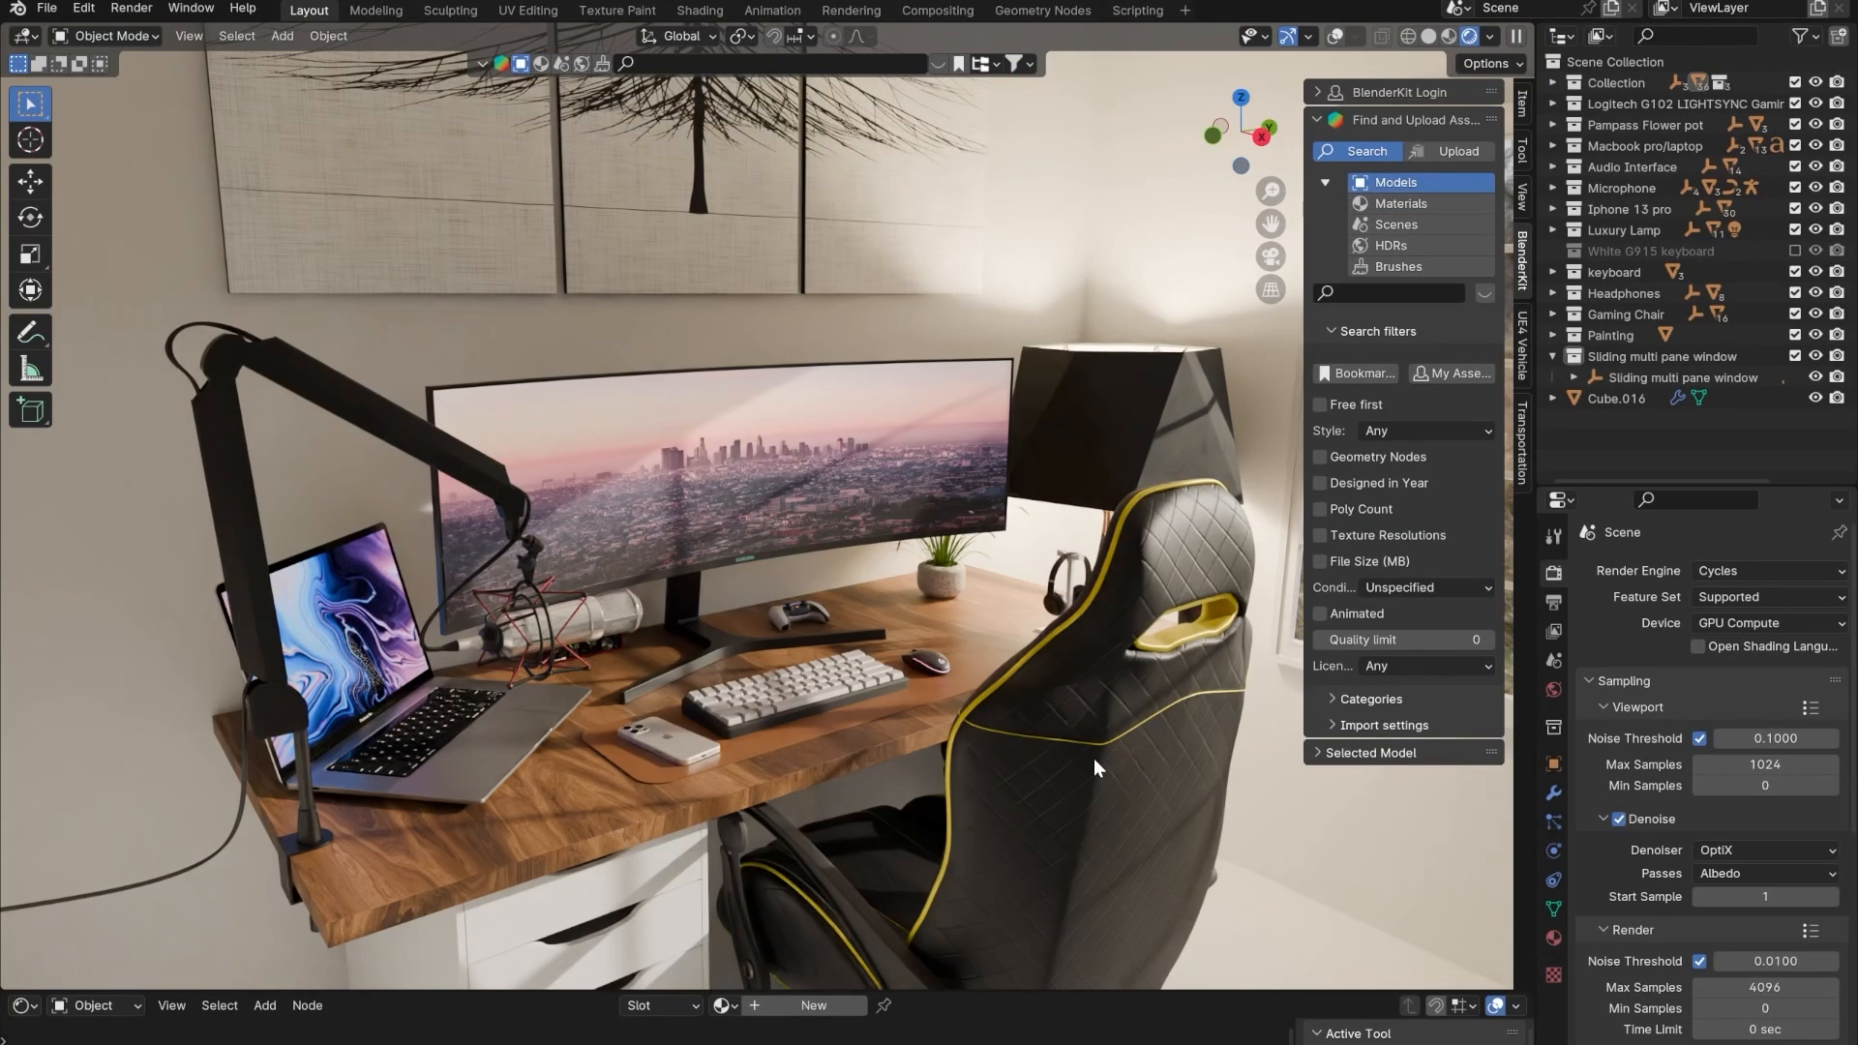
- Search the BlenderKit materials for "wooden floor" and examine the floor material previews
{"action": "scroll", "coordinate": [492, 849], "scroll_direction": "down", "scroll_amount": 2}
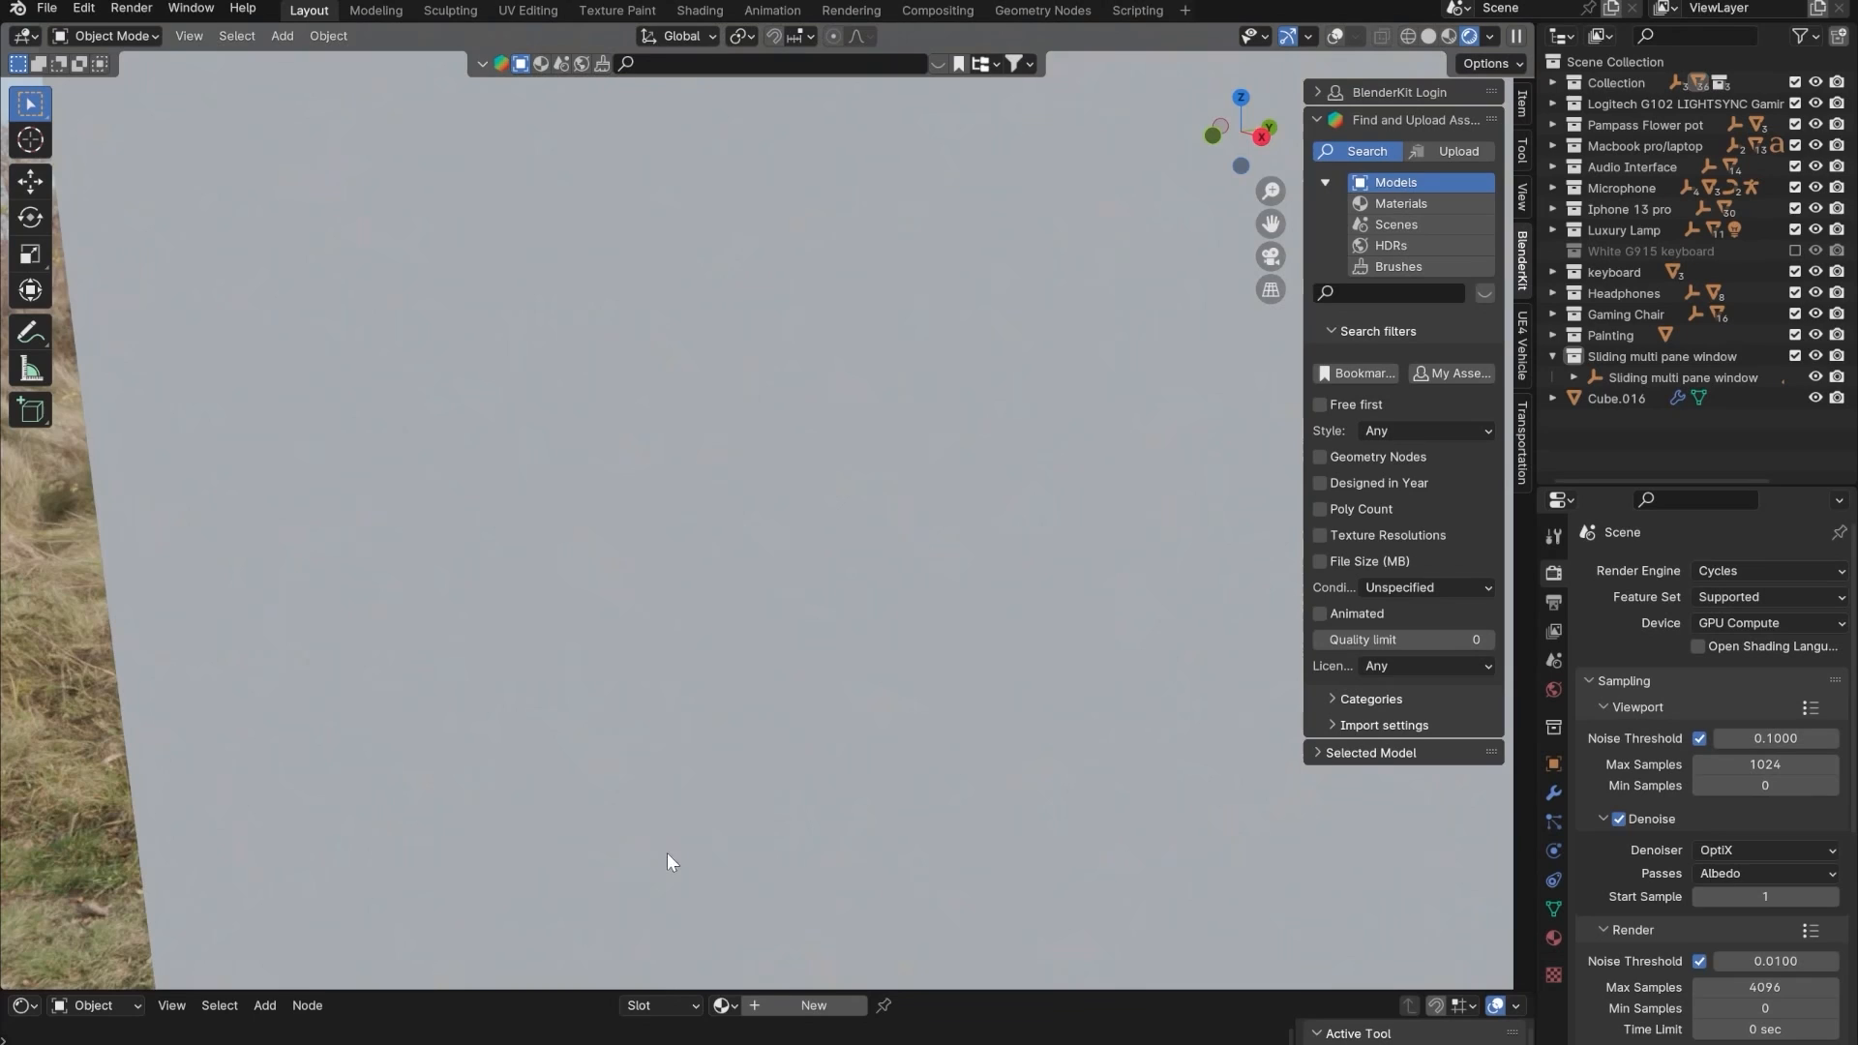
{"action": "scroll", "coordinate": [708, 821], "scroll_direction": "up", "scroll_amount": 1}
{"action": "middle_click_drag", "start_coordinate": [709, 820], "coordinate": [595, 643], "text": "shift"}
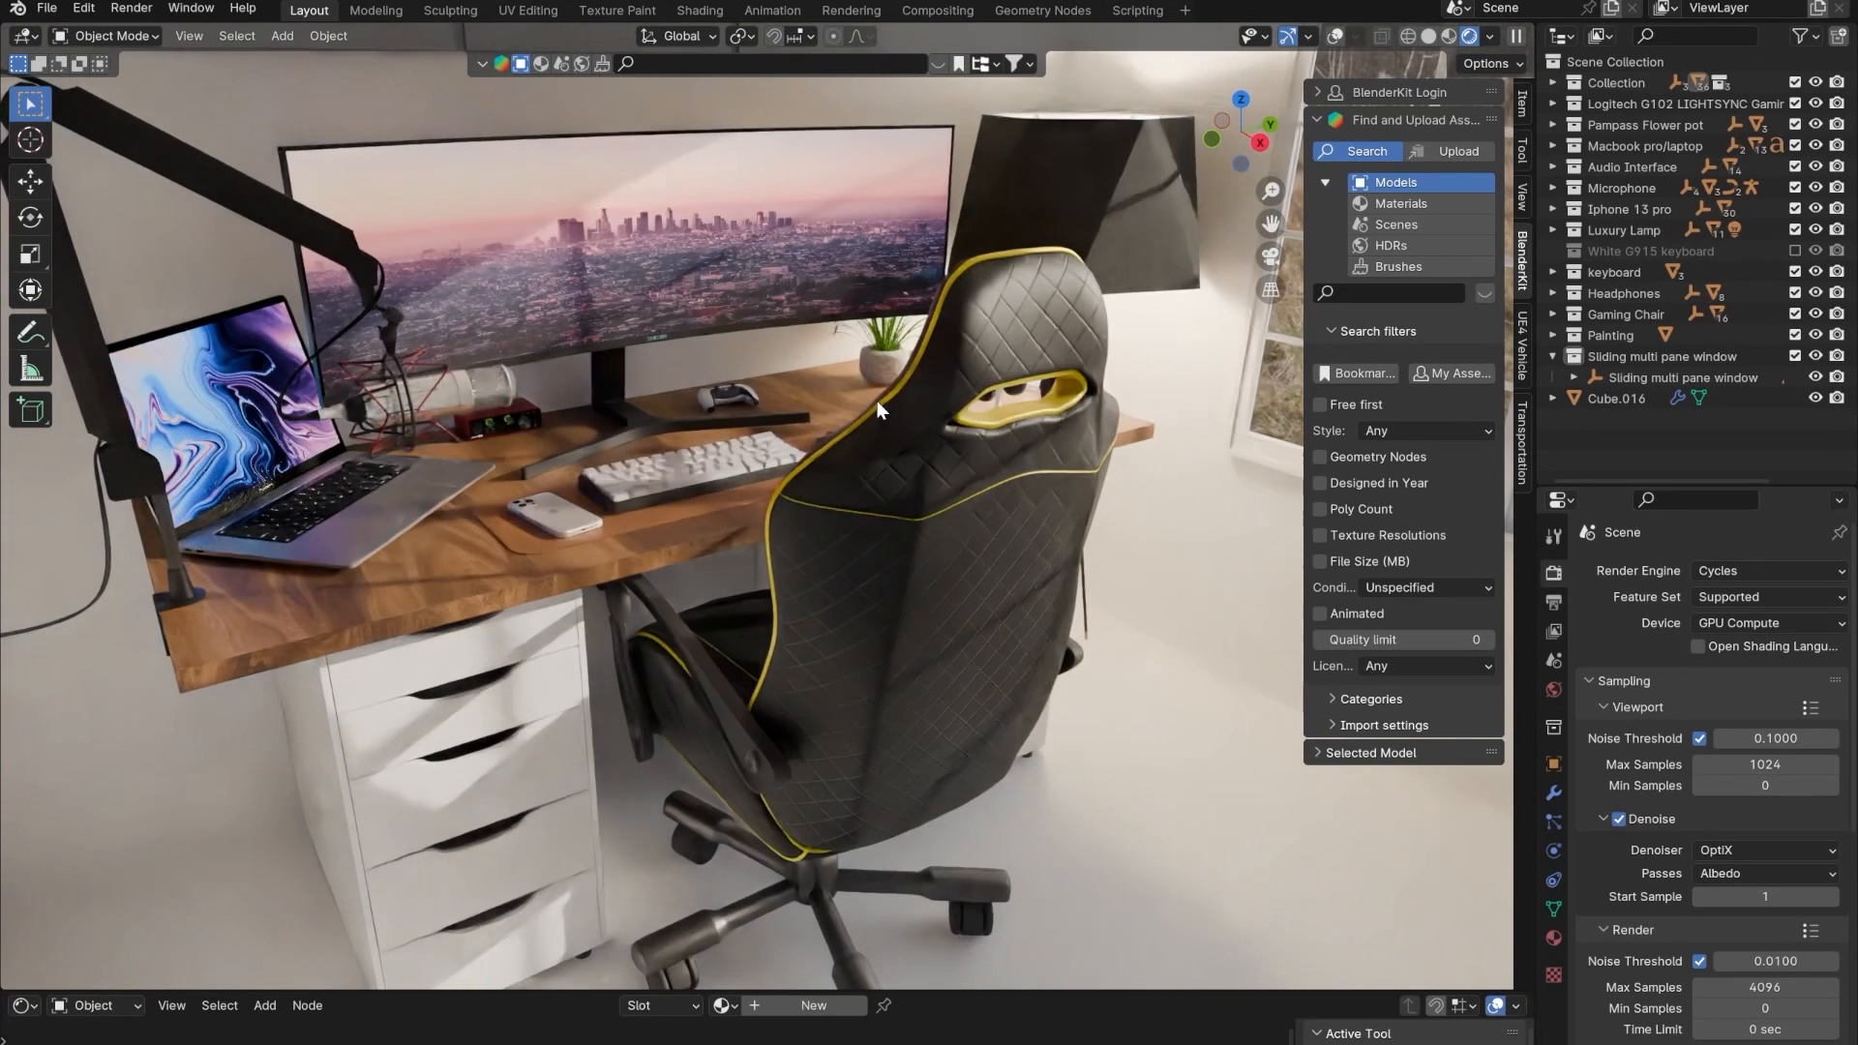
{"action": "left_click", "coordinate": [665, 62]}
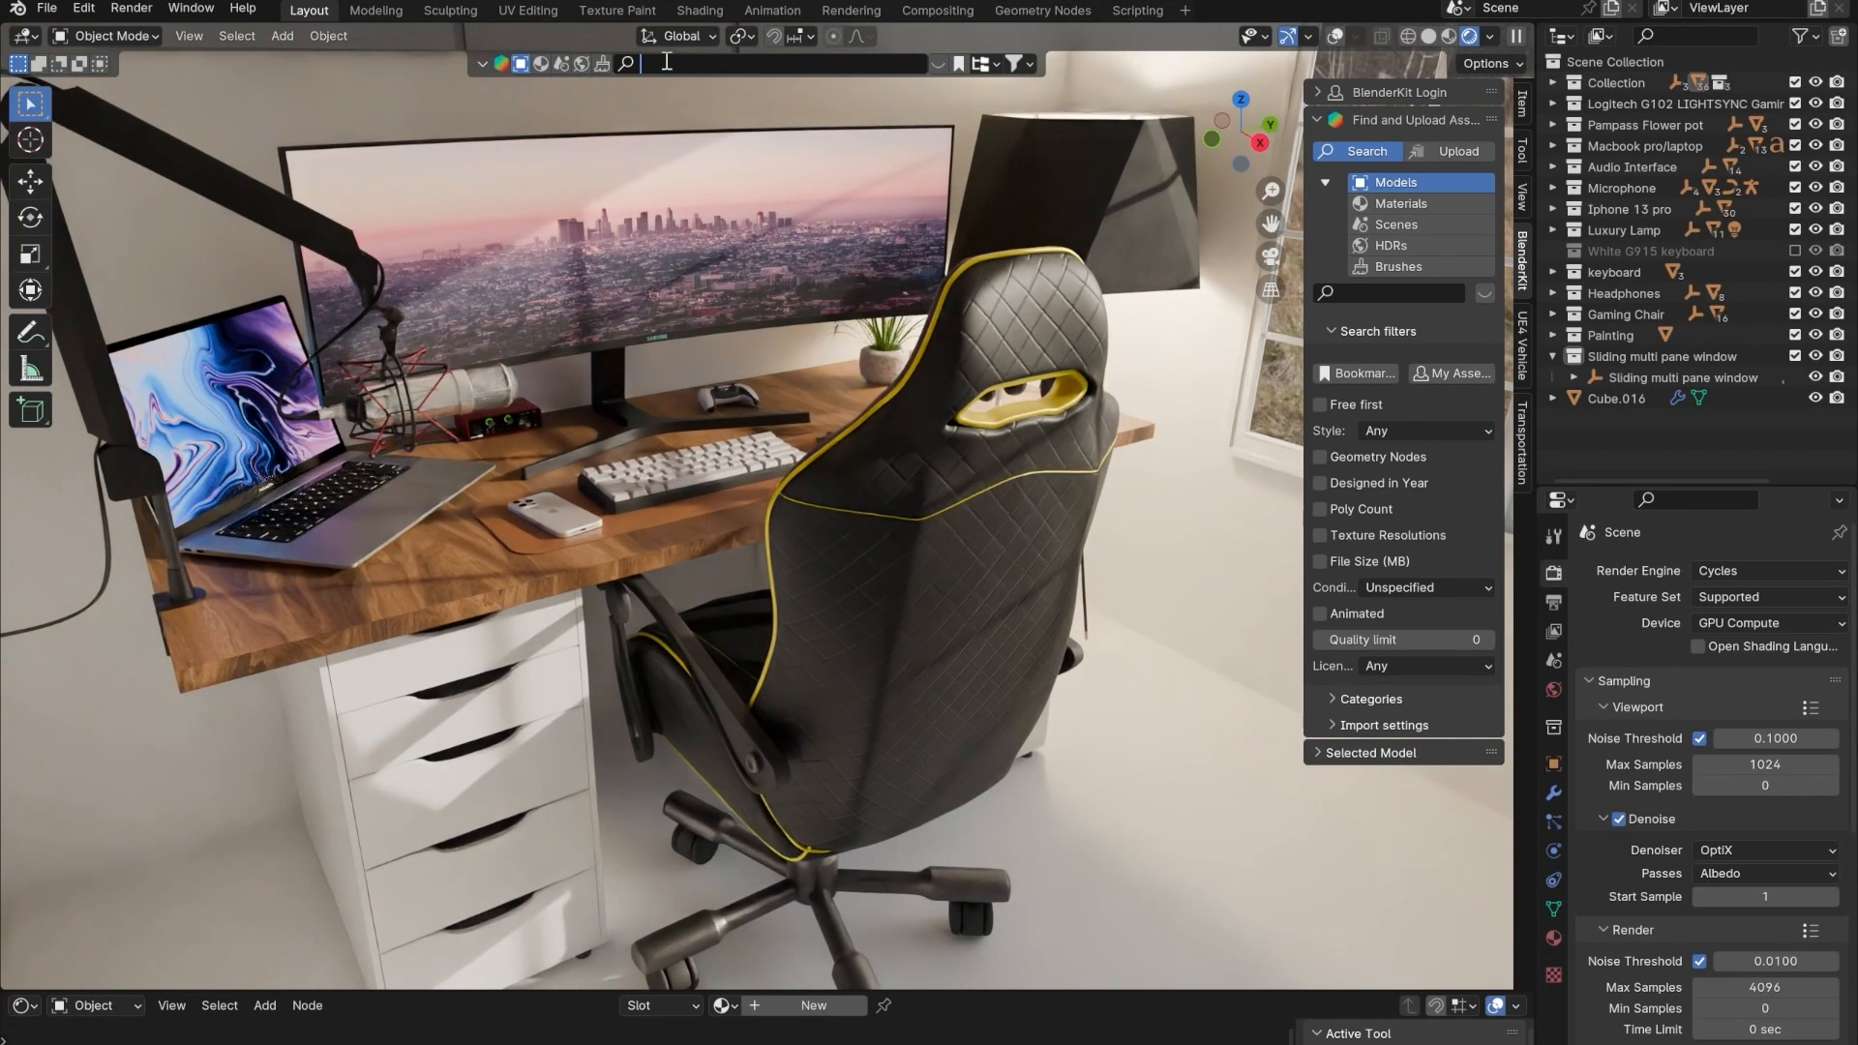
{"action": "left_click", "coordinate": [539, 64]}
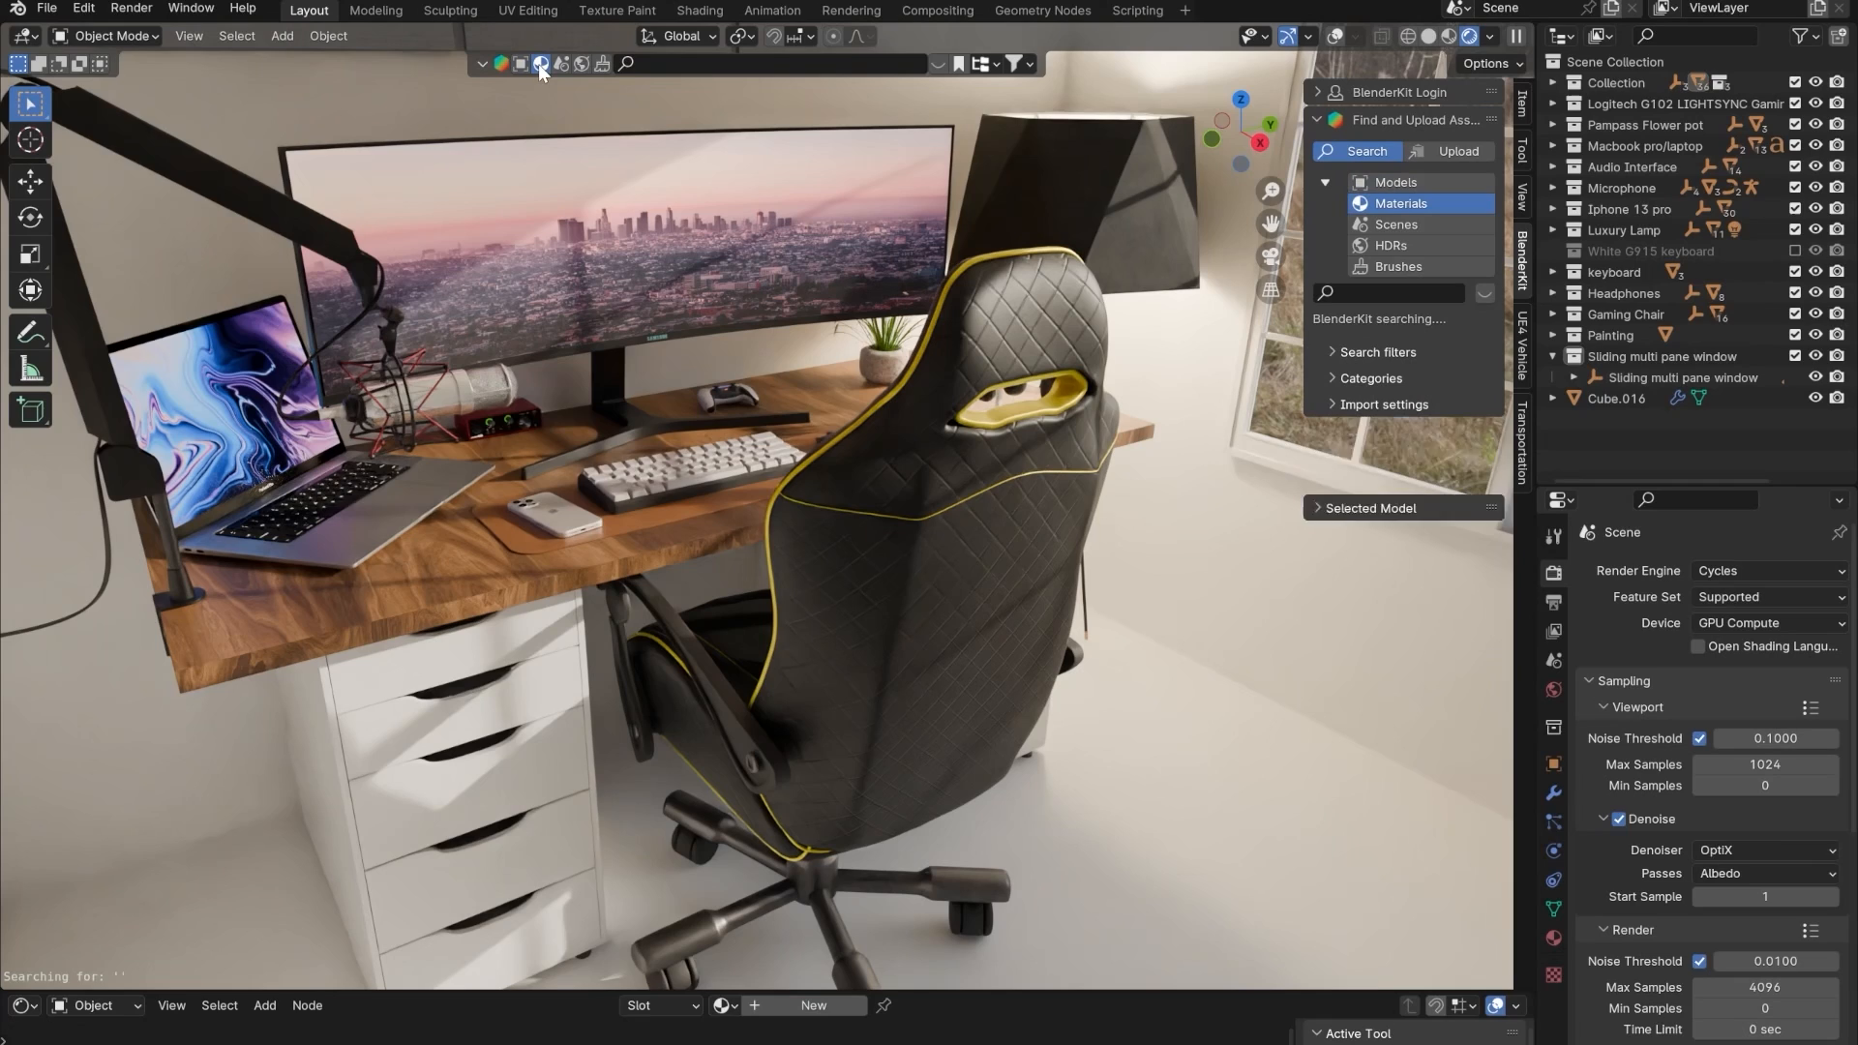
{"action": "left_click", "coordinate": [704, 62]}
{"action": "type", "text": "wooden"}
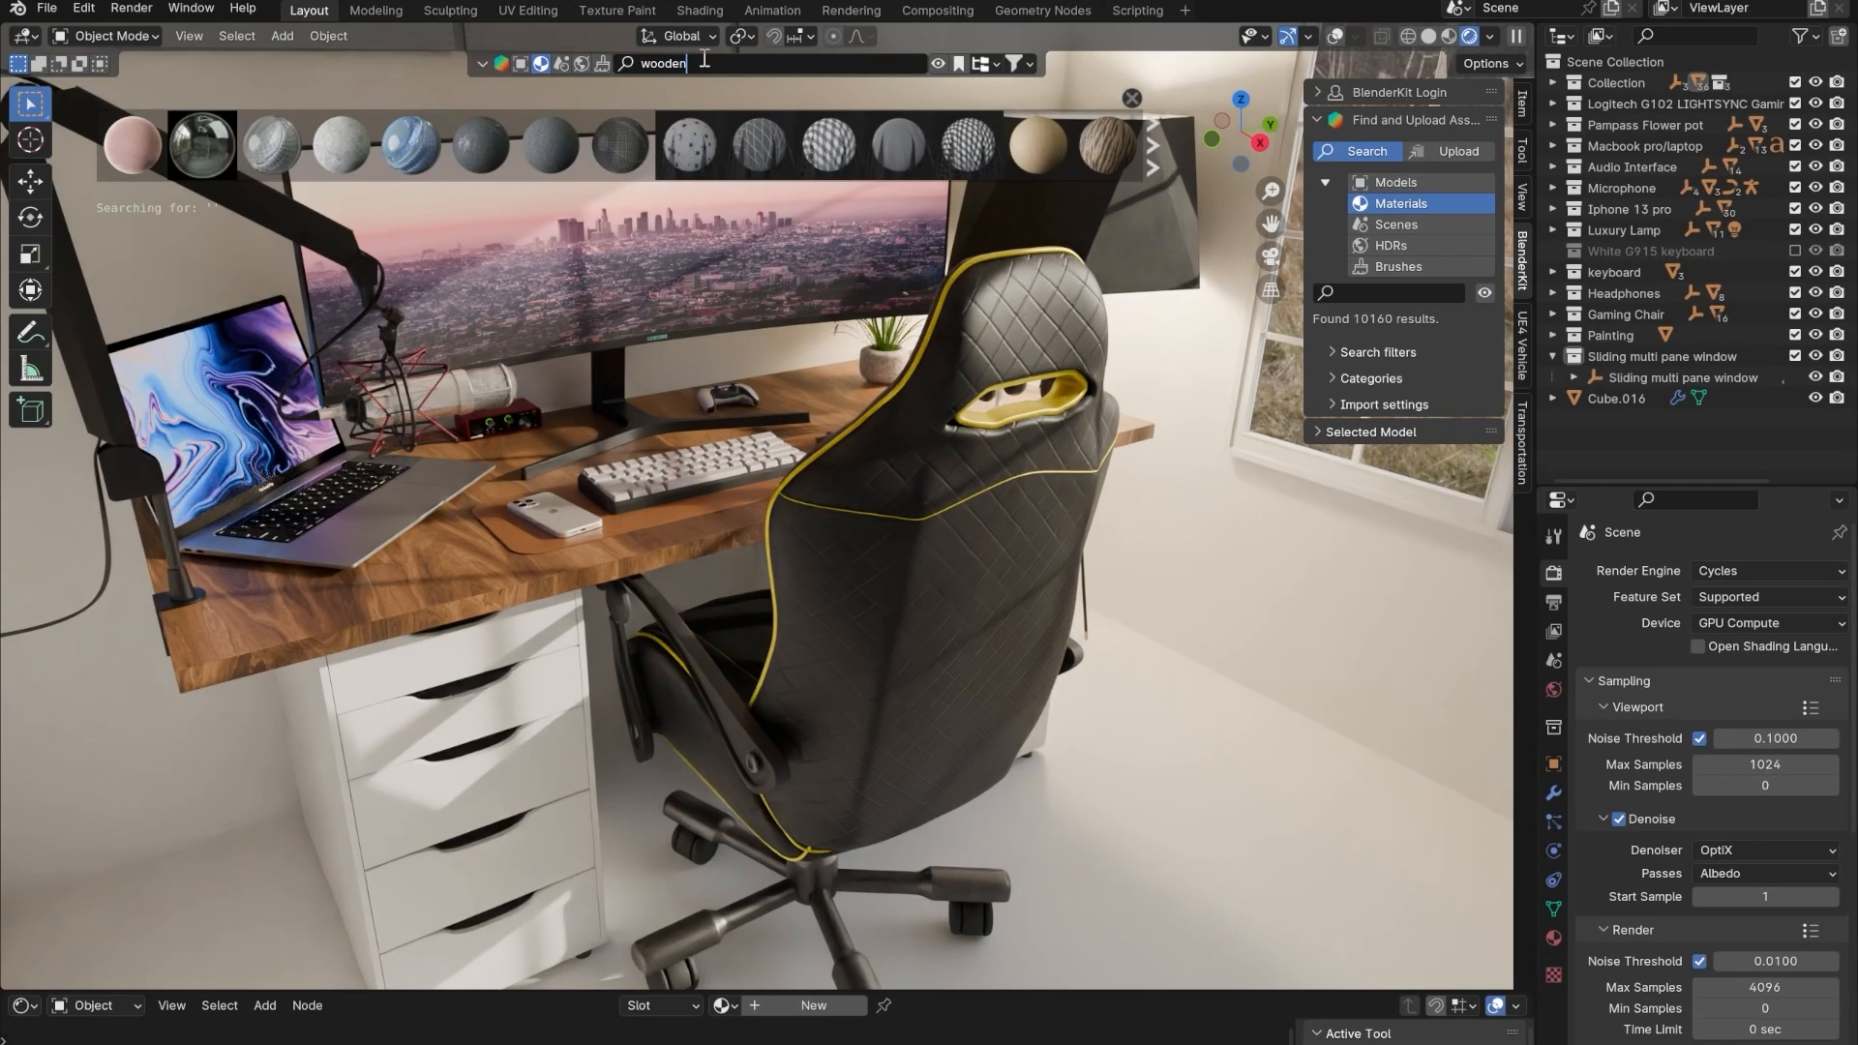
{"action": "type", "text": " floor"}
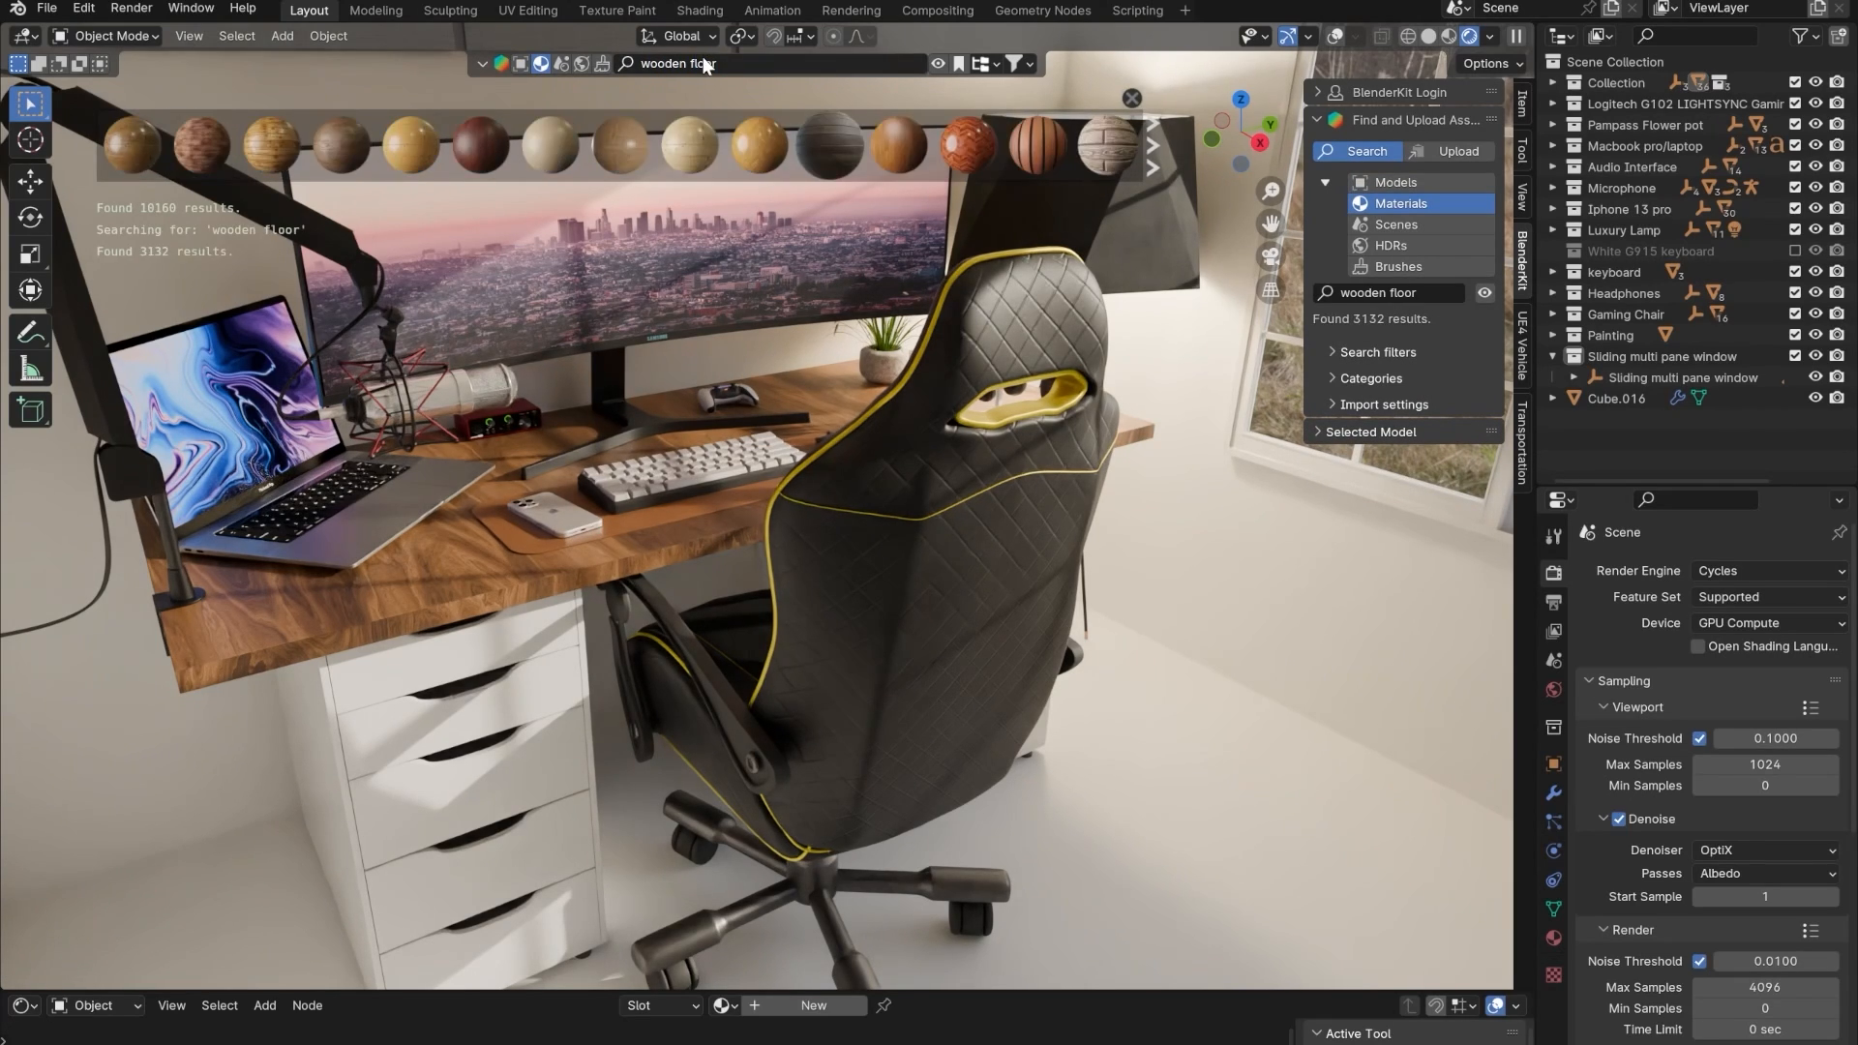
{"action": "key", "text": "Return"}
{"action": "mouse_move", "coordinate": [143, 155]}
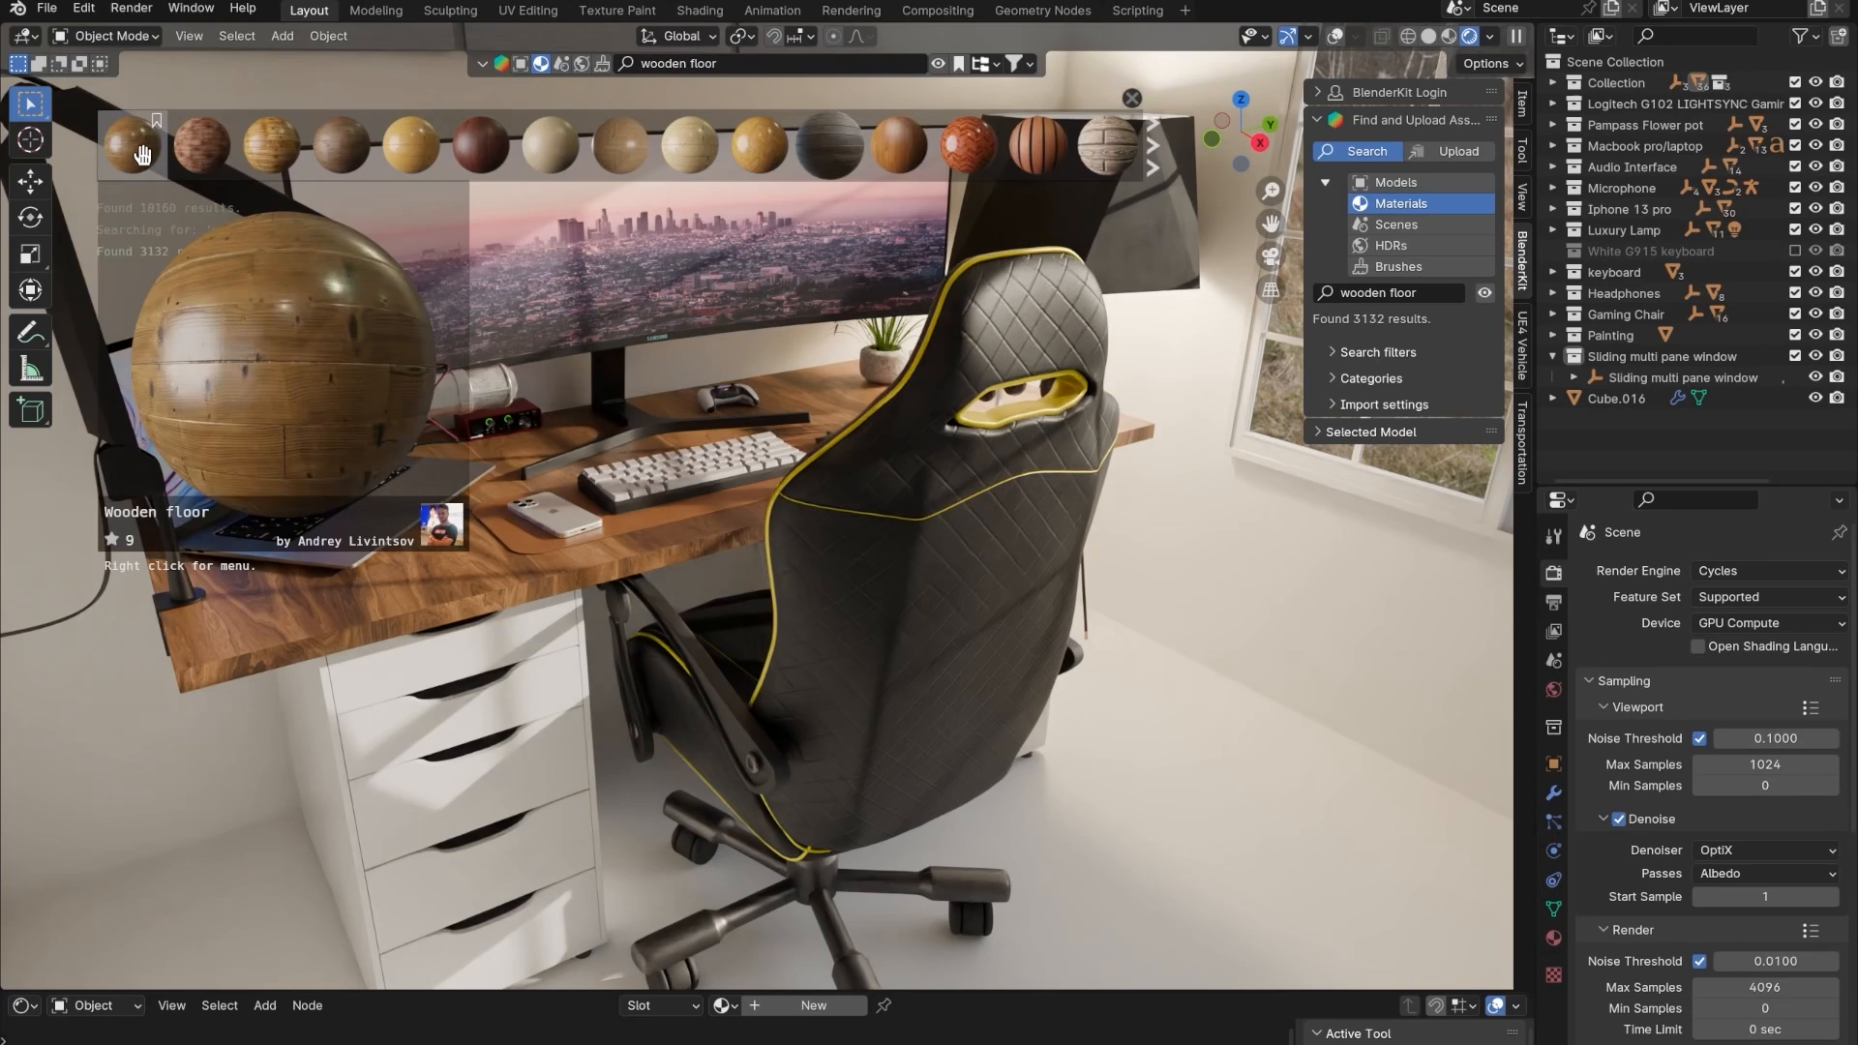
{"action": "left_click", "coordinate": [329, 155]}
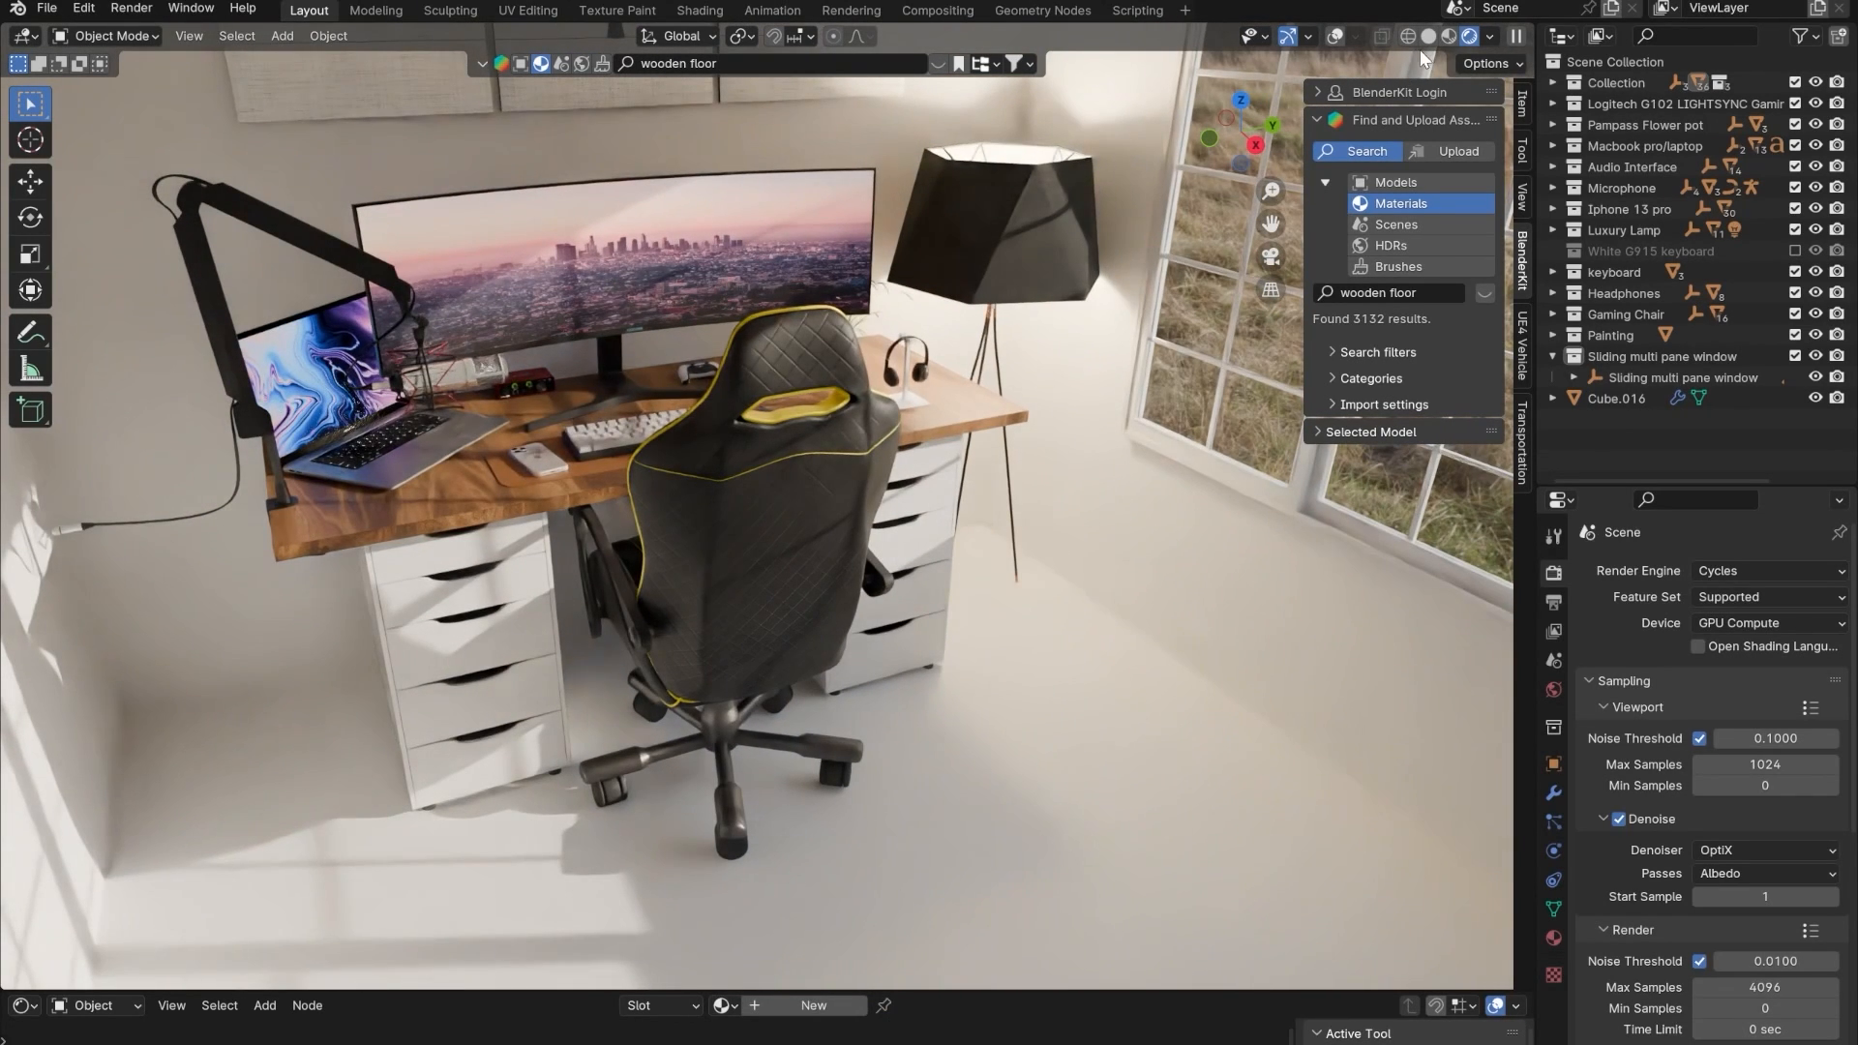
- Switch the viewport to Material Preview shading and turn the overlays back on
{"action": "left_click", "coordinate": [1428, 36]}
{"action": "left_click", "coordinate": [1473, 37]}
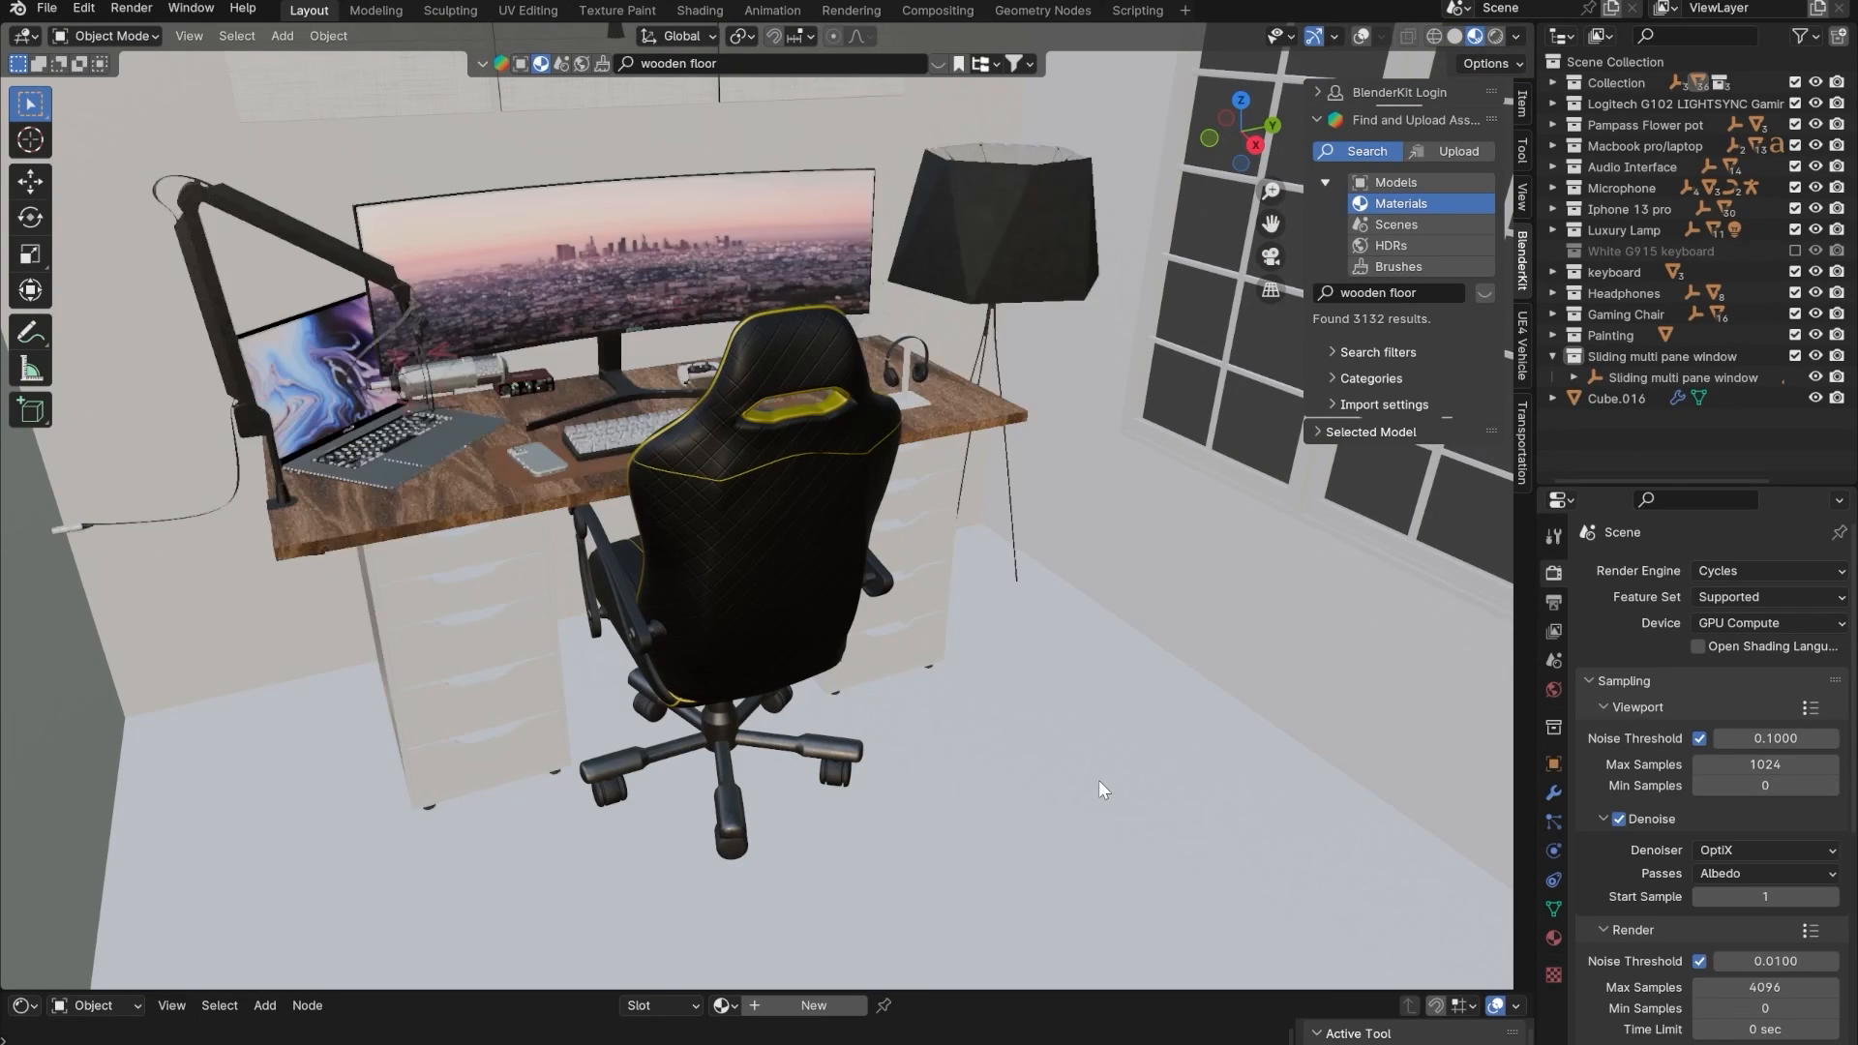
{"action": "left_click", "coordinate": [1361, 36]}
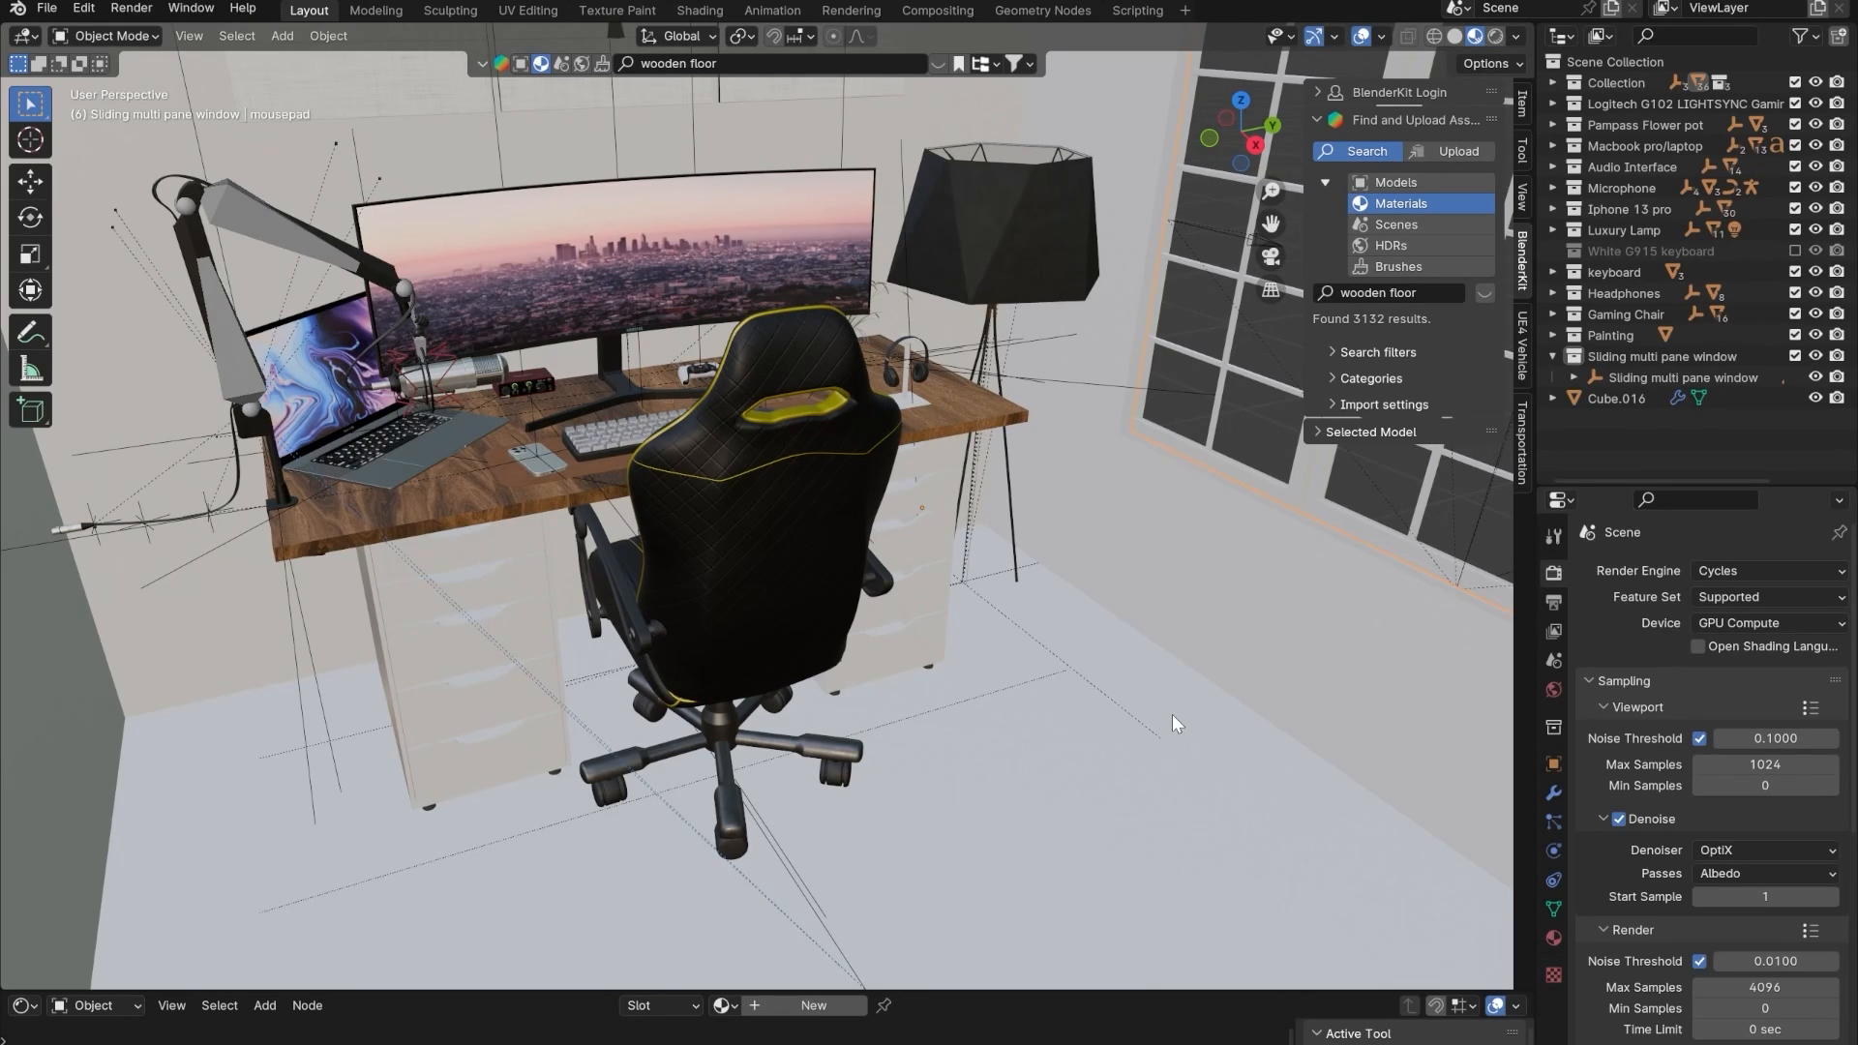
- Create a new material on the room's box and set its base color to orange
{"action": "left_click", "coordinate": [1553, 938]}
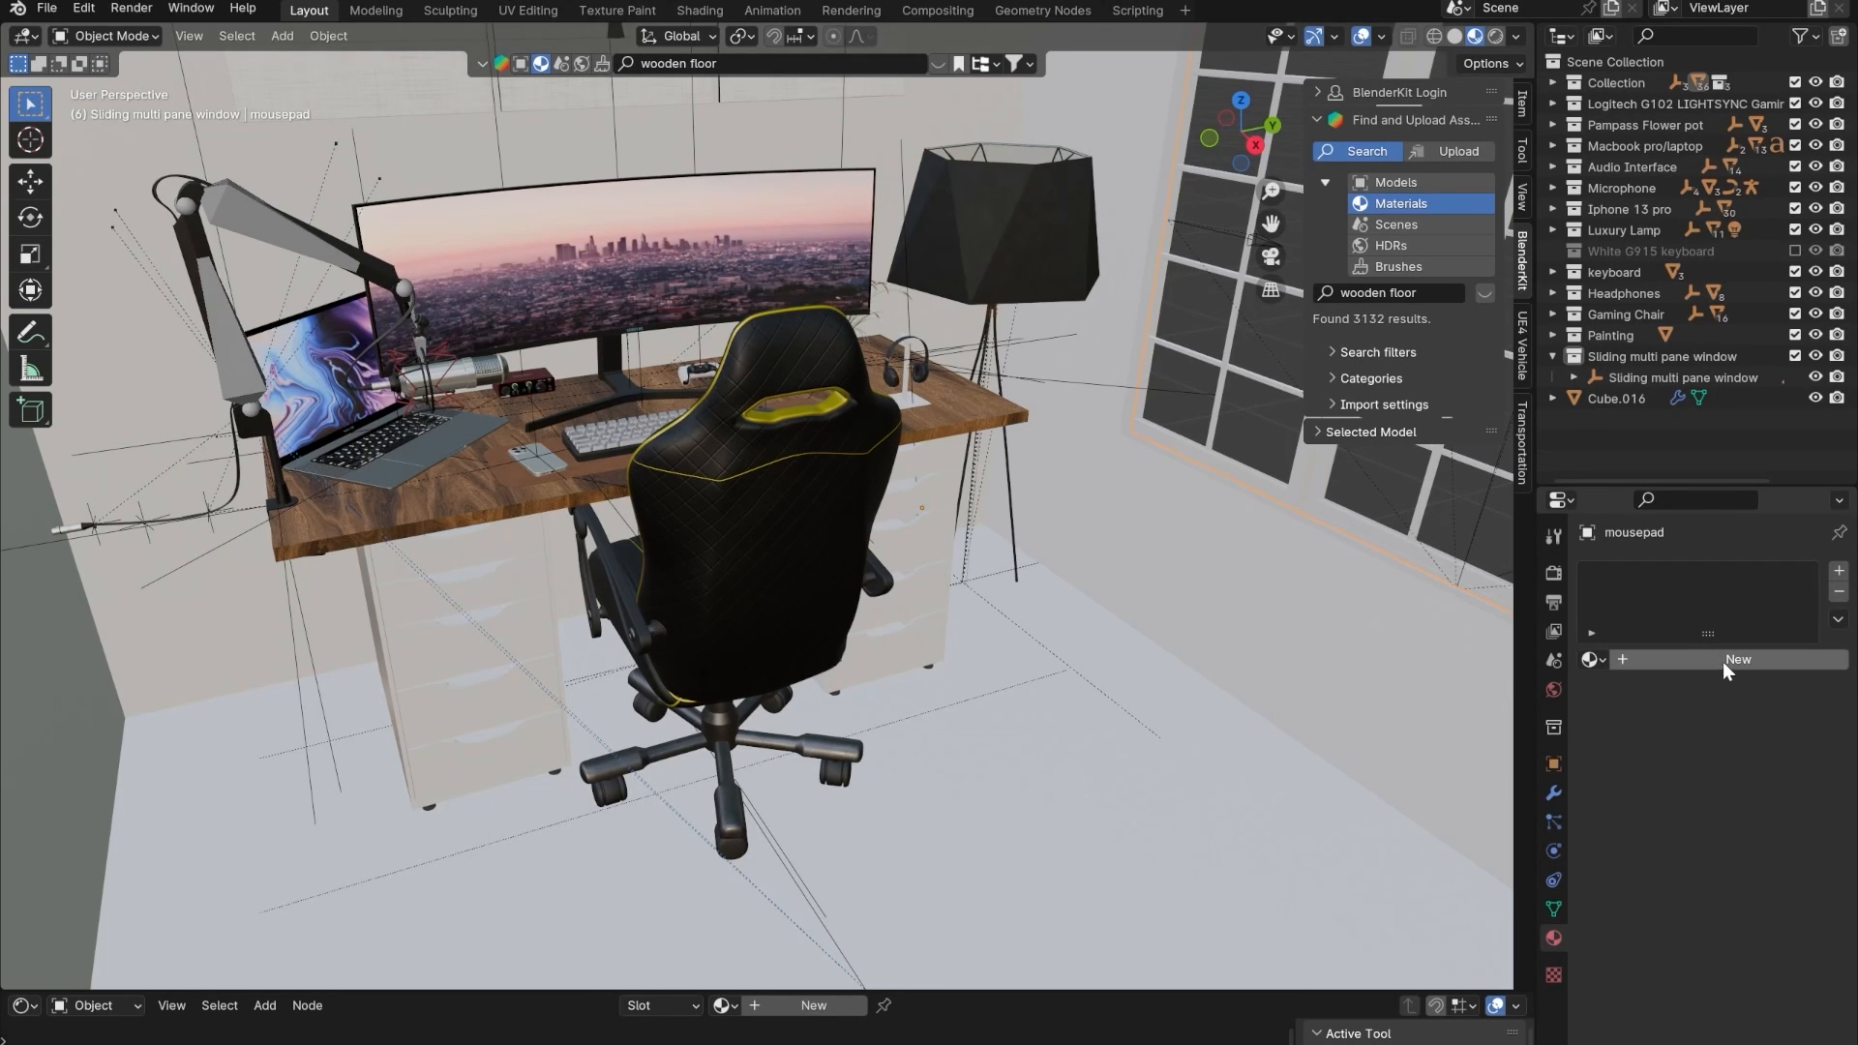
{"action": "scroll", "coordinate": [1148, 586], "scroll_direction": "down", "scroll_amount": 5}
{"action": "scroll", "coordinate": [1147, 594], "scroll_direction": "down", "scroll_amount": 3}
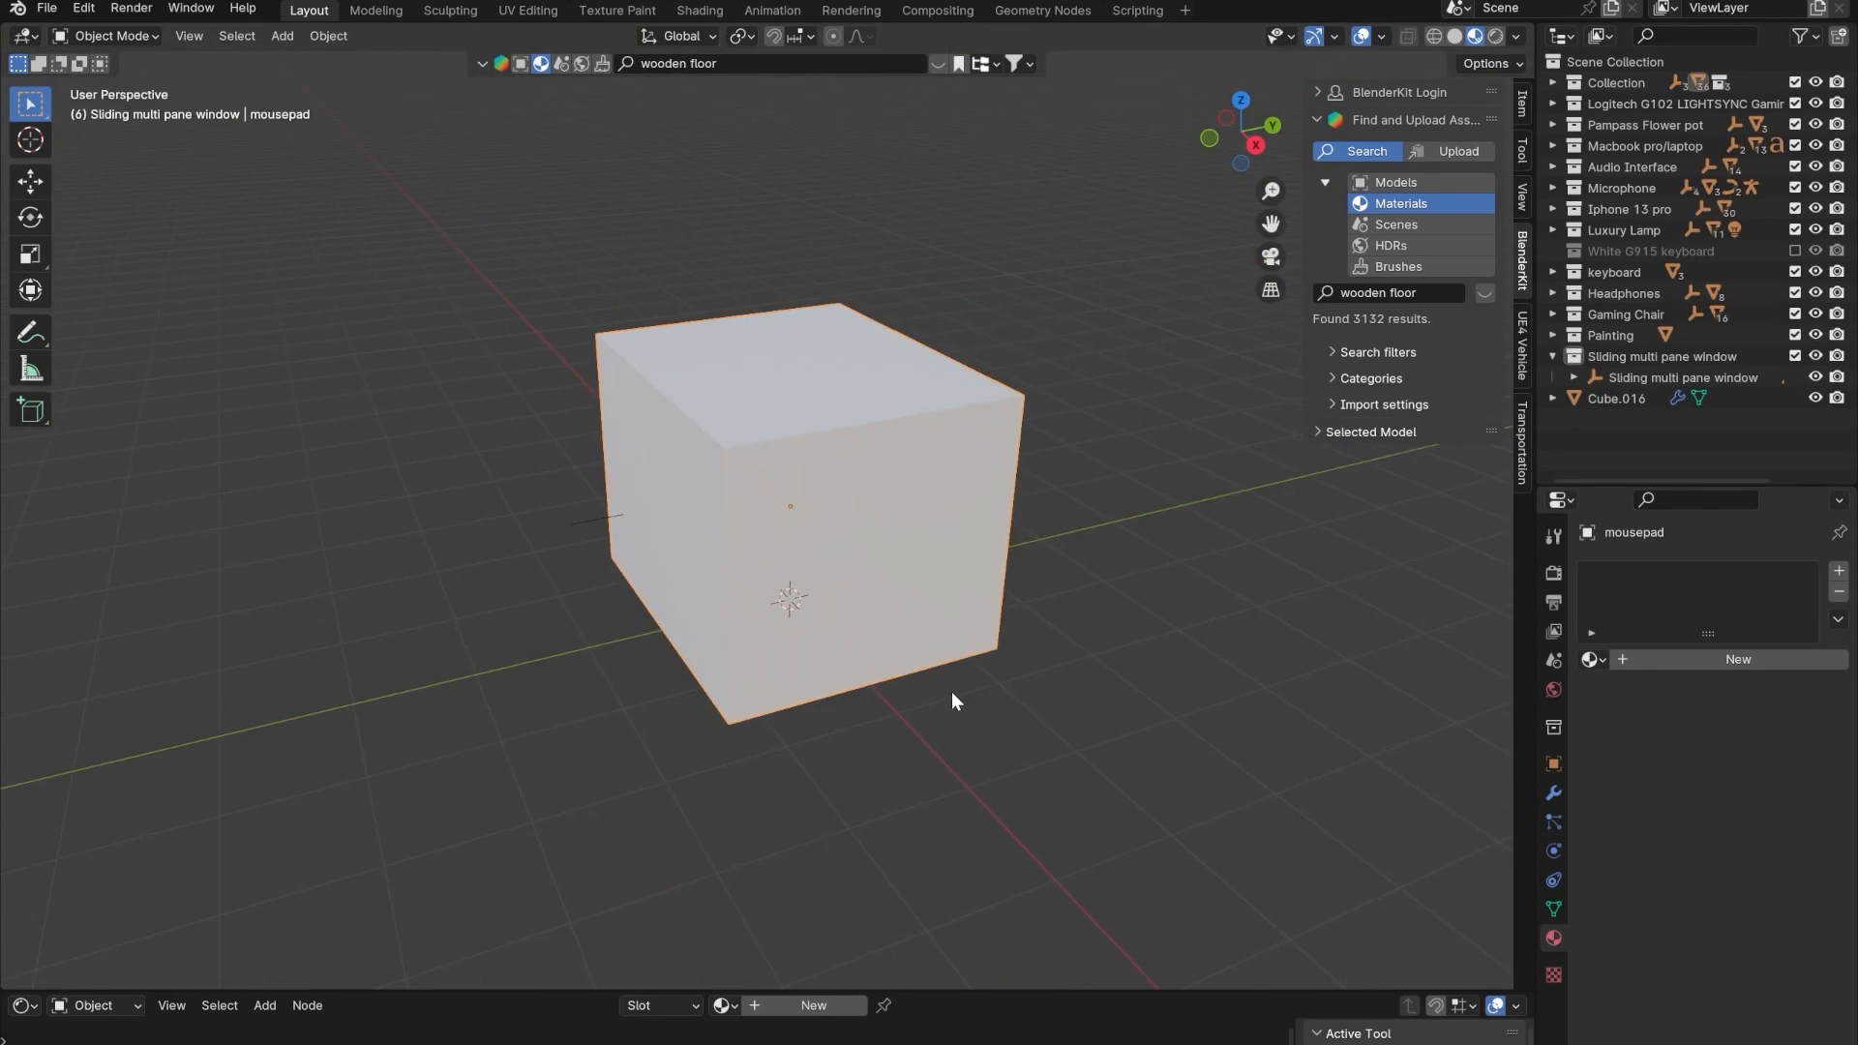
{"action": "scroll", "coordinate": [1396, 530], "scroll_direction": "up", "scroll_amount": 8}
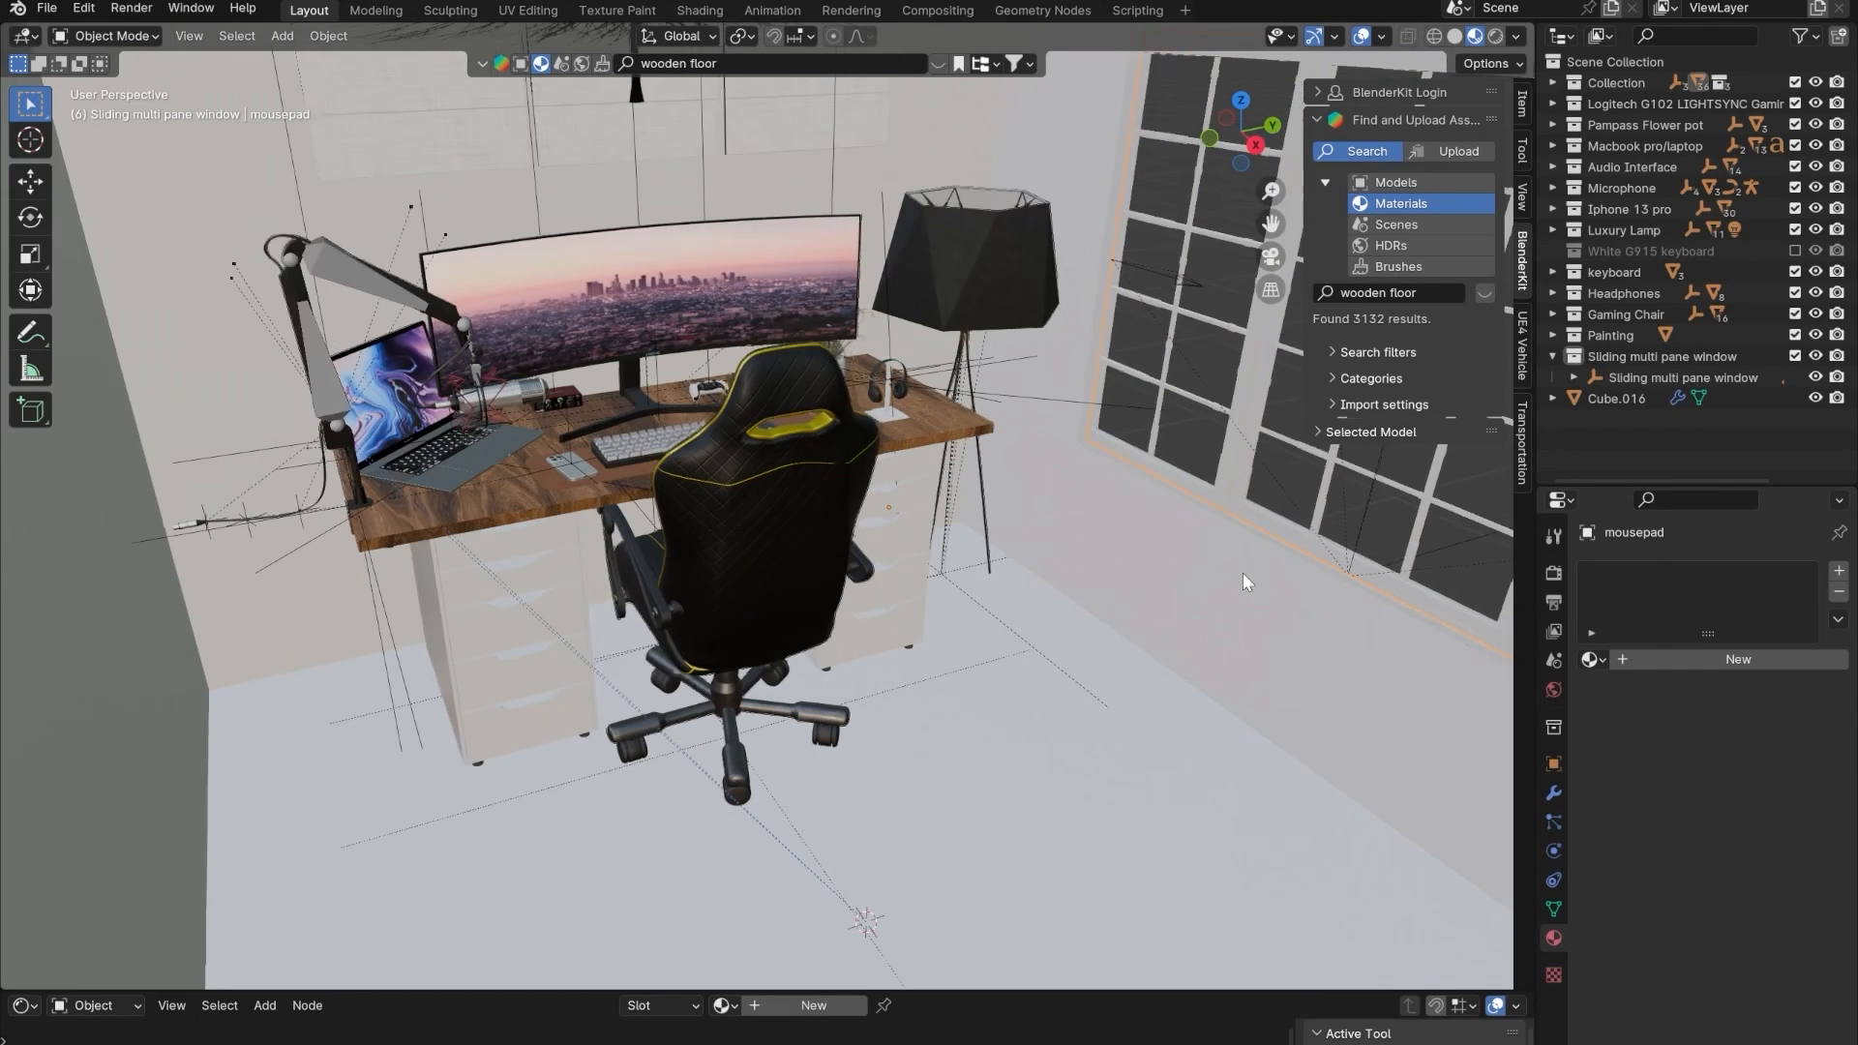
{"action": "left_click", "coordinate": [1671, 658]}
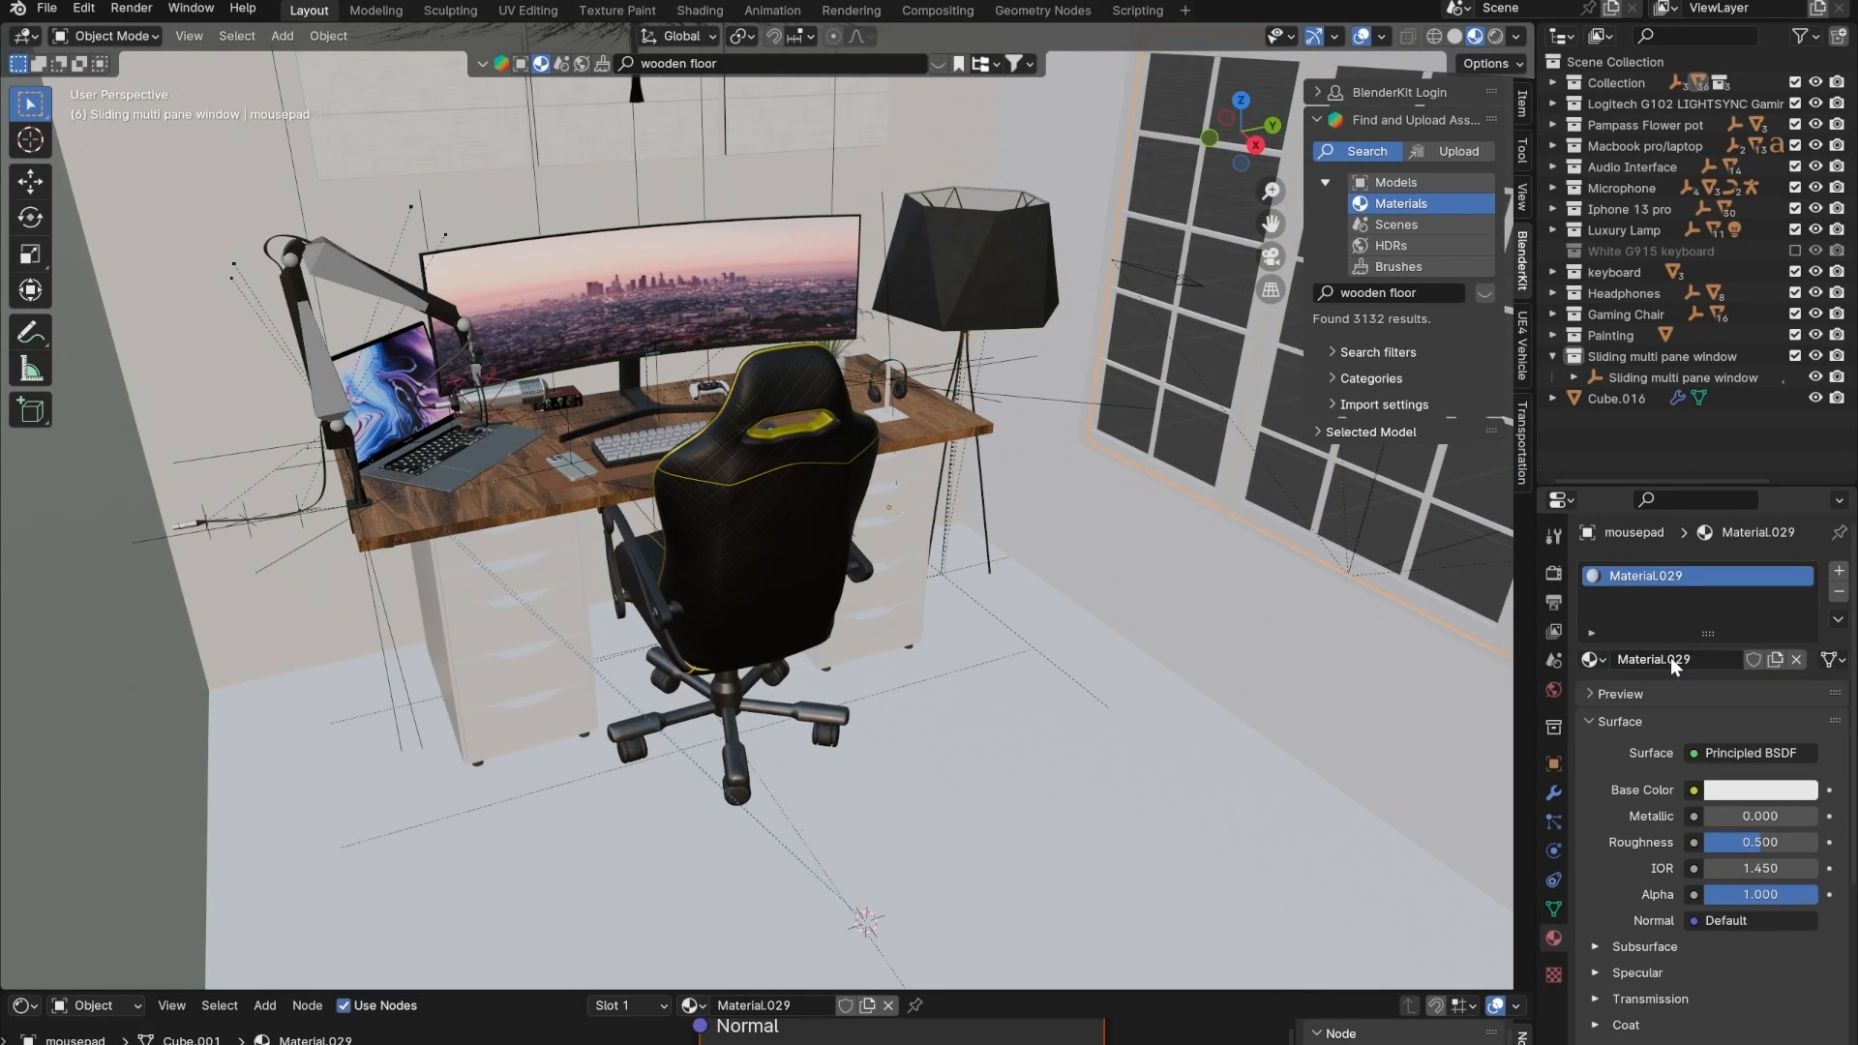
{"action": "scroll", "coordinate": [821, 689], "scroll_direction": "up", "scroll_amount": 2}
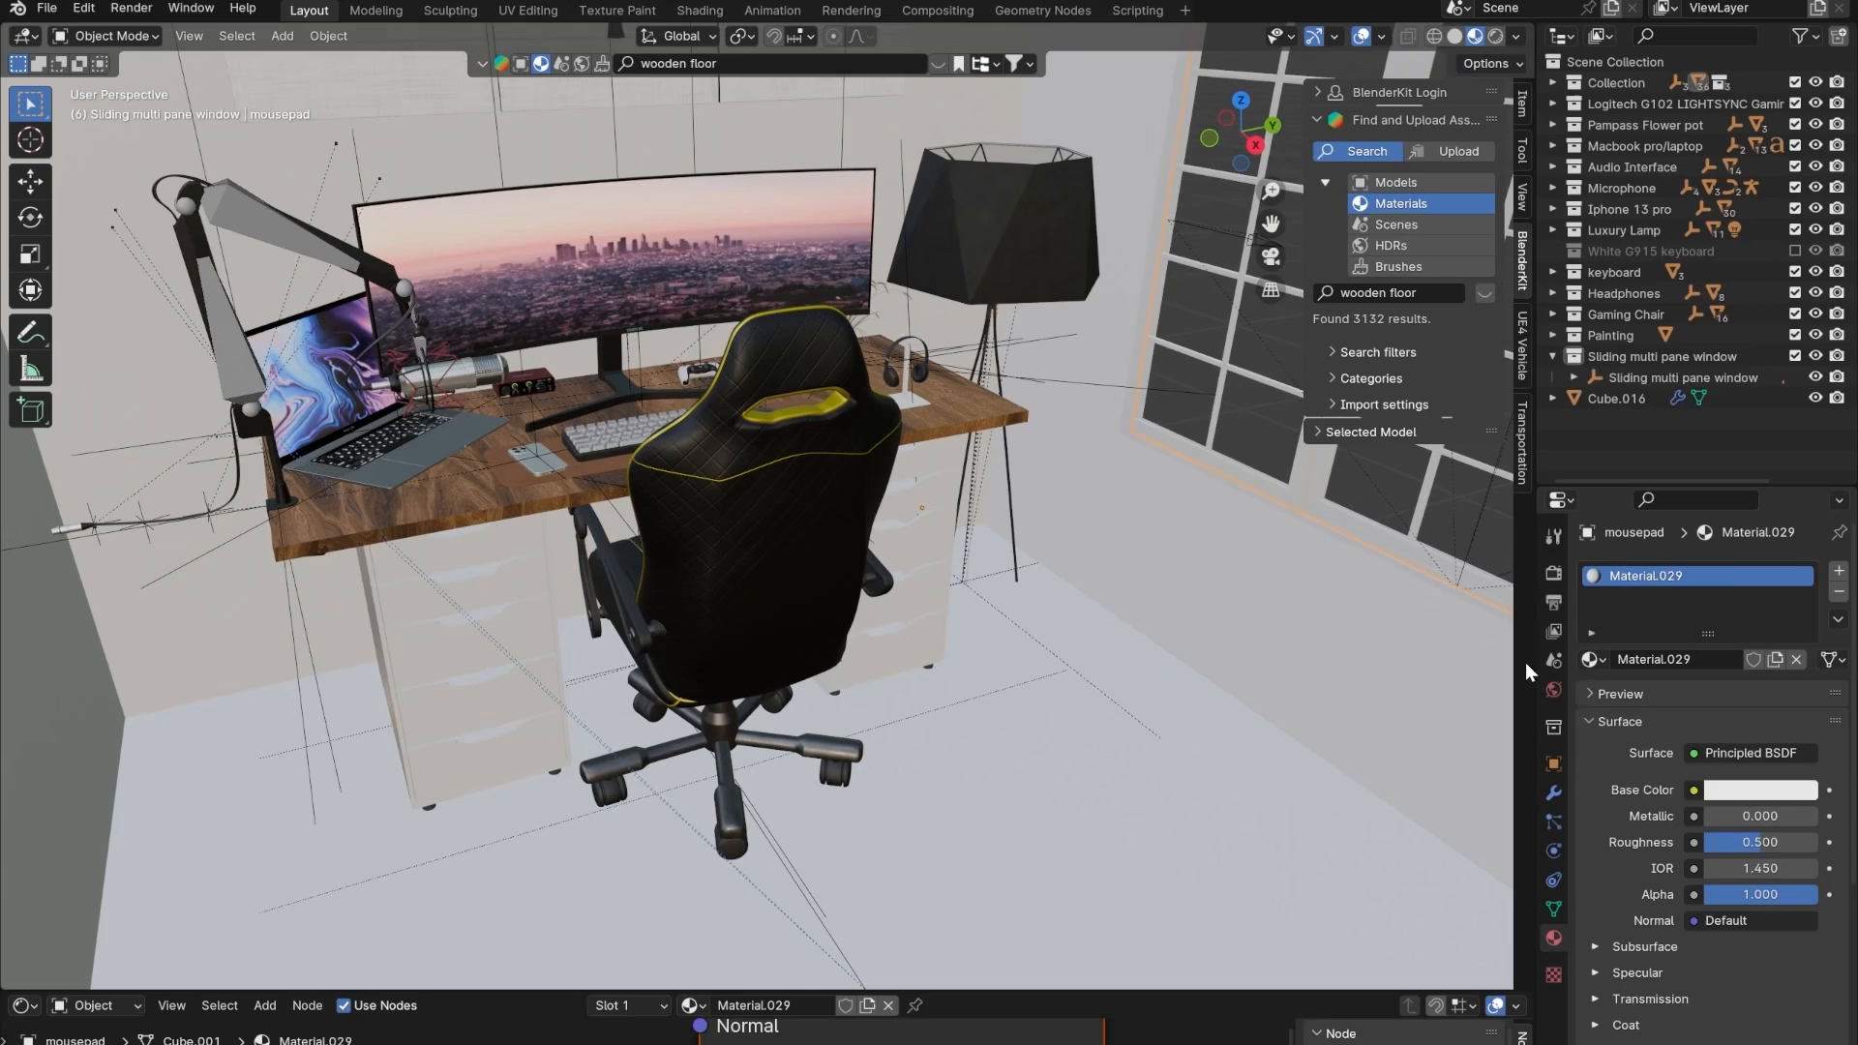
{"action": "left_click", "coordinate": [1726, 788]}
{"action": "left_click_drag", "start_coordinate": [1680, 560], "coordinate": [1655, 617]}
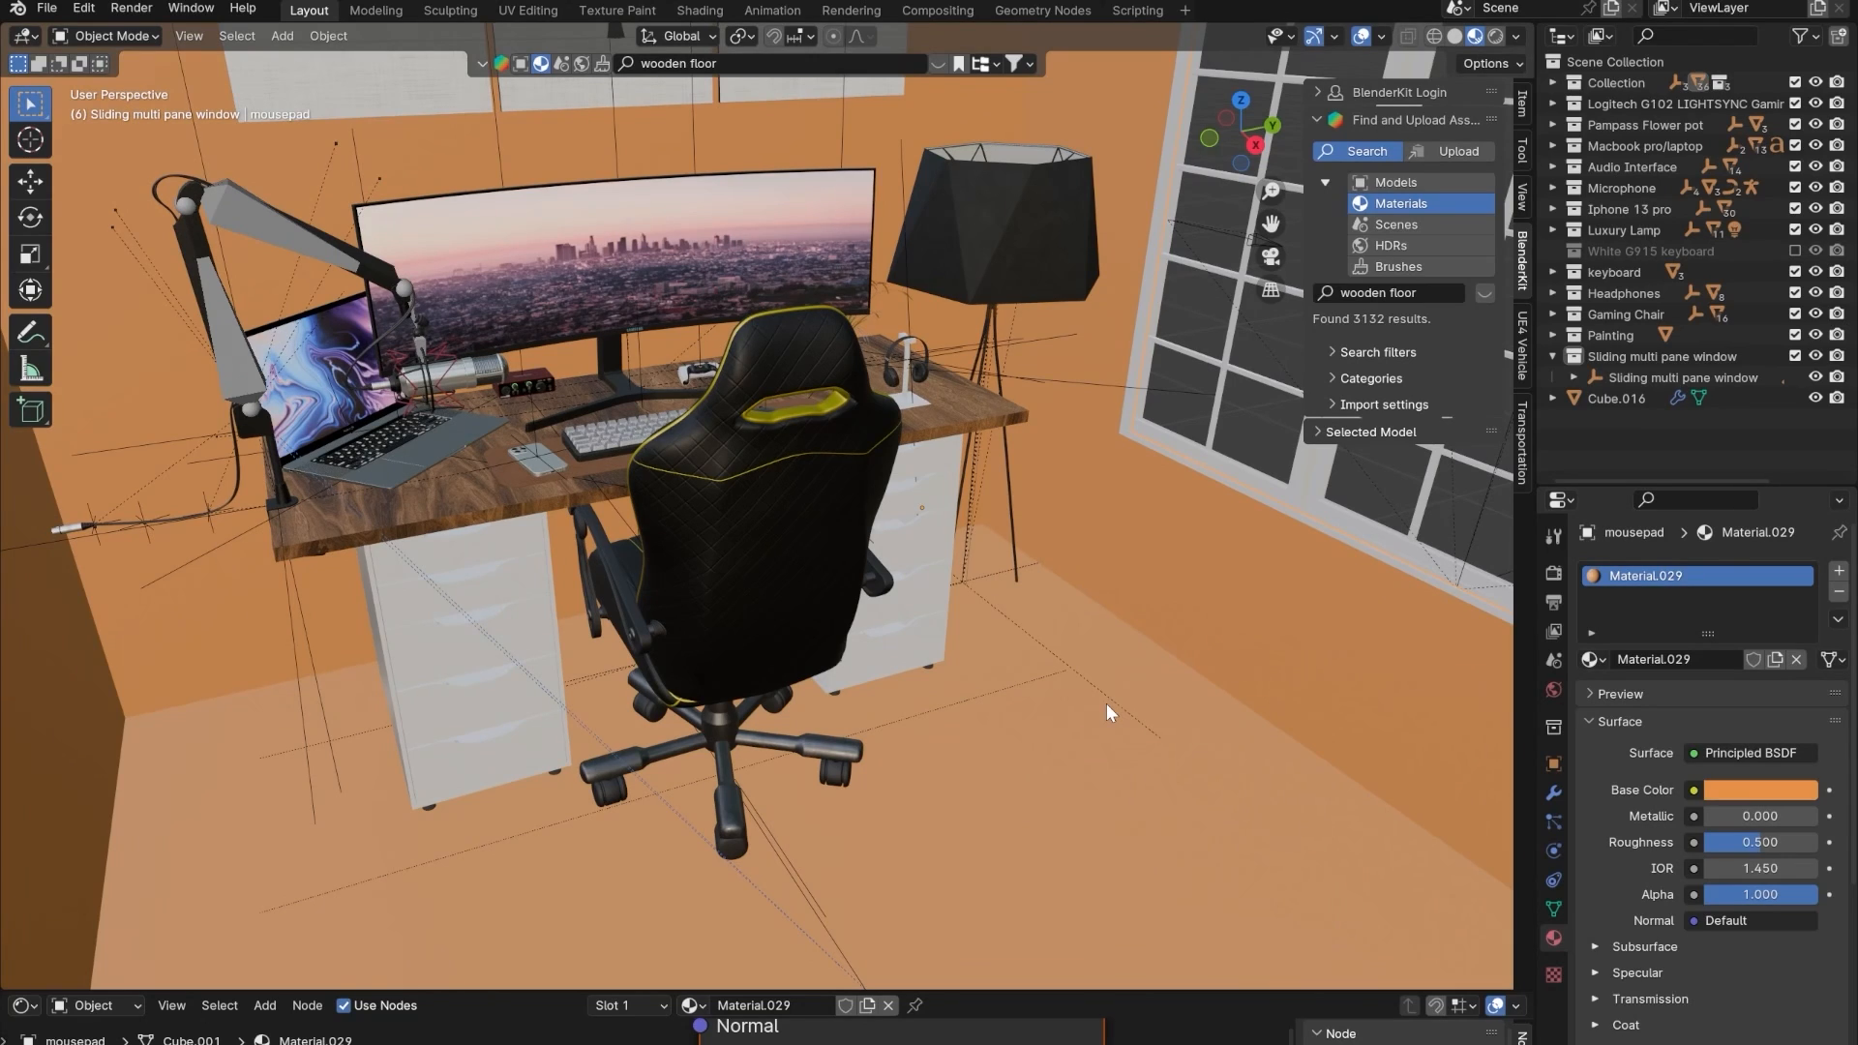
- Select the room's floor face in Edit Mode and add a second material slot with a new material
{"action": "key", "text": "Tab"}
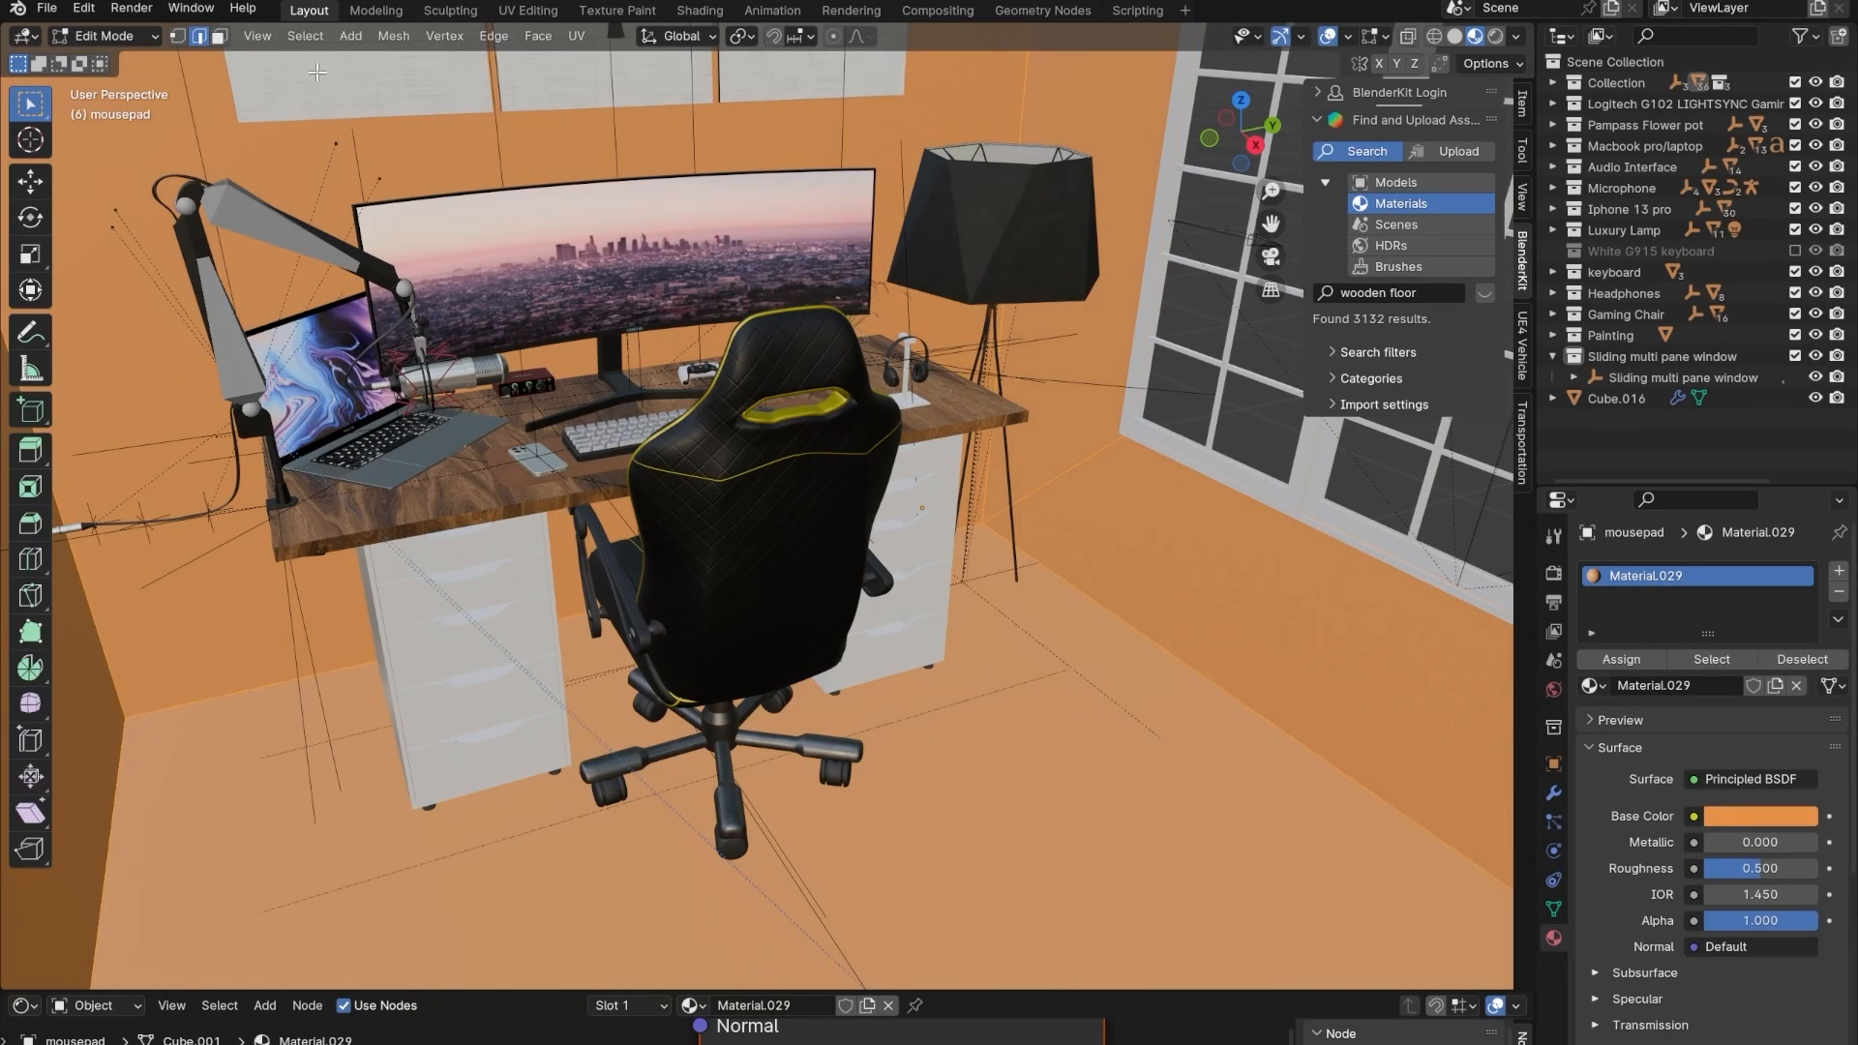
{"action": "left_click", "coordinate": [219, 36]}
{"action": "left_click", "coordinate": [1021, 778]}
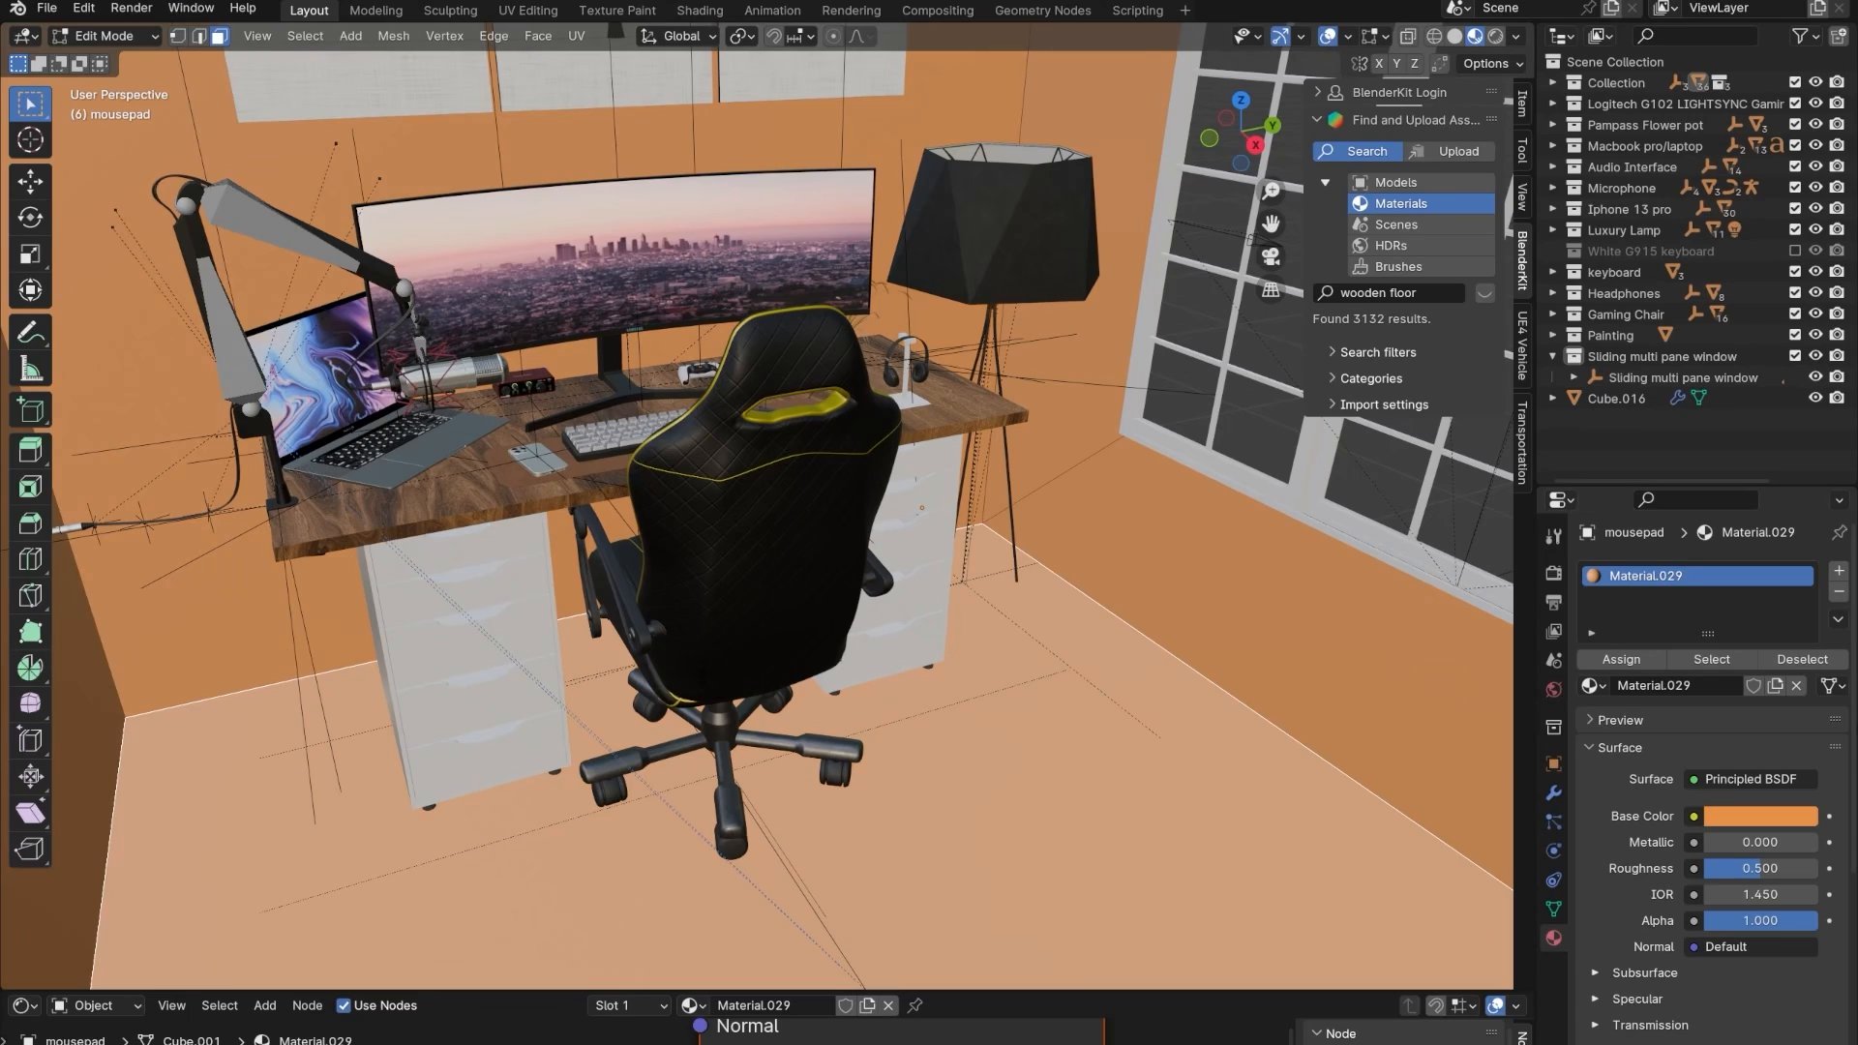
{"action": "left_click", "coordinate": [1839, 574]}
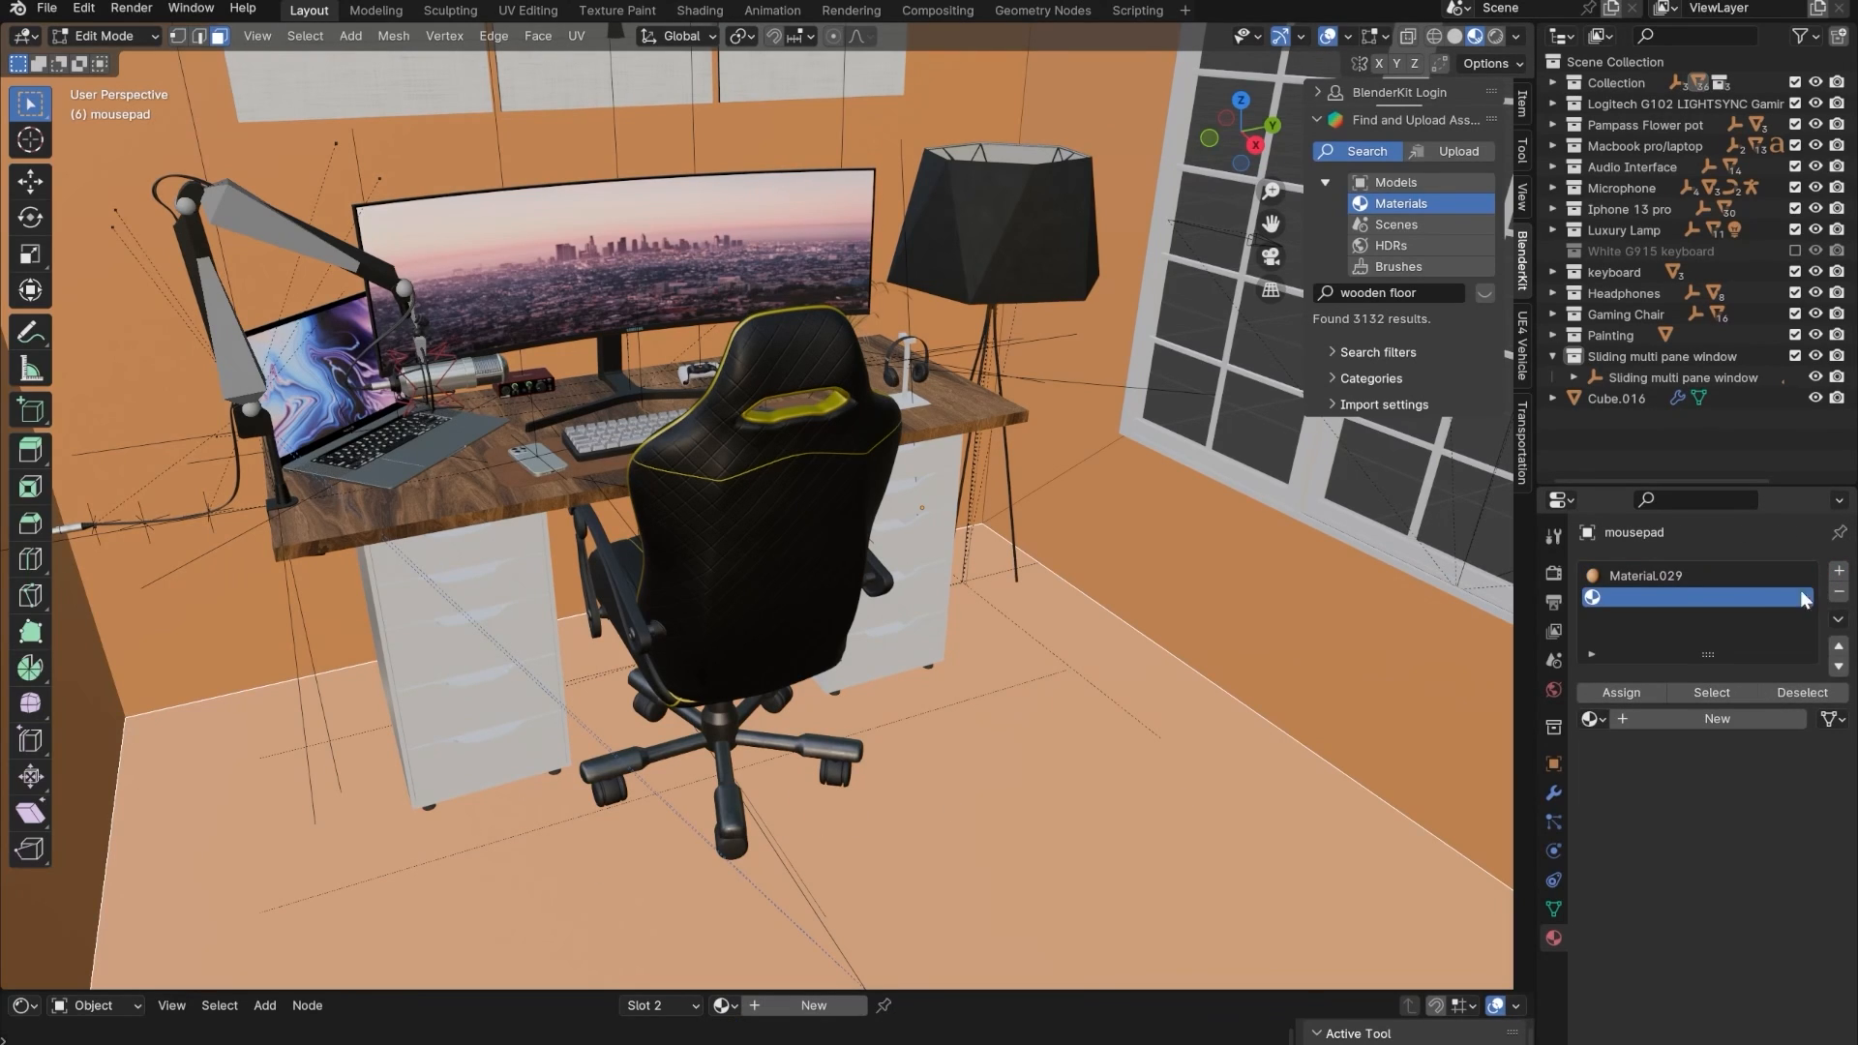
{"action": "left_click", "coordinate": [1664, 715]}
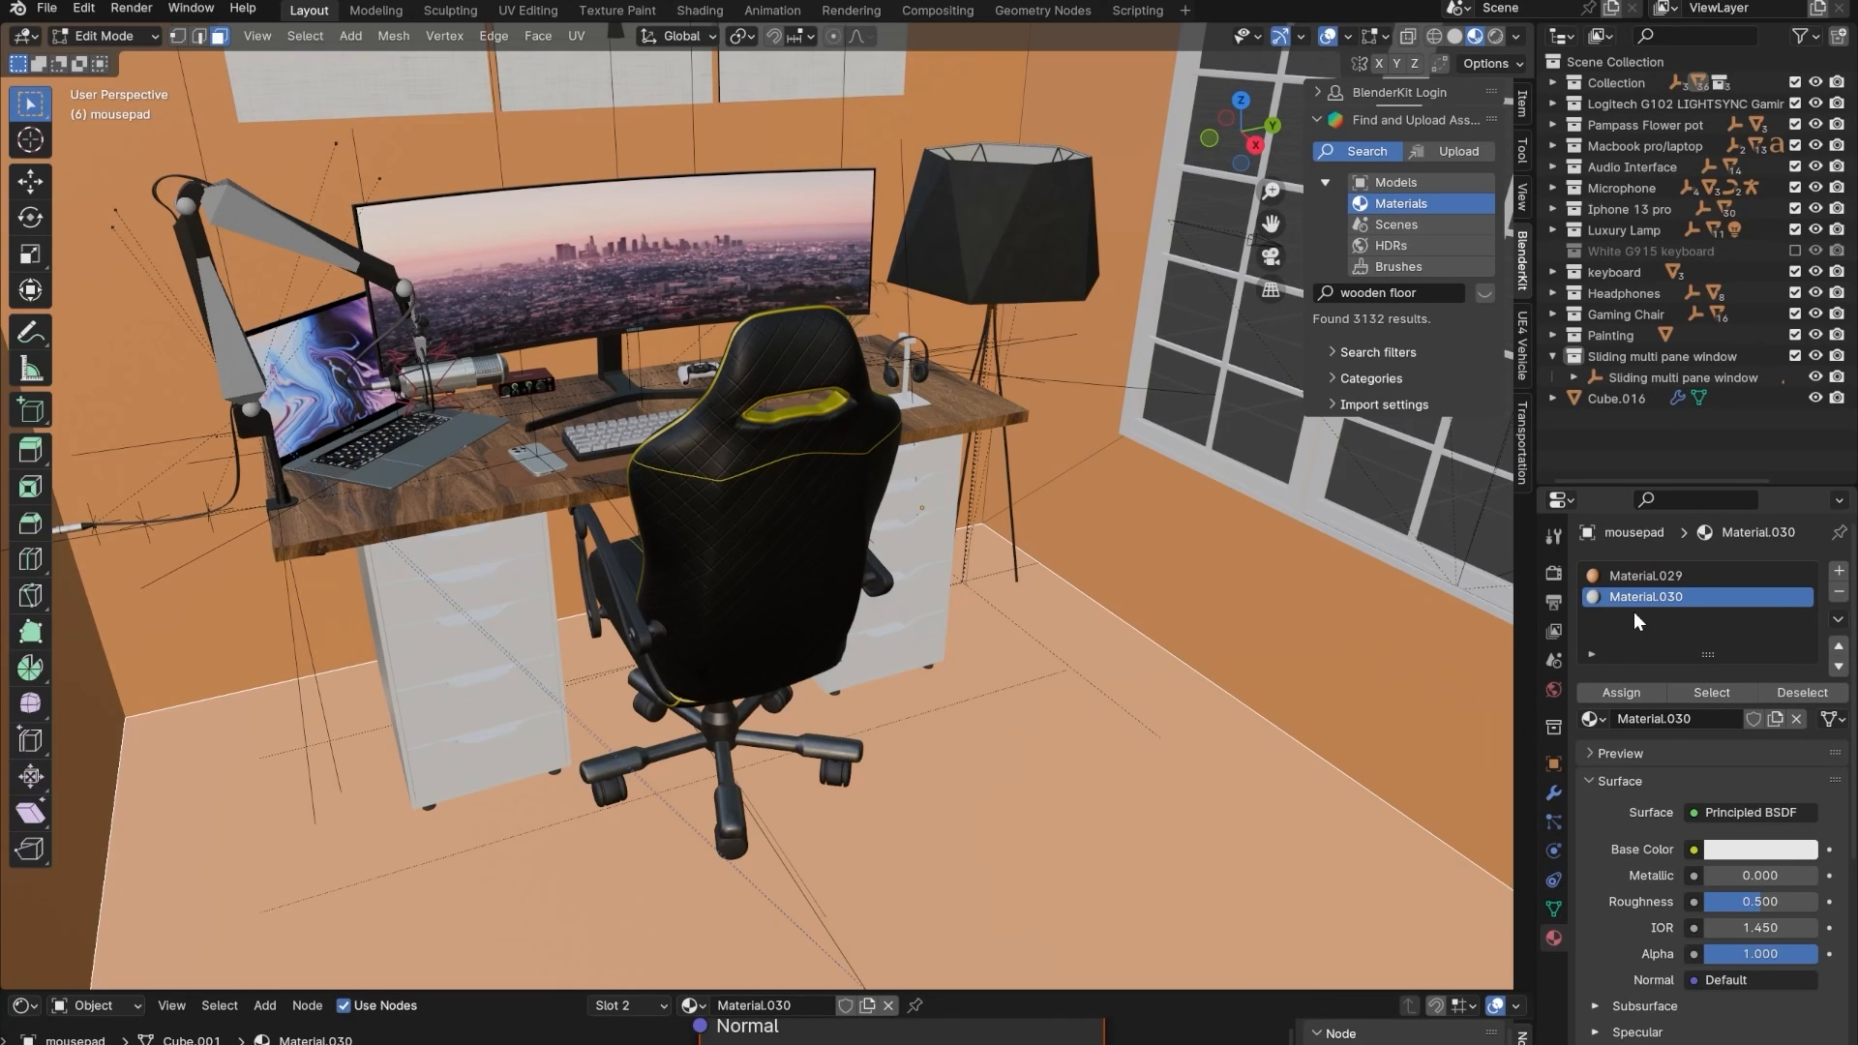
- Set the second material's base color to blue, assign it to the floor face and return to Object Mode
{"action": "left_click", "coordinate": [1760, 849]}
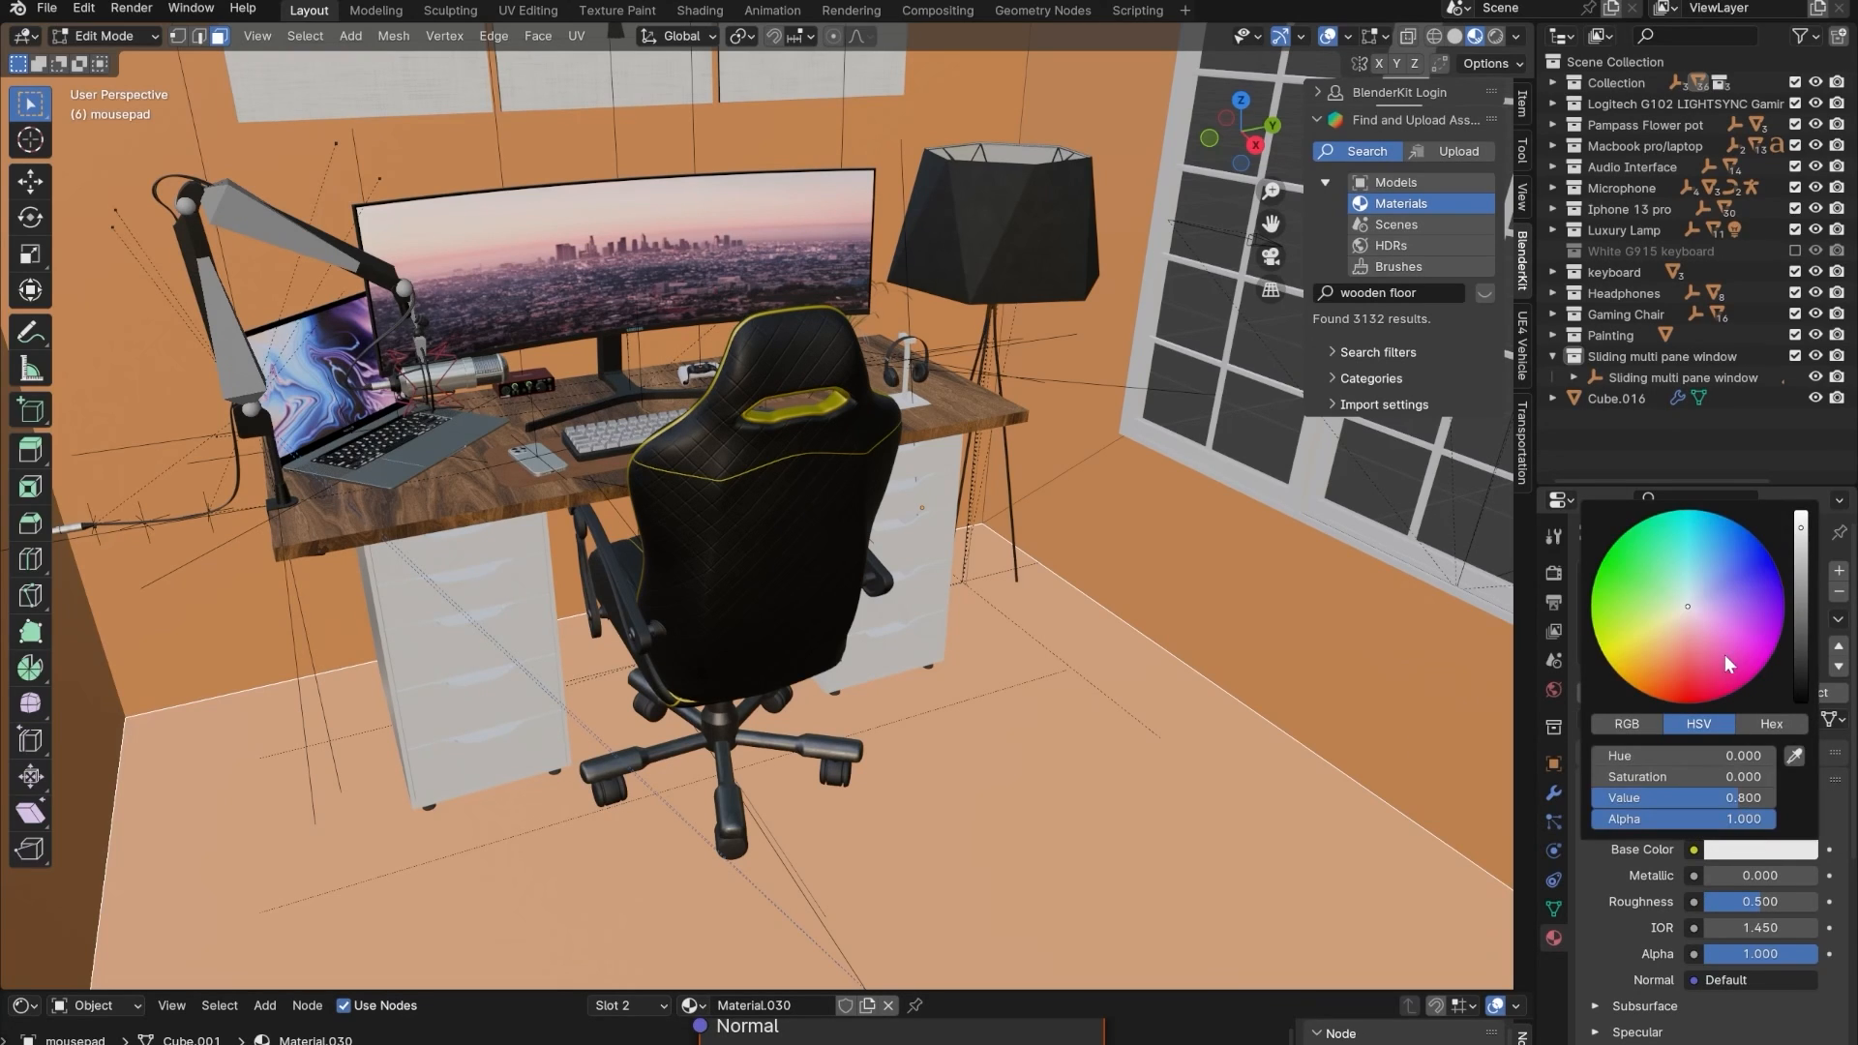
{"action": "left_click_drag", "start_coordinate": [1725, 654], "coordinate": [1740, 566]}
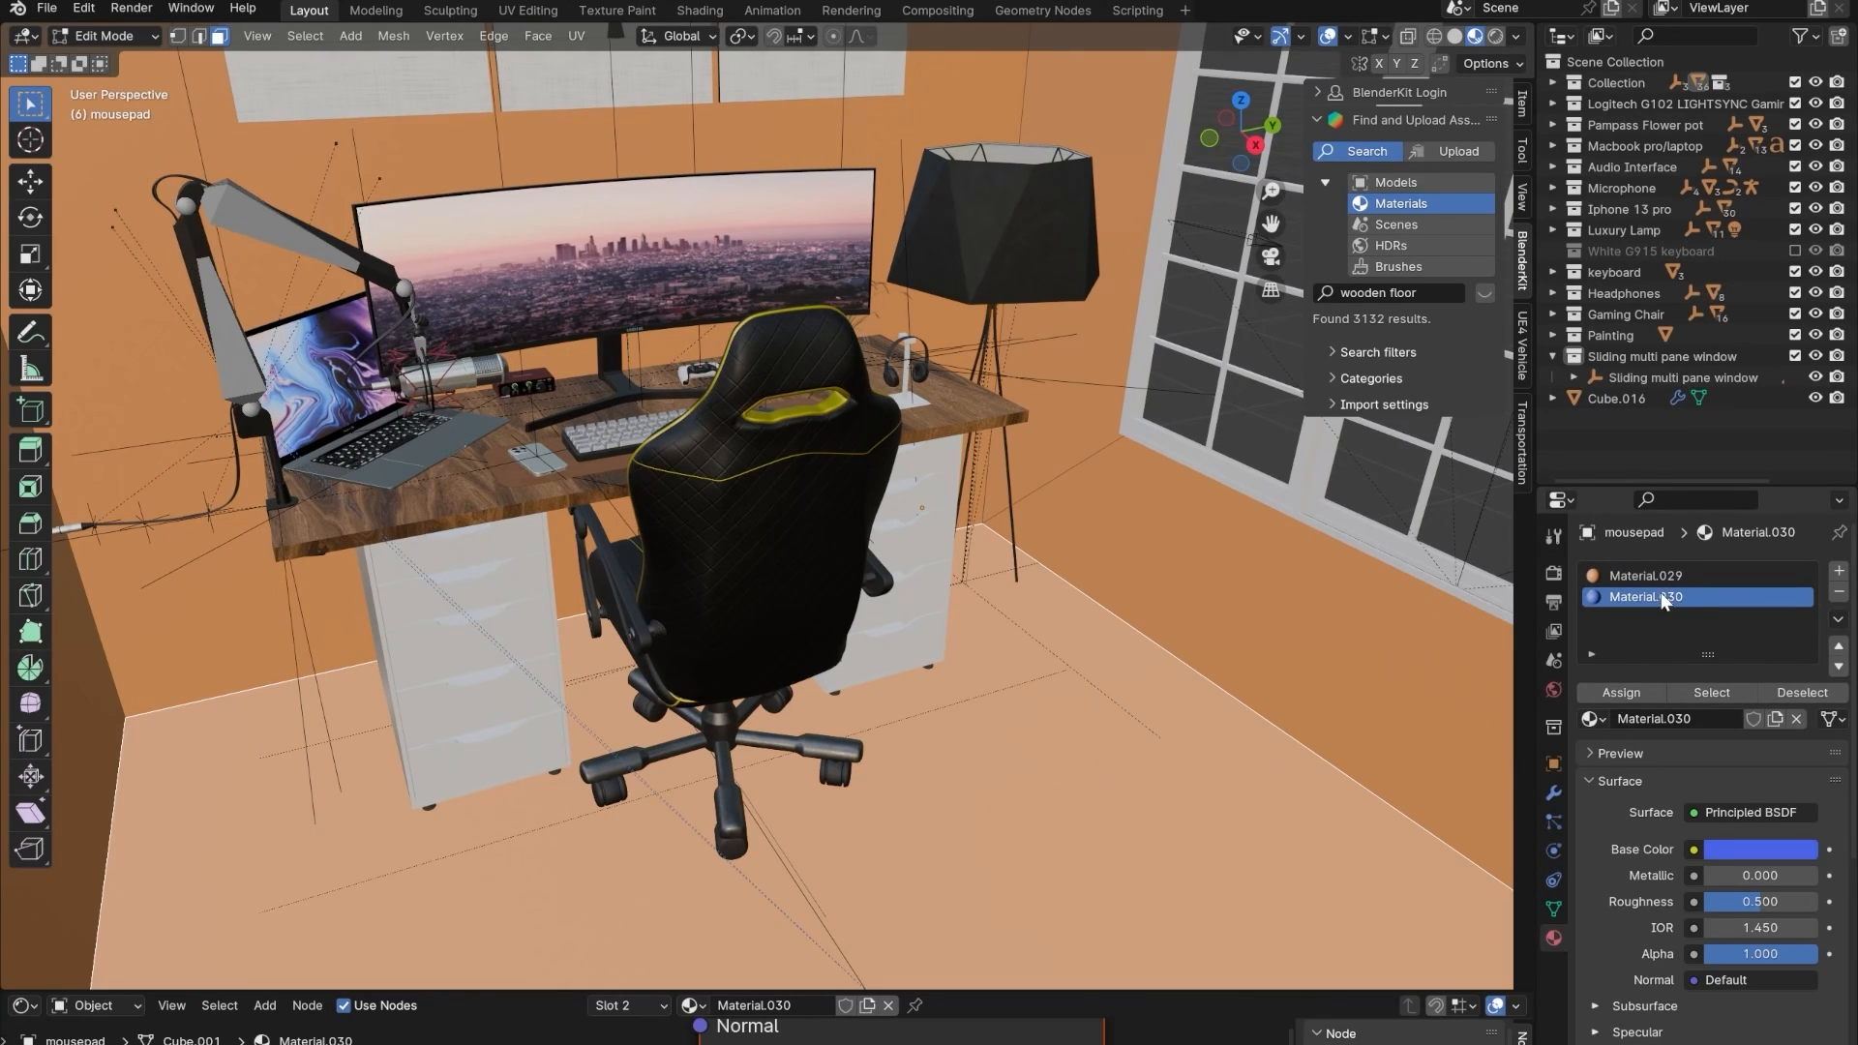
{"action": "left_click", "coordinate": [1621, 692]}
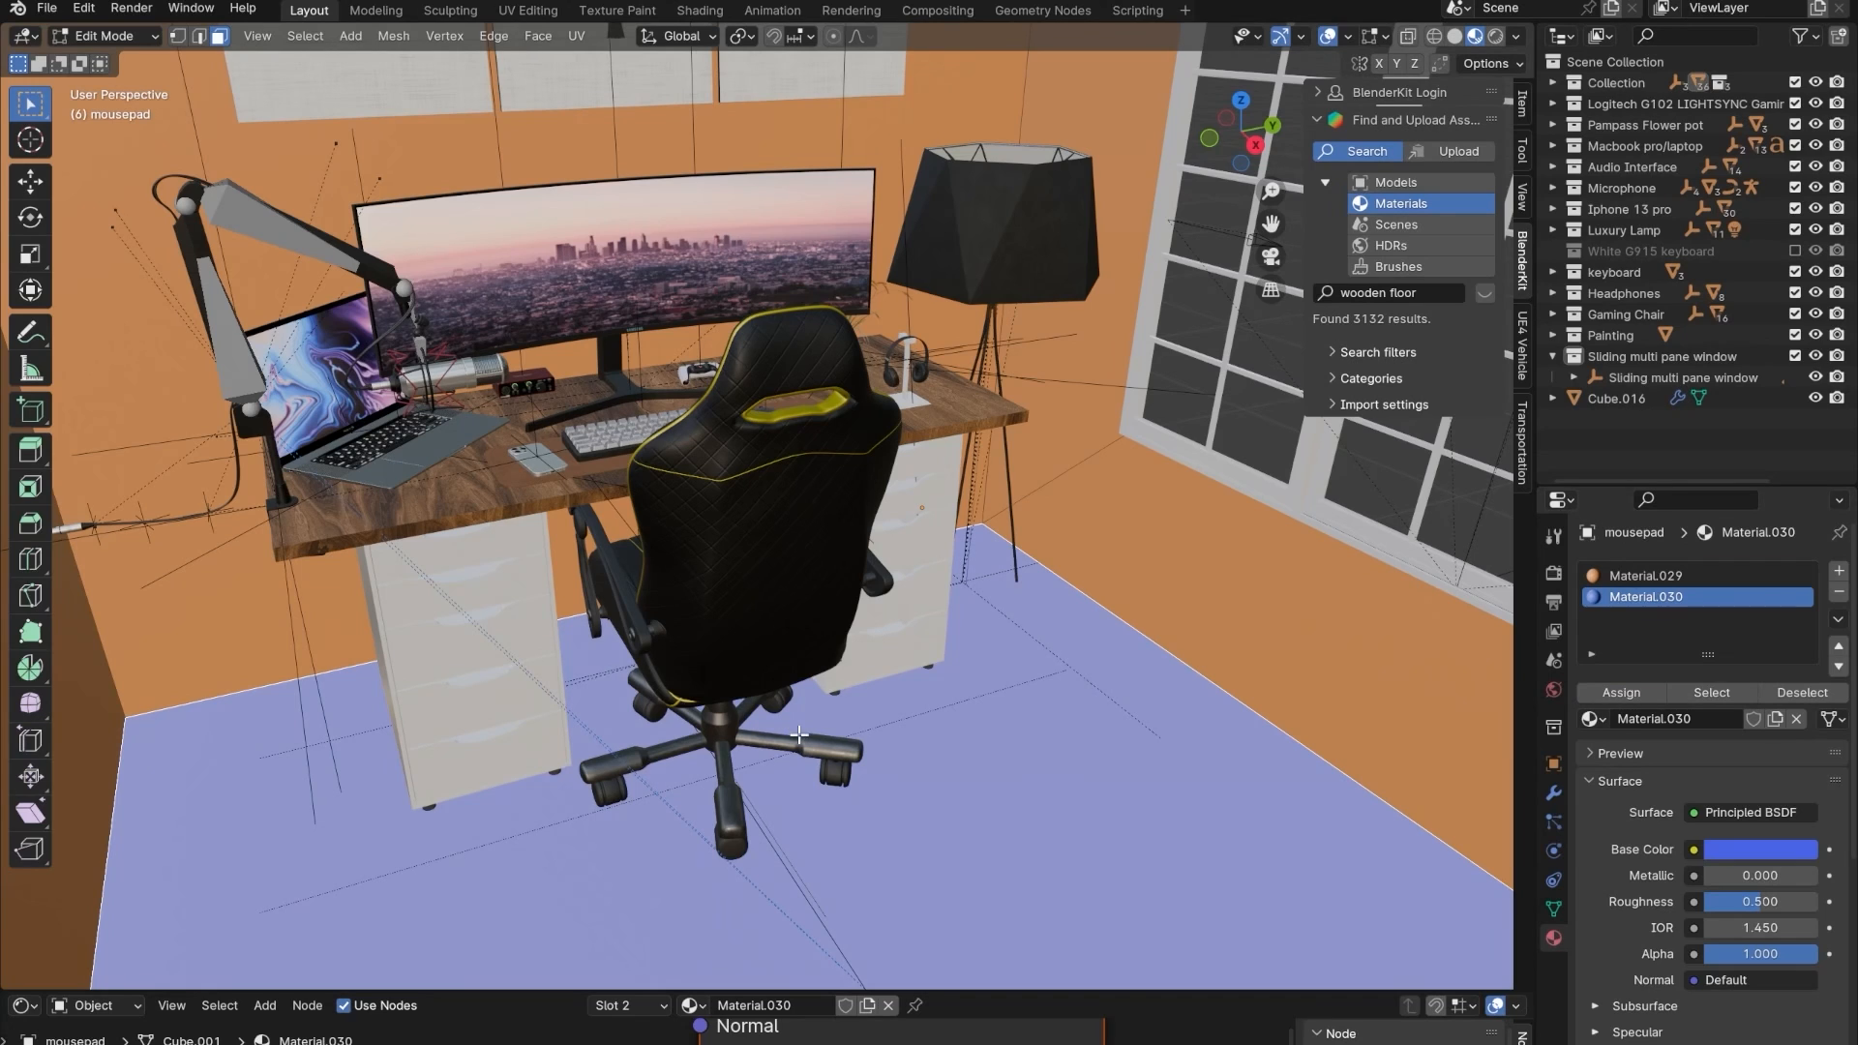
{"action": "middle_click_drag", "start_coordinate": [900, 672], "coordinate": [866, 653]}
{"action": "left_click", "coordinate": [1680, 581]}
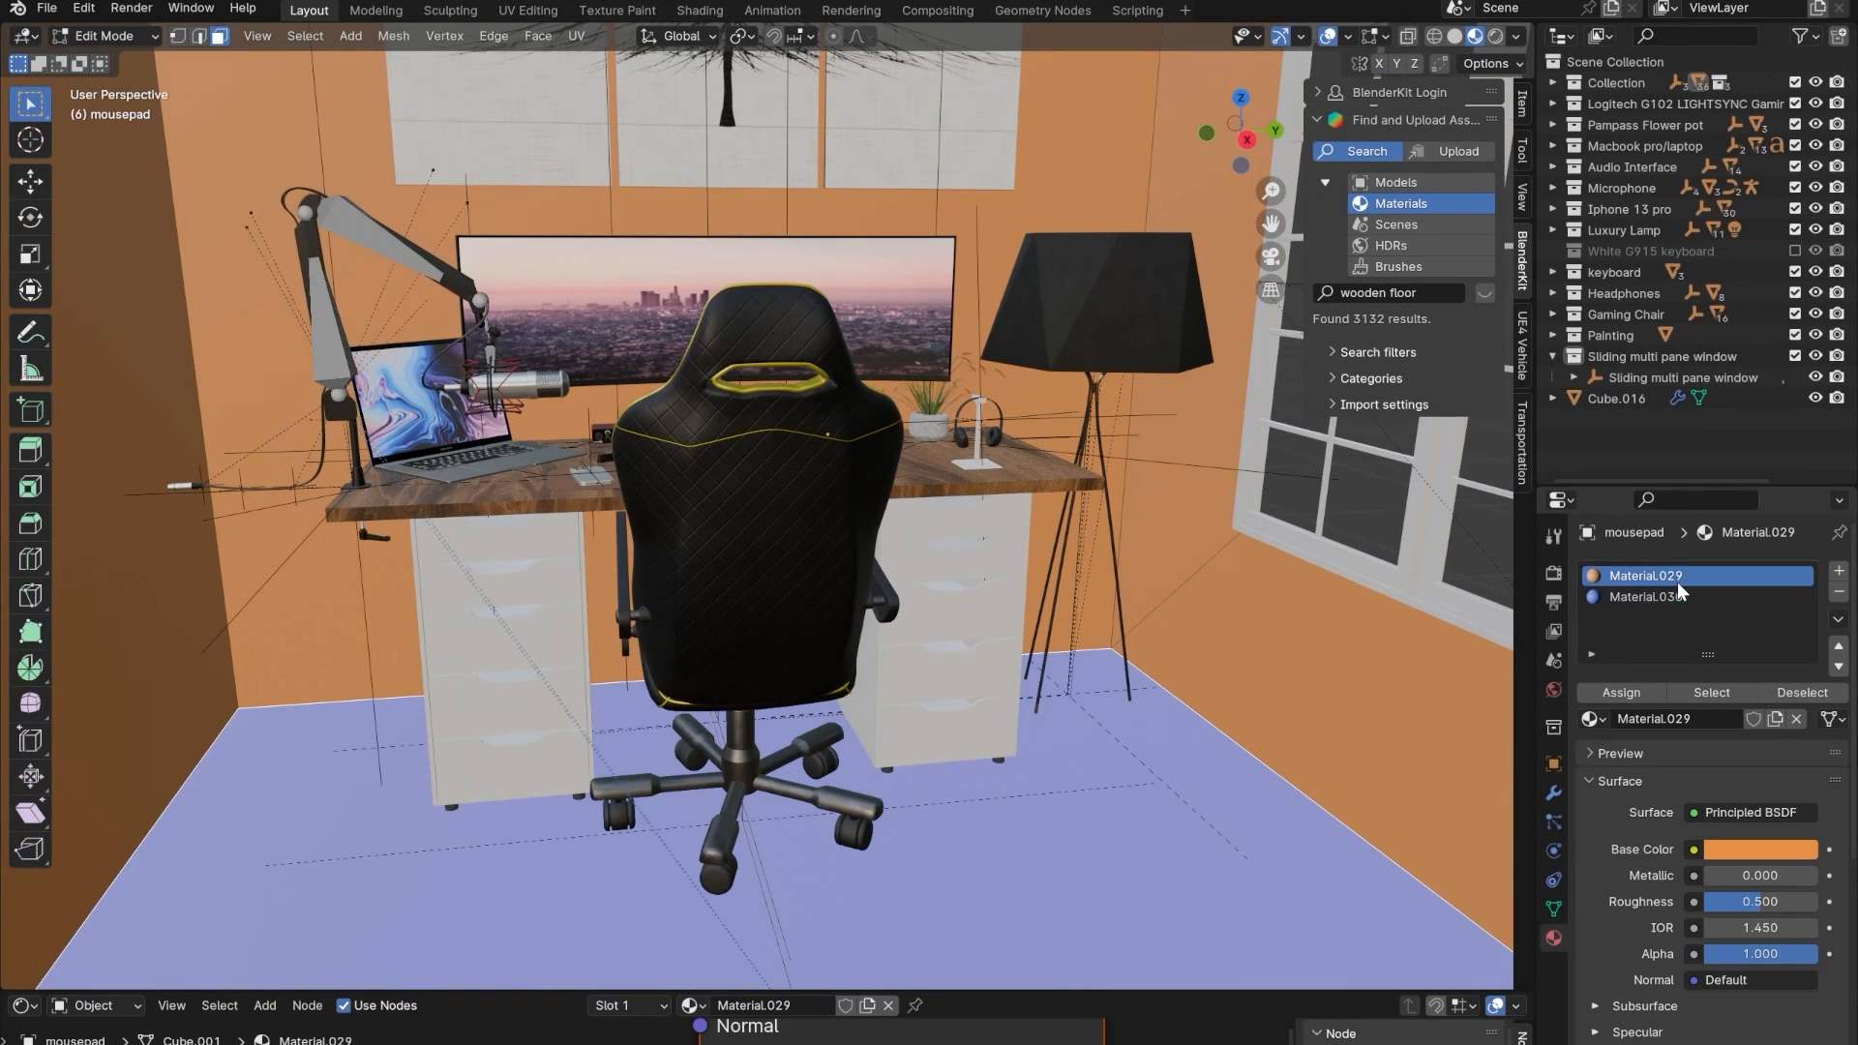
{"action": "key", "text": "Tab"}
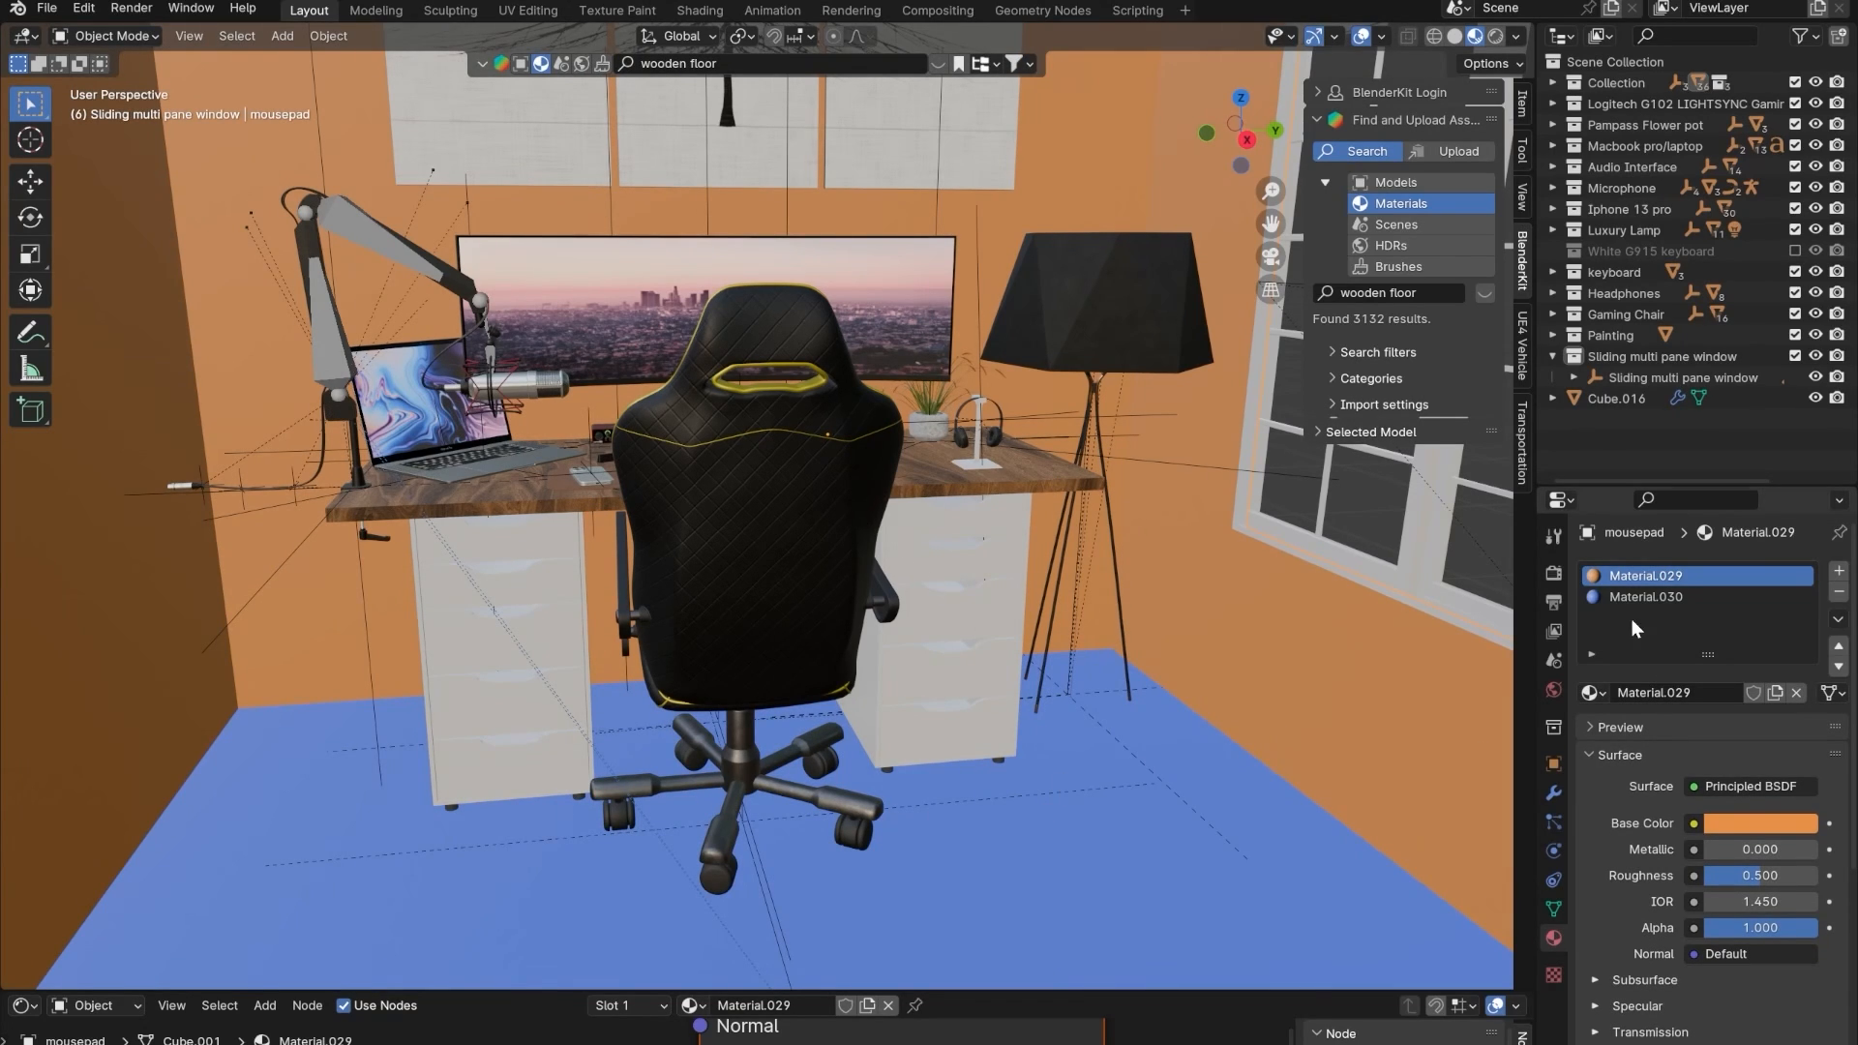
- Replace the floor's blue material with the fourth BlenderKit result for "wooden floor", the brown plank Wooden Floor material
{"action": "left_click", "coordinate": [1651, 599]}
{"action": "left_click", "coordinate": [739, 60]}
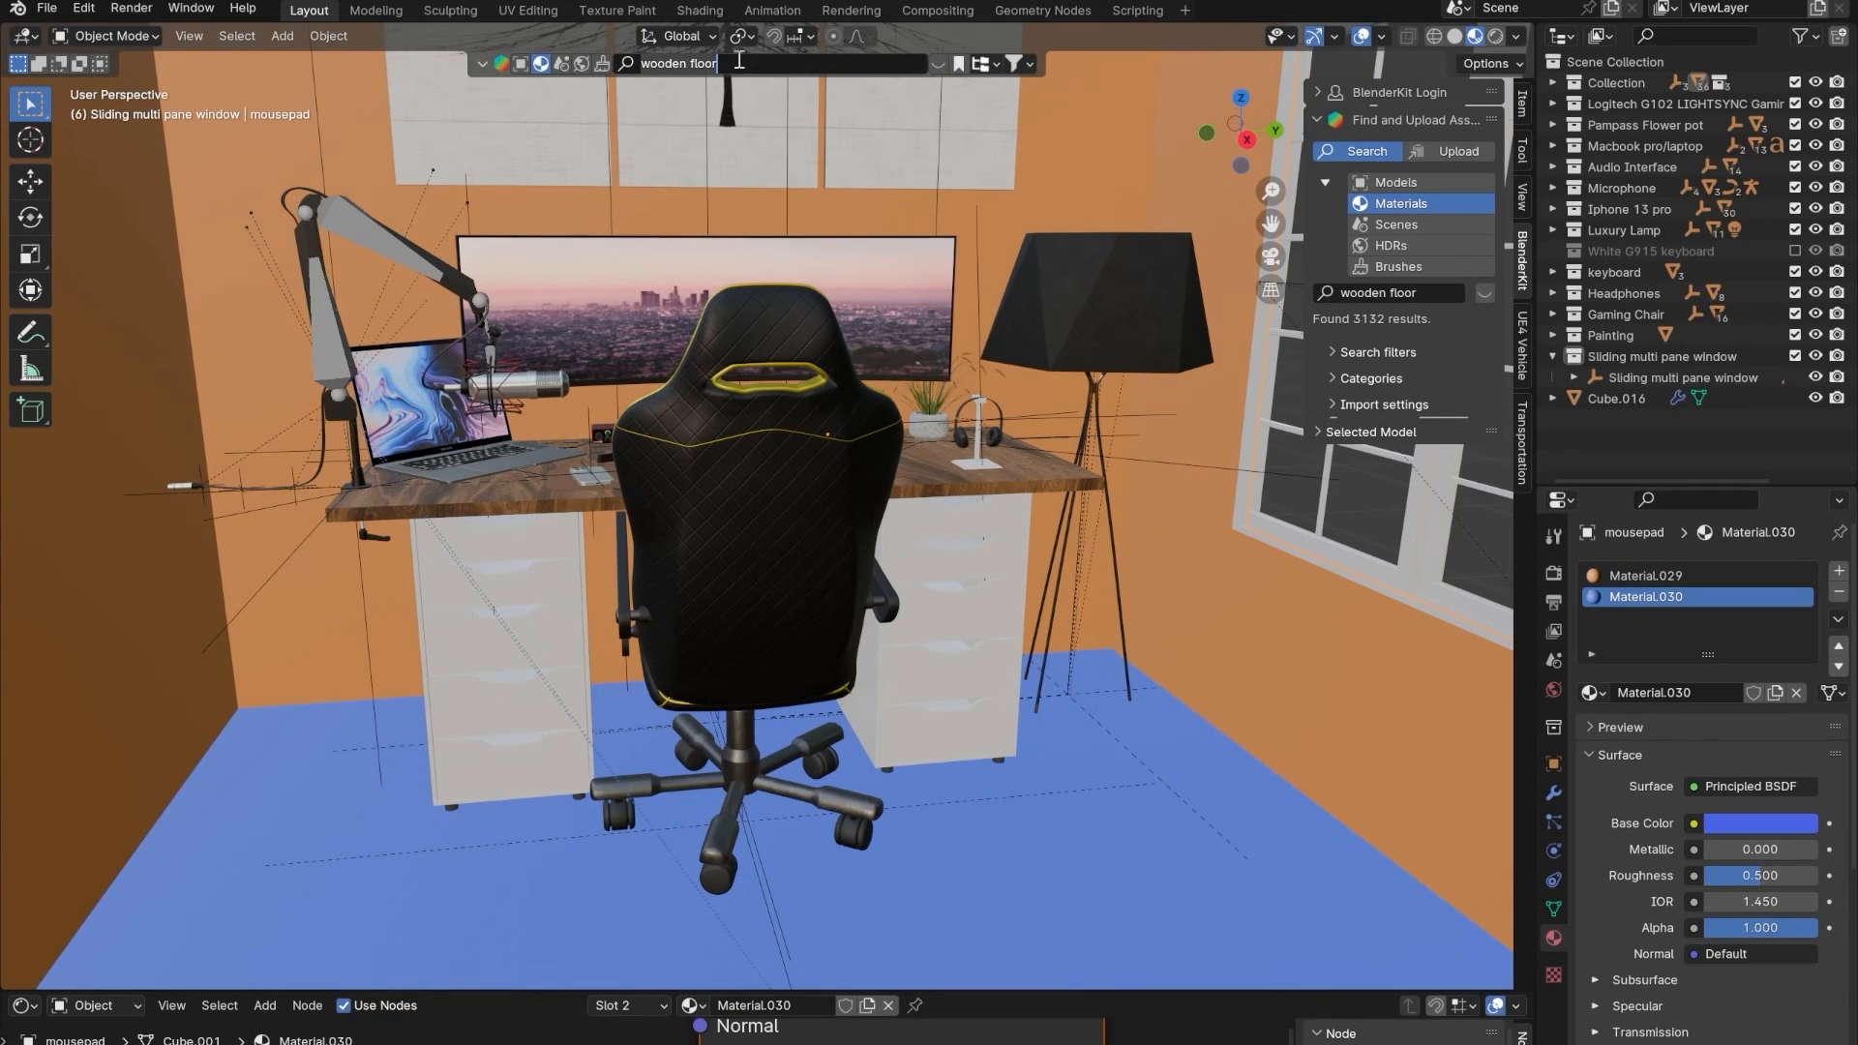
{"action": "key", "text": "Return"}
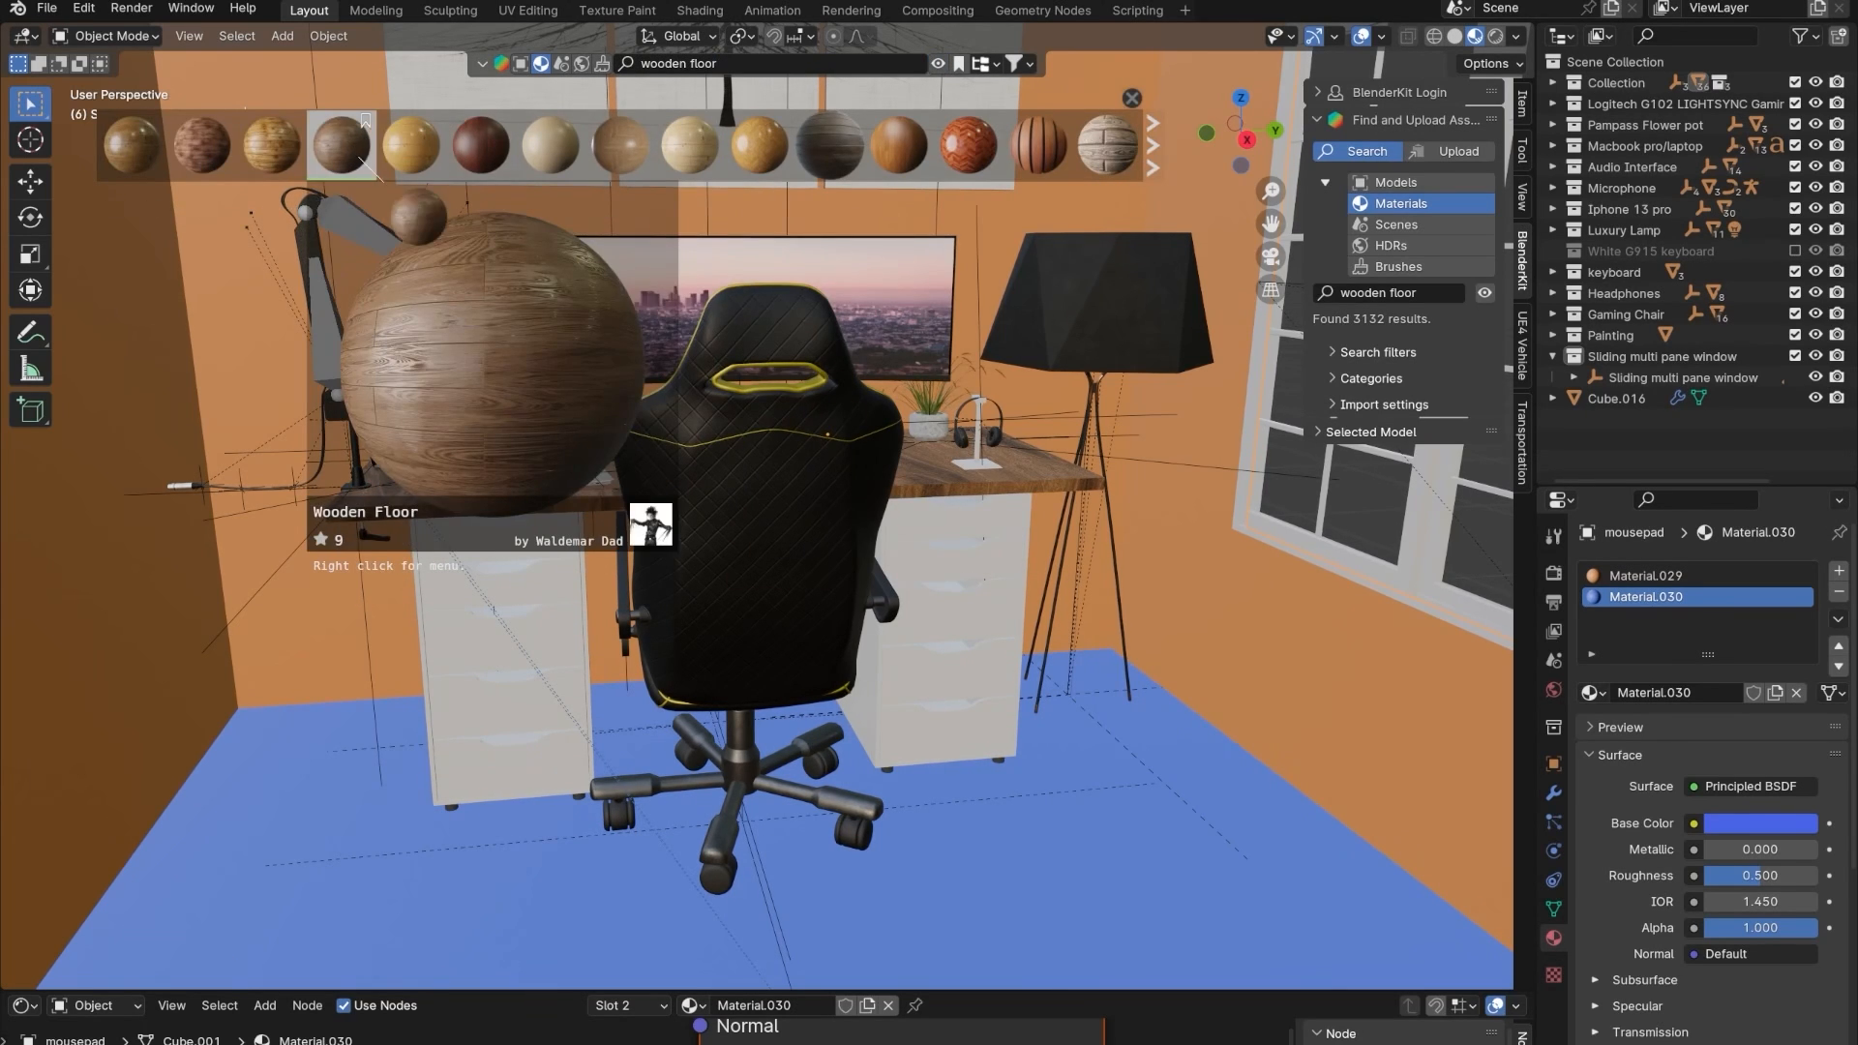
{"action": "left_click_drag", "start_coordinate": [341, 145], "coordinate": [972, 717]}
{"action": "middle_click_drag", "start_coordinate": [946, 705], "coordinate": [903, 682]}
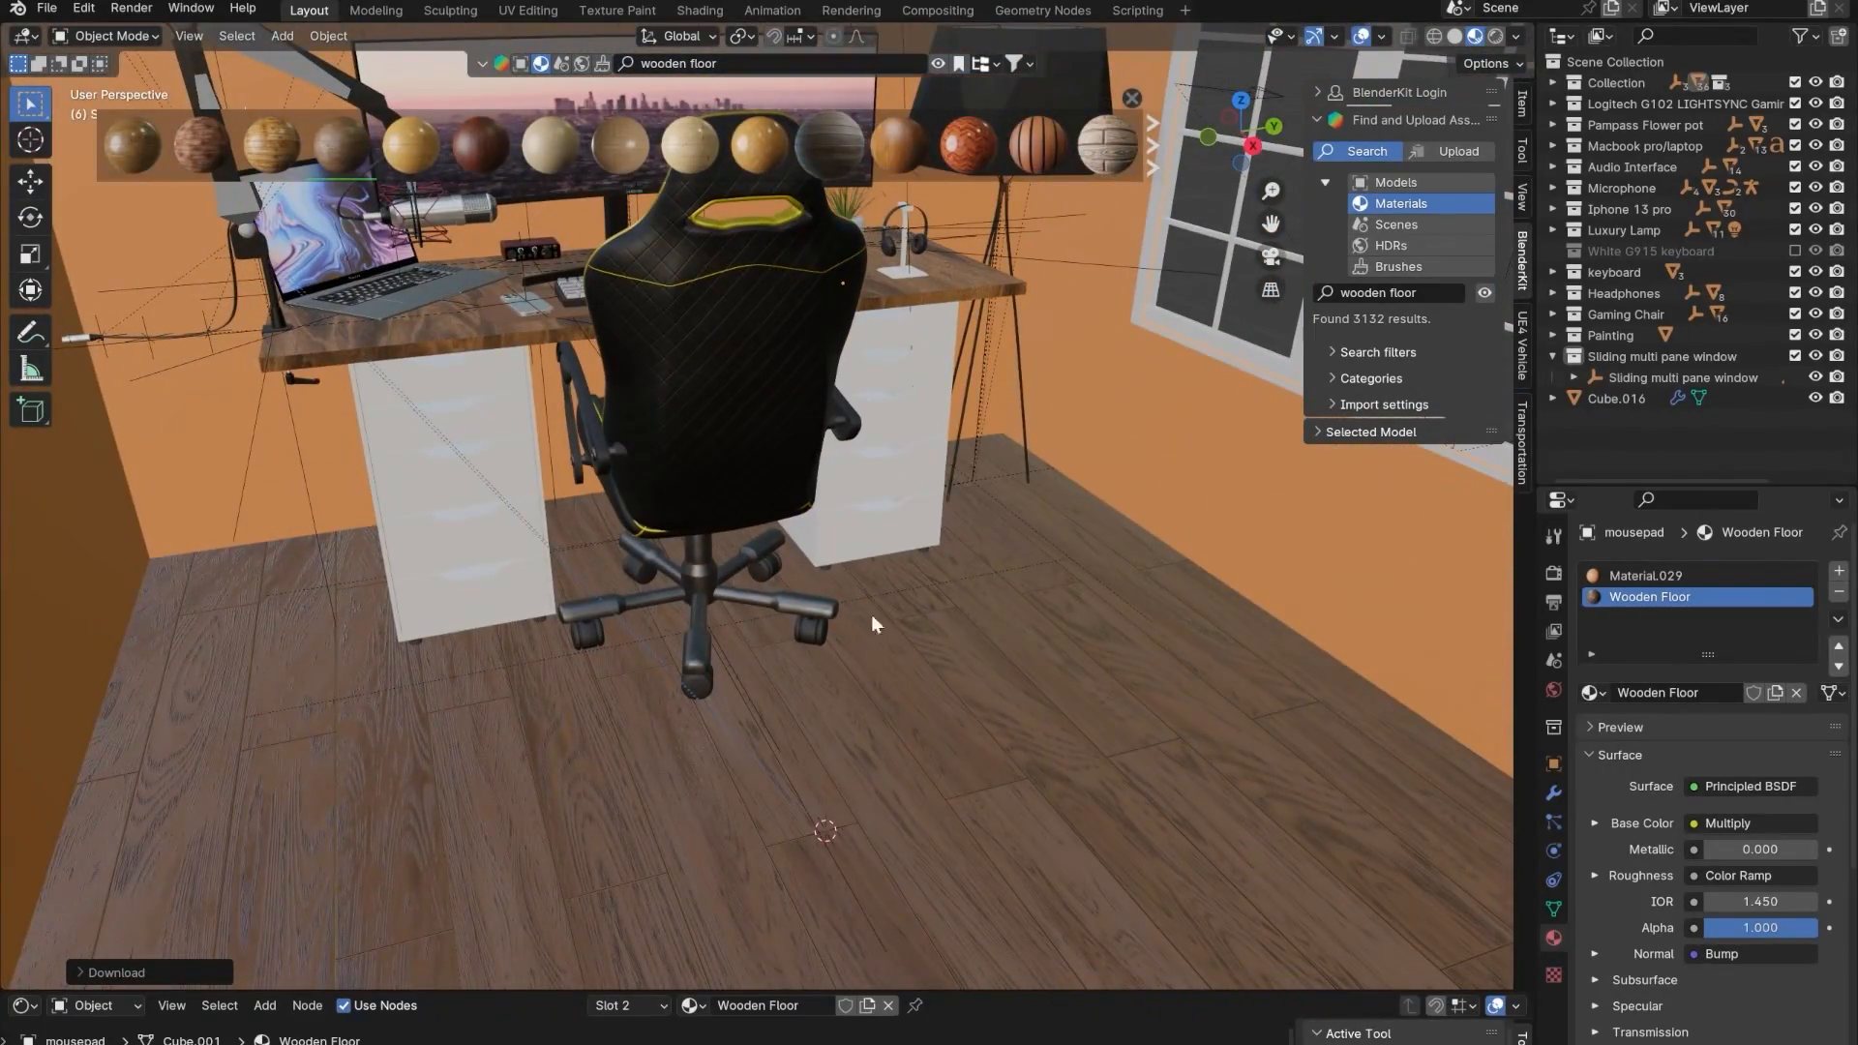
{"action": "mouse_move", "coordinate": [871, 613]}
{"action": "middle_mouse_down"}
{"action": "mouse_move", "coordinate": [877, 654]}
{"action": "mouse_move", "coordinate": [852, 620]}
{"action": "middle_mouse_up"}
- Make the walls' orange material slot active and search the BlenderKit materials for "wall"
{"action": "left_click", "coordinate": [1608, 575]}
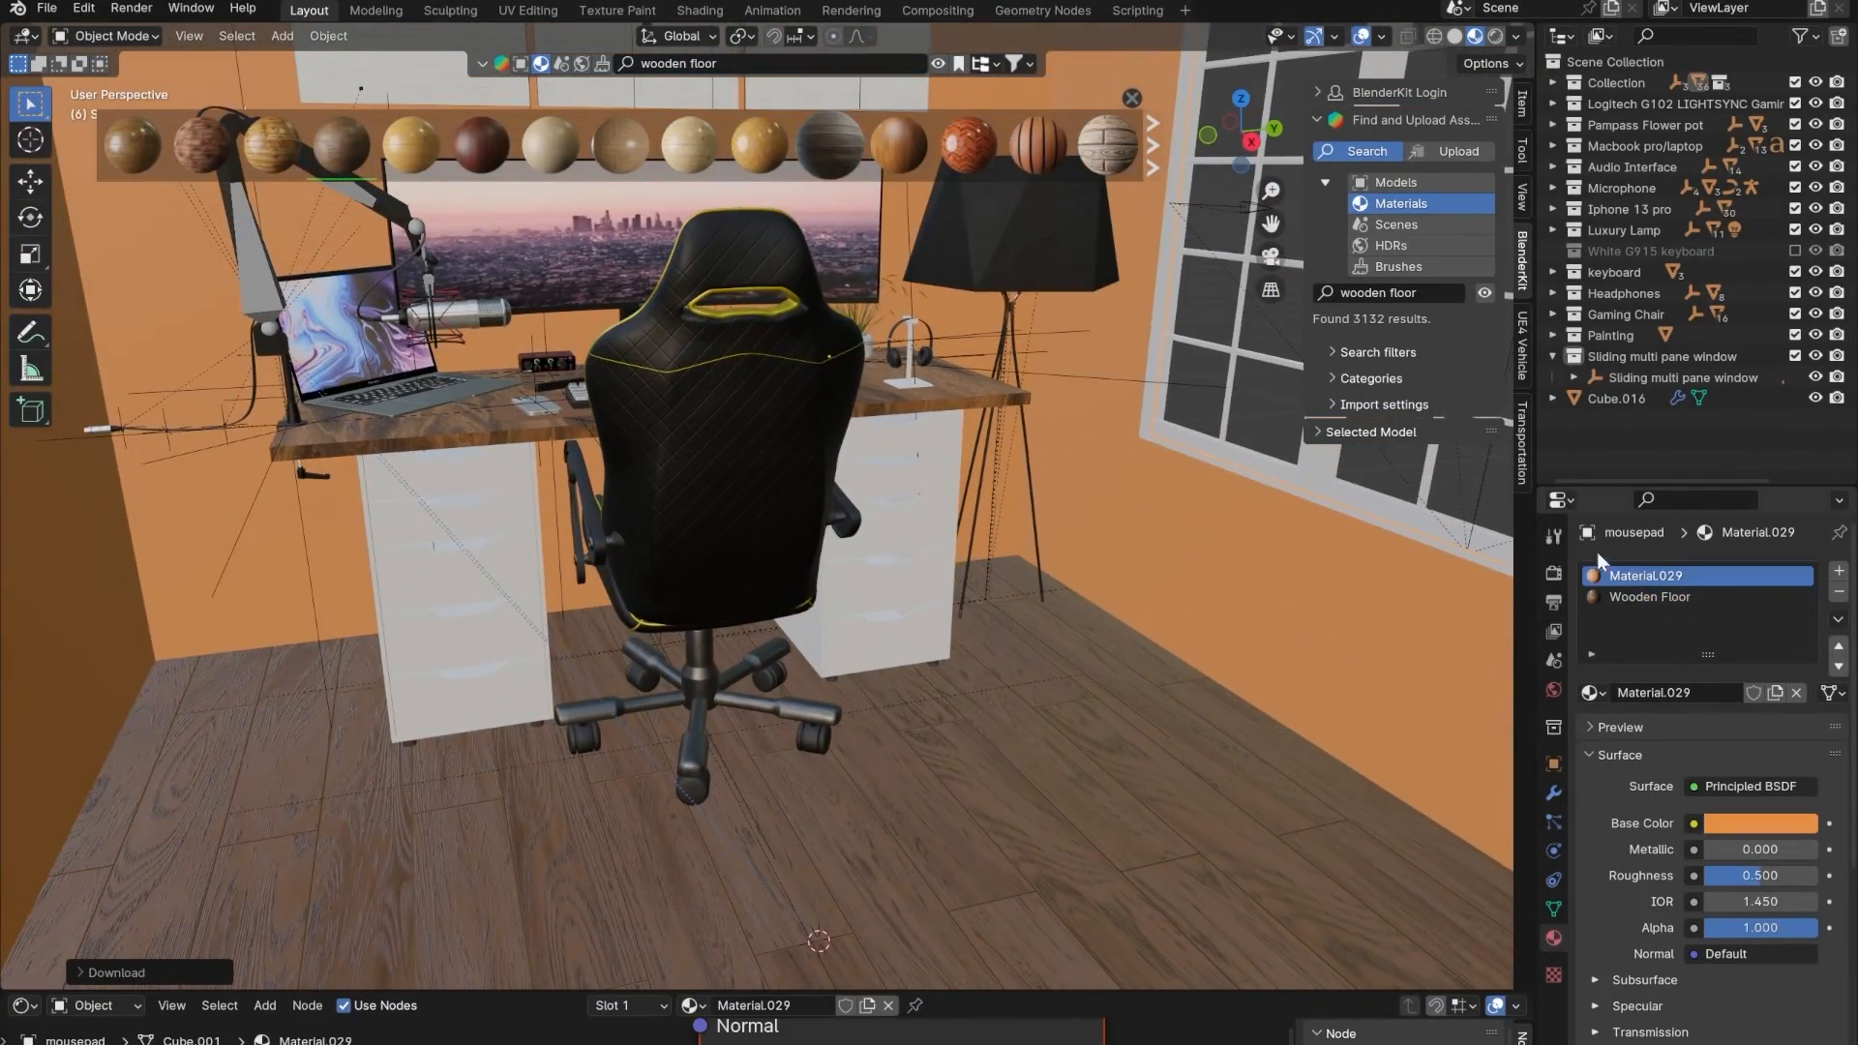
{"action": "left_click", "coordinate": [717, 63]}
{"action": "type", "text": "wall"}
{"action": "key", "text": "Return"}
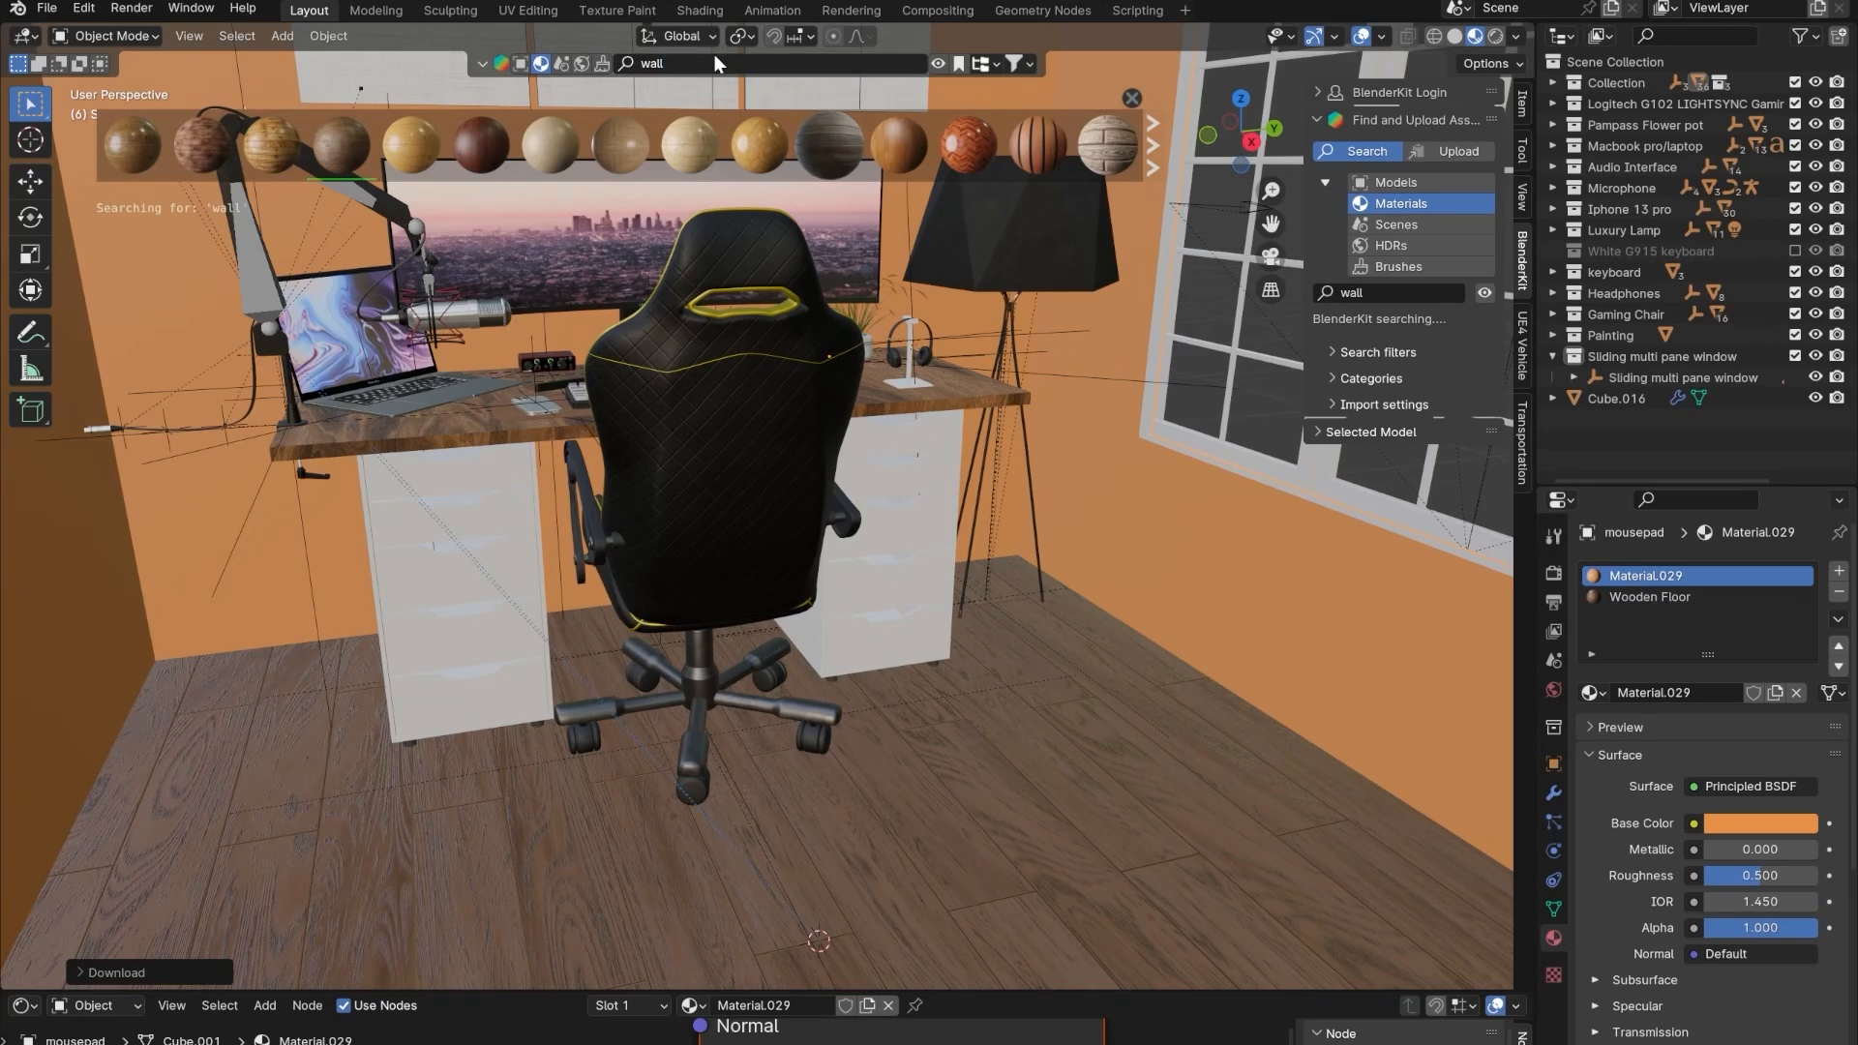
- Show the scene in Rendered shading and turn the wall material's base color grey with saturation 0 and a lower value
{"action": "left_click", "coordinate": [1497, 37]}
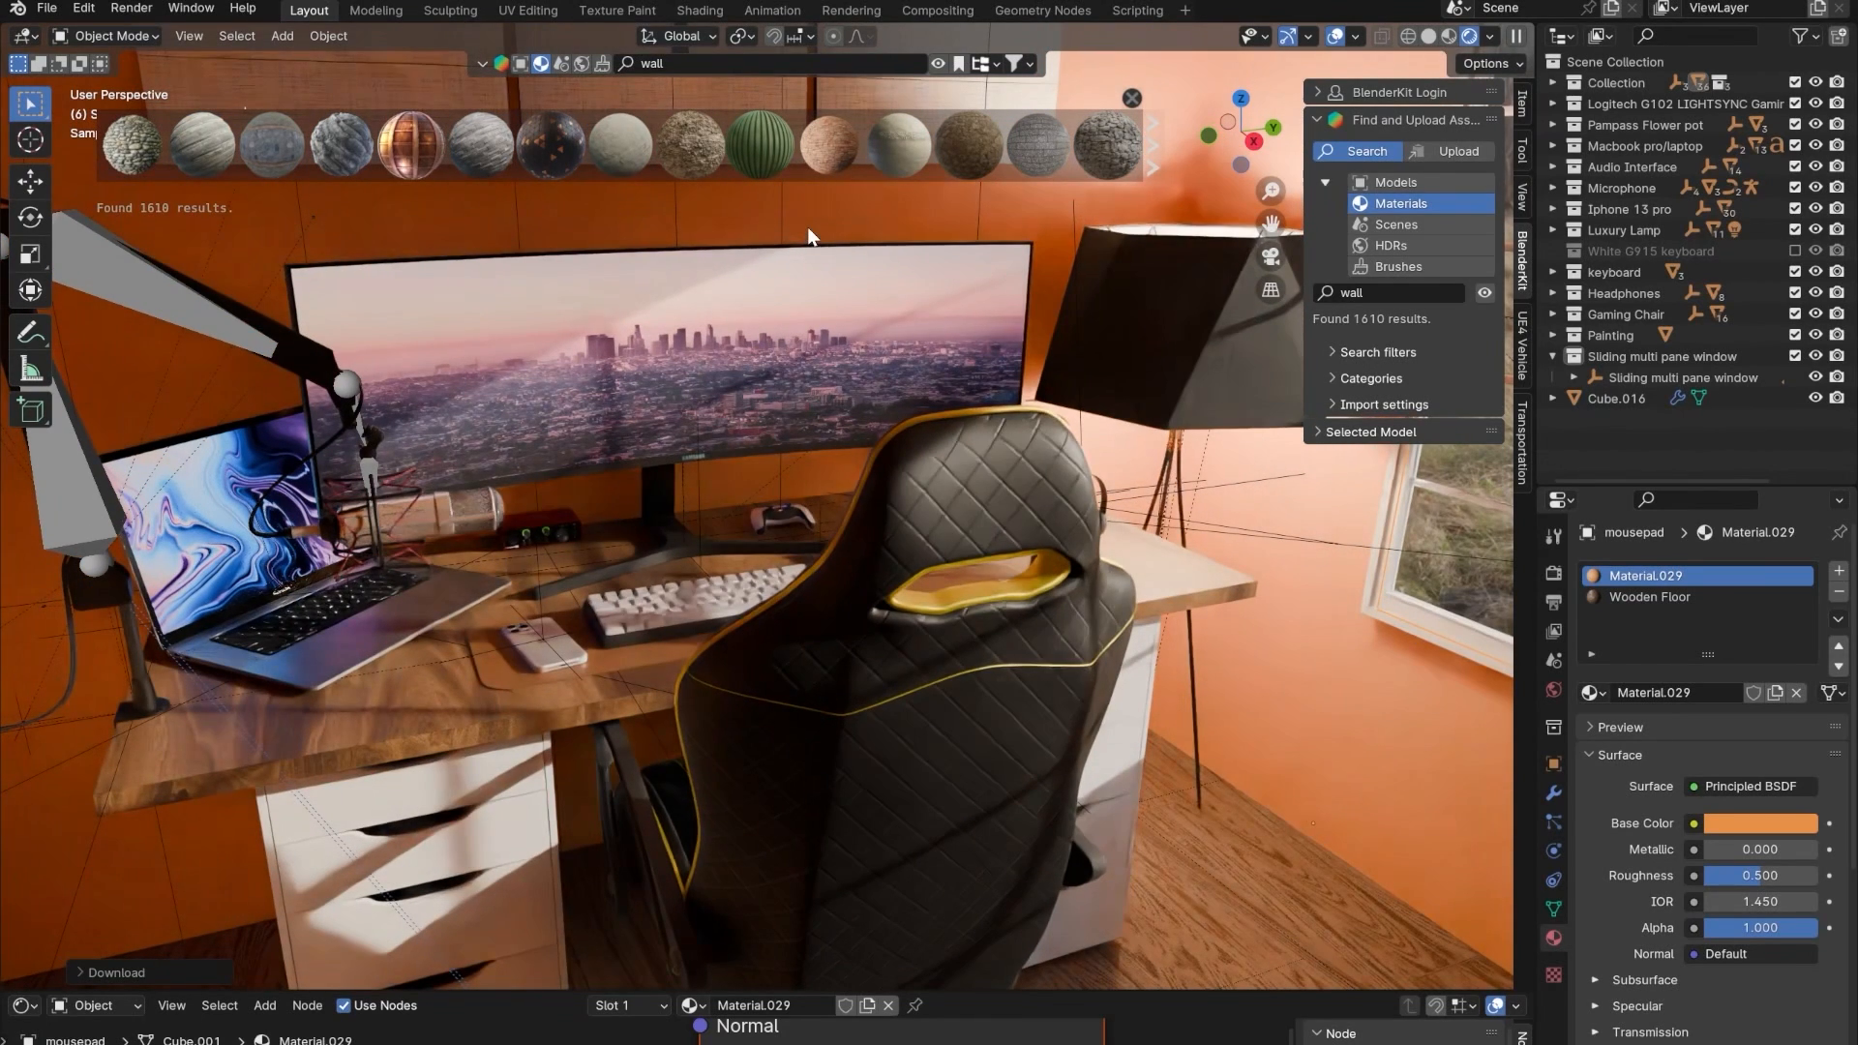
{"action": "left_click", "coordinate": [1721, 819]}
{"action": "left_click_drag", "start_coordinate": [1673, 750], "coordinate": [1503, 750]}
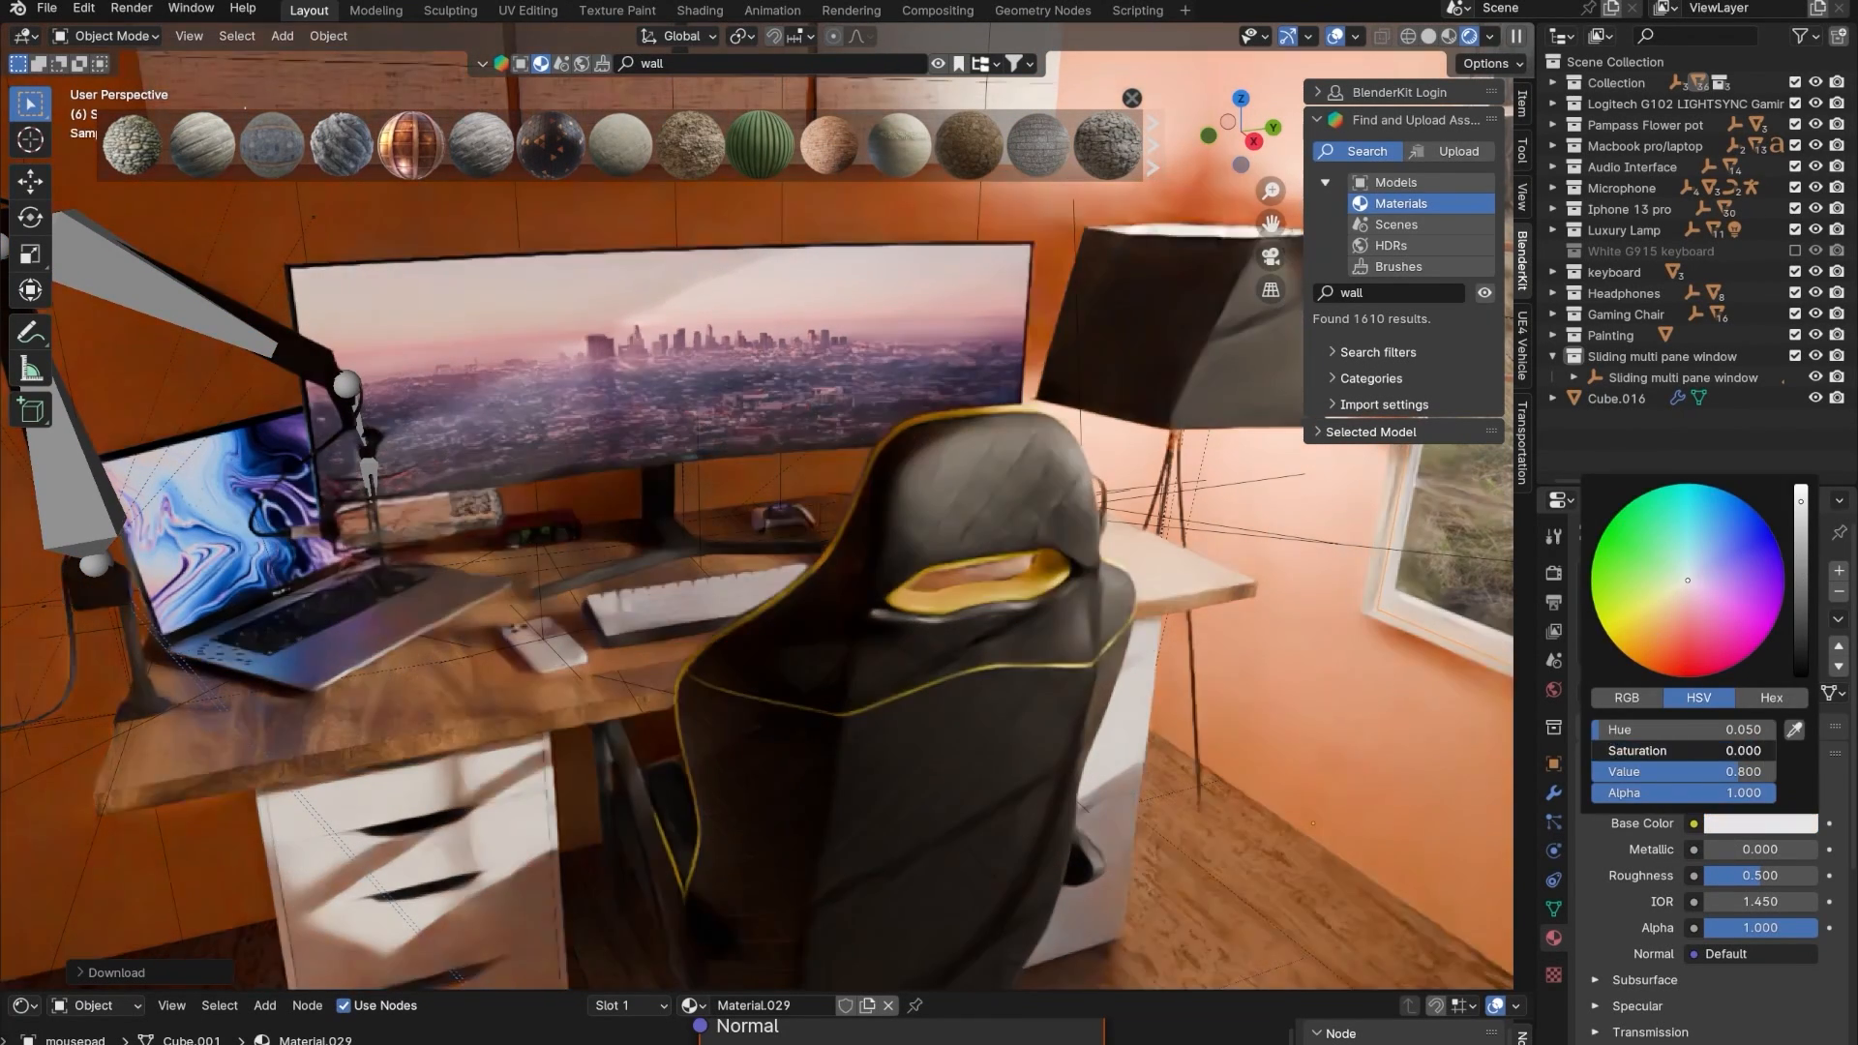
{"action": "mouse_move", "coordinate": [1800, 504]}
{"action": "left_mouse_down"}
{"action": "mouse_move", "coordinate": [1800, 555]}
{"action": "mouse_move", "coordinate": [1800, 536]}
{"action": "left_mouse_up"}
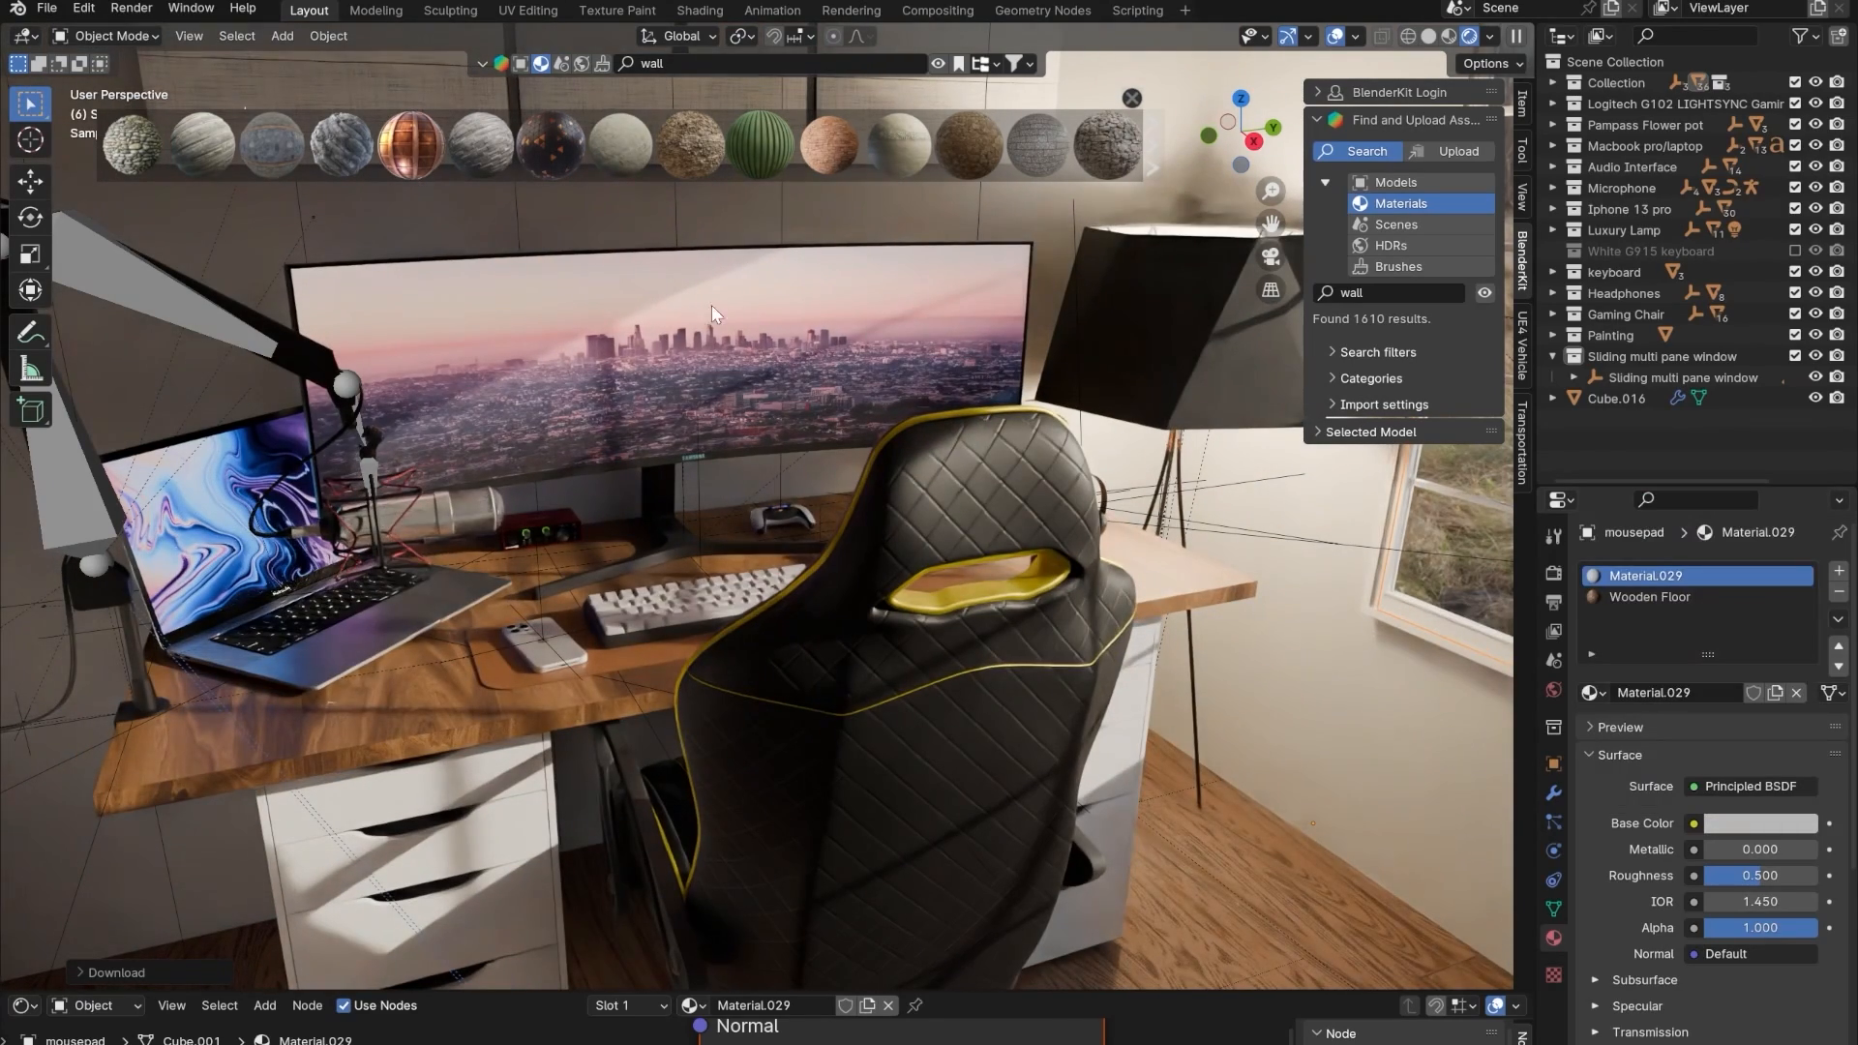
{"action": "middle_click_drag", "start_coordinate": [665, 335], "coordinate": [795, 521], "text": "shift"}
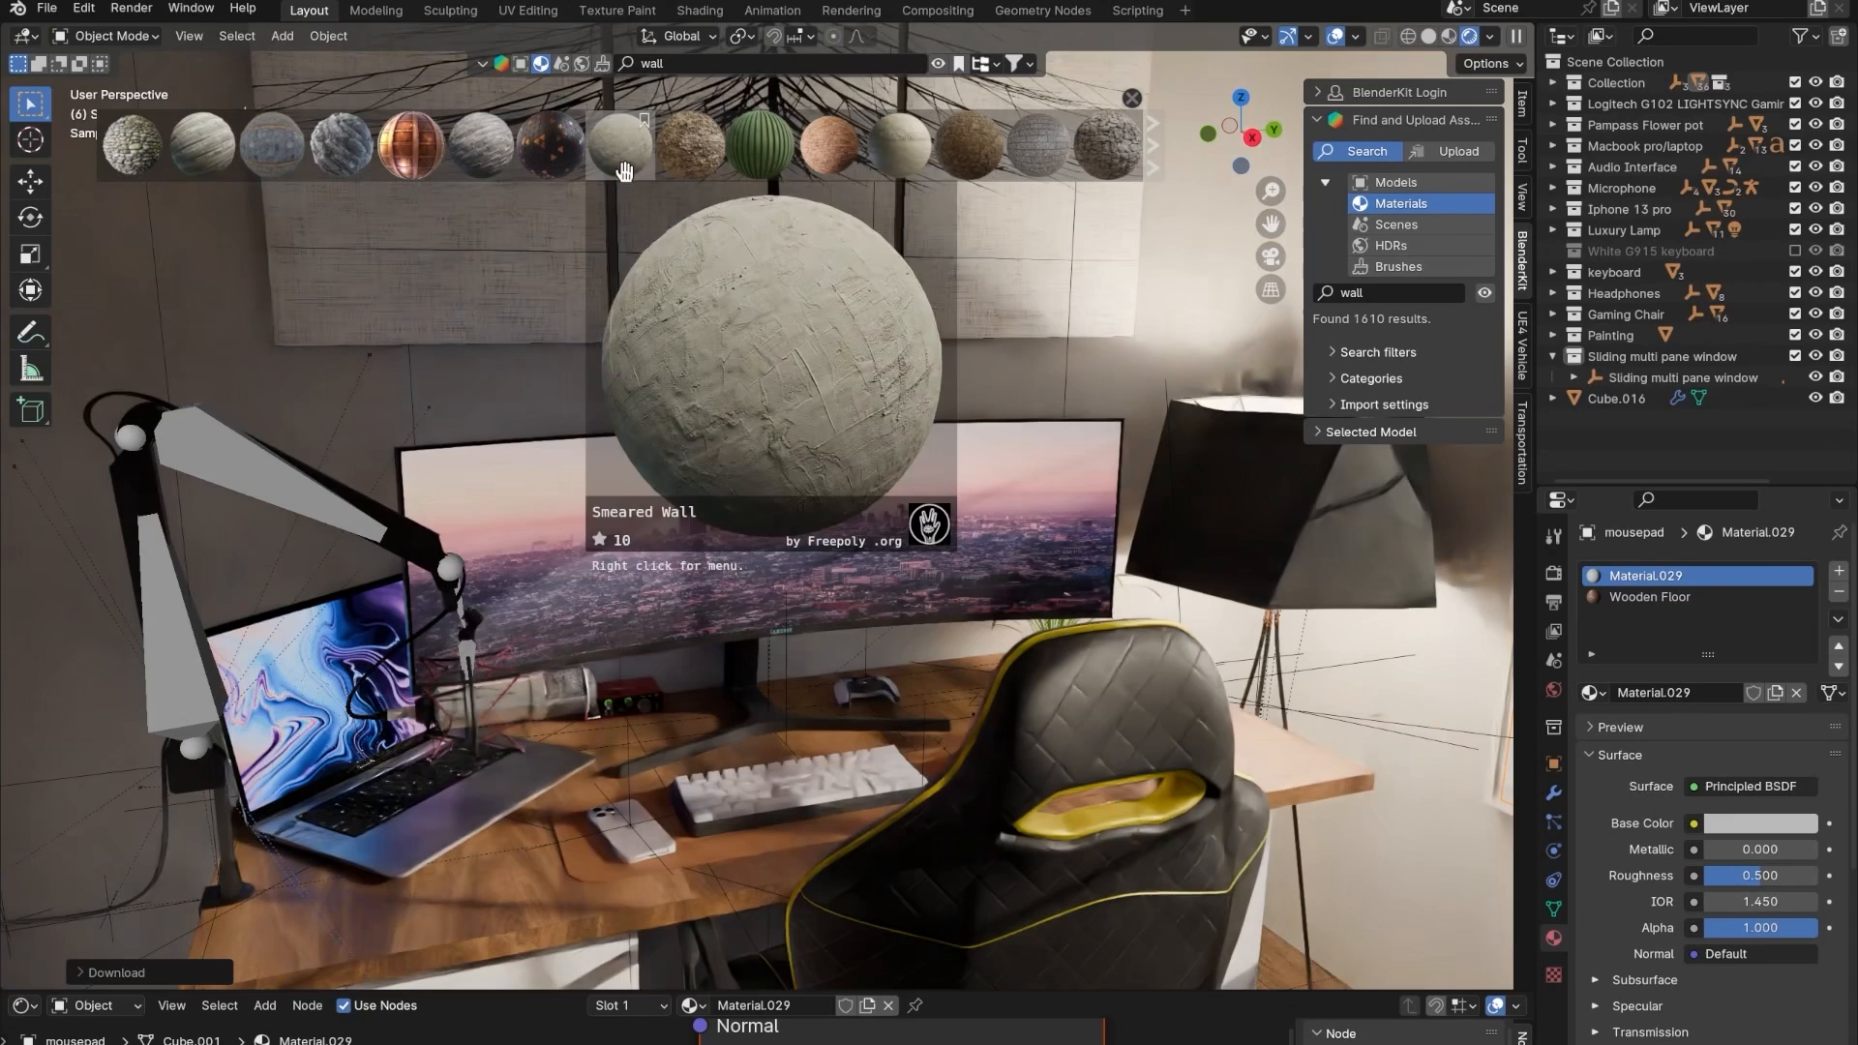
- Search the BlenderKit materials for "wall paint" and apply the red Roll painted wall material to the walls
{"action": "left_click", "coordinate": [732, 62]}
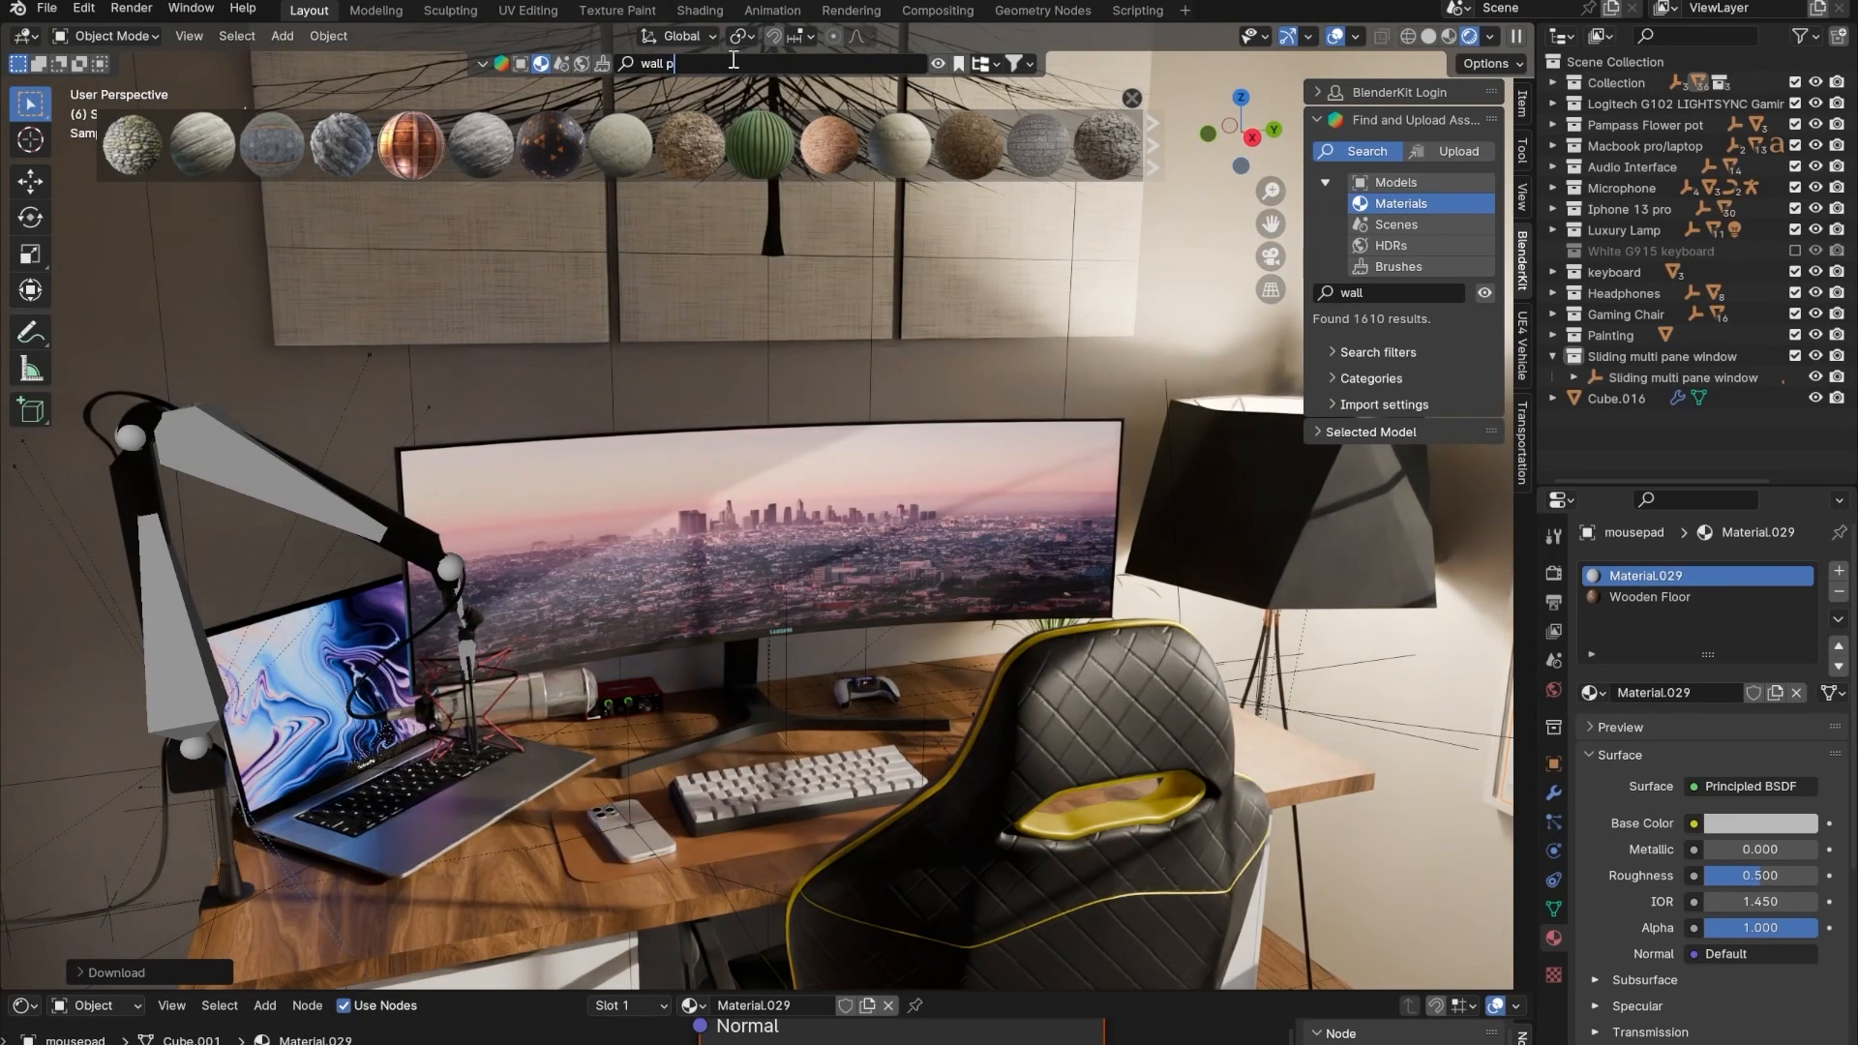
{"action": "type", "text": "paint"}
{"action": "key", "text": "Return"}
{"action": "mouse_move", "coordinate": [459, 170]}
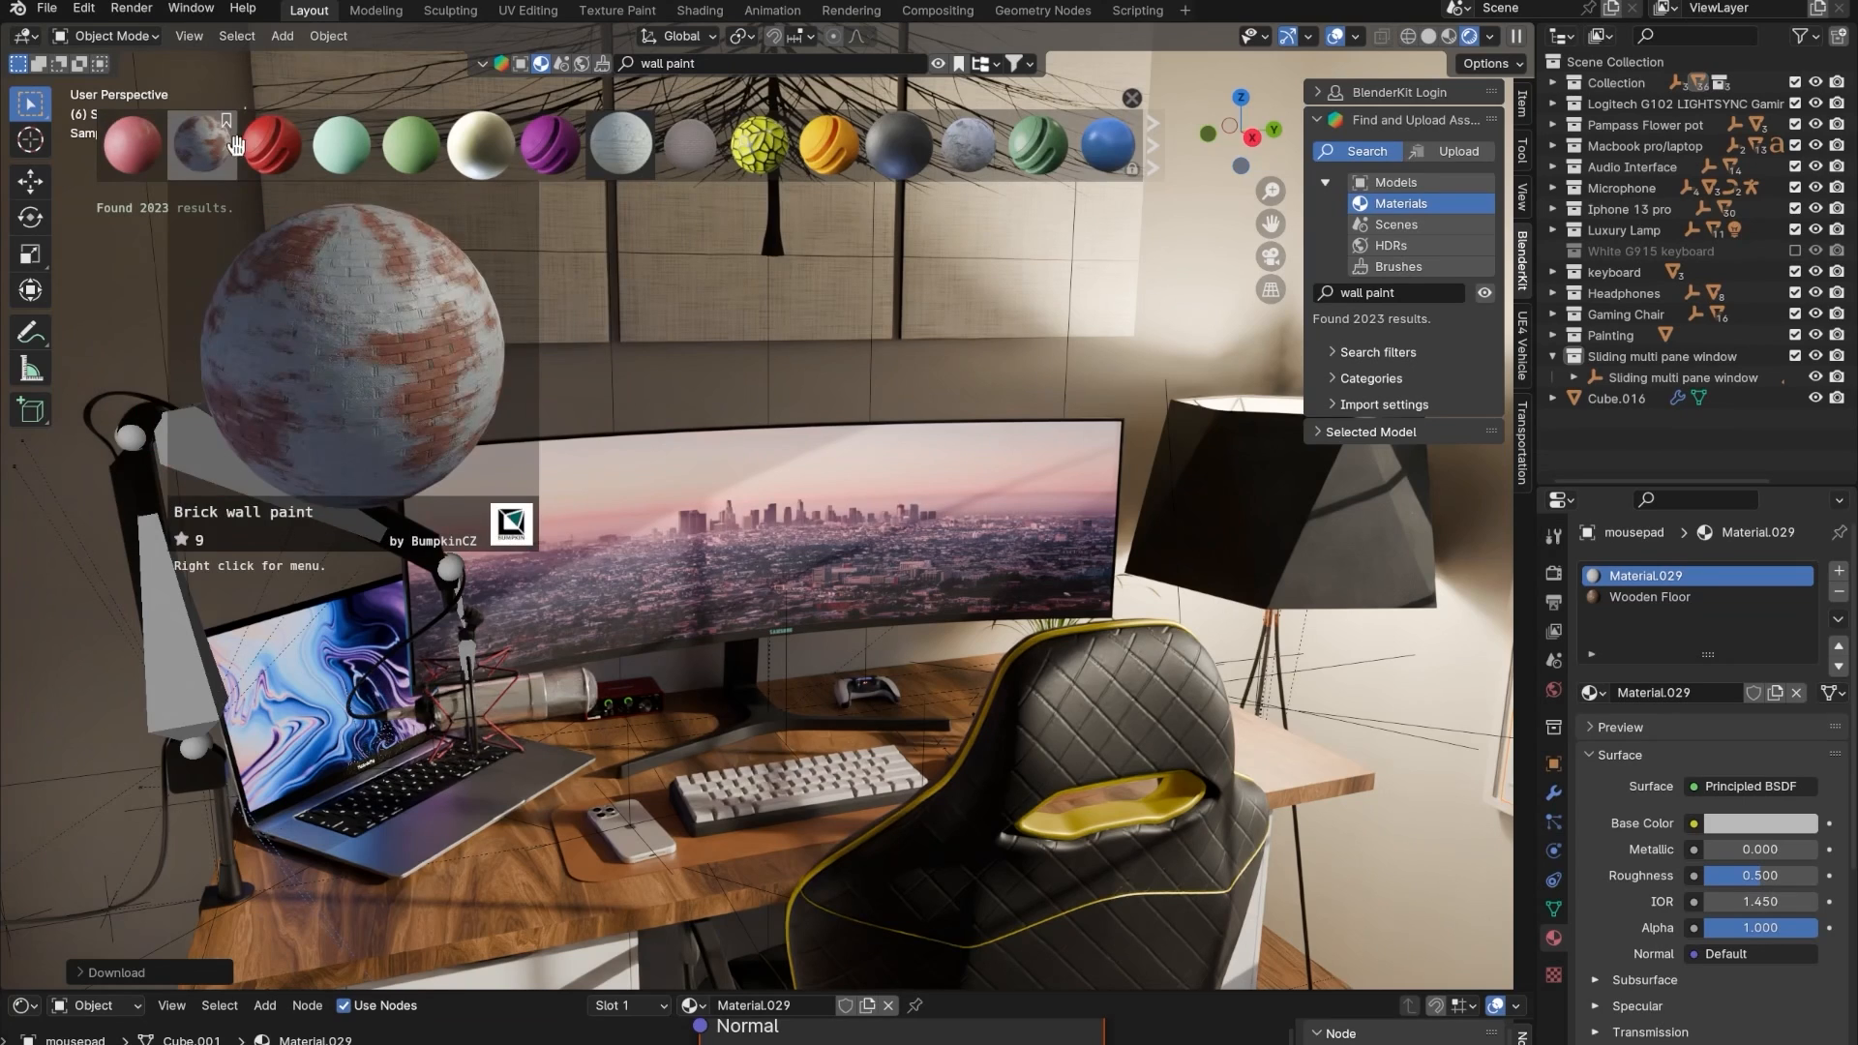
{"action": "mouse_move", "coordinate": [252, 155]}
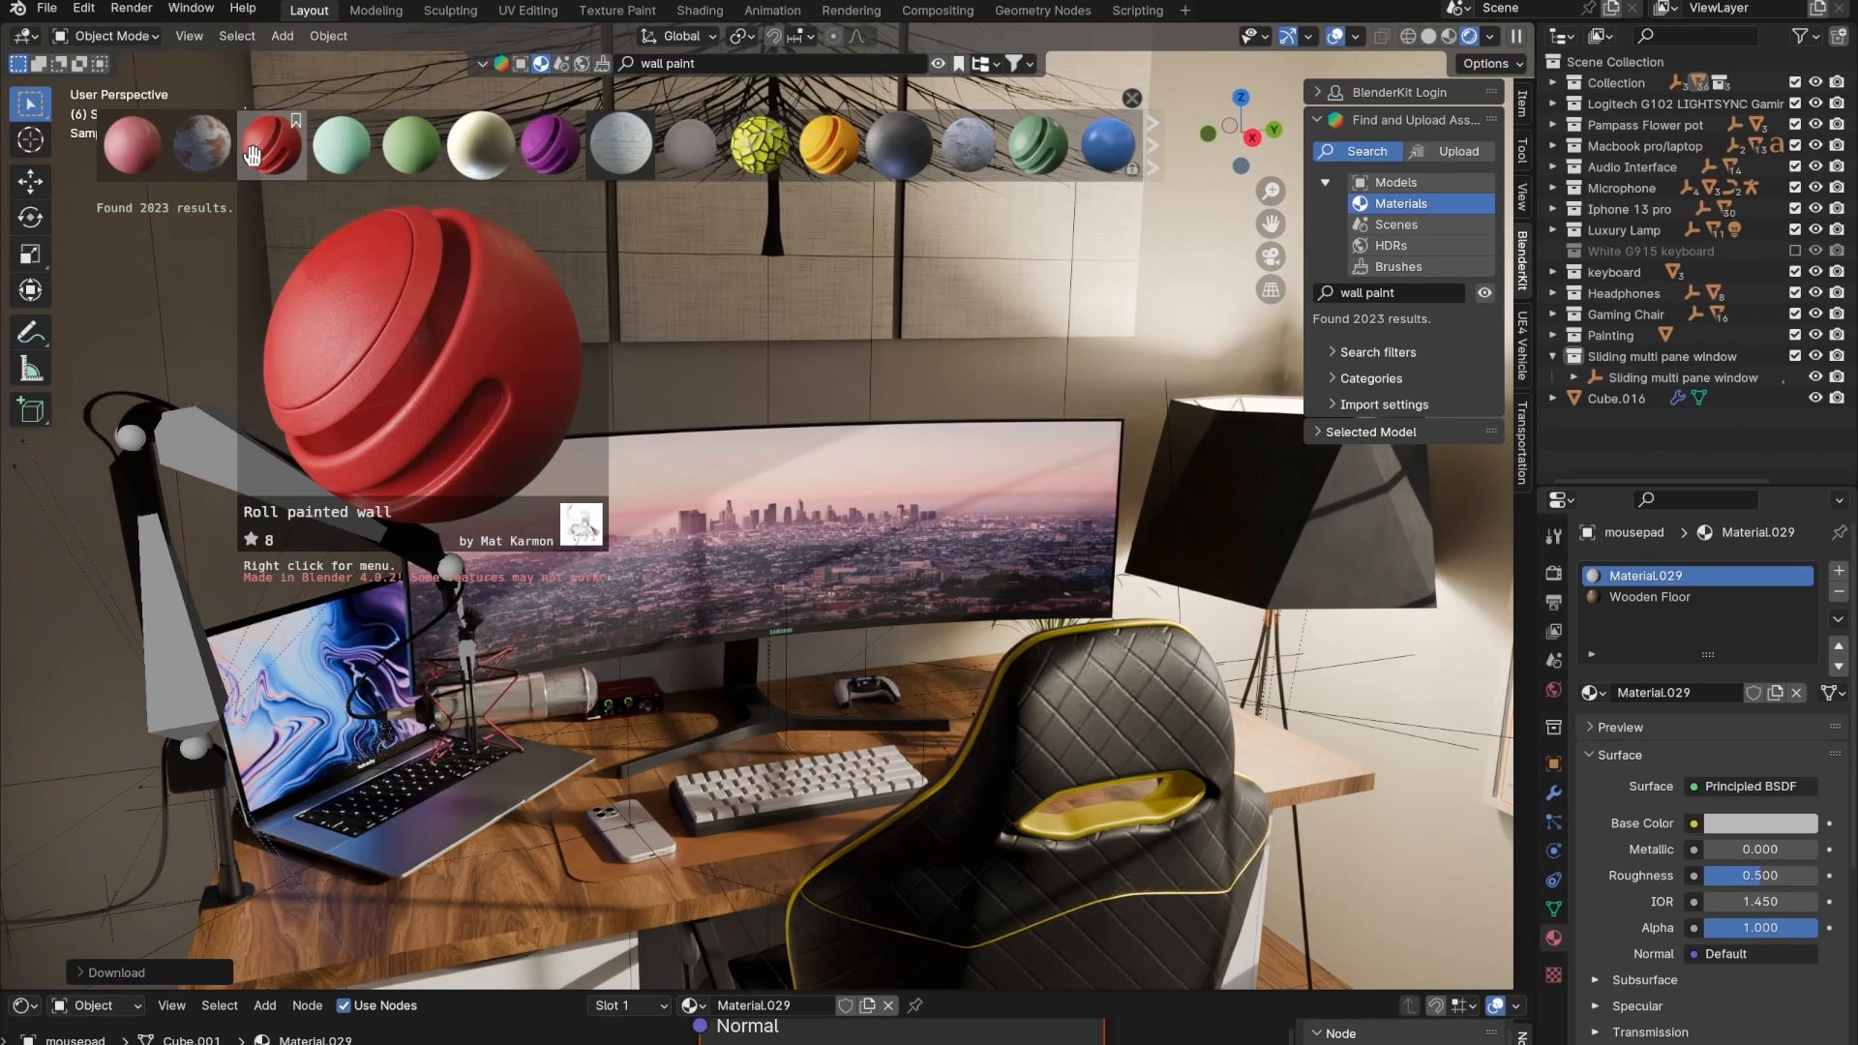
{"action": "left_click", "coordinate": [252, 155]}
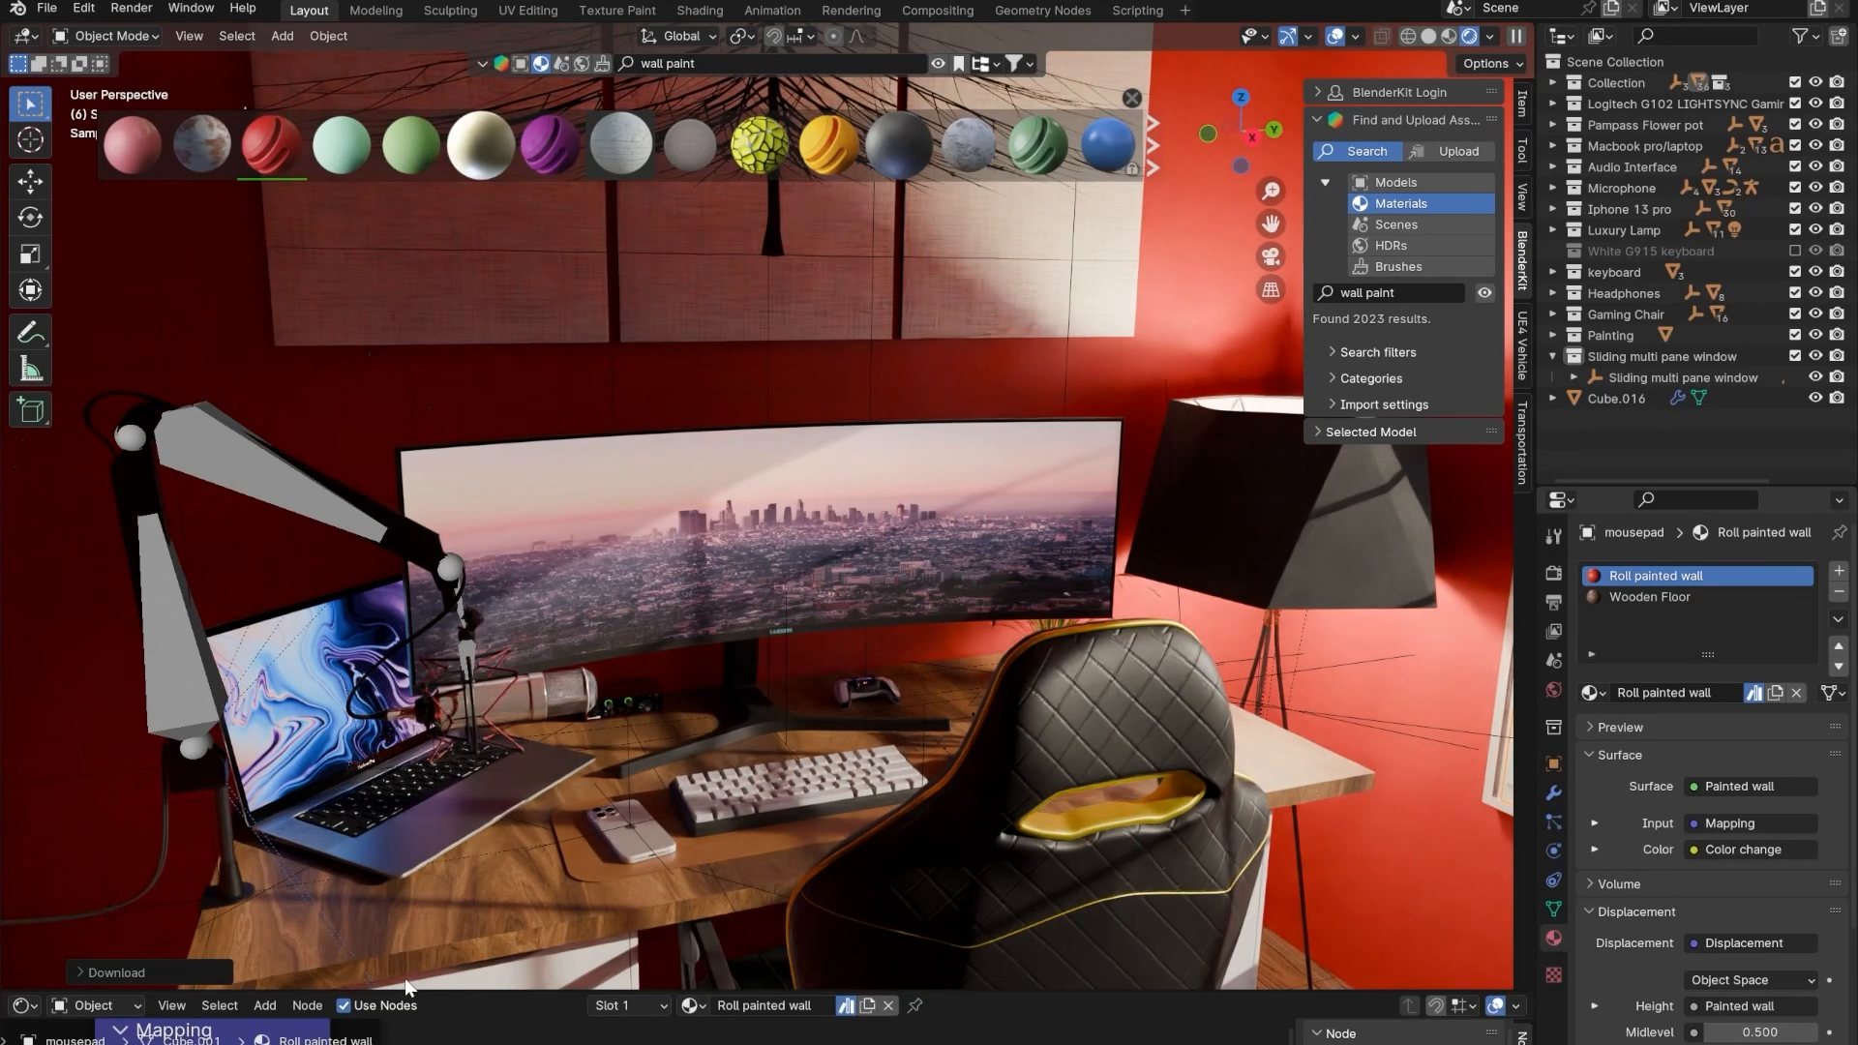
- Enlarge the Shader Editor and set the Roll painted wall material's Color change node to a light, near-white grey
{"action": "left_click_drag", "start_coordinate": [440, 991], "coordinate": [440, 704]}
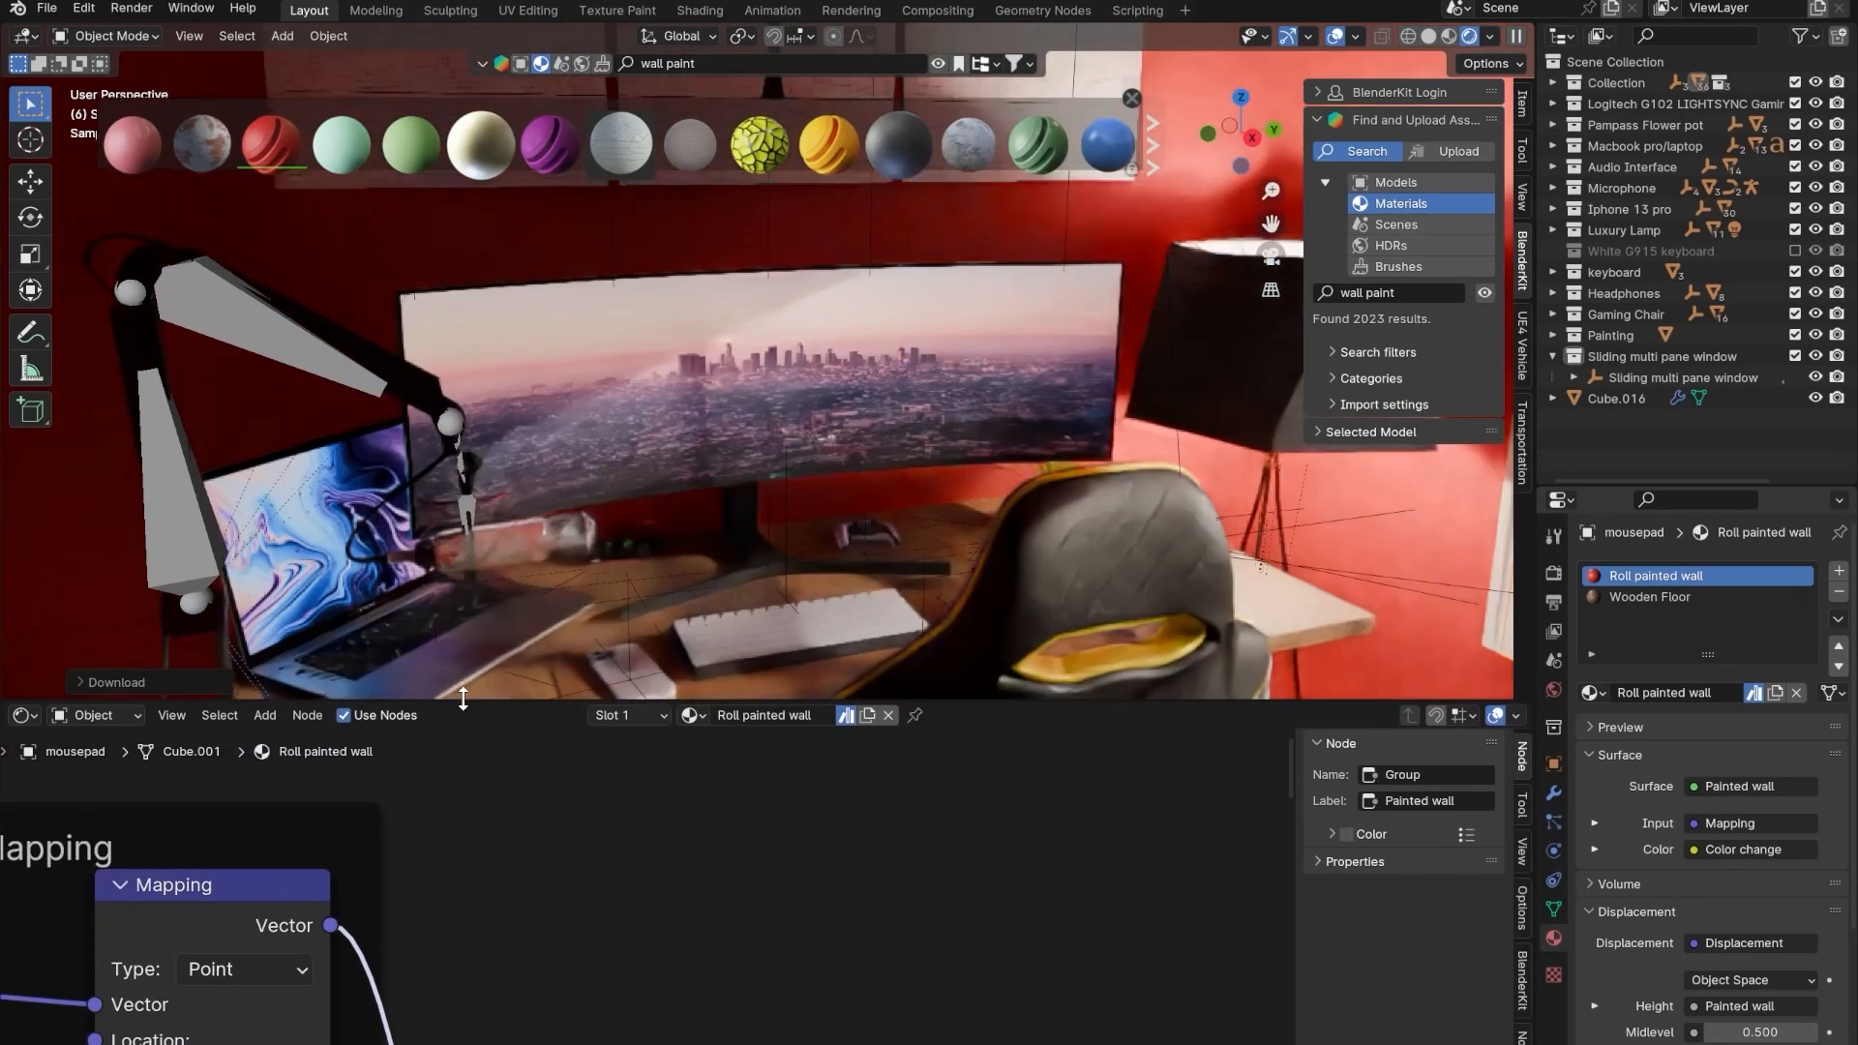
{"action": "middle_click_drag", "start_coordinate": [473, 950], "coordinate": [546, 932]}
{"action": "scroll", "coordinate": [571, 941], "scroll_direction": "down", "scroll_amount": 5}
{"action": "middle_click_drag", "start_coordinate": [760, 934], "coordinate": [711, 788]}
{"action": "scroll", "coordinate": [740, 890], "scroll_direction": "up", "scroll_amount": 3}
{"action": "middle_click_drag", "start_coordinate": [676, 1040], "coordinate": [683, 871]}
{"action": "scroll", "coordinate": [683, 869], "scroll_direction": "down", "scroll_amount": 5}
{"action": "middle_click_drag", "start_coordinate": [602, 953], "coordinate": [752, 863]}
{"action": "scroll", "coordinate": [619, 867], "scroll_direction": "up", "scroll_amount": 9}
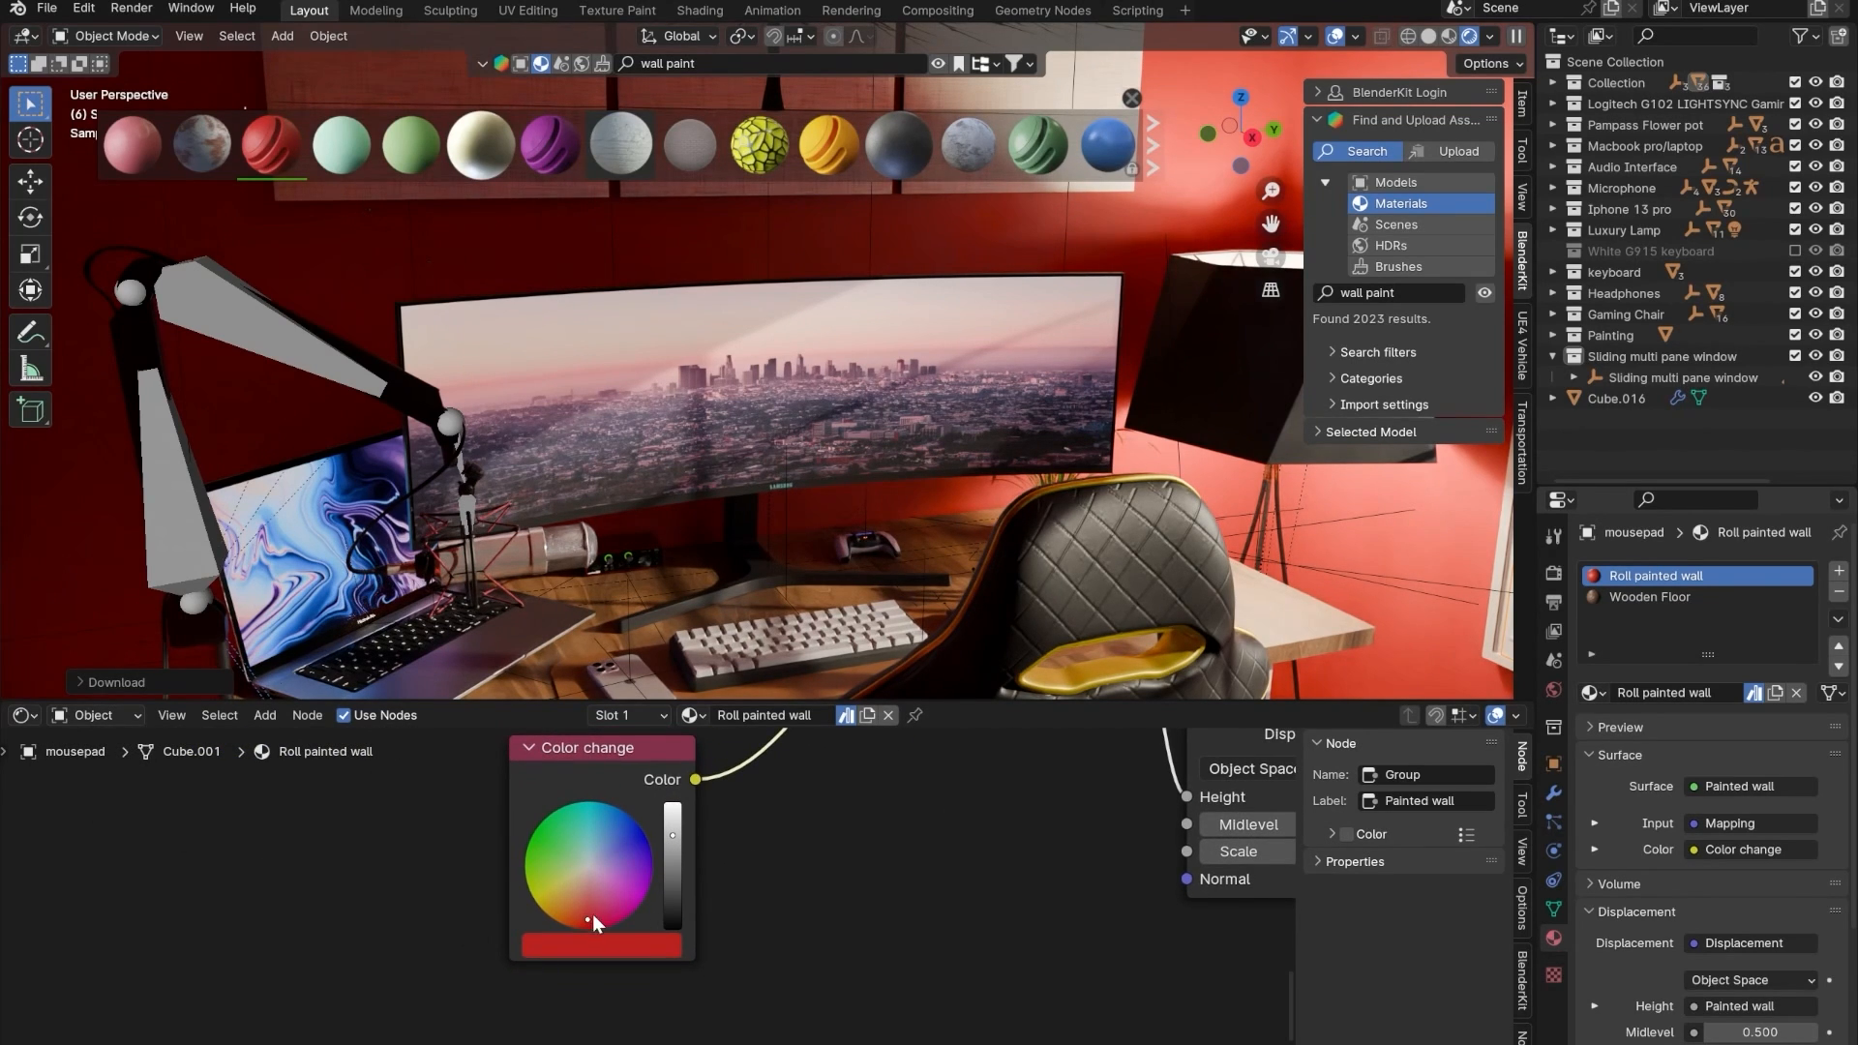
{"action": "mouse_move", "coordinate": [593, 918]}
{"action": "left_mouse_down"}
{"action": "mouse_move", "coordinate": [588, 875]}
{"action": "mouse_move", "coordinate": [539, 860]}
{"action": "left_mouse_up"}
{"action": "left_click", "coordinate": [583, 939]}
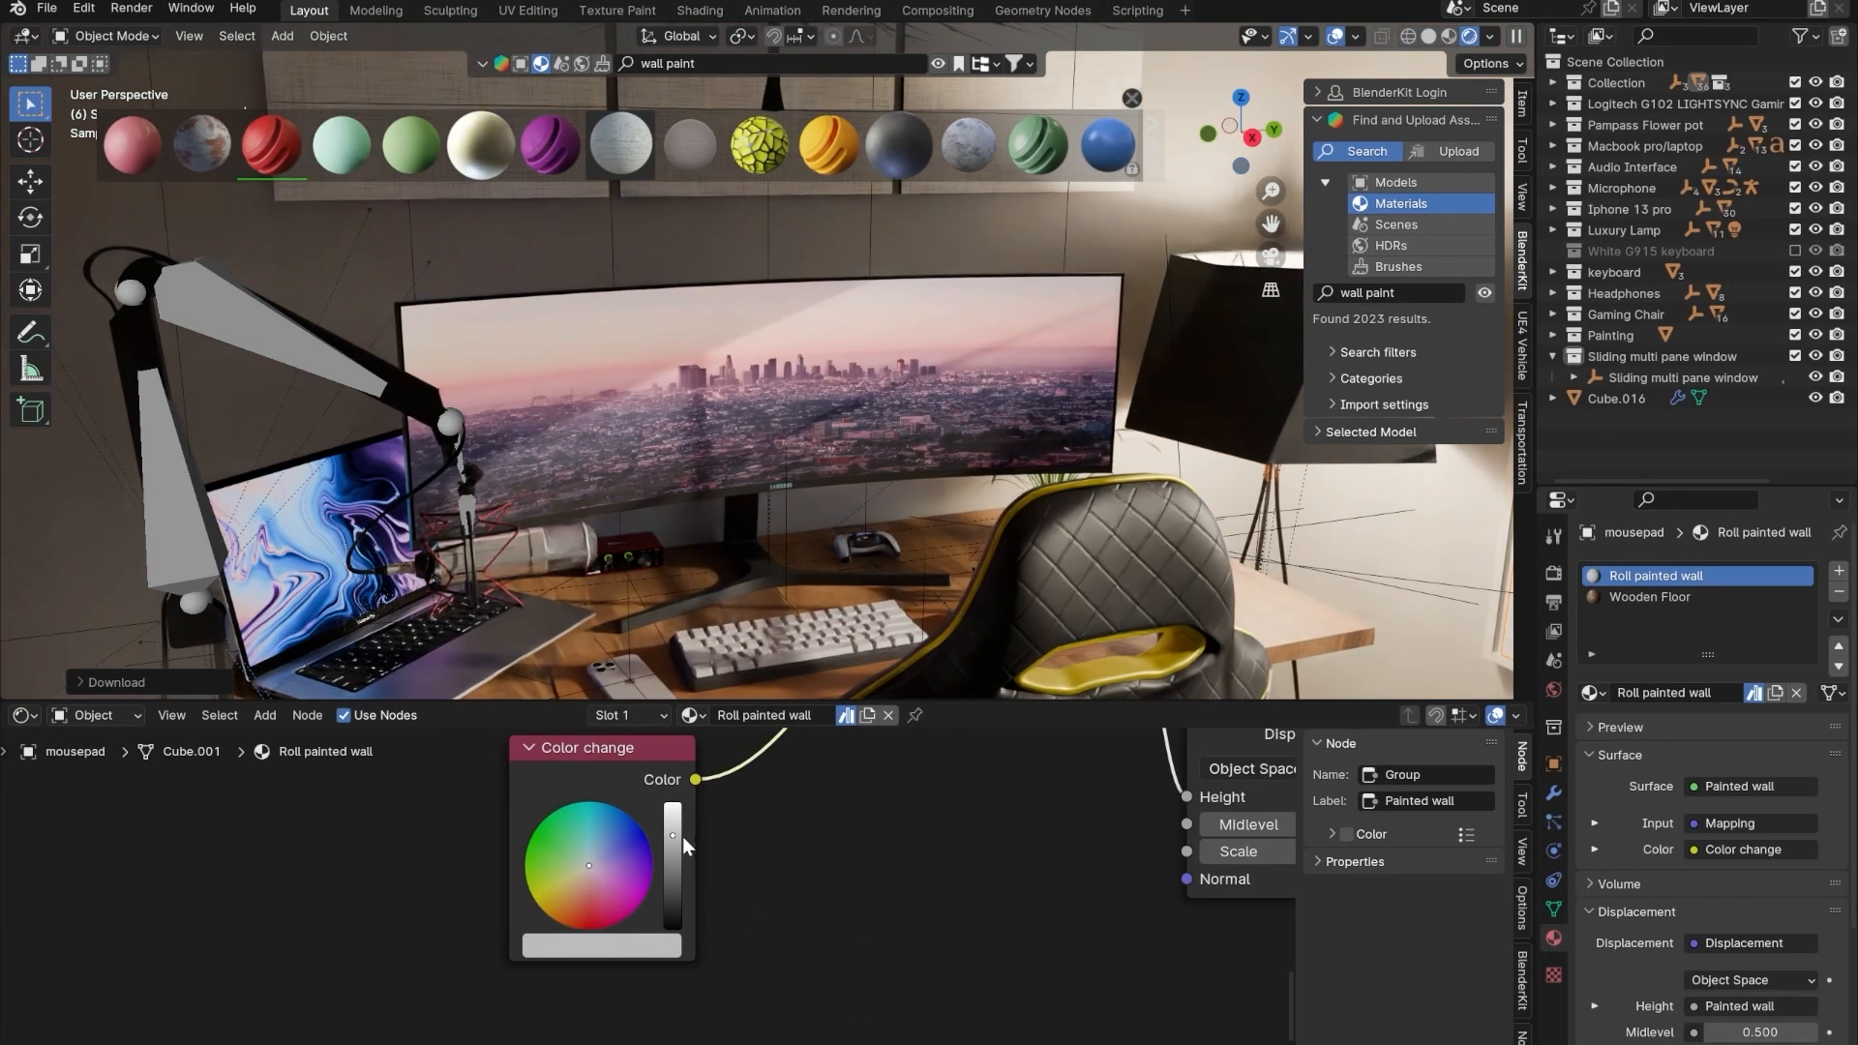
{"action": "left_click_drag", "start_coordinate": [672, 834], "coordinate": [672, 819]}
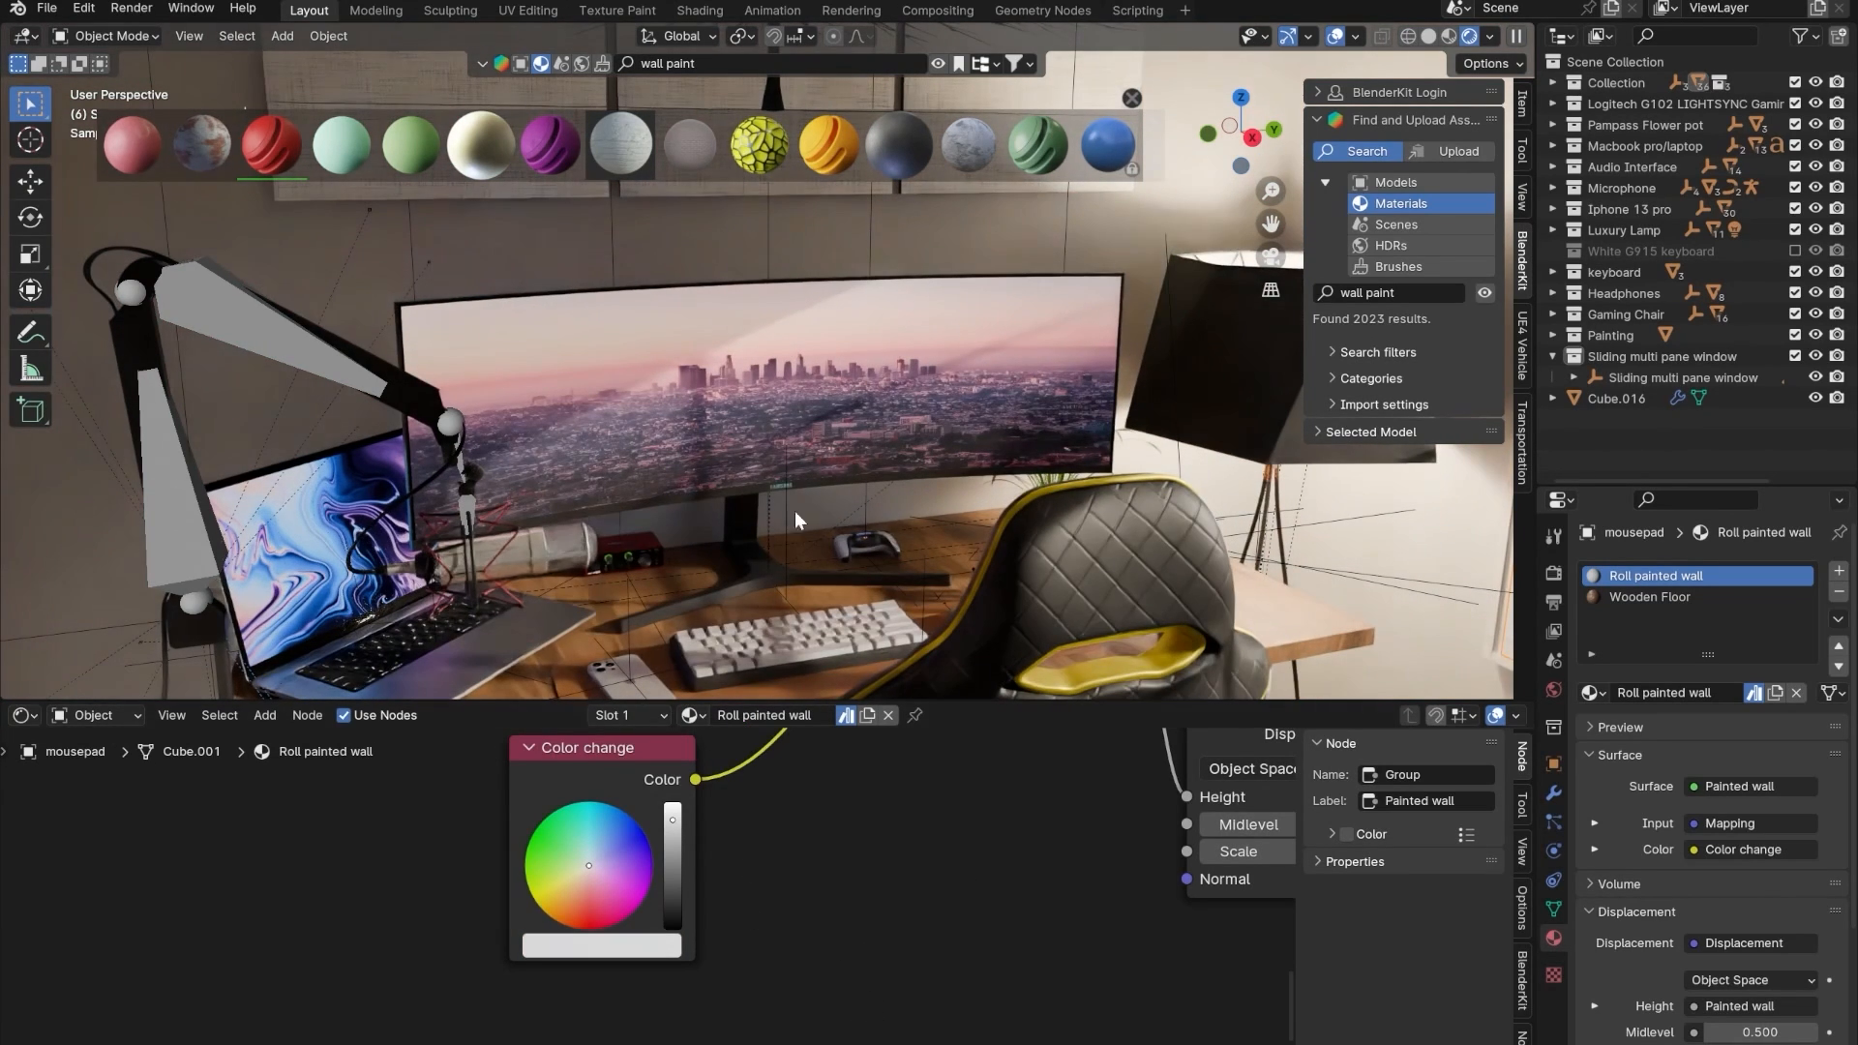
- Examine the painted wall's surface up close, including the area behind the monitor, and check the walls together with the floor
{"action": "middle_click_drag", "start_coordinate": [529, 375], "coordinate": [720, 438], "text": "shift"}
{"action": "scroll", "coordinate": [585, 333], "scroll_direction": "up", "scroll_amount": 3}
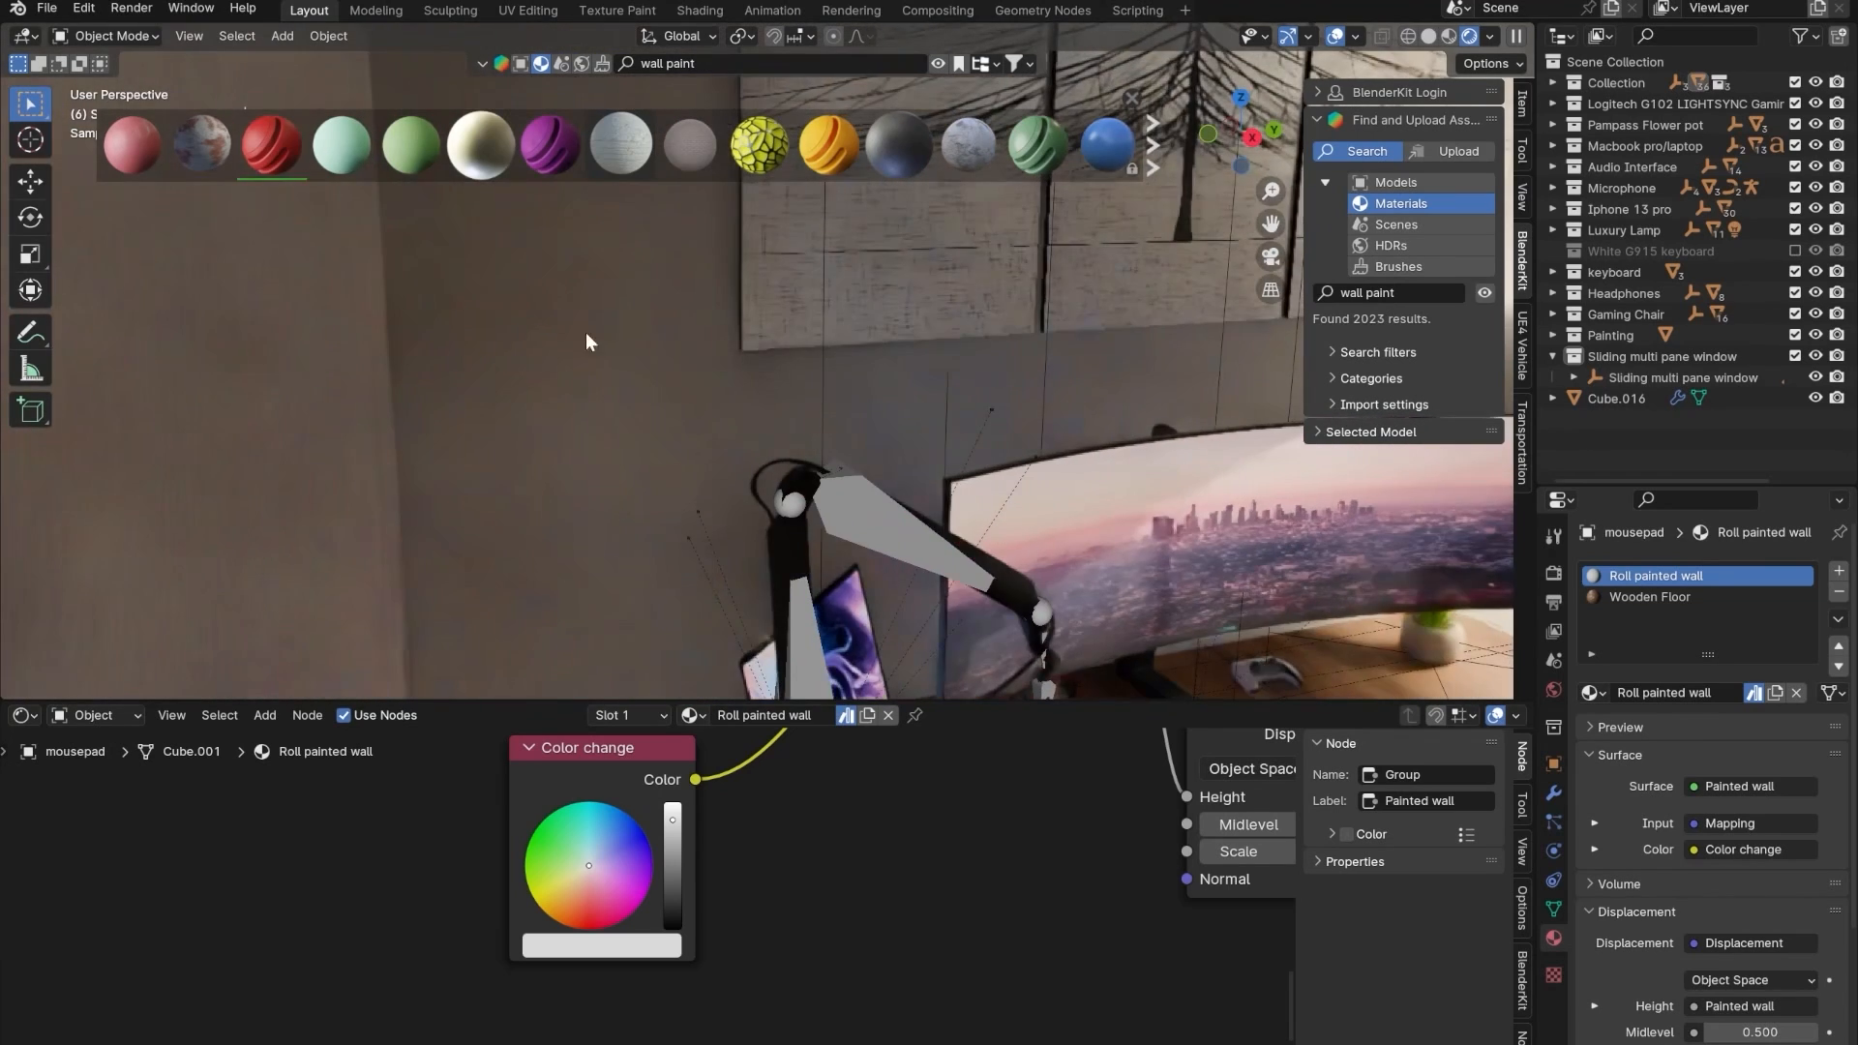
{"action": "middle_click_drag", "start_coordinate": [584, 333], "coordinate": [582, 407], "text": "shift"}
{"action": "scroll", "coordinate": [694, 470], "scroll_direction": "up", "scroll_amount": 2}
{"action": "scroll", "coordinate": [694, 471], "scroll_direction": "up", "scroll_amount": 1}
{"action": "middle_click_drag", "start_coordinate": [880, 513], "coordinate": [671, 358], "text": "shift"}
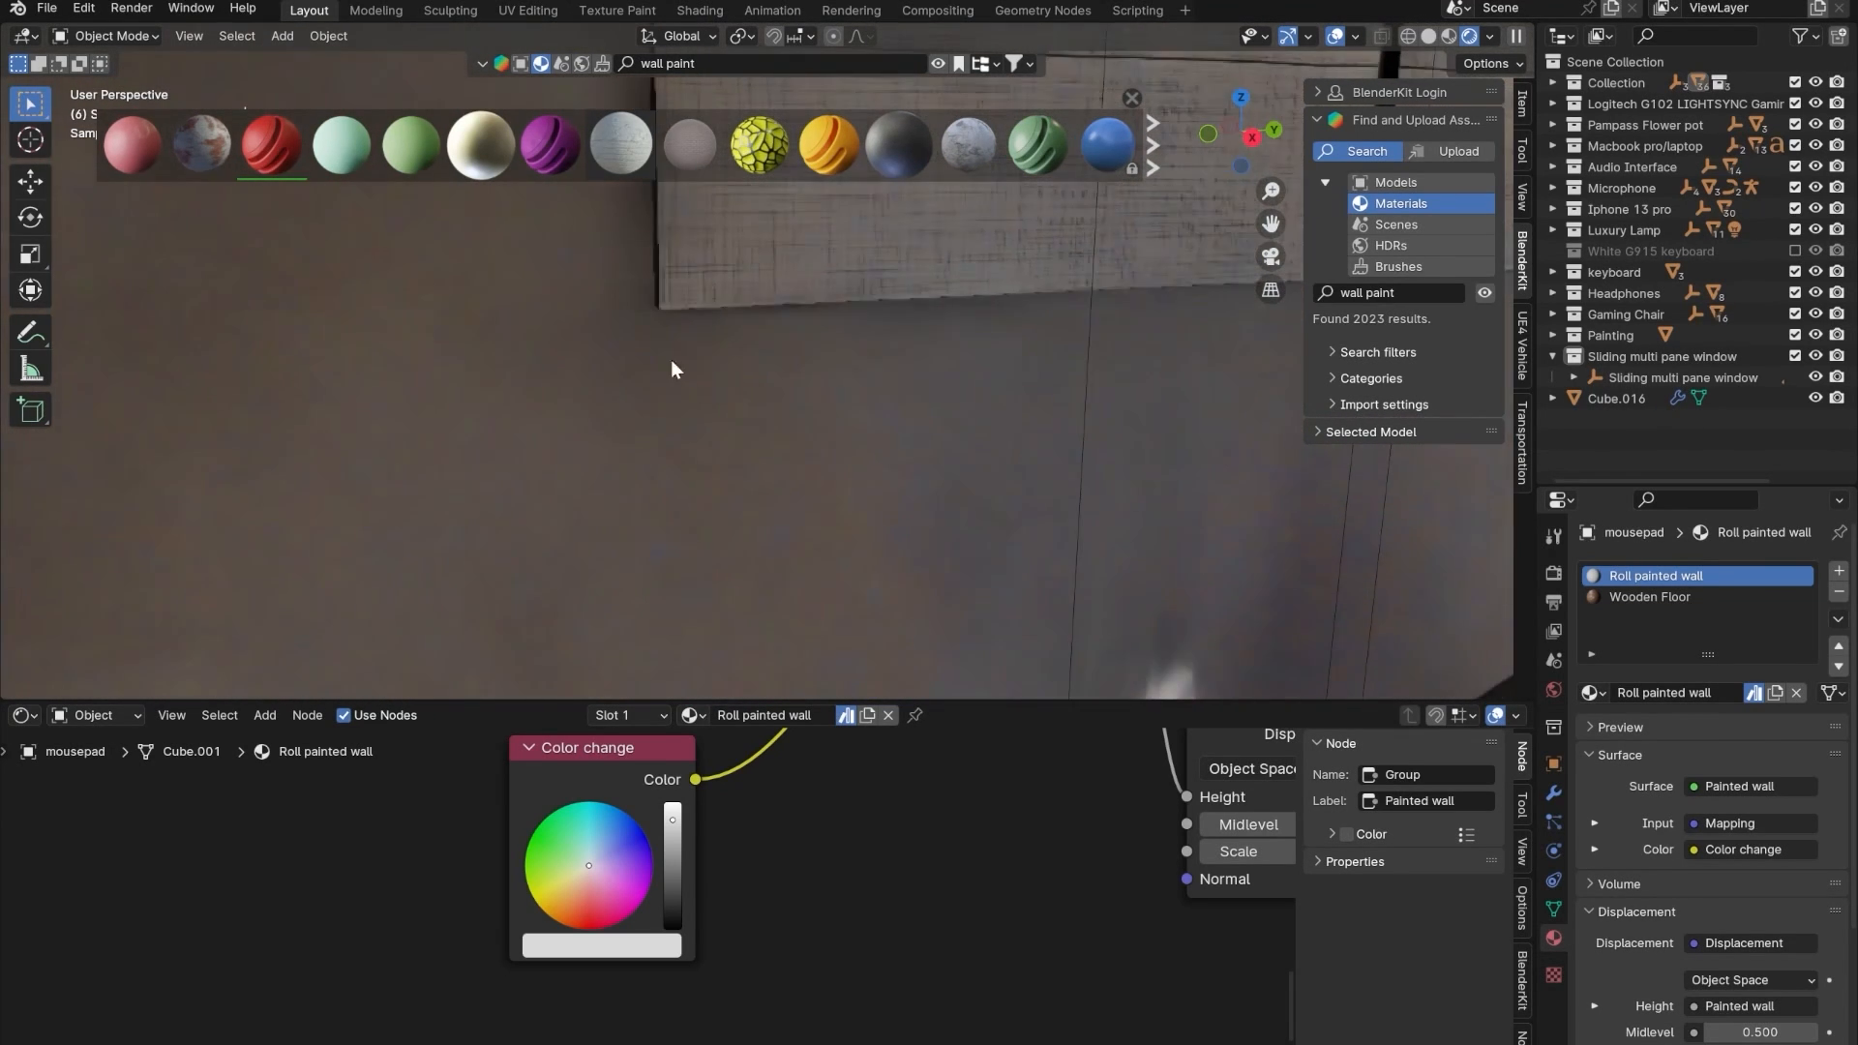
{"action": "scroll", "coordinate": [671, 359], "scroll_direction": "up", "scroll_amount": 4}
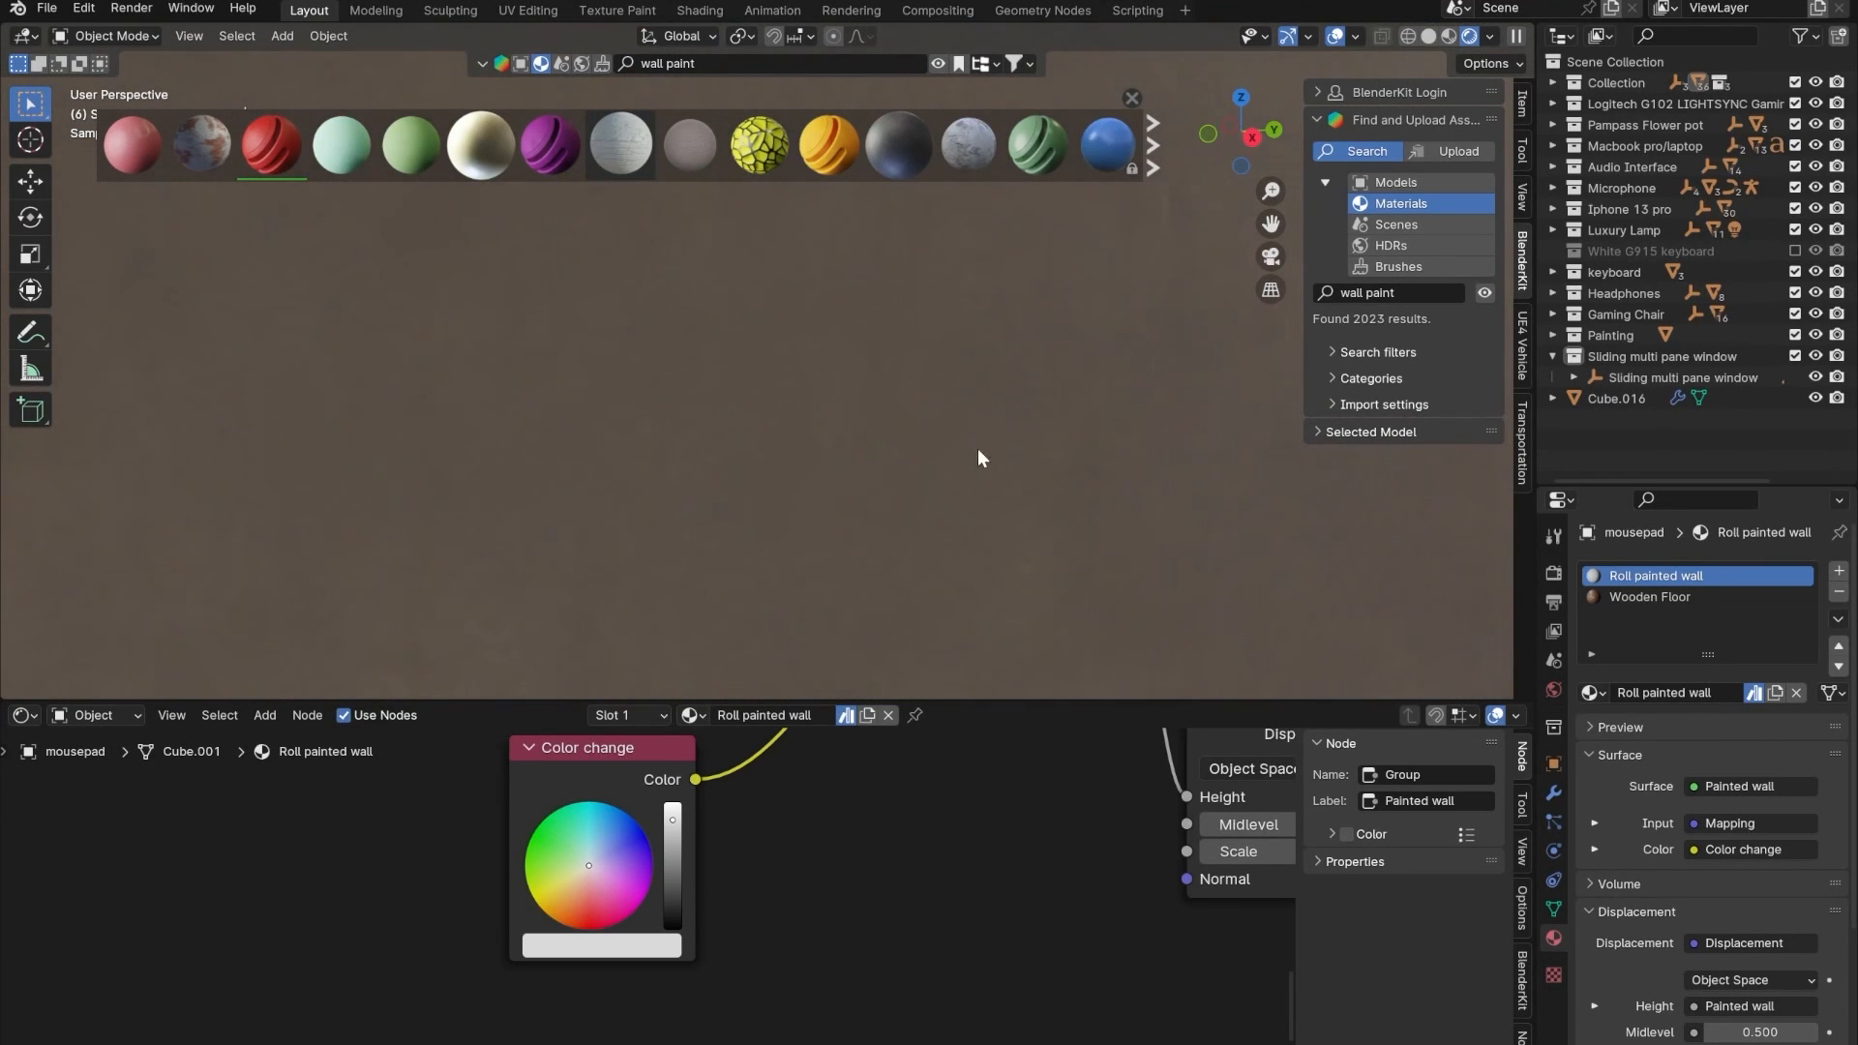
{"action": "middle_click_drag", "start_coordinate": [958, 495], "coordinate": [1251, 542]}
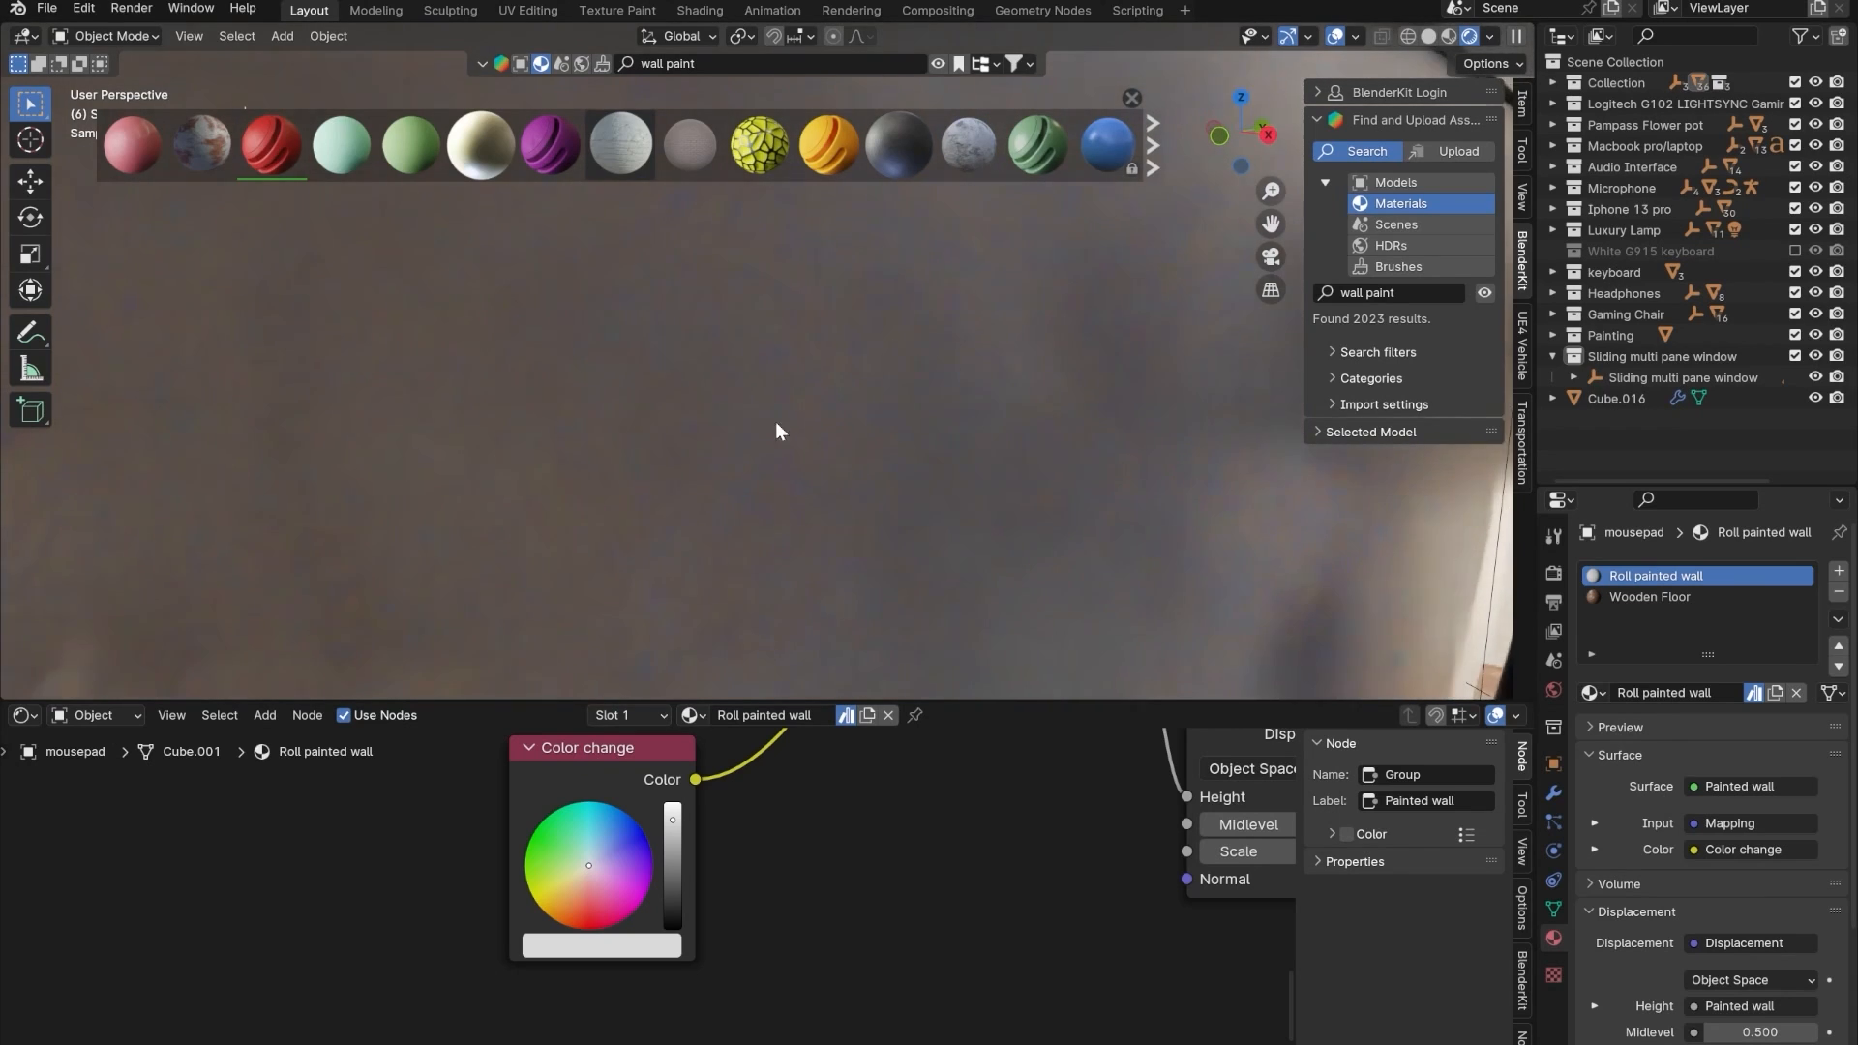
{"action": "mouse_move", "coordinate": [776, 421]}
{"action": "middle_mouse_down"}
{"action": "mouse_move", "coordinate": [1121, 508]}
{"action": "mouse_move", "coordinate": [579, 487]}
{"action": "middle_mouse_up"}
{"action": "scroll", "coordinate": [996, 472], "scroll_direction": "down", "scroll_amount": 4}
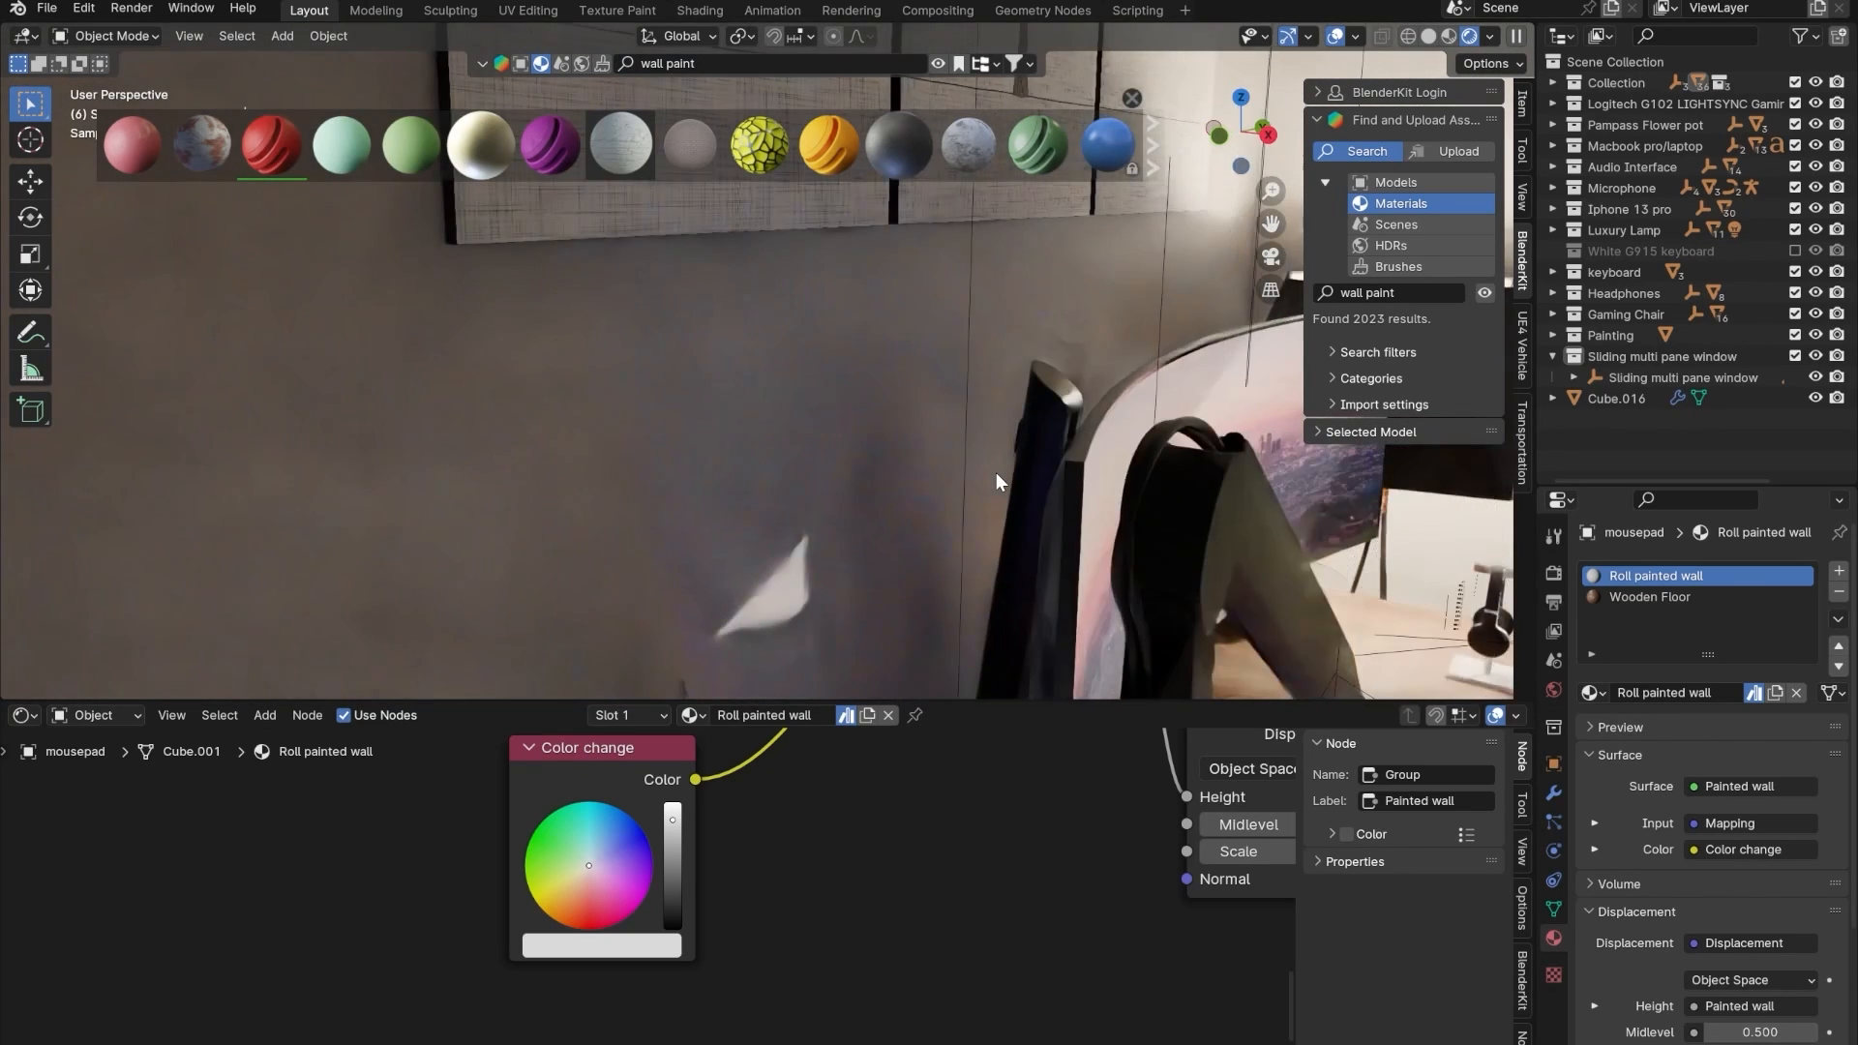
{"action": "scroll", "coordinate": [996, 473], "scroll_direction": "up", "scroll_amount": 1}
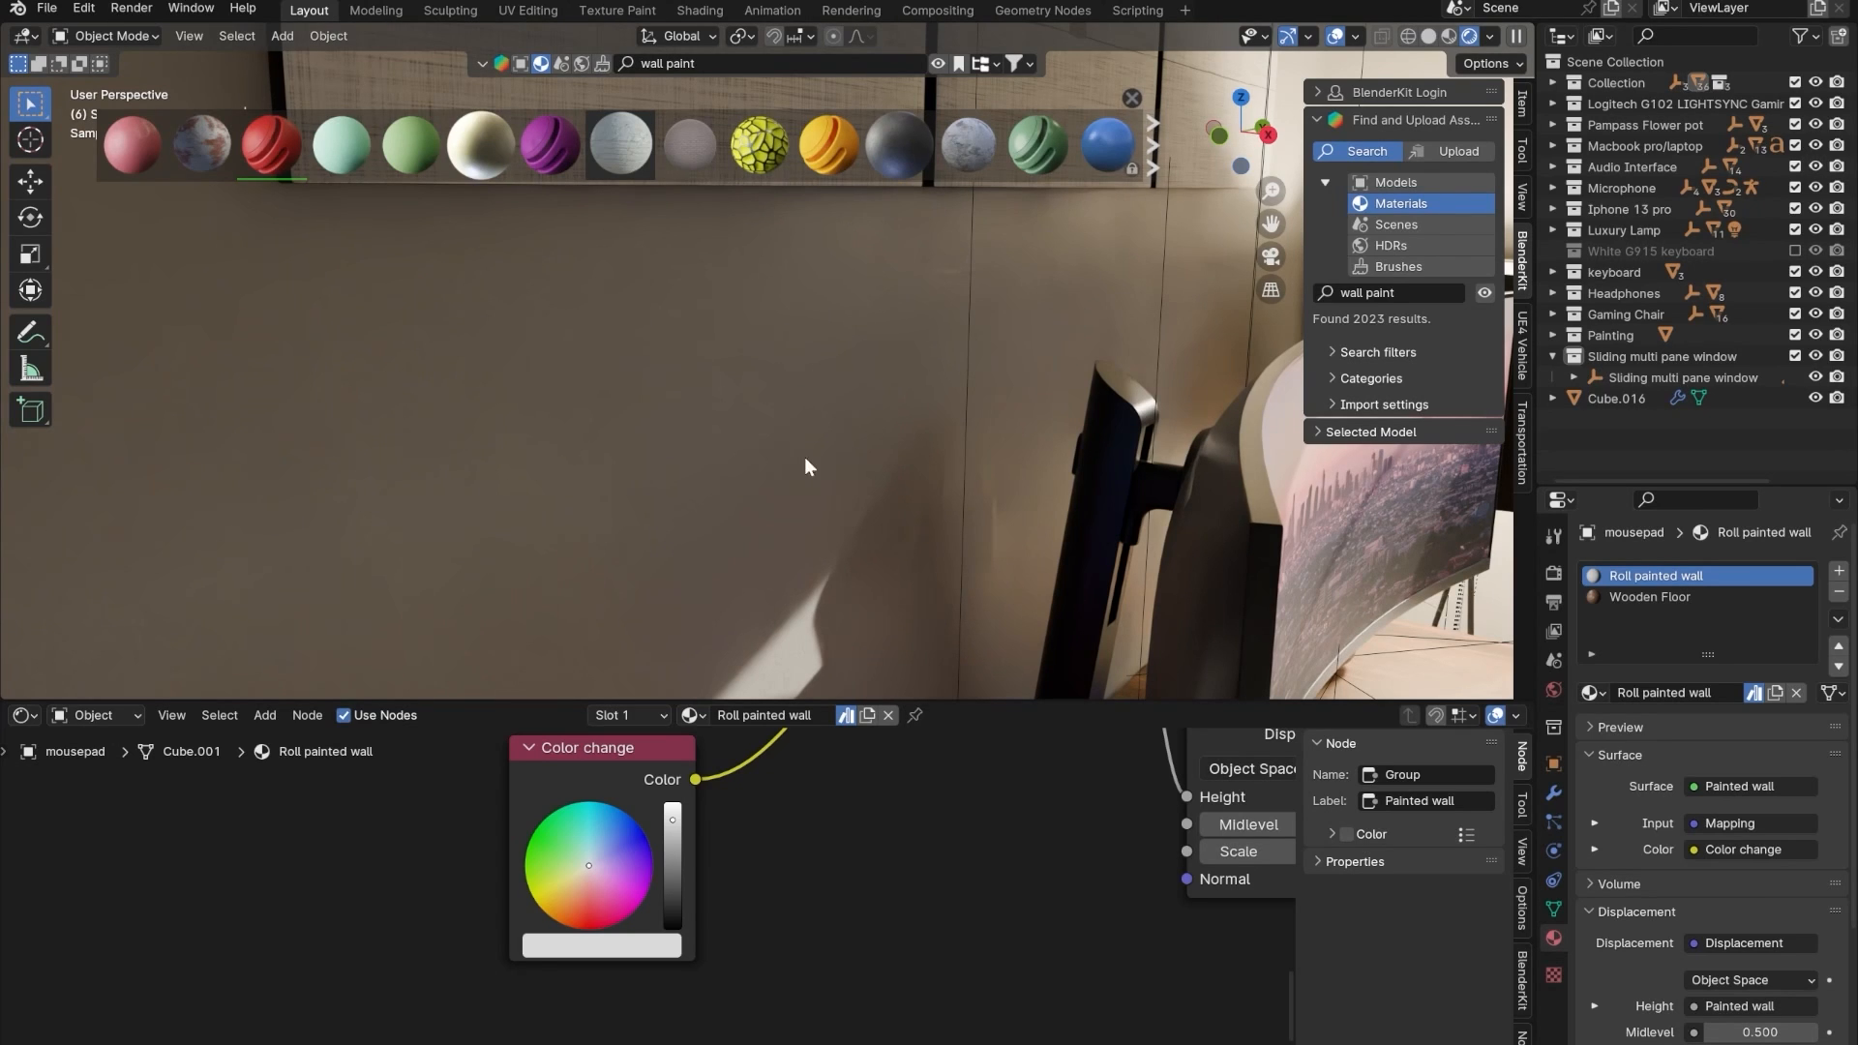
{"action": "middle_click_drag", "start_coordinate": [809, 407], "coordinate": [962, 625]}
{"action": "scroll", "coordinate": [785, 443], "scroll_direction": "down", "scroll_amount": 4}
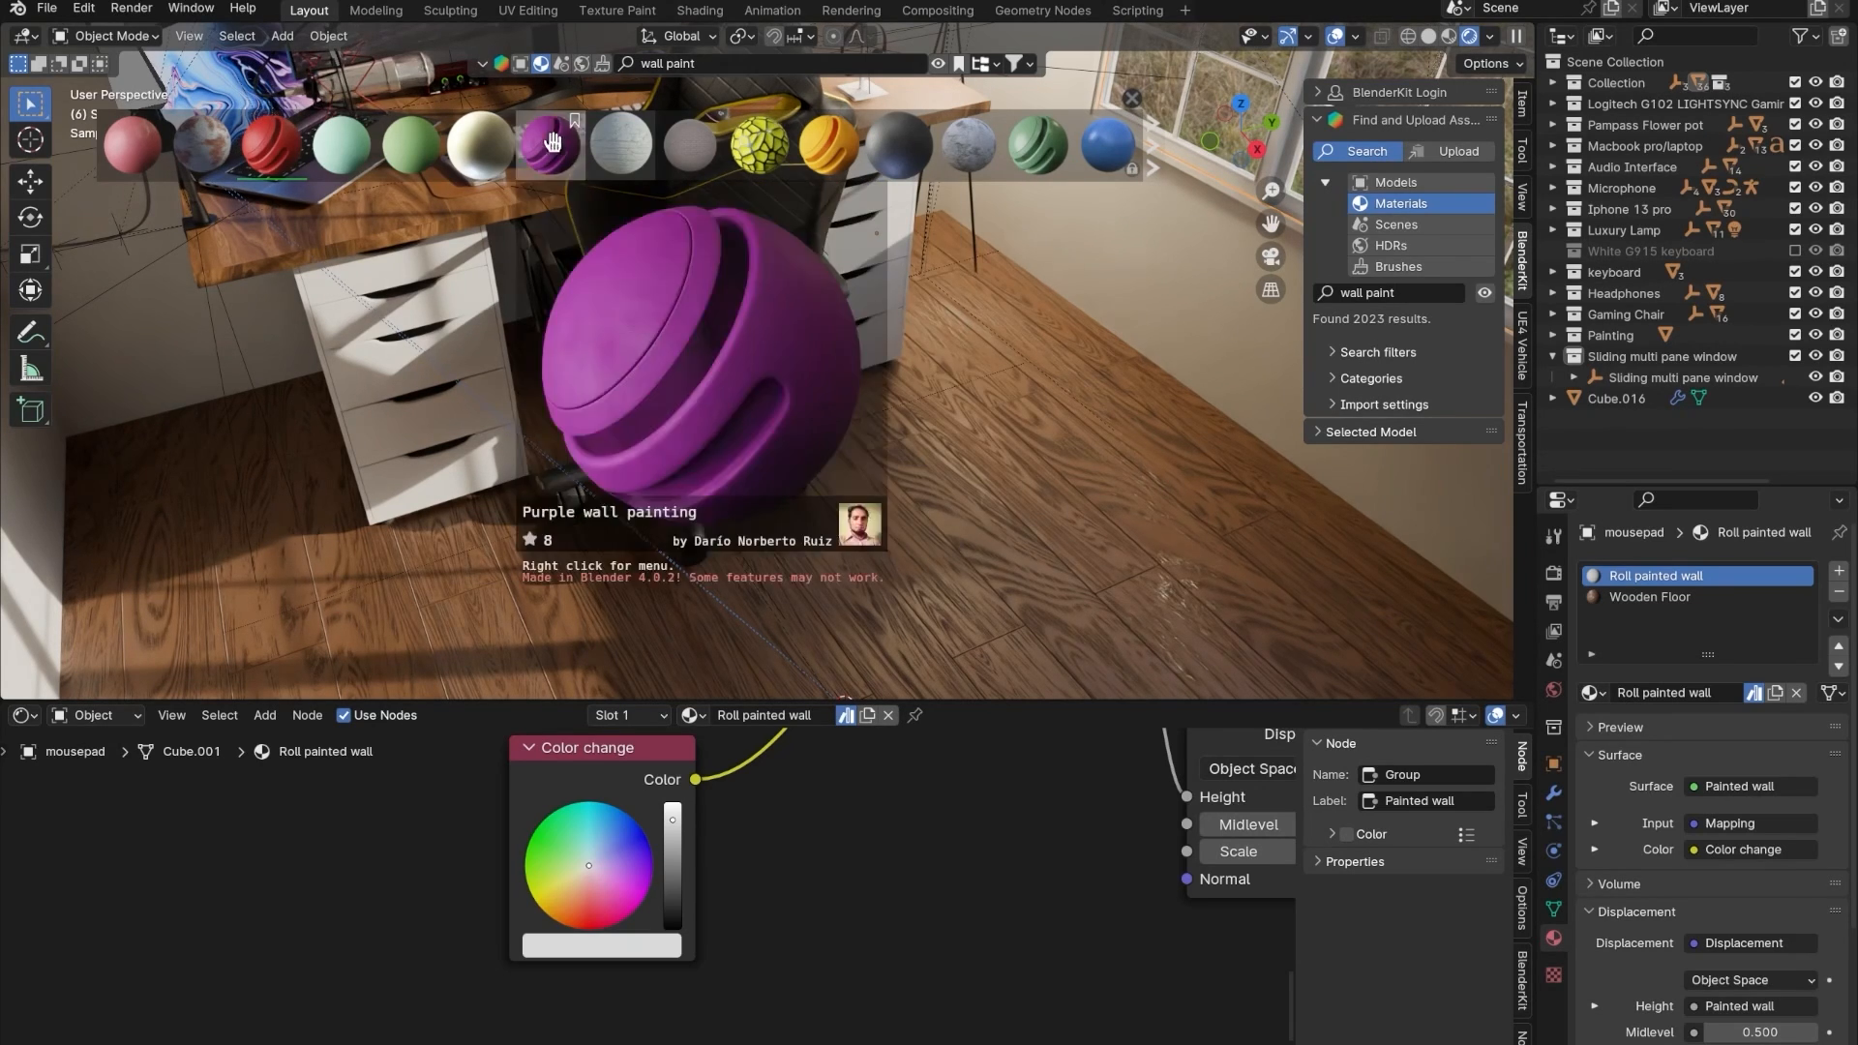
- In the UV Editing workspace, select the room's floor face and scale all its UVs up about 1.5 times
{"action": "left_click", "coordinate": [510, 12]}
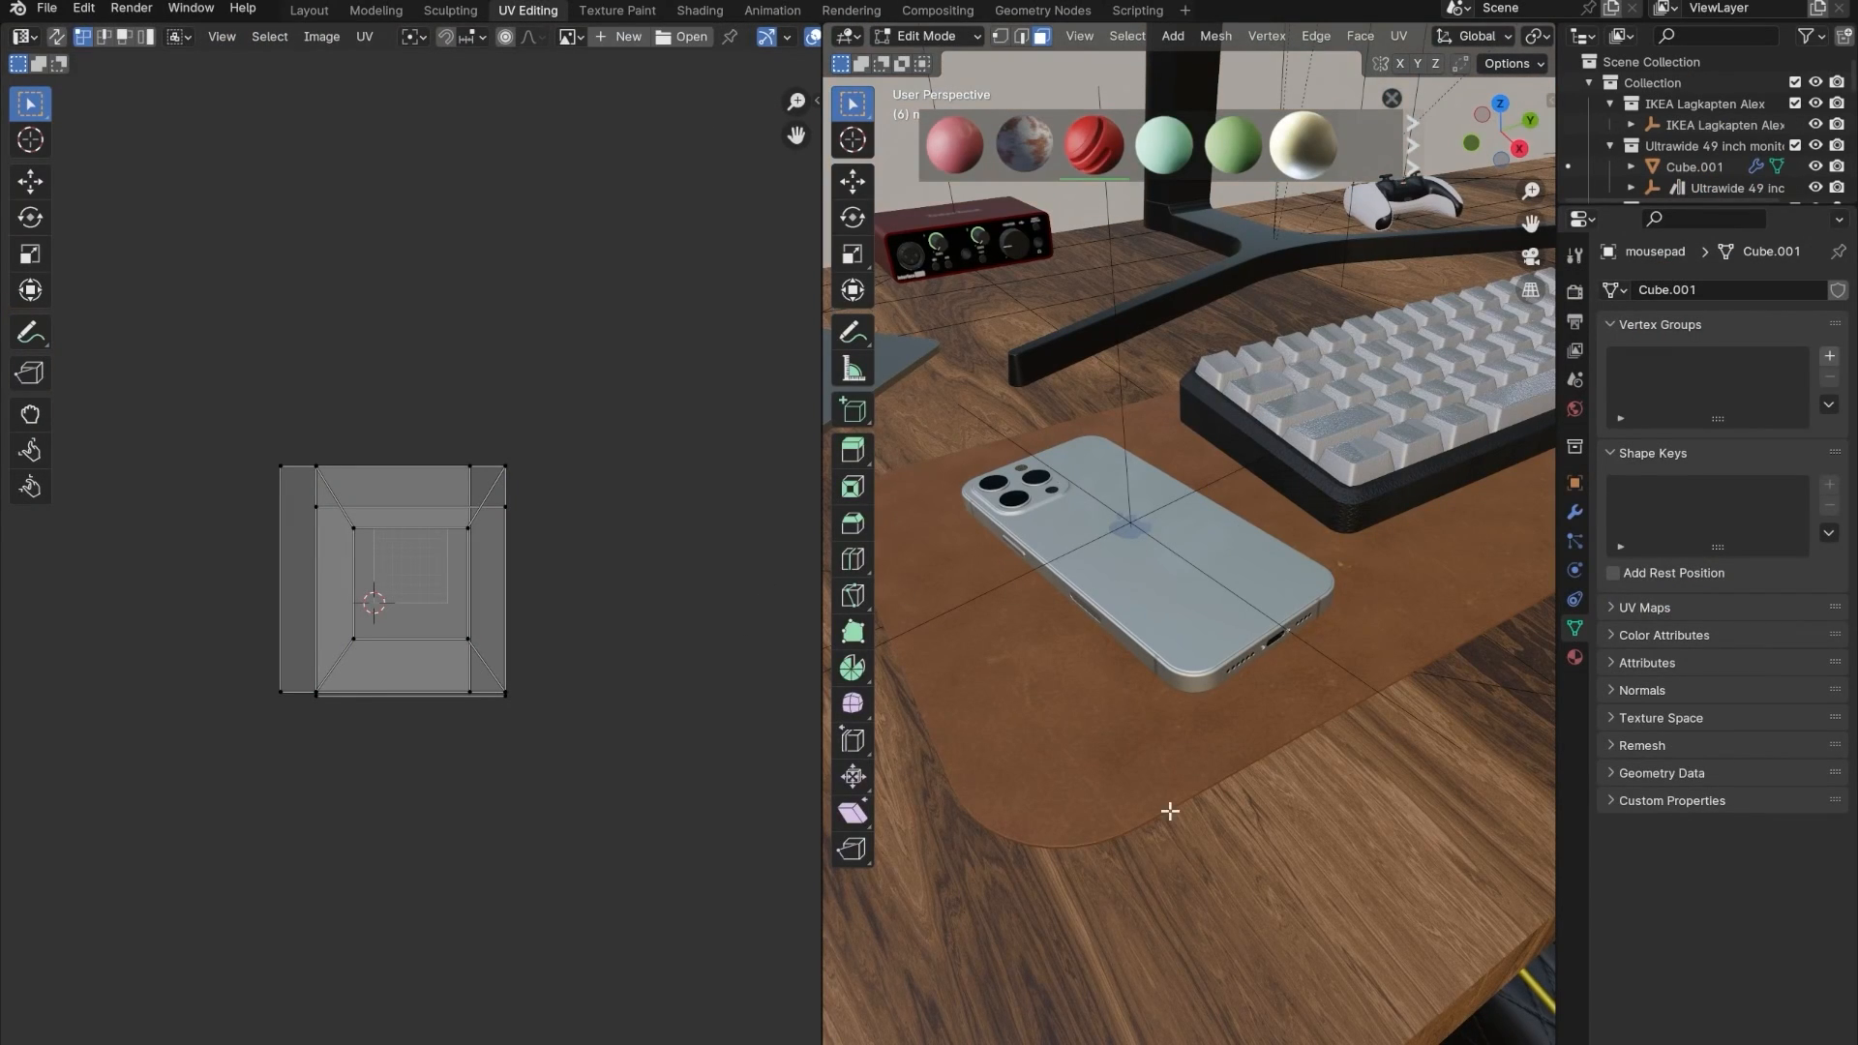
{"action": "scroll", "coordinate": [1170, 811], "scroll_direction": "down", "scroll_amount": 7}
{"action": "middle_click_drag", "start_coordinate": [1306, 875], "coordinate": [1059, 416], "text": "shift"}
{"action": "left_click", "coordinate": [1066, 750]}
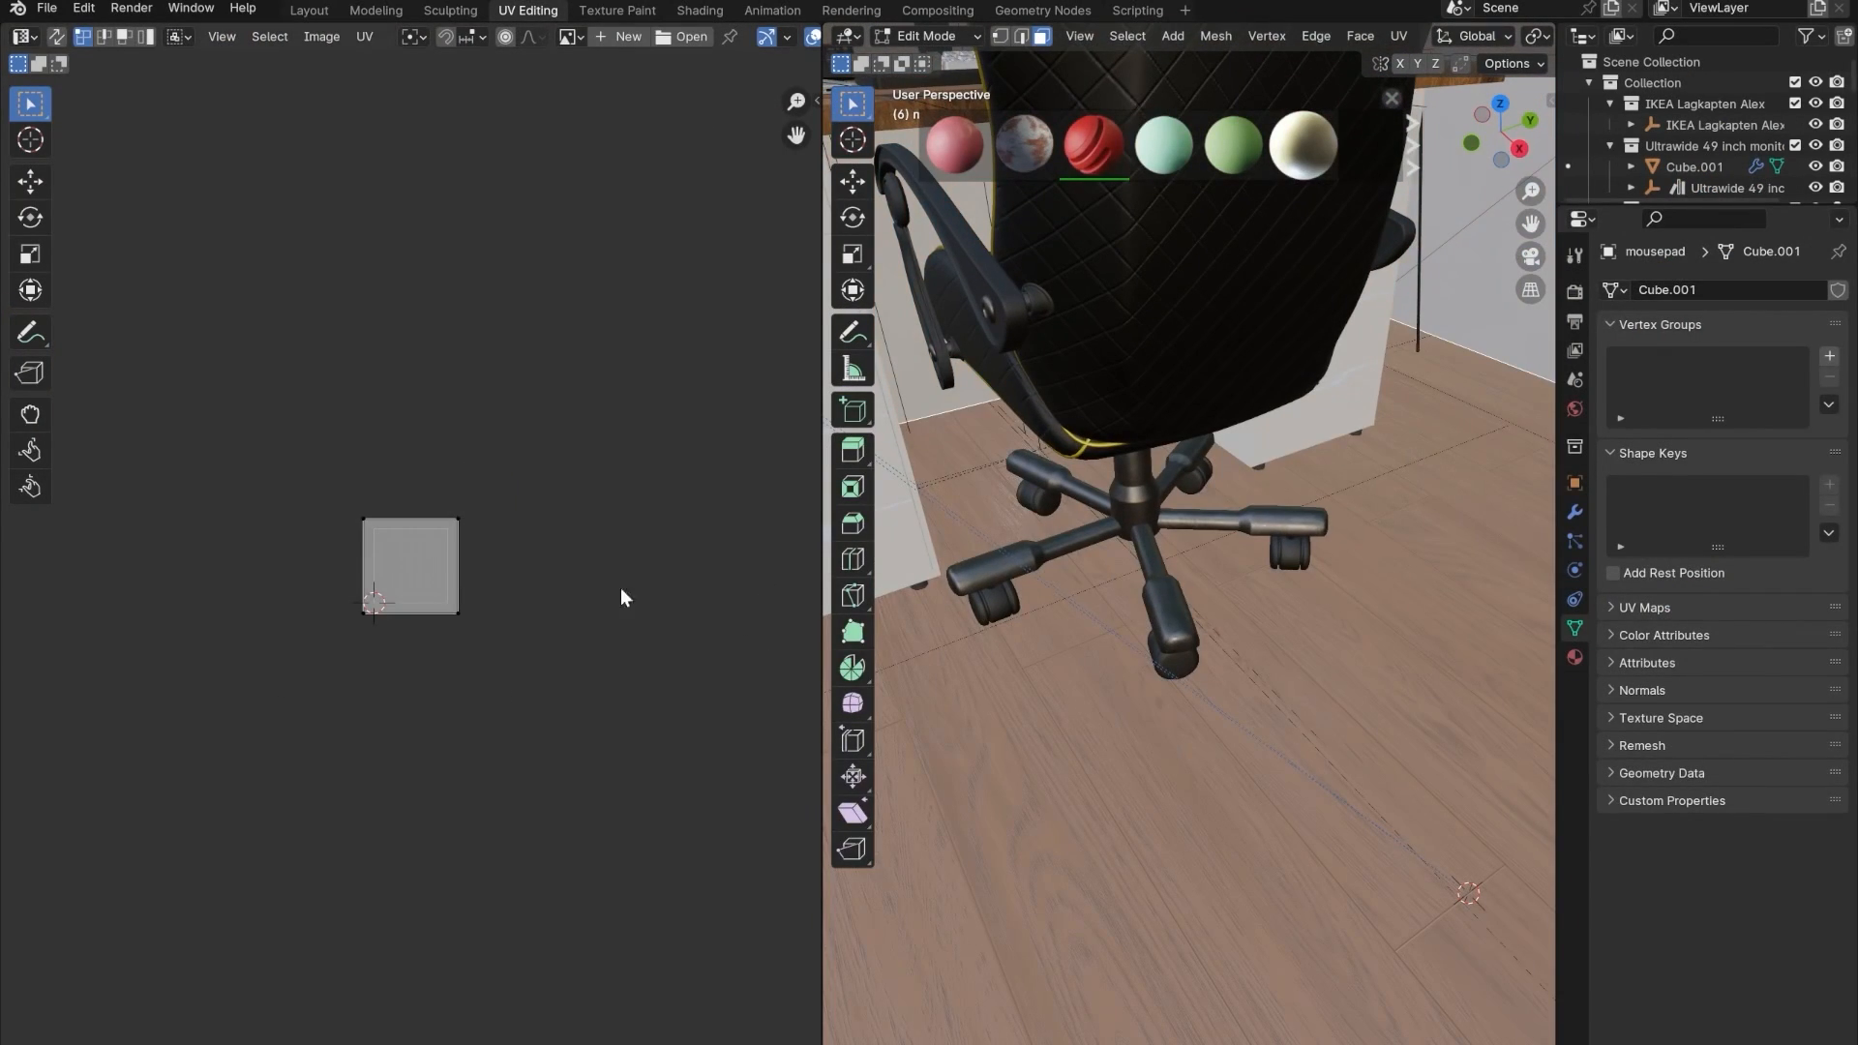
{"action": "scroll", "coordinate": [383, 526], "scroll_direction": "up", "scroll_amount": 2}
{"action": "key", "text": "a"}
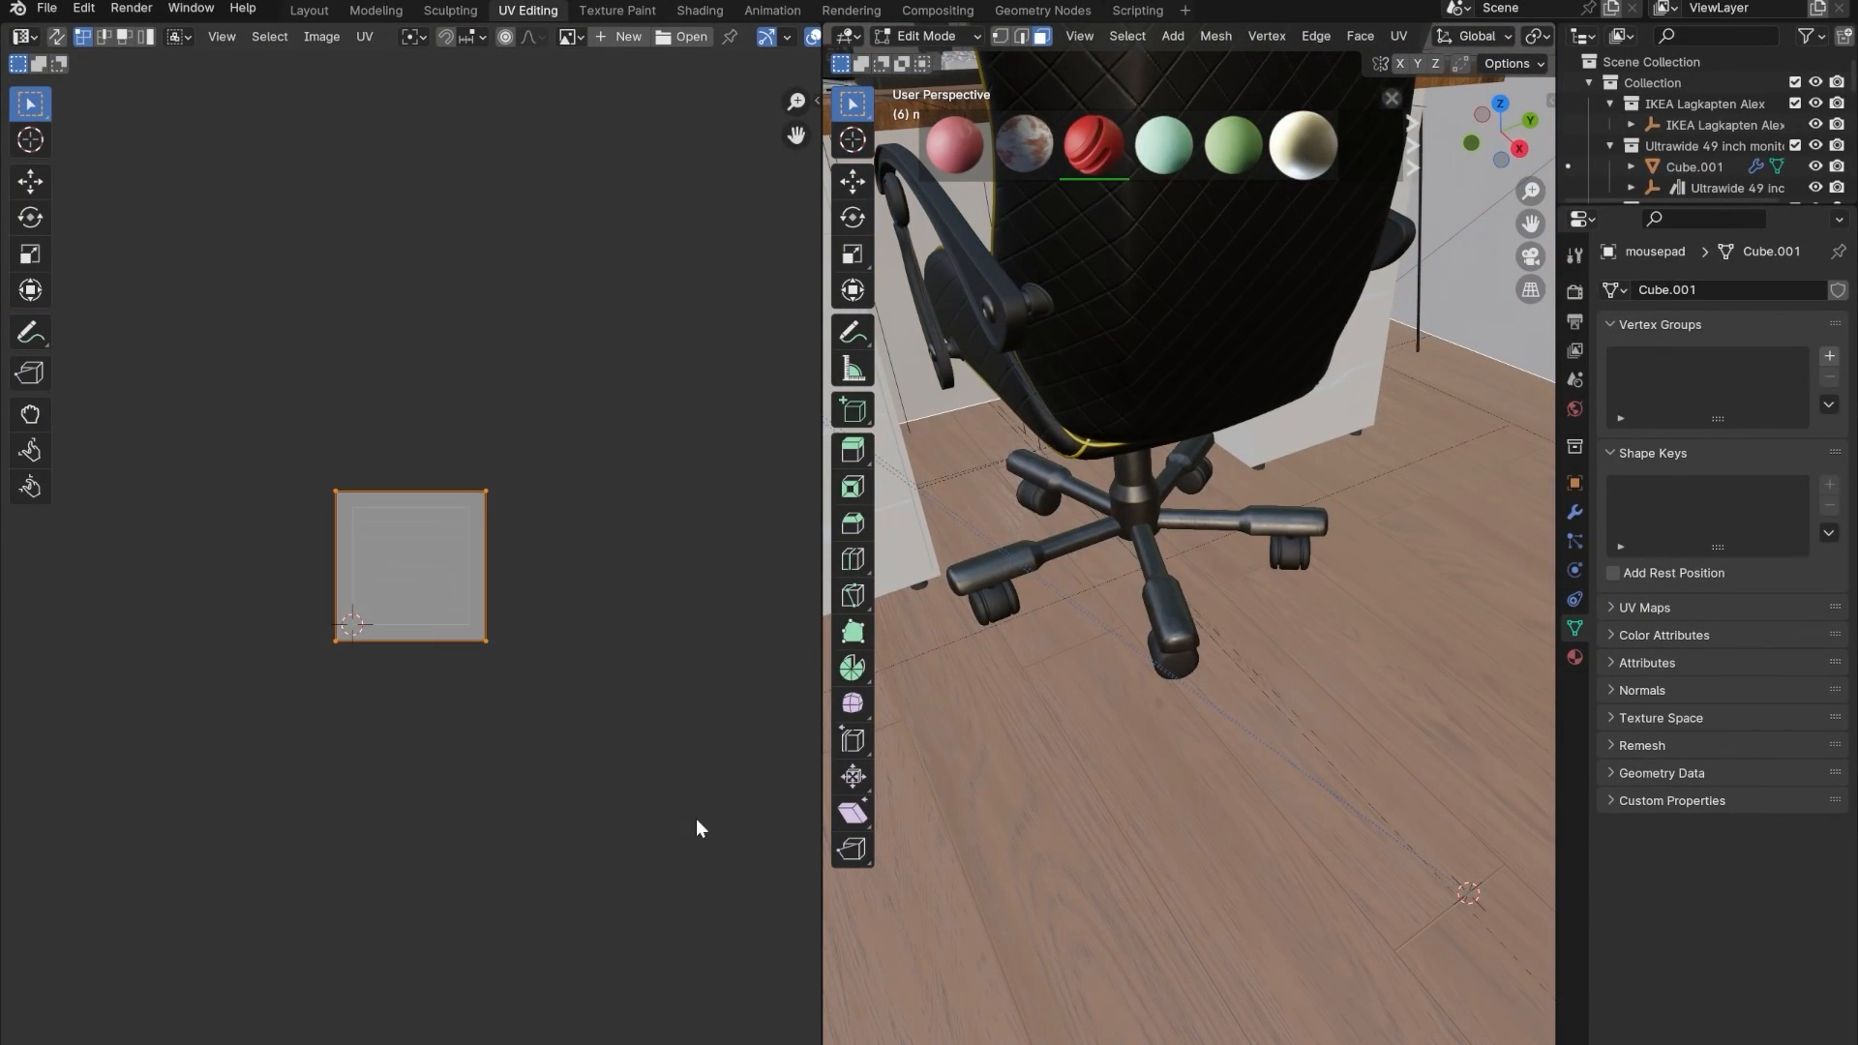
{"action": "left_click", "coordinate": [543, 550]}
{"action": "key", "text": "a"}
{"action": "key", "text": "s"}
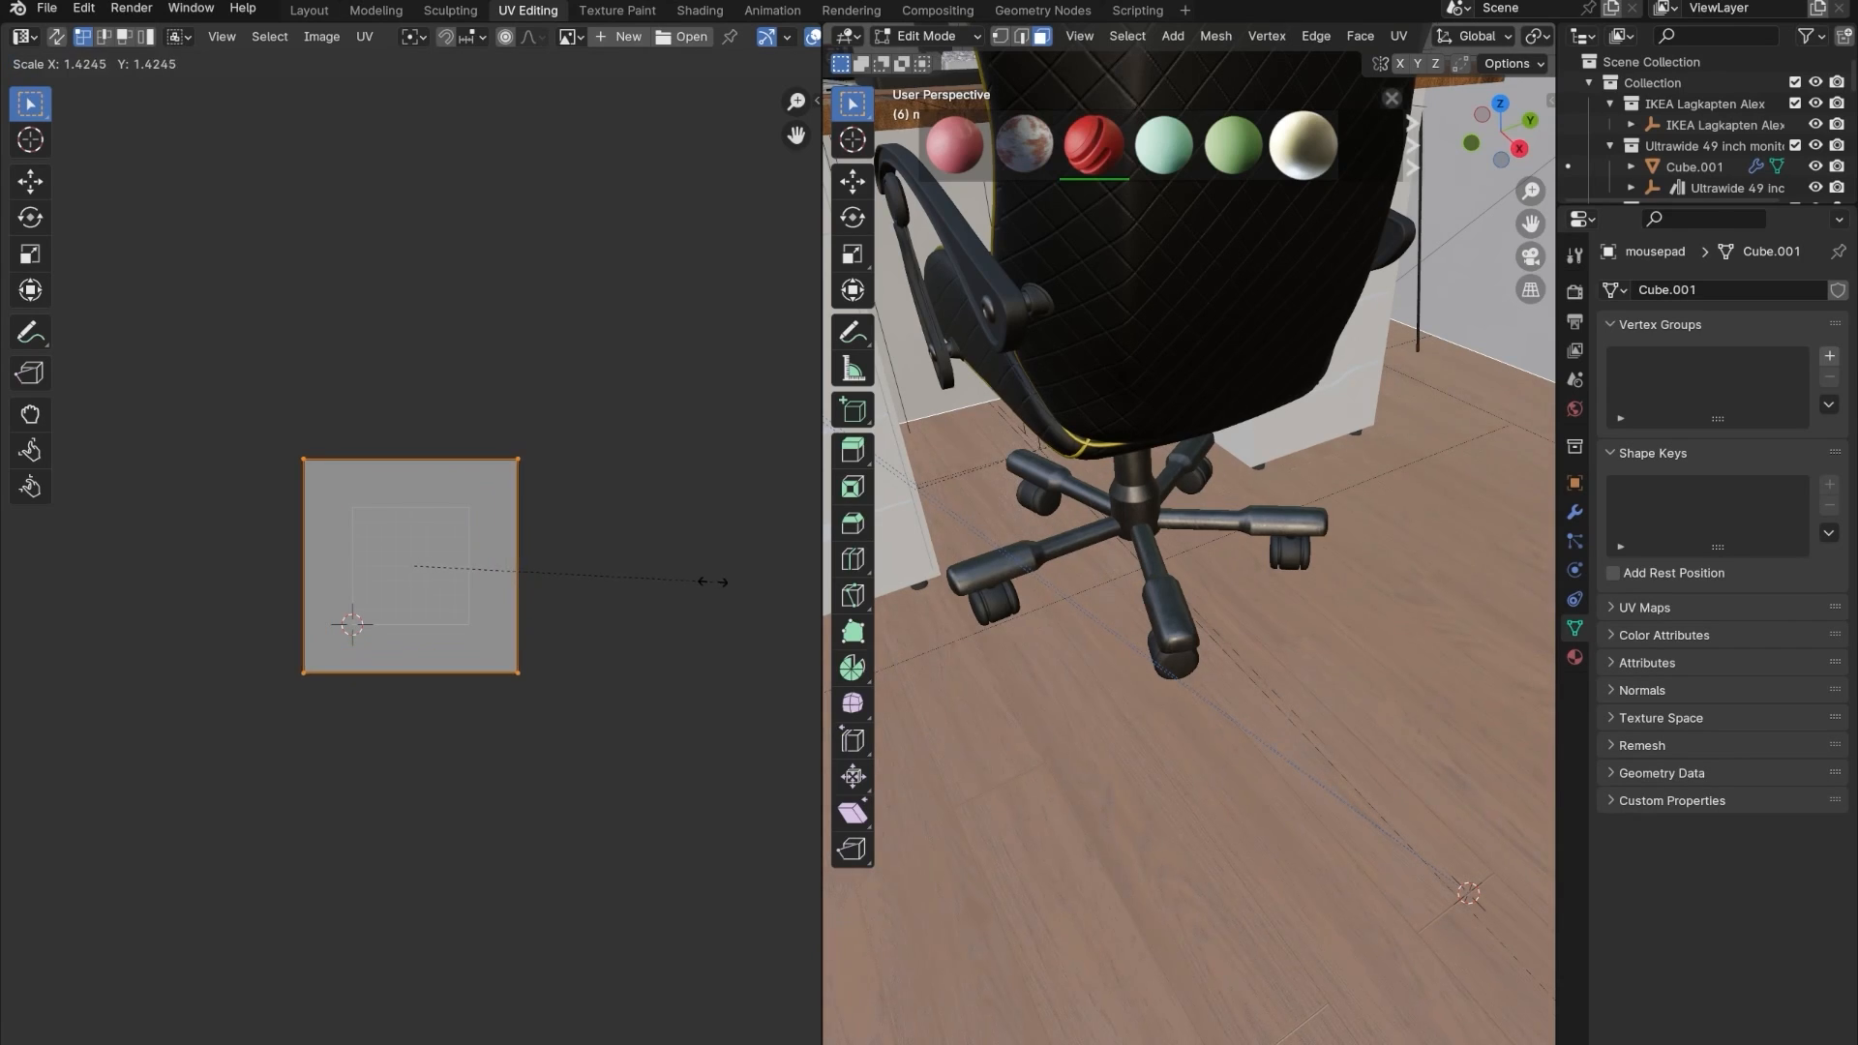
{"action": "left_click", "coordinate": [747, 585]}
{"action": "scroll", "coordinate": [1322, 767], "scroll_direction": "down", "scroll_amount": 1}
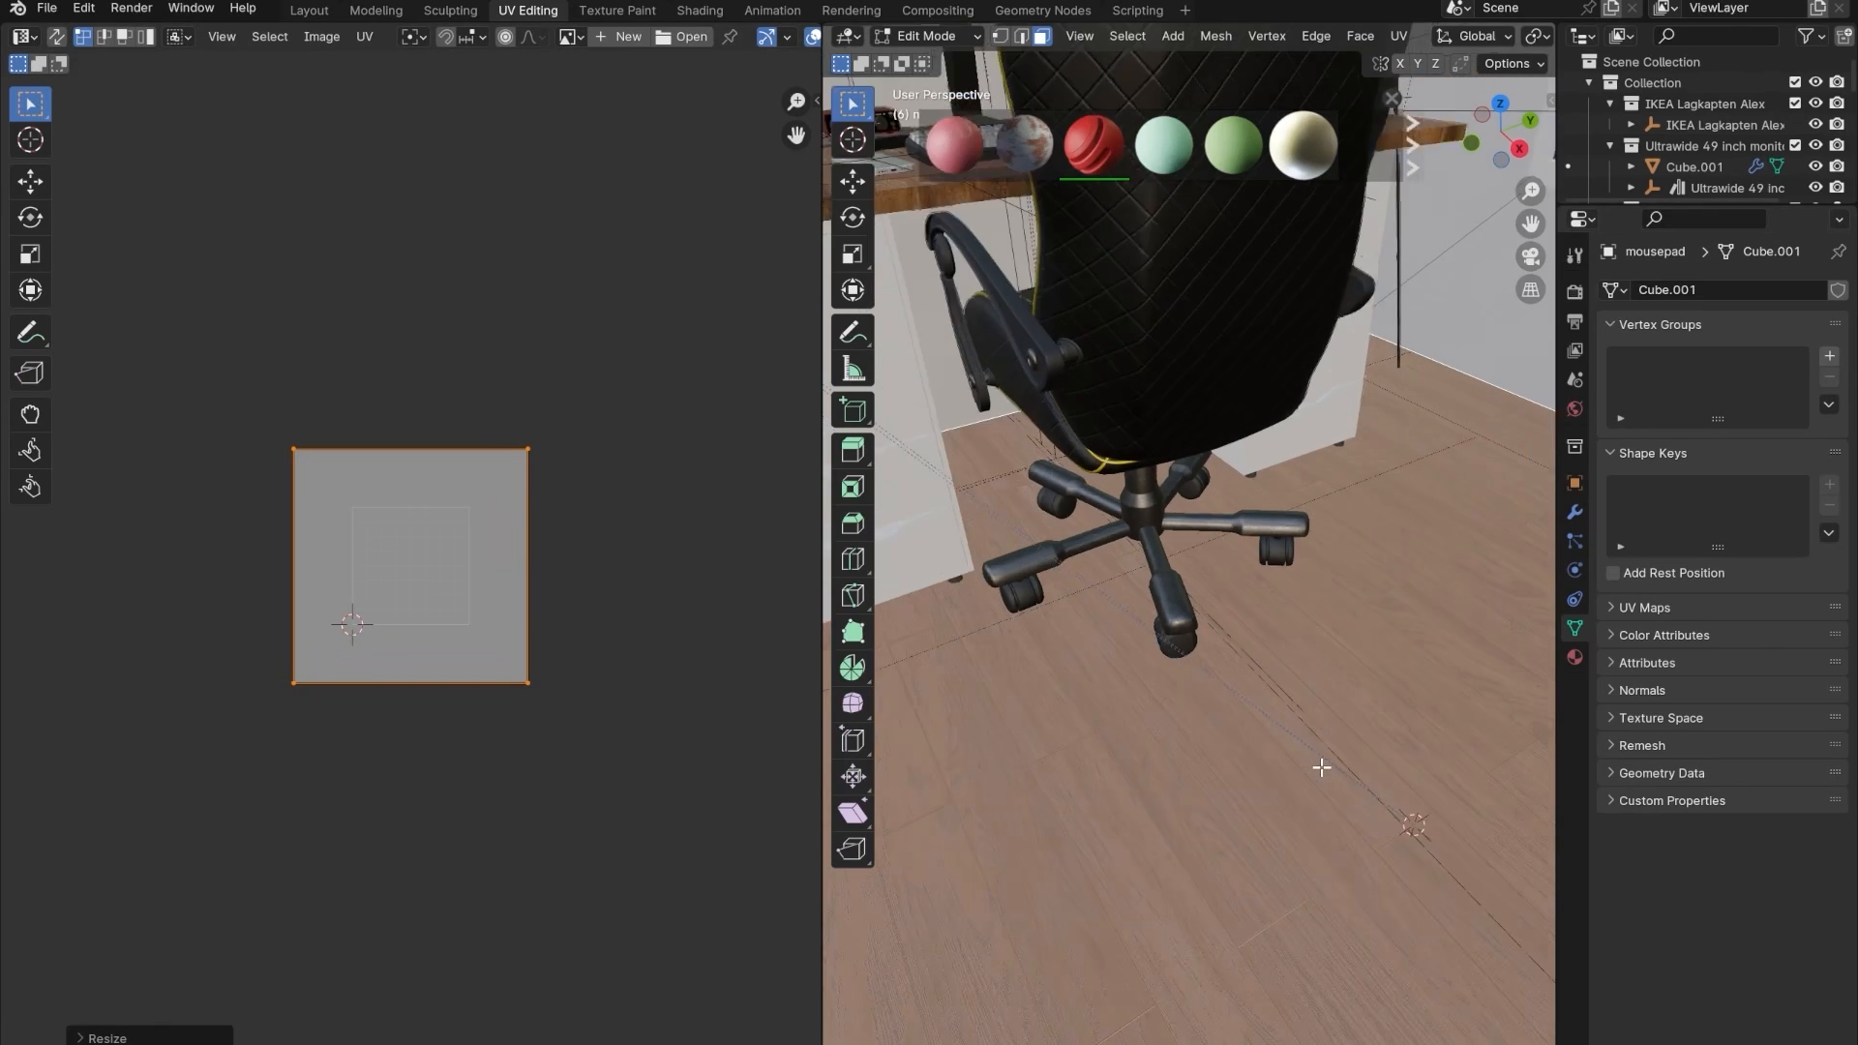
{"action": "scroll", "coordinate": [1322, 767], "scroll_direction": "down", "scroll_amount": 5}
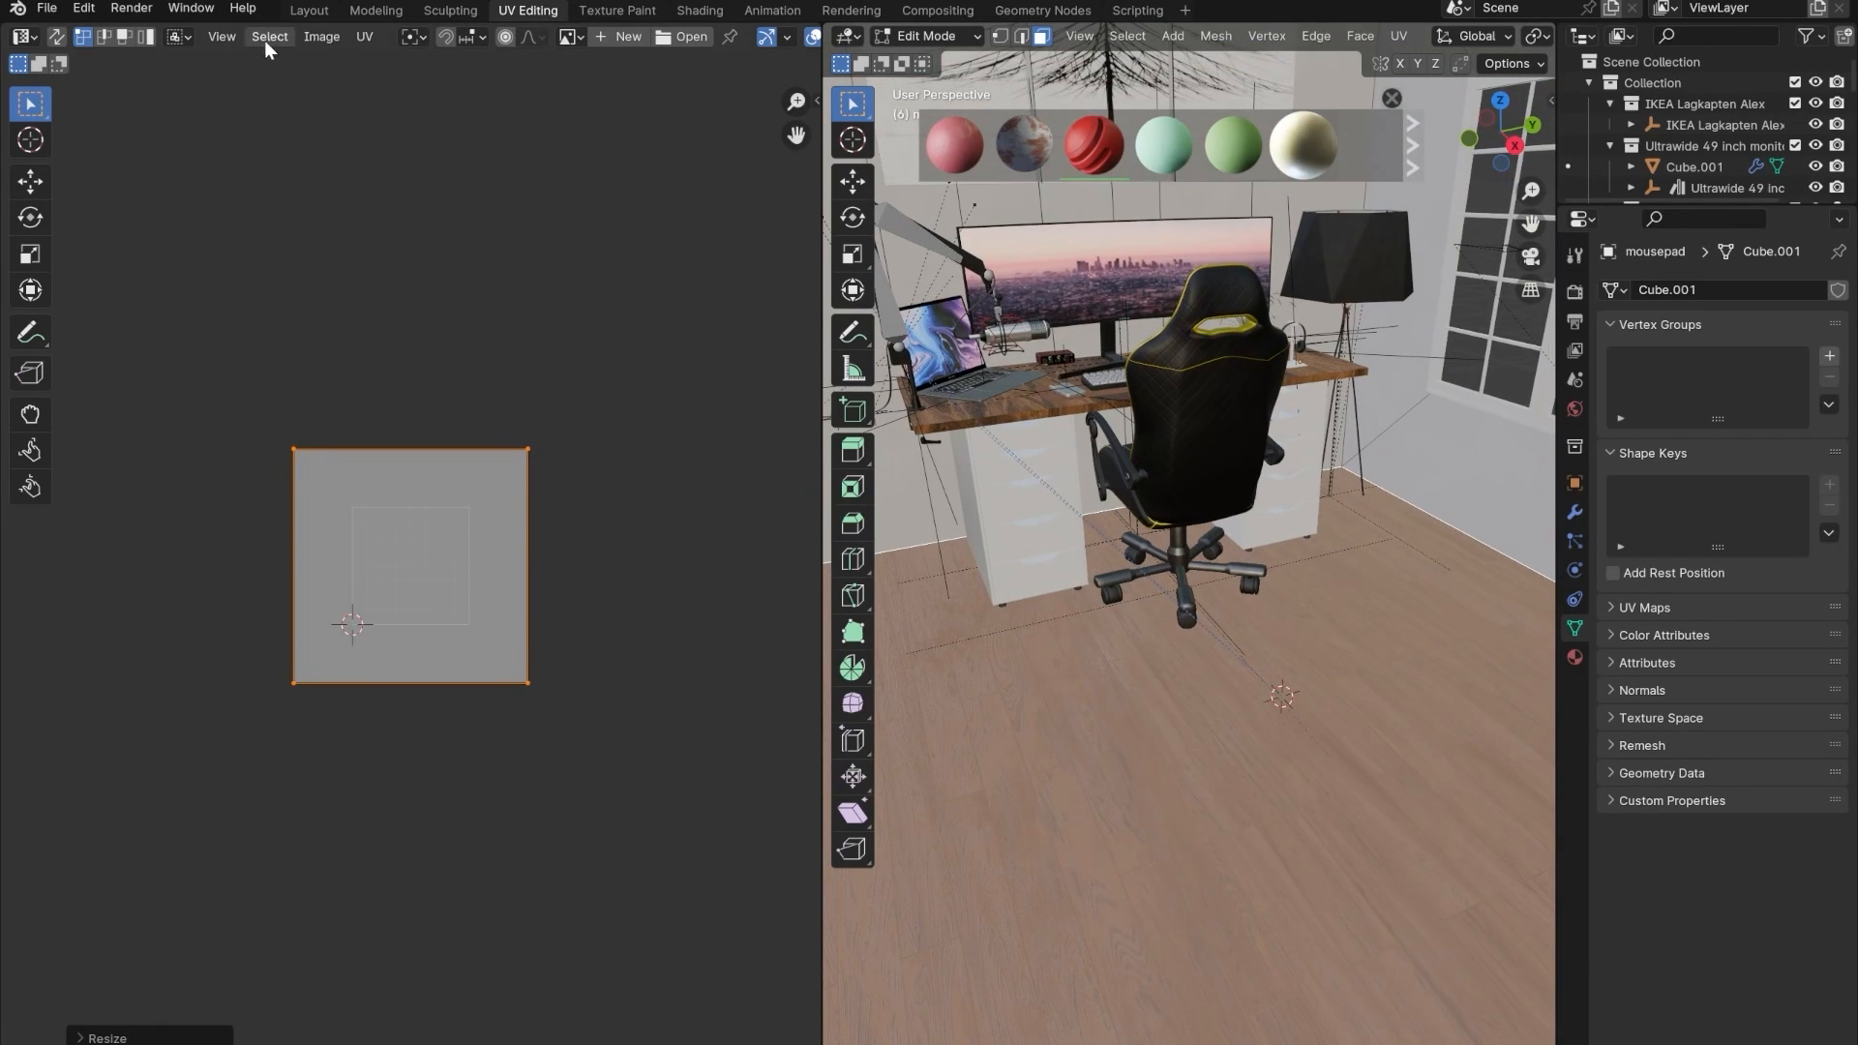
- Return to the Layout workspace and shrink the Shader Editor to give the 3D viewport more room
{"action": "left_click", "coordinate": [307, 10]}
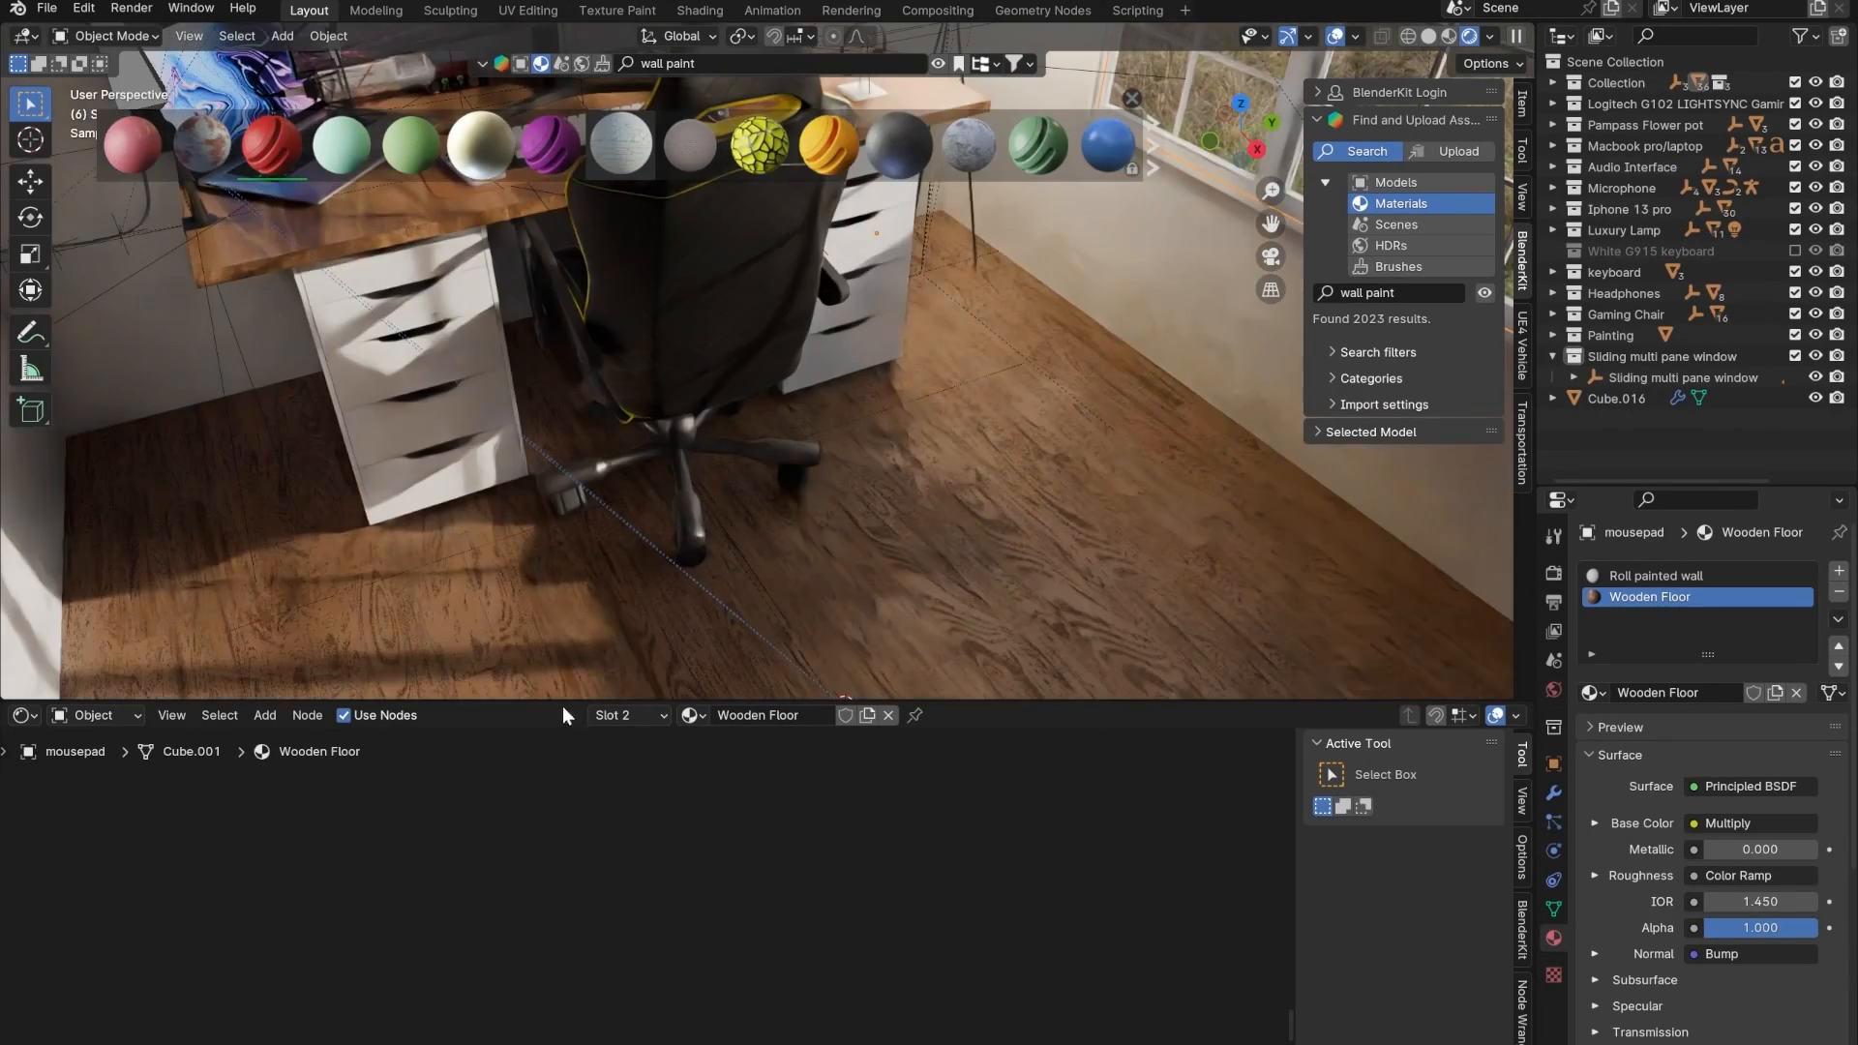
{"action": "left_click_drag", "start_coordinate": [561, 701], "coordinate": [561, 926]}
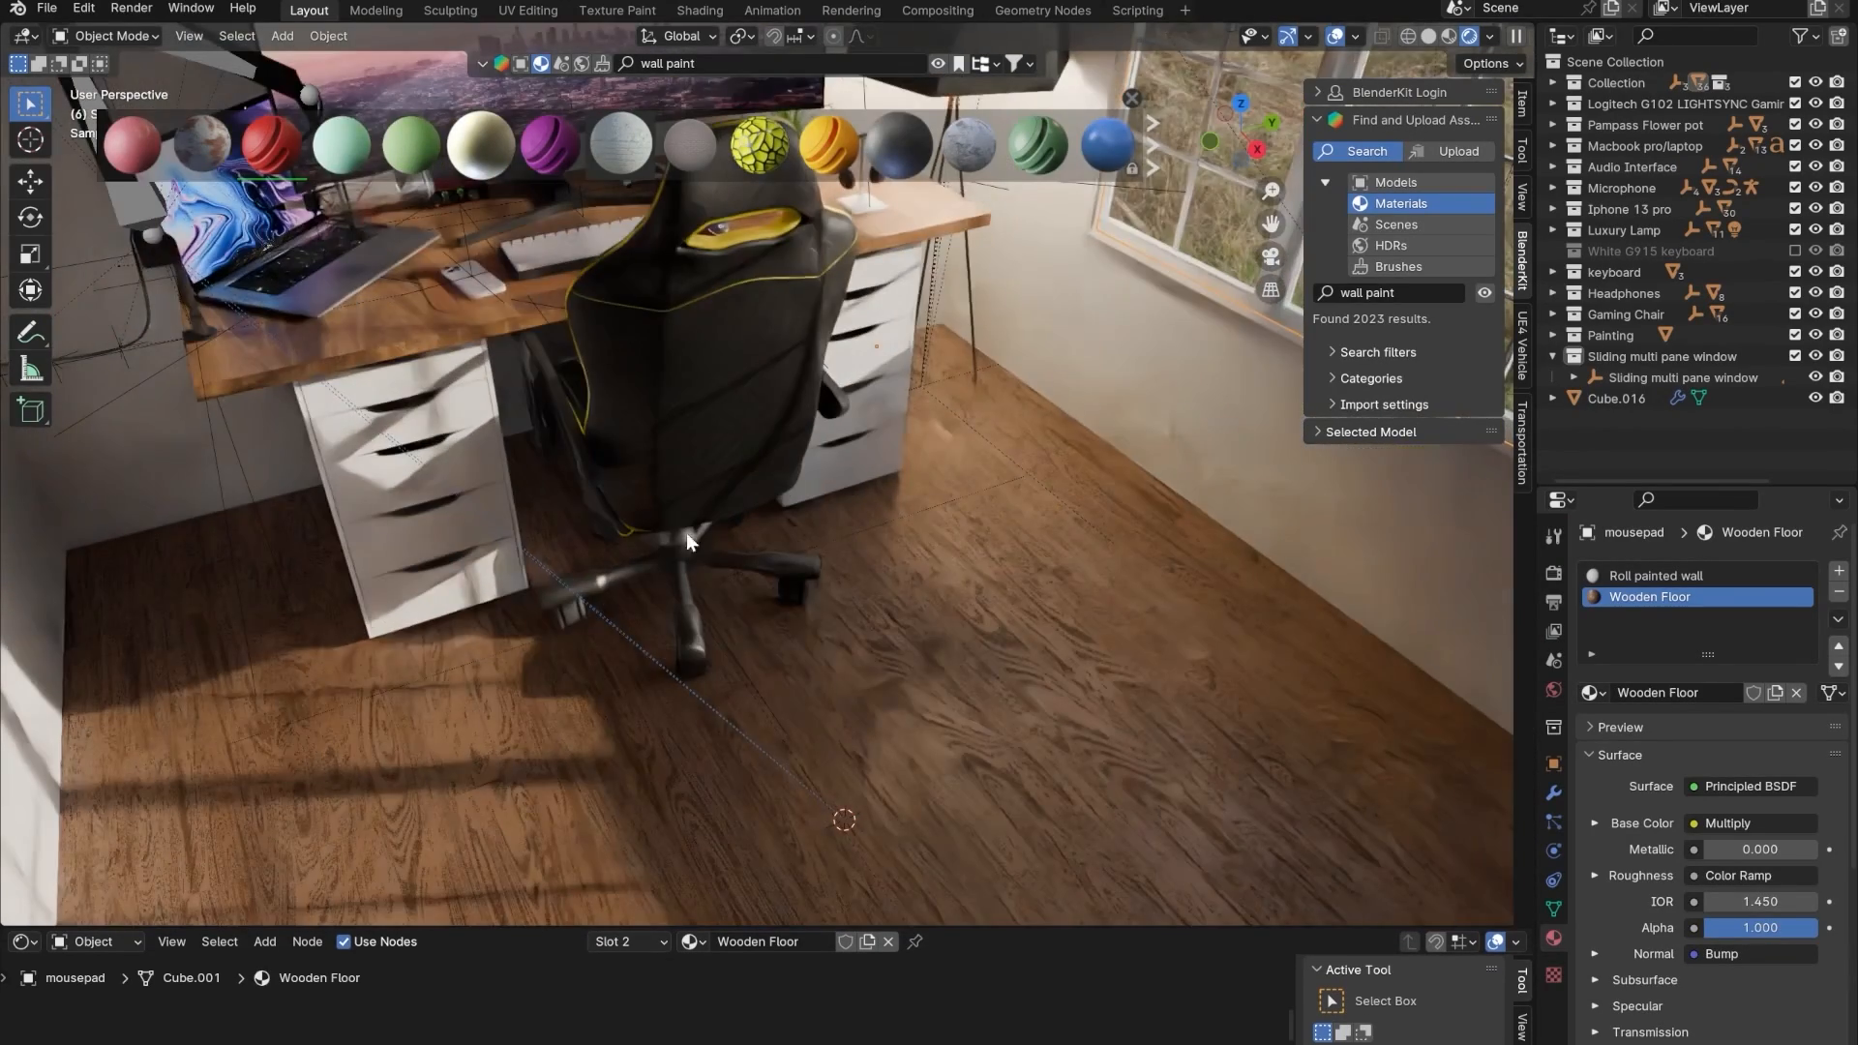
{"action": "middle_click_drag", "start_coordinate": [687, 532], "coordinate": [796, 615], "text": "shift"}
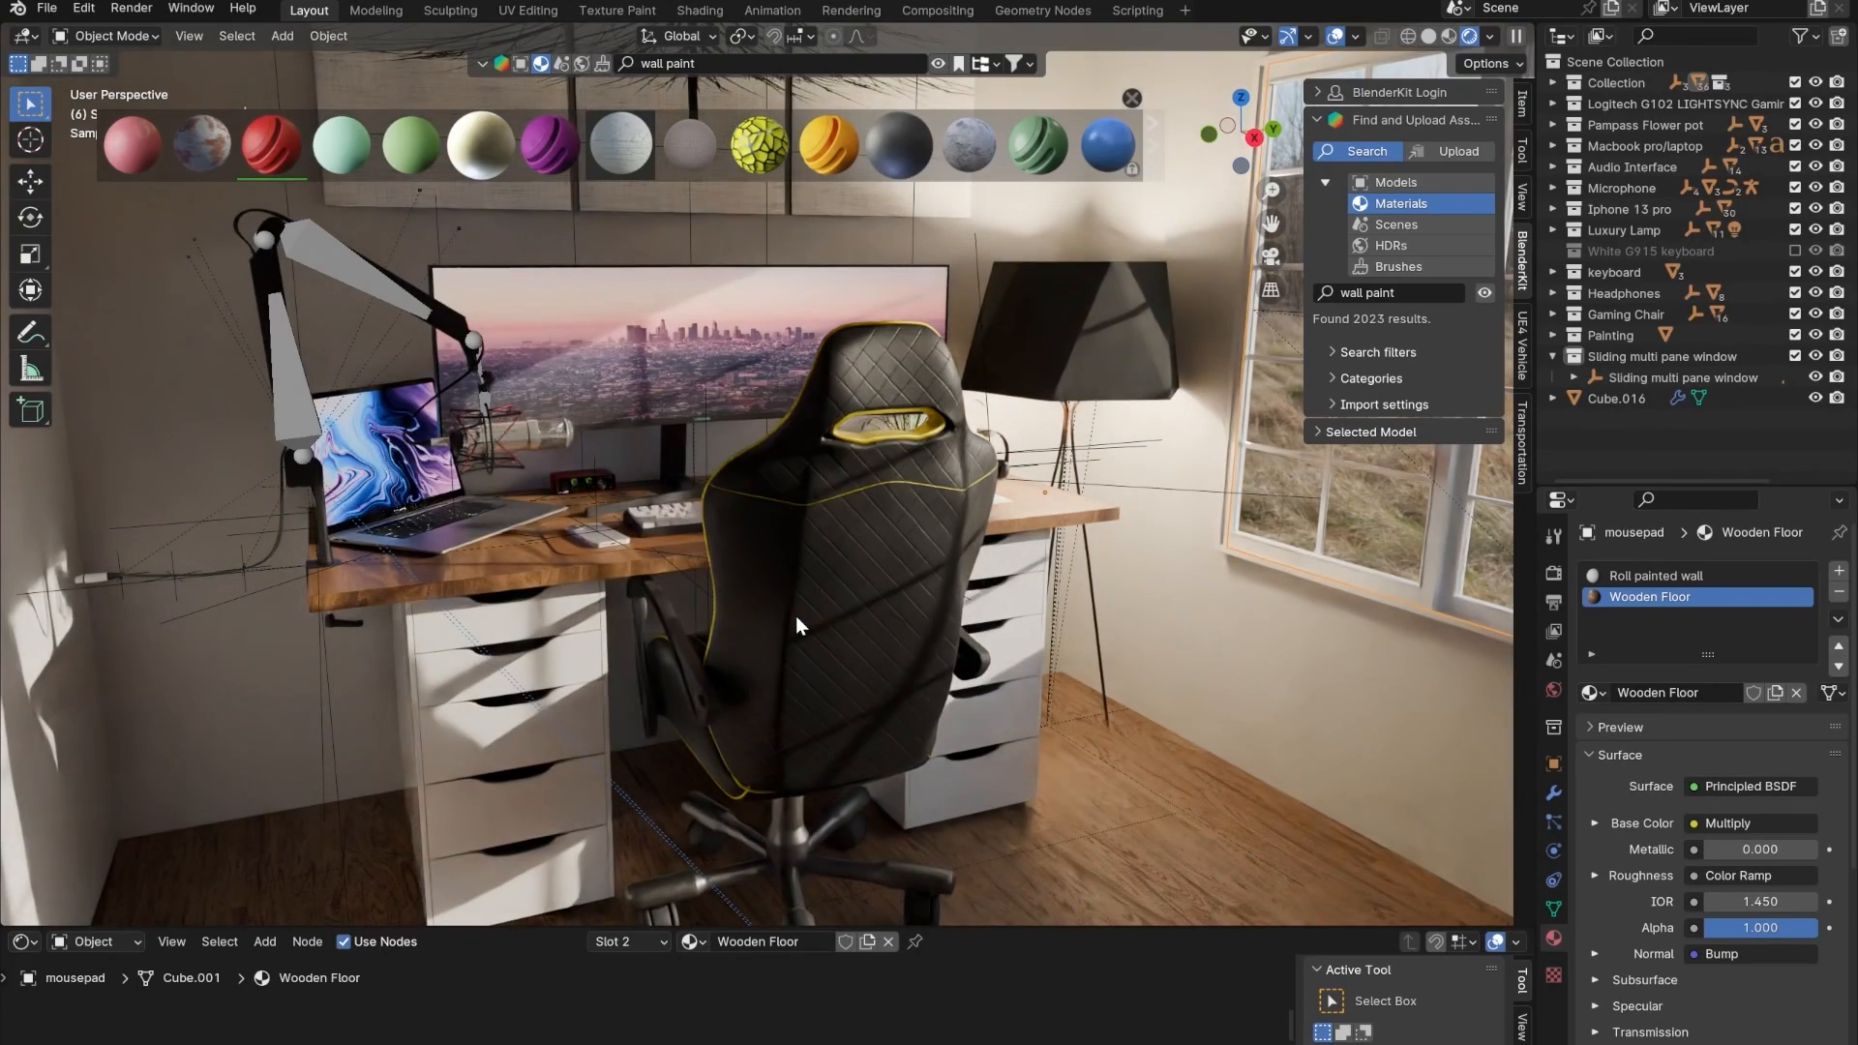
- Swap the desk keyboard by enabling the White G915 keyboard collection and excluding the keyboard collection from the view layer
{"action": "scroll", "coordinate": [683, 486], "scroll_direction": "up", "scroll_amount": 5}
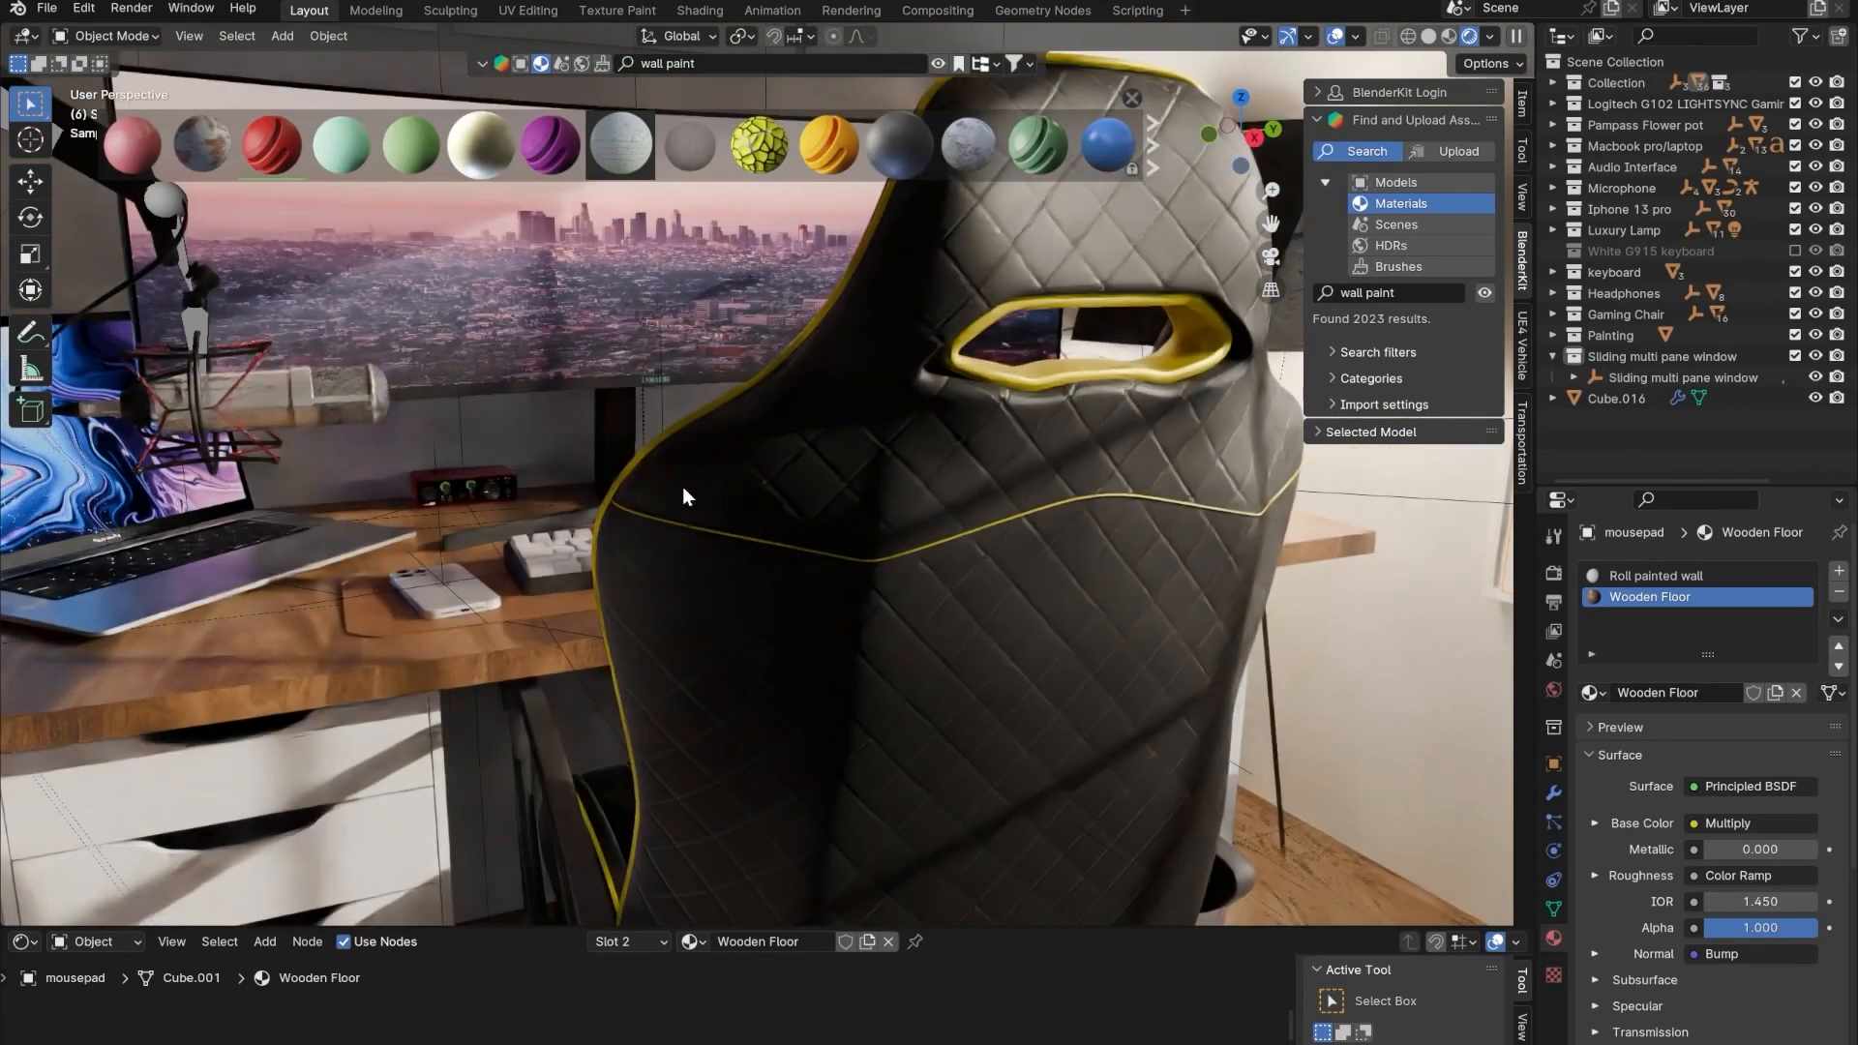
{"action": "middle_click_drag", "start_coordinate": [682, 486], "coordinate": [781, 570], "text": "shift"}
{"action": "scroll", "coordinate": [757, 565], "scroll_direction": "up", "scroll_amount": 4}
{"action": "left_click", "coordinate": [627, 584]}
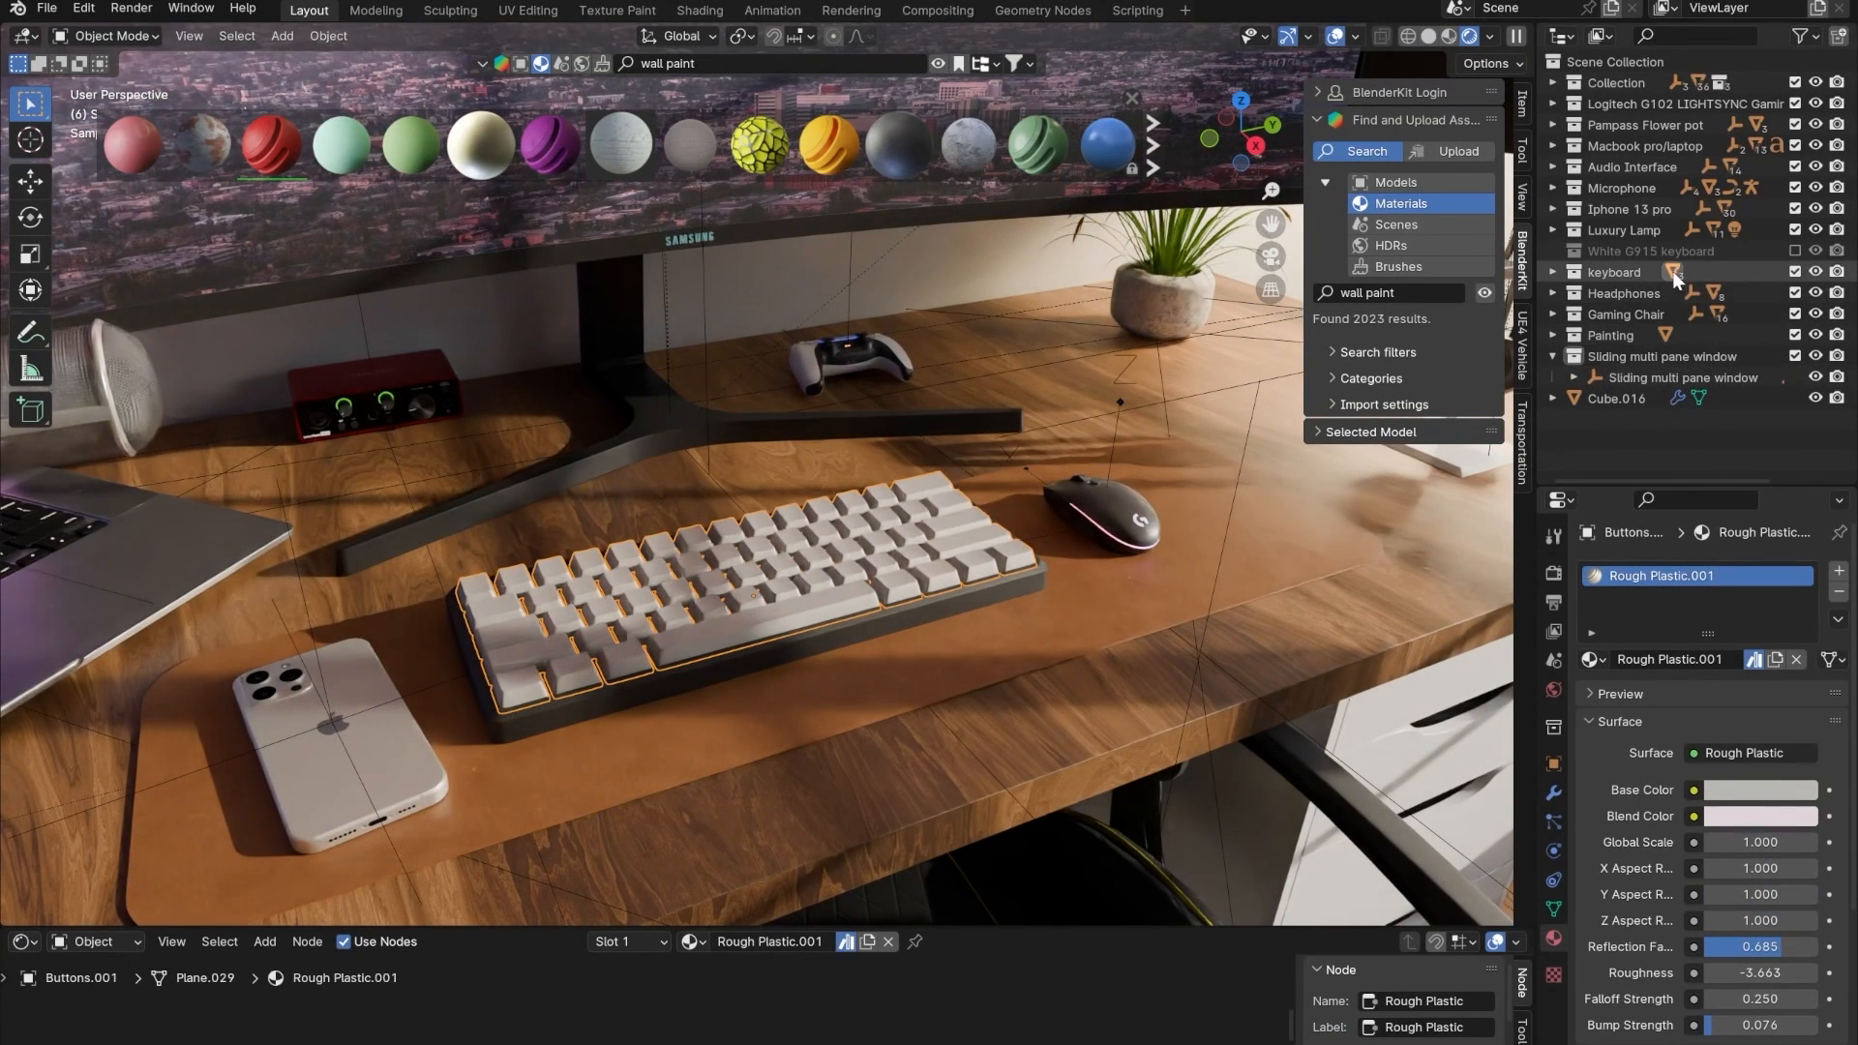
{"action": "left_click", "coordinate": [1795, 251]}
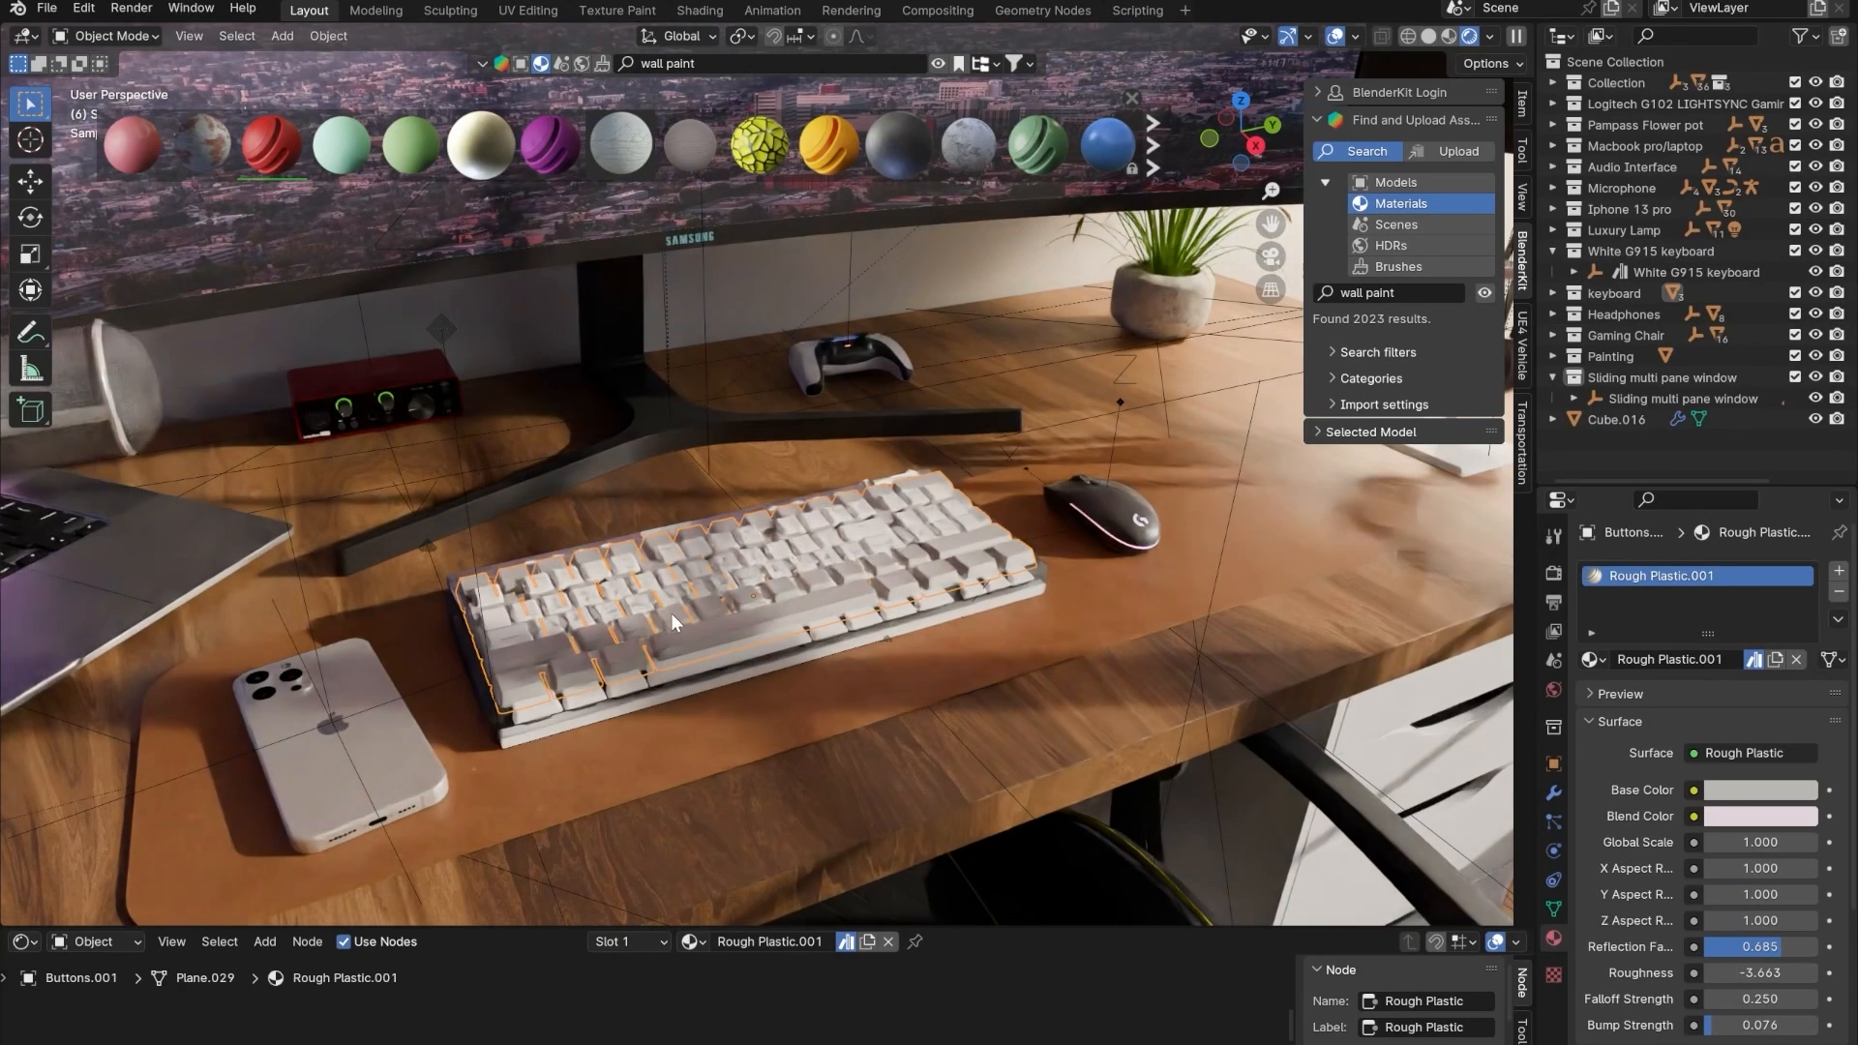
{"action": "left_click", "coordinate": [1795, 292]}
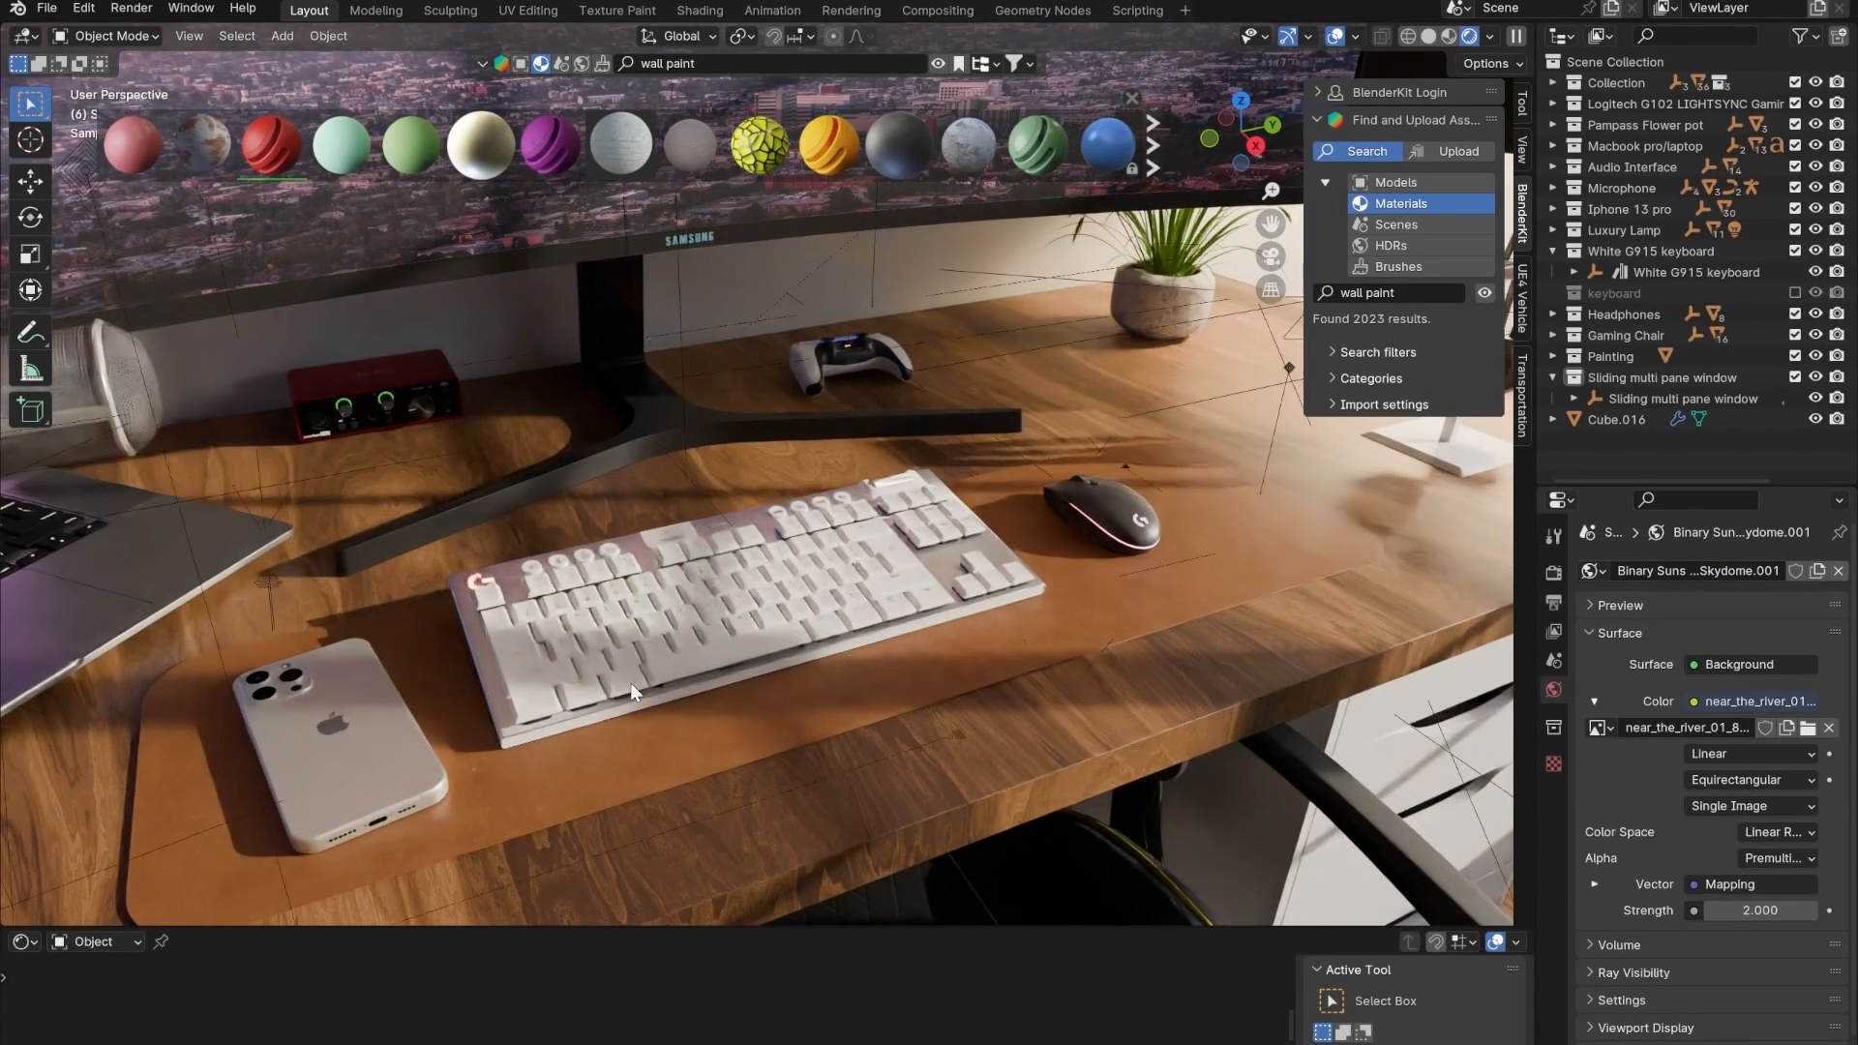
- Examine the white G915 keyboard on the desk up close from several angles
{"action": "scroll", "coordinate": [630, 683], "scroll_direction": "up", "scroll_amount": 5}
{"action": "middle_click_drag", "start_coordinate": [667, 765], "coordinate": [748, 568]}
{"action": "scroll", "coordinate": [748, 575], "scroll_direction": "down", "scroll_amount": 8}
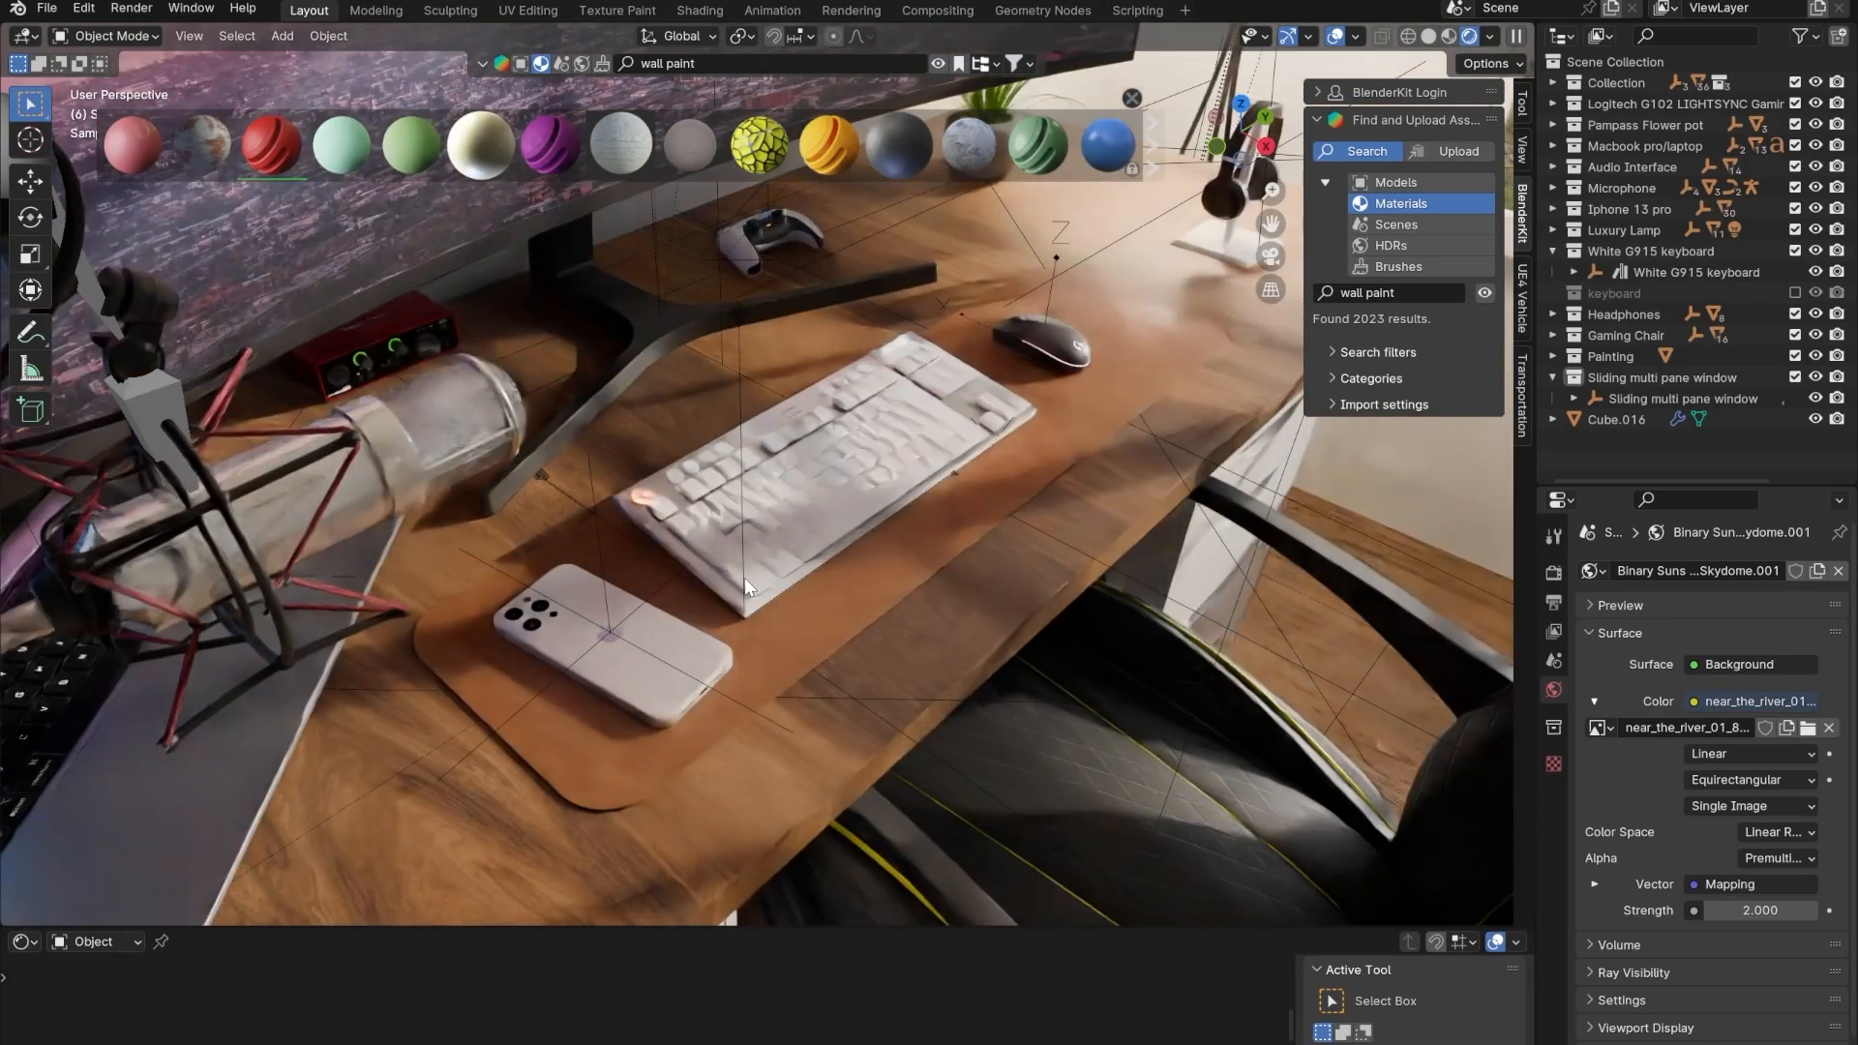
{"action": "scroll", "coordinate": [741, 577], "scroll_direction": "up", "scroll_amount": 4}
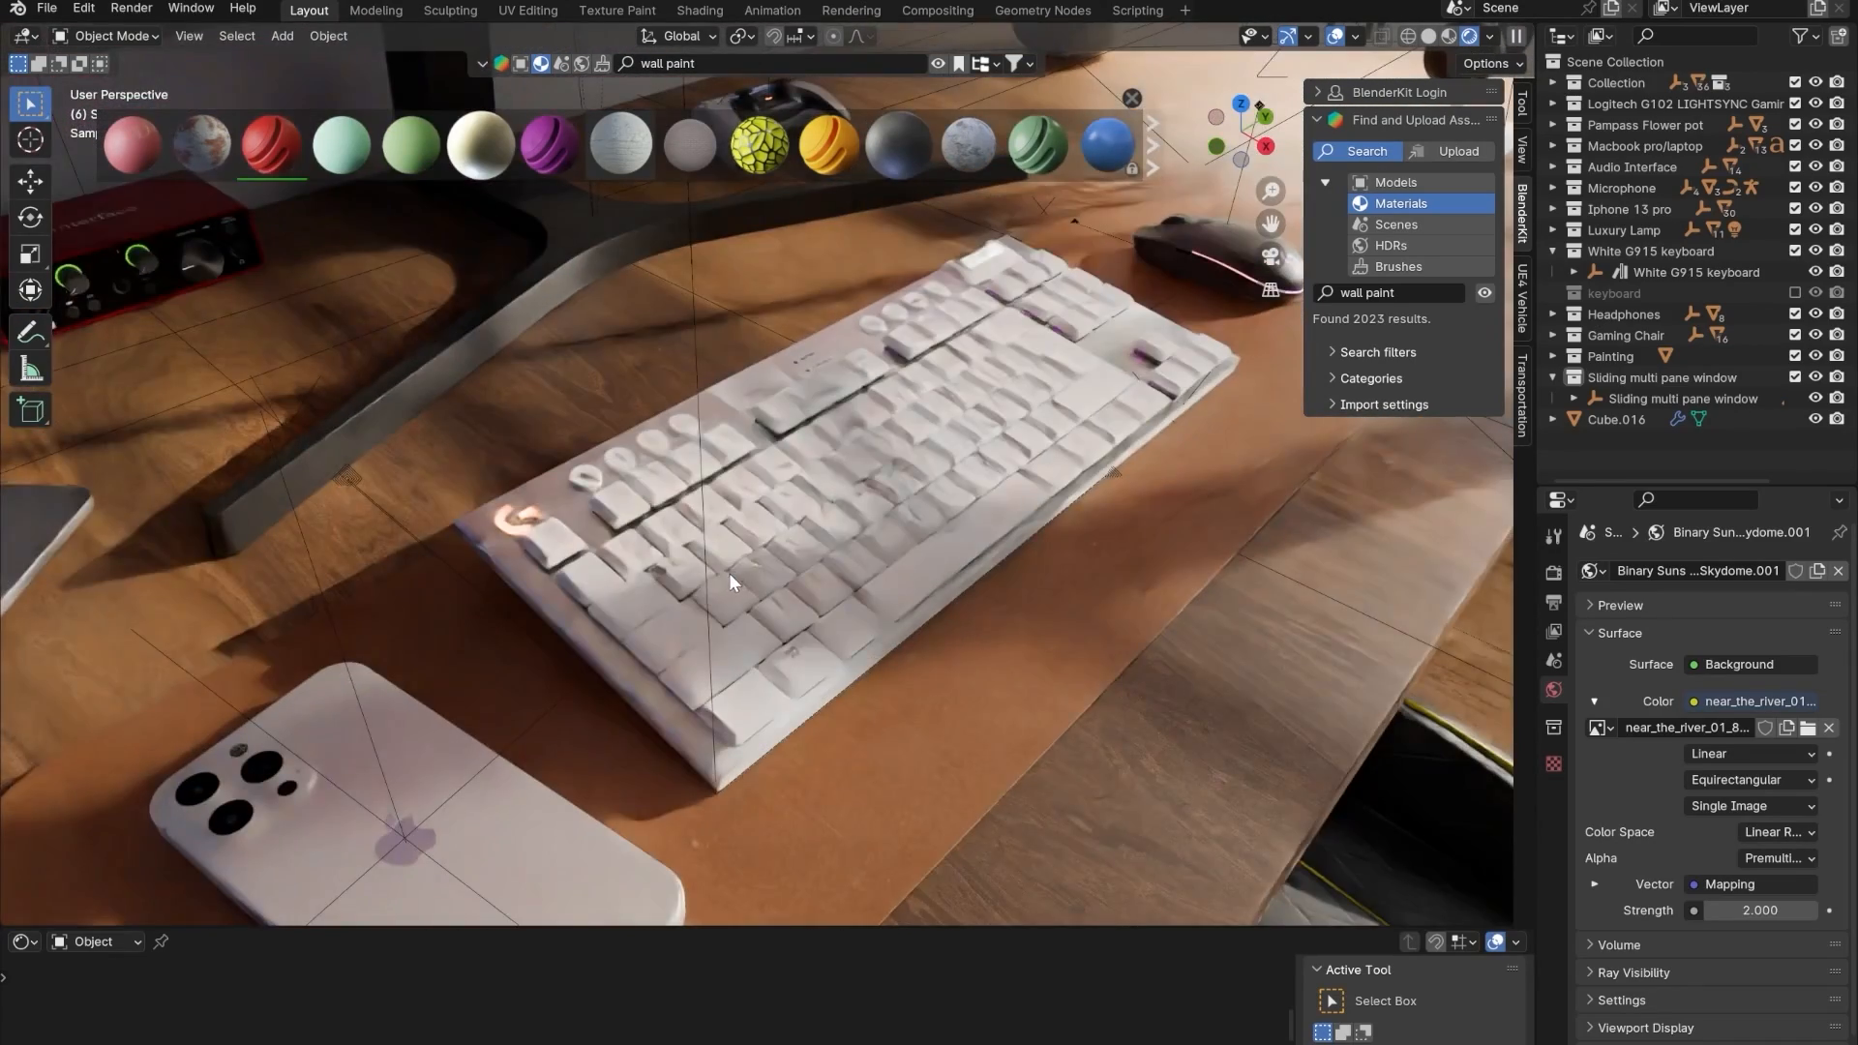
{"action": "middle_click_drag", "start_coordinate": [729, 573], "coordinate": [640, 579]}
- Select the keyboard's keycaps, enlarge the Shader Editor to inspect their material nodes, and select the leather desk mat
{"action": "left_click", "coordinate": [641, 578]}
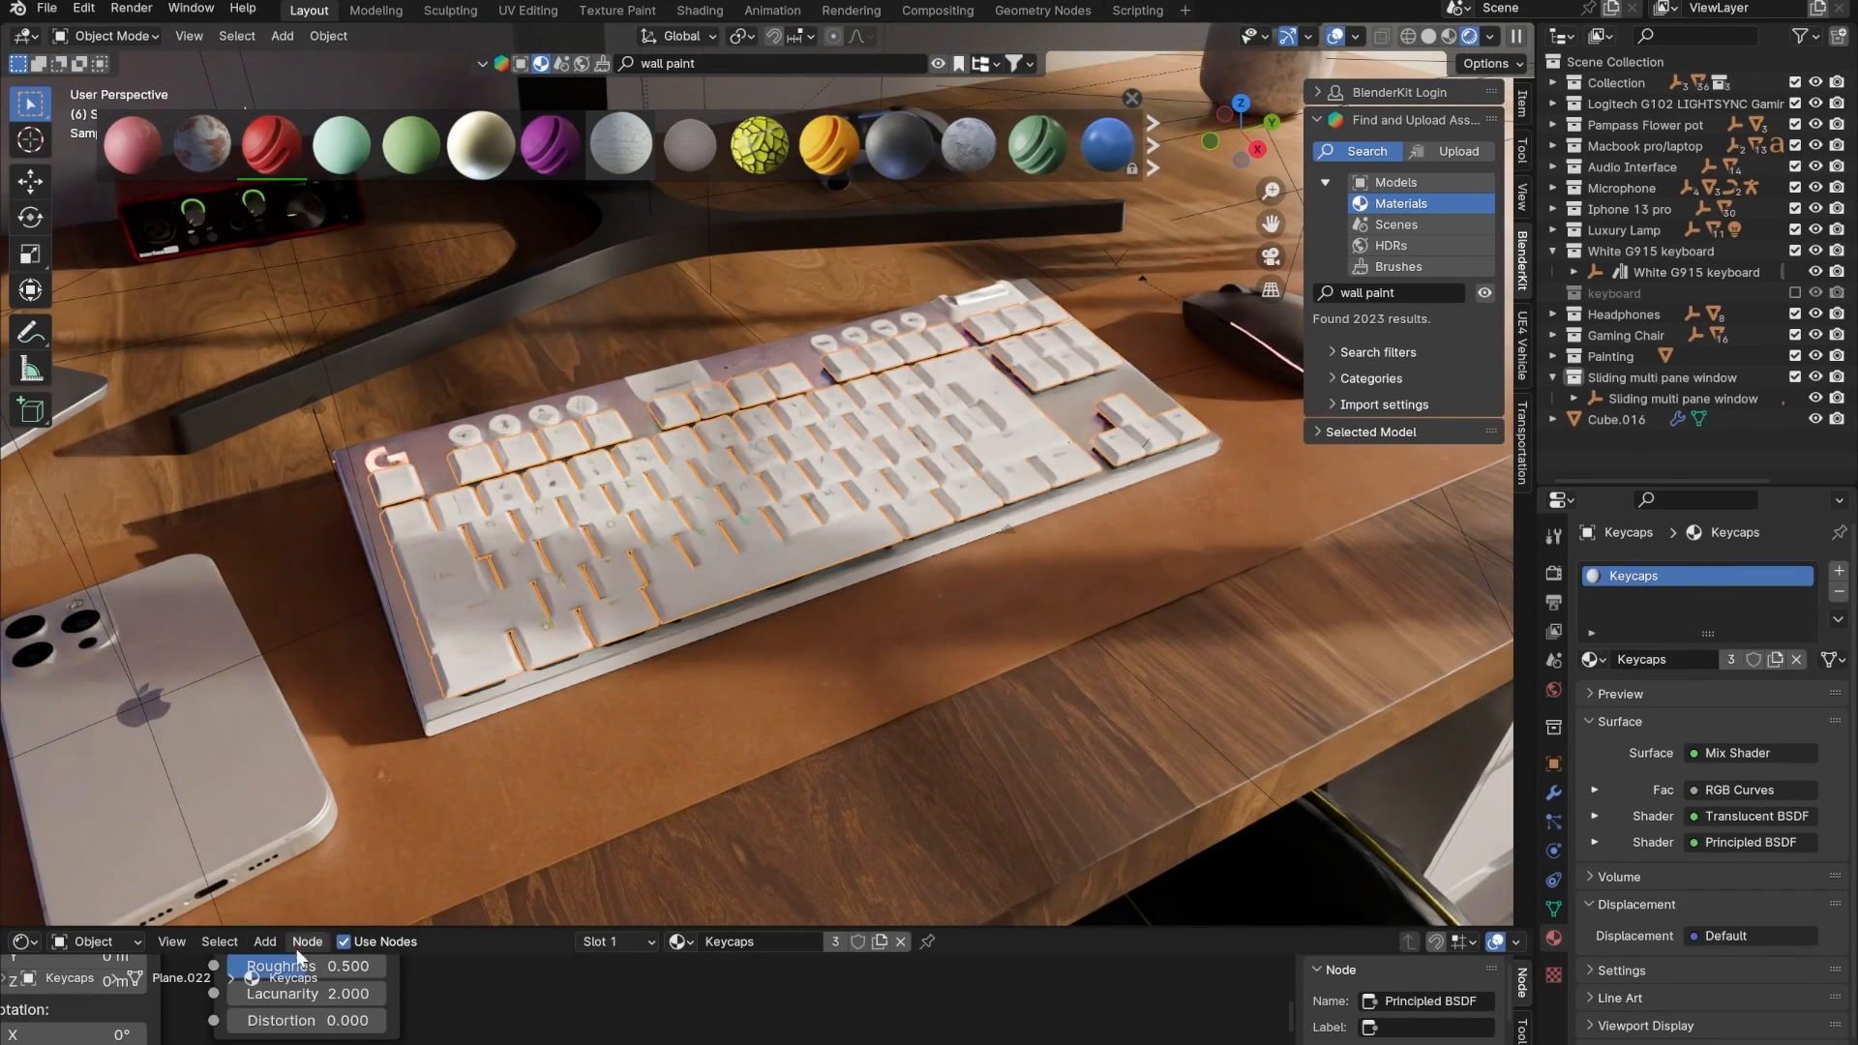
{"action": "scroll", "coordinate": [397, 990], "scroll_direction": "down", "scroll_amount": 3}
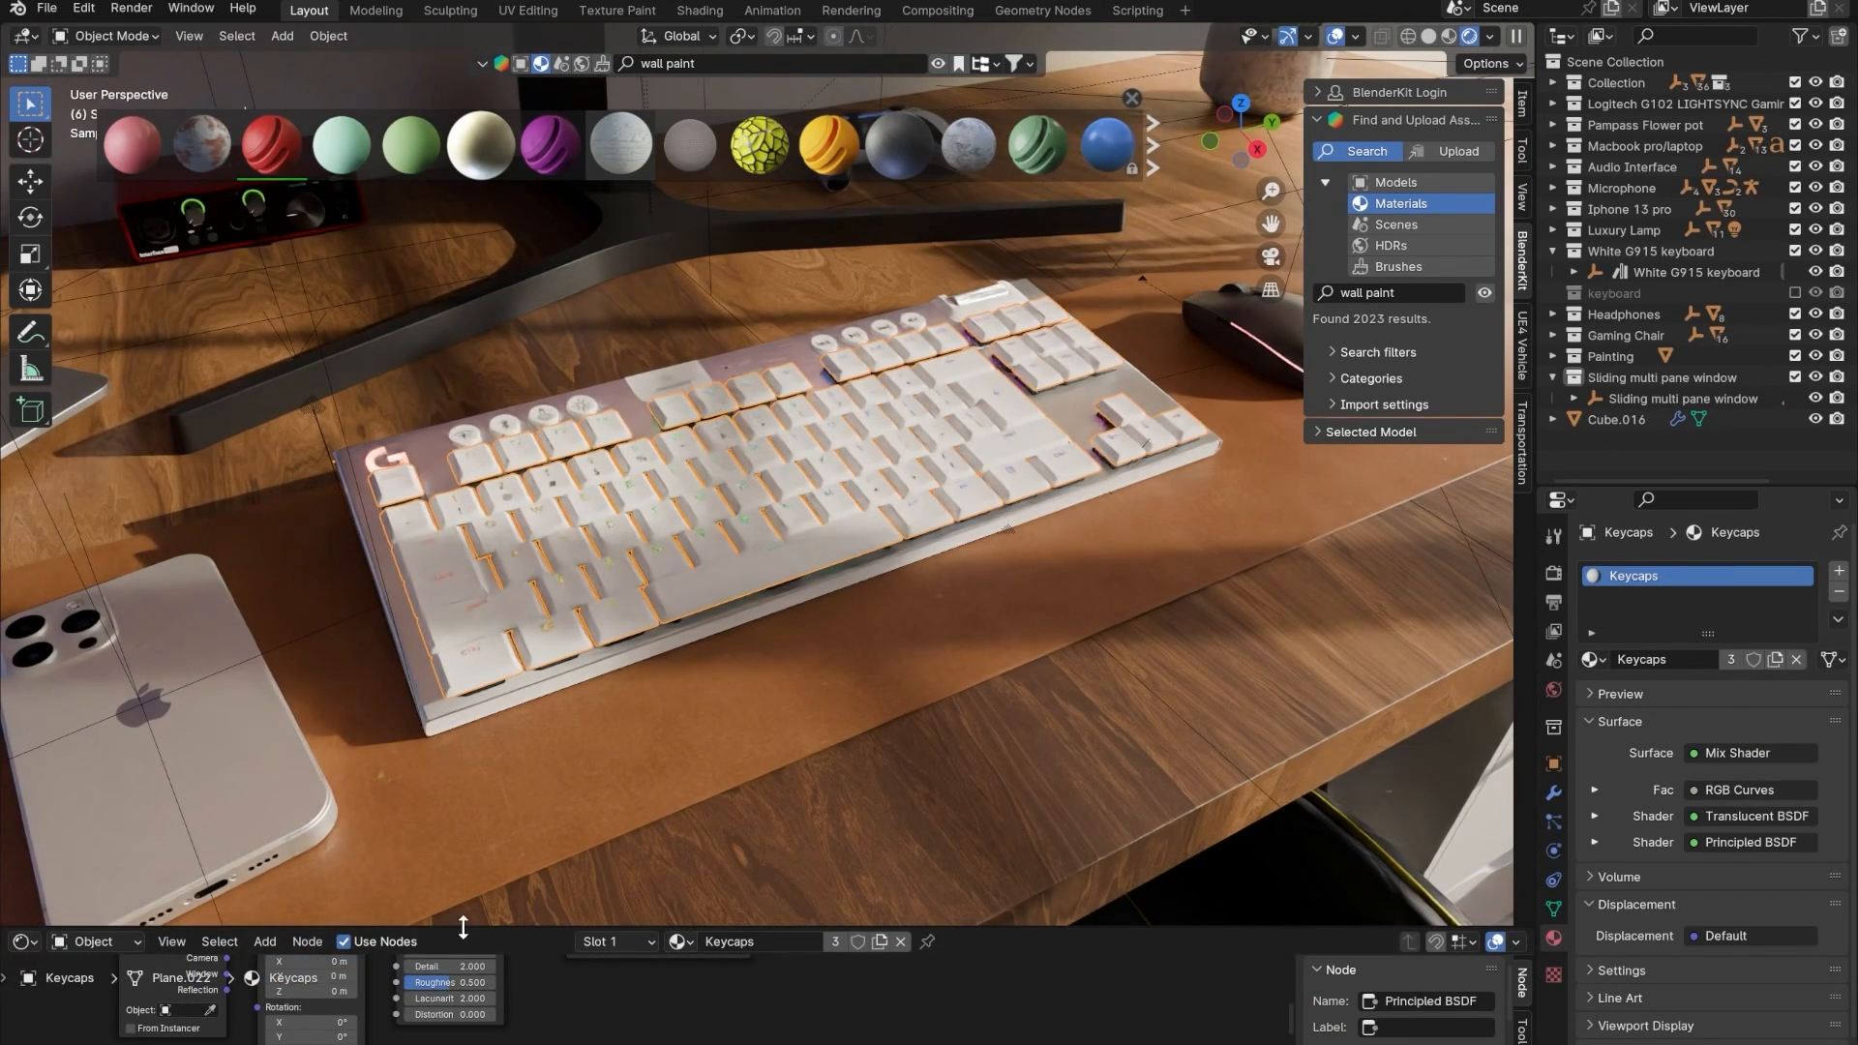
{"action": "left_click_drag", "start_coordinate": [463, 928], "coordinate": [465, 739]}
{"action": "middle_click_drag", "start_coordinate": [490, 924], "coordinate": [593, 978]}
{"action": "middle_click_drag", "start_coordinate": [823, 774], "coordinate": [711, 1016]}
{"action": "middle_click_drag", "start_coordinate": [698, 860], "coordinate": [666, 825]}
{"action": "scroll", "coordinate": [666, 827], "scroll_direction": "up", "scroll_amount": 2}
{"action": "left_click", "coordinate": [699, 932]}
{"action": "left_click_drag", "start_coordinate": [826, 678], "coordinate": [825, 735]}
{"action": "left_click", "coordinate": [898, 554]}
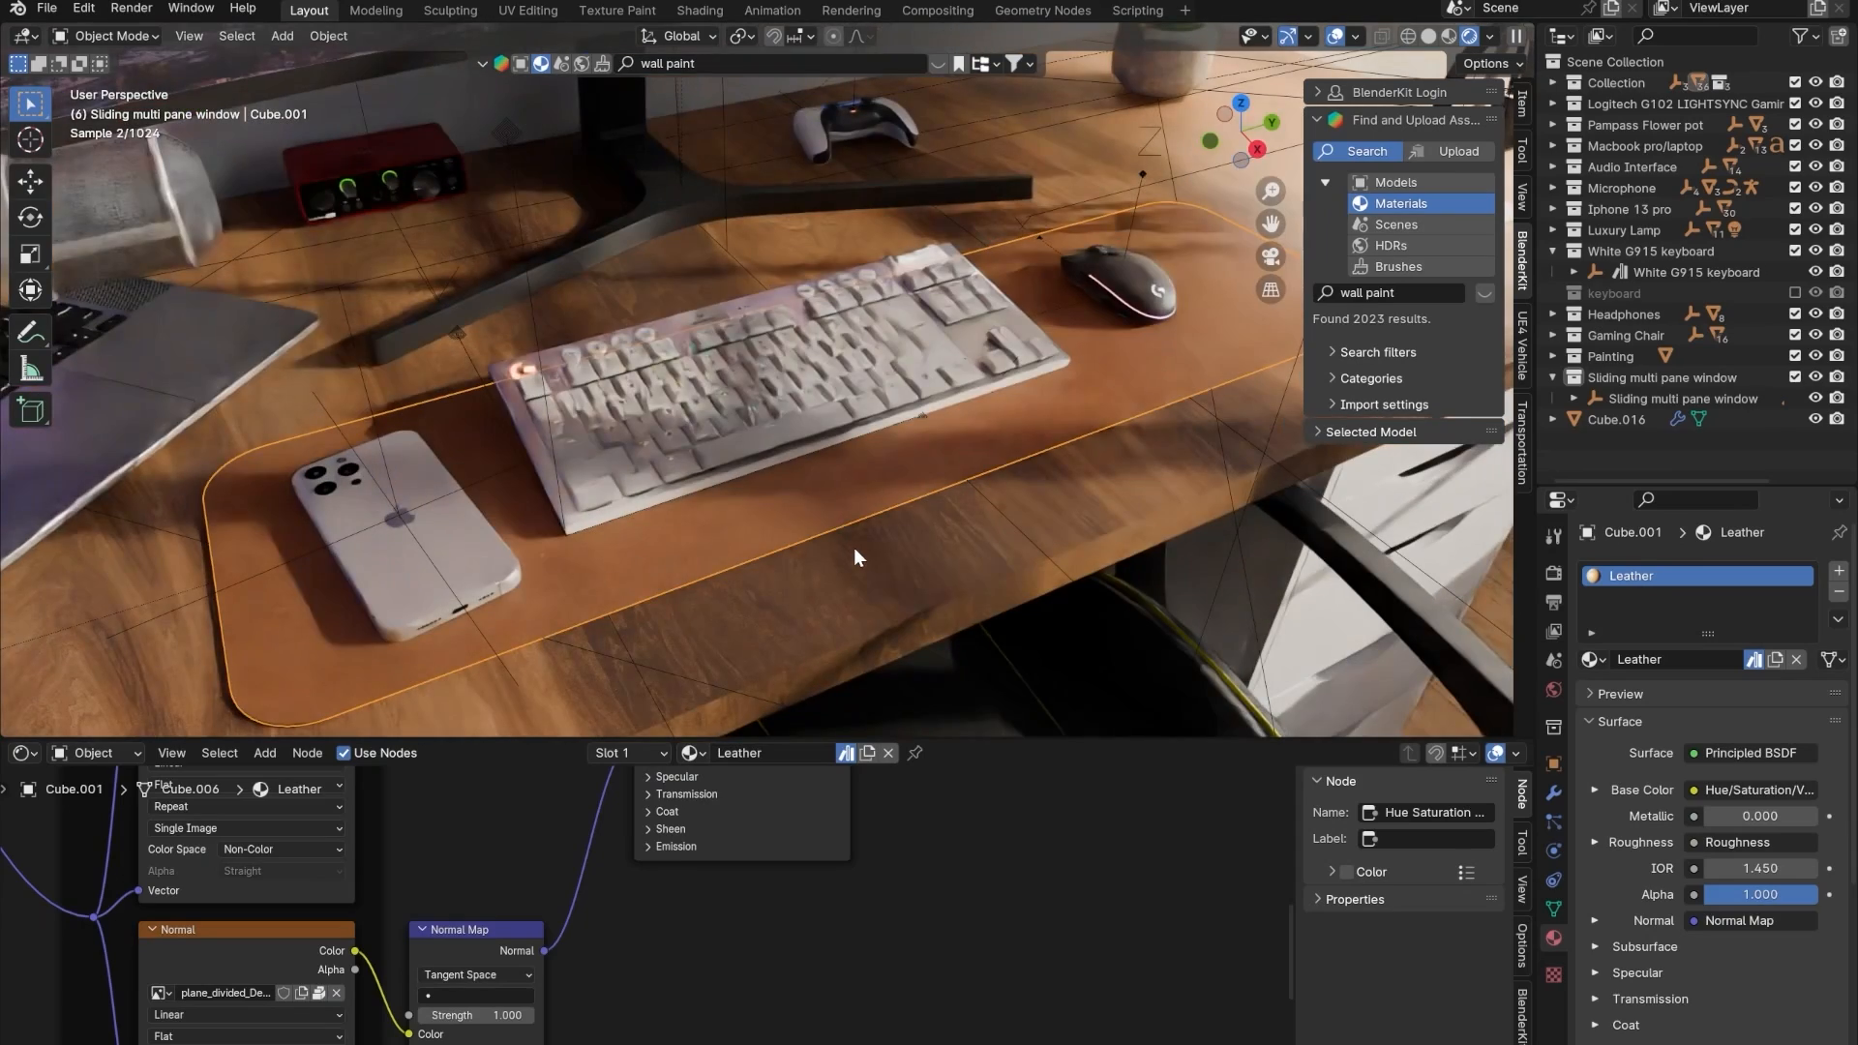
- Add a camera to the scene and switch the viewport to look through it
{"action": "middle_click_drag", "start_coordinate": [844, 526], "coordinate": [961, 548]}
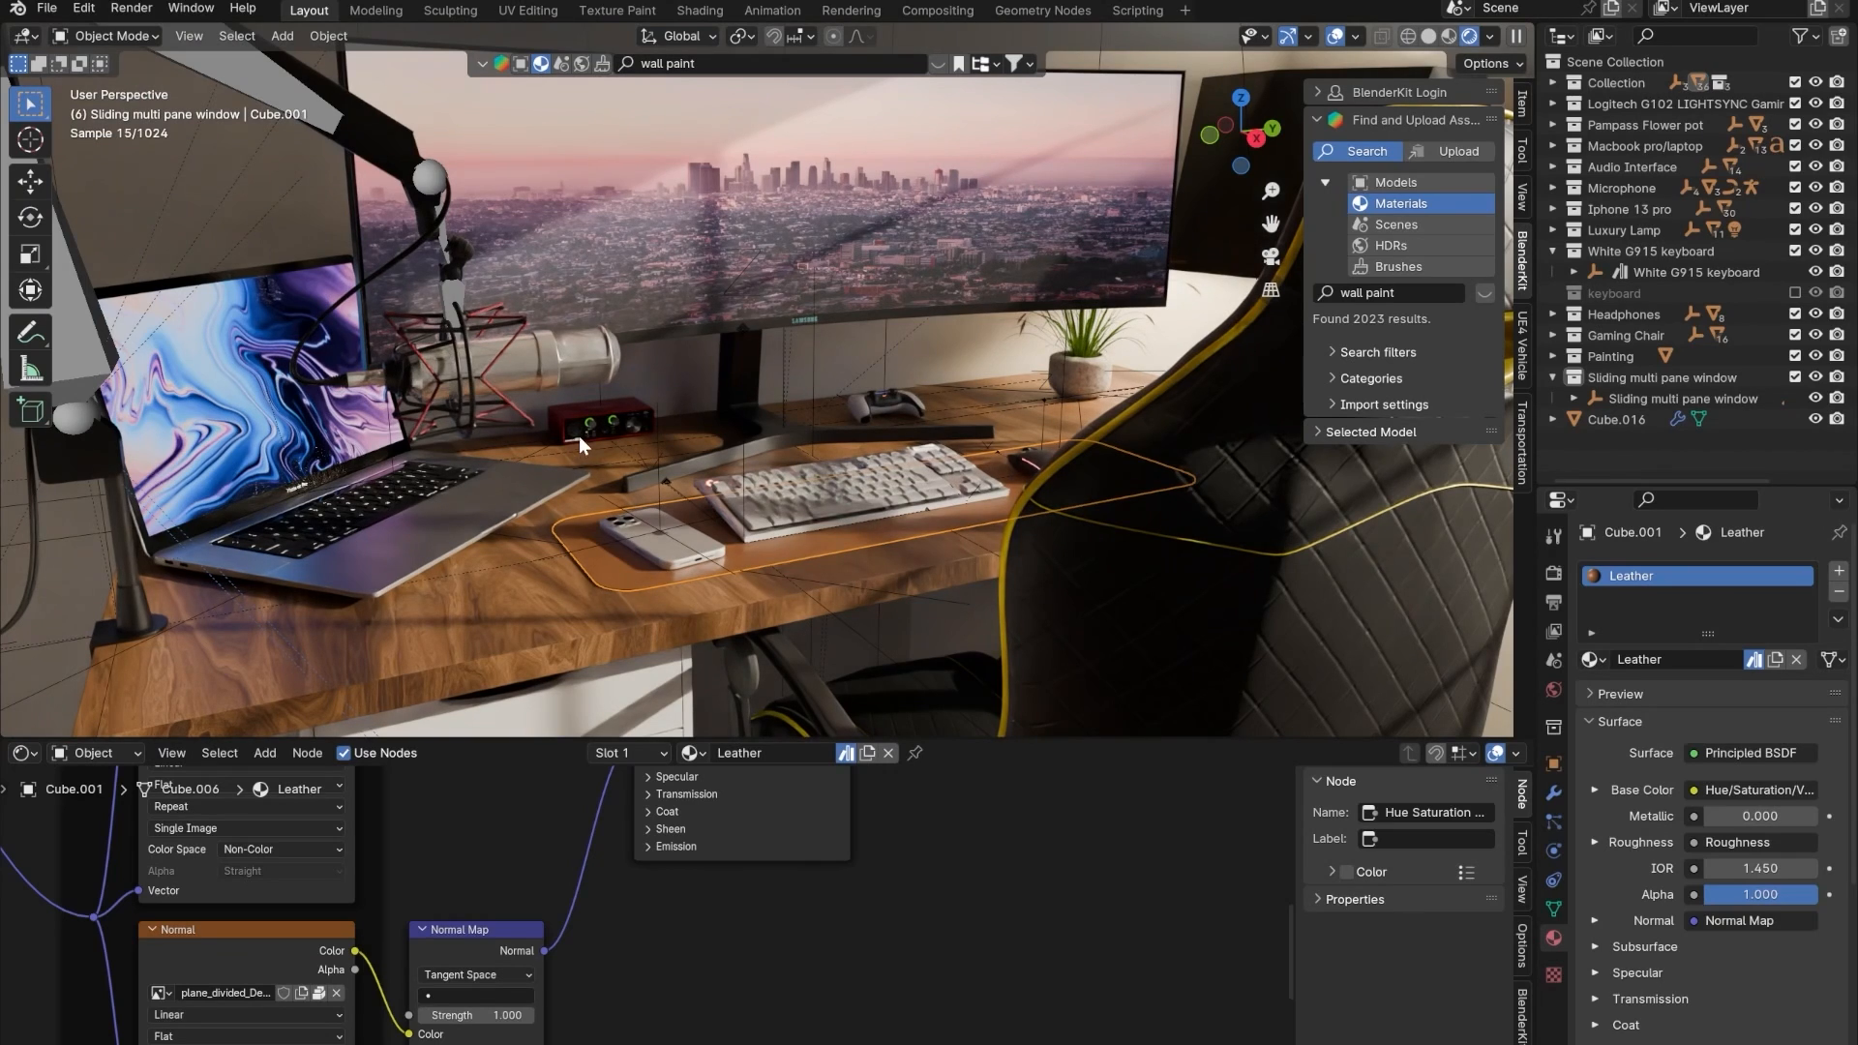
{"action": "left_click", "coordinate": [296, 37]}
{"action": "left_click", "coordinate": [357, 364]}
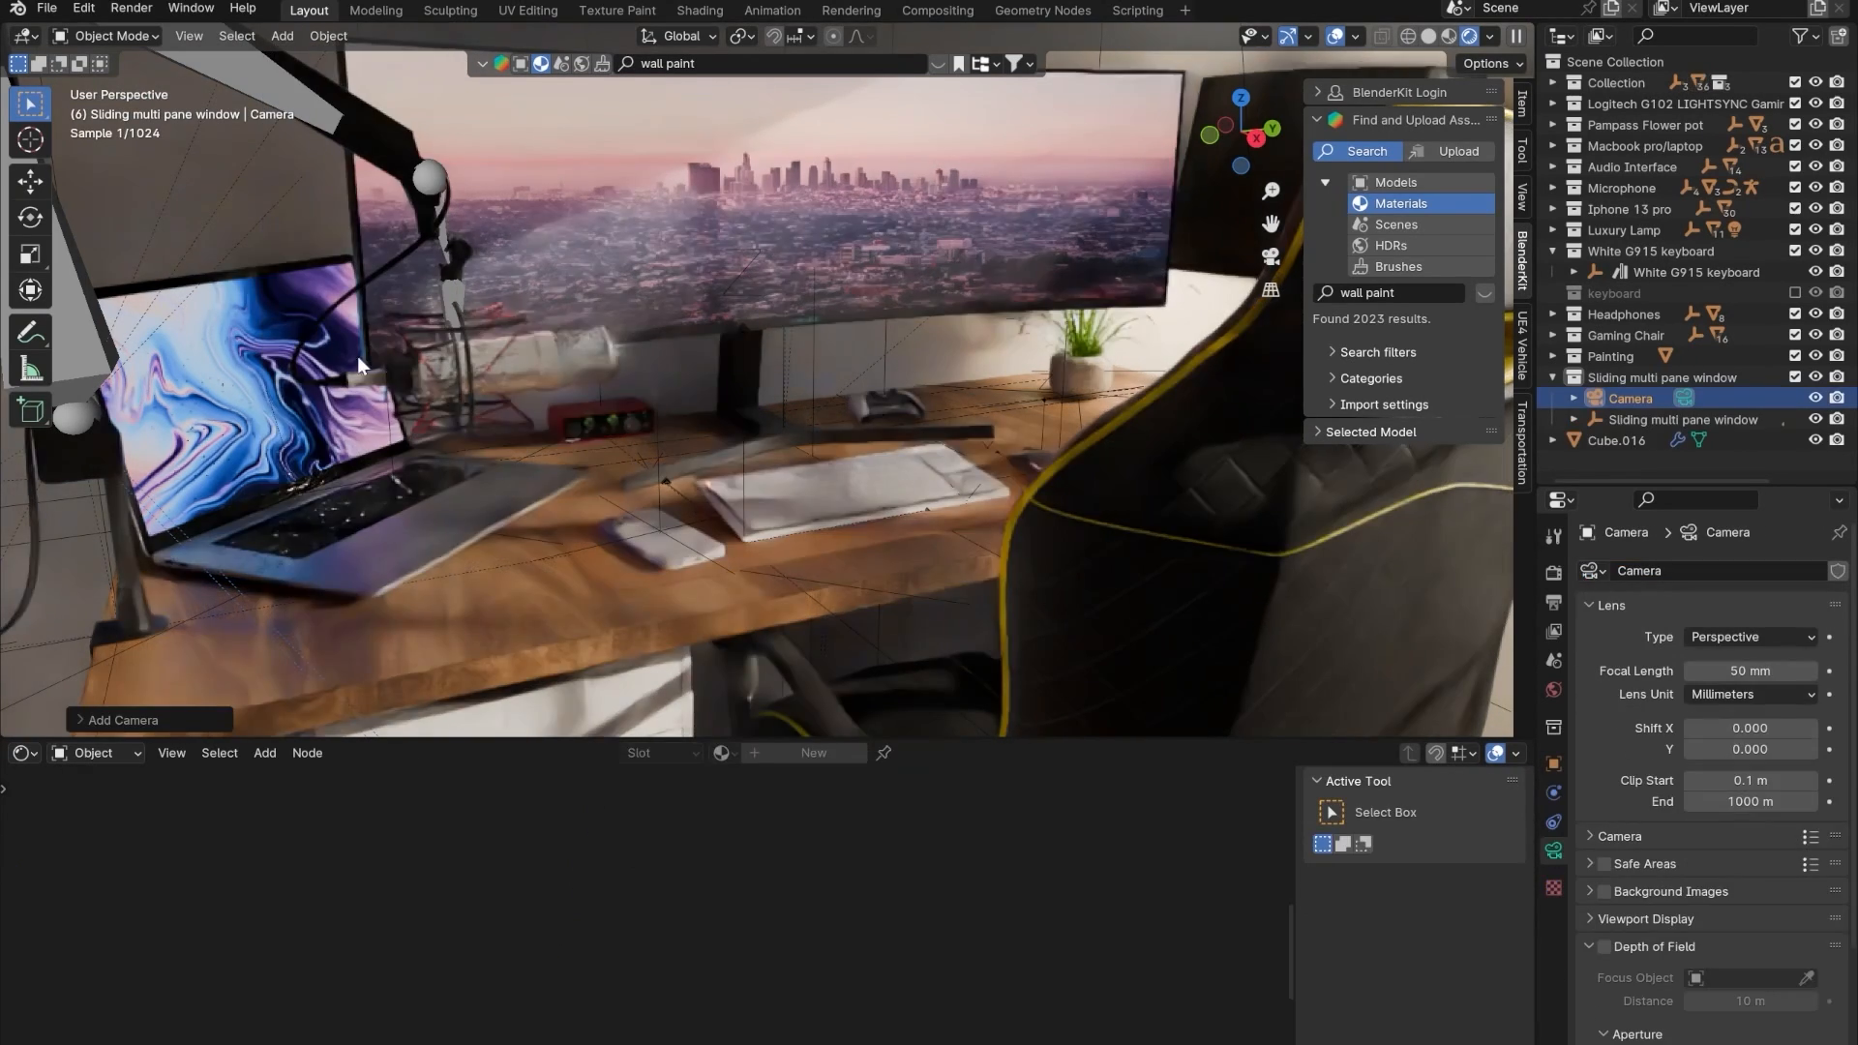
{"action": "left_click", "coordinate": [1271, 258]}
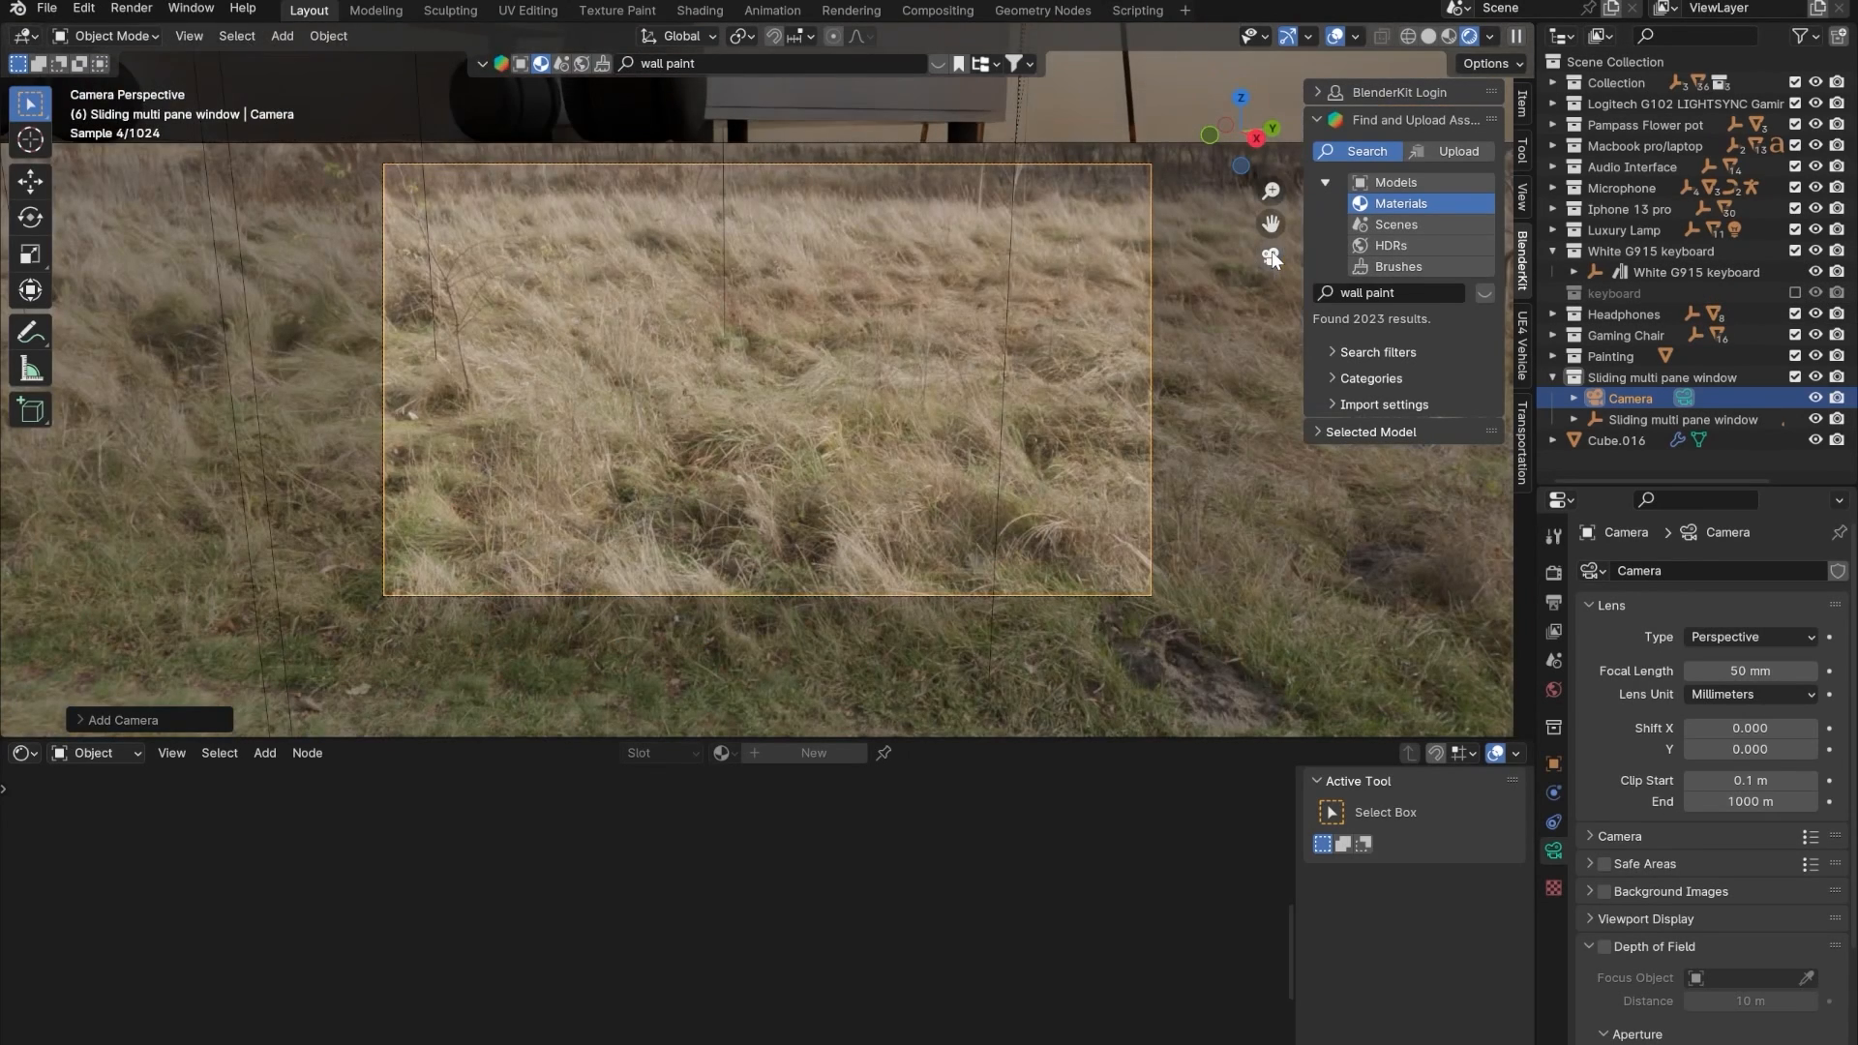
- Set the viewport to Solid shading and lock the camera to the view
{"action": "left_click", "coordinate": [1429, 35]}
{"action": "left_click", "coordinate": [1519, 198]}
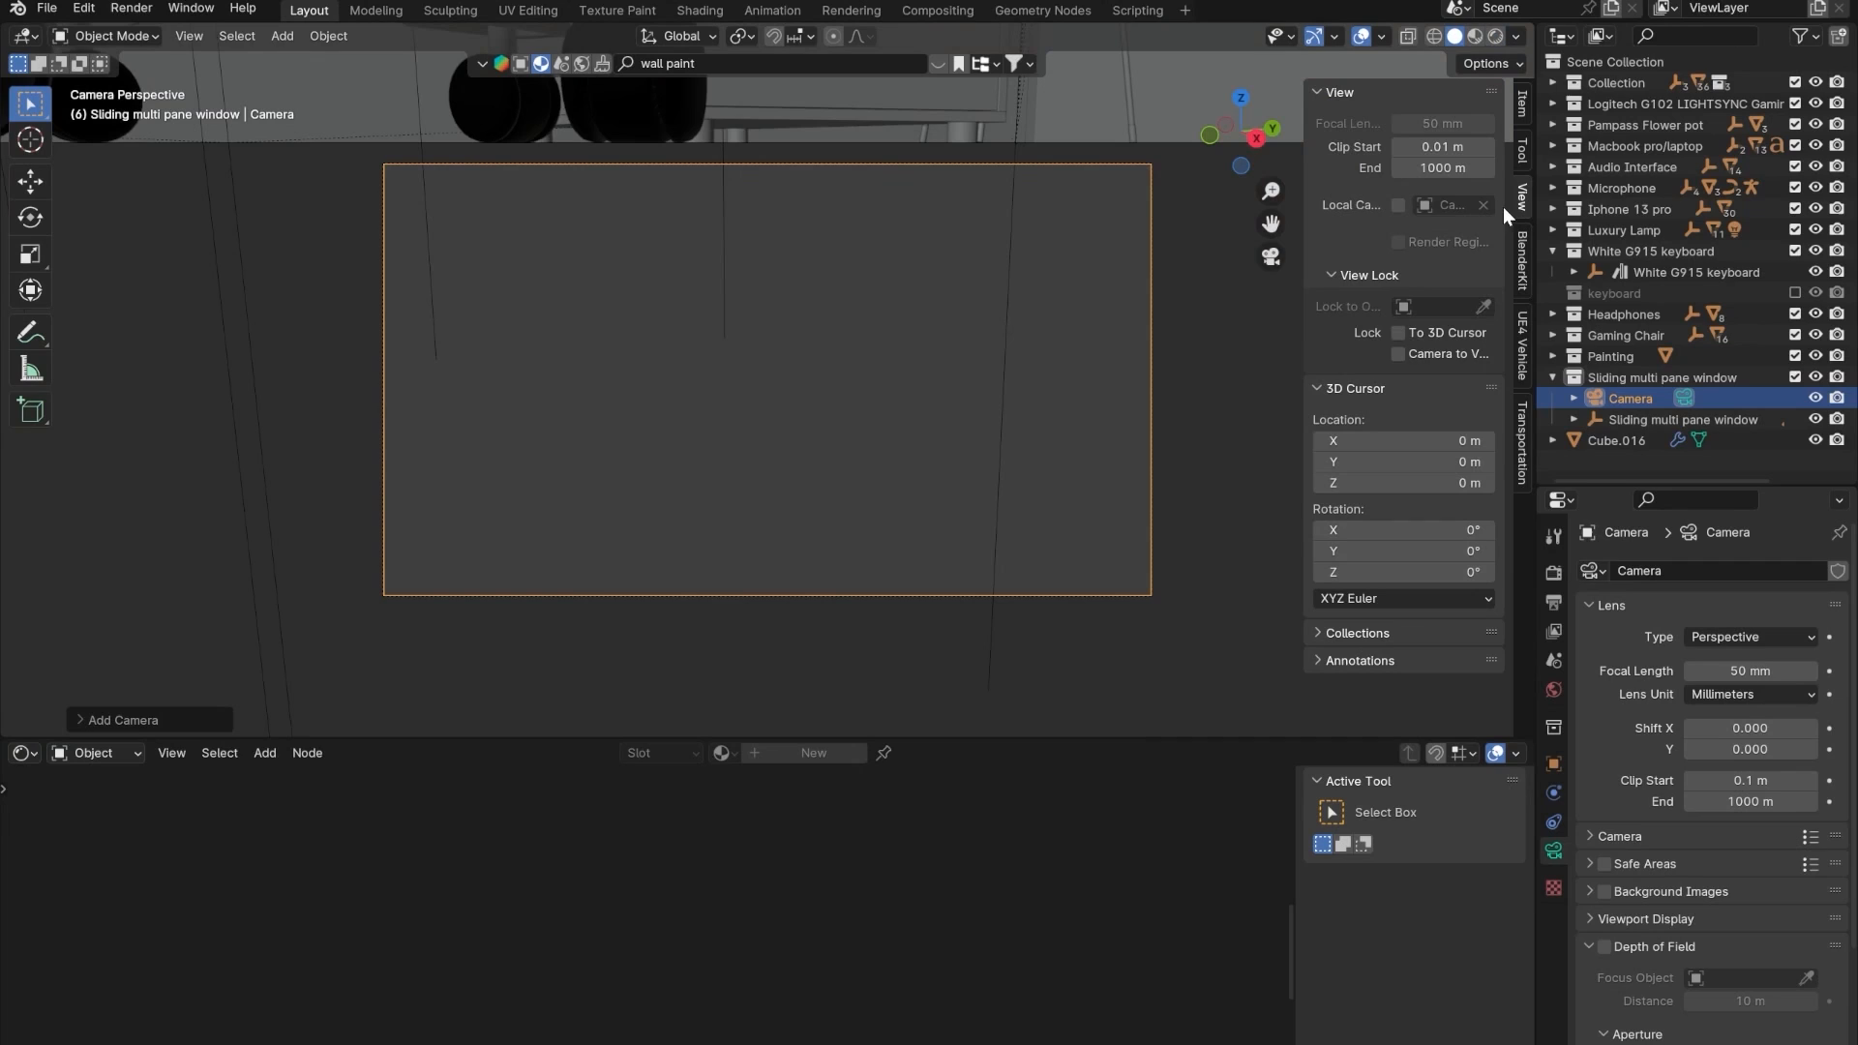
{"action": "left_click", "coordinate": [1400, 355]}
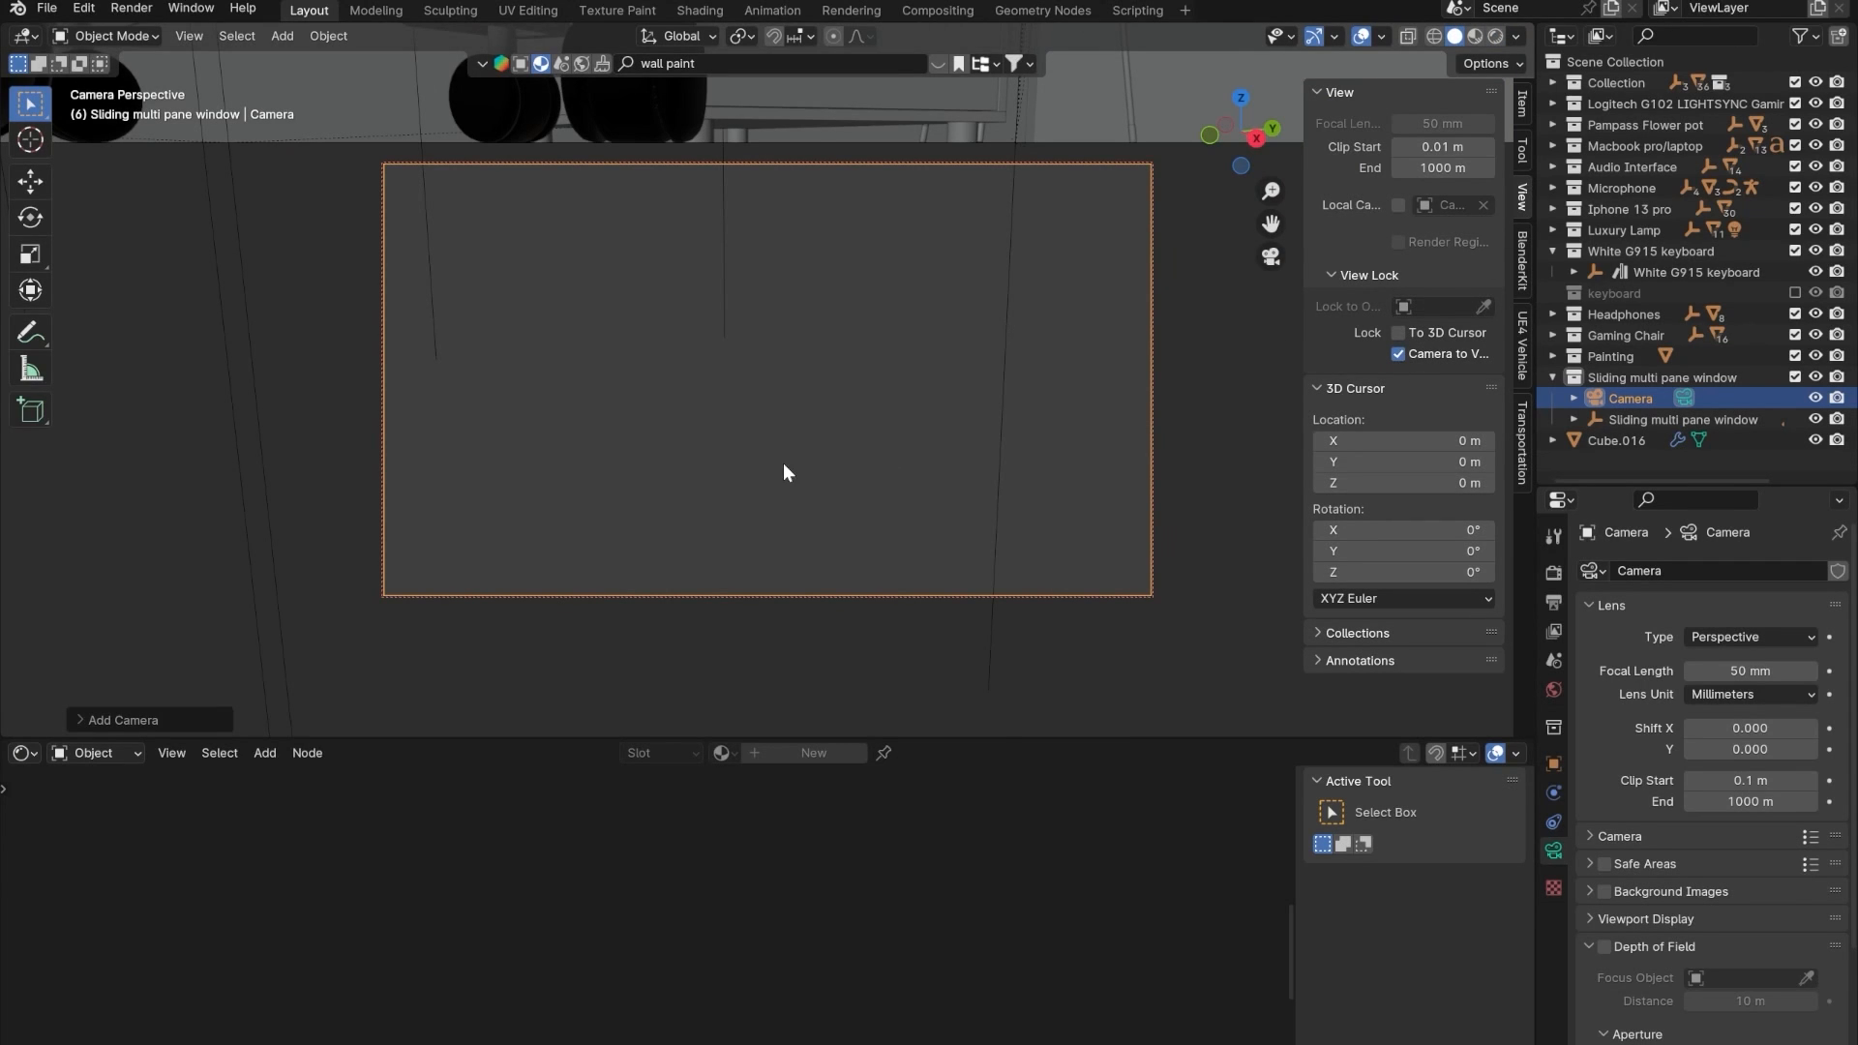
- Position the camera behind the gaming chair to frame the laptop, microphone, curved monitor, lamp and desktop at an angle
{"action": "scroll", "coordinate": [780, 455], "scroll_direction": "down", "scroll_amount": 8}
{"action": "middle_click_drag", "start_coordinate": [734, 292], "coordinate": [918, 455], "text": "shift"}
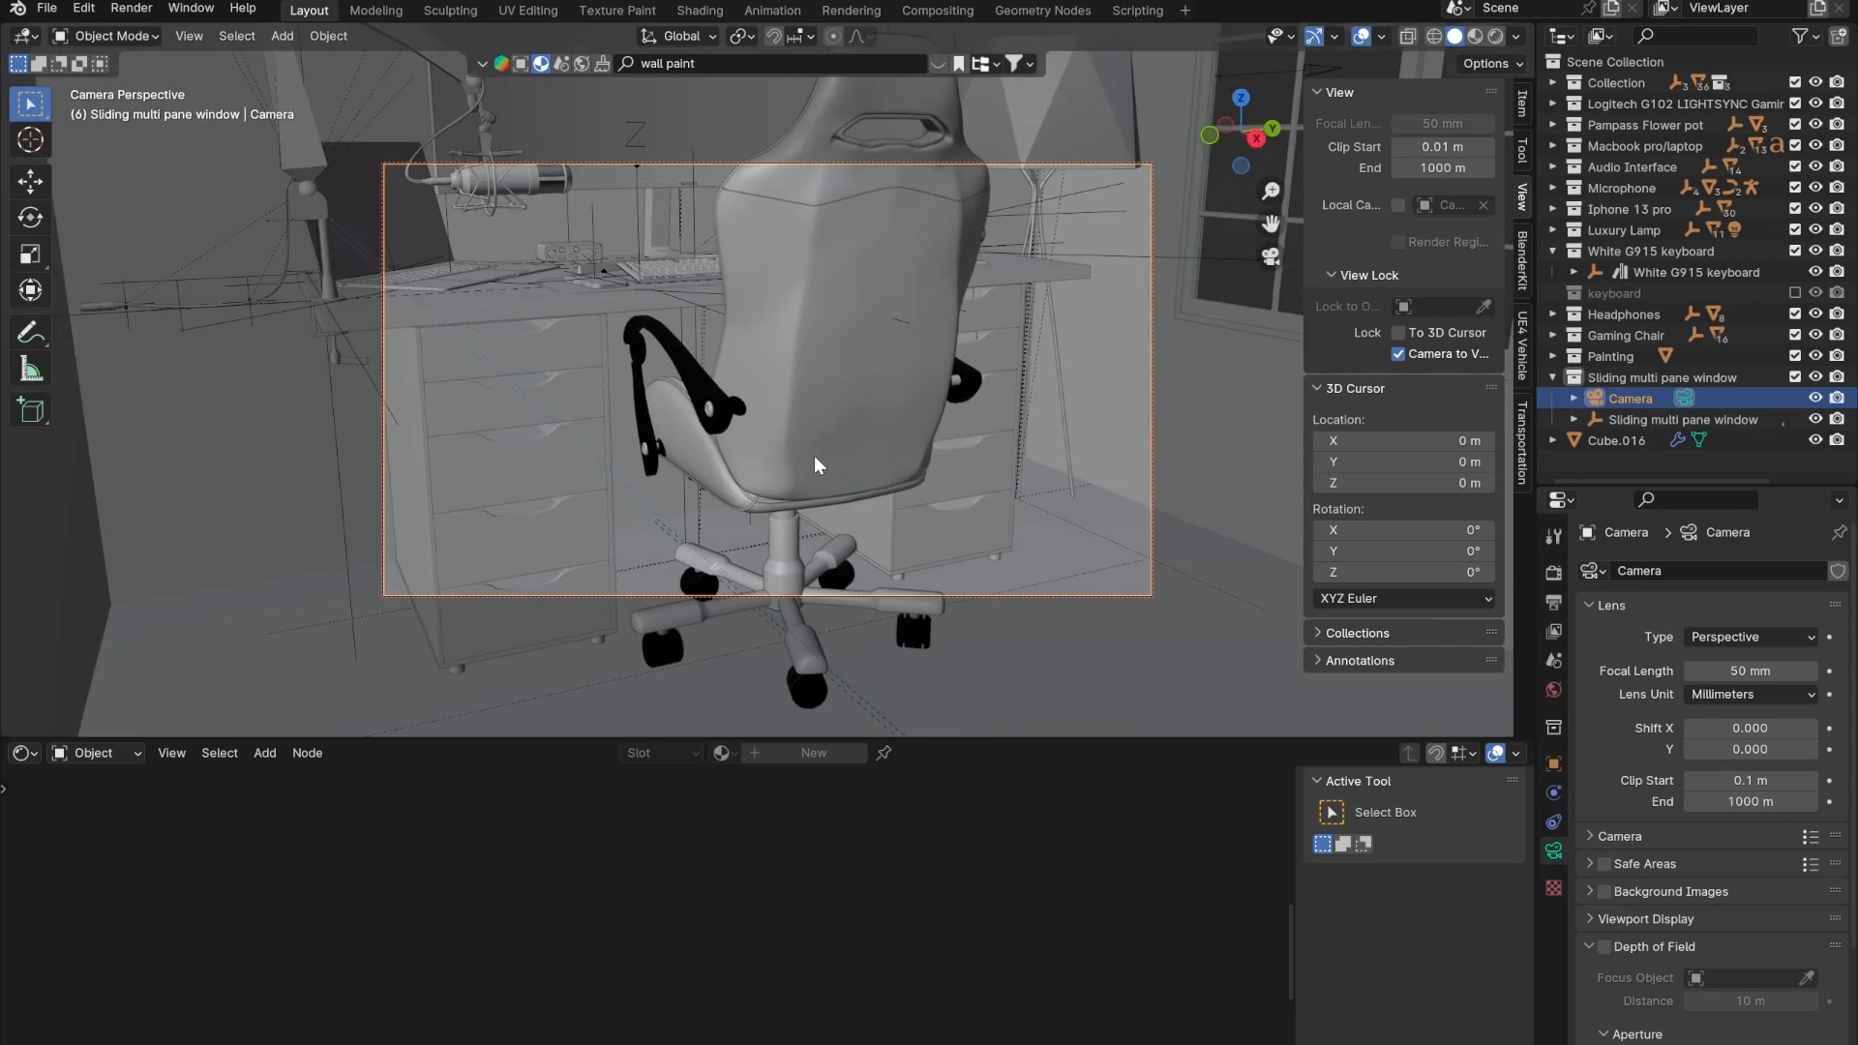
{"action": "scroll", "coordinate": [862, 526], "scroll_direction": "up", "scroll_amount": 1}
{"action": "scroll", "coordinate": [862, 526], "scroll_direction": "down", "scroll_amount": 1}
{"action": "scroll", "coordinate": [857, 521], "scroll_direction": "up", "scroll_amount": 1}
{"action": "scroll", "coordinate": [839, 399], "scroll_direction": "up", "scroll_amount": 5}
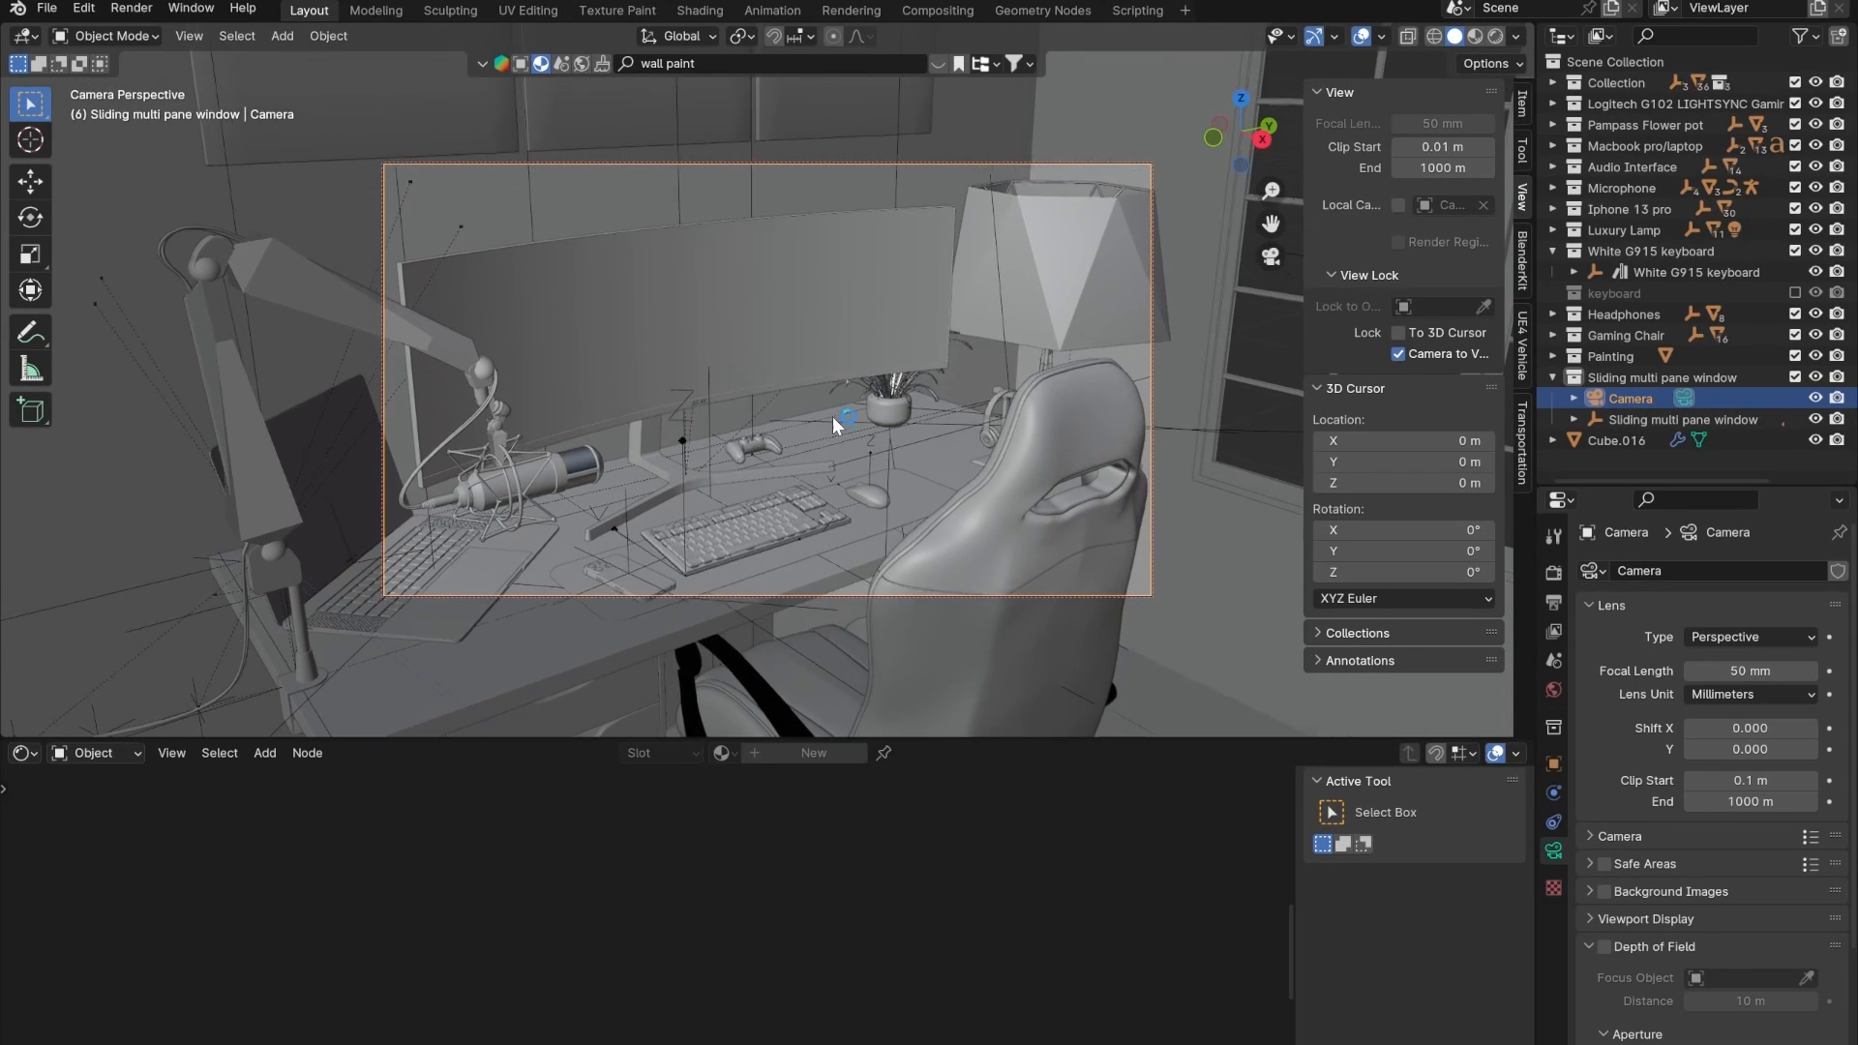
{"action": "scroll", "coordinate": [843, 405], "scroll_direction": "down", "scroll_amount": 3}
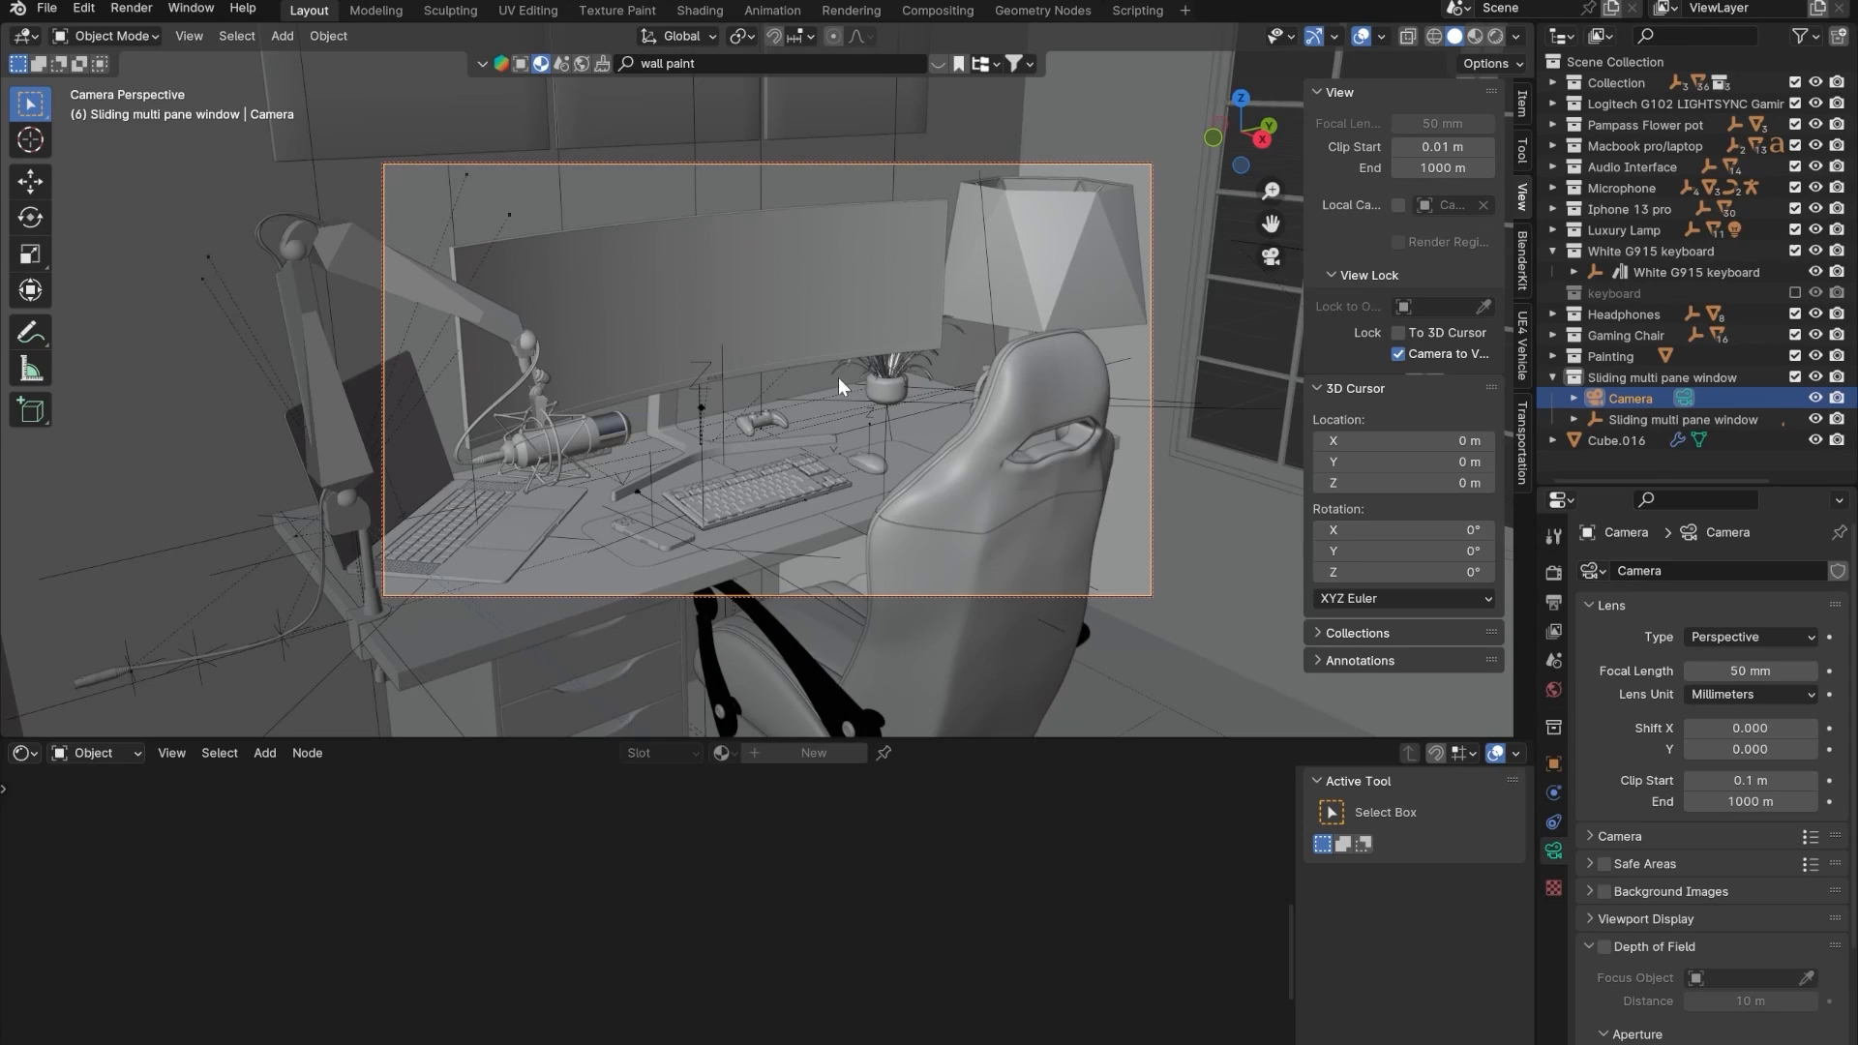
{"action": "scroll", "coordinate": [839, 378], "scroll_direction": "up", "scroll_amount": 3}
{"action": "scroll", "coordinate": [836, 386], "scroll_direction": "down", "scroll_amount": 3}
{"action": "scroll", "coordinate": [839, 381], "scroll_direction": "up", "scroll_amount": 1}
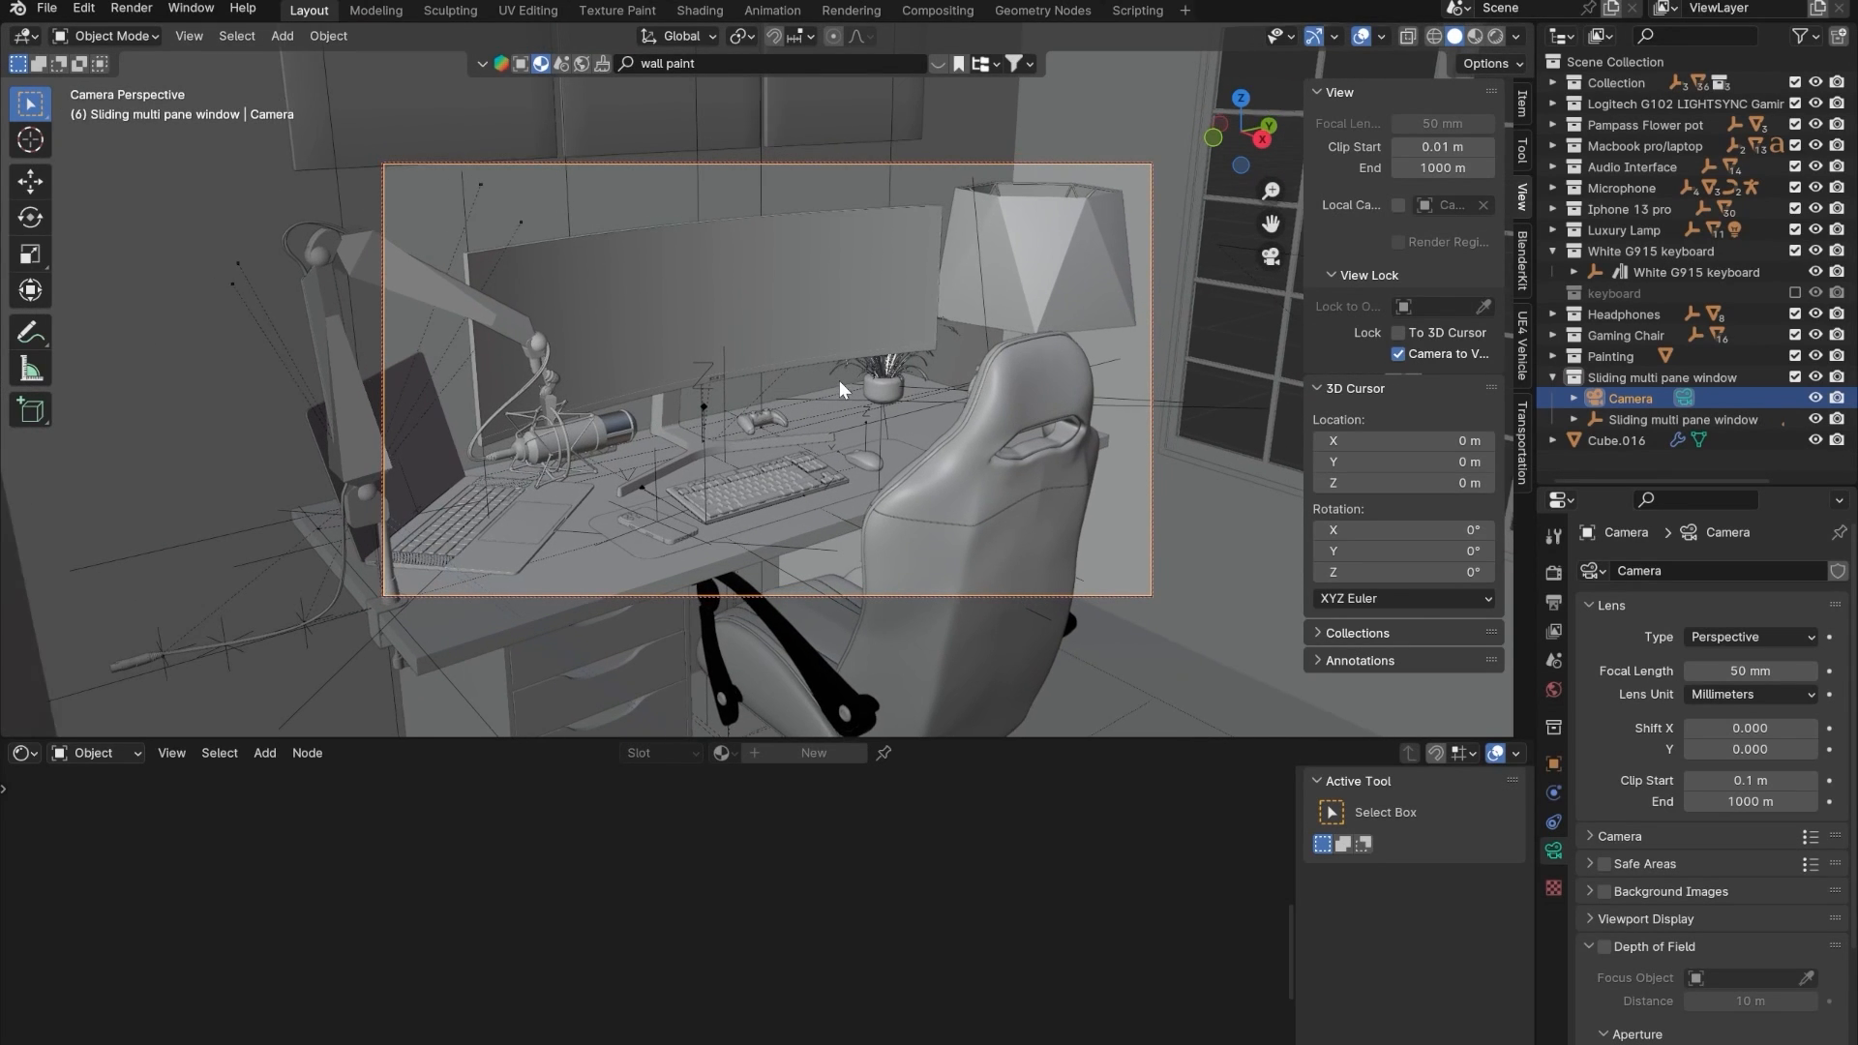
{"action": "scroll", "coordinate": [839, 379], "scroll_direction": "up", "scroll_amount": 1}
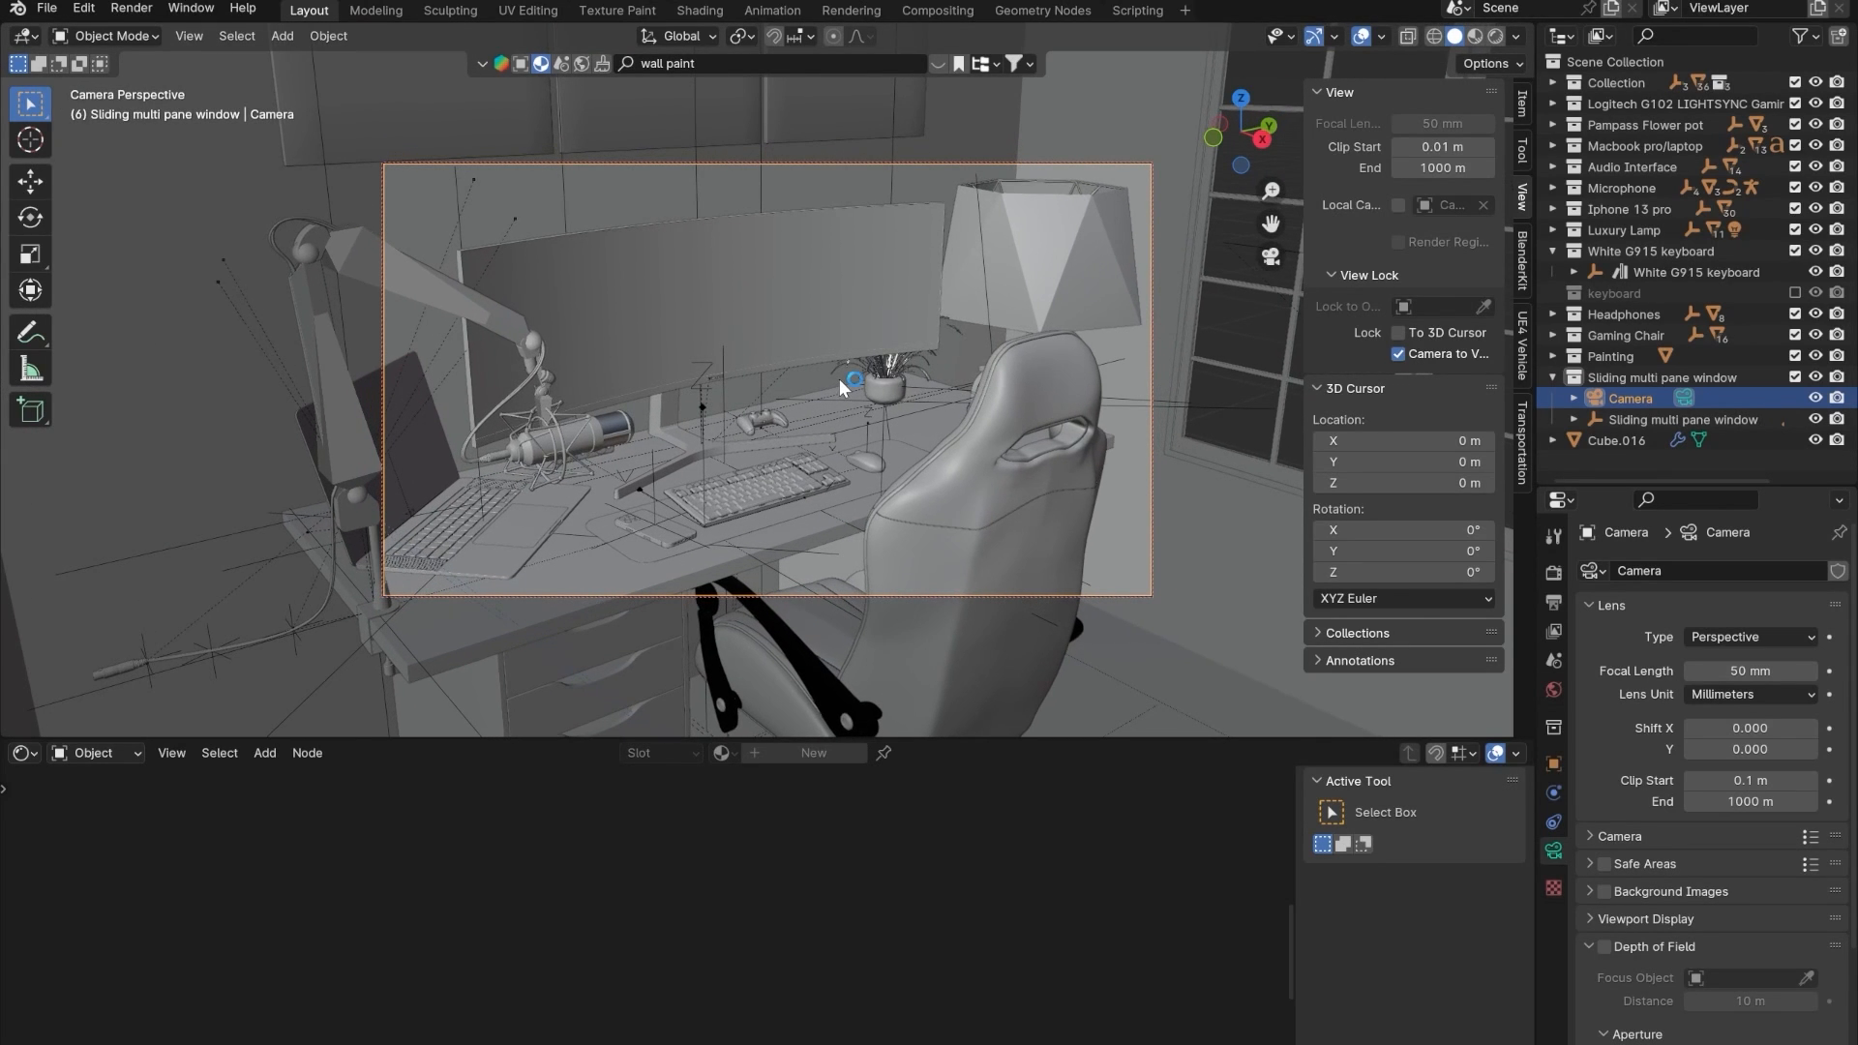
{"action": "mouse_move", "coordinate": [825, 482]}
{"action": "middle_mouse_down"}
{"action": "mouse_move", "coordinate": [848, 496]}
{"action": "mouse_move", "coordinate": [828, 486]}
{"action": "middle_mouse_up"}
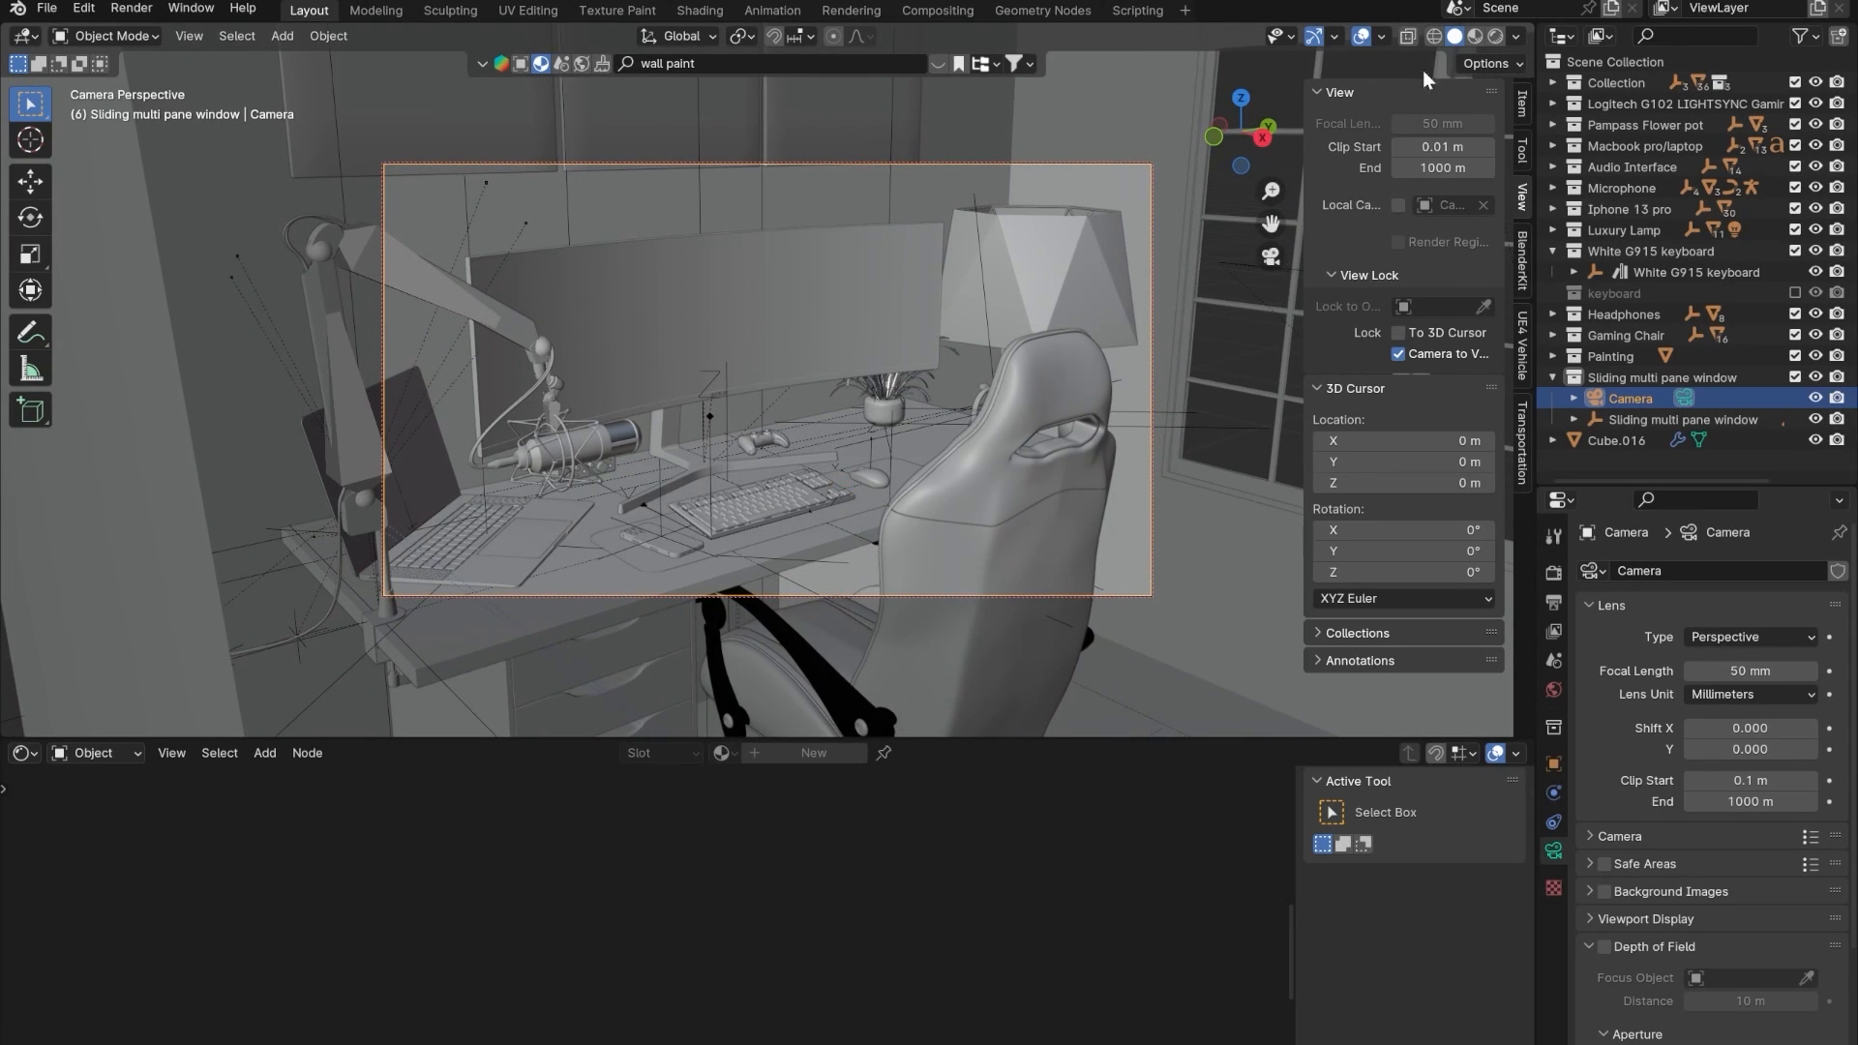
- Show the camera view in Rendered shading with a render region around the whole frame, and hide the viewport overlays
{"action": "left_click", "coordinate": [1492, 38]}
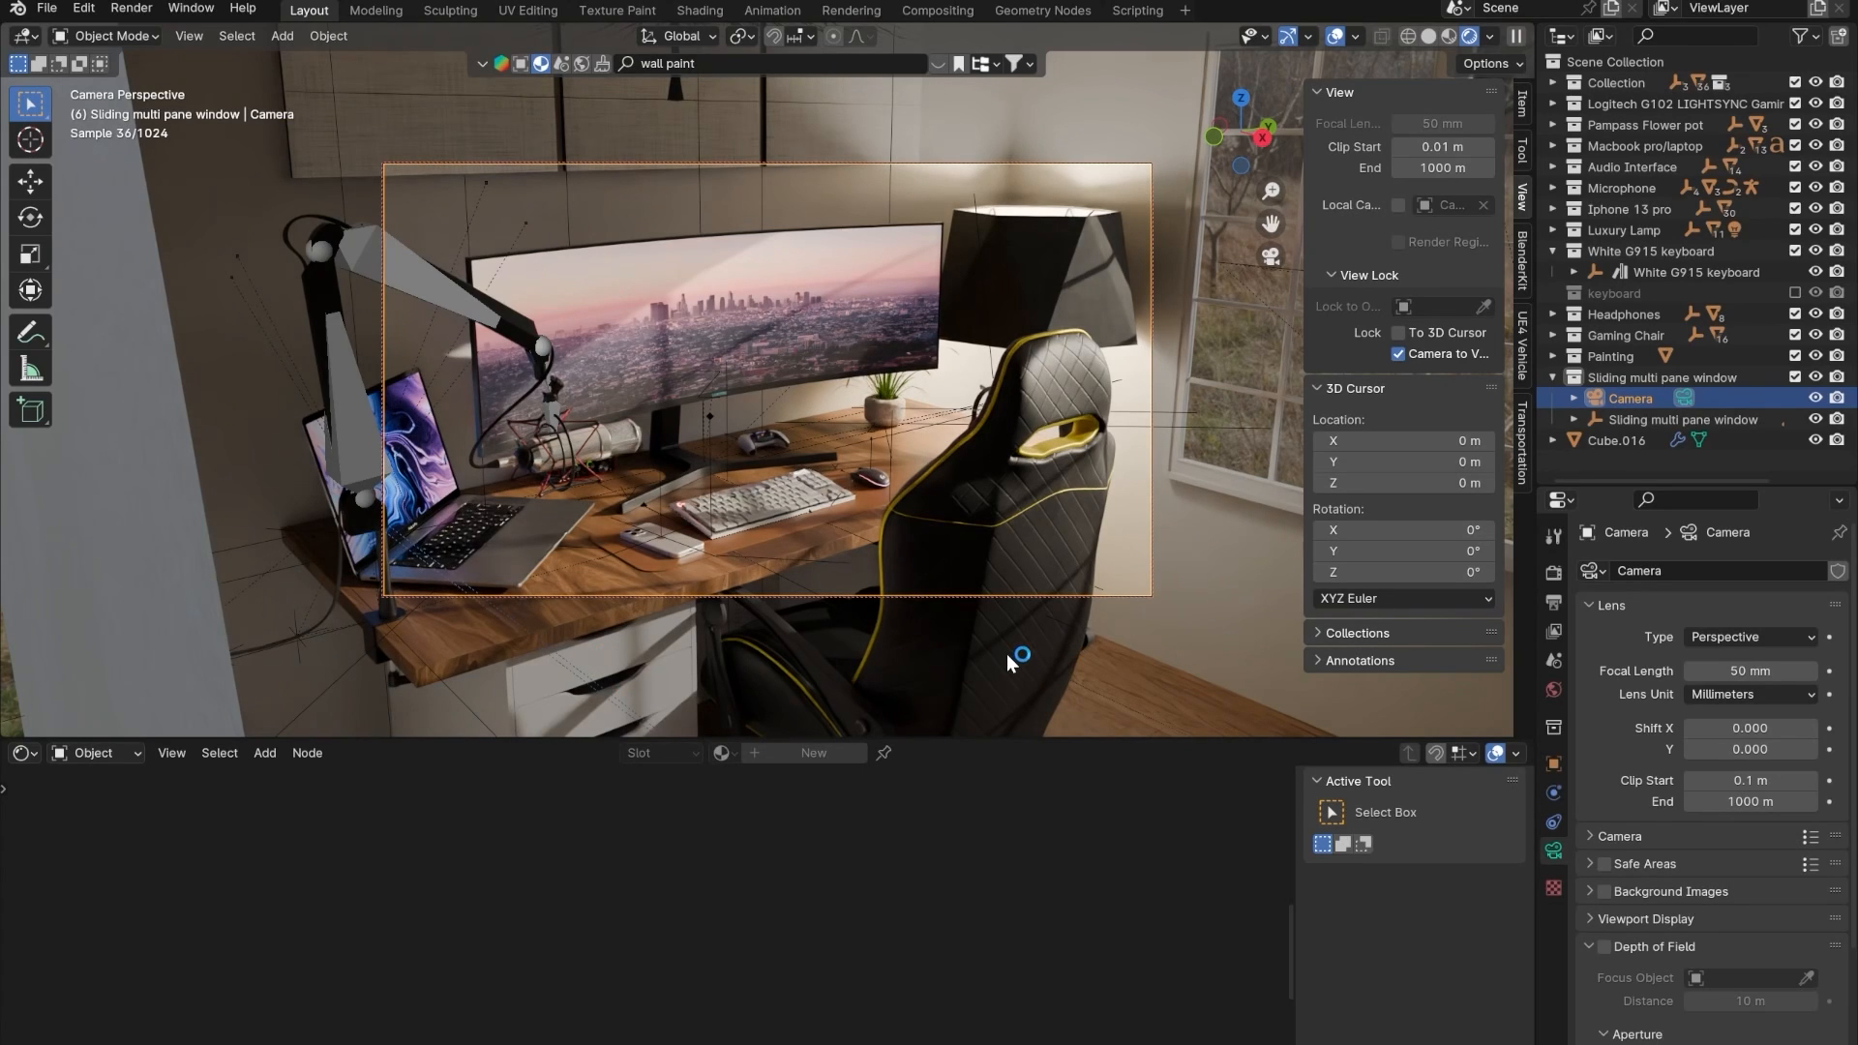
{"action": "key", "text": "ctrl+b"}
{"action": "left_click_drag", "start_coordinate": [1189, 635], "coordinate": [353, 124]}
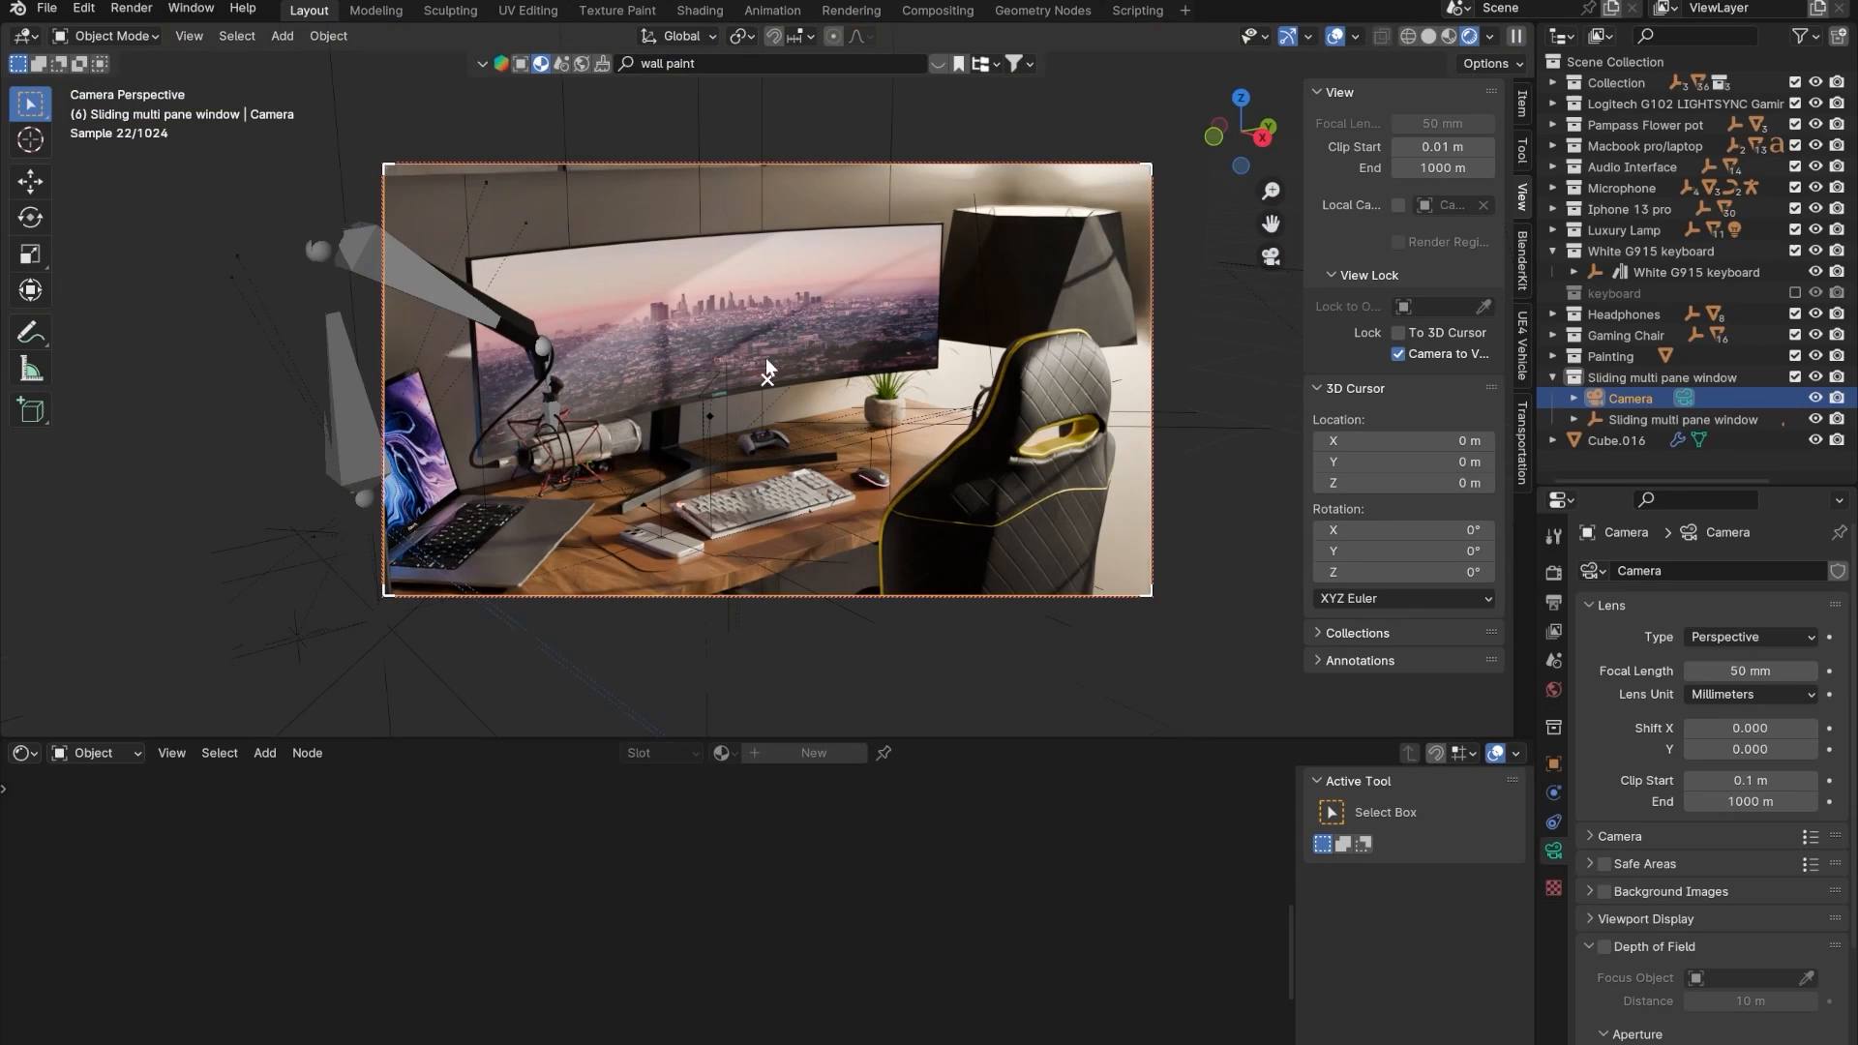
{"action": "left_click", "coordinate": [1335, 37]}
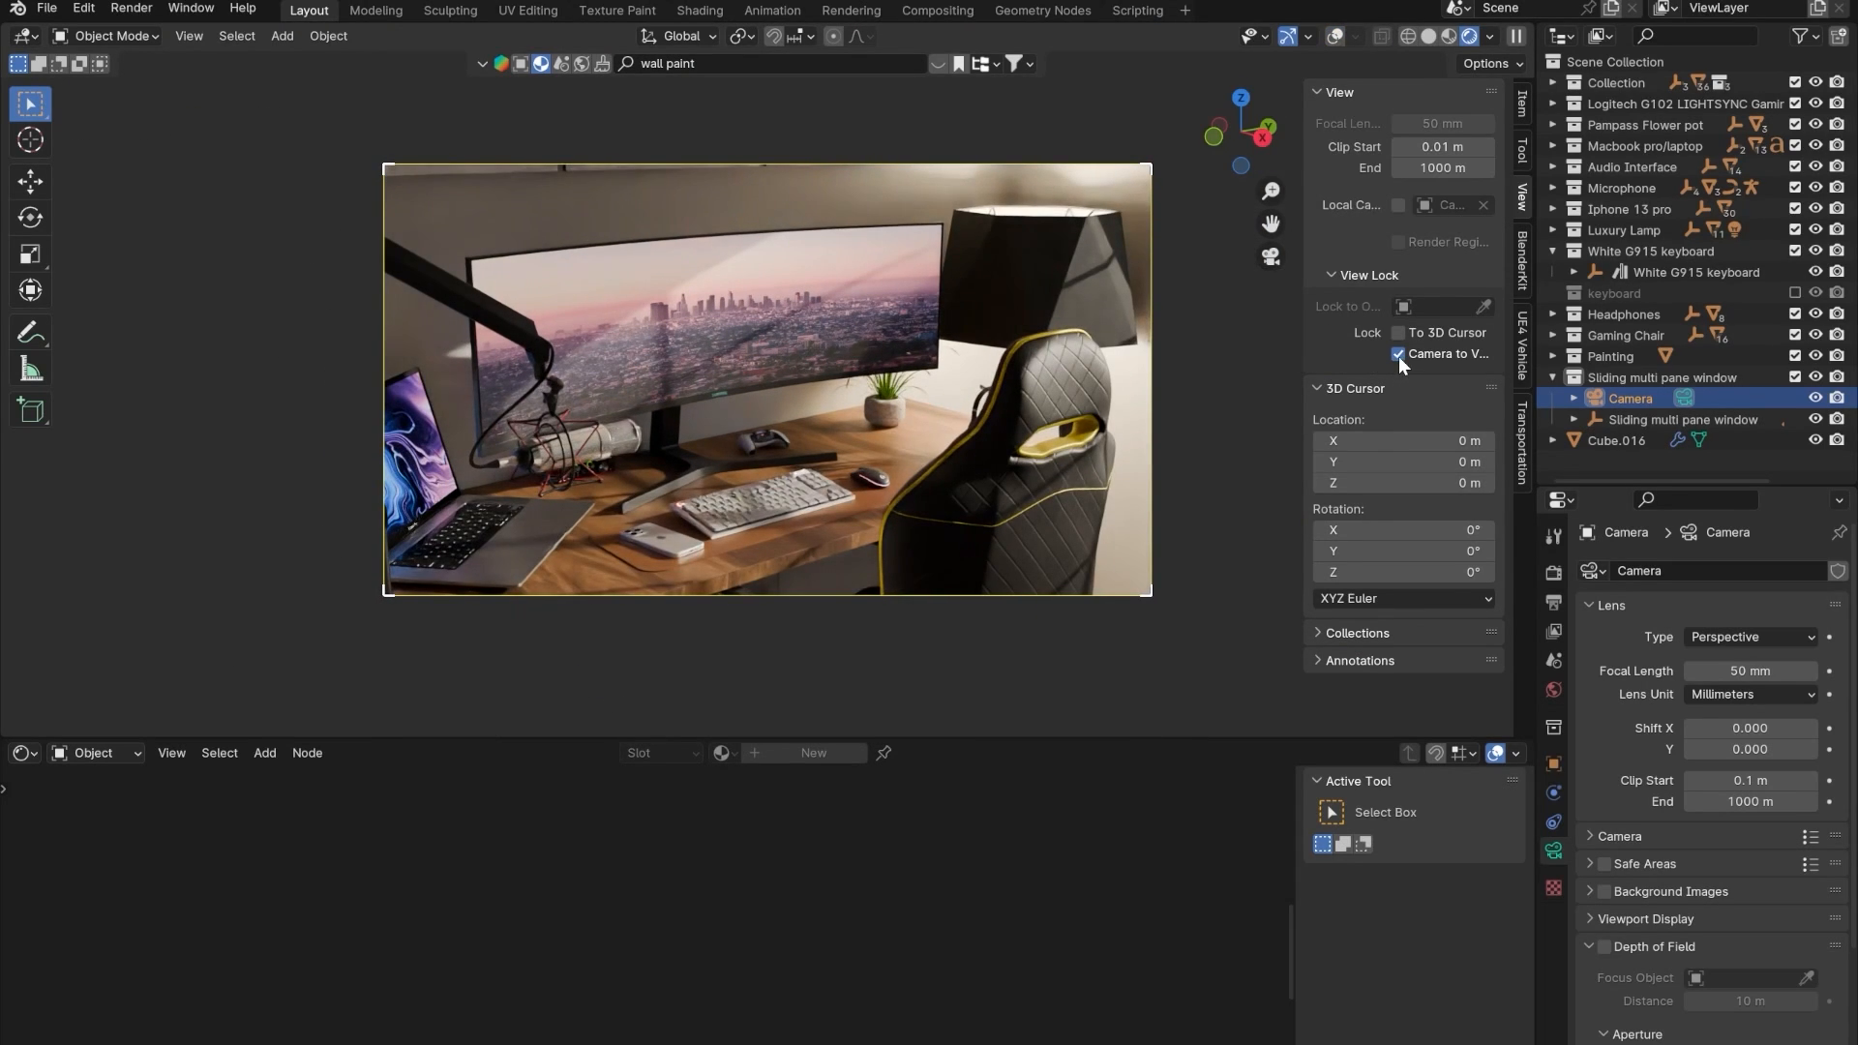
- Enlarge the camera frame in the viewport, slightly adjust the camera's framing of the desk, and leave the camera unlocked from the view
{"action": "left_click", "coordinate": [1398, 354]}
{"action": "scroll", "coordinate": [1199, 410], "scroll_direction": "up", "scroll_amount": 2}
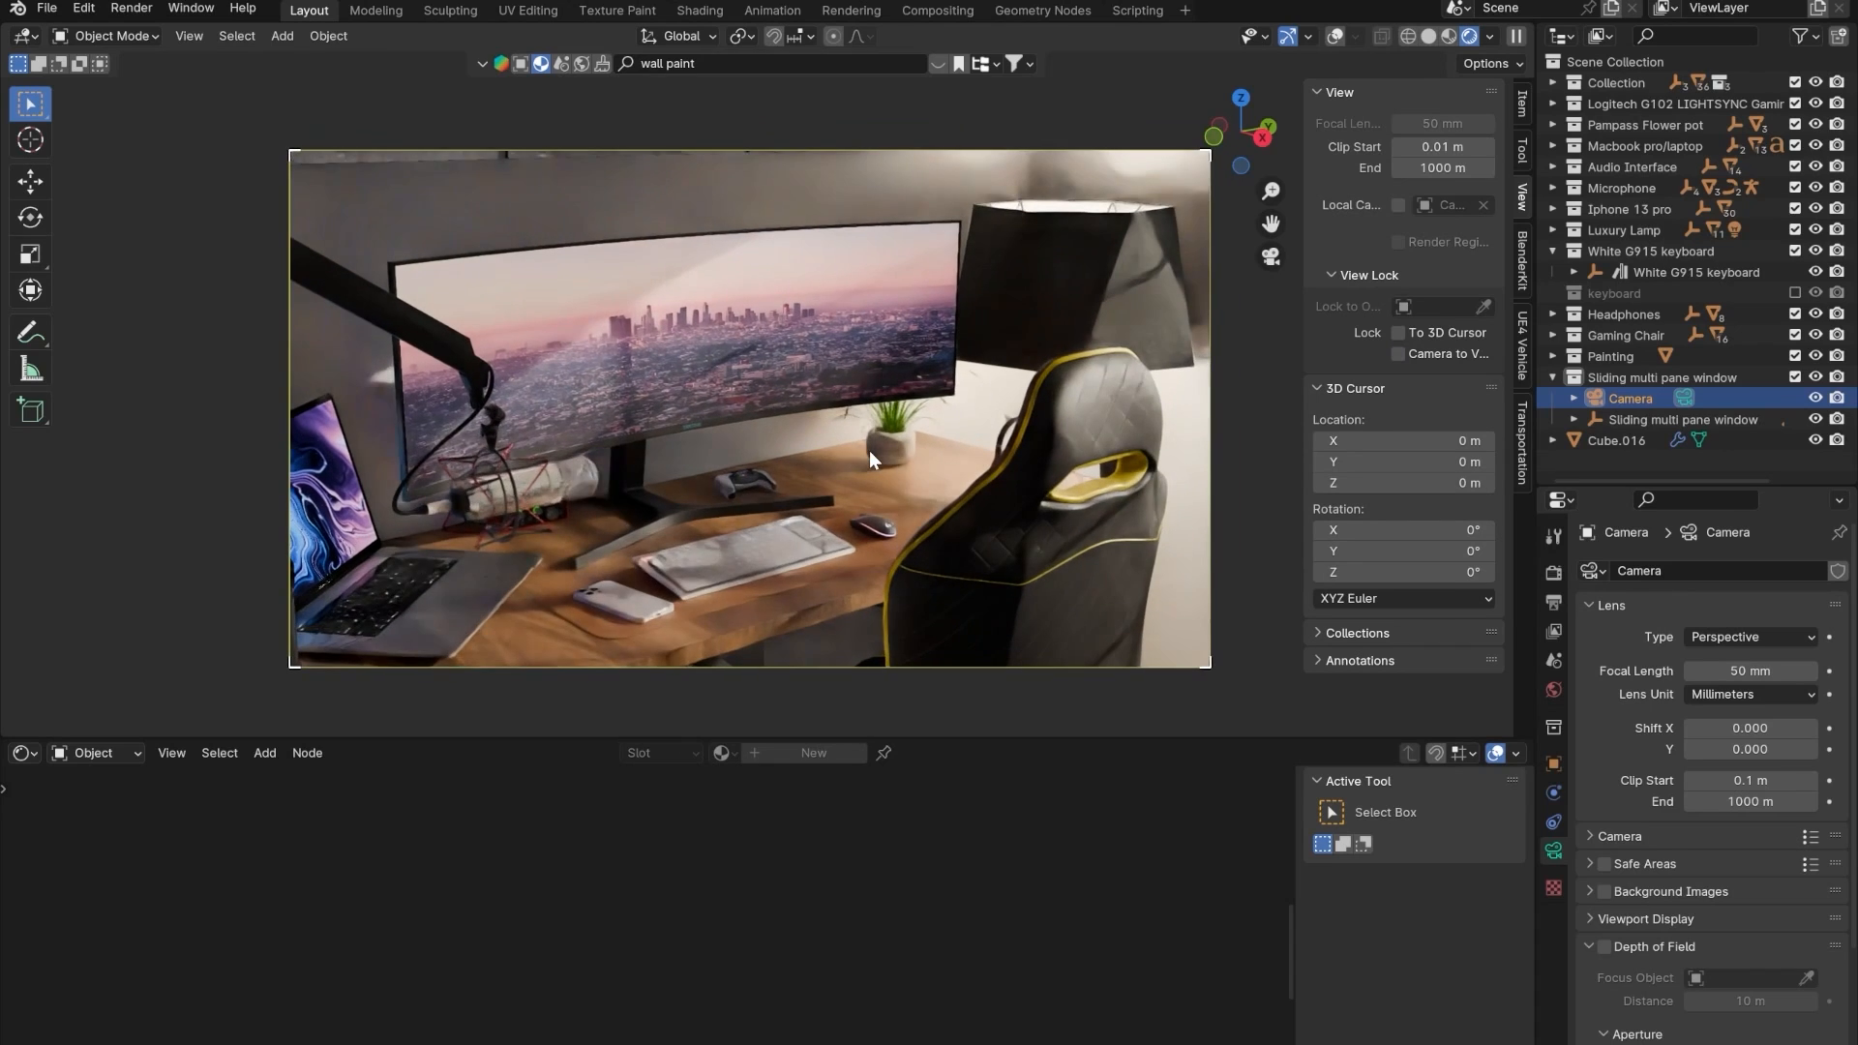
{"action": "scroll", "coordinate": [869, 450], "scroll_direction": "up", "scroll_amount": 1}
{"action": "middle_click_drag", "start_coordinate": [859, 441], "coordinate": [798, 427], "text": "shift"}
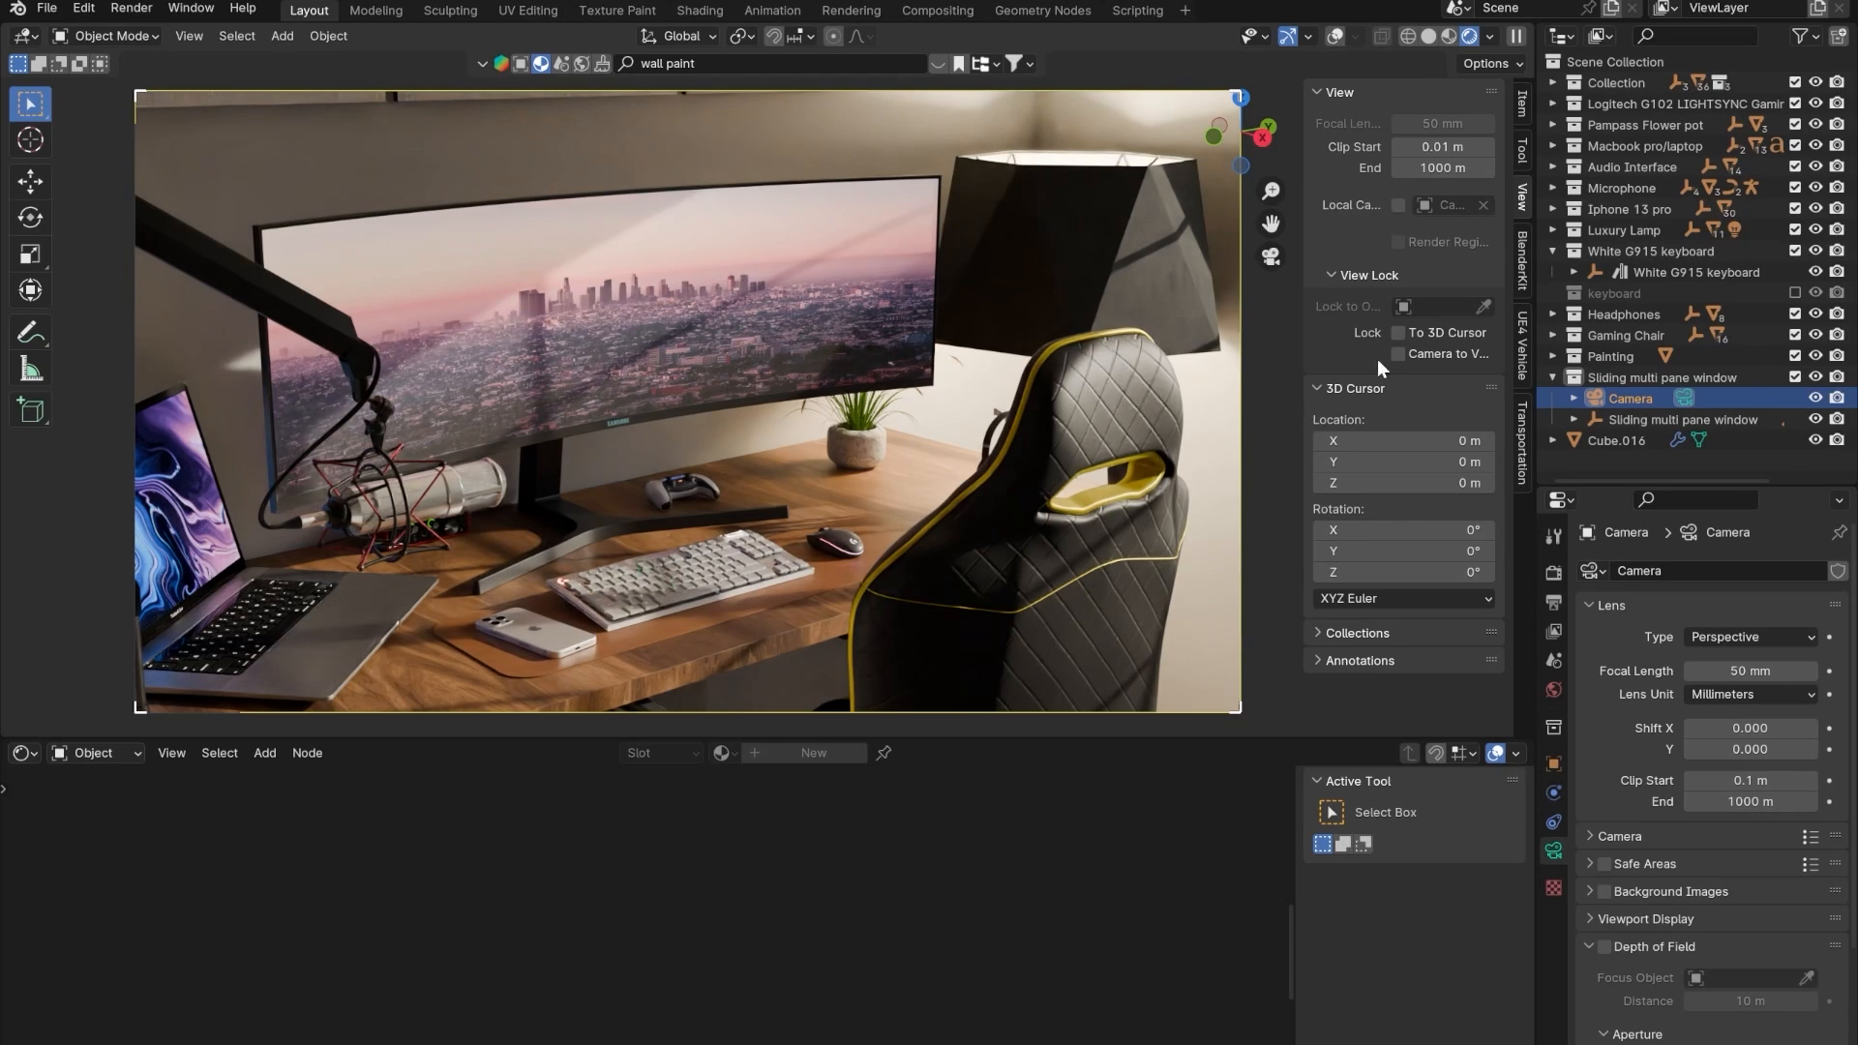
{"action": "middle_click_drag", "start_coordinate": [810, 422], "coordinate": [840, 420], "text": "shift"}
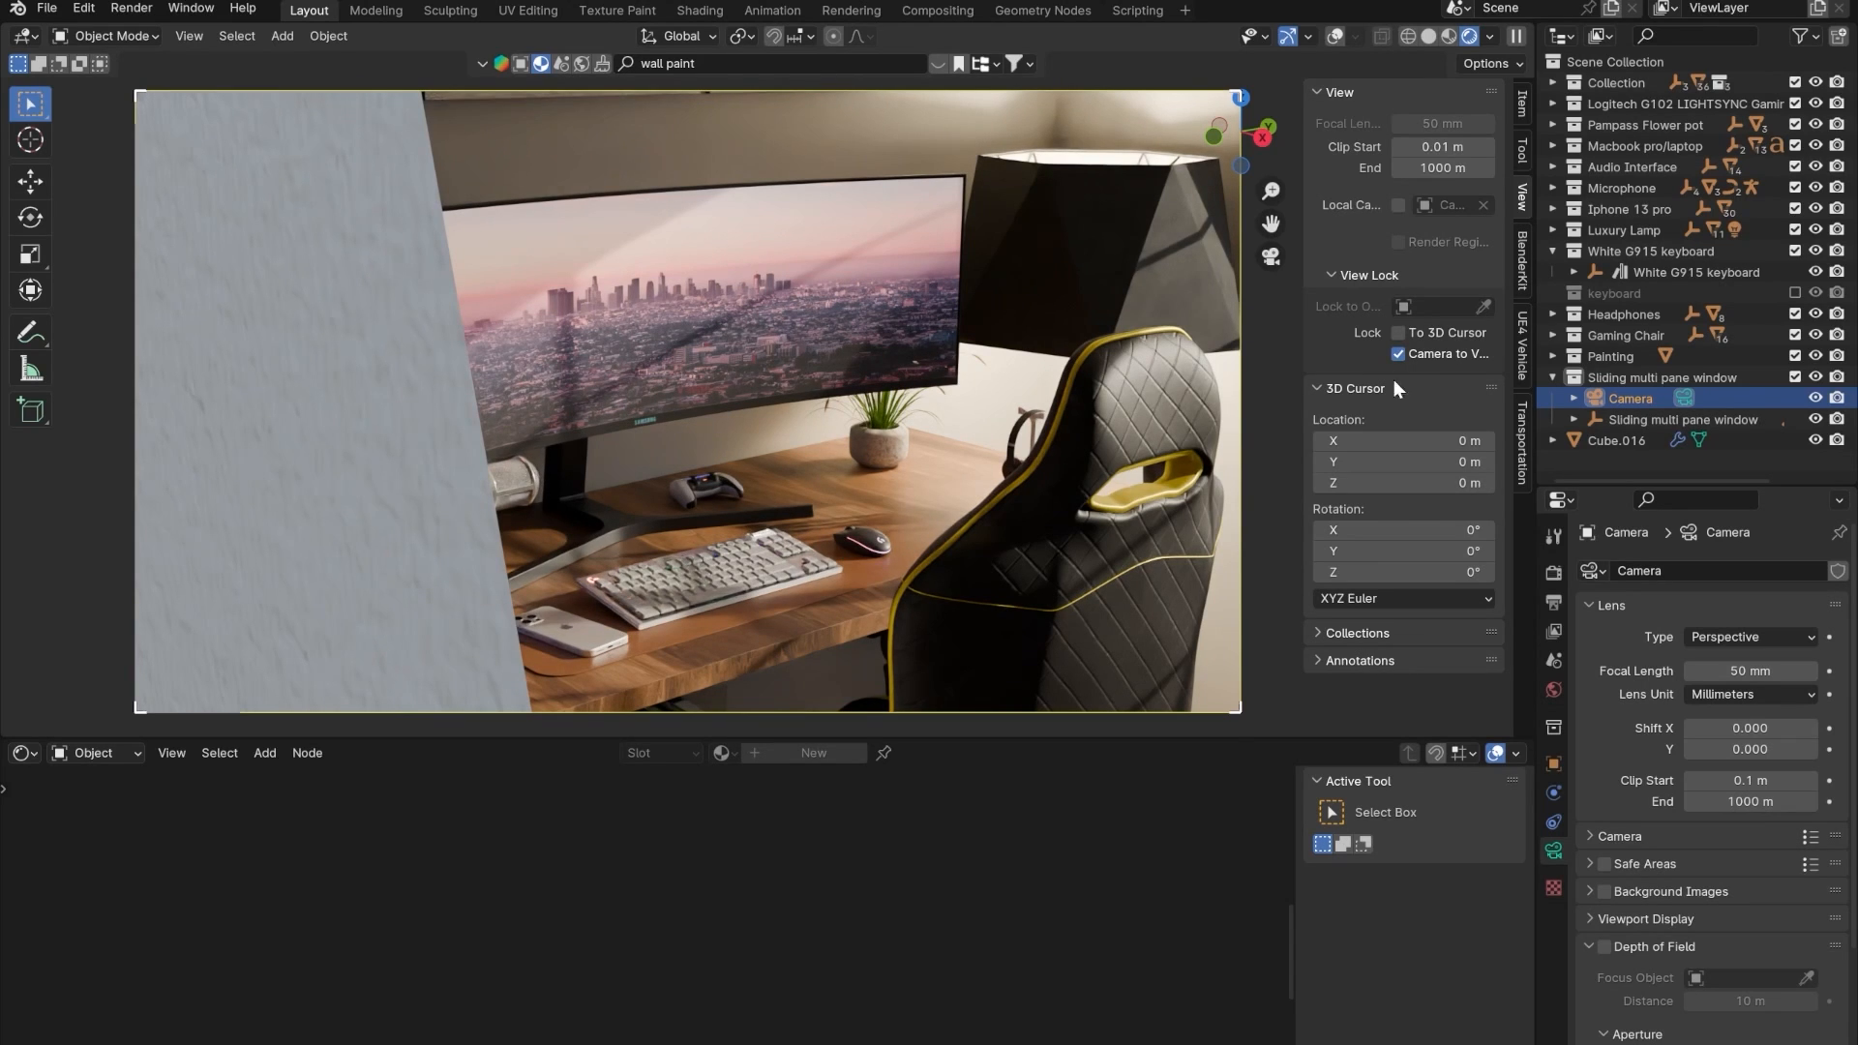
{"action": "left_click", "coordinate": [1398, 355]}
- Leave the camera view for a Solid-shaded outside view, select the room box and show the viewport overlays again
{"action": "key", "text": "KP_0"}
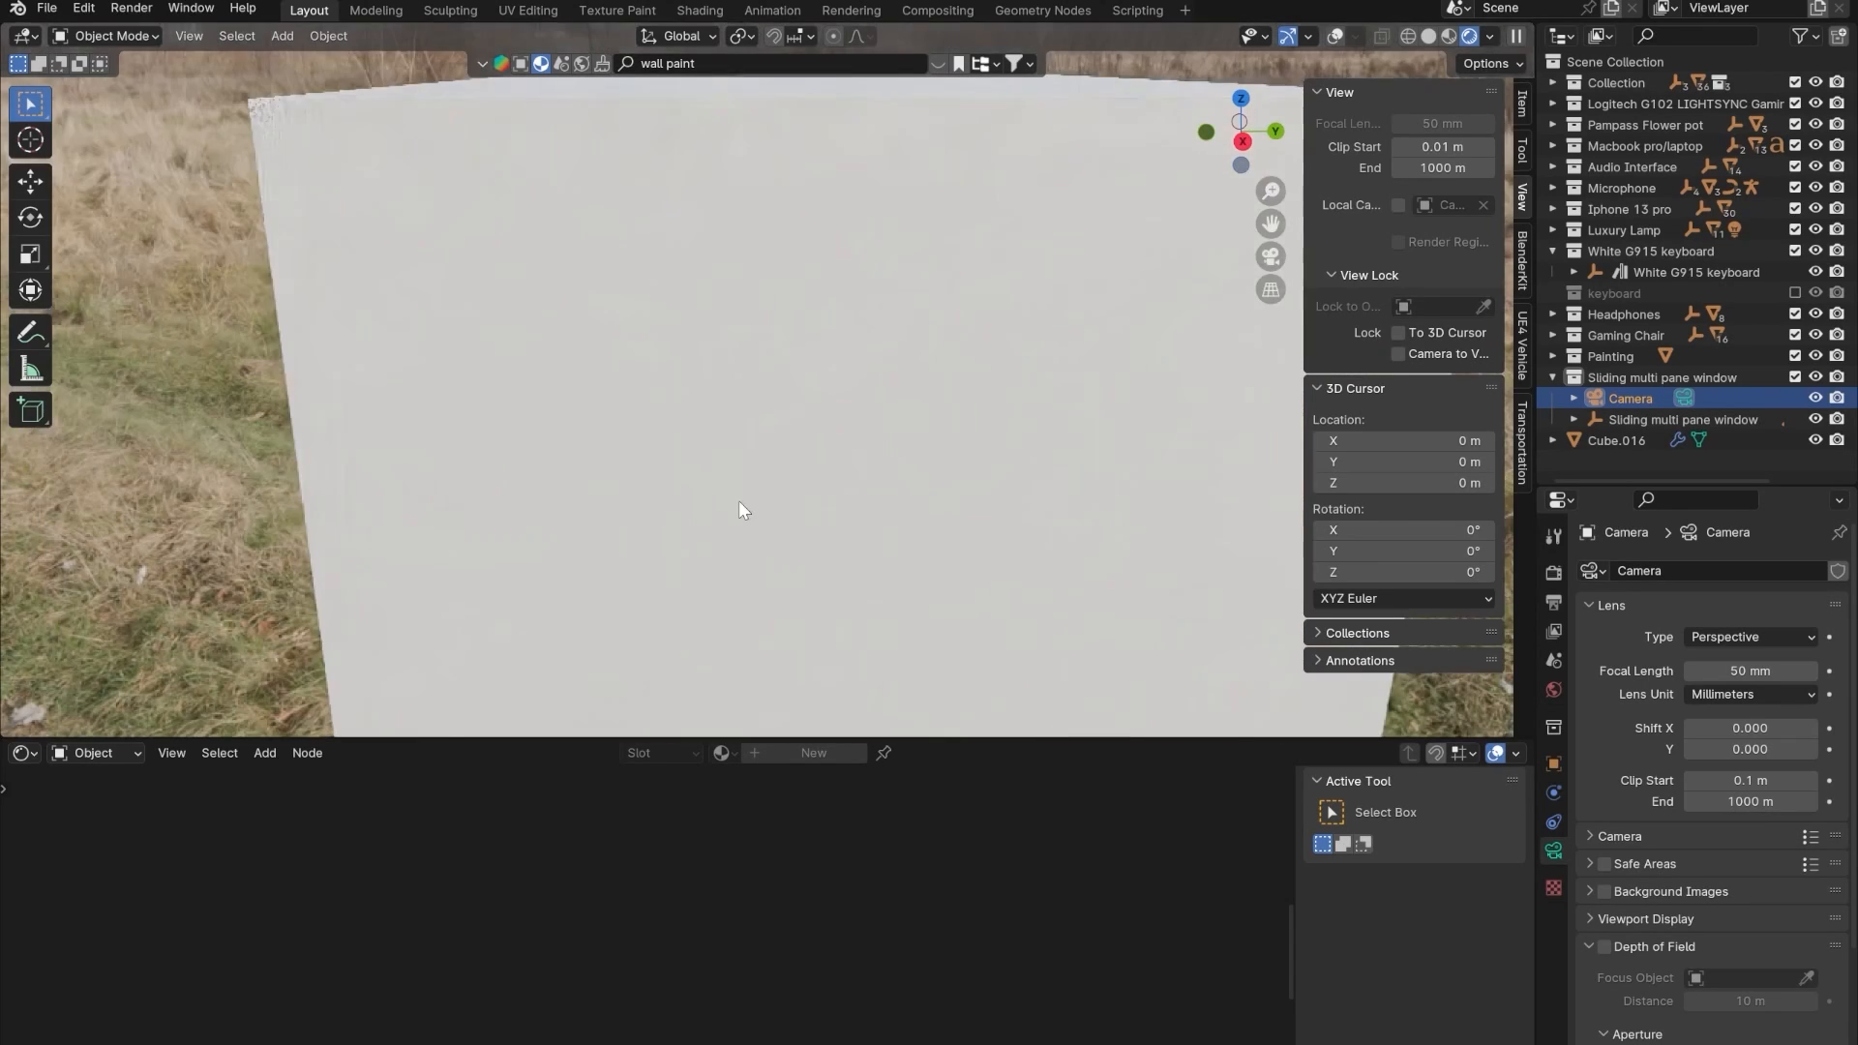
{"action": "middle_click_drag", "start_coordinate": [697, 490], "coordinate": [721, 576]}
{"action": "left_click", "coordinate": [1430, 37]}
{"action": "scroll", "coordinate": [989, 381], "scroll_direction": "down", "scroll_amount": 3}
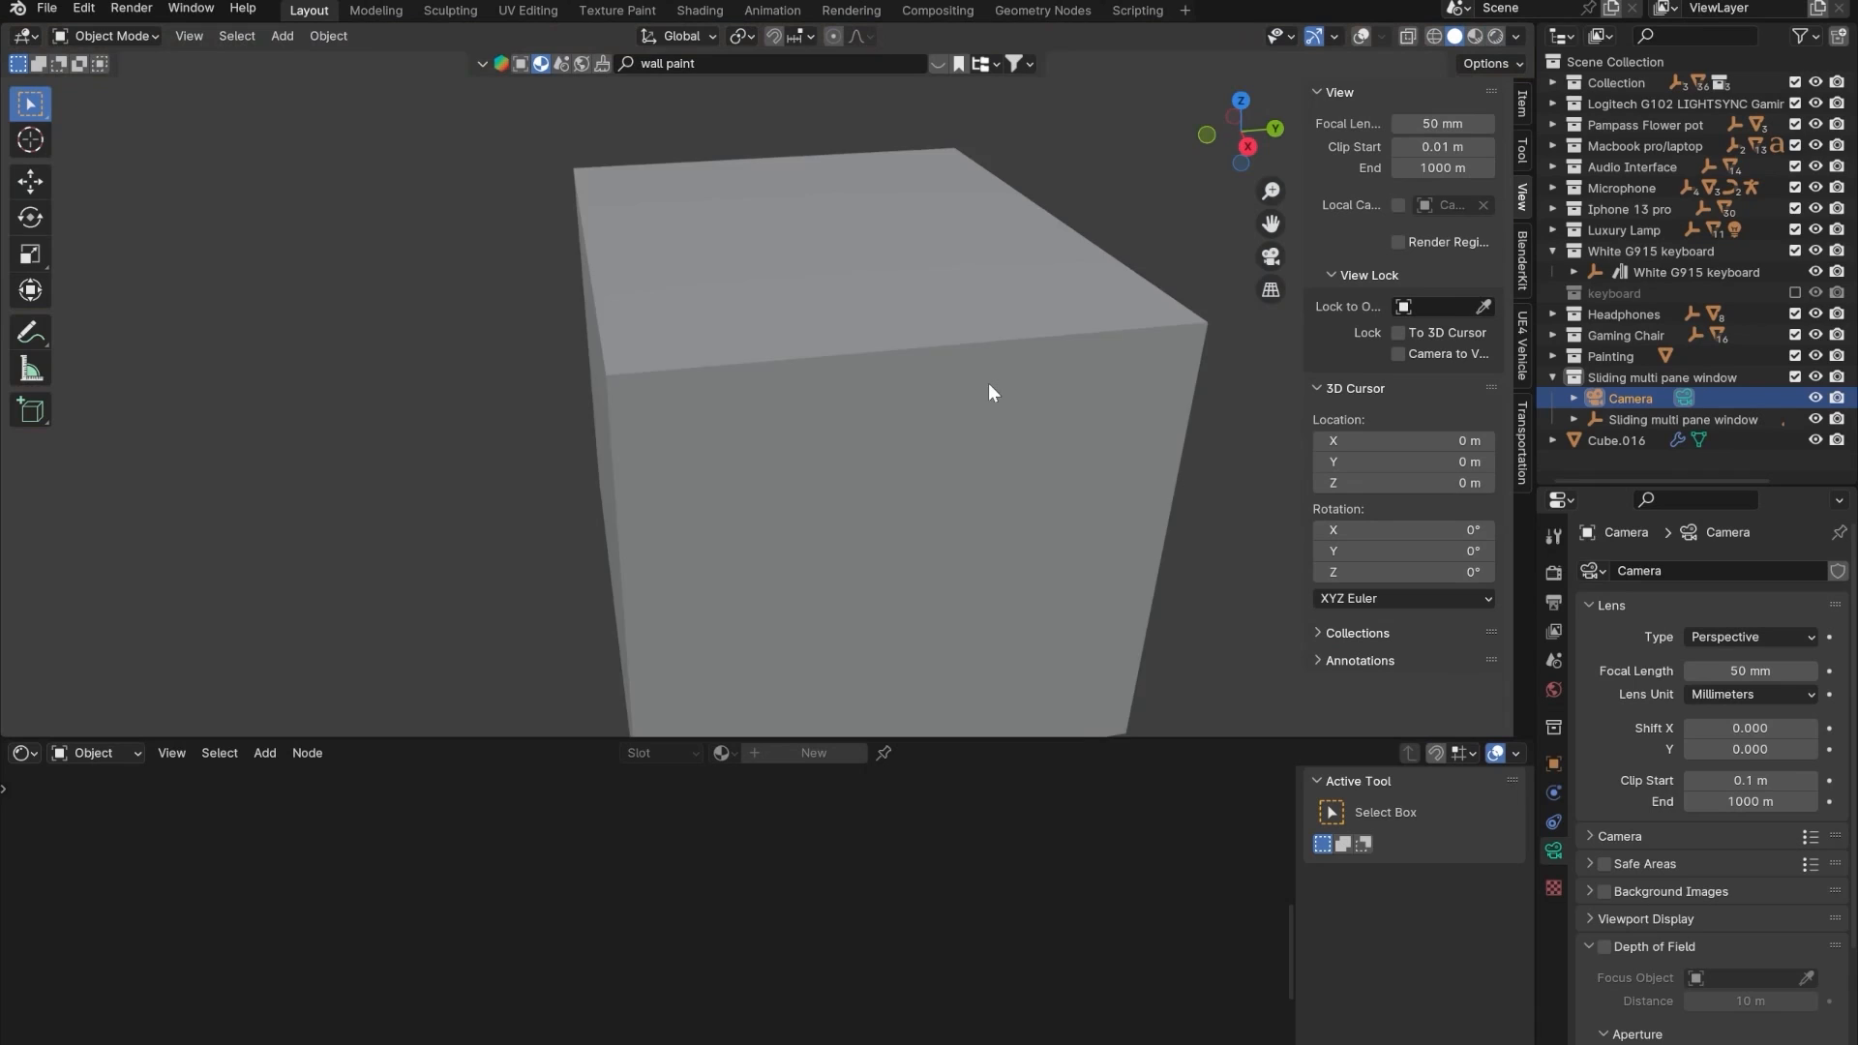
{"action": "middle_click_drag", "start_coordinate": [770, 513], "coordinate": [776, 433]}
{"action": "left_click", "coordinate": [1059, 351]}
{"action": "left_click", "coordinate": [1373, 33]}
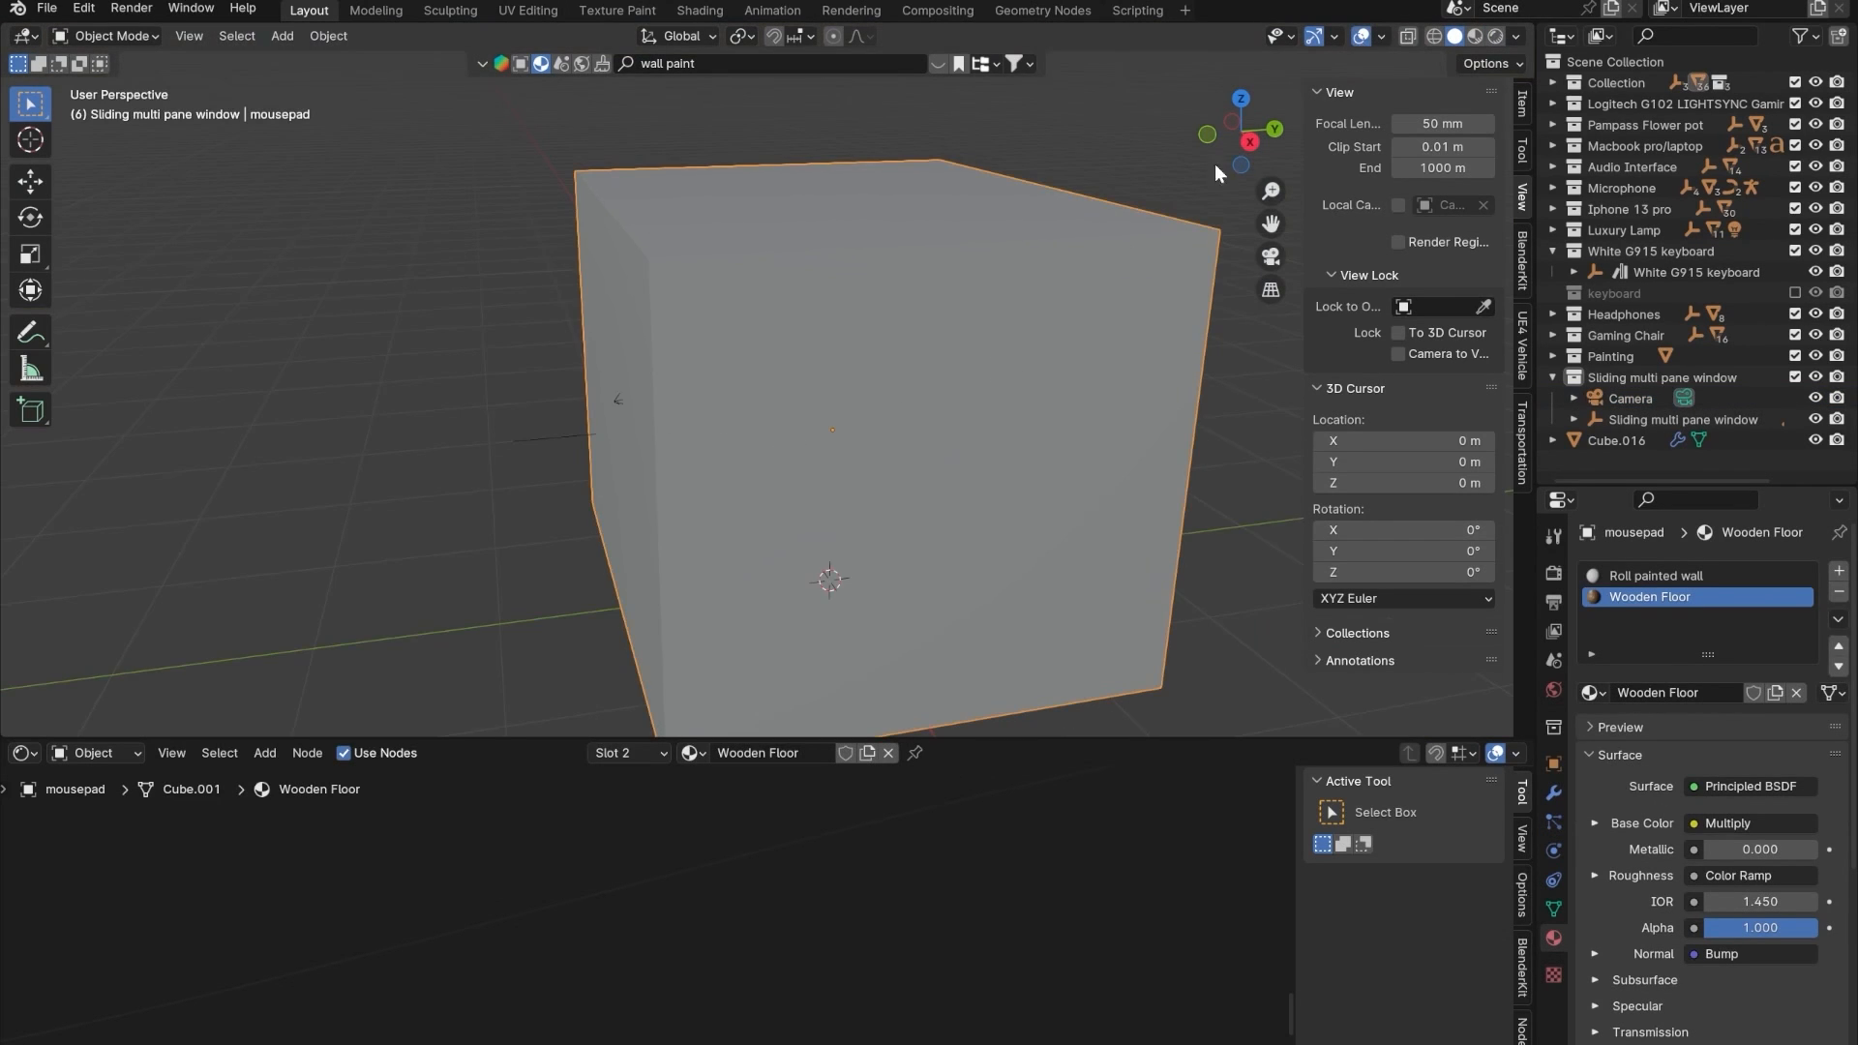
{"action": "scroll", "coordinate": [844, 496], "scroll_direction": "down", "scroll_amount": 3}
- In Edit Mode, move the room's side wall face outward along the global Y axis to widen the room
{"action": "key", "text": "Tab"}
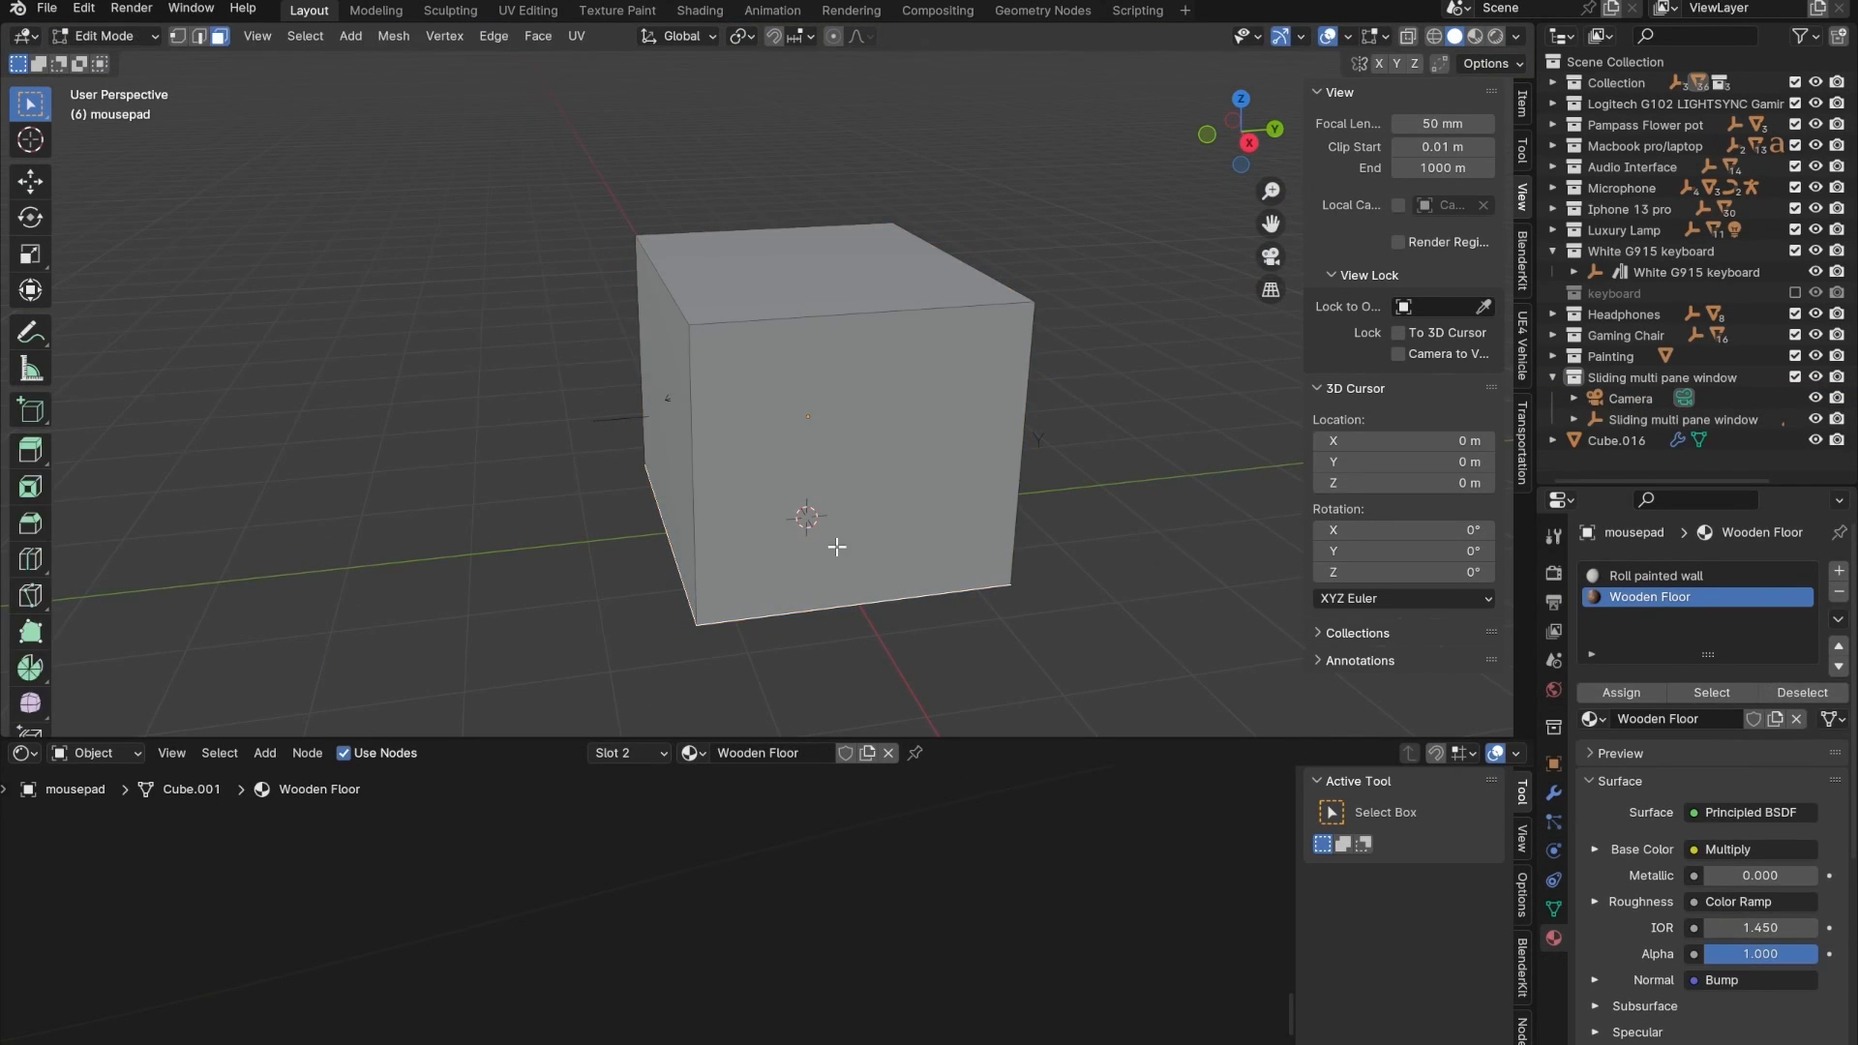
{"action": "middle_click_drag", "start_coordinate": [806, 463], "coordinate": [837, 464]}
{"action": "left_click", "coordinate": [747, 411]}
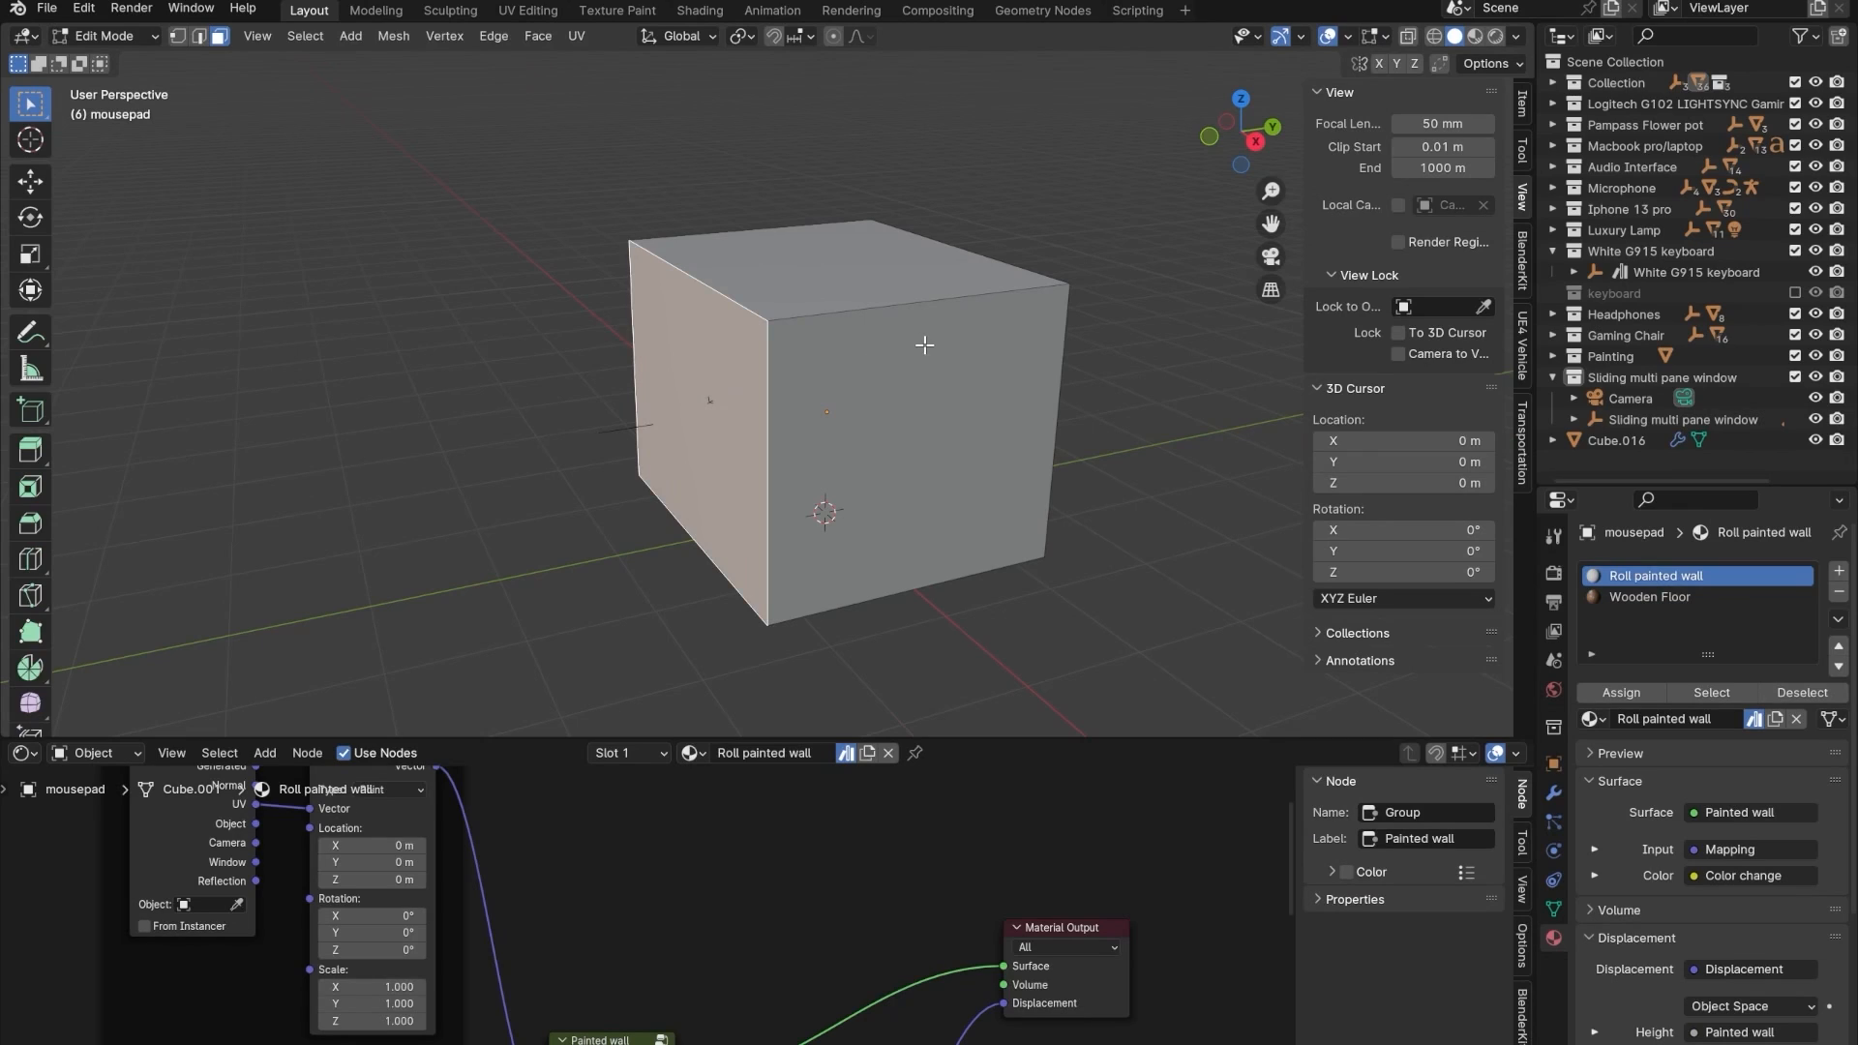
{"action": "key", "text": "g"}
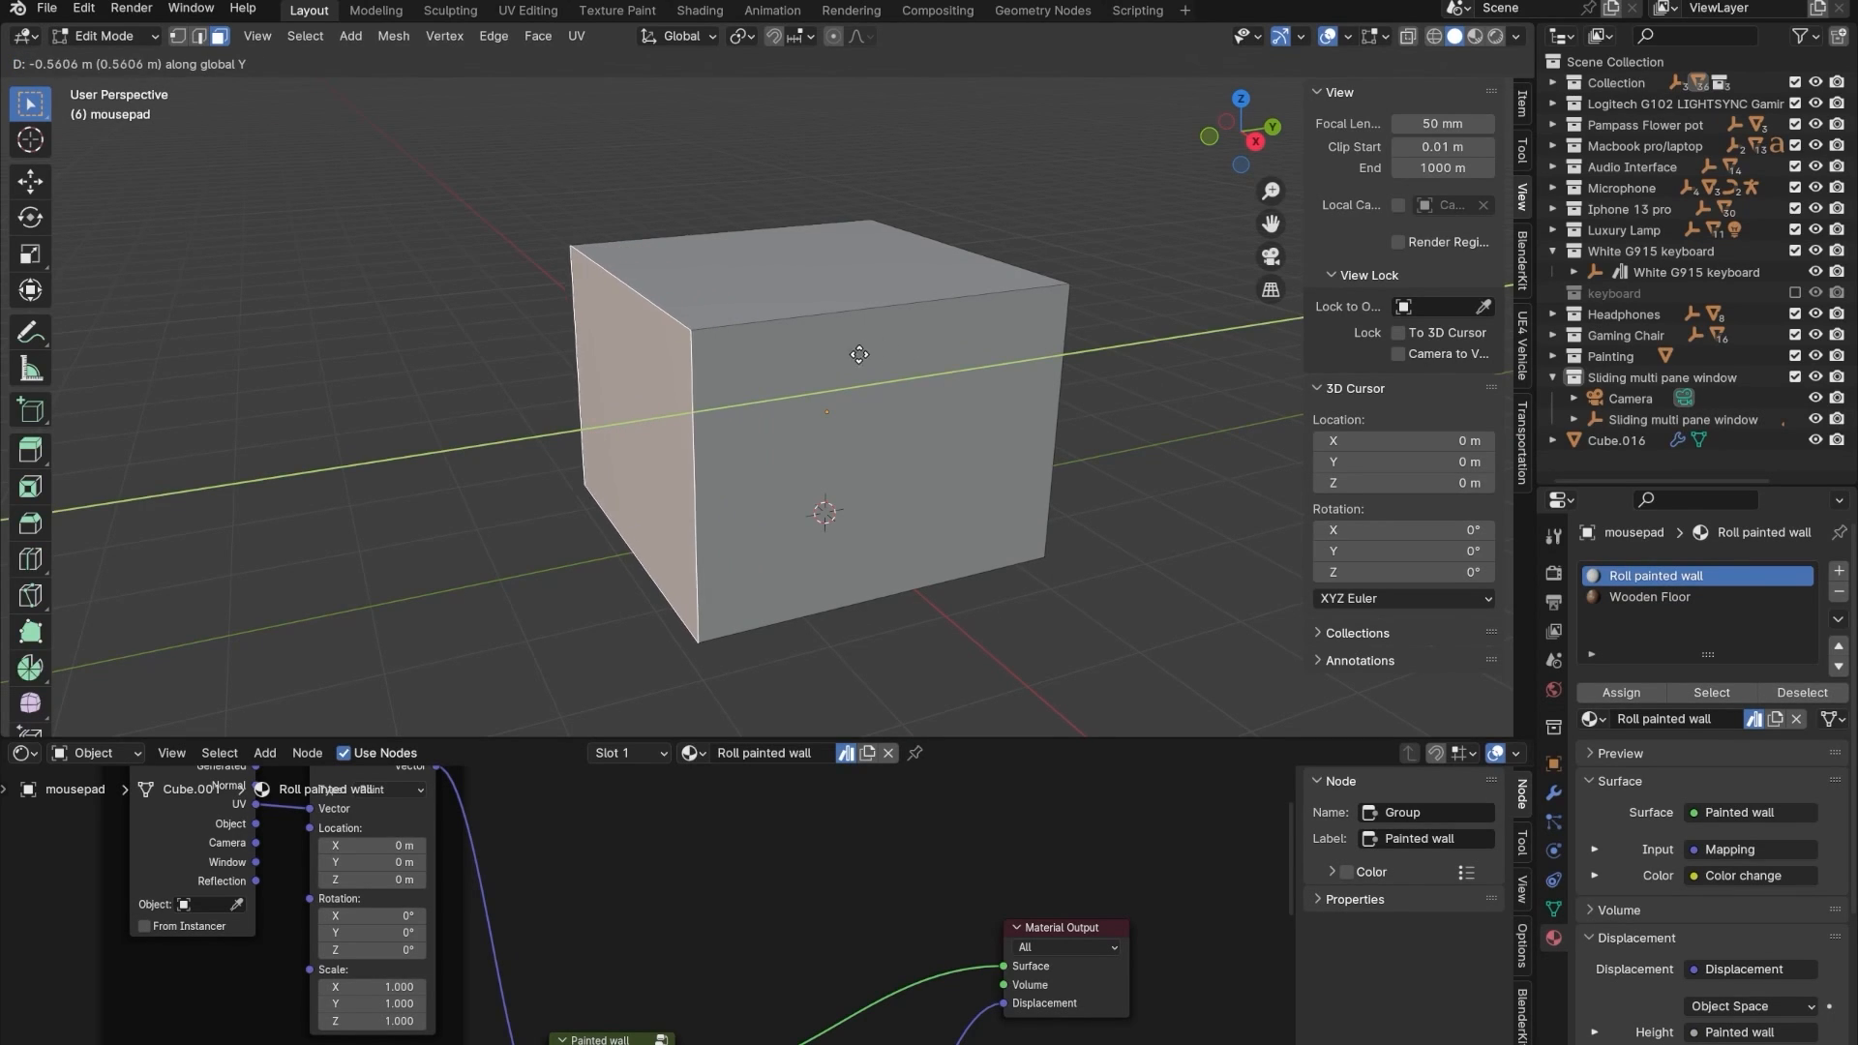
{"action": "left_click", "coordinate": [850, 361]}
- Move the room's adjacent wall face, the one facing the positive X direction, outward along global X and return to Object Mode
{"action": "left_click", "coordinate": [877, 442]}
{"action": "key", "text": "y"}
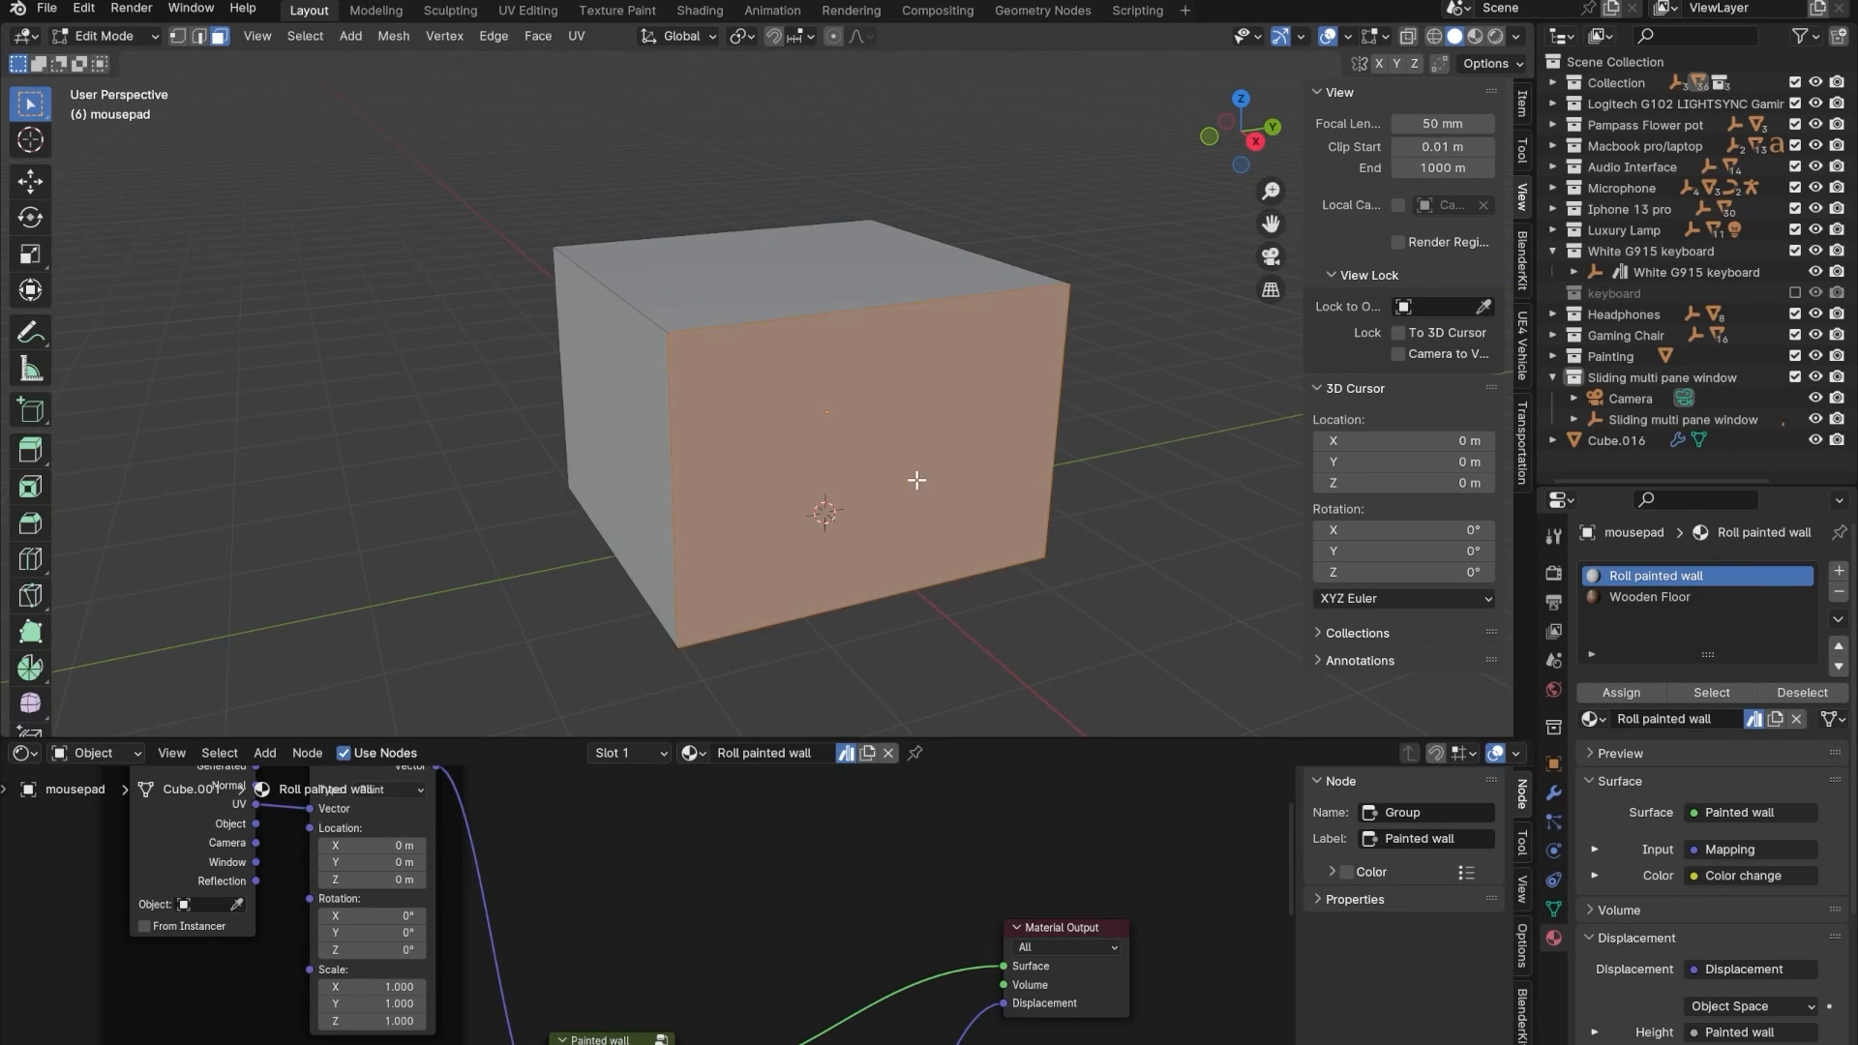
{"action": "left_click", "coordinate": [851, 397]}
{"action": "key", "text": "g"}
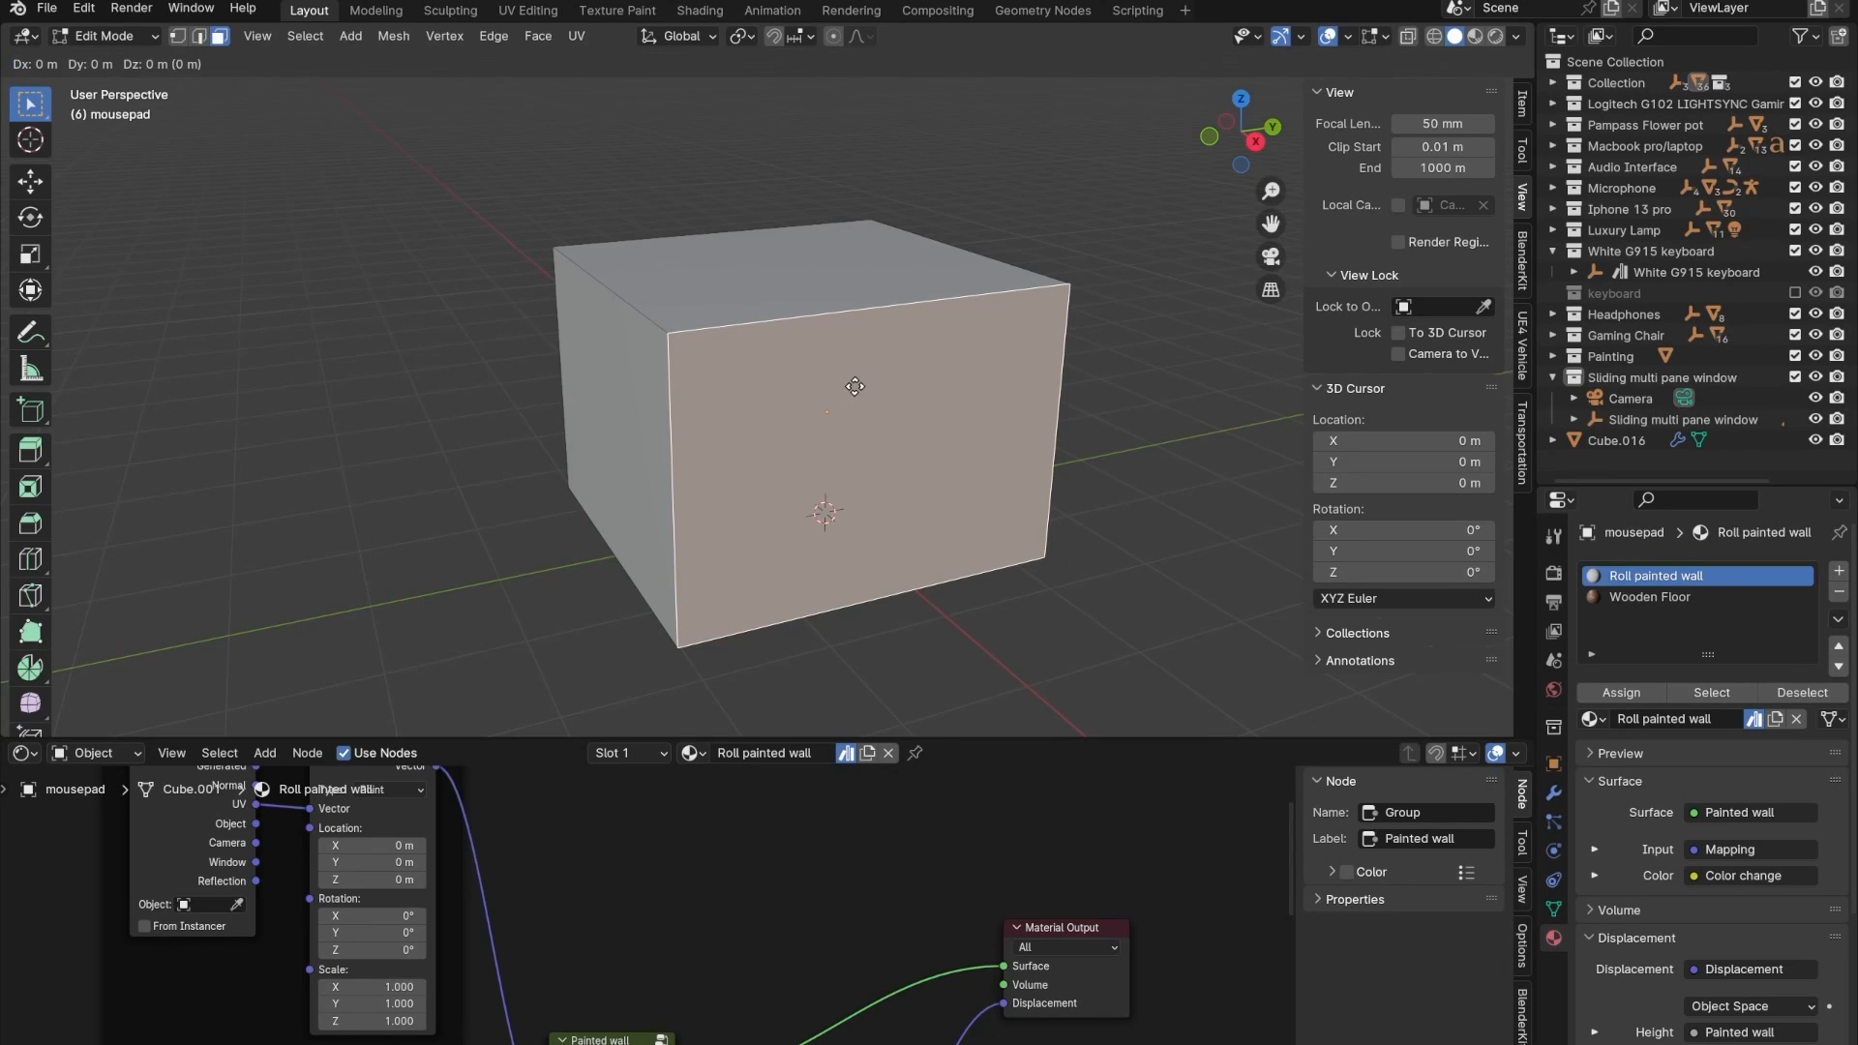
{"action": "key", "text": "y"}
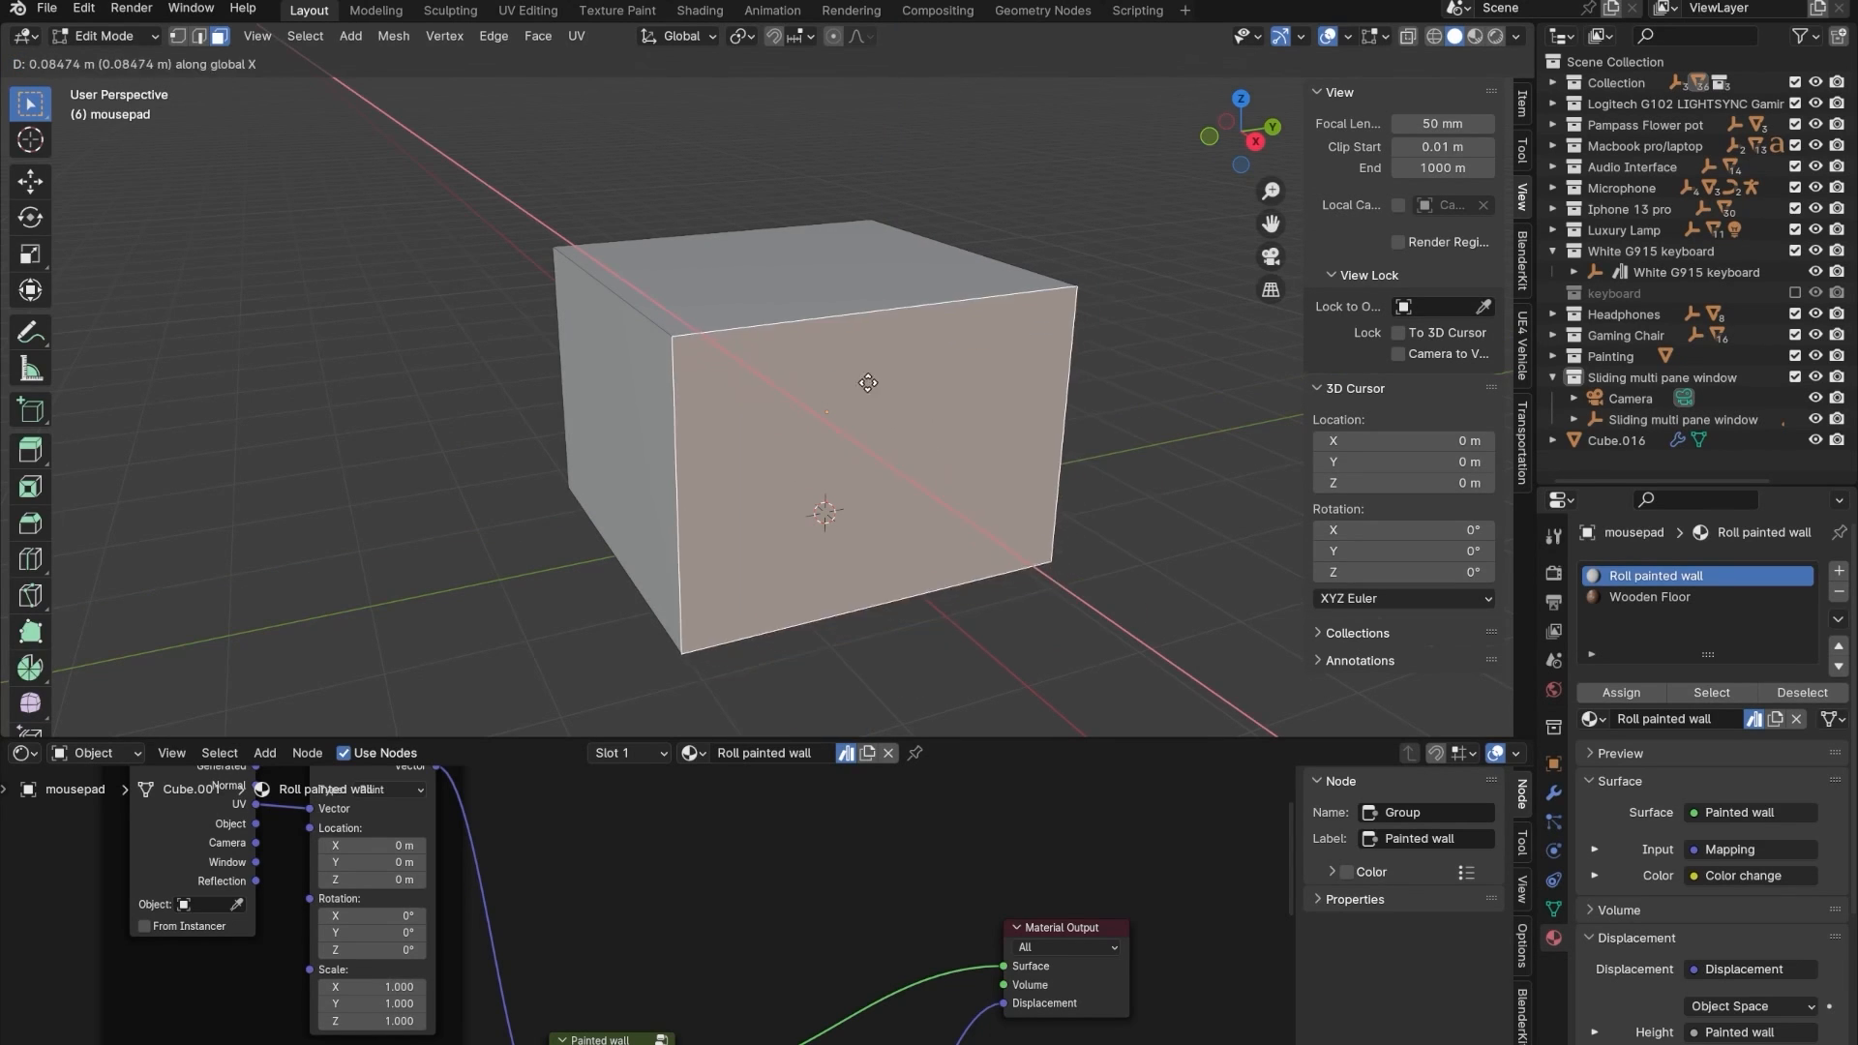
{"action": "left_click", "coordinate": [871, 404]}
{"action": "key", "text": "Tab"}
- Look inside the enlarged room, select the camera and return to the camera view
{"action": "key", "text": "KP_Divide"}
{"action": "middle_click_drag", "start_coordinate": [836, 453], "coordinate": [856, 428]}
{"action": "scroll", "coordinate": [852, 424], "scroll_direction": "down", "scroll_amount": 1}
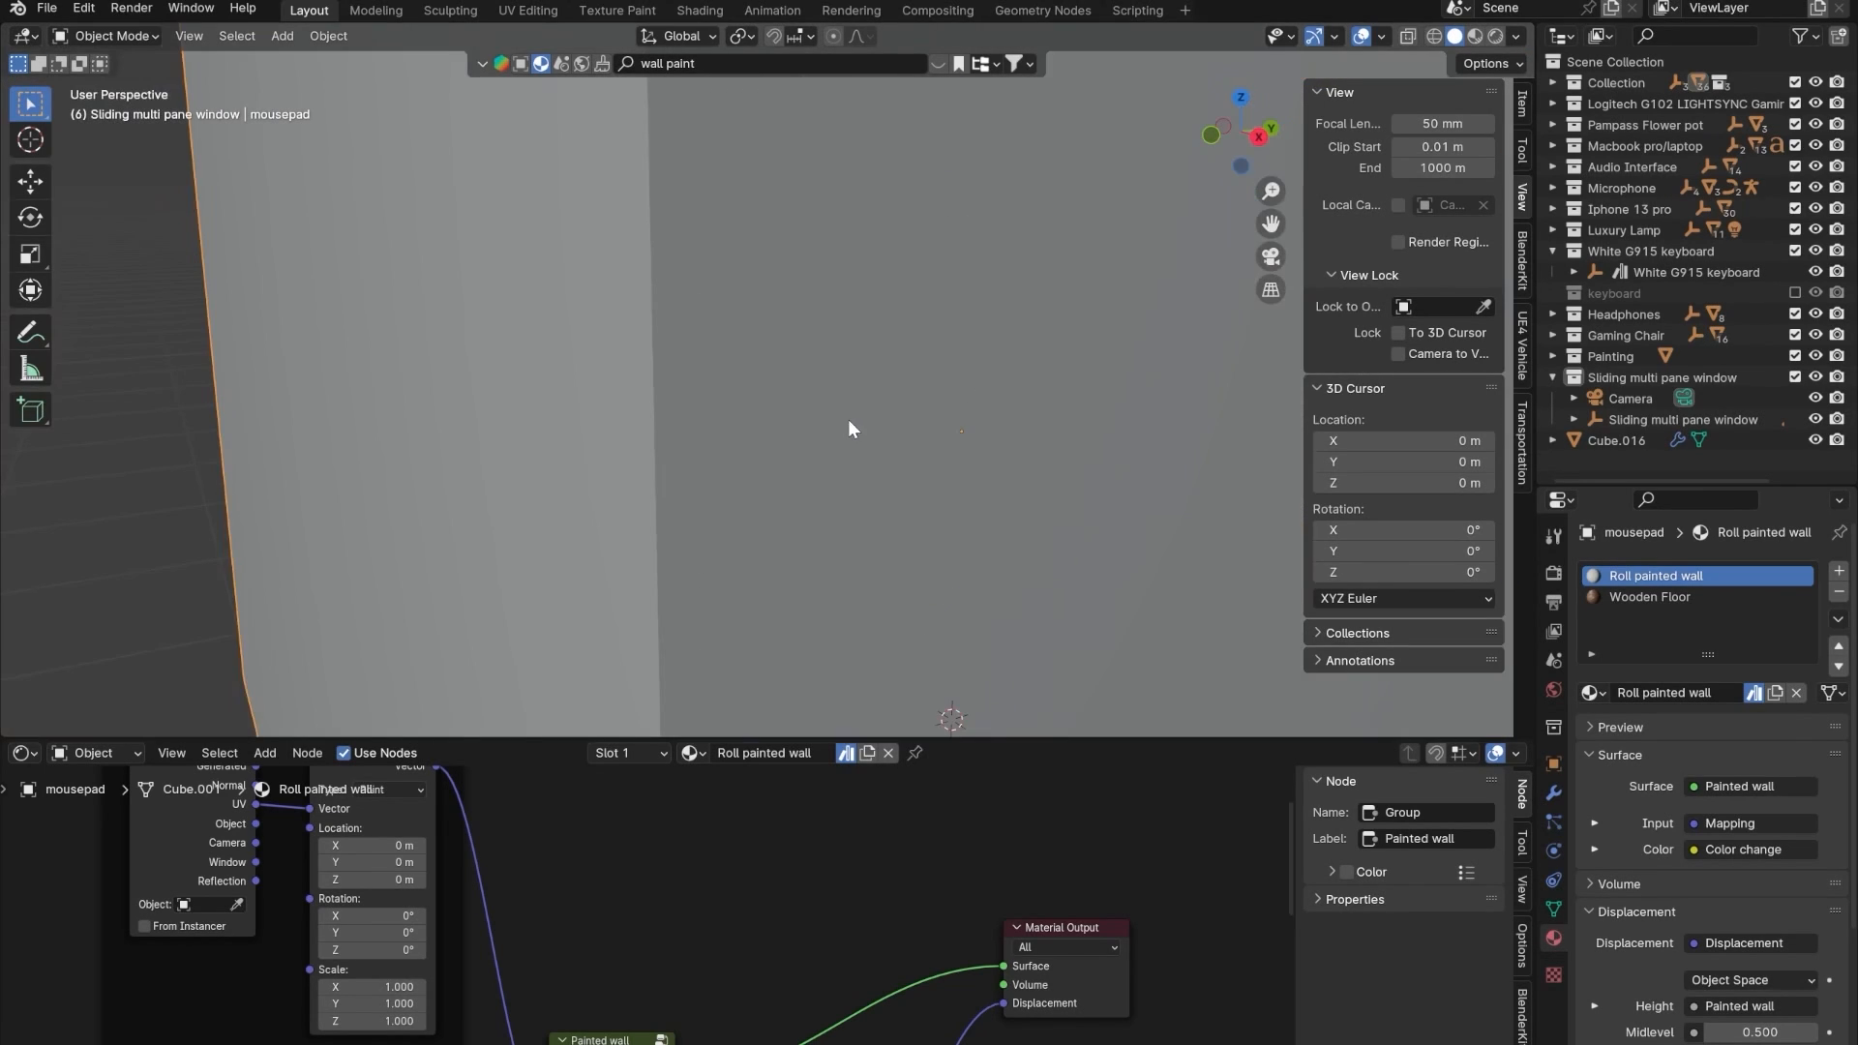
{"action": "scroll", "coordinate": [847, 420], "scroll_direction": "up", "scroll_amount": 1}
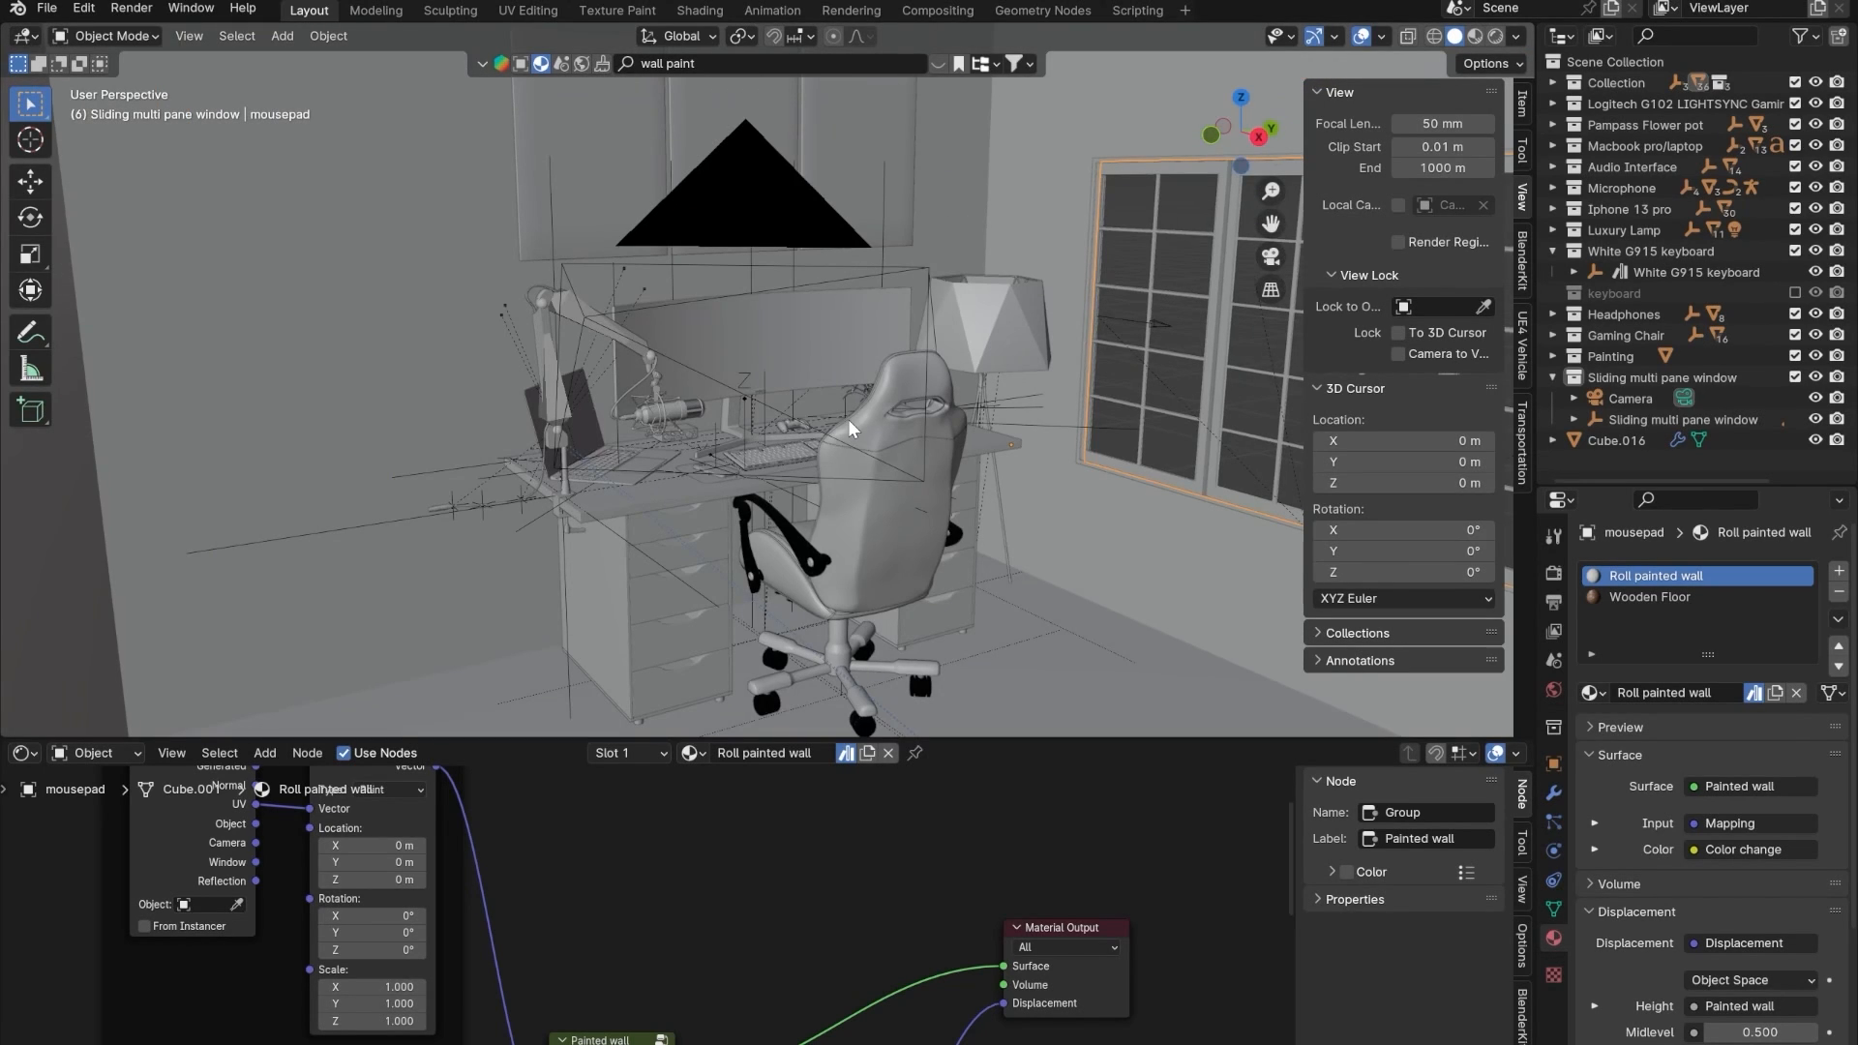
{"action": "left_click", "coordinate": [583, 317]}
{"action": "left_click", "coordinate": [1271, 257]}
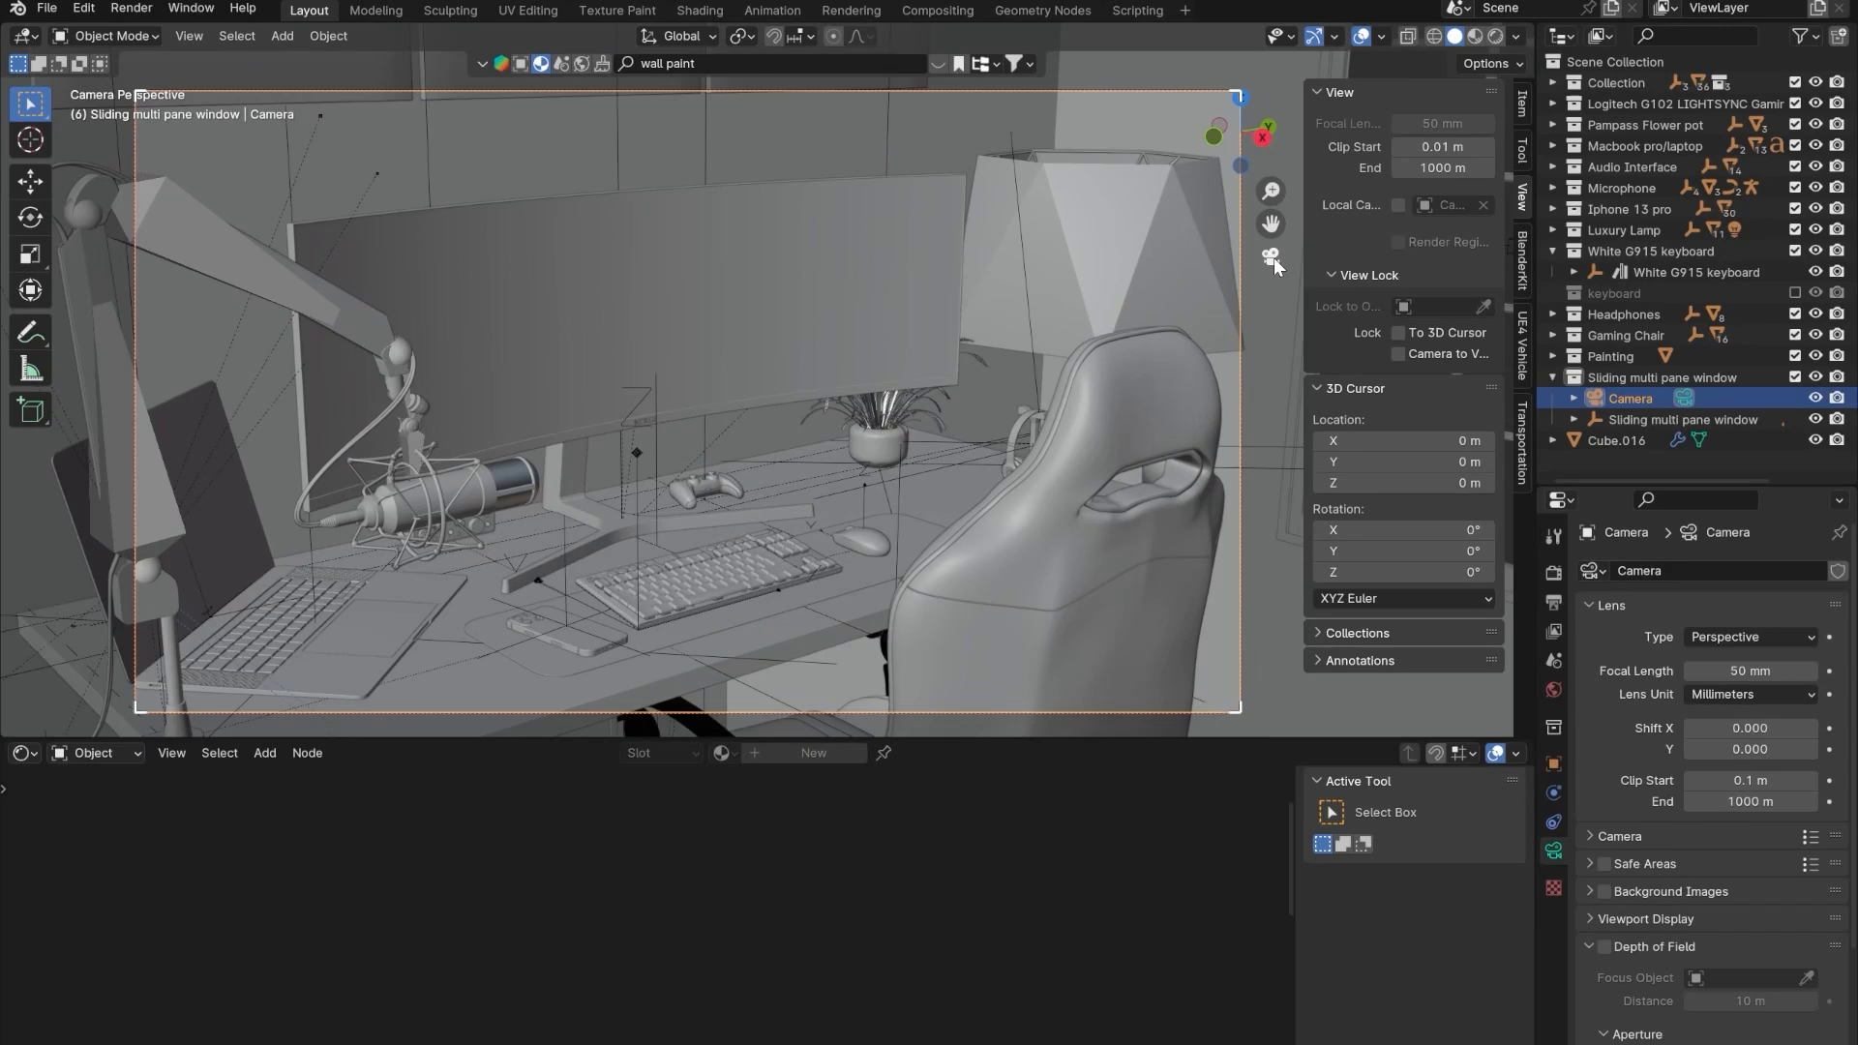
{"action": "scroll", "coordinate": [798, 443], "scroll_direction": "down", "scroll_amount": 1}
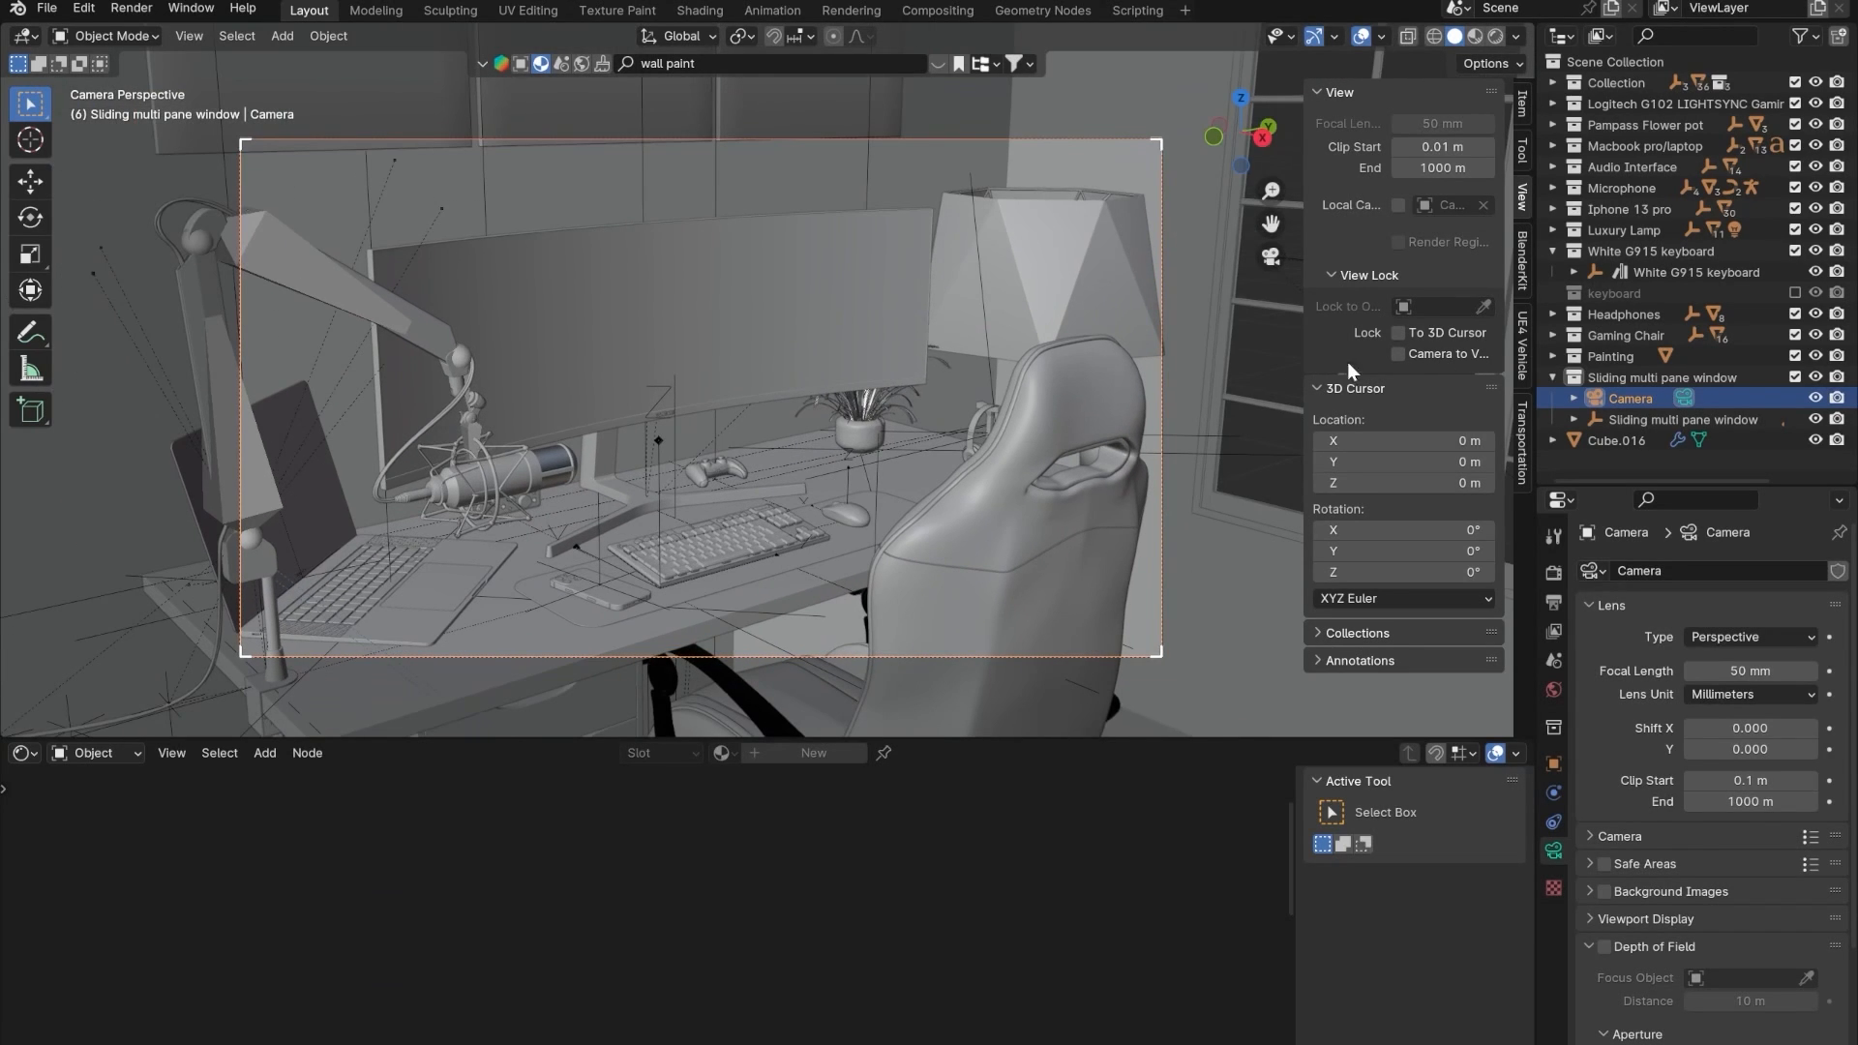
- Lock the camera to the view and pull it back to reframe the desk, monitor, lamp and chair
{"action": "left_click", "coordinate": [1400, 355]}
{"action": "scroll", "coordinate": [753, 439], "scroll_direction": "down", "scroll_amount": 2}
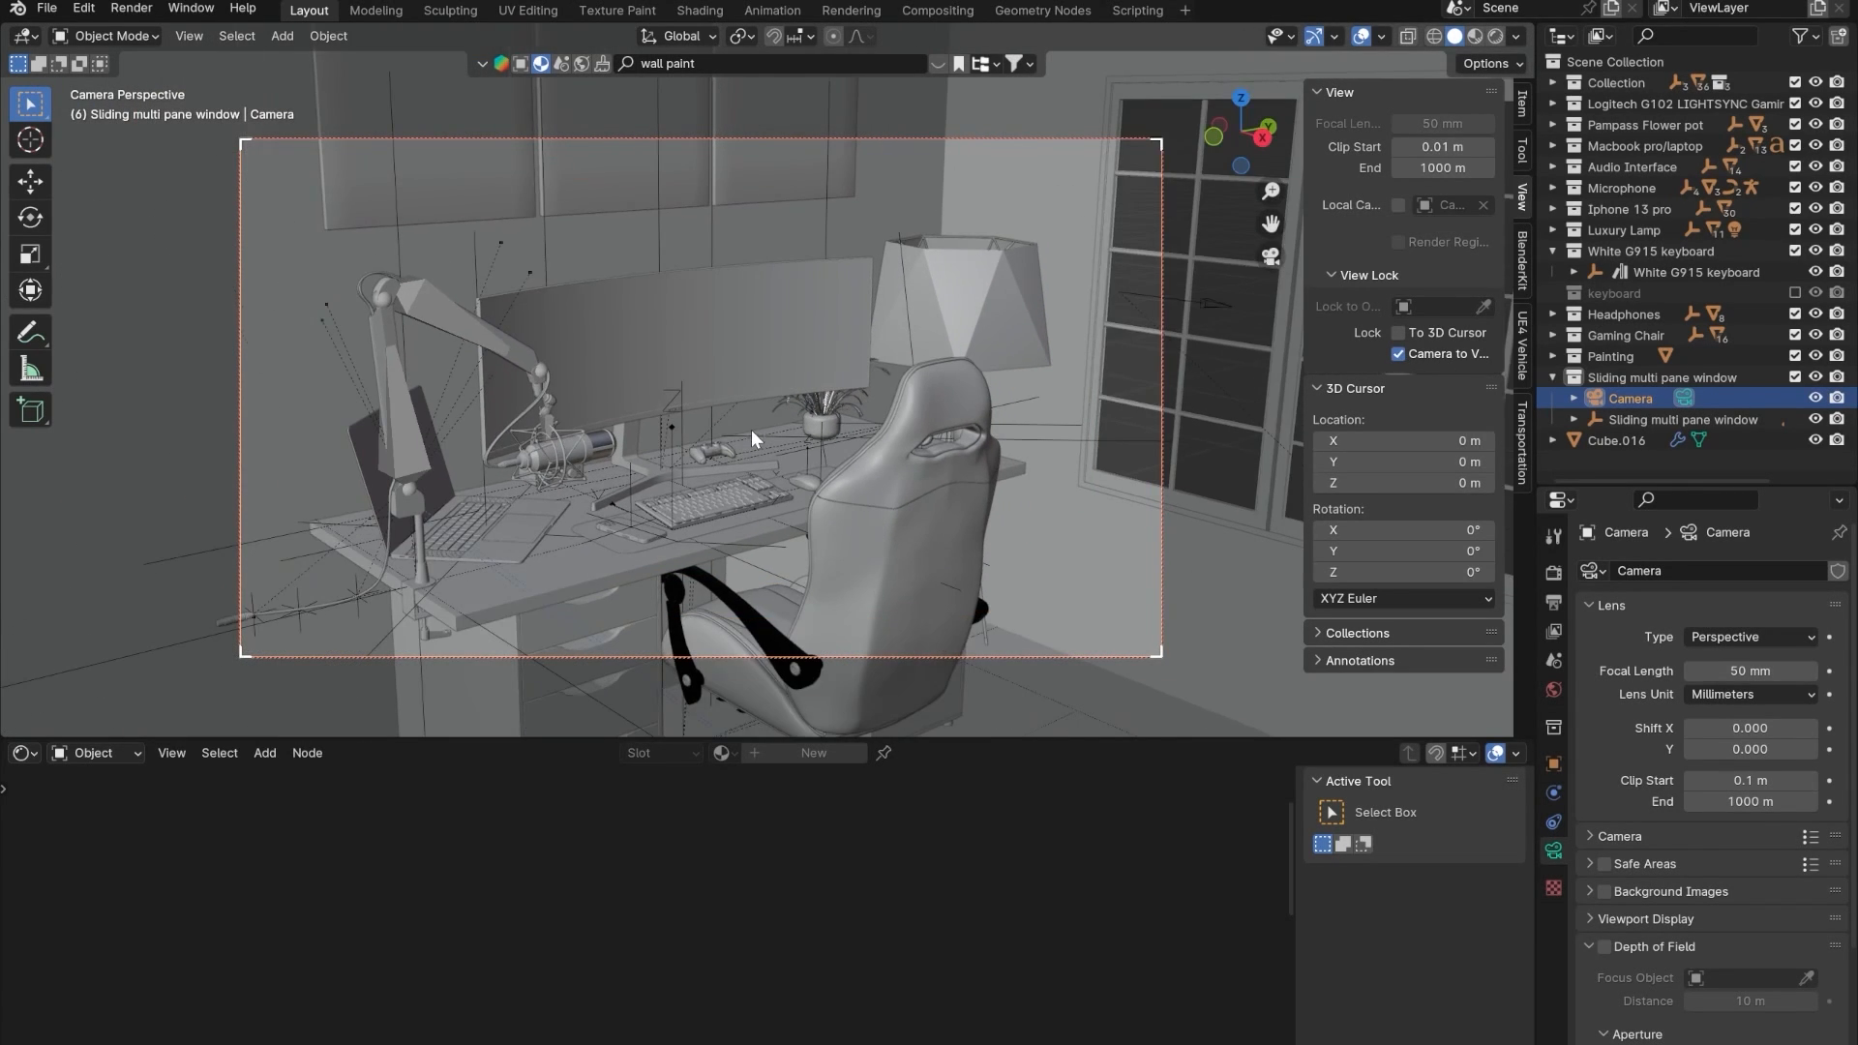
{"action": "scroll", "coordinate": [752, 430], "scroll_direction": "down", "scroll_amount": 2}
{"action": "scroll", "coordinate": [751, 426], "scroll_direction": "up", "scroll_amount": 3}
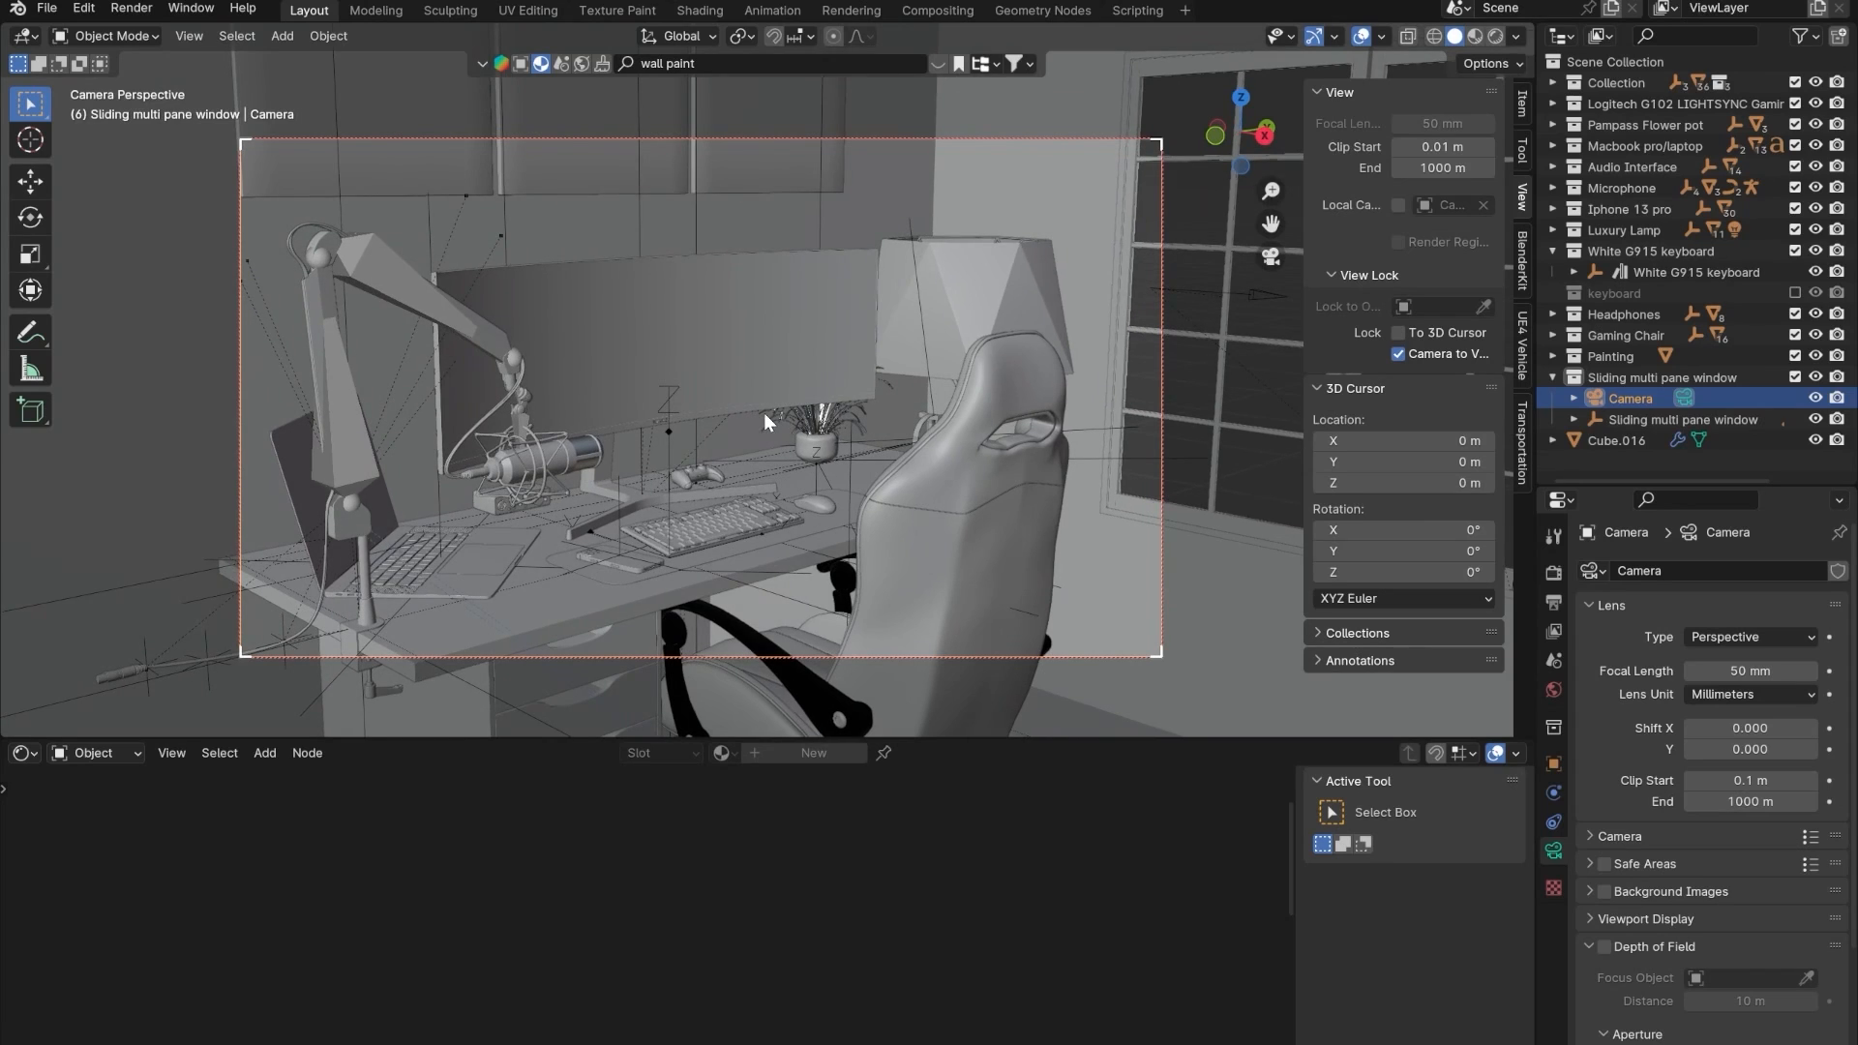
{"action": "scroll", "coordinate": [764, 412], "scroll_direction": "up", "scroll_amount": 1}
{"action": "middle_click_drag", "start_coordinate": [764, 414], "coordinate": [759, 421], "text": "shift"}
- Show the camera view in Rendered shading and fine-tune the camera angle on the desk setup
{"action": "left_click", "coordinate": [1493, 36]}
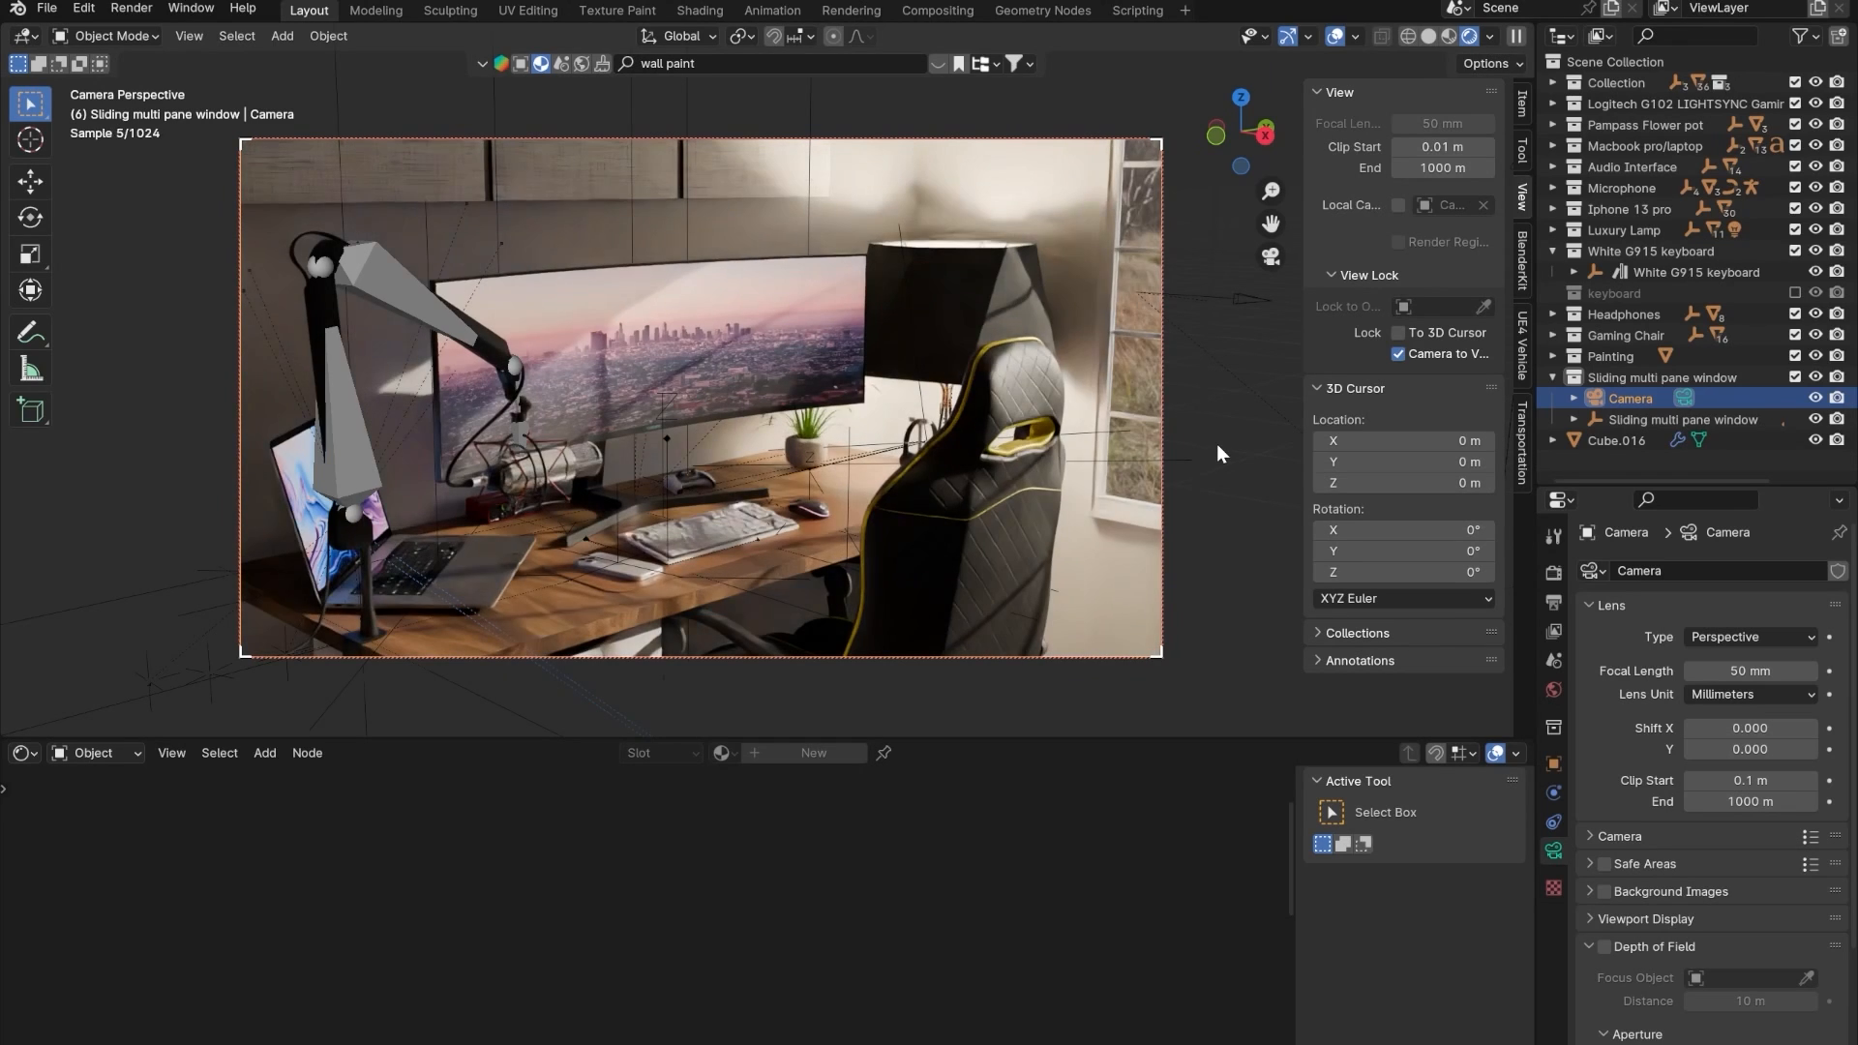
{"action": "mouse_move", "coordinate": [820, 435]}
{"action": "middle_mouse_down"}
{"action": "mouse_move", "coordinate": [834, 421]}
{"action": "mouse_move", "coordinate": [850, 439]}
{"action": "mouse_move", "coordinate": [835, 437]}
{"action": "middle_mouse_up"}
{"action": "scroll", "coordinate": [840, 446], "scroll_direction": "up", "scroll_amount": 1}
{"action": "scroll", "coordinate": [838, 433], "scroll_direction": "down", "scroll_amount": 1}
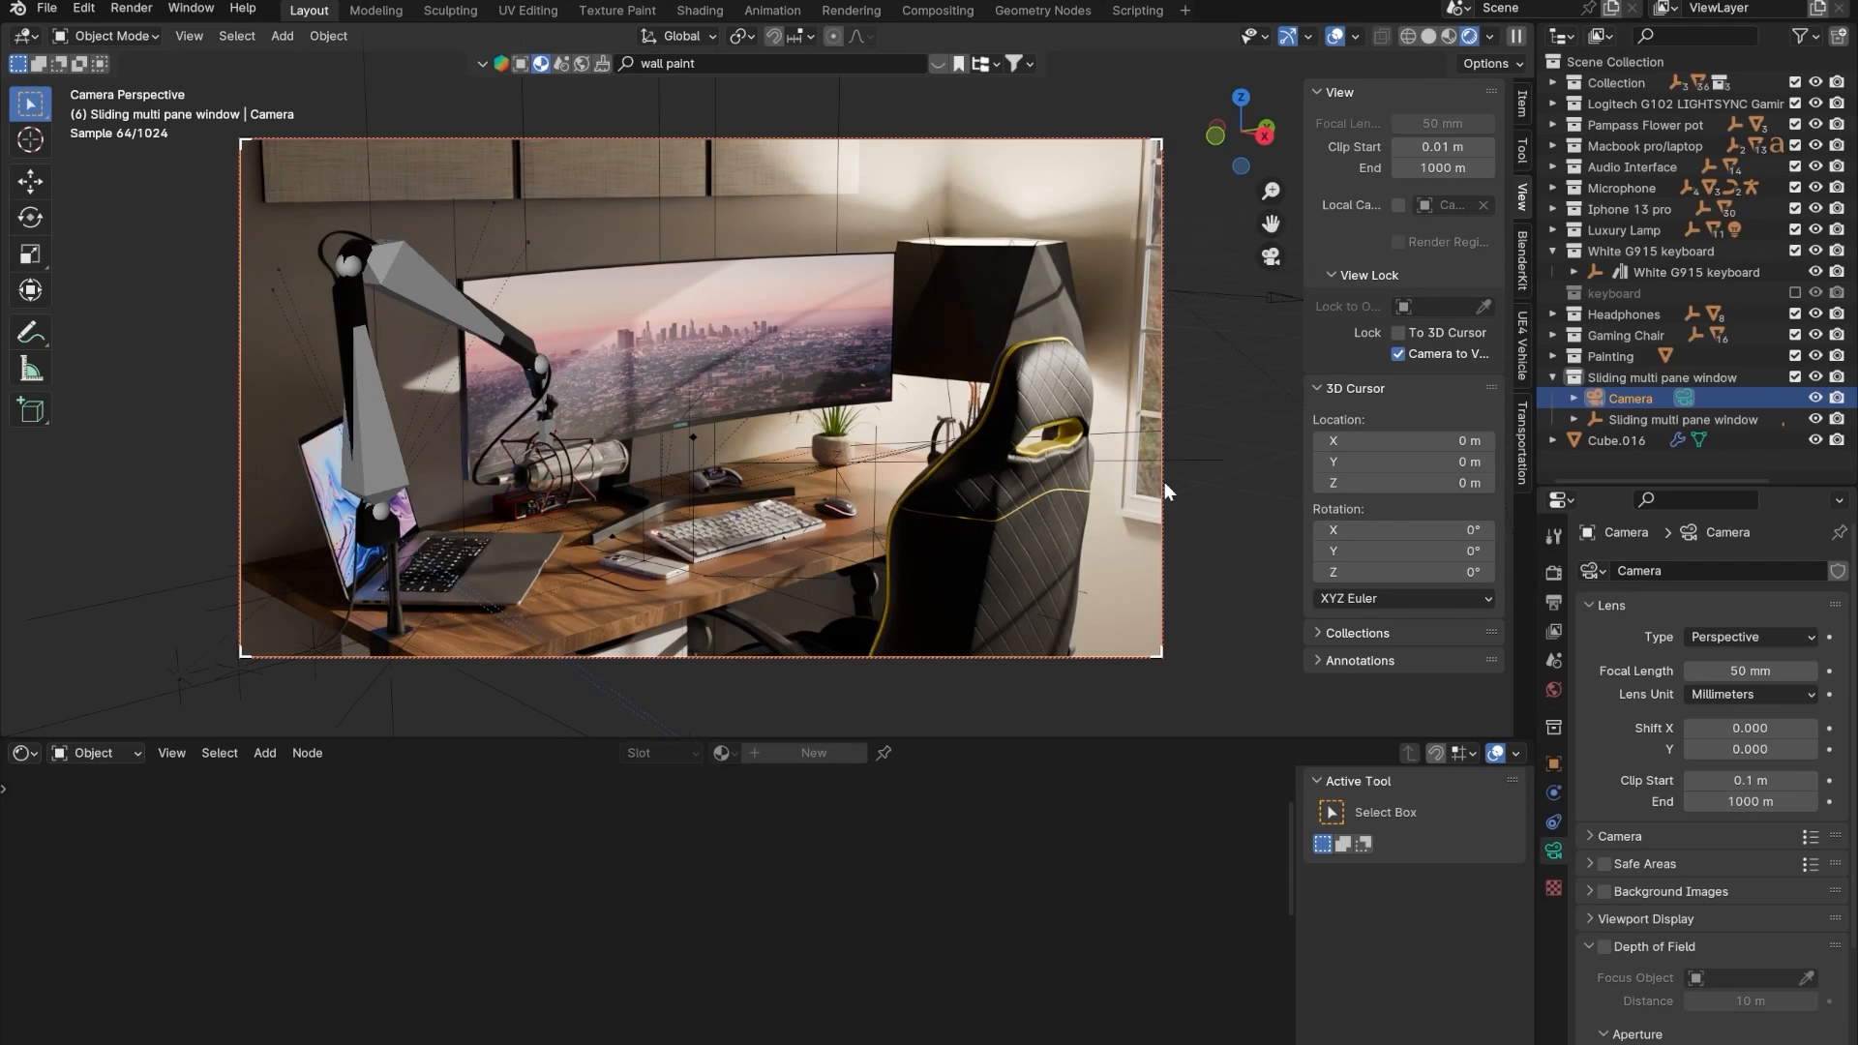
- Select all objects of the Gaming Chair collection and move them about 0.13 m horizontally, away from the headphones and lamp
{"action": "right_click", "coordinate": [1604, 339]}
{"action": "left_click", "coordinate": [1418, 501]}
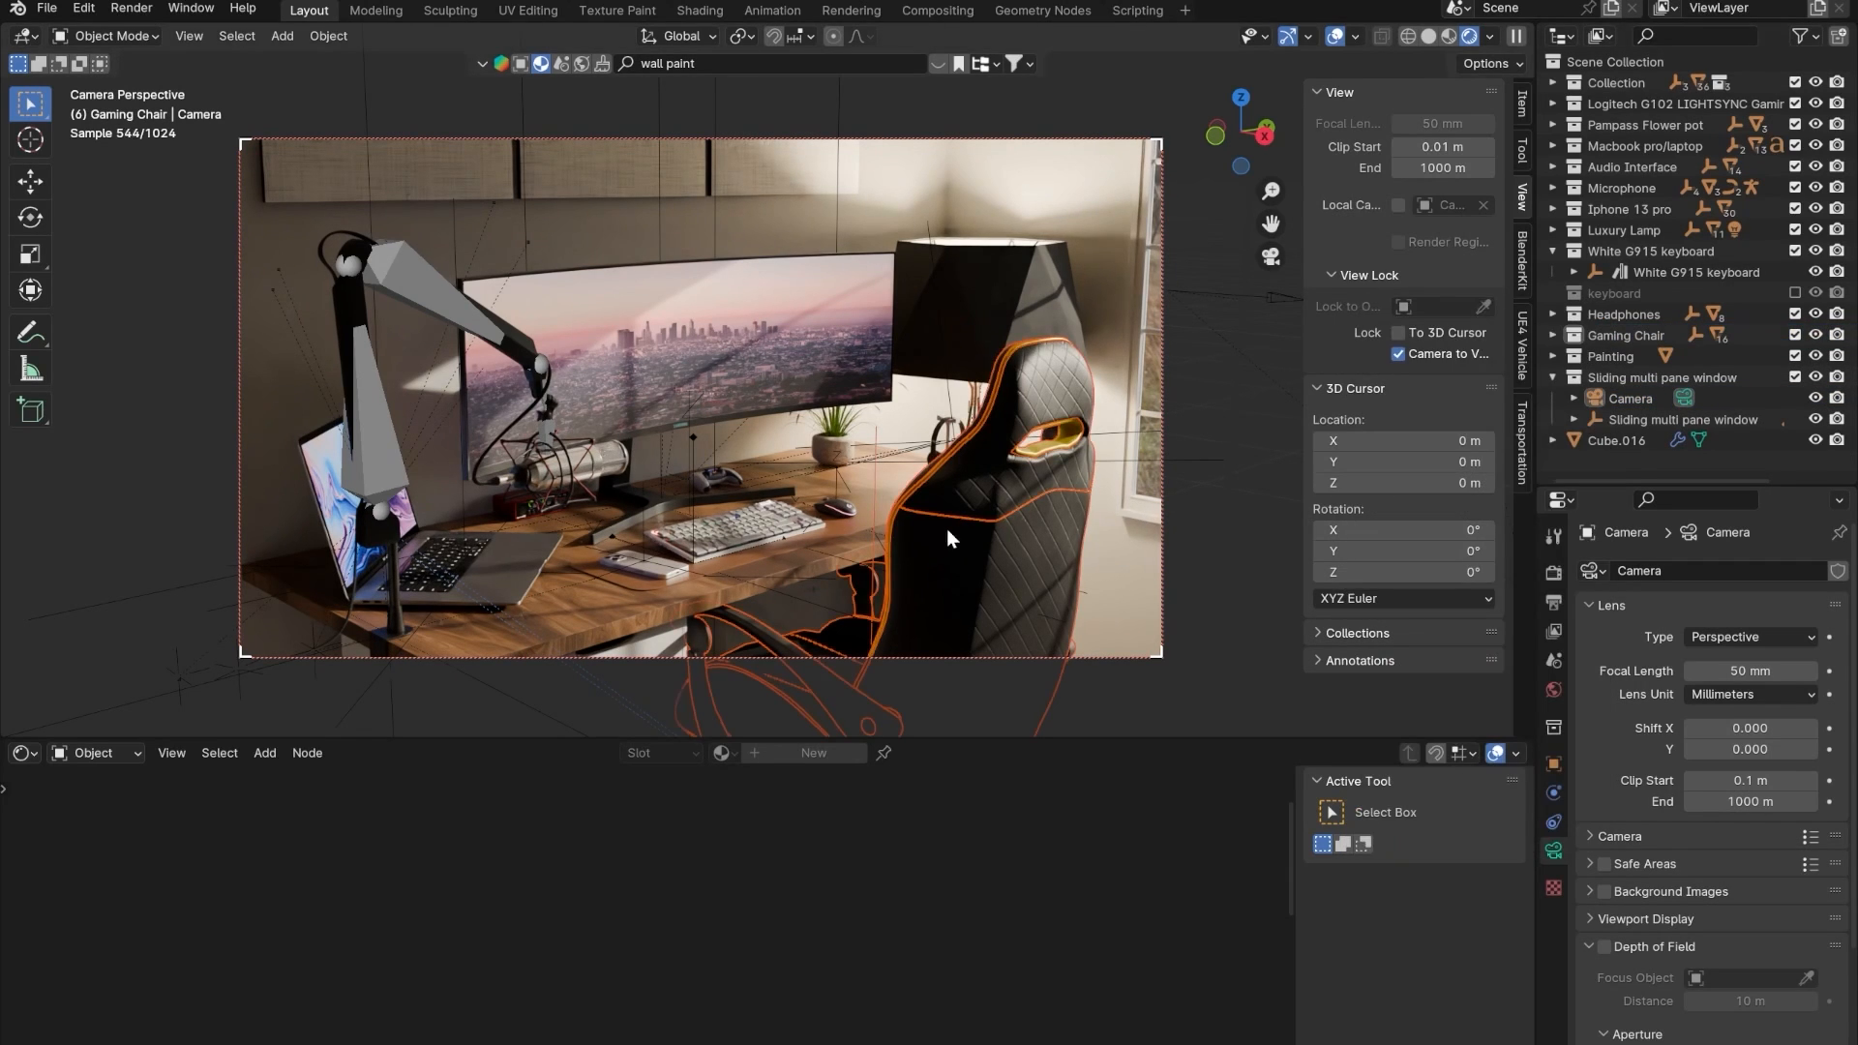
{"action": "key", "text": "g"}
{"action": "key", "text": "shift+z"}
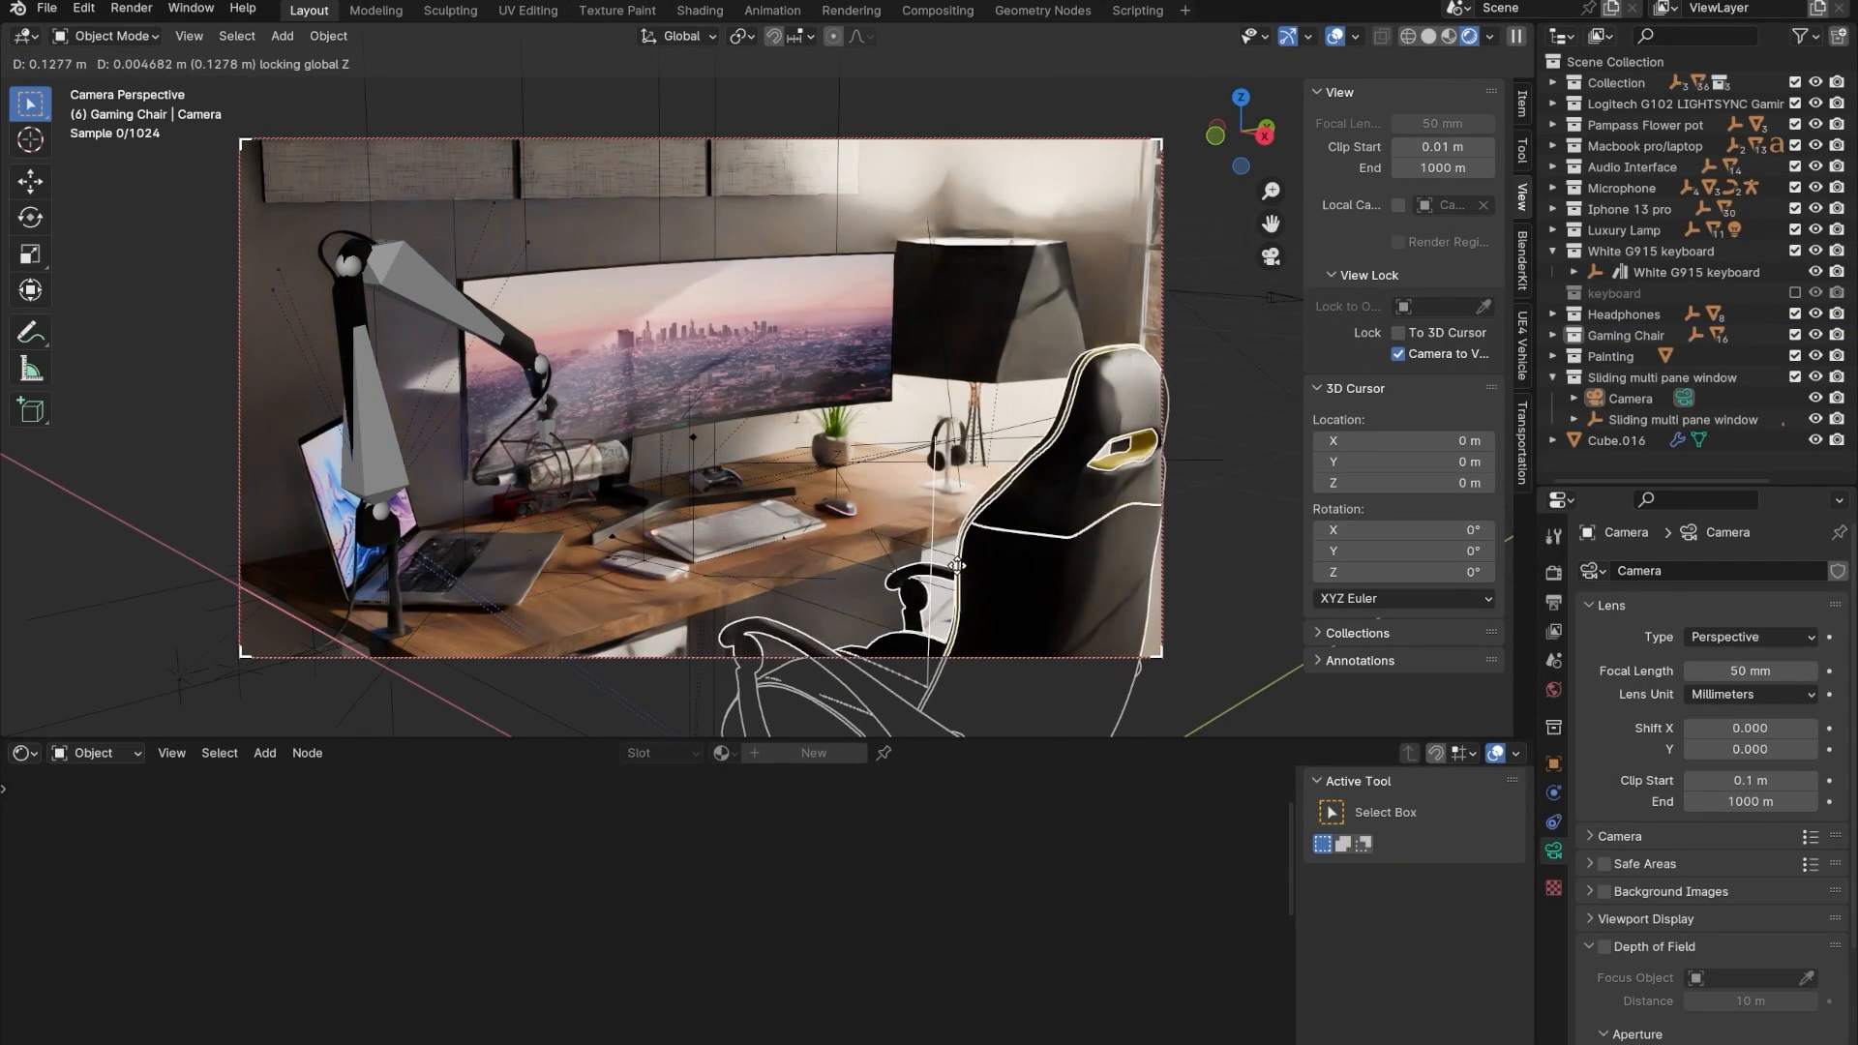
{"action": "left_click", "coordinate": [957, 559]}
- Rotate the gaming chair slightly about the global Z axis
{"action": "key", "text": "r"}
{"action": "key", "text": "z"}
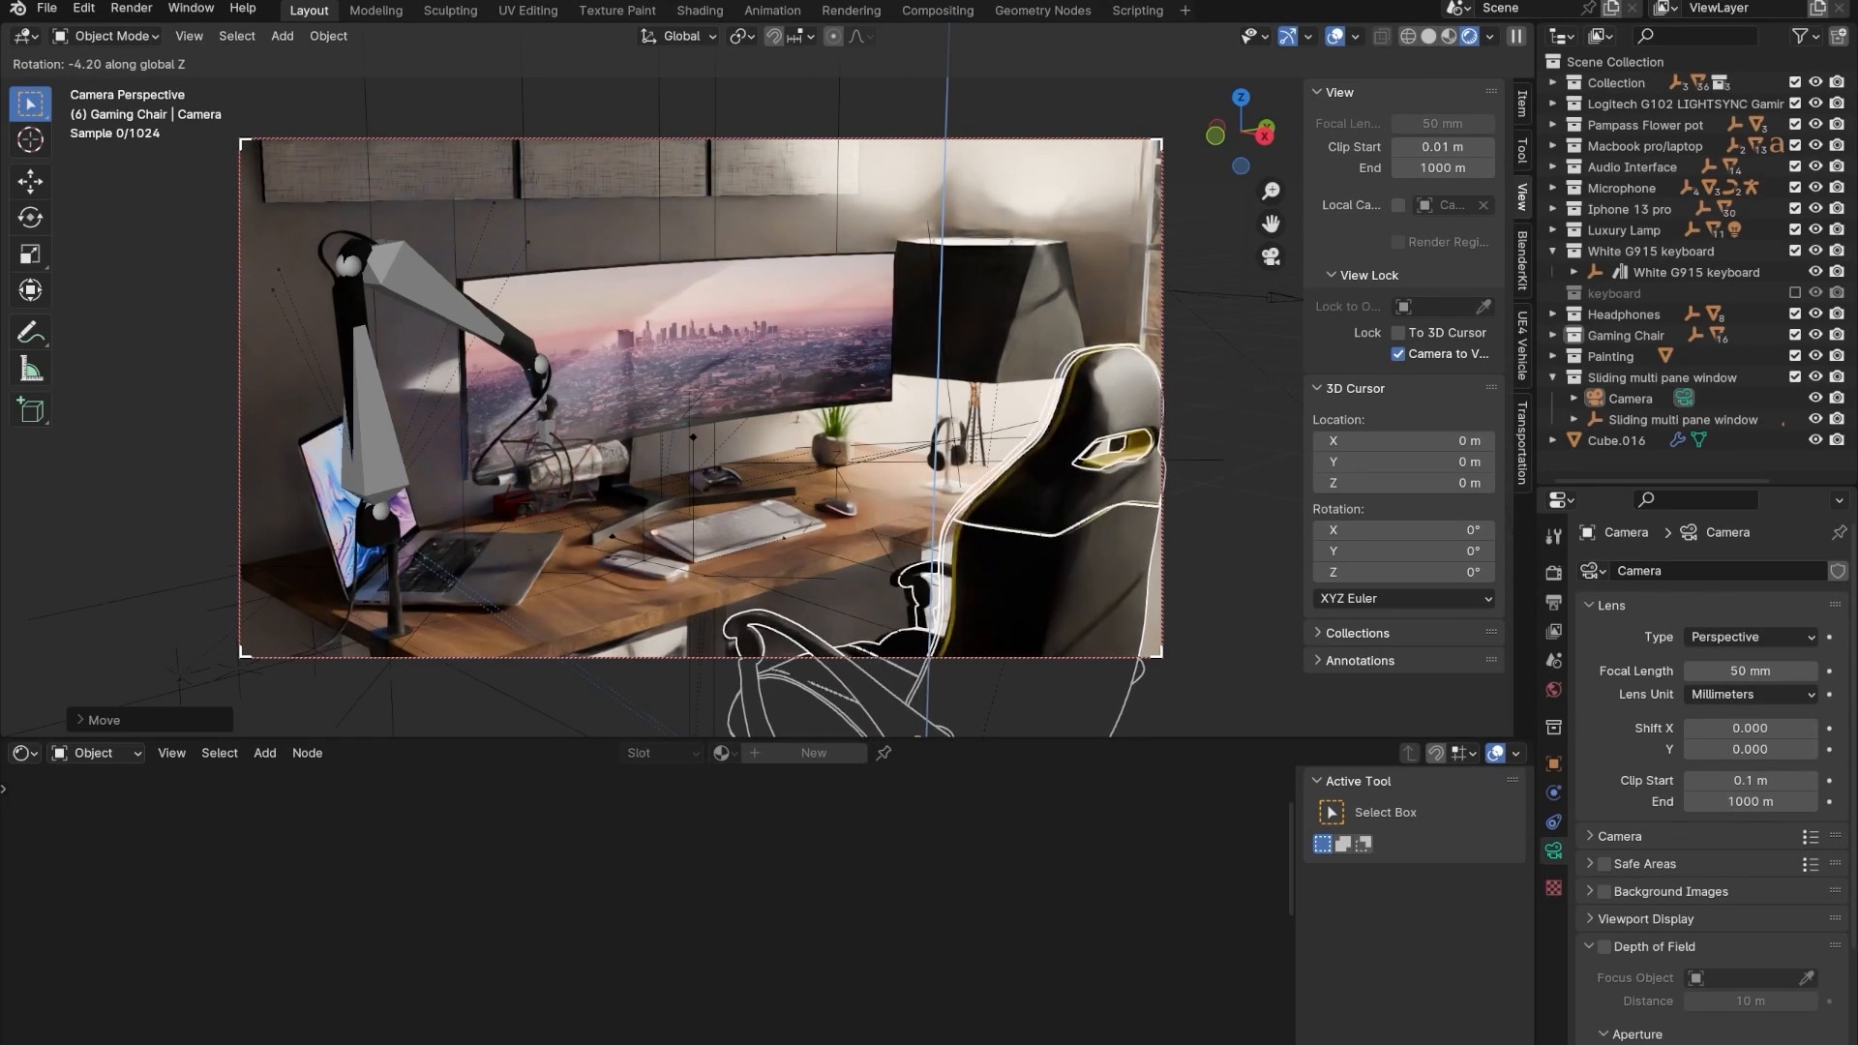
{"action": "left_click", "coordinate": [1152, 302]}
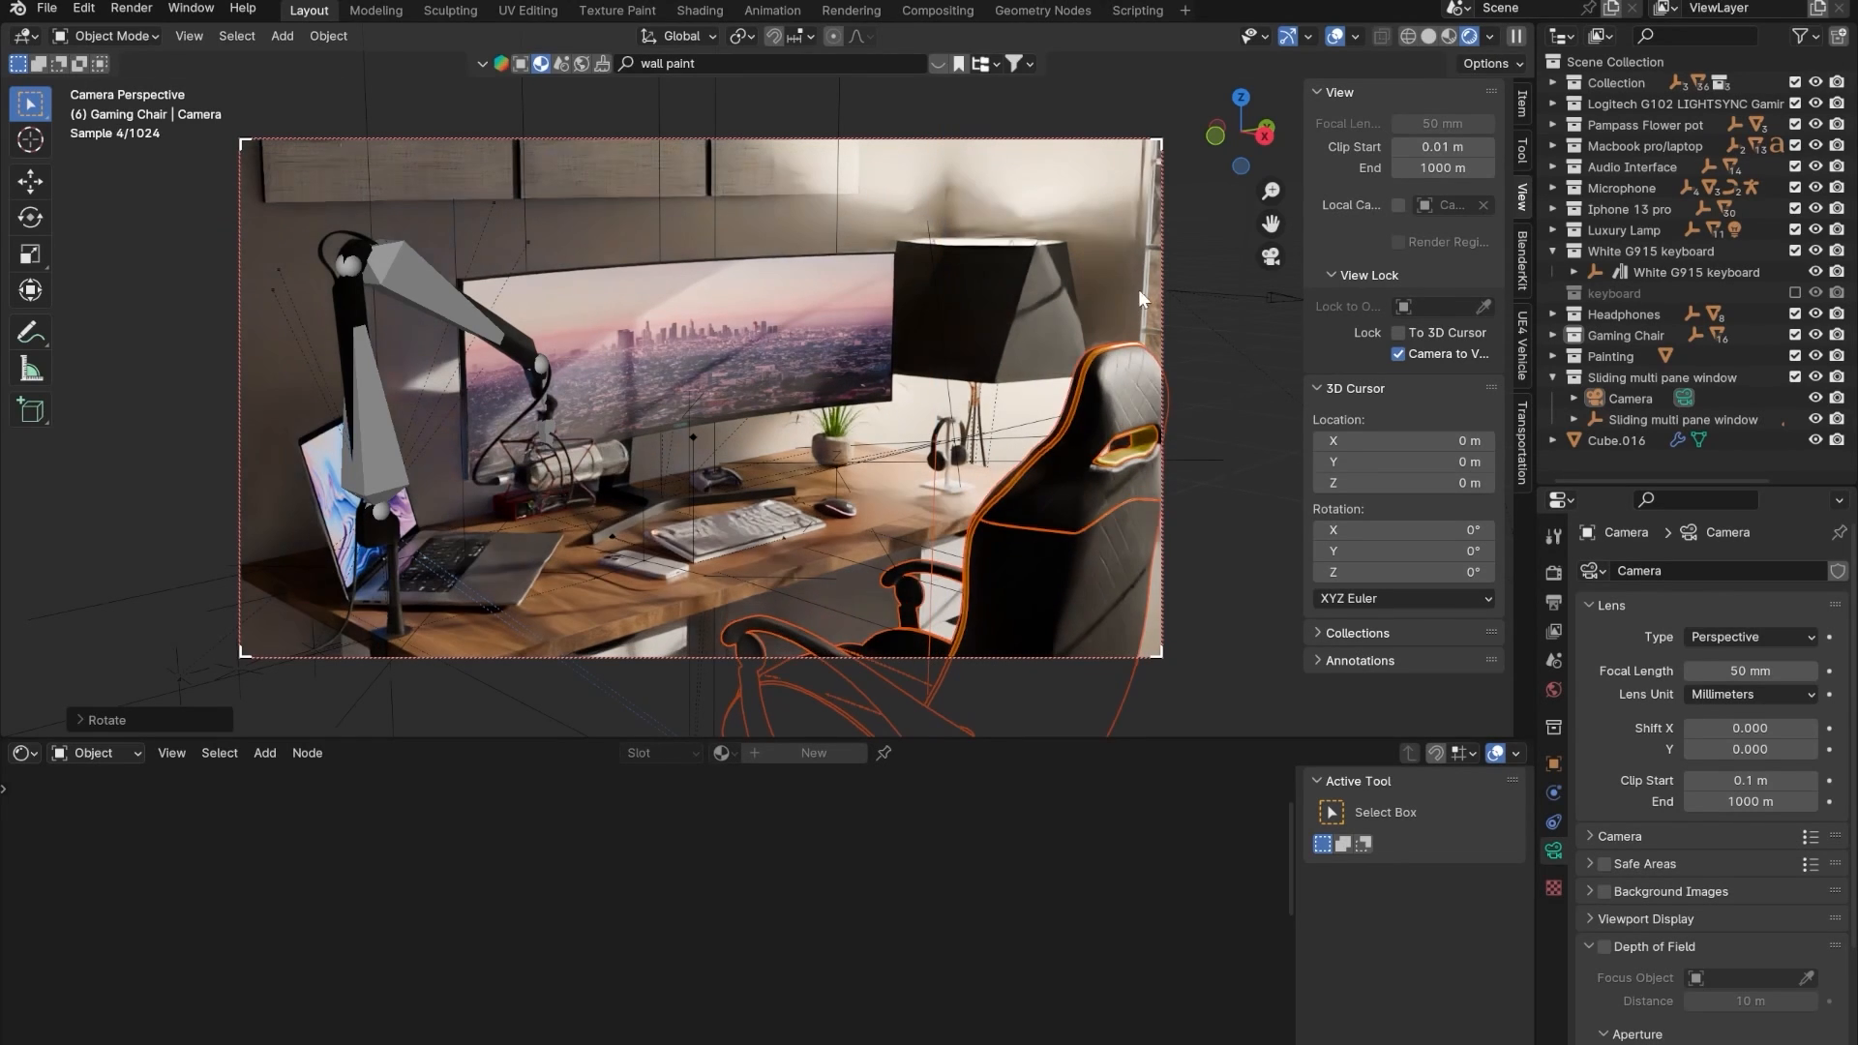
- Select the camera, release its lock to the view and hide the viewport overlays
{"action": "left_click", "coordinate": [1155, 302]}
{"action": "left_click", "coordinate": [1161, 302]}
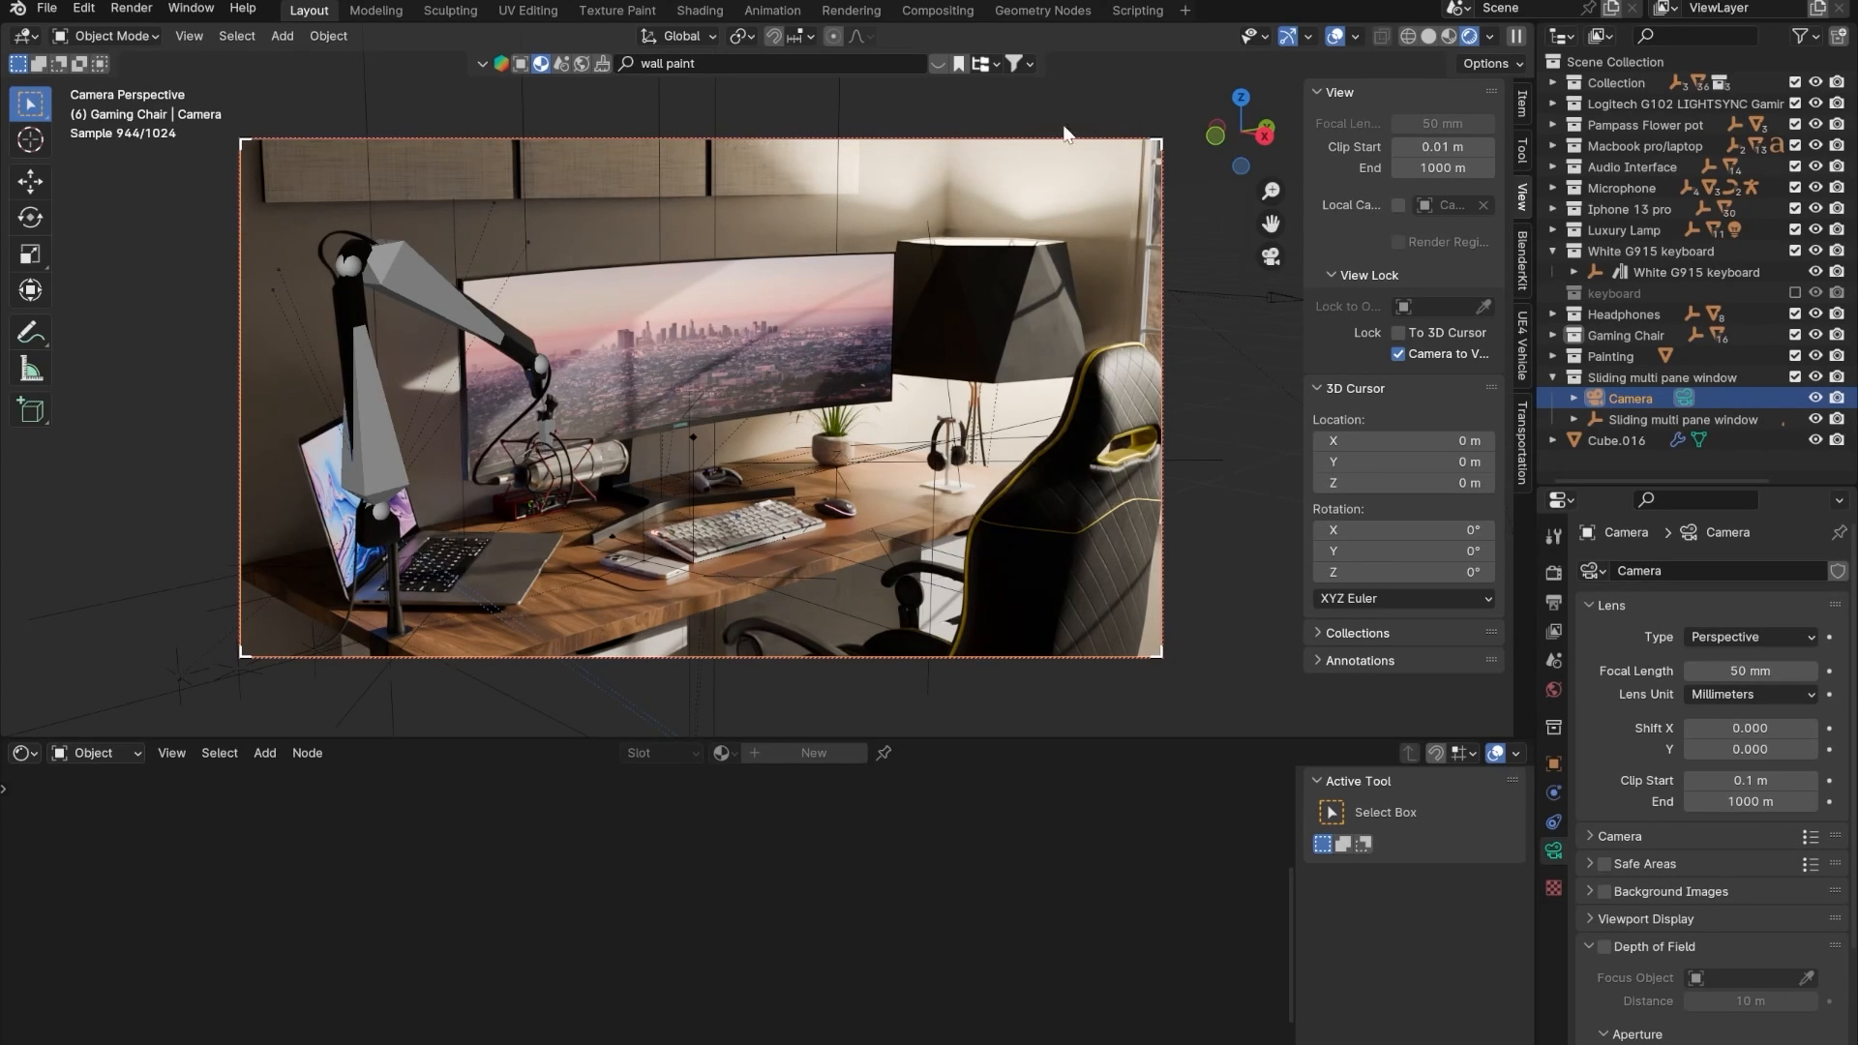
{"action": "left_click", "coordinate": [1337, 35]}
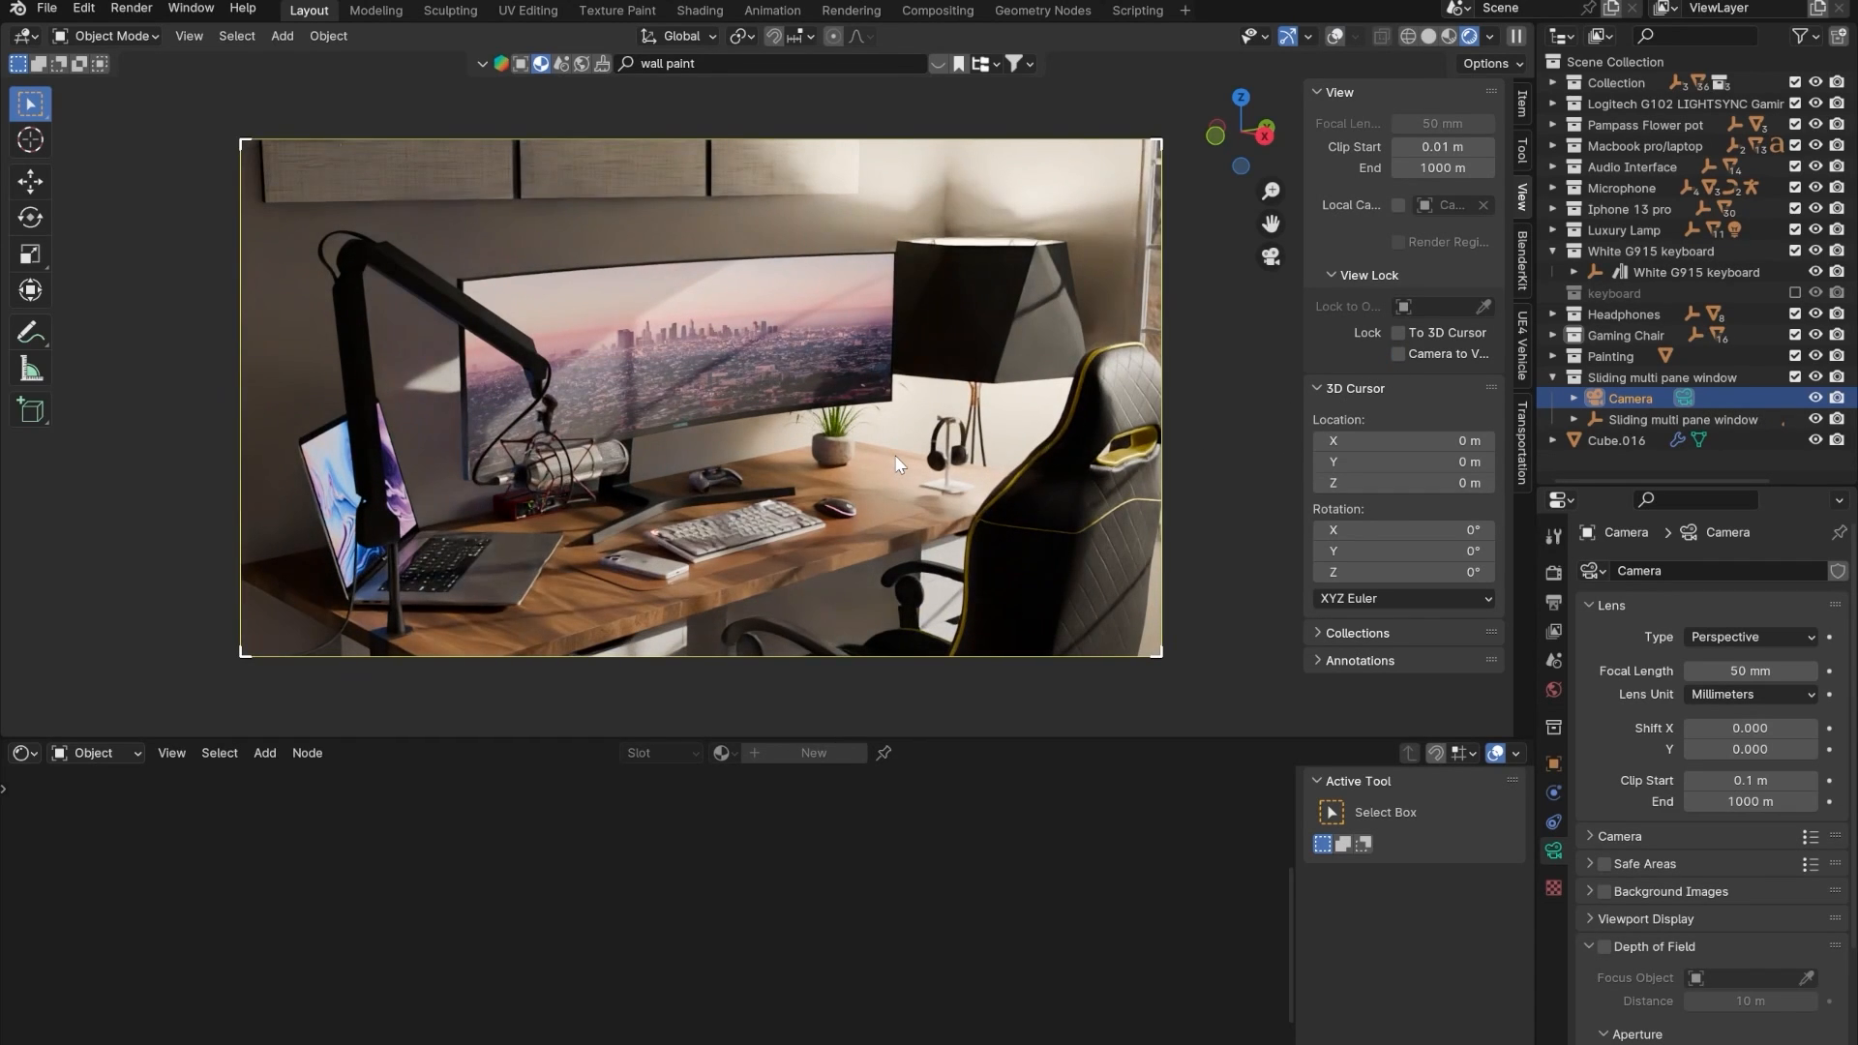
{"action": "scroll", "coordinate": [888, 455], "scroll_direction": "up", "scroll_amount": 2}
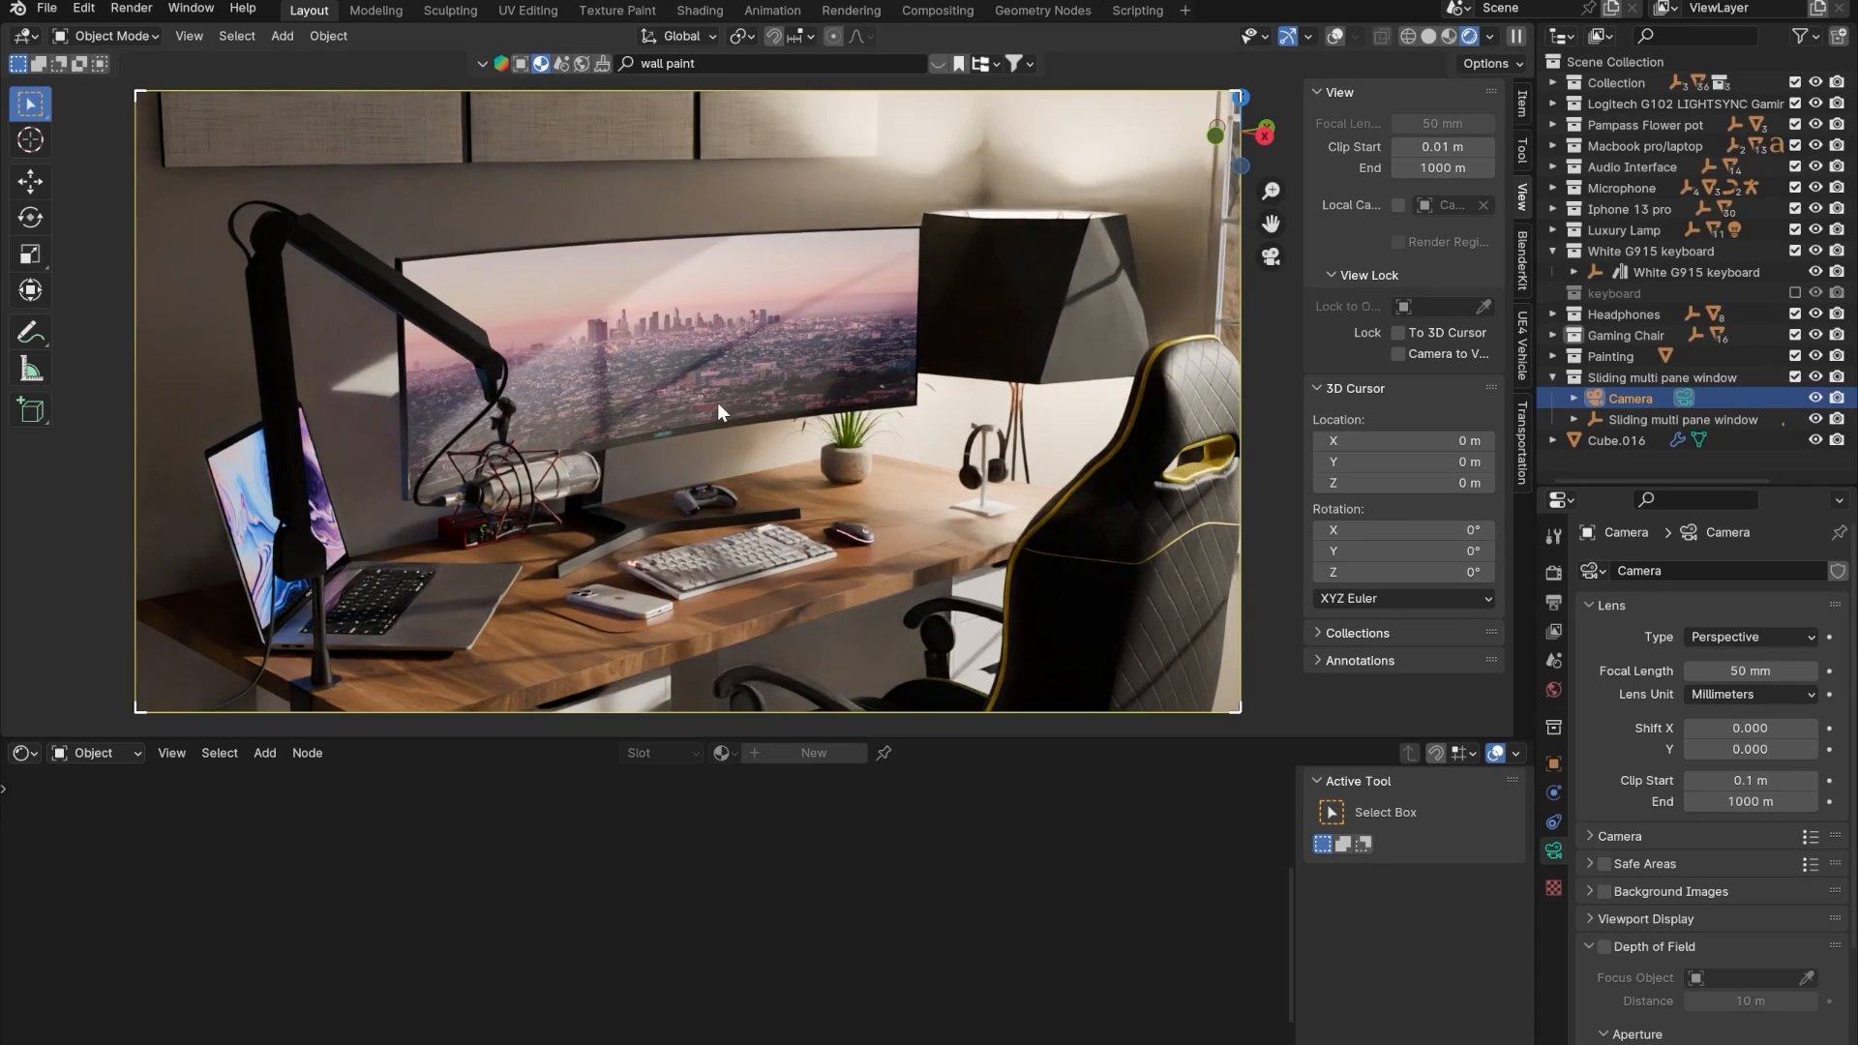
{"action": "middle_click_drag", "start_coordinate": [717, 402], "coordinate": [723, 382], "text": "shift"}
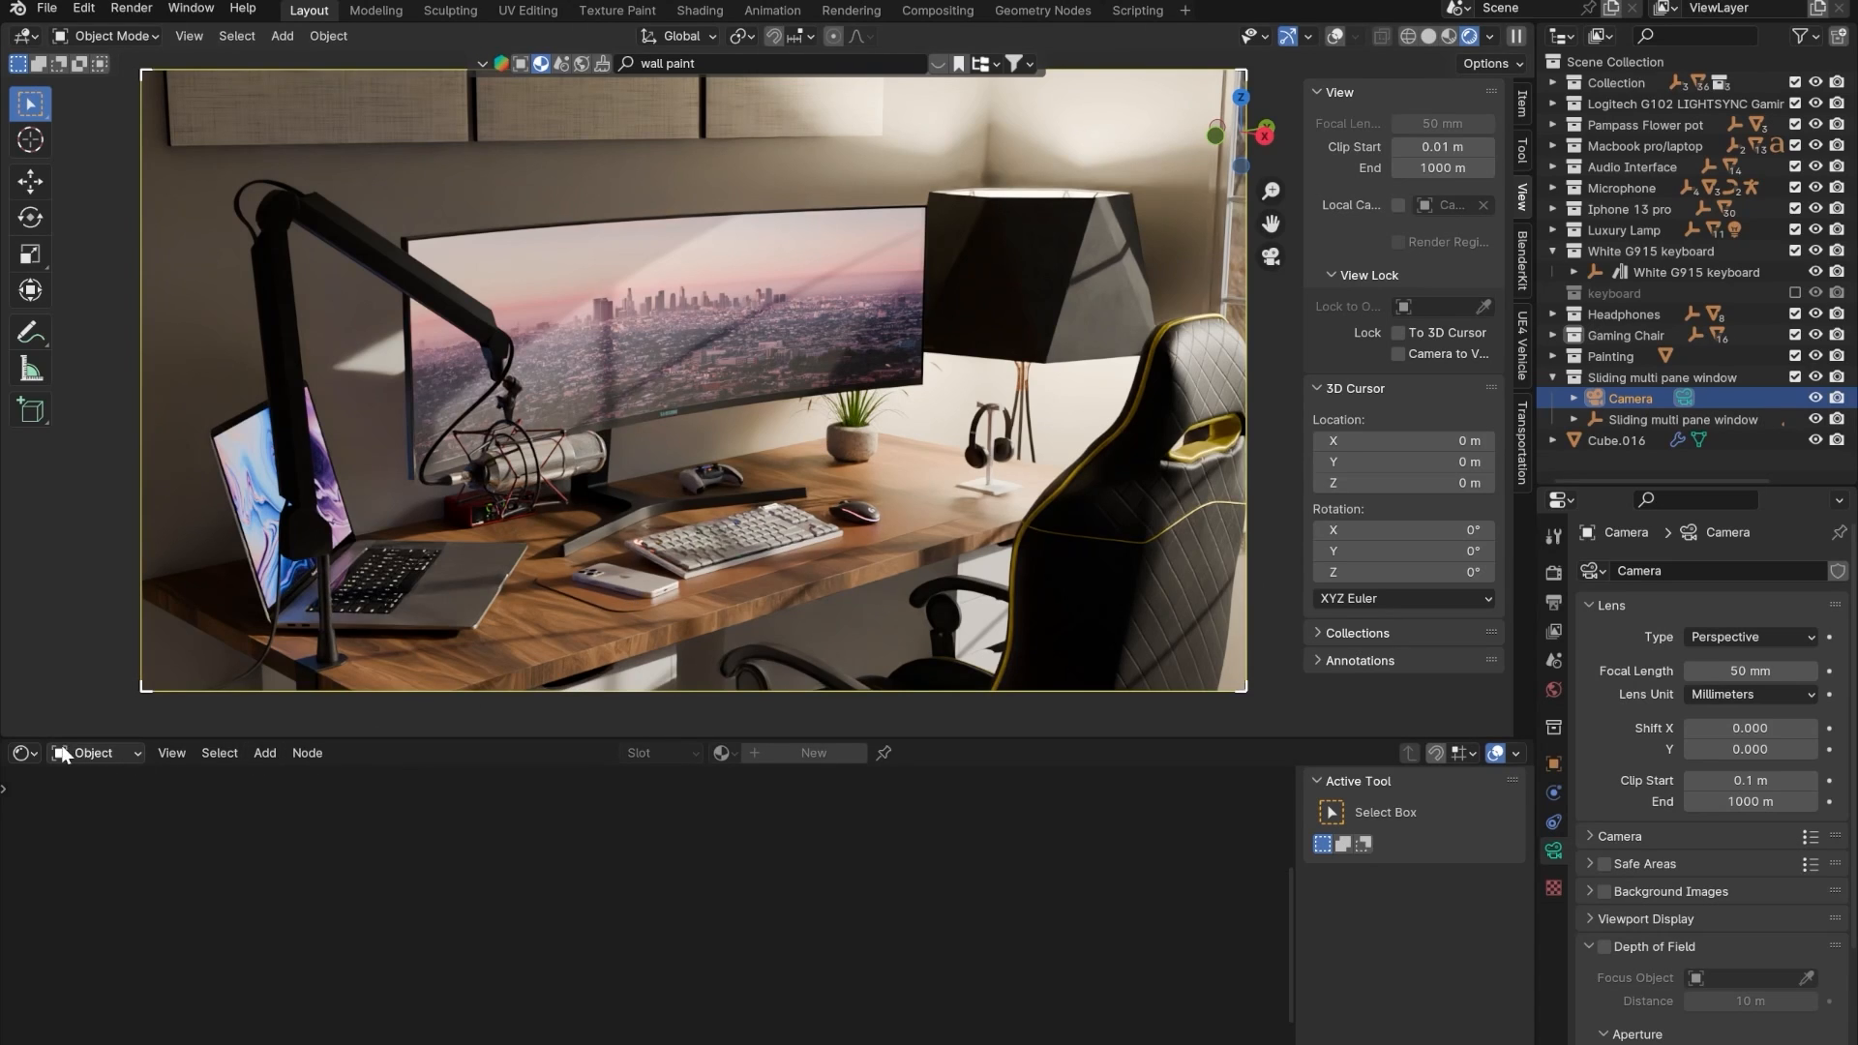
- Show the World nodes in the shader editor and set the Background strength to 3
{"action": "left_click", "coordinate": [96, 753]}
{"action": "left_click", "coordinate": [87, 828]}
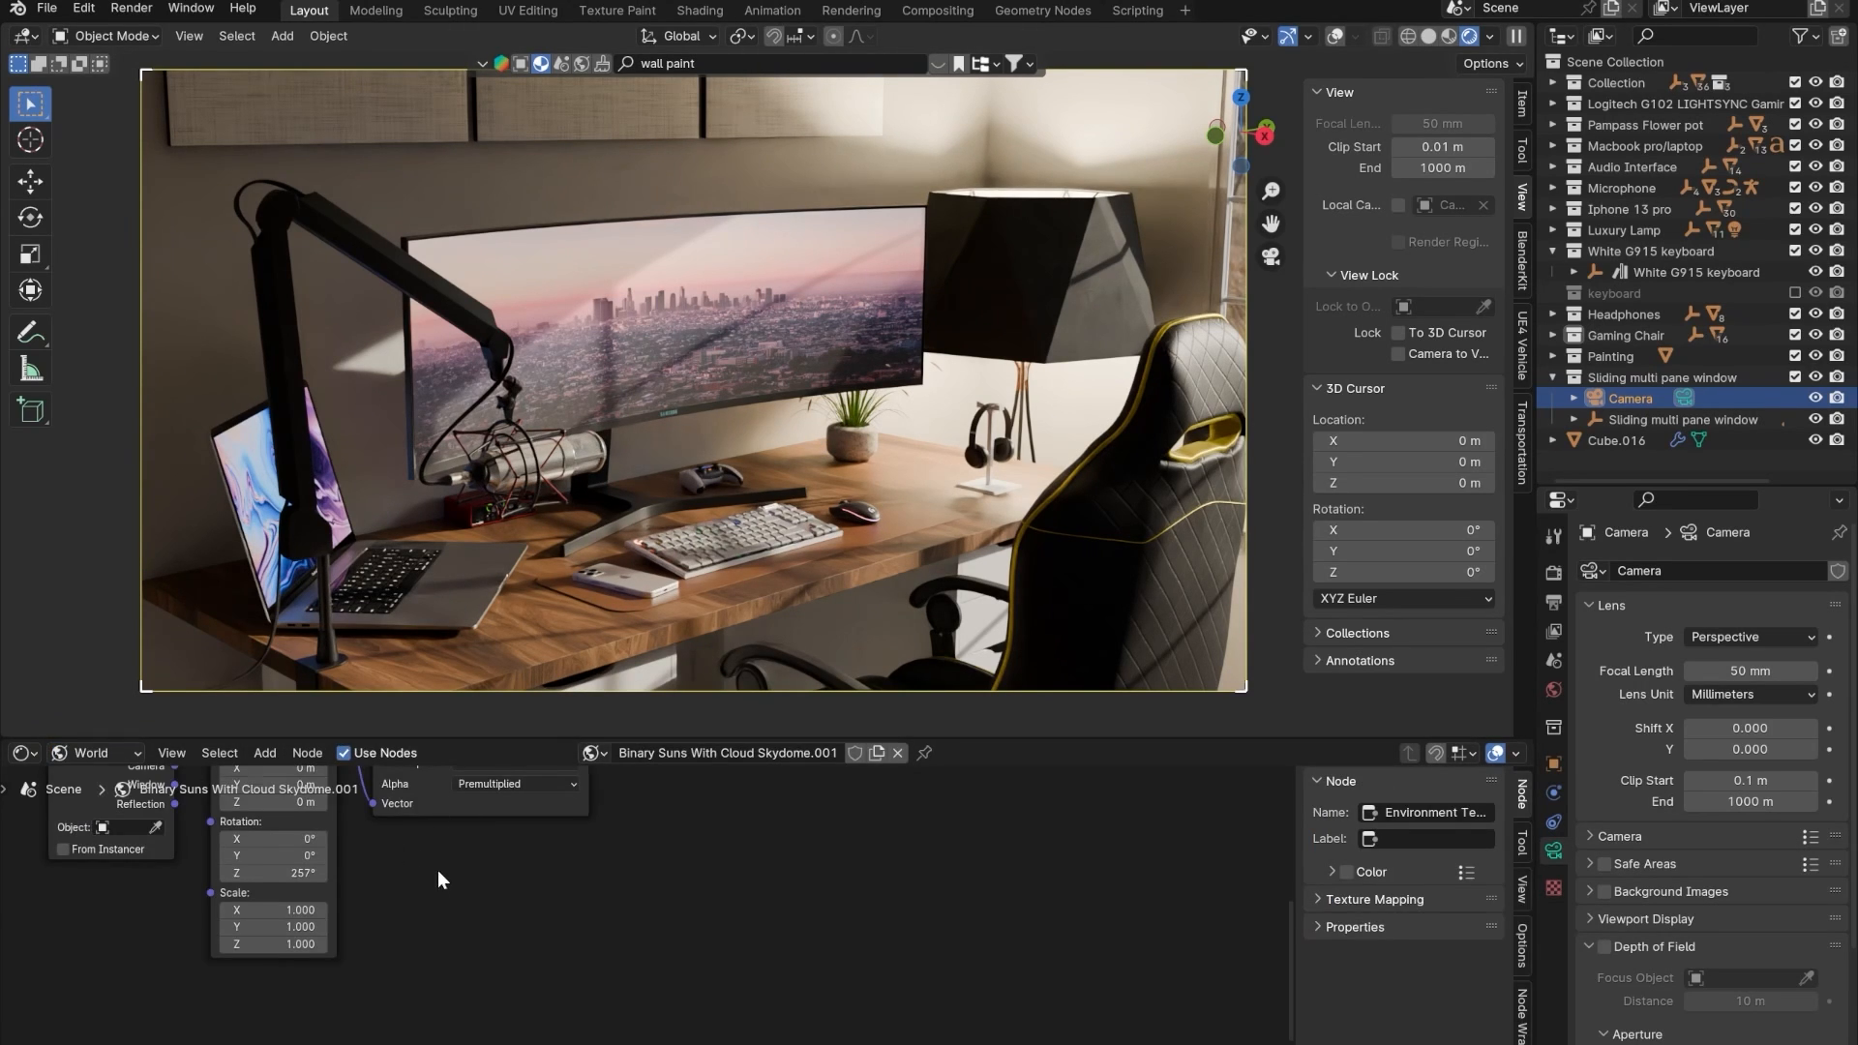
{"action": "scroll", "coordinate": [438, 869], "scroll_direction": "up", "scroll_amount": 3}
{"action": "middle_click_drag", "start_coordinate": [374, 1026], "coordinate": [559, 981]}
{"action": "scroll", "coordinate": [653, 866], "scroll_direction": "up", "scroll_amount": 2}
{"action": "left_click", "coordinate": [658, 860]}
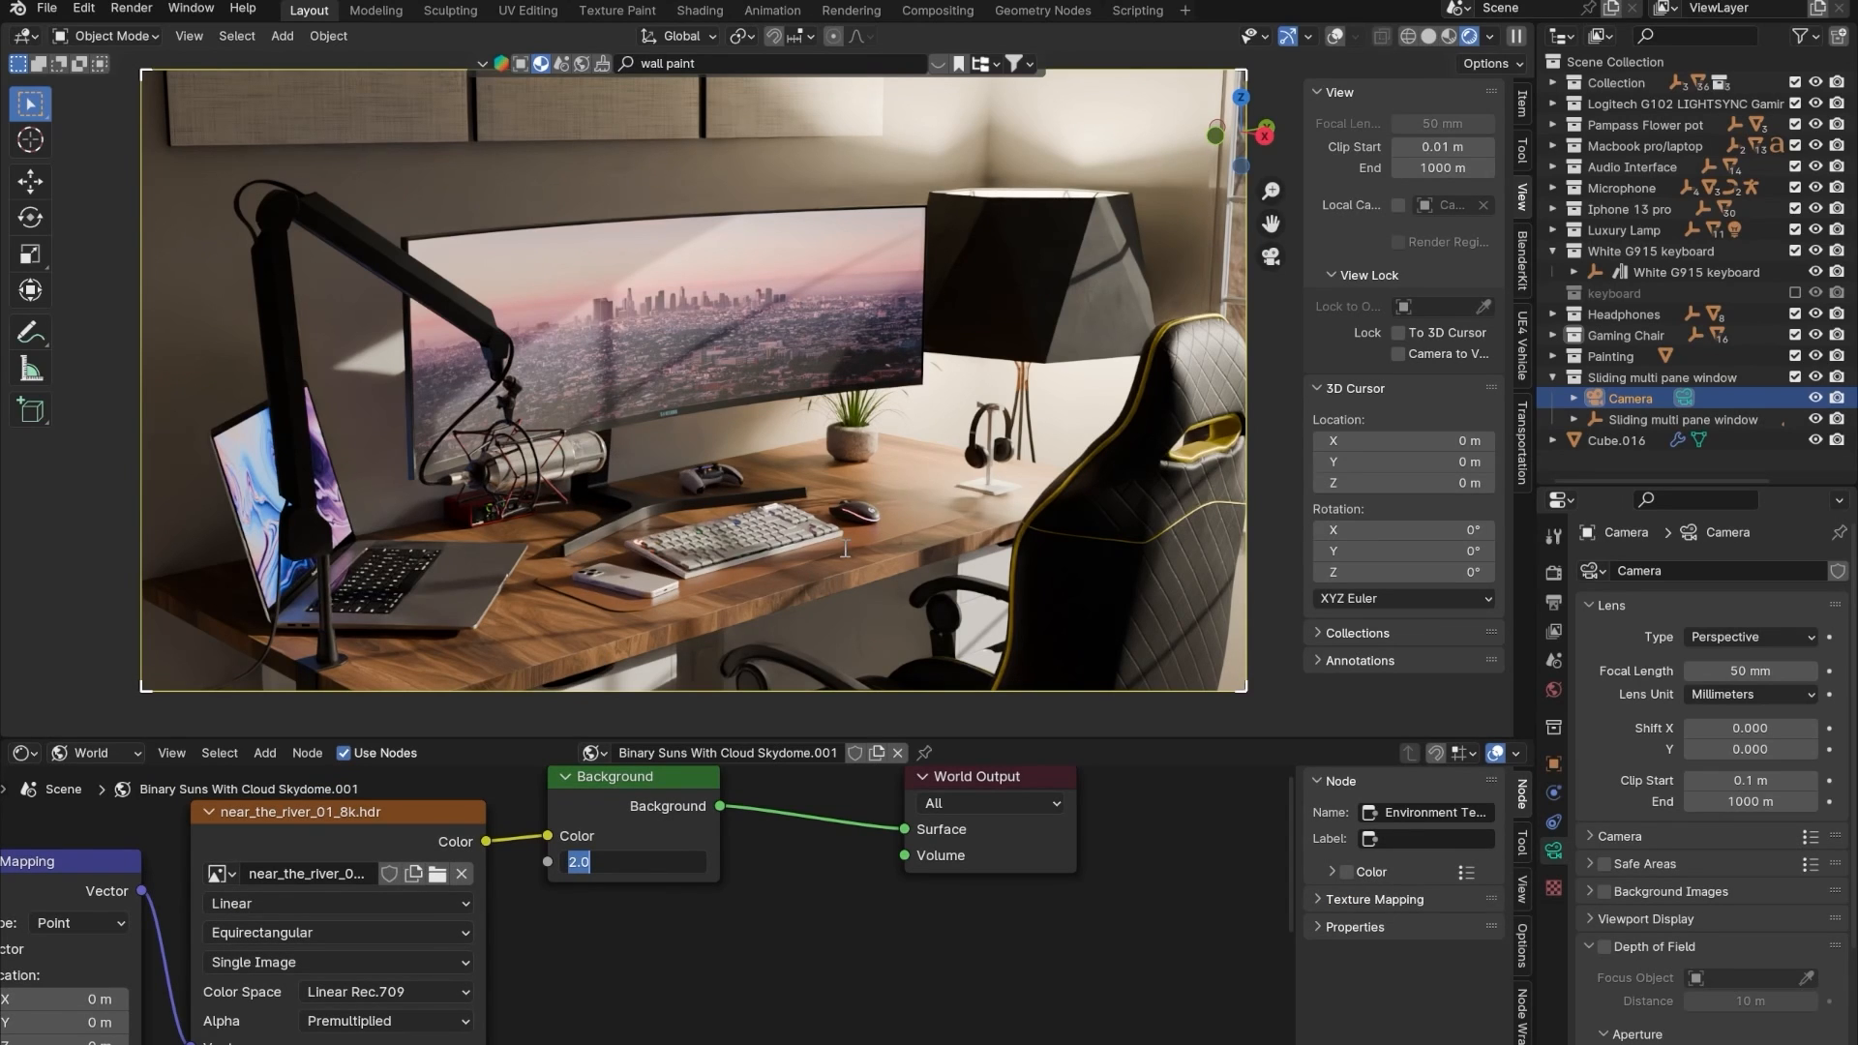
{"action": "left_click", "coordinate": [846, 549]}
{"action": "left_click", "coordinate": [639, 850]}
{"action": "left_click", "coordinate": [640, 860]}
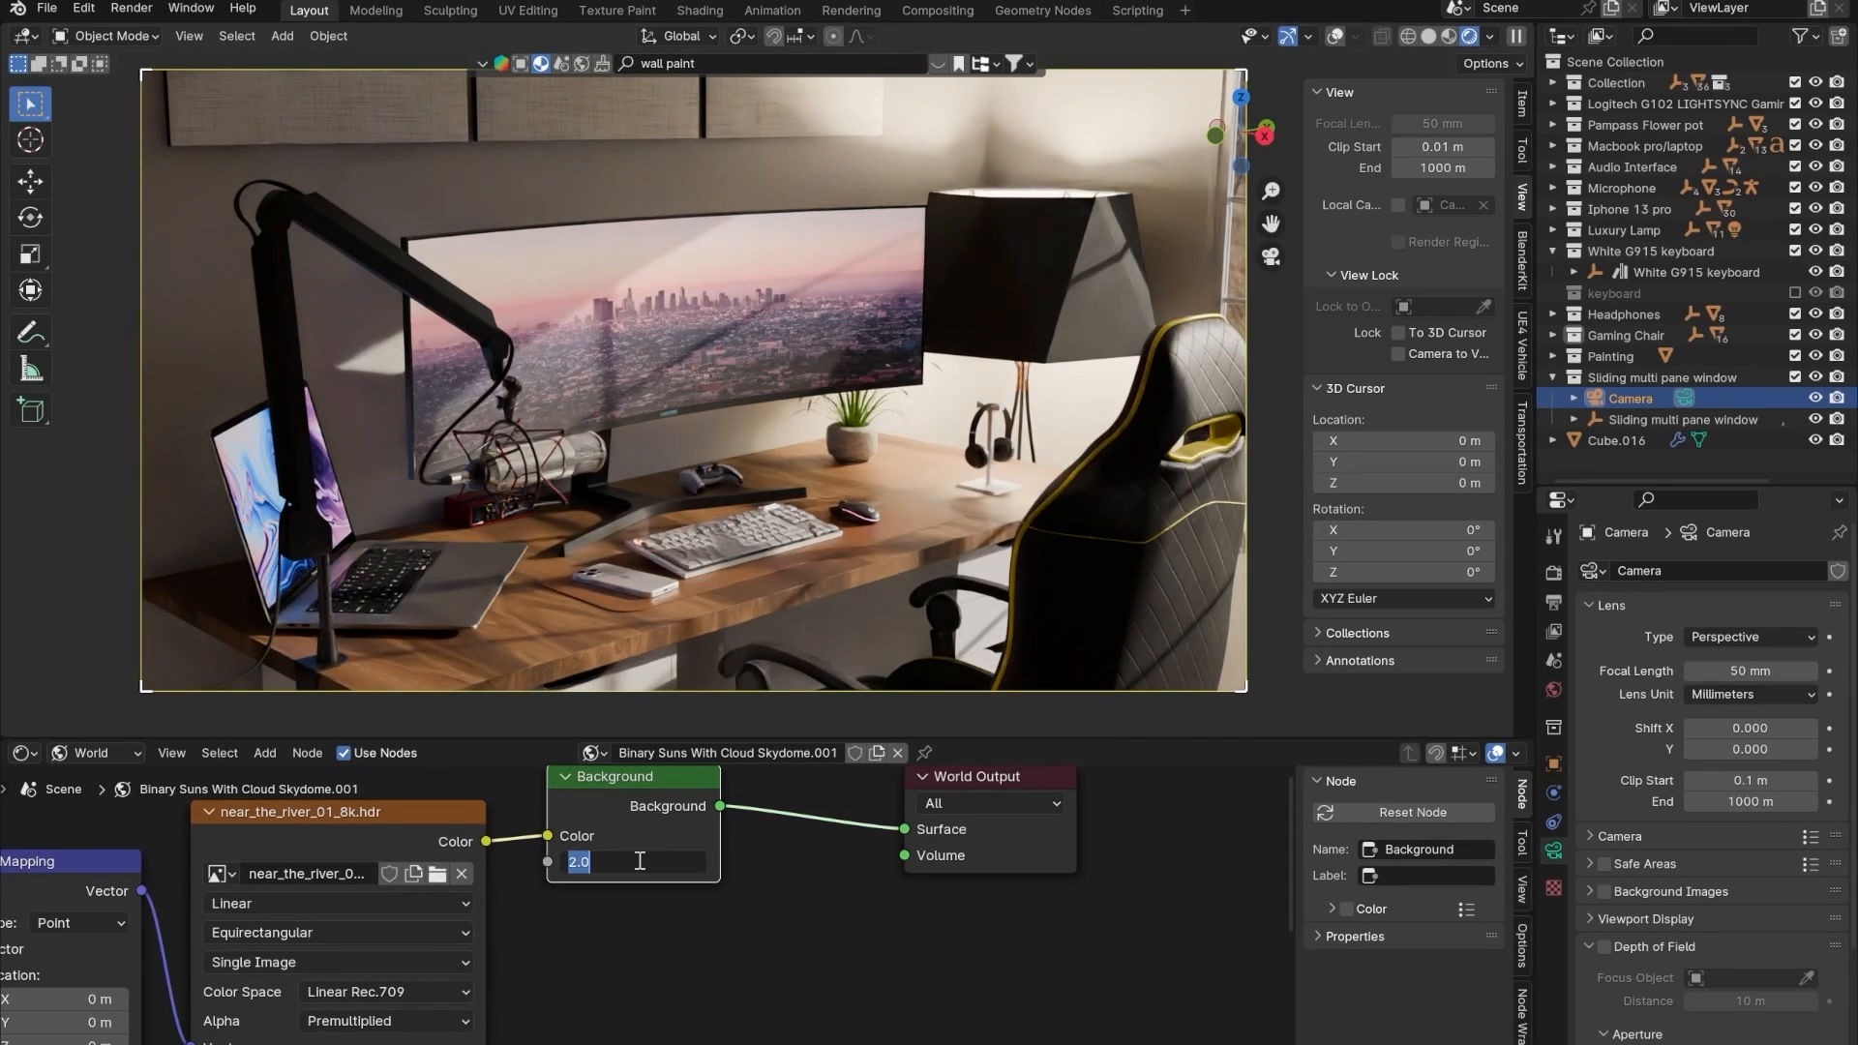
{"action": "type", "text": "3"}
{"action": "key", "text": "Return"}
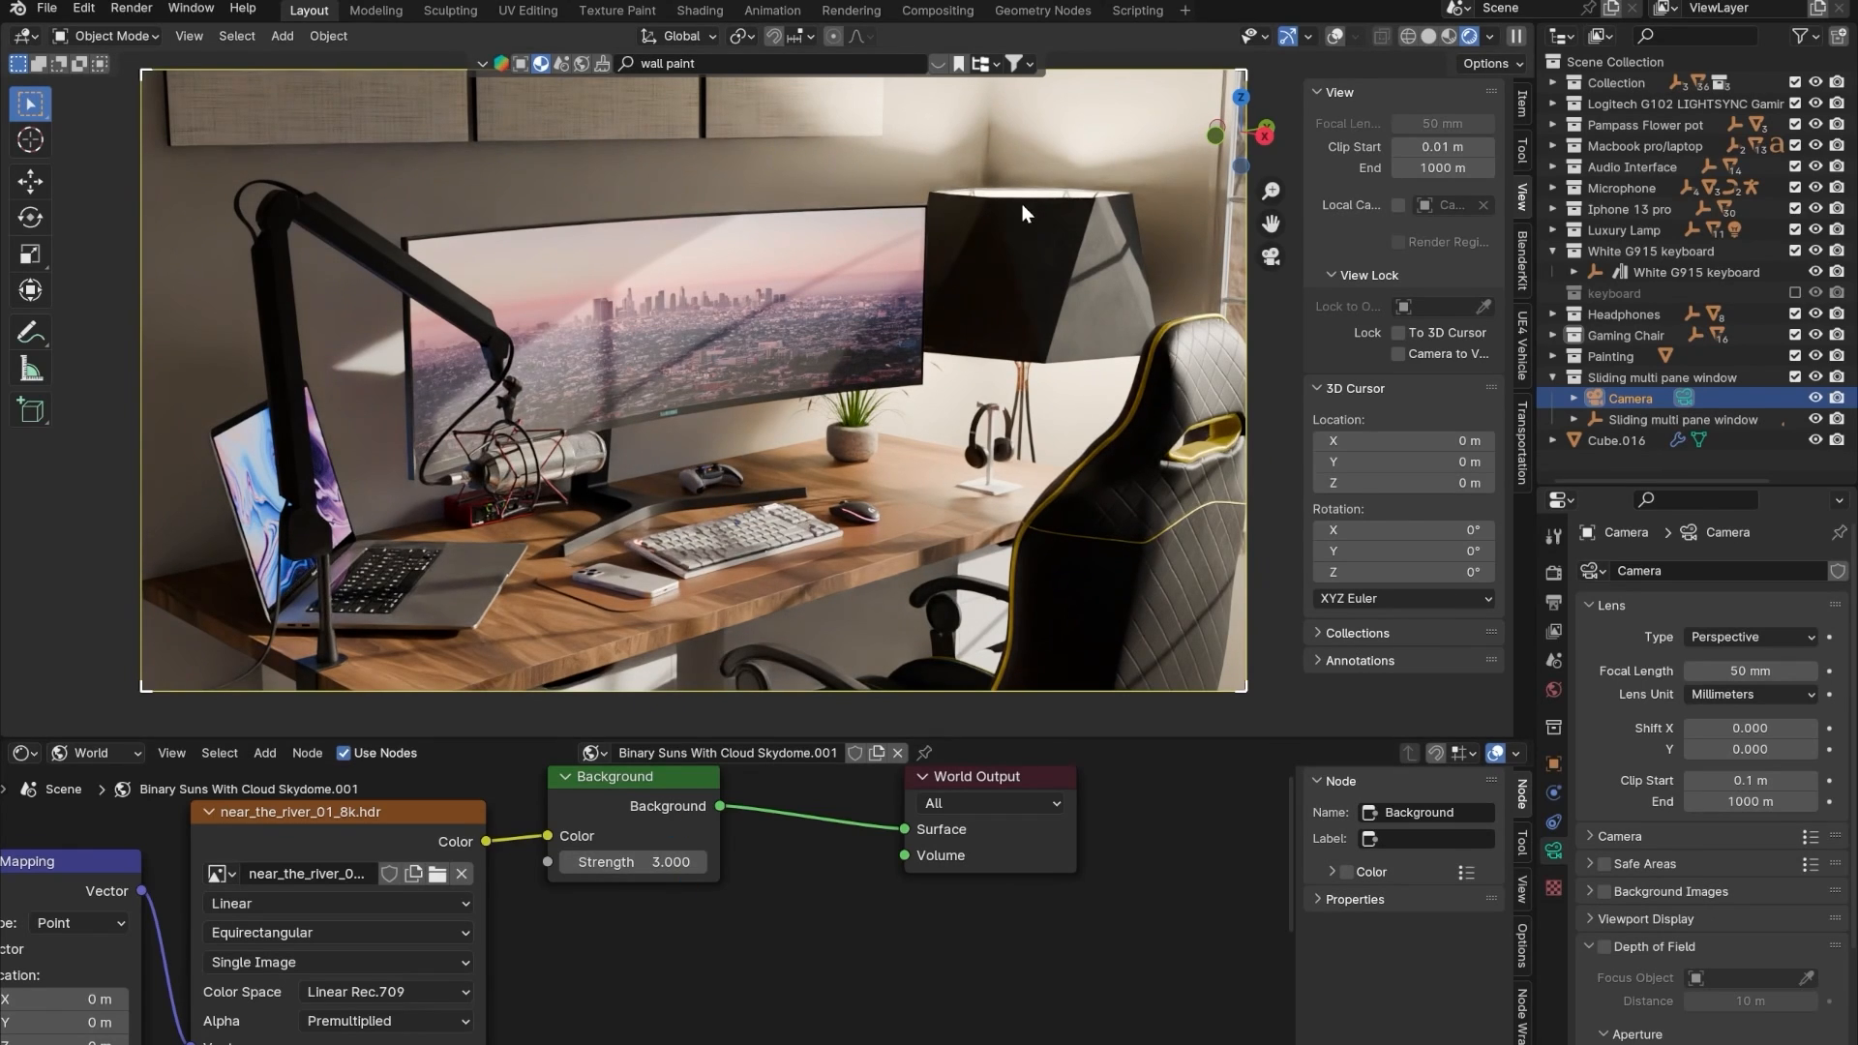
- Compare the room lighting with the Luxury Lamp collection excluded from the view layer and included again
{"action": "left_click", "coordinate": [1032, 236]}
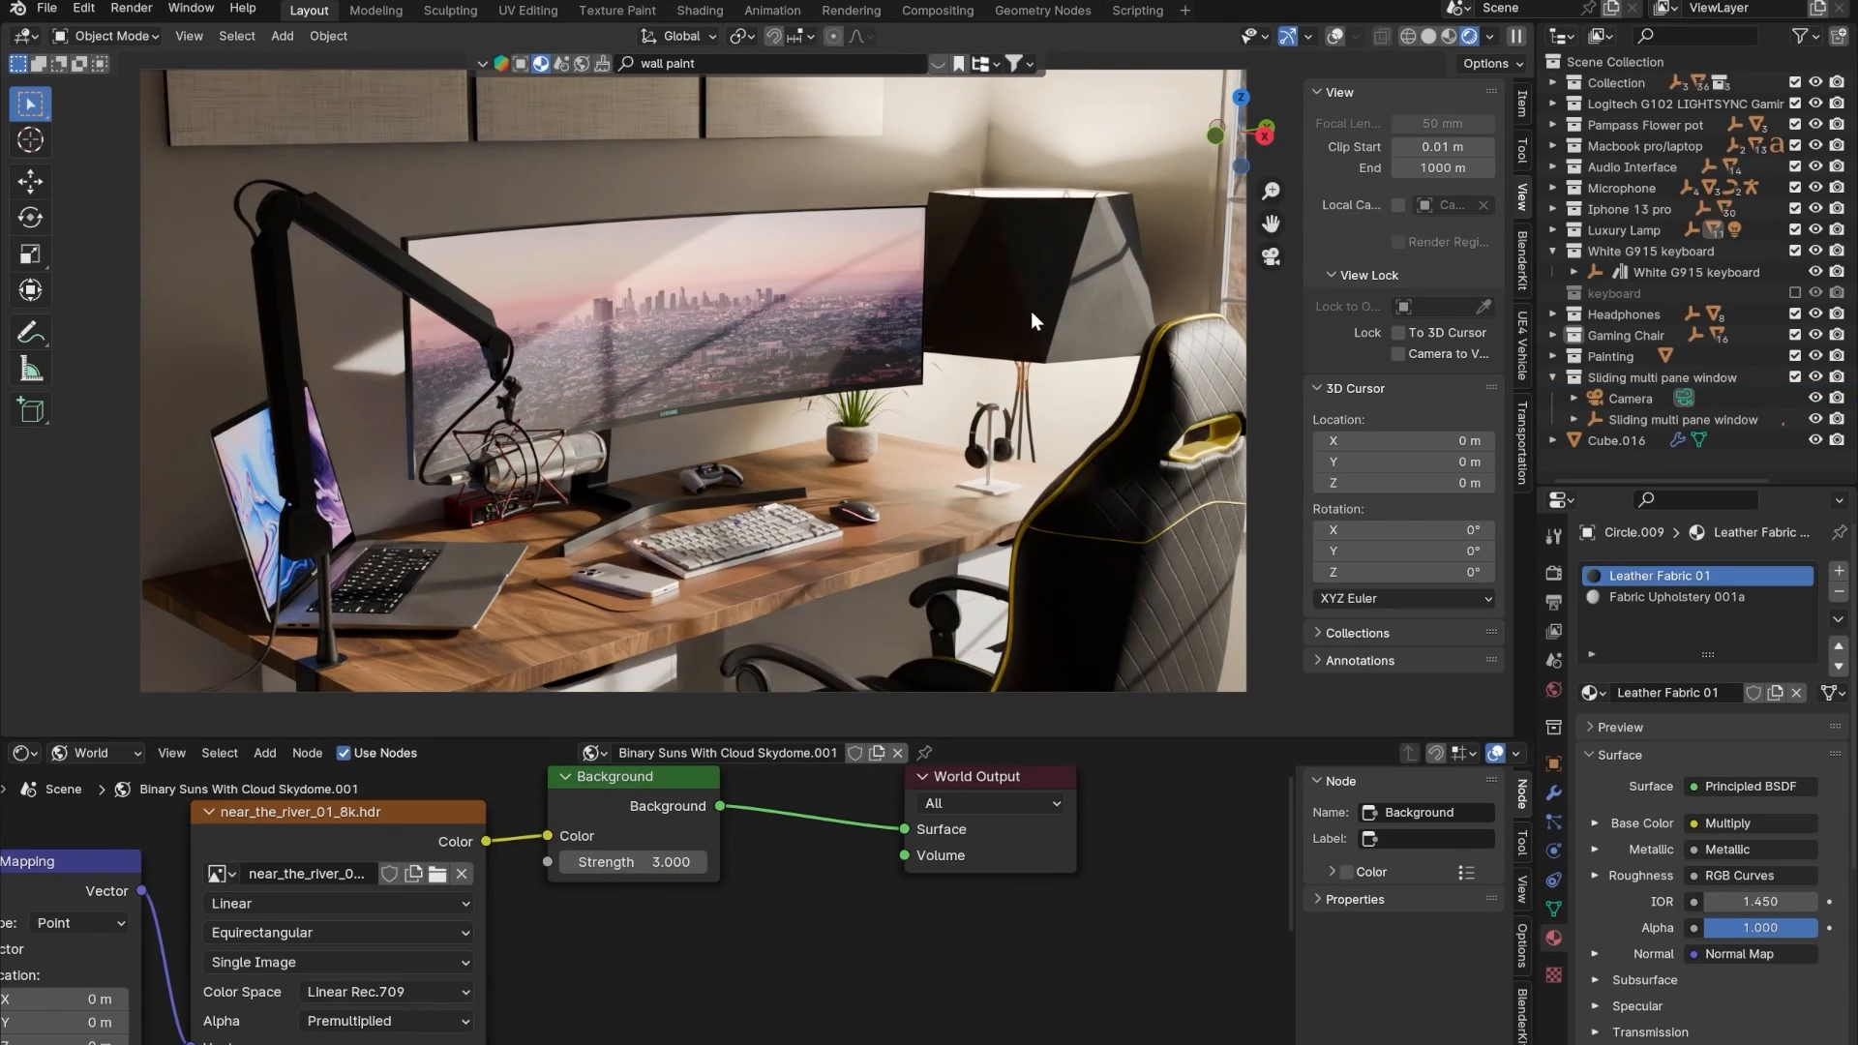
{"action": "left_click", "coordinate": [1796, 231]}
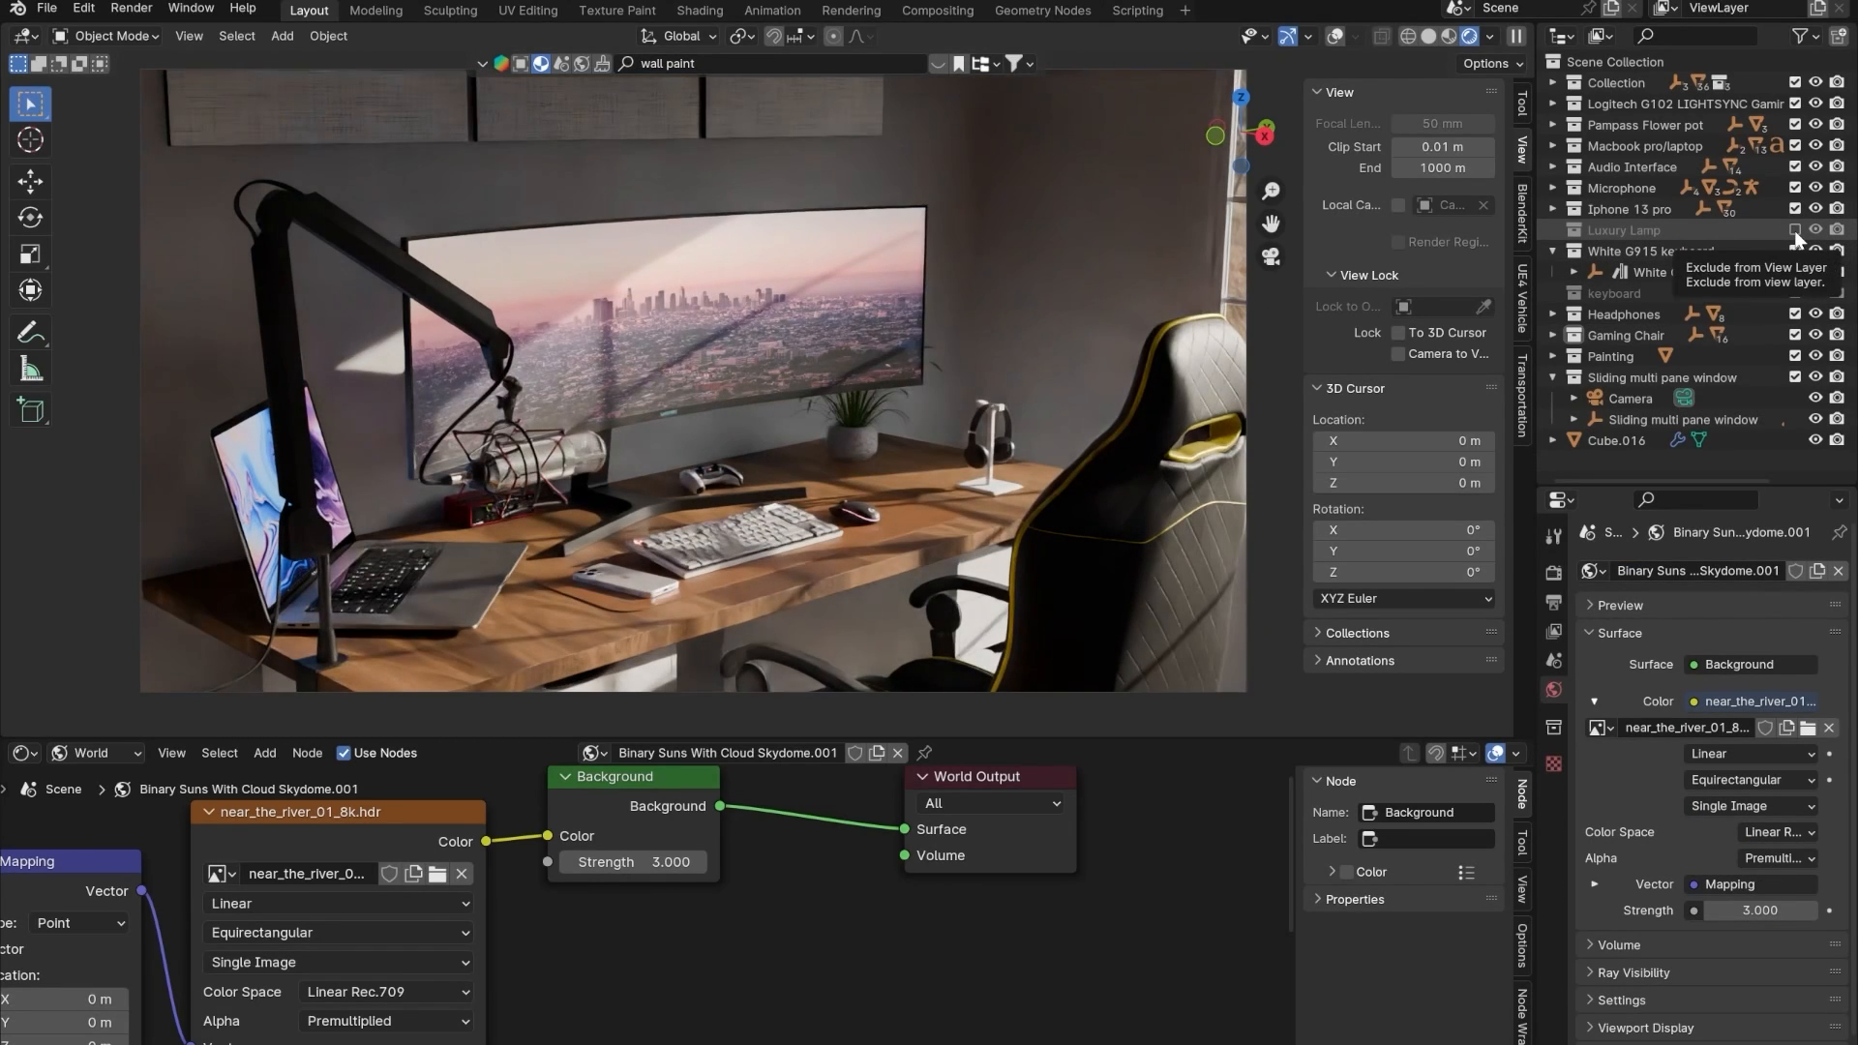
{"action": "left_click", "coordinate": [1795, 230]}
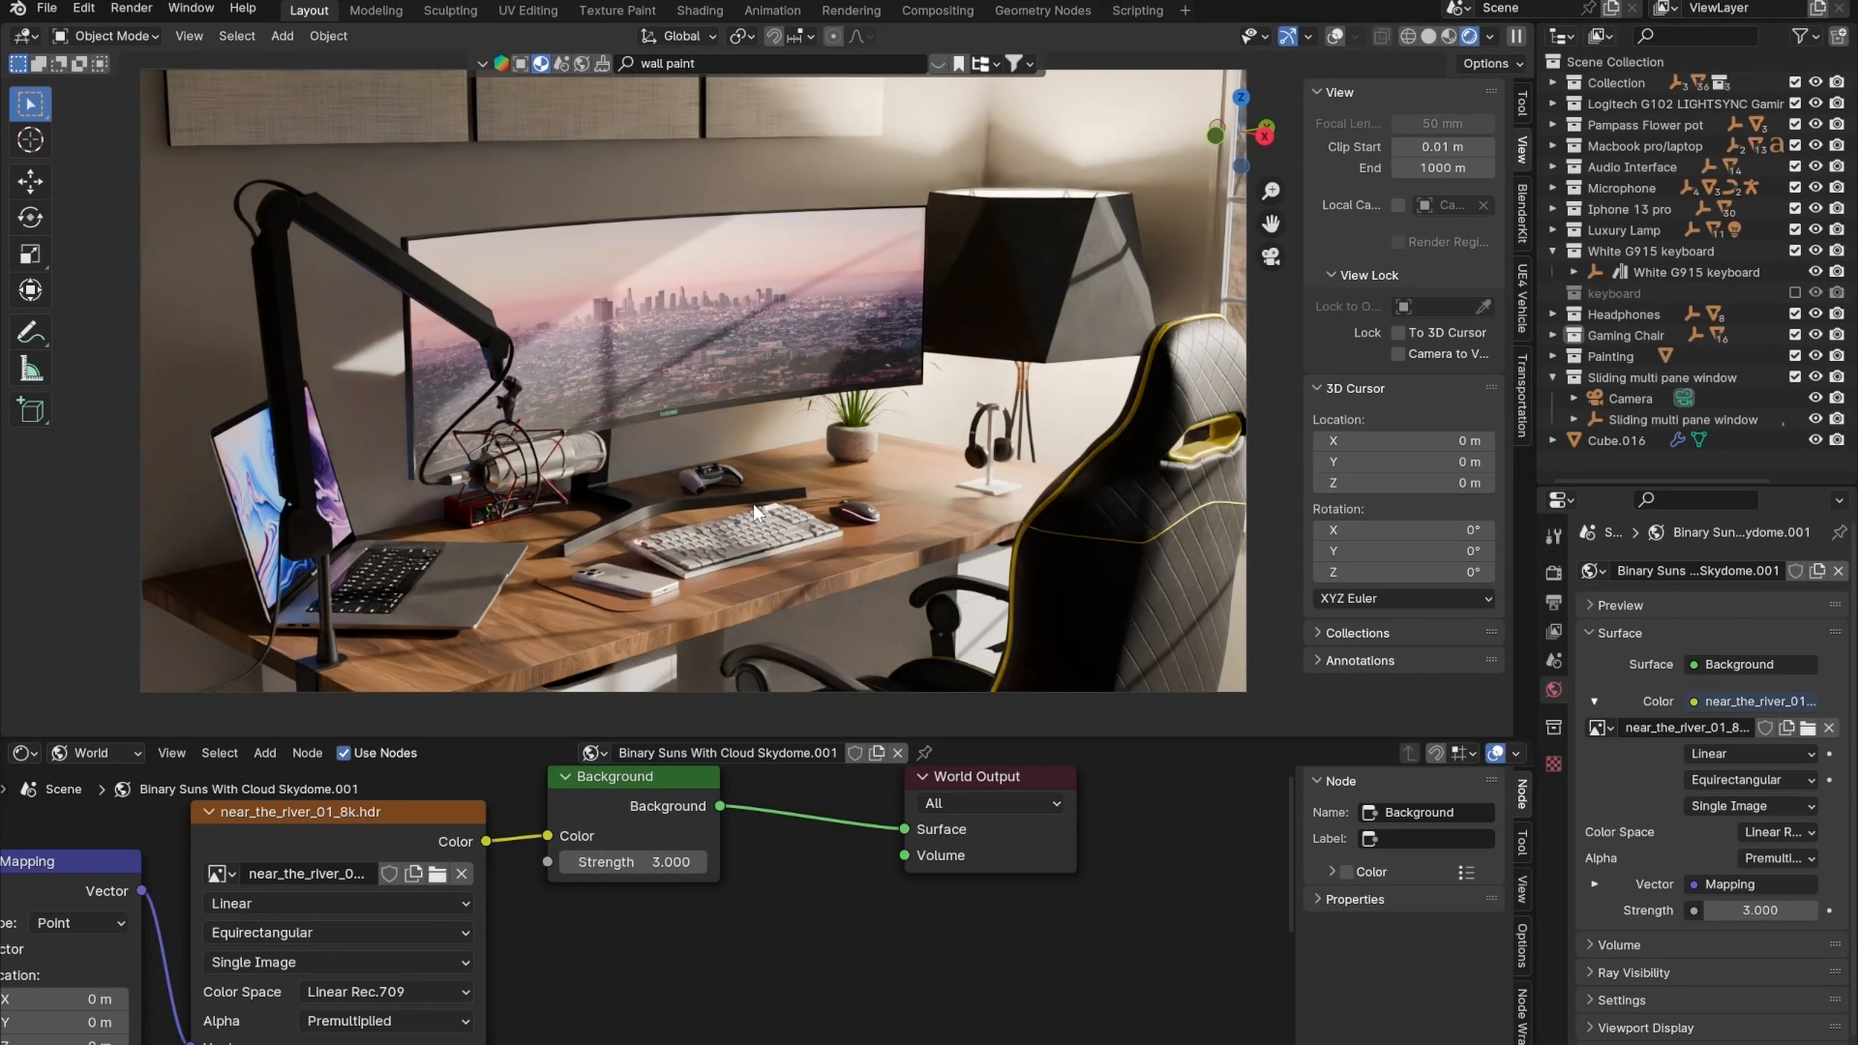
- Set the Color Management look to High Contrast in the render settings
{"action": "left_click", "coordinate": [1554, 574]}
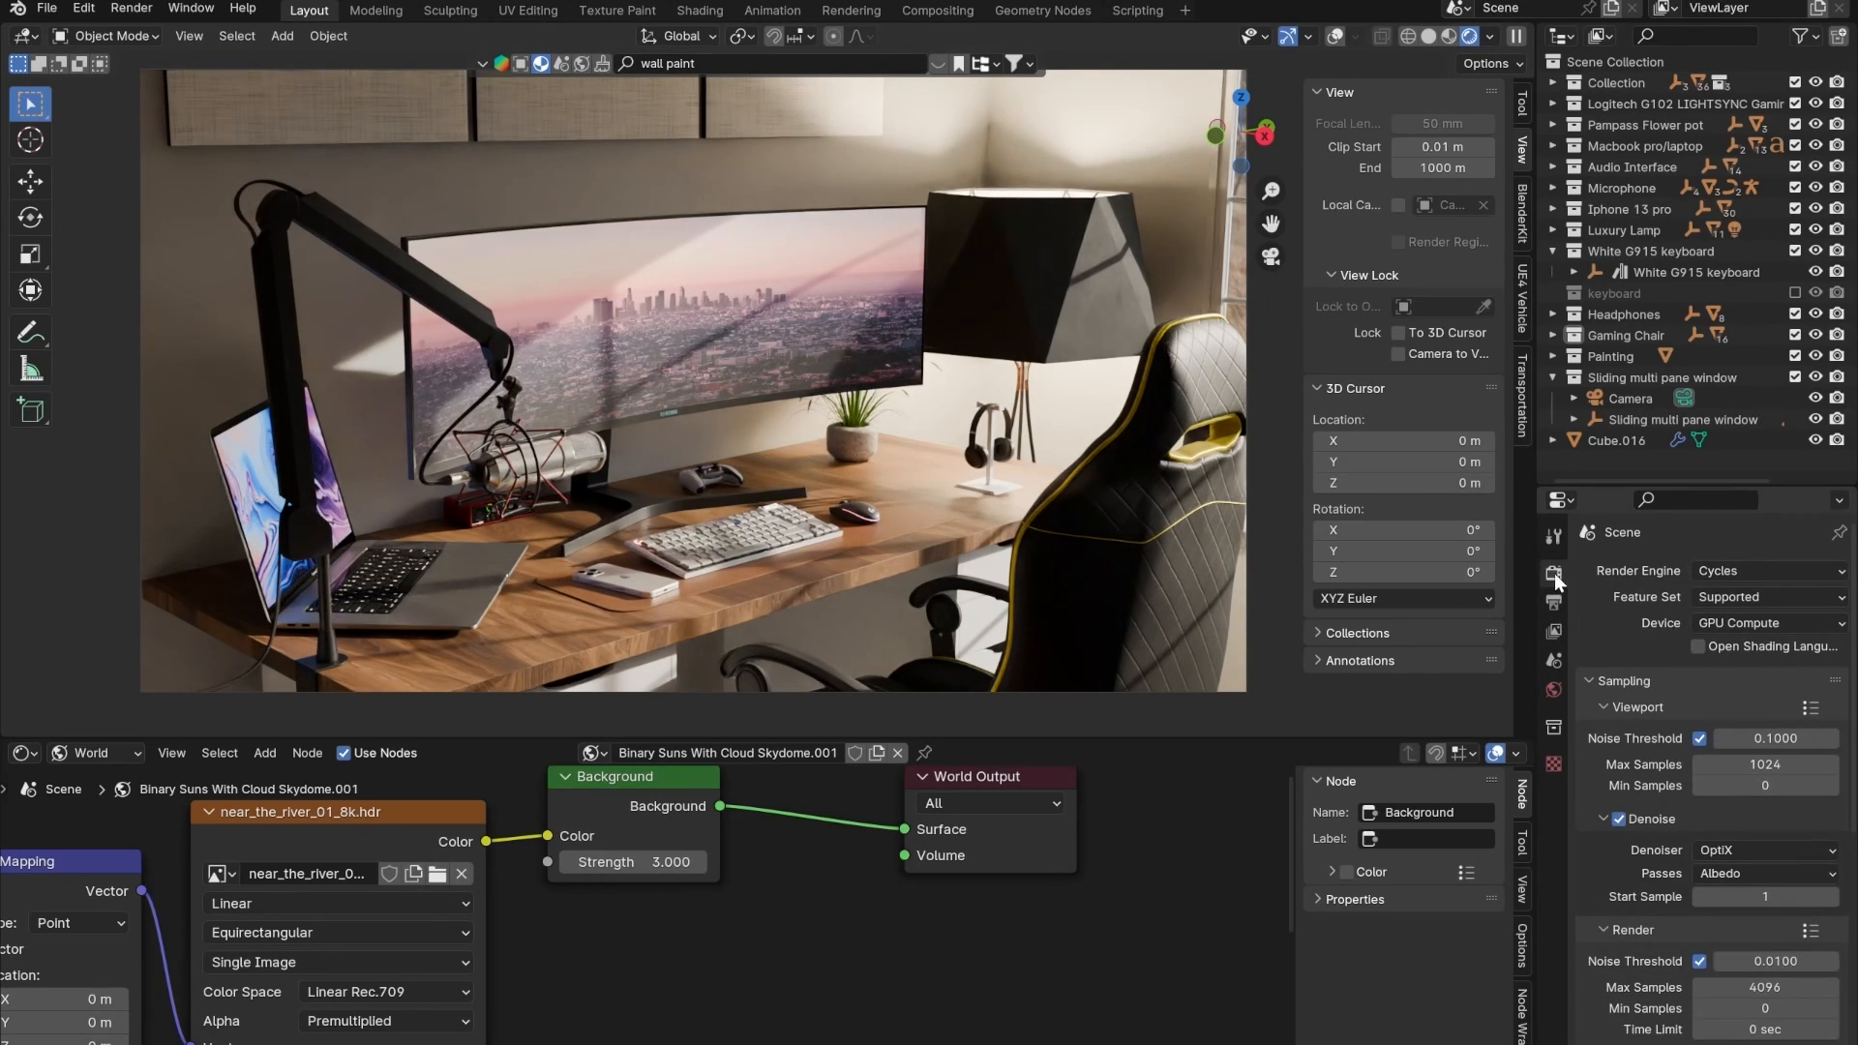
{"action": "scroll", "coordinate": [1623, 770], "scroll_direction": "down", "scroll_amount": 10}
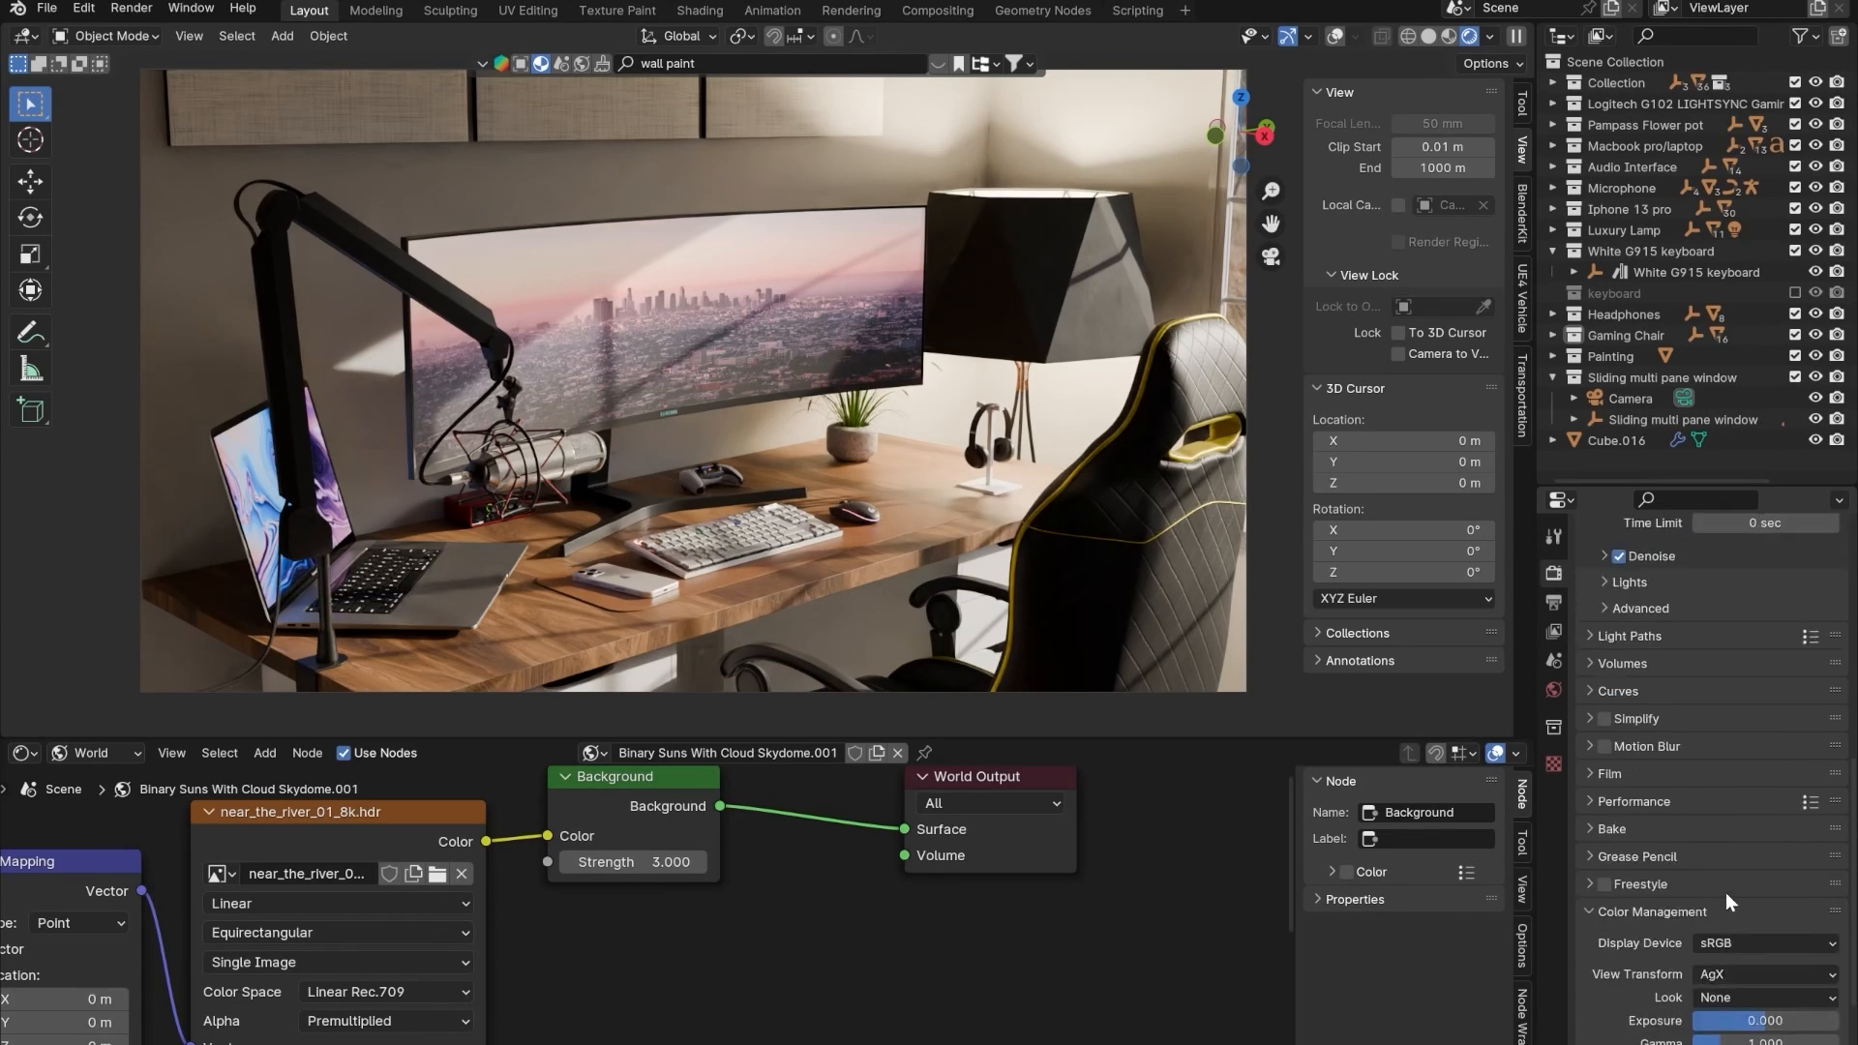
{"action": "scroll", "coordinate": [1727, 892], "scroll_direction": "down", "scroll_amount": 2}
{"action": "left_click", "coordinate": [1713, 904]}
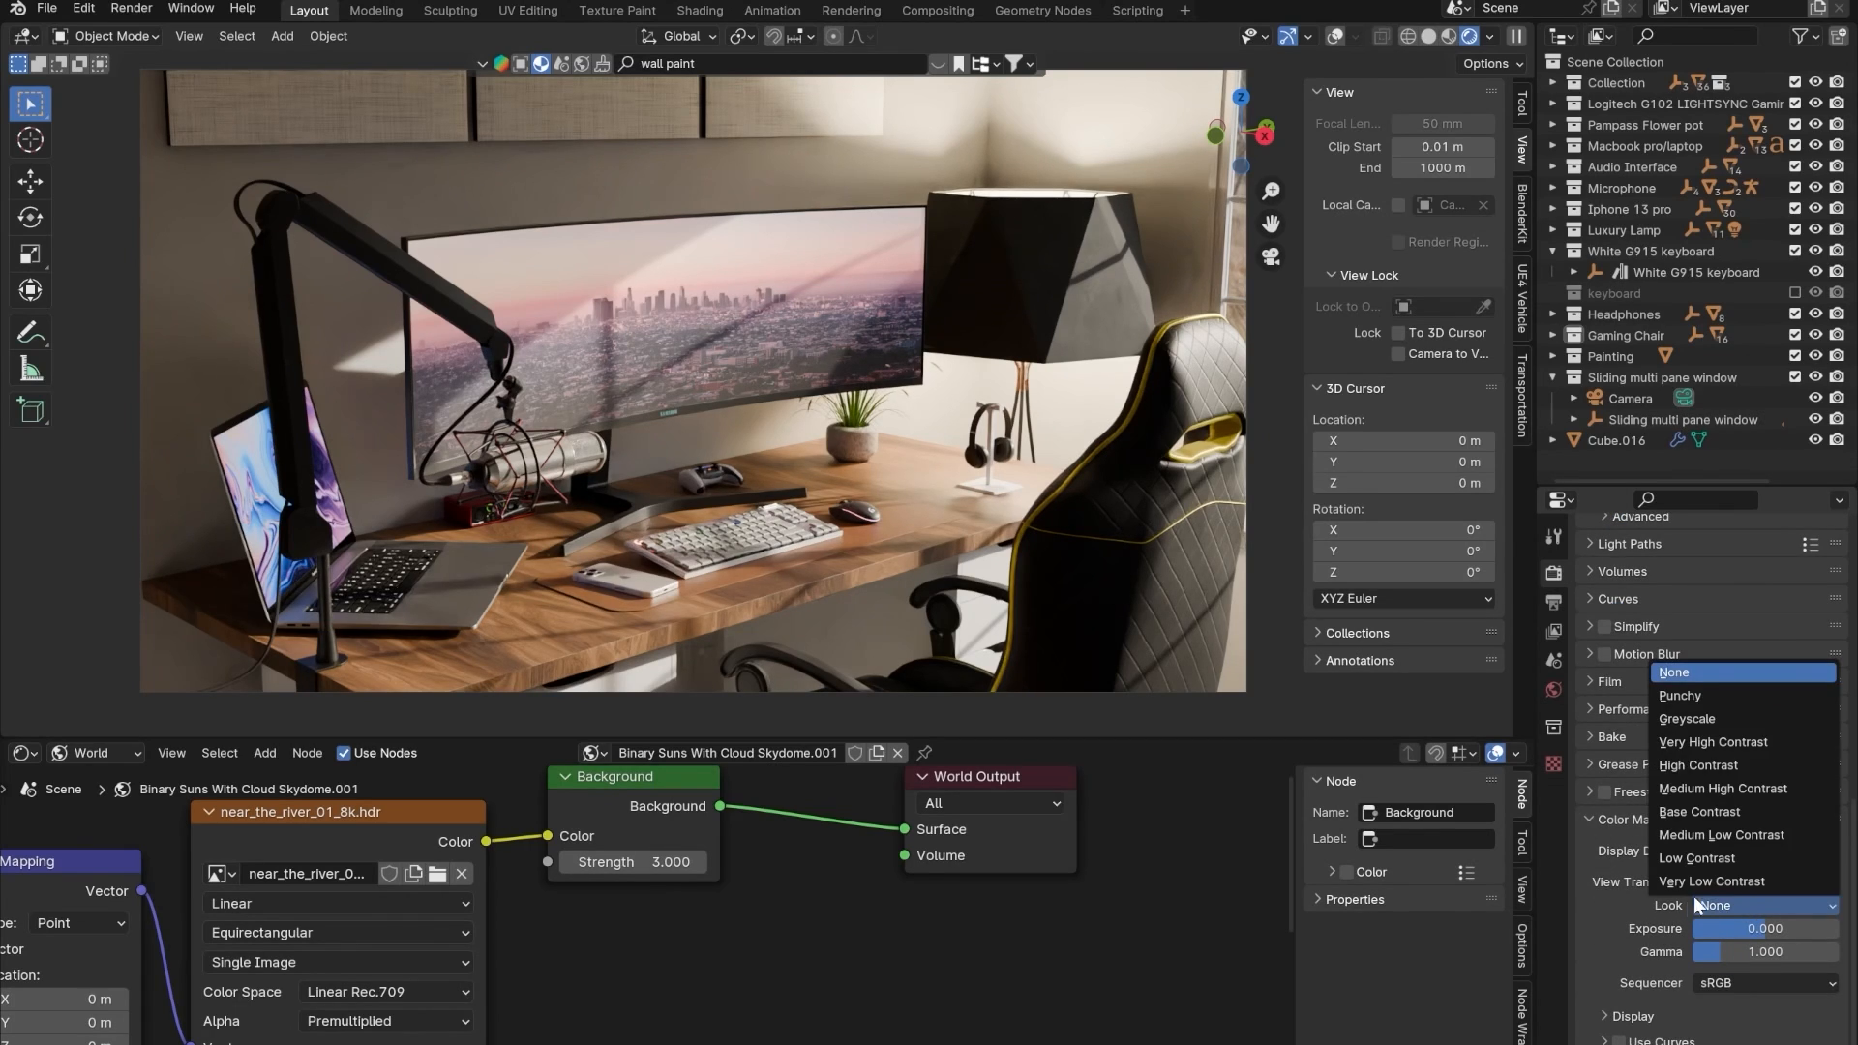
{"action": "left_click", "coordinate": [1688, 764]}
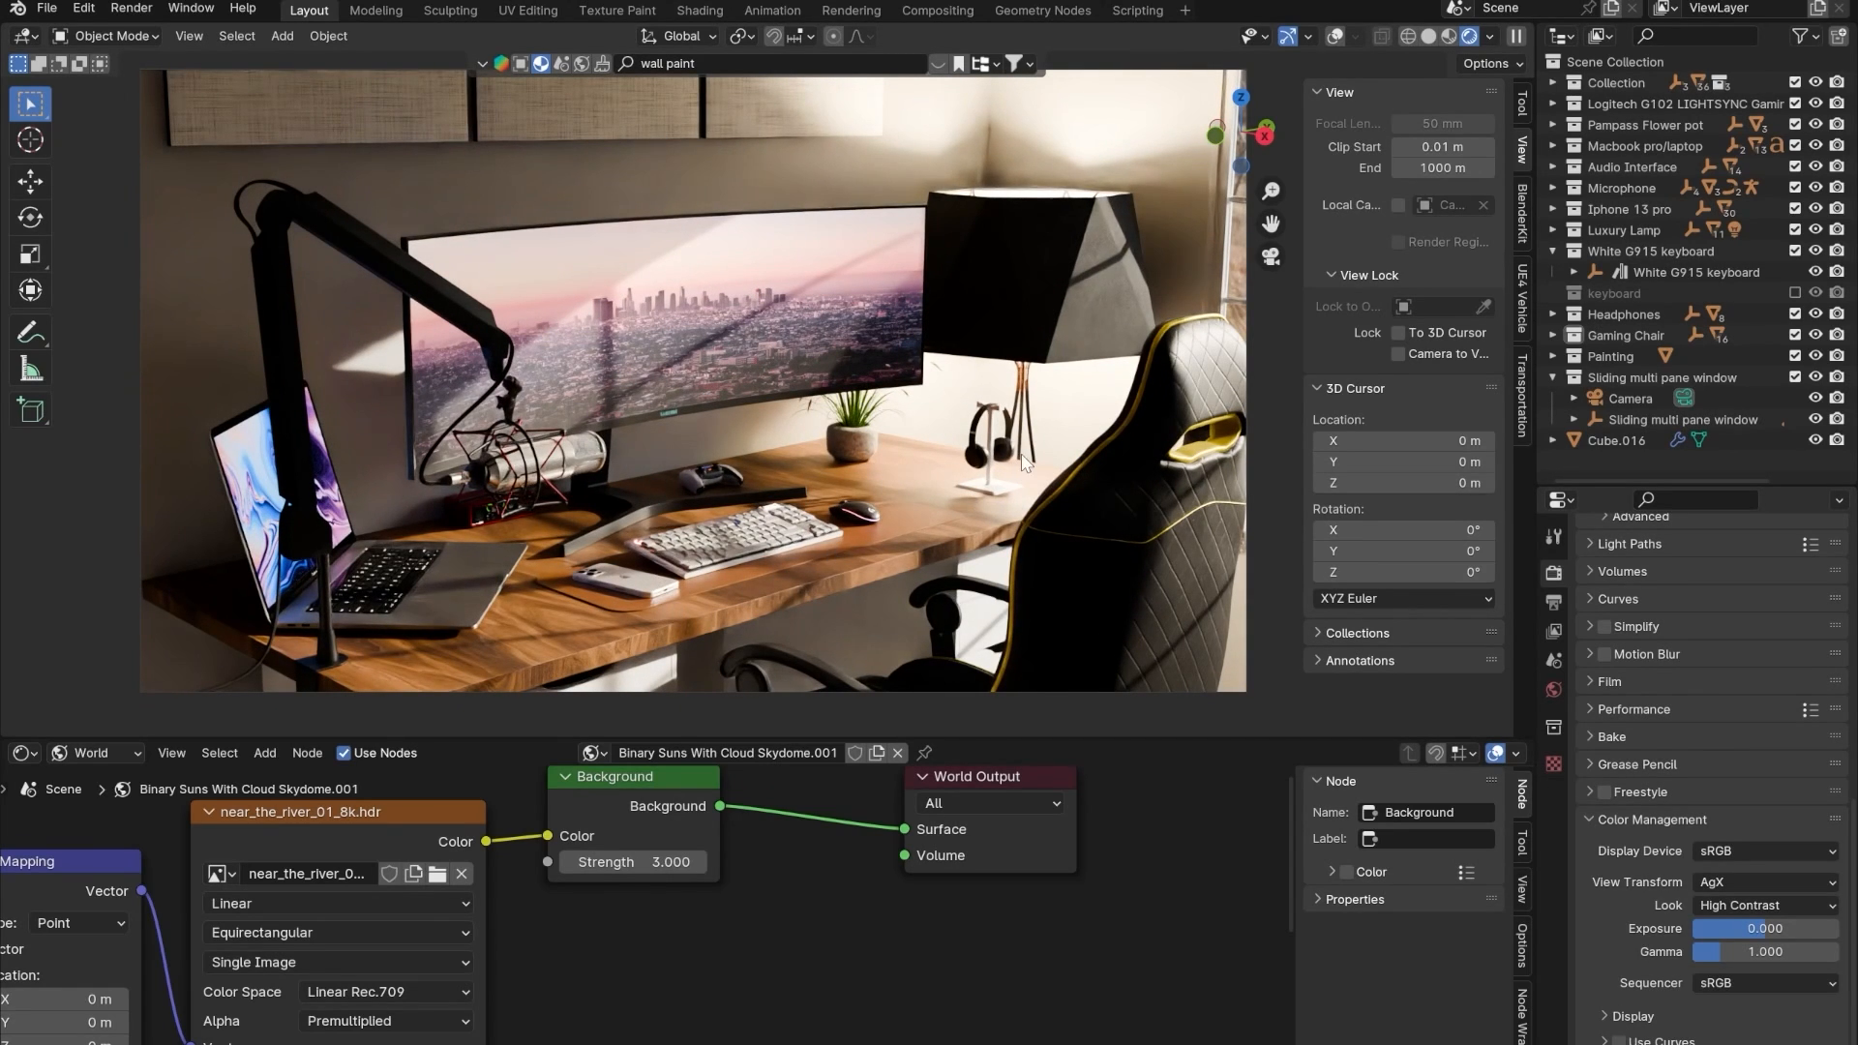
{"action": "scroll", "coordinate": [678, 911], "scroll_direction": "down", "scroll_amount": 3}
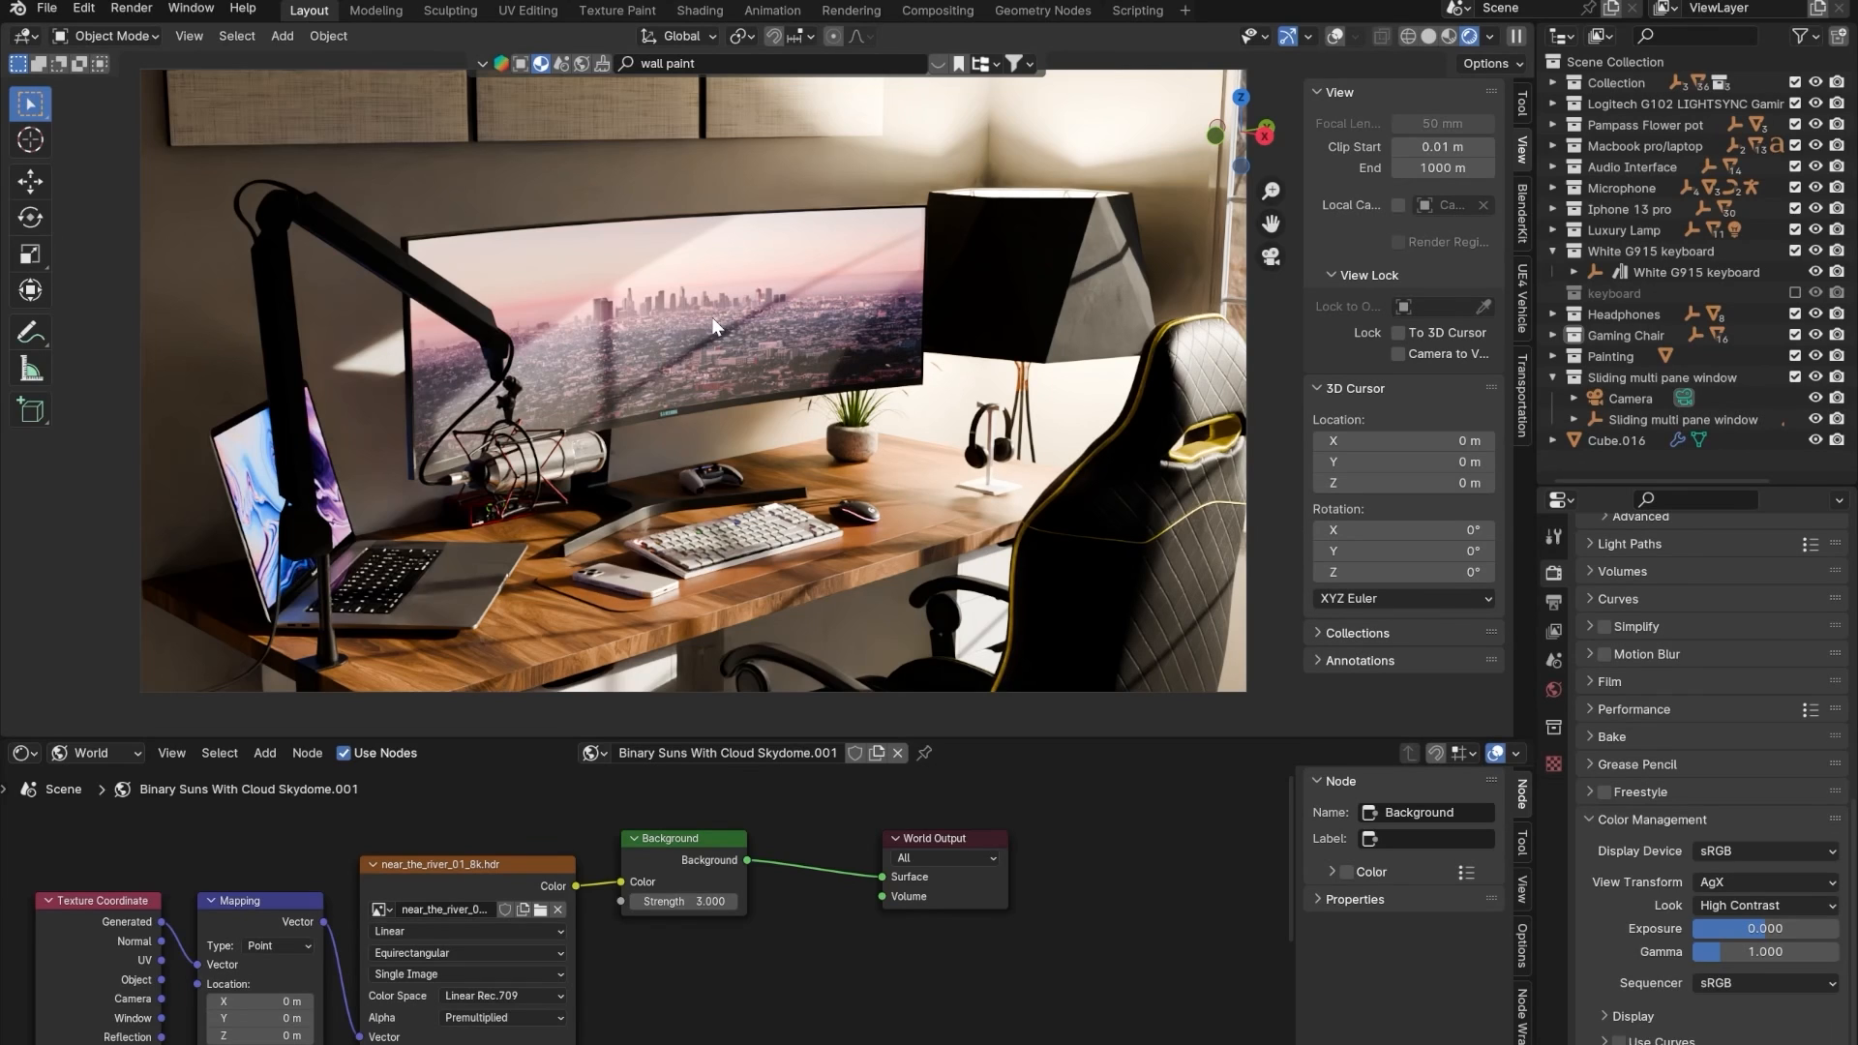
- Switch to the web browser and run a Google image search for "blue walpaper ultra wide"
{"action": "left_click", "coordinate": [688, 298]}
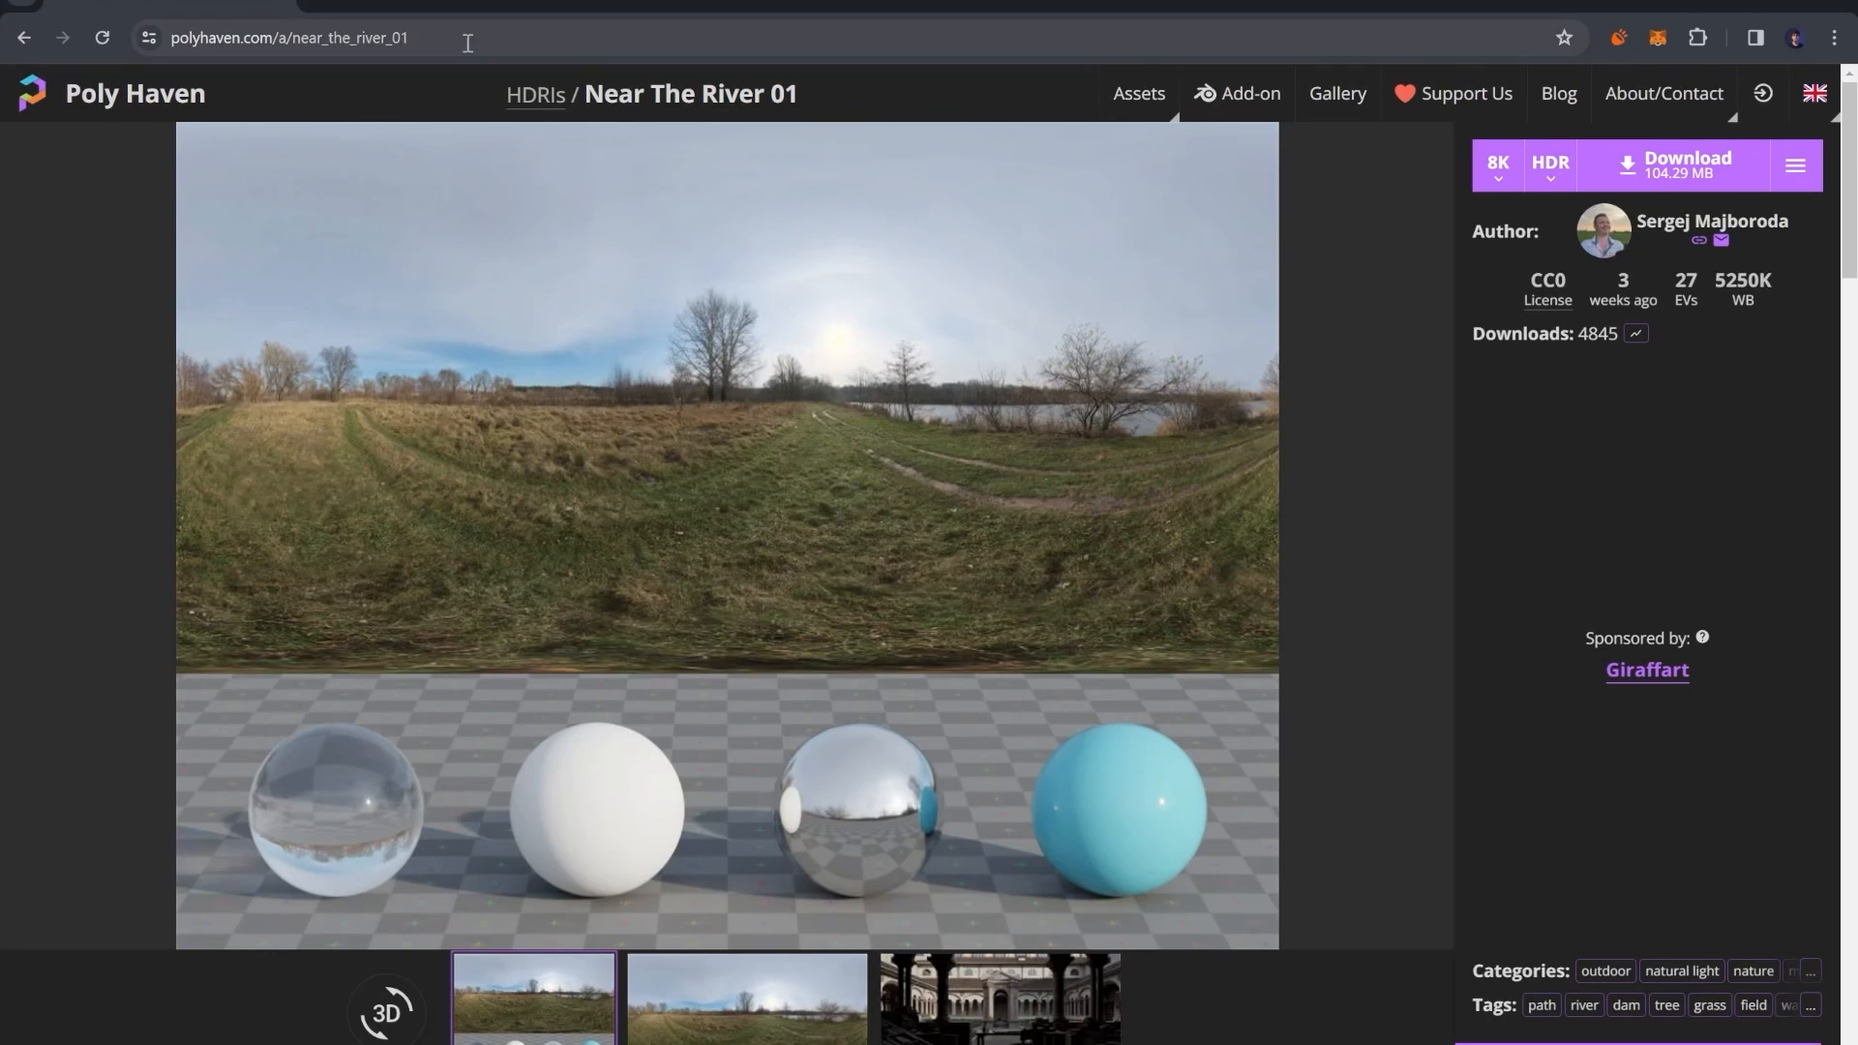
{"action": "left_click", "coordinate": [468, 43]}
{"action": "type", "text": "blue walpapeer"}
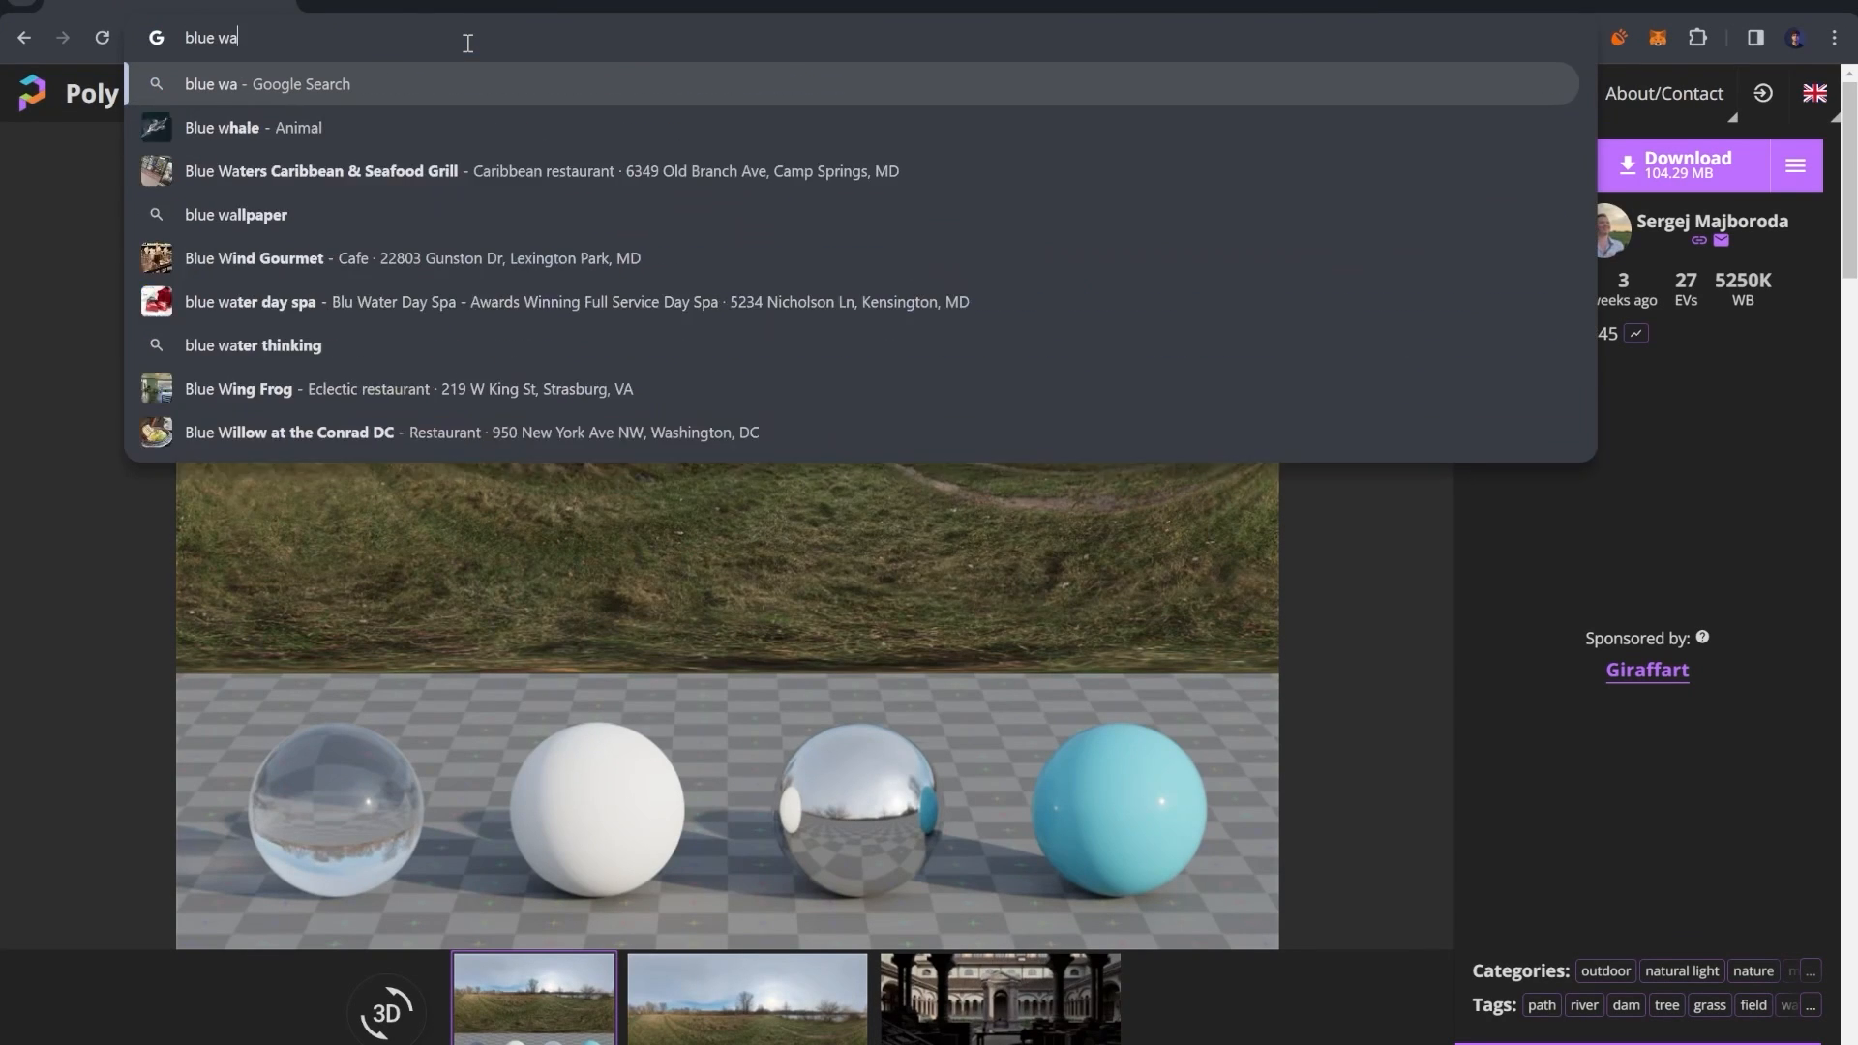
{"action": "key", "text": "BackSpace"}
{"action": "key", "text": "BackSpace"}
{"action": "type", "text": "r u"}
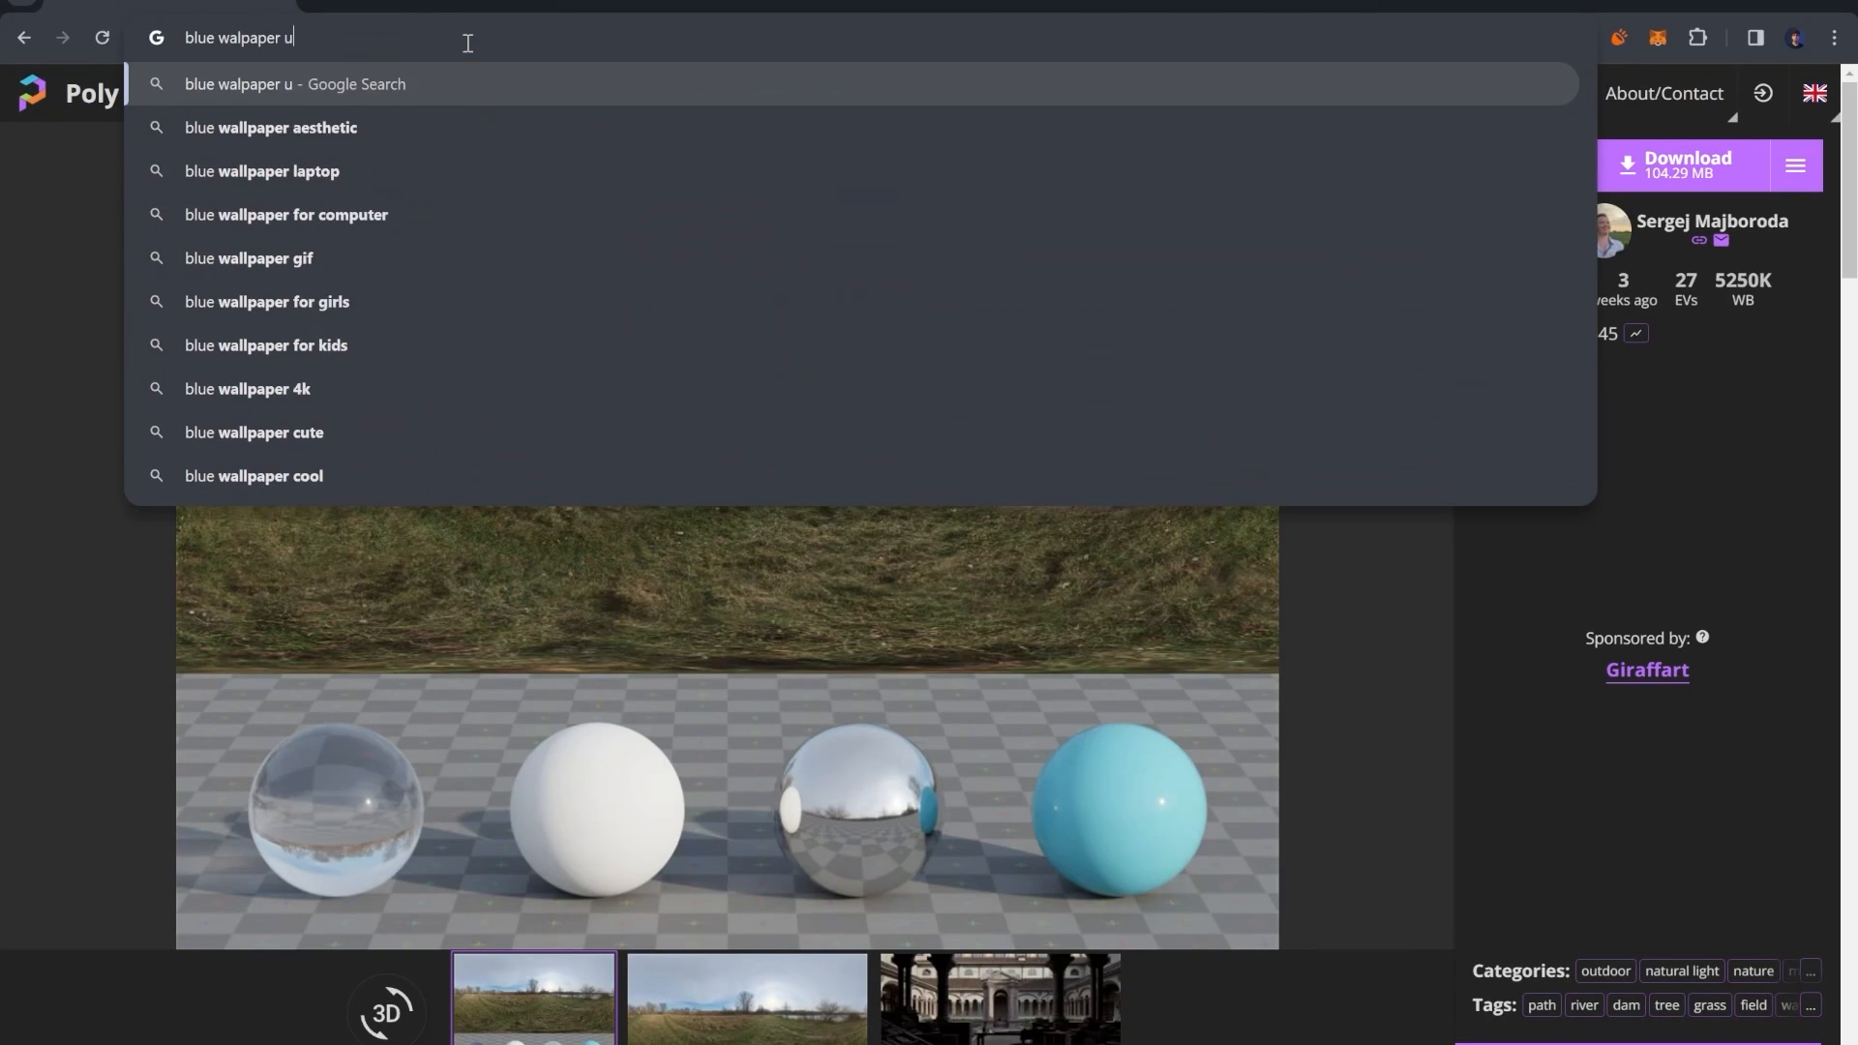
{"action": "type", "text": "ltra wide"}
{"action": "key", "text": "Return"}
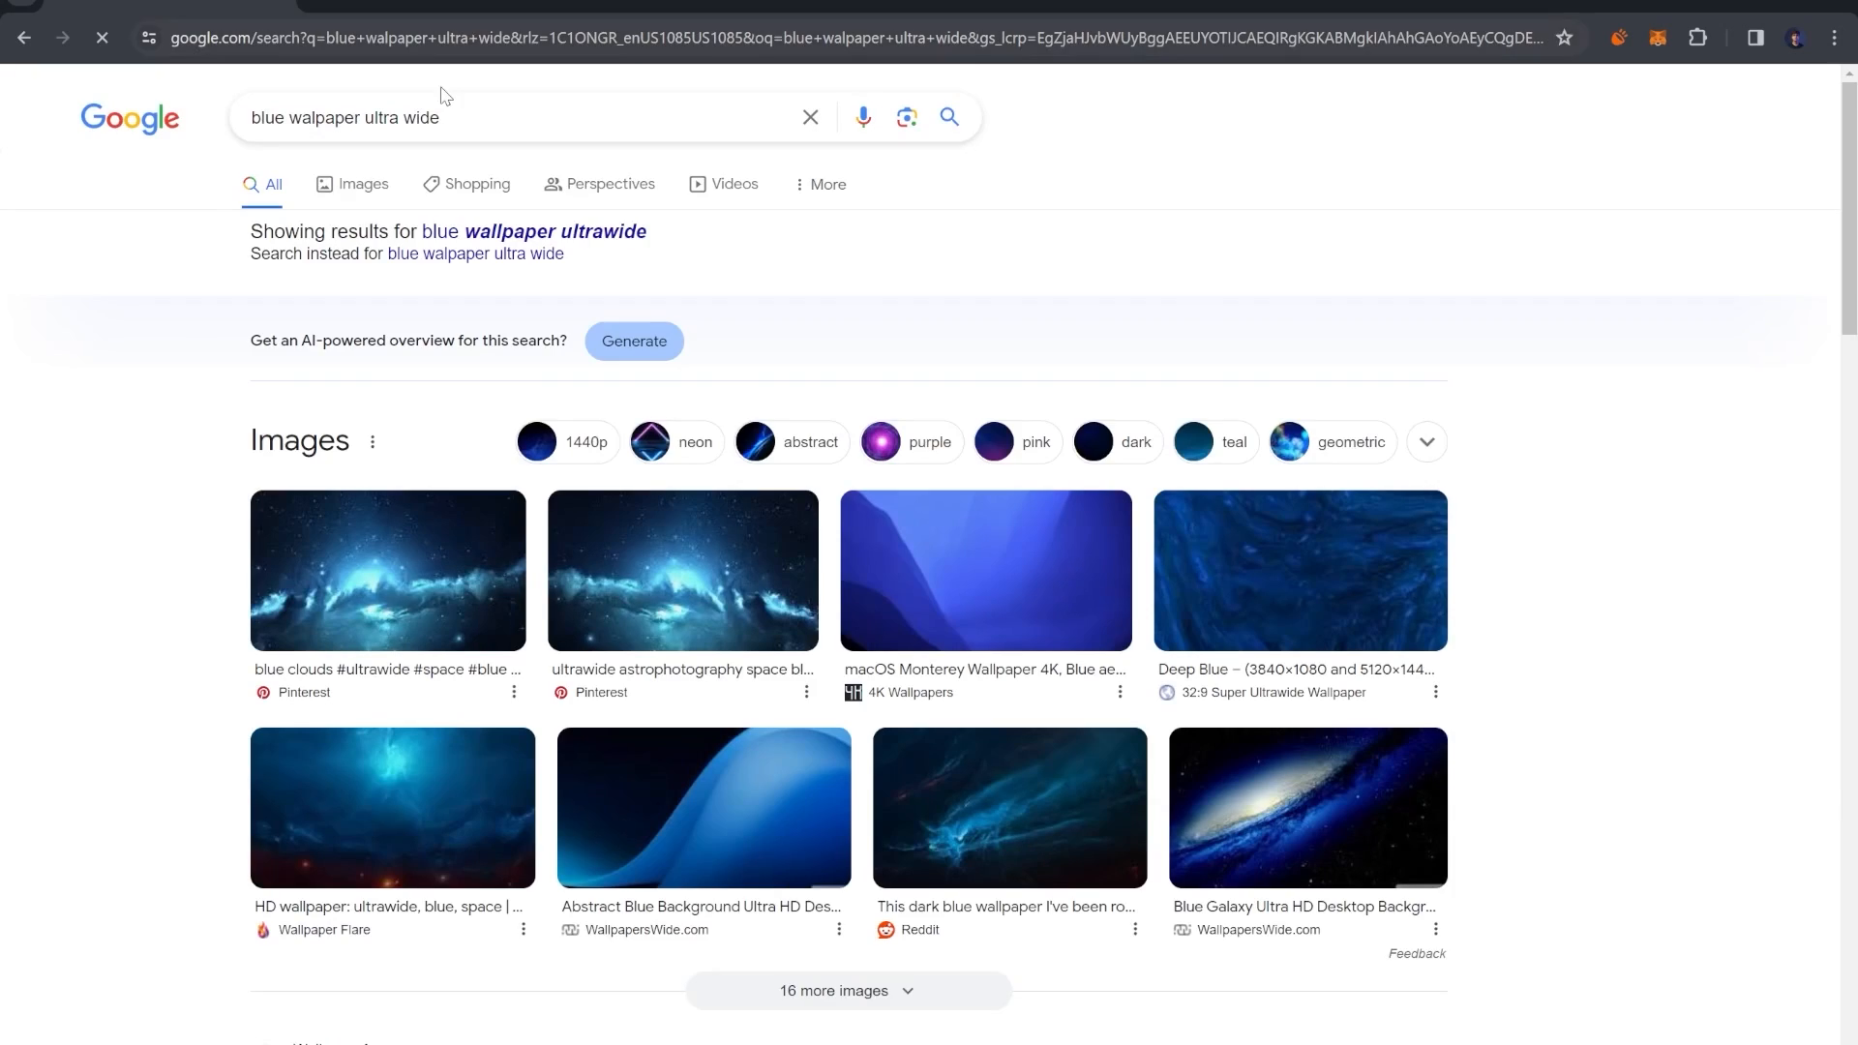
{"action": "left_click", "coordinate": [338, 187]}
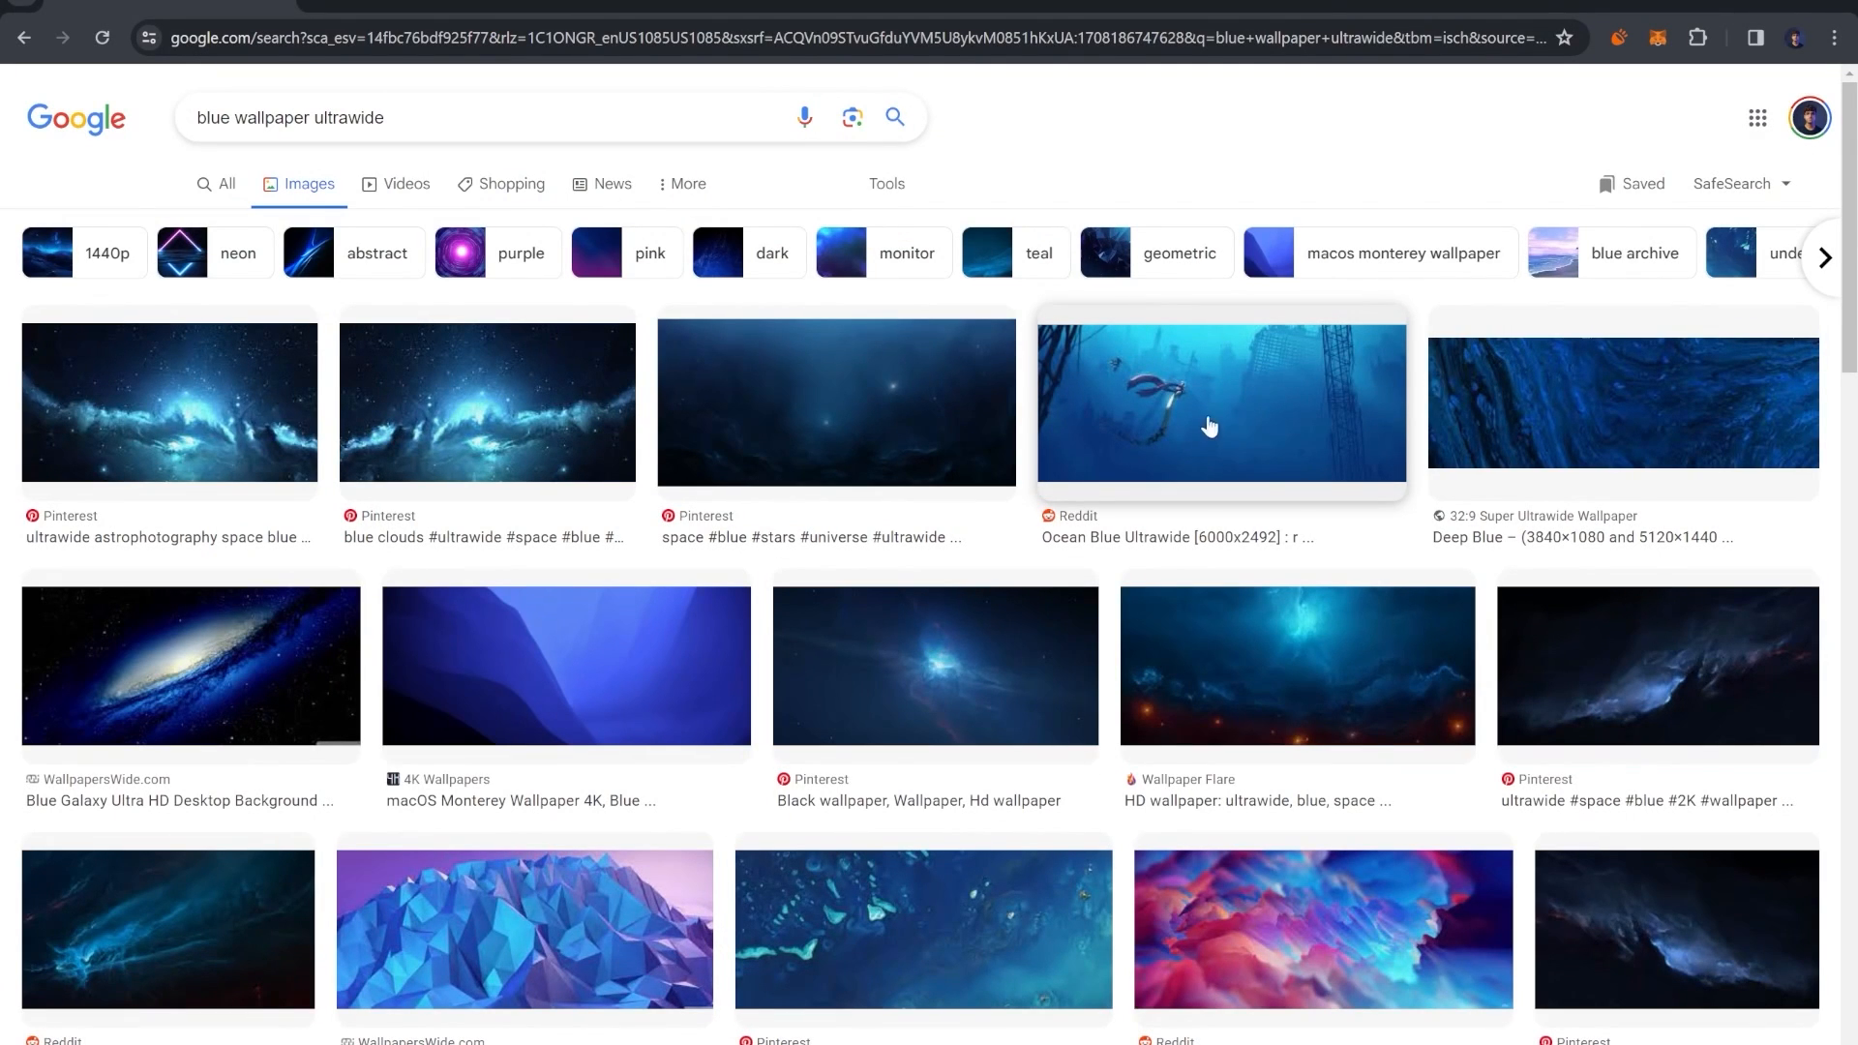
- Open the Abstract Blue Background image from WallpapersWide.com in the results and save it
{"action": "scroll", "coordinate": [748, 780], "scroll_direction": "down", "scroll_amount": 6}
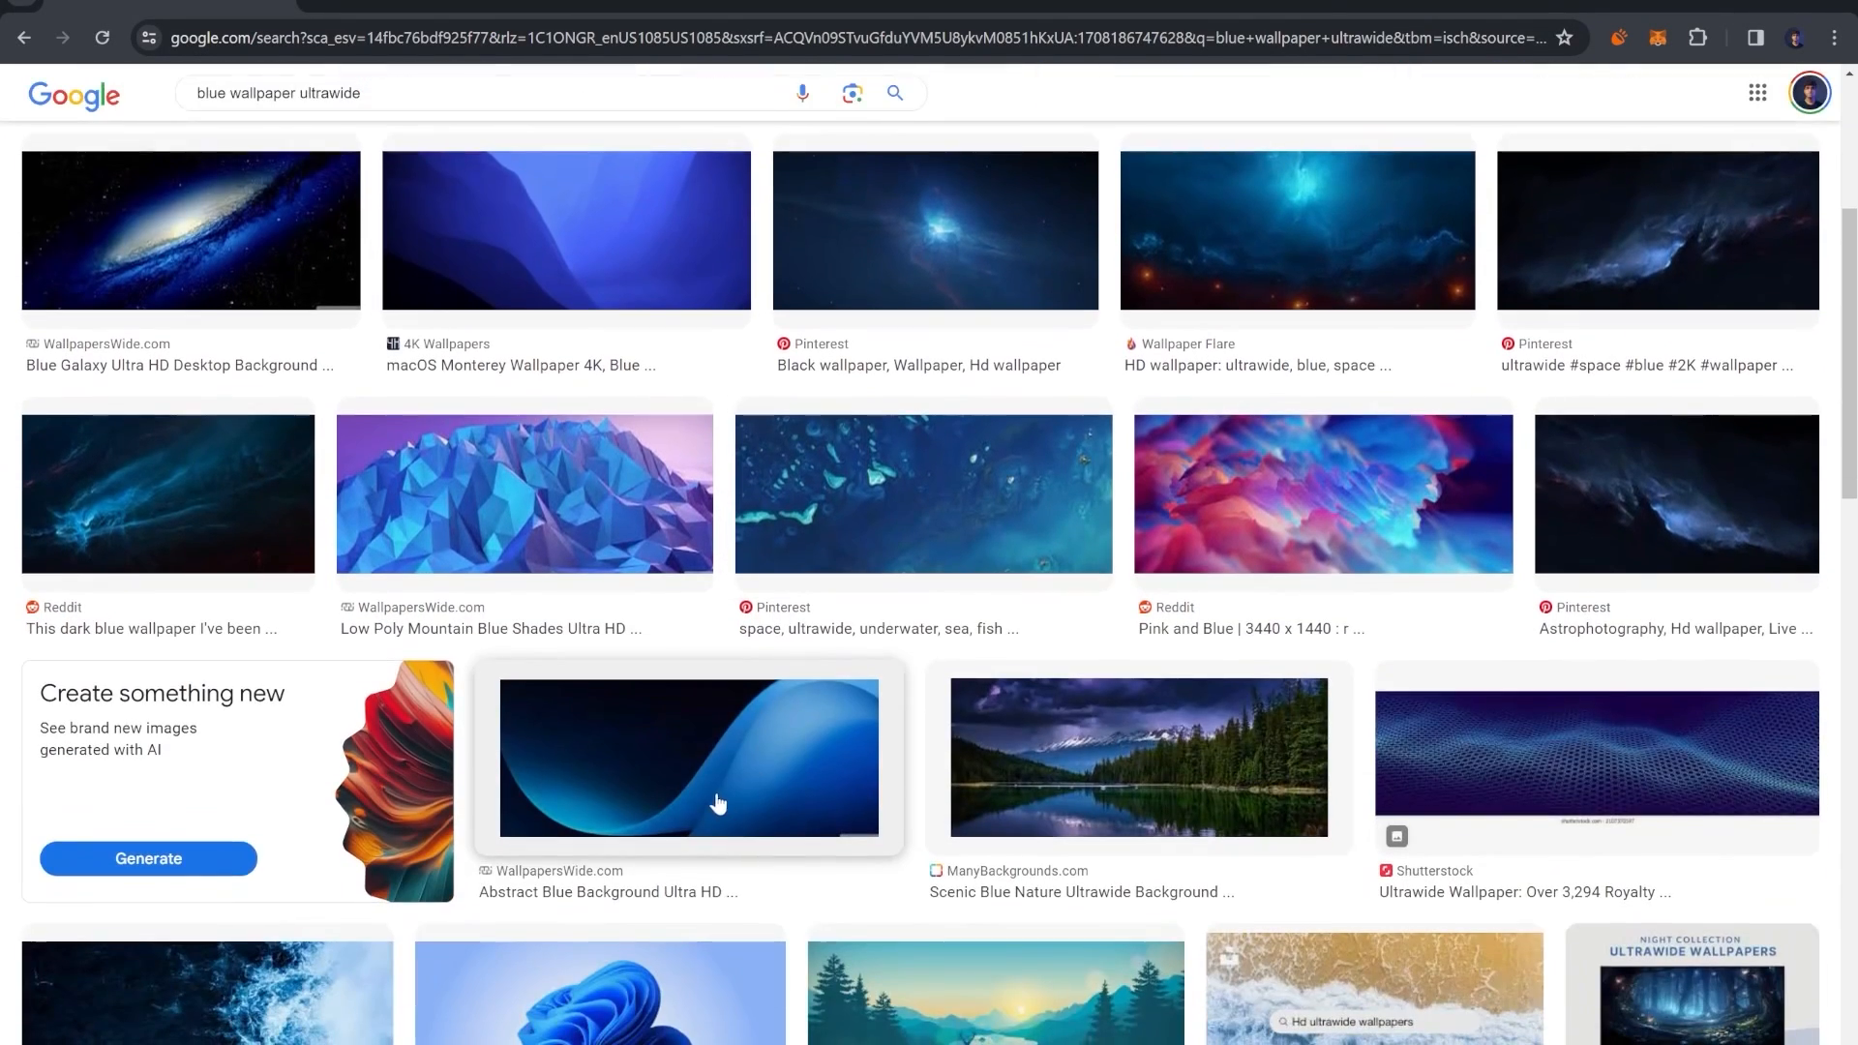
{"action": "scroll", "coordinate": [668, 764], "scroll_direction": "down", "scroll_amount": 1}
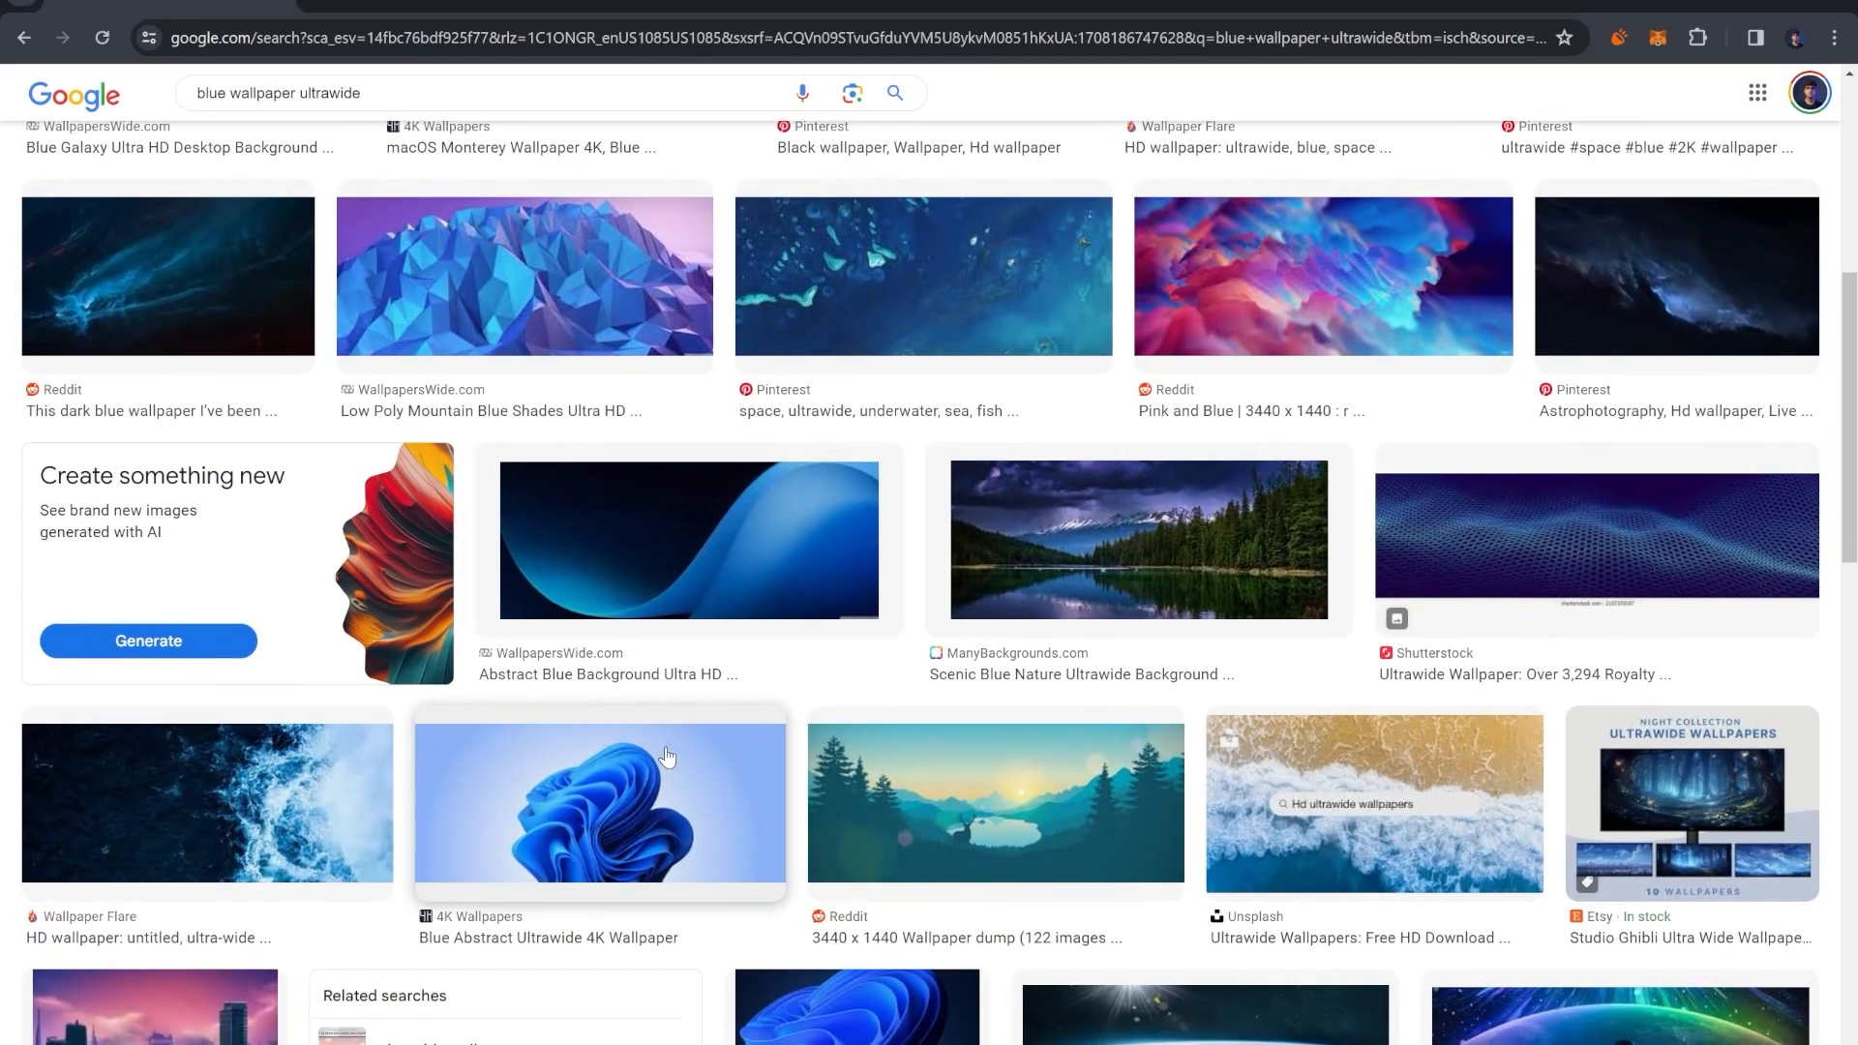
{"action": "left_click", "coordinate": [716, 522]}
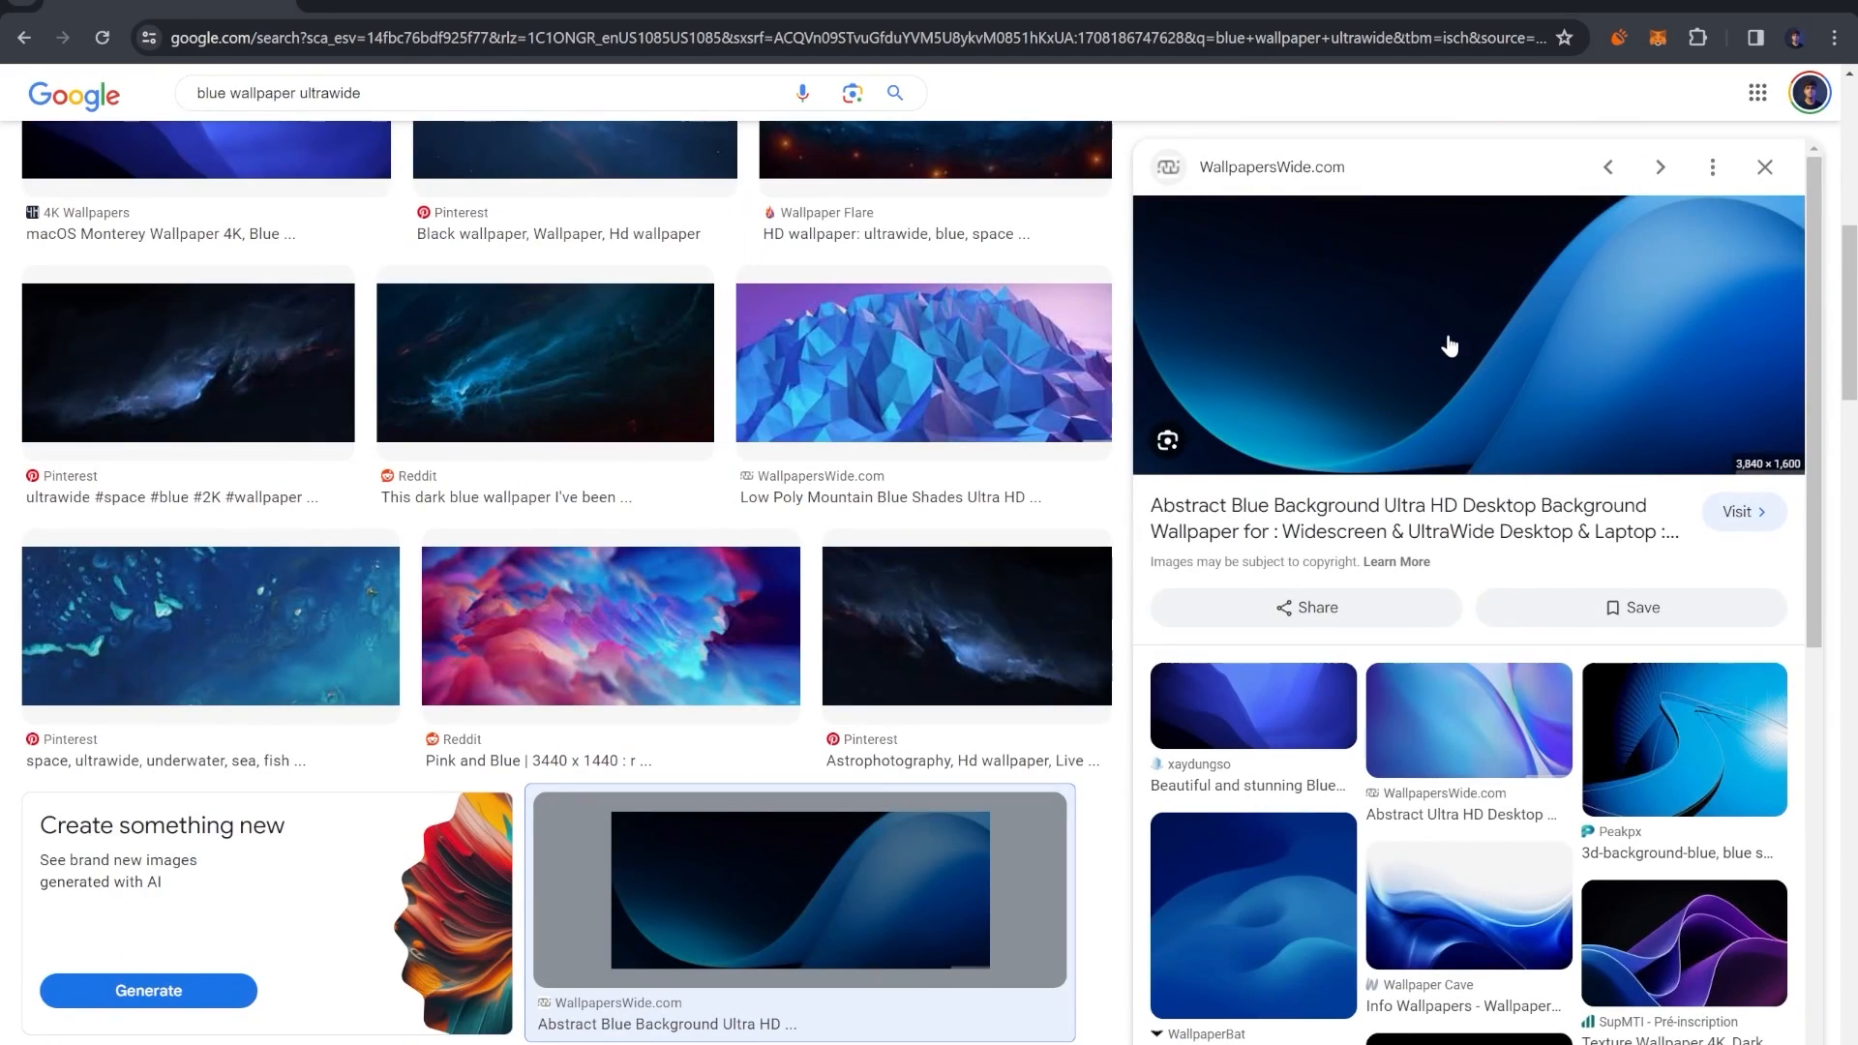
{"action": "right_click", "coordinate": [1449, 347]}
{"action": "left_click", "coordinate": [1527, 634]}
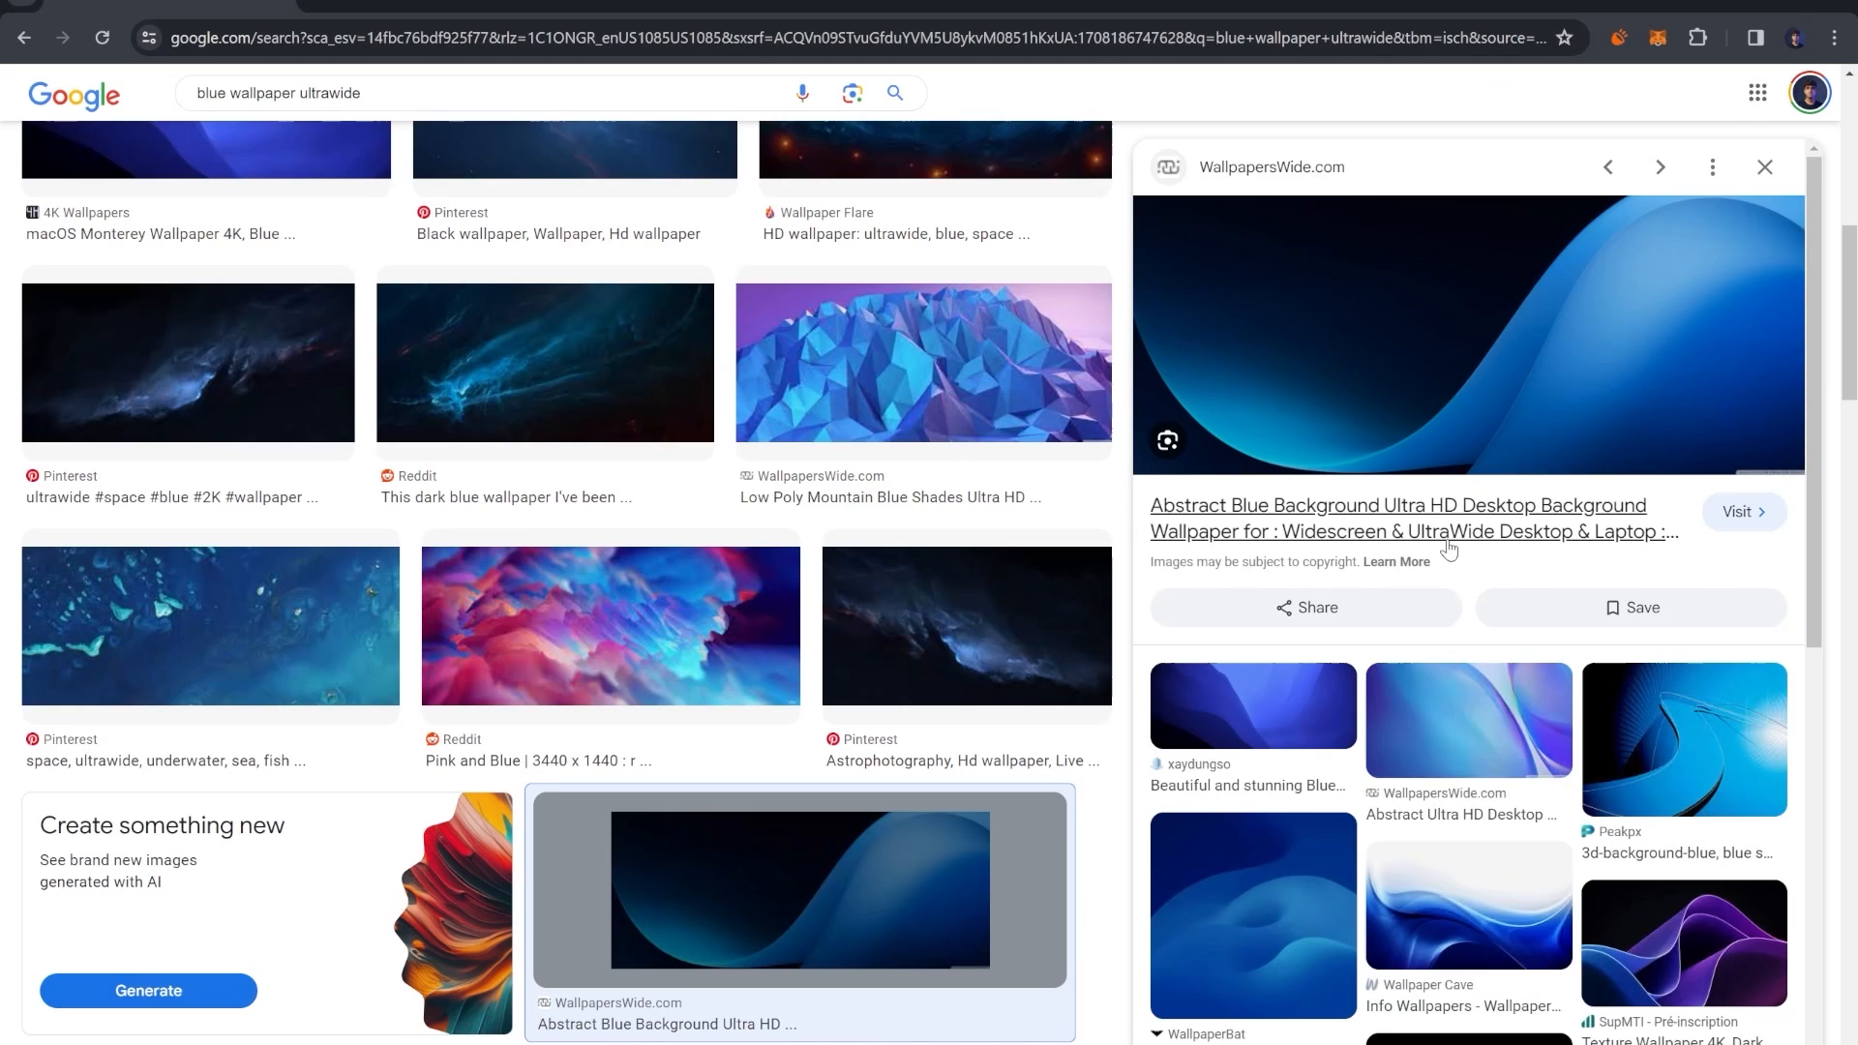
- Switch back to Blender and show the curved monitor's object material nodes in the shader editor
{"action": "left_click", "coordinate": [712, 523]}
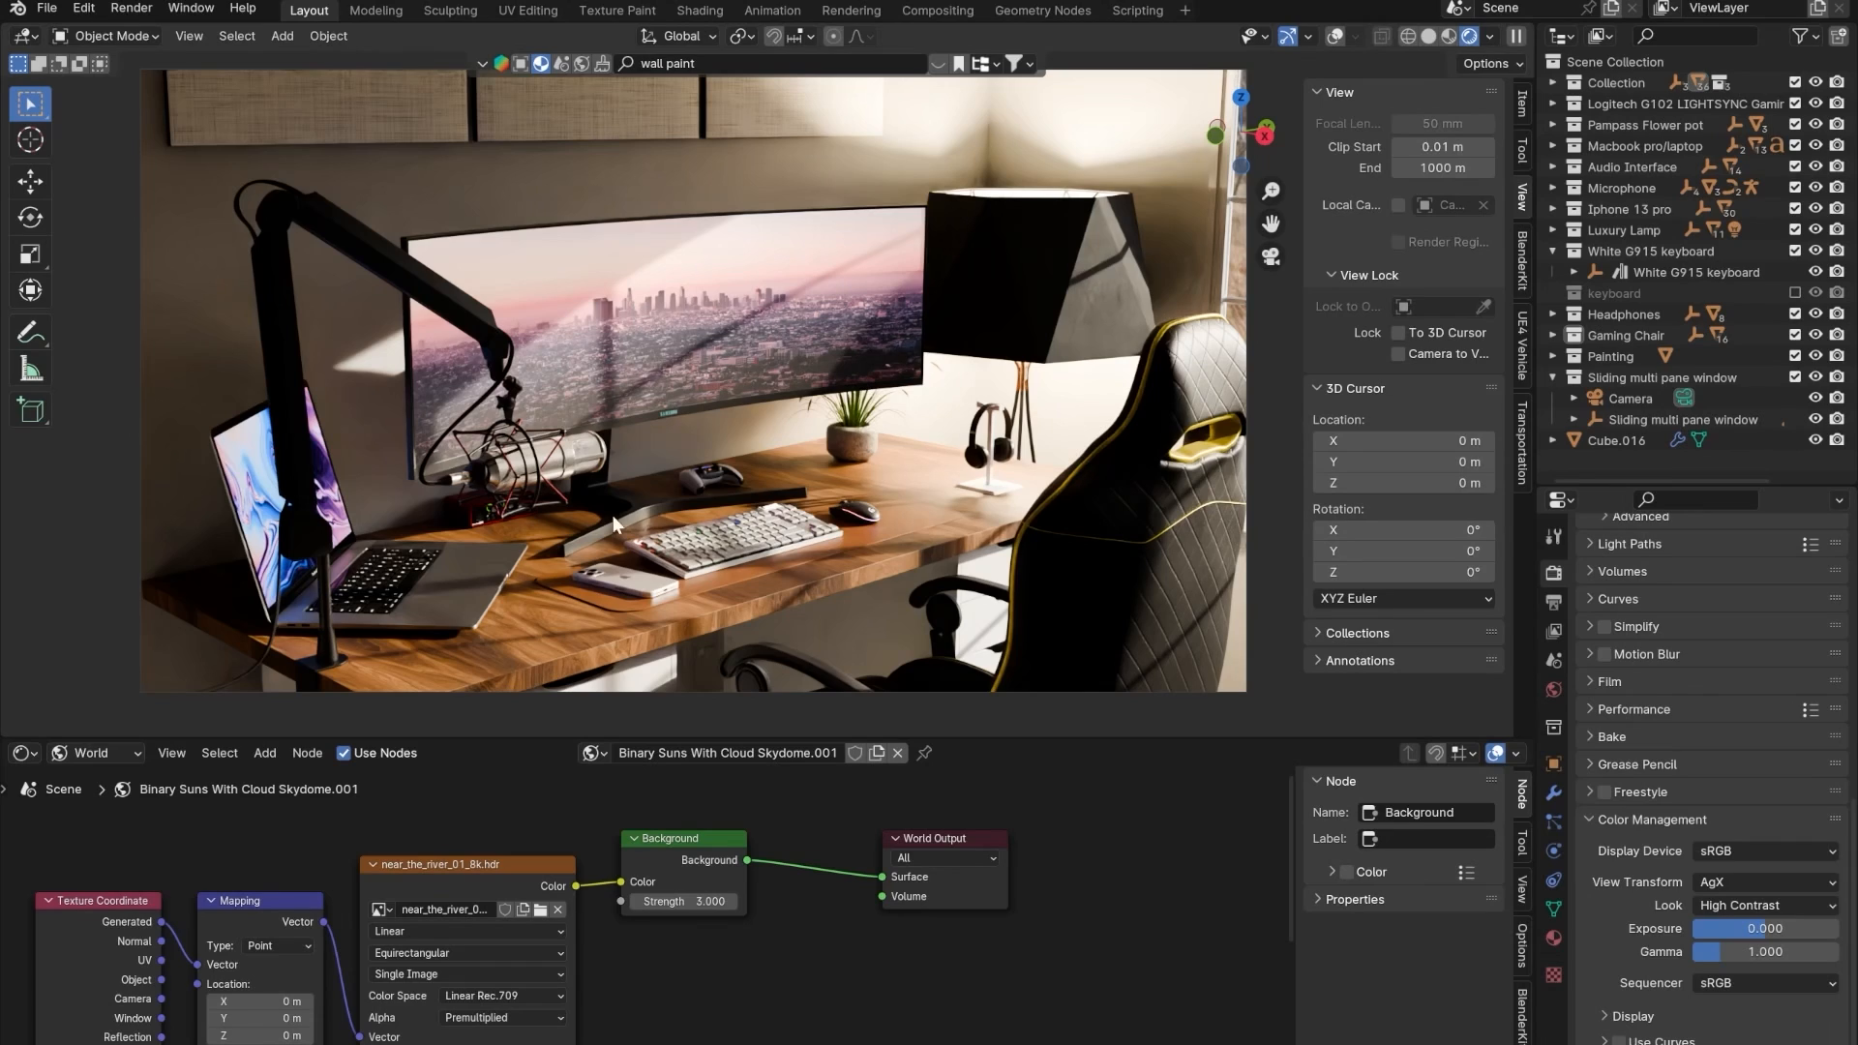
{"action": "left_click", "coordinate": [110, 750]}
{"action": "left_click", "coordinate": [93, 807]}
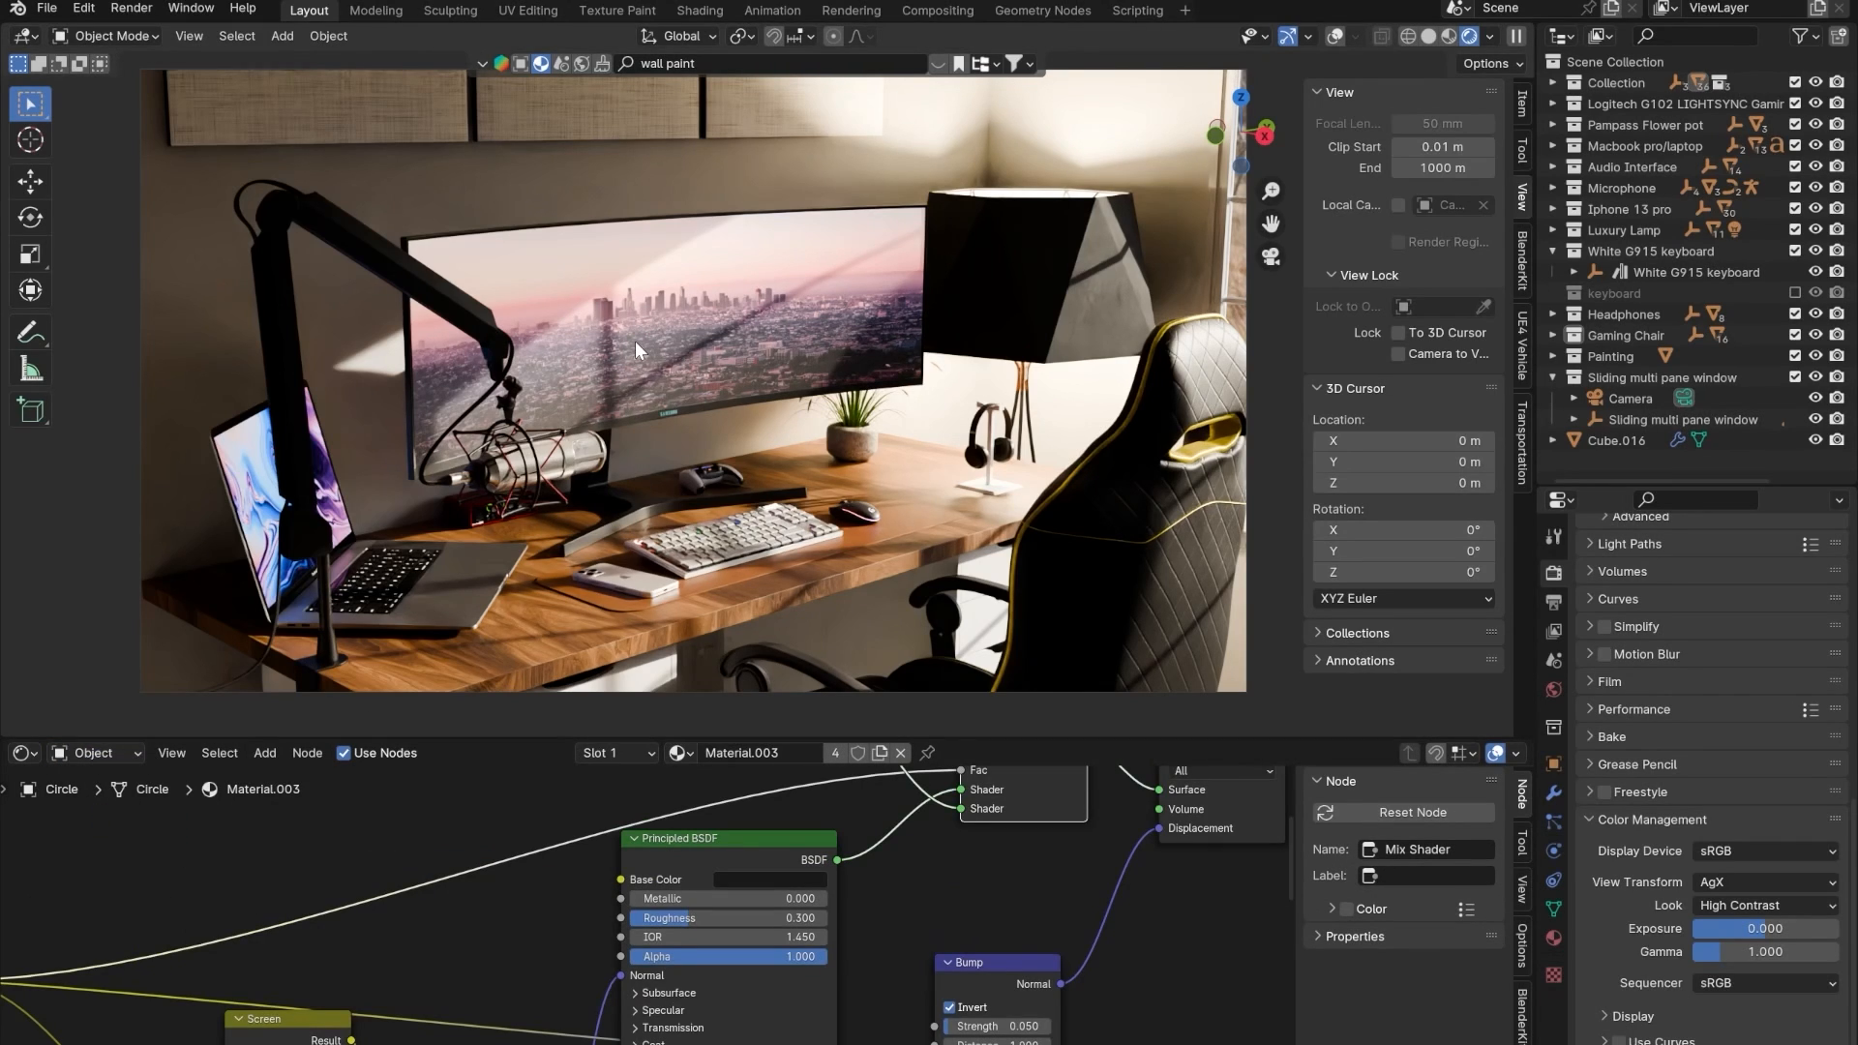
- Turn the viewport overlays back on and show the nodes of the monitor's screen material
{"action": "left_click", "coordinate": [1336, 36]}
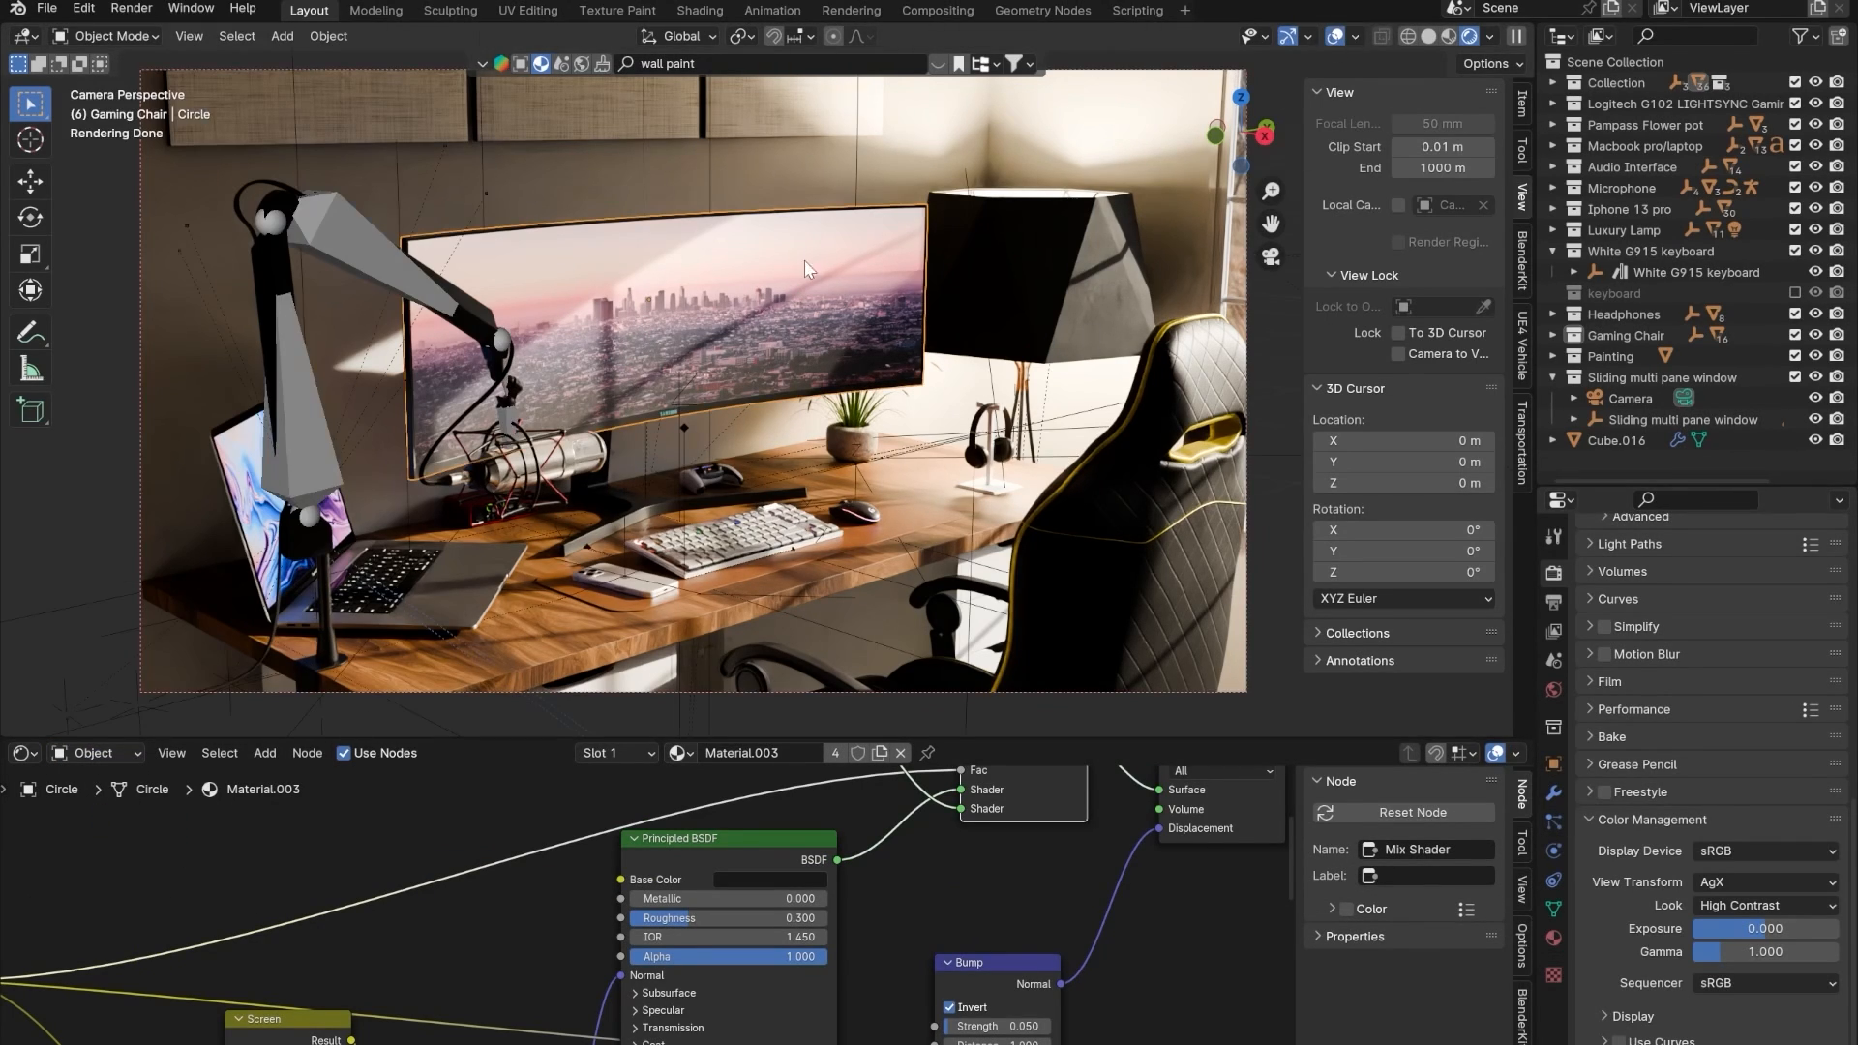
{"action": "left_click", "coordinate": [1555, 938]}
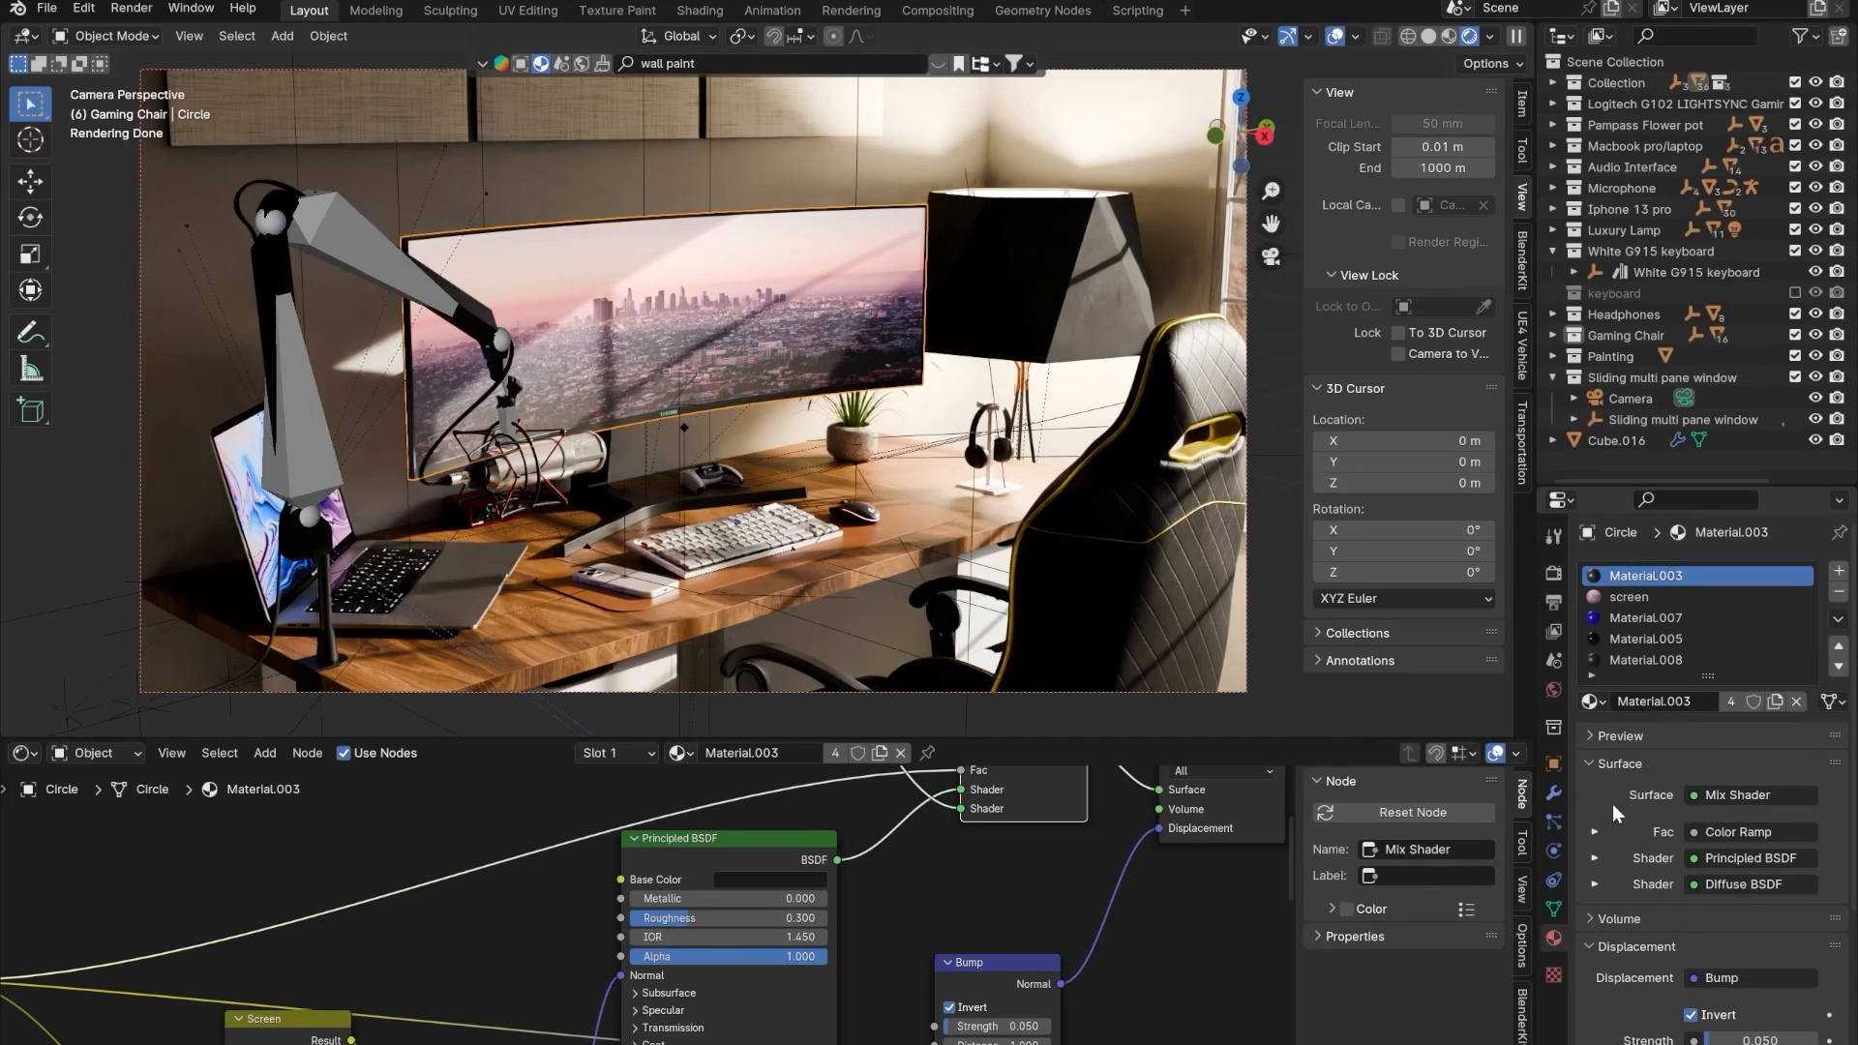
{"action": "left_click", "coordinate": [1624, 596]}
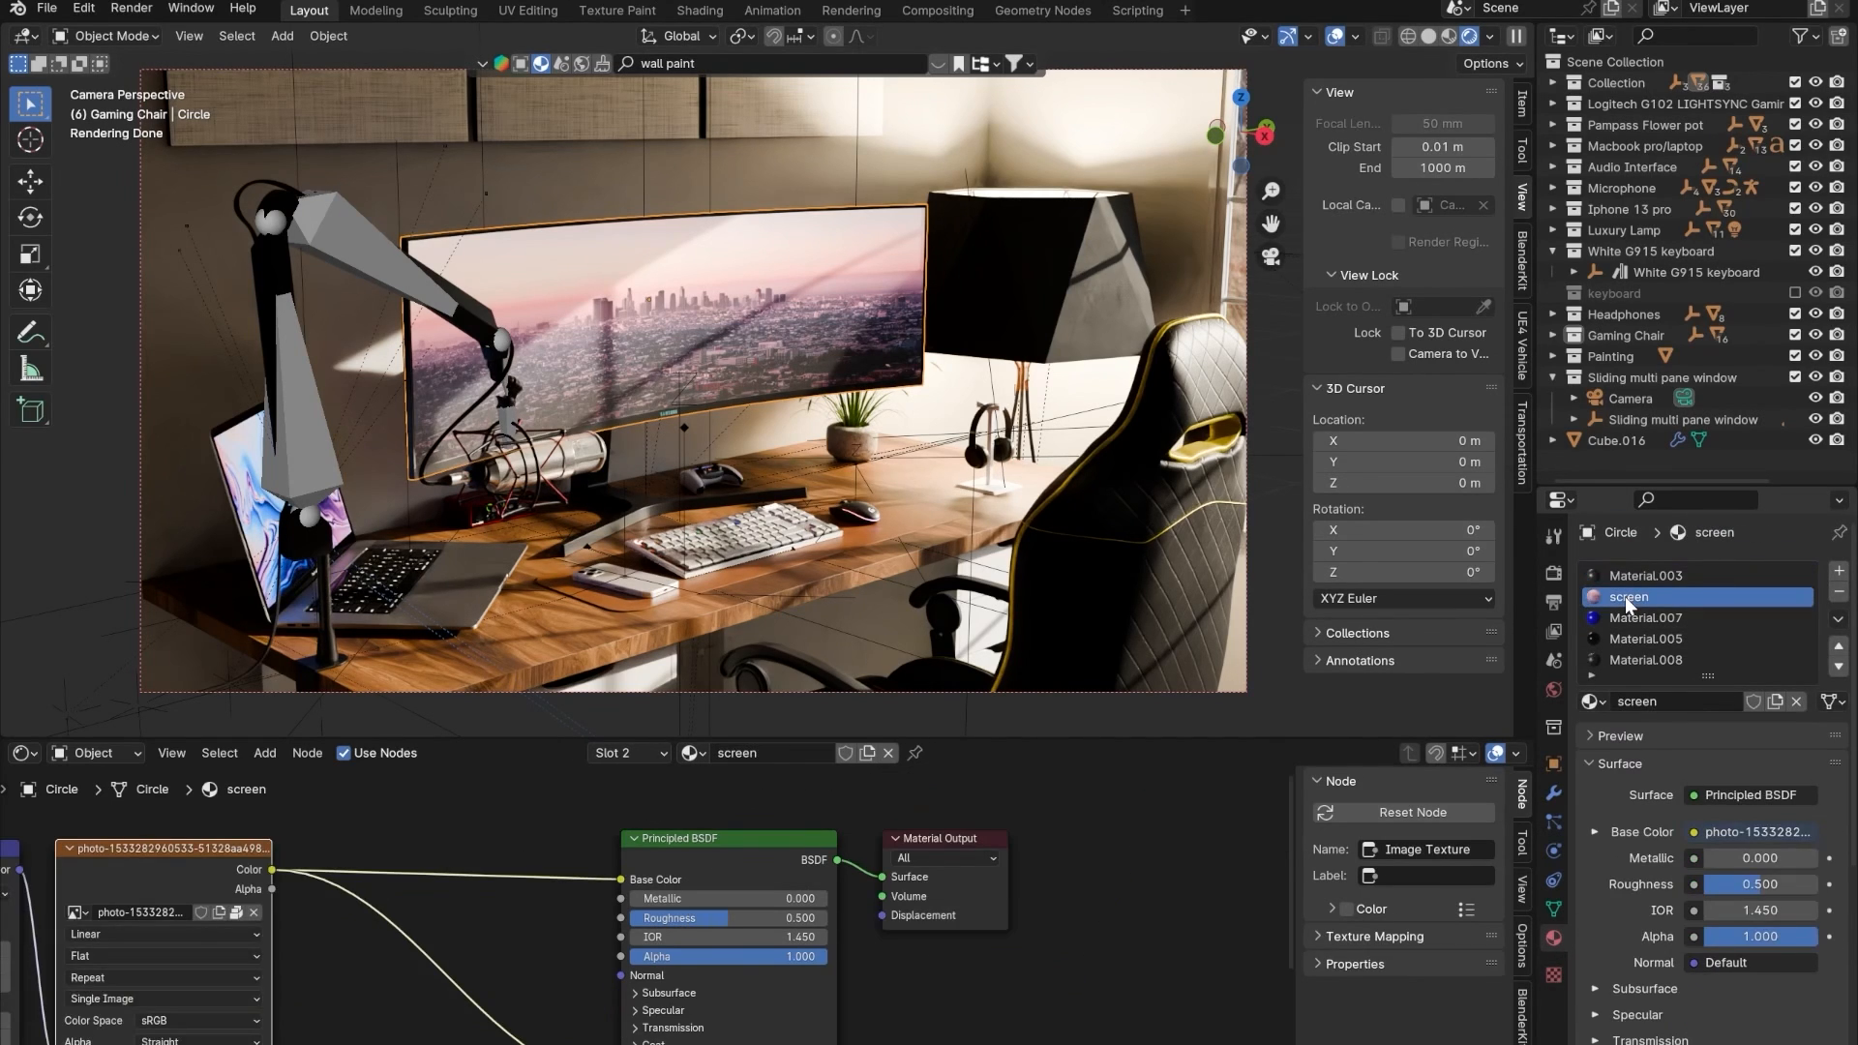
{"action": "scroll", "coordinate": [329, 918], "scroll_direction": "down", "scroll_amount": 3}
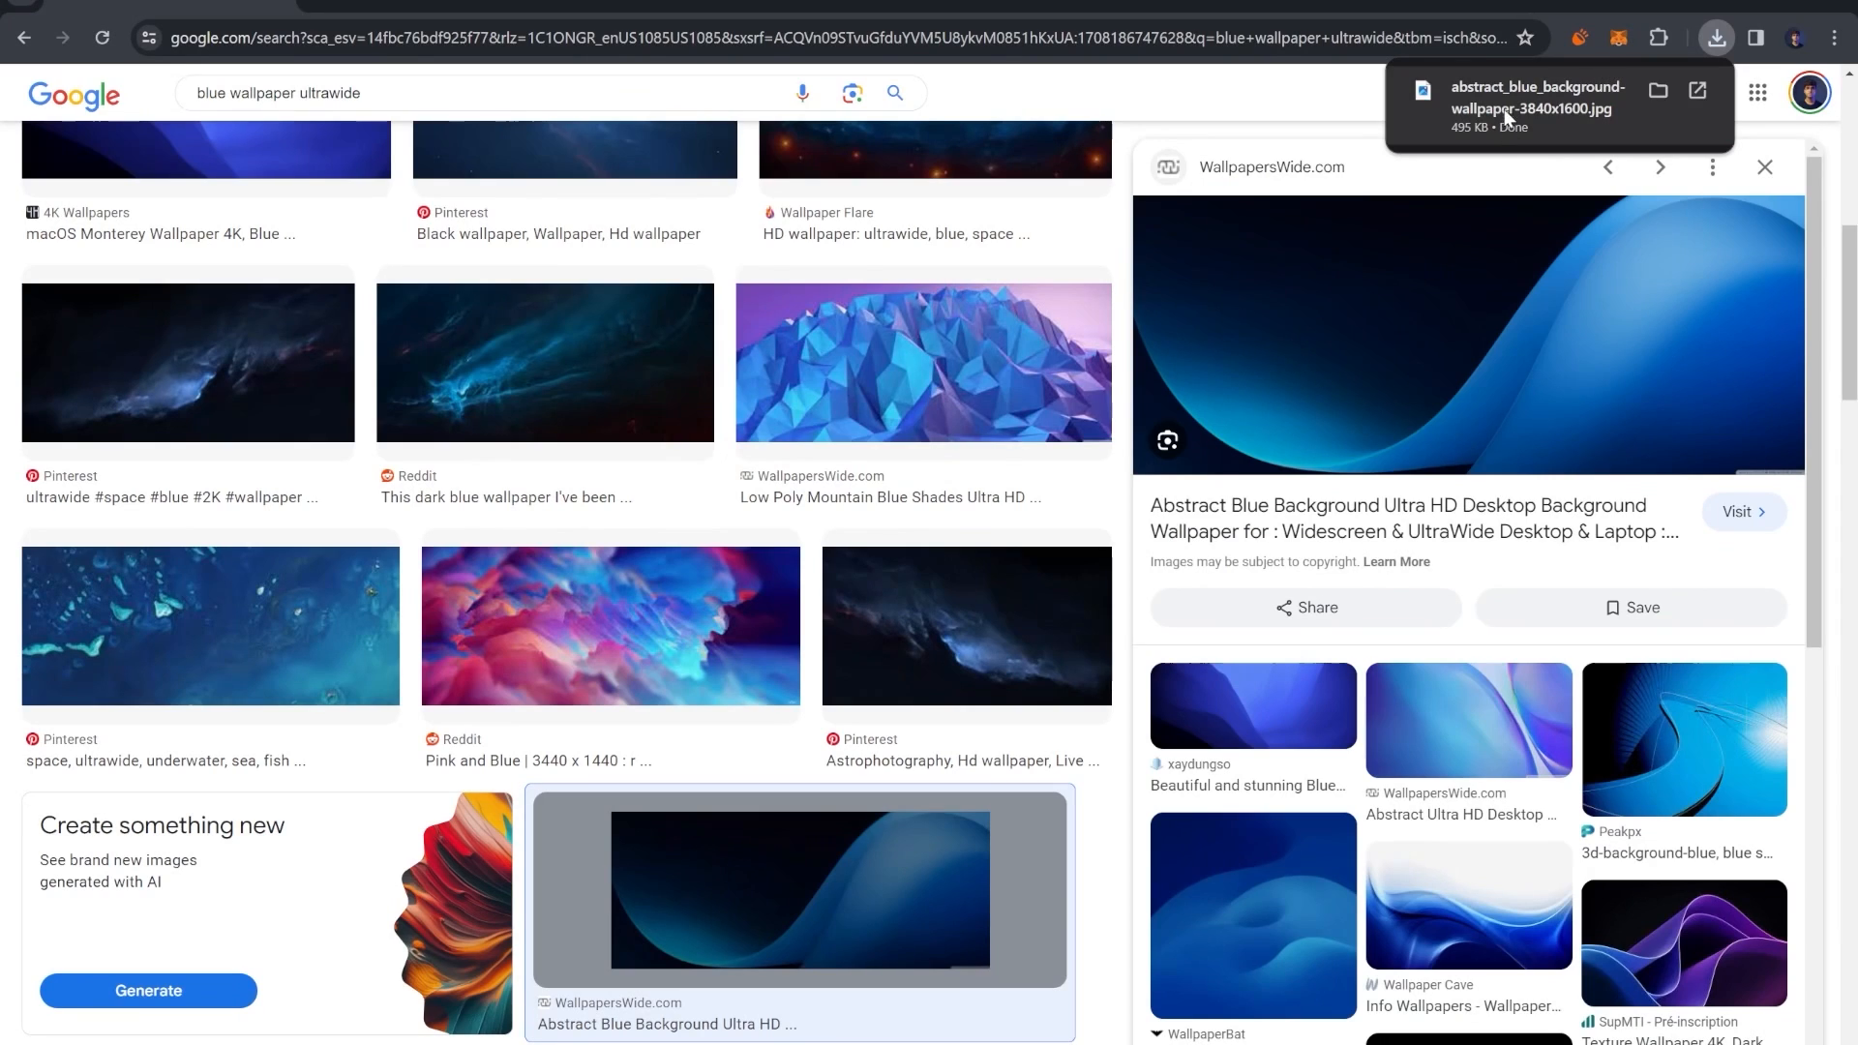
- Add the downloaded abstract_blue_background wallpaper to the screen material as an image texture and connect its Color output to Base Color
{"action": "left_click_drag", "start_coordinate": [1506, 114], "coordinate": [1087, 963]}
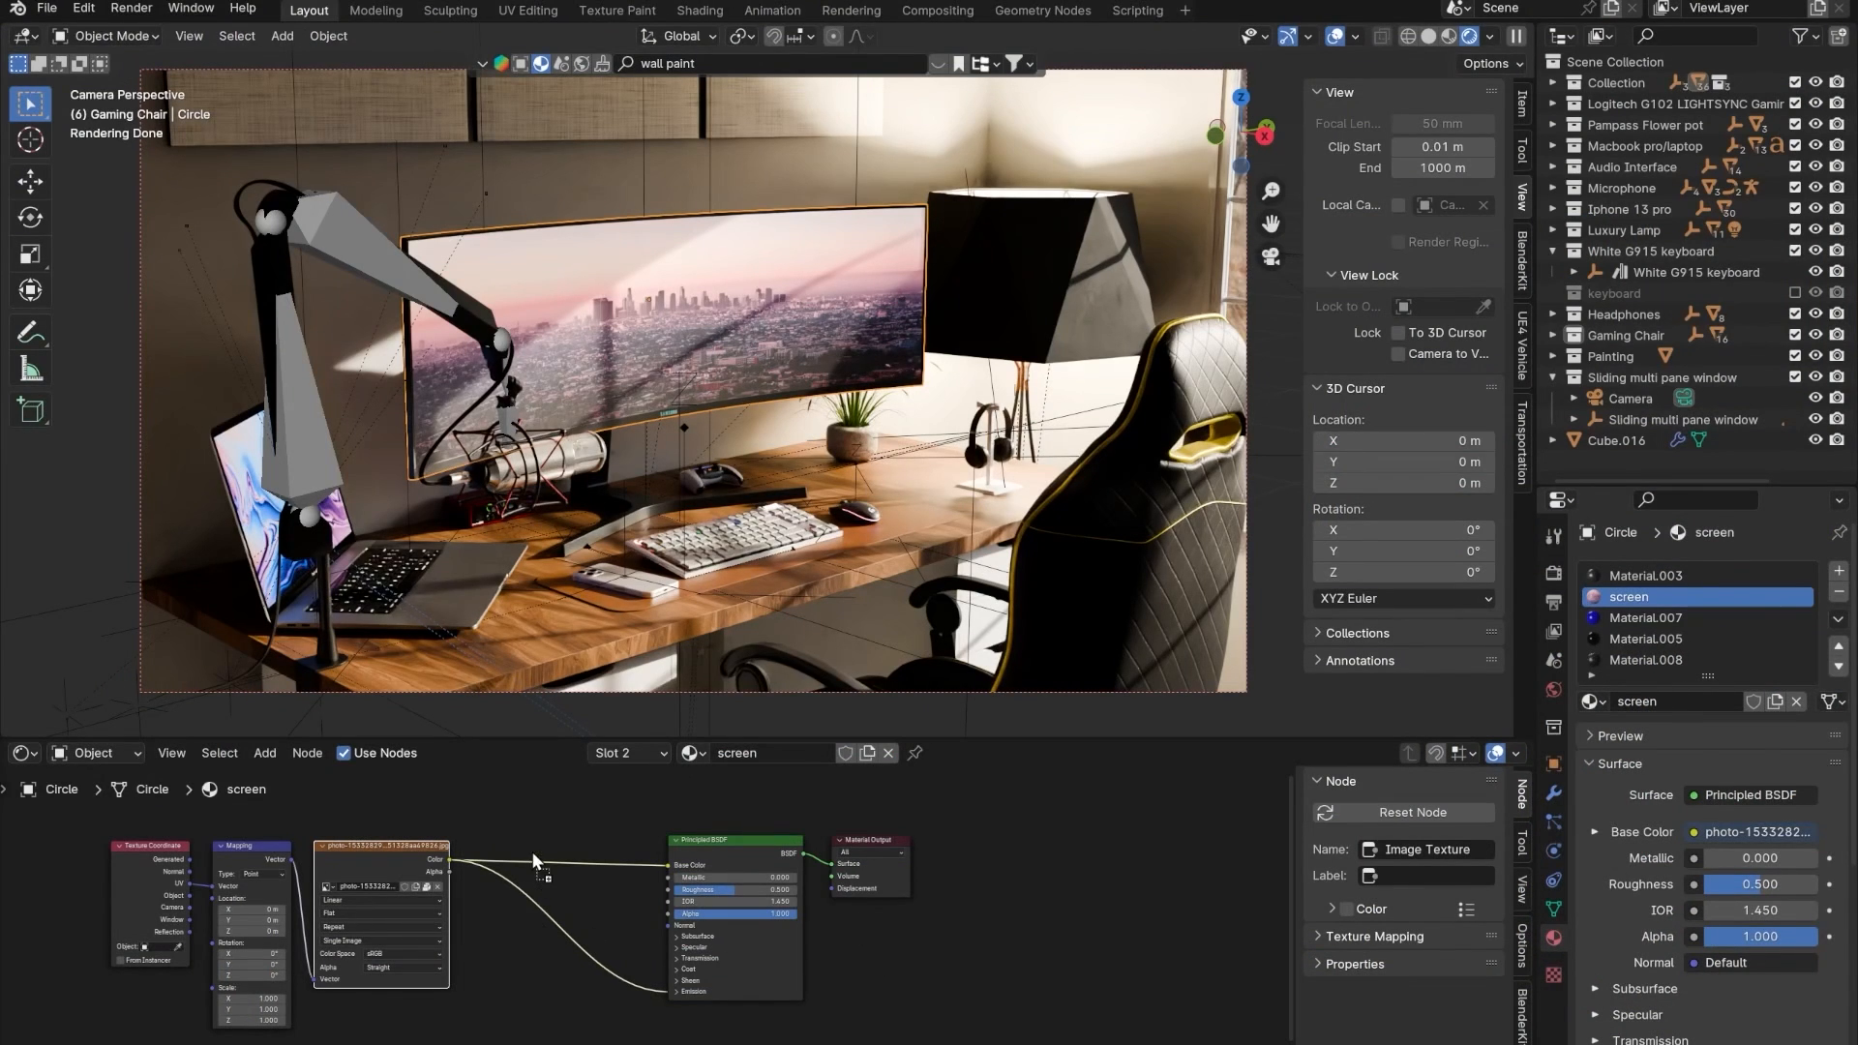
{"action": "left_click_drag", "start_coordinate": [532, 851], "coordinate": [515, 808]}
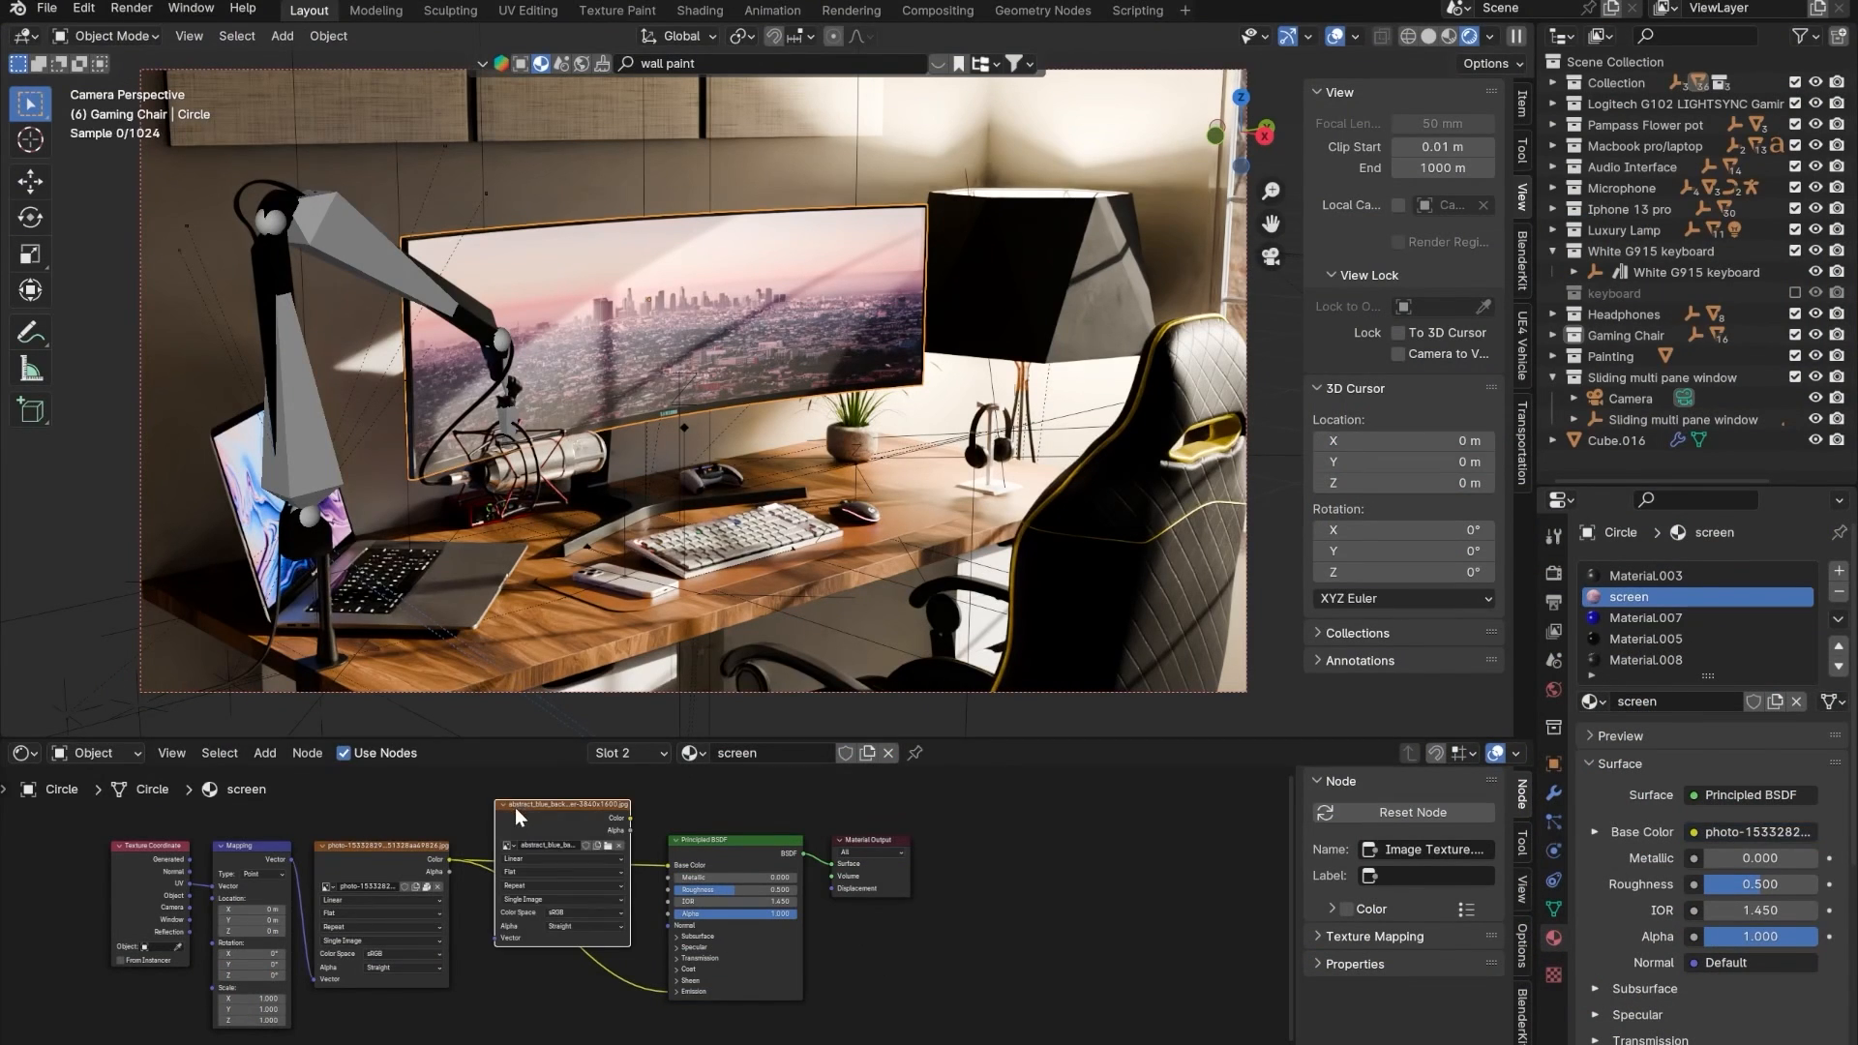
{"action": "left_click_drag", "start_coordinate": [631, 818], "coordinate": [674, 993]}
{"action": "left_click", "coordinate": [644, 991]}
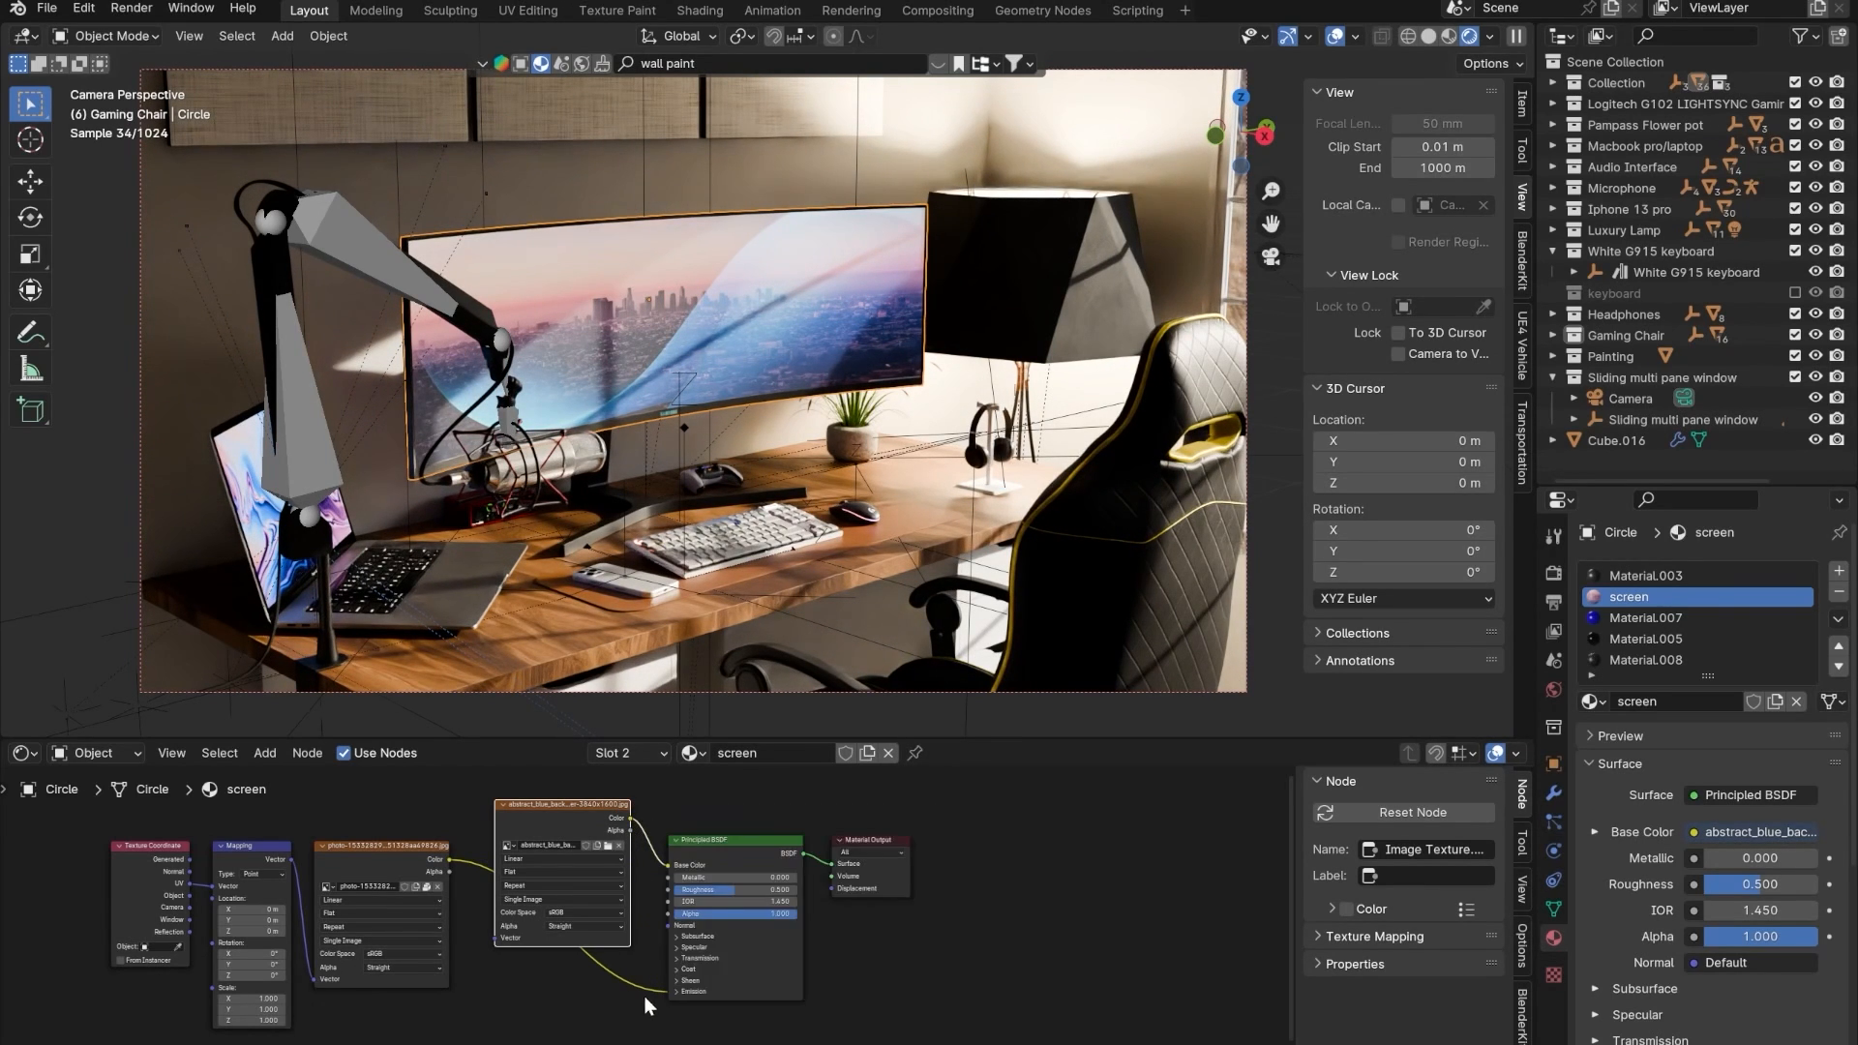
- Connect the blue wallpaper texture's Color output to the Principled BSDF's Emission Color
{"action": "scroll", "coordinate": [646, 996], "scroll_direction": "up", "scroll_amount": 7}
{"action": "middle_click_drag", "start_coordinate": [667, 996], "coordinate": [679, 898]}
{"action": "left_click", "coordinate": [705, 902]}
{"action": "scroll", "coordinate": [692, 890], "scroll_direction": "down", "scroll_amount": 6}
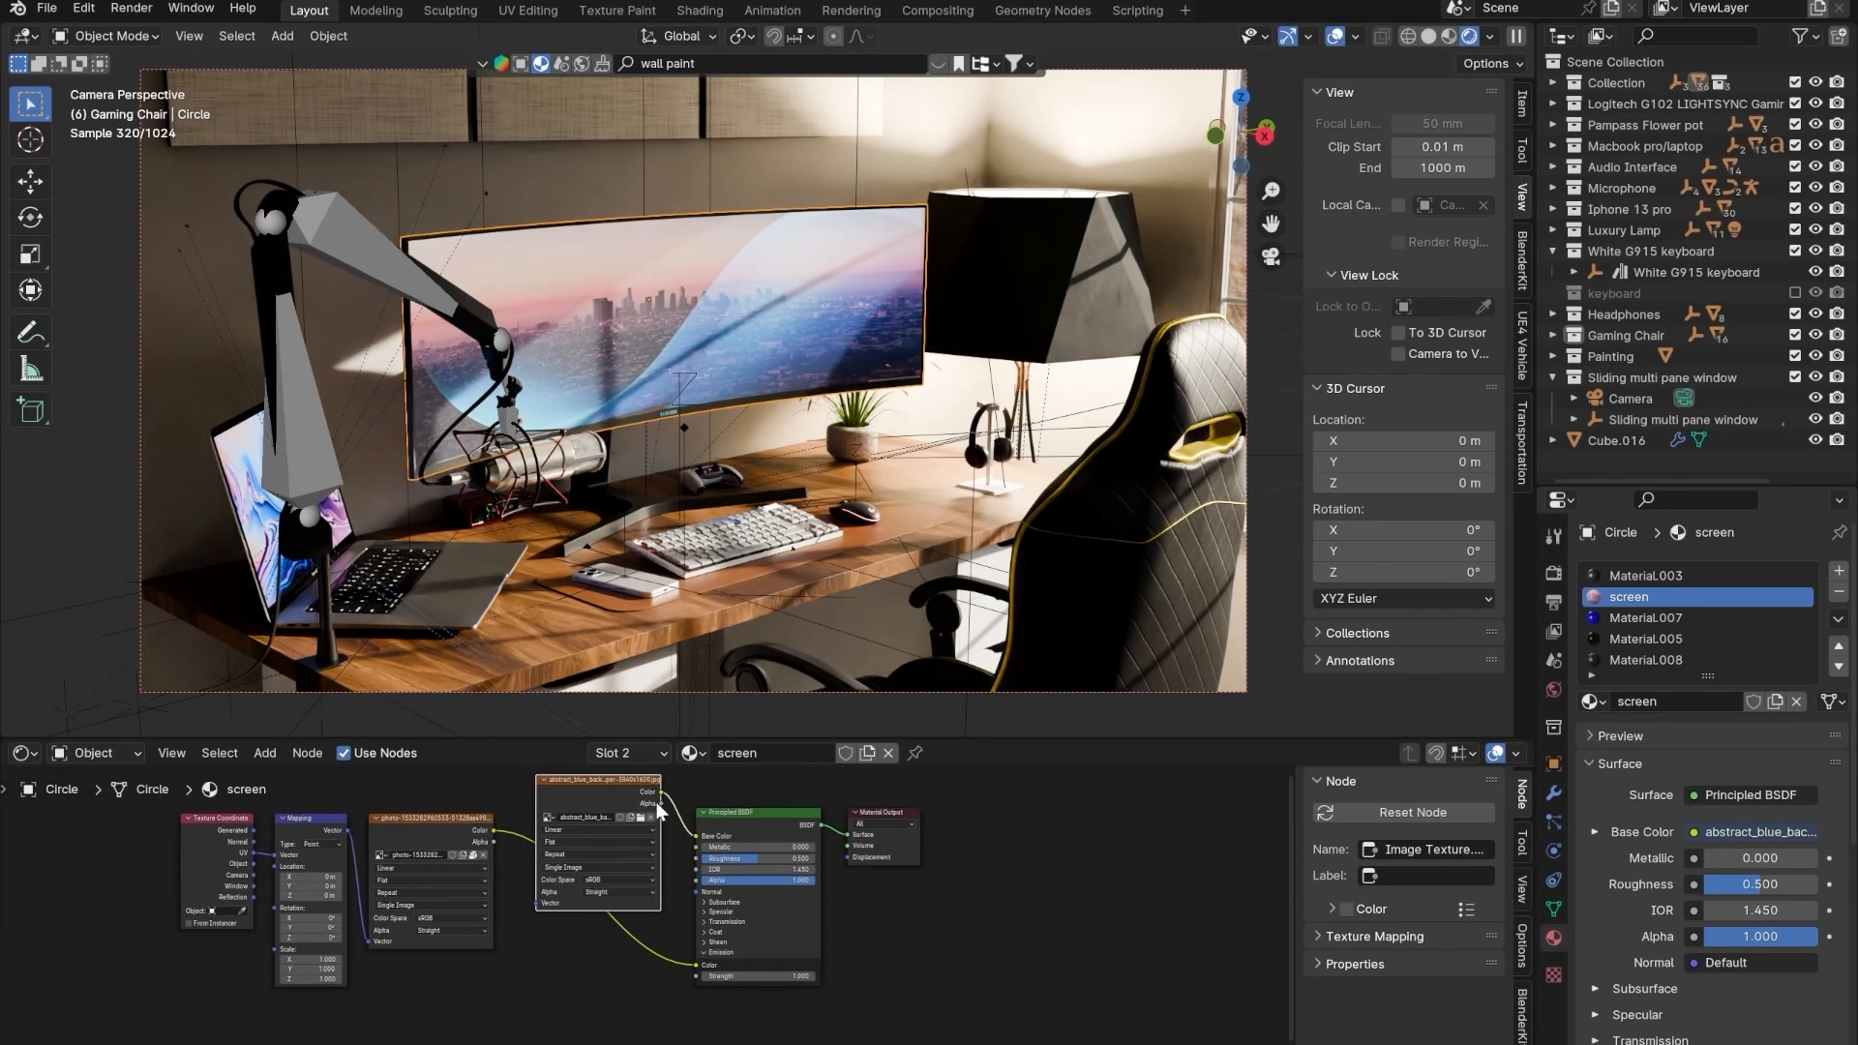
{"action": "left_click_drag", "start_coordinate": [673, 971], "coordinate": [697, 960]}
{"action": "scroll", "coordinate": [680, 947], "scroll_direction": "up", "scroll_amount": 2}
{"action": "left_click", "coordinate": [1019, 412]}
{"action": "left_click", "coordinate": [1064, 400]}
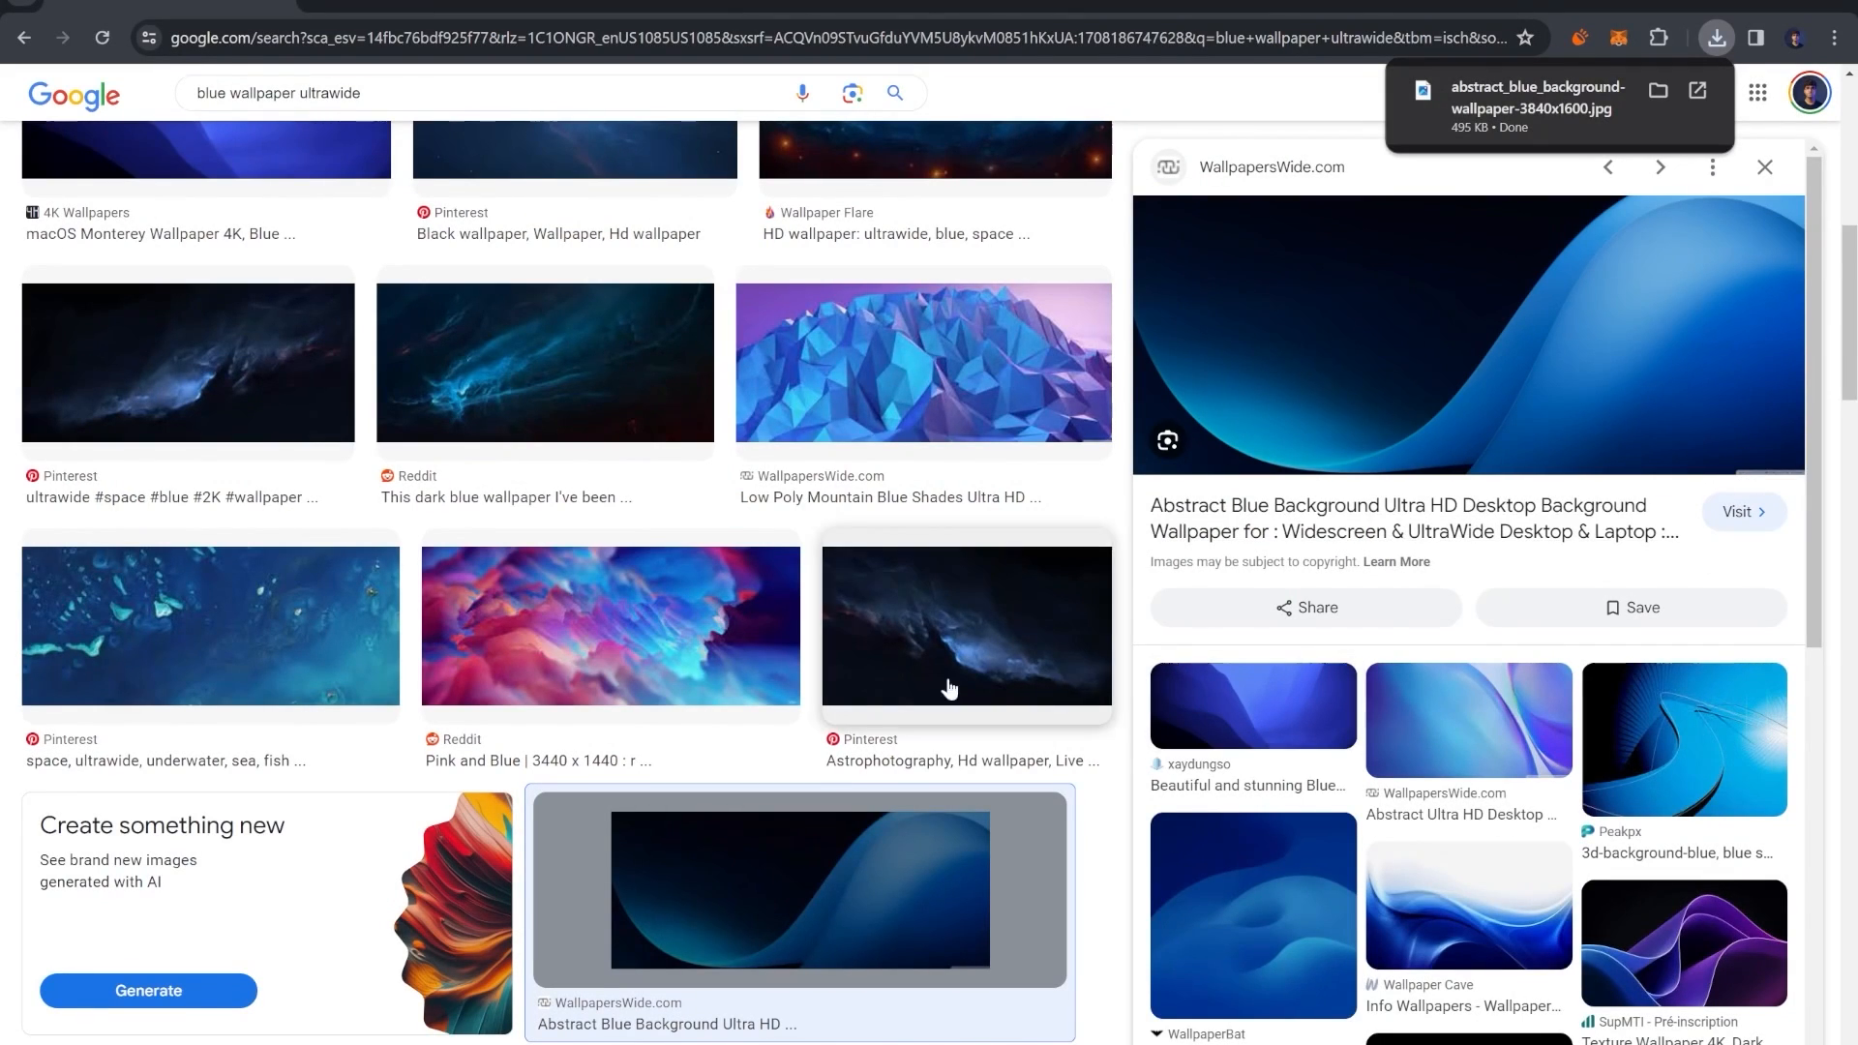
{"action": "scroll", "coordinate": [861, 691], "scroll_direction": "down", "scroll_amount": 5}
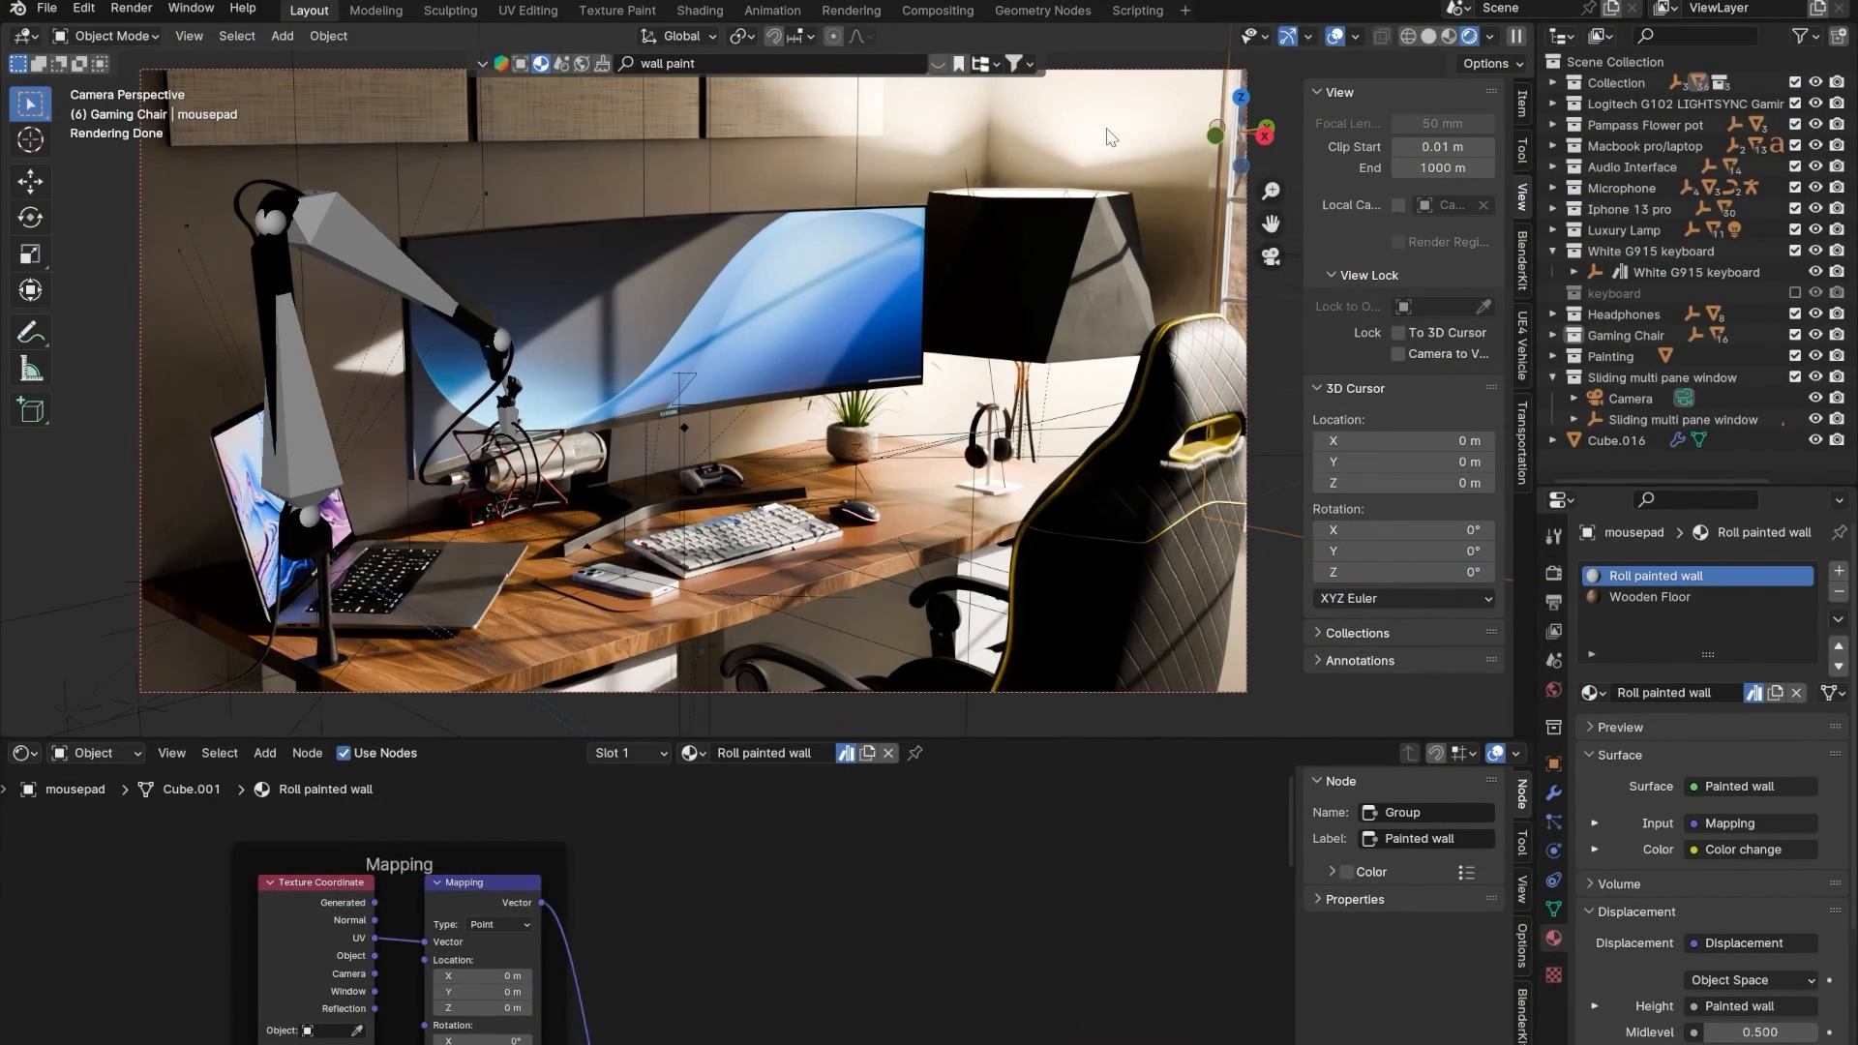
- Open the curved monitor in the UV Editing workspace, enlarge its 3D view and switch that view to rendered shading
{"action": "left_click", "coordinate": [759, 349]}
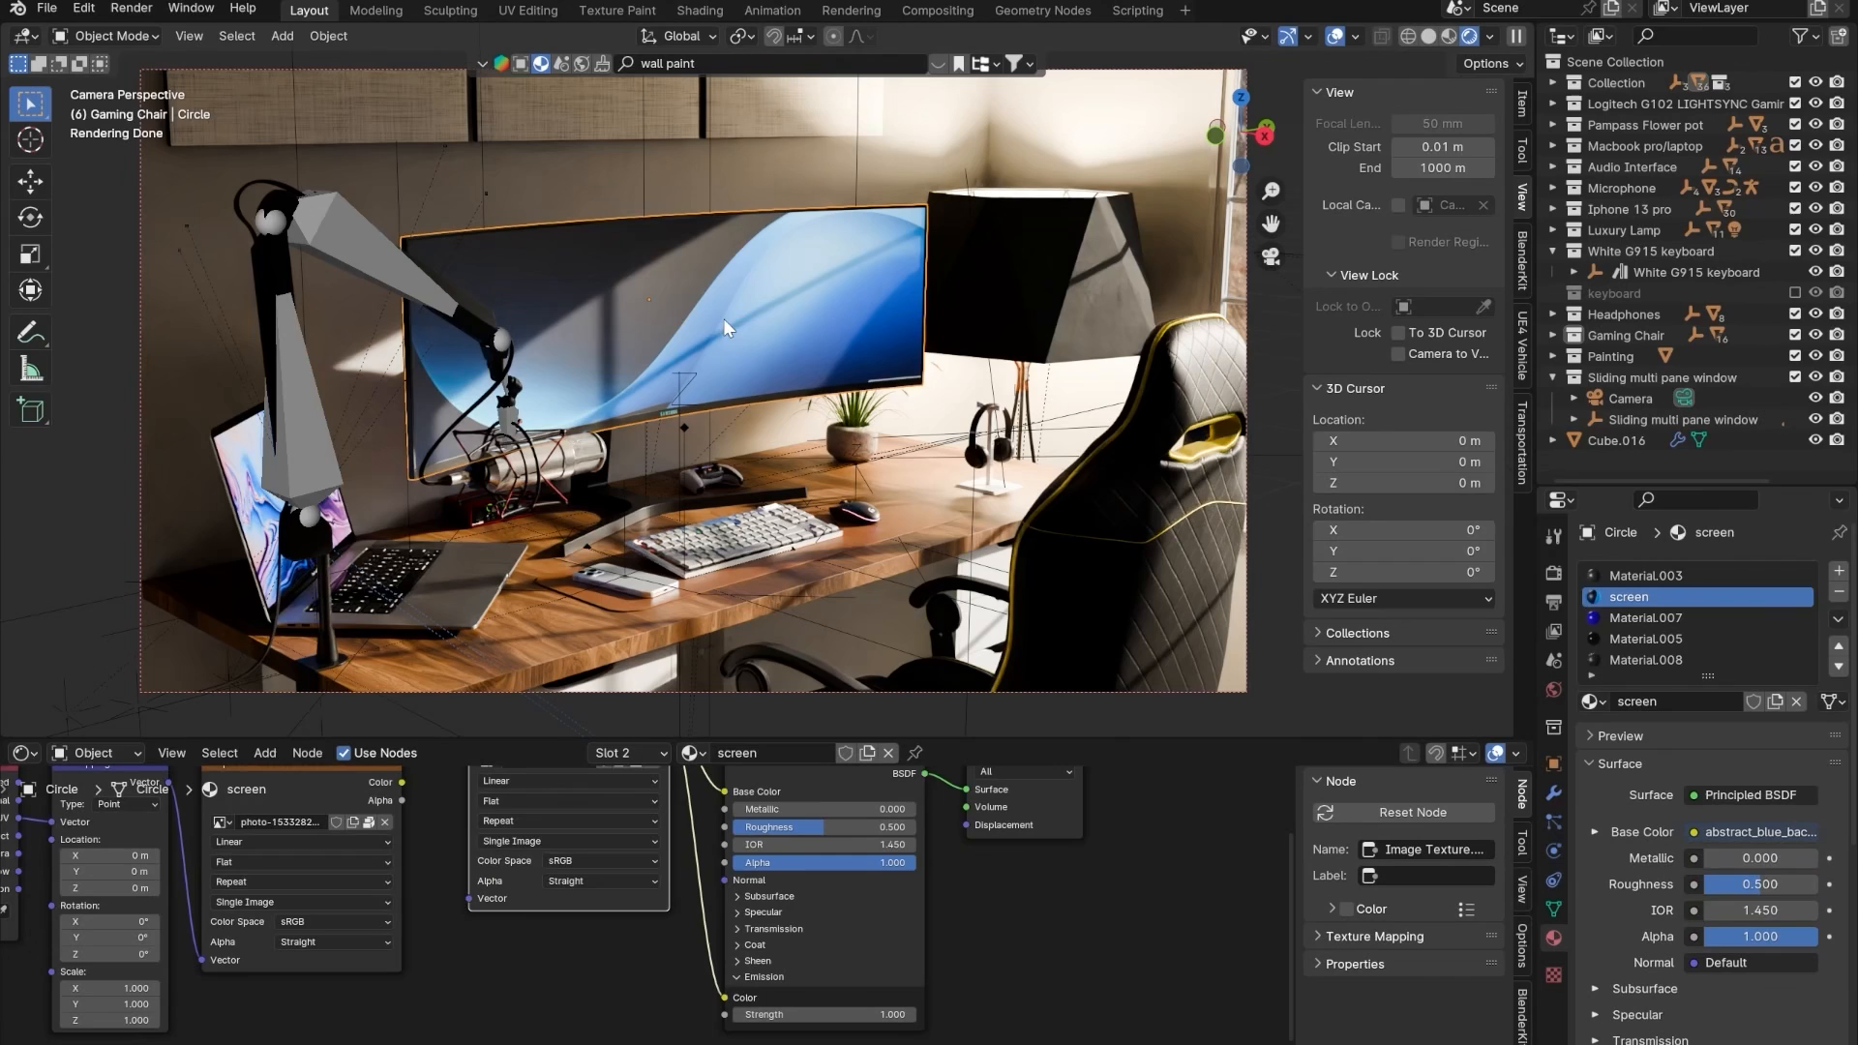
{"action": "left_click", "coordinate": [526, 11]}
{"action": "scroll", "coordinate": [1130, 395], "scroll_direction": "down", "scroll_amount": 2}
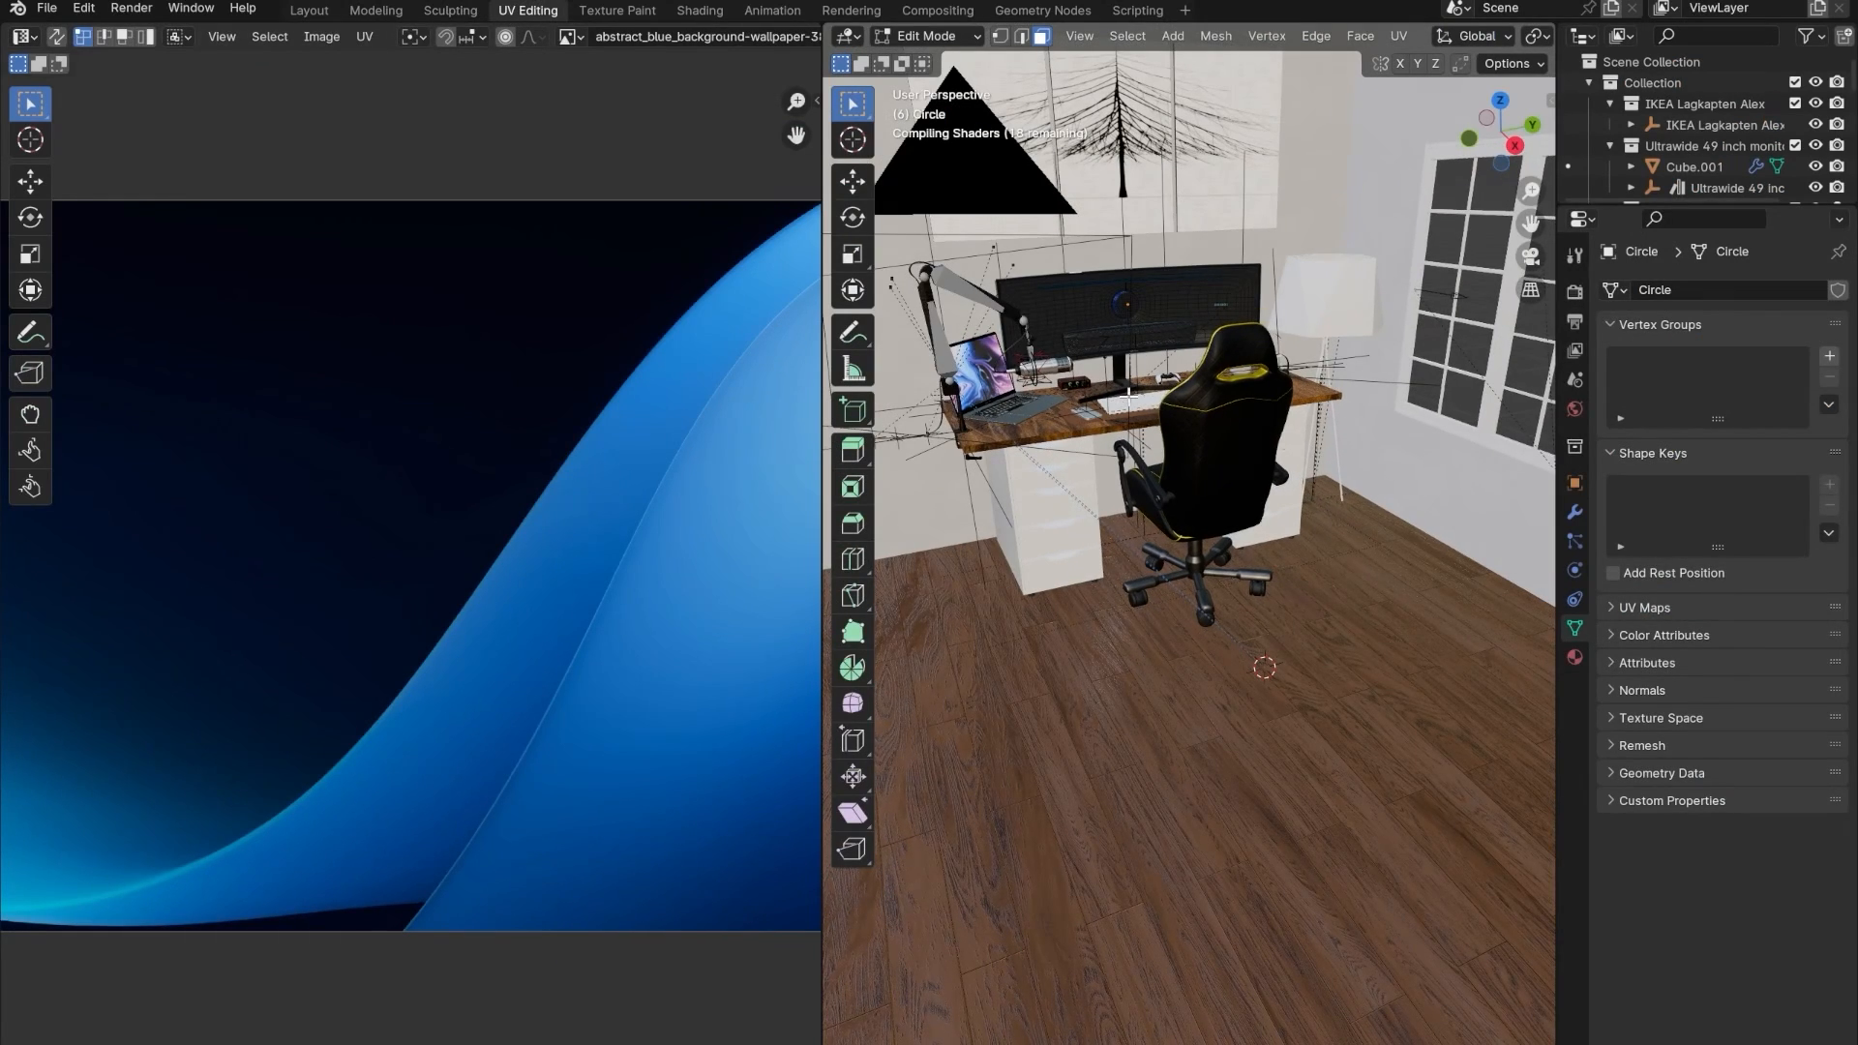
{"action": "scroll", "coordinate": [1141, 391], "scroll_direction": "up", "scroll_amount": 6}
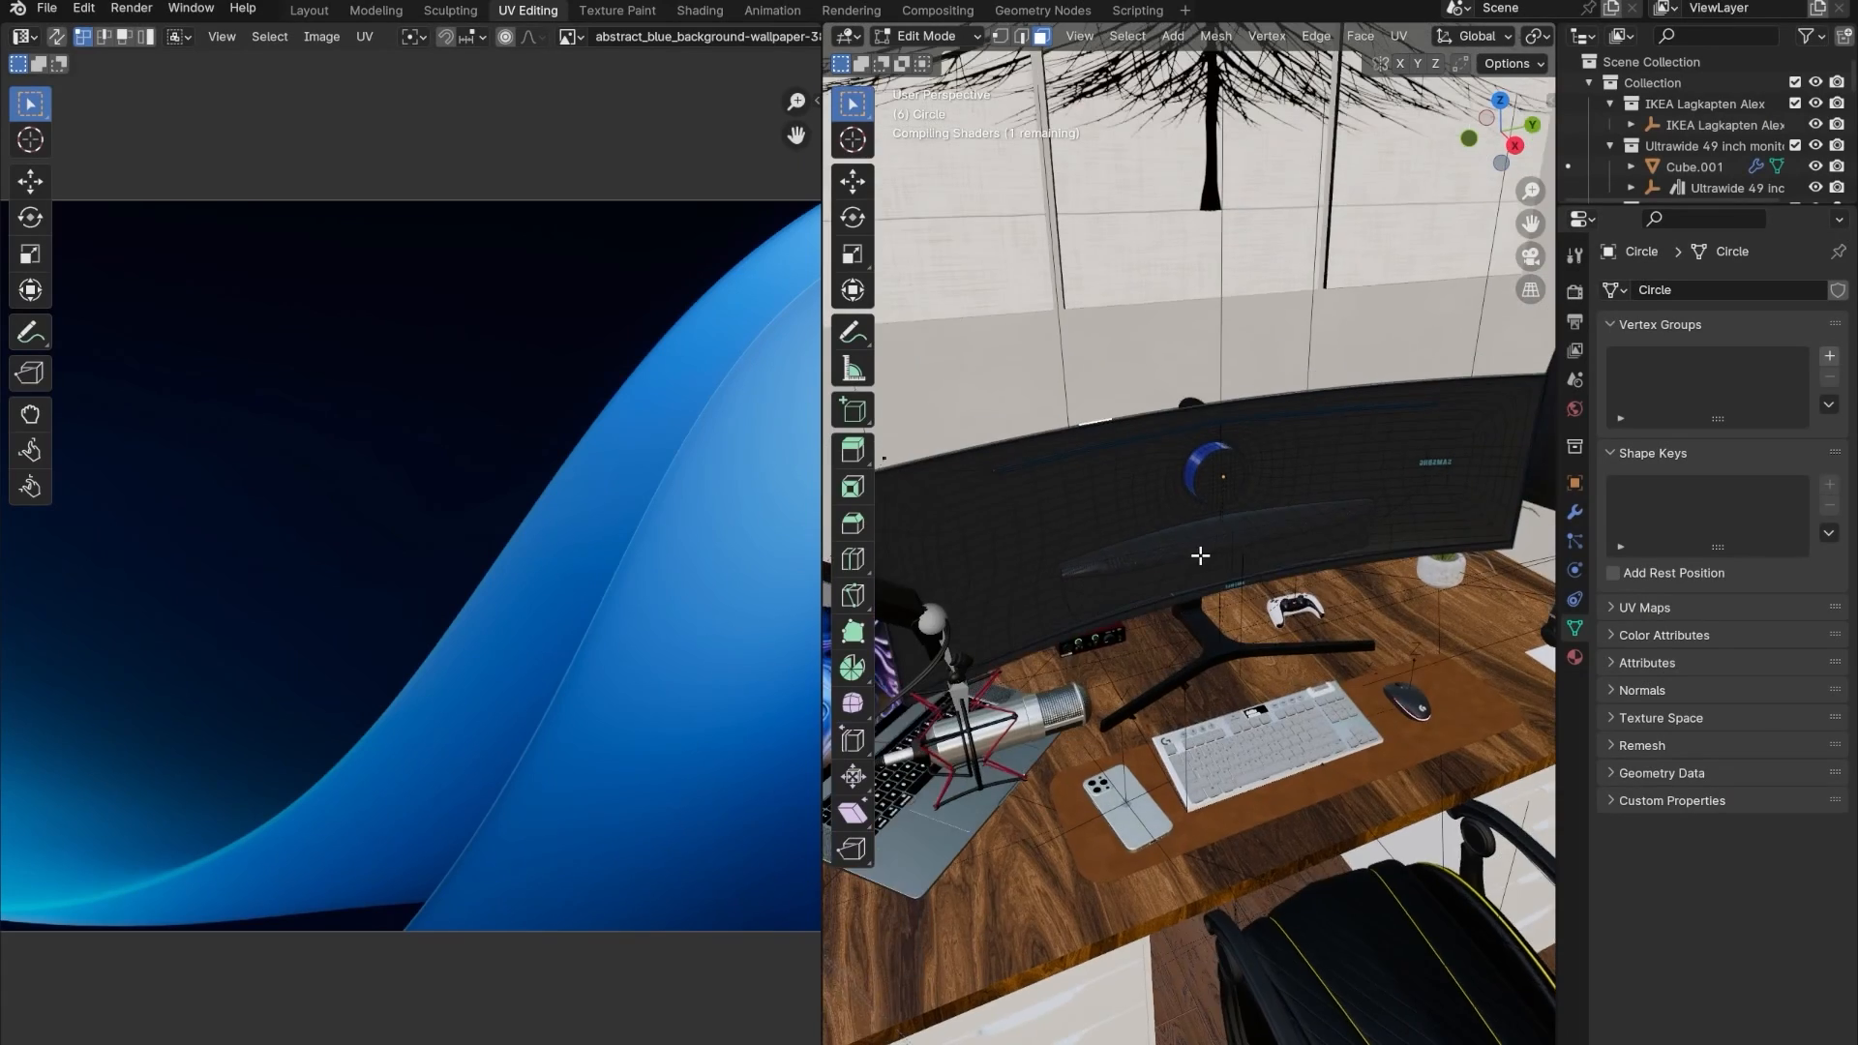
{"action": "left_click_drag", "start_coordinate": [1557, 83], "coordinate": [1844, 83]}
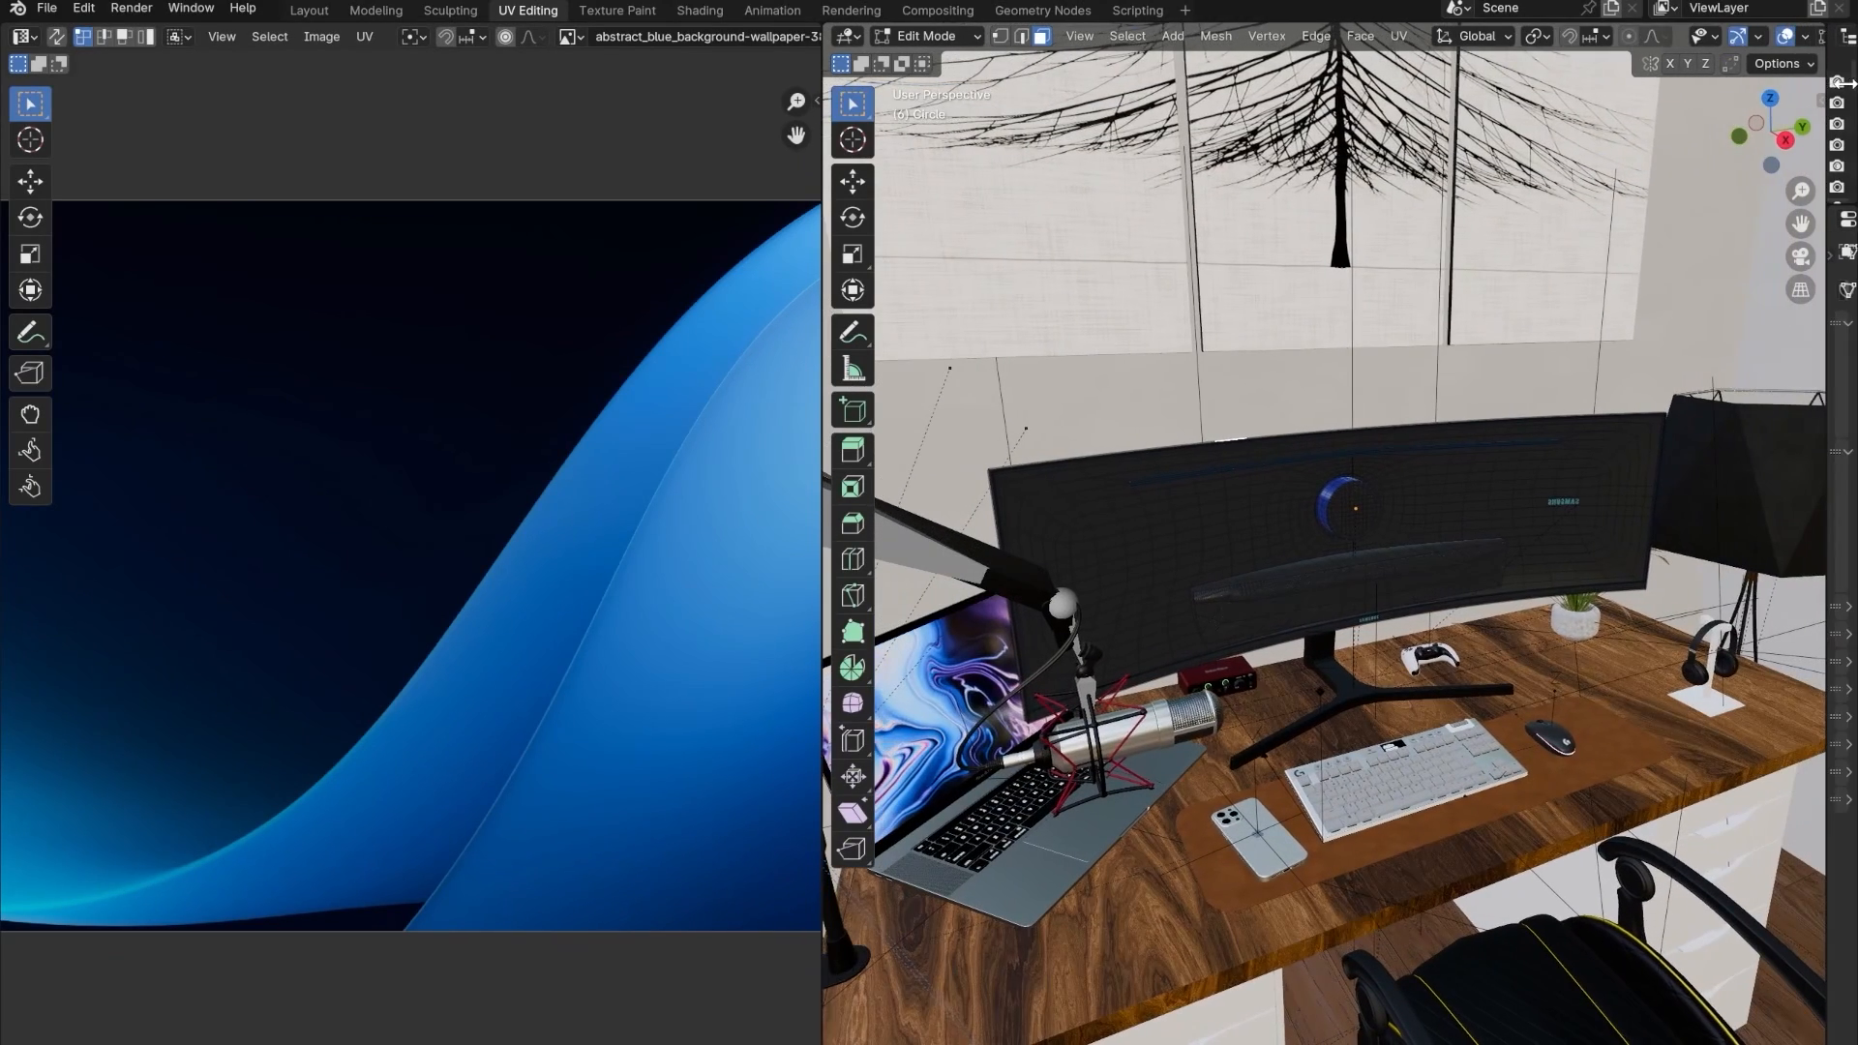
{"action": "left_click_drag", "start_coordinate": [822, 182], "coordinate": [530, 187]}
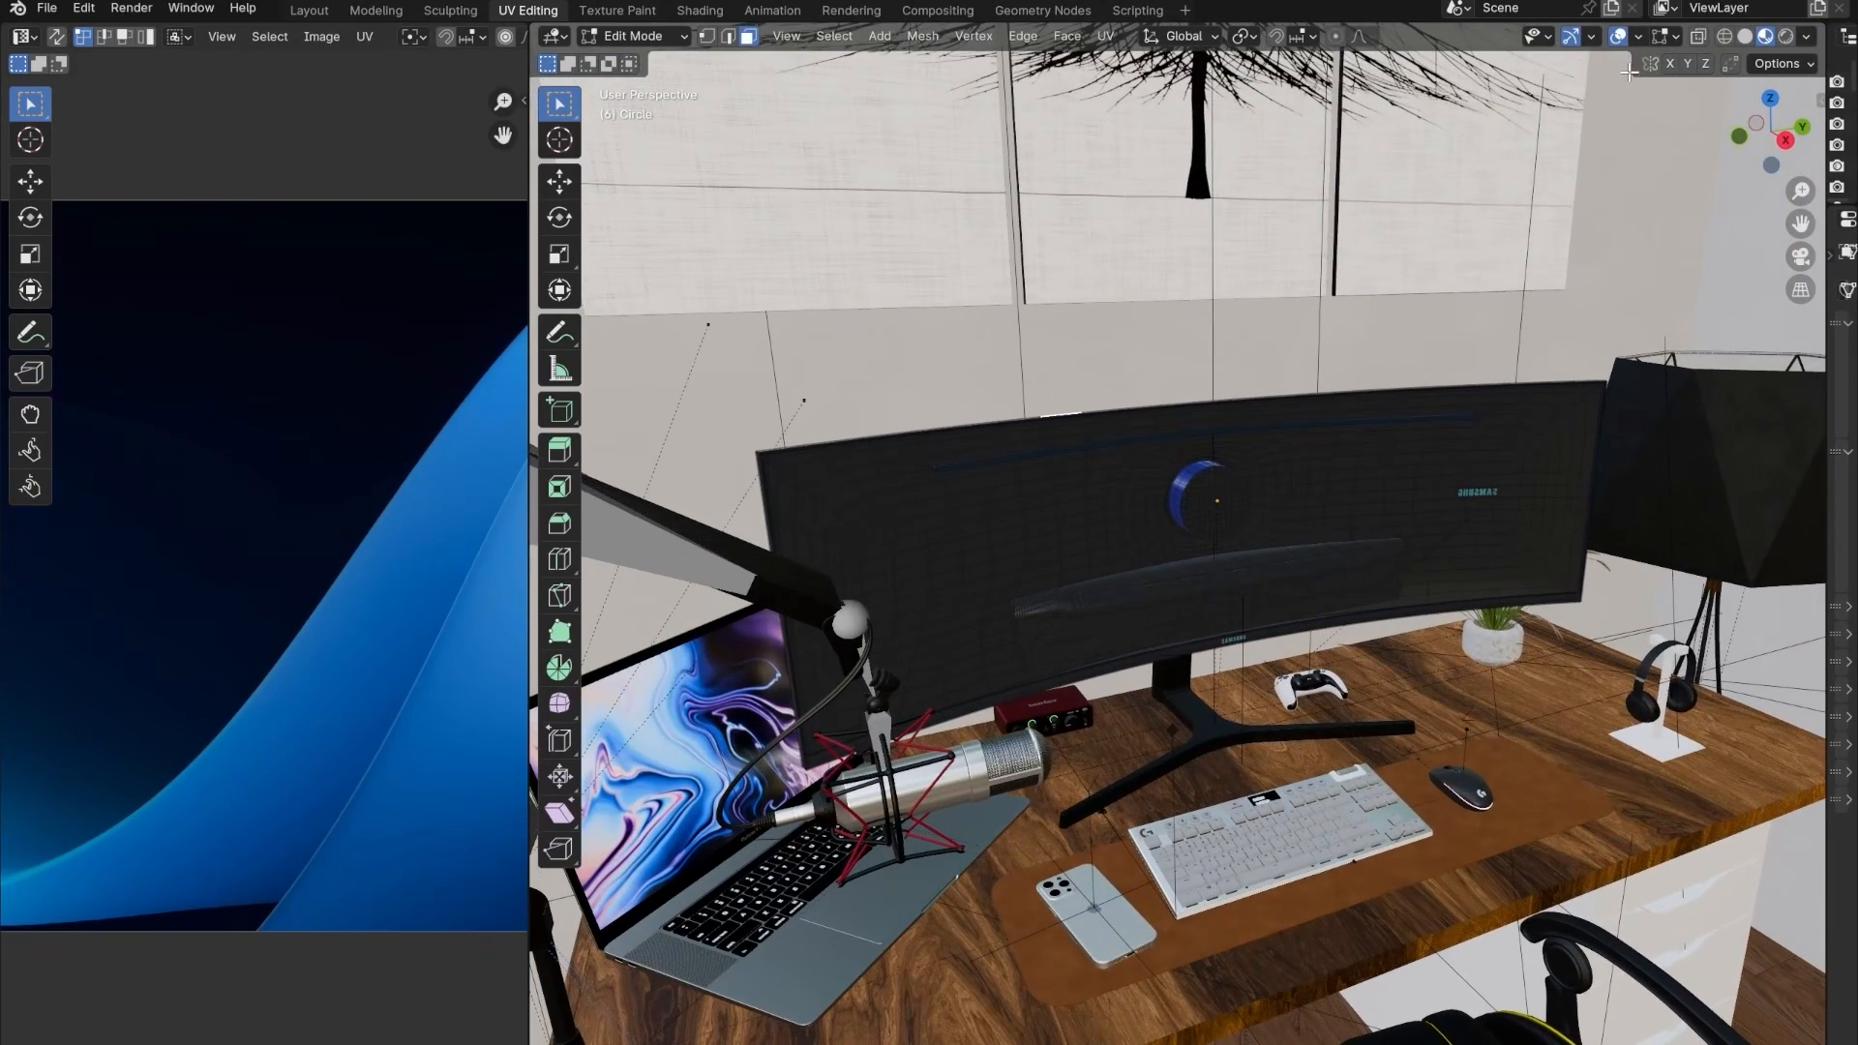
{"action": "left_click", "coordinate": [1789, 38]}
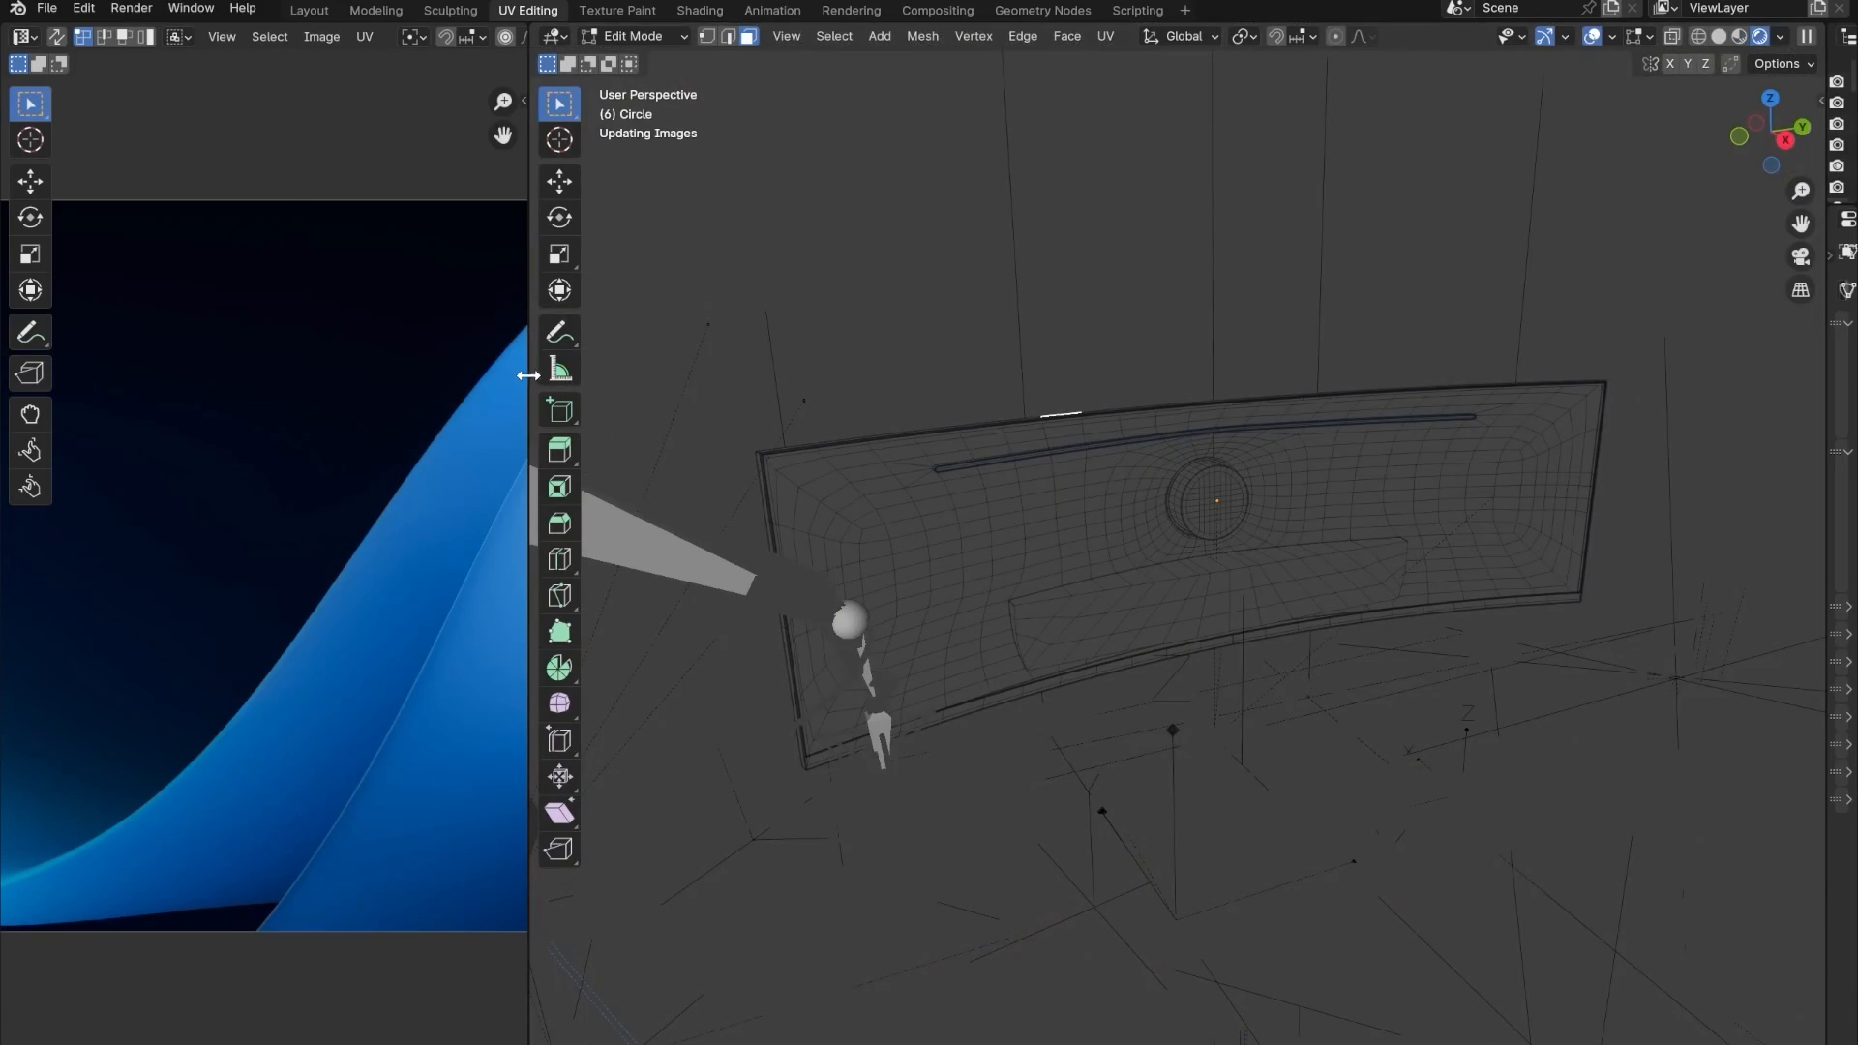
{"action": "left_click_drag", "start_coordinate": [532, 366], "coordinate": [759, 372]}
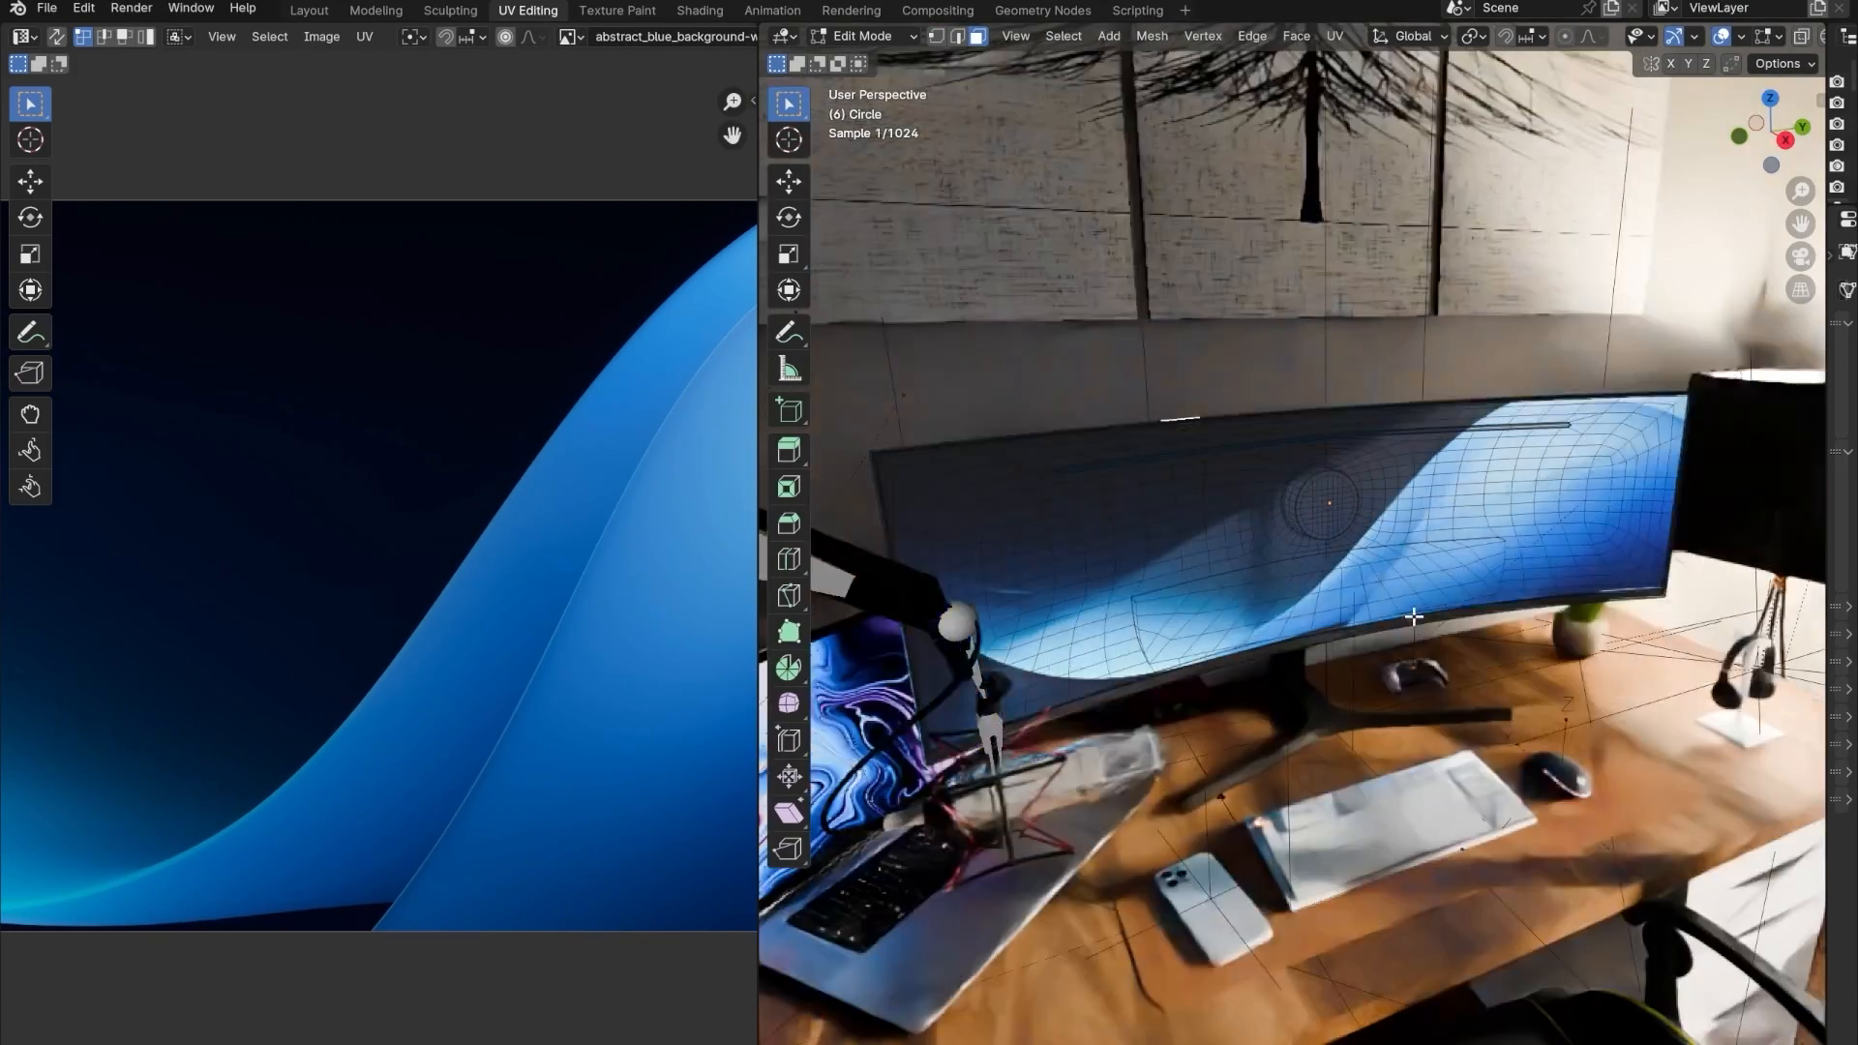
- Select the monitor's whole mesh and all its UV islands, and try scaling the UVs
{"action": "scroll", "coordinate": [1414, 617], "scroll_direction": "up", "scroll_amount": 1}
{"action": "middle_click_drag", "start_coordinate": [1414, 617], "coordinate": [1229, 539]}
{"action": "scroll", "coordinate": [1272, 639], "scroll_direction": "down", "scroll_amount": 2}
{"action": "left_click", "coordinate": [1322, 634]}
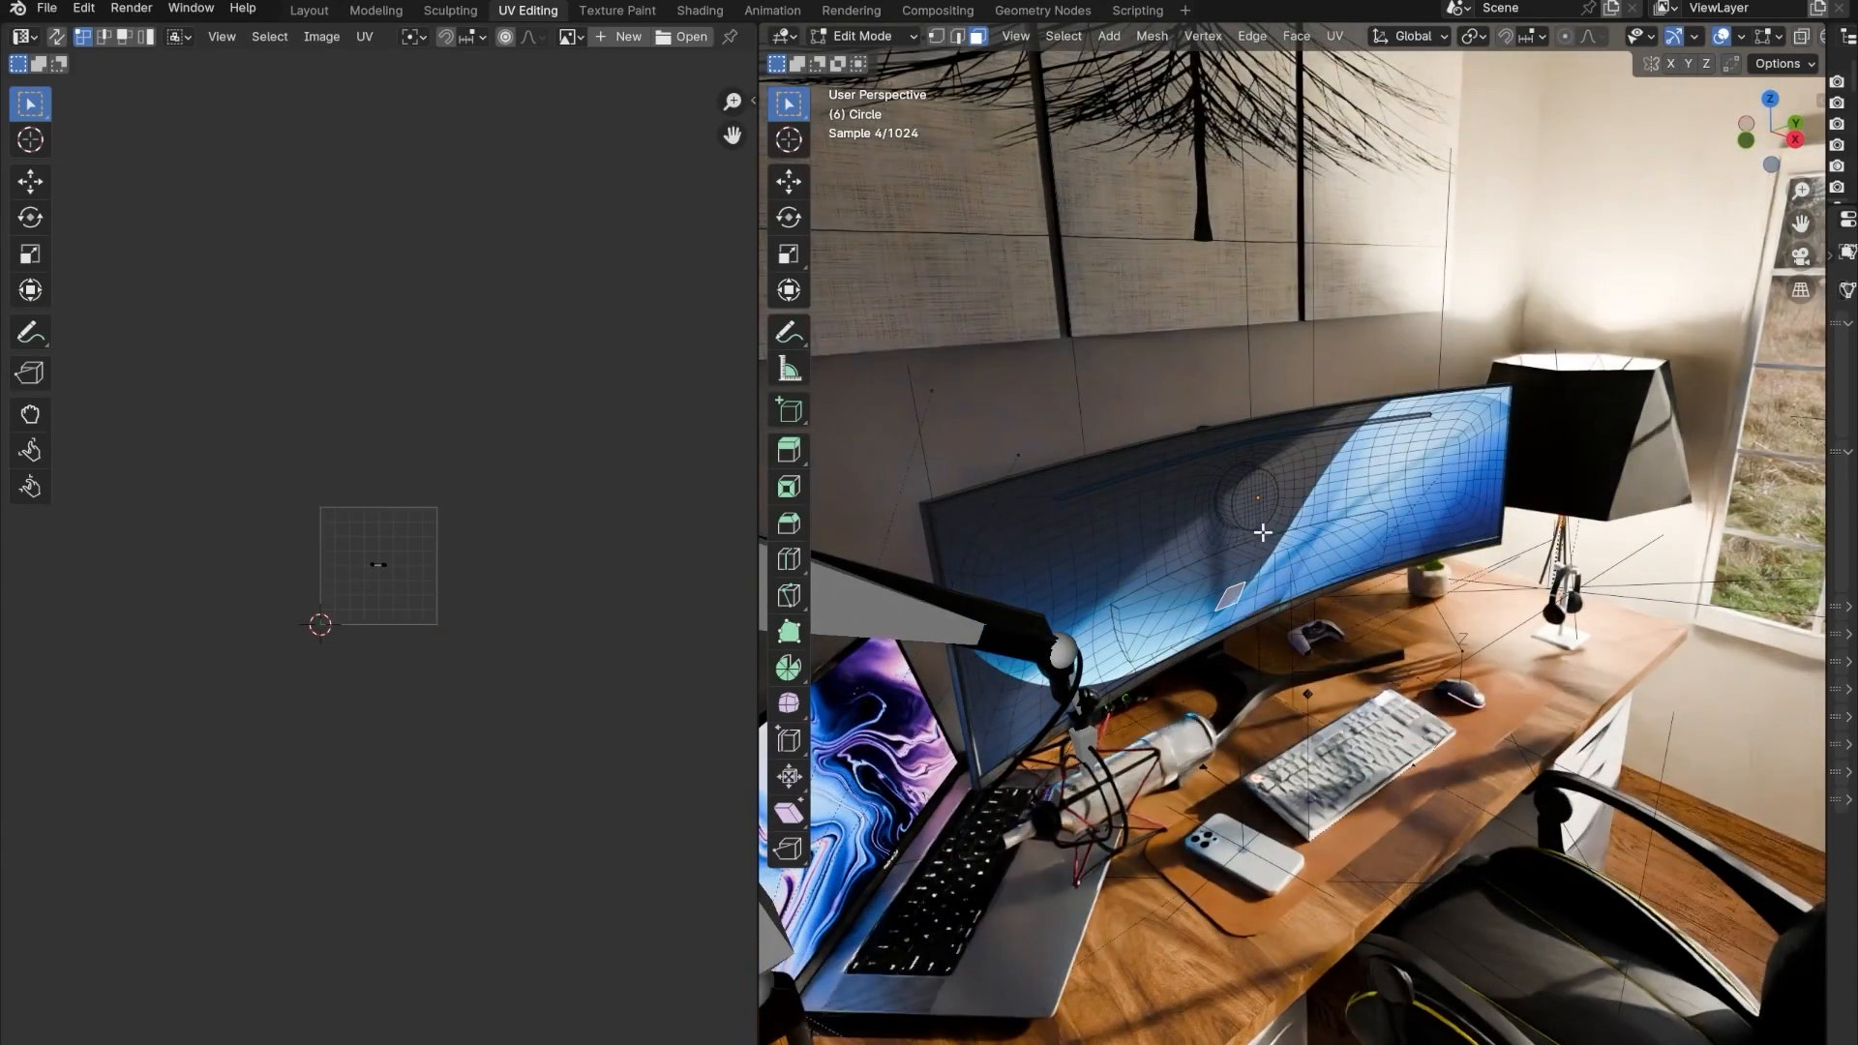
{"action": "key", "text": "a"}
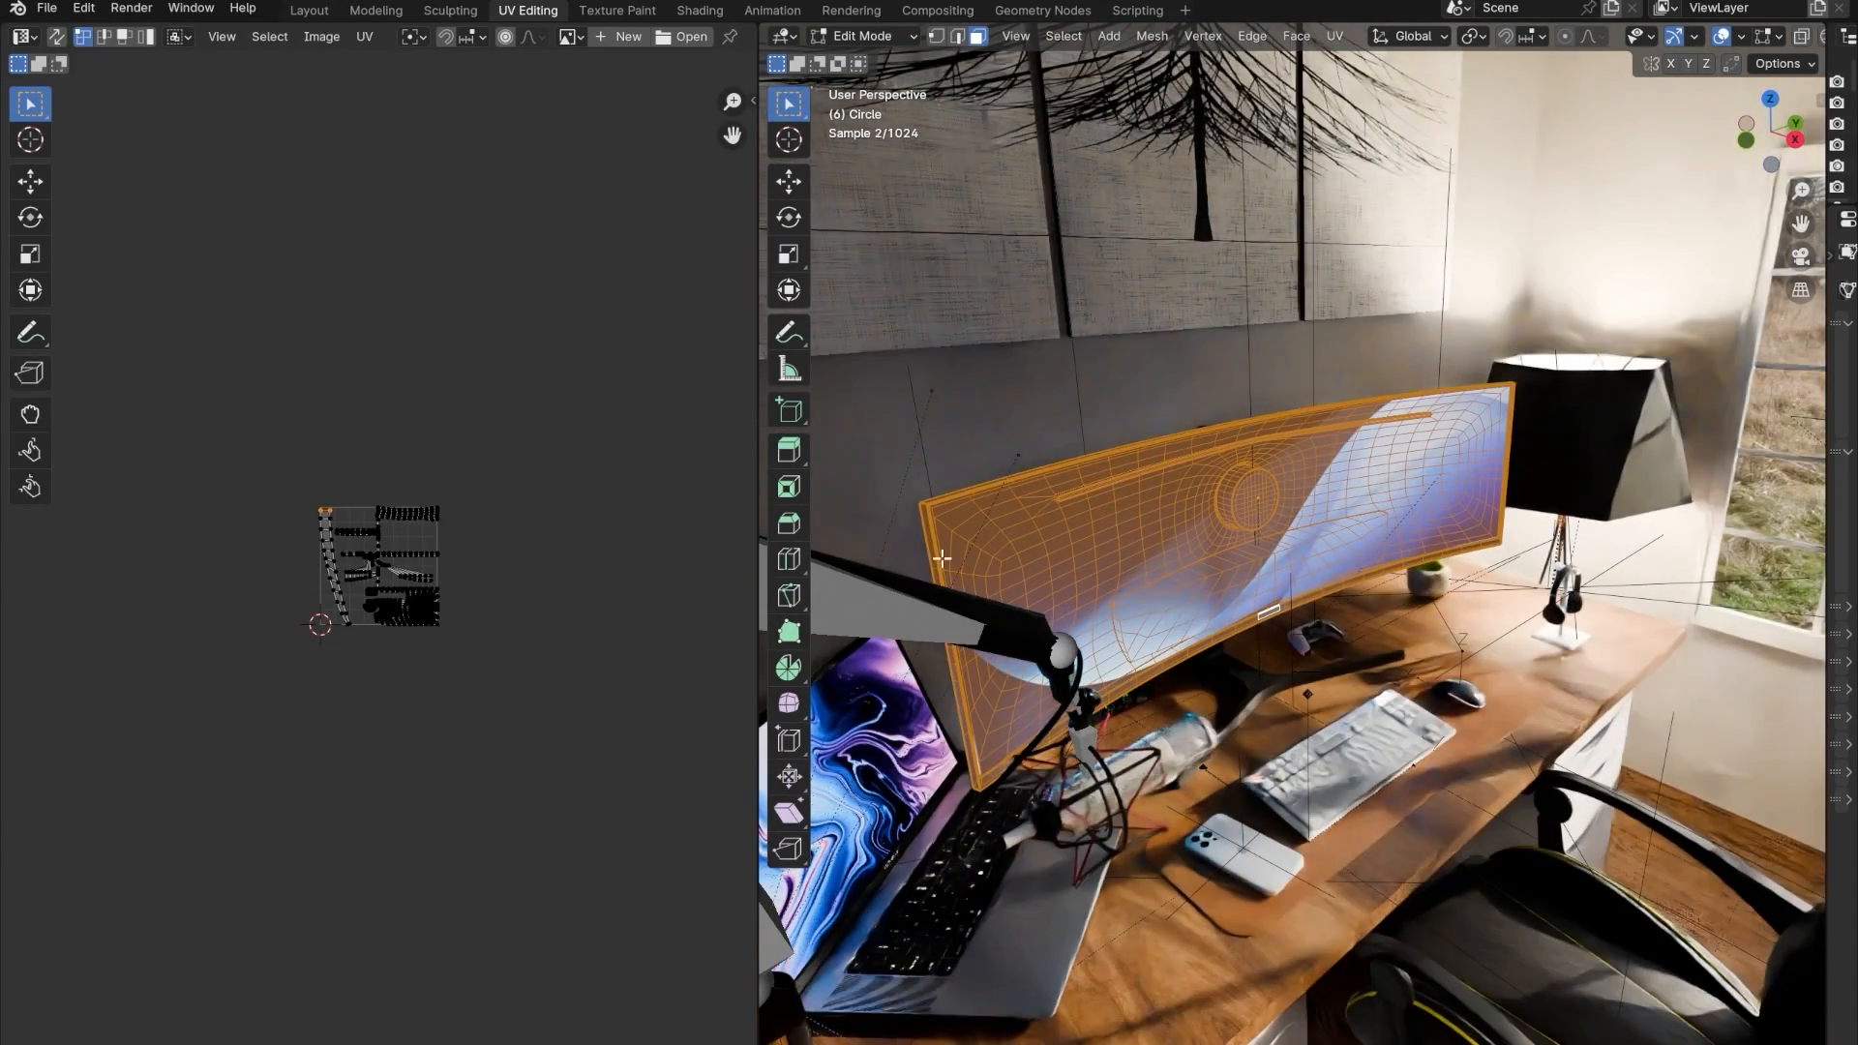
{"action": "scroll", "coordinate": [451, 583], "scroll_direction": "up", "scroll_amount": 4}
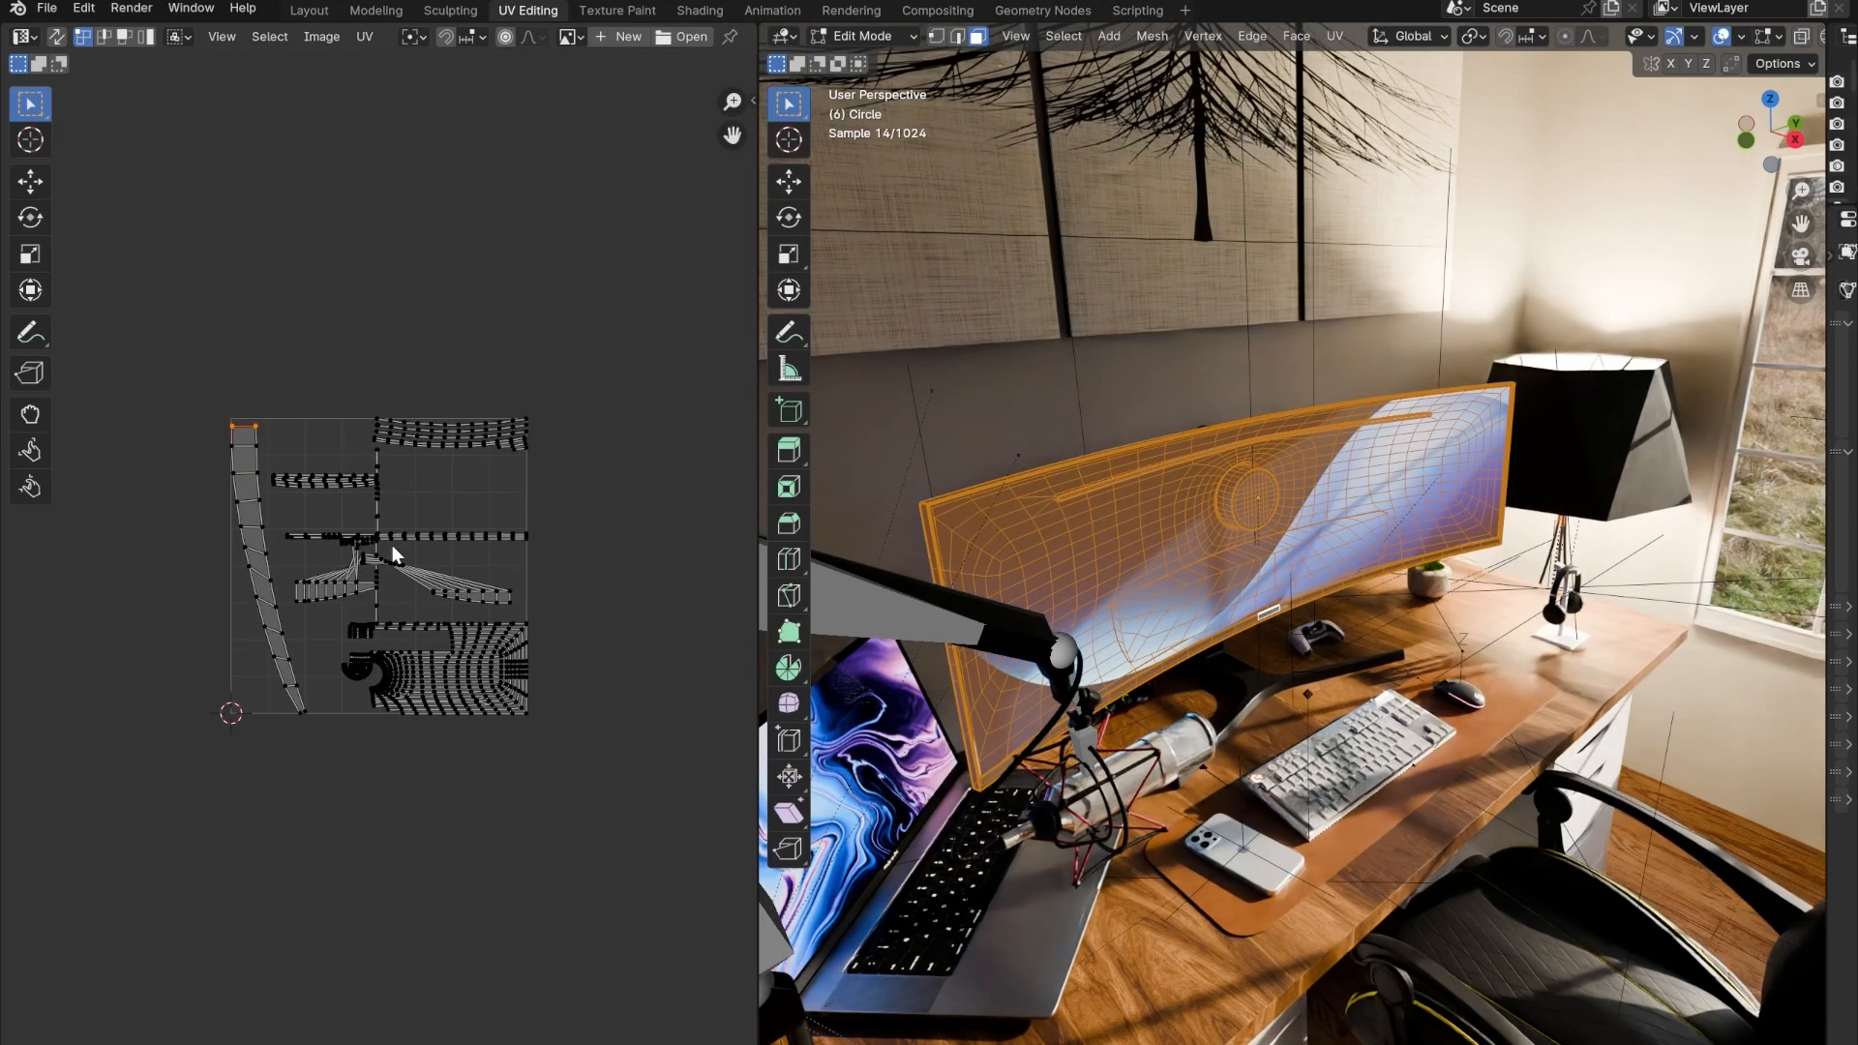
{"action": "key", "text": "a"}
{"action": "key", "text": "s"}
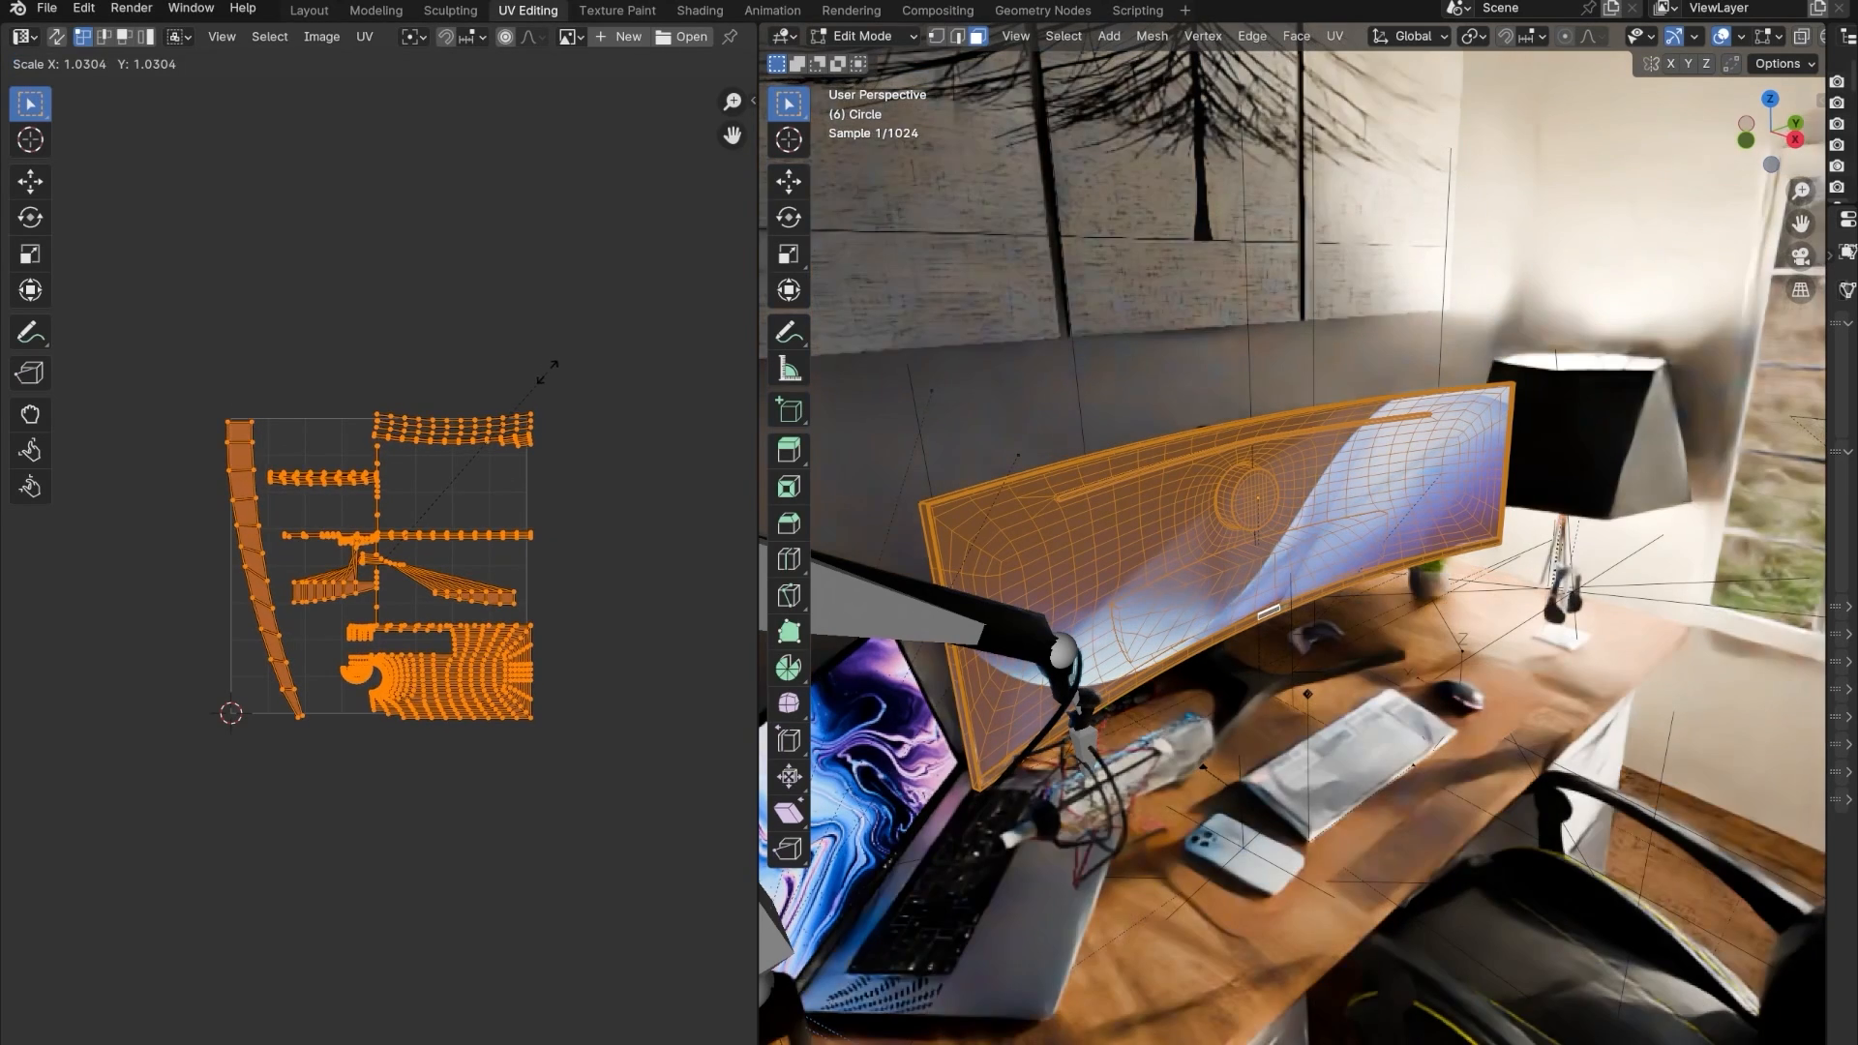
{"action": "right_click", "coordinate": [556, 364]}
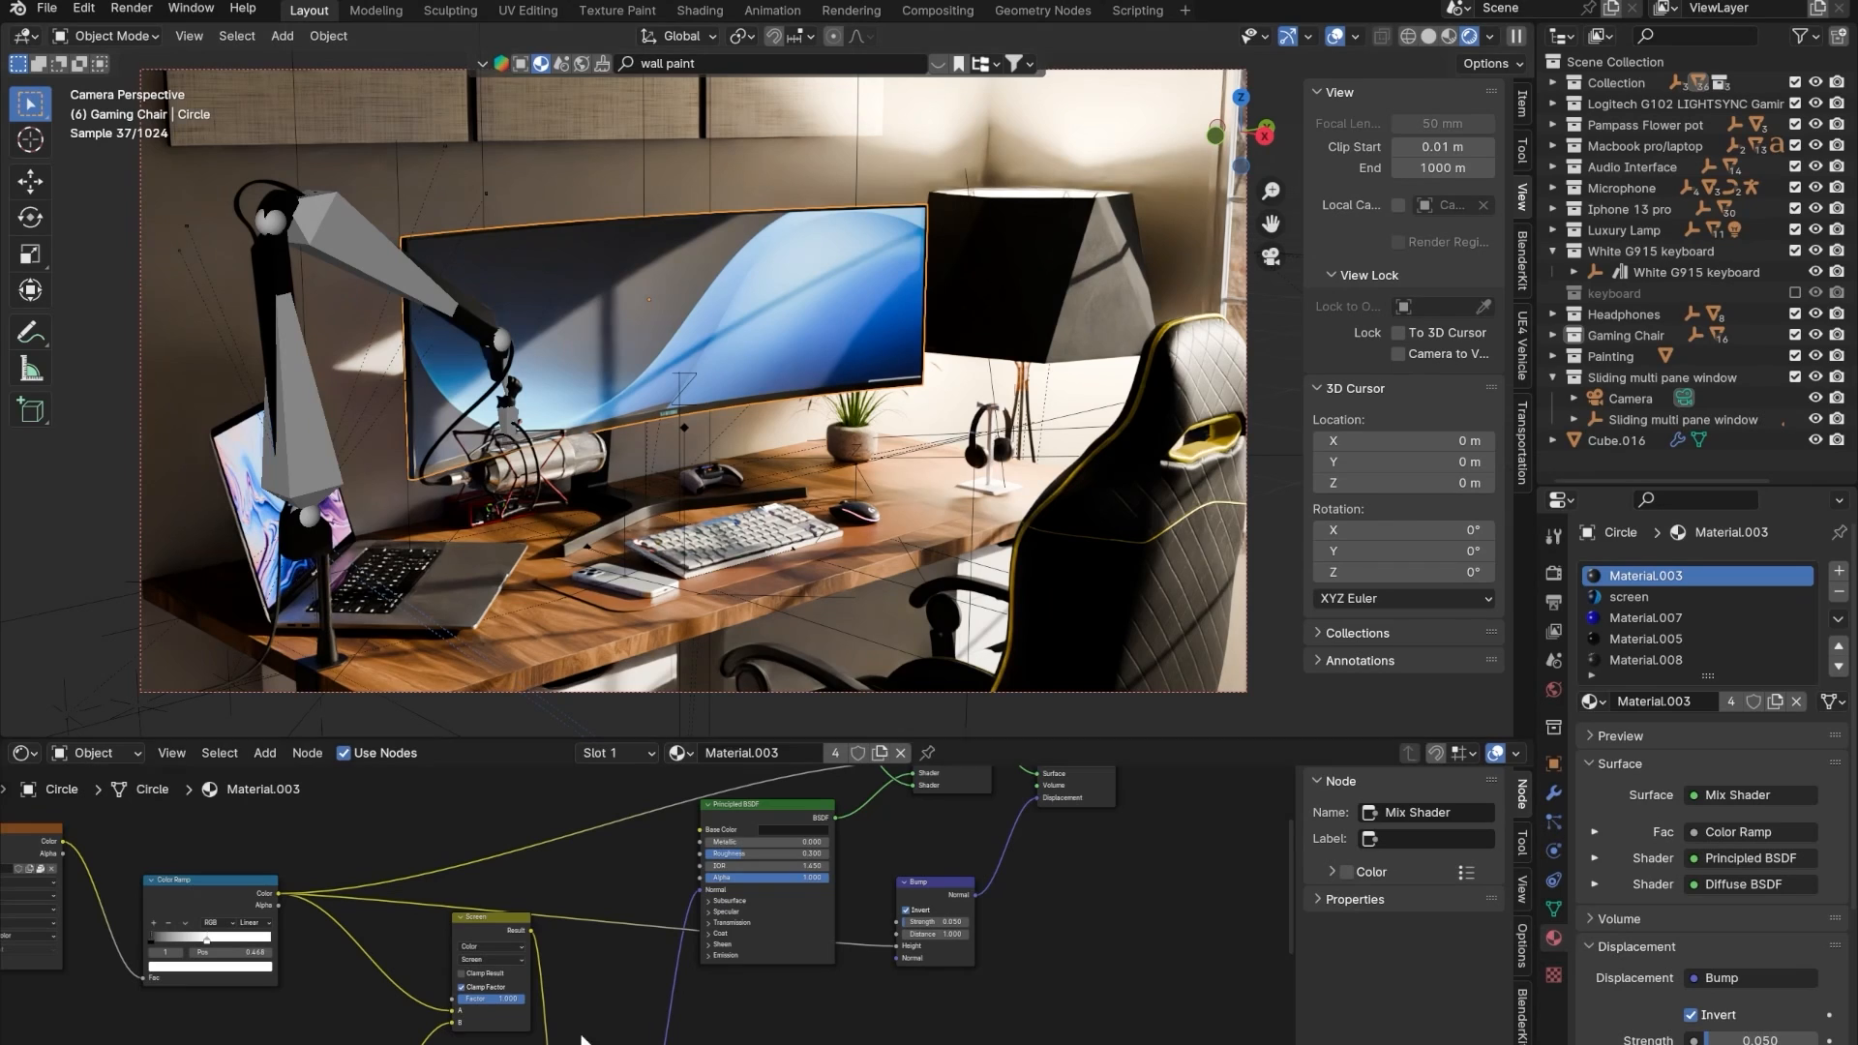
- Return to the screen material's nodes and set the Mapping node's Z location to about -31.4 m
{"action": "scroll", "coordinate": [573, 1028], "scroll_direction": "down", "scroll_amount": 7}
{"action": "middle_click_drag", "start_coordinate": [512, 966], "coordinate": [721, 927]}
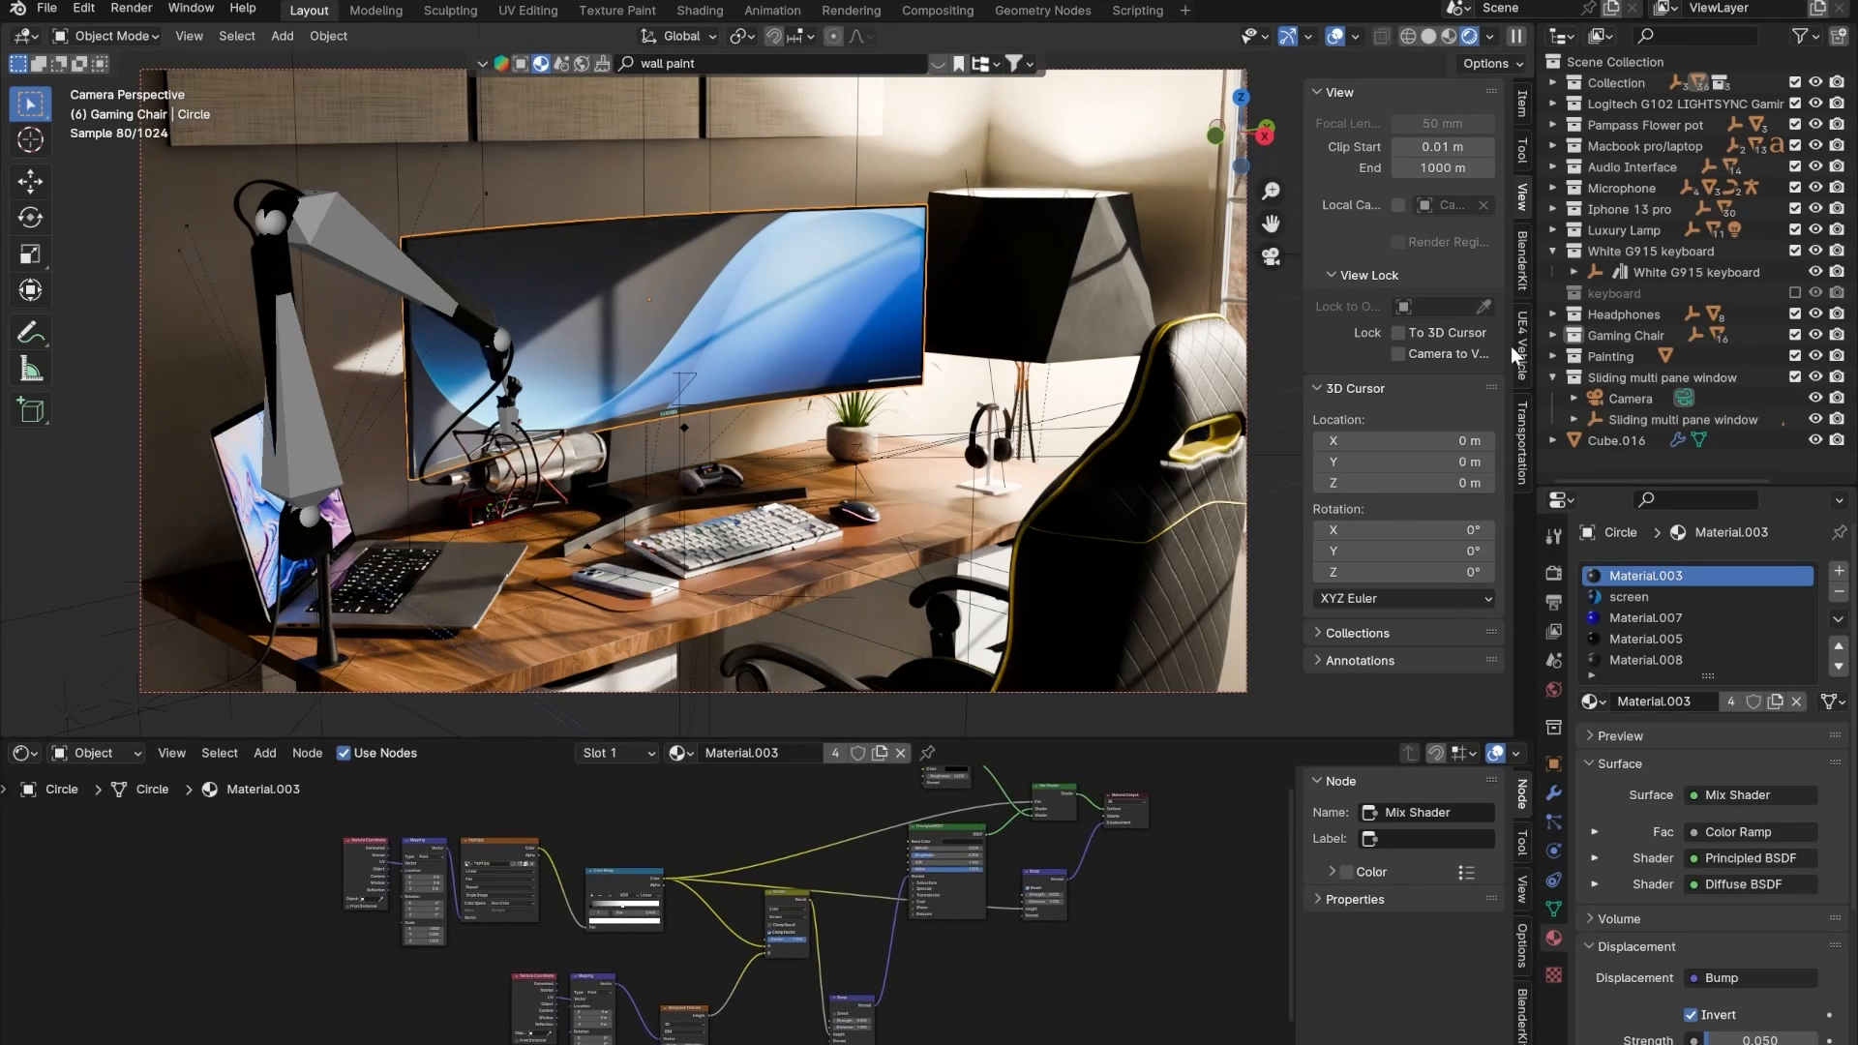
{"action": "left_click", "coordinate": [1630, 597]}
{"action": "scroll", "coordinate": [754, 931], "scroll_direction": "up", "scroll_amount": 5}
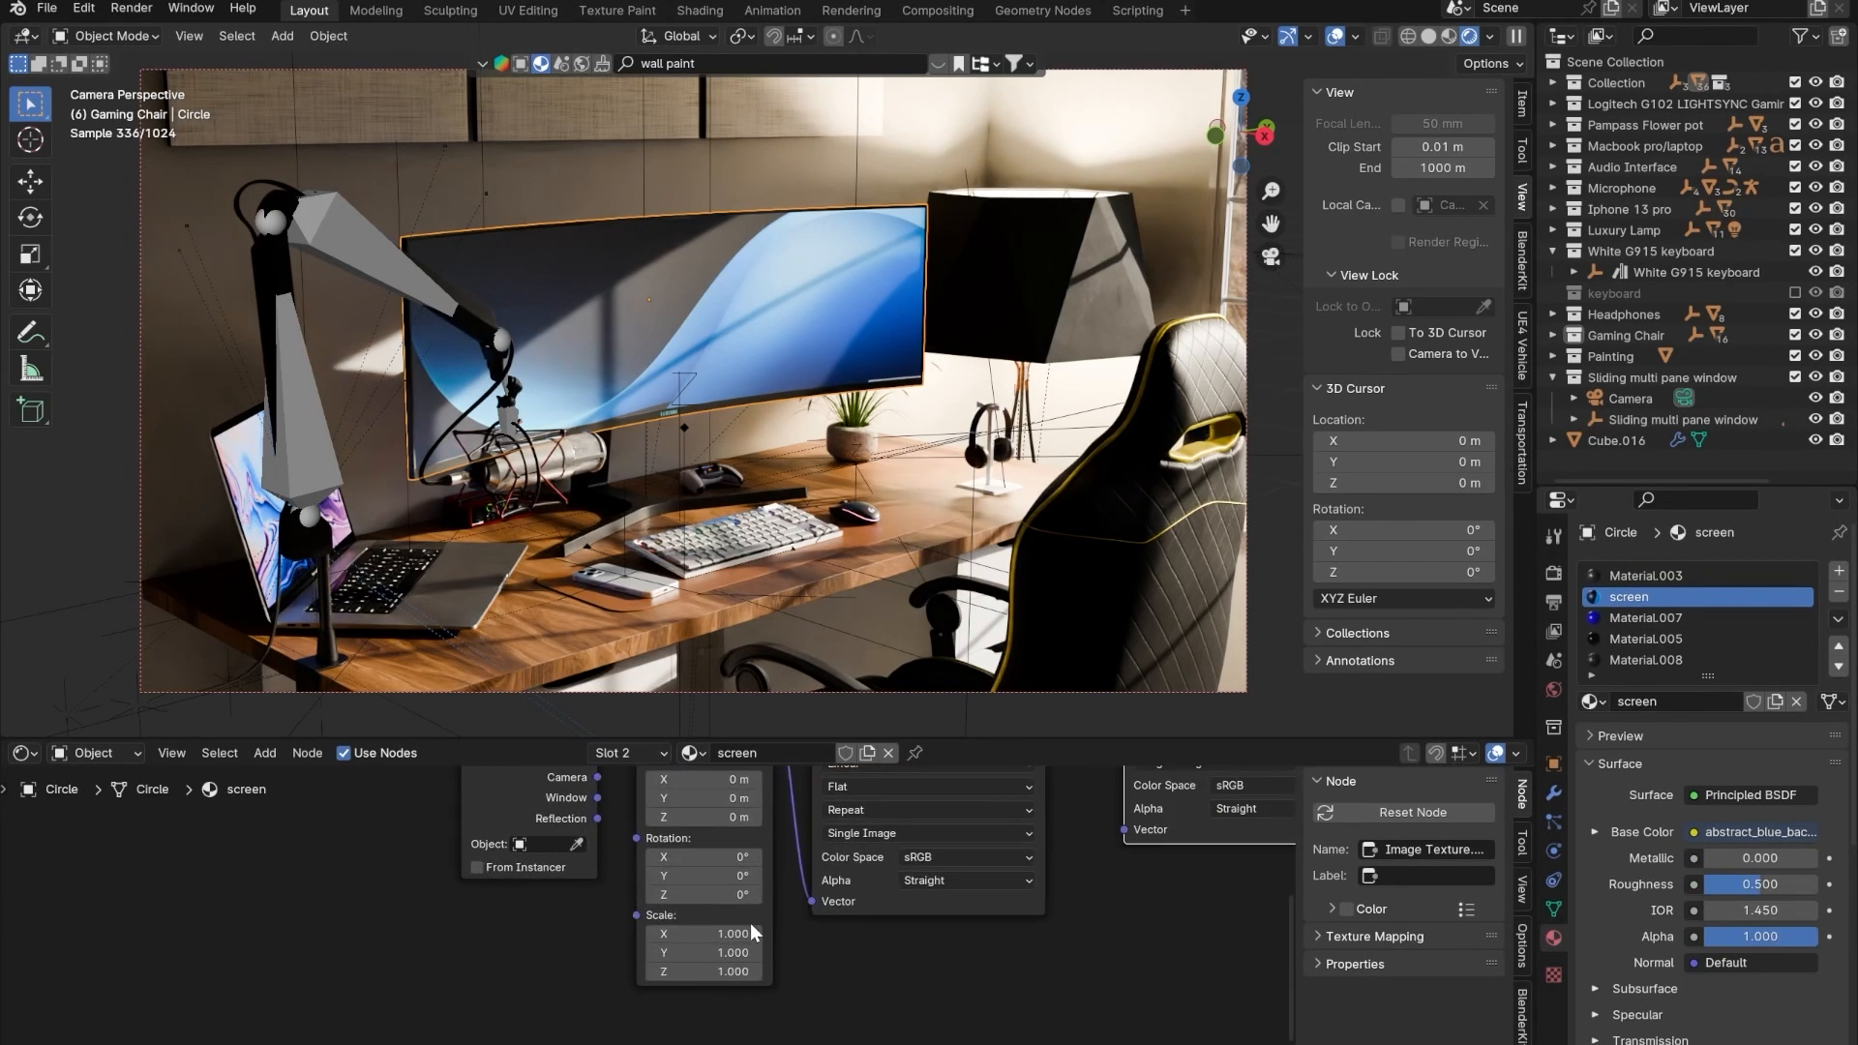
{"action": "scroll", "coordinate": [754, 931], "scroll_direction": "up", "scroll_amount": 4}
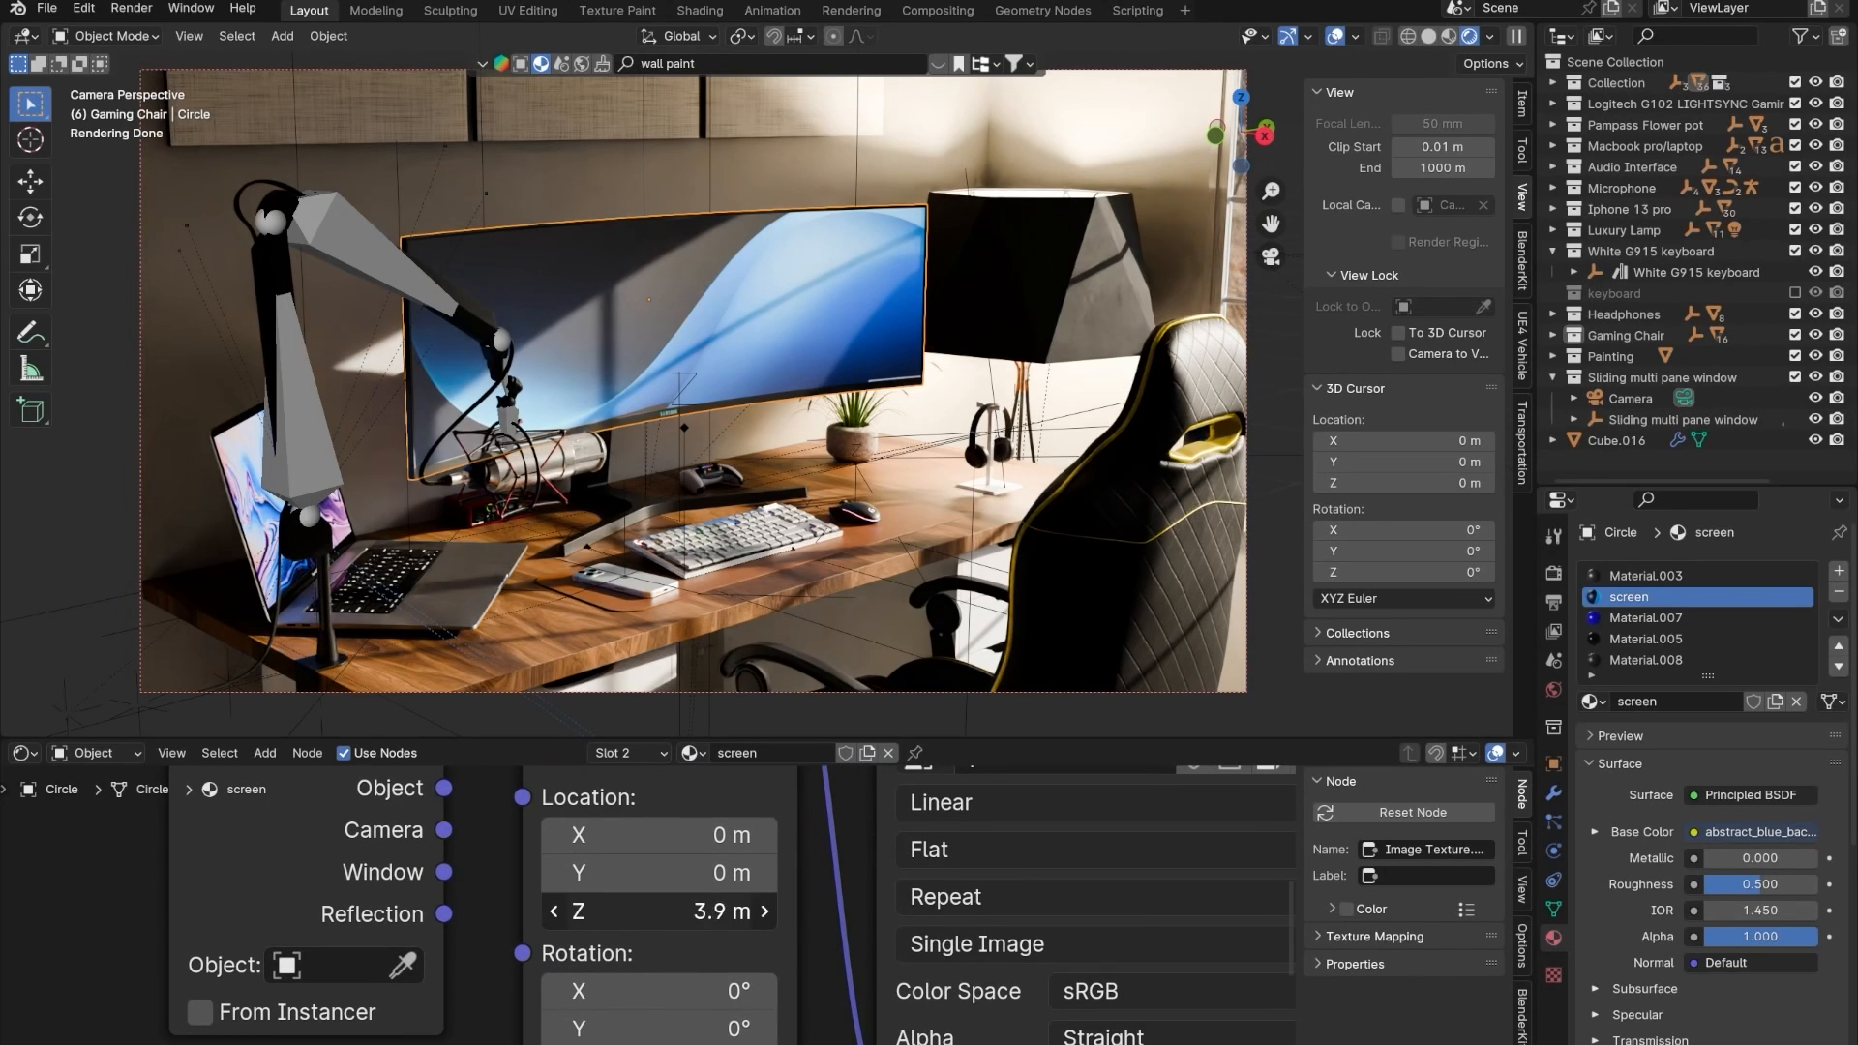
{"action": "left_click_drag", "start_coordinate": [678, 912], "coordinate": [504, 912]}
- Connect the Mapping node's Vector output to the blue wallpaper texture's Vector input
{"action": "scroll", "coordinate": [858, 894], "scroll_direction": "down", "scroll_amount": 7}
{"action": "scroll", "coordinate": [838, 932], "scroll_direction": "up", "scroll_amount": 2}
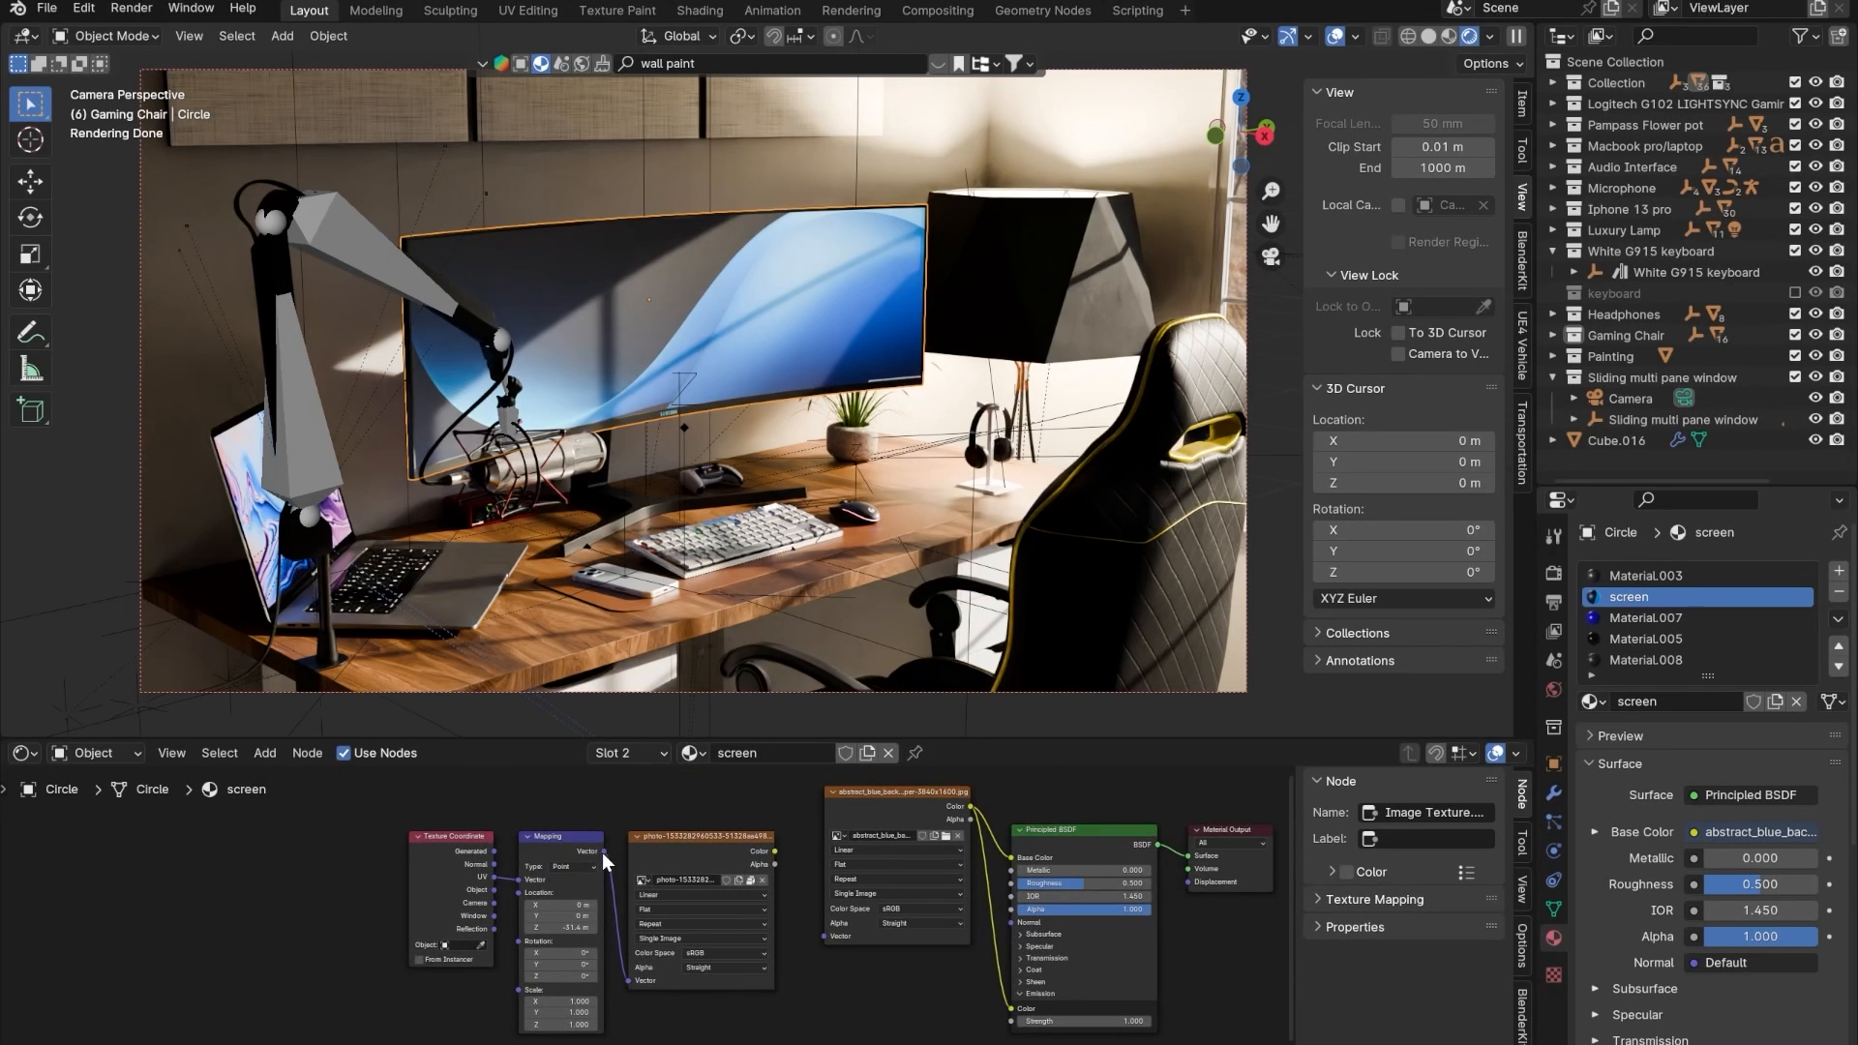
{"action": "left_click_drag", "start_coordinate": [603, 852], "coordinate": [845, 940]}
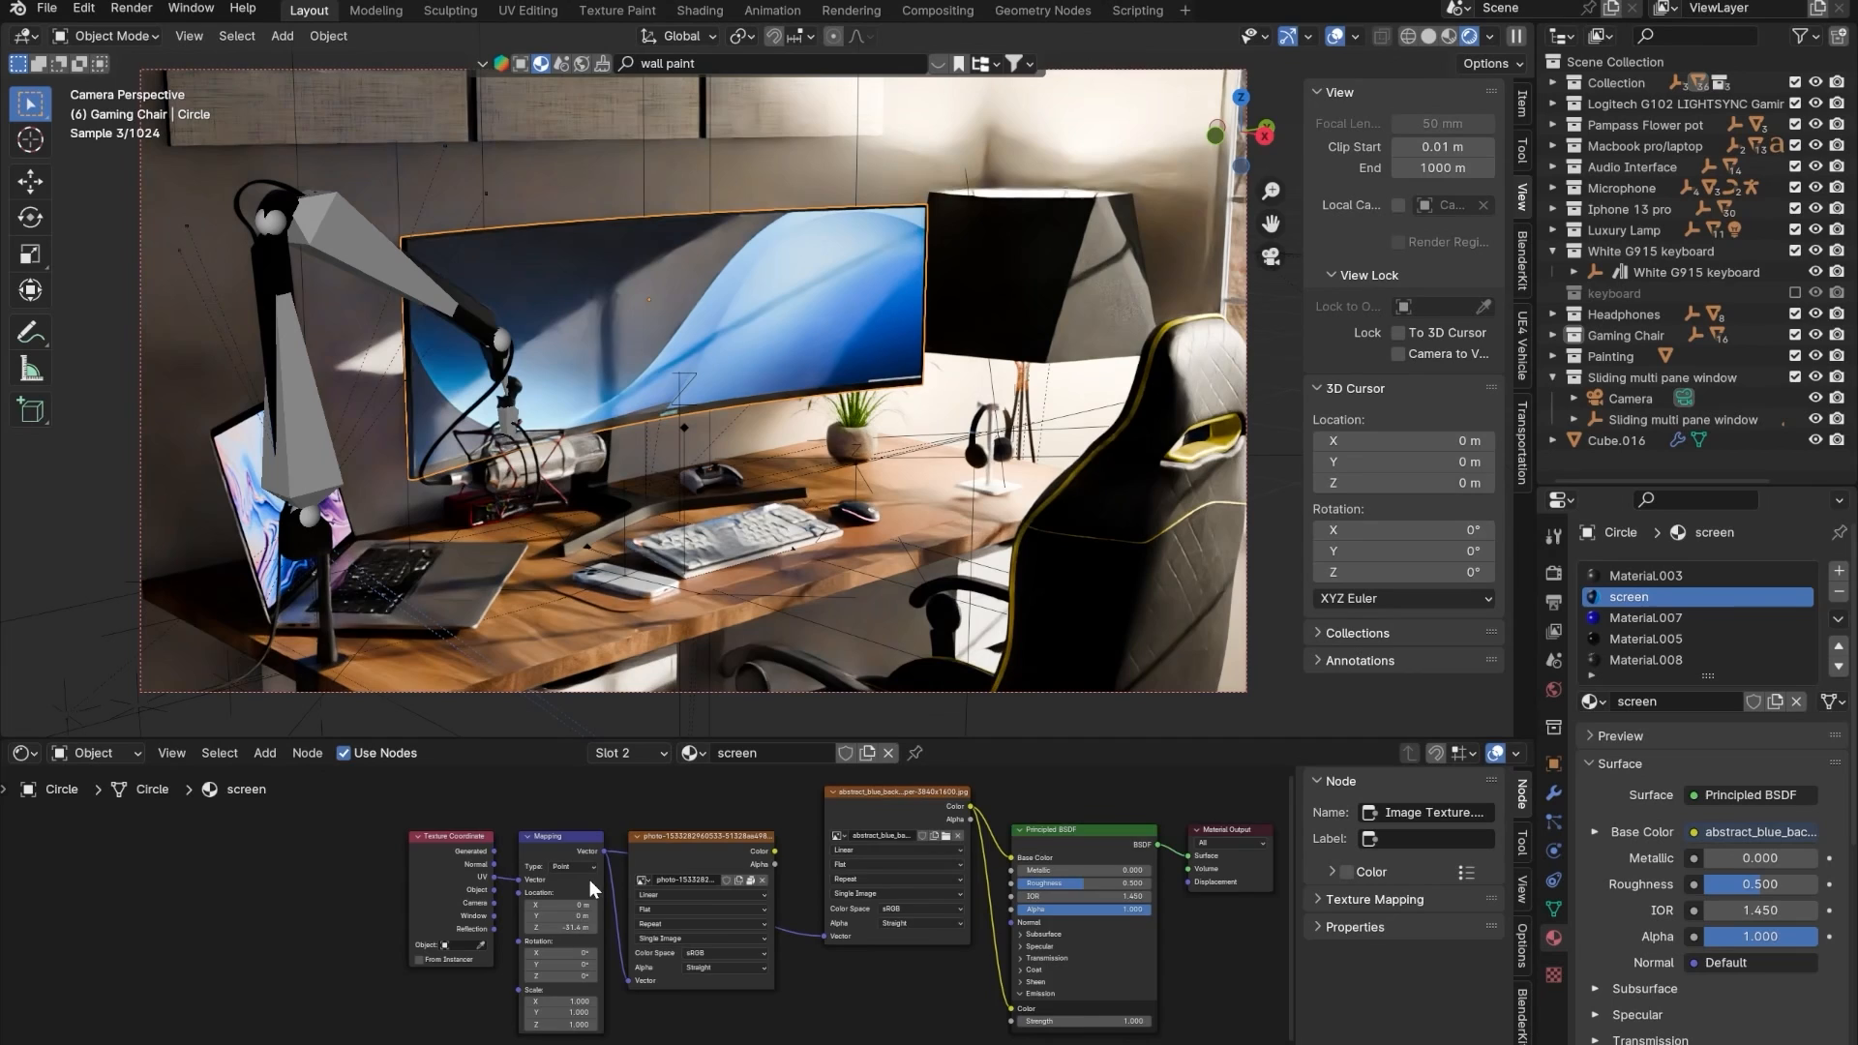
{"action": "scroll", "coordinate": [590, 880], "scroll_direction": "up", "scroll_amount": 3}
{"action": "scroll", "coordinate": [615, 875], "scroll_direction": "up", "scroll_amount": 2}
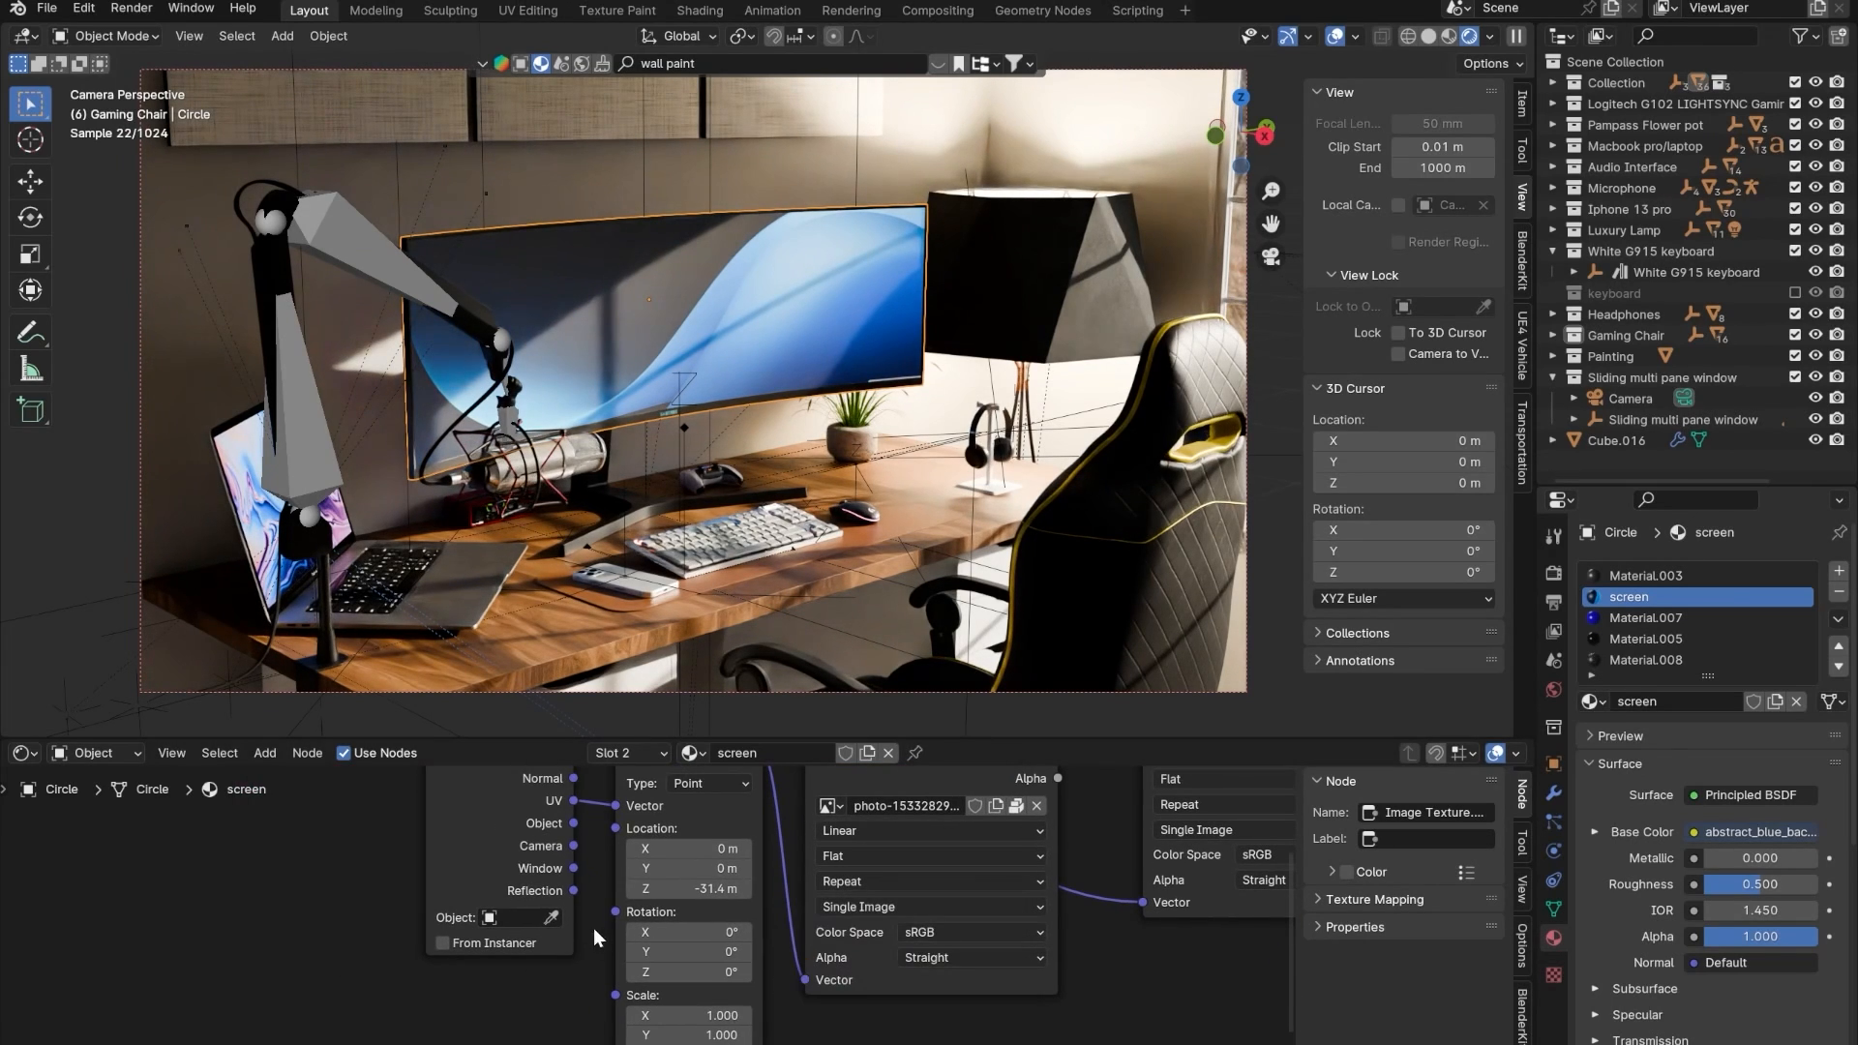
{"action": "mouse_move", "coordinate": [686, 888]}
{"action": "left_mouse_down"}
{"action": "mouse_move", "coordinate": [652, 889]}
{"action": "mouse_move", "coordinate": [686, 888]}
{"action": "left_mouse_up"}
- Move the old photo image texture node down, clear of the Mapping and blue wallpaper nodes
{"action": "scroll", "coordinate": [879, 910], "scroll_direction": "down", "scroll_amount": 5}
{"action": "middle_click_drag", "start_coordinate": [1084, 902], "coordinate": [1018, 891]}
{"action": "scroll", "coordinate": [1016, 891], "scroll_direction": "up", "scroll_amount": 1}
{"action": "left_click_drag", "start_coordinate": [833, 785], "coordinate": [830, 1004]}
- Try a Y location of about 25.9 m on the Mapping node, and reset it to 0 m
{"action": "scroll", "coordinate": [674, 913], "scroll_direction": "up", "scroll_amount": 5}
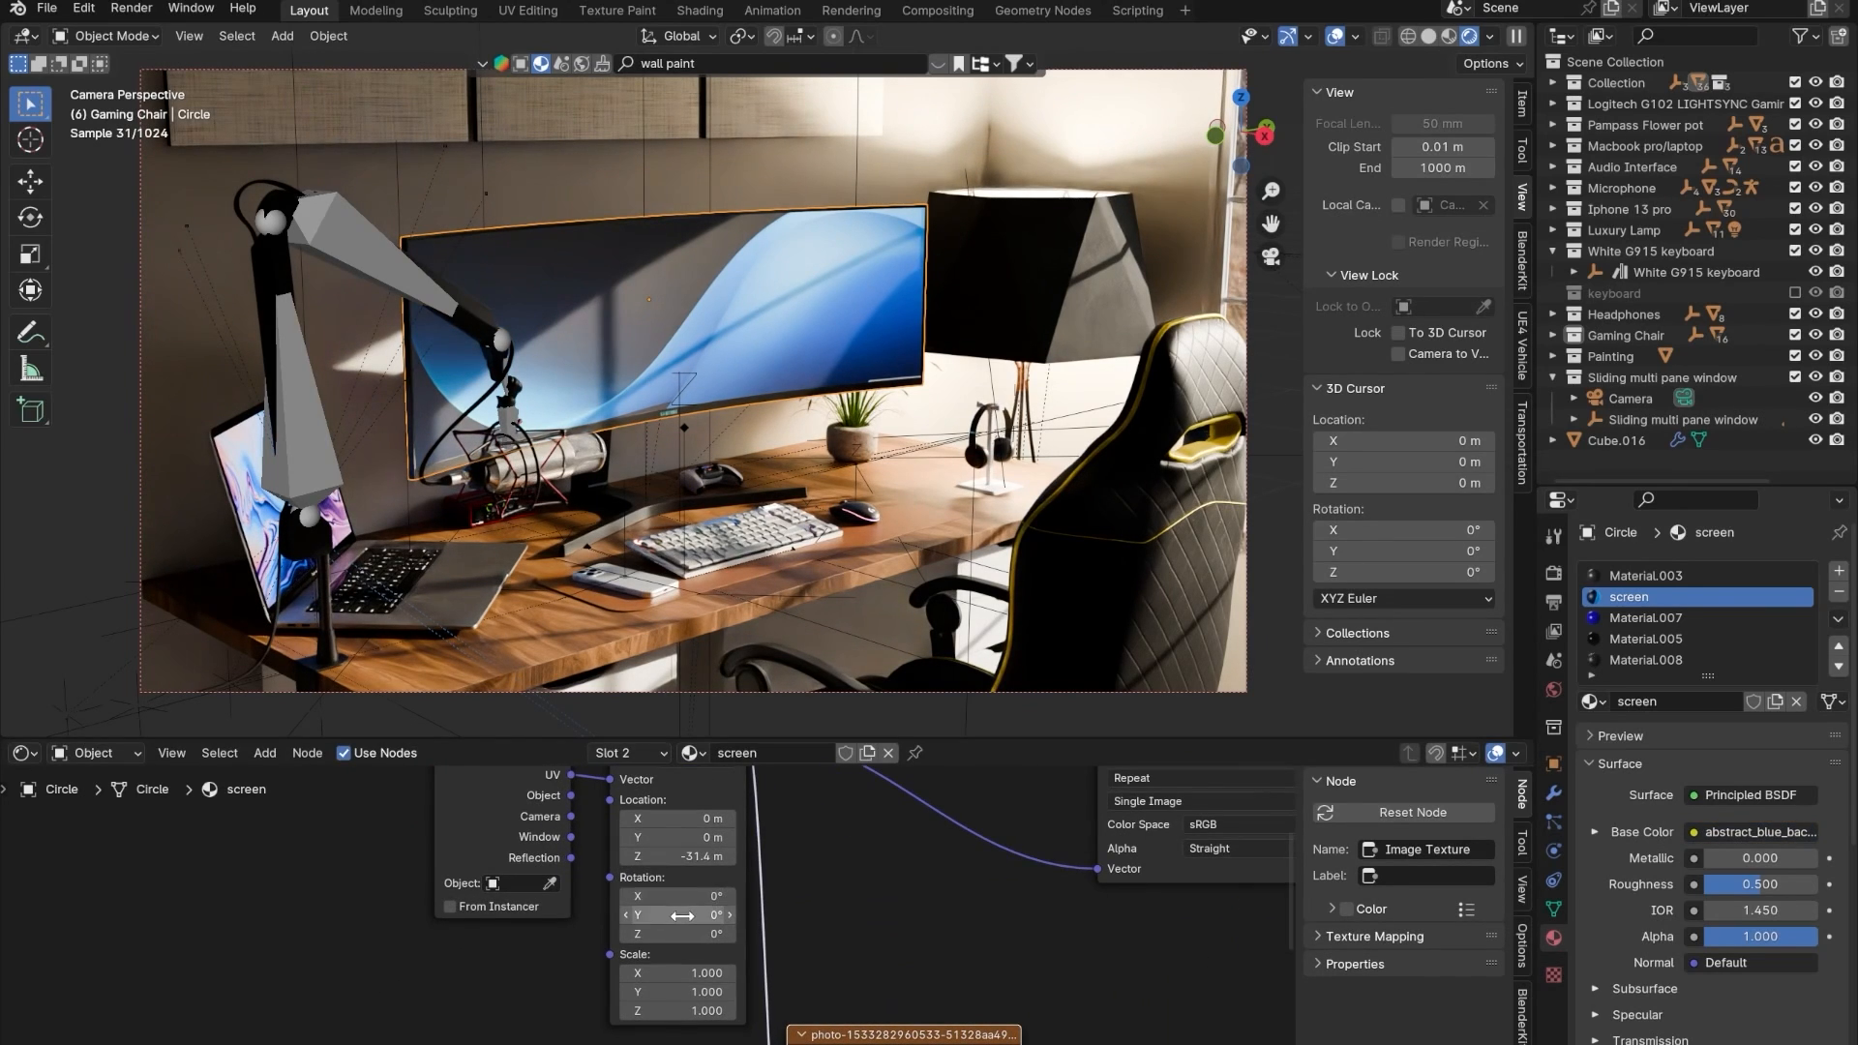
{"action": "middle_click_drag", "start_coordinate": [682, 838], "coordinate": [682, 898]}
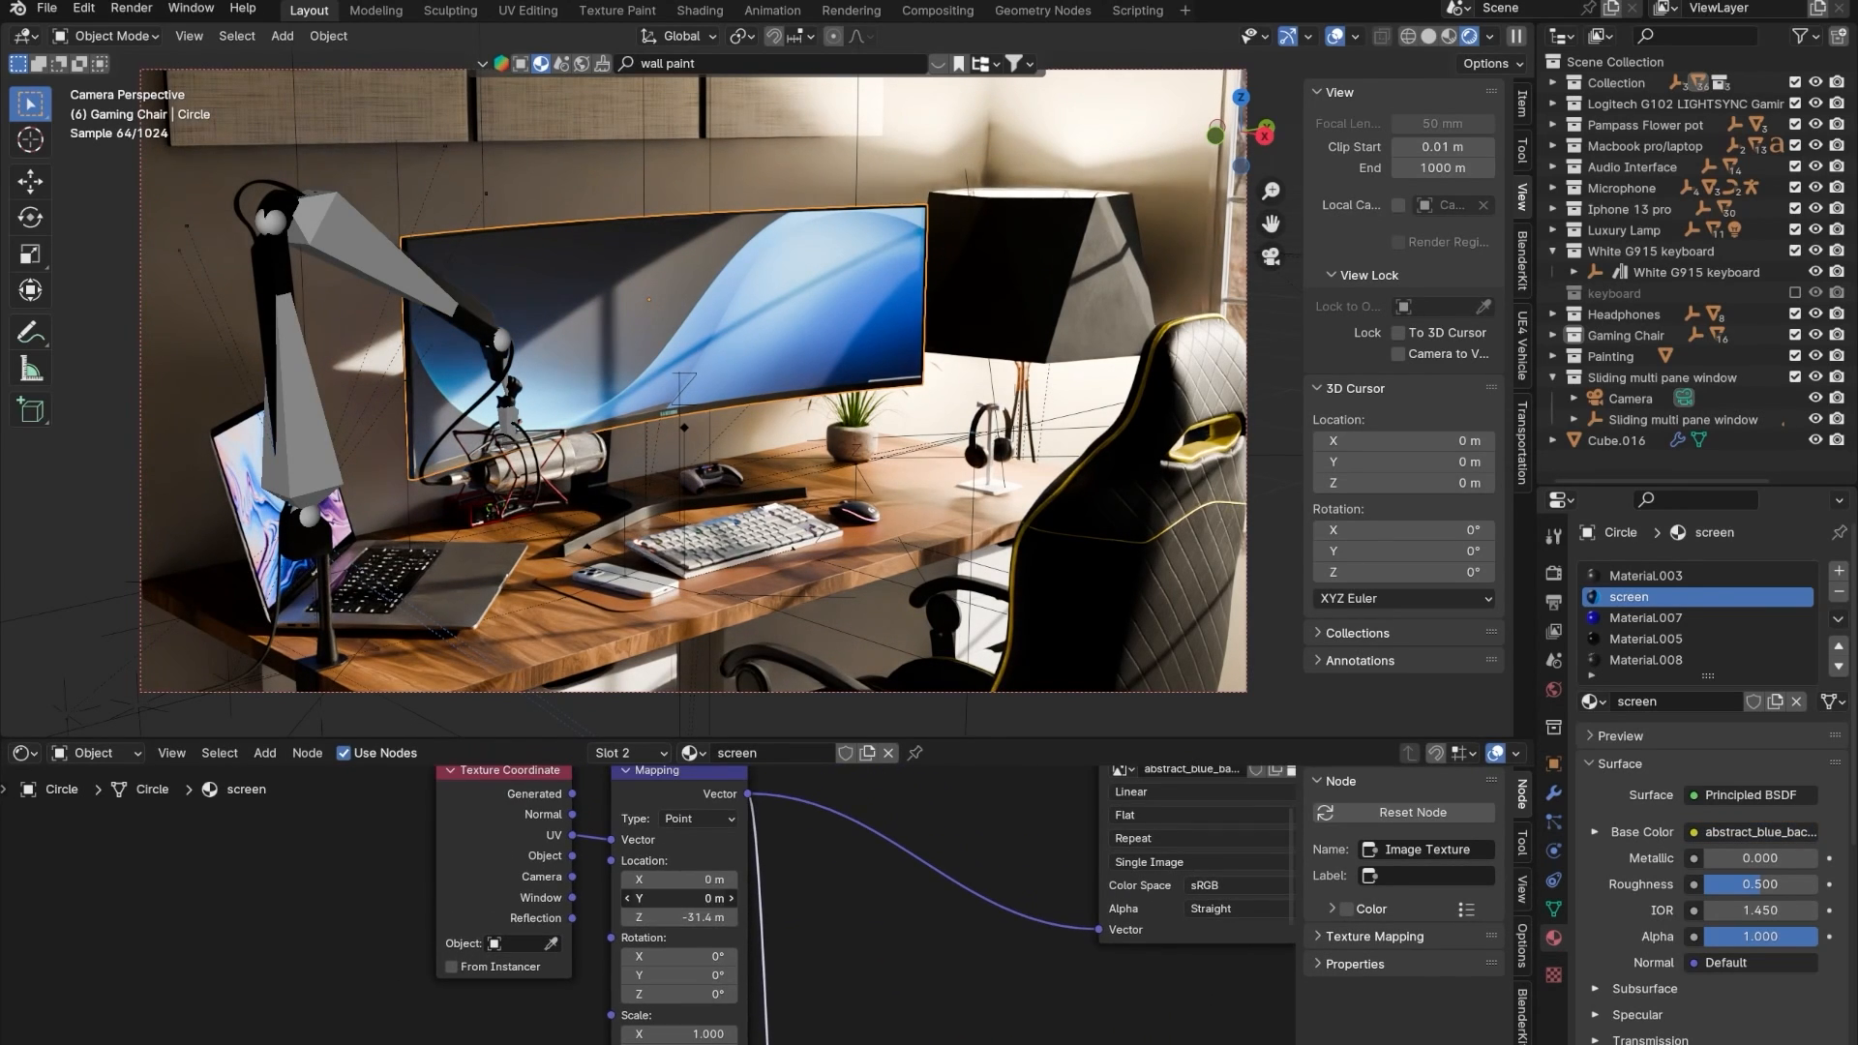
{"action": "mouse_move", "coordinate": [682, 898]}
{"action": "left_mouse_down"}
{"action": "mouse_move", "coordinate": [750, 898]}
{"action": "mouse_move", "coordinate": [705, 898]}
{"action": "left_mouse_up"}
{"action": "left_click", "coordinate": [691, 894]}
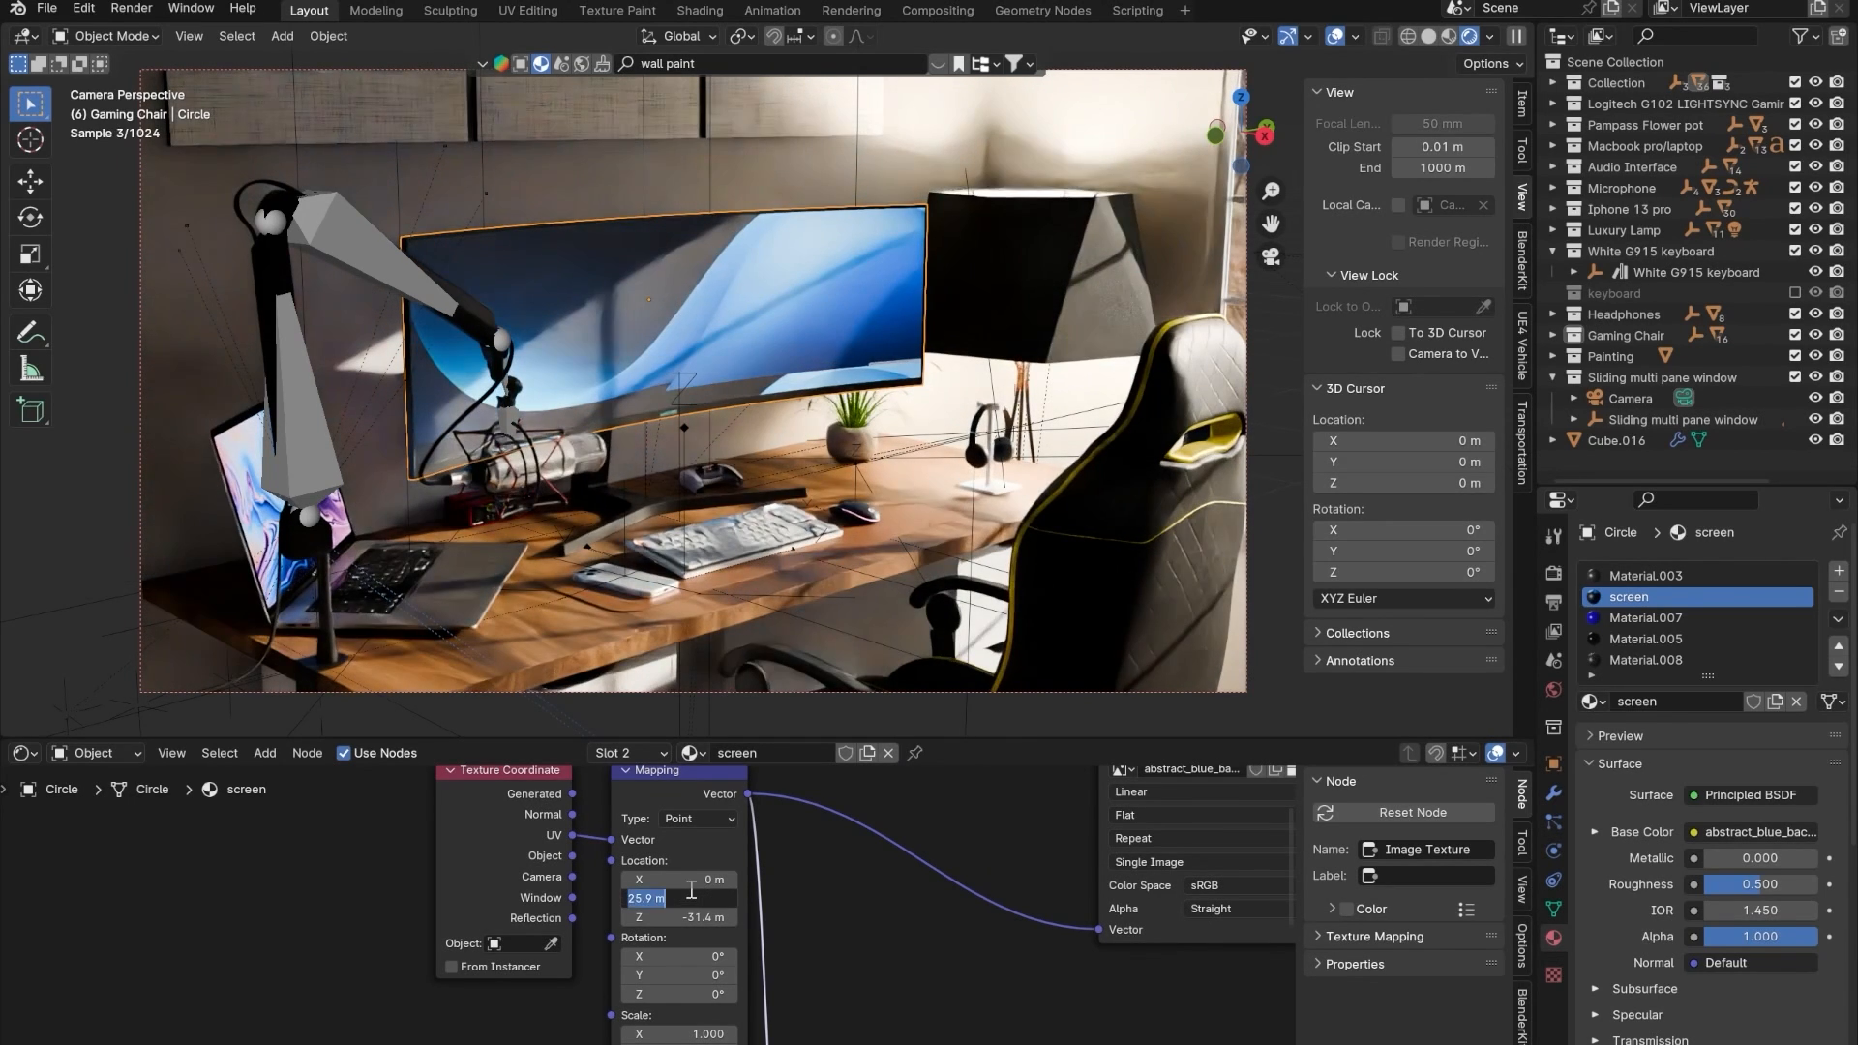
{"action": "type", "text": "0"}
{"action": "key", "text": "Return"}
- Try a Y location of 0.1 m on the Mapping node
{"action": "scroll", "coordinate": [874, 910], "scroll_direction": "up", "scroll_amount": 3}
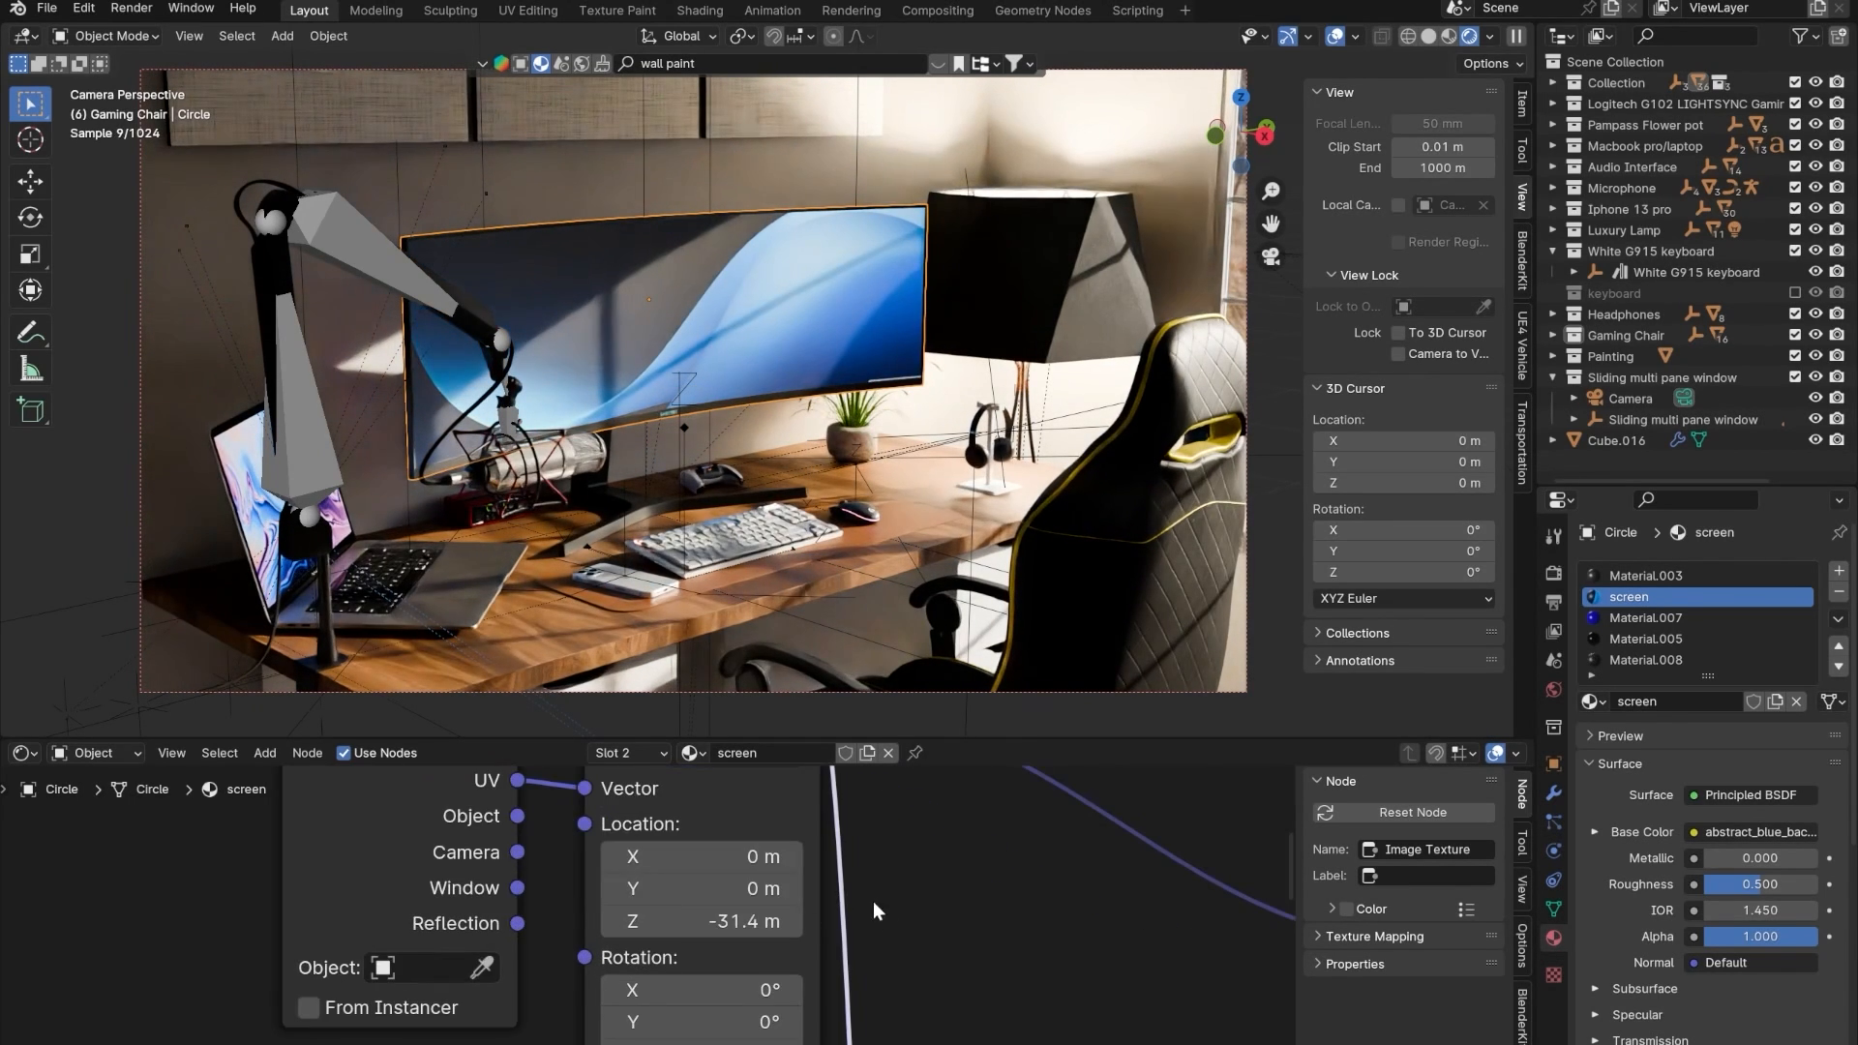
{"action": "left_click", "coordinate": [685, 893]}
{"action": "left_click", "coordinate": [684, 892]}
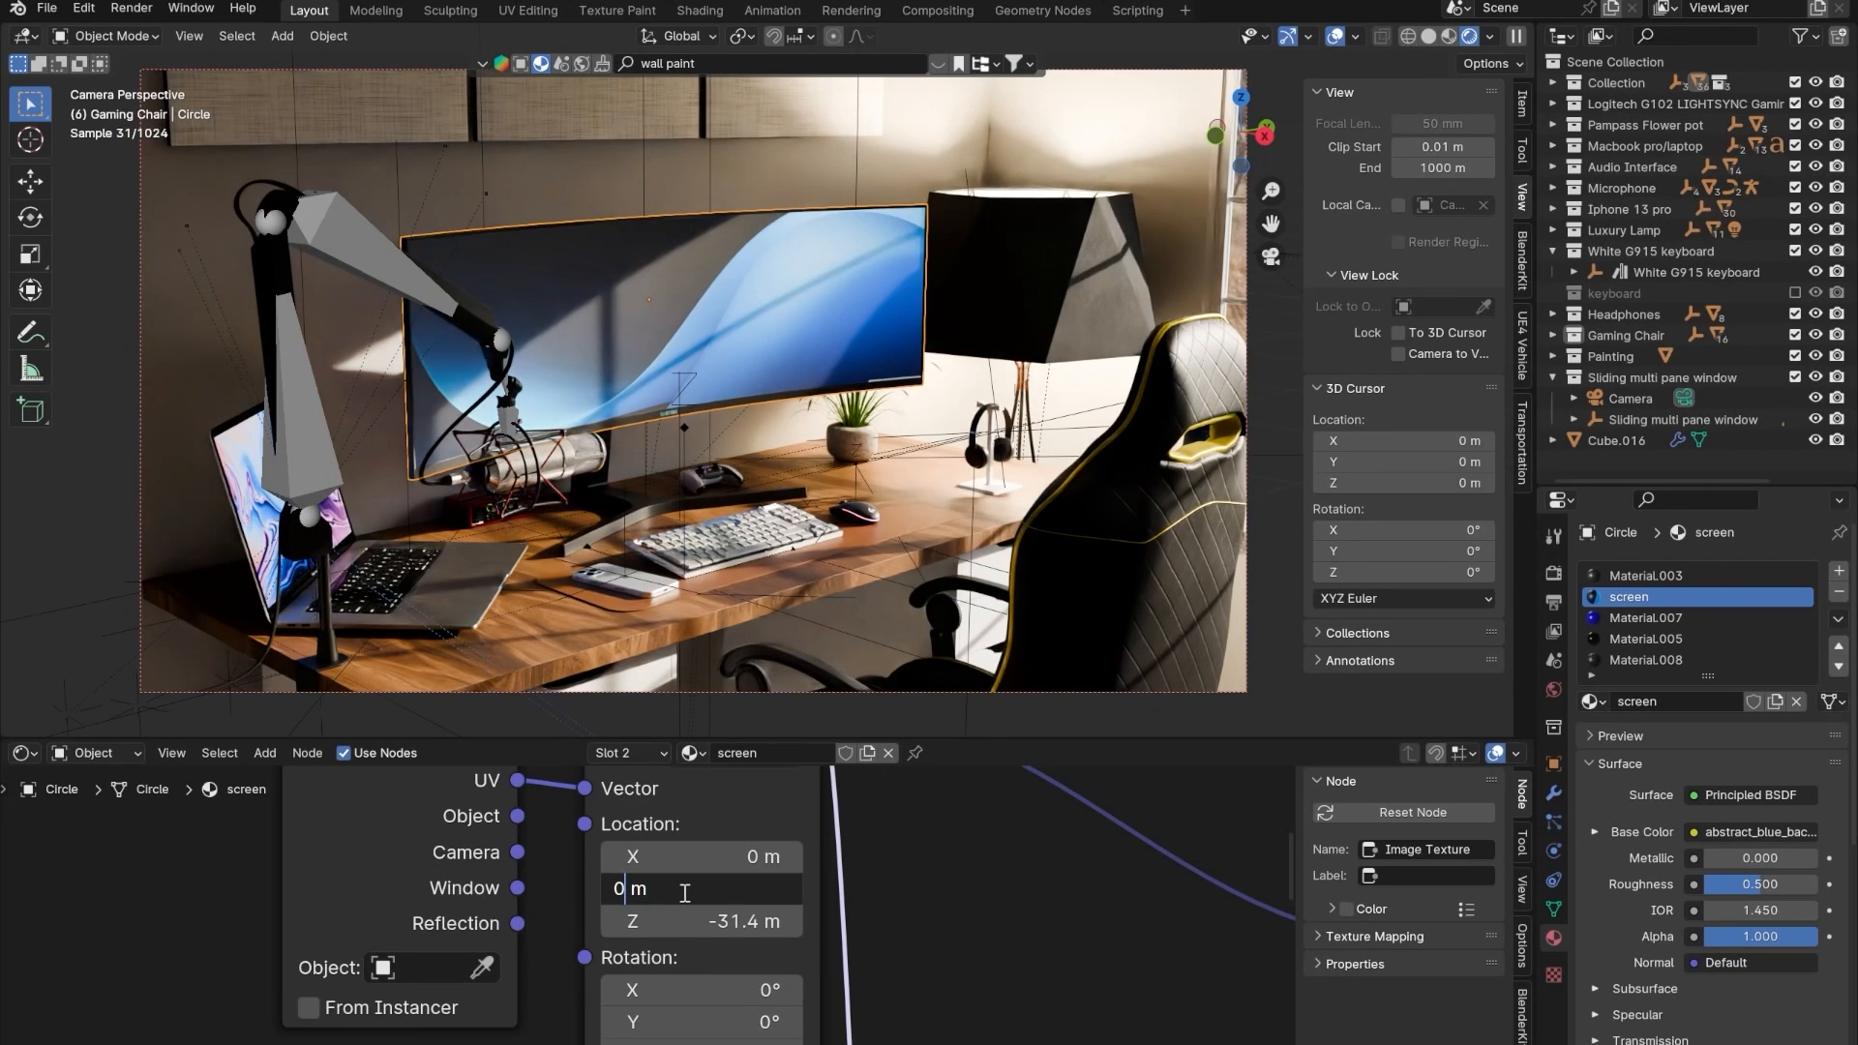
{"action": "type", "text": ".1"}
{"action": "key", "text": "Return"}
- Set the Mapping node's Y location to 0.01 m
{"action": "left_click", "coordinate": [684, 892]}
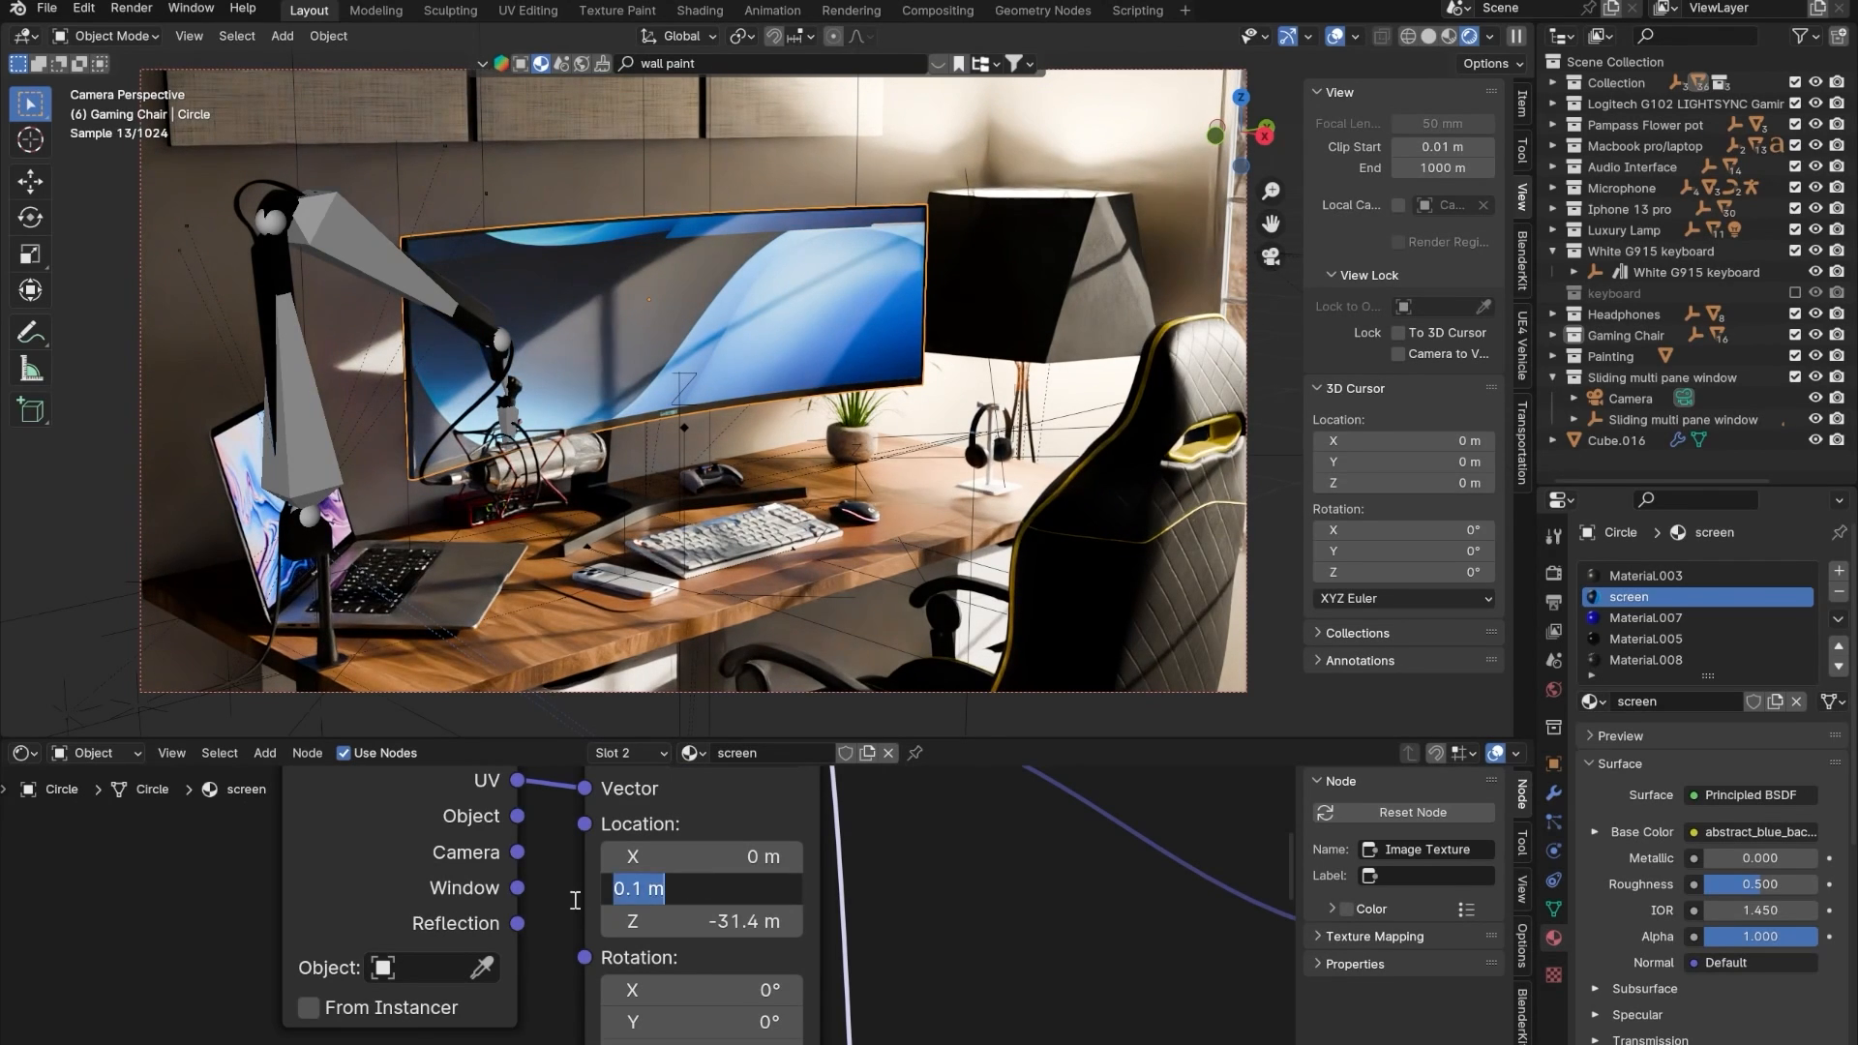
{"action": "left_click", "coordinate": [636, 885]}
{"action": "type", "text": "0"}
{"action": "key", "text": "Return"}
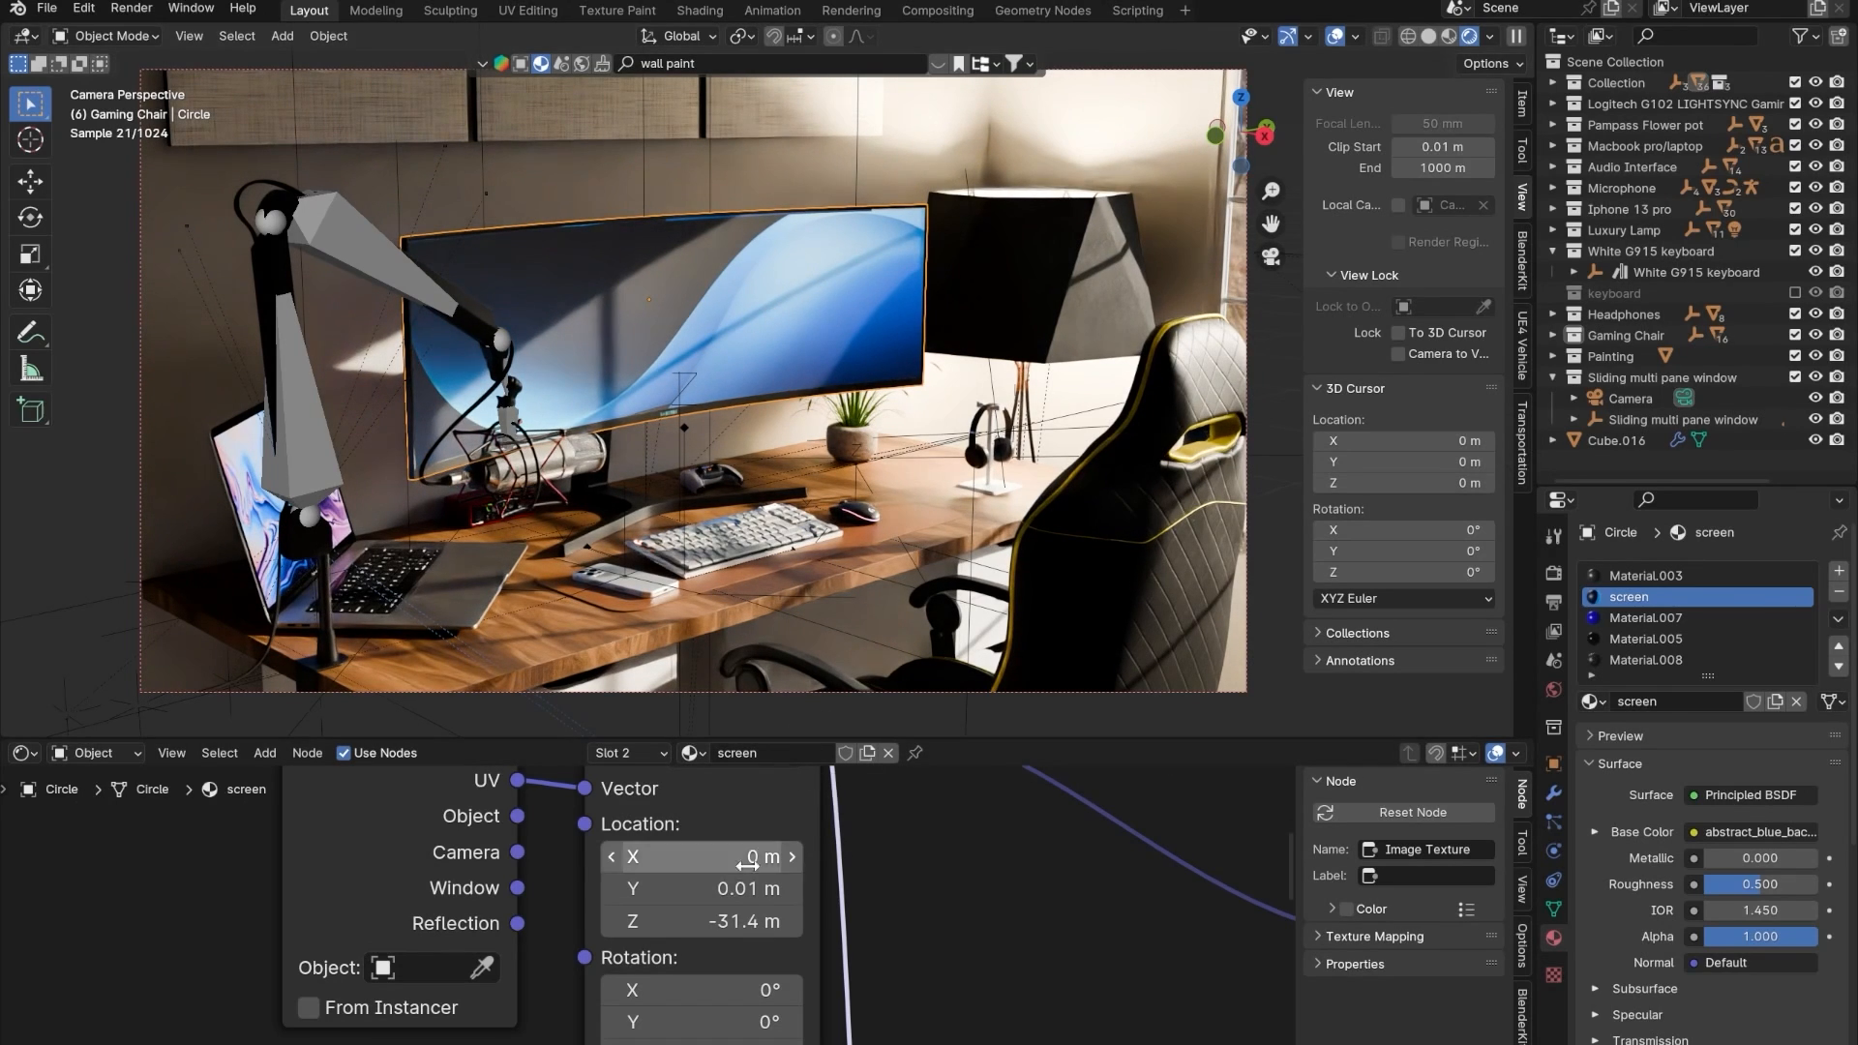
- Edit the Mapping node's X, Y and Z scale values together
{"action": "scroll", "coordinate": [740, 969], "scroll_direction": "down", "scroll_amount": 2}
{"action": "scroll", "coordinate": [730, 845], "scroll_direction": "up", "scroll_amount": 4}
{"action": "middle_click_drag", "start_coordinate": [751, 975], "coordinate": [756, 807]}
{"action": "left_click_drag", "start_coordinate": [756, 823], "coordinate": [751, 905]}
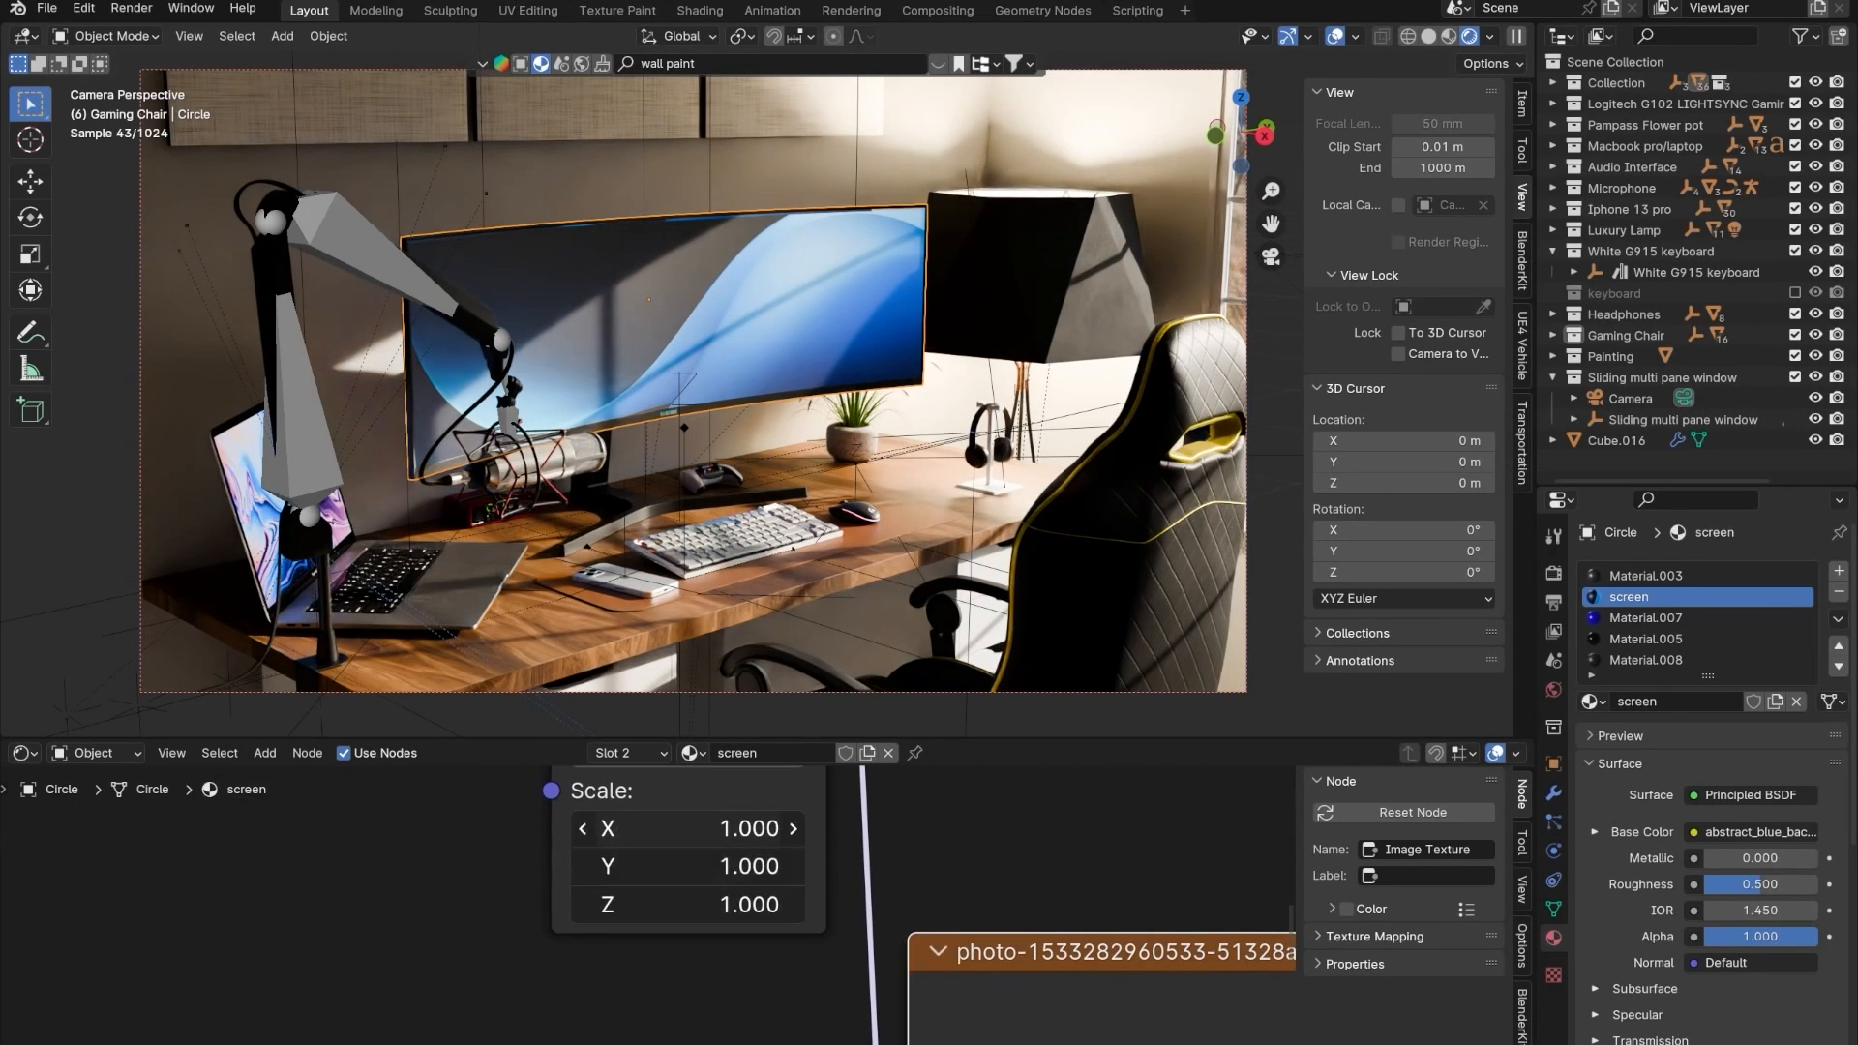
{"action": "type", "text": "0."}
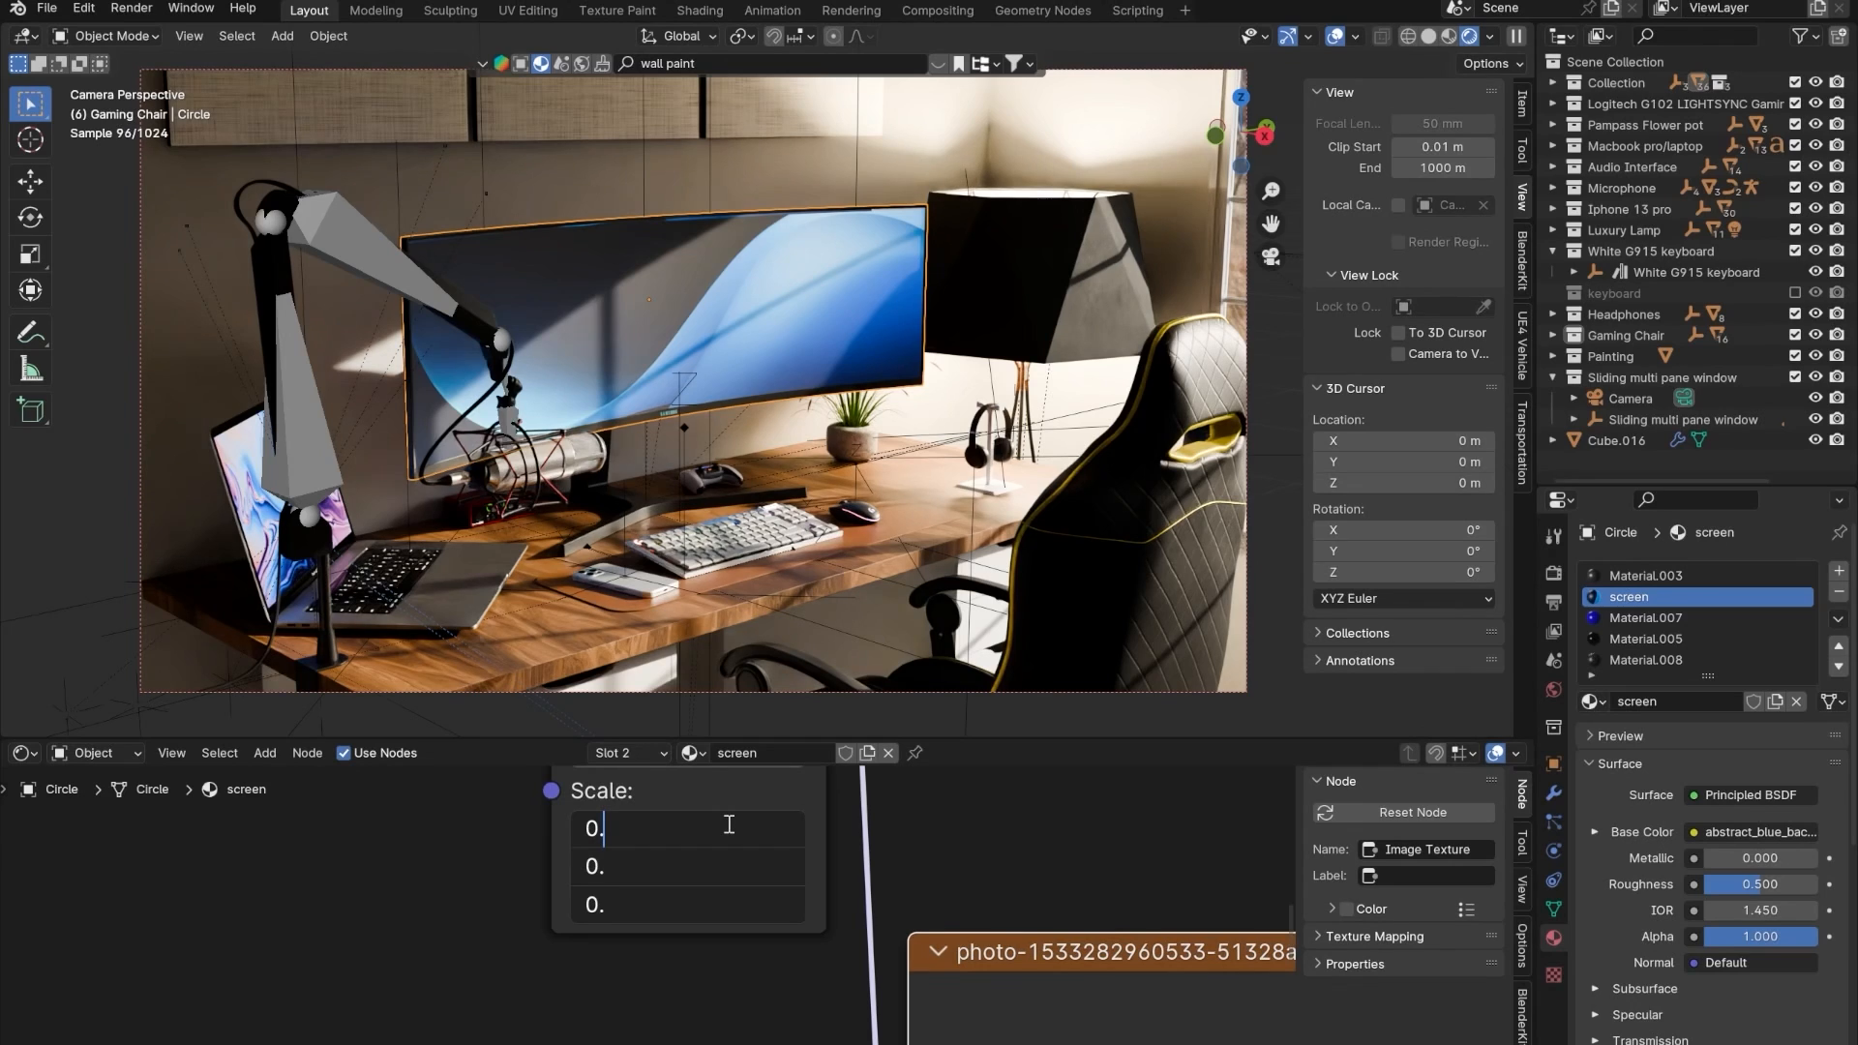
- Set the monitor screen texture's Mapping scale to 0.99 on X, Y and Z
{"action": "type", "text": "99"}
{"action": "key", "text": "Return"}
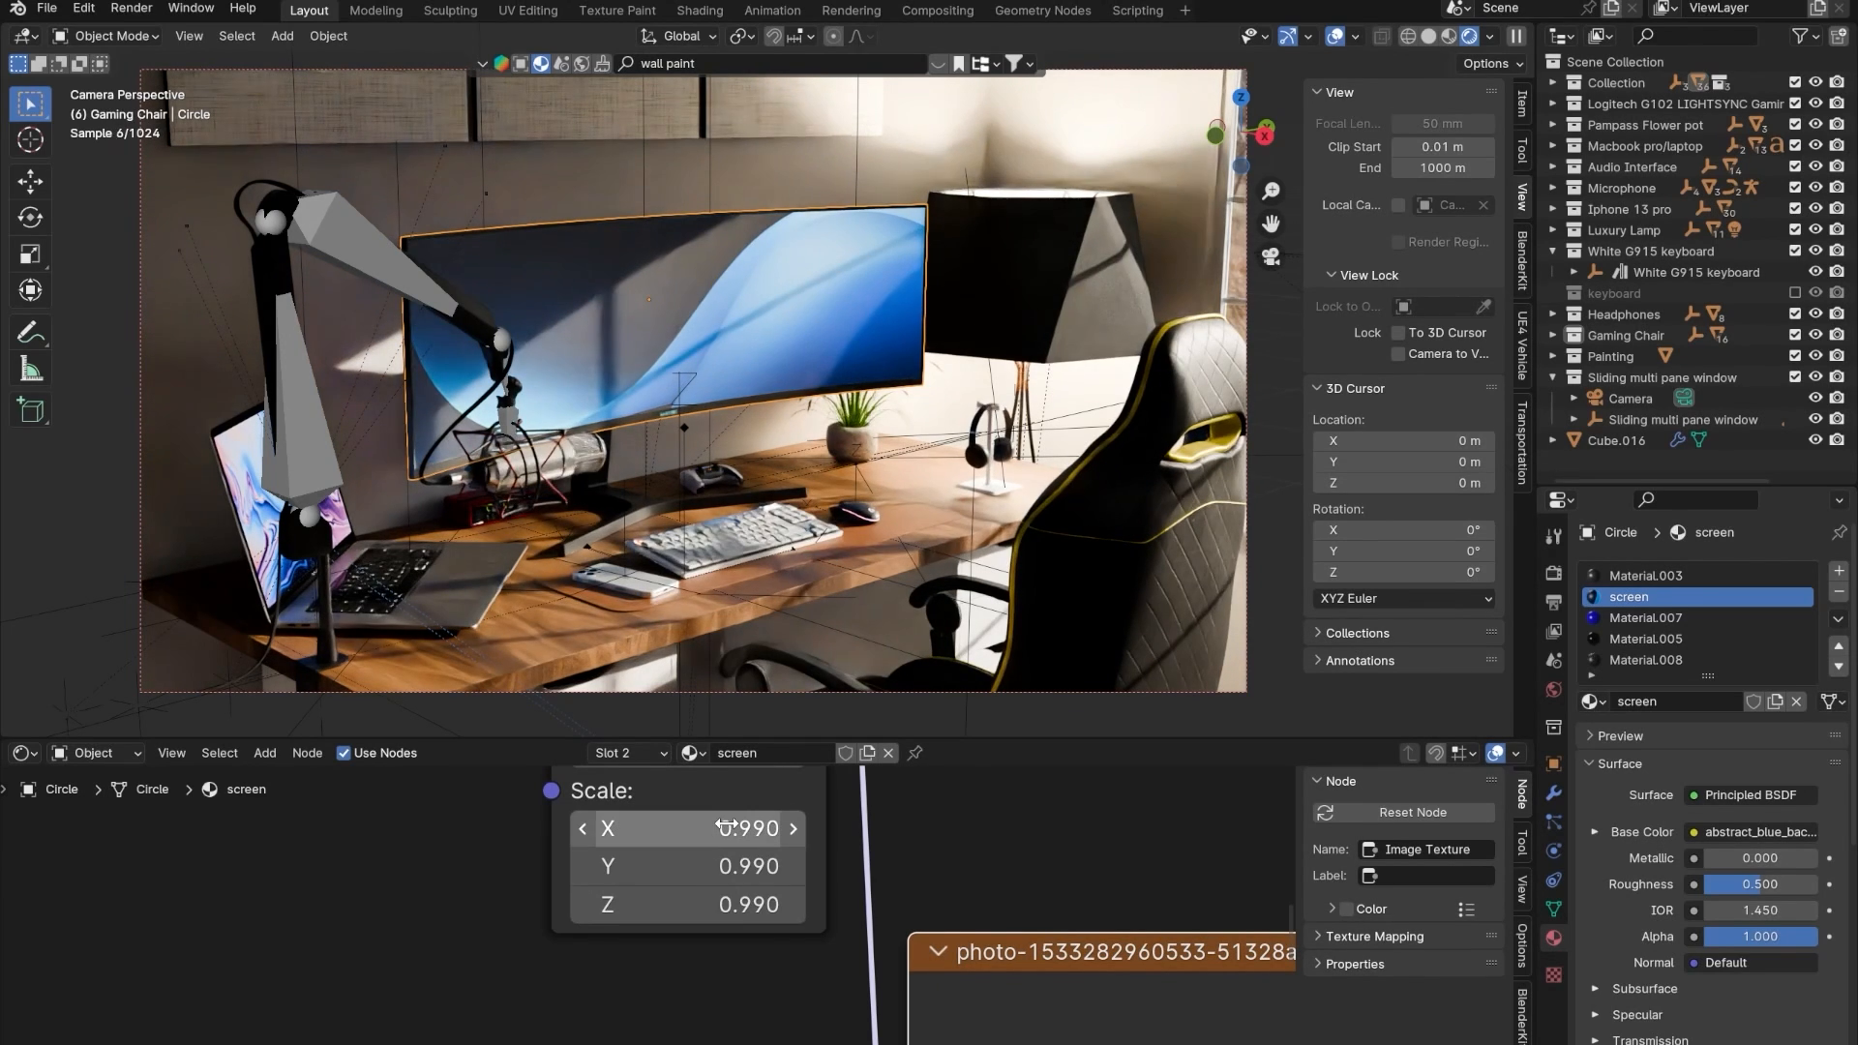
{"action": "scroll", "coordinate": [745, 421], "scroll_direction": "down", "scroll_amount": 4}
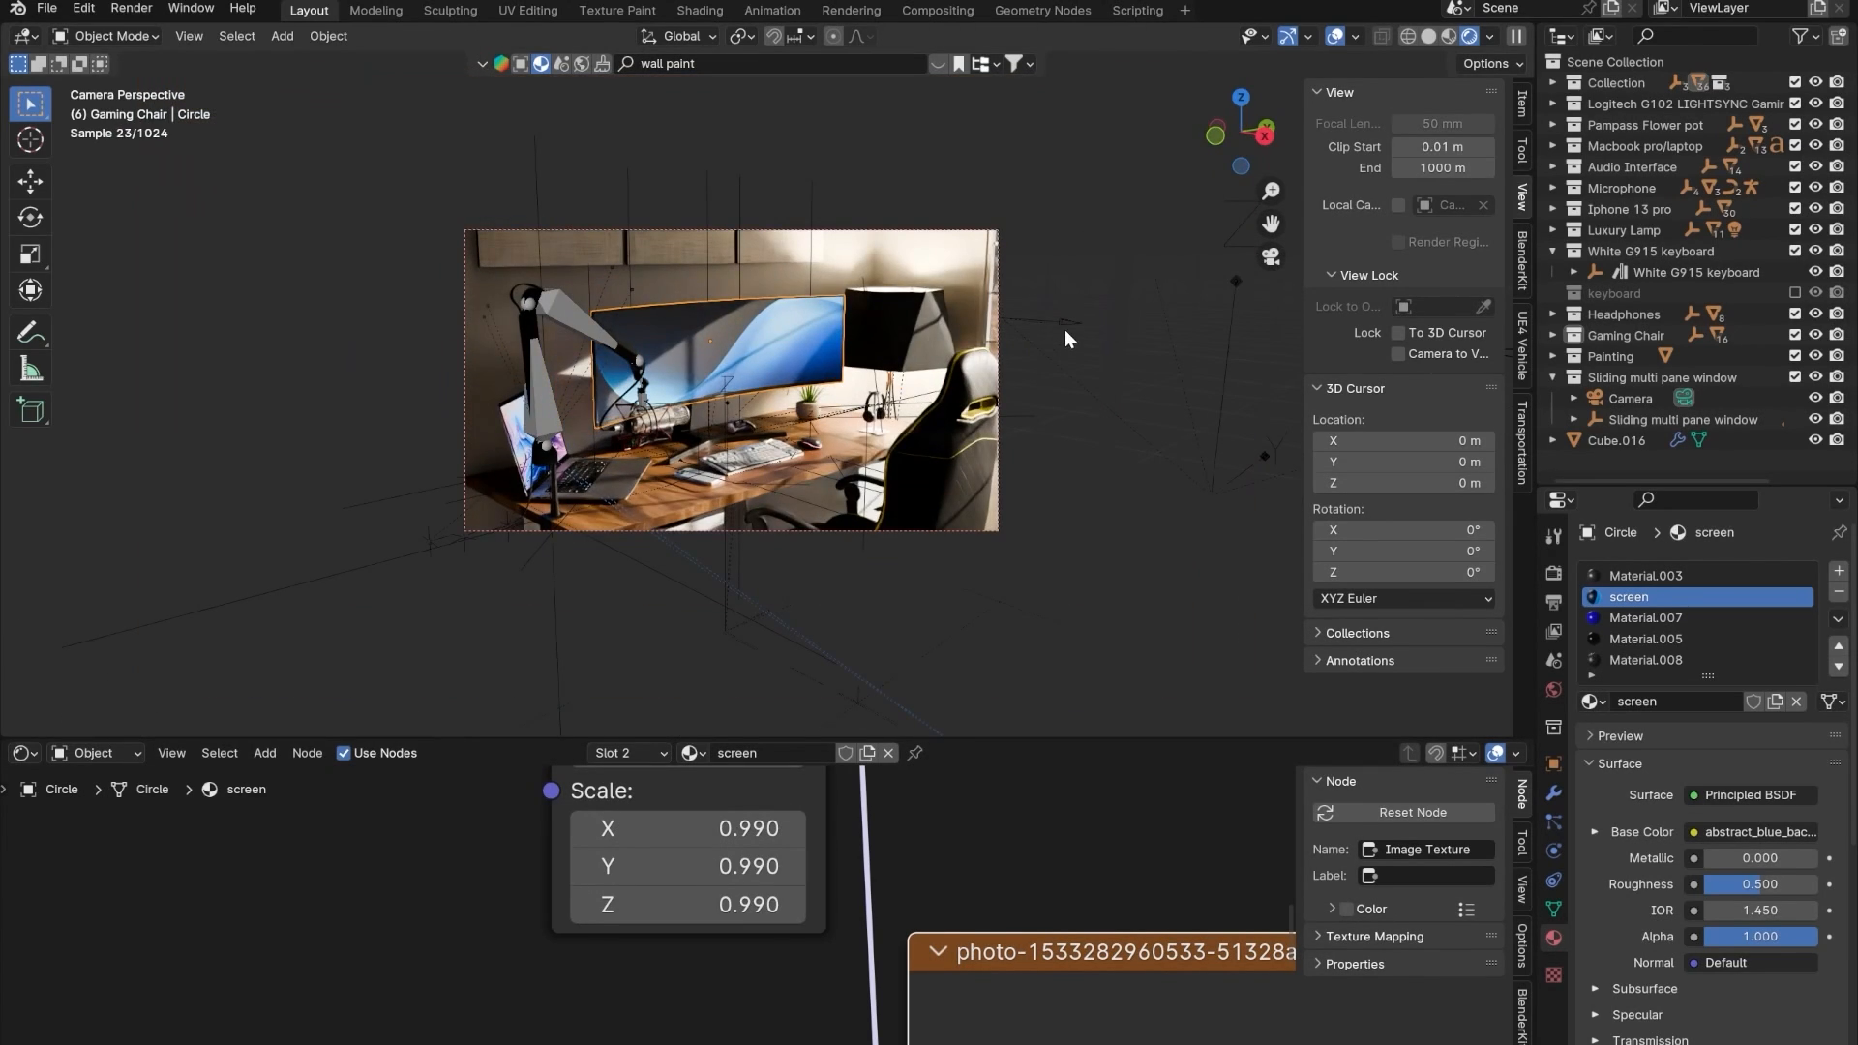
{"action": "left_click", "coordinate": [1022, 323]}
{"action": "left_click", "coordinate": [1021, 322]}
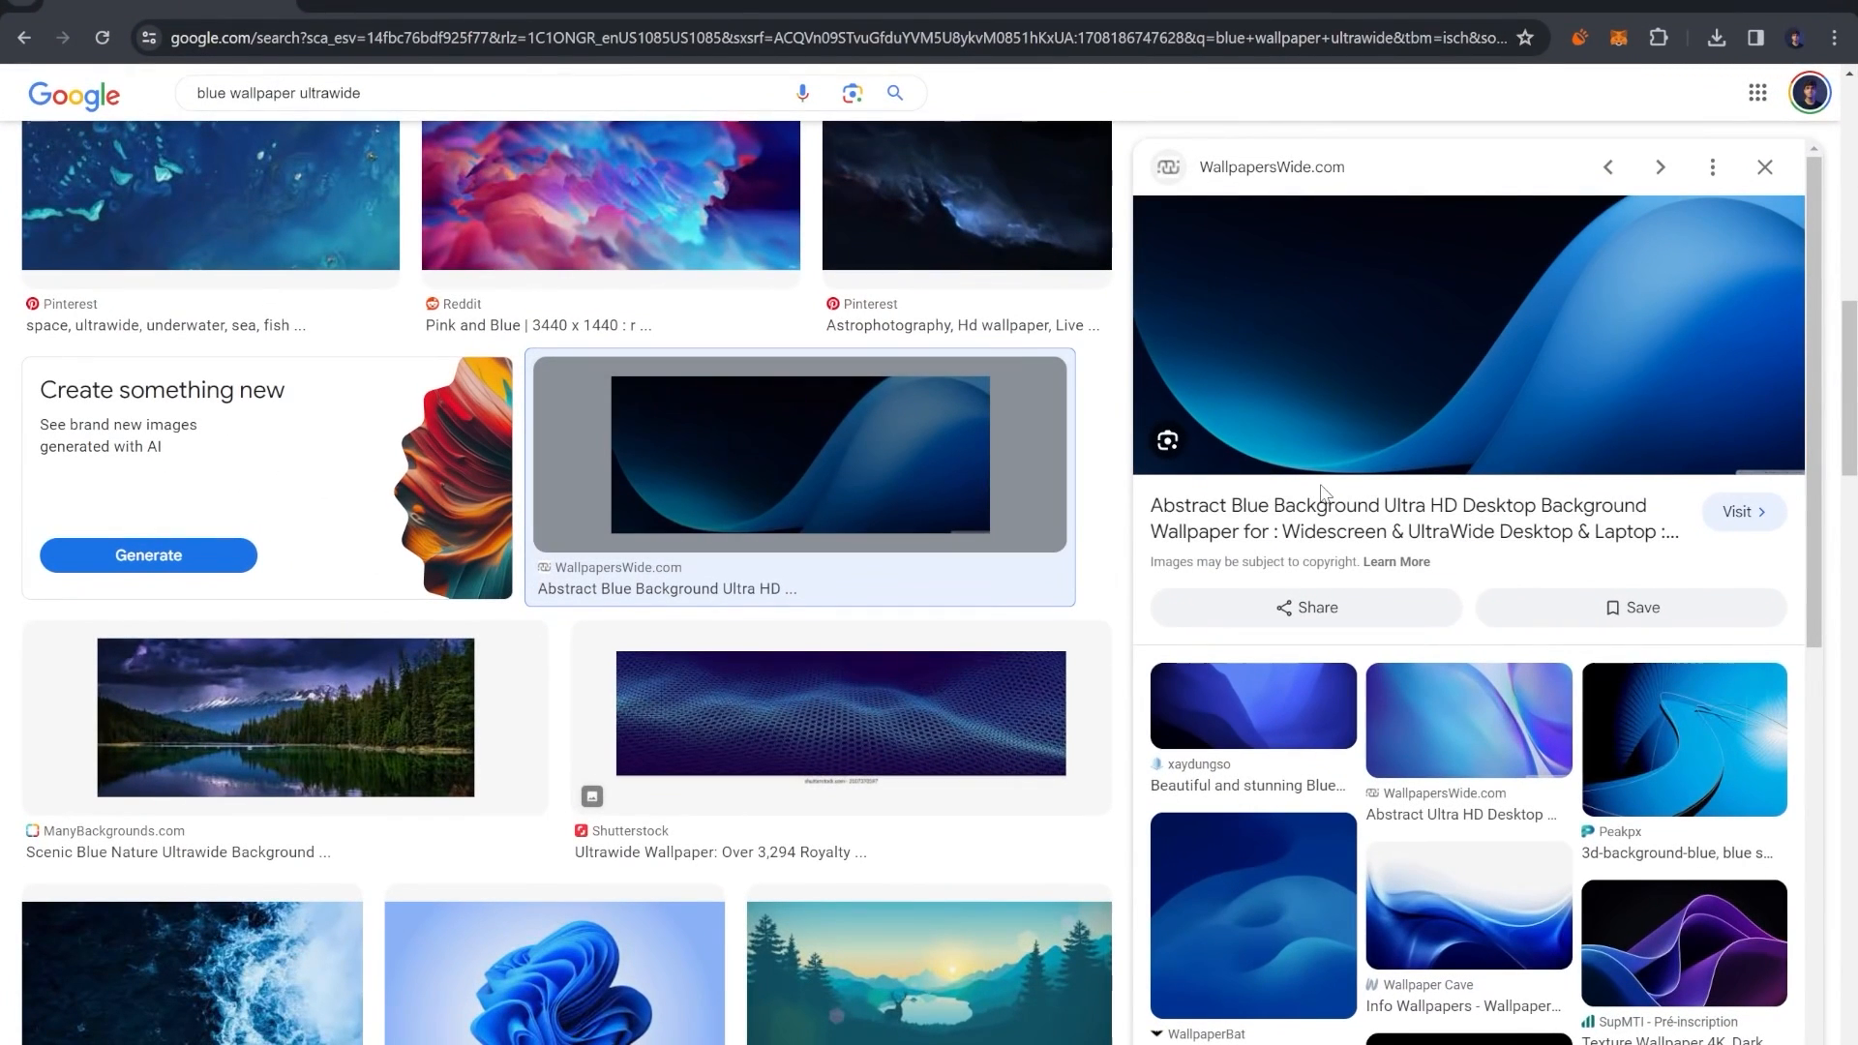
- In the web browser, open the WallpapersWide page of the Abstract Blue Background wallpaper and examine its offered resolutions
{"action": "left_click", "coordinate": [1418, 405]}
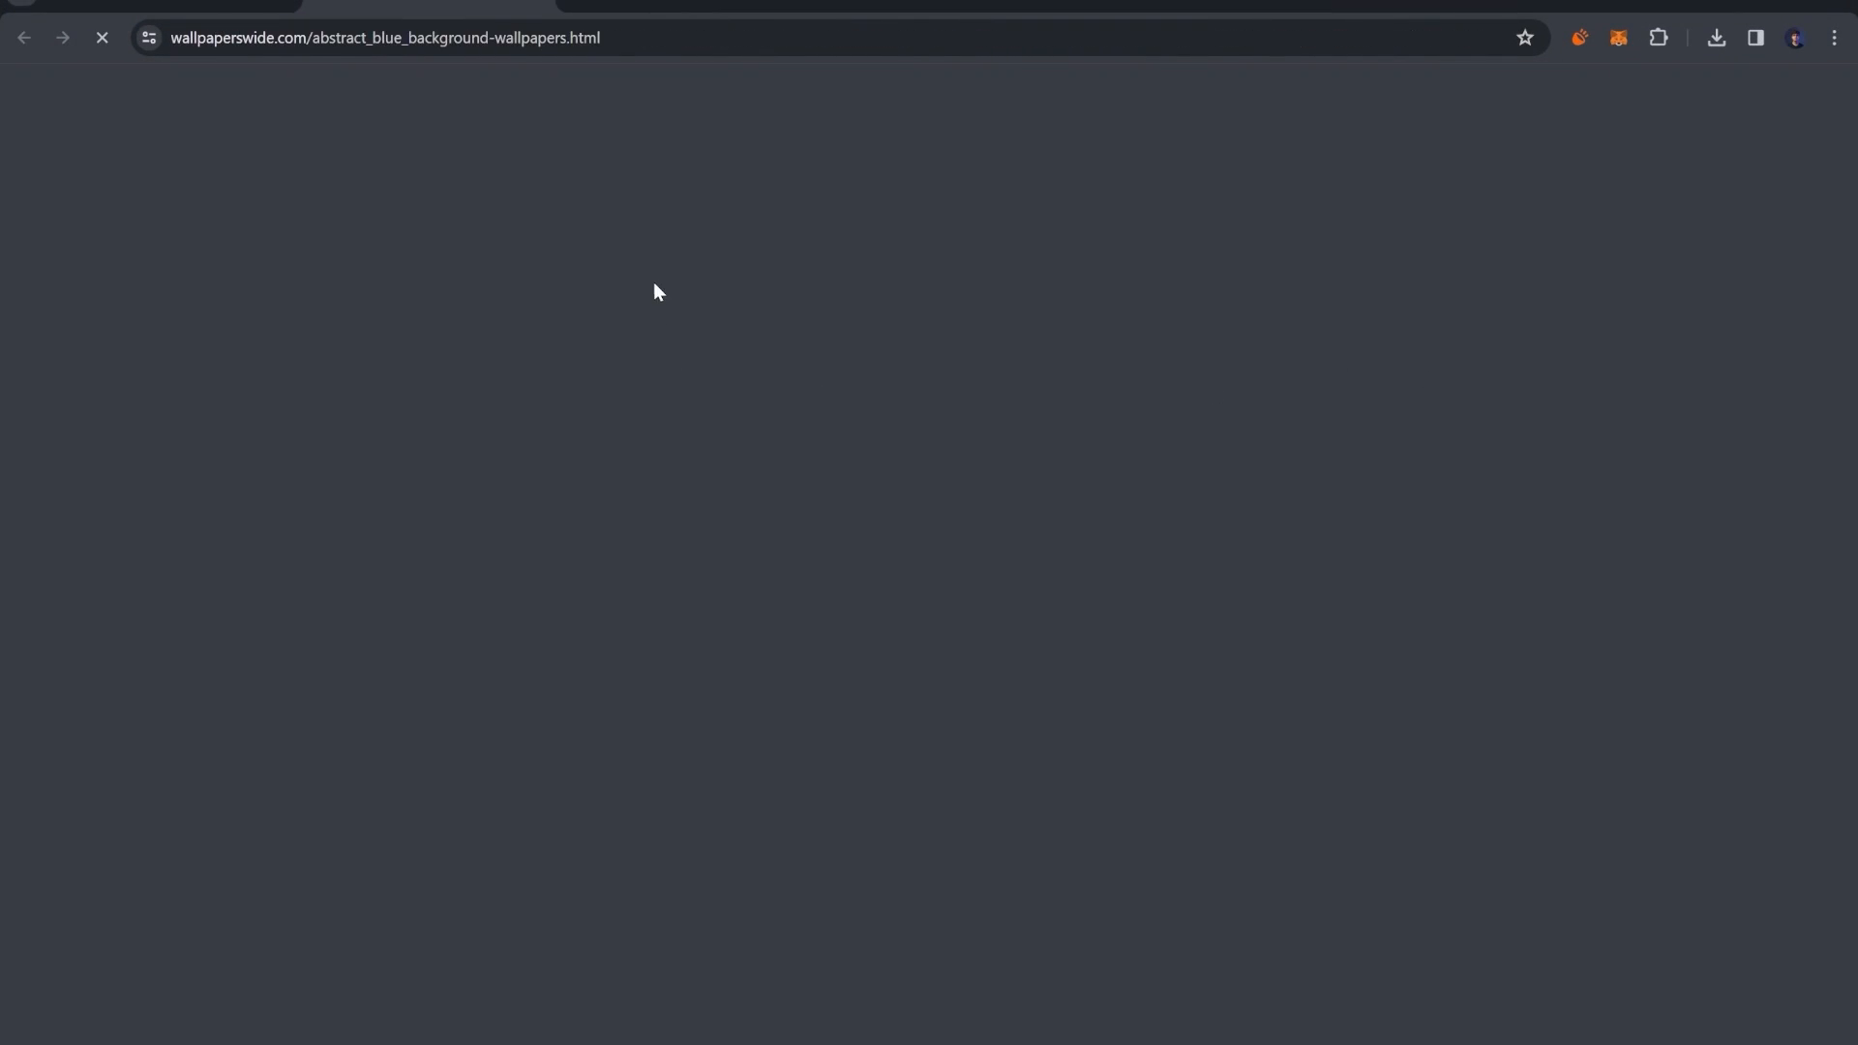
{"action": "scroll", "coordinate": [809, 560], "scroll_direction": "down", "scroll_amount": 8}
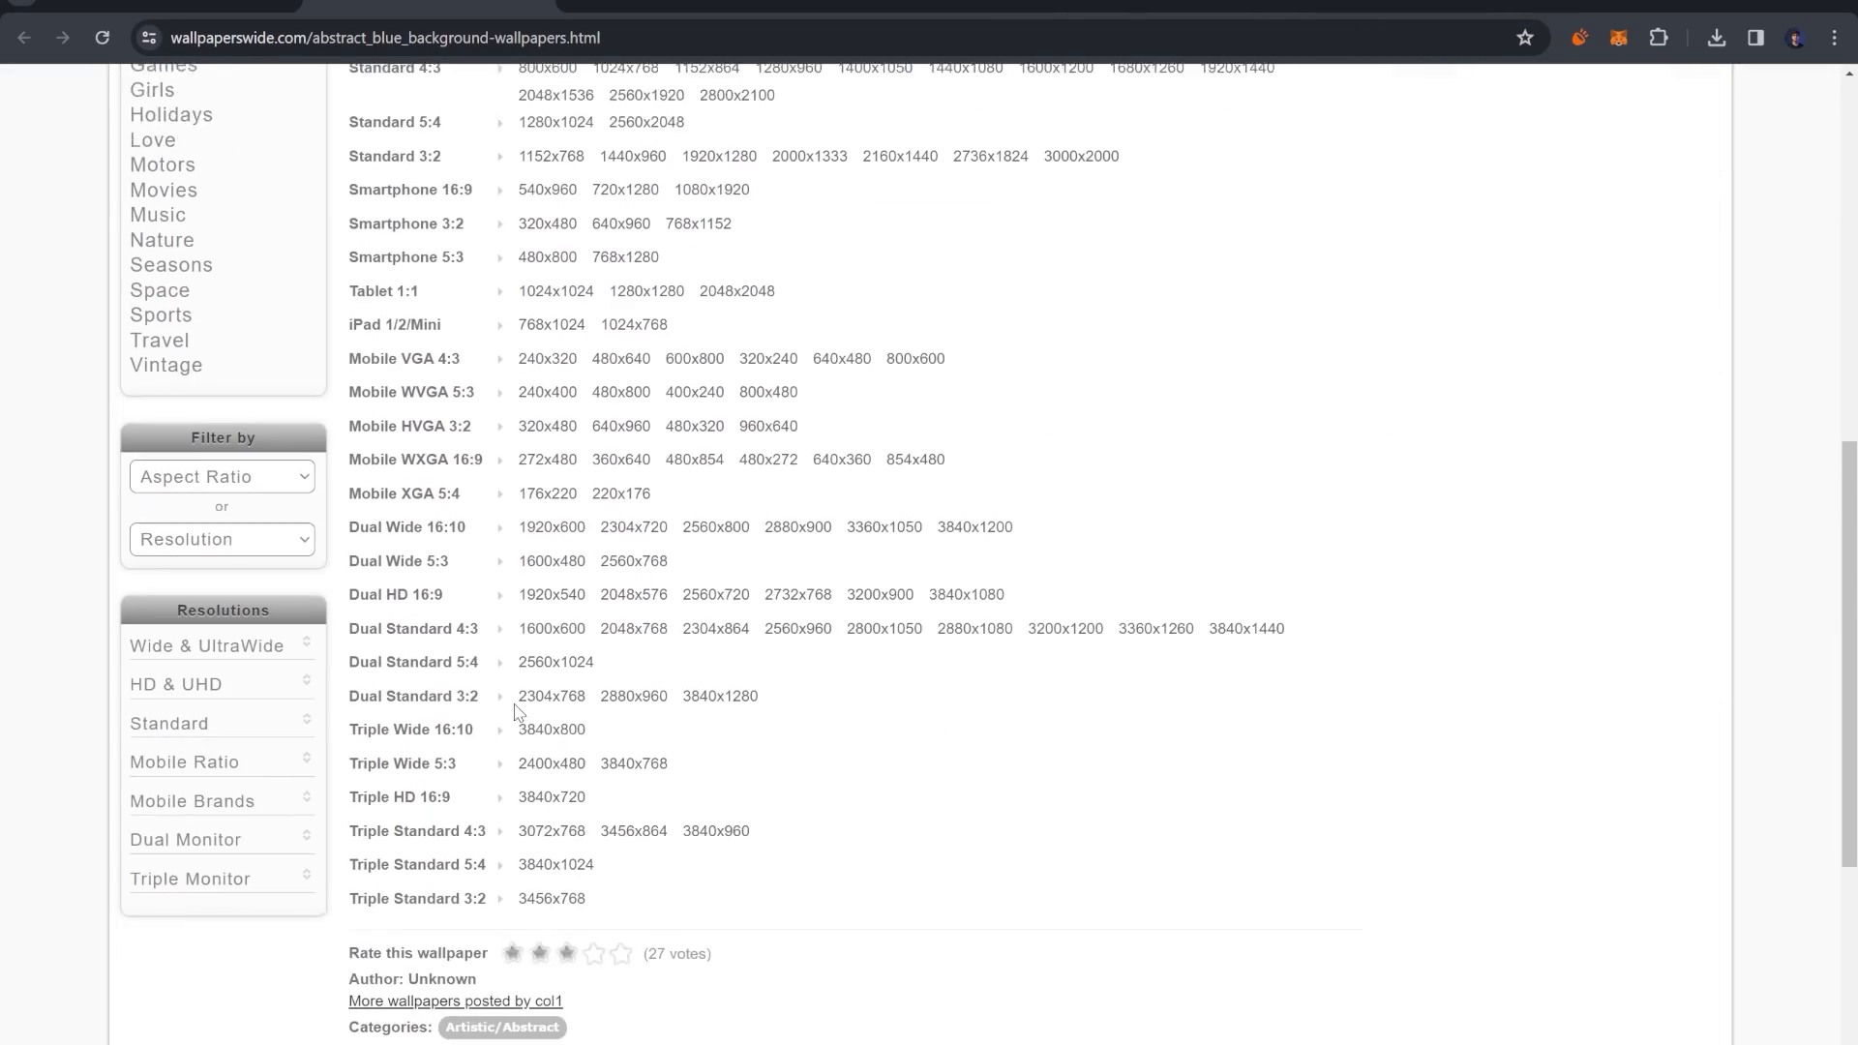
{"action": "scroll", "coordinate": [516, 713], "scroll_direction": "down", "scroll_amount": 4}
{"action": "scroll", "coordinate": [503, 581], "scroll_direction": "up", "scroll_amount": 13}
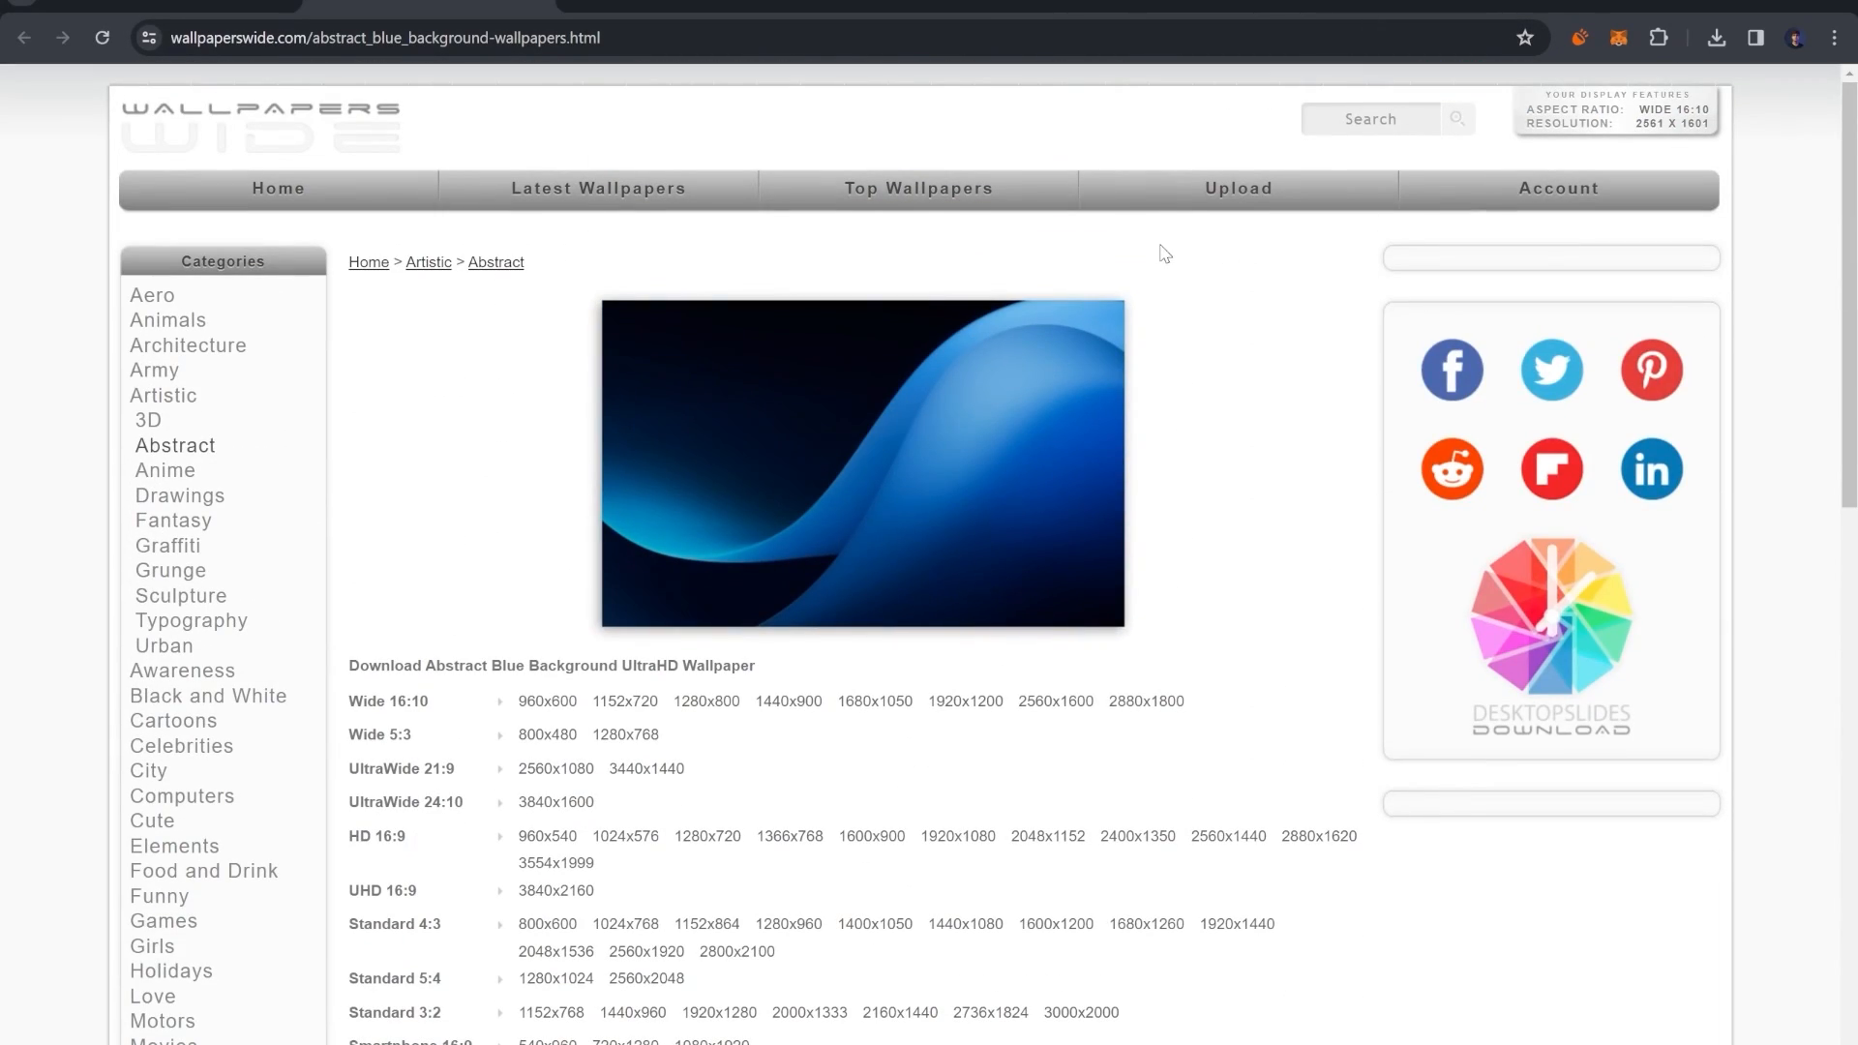
{"action": "left_click", "coordinate": [1735, 6]}
{"action": "scroll", "coordinate": [961, 472], "scroll_direction": "up", "scroll_amount": 1}
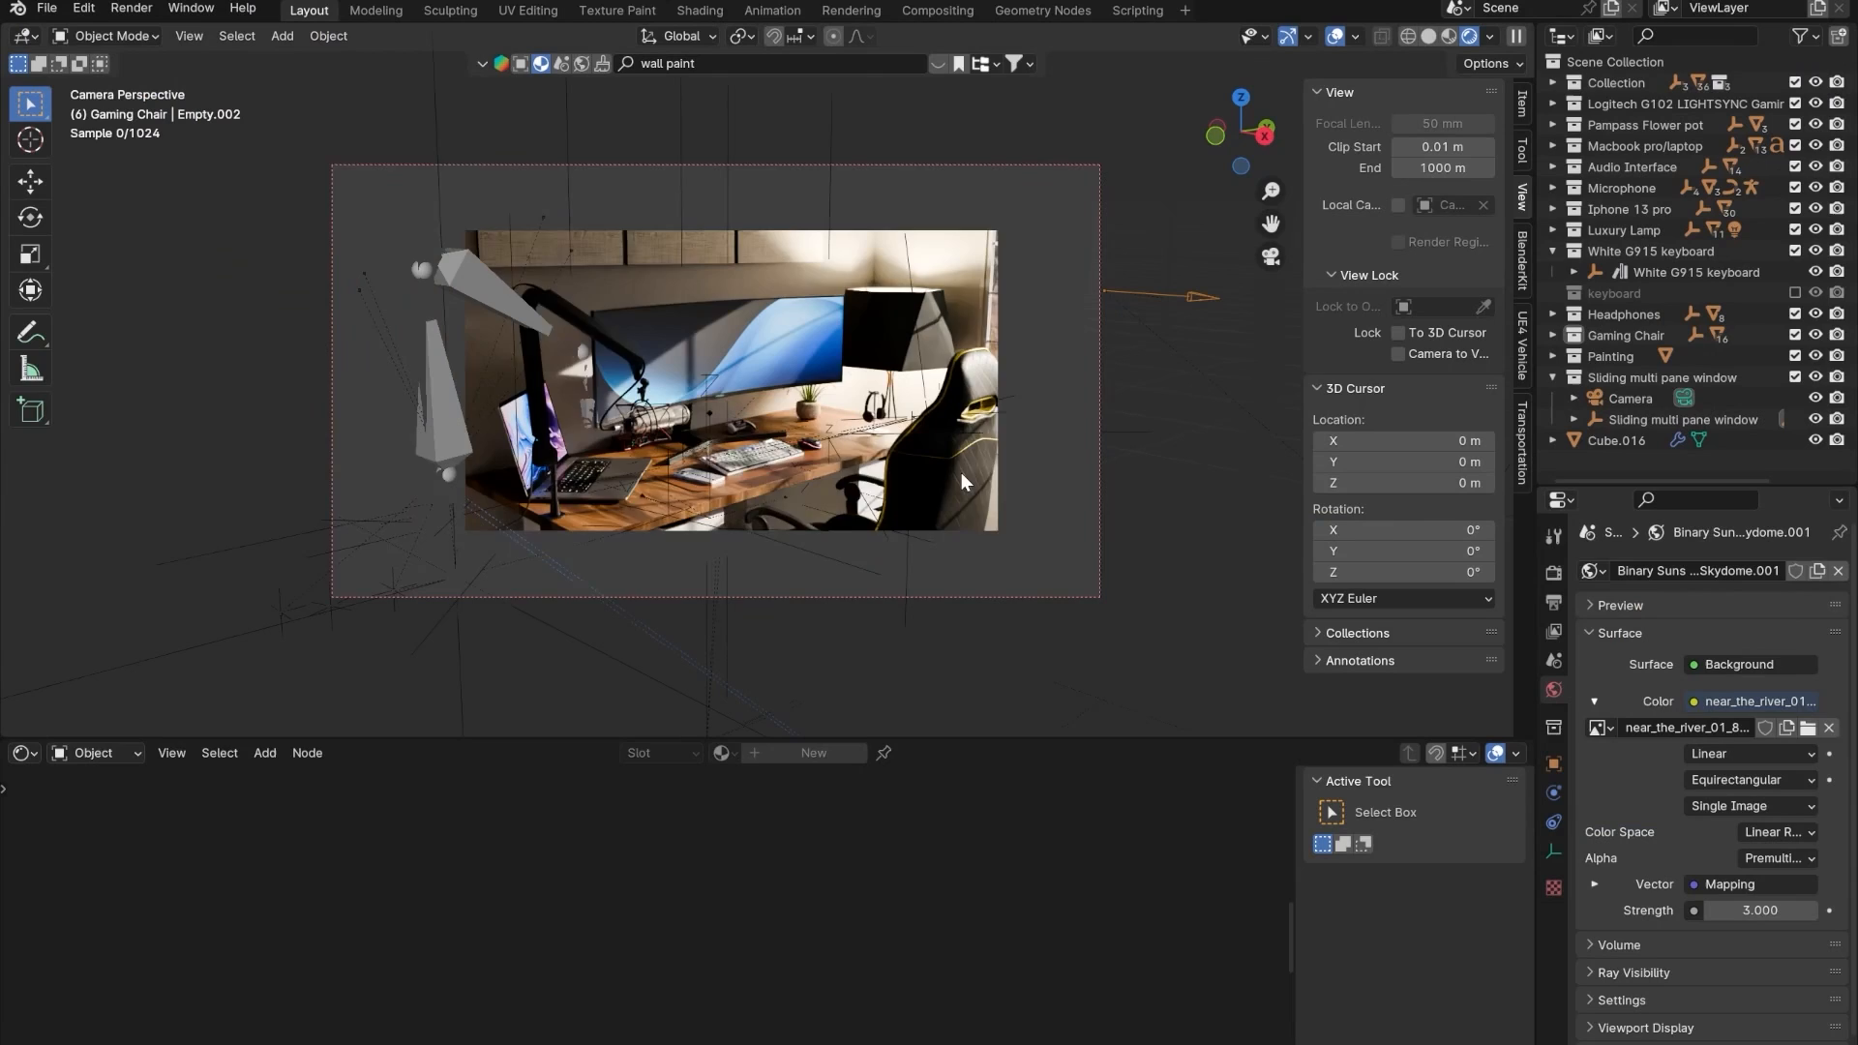
- In Blender, set the emission strength of the monitor's screen material to 2
{"action": "left_click", "coordinate": [735, 343]}
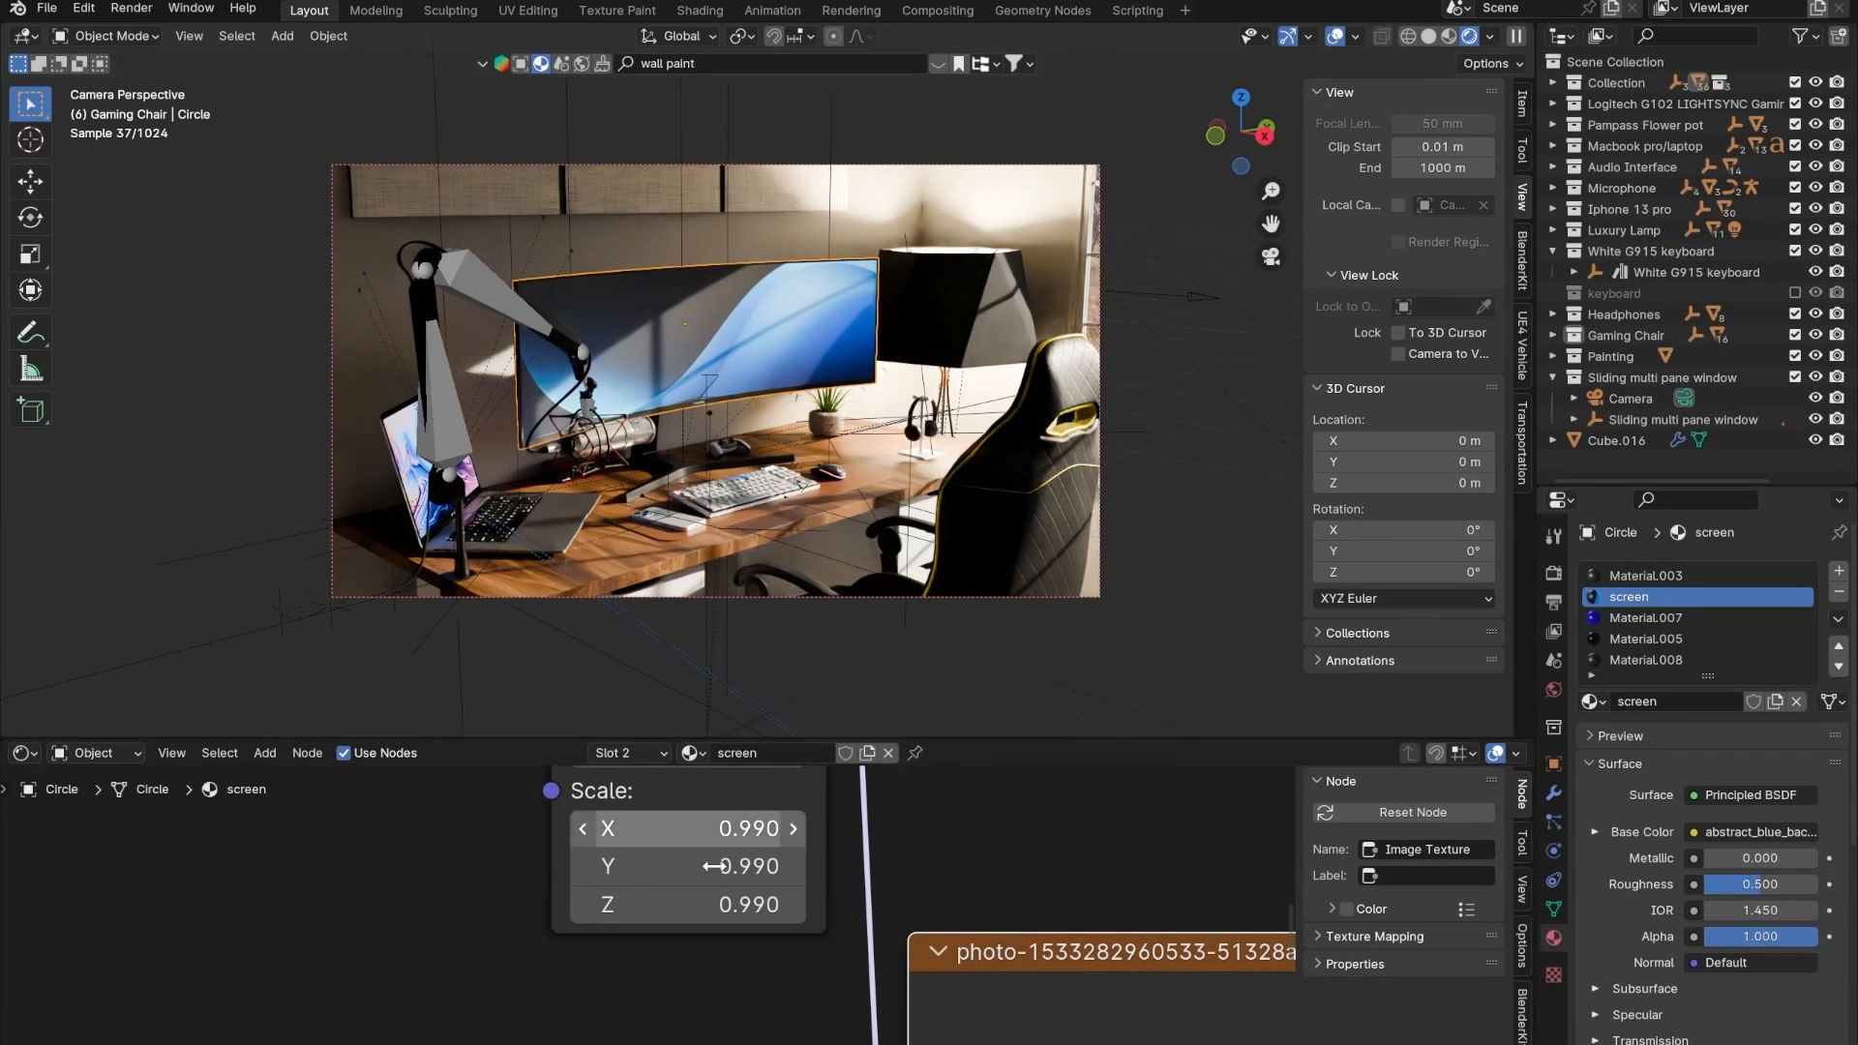
{"action": "scroll", "coordinate": [909, 894], "scroll_direction": "down", "scroll_amount": 8}
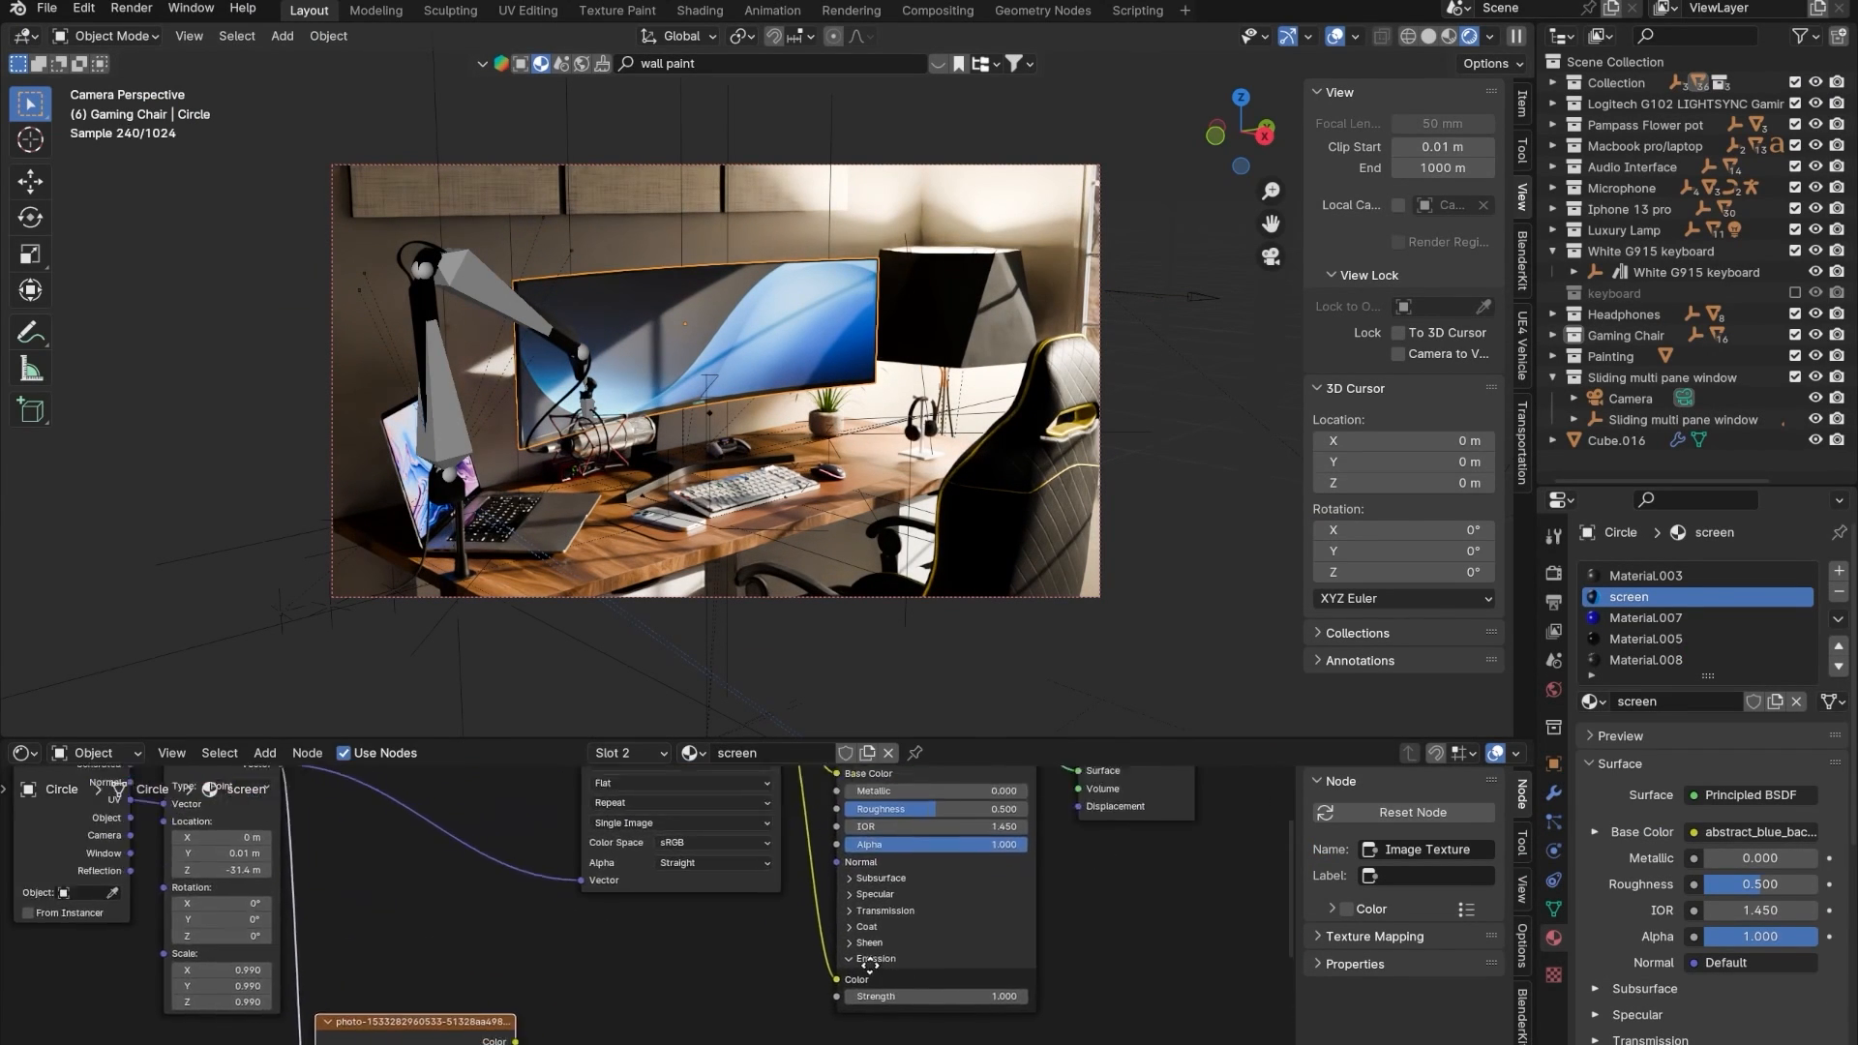
{"action": "middle_click_drag", "start_coordinate": [870, 966], "coordinate": [477, 845]}
{"action": "scroll", "coordinate": [515, 857], "scroll_direction": "up", "scroll_amount": 1}
{"action": "left_click", "coordinate": [637, 873]}
{"action": "type", "text": "2"}
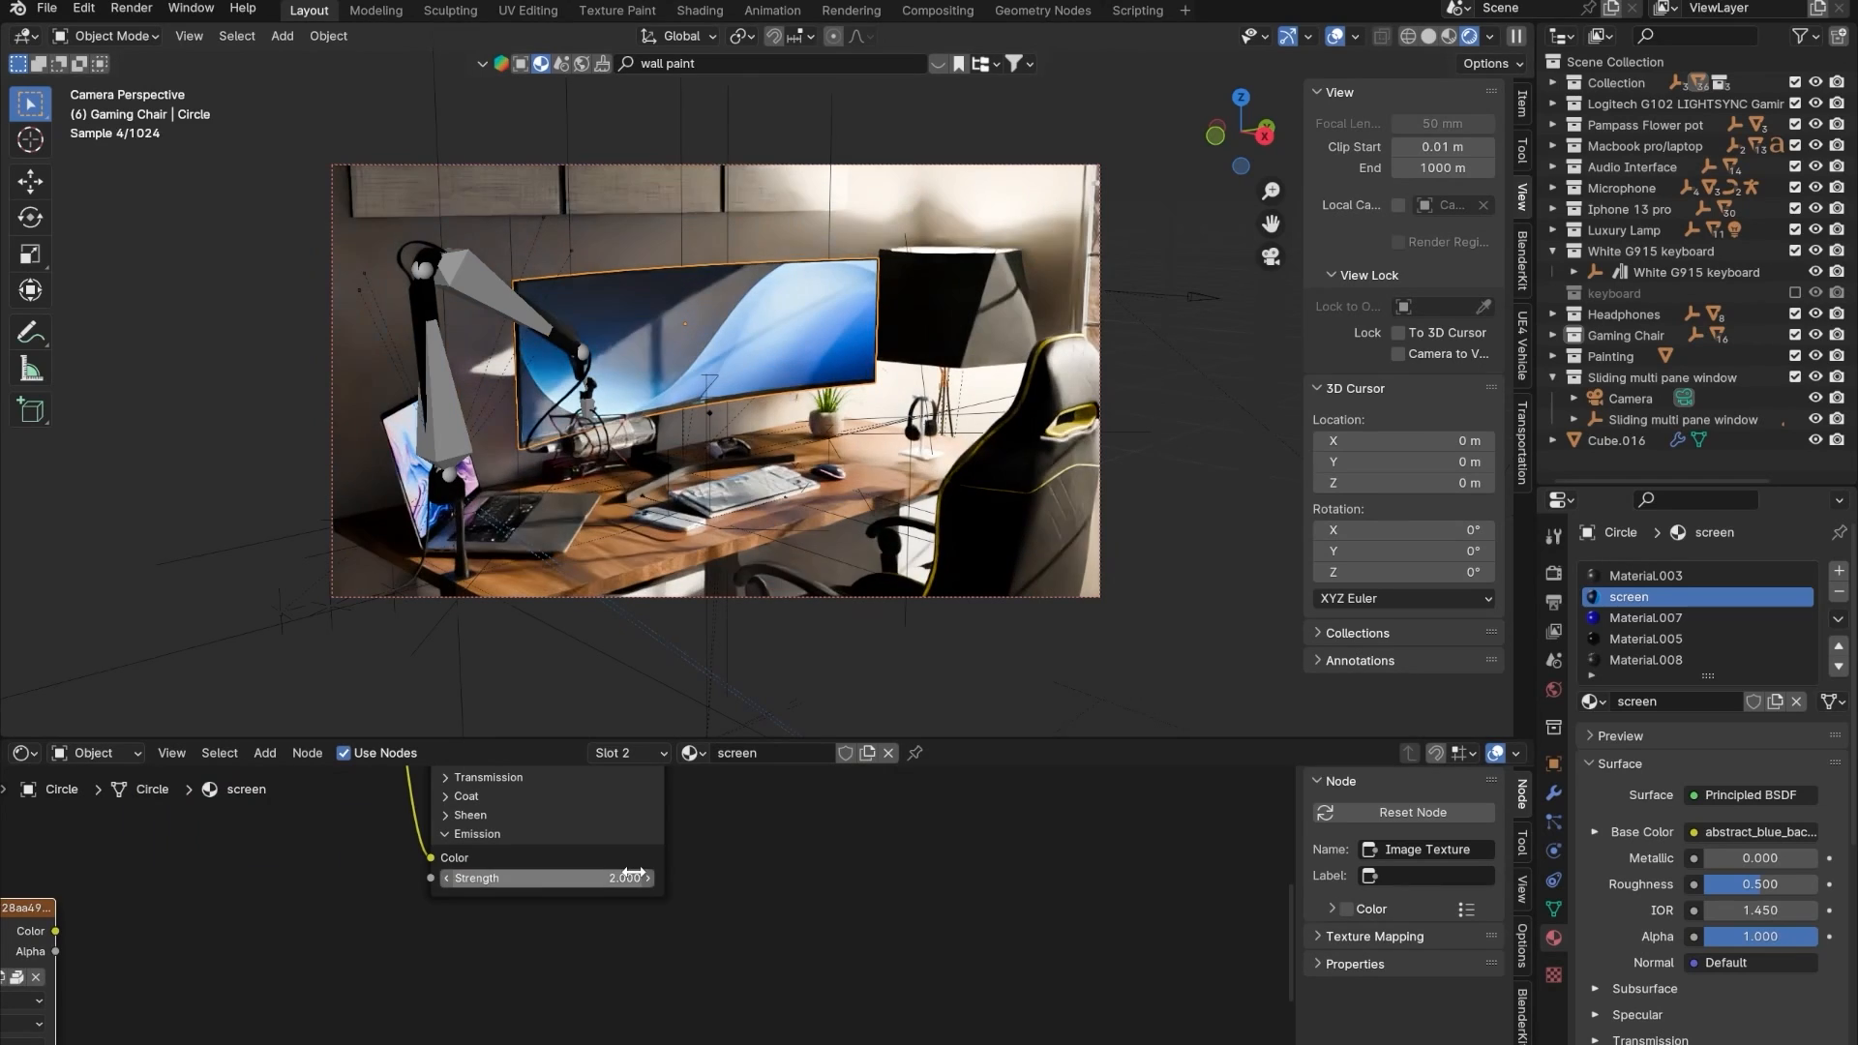
{"action": "key", "text": "Return"}
{"action": "left_click", "coordinate": [642, 235]}
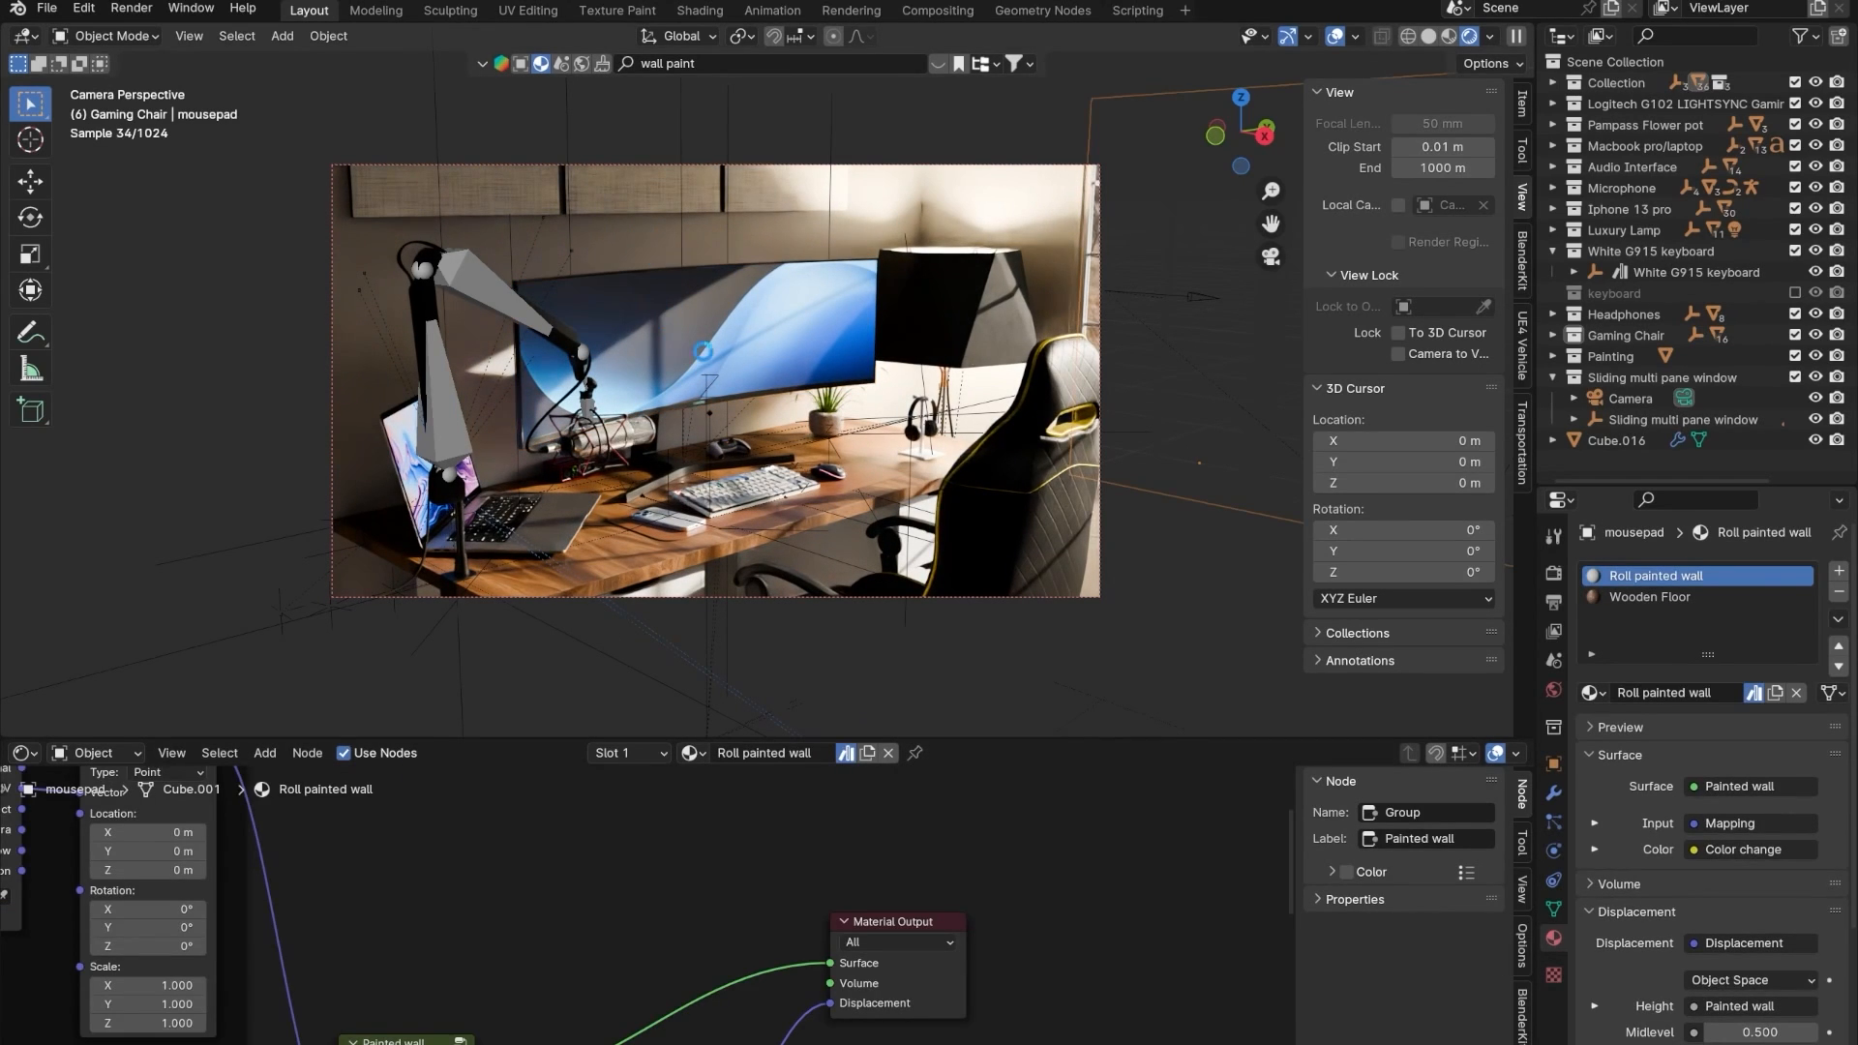
{"action": "left_click", "coordinate": [637, 350]}
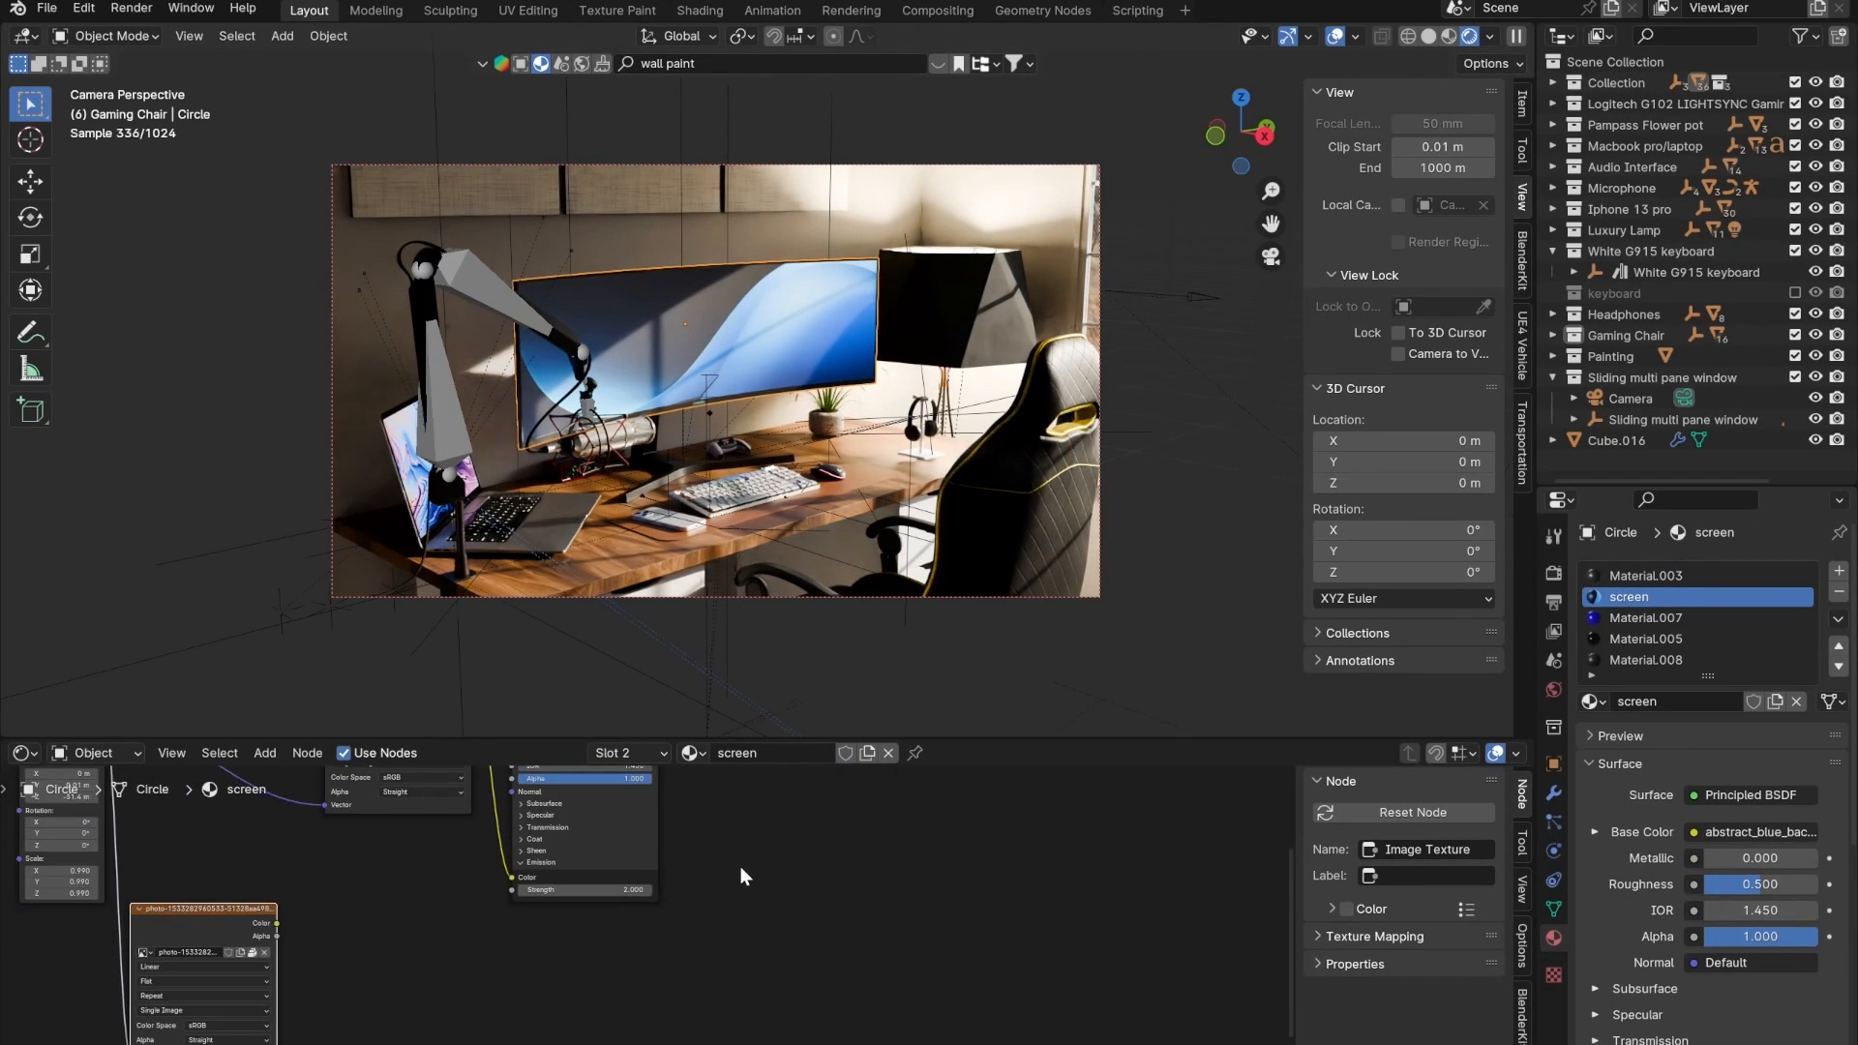
{"action": "left_click", "coordinate": [859, 411]}
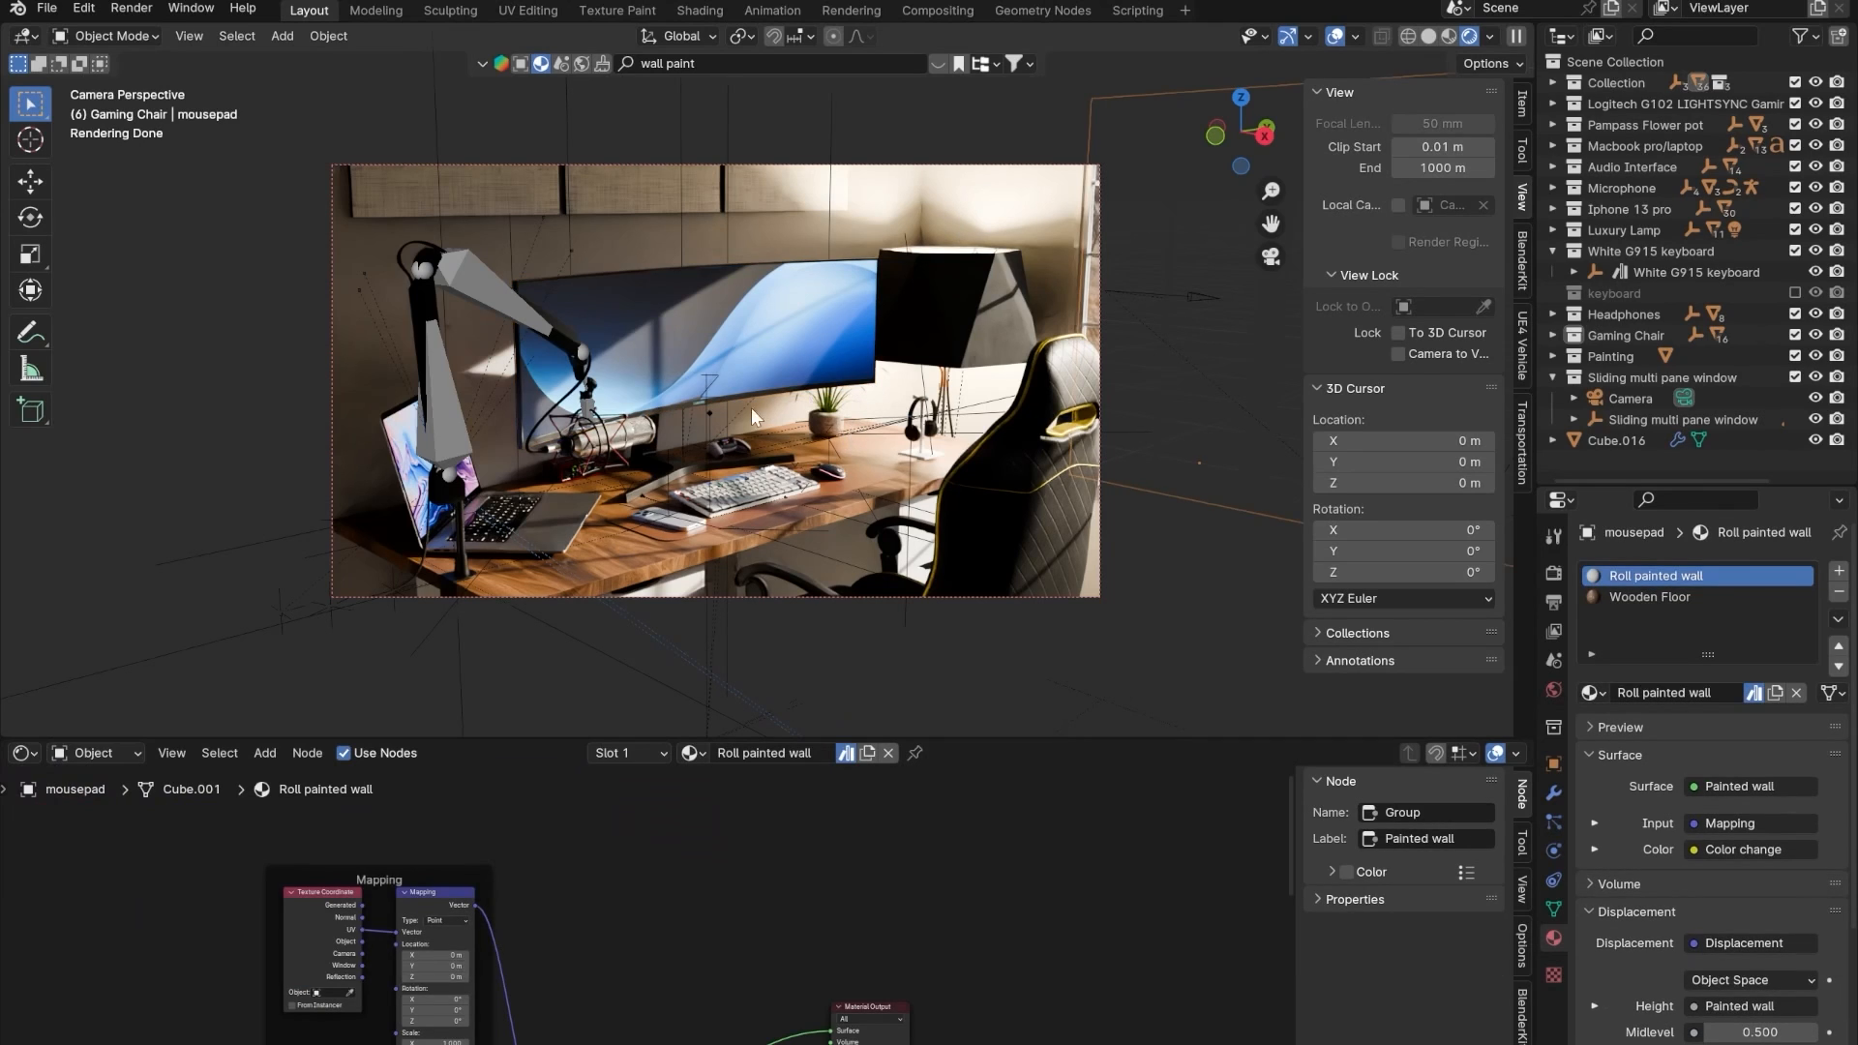
- Enable depth of field on the scene camera
{"action": "scroll", "coordinate": [717, 421], "scroll_direction": "up", "scroll_amount": 3}
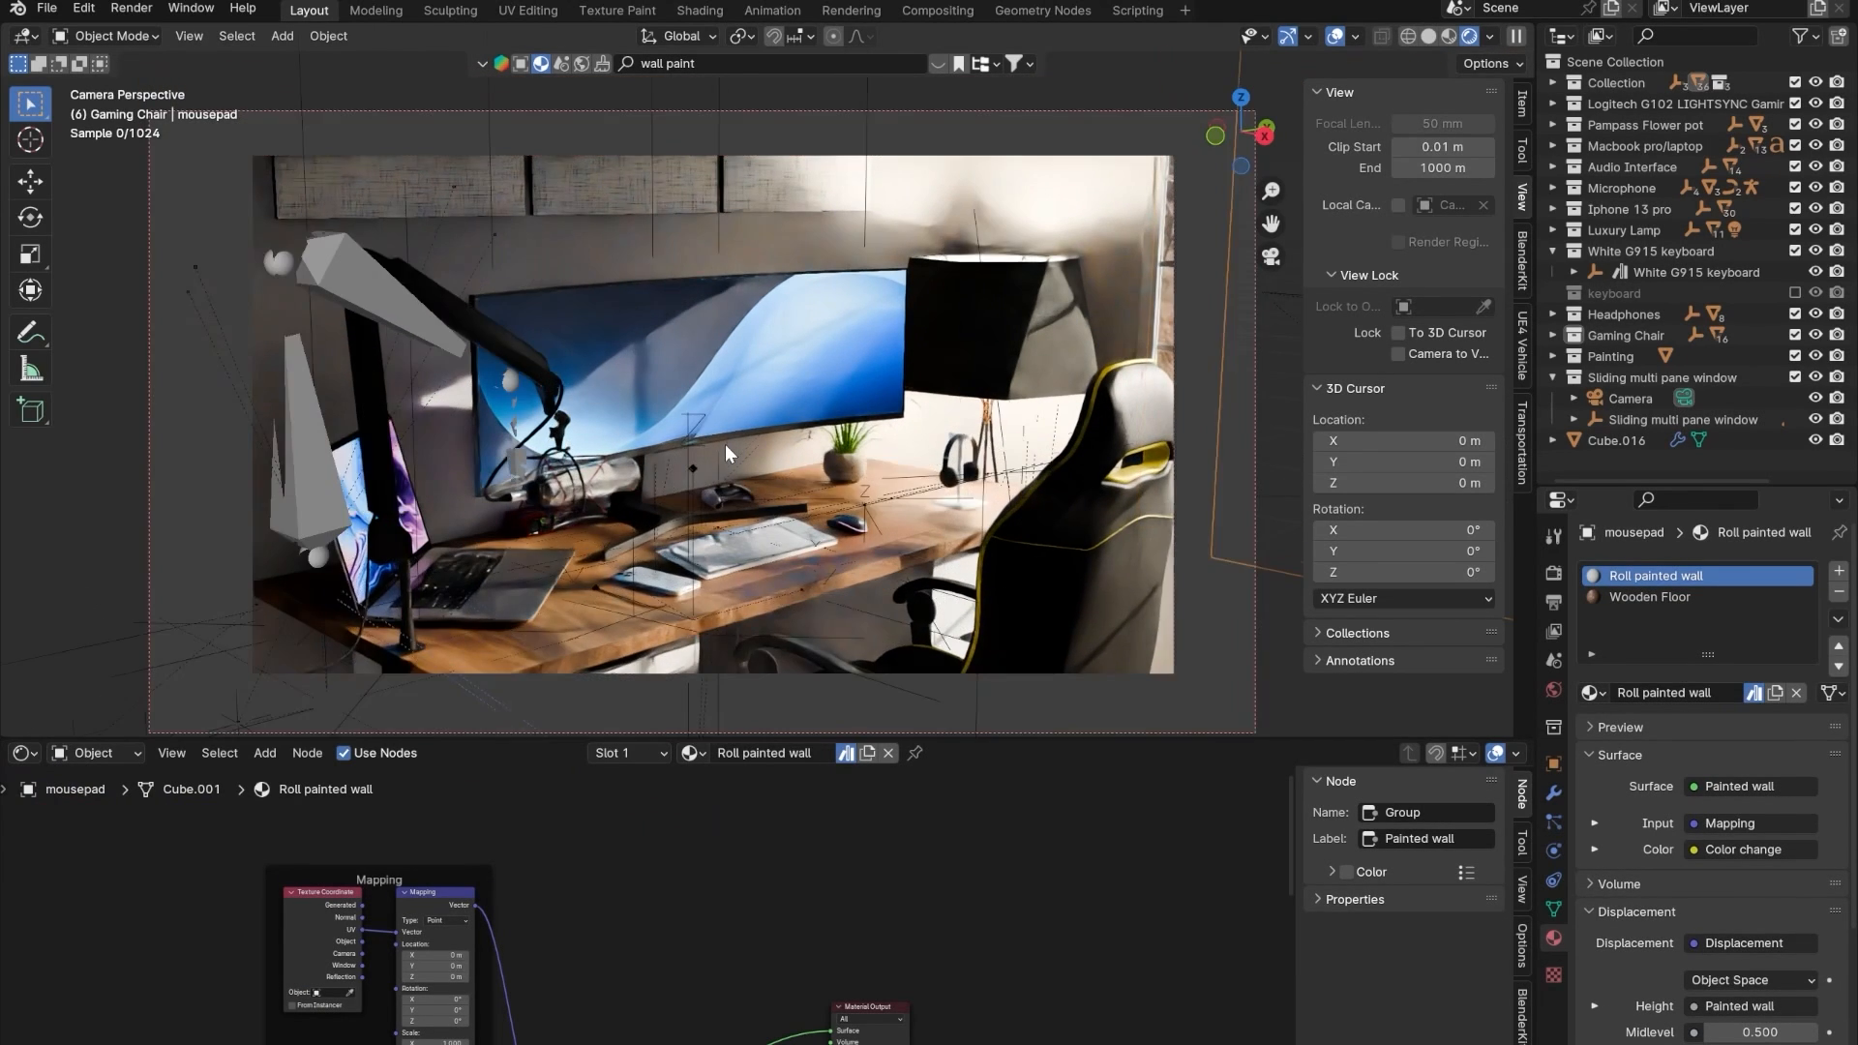
{"action": "middle_click_drag", "start_coordinate": [711, 404], "coordinate": [709, 381], "text": "shift"}
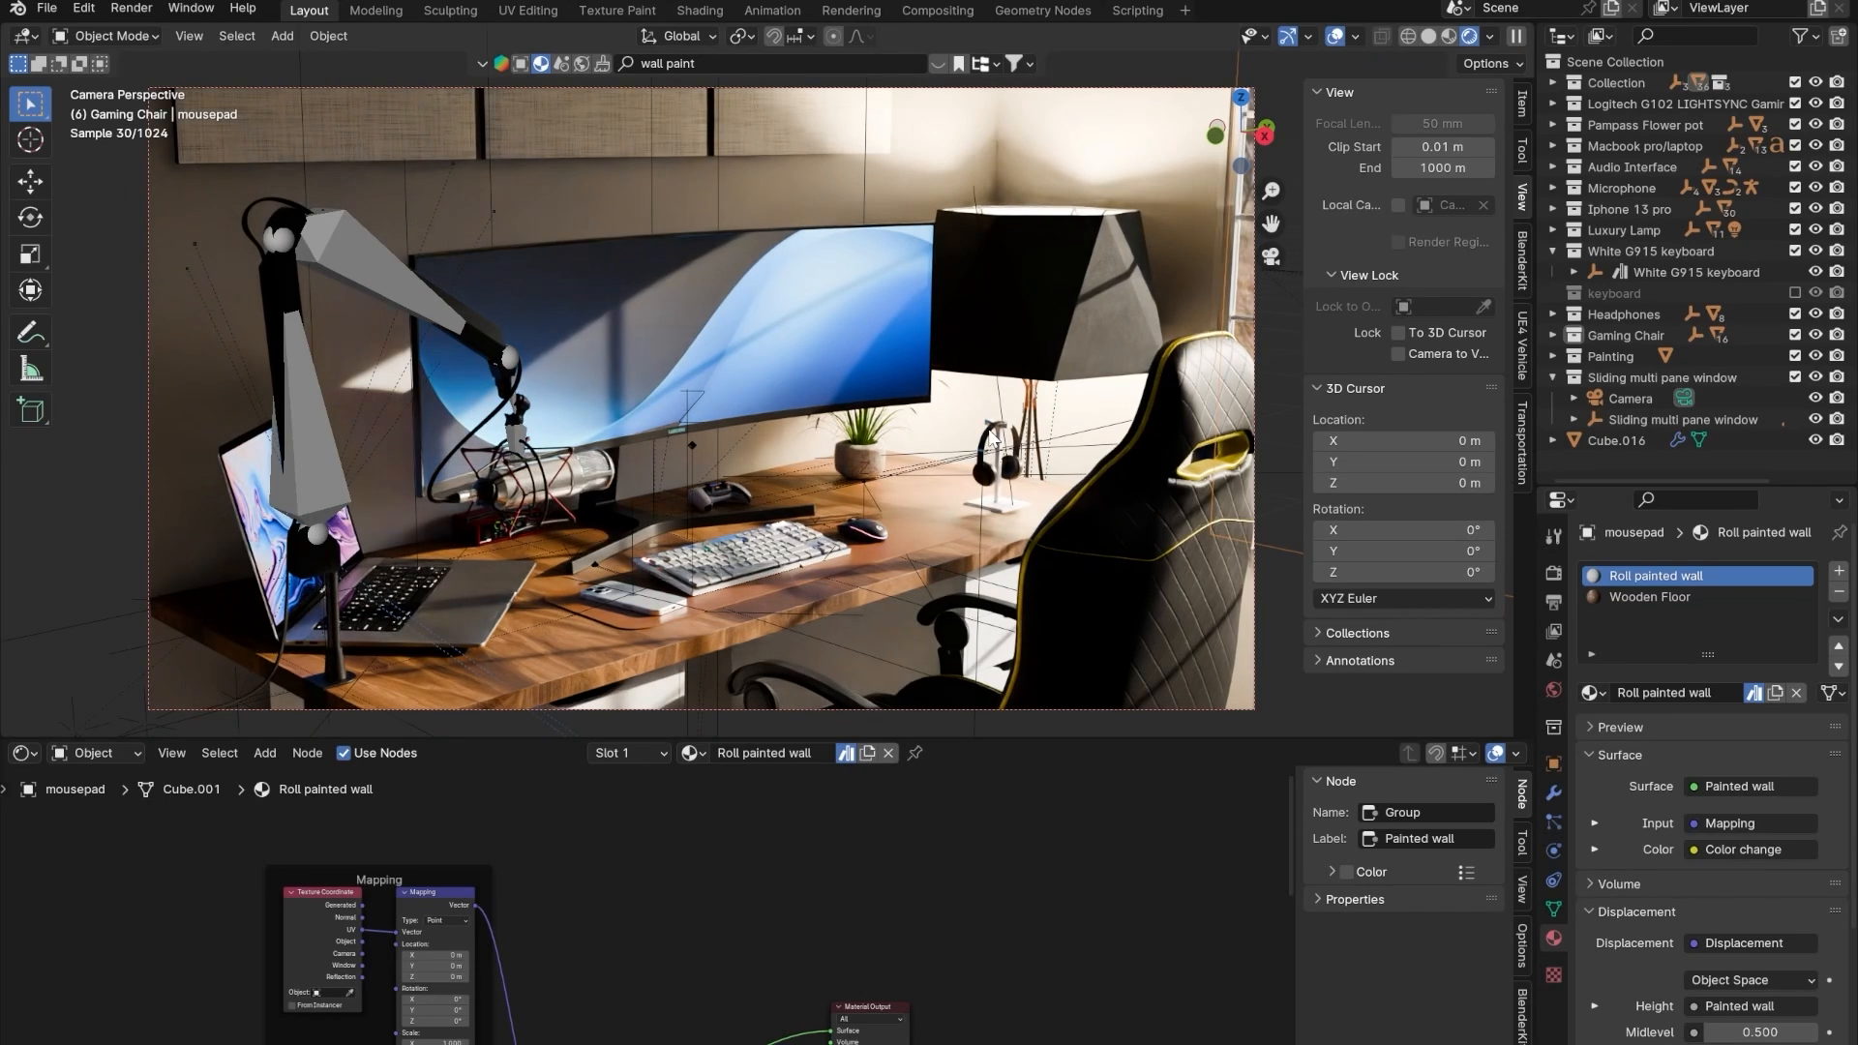
{"action": "left_click", "coordinate": [1626, 398]}
{"action": "scroll", "coordinate": [1614, 855], "scroll_direction": "down", "scroll_amount": 2}
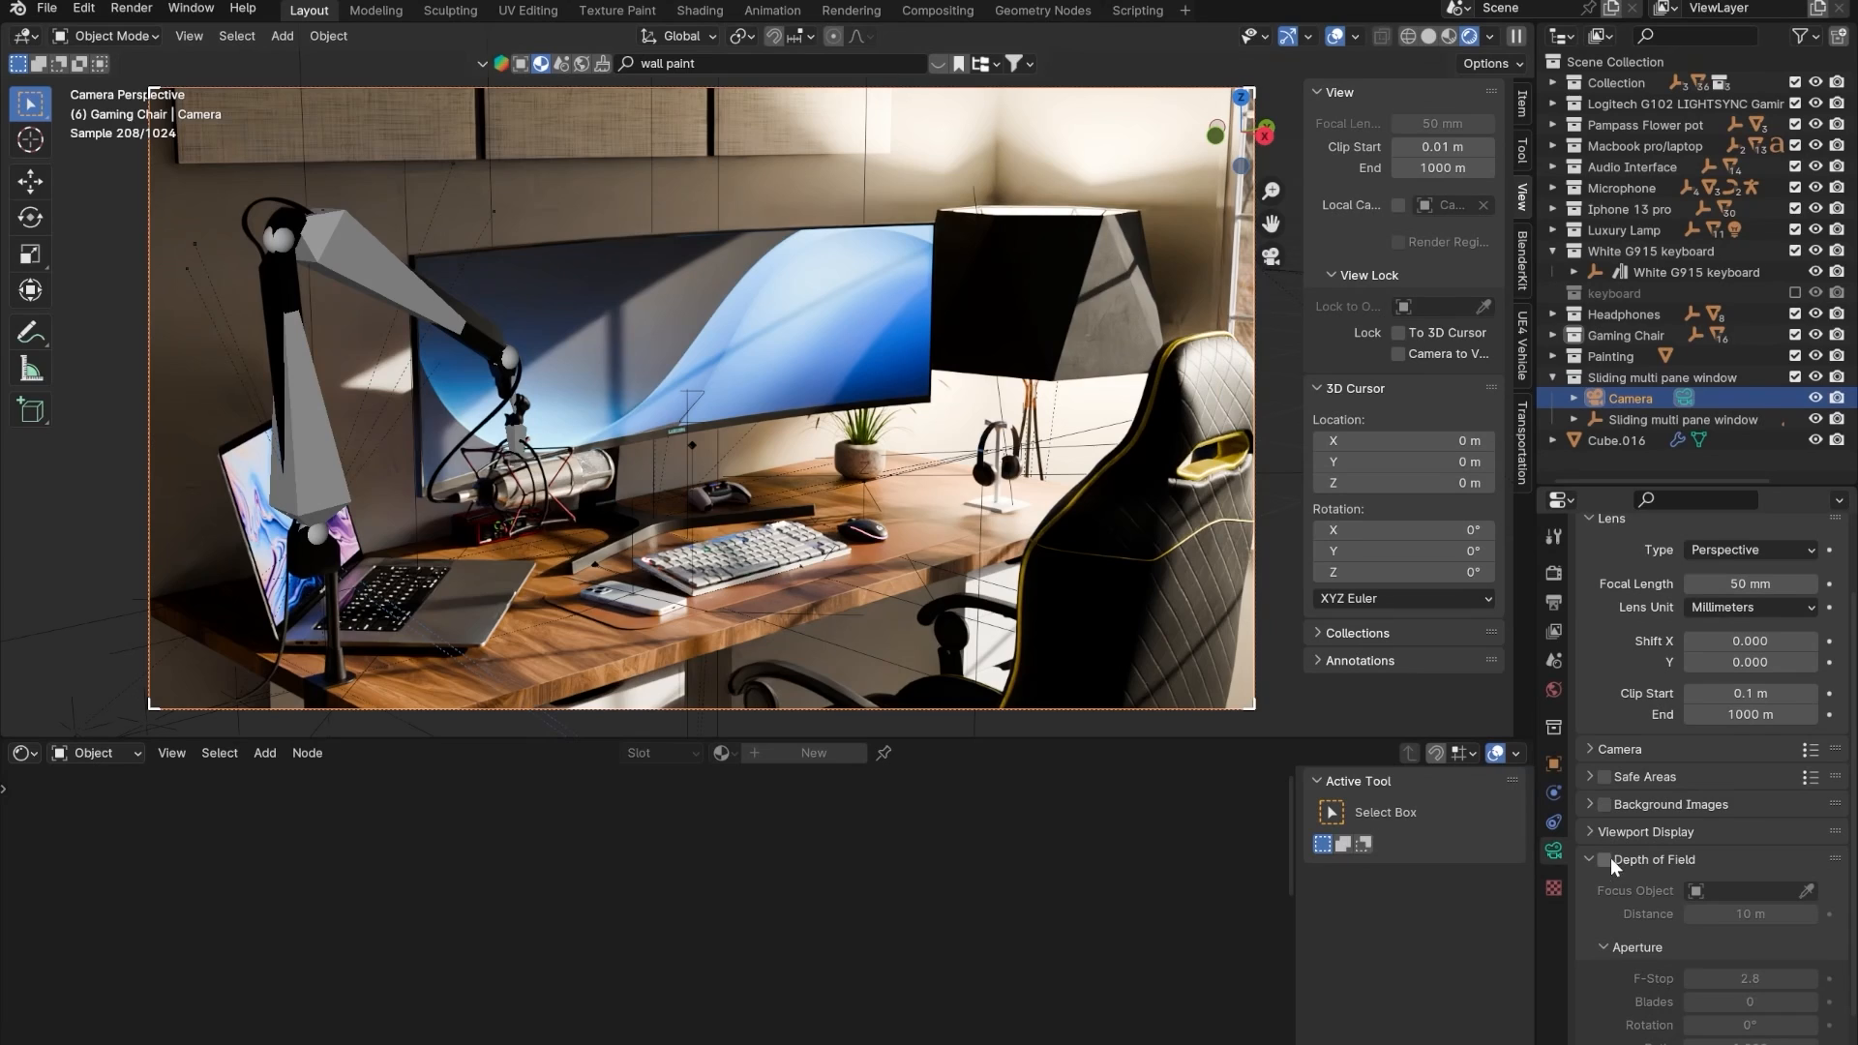
{"action": "left_click", "coordinate": [1606, 858]}
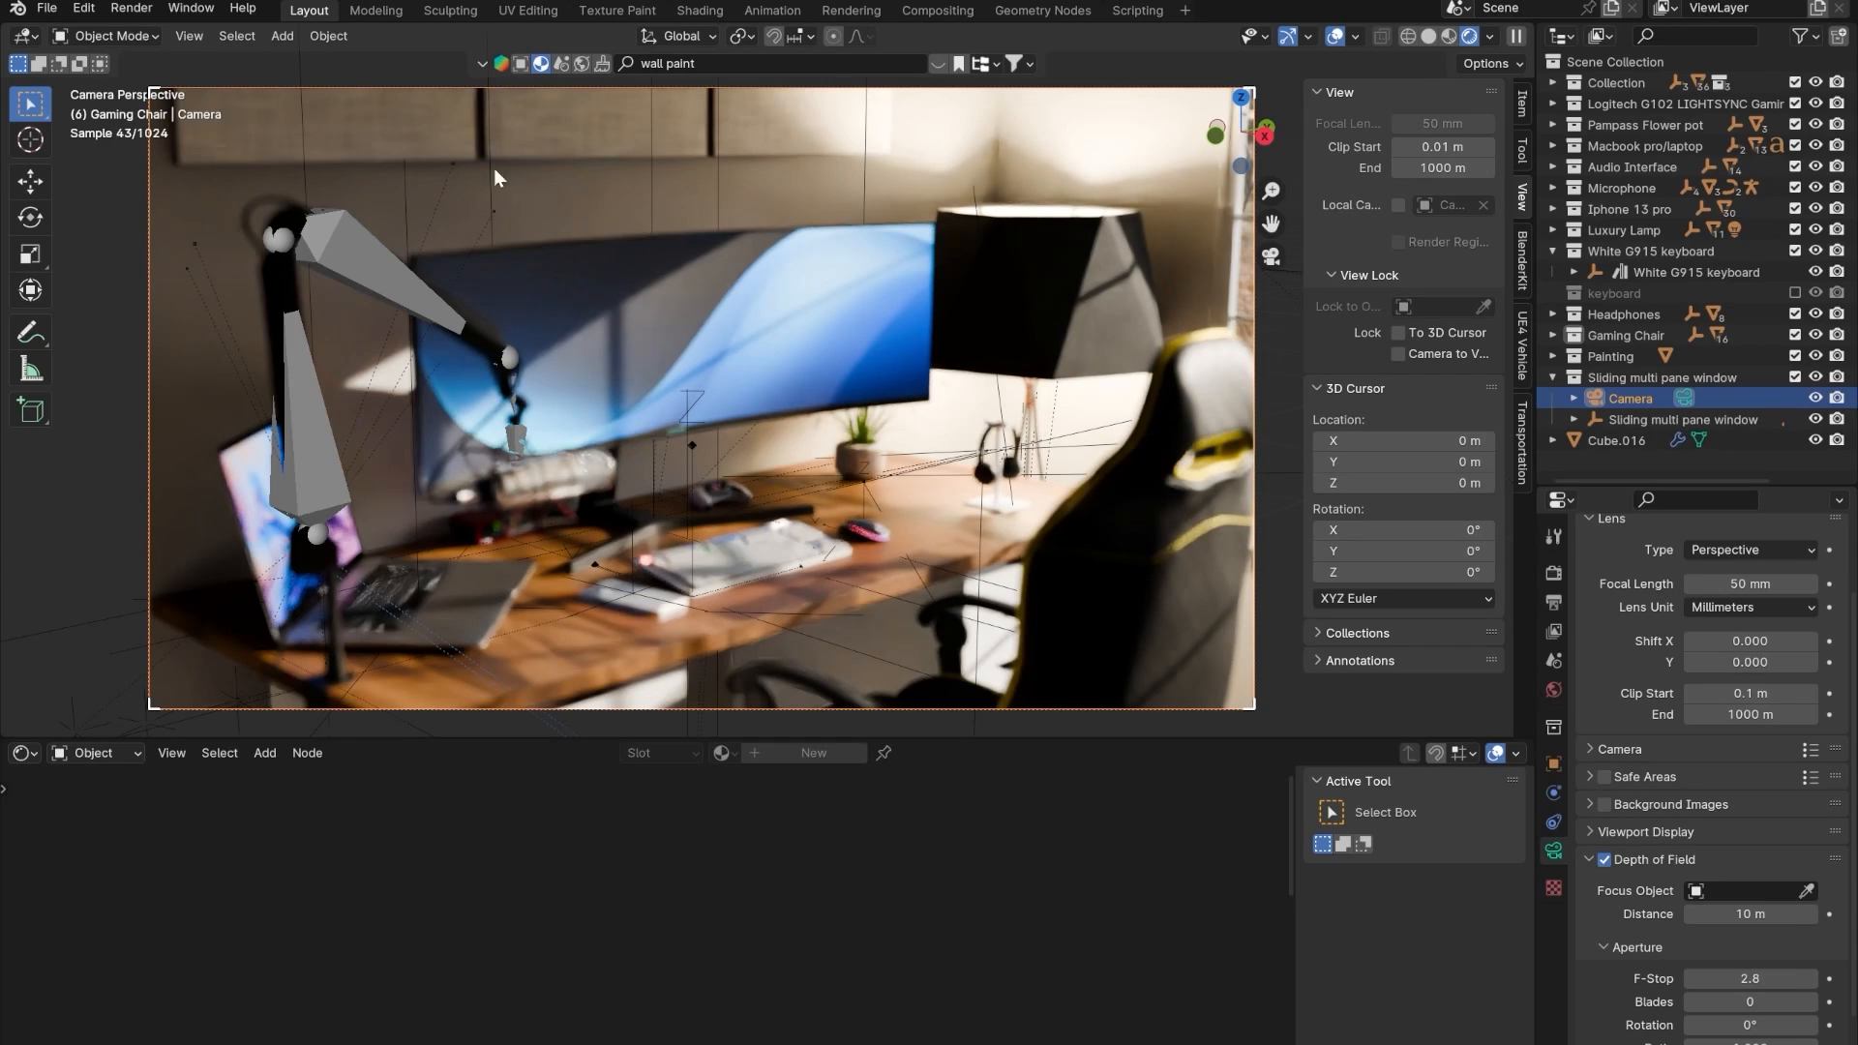
- Add an empty and position it over the desk near the keyboard, moving it horizontally and raising it along Z
{"action": "left_click", "coordinate": [283, 38]}
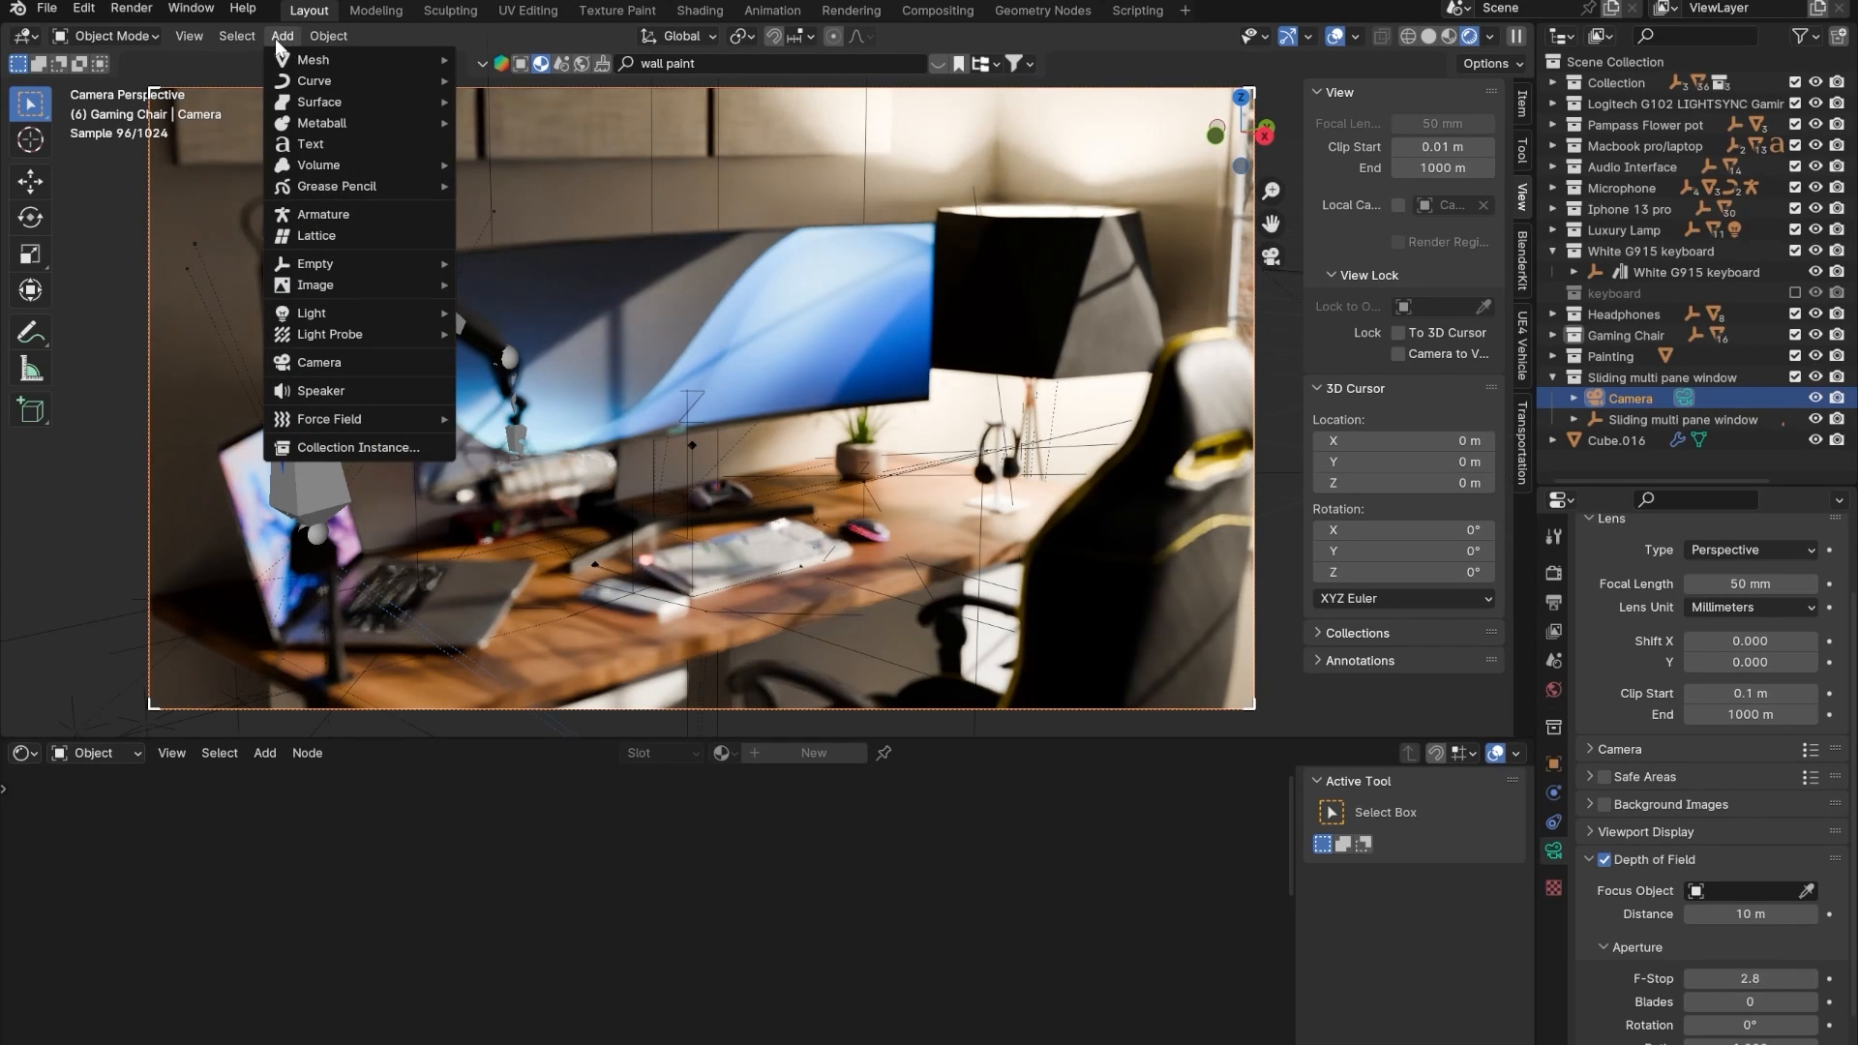
{"action": "mouse_move", "coordinate": [348, 263]}
{"action": "left_click", "coordinate": [515, 263]}
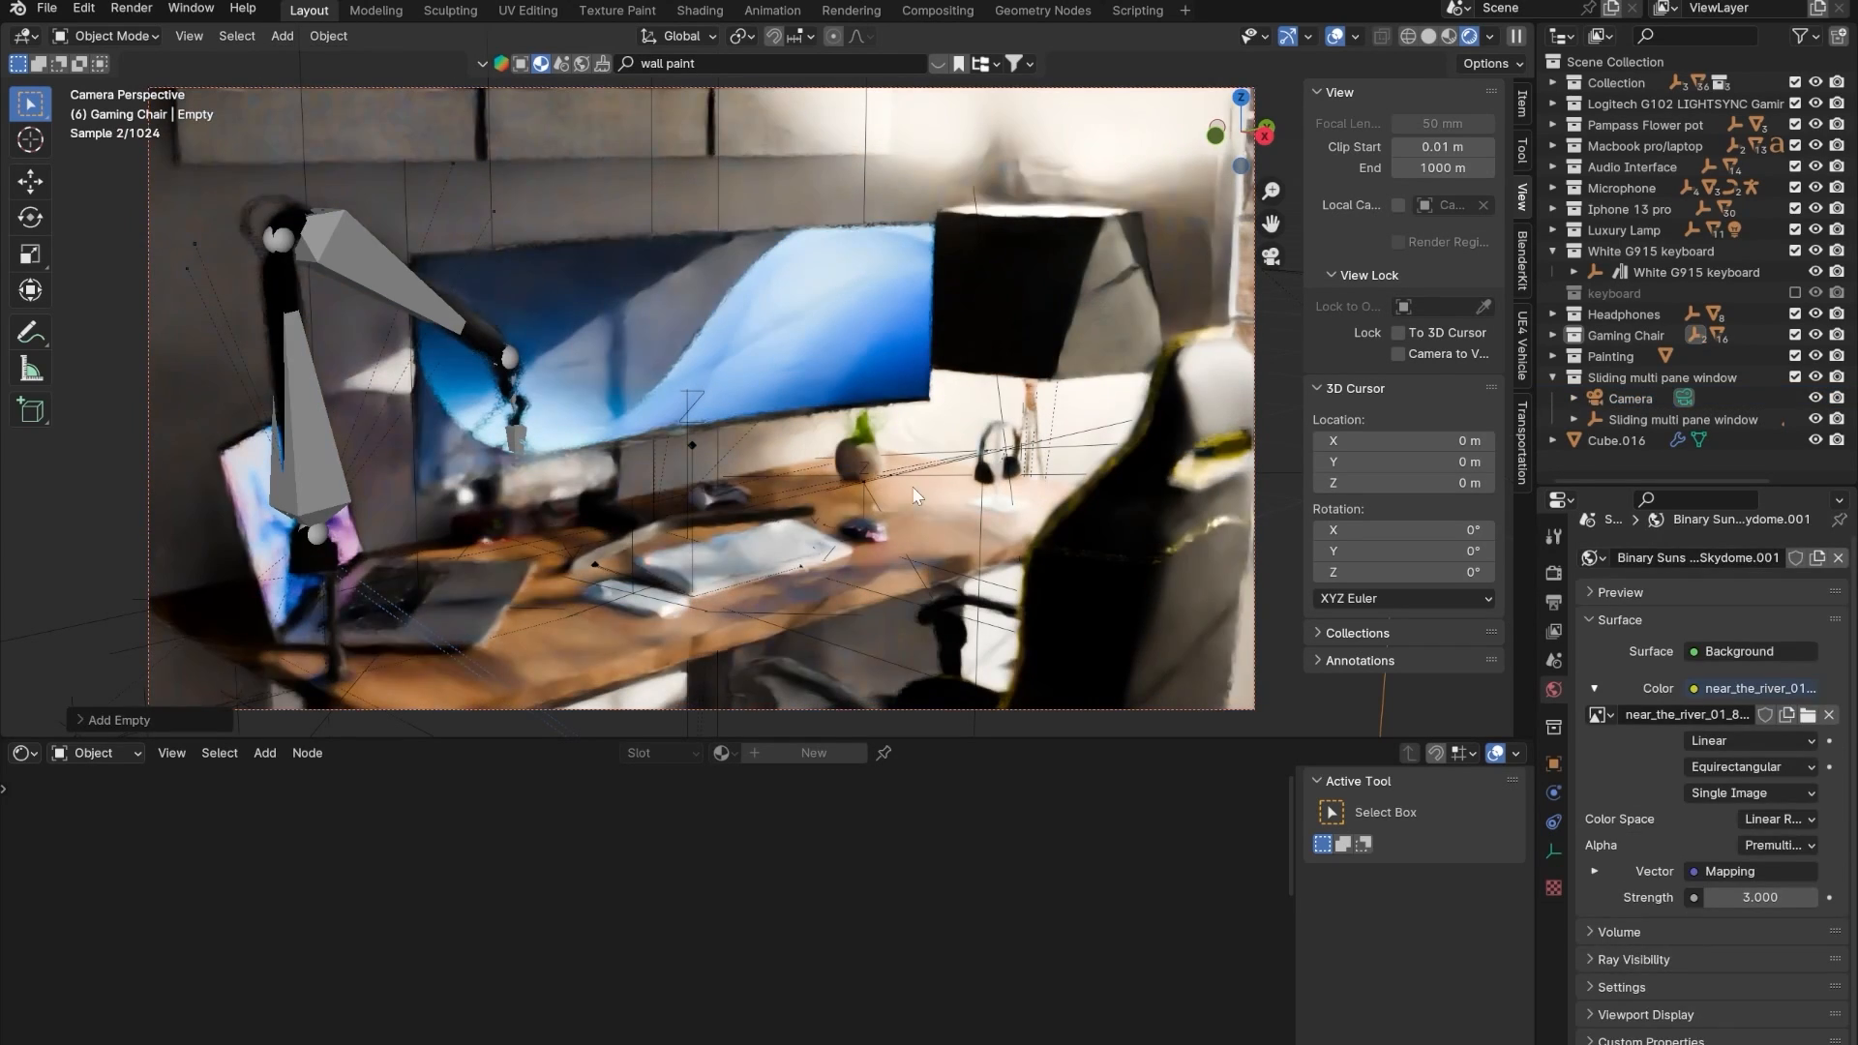
{"action": "key", "text": "g"}
{"action": "key", "text": "shift+z"}
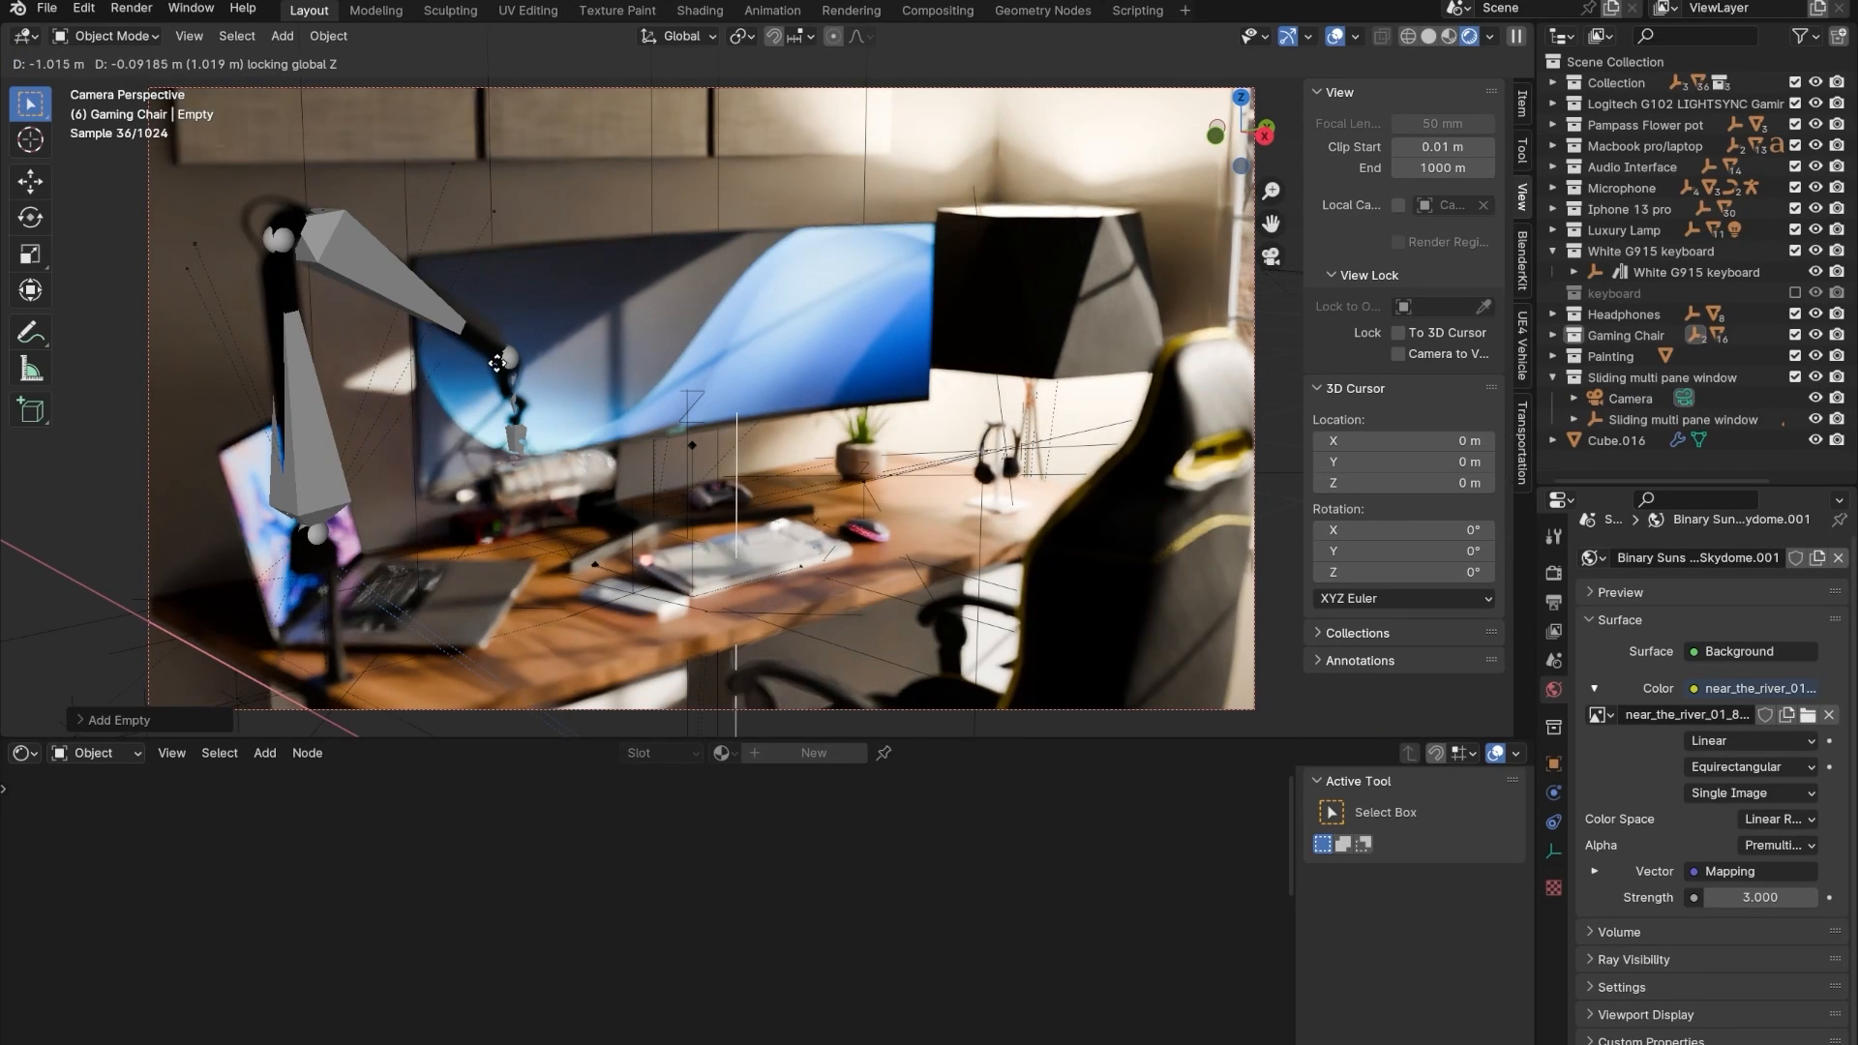
{"action": "left_click", "coordinate": [495, 380]}
{"action": "key", "text": "g"}
{"action": "key", "text": "z"}
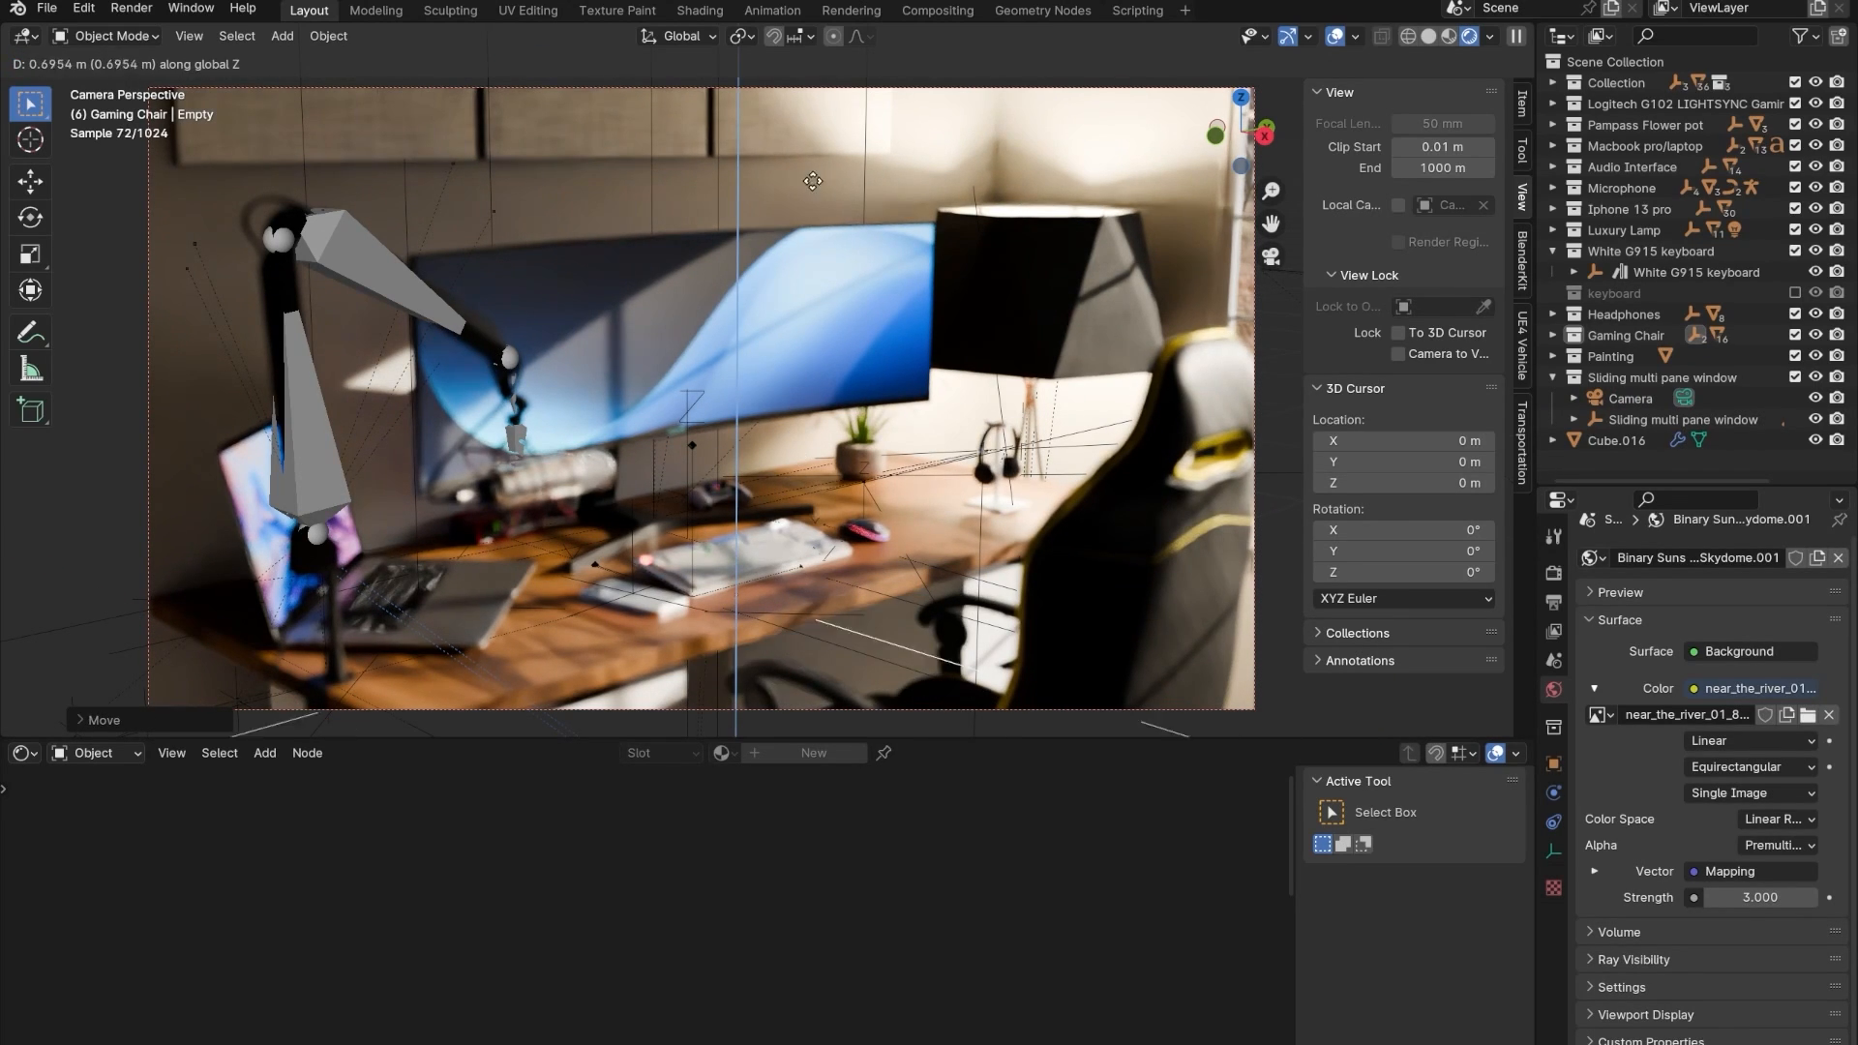
{"action": "left_click", "coordinate": [816, 133]}
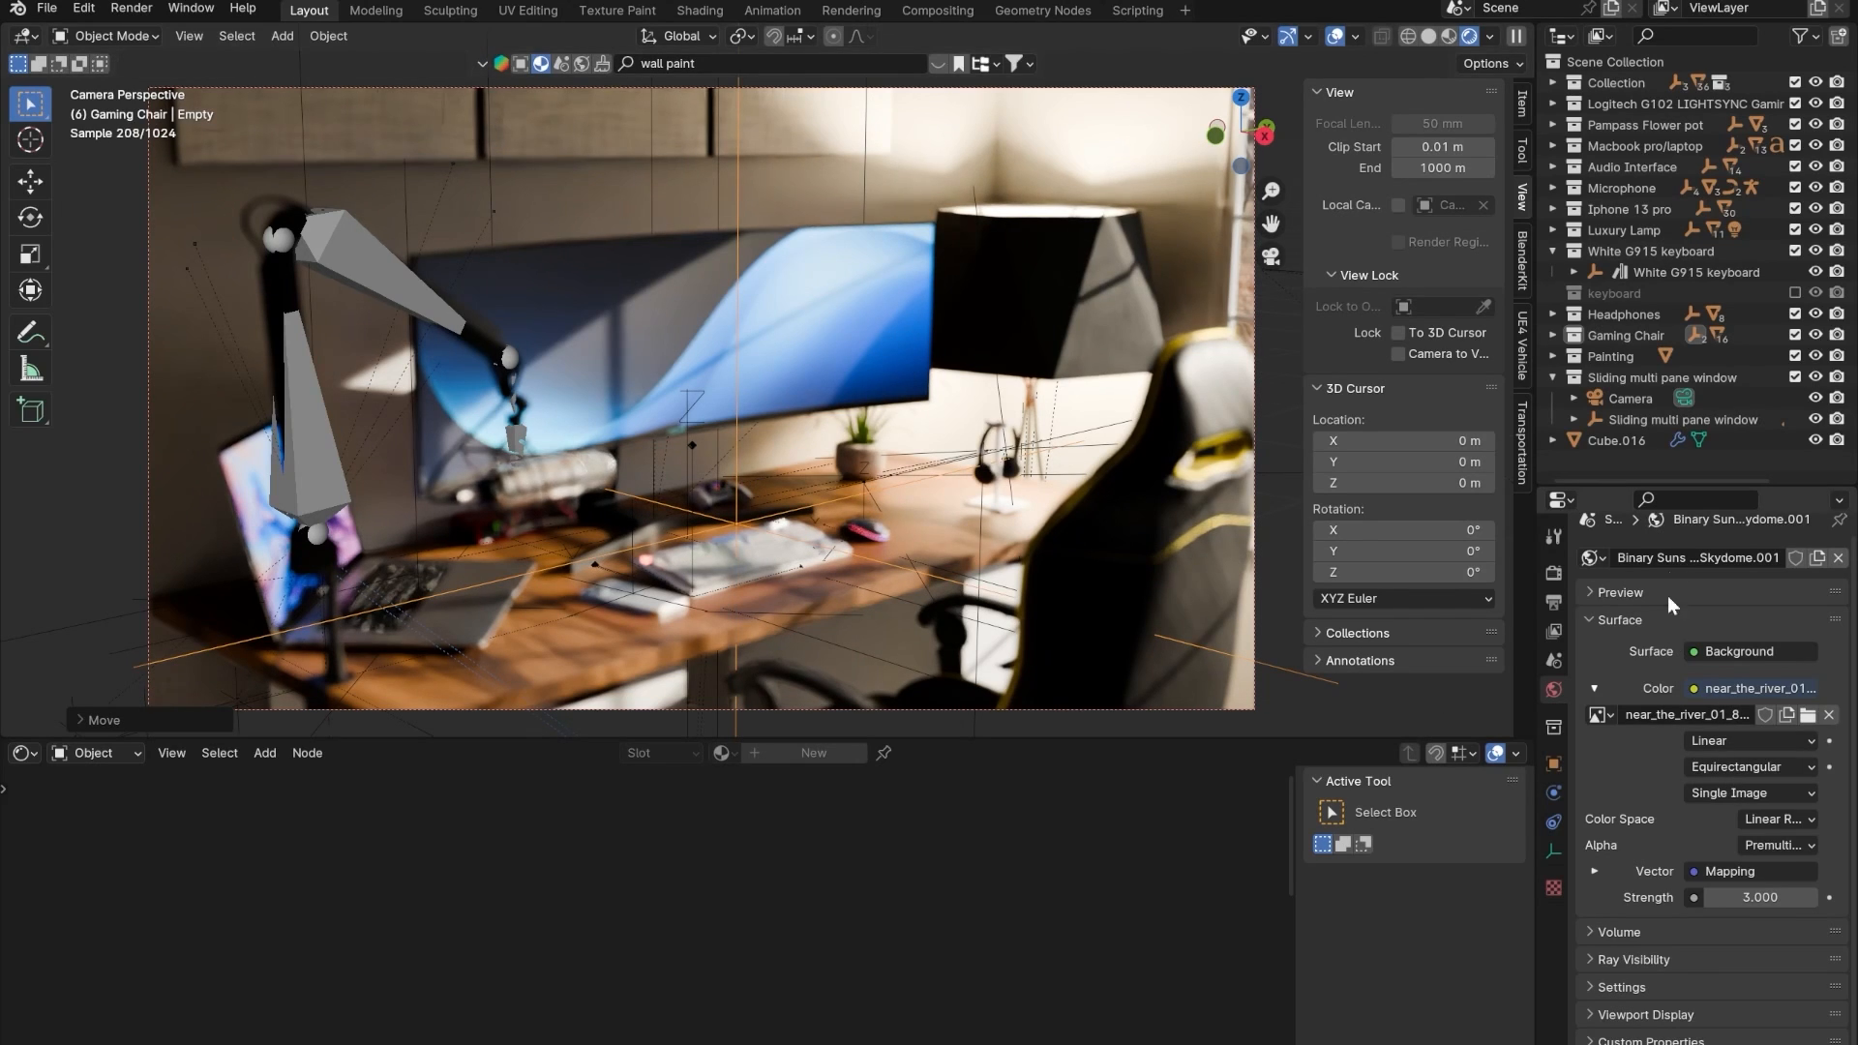
- Assign the new empty as the camera's depth of field focus object
{"action": "left_click", "coordinate": [1684, 397]}
{"action": "scroll", "coordinate": [1768, 960], "scroll_direction": "down", "scroll_amount": 5}
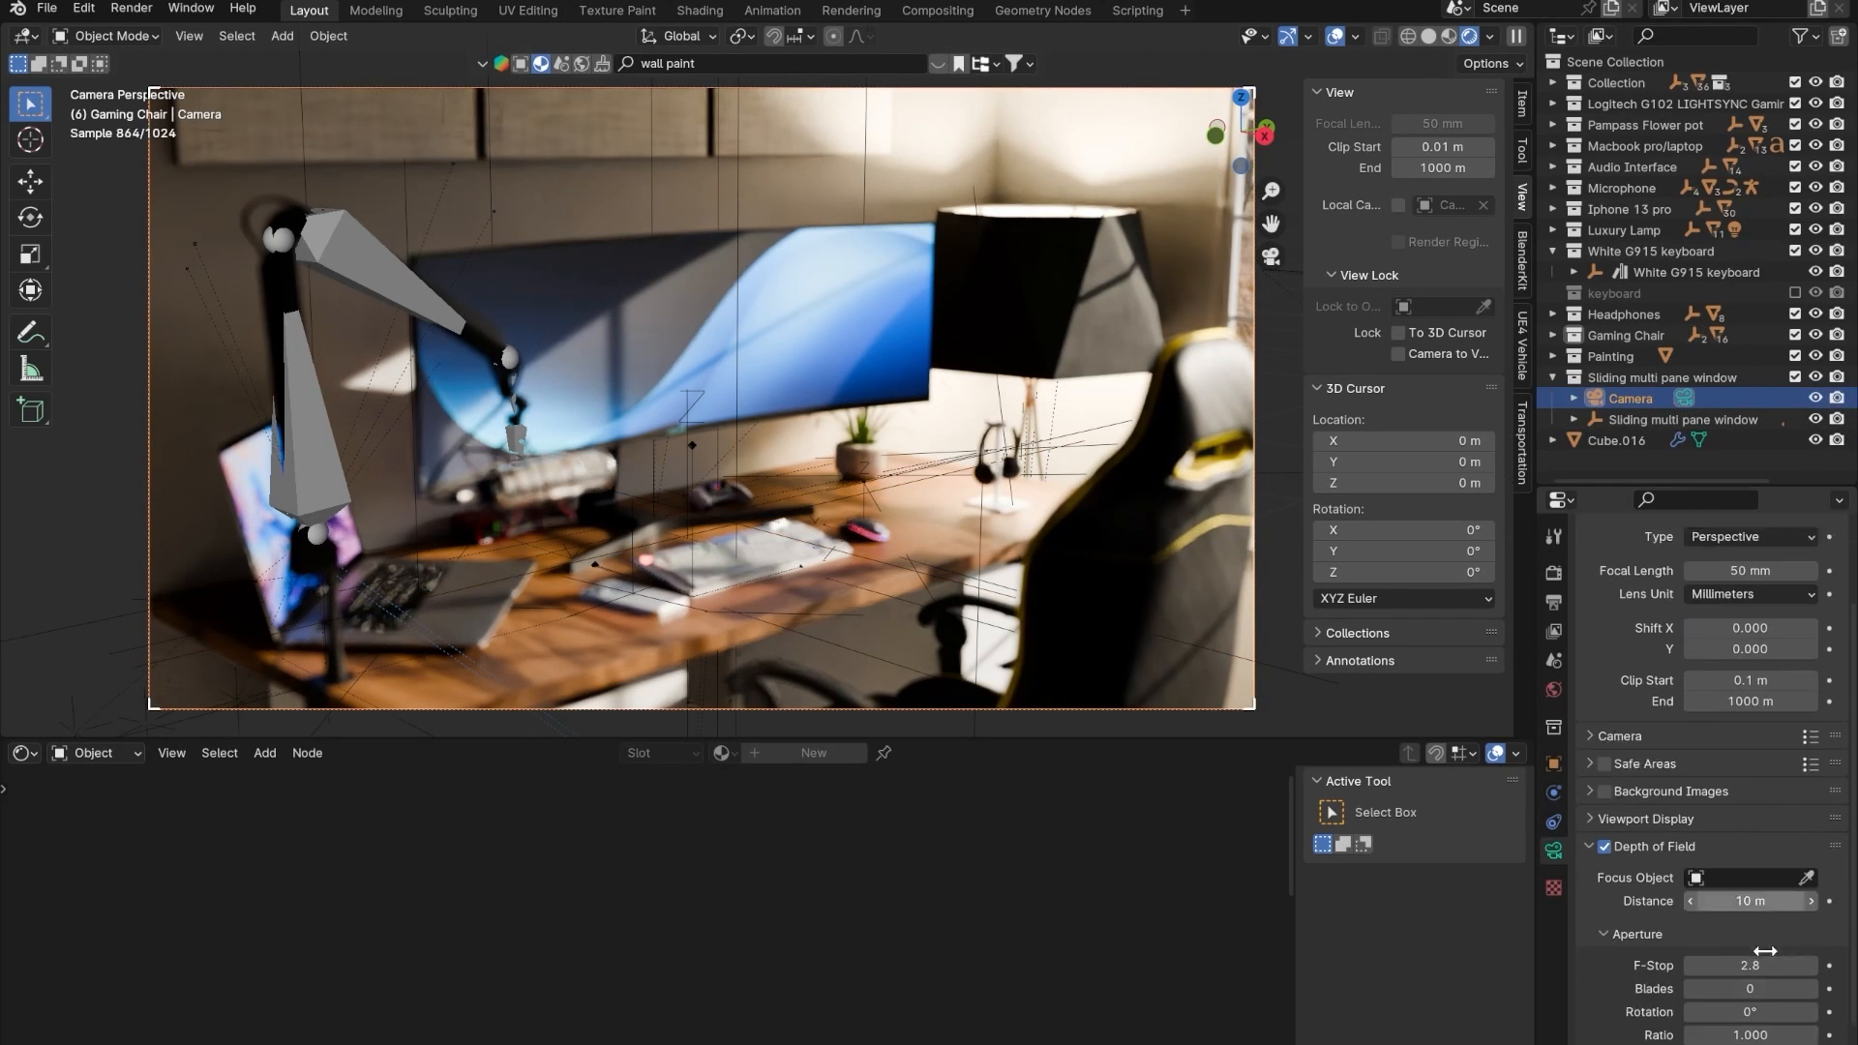
{"action": "left_click", "coordinate": [1807, 850]}
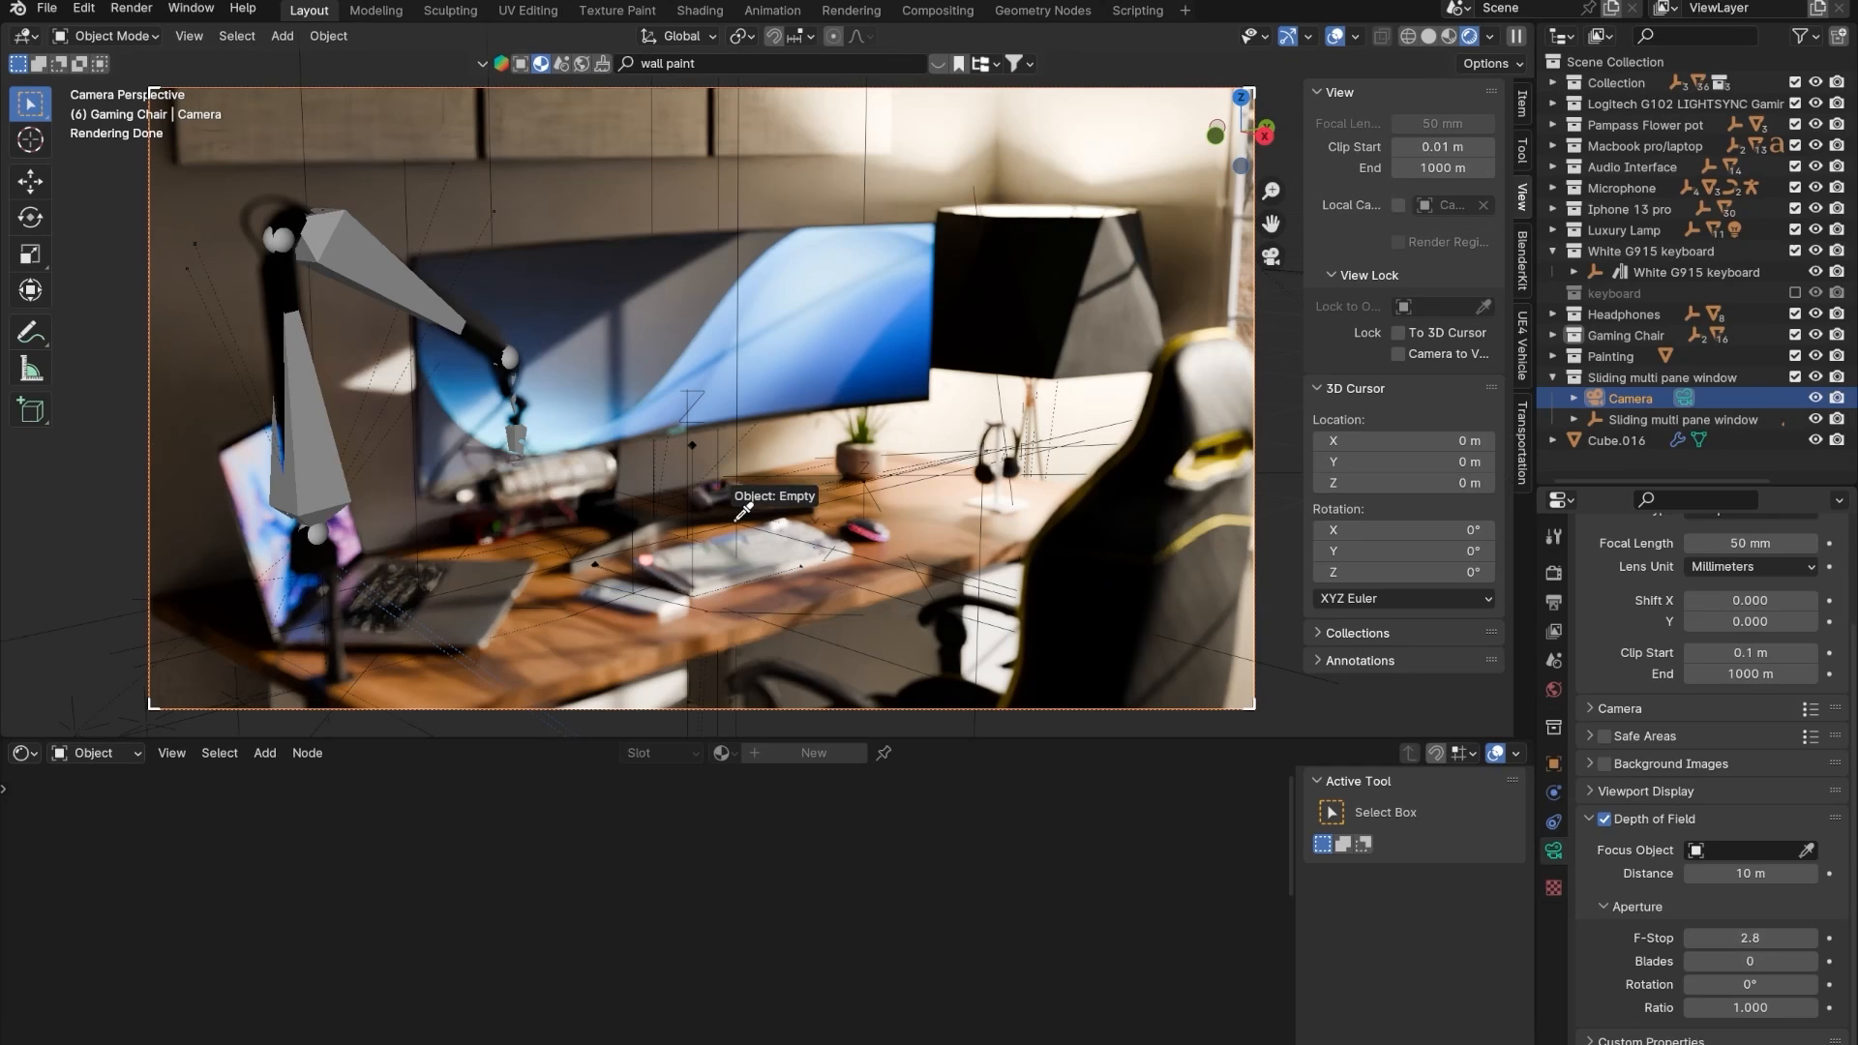
{"action": "left_click", "coordinate": [728, 515]}
{"action": "left_click", "coordinate": [773, 590]}
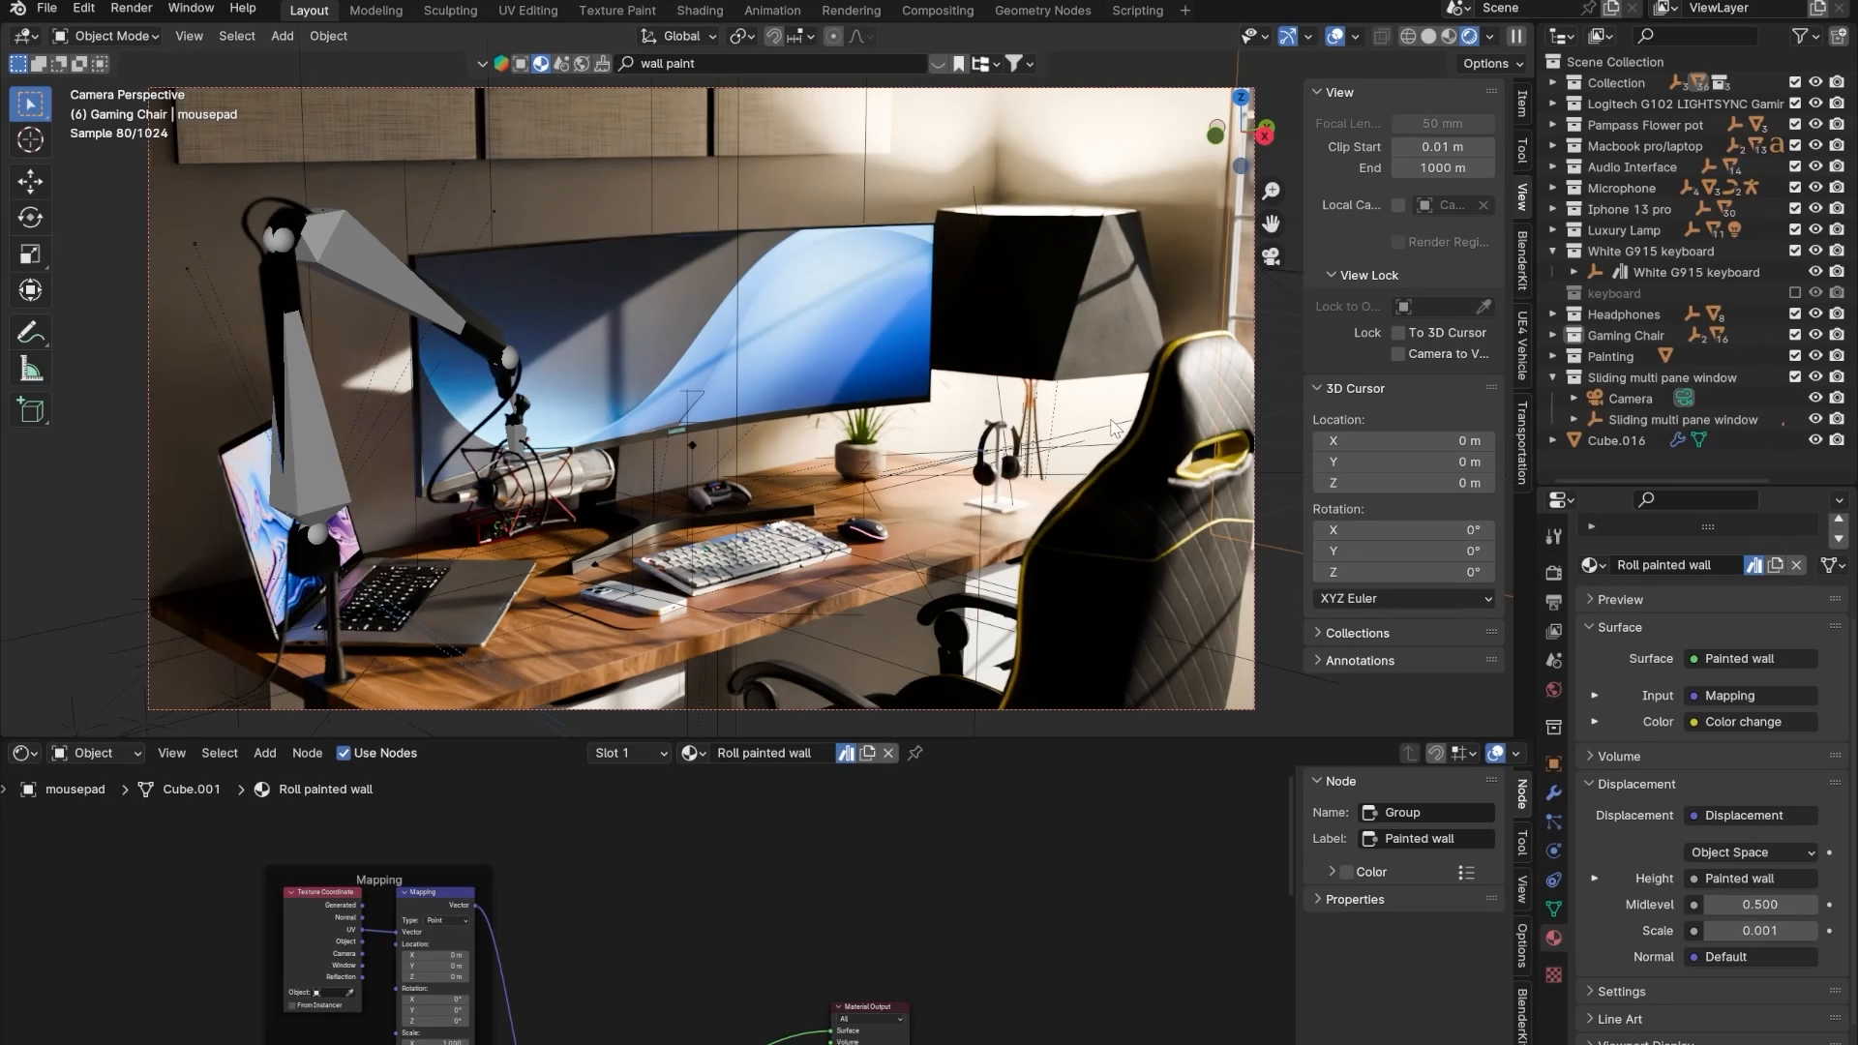
- Hide the overlays in the 3D viewport to show the clean render preview
{"action": "left_click", "coordinate": [1331, 36]}
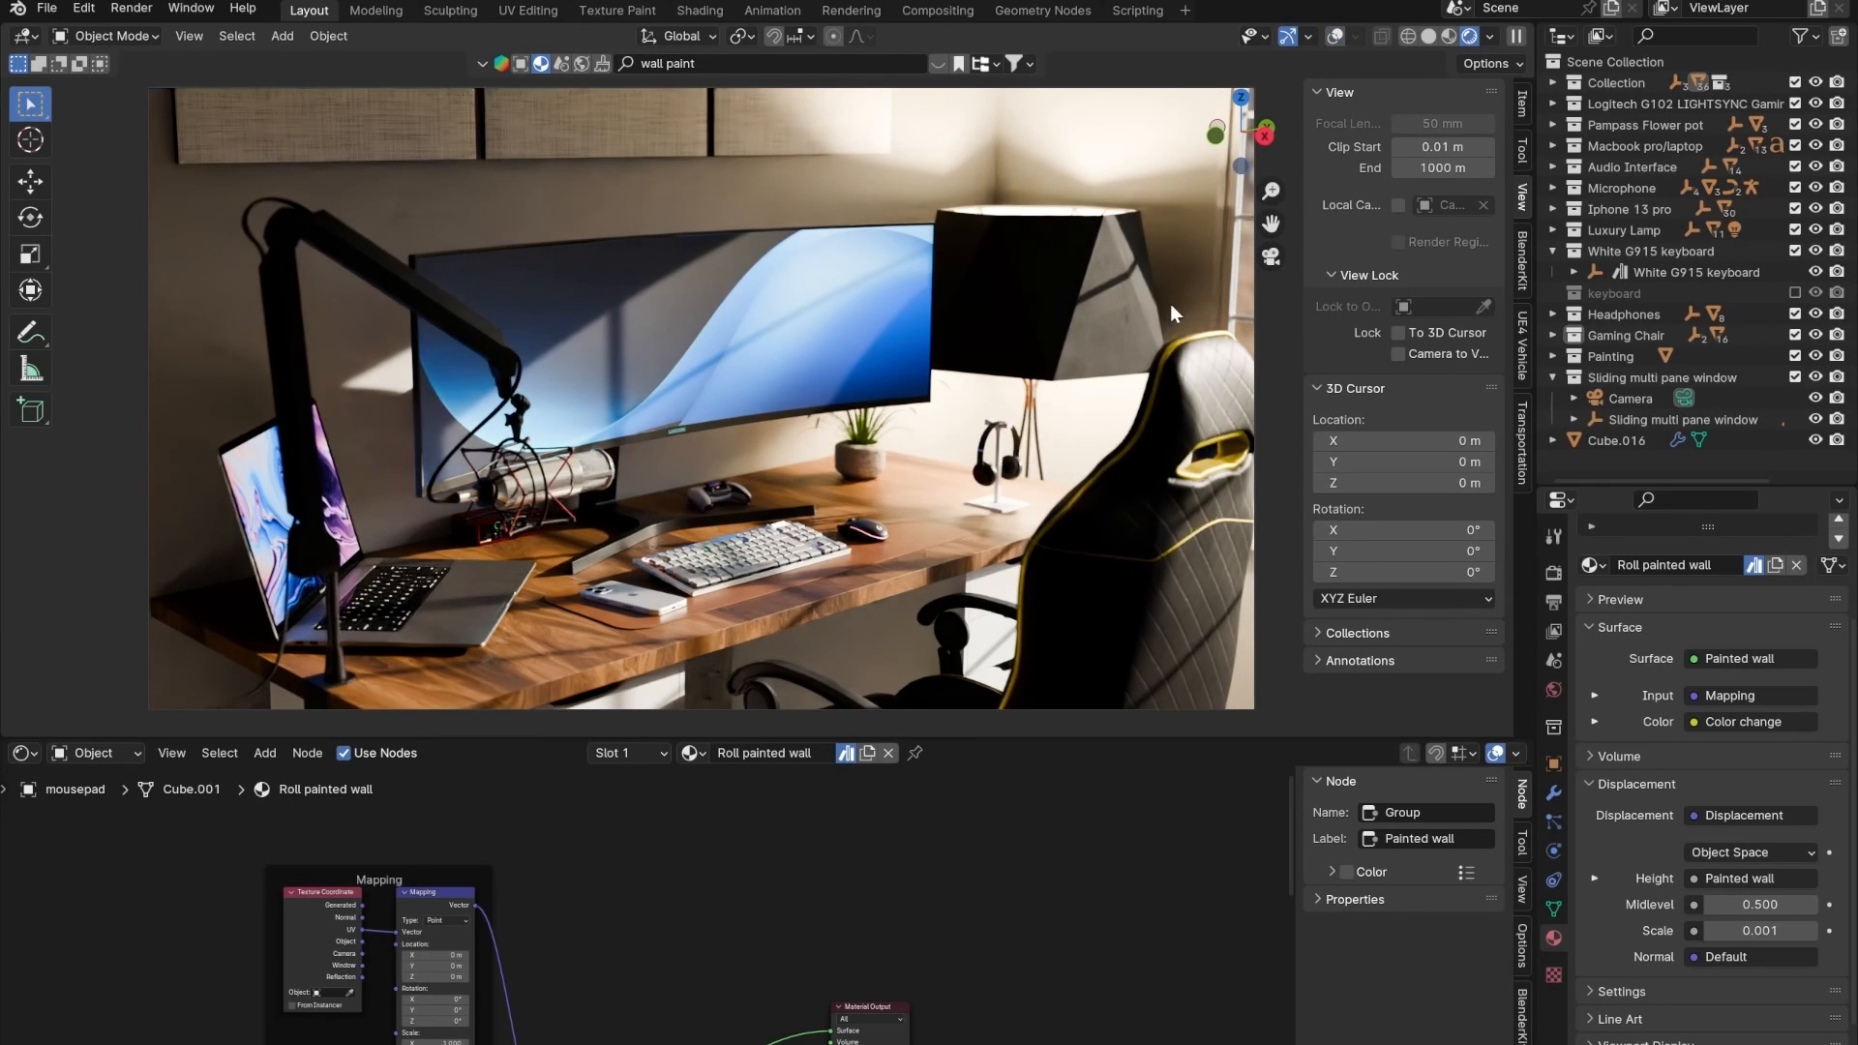
{"action": "scroll", "coordinate": [944, 366], "scroll_direction": "down", "scroll_amount": 1}
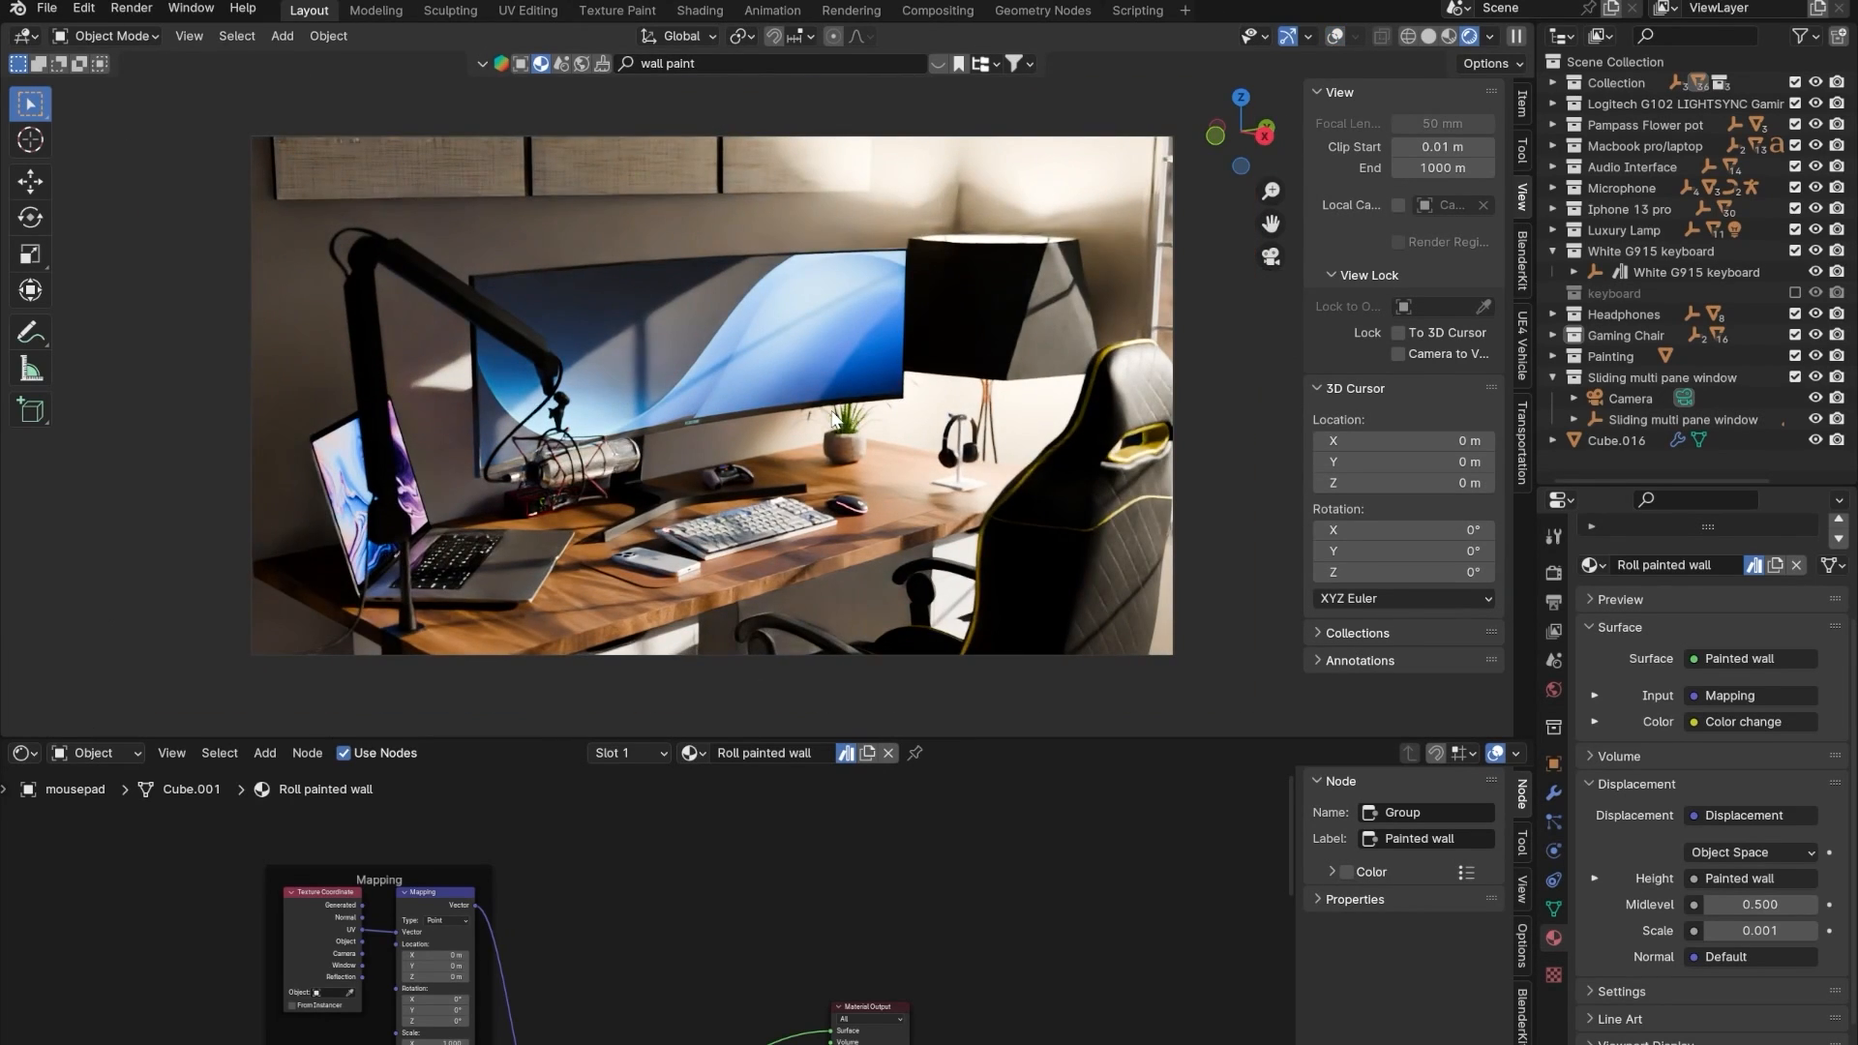
{"action": "middle_click_drag", "start_coordinate": [833, 413], "coordinate": [781, 428], "text": "shift"}
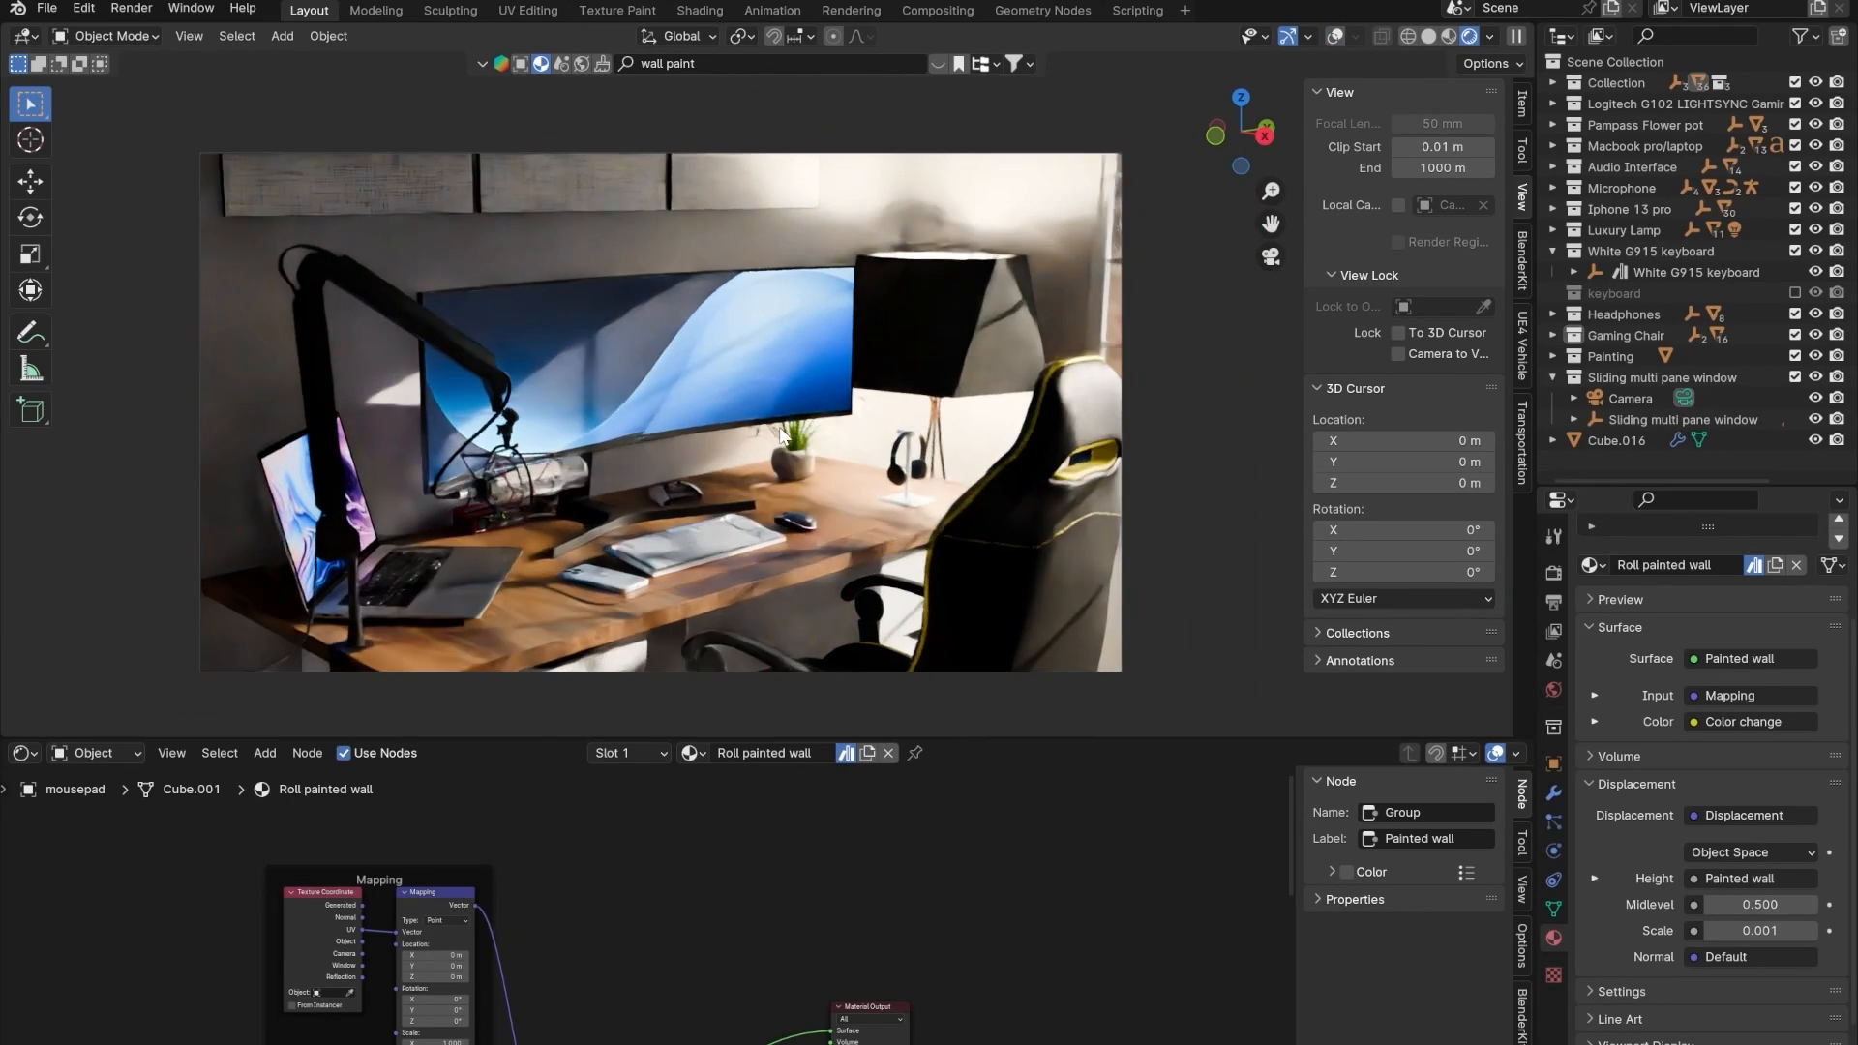
- Turn off the viewport noise threshold in the Cycles sampling settings
{"action": "left_click", "coordinate": [1555, 573]}
{"action": "scroll", "coordinate": [1647, 668], "scroll_direction": "up", "scroll_amount": 2}
{"action": "left_click", "coordinate": [1699, 695]}
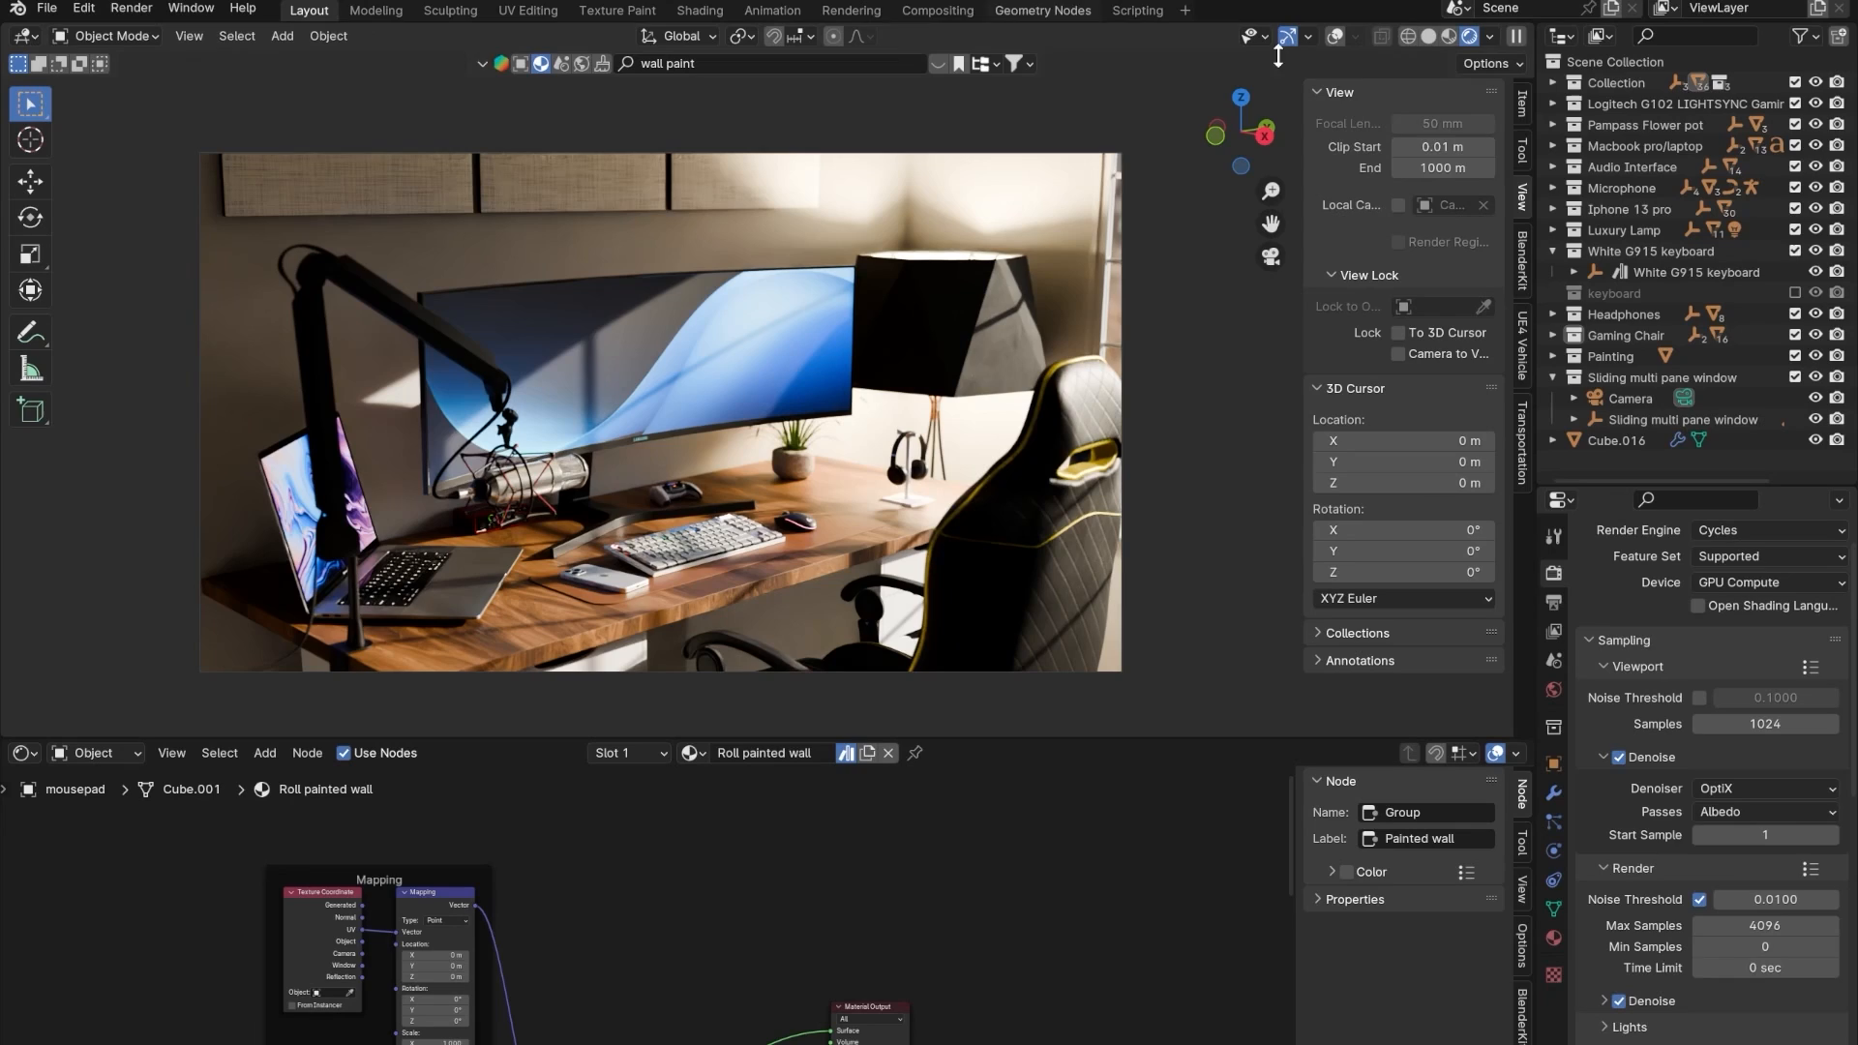
{"action": "left_click", "coordinate": [1326, 37]}
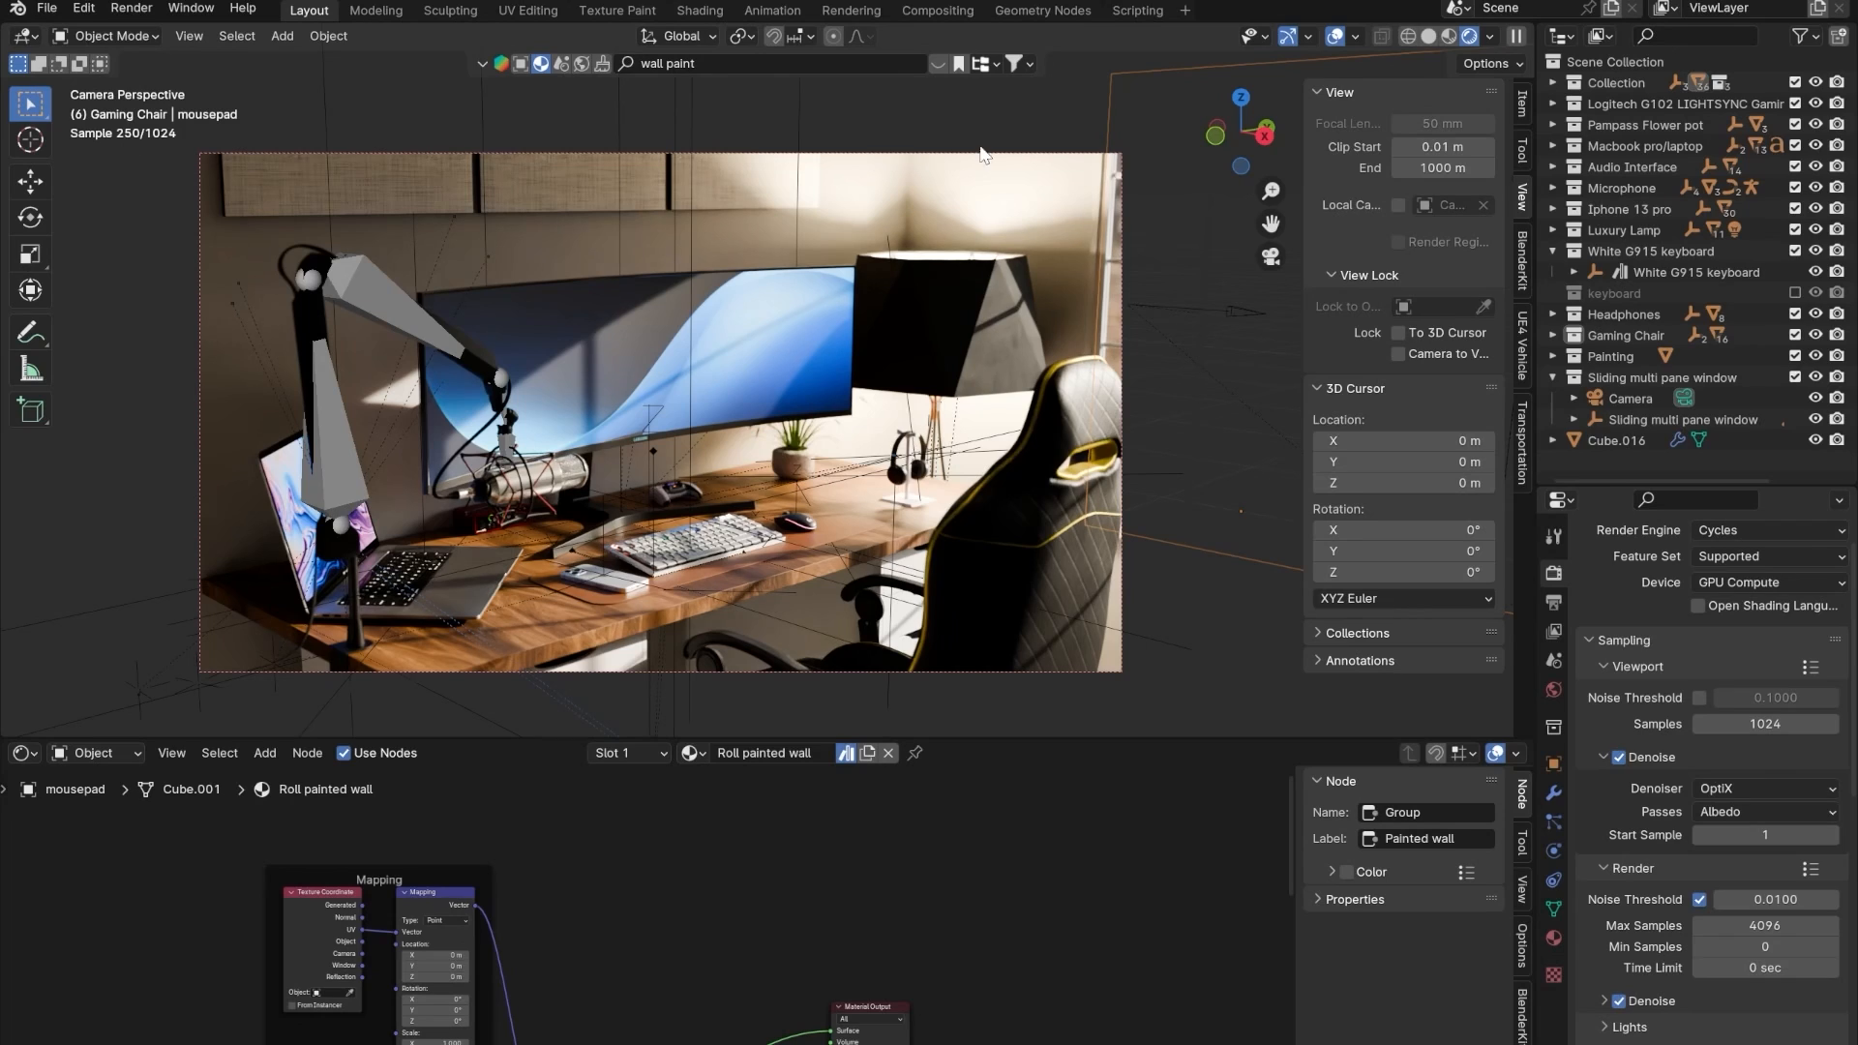
{"action": "left_click", "coordinate": [1335, 36]}
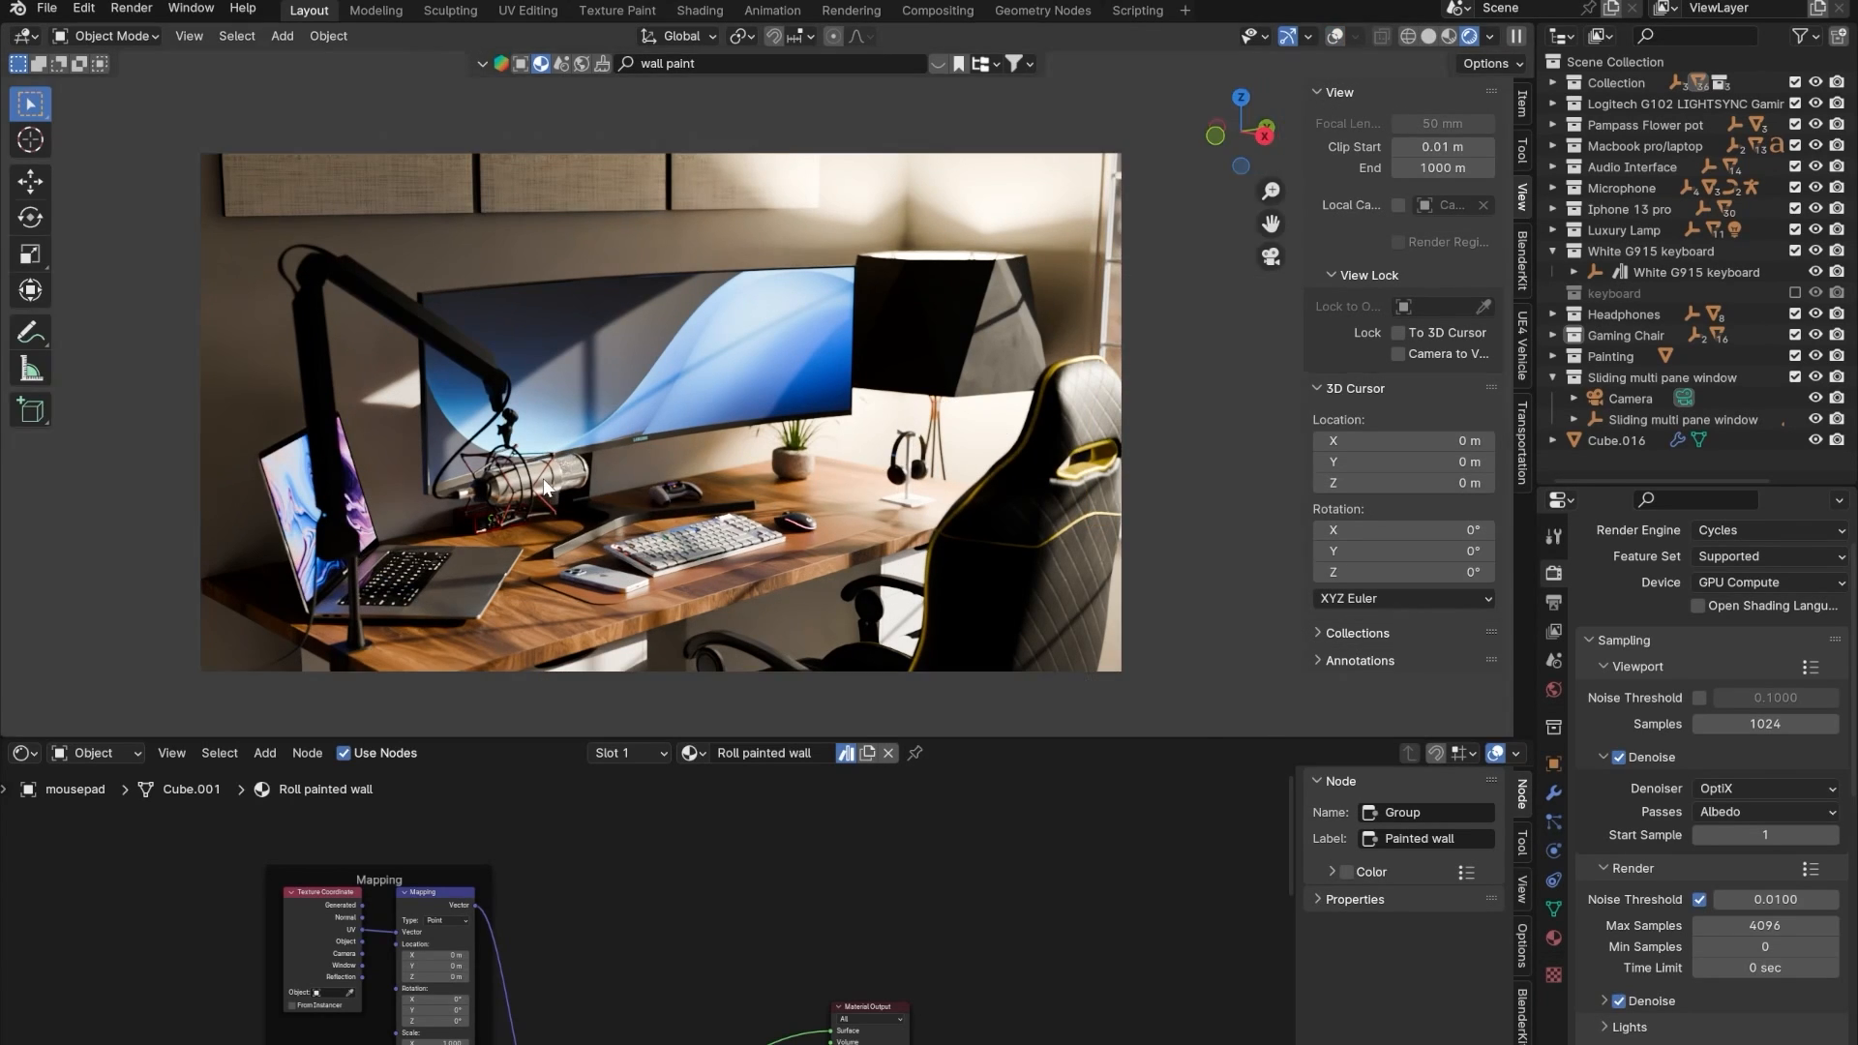
- Select the SAMSUNG logo text on the monitor's lower bezel and change its base color to light grey with saturation 0 and value 0.641
{"action": "scroll", "coordinate": [678, 523], "scroll_direction": "up", "scroll_amount": 6}
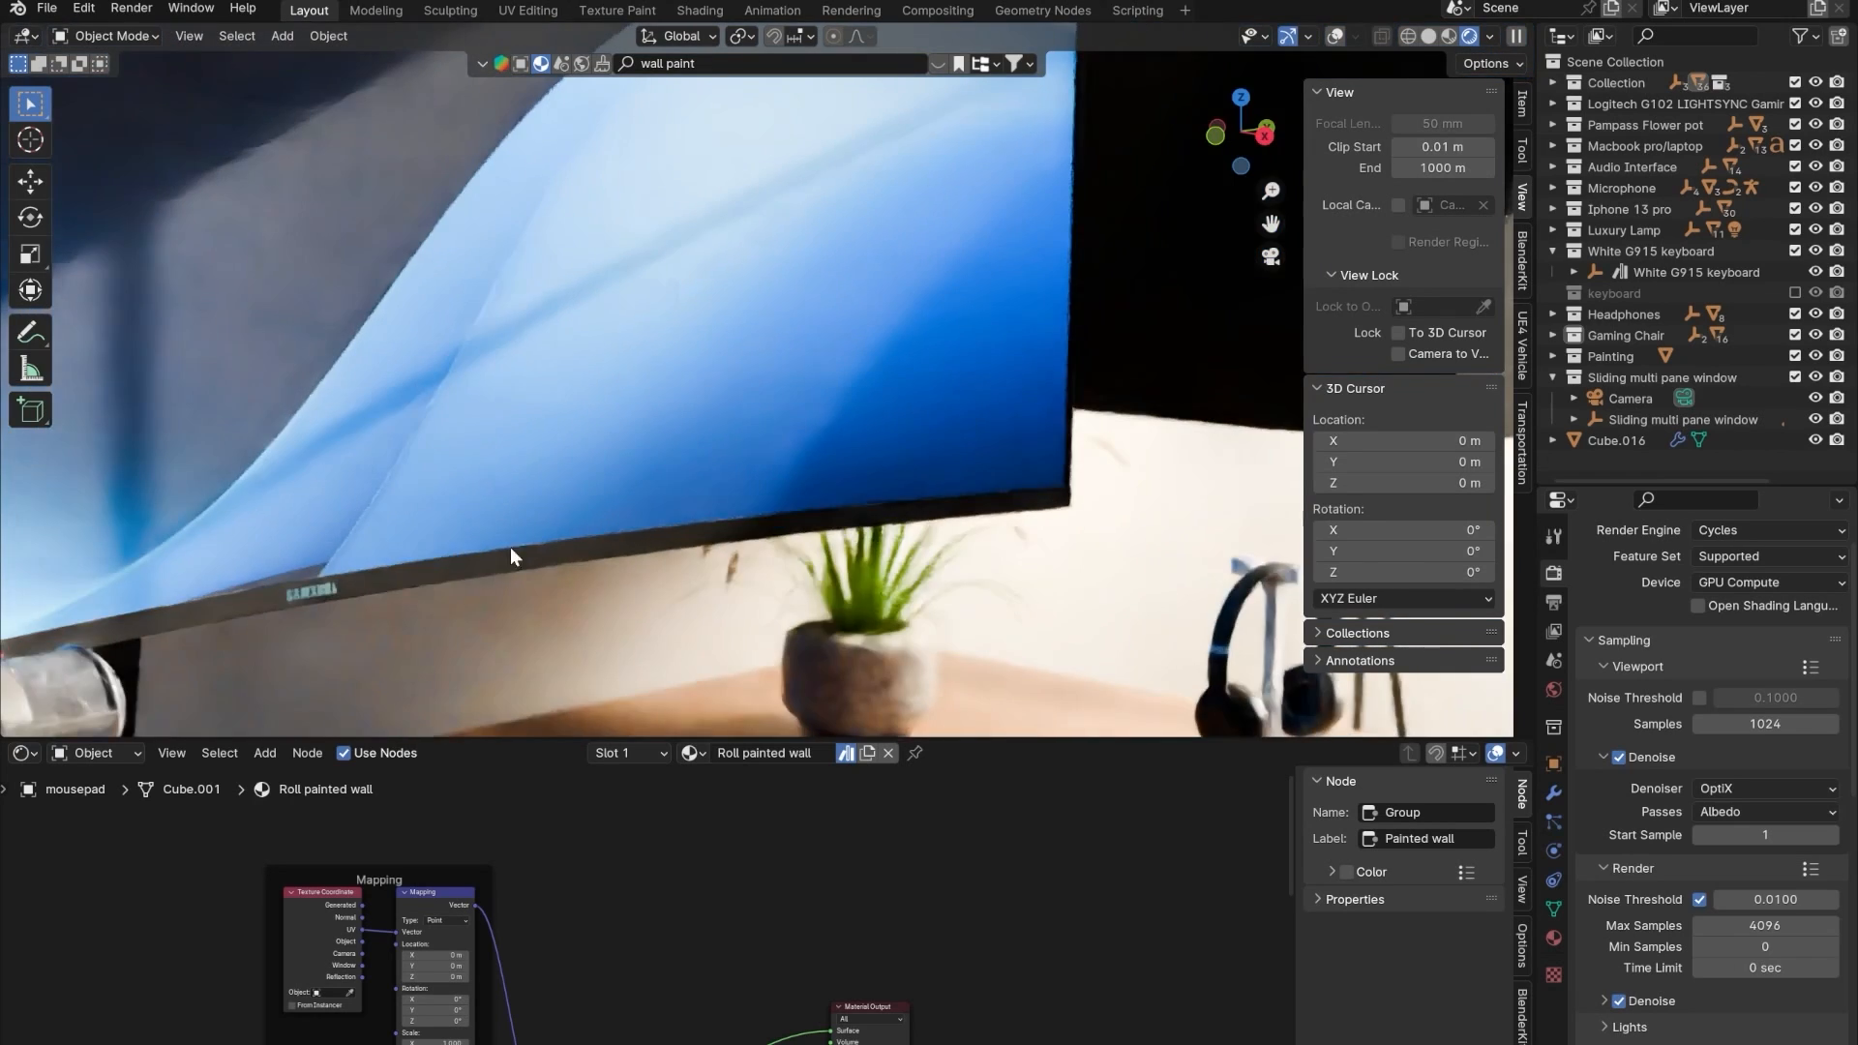
{"action": "middle_click_drag", "start_coordinate": [509, 548], "coordinate": [790, 409], "text": "shift"}
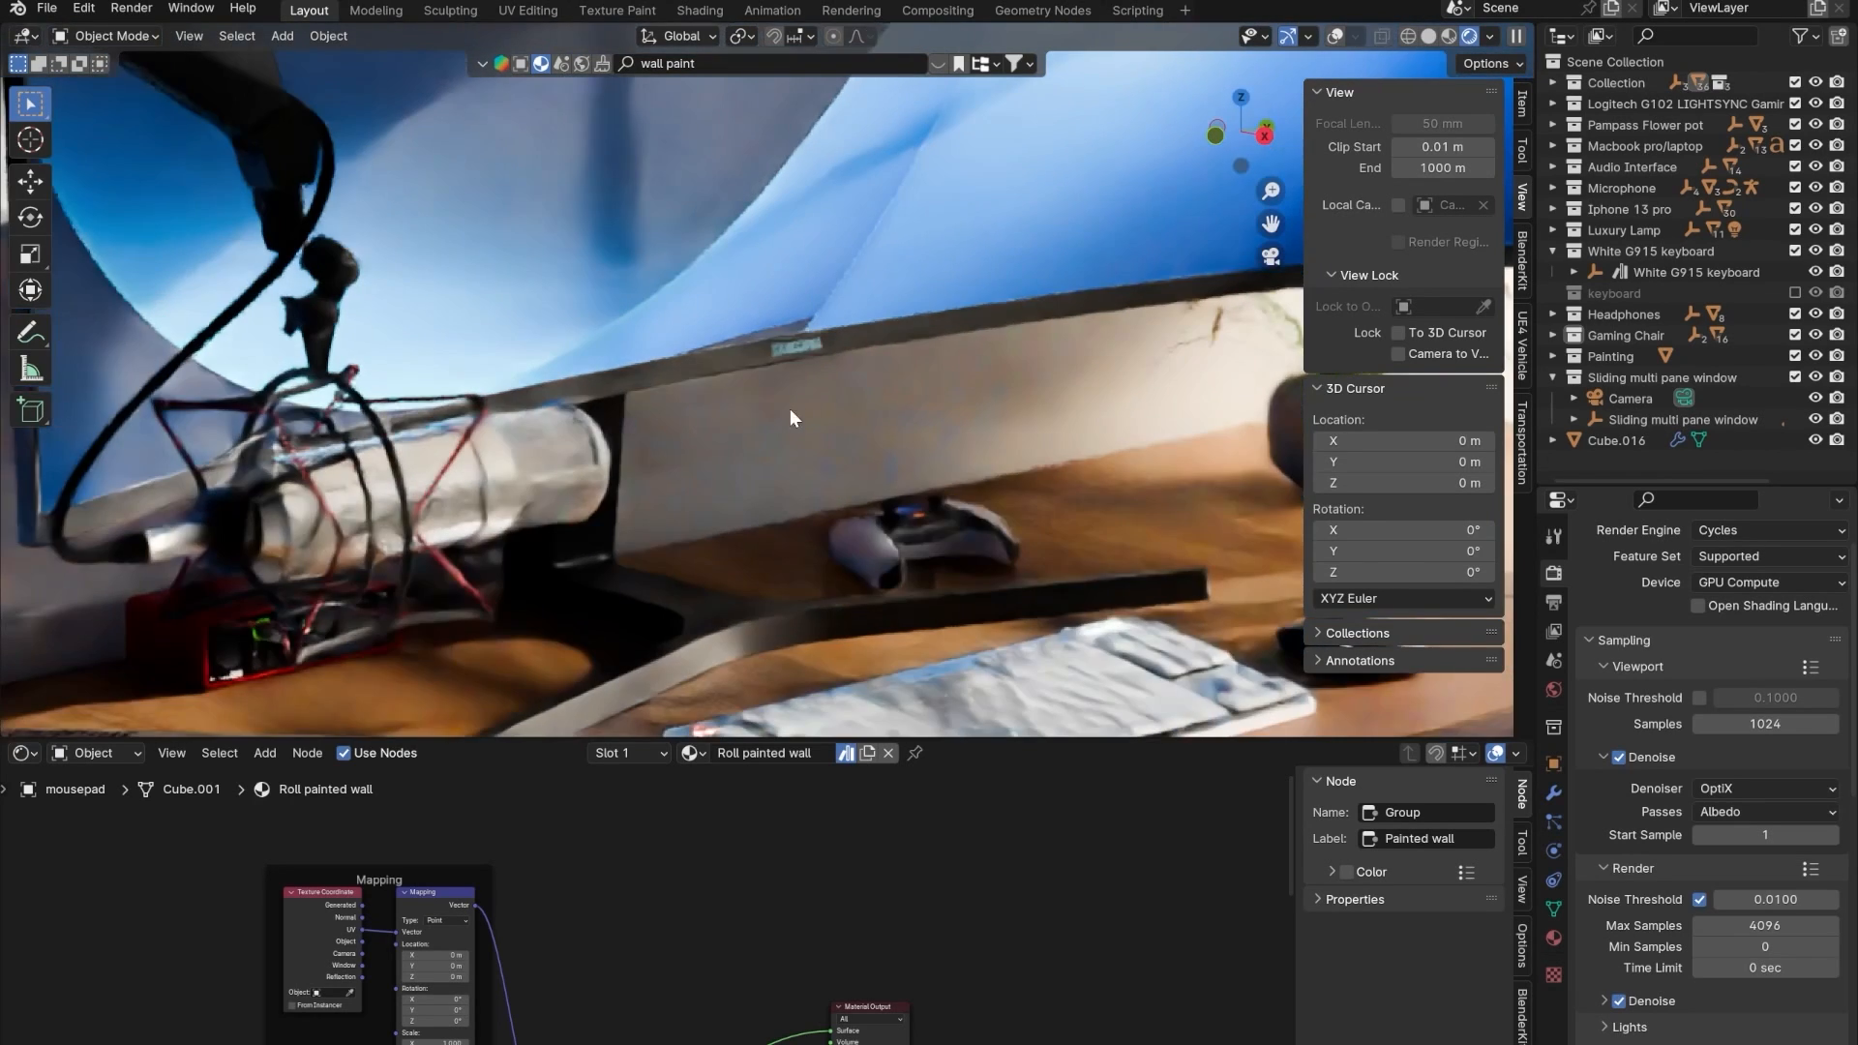
{"action": "scroll", "coordinate": [804, 403], "scroll_direction": "up", "scroll_amount": 6}
{"action": "middle_click_drag", "start_coordinate": [861, 353], "coordinate": [718, 416], "text": "shift"}
{"action": "left_click", "coordinate": [668, 386]}
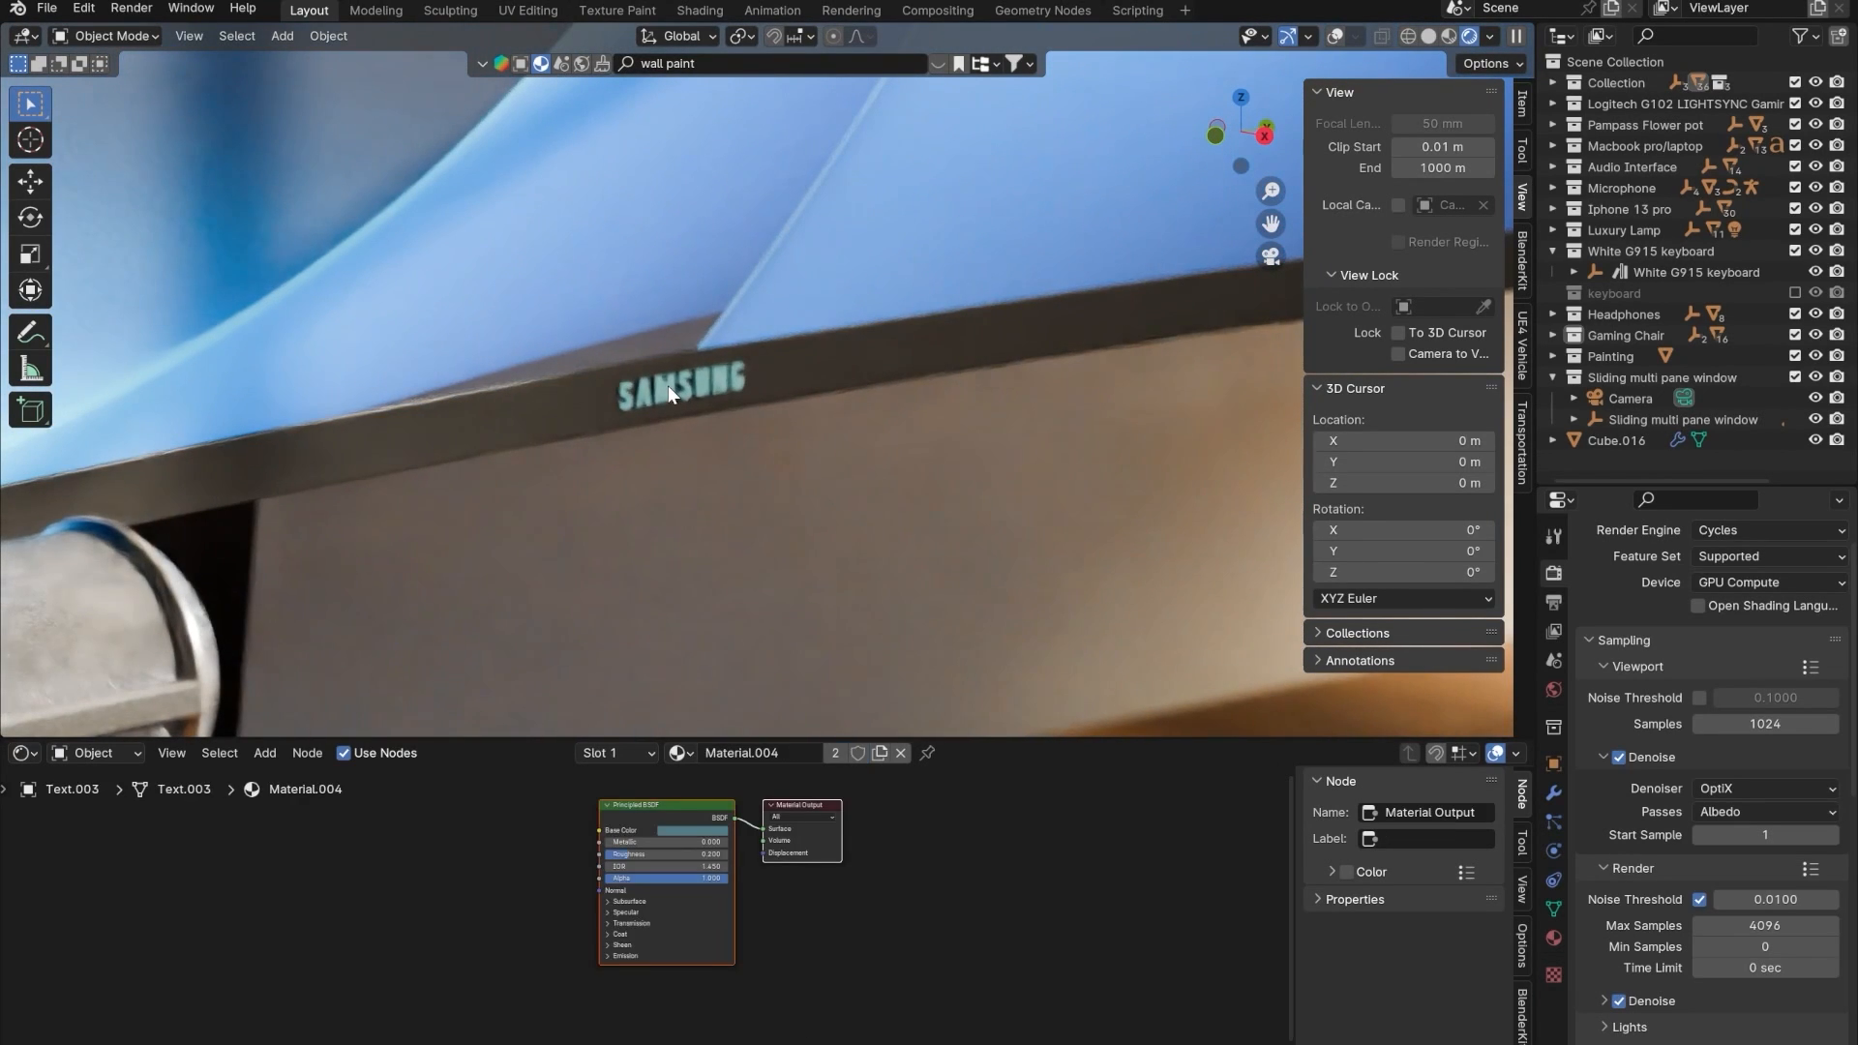
{"action": "scroll", "coordinate": [726, 857], "scroll_direction": "up", "scroll_amount": 3}
{"action": "left_click", "coordinate": [693, 782]}
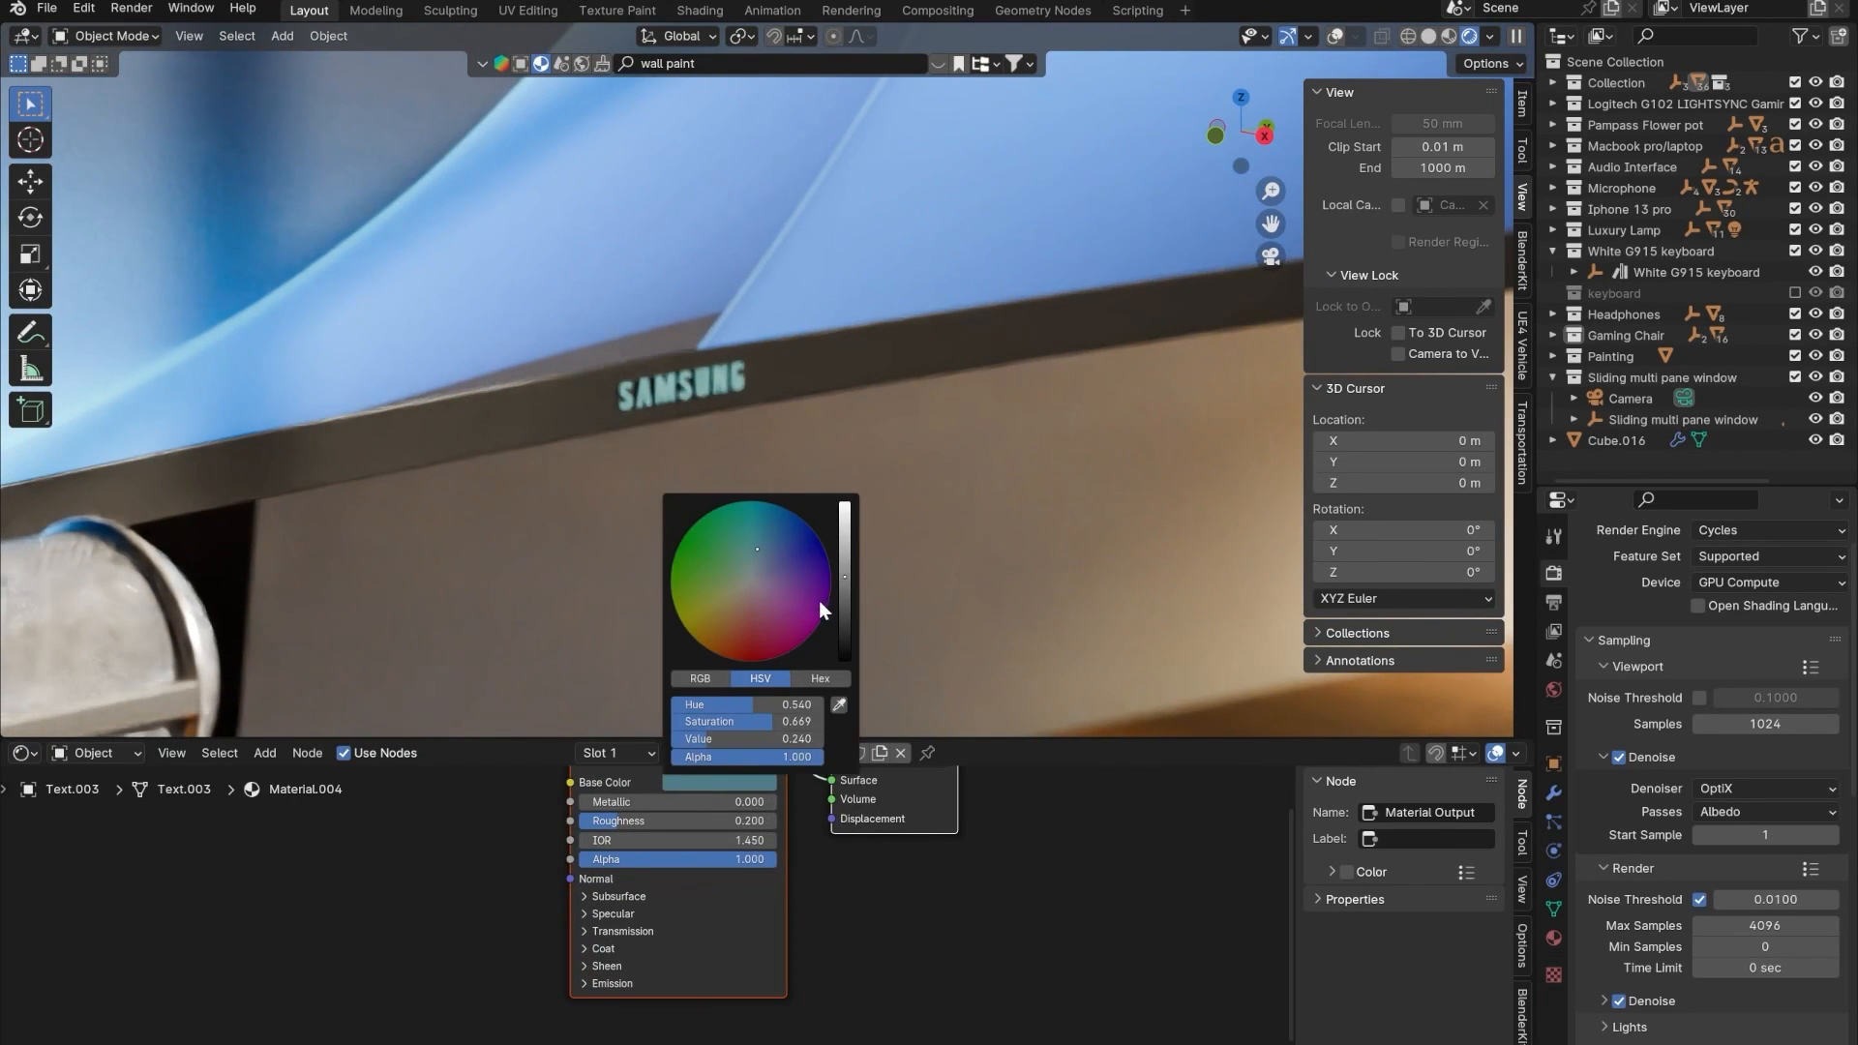
{"action": "left_click_drag", "start_coordinate": [845, 578], "coordinate": [845, 528]}
{"action": "left_click_drag", "start_coordinate": [793, 722], "coordinate": [670, 724]}
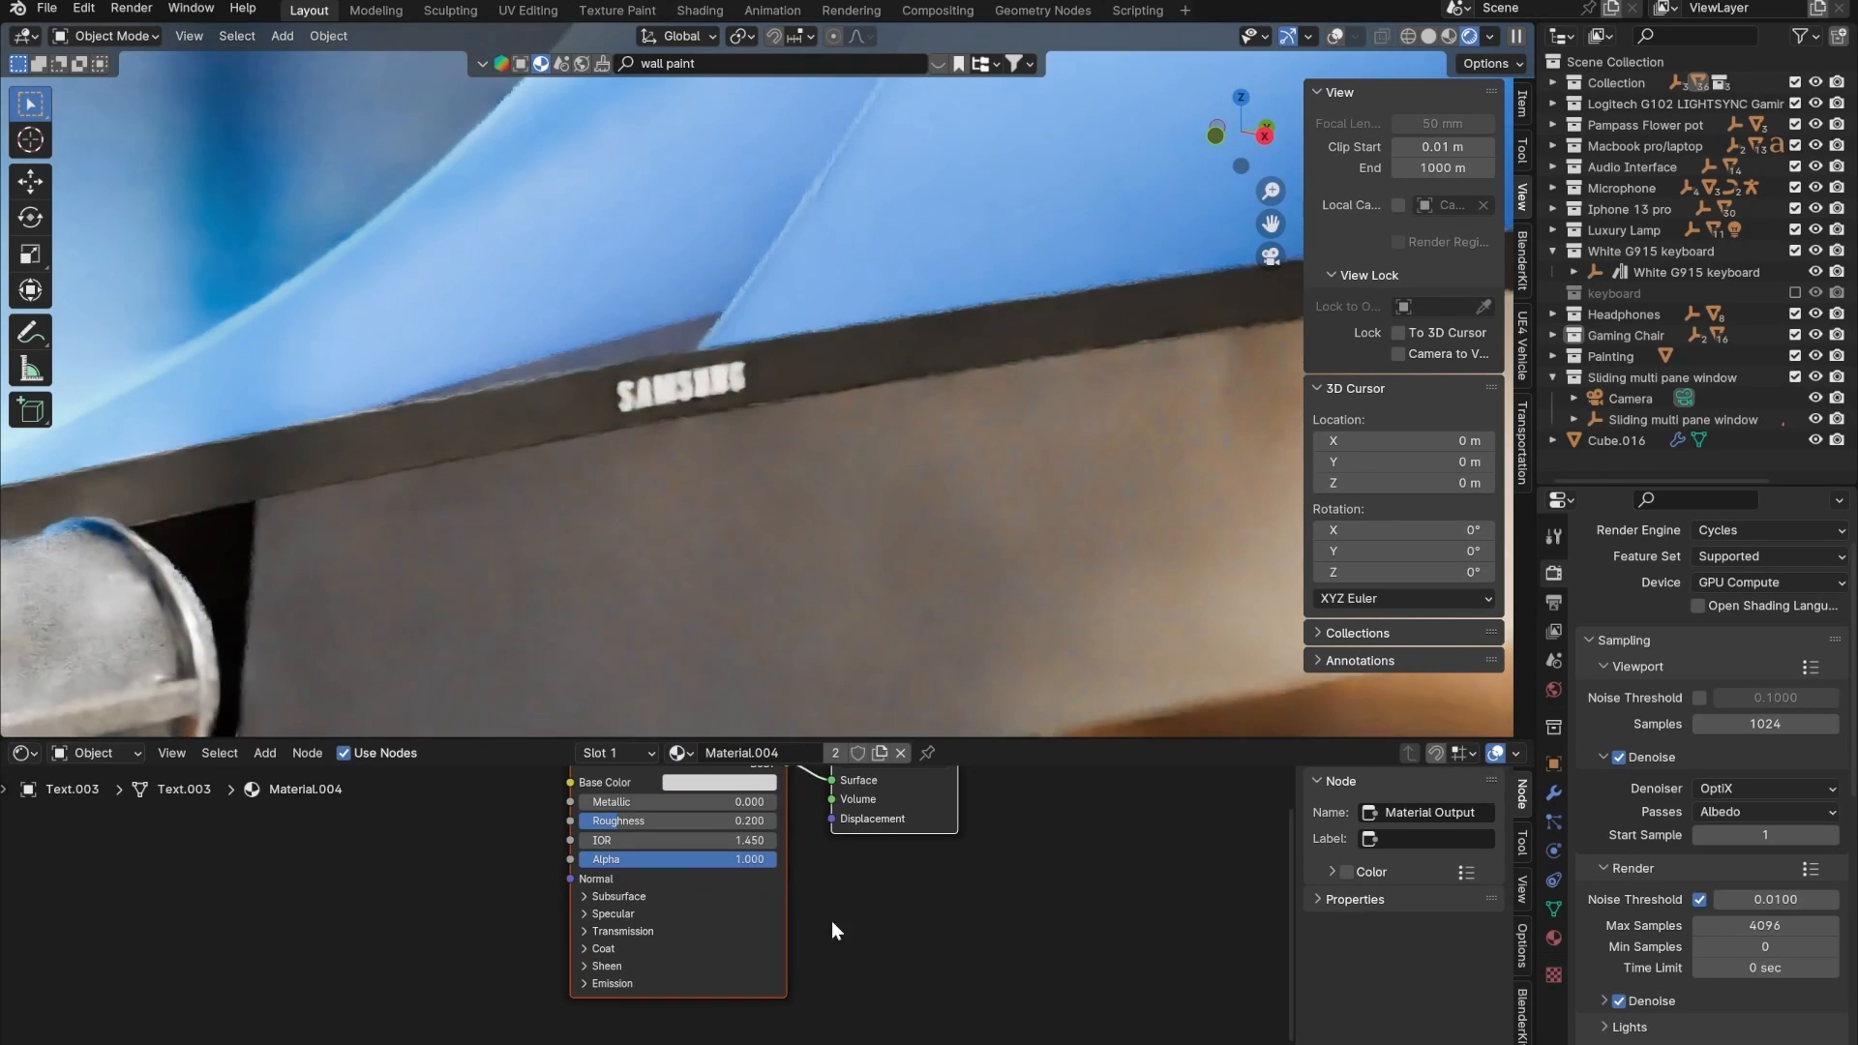
- Make the SAMSUNG logo material fully metallic at 1.000 and adjust its base color to a near-white grey
{"action": "left_click", "coordinate": [741, 784]}
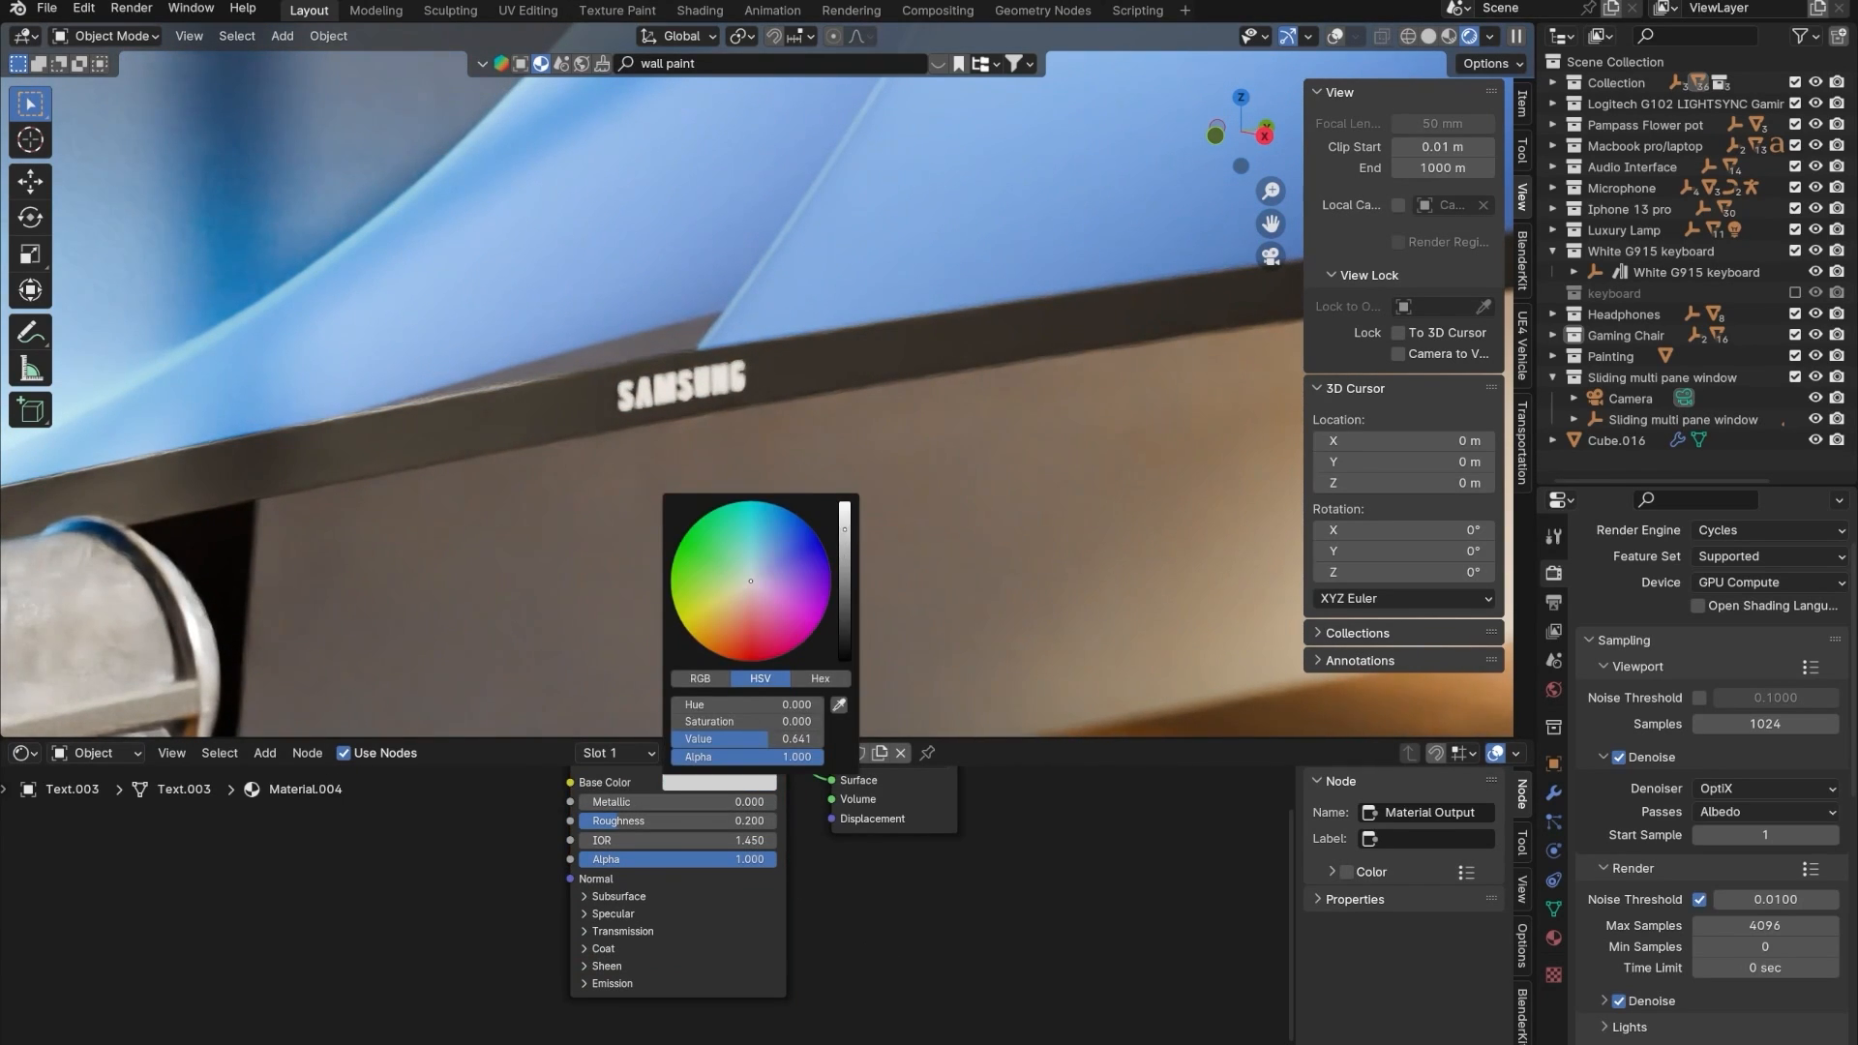
{"action": "left_click_drag", "start_coordinate": [845, 530], "coordinate": [845, 571]}
{"action": "left_click_drag", "start_coordinate": [634, 802], "coordinate": [776, 801]}
{"action": "left_click", "coordinate": [746, 782]}
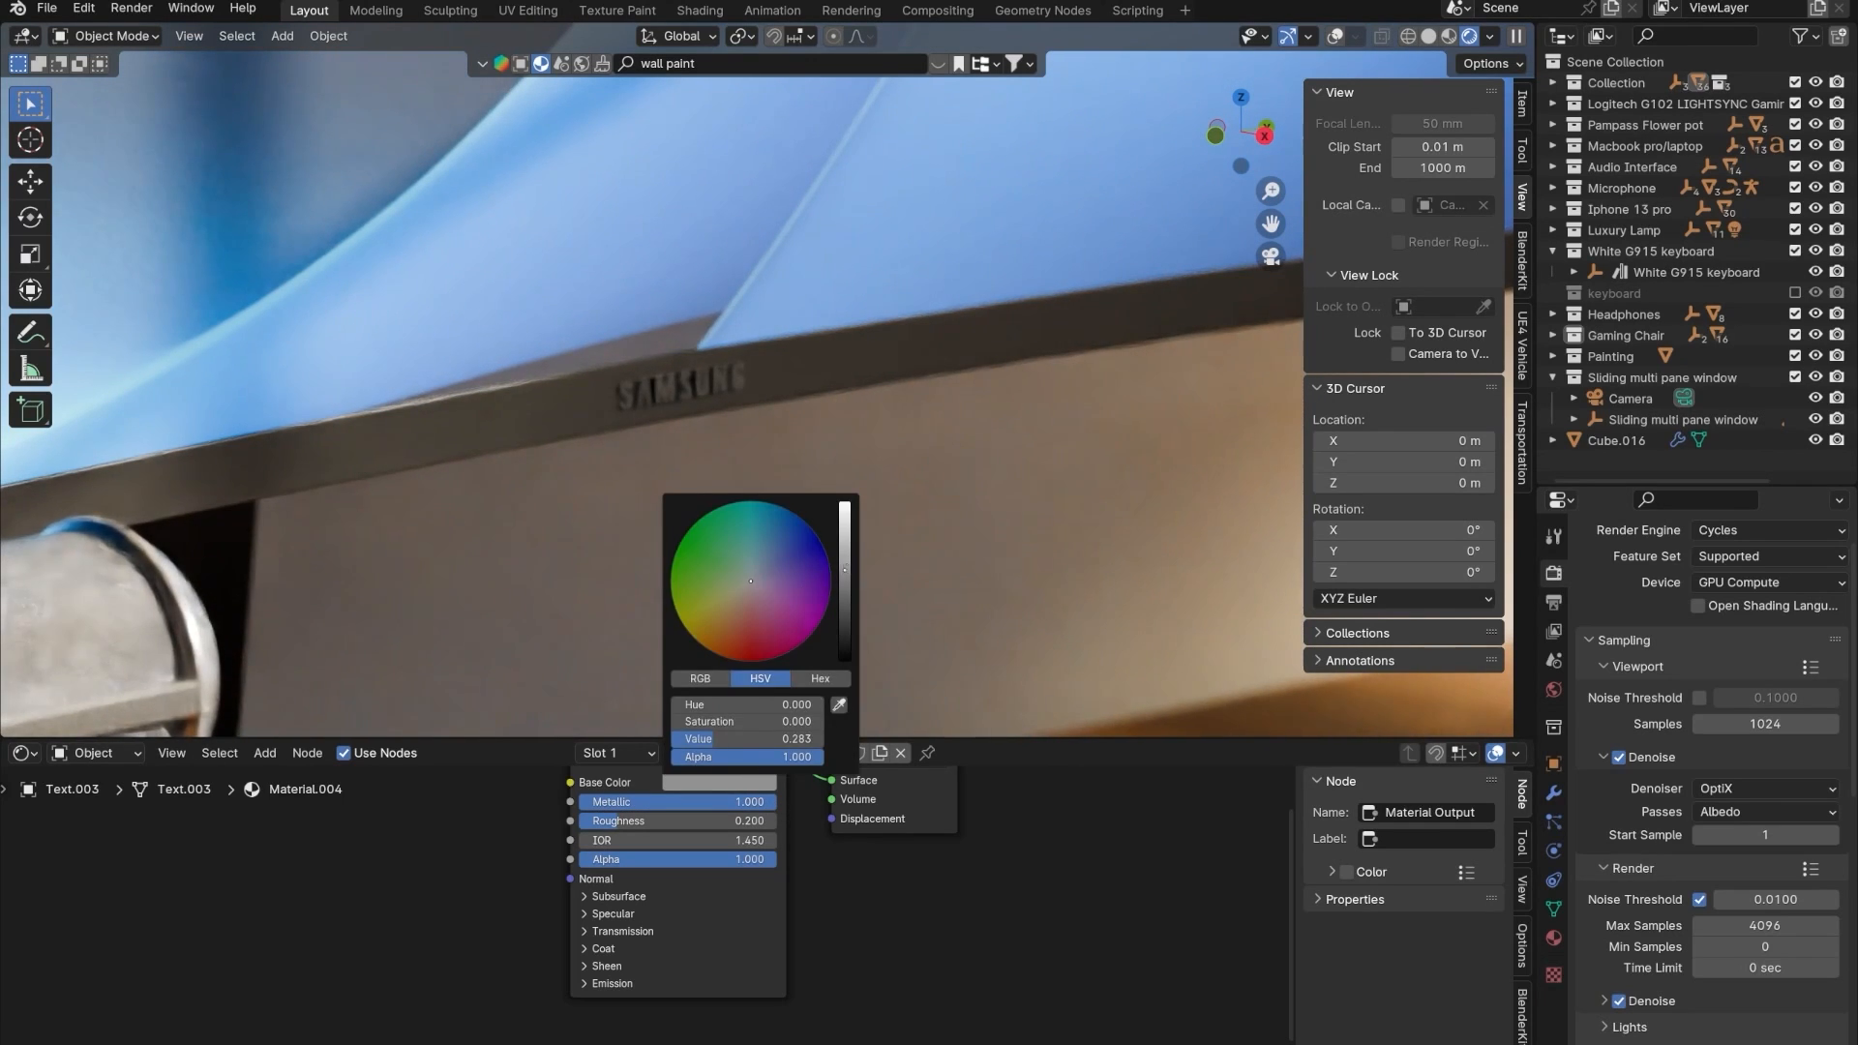
{"action": "left_click_drag", "start_coordinate": [845, 570], "coordinate": [845, 520]}
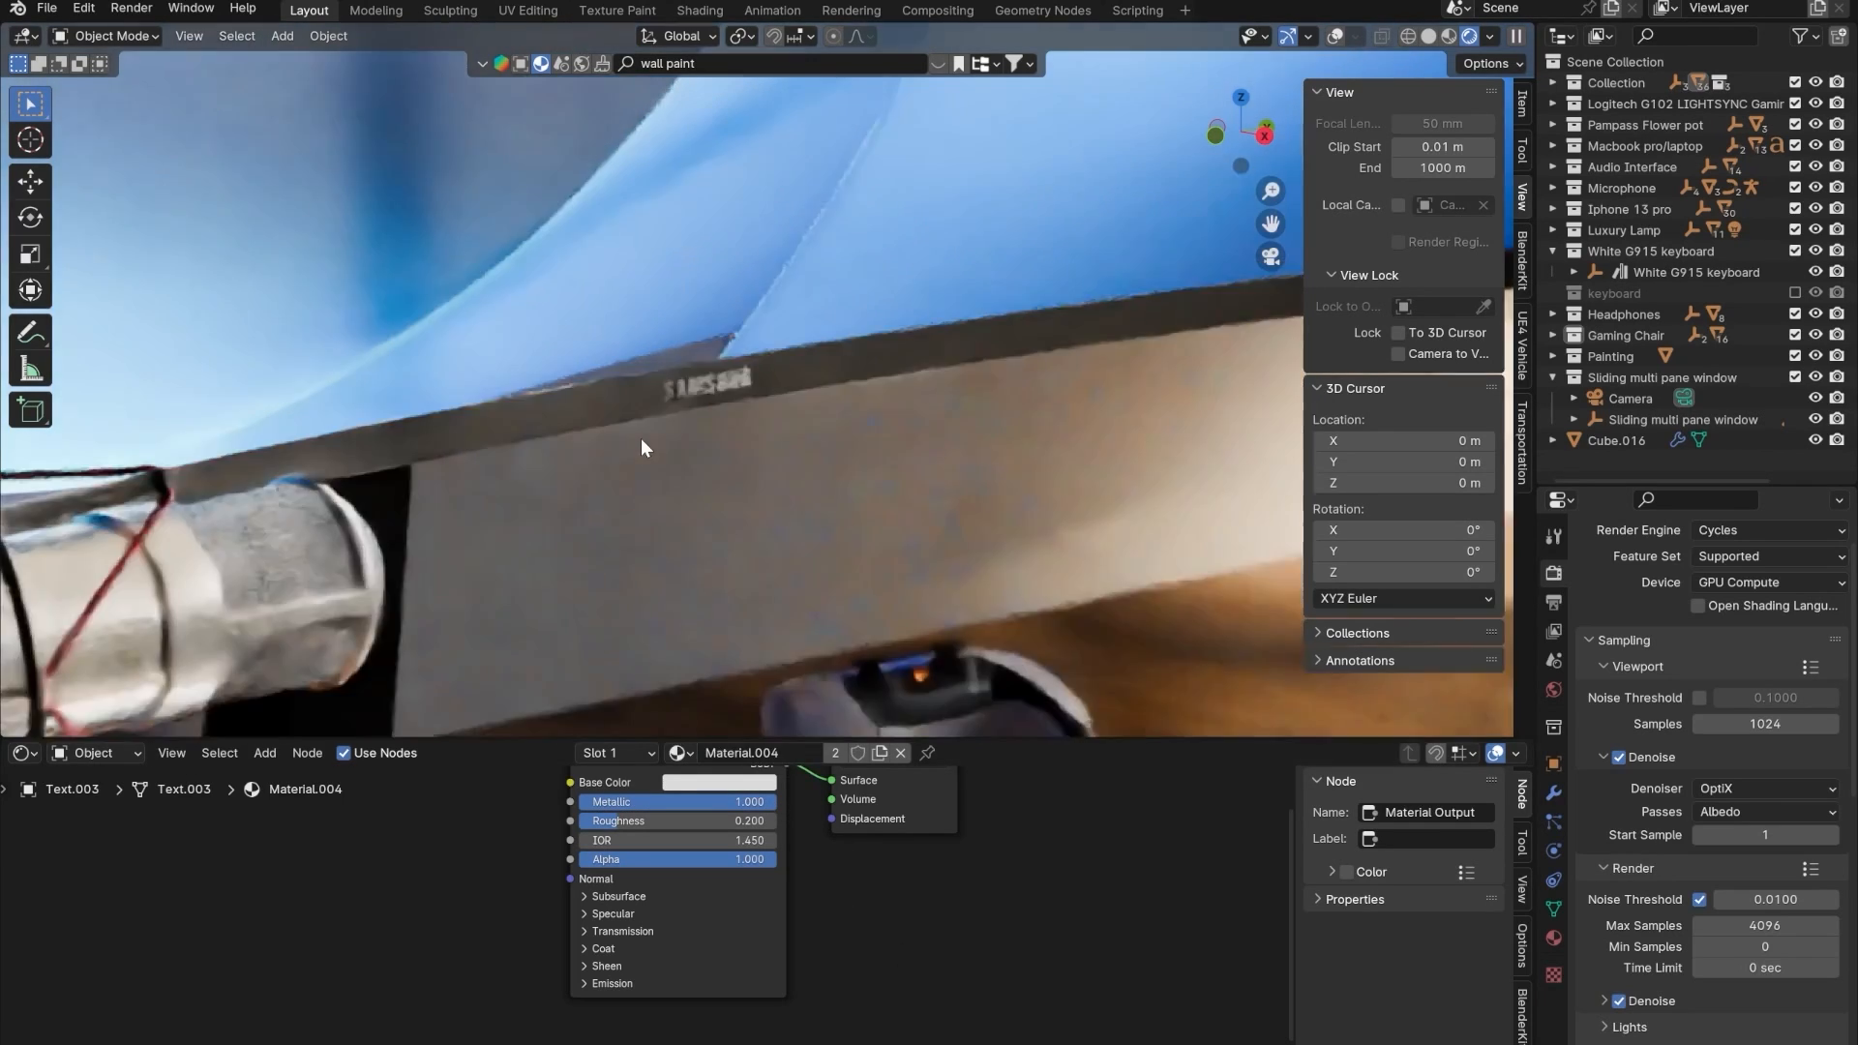
- Fit the camera view and place the desk.png reference image in a smaller window beside the render preview
{"action": "key", "text": "Home"}
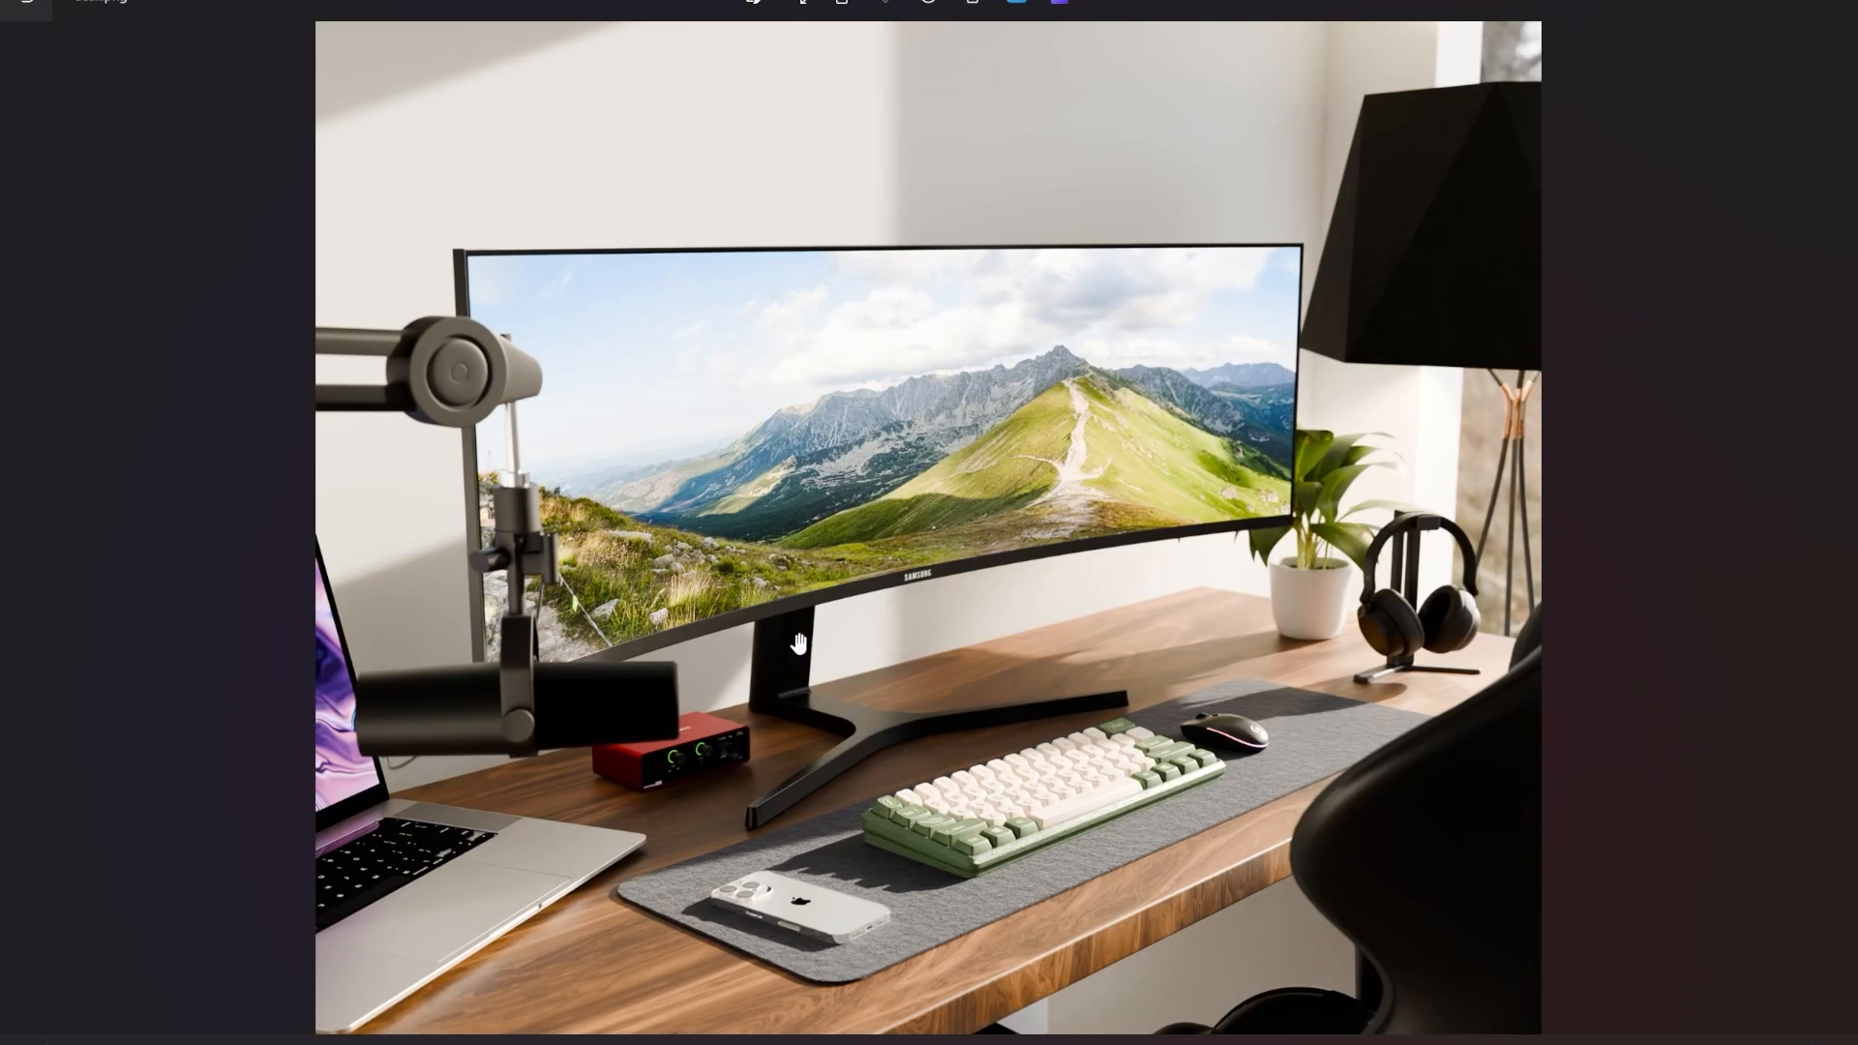
{"action": "scroll", "coordinate": [799, 645], "scroll_direction": "down", "scroll_amount": 2}
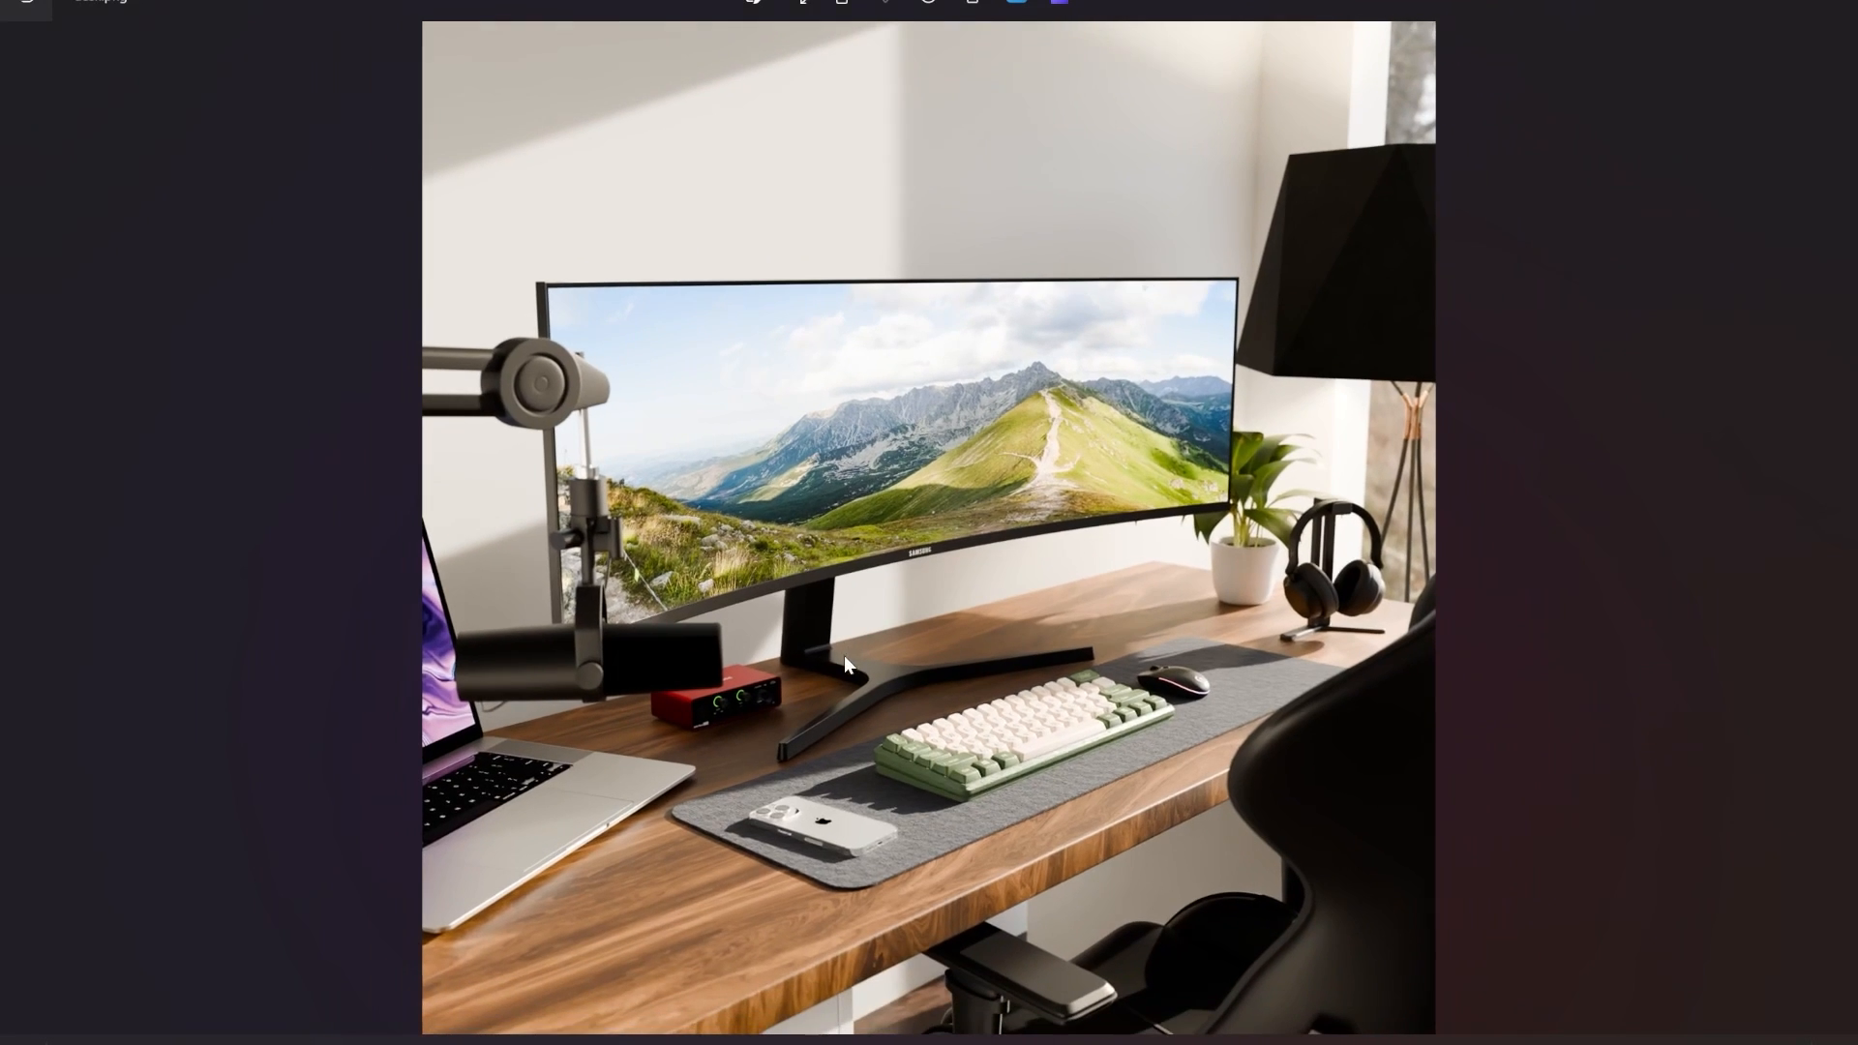
{"action": "left_click_drag", "start_coordinate": [1234, 5], "coordinate": [1240, 240]}
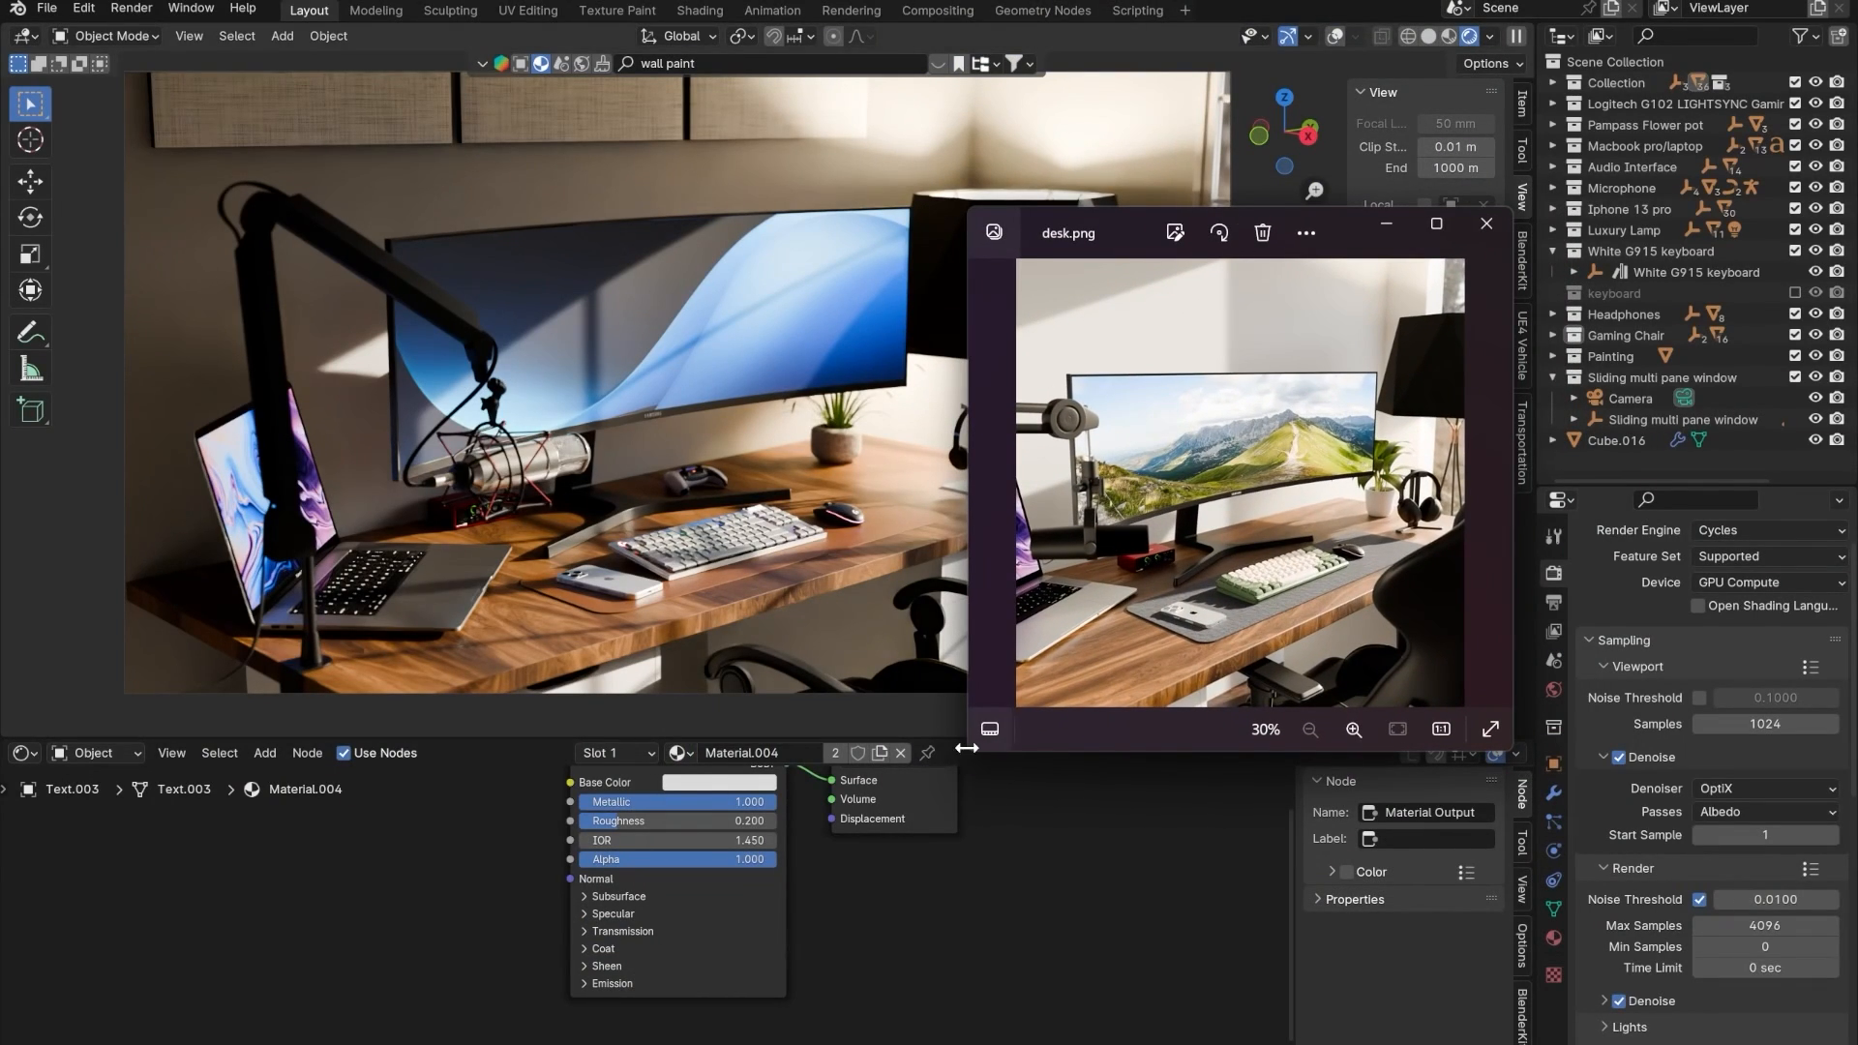
{"action": "left_click_drag", "start_coordinate": [961, 742], "coordinate": [873, 941]}
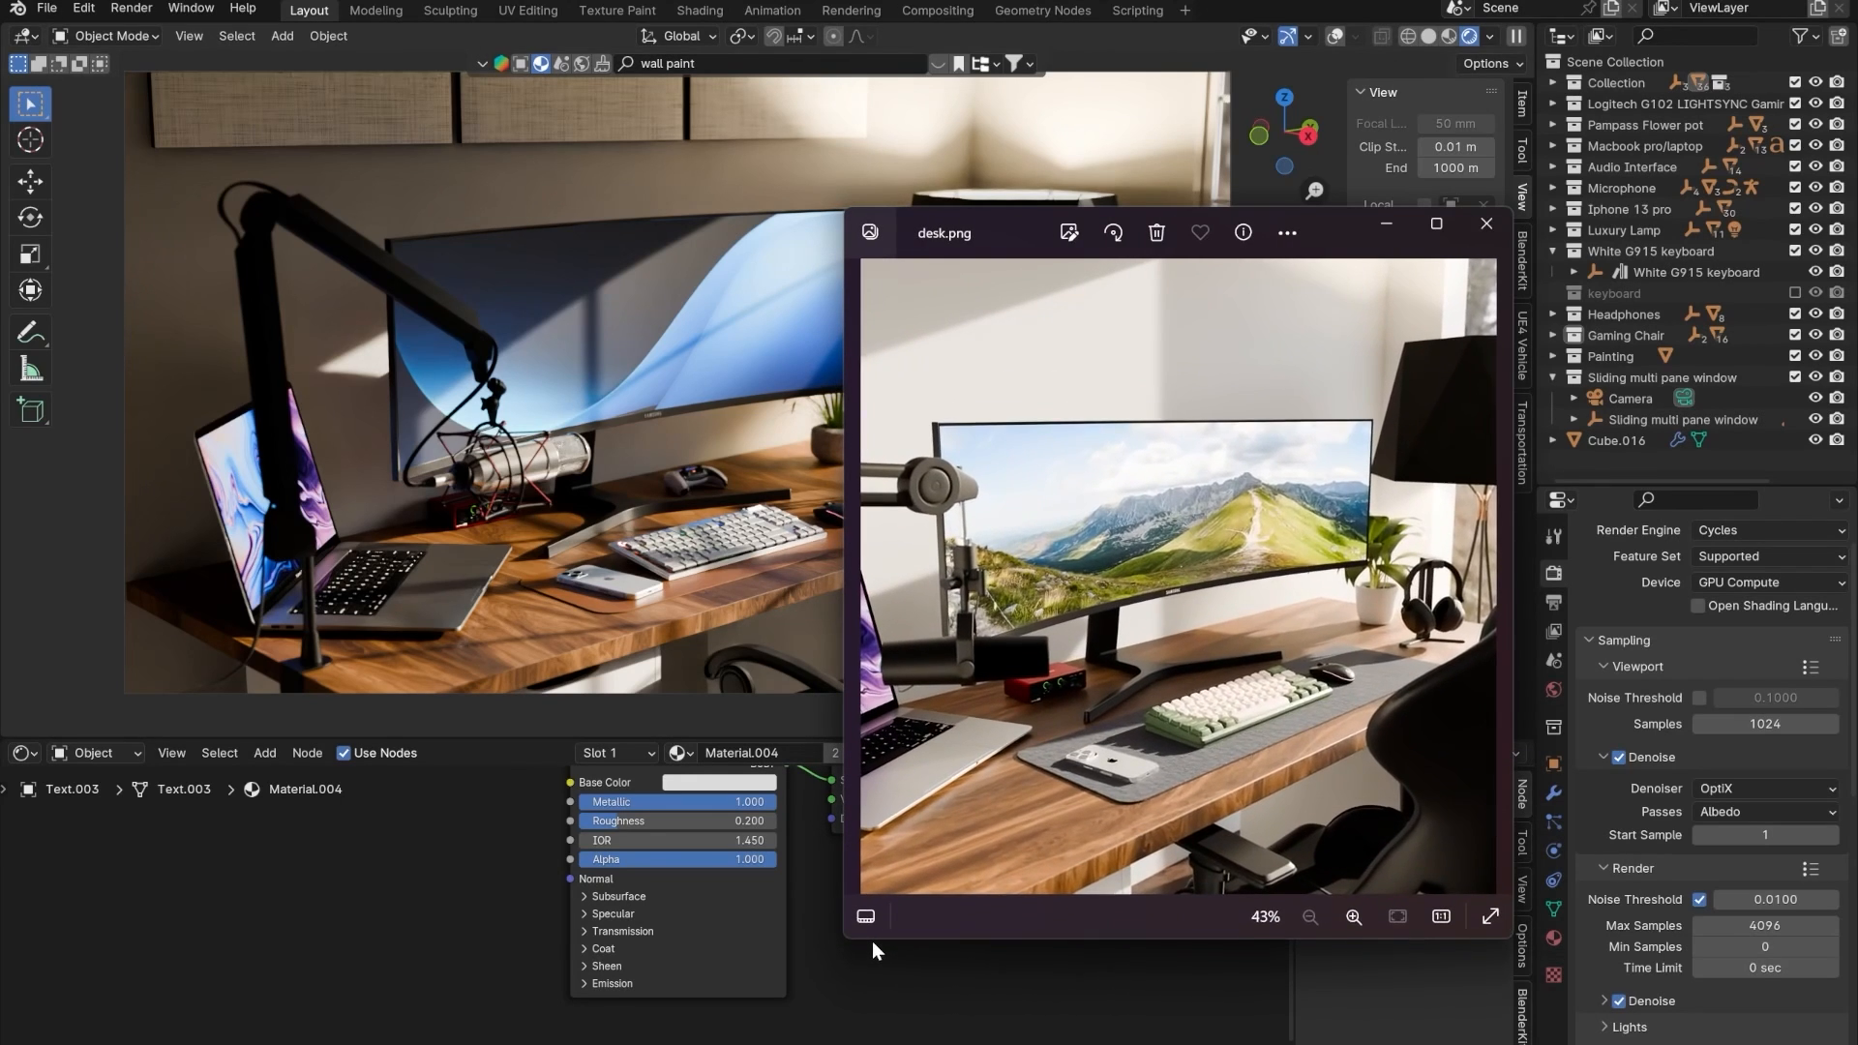
{"action": "left_click_drag", "start_coordinate": [1003, 232], "coordinate": [1315, 126]}
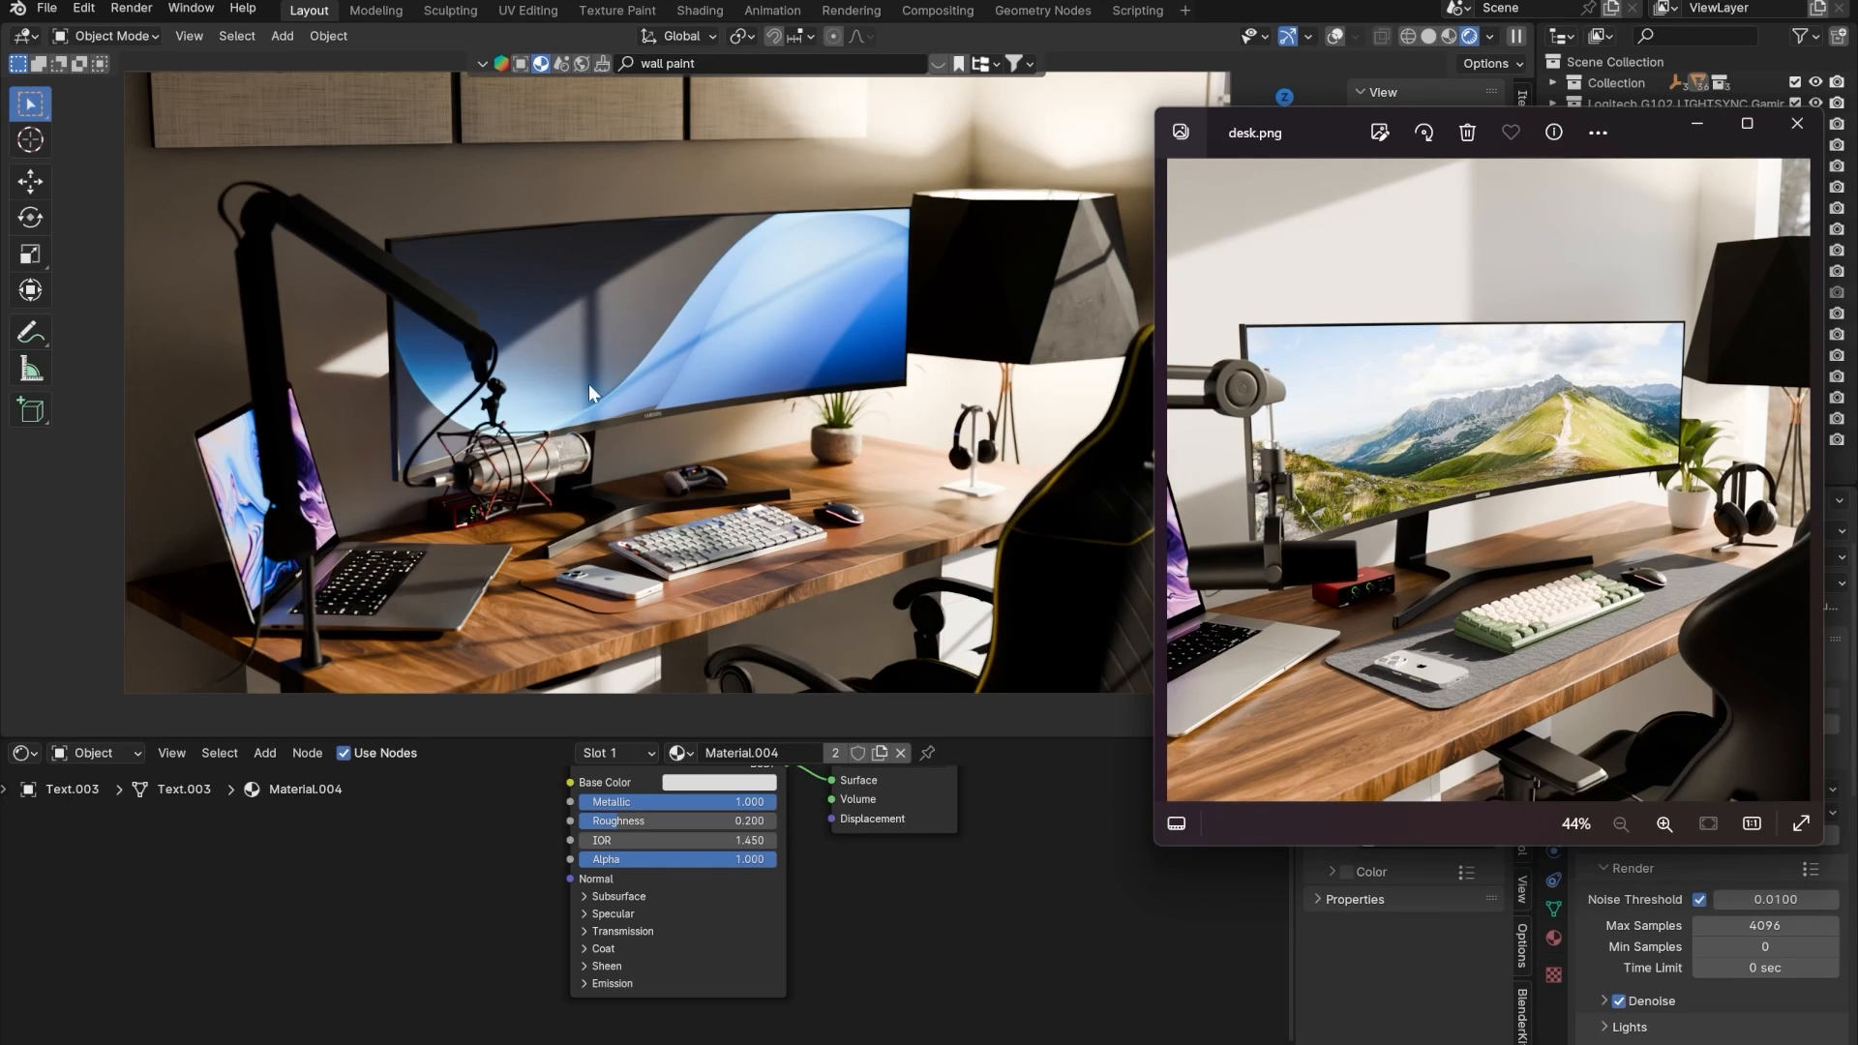
- Return to Blender, show the World shader nodes and set the Background node's strength to 5.000
{"action": "left_click", "coordinate": [305, 955]}
{"action": "left_click", "coordinate": [112, 751]}
{"action": "left_click", "coordinate": [95, 826]}
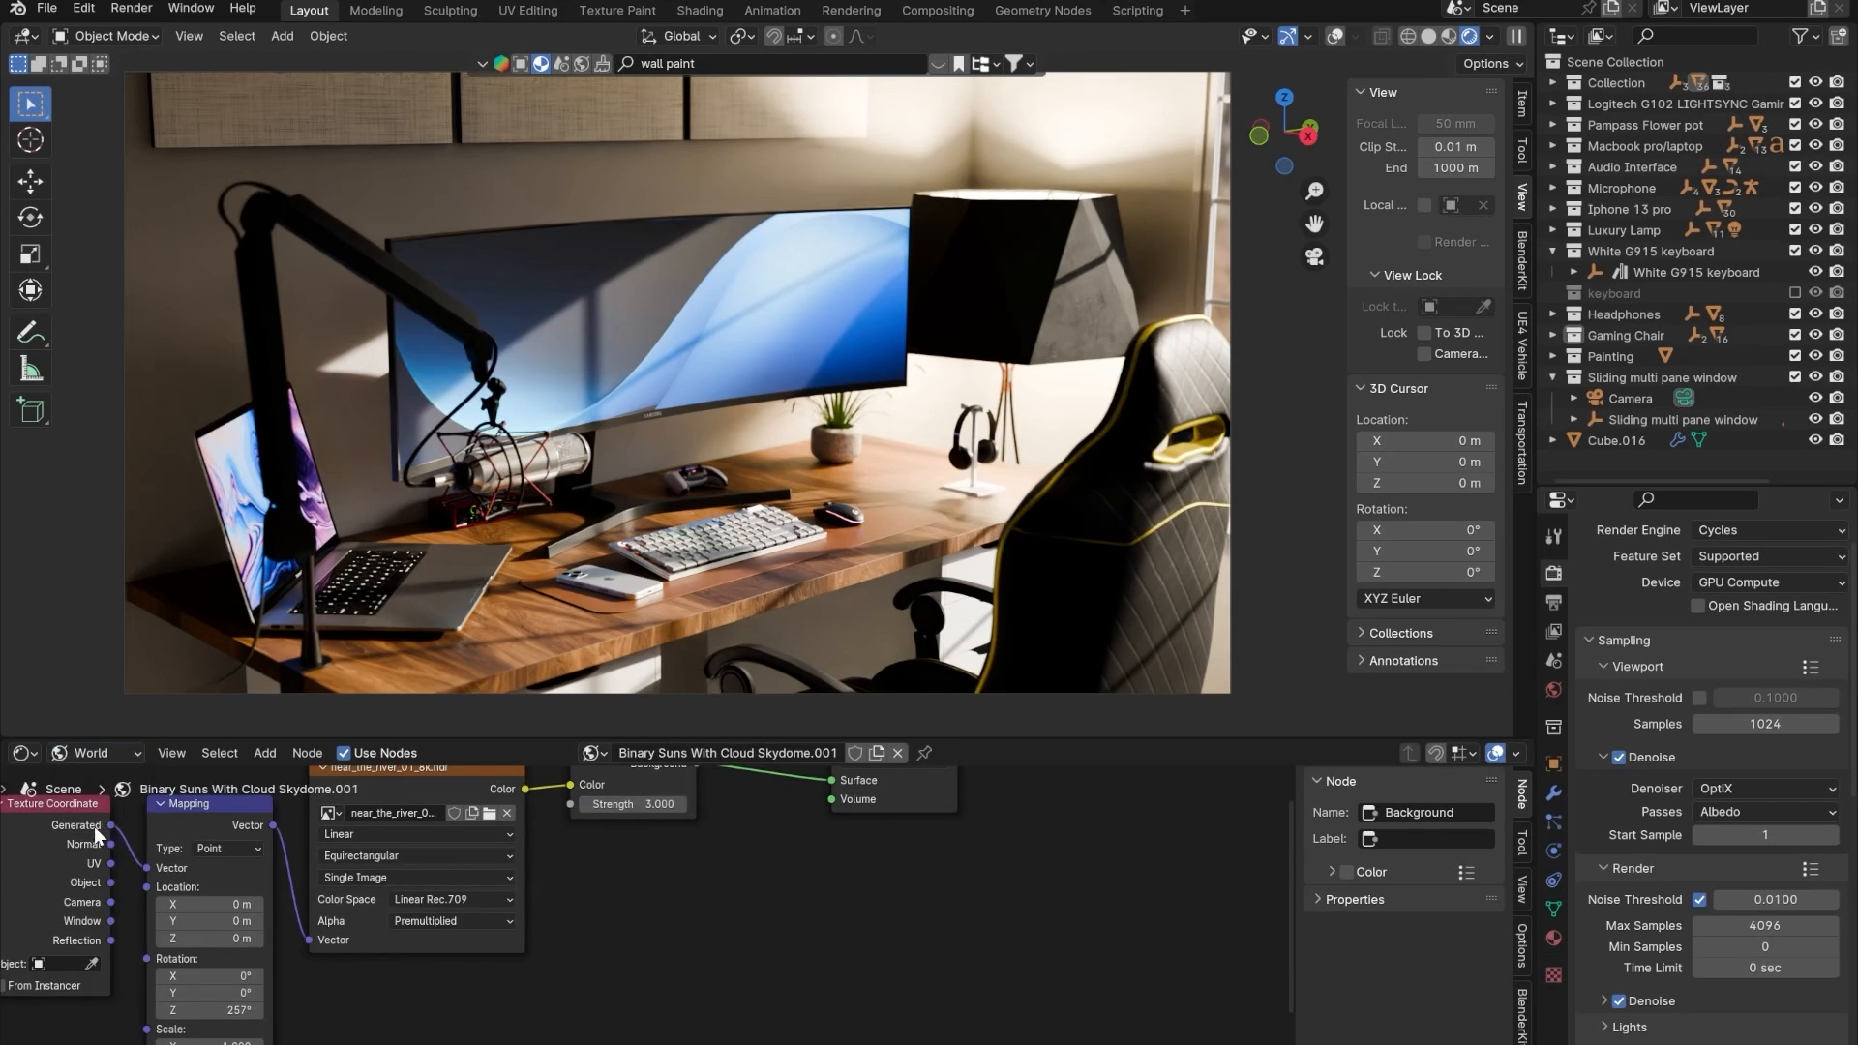
{"action": "scroll", "coordinate": [539, 812], "scroll_direction": "up", "scroll_amount": 2}
{"action": "mouse_move", "coordinate": [622, 867]}
{"action": "left_mouse_down"}
{"action": "mouse_move", "coordinate": [648, 866]}
{"action": "mouse_move", "coordinate": [622, 864]}
{"action": "left_mouse_up"}
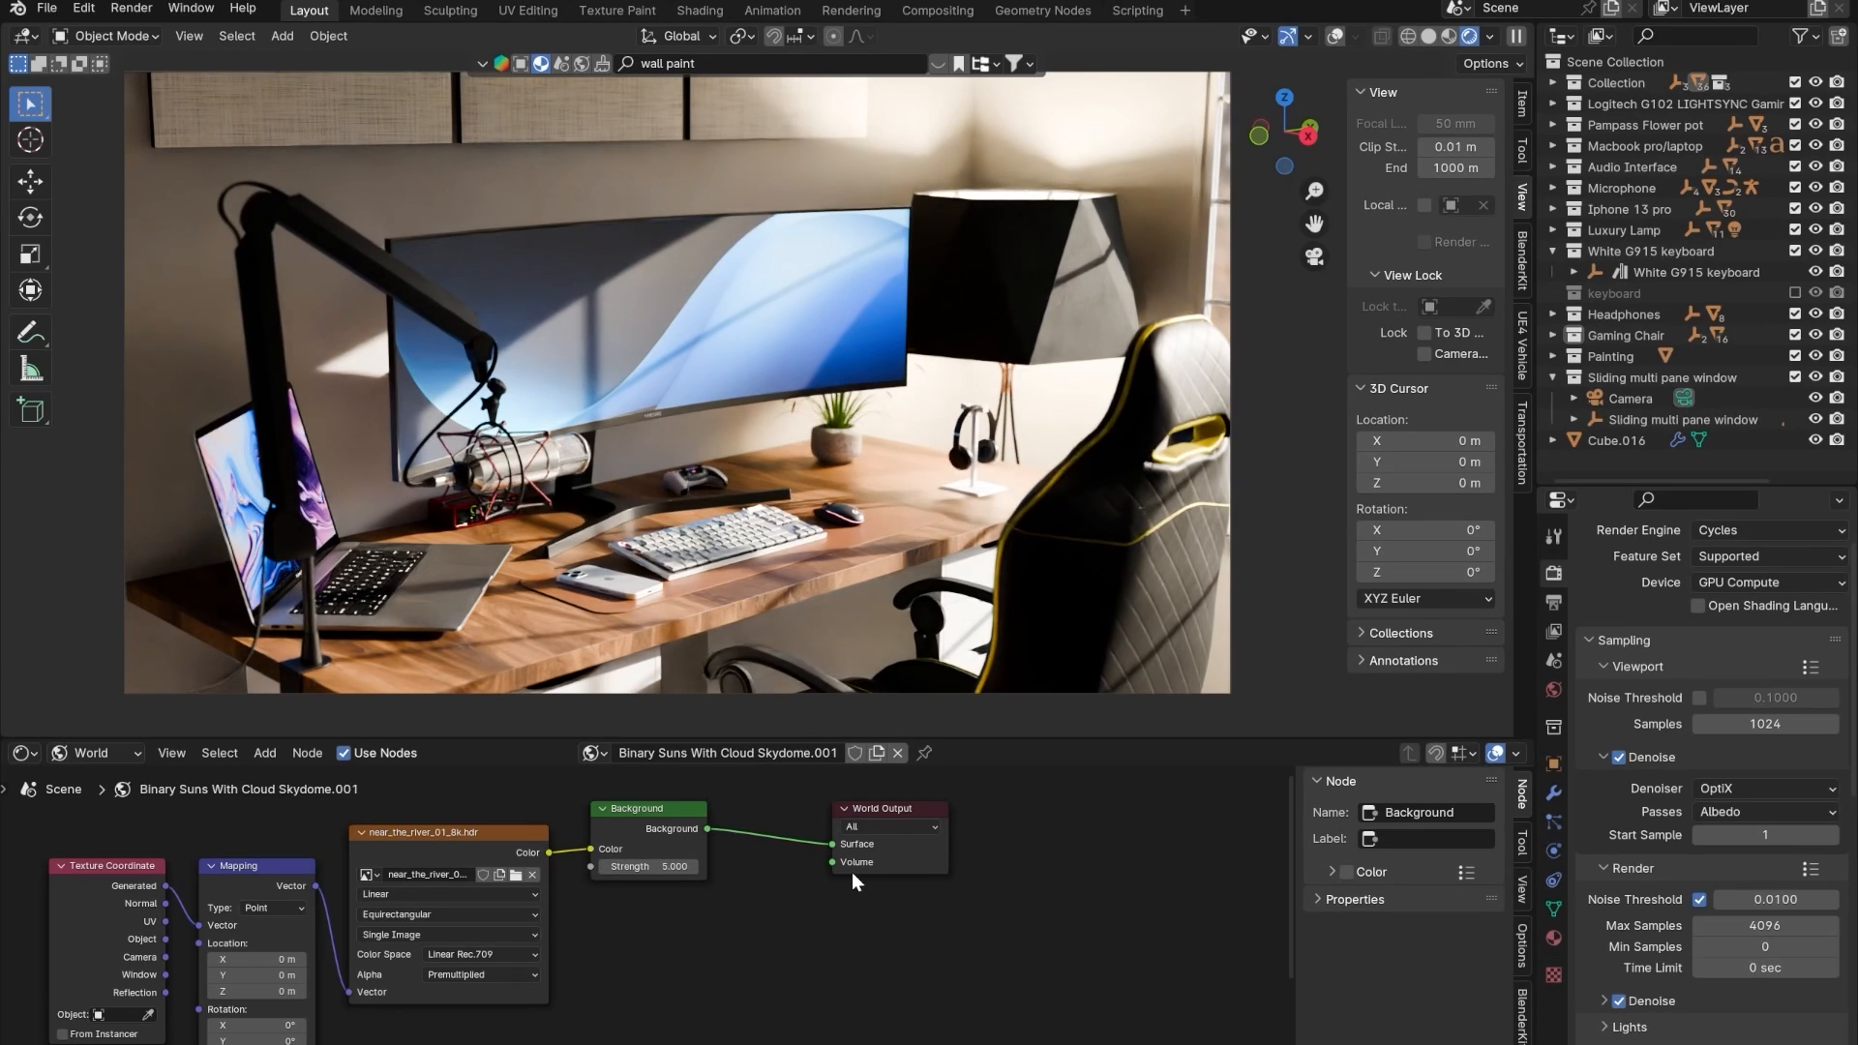
- Bring up the desk.png reference and compare its lighting with the render preview
{"action": "mouse_move", "coordinate": [859, 997]}
{"action": "left_click", "coordinate": [858, 958]}
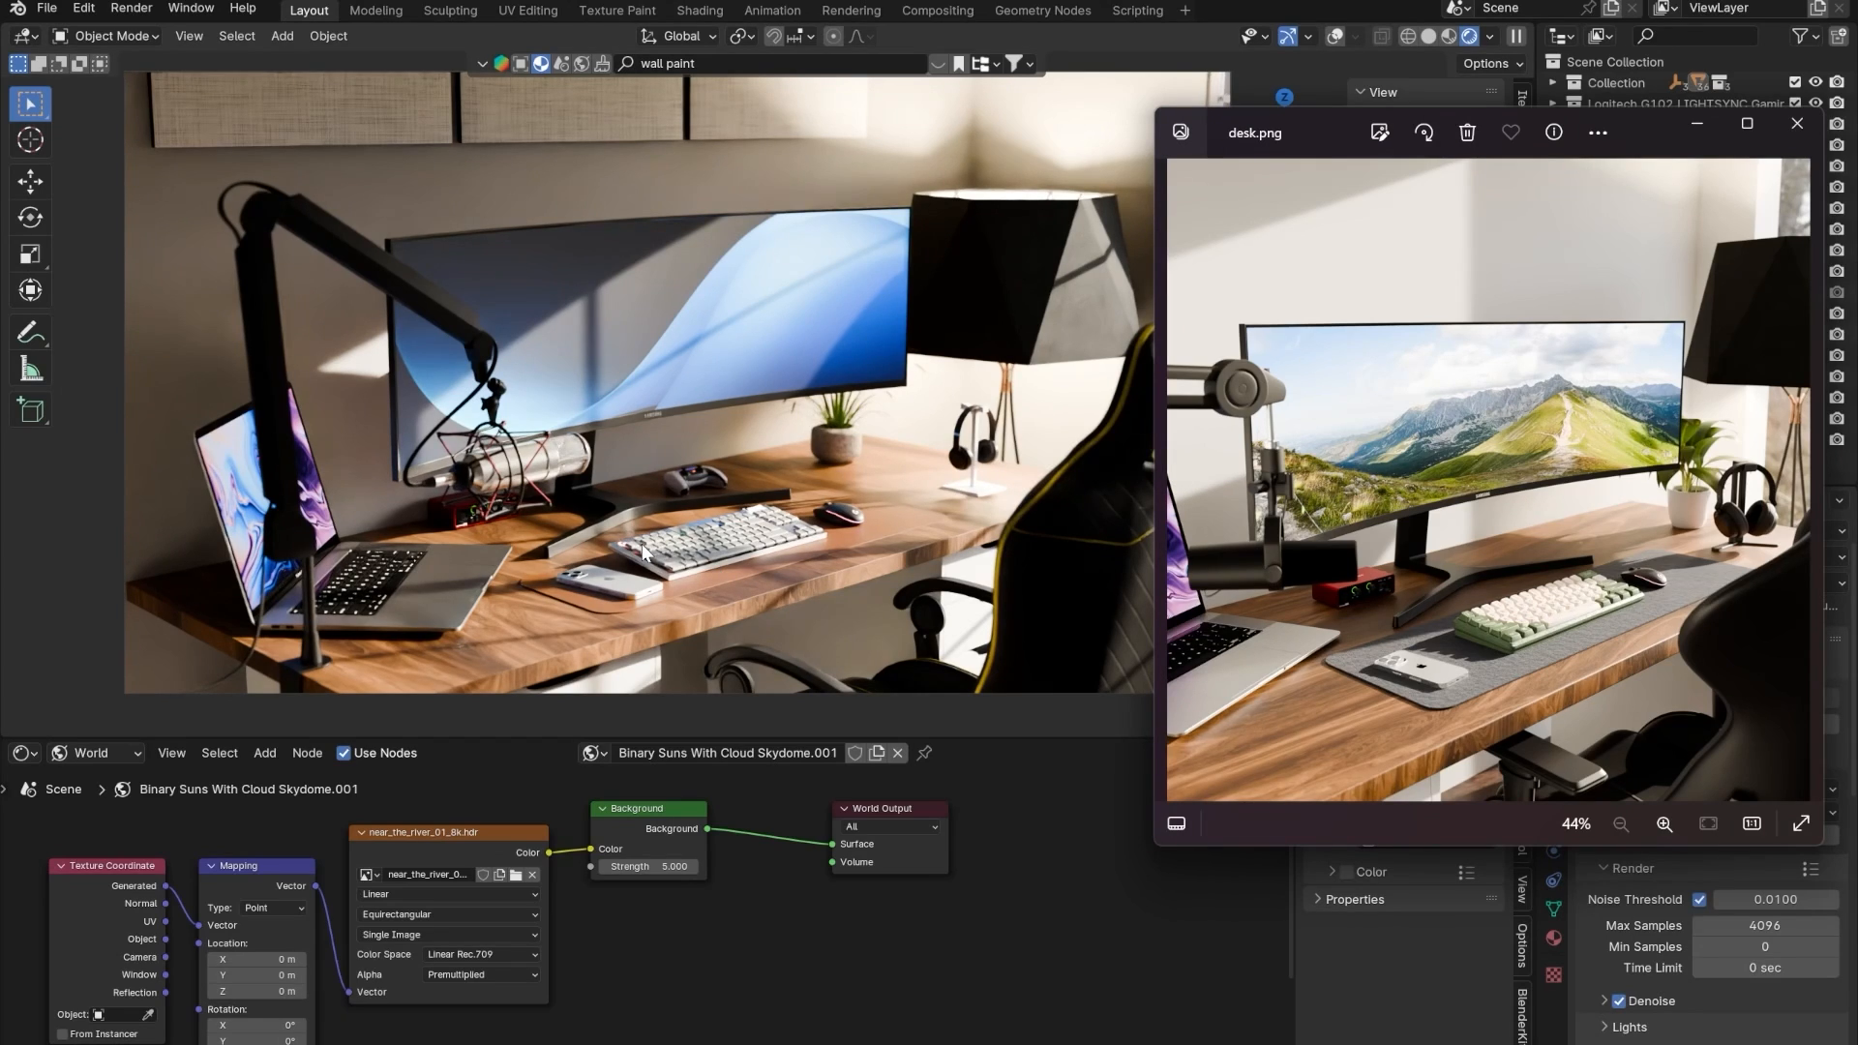
{"action": "left_click", "coordinate": [1017, 883]}
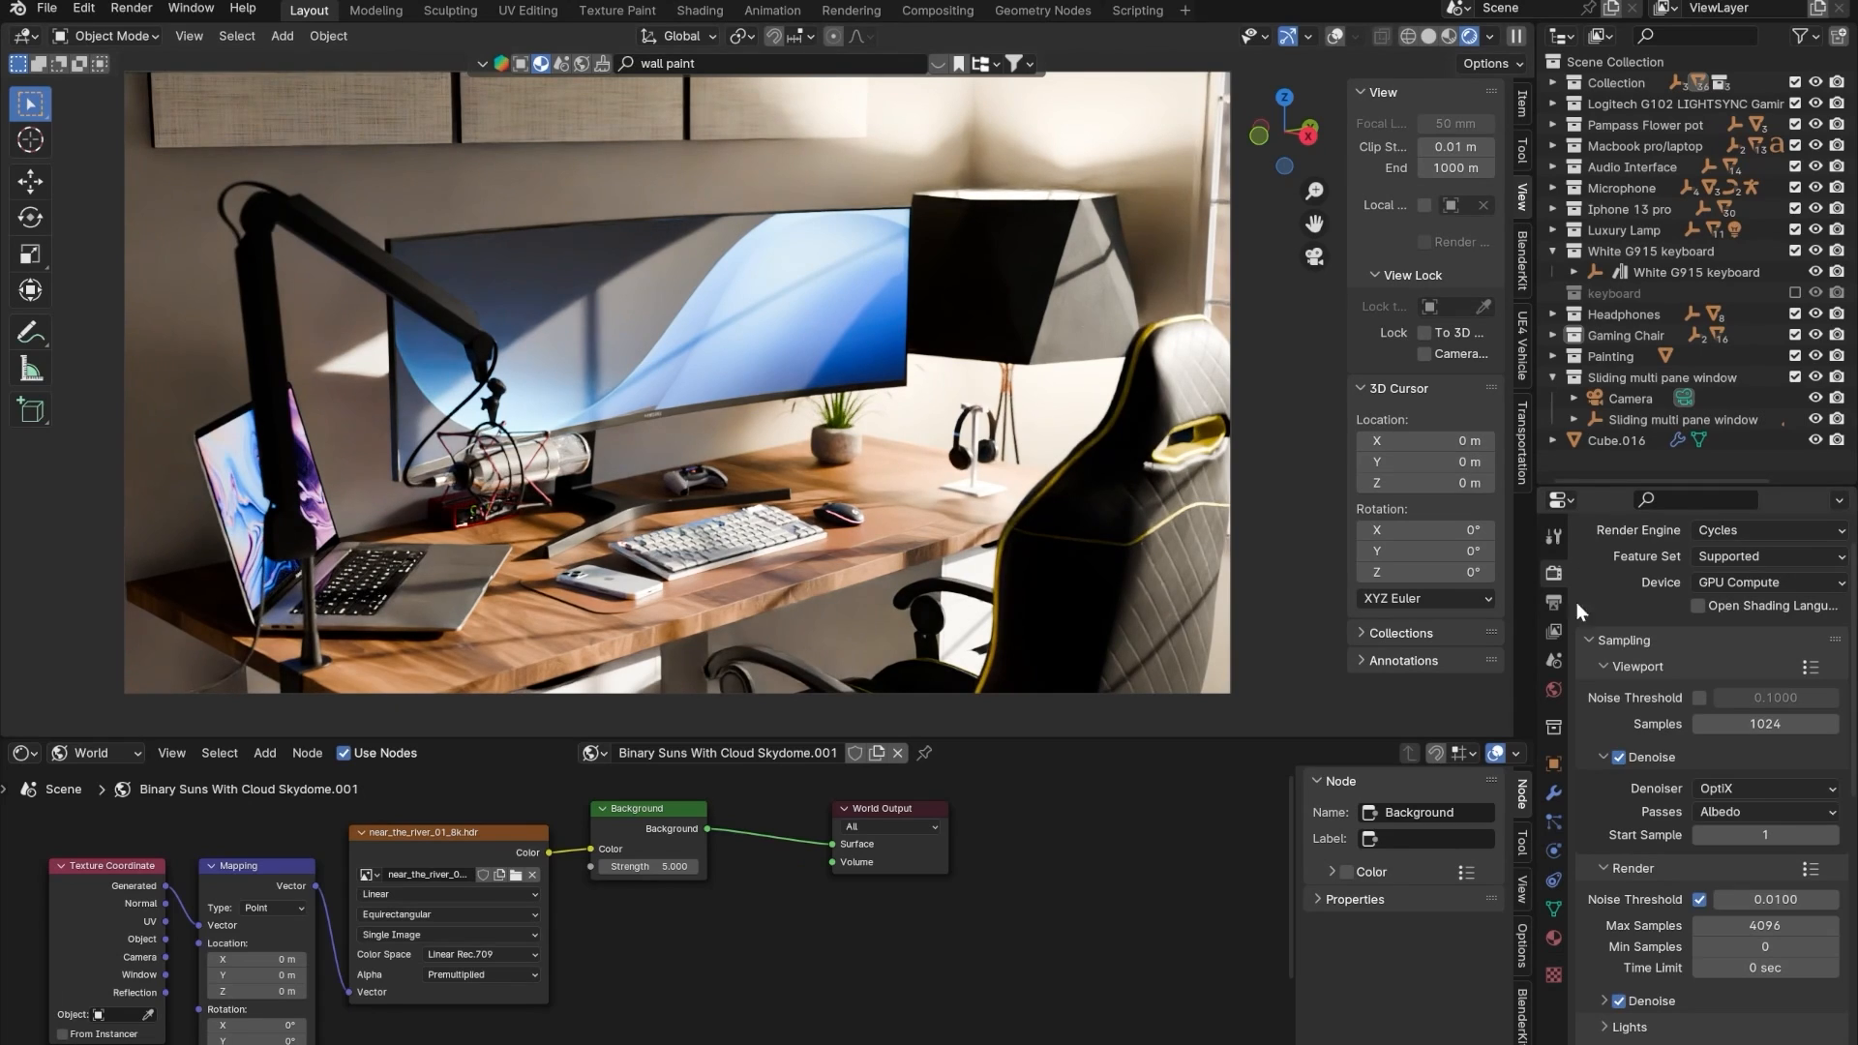
- Show the object's shader nodes for the monitor's screen material and set its Principled BSDF roughness to 0.125
{"action": "left_click", "coordinate": [1552, 940]}
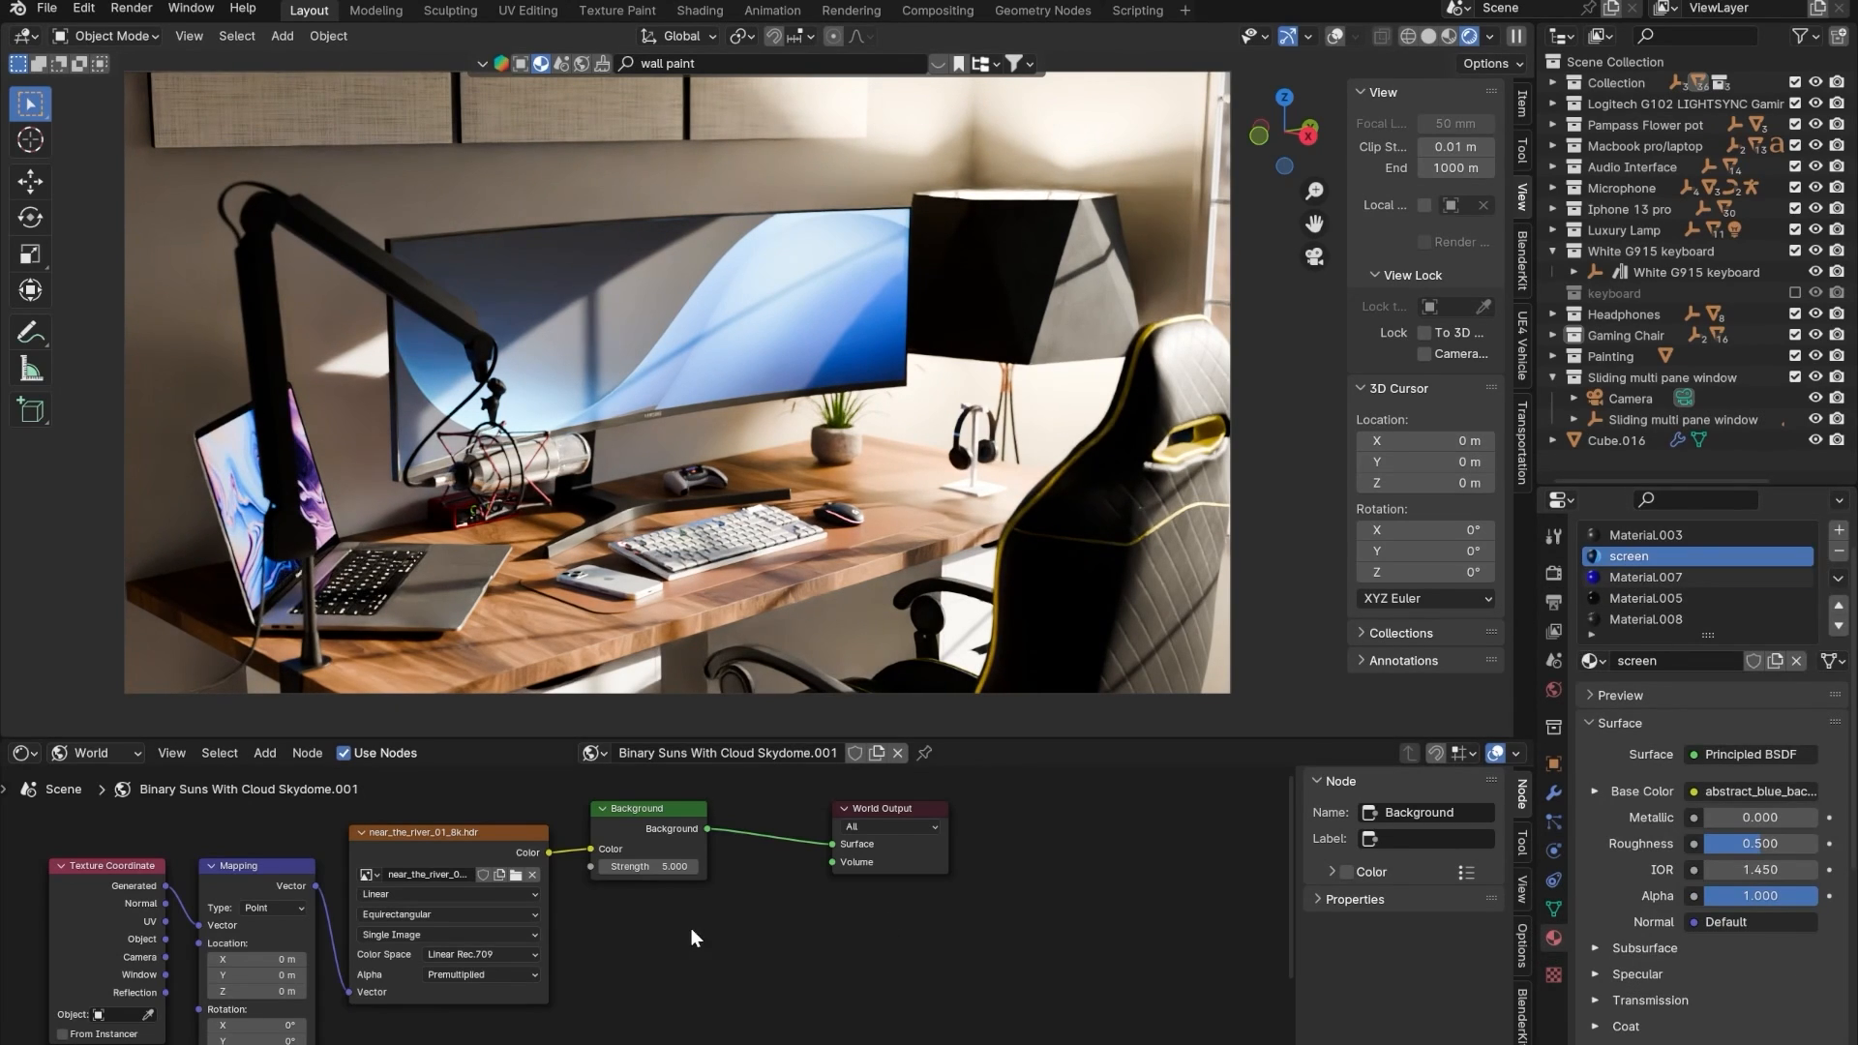
{"action": "scroll", "coordinate": [631, 930], "scroll_direction": "down", "scroll_amount": 4}
{"action": "middle_click_drag", "start_coordinate": [631, 929], "coordinate": [708, 903]}
{"action": "scroll", "coordinate": [708, 903], "scroll_direction": "up", "scroll_amount": 3}
{"action": "left_click", "coordinate": [96, 753]}
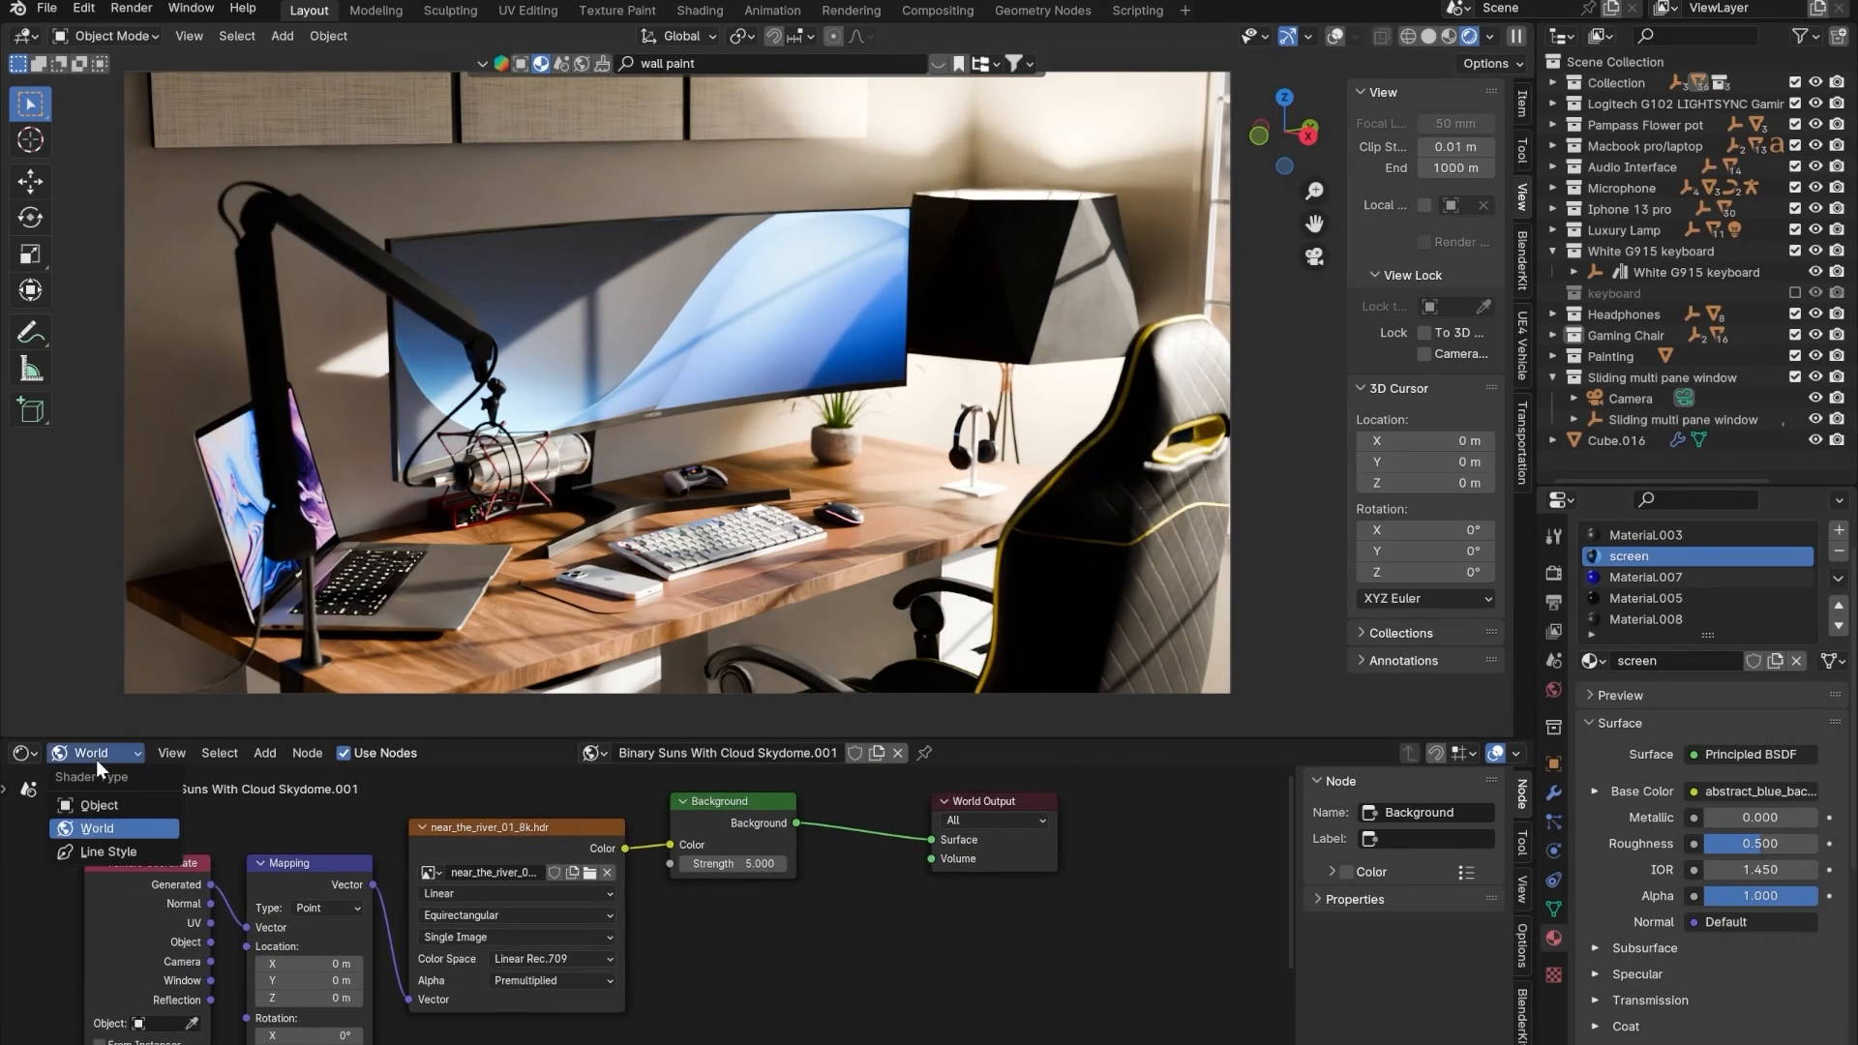
{"action": "left_click", "coordinate": [100, 804]}
{"action": "left_click_drag", "start_coordinate": [749, 882], "coordinate": [706, 882]}
{"action": "left_click_drag", "start_coordinate": [723, 873], "coordinate": [869, 985]}
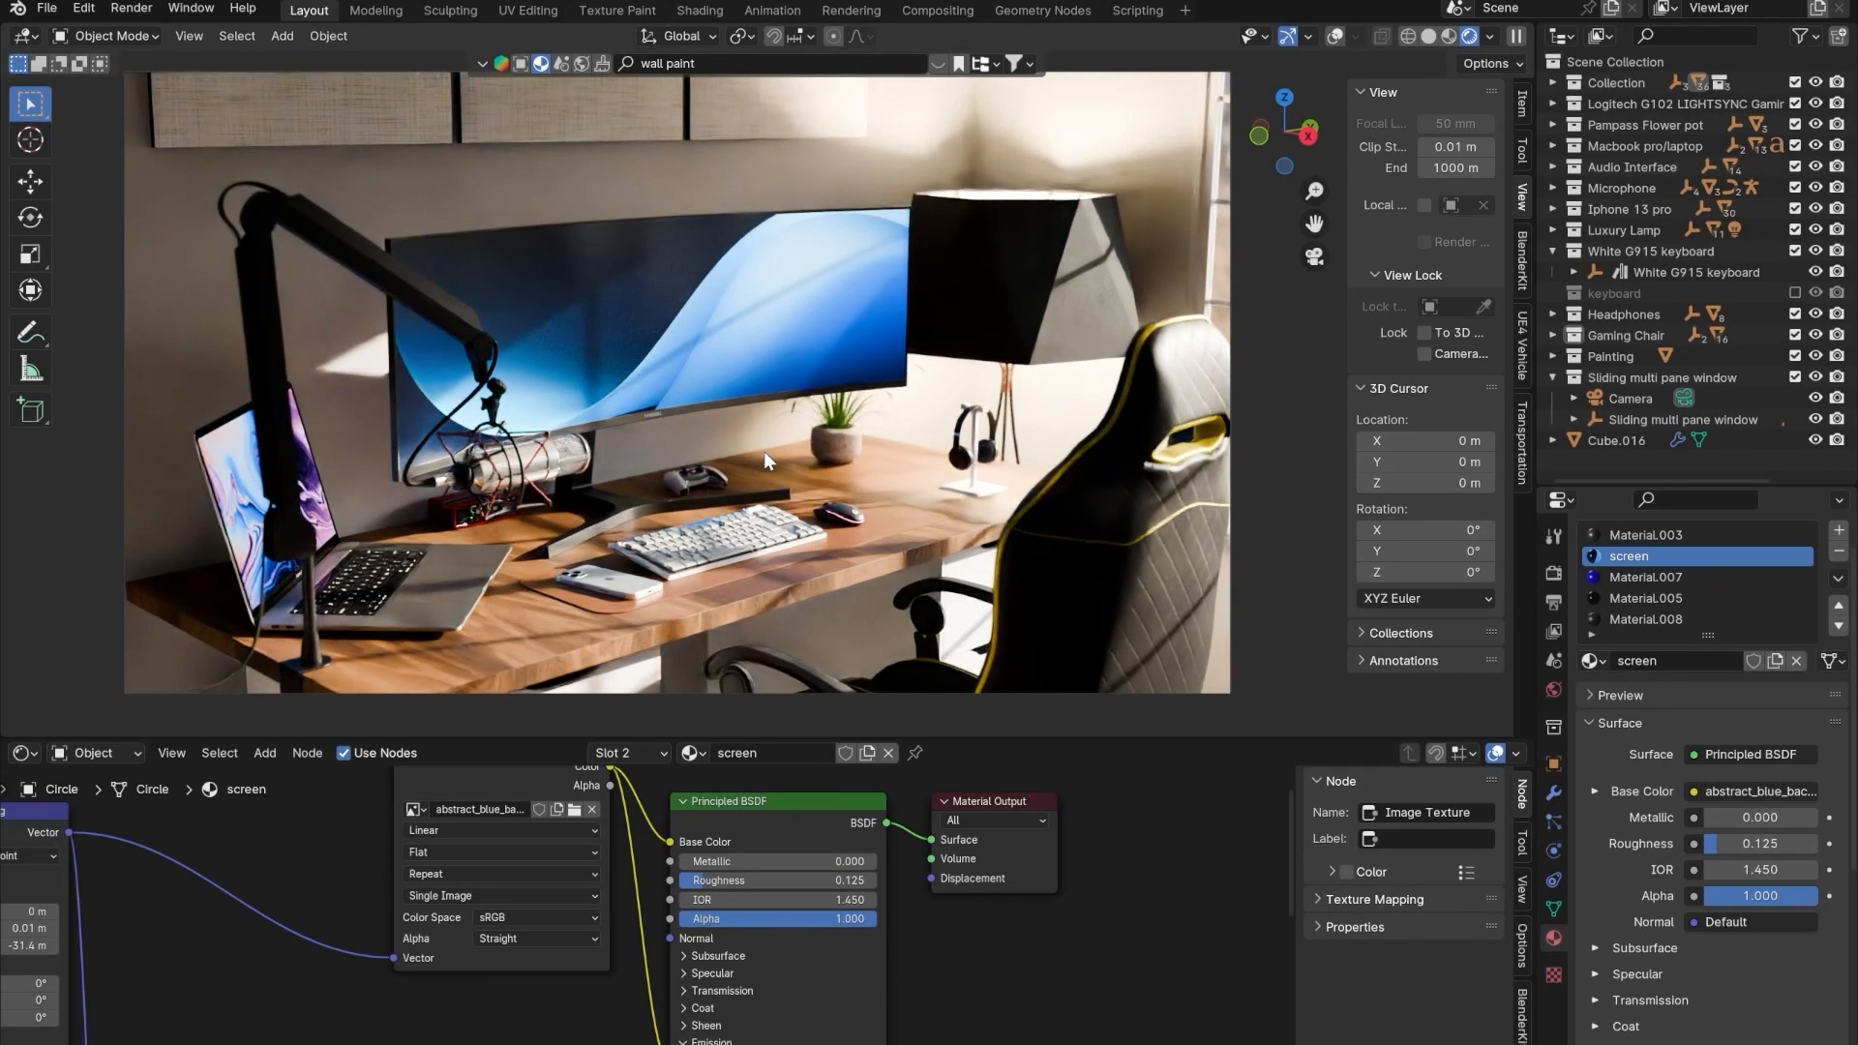
- Check the glossier monitor screen against the desk.png reference image
{"action": "scroll", "coordinate": [764, 451], "scroll_direction": "down", "scroll_amount": 1}
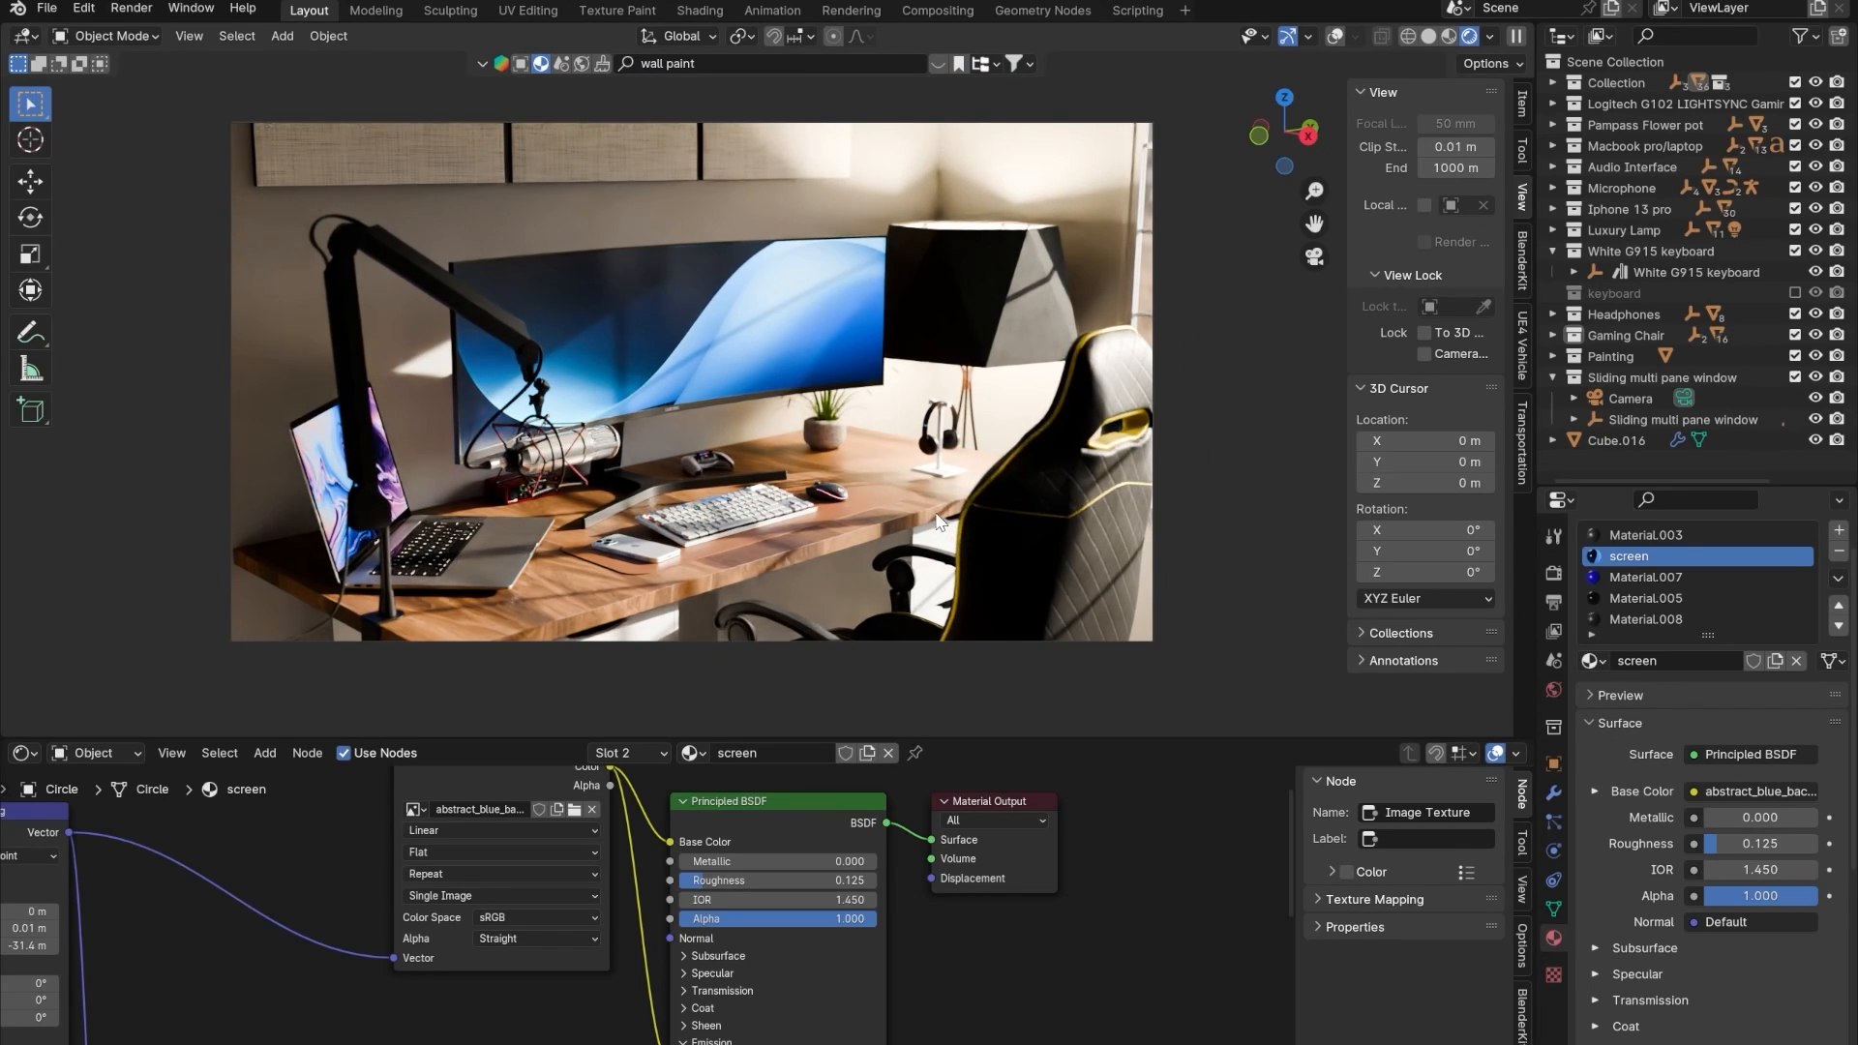
{"action": "key", "text": "alt+Tab"}
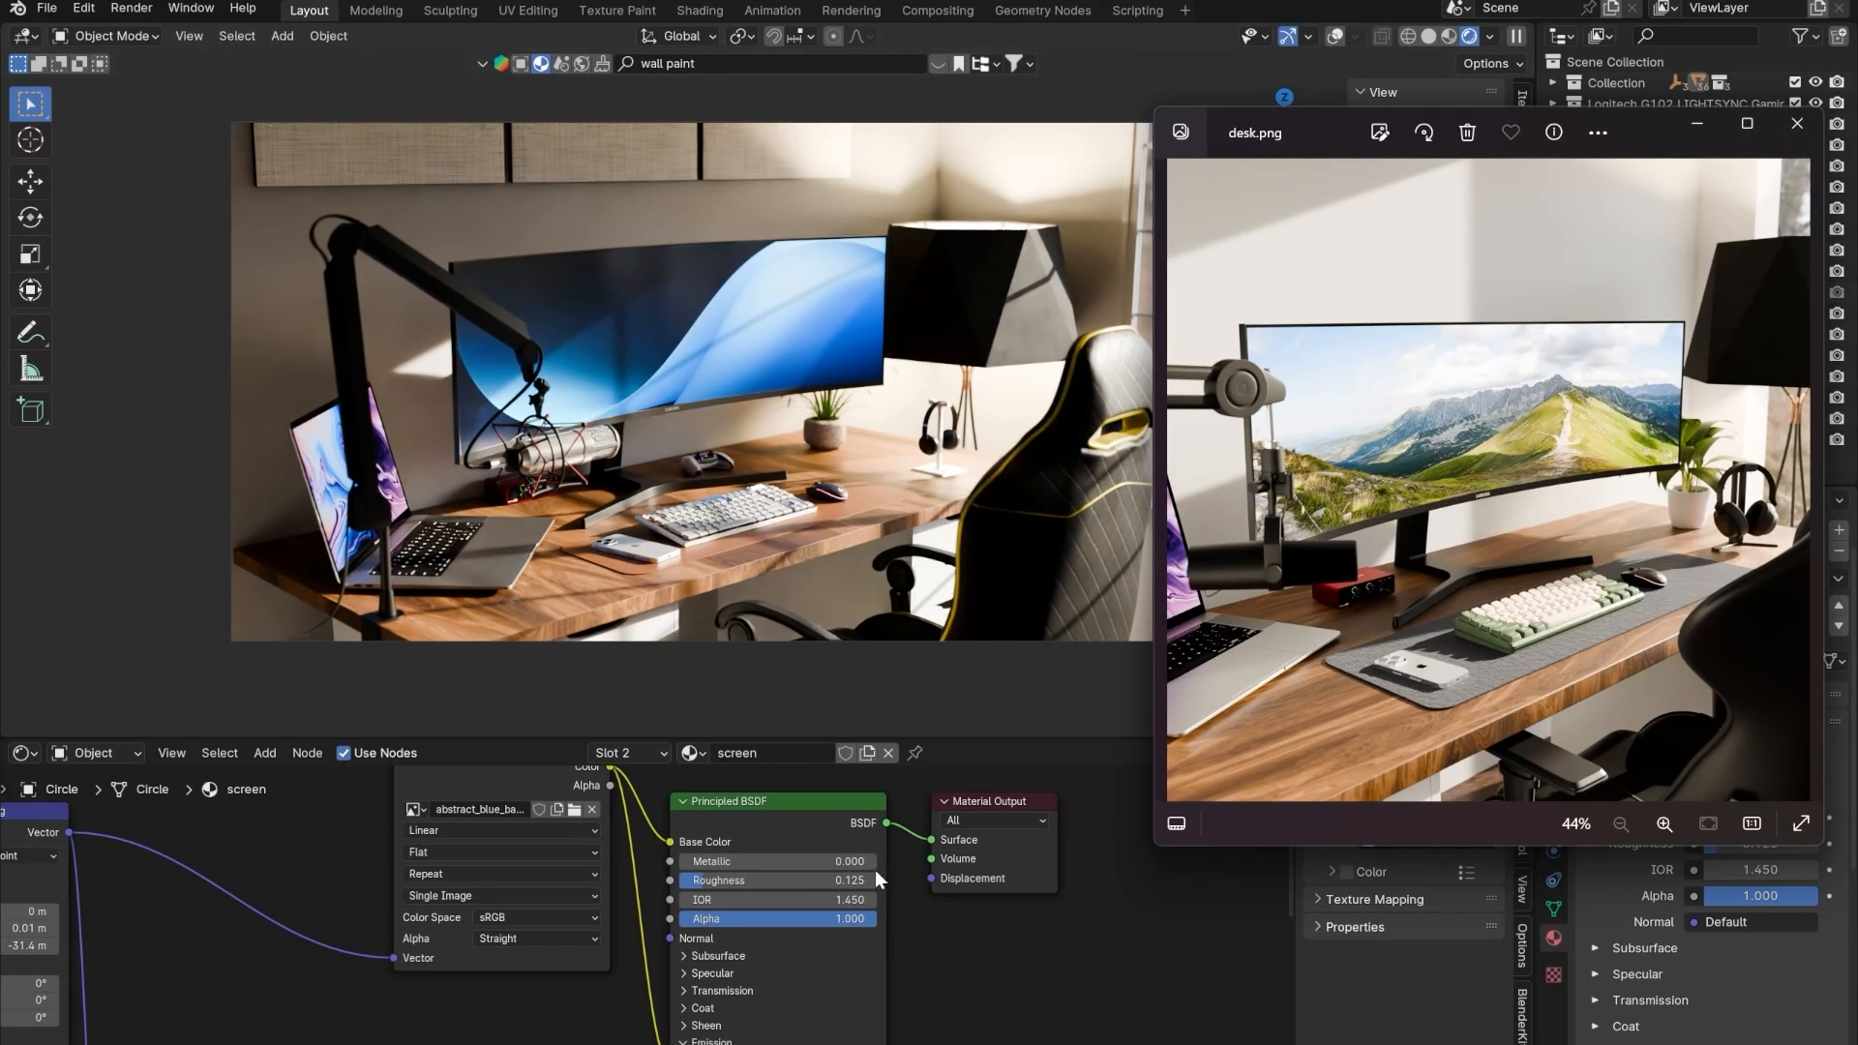
{"action": "left_click", "coordinate": [1131, 973]}
- Rotate the World environment texture by setting the Mapping node's Z rotation to 274°
{"action": "left_click", "coordinate": [100, 754]}
{"action": "left_click", "coordinate": [85, 828]}
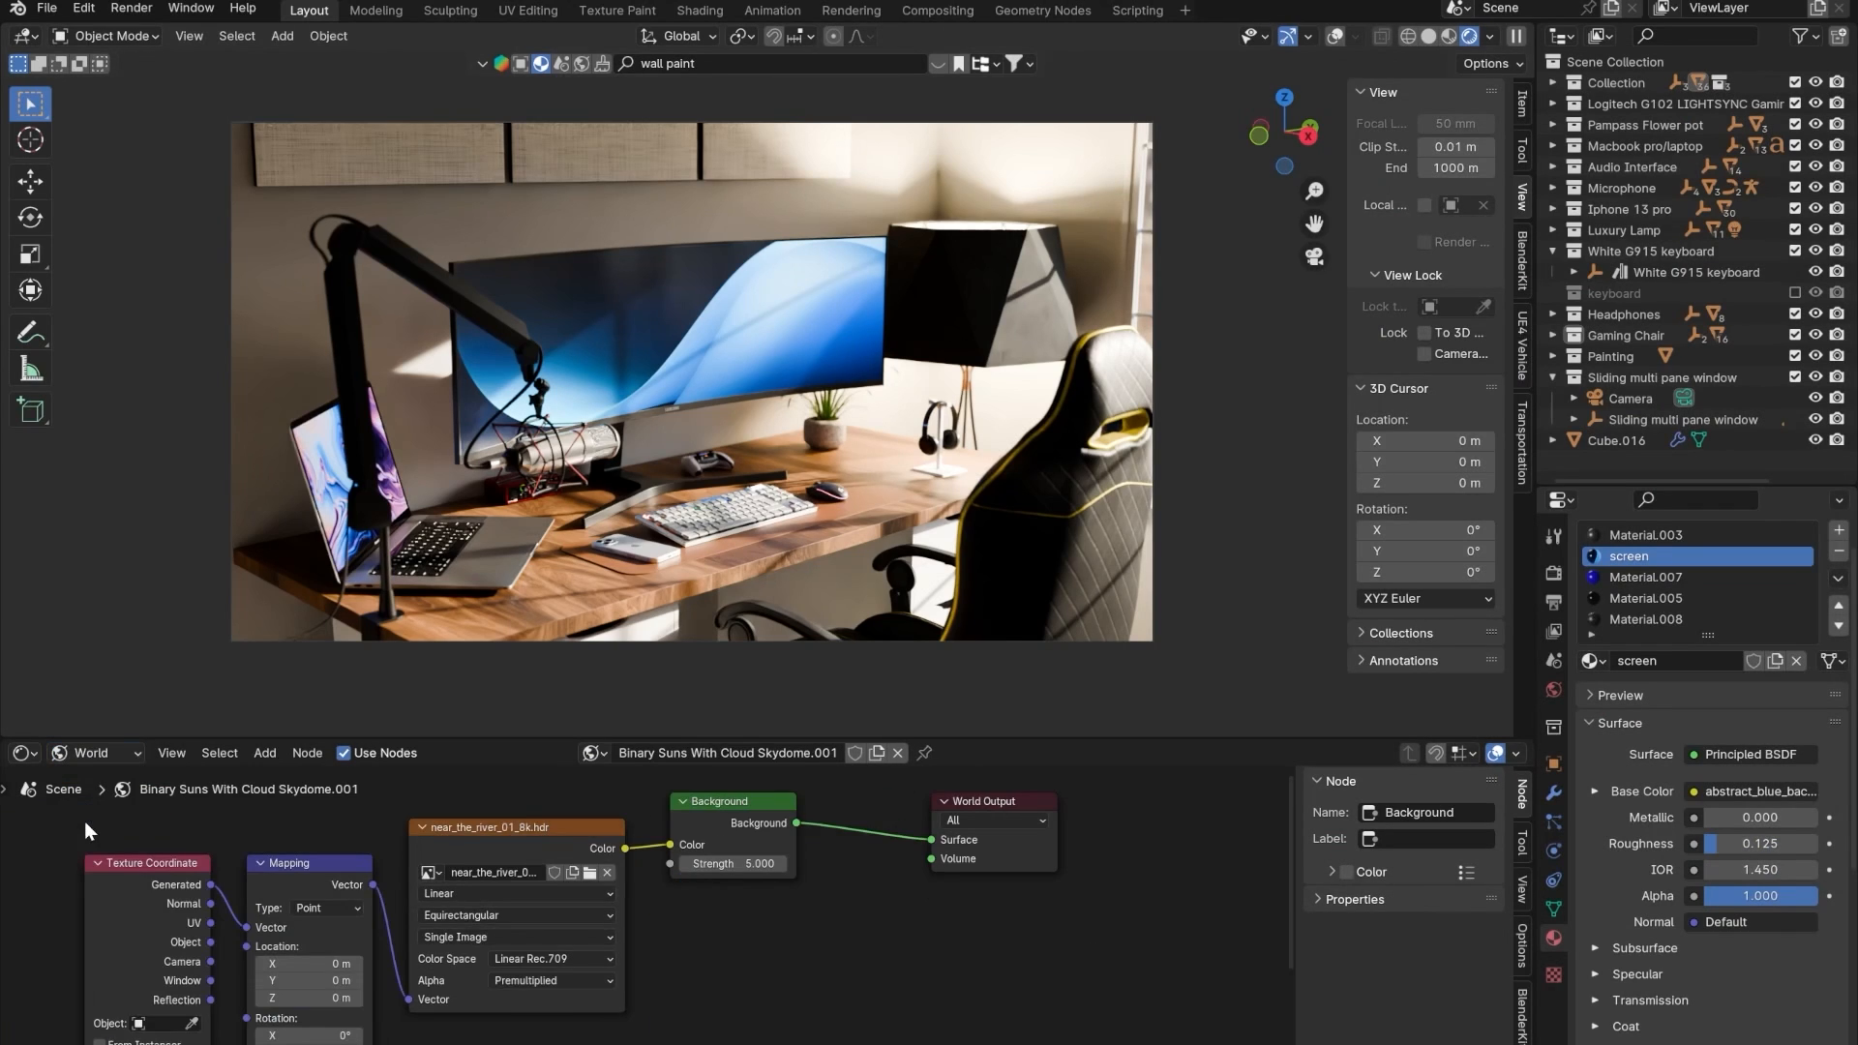
{"action": "scroll", "coordinate": [694, 921], "scroll_direction": "down", "scroll_amount": 5}
{"action": "middle_click_drag", "start_coordinate": [694, 922], "coordinate": [906, 844]}
{"action": "scroll", "coordinate": [648, 906], "scroll_direction": "up", "scroll_amount": 3}
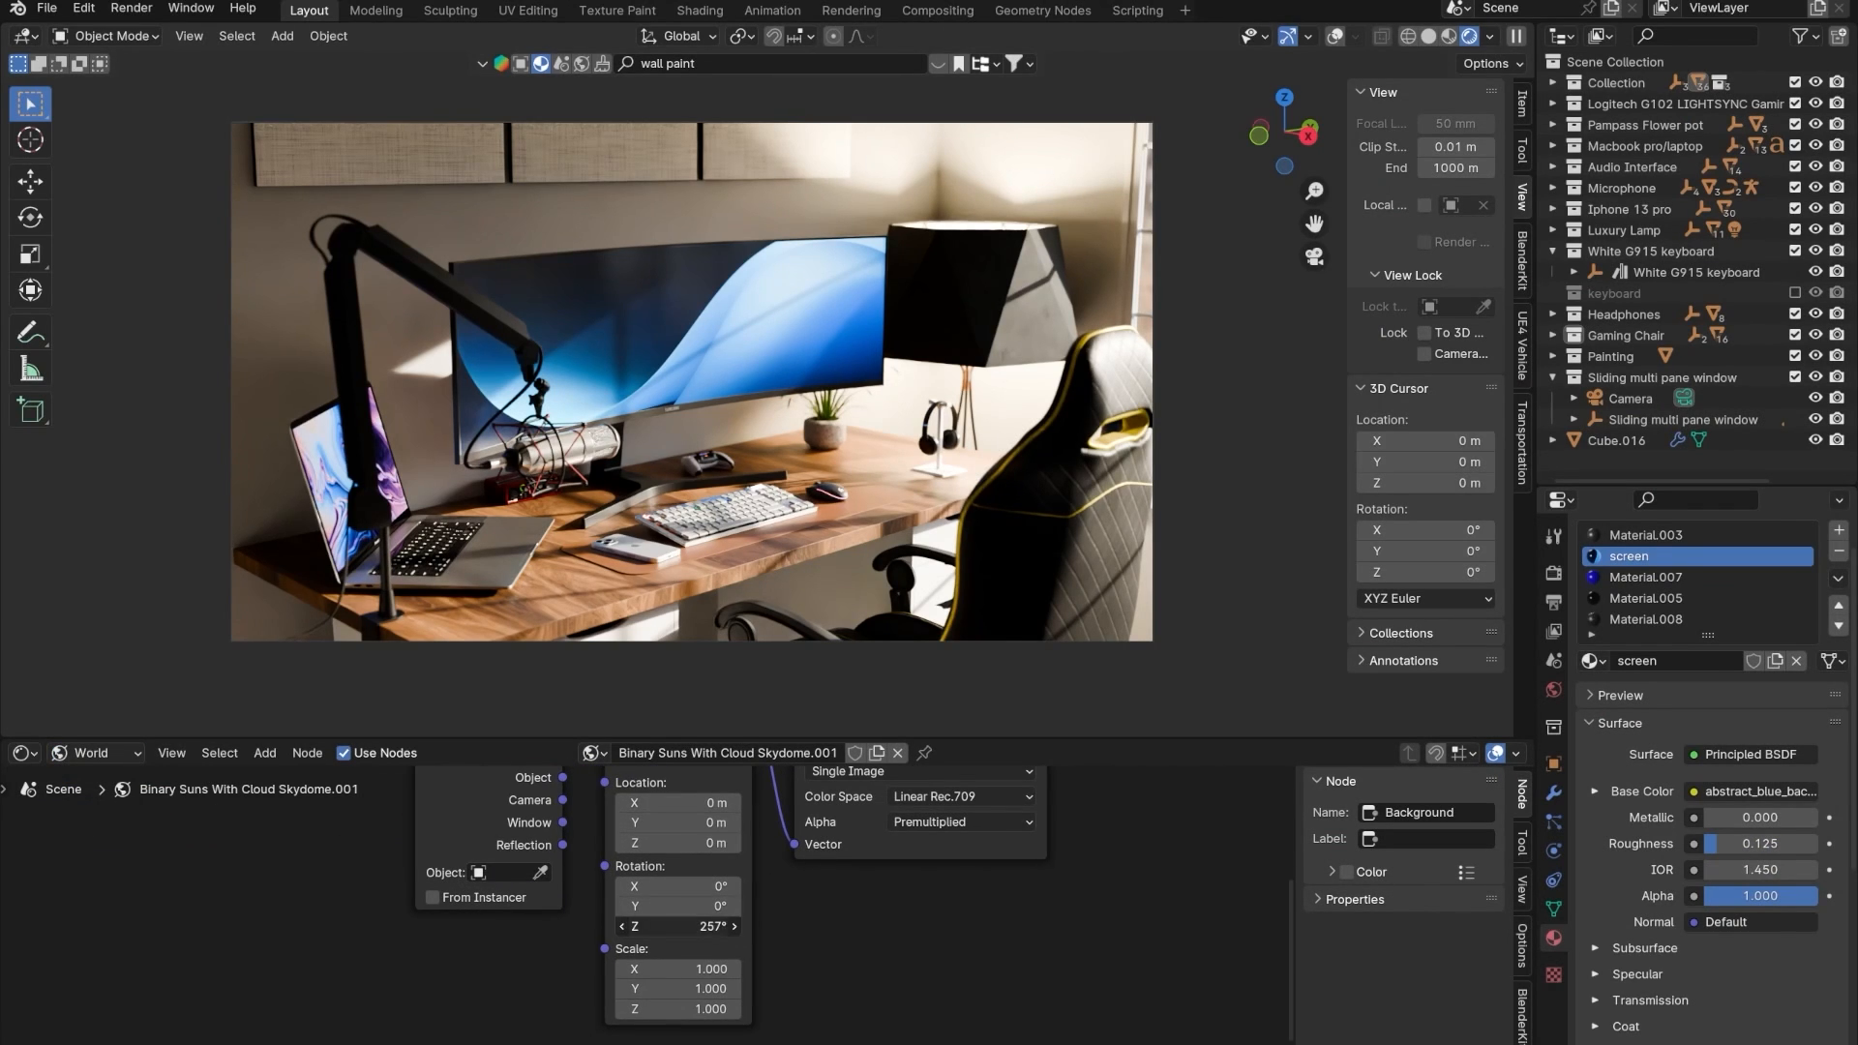
{"action": "left_click_drag", "start_coordinate": [677, 927], "coordinate": [697, 926]}
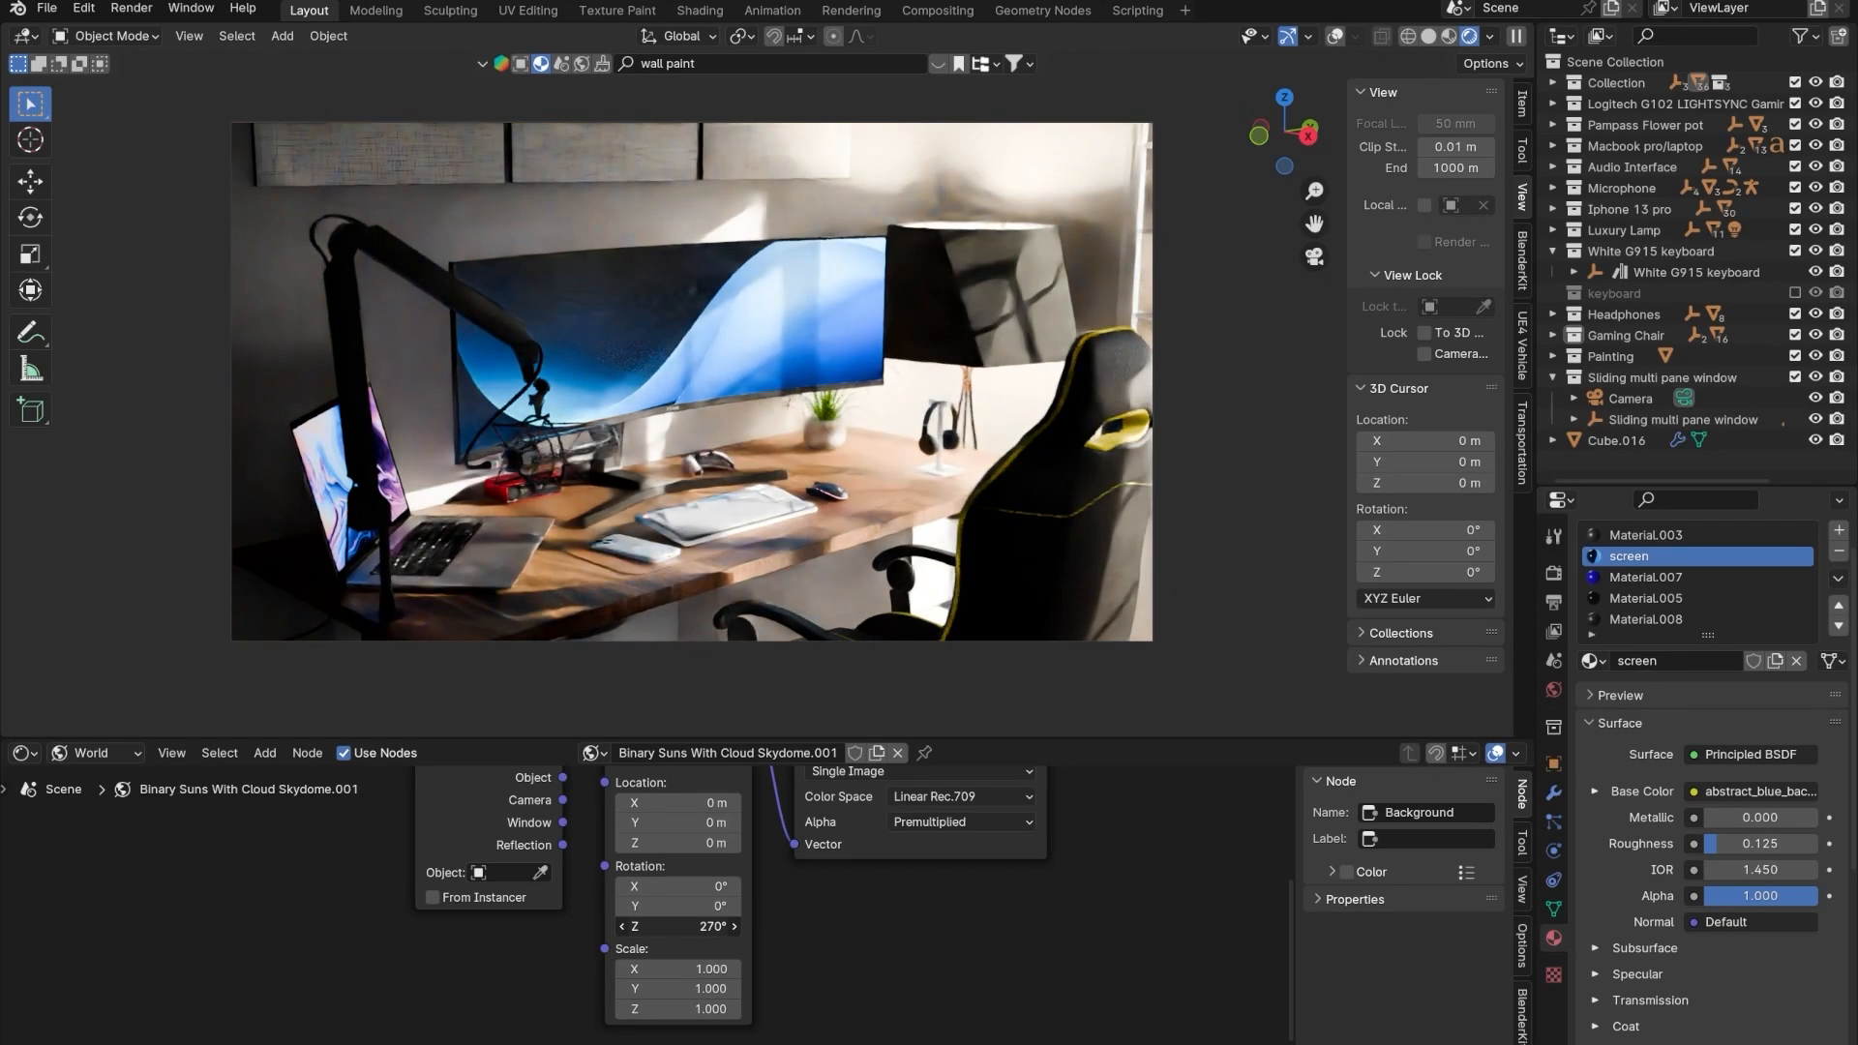
{"action": "left_click_drag", "start_coordinate": [677, 927], "coordinate": [668, 926]}
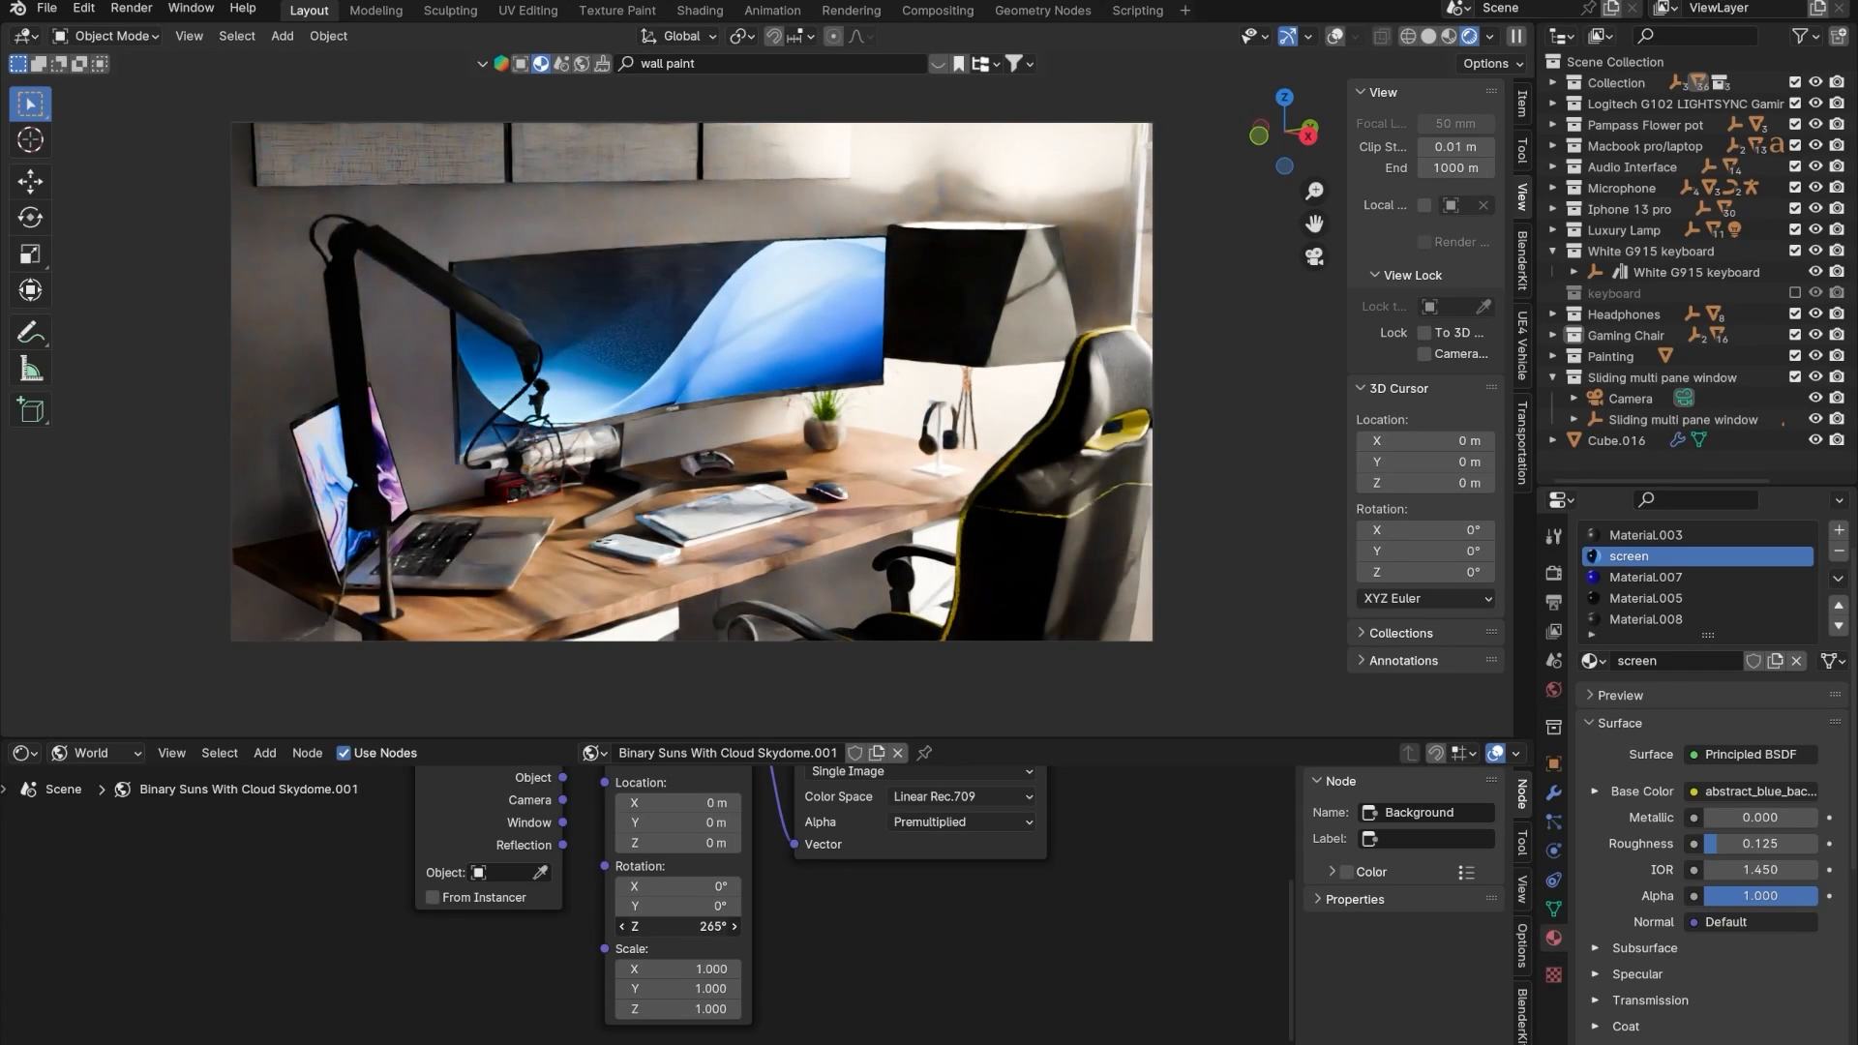
{"action": "left_click_drag", "start_coordinate": [677, 927], "coordinate": [686, 927]}
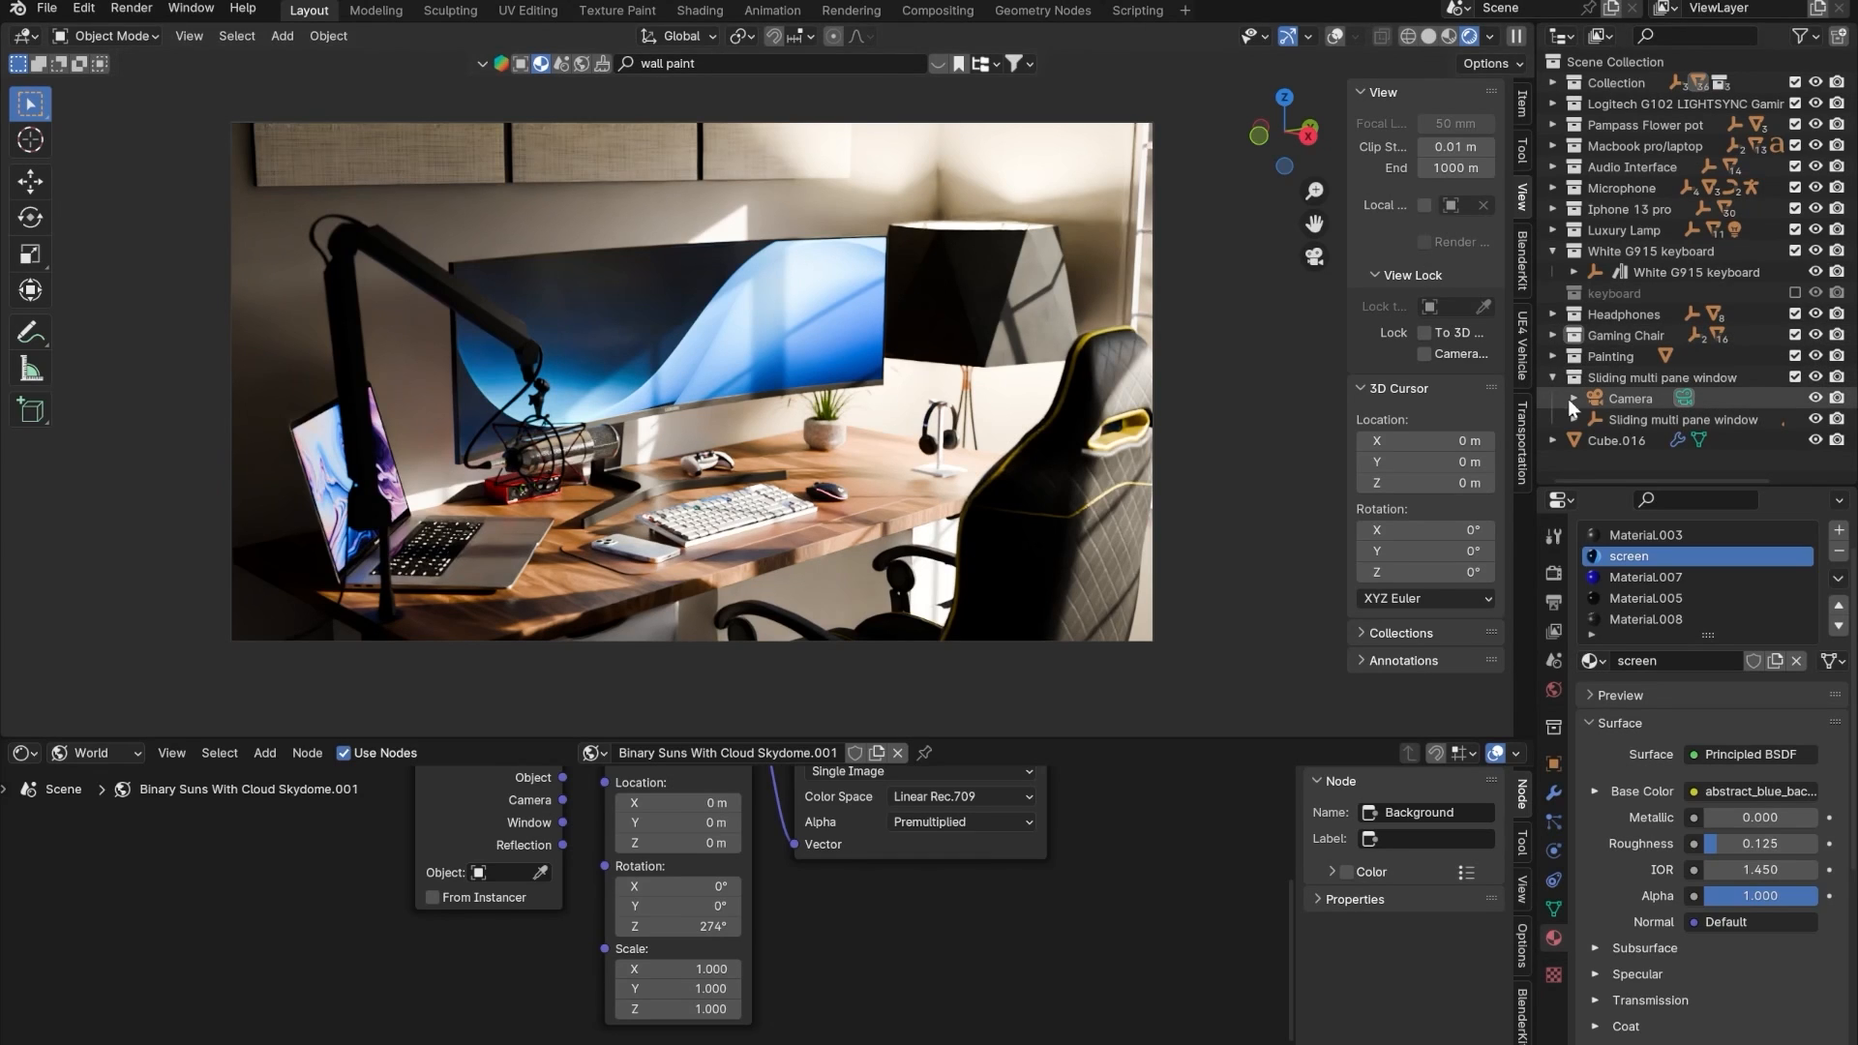
- Select the Luxury Lamp objects with overlays shown and move them horizontally about 2.2 m to the laptop side of the desk, locking global Z
{"action": "right_click", "coordinate": [1624, 241]}
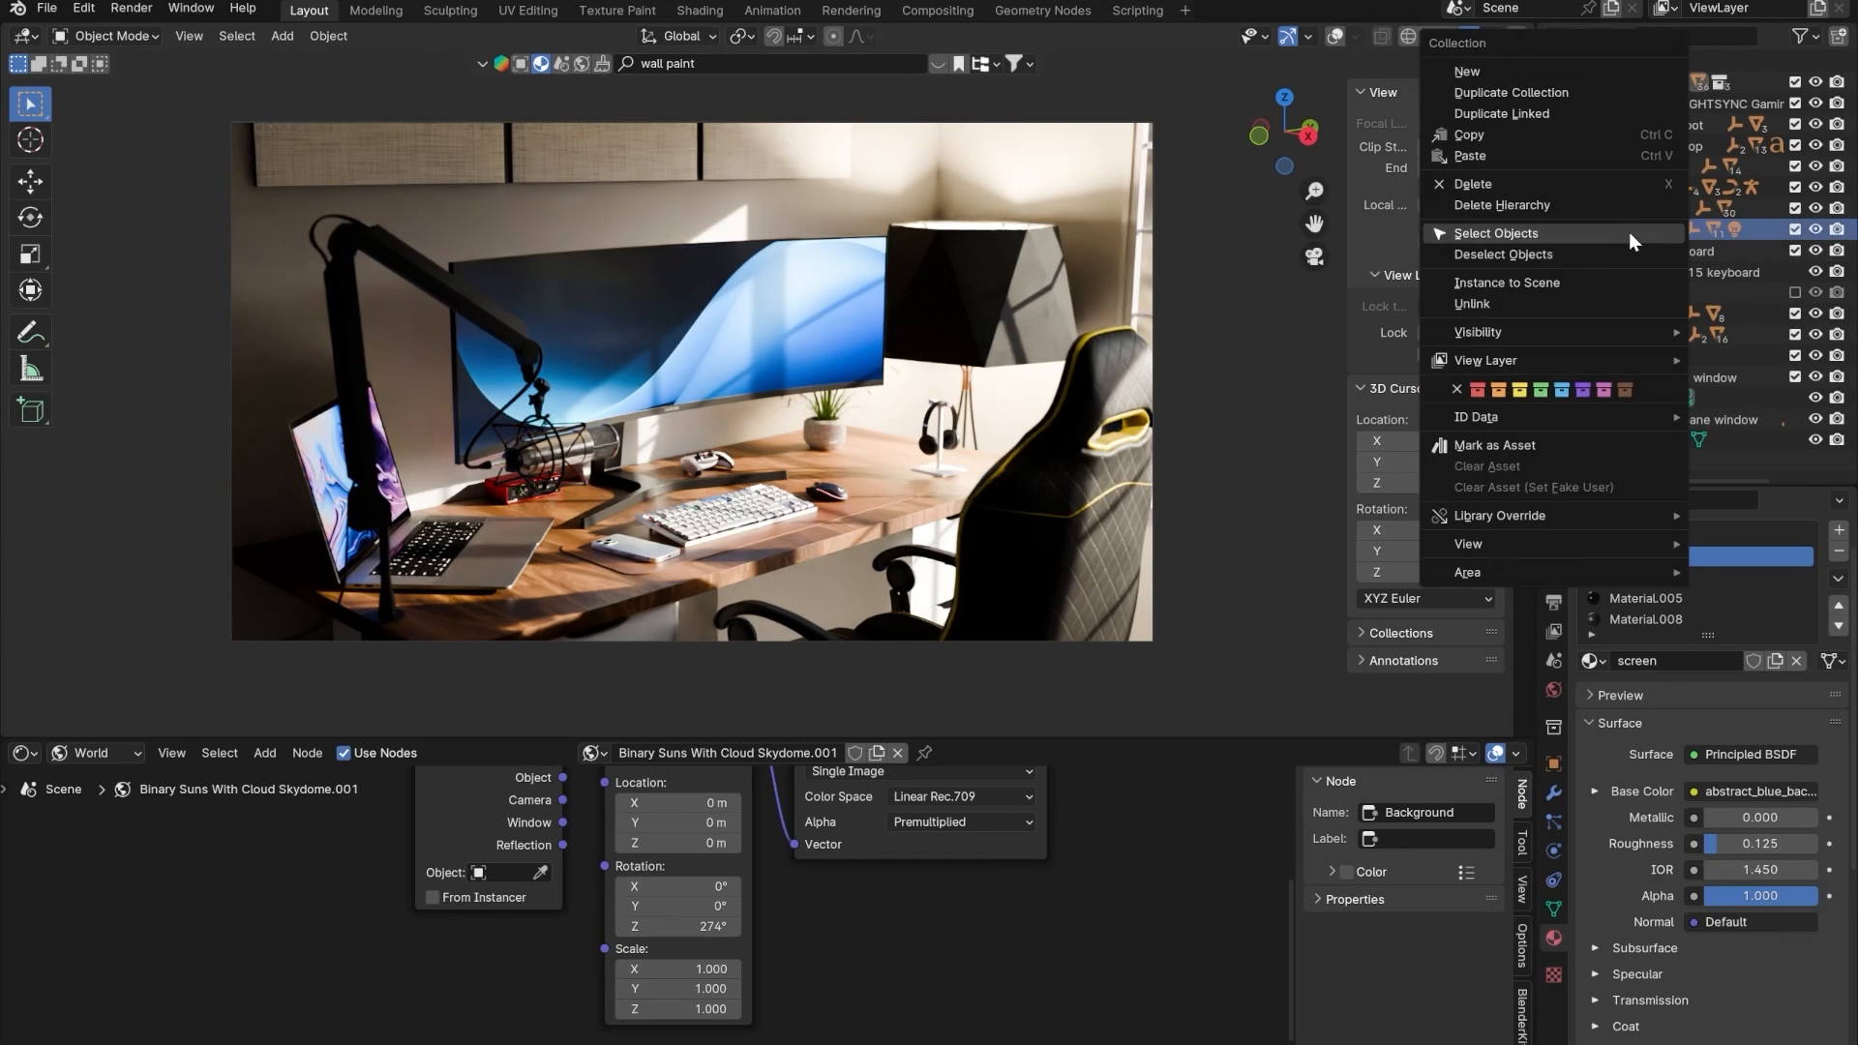
{"action": "key", "text": "Escape"}
{"action": "left_click", "coordinate": [1336, 37]}
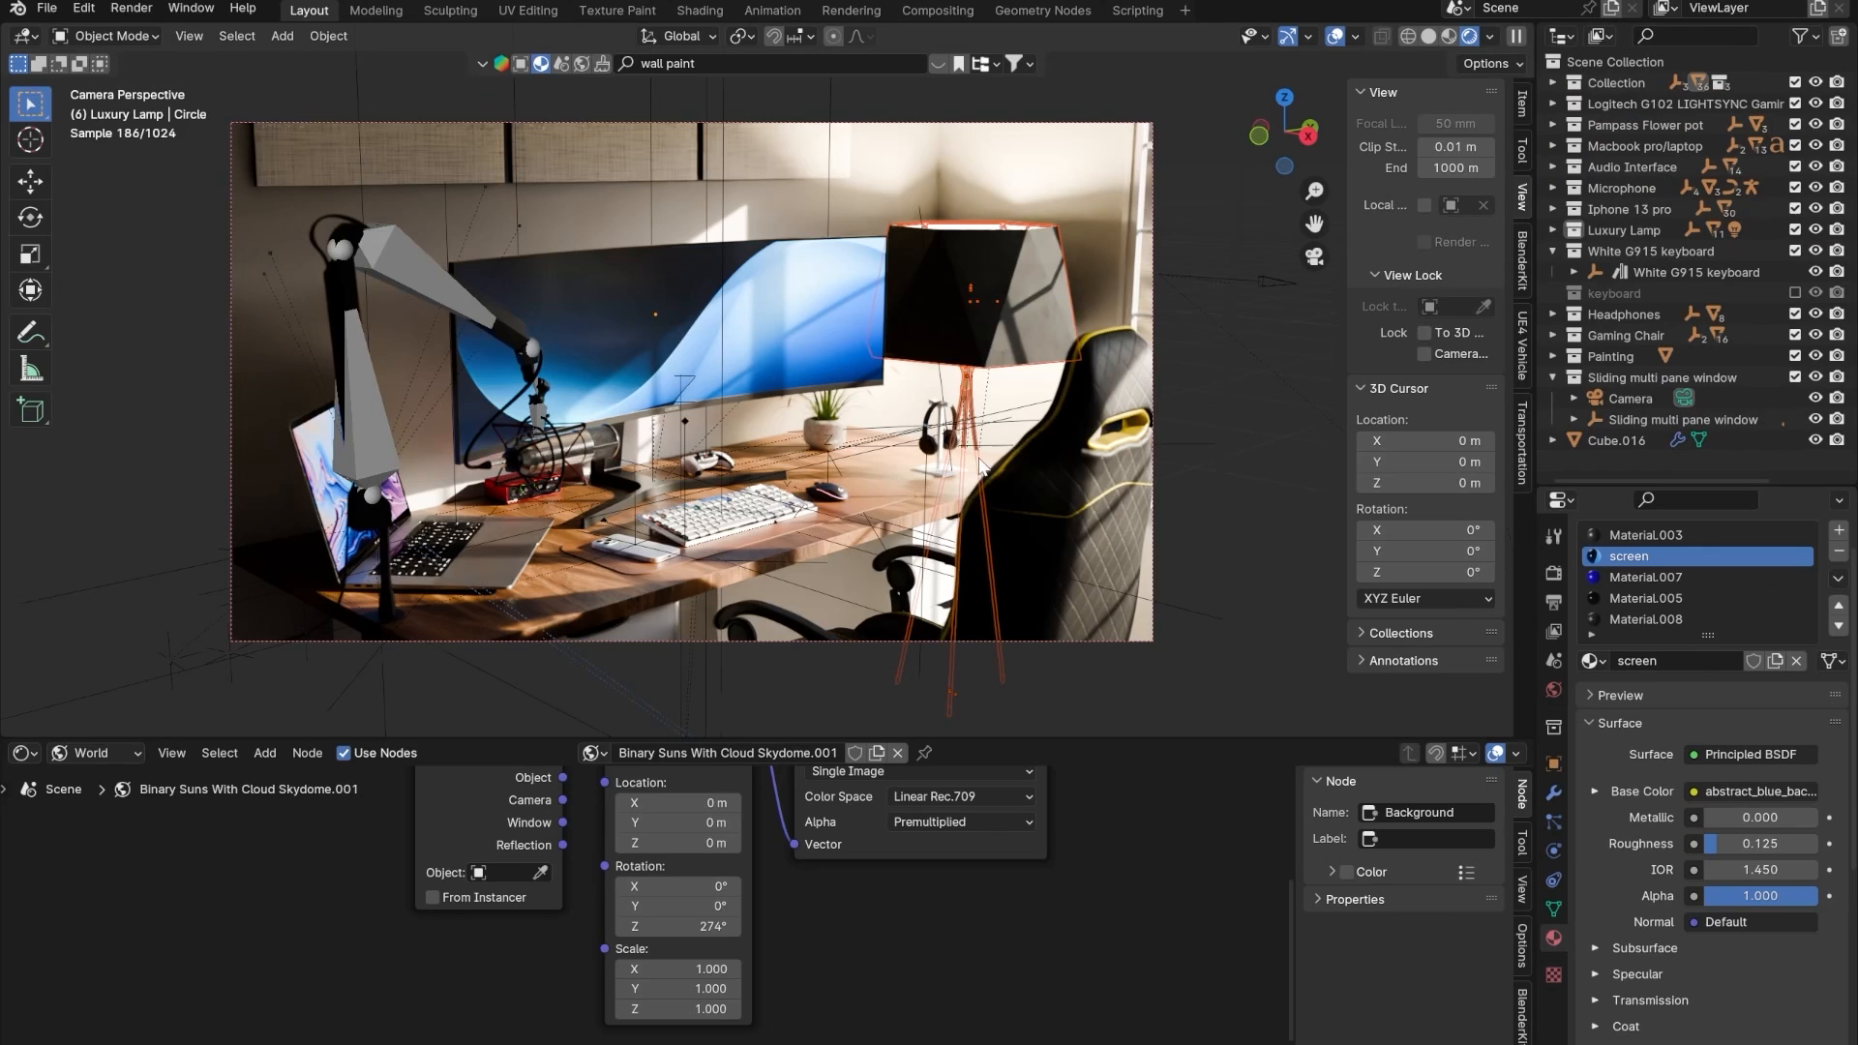
{"action": "key", "text": "g"}
{"action": "key", "text": "shift+z"}
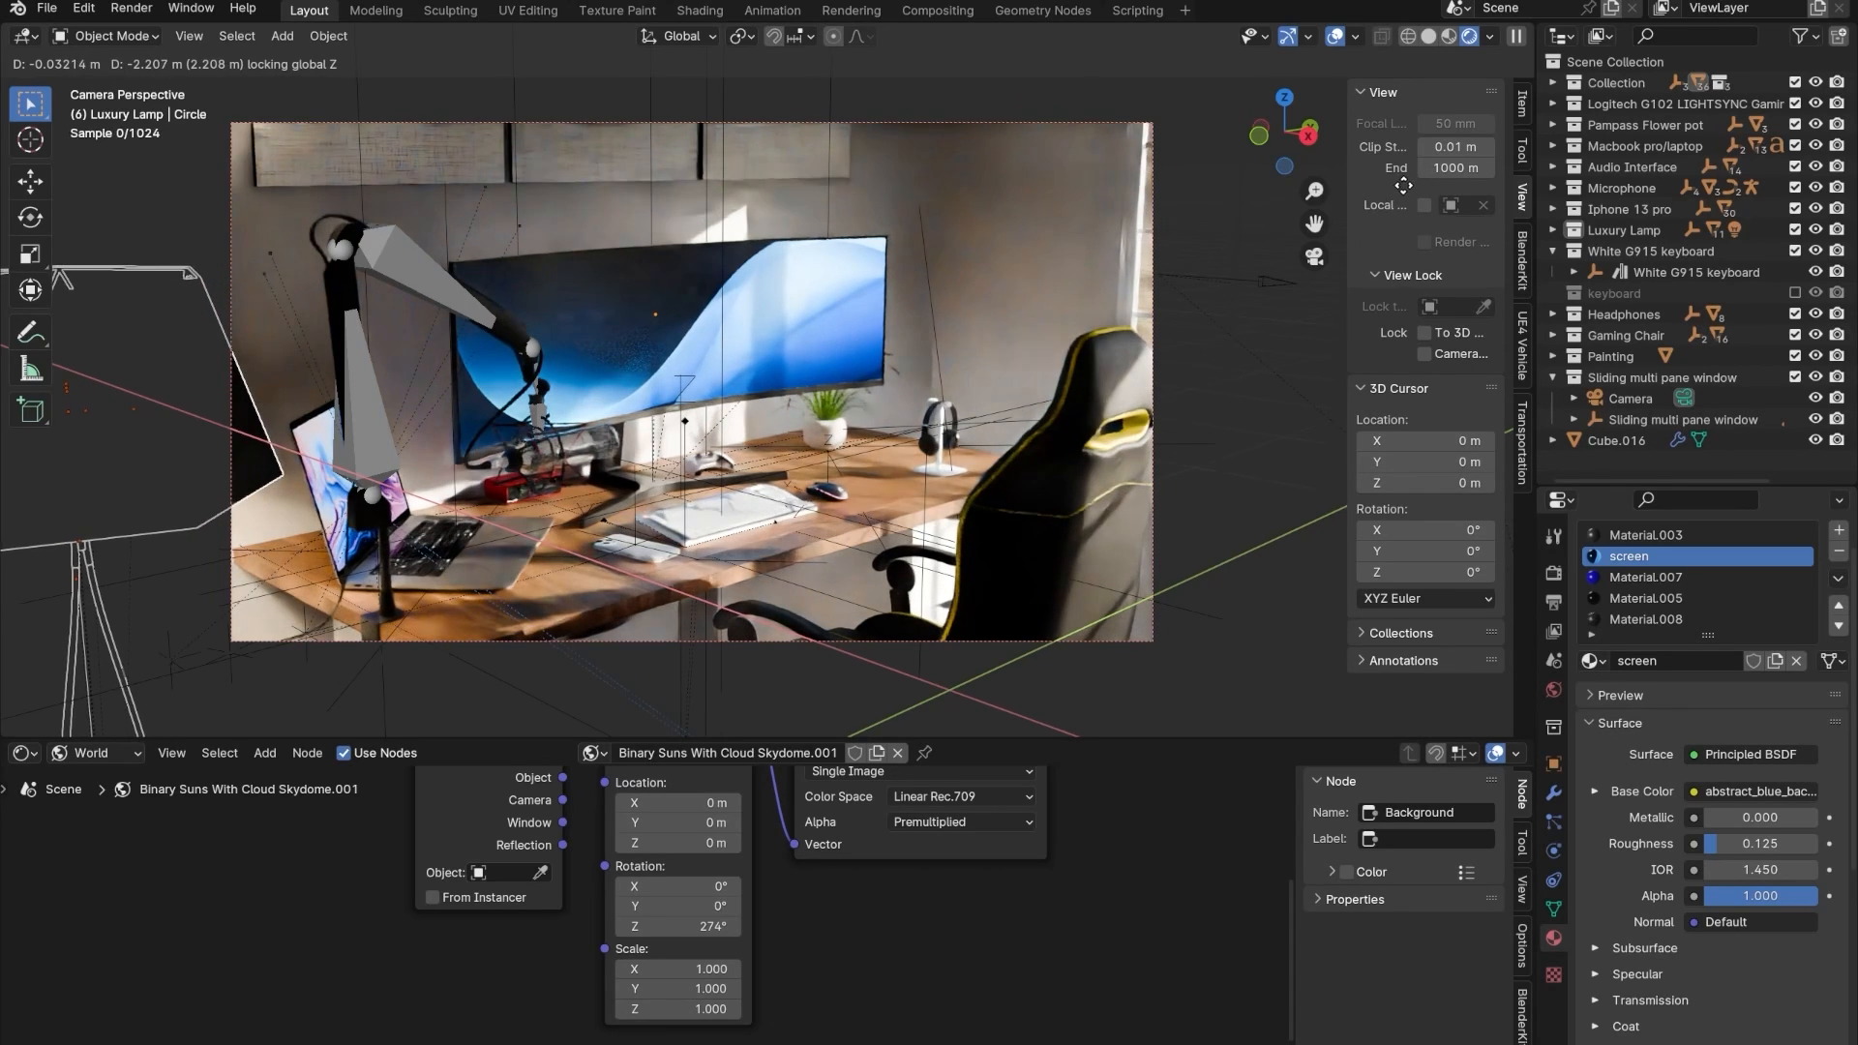
{"action": "left_click", "coordinate": [1732, 182]}
{"action": "left_click", "coordinate": [1156, 269]}
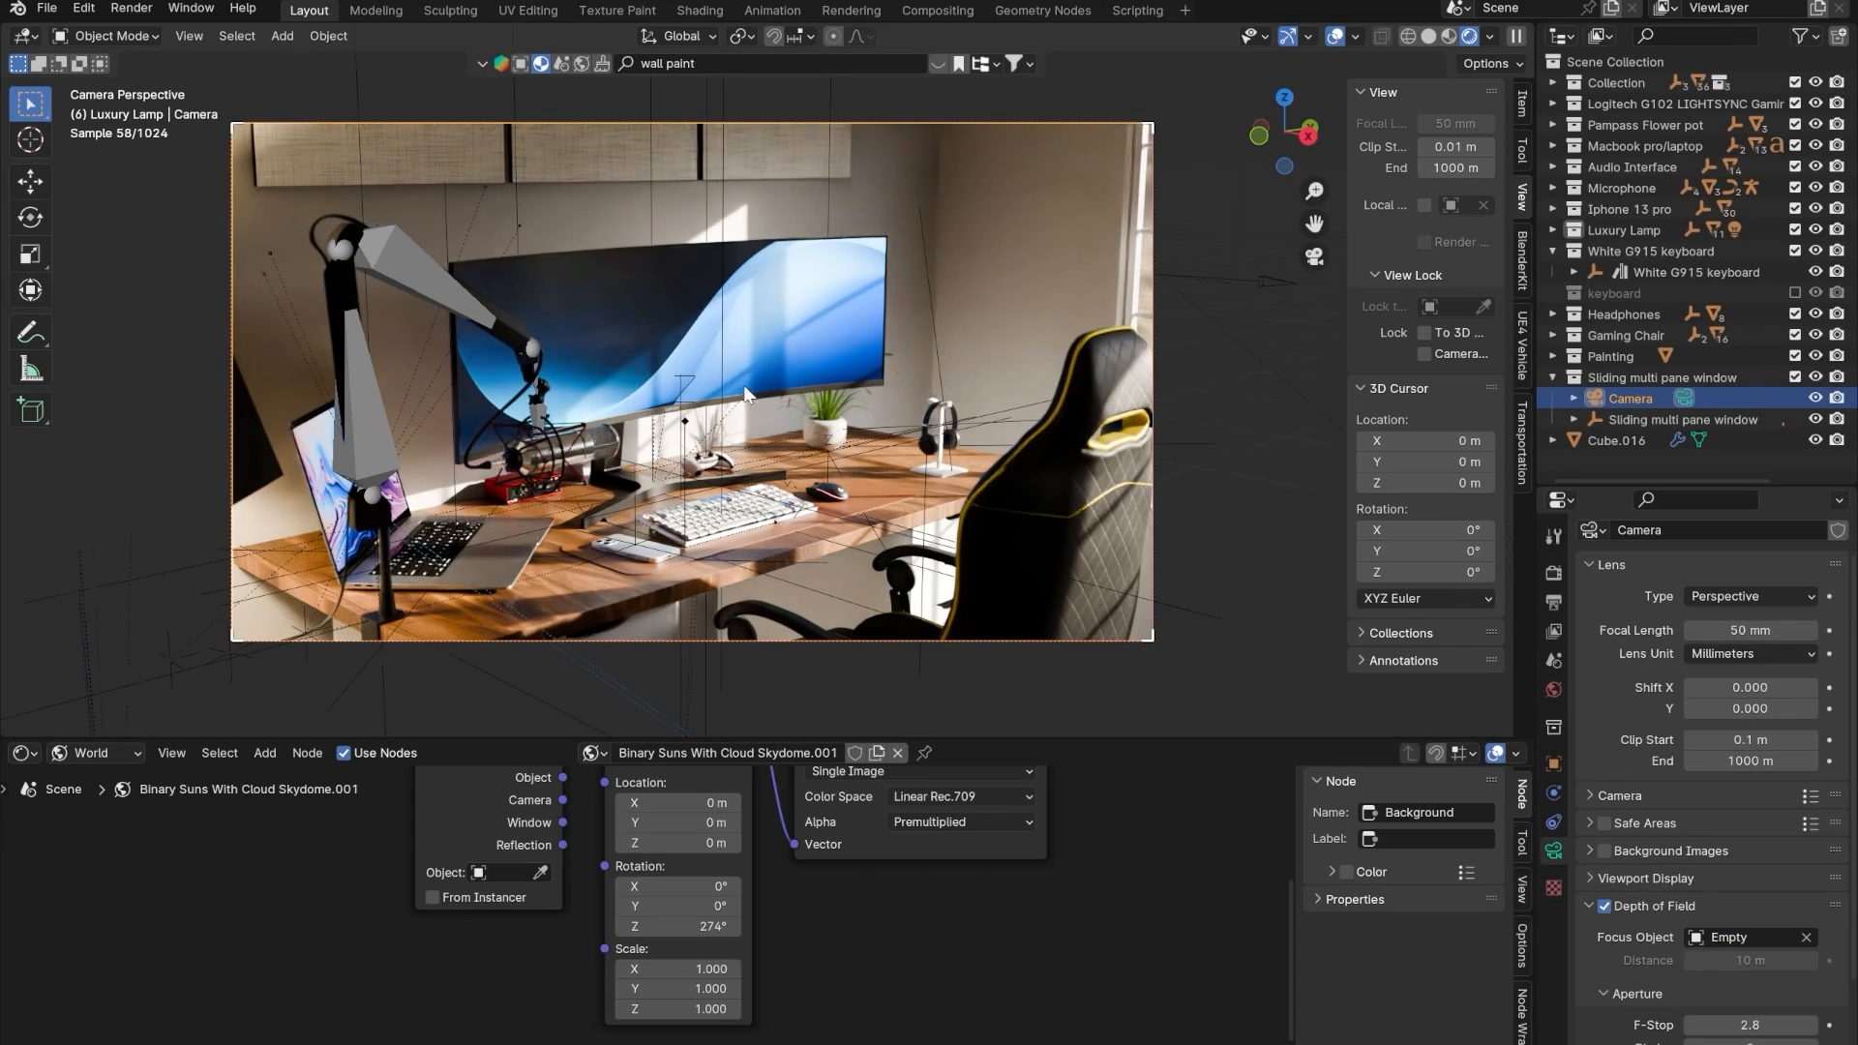
- Hide the viewport overlays again and inspect the clean render preview in the camera view
{"action": "left_click", "coordinate": [1334, 36]}
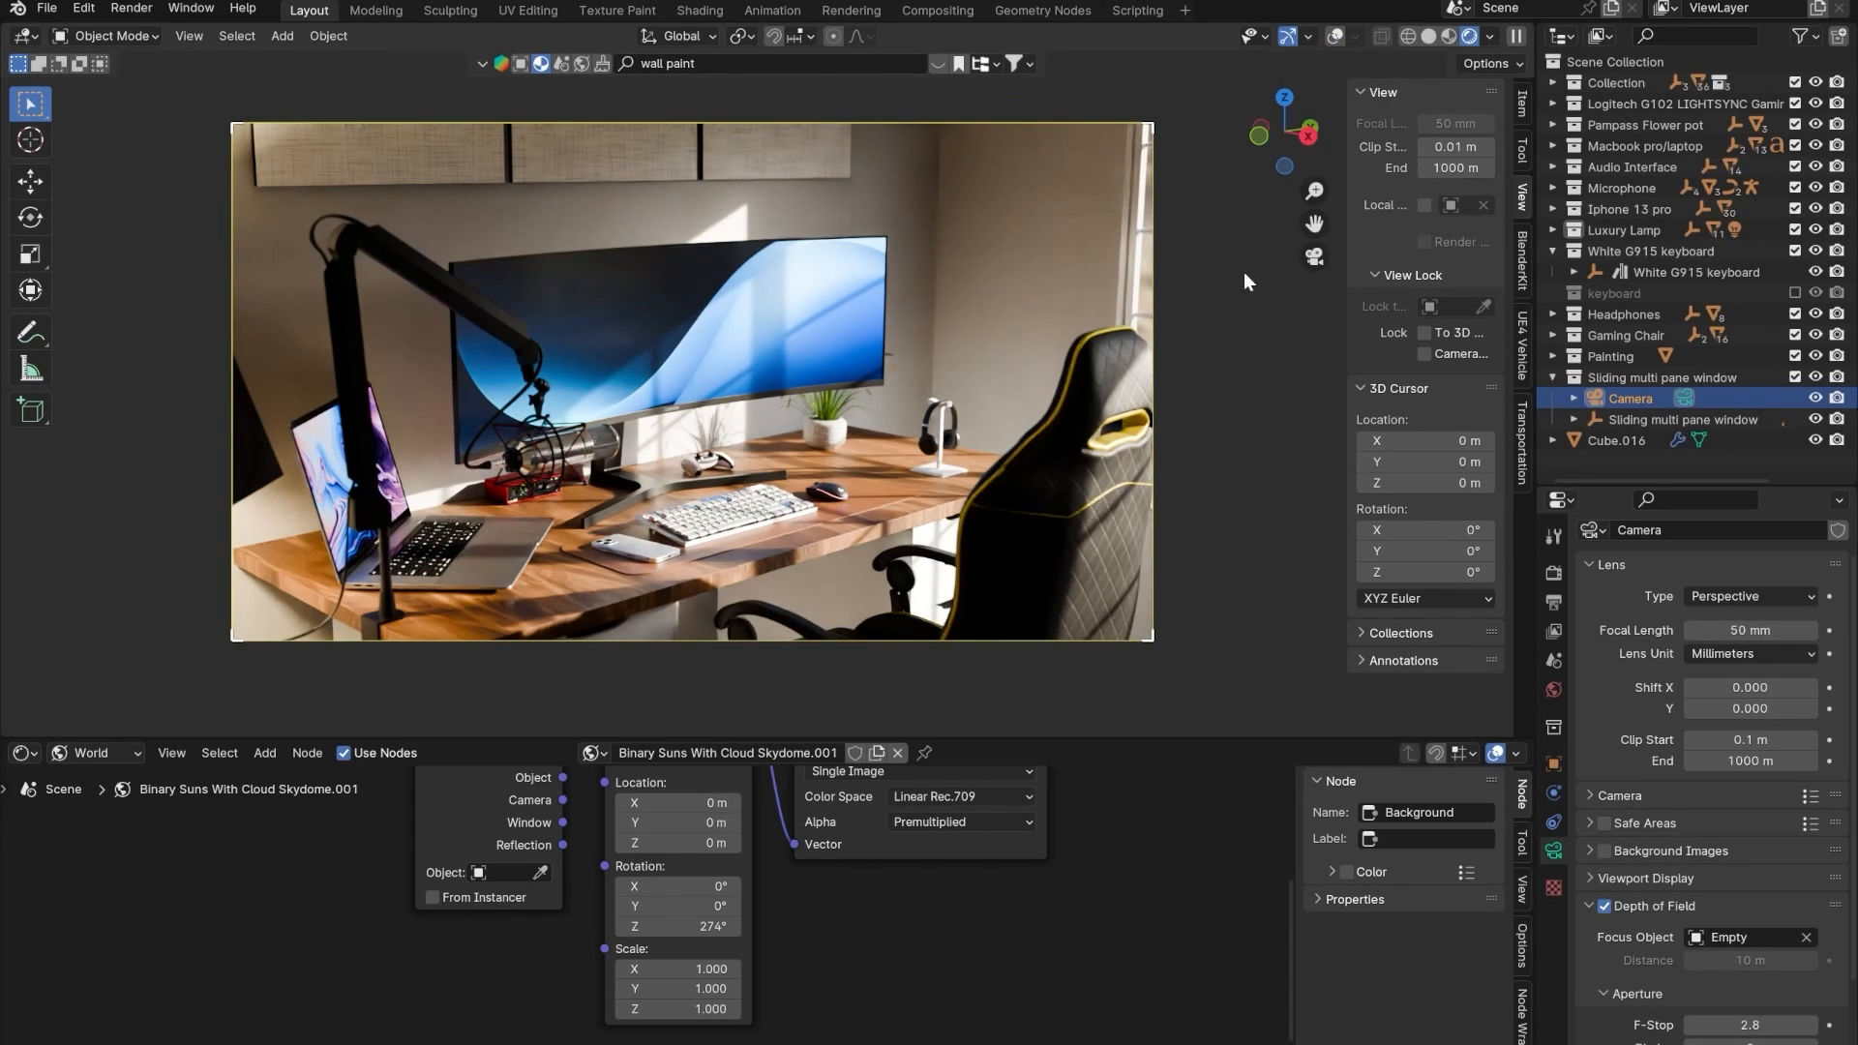
{"action": "scroll", "coordinate": [902, 544], "scroll_direction": "up", "scroll_amount": 1}
{"action": "scroll", "coordinate": [727, 493], "scroll_direction": "down", "scroll_amount": 1}
{"action": "scroll", "coordinate": [727, 494], "scroll_direction": "up", "scroll_amount": 1}
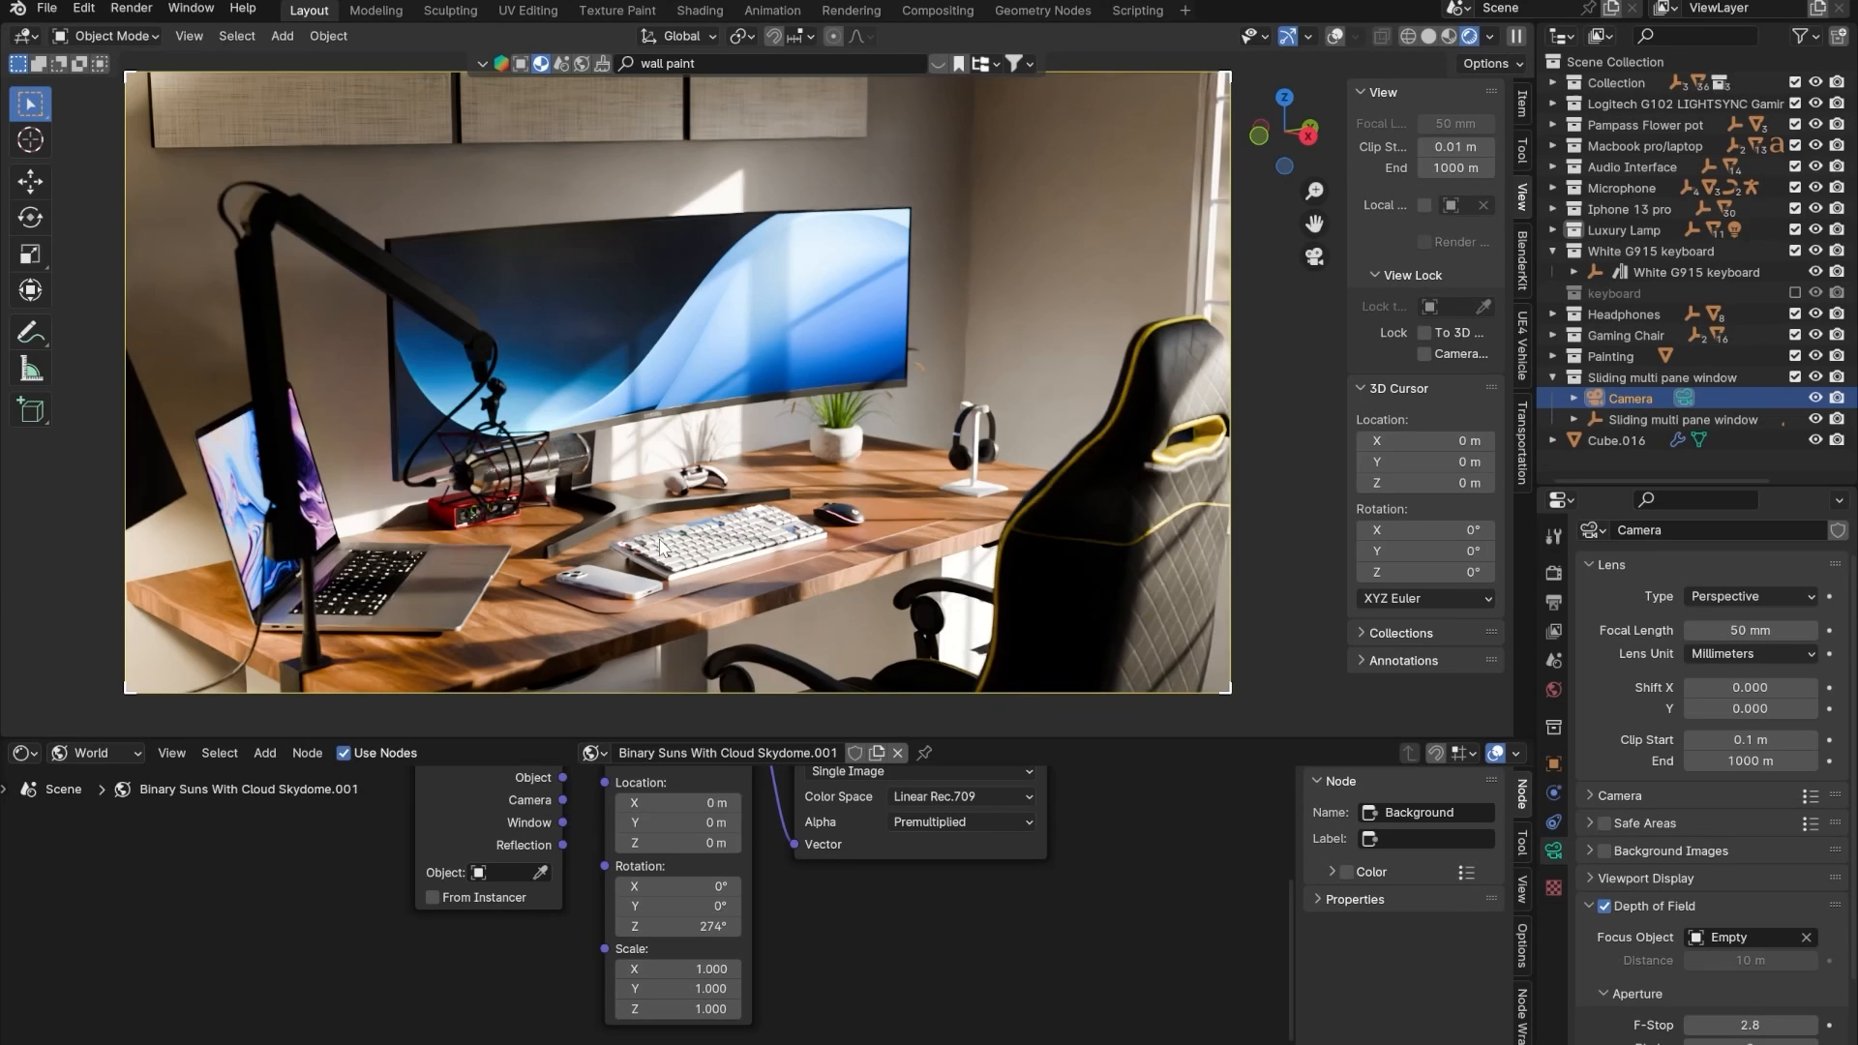
- Select the leather desk mat under the keyboard and display its Leather material nodes instead of the World nodes
{"action": "left_click", "coordinate": [838, 537]}
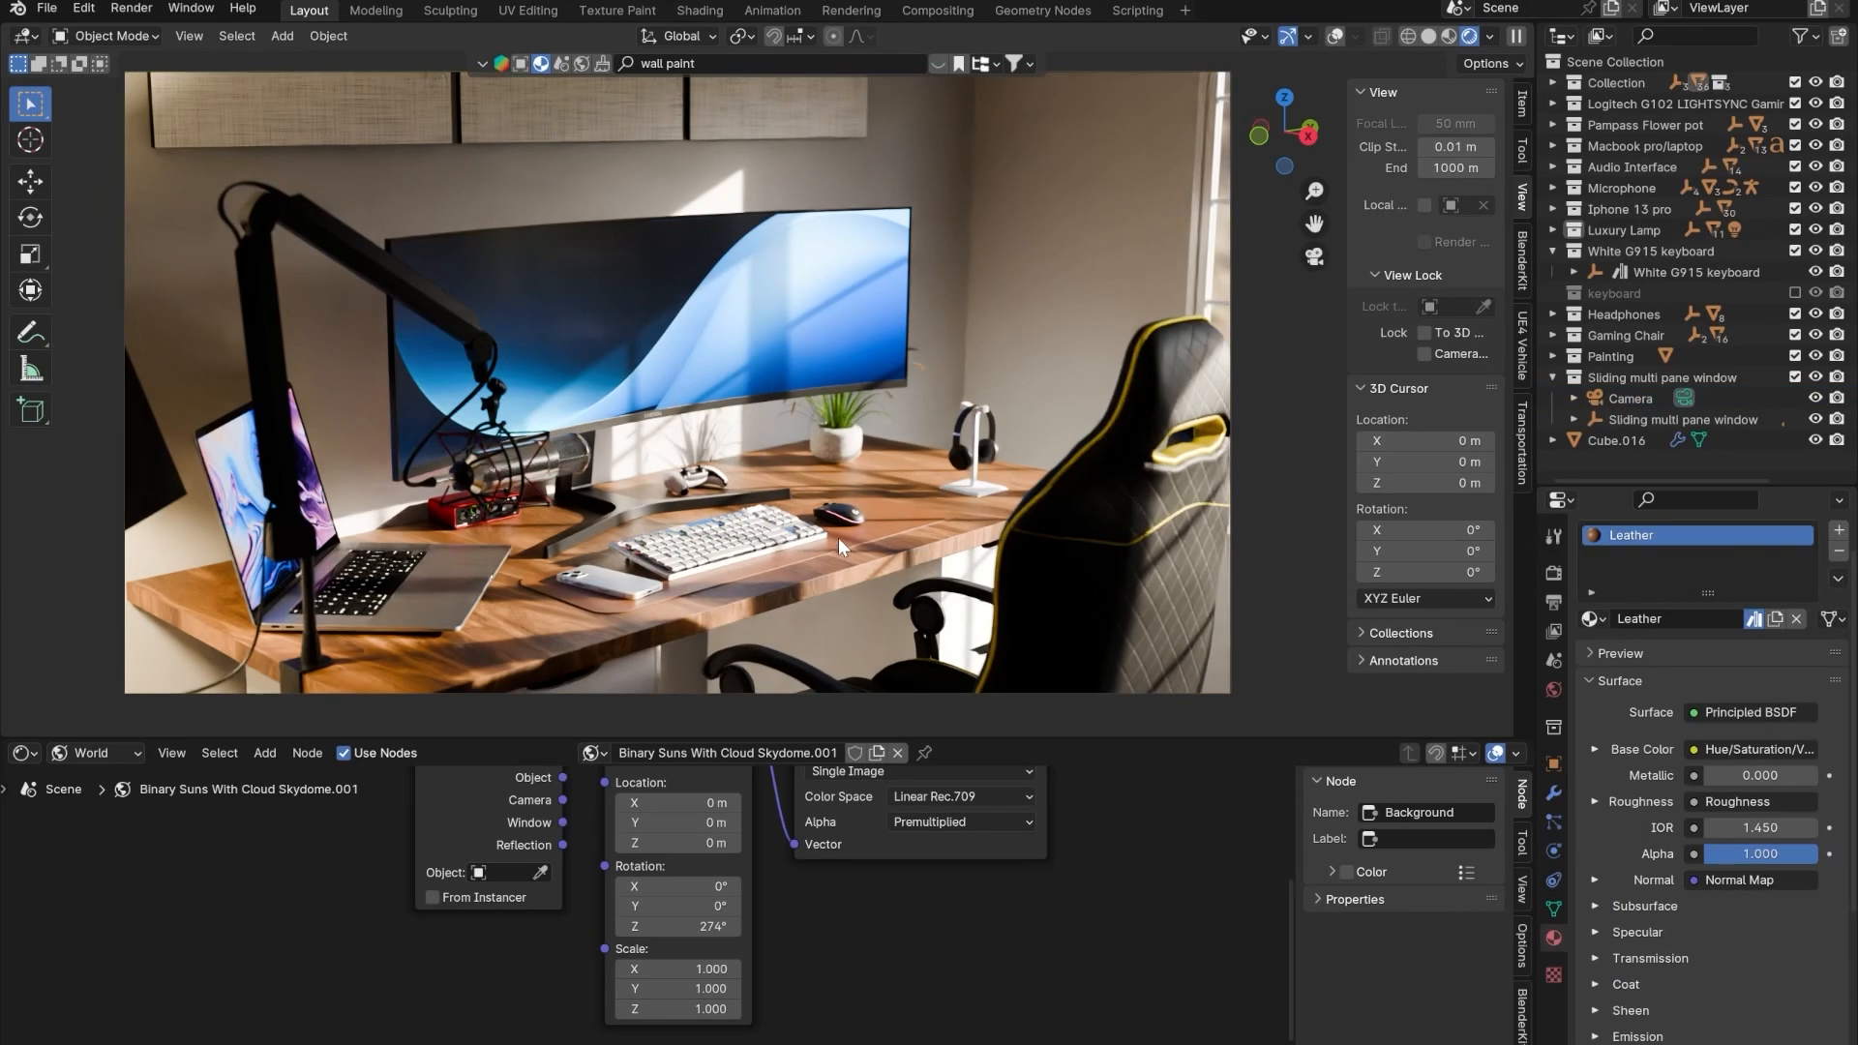
{"action": "left_click", "coordinate": [97, 752]}
{"action": "left_click", "coordinate": [104, 799]}
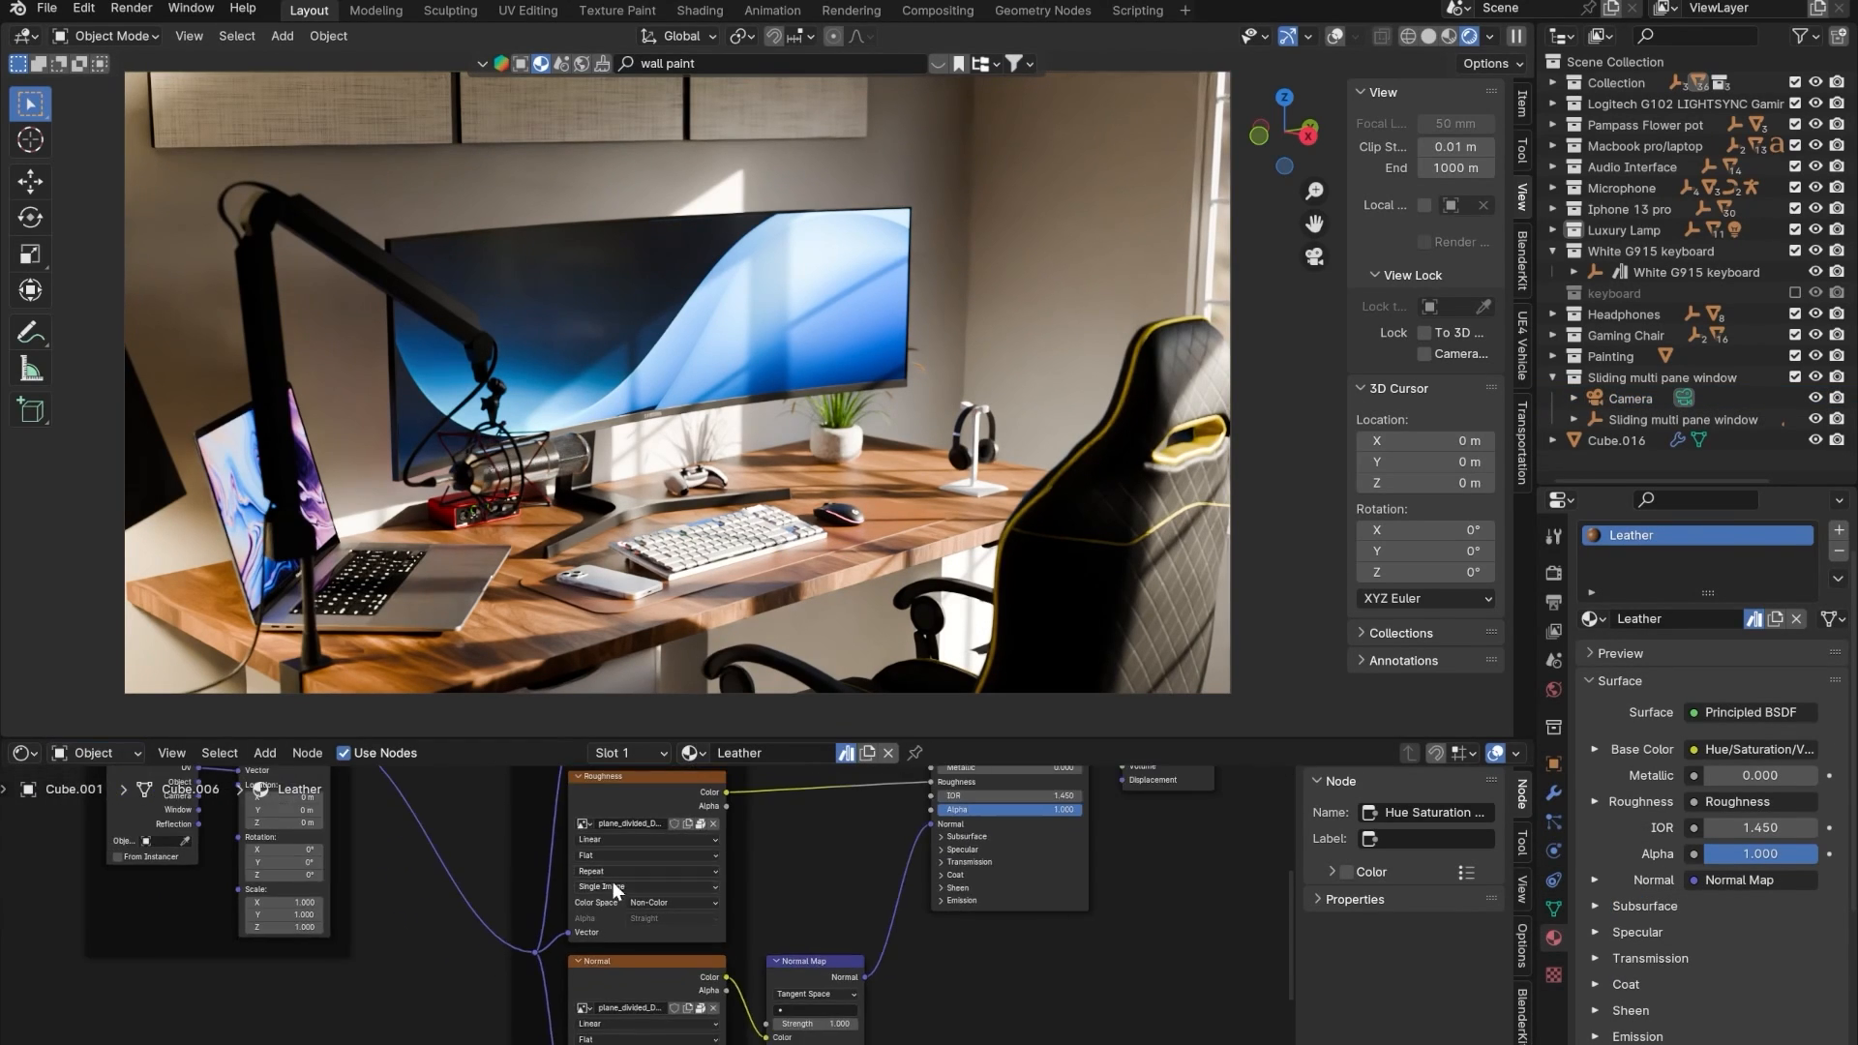
{"action": "middle_click_drag", "start_coordinate": [755, 879], "coordinate": [718, 962]}
{"action": "scroll", "coordinate": [732, 852], "scroll_direction": "up", "scroll_amount": 3}
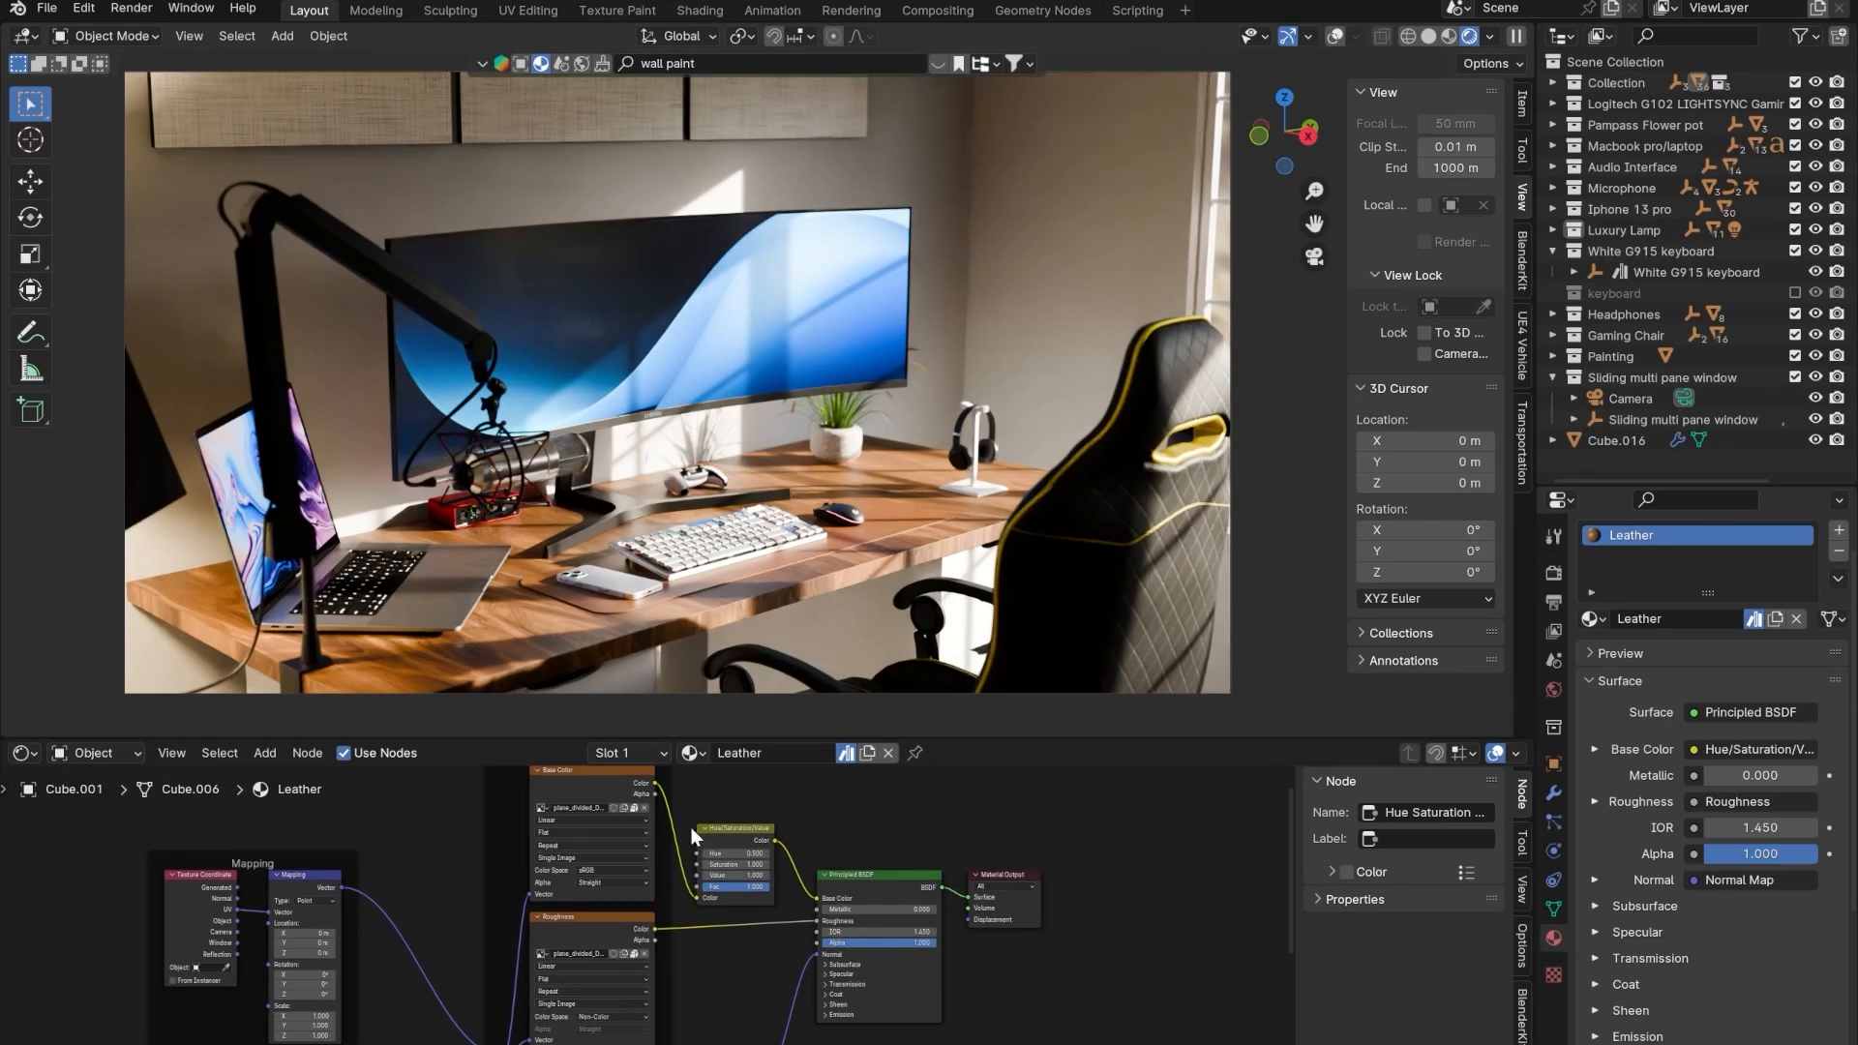
{"action": "scroll", "coordinate": [692, 835], "scroll_direction": "up", "scroll_amount": 4}
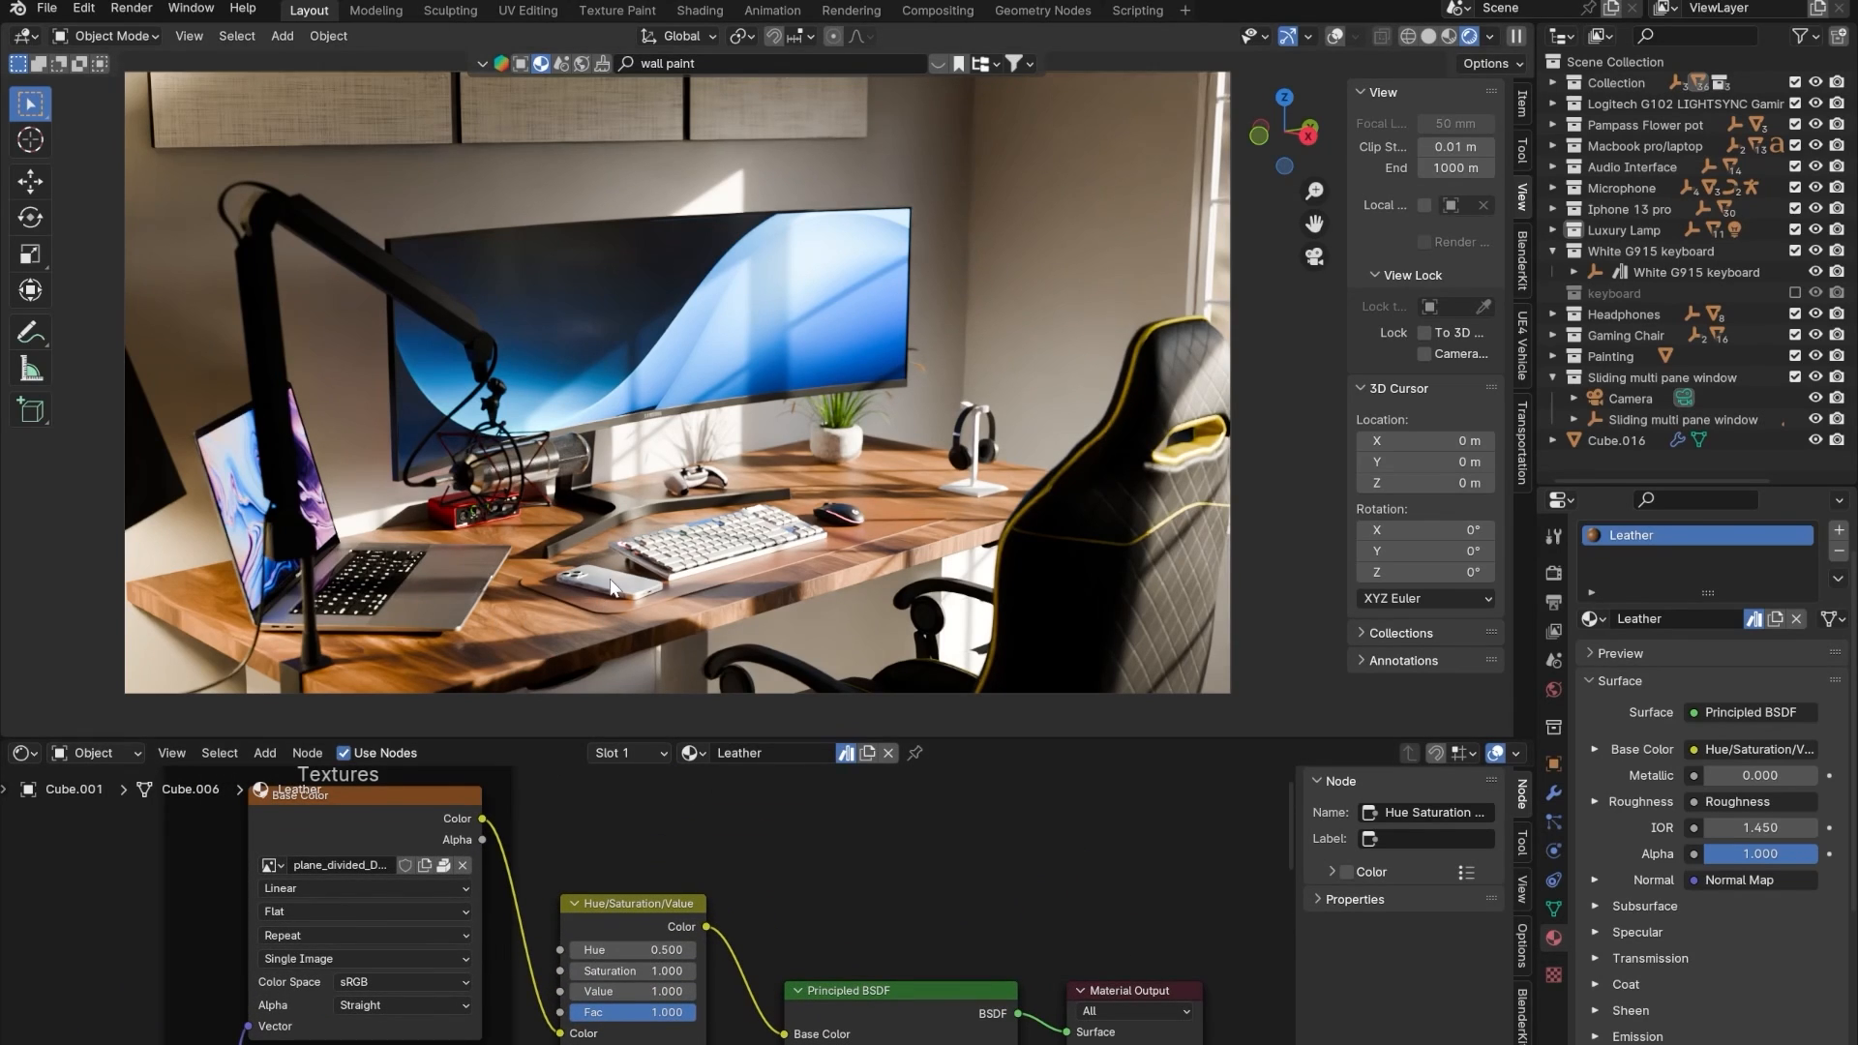
{"action": "scroll", "coordinate": [651, 908], "scroll_direction": "up", "scroll_amount": 3}
{"action": "middle_click_drag", "start_coordinate": [709, 950], "coordinate": [750, 886]}
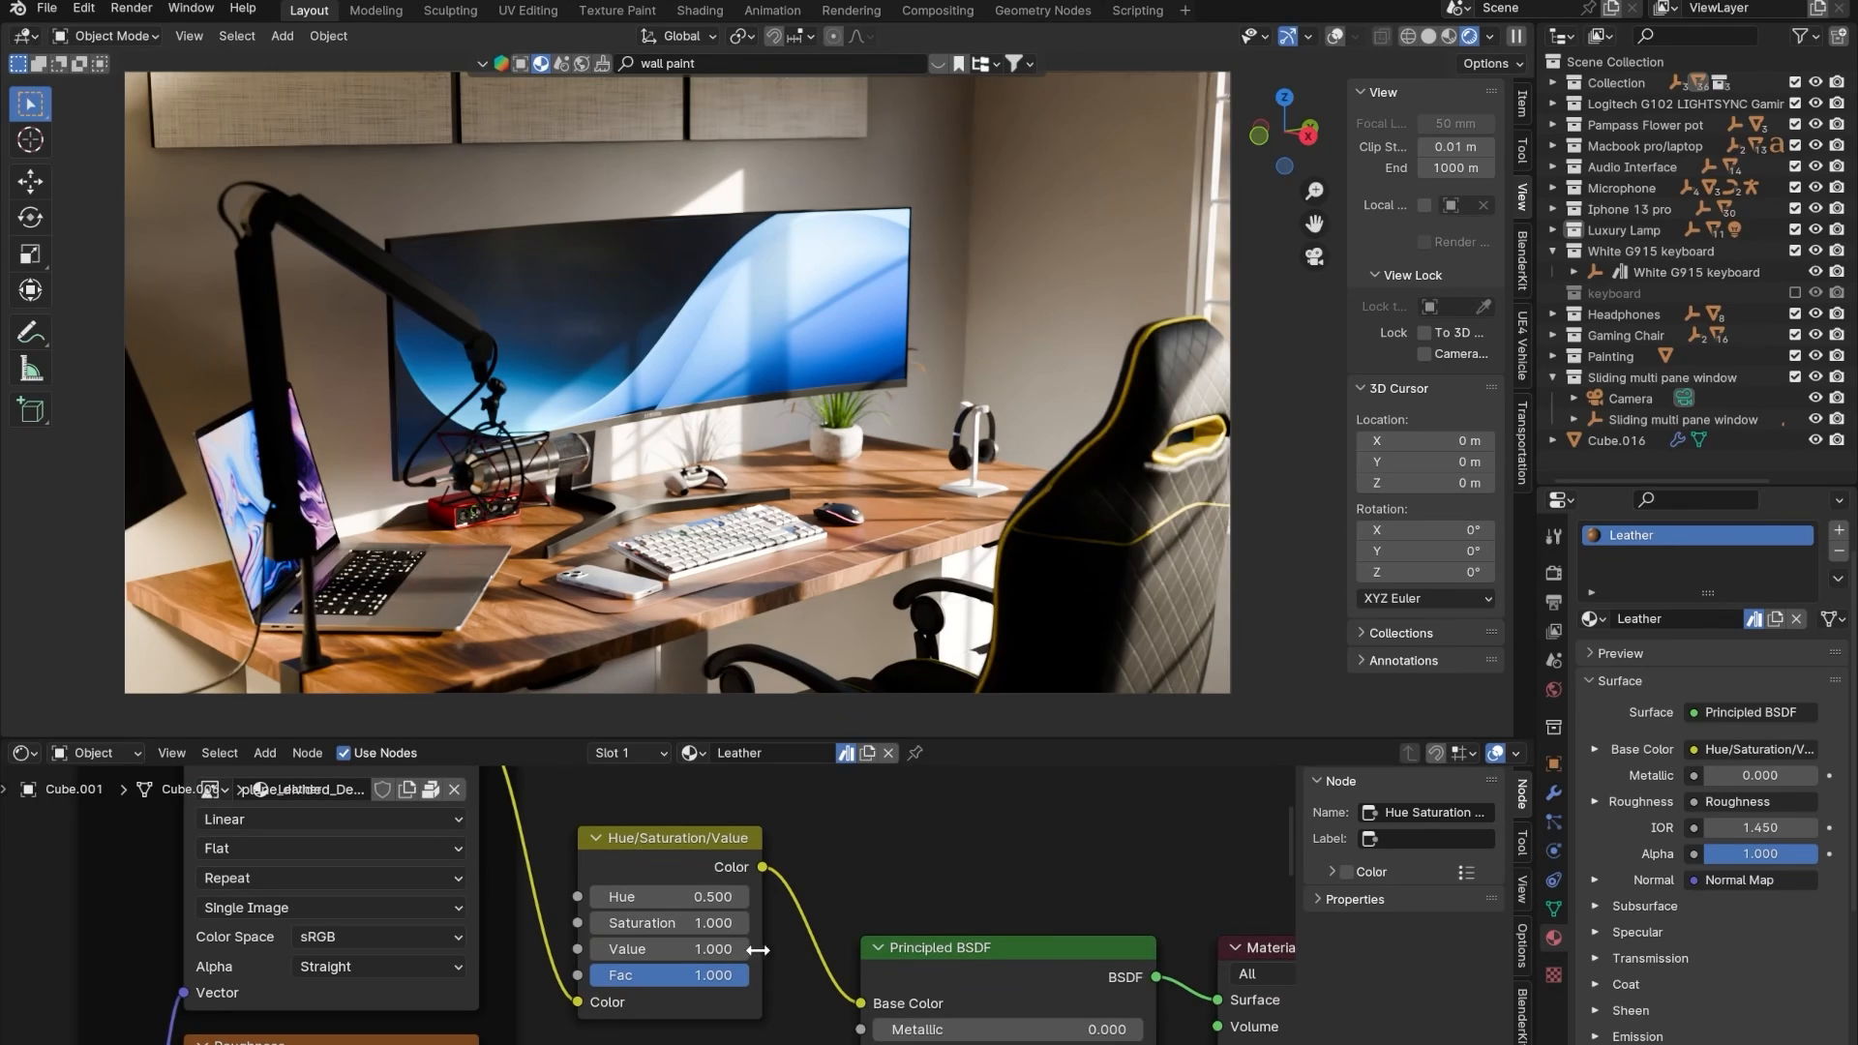
- Try Saturation values between 0.7 and 1.3 on the Leather material's Hue/Saturation/Value node and settle on 1.2
{"action": "left_click", "coordinate": [741, 923]}
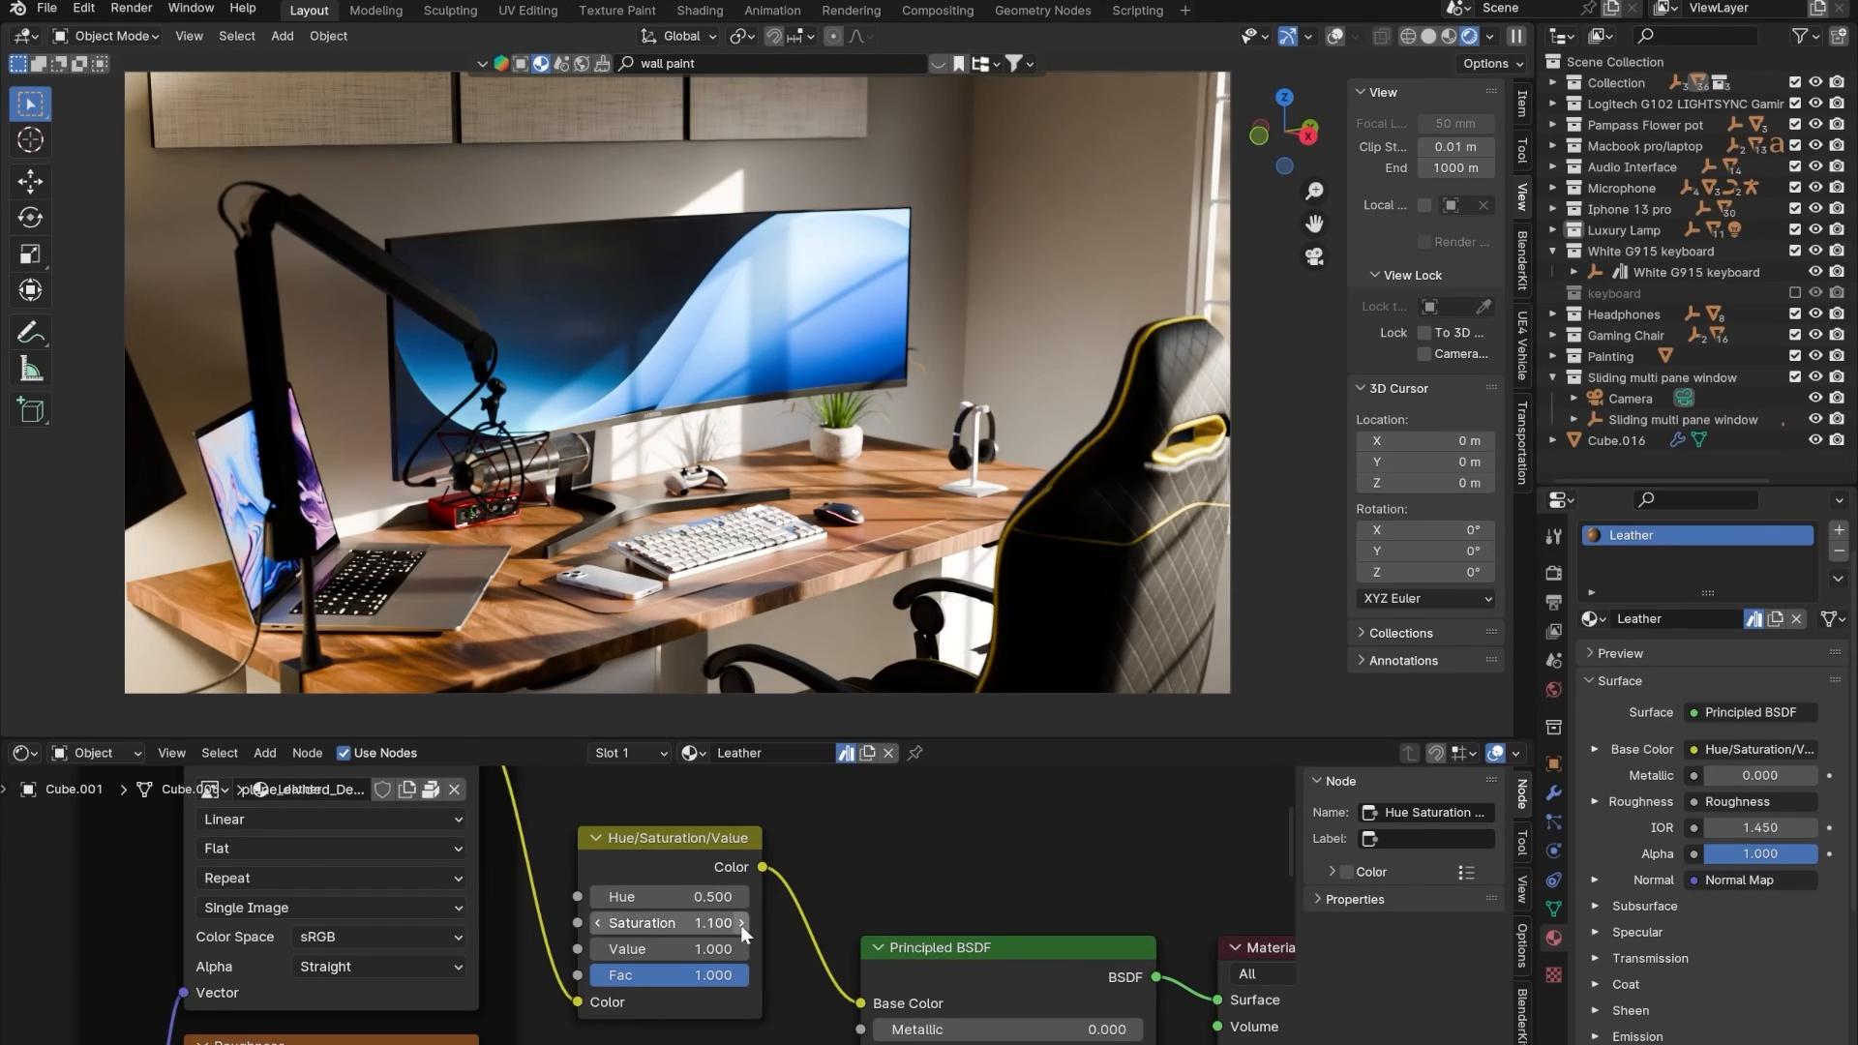
{"action": "left_click", "coordinate": [742, 924]}
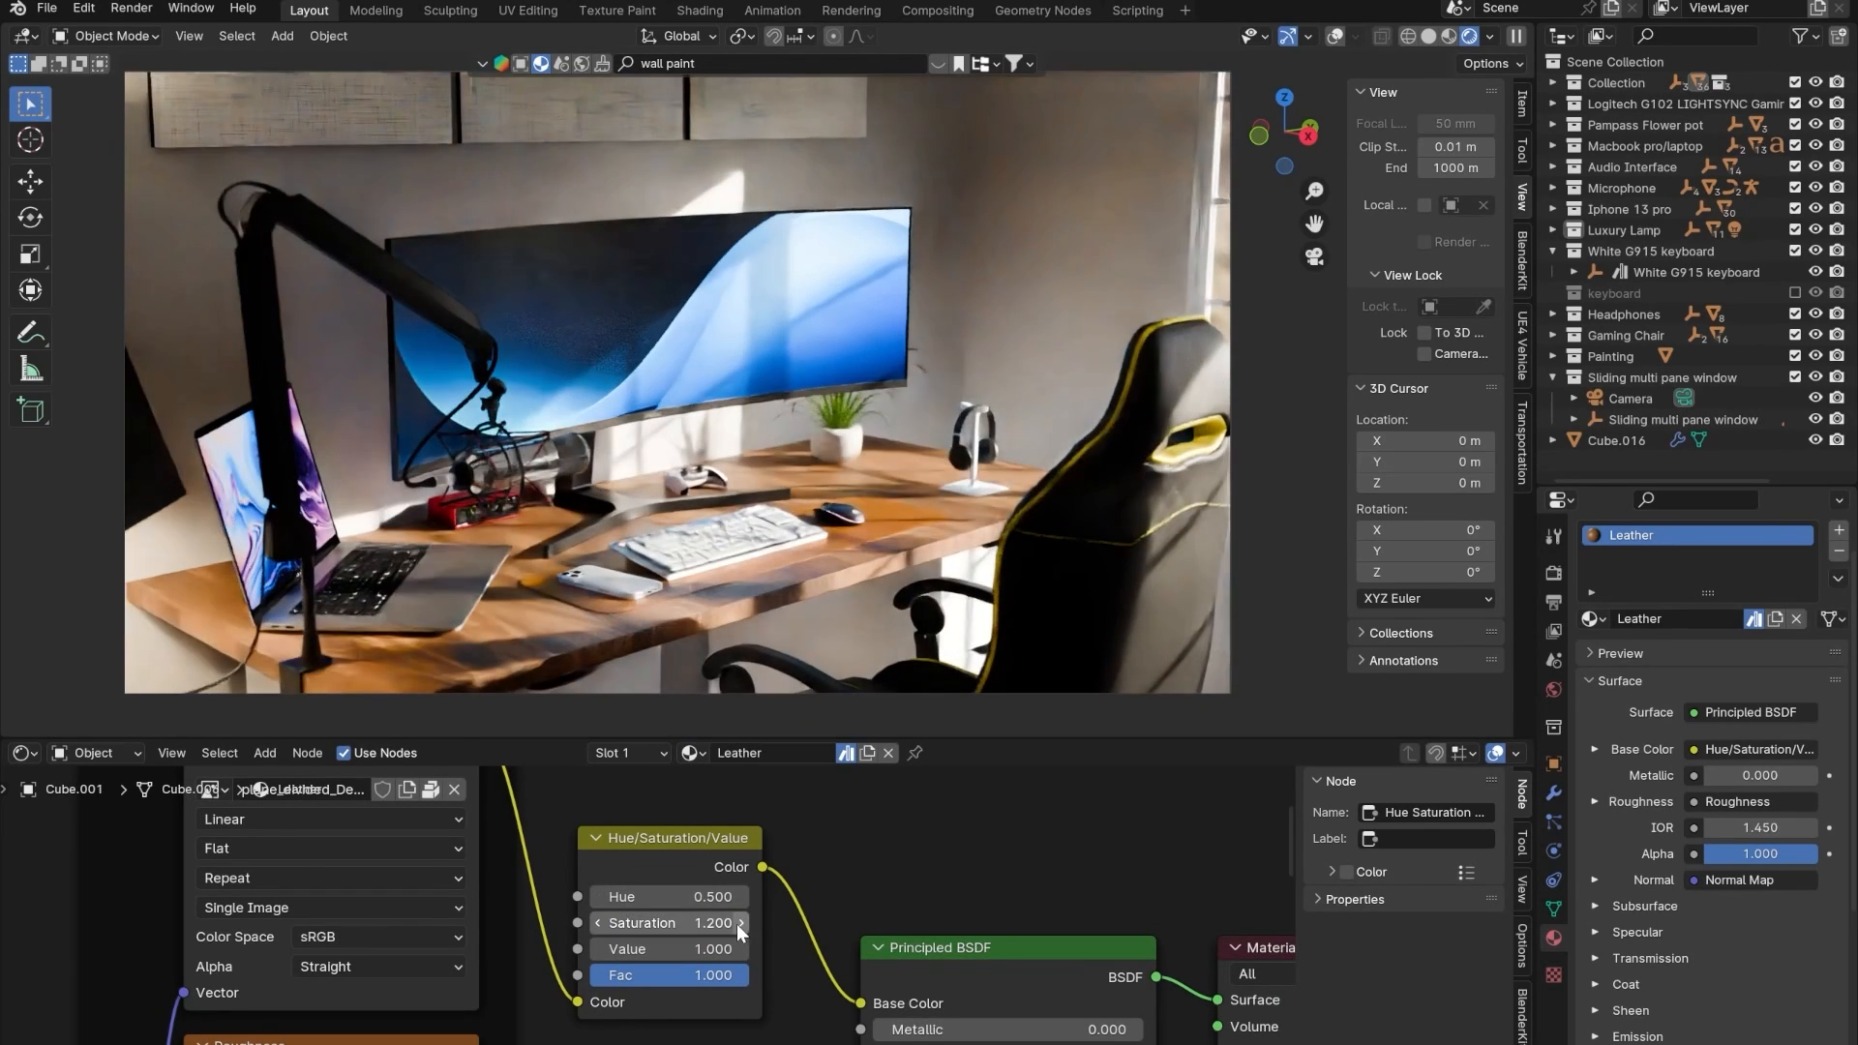
{"action": "left_click", "coordinate": [600, 925]}
{"action": "left_click", "coordinate": [600, 925]}
{"action": "left_click", "coordinate": [600, 925]}
{"action": "left_click", "coordinate": [600, 925]}
{"action": "left_click", "coordinate": [601, 925]}
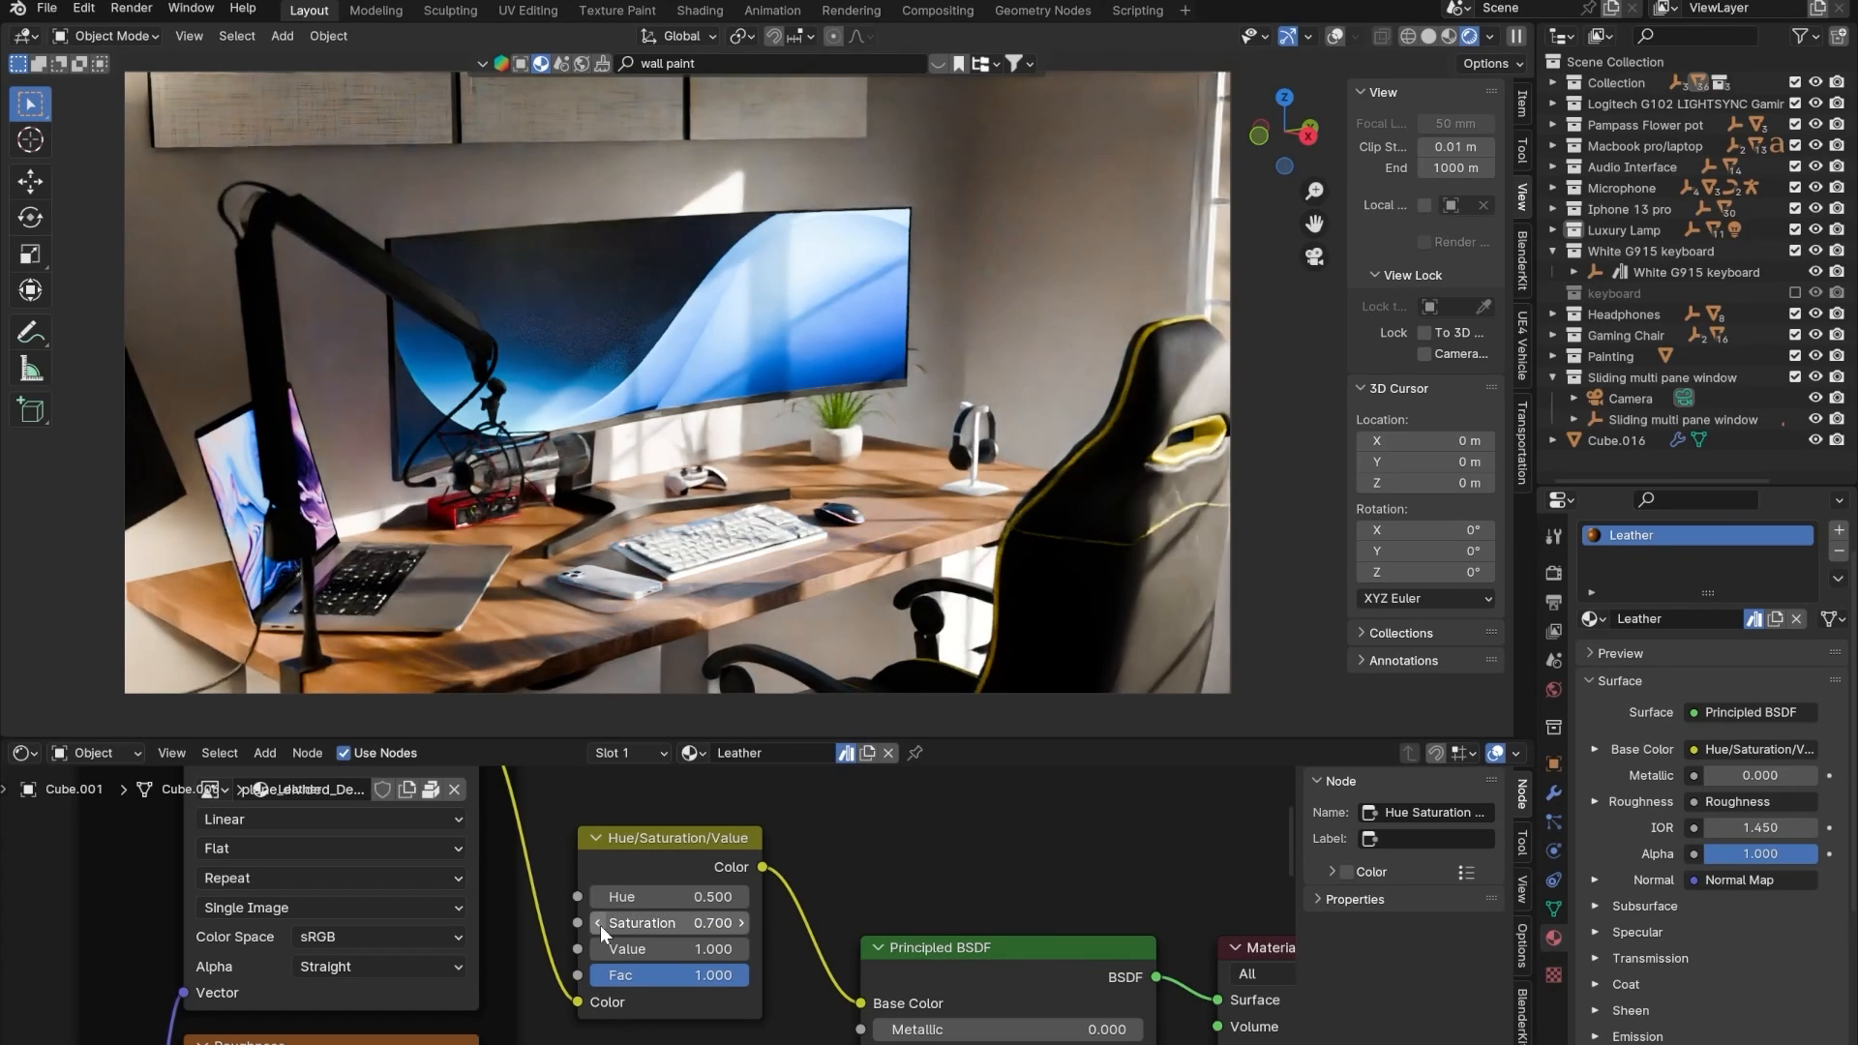
{"action": "left_click", "coordinate": [741, 923]}
{"action": "left_click", "coordinate": [742, 923]}
{"action": "left_click", "coordinate": [742, 924]}
{"action": "left_click", "coordinate": [742, 924]}
{"action": "left_click", "coordinate": [742, 924]}
{"action": "left_click", "coordinate": [741, 923]}
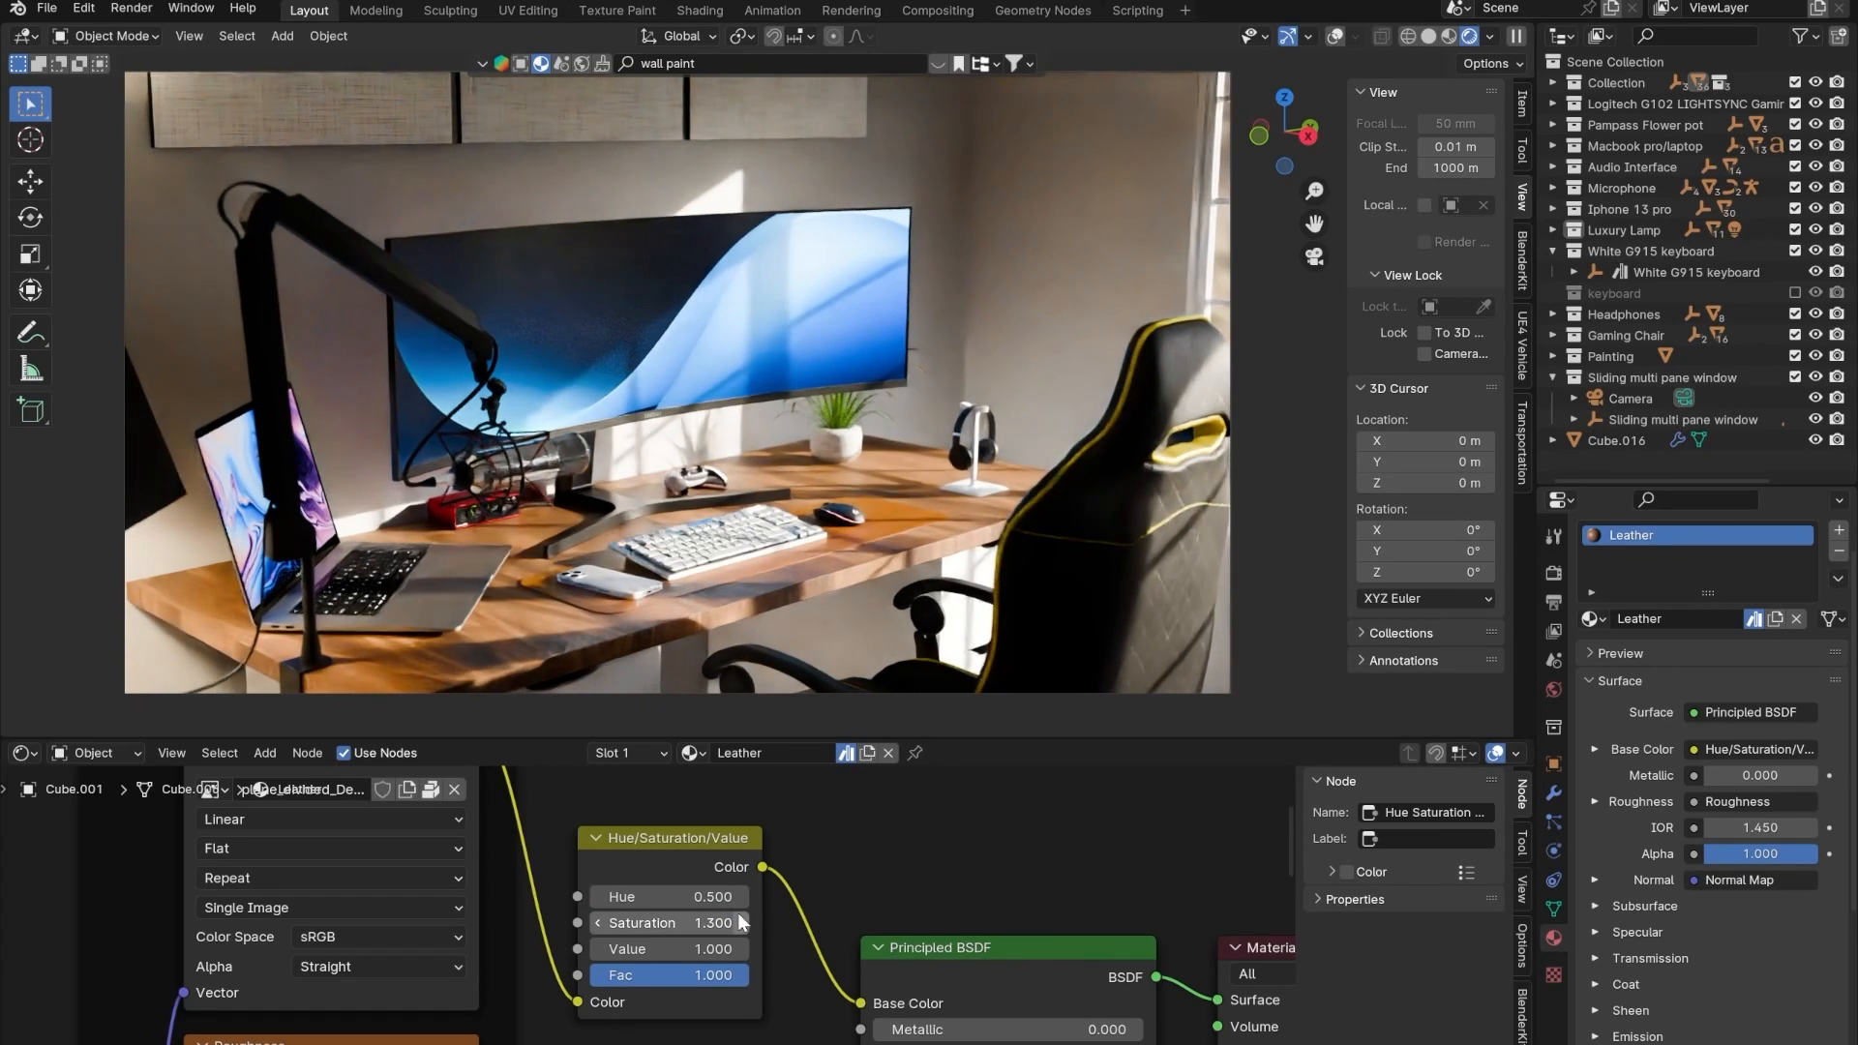
{"action": "left_click", "coordinate": [600, 925]}
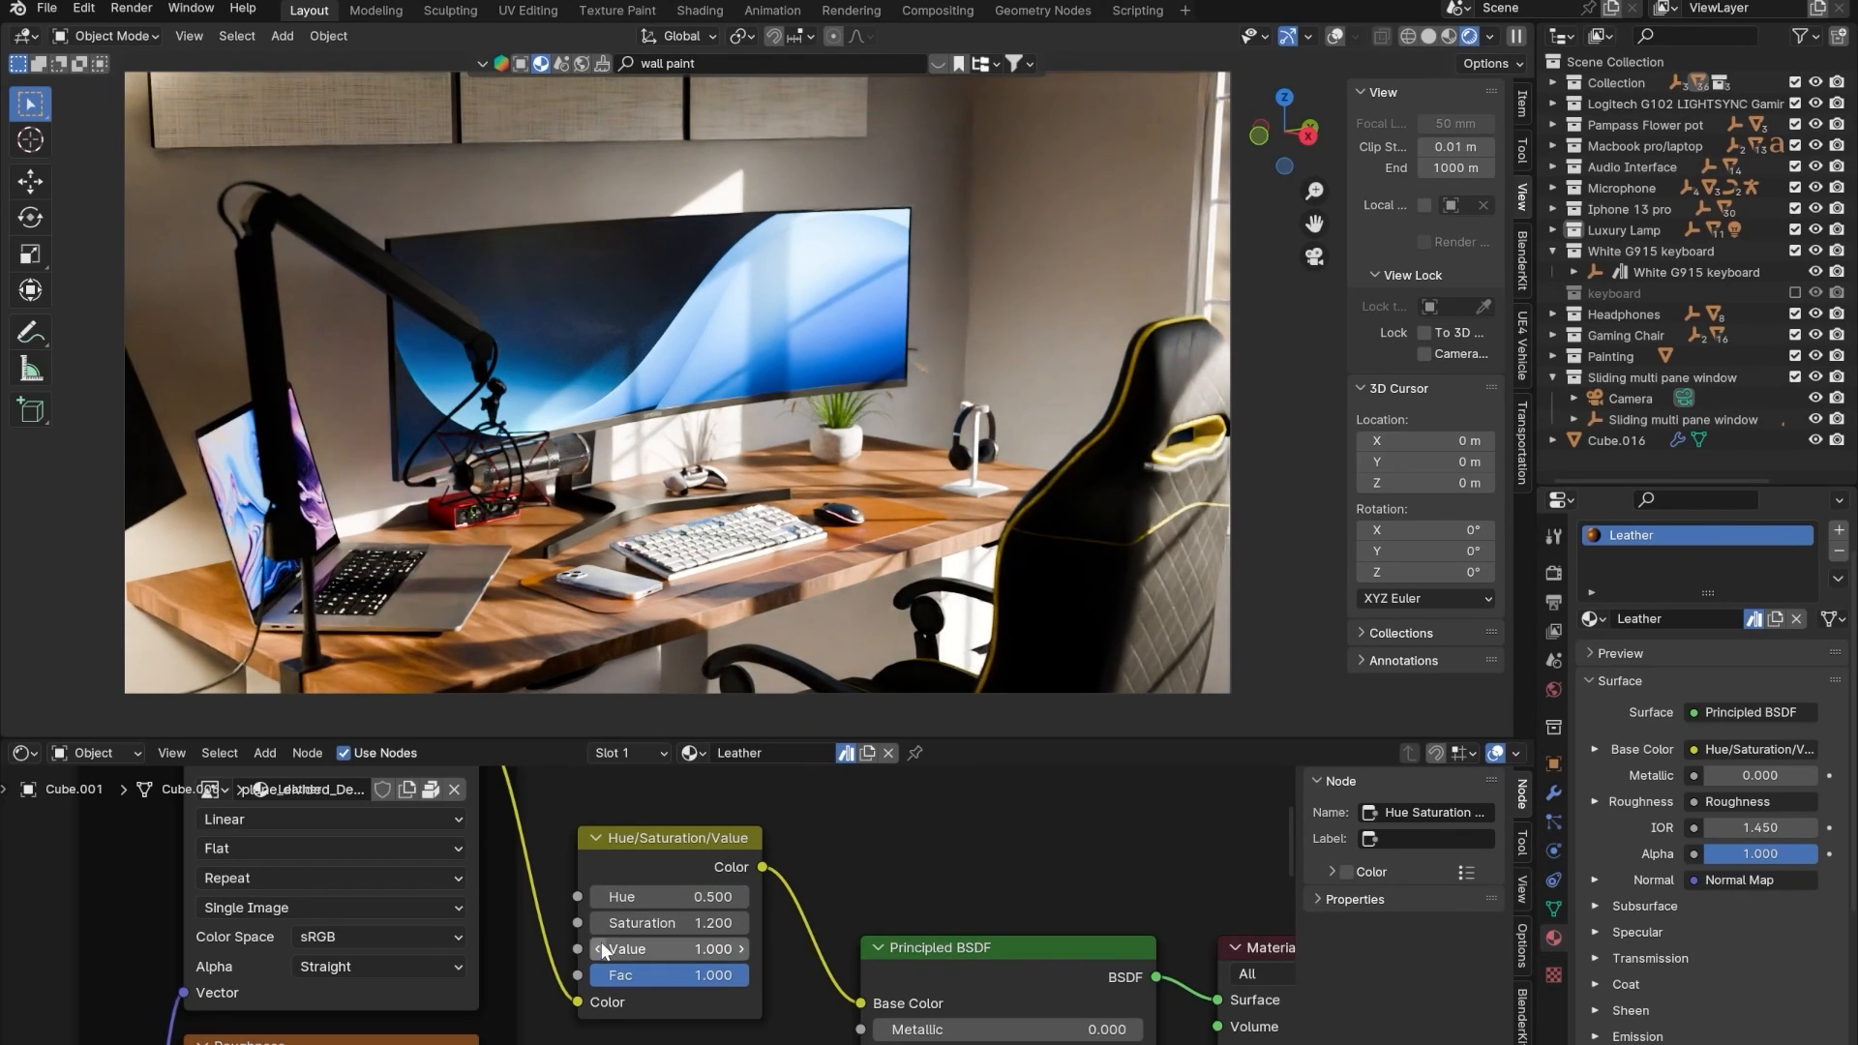
- Darken the Leather material by setting its Hue/Saturation/Value node to Value 0.5 and Saturation 1.1
{"action": "left_click", "coordinate": [600, 948]}
{"action": "left_click", "coordinate": [600, 948]}
{"action": "left_click", "coordinate": [600, 949]}
{"action": "left_click", "coordinate": [600, 948]}
{"action": "left_click", "coordinate": [600, 948]}
{"action": "left_click", "coordinate": [600, 948]}
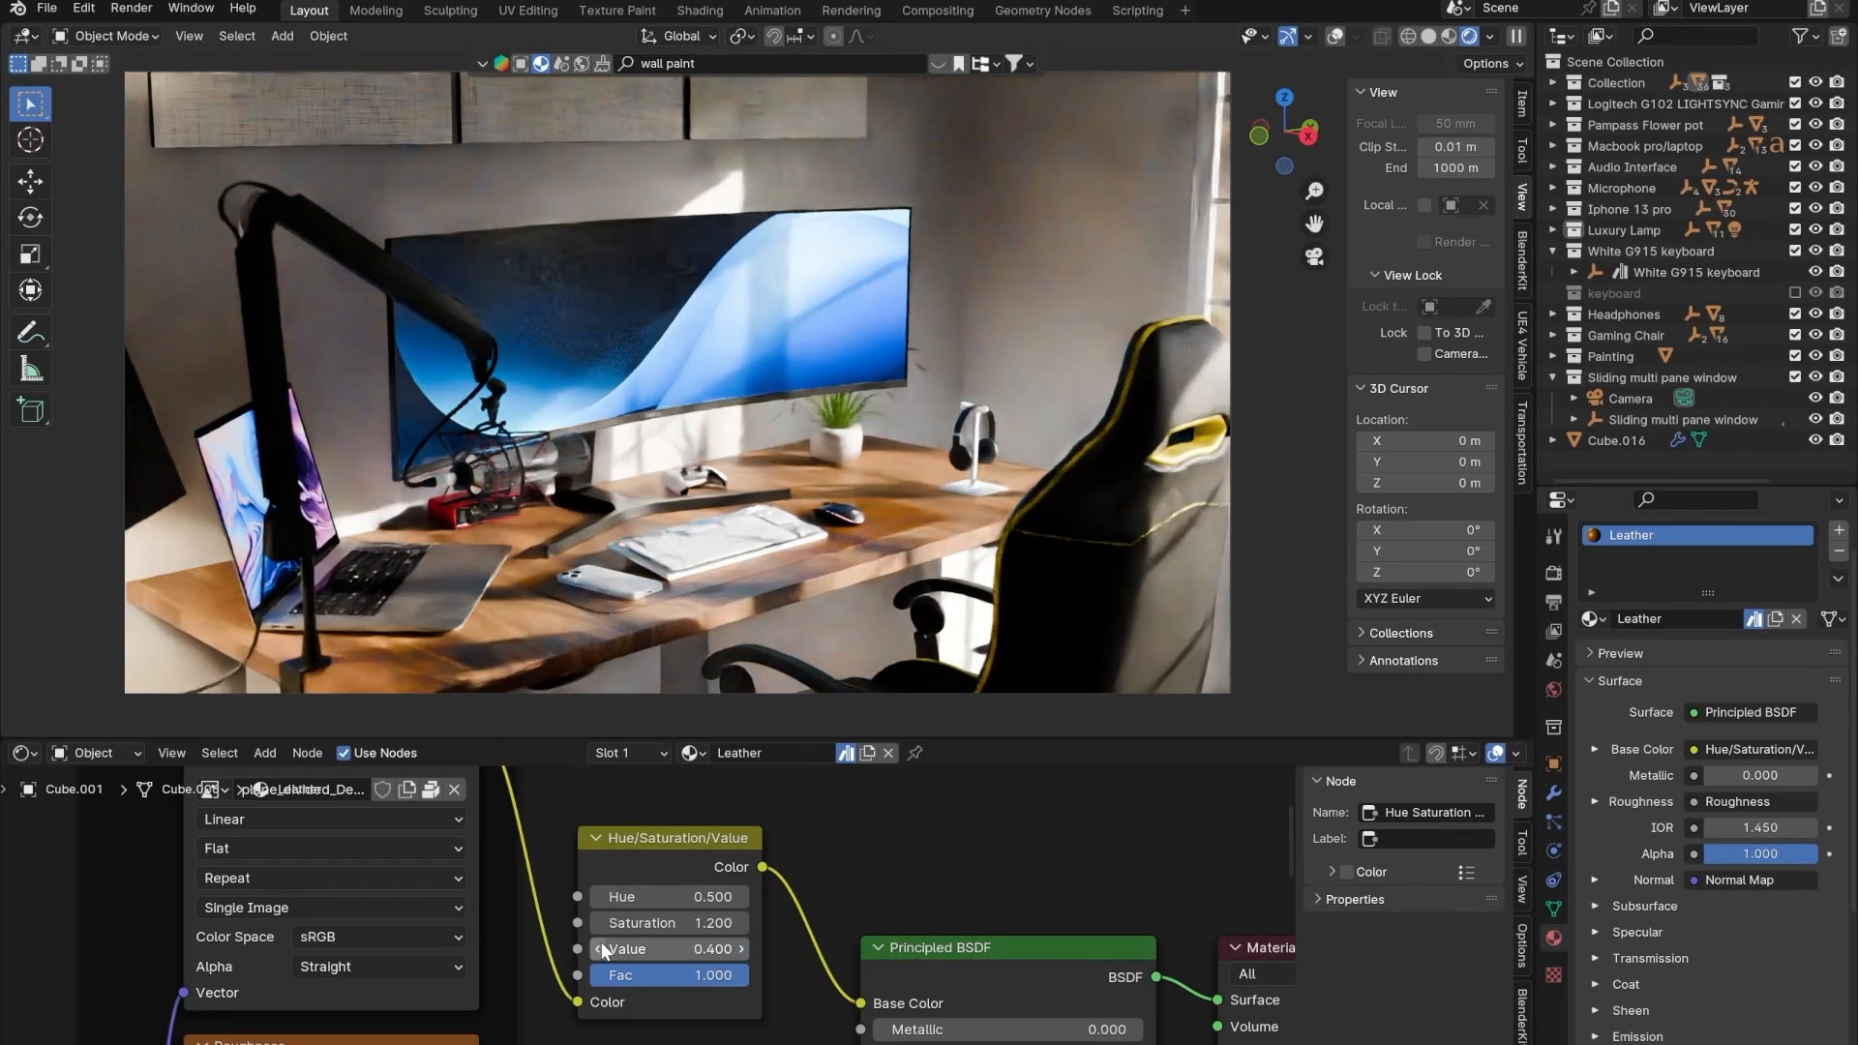
{"action": "left_click", "coordinate": [742, 950]}
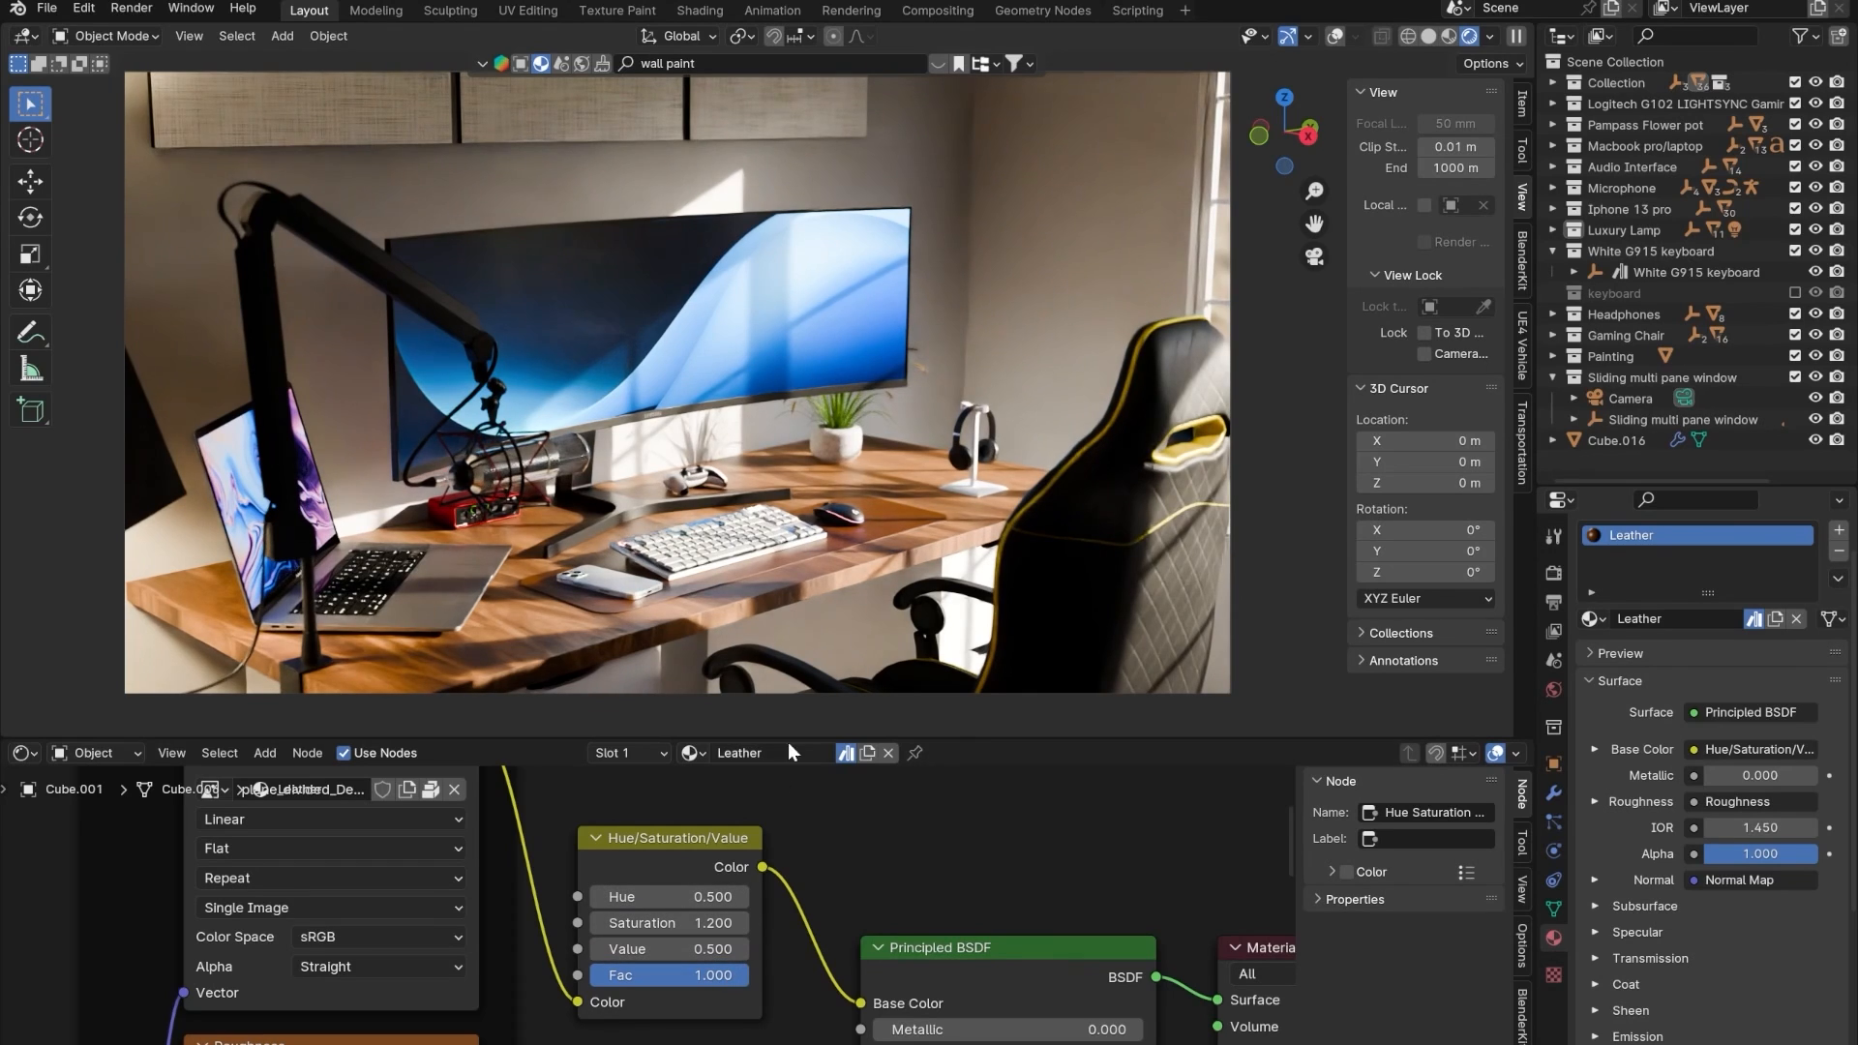
{"action": "left_click", "coordinate": [600, 922]}
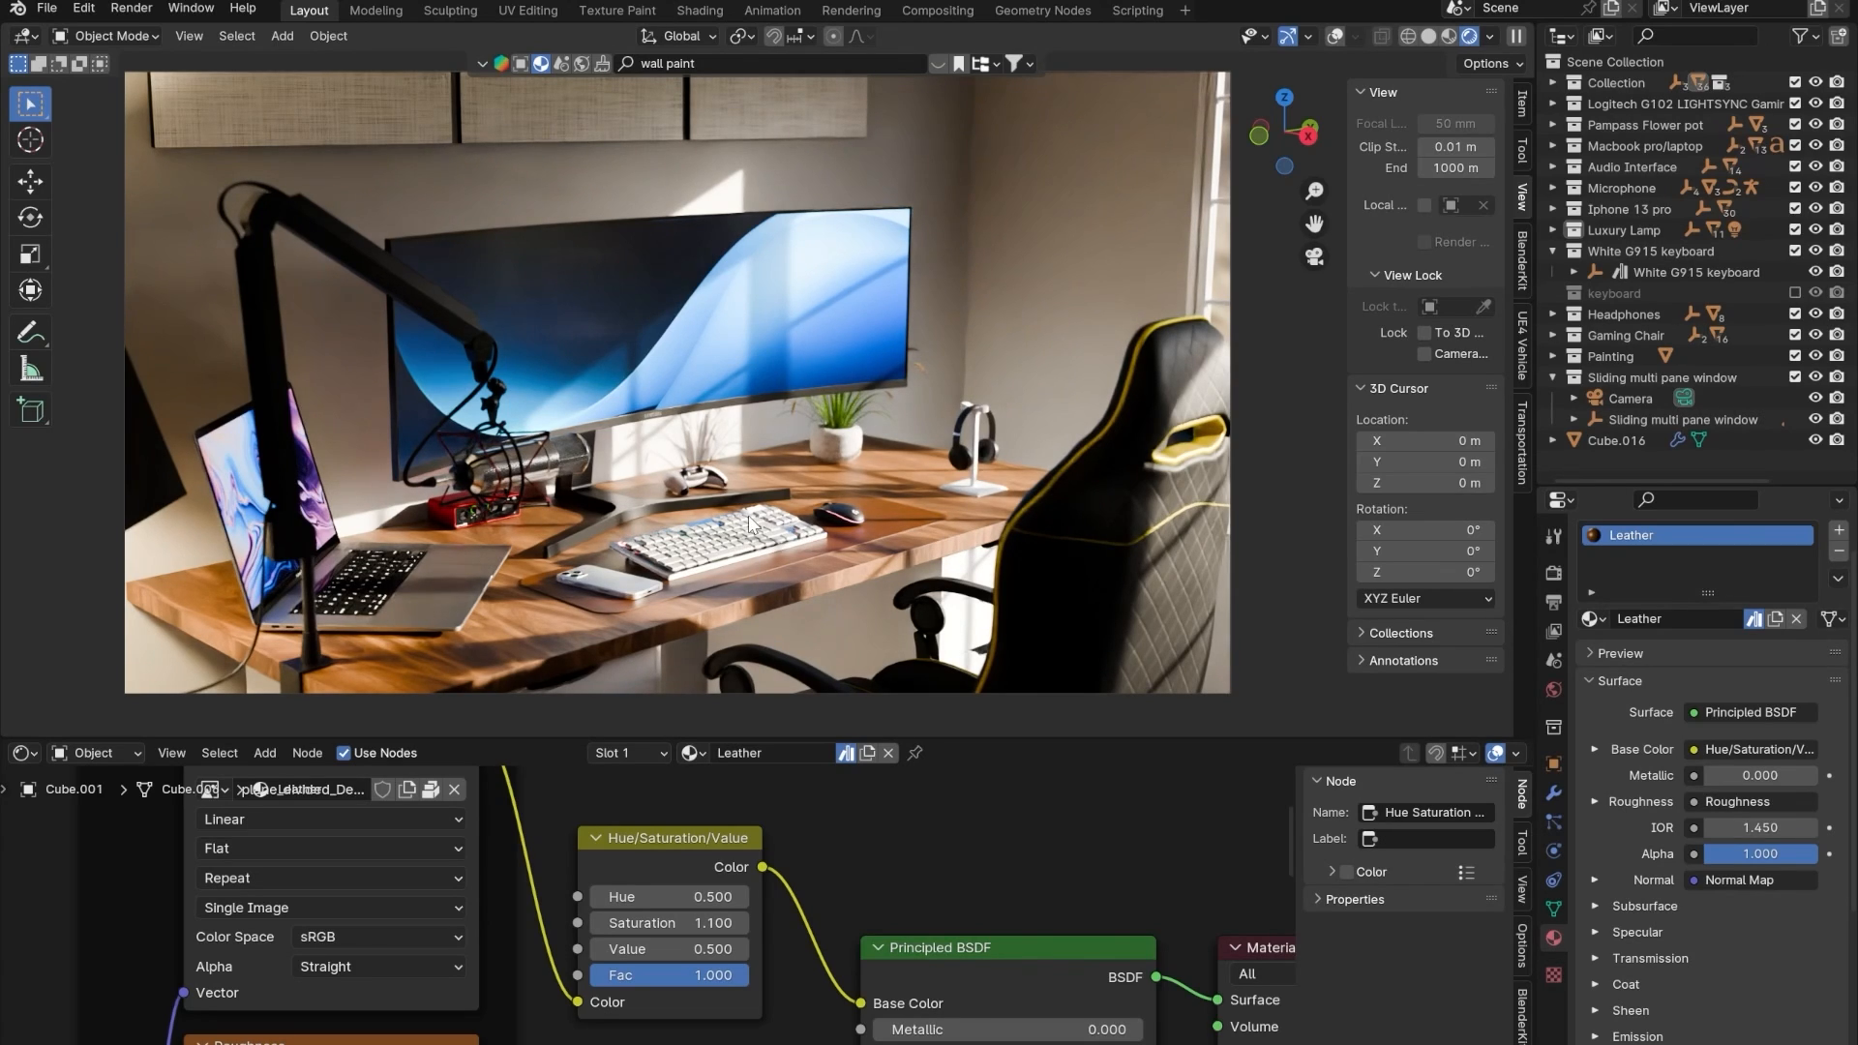
- Select the headphone stand object and rename it headphone_stand
{"action": "left_click", "coordinate": [973, 491]}
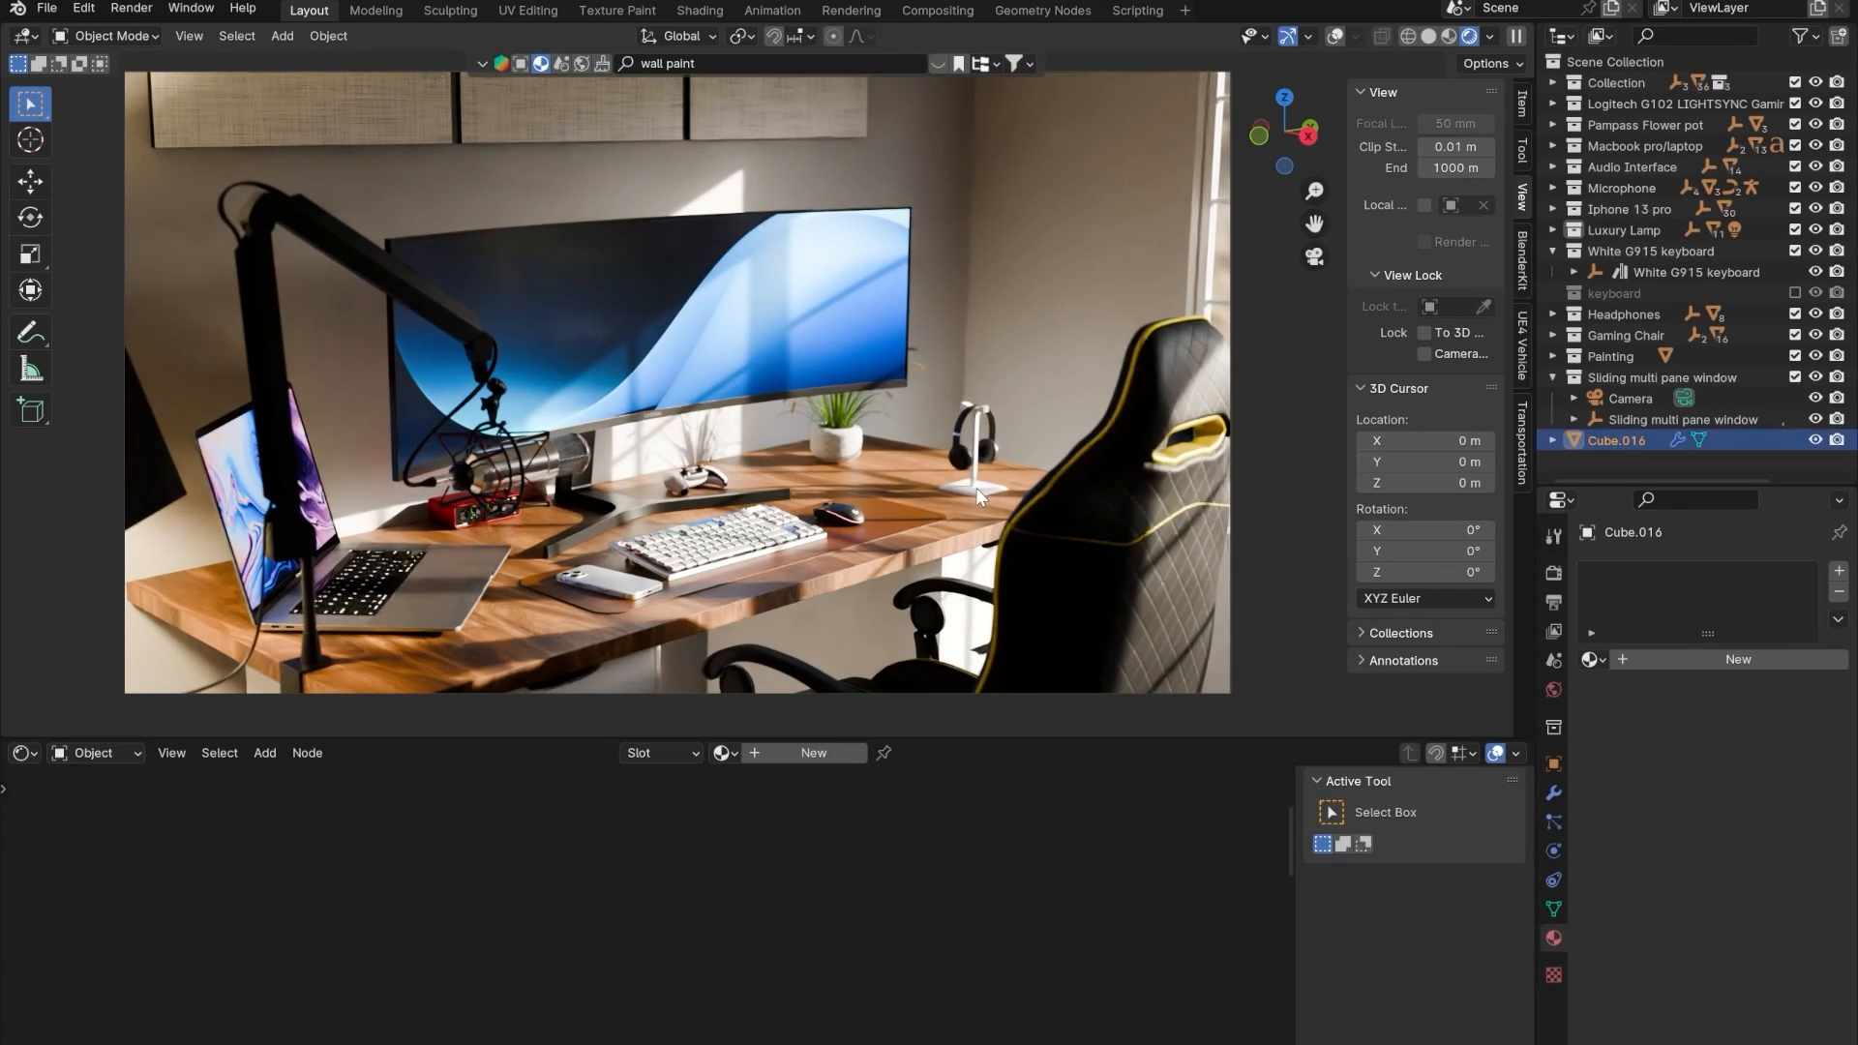
{"action": "double_click", "coordinate": [1607, 439]}
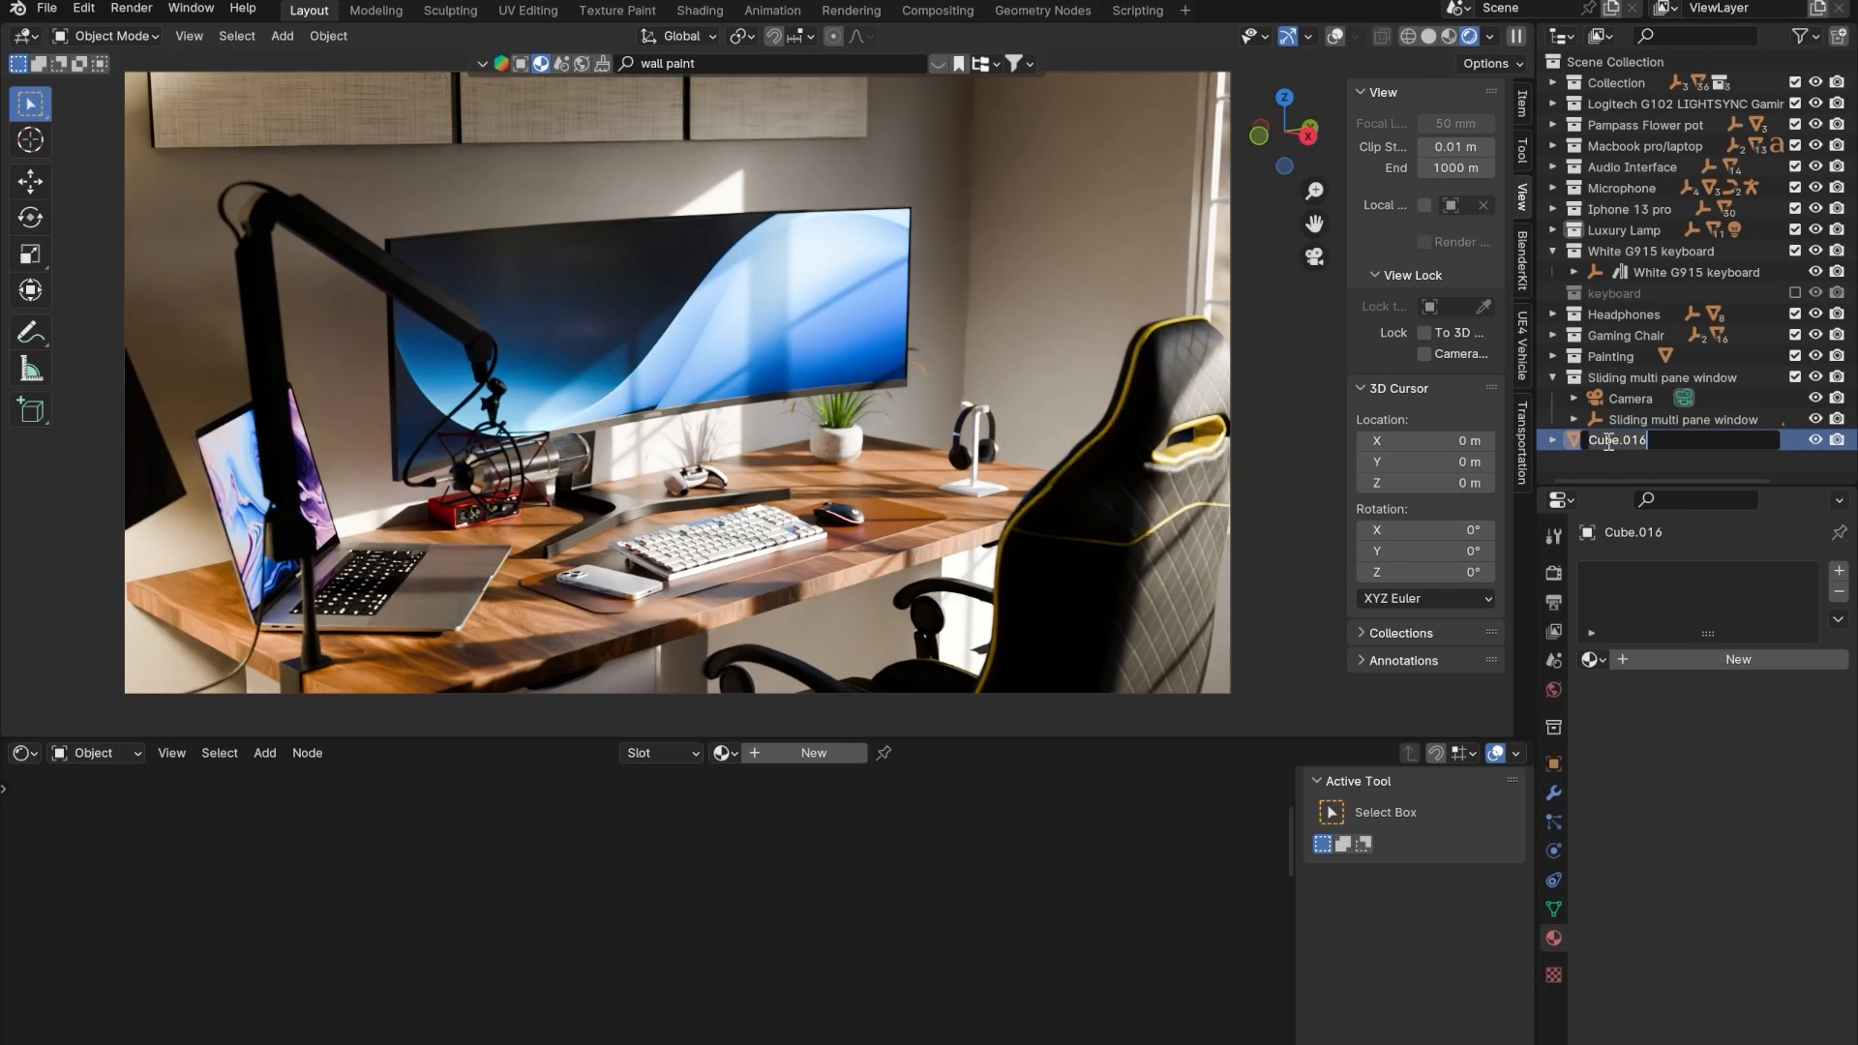
{"action": "type", "text": "headphone_stand"}
{"action": "key", "text": "Return"}
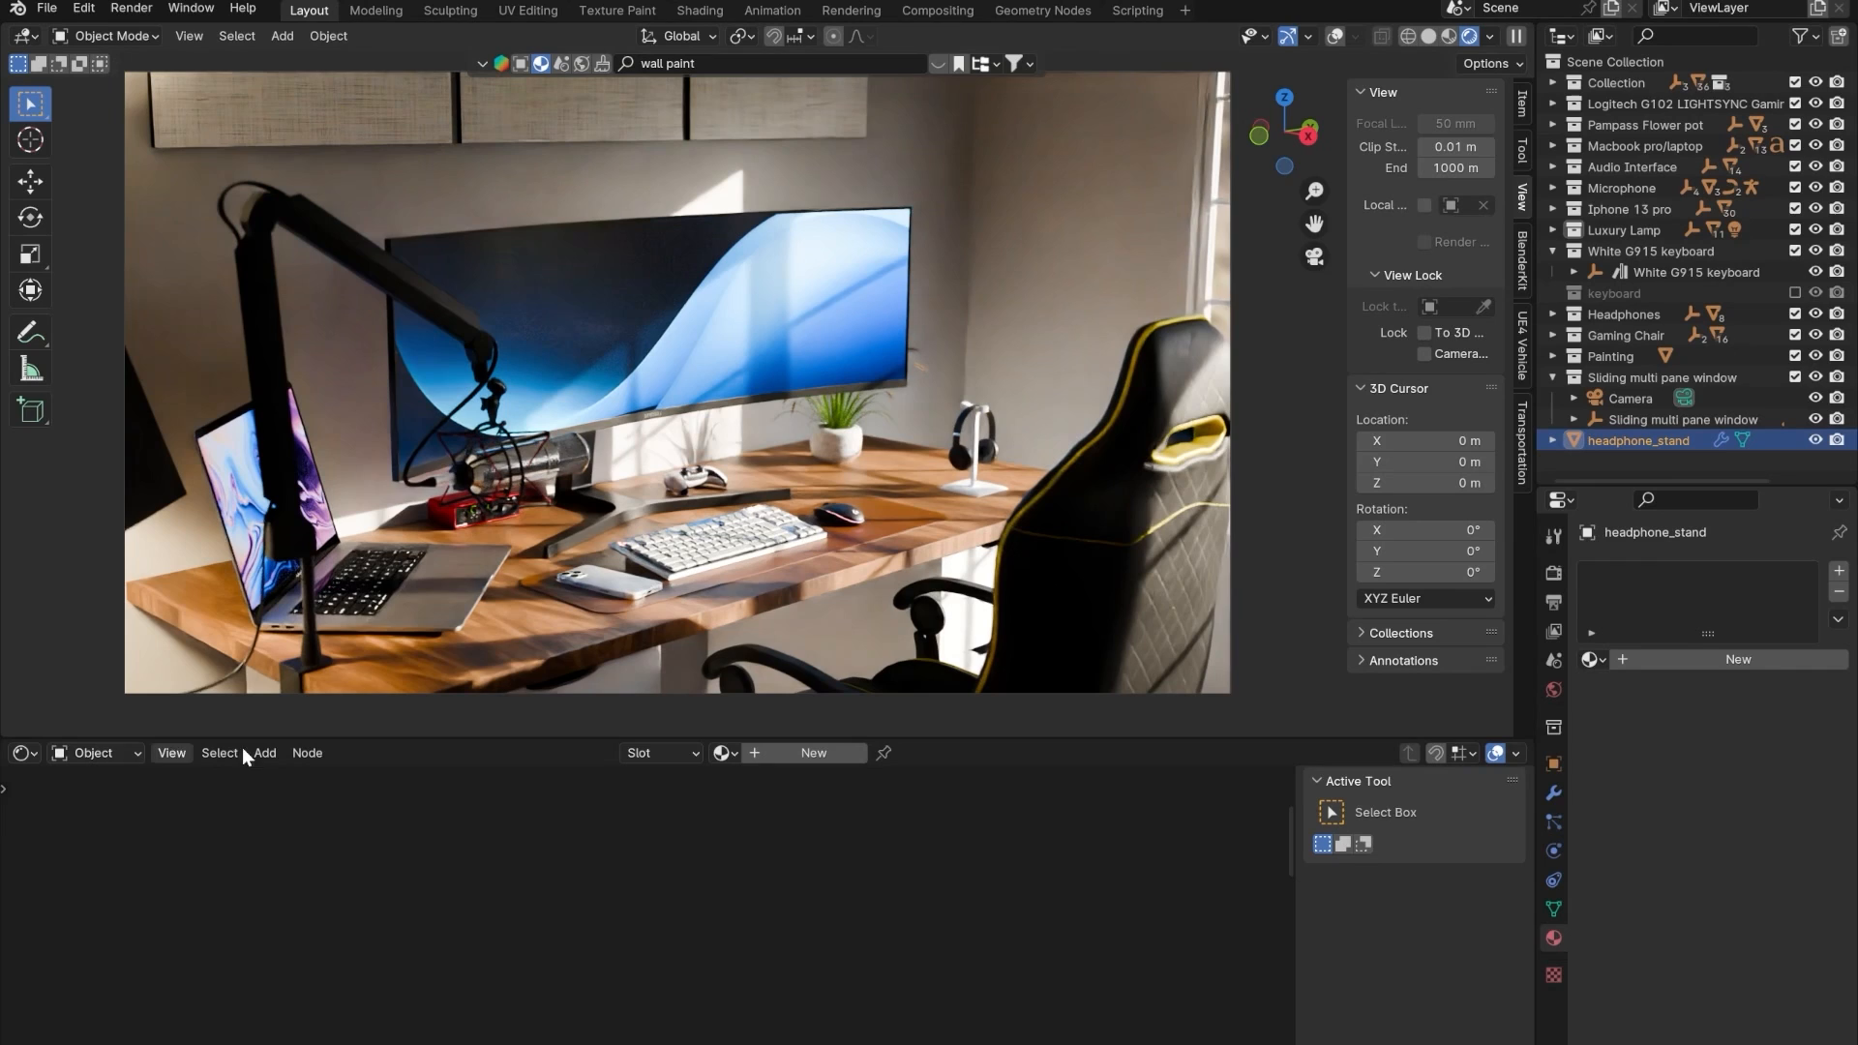
- Give the headphone stand a new material, search the BlenderKit materials for plastic, try Plastic 01 and replace it with Black Plastic
{"action": "left_click", "coordinate": [1638, 666]}
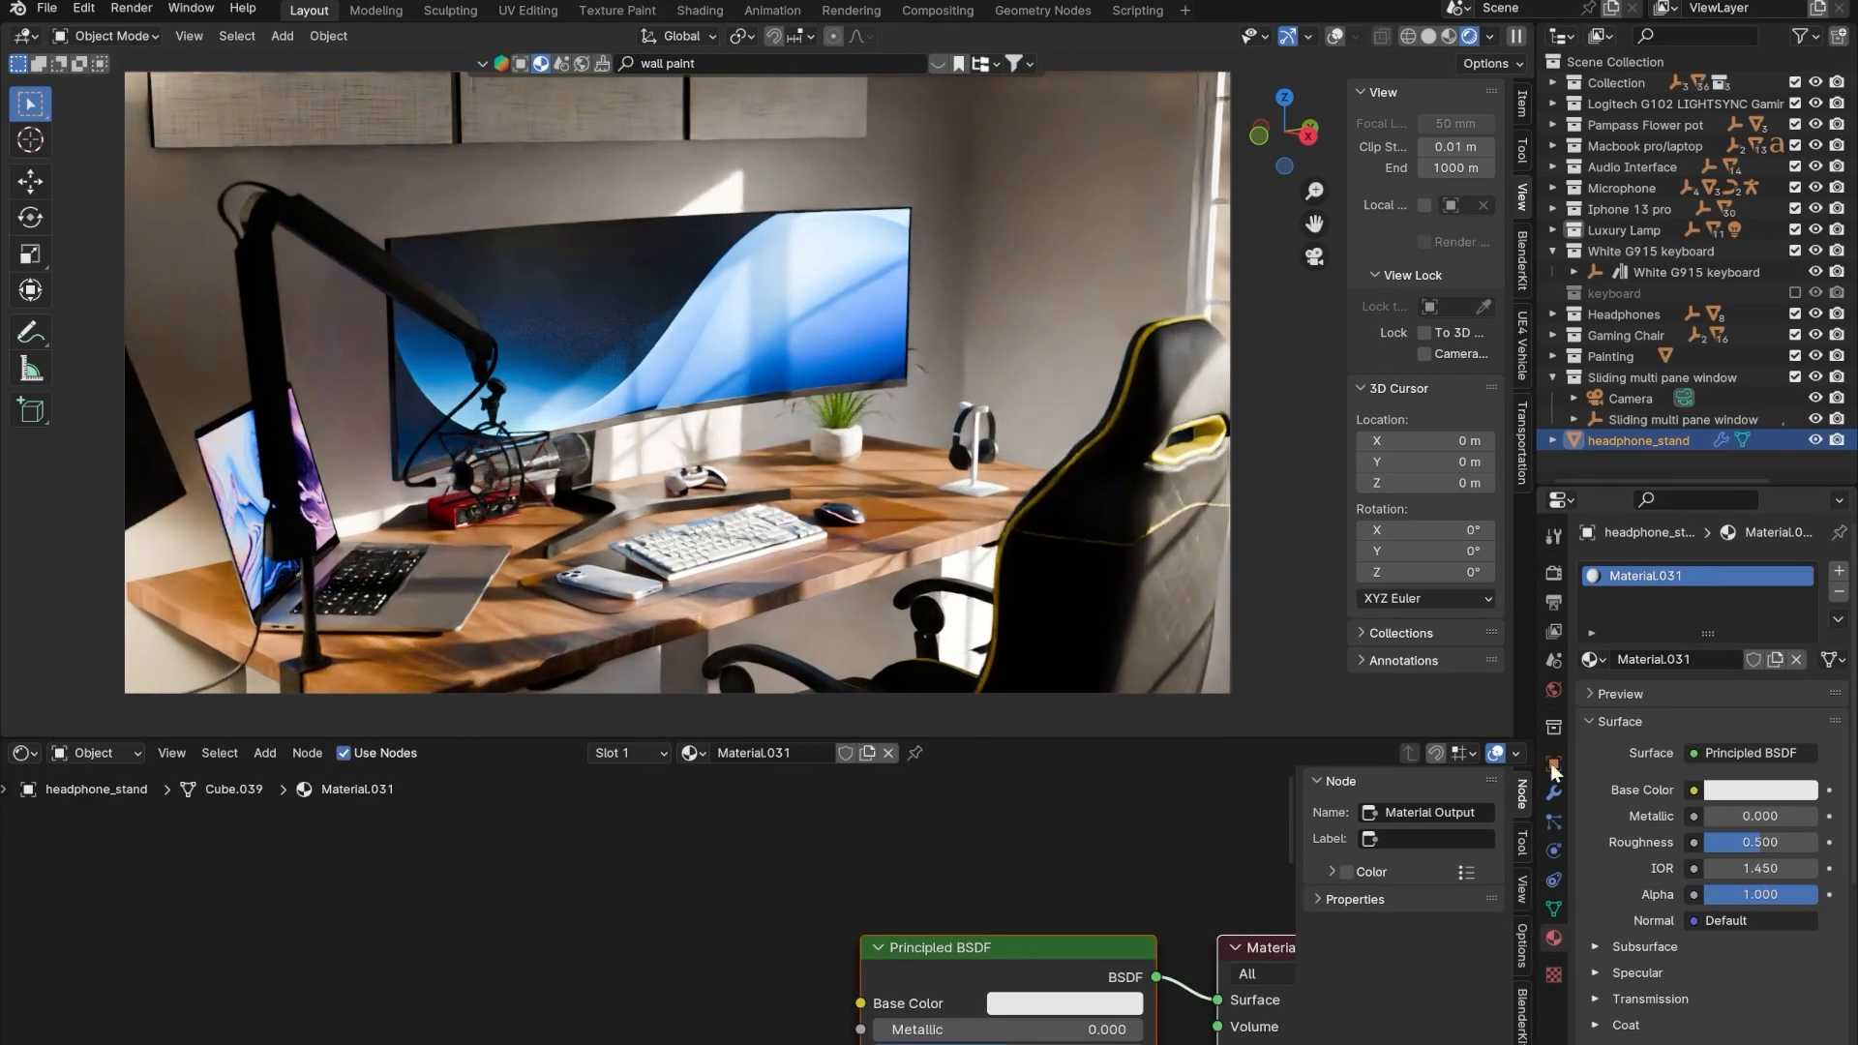
{"action": "middle_click_drag", "start_coordinate": [932, 842], "coordinate": [860, 816]}
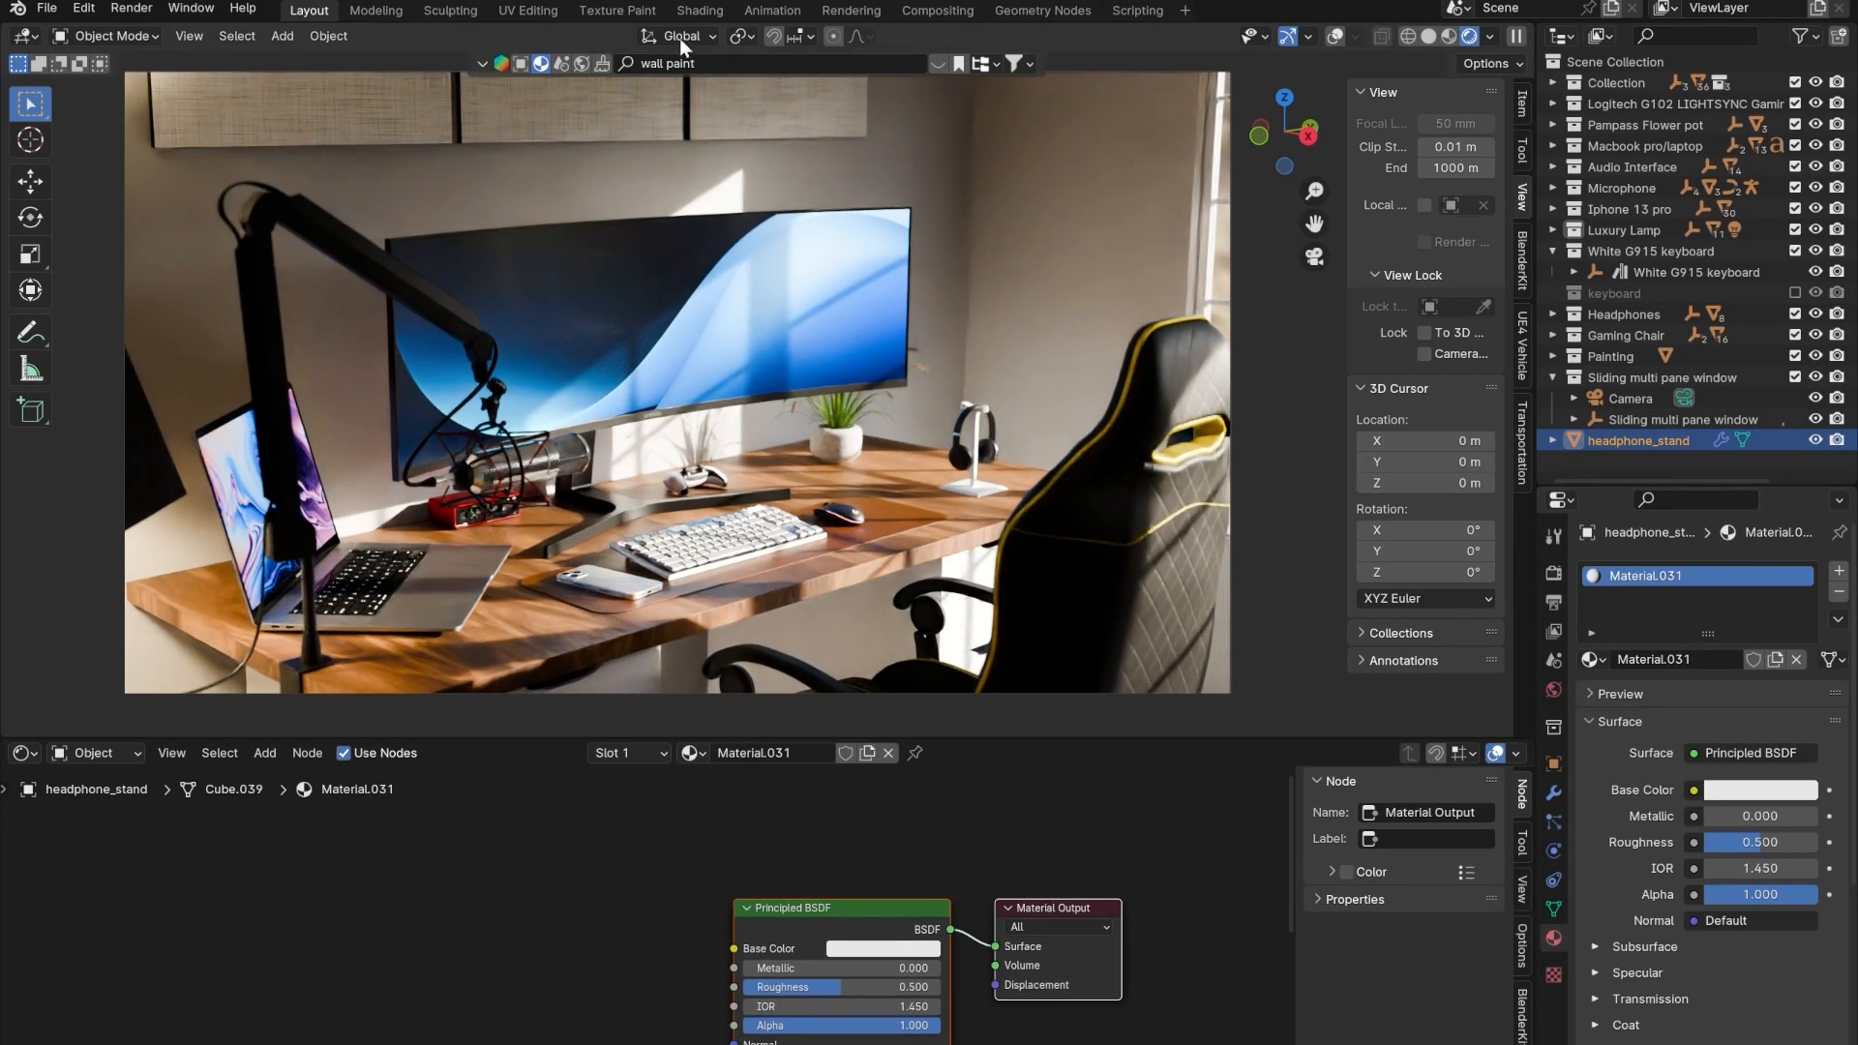
{"action": "left_click", "coordinate": [788, 65]}
{"action": "type", "text": "plastic"}
{"action": "key", "text": "Return"}
{"action": "left_click", "coordinate": [934, 67]}
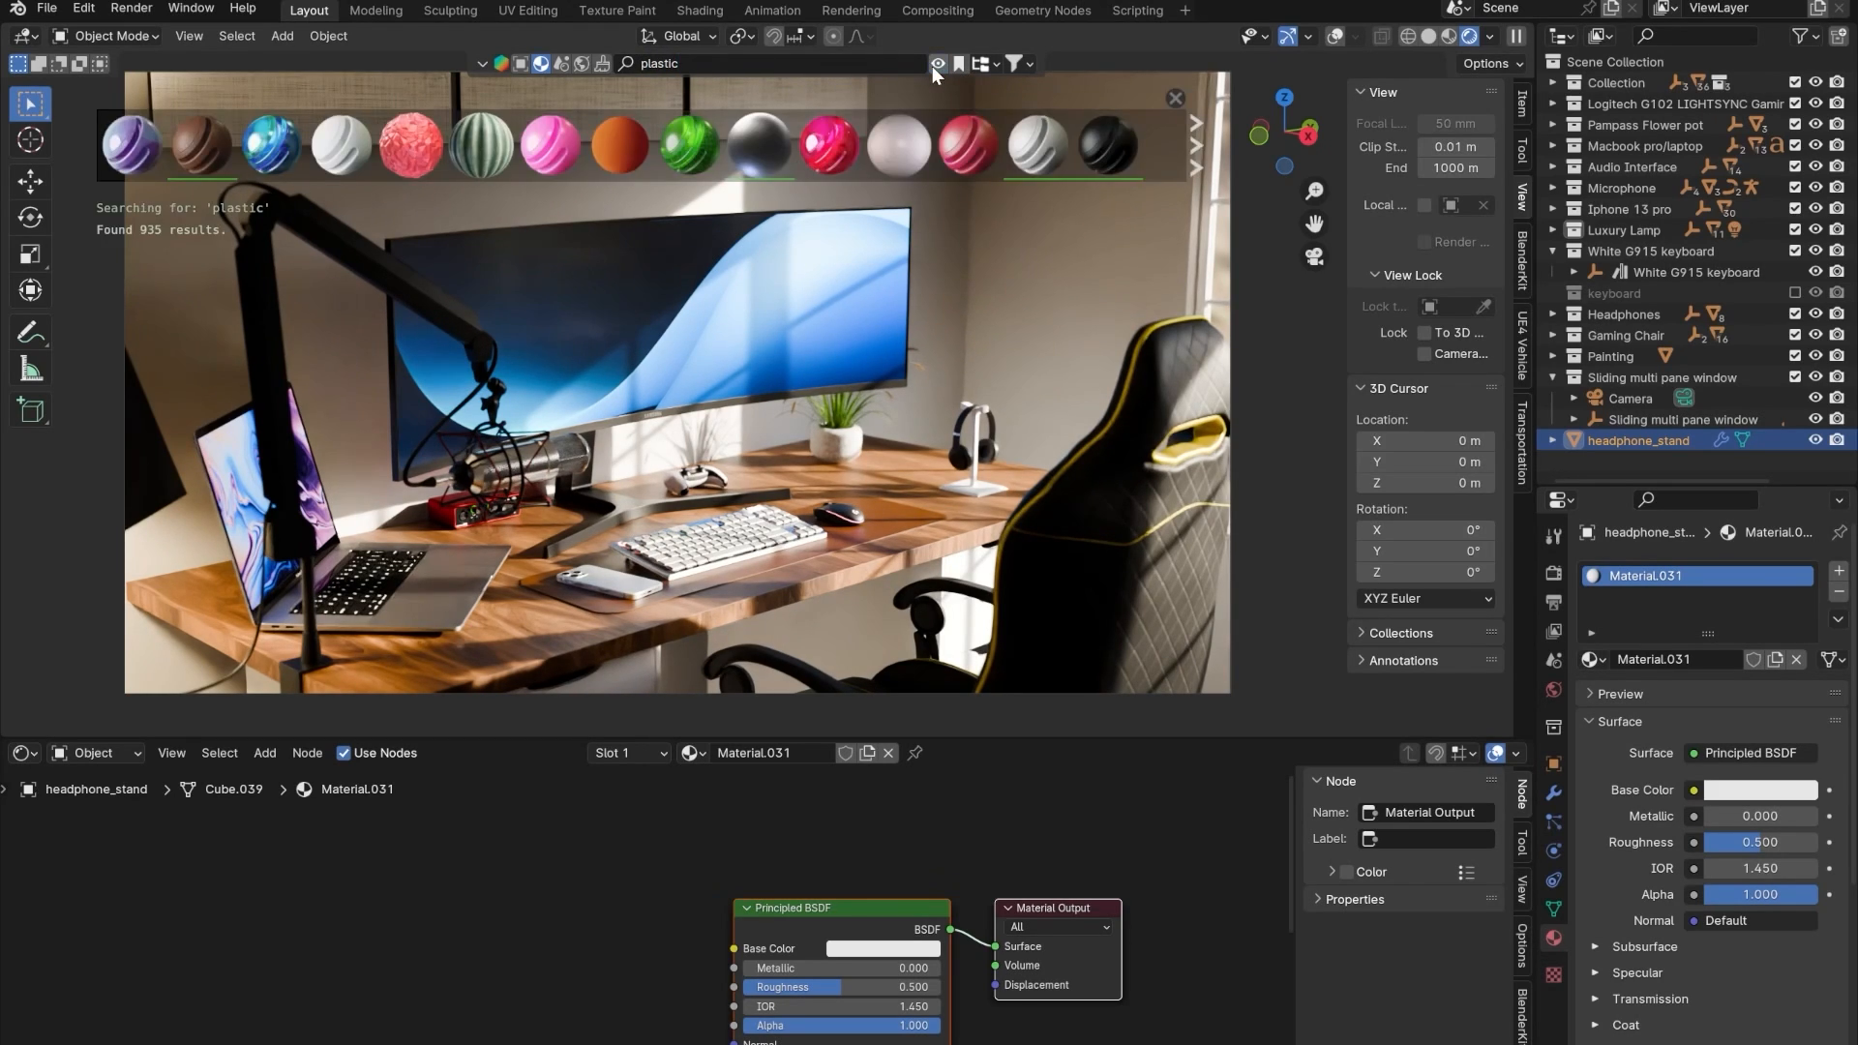
{"action": "mouse_move", "coordinate": [748, 160]}
{"action": "left_click_drag", "start_coordinate": [751, 159], "coordinate": [1074, 311]}
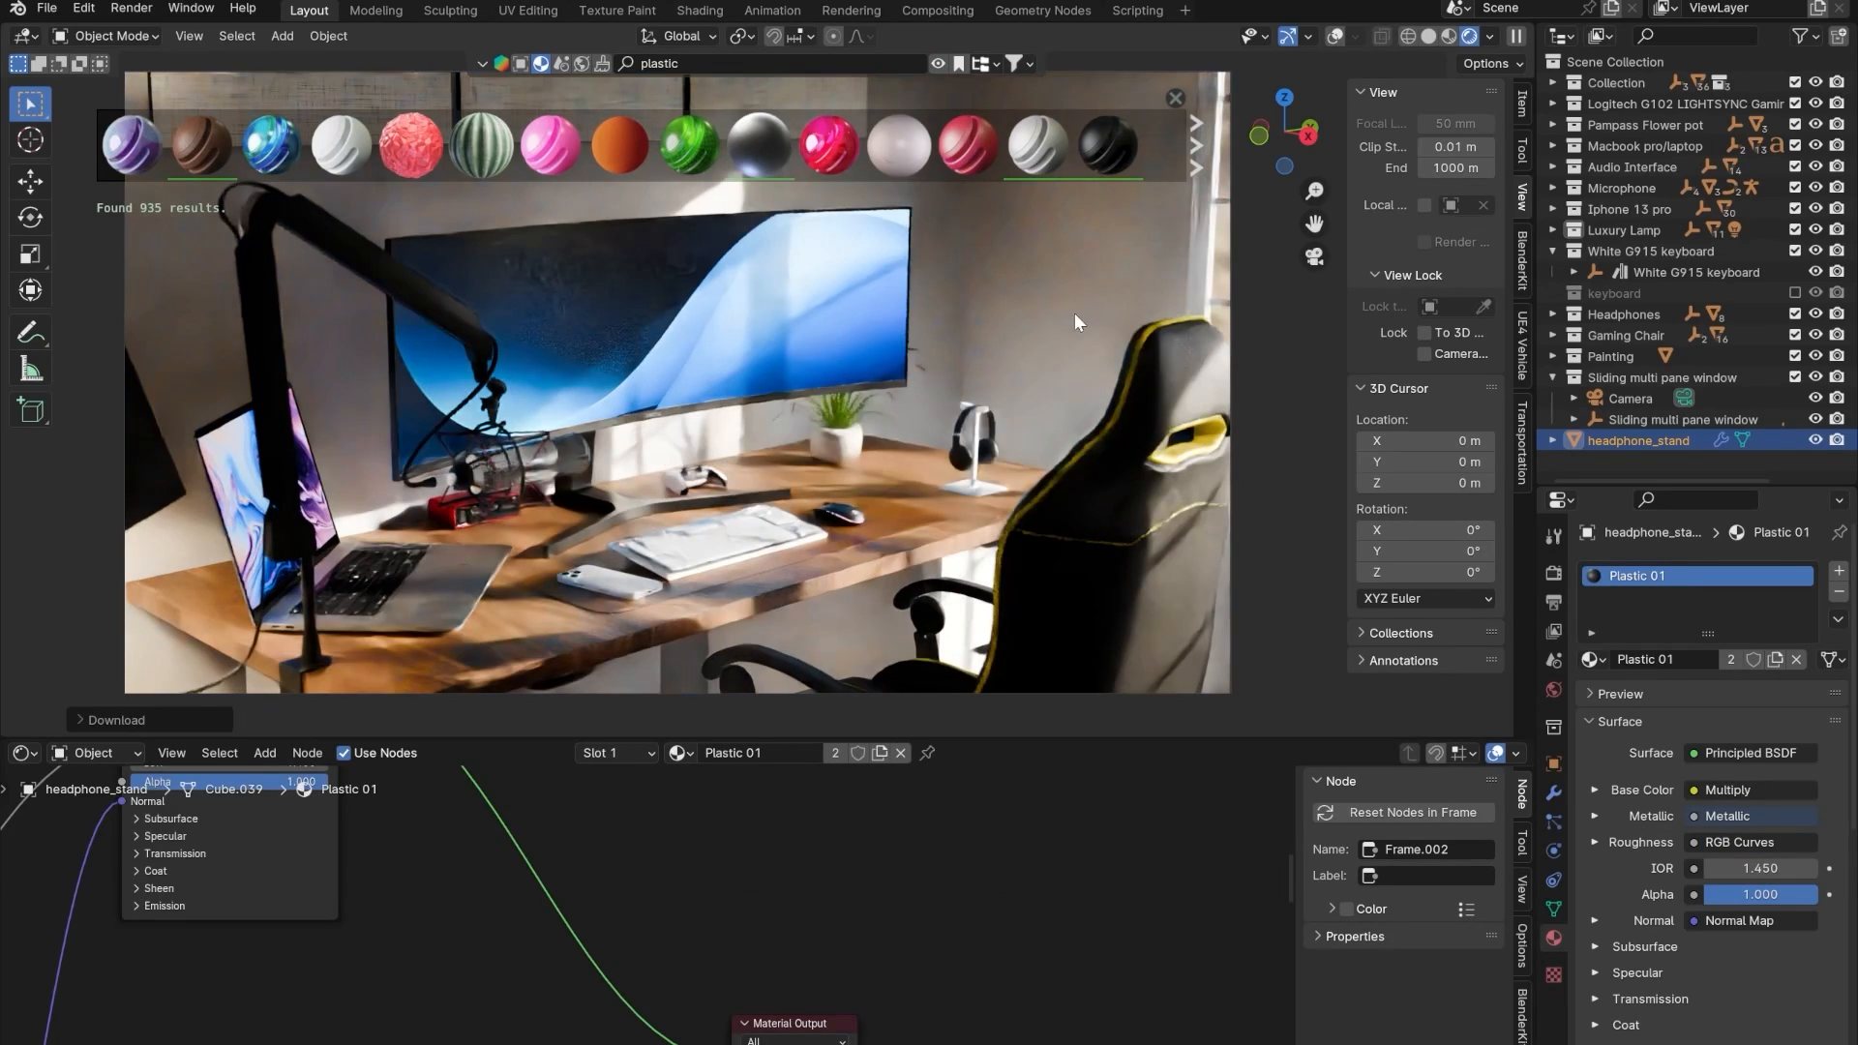
{"action": "left_click", "coordinate": [1118, 152]}
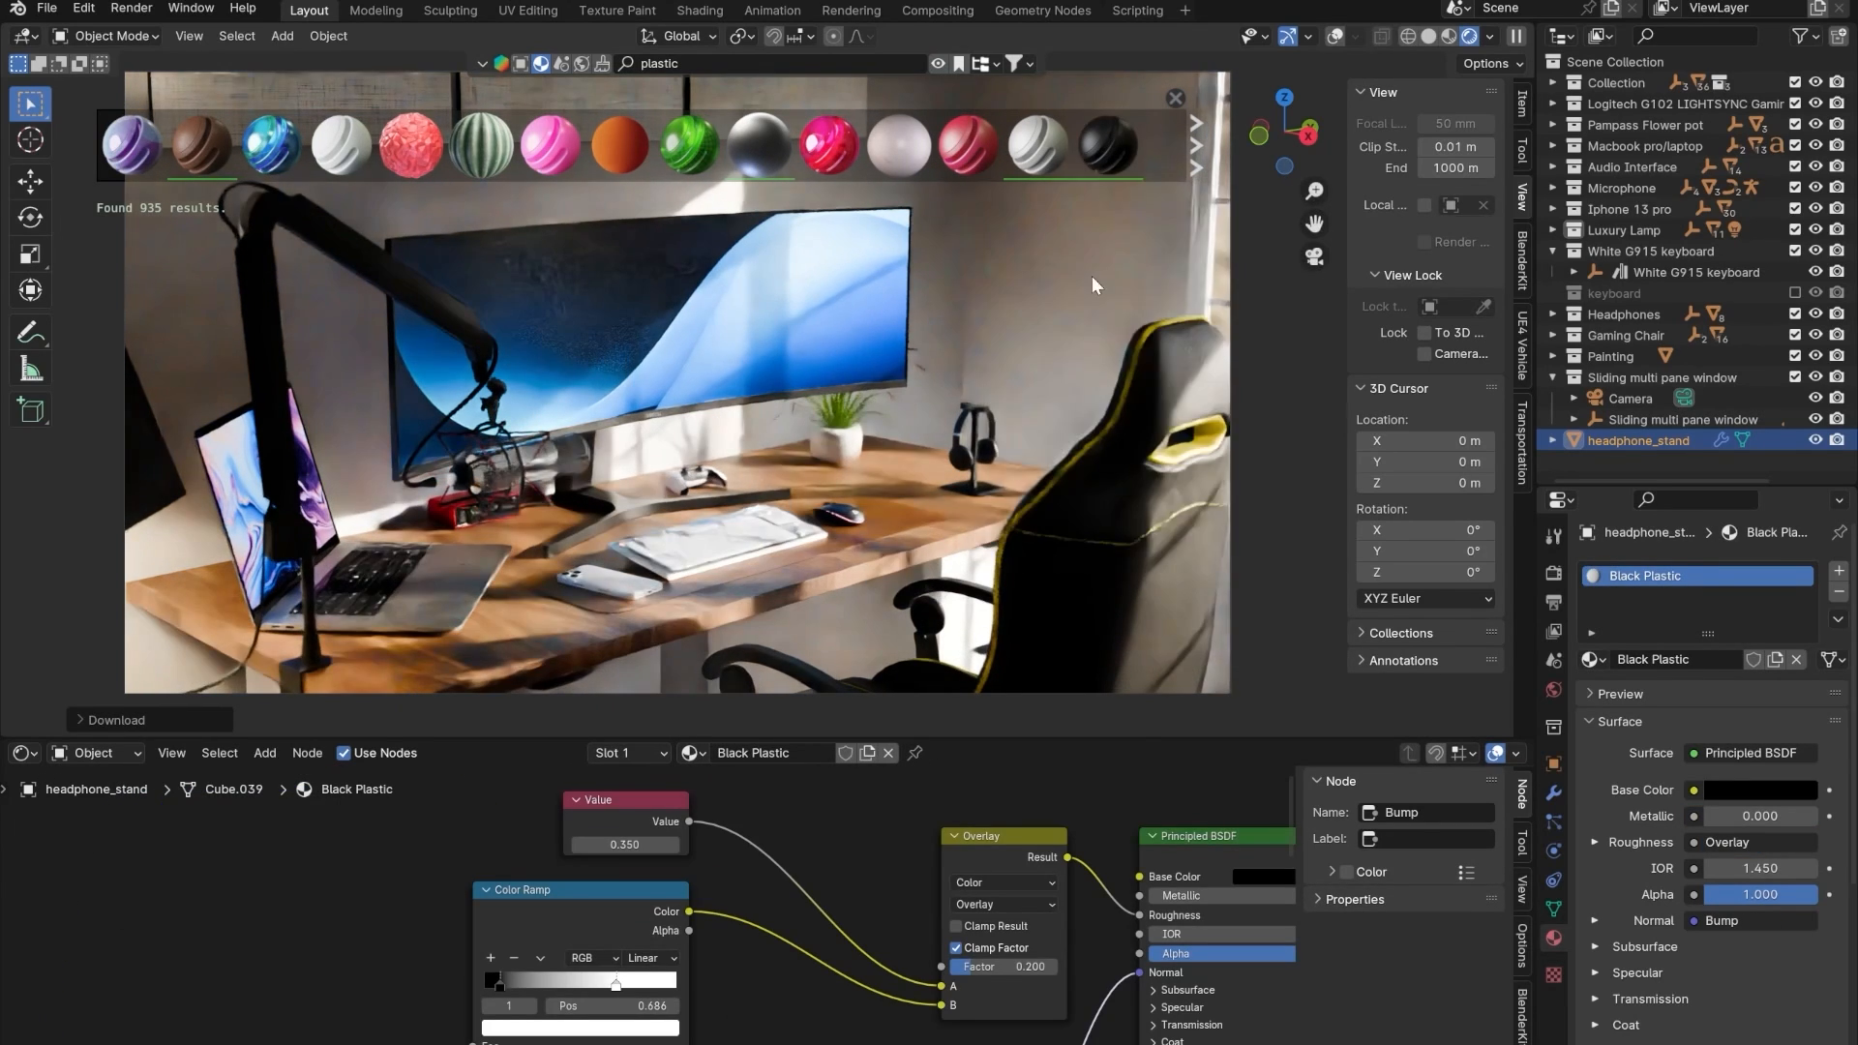
- Lighten the Black Plastic material's base color to dark gray and deselect the headphone stand
{"action": "scroll", "coordinate": [816, 902], "scroll_direction": "down", "scroll_amount": 2}
{"action": "scroll", "coordinate": [816, 902], "scroll_direction": "up", "scroll_amount": 3}
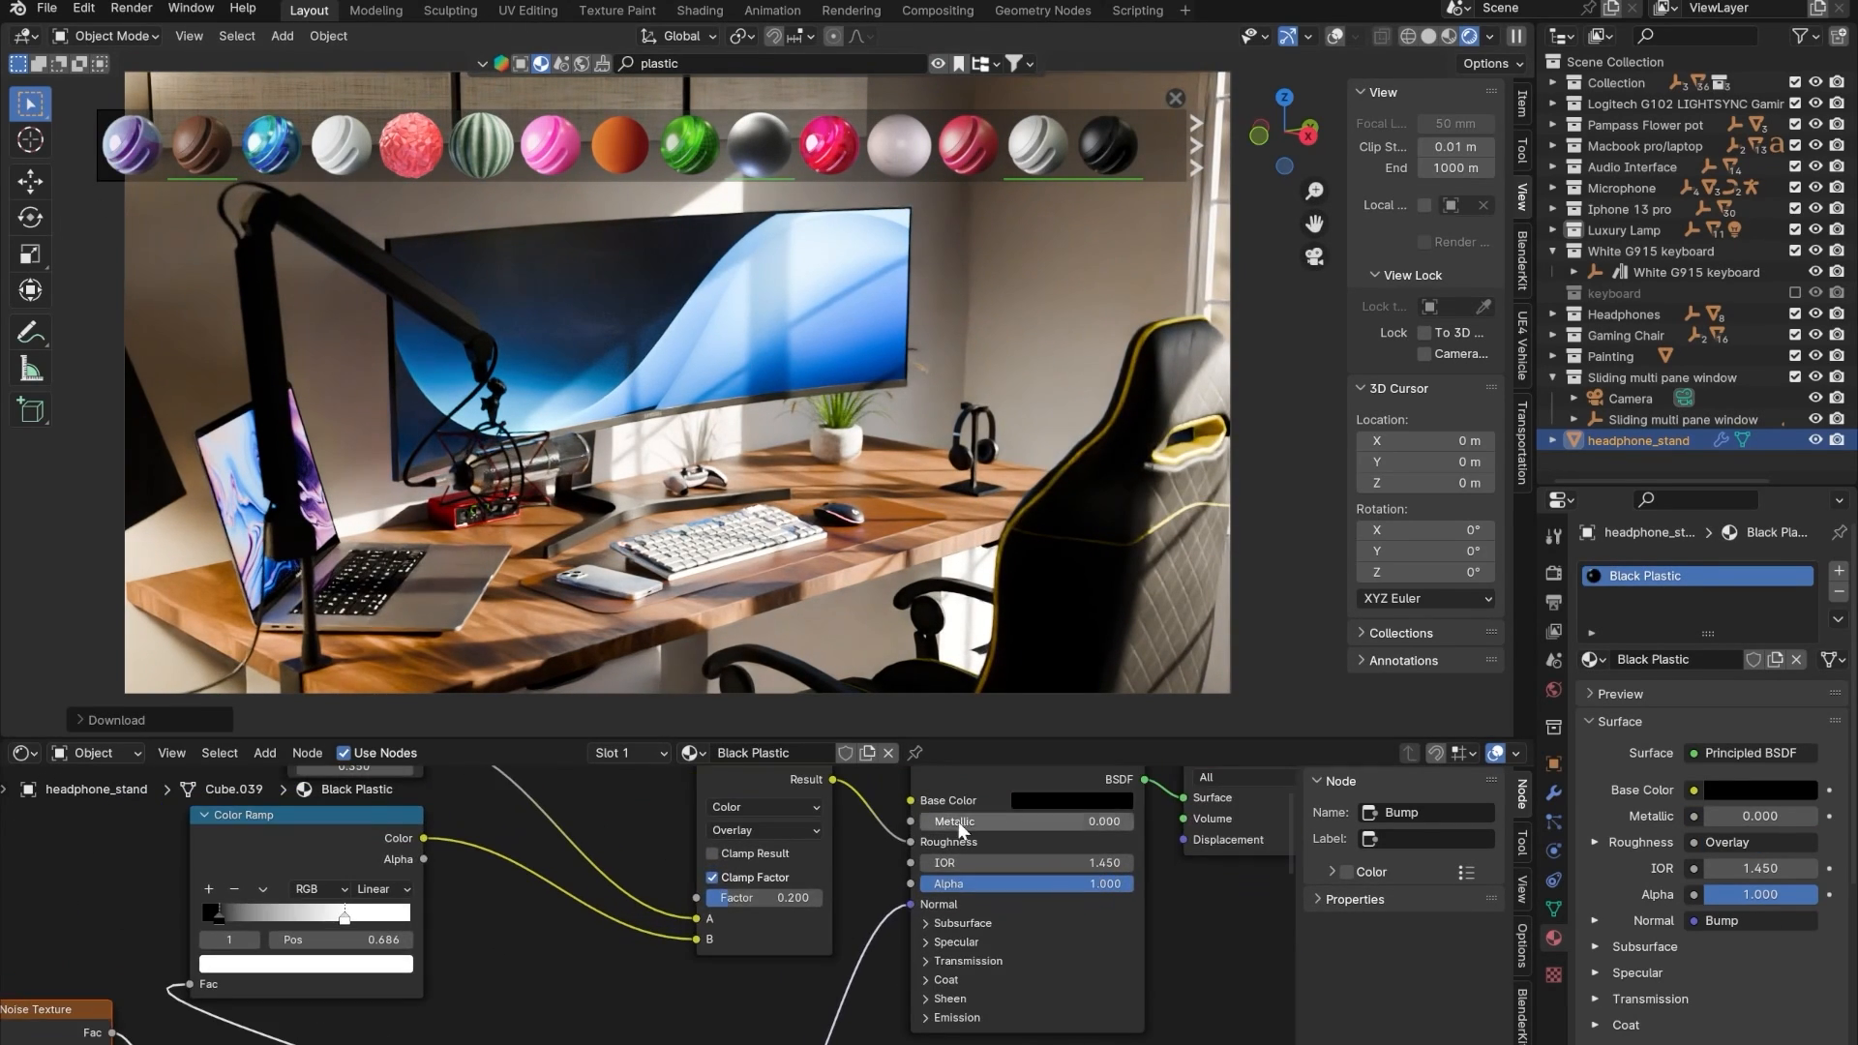
{"action": "left_click", "coordinate": [1039, 807]}
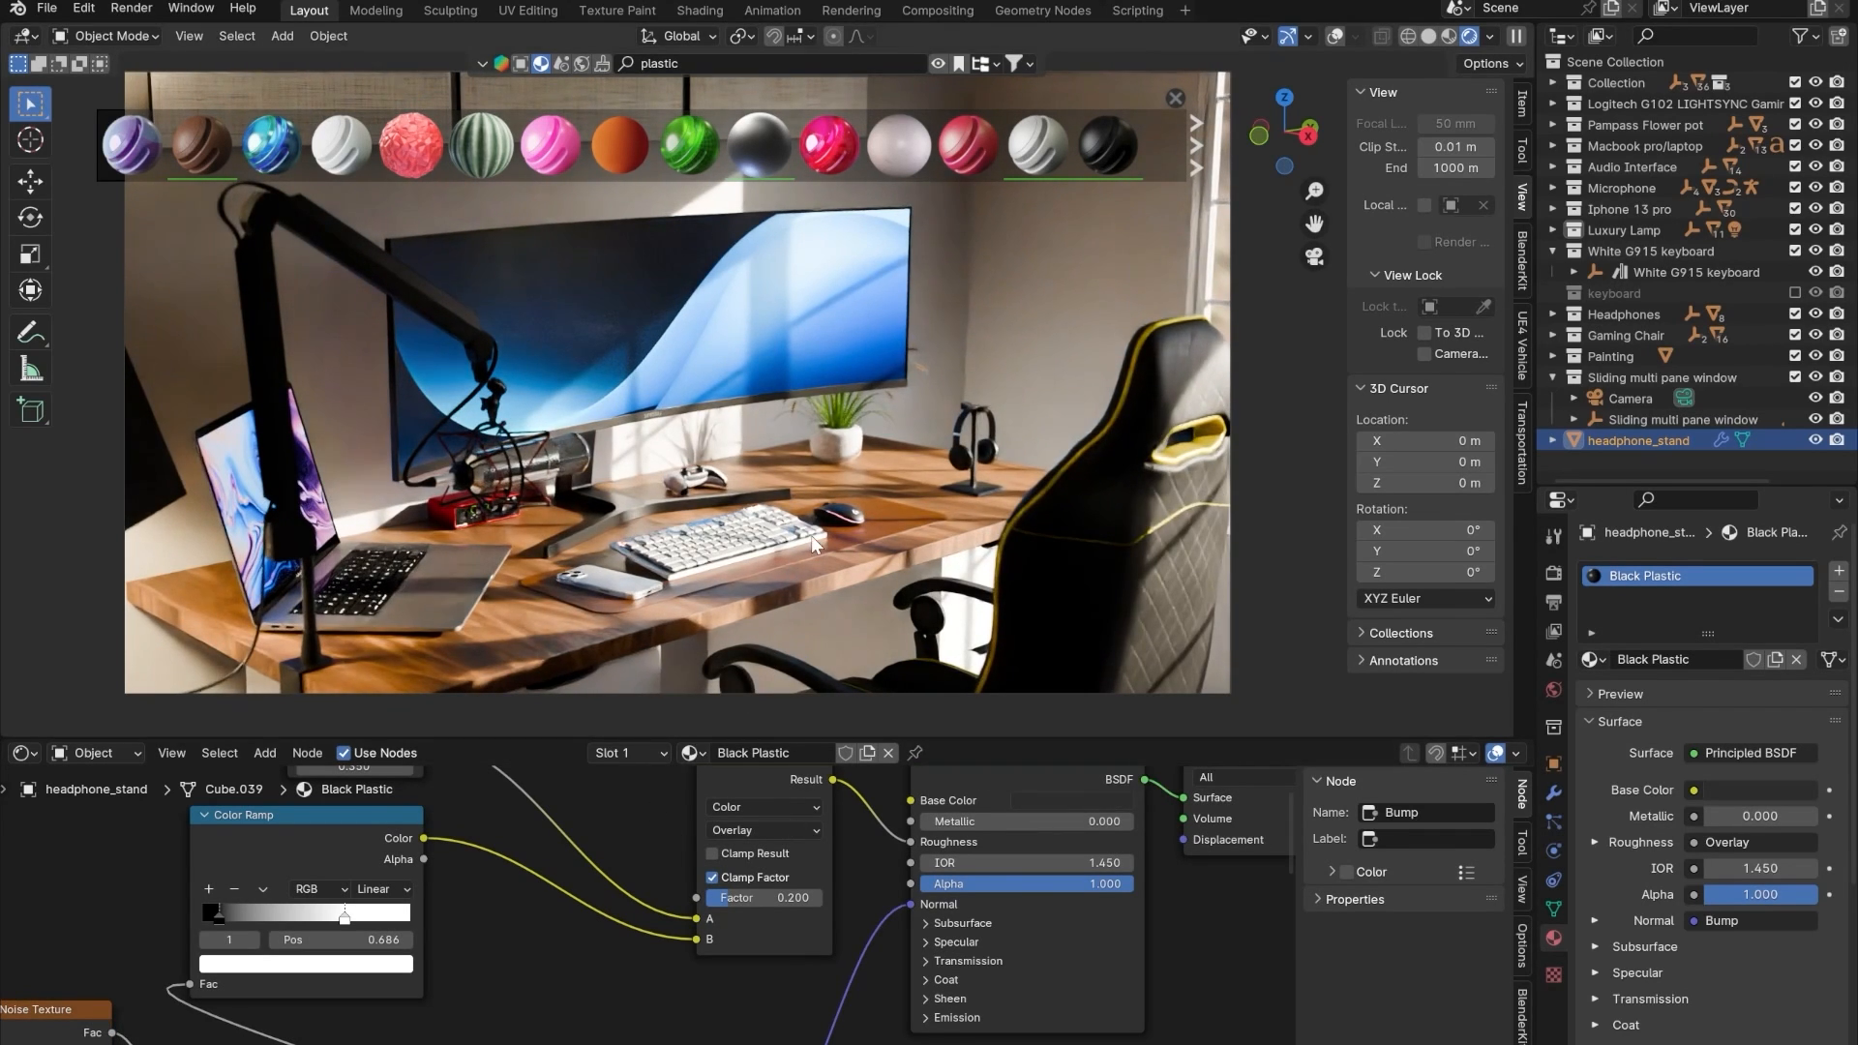
{"action": "scroll", "coordinate": [813, 534], "scroll_direction": "down", "scroll_amount": 2}
{"action": "left_click", "coordinate": [1100, 293]}
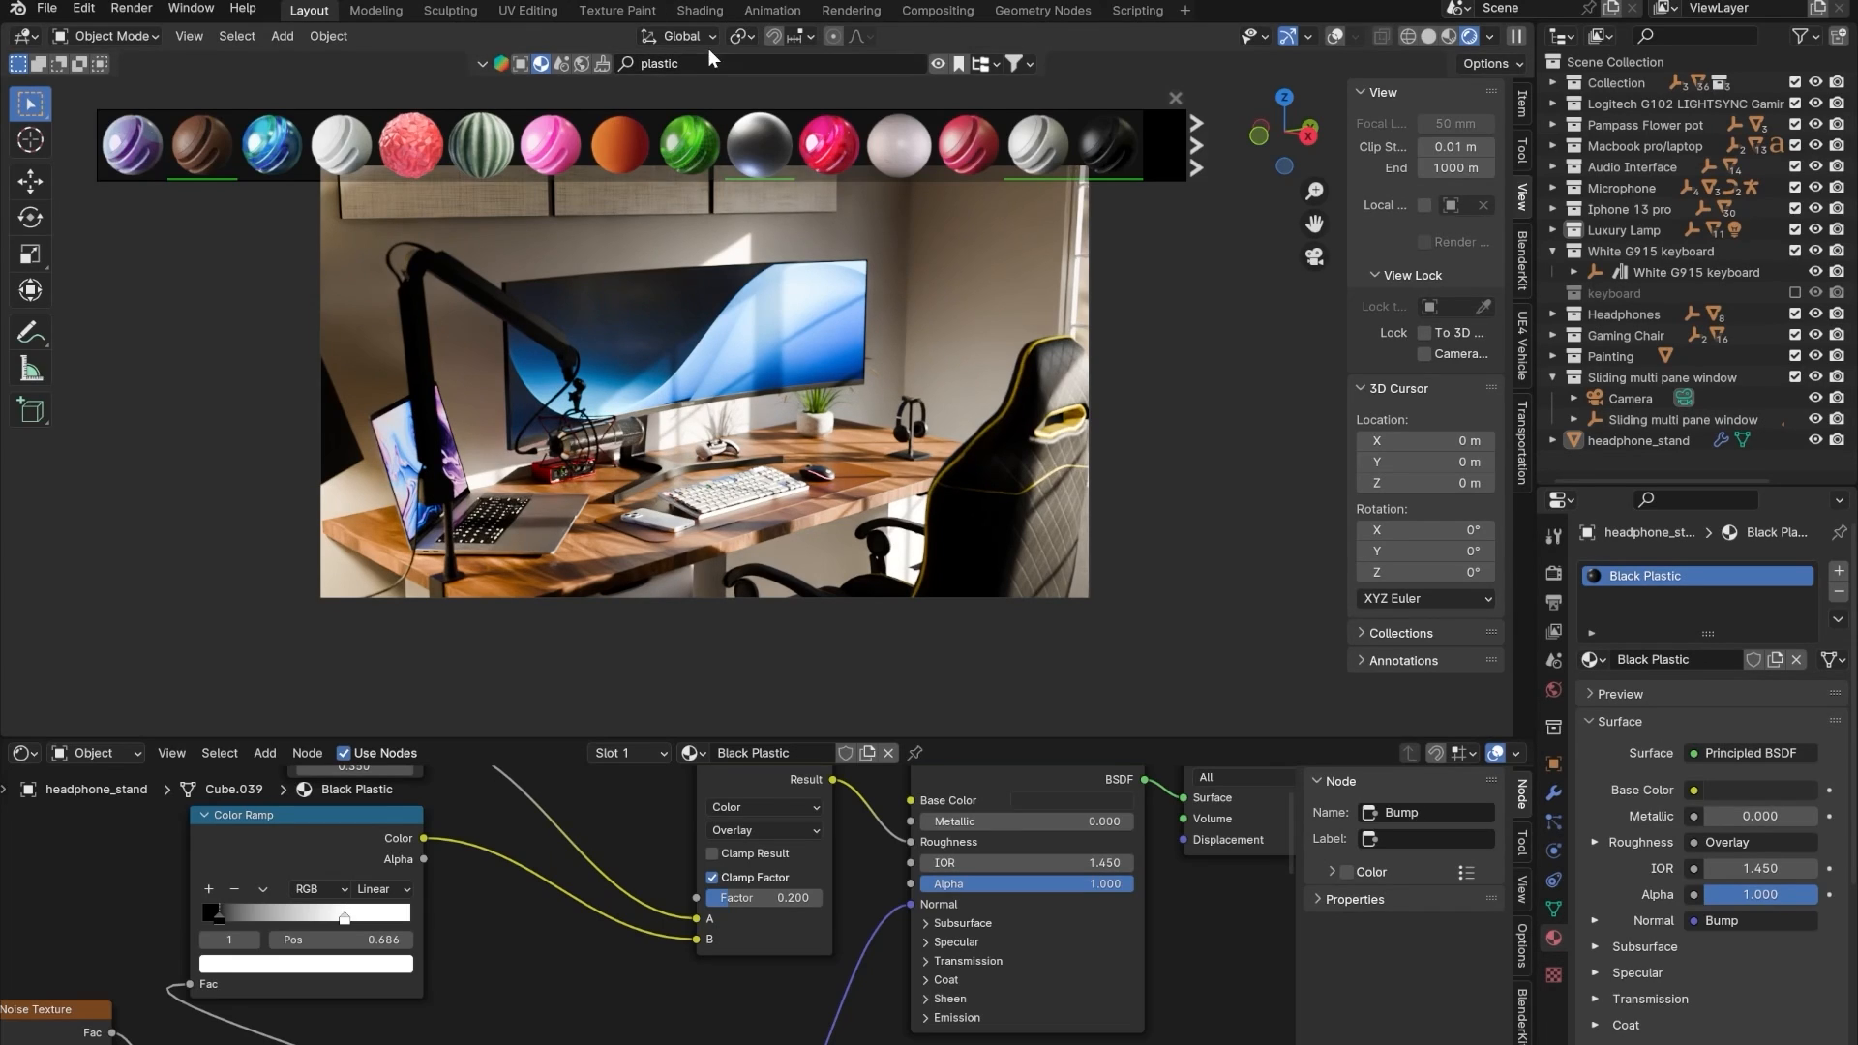
- Search the BlenderKit models for blinds and check the desk.png reference image
{"action": "left_click", "coordinate": [523, 64]}
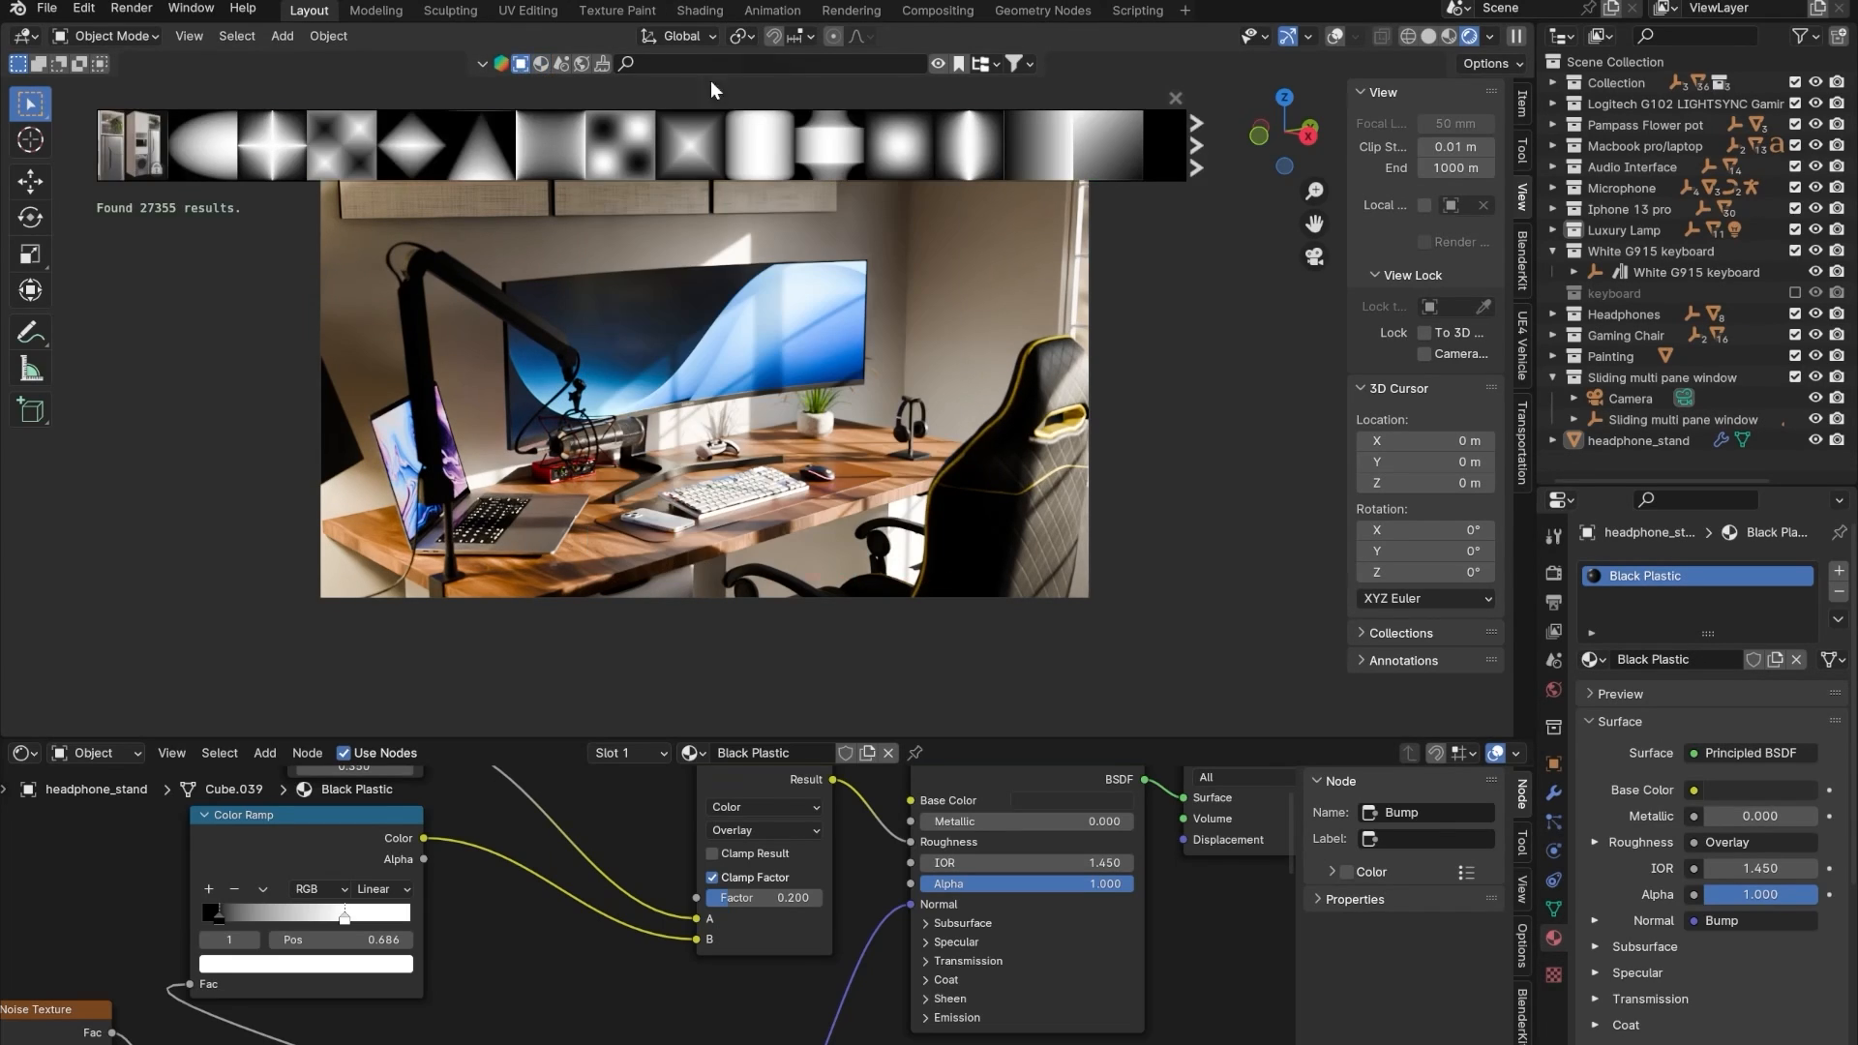
{"action": "left_click", "coordinate": [770, 66]}
{"action": "type", "text": "blinds"}
{"action": "key", "text": "Return"}
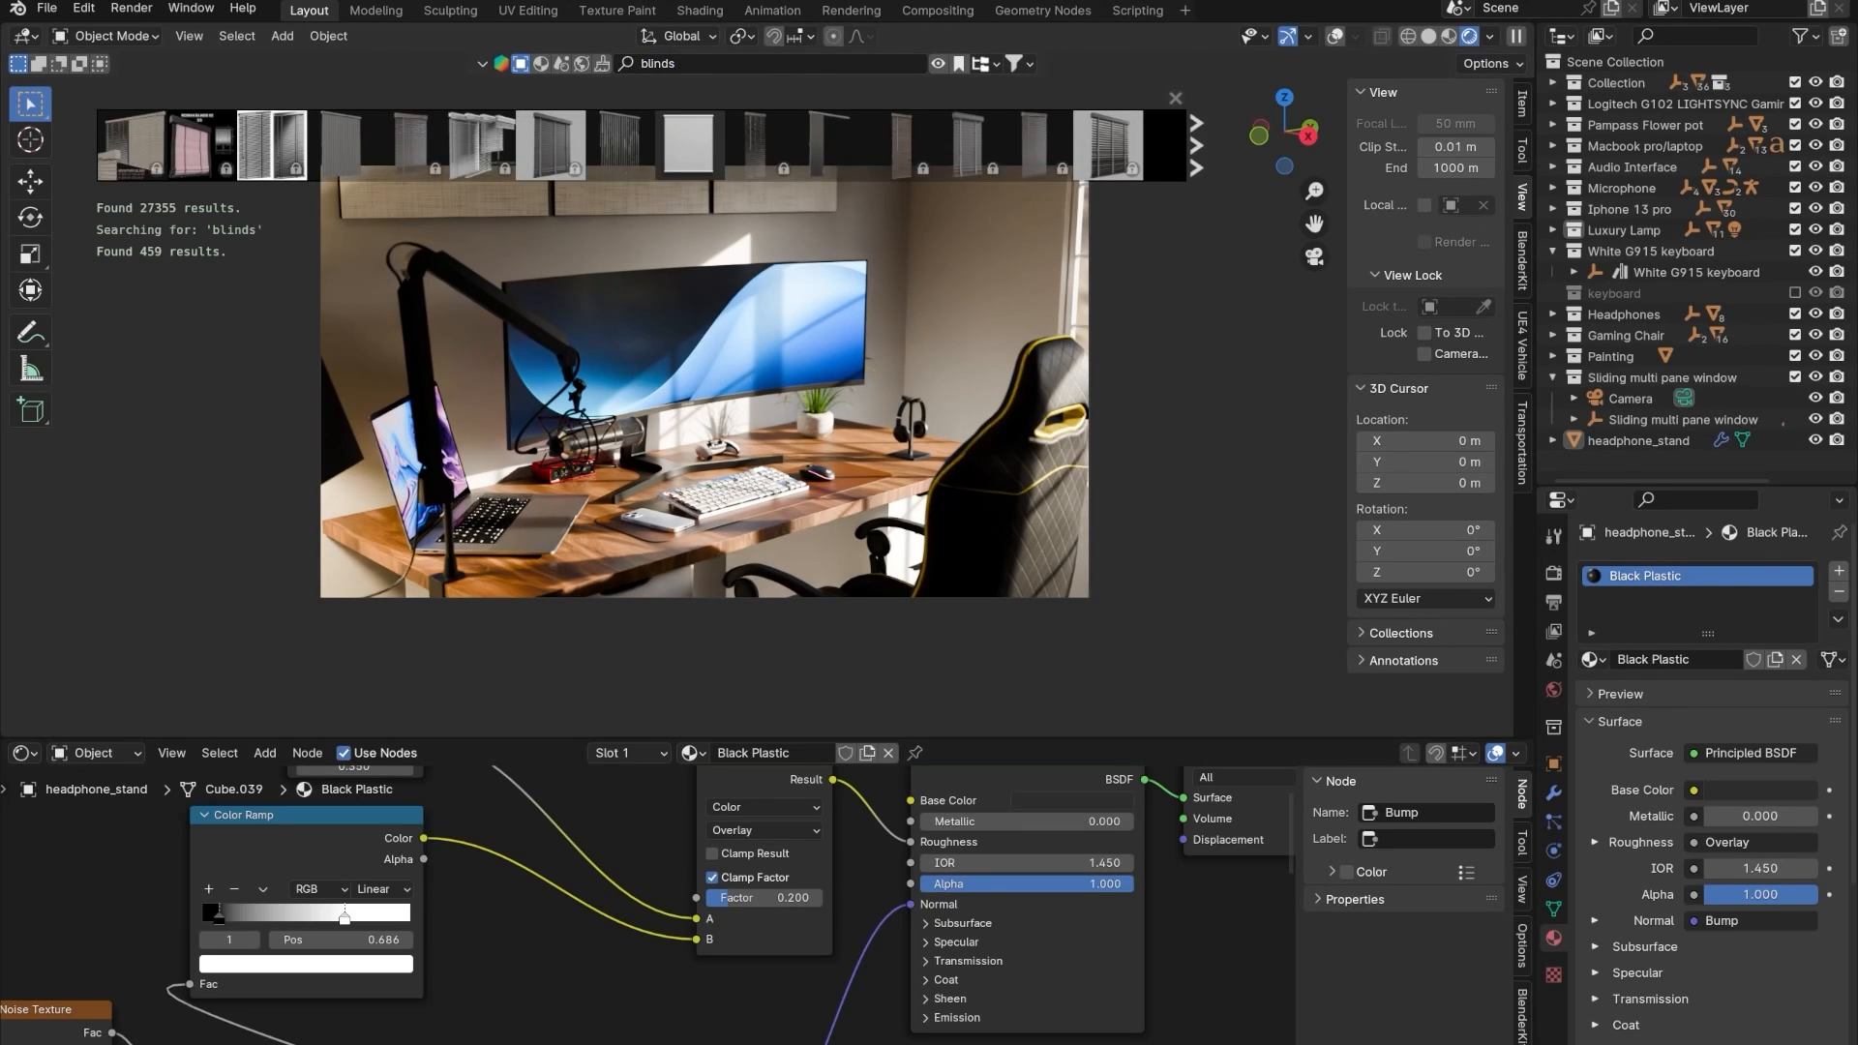
{"action": "key", "text": "alt+Tab"}
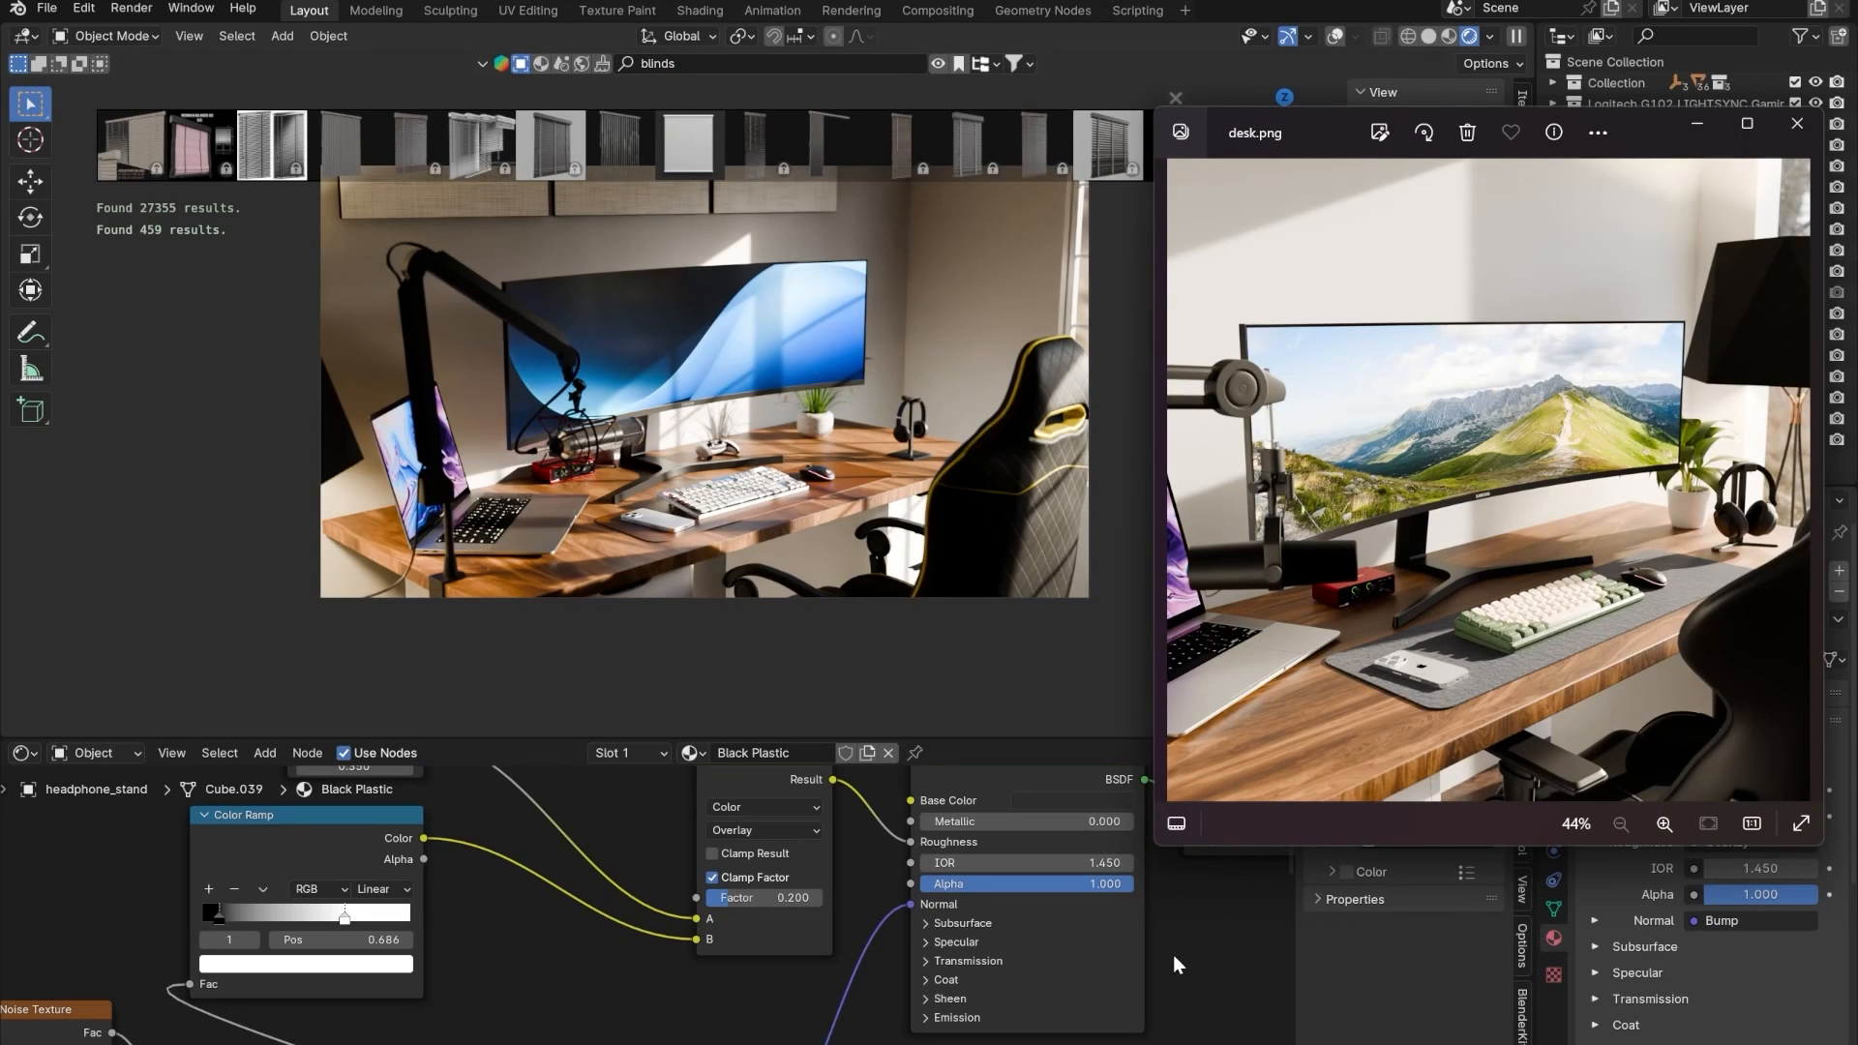
{"action": "key", "text": "alt+Tab"}
- Compare the blinds models and add Vertical Blinds B to the scene
{"action": "mouse_move", "coordinate": [329, 147]}
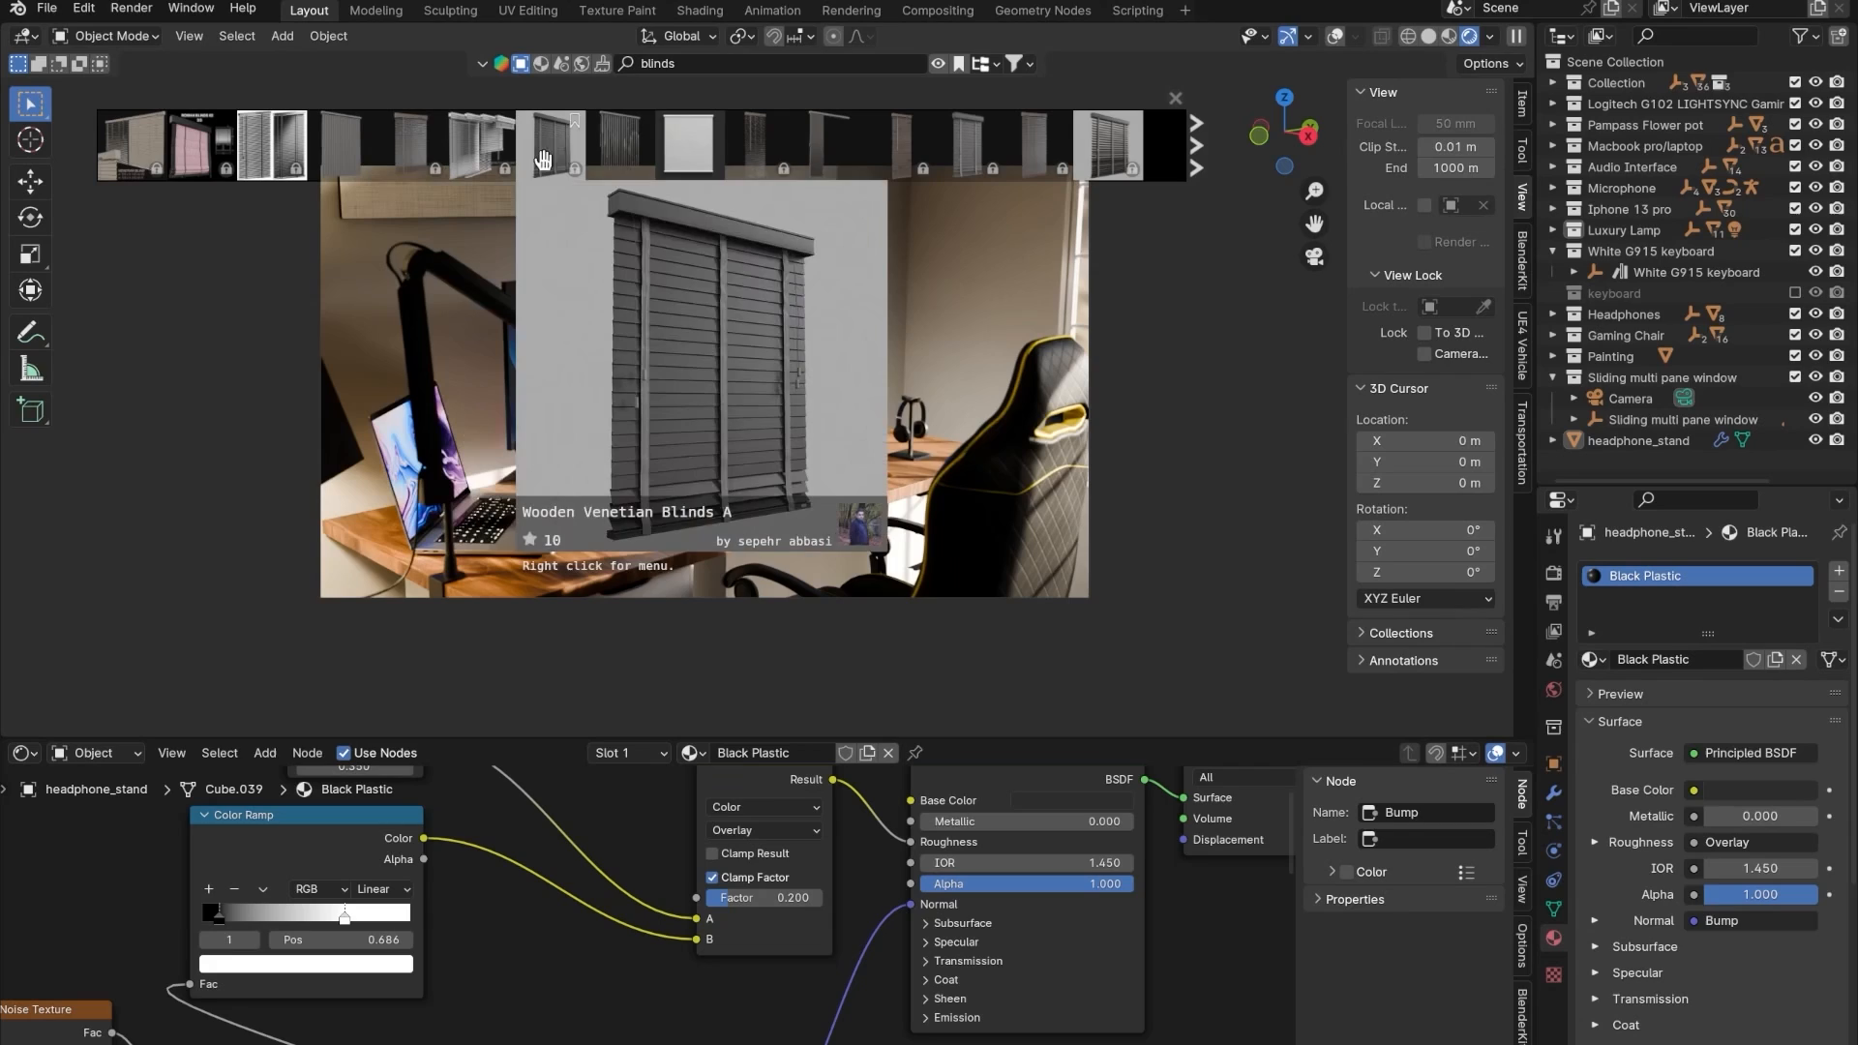
{"action": "mouse_move", "coordinate": [637, 150]}
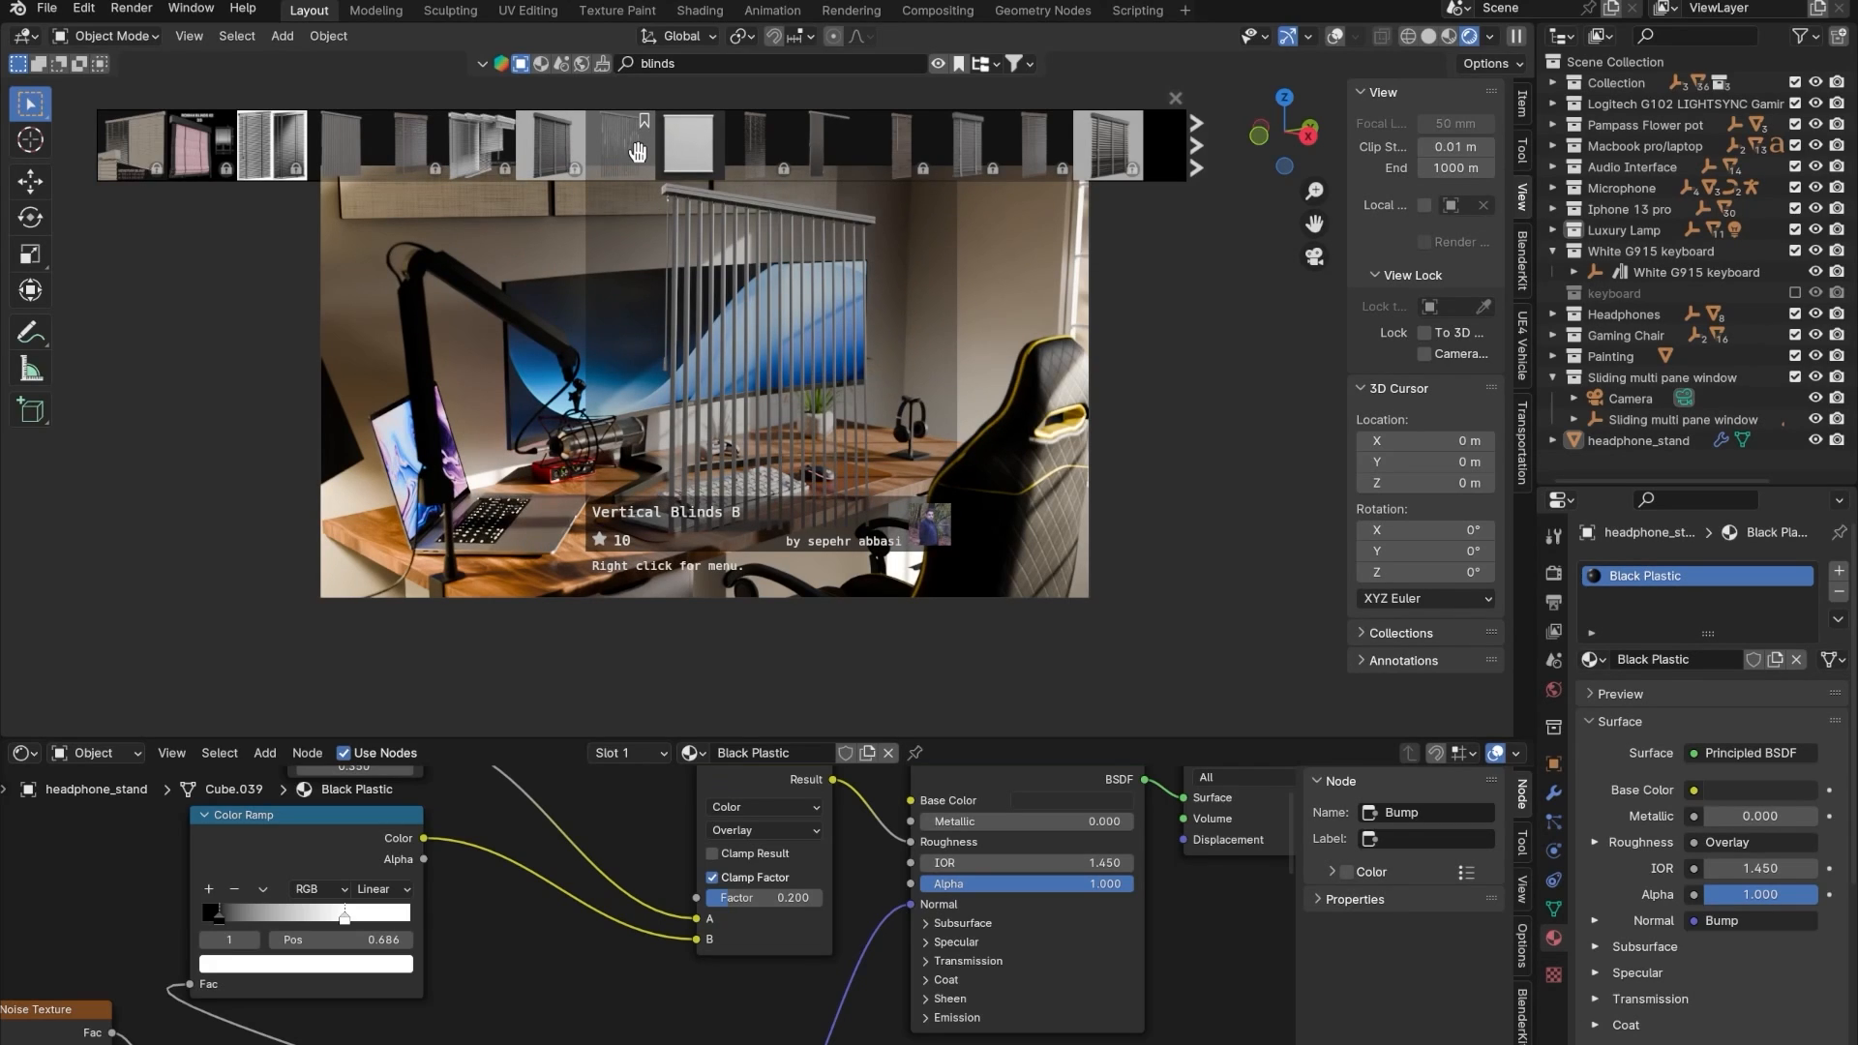
{"action": "left_click", "coordinate": [638, 150]}
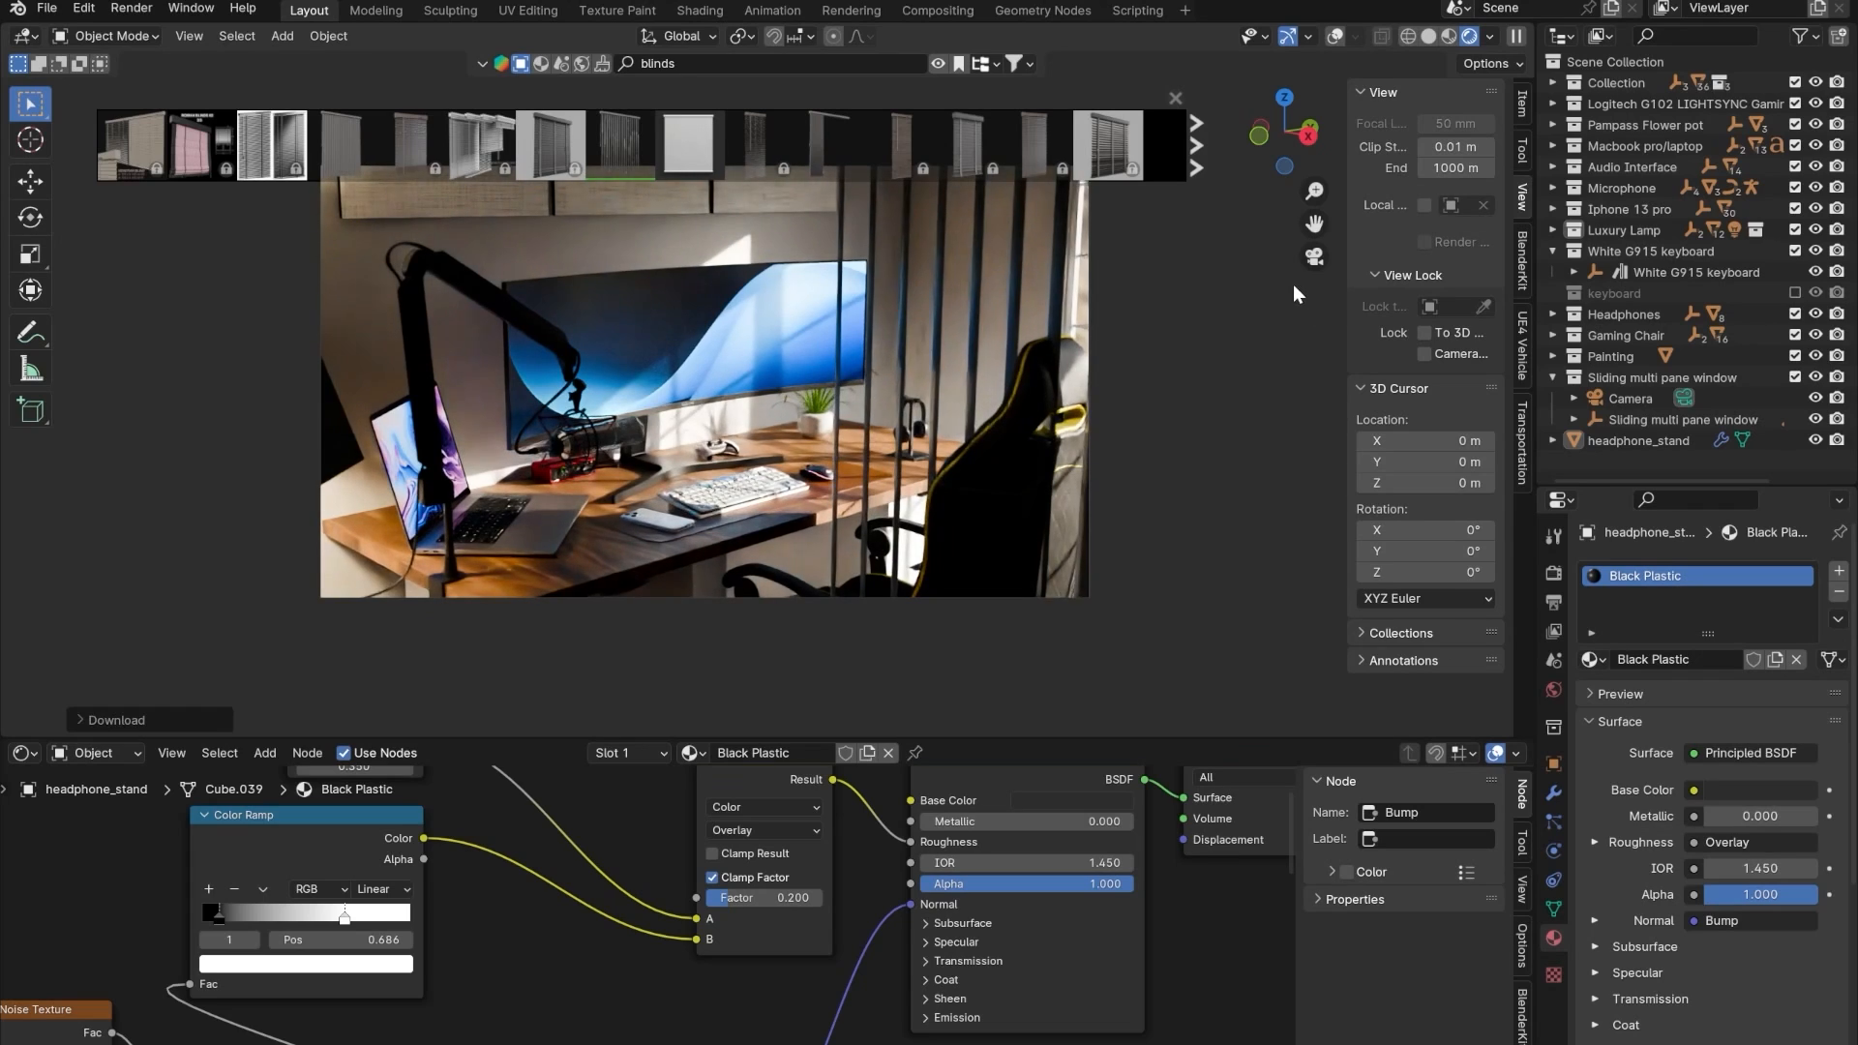
- Split the 3D viewport vertically into two side-by-side views and show the View settings in the new one's sidebar
{"action": "right_click", "coordinate": [1533, 274]}
{"action": "left_click", "coordinate": [1454, 275]}
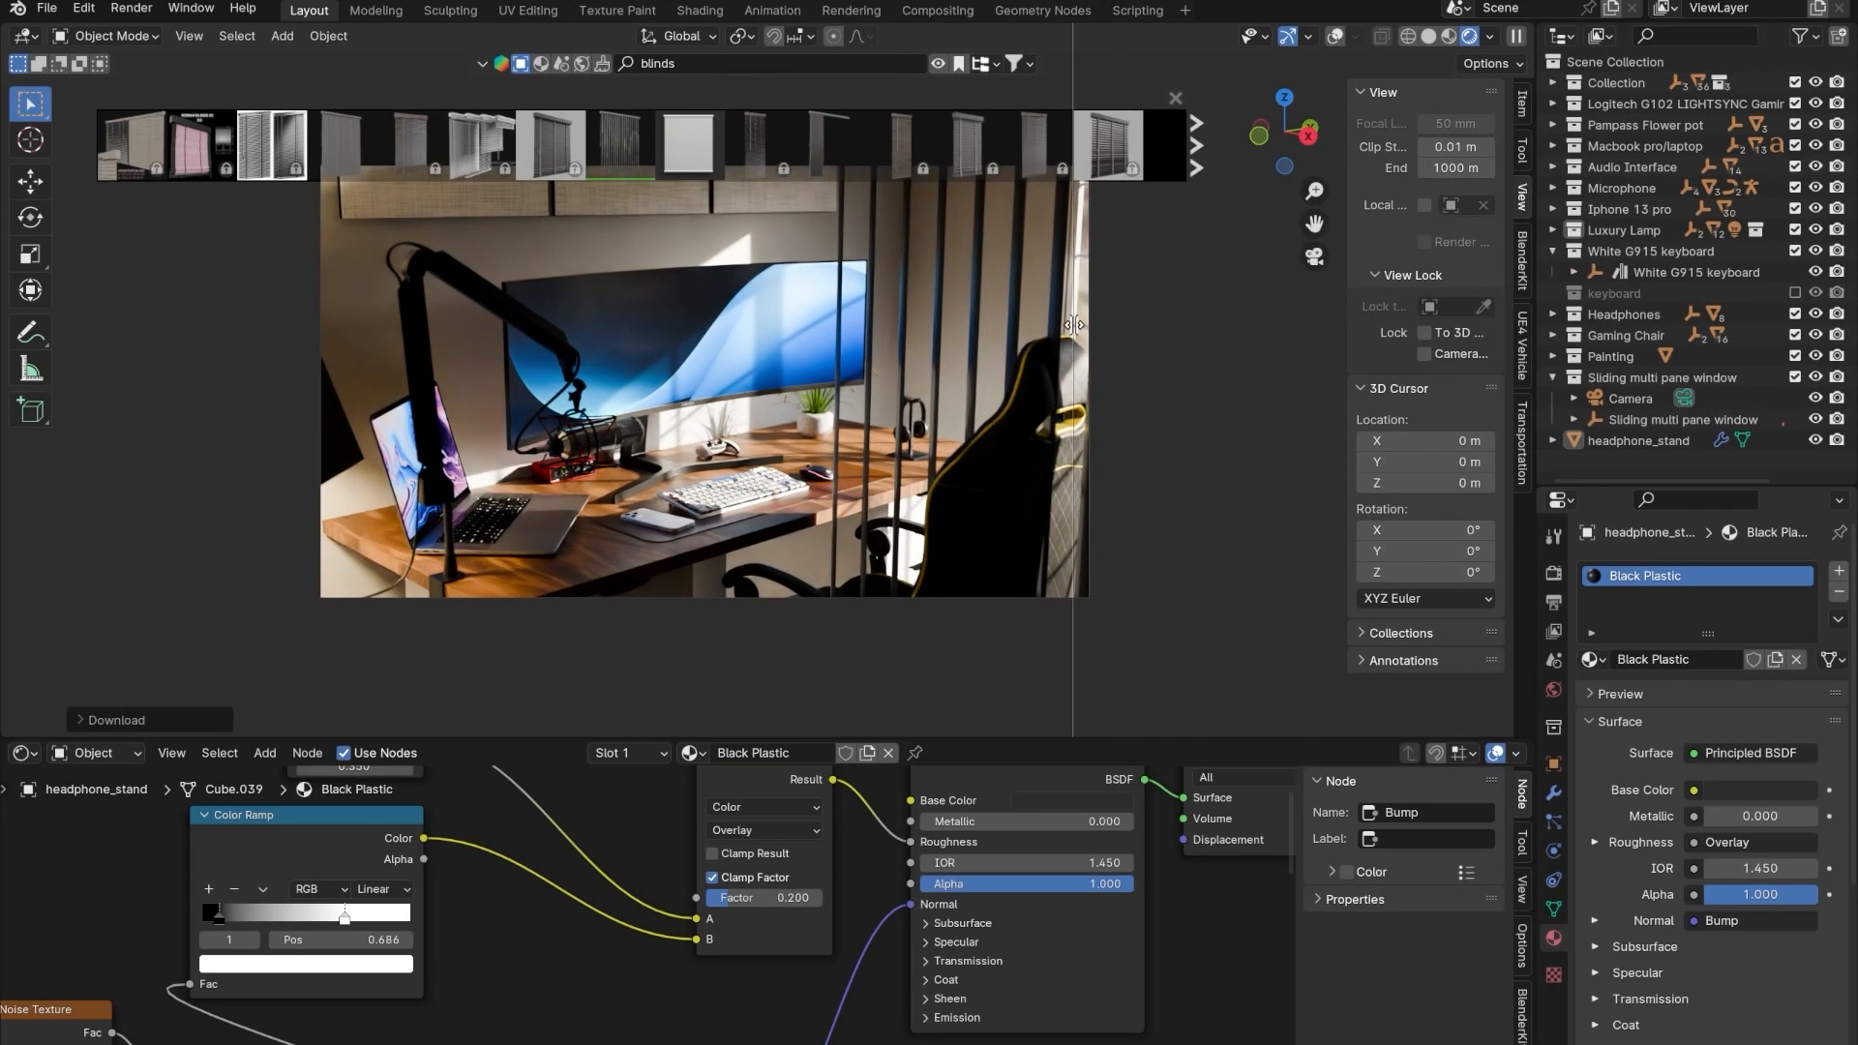
{"action": "left_click", "coordinate": [939, 406]}
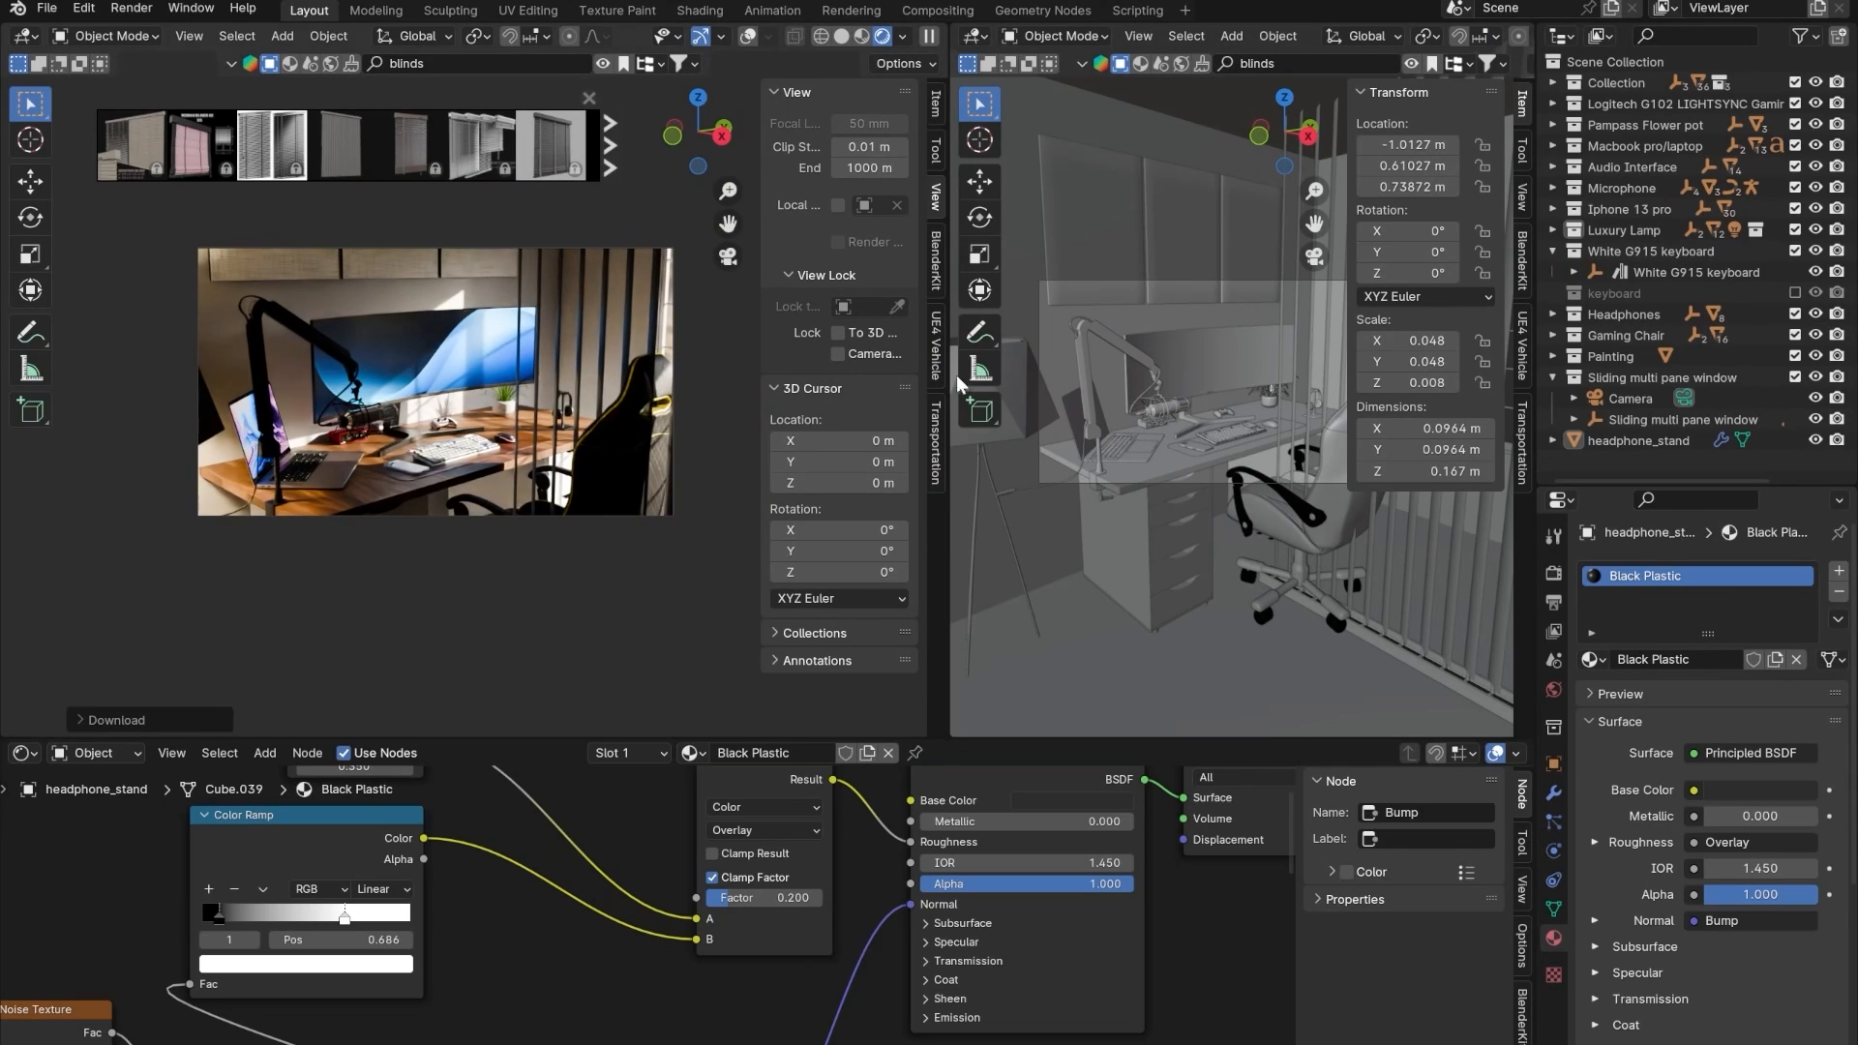
{"action": "left_click", "coordinate": [1523, 199]}
- Turn on the overlays in the second 3D view and check the blinds at the window from outside the room
{"action": "middle_click_drag", "start_coordinate": [1108, 550], "coordinate": [1742, 518]}
{"action": "scroll", "coordinate": [1742, 525], "scroll_direction": "down", "scroll_amount": 5}
{"action": "scroll", "coordinate": [1175, 508], "scroll_direction": "down", "scroll_amount": 7}
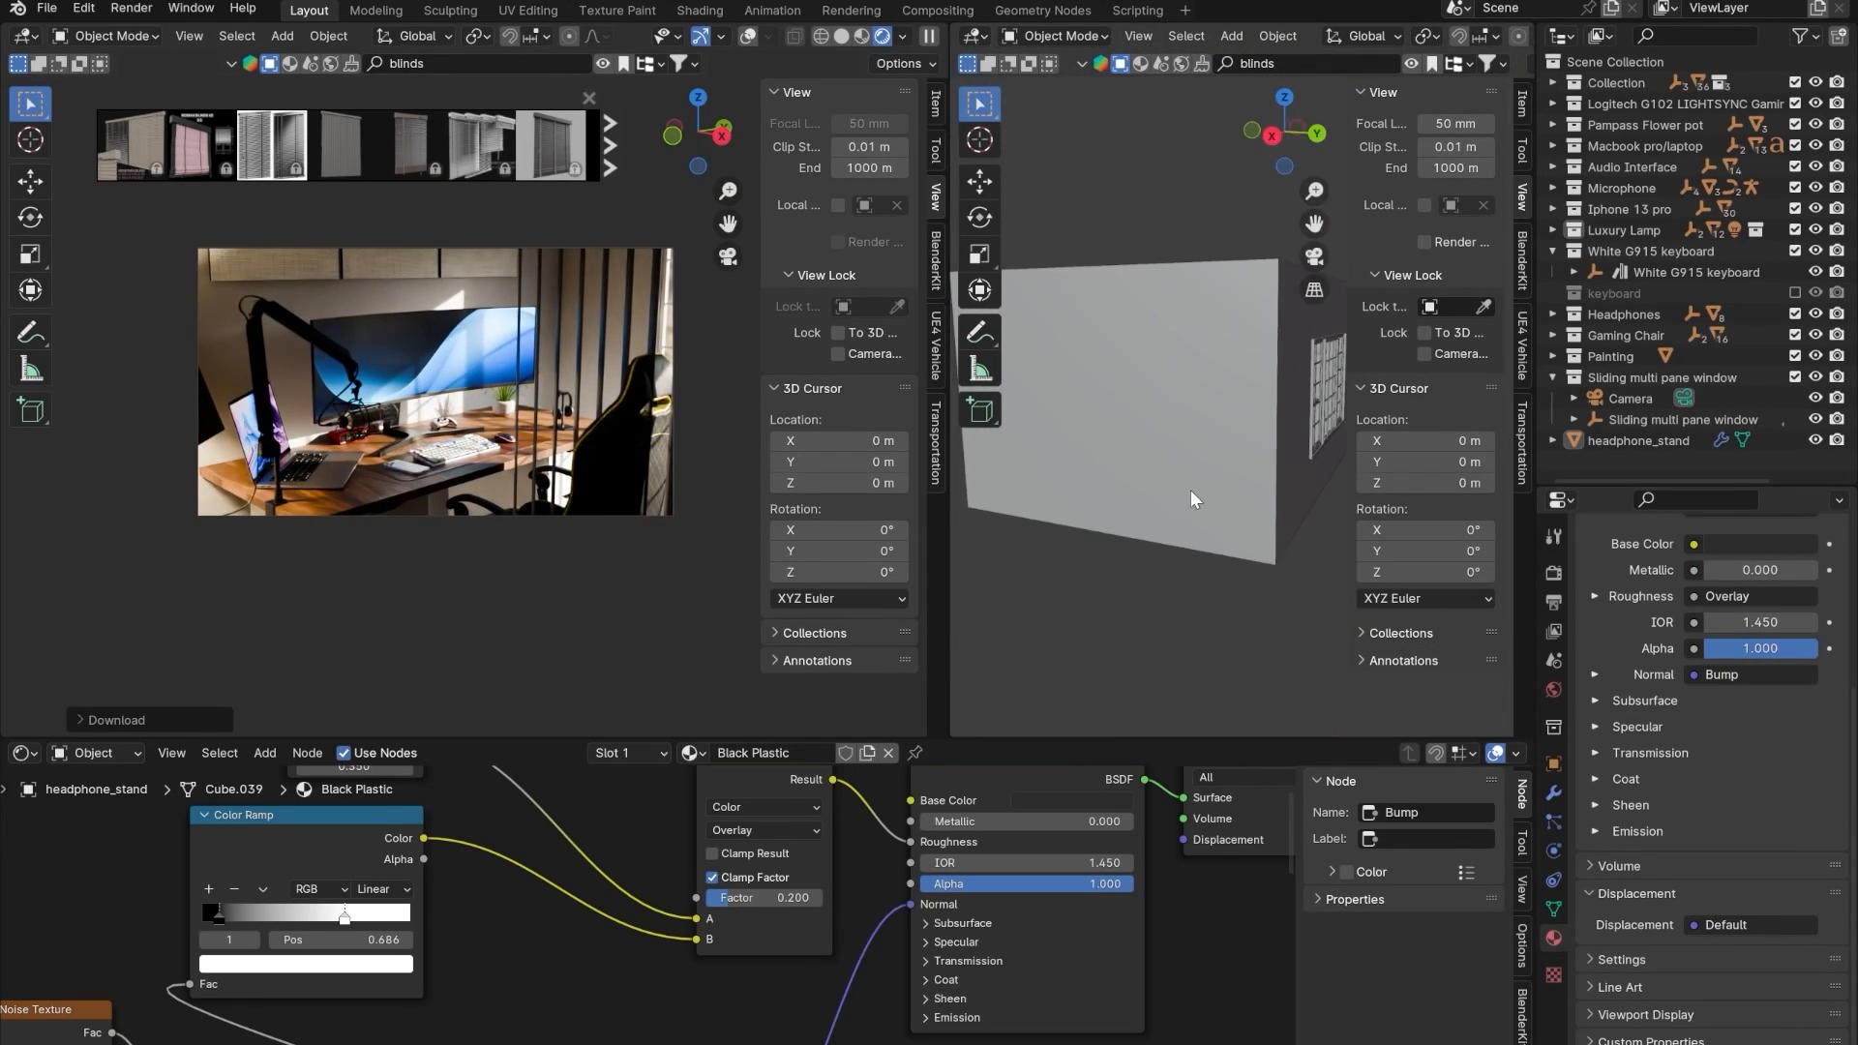
{"action": "middle_click_drag", "start_coordinate": [1190, 490], "coordinate": [1059, 494]}
{"action": "left_click", "coordinate": [1618, 377]}
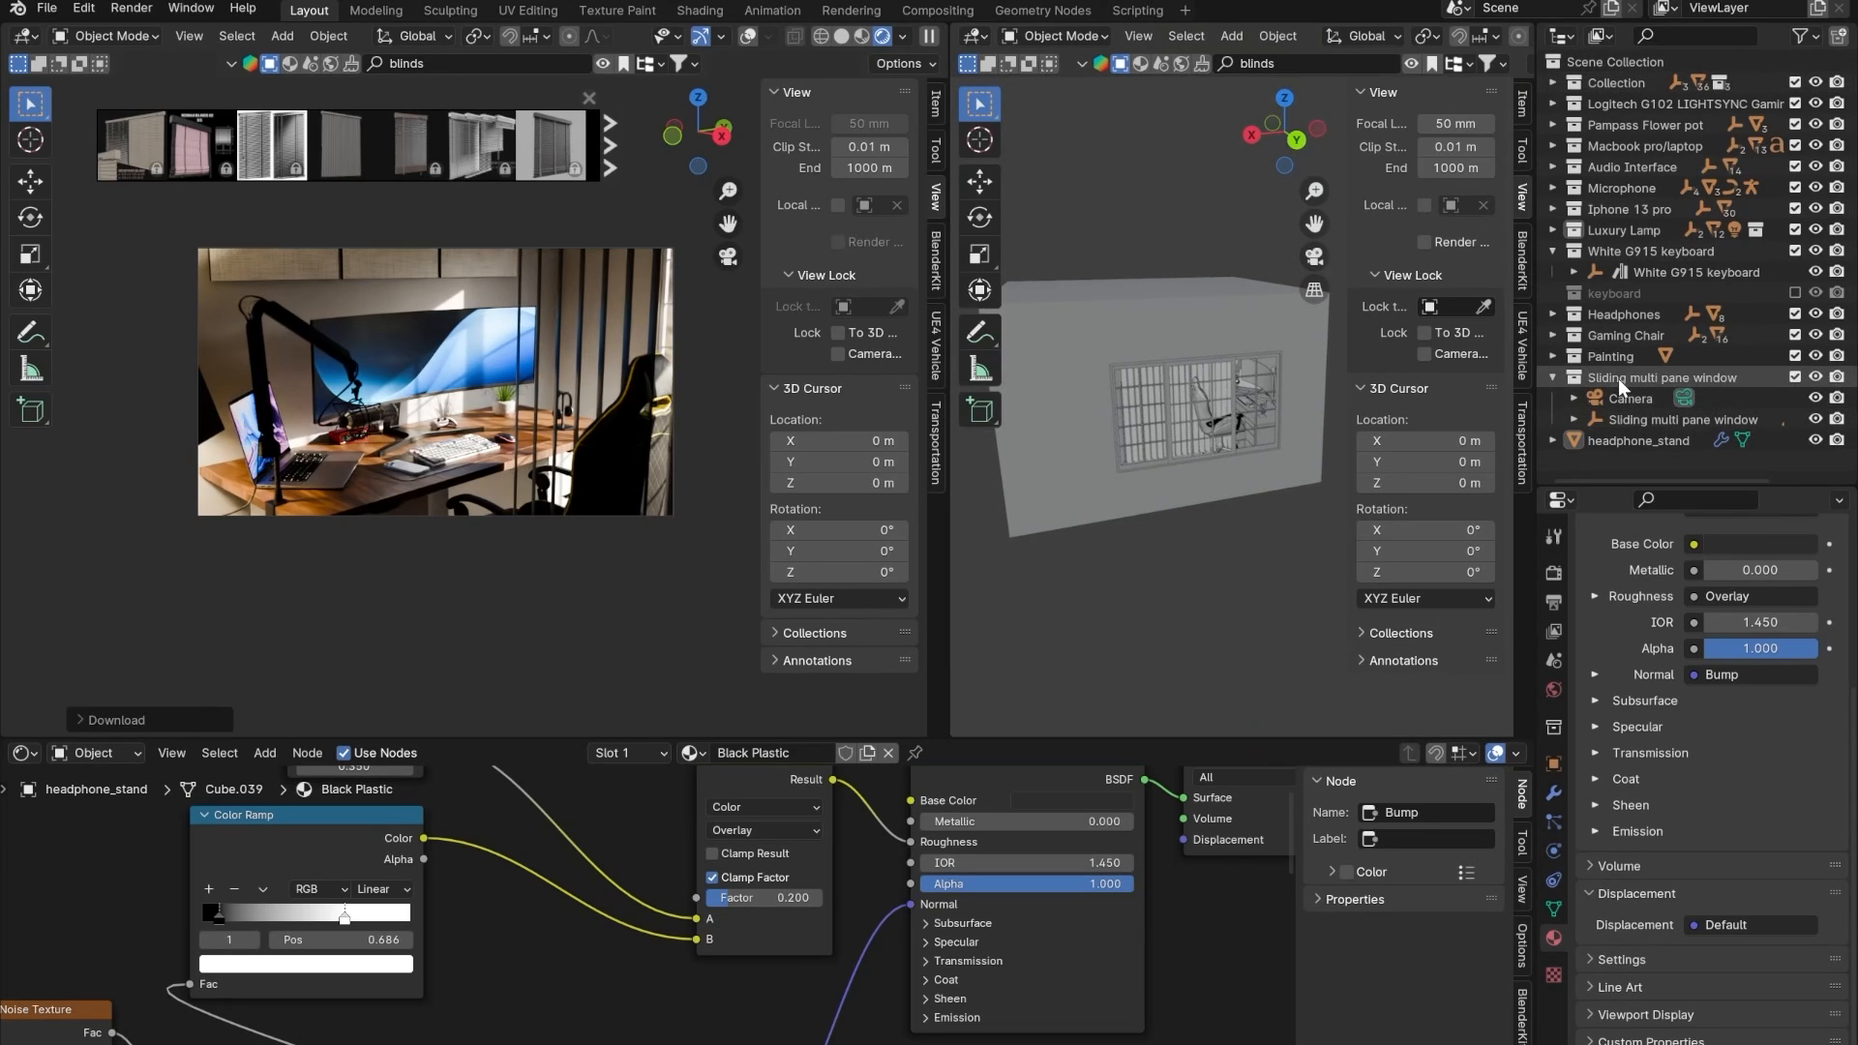
{"action": "left_click", "coordinate": [1155, 411]}
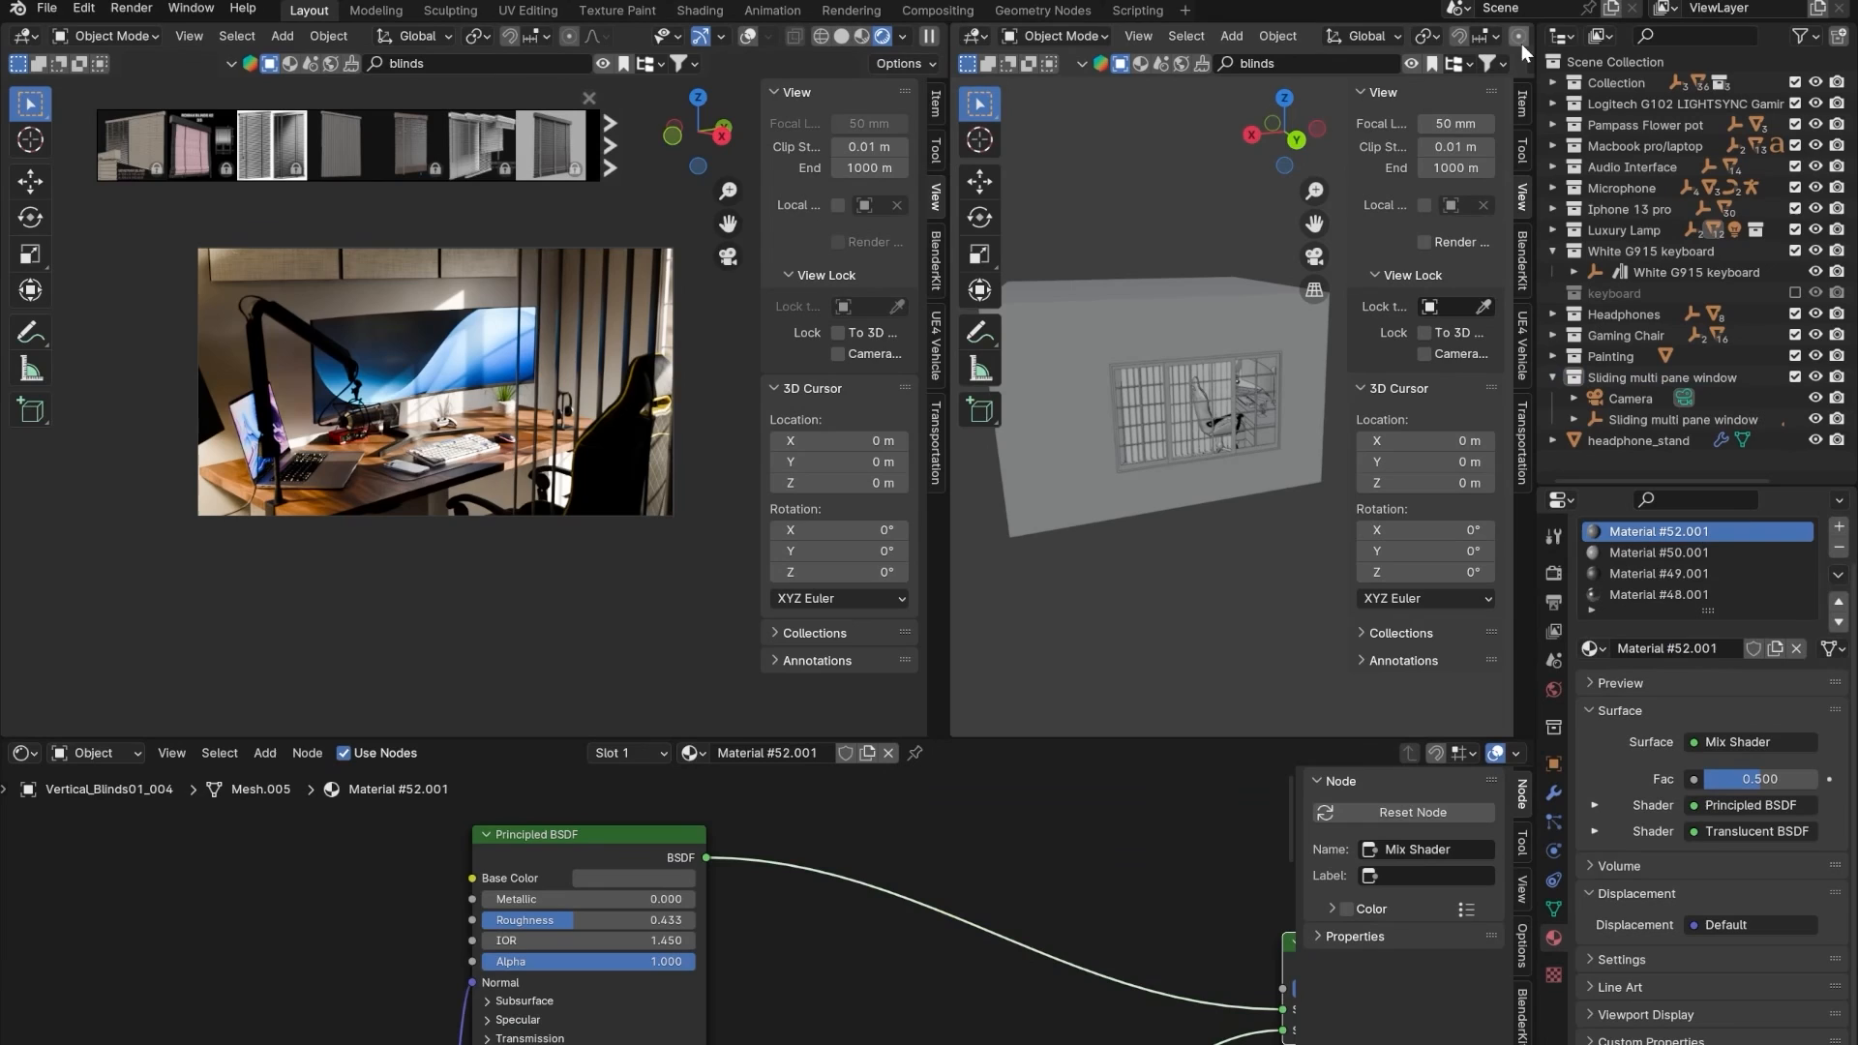
{"action": "left_click", "coordinate": [1083, 393]}
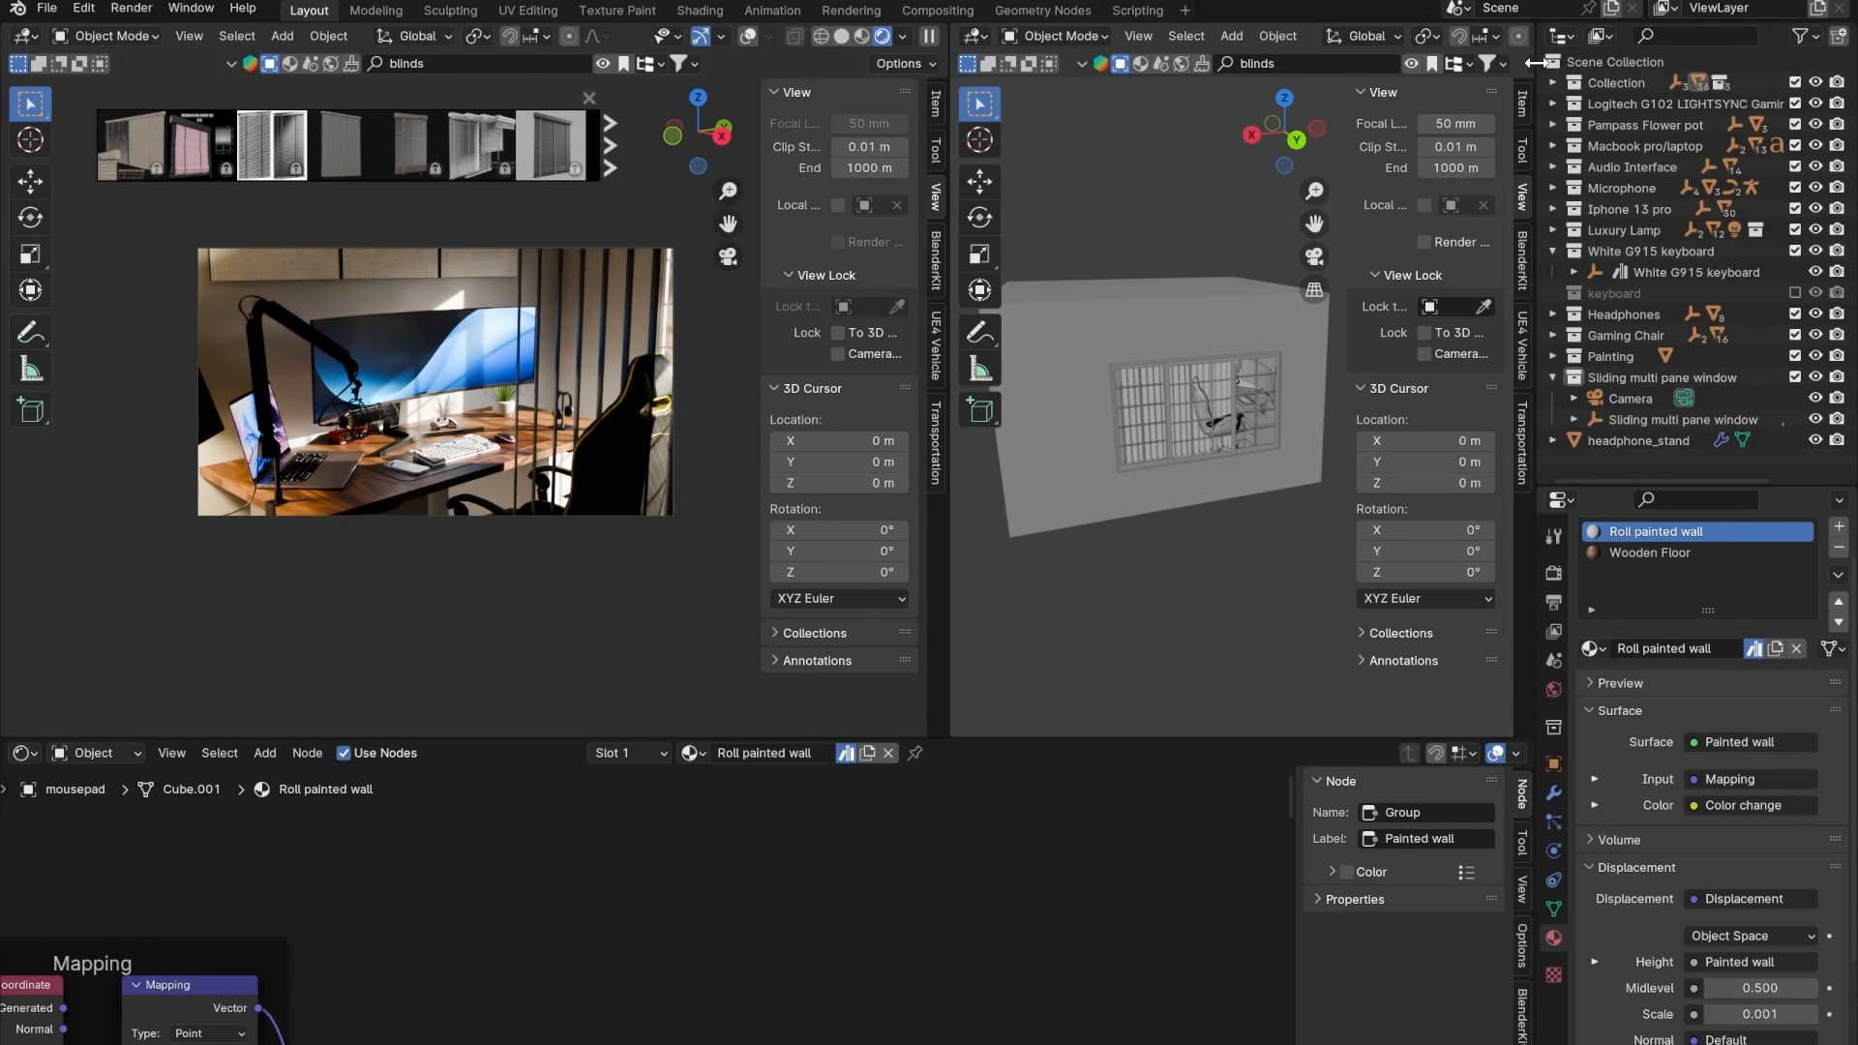
{"action": "left_click_drag", "start_coordinate": [1533, 65], "coordinate": [1830, 75]}
{"action": "left_click", "coordinate": [1676, 39]}
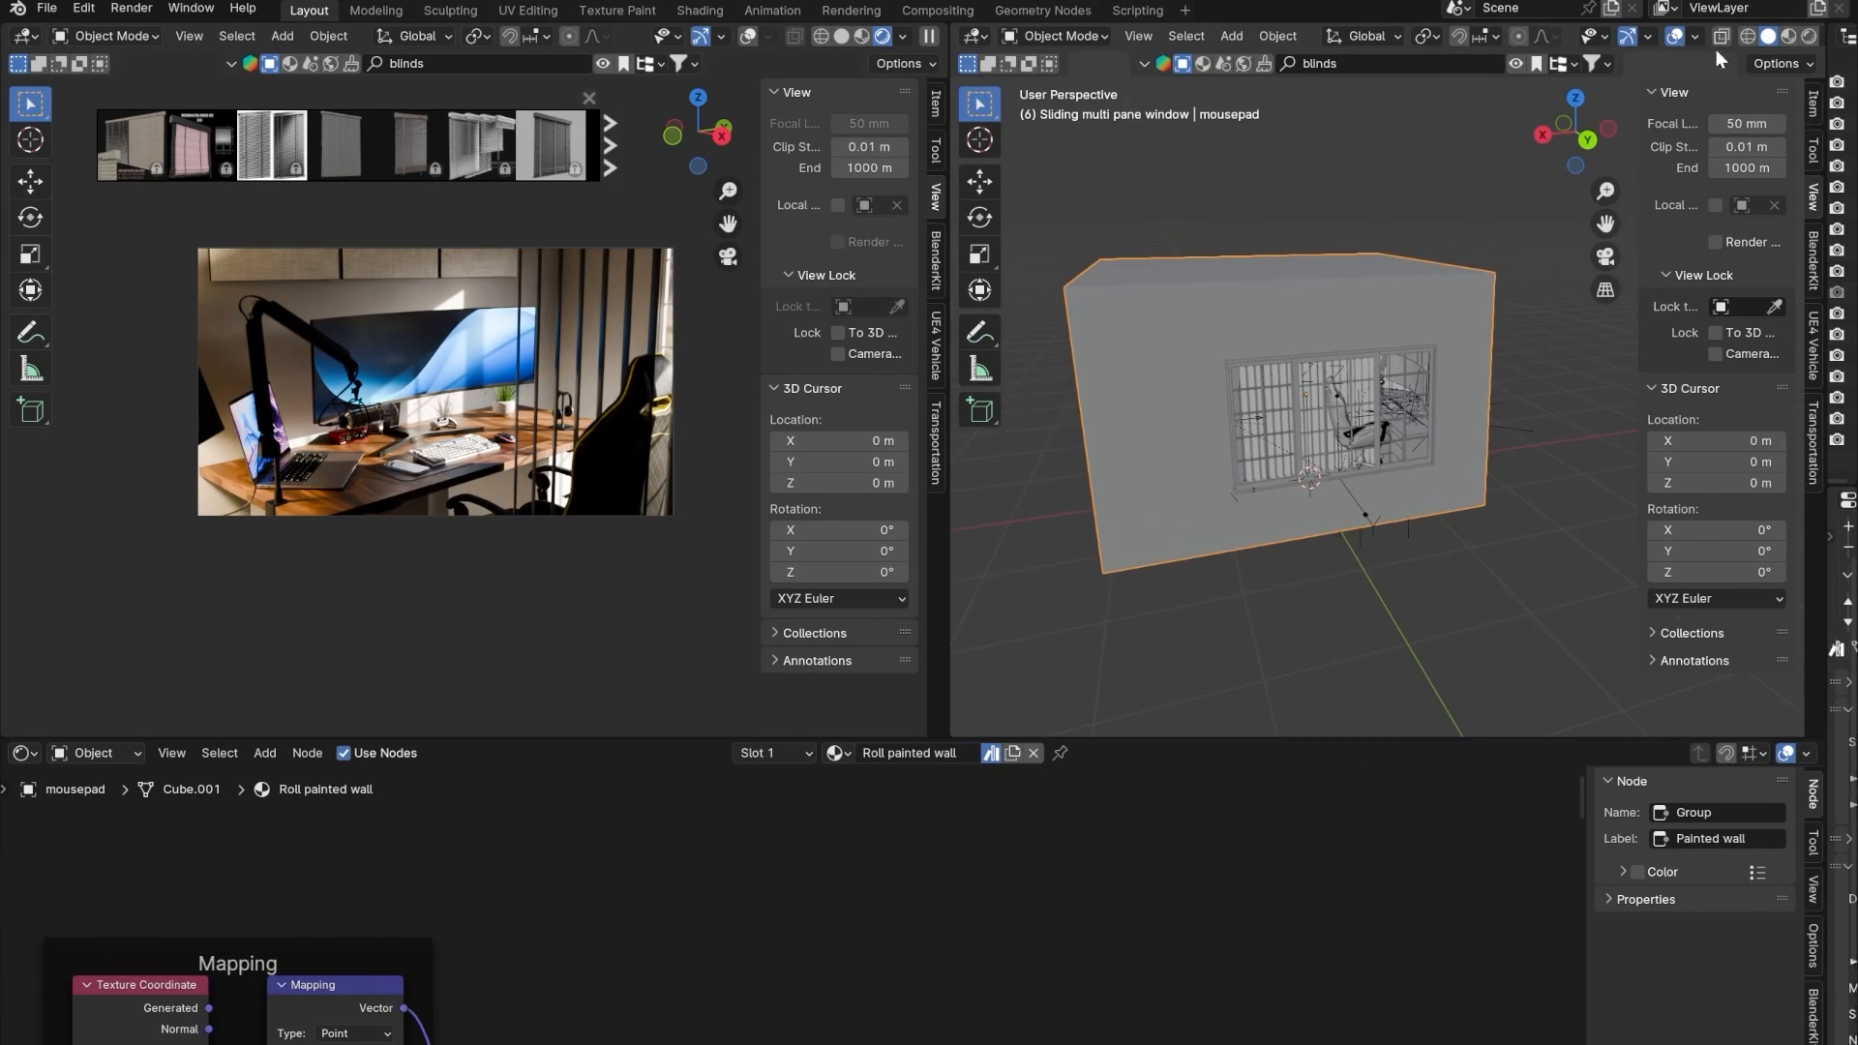
{"action": "left_click_drag", "start_coordinate": [1823, 78], "coordinate": [1553, 129]}
- Move the Camera out of the Sliding multi pane window collection to the top level of the Scene Collection
{"action": "scroll", "coordinate": [1149, 434], "scroll_direction": "up", "scroll_amount": 6}
{"action": "scroll", "coordinate": [1173, 416], "scroll_direction": "up", "scroll_amount": 8}
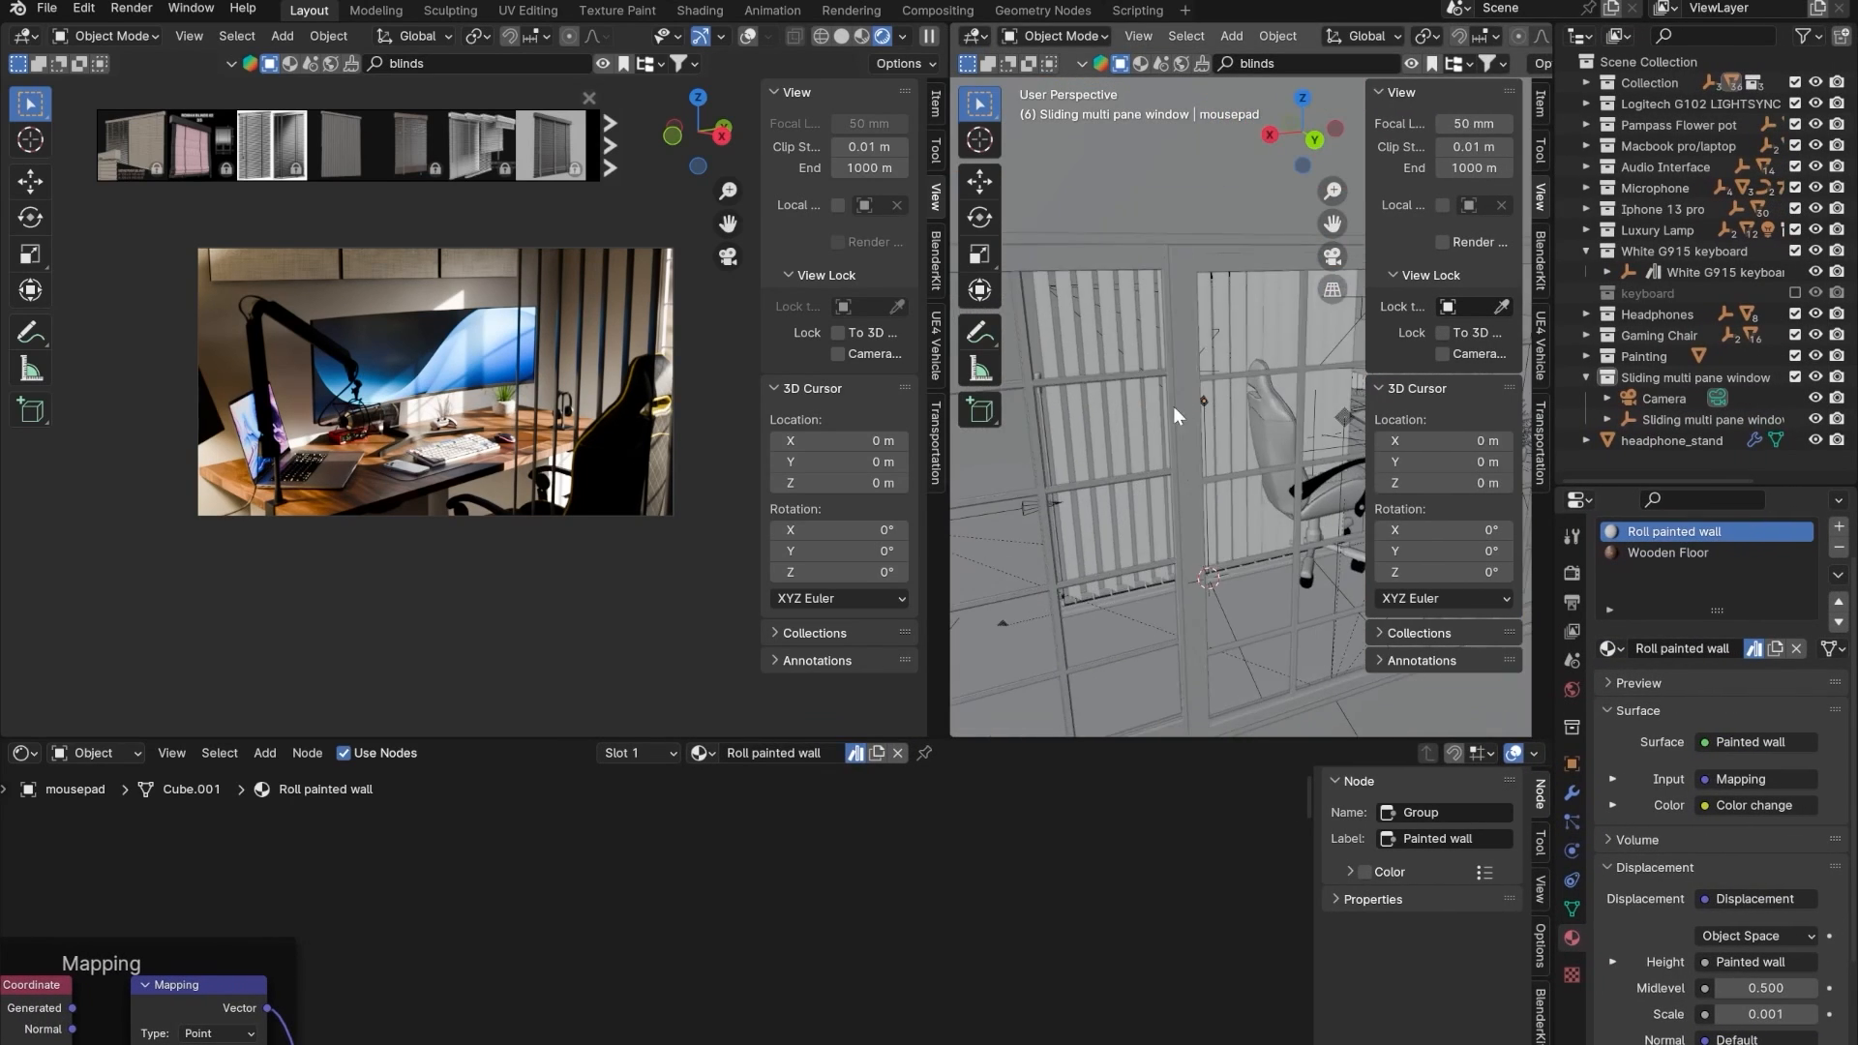
{"action": "left_click", "coordinate": [1176, 444]}
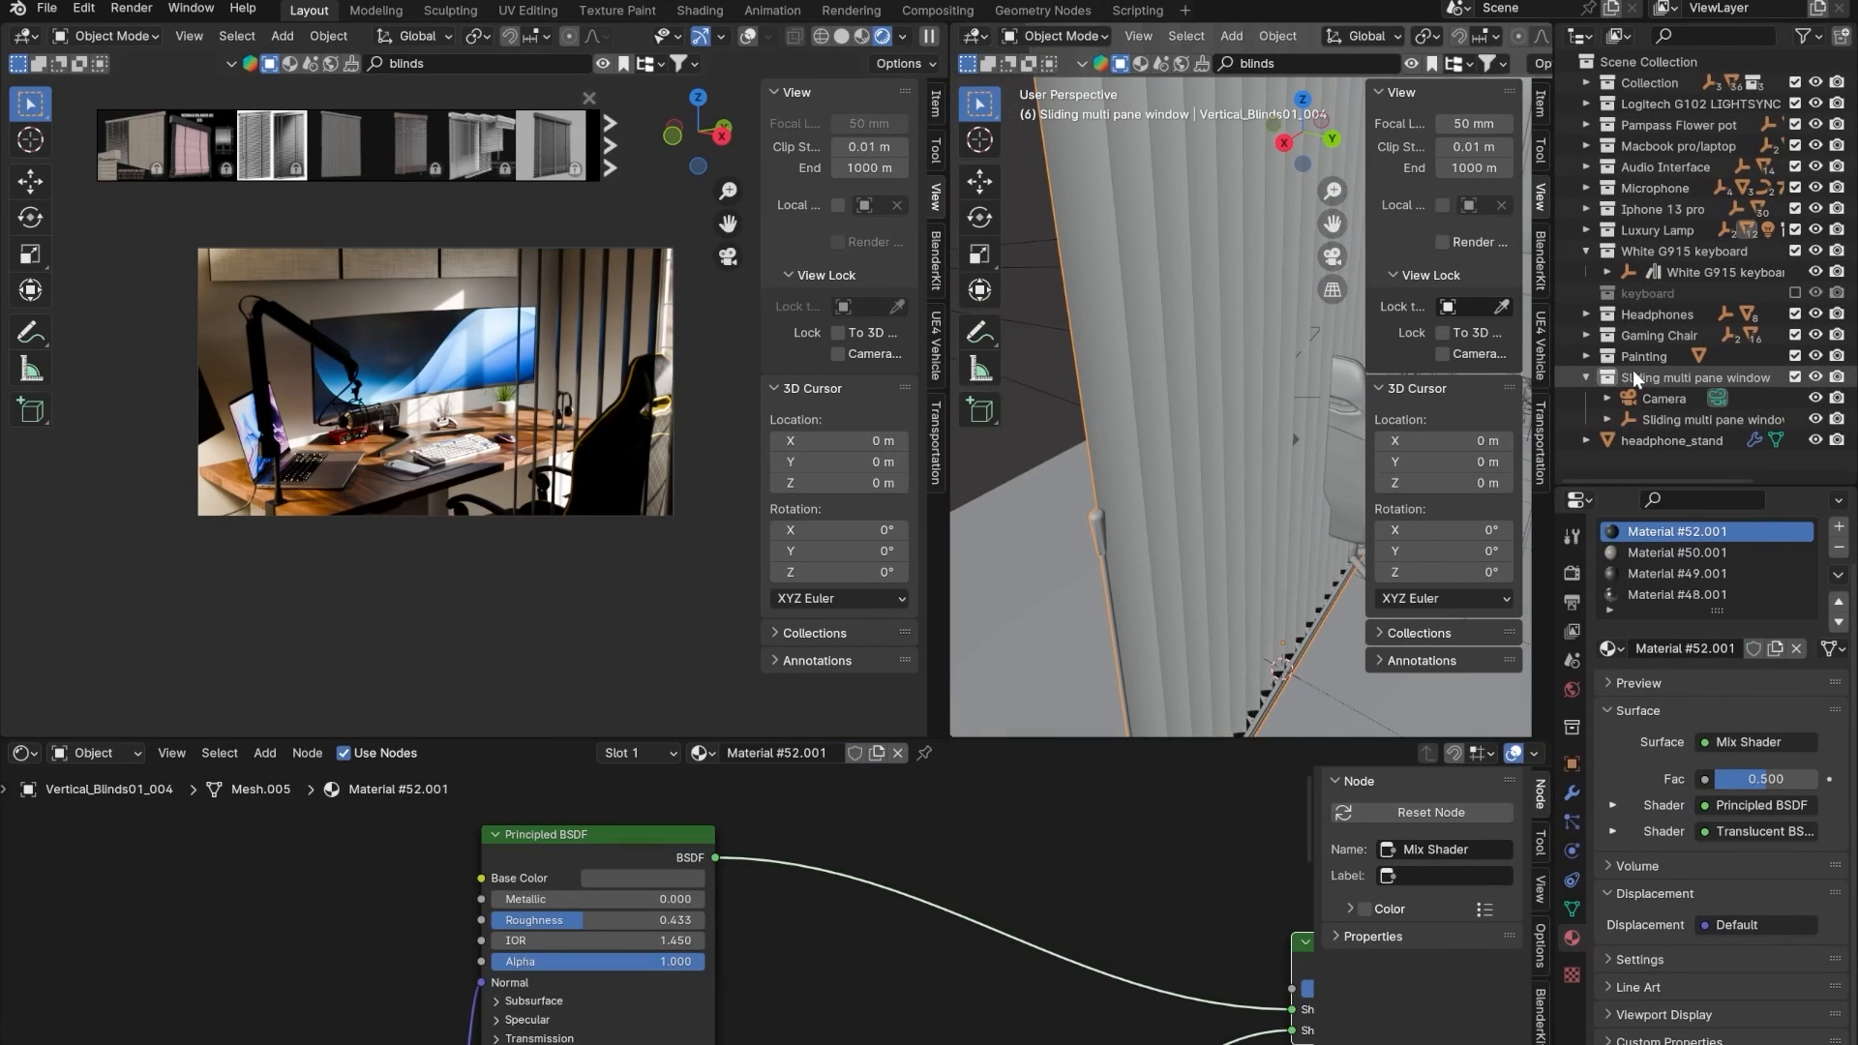
{"action": "left_click", "coordinate": [1692, 420]}
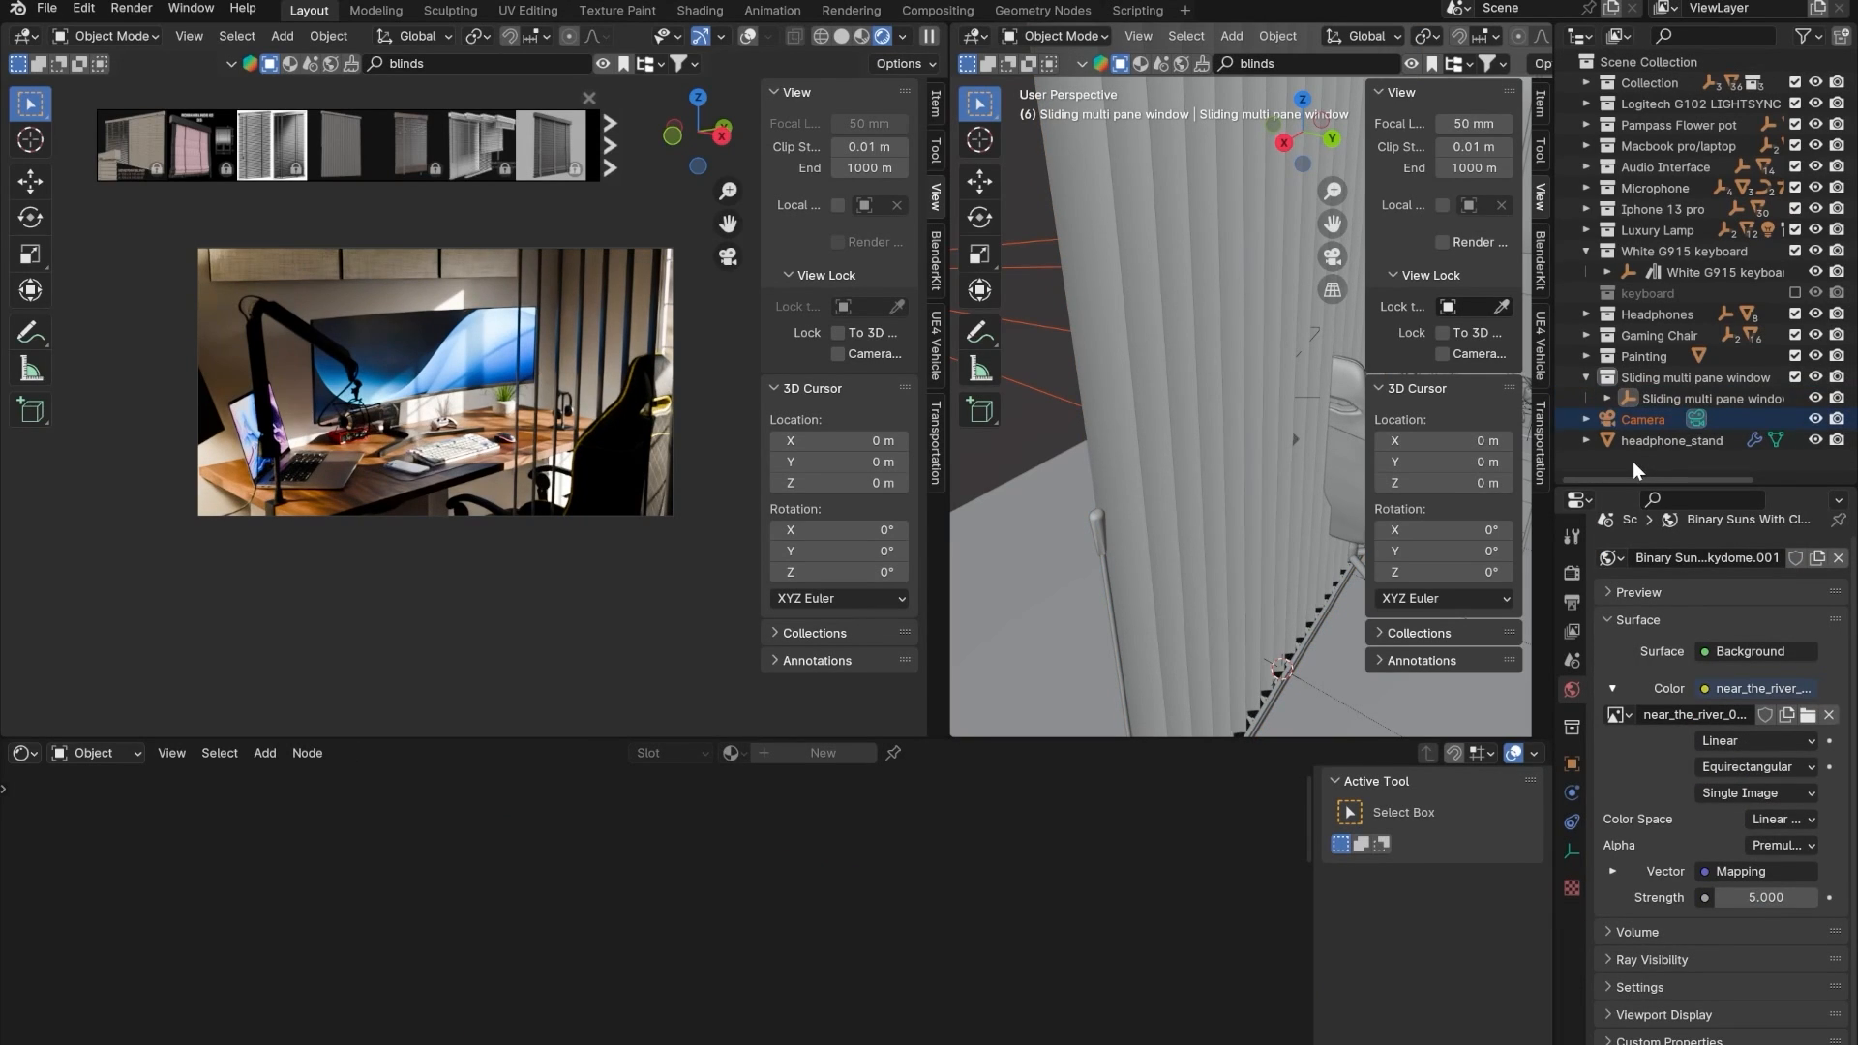
- Select the Sliding multi pane window collection's objects and inspect the hierarchy under the window's parent
{"action": "right_click", "coordinate": [1641, 380]}
{"action": "left_click", "coordinate": [1596, 385]}
{"action": "key", "text": "KP_Decimal"}
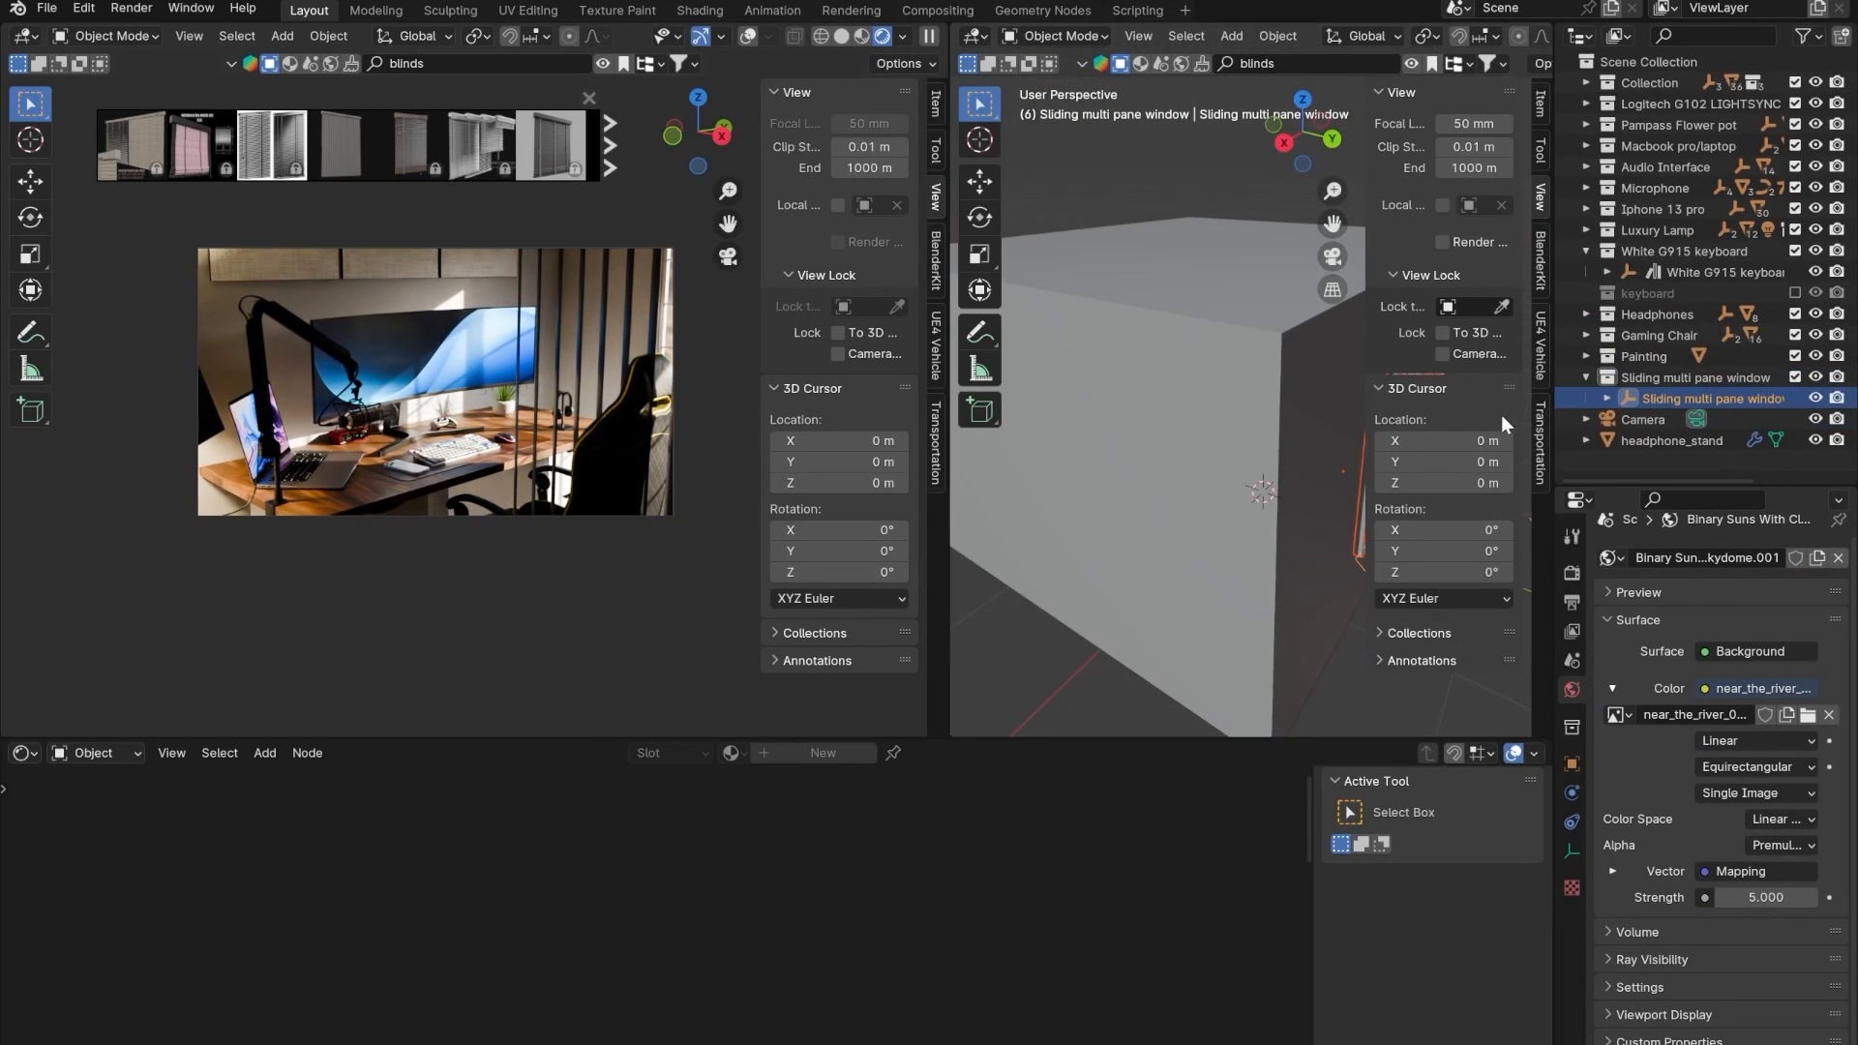
{"action": "left_click", "coordinate": [1607, 398]}
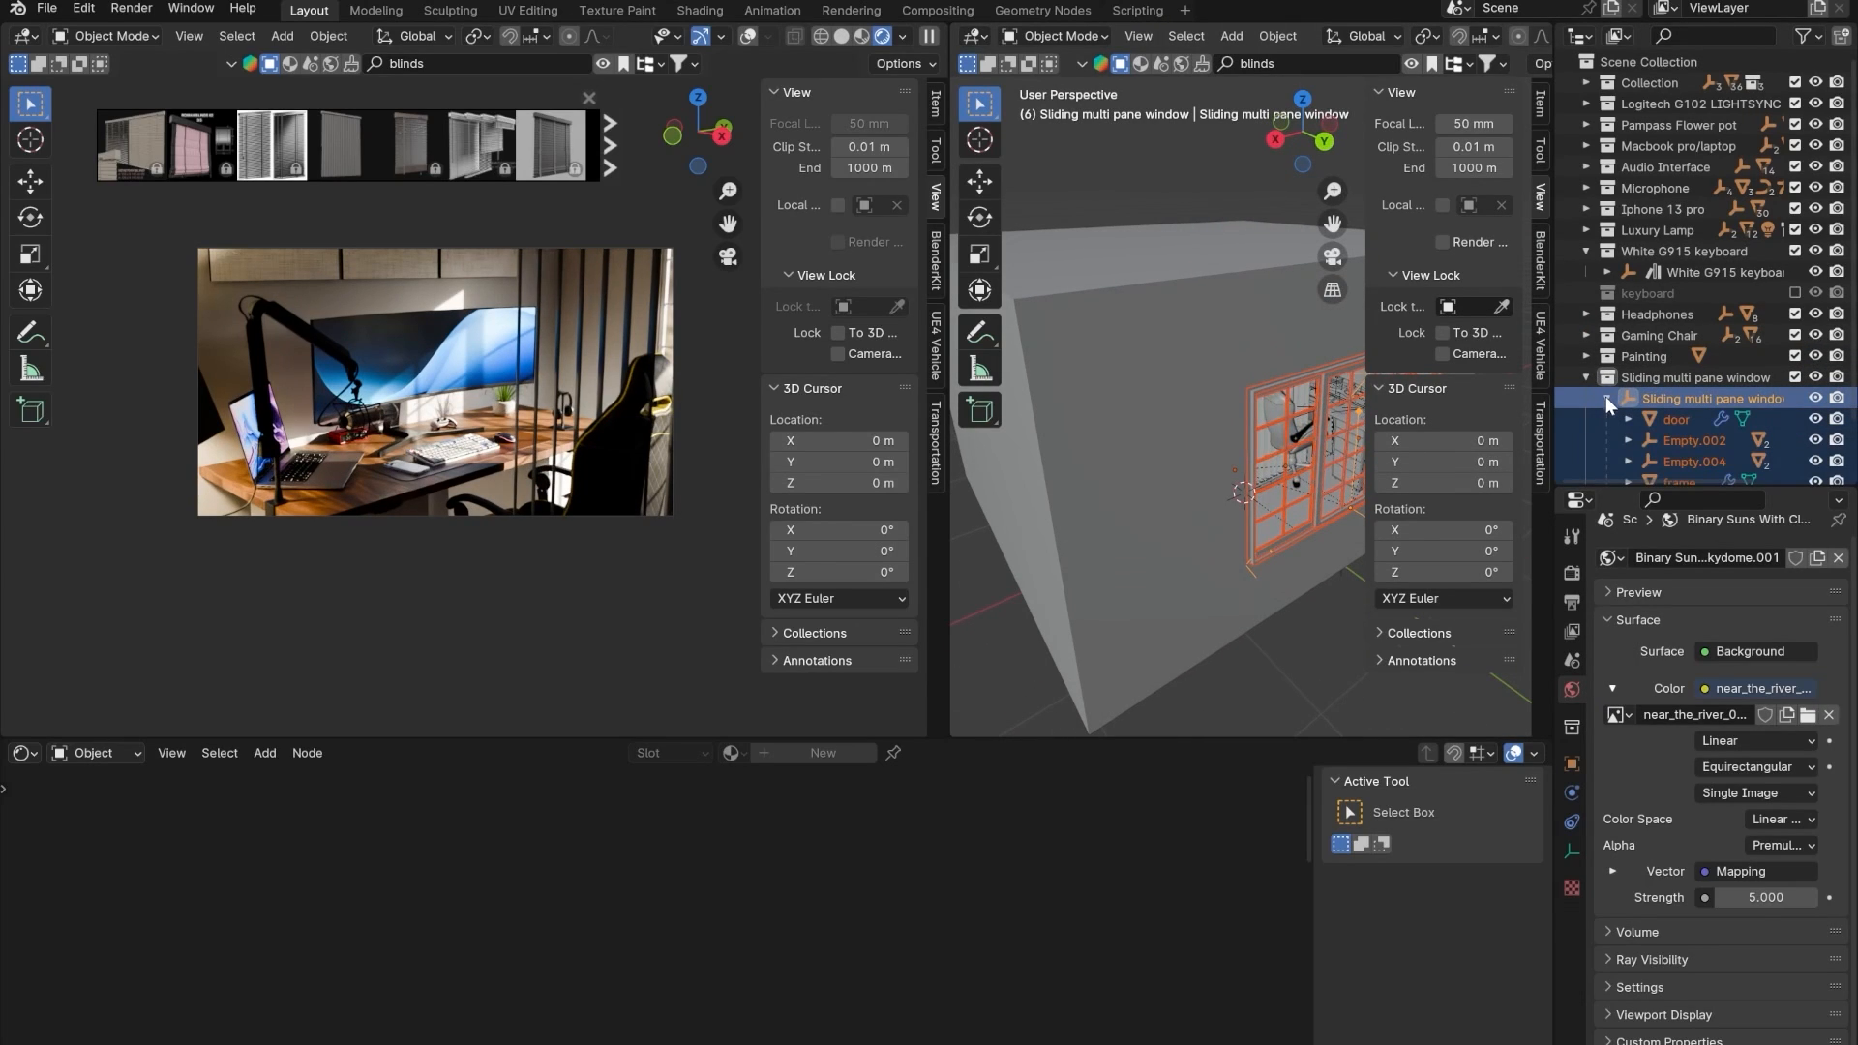
{"action": "scroll", "coordinate": [1606, 396], "scroll_direction": "down", "scroll_amount": 2}
{"action": "left_click", "coordinate": [1608, 337]}
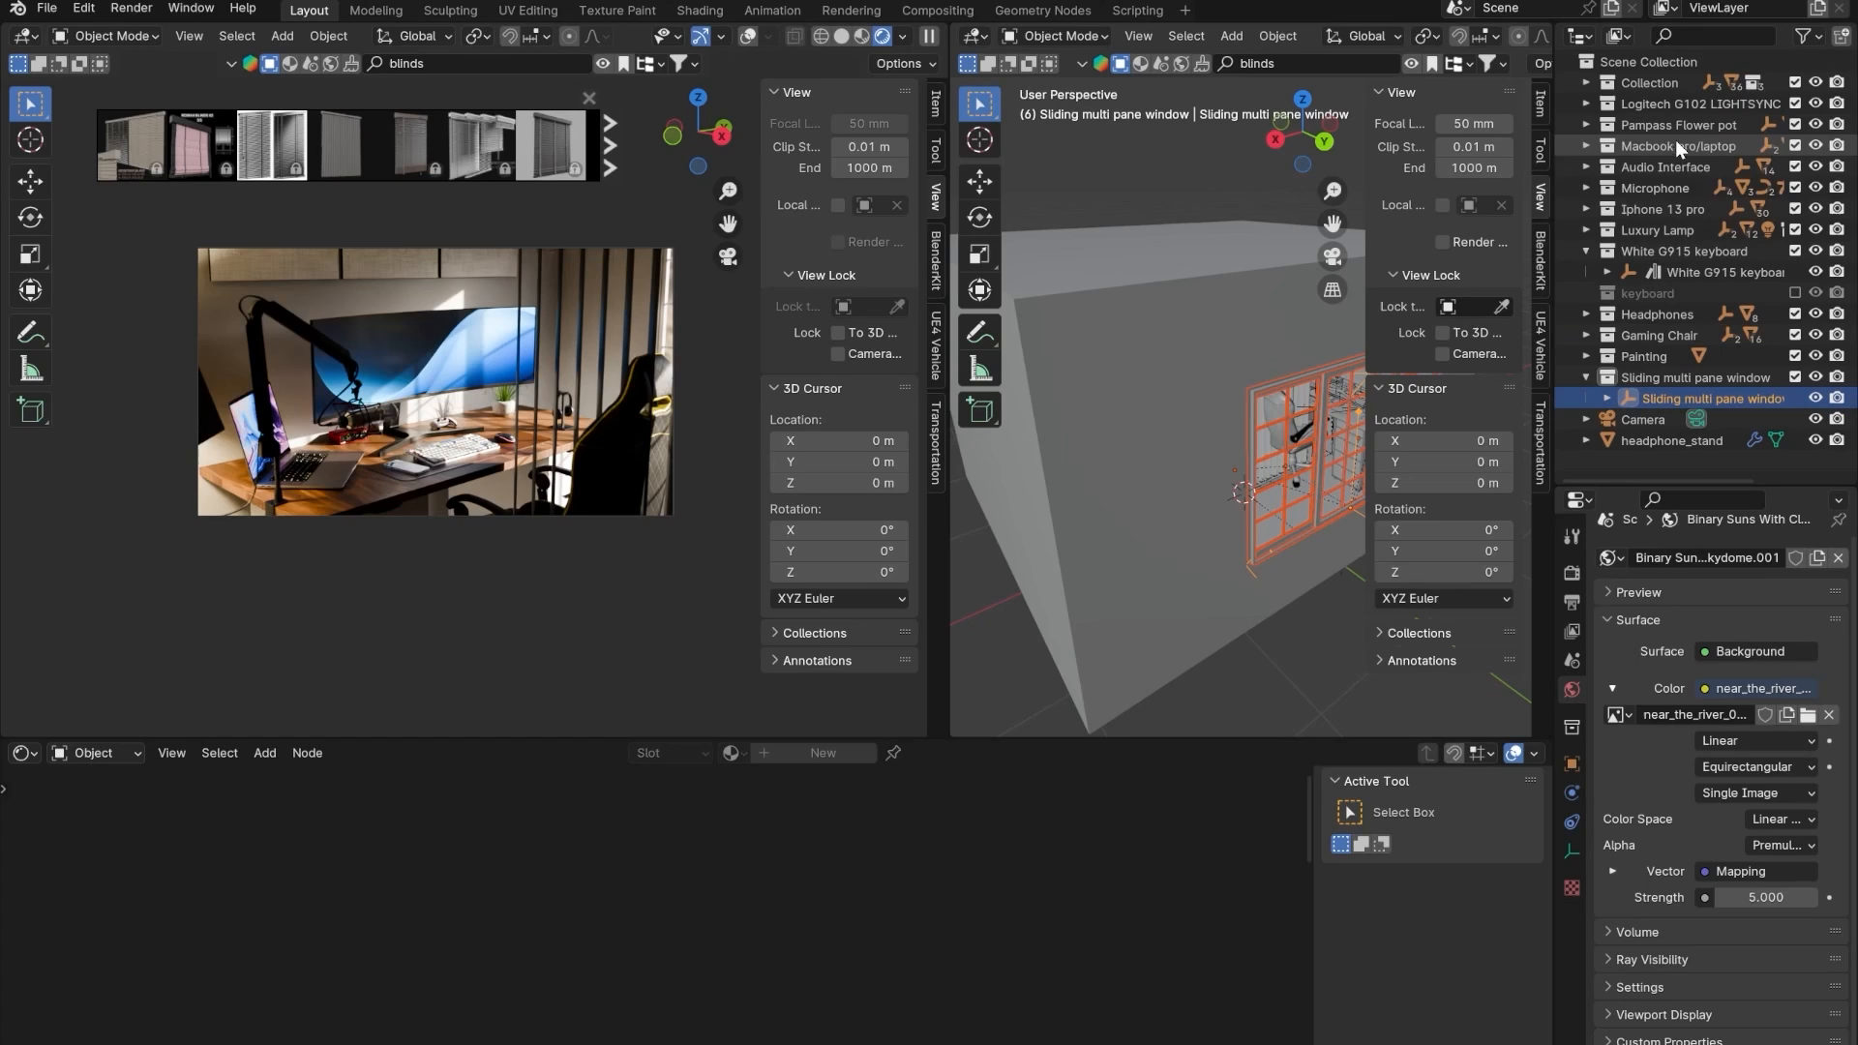
- Locate the Vertical Blinds B collection inside Luxury Lamp and move it directly under the Scene Collection
{"action": "scroll", "coordinate": [1252, 437], "scroll_direction": "up", "scroll_amount": 8}
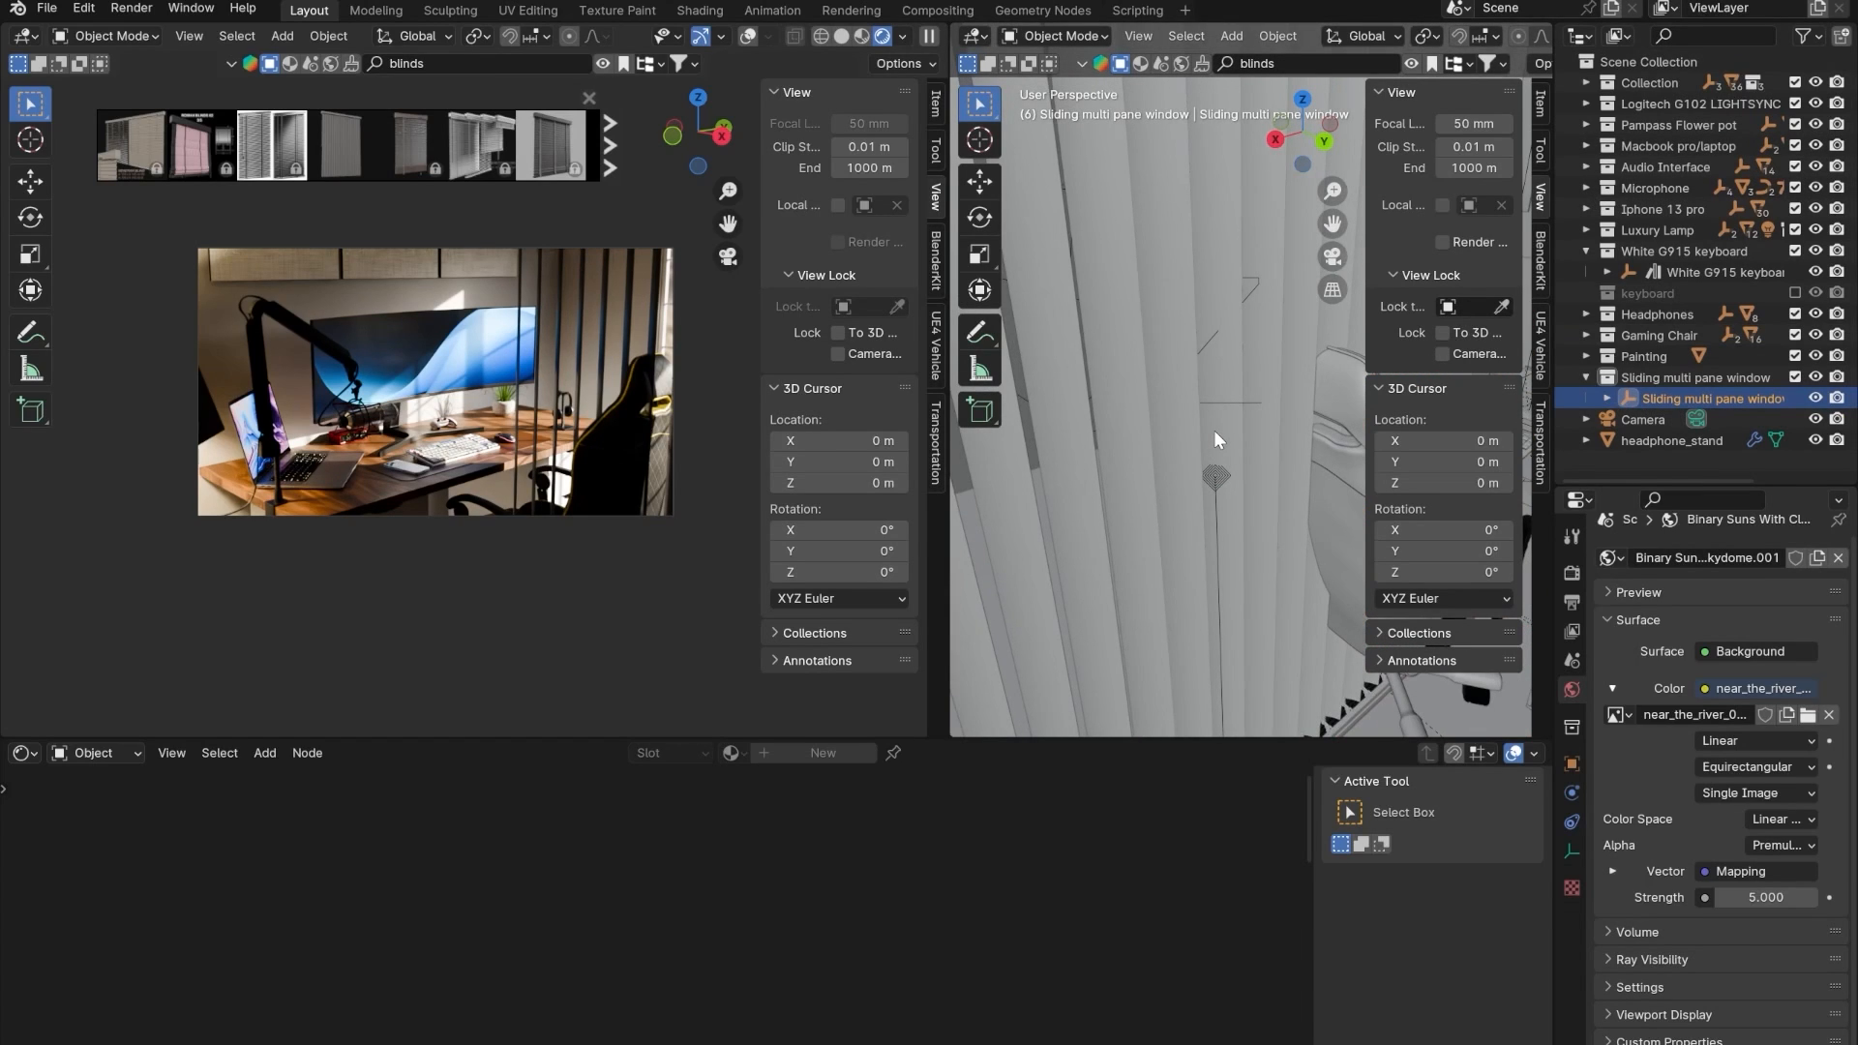
{"action": "left_click", "coordinate": [1214, 430]}
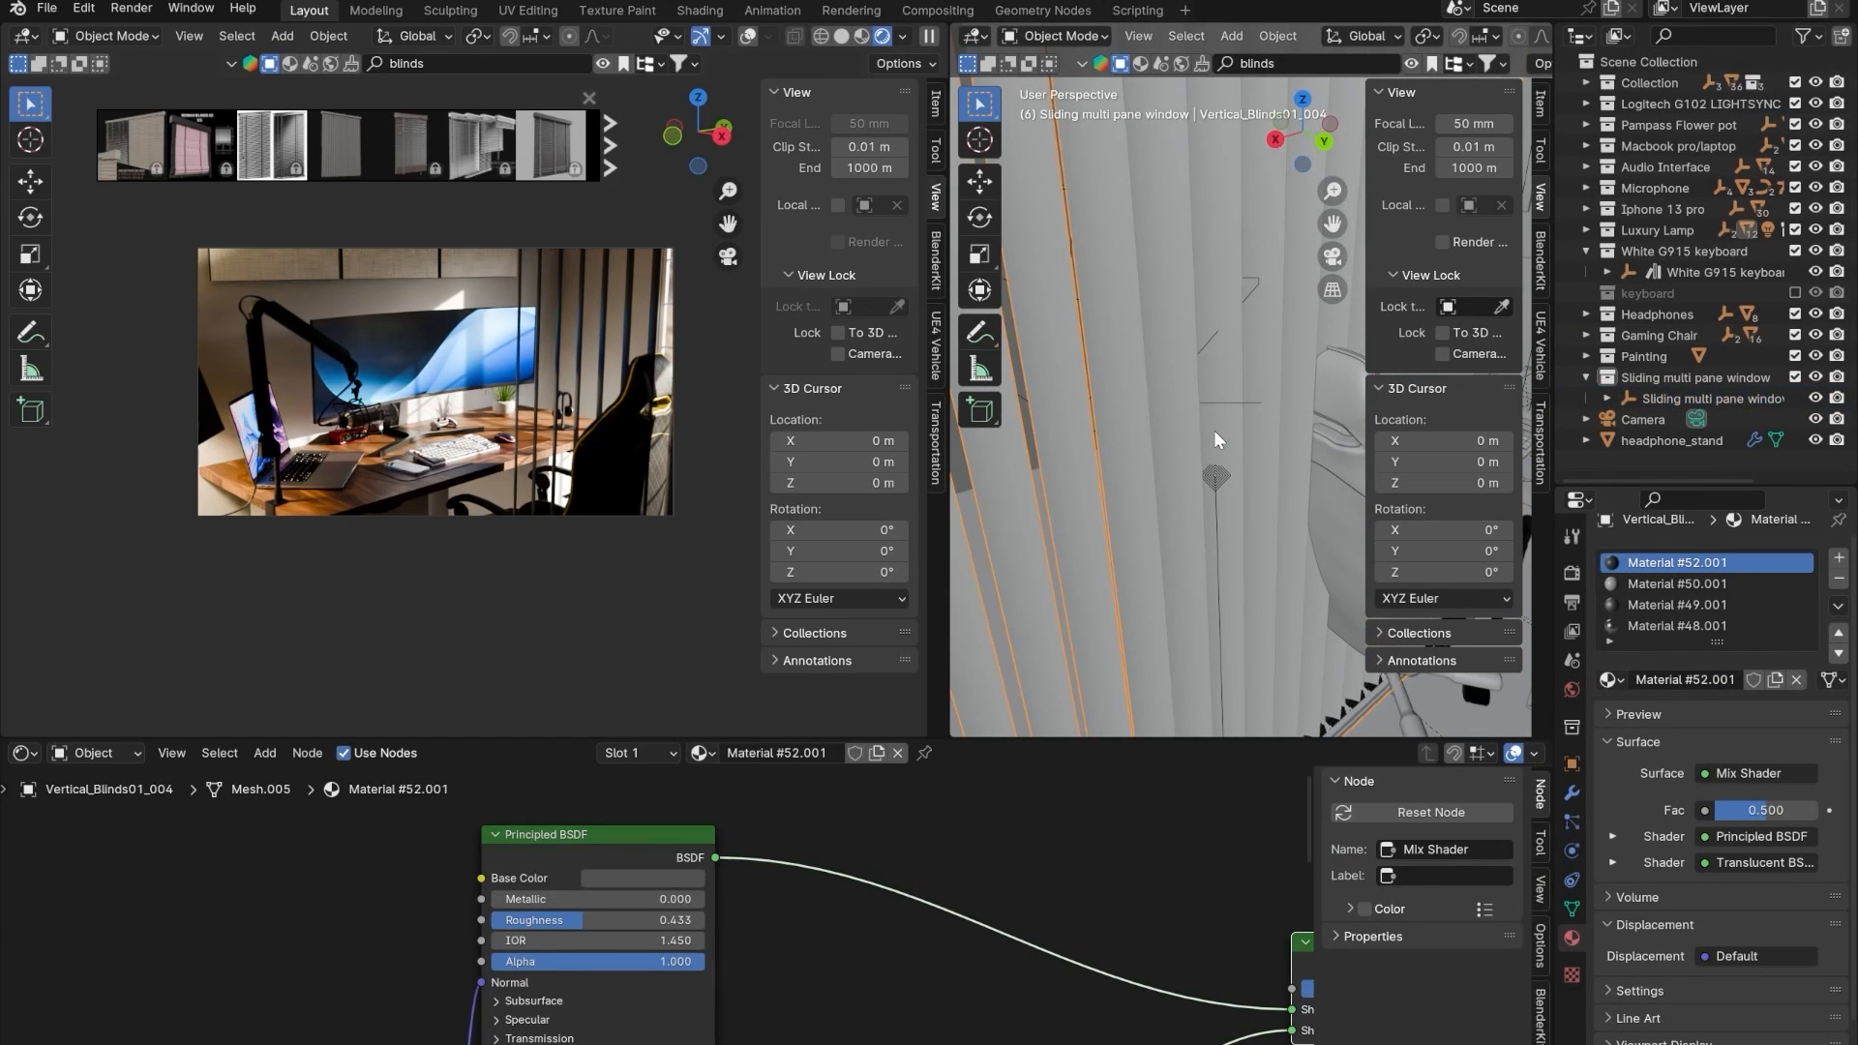
{"action": "left_click", "coordinate": [1587, 229]}
{"action": "left_click", "coordinate": [1669, 250]}
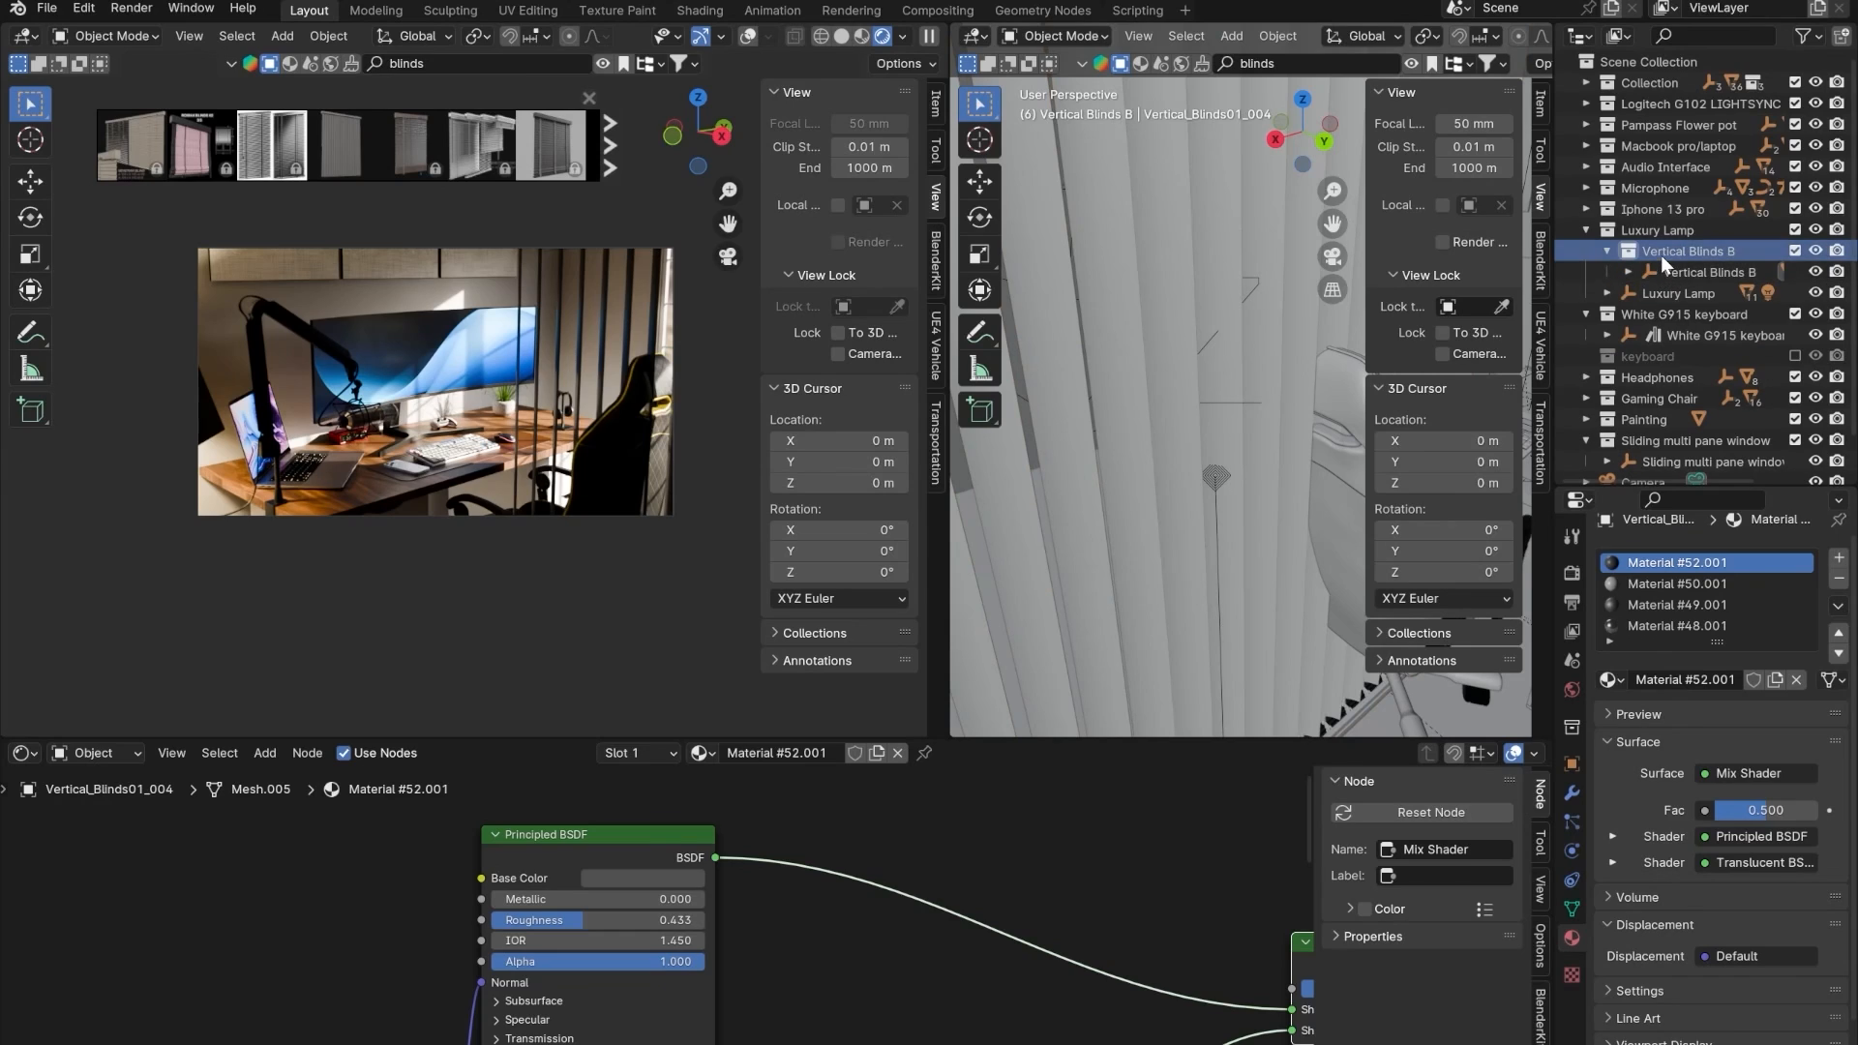
{"action": "left_click_drag", "start_coordinate": [1661, 254], "coordinate": [1647, 67]}
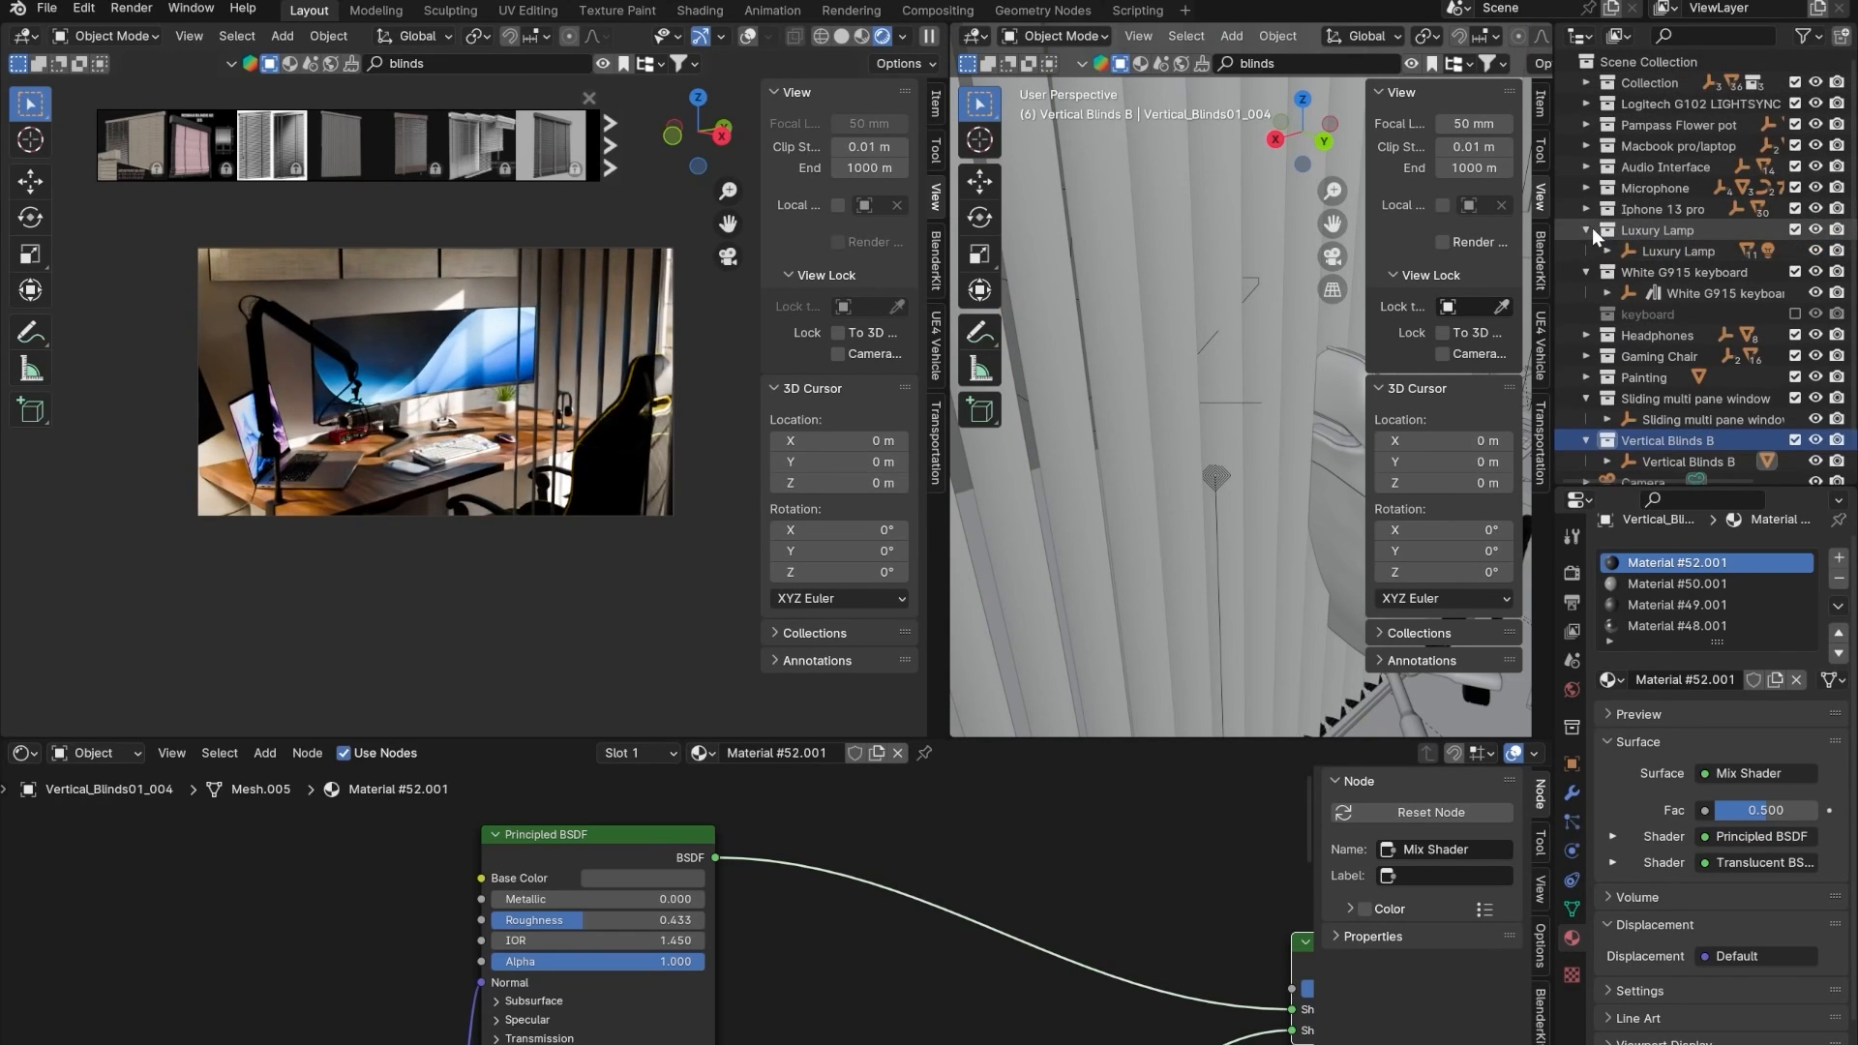
- Select all the Vertical Blinds B objects and move them about 1.3 m along Y to the window wall in top view
{"action": "right_click", "coordinate": [1642, 399]}
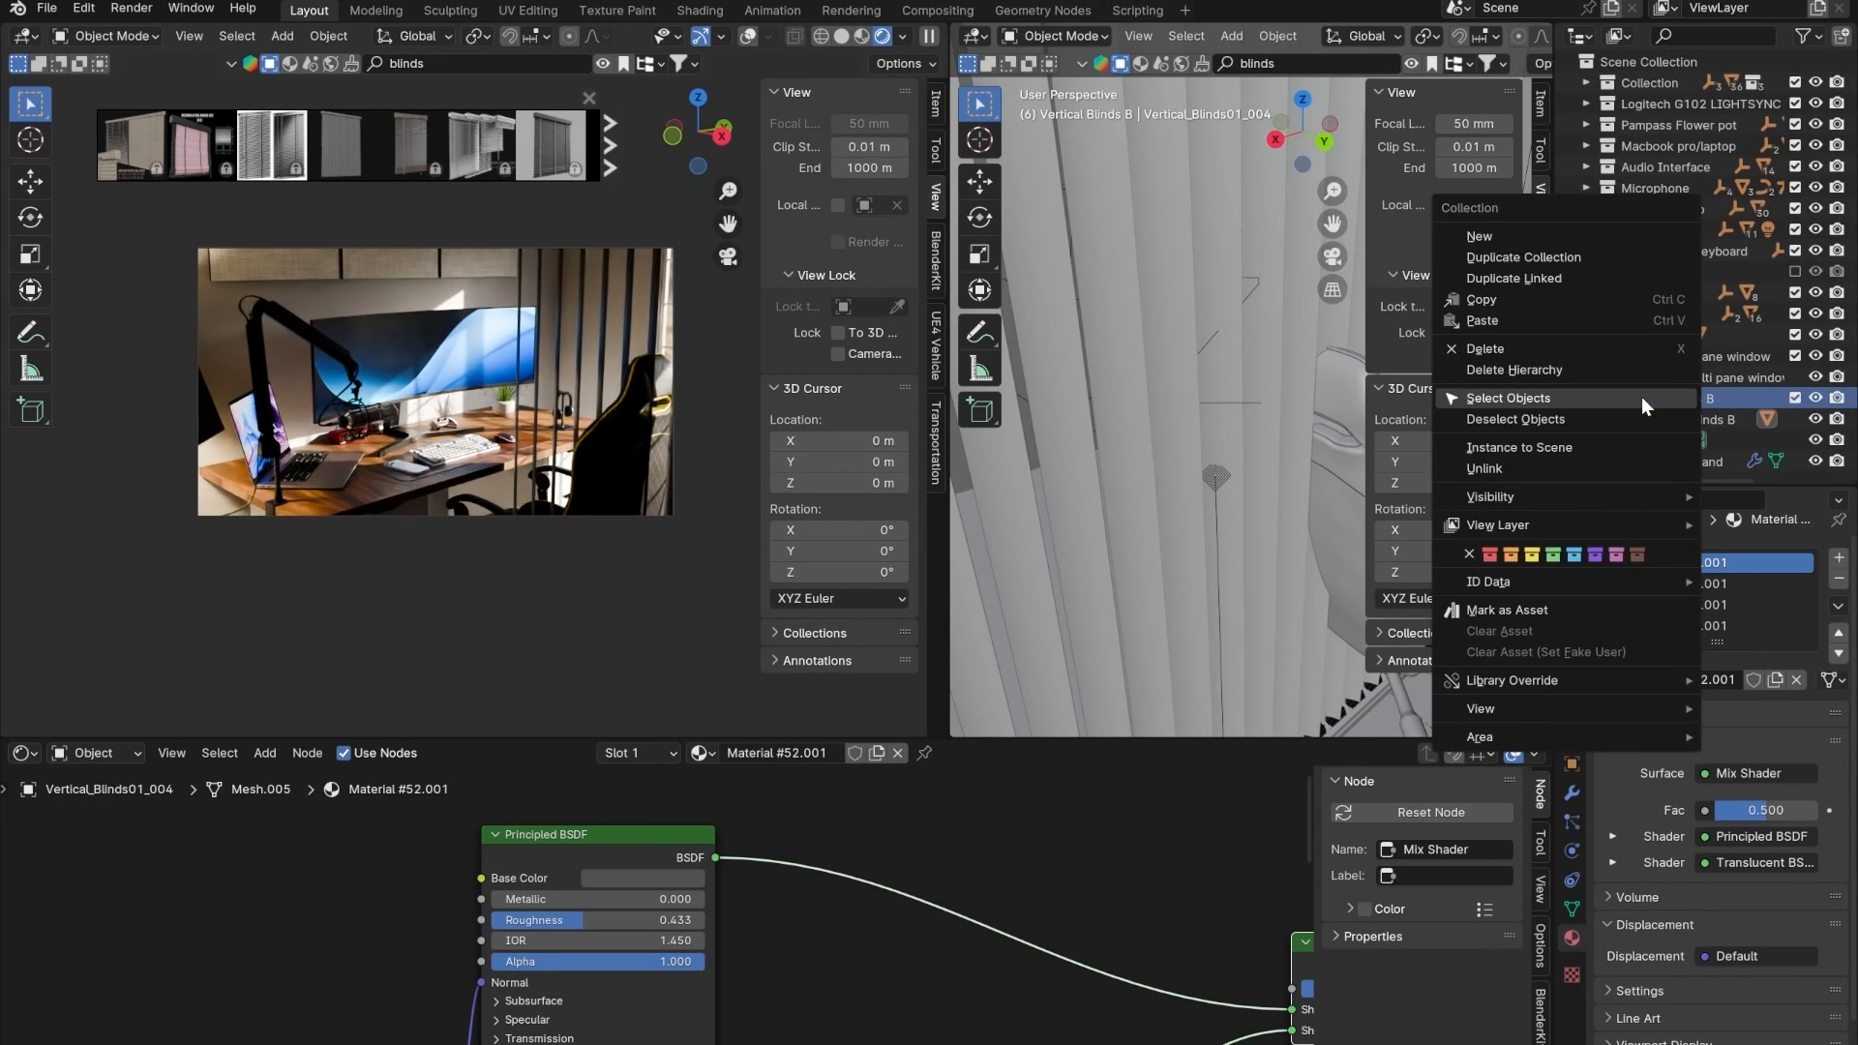
{"action": "left_click", "coordinate": [1587, 398]}
{"action": "scroll", "coordinate": [1194, 444], "scroll_direction": "down", "scroll_amount": 6}
{"action": "middle_click_drag", "start_coordinate": [1262, 446], "coordinate": [1194, 410]}
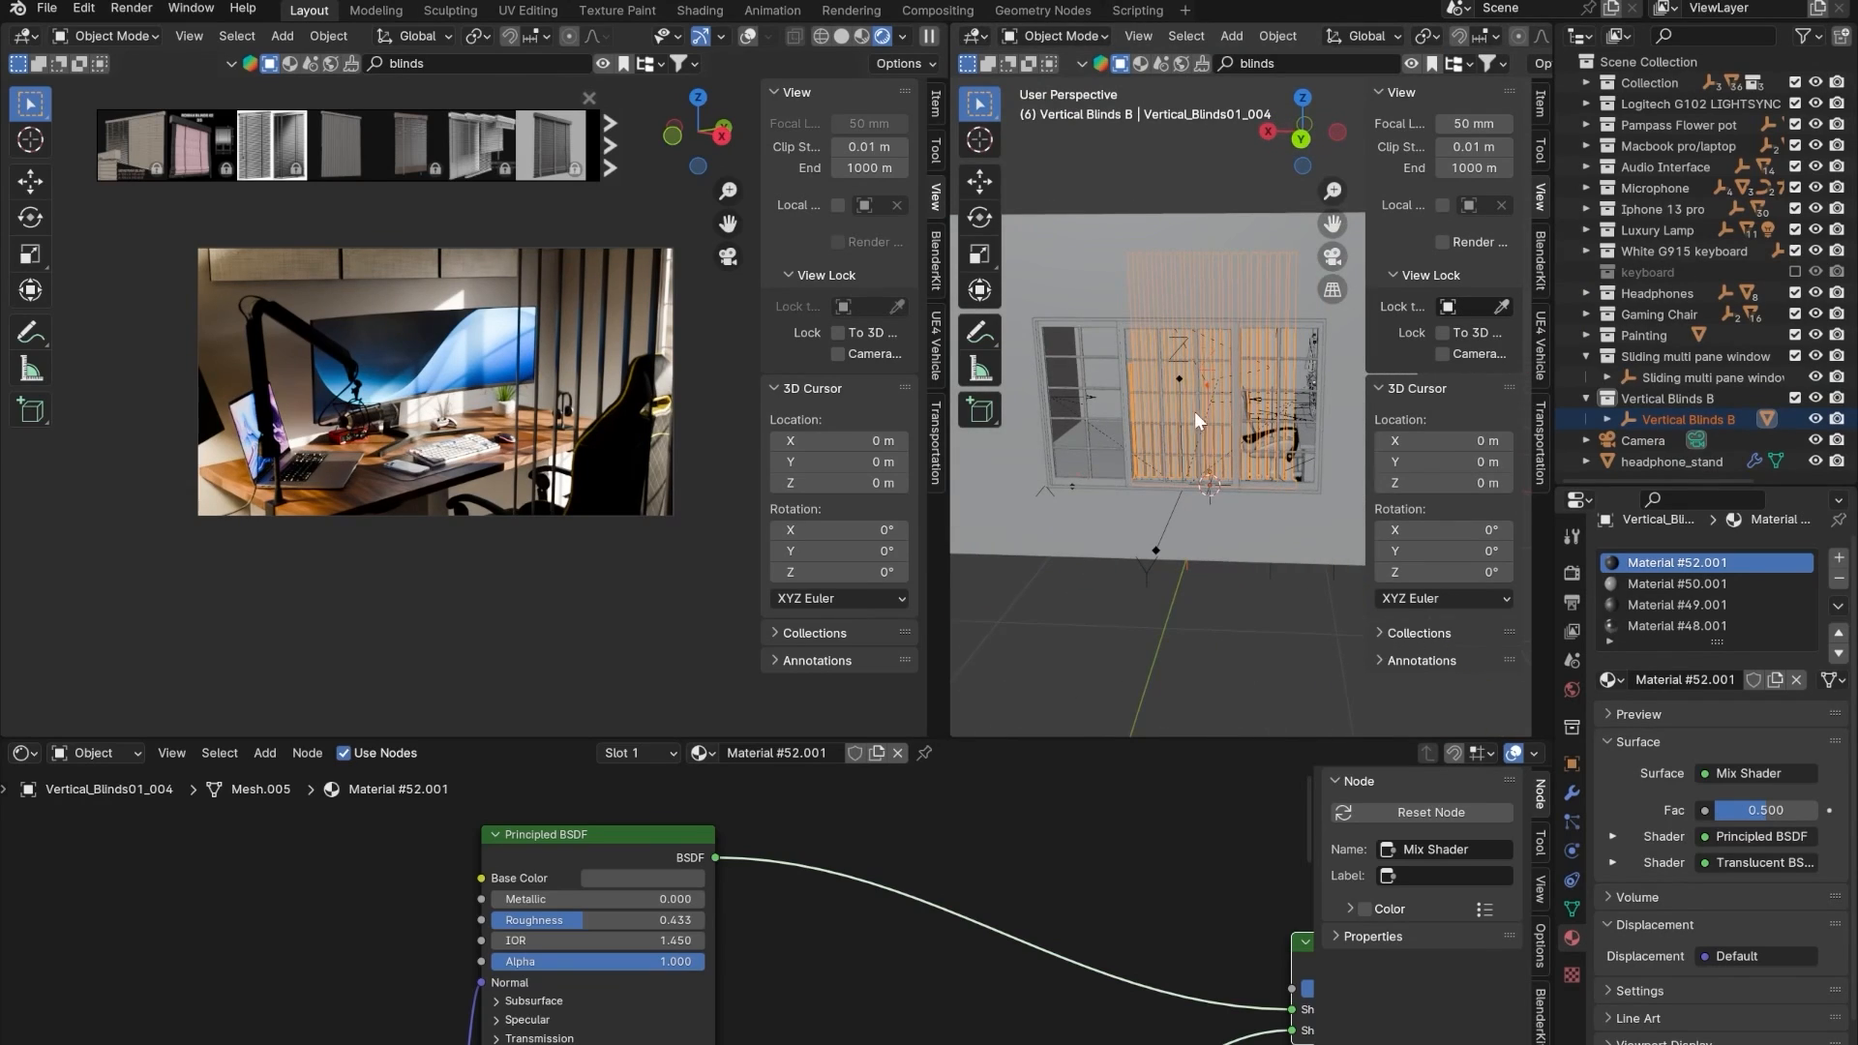
{"action": "key", "text": "KP_7"}
{"action": "key", "text": "g"}
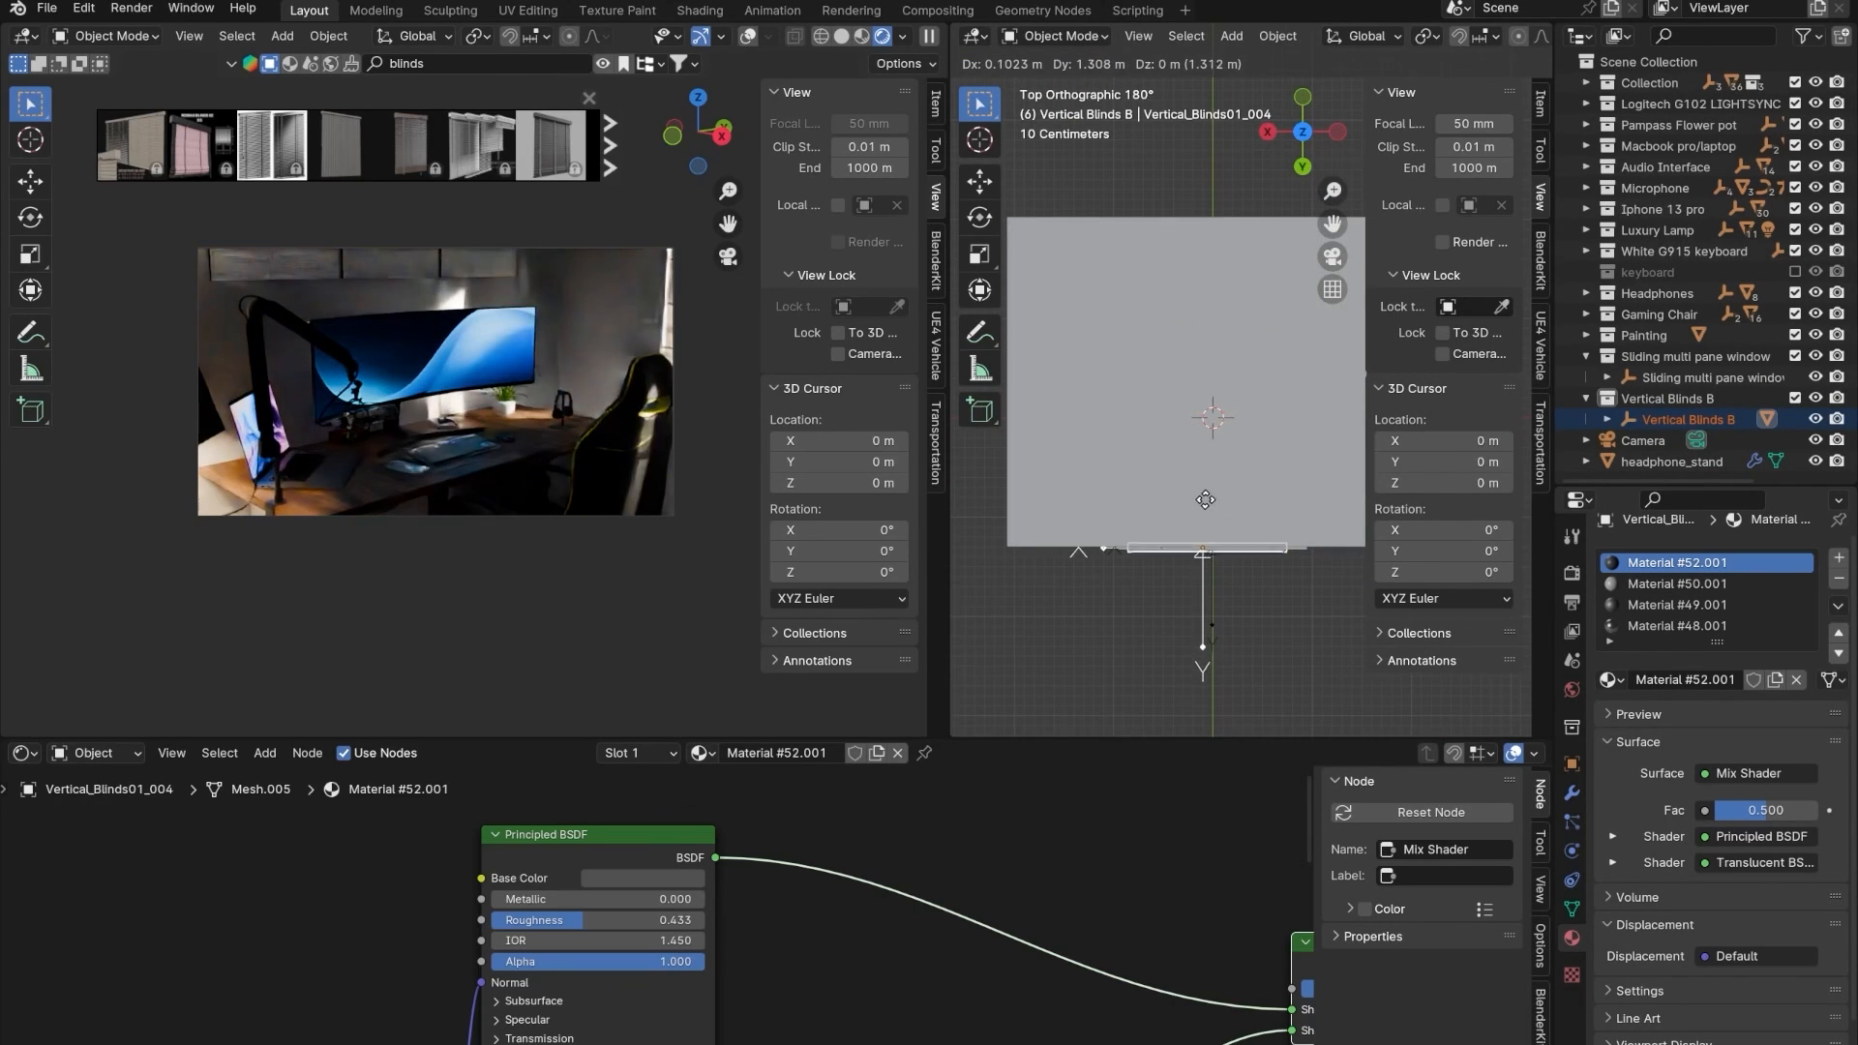
{"action": "left_click", "coordinate": [1207, 497]}
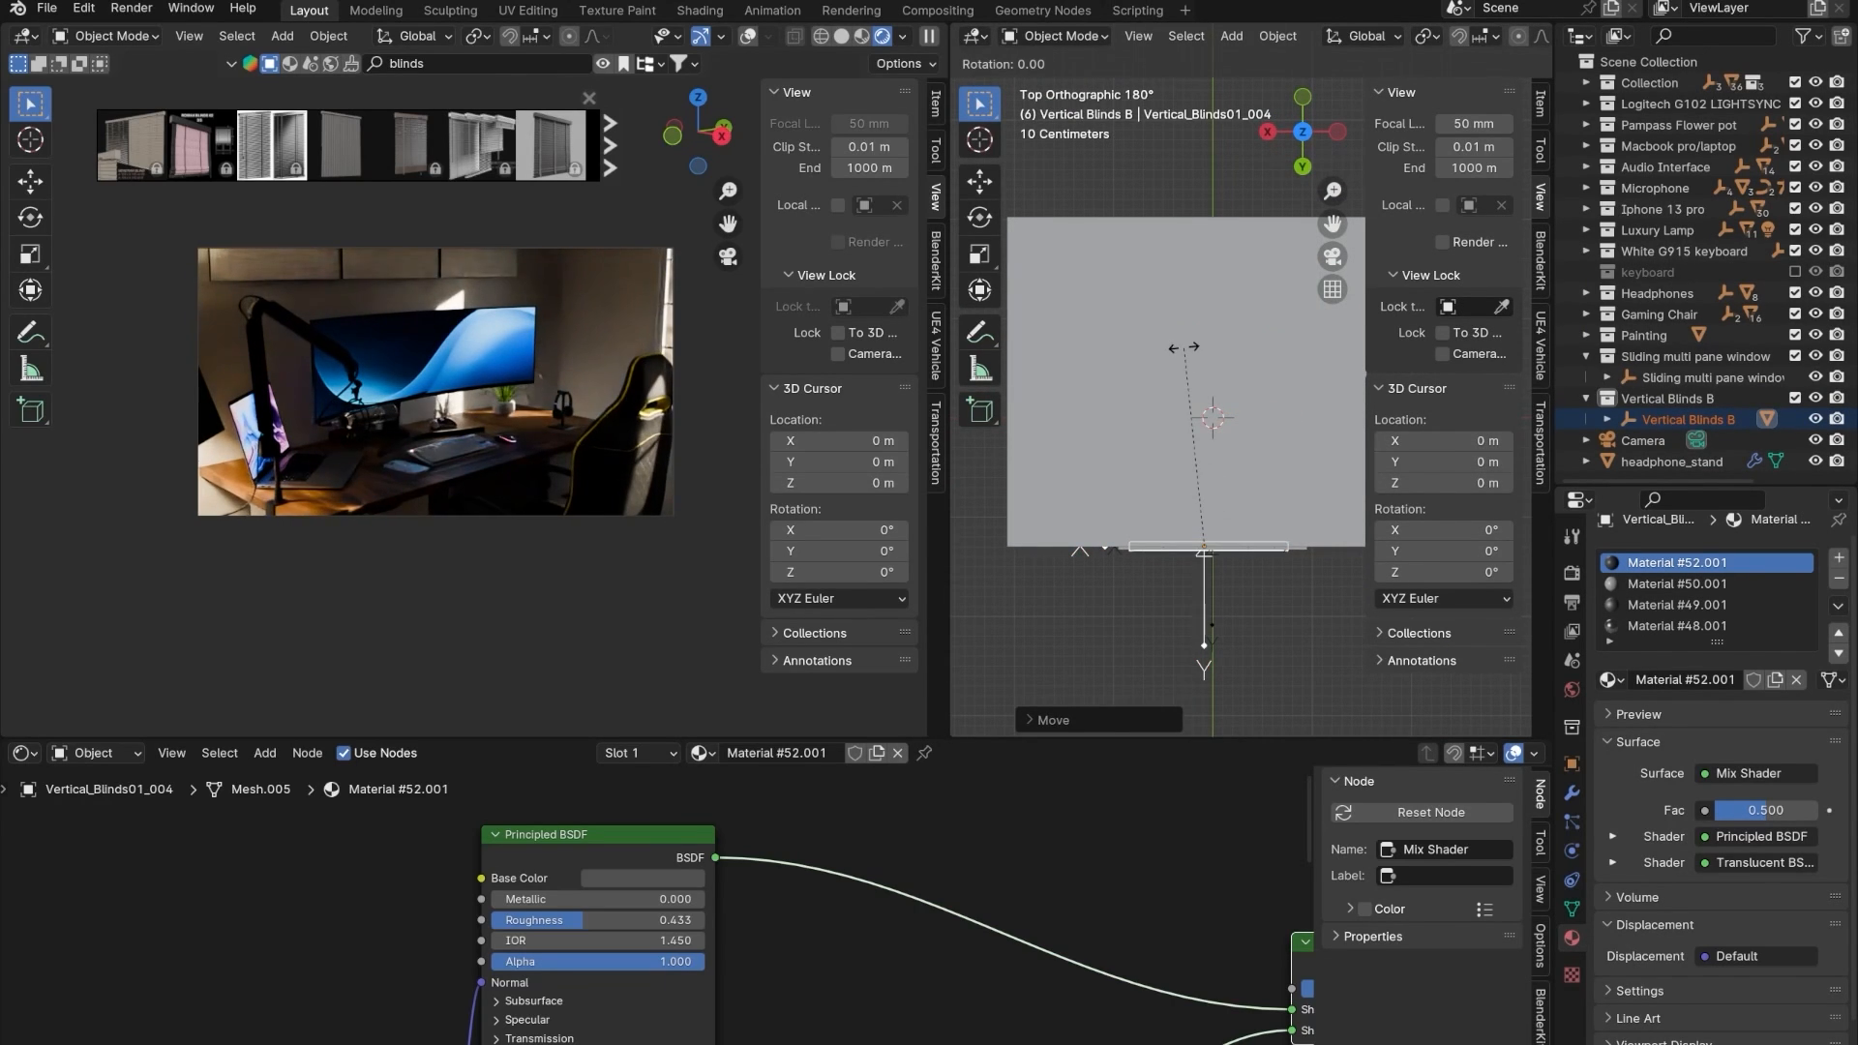
- Rotate the vertical blinds 180° around the Y axis
{"action": "middle_click_drag", "start_coordinate": [1183, 346], "coordinate": [1248, 323]}
{"action": "key", "text": "r"}
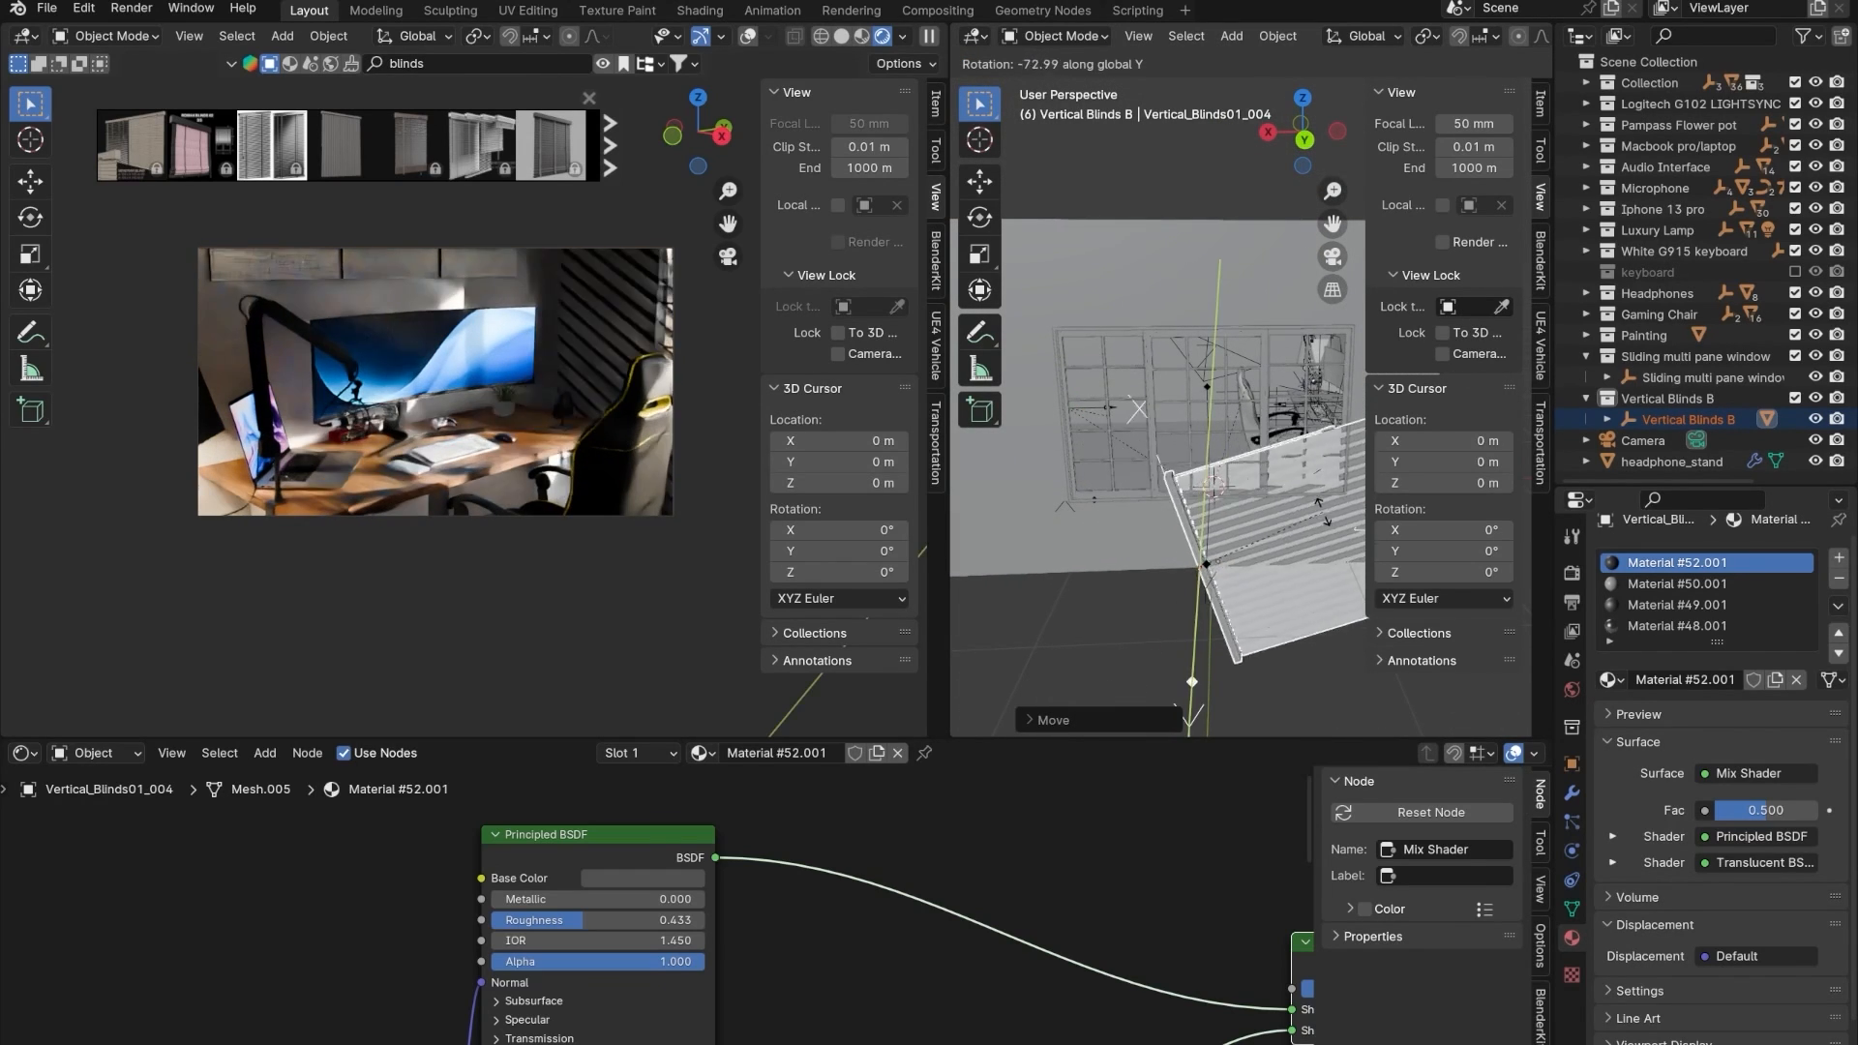
{"action": "type", "text": "y"}
{"action": "type", "text": "18"}
{"action": "key", "text": "Return"}
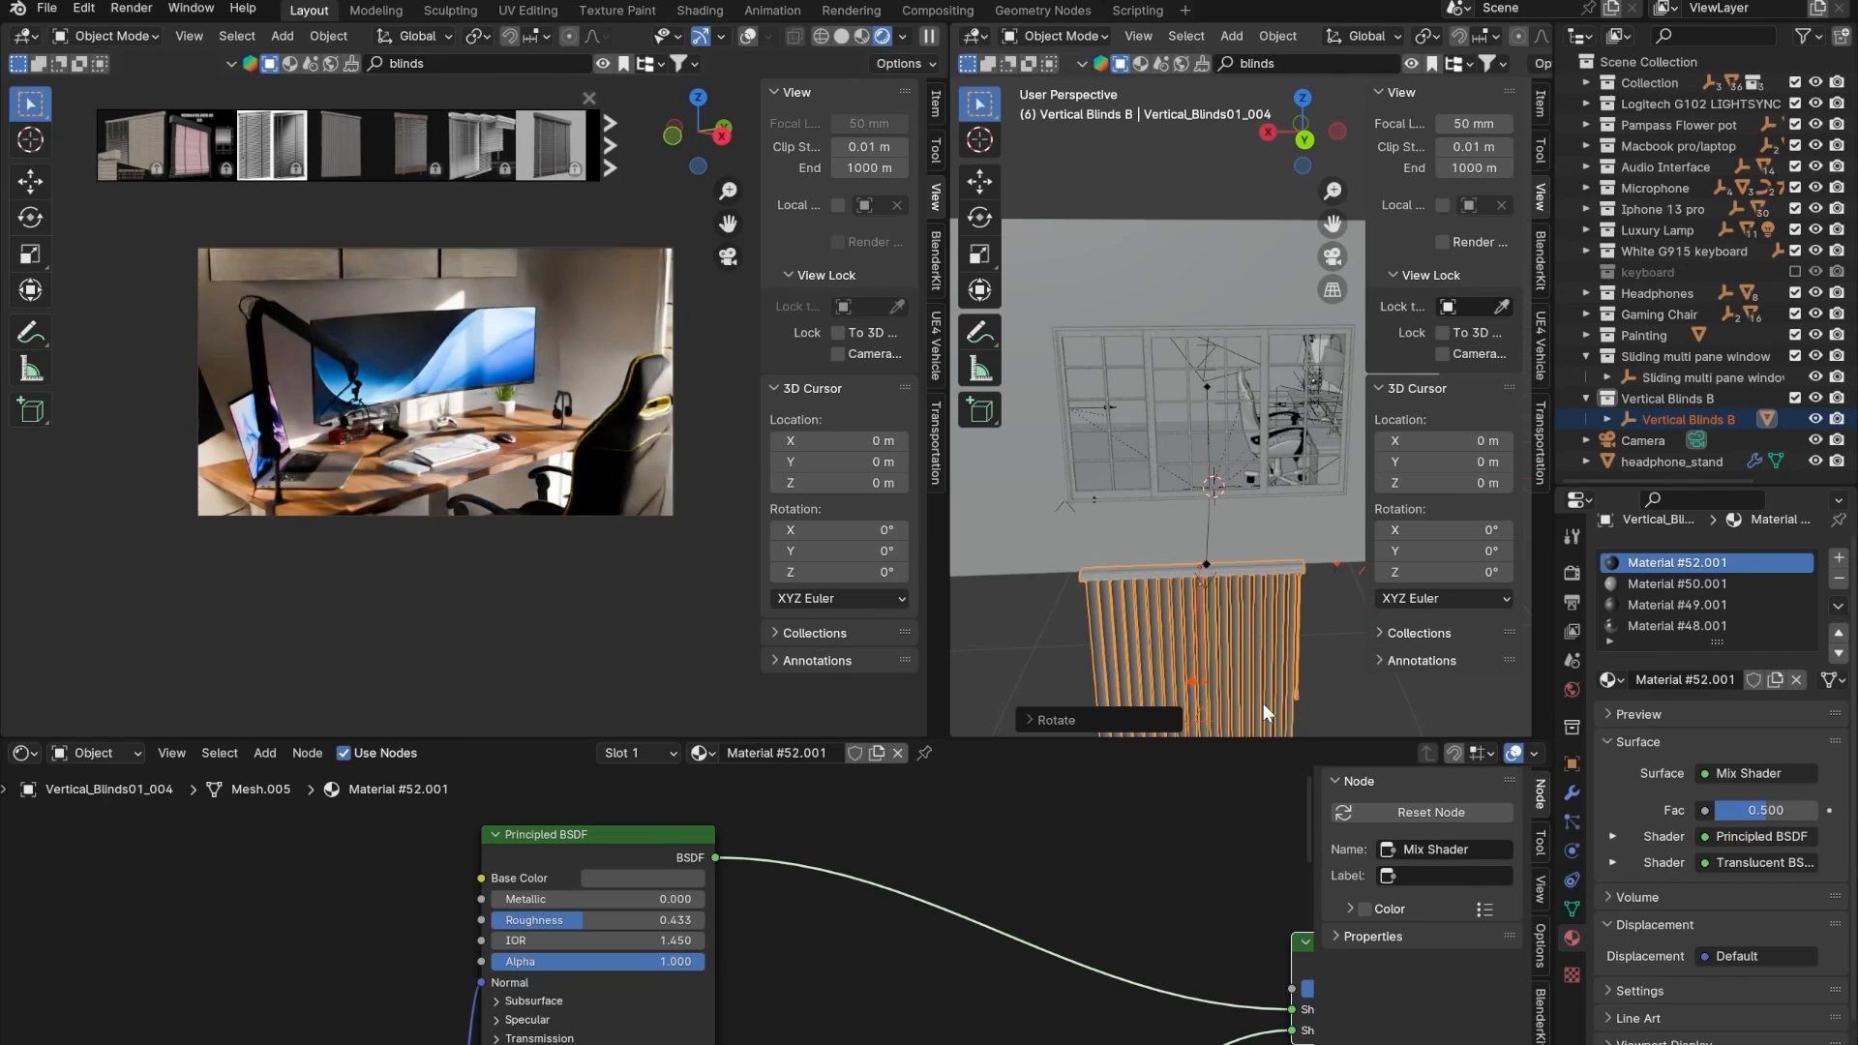
- Raise the flipped blinds along Z in front of the window and widen them along X to cover it
{"action": "key", "text": "g"}
{"action": "key", "text": "z"}
{"action": "key", "text": "Return"}
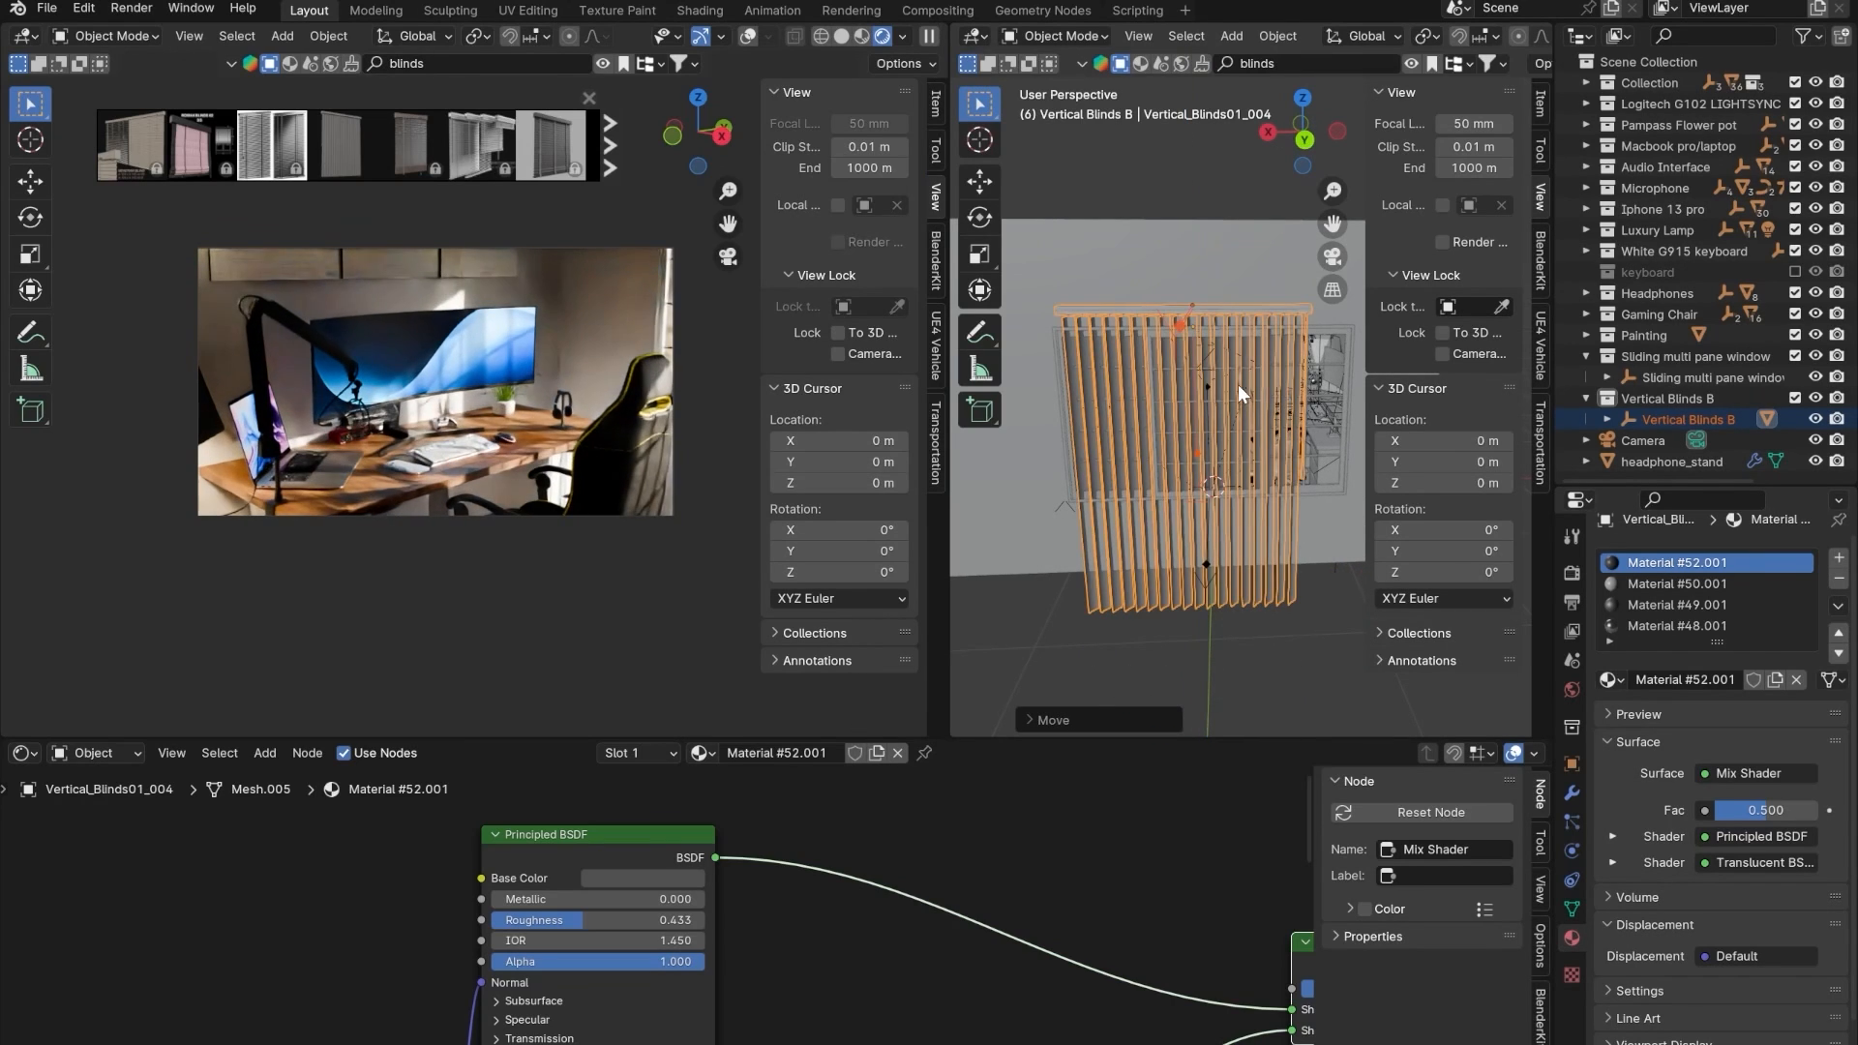
{"action": "key", "text": "s"}
{"action": "key", "text": "x"}
{"action": "key", "text": "Return"}
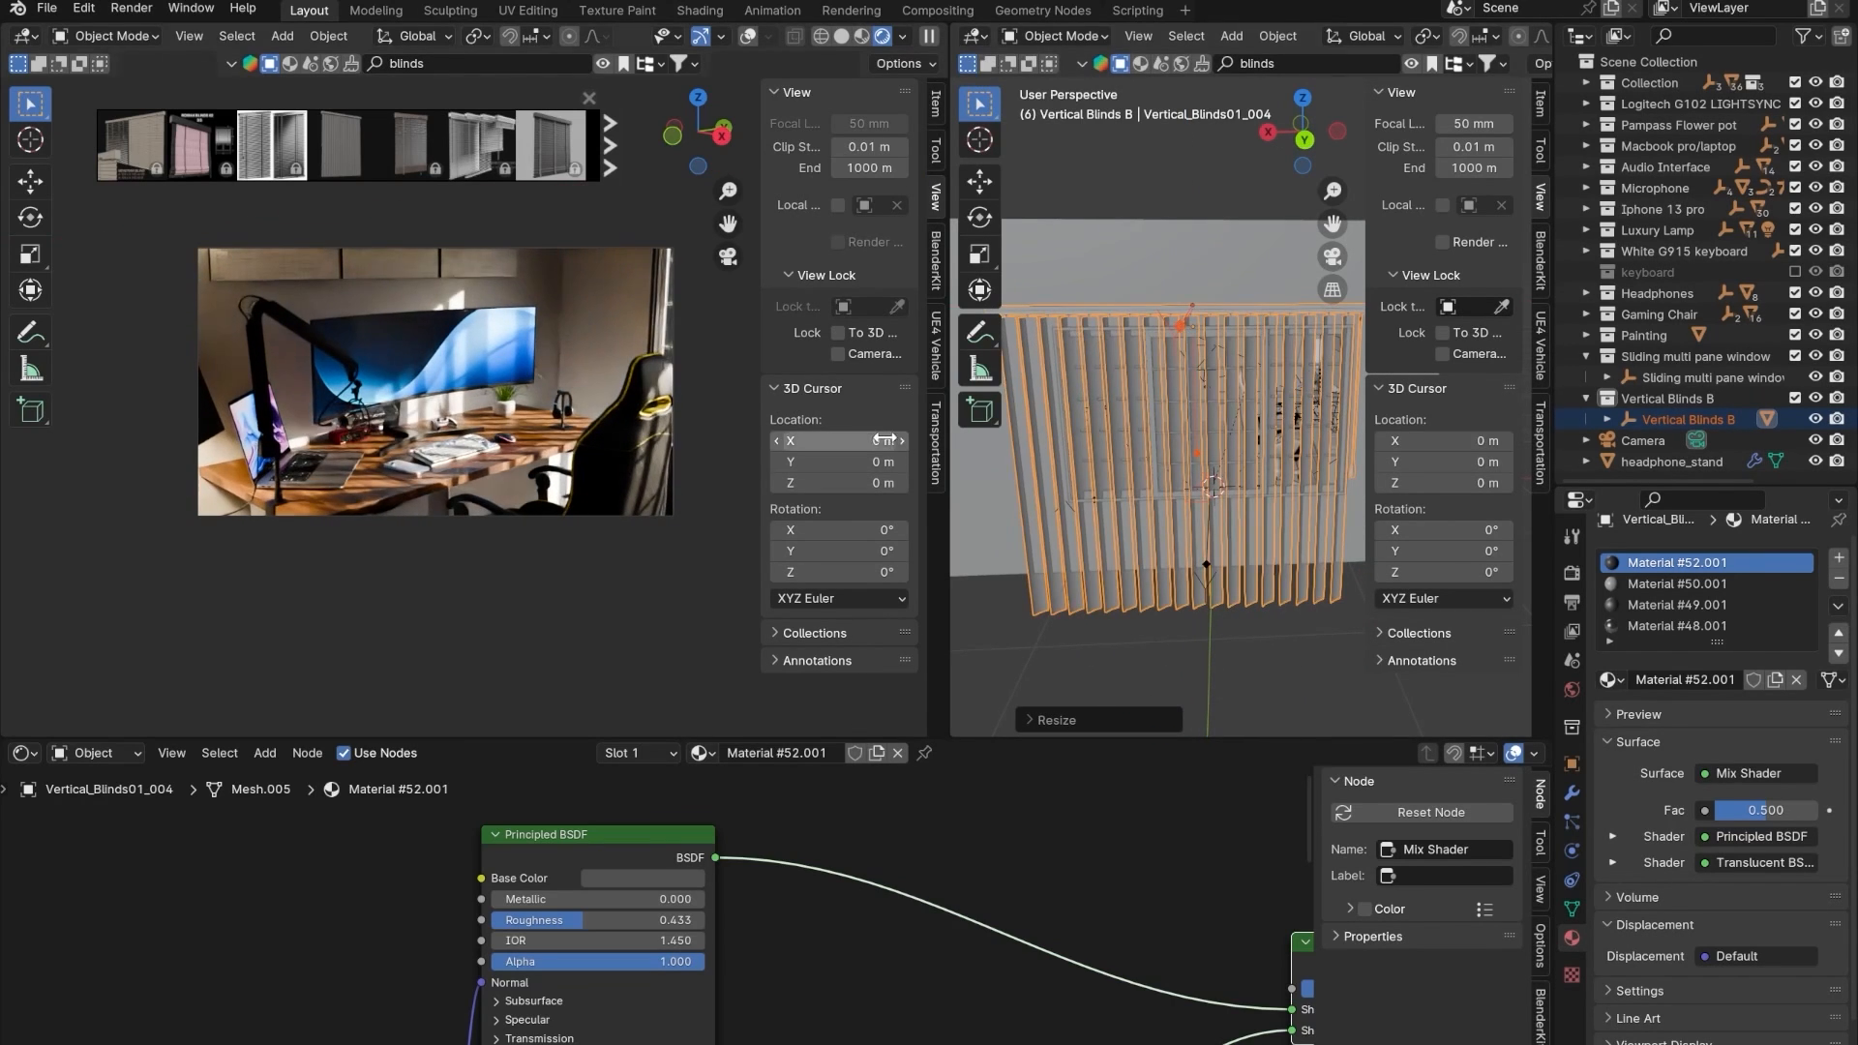
{"action": "scroll", "coordinate": [378, 404], "scroll_direction": "up", "scroll_amount": 3}
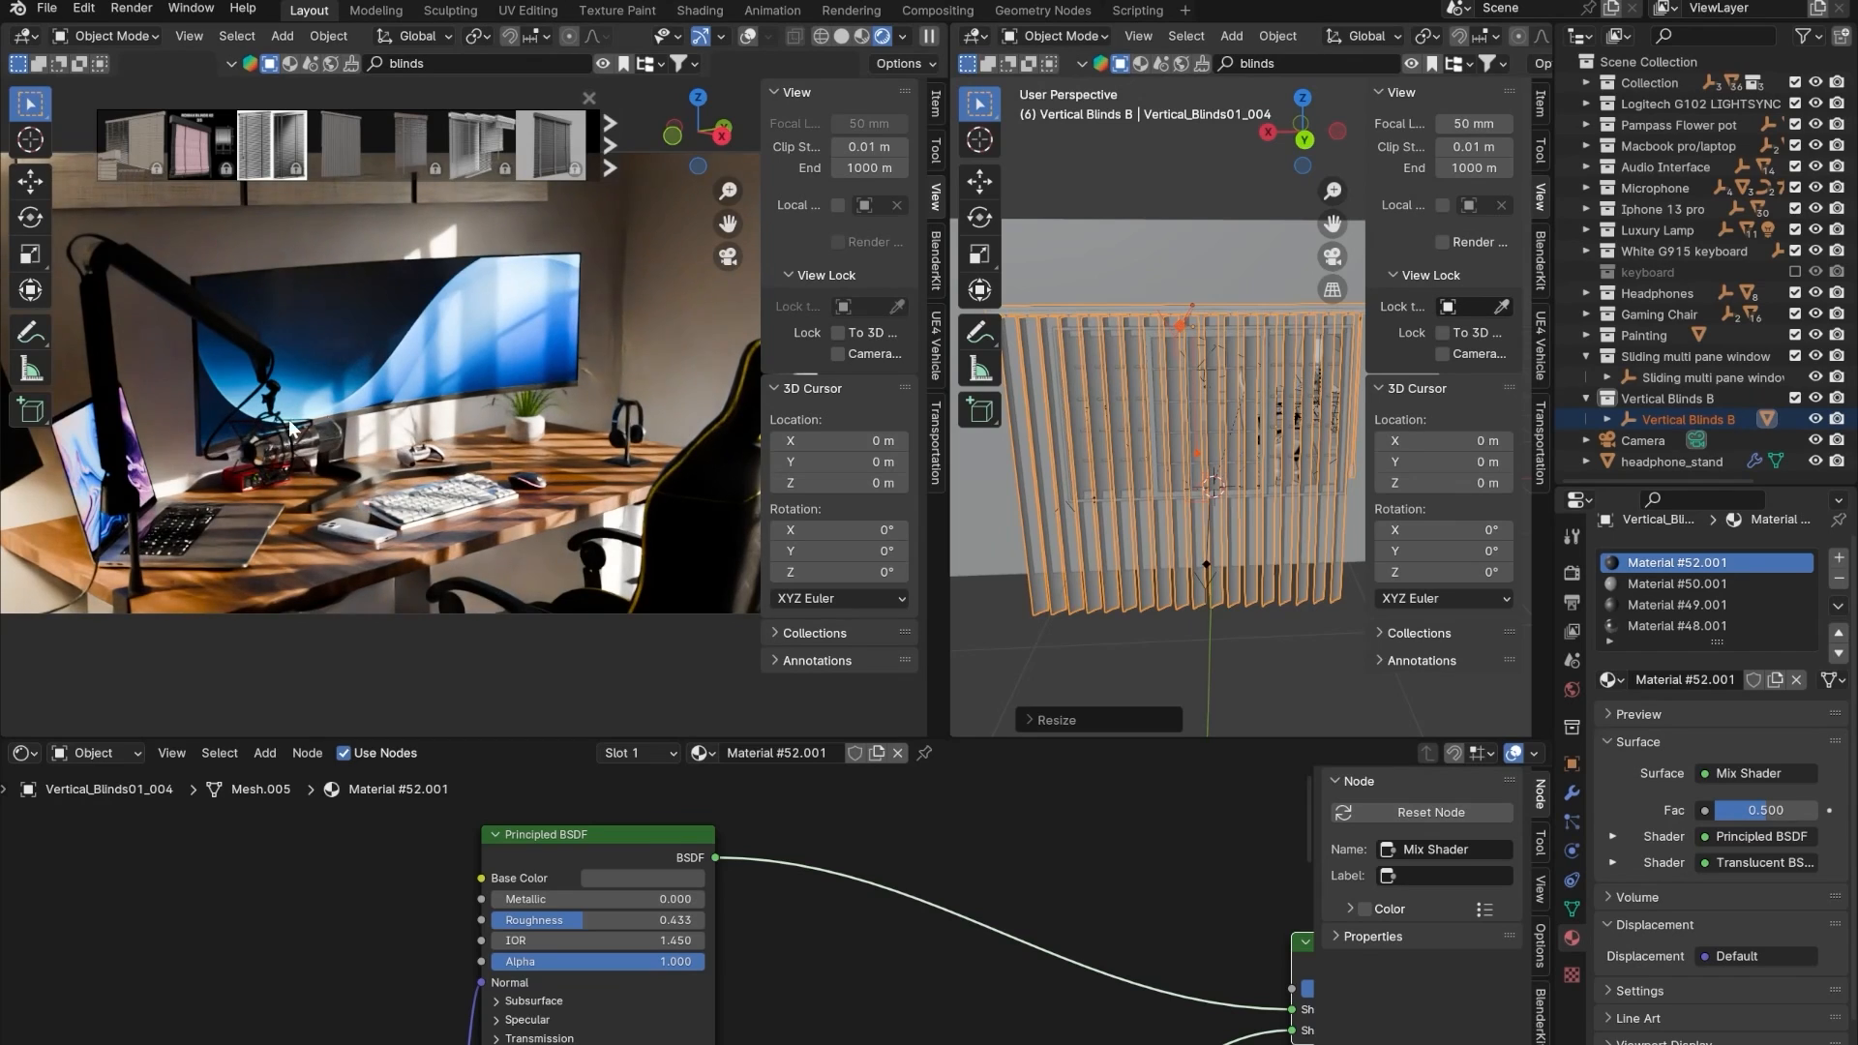
{"action": "middle_click_drag", "start_coordinate": [1189, 462], "coordinate": [1253, 492]}
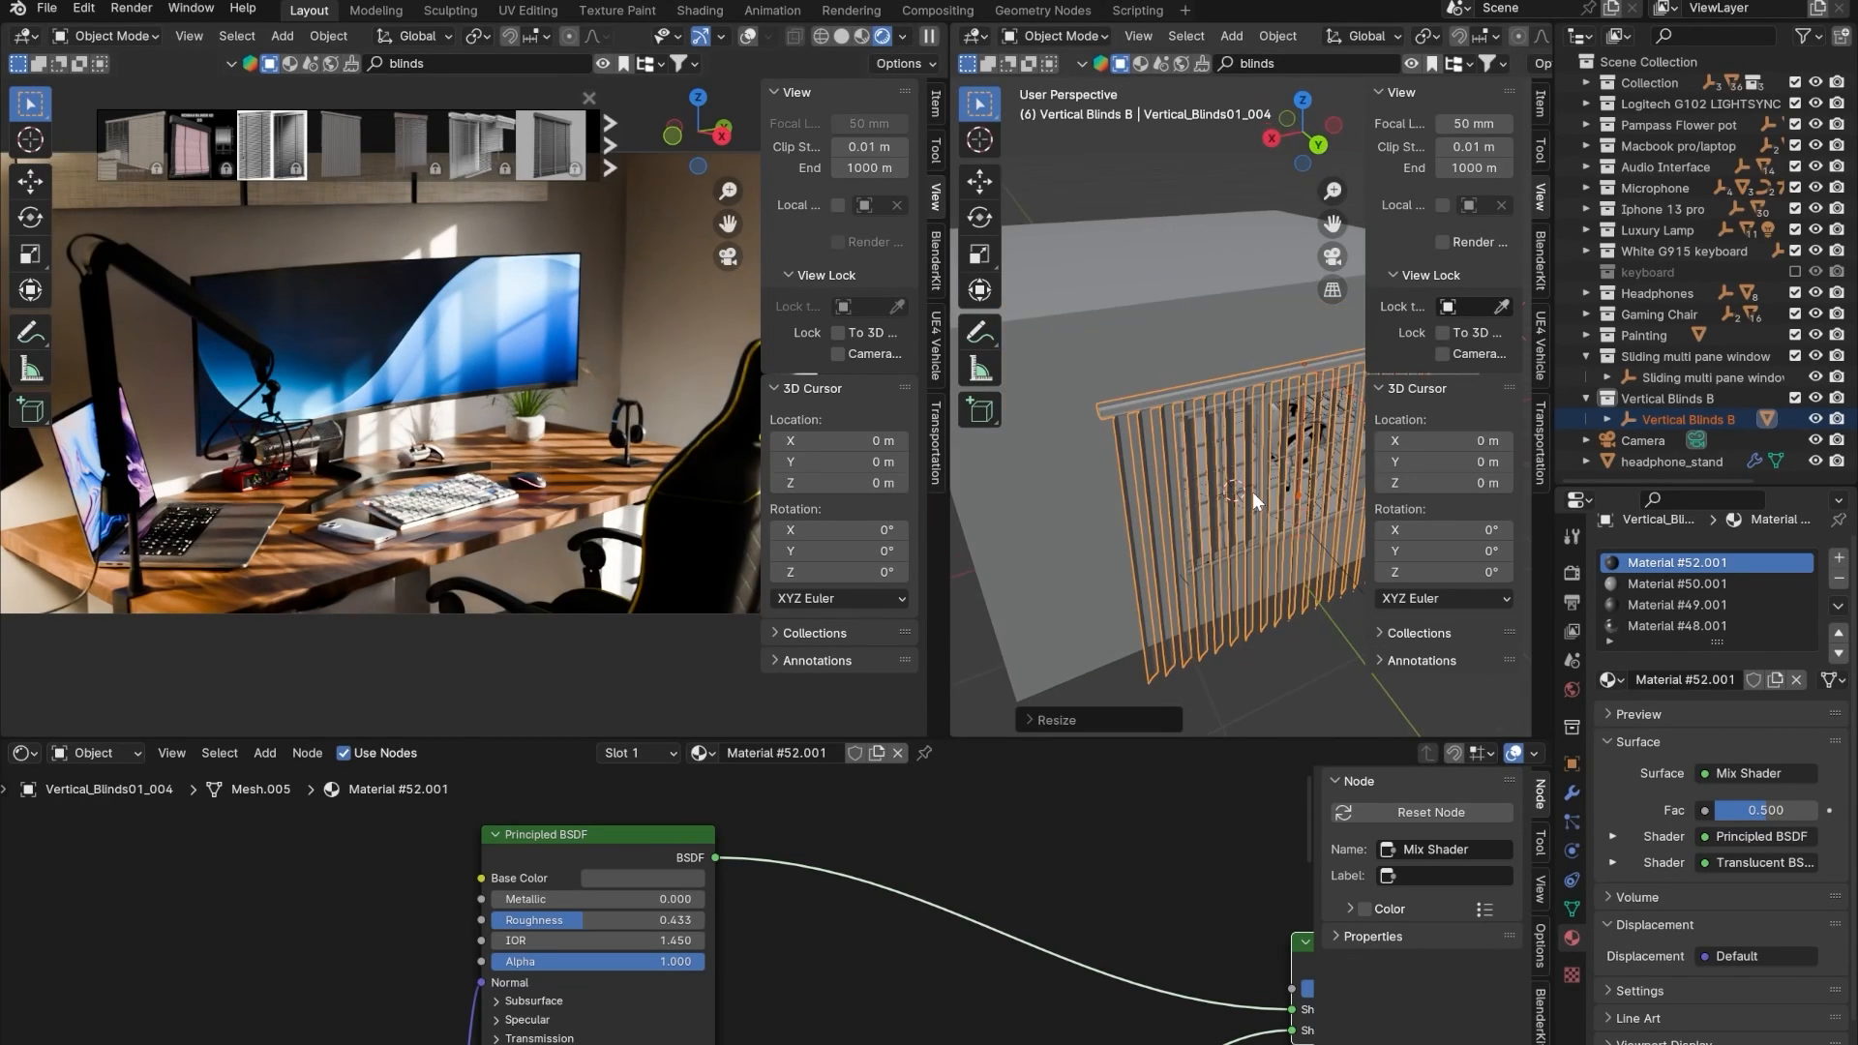
- Delete all the Vertical Blinds B objects along with their collection
{"action": "right_click", "coordinate": [1693, 387]}
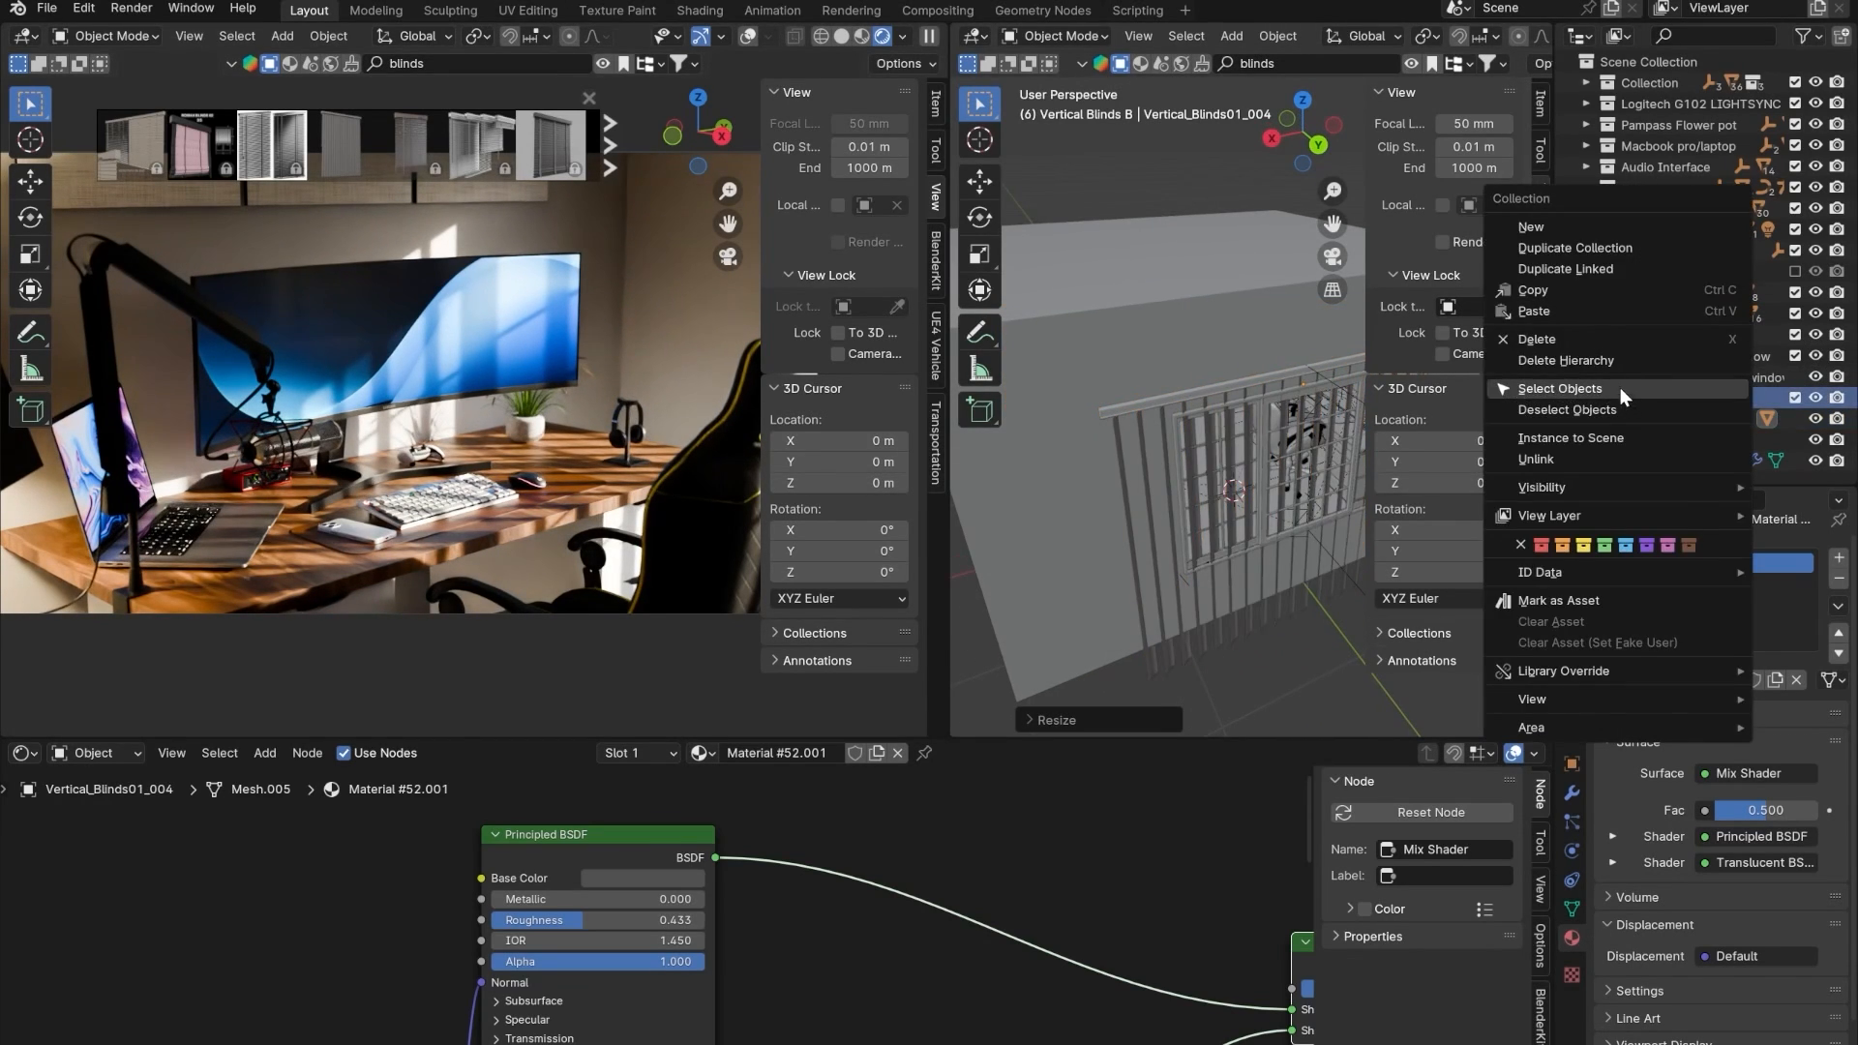
{"action": "left_click", "coordinate": [1621, 387]}
{"action": "key", "text": "Delete"}
{"action": "left_click", "coordinate": [1655, 394]}
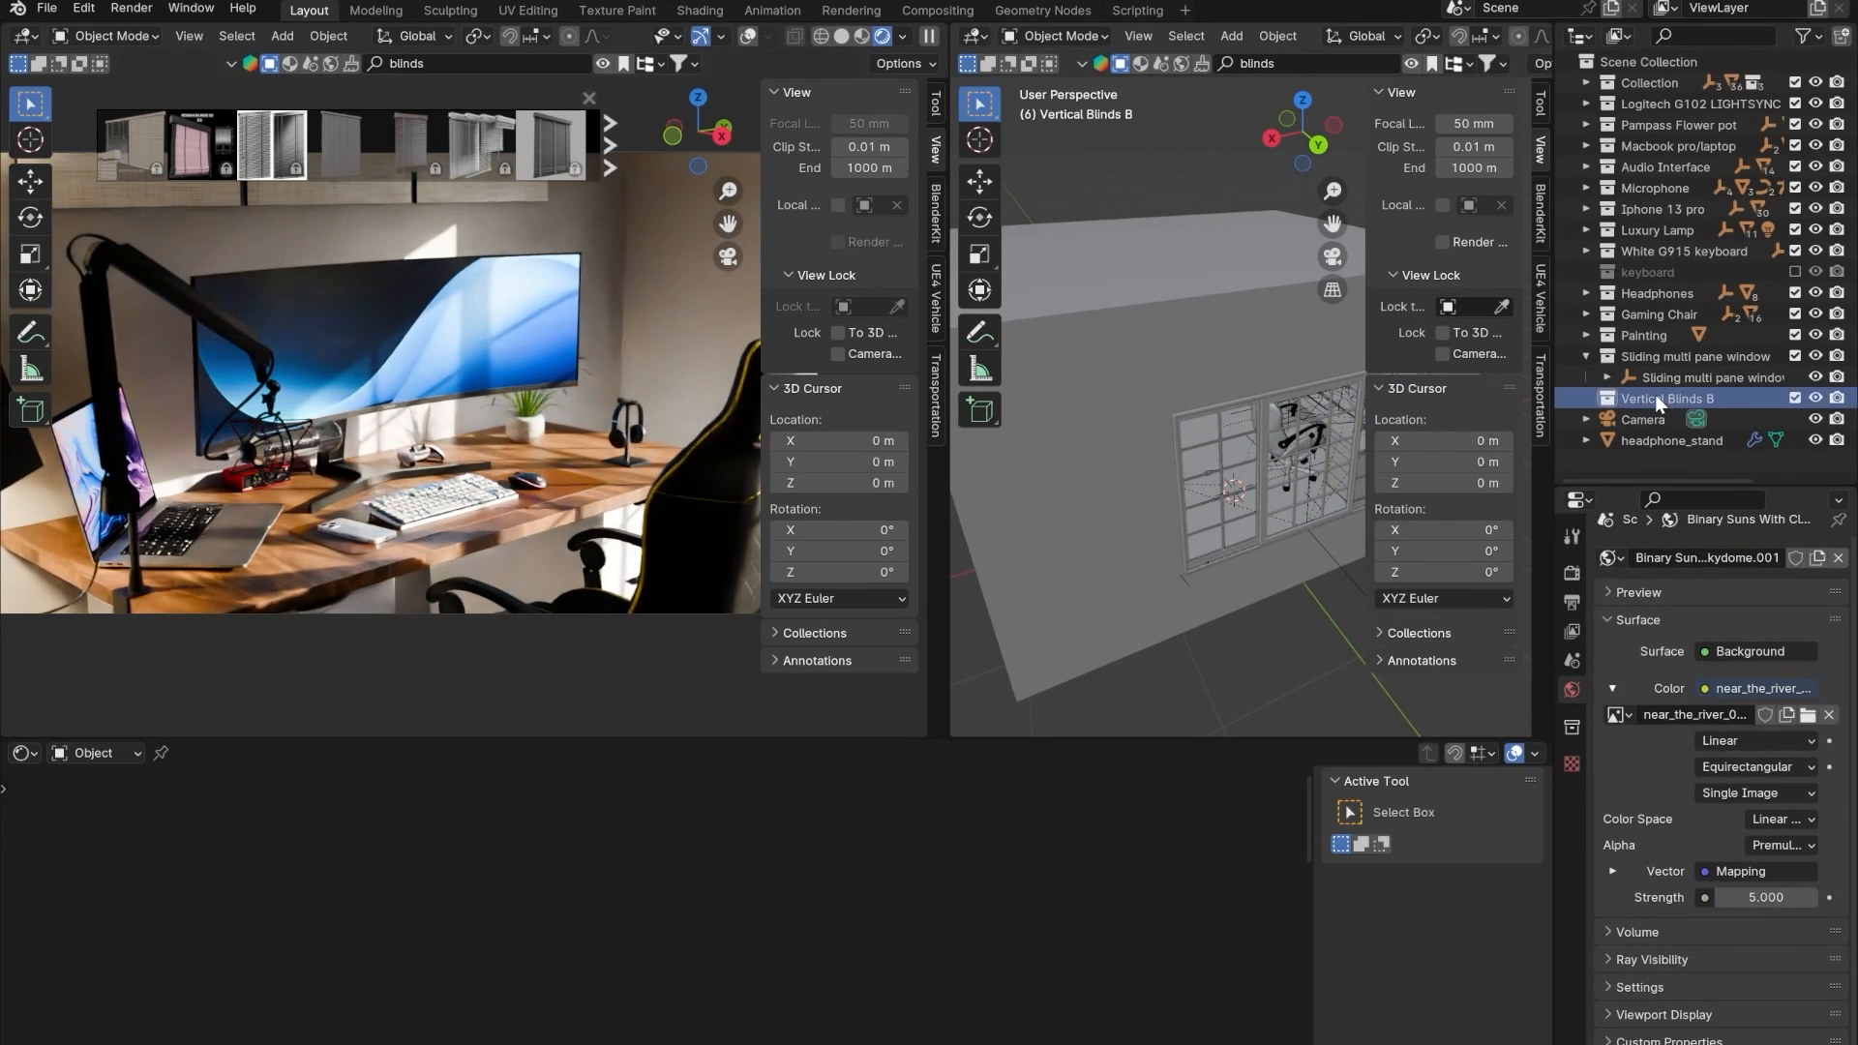
{"action": "key", "text": "Delete"}
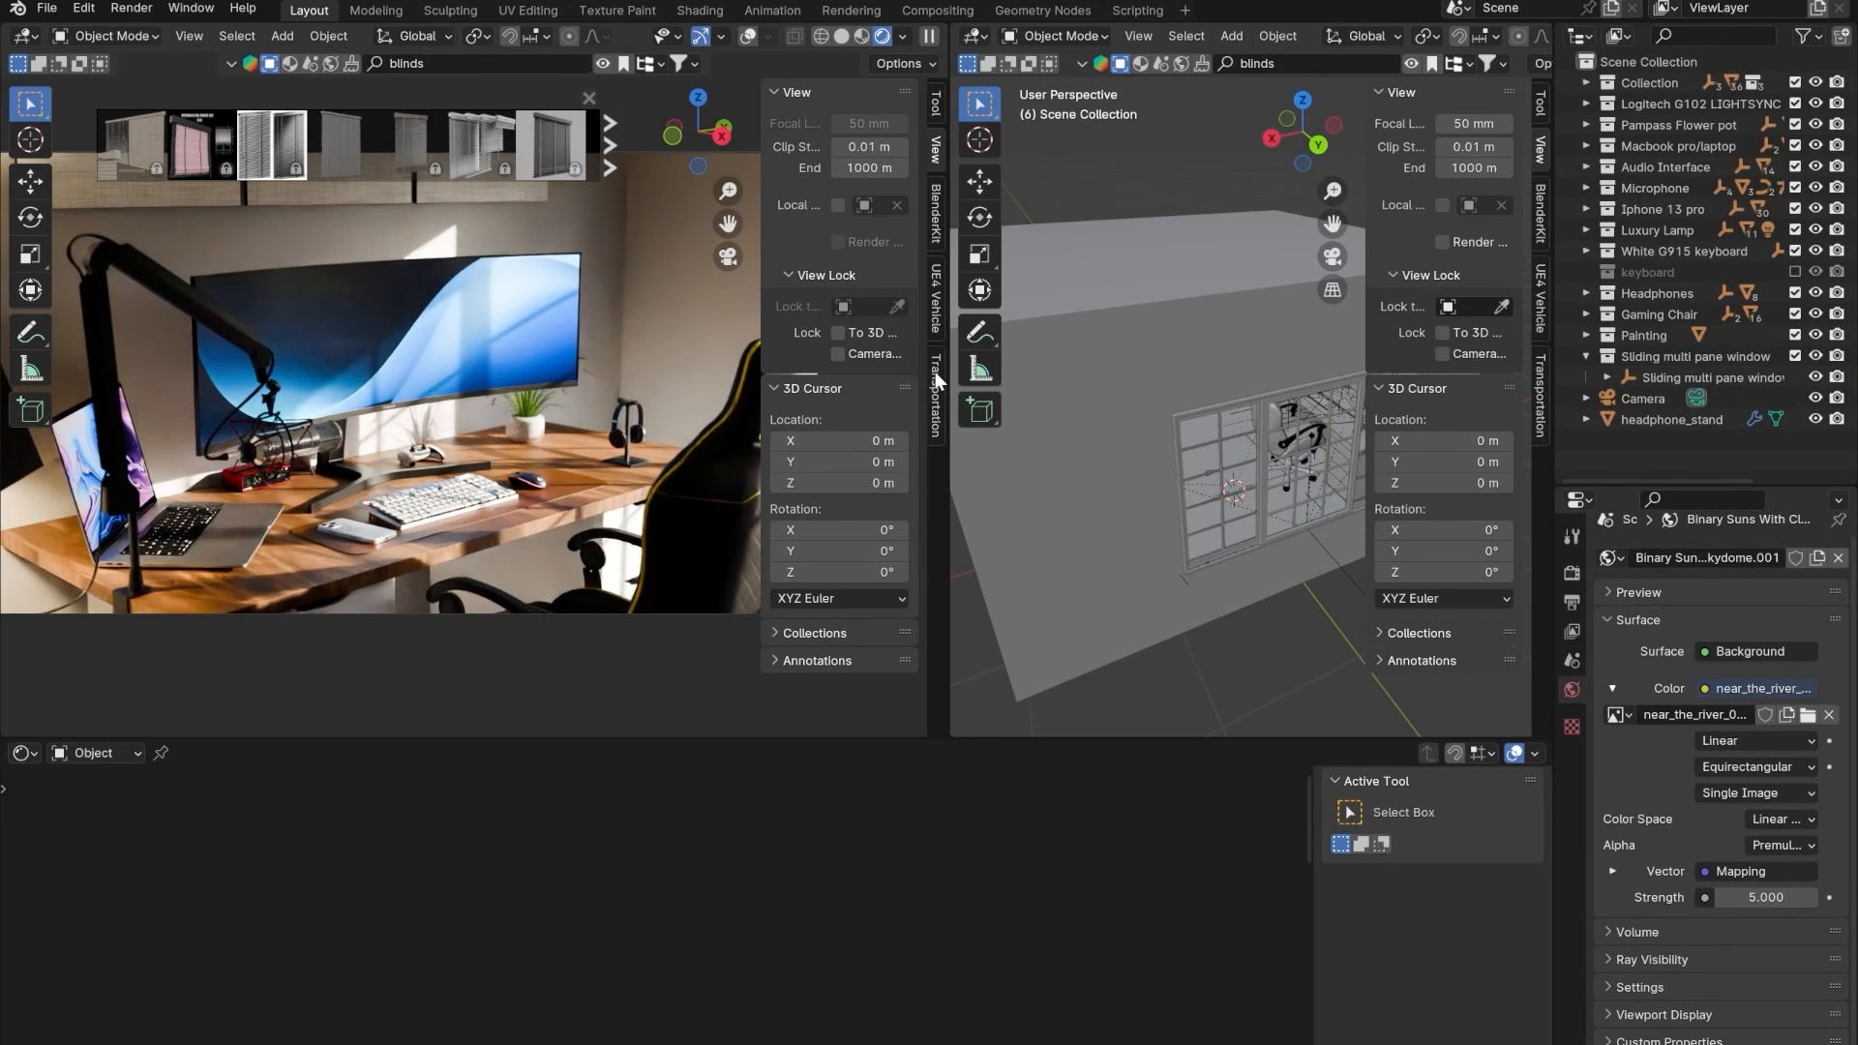
- Enlarge the camera viewport and compare the rendered preview with the desk.png reference image
{"action": "left_click_drag", "start_coordinate": [949, 373], "coordinate": [1405, 377]}
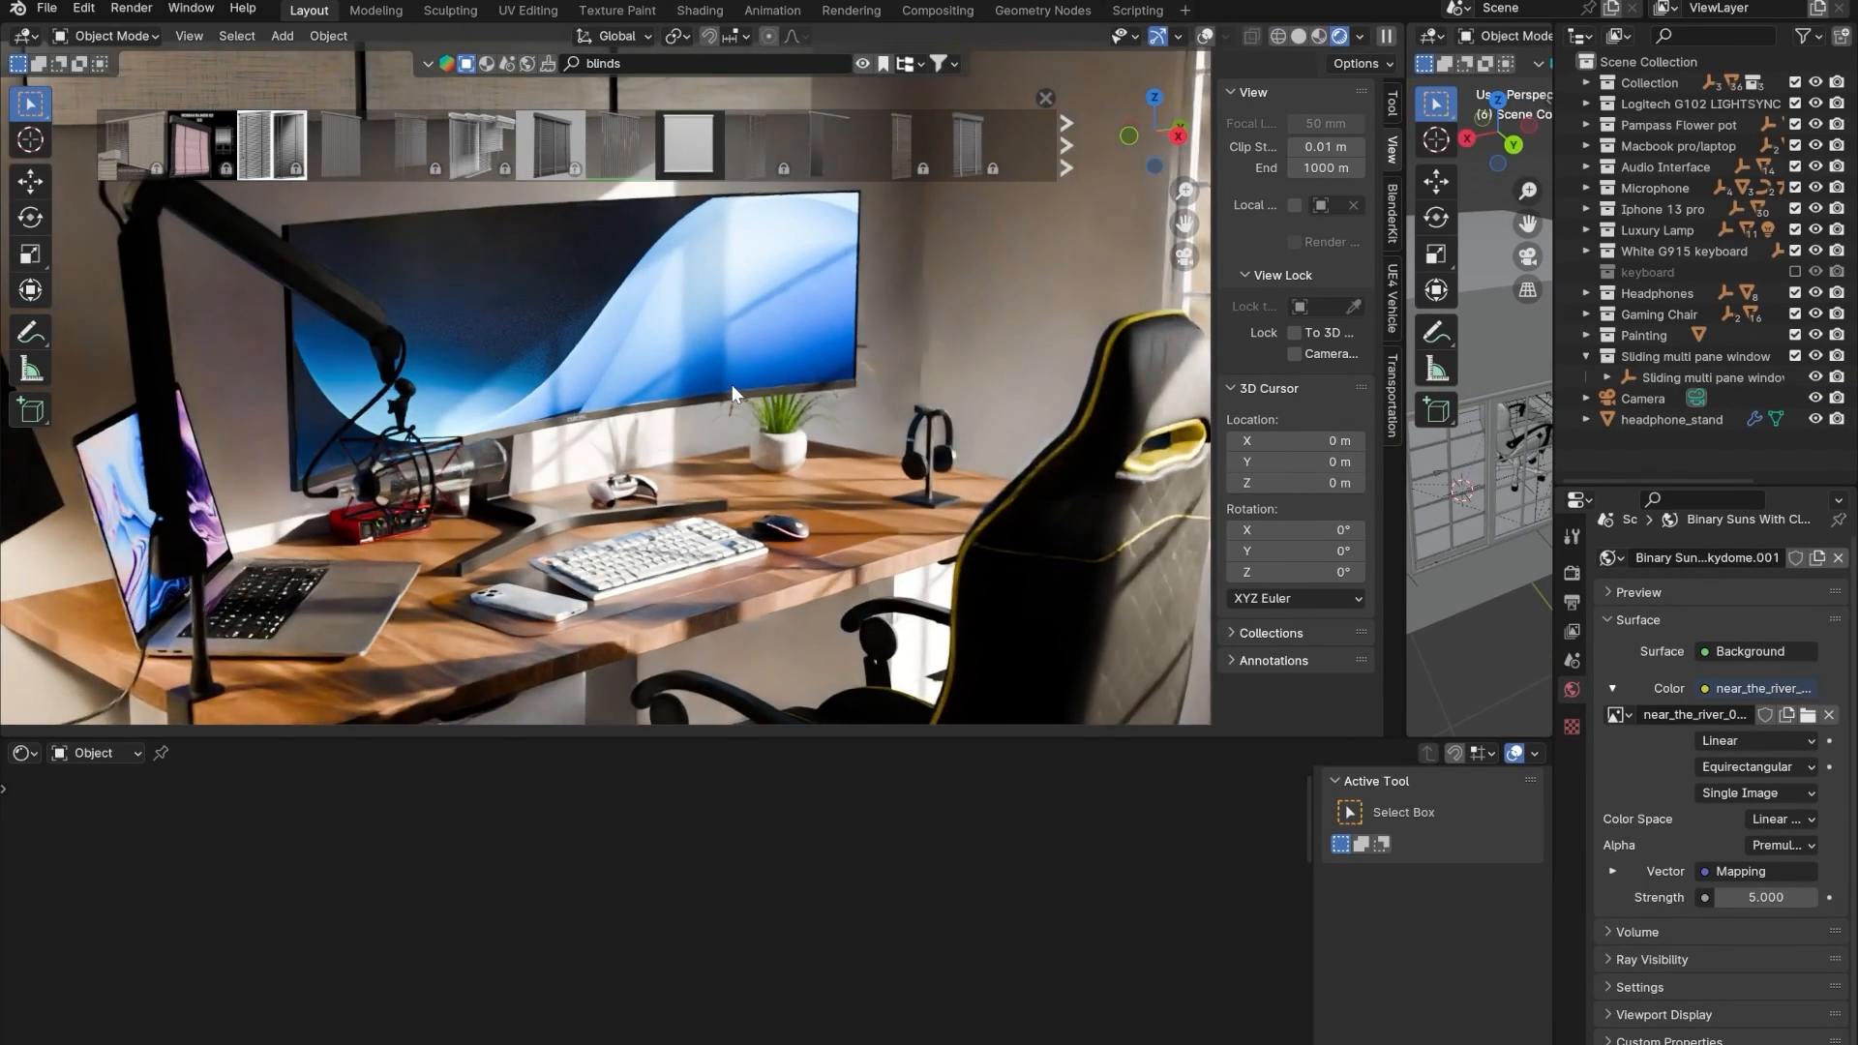
{"action": "scroll", "coordinate": [755, 416], "scroll_direction": "down", "scroll_amount": 1}
{"action": "scroll", "coordinate": [774, 450], "scroll_direction": "down", "scroll_amount": 2}
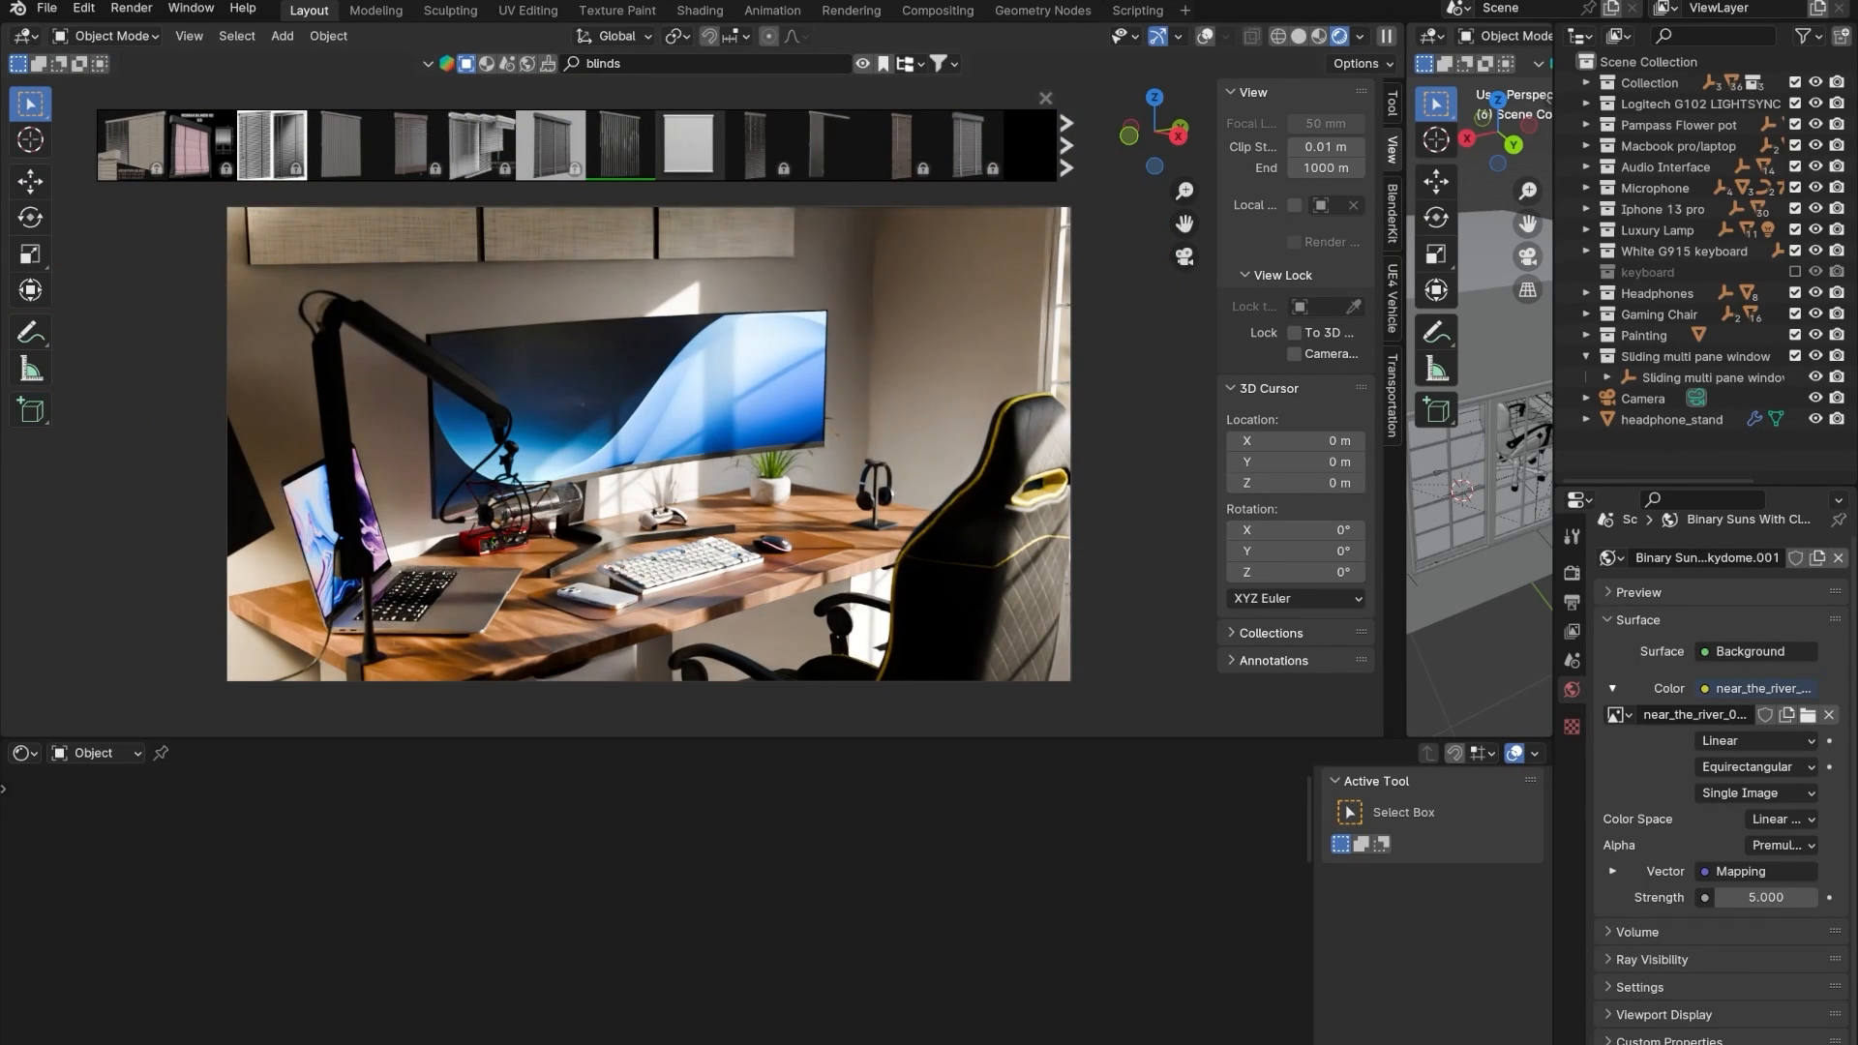
{"action": "left_click", "coordinate": [1034, 1043]}
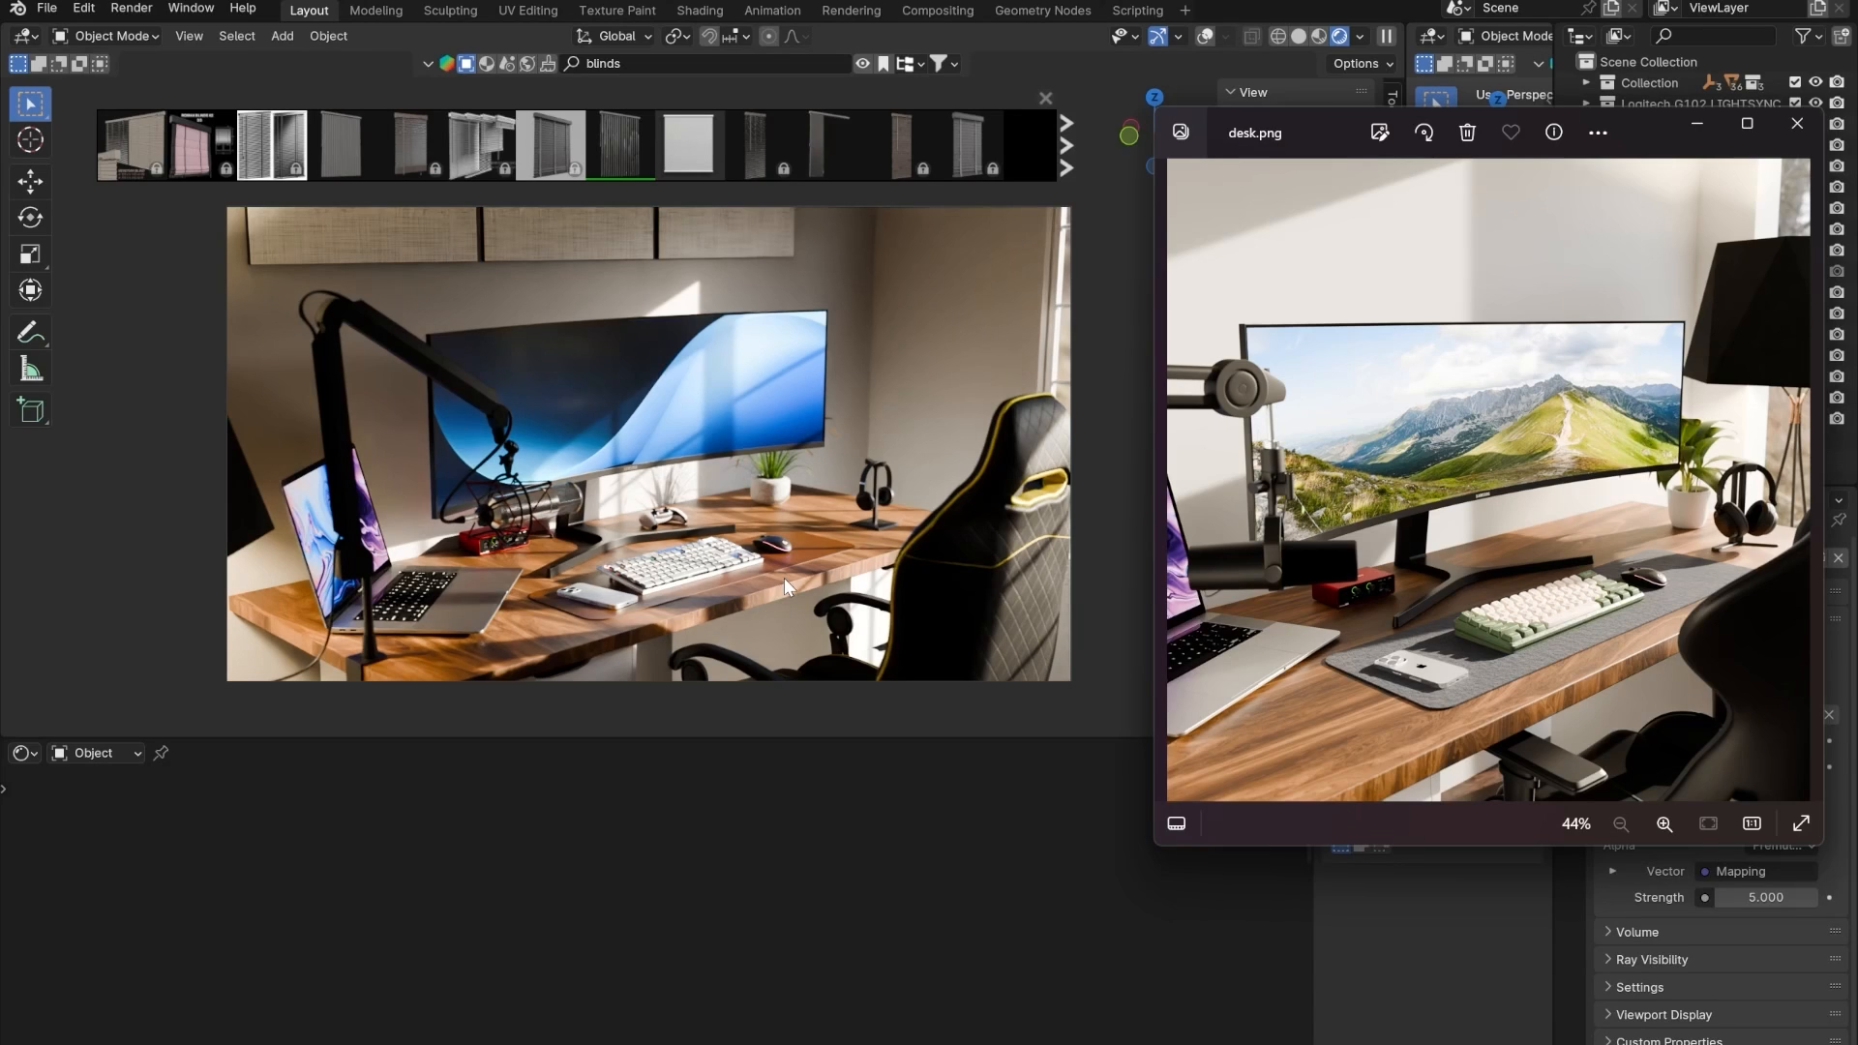
- Select the room walls and brighten the Color change node of the Roll painted wall material to white
{"action": "left_click", "coordinate": [818, 263]}
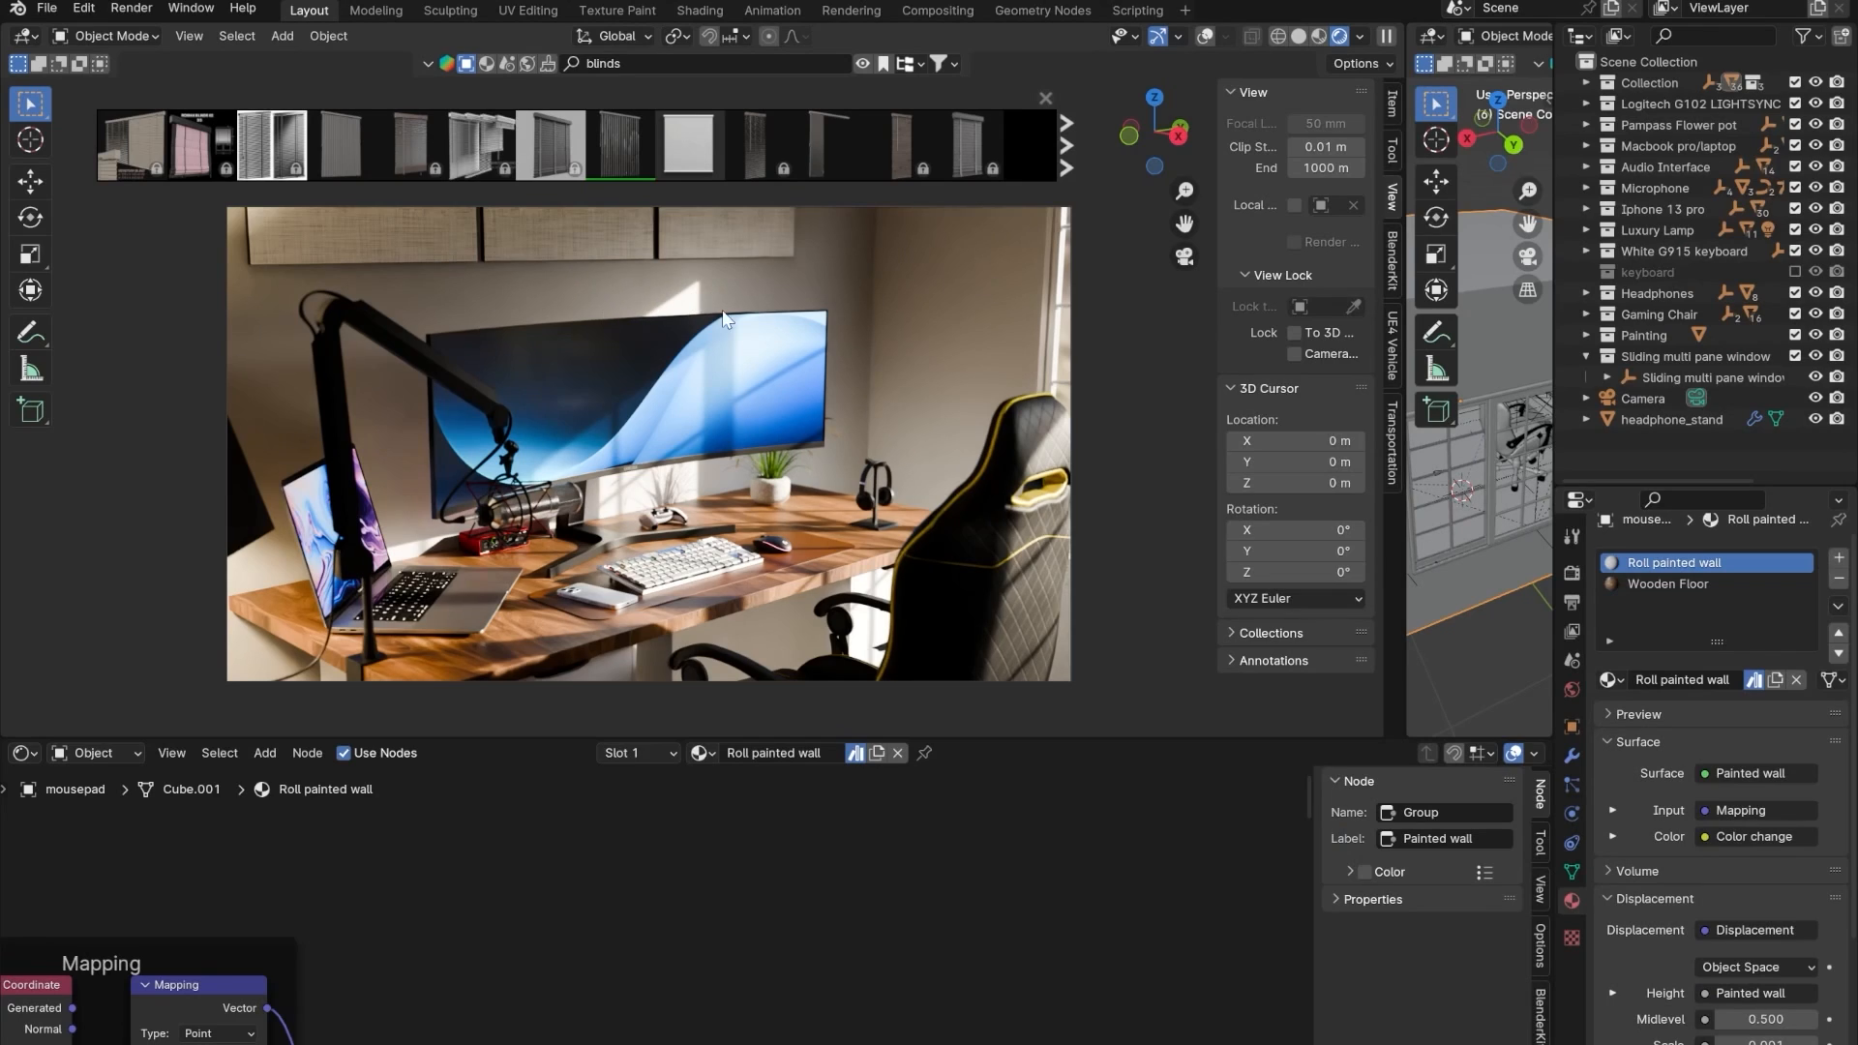
{"action": "scroll", "coordinate": [620, 910], "scroll_direction": "down", "scroll_amount": 2}
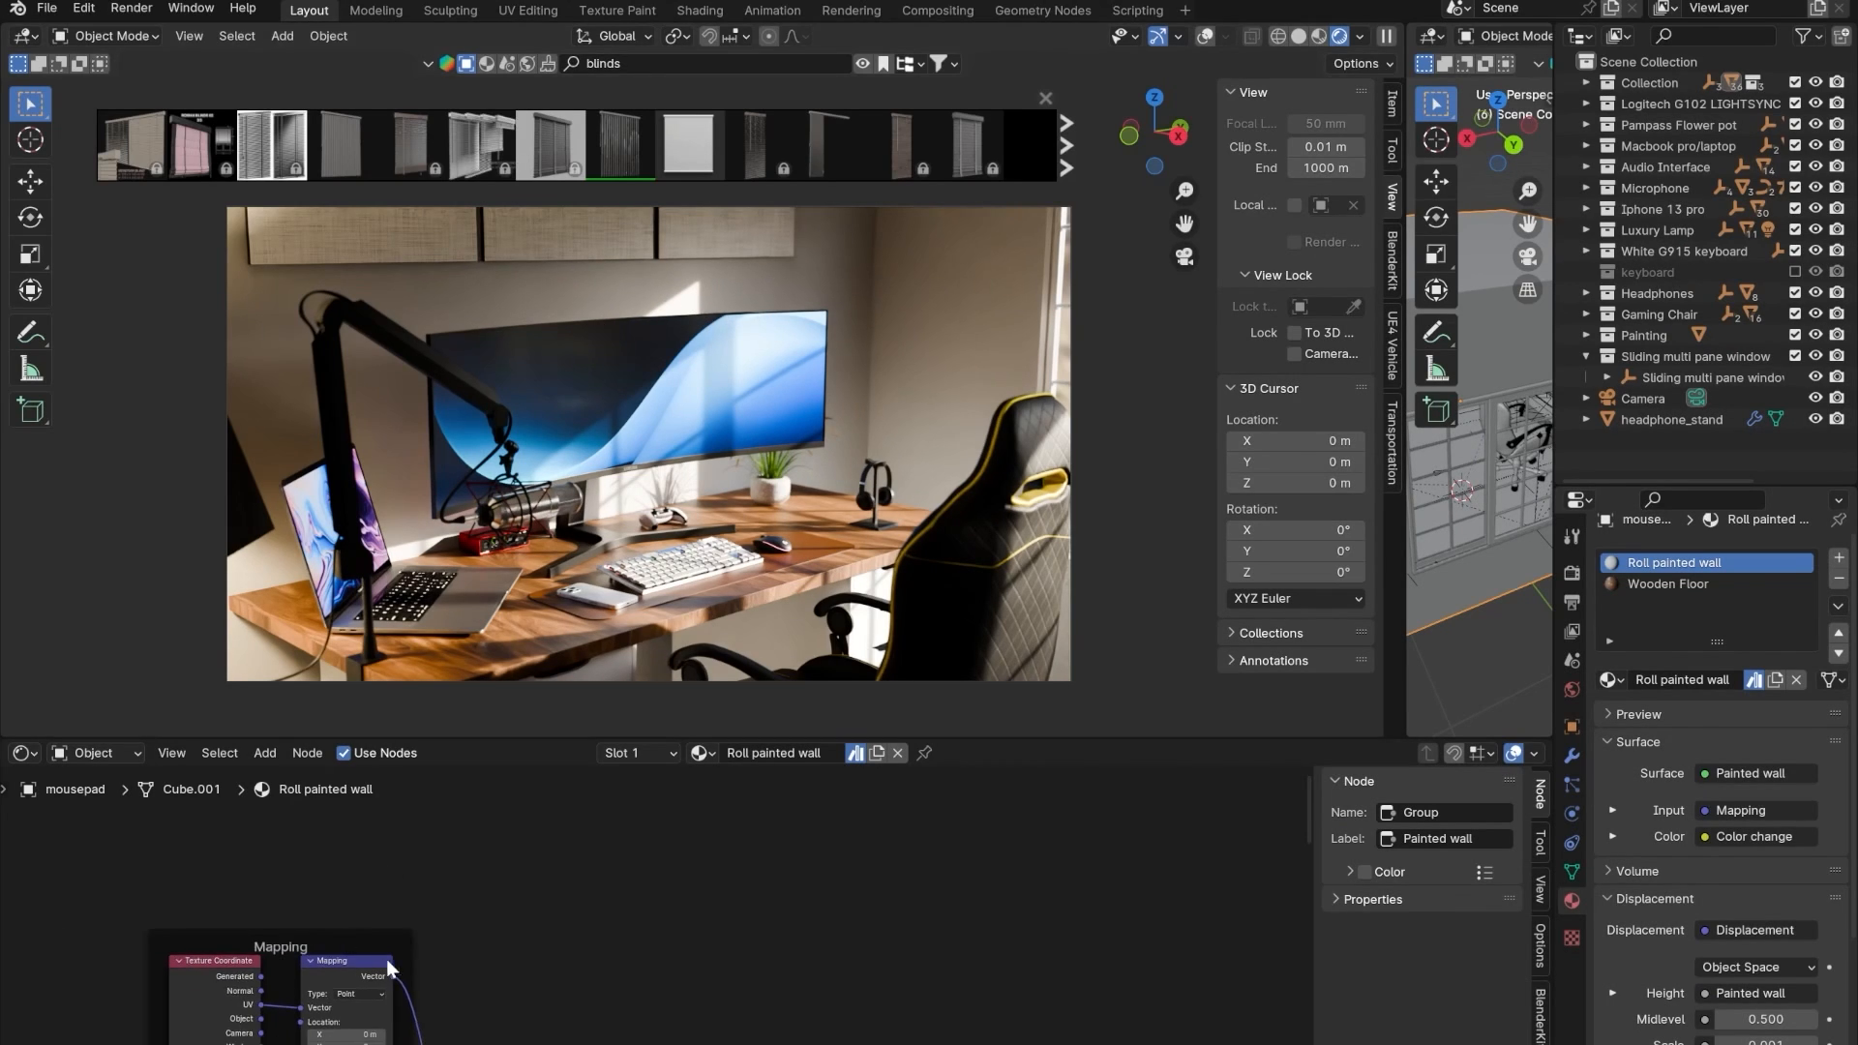
{"action": "middle_click_drag", "start_coordinate": [511, 957], "coordinate": [530, 803]}
{"action": "scroll", "coordinate": [731, 949], "scroll_direction": "up", "scroll_amount": 2}
{"action": "middle_click_drag", "start_coordinate": [733, 953], "coordinate": [1063, 809]}
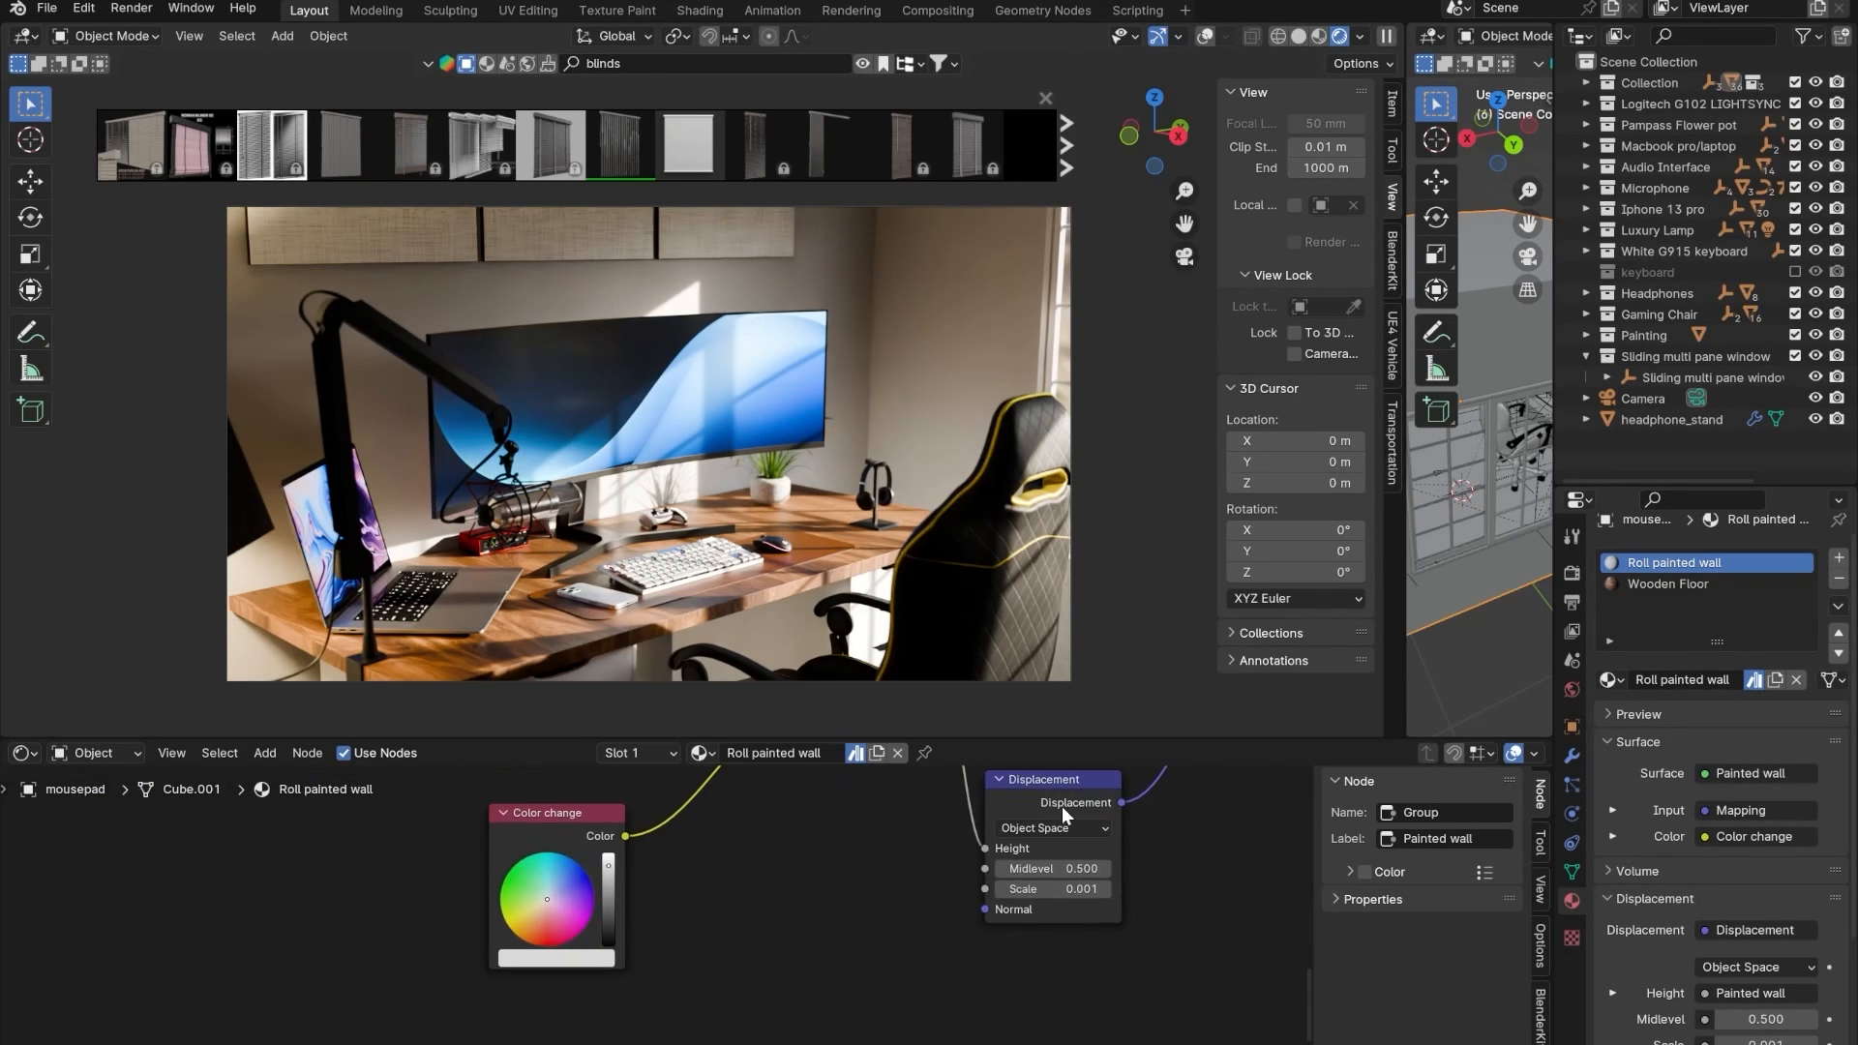
{"action": "left_click_drag", "start_coordinate": [608, 868], "coordinate": [615, 860]}
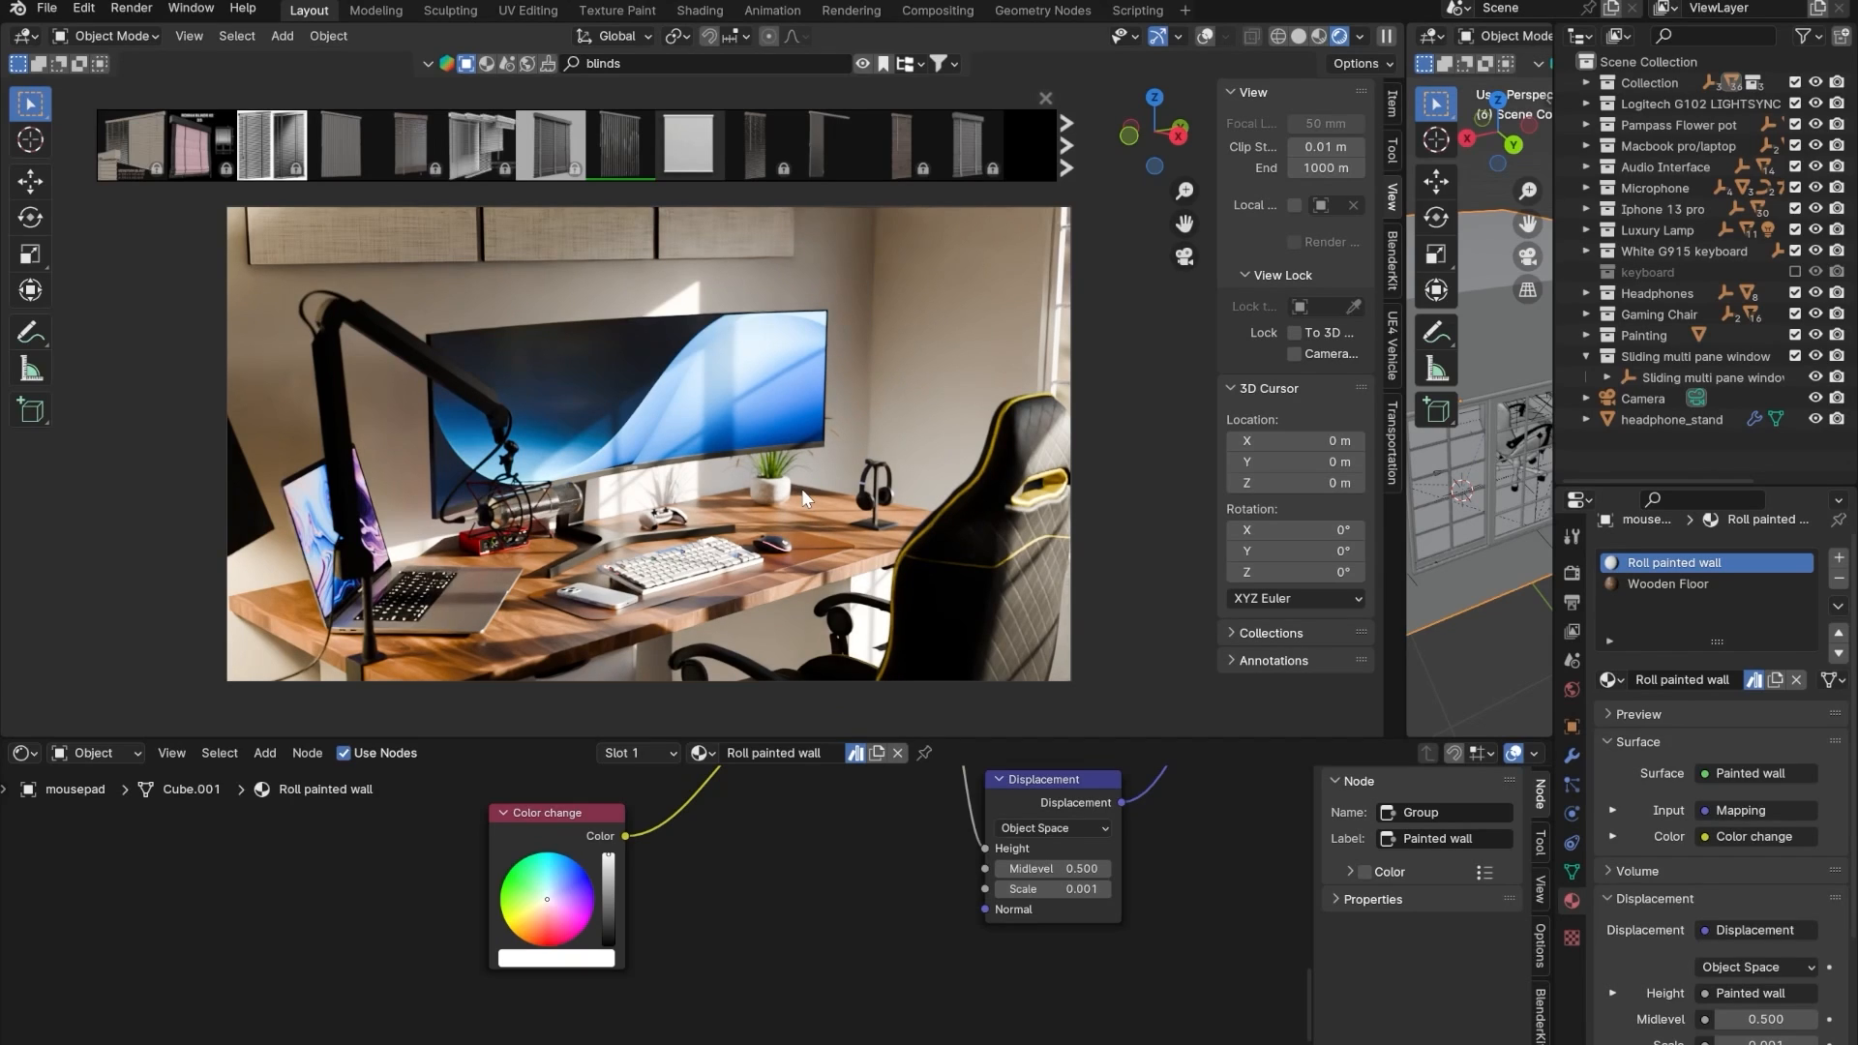
- Switch the render color management view transform to False Color to check the scene's exposure
{"action": "left_click", "coordinate": [1572, 572]}
{"action": "scroll", "coordinate": [1618, 817], "scroll_direction": "down", "scroll_amount": 8}
{"action": "scroll", "coordinate": [1618, 819], "scroll_direction": "down", "scroll_amount": 3}
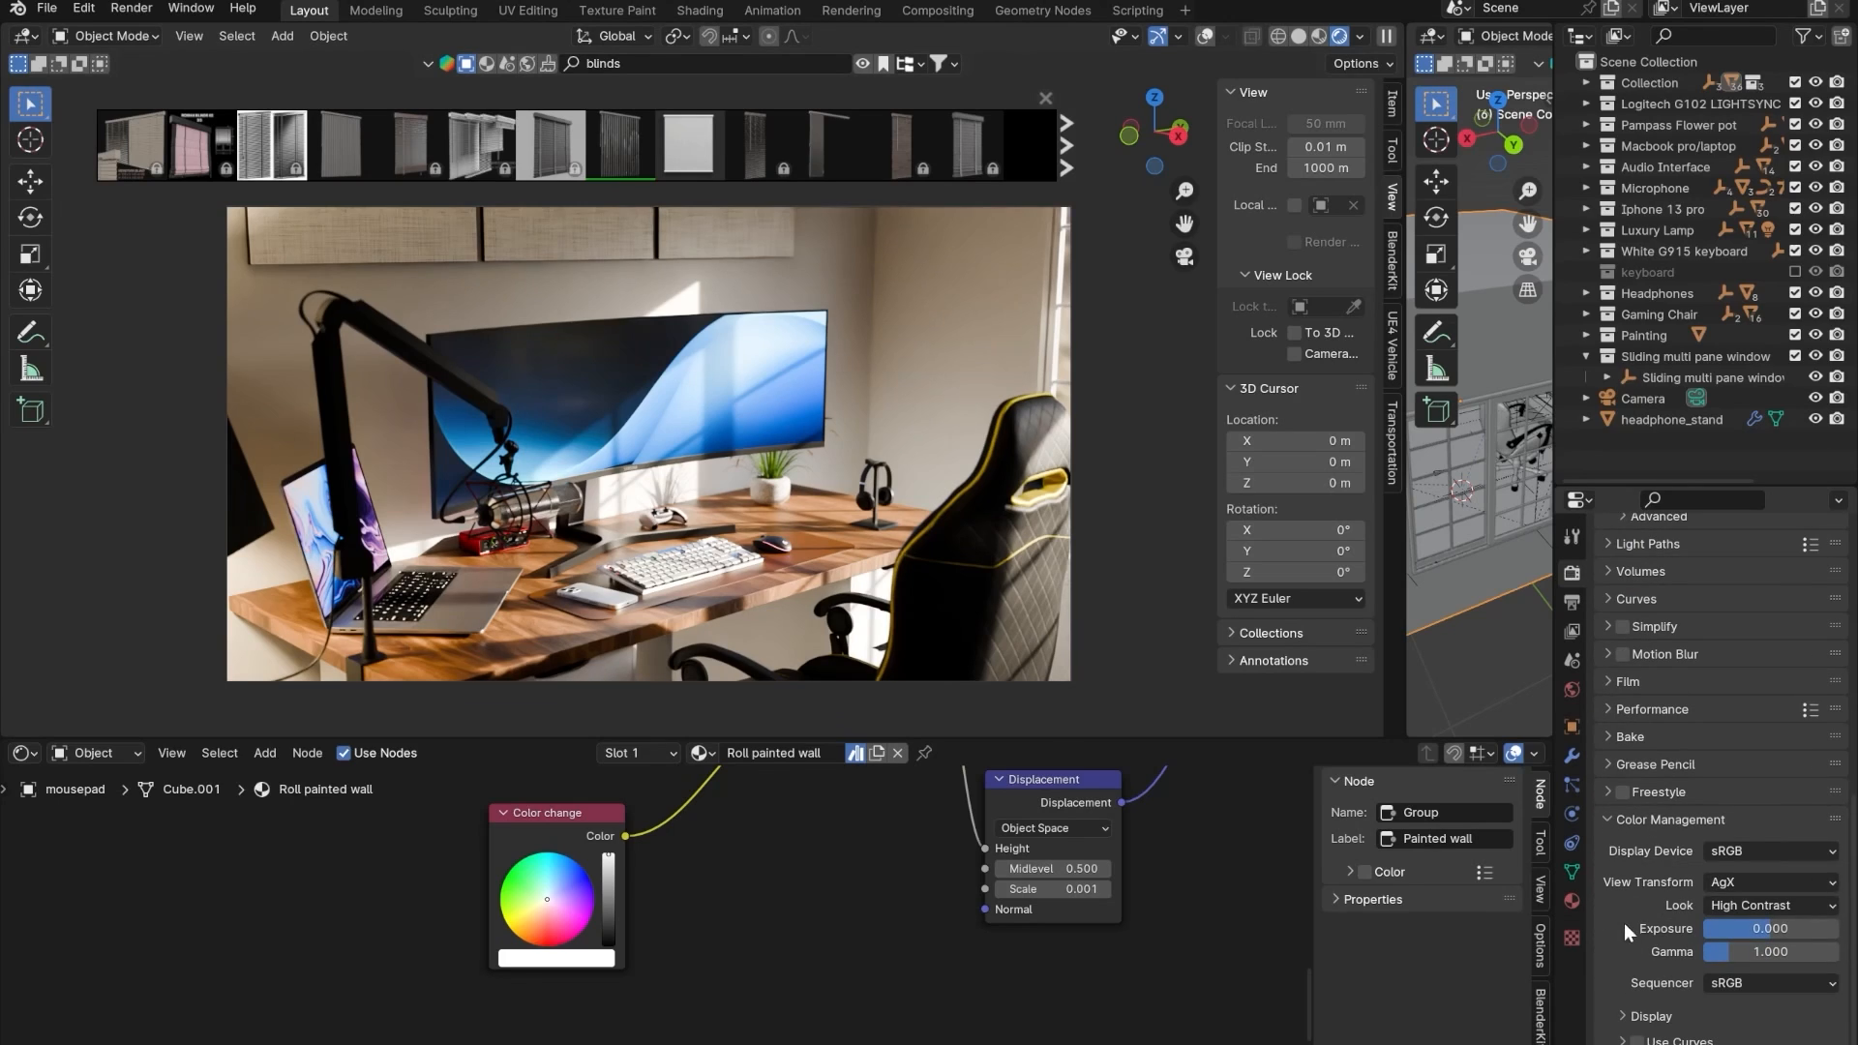
{"action": "left_click", "coordinate": [1720, 886]}
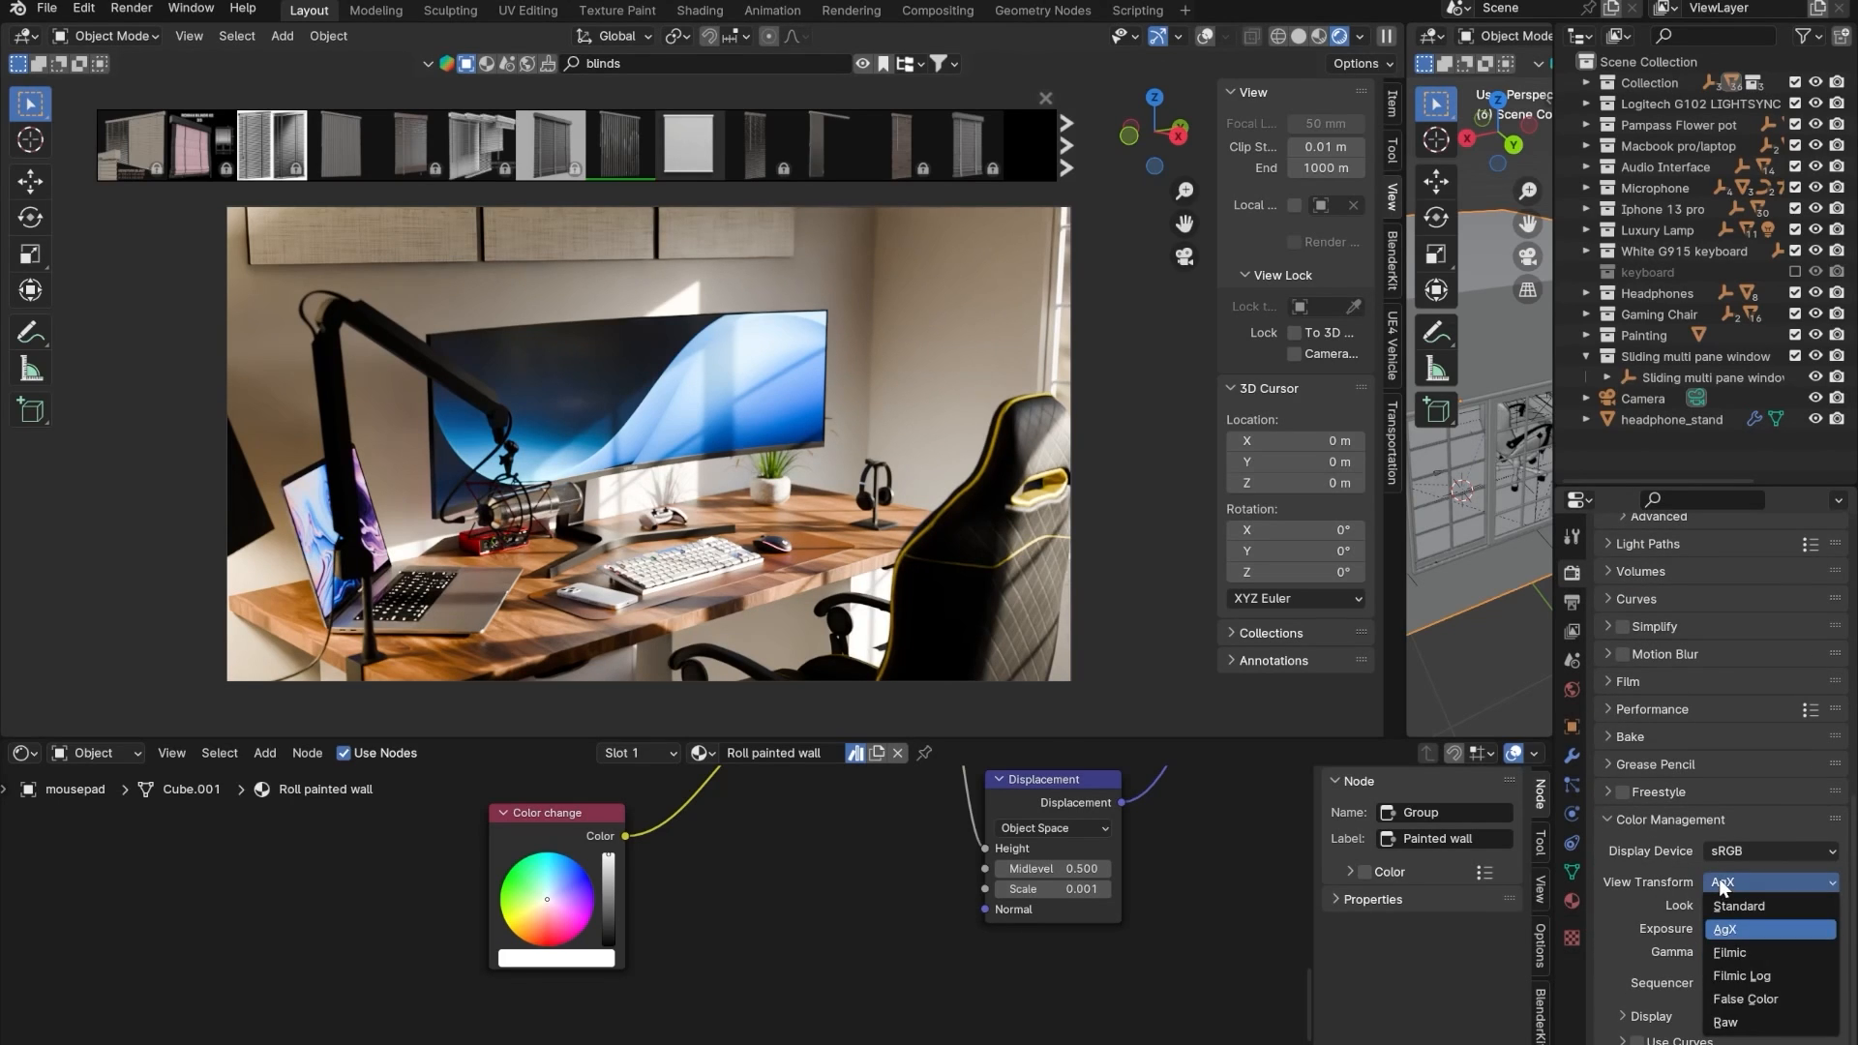
{"action": "left_click", "coordinate": [1756, 993]}
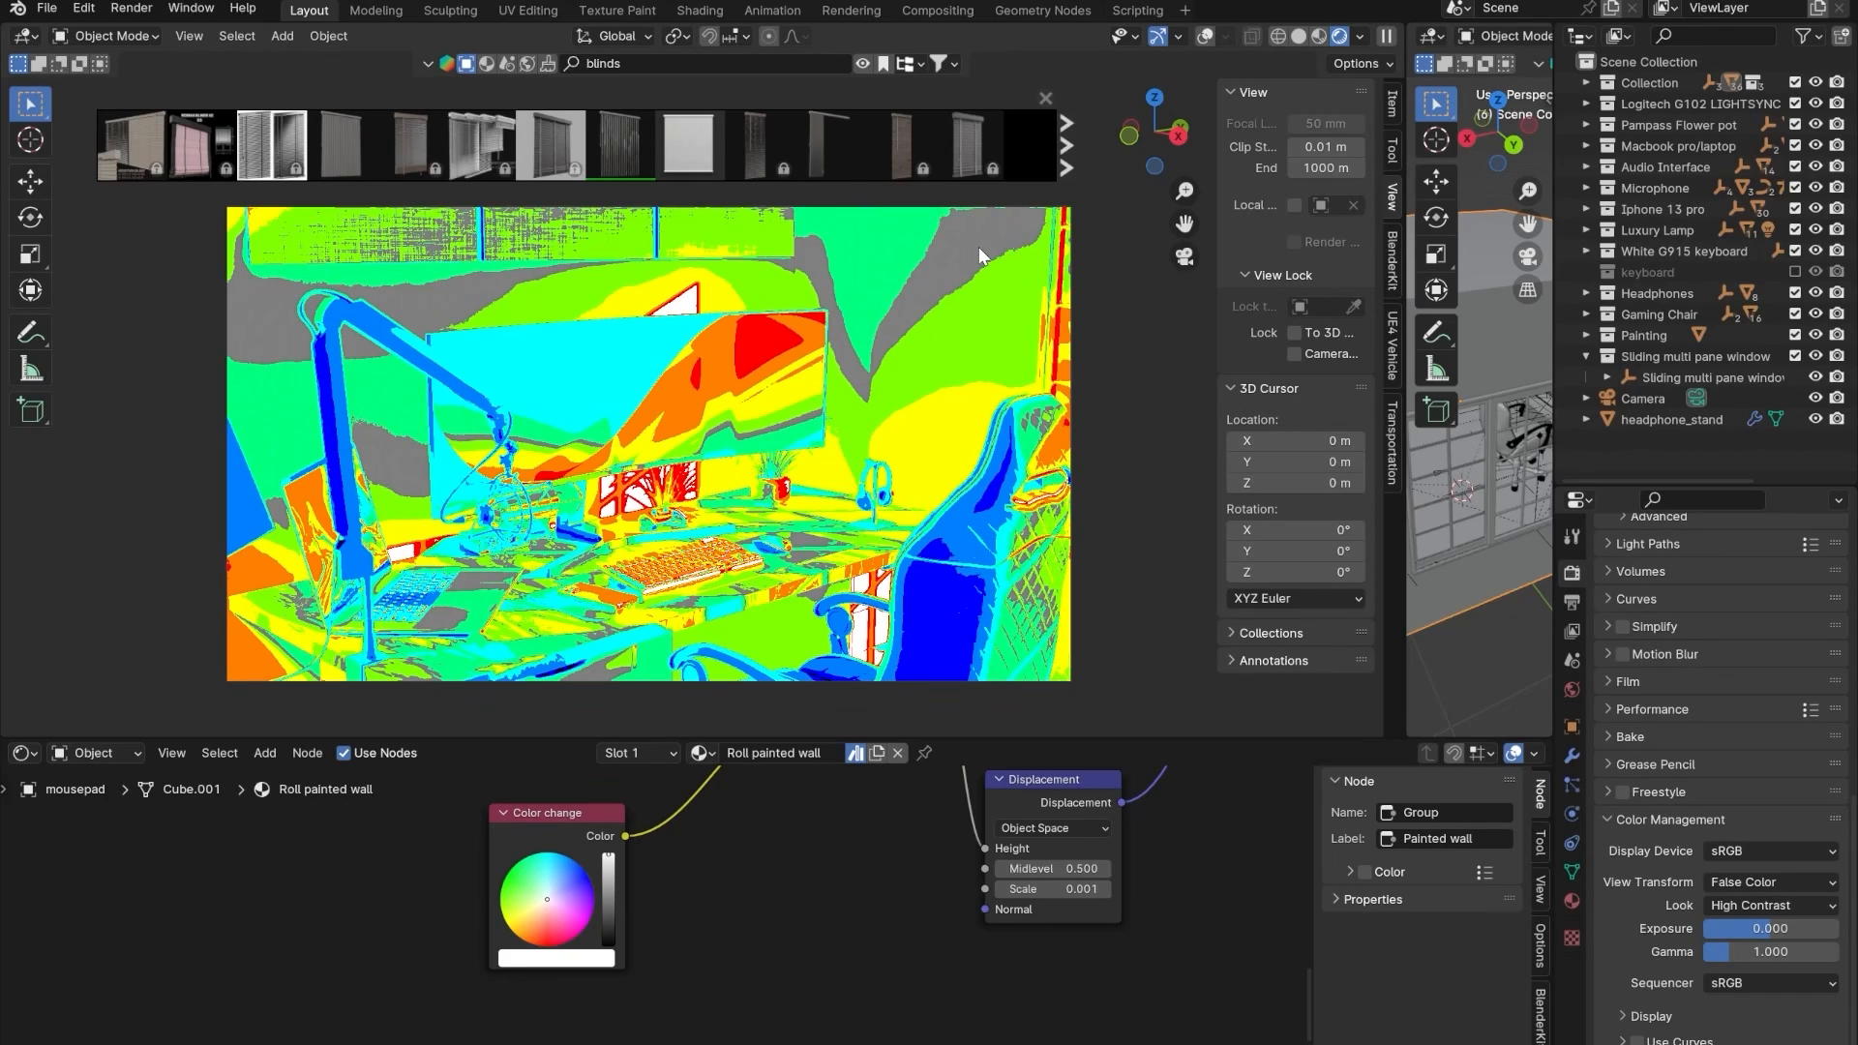
- Return the view transform to AgX and set the color management look to Very High Contrast
{"action": "left_click", "coordinate": [1738, 902]}
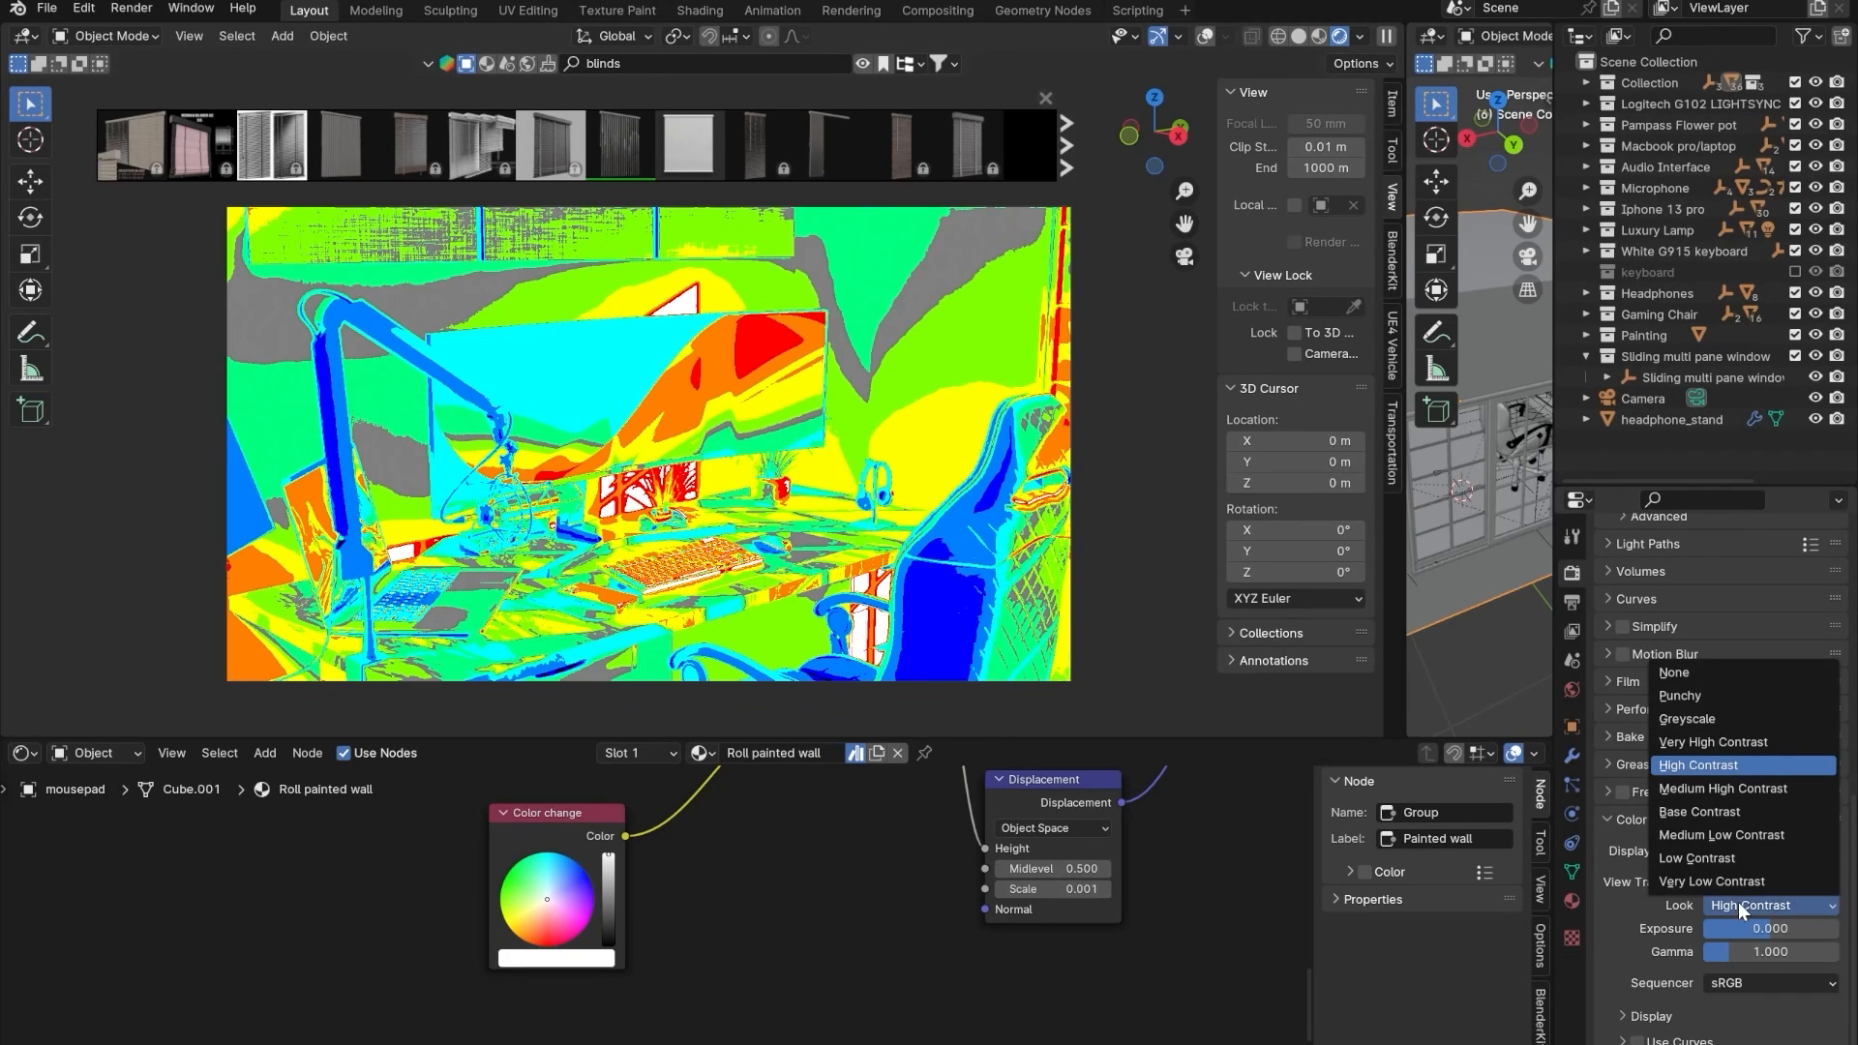
{"action": "left_click", "coordinate": [1739, 909]}
{"action": "left_click", "coordinate": [1709, 885]}
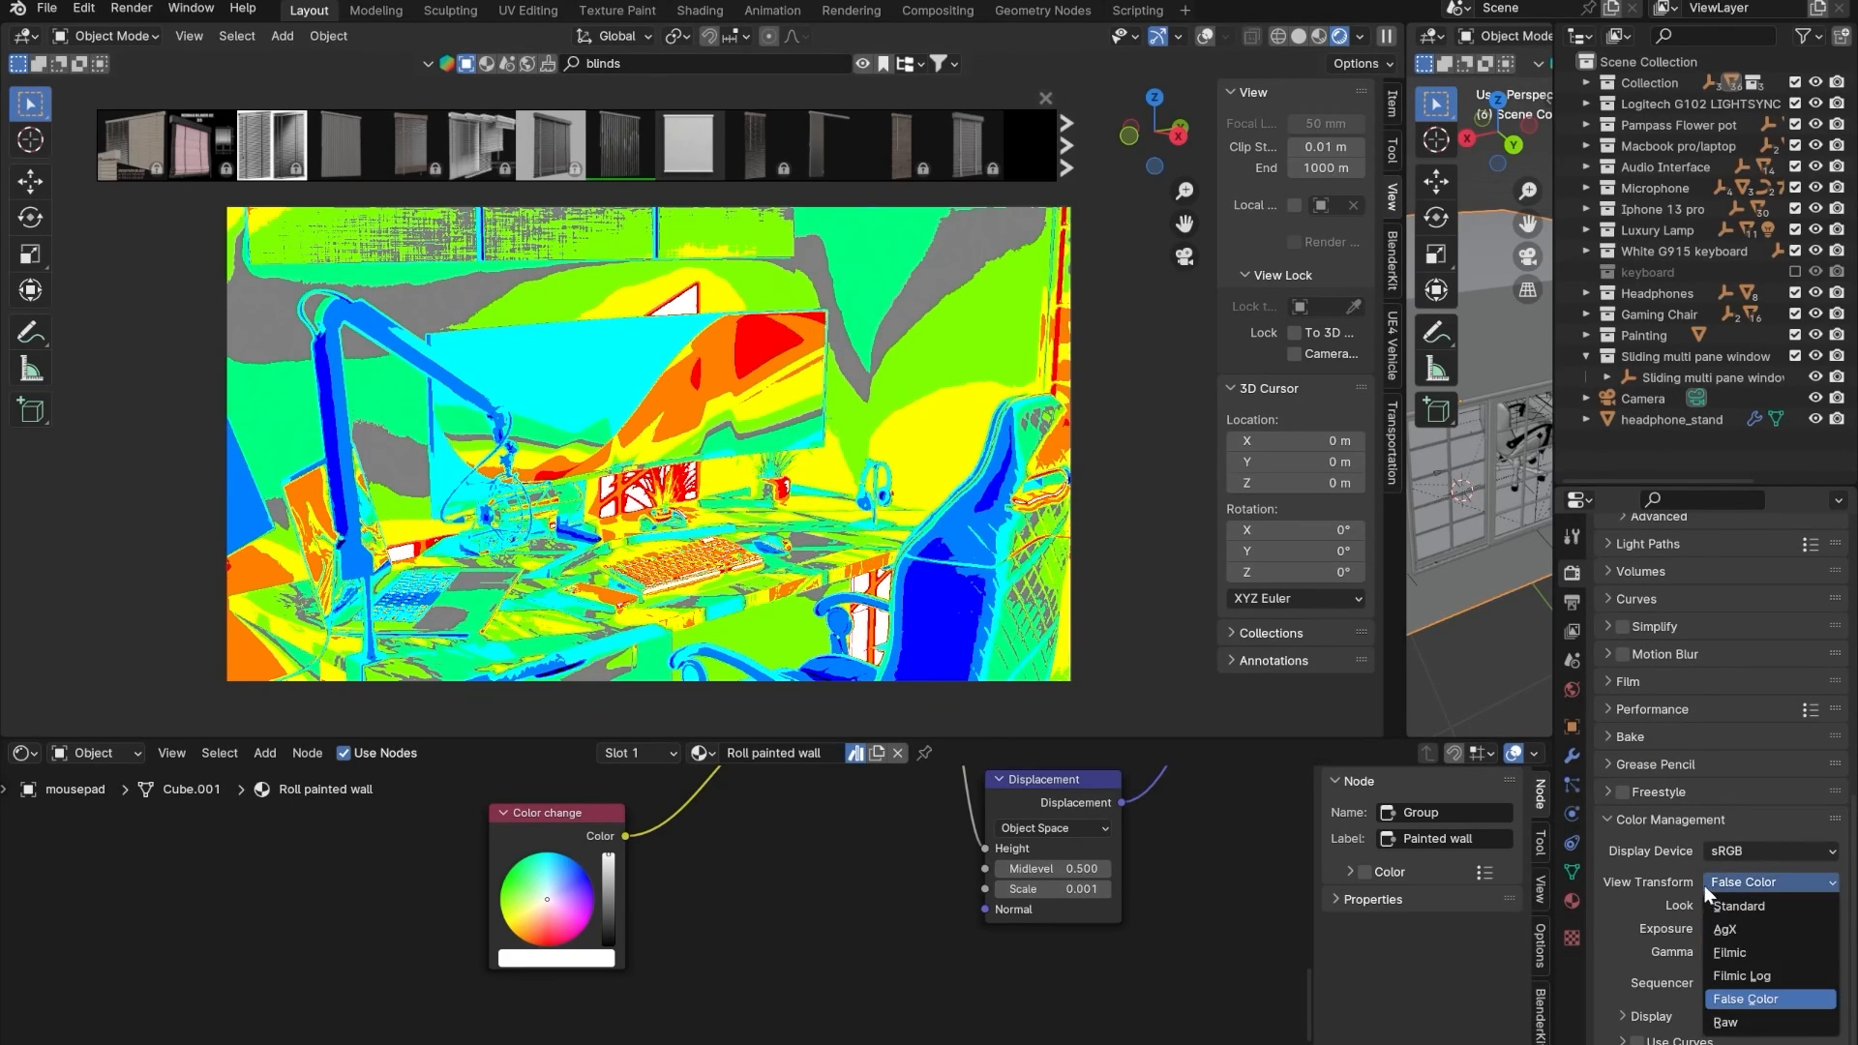
{"action": "left_click", "coordinate": [1723, 939]}
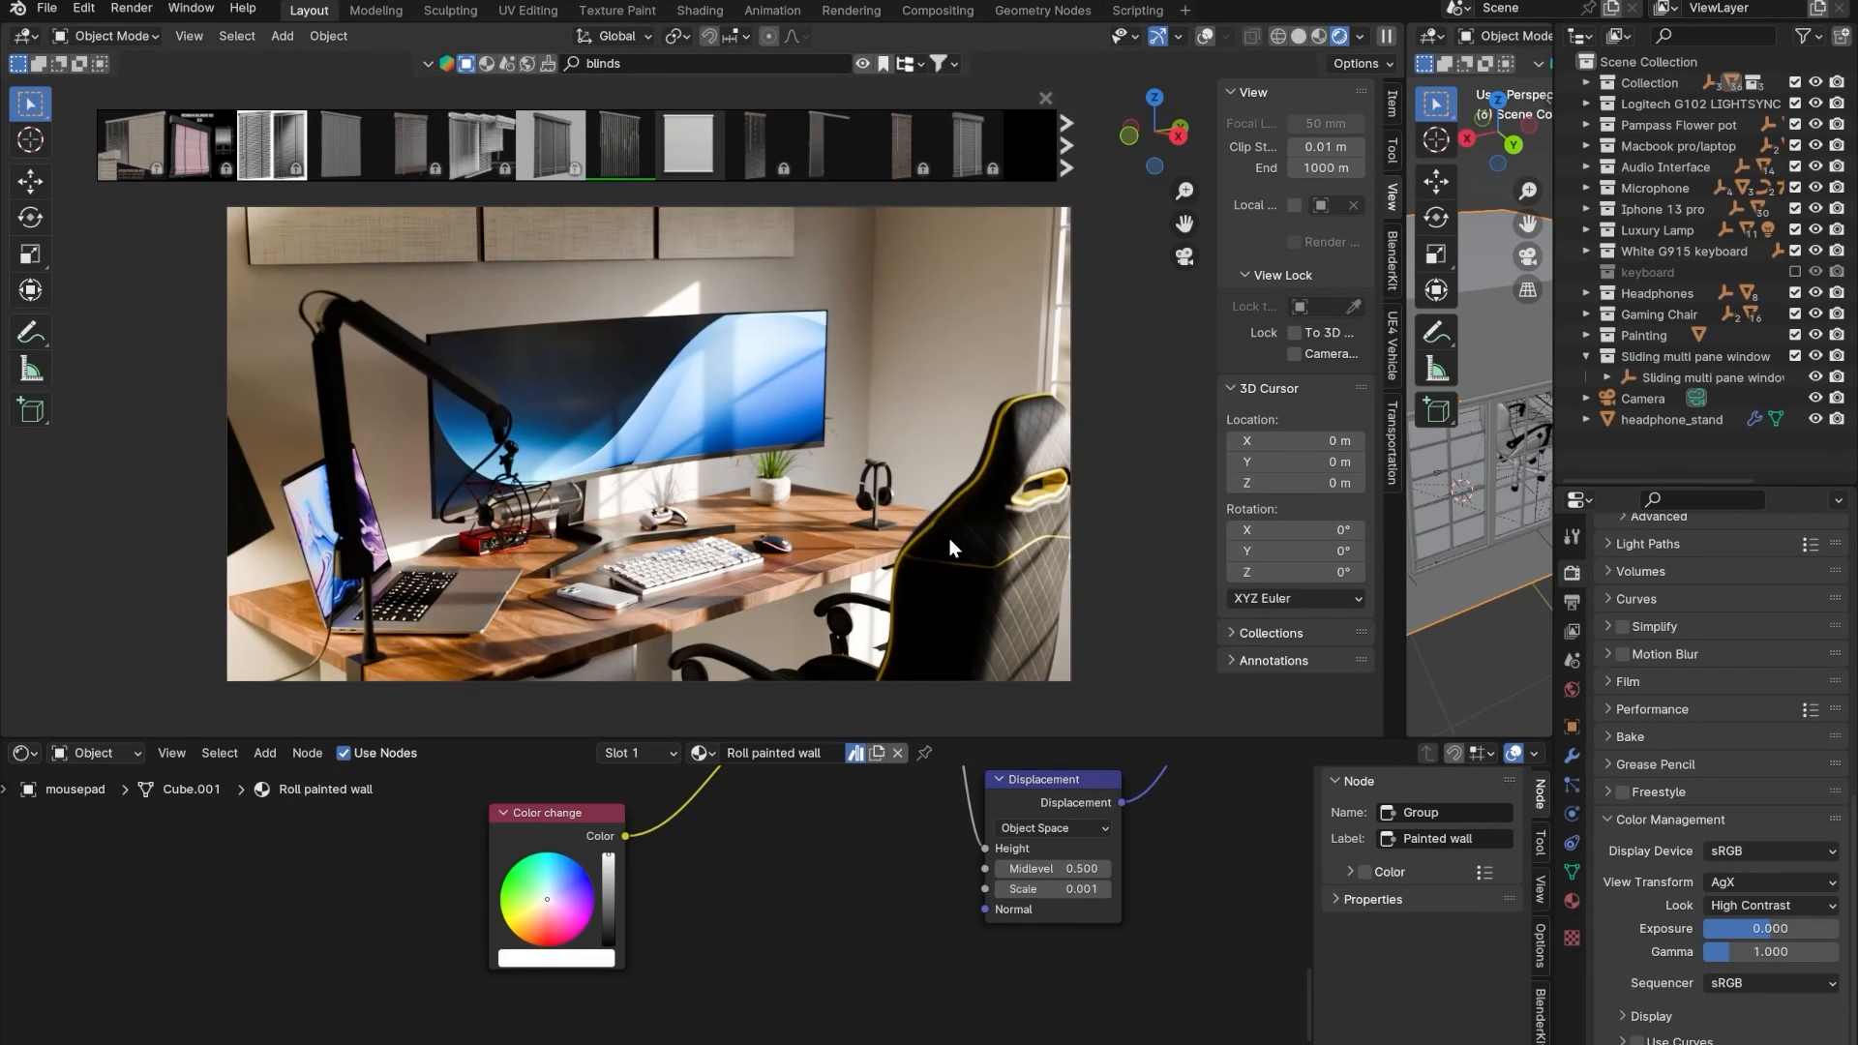
{"action": "left_click", "coordinate": [1789, 904]}
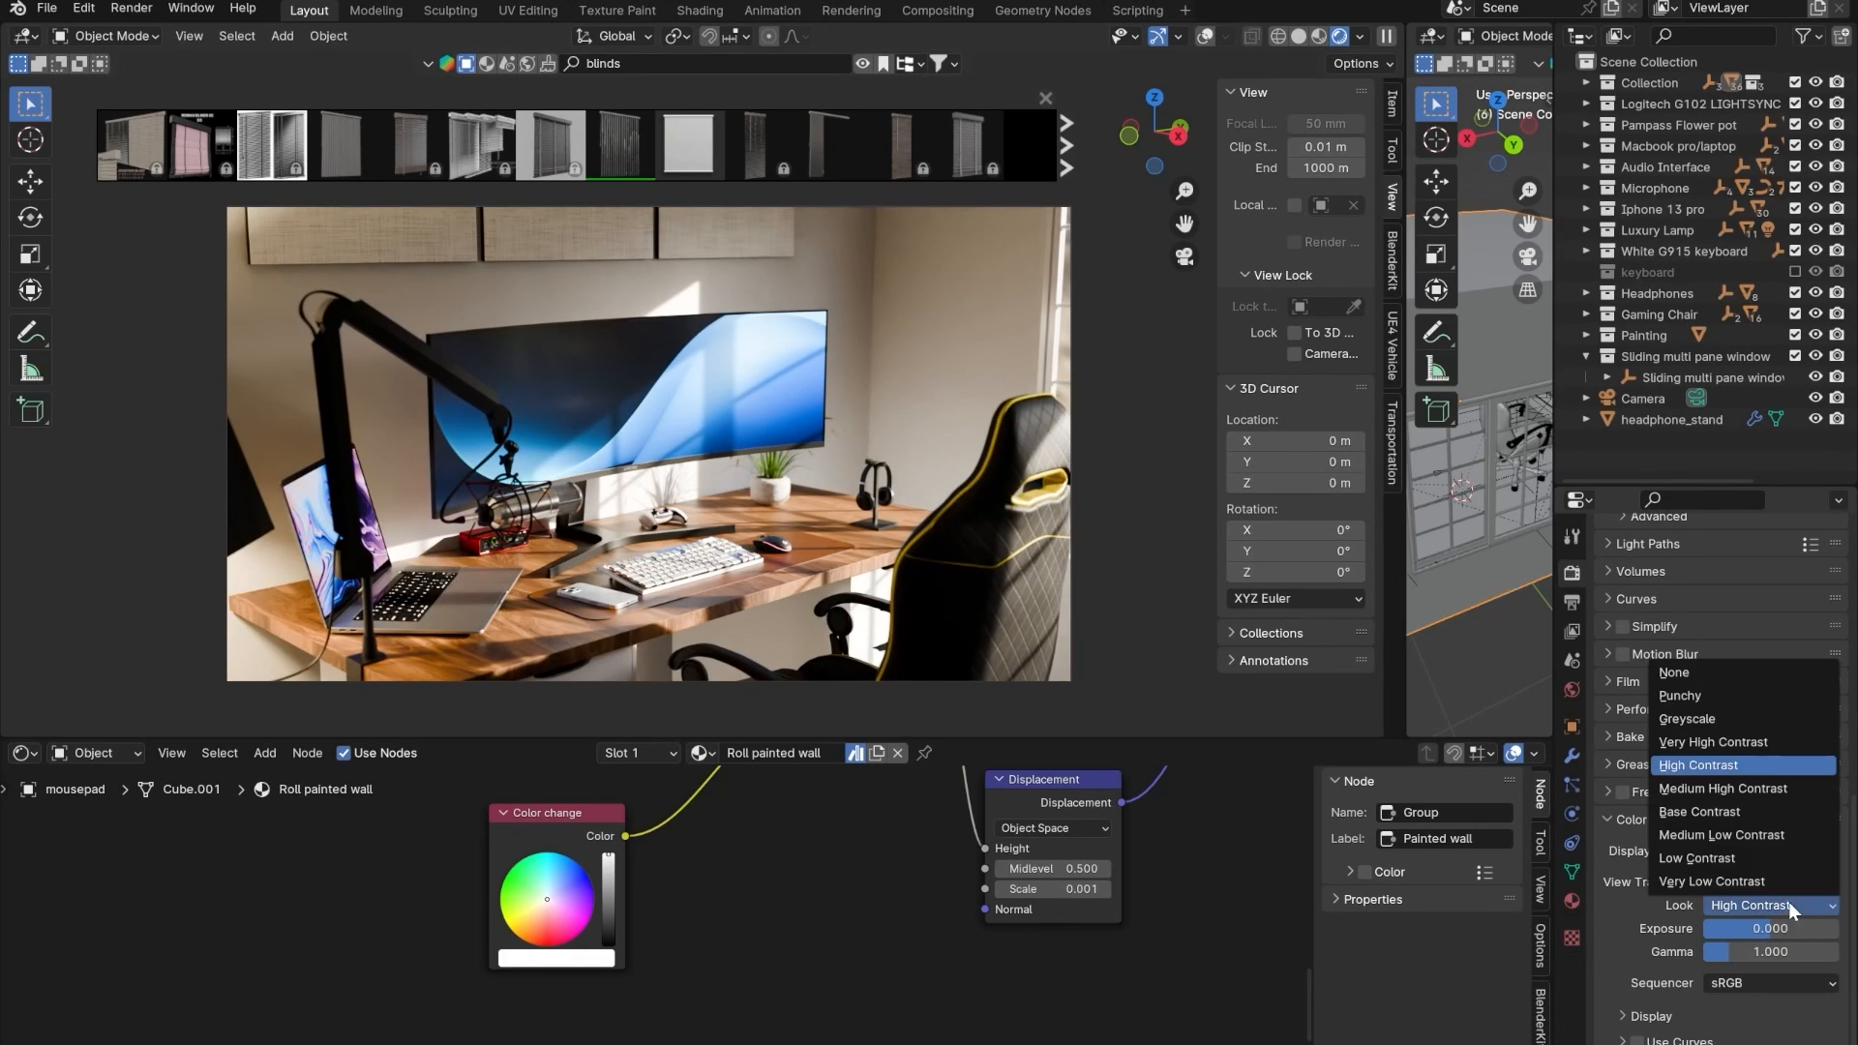
{"action": "left_click", "coordinate": [1737, 744]}
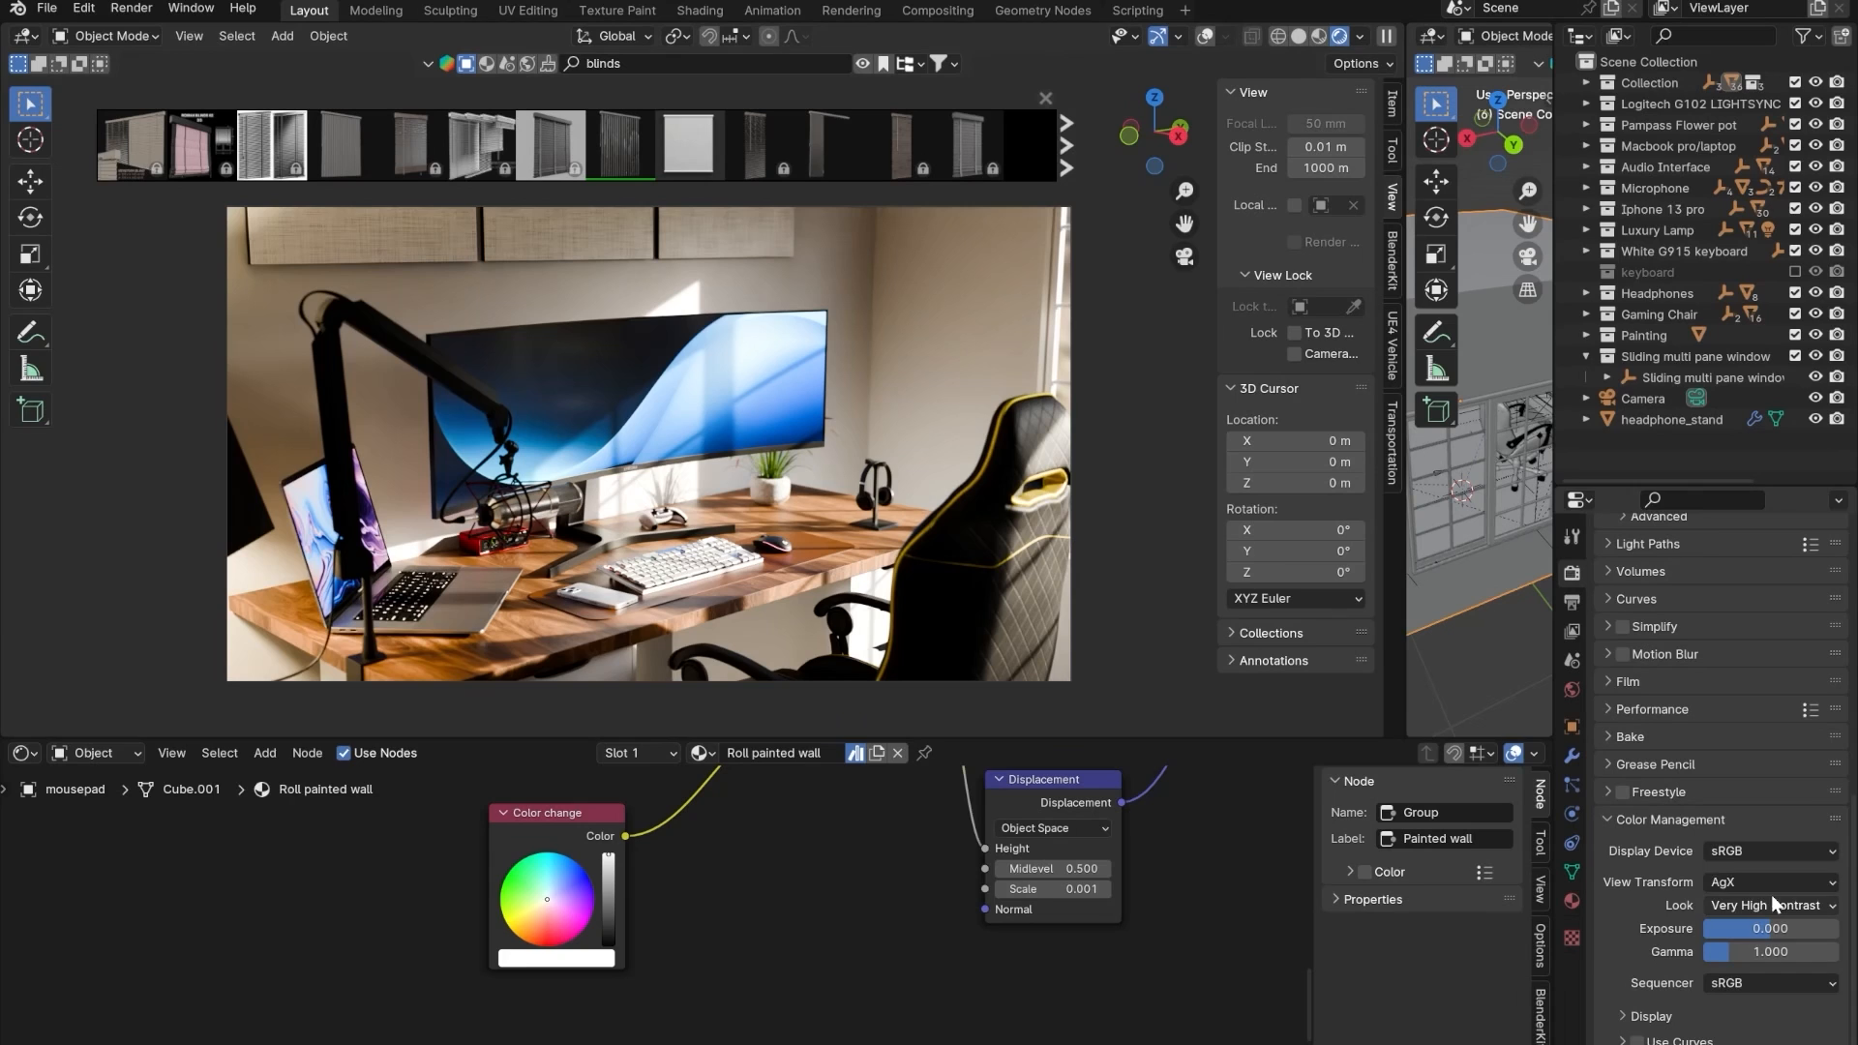
- Enlarge the camera viewport over the node editor and the second viewport, and center the rendered desk in it
{"action": "scroll", "coordinate": [741, 579], "scroll_direction": "up", "scroll_amount": 1}
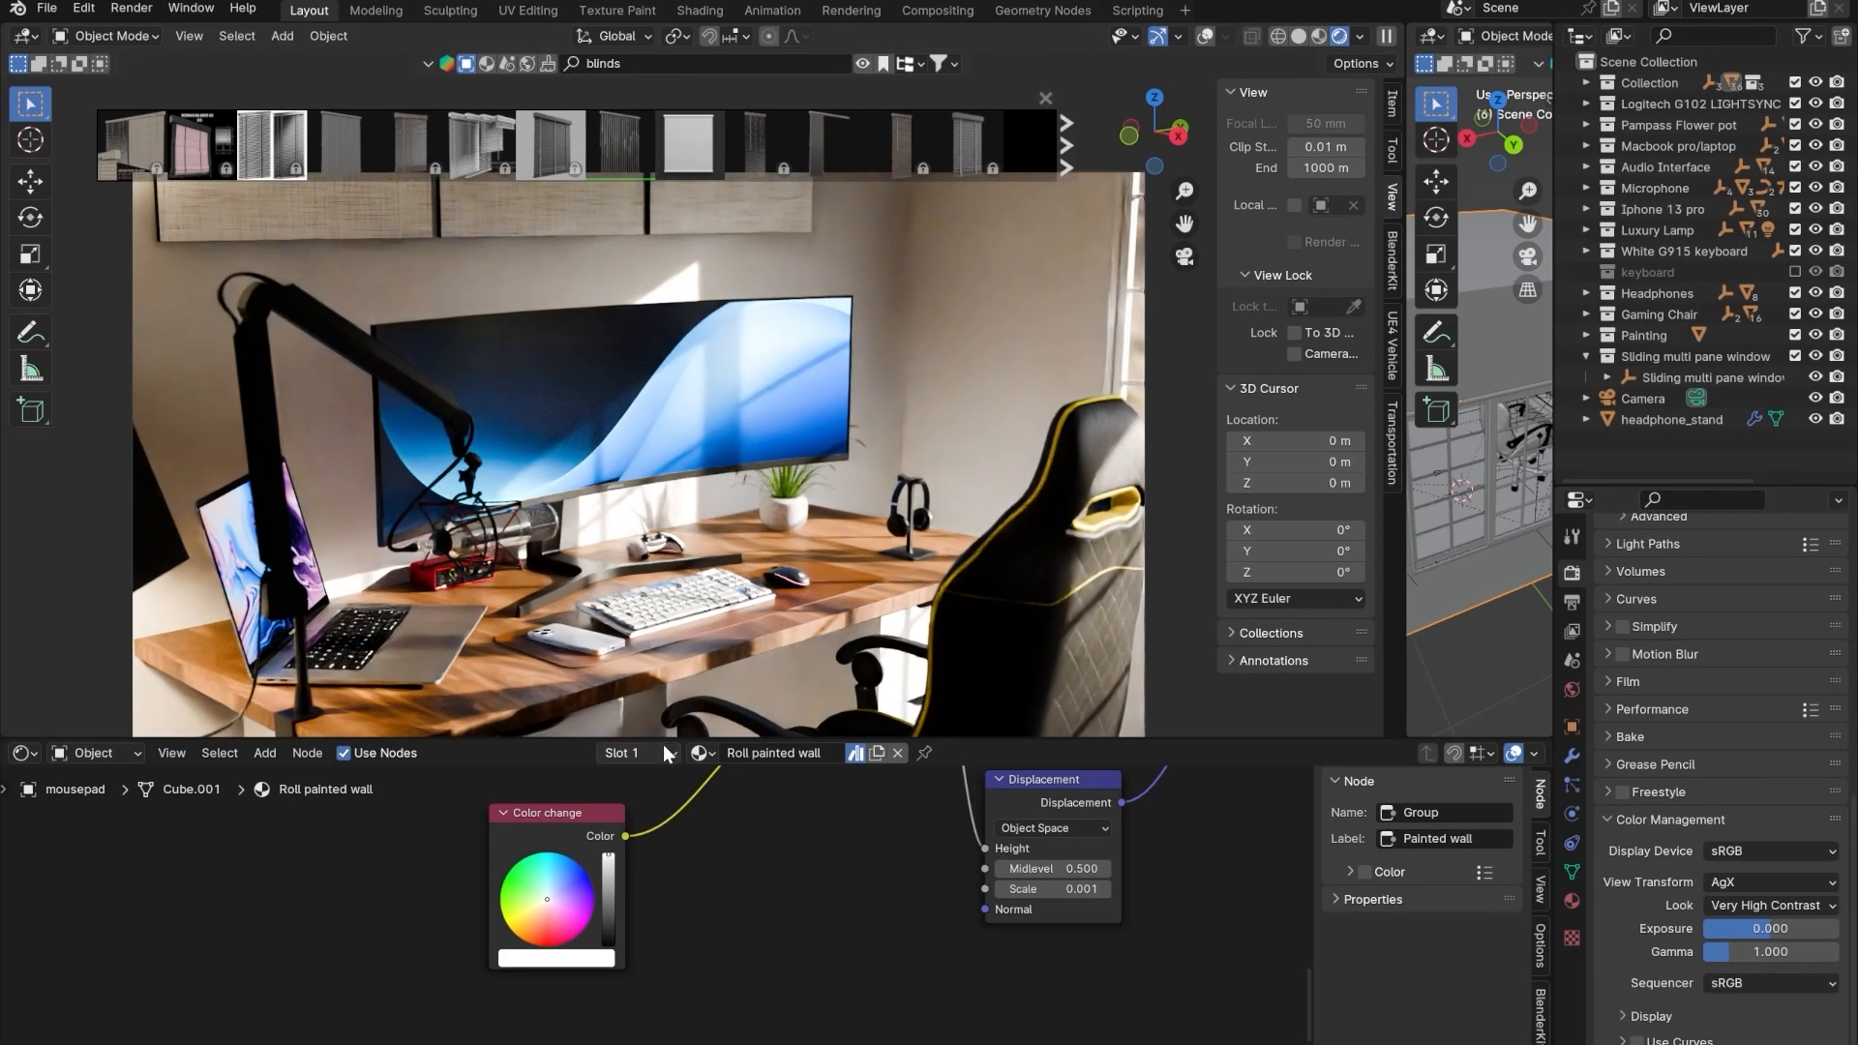
{"action": "left_click_drag", "start_coordinate": [664, 742], "coordinate": [666, 1026]}
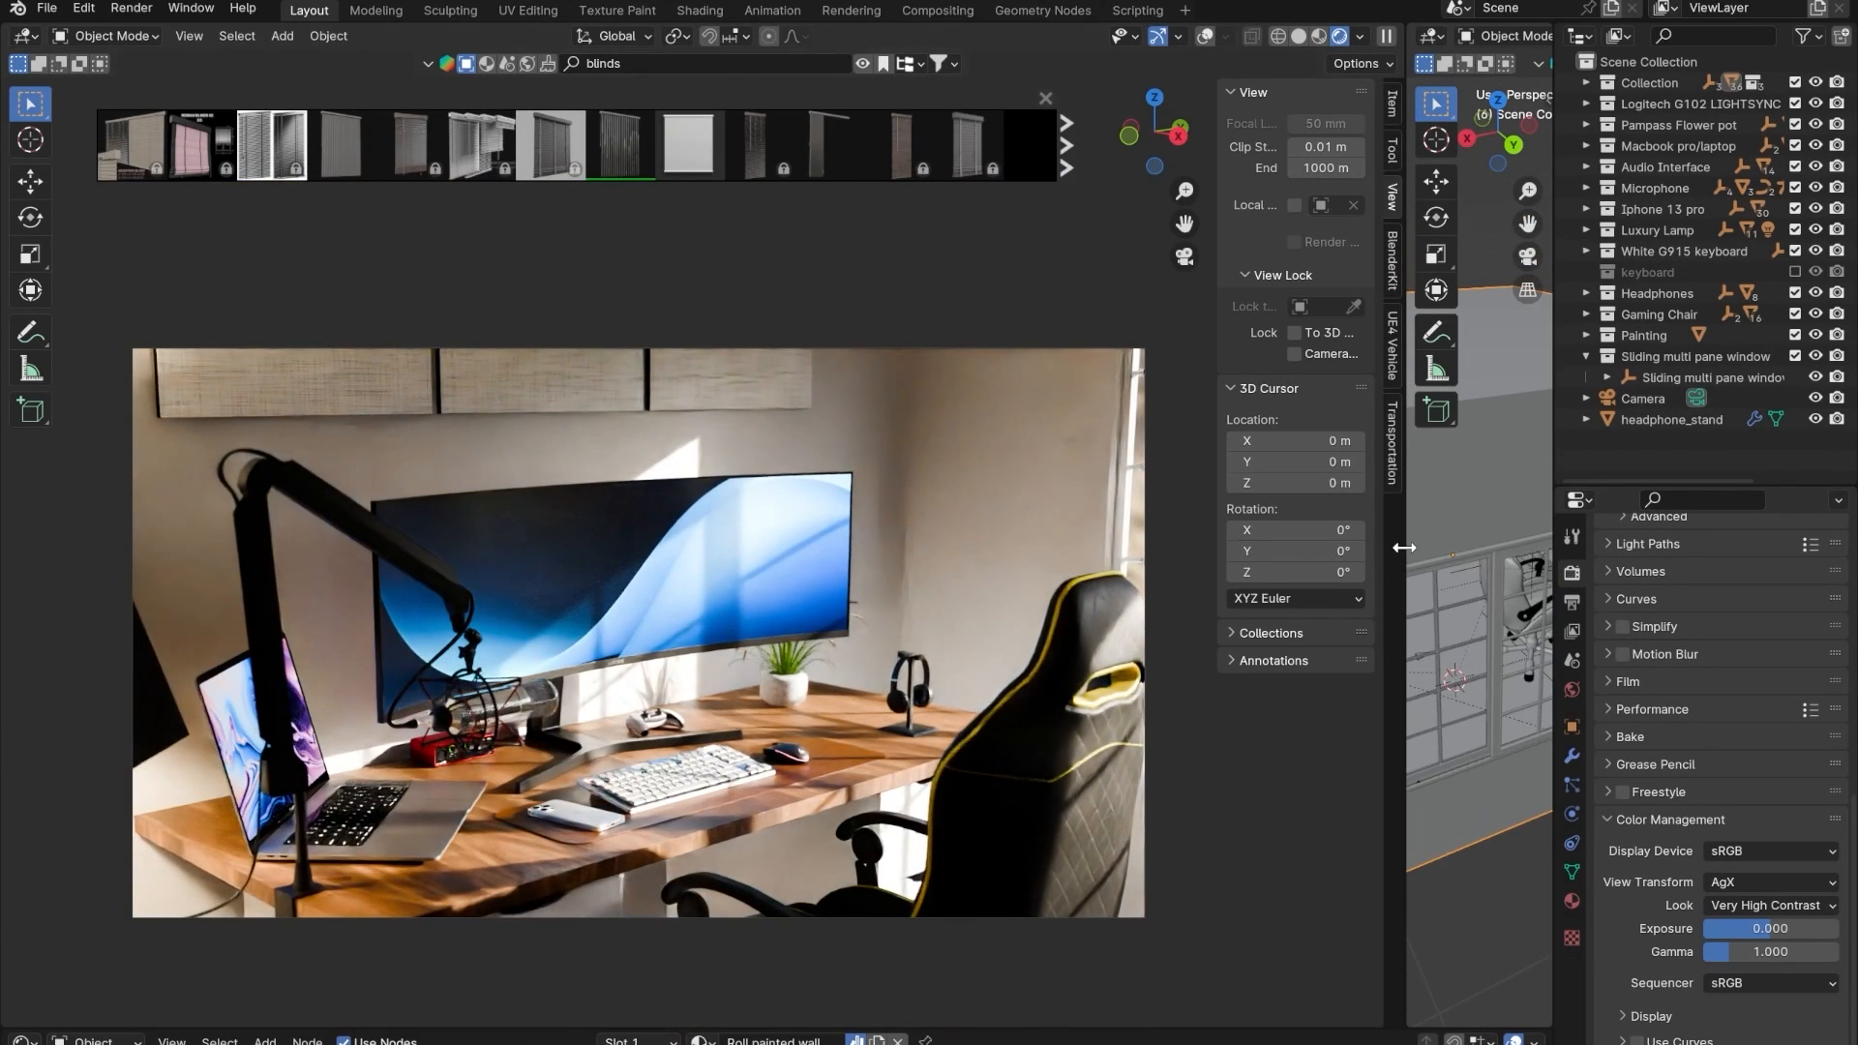
{"action": "left_click_drag", "start_coordinate": [1404, 548], "coordinate": [1523, 548]}
{"action": "scroll", "coordinate": [560, 612], "scroll_direction": "up", "scroll_amount": 1}
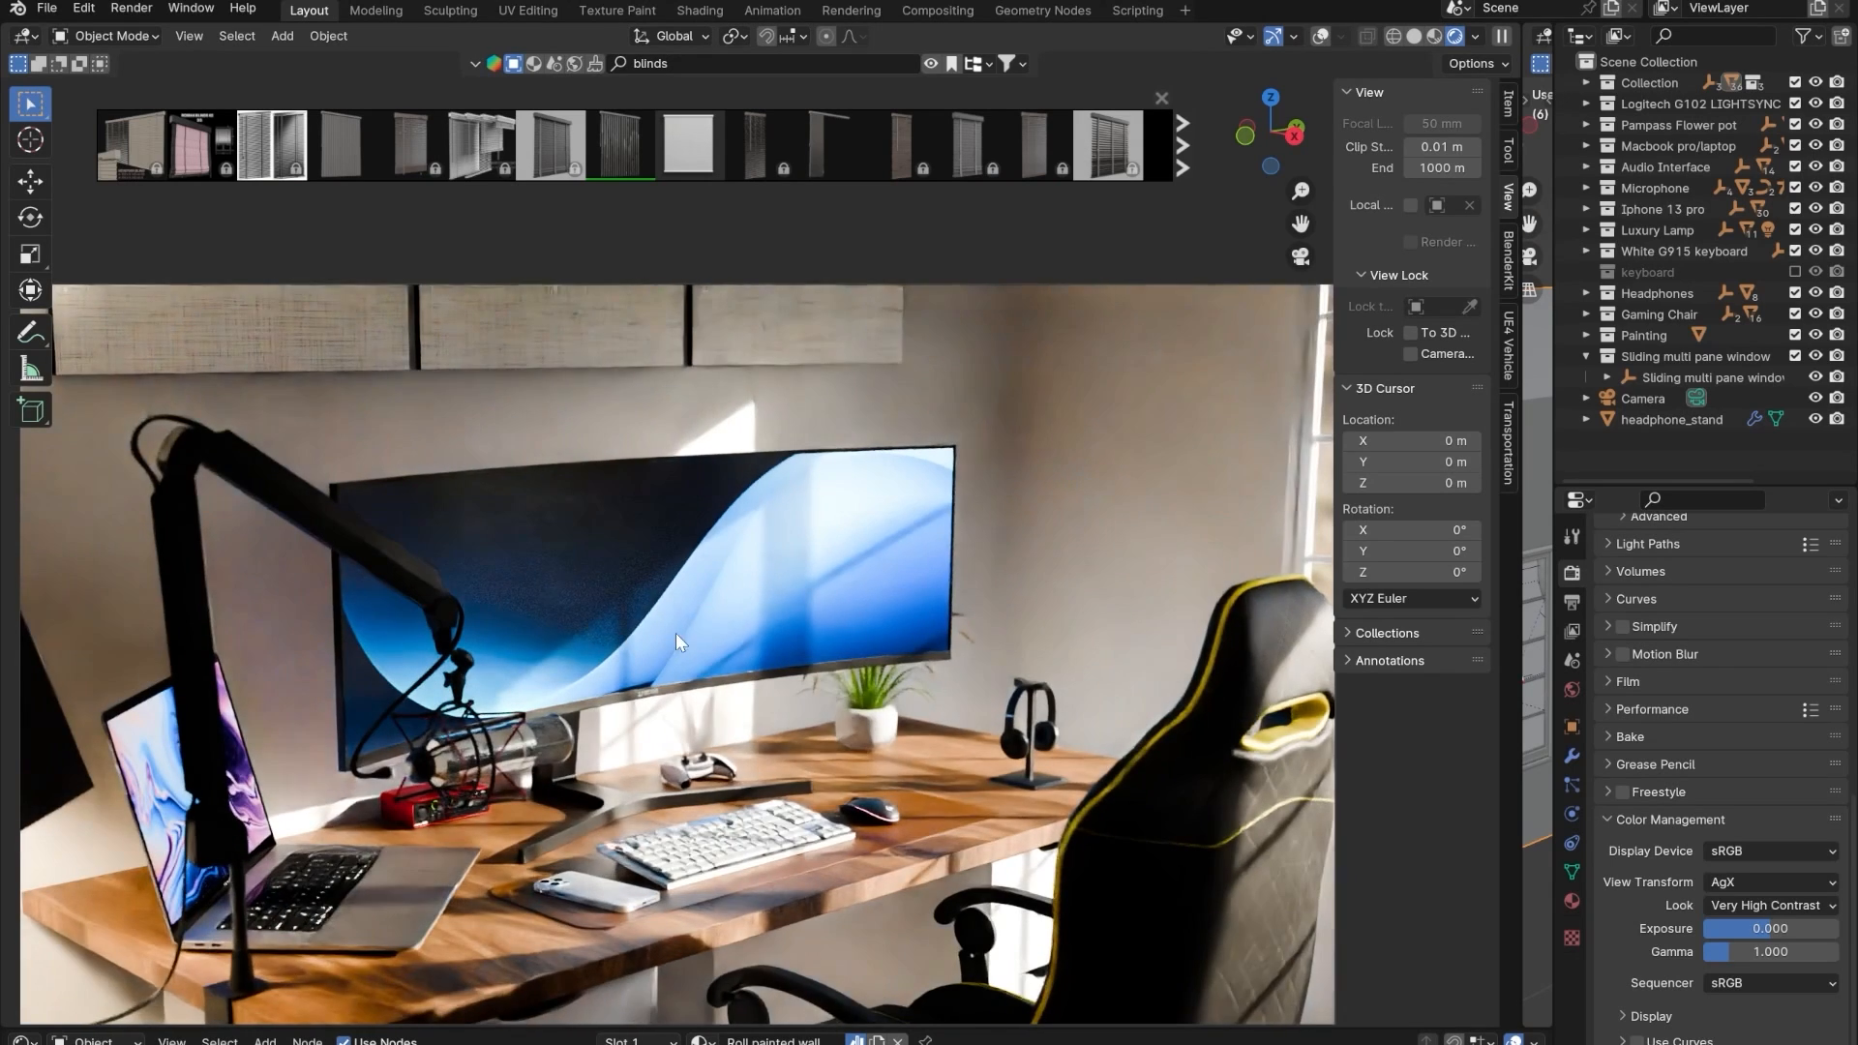
{"action": "middle_click_drag", "start_coordinate": [676, 633], "coordinate": [710, 547], "text": "shift"}
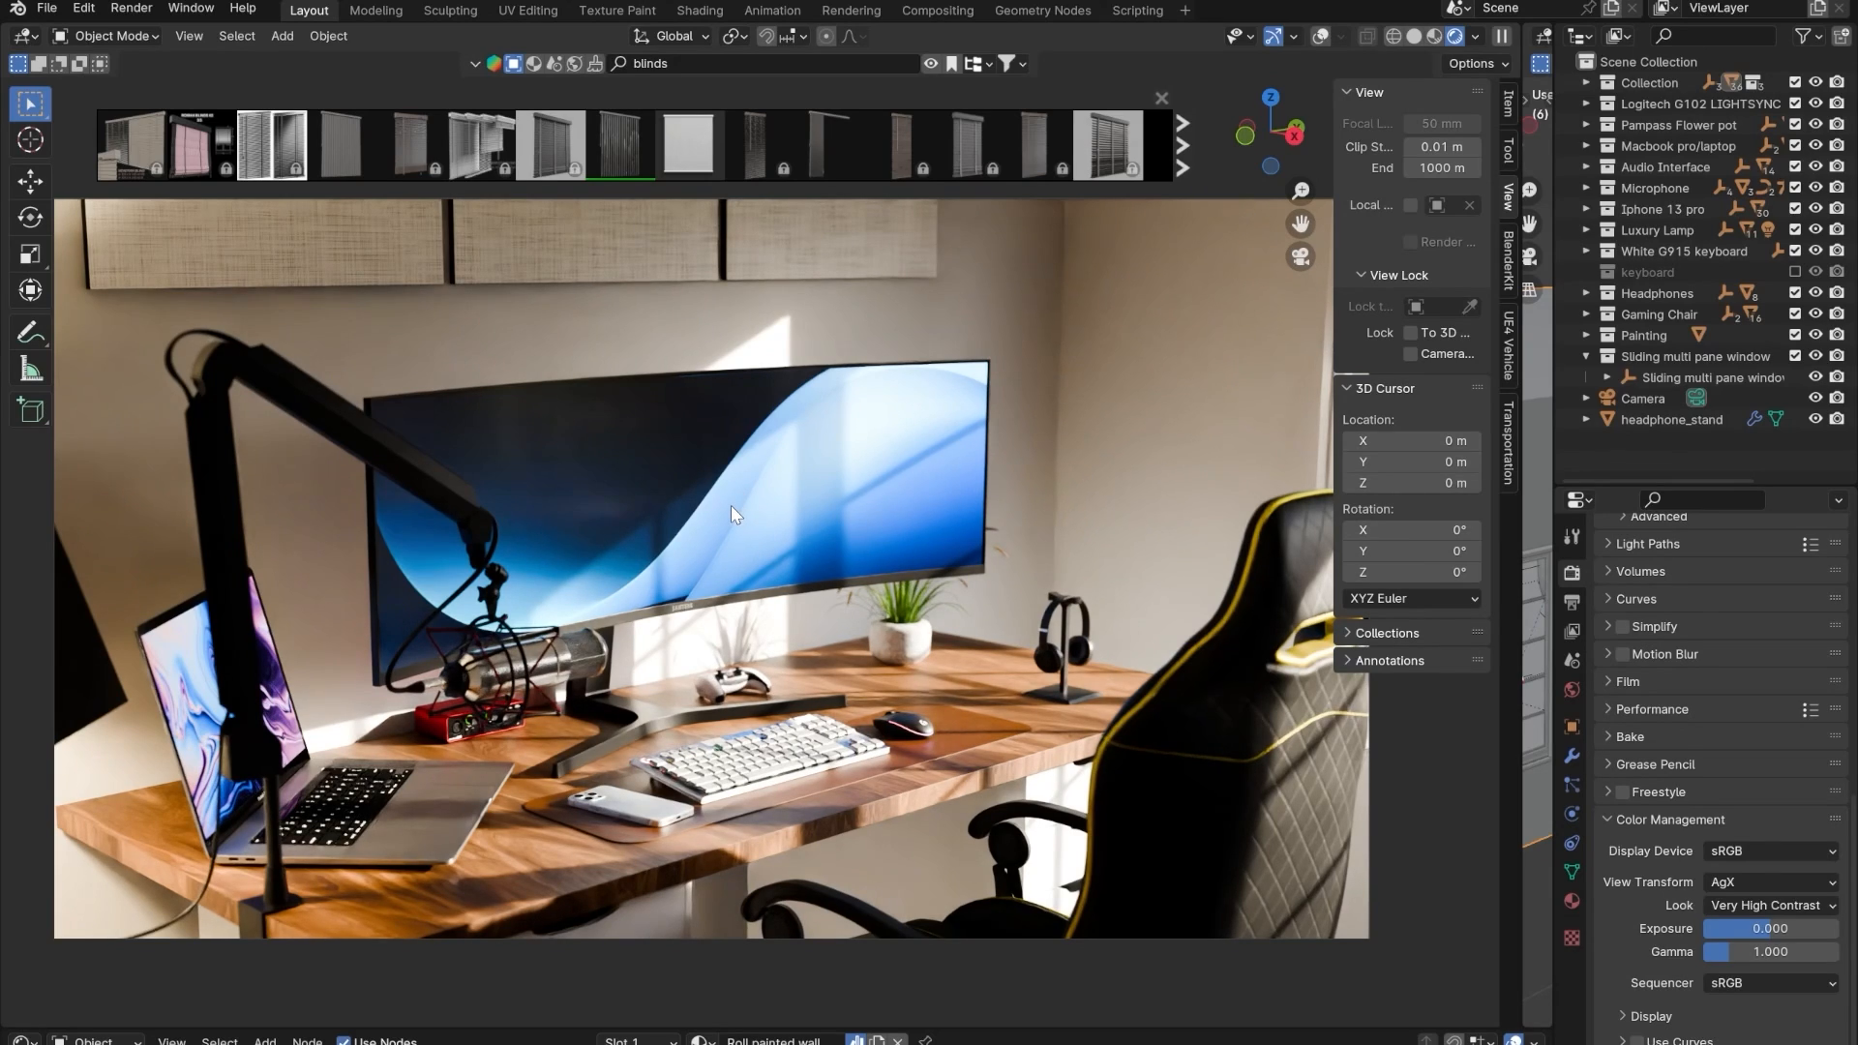
{"action": "scroll", "coordinate": [734, 555], "scroll_direction": "down", "scroll_amount": 1}
{"action": "scroll", "coordinate": [734, 554], "scroll_direction": "up", "scroll_amount": 1}
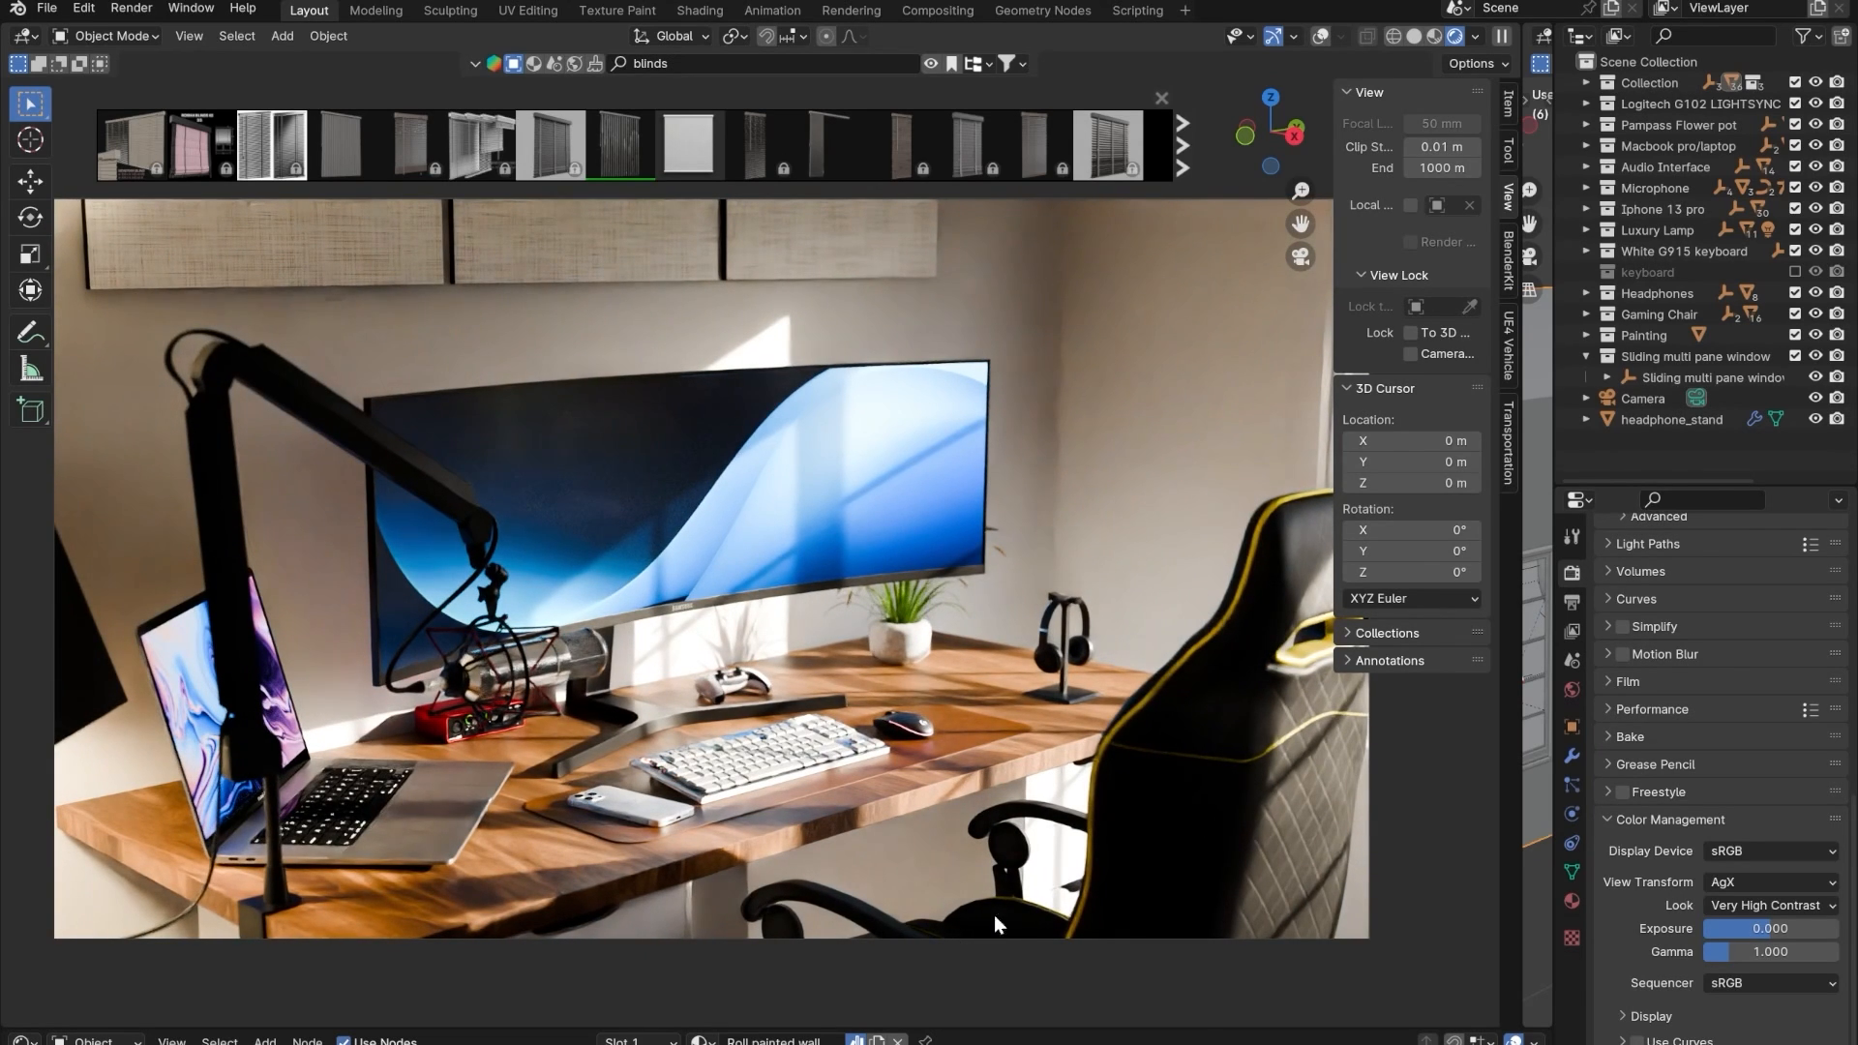
- Compare the rendered preview with the desk.png reference image and review the keyboard close-up in the anim video in Media Player
{"action": "left_click", "coordinate": [1355, 1044]}
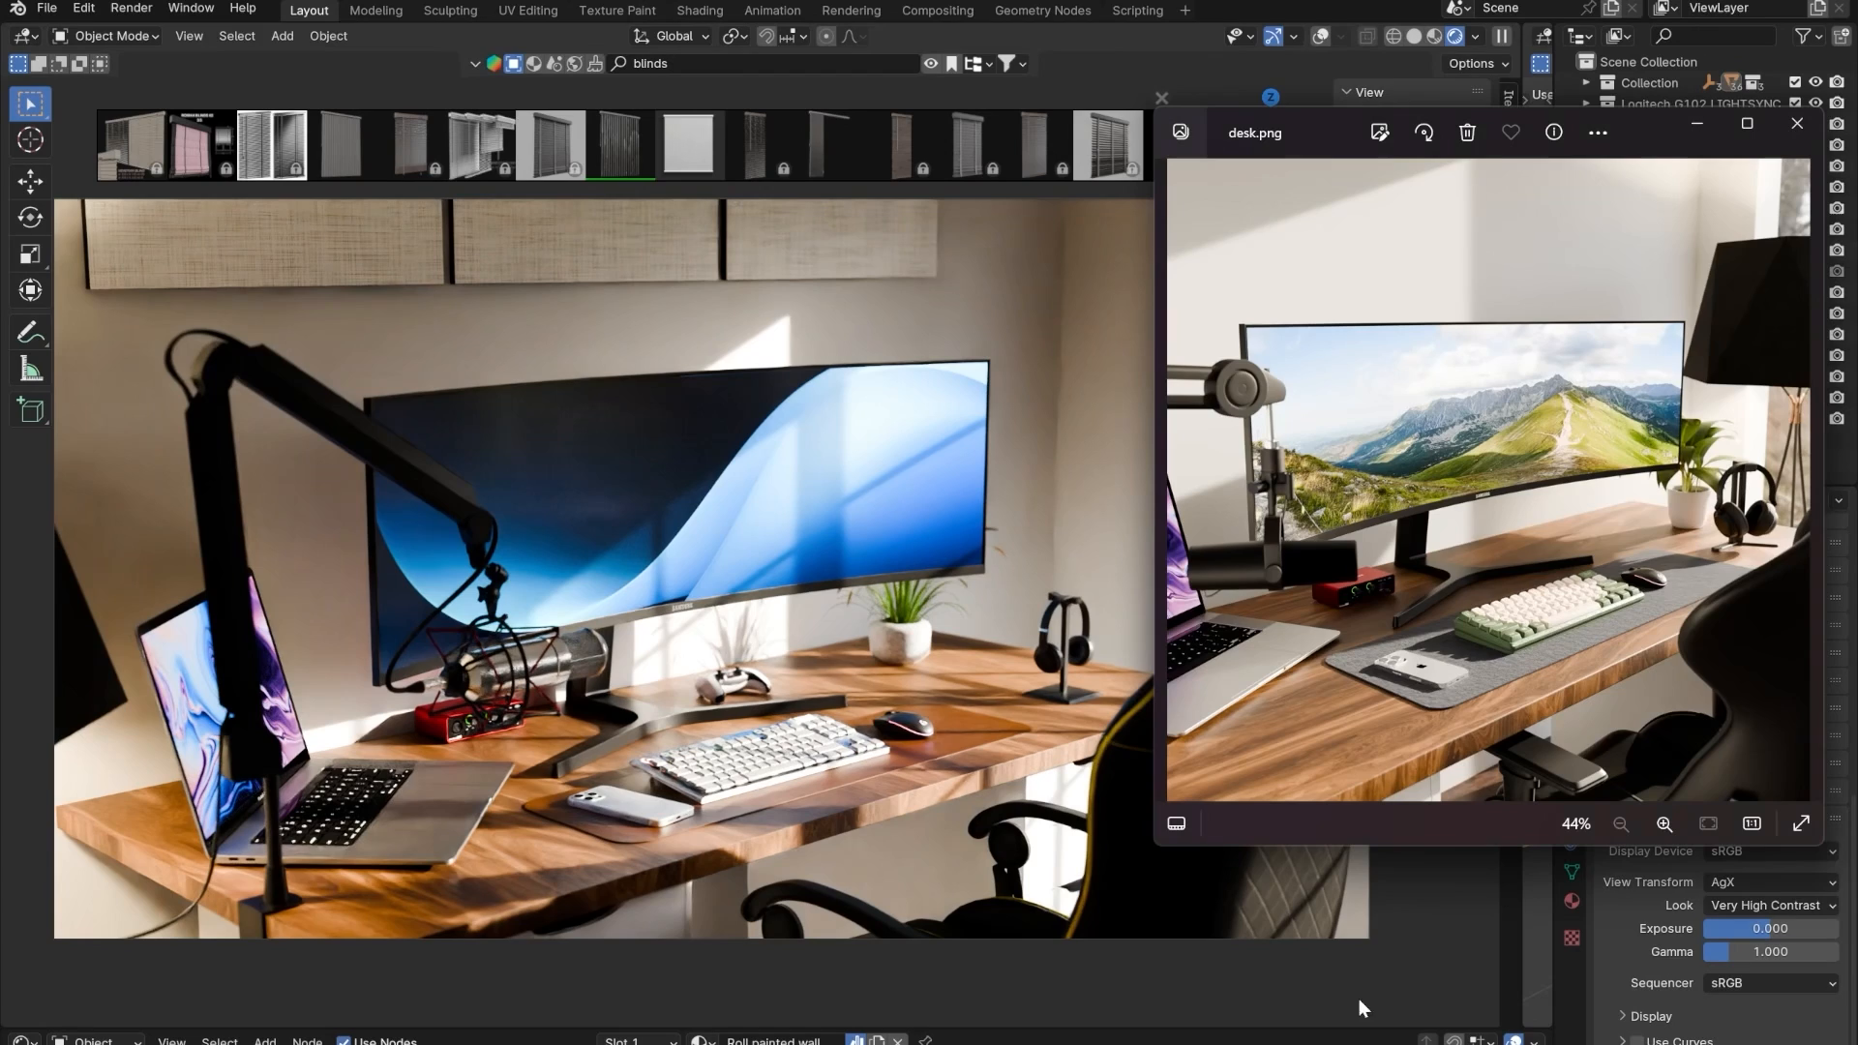
{"action": "key", "text": "alt+F4"}
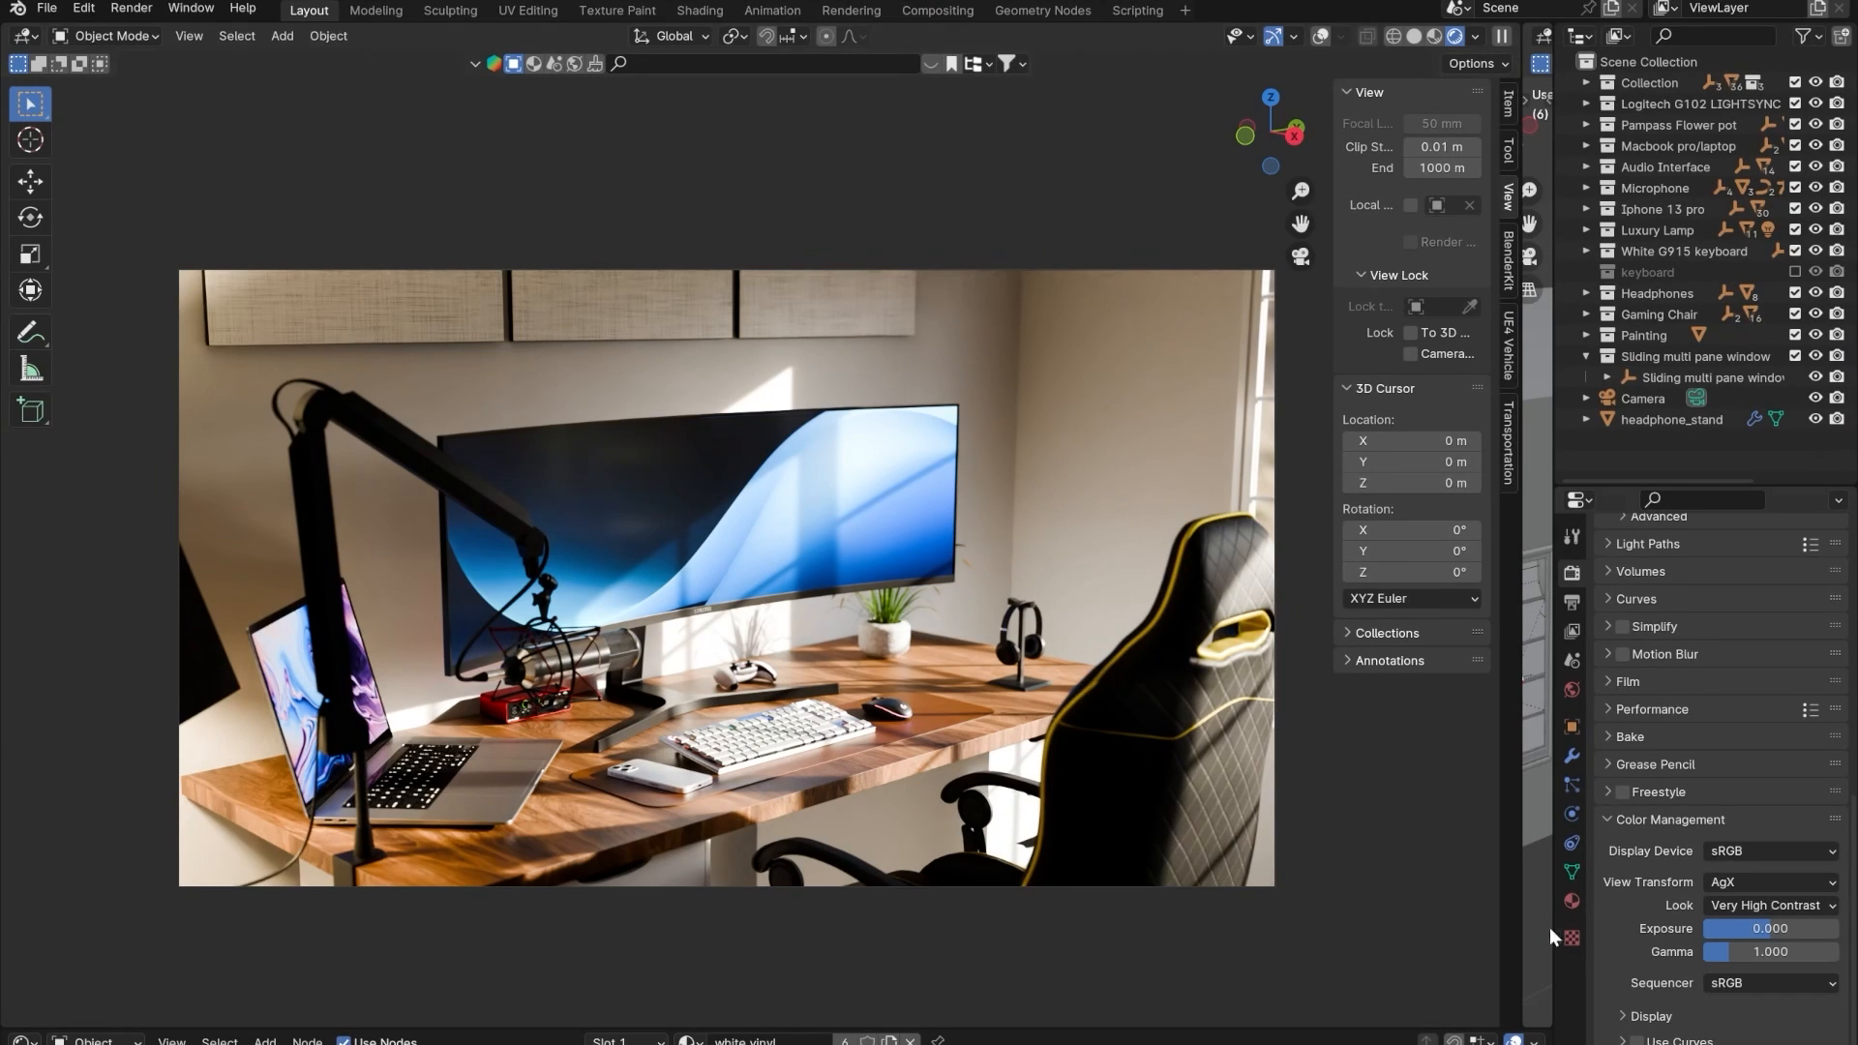
{"action": "key", "text": "super+d"}
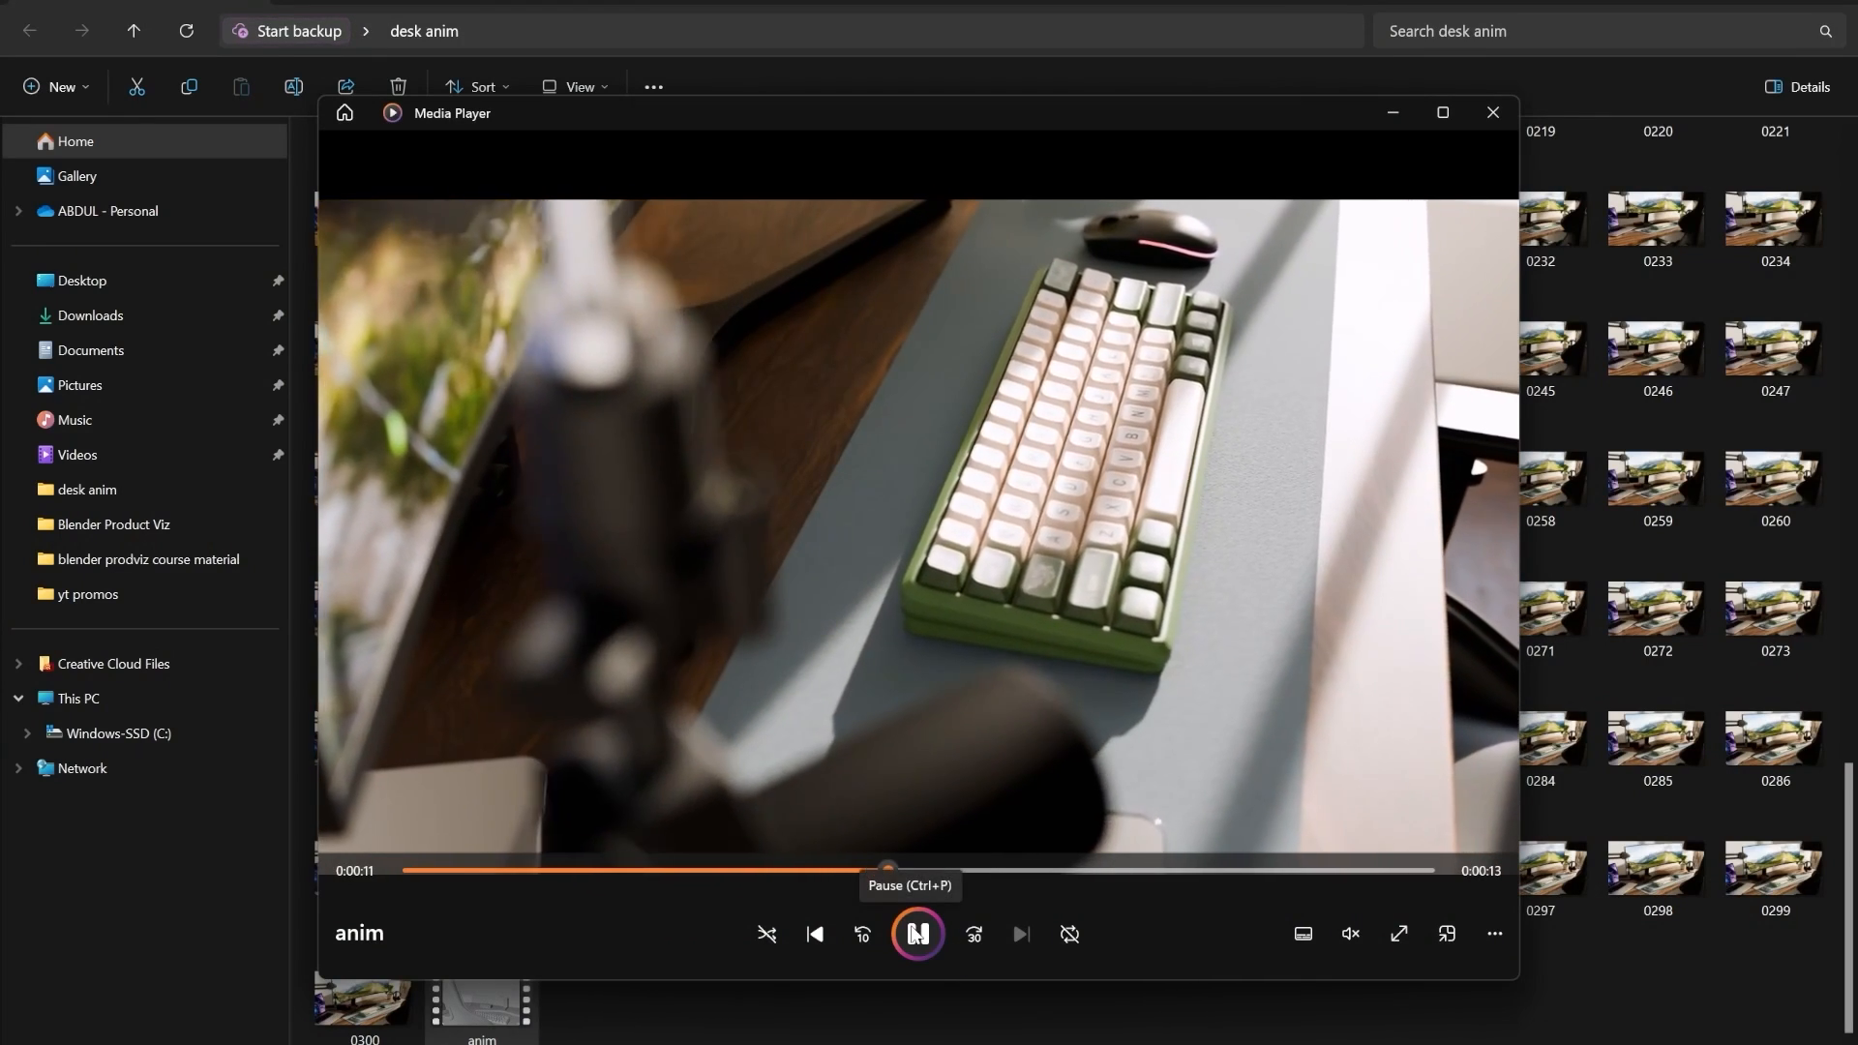
{"action": "left_click", "coordinate": [916, 934]}
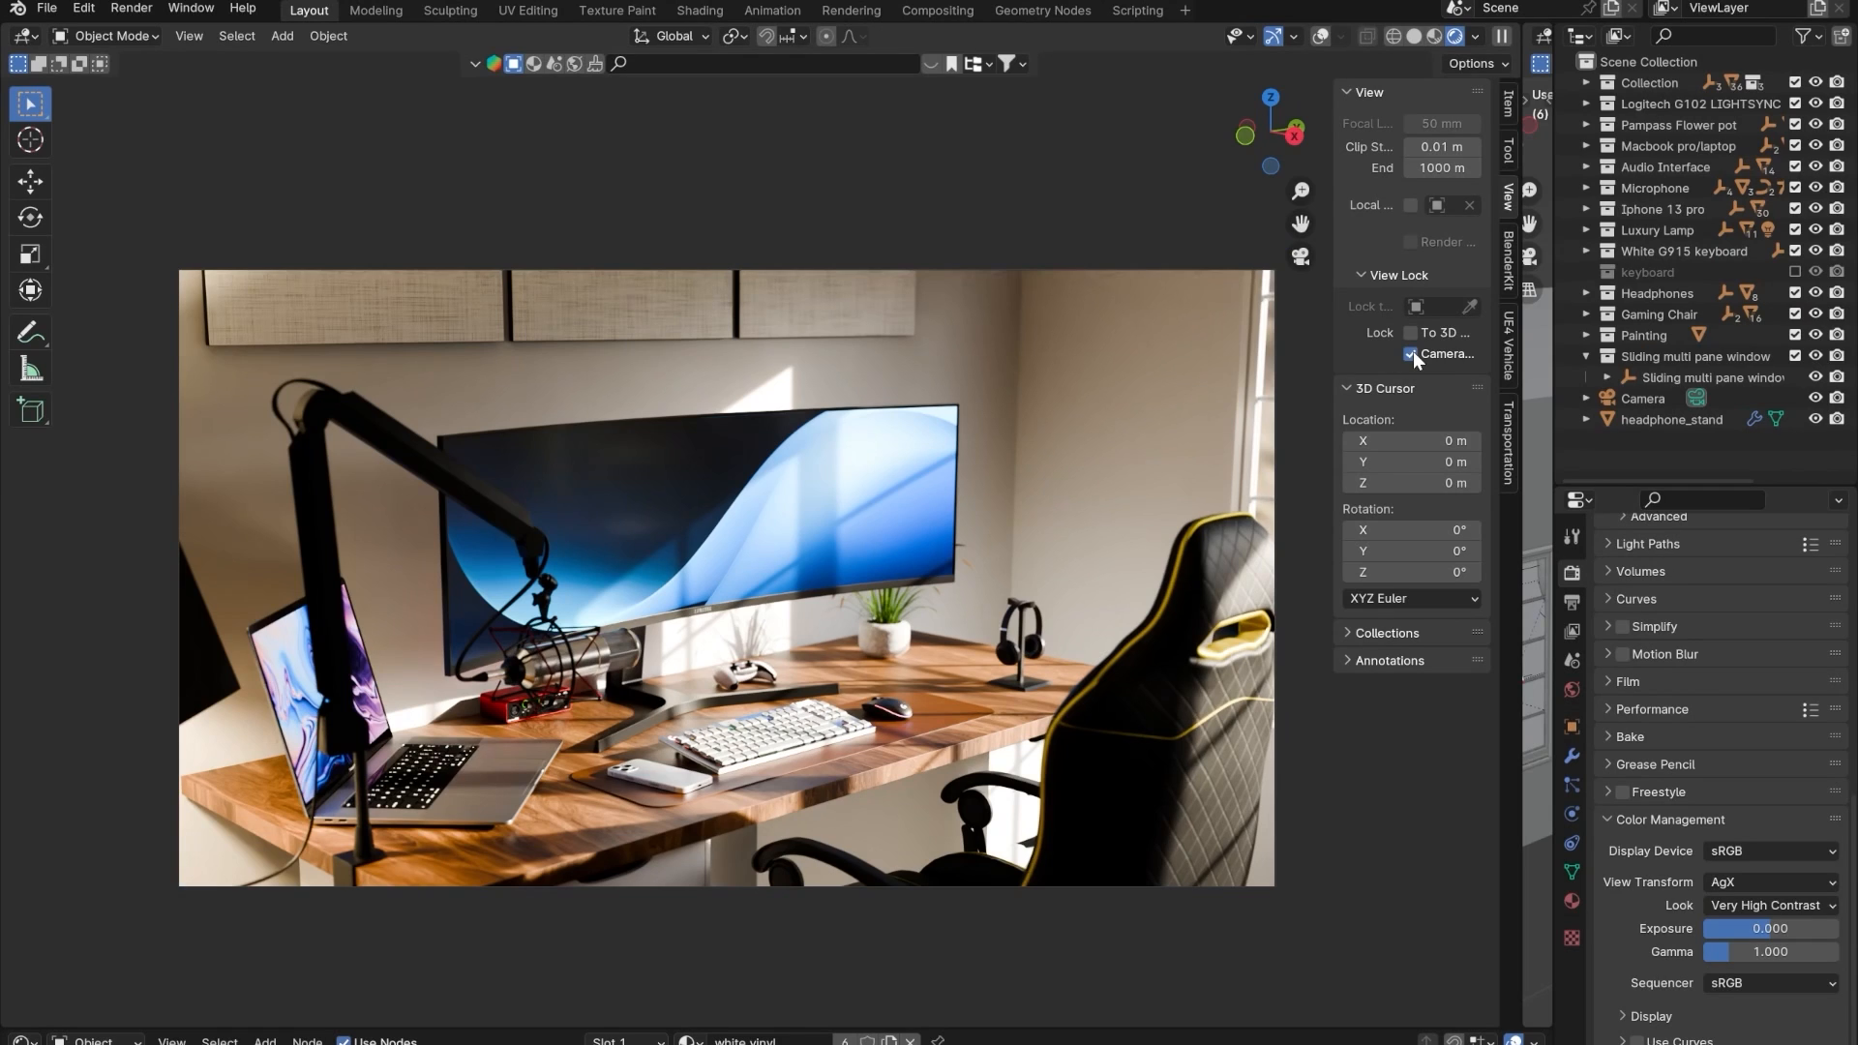
- Lock the camera to the view and move it in for an angled close-up of the white keyboard
{"action": "middle_click_drag", "start_coordinate": [641, 627], "coordinate": [765, 501]}
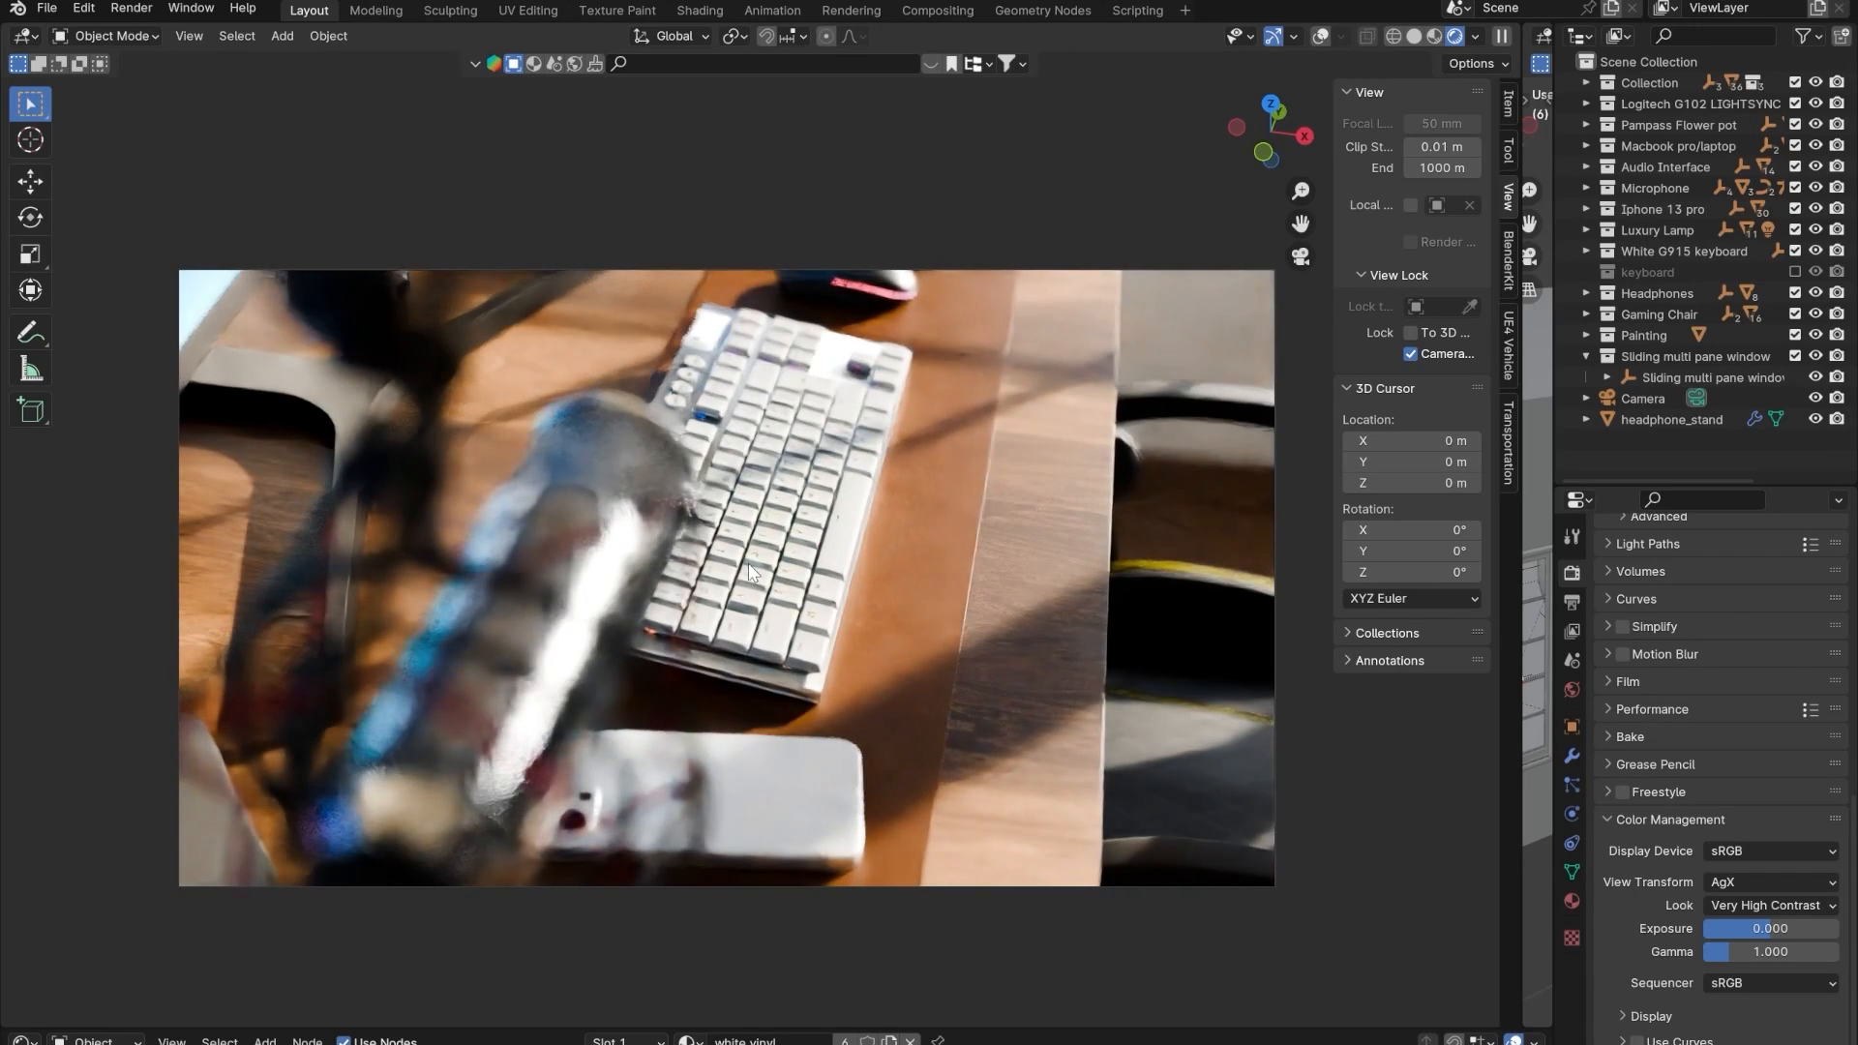
{"action": "middle_click_drag", "start_coordinate": [875, 532], "coordinate": [838, 578]}
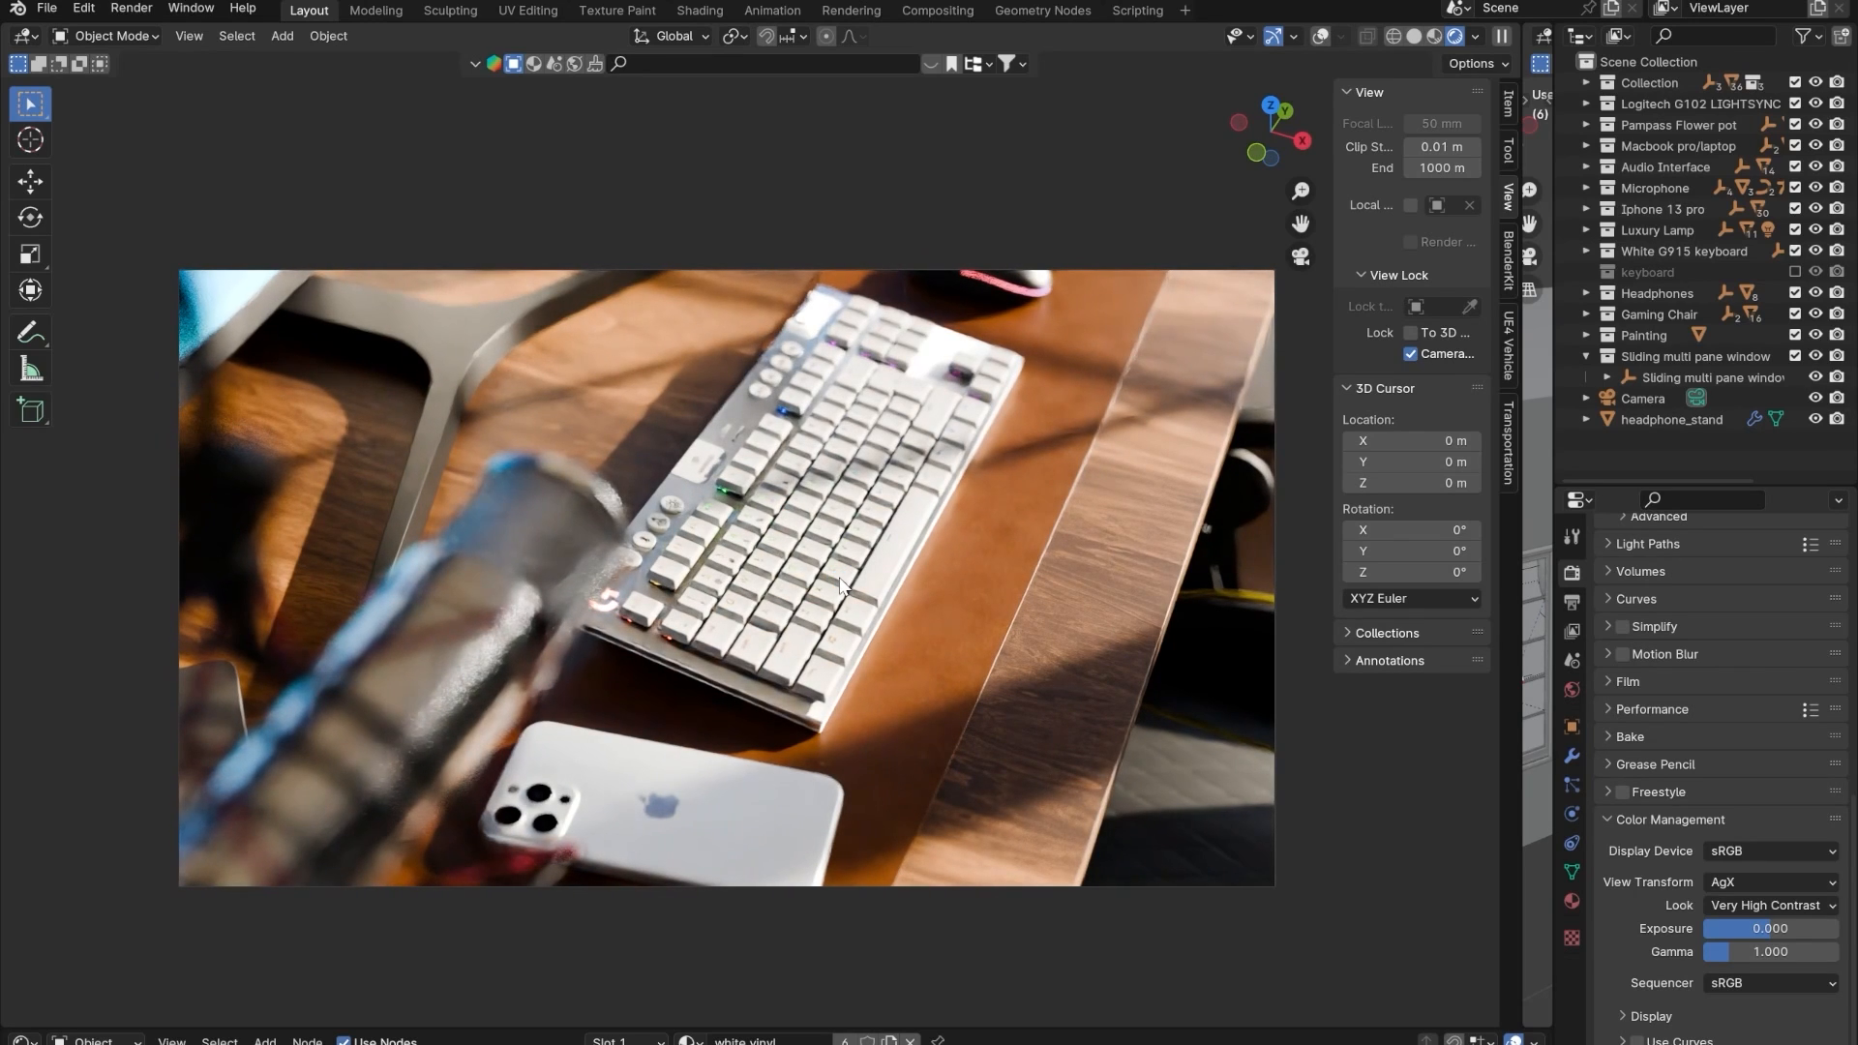
{"action": "scroll", "coordinate": [701, 587], "scroll_direction": "up", "scroll_amount": 3}
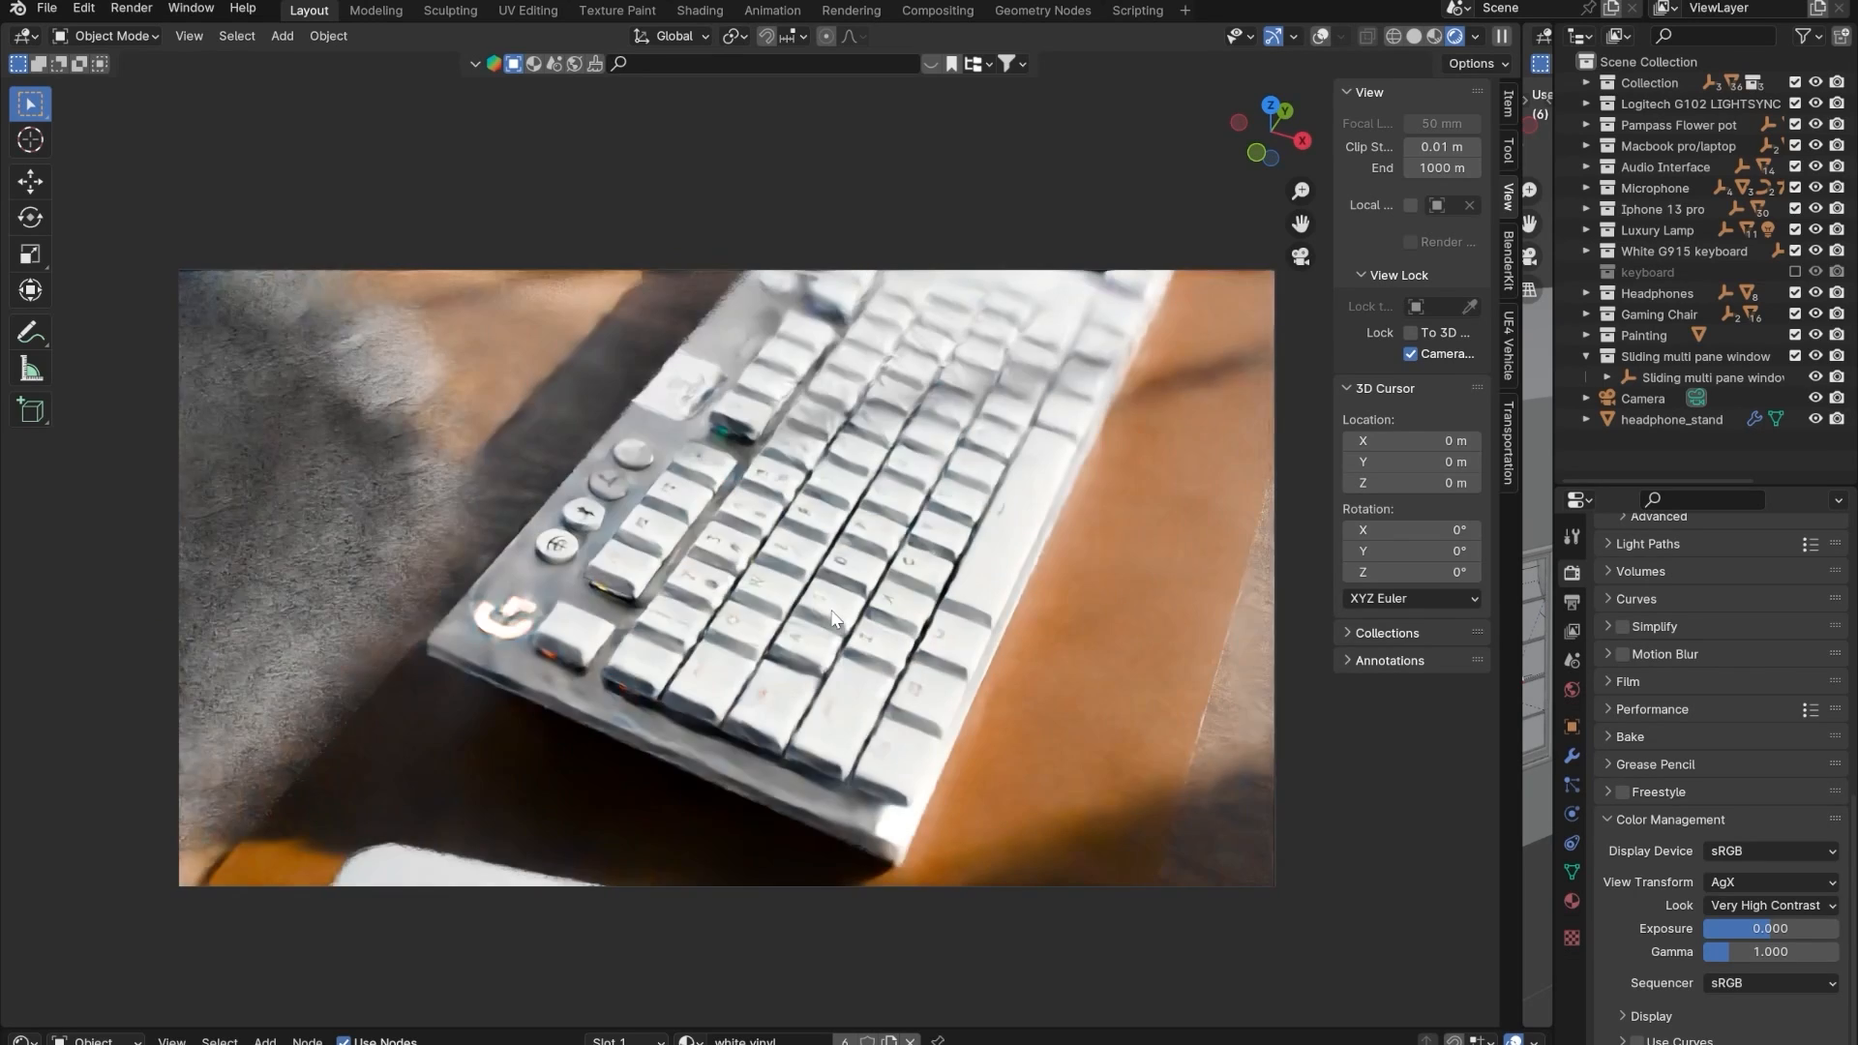
{"action": "middle_click_drag", "start_coordinate": [713, 654], "coordinate": [538, 681], "text": "shift"}
{"action": "left_click", "coordinate": [522, 709]}
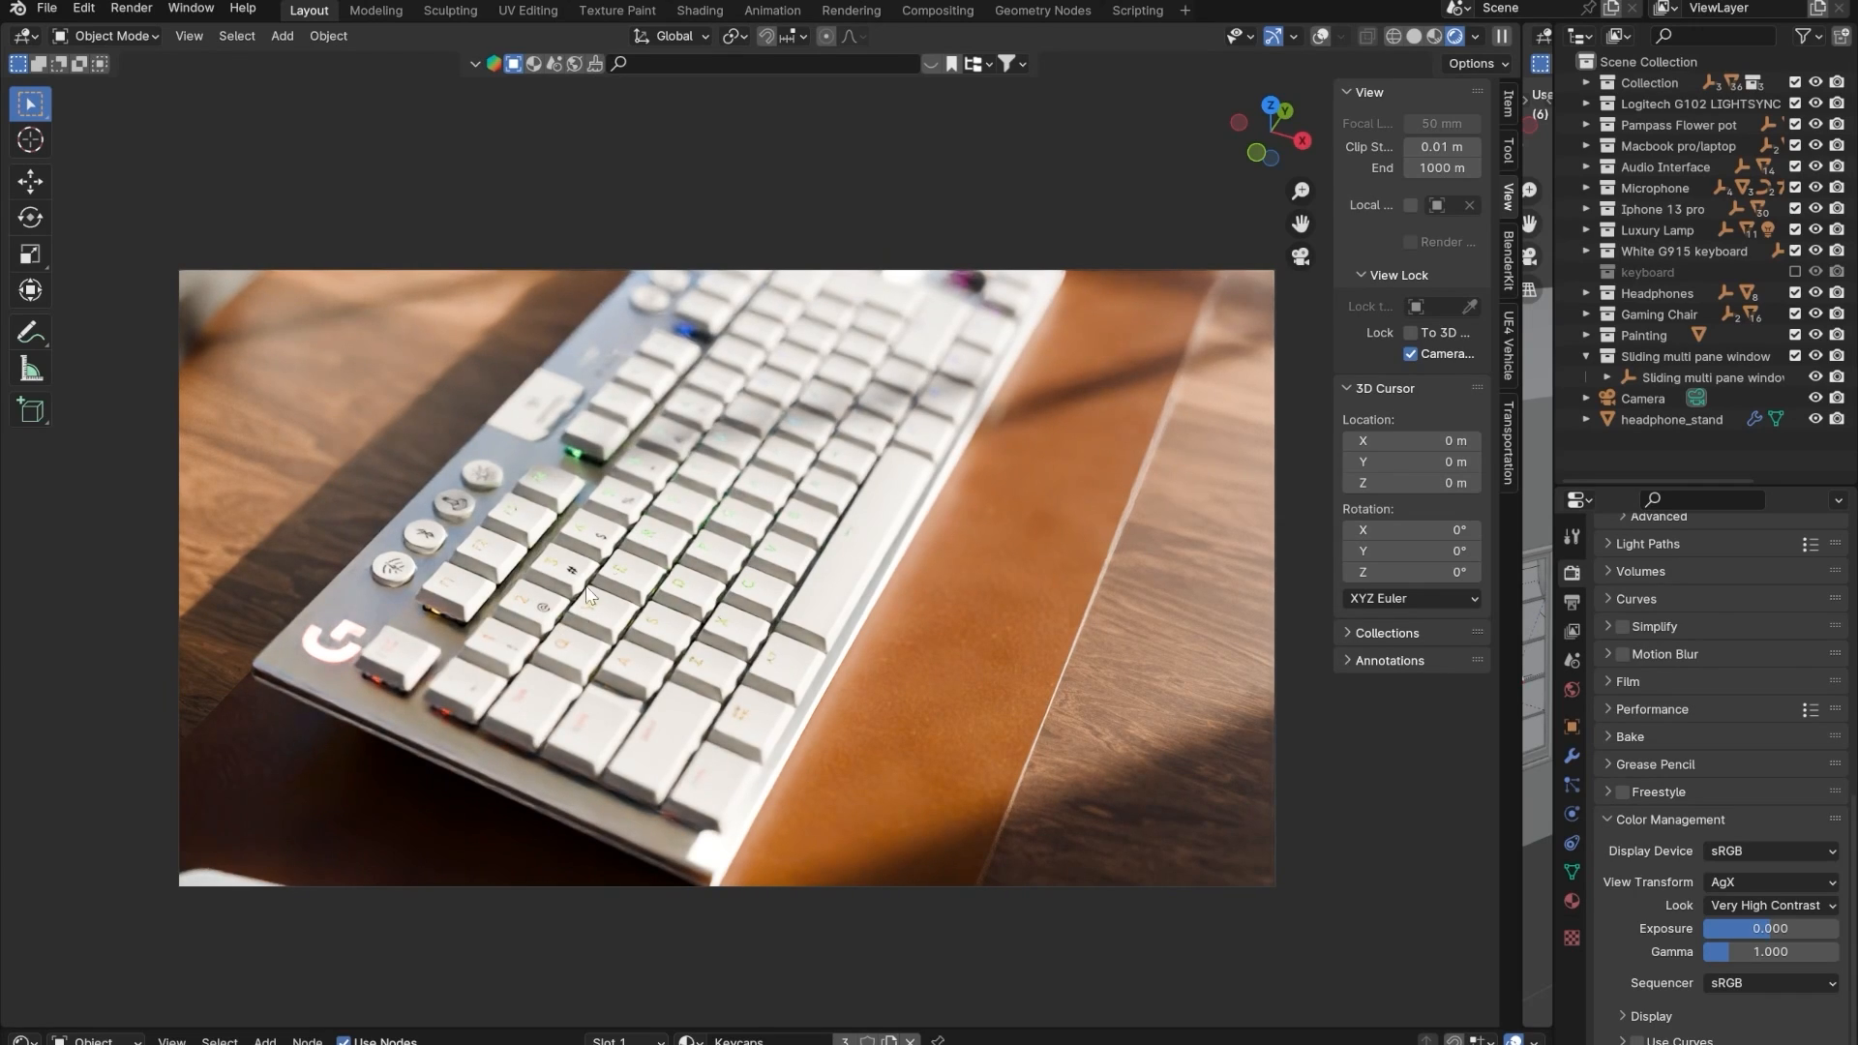
- Search the BlenderKit model library for "keyboard"
{"action": "left_click", "coordinate": [662, 66]}
{"action": "type", "text": "keyboard"}
{"action": "key", "text": "Return"}
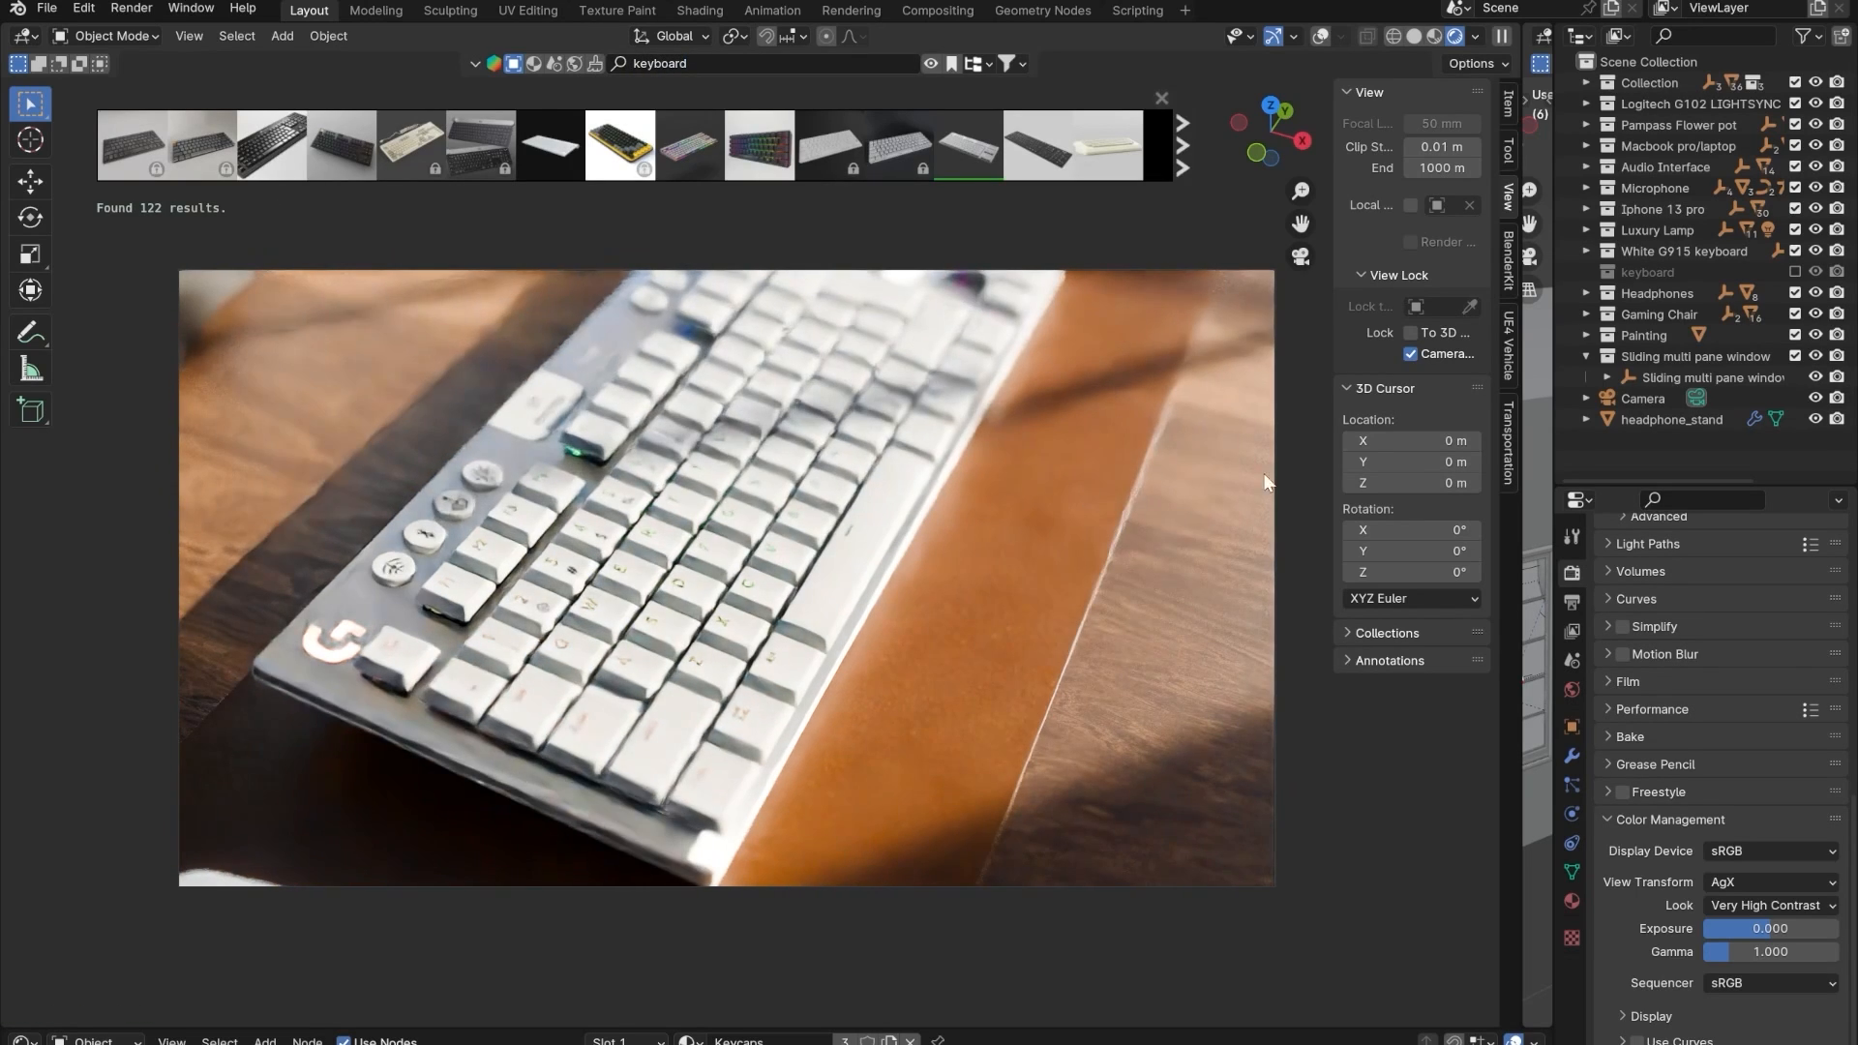
- Delete all White G915 keyboard objects with viewport overlays shown, along with their collection
{"action": "right_click", "coordinate": [1676, 252]}
{"action": "left_click", "coordinate": [1488, 410]}
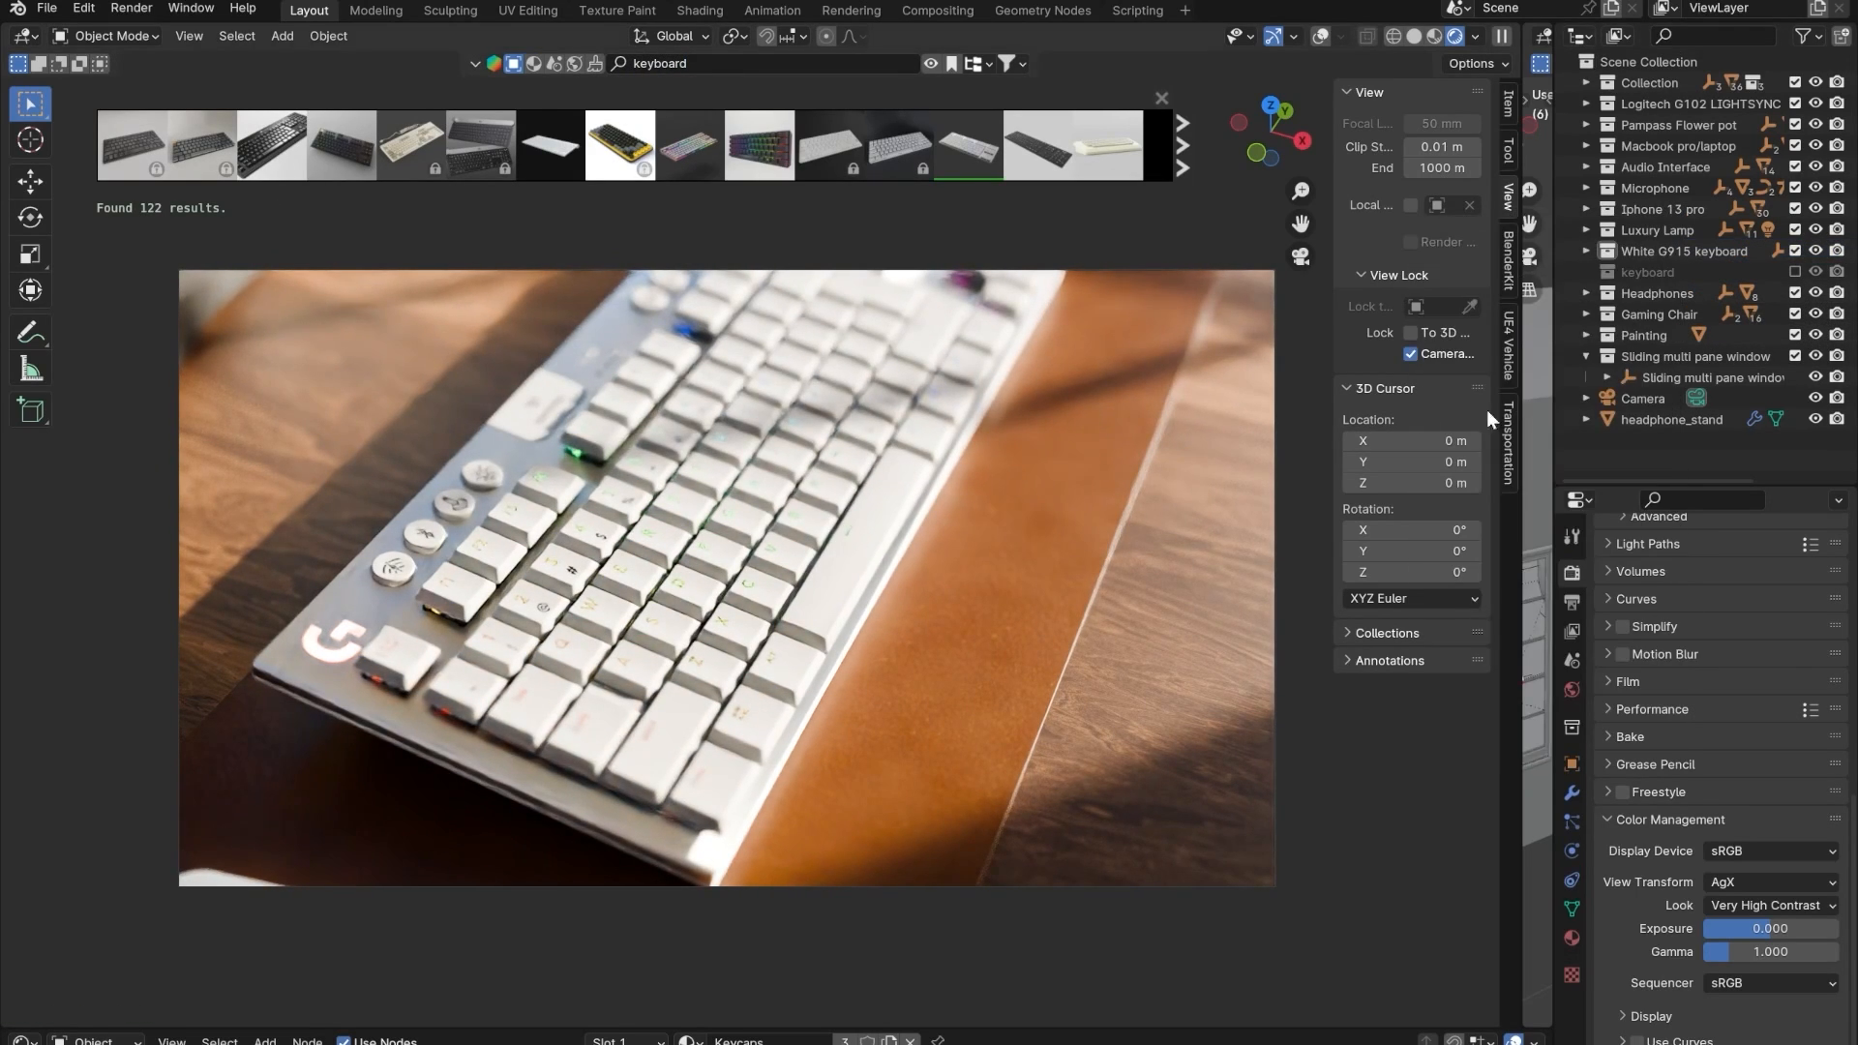
{"action": "left_click", "coordinate": [1320, 37]}
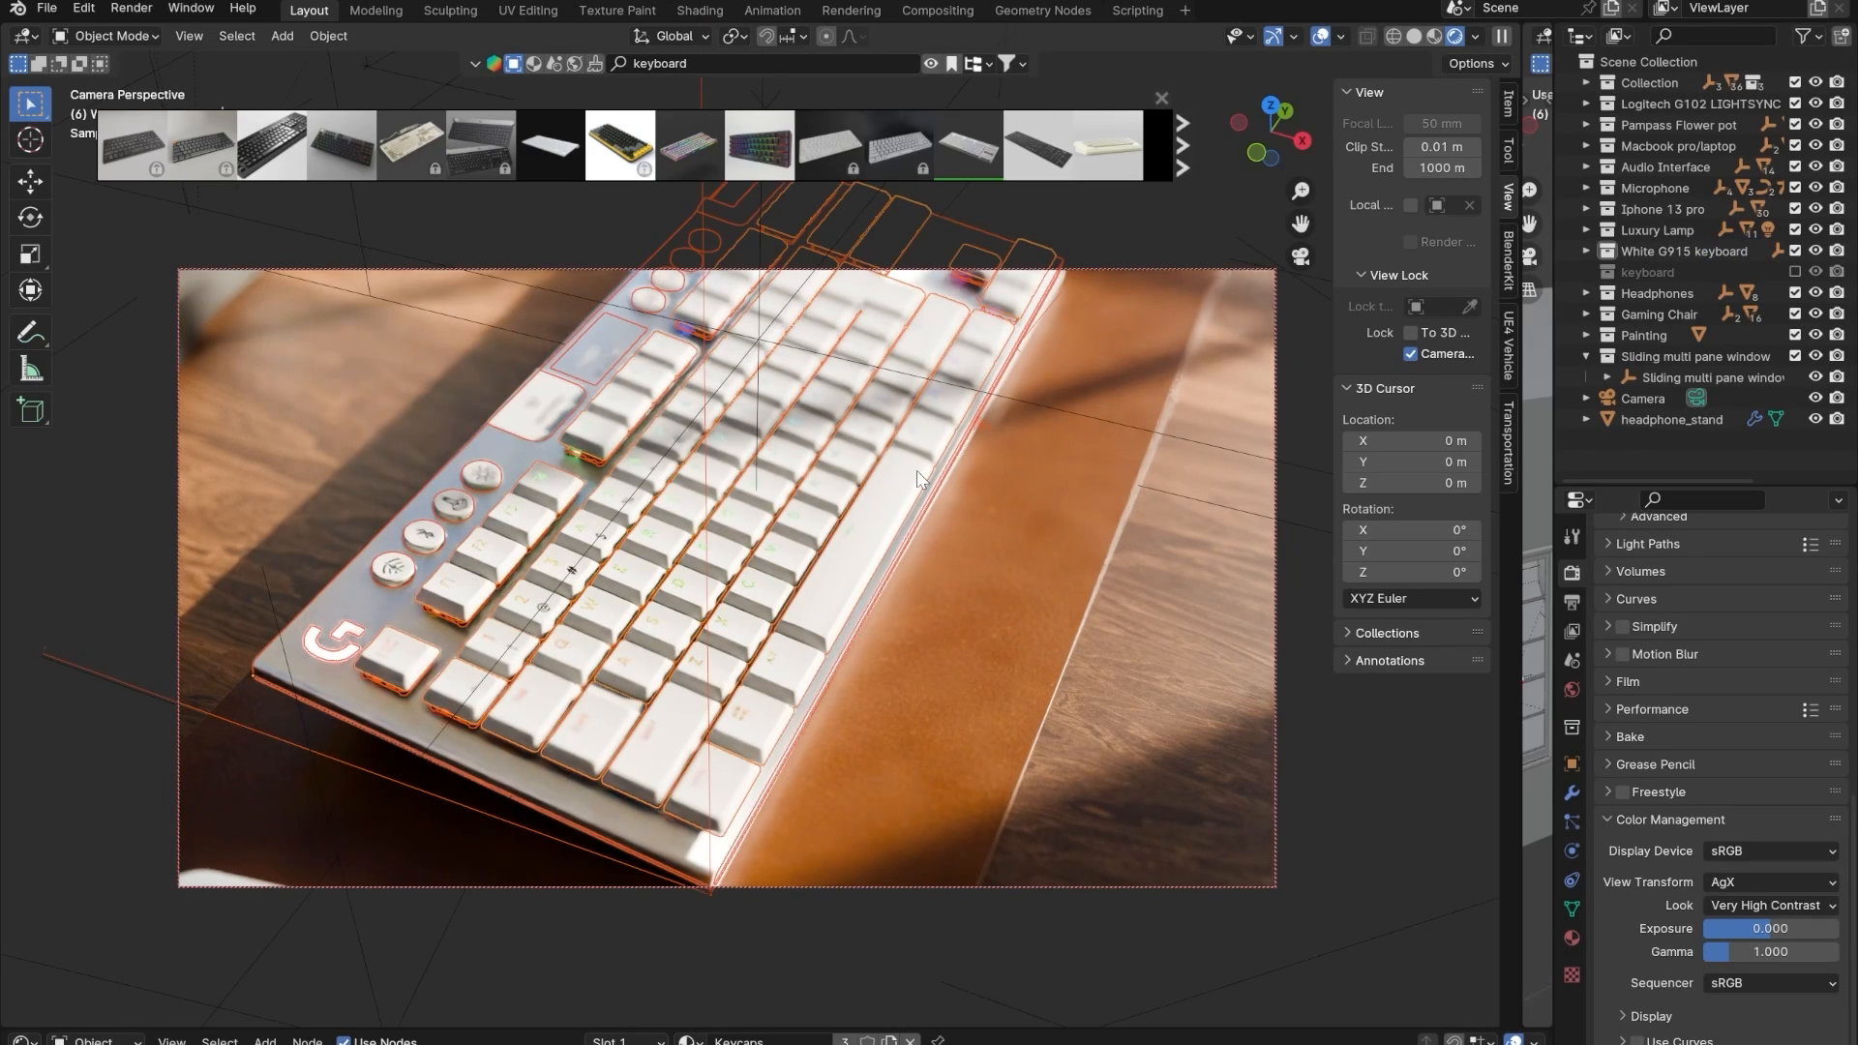
{"action": "key", "text": "Delete"}
{"action": "scroll", "coordinate": [865, 461], "scroll_direction": "down", "scroll_amount": 3}
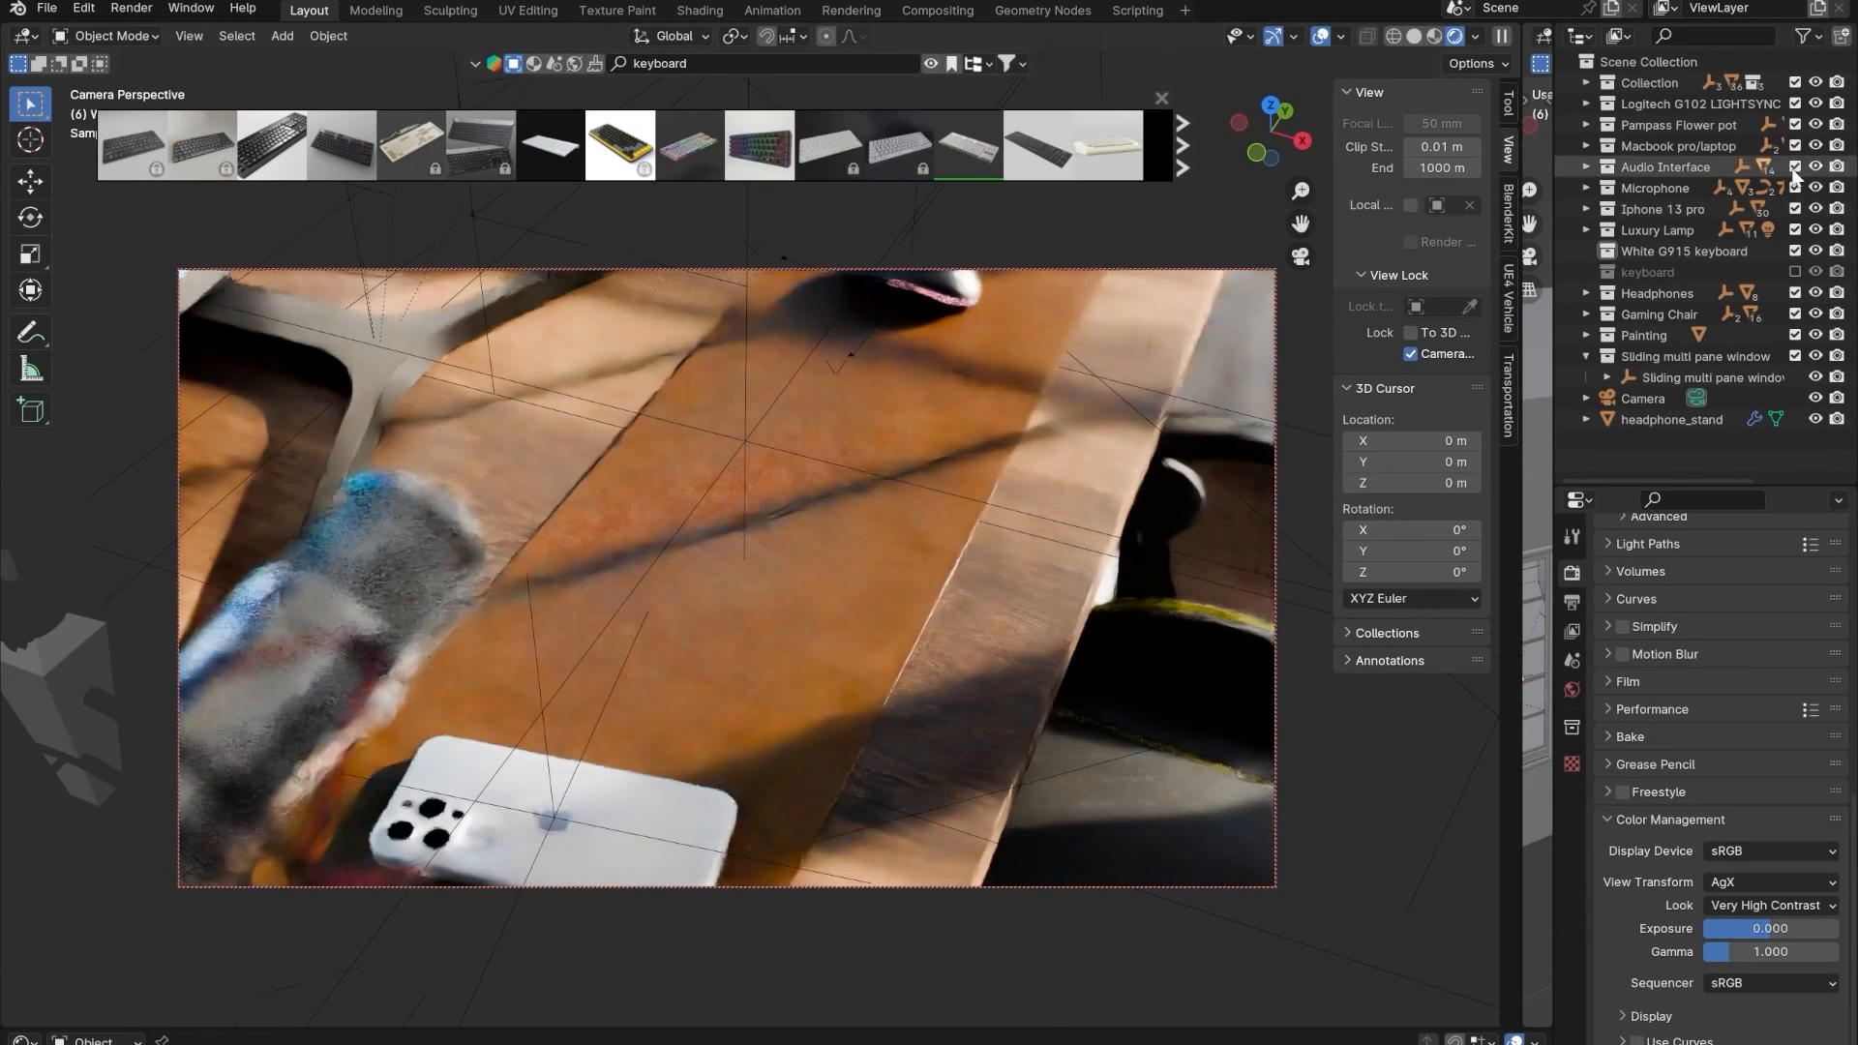
{"action": "left_click", "coordinate": [1646, 248]}
{"action": "key", "text": "Delete"}
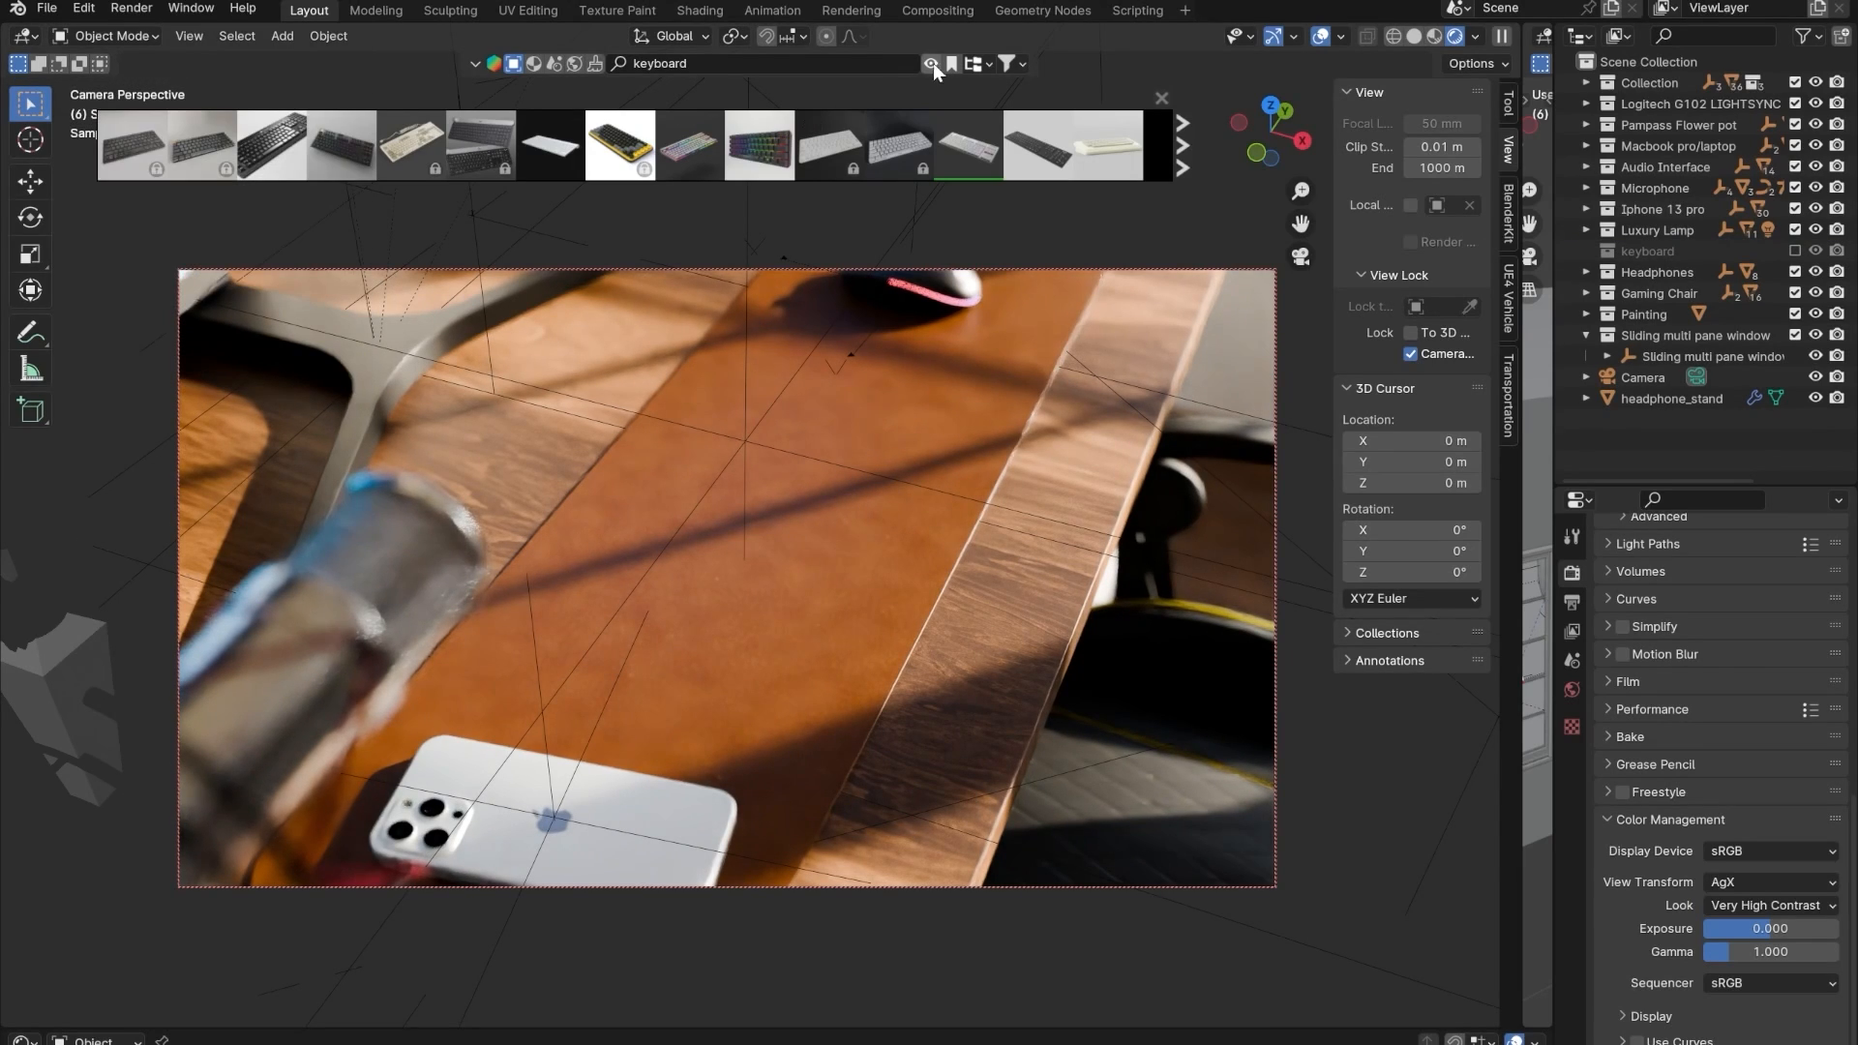
- Enable the Free first filter for the BlenderKit keyboard model search
{"action": "mouse_move", "coordinate": [344, 152]}
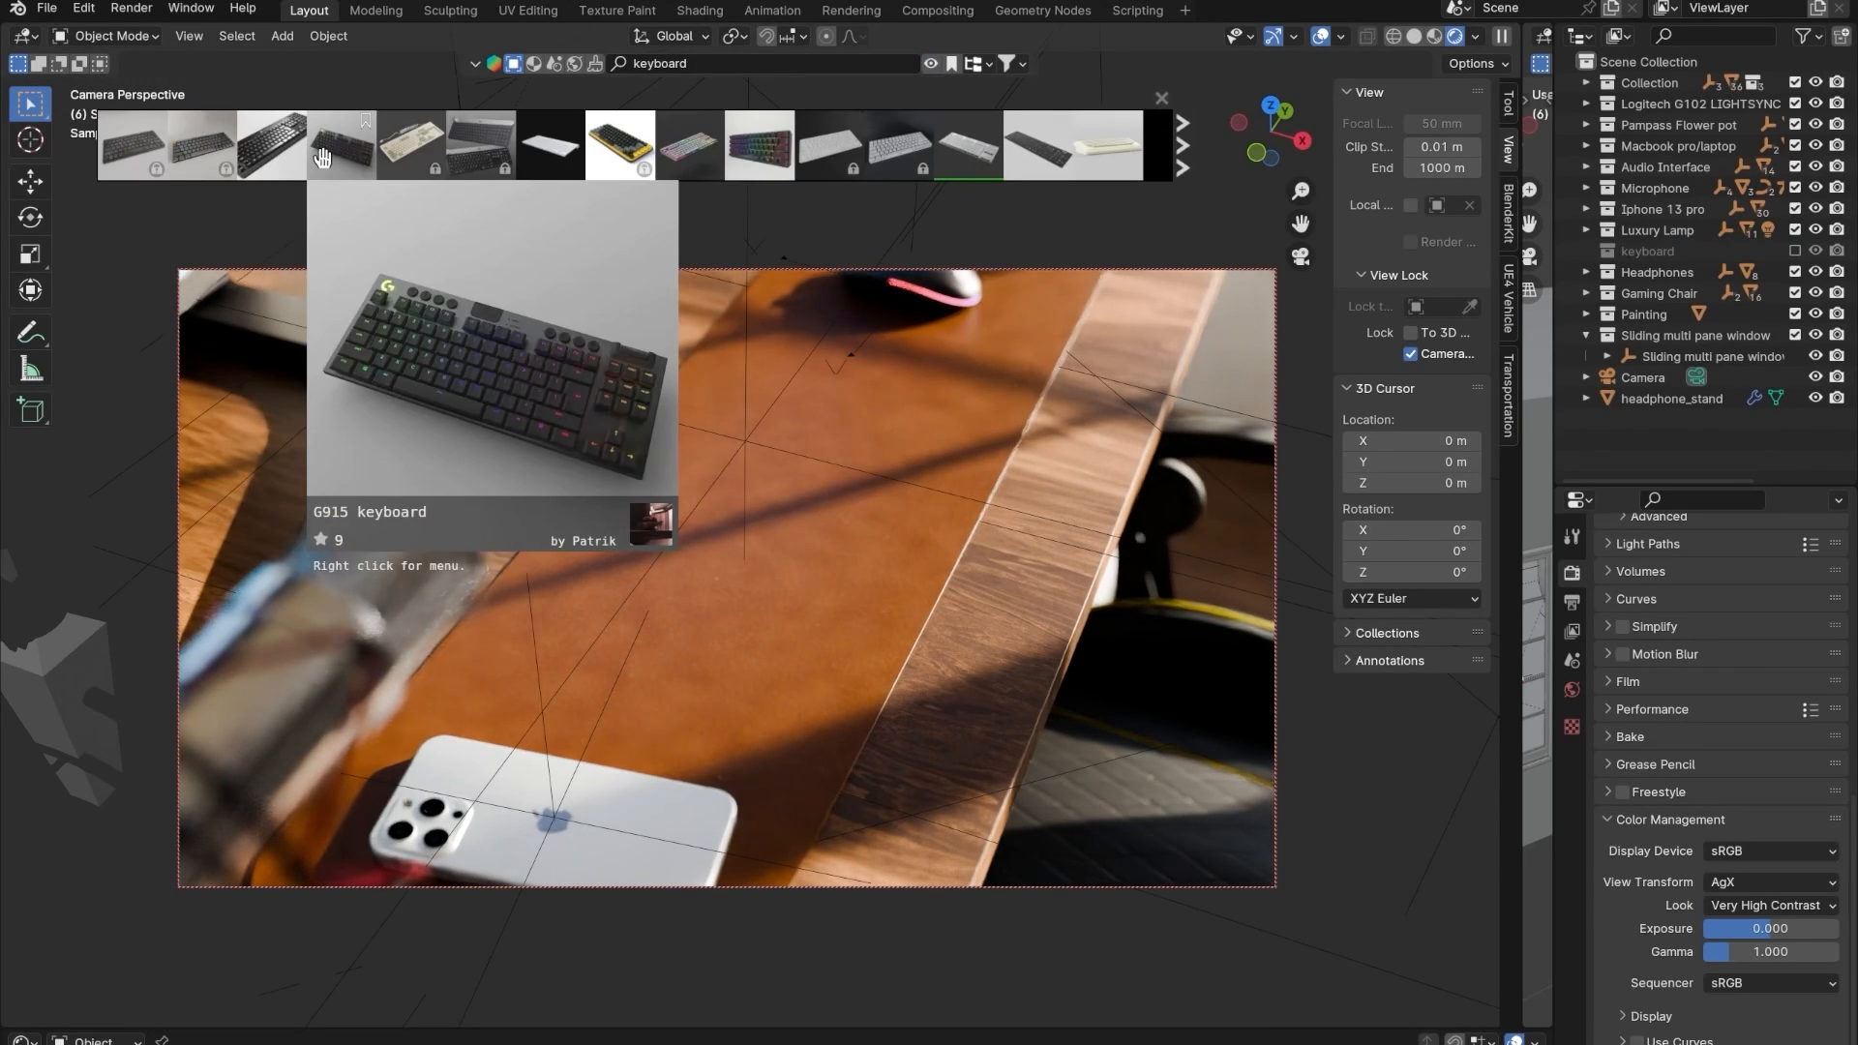
{"action": "mouse_move", "coordinate": [491, 152]}
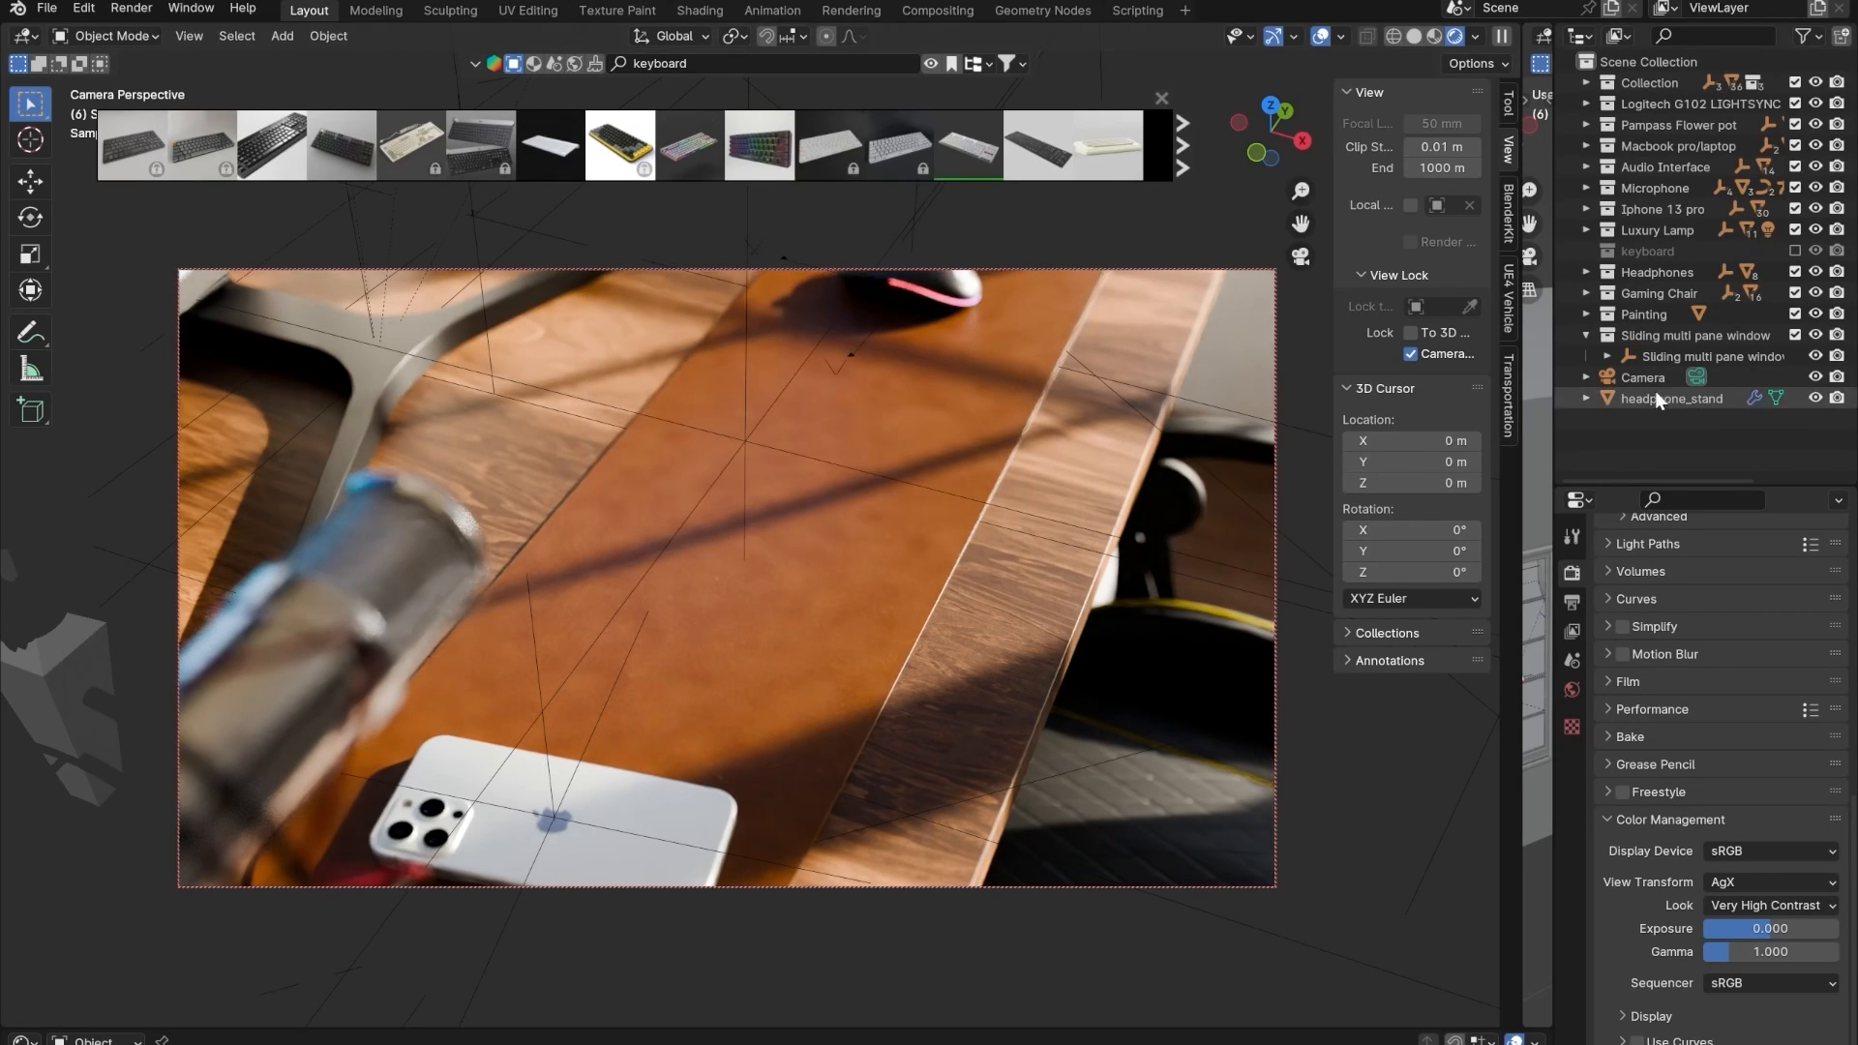
{"action": "left_click", "coordinate": [1508, 211]}
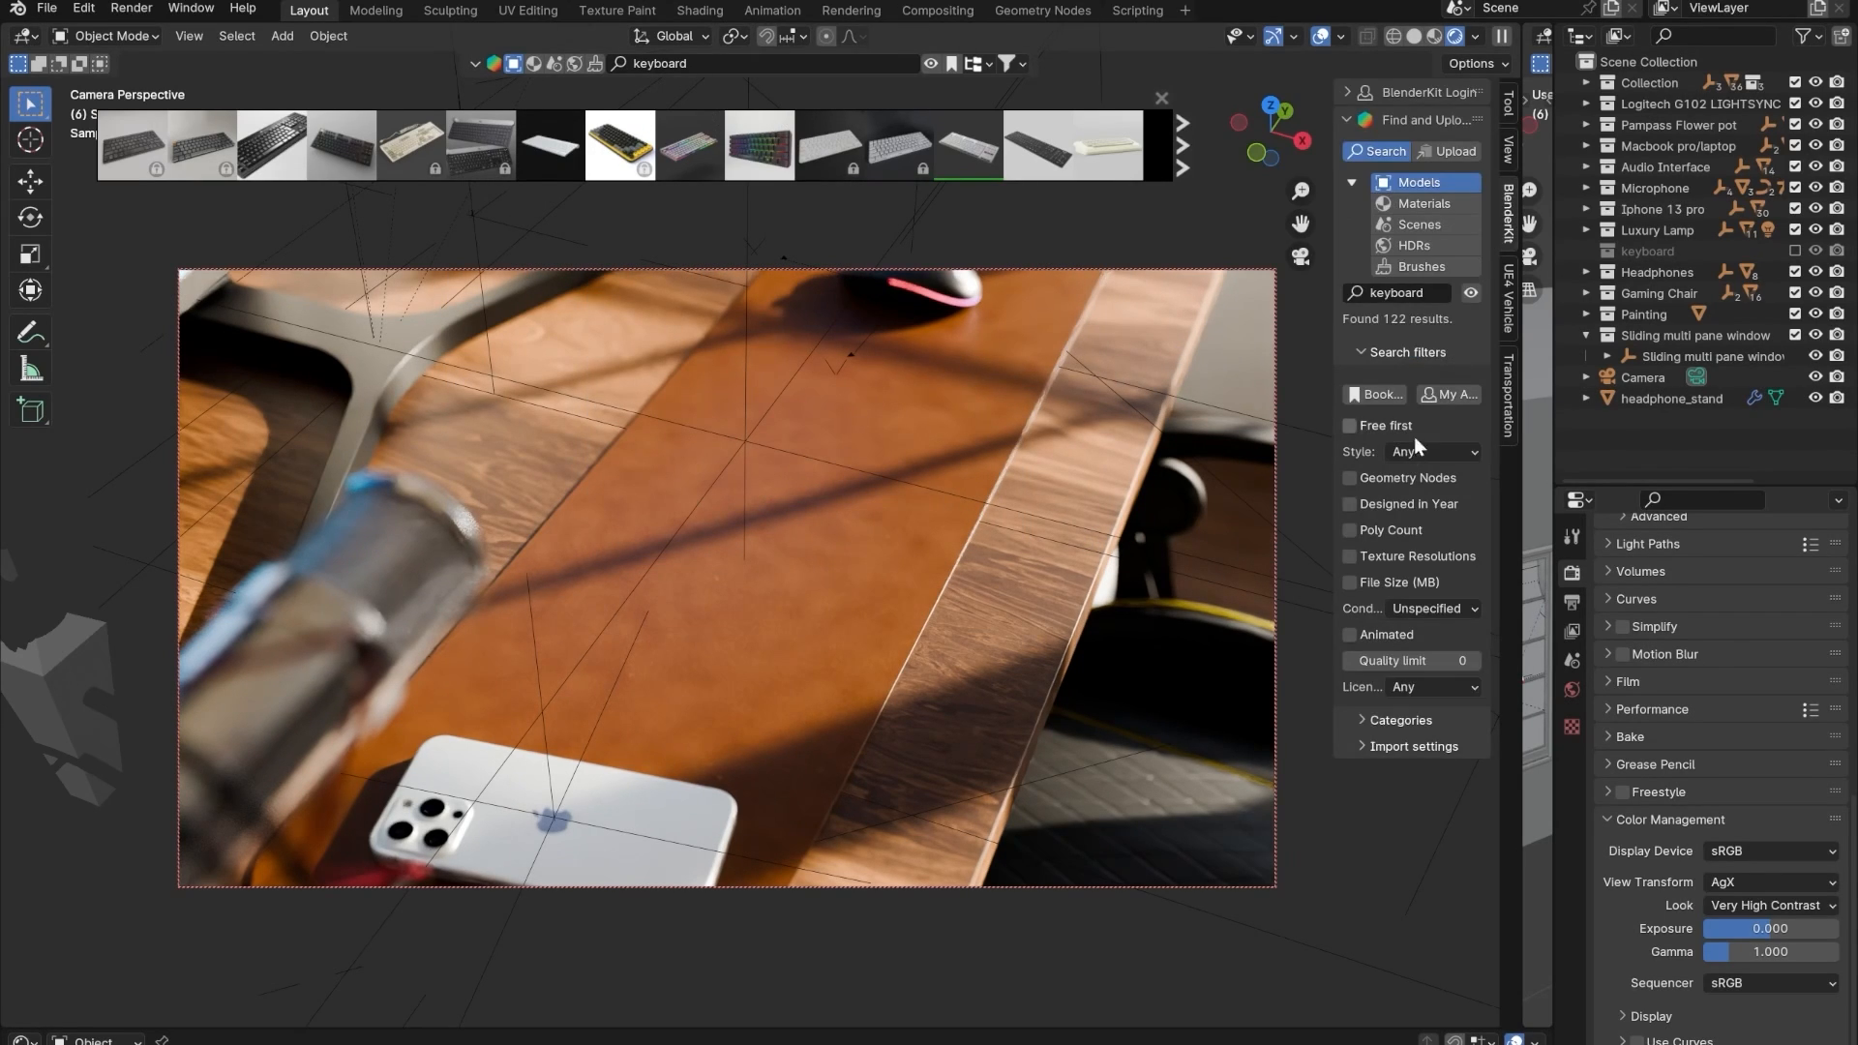
{"action": "left_click", "coordinate": [1394, 428]}
- Examine the previews of the free keyboard models for a replacement on the desk mat
{"action": "mouse_move", "coordinate": [203, 146]}
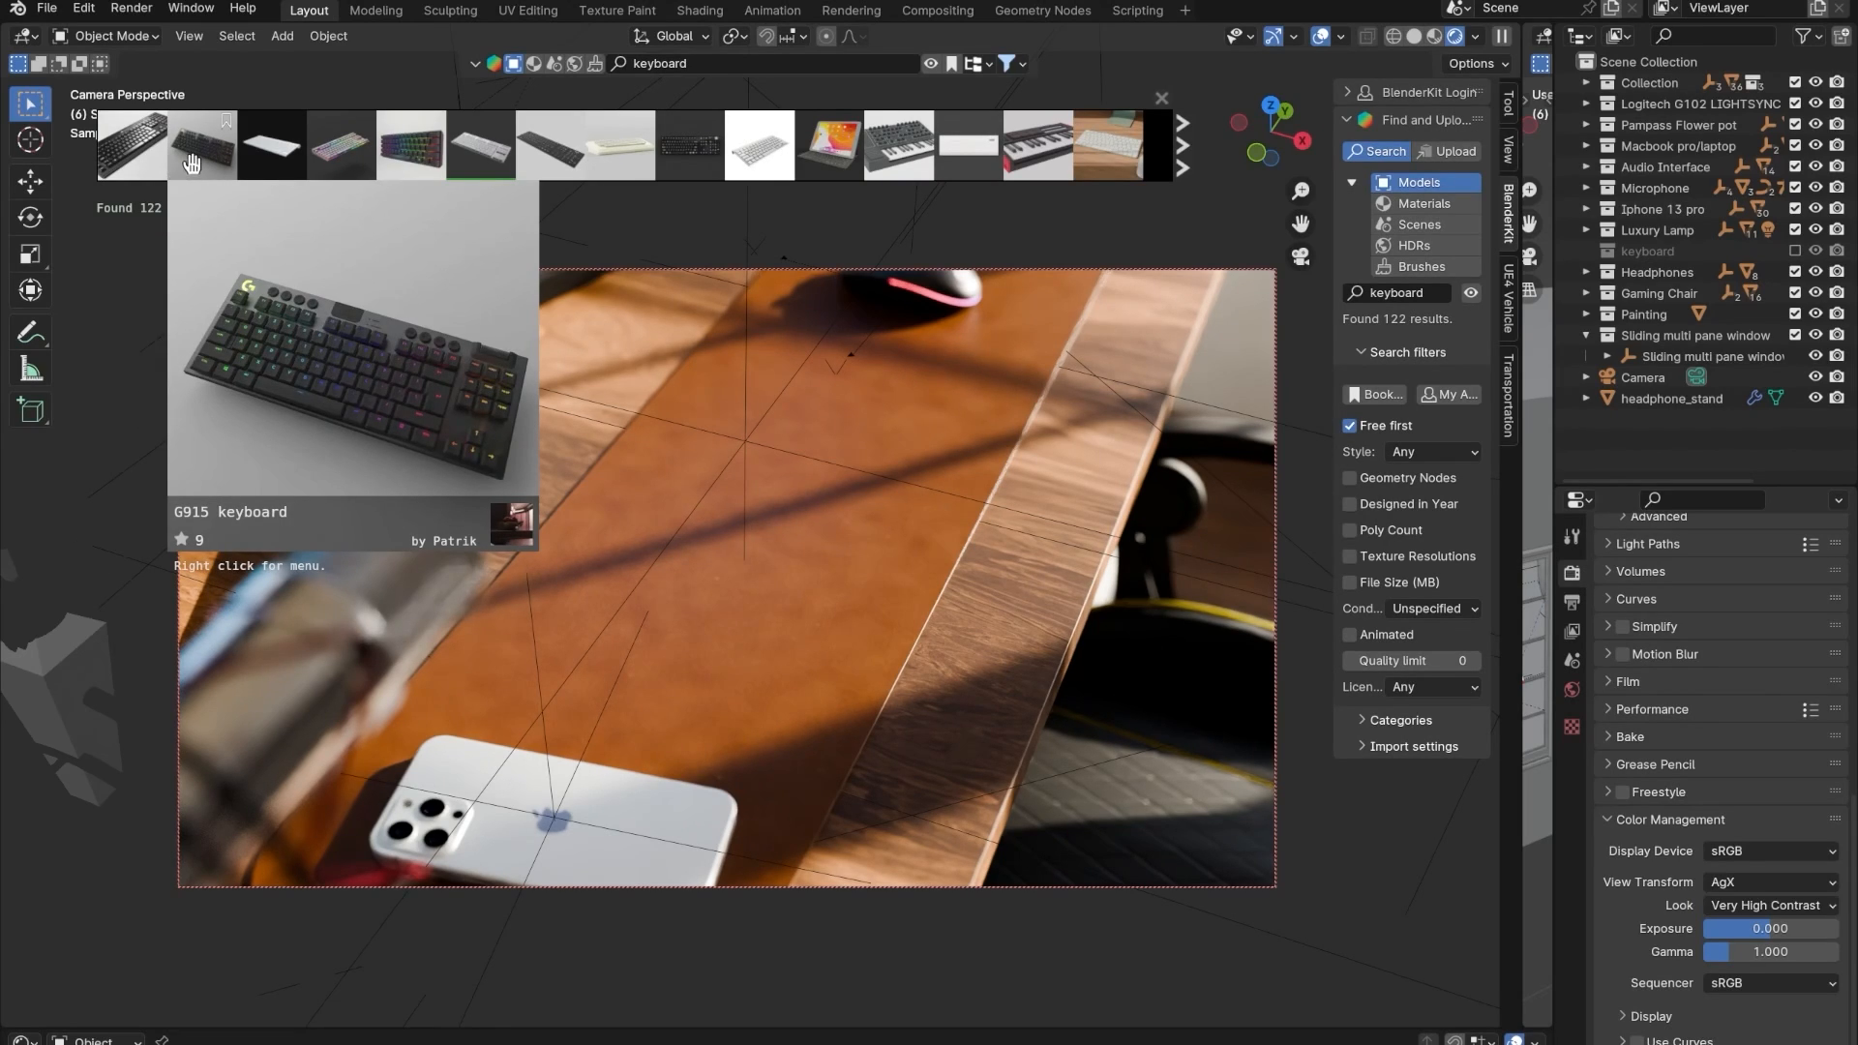
{"action": "mouse_move", "coordinate": [320, 143]}
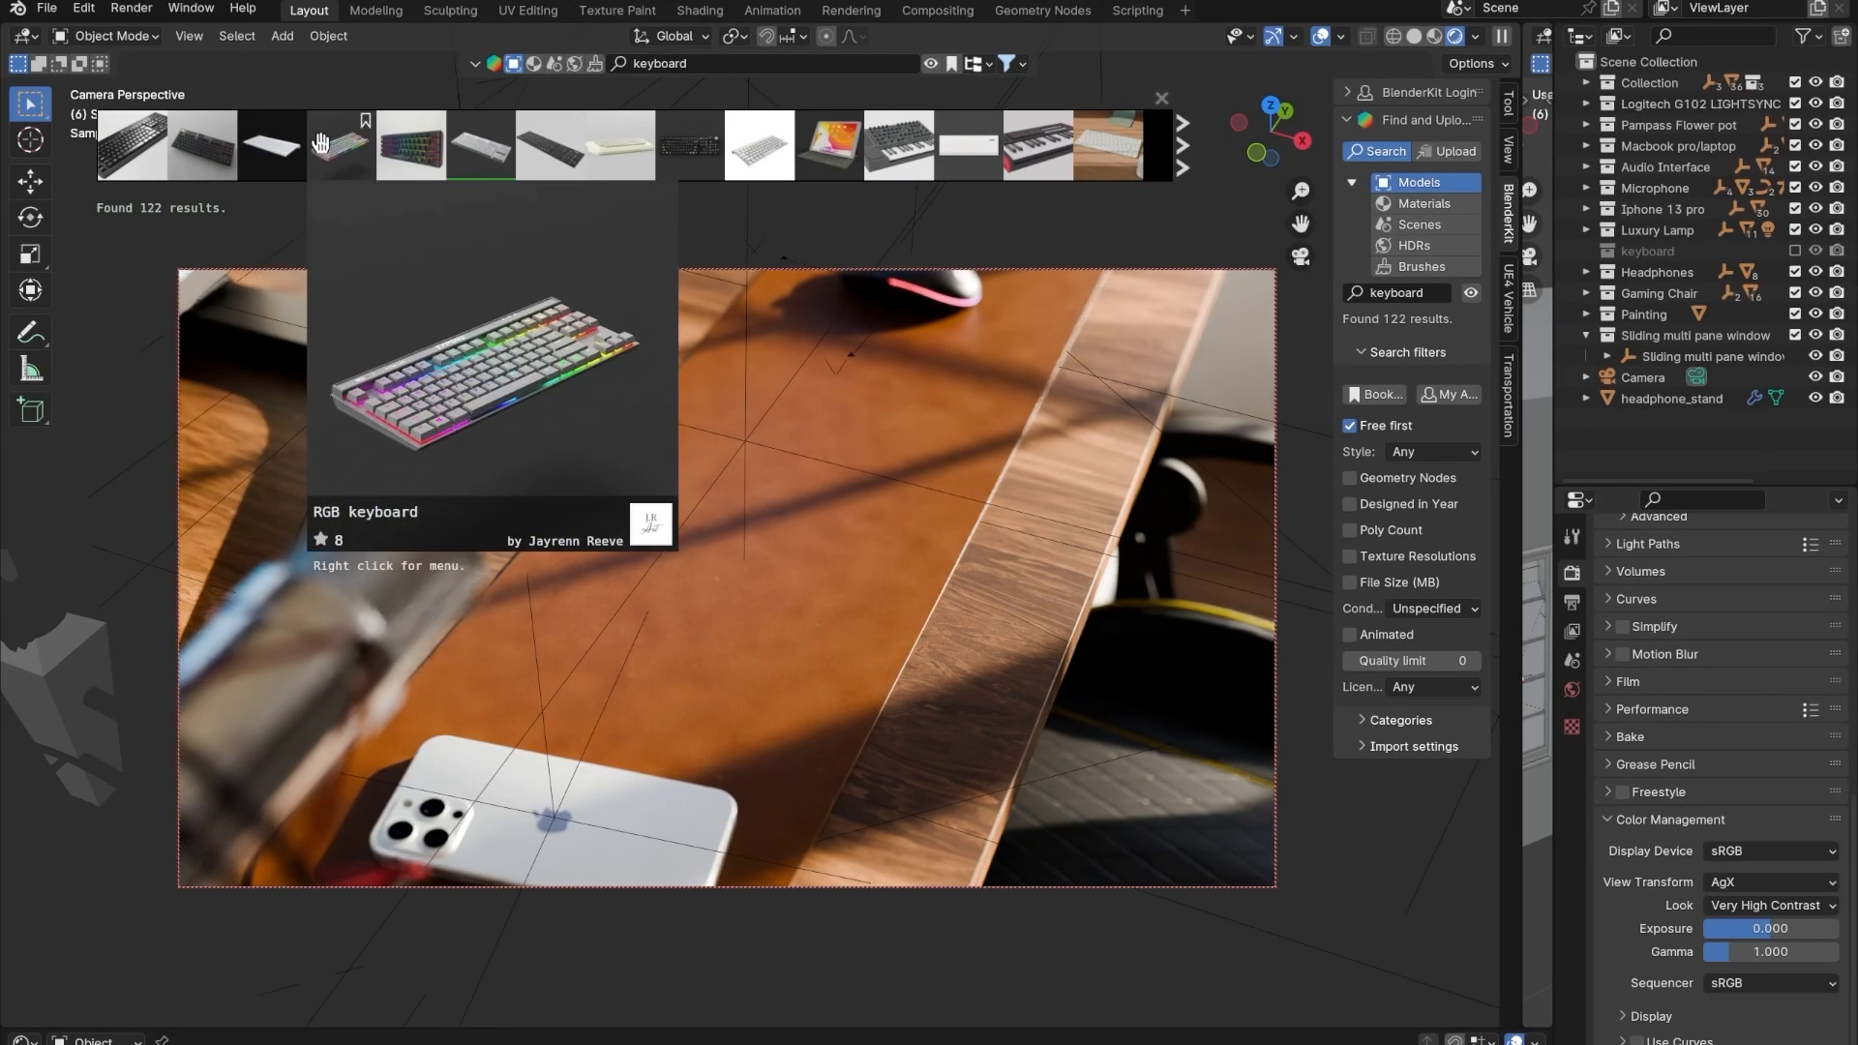
{"action": "mouse_move", "coordinate": [391, 151]}
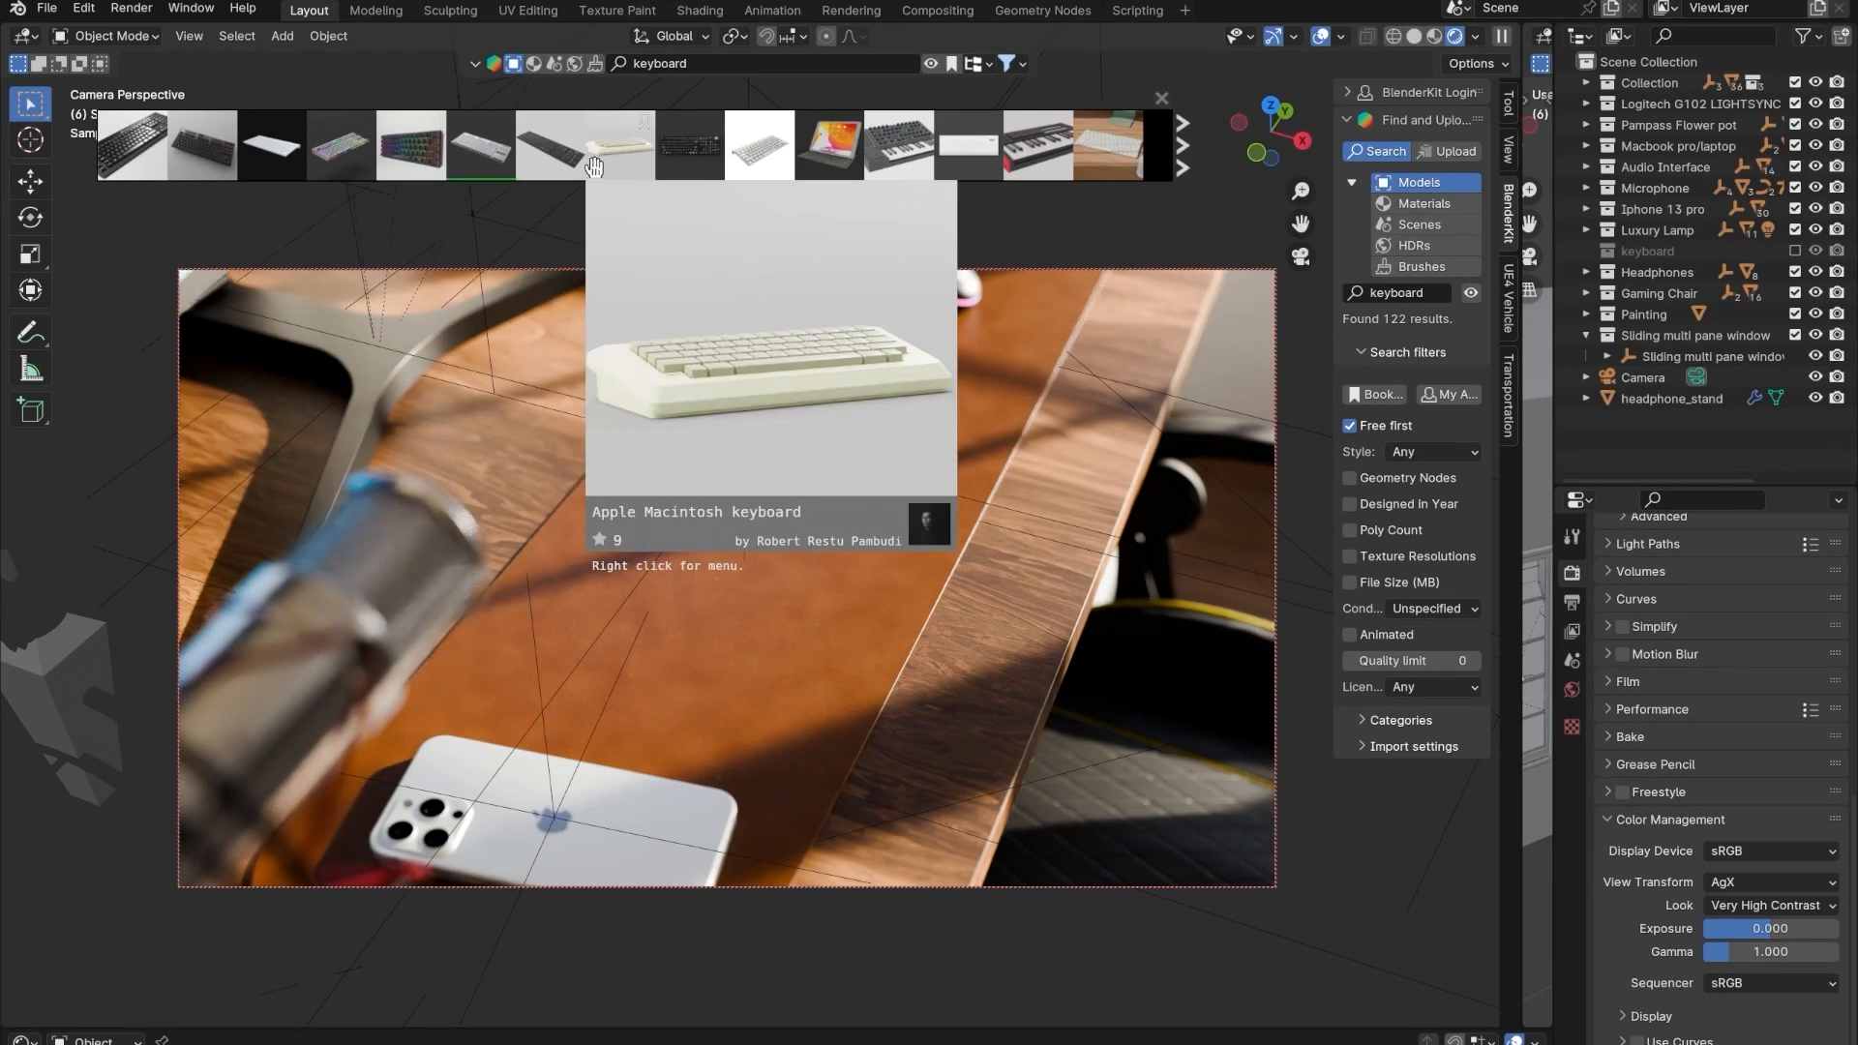
{"action": "mouse_move", "coordinate": [564, 171]}
{"action": "mouse_move", "coordinate": [718, 158]}
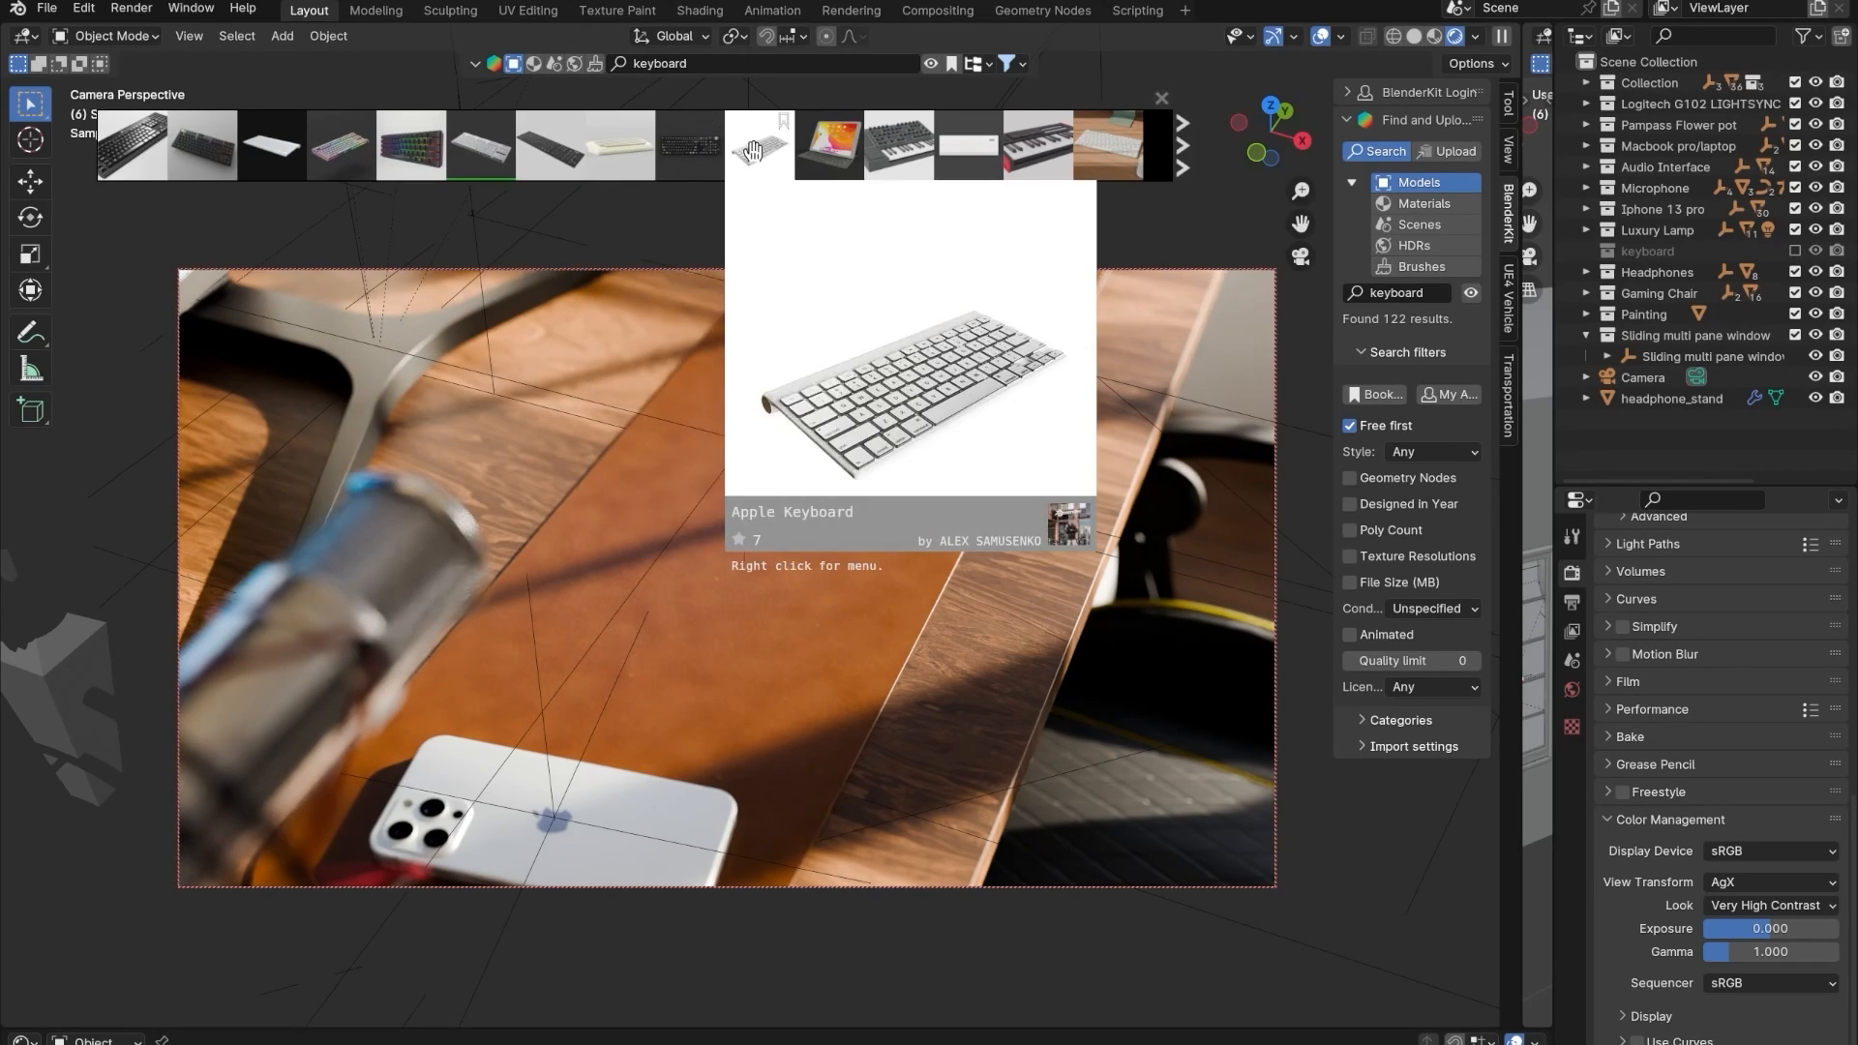
{"action": "mouse_move", "coordinate": [997, 136]}
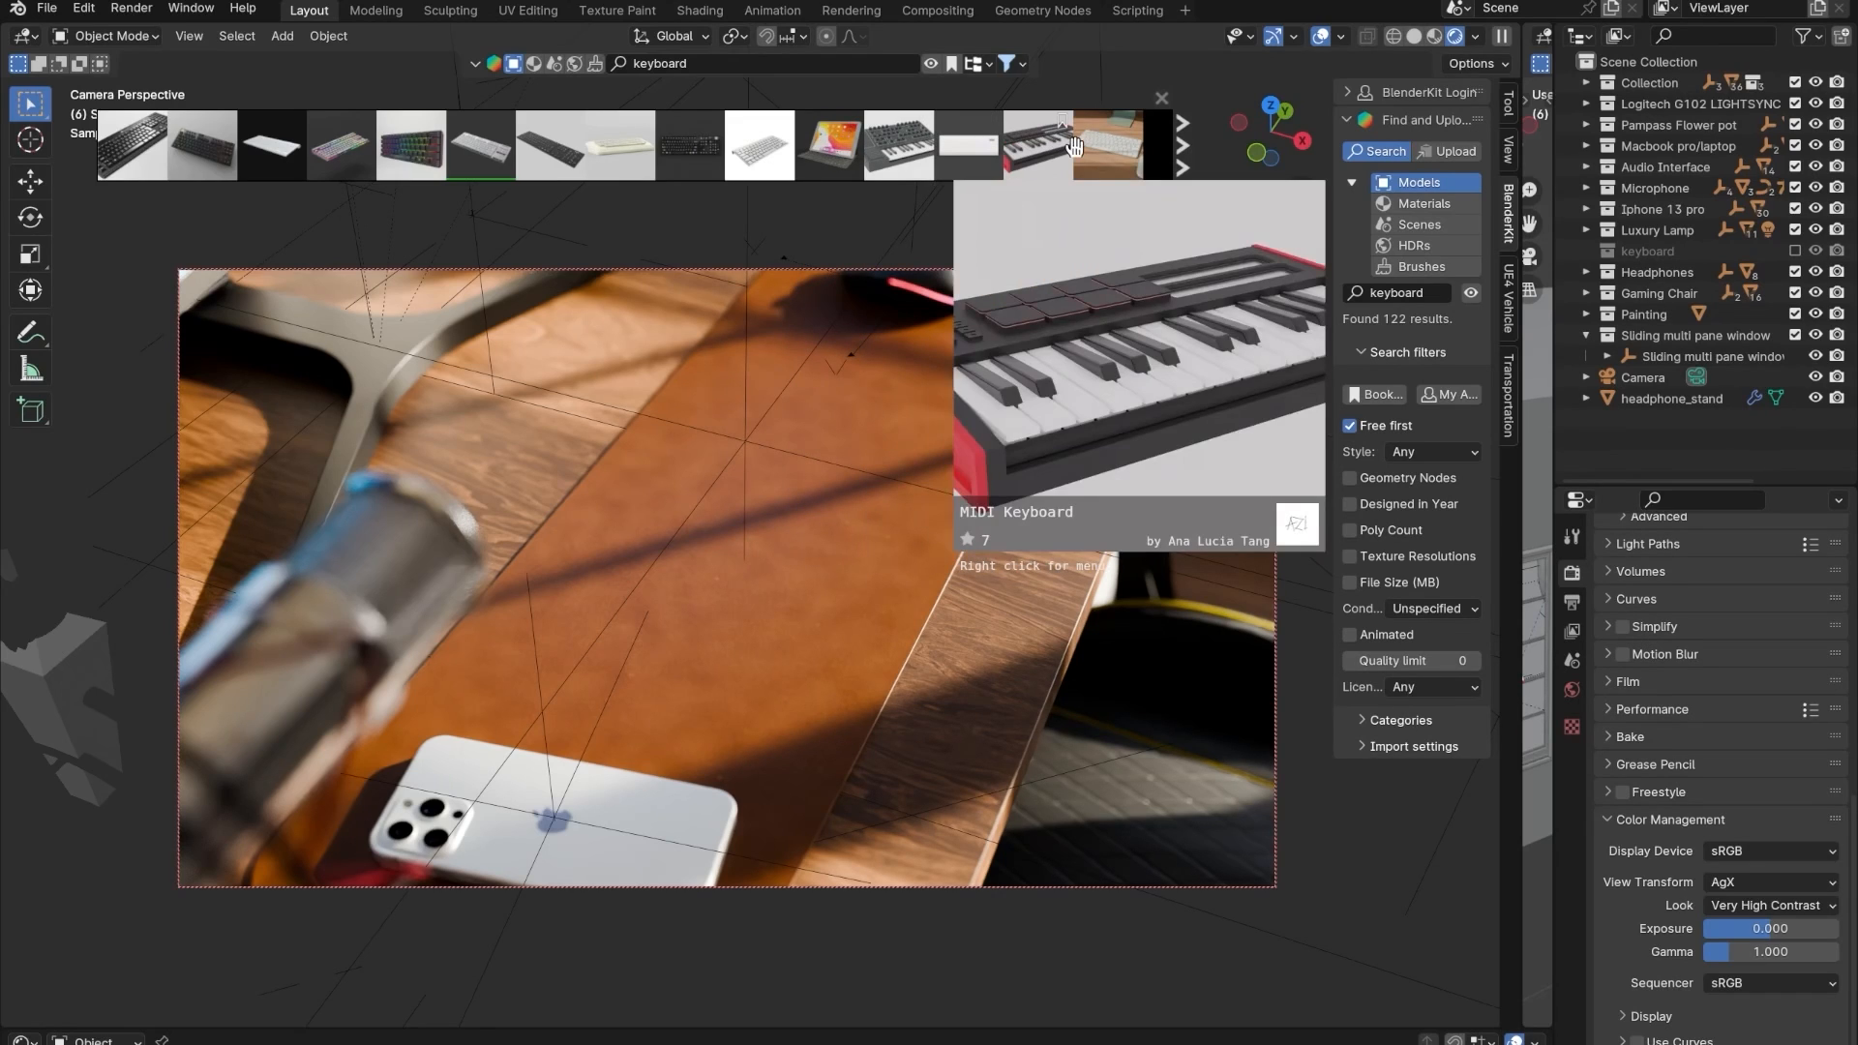
{"action": "mouse_move", "coordinate": [1103, 155]}
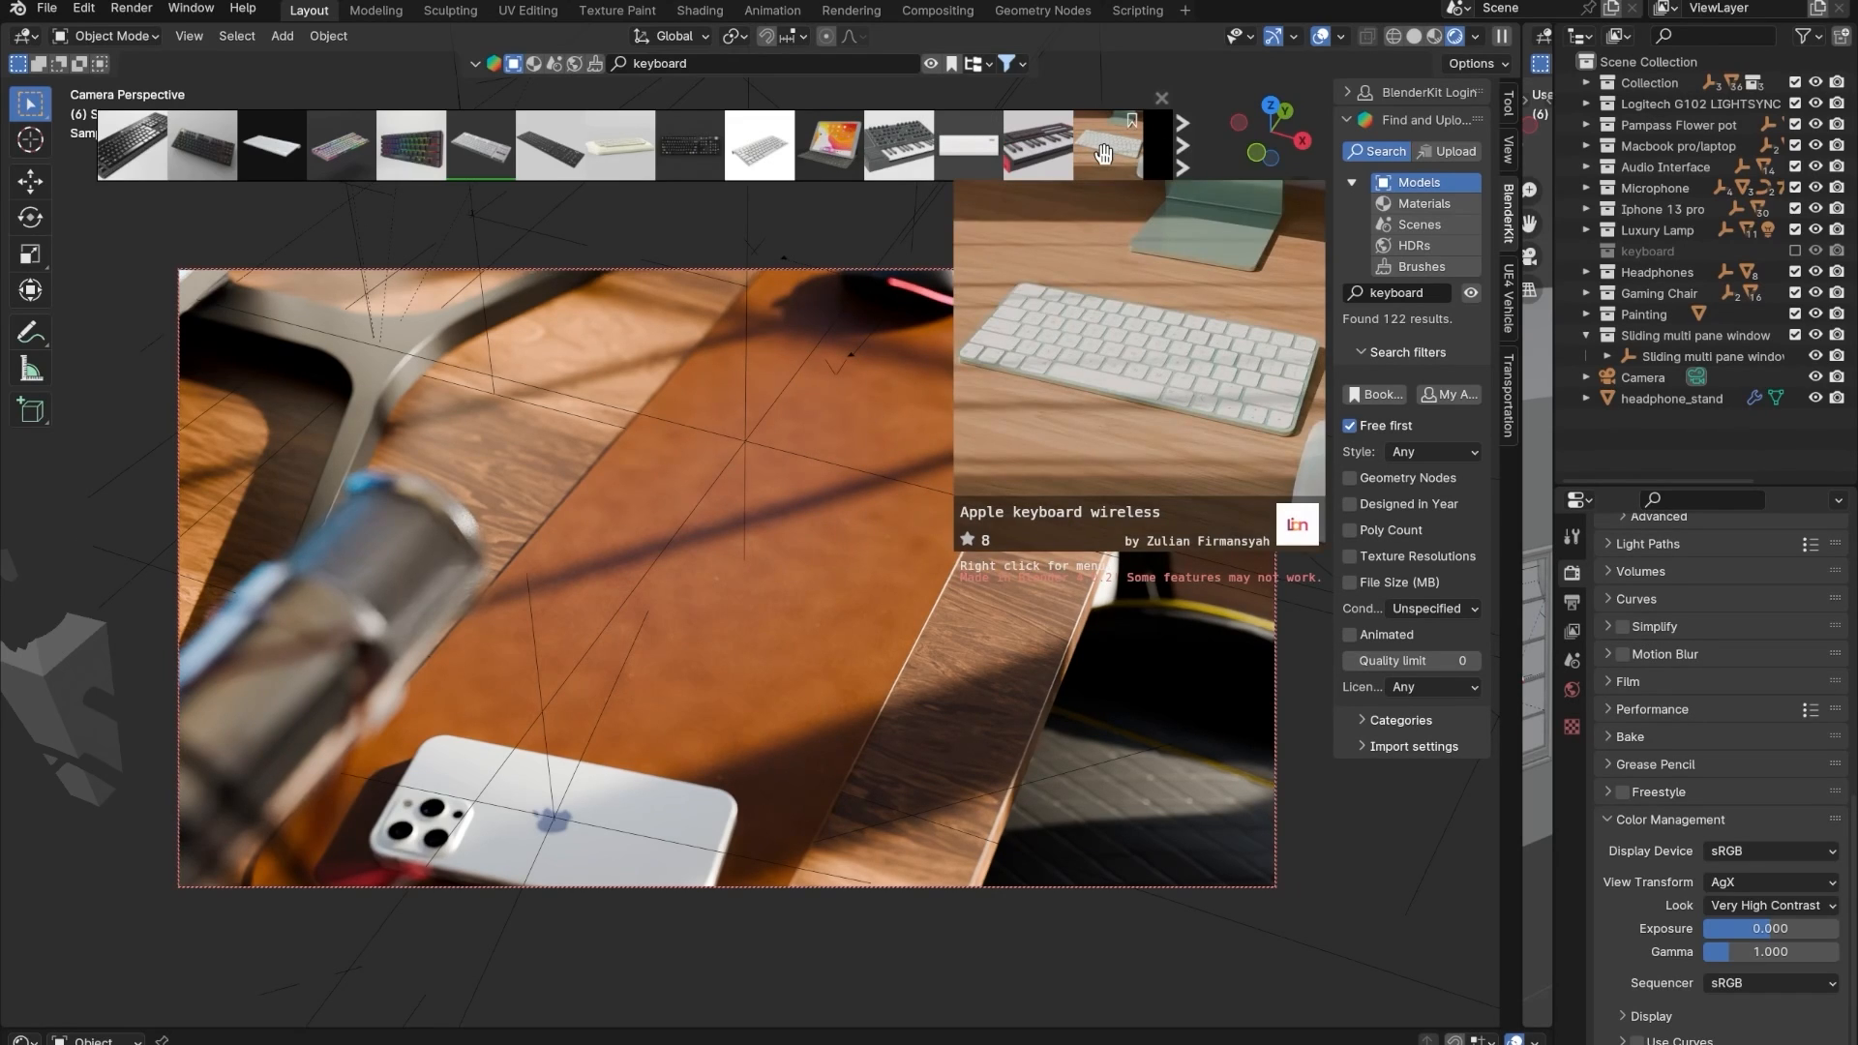
- Add the free Custom Keyboard model from the next page of results, then move all its objects beside the monitor and raise them about 0.86 m
{"action": "left_click", "coordinate": [1182, 145]}
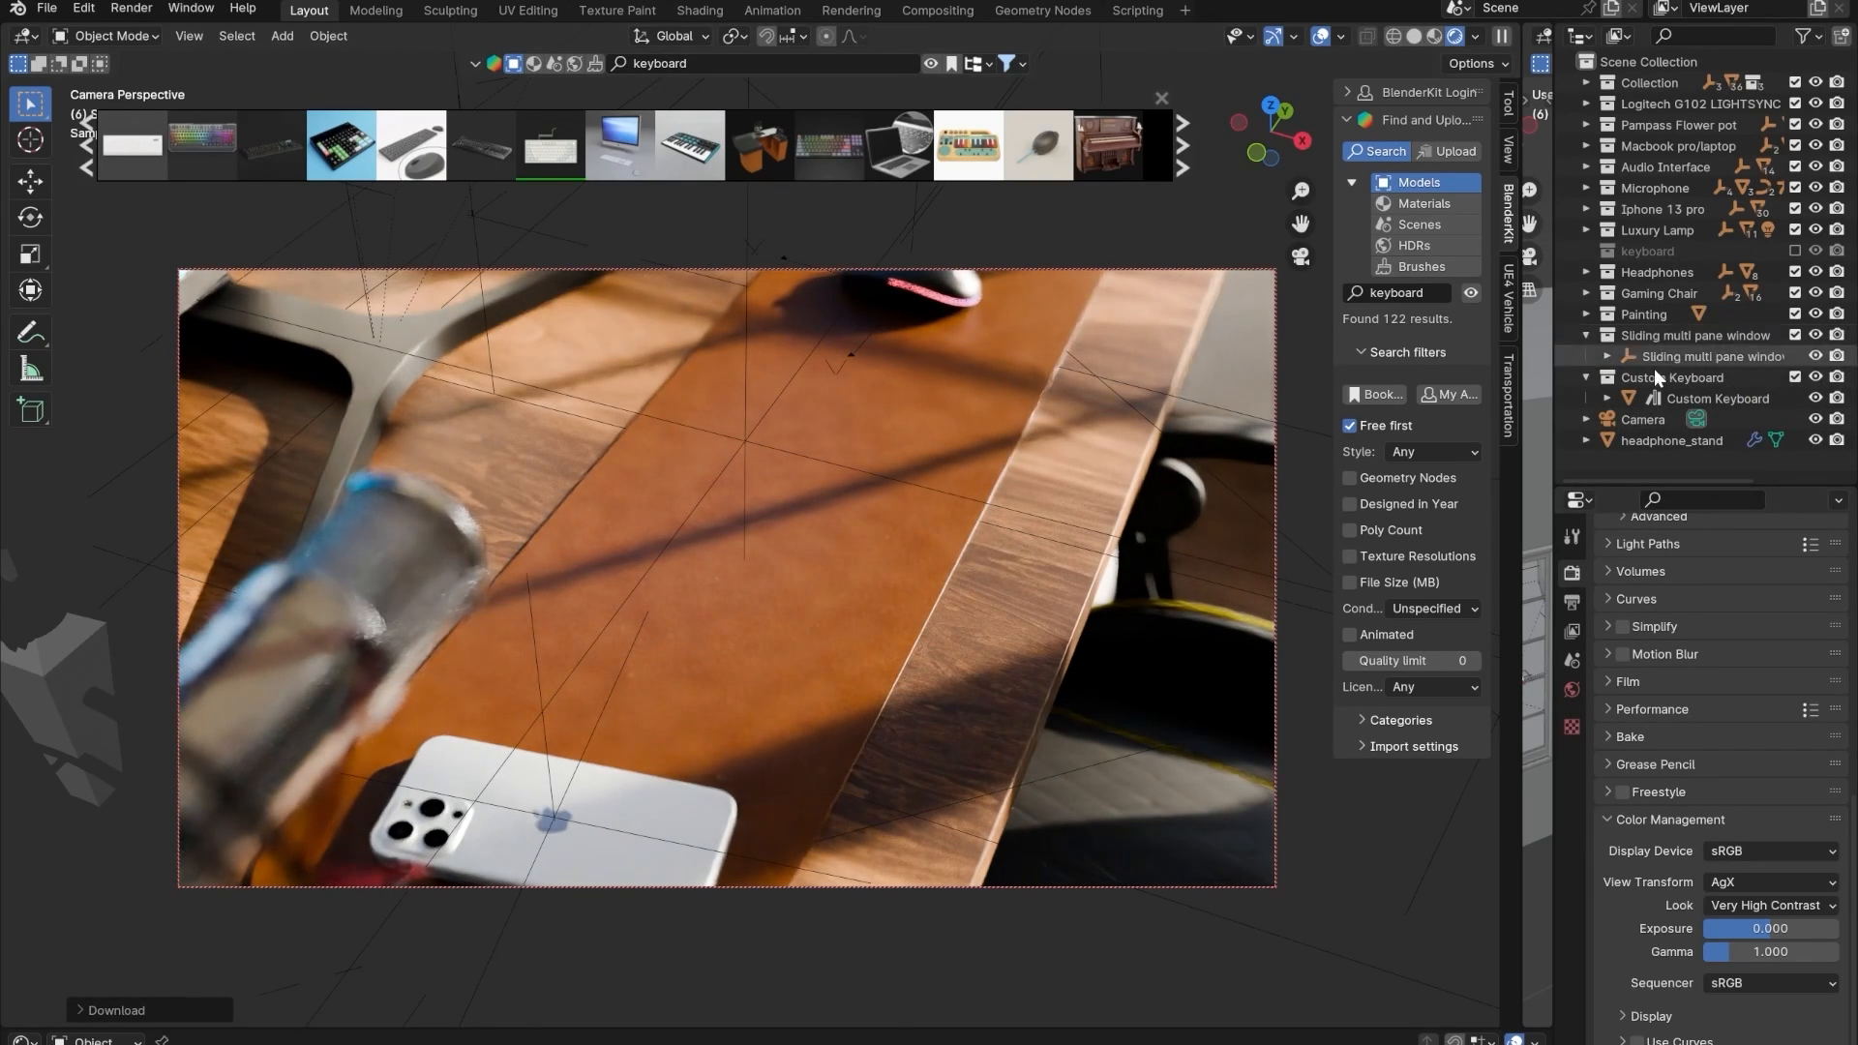
{"action": "left_click_drag", "start_coordinate": [1655, 378], "coordinate": [1621, 446]}
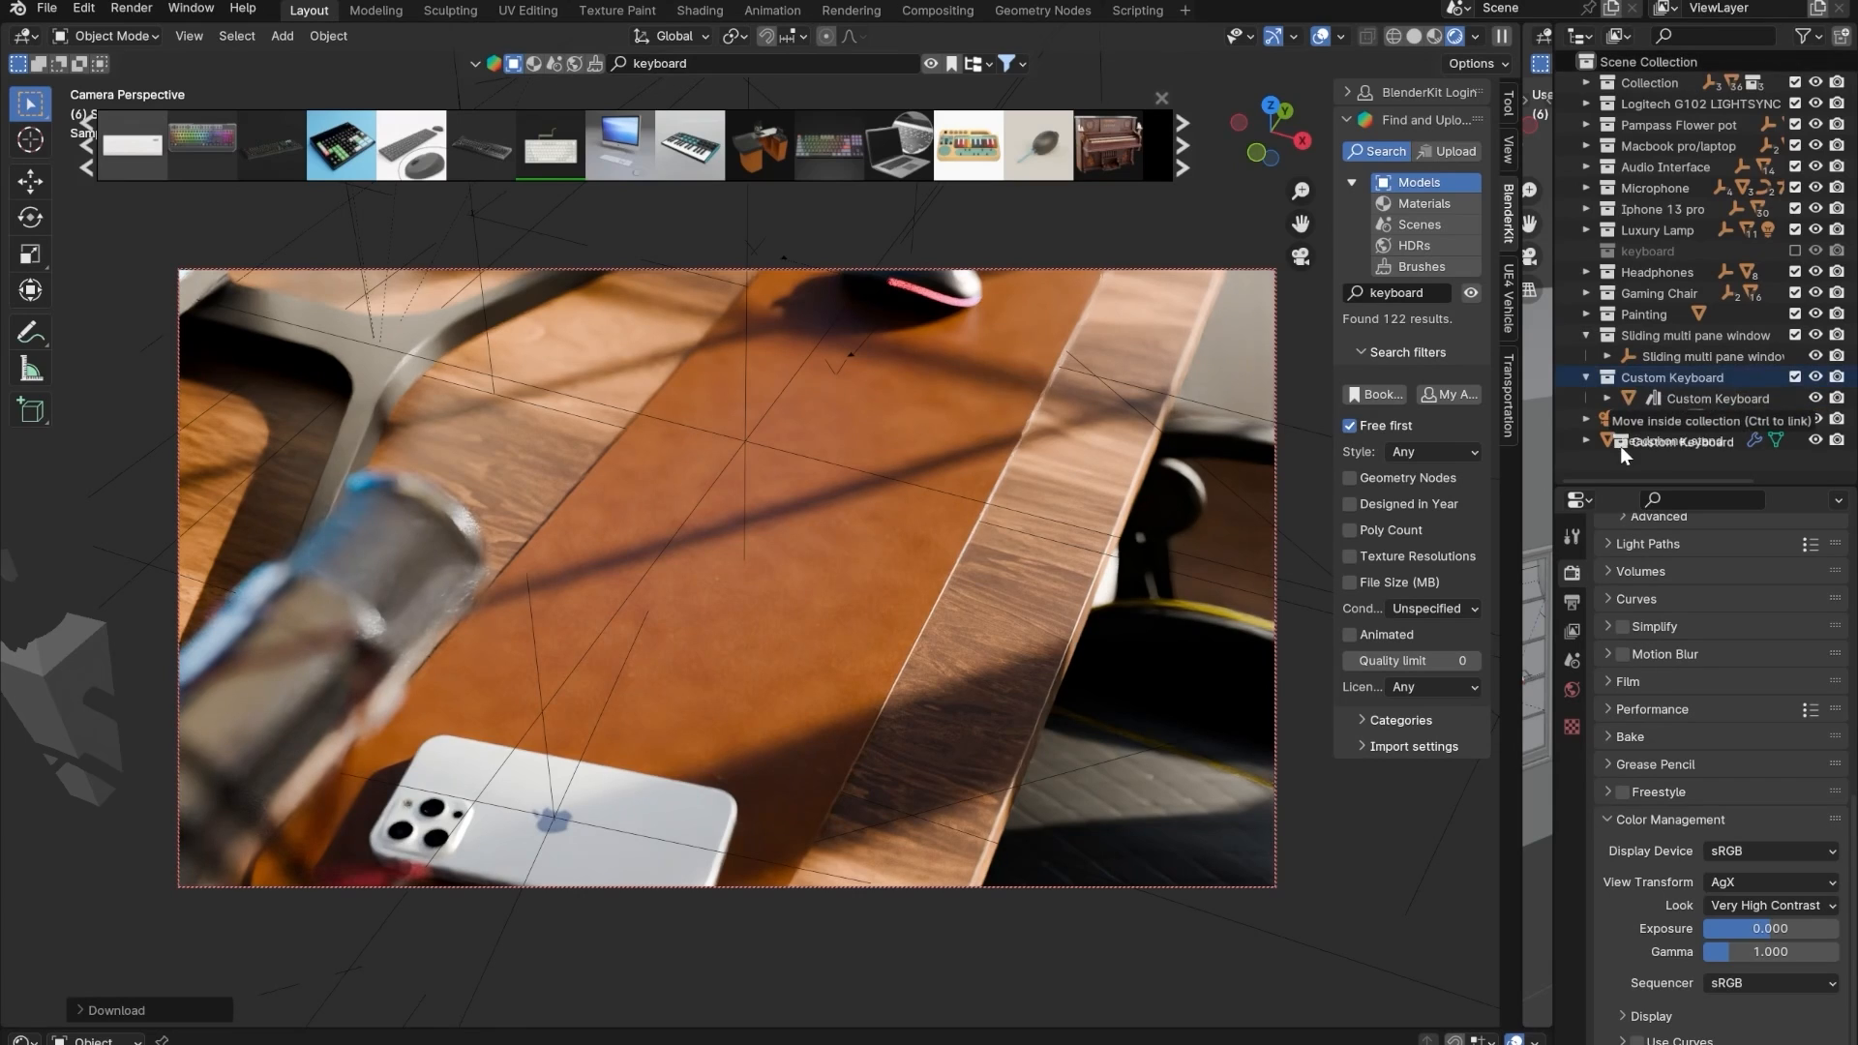
{"action": "right_click", "coordinate": [1635, 375]}
{"action": "left_click", "coordinate": [1601, 387]}
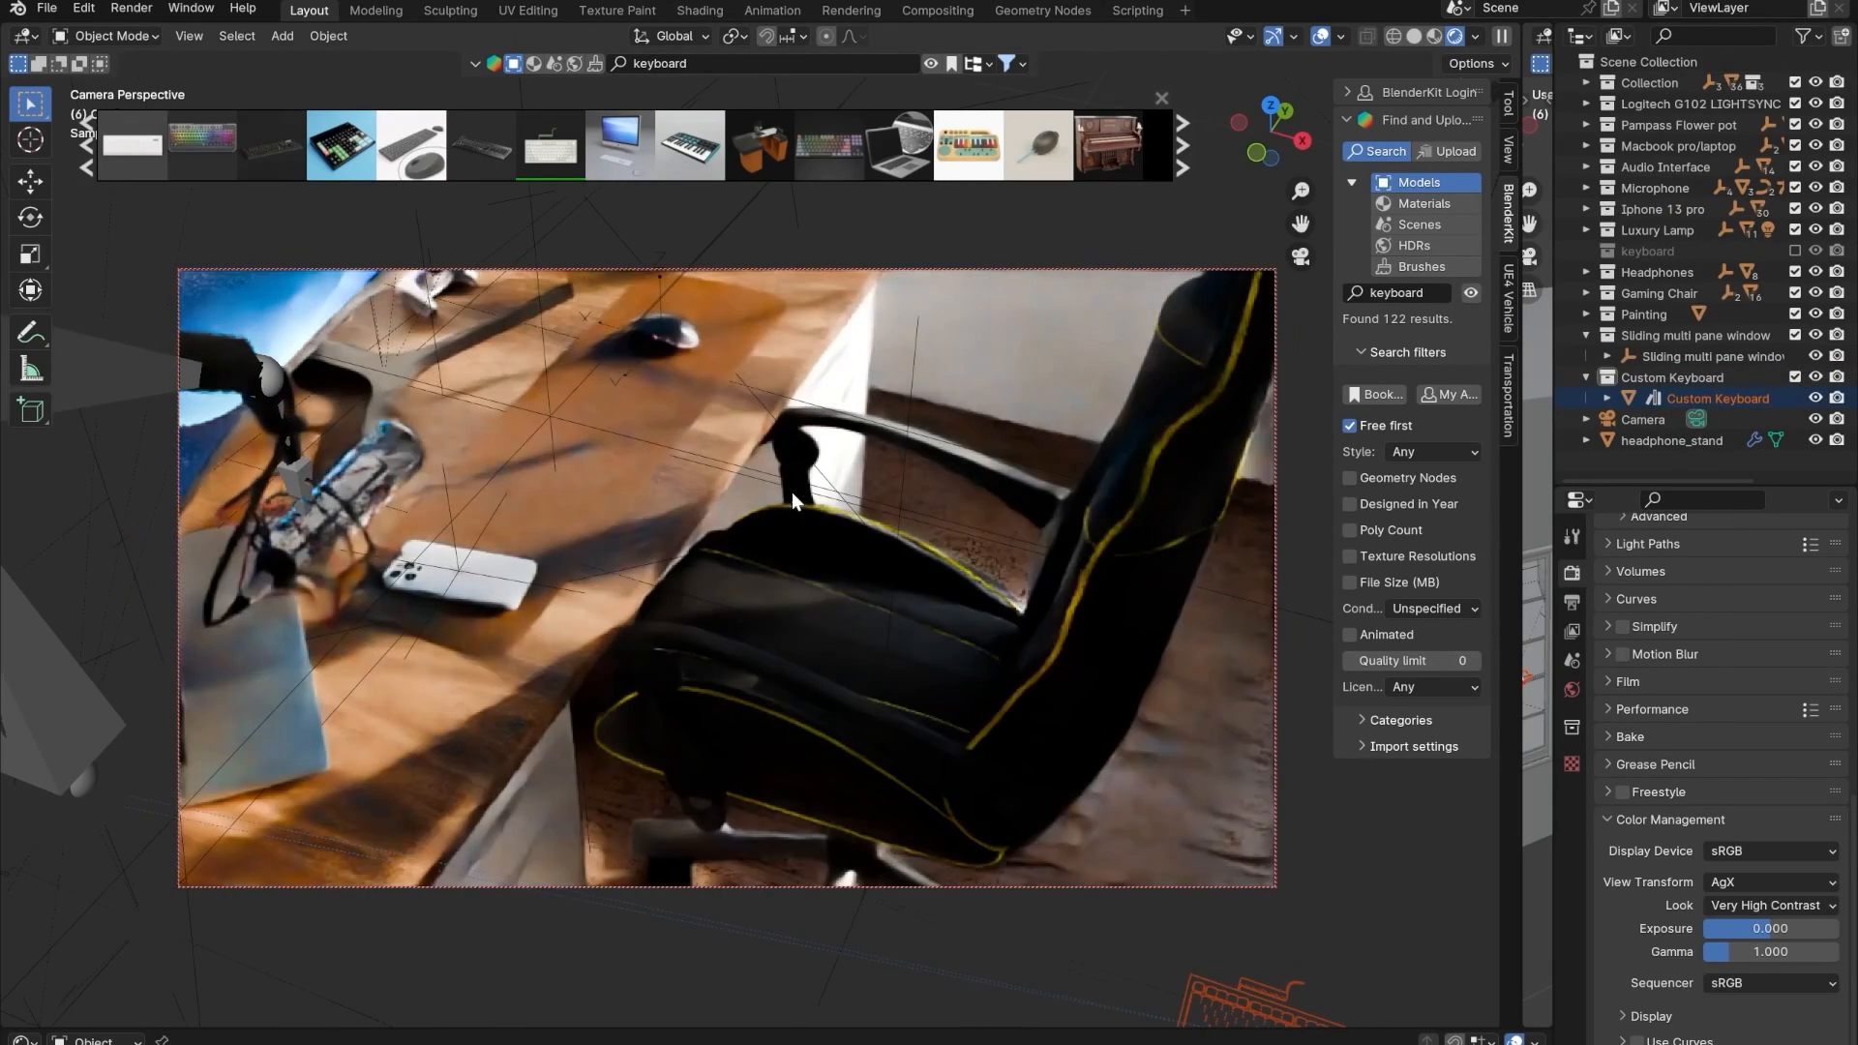
{"action": "key", "text": "g"}
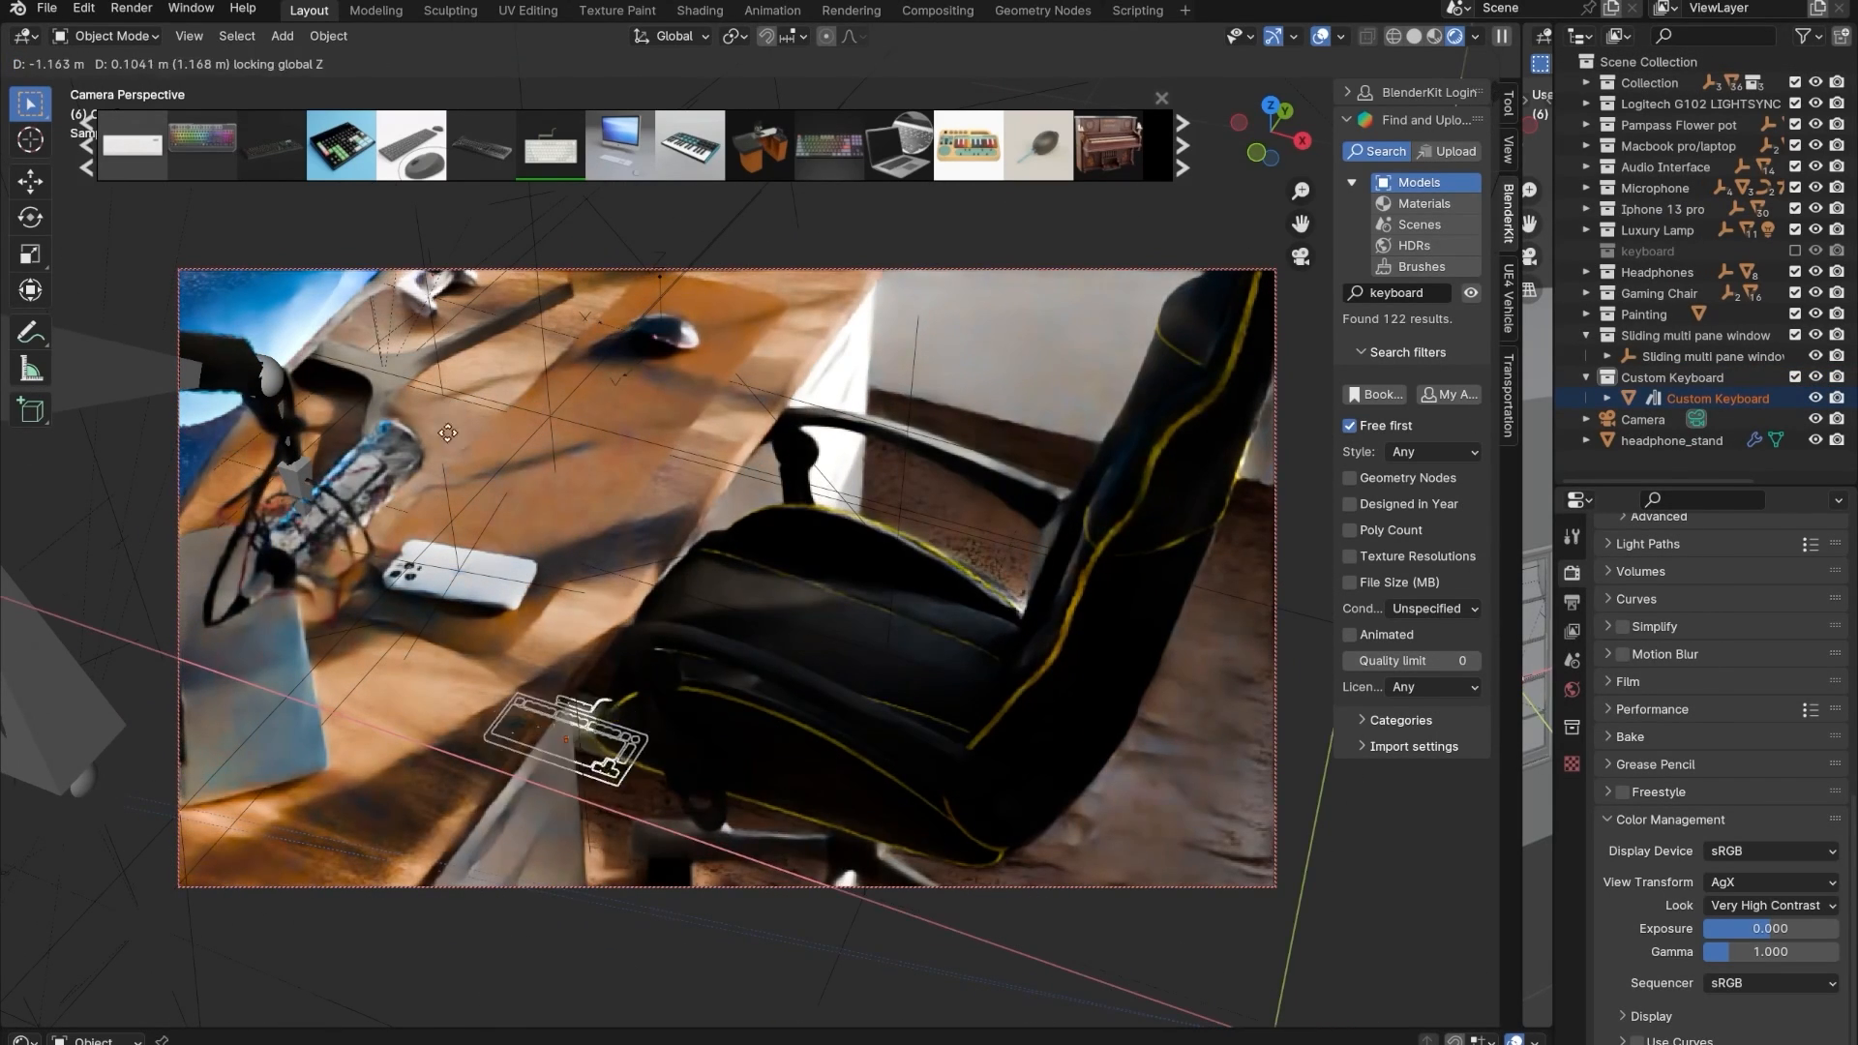
{"action": "key", "text": "z"}
{"action": "left_click", "coordinate": [561, 274]}
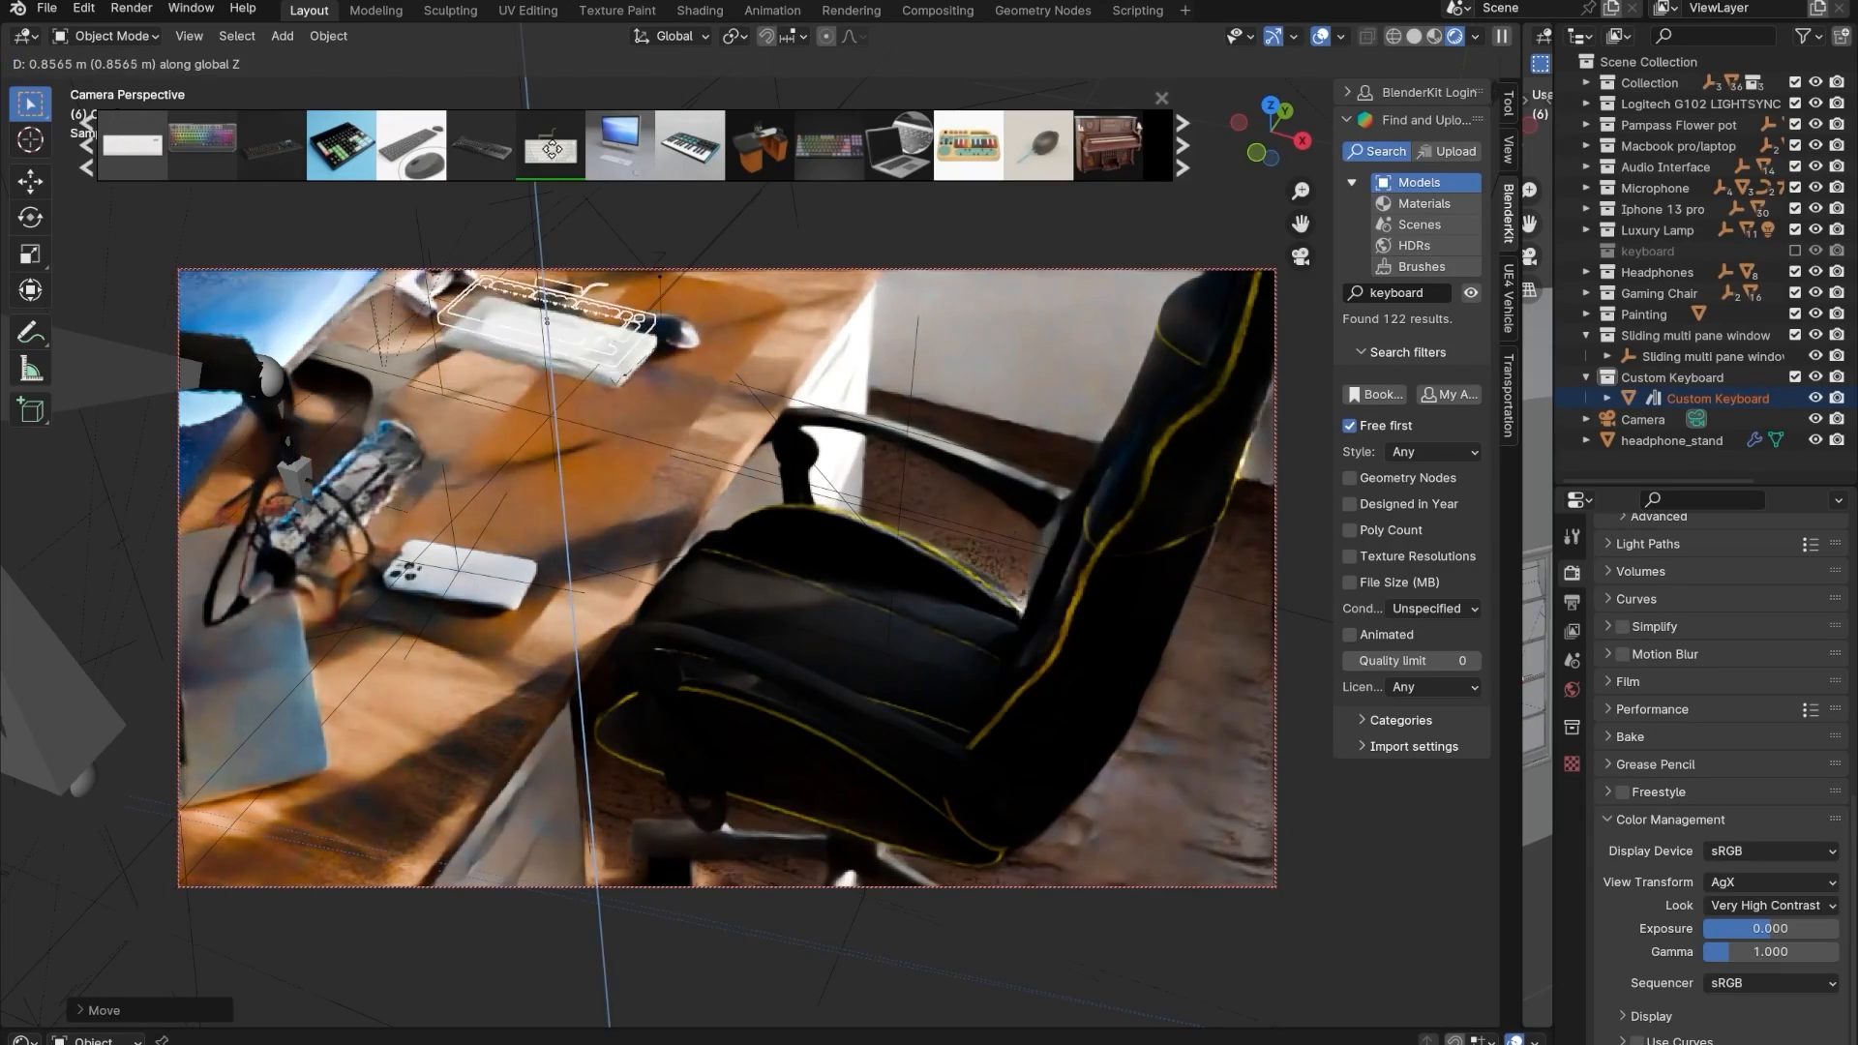
{"action": "left_click", "coordinate": [554, 155]}
- Examine the new keyboard's keycaps, materials and height above the desk up close in the rendered camera view
{"action": "scroll", "coordinate": [534, 329], "scroll_direction": "up", "scroll_amount": 4}
{"action": "middle_click_drag", "start_coordinate": [532, 321], "coordinate": [857, 915], "text": "shift"}
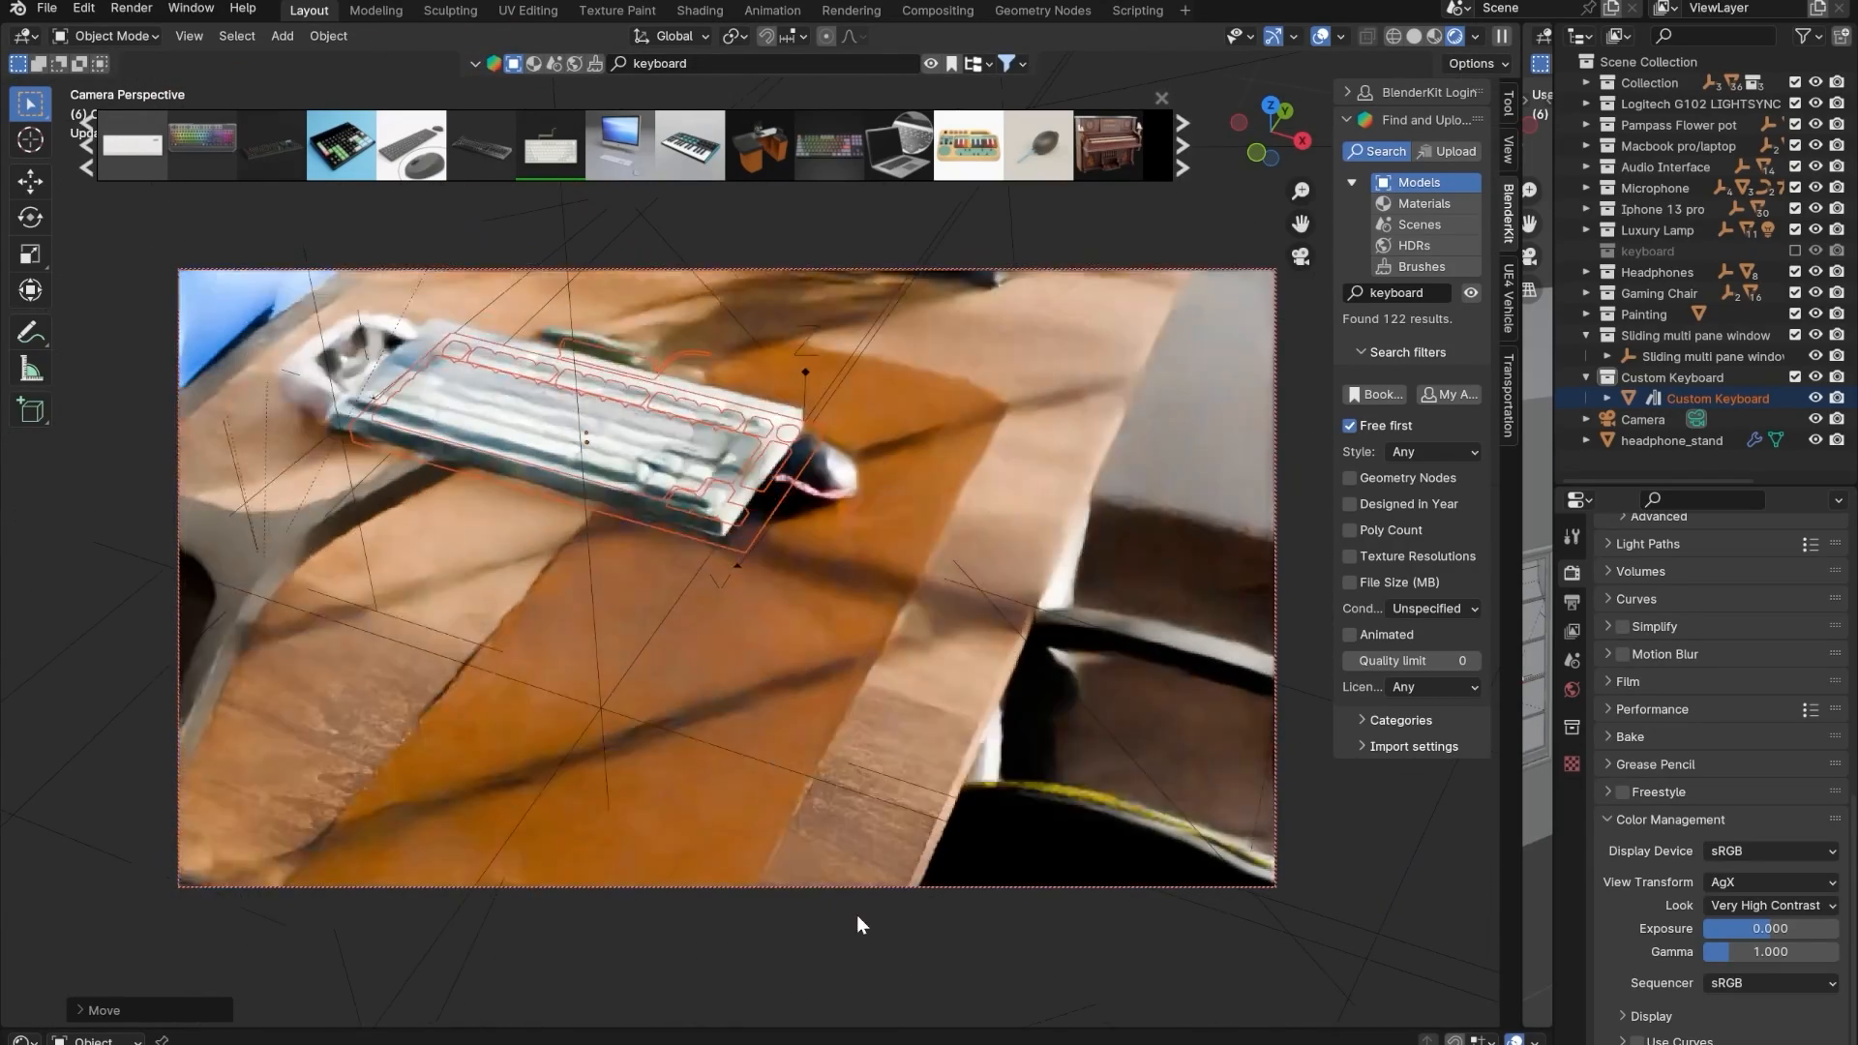
{"action": "scroll", "coordinate": [620, 518], "scroll_direction": "up", "scroll_amount": 2}
{"action": "middle_click_drag", "start_coordinate": [619, 518], "coordinate": [712, 653], "text": "shift"}
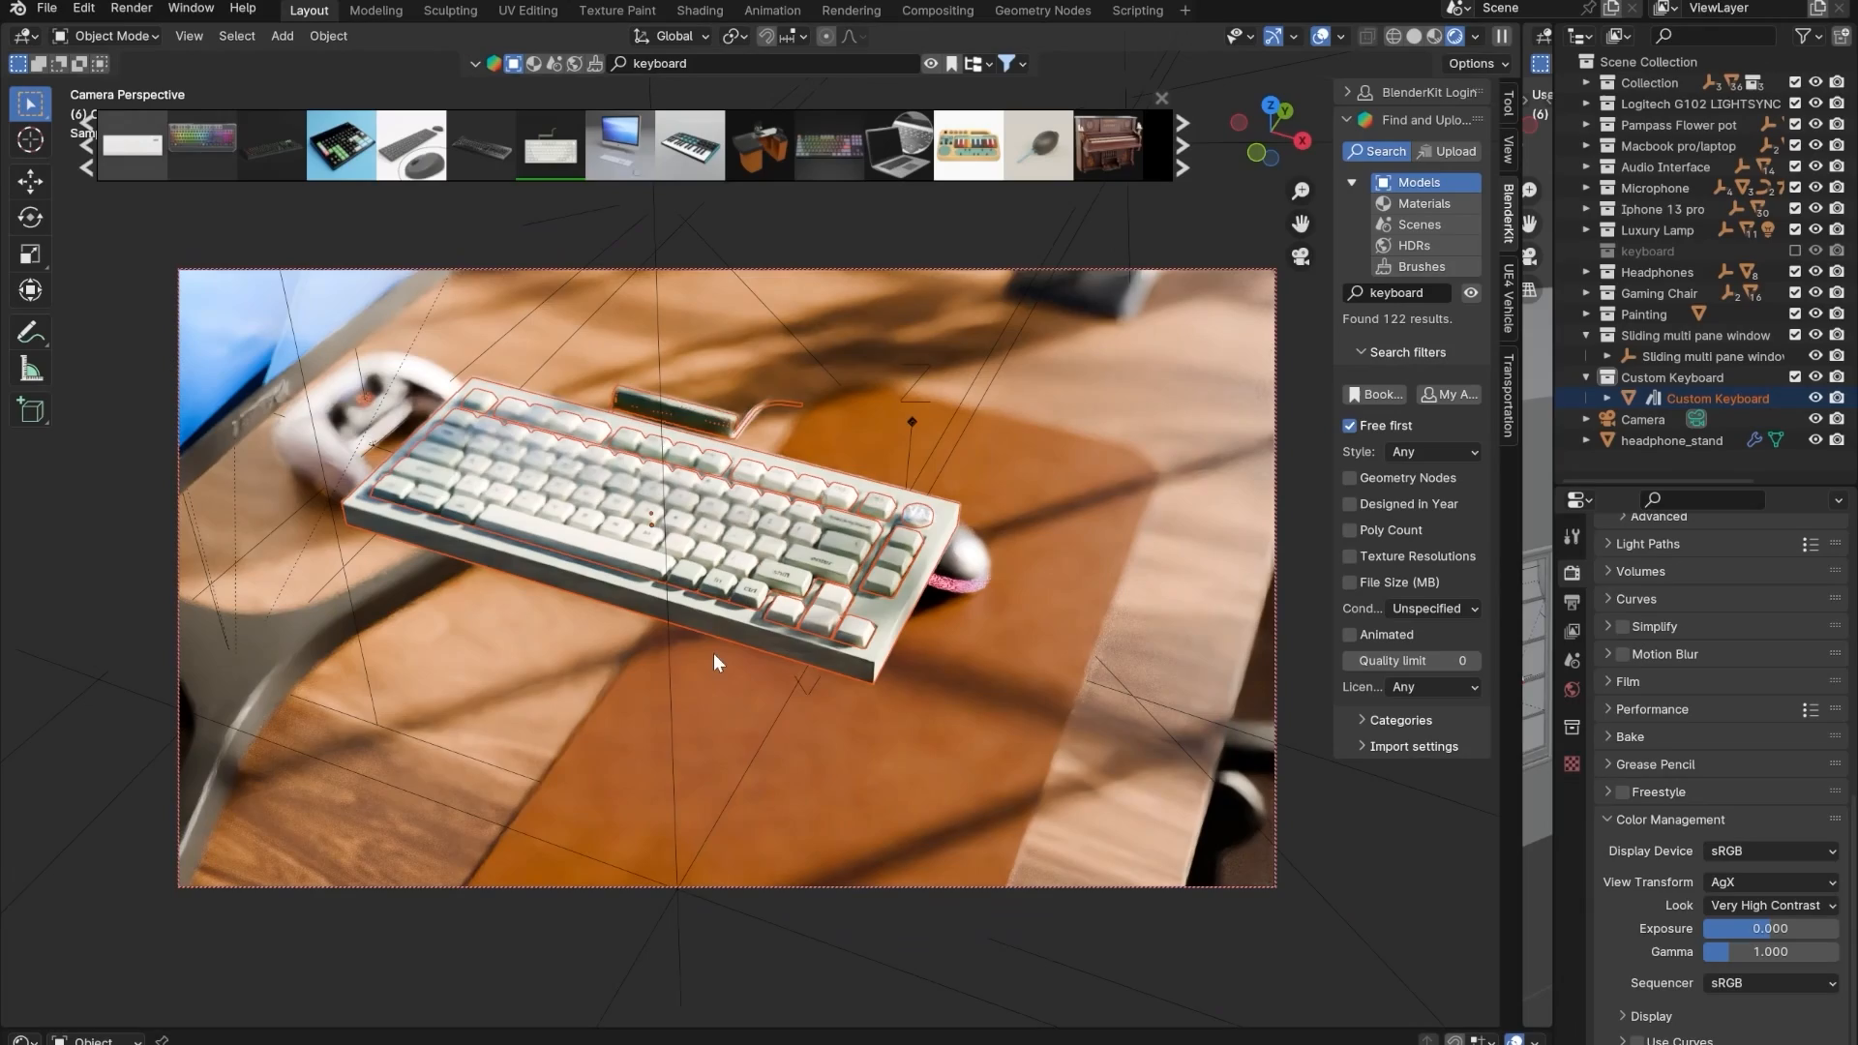
{"action": "scroll", "coordinate": [639, 577], "scroll_direction": "up", "scroll_amount": 4}
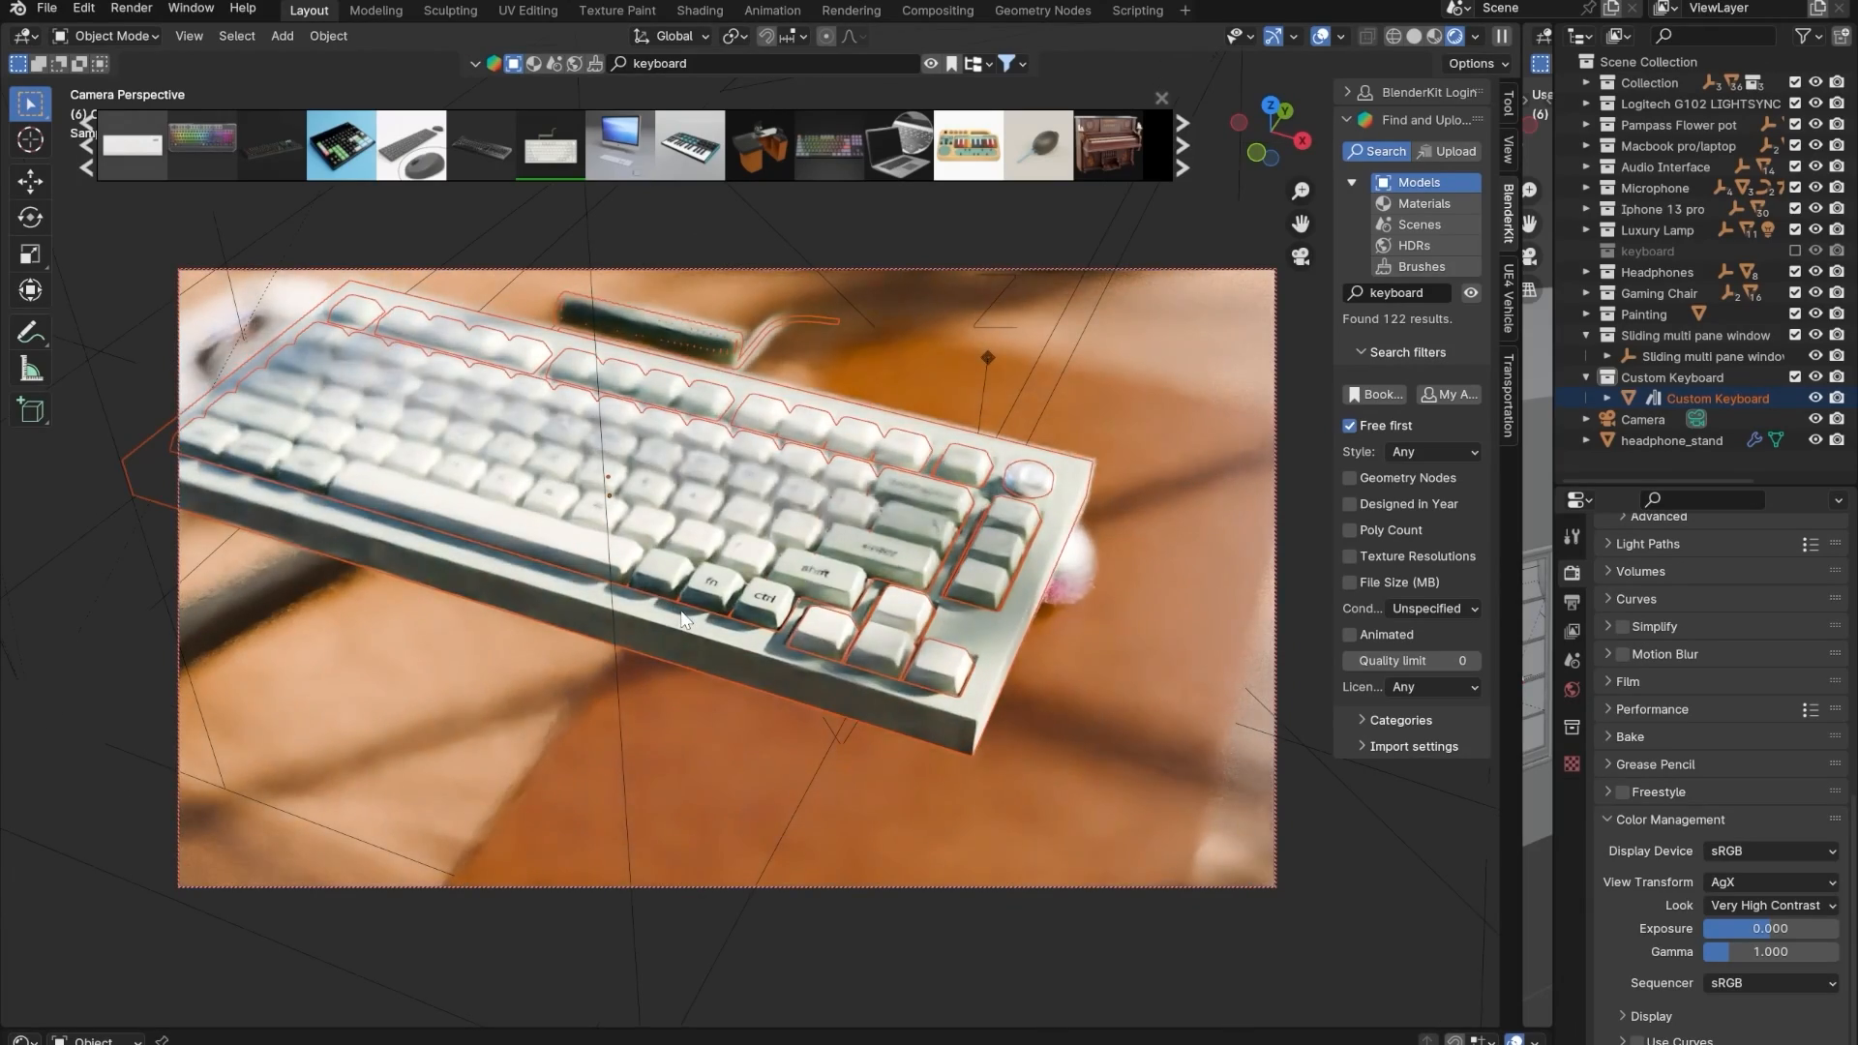
{"action": "scroll", "coordinate": [639, 578], "scroll_direction": "down", "scroll_amount": 6}
{"action": "middle_click_drag", "start_coordinate": [808, 643], "coordinate": [790, 525], "text": "shift"}
{"action": "scroll", "coordinate": [790, 527], "scroll_direction": "down", "scroll_amount": 1}
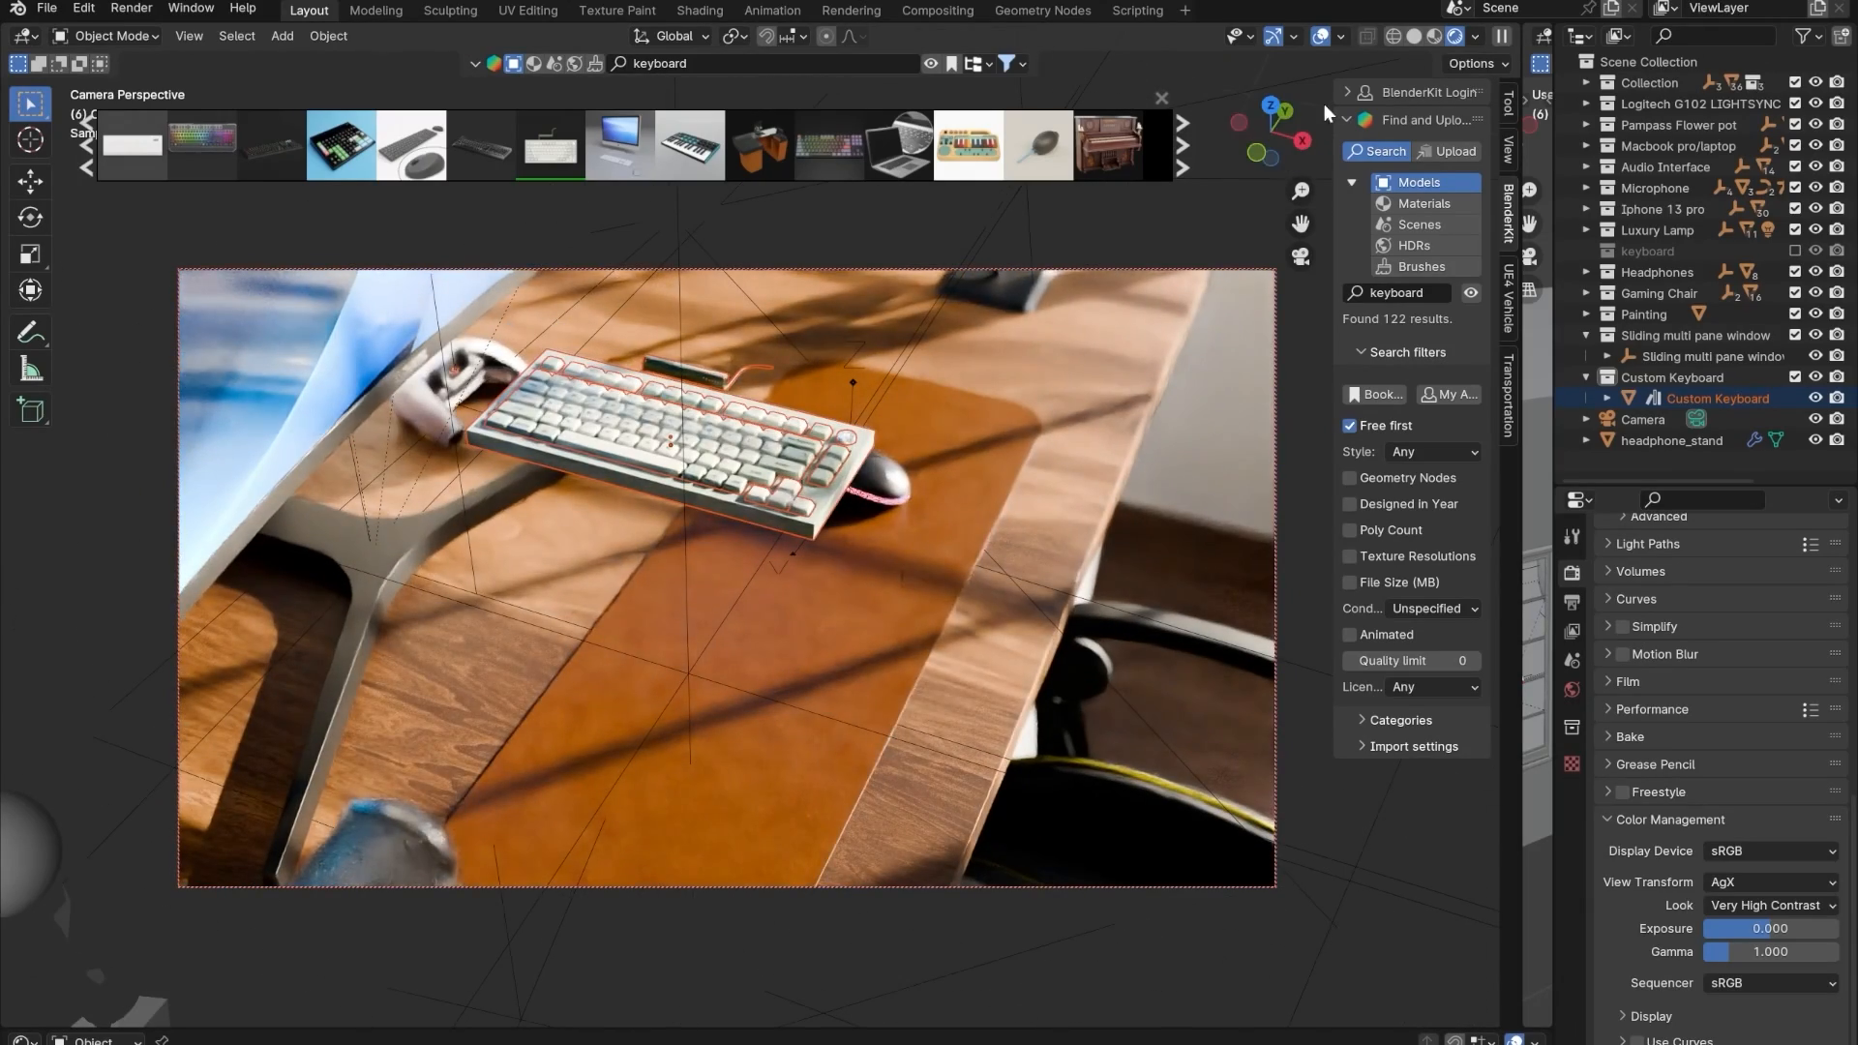
- Lower the keyboard vertically to just above the desktop, using solid shading with X-ray in the back orthographic view
{"action": "left_click", "coordinate": [1416, 36]}
{"action": "mouse_move", "coordinate": [1013, 530]}
{"action": "middle_mouse_down"}
{"action": "mouse_move", "coordinate": [871, 466]}
{"action": "mouse_move", "coordinate": [955, 658]}
{"action": "mouse_move", "coordinate": [857, 526]}
{"action": "mouse_move", "coordinate": [874, 682]}
{"action": "mouse_move", "coordinate": [962, 524]}
{"action": "mouse_move", "coordinate": [821, 556]}
{"action": "middle_mouse_up"}
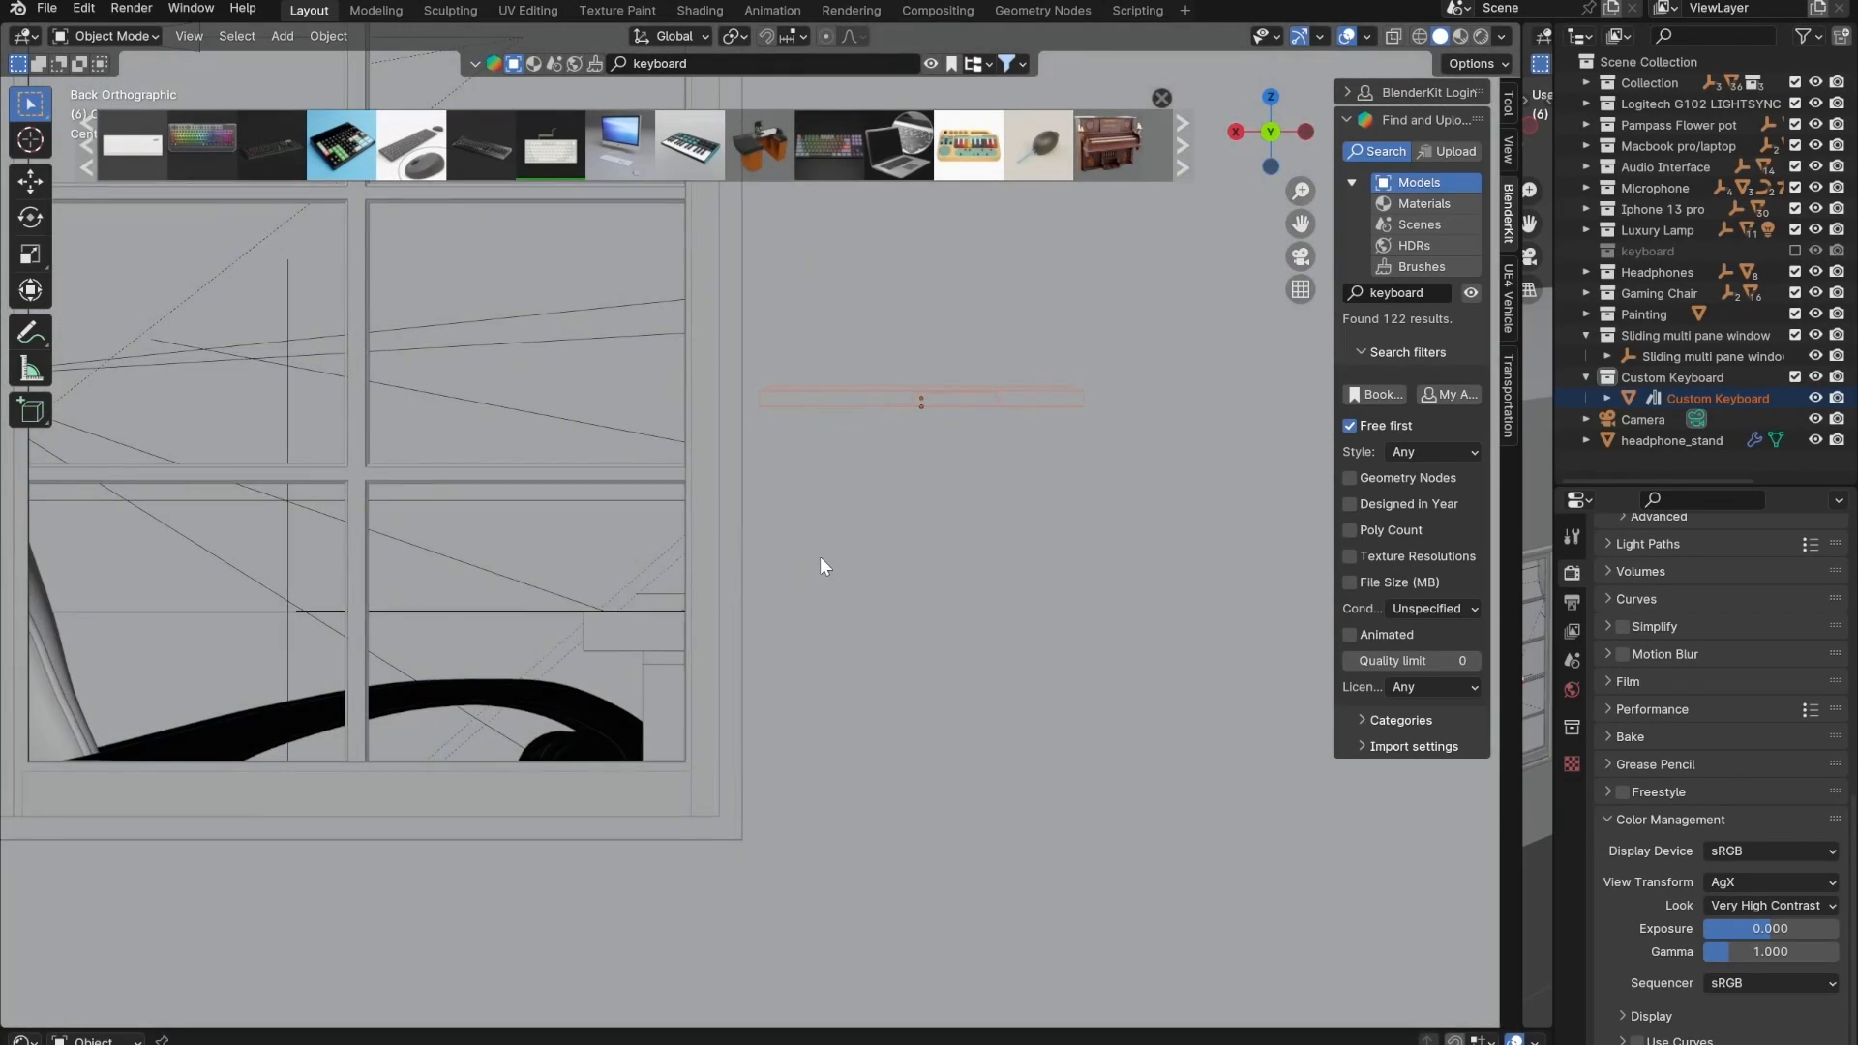
{"action": "scroll", "coordinate": [821, 555], "scroll_direction": "down", "scroll_amount": 1}
{"action": "key", "text": "alt+z"}
{"action": "scroll", "coordinate": [820, 555], "scroll_direction": "up", "scroll_amount": 2}
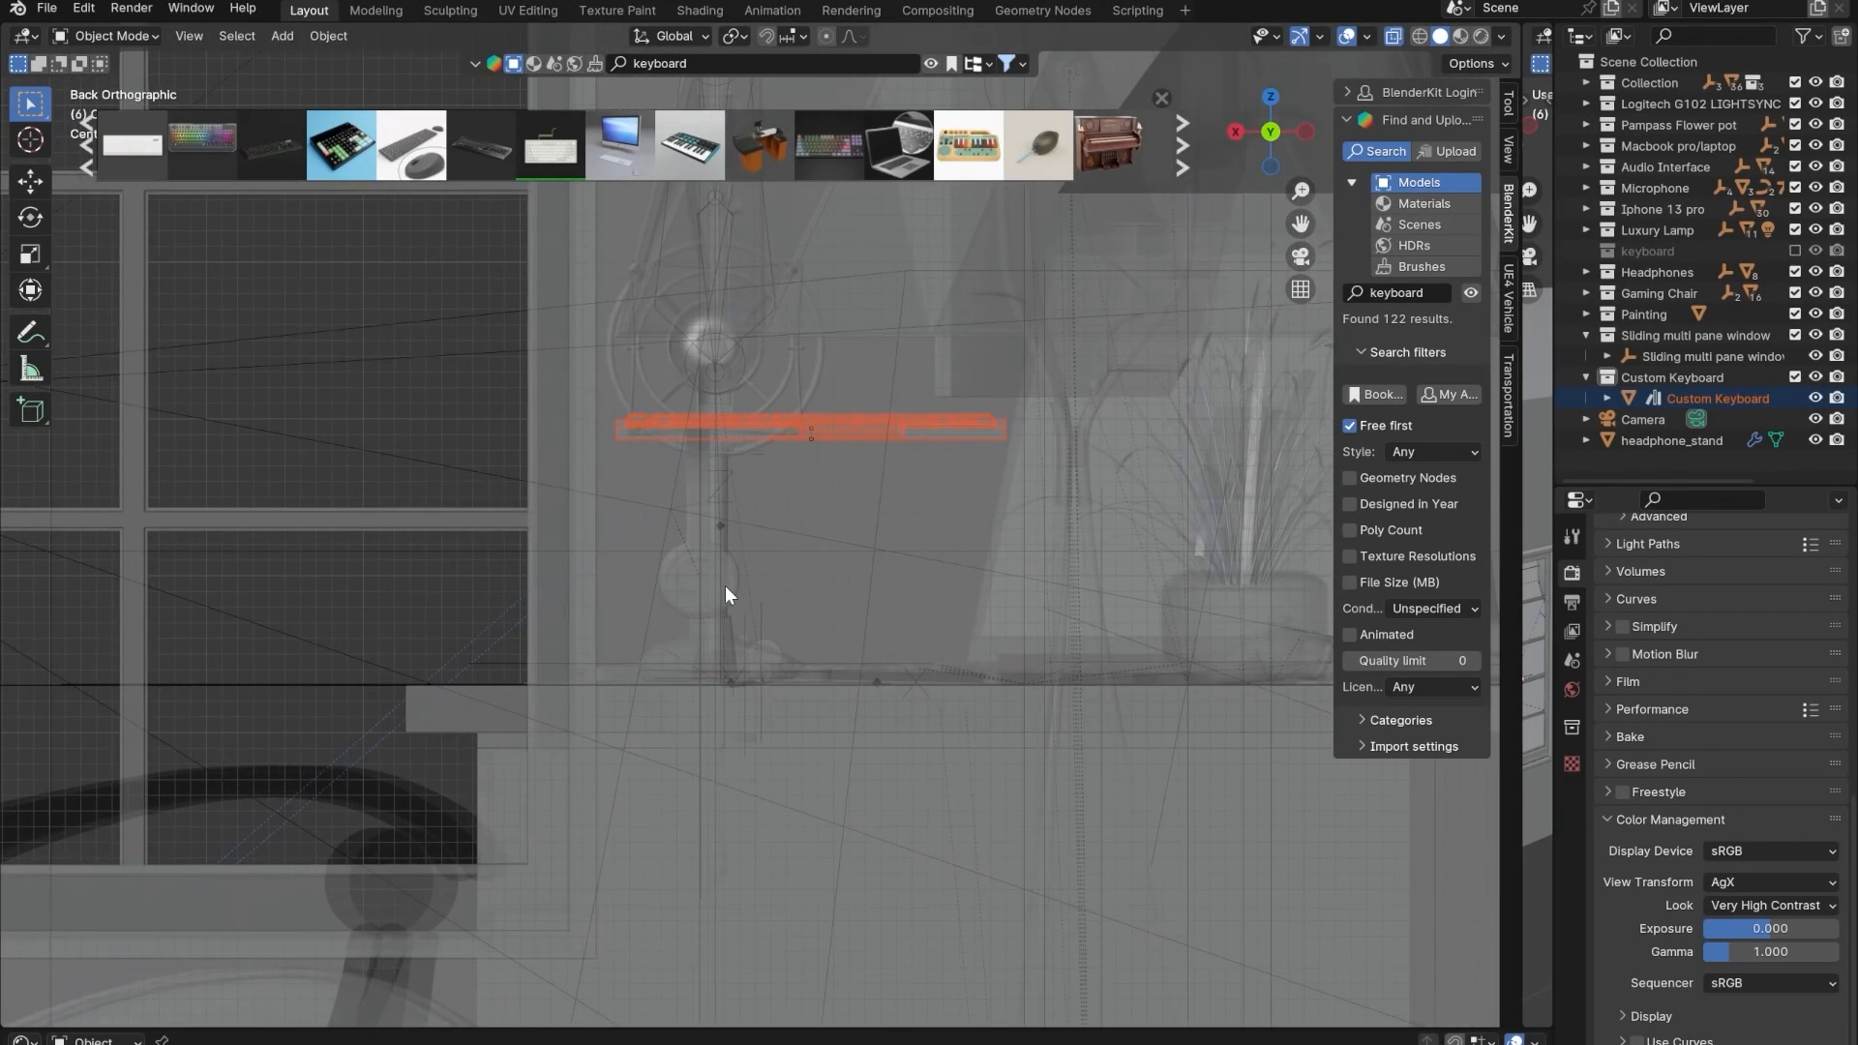
{"action": "scroll", "coordinate": [809, 550], "scroll_direction": "up", "scroll_amount": 5}
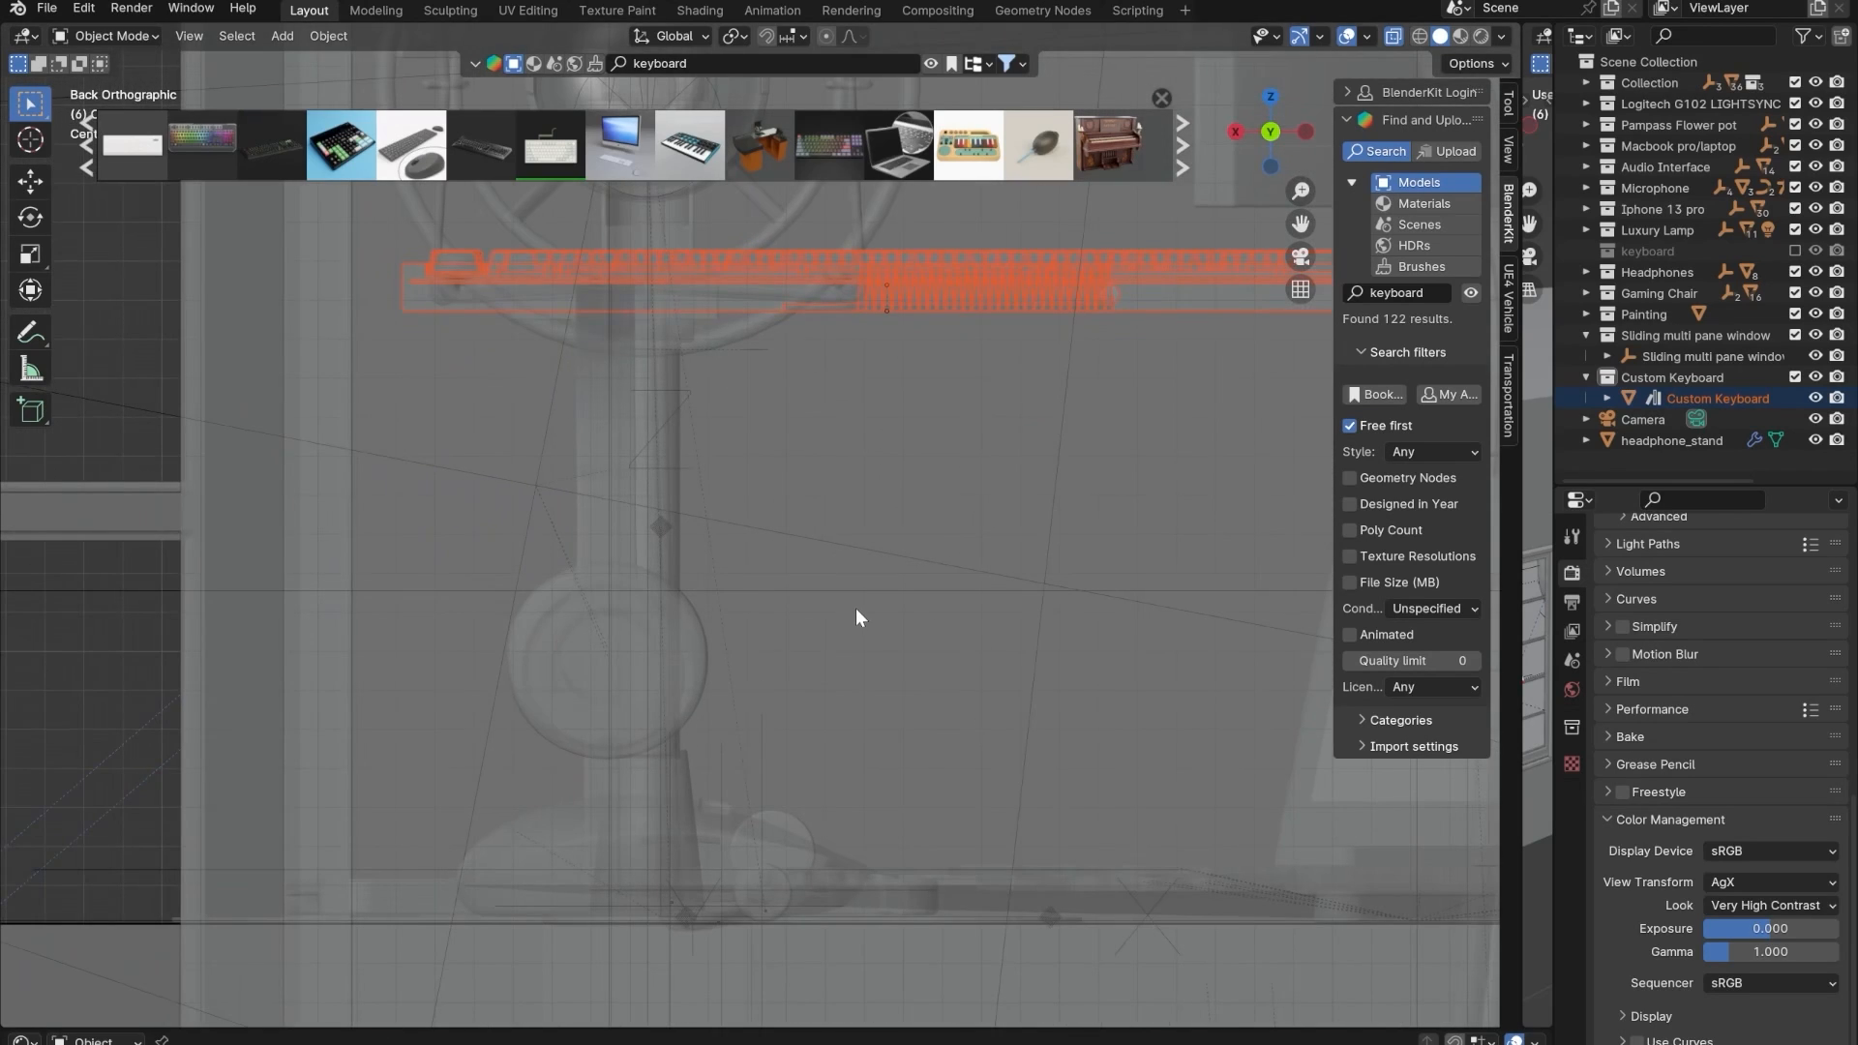
{"action": "middle_click_drag", "start_coordinate": [856, 602], "coordinate": [777, 643], "text": "shift"}
{"action": "key", "text": "g"}
{"action": "key", "text": "z"}
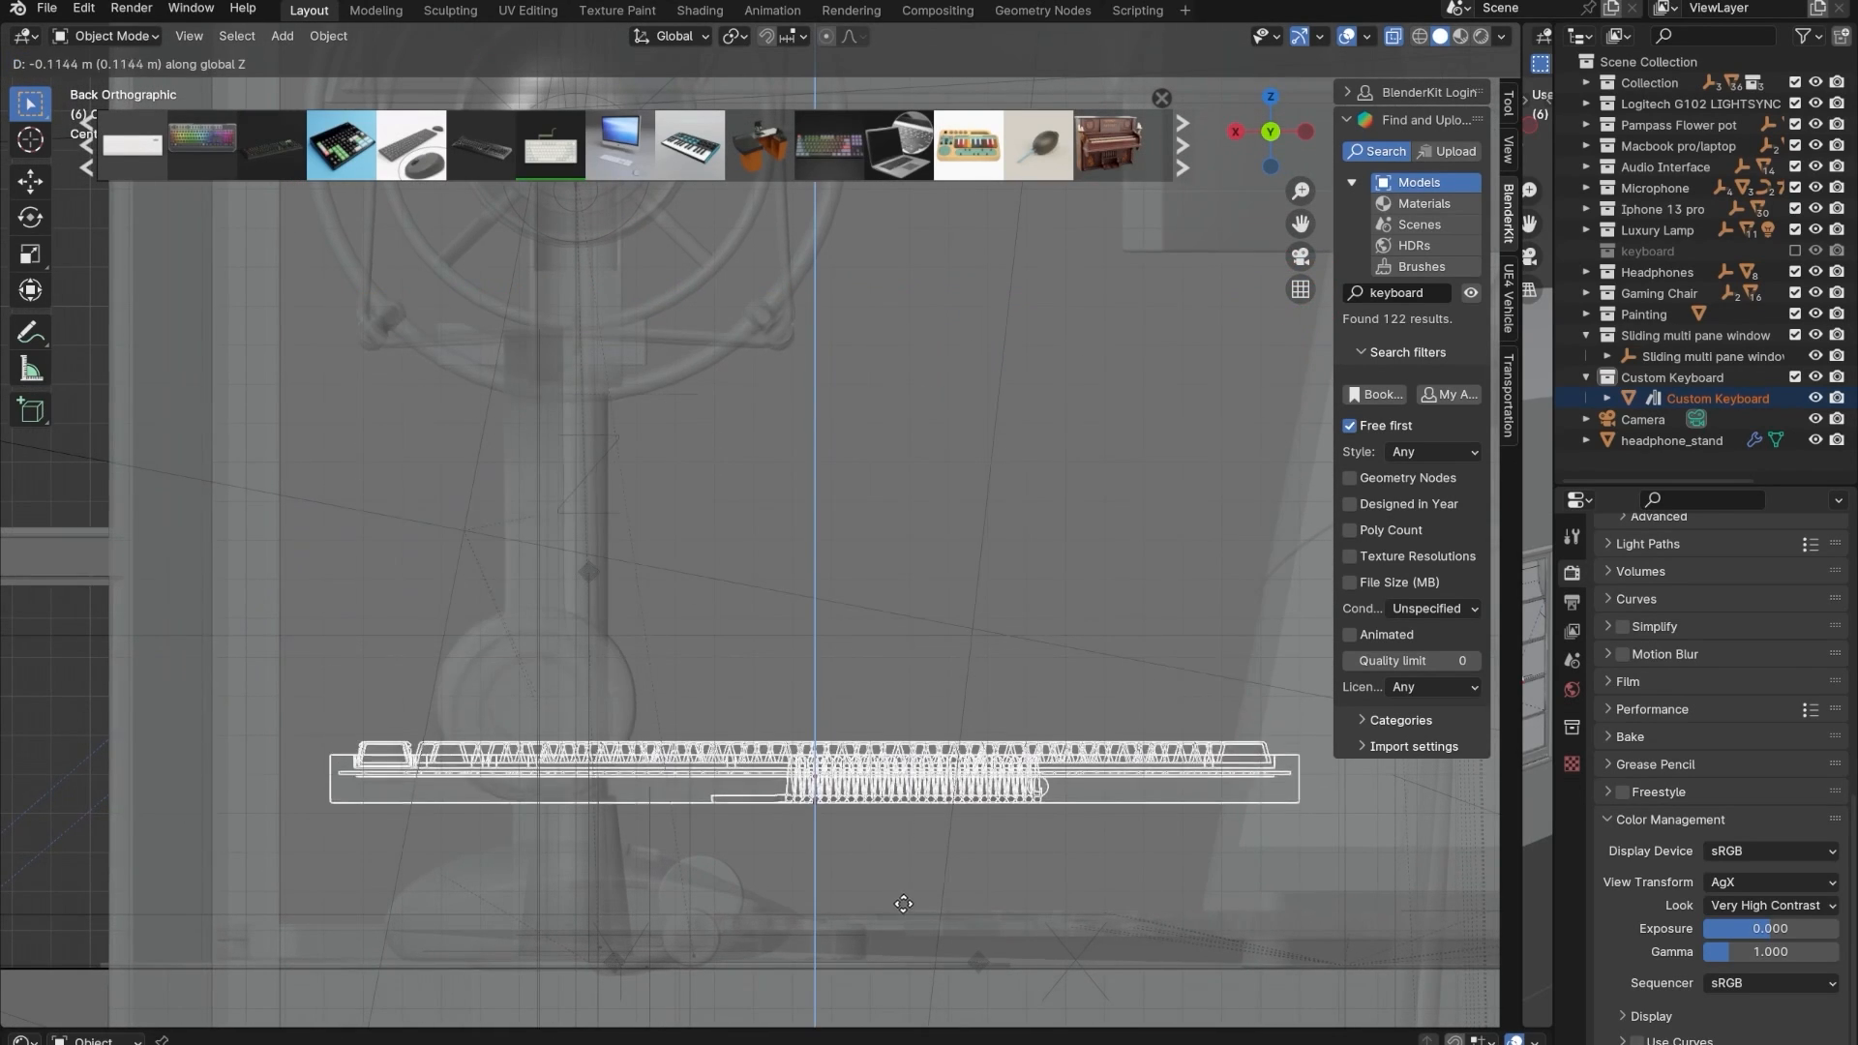
{"action": "key", "text": "Return"}
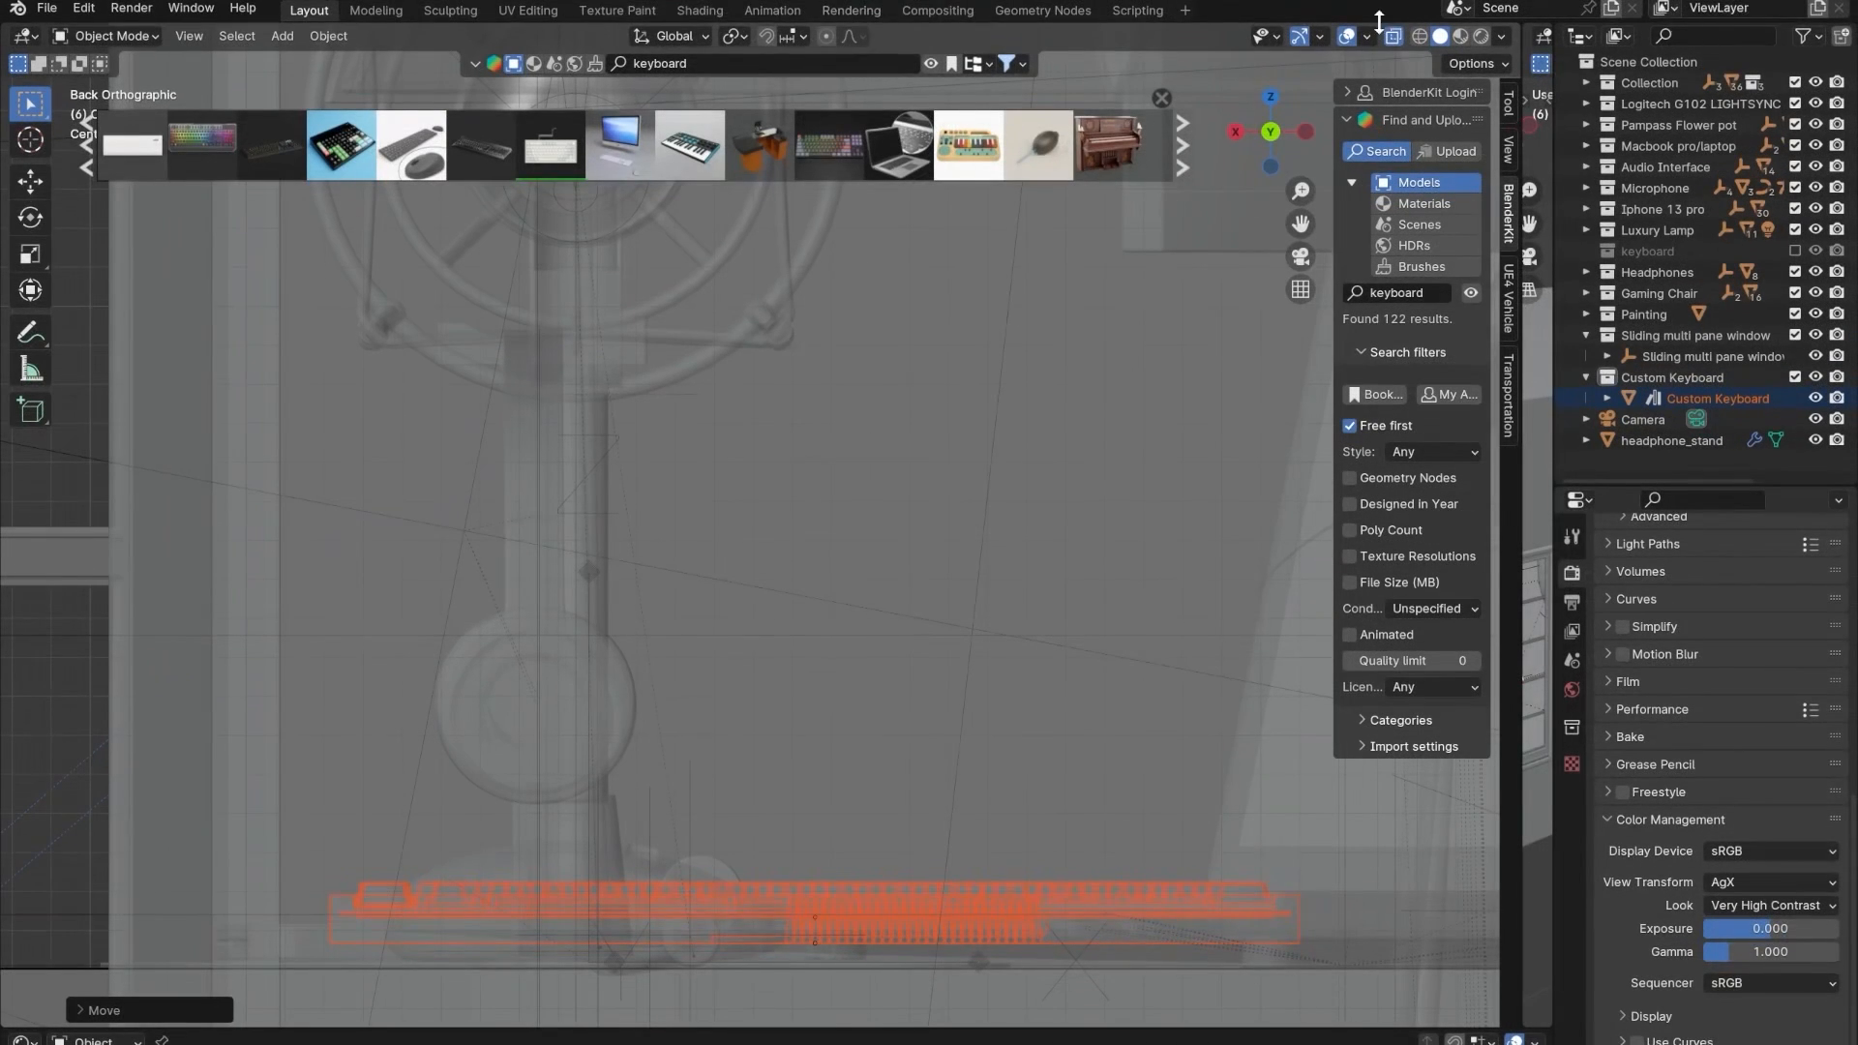
- Fine-tune the keyboard's height along Z so its base rests on the desk mat, and turn off X-ray
{"action": "middle_click_drag", "start_coordinate": [761, 802], "coordinate": [731, 436], "text": "shift"}
{"action": "scroll", "coordinate": [523, 569], "scroll_direction": "up", "scroll_amount": 6}
{"action": "scroll", "coordinate": [522, 579], "scroll_direction": "up", "scroll_amount": 3}
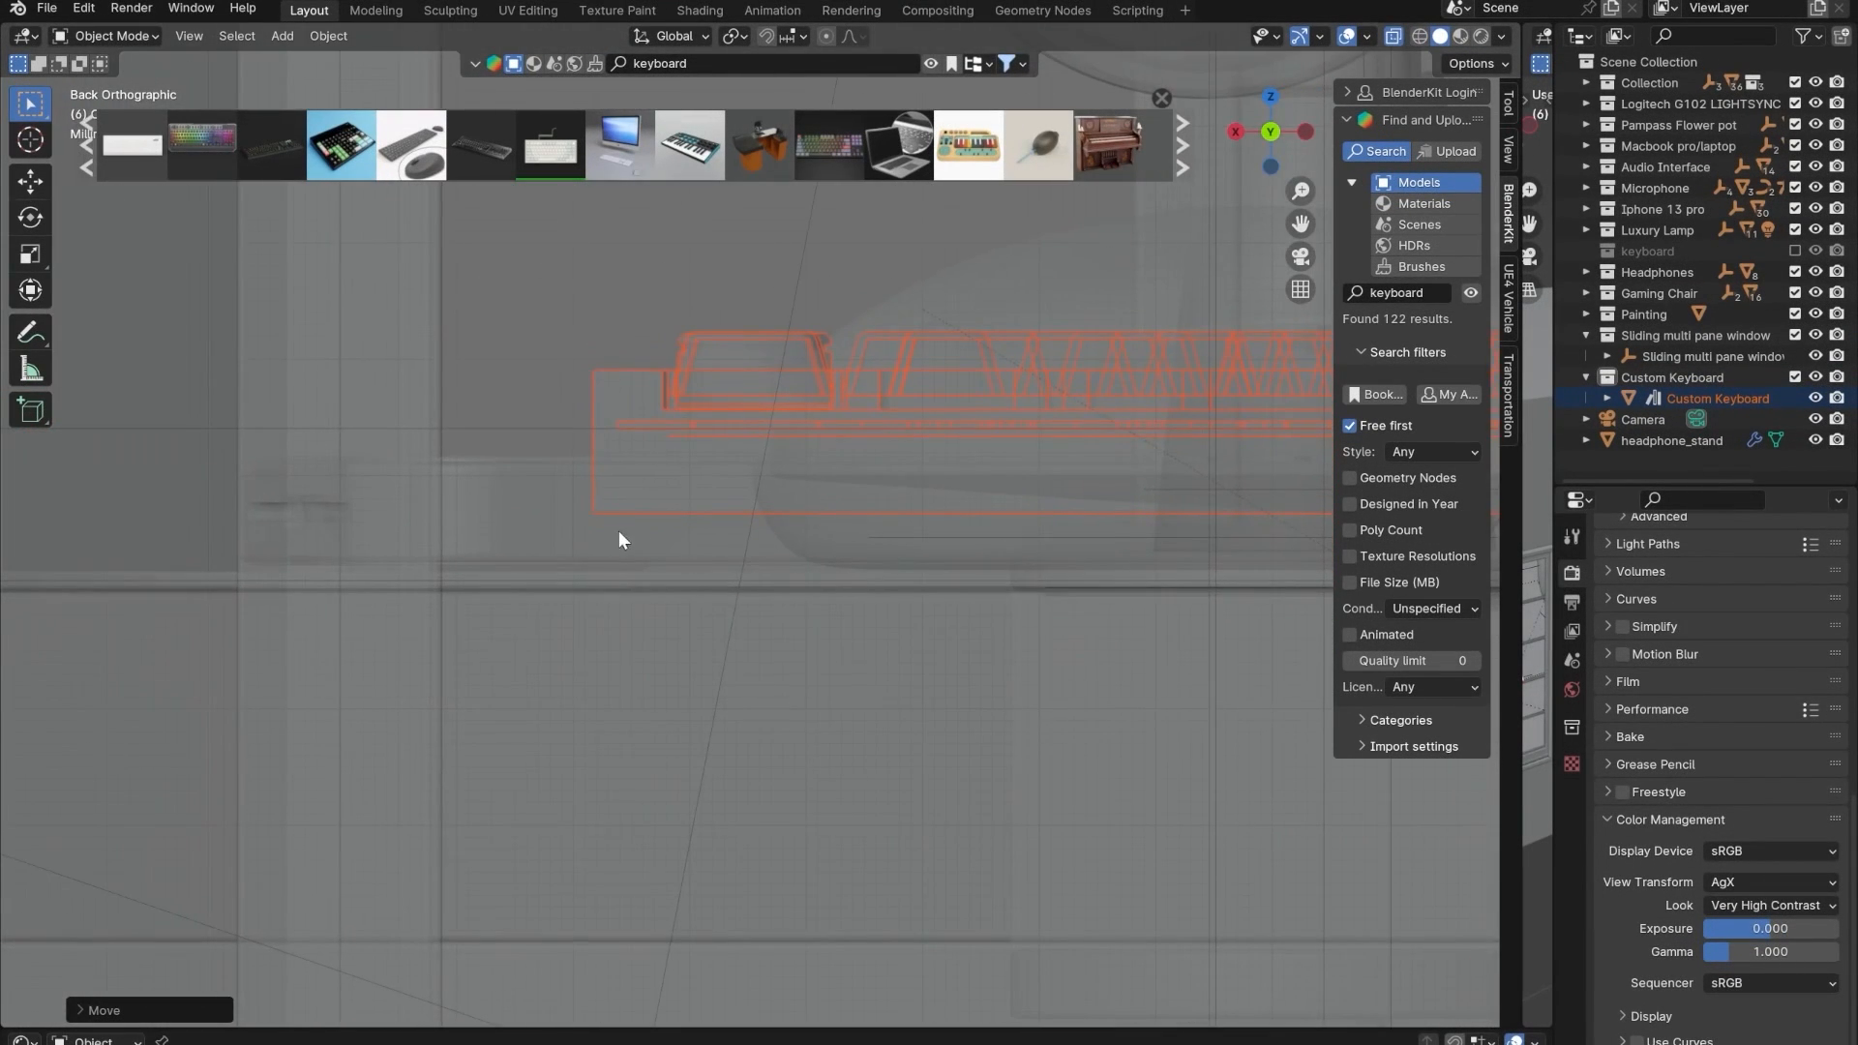
{"action": "key", "text": "g"}
{"action": "key", "text": "z"}
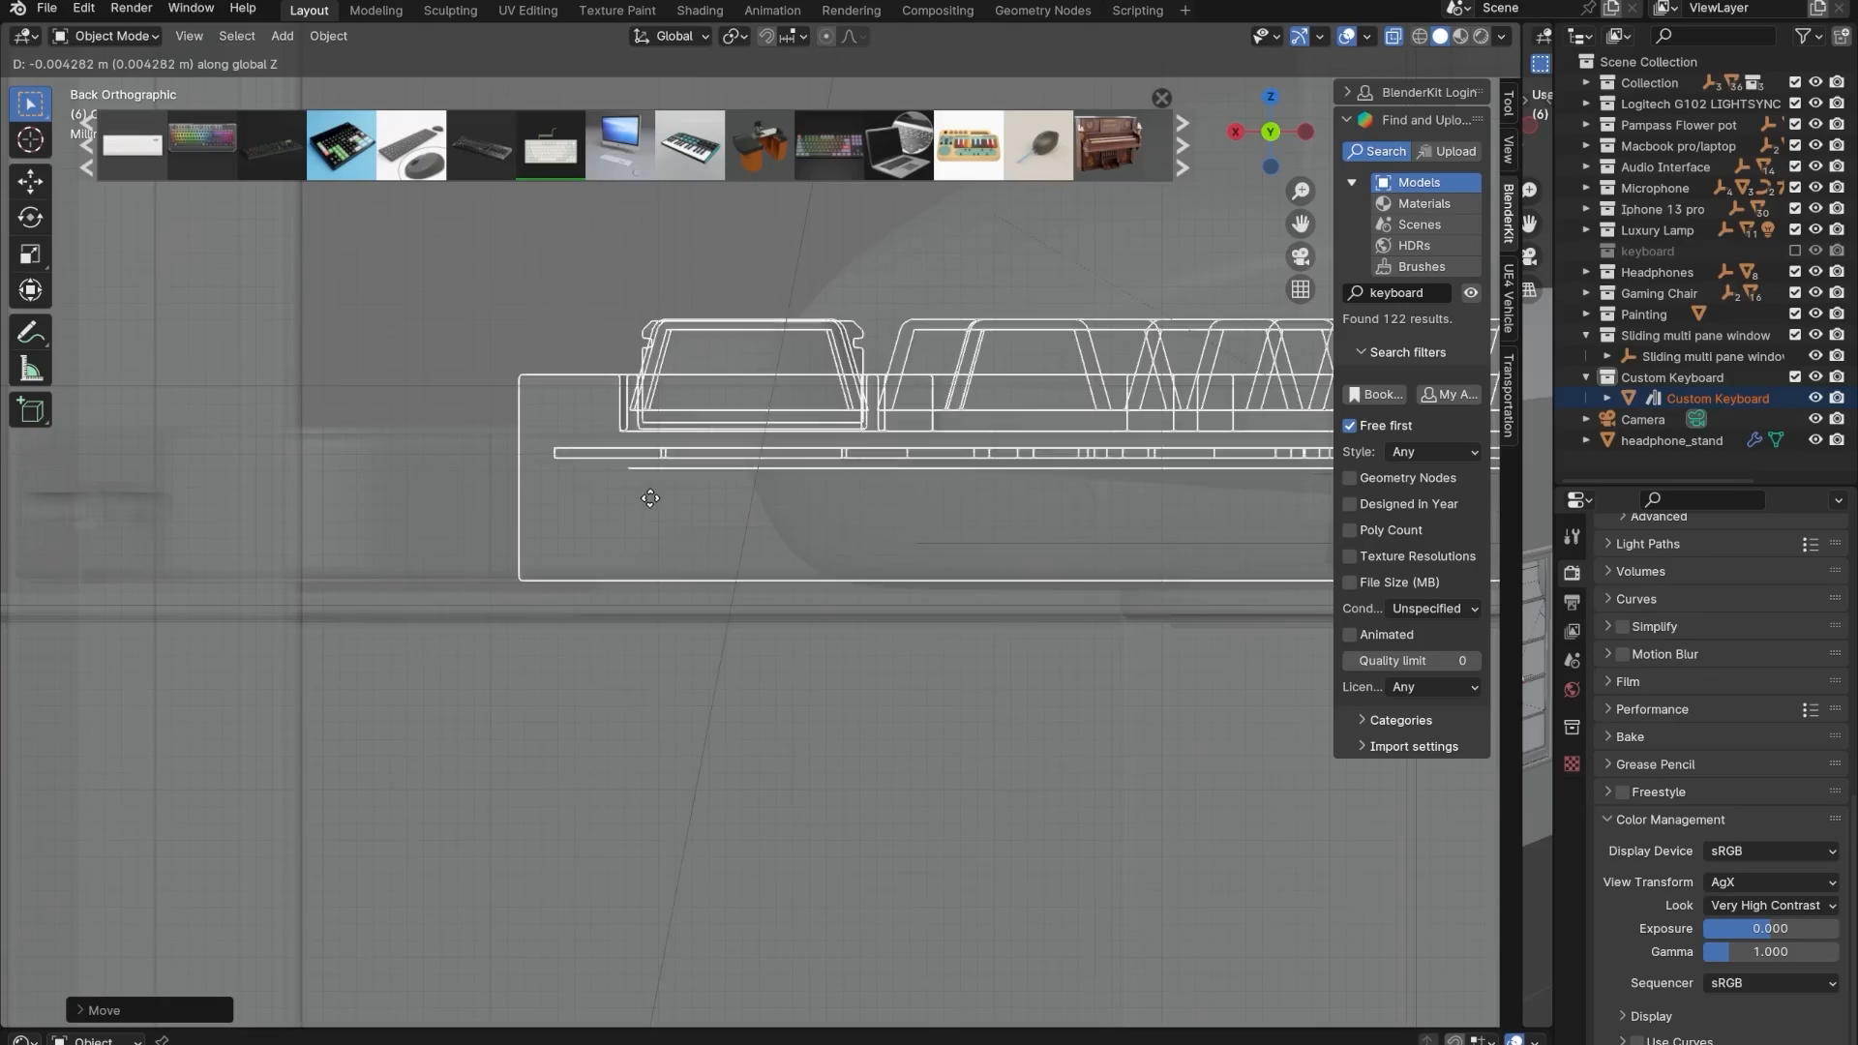
{"action": "left_click", "coordinate": [659, 515]}
{"action": "middle_click_drag", "start_coordinate": [659, 507], "coordinate": [810, 623]}
{"action": "key", "text": "alt+z"}
{"action": "scroll", "coordinate": [761, 549], "scroll_direction": "down", "scroll_amount": 12}
{"action": "scroll", "coordinate": [810, 623], "scroll_direction": "up", "scroll_amount": 7}
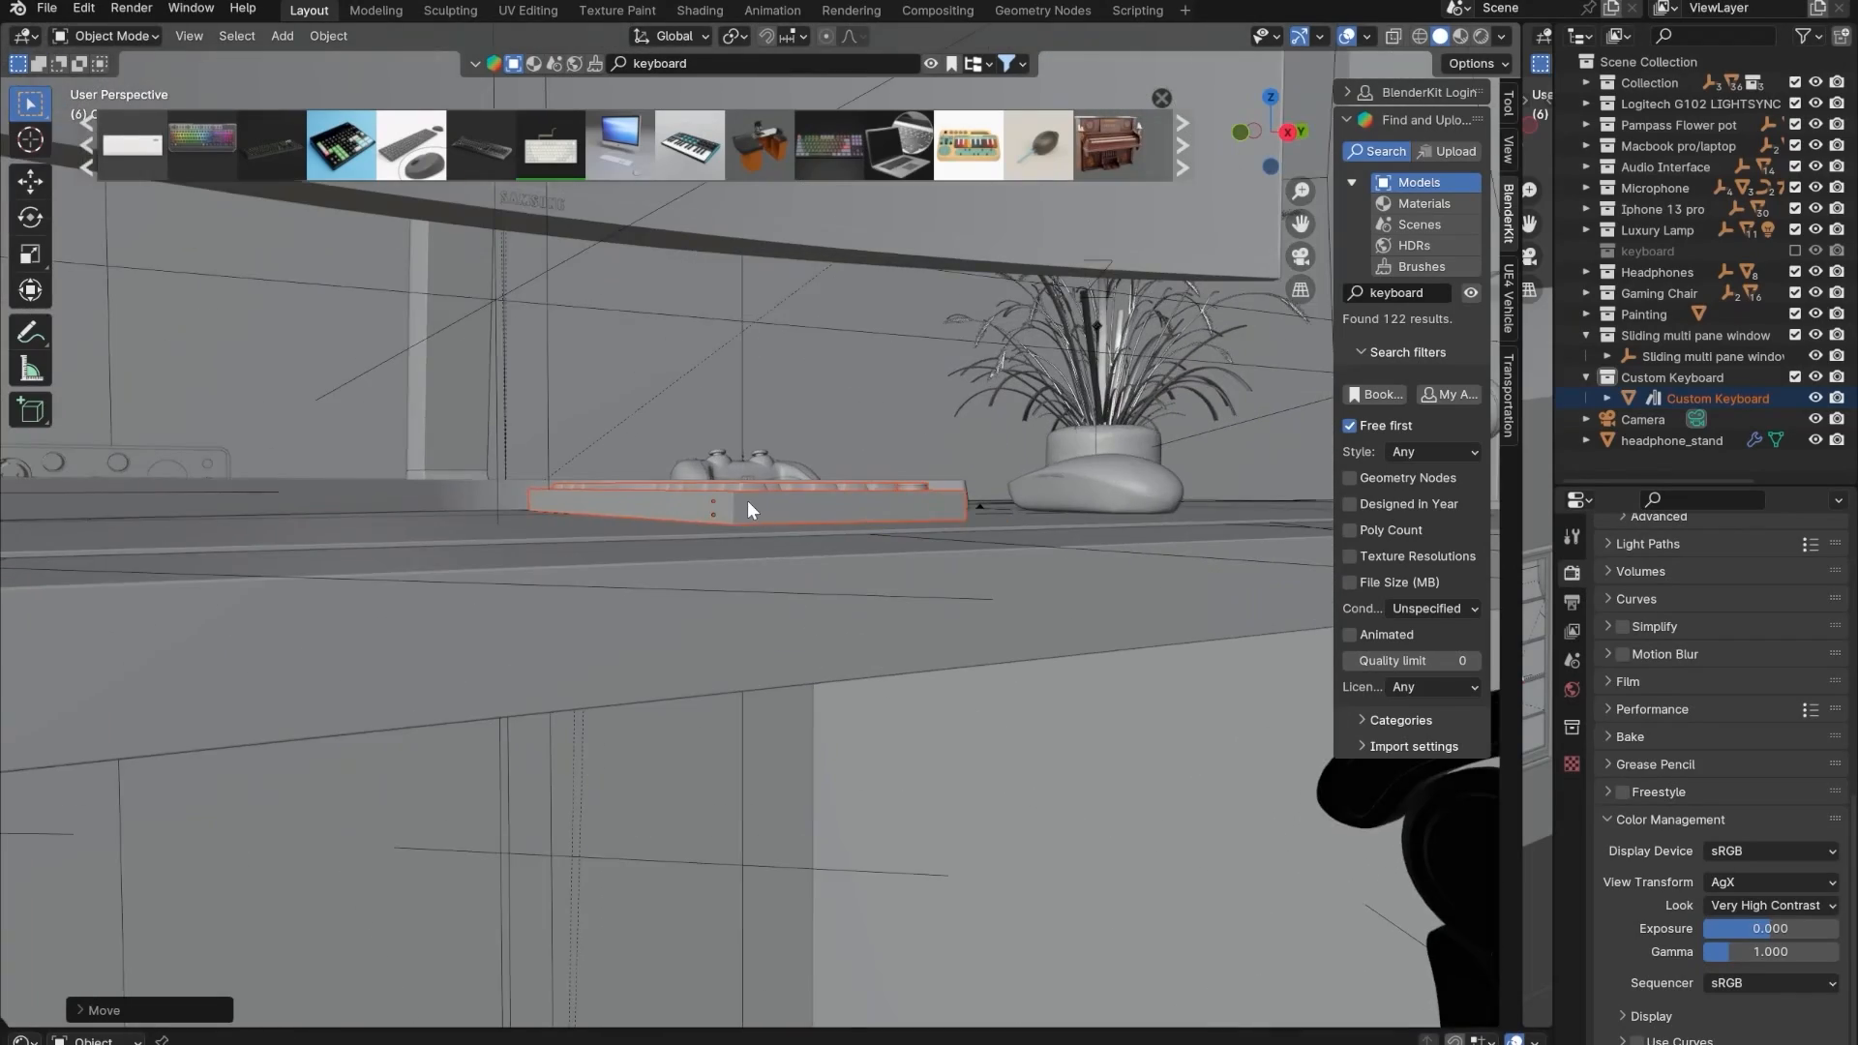
- Select the coiled cable object next to the keyboard
{"action": "middle_click_drag", "start_coordinate": [747, 502], "coordinate": [724, 707]}
{"action": "scroll", "coordinate": [749, 490], "scroll_direction": "down", "scroll_amount": 4}
{"action": "middle_click_drag", "start_coordinate": [892, 495], "coordinate": [633, 482], "text": "shift"}
{"action": "left_click", "coordinate": [690, 475]}
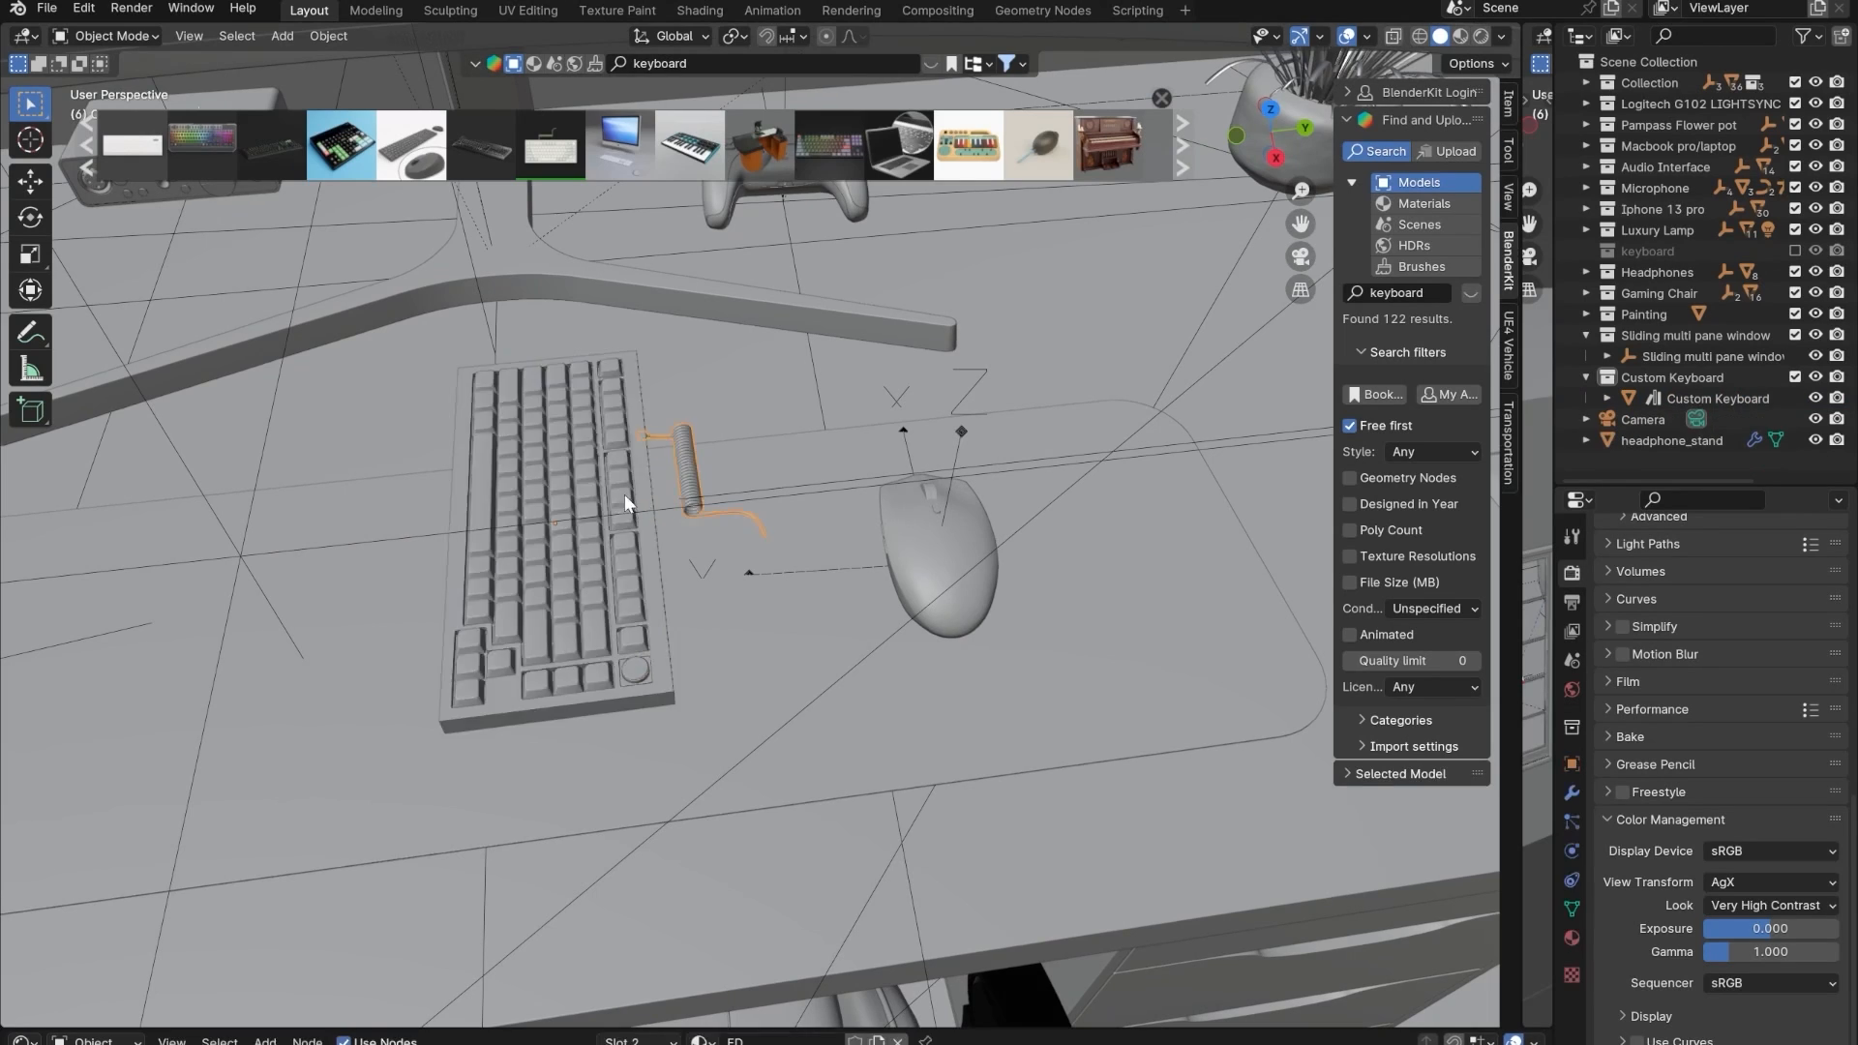
{"action": "scroll", "coordinate": [624, 496], "scroll_direction": "up", "scroll_amount": 4}
{"action": "middle_click_drag", "start_coordinate": [614, 496], "coordinate": [799, 588], "text": "shift"}
{"action": "left_click", "coordinate": [833, 542]}
{"action": "left_click", "coordinate": [786, 543]}
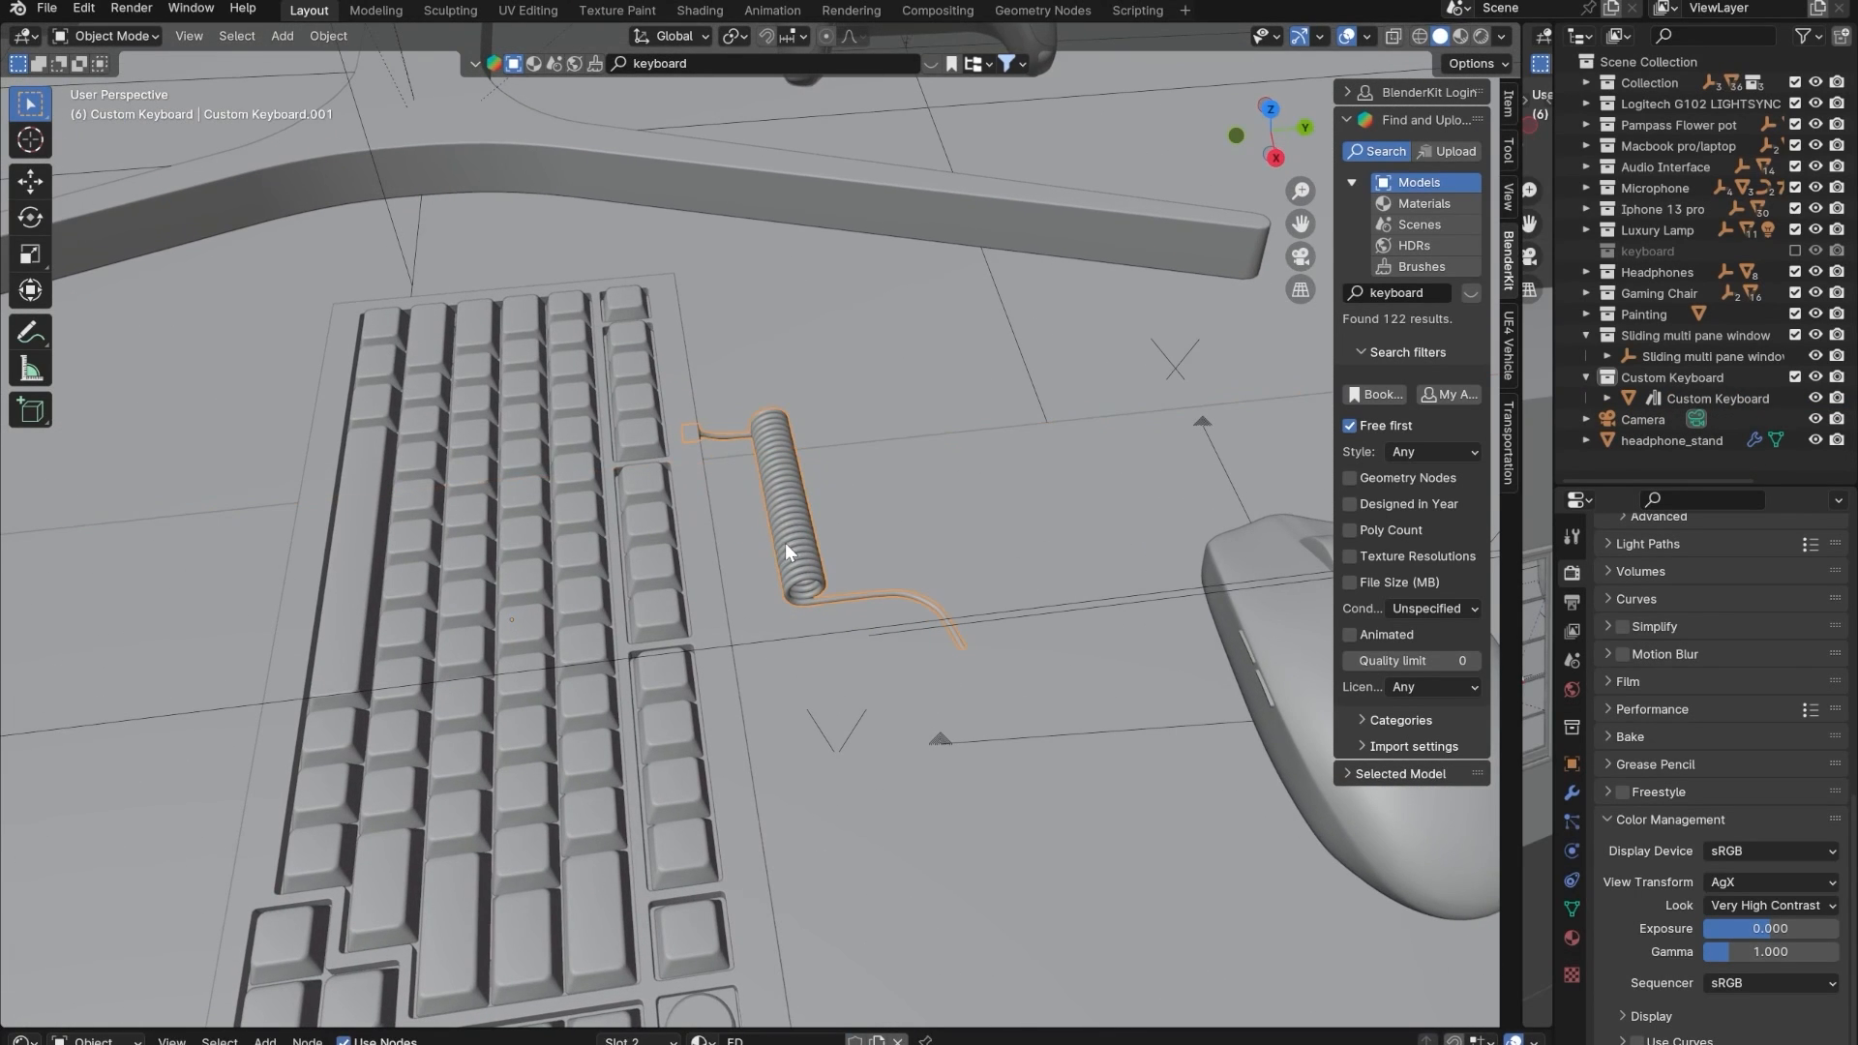
{"action": "key", "text": "Delete"}
{"action": "key", "text": "ctrl+z"}
{"action": "key", "text": "Tab"}
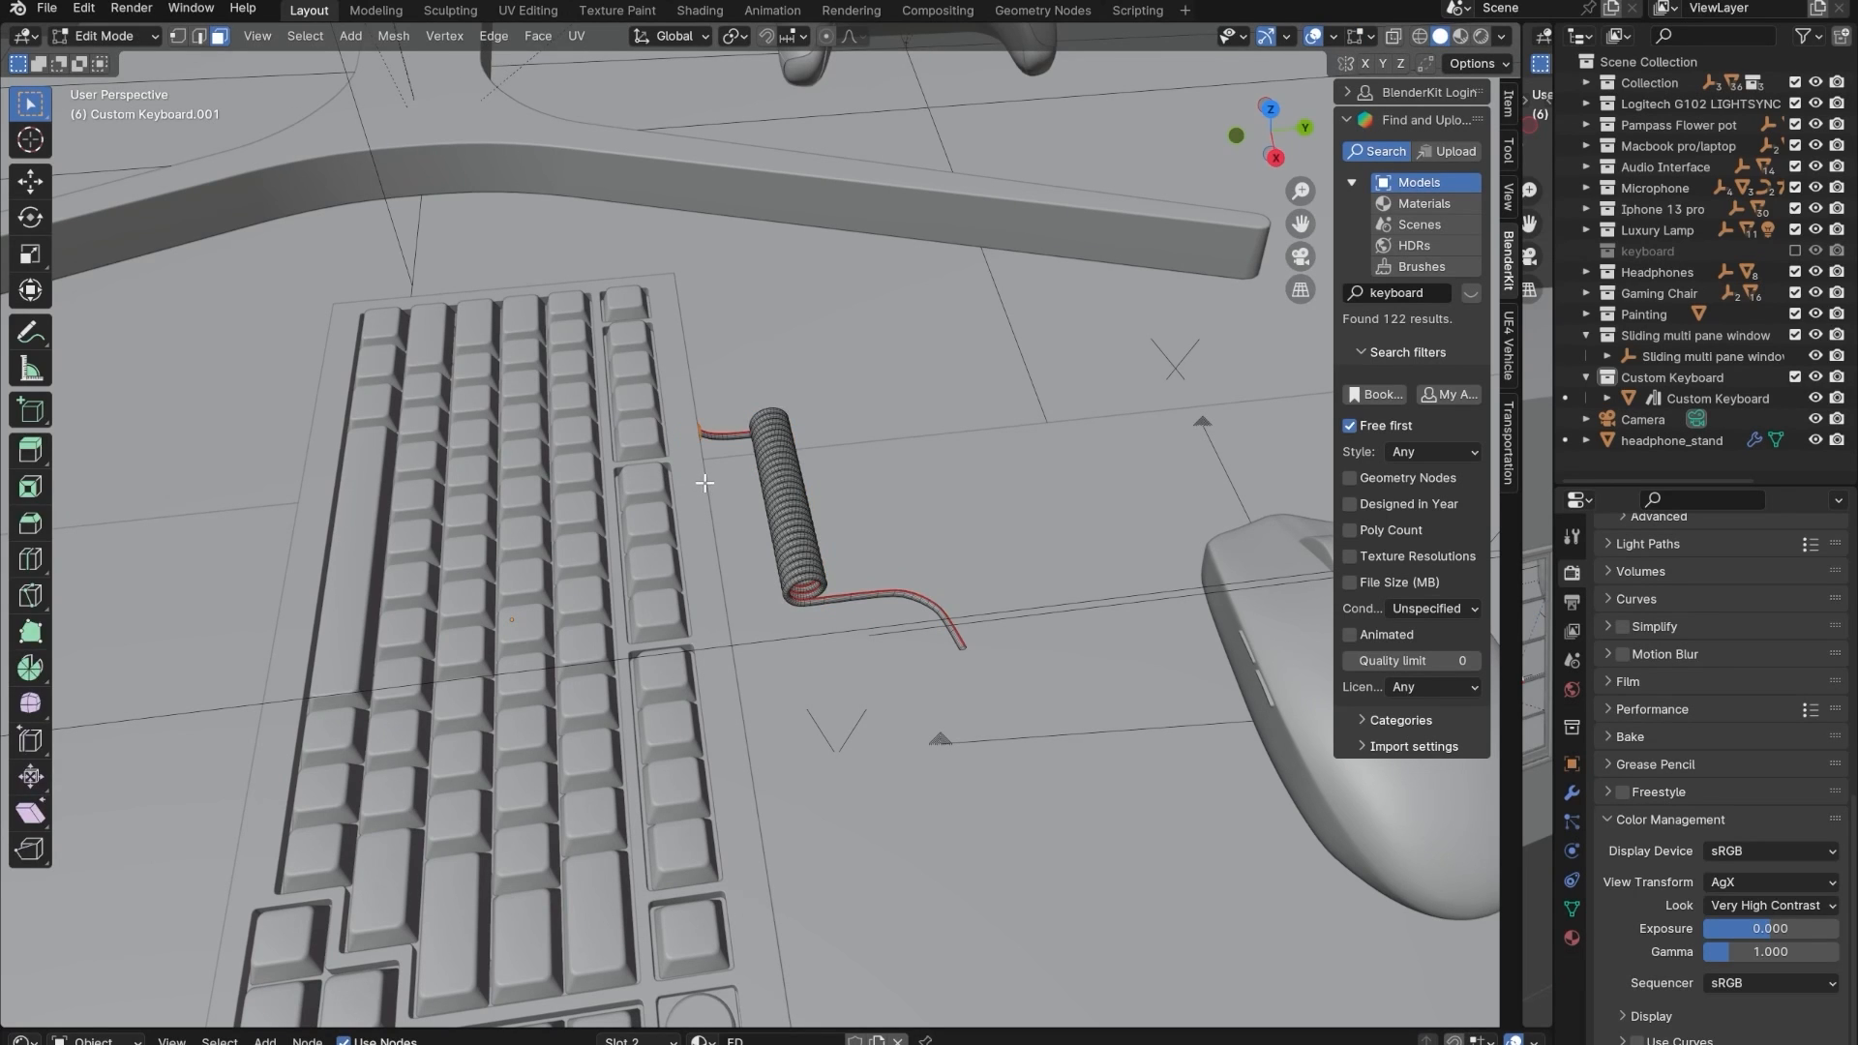
{"action": "key", "text": "Tab"}
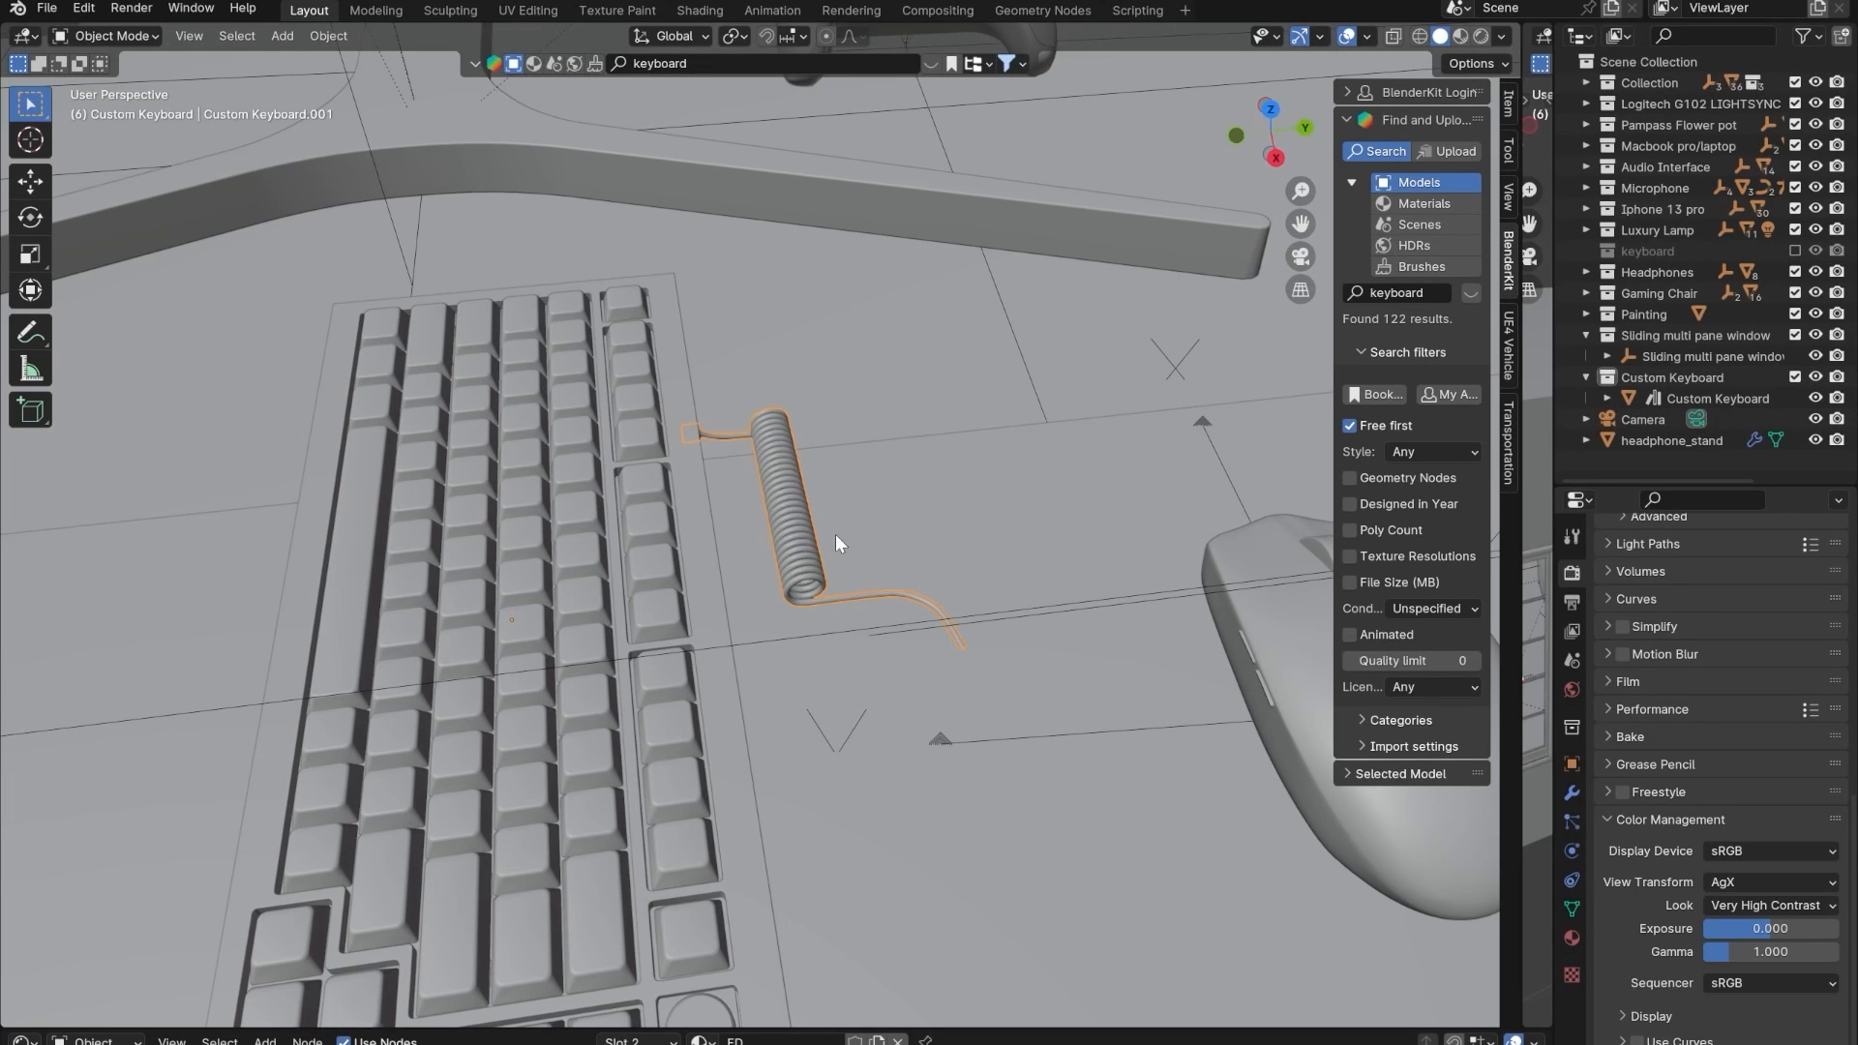
- Delete all vertices of the coiled cable in Edit Mode and return to Object Mode
{"action": "key", "text": "Tab"}
{"action": "middle_click_drag", "start_coordinate": [835, 535], "coordinate": [902, 535]}
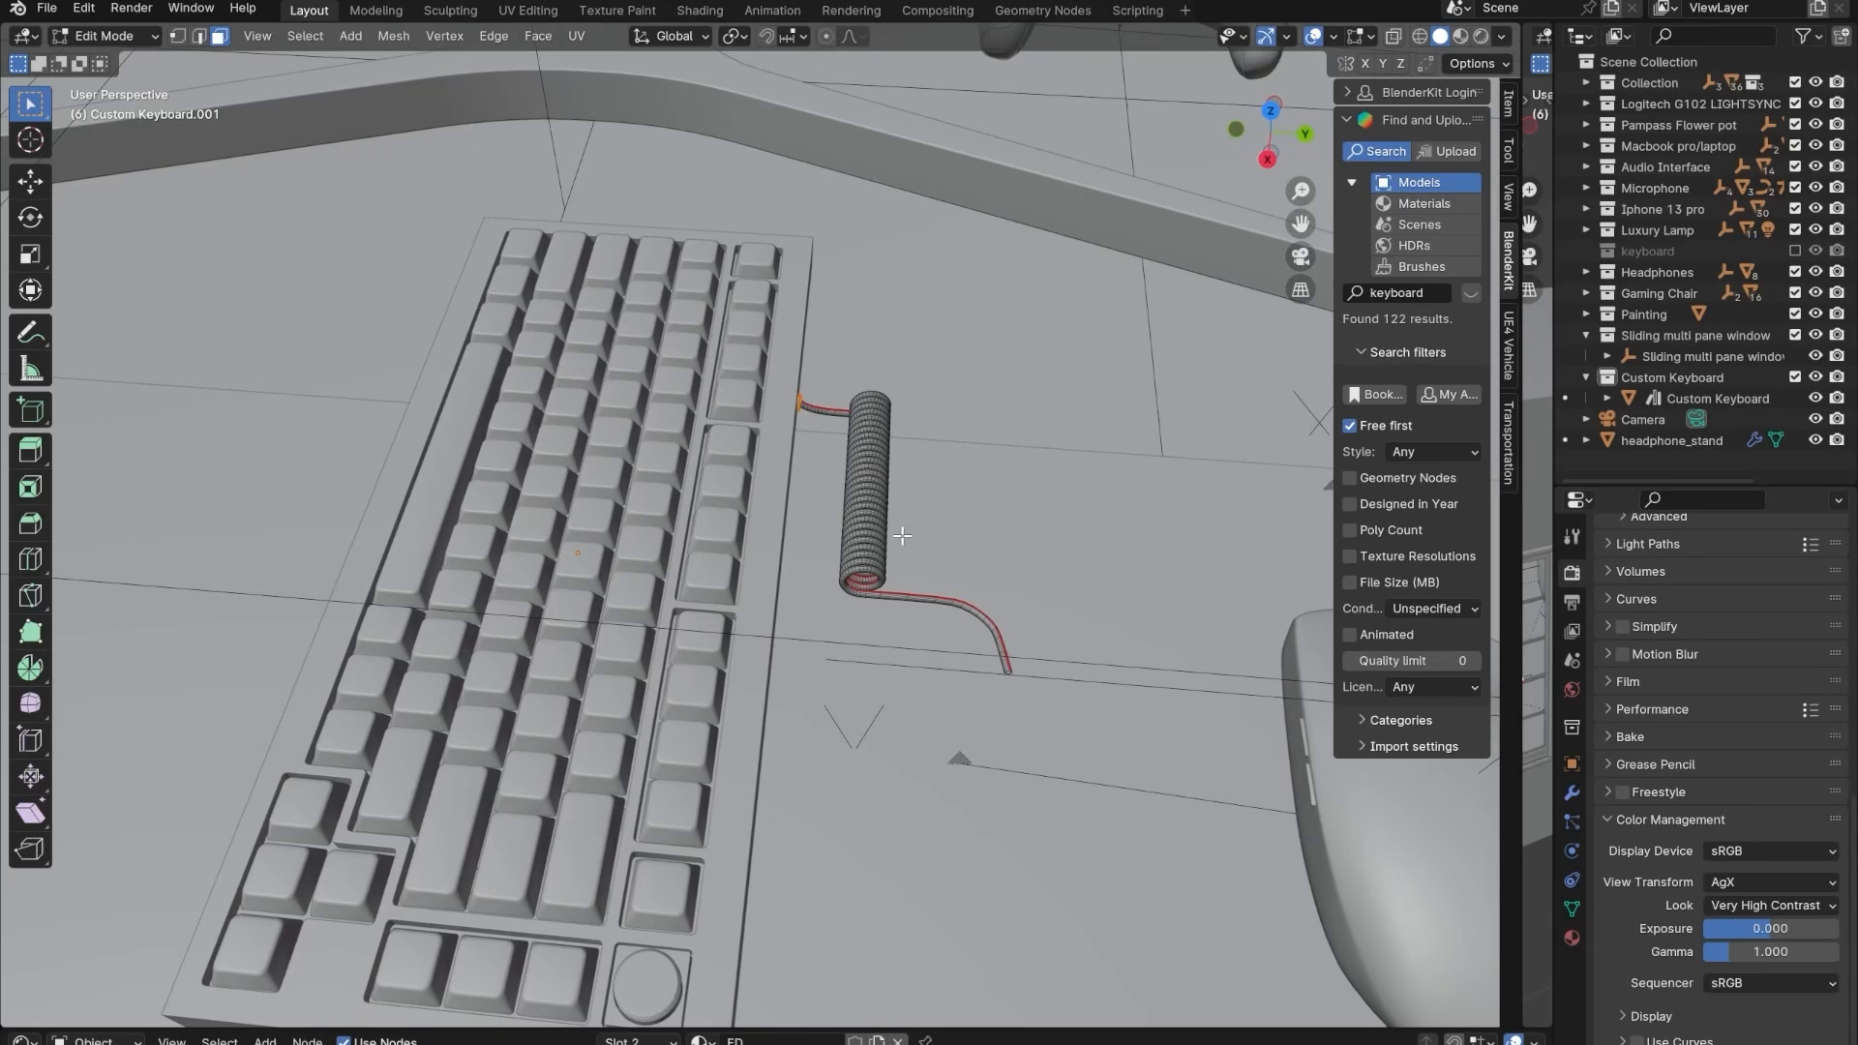
{"action": "key", "text": "x"}
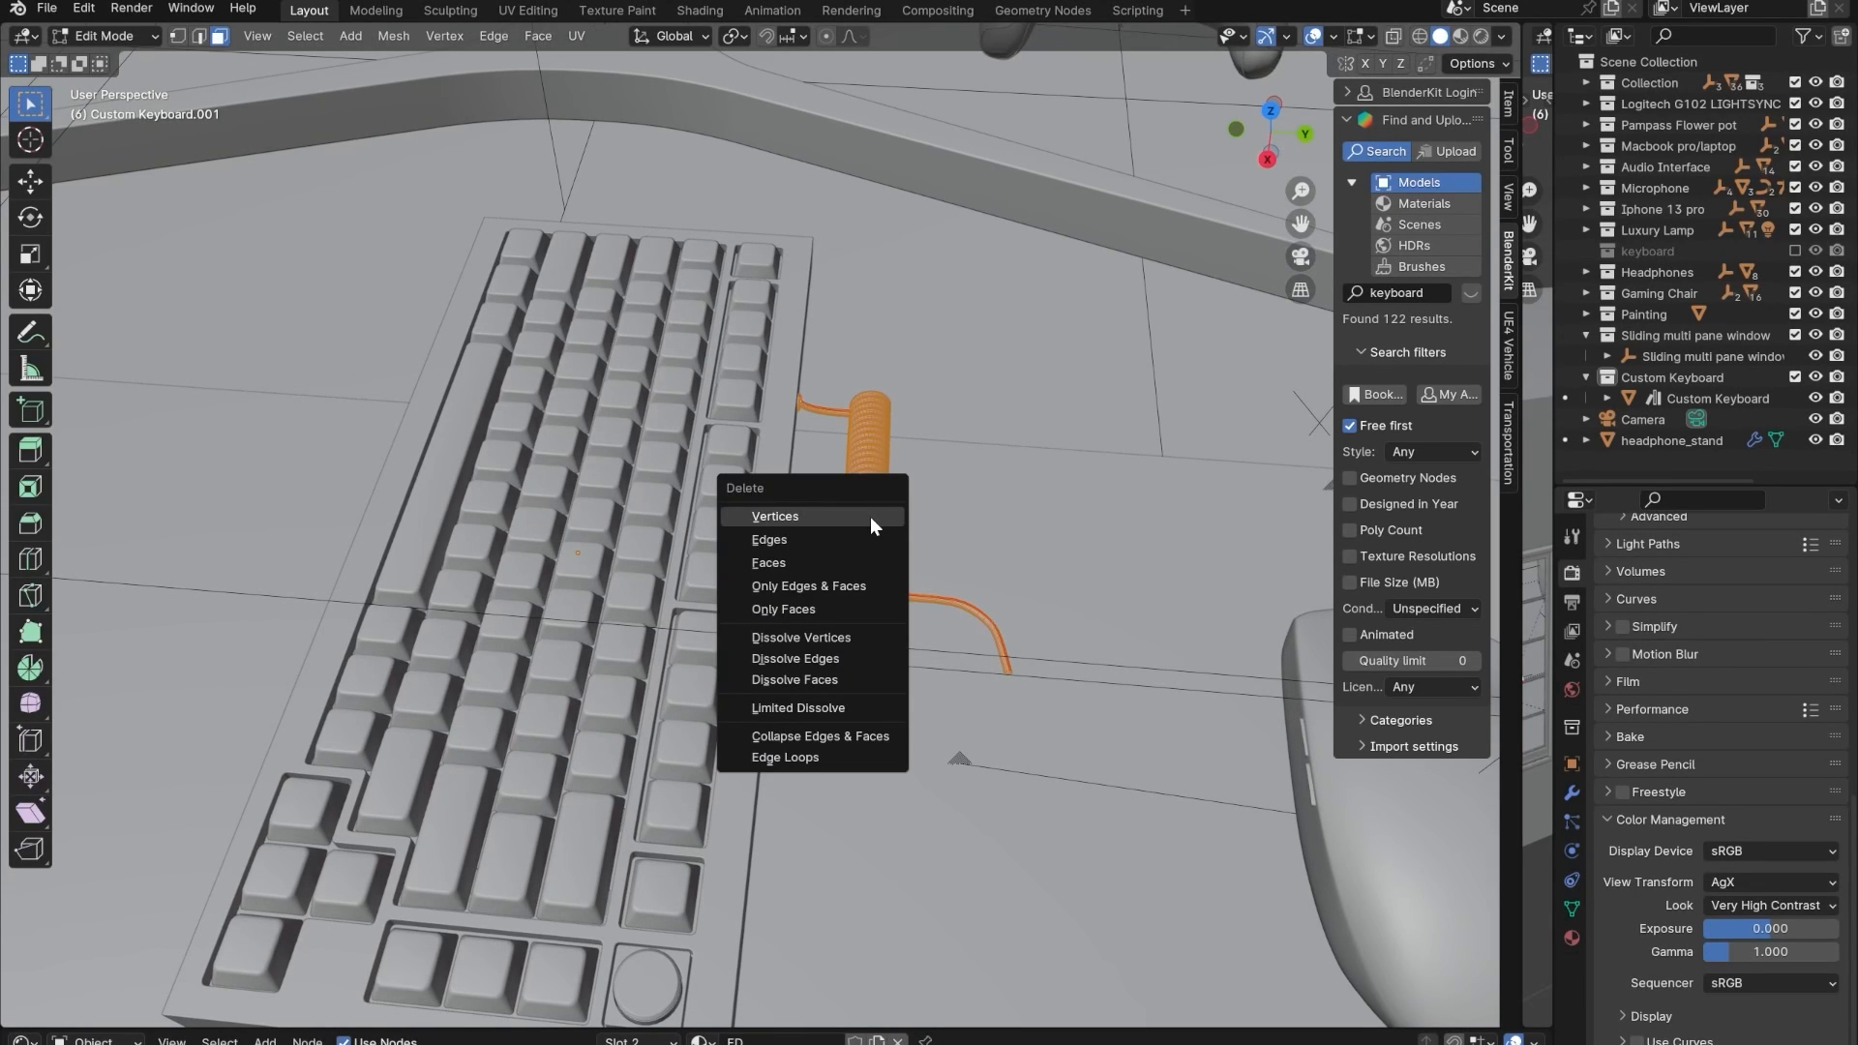
{"action": "left_click", "coordinate": [869, 517]}
{"action": "key", "text": "Tab"}
{"action": "scroll", "coordinate": [838, 518], "scroll_direction": "down", "scroll_amount": 5}
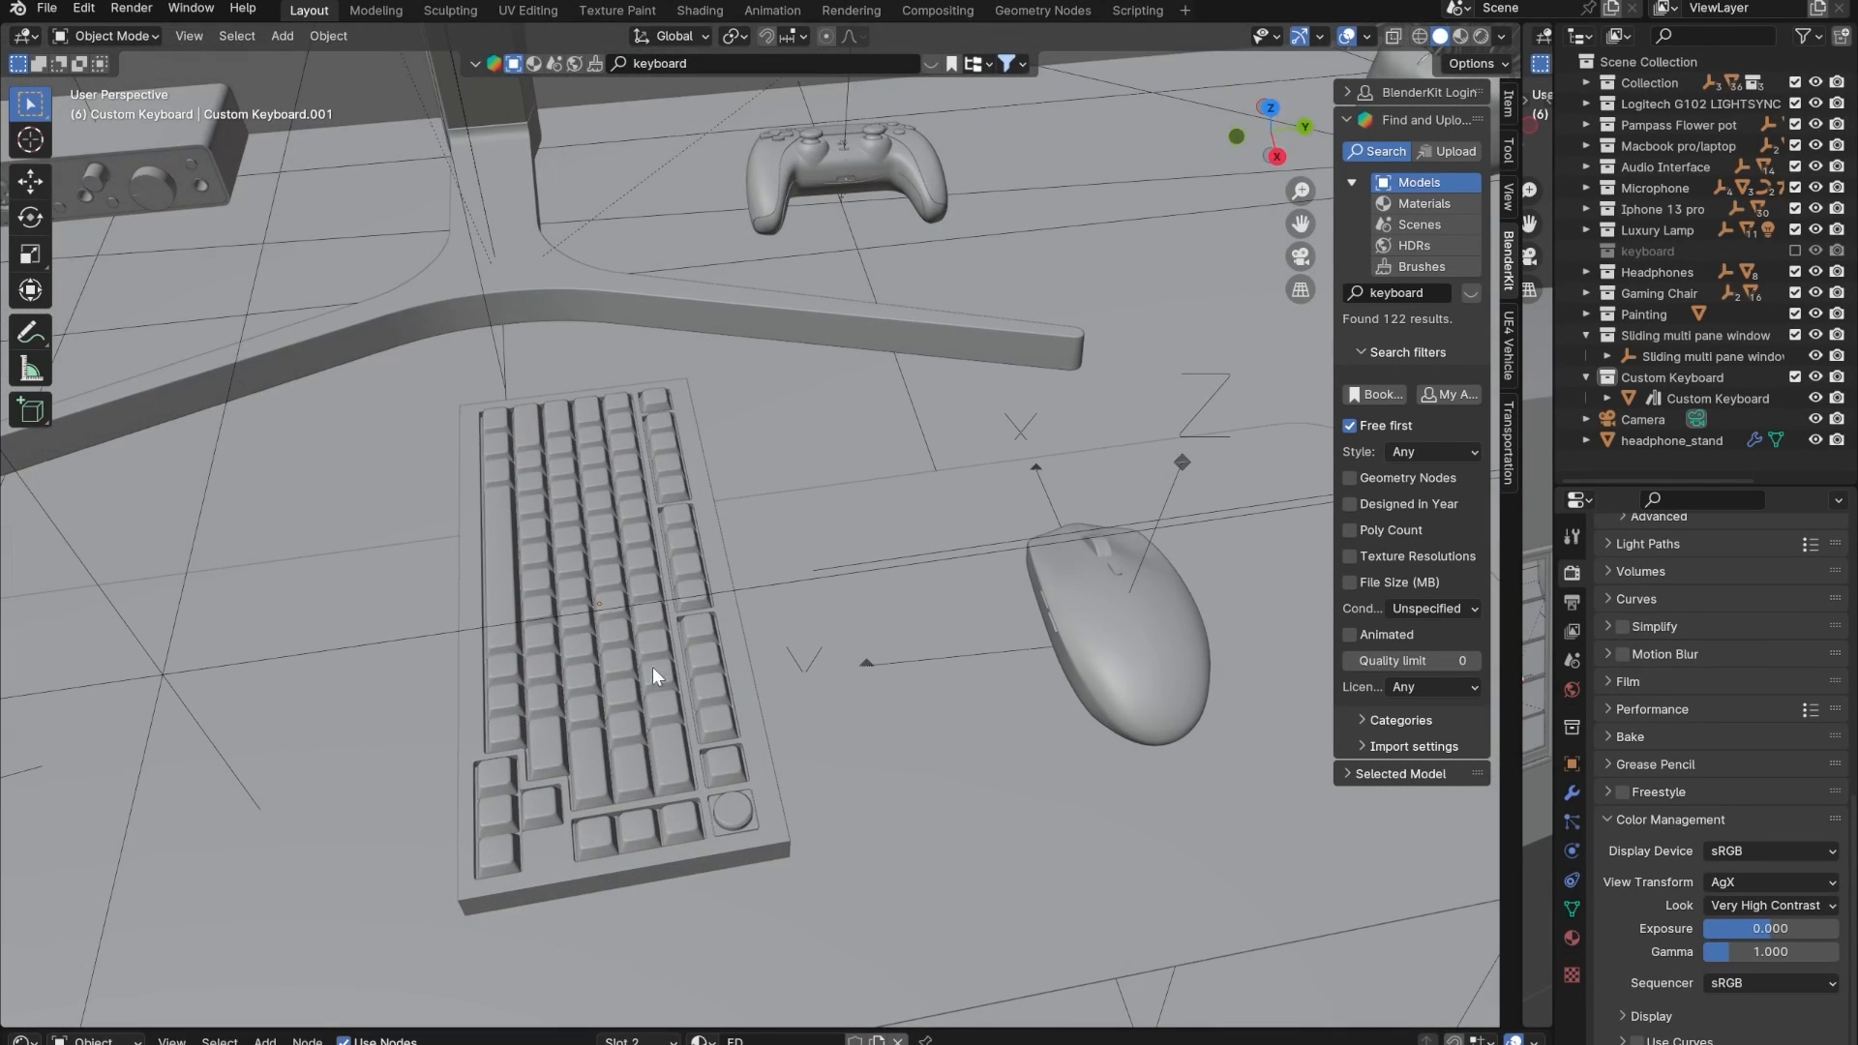
- Select all objects in the Custom Keyboard collection and rotate them 90° around the global Z axis
{"action": "right_click", "coordinate": [1691, 381]}
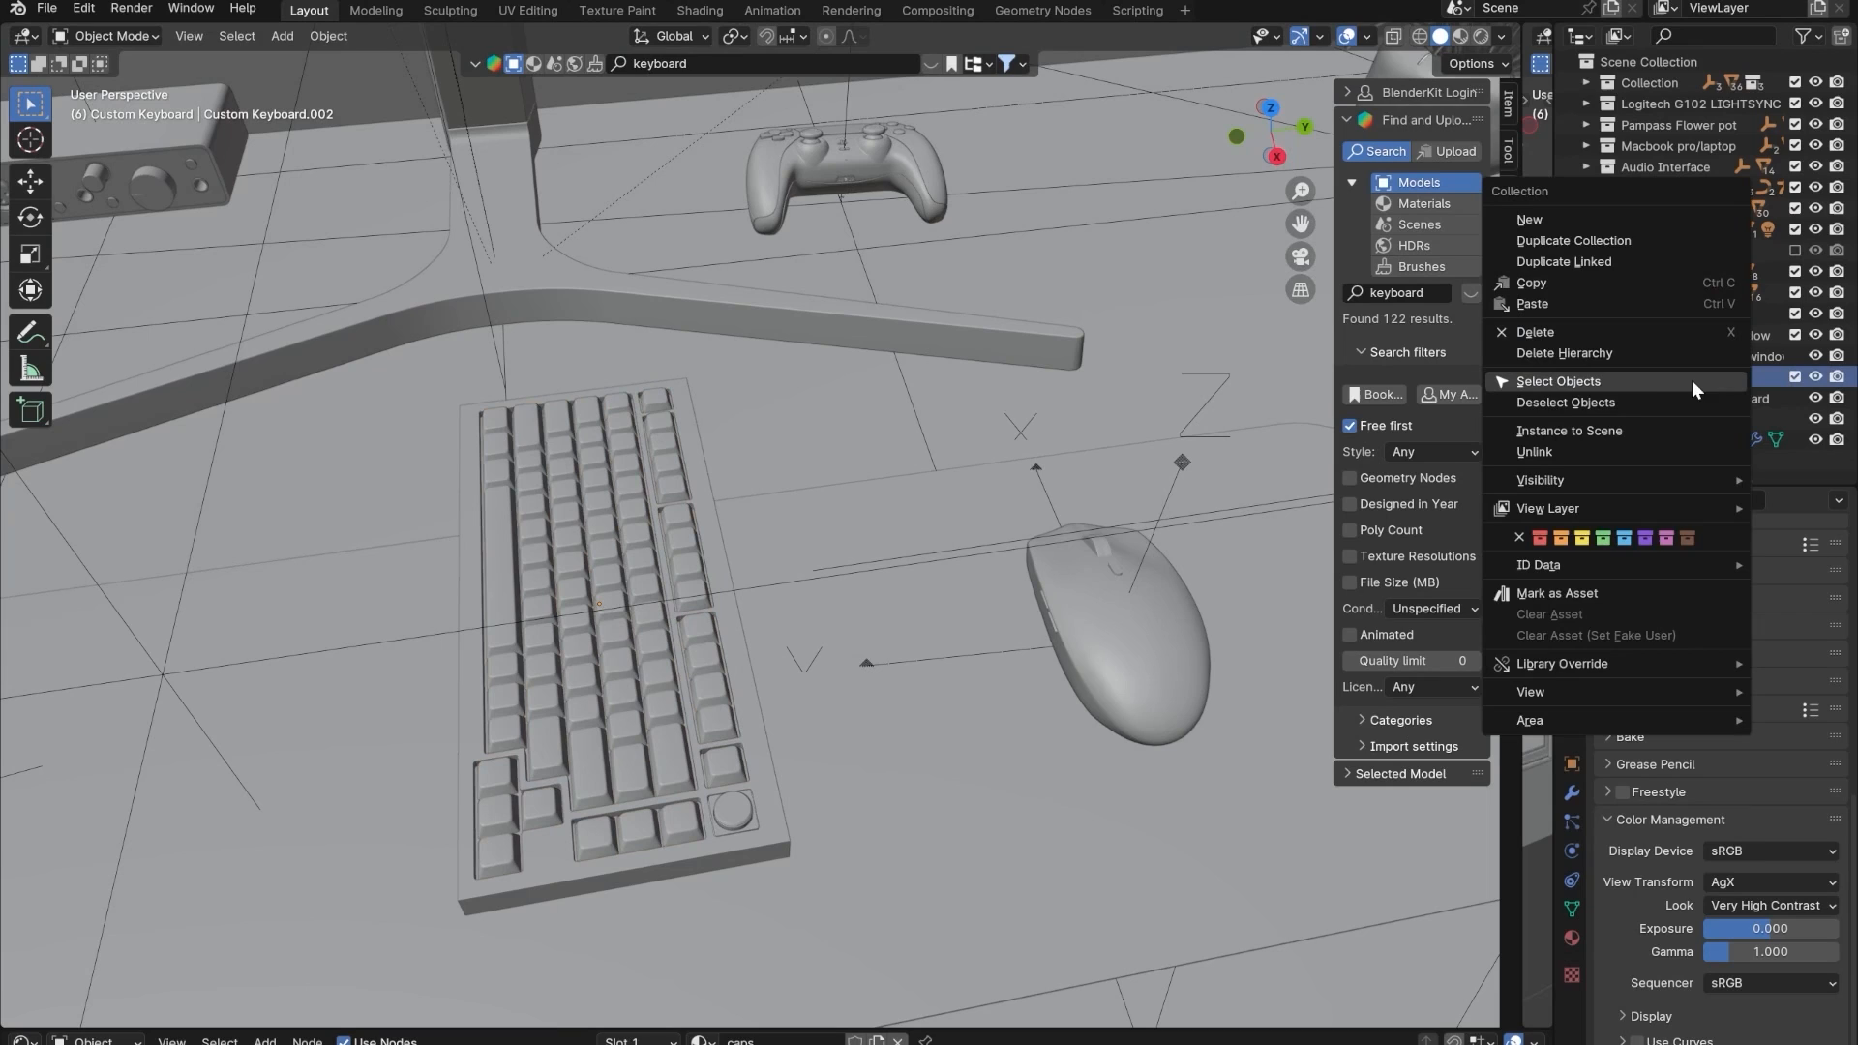
{"action": "left_click", "coordinate": [1576, 376]}
{"action": "middle_click_drag", "start_coordinate": [732, 660], "coordinate": [923, 606]}
{"action": "key", "text": "r"}
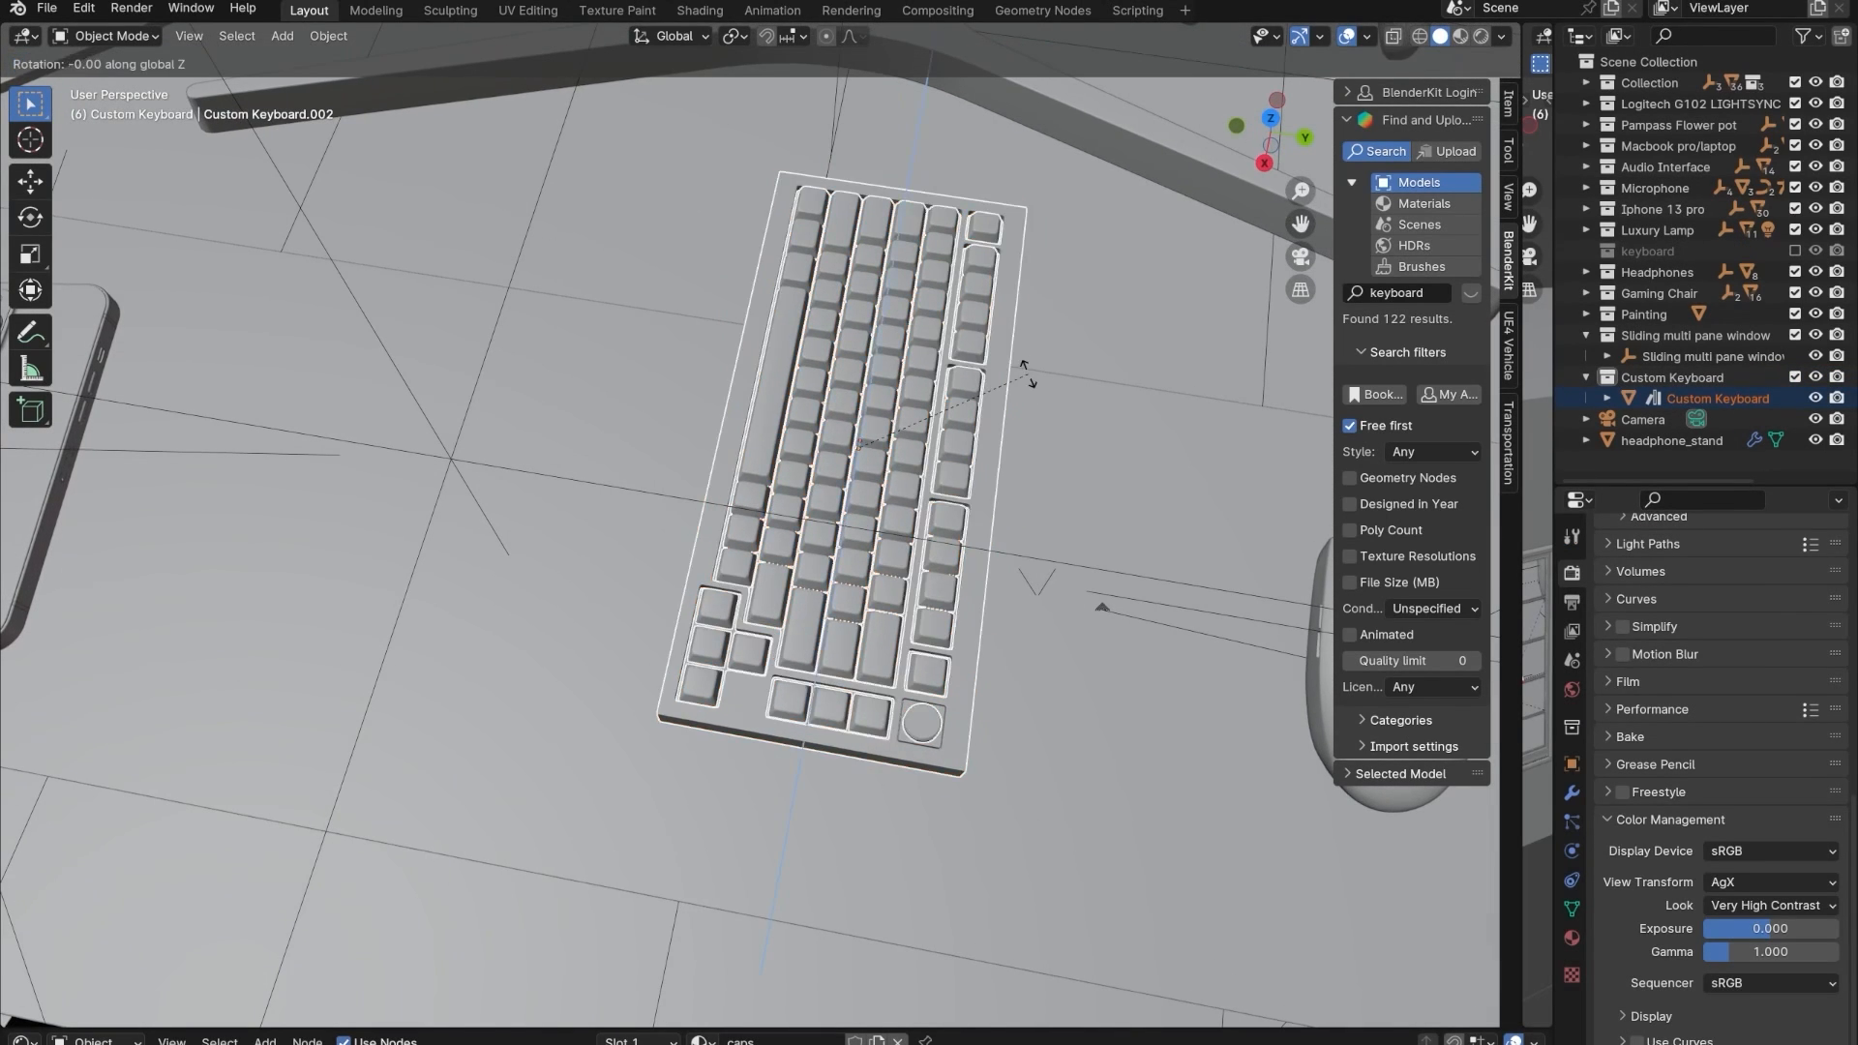
{"action": "key", "text": "z"}
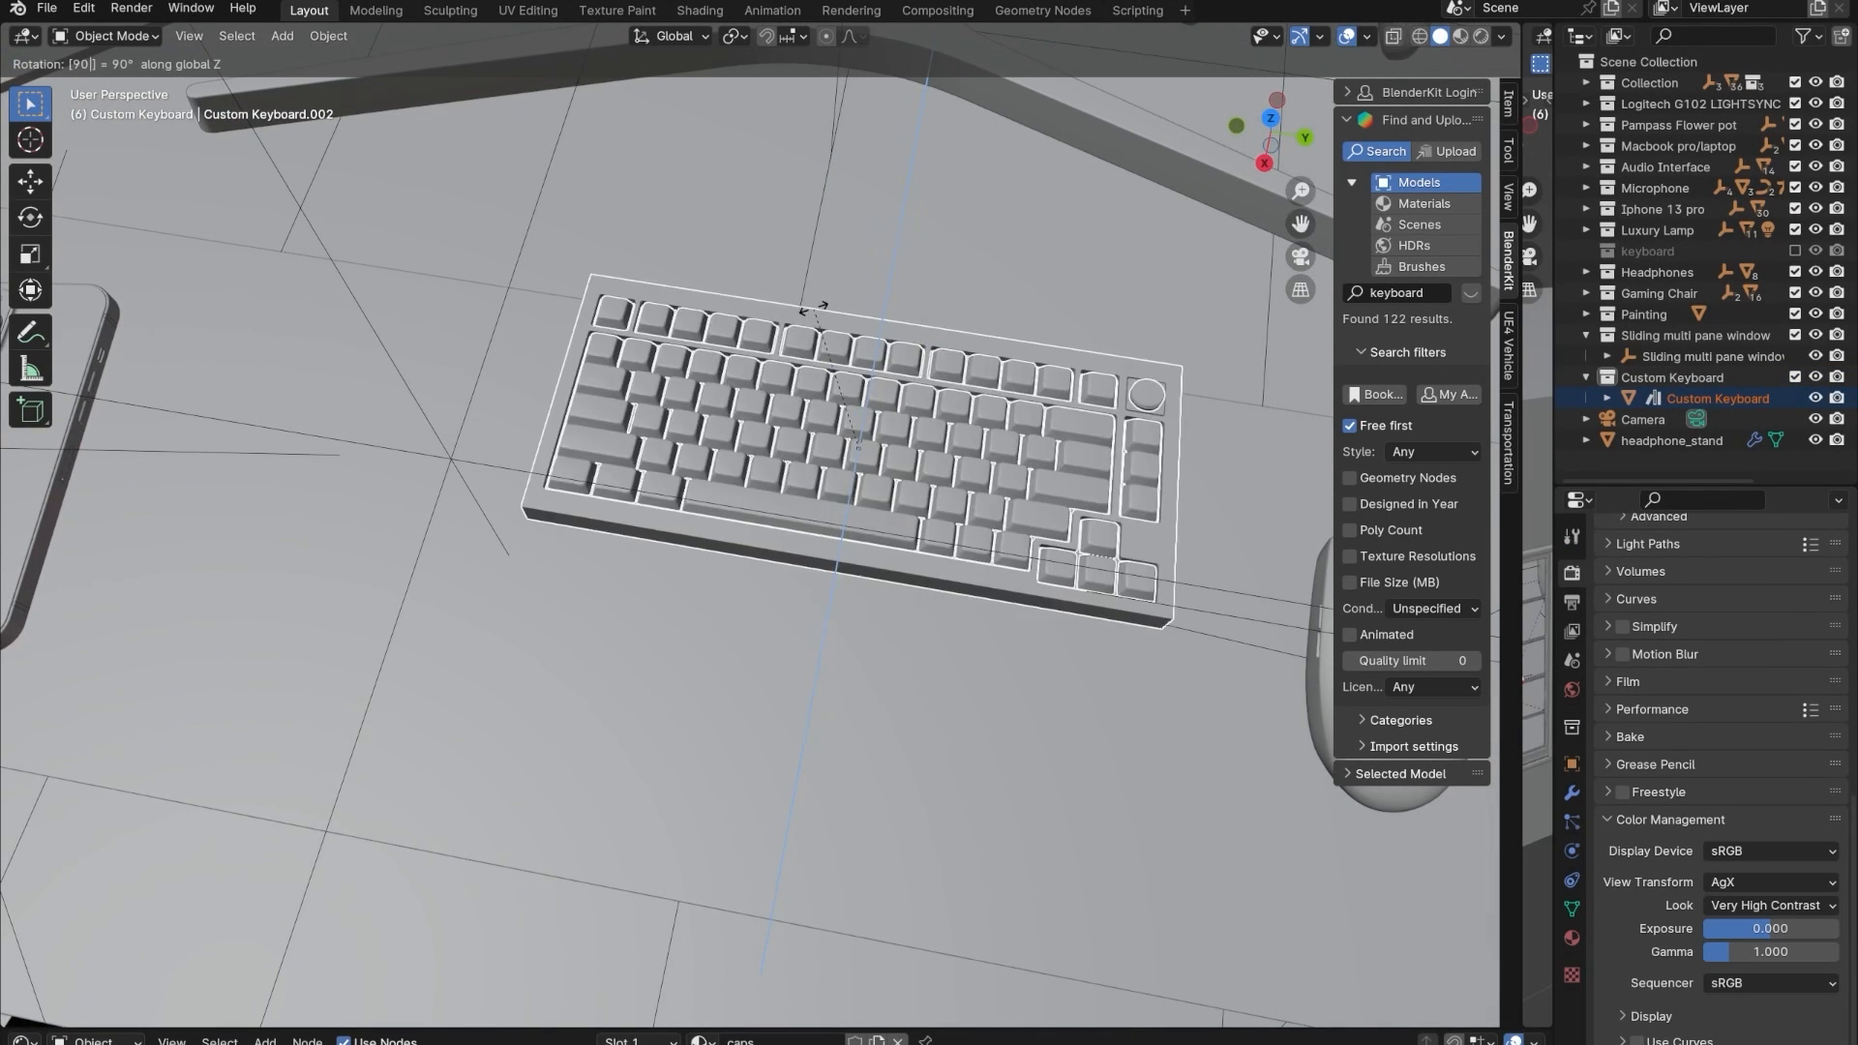
{"action": "left_click", "coordinate": [813, 307]}
- Move the keyboard toward the desk's front edge, beside the mouse, using the top view with X-ray temporarily enabled
{"action": "middle_click_drag", "start_coordinate": [801, 691], "coordinate": [773, 604]}
{"action": "key", "text": "alt+z"}
{"action": "scroll", "coordinate": [835, 585], "scroll_direction": "down", "scroll_amount": 7}
{"action": "scroll", "coordinate": [772, 610], "scroll_direction": "up", "scroll_amount": 3}
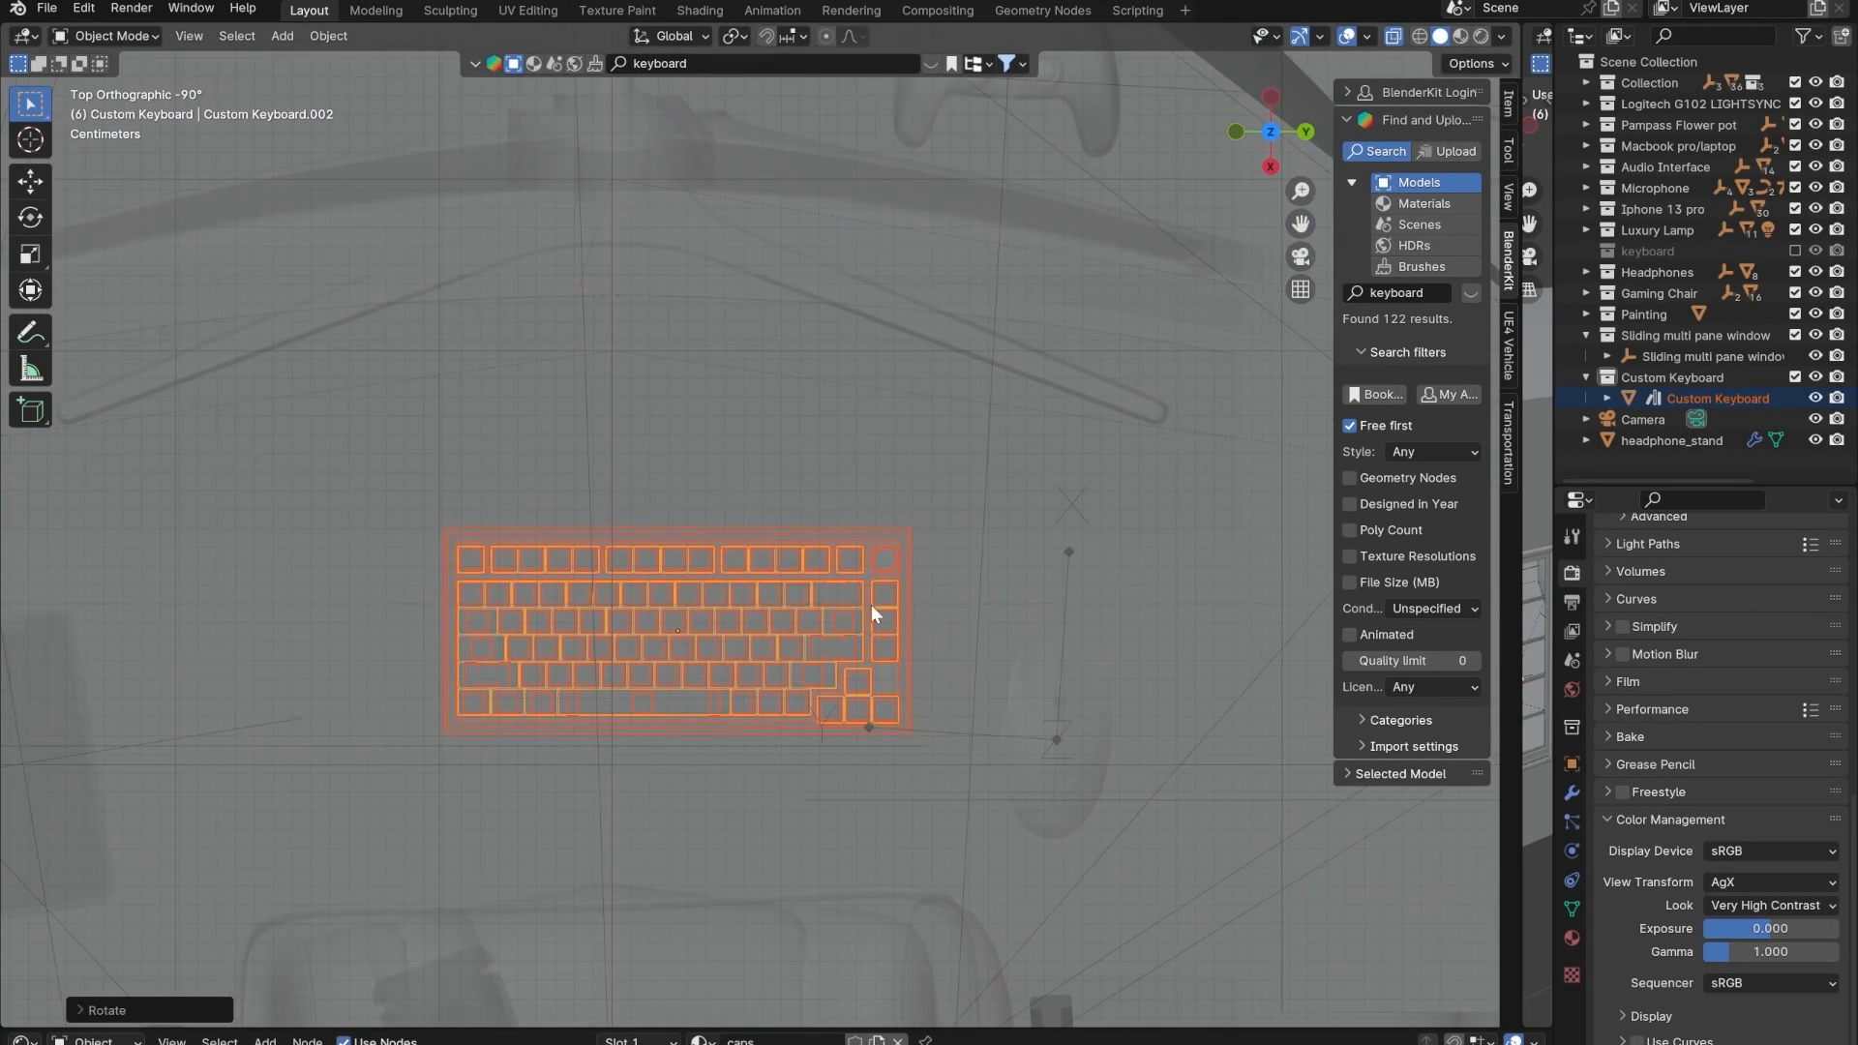
{"action": "key", "text": "g"}
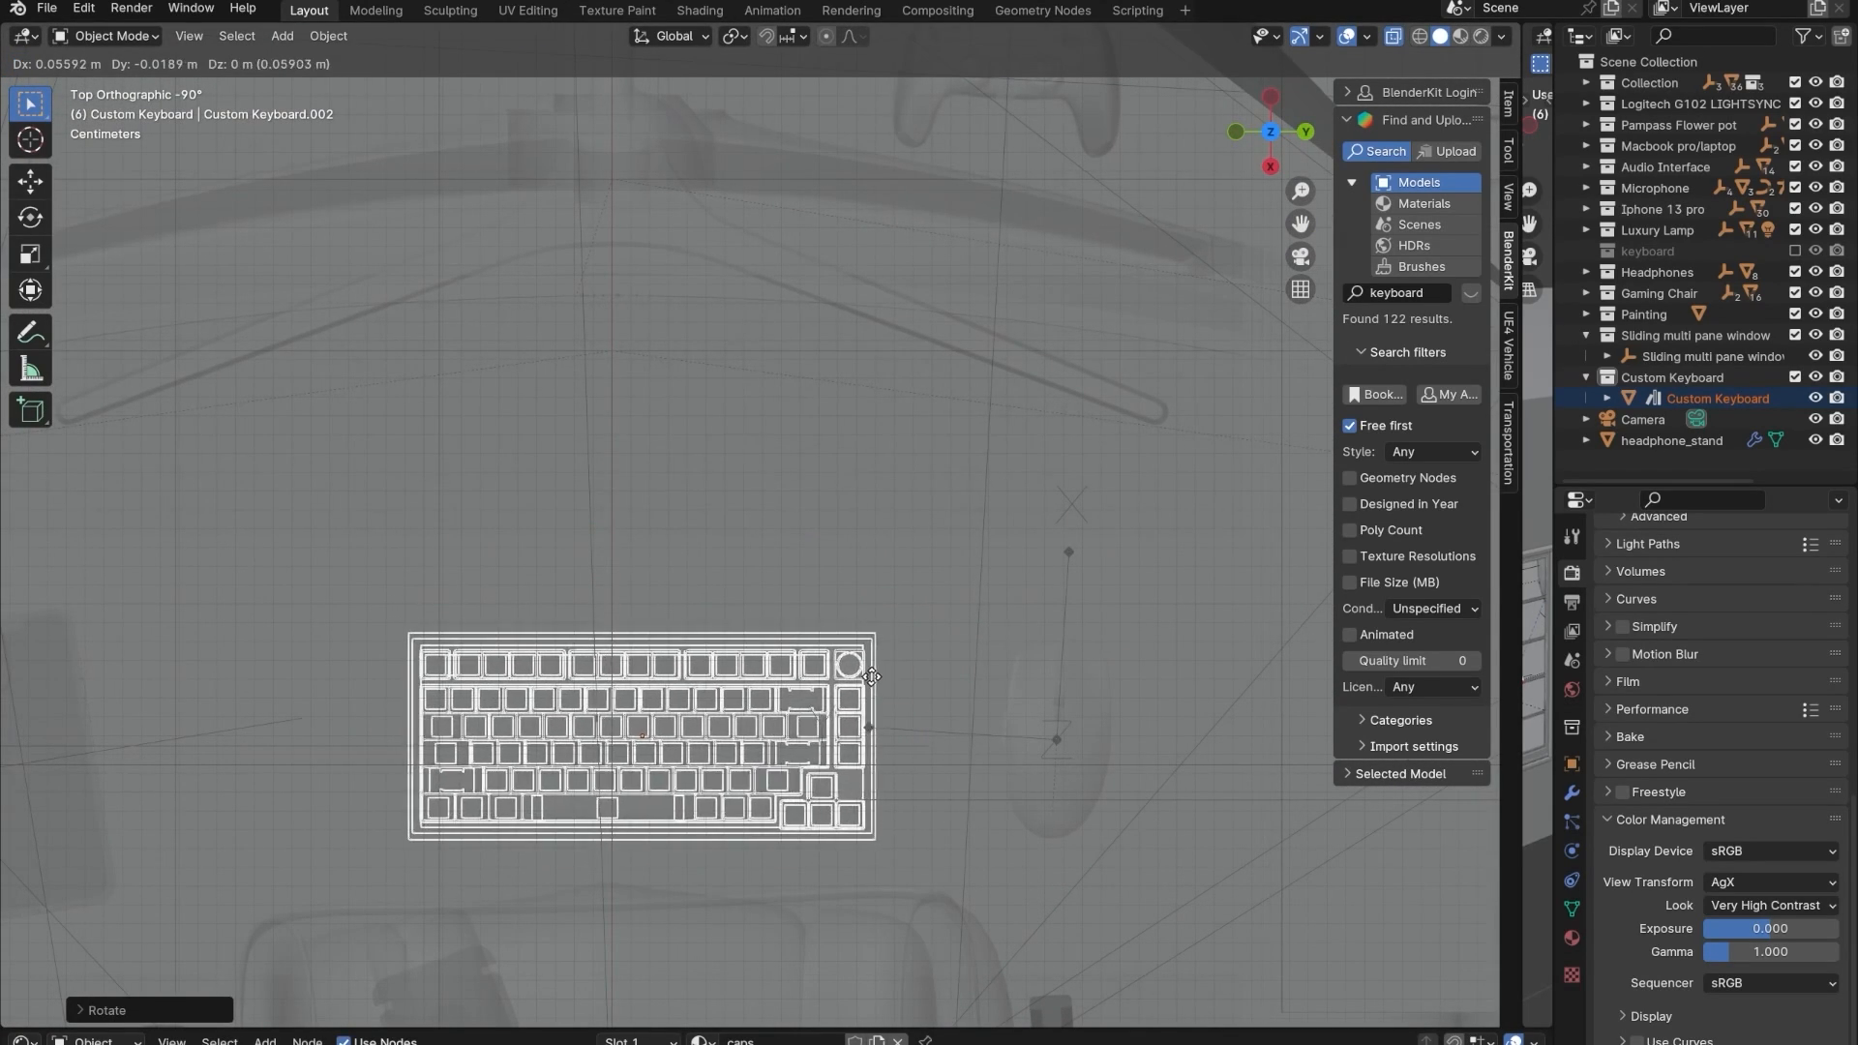
{"action": "left_click", "coordinate": [832, 711]}
{"action": "mouse_move", "coordinate": [832, 711]}
{"action": "middle_mouse_down"}
{"action": "mouse_move", "coordinate": [816, 635]}
{"action": "mouse_move", "coordinate": [833, 550]}
{"action": "mouse_move", "coordinate": [769, 681]}
{"action": "mouse_move", "coordinate": [828, 666]}
{"action": "middle_mouse_up"}
{"action": "key", "text": "alt+z"}
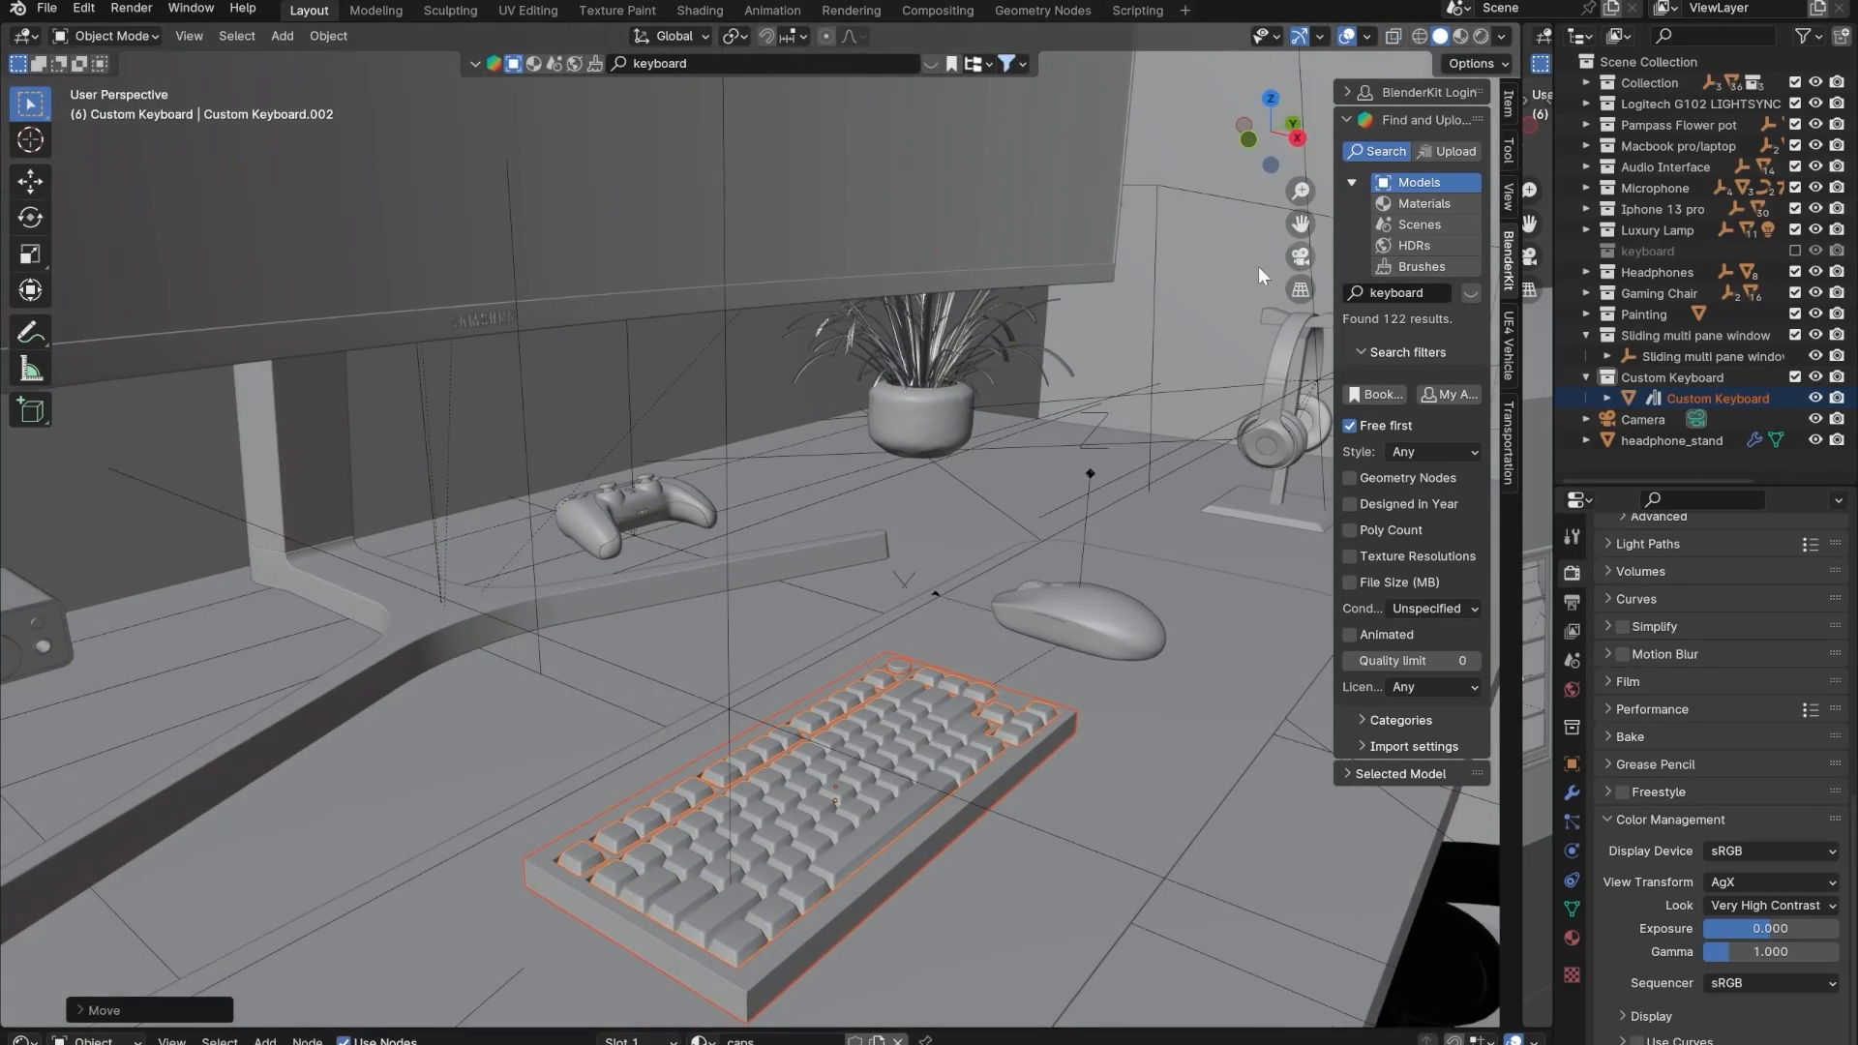
- Return to the camera view in rendered shading and frame a close-up of the keyboard and mouse on the desk mat
{"action": "left_click", "coordinate": [1286, 265]}
{"action": "left_click", "coordinate": [1299, 258]}
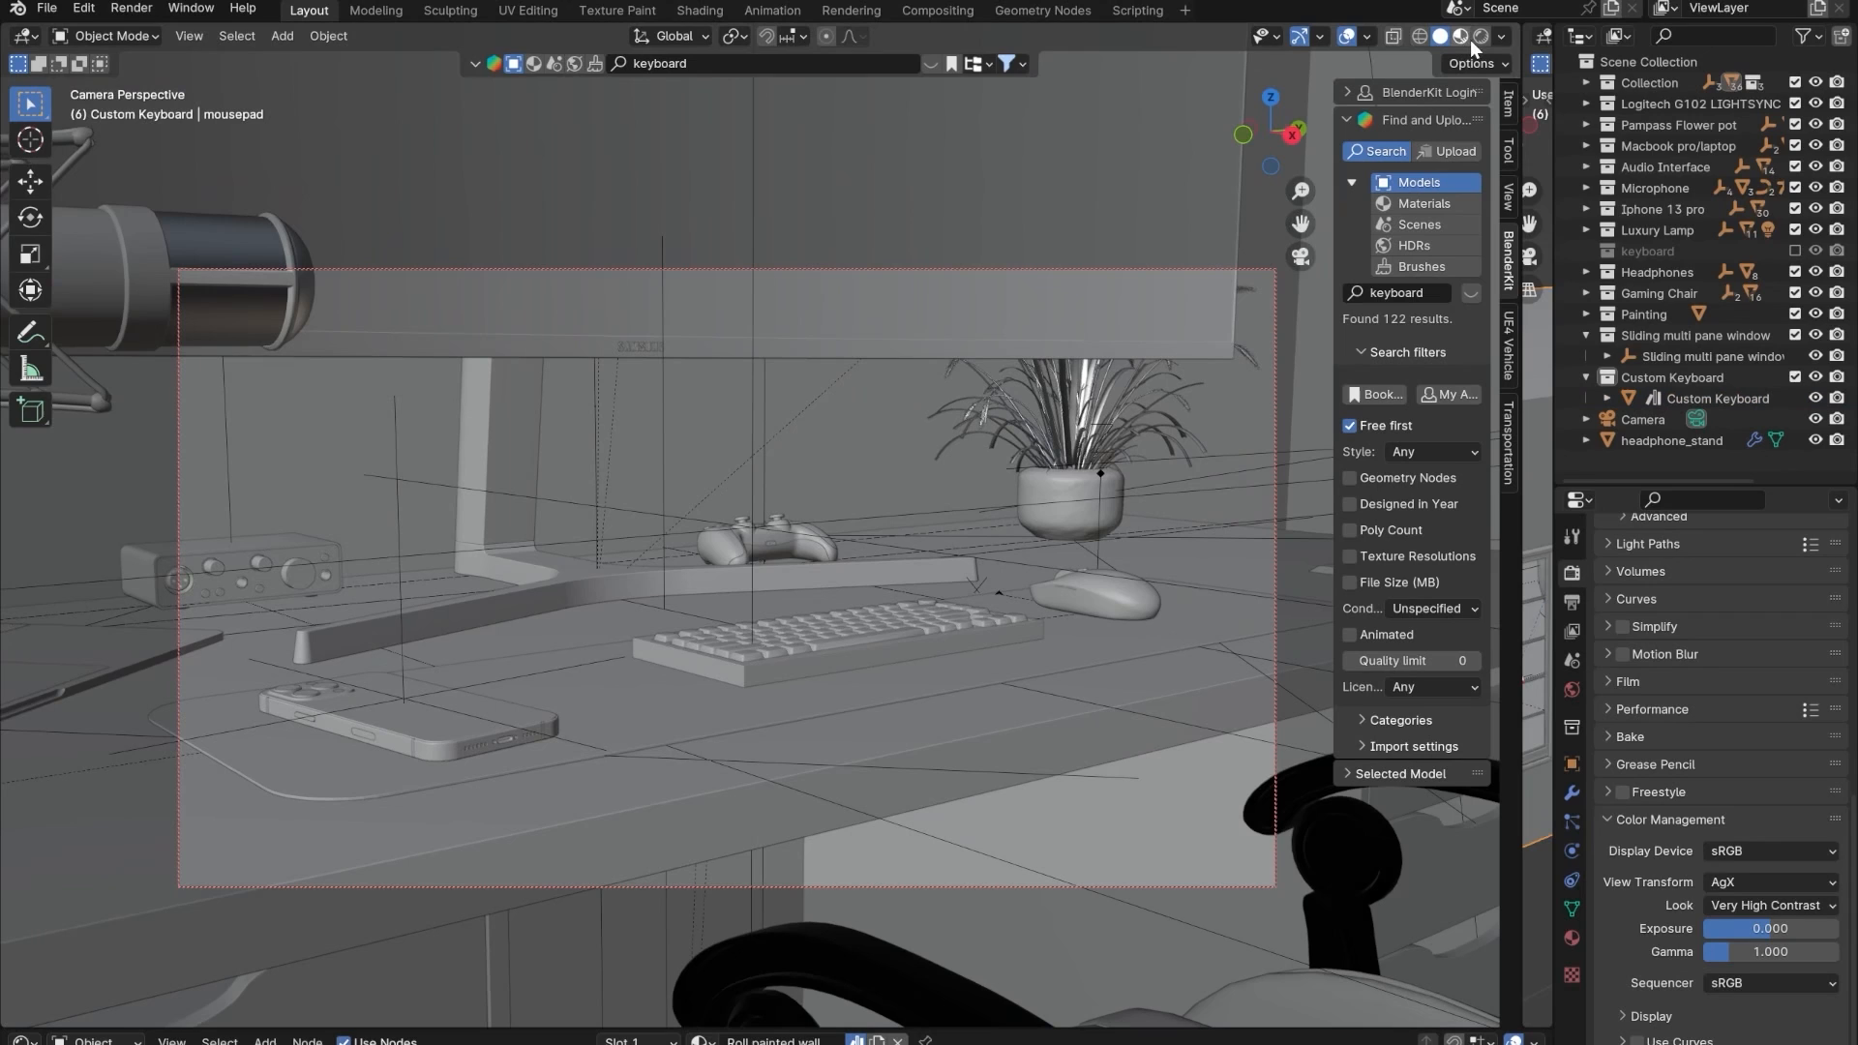
{"action": "left_click", "coordinate": [1481, 37]}
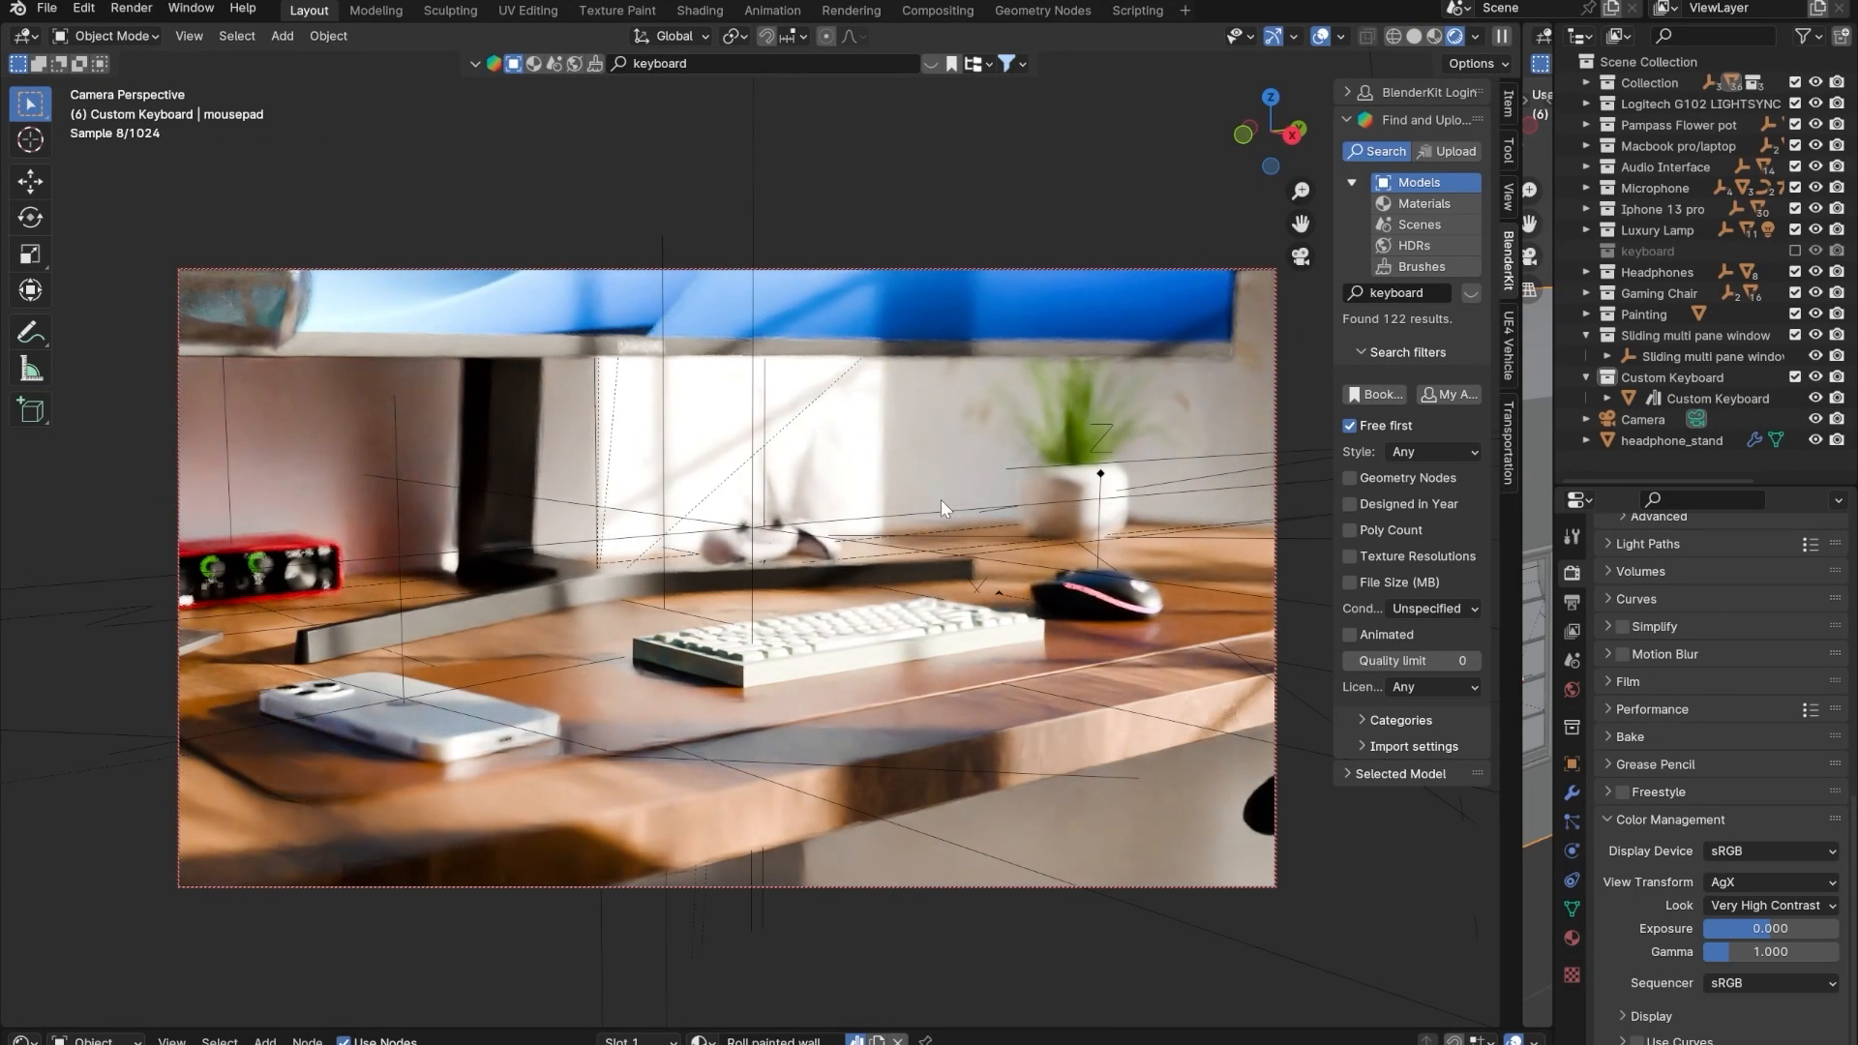
{"action": "middle_click_drag", "start_coordinate": [941, 500], "coordinate": [792, 654]}
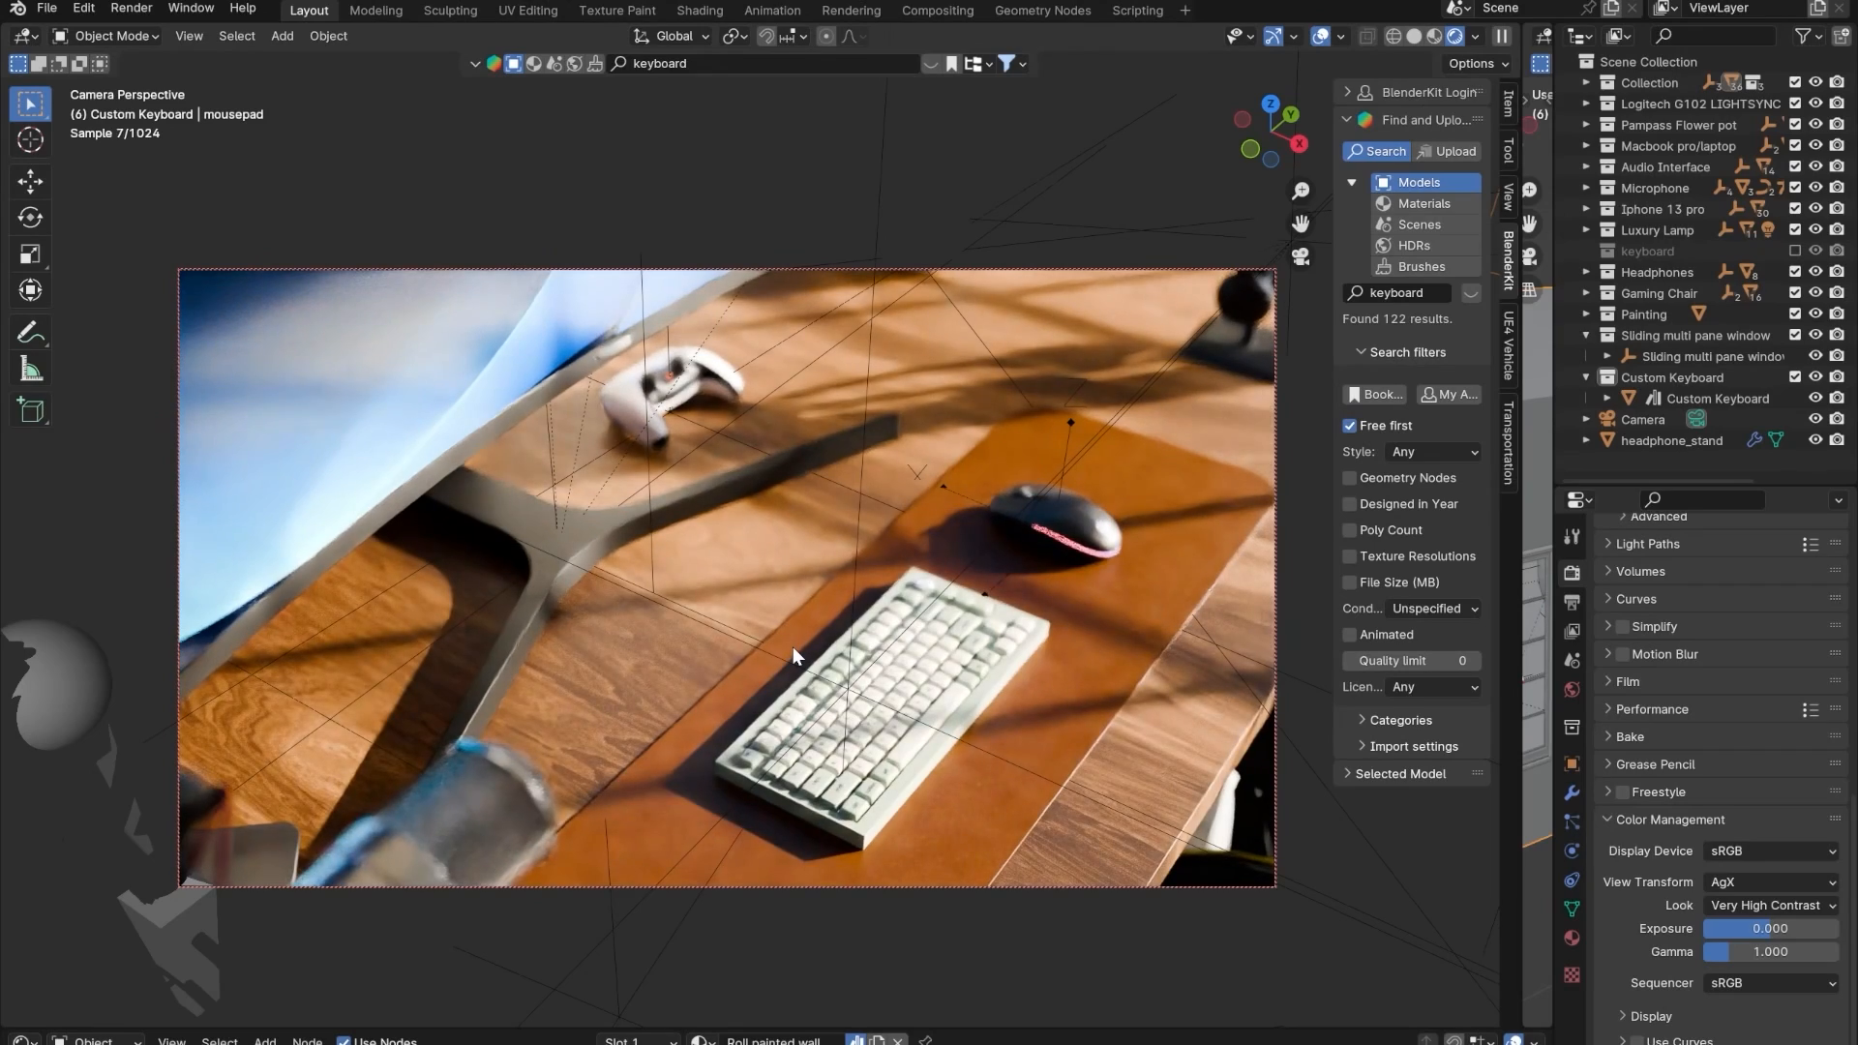
{"action": "middle_click_drag", "start_coordinate": [946, 689], "coordinate": [727, 465], "text": "shift"}
{"action": "scroll", "coordinate": [681, 552], "scroll_direction": "up", "scroll_amount": 5}
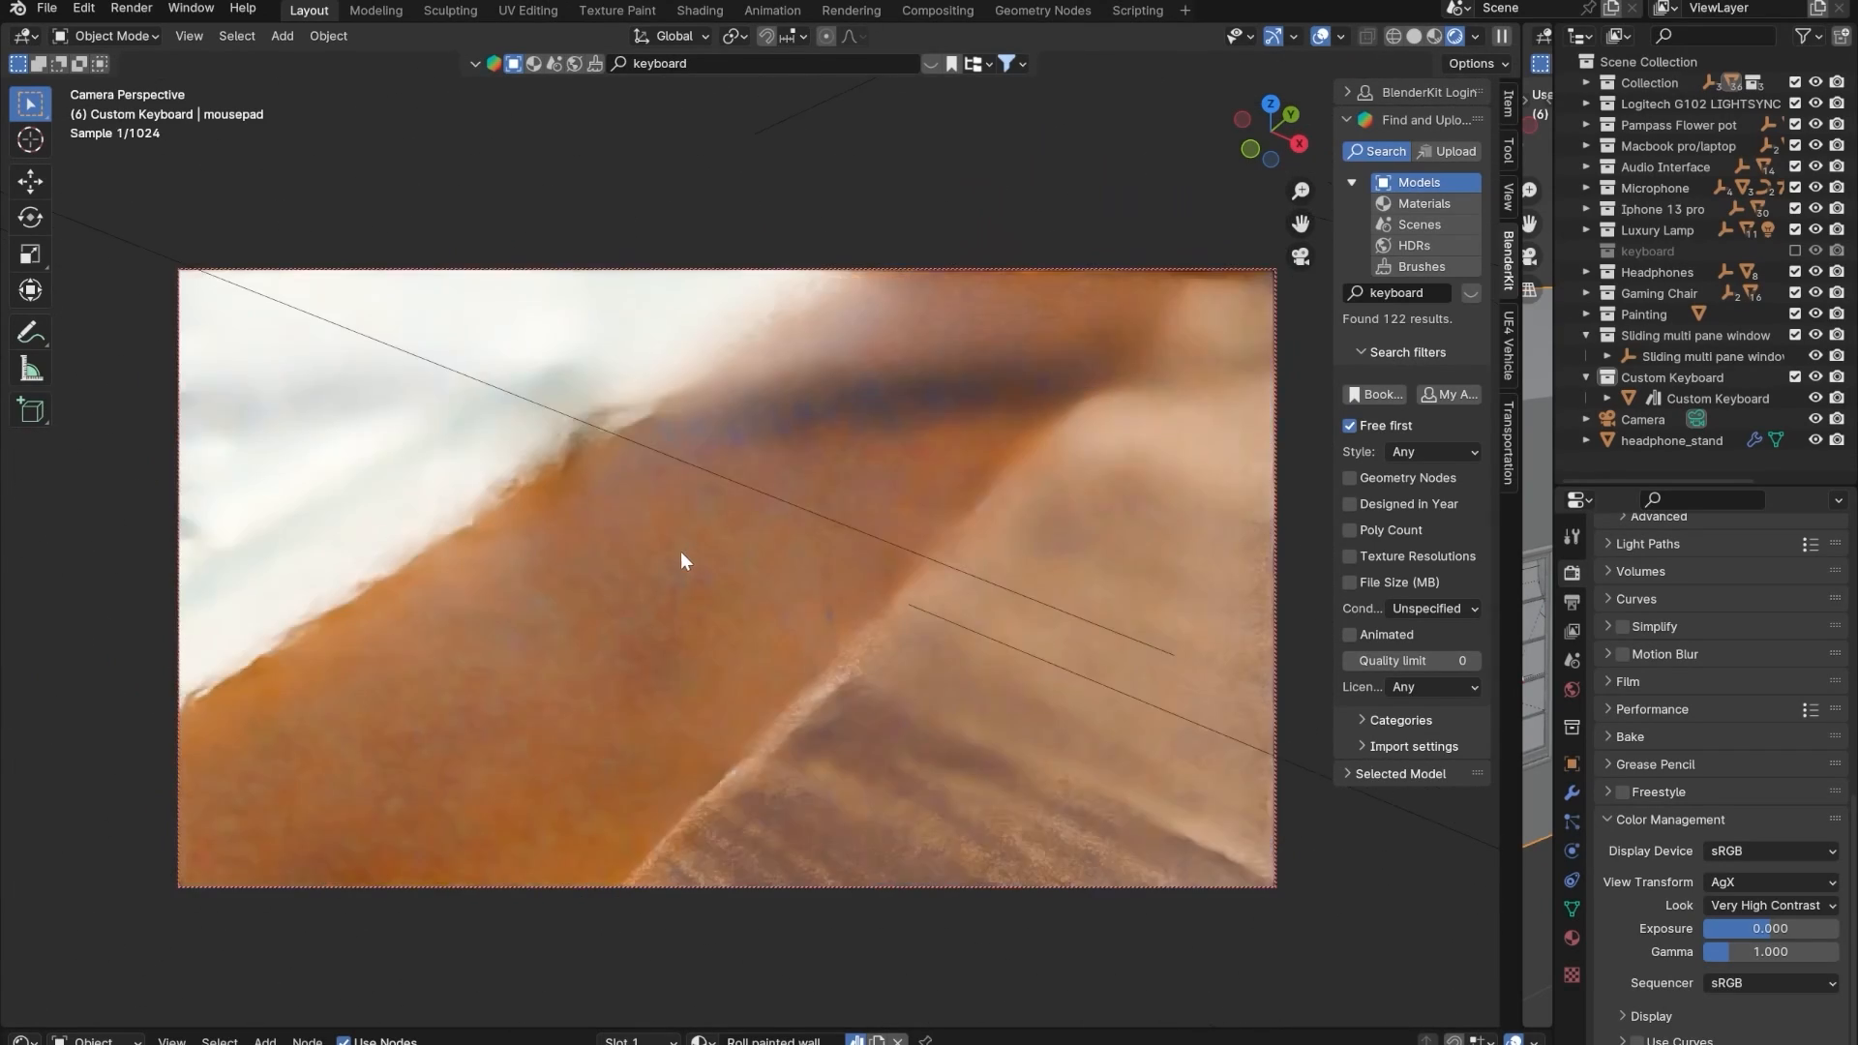
{"action": "middle_click_drag", "start_coordinate": [682, 551], "coordinate": [977, 679], "text": "shift"}
{"action": "scroll", "coordinate": [845, 663], "scroll_direction": "down", "scroll_amount": 3}
{"action": "scroll", "coordinate": [845, 656], "scroll_direction": "down", "scroll_amount": 5}
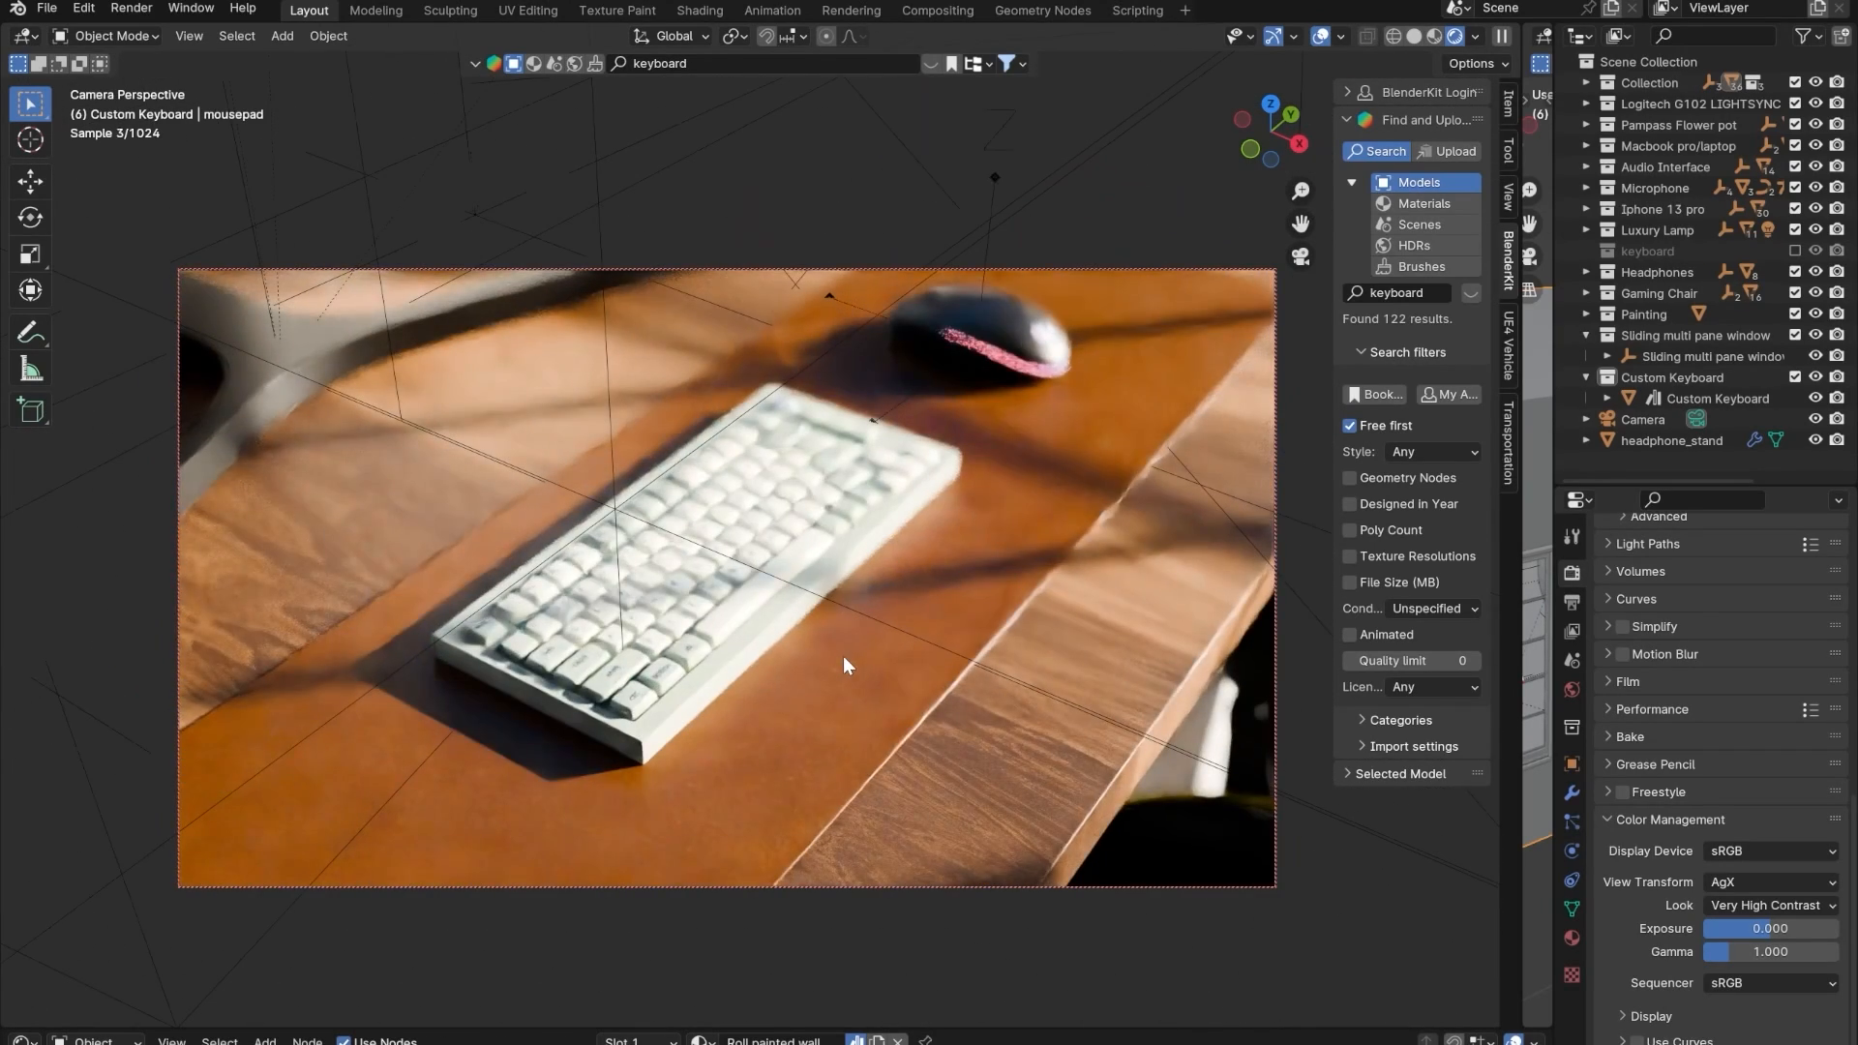
- Reposition the Custom Keyboard's empty slightly
{"action": "key", "text": "g"}
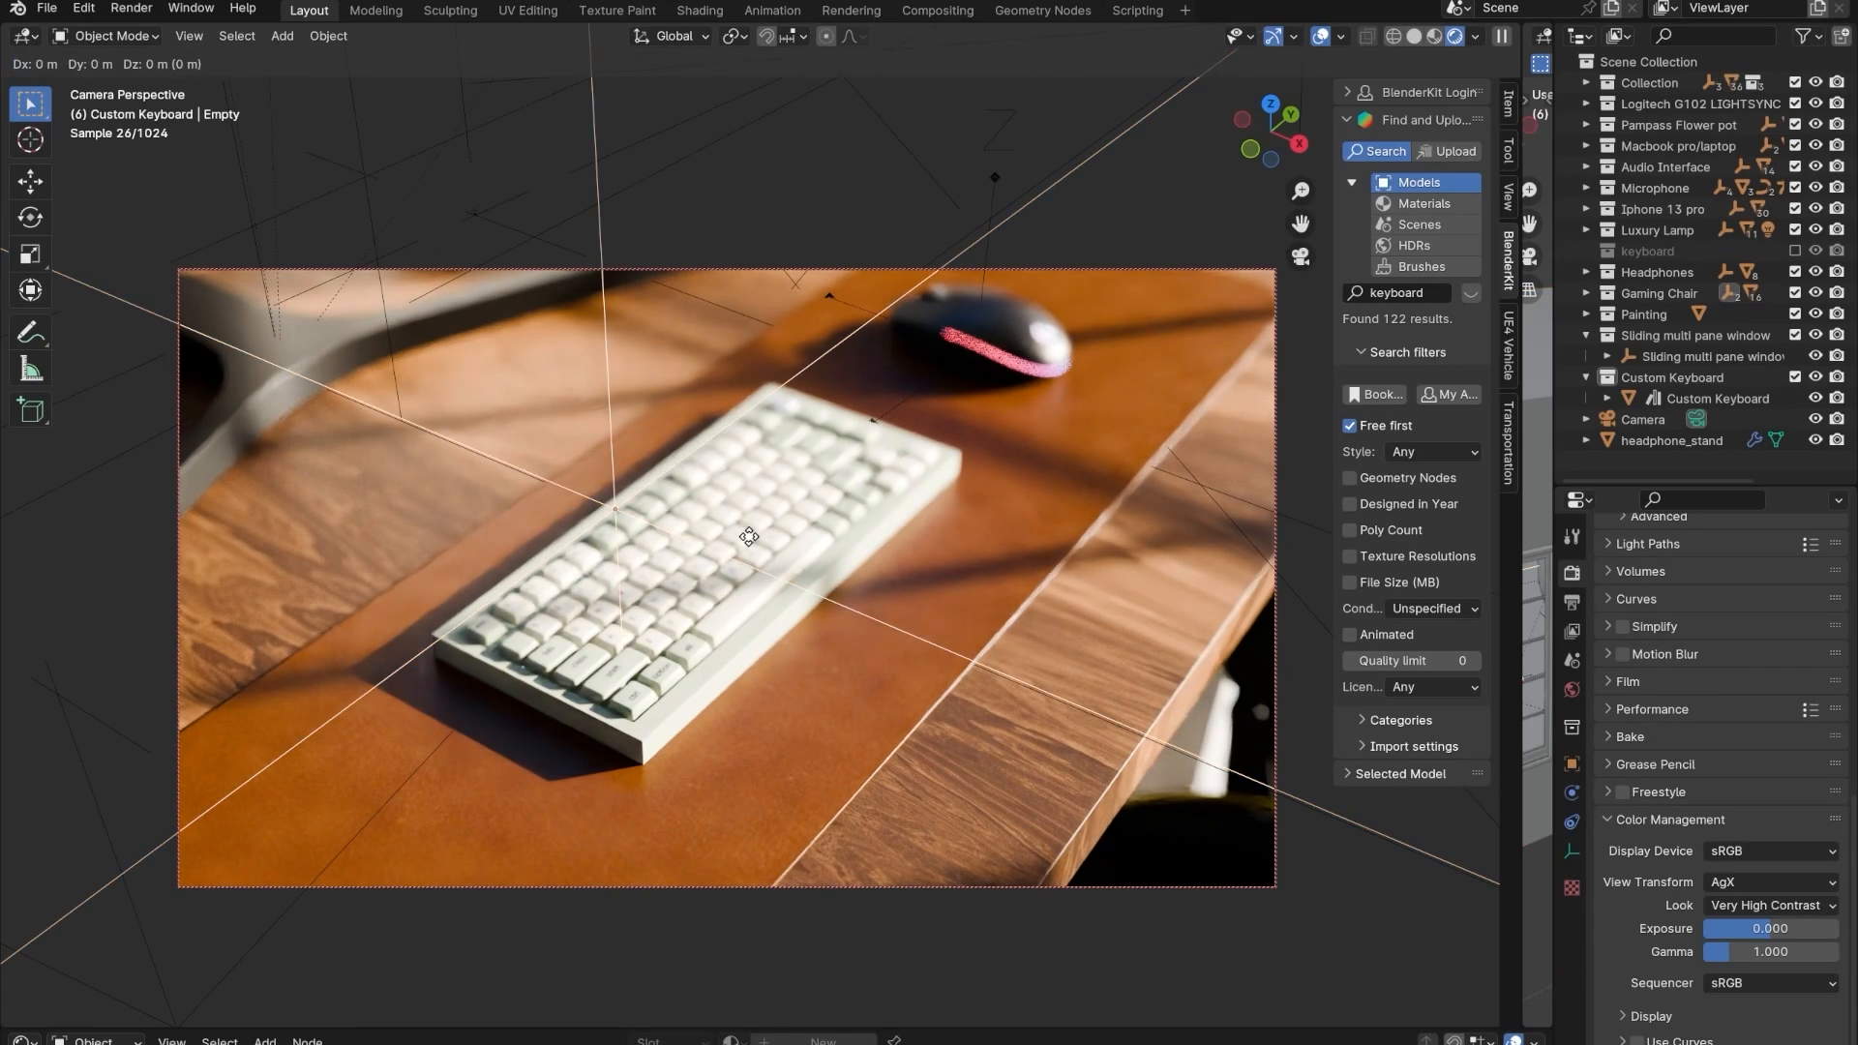
{"action": "left_click", "coordinate": [839, 449]}
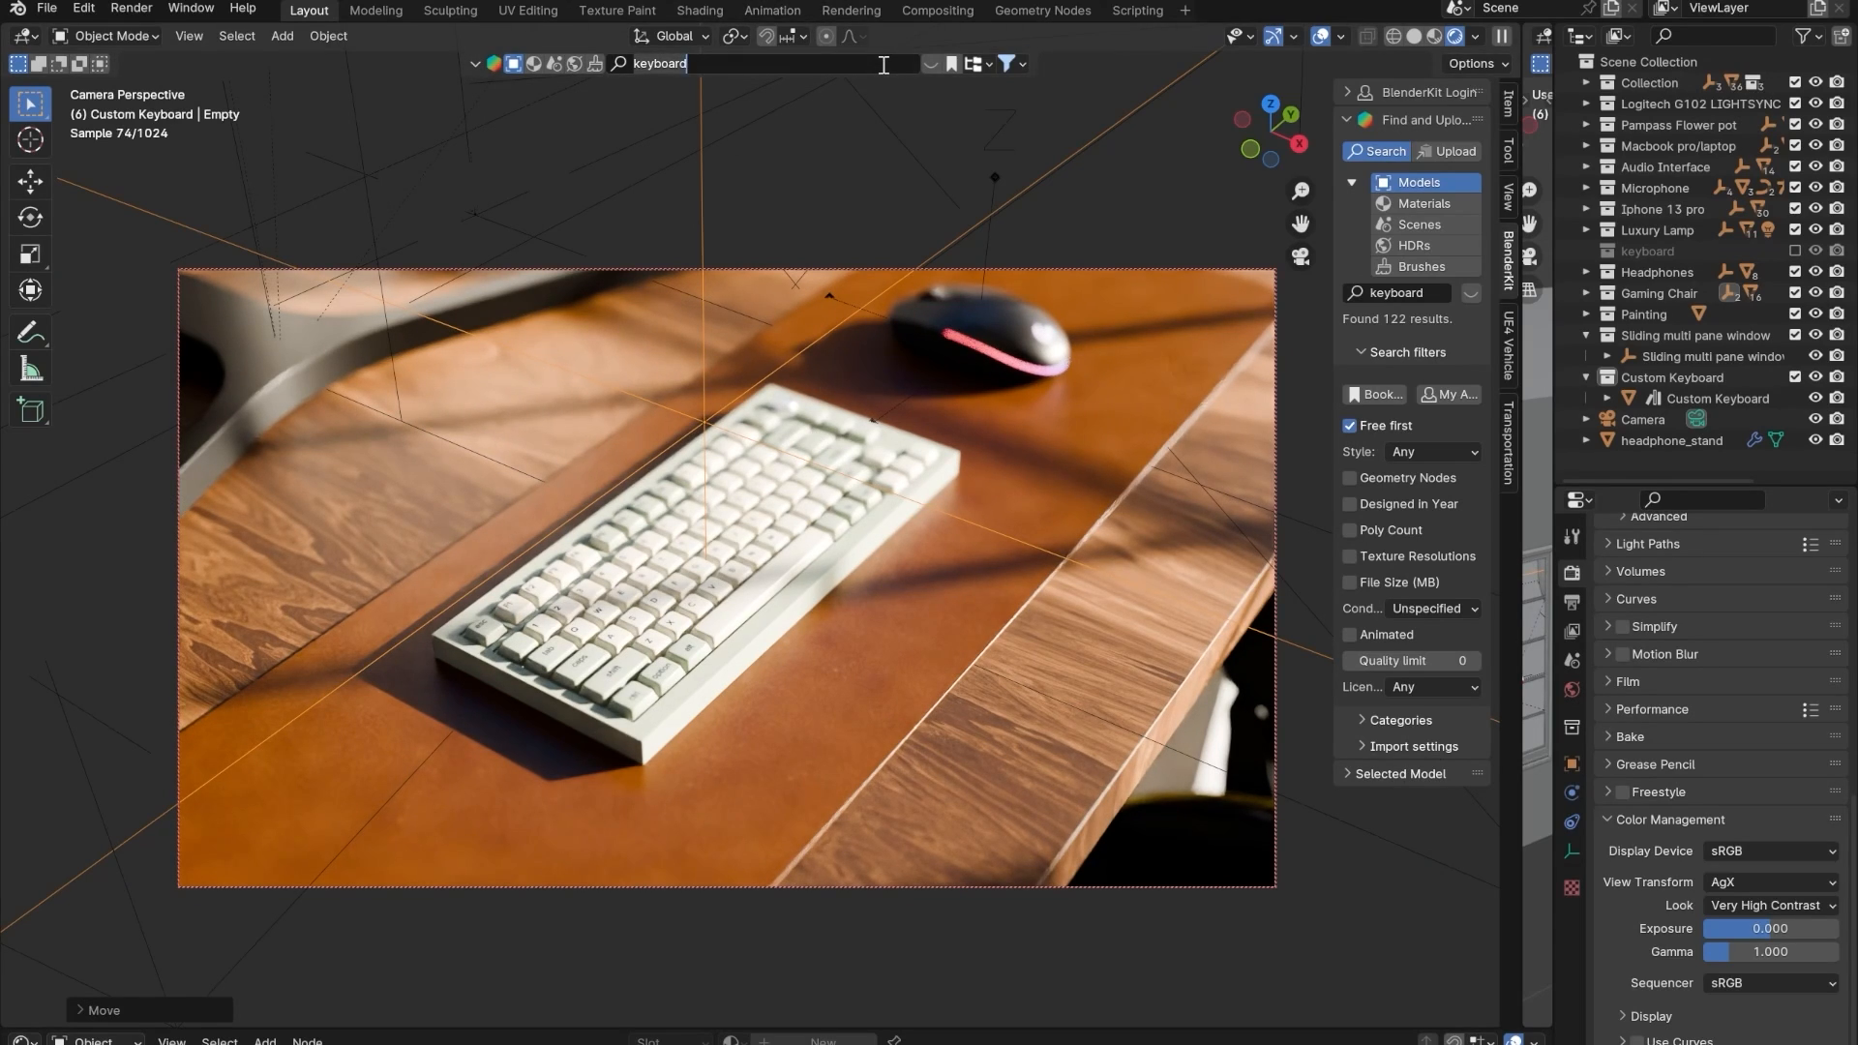
- Browse the BlenderKit keyboard models and add the G915 keyboard to the scene
{"action": "left_click", "coordinate": [931, 64]}
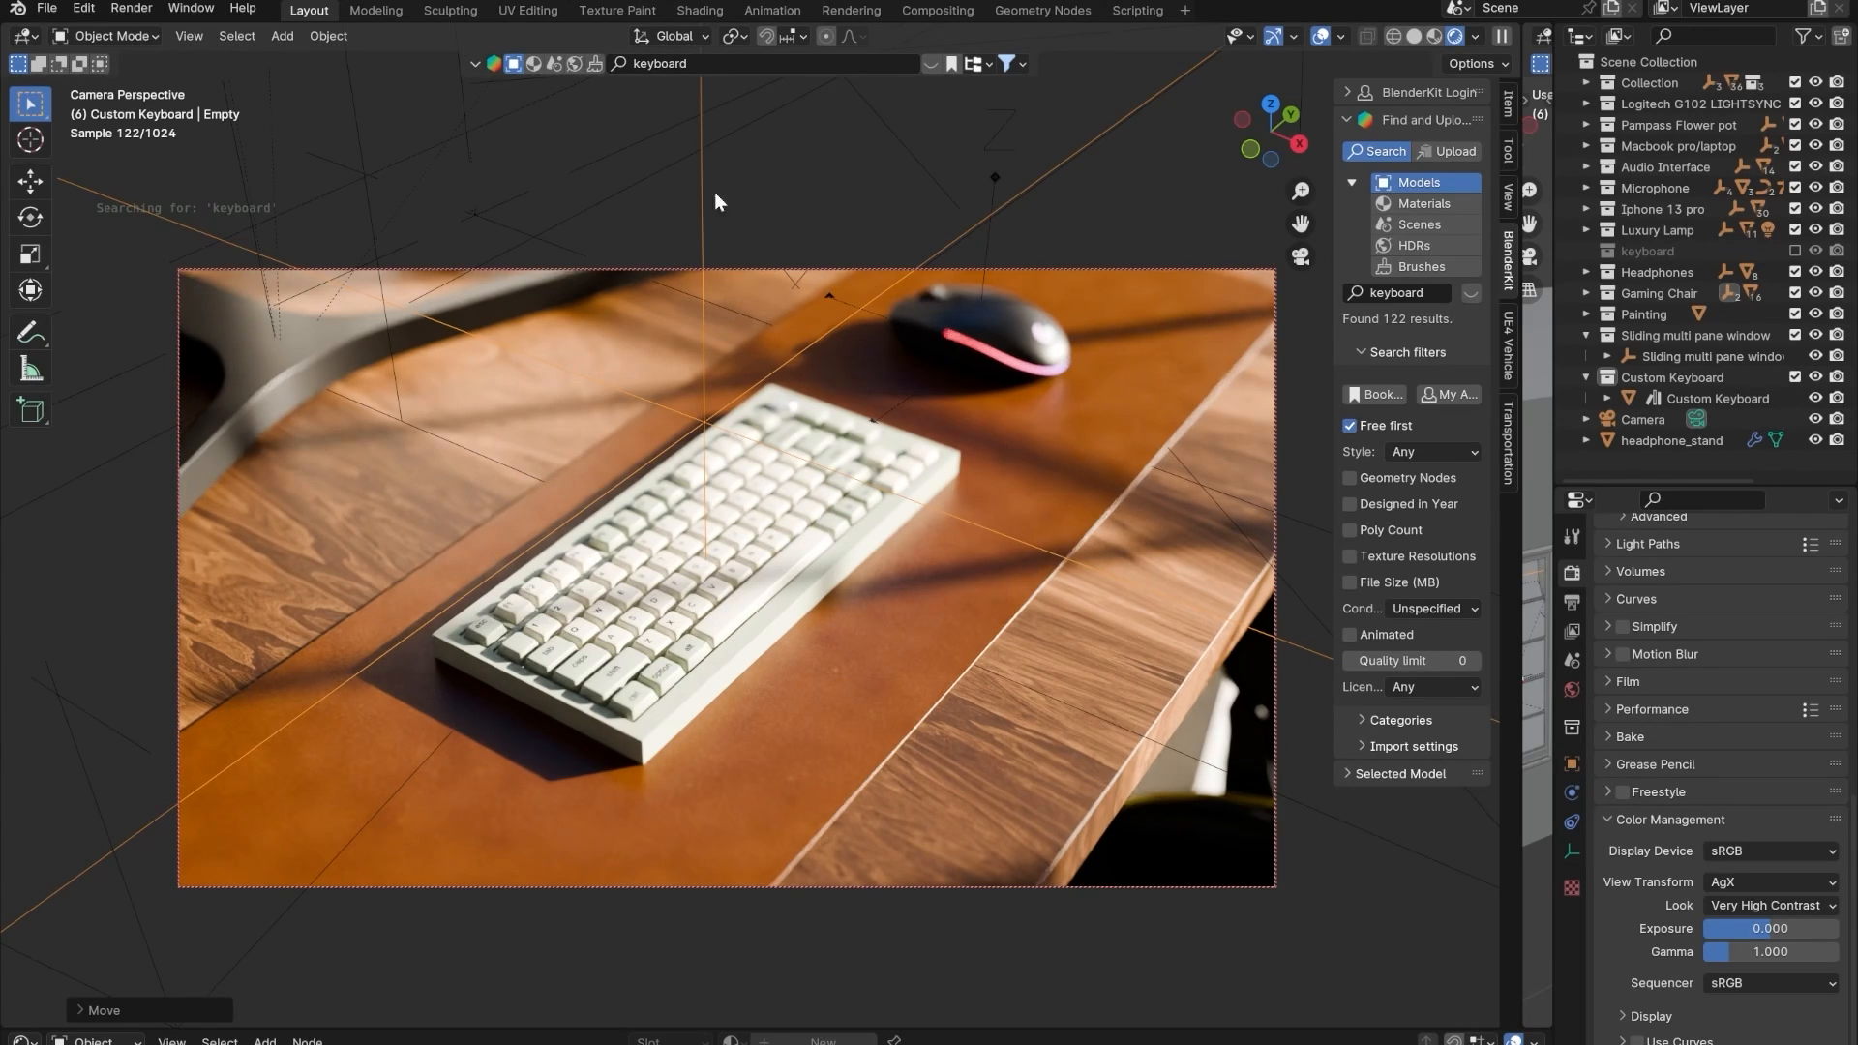
{"action": "left_click", "coordinate": [932, 63]}
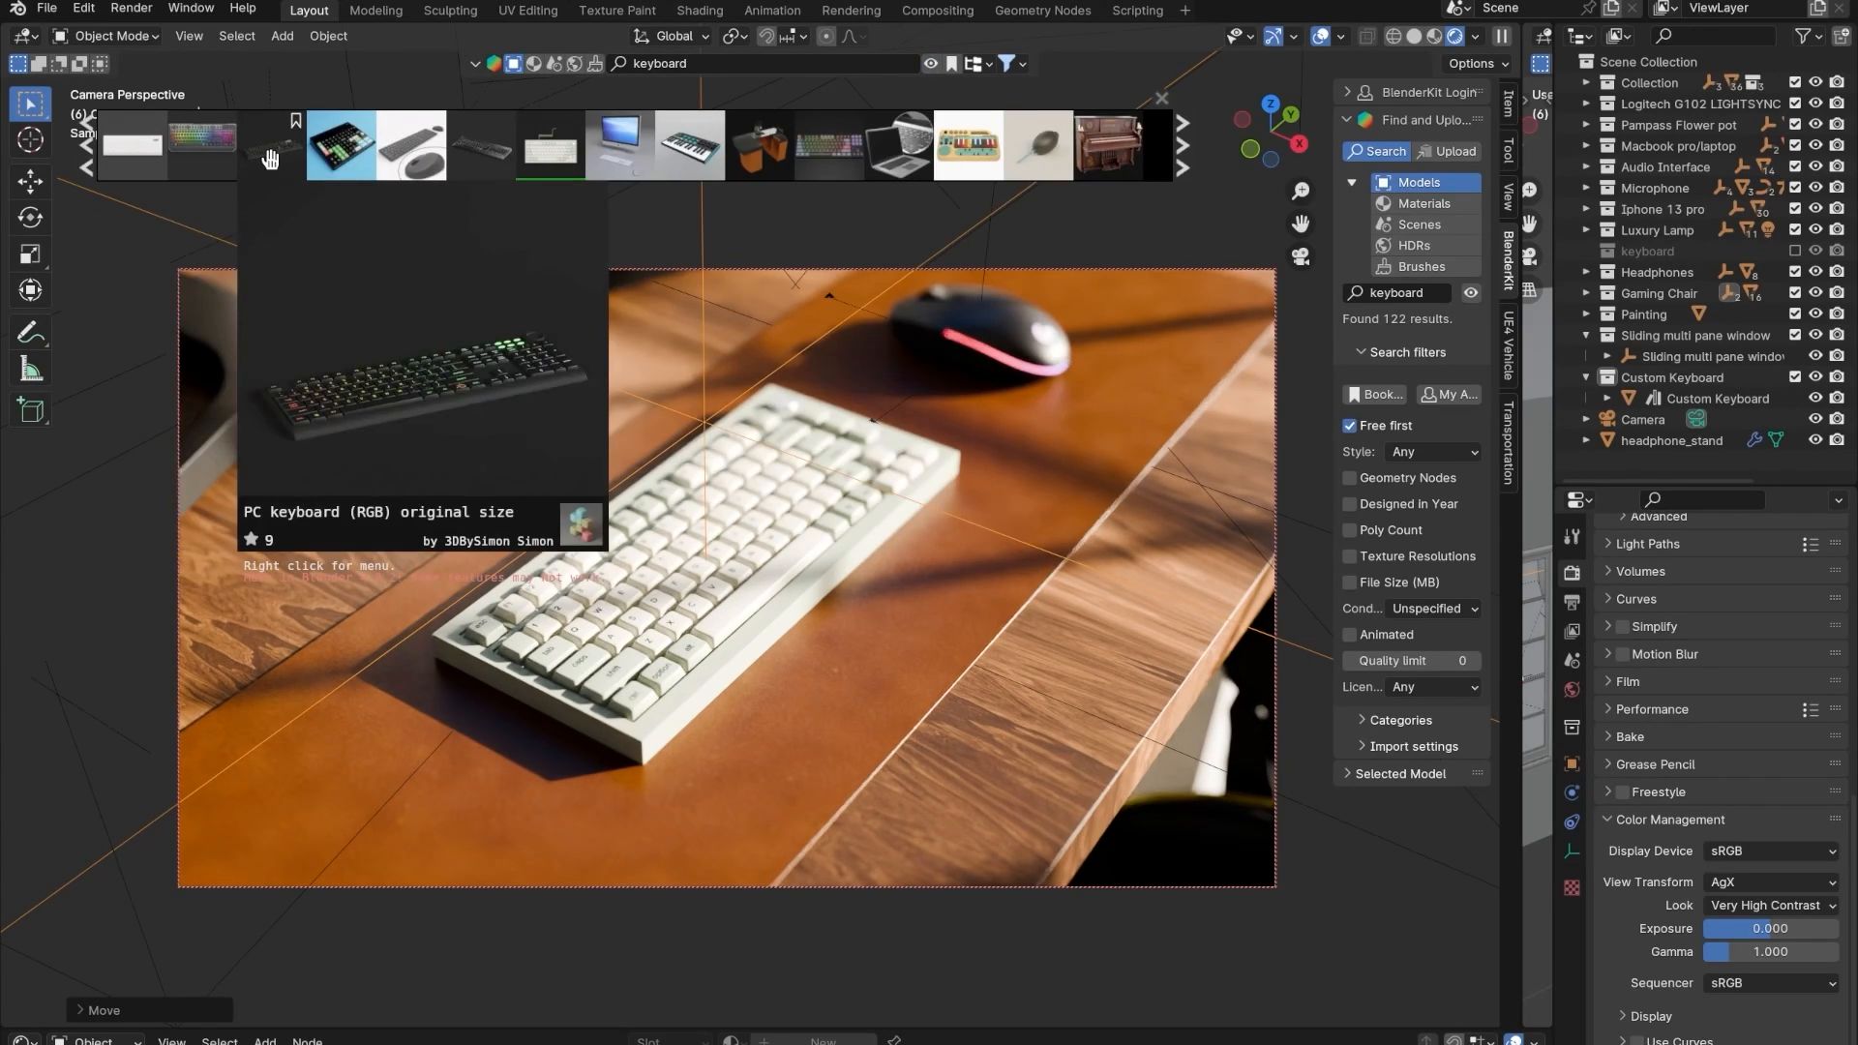
{"action": "mouse_move", "coordinate": [426, 147]}
{"action": "mouse_move", "coordinate": [824, 140]}
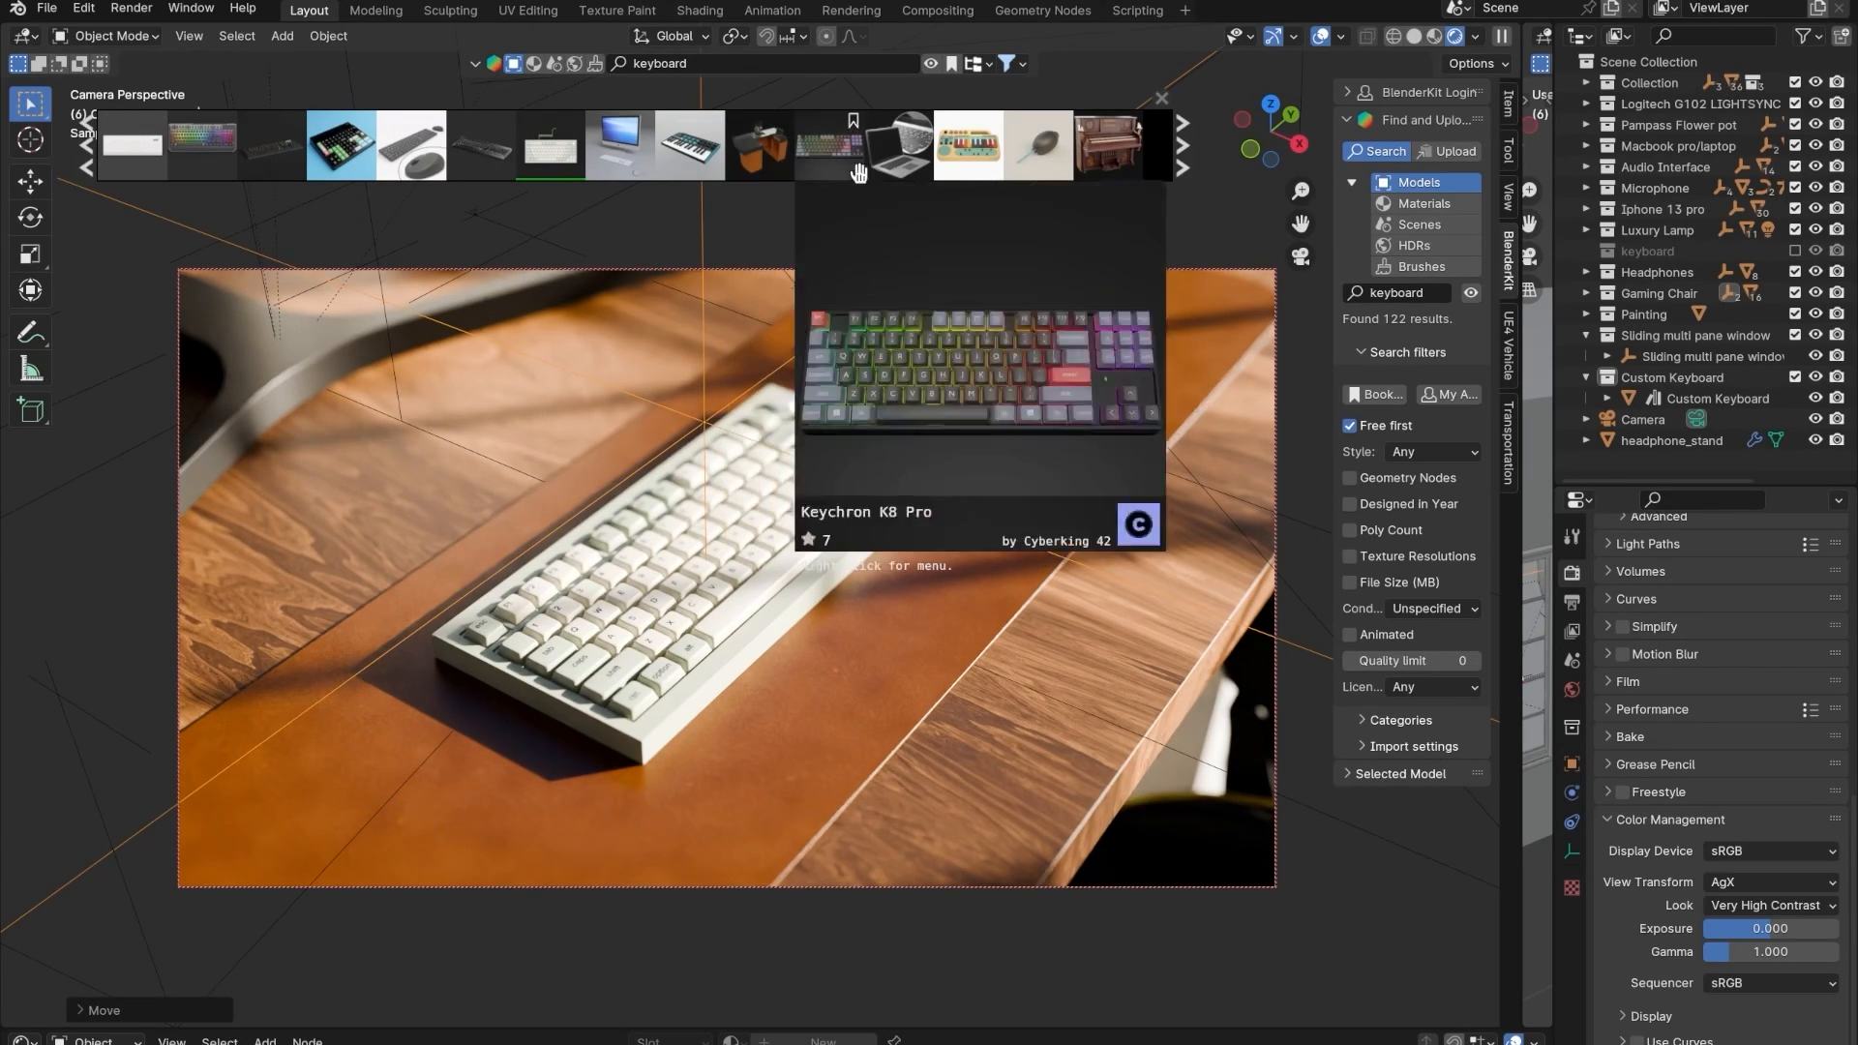
{"action": "left_click", "coordinate": [1181, 150]}
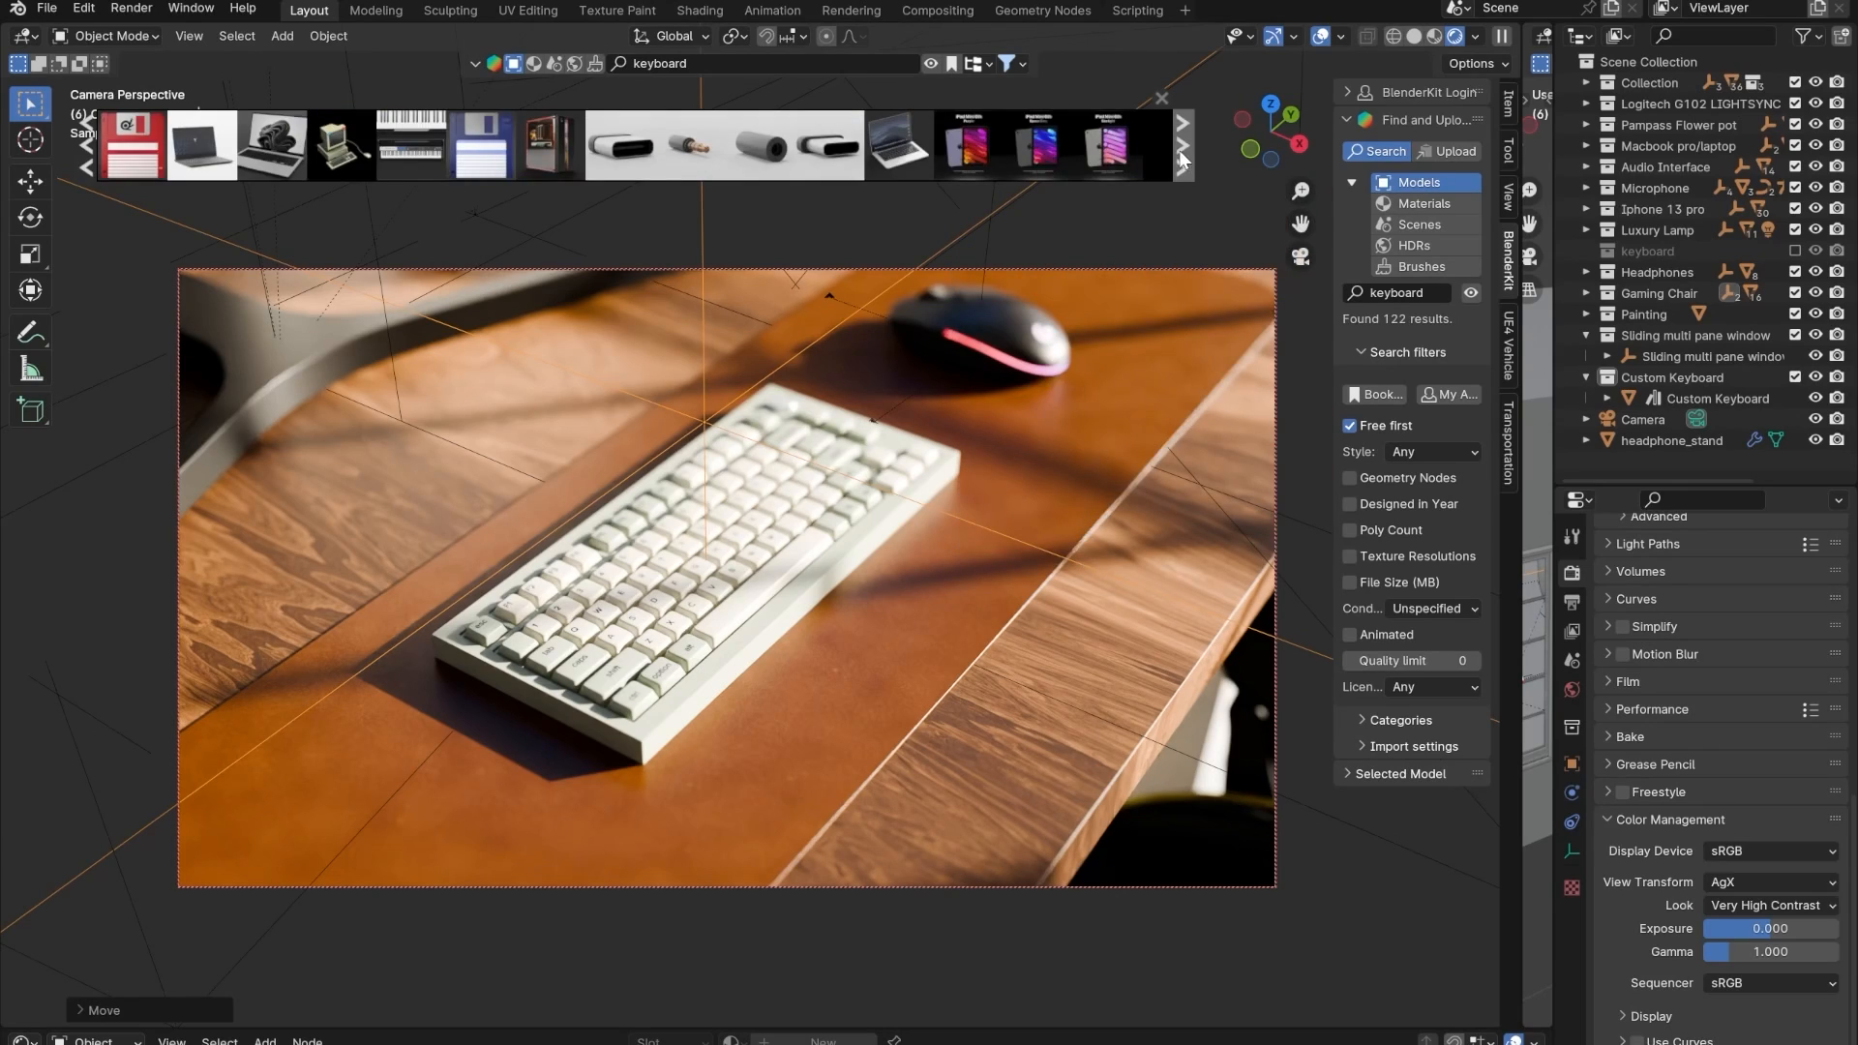
{"action": "left_click", "coordinate": [88, 162]}
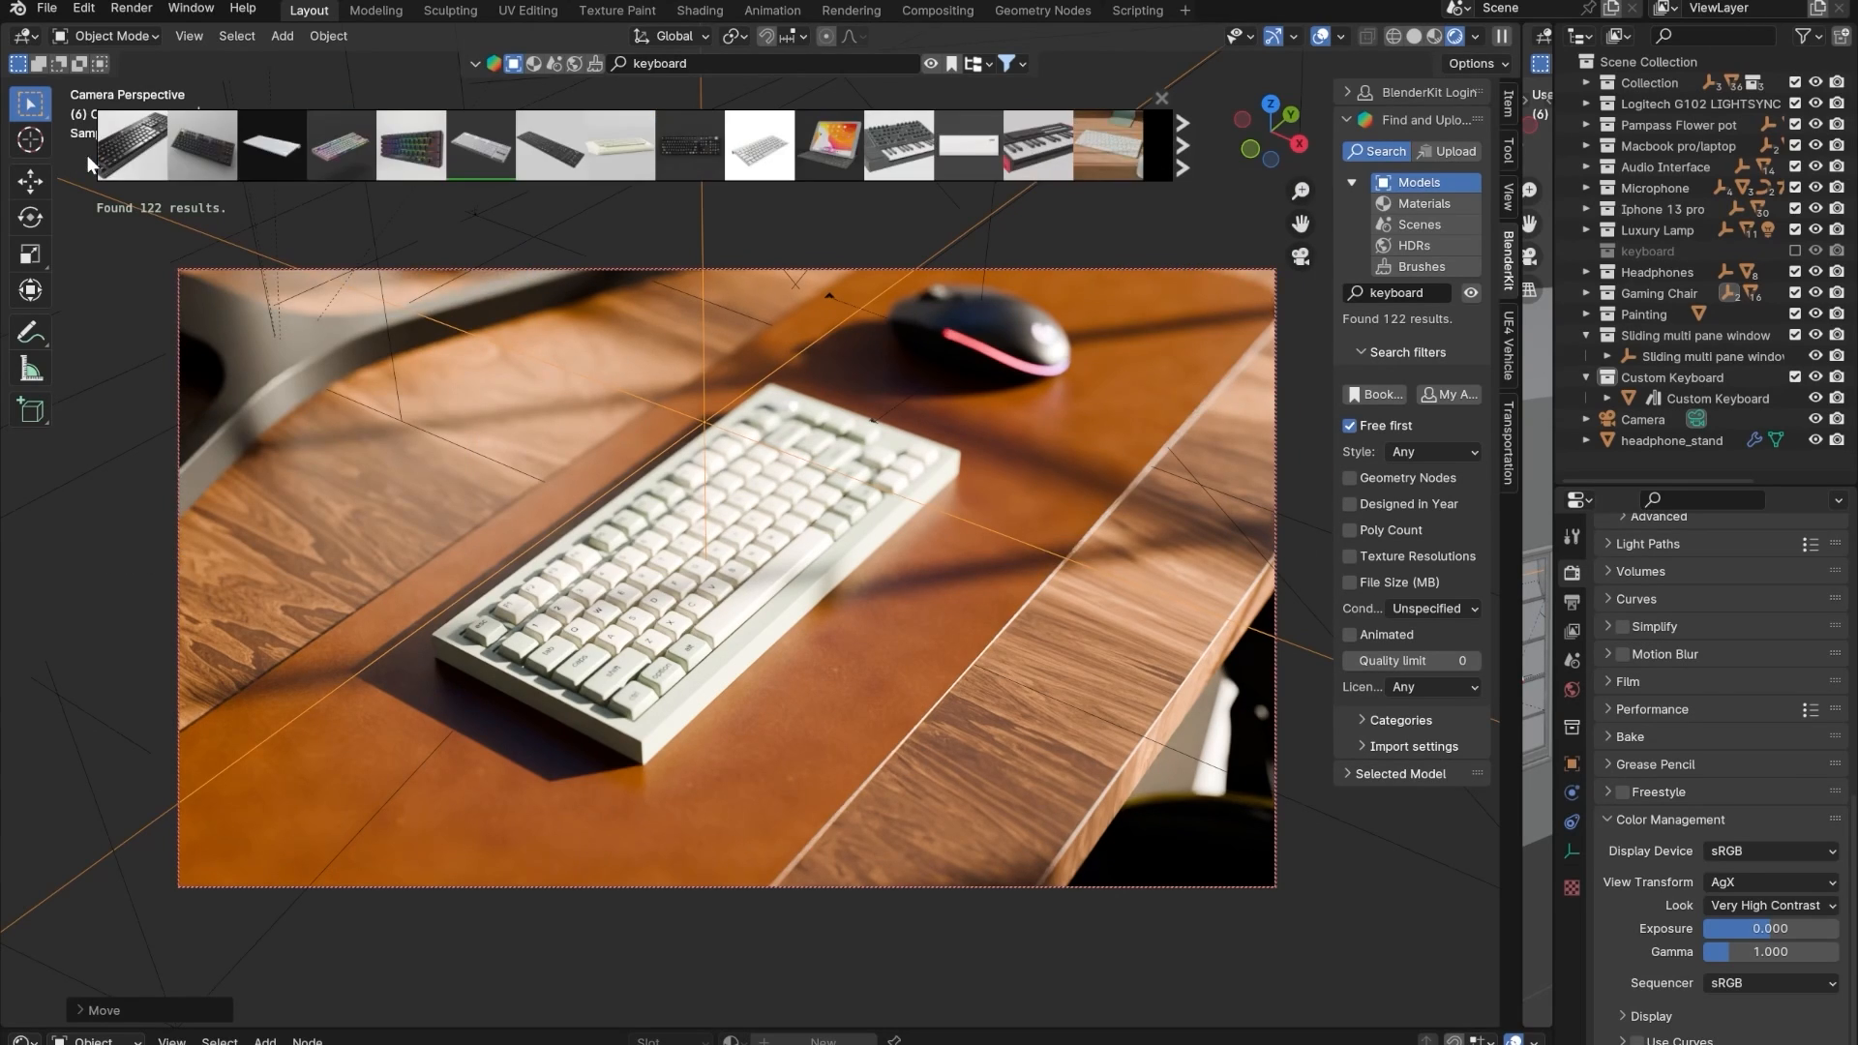
{"action": "mouse_move", "coordinate": [196, 150]}
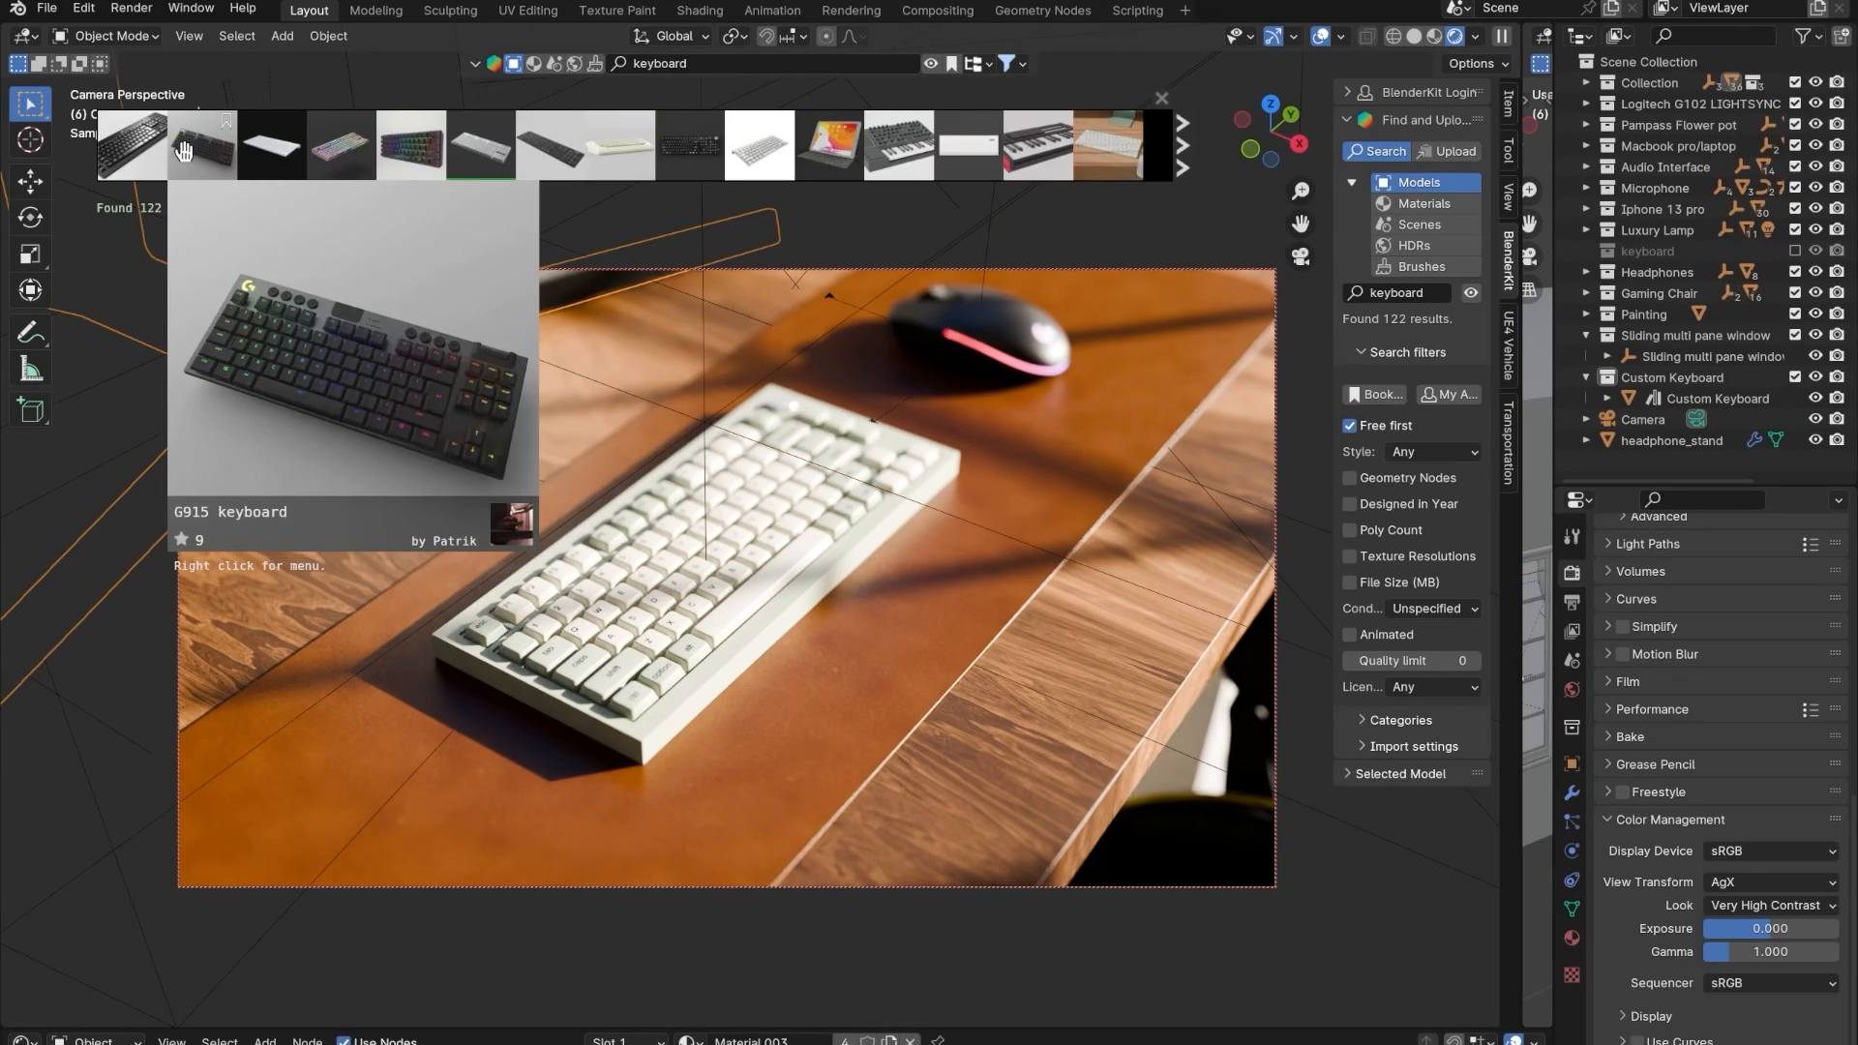
{"action": "left_click", "coordinate": [182, 150]}
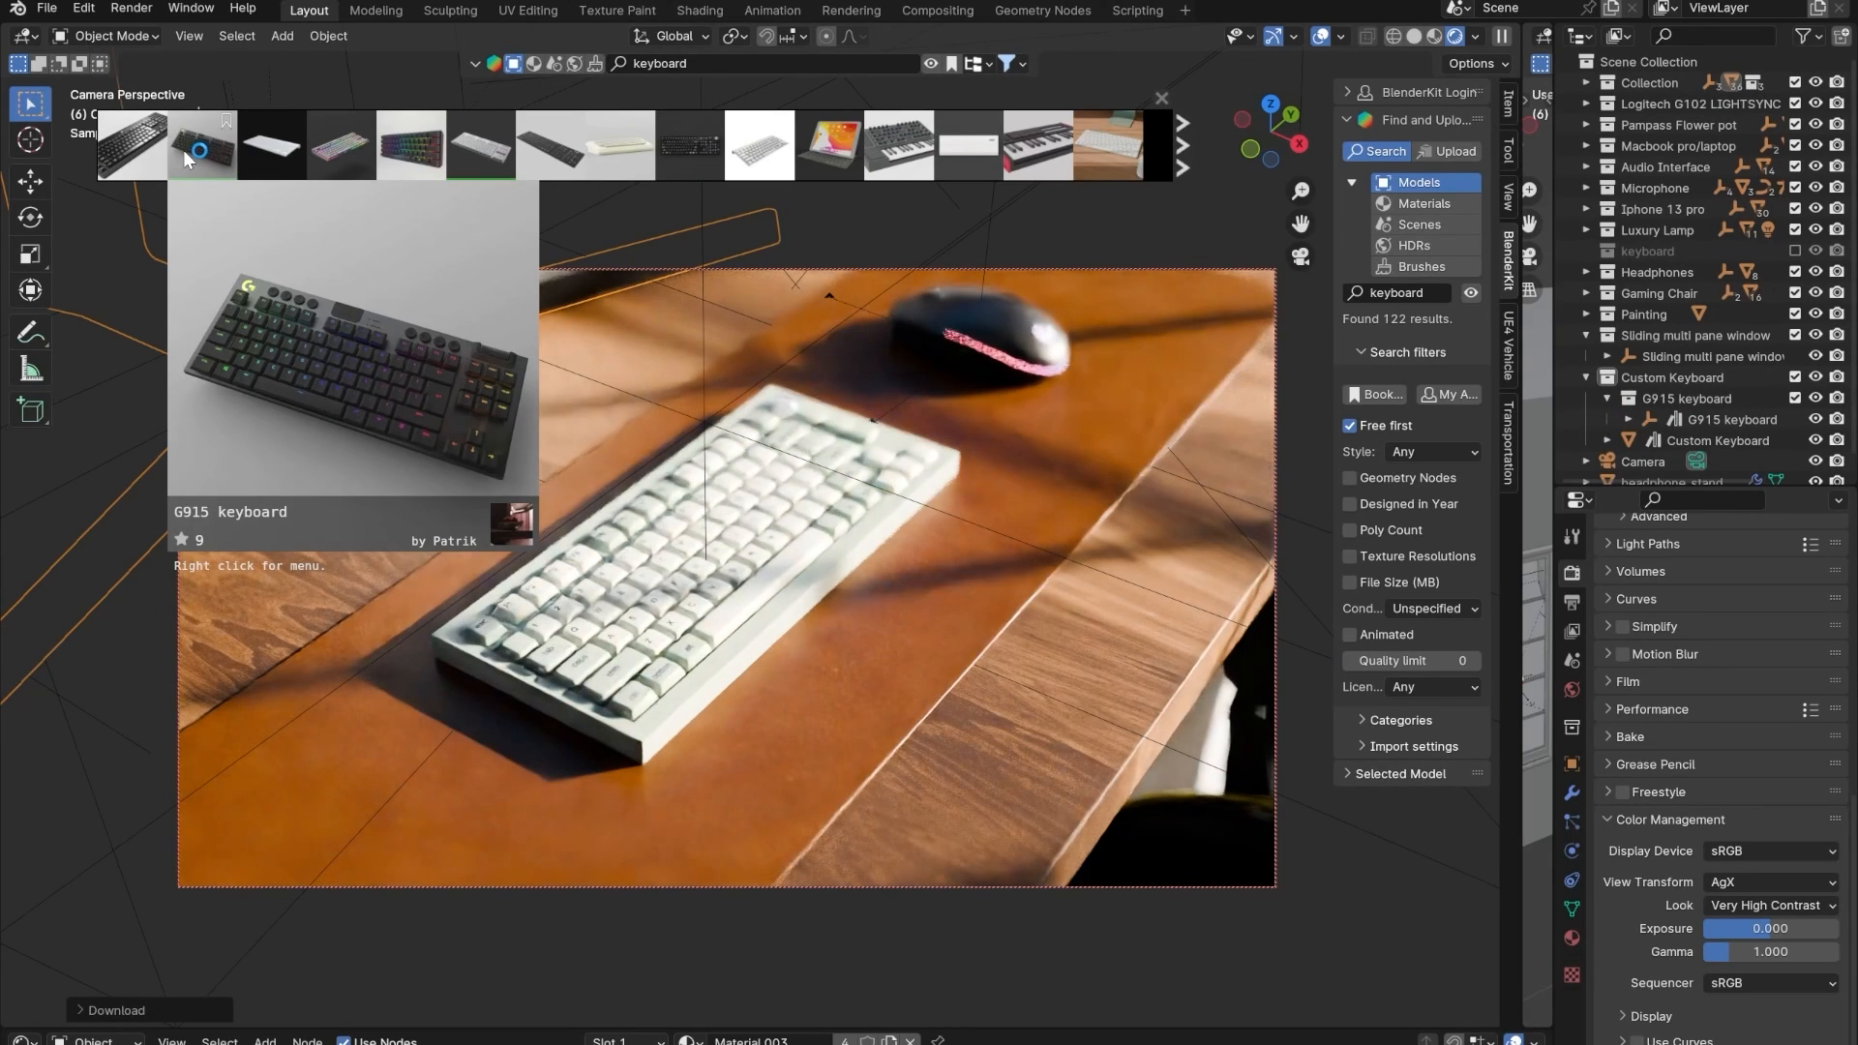
- Move the G915 keyboard collection to the scene's top level and delete the objects in the Custom Keyboard collection
{"action": "scroll", "coordinate": [1666, 375], "scroll_direction": "down", "scroll_amount": 1}
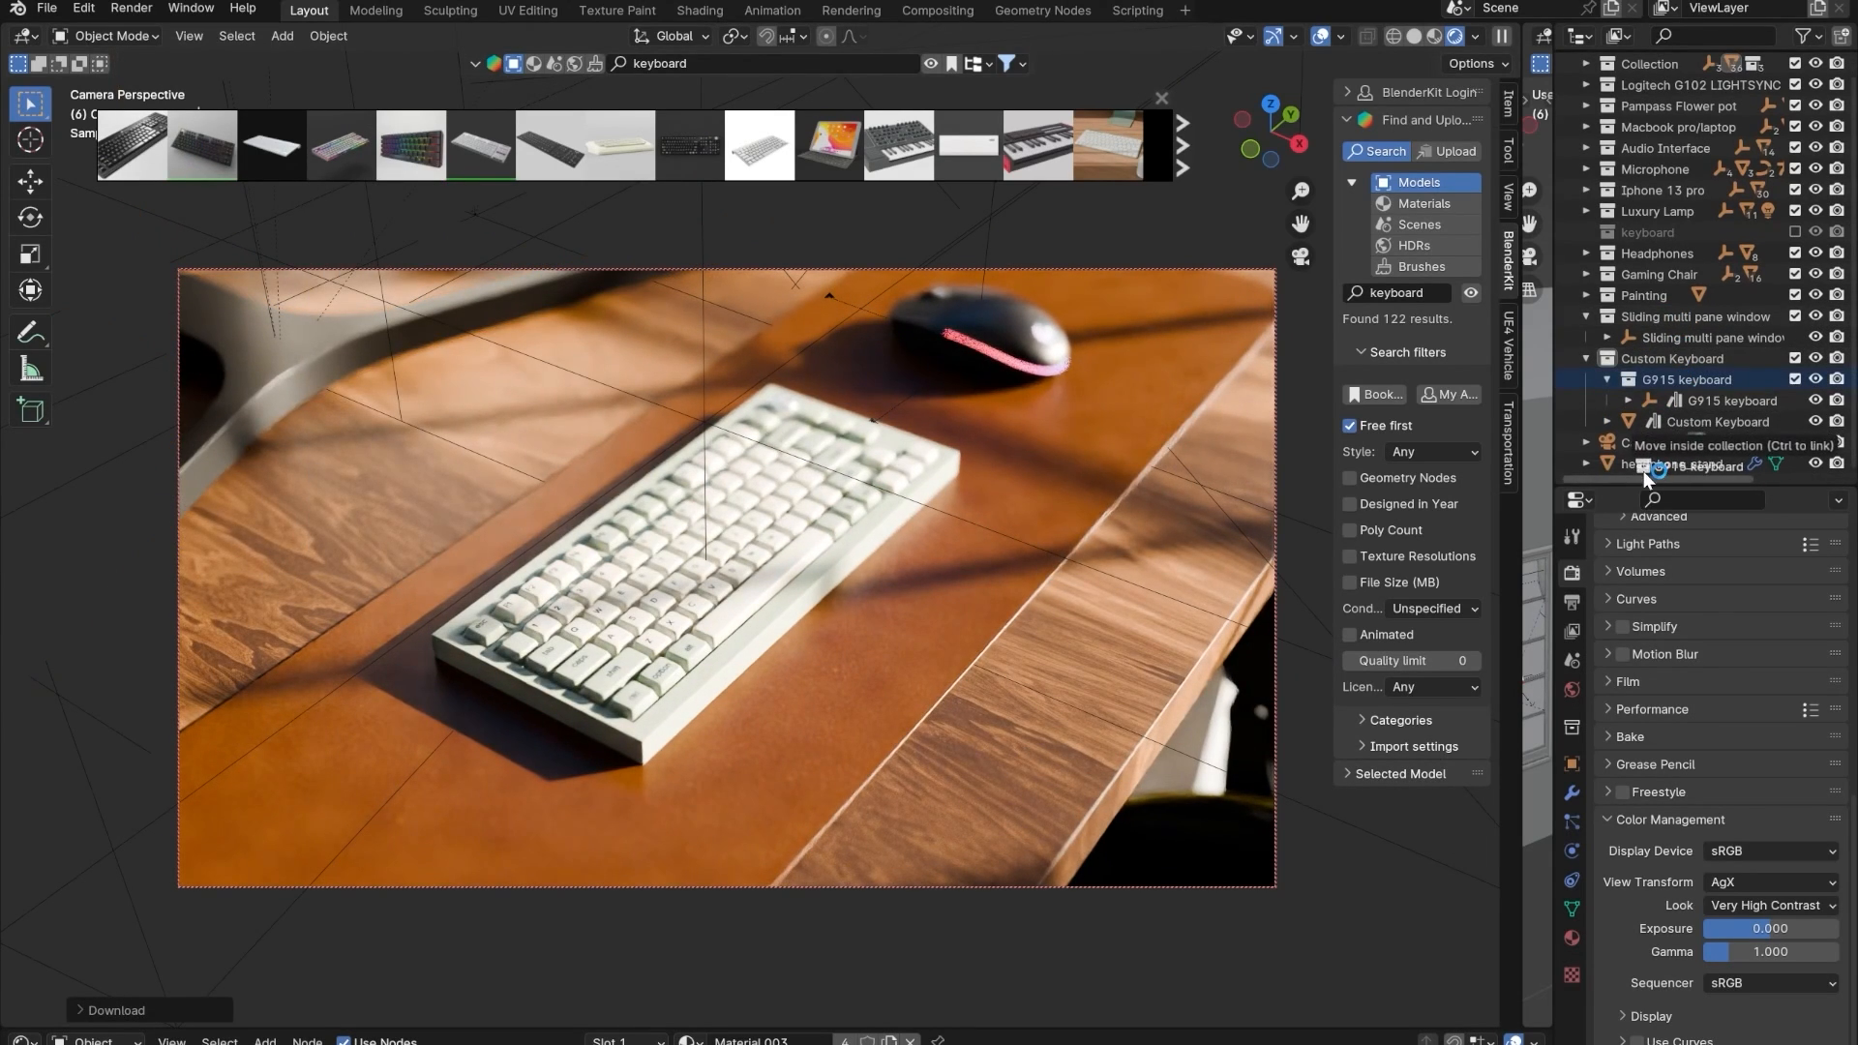
{"action": "left_click_drag", "start_coordinate": [1645, 472], "coordinate": [1667, 625]}
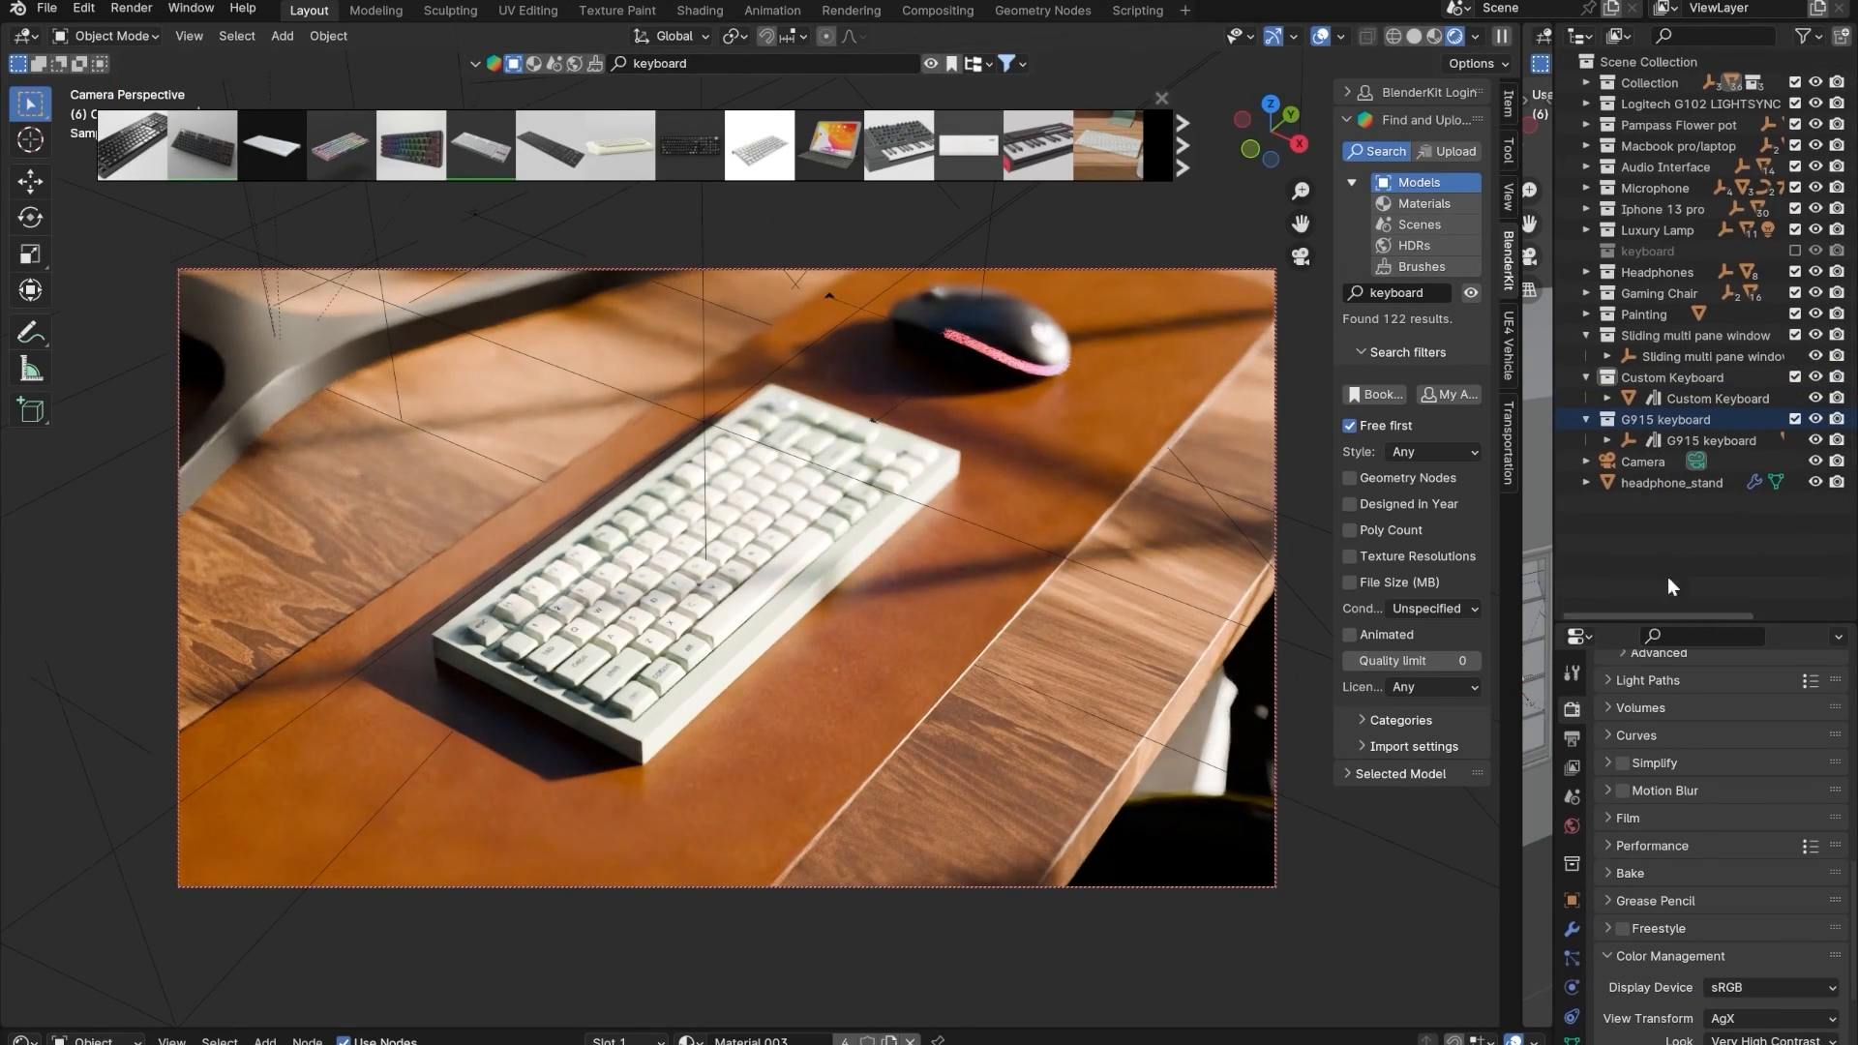
{"action": "right_click", "coordinate": [1653, 378]}
{"action": "left_click", "coordinate": [1576, 377]}
{"action": "key", "text": "Delete"}
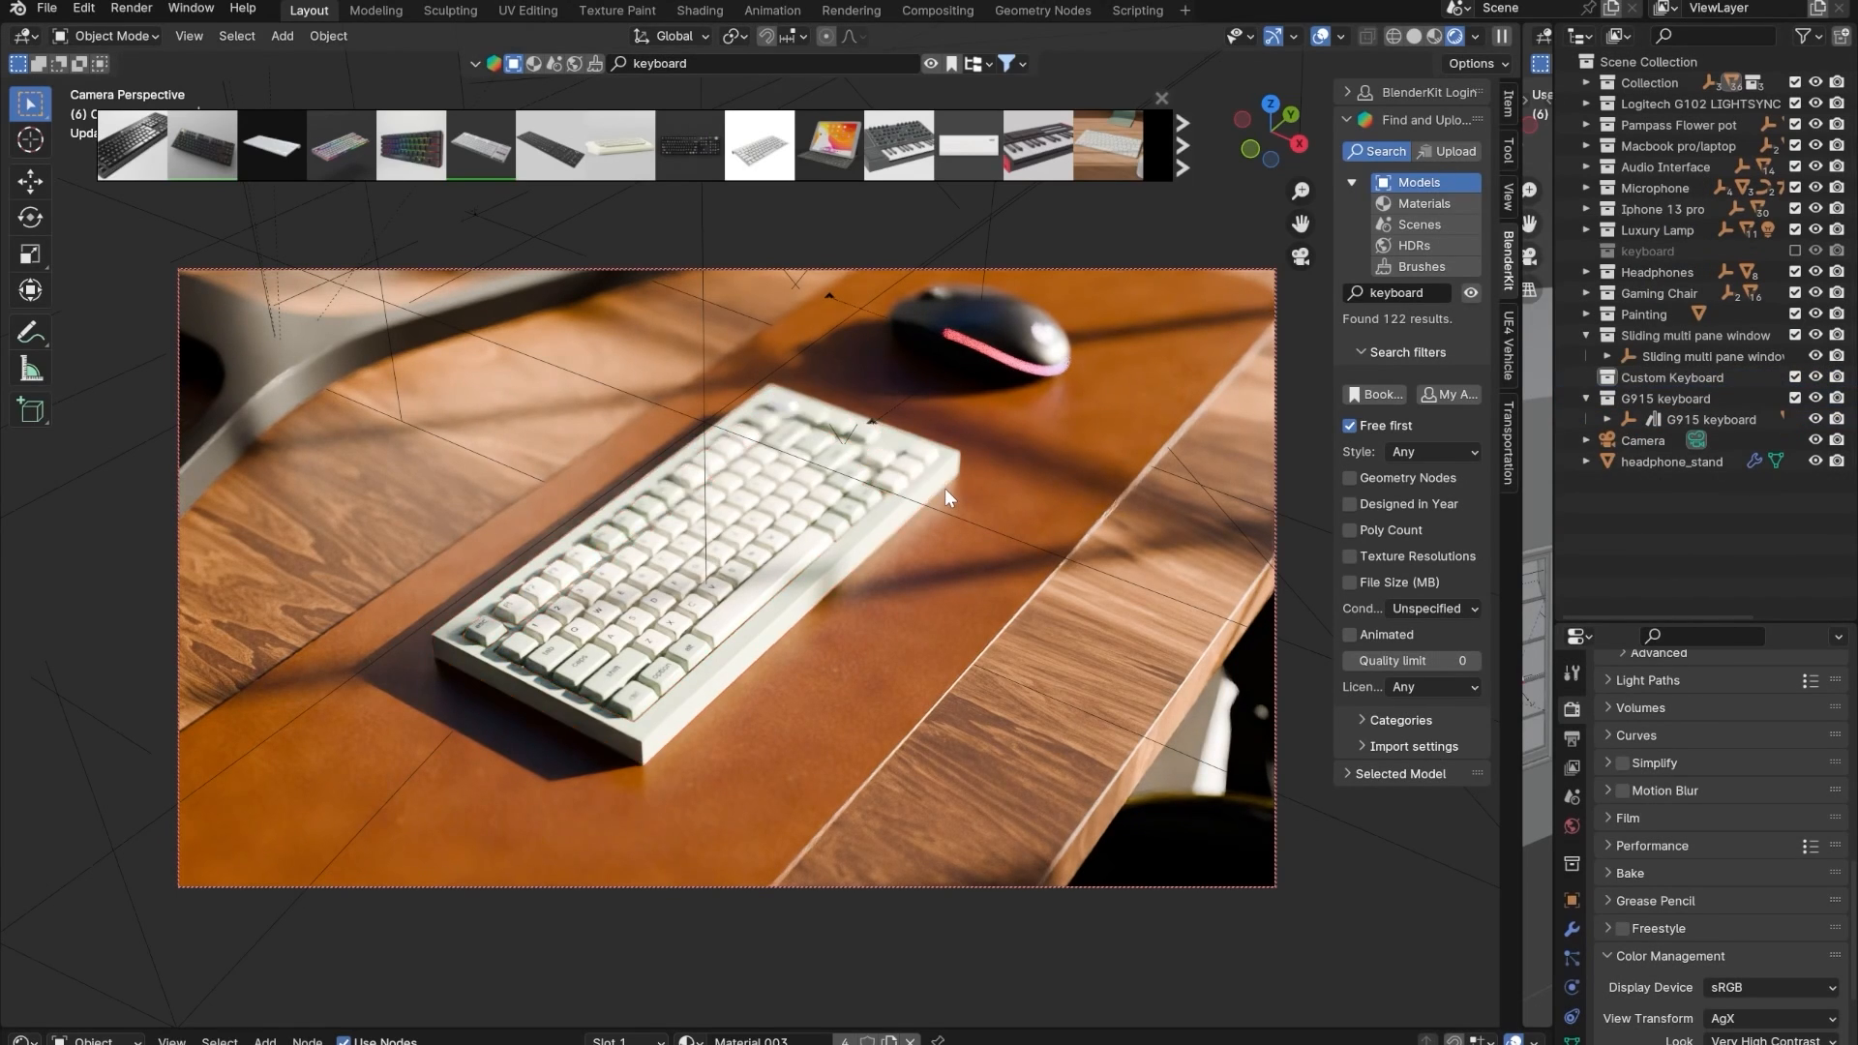
- Select the G915 keyboard with all its parts and move it from the floor area to above the desk
{"action": "right_click", "coordinate": [1669, 392]}
{"action": "left_click", "coordinate": [1663, 395]}
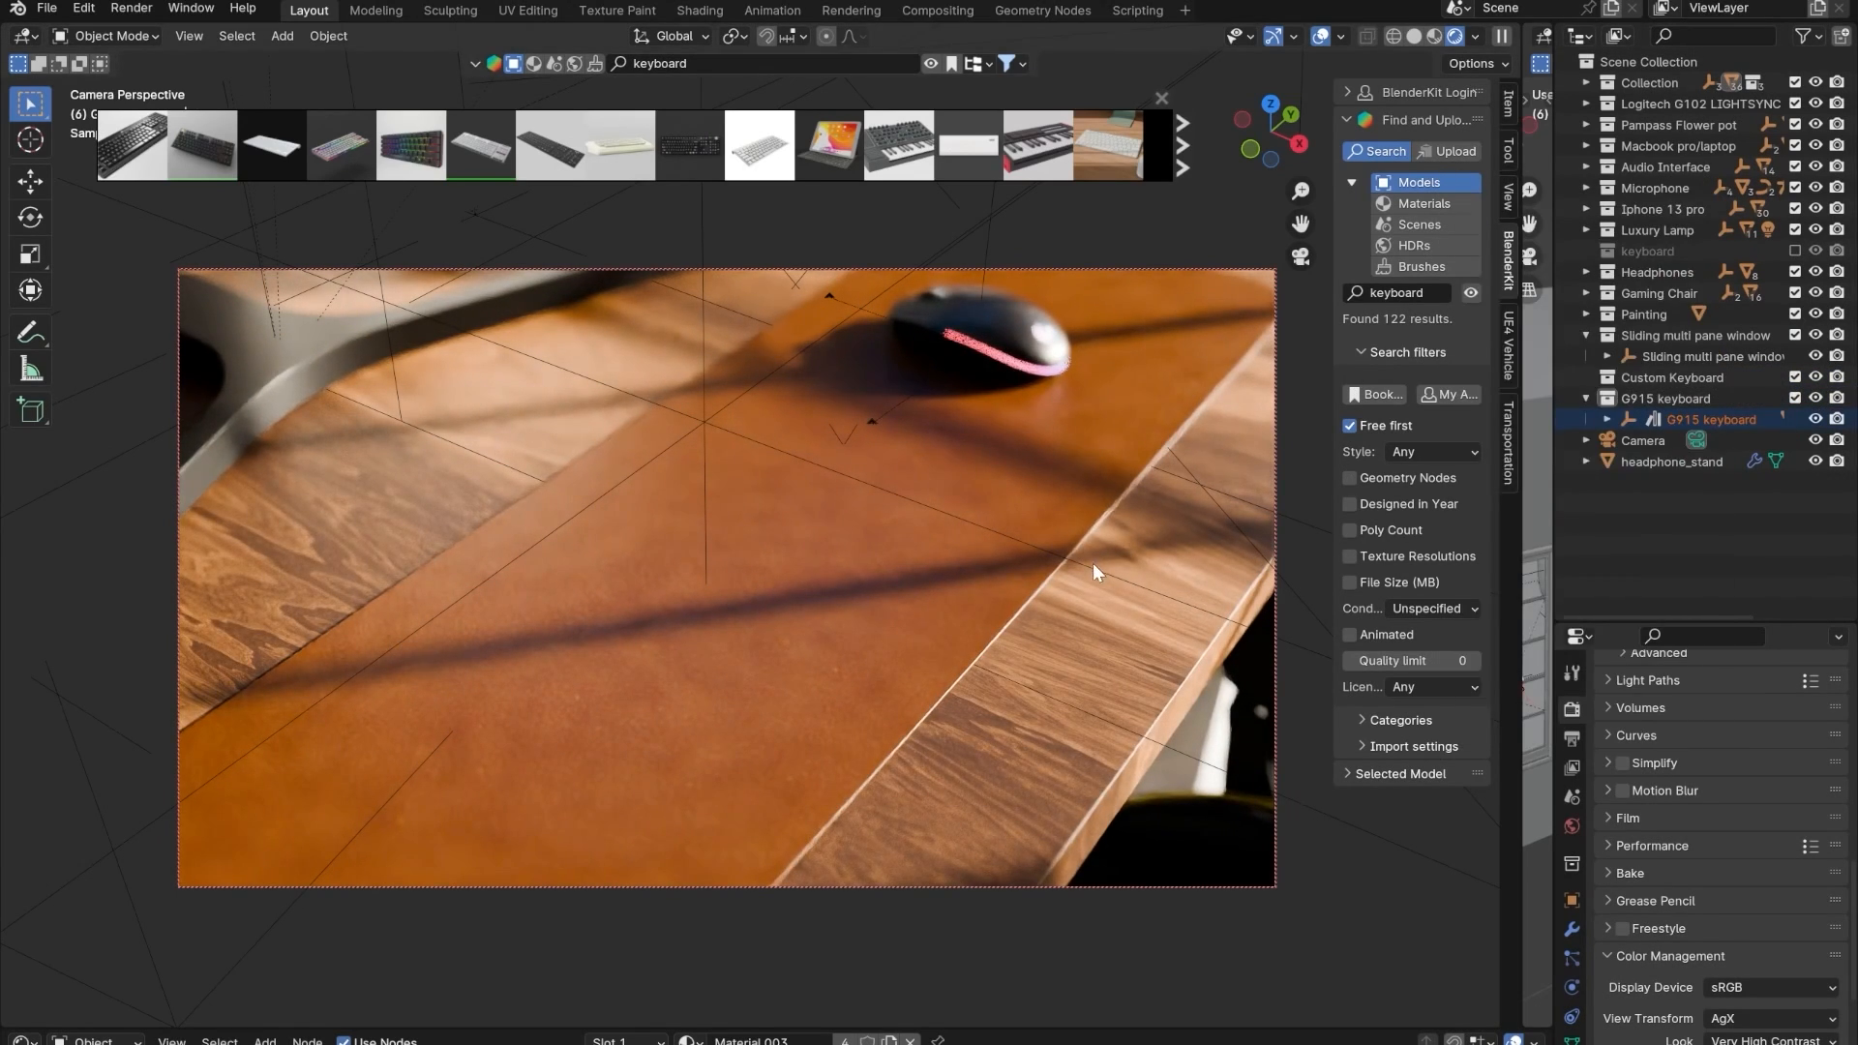
{"action": "key", "text": "g"}
{"action": "key", "text": "z"}
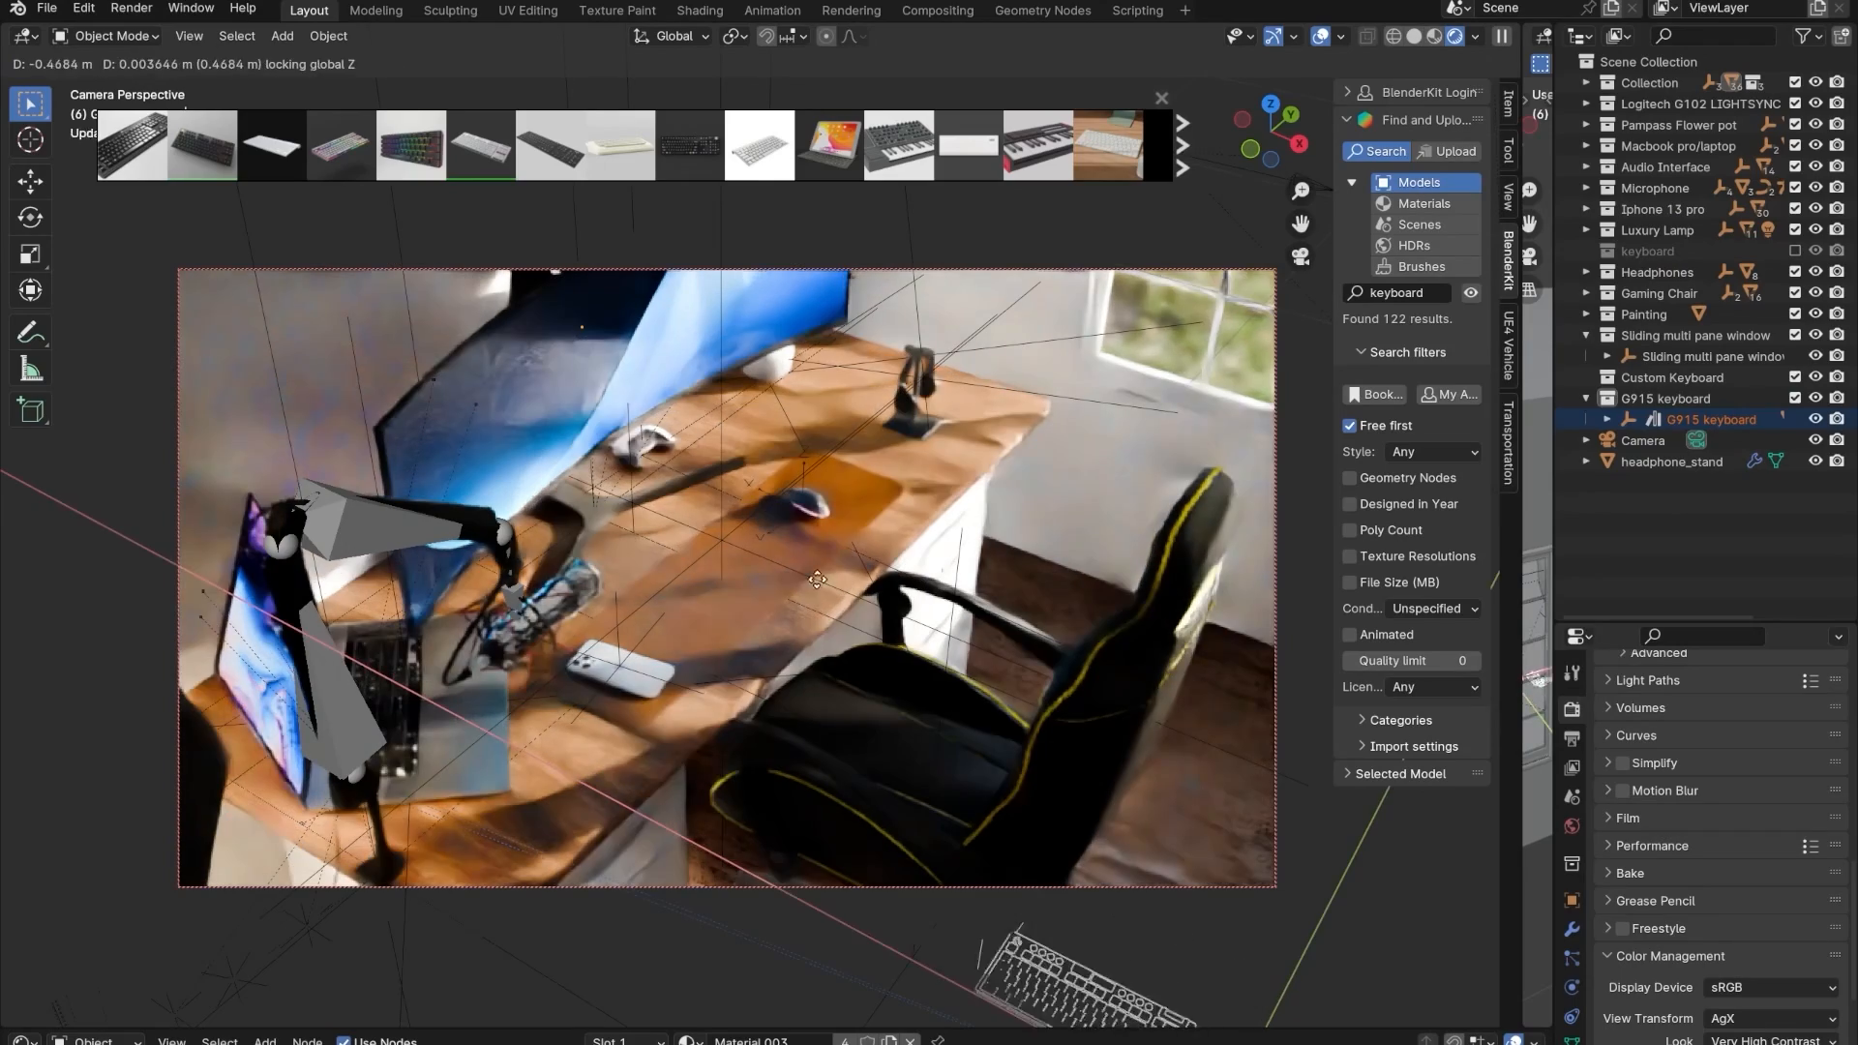
{"action": "left_click", "coordinate": [650, 542]}
{"action": "key", "text": "g"}
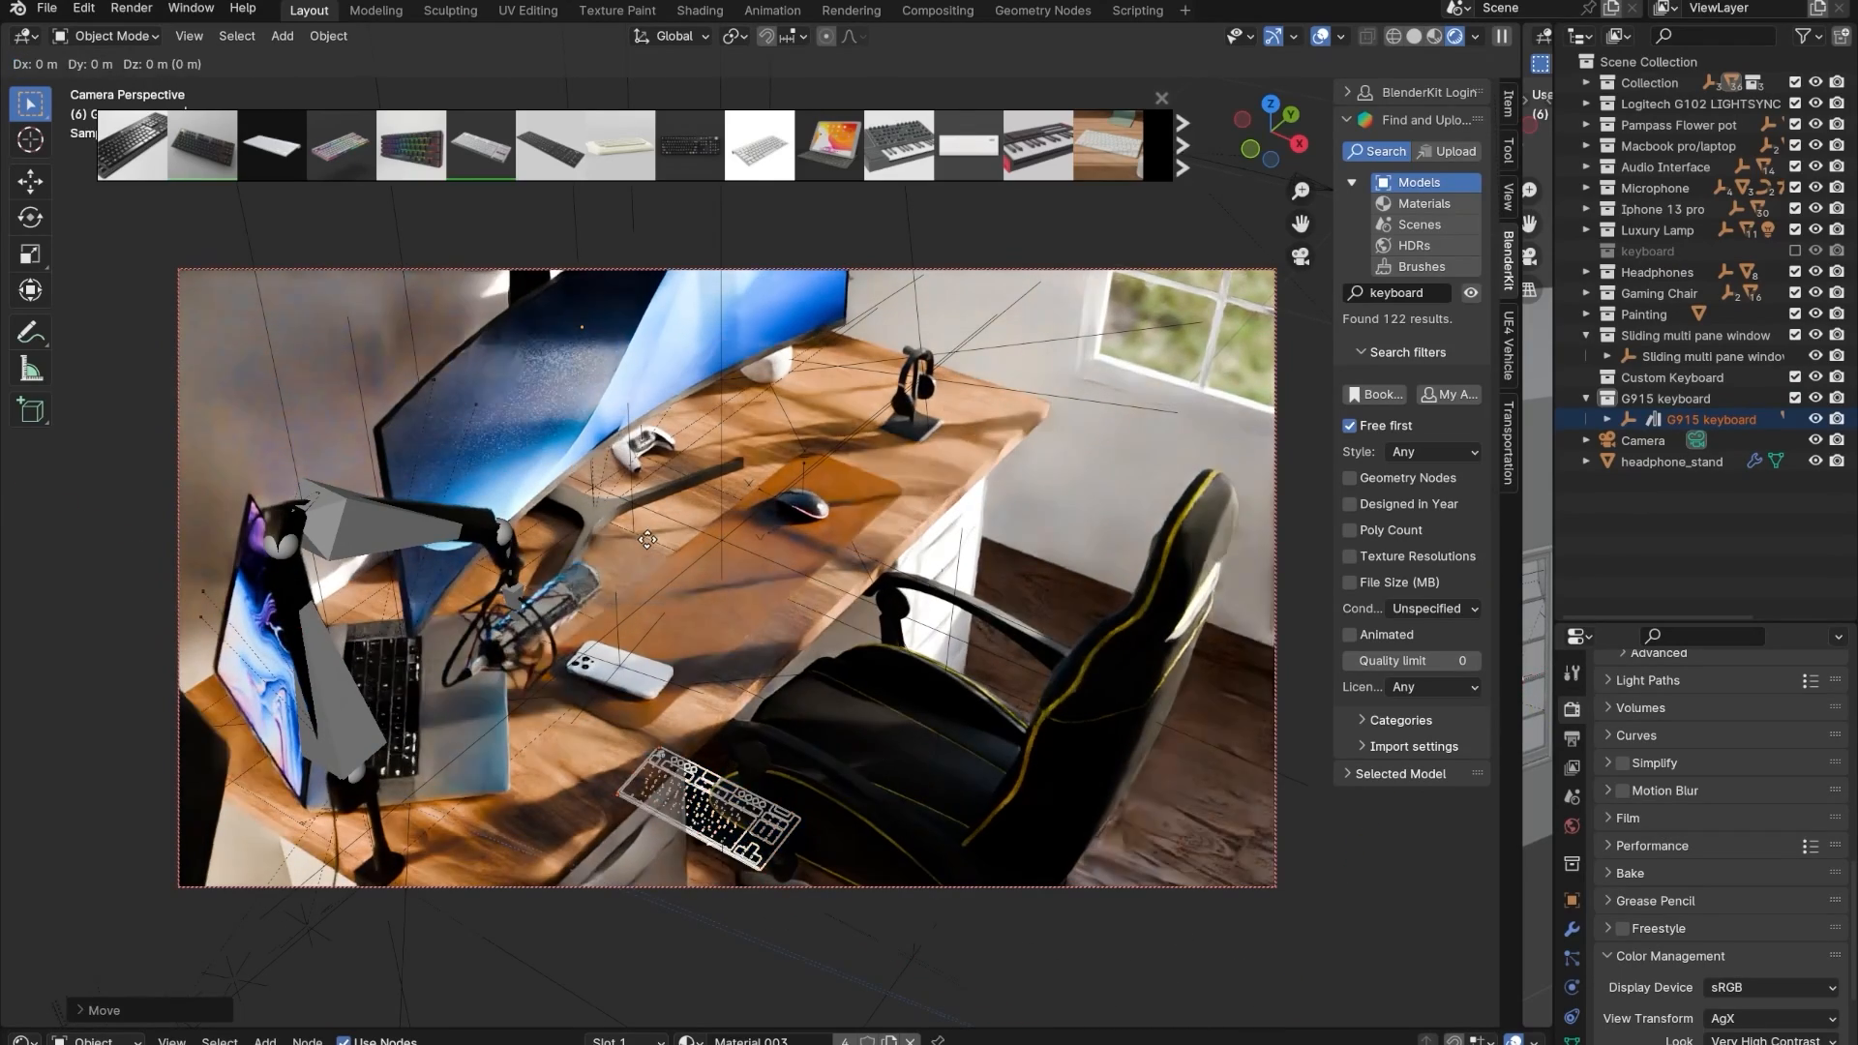
{"action": "key", "text": "z"}
{"action": "left_click", "coordinate": [622, 221]}
{"action": "scroll", "coordinate": [717, 450], "scroll_direction": "up", "scroll_amount": 6}
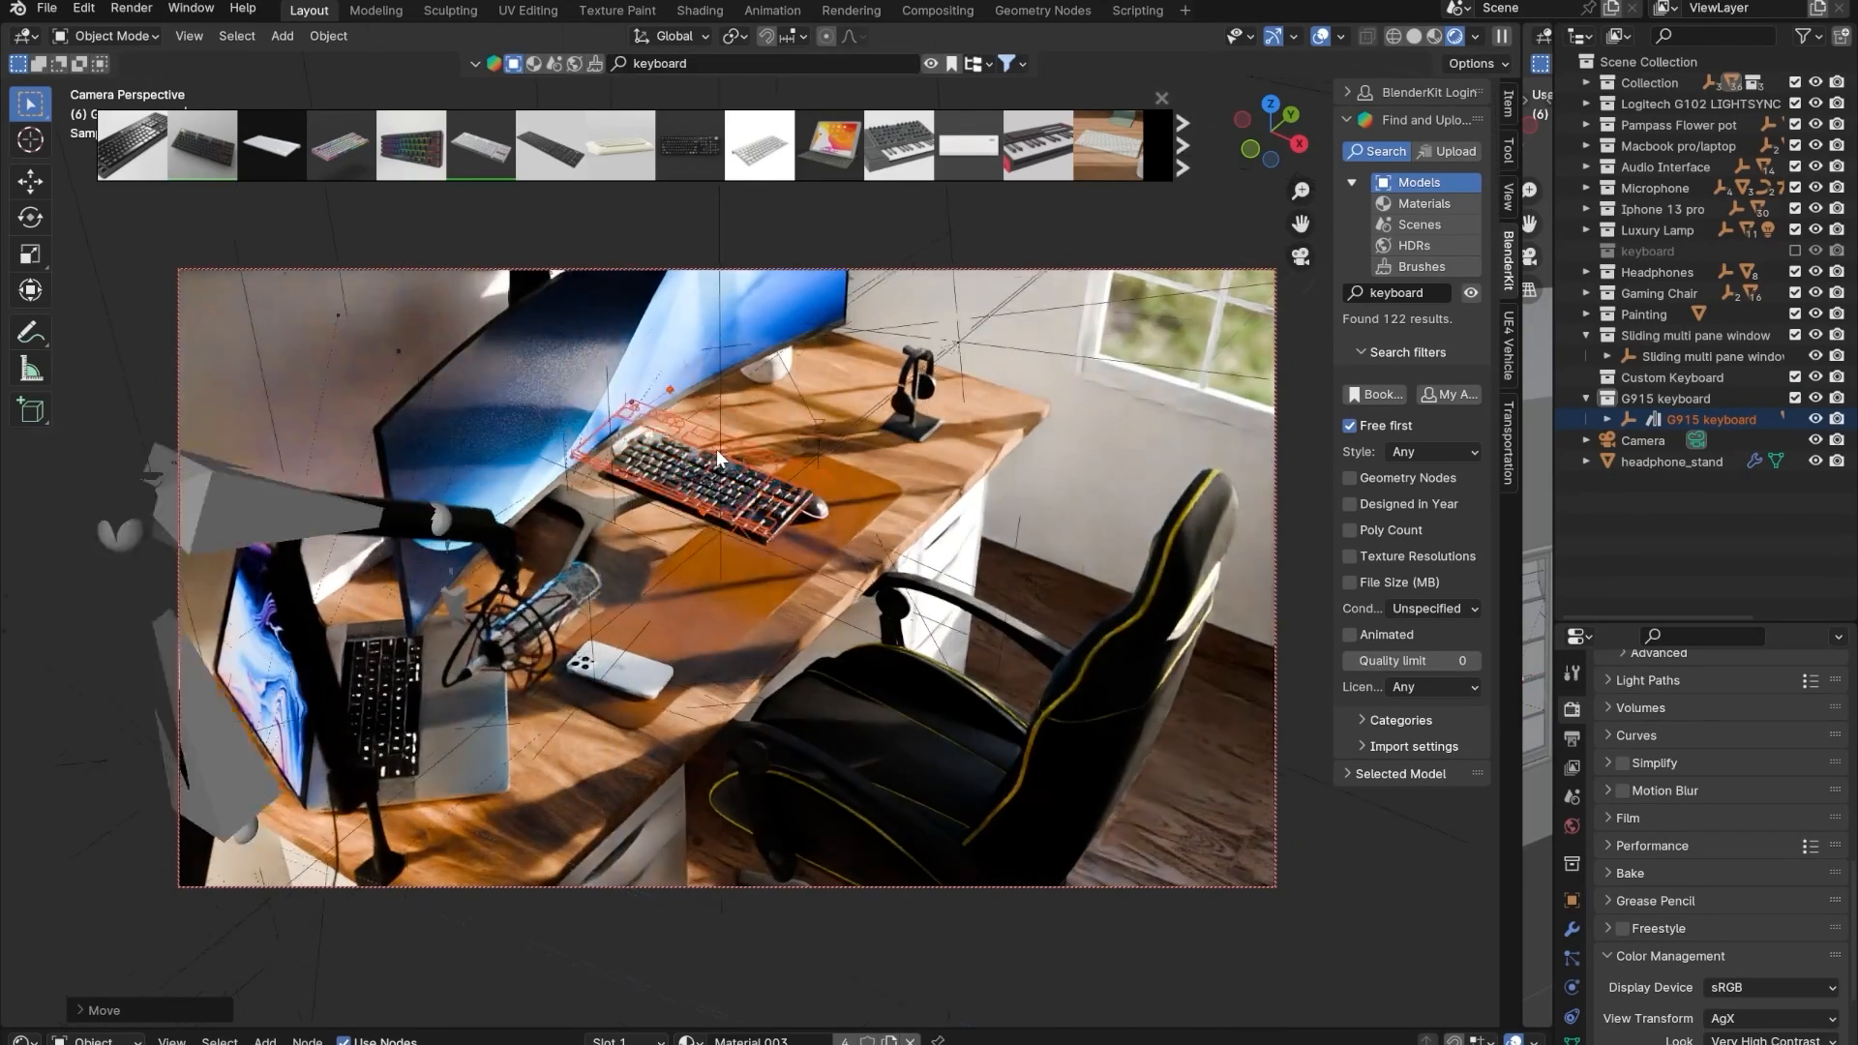
- Lower the G915 keyboard along the Z axis onto the desk surface, using the right view in solid shading with X-ray
{"action": "middle_click_drag", "start_coordinate": [749, 451], "coordinate": [805, 589], "text": "shift"}
{"action": "scroll", "coordinate": [804, 588], "scroll_direction": "down", "scroll_amount": 2}
{"action": "left_click", "coordinate": [1300, 143]}
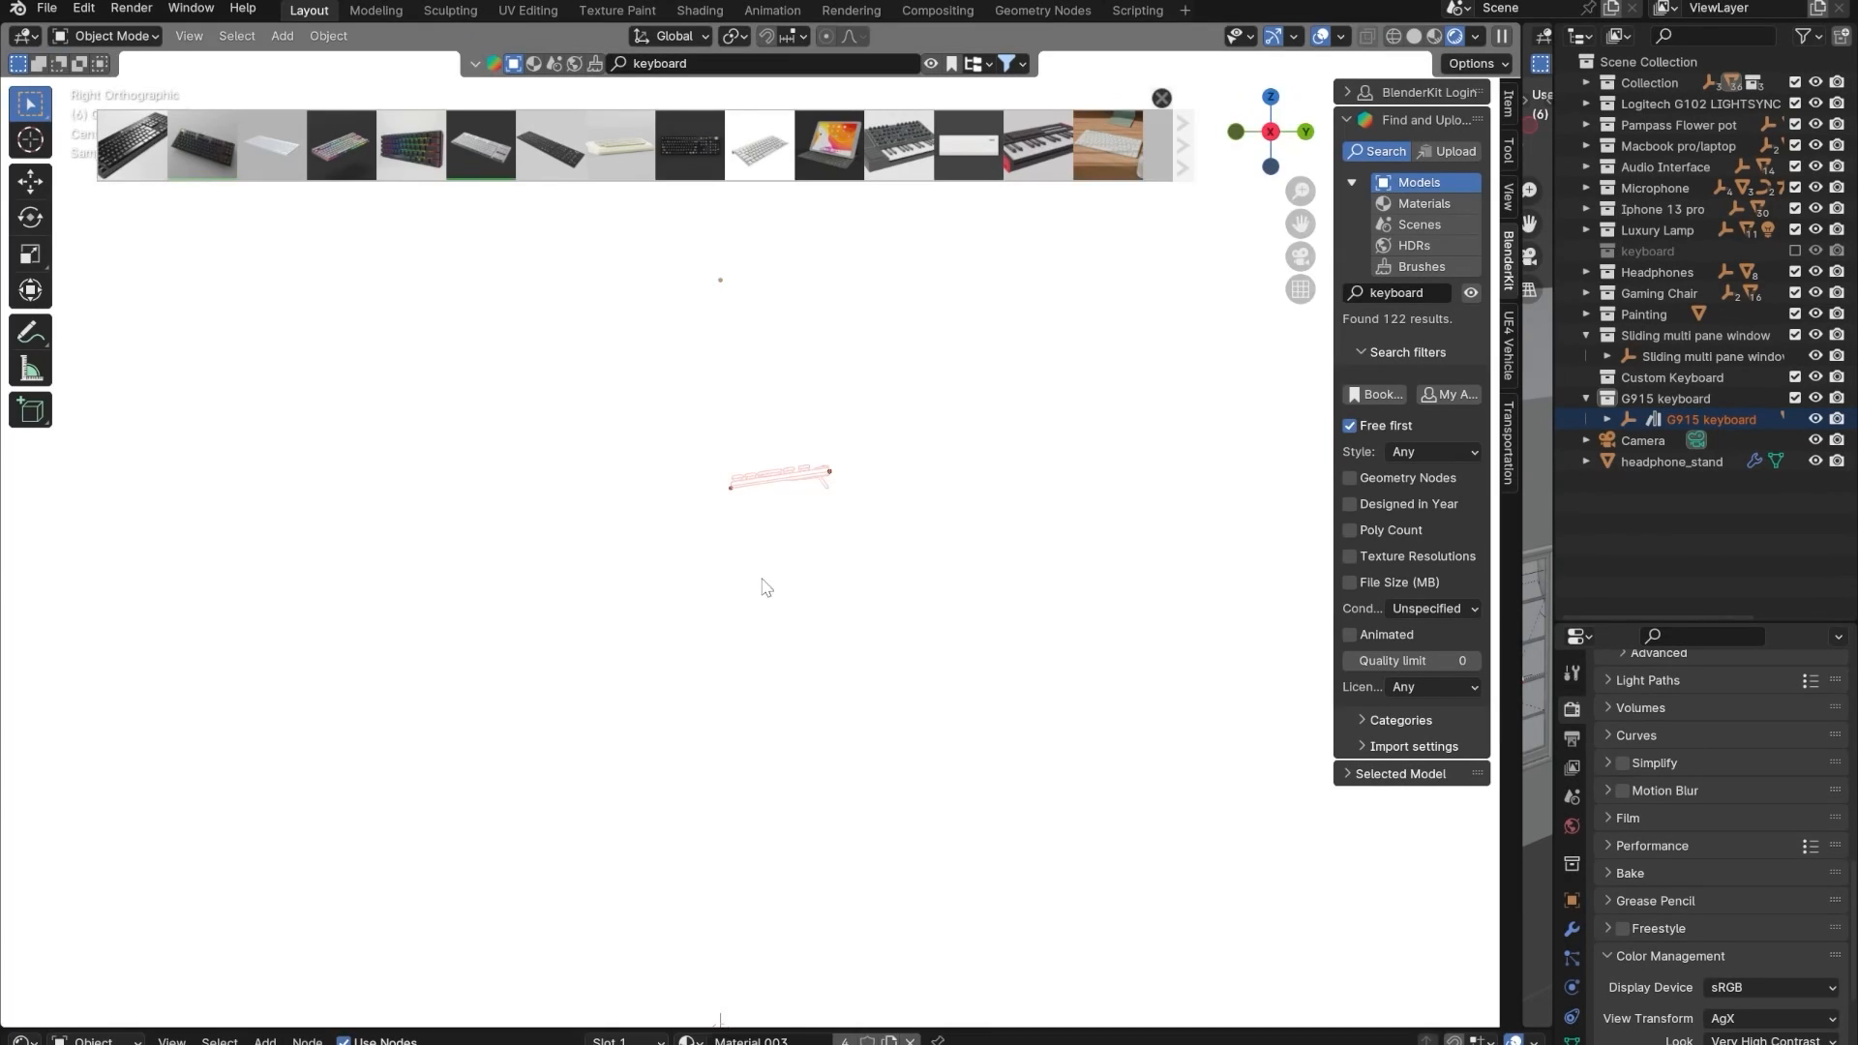
{"action": "left_click", "coordinate": [1412, 36]}
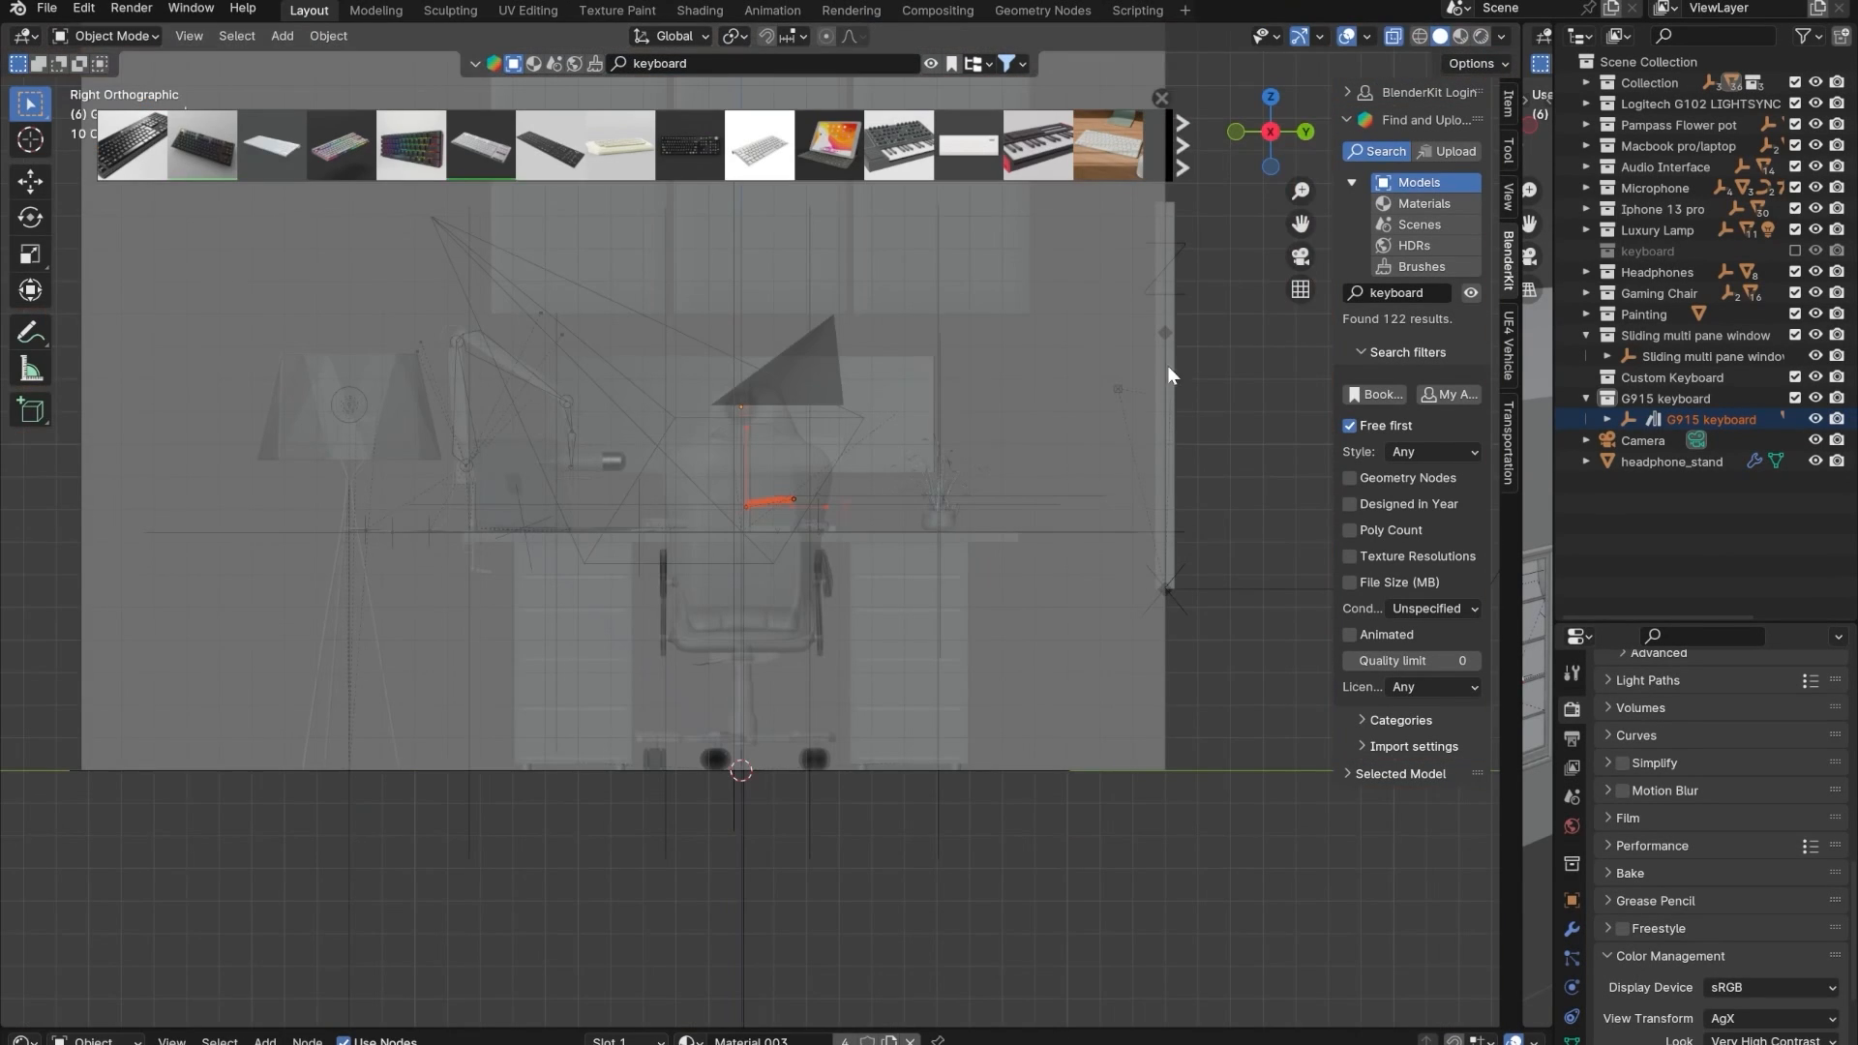
{"action": "scroll", "coordinate": [836, 428], "scroll_direction": "up", "scroll_amount": 6}
{"action": "scroll", "coordinate": [759, 503], "scroll_direction": "up", "scroll_amount": 3}
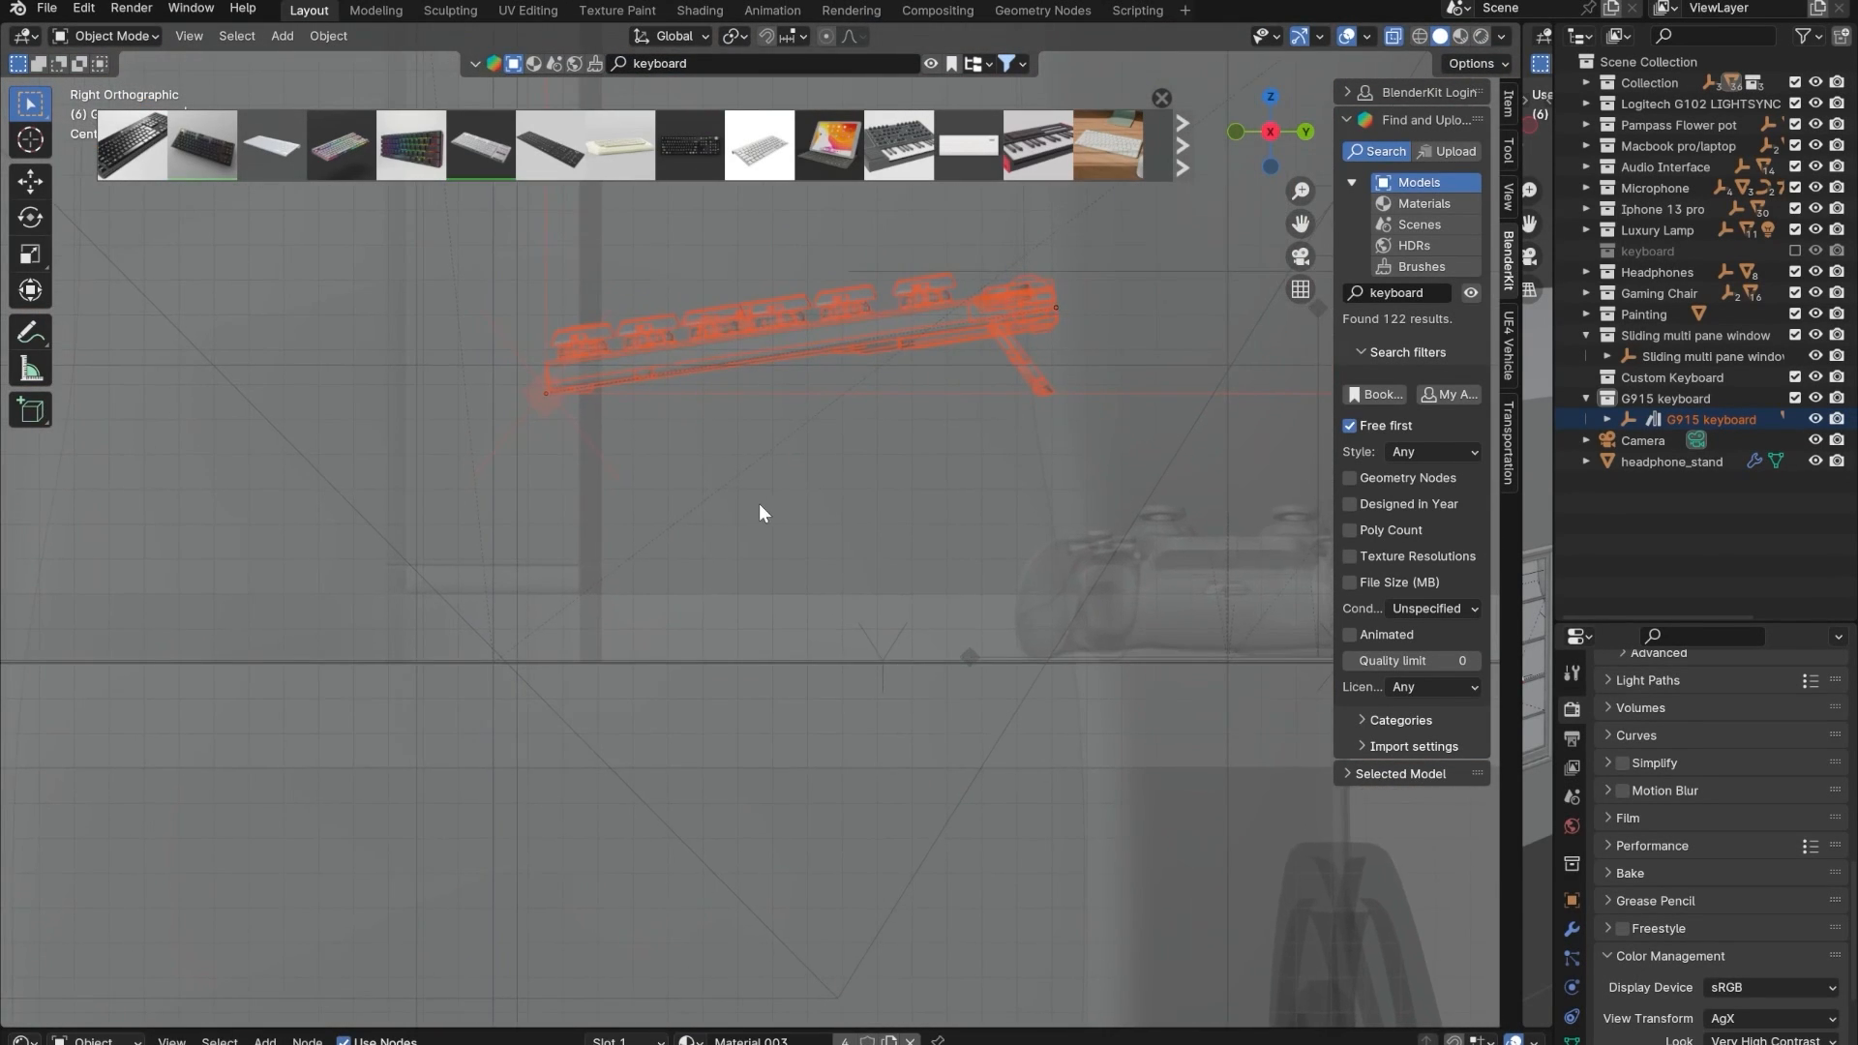
{"action": "key", "text": "g"}
{"action": "key", "text": "z"}
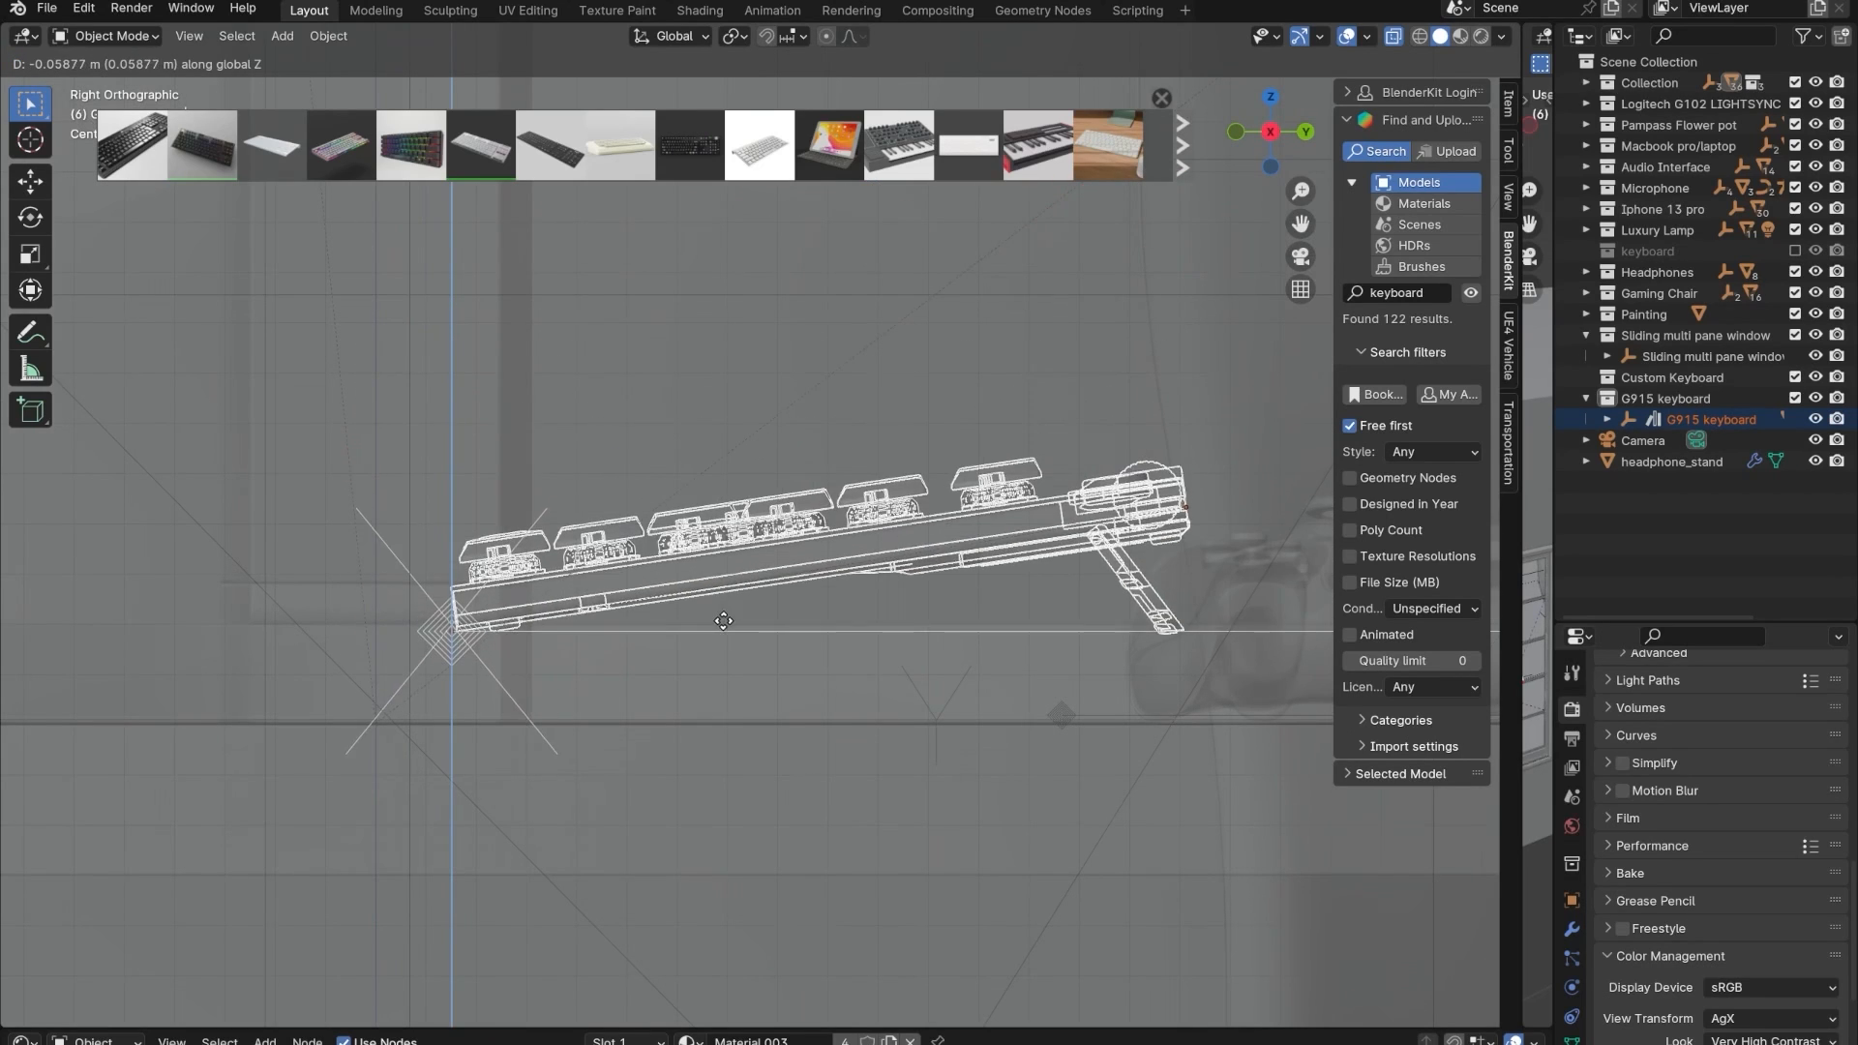
{"action": "left_click", "coordinate": [732, 704]}
- Rotate the G915 keyboard 90° around the global Z axis
{"action": "middle_click_drag", "start_coordinate": [731, 704], "coordinate": [803, 723]}
{"action": "scroll", "coordinate": [953, 716], "scroll_direction": "down", "scroll_amount": 5}
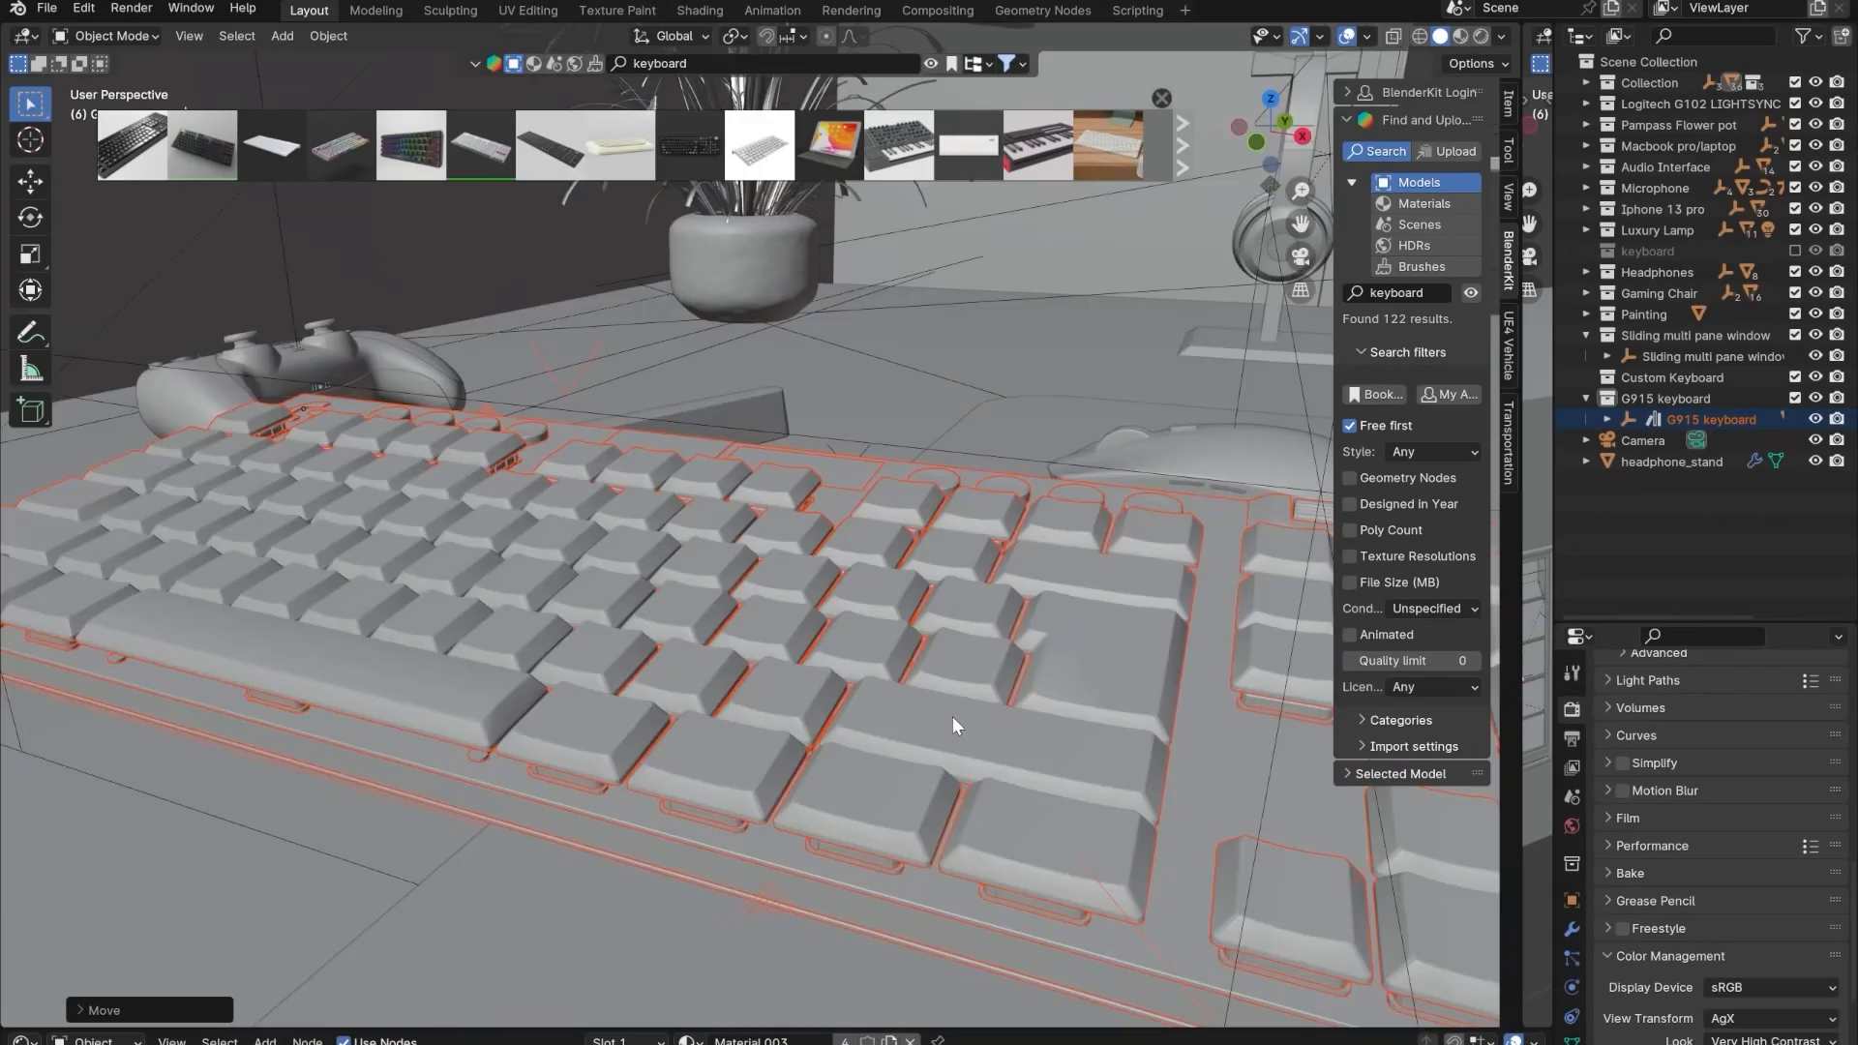
{"action": "middle_click_drag", "start_coordinate": [953, 716], "coordinate": [794, 648]}
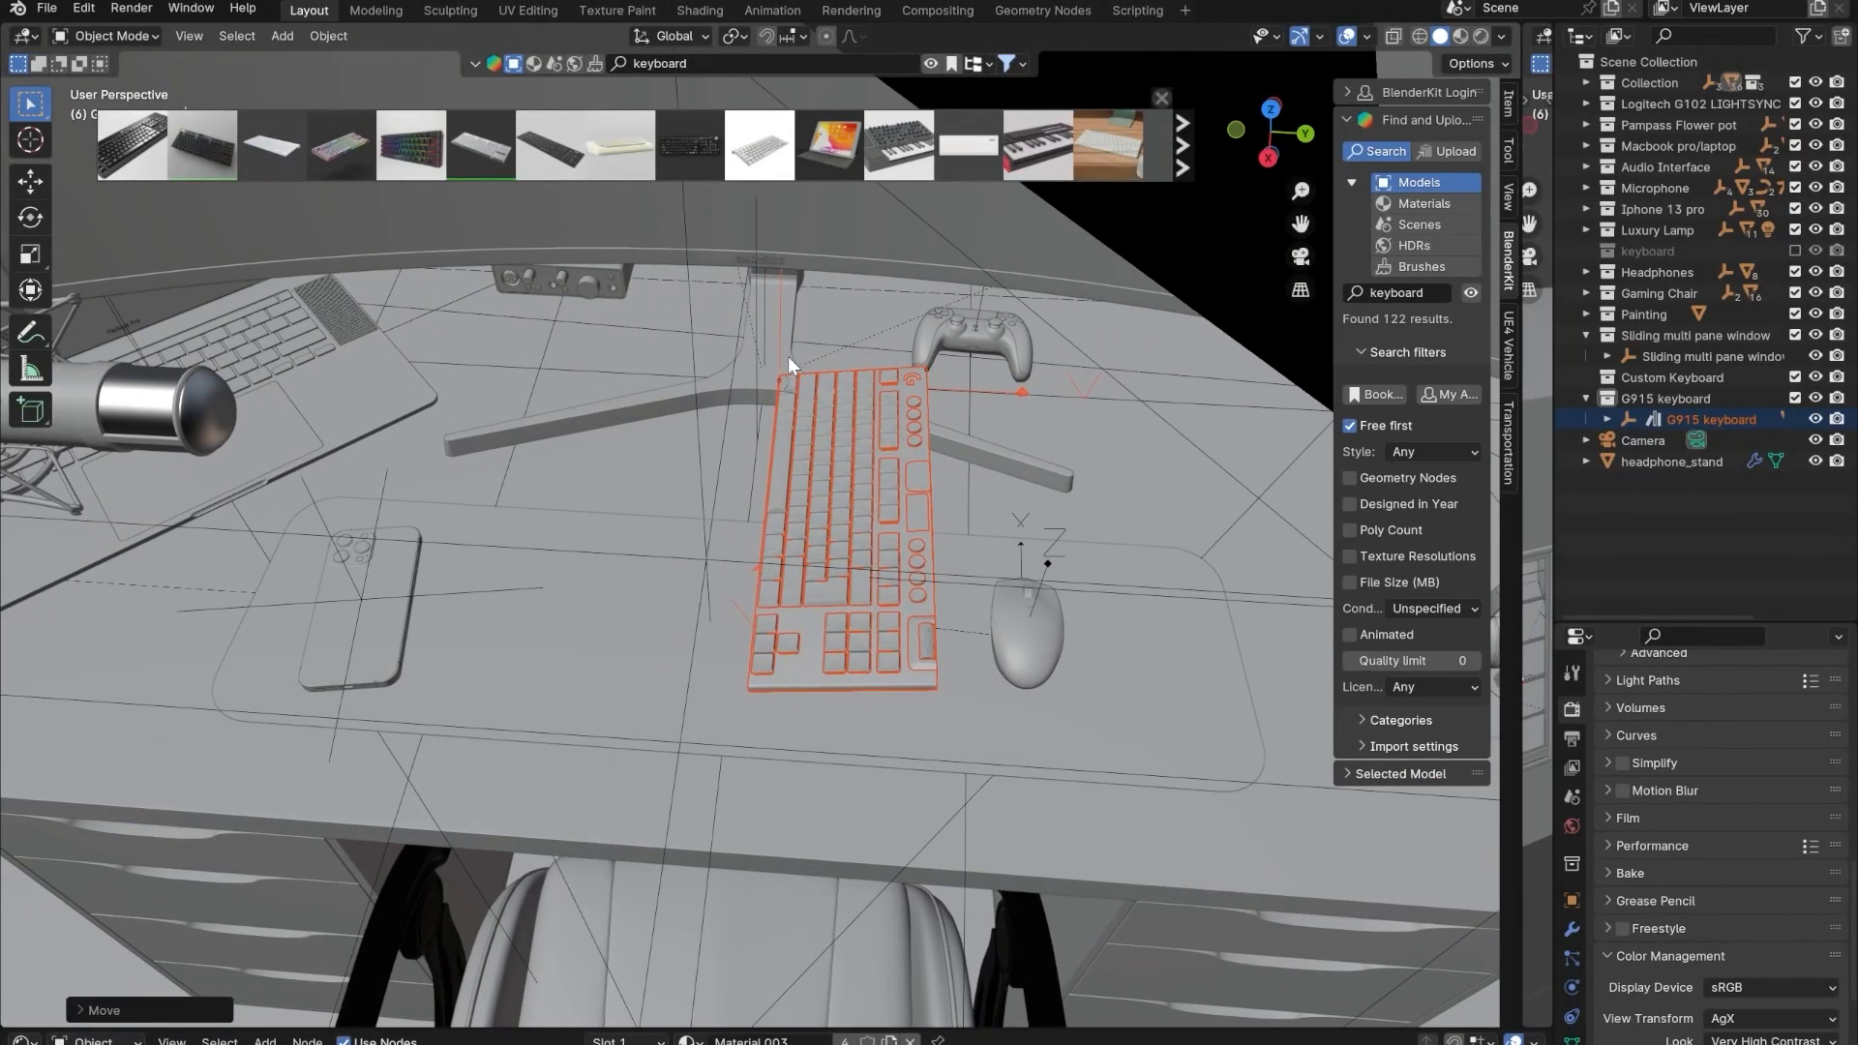
{"action": "type", "text": "rz90"}
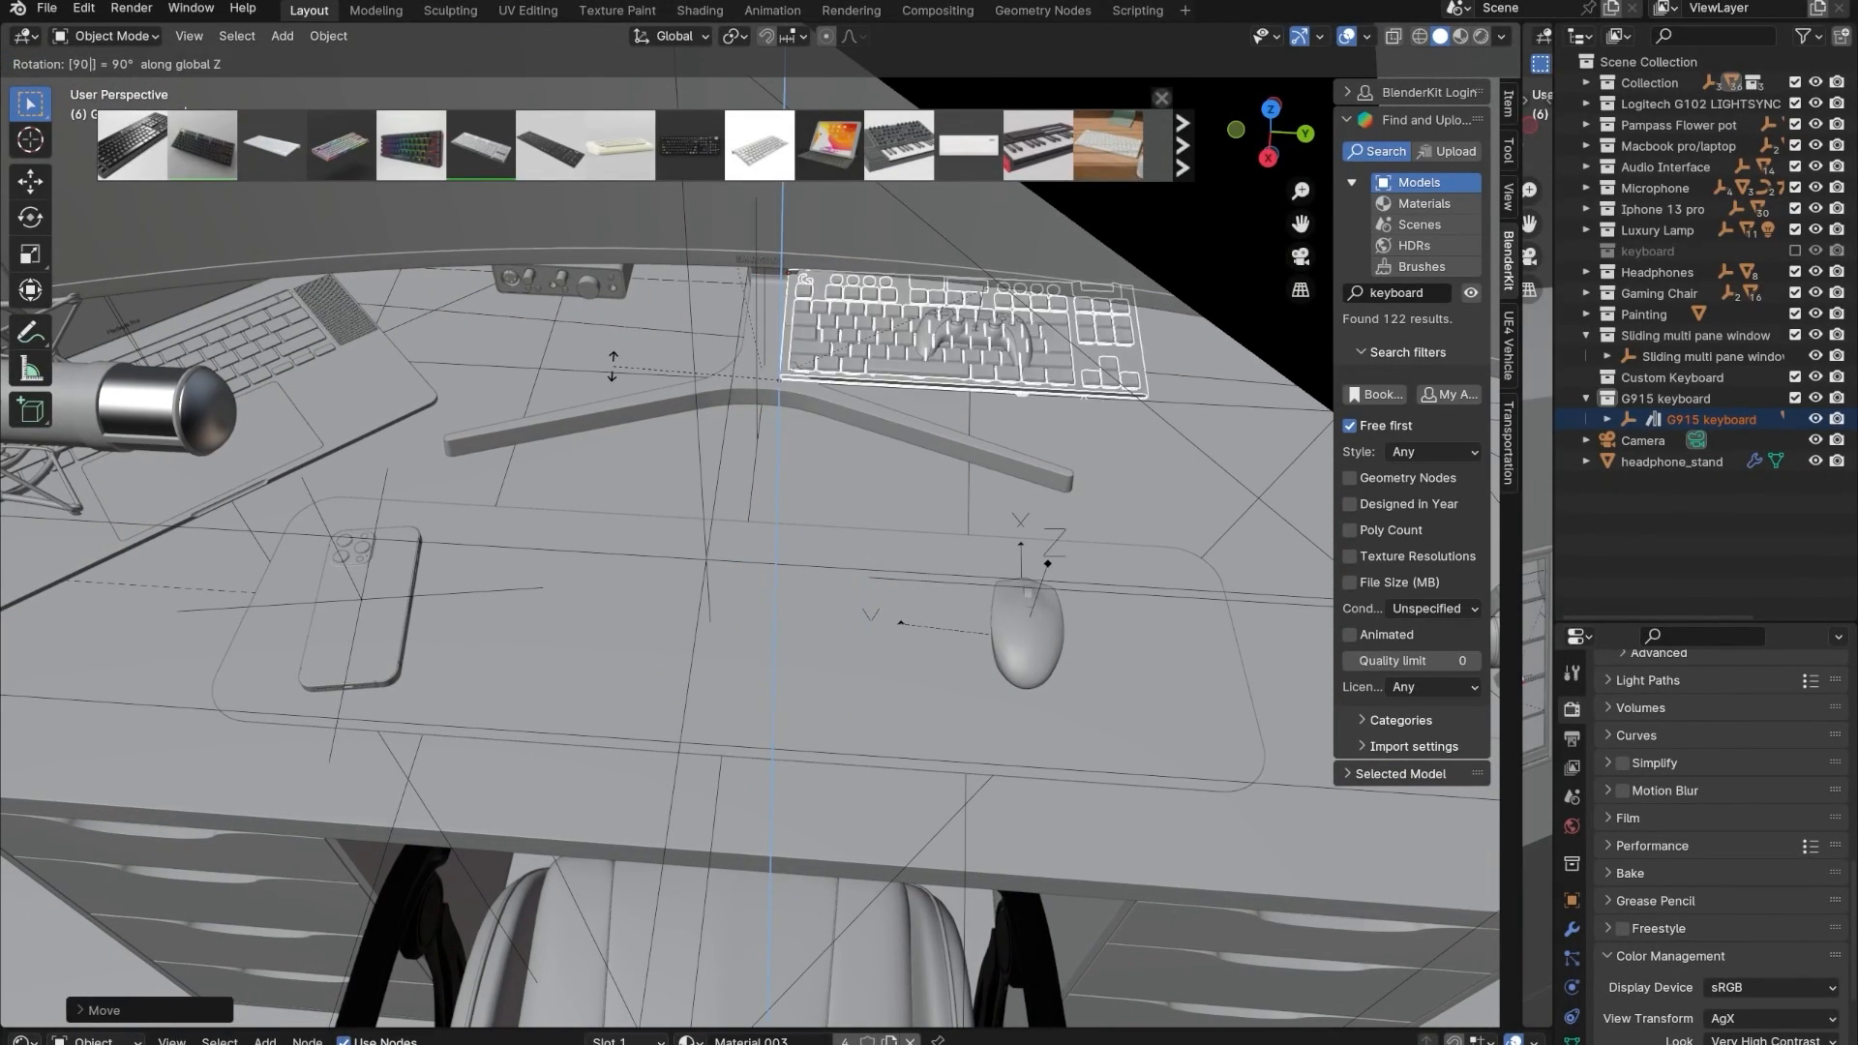
{"action": "key", "text": "Return"}
- Move the G915 keyboard horizontally onto the desk mat between the phone and the mouse, keeping its height
{"action": "key", "text": "g"}
{"action": "key", "text": "shift+x"}
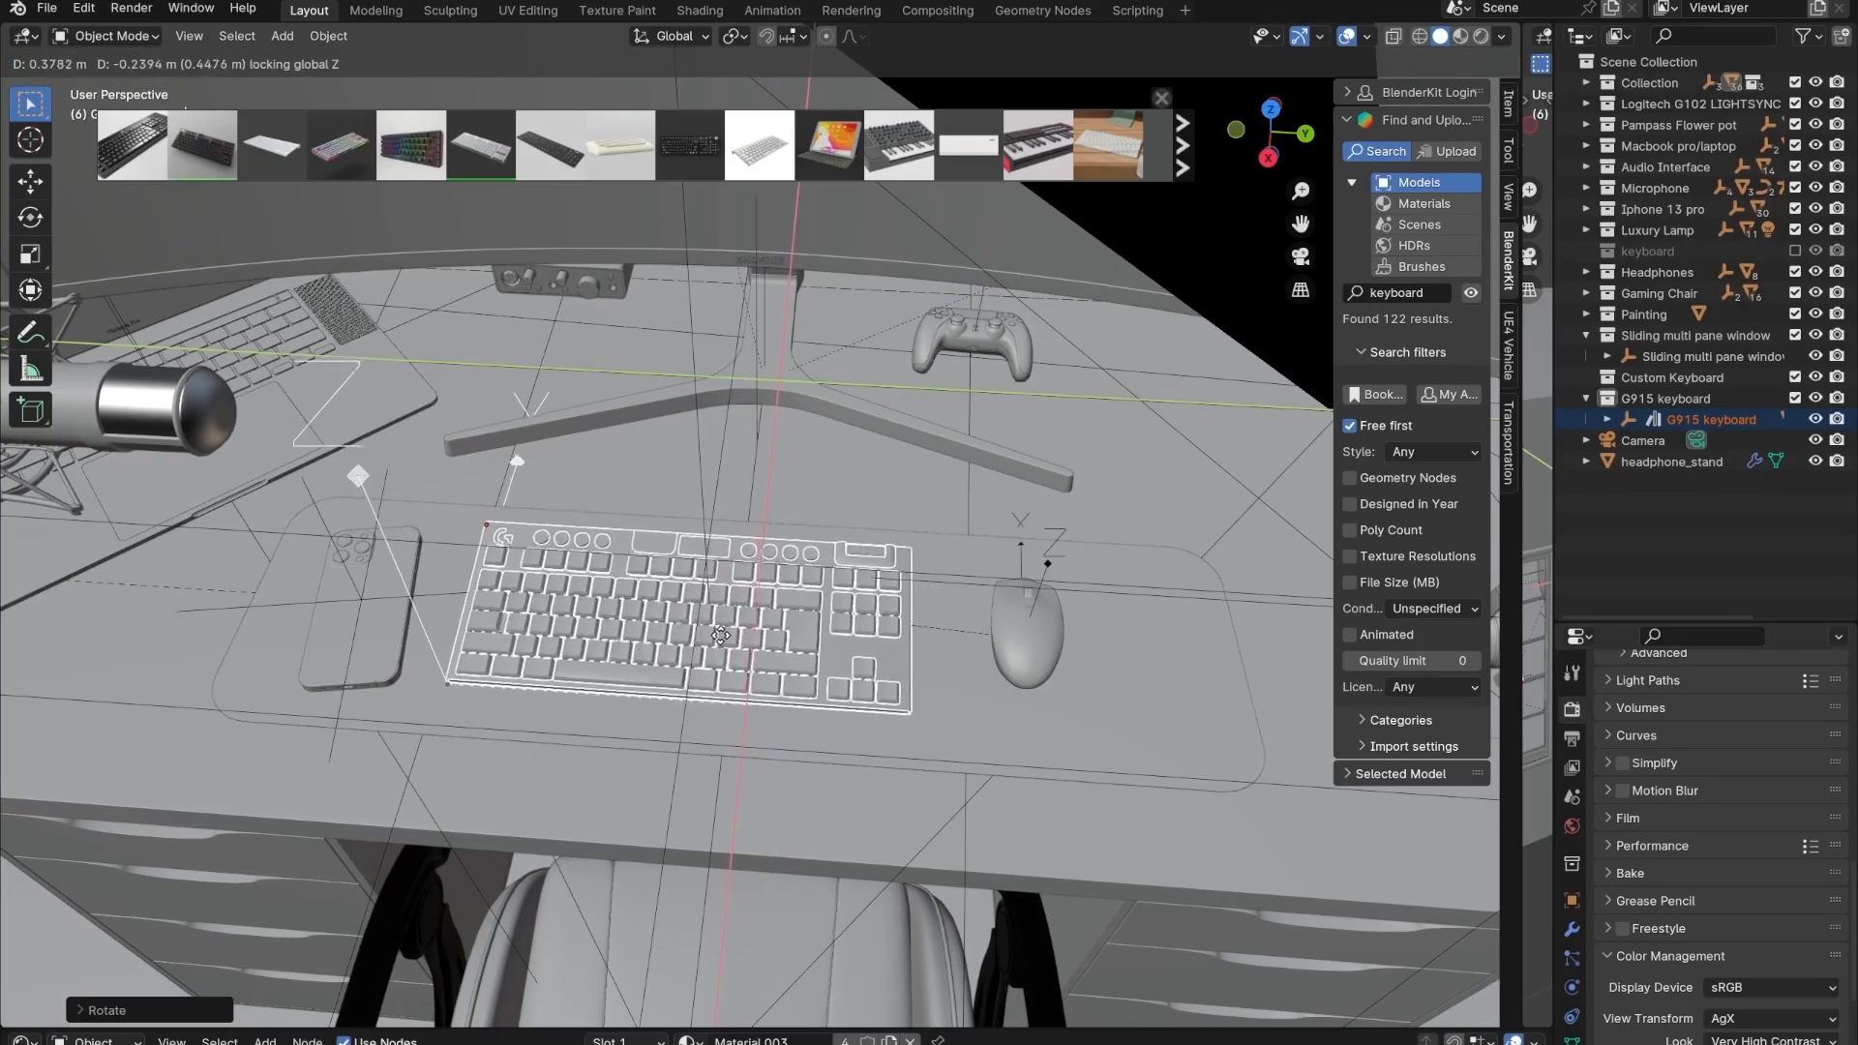
{"action": "key", "text": "shift+z"}
{"action": "left_click", "coordinate": [743, 636]}
- Scale the G915 keyboard down slightly to suit the desk mat and mouse
{"action": "middle_click_drag", "start_coordinate": [743, 636], "coordinate": [621, 646]}
{"action": "scroll", "coordinate": [1013, 508], "scroll_direction": "up", "scroll_amount": 8}
{"action": "scroll", "coordinate": [670, 506], "scroll_direction": "down", "scroll_amount": 8}
{"action": "scroll", "coordinate": [666, 596], "scroll_direction": "up", "scroll_amount": 1}
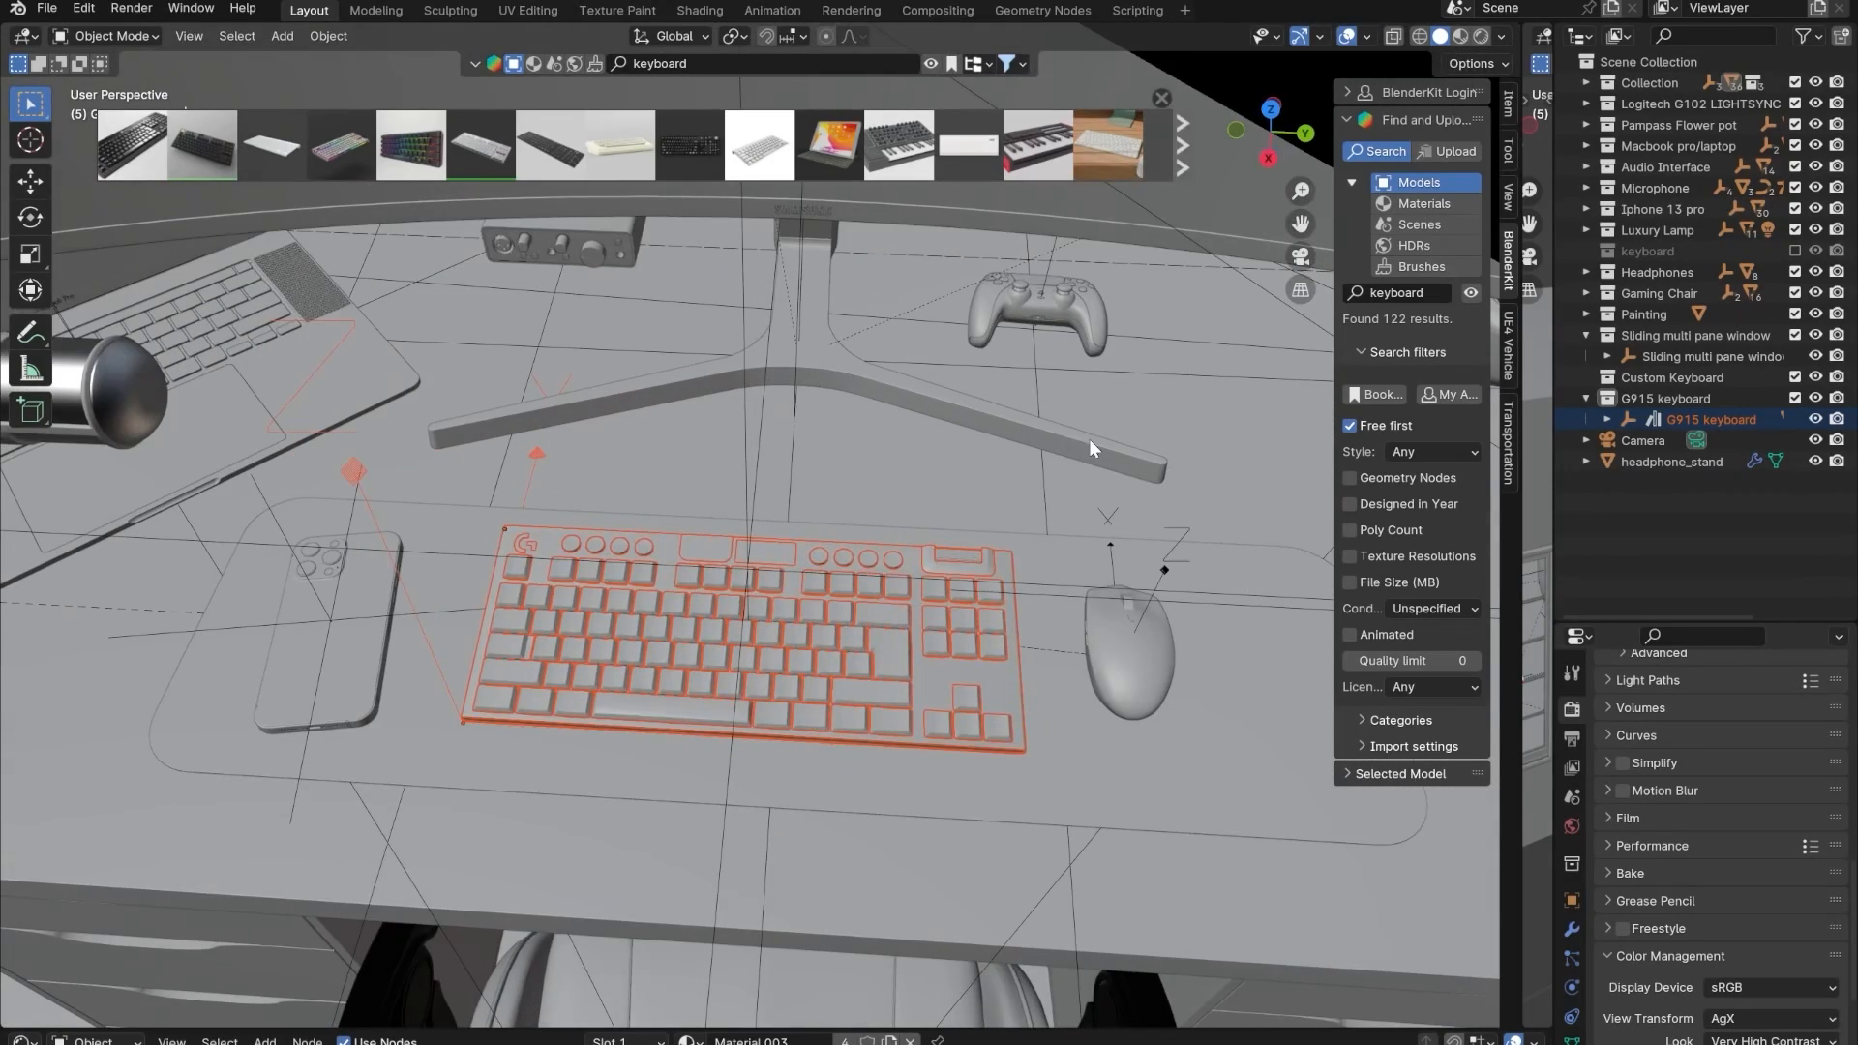
{"action": "key", "text": "s"}
{"action": "left_click", "coordinate": [1034, 542]}
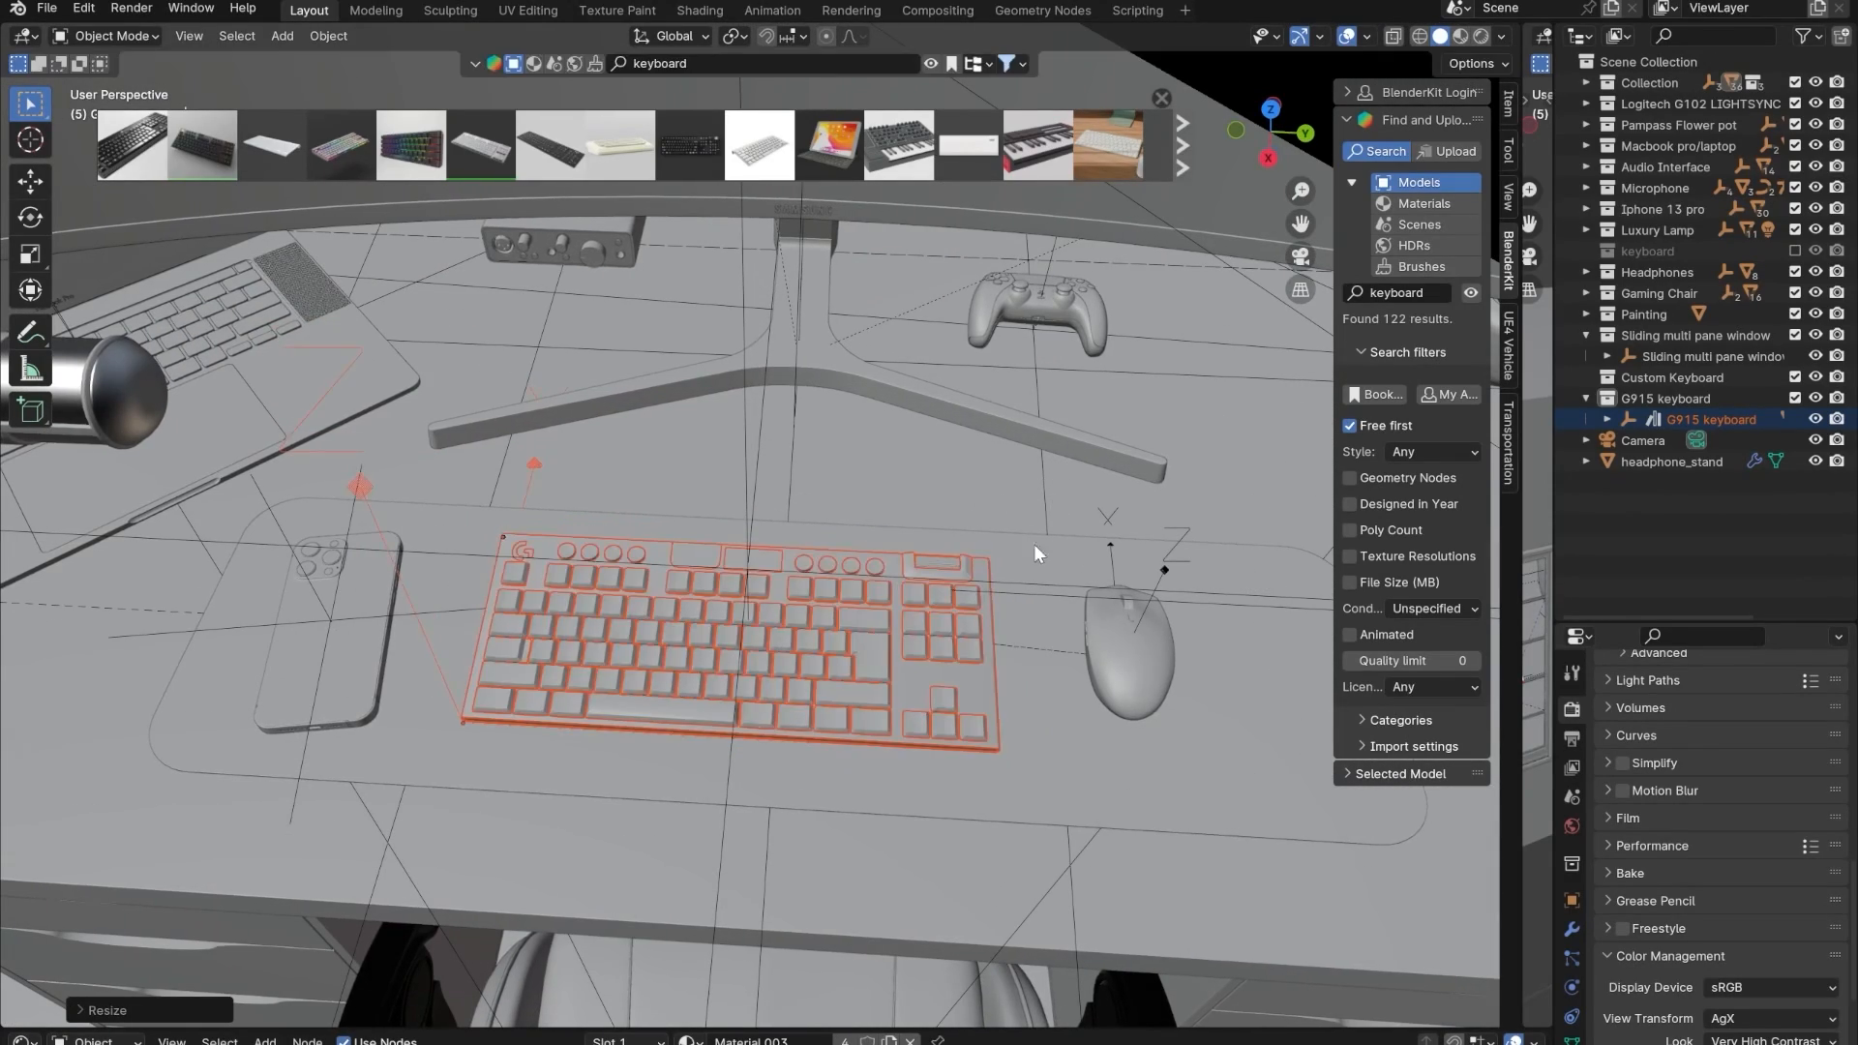
- Nudge the G915 keyboard along the global Y axis closer to the mouse and save the file
{"action": "key", "text": "alt+z"}
{"action": "middle_click_drag", "start_coordinate": [1034, 544], "coordinate": [822, 579], "text": "alt"}
{"action": "scroll", "coordinate": [600, 554], "scroll_direction": "up", "scroll_amount": 3}
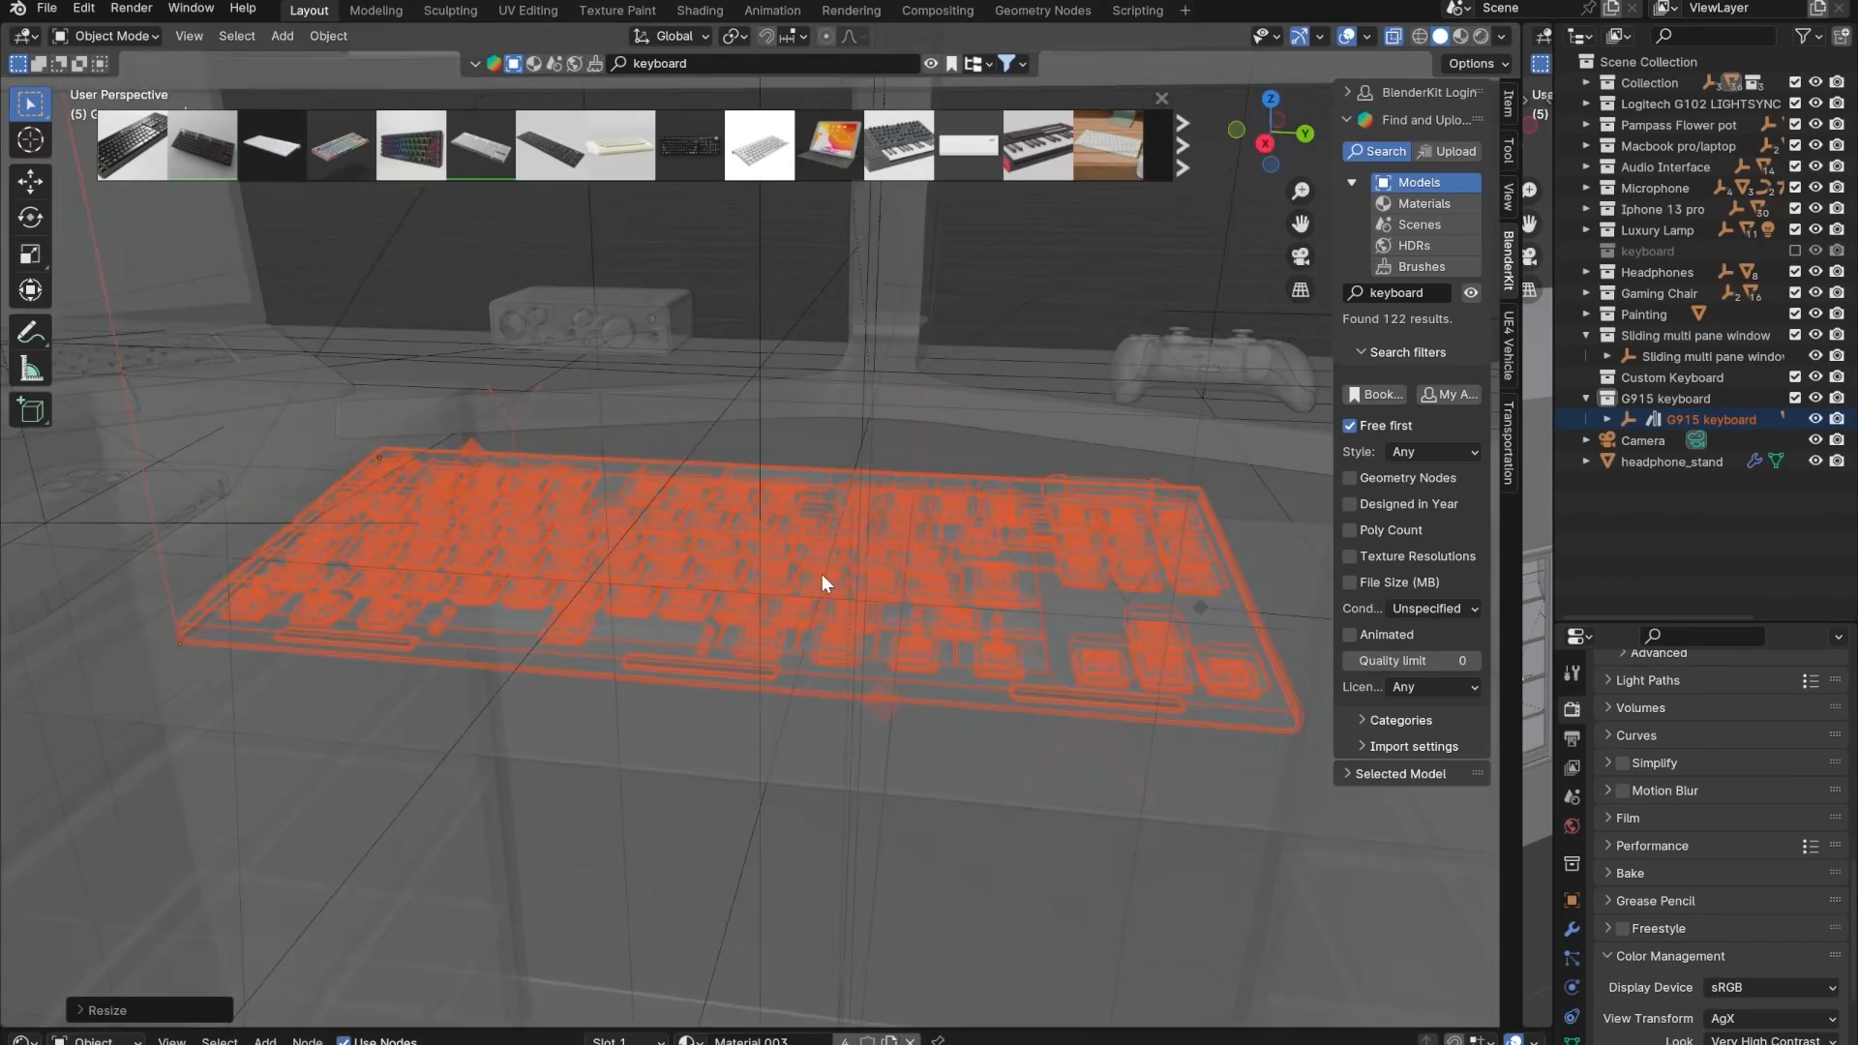
{"action": "key", "text": "alt+z"}
{"action": "scroll", "coordinate": [831, 579], "scroll_direction": "down", "scroll_amount": 5}
{"action": "middle_click_drag", "start_coordinate": [842, 660], "coordinate": [791, 629]}
{"action": "scroll", "coordinate": [785, 644], "scroll_direction": "up", "scroll_amount": 3}
{"action": "key", "text": "g"}
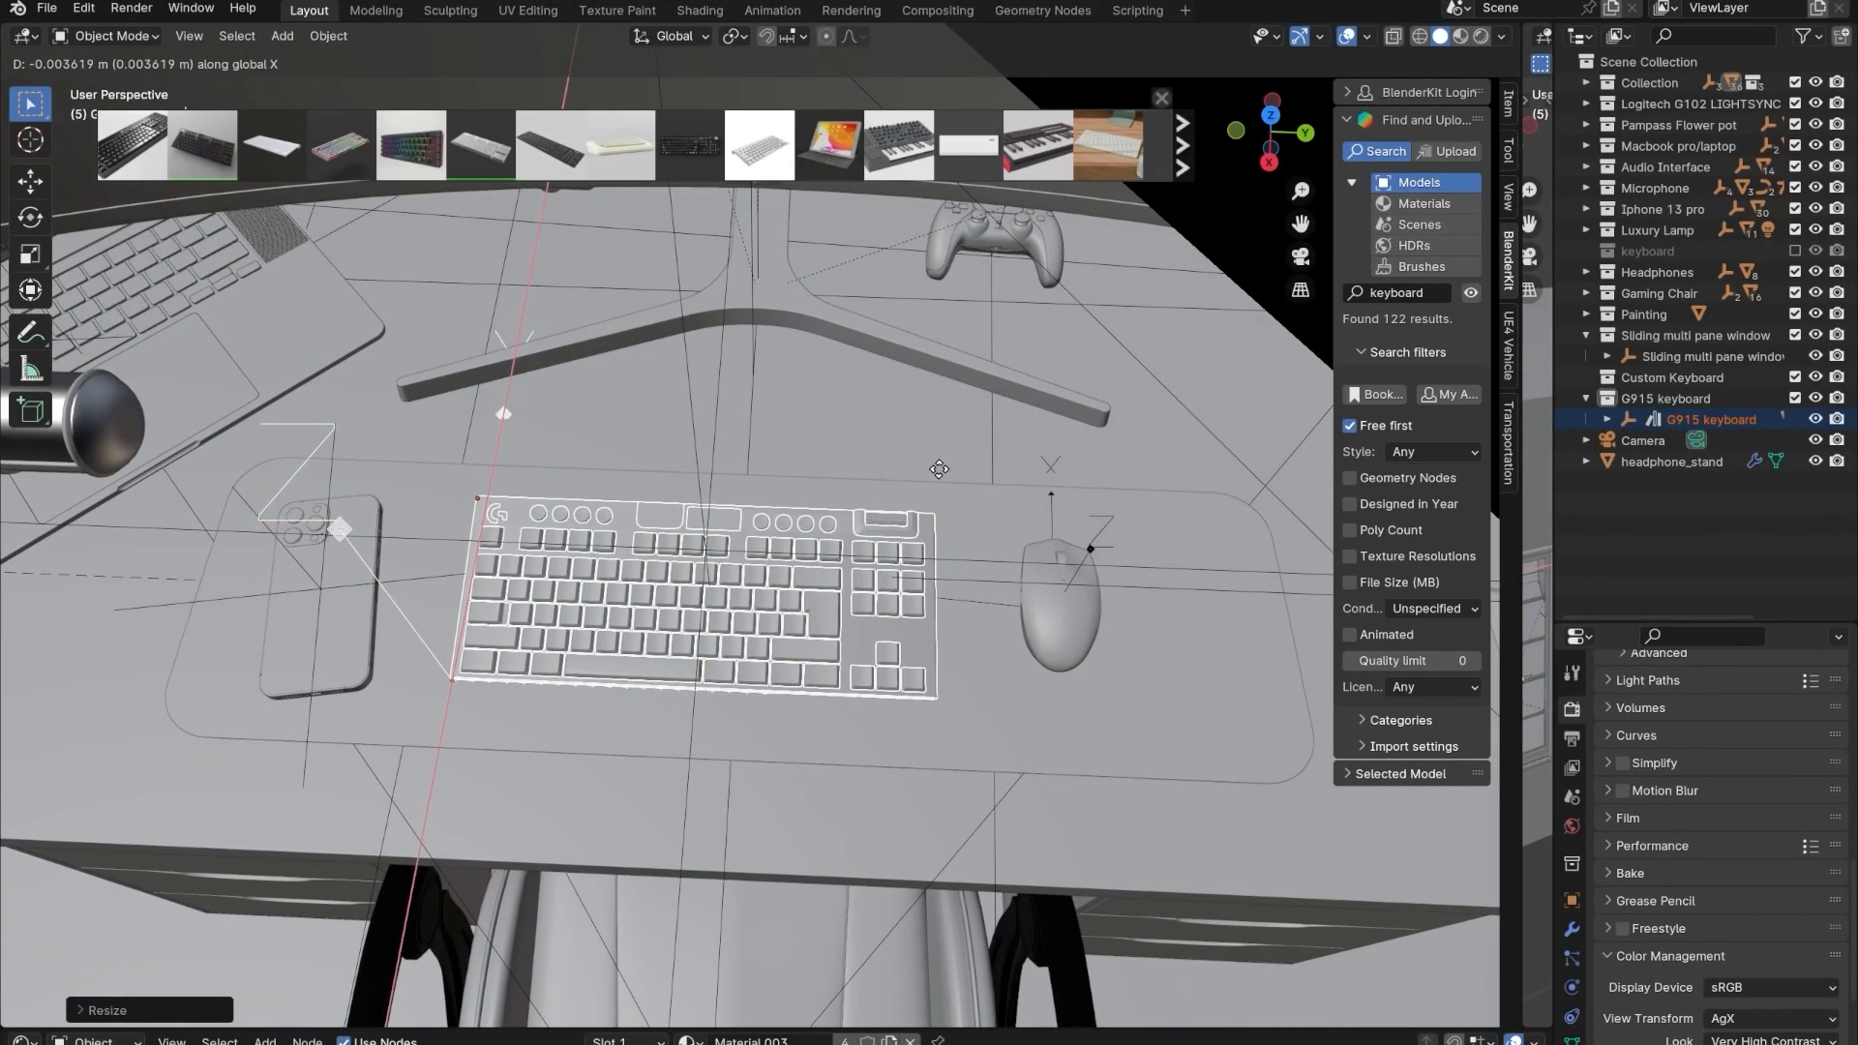
{"action": "key", "text": "y"}
{"action": "left_click", "coordinate": [923, 473]}
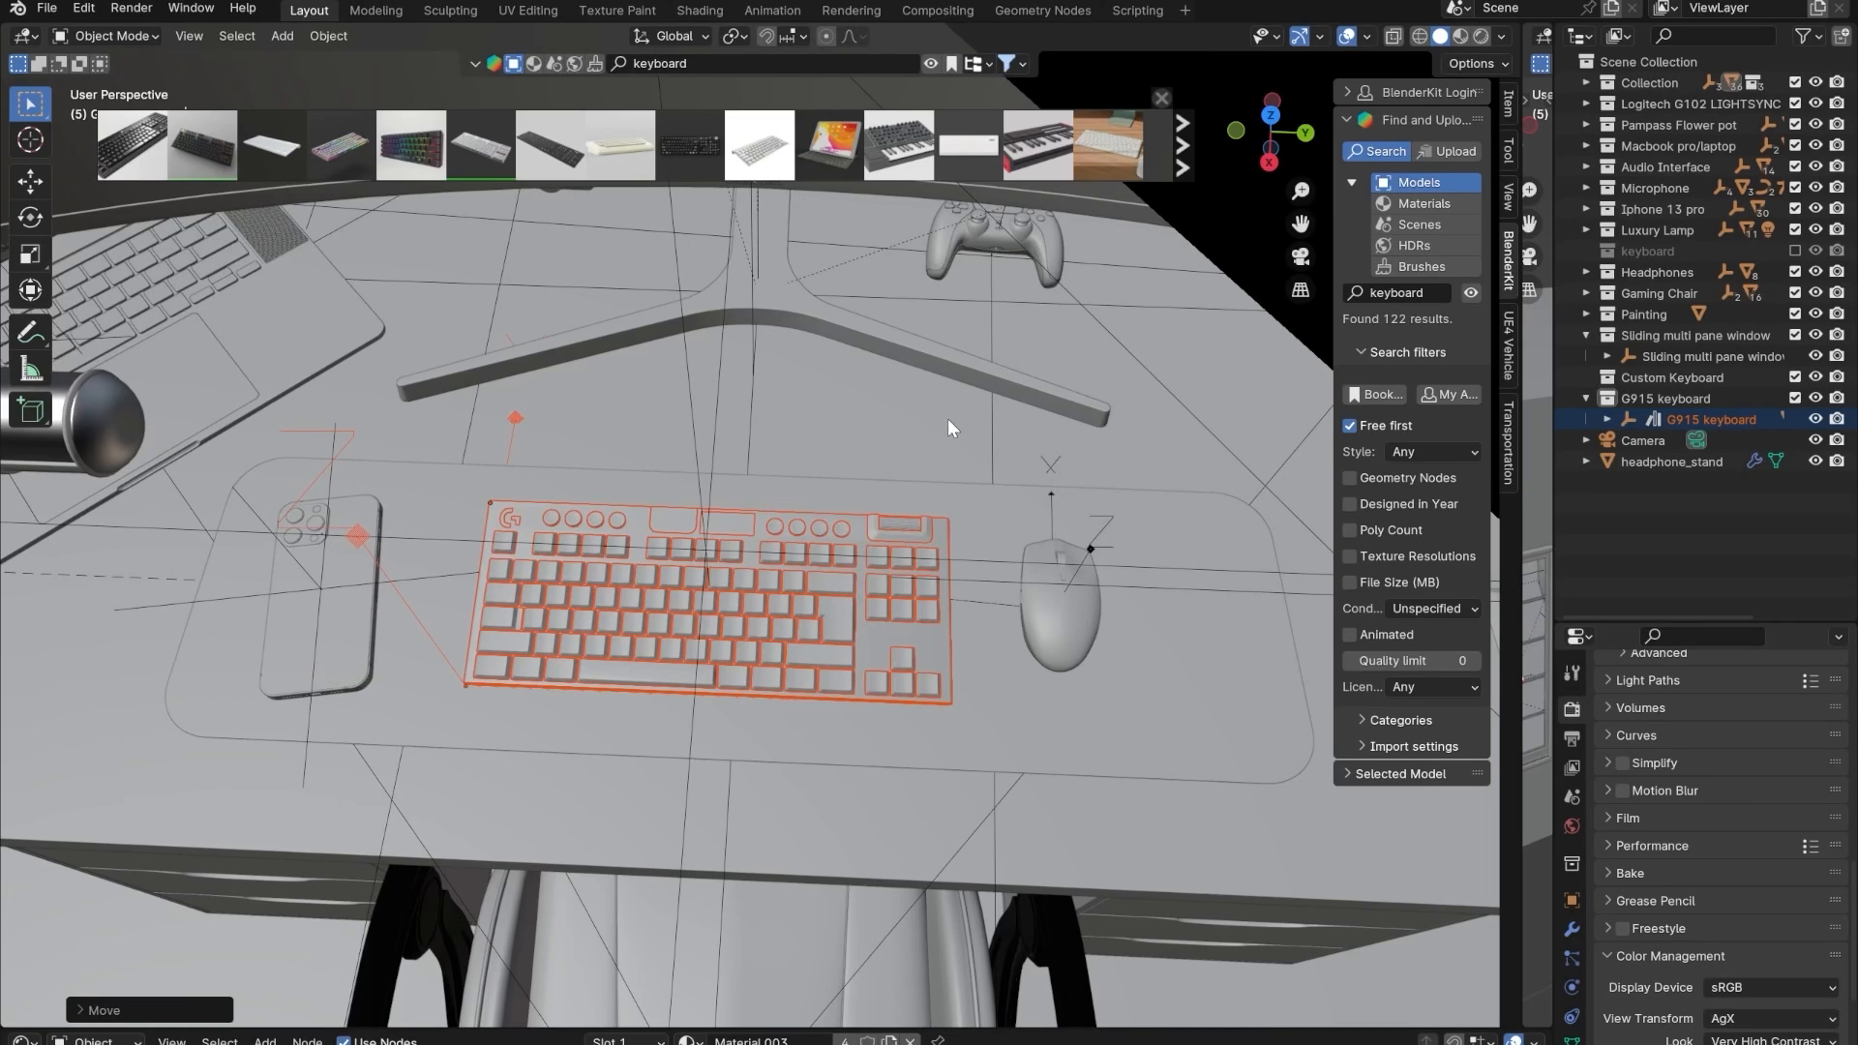
{"action": "key", "text": "ctrl+s"}
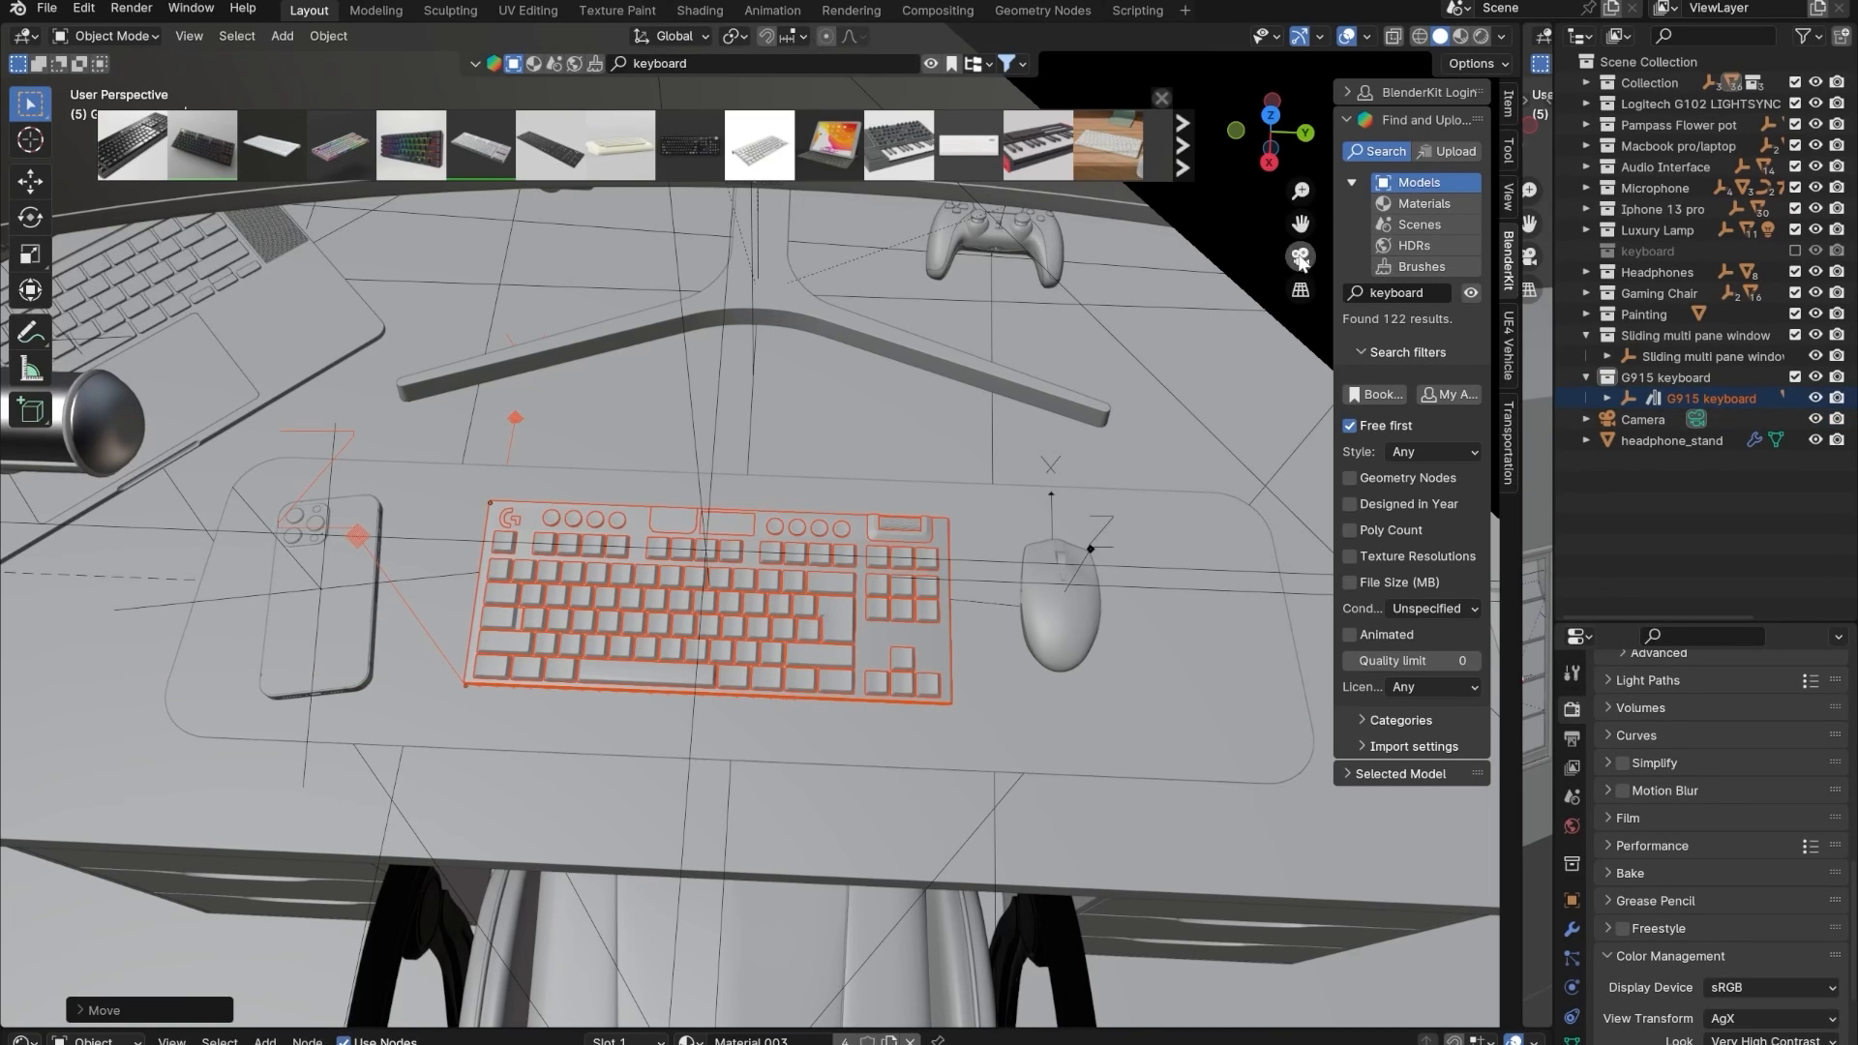
- Reframe the rendered camera view on the G915 keyboard with the overlays hidden
{"action": "left_click", "coordinate": [1301, 258]}
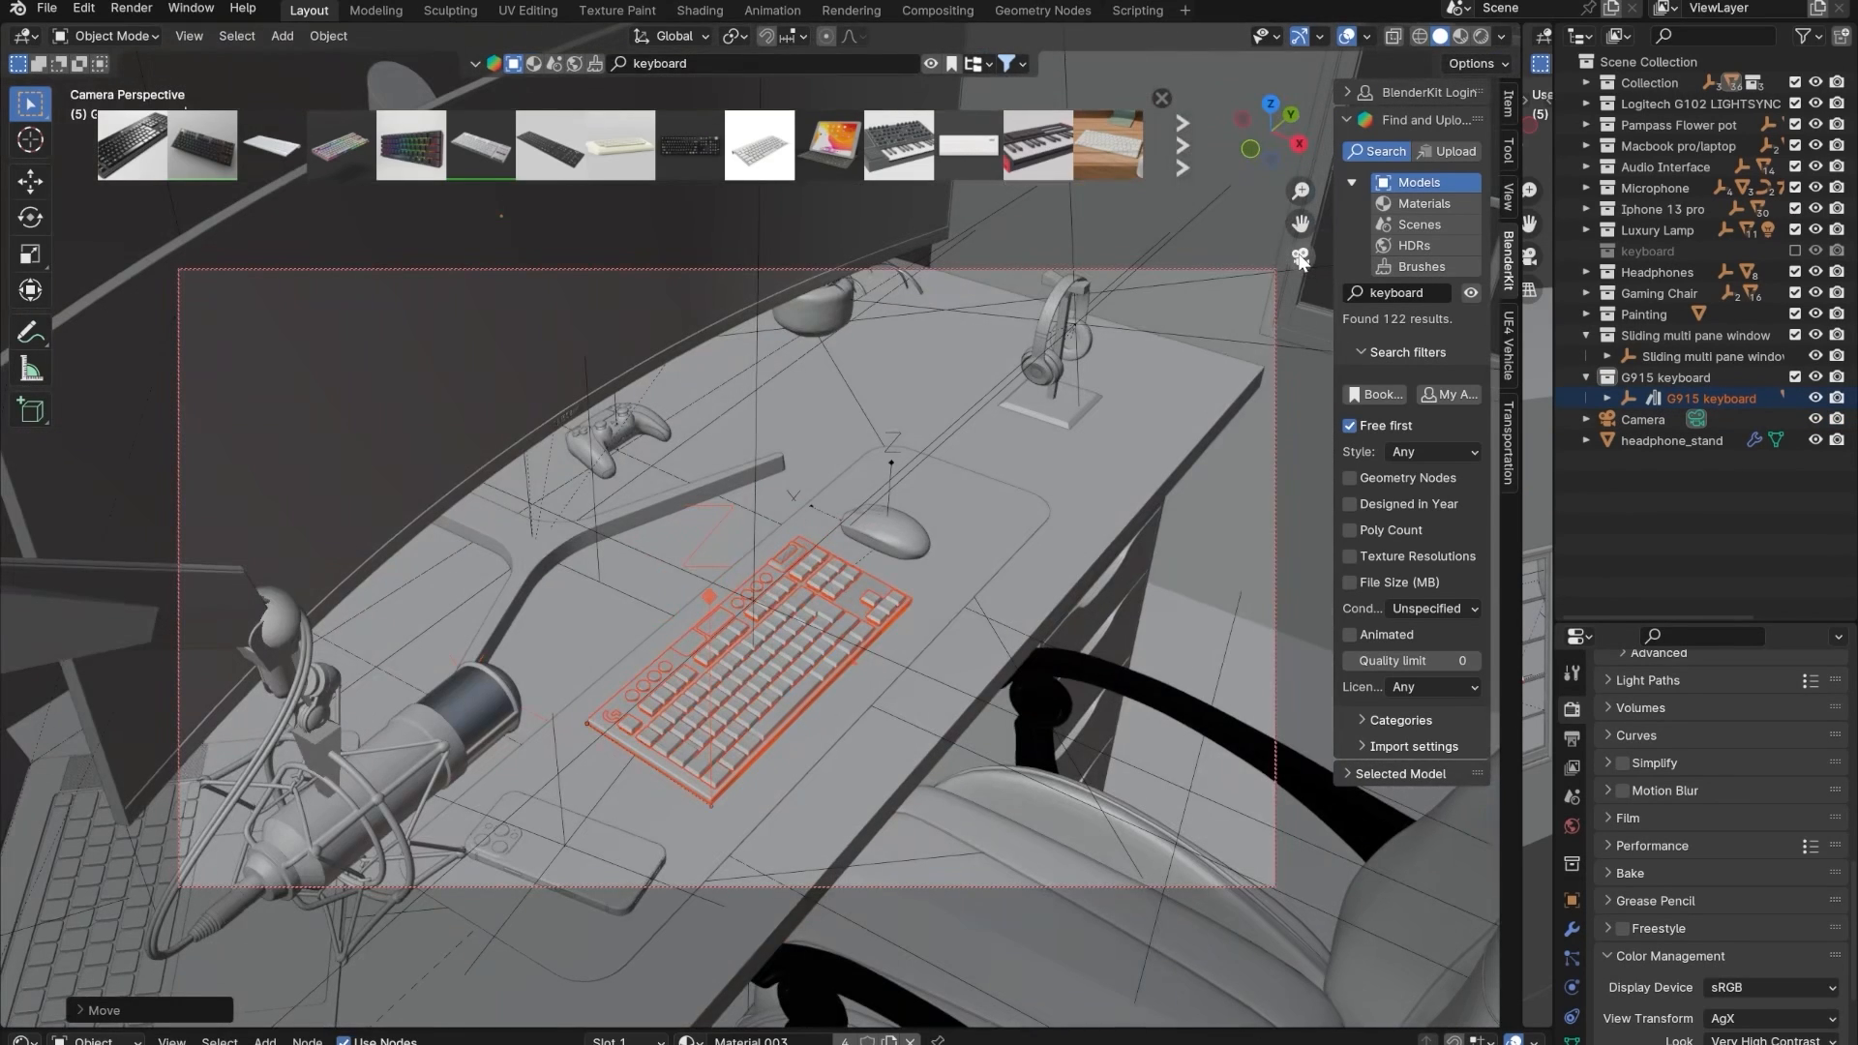
{"action": "left_click", "coordinate": [1483, 43]}
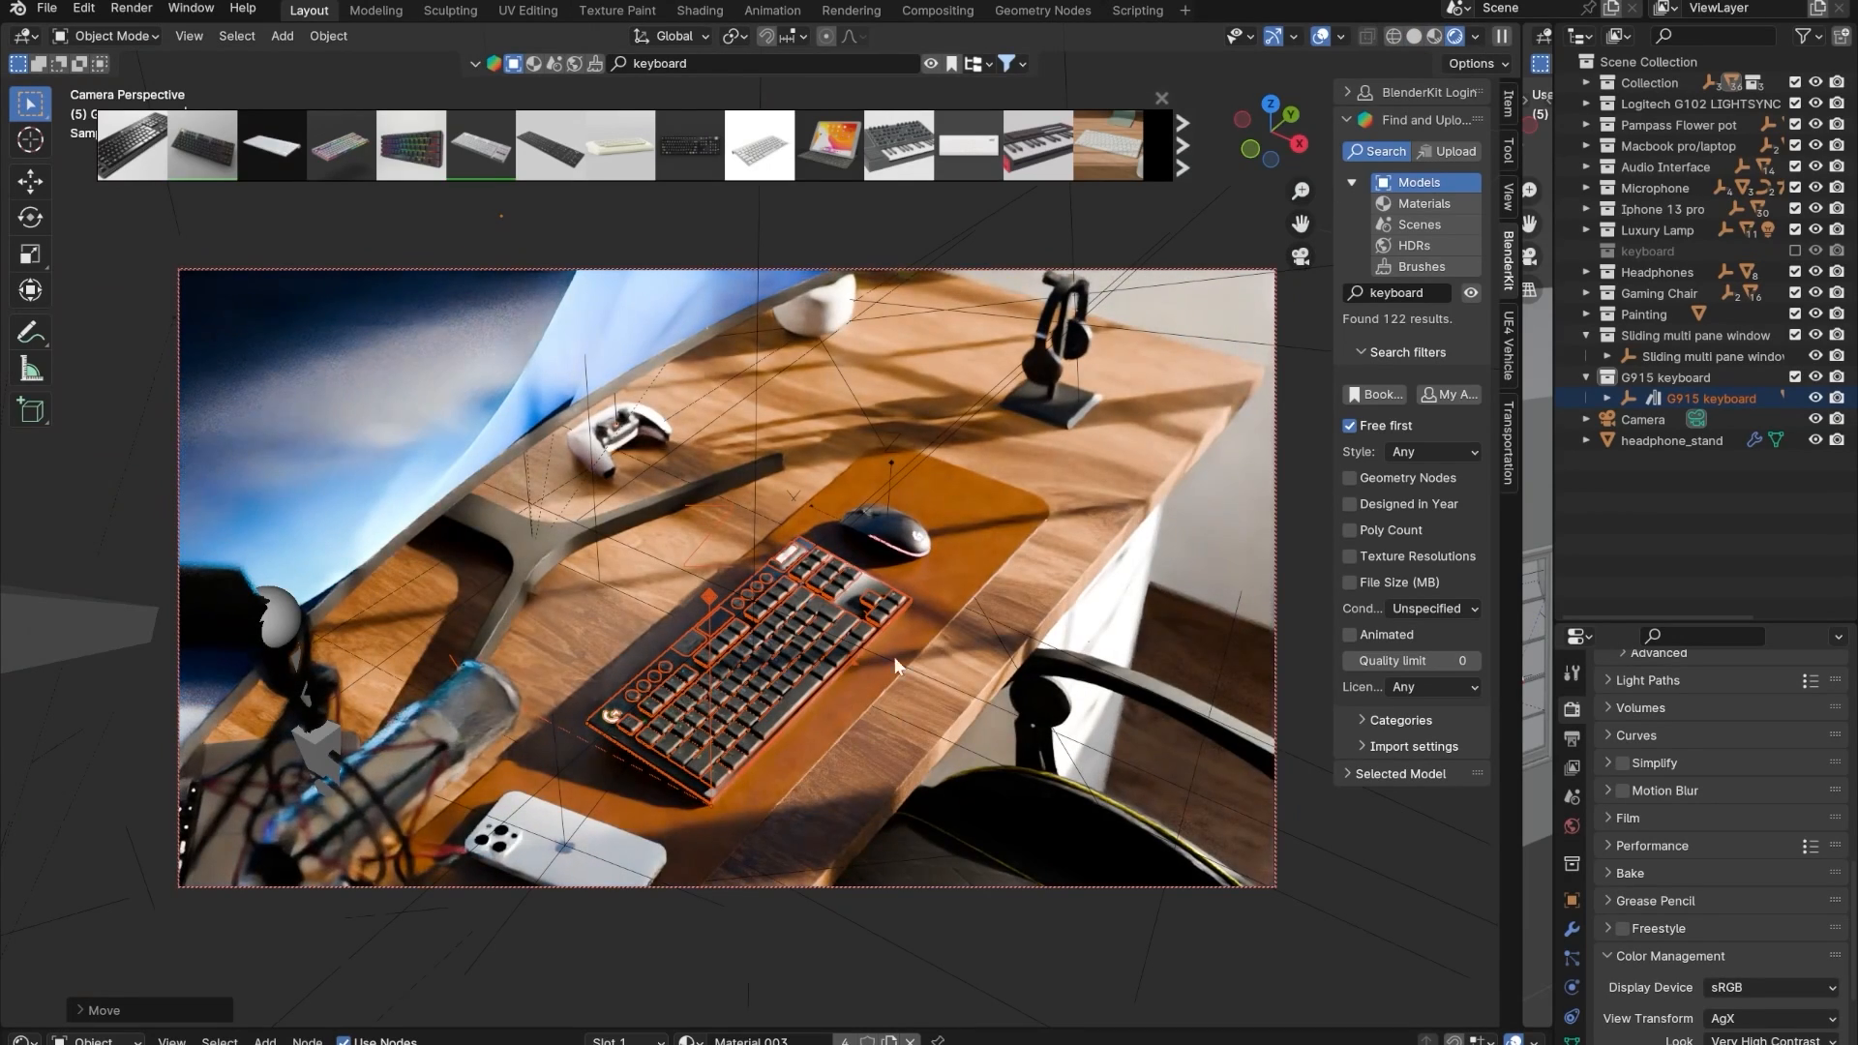
{"action": "left_click", "coordinate": [1032, 540]}
{"action": "scroll", "coordinate": [819, 678], "scroll_direction": "up", "scroll_amount": 2}
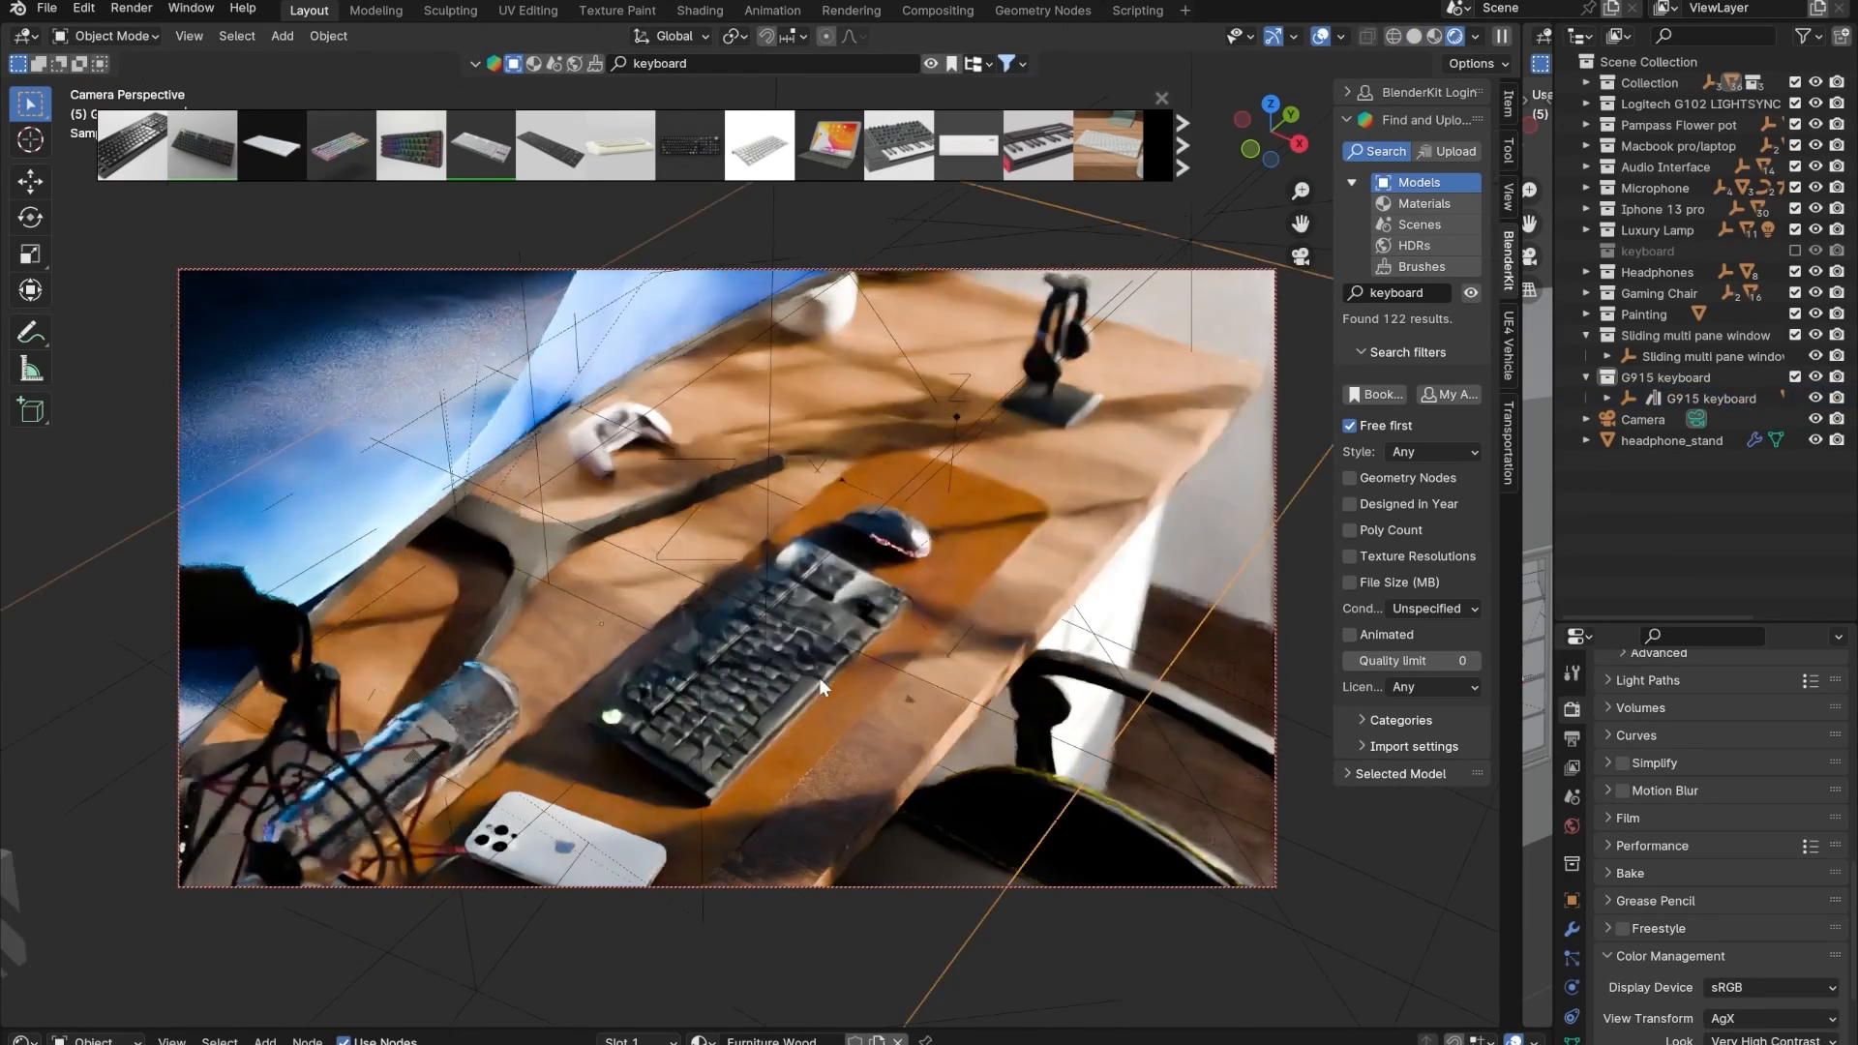
{"action": "middle_click_drag", "start_coordinate": [818, 677], "coordinate": [815, 516], "text": "shift"}
{"action": "scroll", "coordinate": [786, 534], "scroll_direction": "up", "scroll_amount": 3}
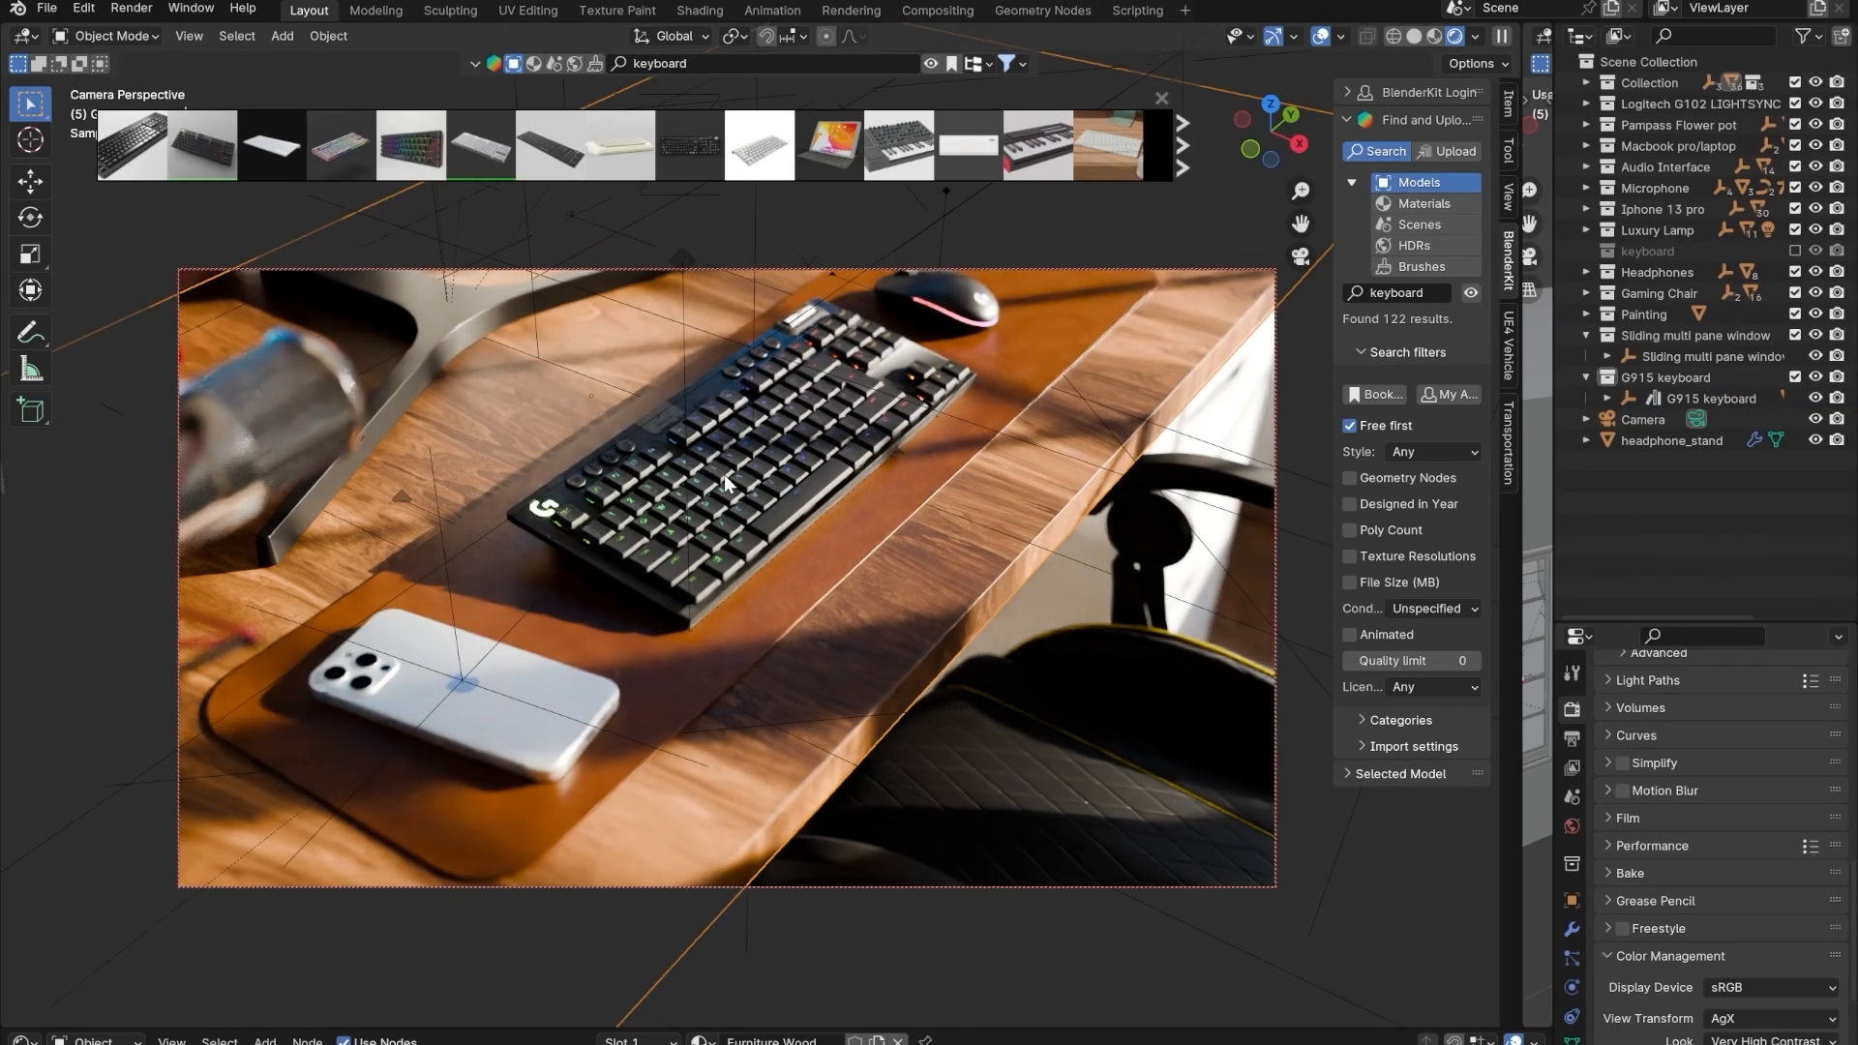
{"action": "middle_click_drag", "start_coordinate": [724, 465], "coordinate": [810, 521]}
{"action": "left_click", "coordinate": [1322, 38]}
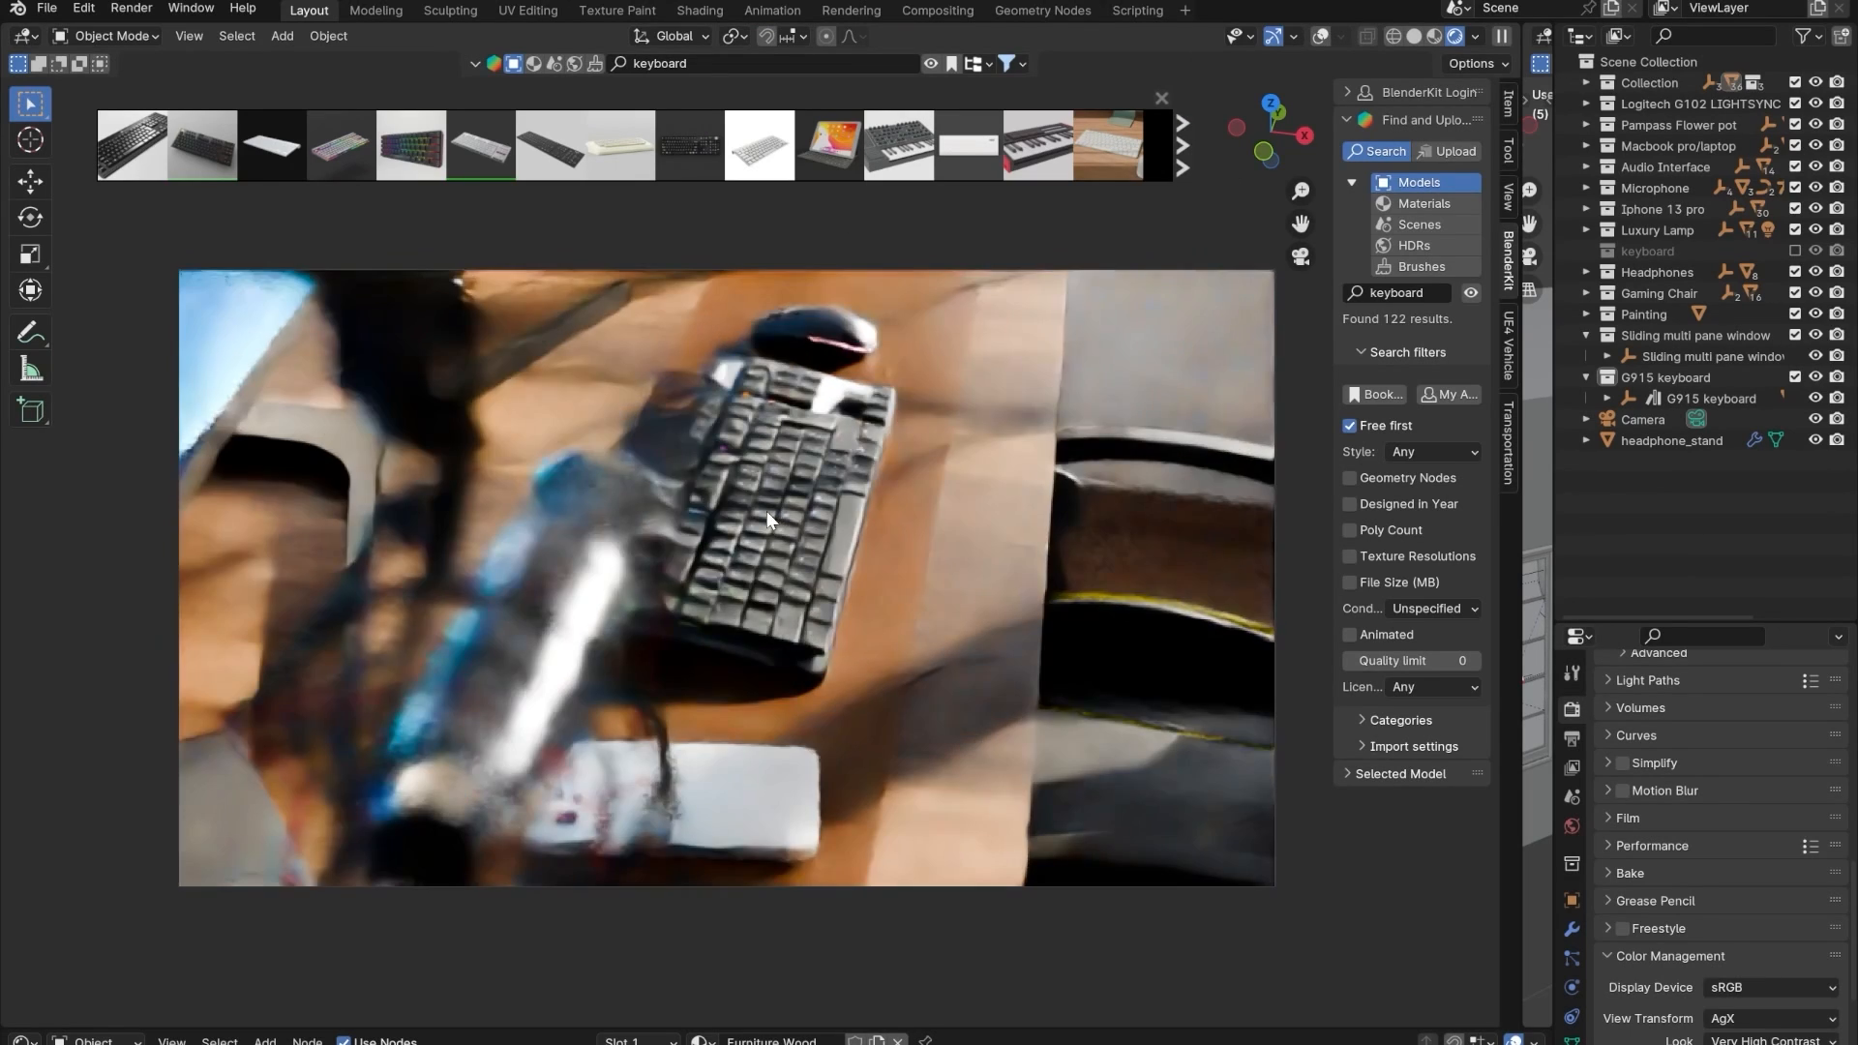
- Try the viewport denoiser with a start sample of 2 while orbiting the keyboard view, and return it to 1
{"action": "middle_click_drag", "start_coordinate": [767, 511], "coordinate": [722, 537]}
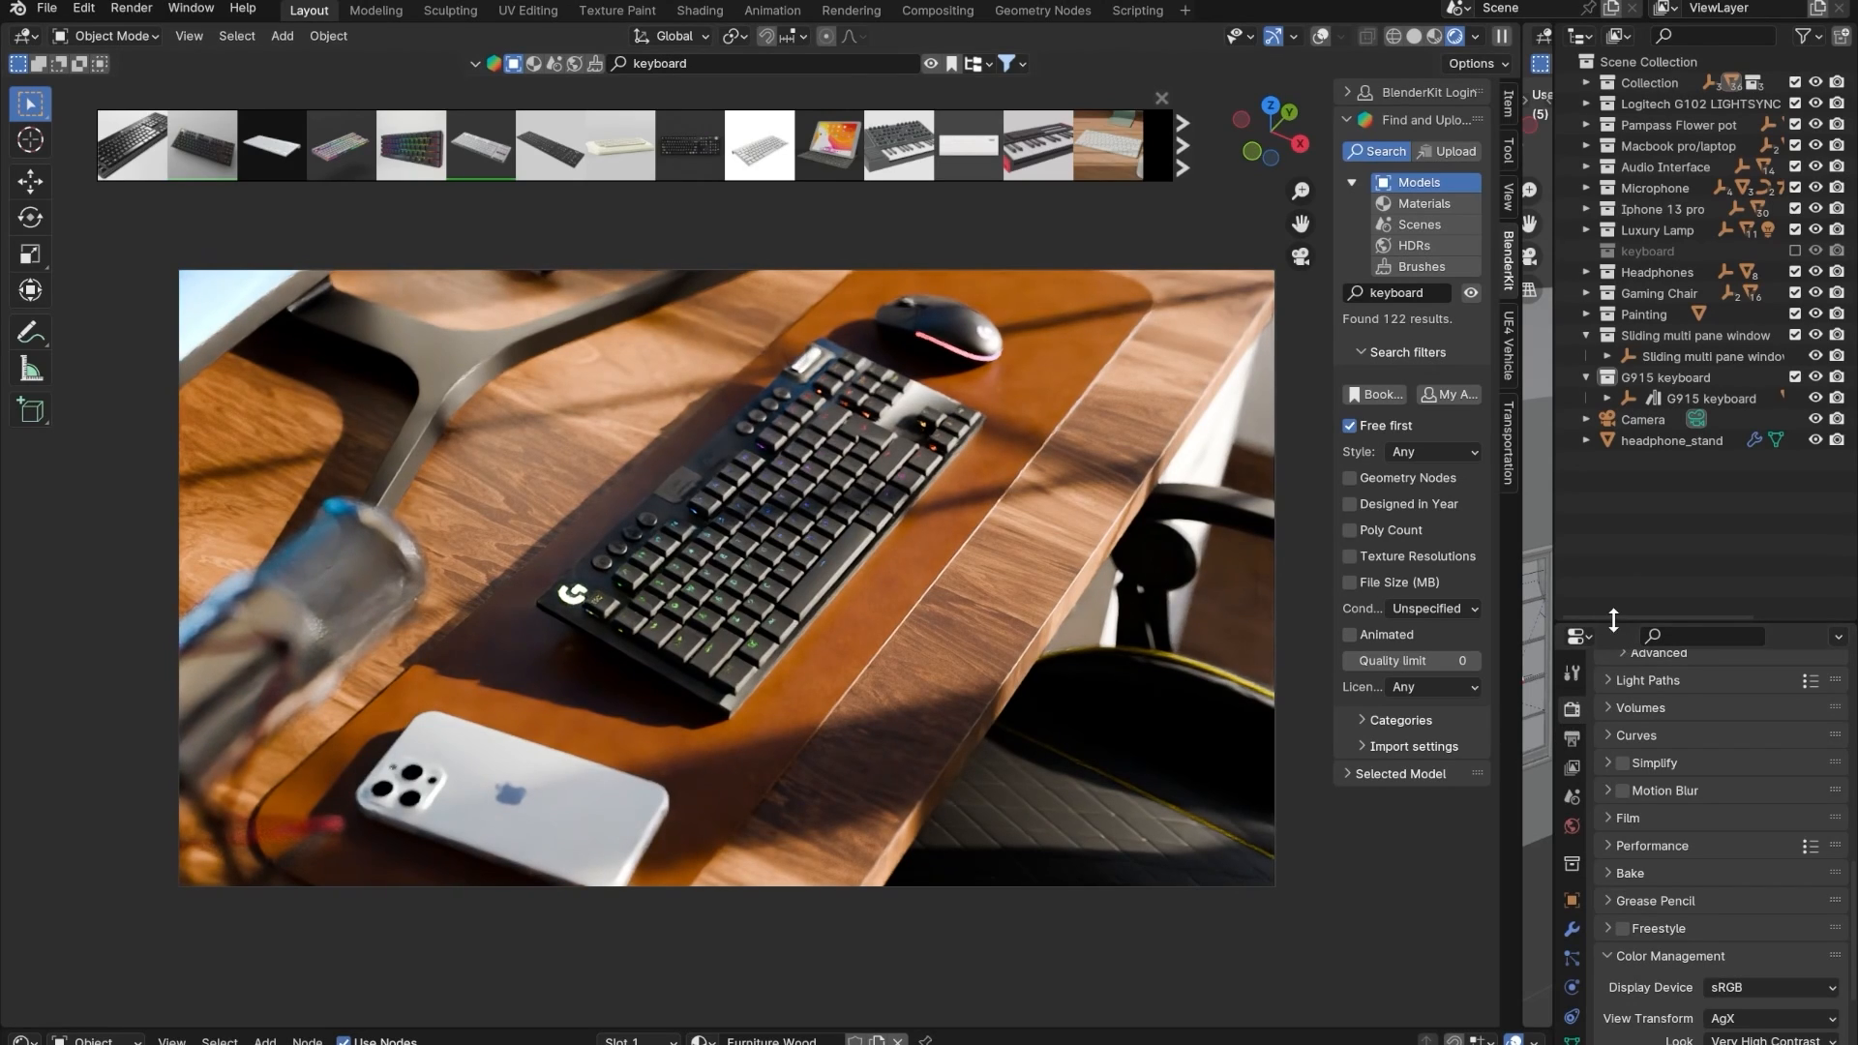
{"action": "left_click_drag", "start_coordinate": [1614, 619], "coordinate": [1613, 409]}
{"action": "scroll", "coordinate": [1669, 693], "scroll_direction": "up", "scroll_amount": 10}
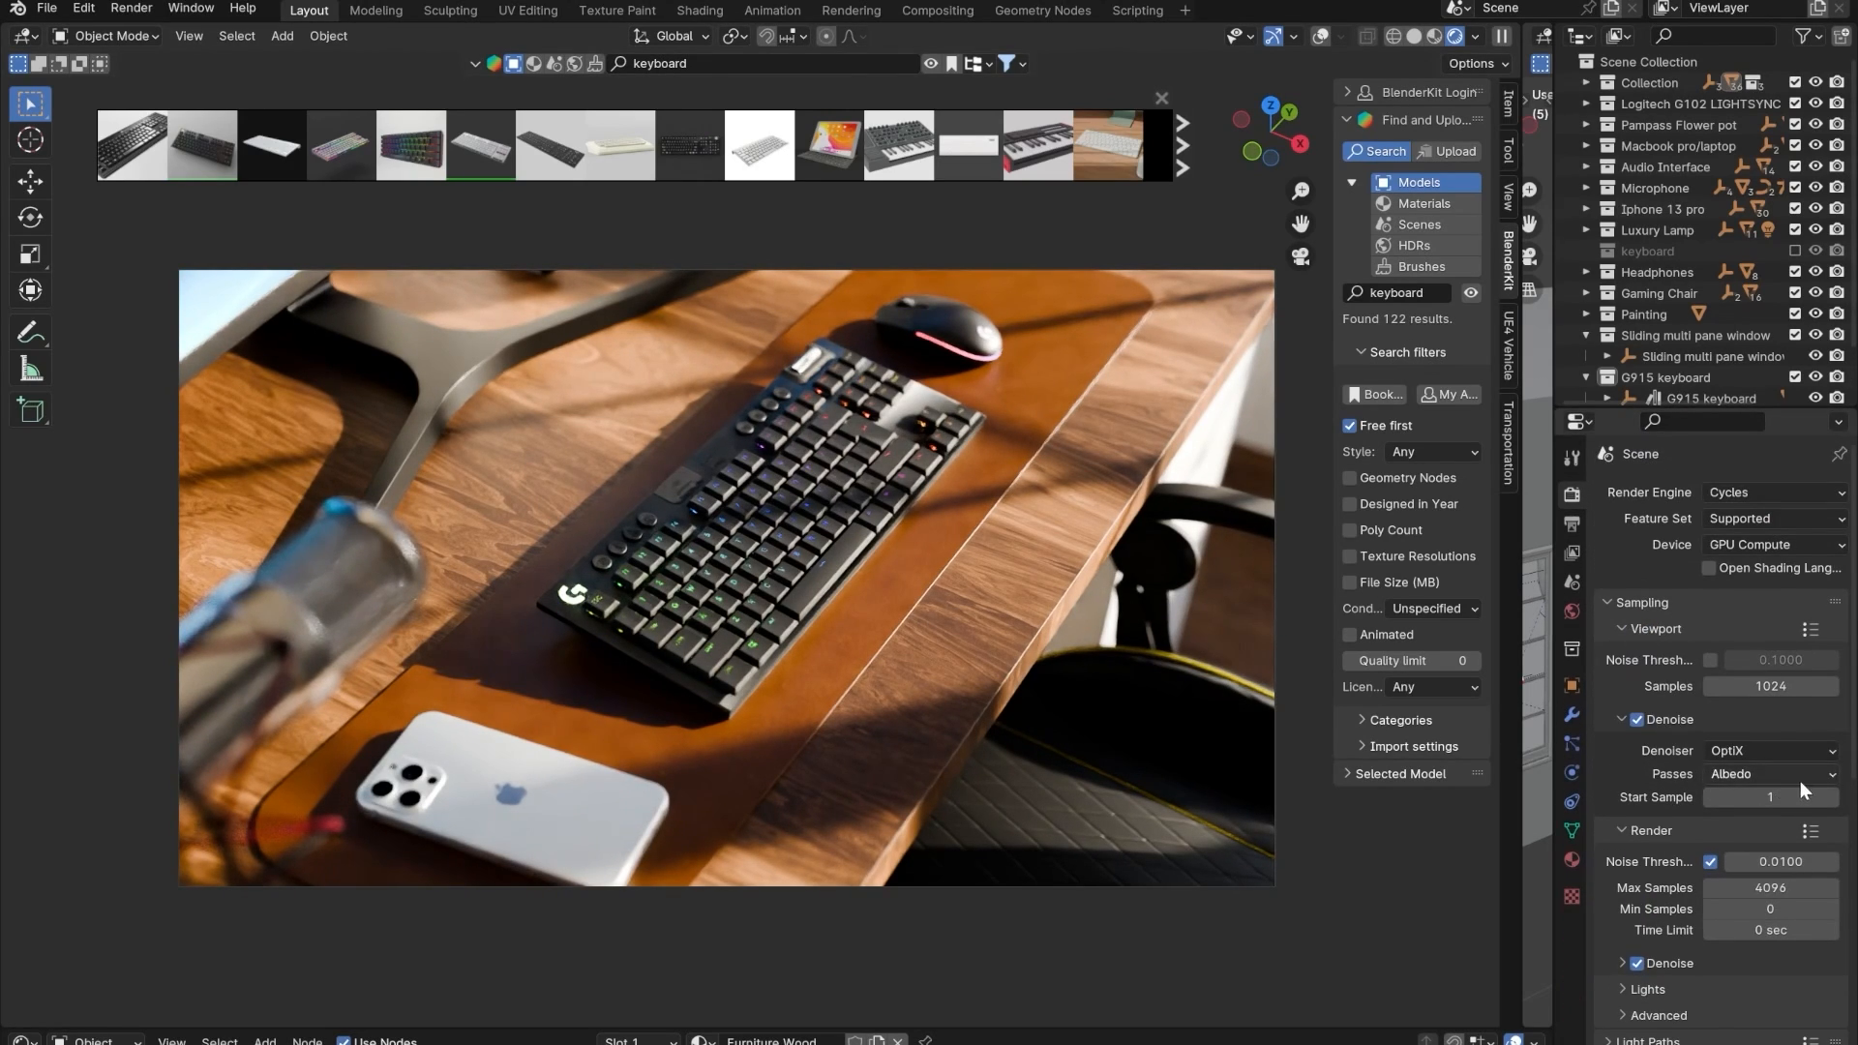
{"action": "left_click", "coordinate": [1830, 799]}
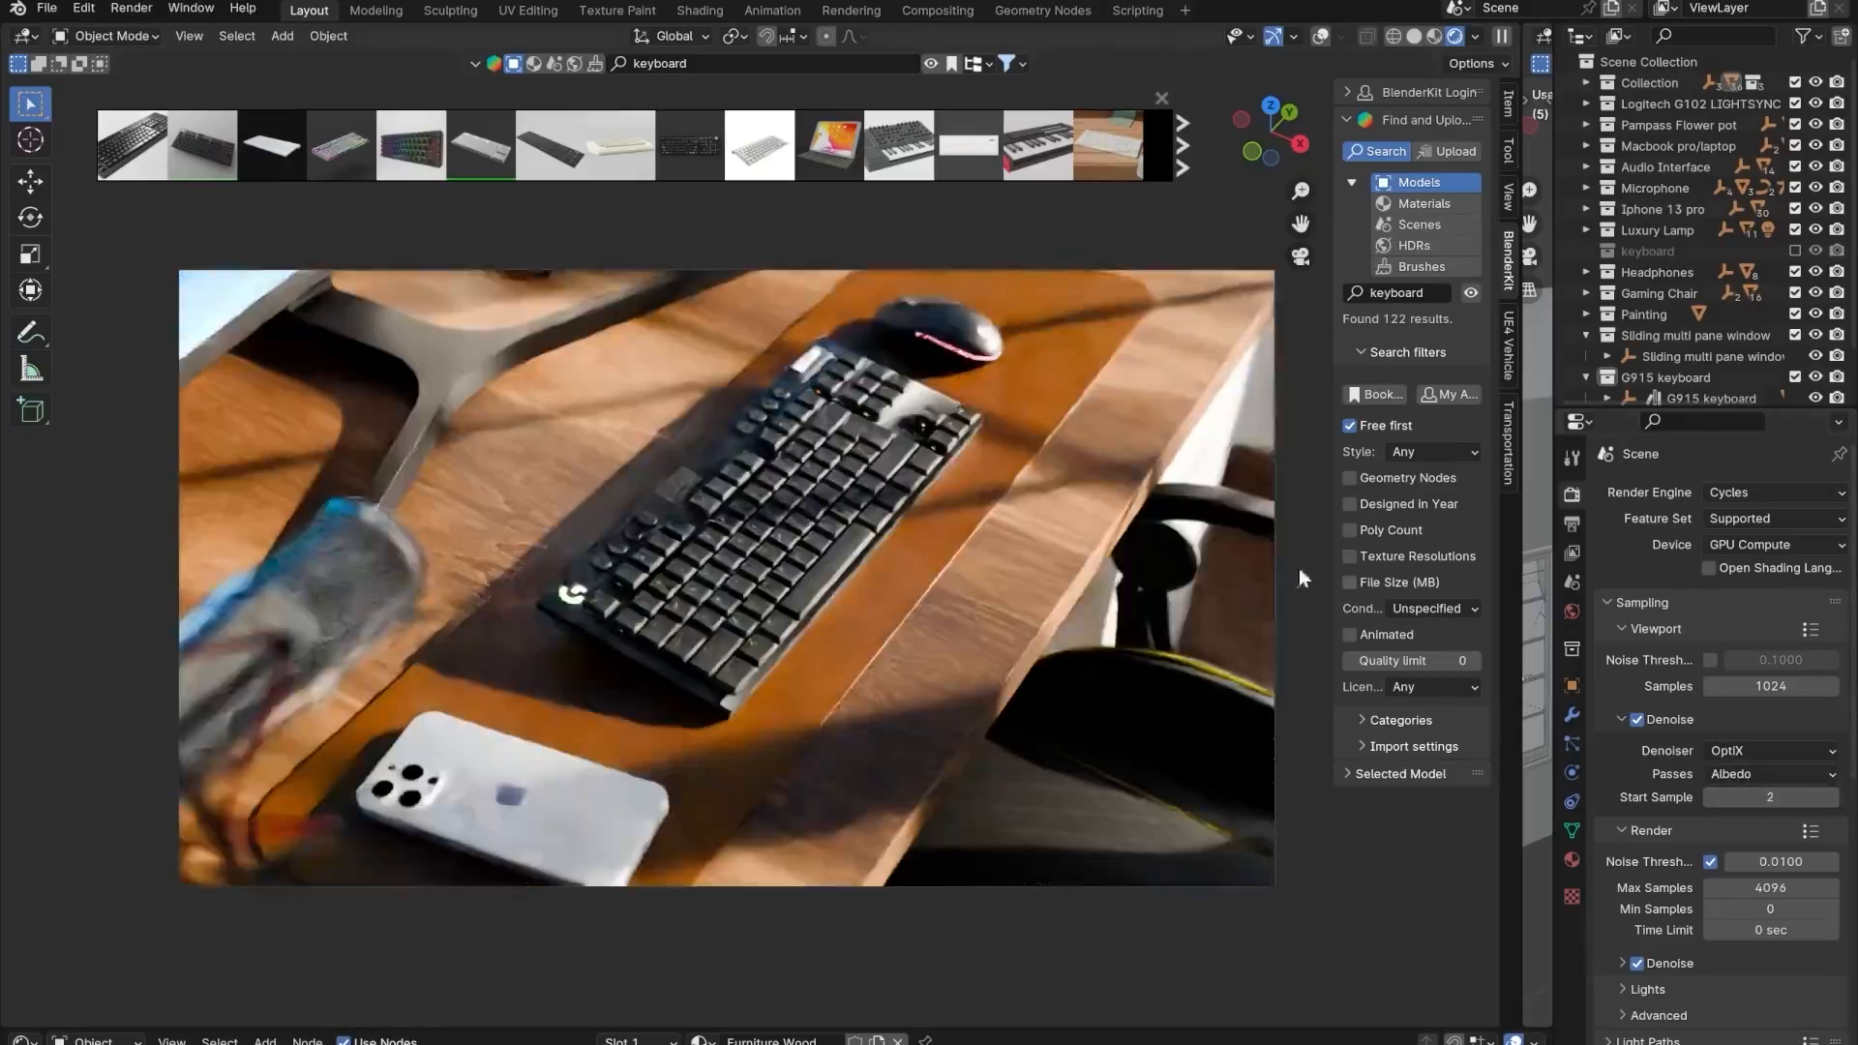
{"action": "middle_click_drag", "start_coordinate": [674, 525], "coordinate": [761, 538]}
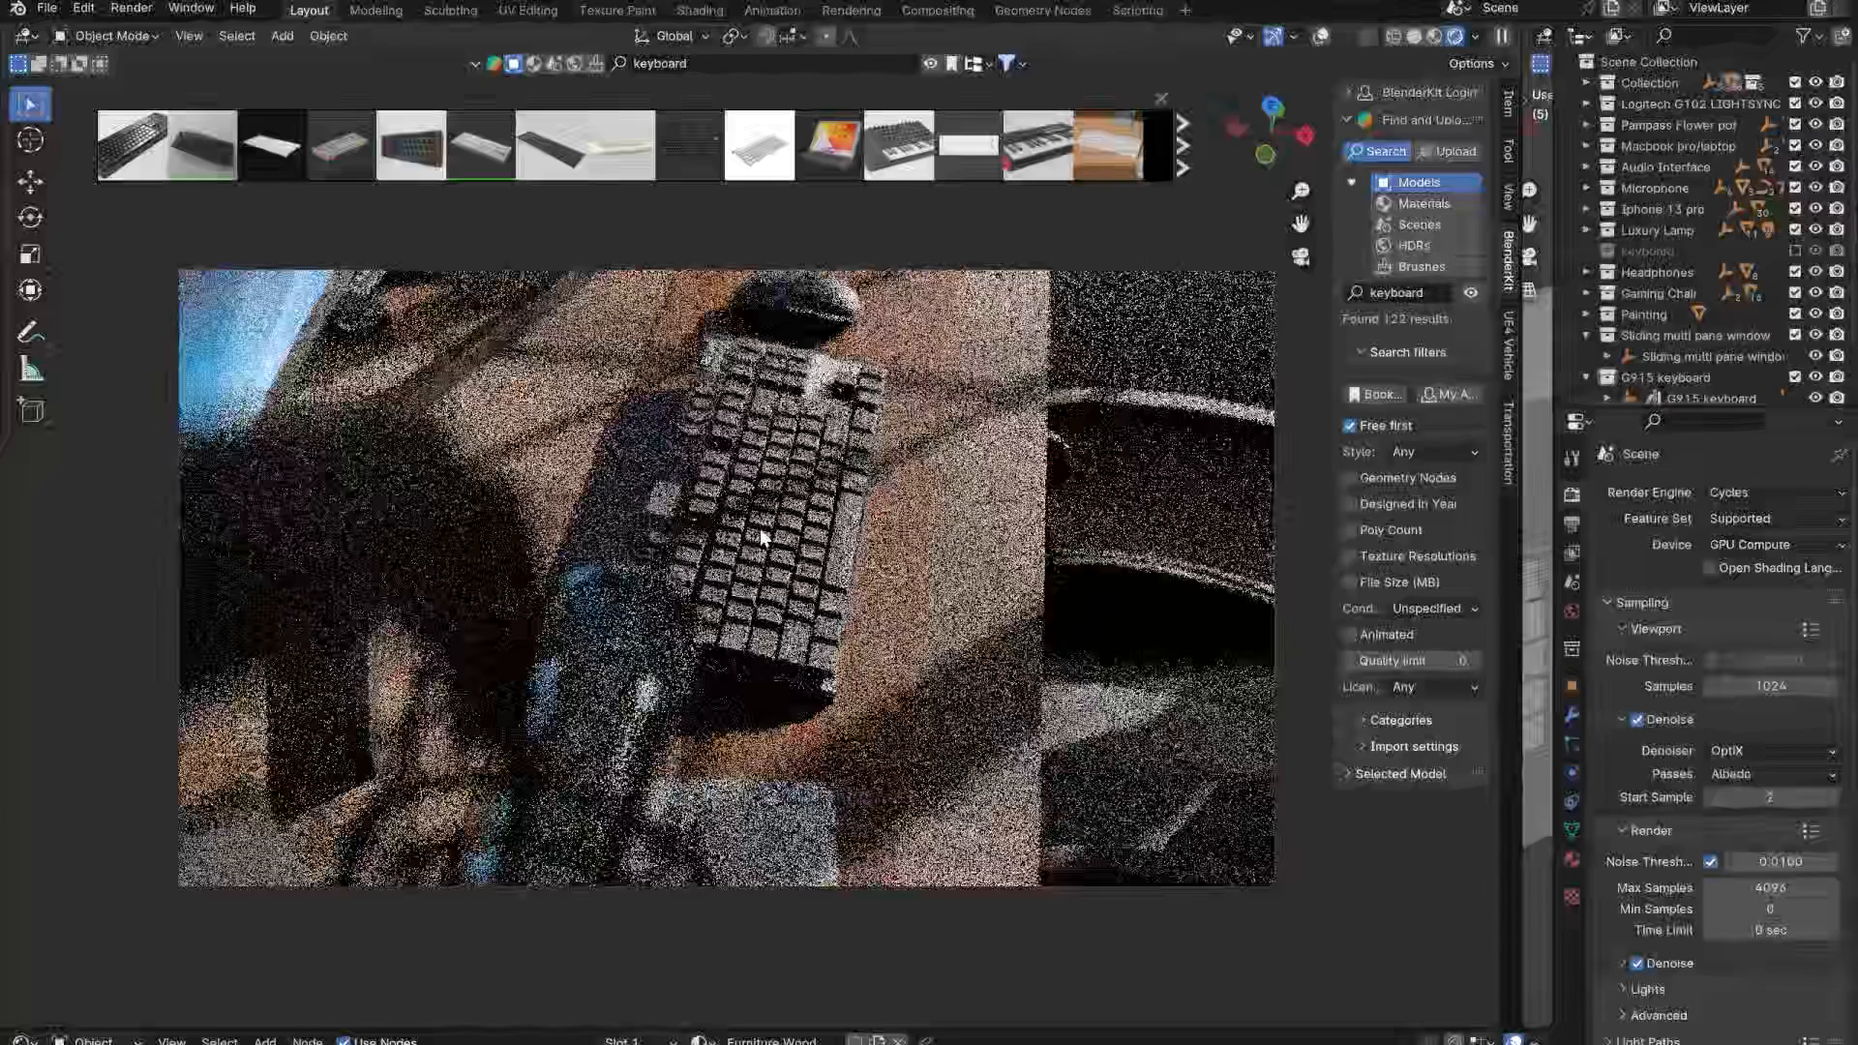
{"action": "left_click", "coordinate": [676, 488]}
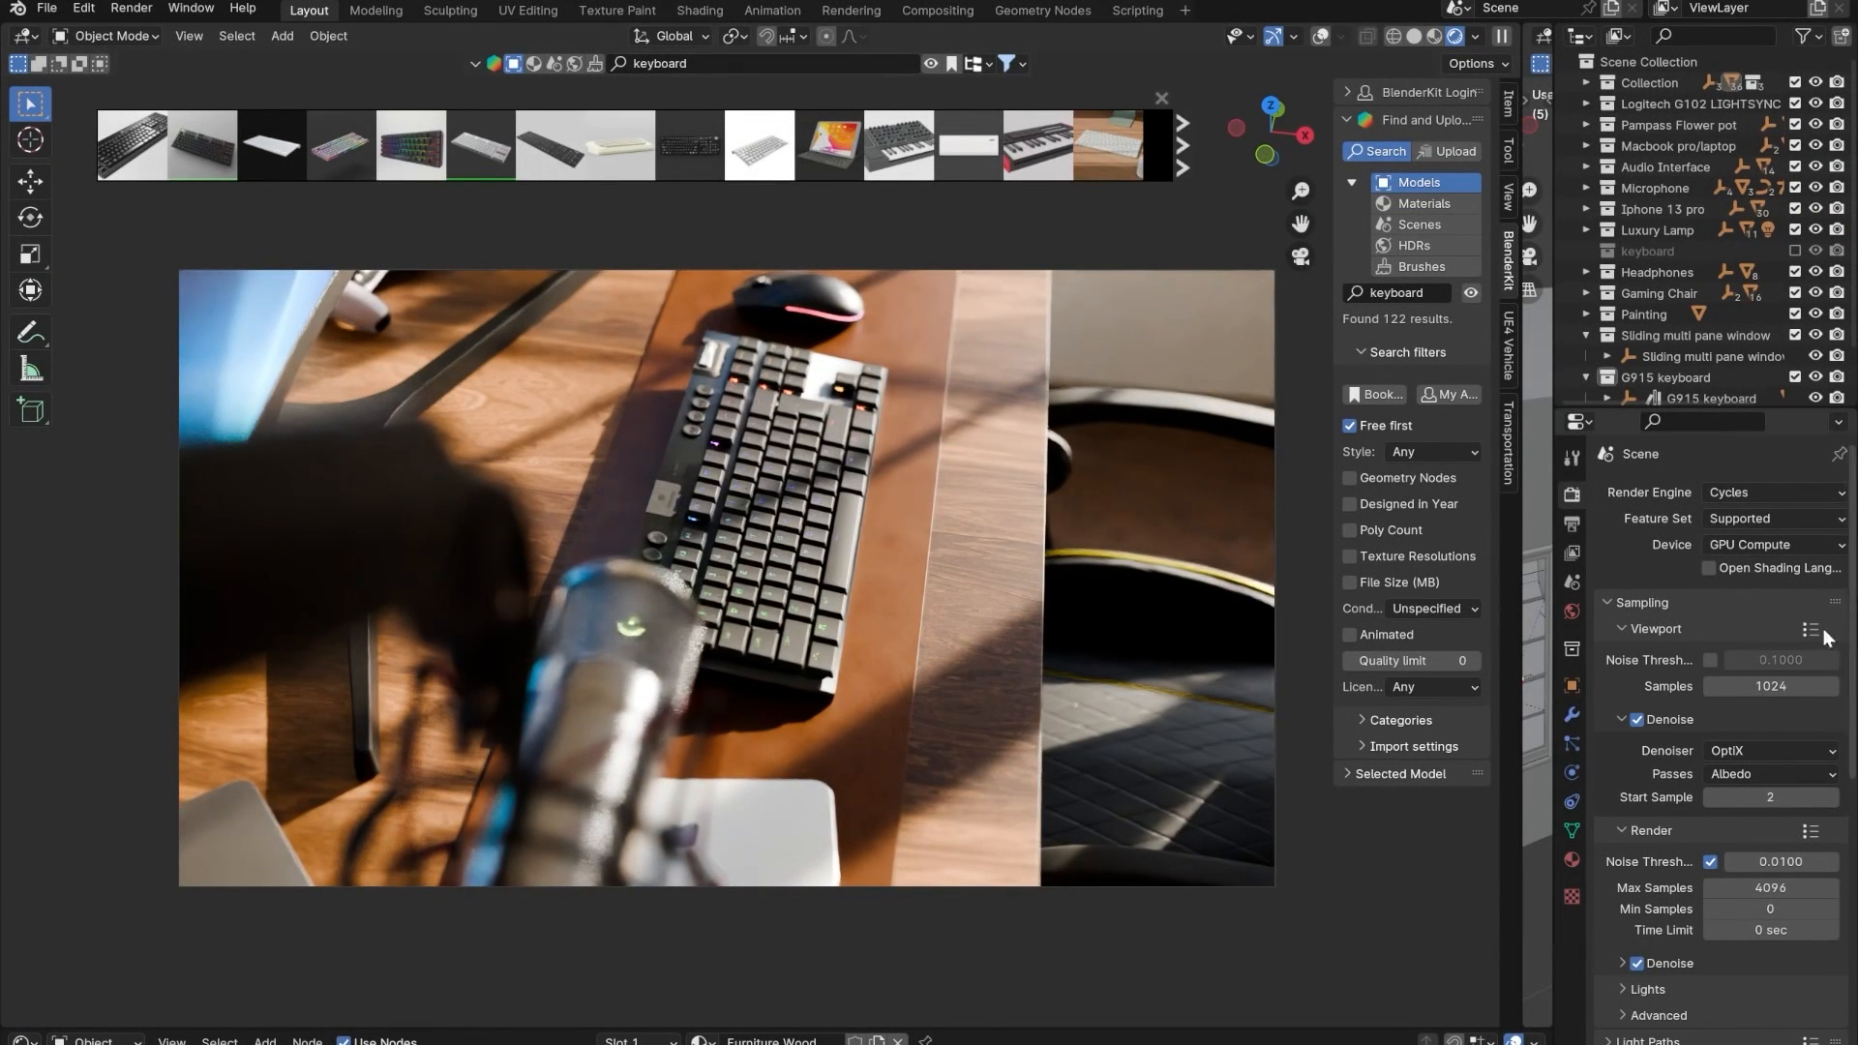
{"action": "left_click", "coordinate": [1711, 798]}
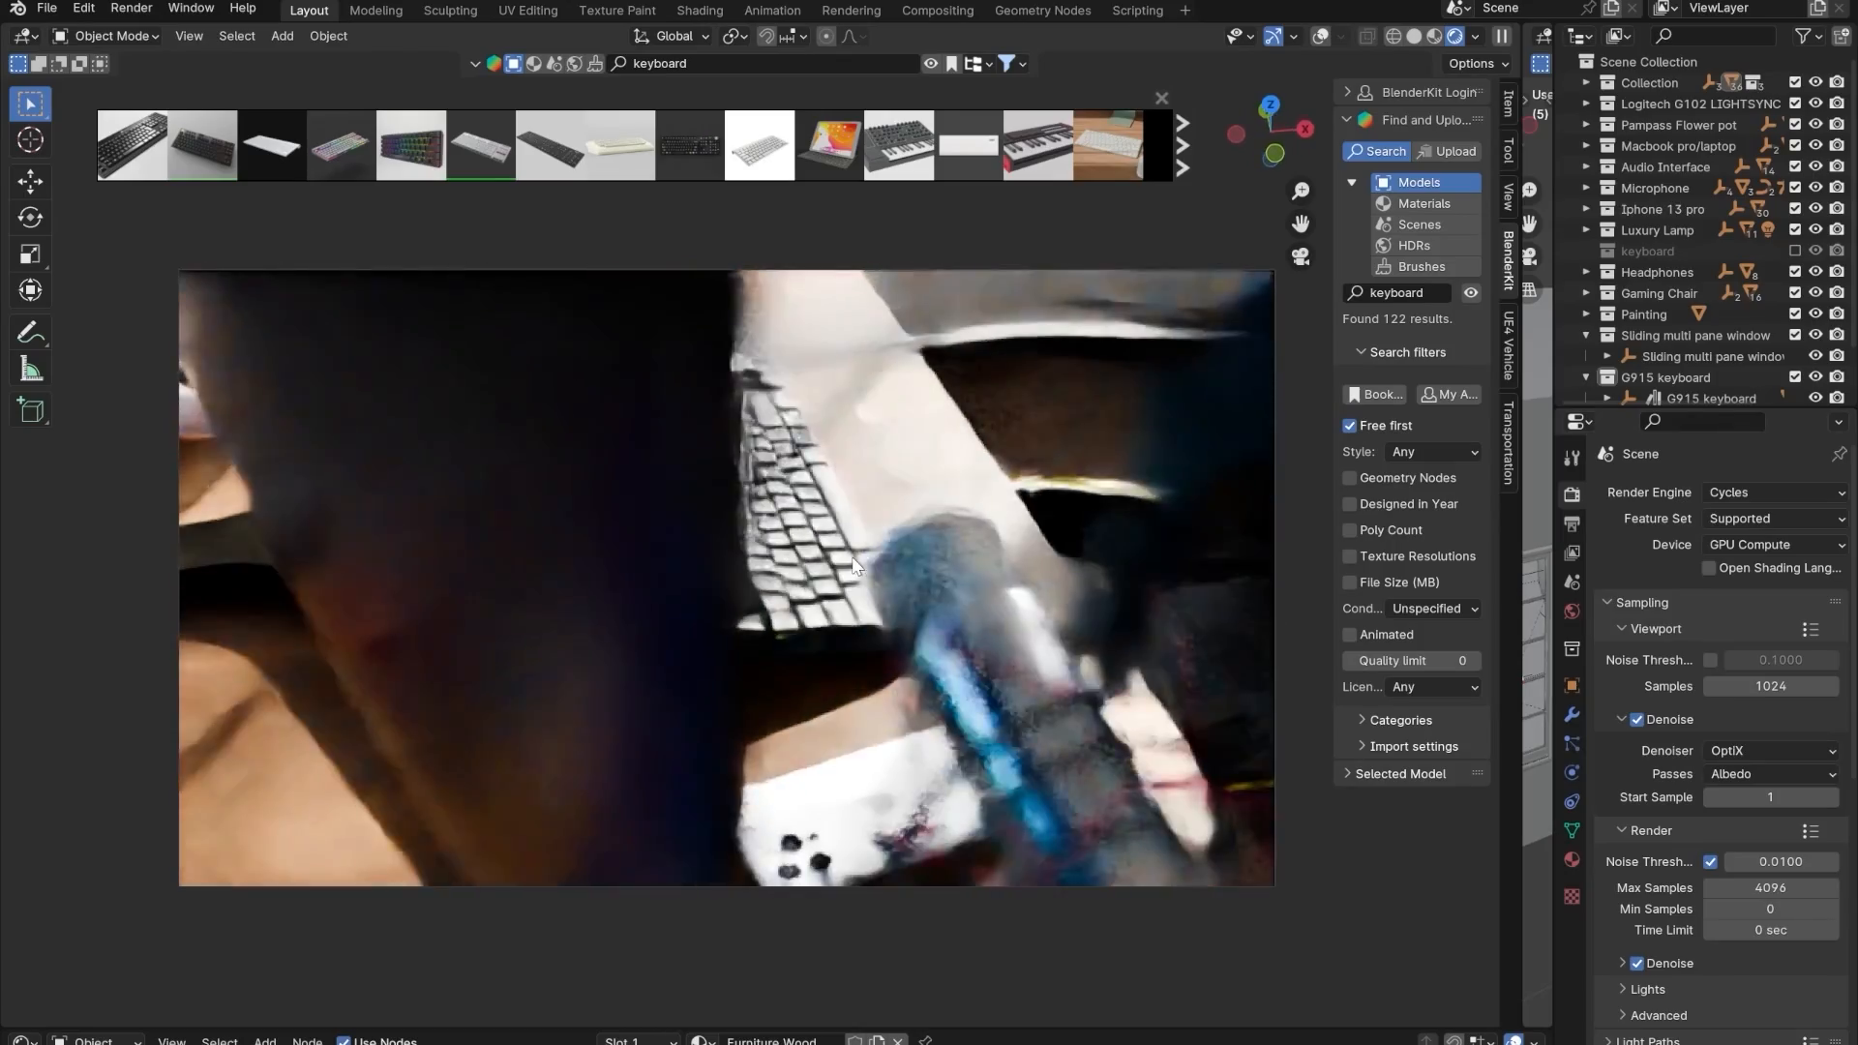
{"action": "middle_click_drag", "start_coordinate": [857, 567], "coordinate": [809, 561]}
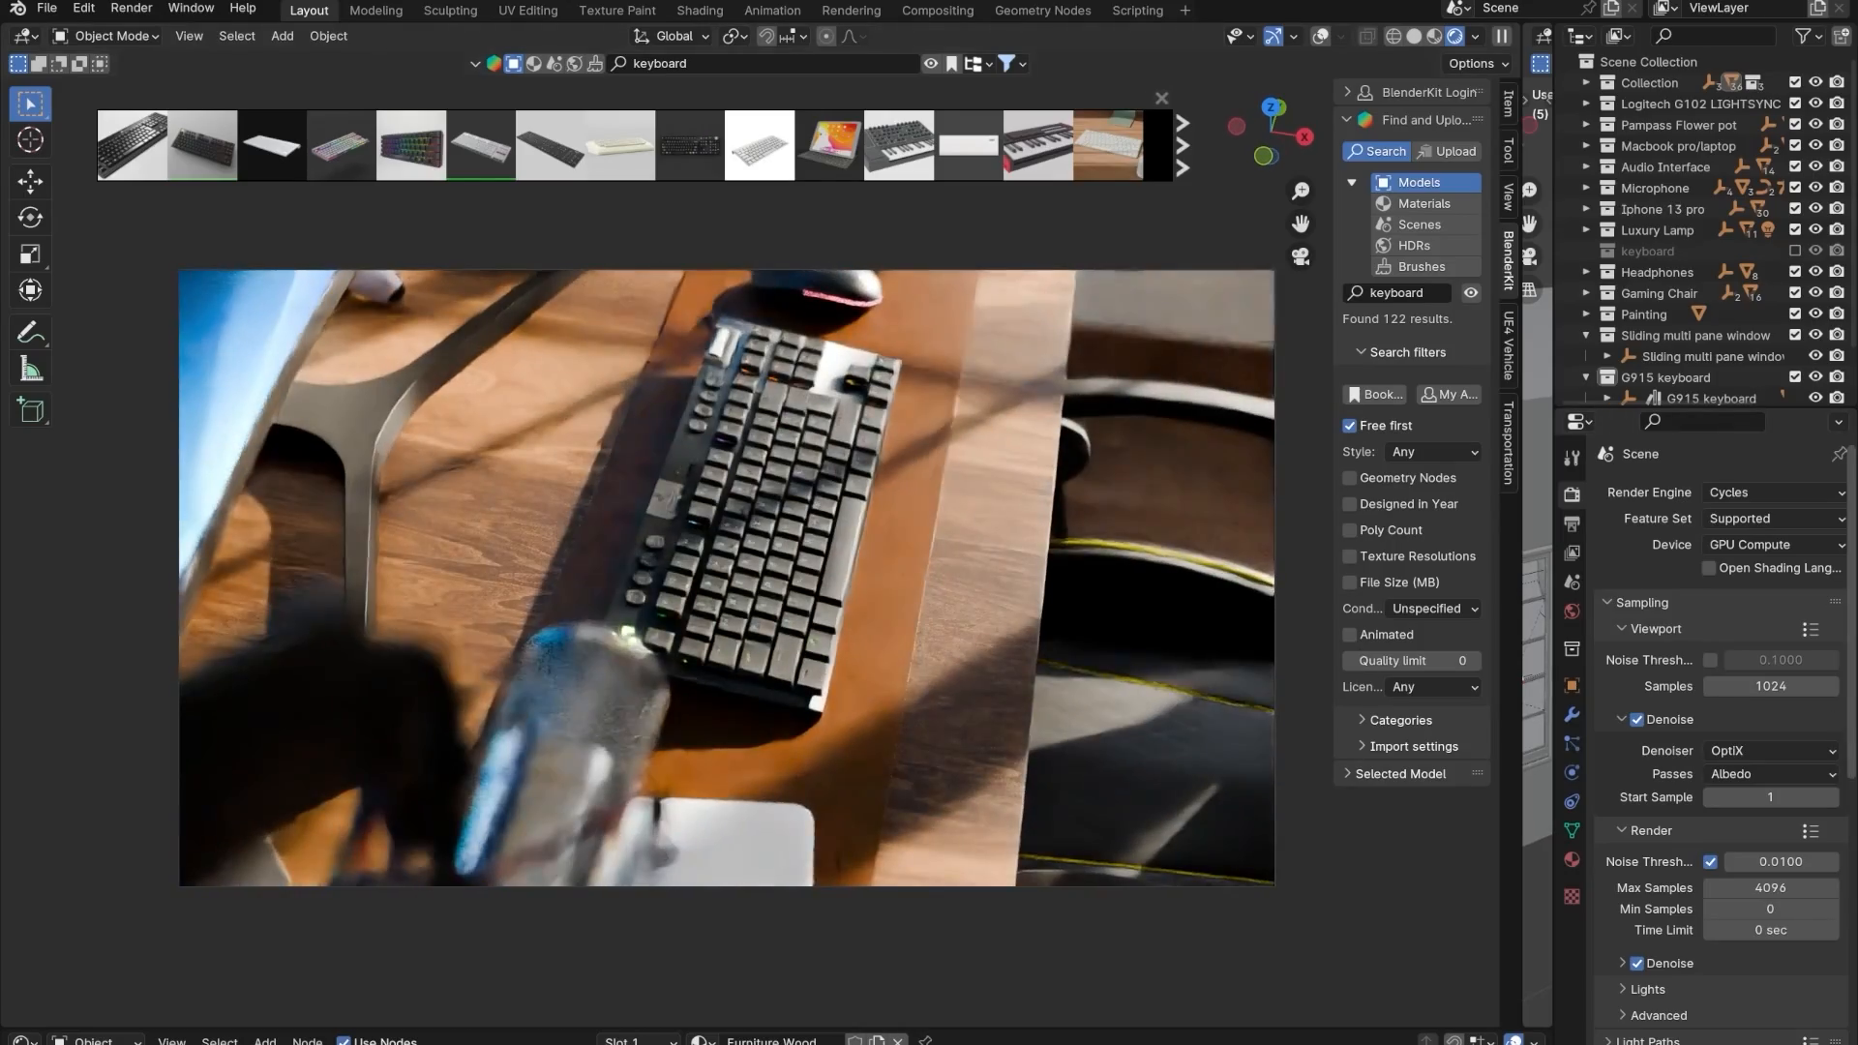
- Set the viewport denoiser's start sample to 4 and orbit the camera view to test it
{"action": "left_click", "coordinate": [1834, 797]}
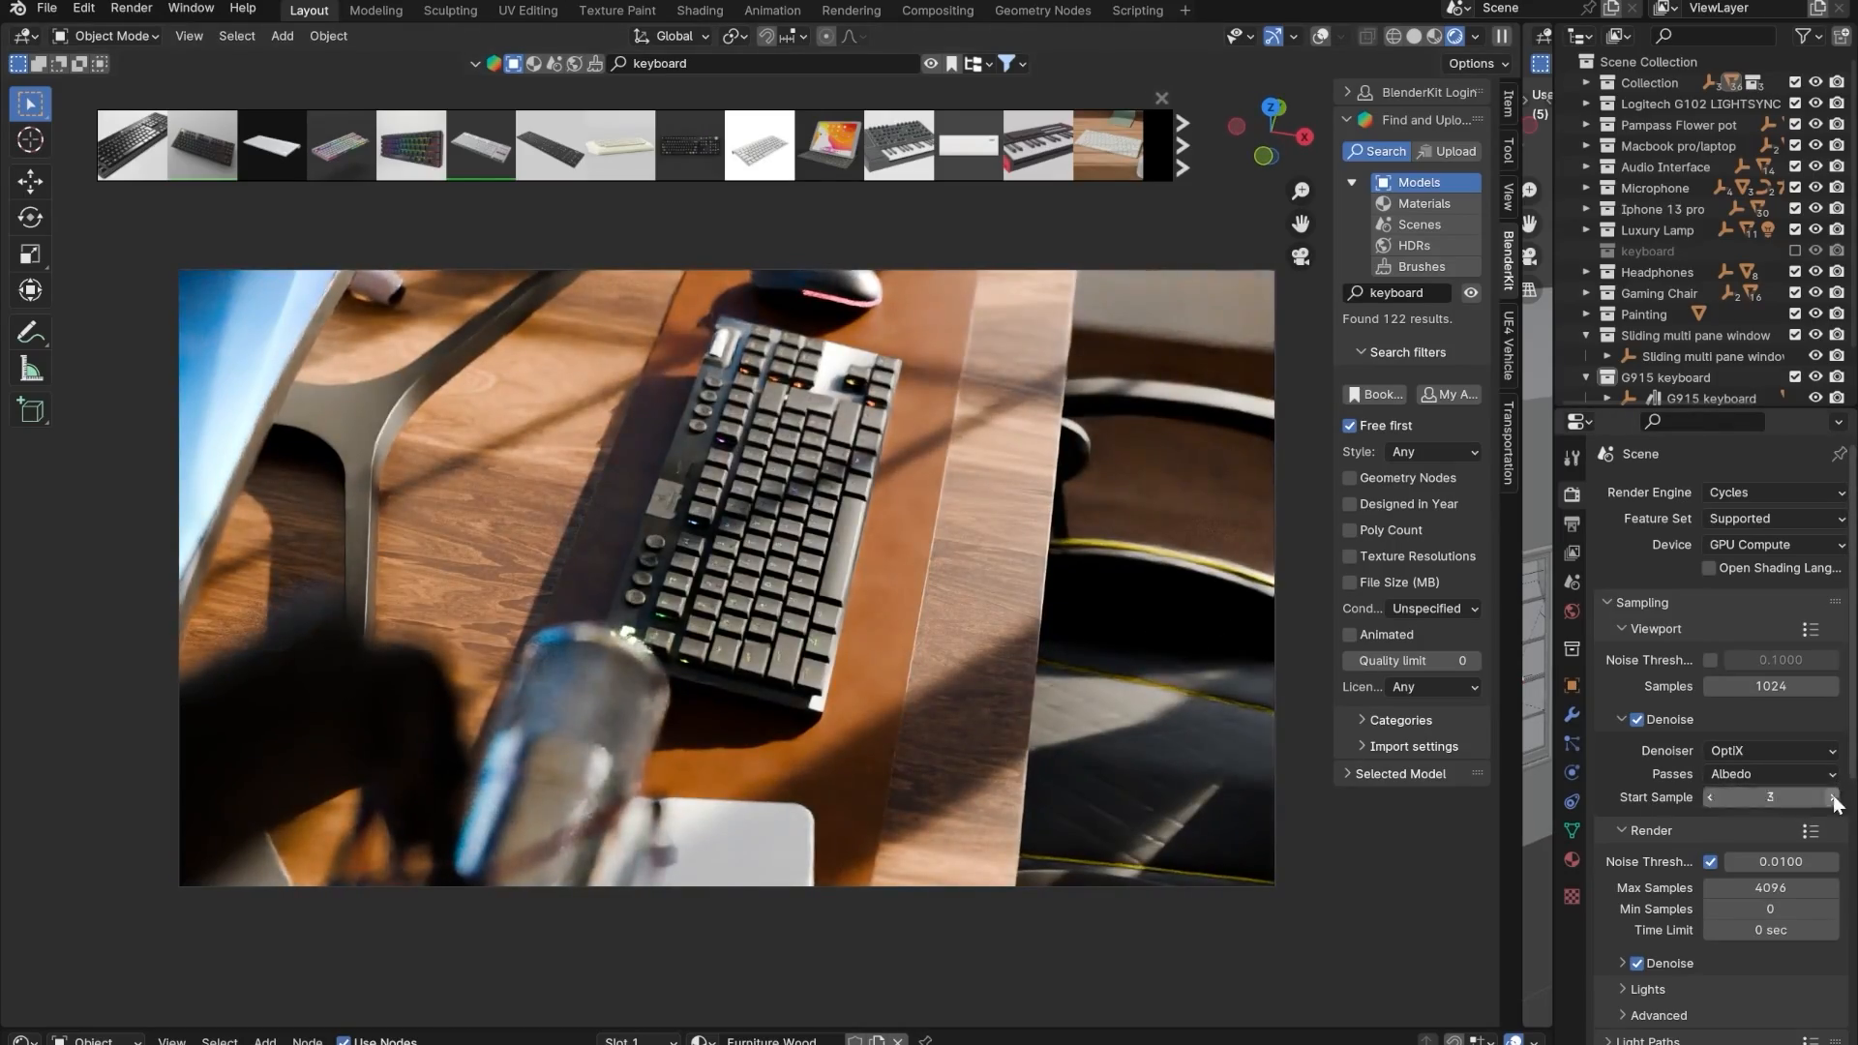
{"action": "left_click", "coordinate": [1833, 797]}
{"action": "middle_click_drag", "start_coordinate": [784, 567], "coordinate": [793, 564]}
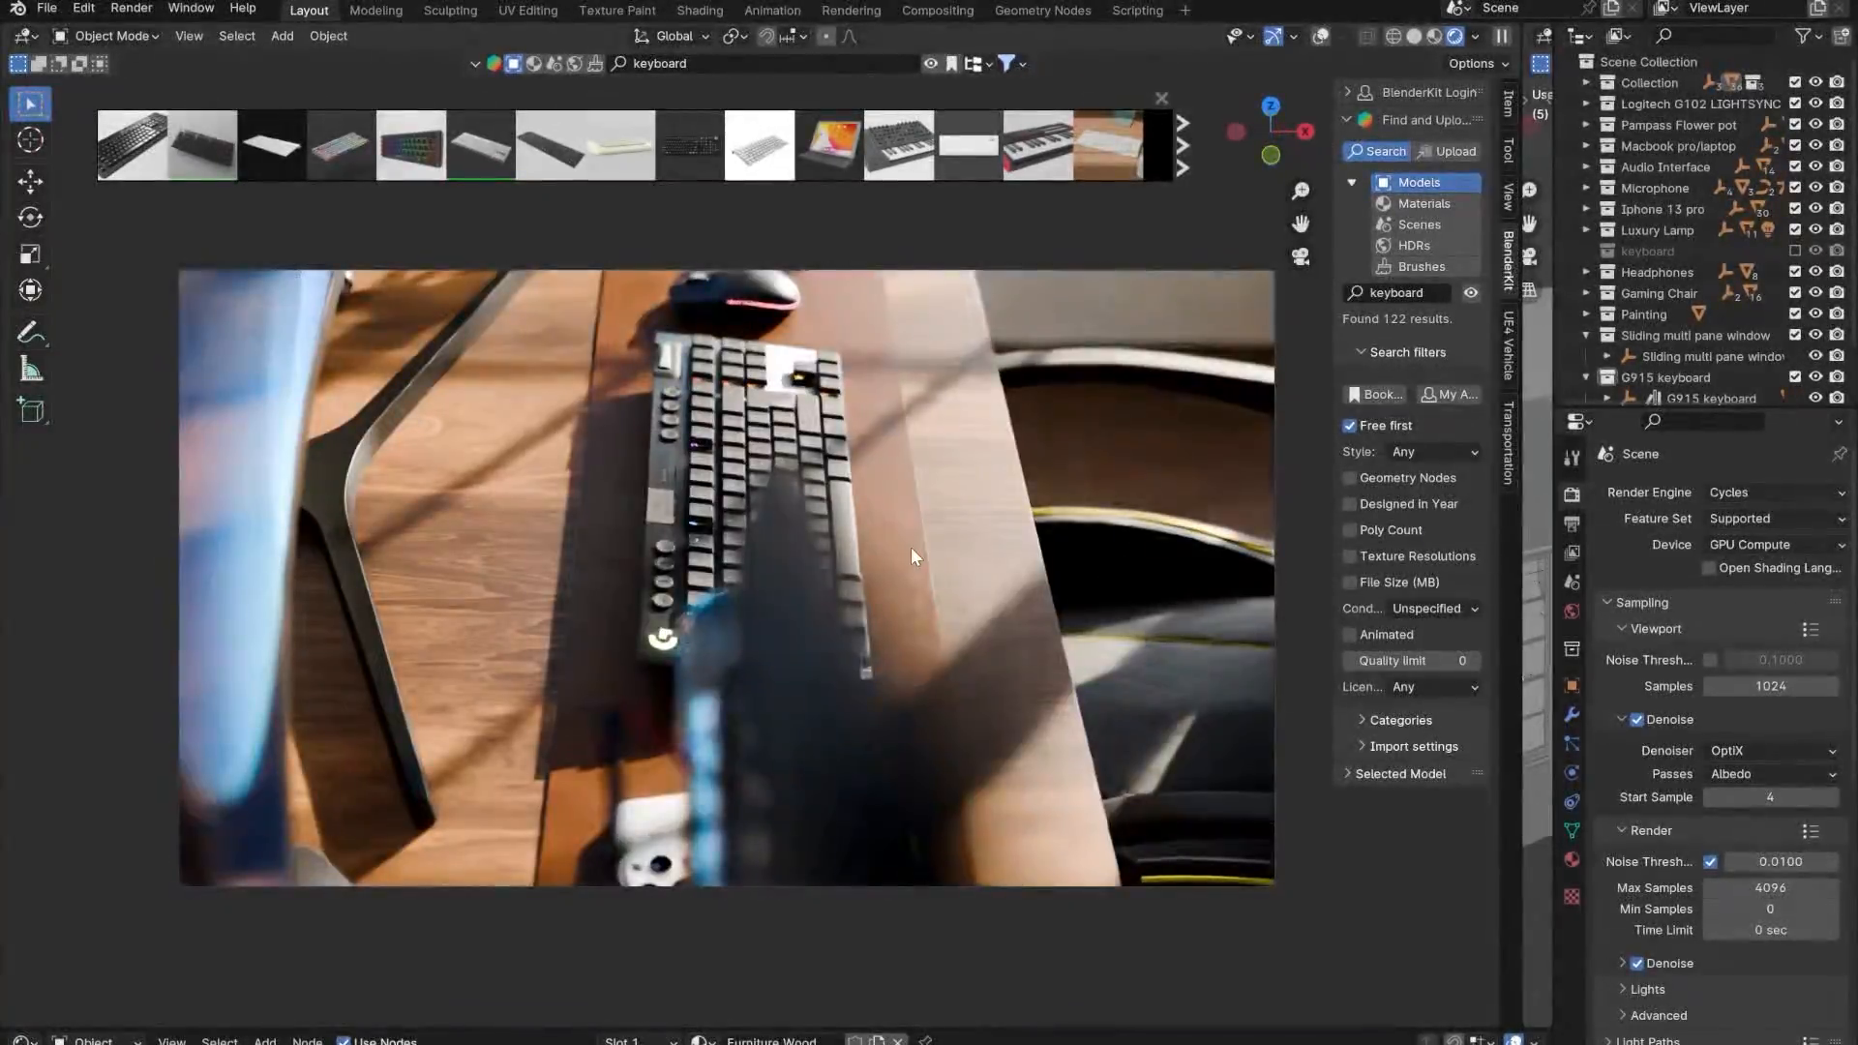
{"action": "middle_click_drag", "start_coordinate": [973, 538], "coordinate": [899, 528]}
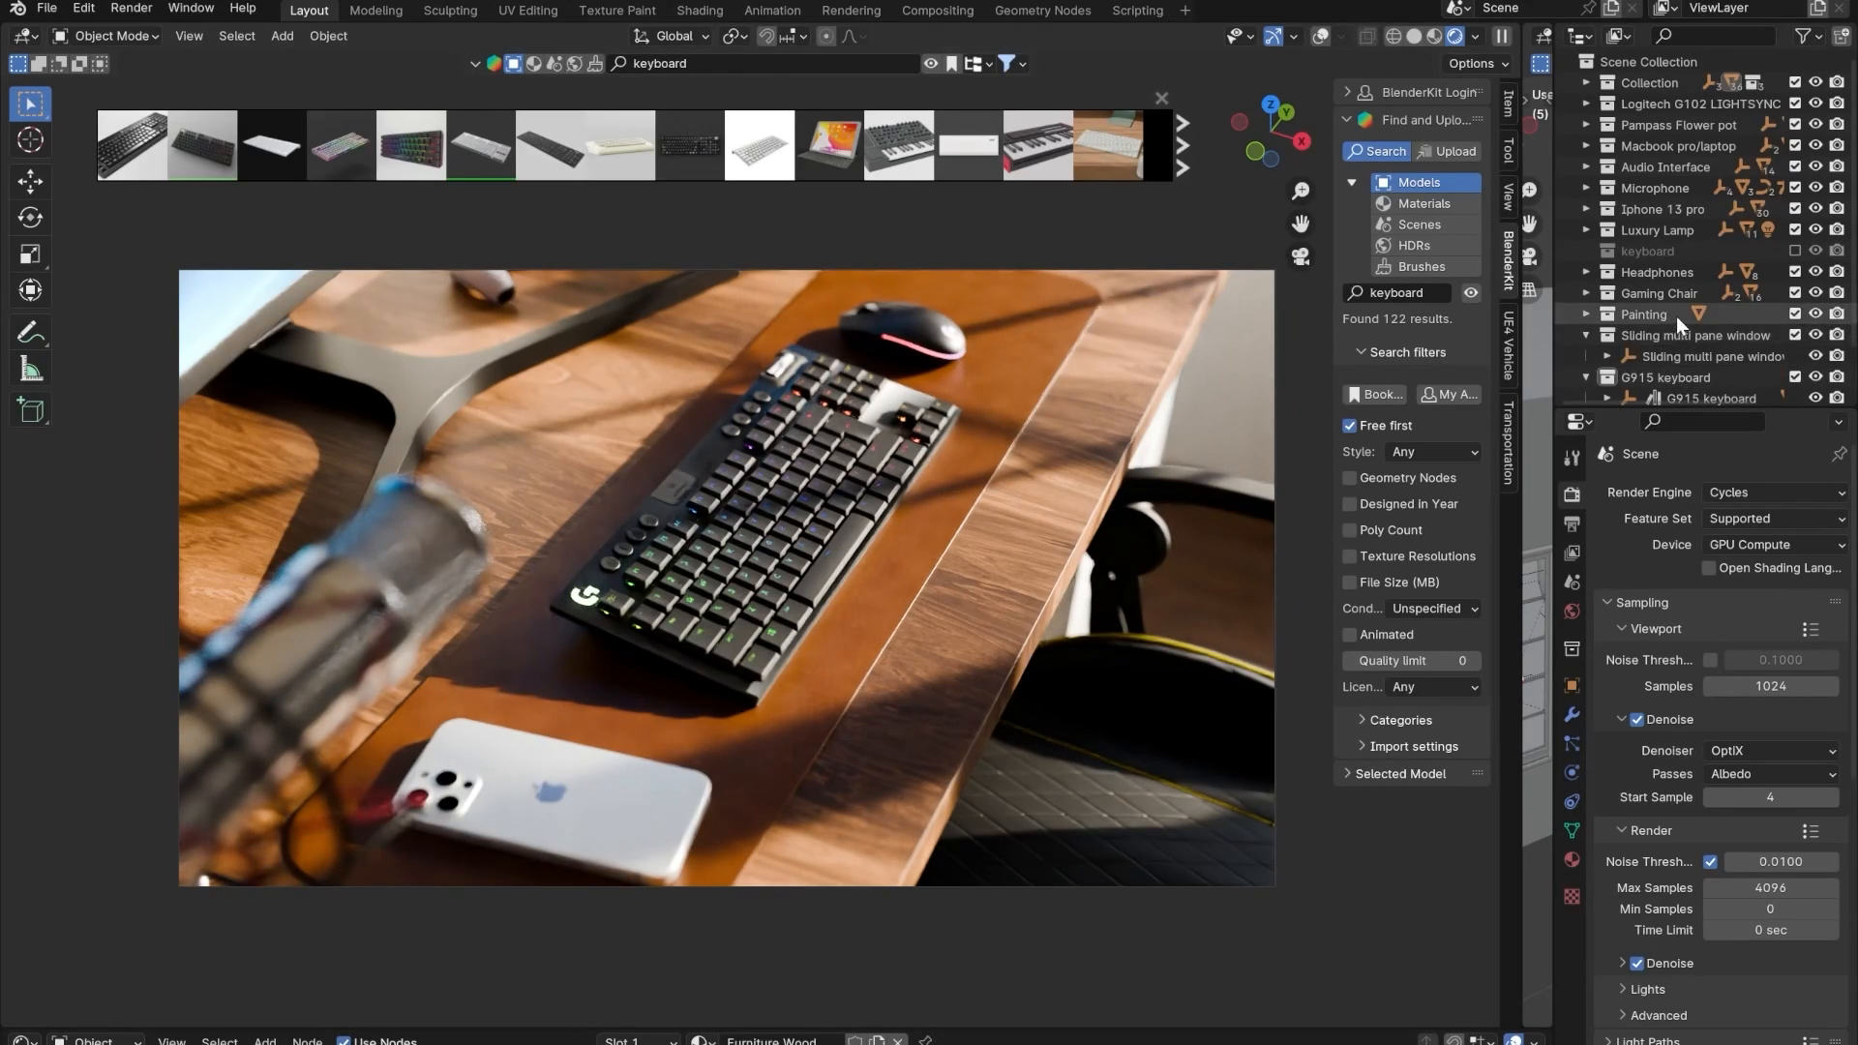
- Replace the shader editor below the viewport with a Timeline and go to frame 1
{"action": "scroll", "coordinate": [1677, 315], "scroll_direction": "down", "scroll_amount": 2}
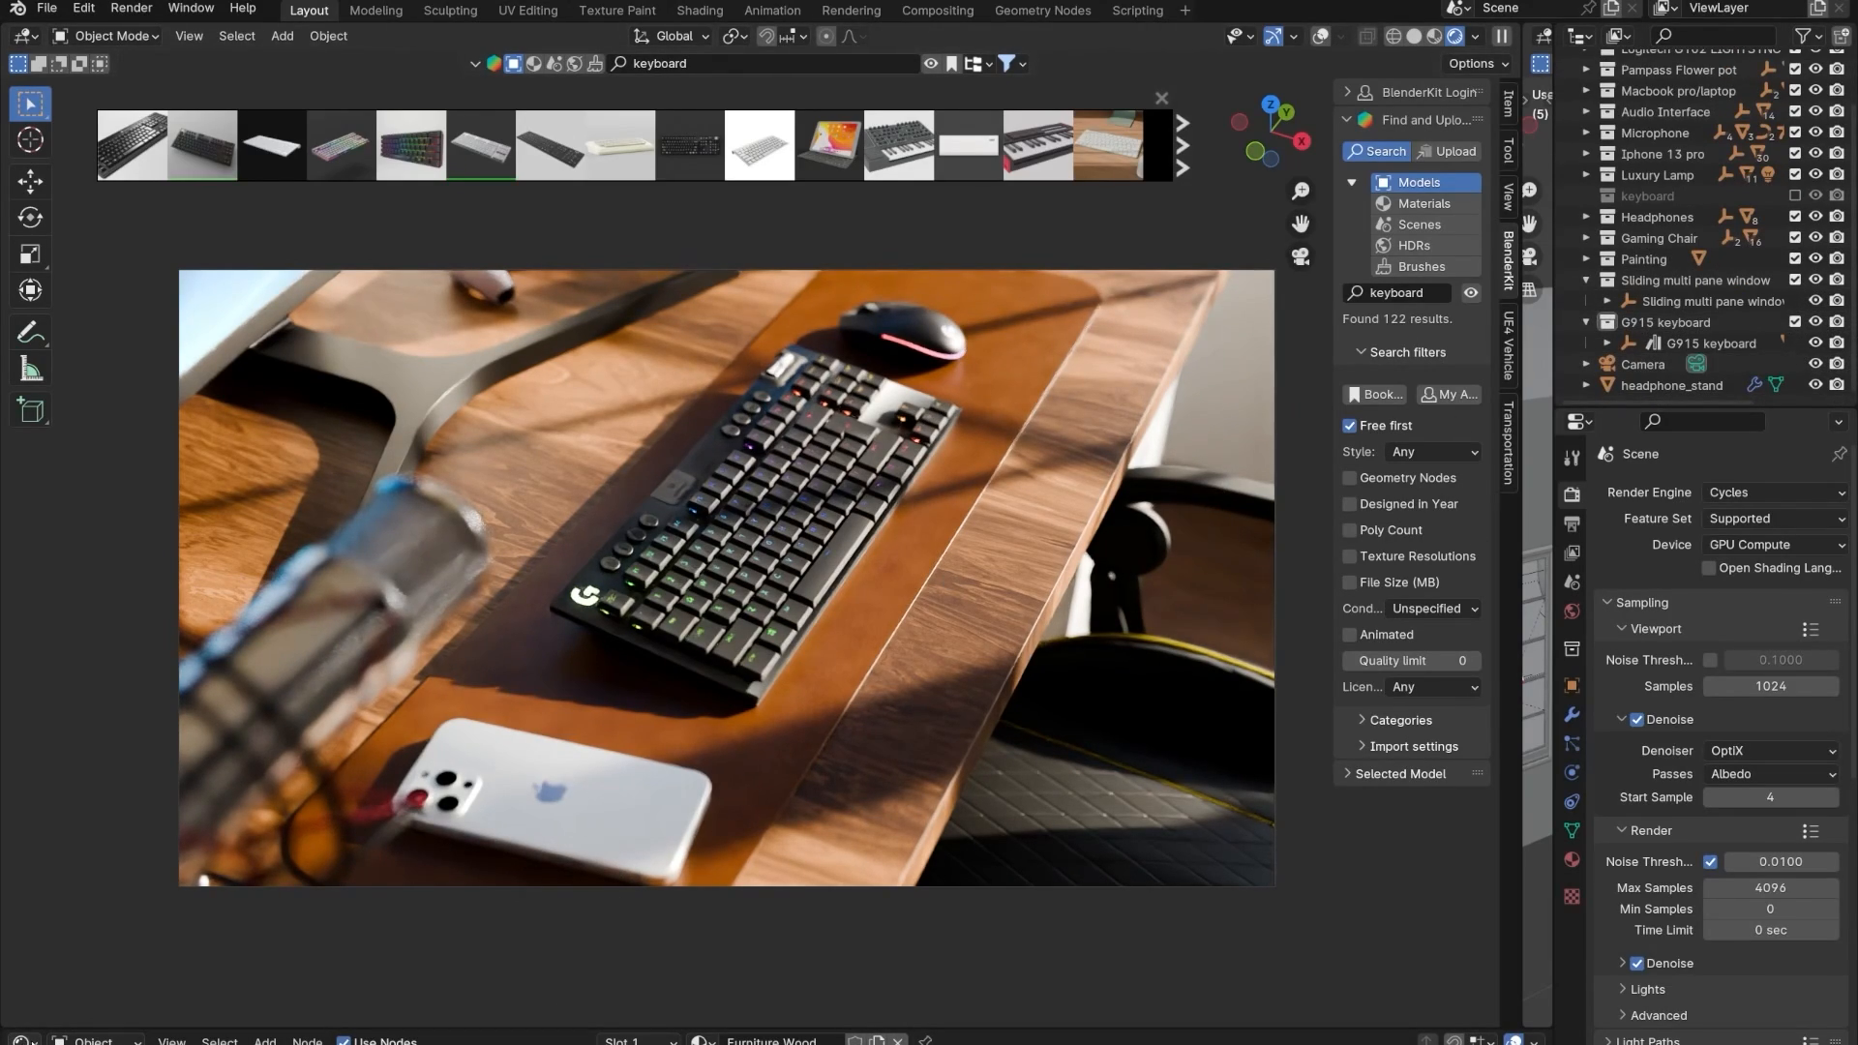
{"action": "left_click_drag", "start_coordinate": [70, 1028], "coordinate": [70, 932]}
{"action": "left_click", "coordinate": [21, 945]}
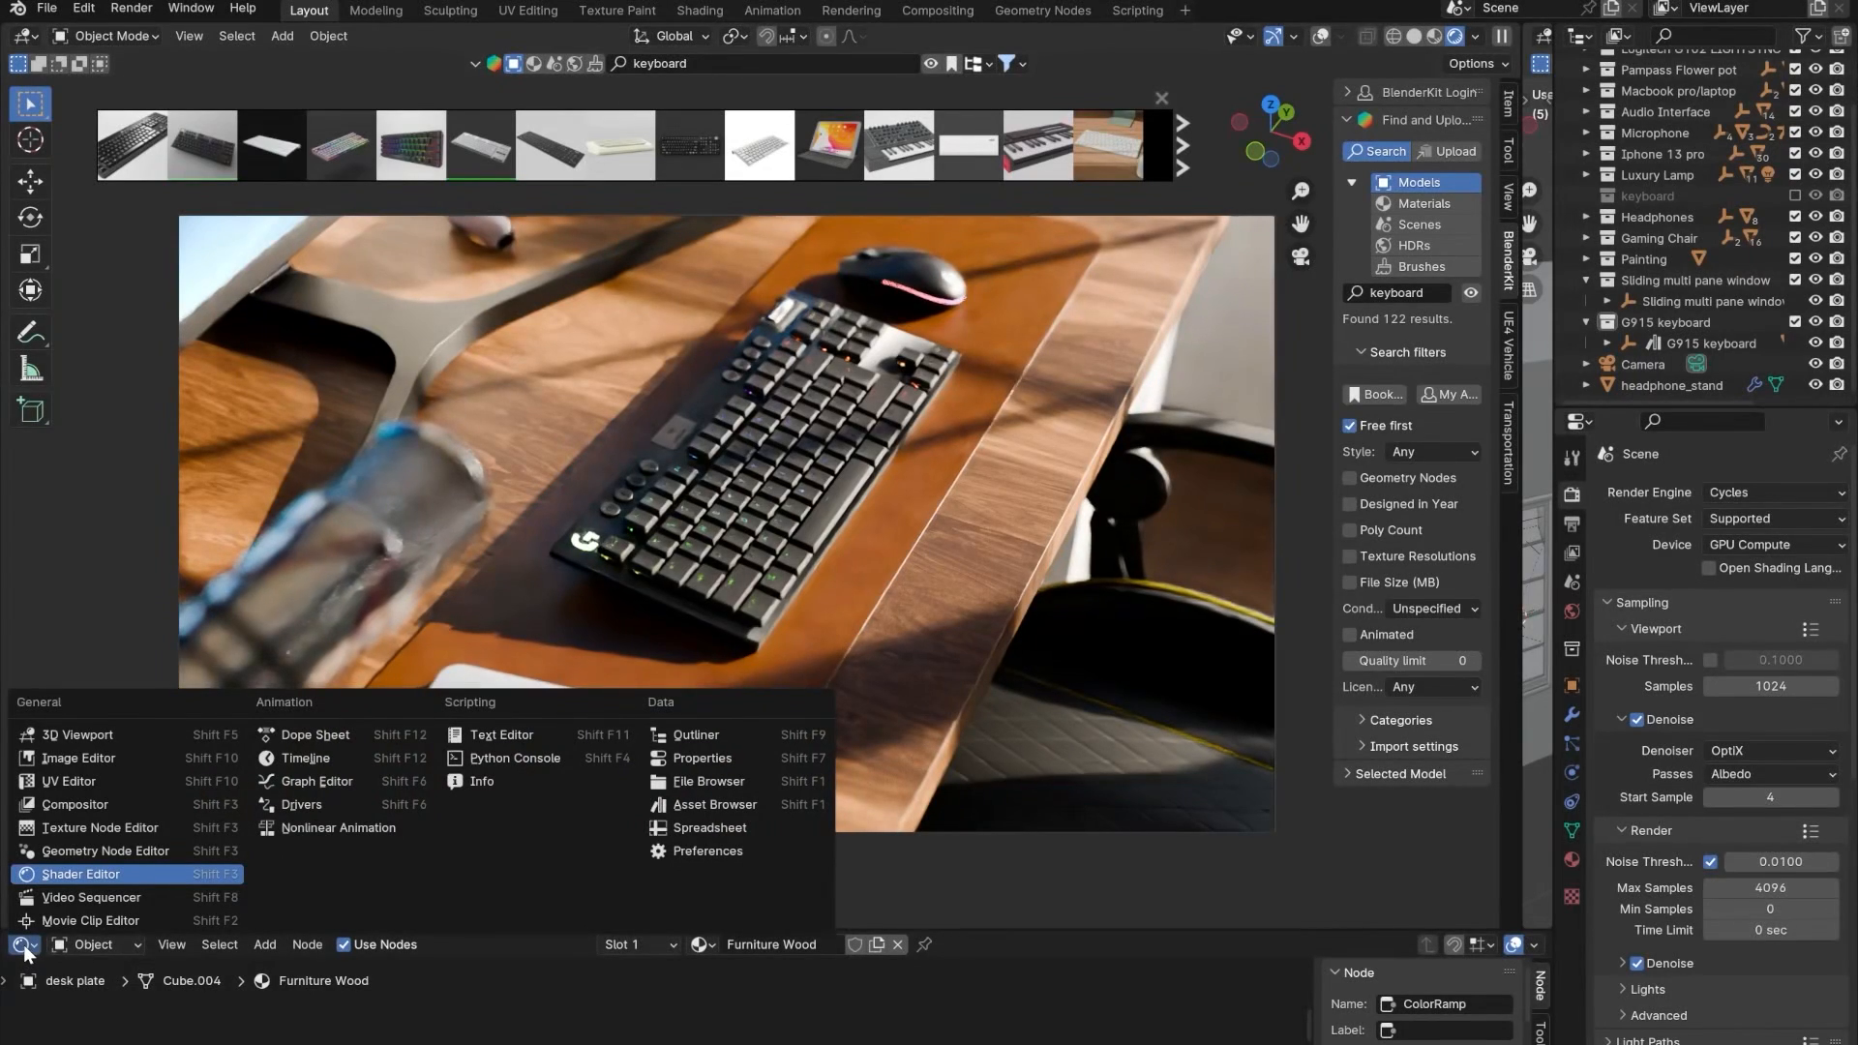
{"action": "left_click", "coordinate": [295, 755]}
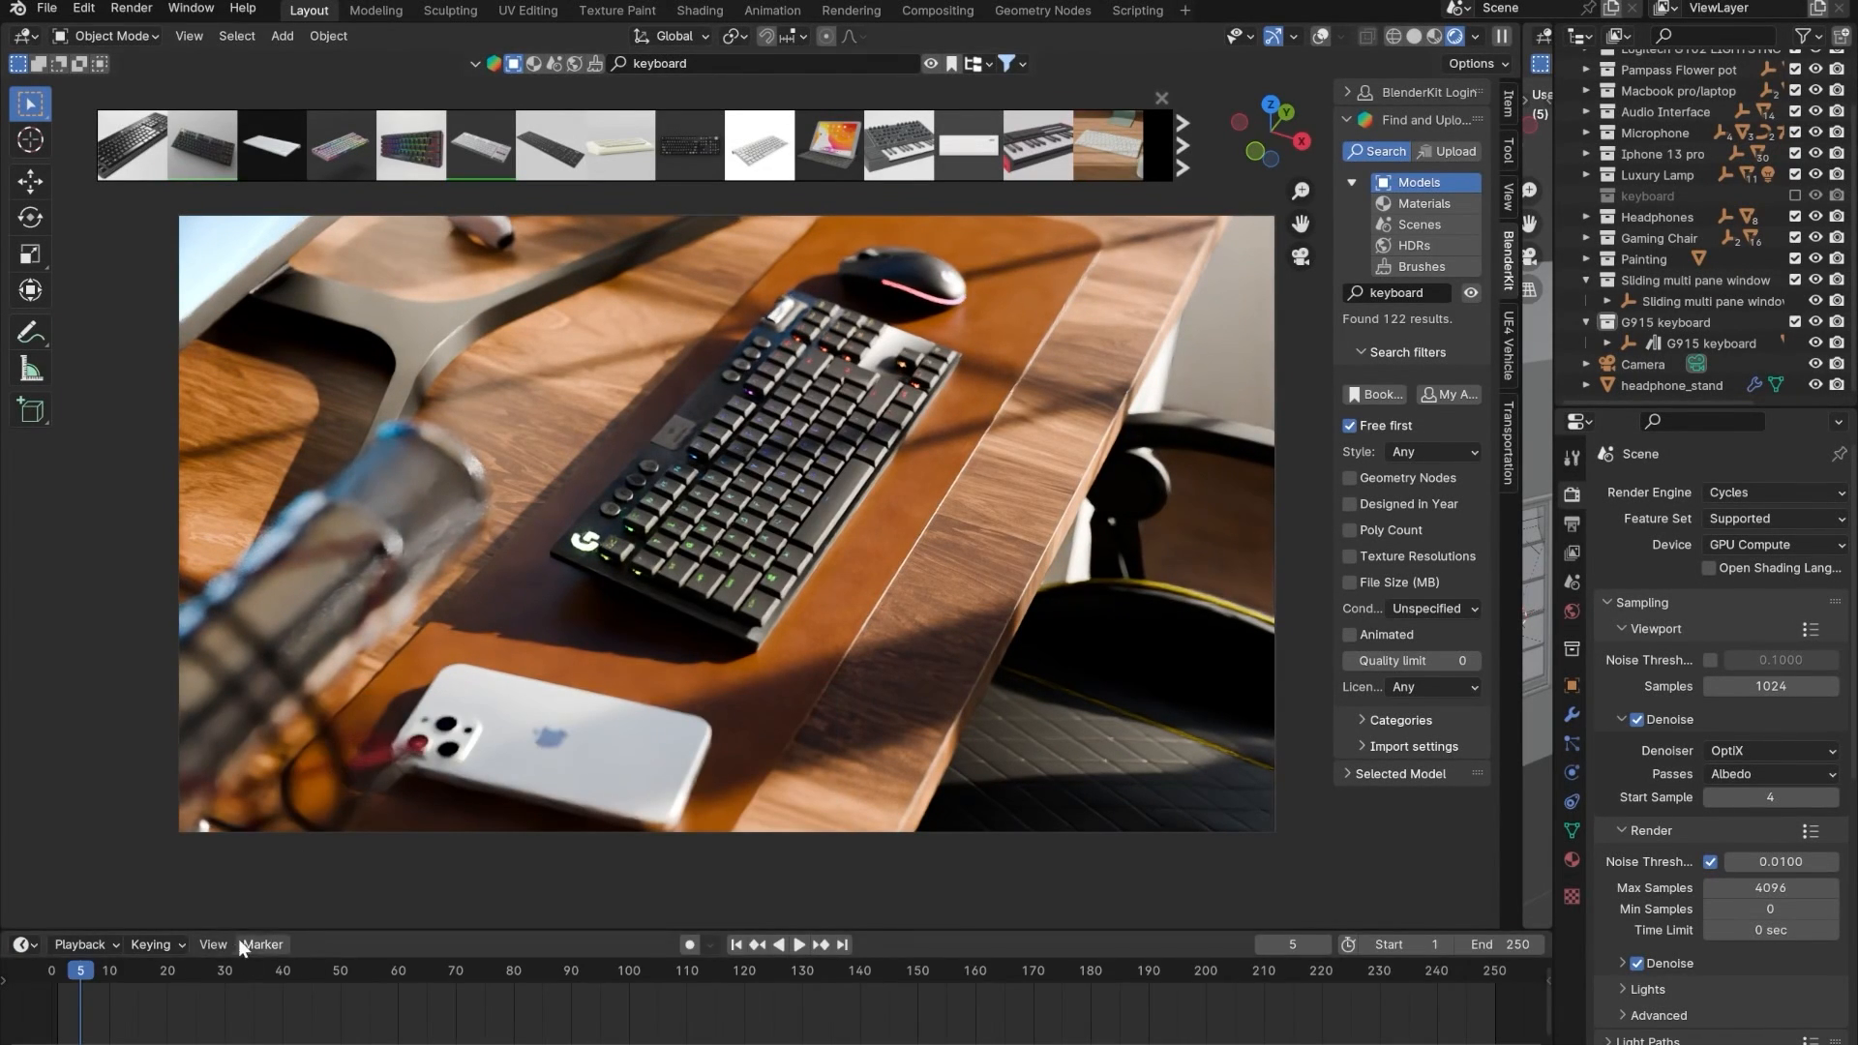
{"action": "left_click", "coordinate": [56, 967]}
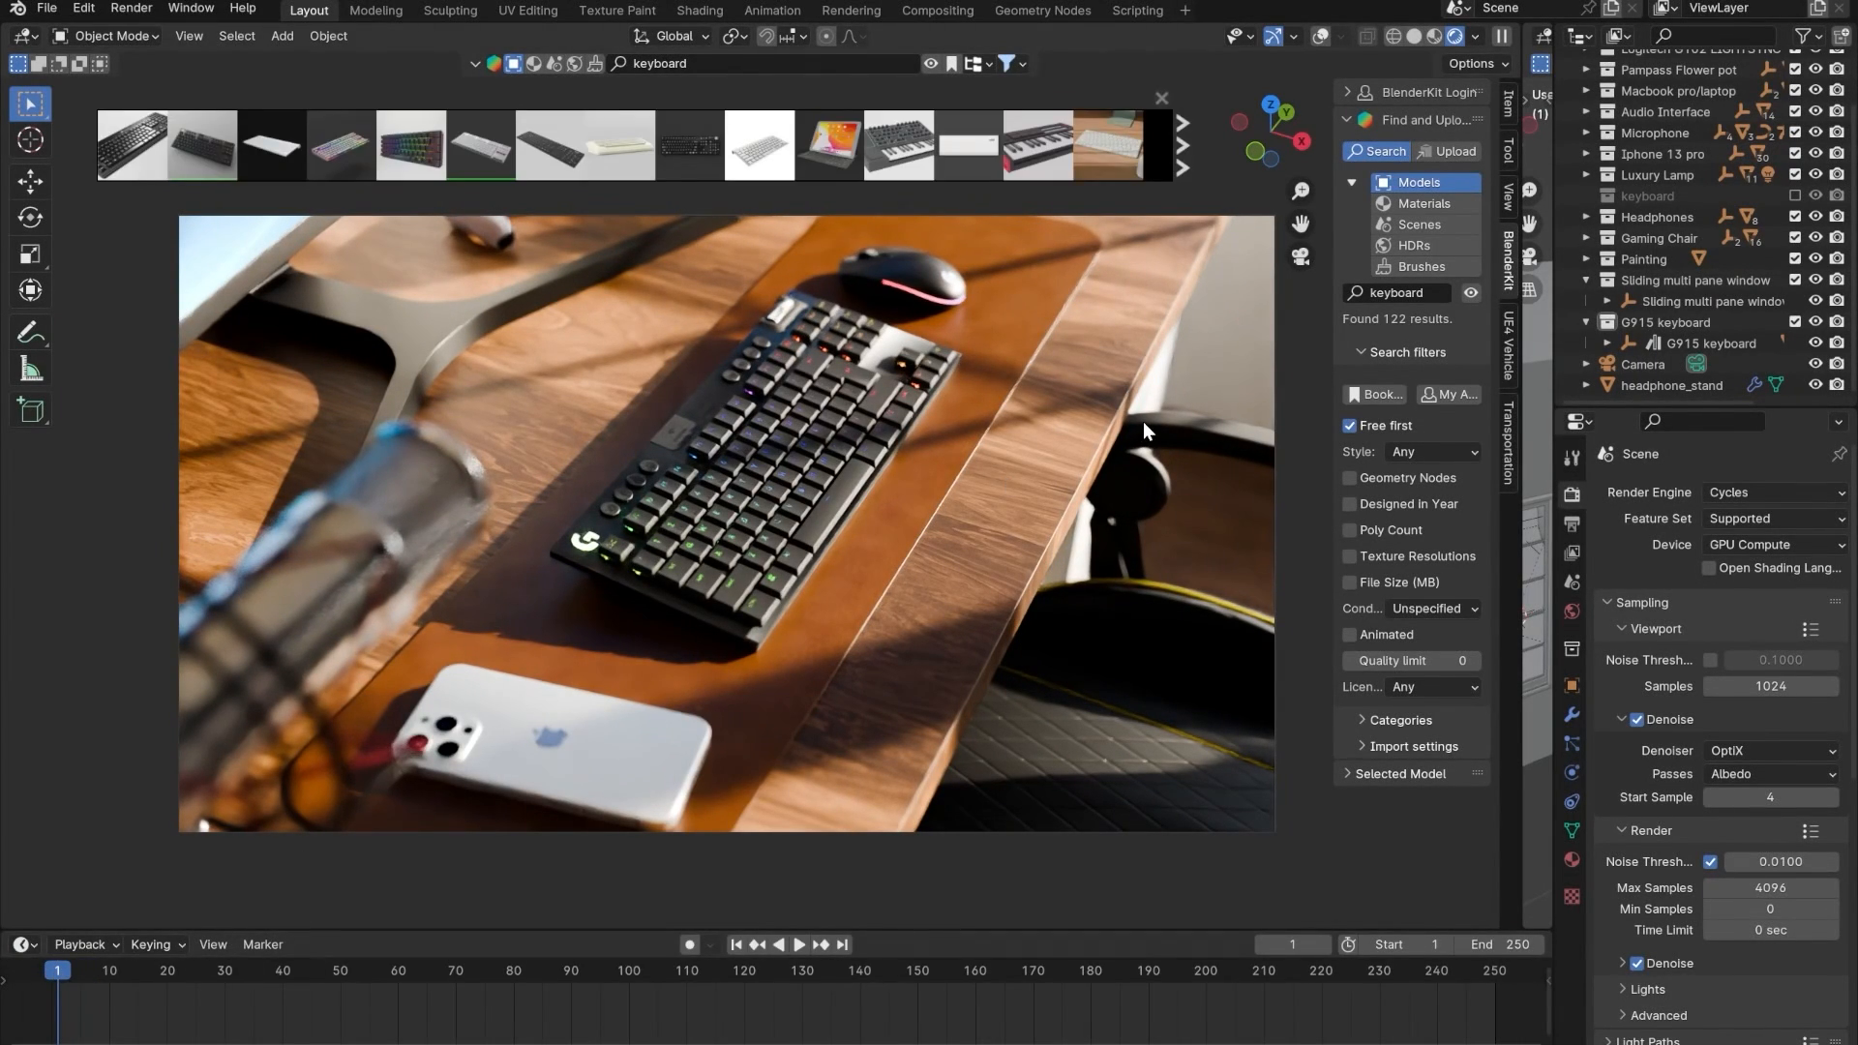
- Select the camera, frame the keyboard lengthwise with the microphone in front, and insert a Location & Rotation keyframe at frame 1
{"action": "left_click", "coordinate": [1631, 365]}
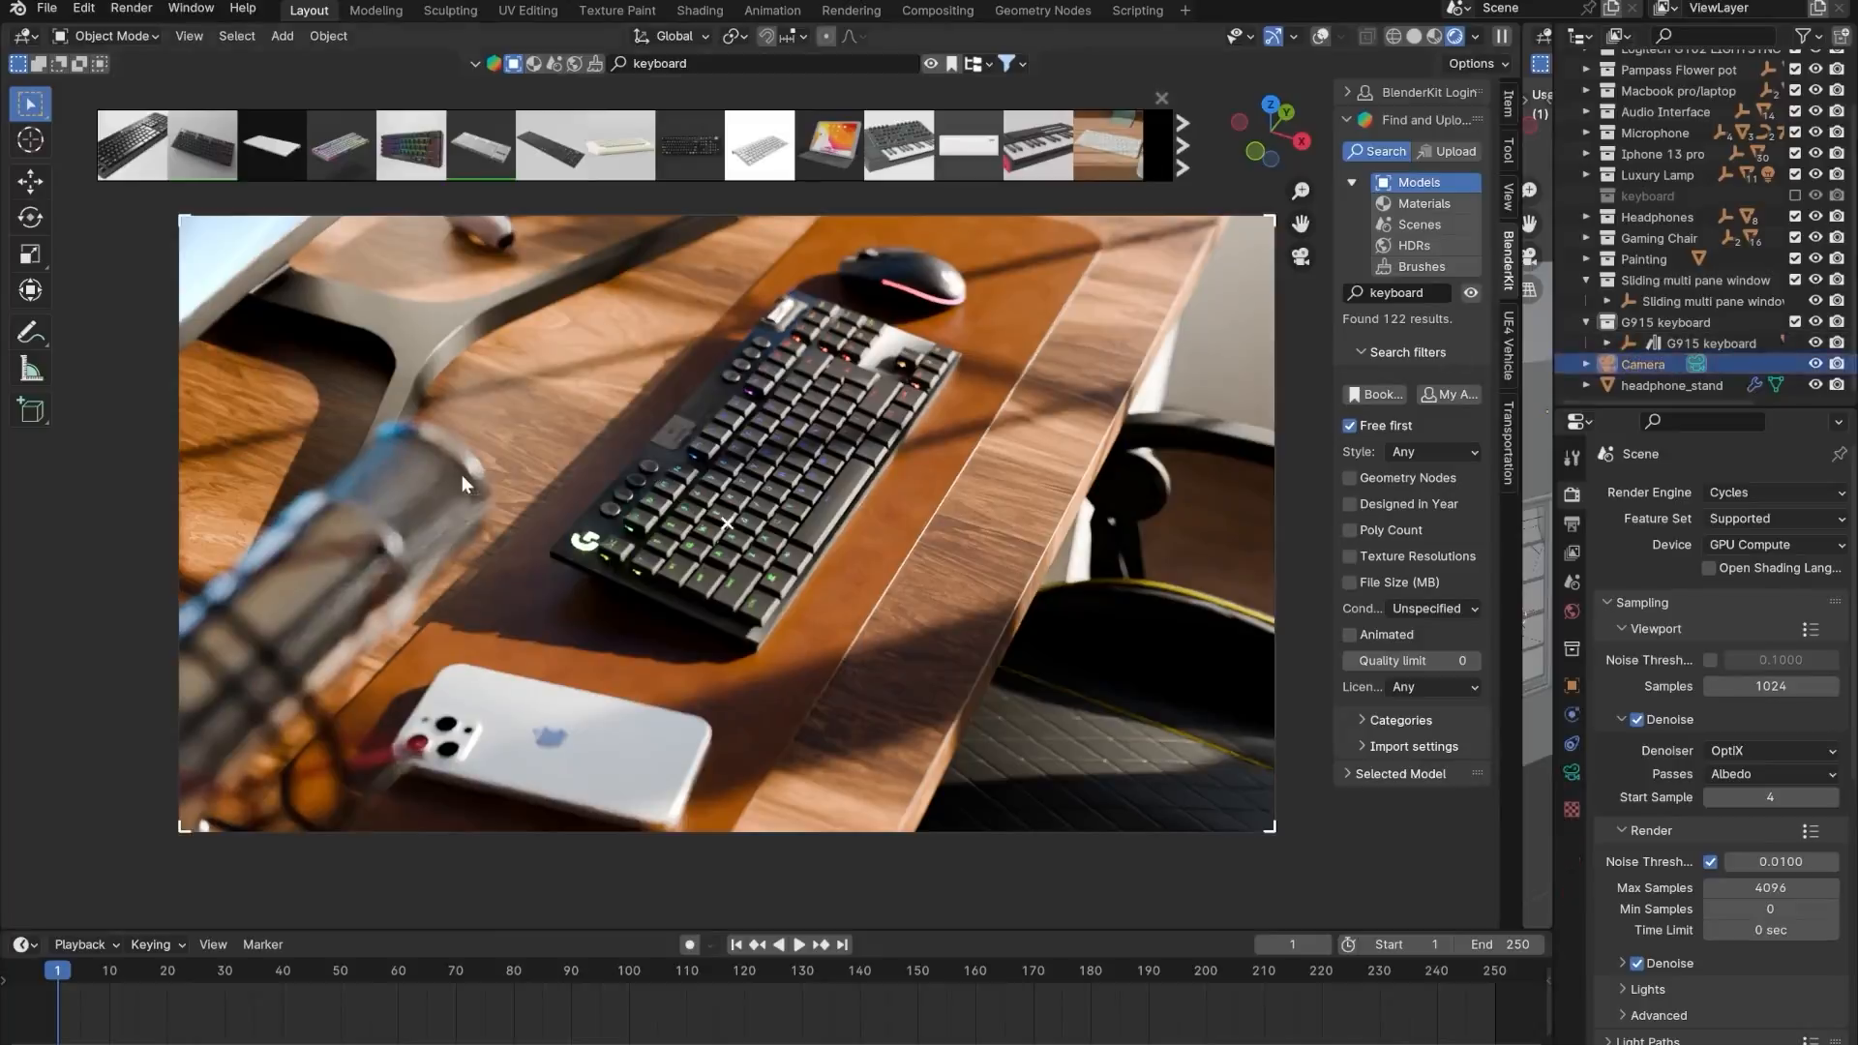
{"action": "middle_click_drag", "start_coordinate": [462, 474], "coordinate": [568, 496]}
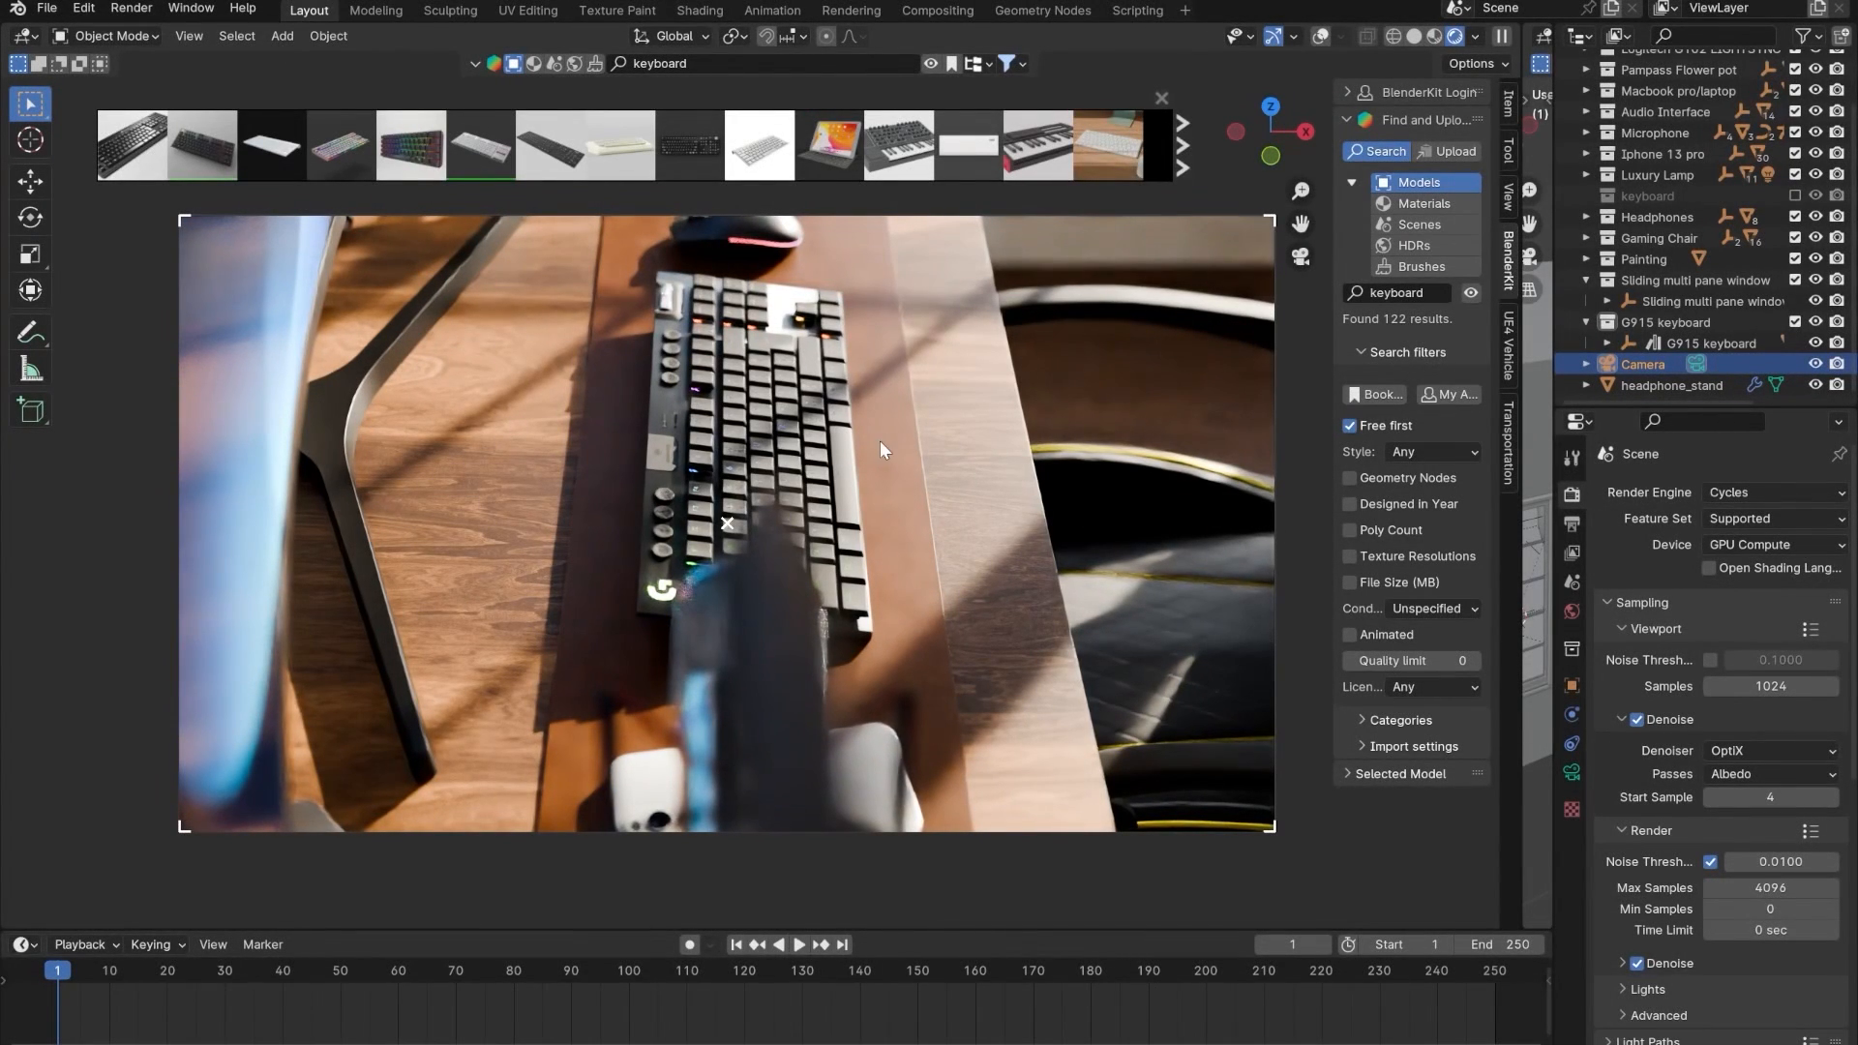
{"action": "key", "text": "i"}
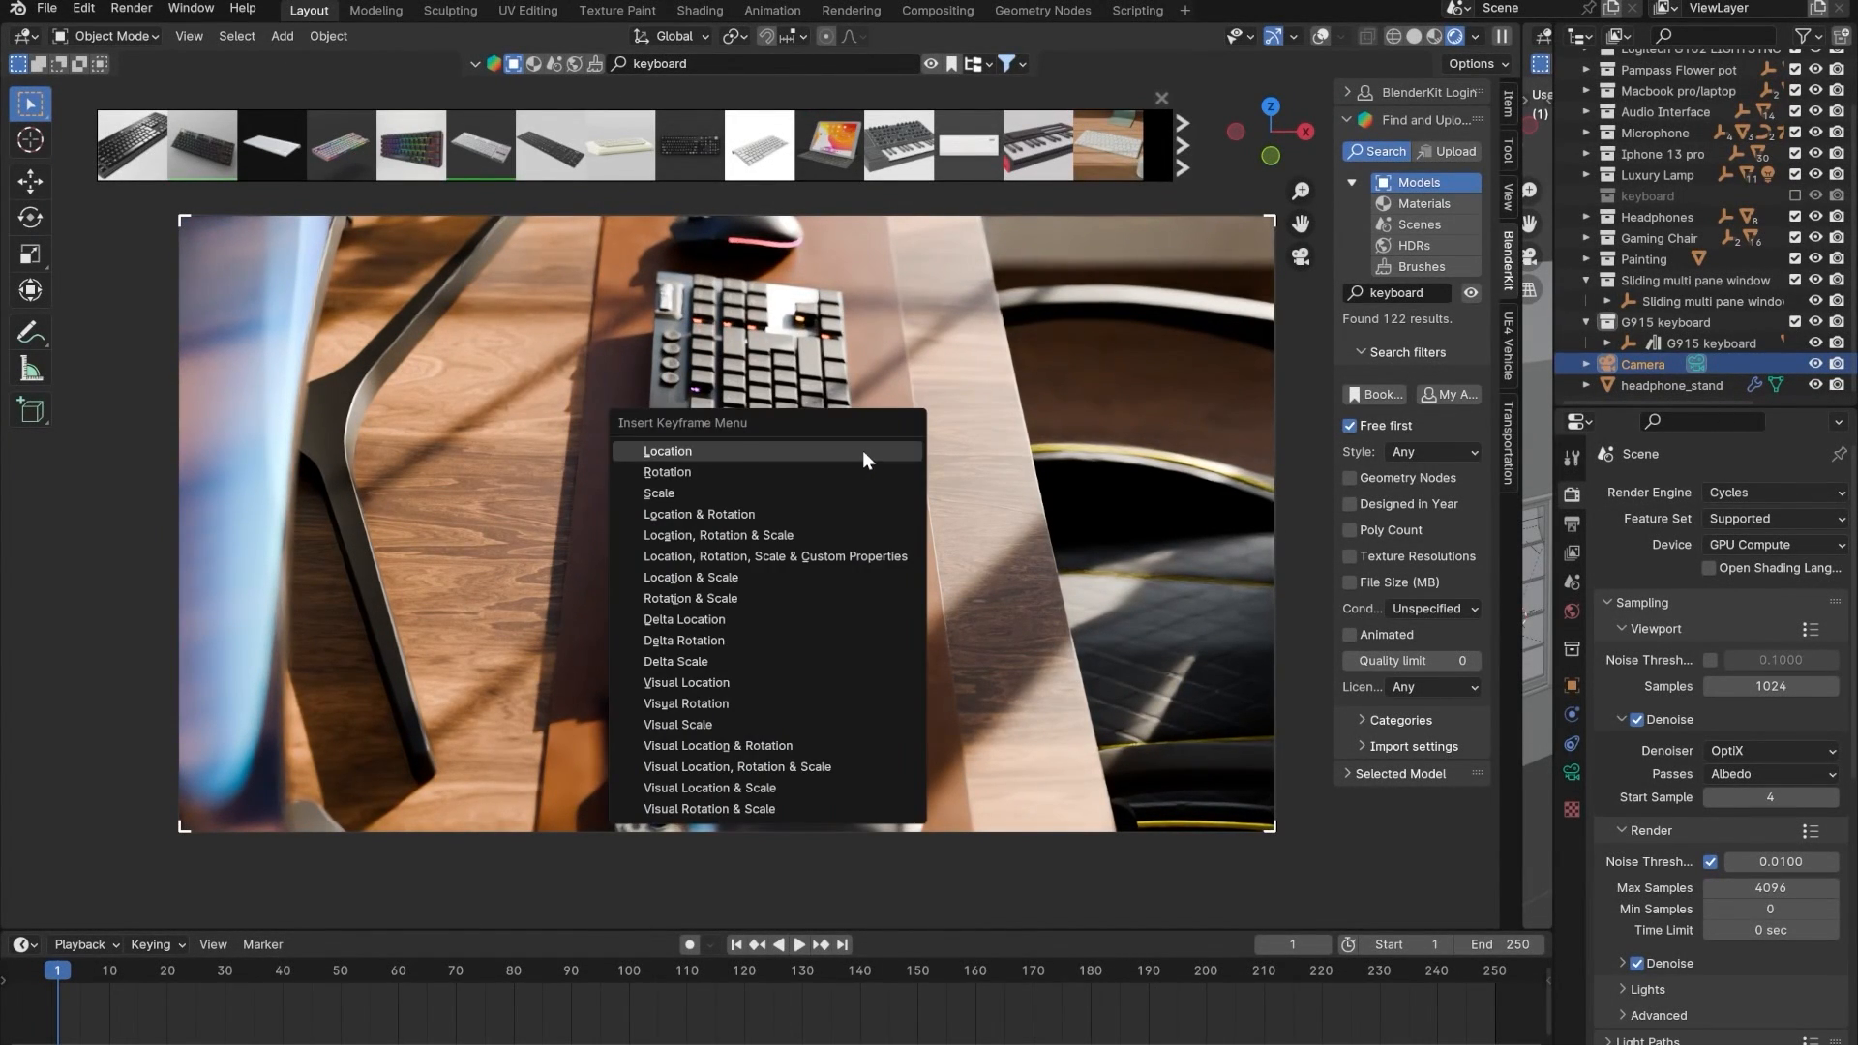
{"action": "key", "text": "i"}
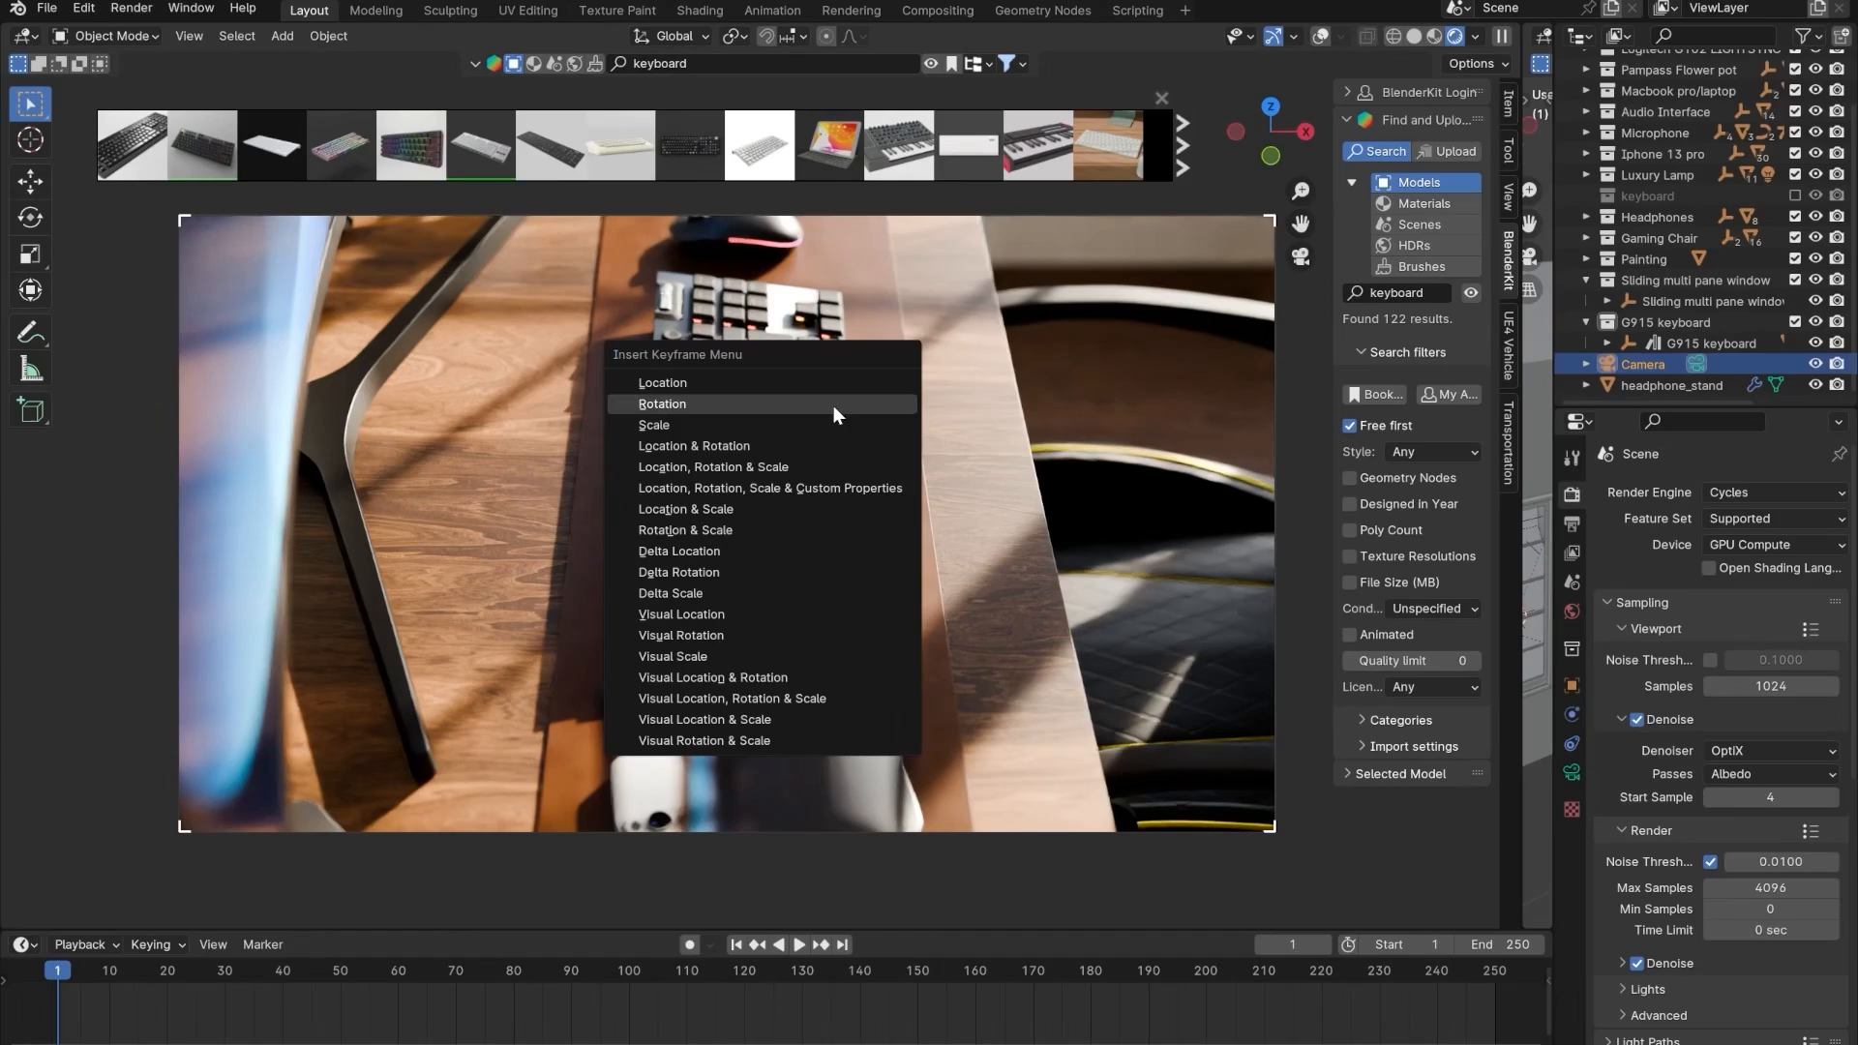
{"action": "left_click", "coordinate": [701, 447]}
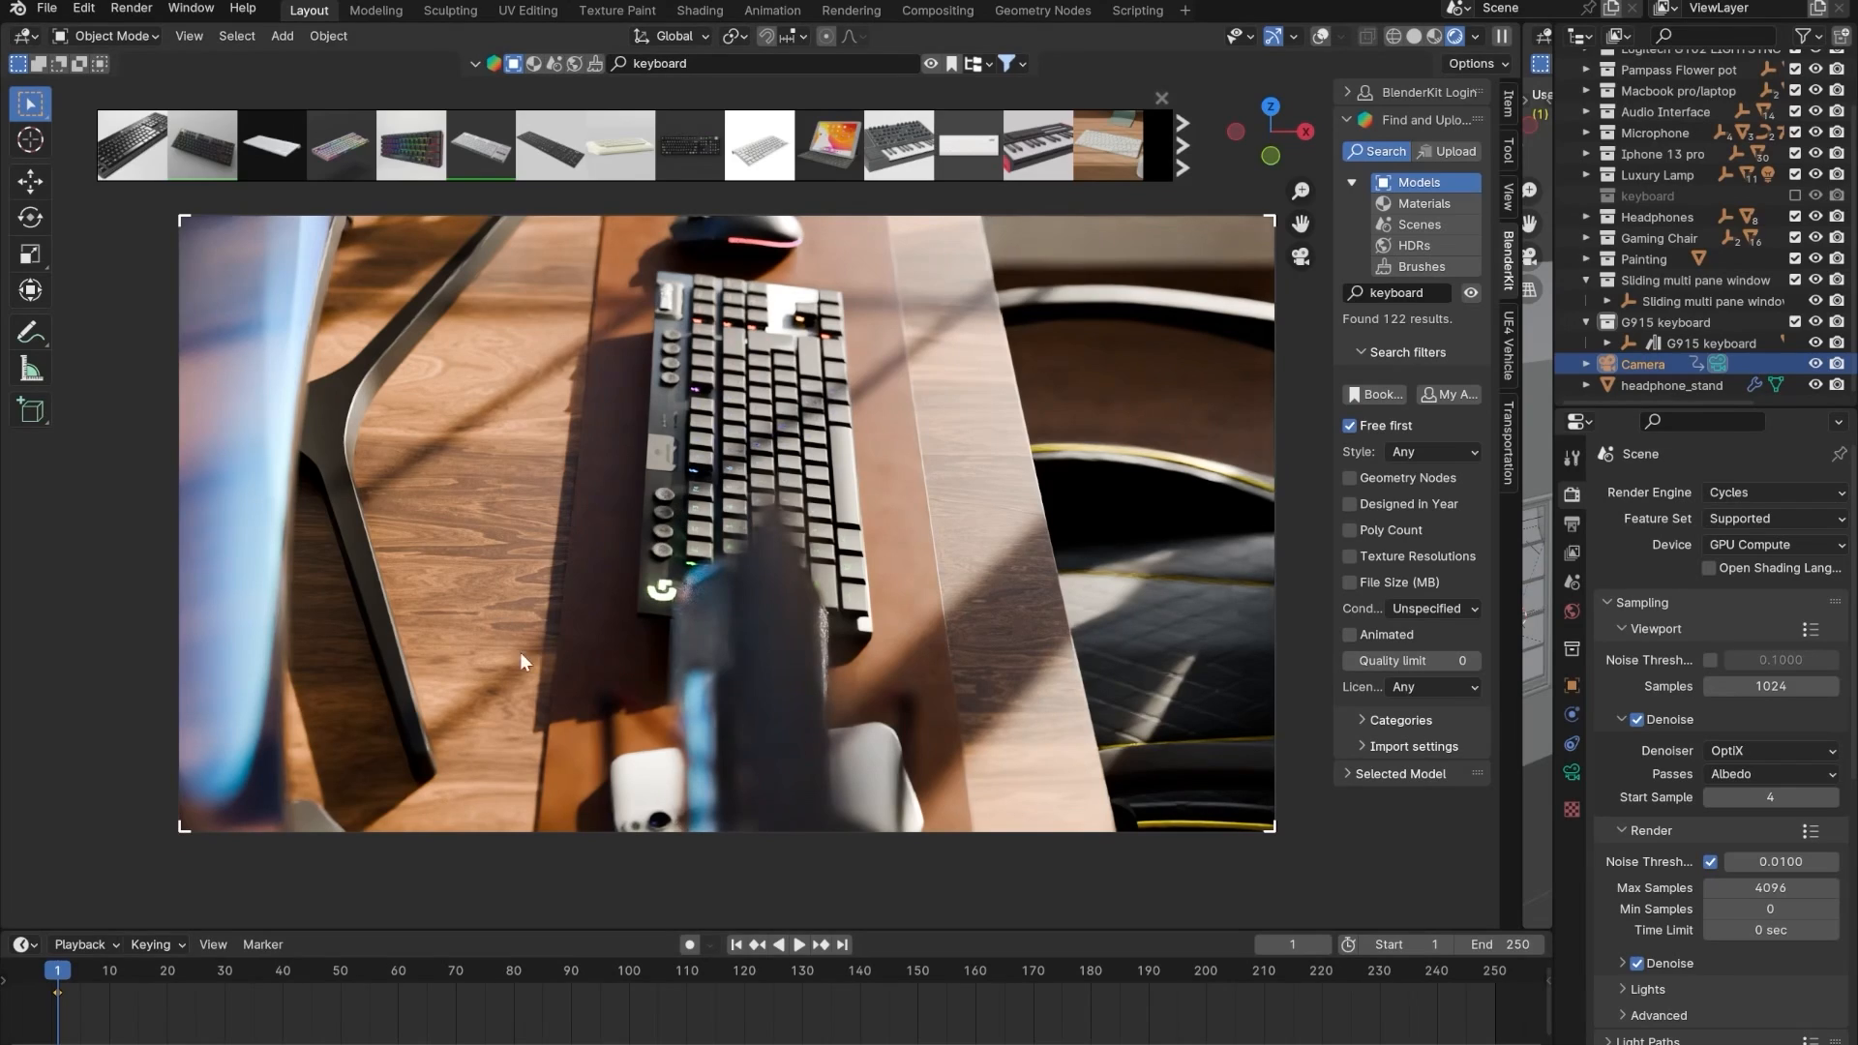
- Move the playhead to frame 90 and keep the output frame rate at 24 fps
{"action": "left_click_drag", "start_coordinate": [55, 980], "coordinate": [522, 883]}
{"action": "left_click_drag", "start_coordinate": [612, 834], "coordinate": [571, 829]}
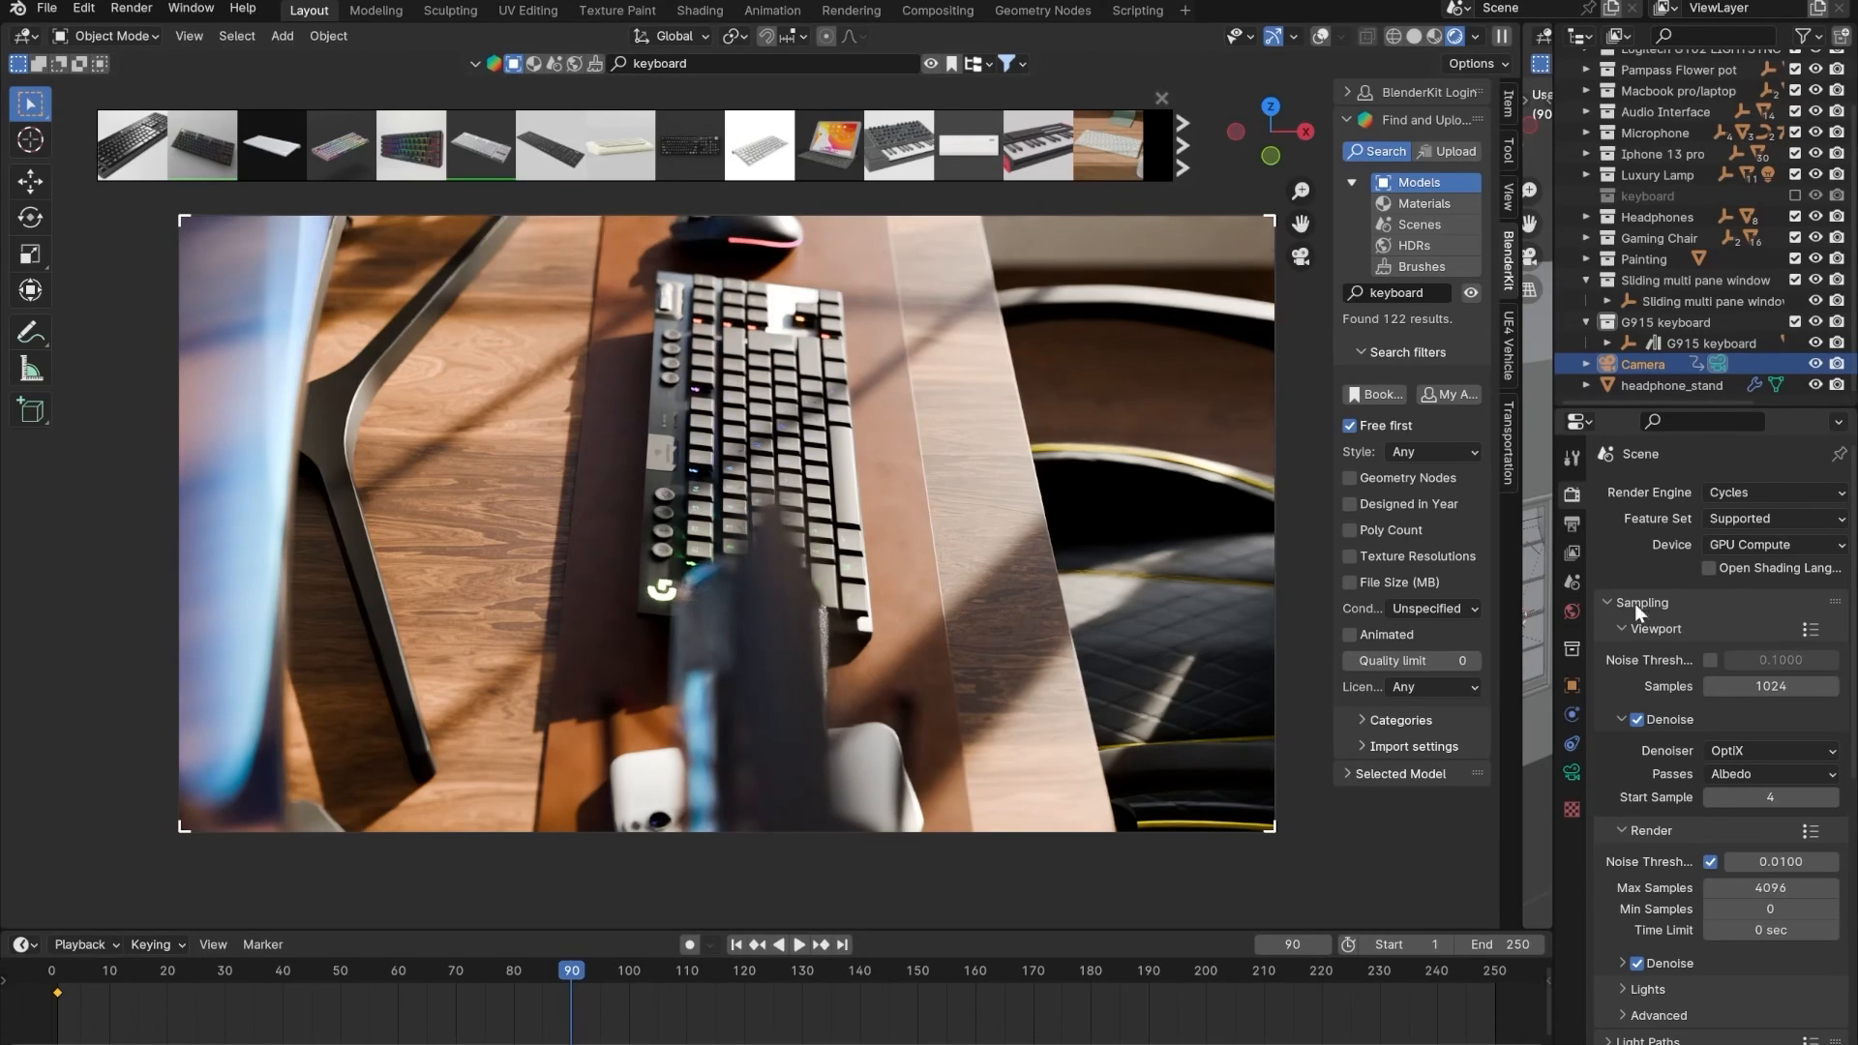
{"action": "left_click", "coordinate": [1571, 522]}
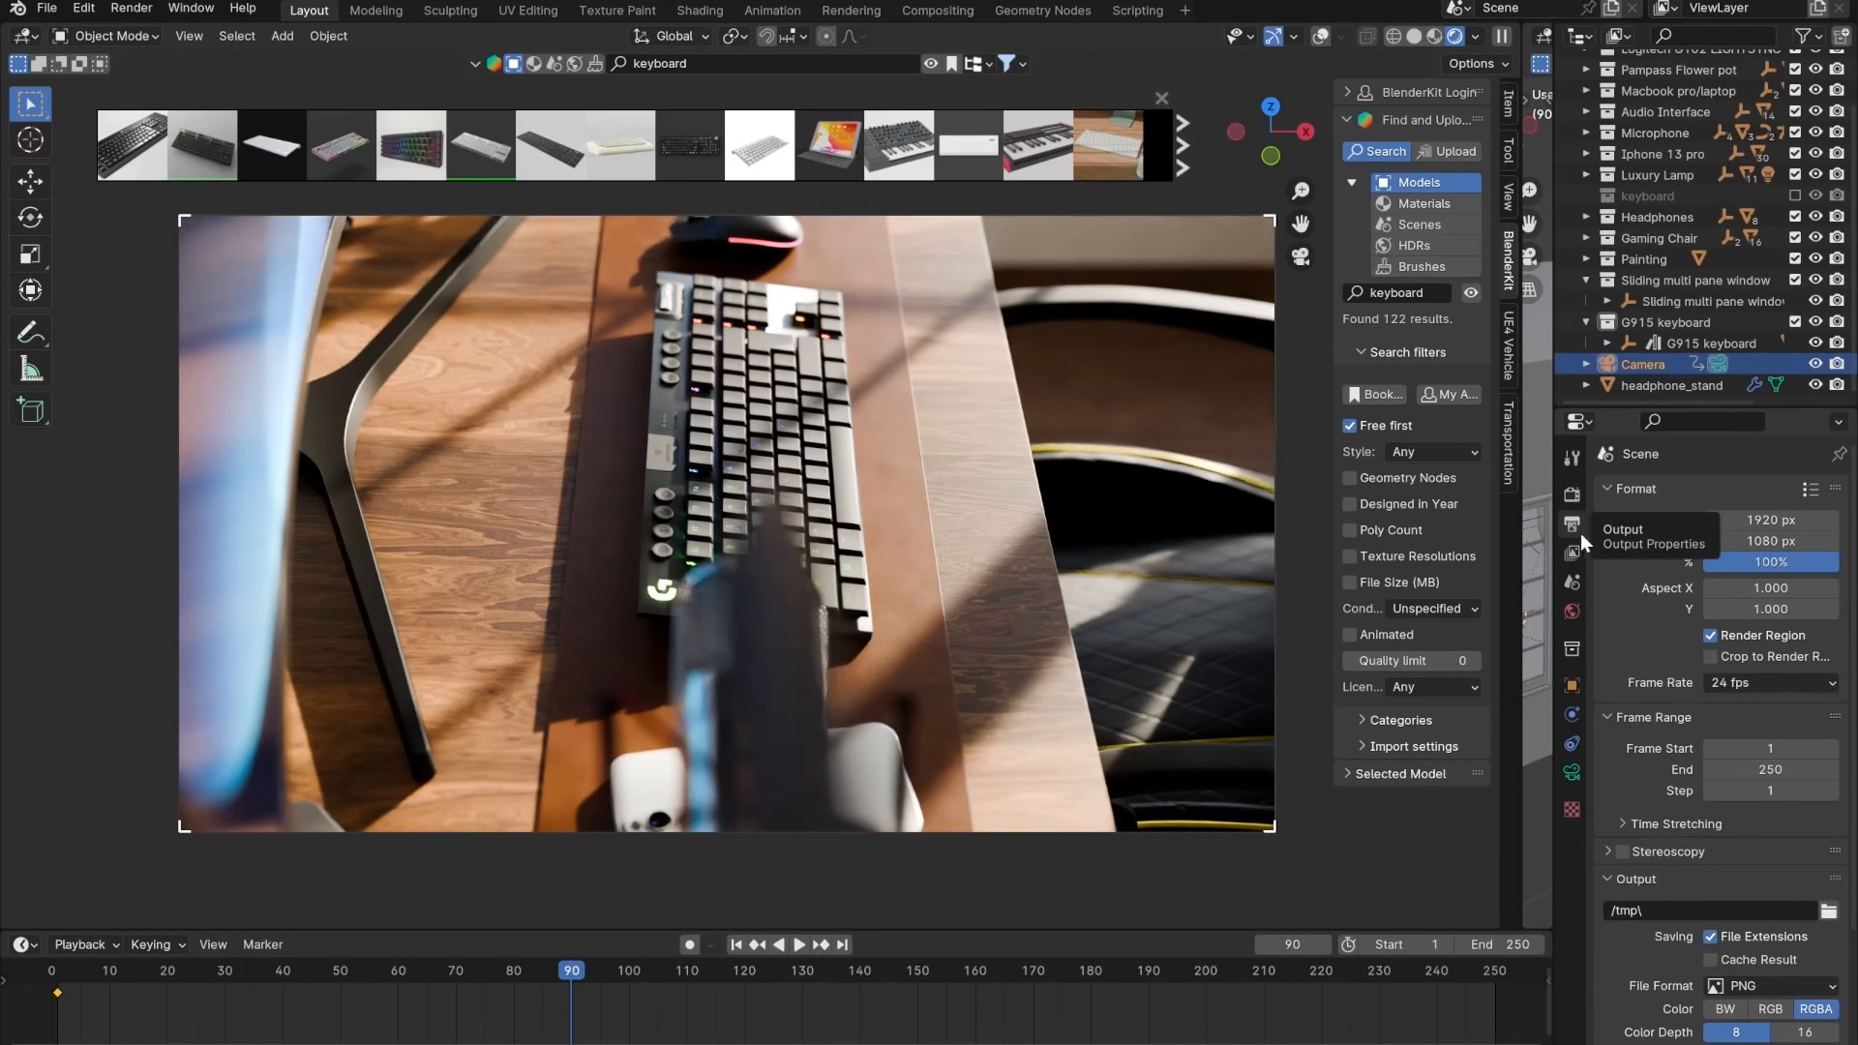
{"action": "left_click", "coordinate": [1745, 684]}
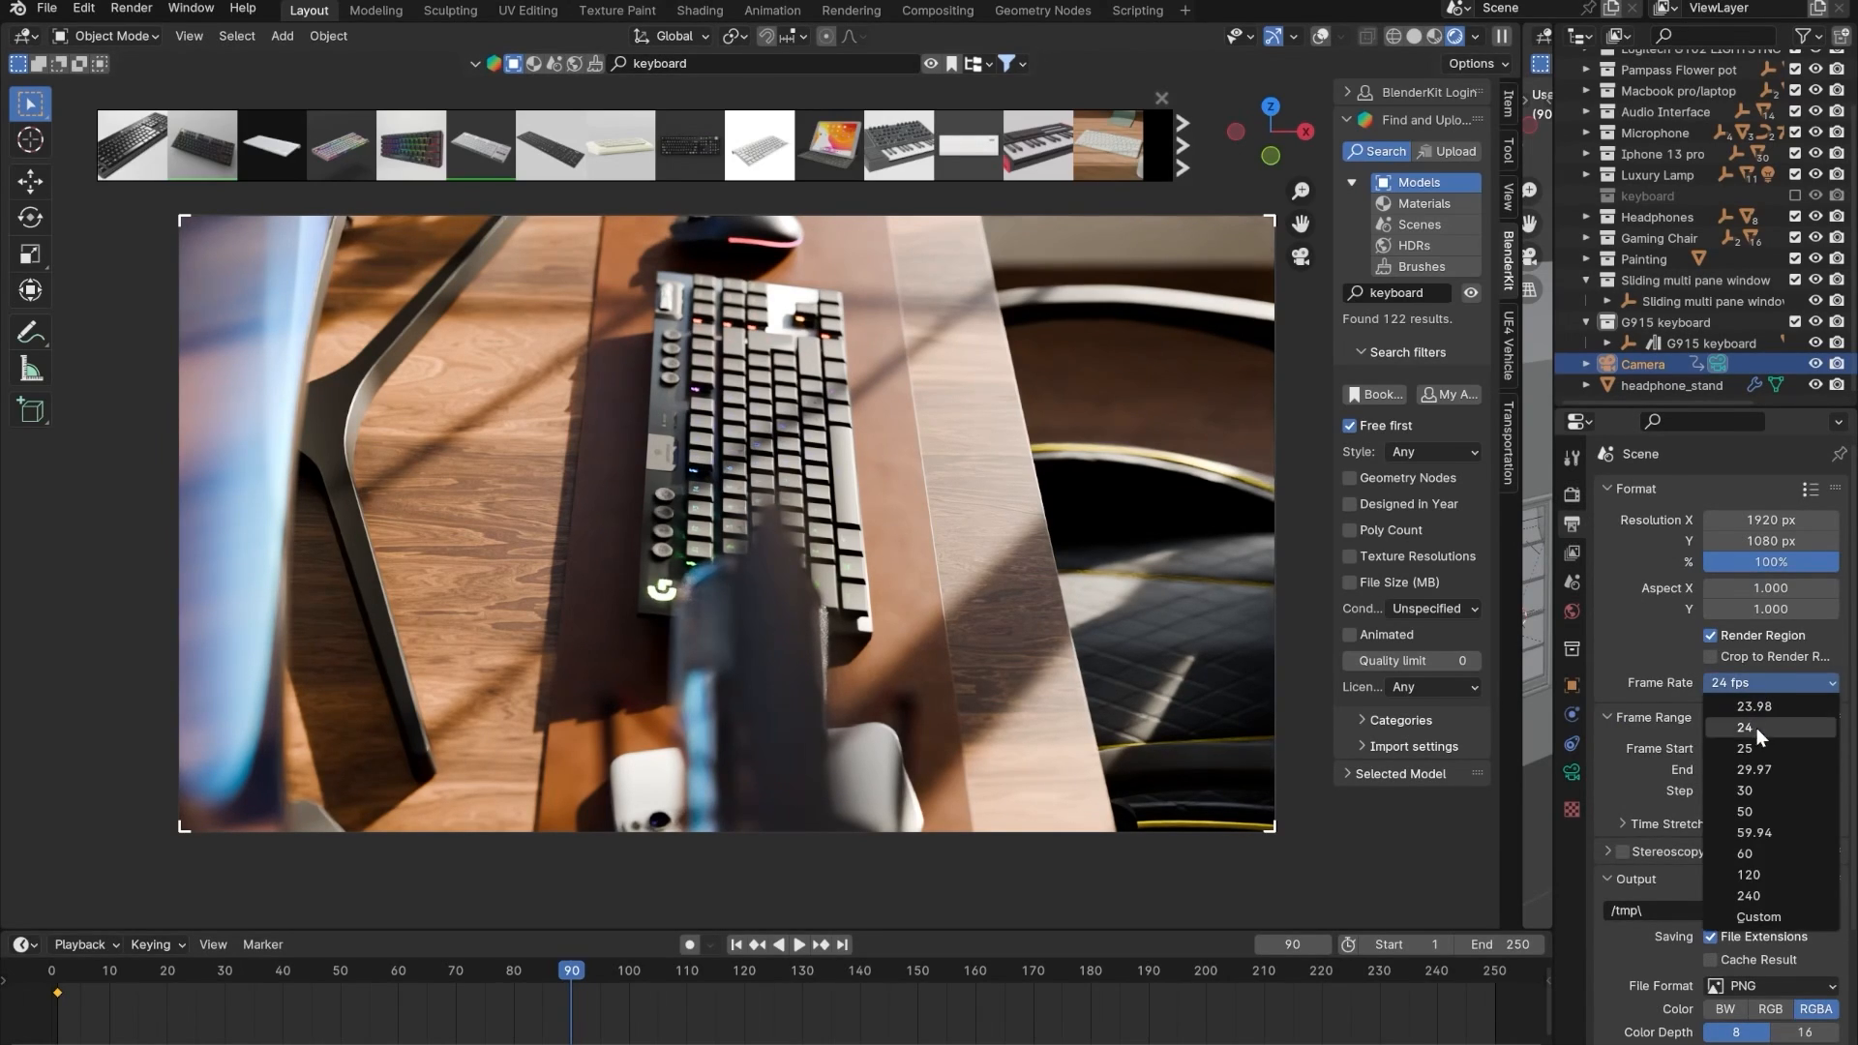
{"action": "left_click", "coordinate": [1756, 730]}
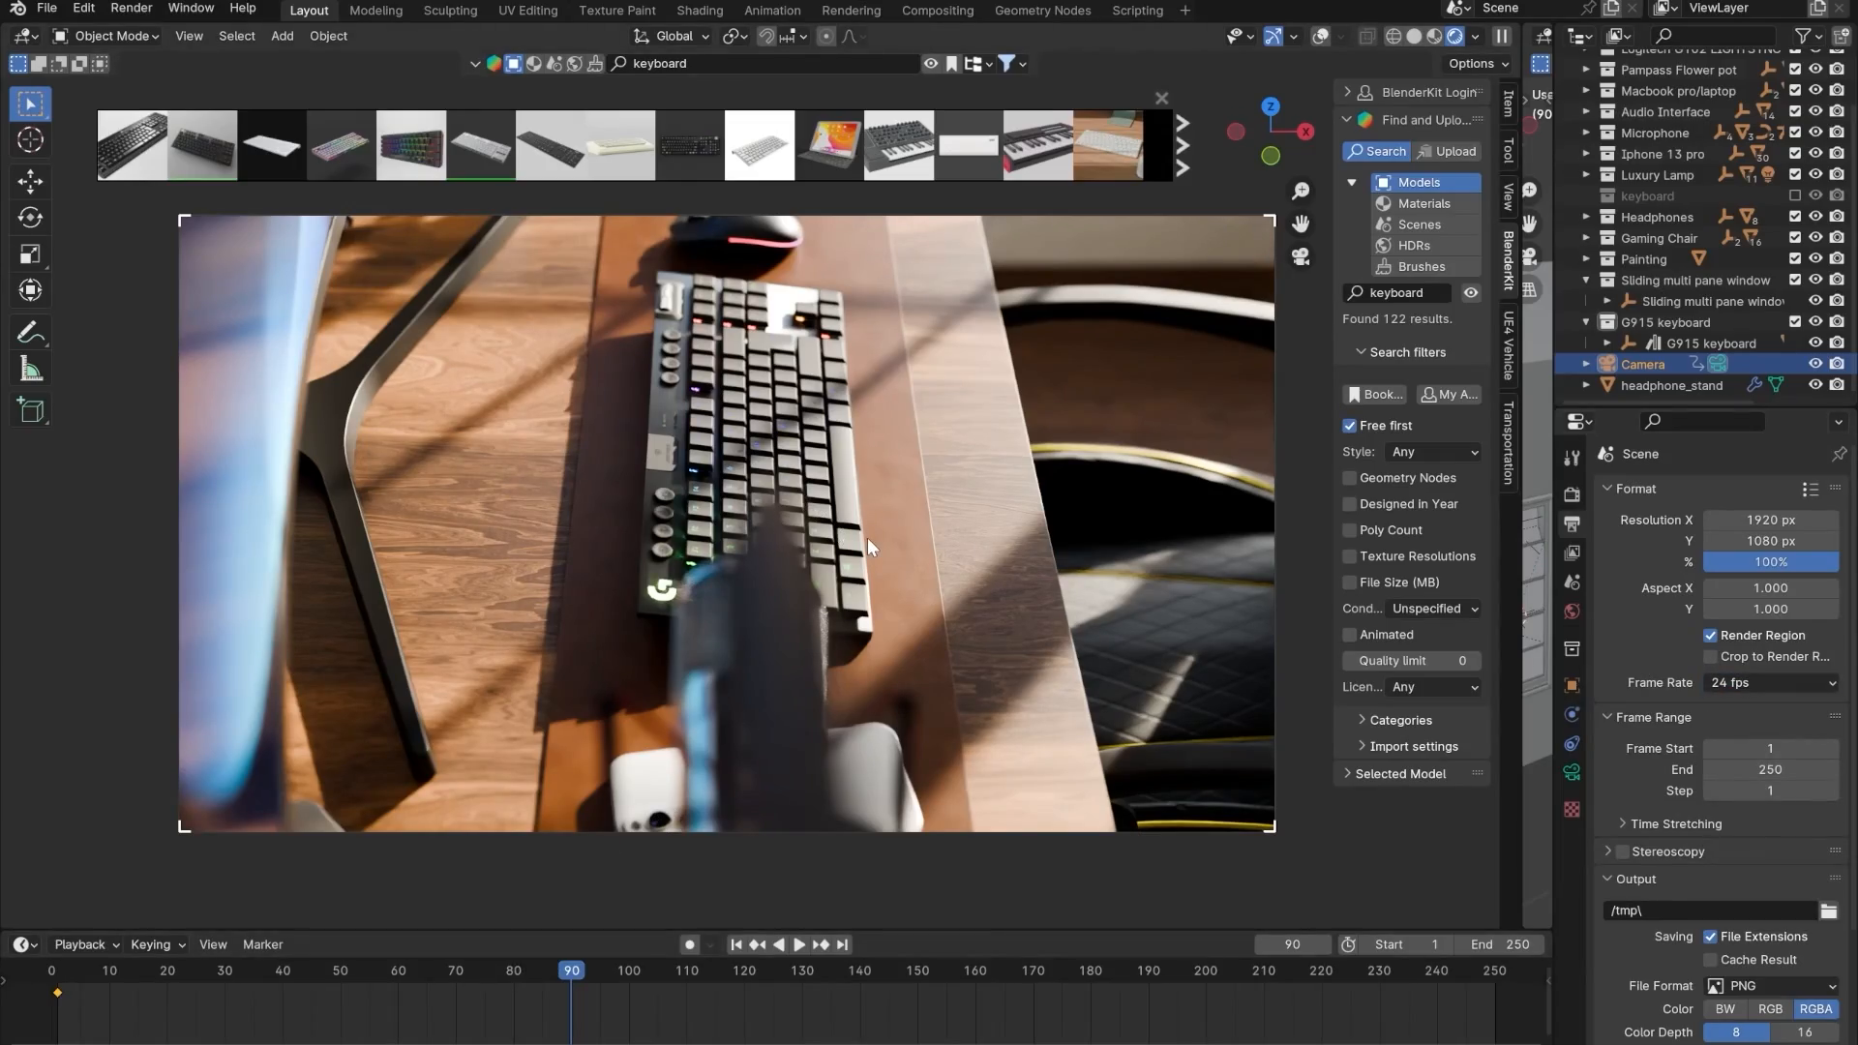
- Orbit the camera to a diagonal keyboard view with the phone, mouse and controller in frame, and insert its location and rotation keyframe at frame 90
{"action": "middle_click_drag", "start_coordinate": [868, 538], "coordinate": [900, 567]}
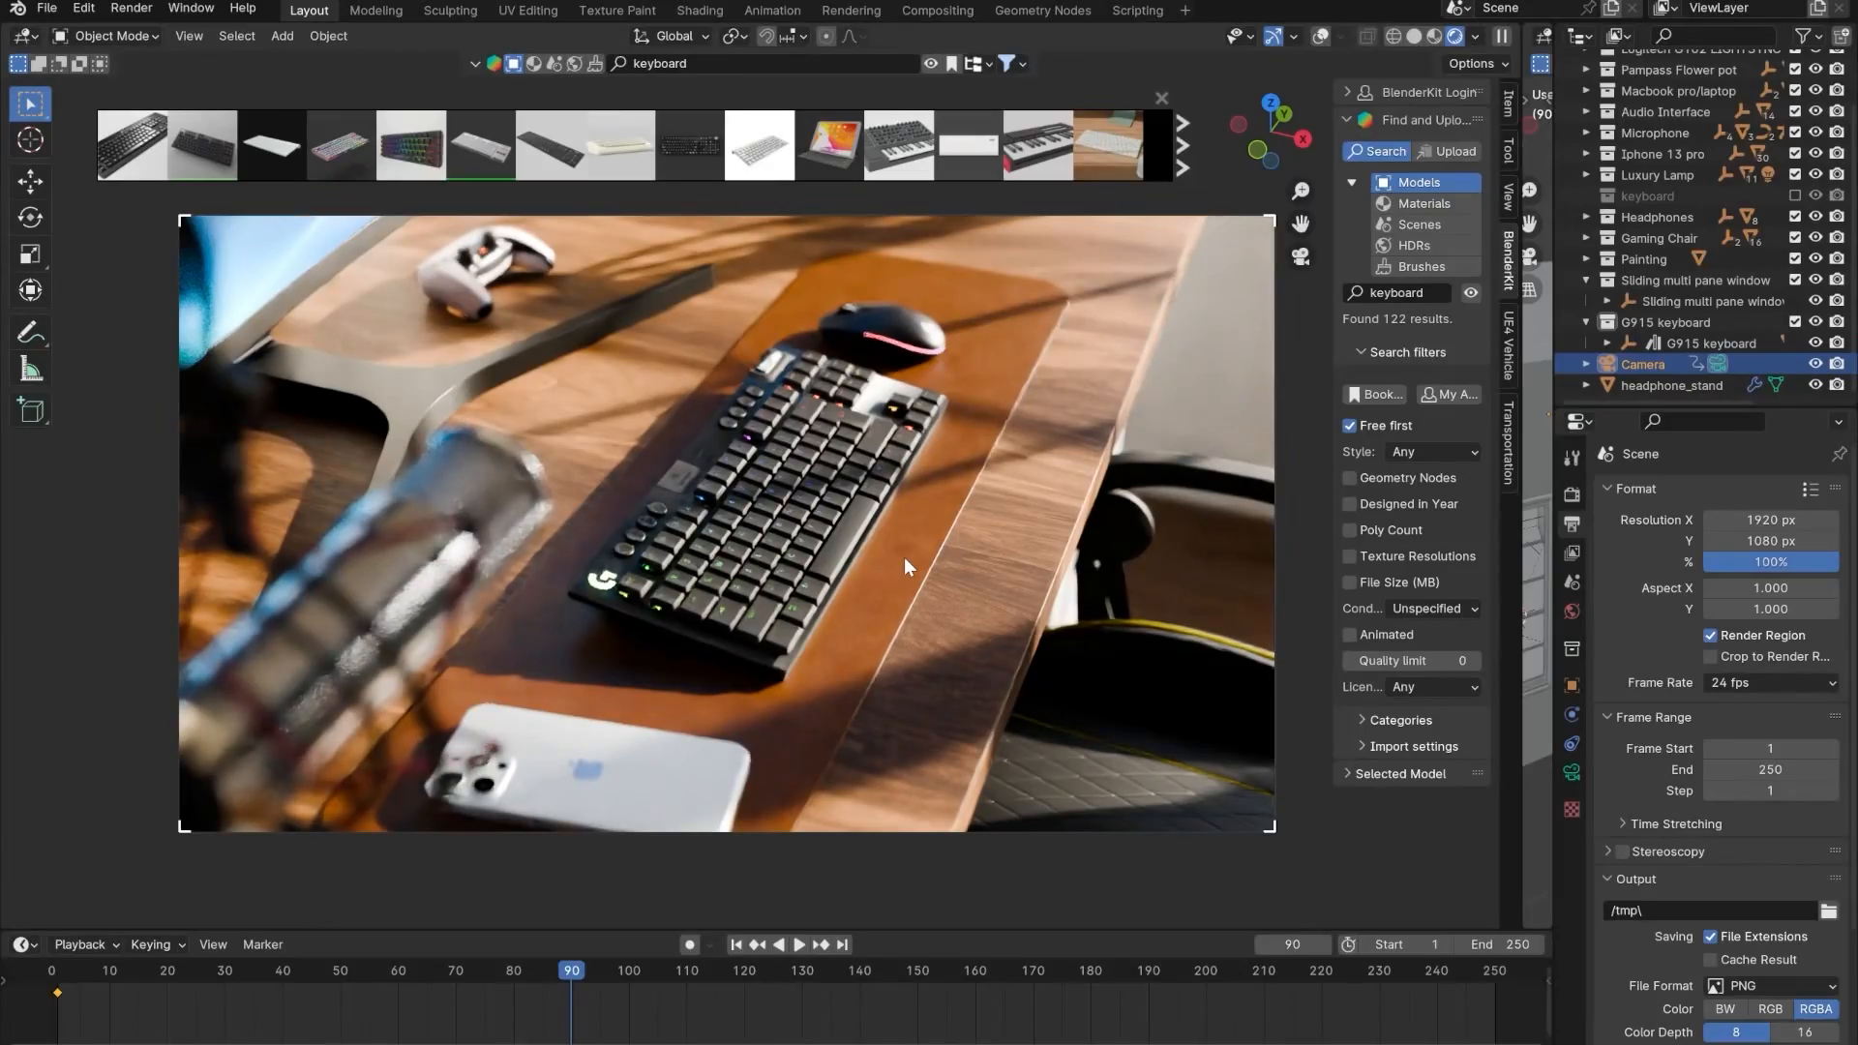
{"action": "key", "text": "i"}
{"action": "left_click", "coordinate": [842, 507]}
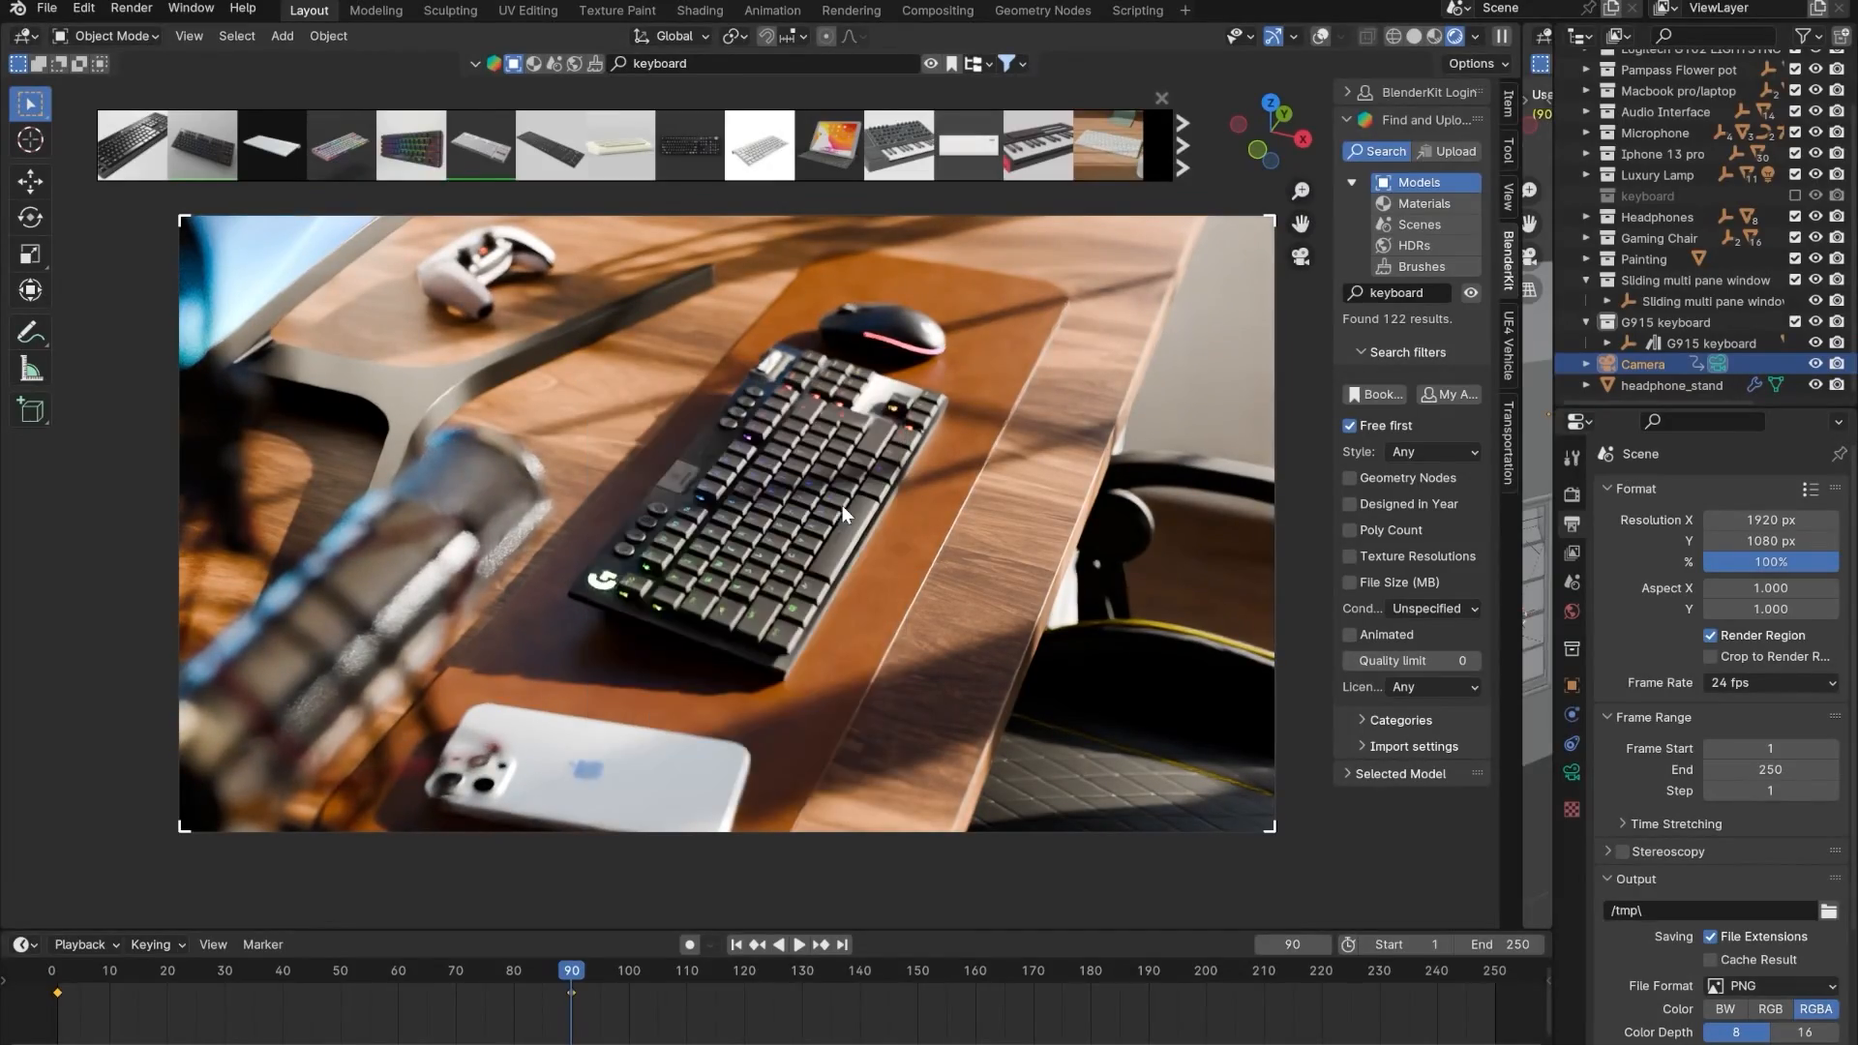
- Play back the camera move in rendered view and replay it from the start in solid shading
{"action": "left_click_drag", "start_coordinate": [575, 977], "coordinate": [135, 937]}
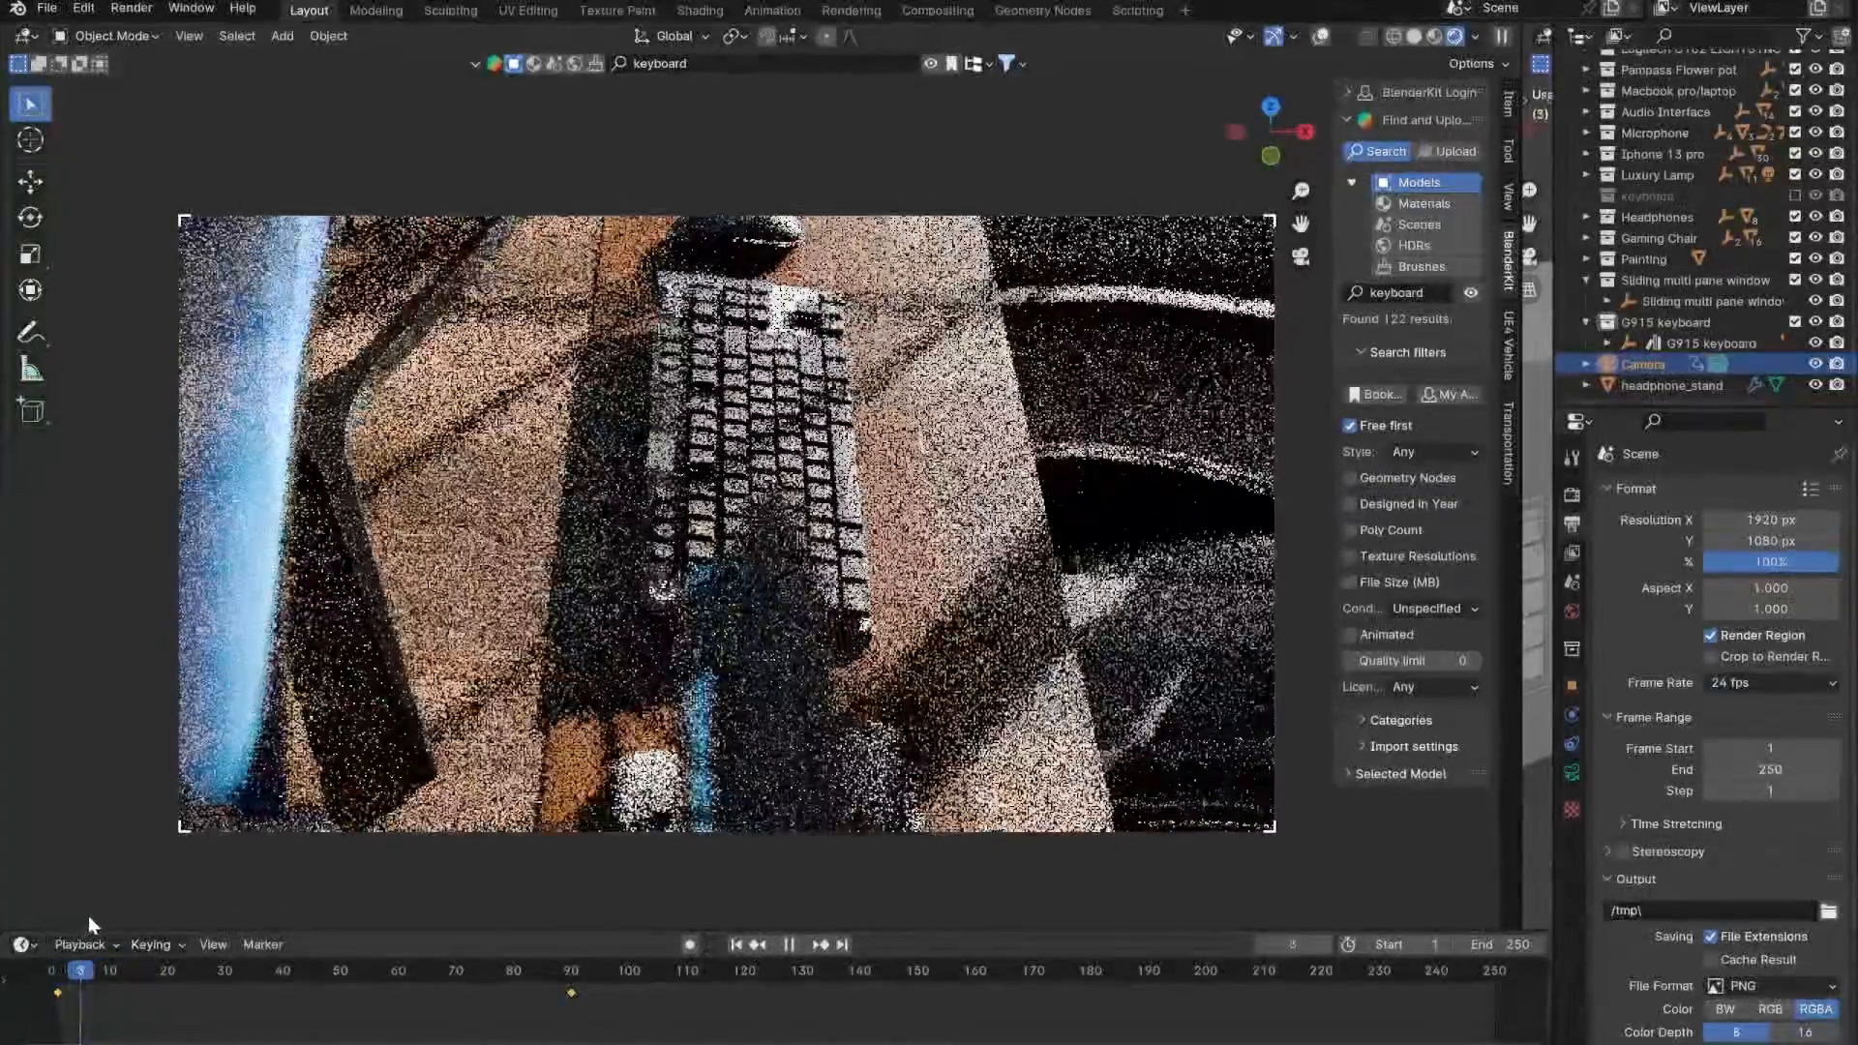
{"action": "key", "text": "space"}
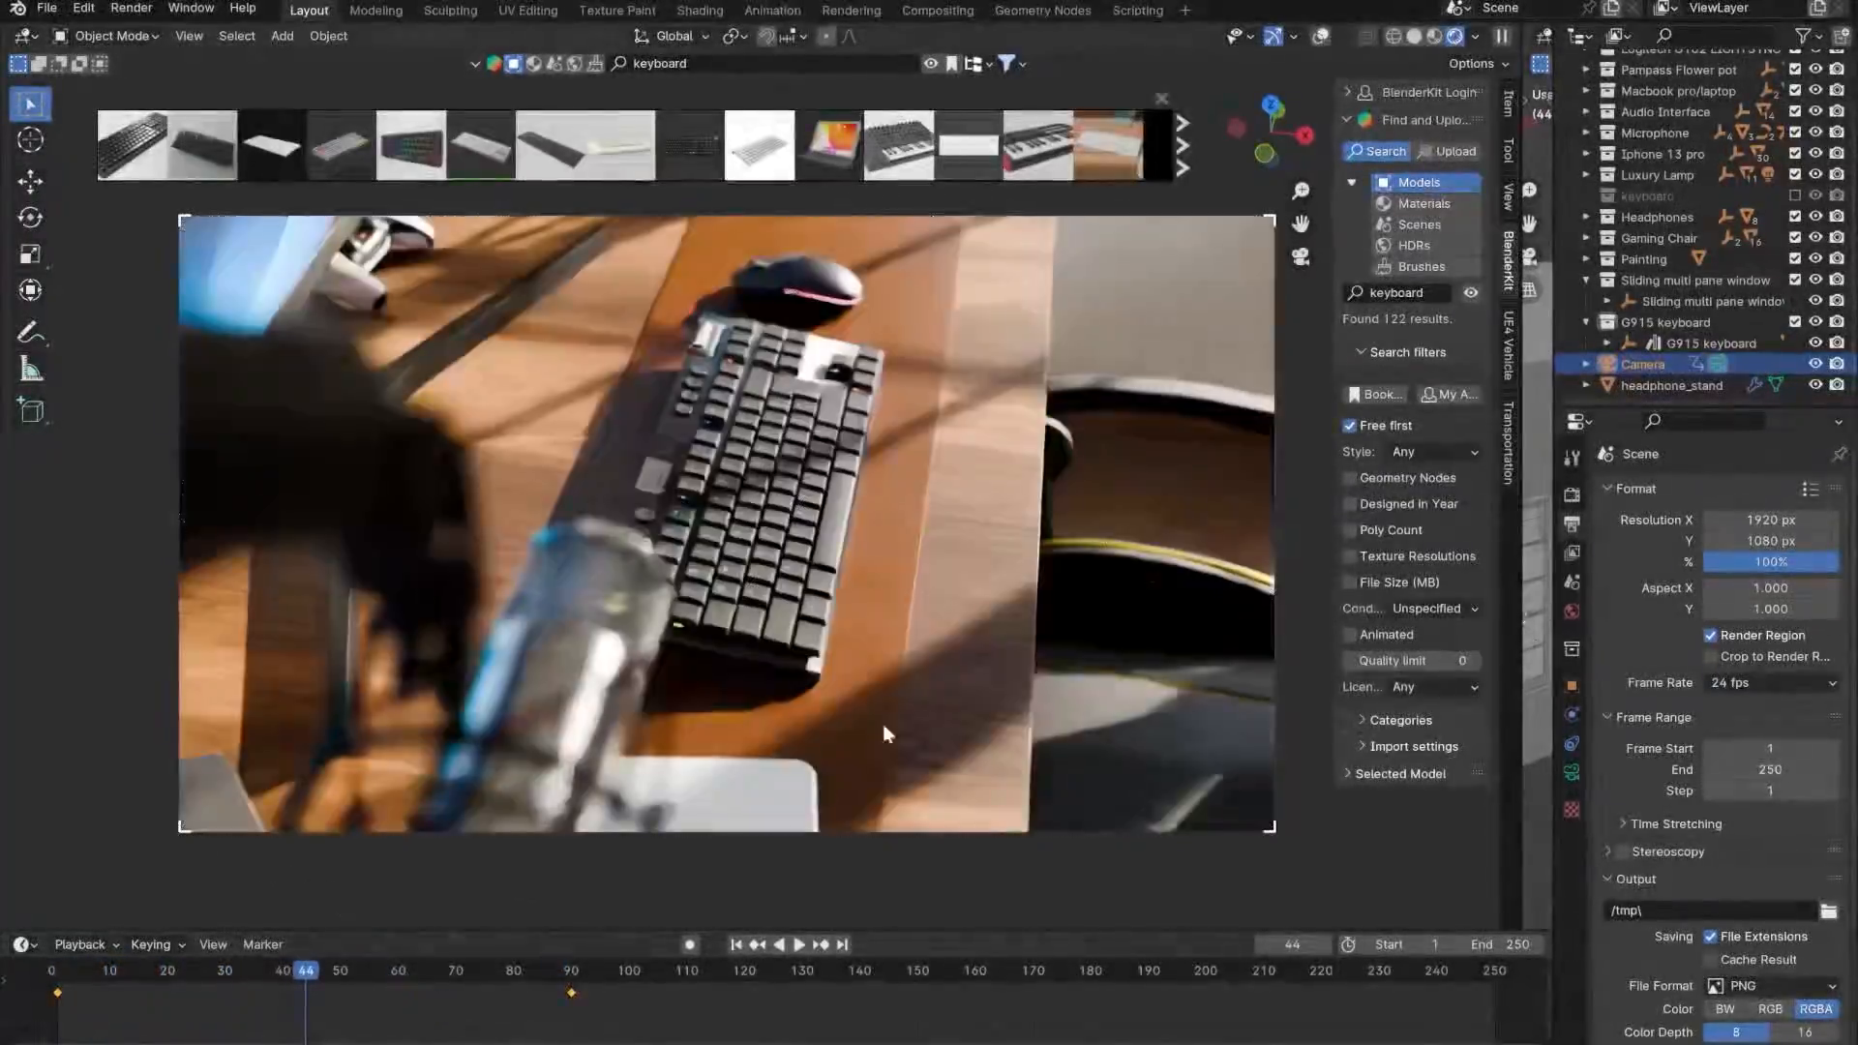
{"action": "left_click", "coordinate": [1416, 39]}
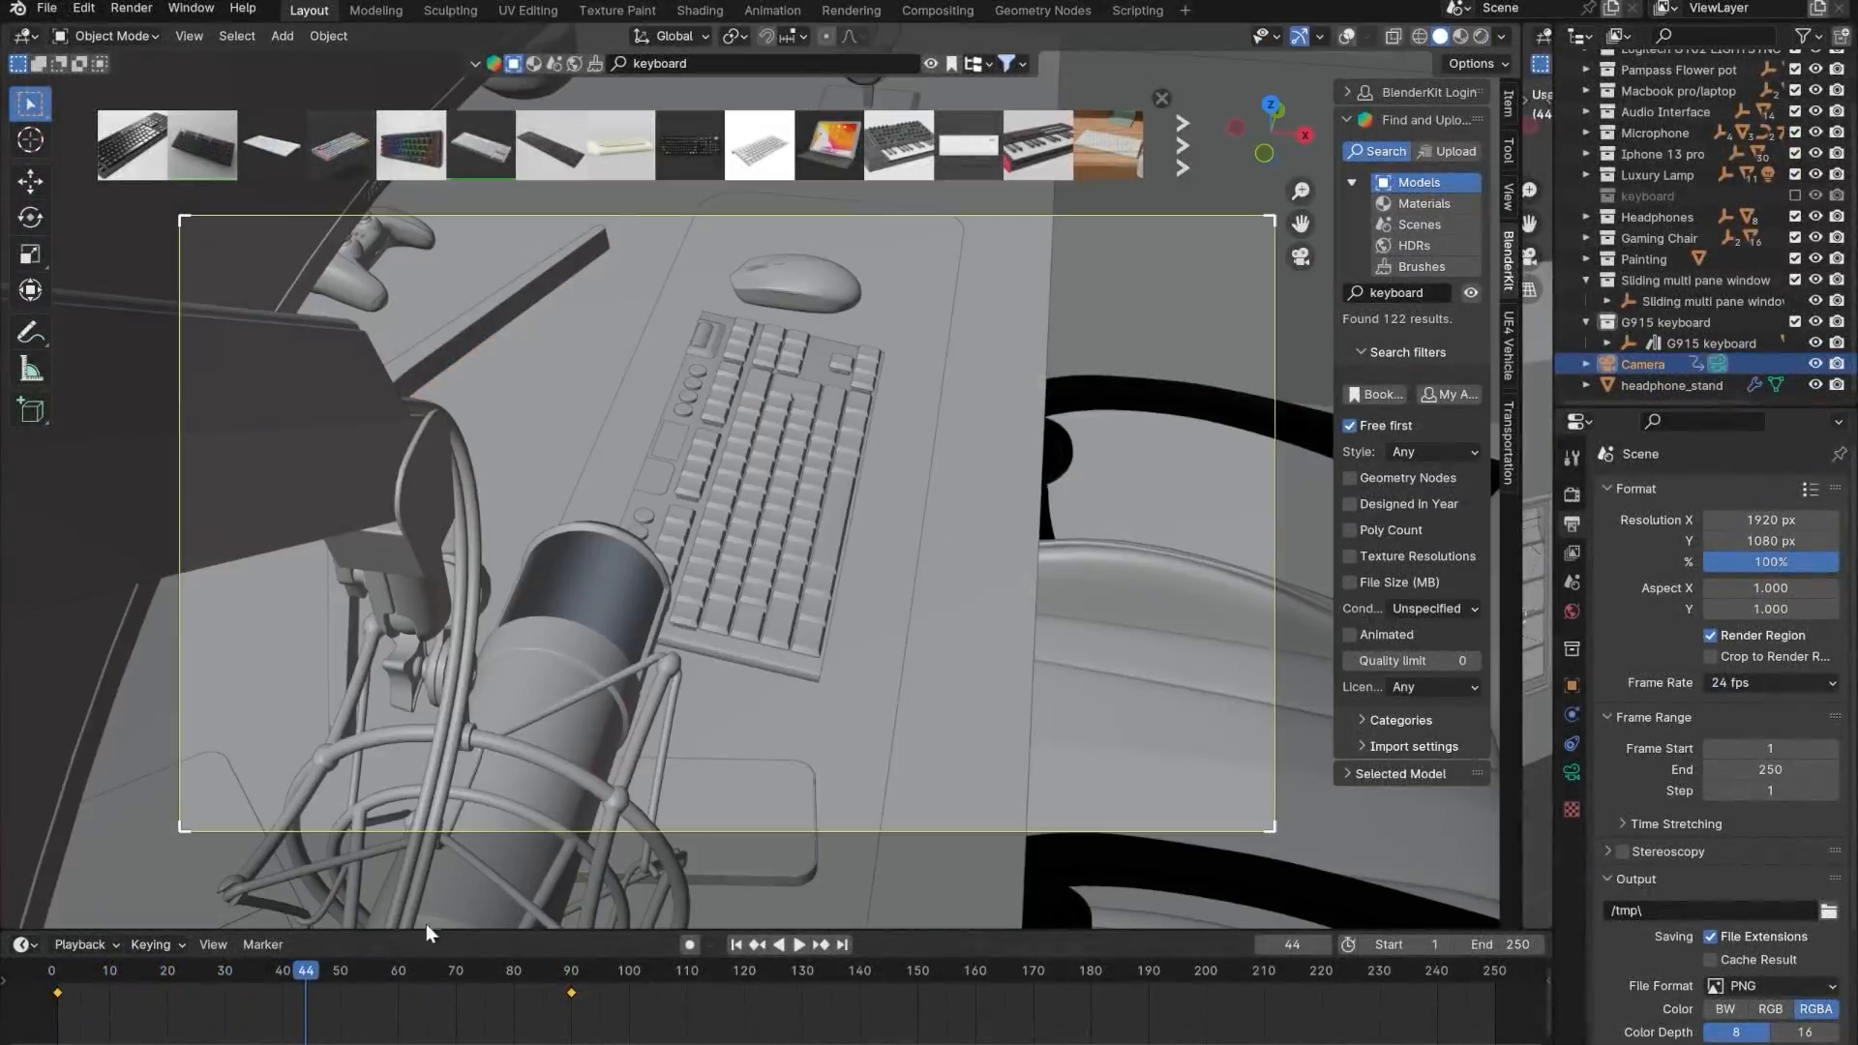
{"action": "key", "text": "space"}
{"action": "left_click", "coordinate": [60, 973]}
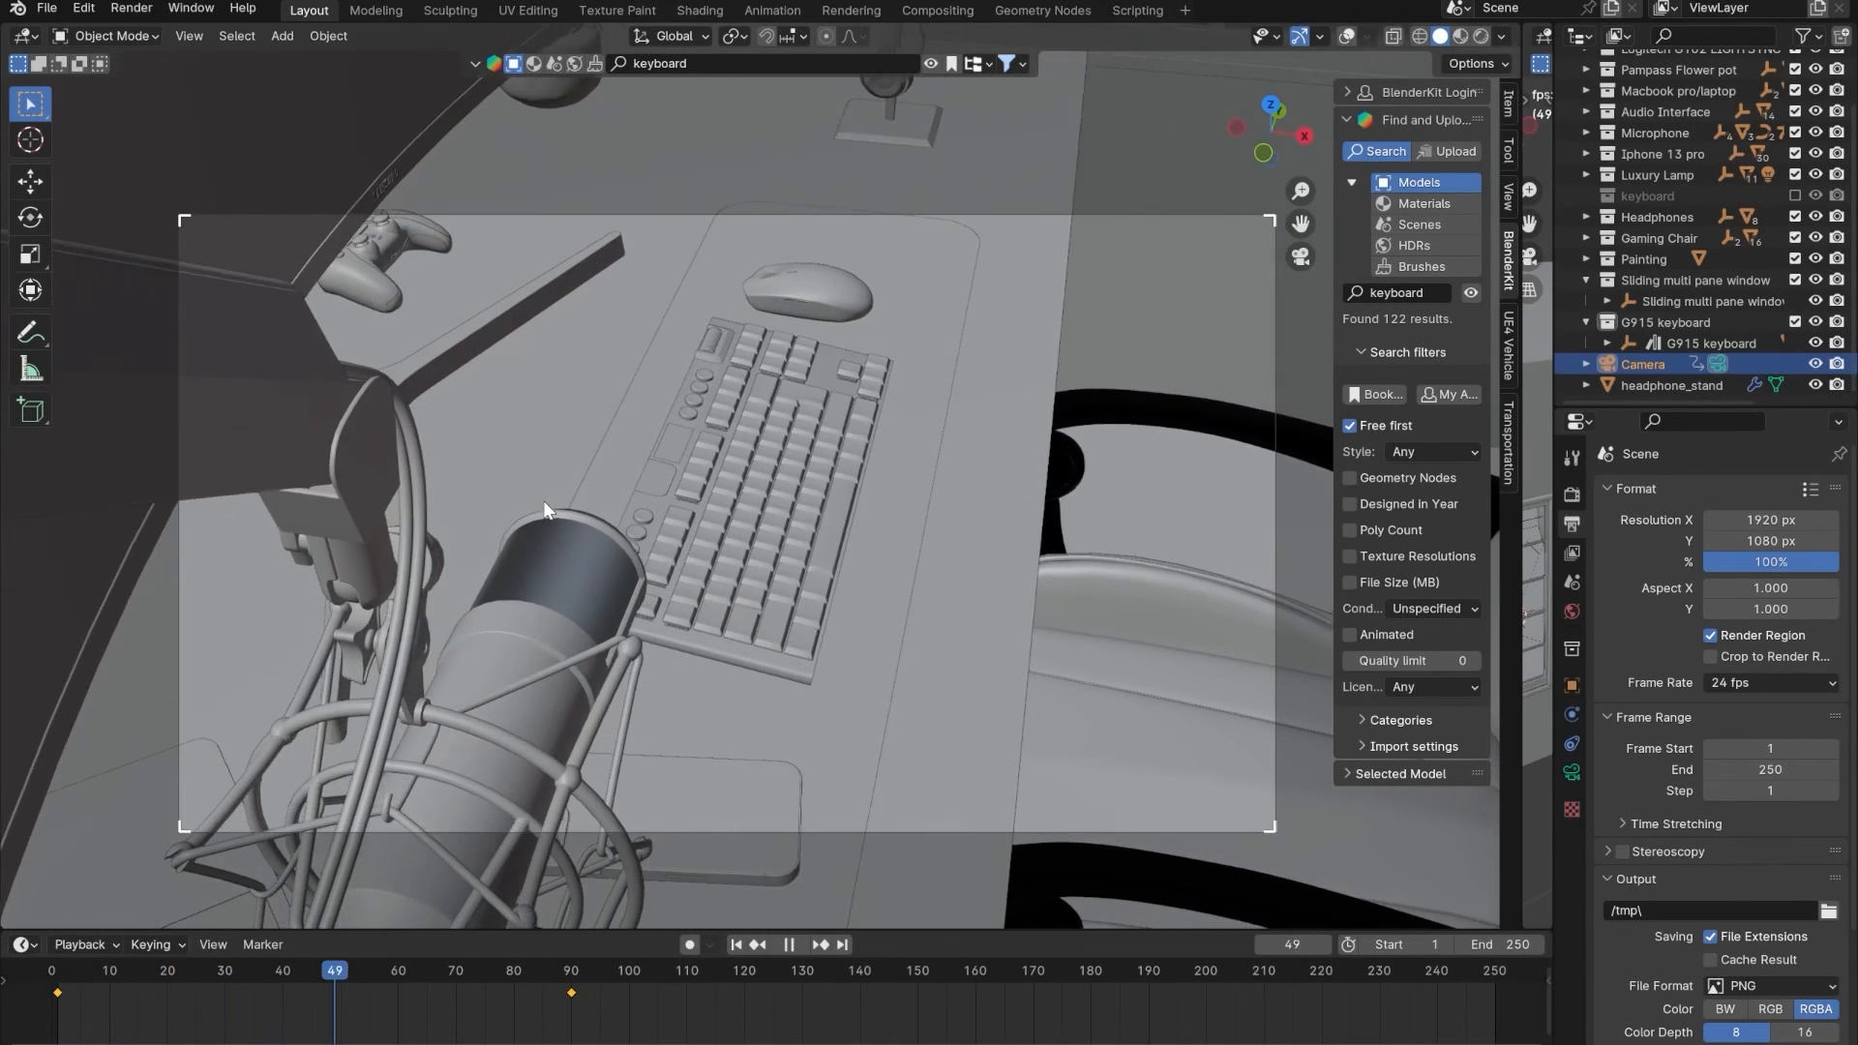
{"action": "key", "text": "space"}
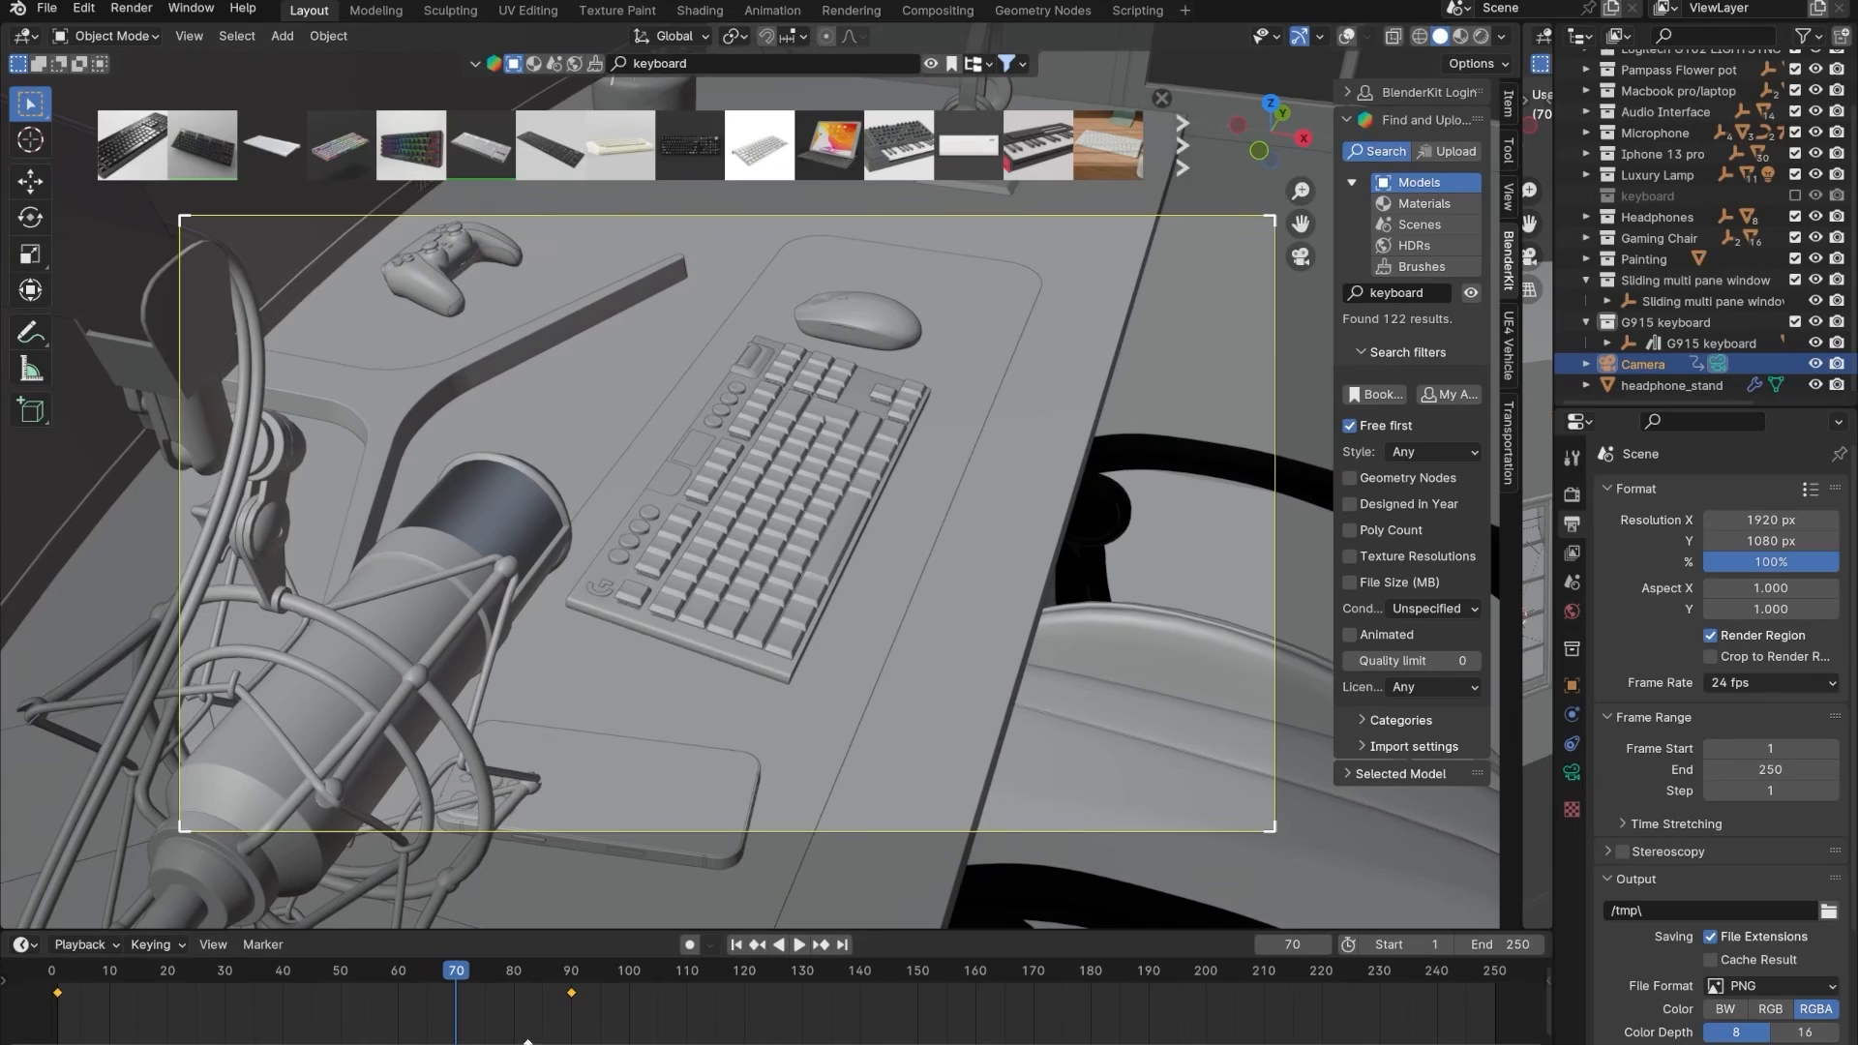
- Set the interpolation of both camera keyframes to Linear
{"action": "left_click_drag", "start_coordinate": [629, 1024], "coordinate": [29, 986]}
{"action": "right_click", "coordinate": [571, 993]}
{"action": "mouse_move", "coordinate": [553, 917]}
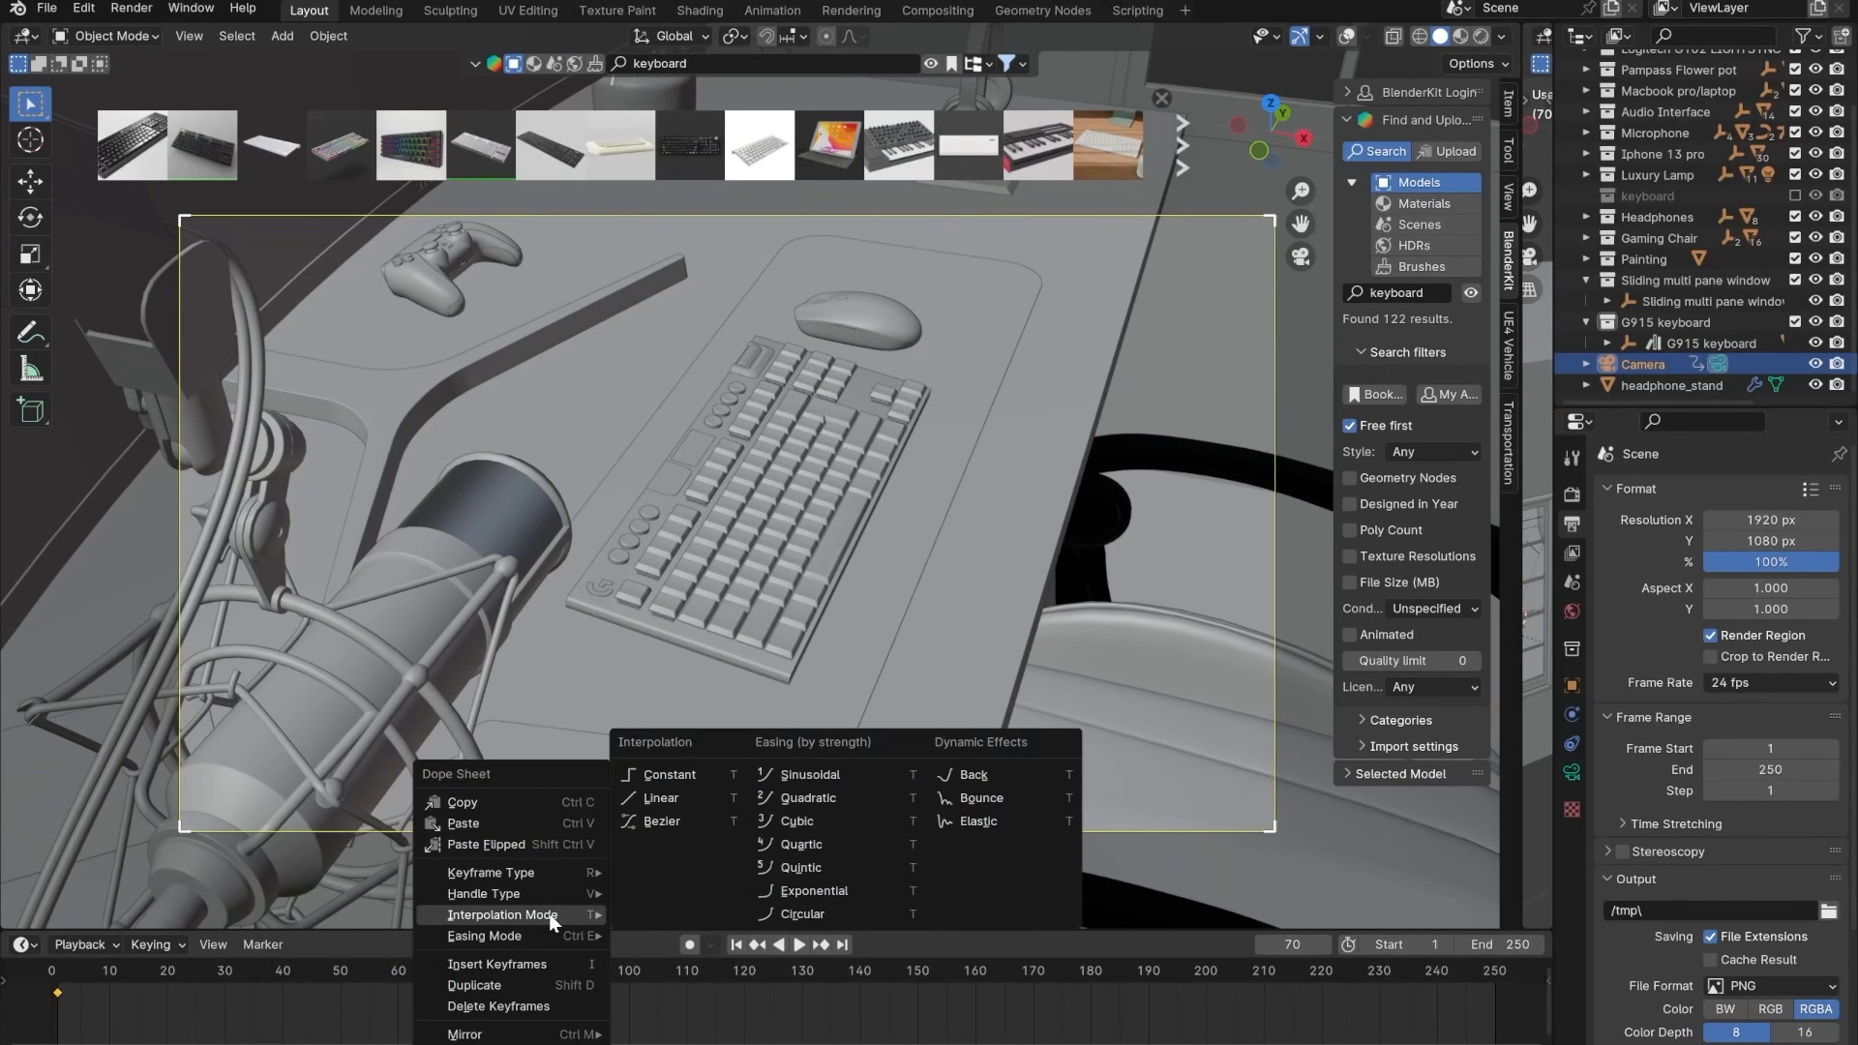
{"action": "left_click", "coordinate": [685, 798]}
- Replay the linear camera move in solid shading and again in rendered view
{"action": "left_click_drag", "start_coordinate": [490, 972], "coordinate": [35, 997]}
{"action": "key", "text": "space"}
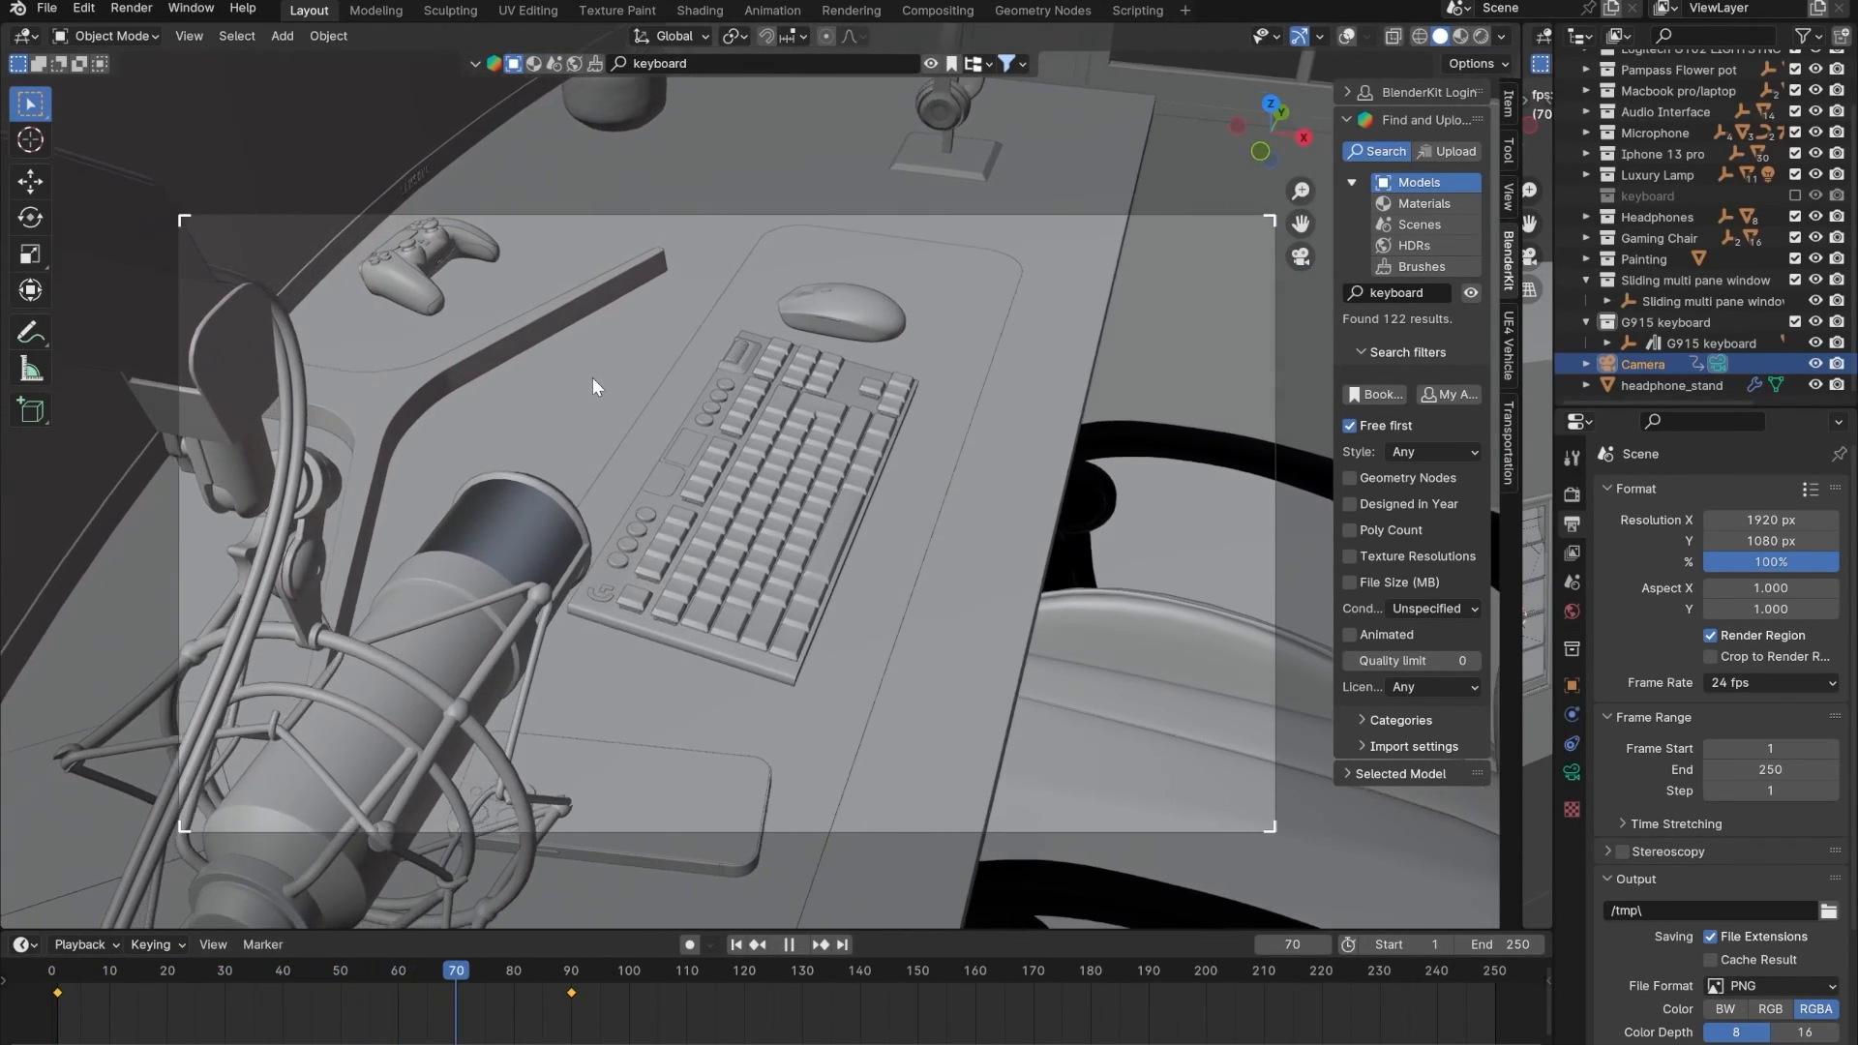
{"action": "key", "text": "space"}
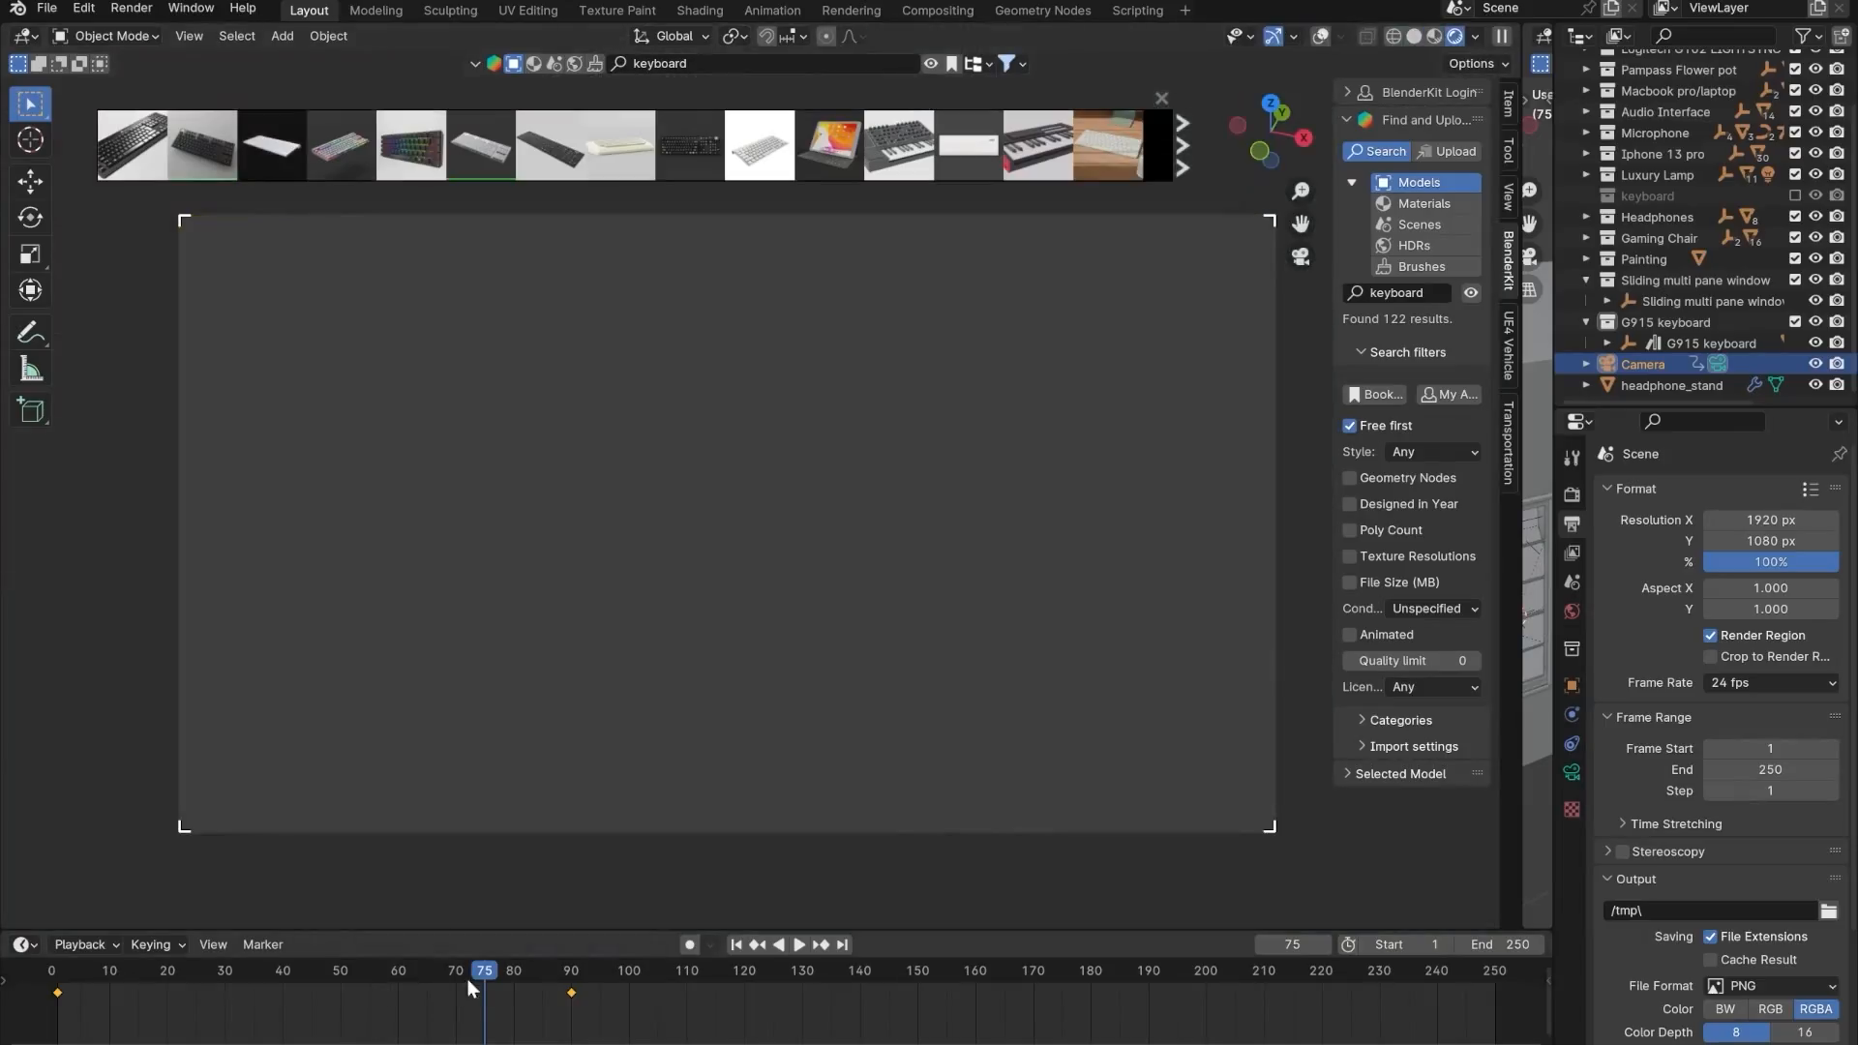
{"action": "left_click_drag", "start_coordinate": [471, 981], "coordinate": [404, 978]}
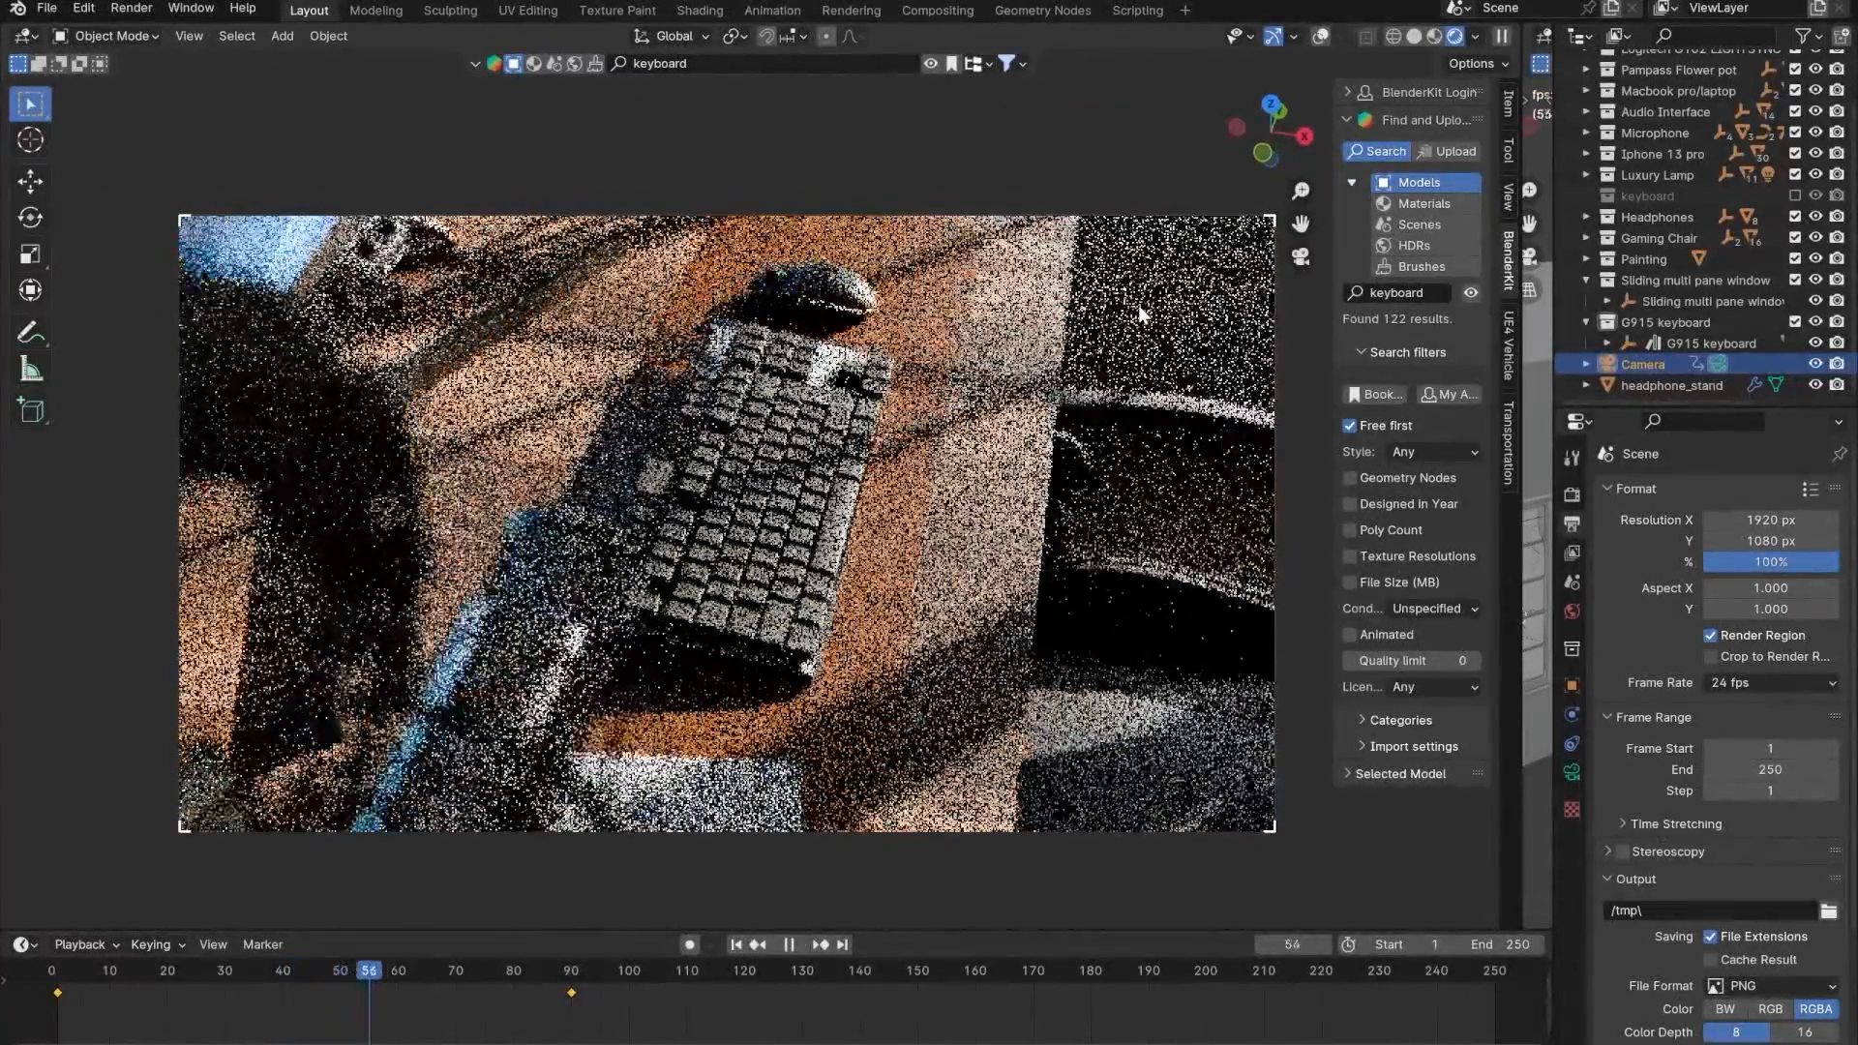
{"action": "key", "text": "space"}
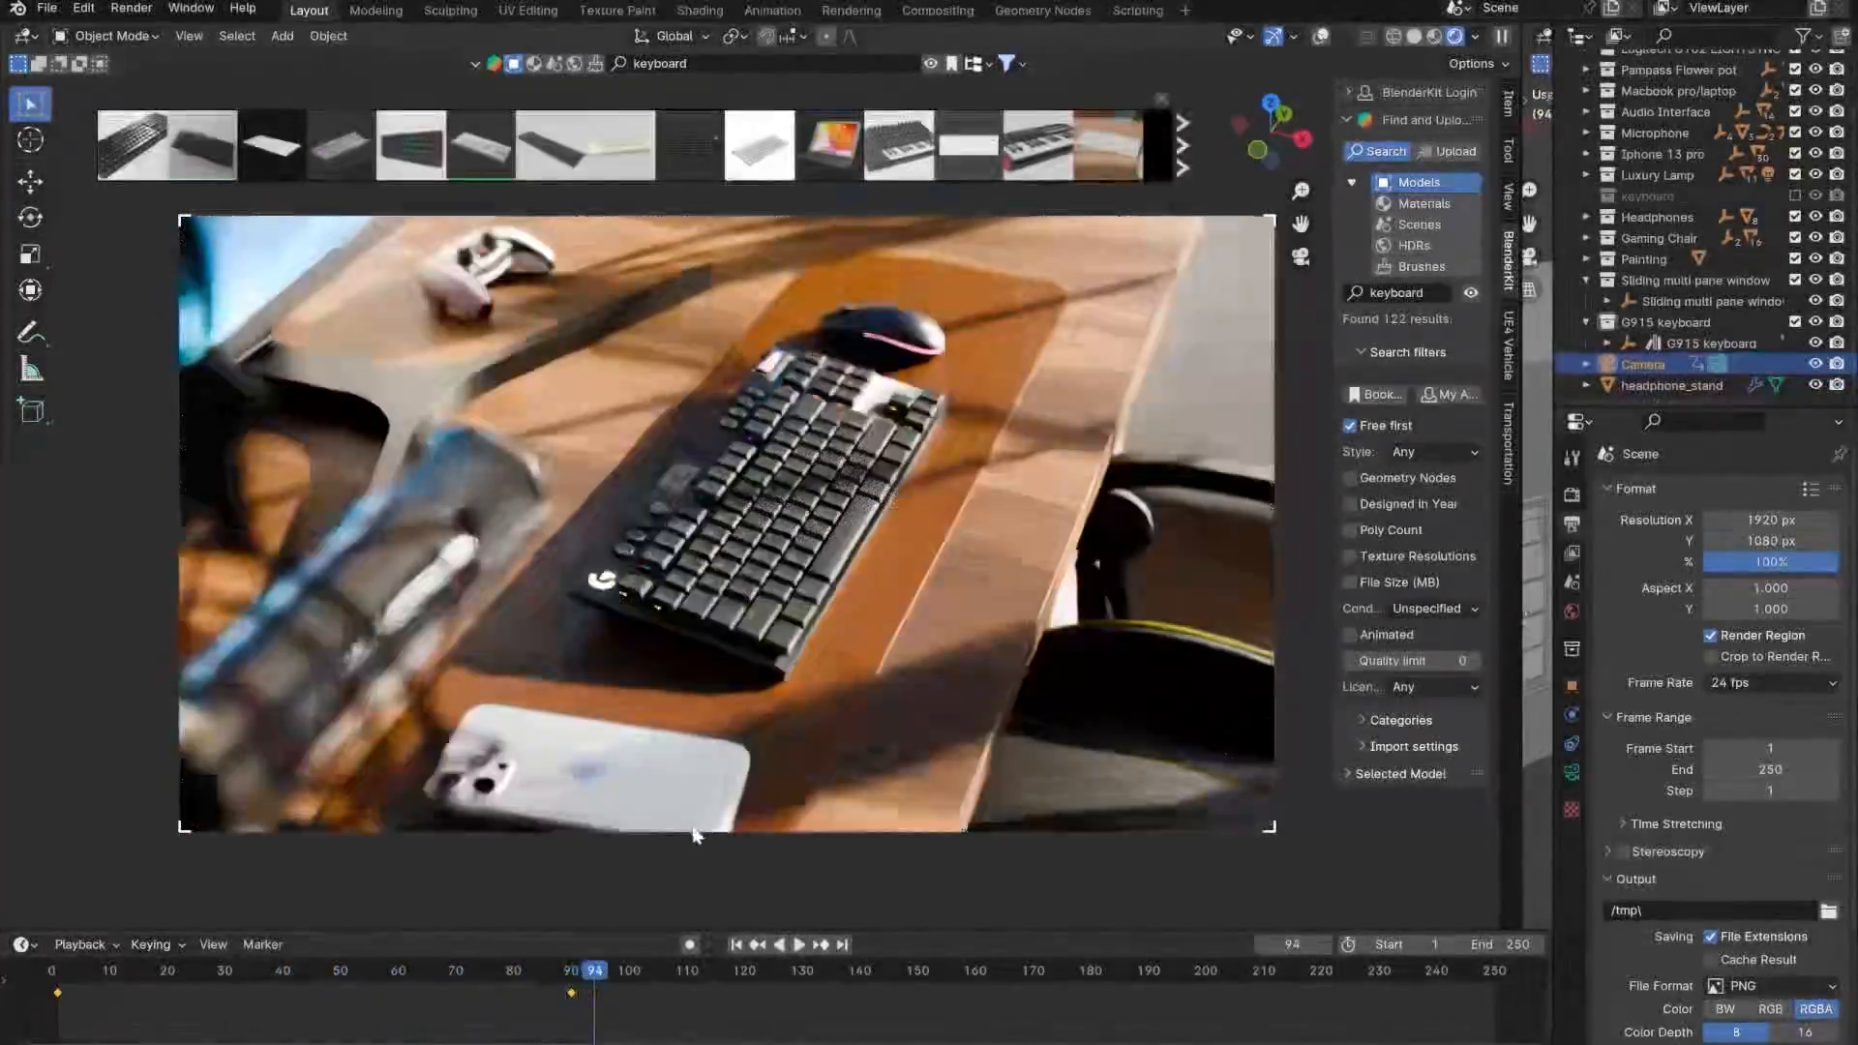
- Move to frame 91 and swing the camera round to the front of the desk, facing the keyboard, laptop and monitor
{"action": "left_click_drag", "start_coordinate": [589, 972], "coordinate": [573, 971]}
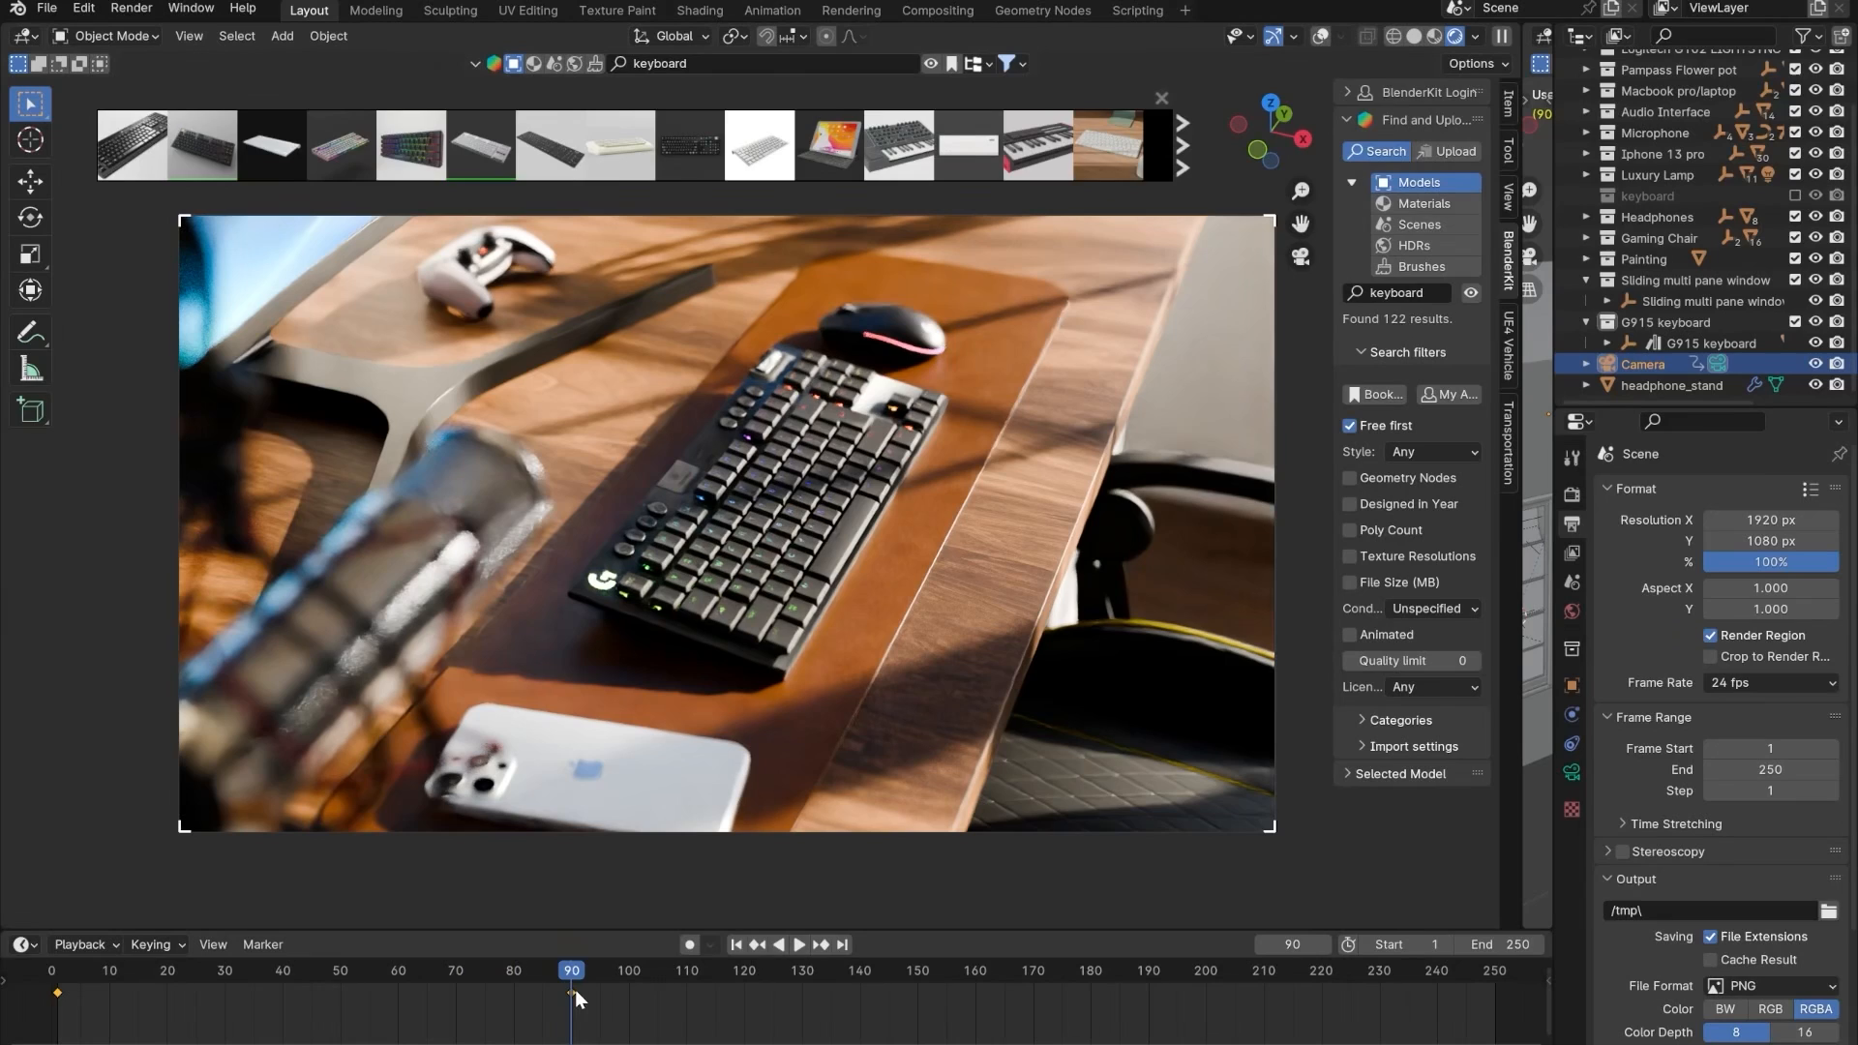
{"action": "left_click", "coordinate": [575, 989]}
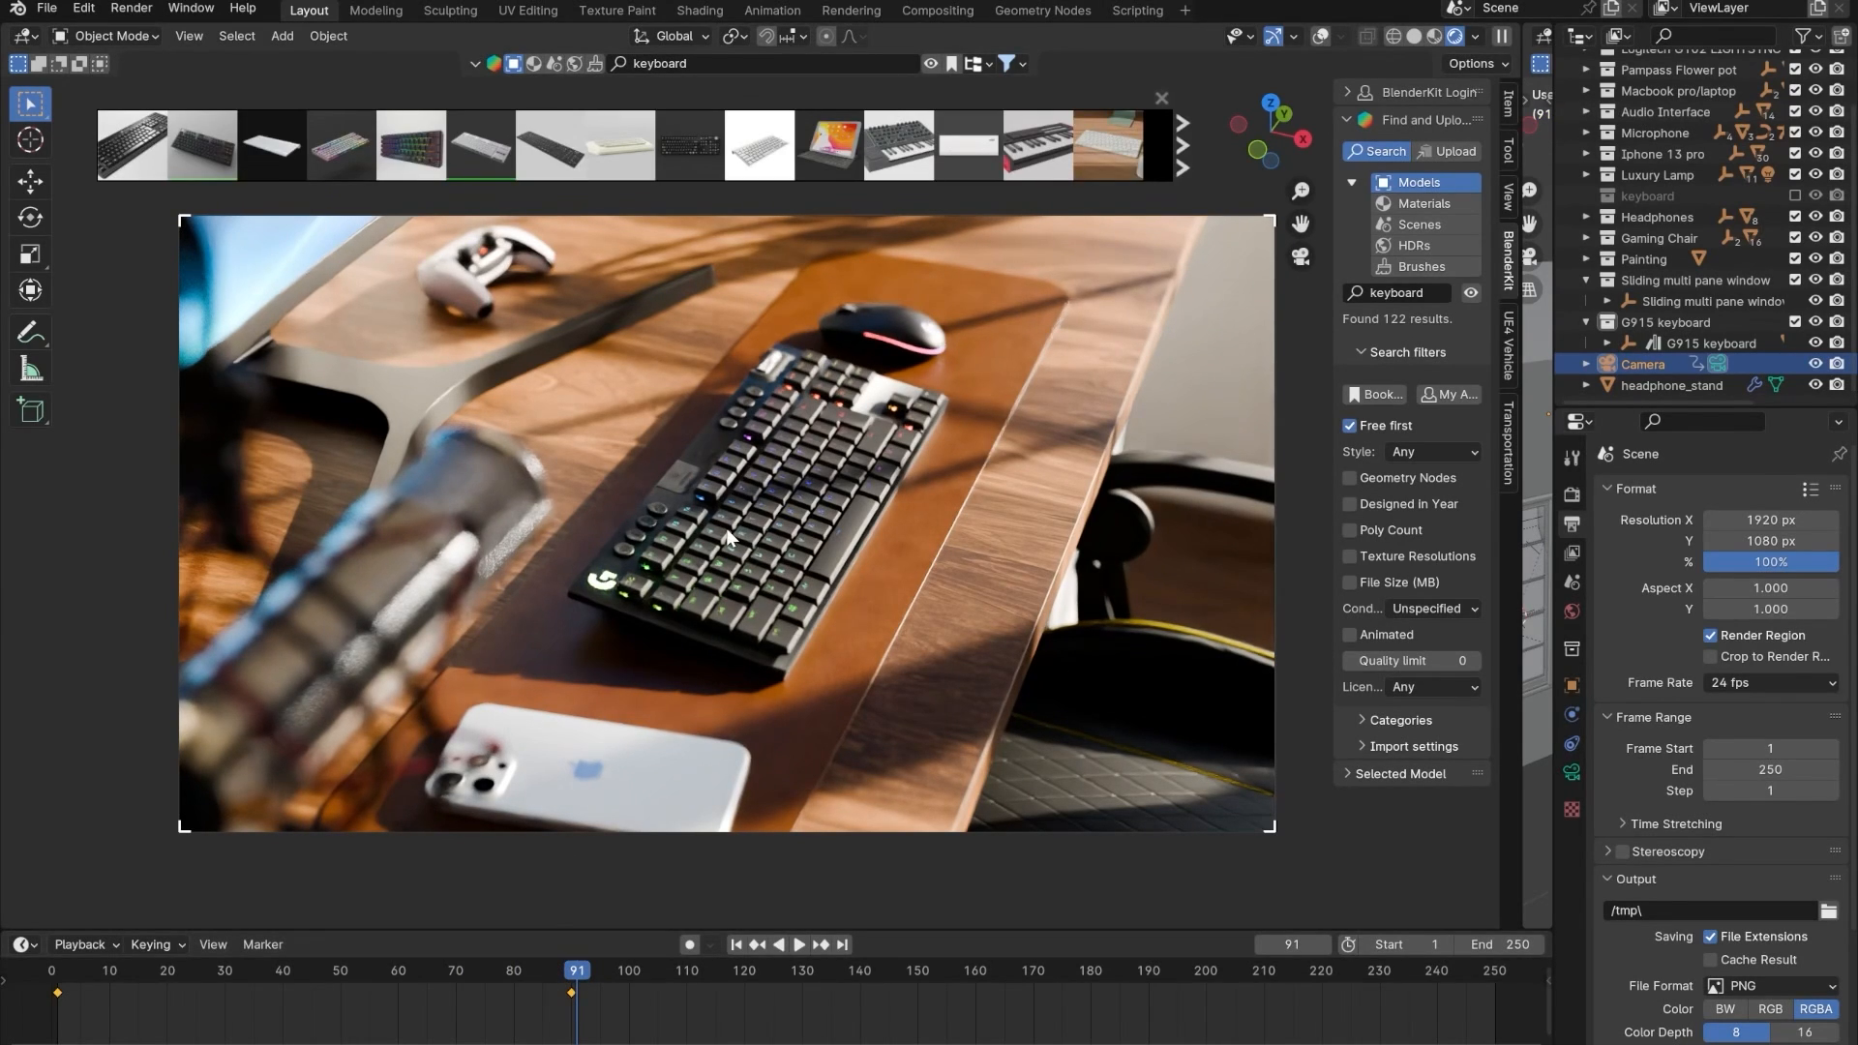
{"action": "middle_click_drag", "start_coordinate": [940, 633], "coordinate": [693, 606]}
{"action": "scroll", "coordinate": [799, 642], "scroll_direction": "down", "scroll_amount": 5}
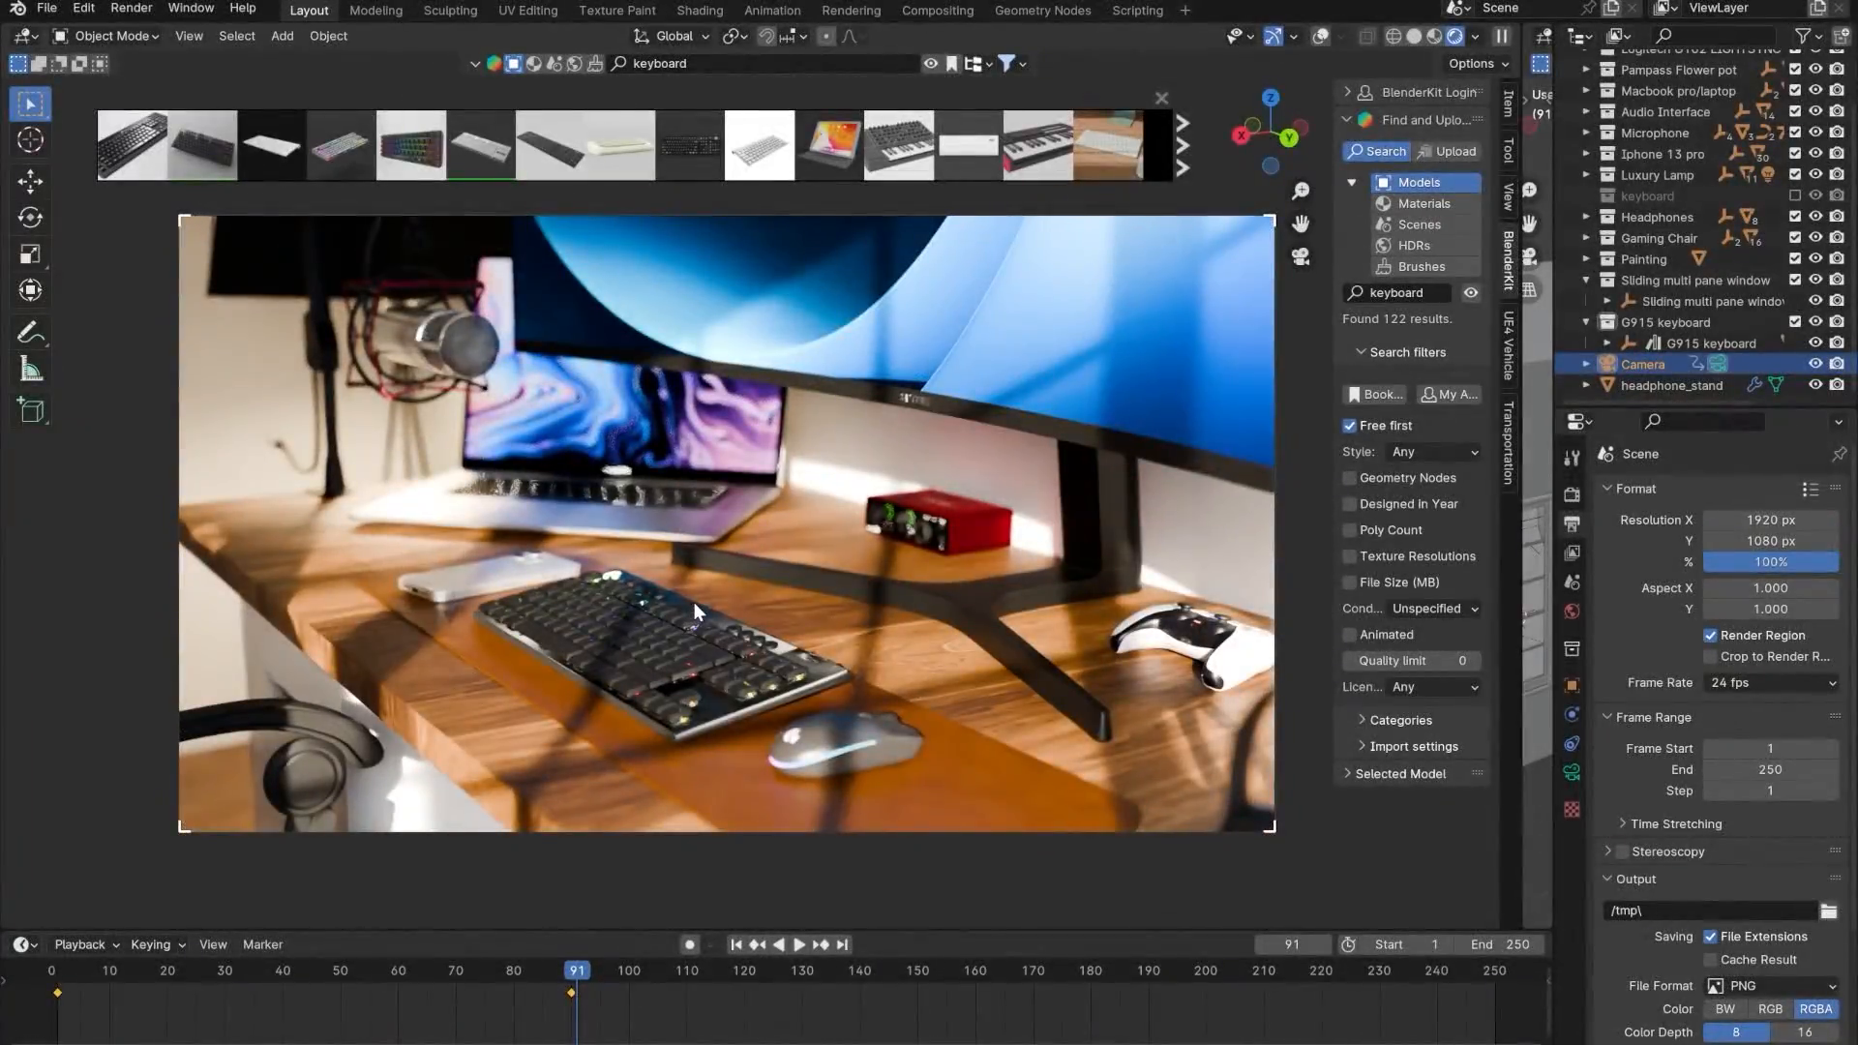
{"action": "middle_click_drag", "start_coordinate": [694, 602], "coordinate": [1169, 1007]}
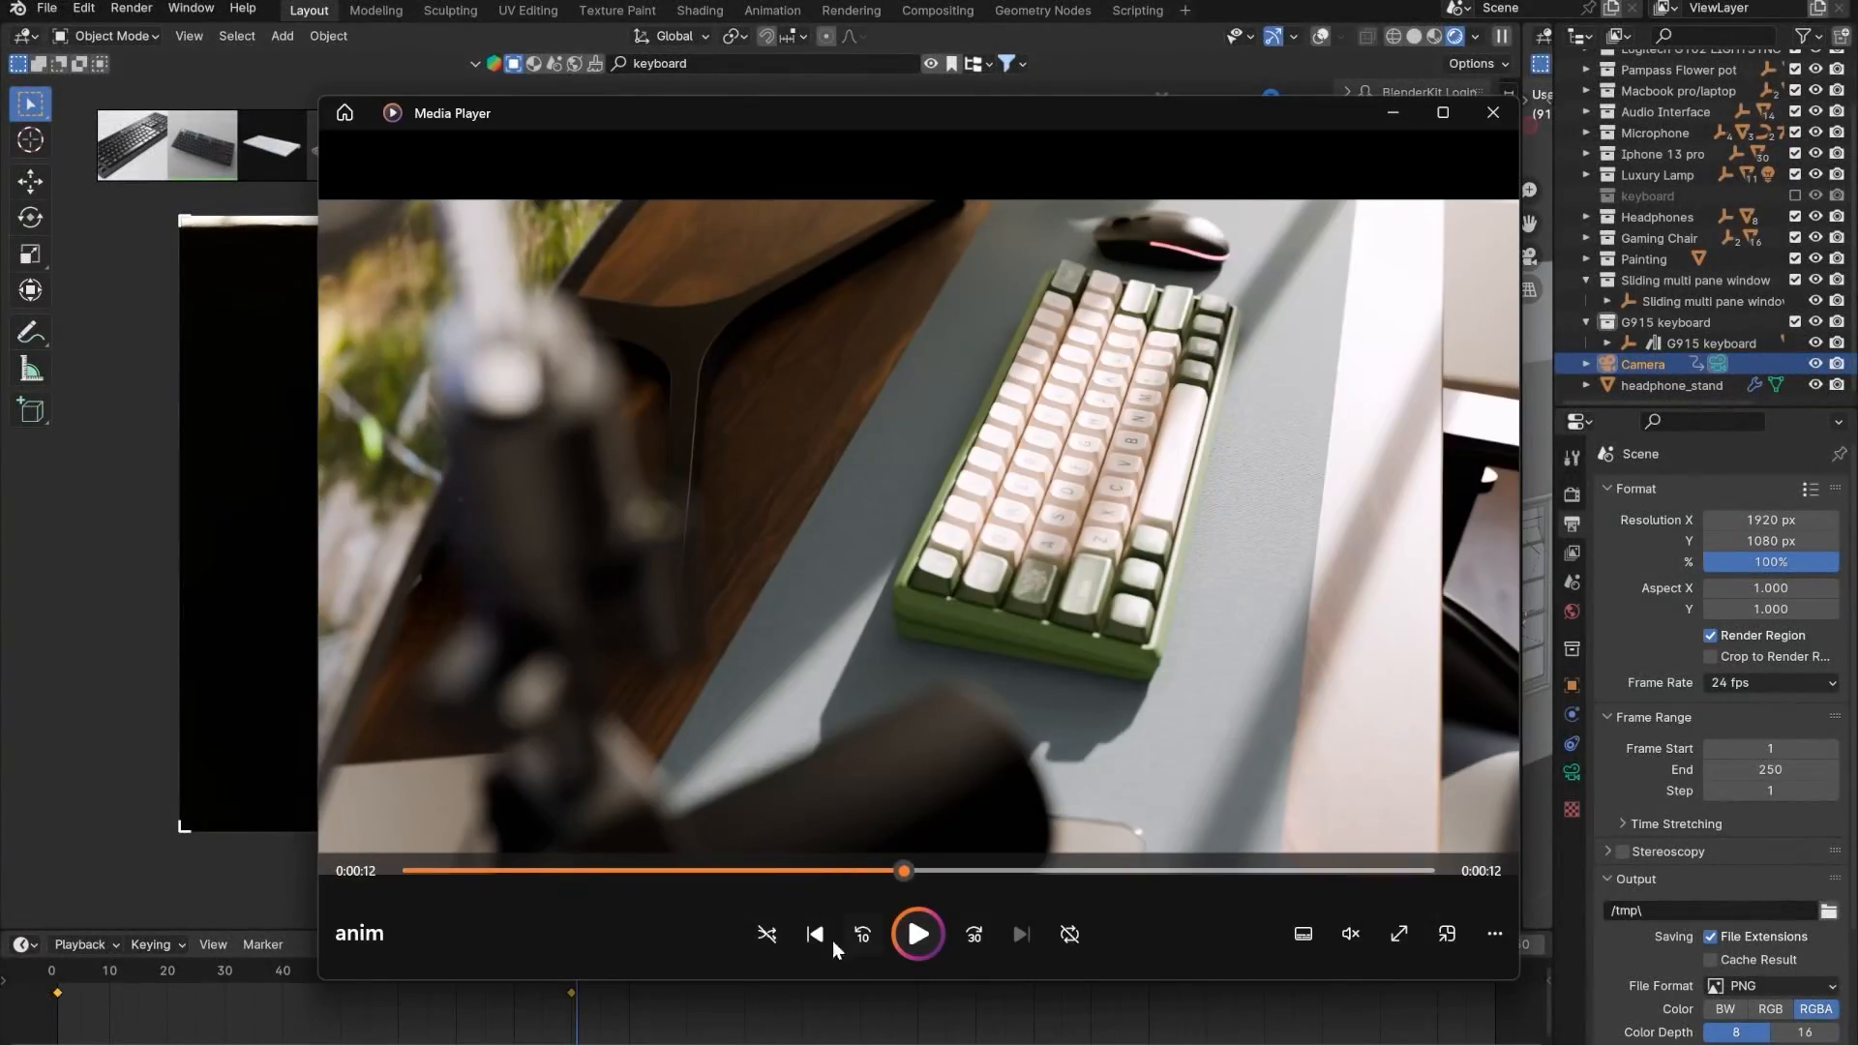
- Check the anim reference video, frame the monitor from behind the gaming chair, and insert a Location & Rotation keyframe at frame 91
{"action": "mouse_move", "coordinate": [922, 870]}
{"action": "left_mouse_down"}
{"action": "mouse_move", "coordinate": [961, 870]}
{"action": "mouse_move", "coordinate": [929, 871]}
{"action": "left_mouse_up"}
{"action": "left_click", "coordinate": [1395, 118]}
{"action": "middle_click_drag", "start_coordinate": [869, 732], "coordinate": [668, 649]}
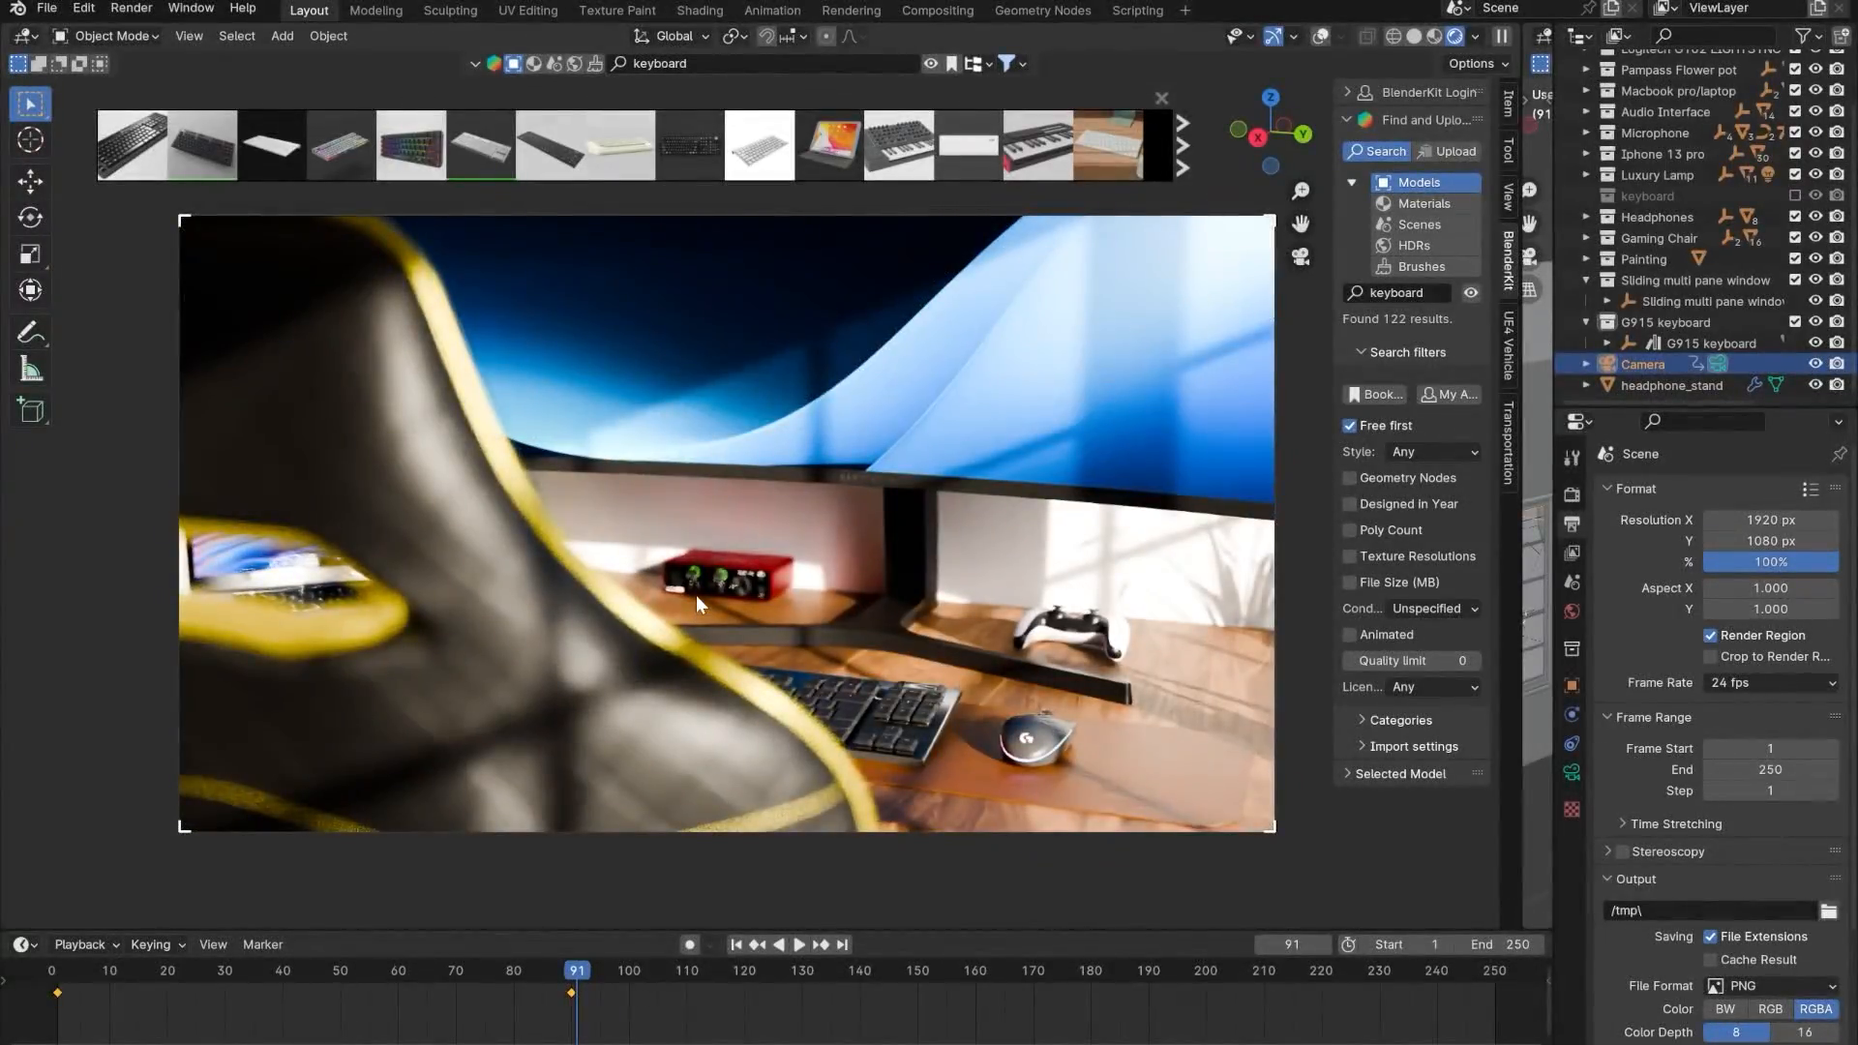
{"action": "middle_click_drag", "start_coordinate": [700, 577], "coordinate": [717, 548]}
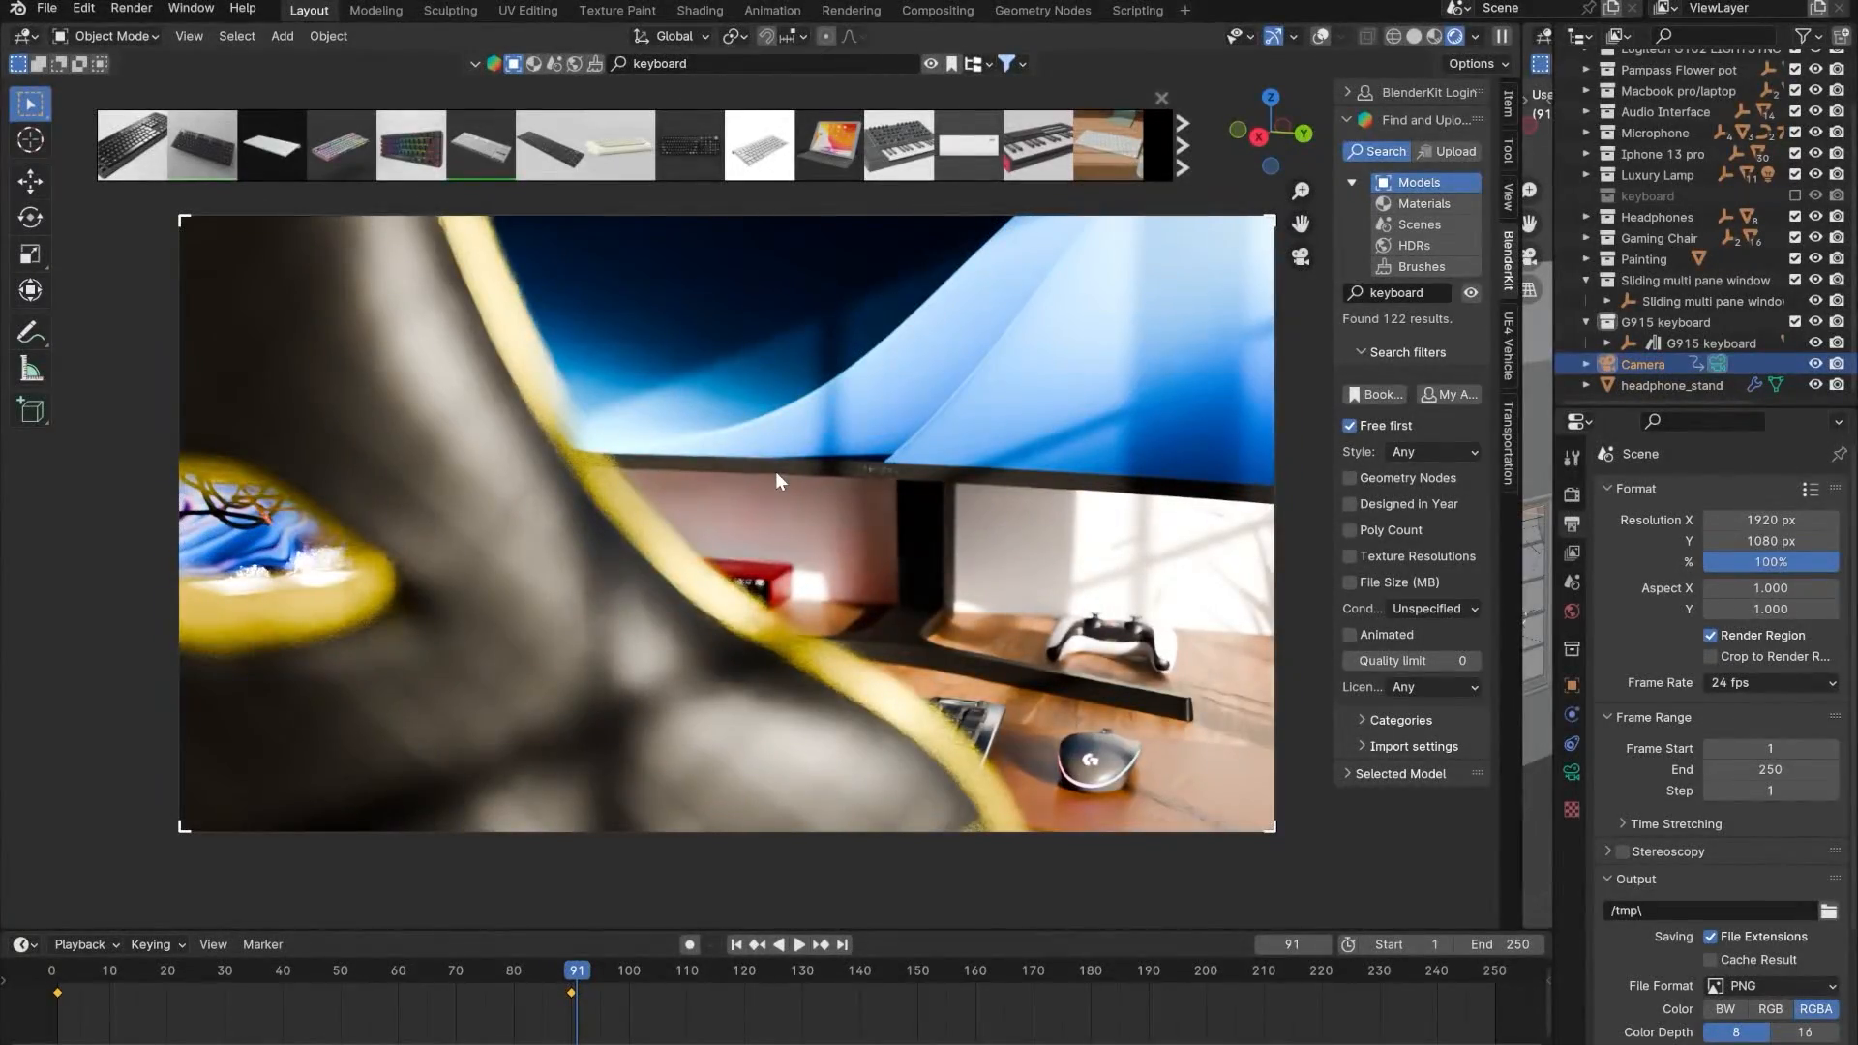
{"action": "key", "text": "i"}
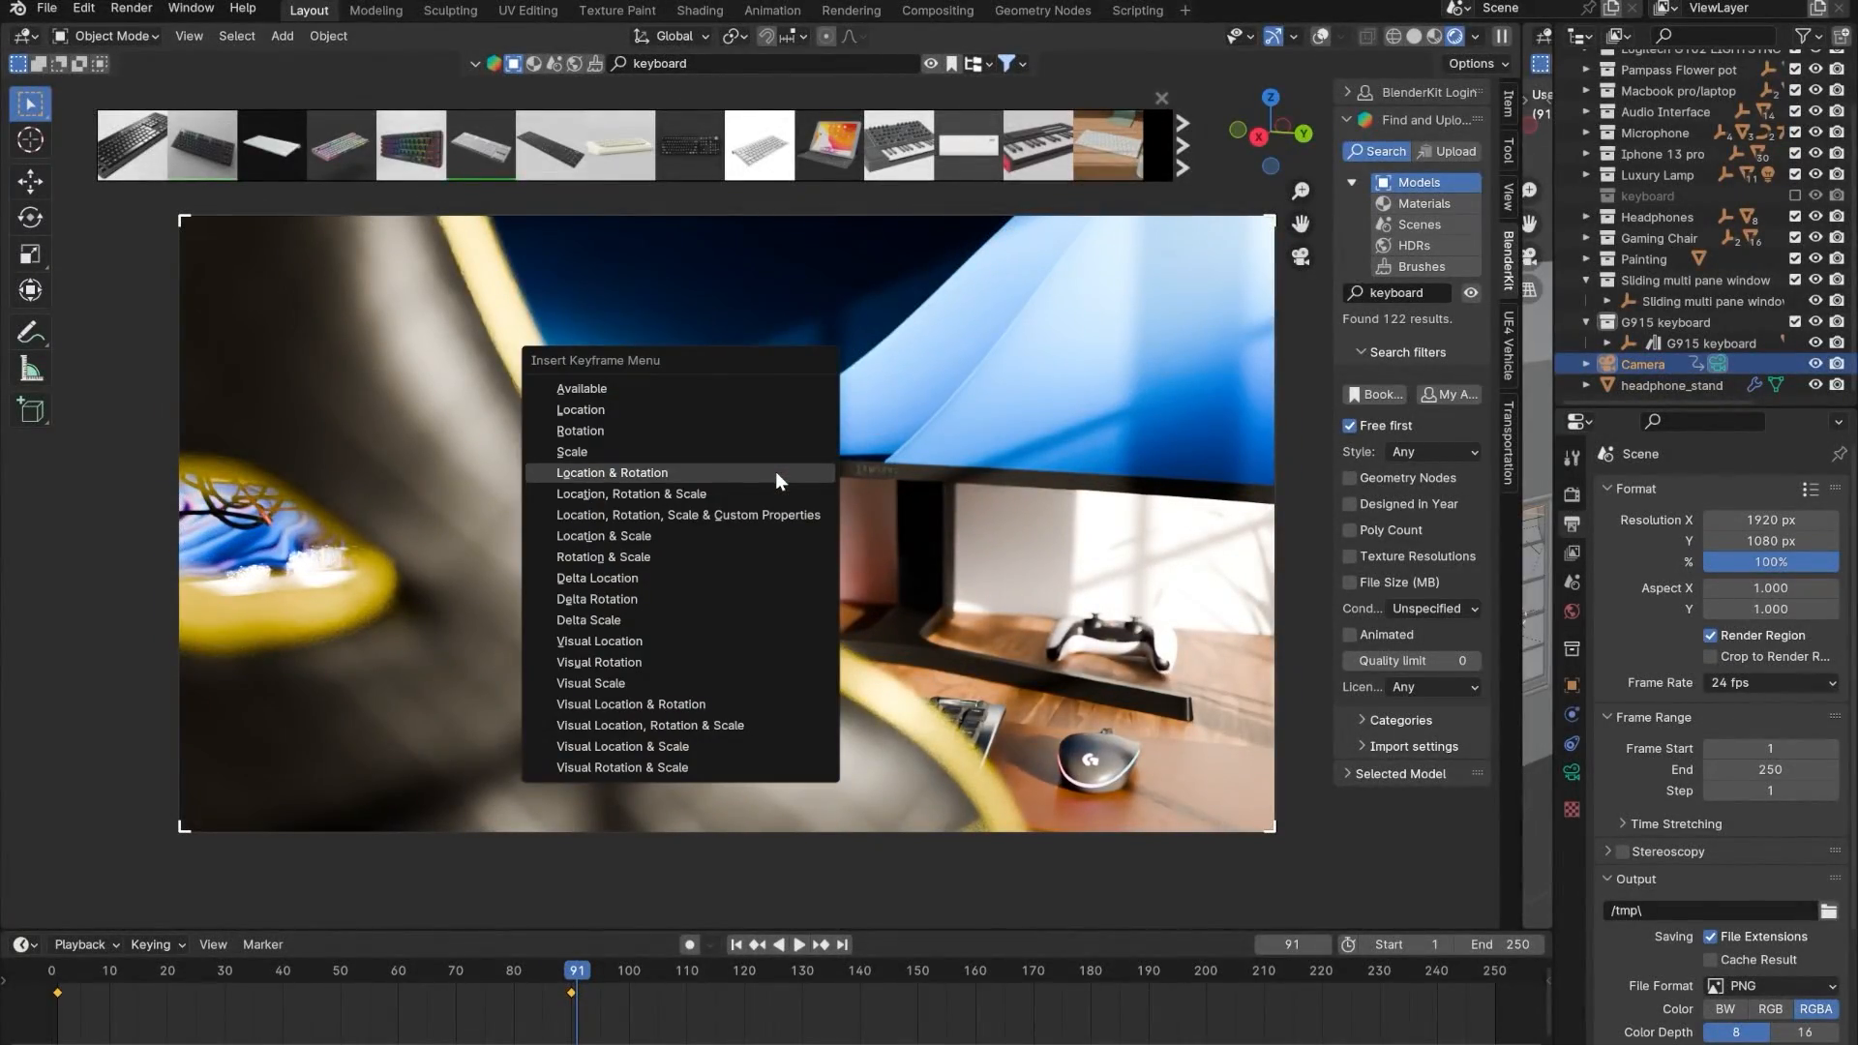
{"action": "left_click", "coordinate": [775, 473]}
- At frame 180, orbit the camera past the chair to show the laptop, phone and keyboard, and insert a Location & Rotation keyframe
{"action": "key", "text": "space"}
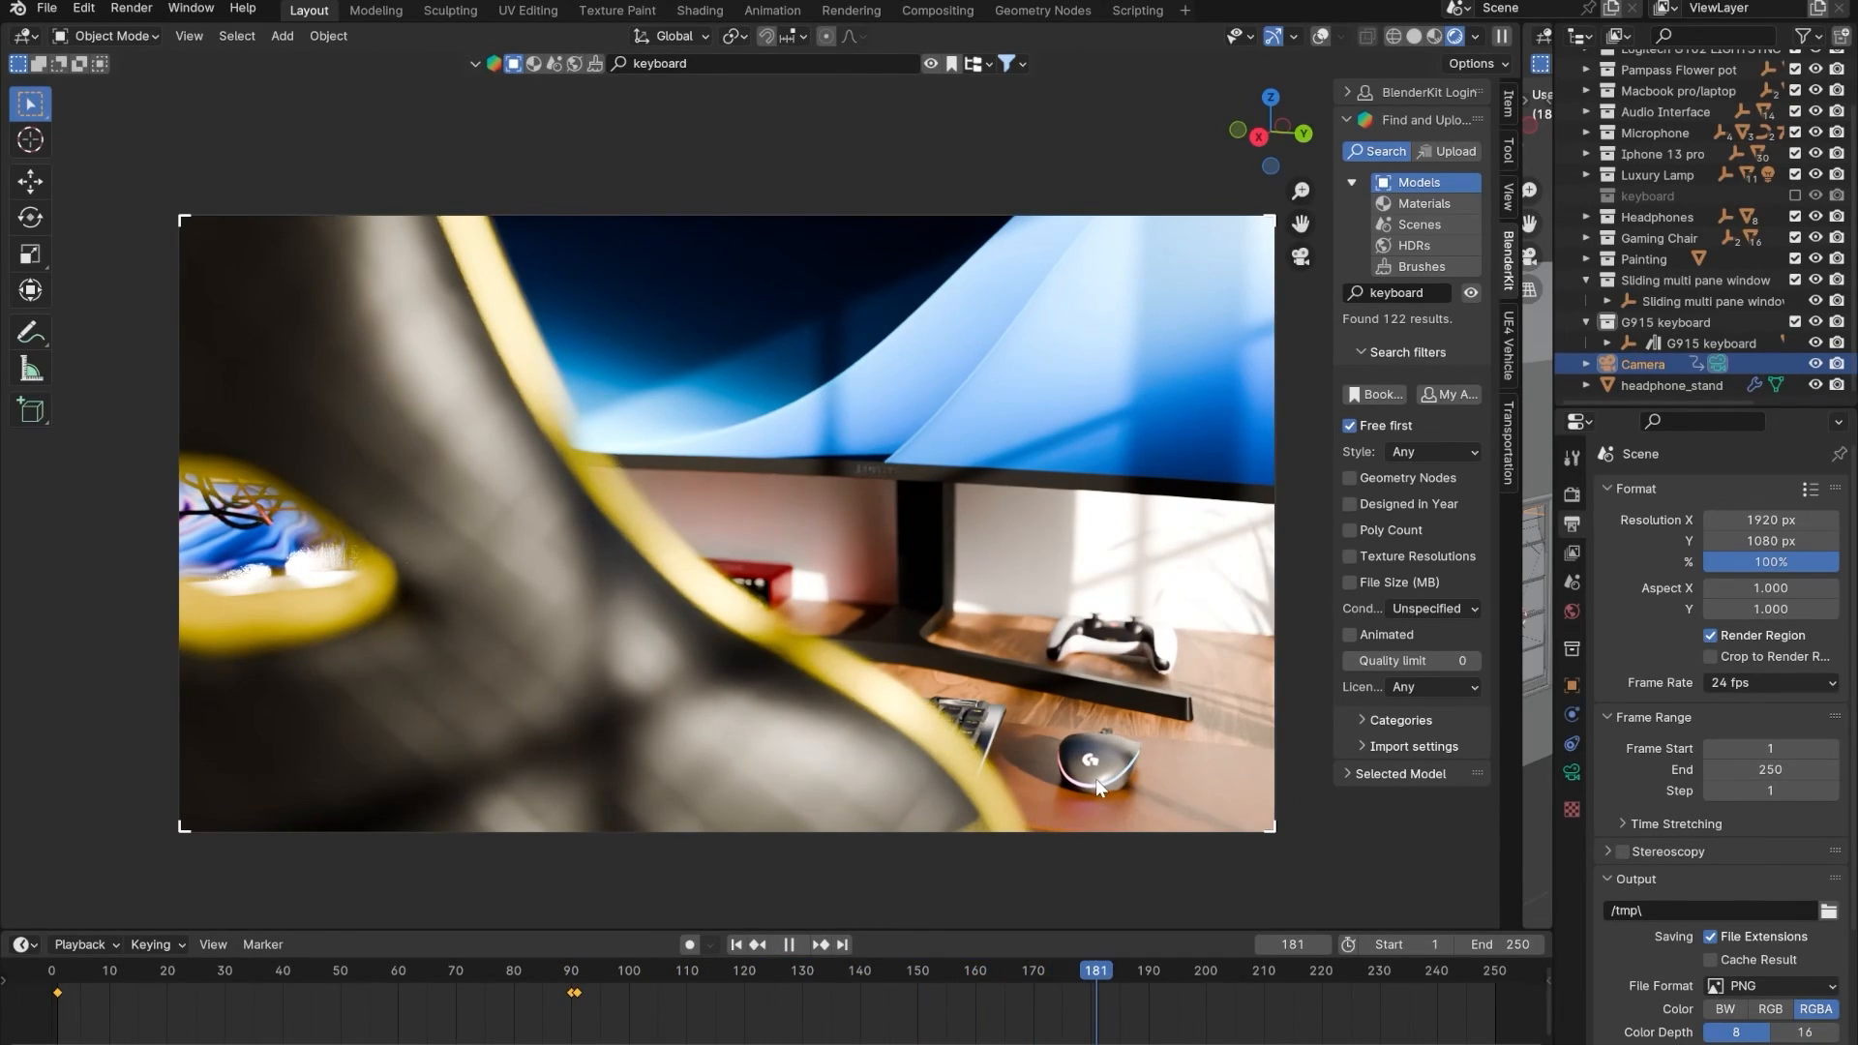
{"action": "key", "text": "space"}
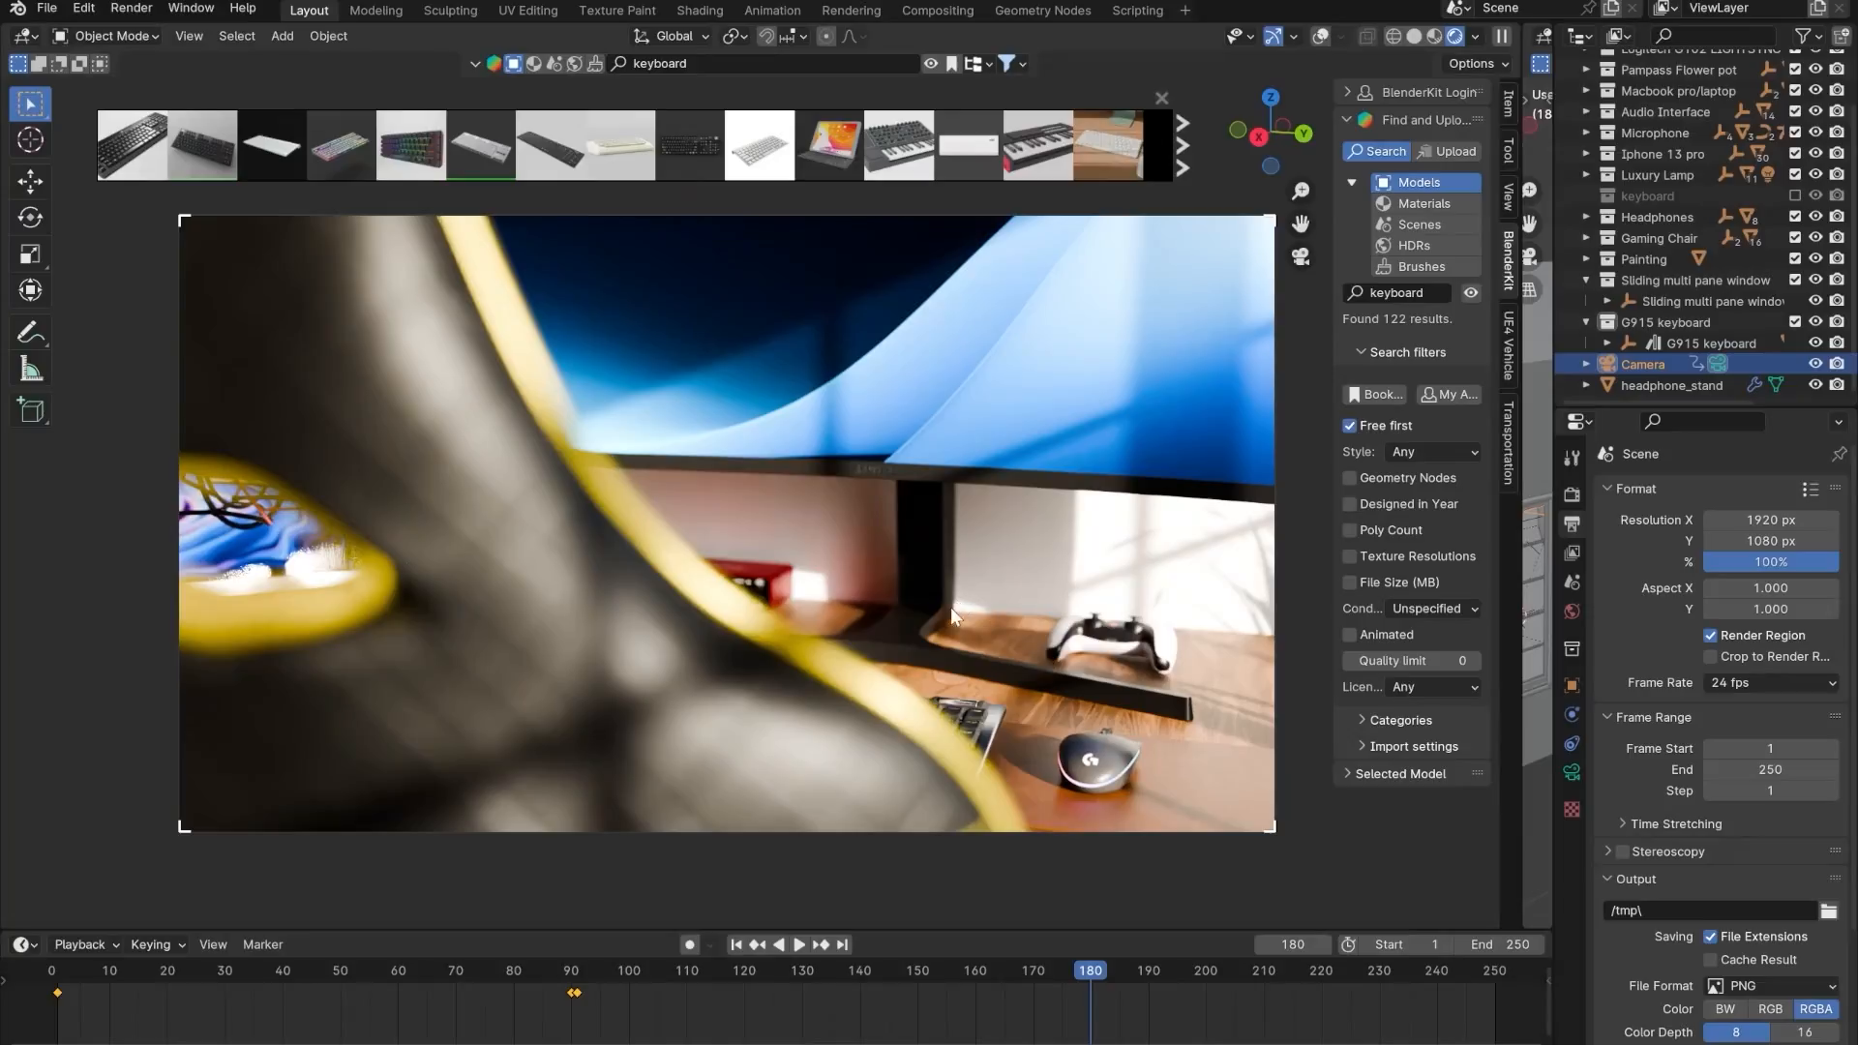
{"action": "middle_click_drag", "start_coordinate": [944, 612], "coordinate": [929, 619]}
{"action": "middle_click_drag", "start_coordinate": [726, 653], "coordinate": [722, 655]}
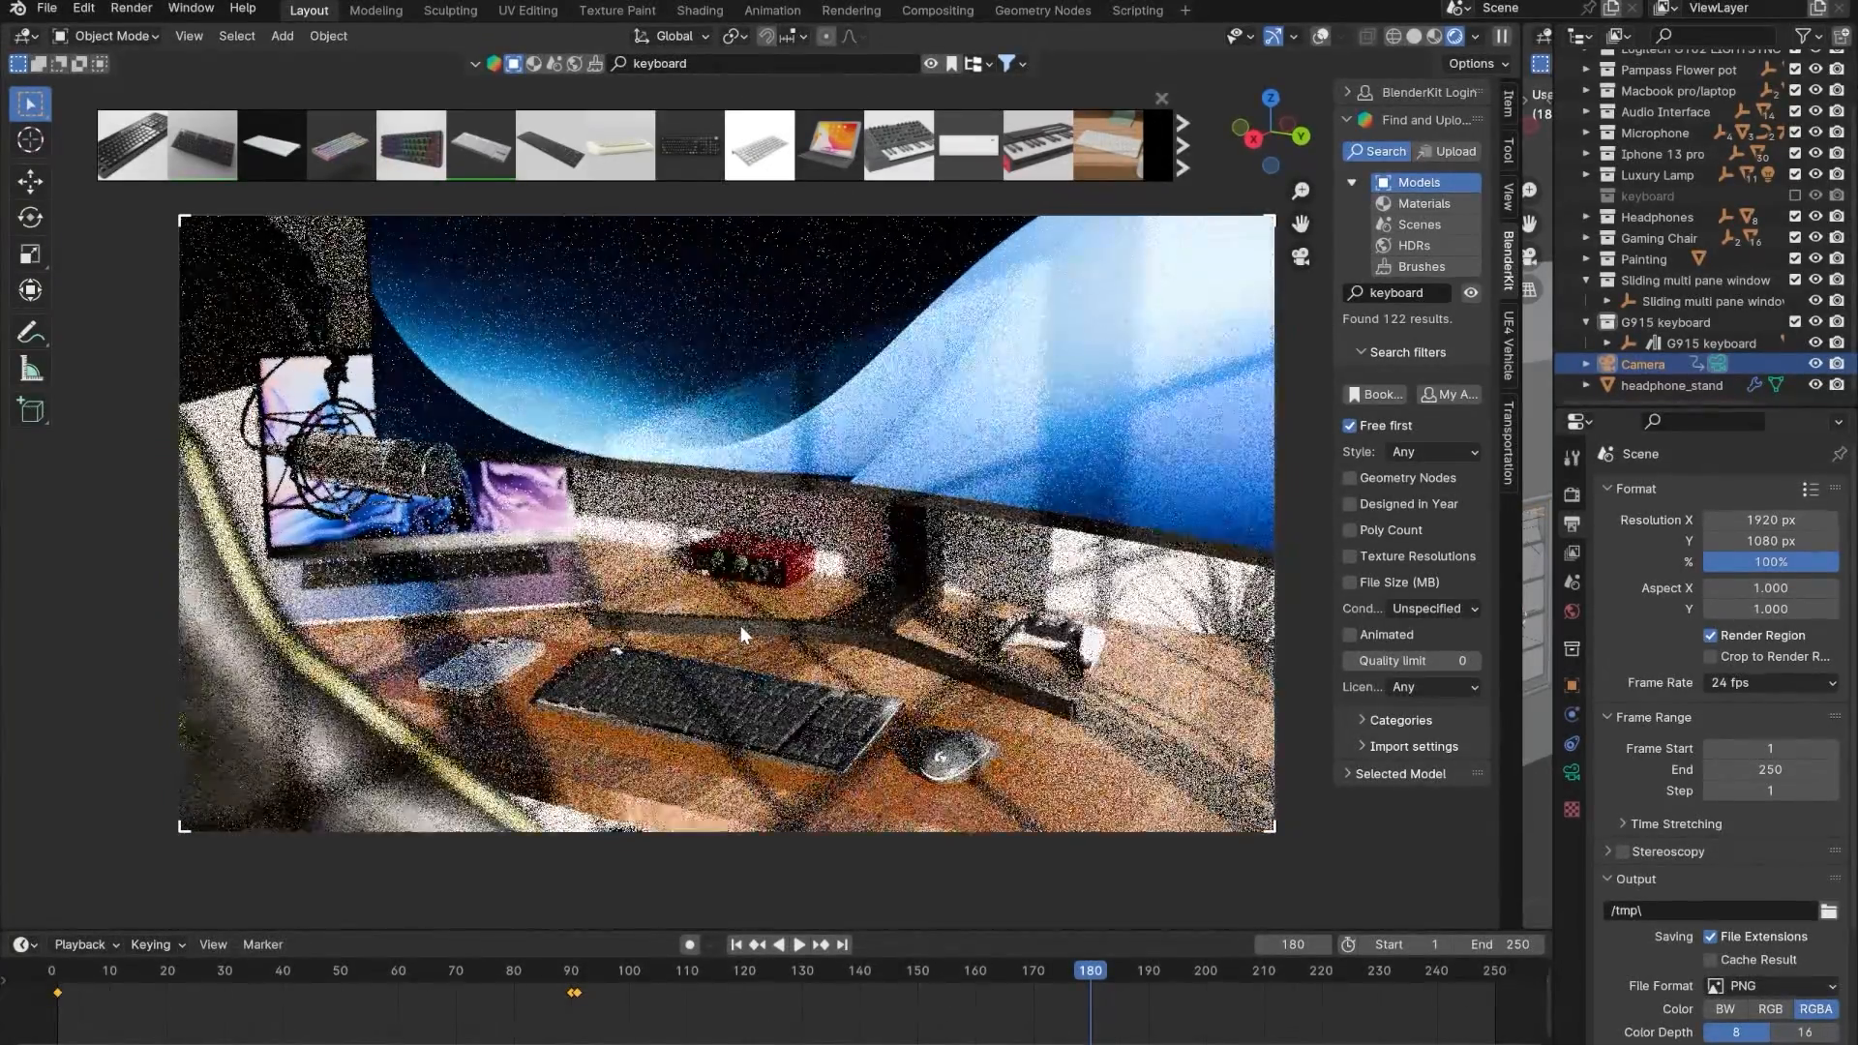
{"action": "middle_click_drag", "start_coordinate": [741, 626], "coordinate": [759, 627]}
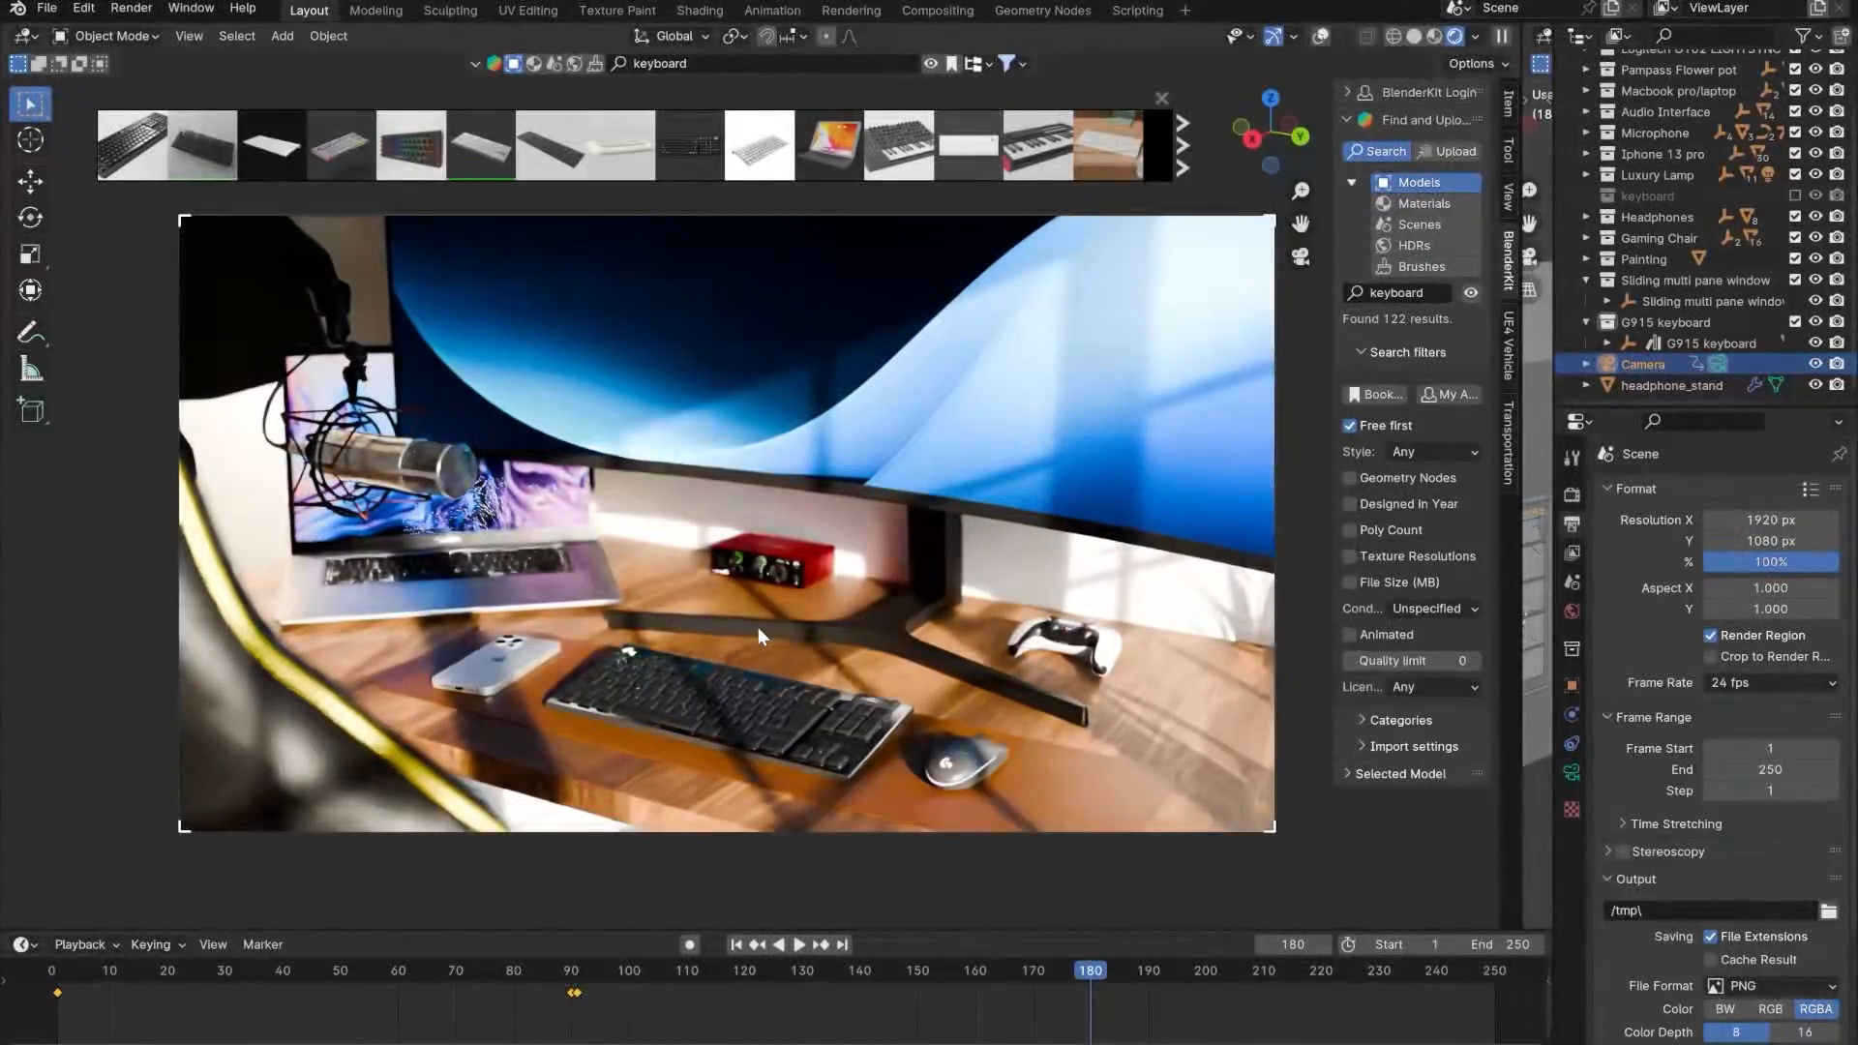
{"action": "key", "text": "i"}
{"action": "left_click", "coordinate": [758, 627]}
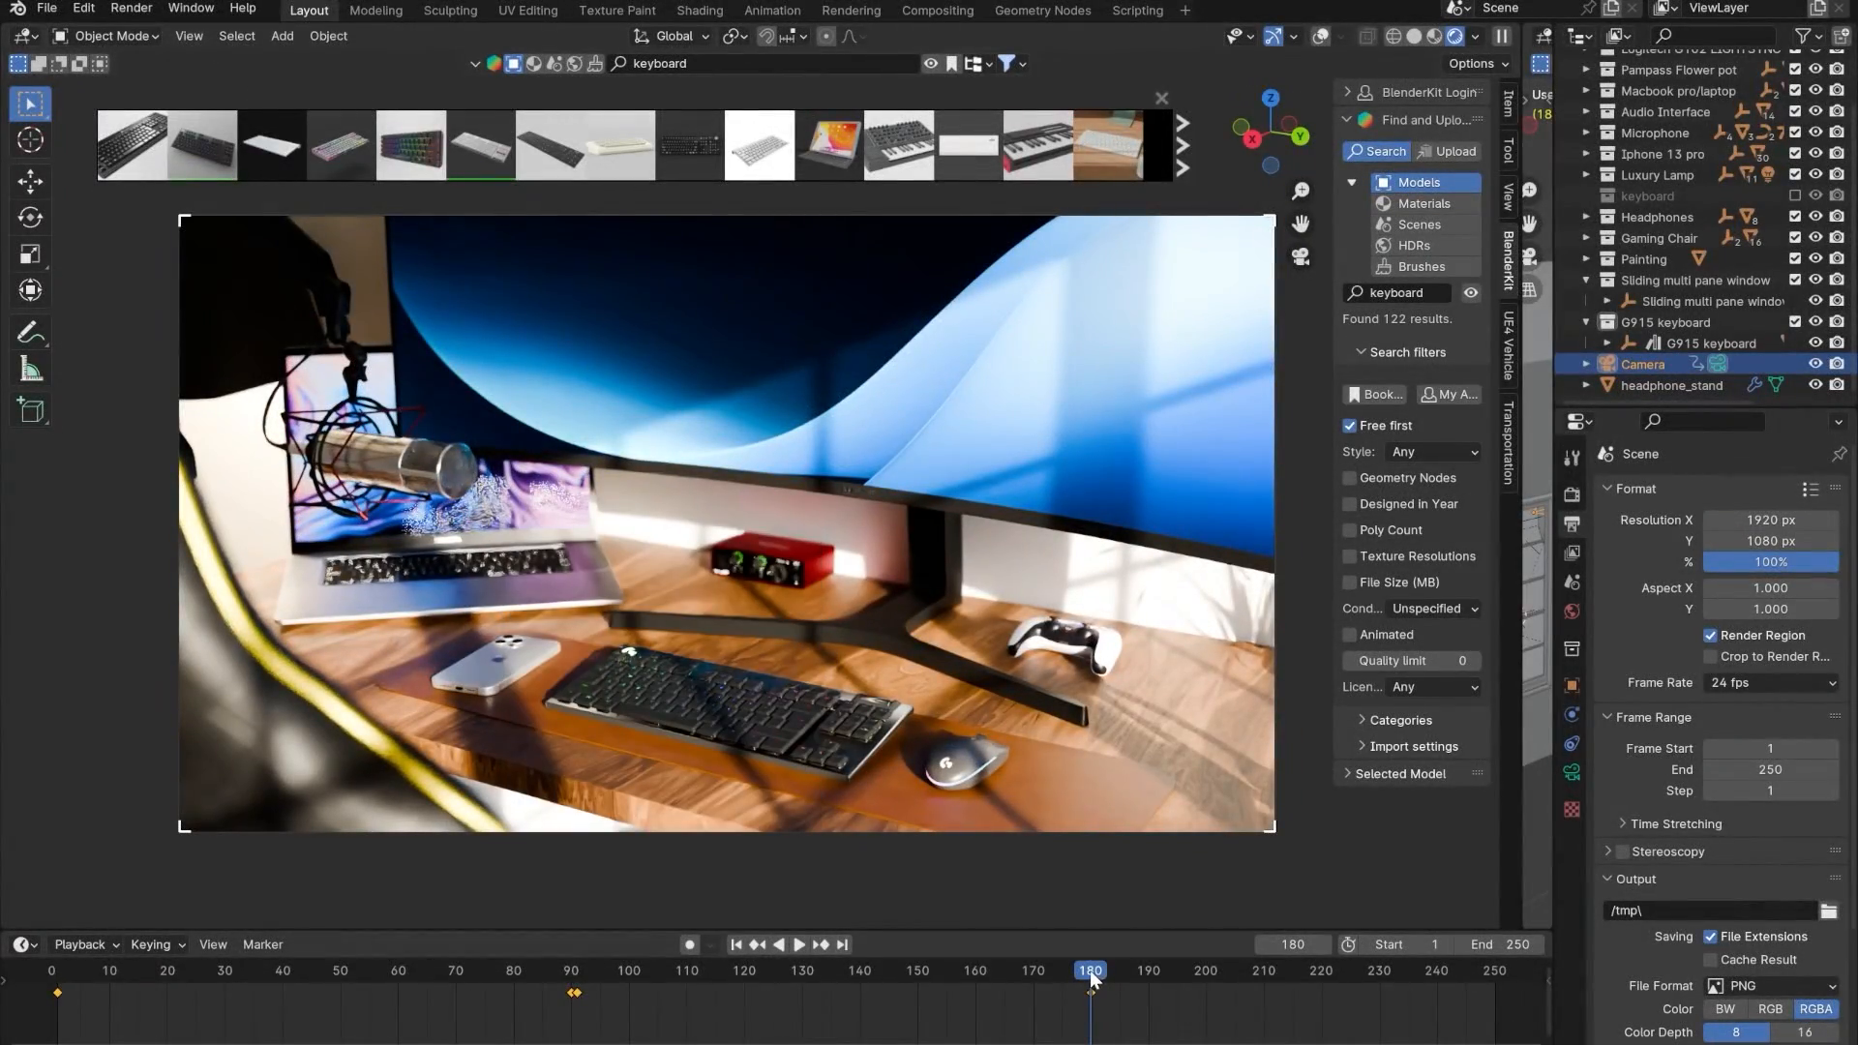
- Set the interpolation of the camera keyframes at frames 91 and 180 to Linear
{"action": "left_click_drag", "start_coordinate": [1117, 1016], "coordinate": [581, 992]}
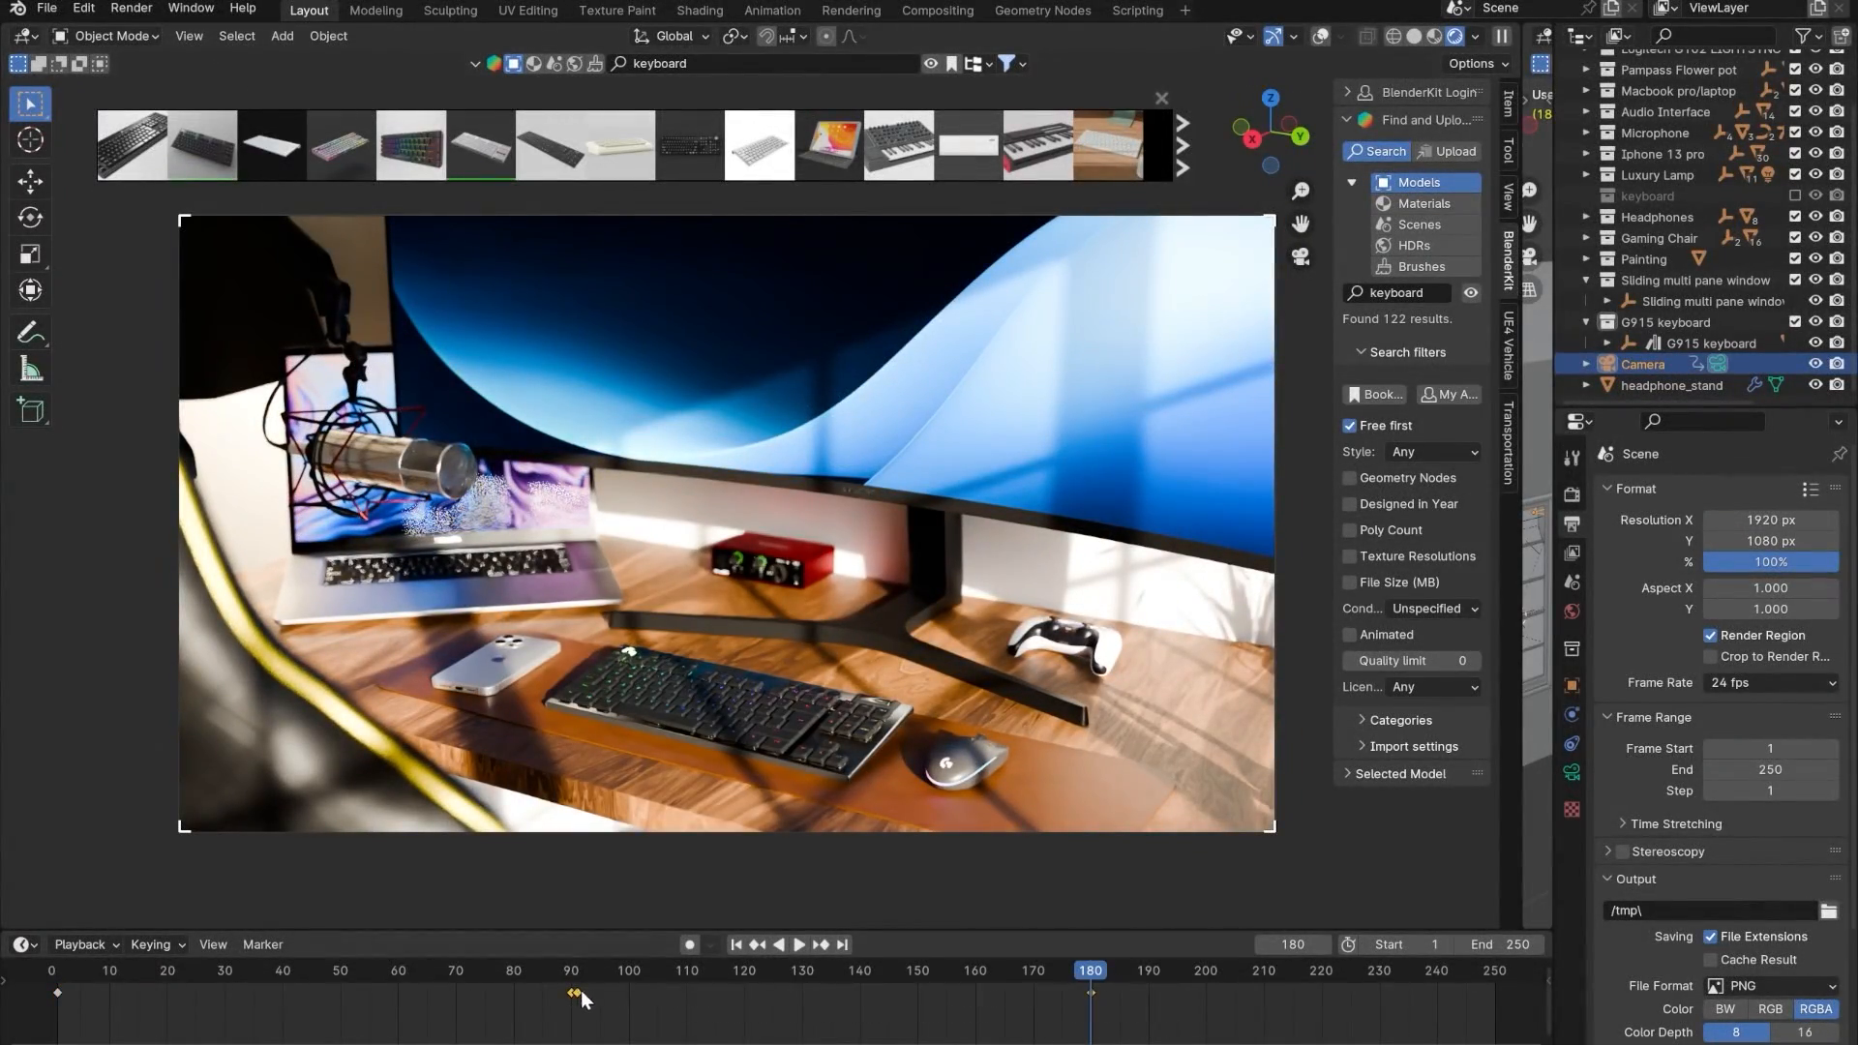
{"action": "right_click", "coordinate": [579, 992]}
{"action": "mouse_move", "coordinate": [520, 915]}
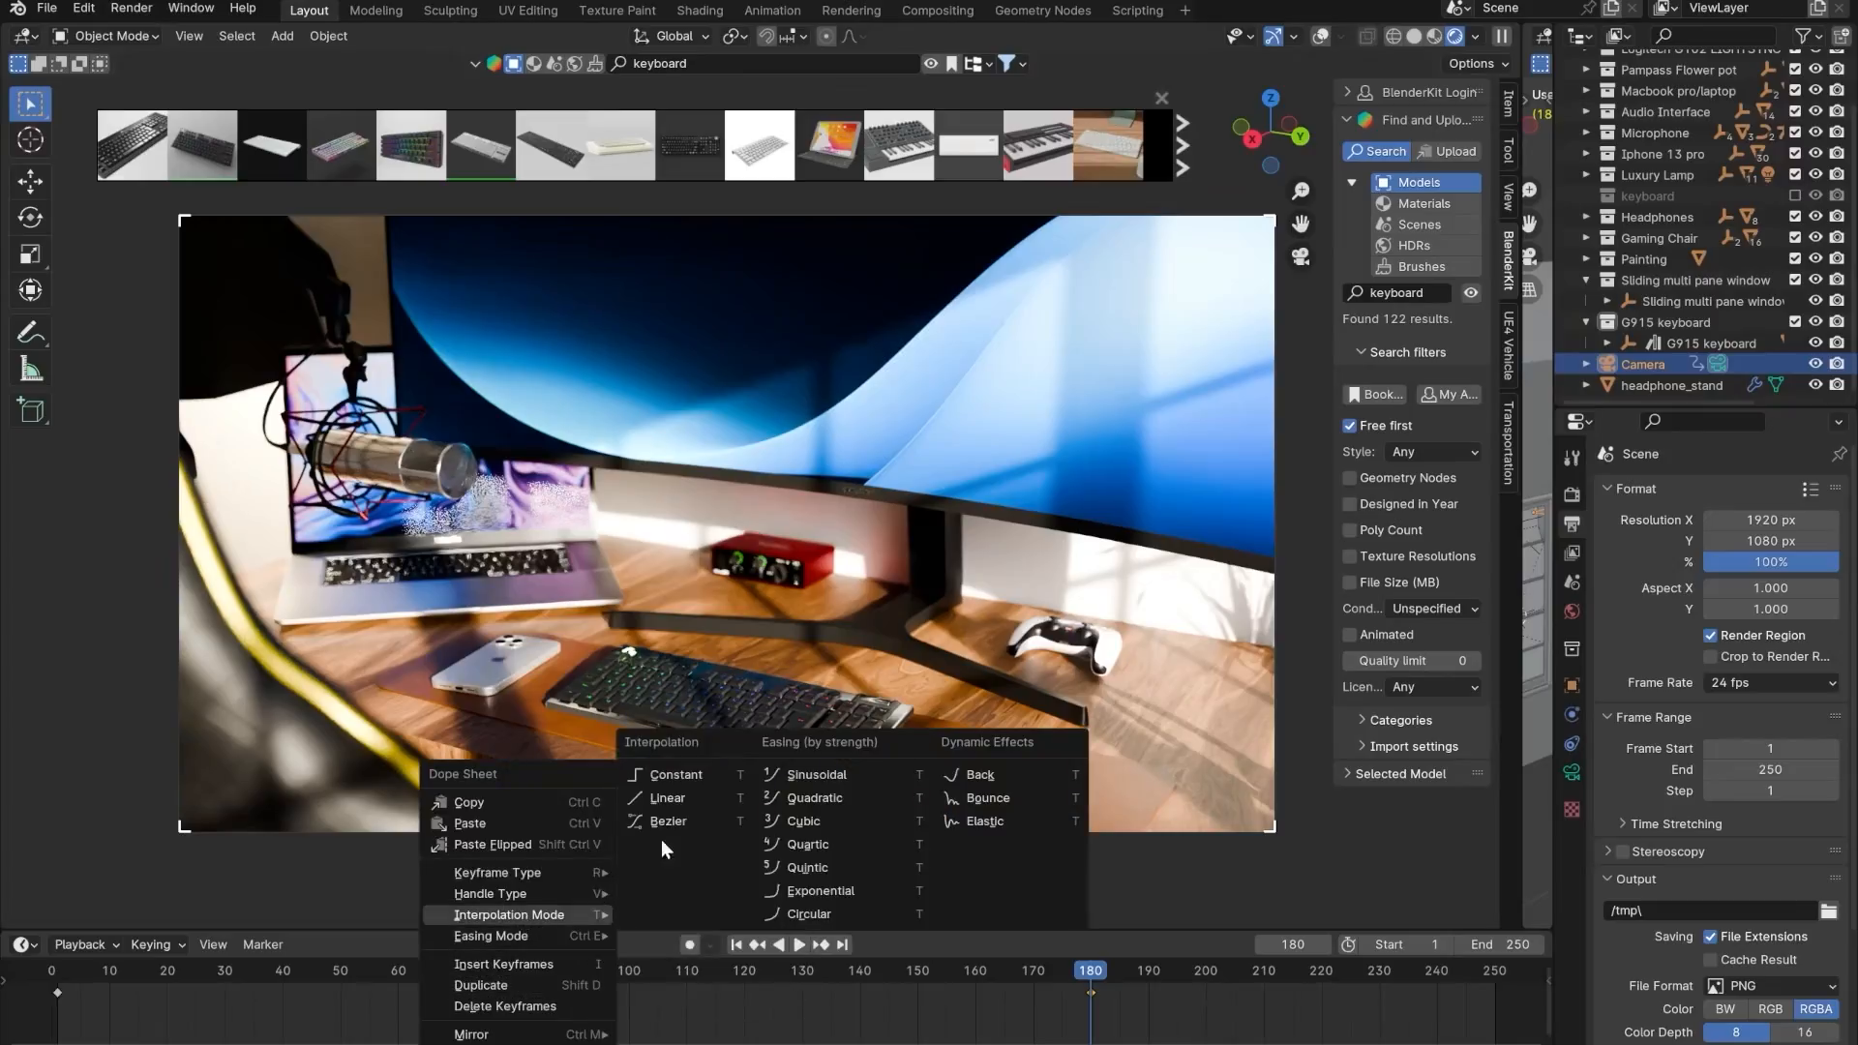
{"action": "left_click", "coordinate": [669, 802]}
{"action": "left_click", "coordinate": [558, 964]}
- Play back the second camera move between frames 91 and 180 in rendered view and replay it in solid shading
{"action": "key", "text": "space"}
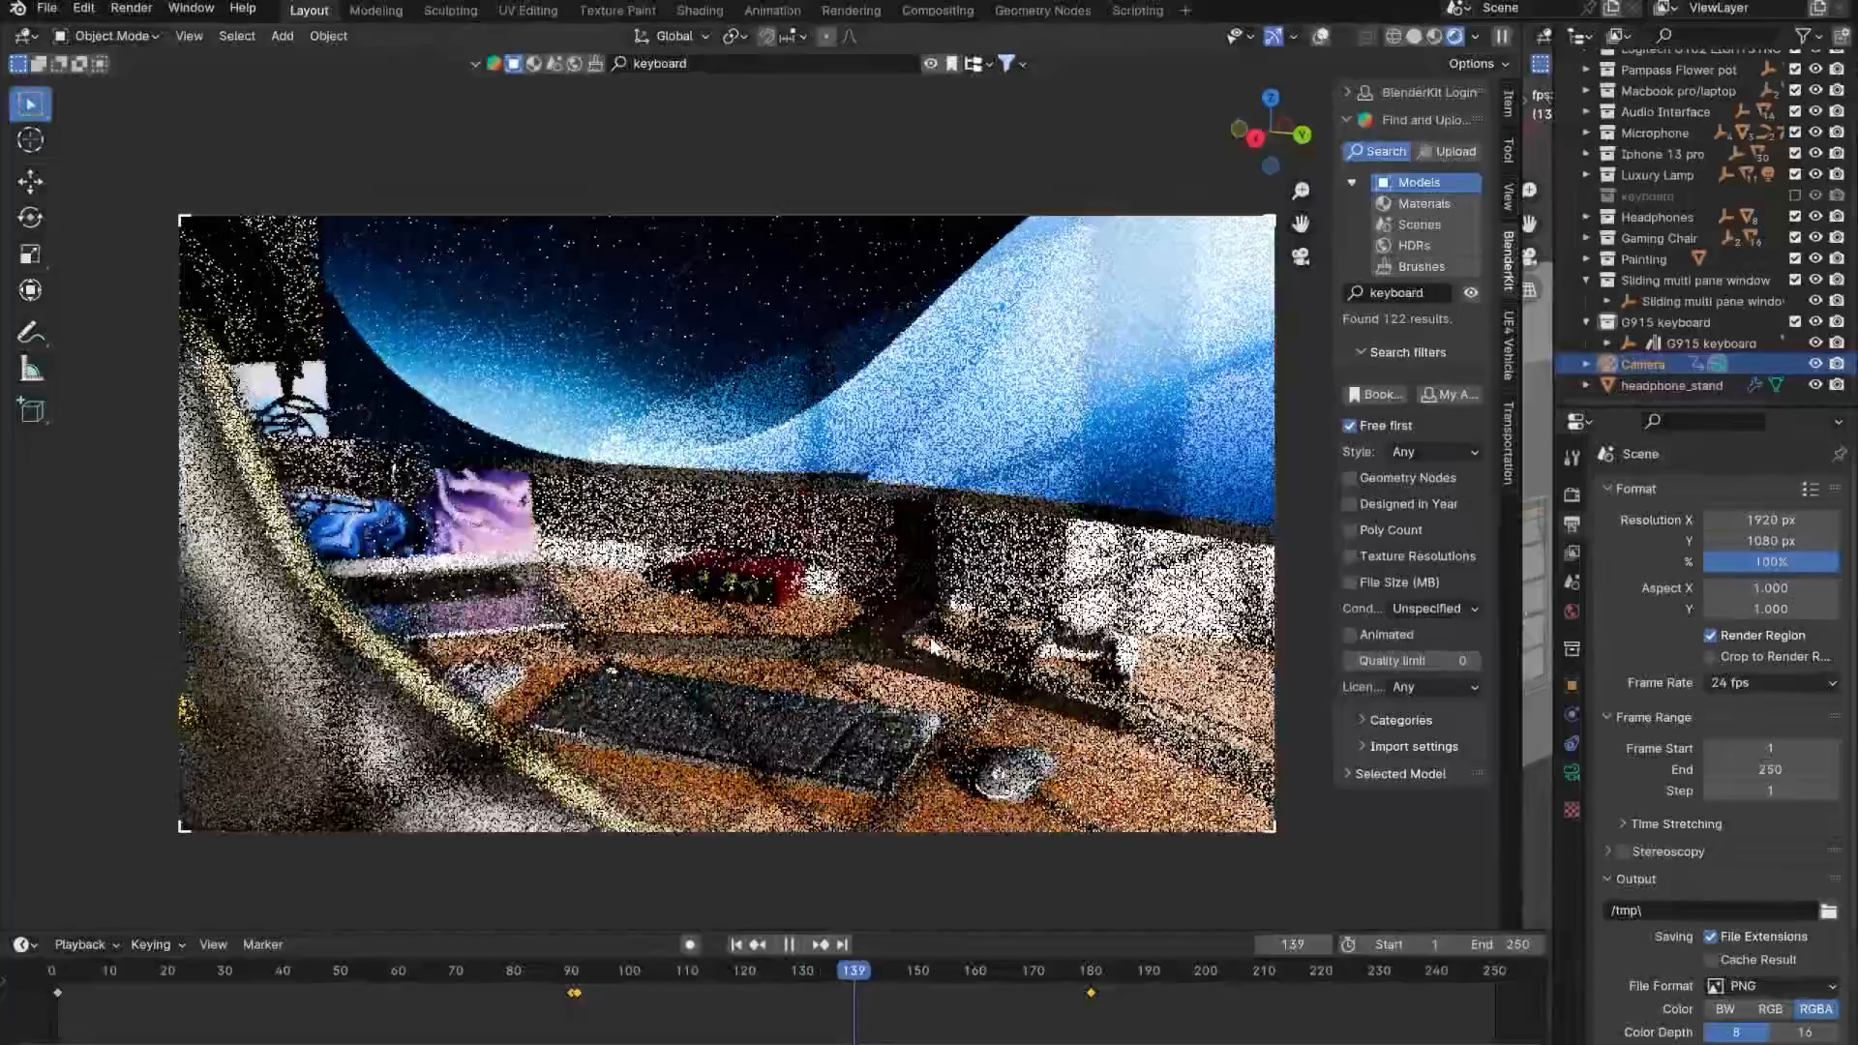
{"action": "key", "text": "space"}
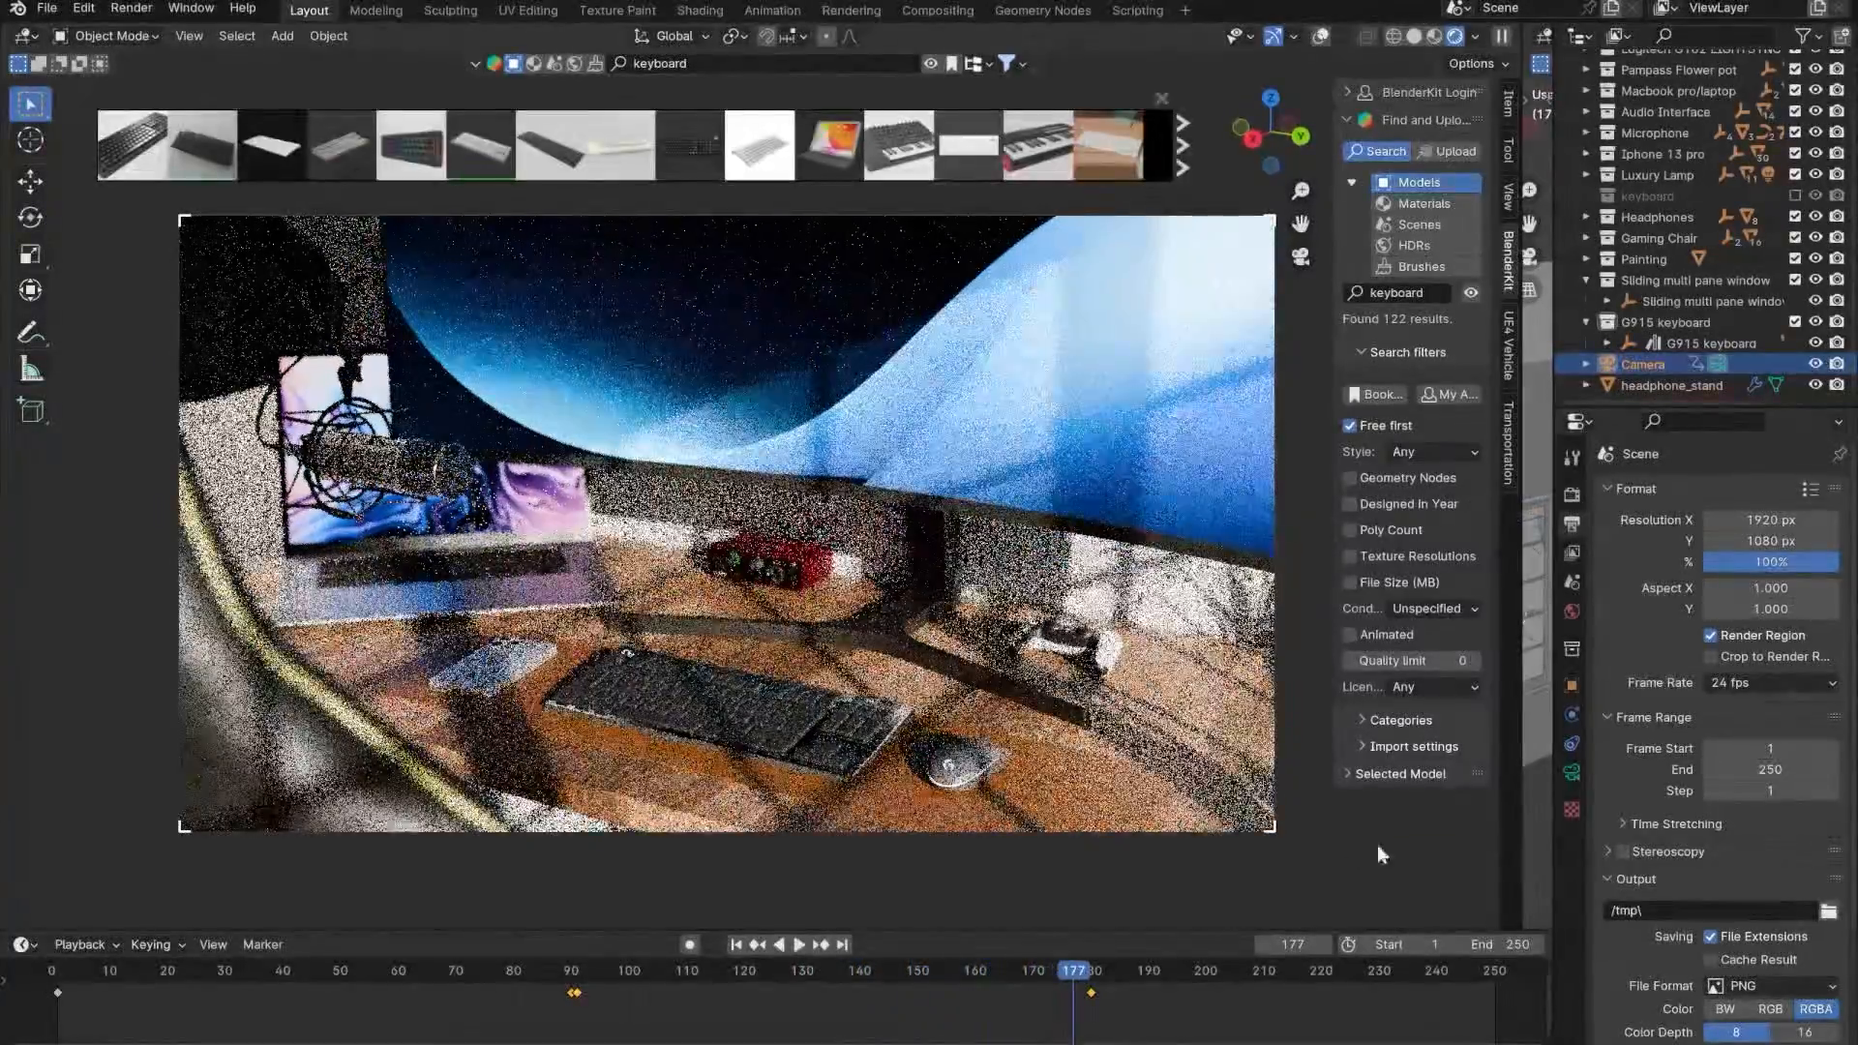
{"action": "mouse_move", "coordinate": [1059, 1001]}
{"action": "left_mouse_down"}
{"action": "mouse_move", "coordinate": [1074, 1001]}
{"action": "mouse_move", "coordinate": [704, 1001]}
{"action": "left_mouse_up"}
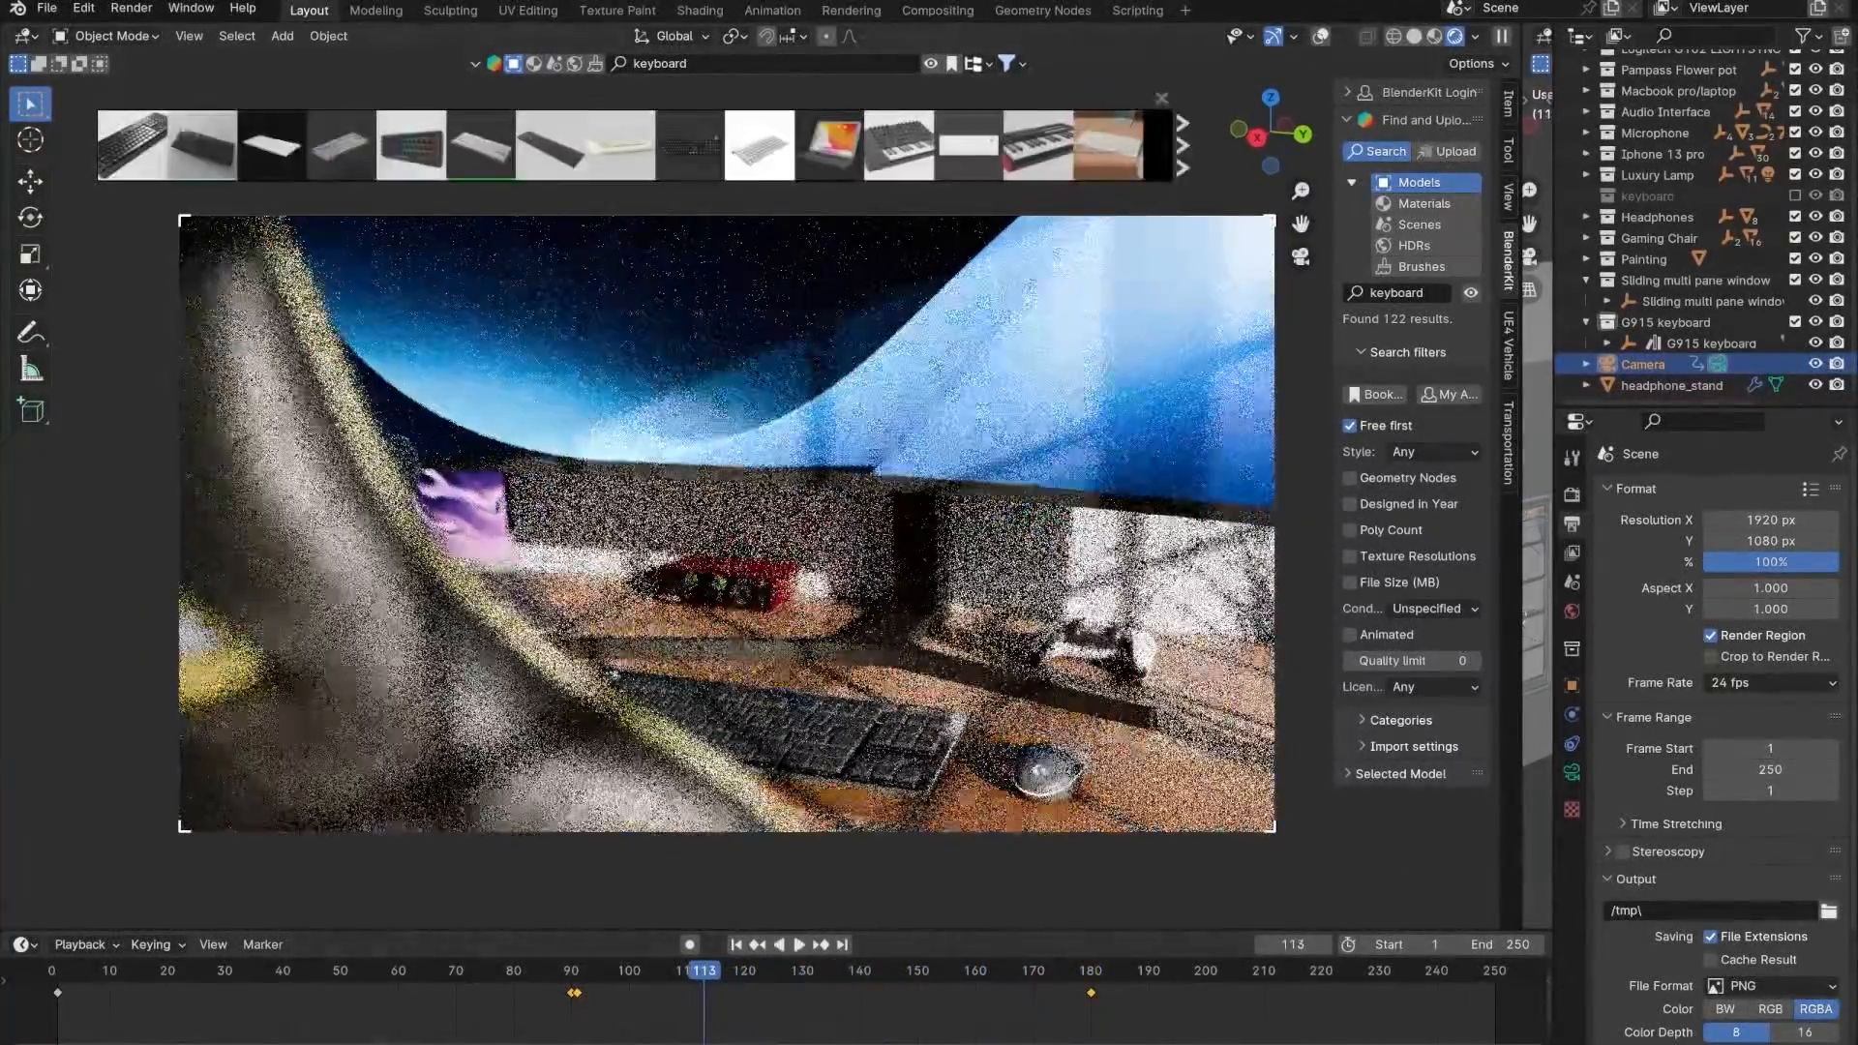
{"action": "left_click", "coordinate": [1414, 37]}
{"action": "key", "text": "shift+ctrl+space"}
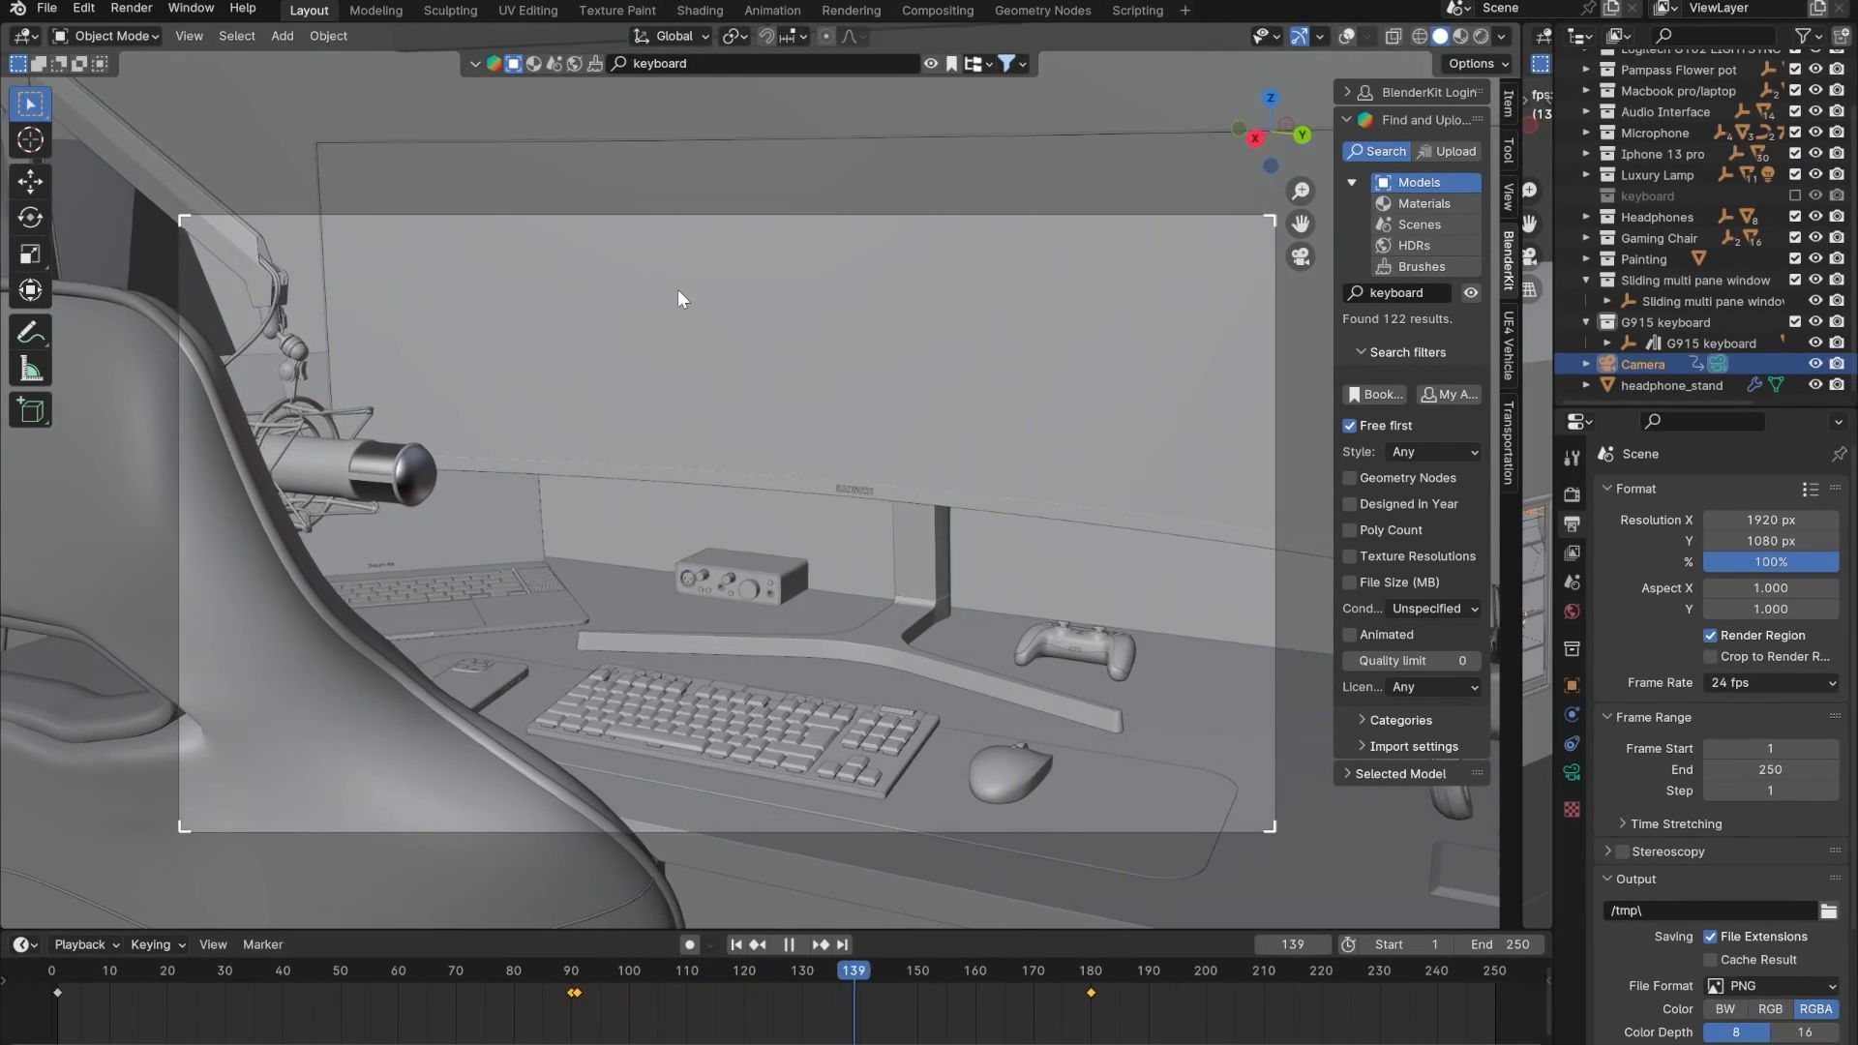
{"action": "key", "text": "space"}
- Move to frame 181, return to rendered shading, and scrub the anim reference video to its wide side shot of the desk
{"action": "mouse_move", "coordinate": [1099, 968]}
{"action": "left_mouse_down"}
{"action": "mouse_move", "coordinate": [1042, 962]}
{"action": "mouse_move", "coordinate": [1096, 966]}
{"action": "left_mouse_up"}
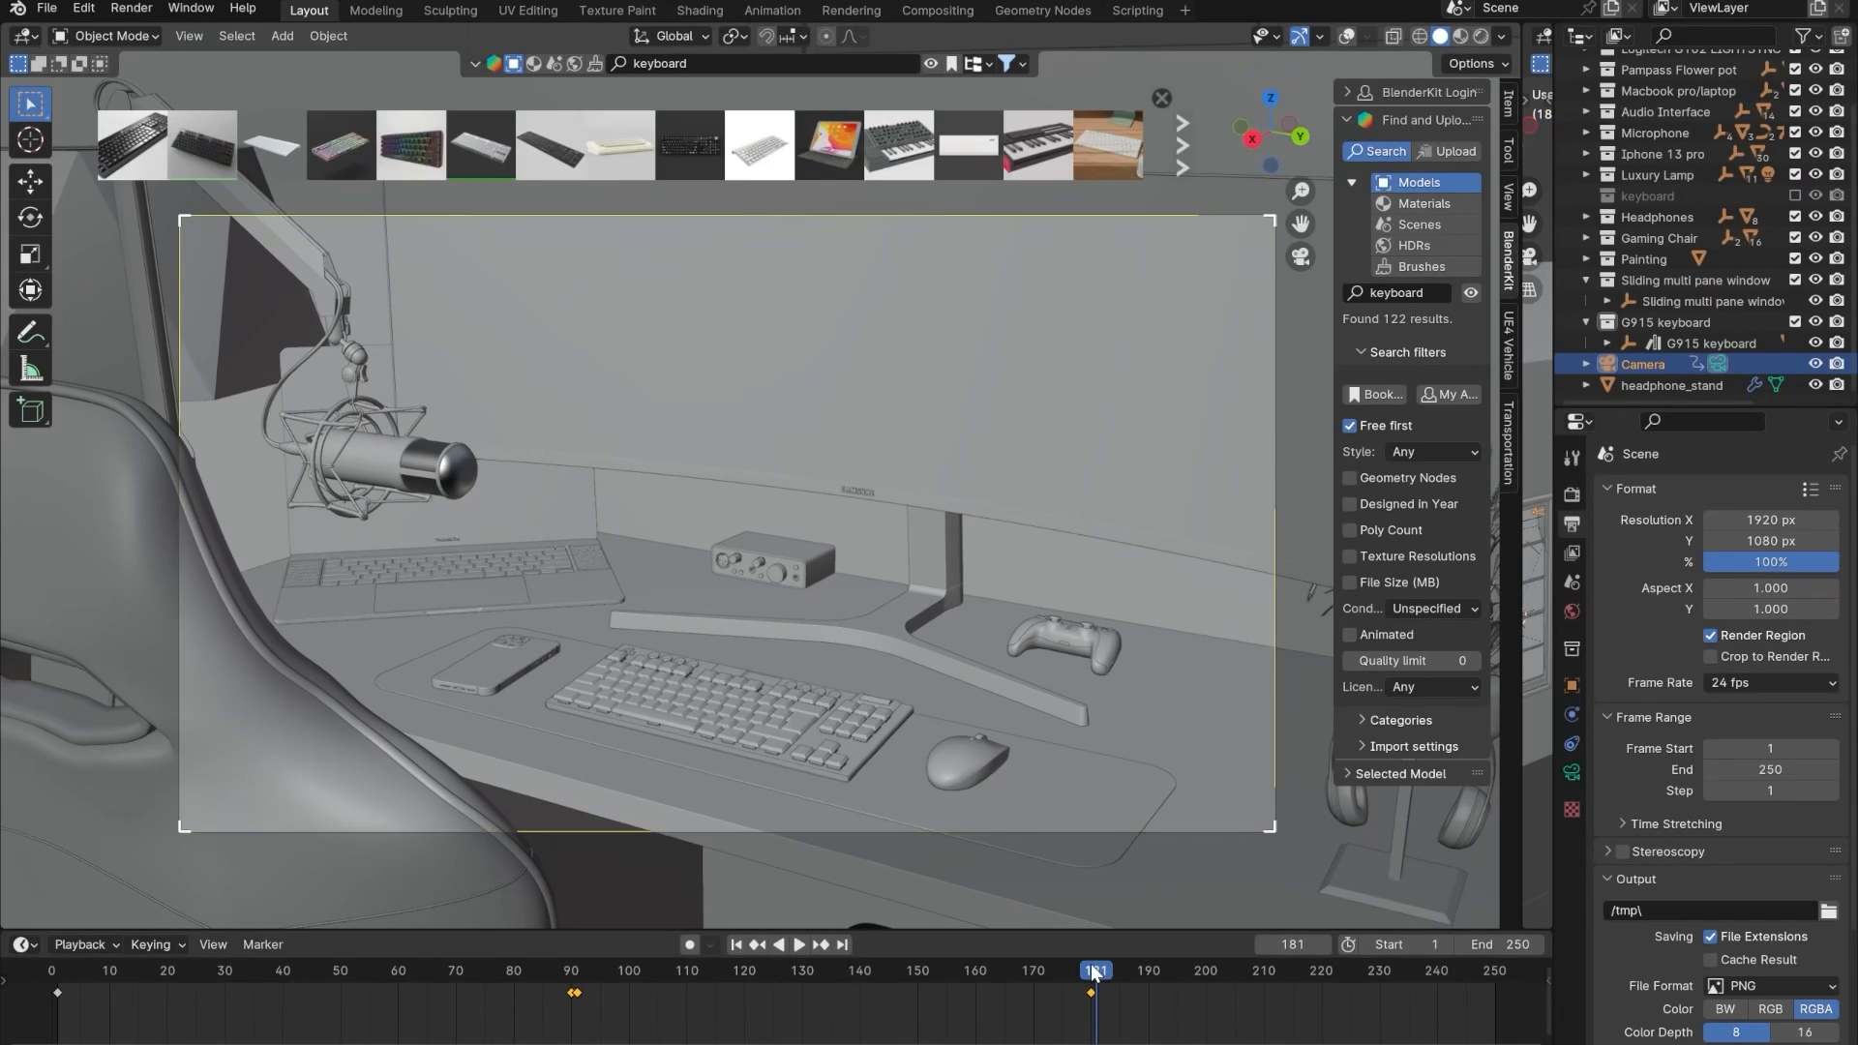
{"action": "left_click", "coordinate": [1476, 36]}
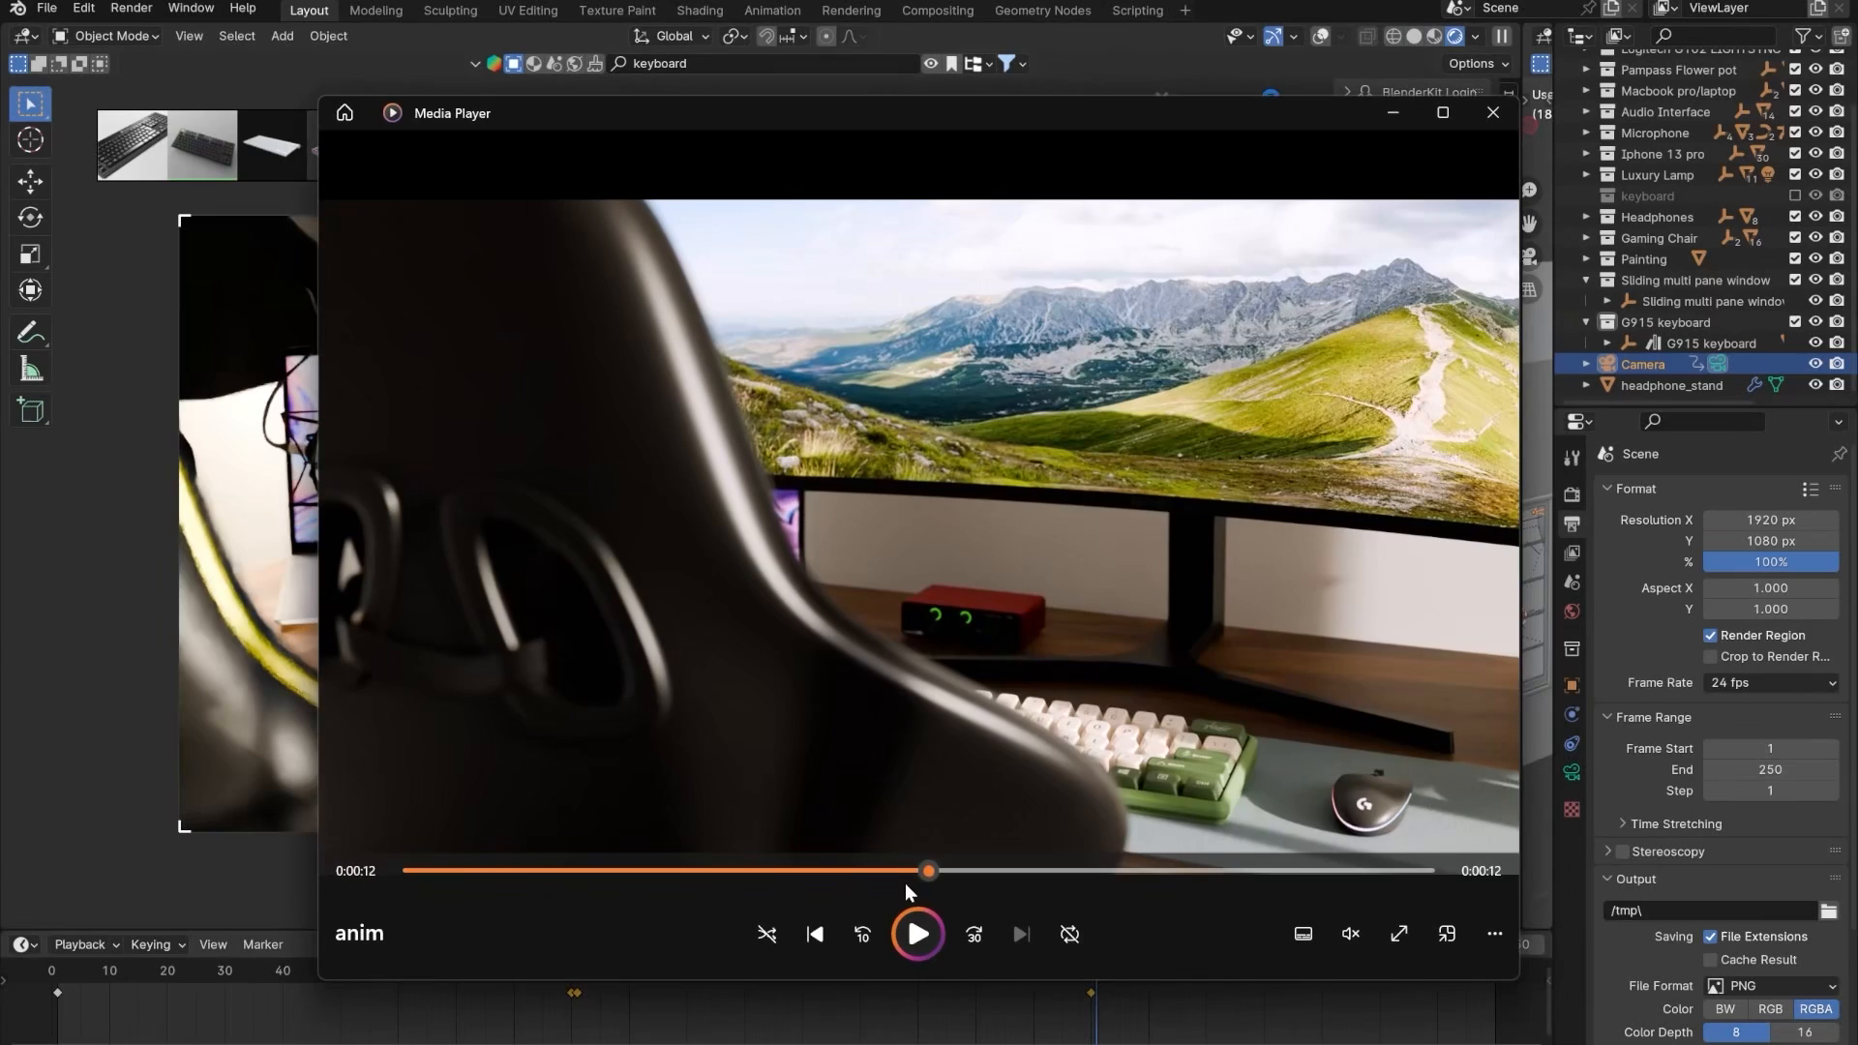
{"action": "left_click_drag", "start_coordinate": [904, 871], "coordinate": [1161, 871]}
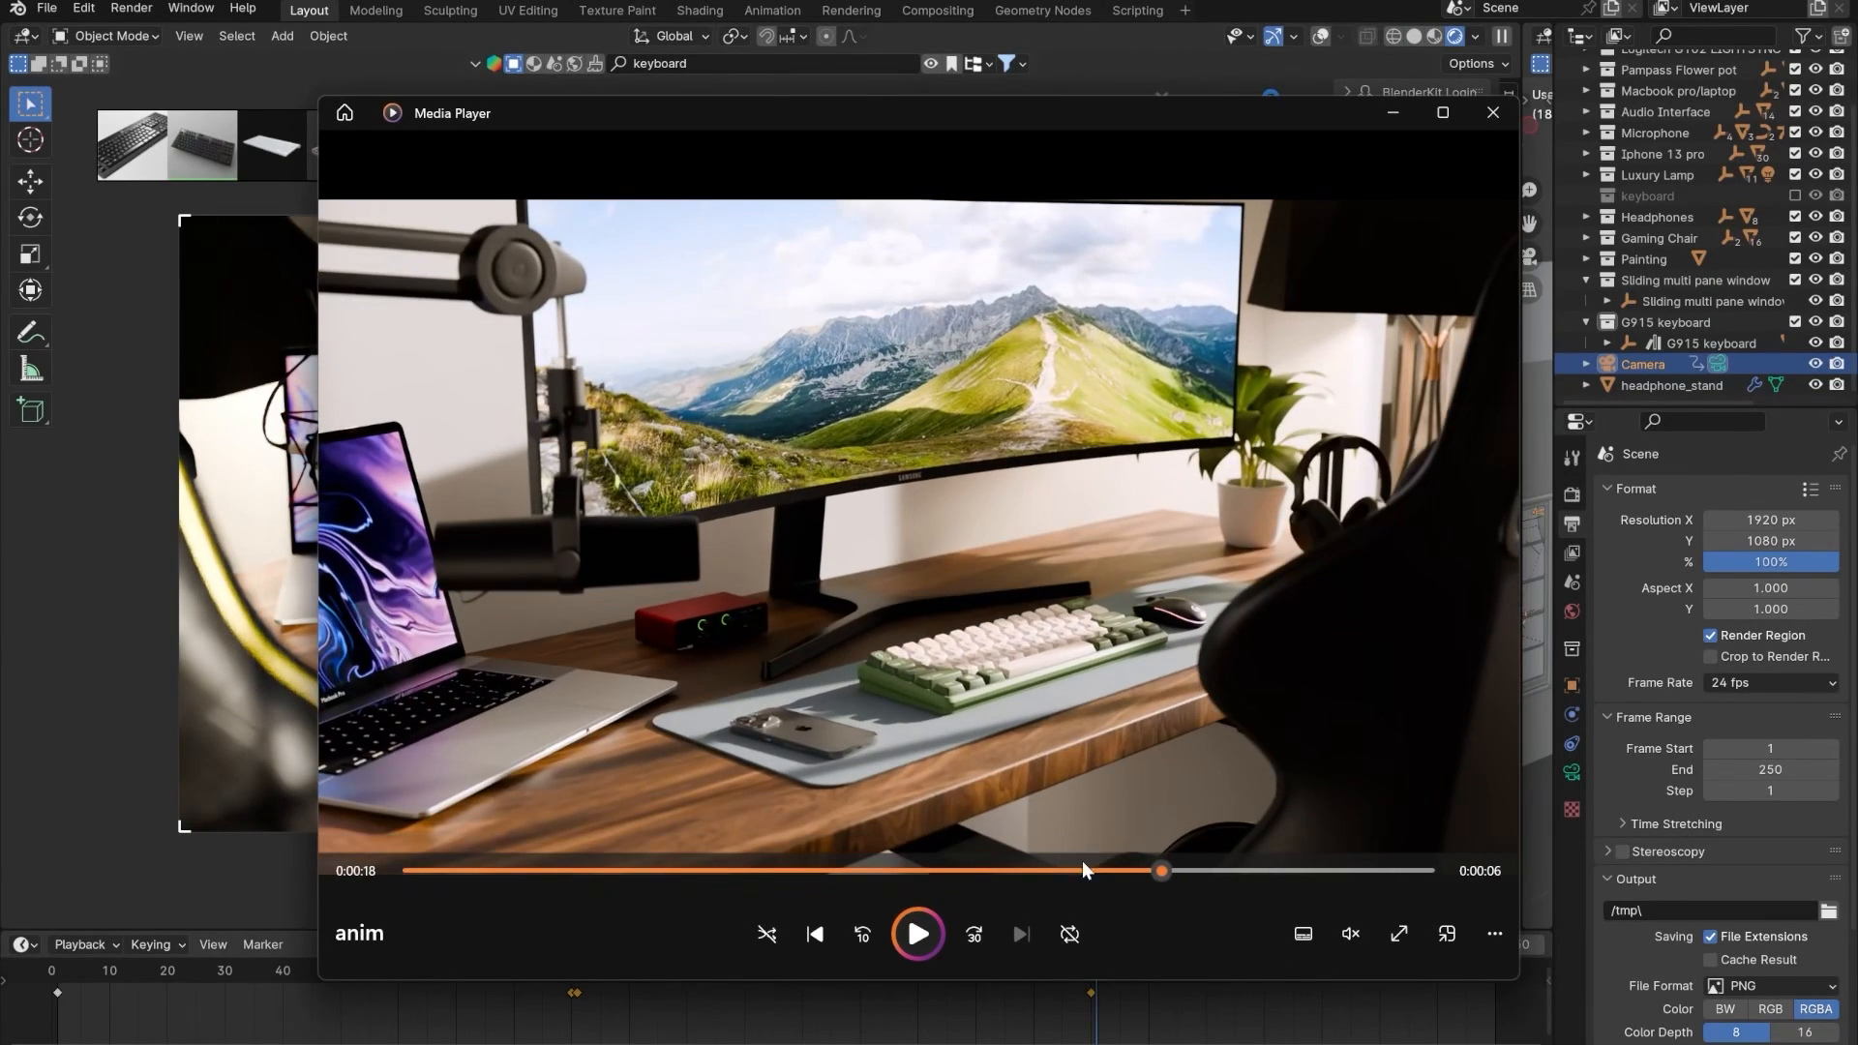
{"action": "left_click", "coordinate": [1376, 116]}
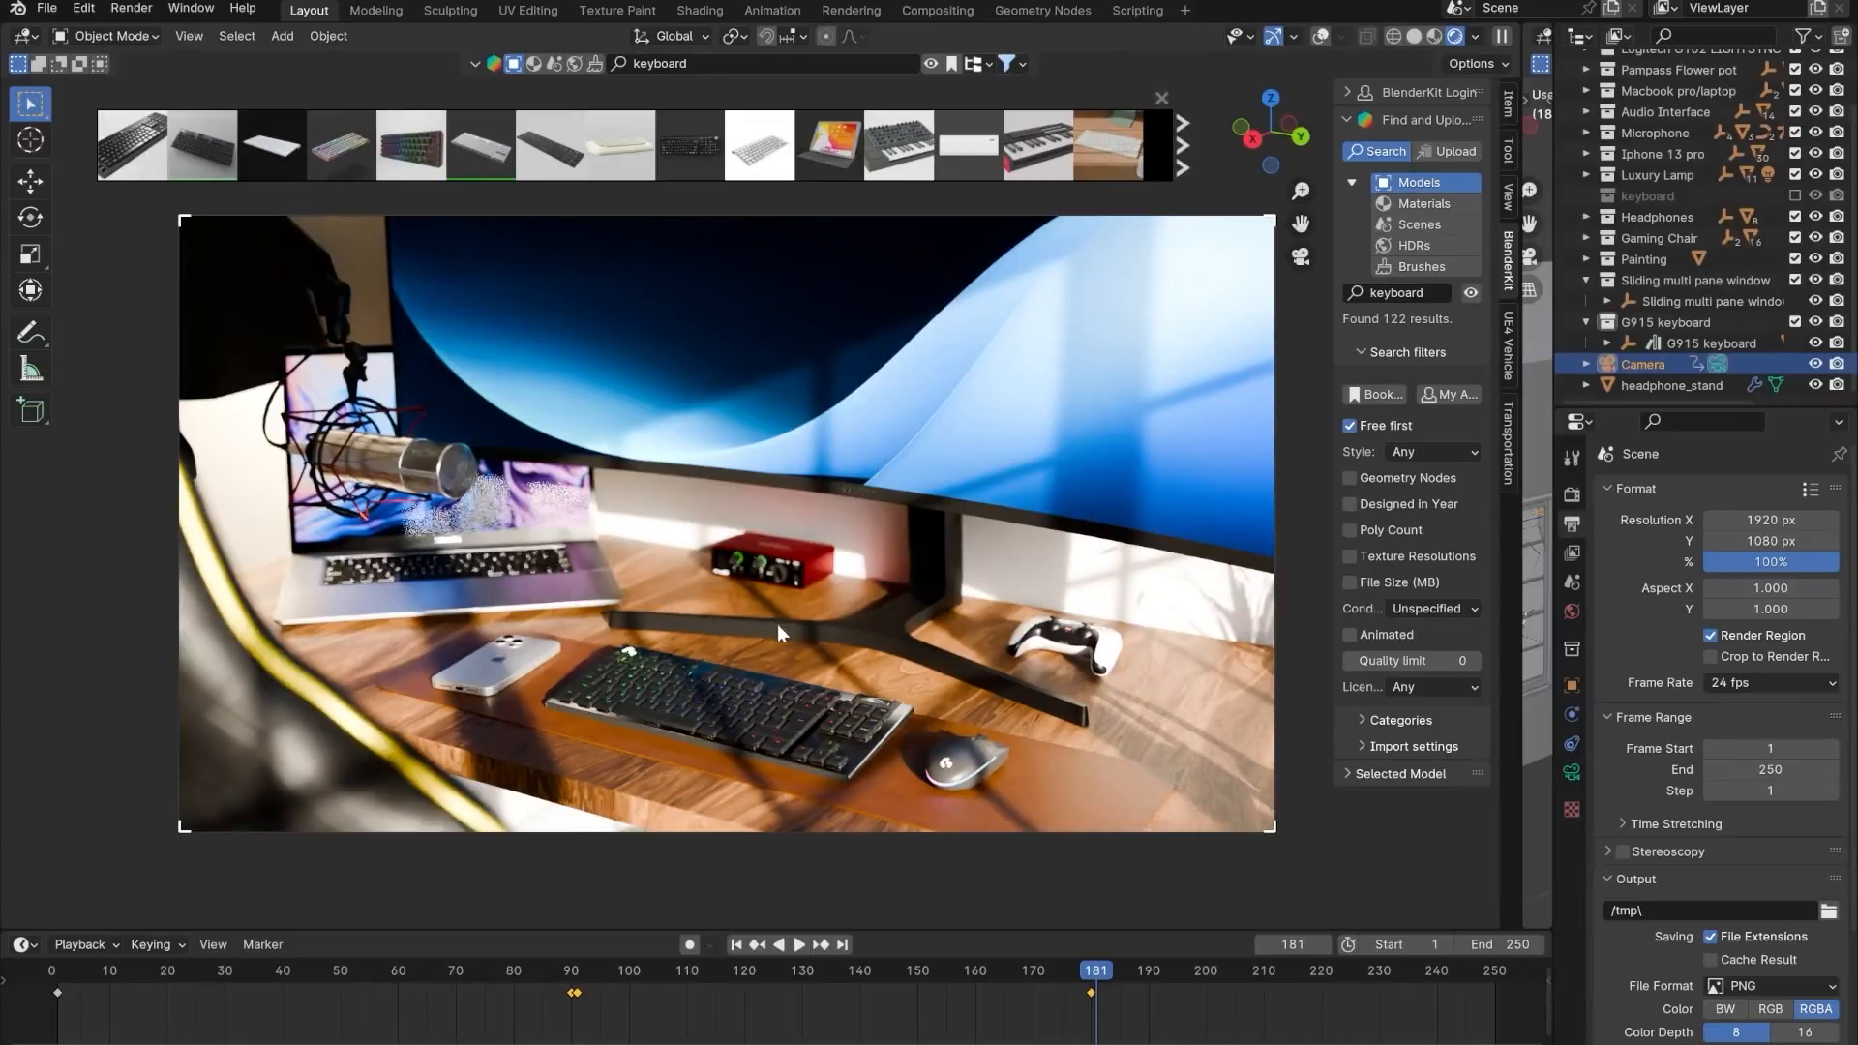
- Orbit the camera to a low side view along the desk edge and insert a Location & Rotation keyframe at frame 181
{"action": "middle_click_drag", "start_coordinate": [776, 624], "coordinate": [726, 467]}
{"action": "middle_click_drag", "start_coordinate": [726, 466], "coordinate": [900, 406]}
{"action": "mouse_move", "coordinate": [876, 561]}
{"action": "middle_mouse_down"}
{"action": "mouse_move", "coordinate": [895, 548]}
{"action": "mouse_move", "coordinate": [852, 540]}
{"action": "mouse_move", "coordinate": [853, 563]}
{"action": "middle_mouse_up"}
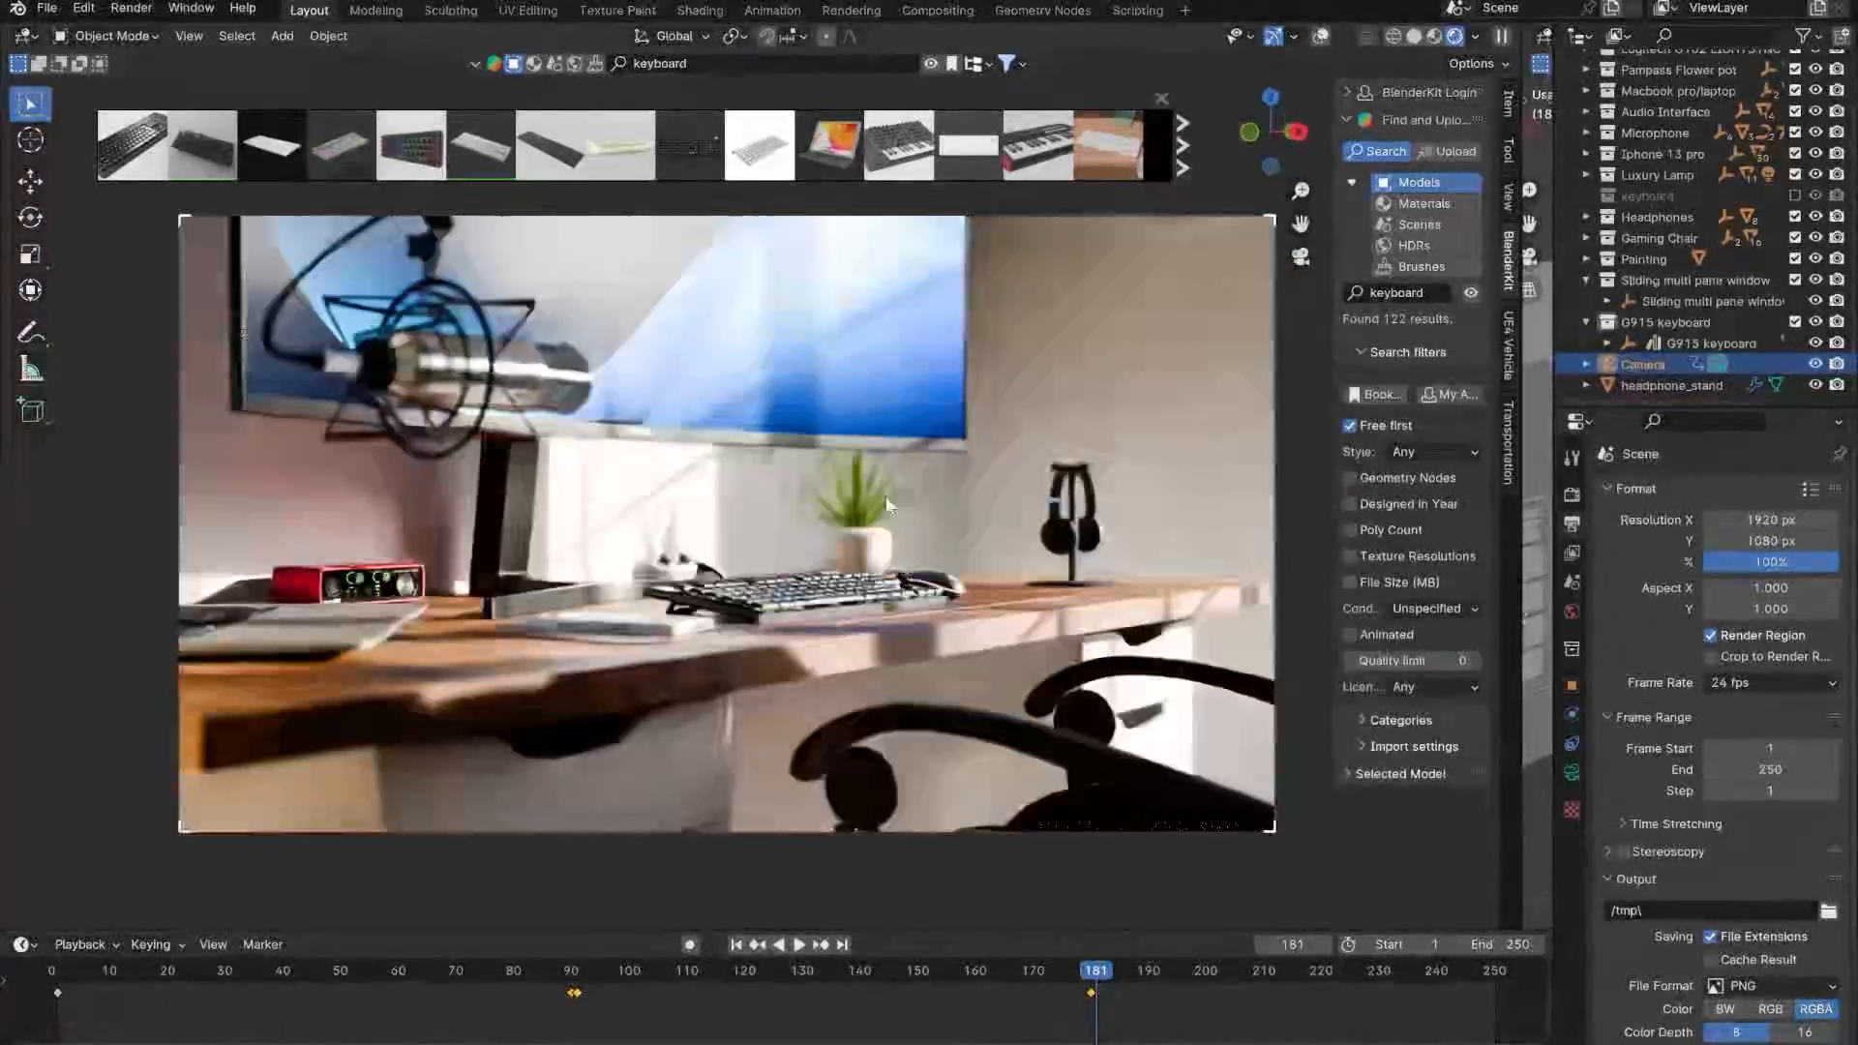
{"action": "key", "text": "i"}
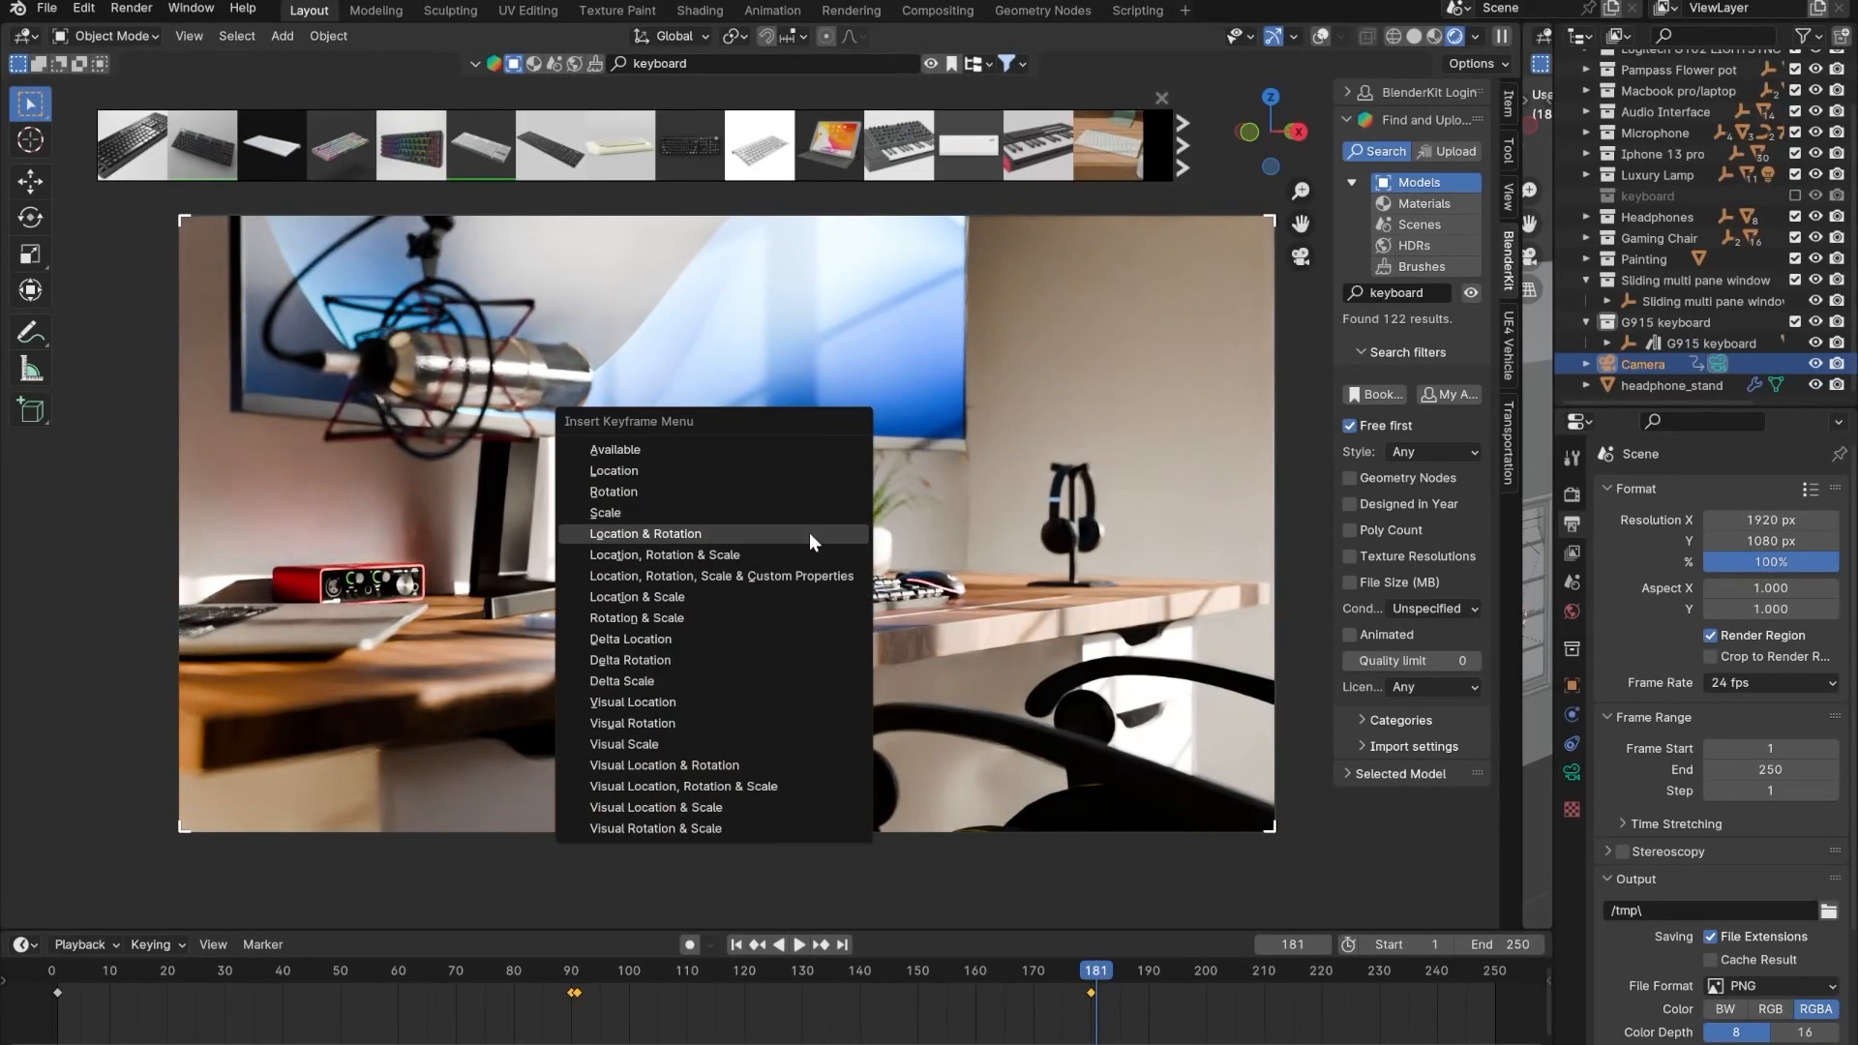
{"action": "left_click", "coordinate": [809, 535]}
- At frame 250, raise the camera to a wide view of the whole desk setup and insert a Location & Rotation keyframe
{"action": "key", "text": "space"}
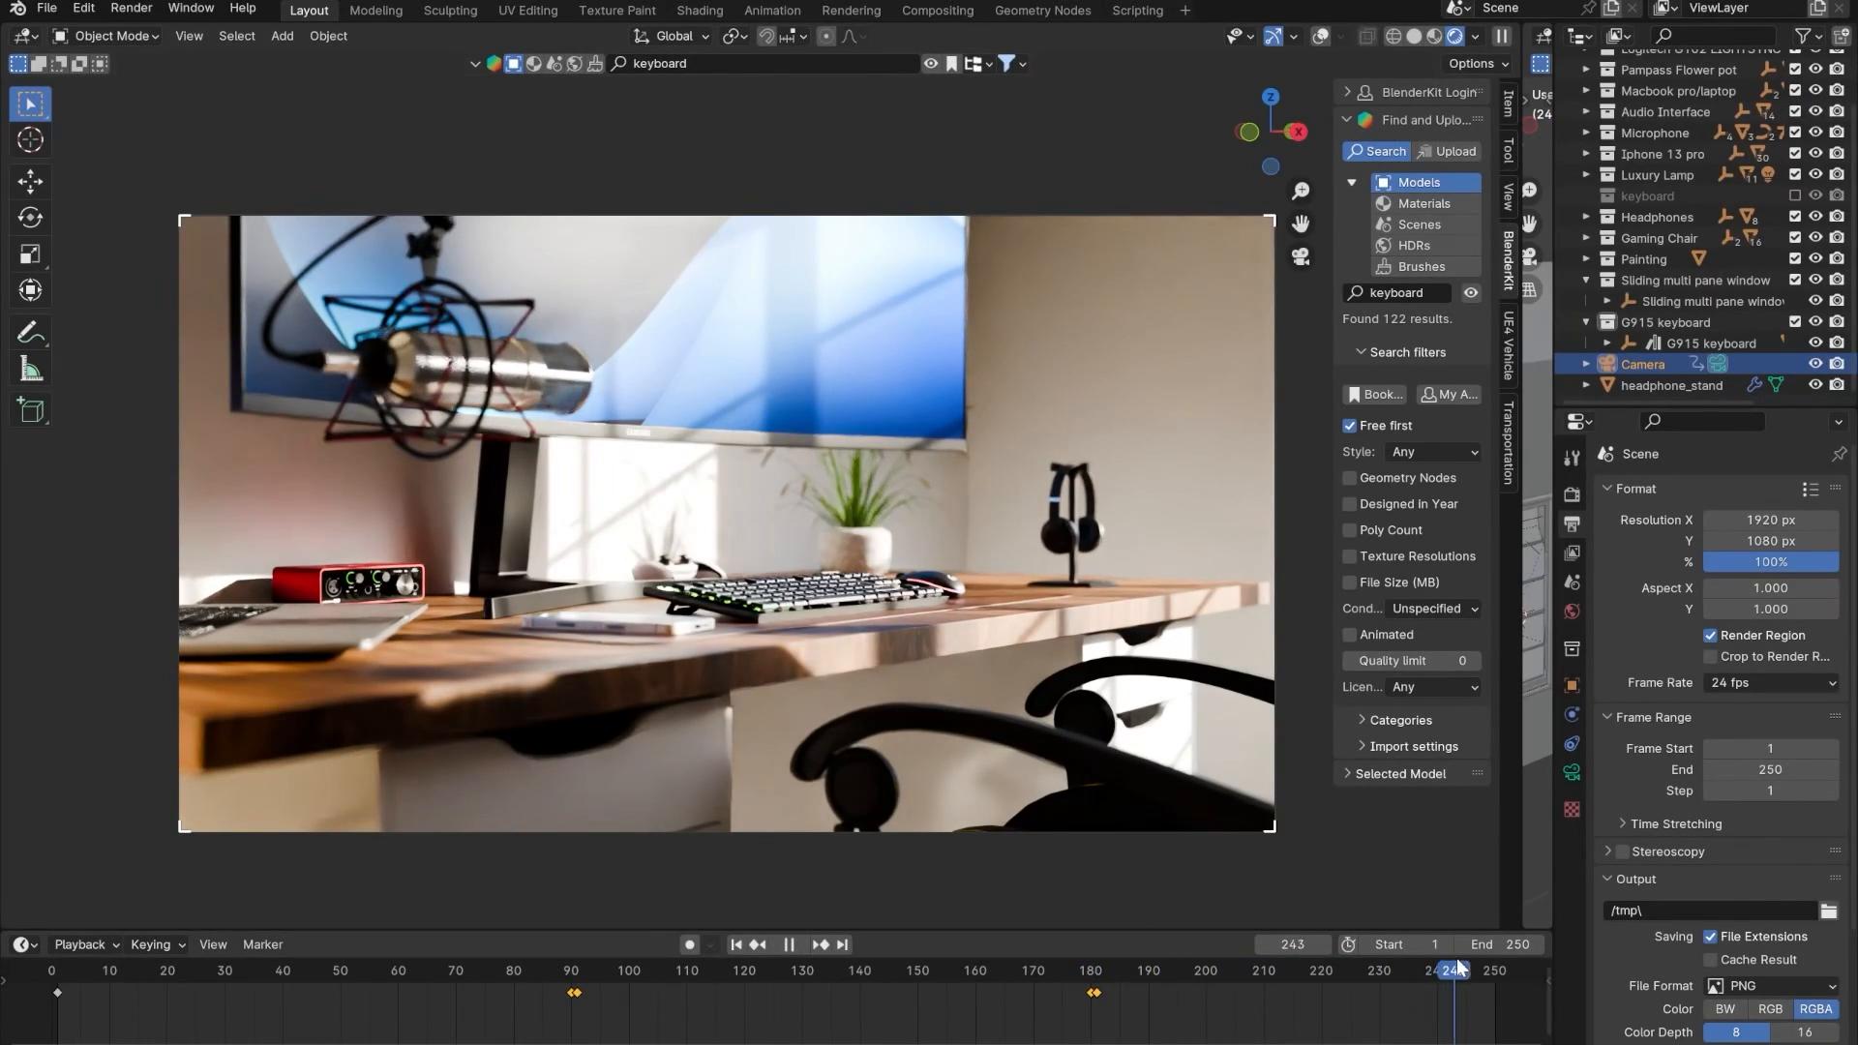
{"action": "left_click_drag", "start_coordinate": [1499, 964], "coordinate": [1495, 965]}
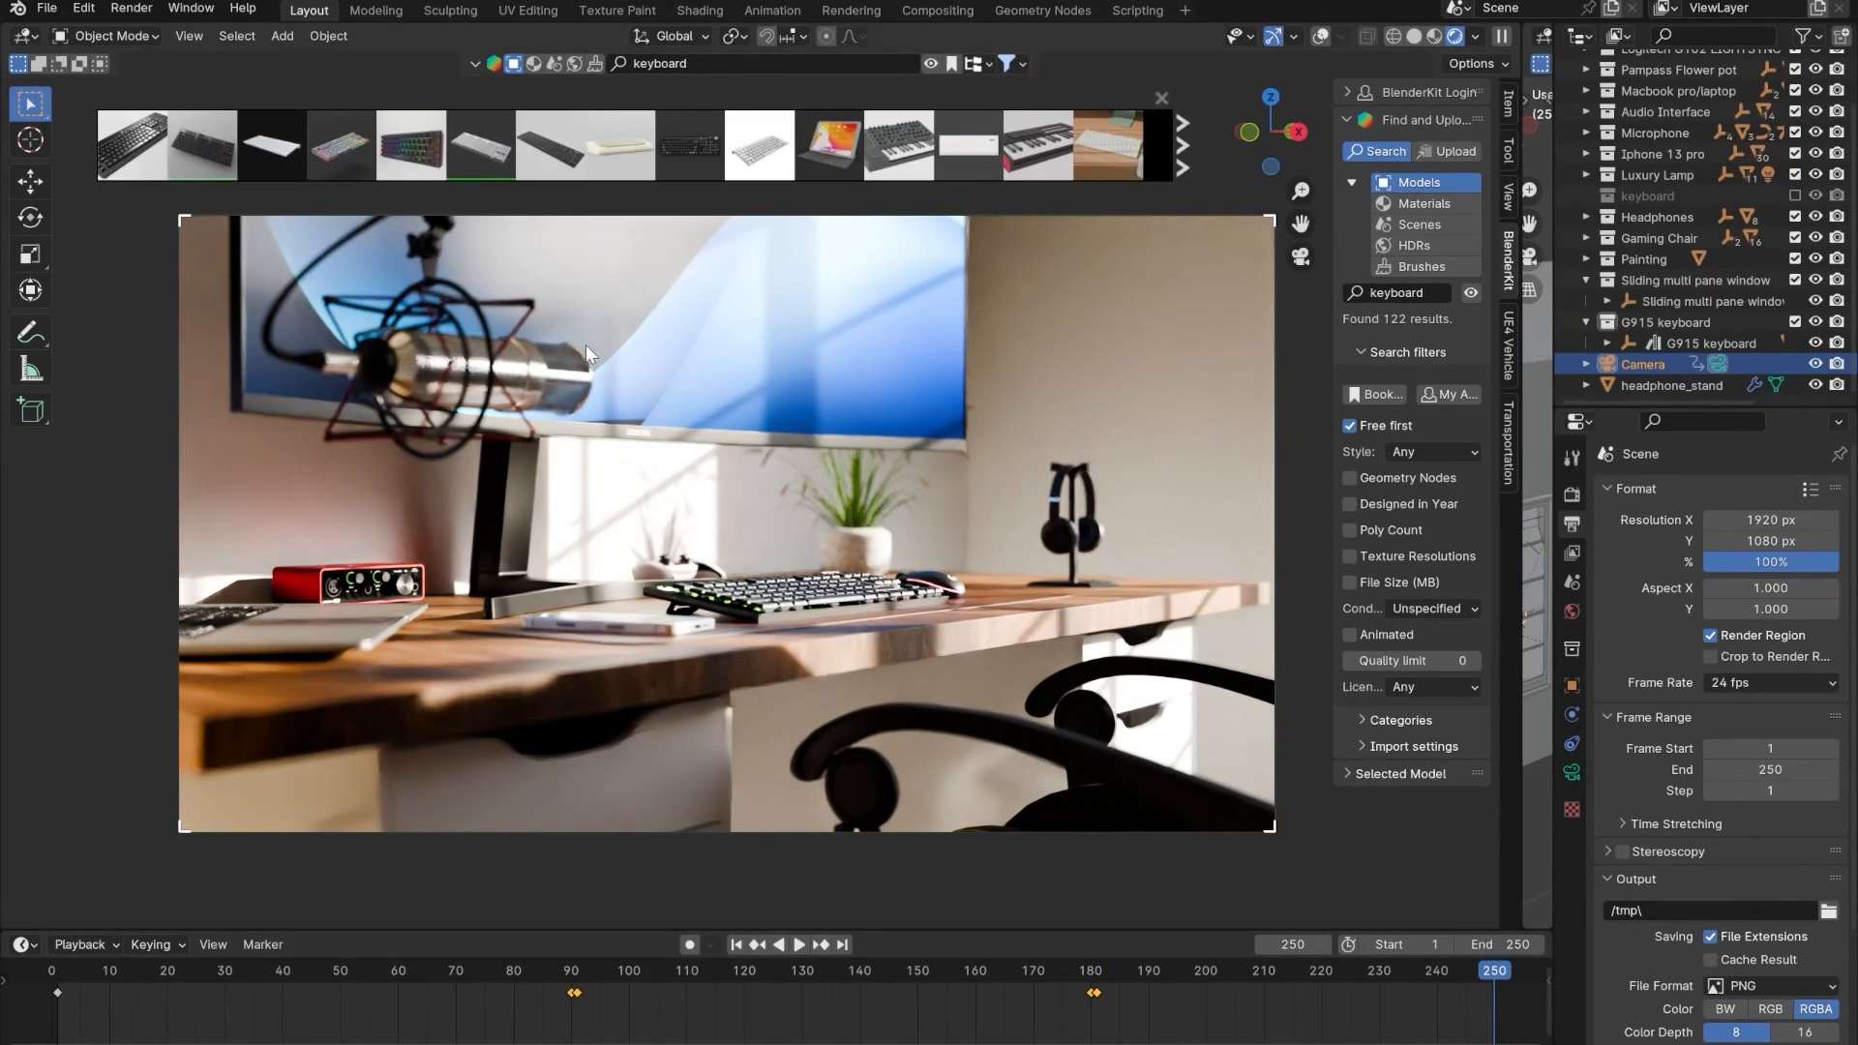
{"action": "middle_click_drag", "start_coordinate": [586, 354], "coordinate": [628, 453]}
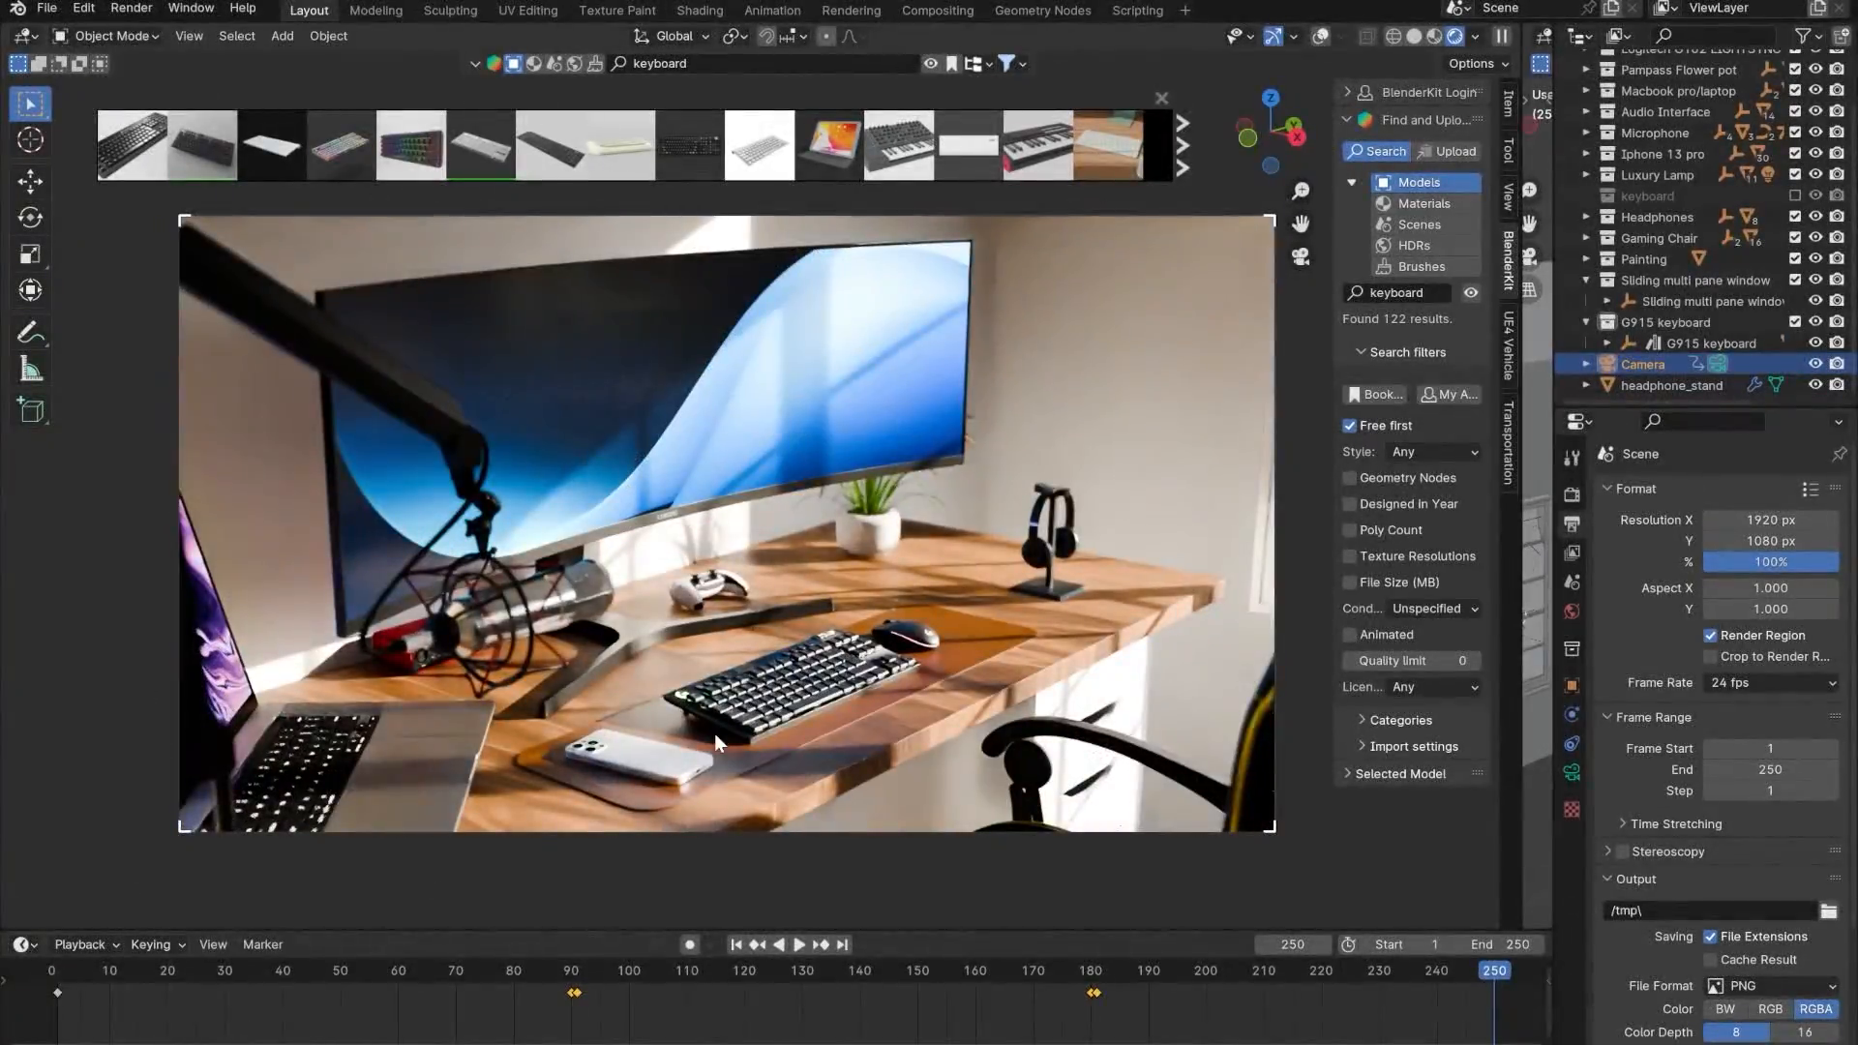
{"action": "middle_click_drag", "start_coordinate": [751, 522], "coordinate": [810, 528]}
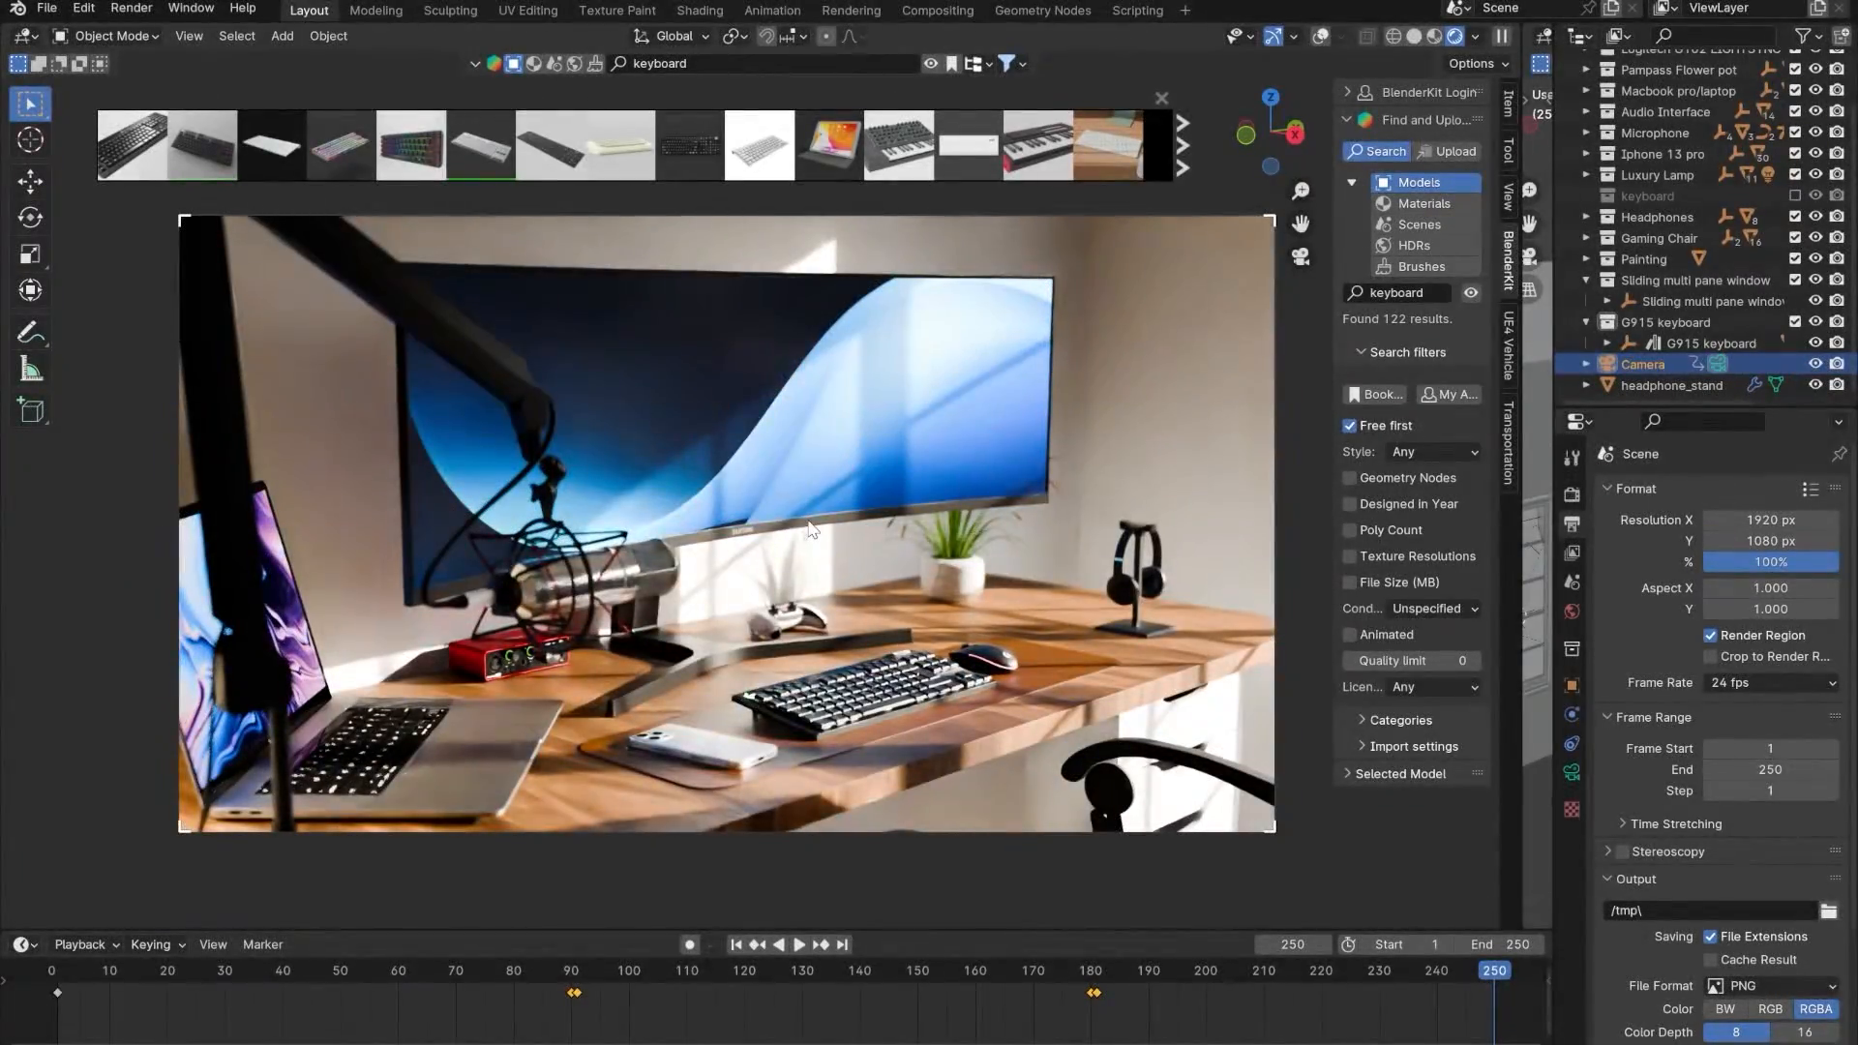
{"action": "key", "text": "i"}
{"action": "left_click", "coordinate": [807, 519]}
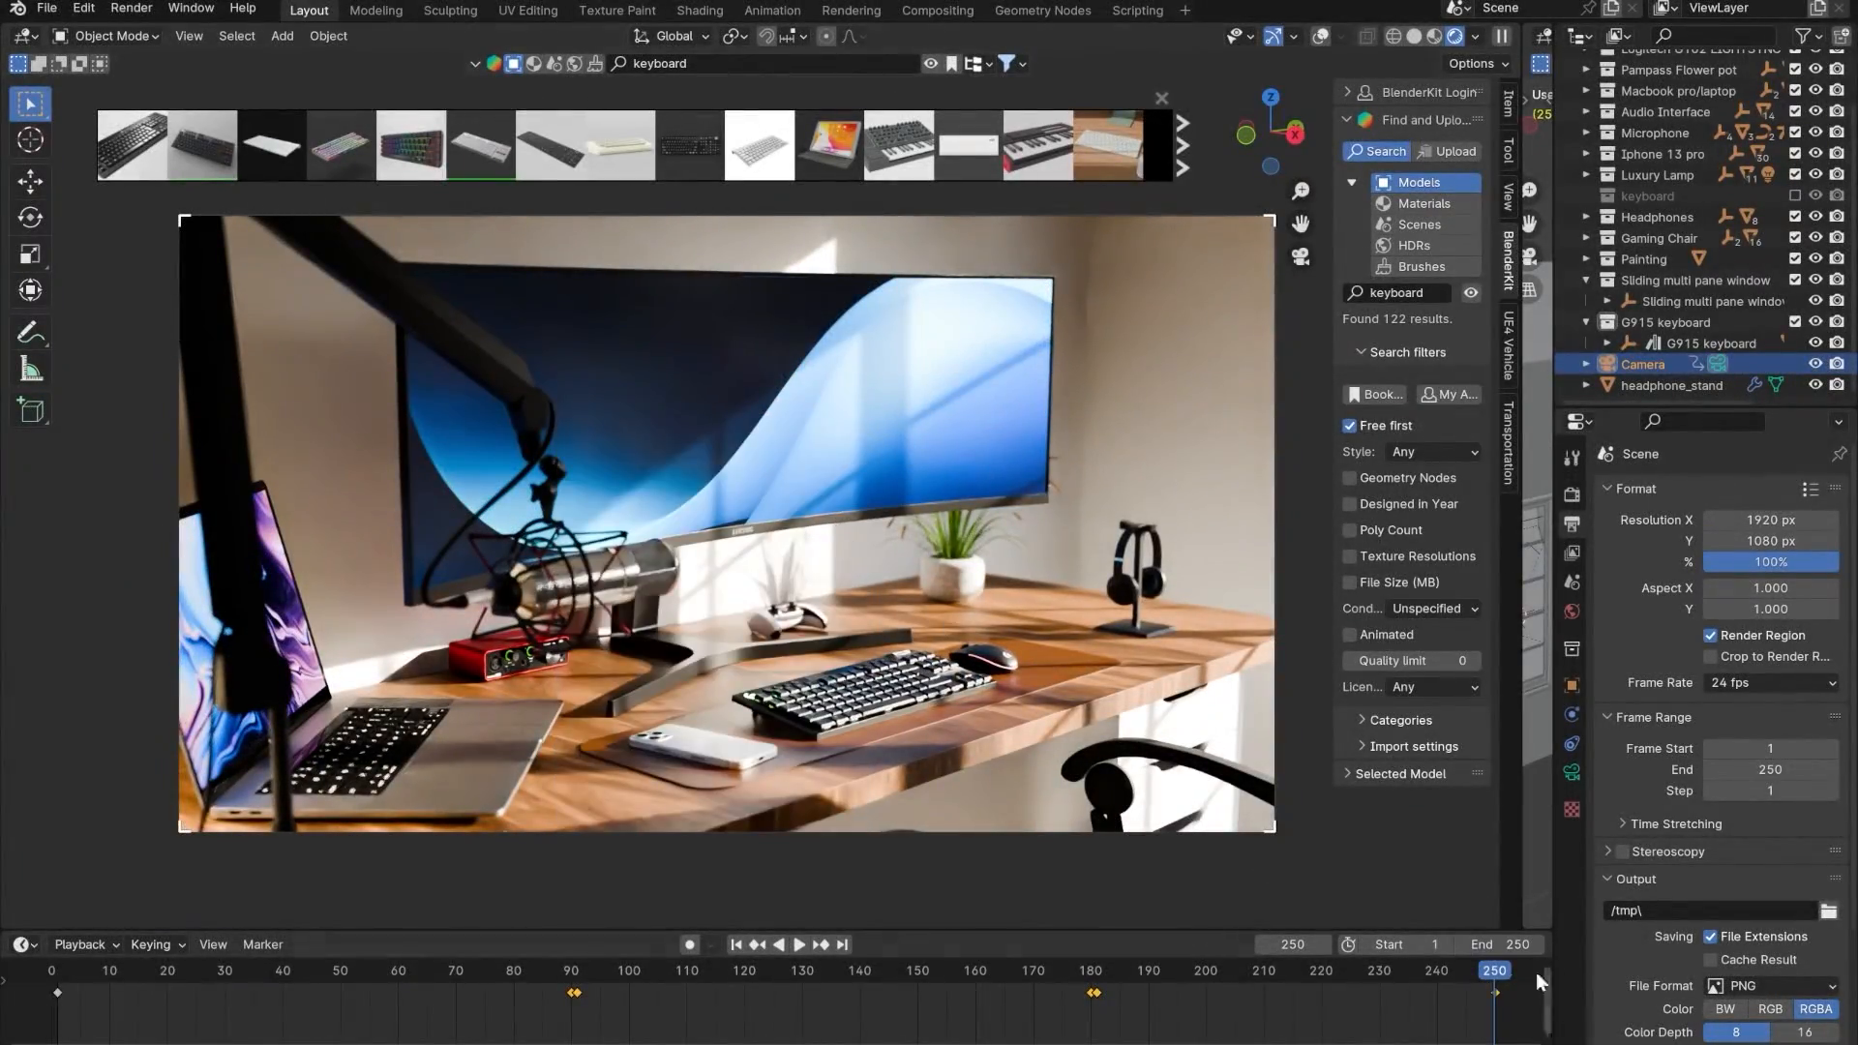
- Set the interpolation of the third shot's camera keyframes at frames 181 and 250 to Linear
{"action": "left_click_drag", "start_coordinate": [1489, 970], "coordinate": [1101, 990]}
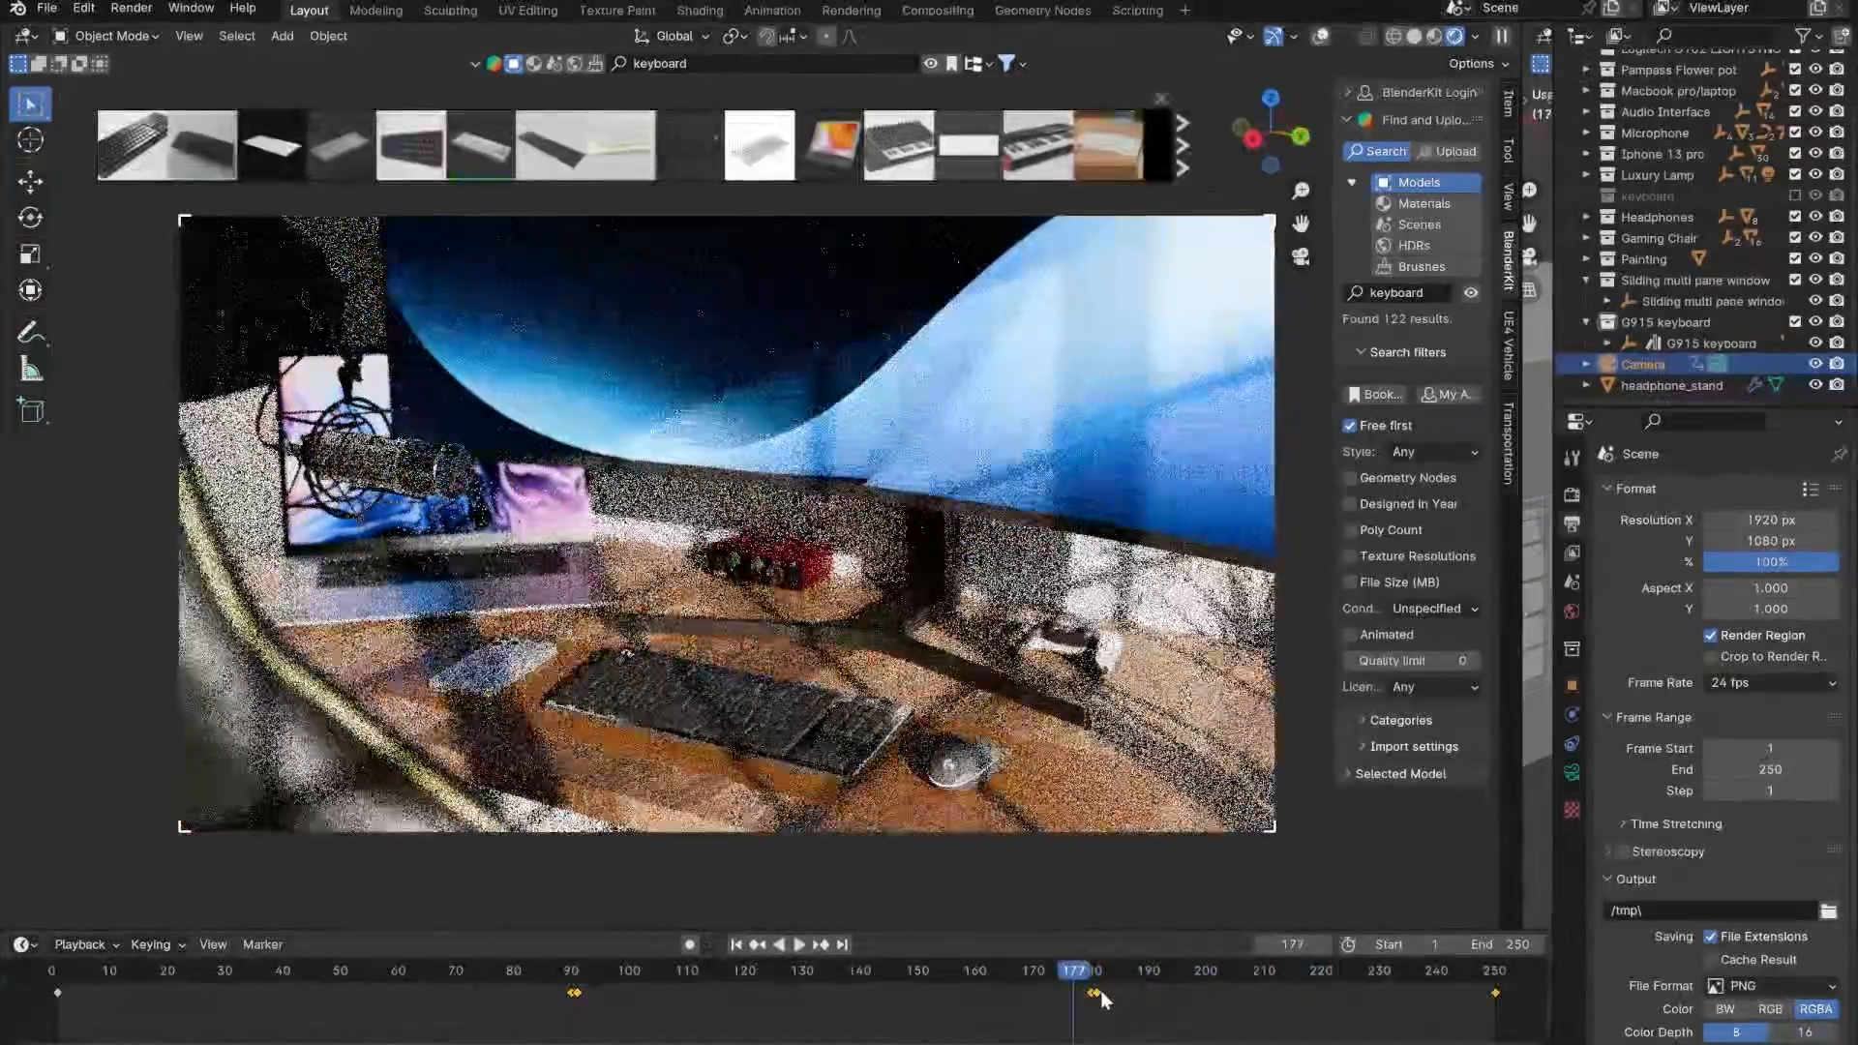
{"action": "right_click", "coordinate": [1100, 990]}
{"action": "mouse_move", "coordinate": [1066, 915]}
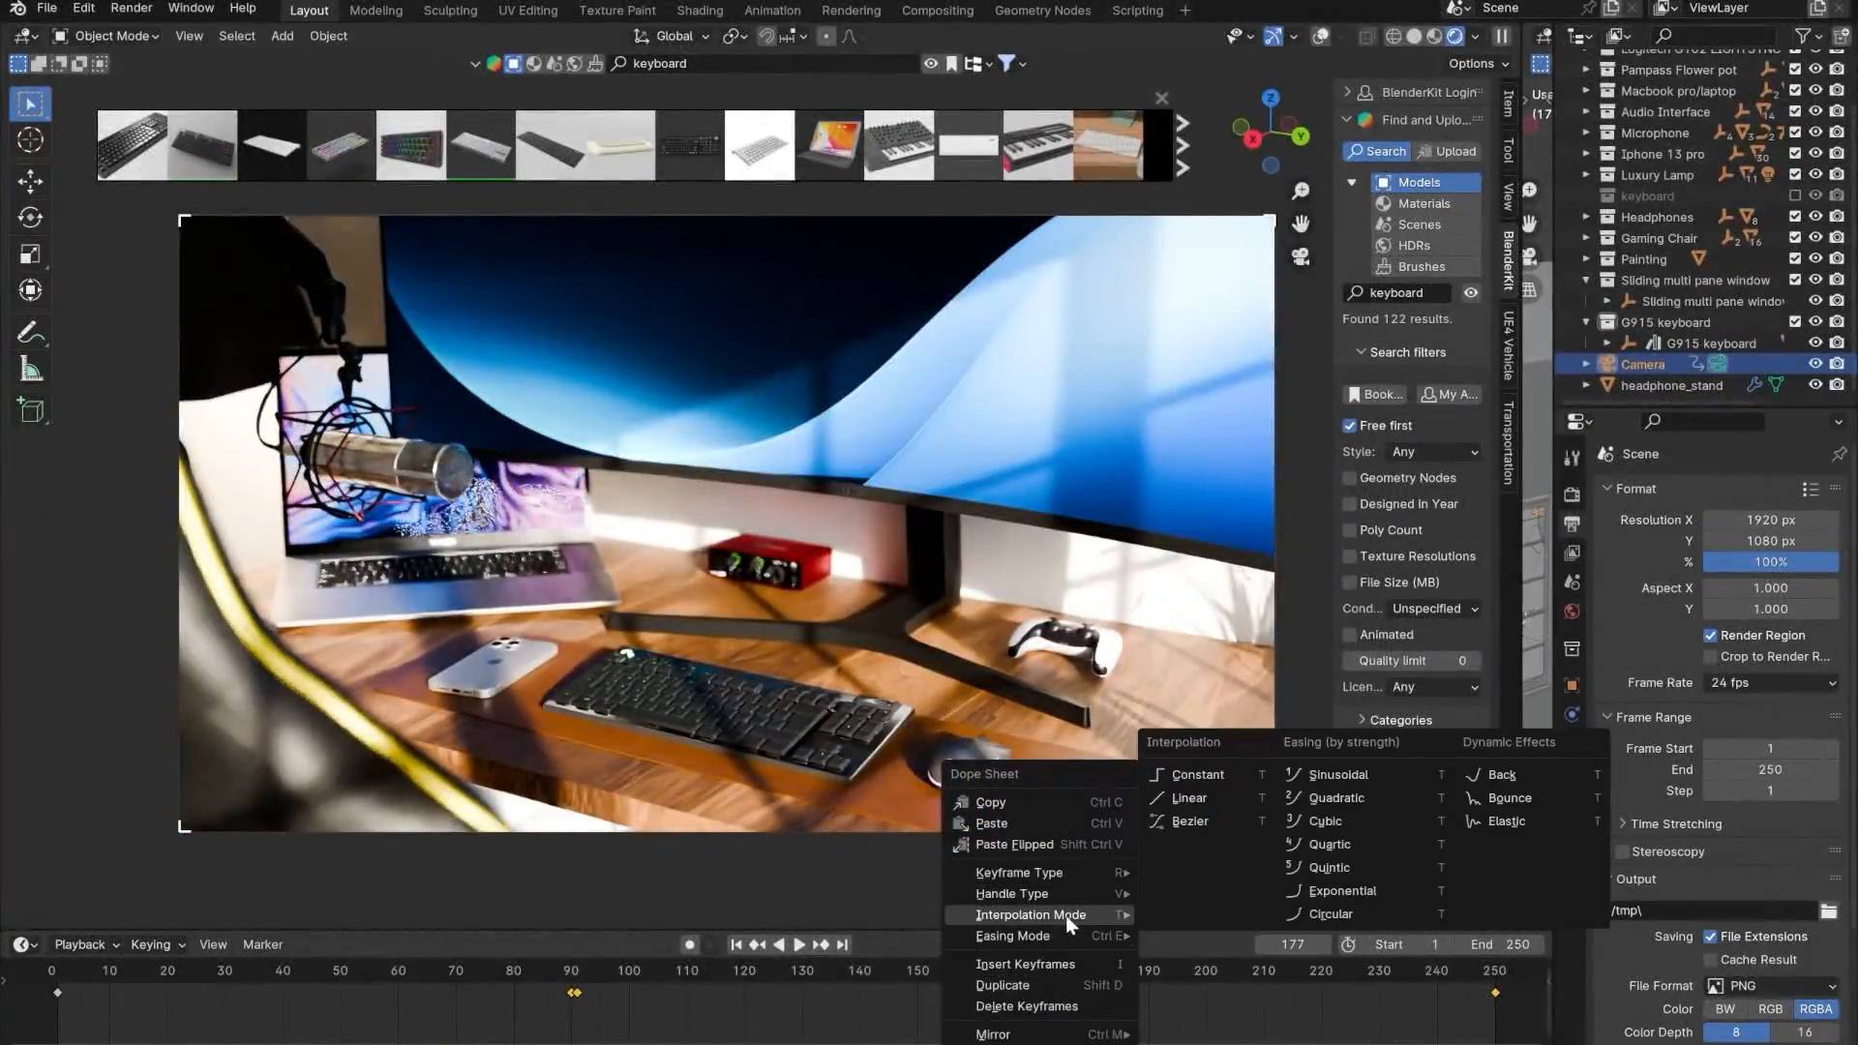
{"action": "left_click", "coordinate": [1196, 803]}
- Play back the third camera move and scrub through the timeline to review all three shots in rendered view
{"action": "key", "text": "space"}
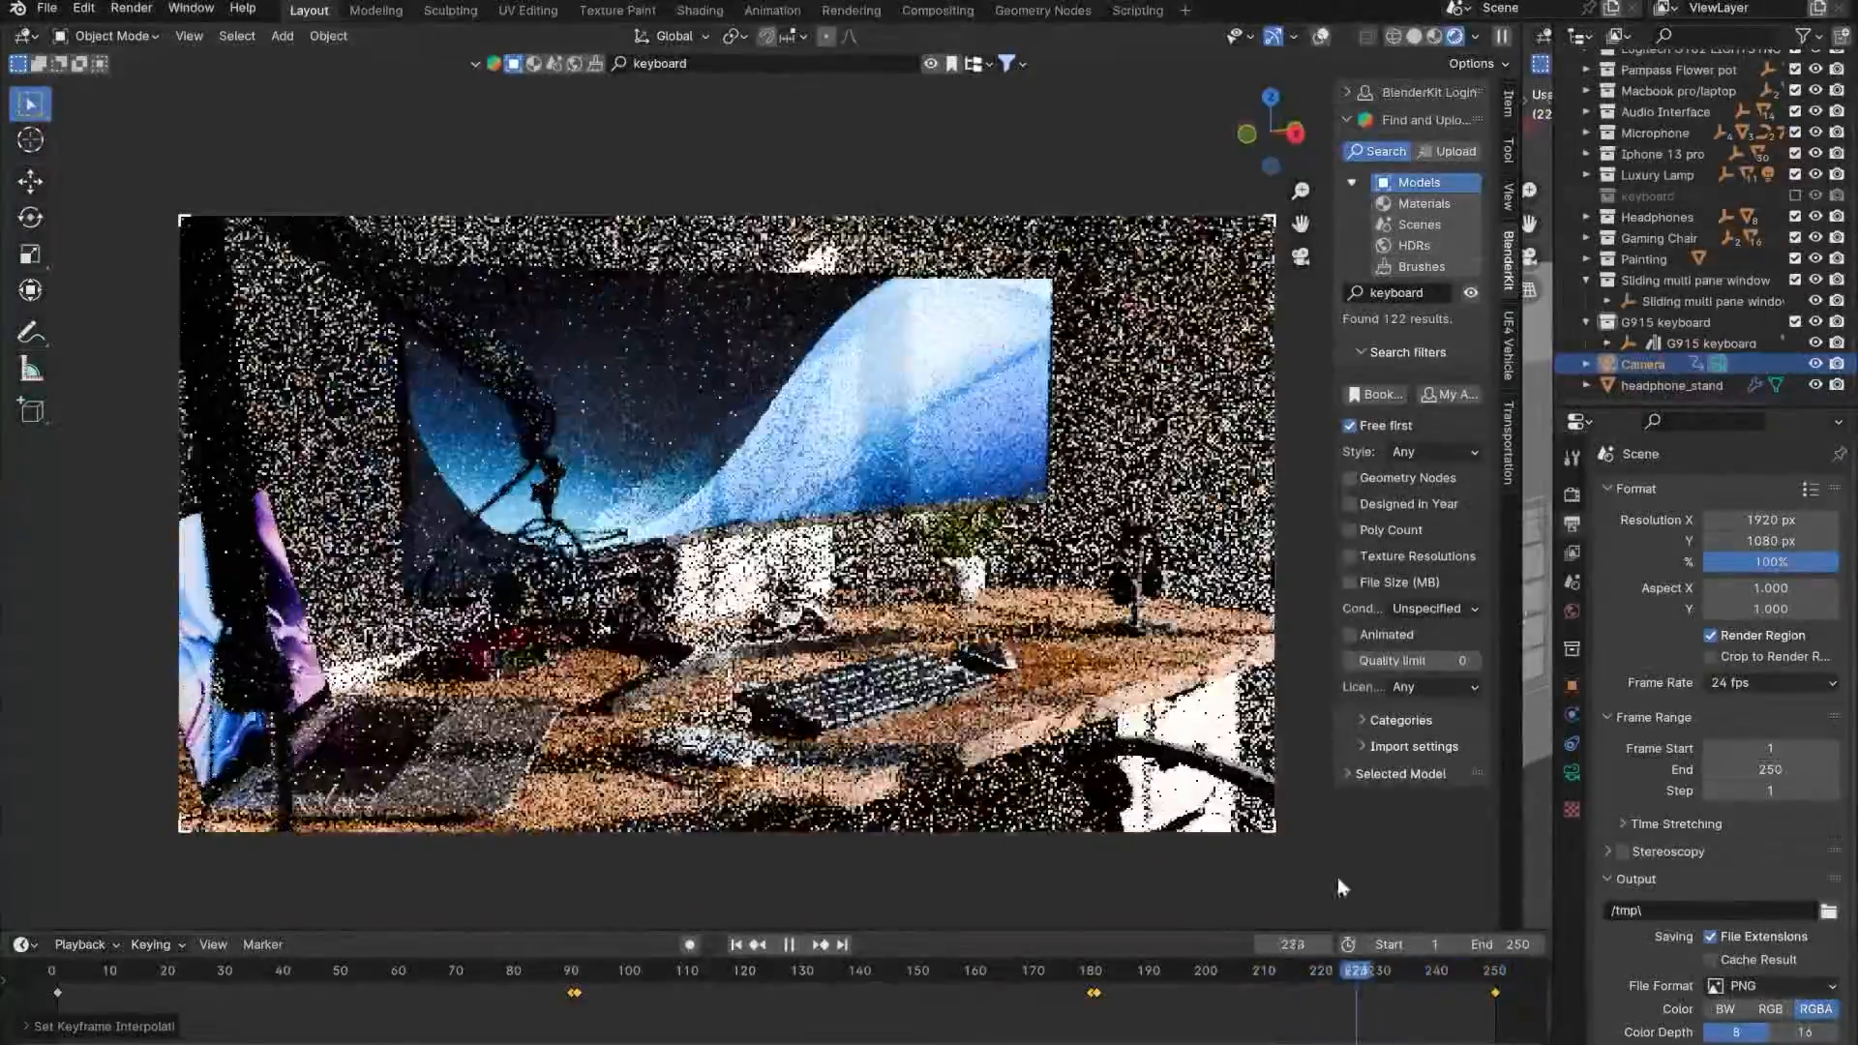
{"action": "key", "text": "Escape"}
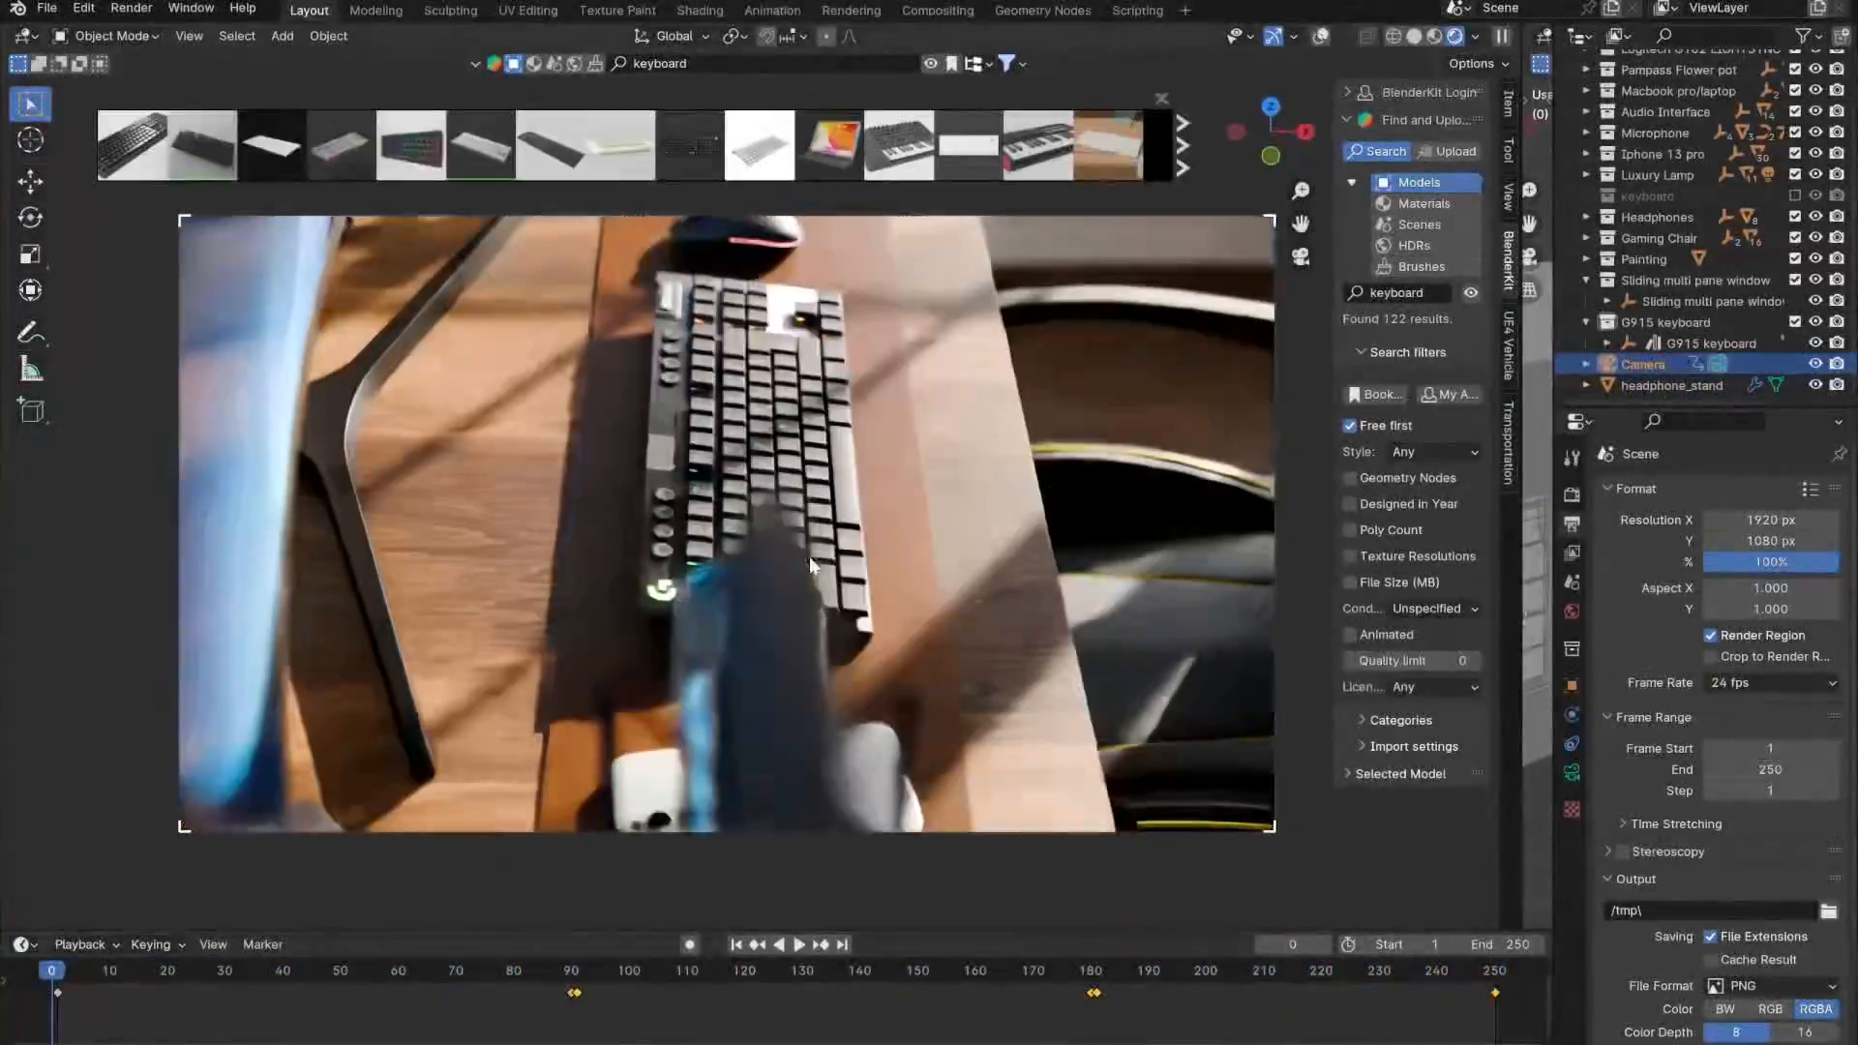
{"action": "left_click_drag", "start_coordinate": [67, 985], "coordinate": [917, 821]}
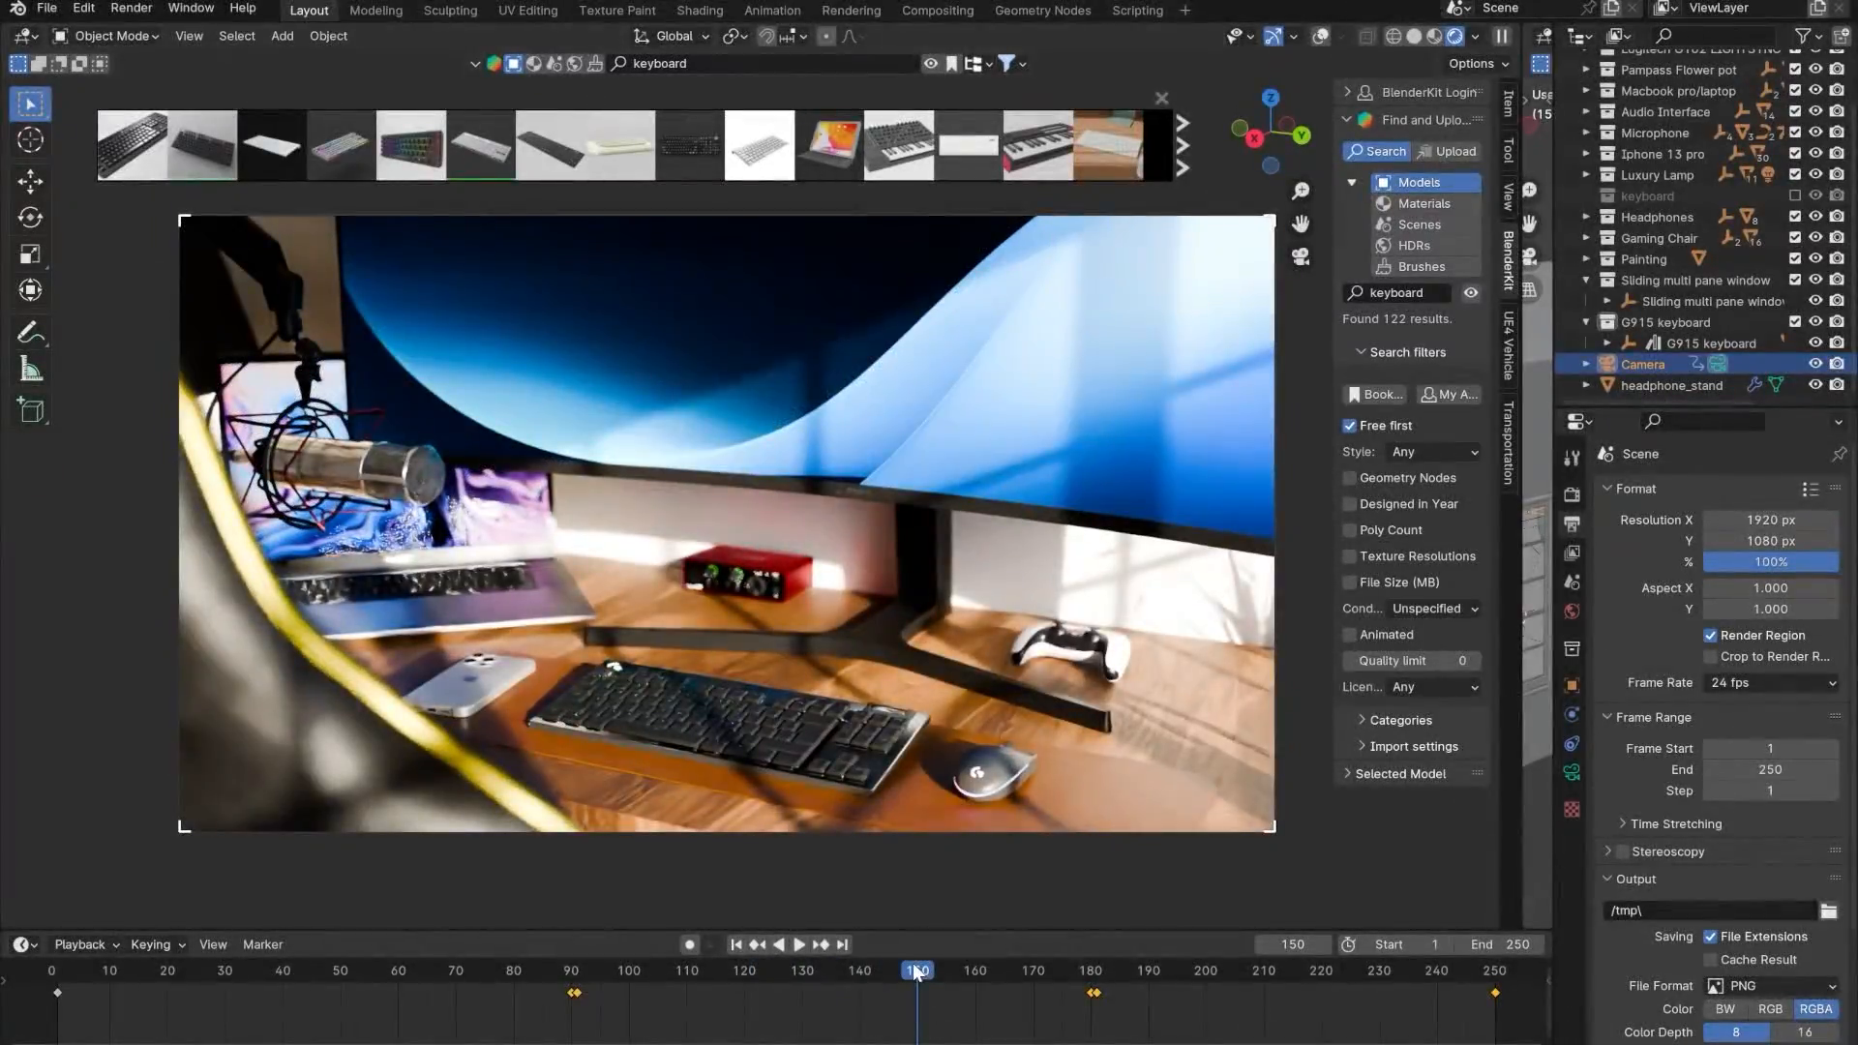
{"action": "left_click_drag", "start_coordinate": [916, 973], "coordinate": [389, 937]}
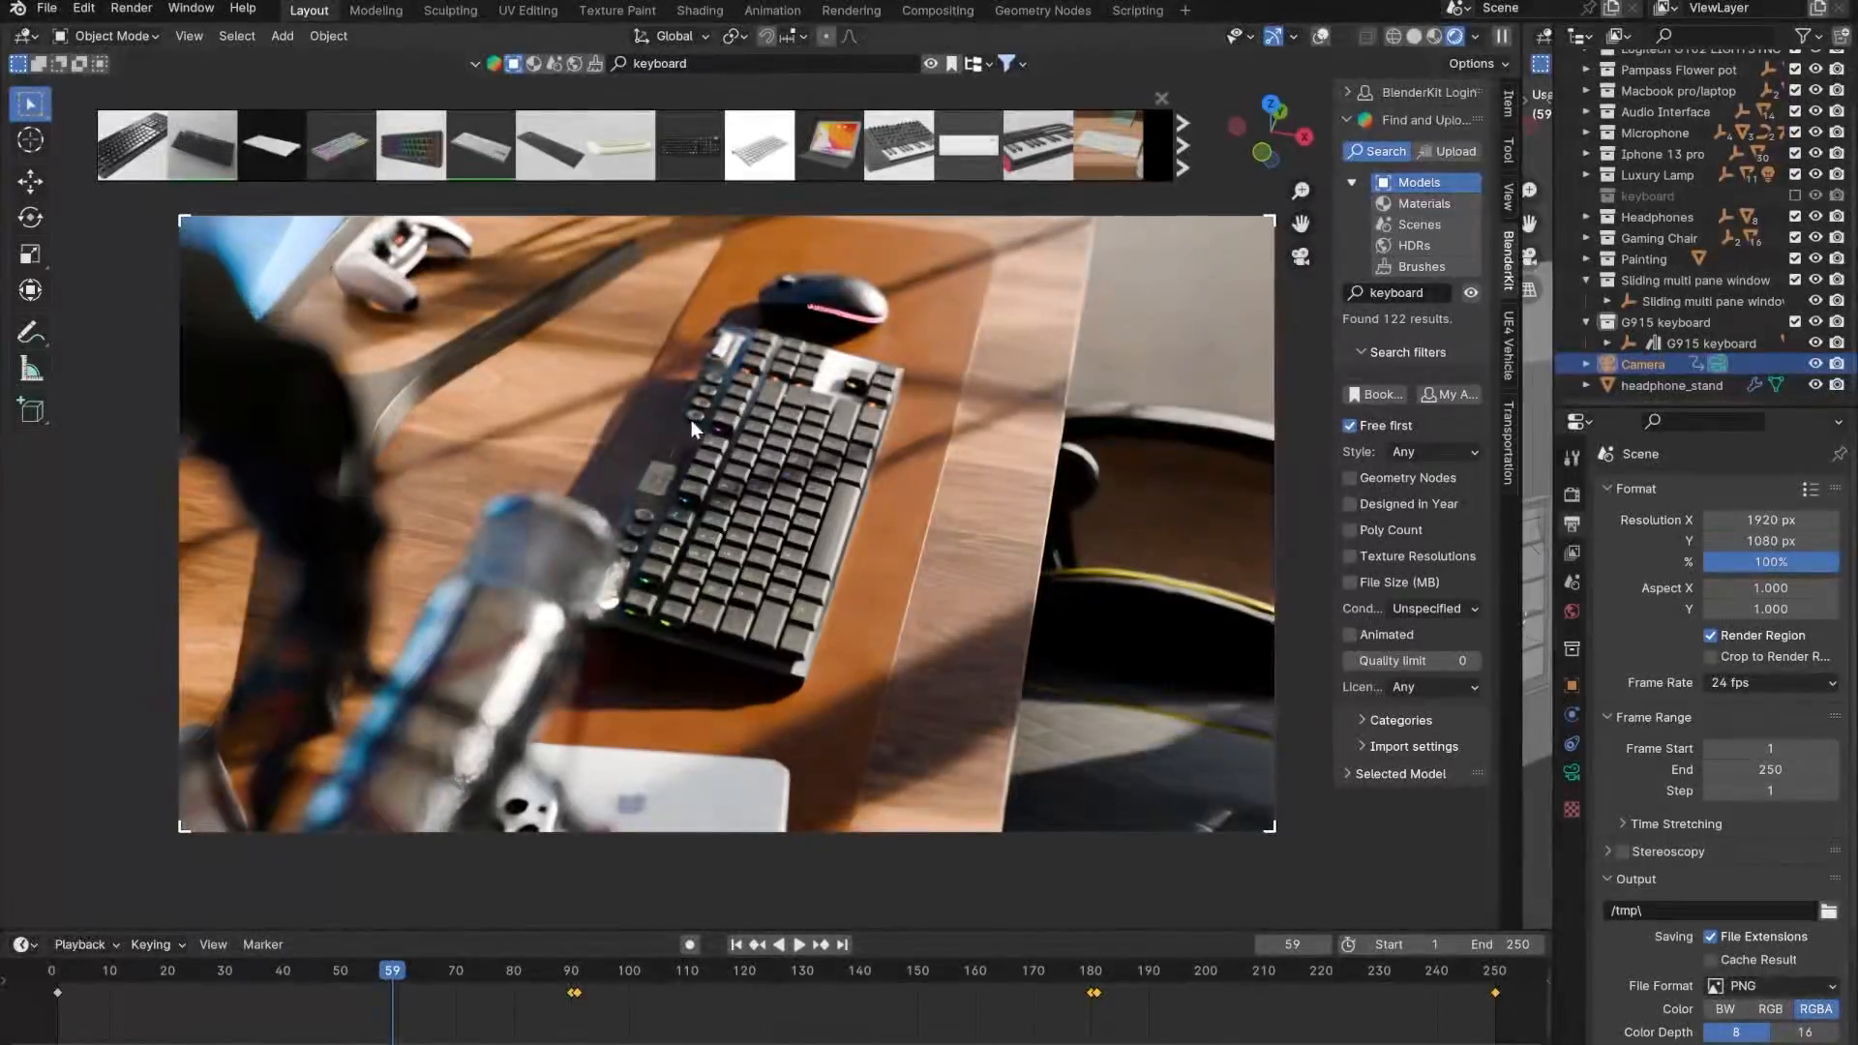
- Go to frame 90, turn on the viewport overlays, and select the empty above the keyboard
{"action": "left_click_drag", "start_coordinate": [504, 962], "coordinate": [996, 947]}
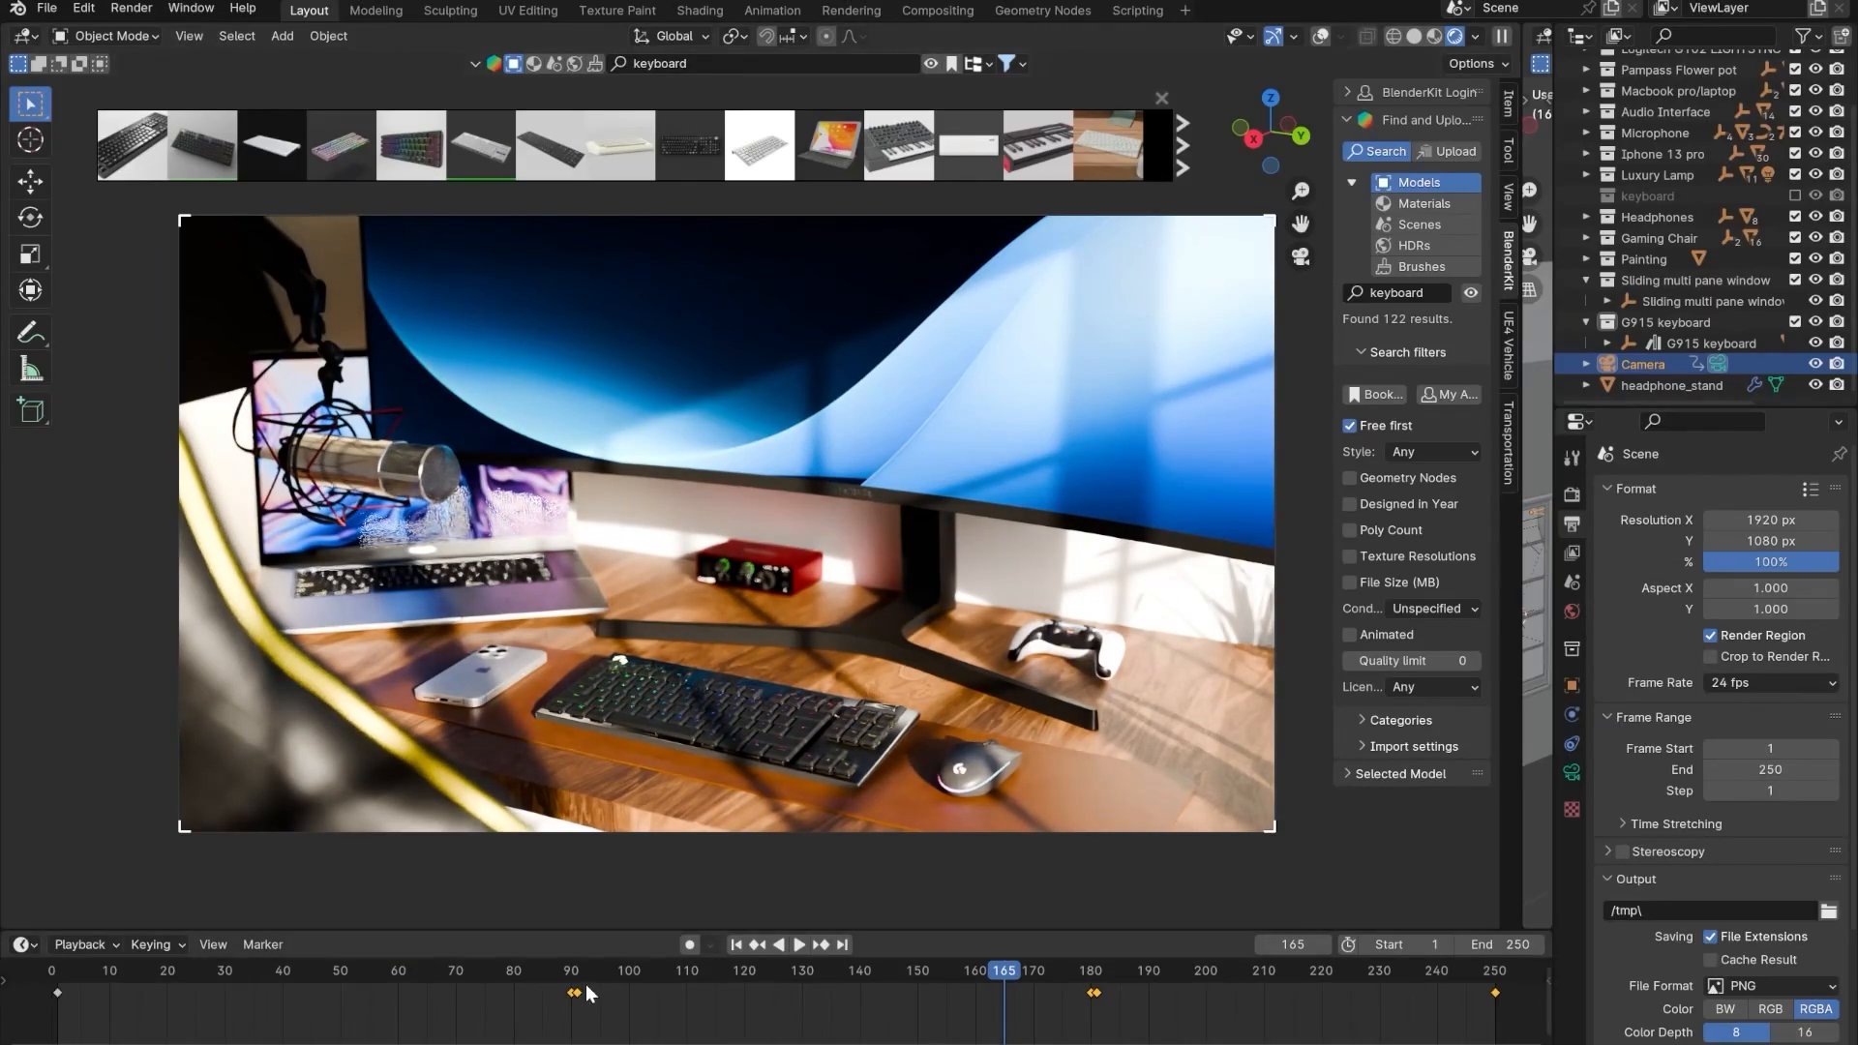
{"action": "mouse_move", "coordinate": [583, 973]}
{"action": "left_mouse_down"}
{"action": "mouse_move", "coordinate": [528, 971]}
{"action": "mouse_move", "coordinate": [571, 969]}
{"action": "left_mouse_up"}
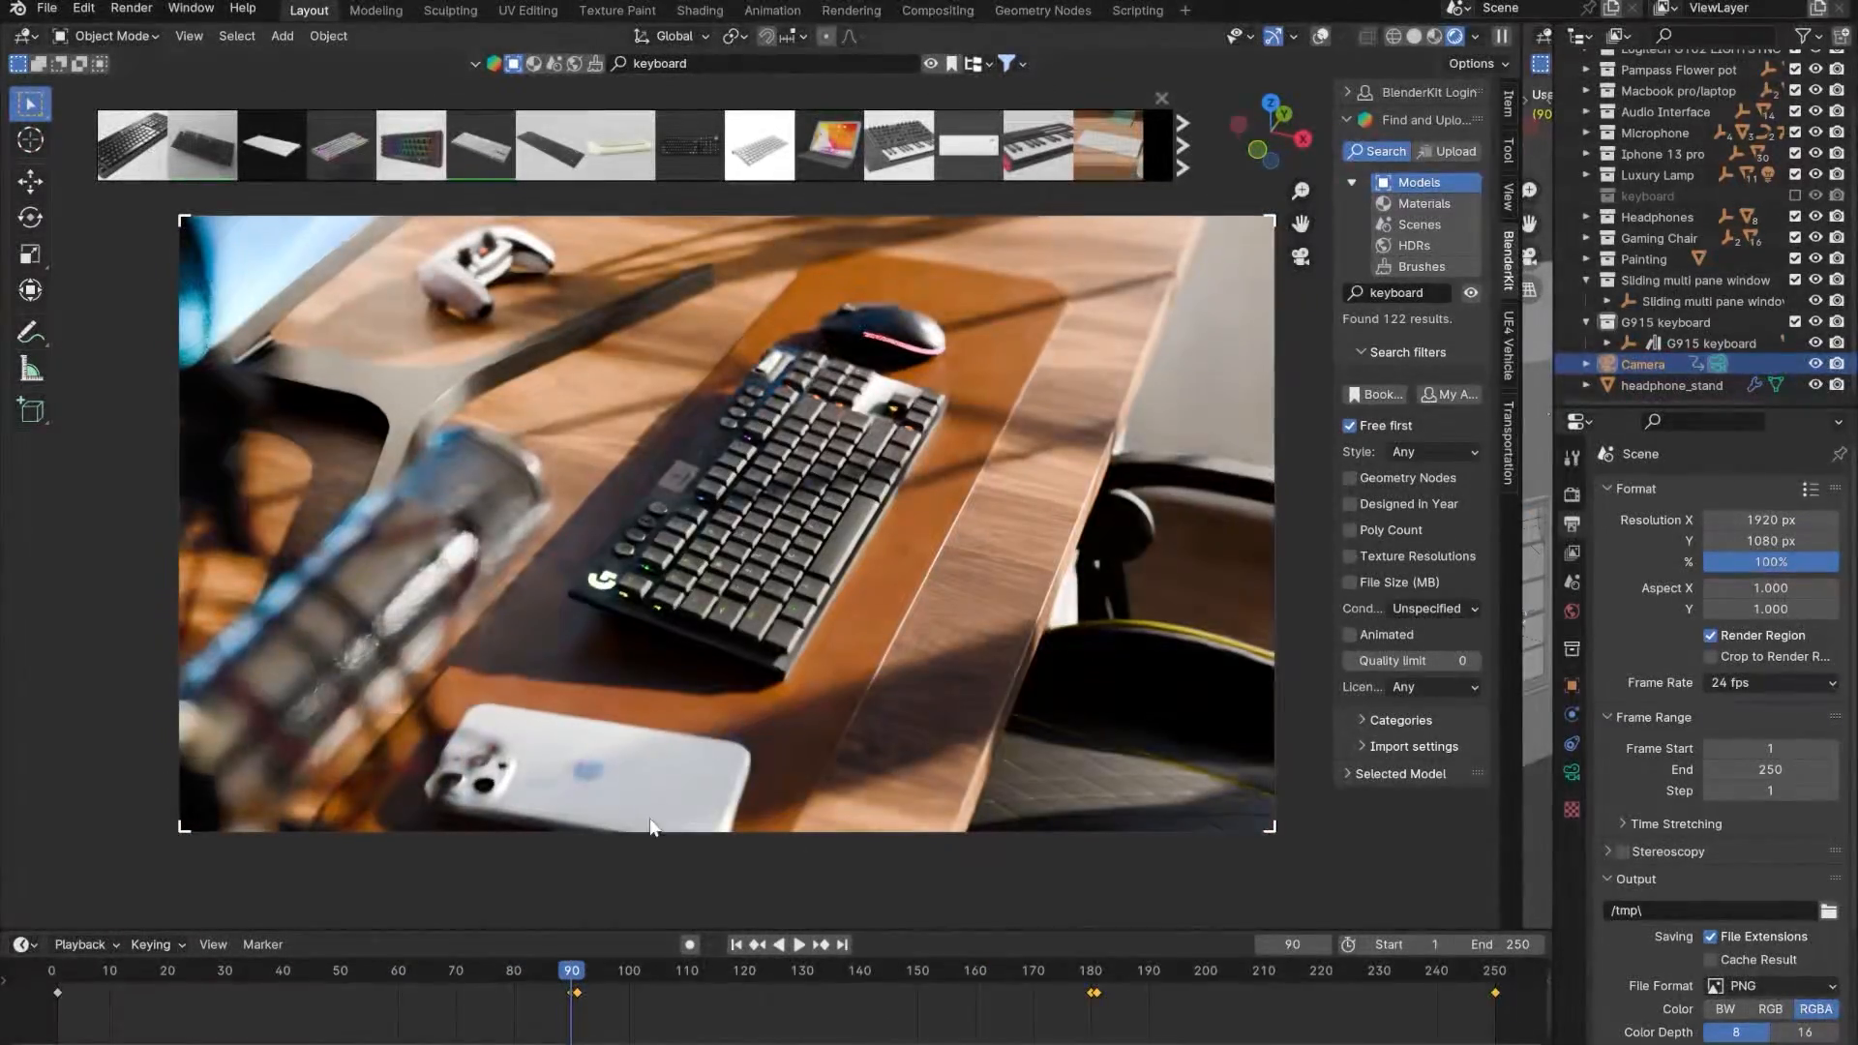
{"action": "scroll", "coordinate": [1641, 358], "scroll_direction": "up", "scroll_amount": 3}
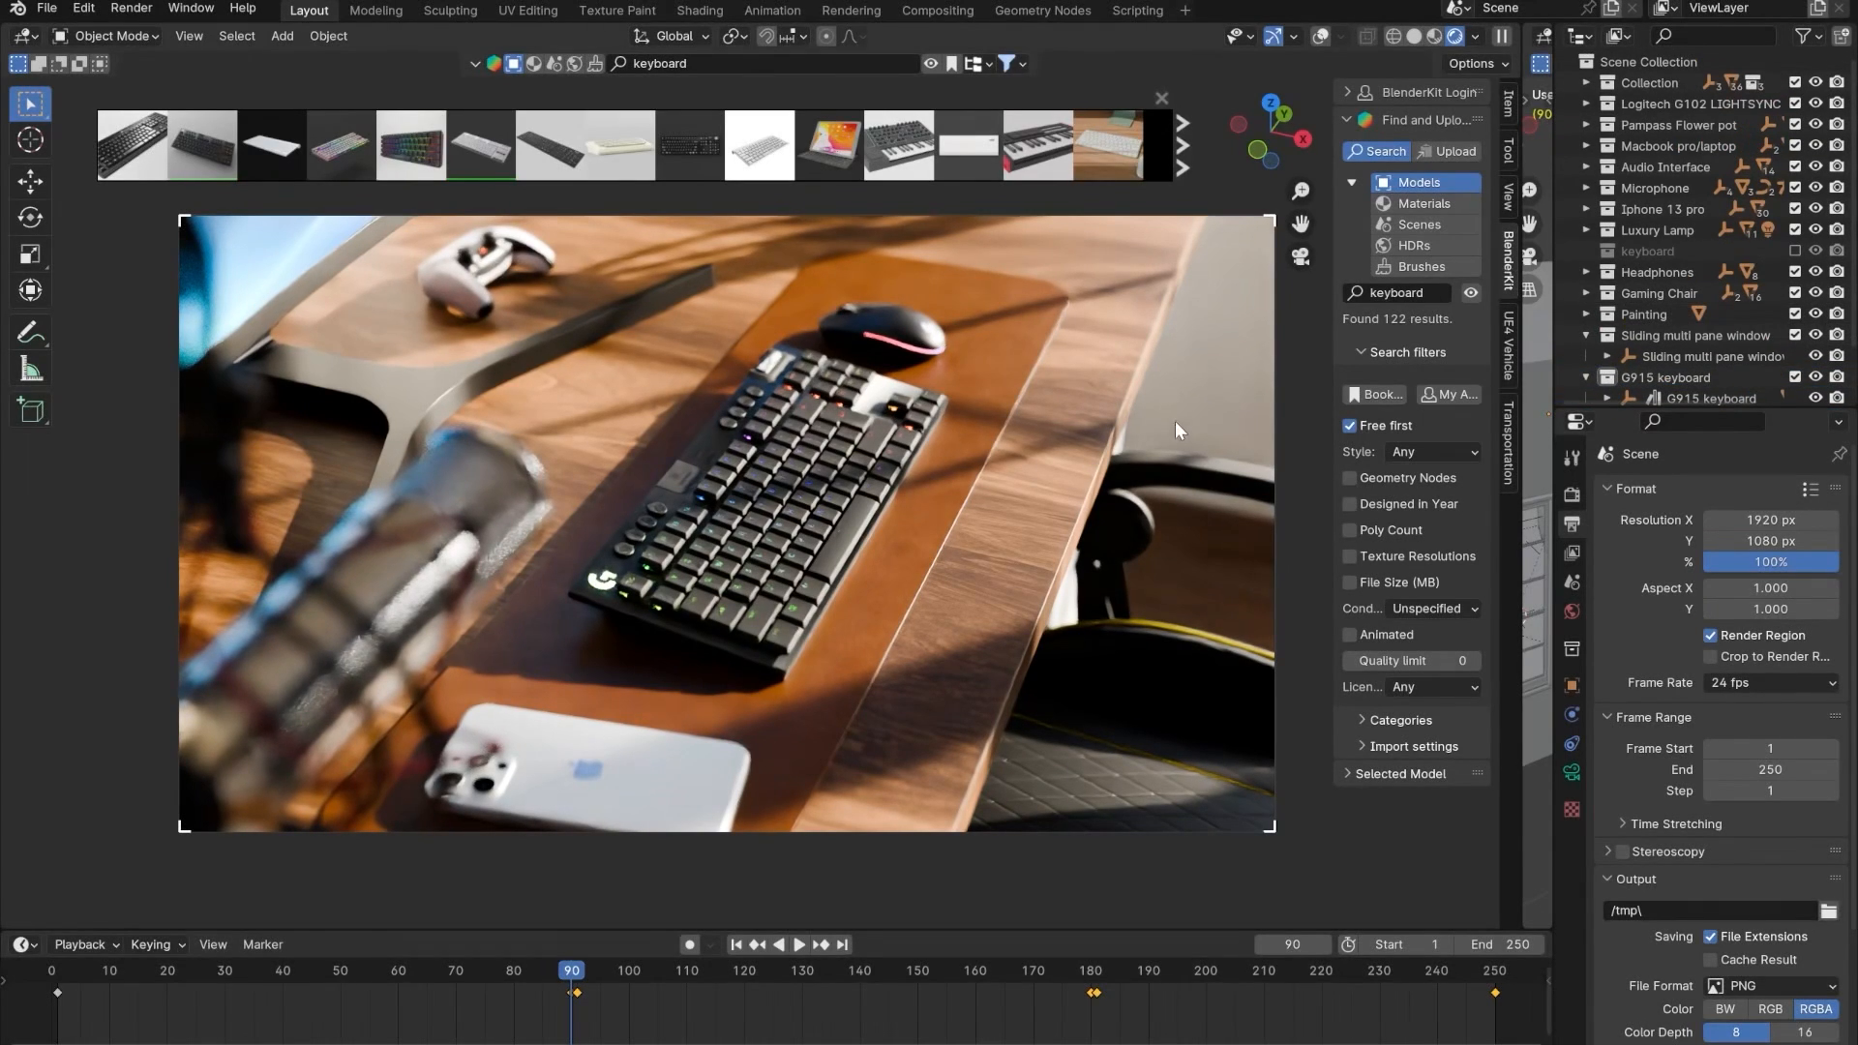
{"action": "left_click", "coordinate": [1316, 37]}
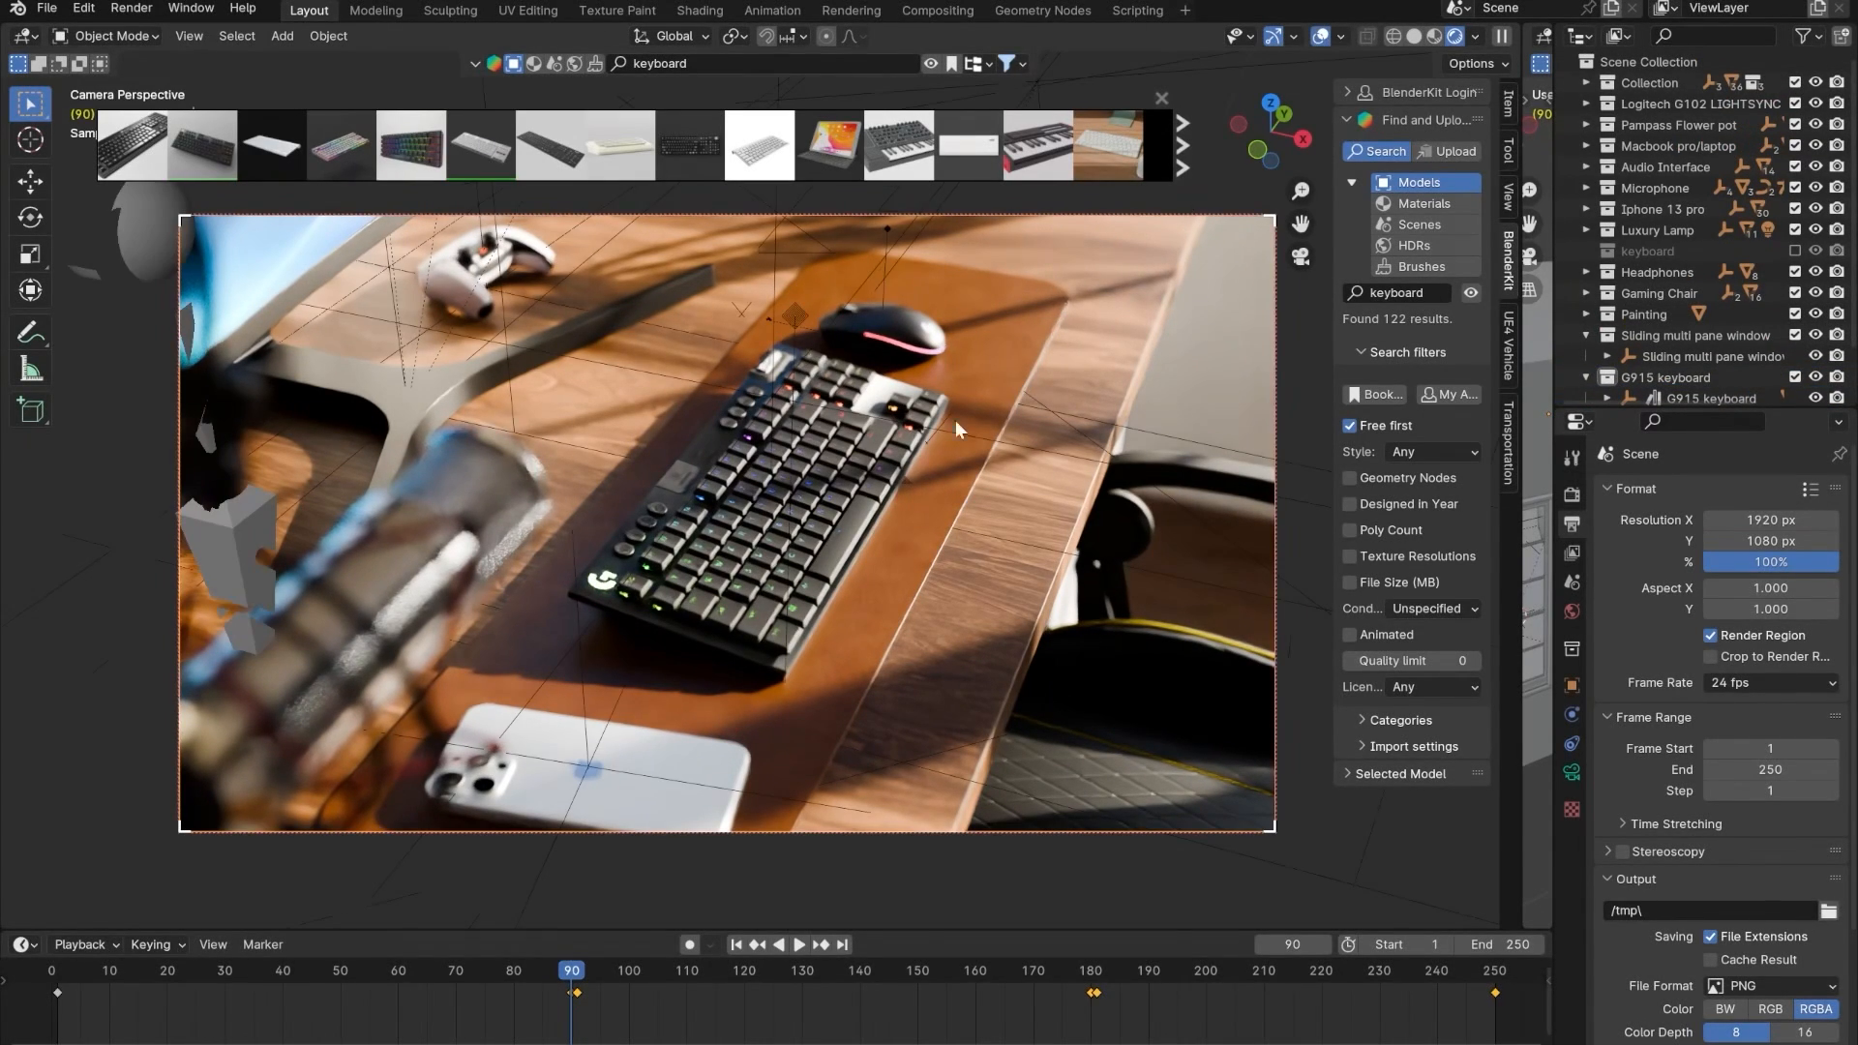
{"action": "left_click", "coordinate": [774, 356]}
- Move the selected Empty out of the Gaming Chair collection into the Scene Collection and rename it focus_point
{"action": "scroll", "coordinate": [1680, 358], "scroll_direction": "down", "scroll_amount": 3}
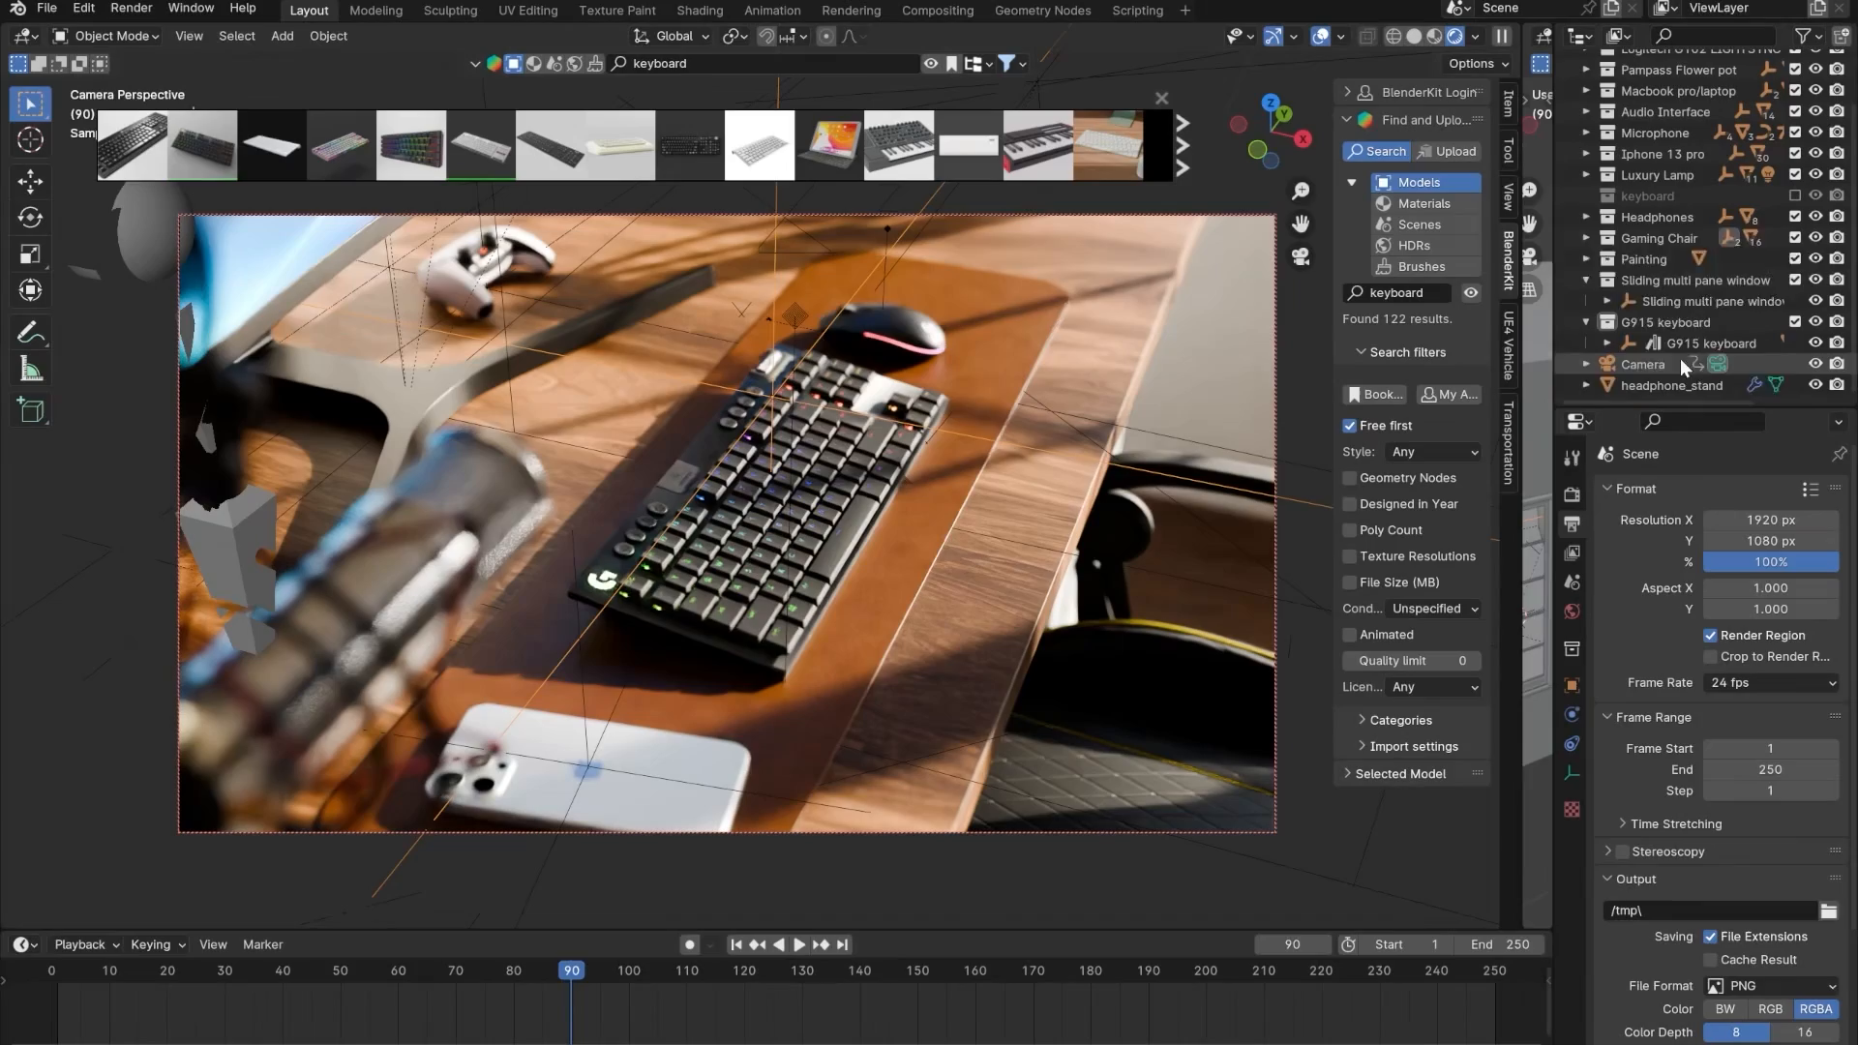
{"action": "key", "text": "KP_Decimal"}
{"action": "scroll", "coordinate": [1663, 279], "scroll_direction": "up", "scroll_amount": 3}
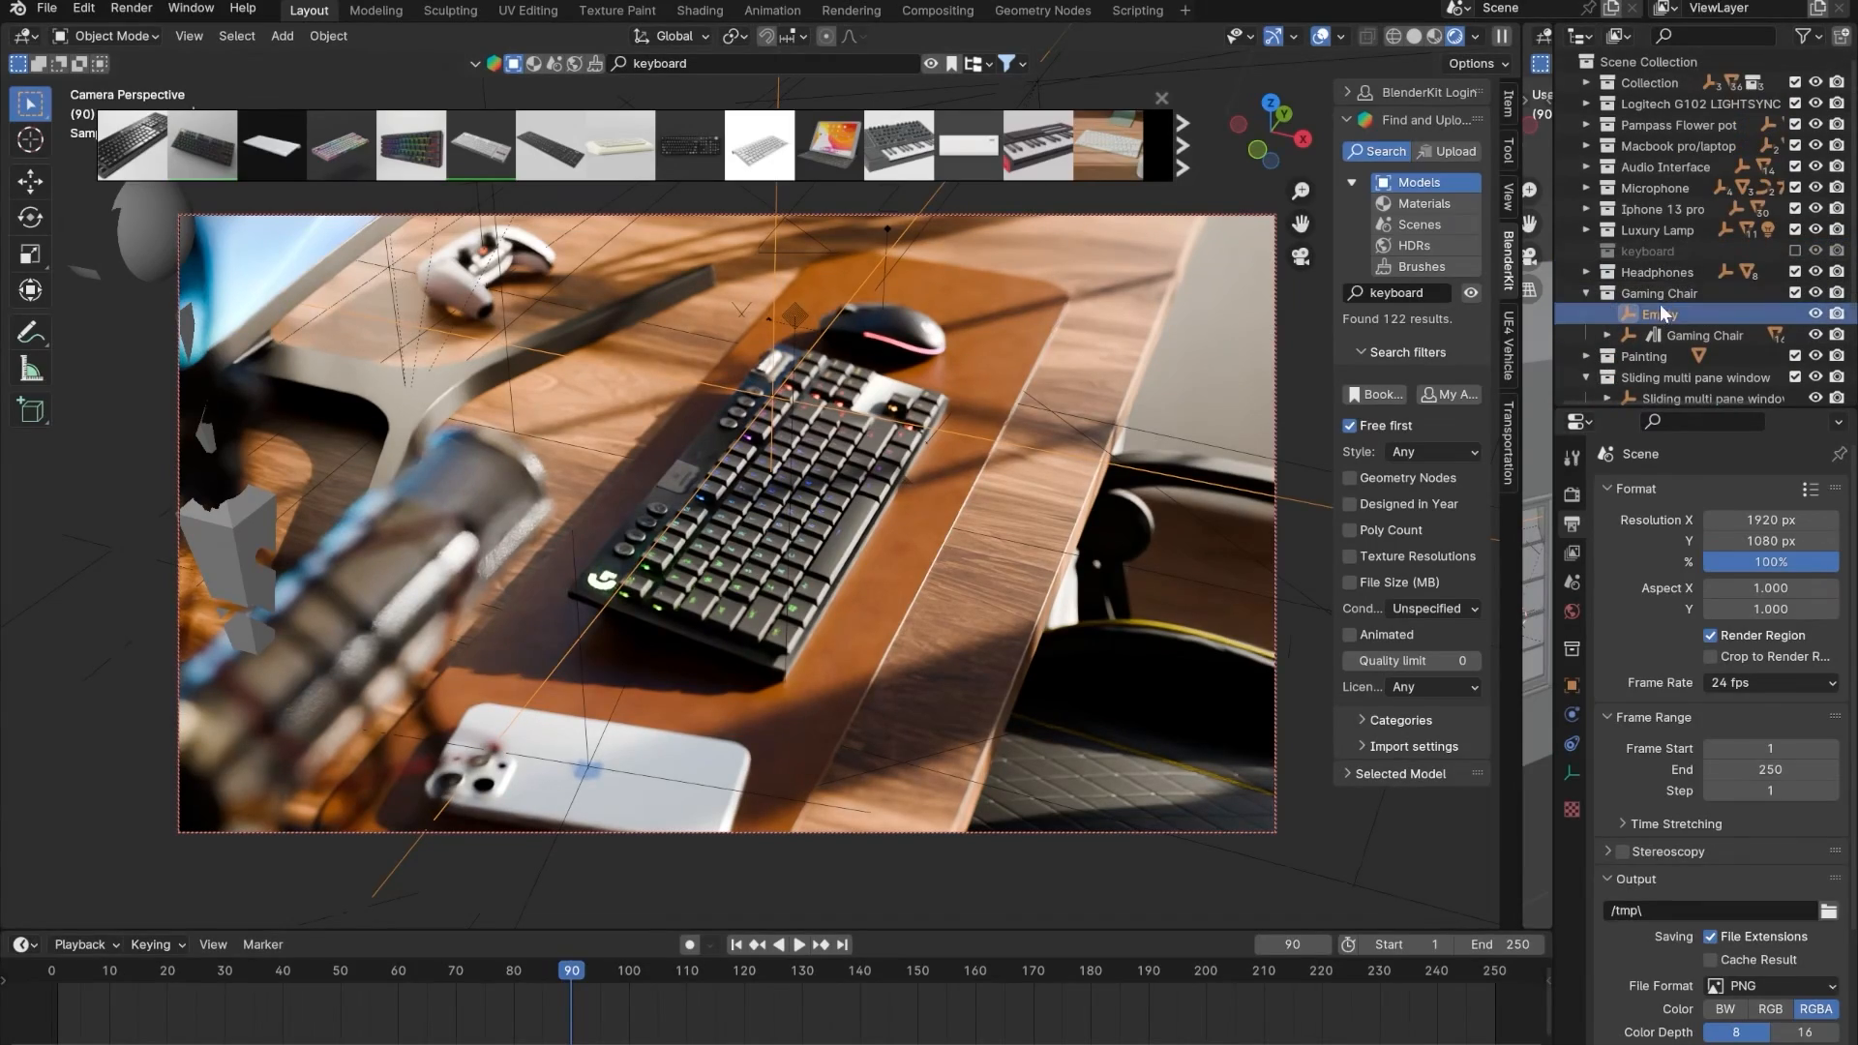
{"action": "left_click_drag", "start_coordinate": [1659, 310], "coordinate": [1629, 64]}
{"action": "scroll", "coordinate": [1641, 331], "scroll_direction": "down", "scroll_amount": 3}
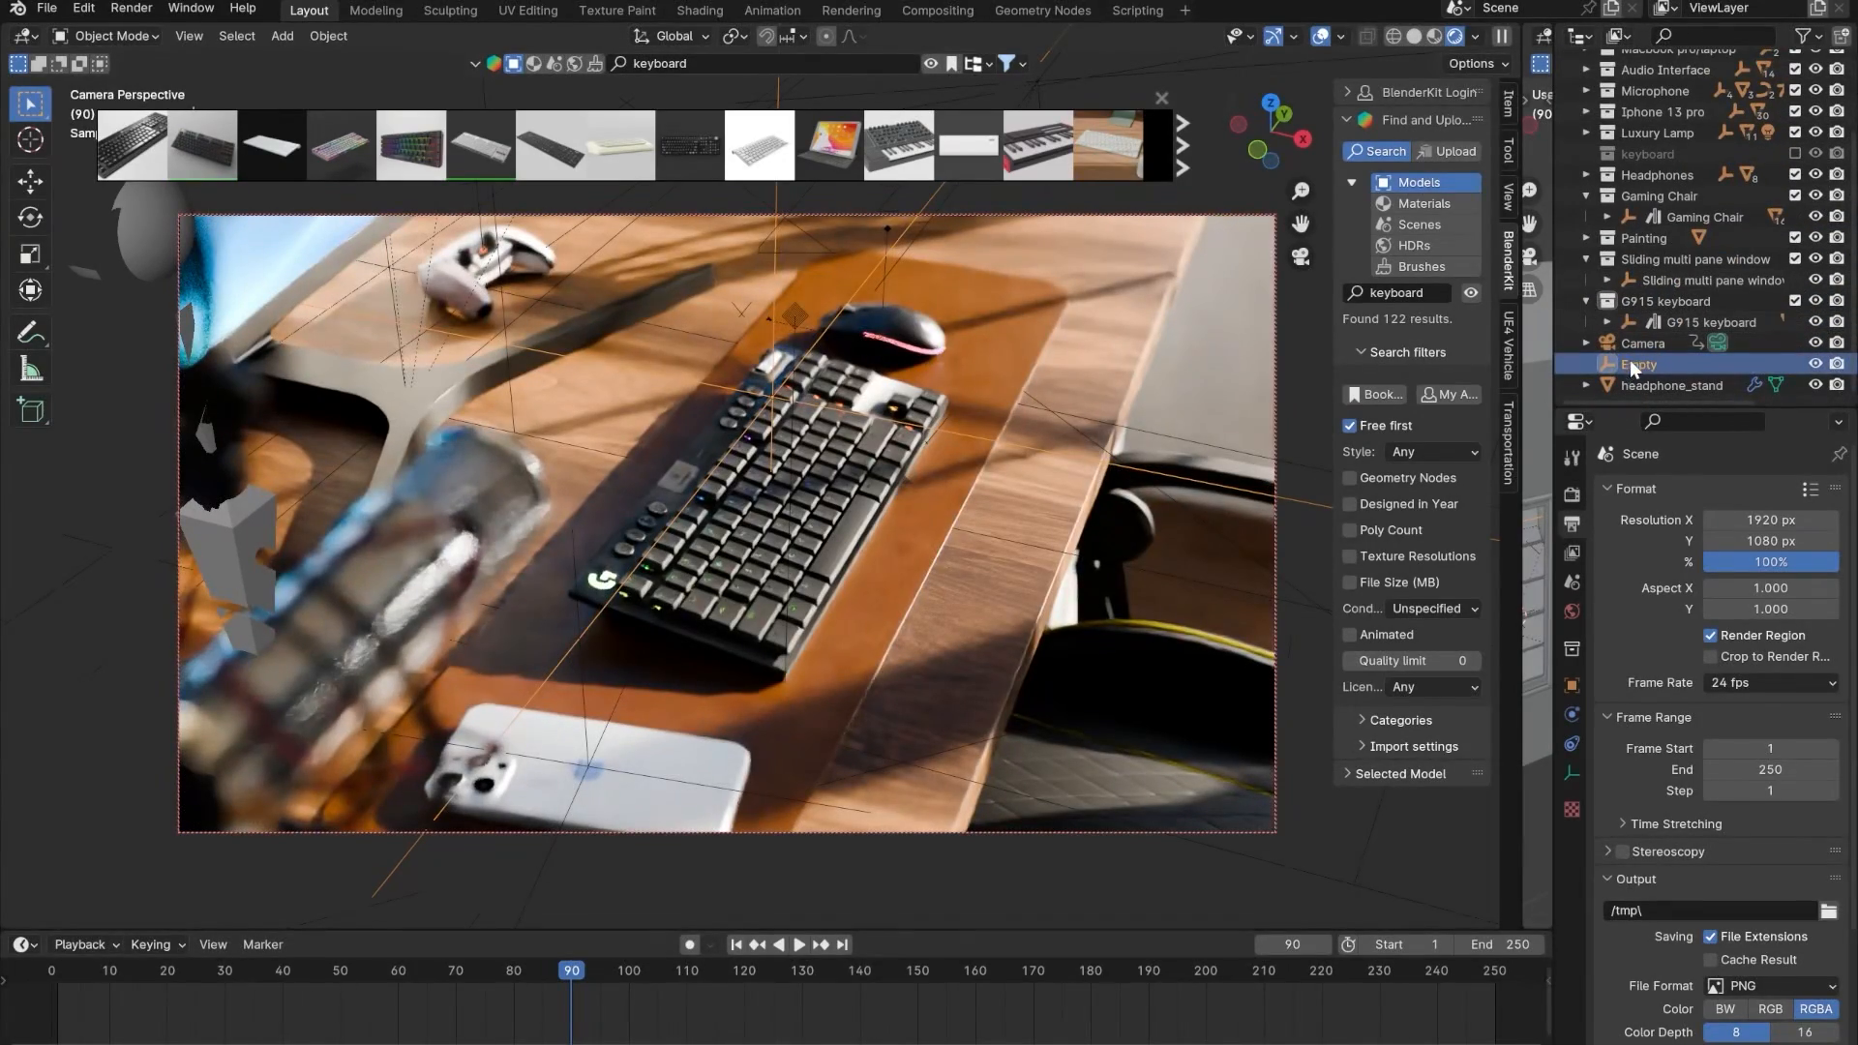
{"action": "double_click", "coordinate": [1633, 362]}
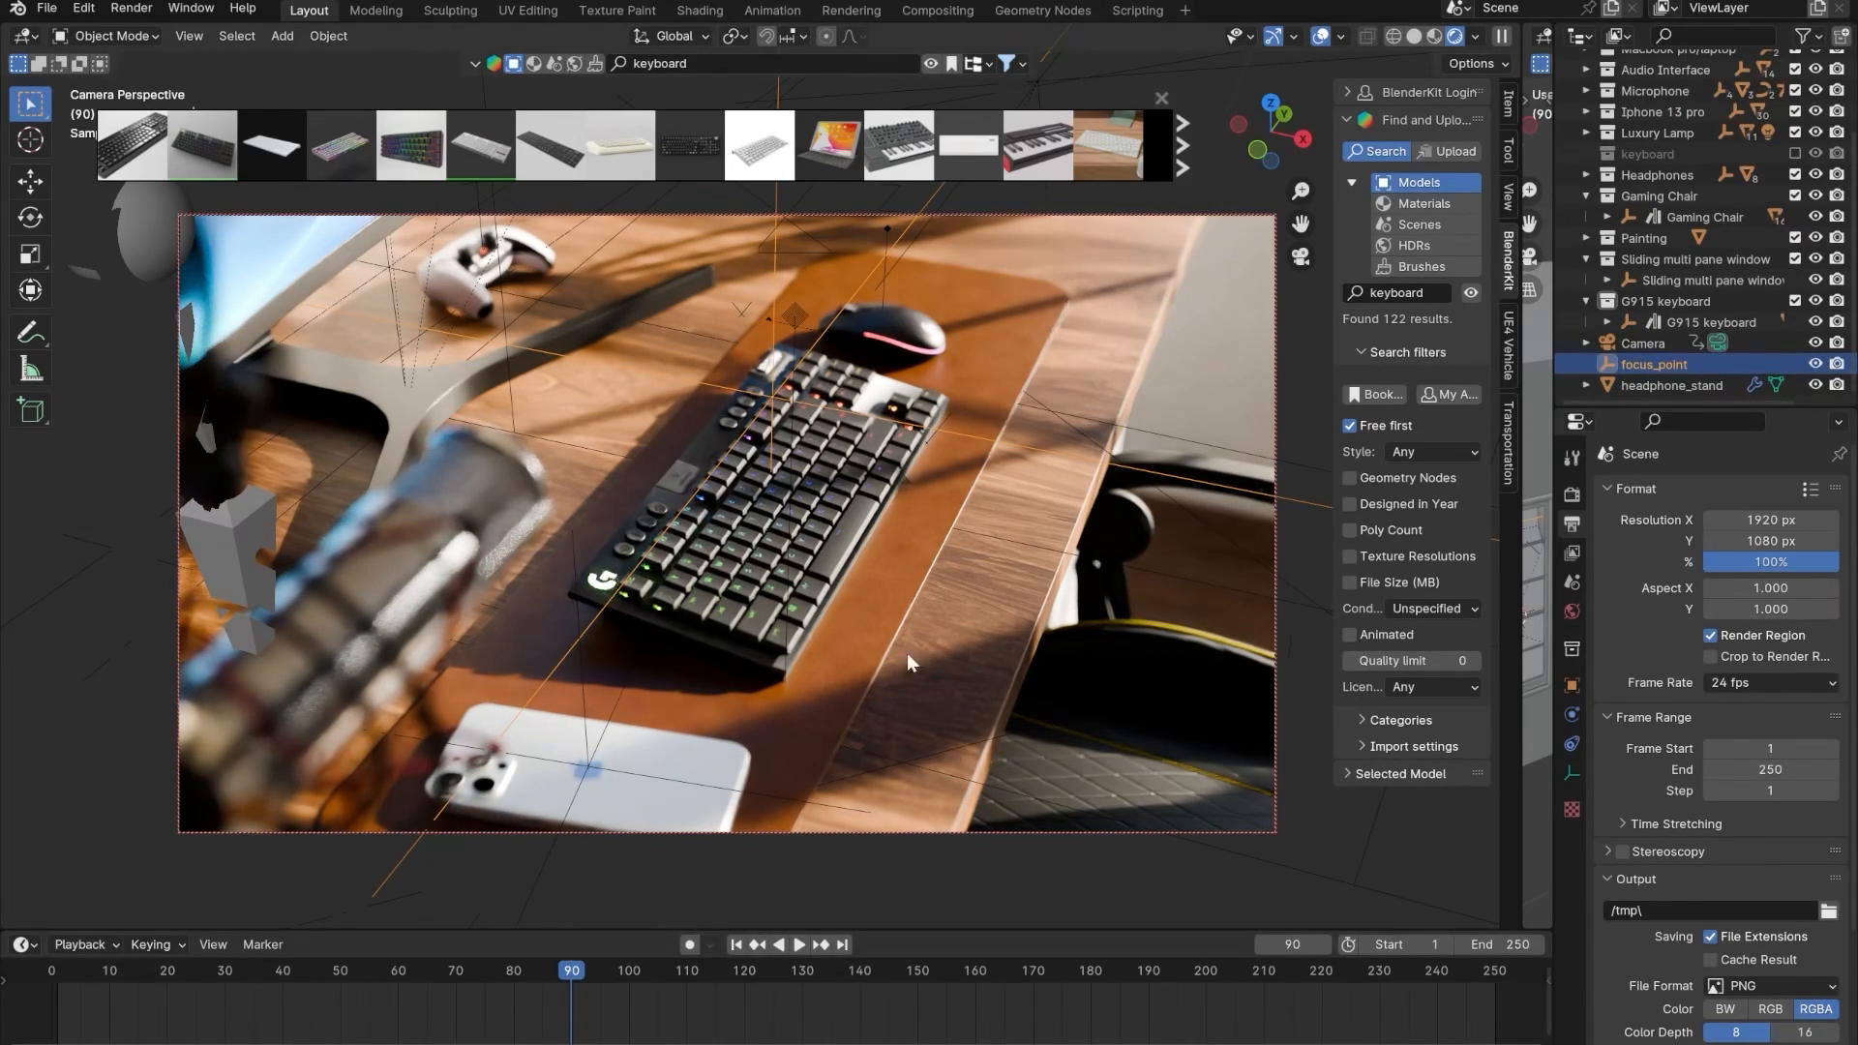
- Insert a Location & Rotation keyframe on focus_point at frame 90, and at frame 91 shift it horizontally toward the monitor and keyframe it again
{"action": "key", "text": "i"}
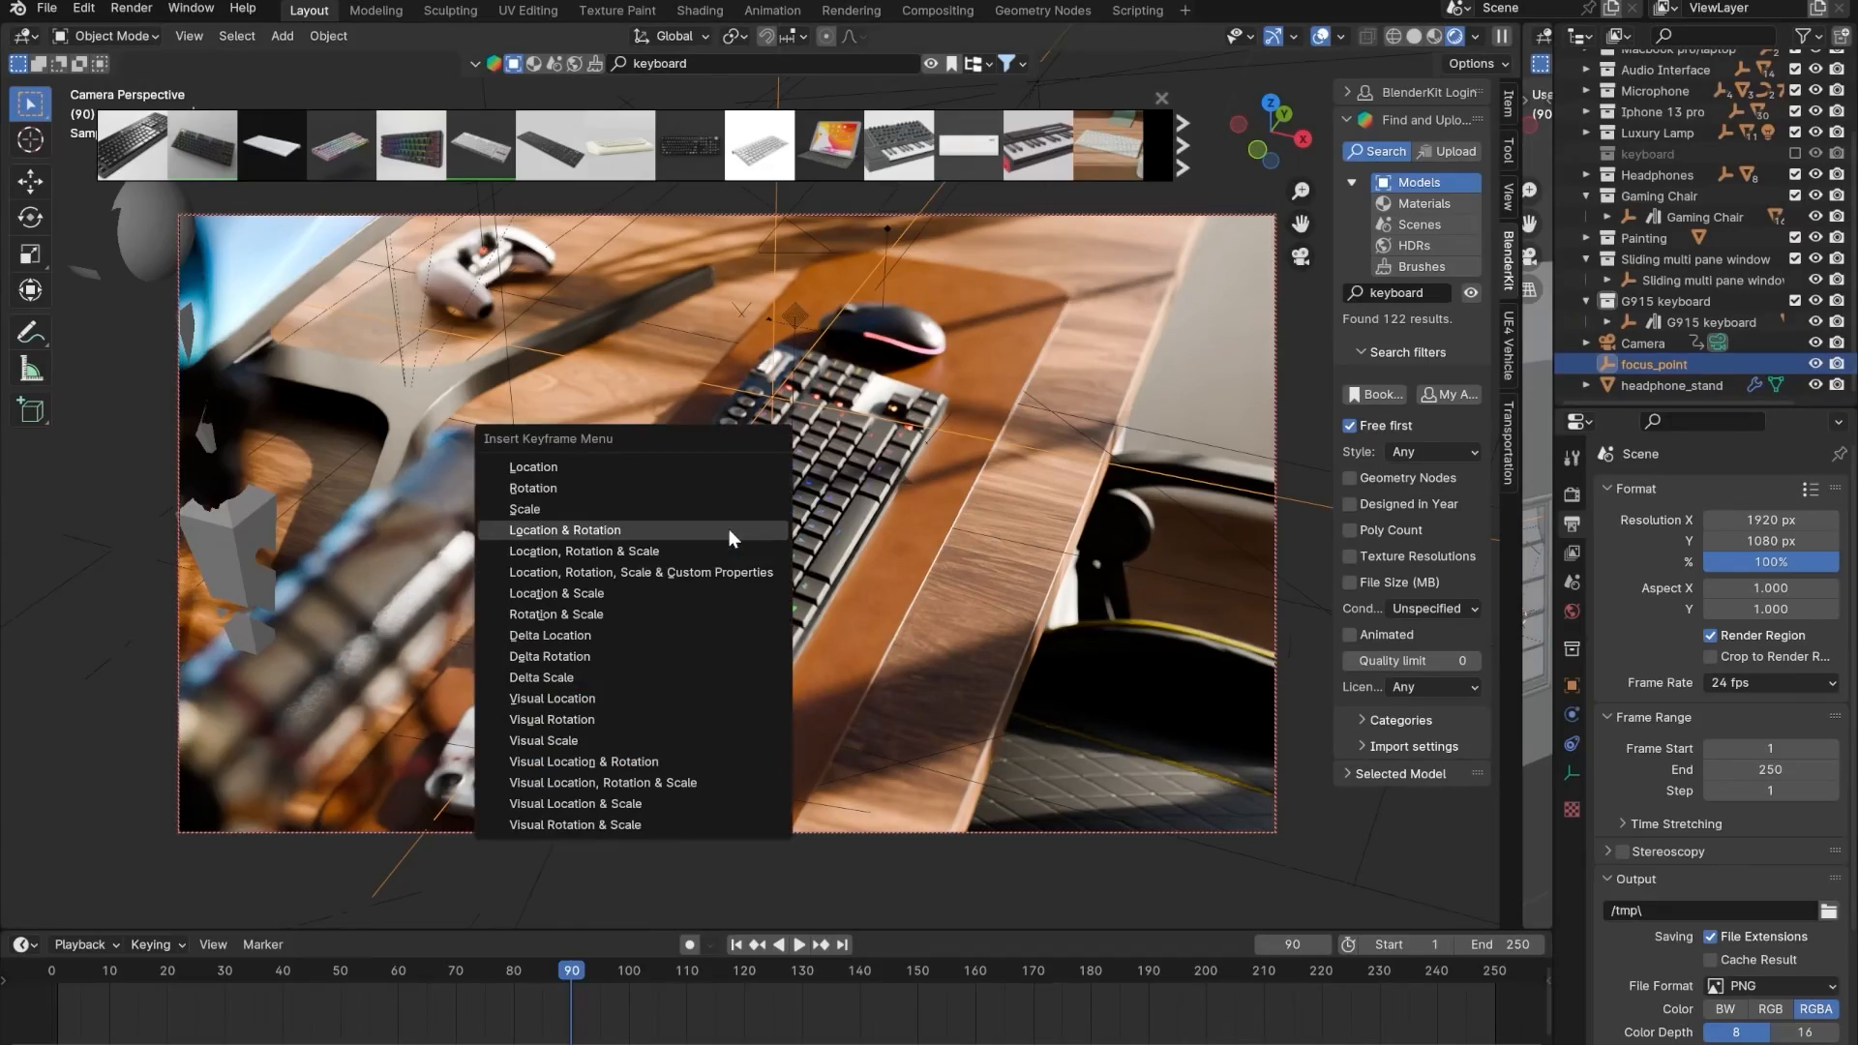
{"action": "left_click", "coordinate": [731, 538]}
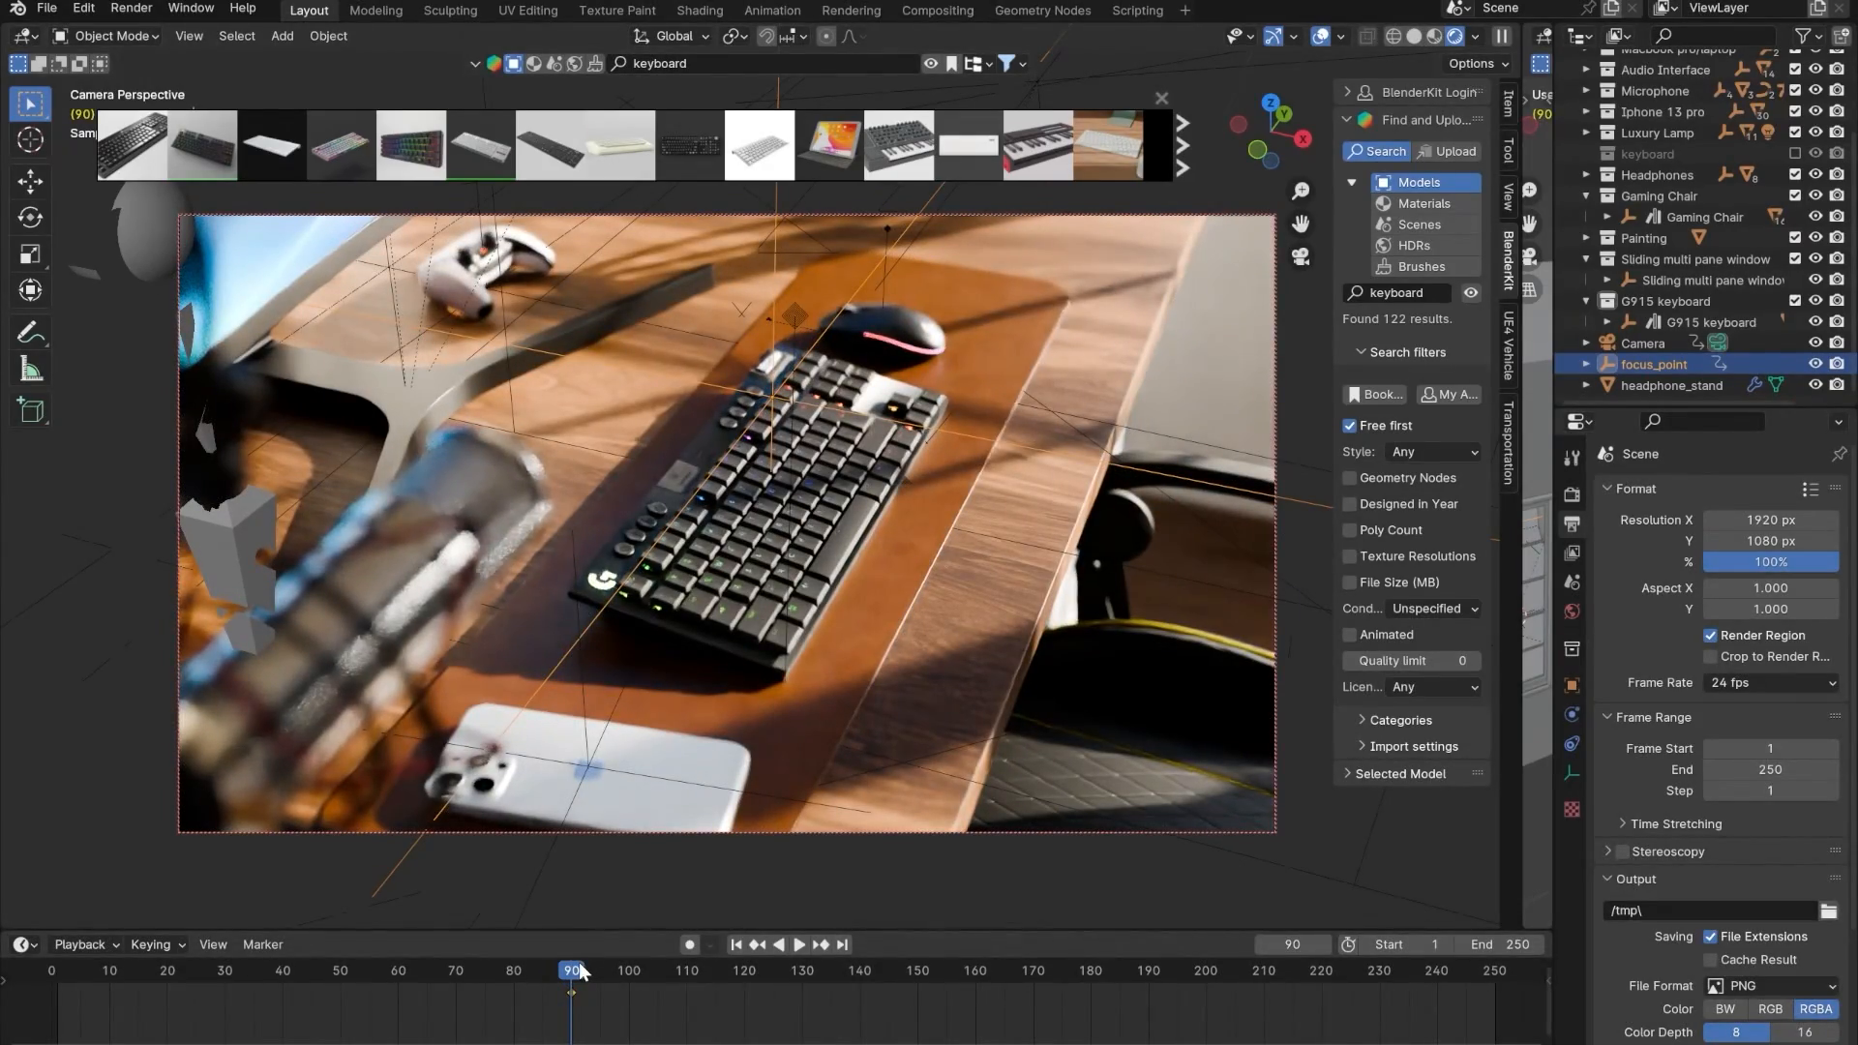
{"action": "left_click", "coordinate": [579, 970]}
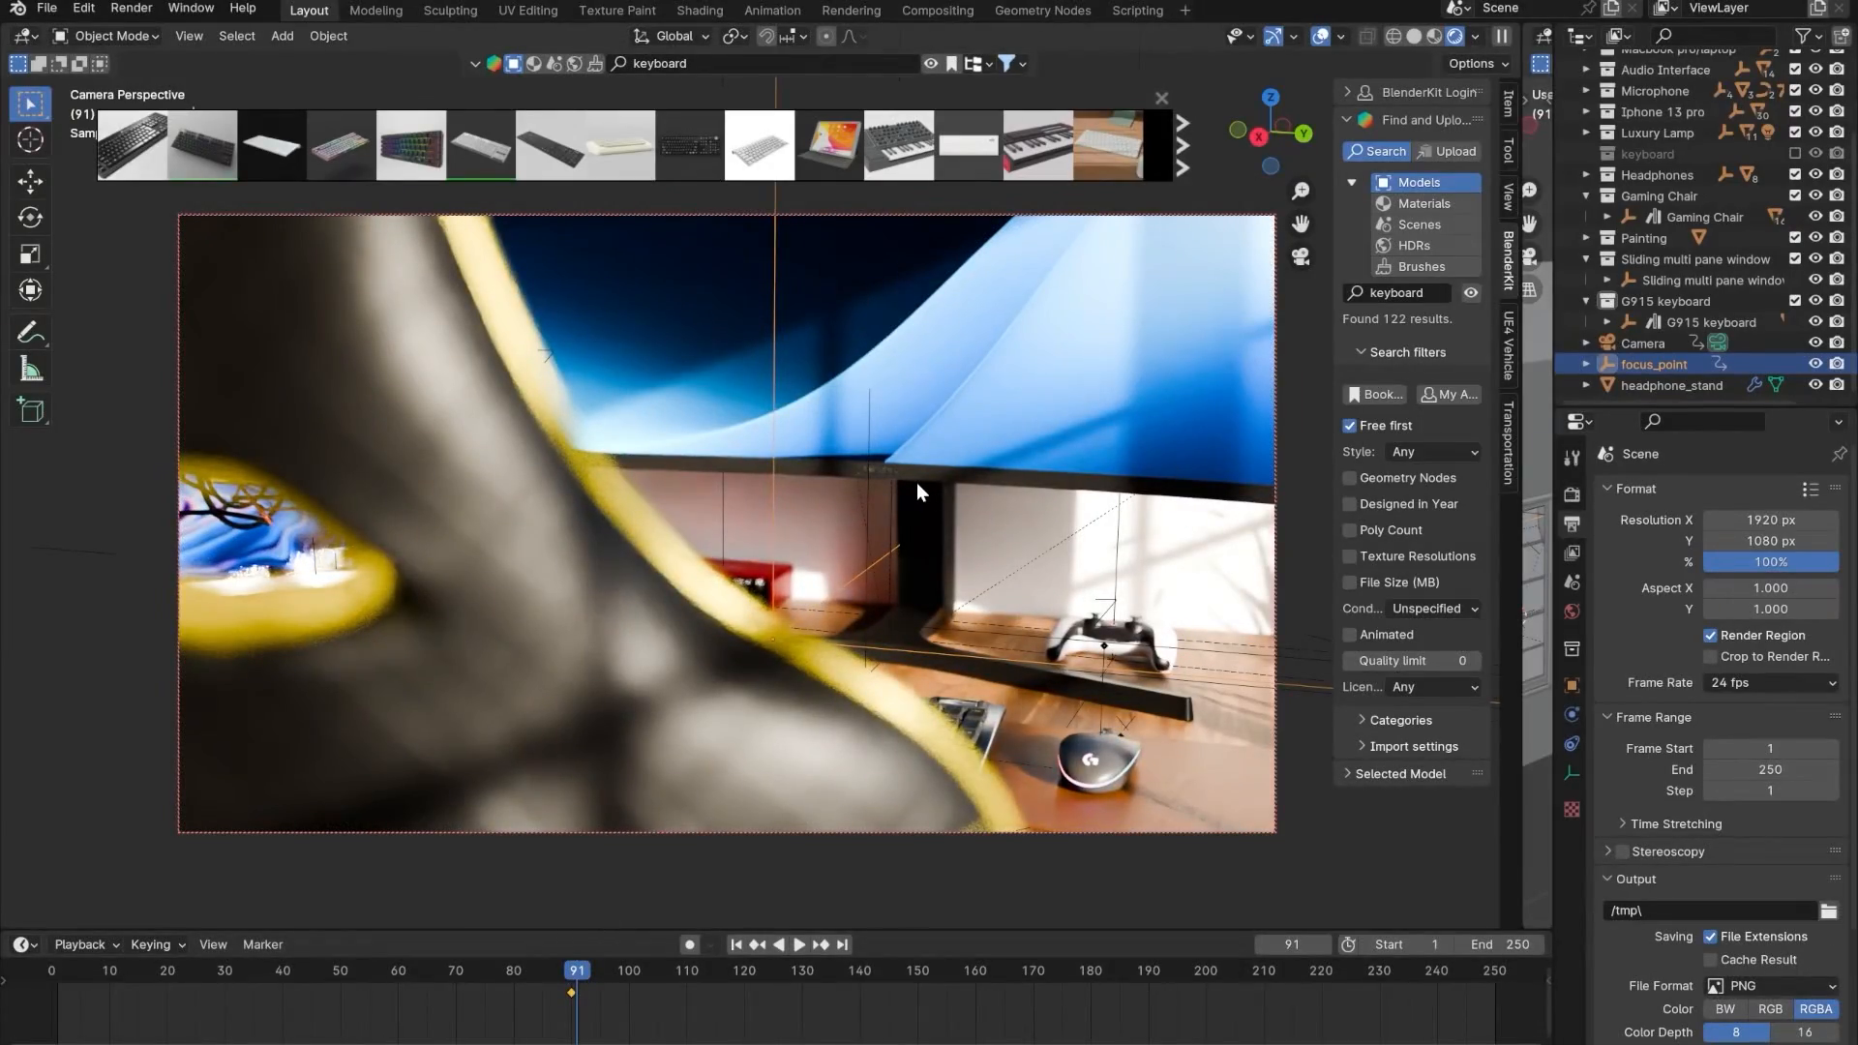
{"action": "key", "text": "g"}
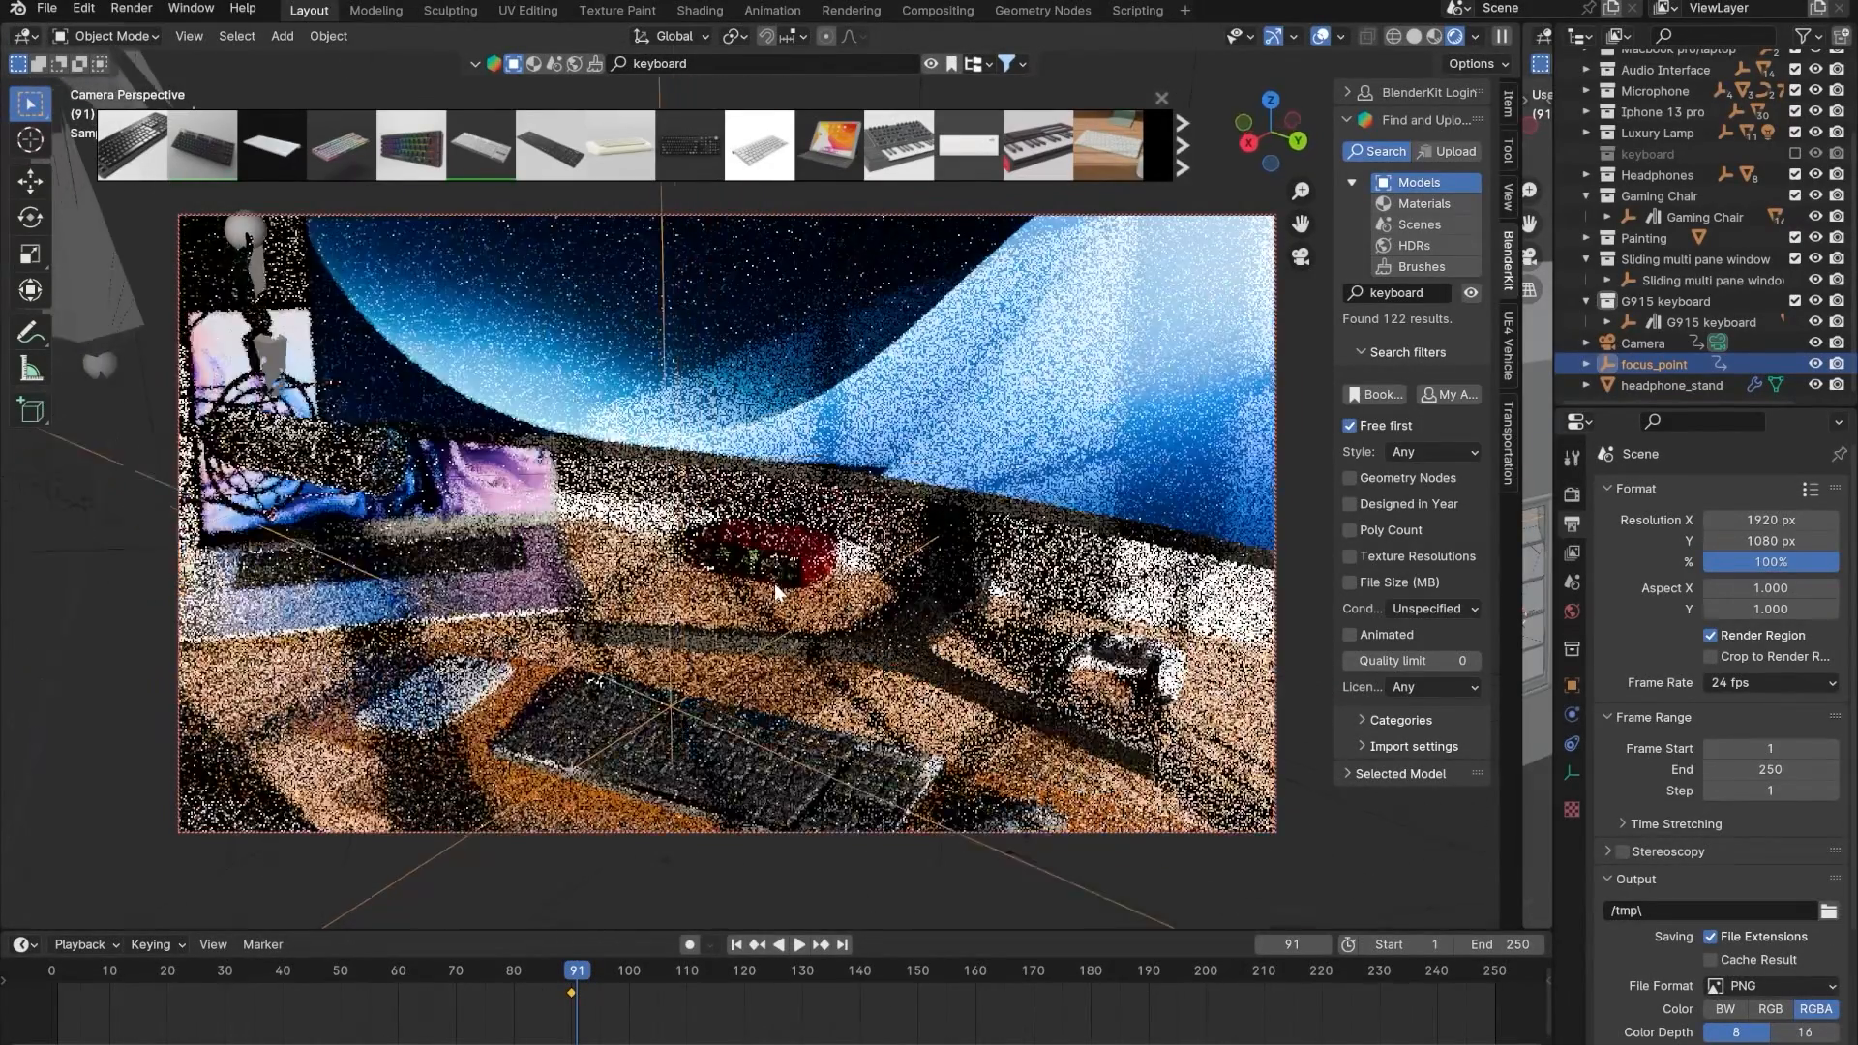
{"action": "key", "text": "shift+z"}
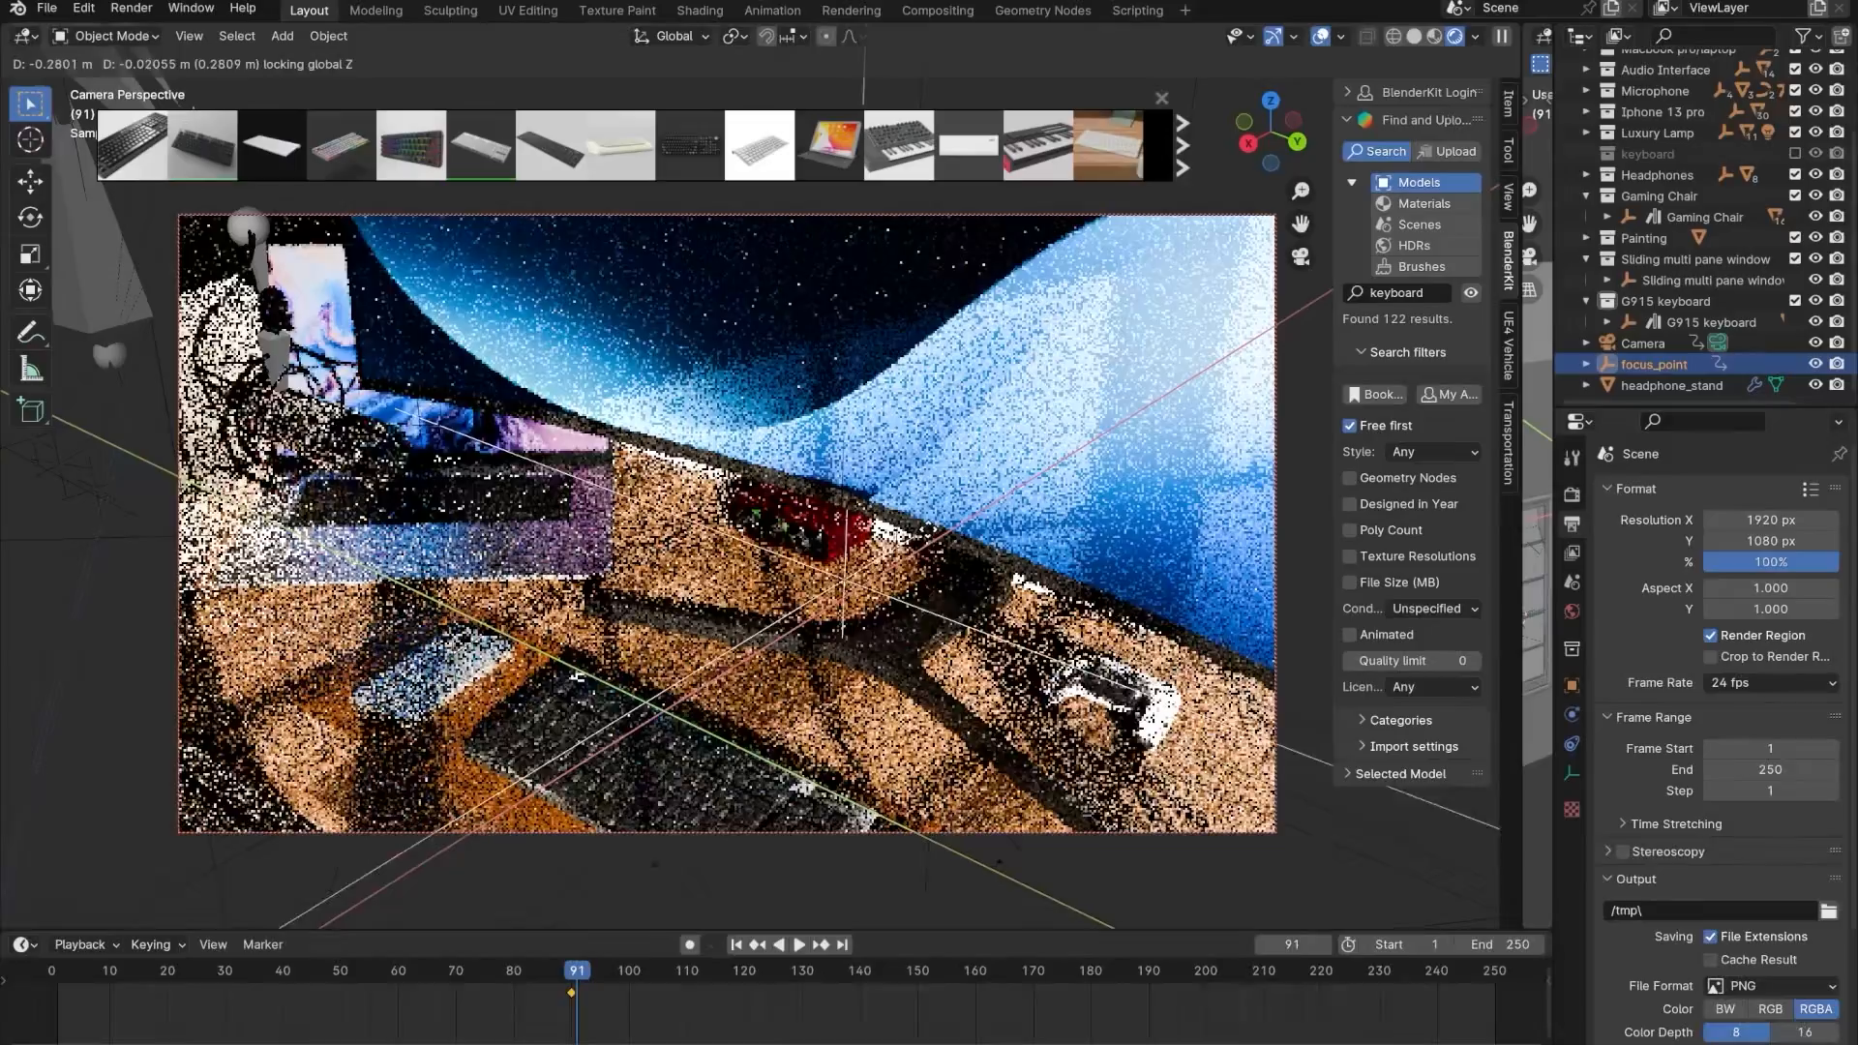
{"action": "left_click", "coordinate": [923, 555]}
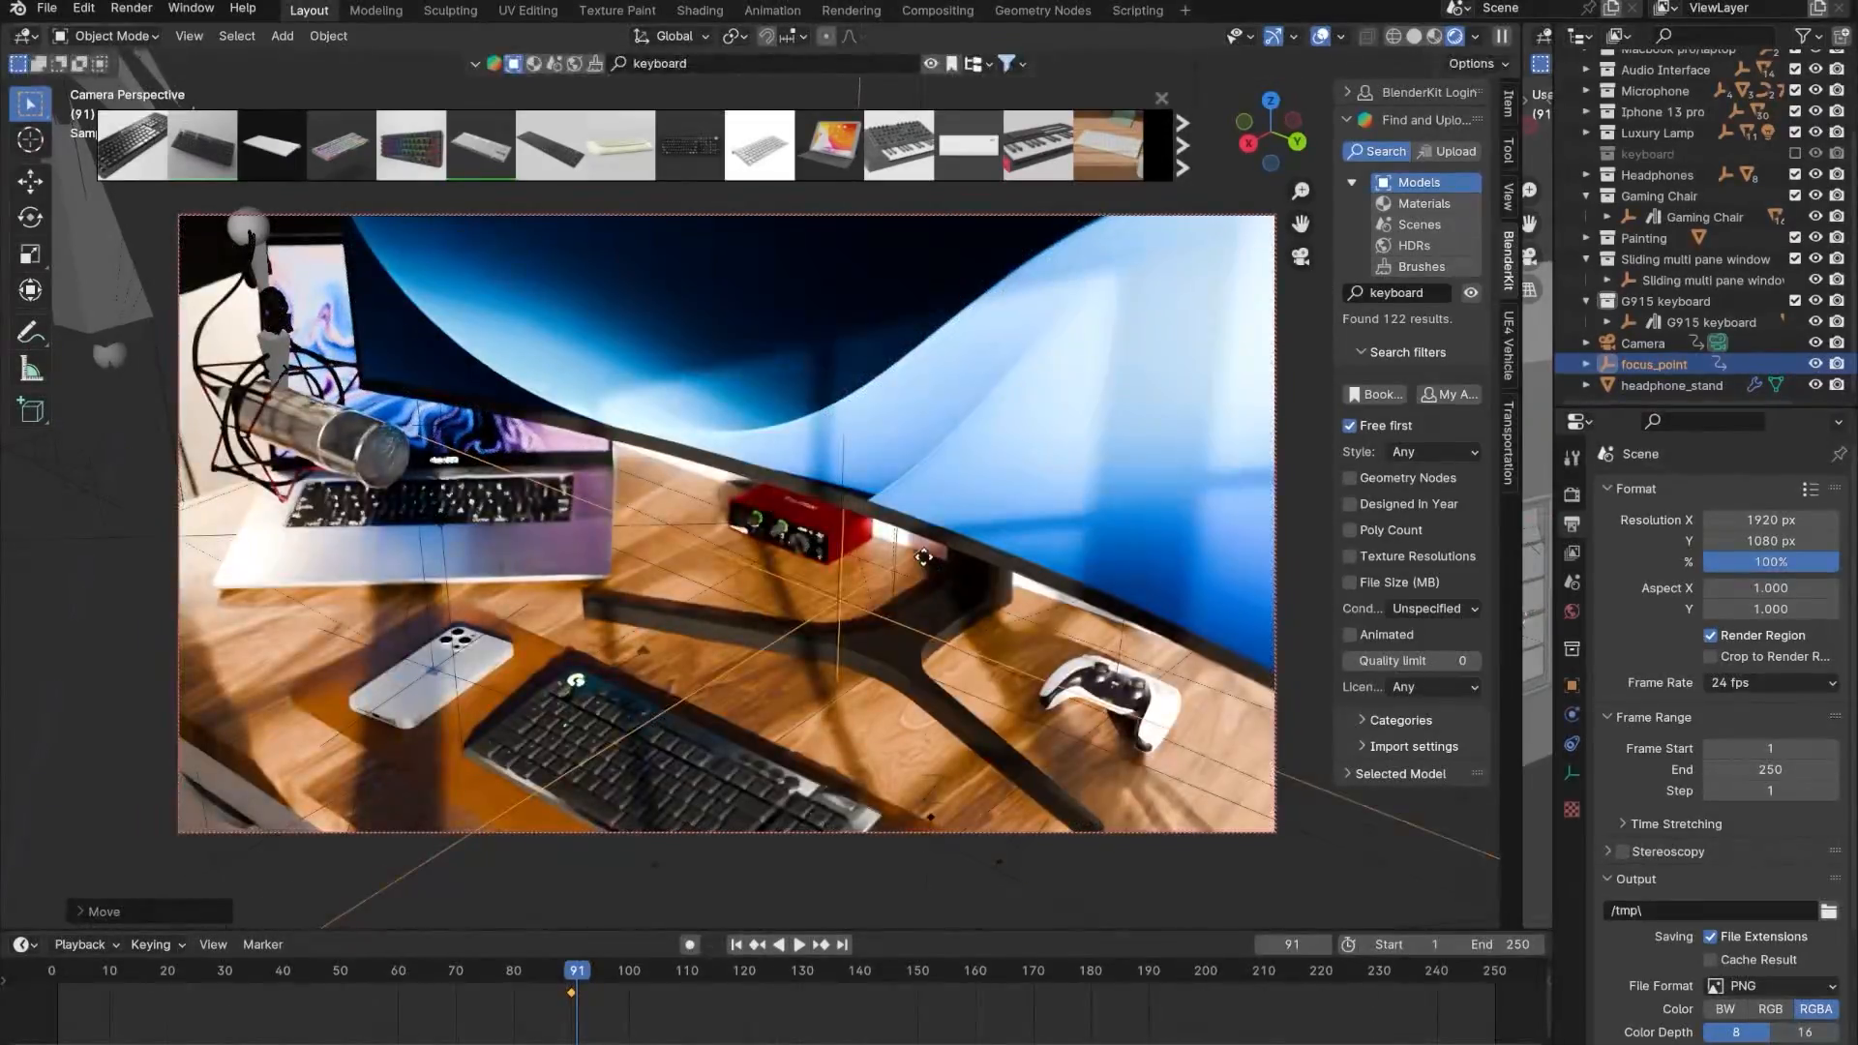
{"action": "key", "text": "g"}
{"action": "key", "text": "shift+z"}
{"action": "left_click", "coordinate": [926, 434]}
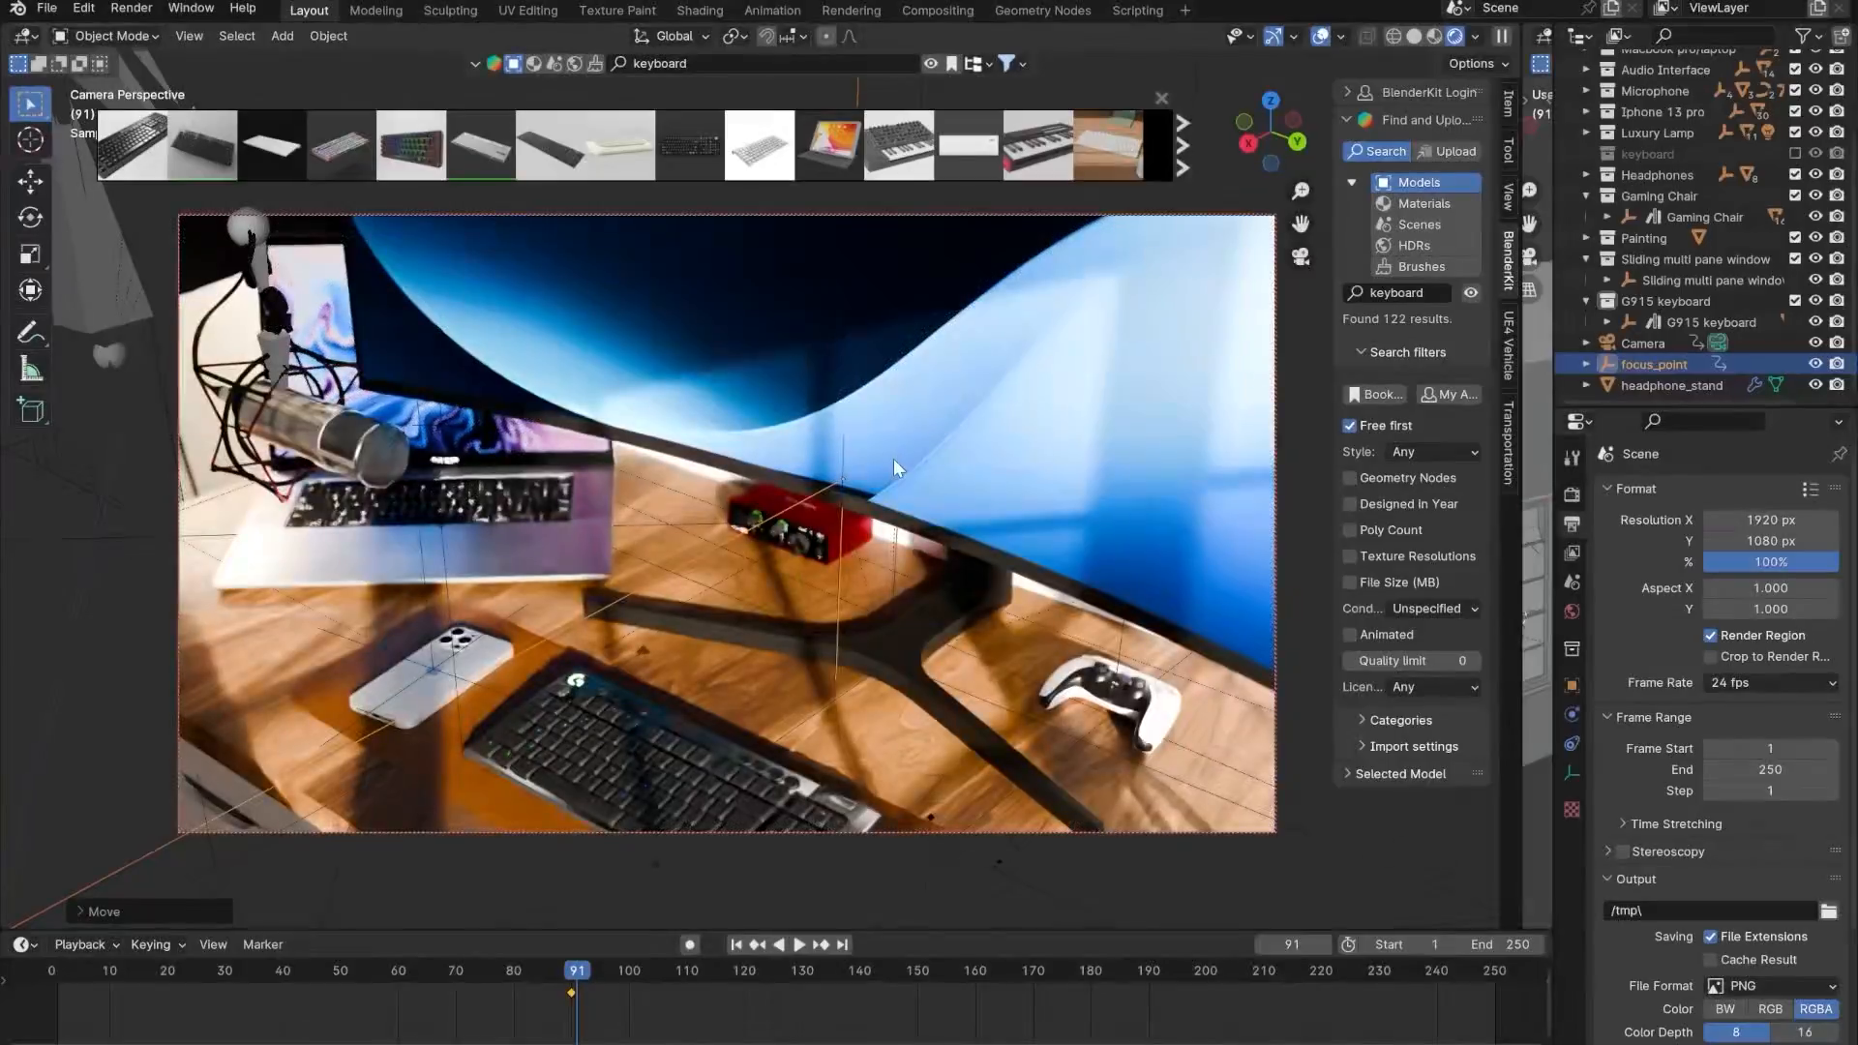
{"action": "key", "text": "i"}
{"action": "left_click", "coordinate": [893, 459]}
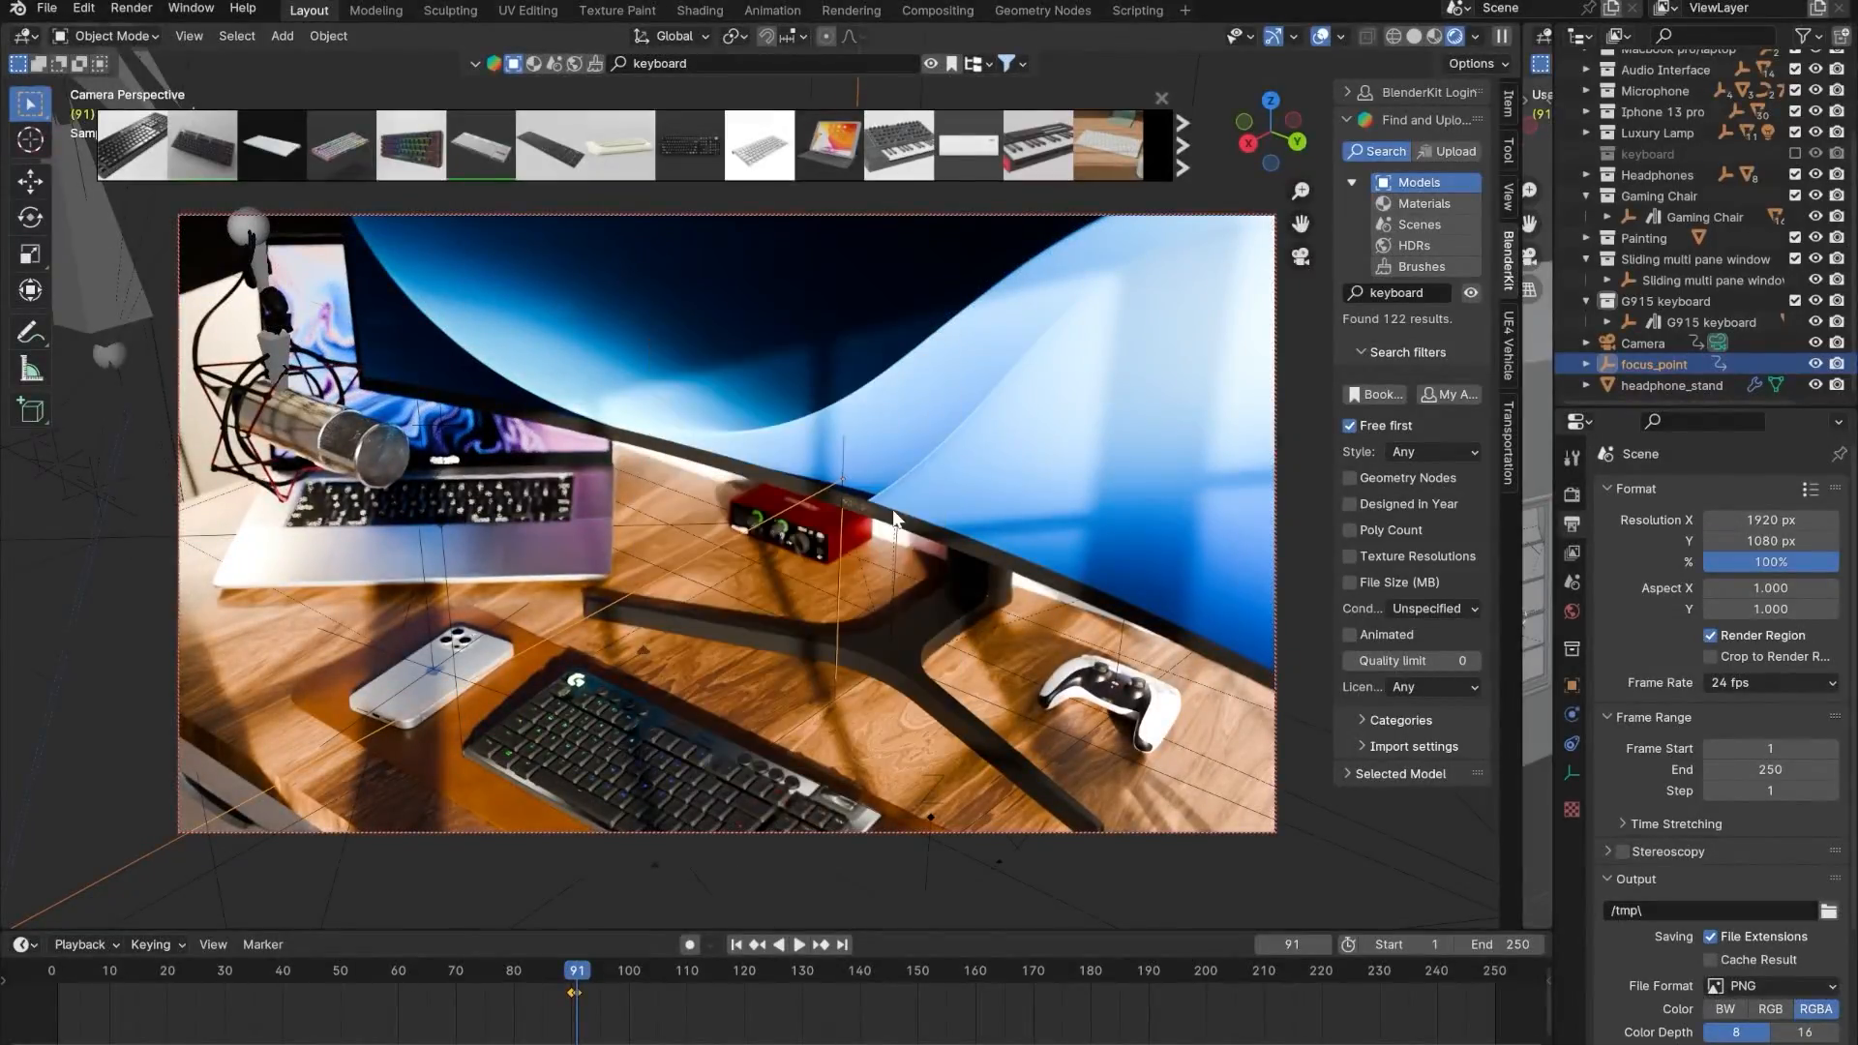
- Examine how focus_point moves frame by frame from frame 75 to 91 in a solid-shaded view outside the camera
{"action": "mouse_move", "coordinate": [577, 971]}
{"action": "left_mouse_down"}
{"action": "mouse_move", "coordinate": [491, 971]}
{"action": "mouse_move", "coordinate": [442, 920]}
{"action": "mouse_move", "coordinate": [507, 926]}
{"action": "mouse_move", "coordinate": [569, 969]}
{"action": "left_mouse_up"}
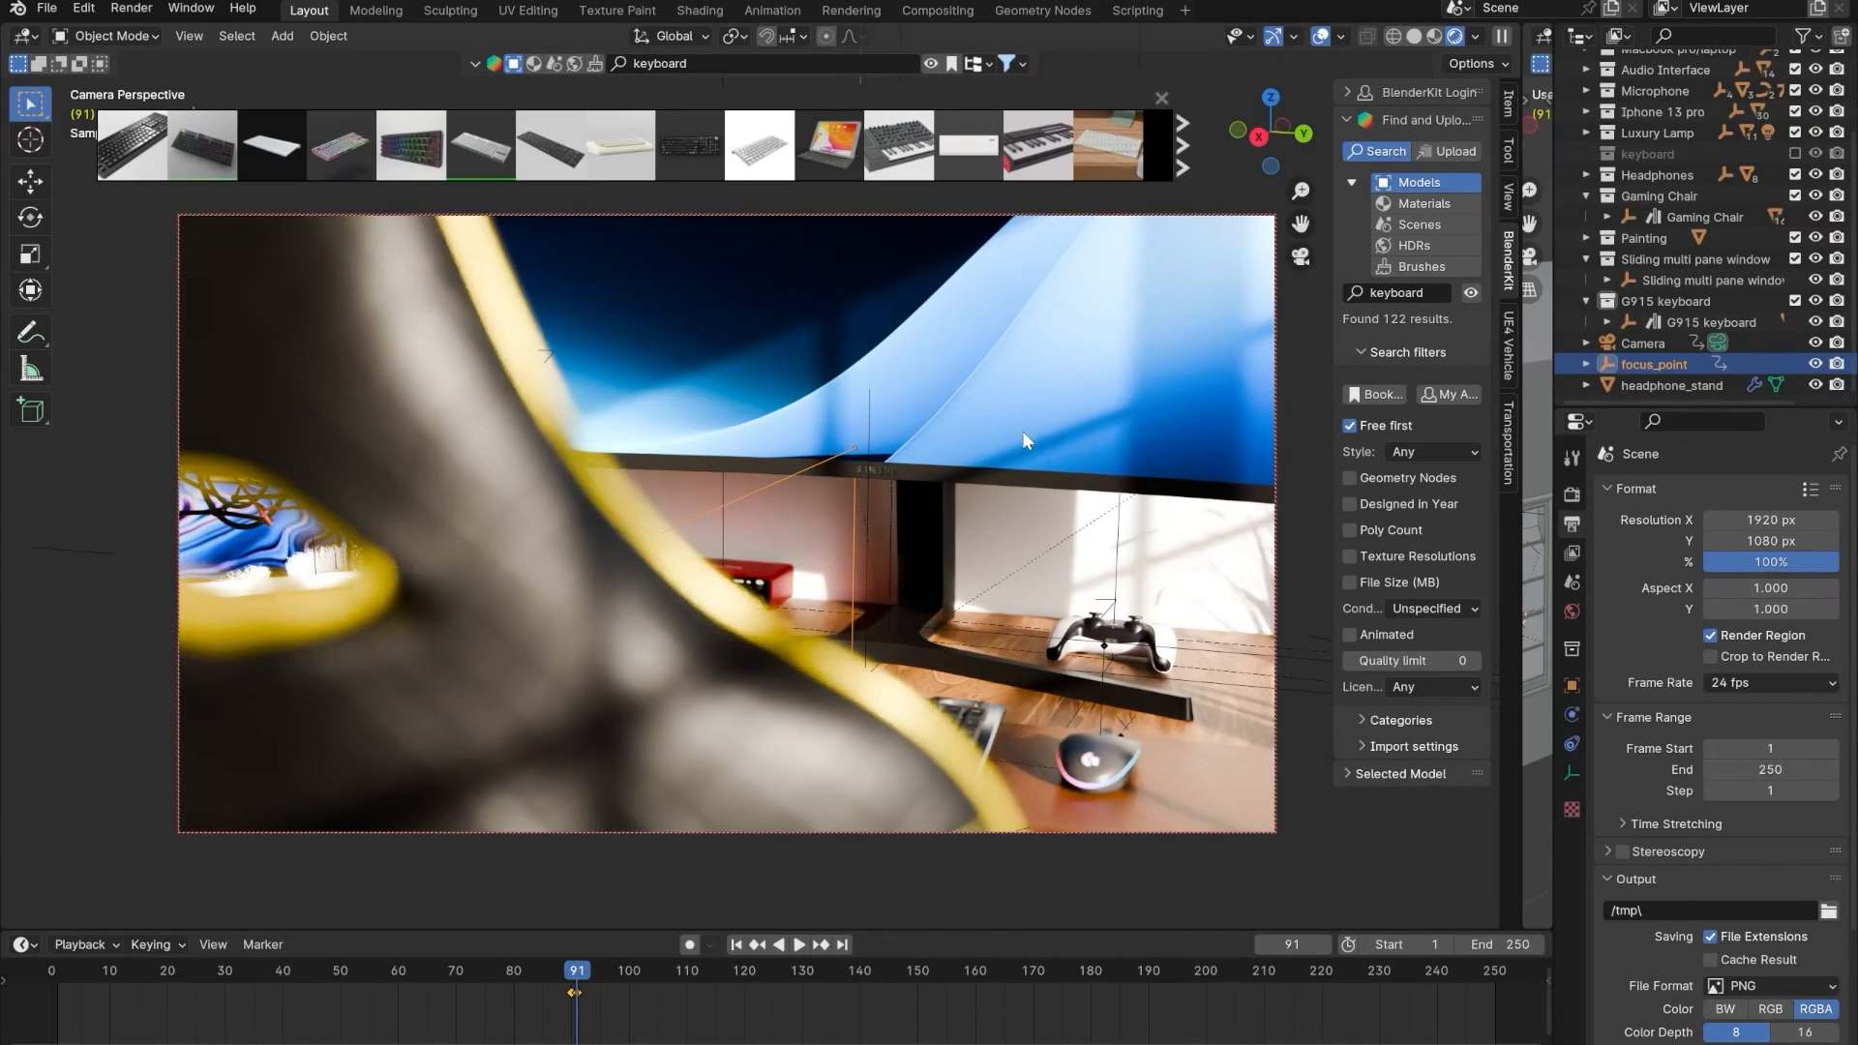
{"action": "left_click", "coordinate": [1307, 261]}
{"action": "middle_click_drag", "start_coordinate": [762, 548], "coordinate": [985, 480]}
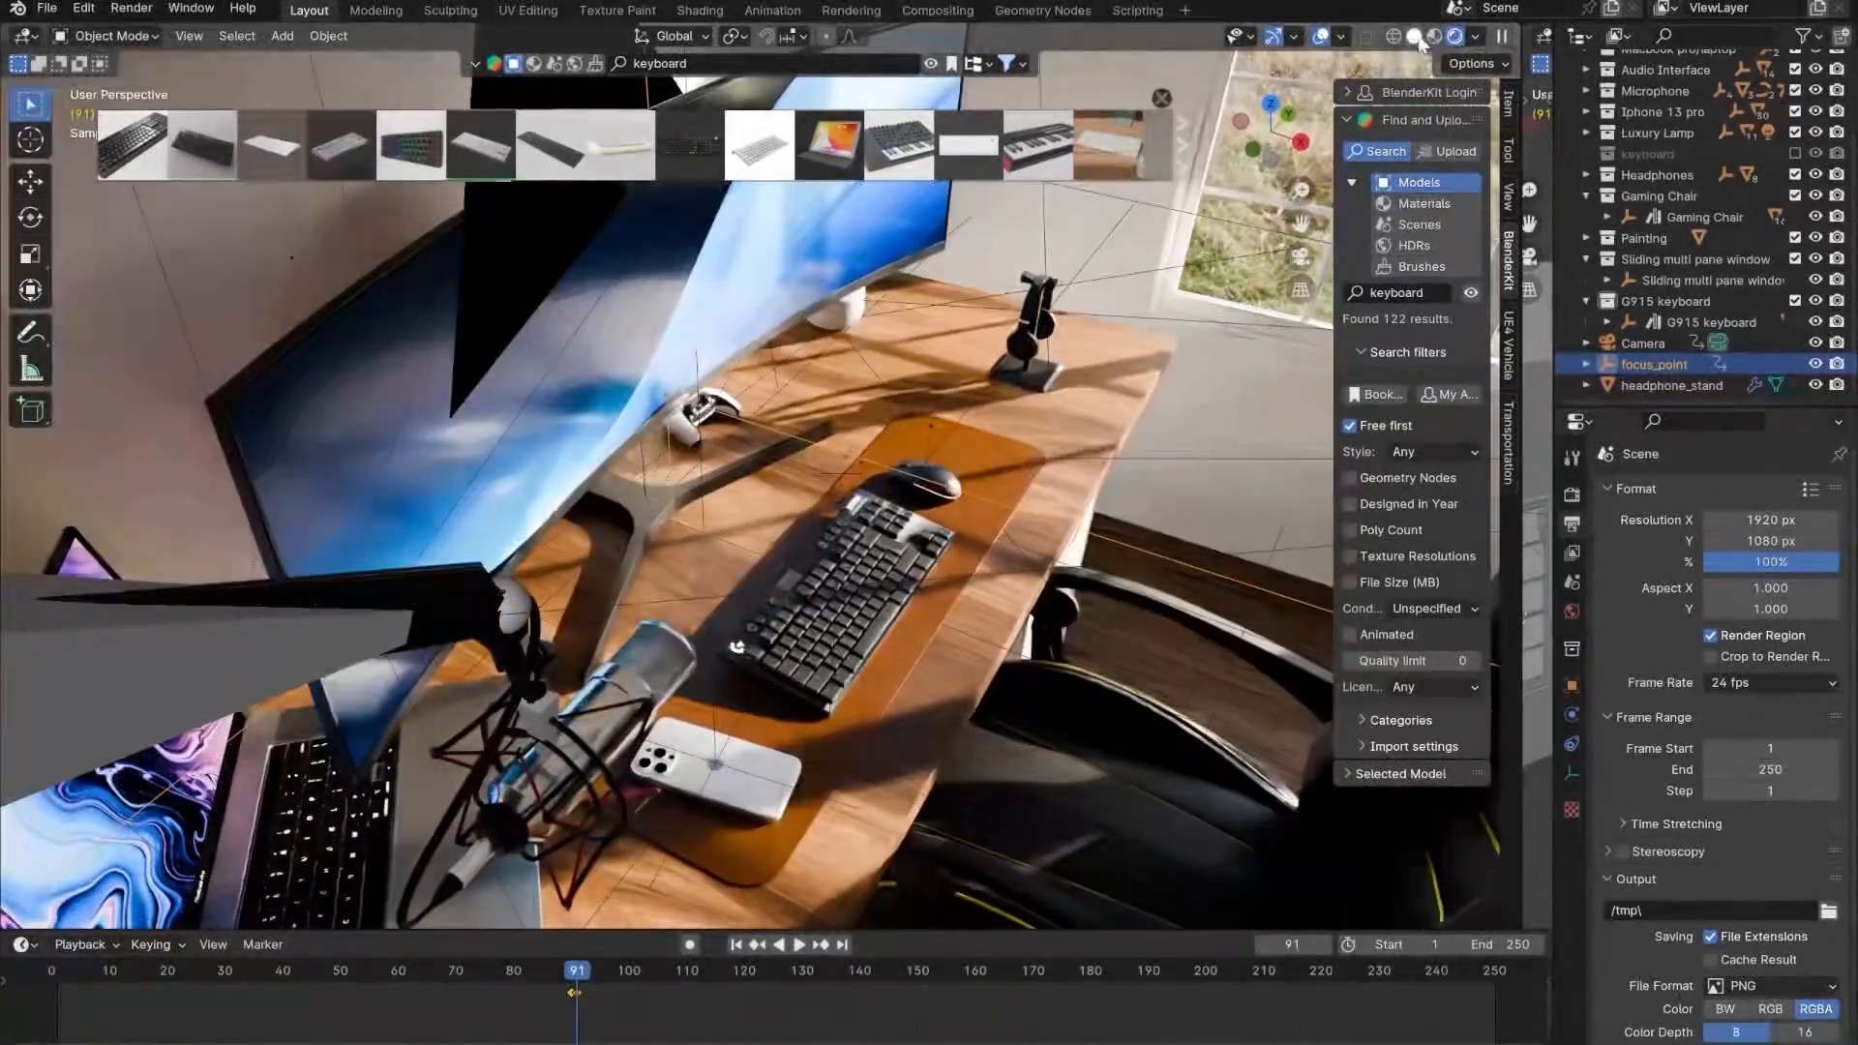
{"action": "left_click", "coordinate": [1414, 36]}
{"action": "left_click_drag", "start_coordinate": [589, 971], "coordinate": [484, 970]}
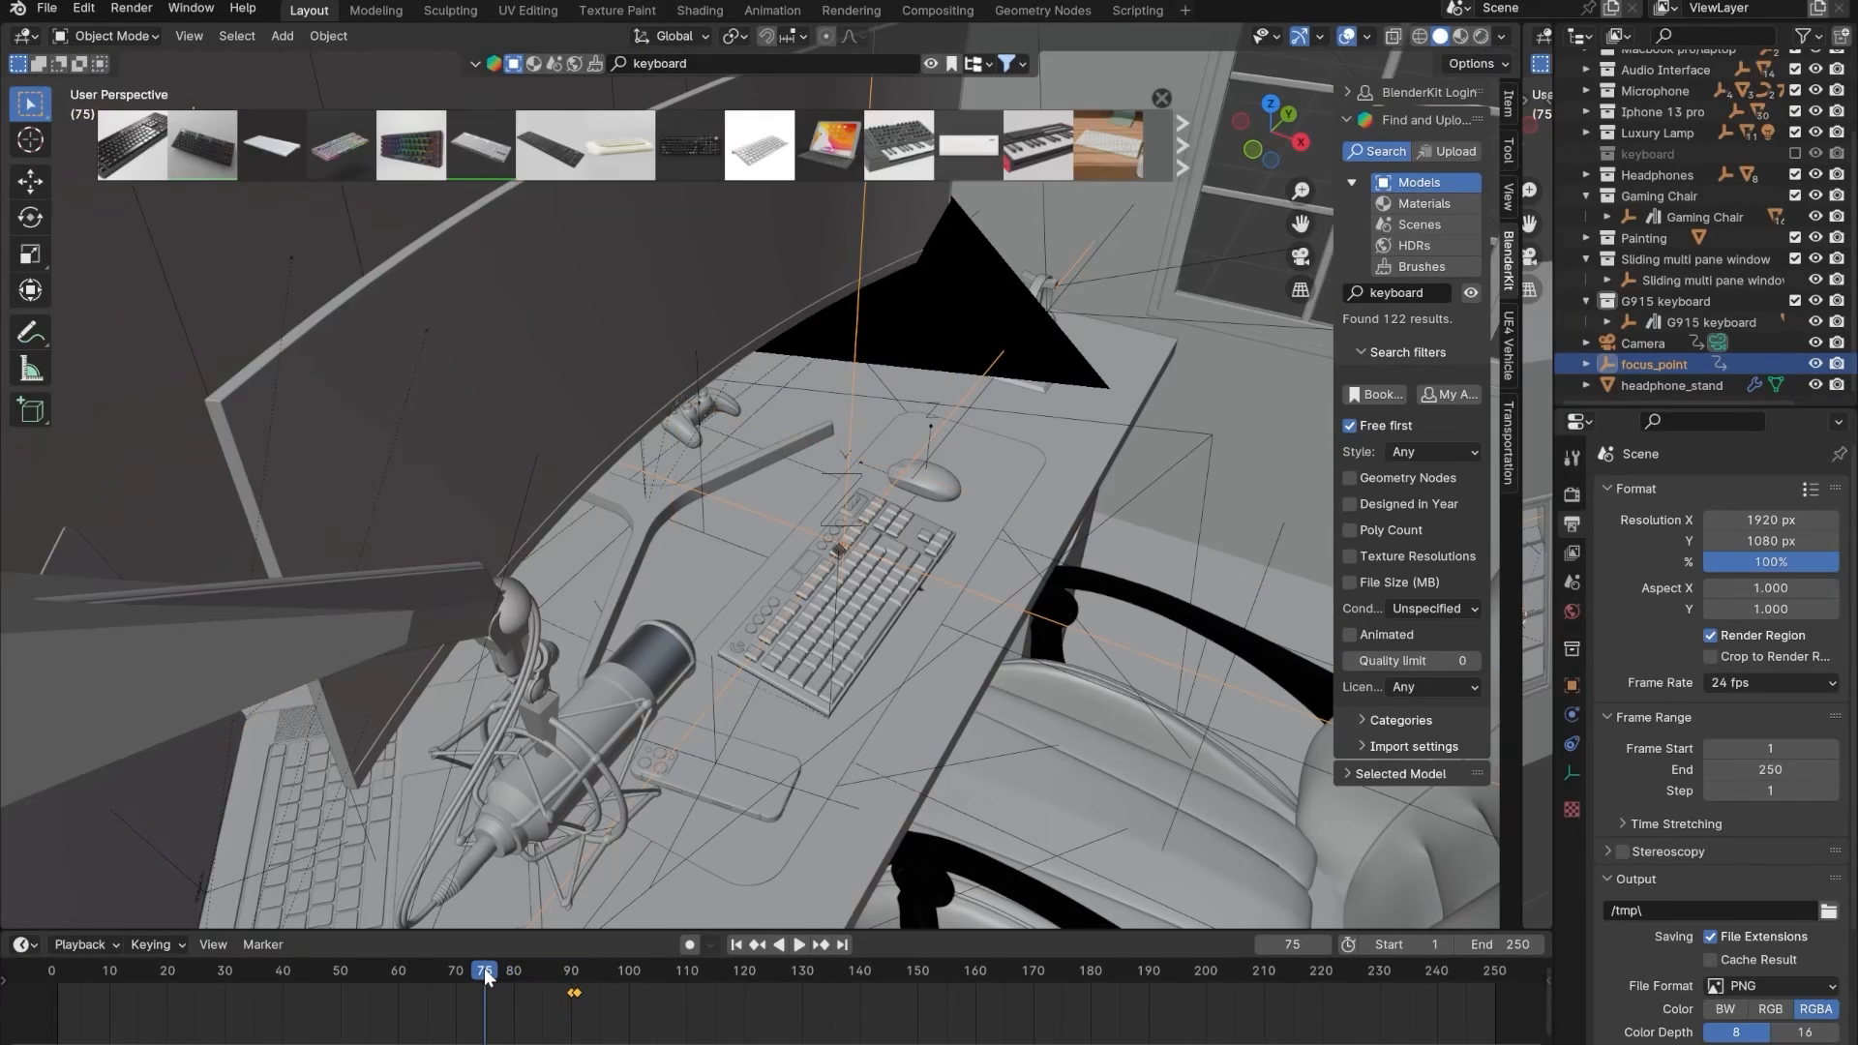
{"action": "key", "text": "Right"}
{"action": "key", "text": "Right"}
{"action": "key", "text": "Right"}
{"action": "key", "text": "Right"}
{"action": "key", "text": "Right"}
{"action": "key", "text": "Right"}
{"action": "key", "text": "Right"}
{"action": "key", "text": "Right"}
{"action": "key", "text": "Right"}
{"action": "key", "text": "Right"}
{"action": "key", "text": "Right"}
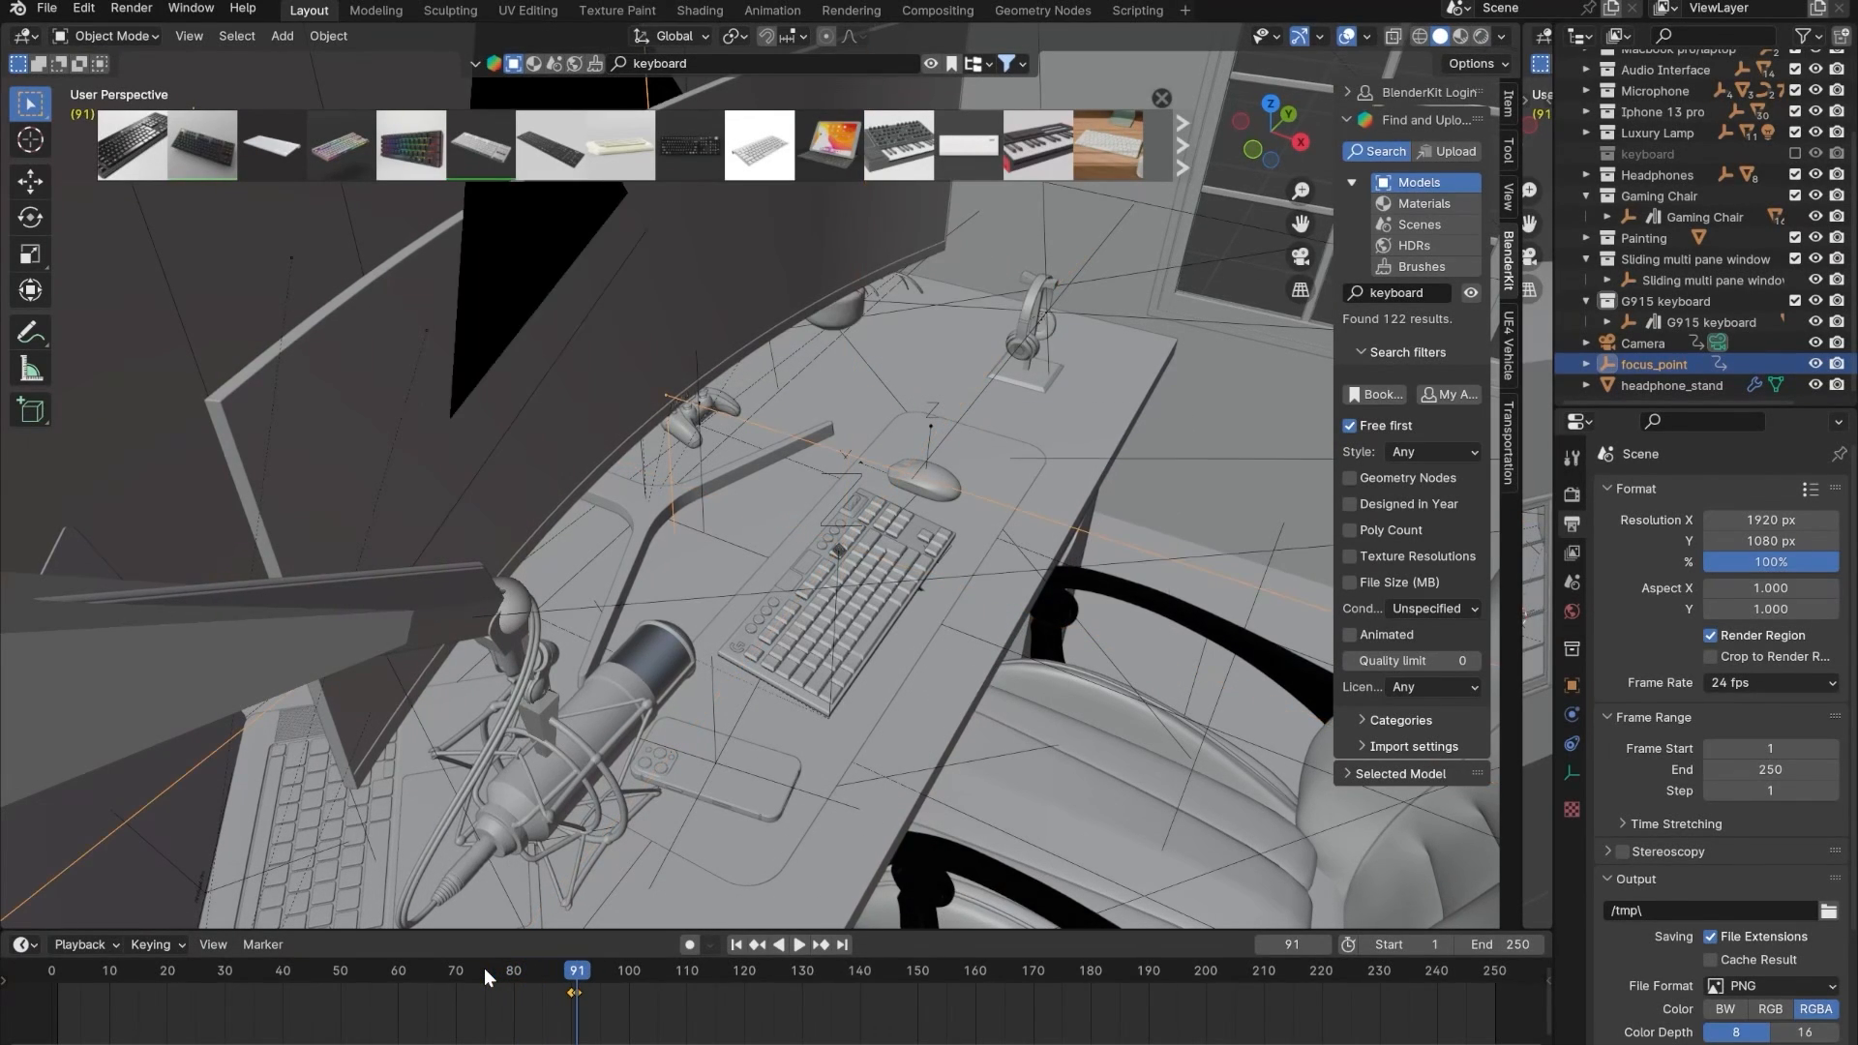
{"action": "key", "text": "Right"}
- Try moving focus_point's second keyframe to about frame 111 and preview the movement
{"action": "left_click_drag", "start_coordinate": [579, 991], "coordinate": [694, 989]}
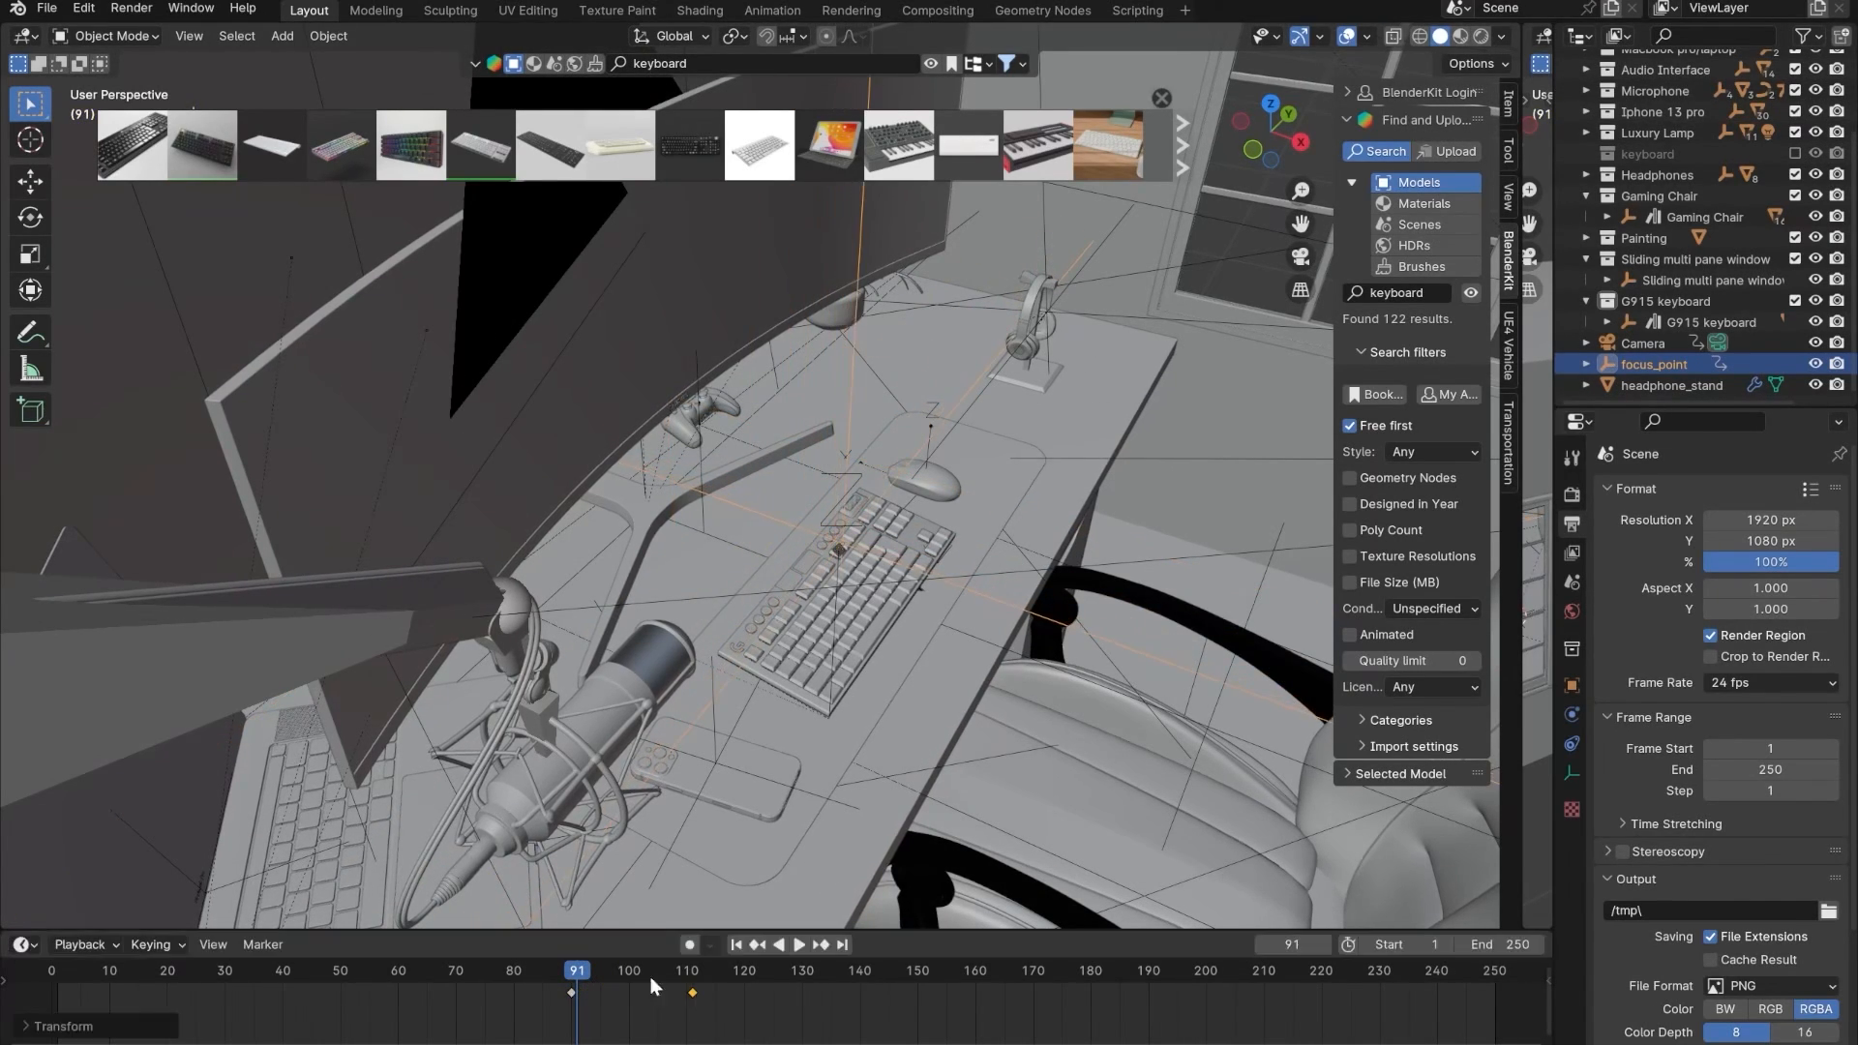
{"action": "left_click", "coordinate": [569, 977]}
{"action": "left_click_drag", "start_coordinate": [569, 977], "coordinate": [654, 959]}
{"action": "key", "text": "space"}
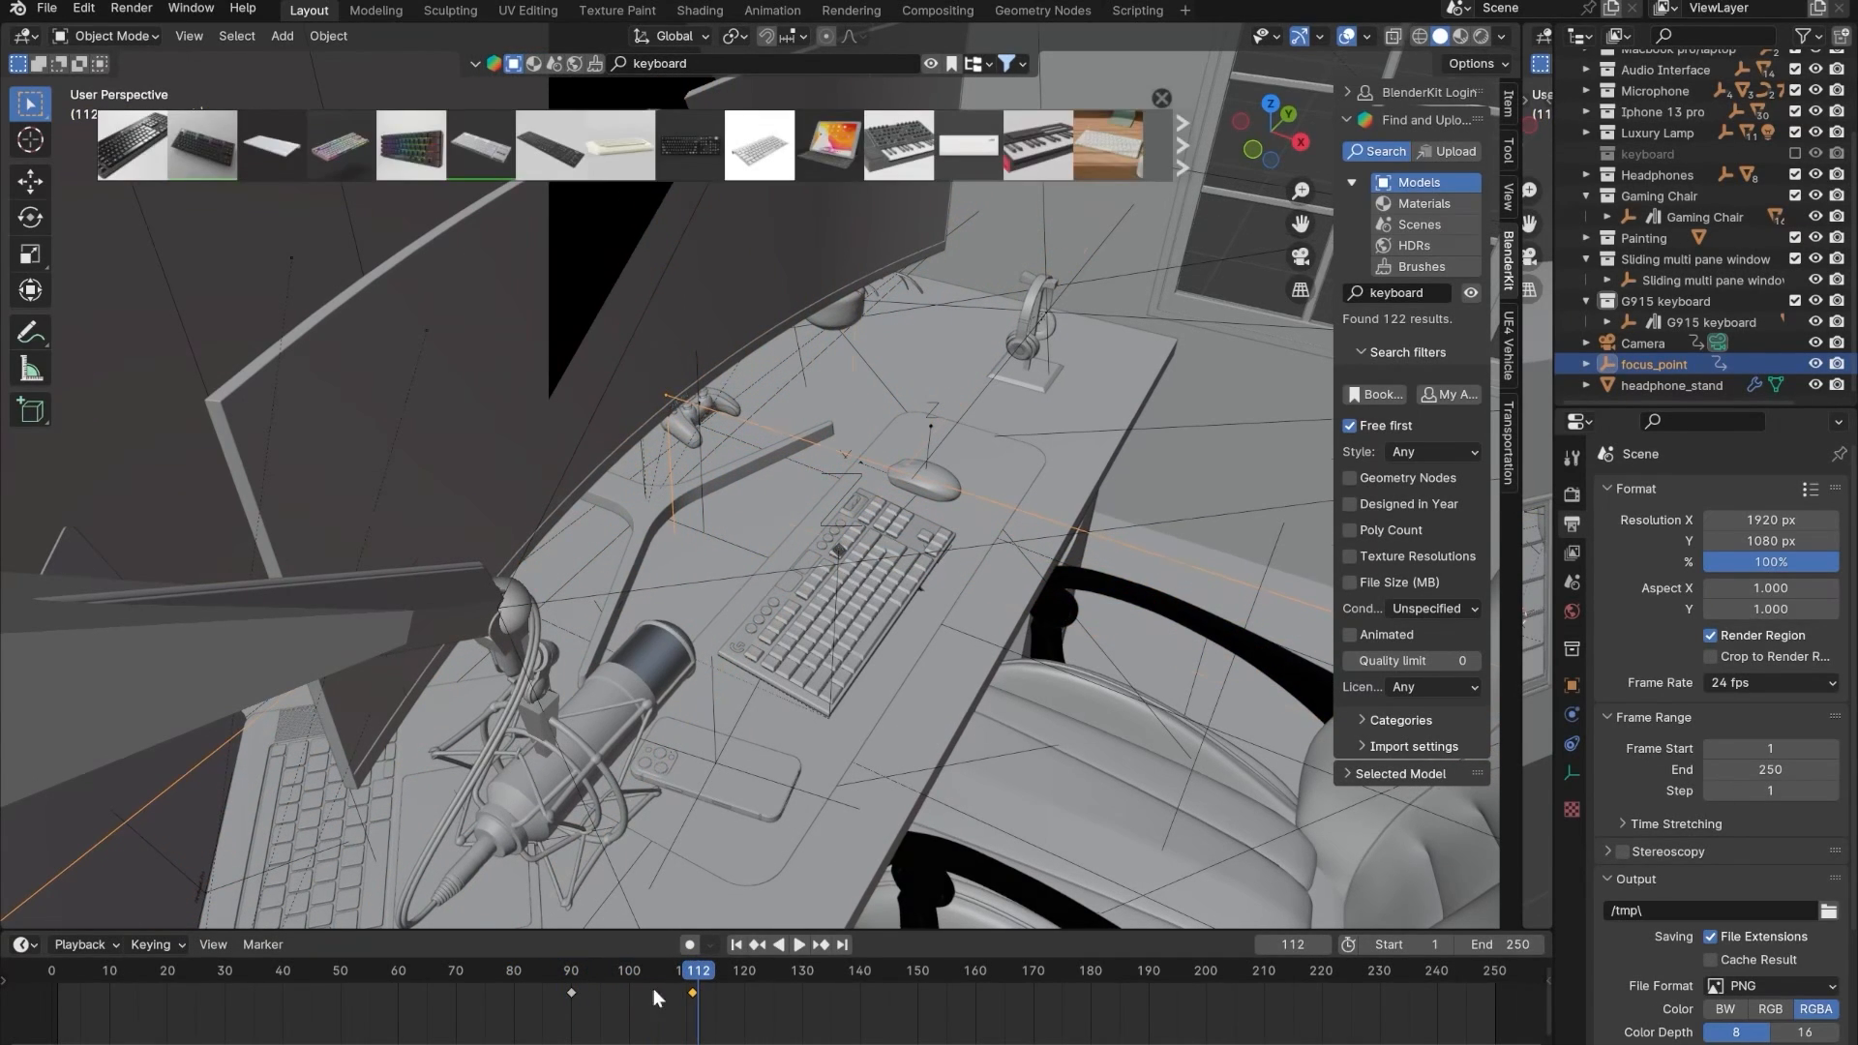
{"action": "key", "text": "ctrl+z"}
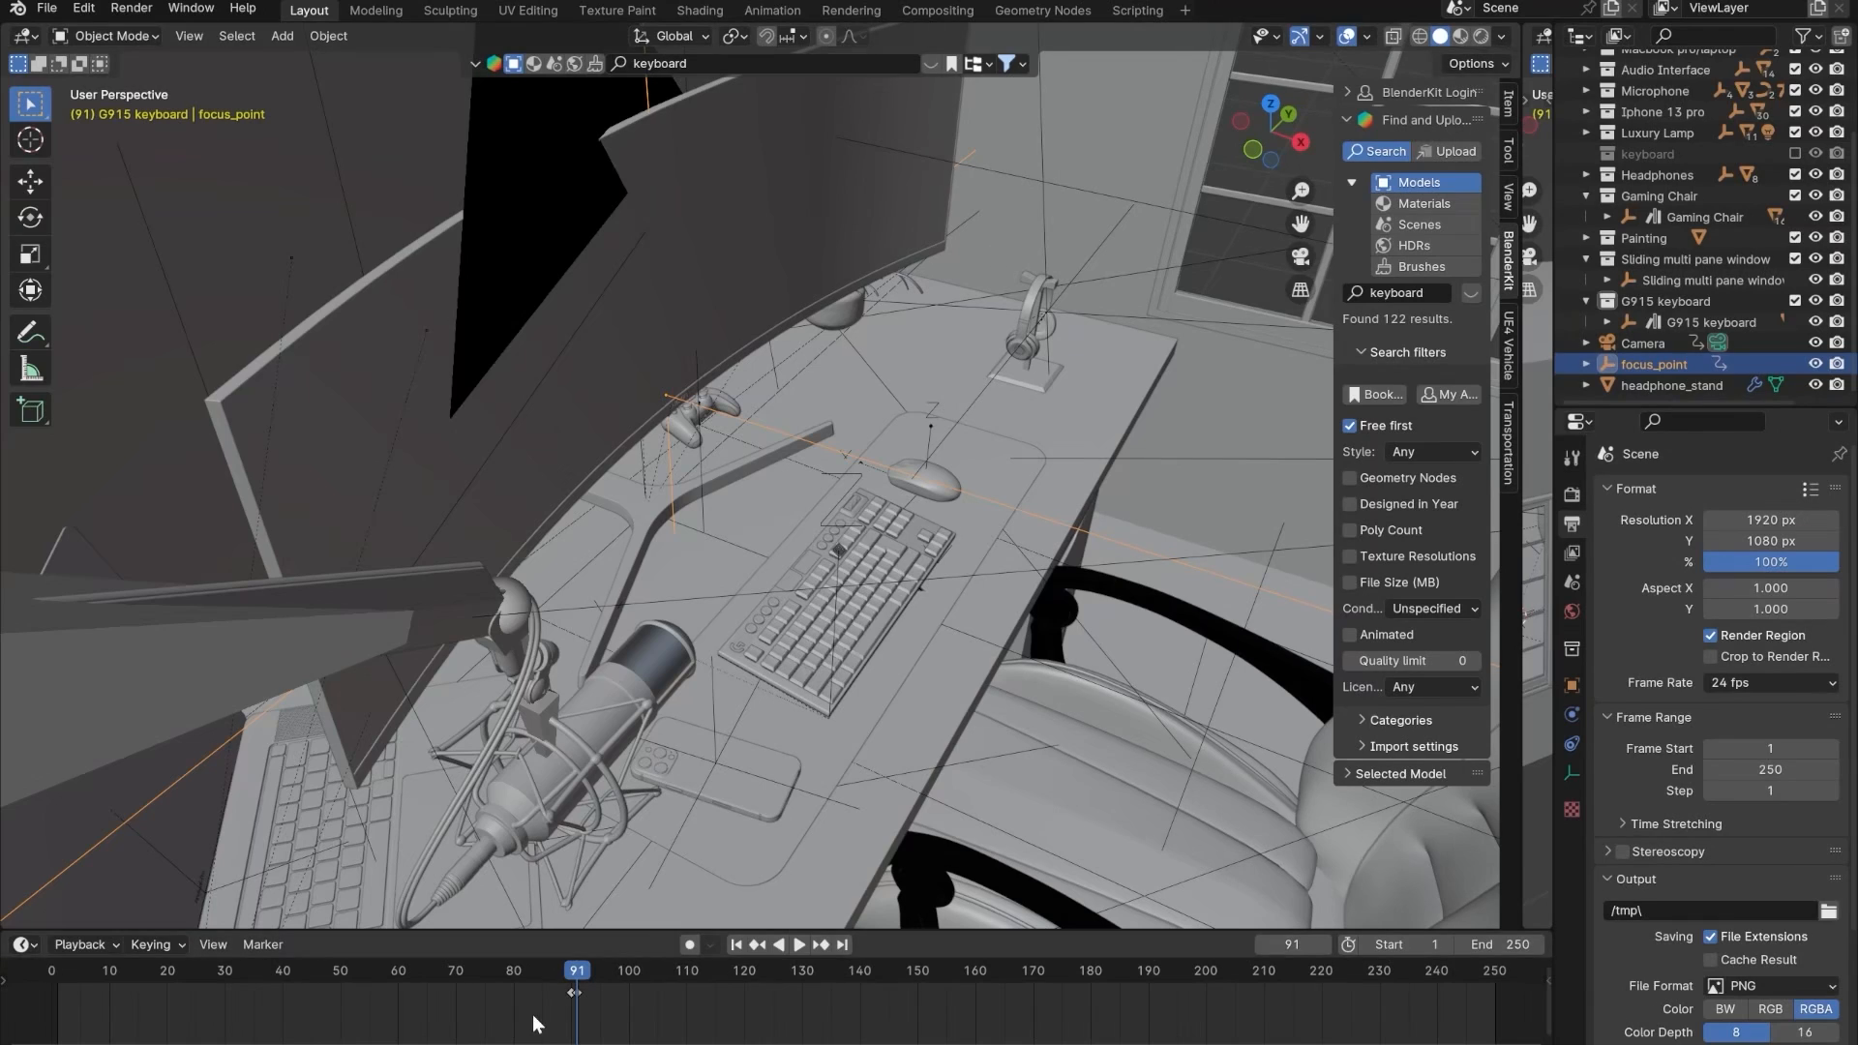
- Move focus_point's second keyframe to frame 120 and play back the focus shift through the camera in rendered view
{"action": "left_click_drag", "start_coordinate": [578, 991], "coordinate": [617, 993]}
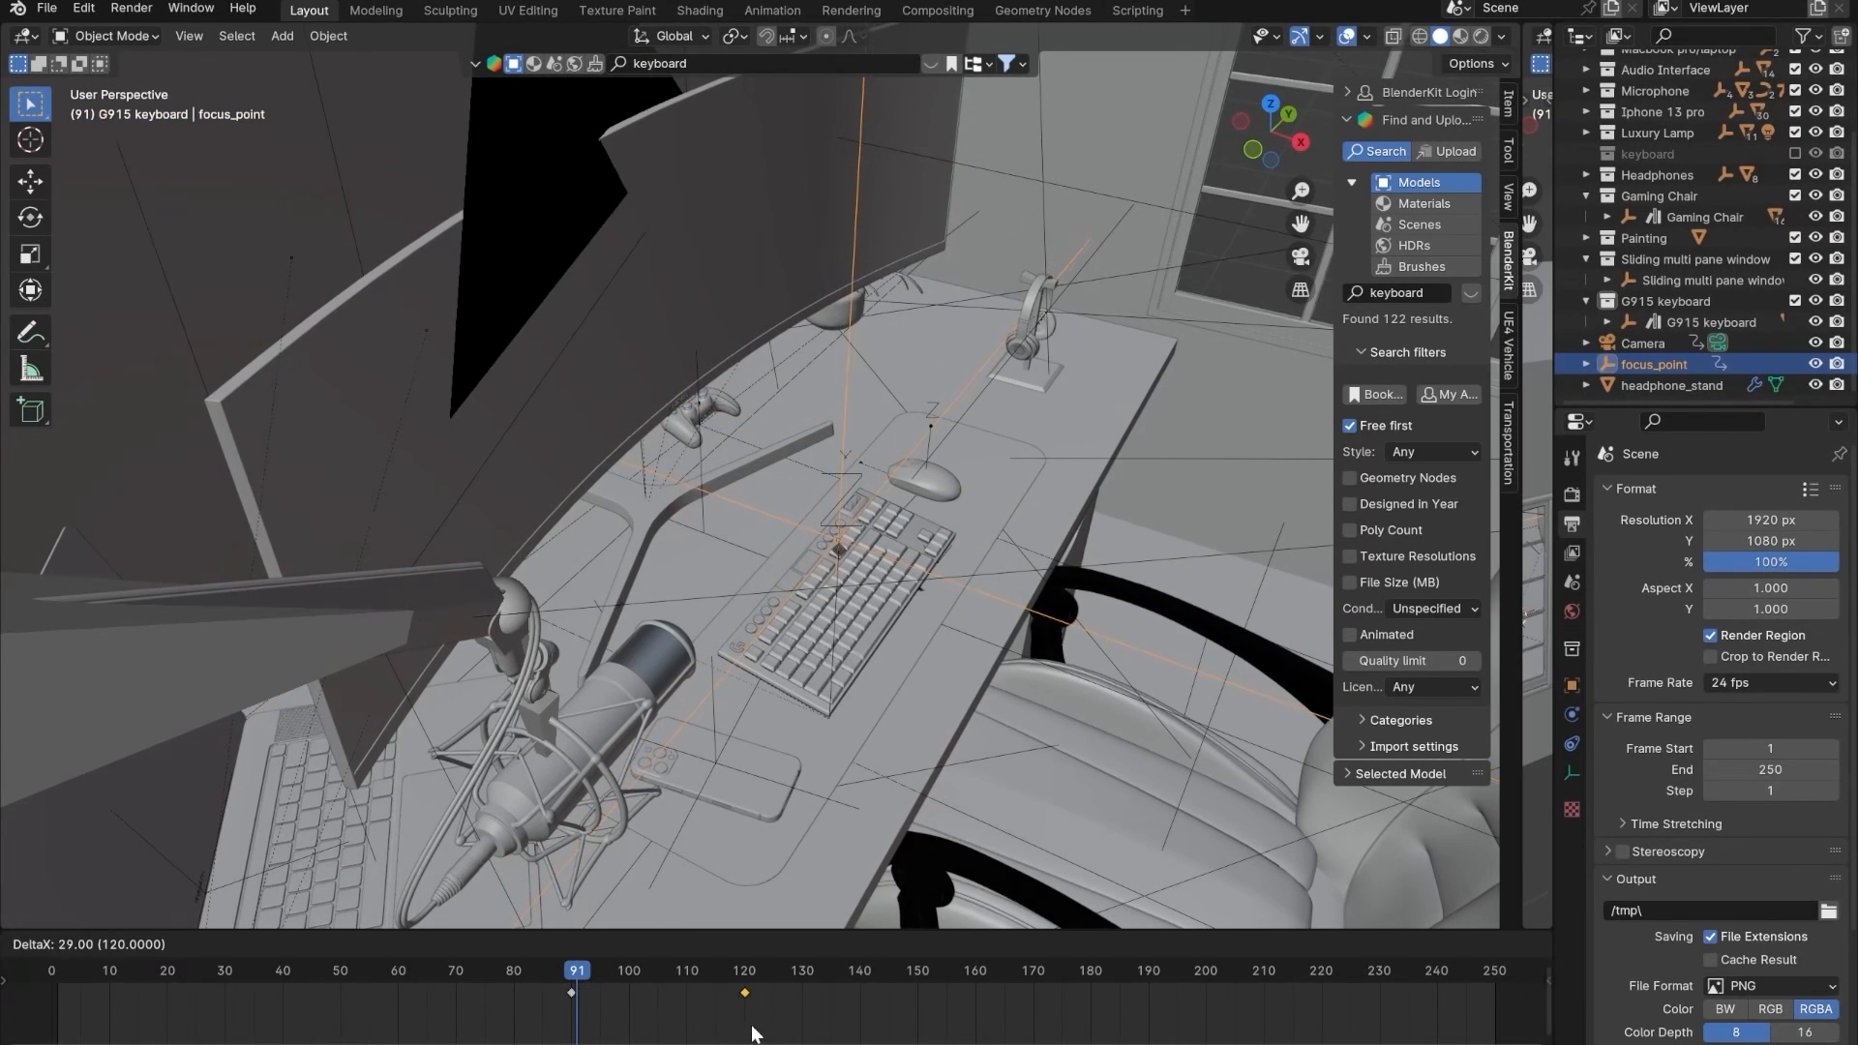
{"action": "left_click_drag", "start_coordinate": [753, 1034], "coordinate": [753, 1033]}
{"action": "left_click", "coordinate": [1303, 258]}
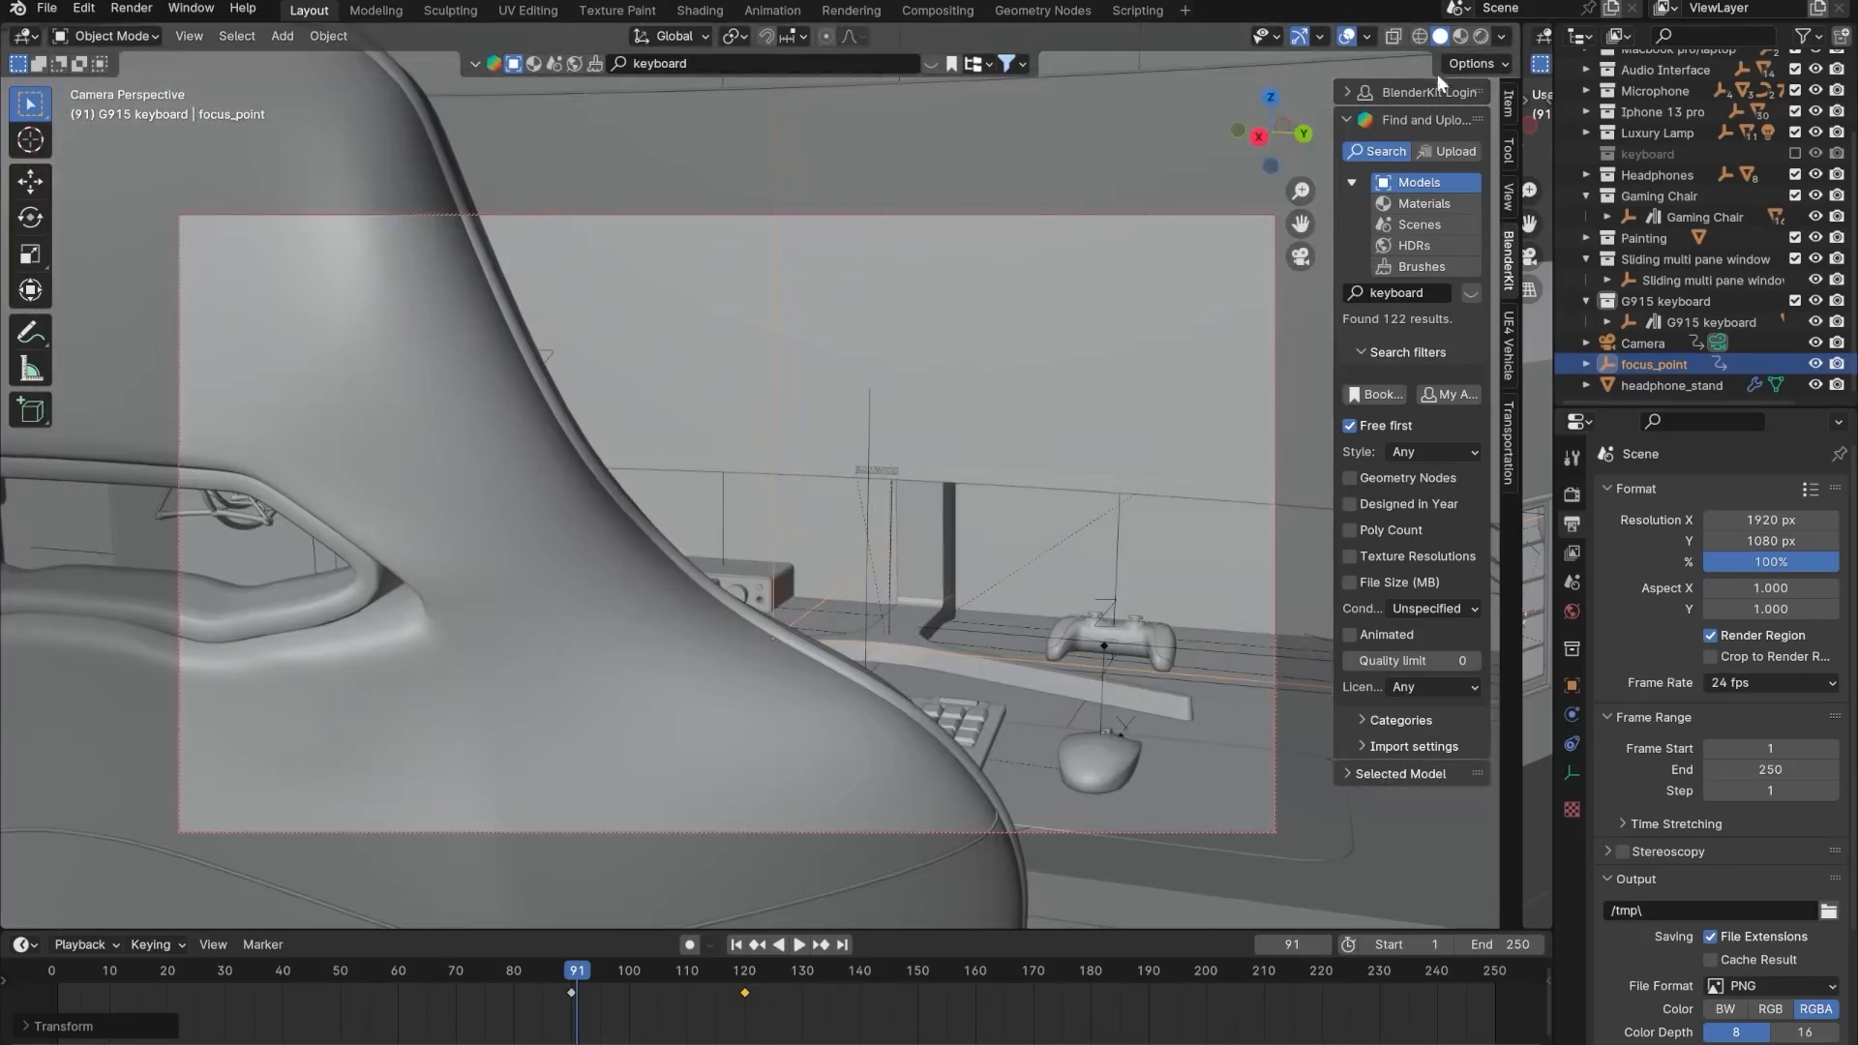
{"action": "left_click", "coordinate": [1479, 36]}
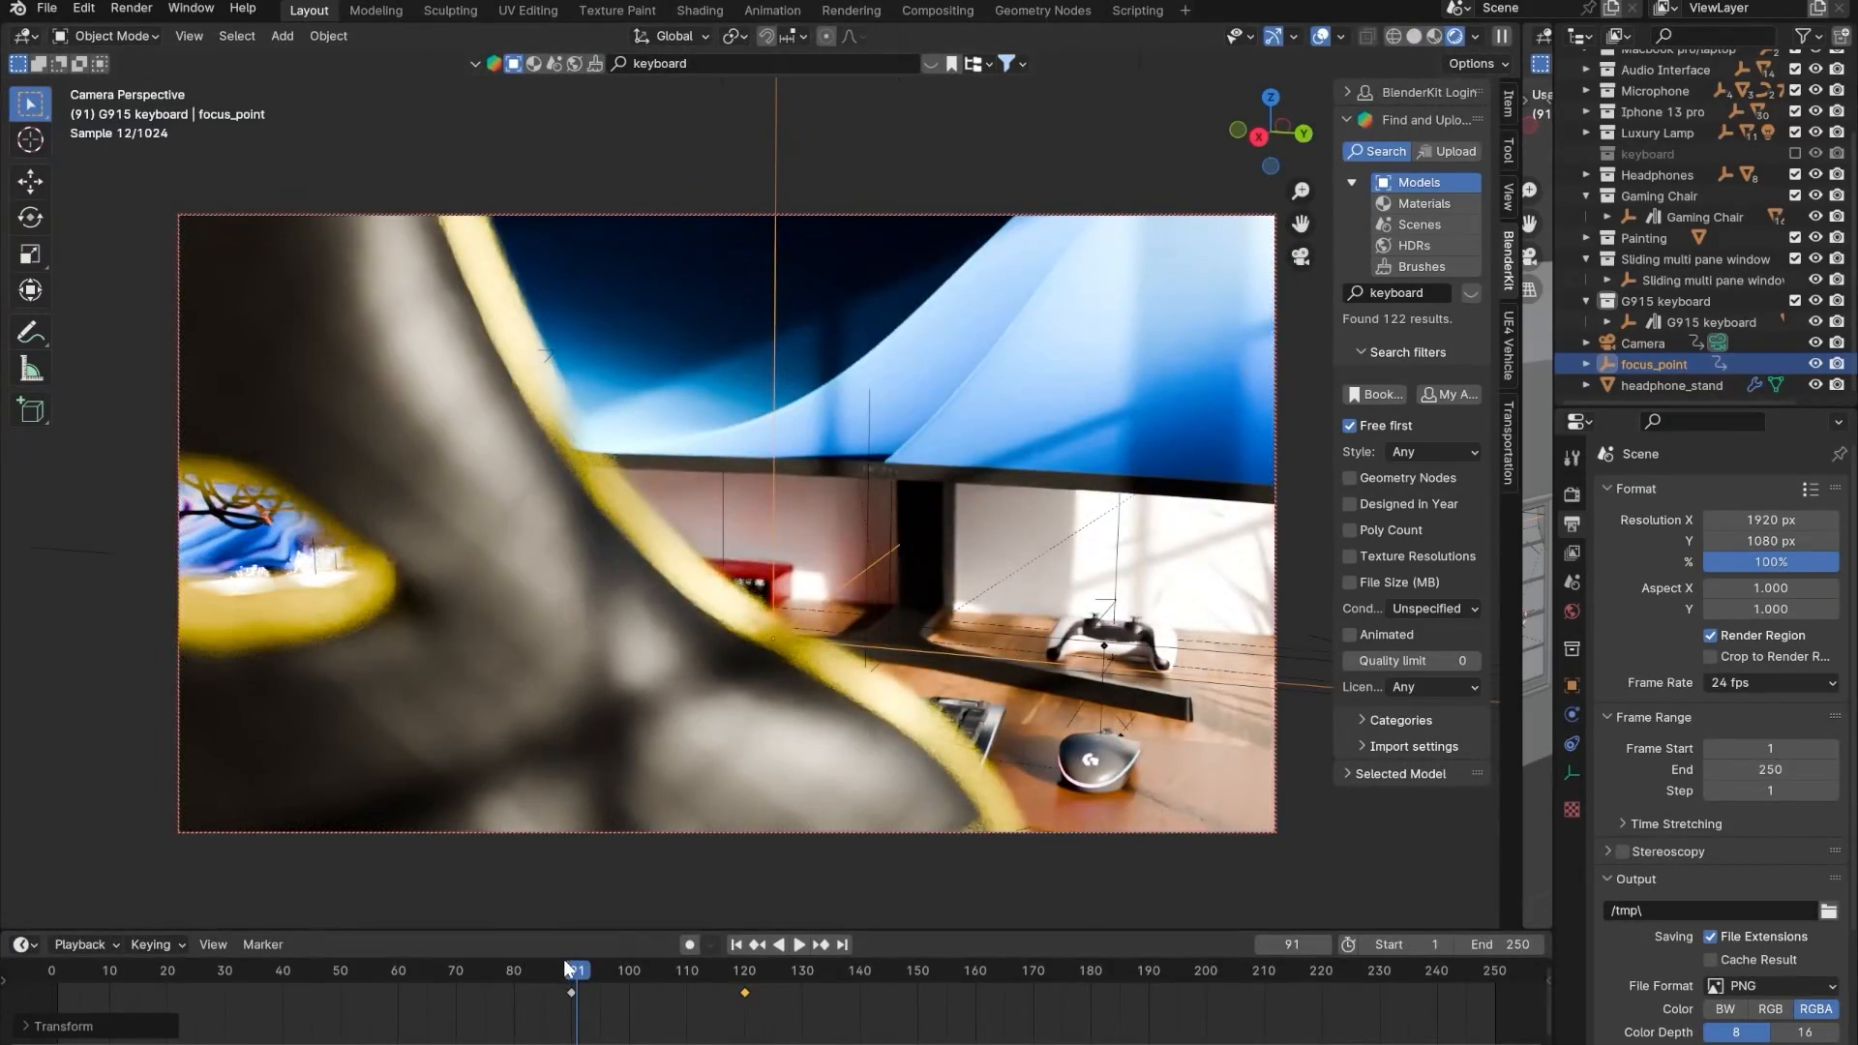
{"action": "mouse_move", "coordinate": [564, 960]}
{"action": "left_mouse_down"}
{"action": "mouse_move", "coordinate": [502, 974]}
{"action": "mouse_move", "coordinate": [774, 968]}
{"action": "mouse_move", "coordinate": [554, 989]}
{"action": "left_mouse_up"}
{"action": "key", "text": "space"}
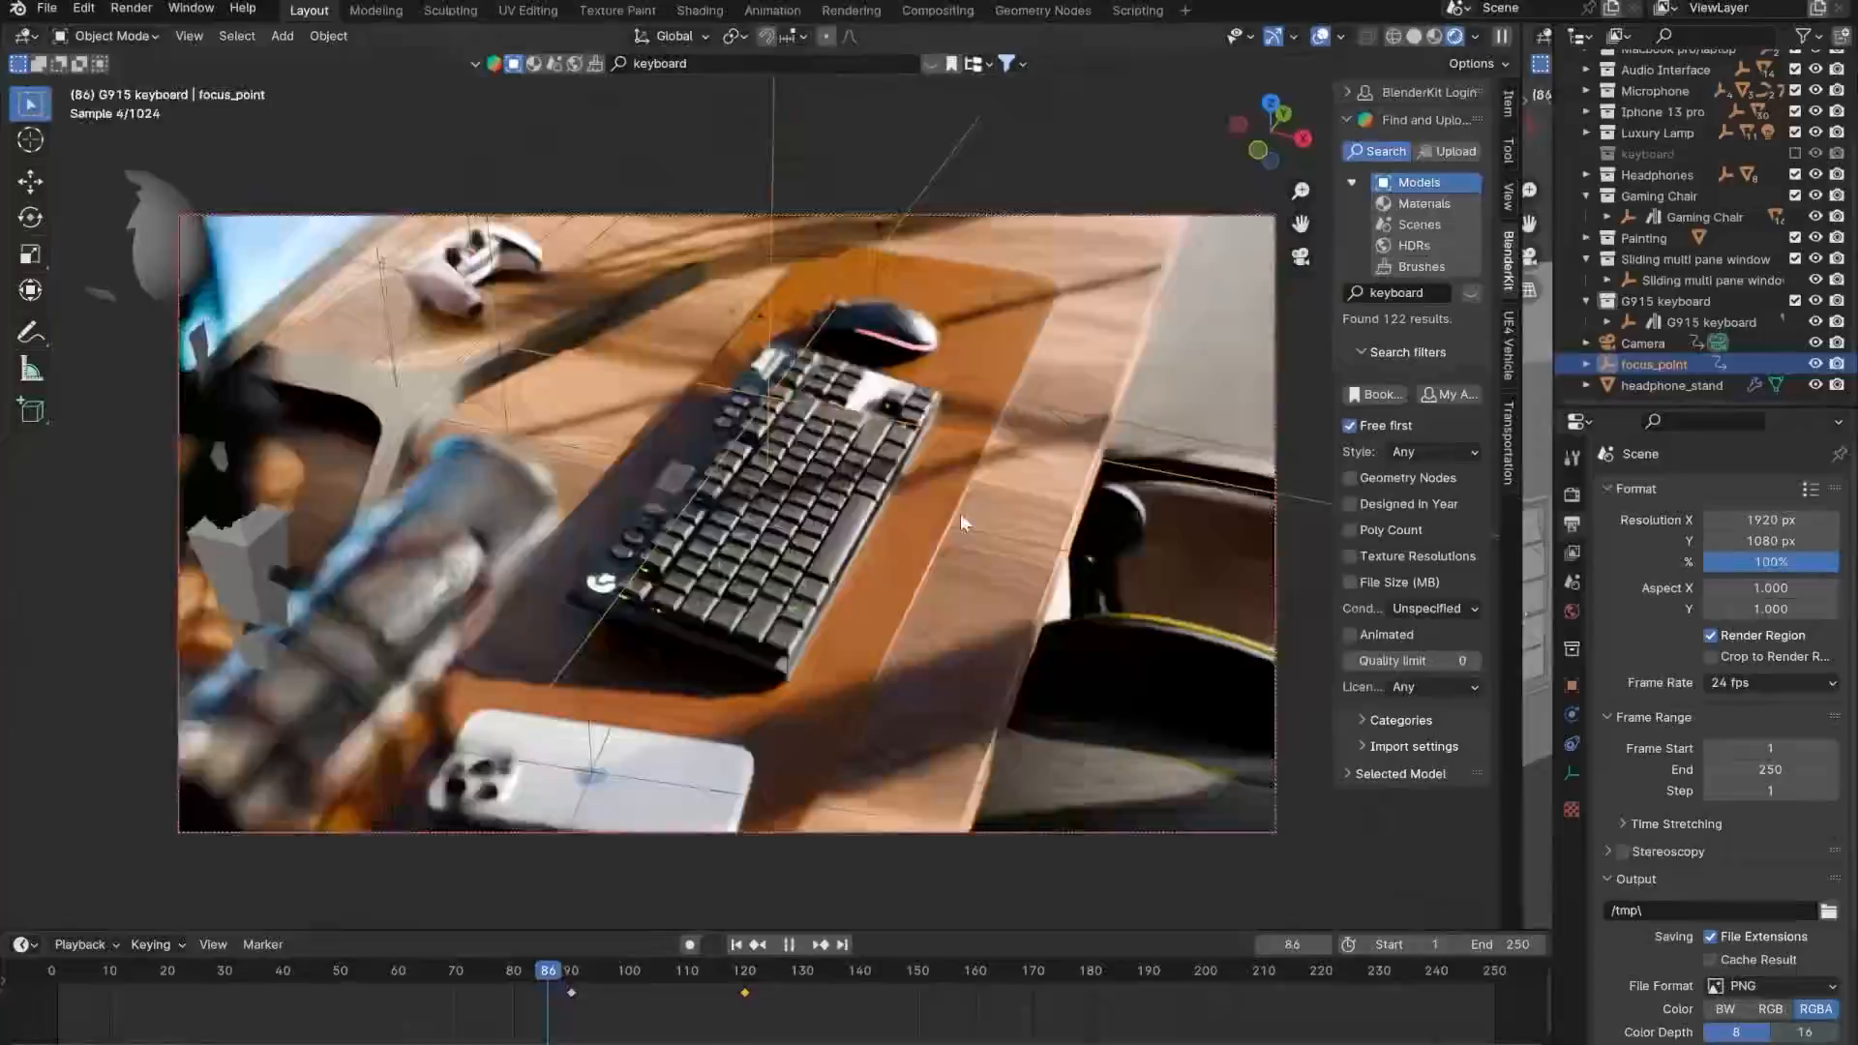
{"action": "key", "text": "space"}
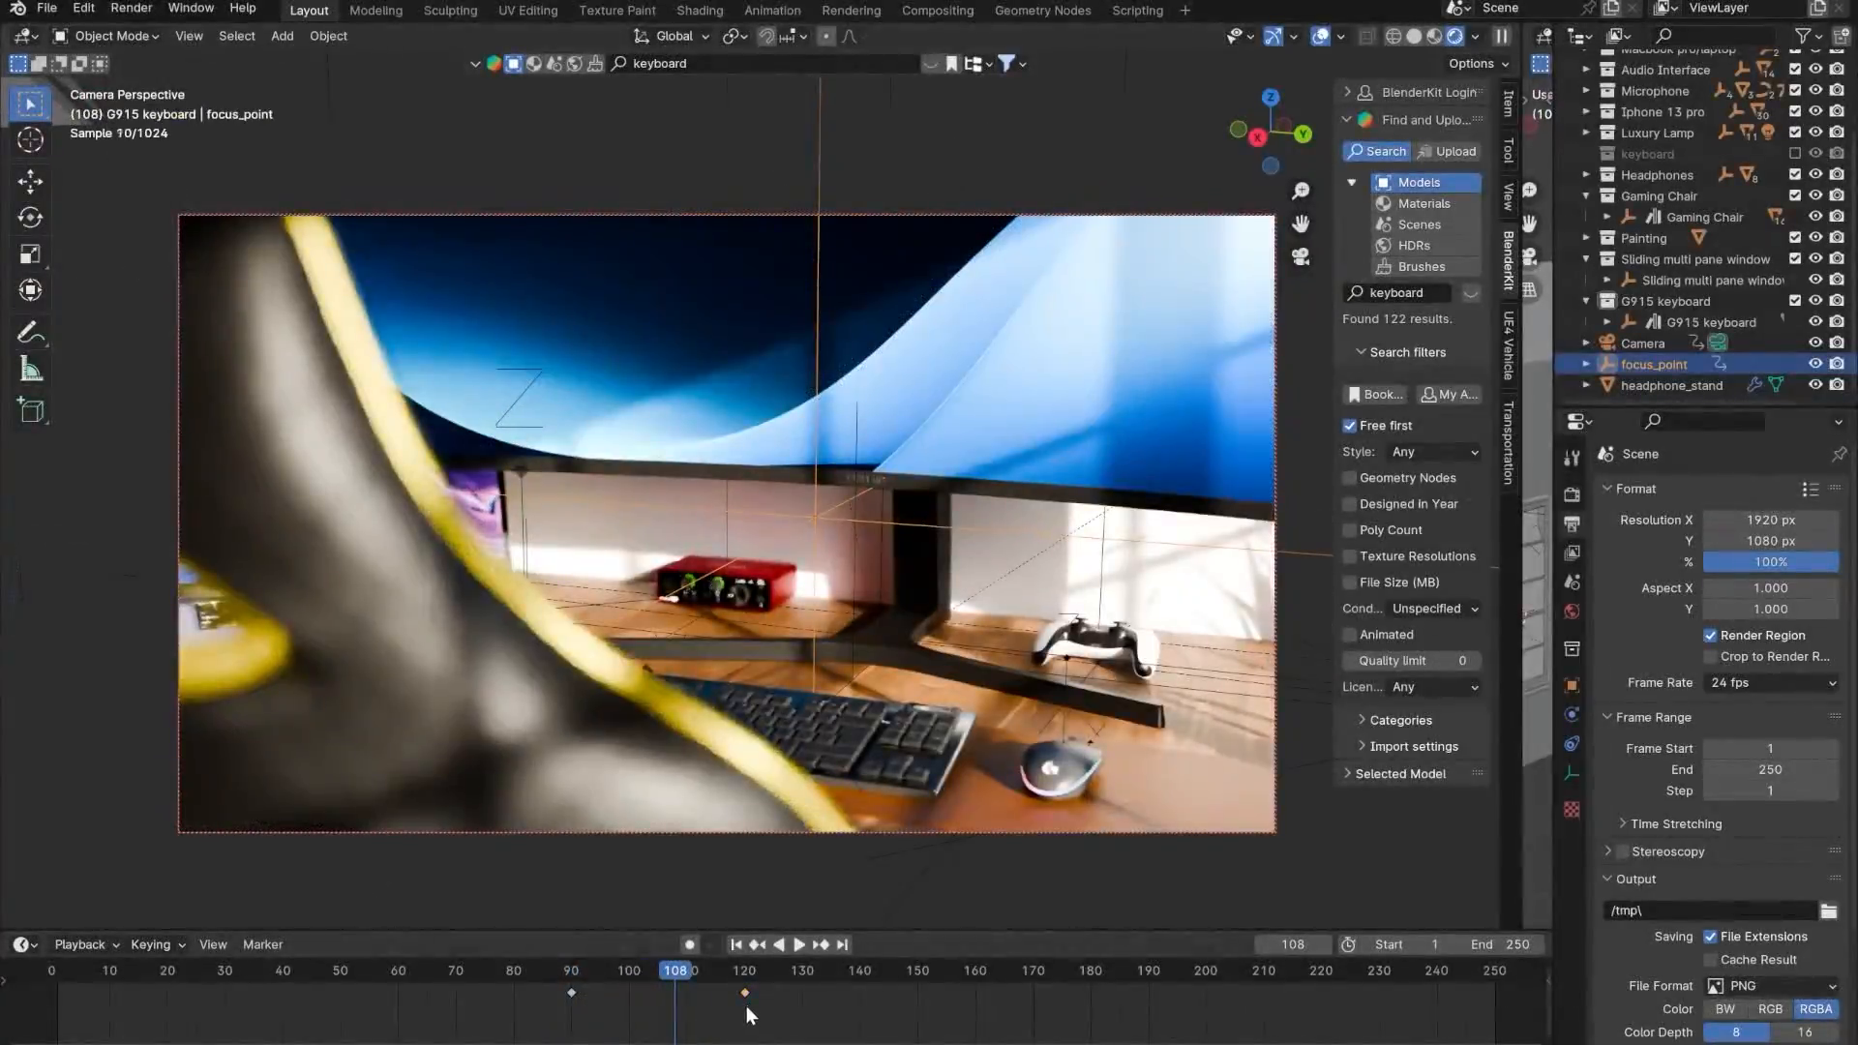
- Move focus_point's second keyframe to frame 150 and replay the focus shift from before frame 90
{"action": "left_click_drag", "start_coordinate": [746, 991], "coordinate": [516, 975]}
{"action": "key", "text": "space"}
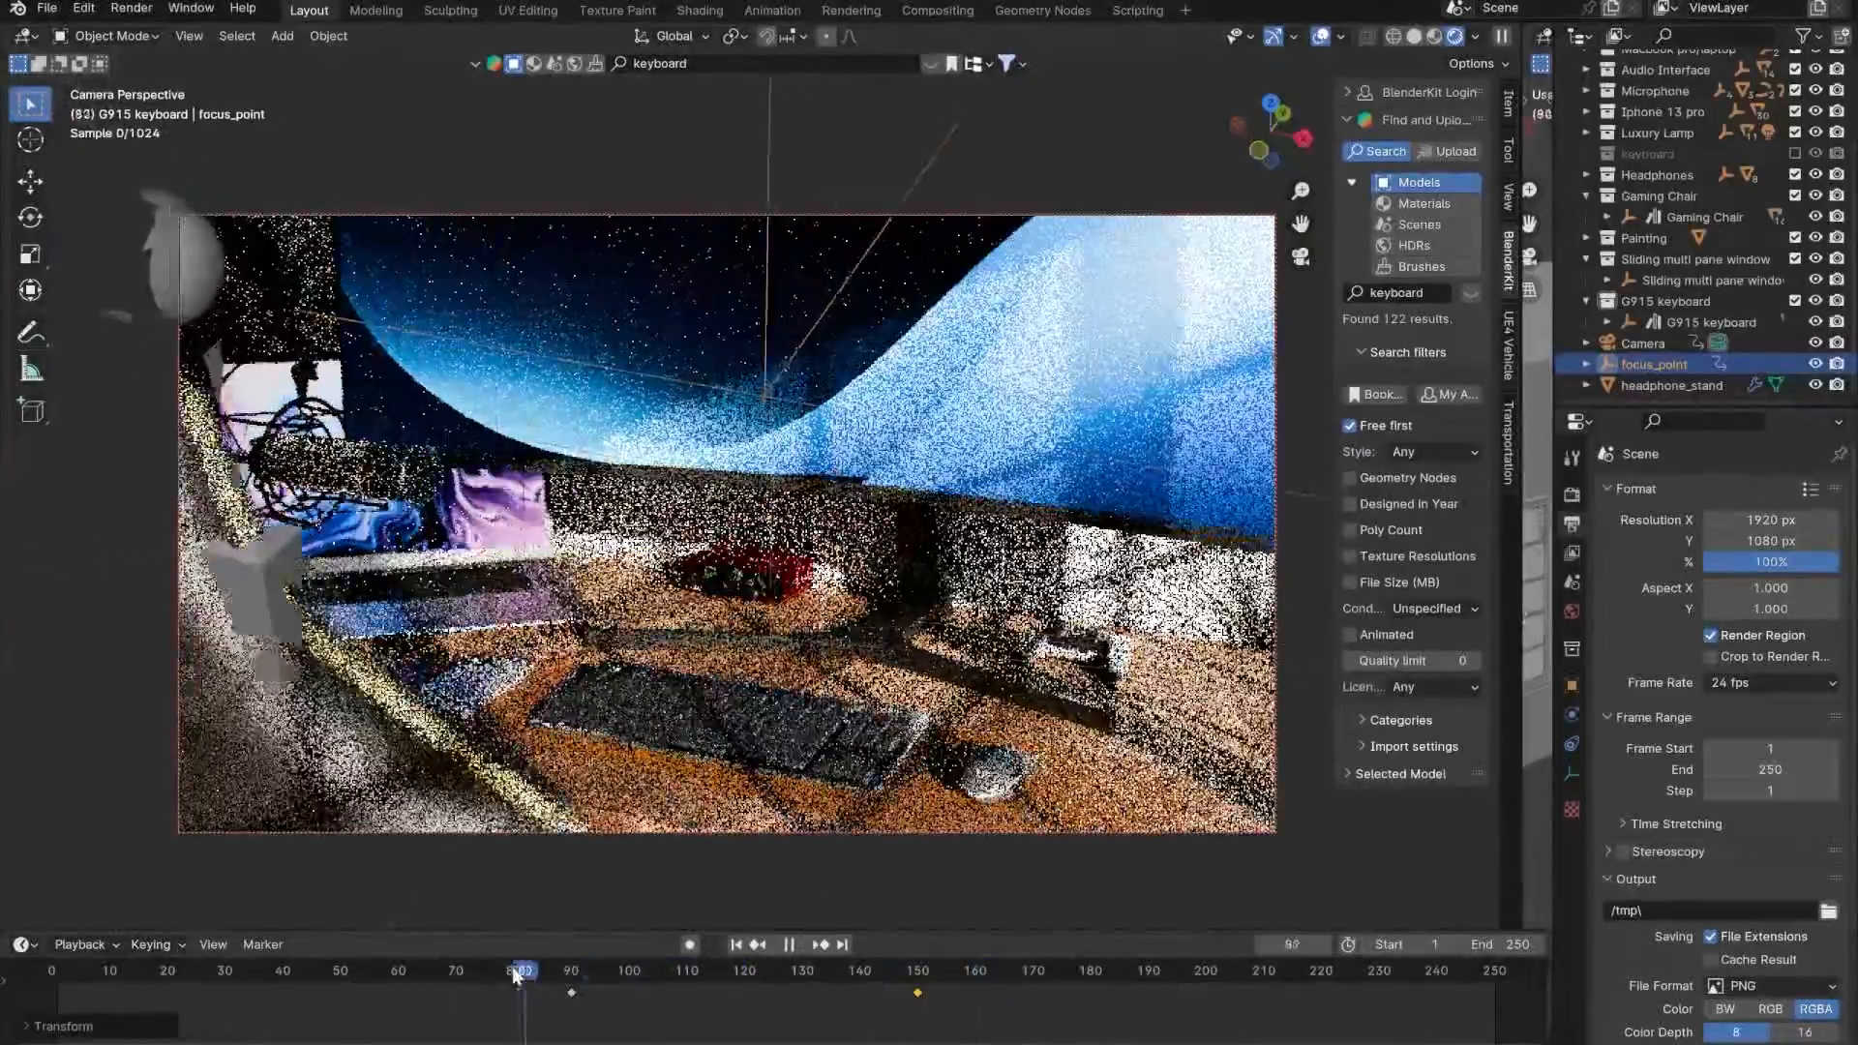
{"action": "key", "text": "space"}
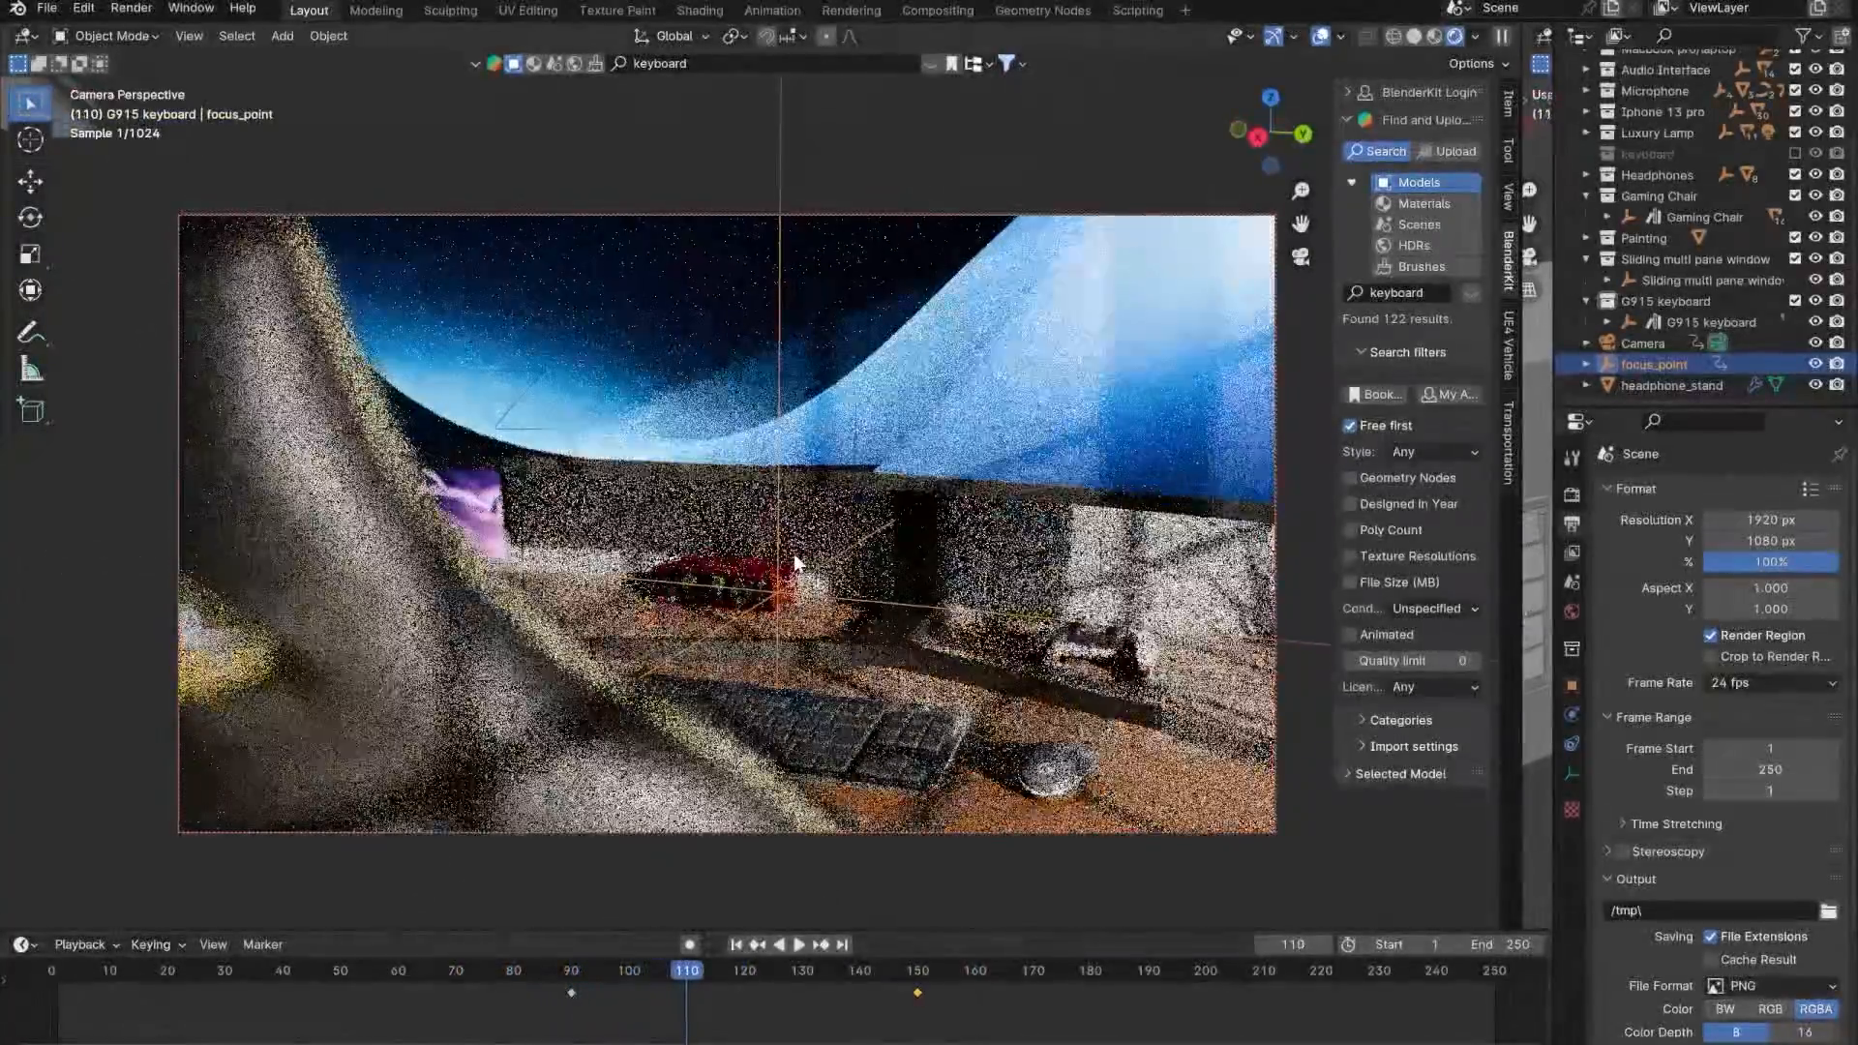
{"action": "left_click", "coordinate": [585, 972]}
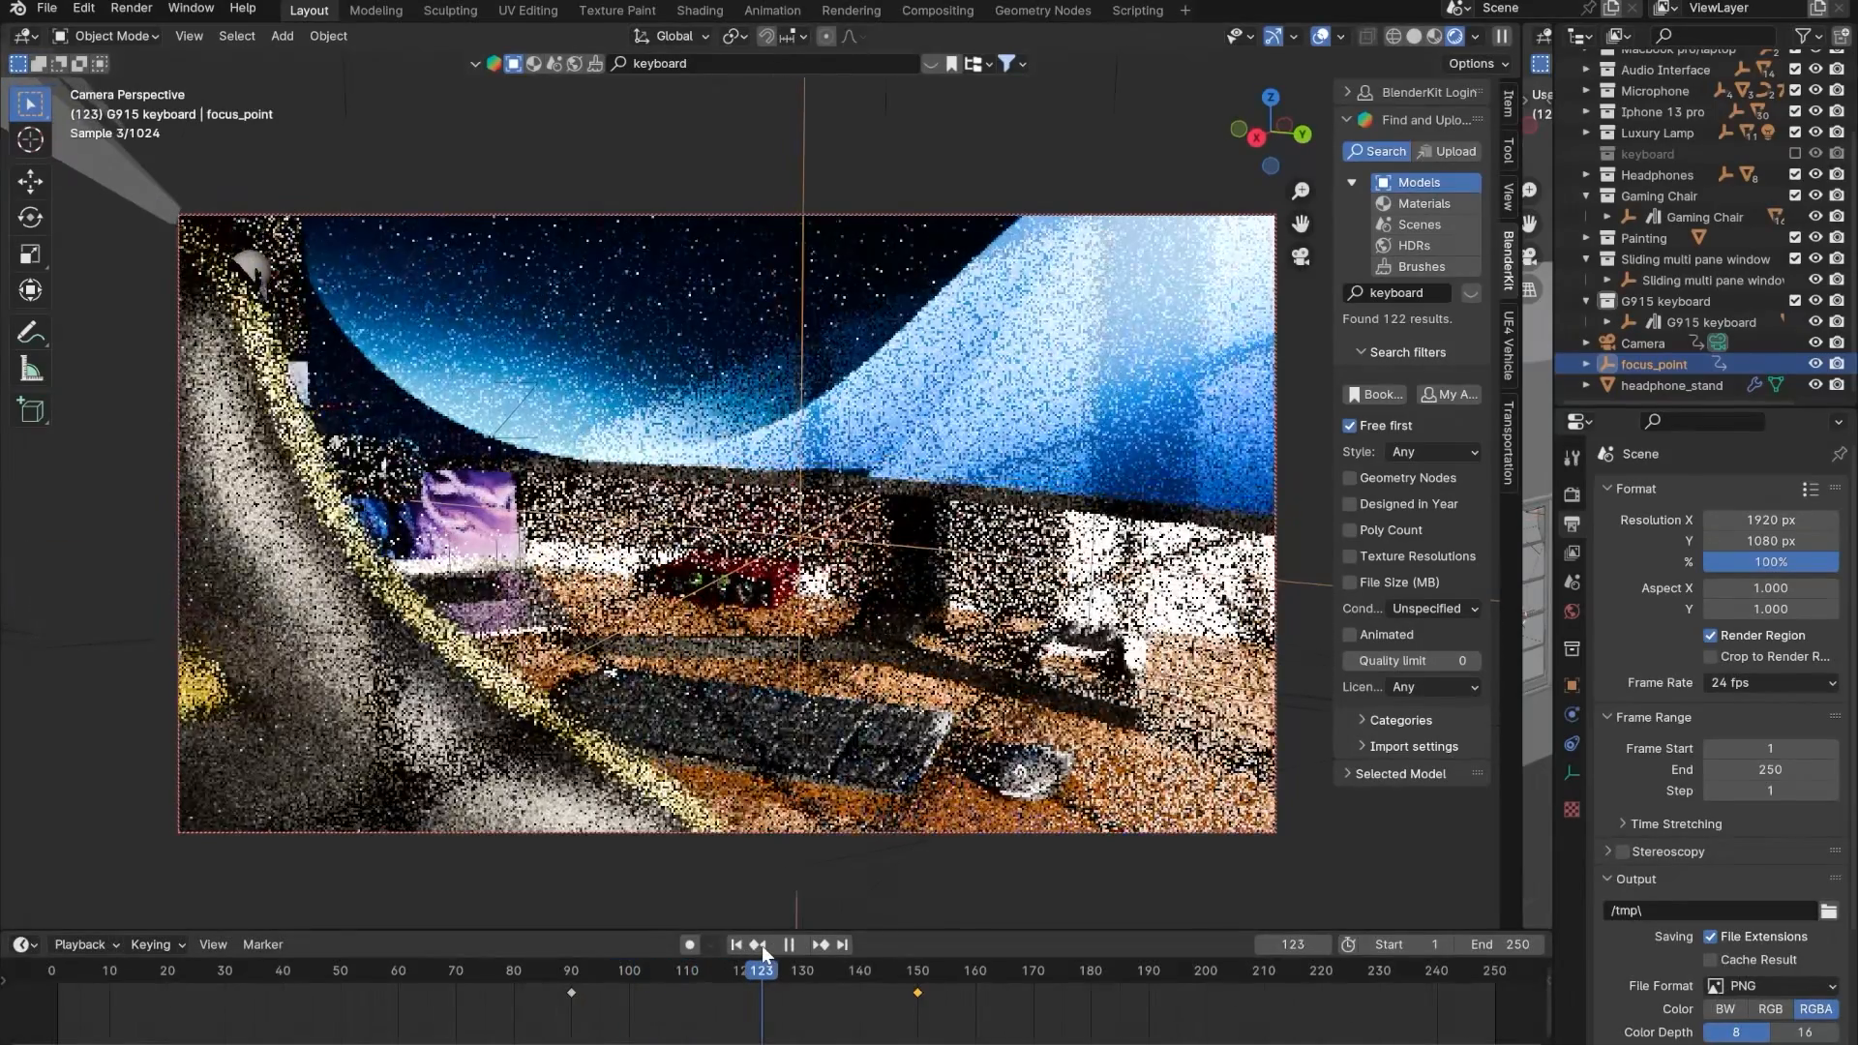
{"action": "left_click", "coordinate": [788, 945]}
- Play back the rest of the second shot and continue into the third shot, pausing at frame 212
{"action": "right_click", "coordinate": [848, 642]}
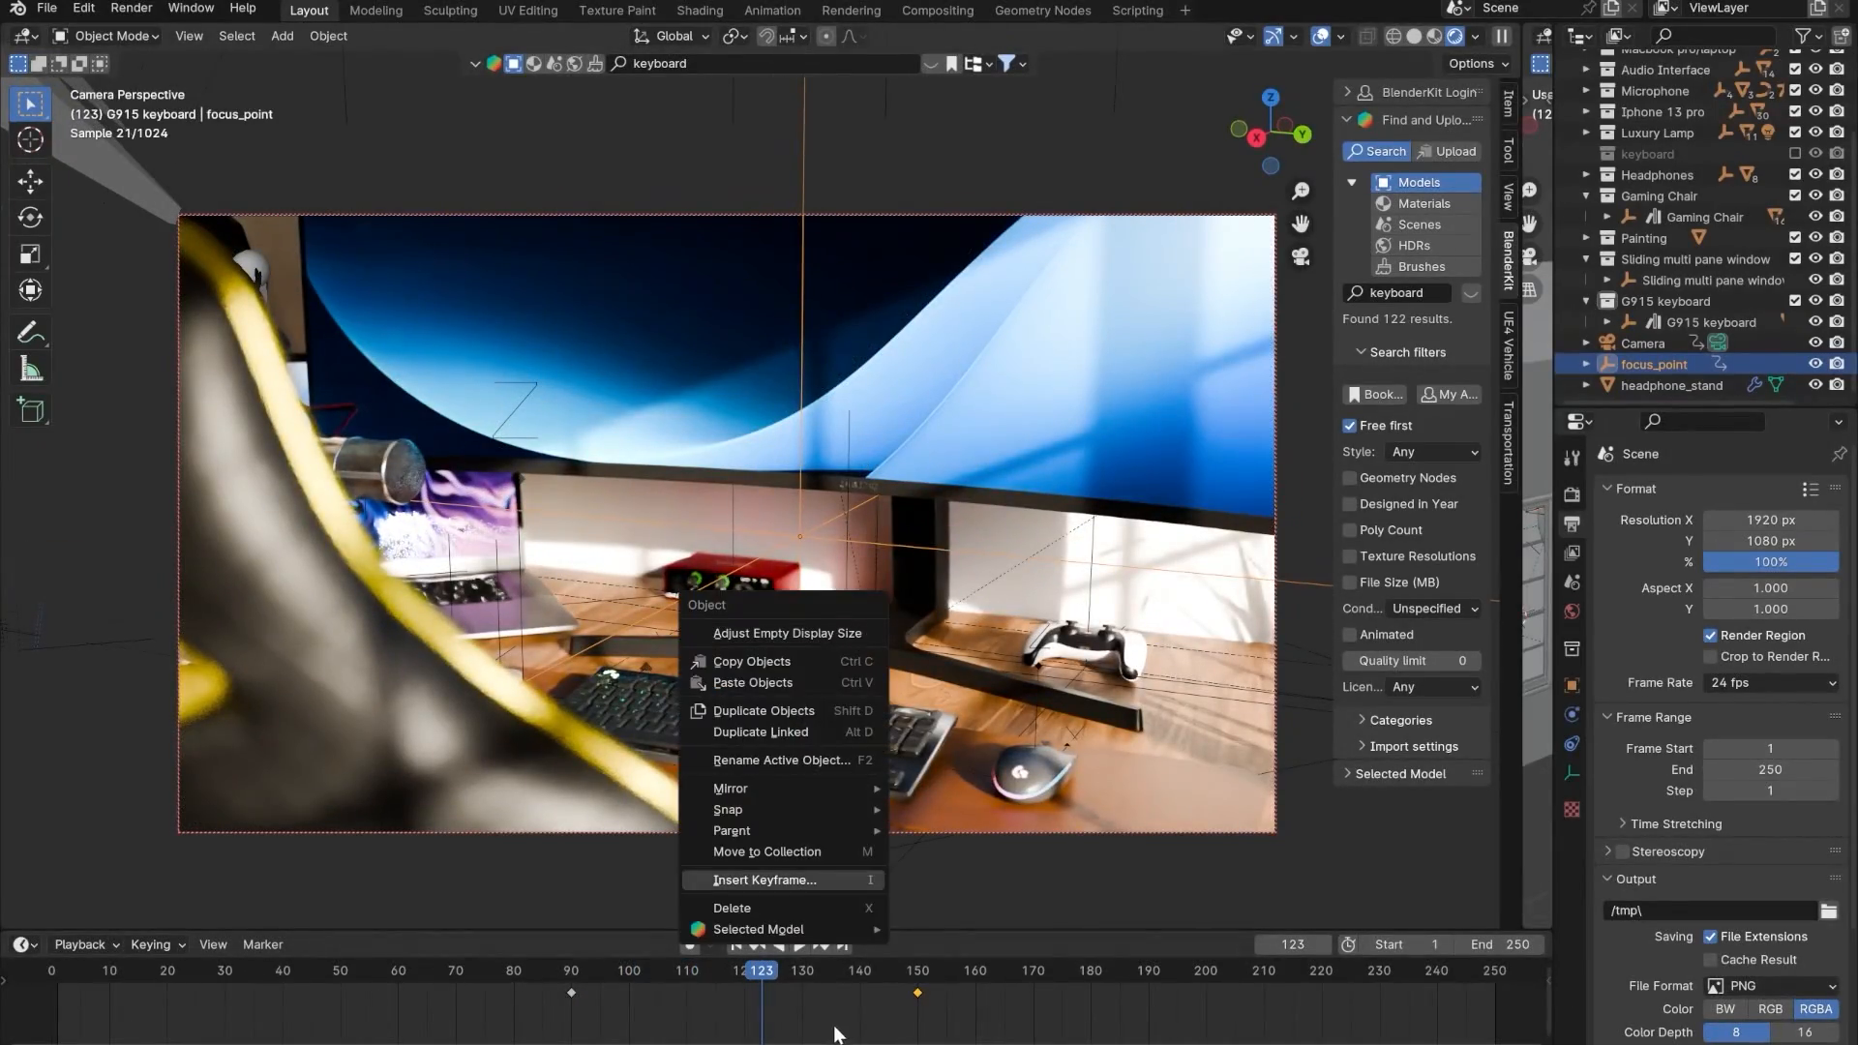
{"action": "left_click", "coordinate": [799, 945]}
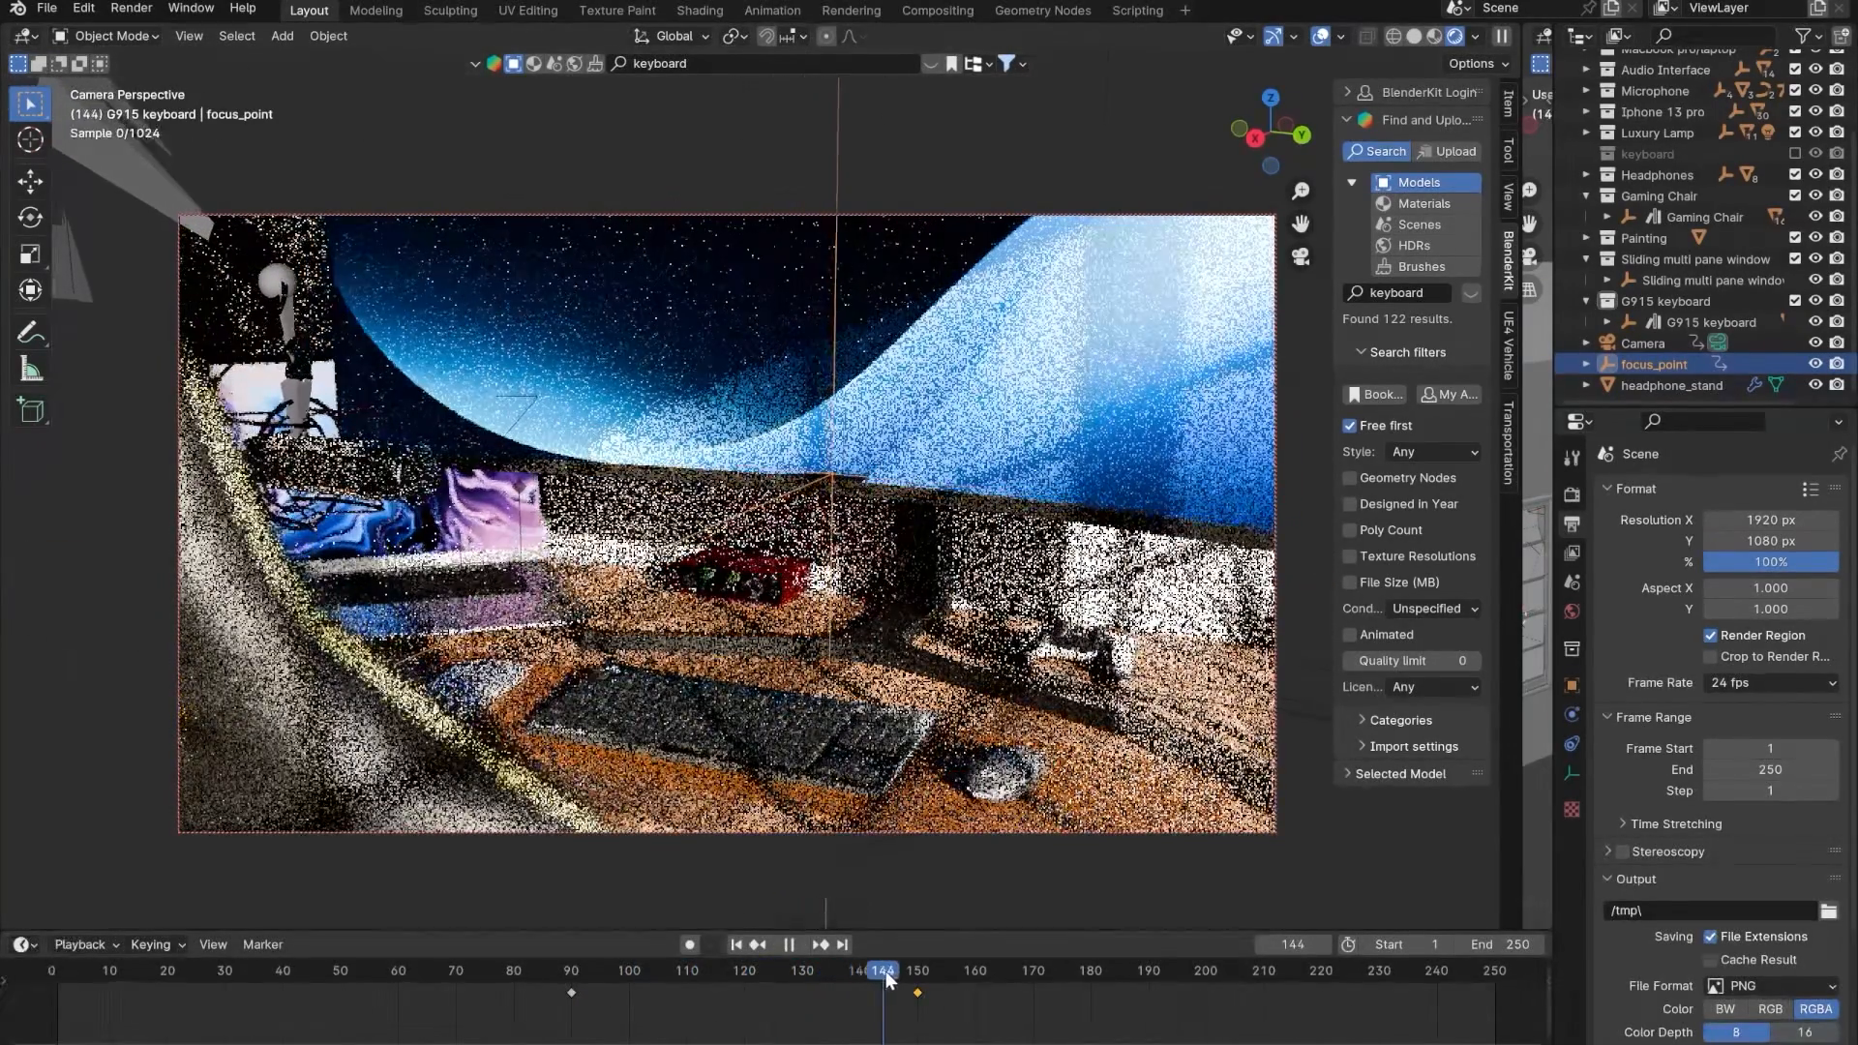
{"action": "key", "text": "space"}
{"action": "key", "text": "space"}
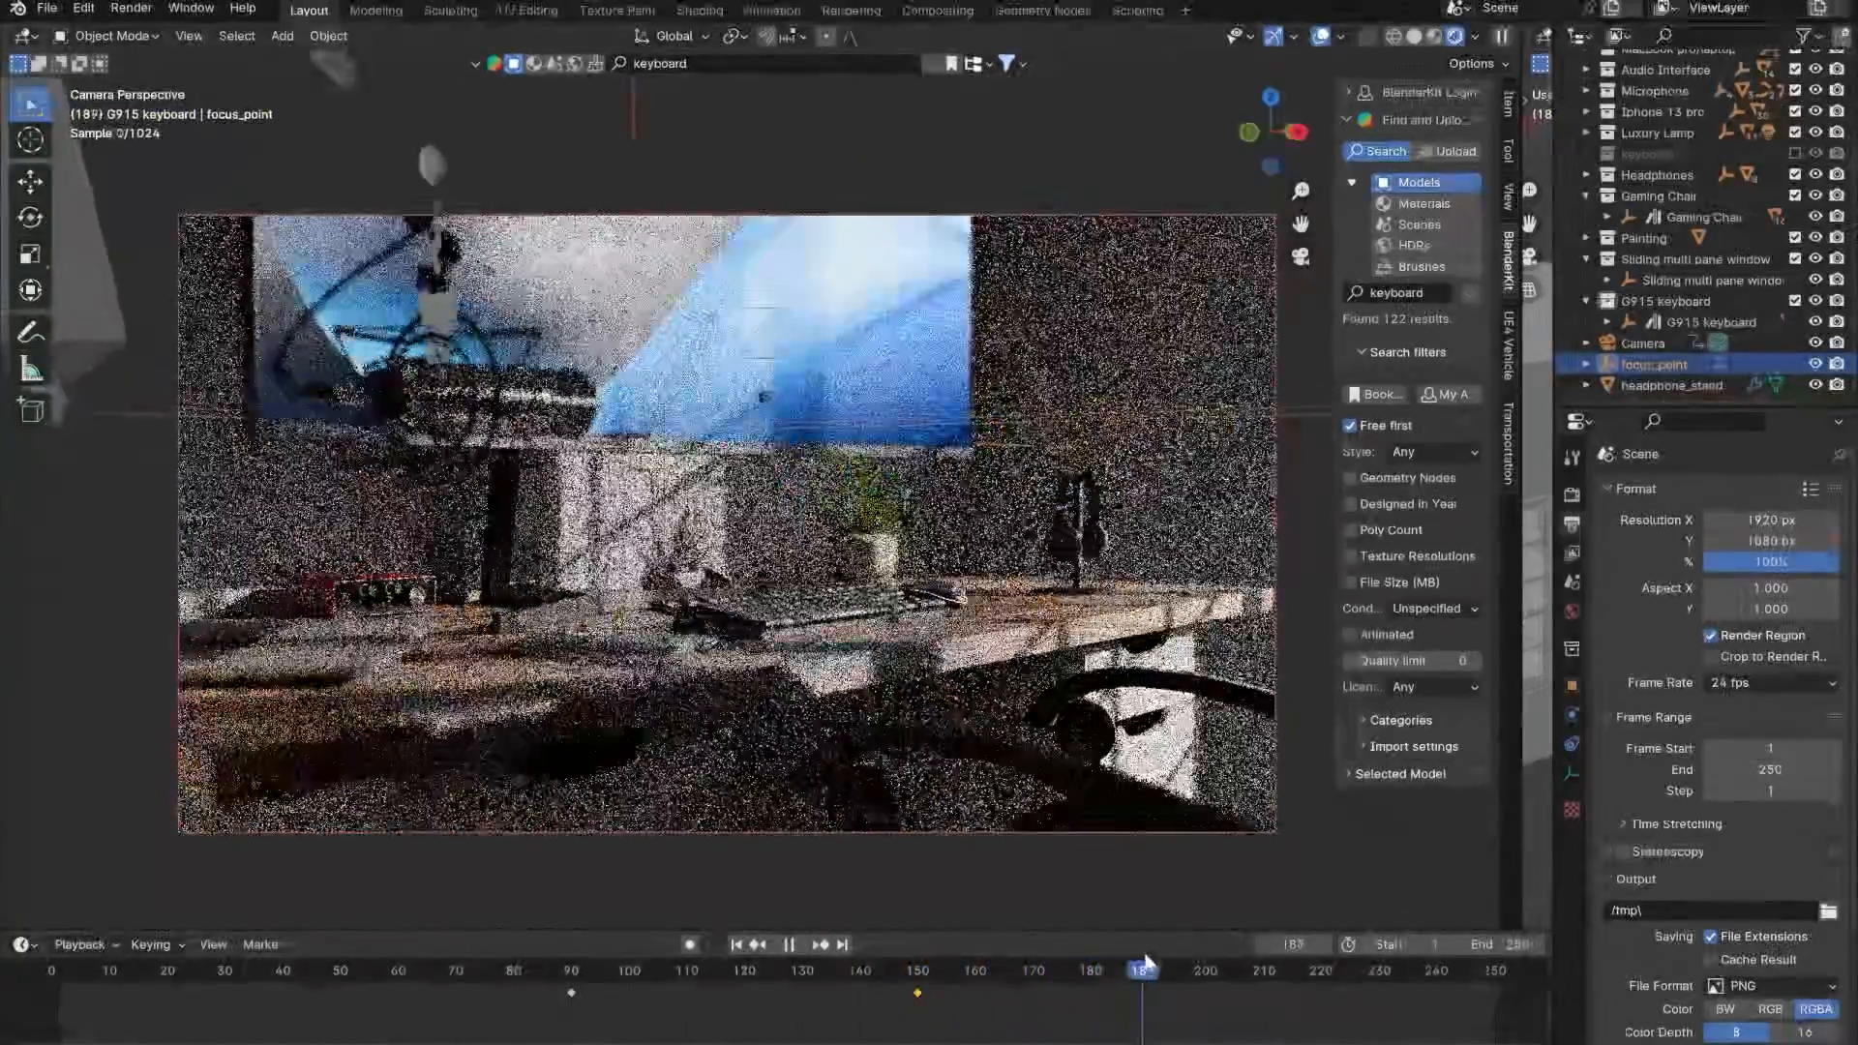
{"action": "key", "text": "space"}
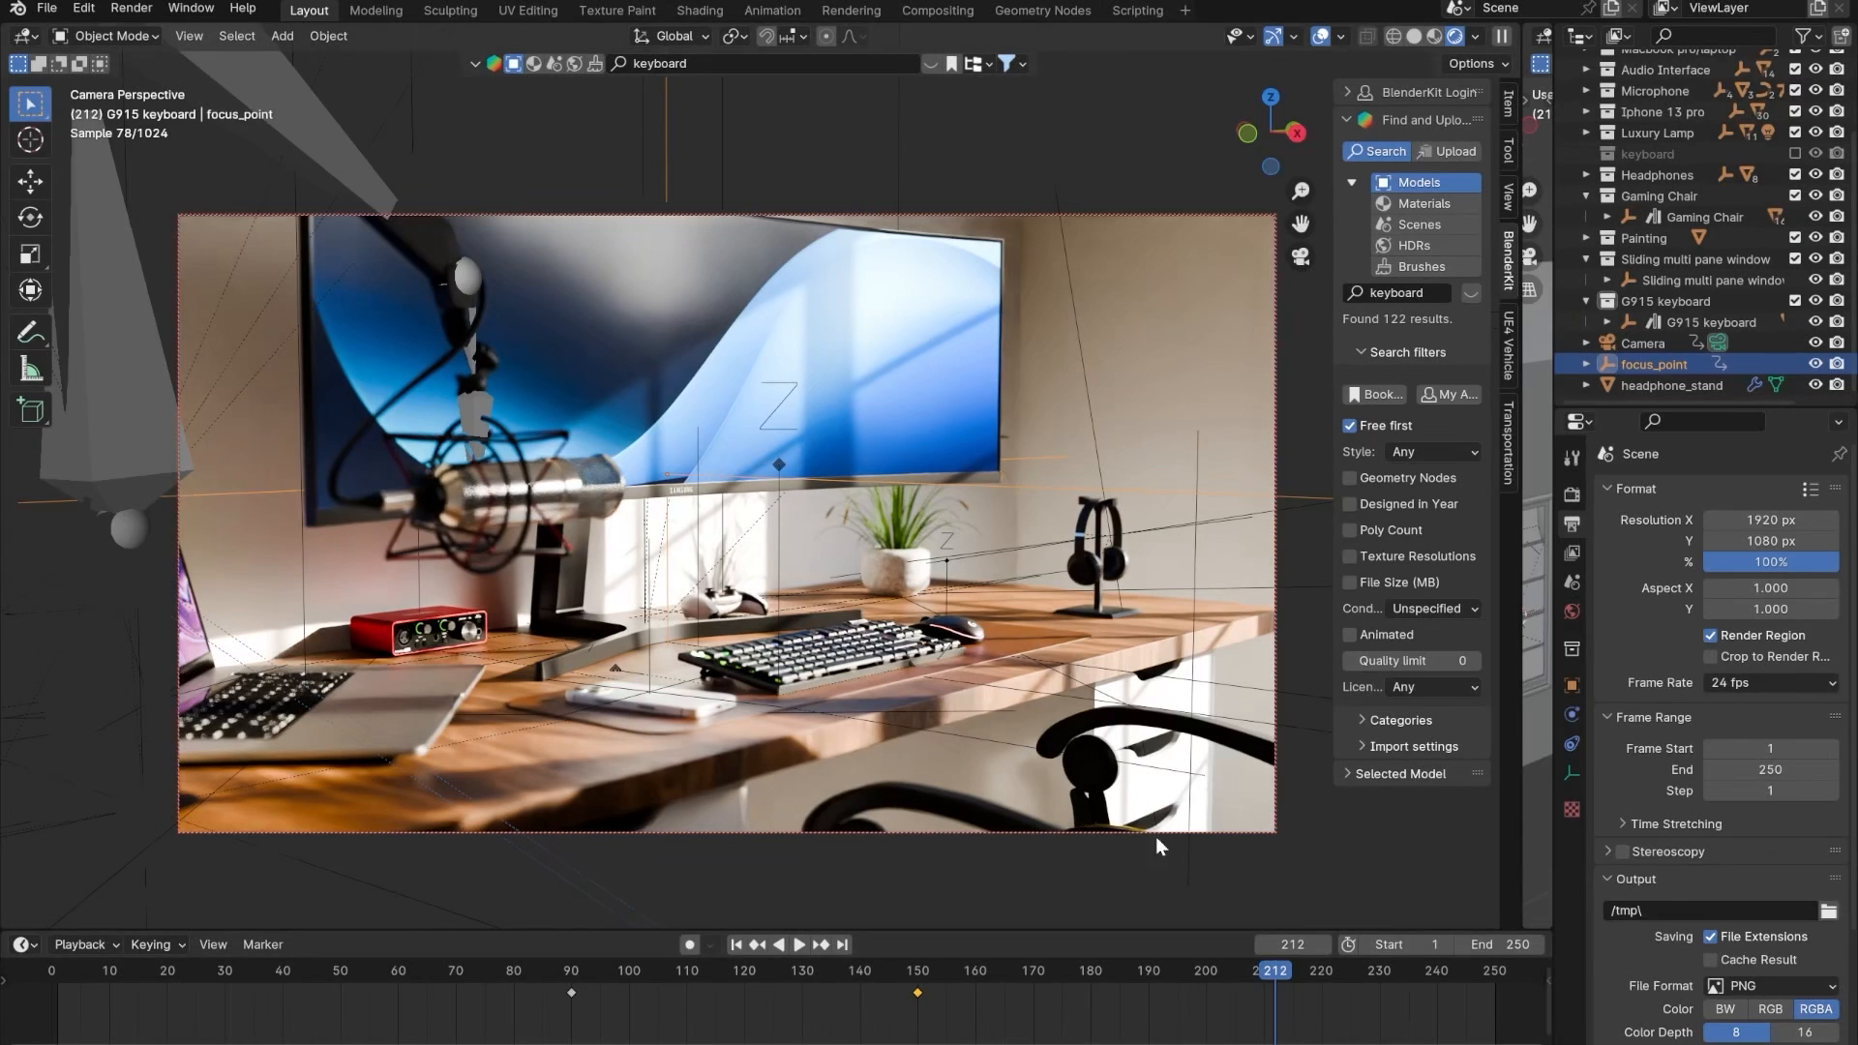
- Switch to Media Player, scrub the reference video anim back to about 17 seconds to examine its focus, and return to Blender
{"action": "left_click", "coordinate": [1036, 1044]}
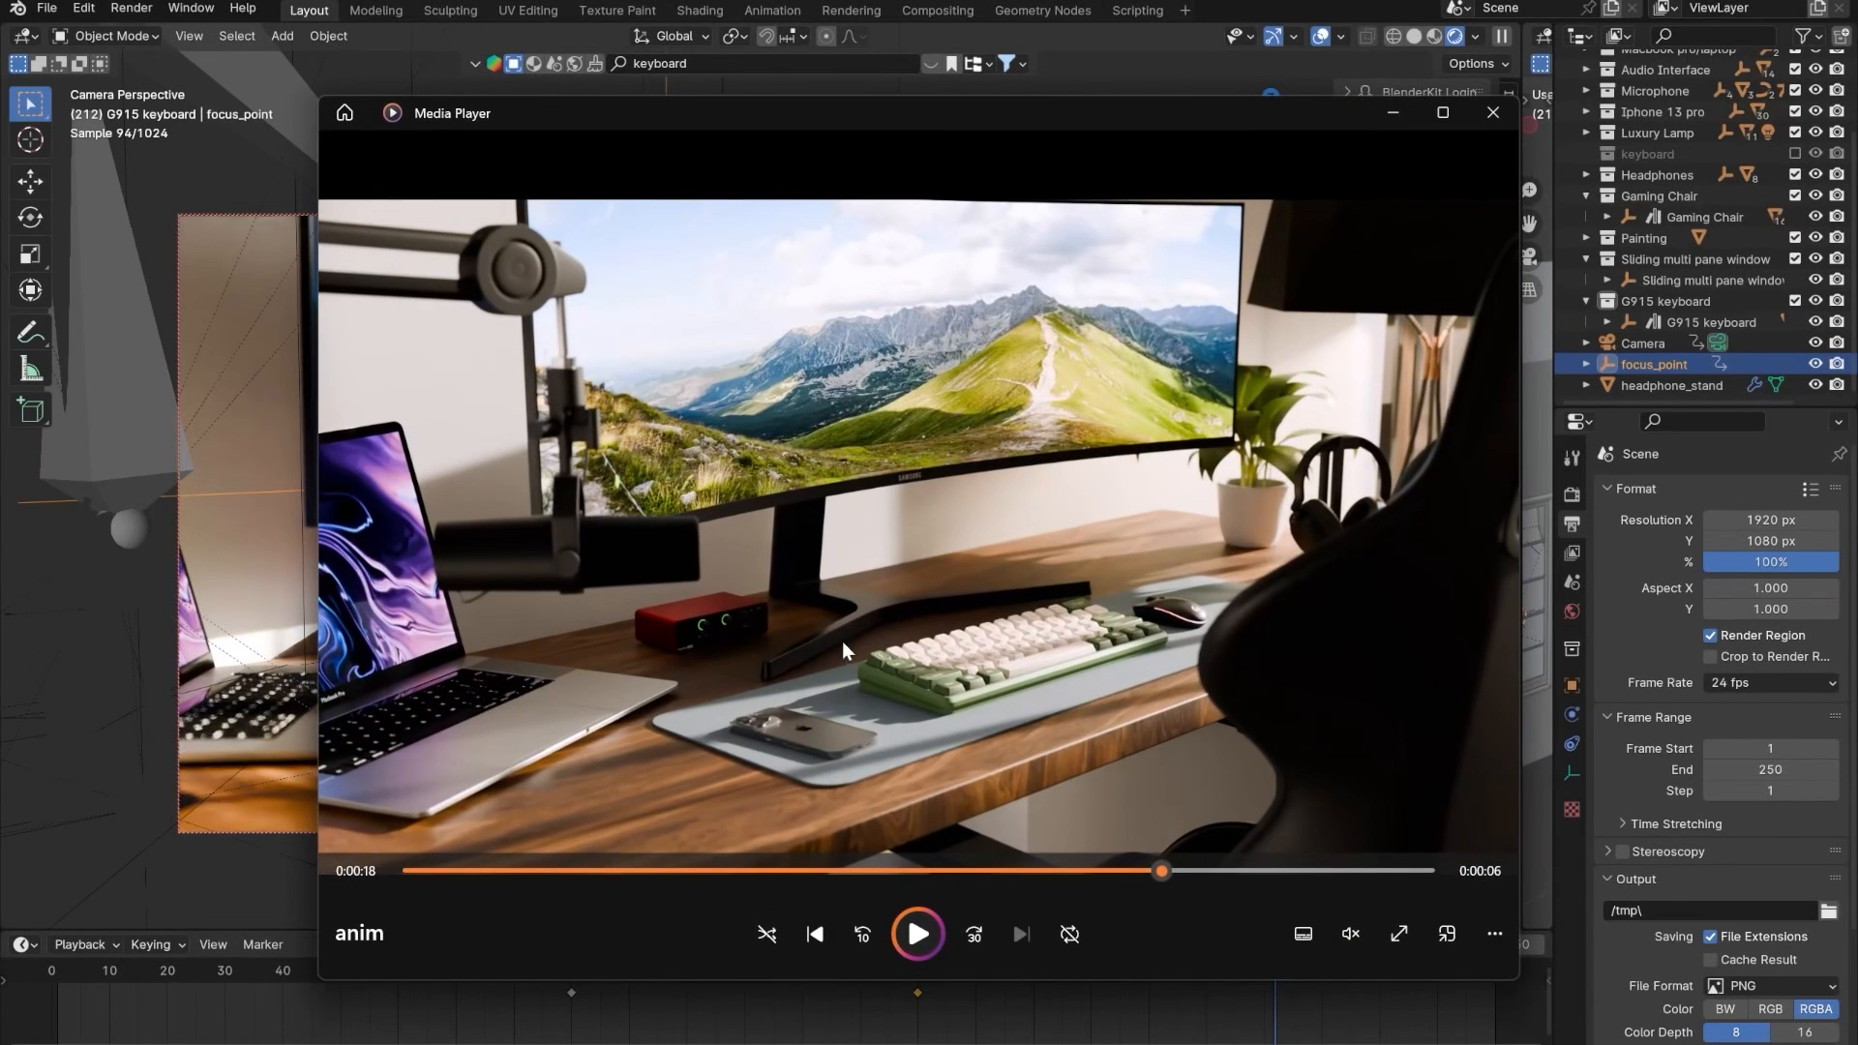
{"action": "mouse_move", "coordinate": [1121, 871]}
{"action": "left_mouse_down"}
{"action": "mouse_move", "coordinate": [825, 823]}
{"action": "mouse_move", "coordinate": [941, 811]}
{"action": "mouse_move", "coordinate": [877, 813]}
{"action": "mouse_move", "coordinate": [915, 869]}
{"action": "mouse_move", "coordinate": [1036, 856]}
{"action": "mouse_move", "coordinate": [997, 840]}
{"action": "mouse_move", "coordinate": [1118, 850]}
{"action": "left_mouse_up"}
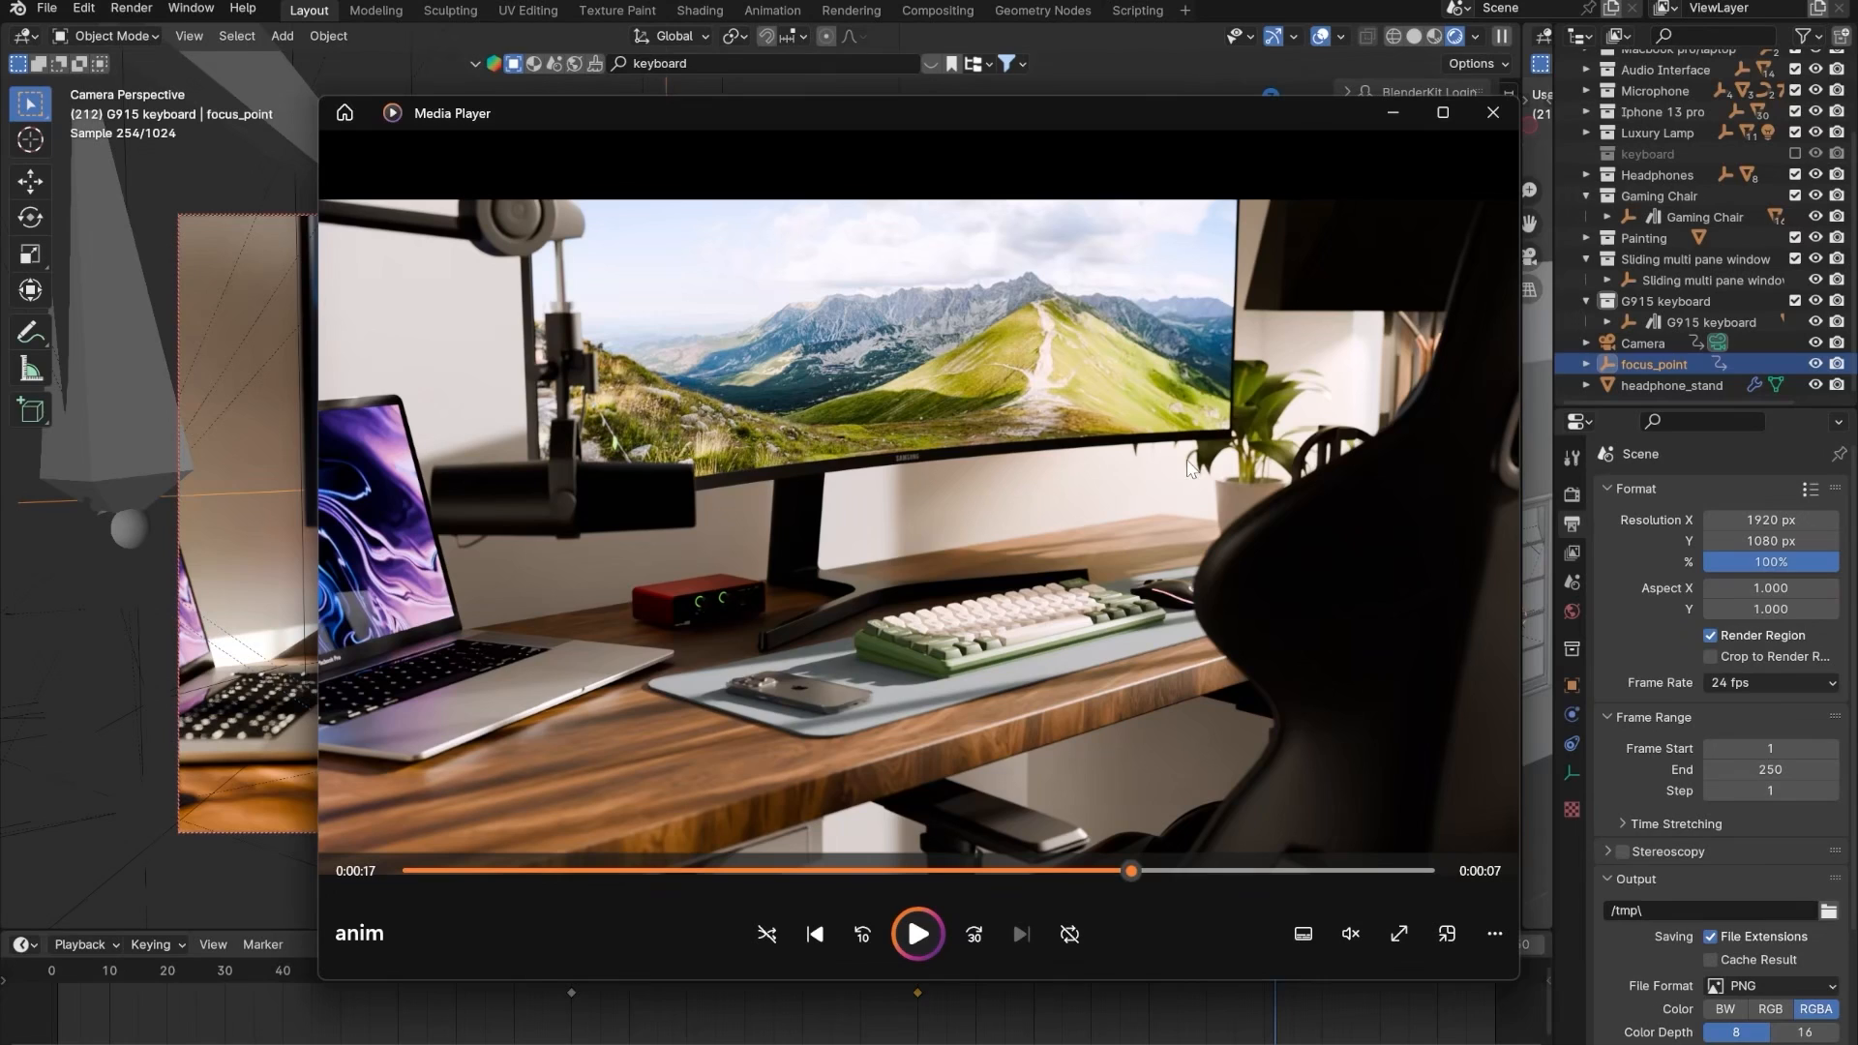
{"action": "left_click", "coordinate": [1051, 1008]}
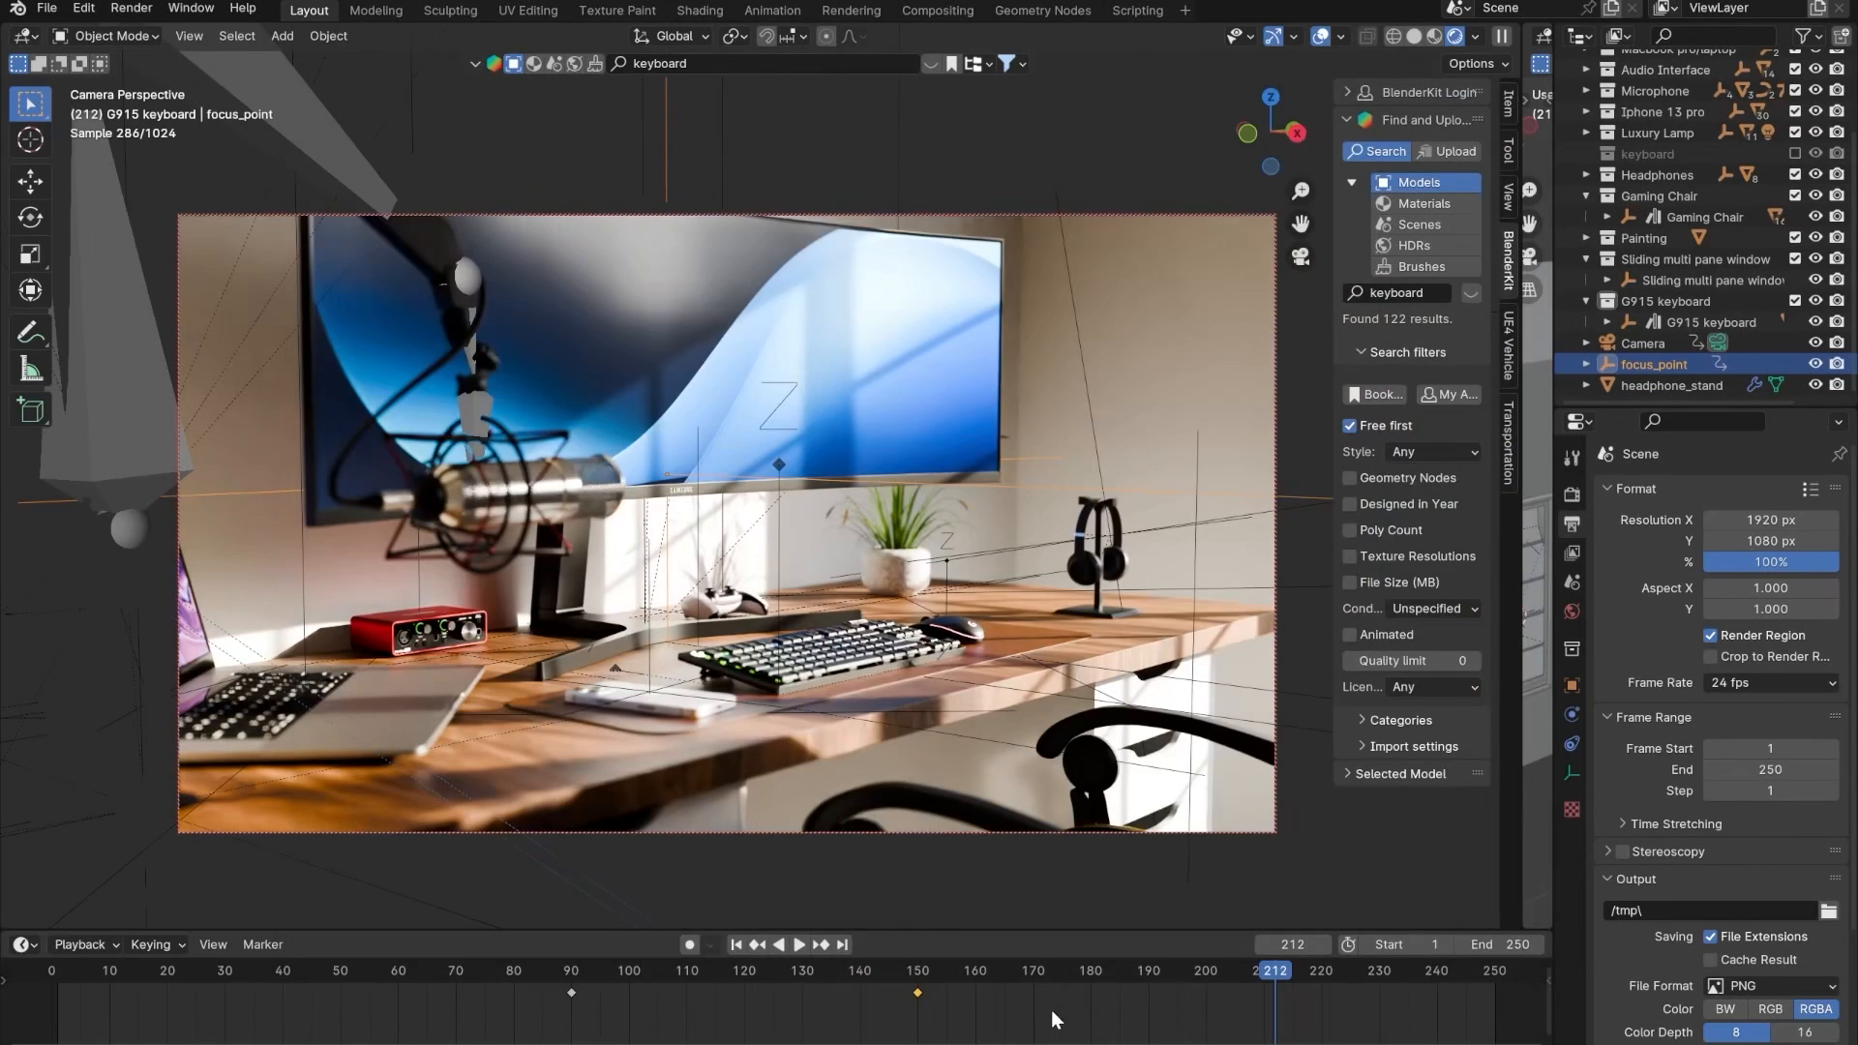
- Hide the viewport overlays and bring up the Camera's depth of field aperture settings
{"action": "key", "text": "shift+alt+z"}
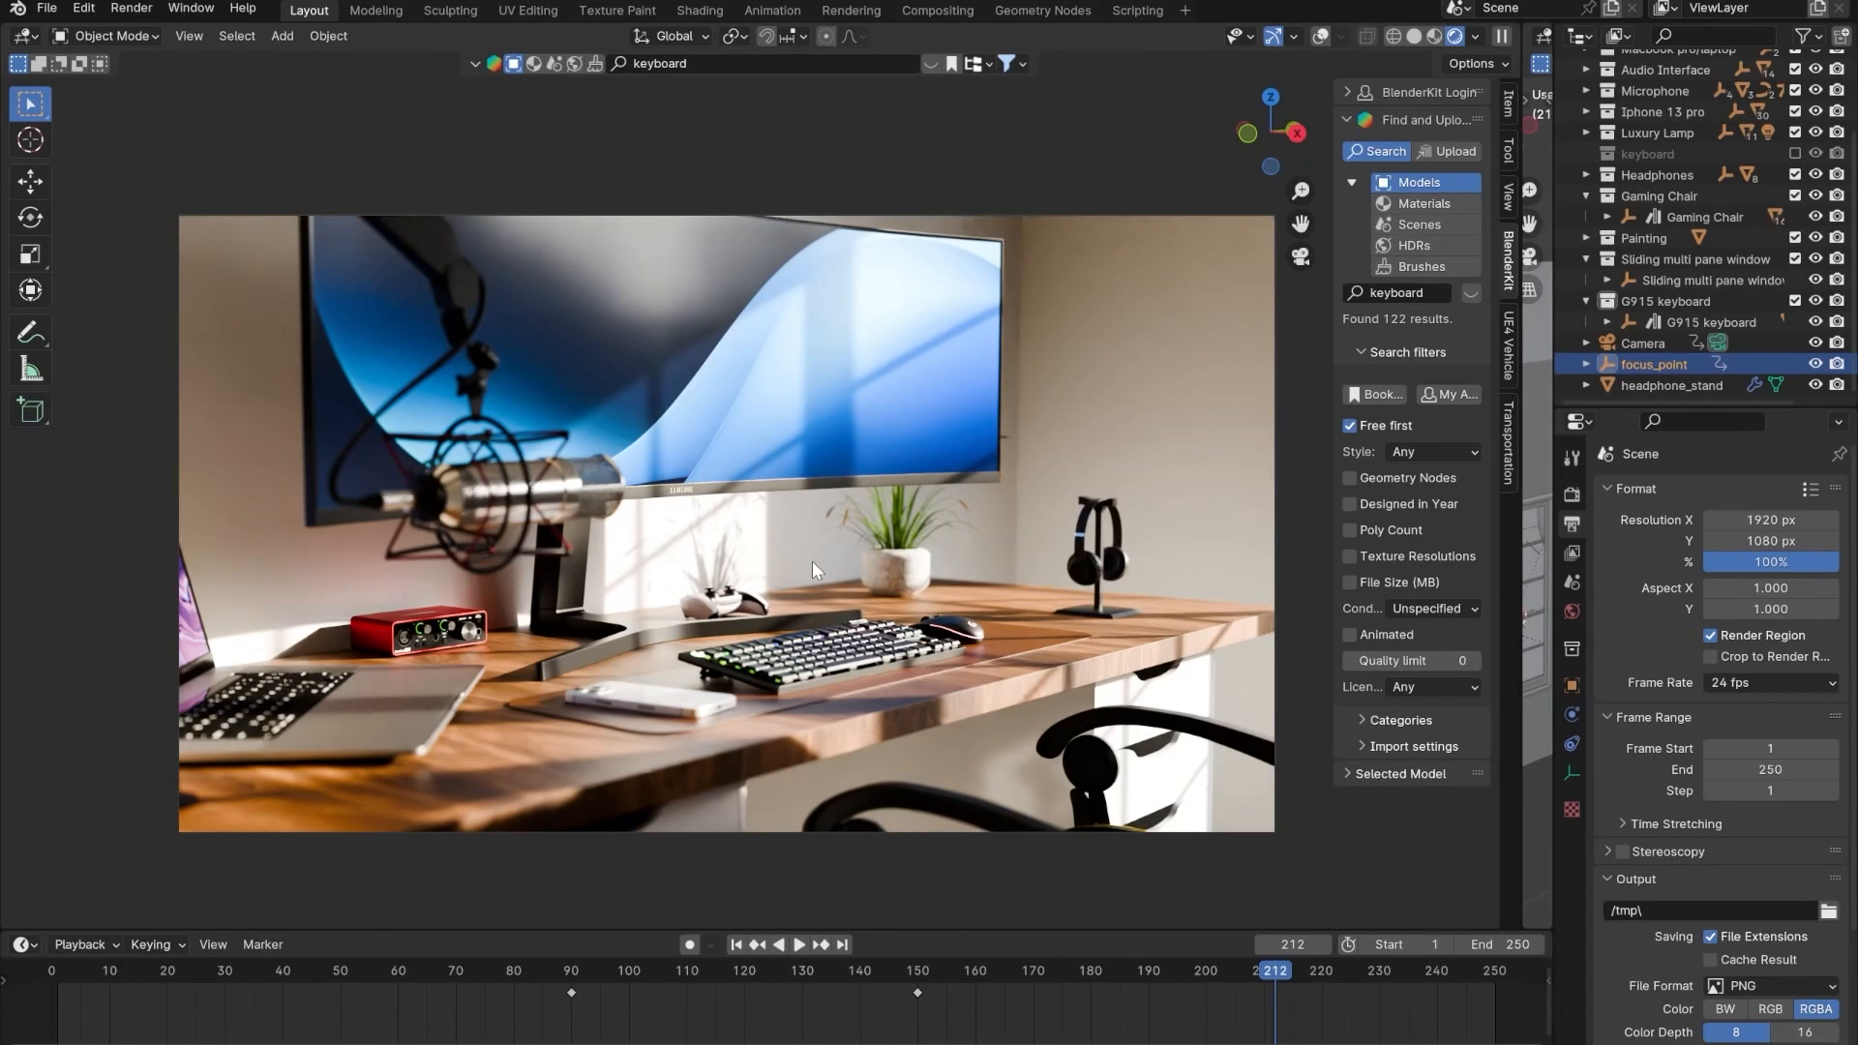
{"action": "left_click", "coordinate": [1638, 345]}
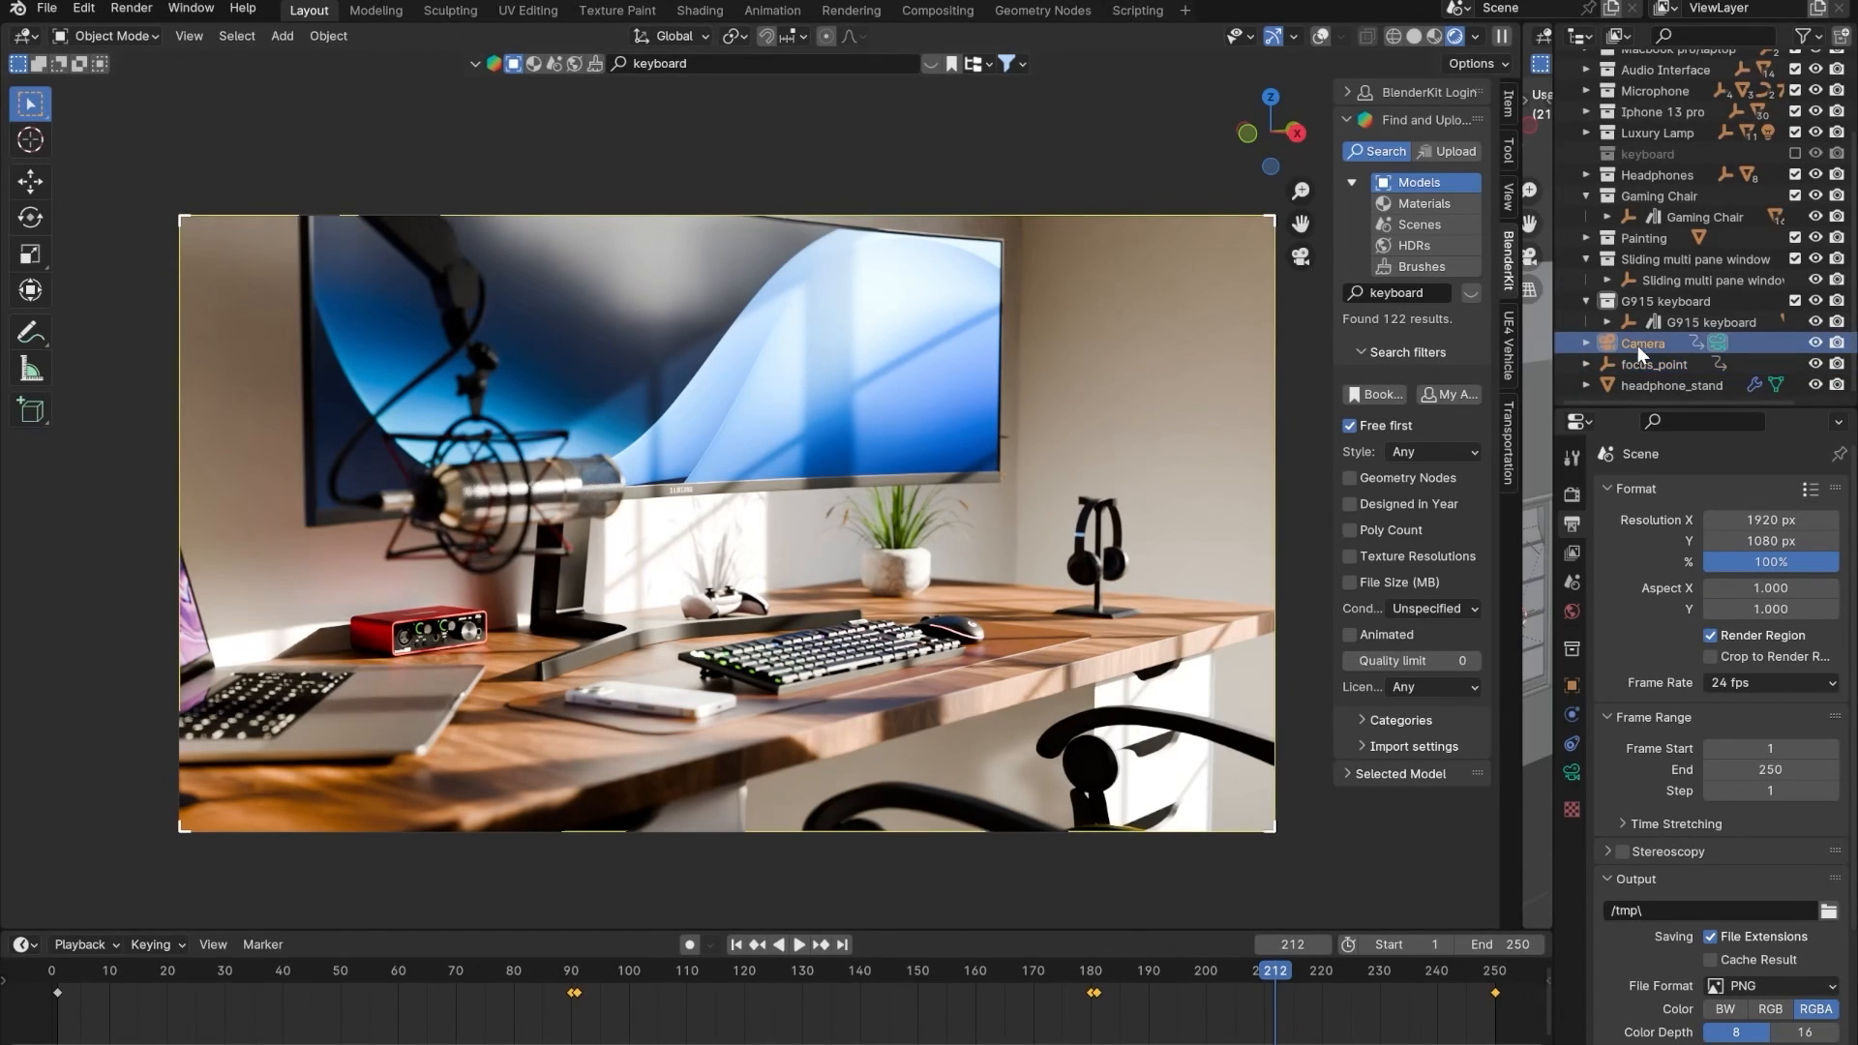
{"action": "left_click", "coordinate": [1573, 772]}
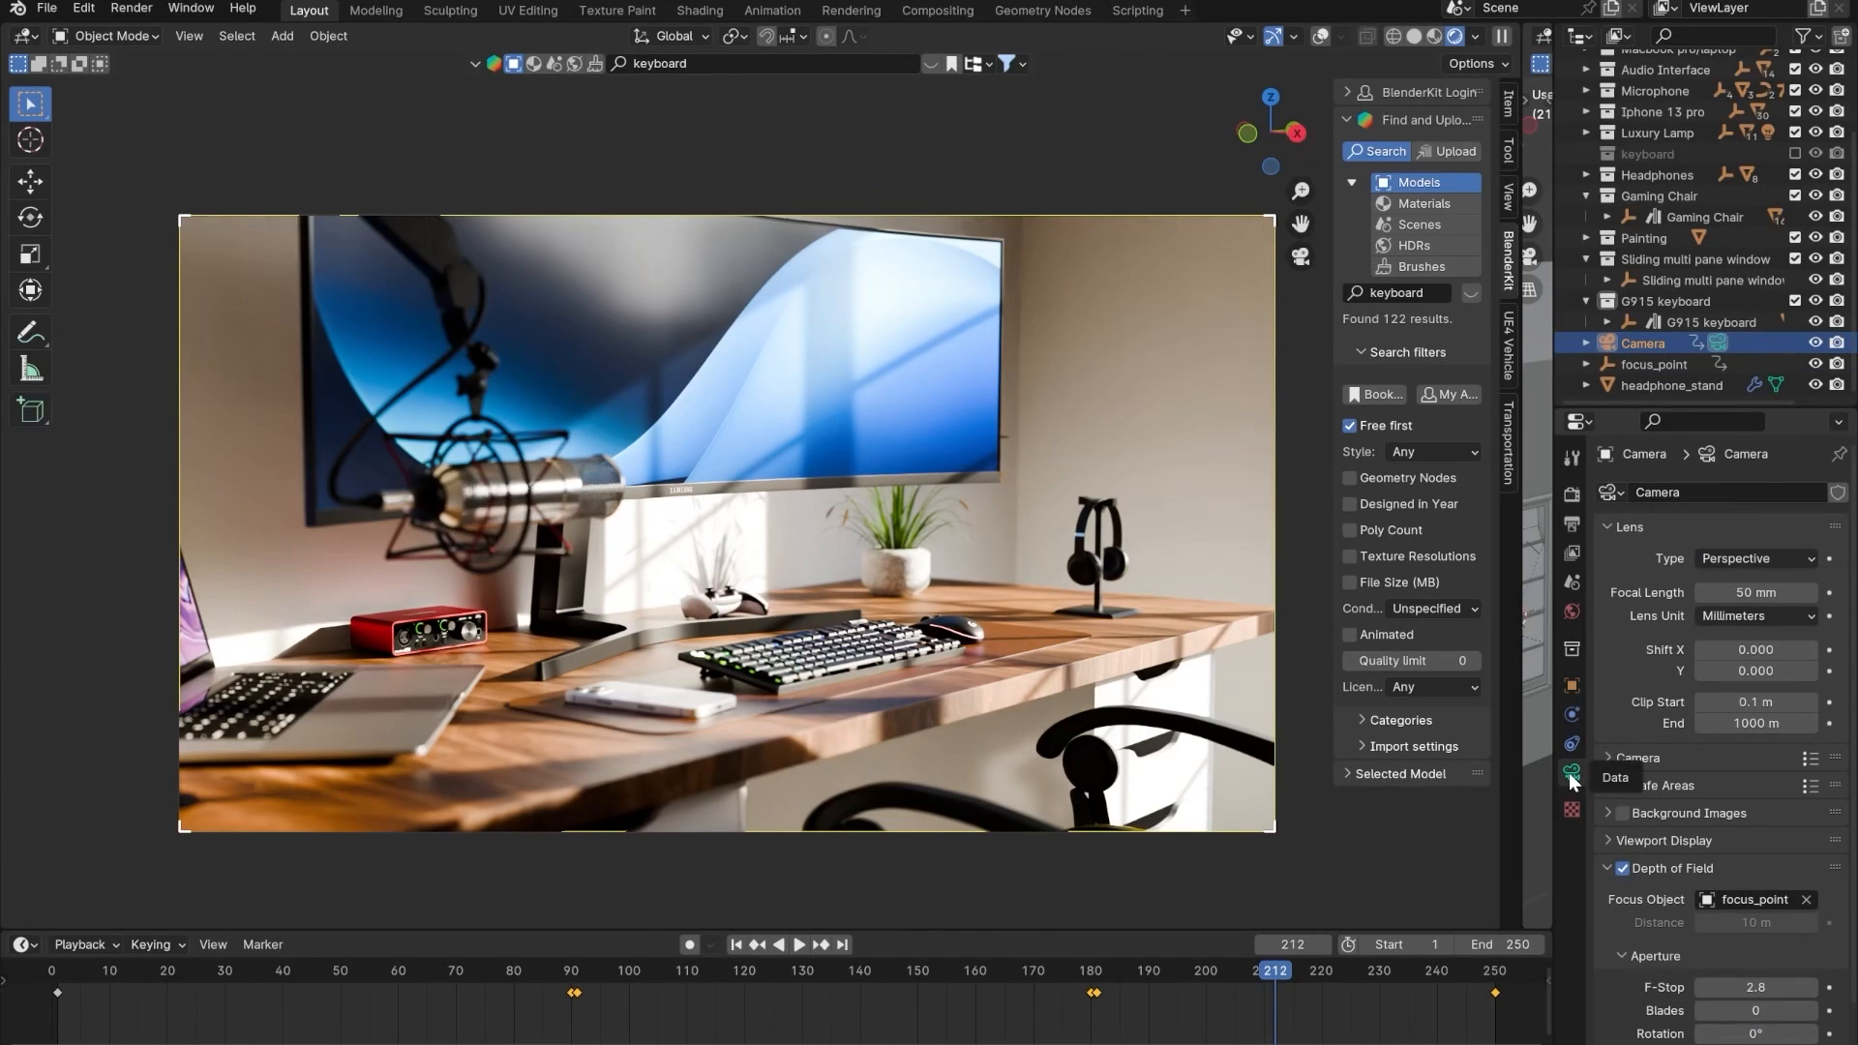
{"action": "scroll", "coordinate": [1684, 832], "scroll_direction": "down", "scroll_amount": 2}
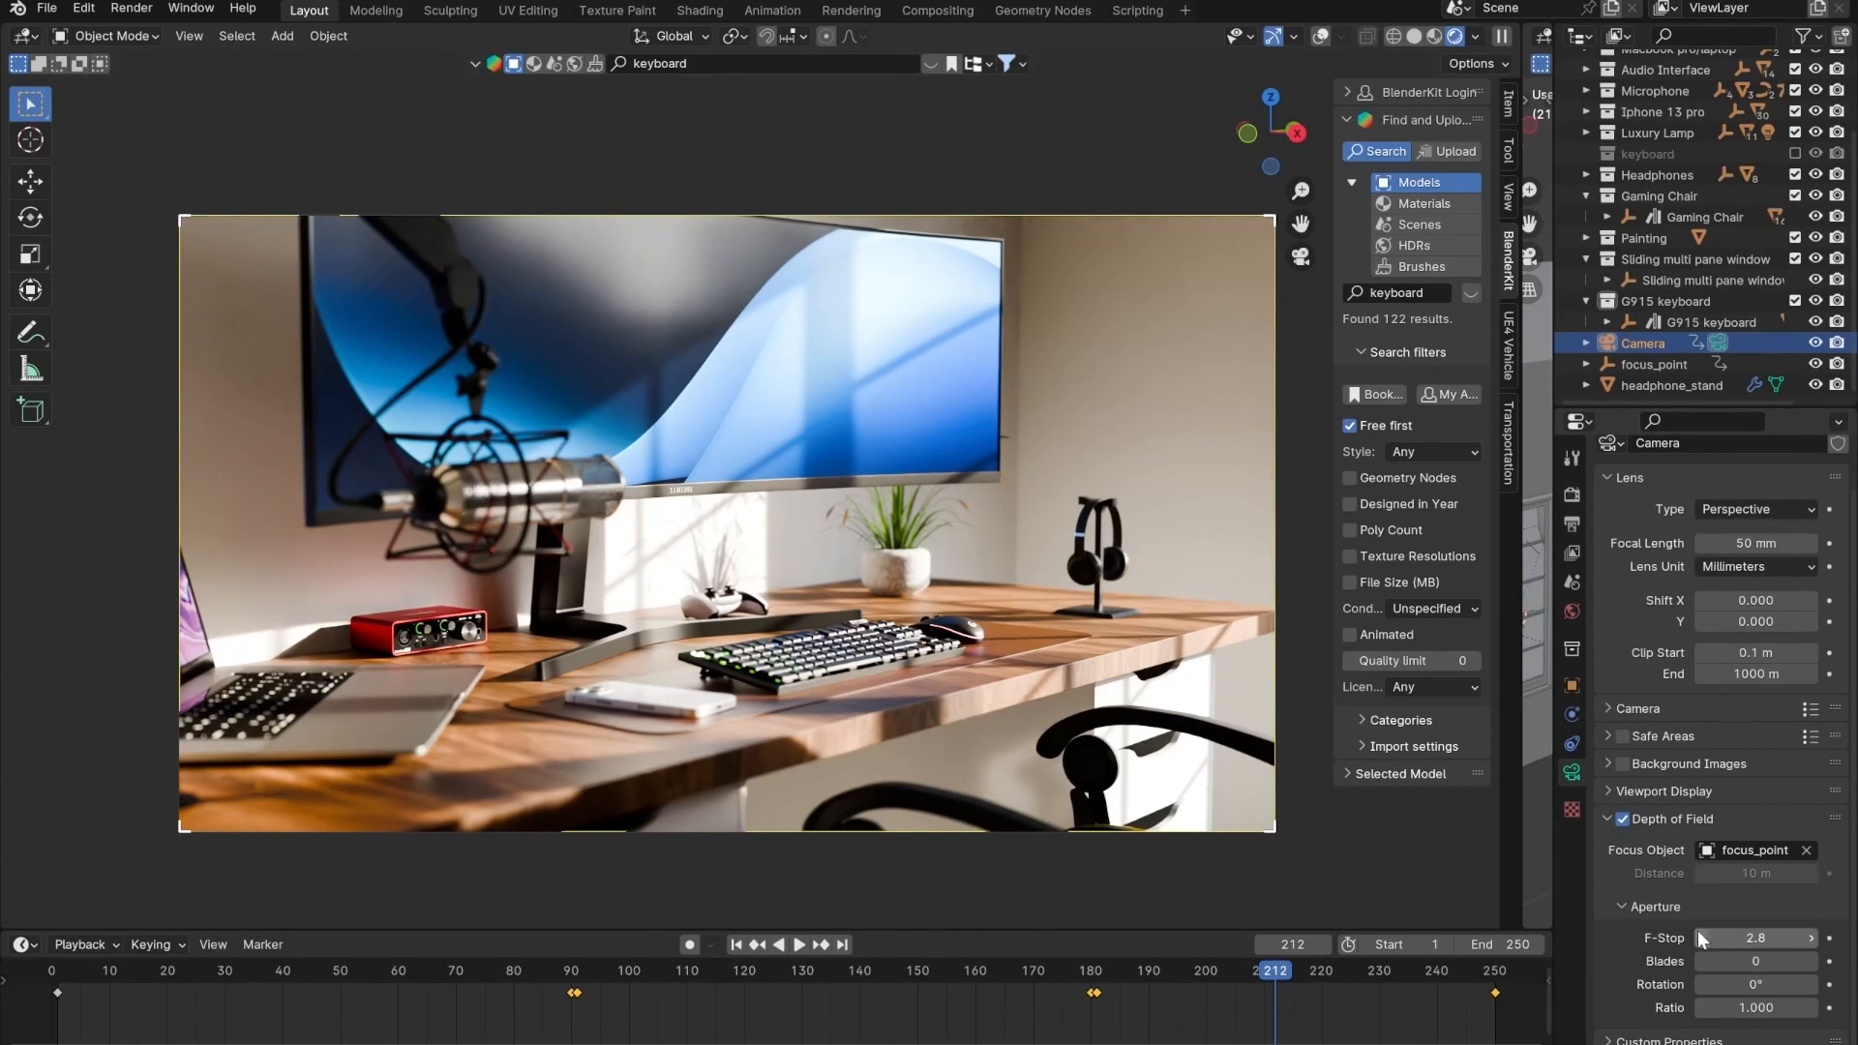
- Try F-Stop values of 10 and 1 on the camera to compare the amount of blur
{"action": "left_click", "coordinate": [1755, 935]}
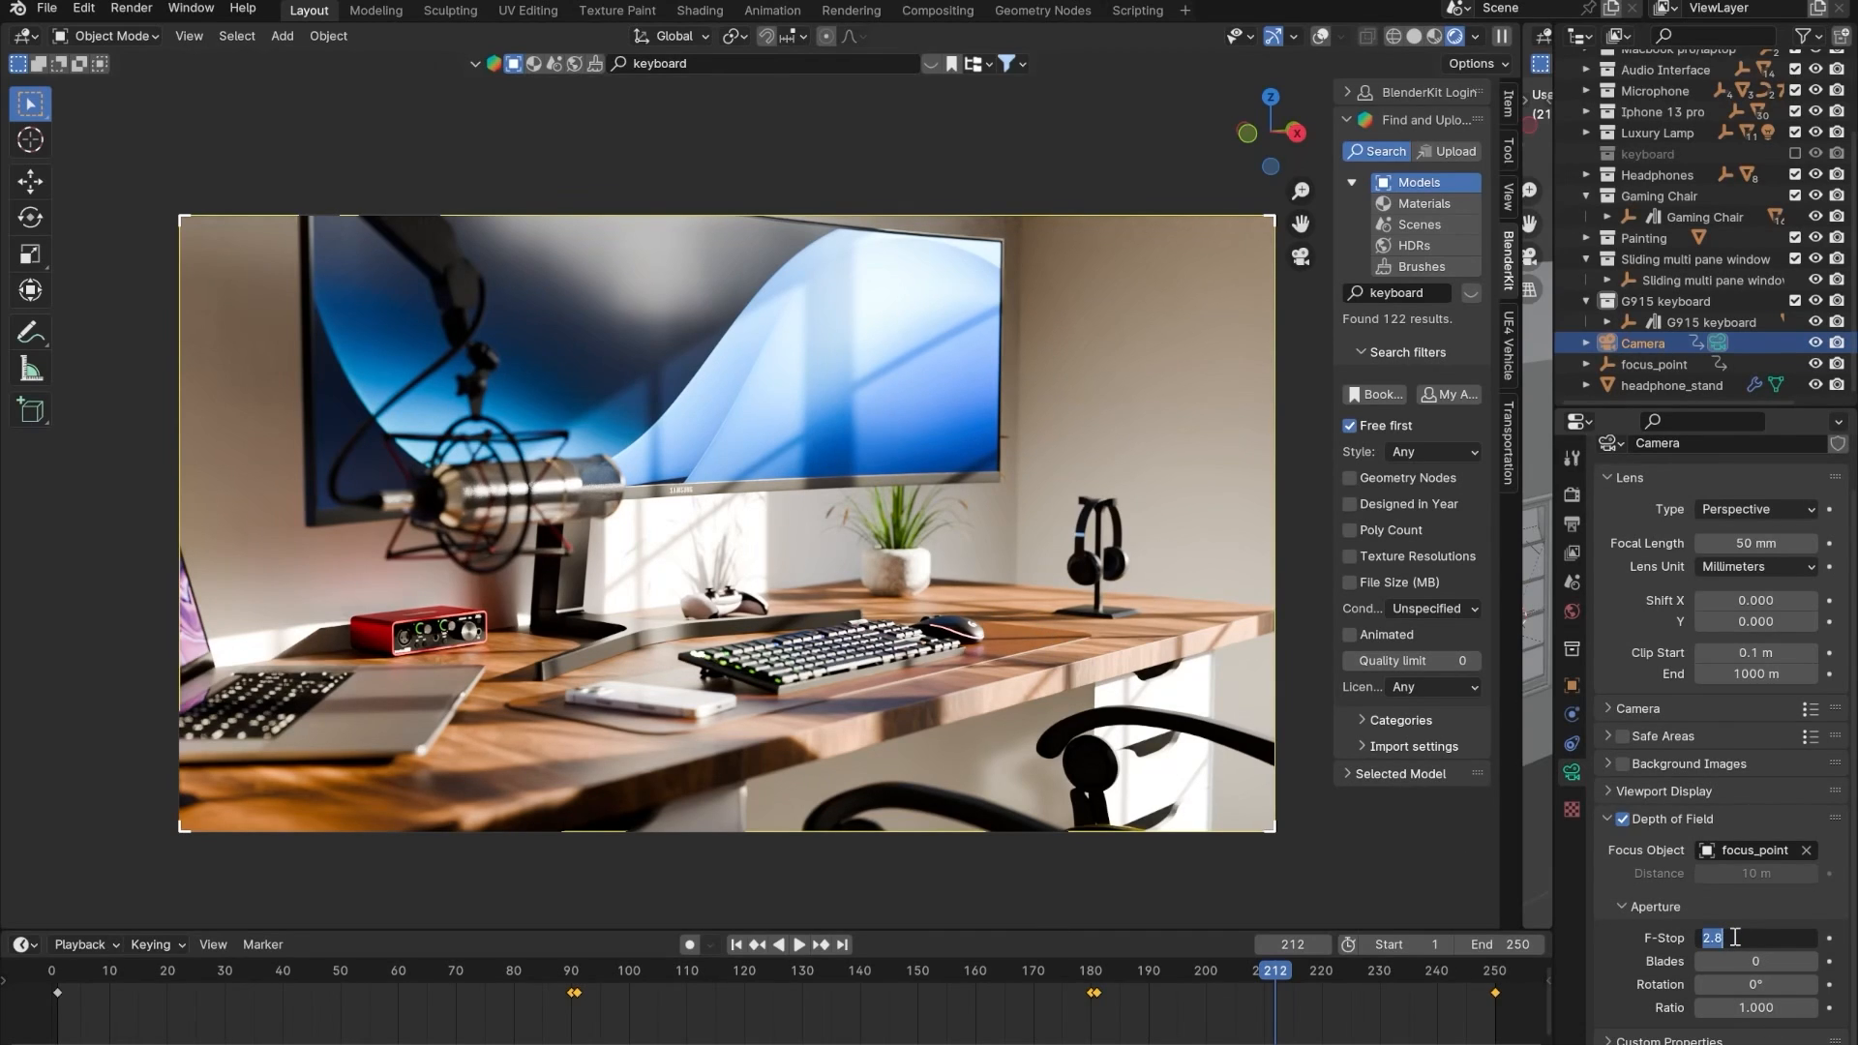
{"action": "type", "text": "10"}
{"action": "key", "text": "Return"}
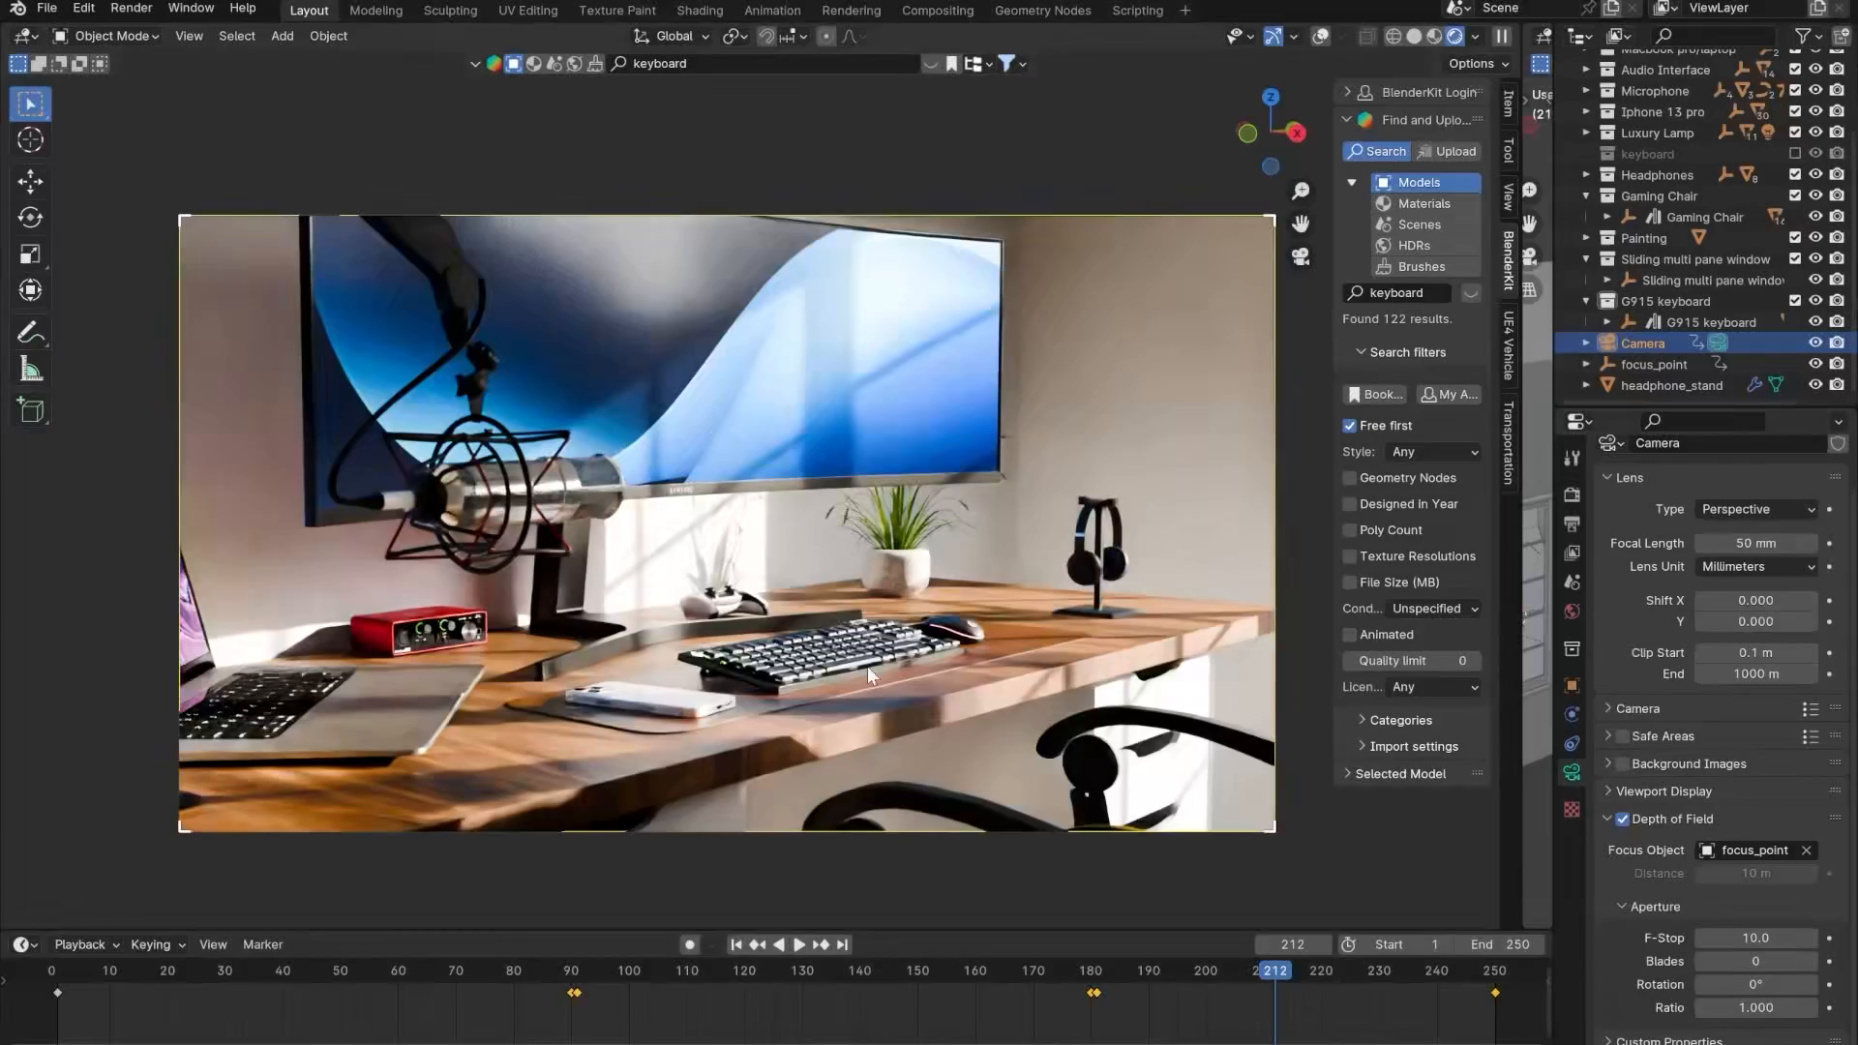
{"action": "left_click", "coordinate": [1744, 935]}
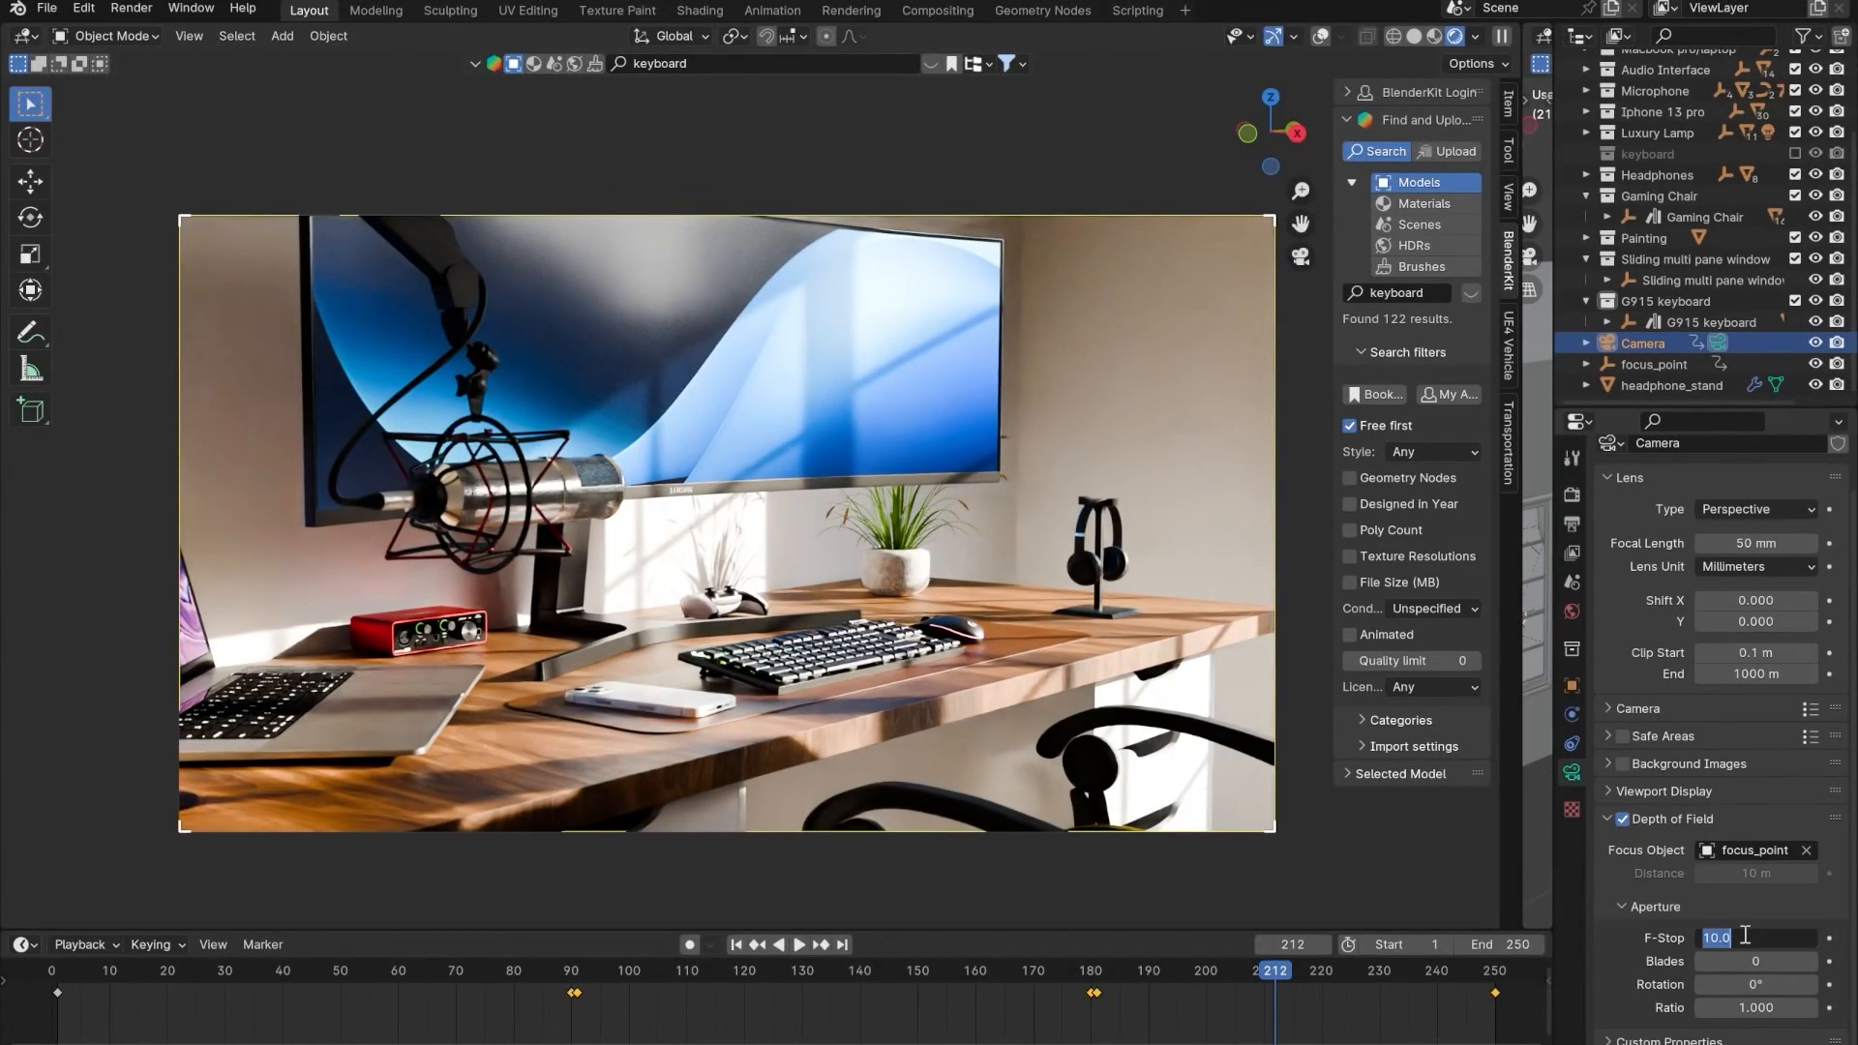
{"action": "type", "text": "1"}
{"action": "key", "text": "Return"}
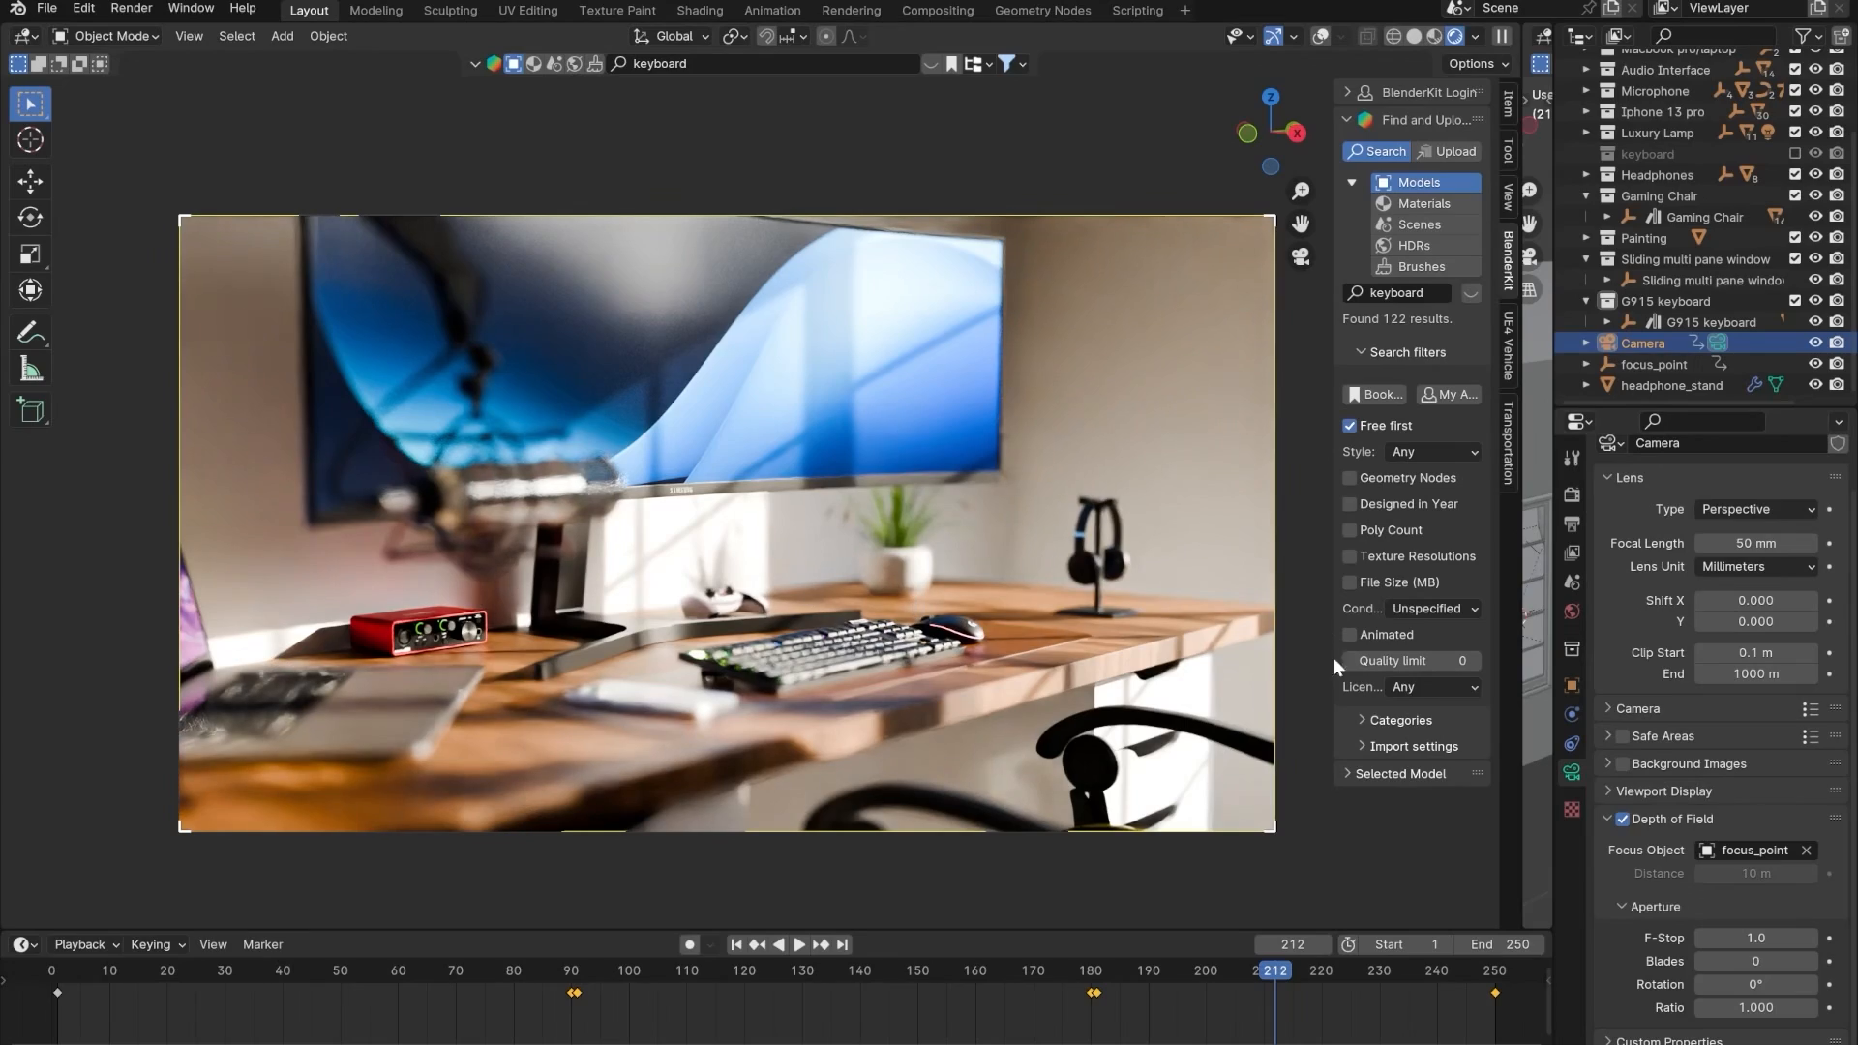
- Set the camera's depth of field F-Stop to 3.0
{"action": "left_click", "coordinate": [1766, 936]}
{"action": "type", "text": "3"}
{"action": "key", "text": "Return"}
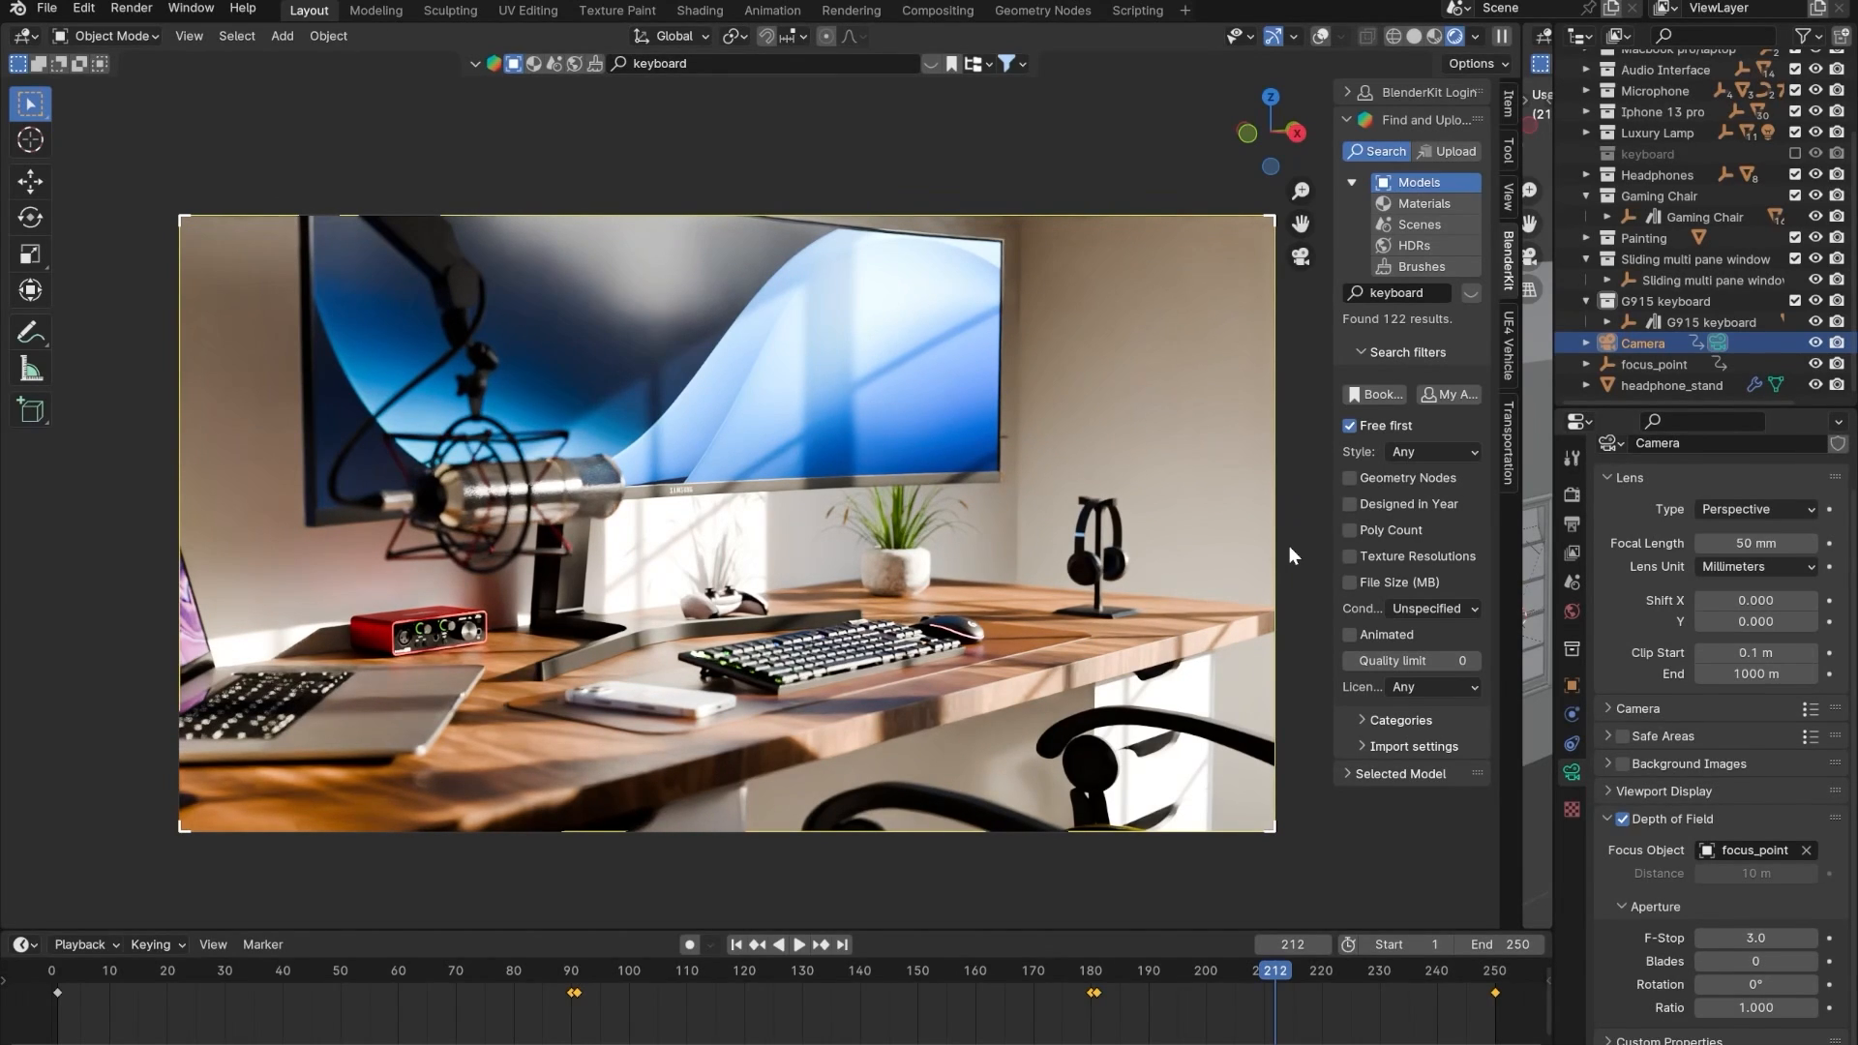
- Scrub through the three camera shots in rendered view to examine the depth of field, ending at frame 69
{"action": "mouse_move", "coordinate": [339, 977]}
{"action": "left_mouse_down"}
{"action": "mouse_move", "coordinate": [247, 976]}
{"action": "mouse_move", "coordinate": [306, 976]}
{"action": "left_mouse_up"}
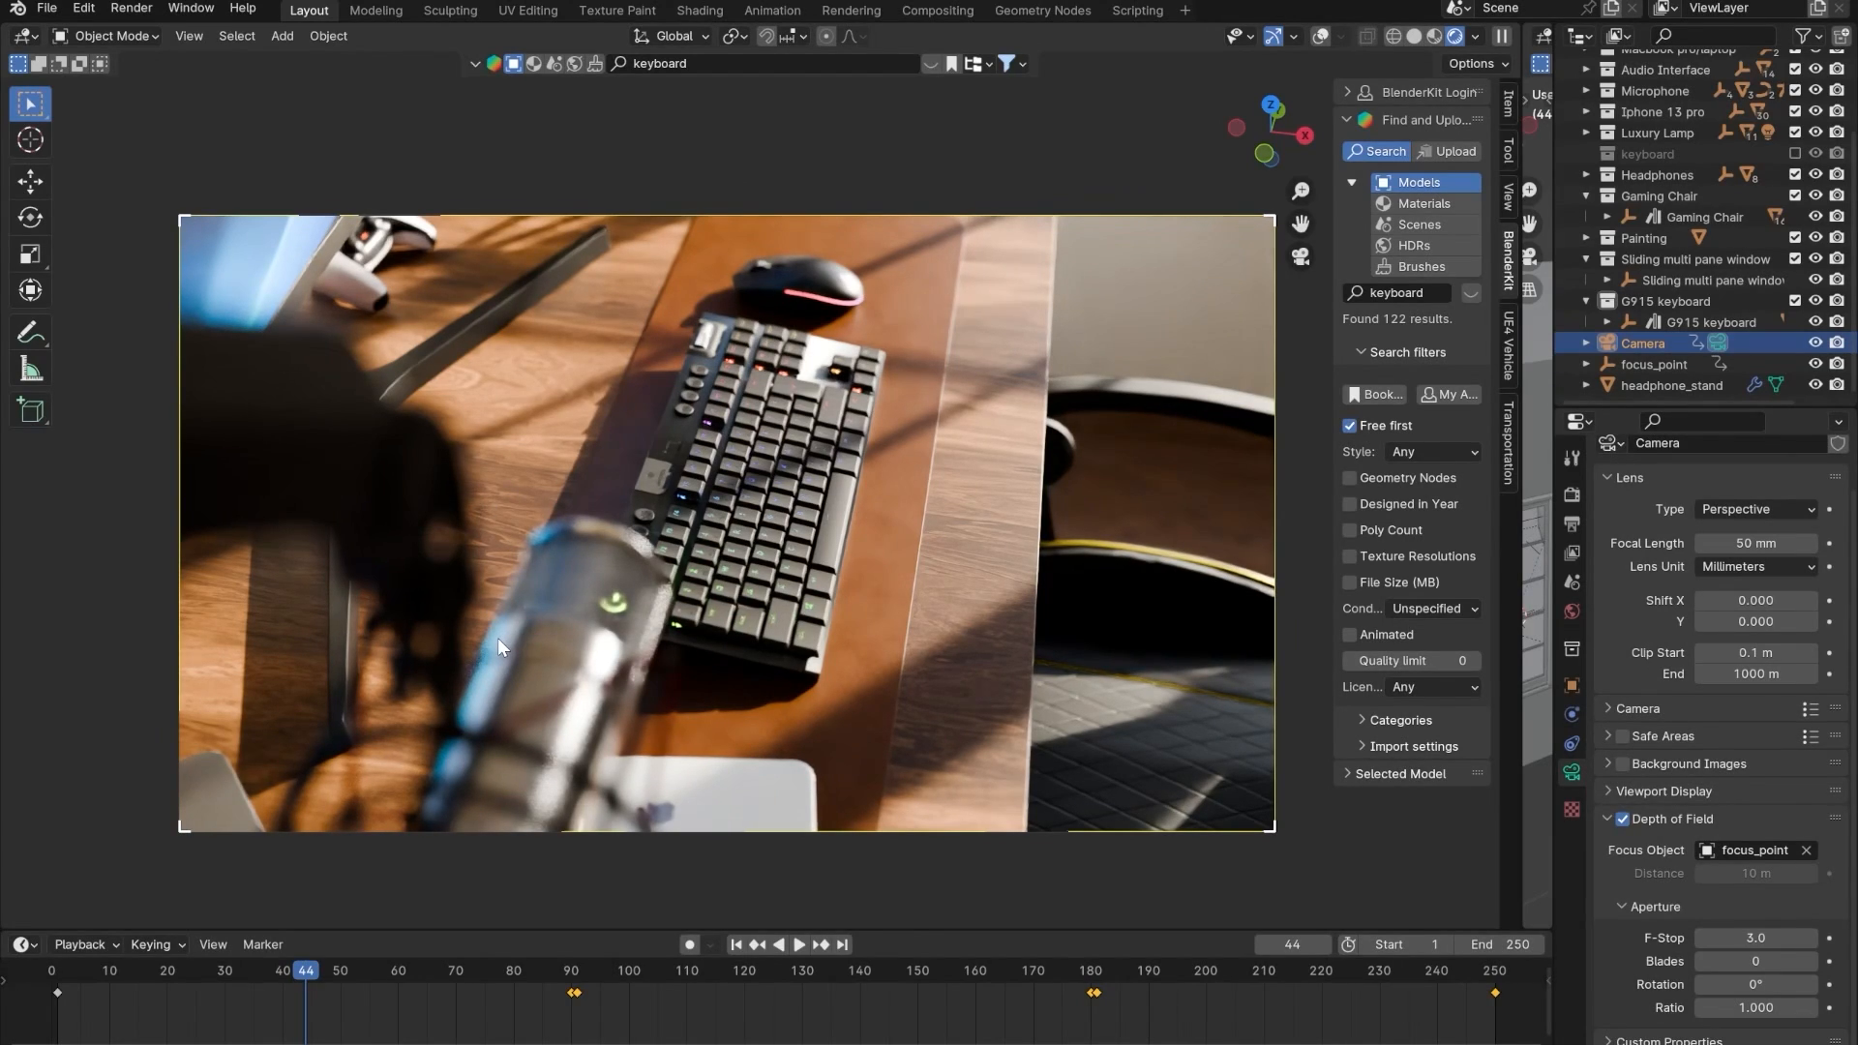
{"action": "left_click_drag", "start_coordinate": [306, 972], "coordinate": [521, 968]}
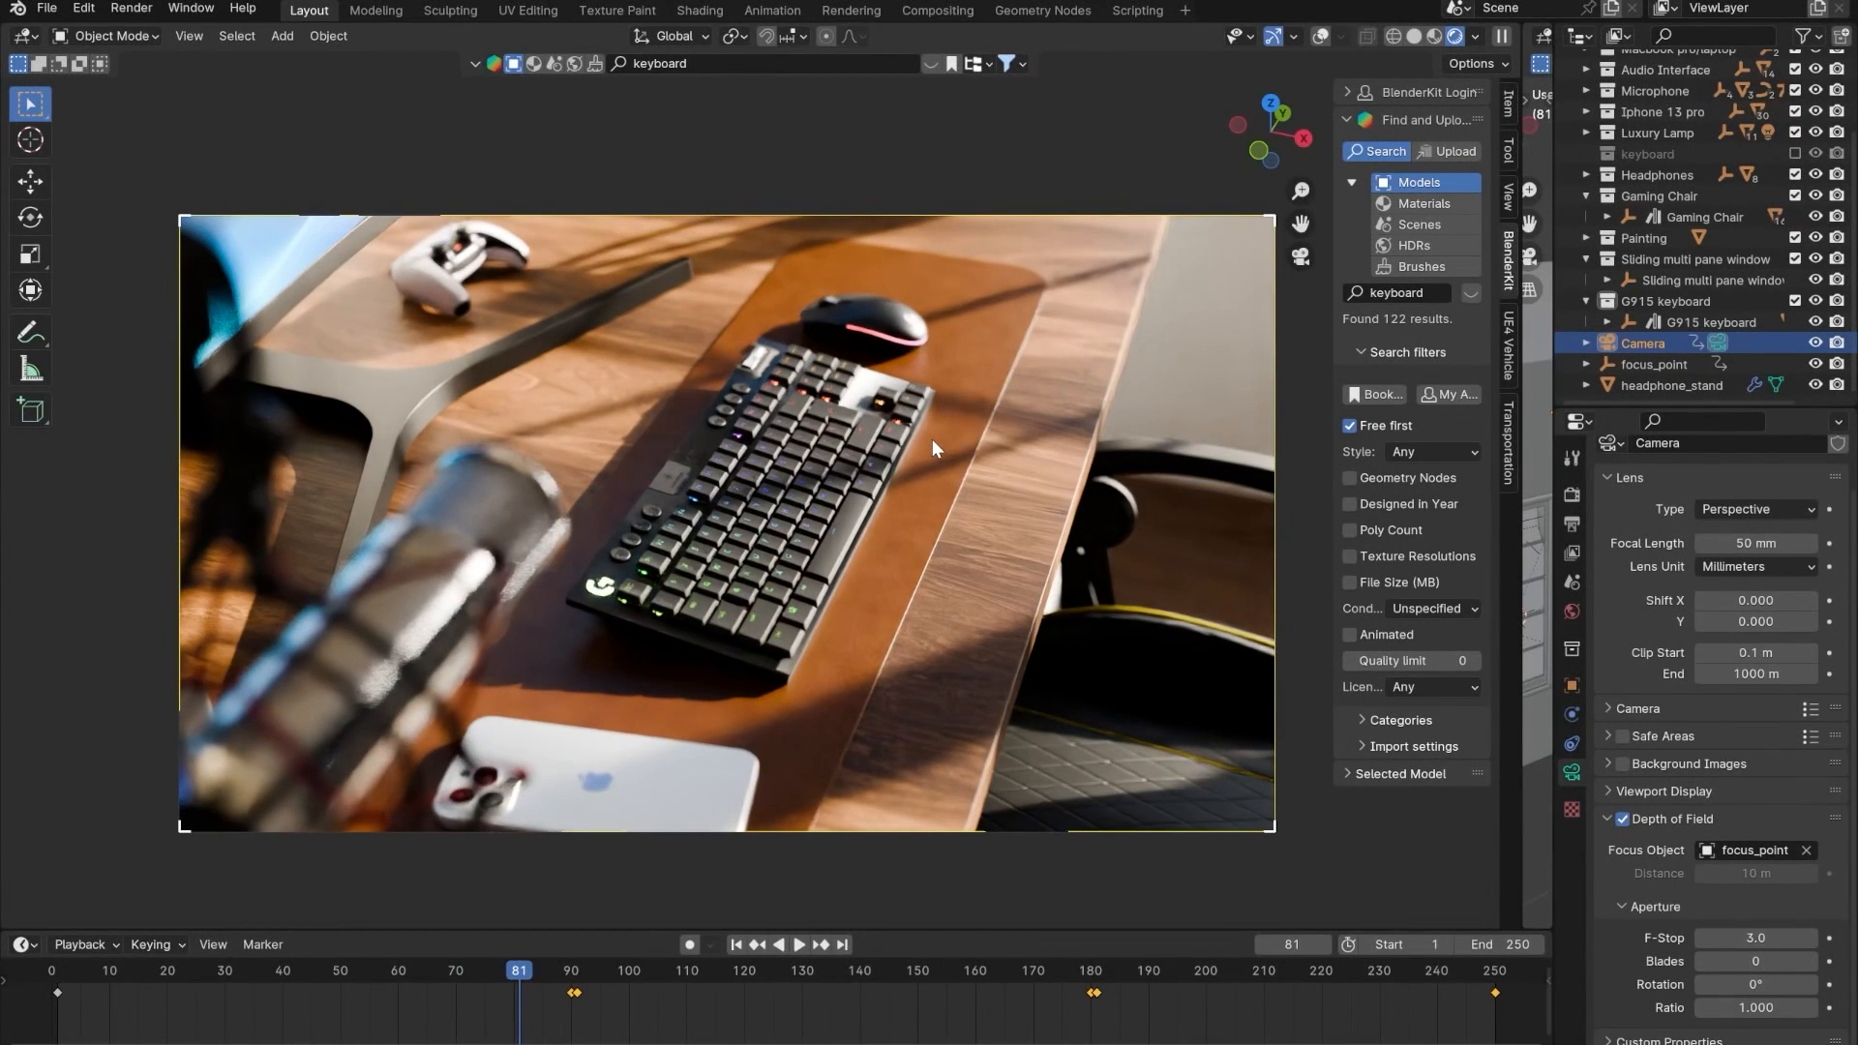
{"action": "left_click_drag", "start_coordinate": [530, 973], "coordinate": [1455, 902]}
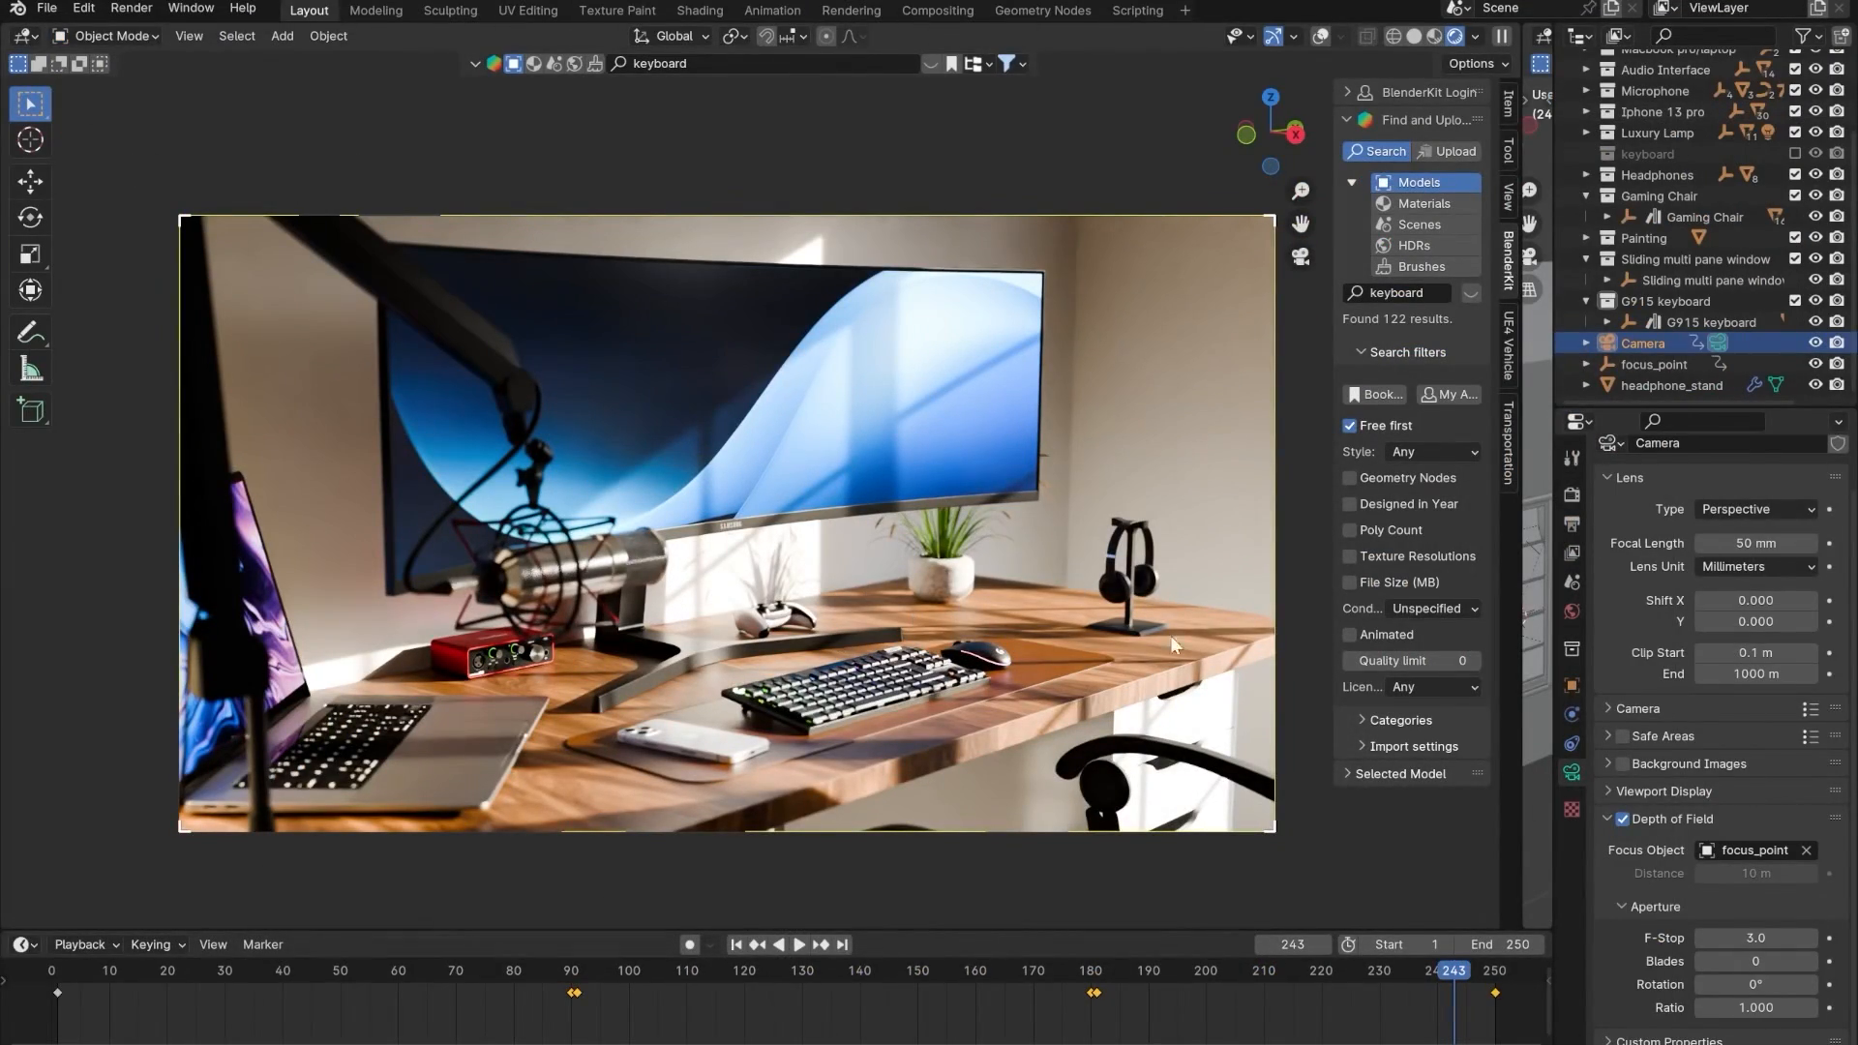
{"action": "left_click_drag", "start_coordinate": [842, 977], "coordinate": [451, 951]}
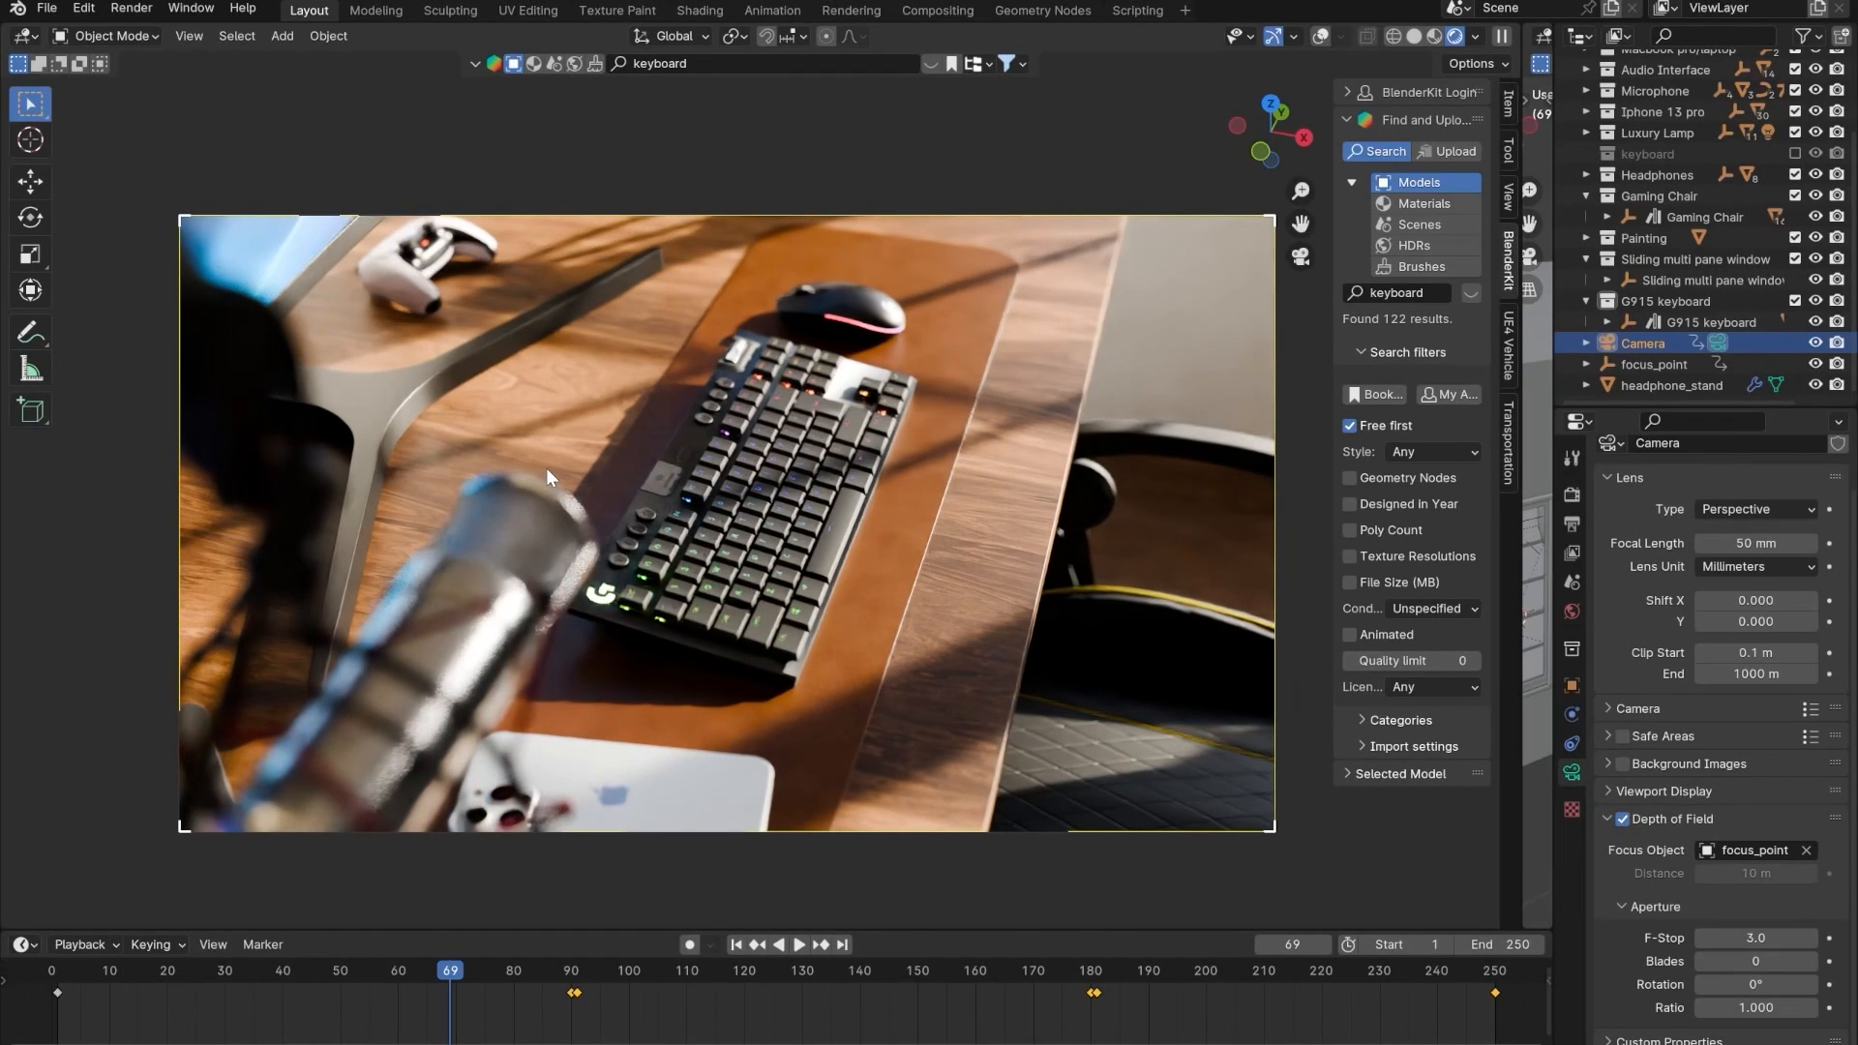
- Browse for the render output location and open the desk anim folder on the Desktop
{"action": "left_click", "coordinate": [133, 9]}
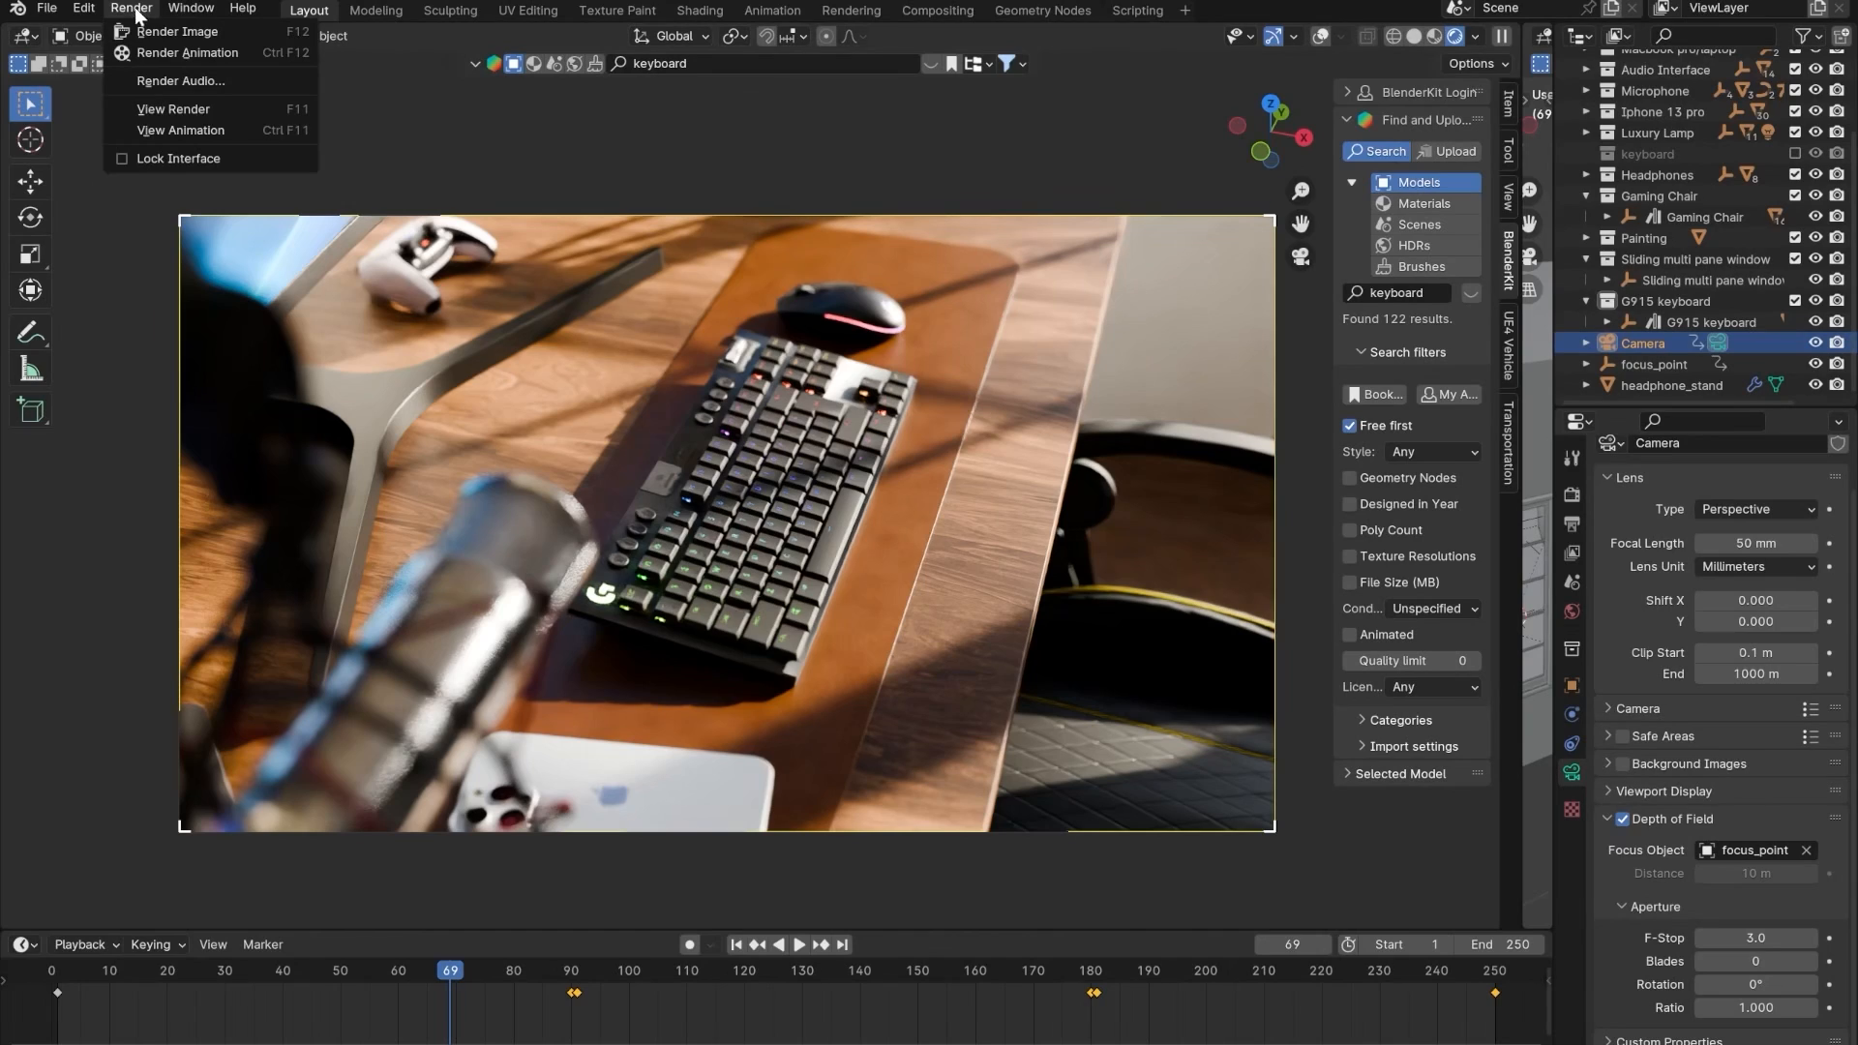
{"action": "left_click", "coordinate": [1572, 527]}
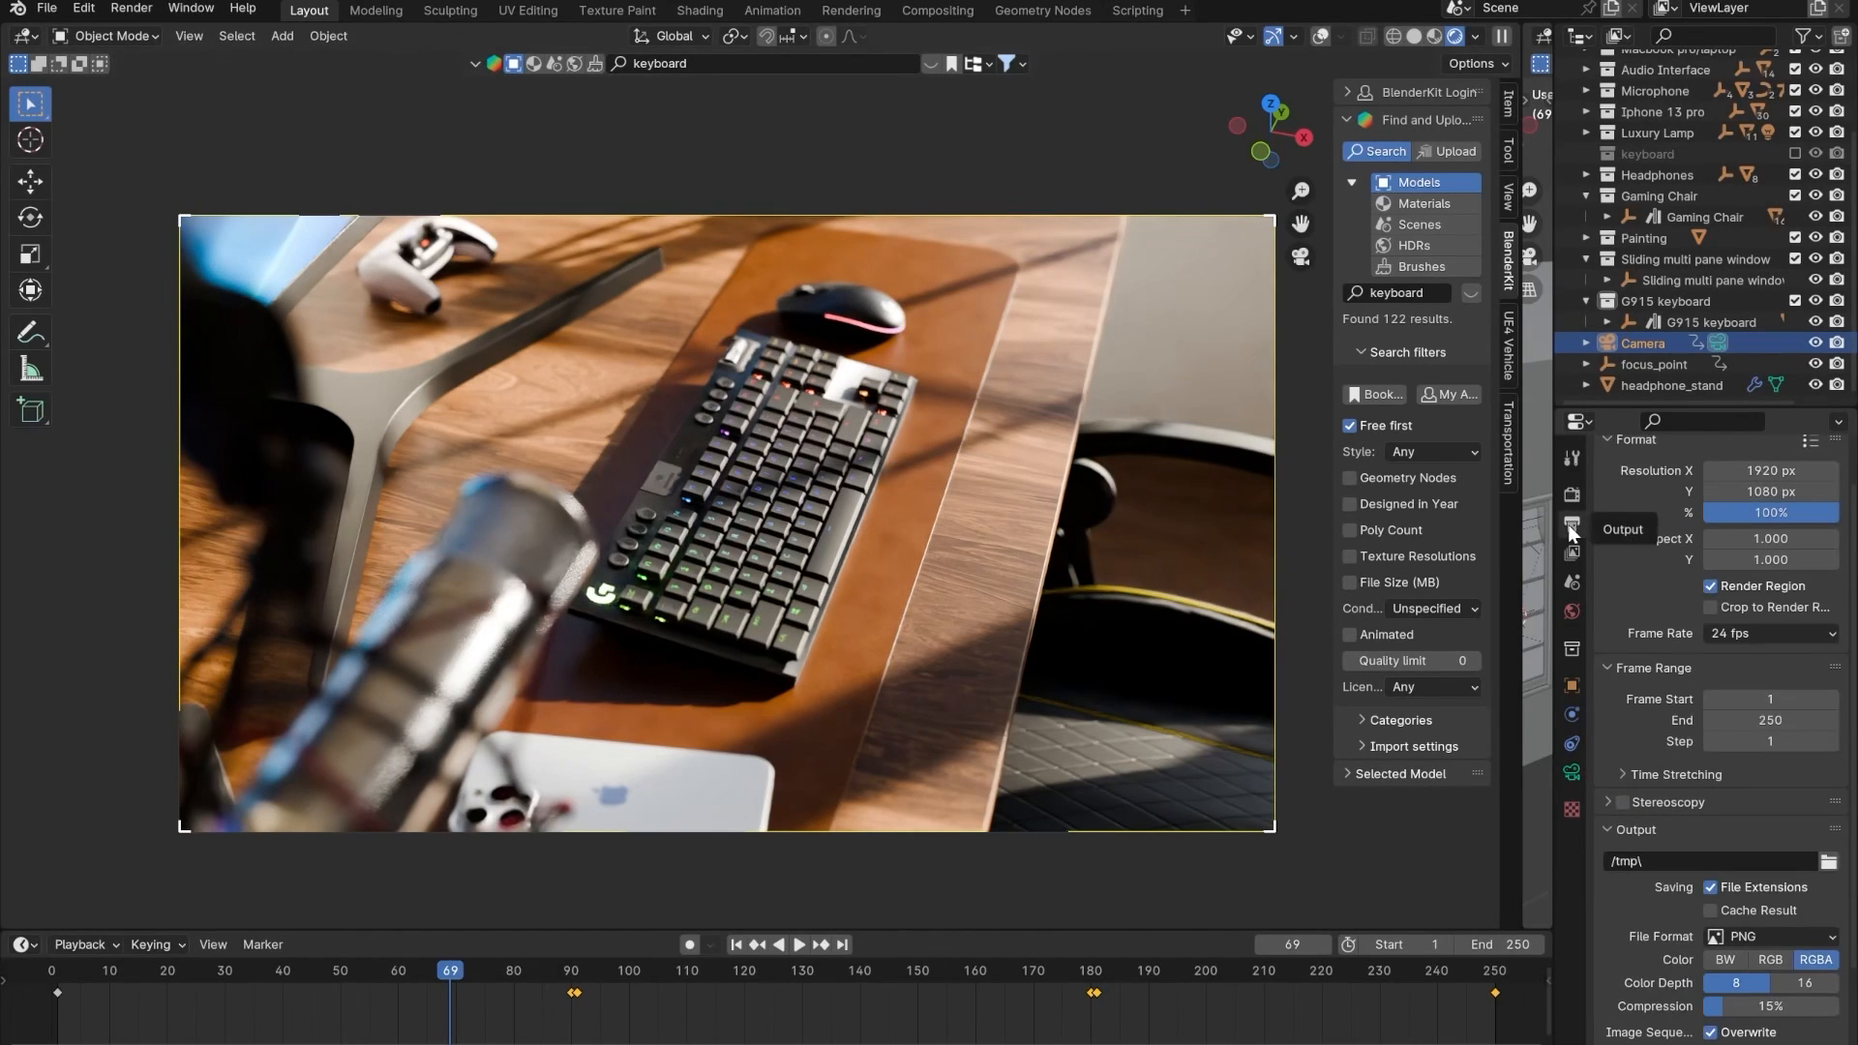
{"action": "scroll", "coordinate": [1674, 764], "scroll_direction": "down", "scroll_amount": 3}
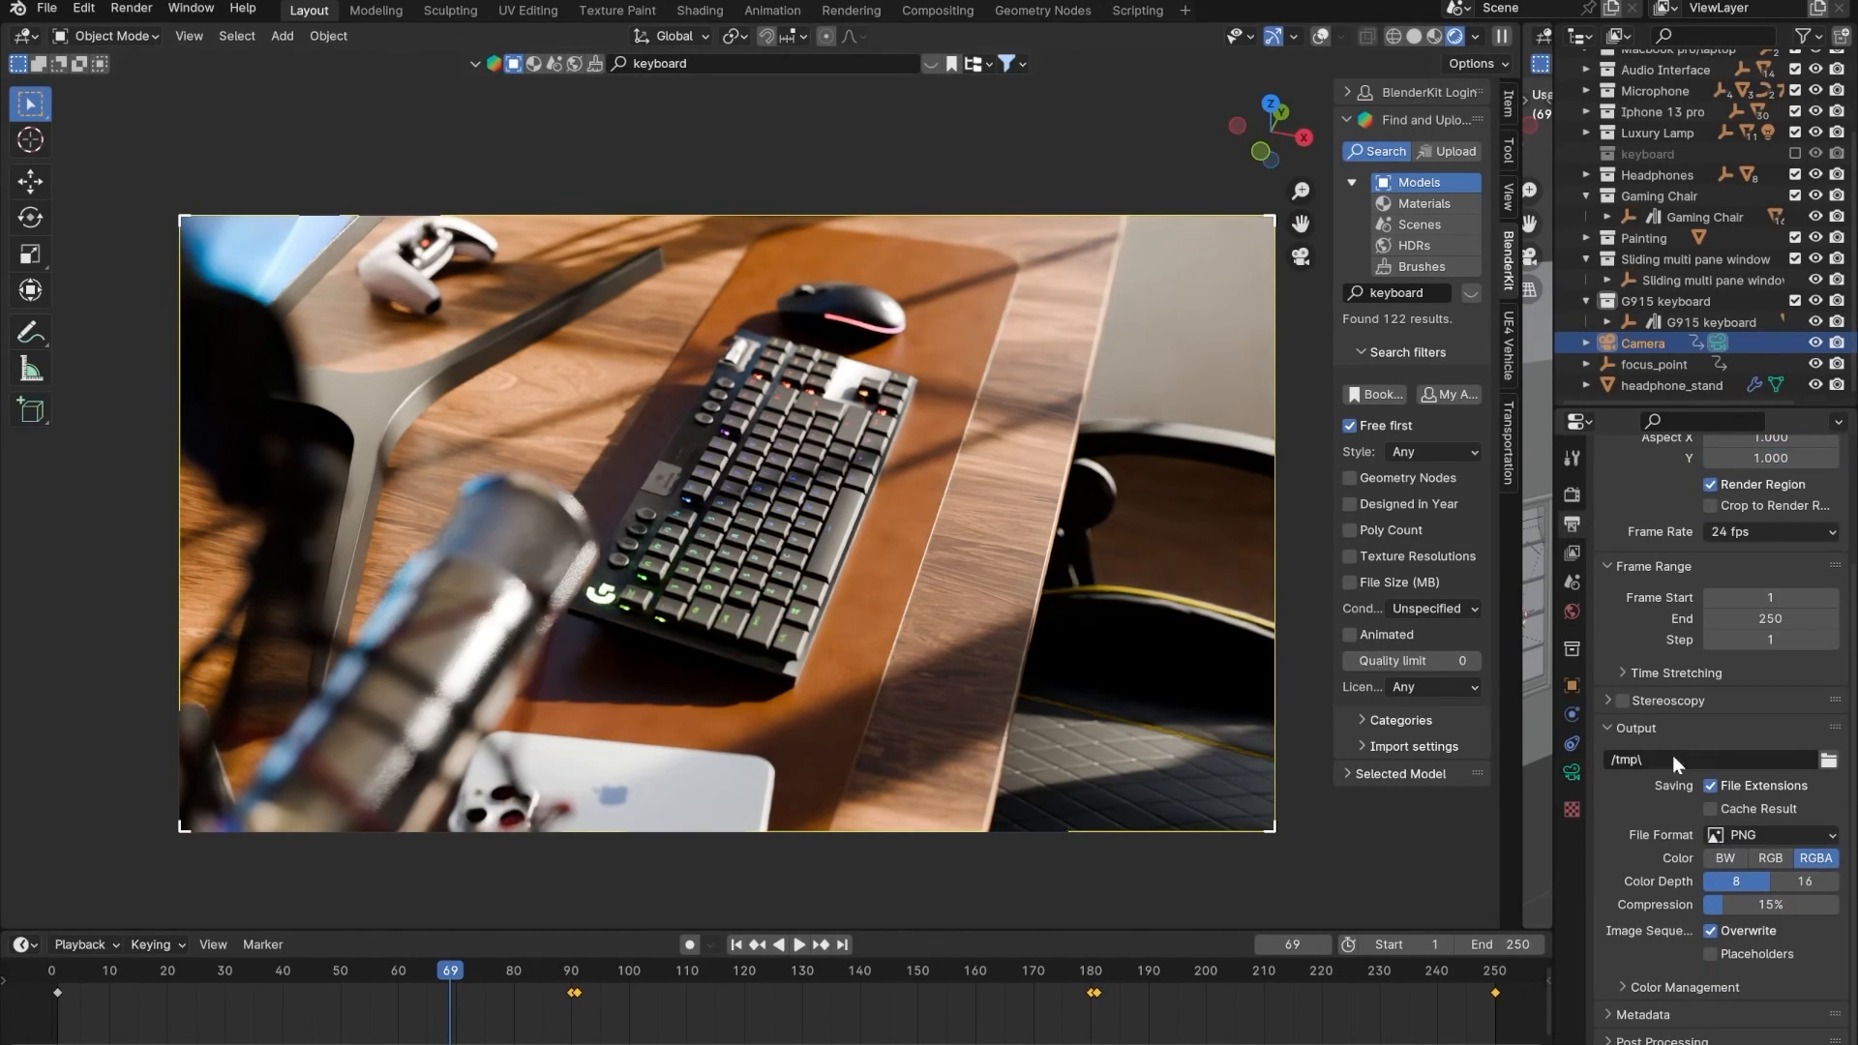
{"action": "left_click", "coordinate": [1829, 760]}
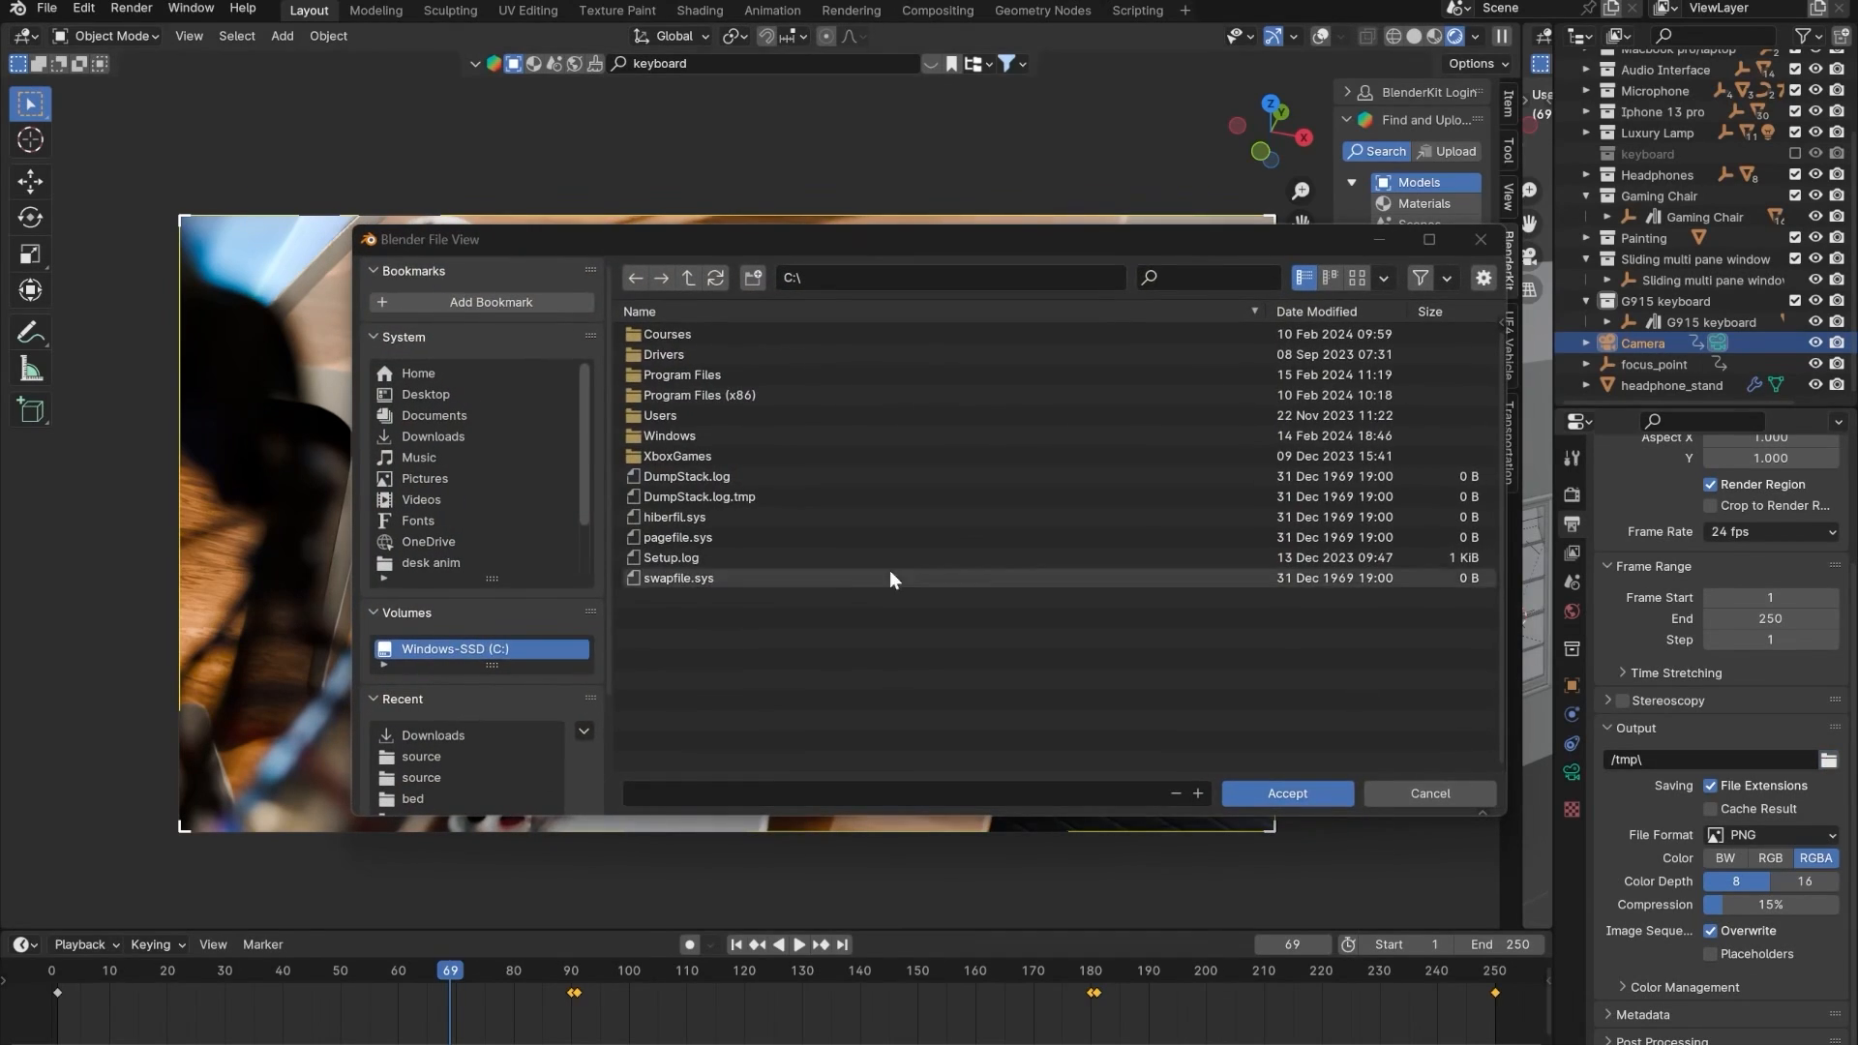
{"action": "scroll", "coordinate": [473, 722], "scroll_direction": "down", "scroll_amount": 3}
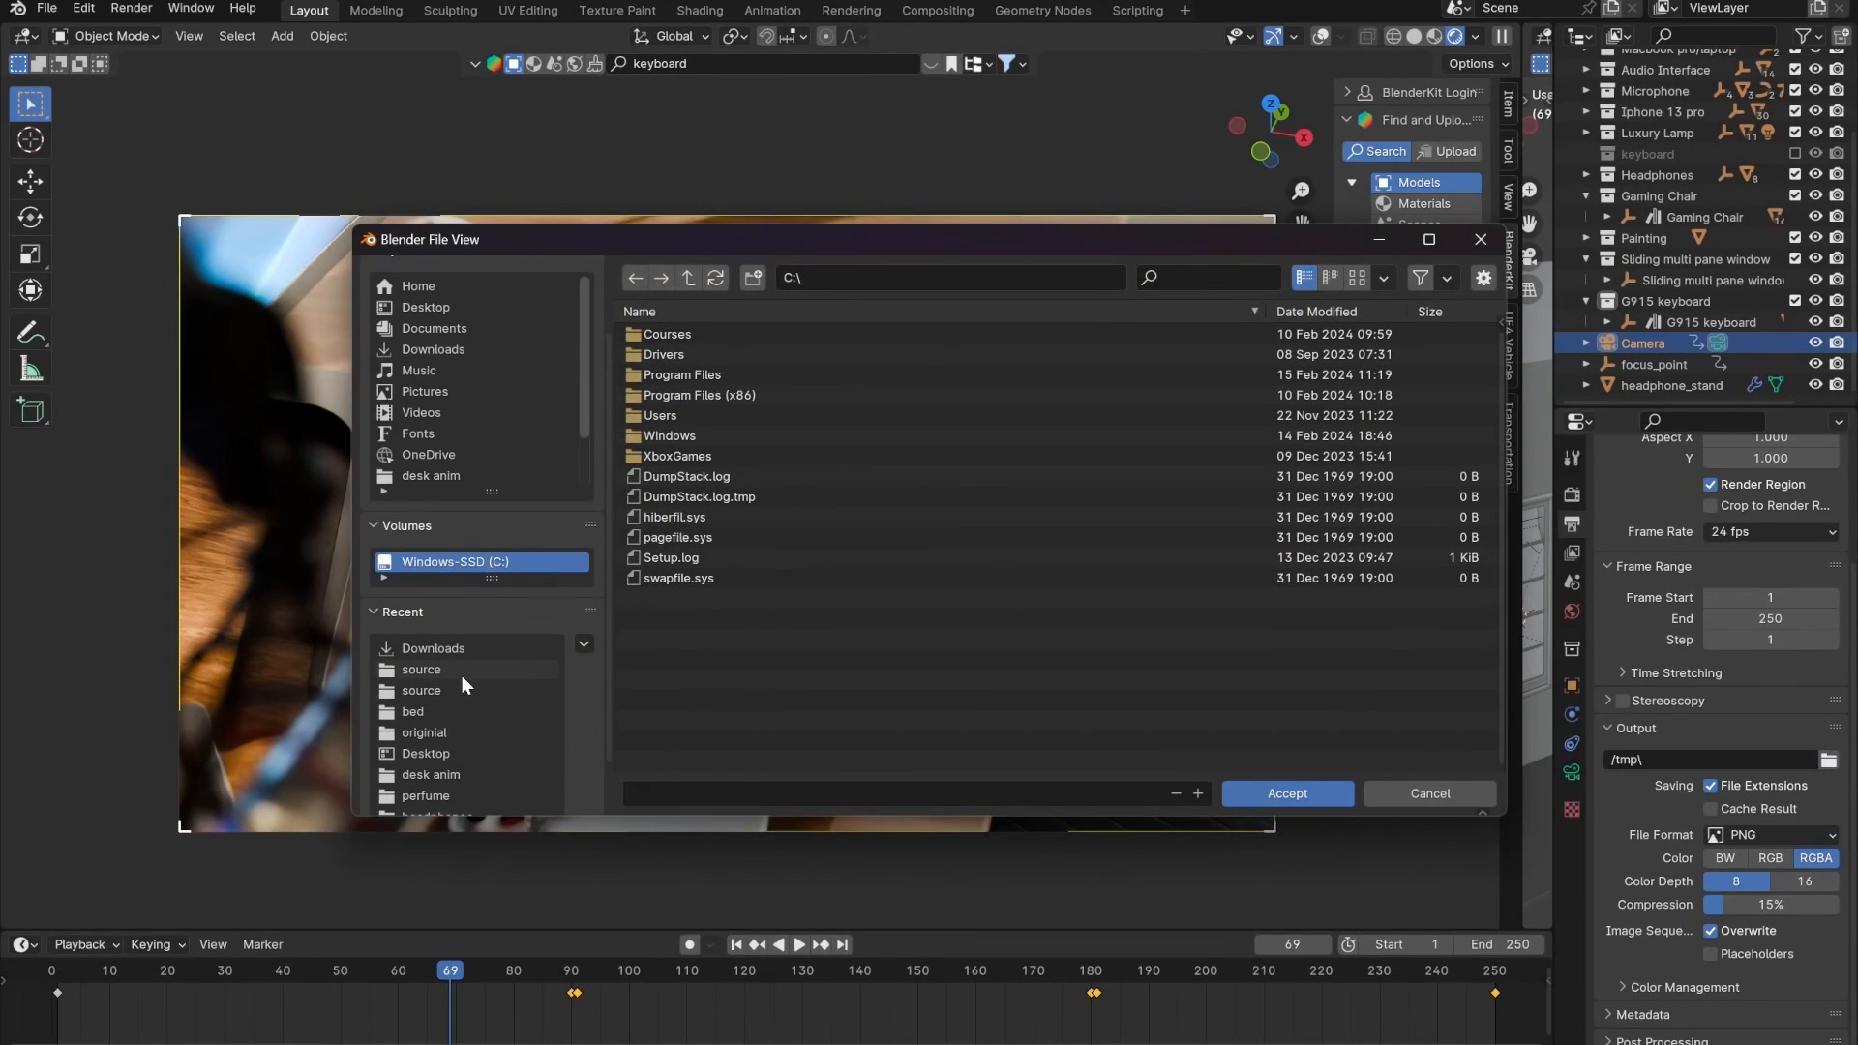
{"action": "left_click", "coordinate": [440, 309]}
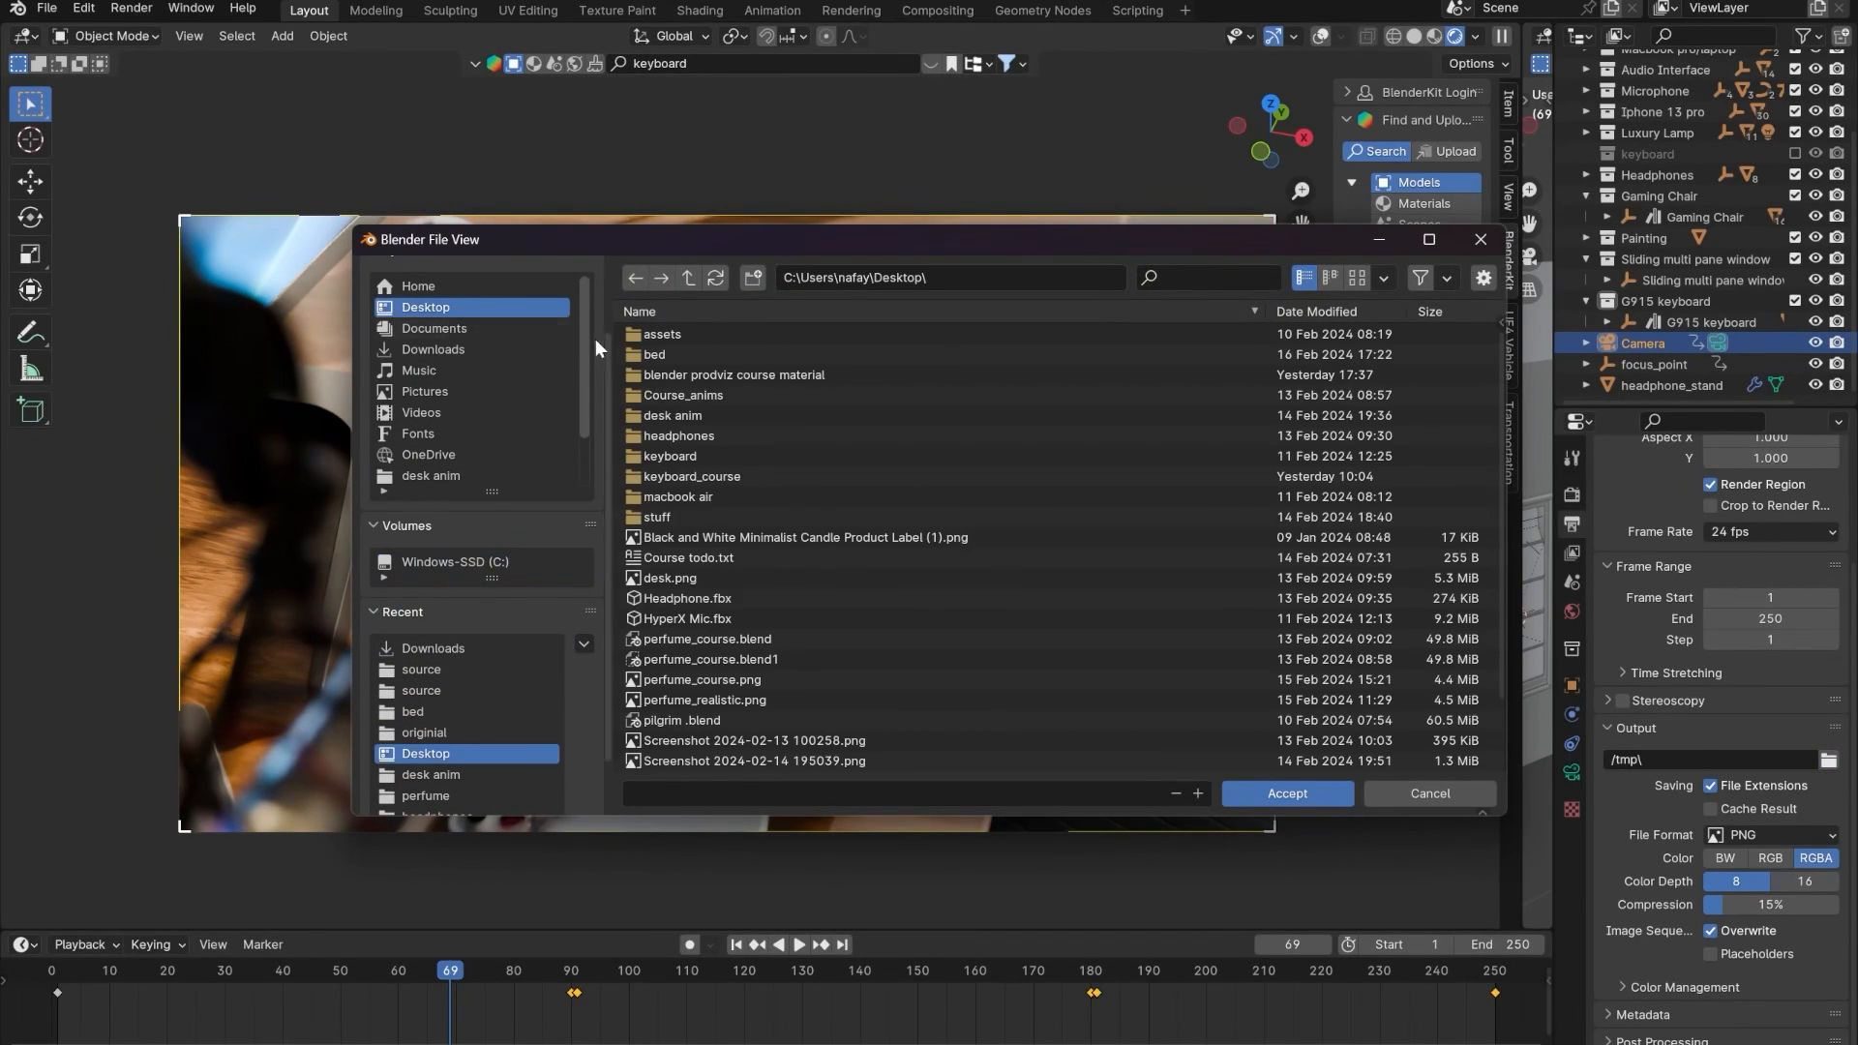
{"action": "left_click", "coordinate": [653, 413]}
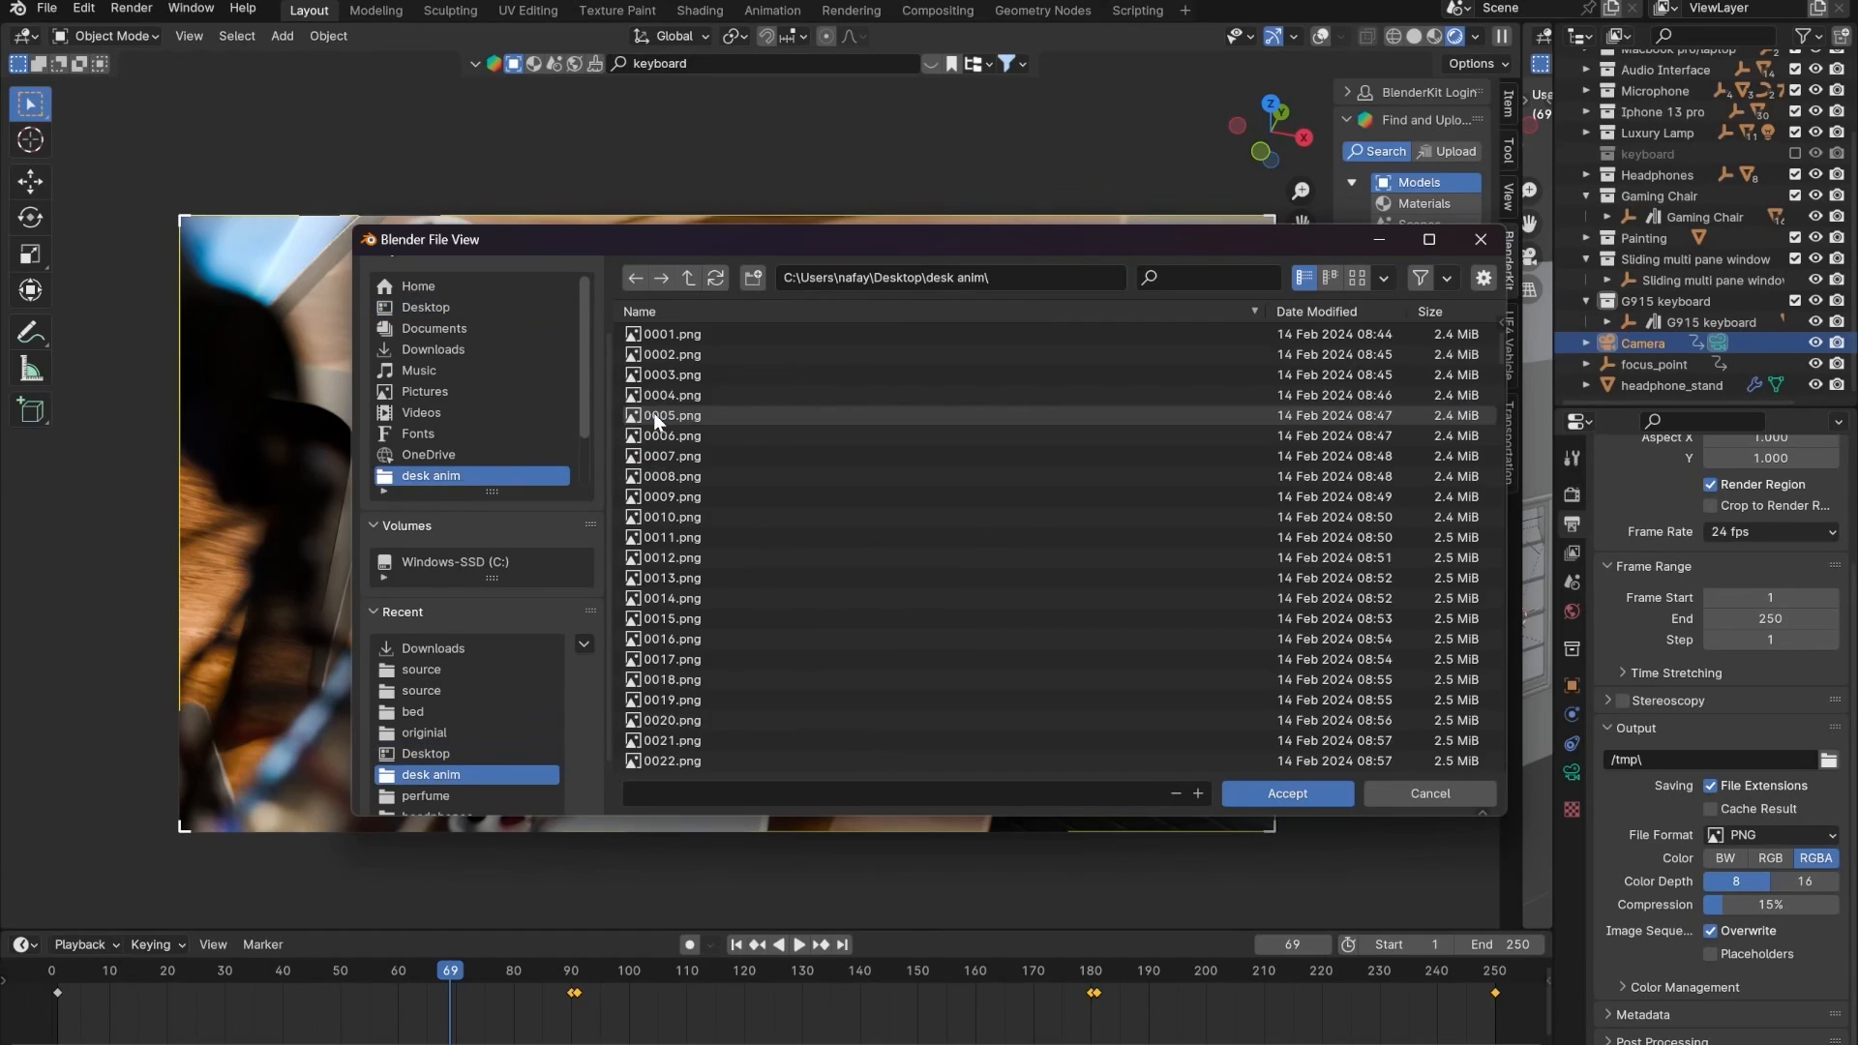
- Create a subfolder named course inside desk anim and set it as the render output path
{"action": "left_click", "coordinate": [753, 277]}
{"action": "type", "text": "course"}
{"action": "key", "text": "Return"}
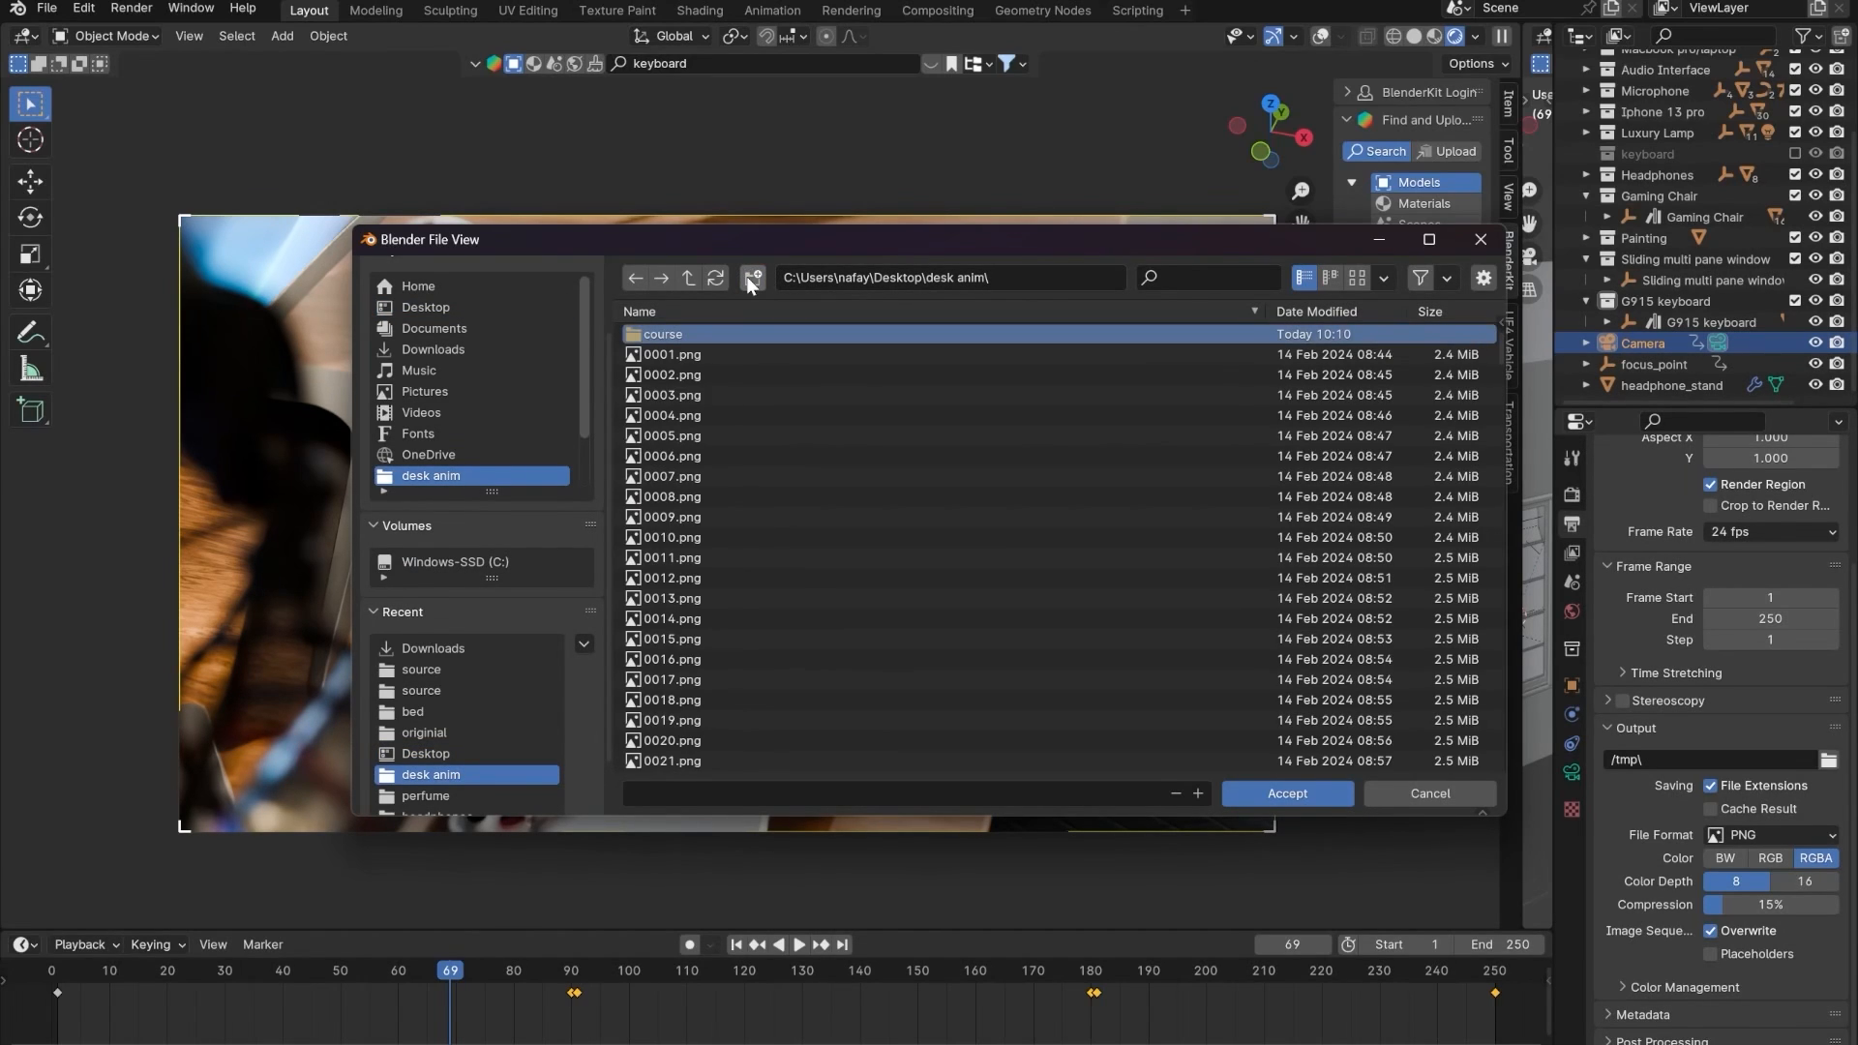
{"action": "left_click", "coordinate": [1260, 796]}
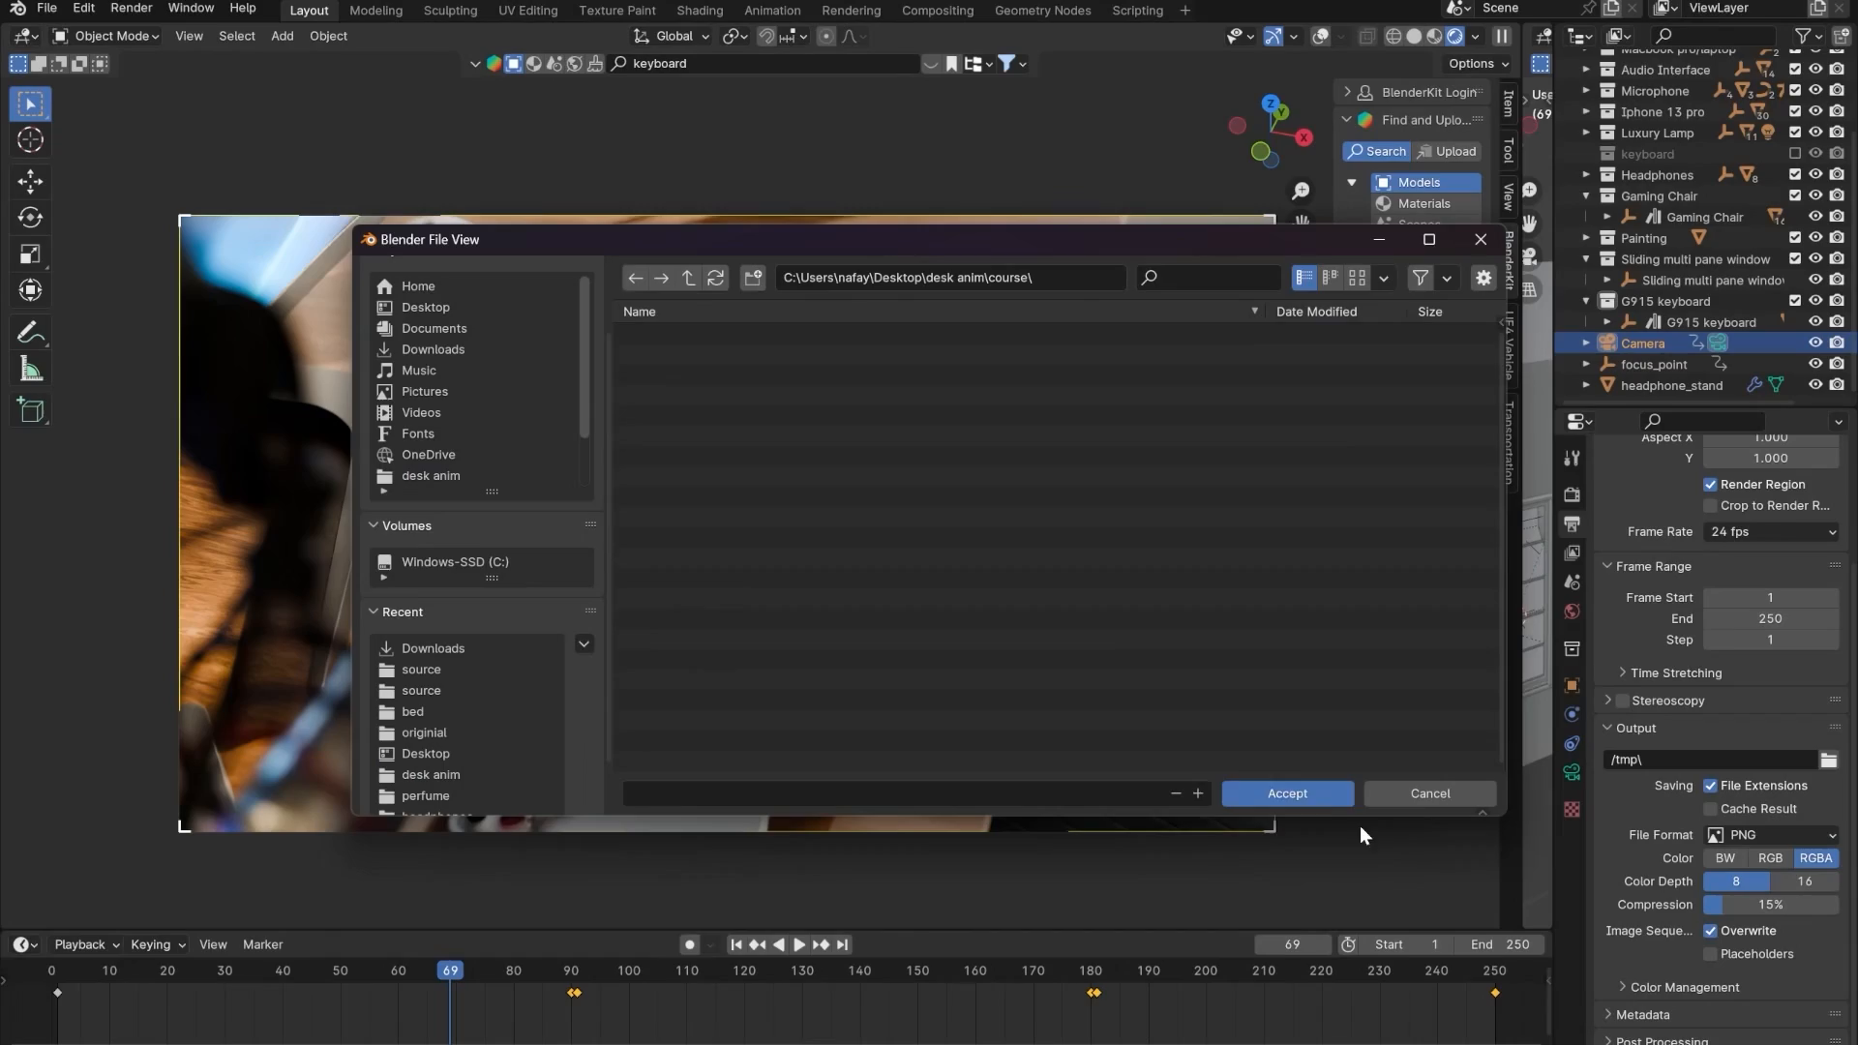
{"action": "left_click", "coordinate": [1328, 801]}
- Start rendering the animation to check frame 1's render time, and cancel the render
{"action": "left_click", "coordinate": [132, 9]}
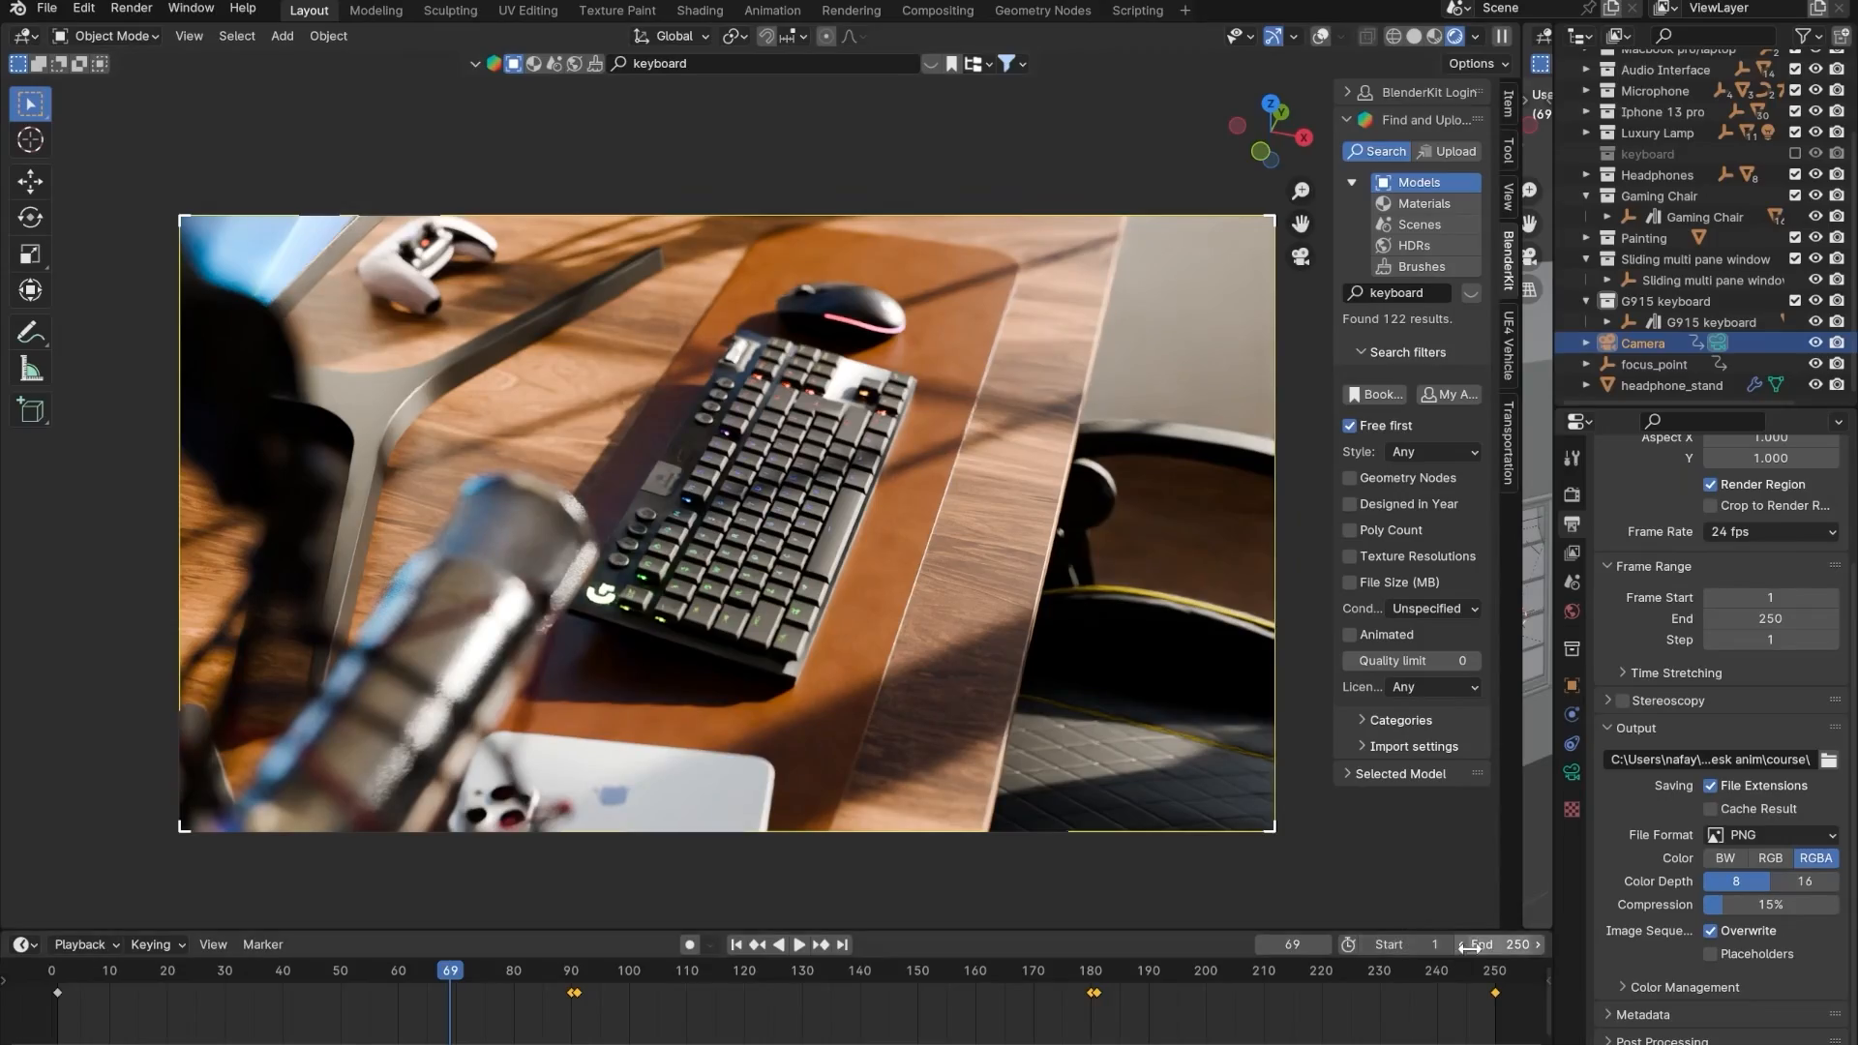
{"action": "left_click", "coordinate": [1409, 969]}
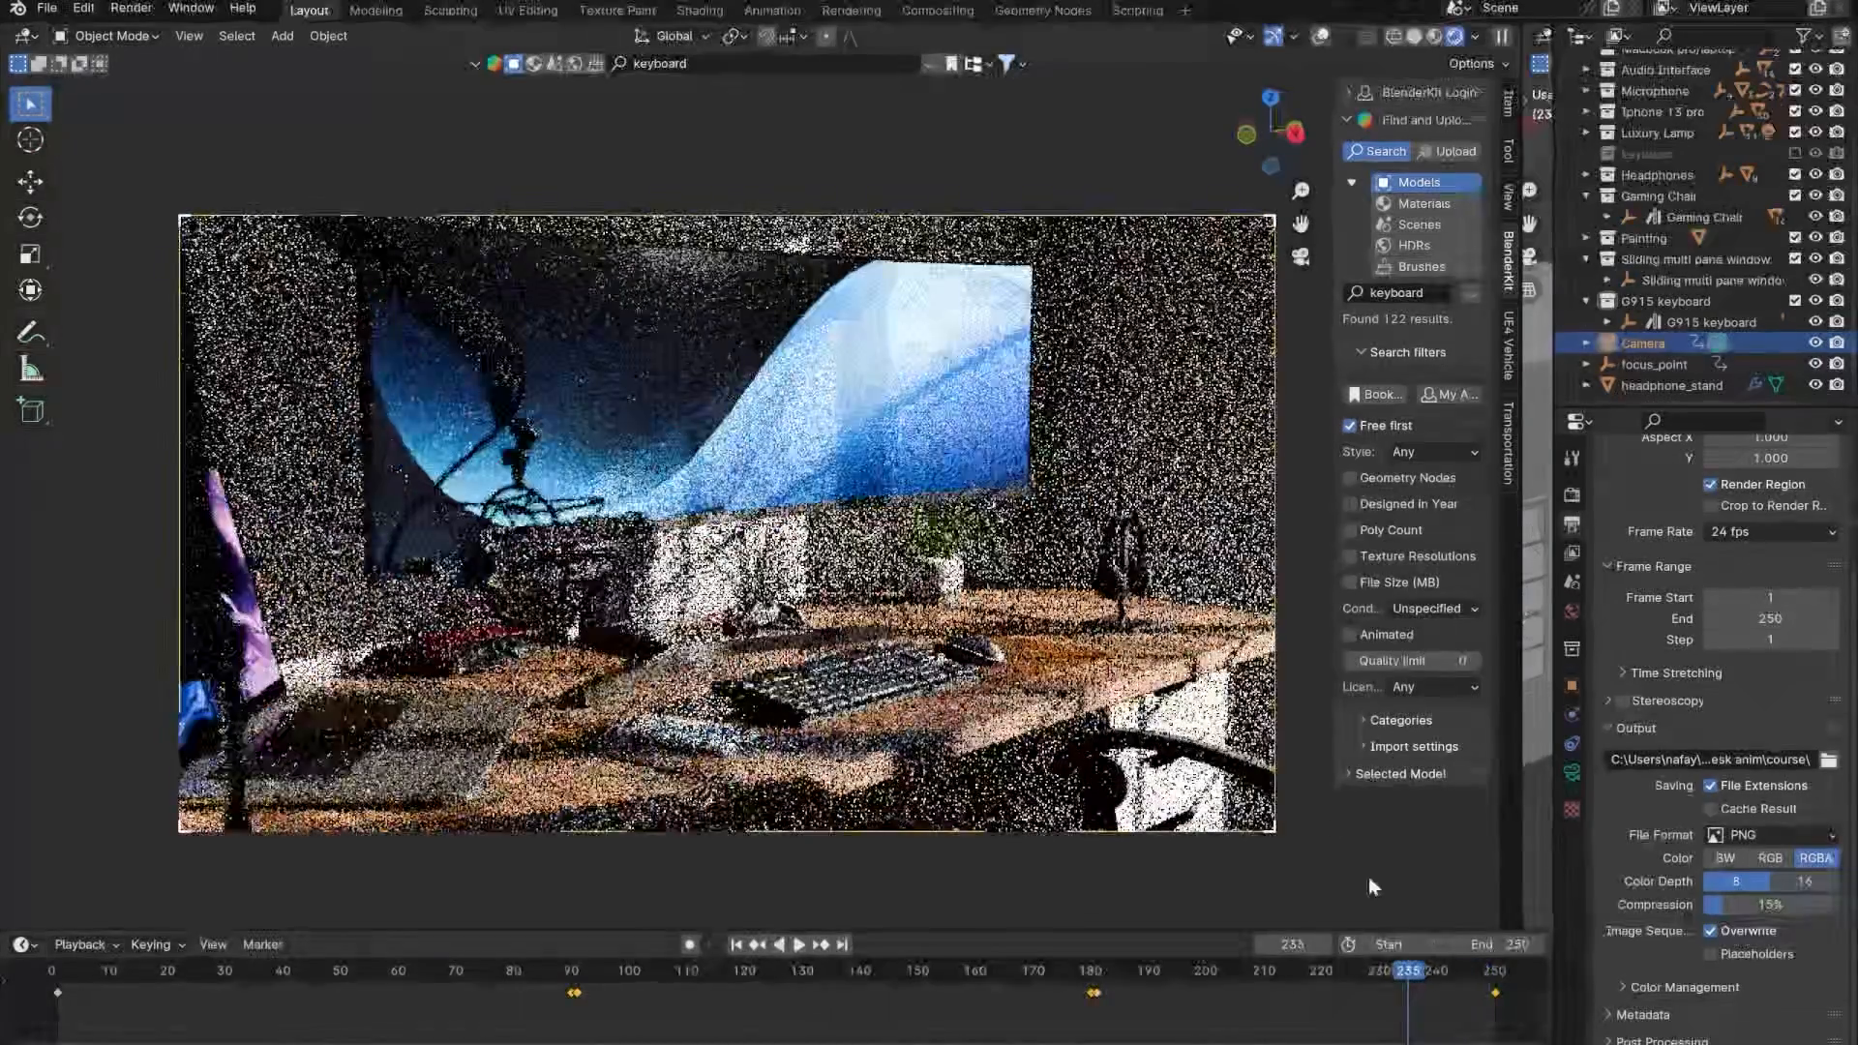
{"action": "left_click", "coordinate": [131, 7]}
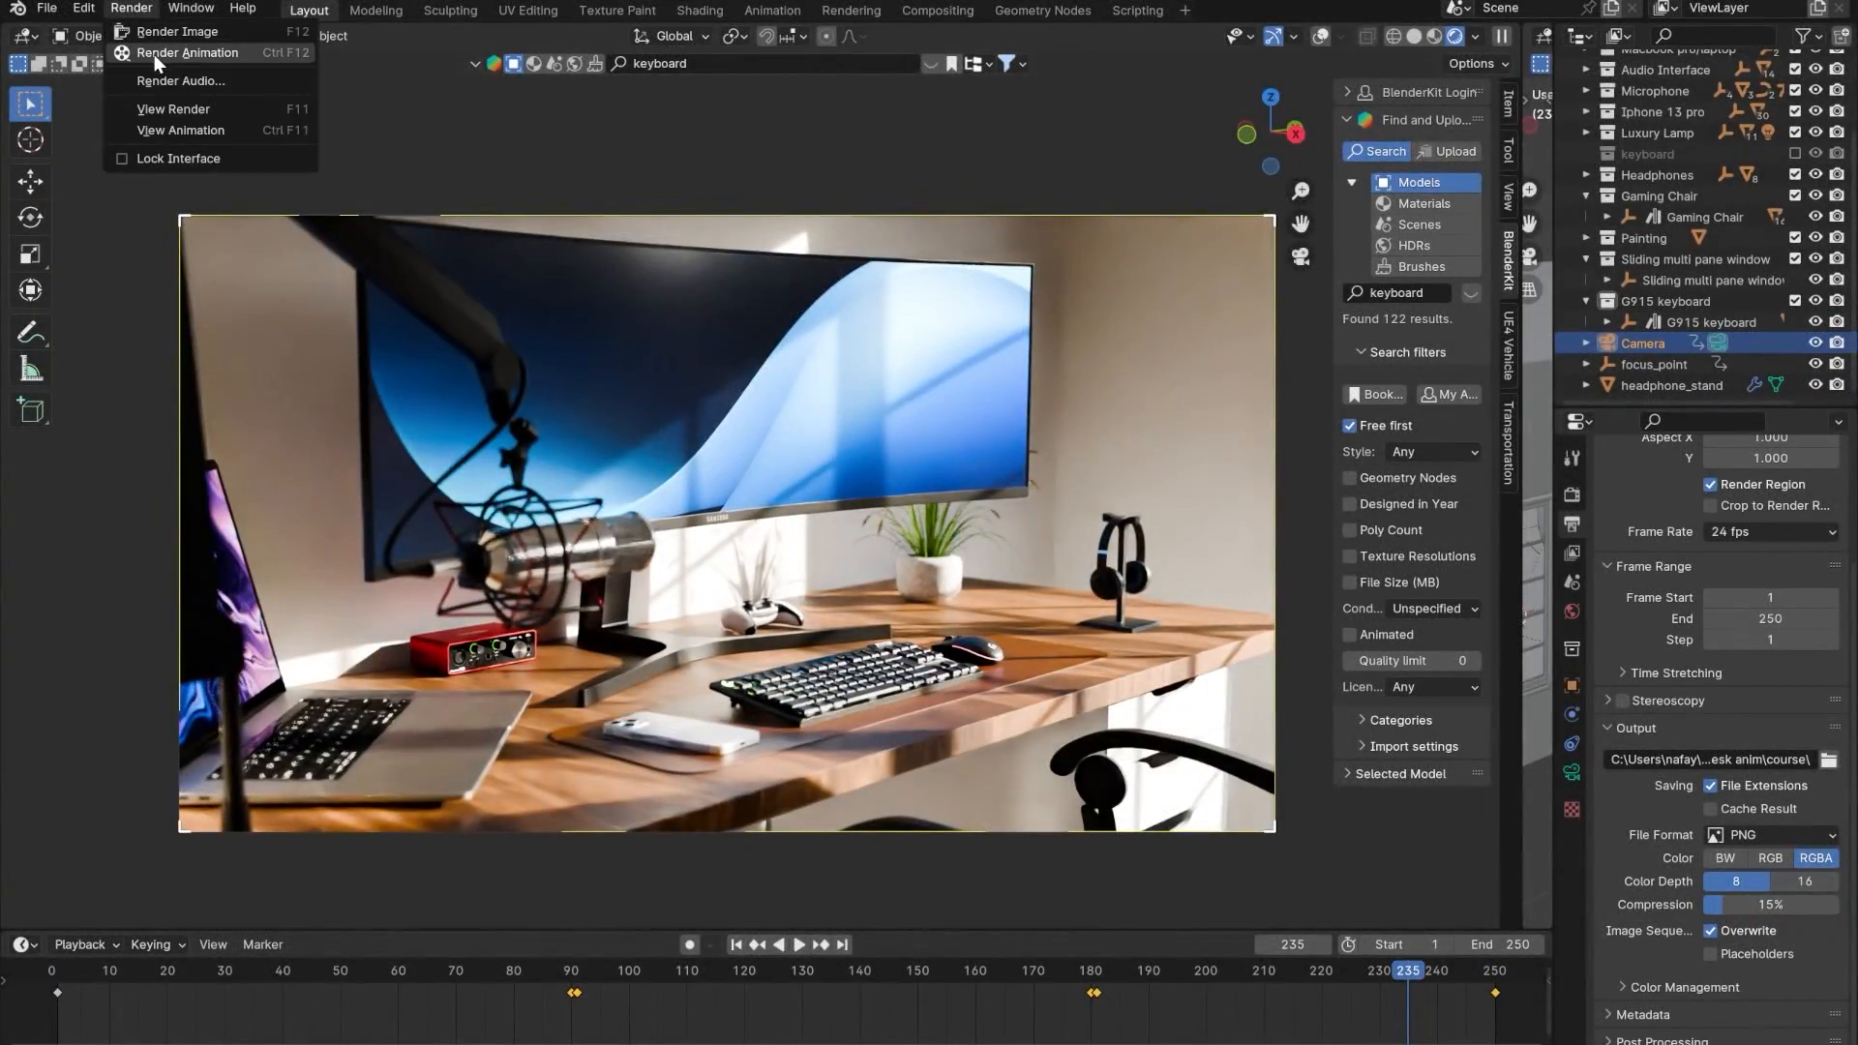
{"action": "left_click", "coordinate": [154, 53]}
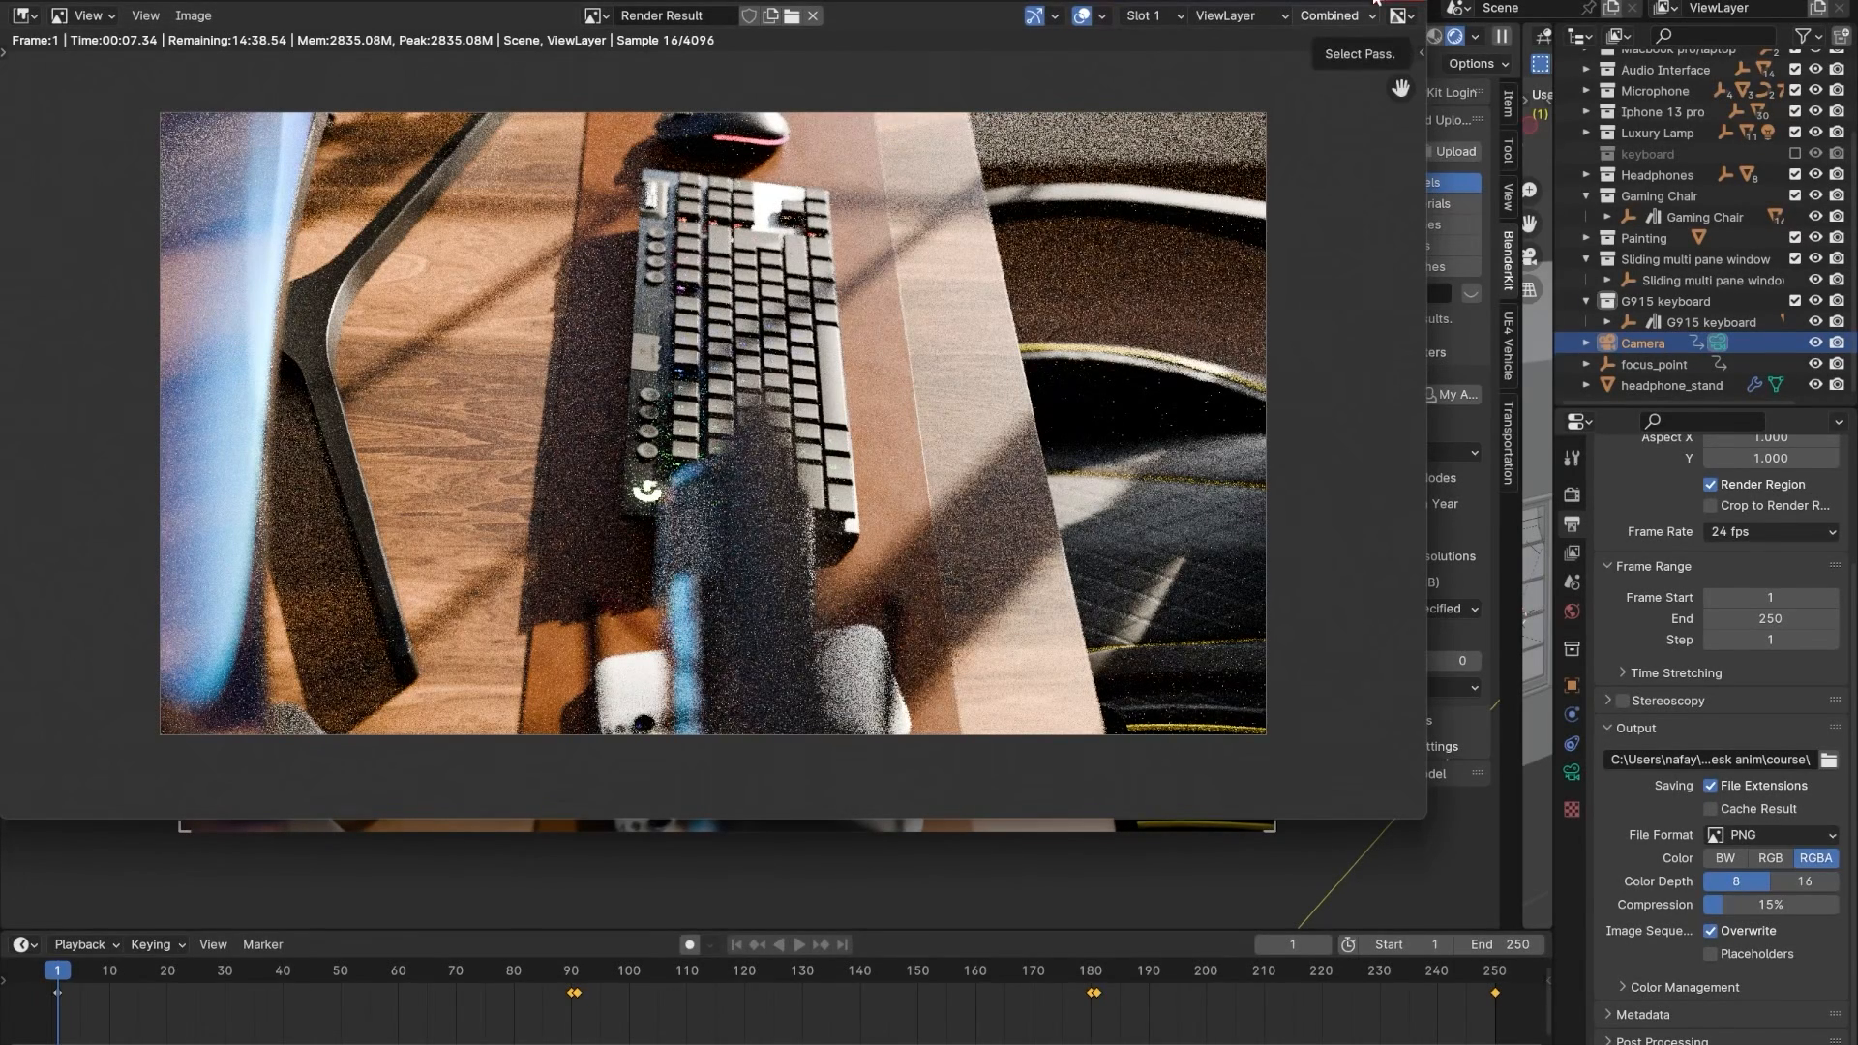
{"action": "key", "text": "Escape"}
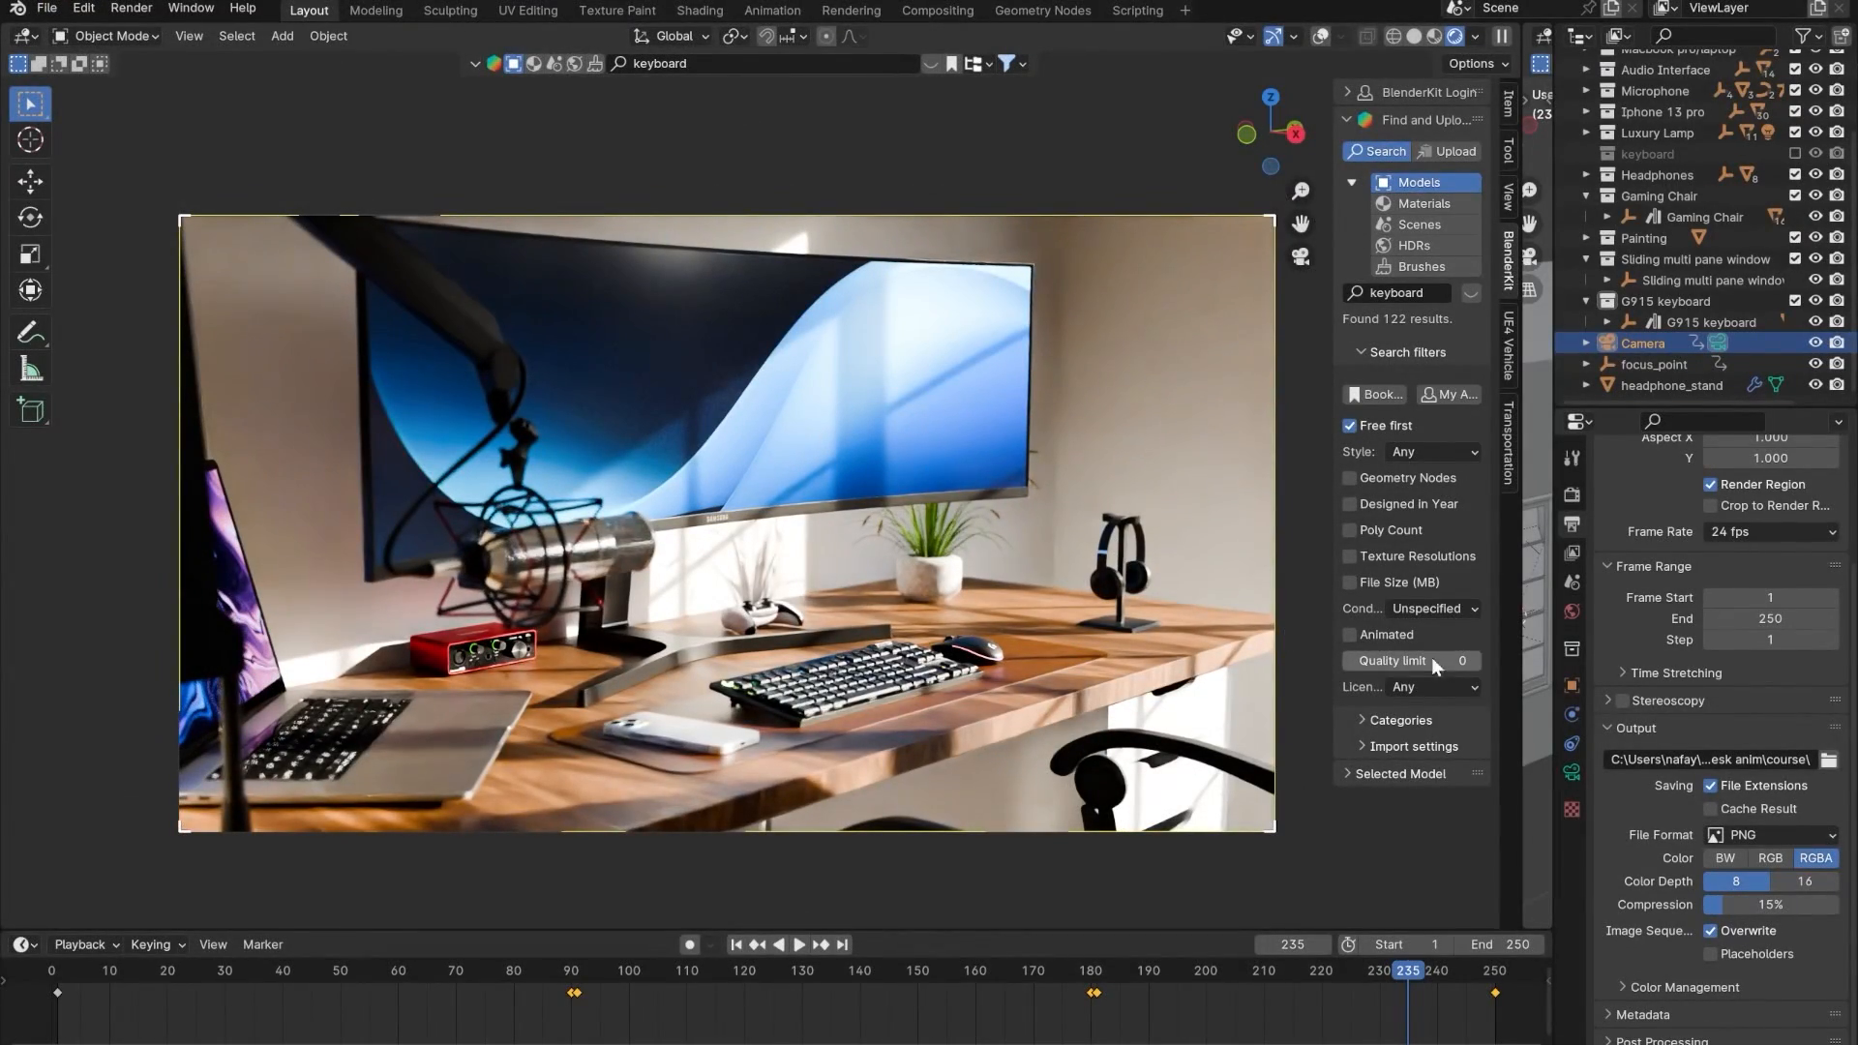
- Open the render sampling settings and compare the viewport's image quality with its sample count at frame 208 with overlays shown
{"action": "left_click", "coordinate": [1572, 493]}
{"action": "scroll", "coordinate": [1701, 764], "scroll_direction": "up", "scroll_amount": 4}
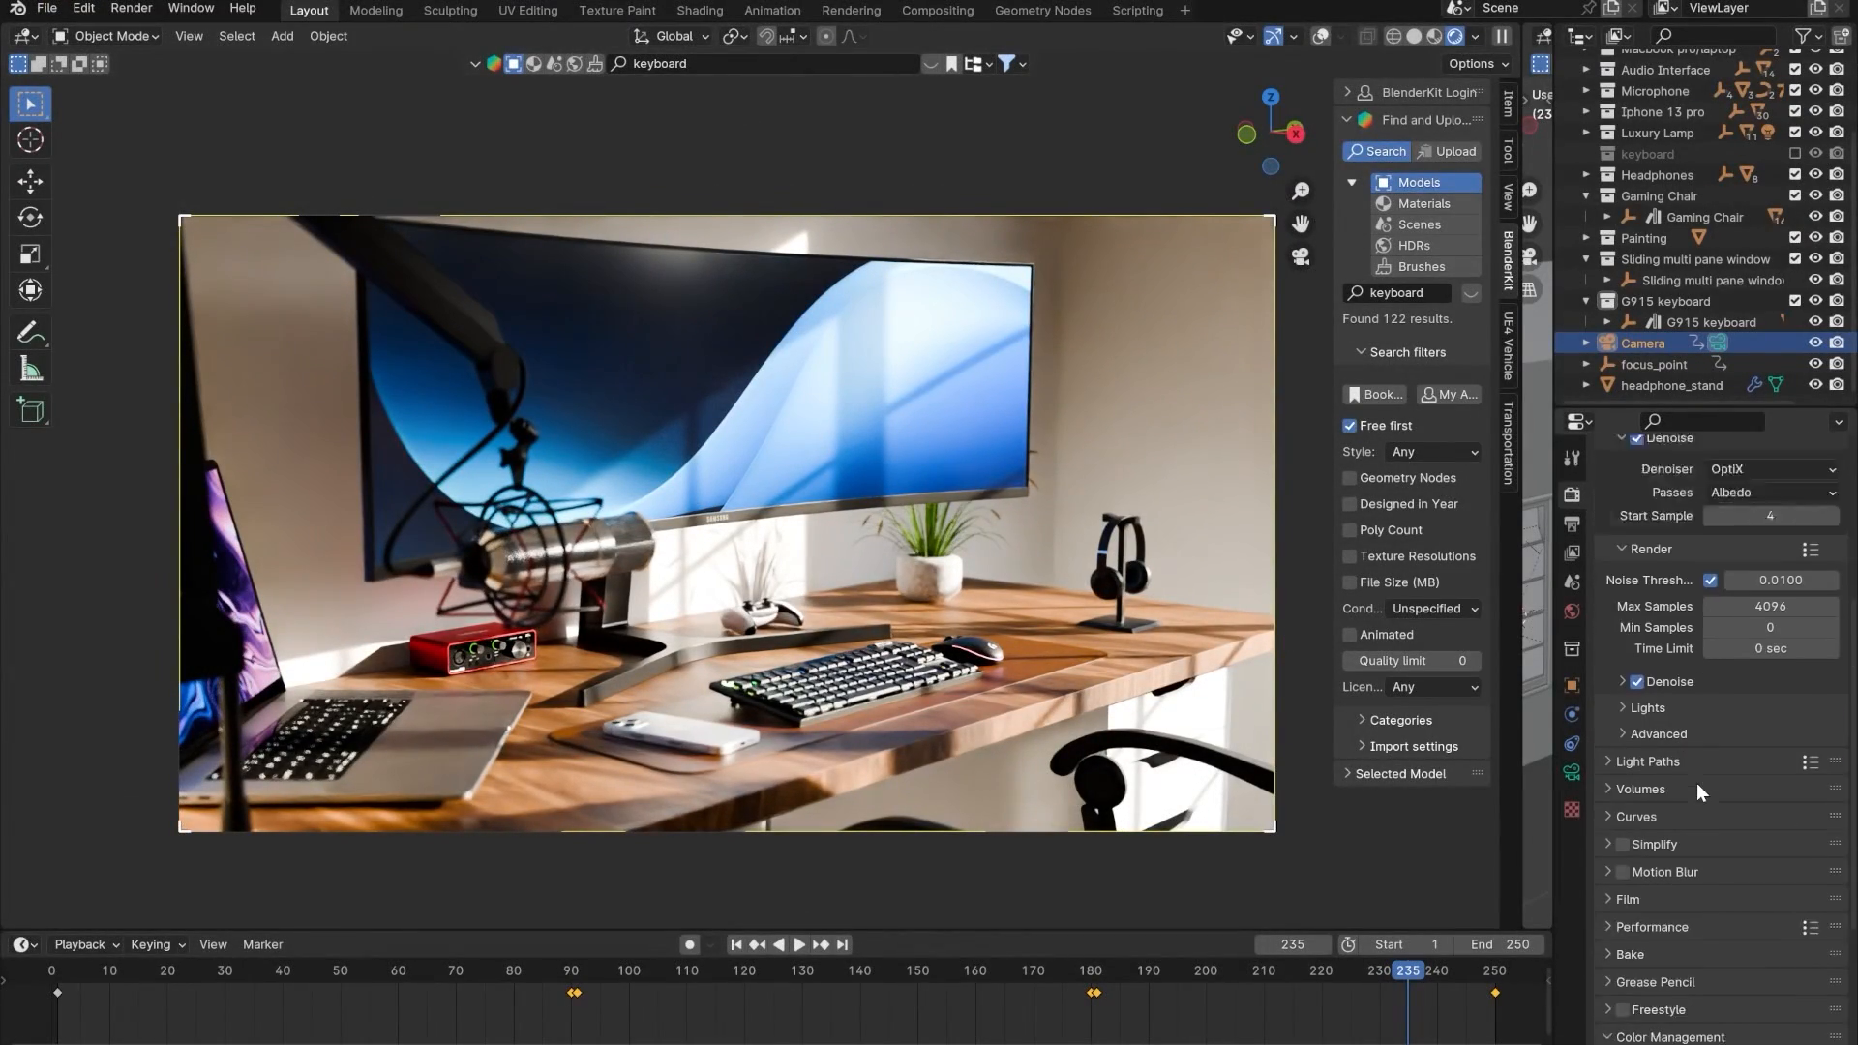
{"action": "left_click", "coordinate": [1320, 36]}
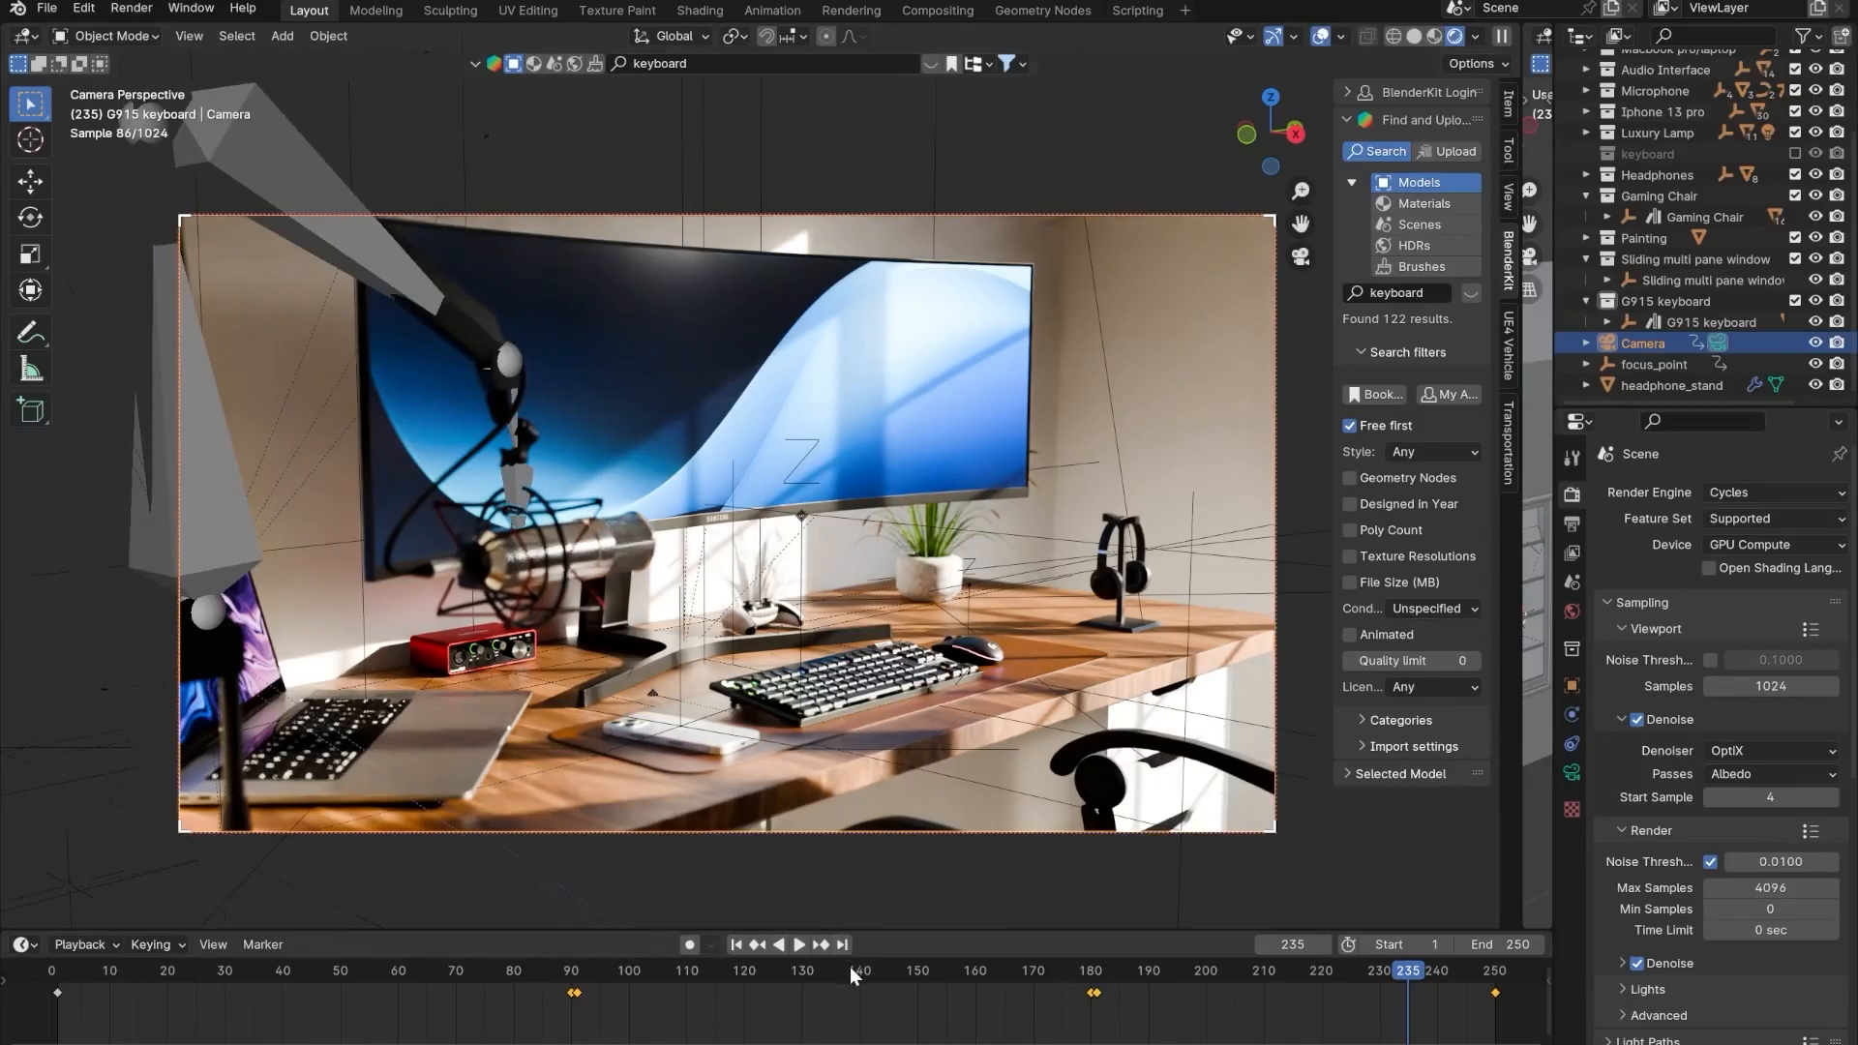
{"action": "left_click_drag", "start_coordinate": [850, 967], "coordinate": [1252, 974]}
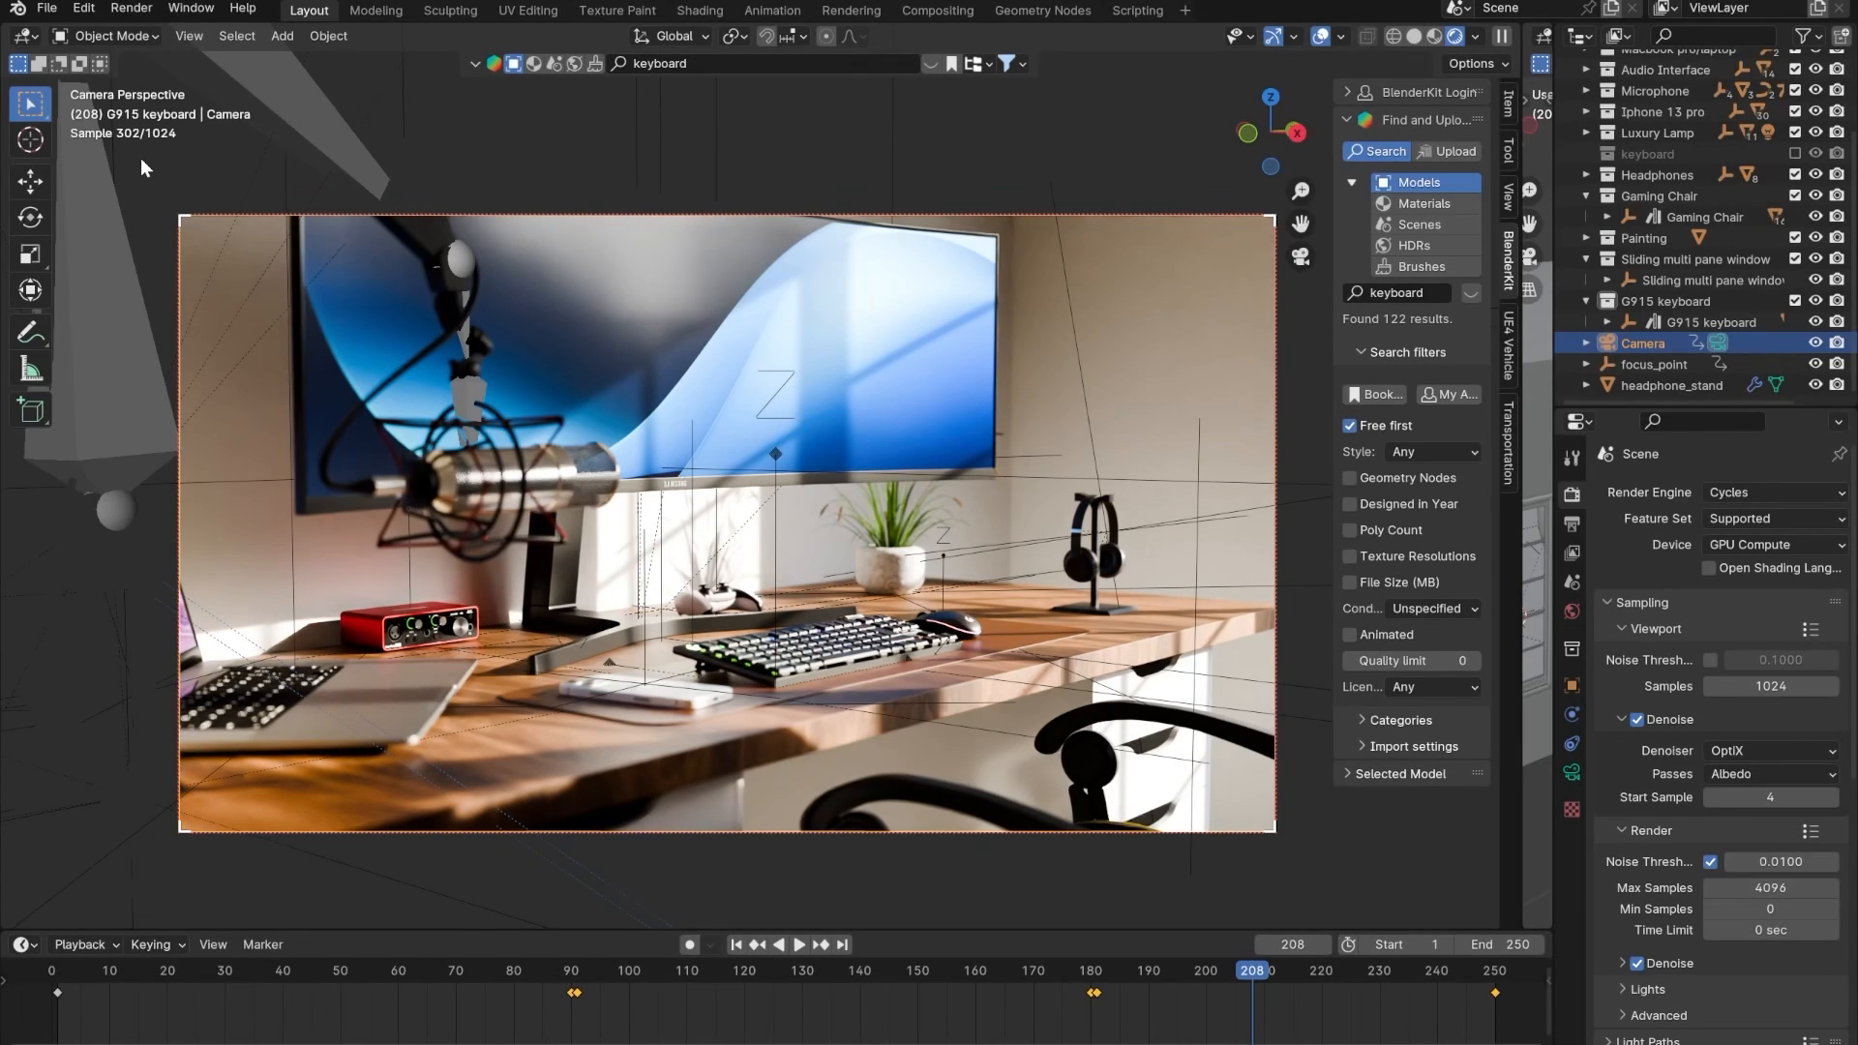
{"action": "left_click", "coordinate": [1322, 36]}
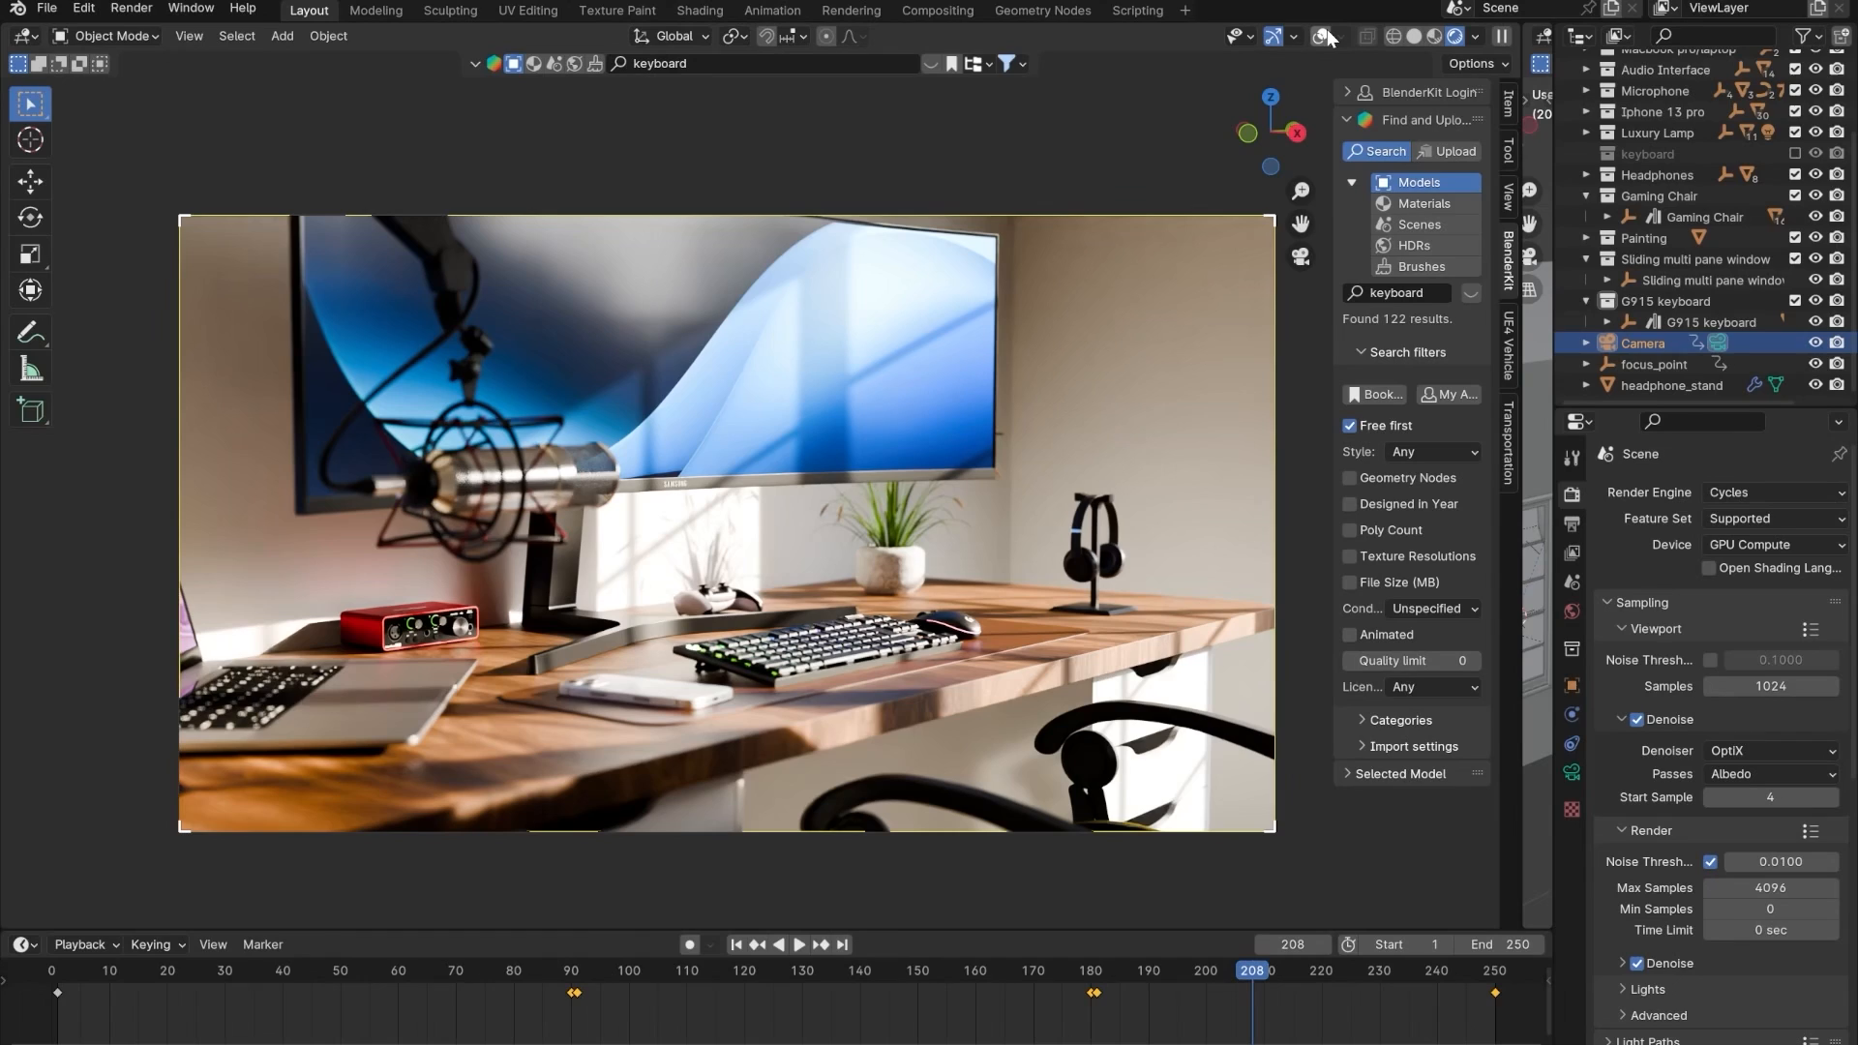
{"action": "left_click", "coordinate": [1324, 36]}
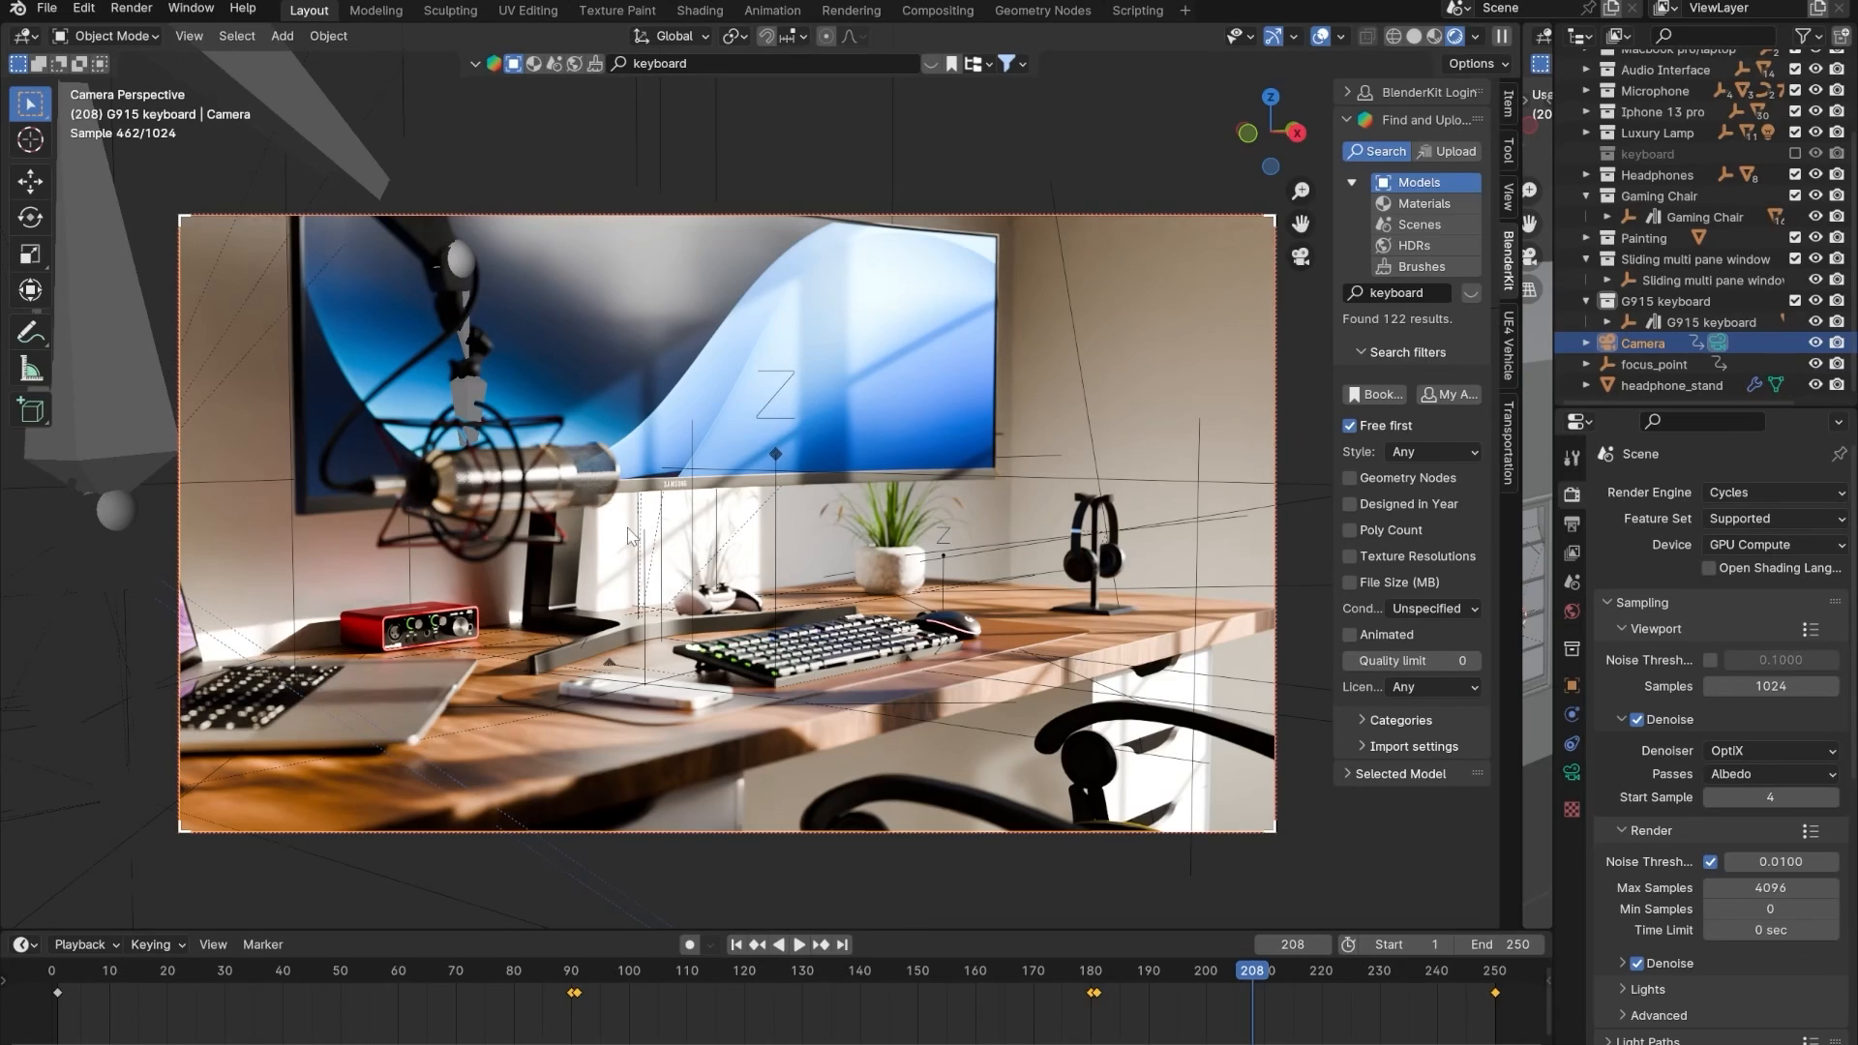
- Set the render Max Samples to 500 and start rendering the animation
{"action": "scroll", "coordinate": [1640, 834], "scroll_direction": "down", "scroll_amount": 3}
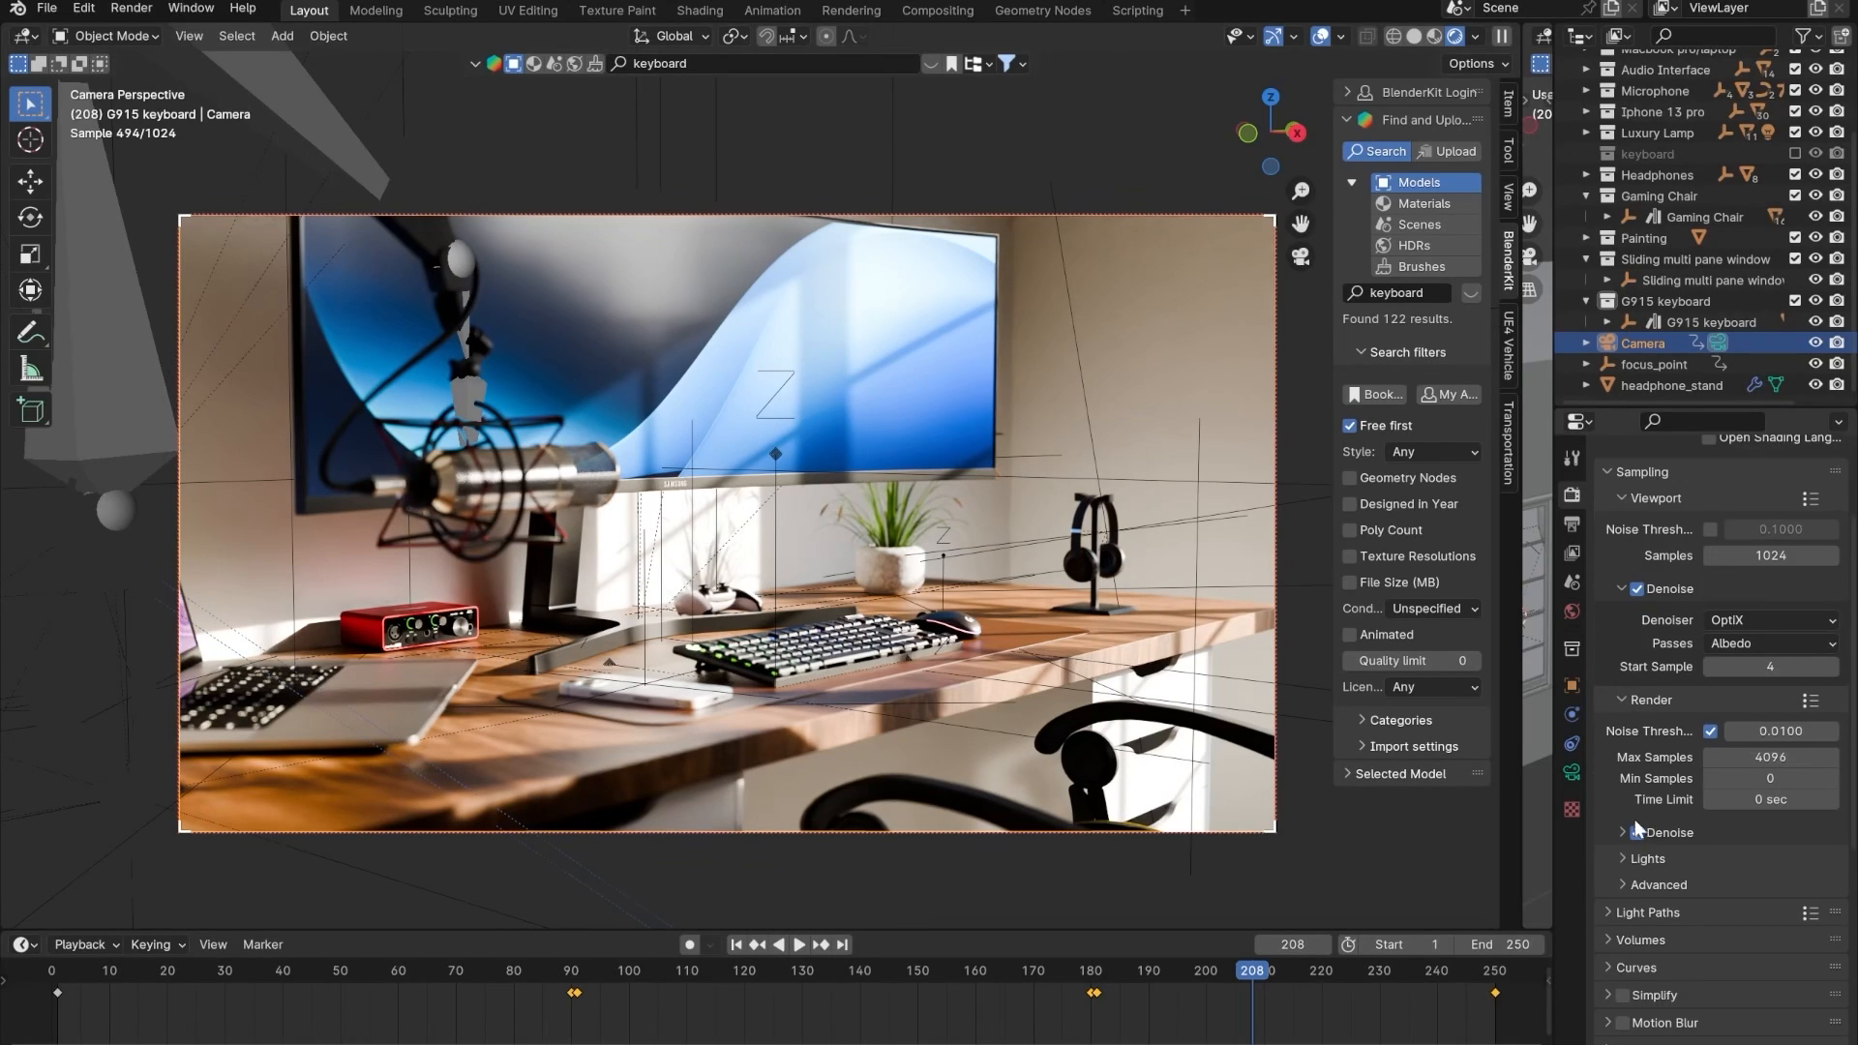
{"action": "left_click", "coordinate": [1747, 759]}
{"action": "type", "text": "500"}
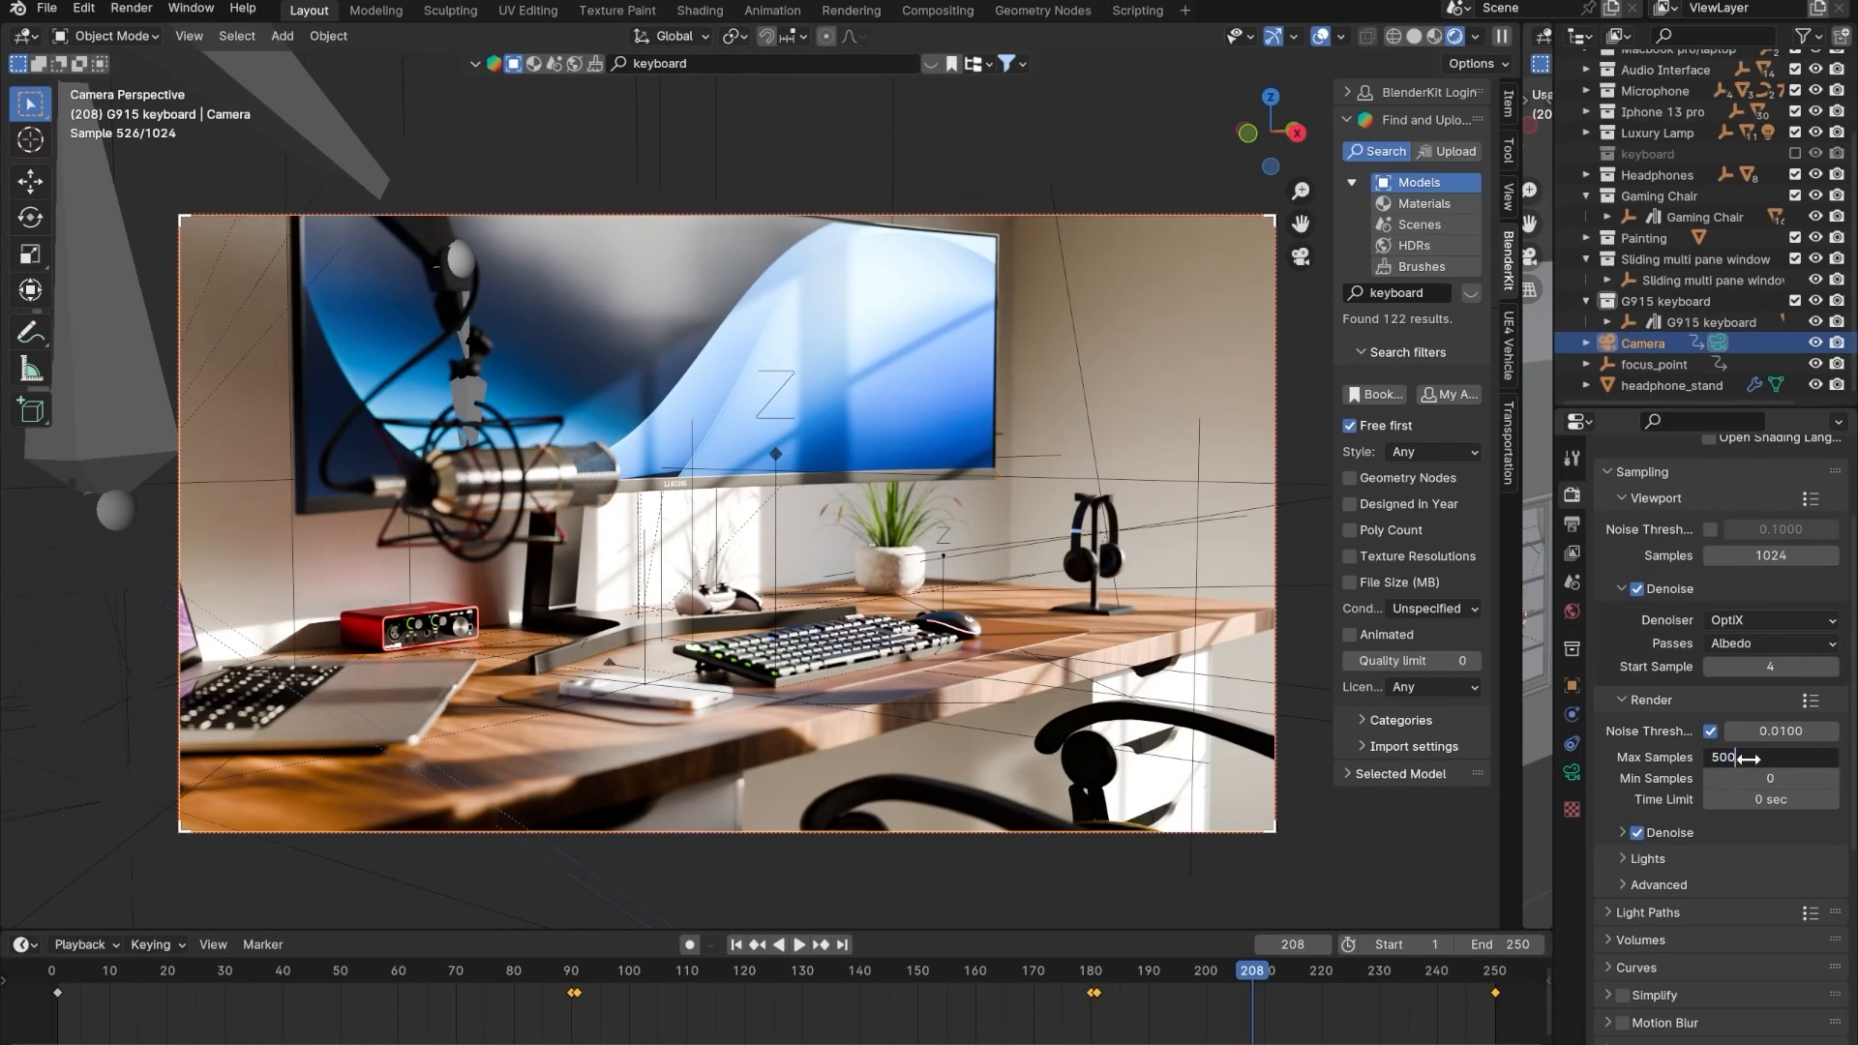
{"action": "key", "text": "Return"}
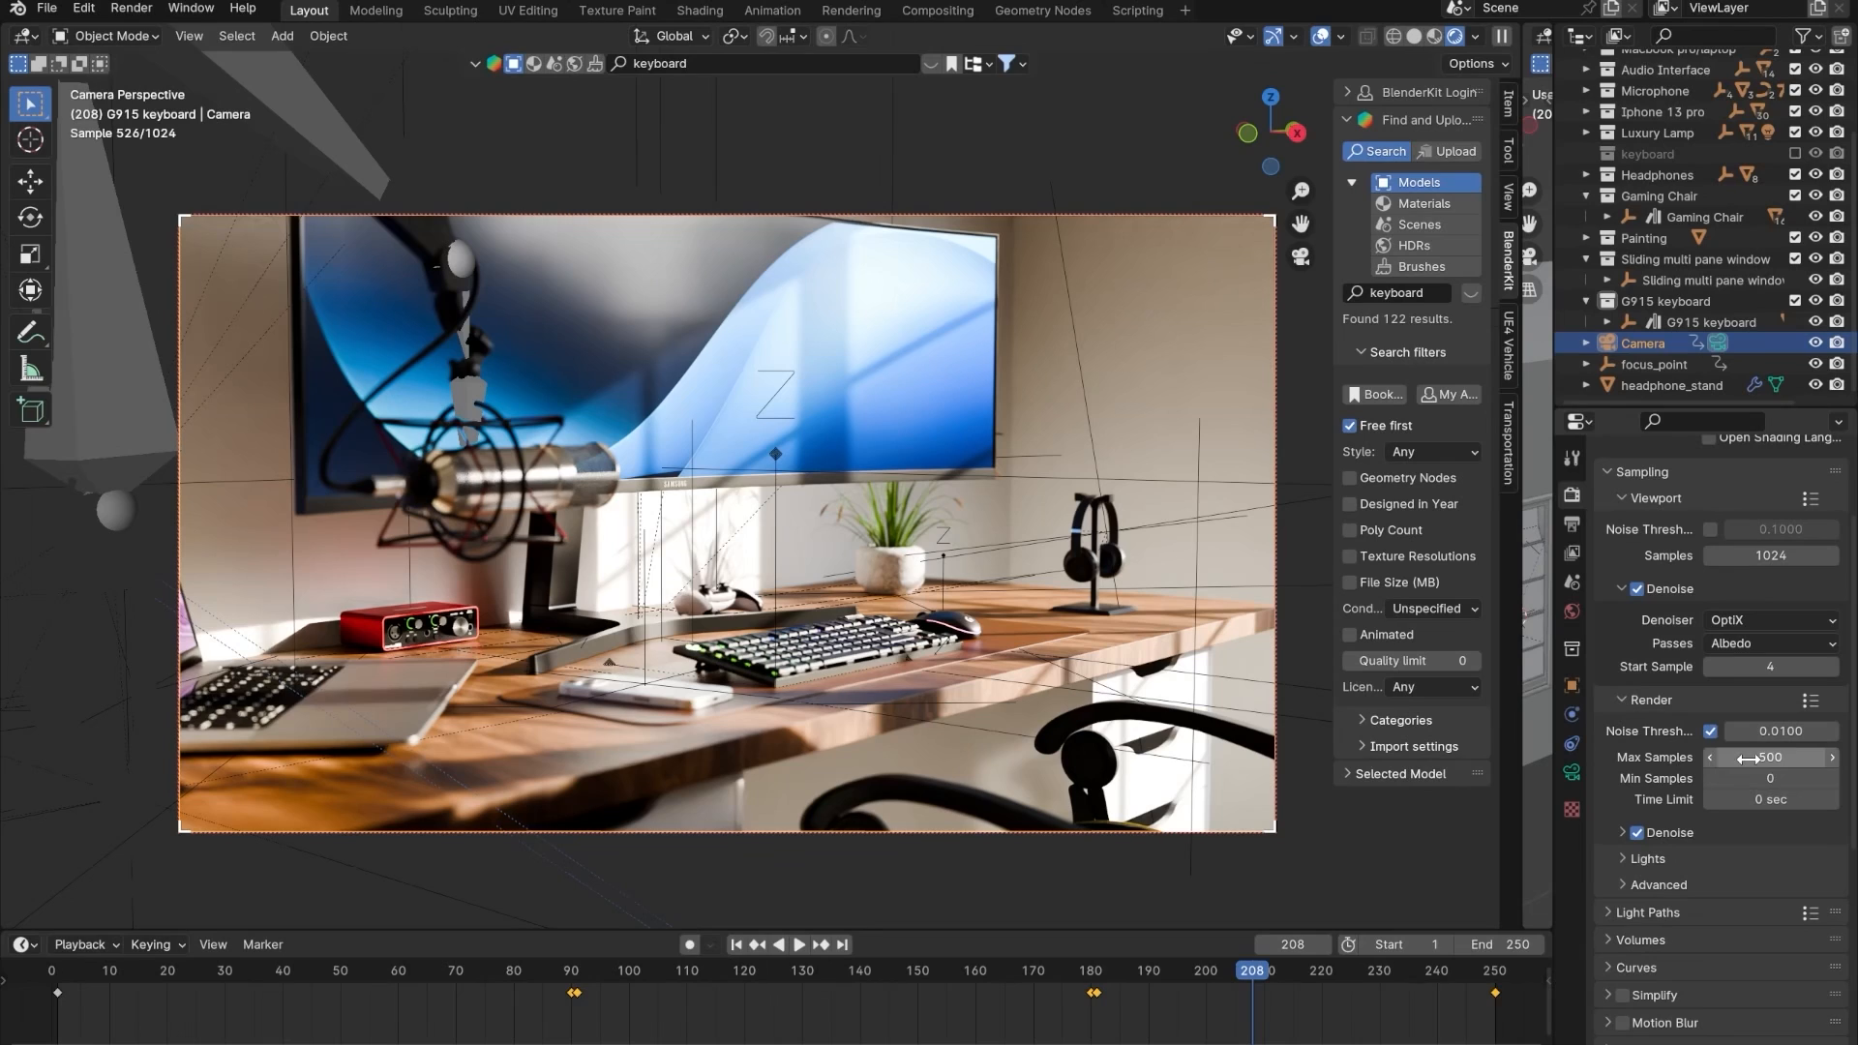
{"action": "left_click", "coordinate": [131, 8]}
{"action": "left_click", "coordinate": [178, 54]}
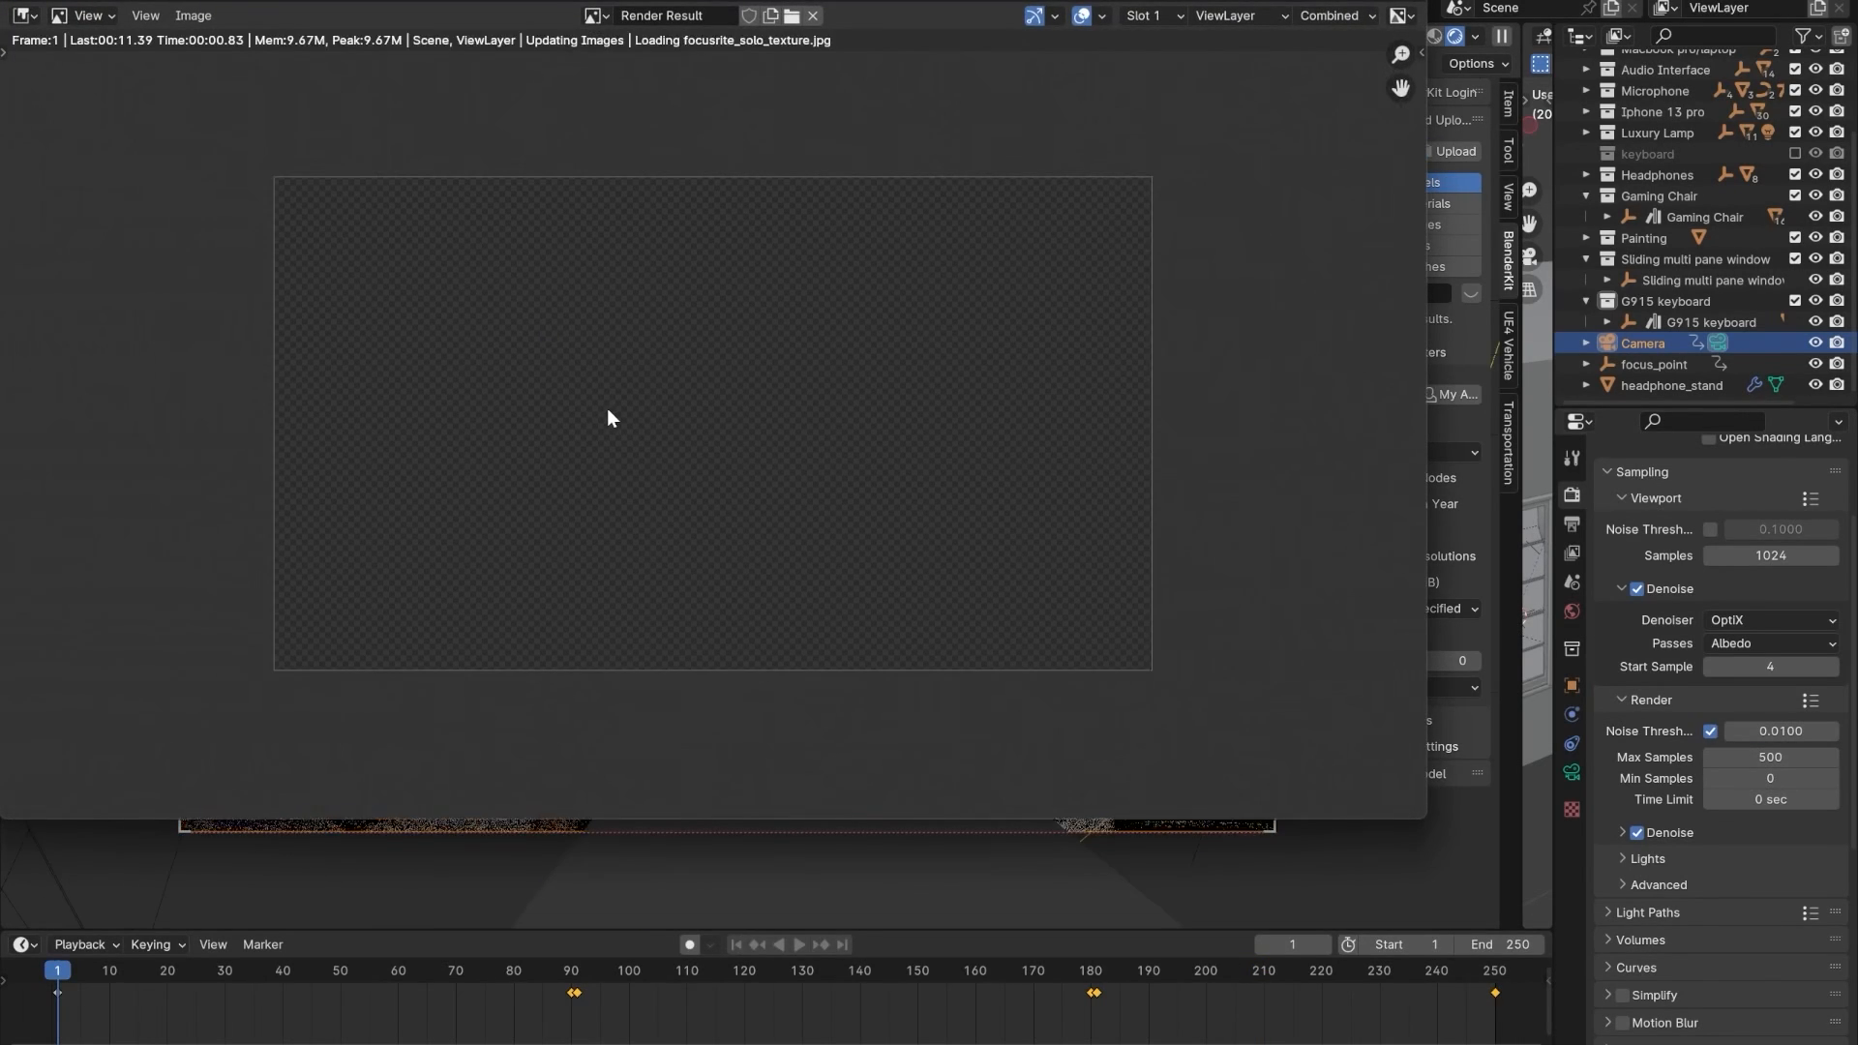